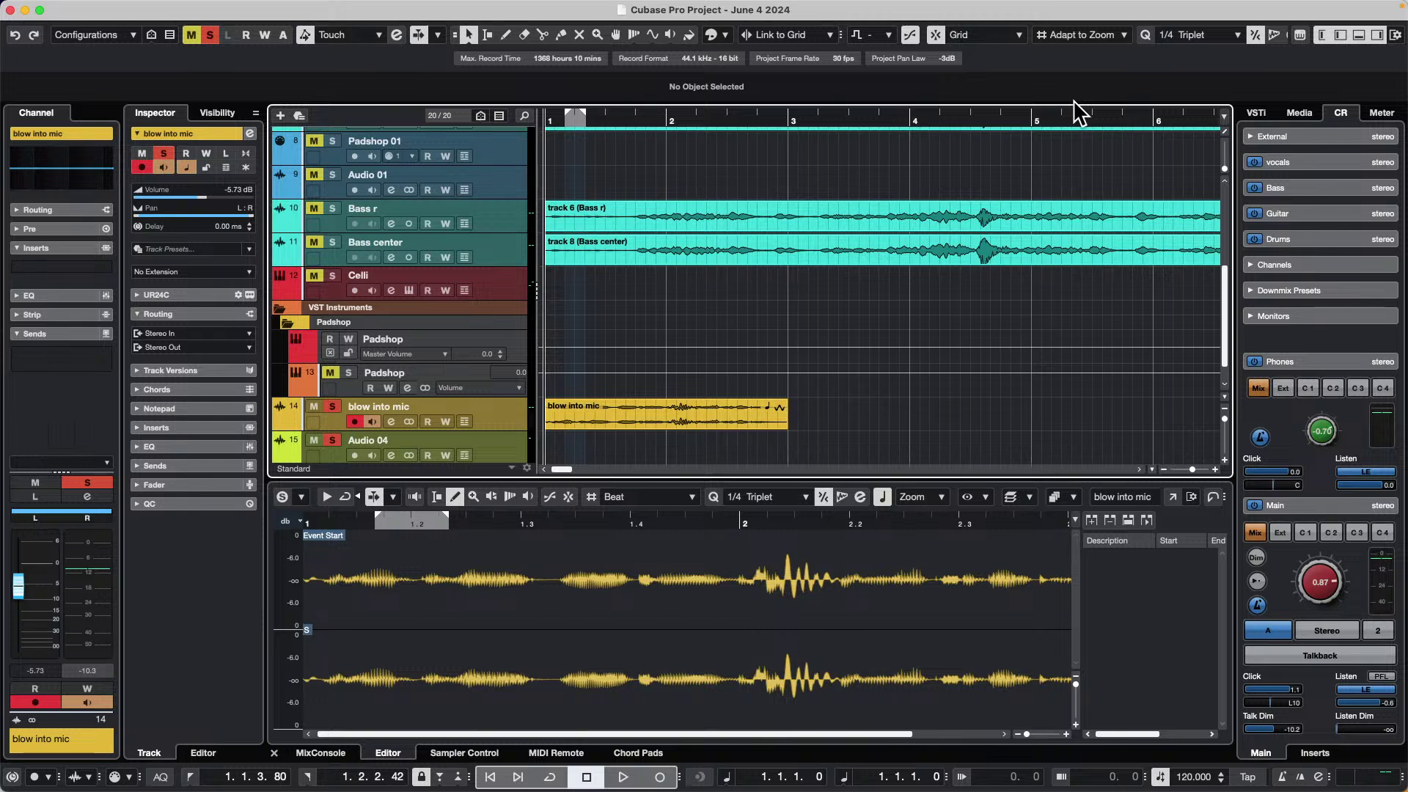
# - Select the "blow into mic" event and assign the SpectraLayers extension to its track
pyautogui.moveTo(1373, 3)
pyautogui.click(614, 414)
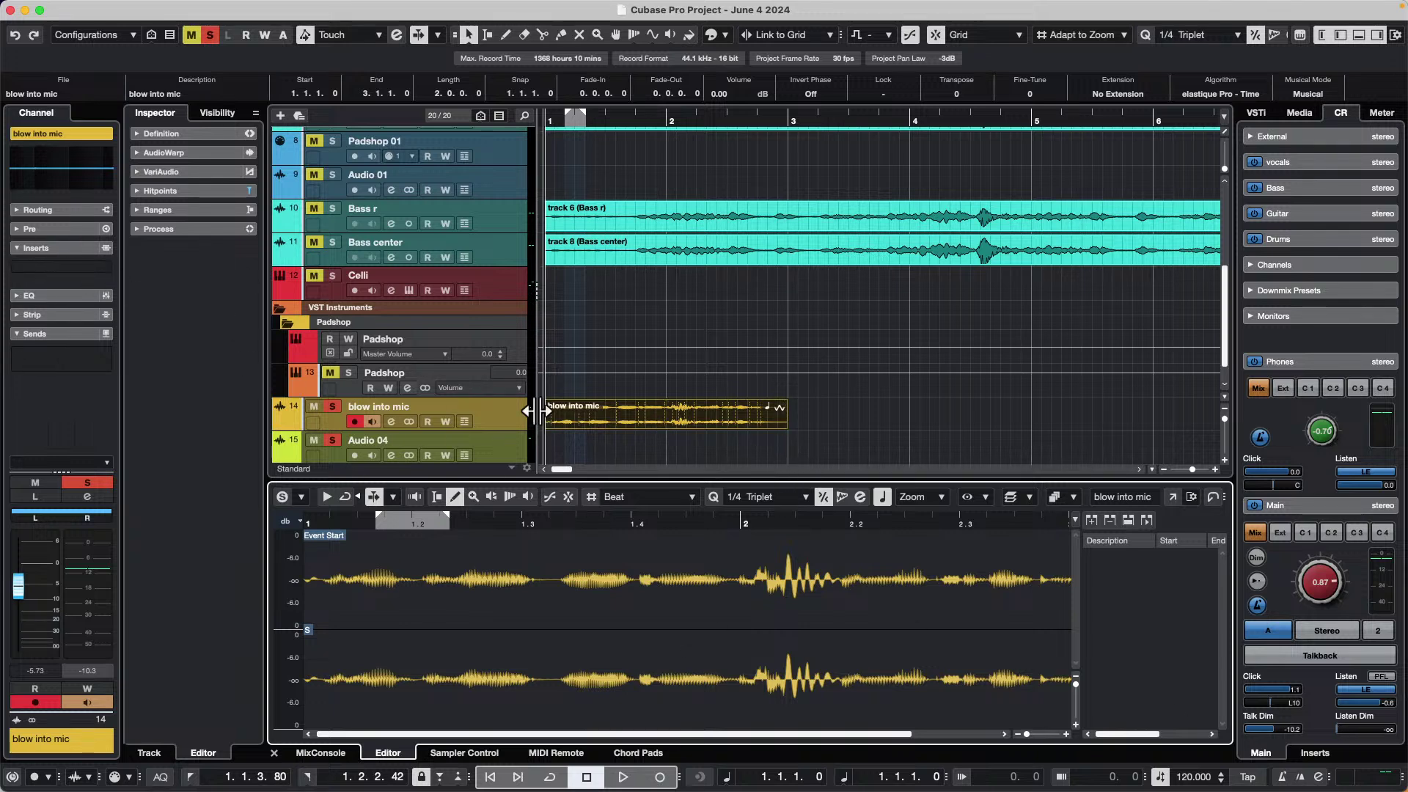
pyautogui.click(506, 412)
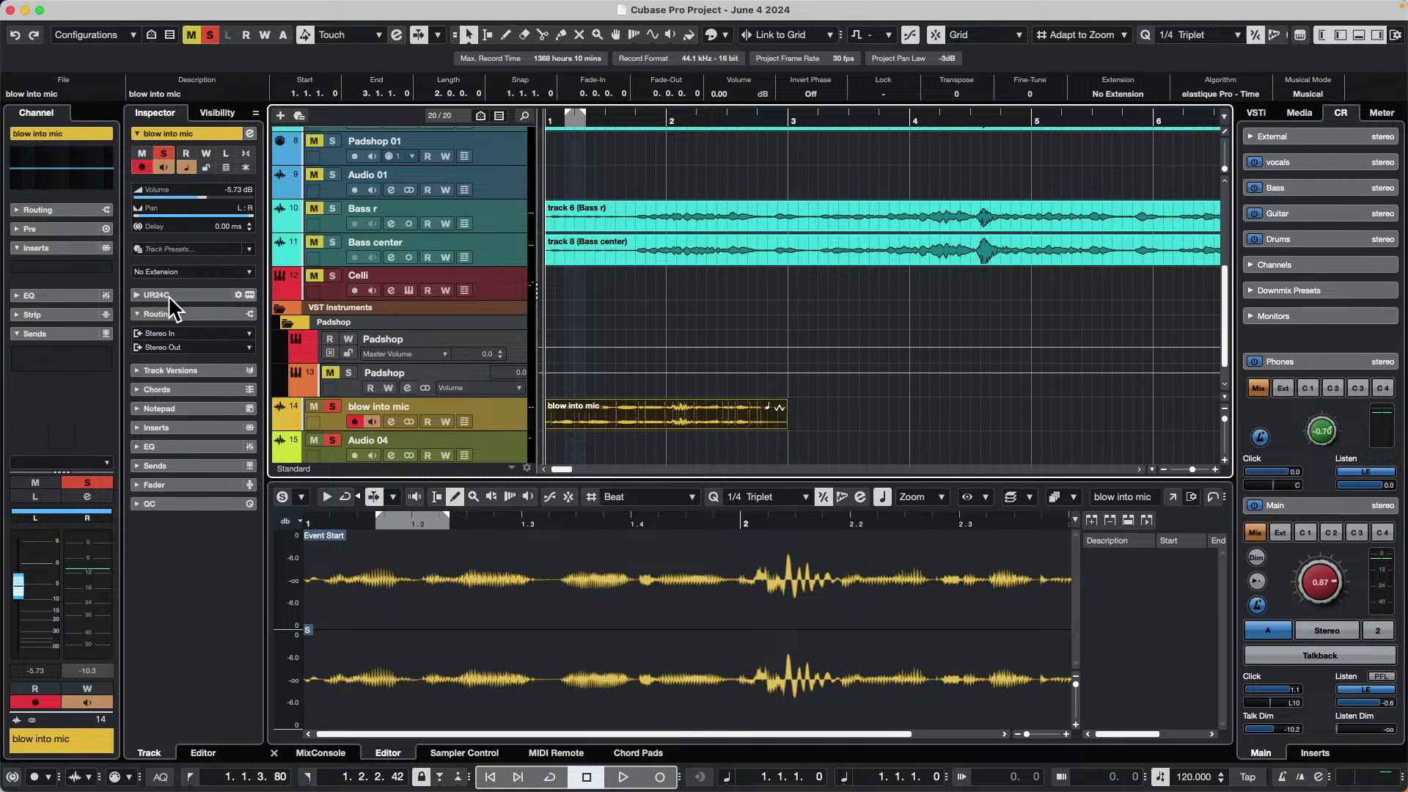
pyautogui.click(187, 272)
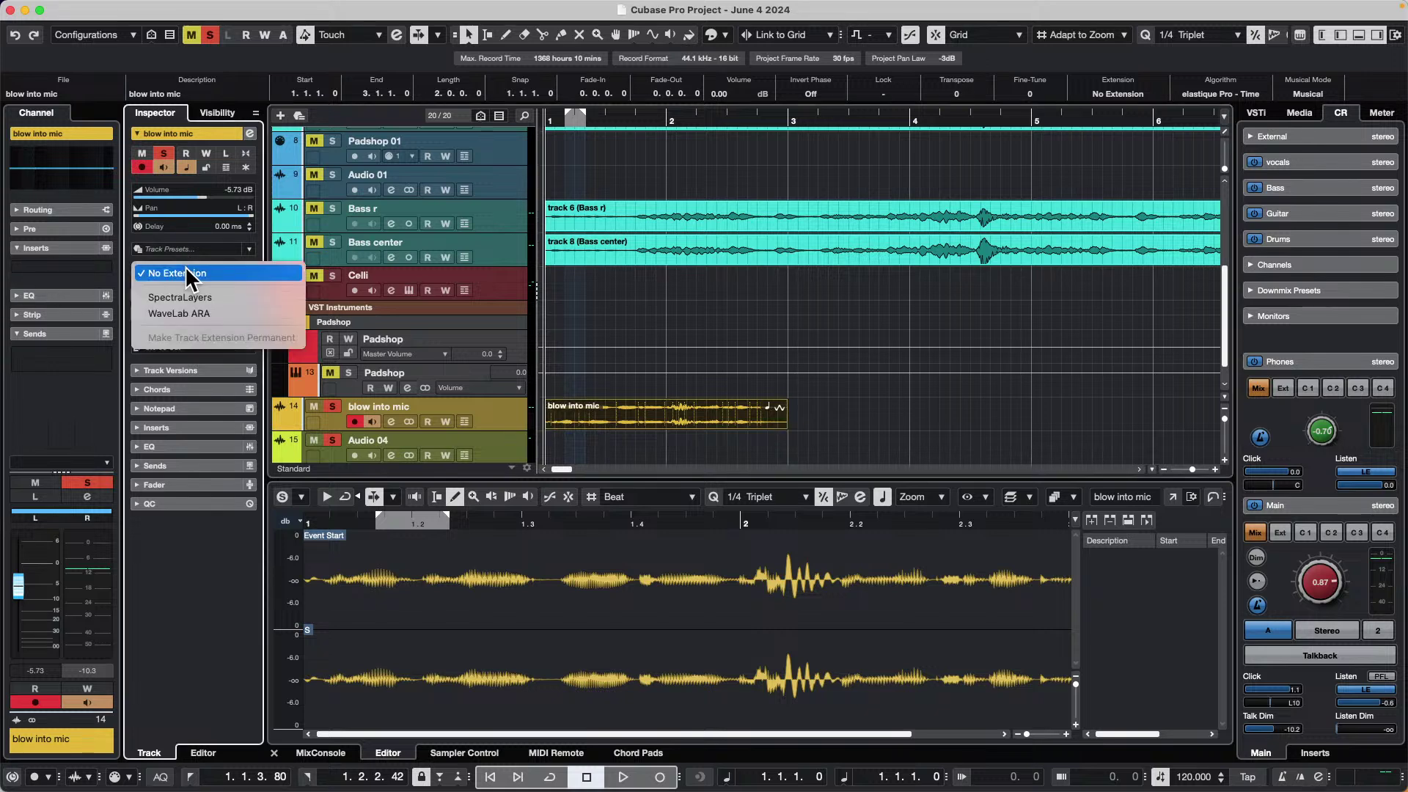
pyautogui.click(213, 296)
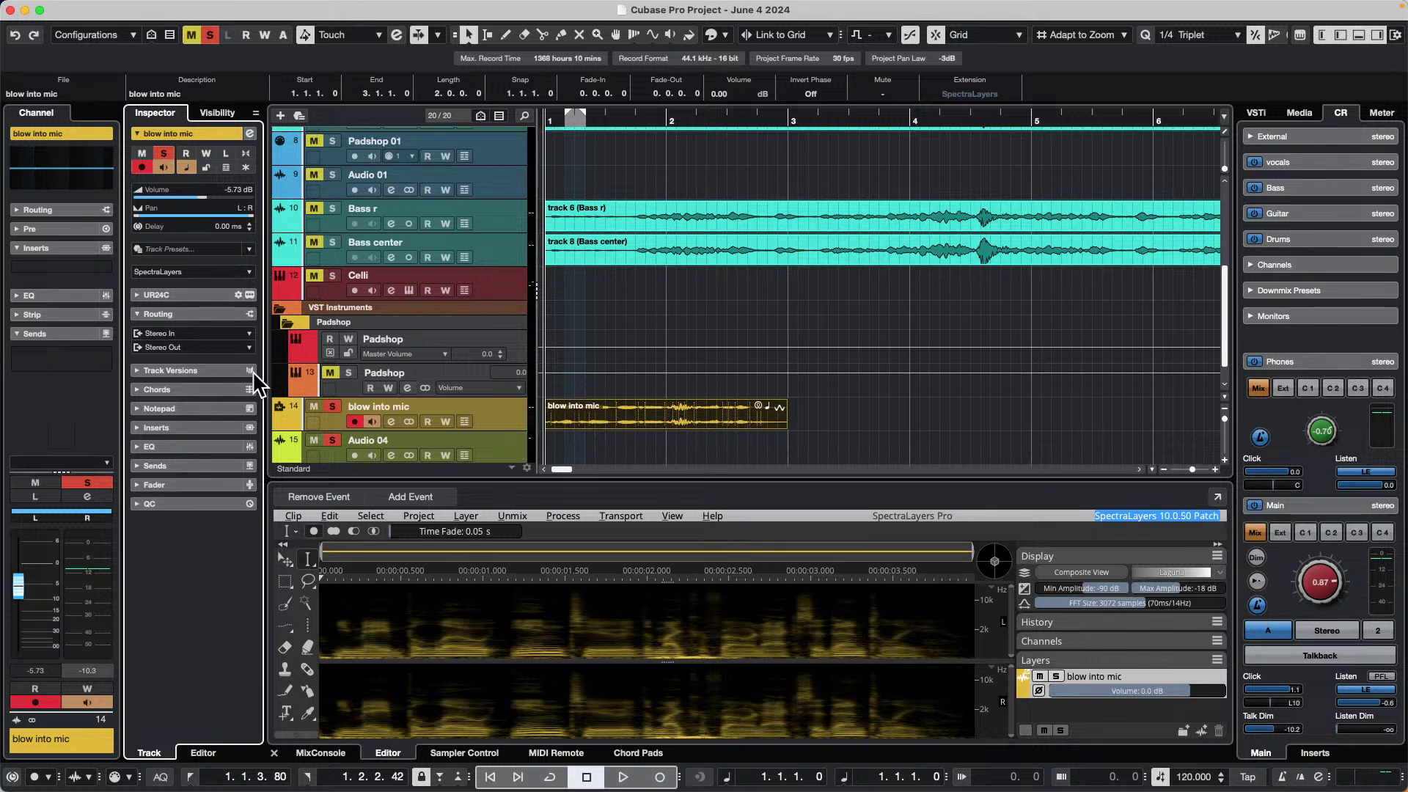
# - Play the project from the start to hear the blow into mic recording, and stop playback
pyautogui.click(486, 118)
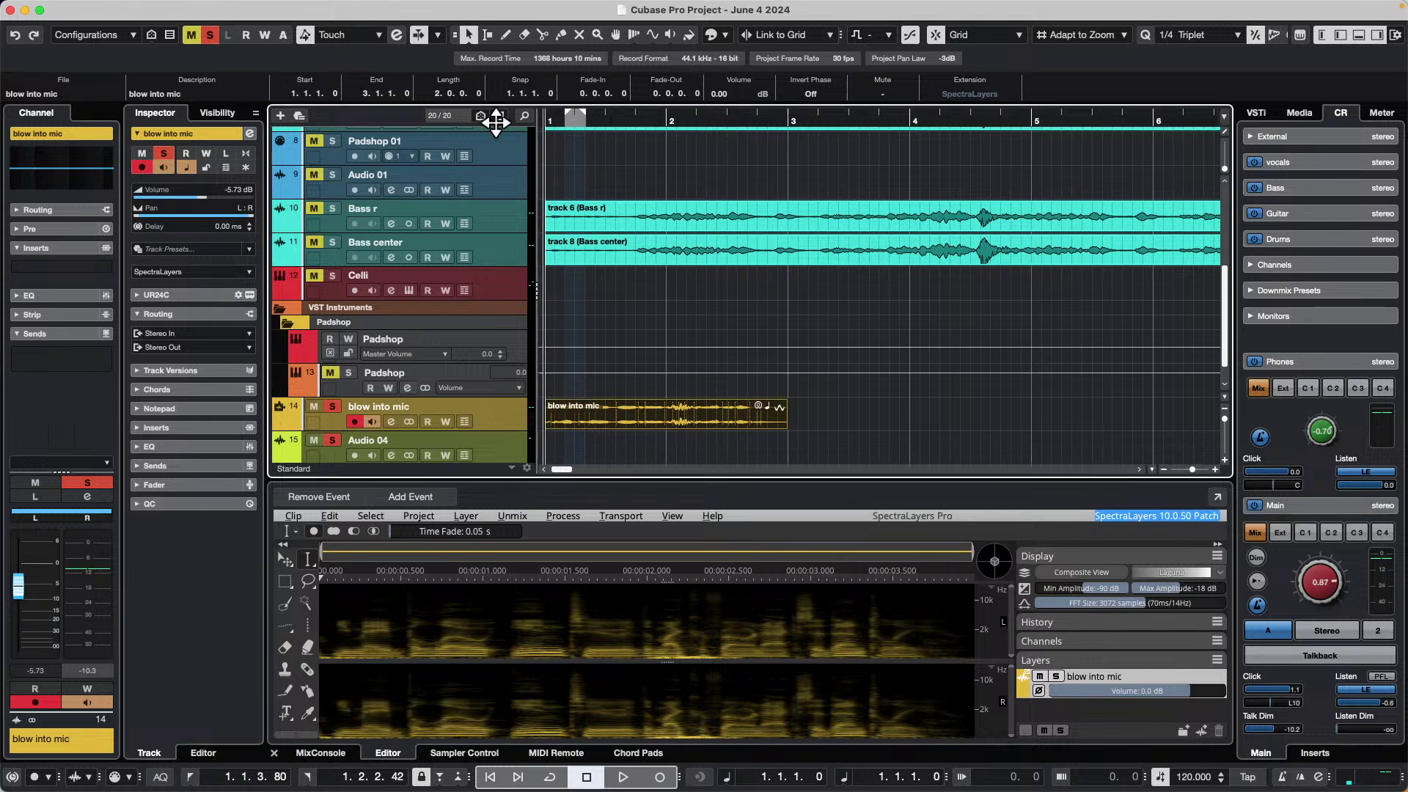
pyautogui.press('space')
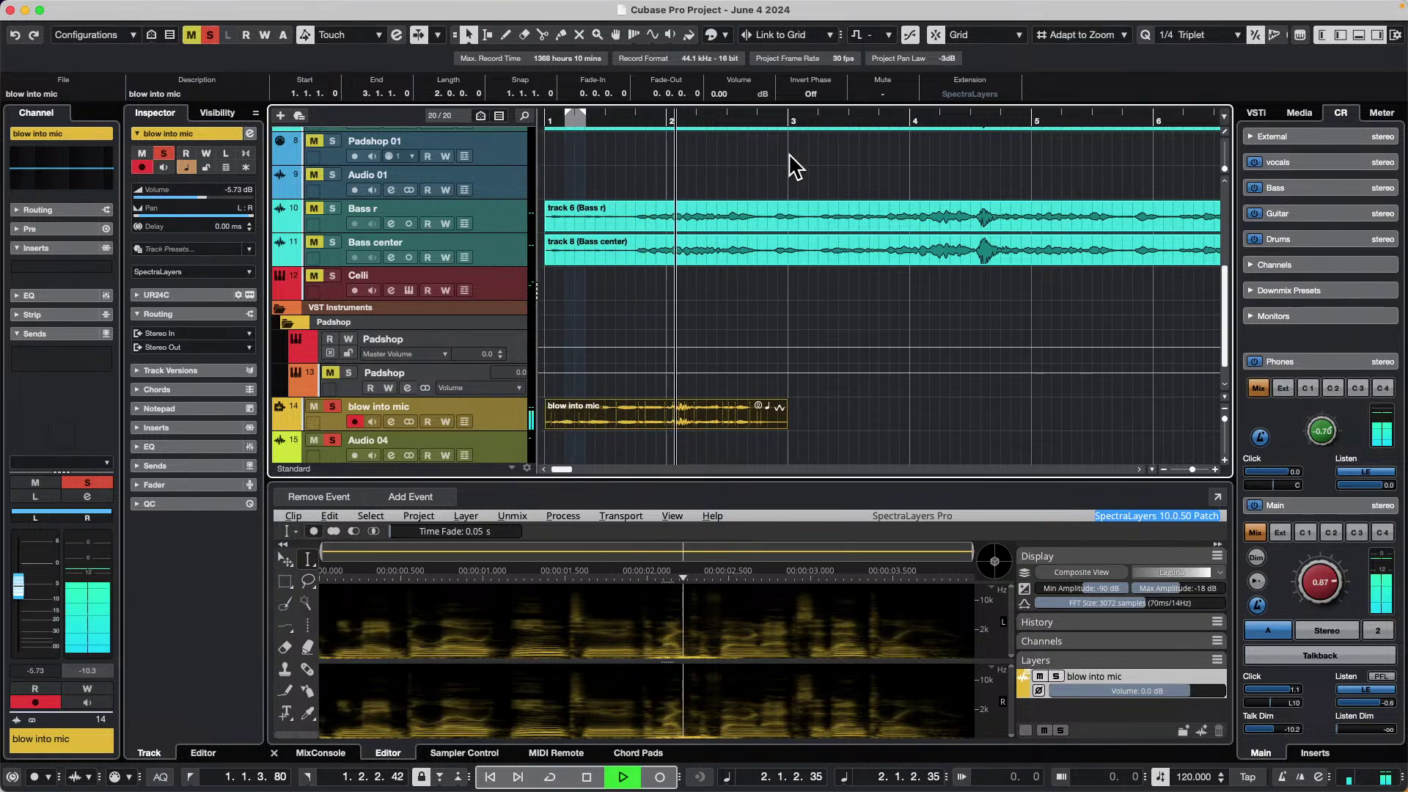
pyautogui.press('space')
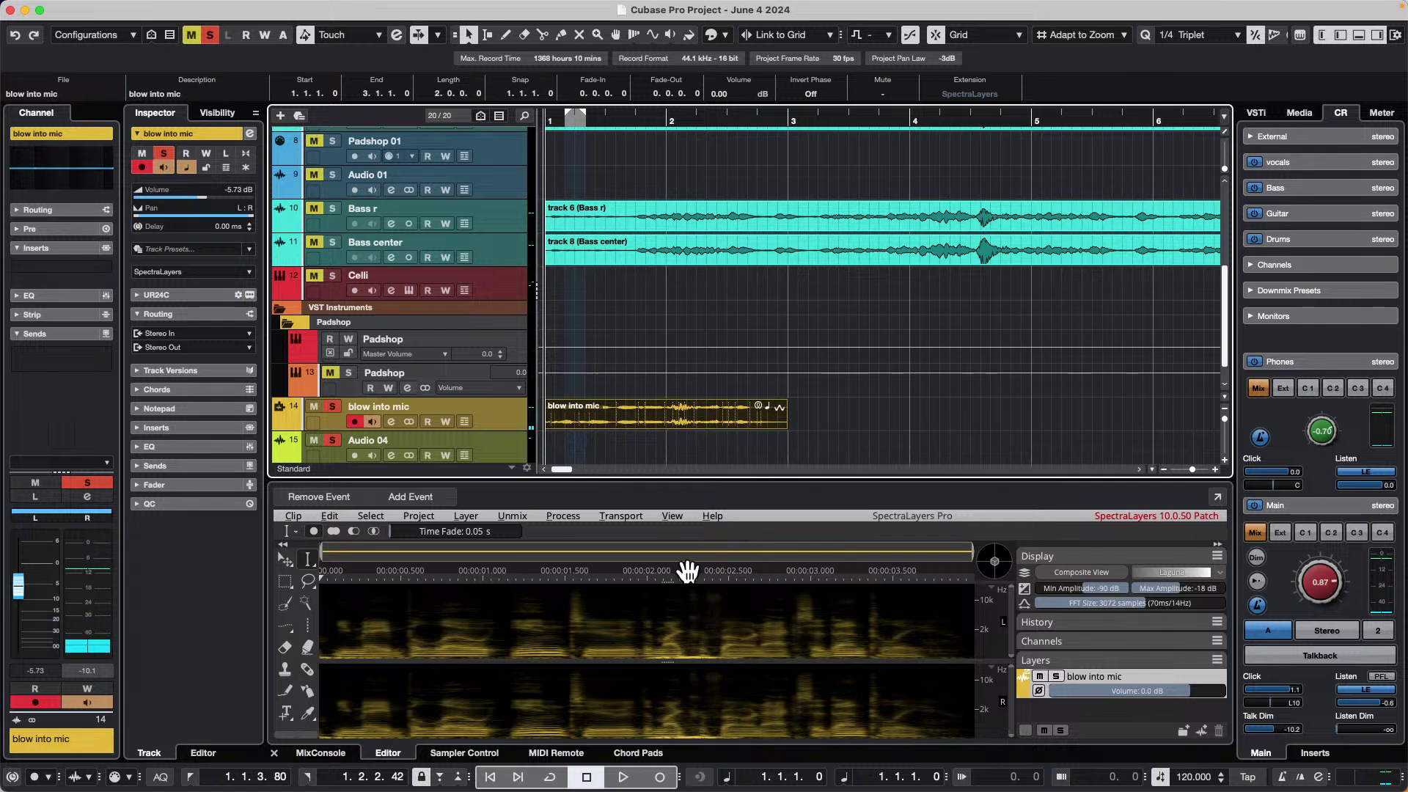
# - Detach the SpectraLayers editor, brush-select the low-frequency burst between about 1.9 and 2.6 s, and try to delete it
pyautogui.click(1217, 497)
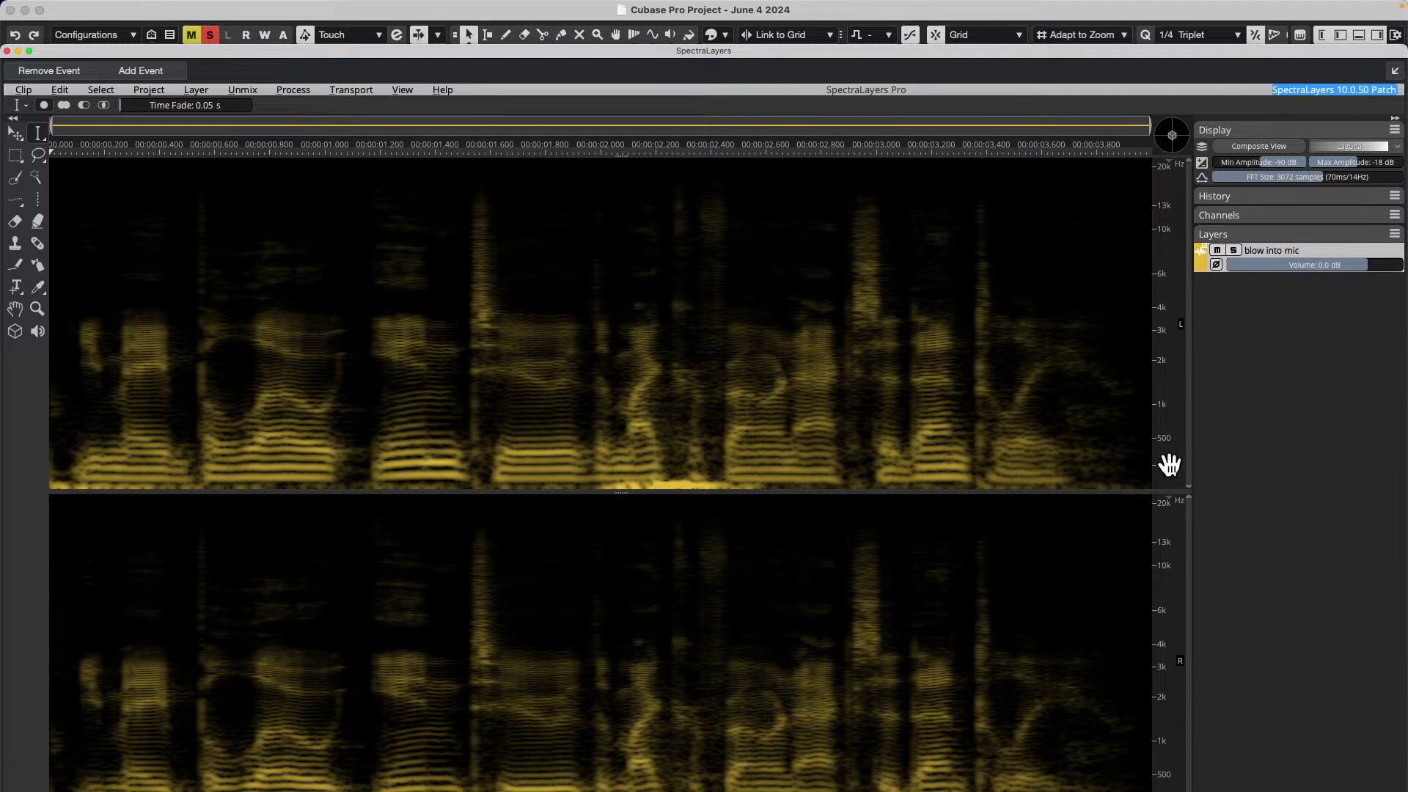
pyautogui.scroll(5, 1168, 465)
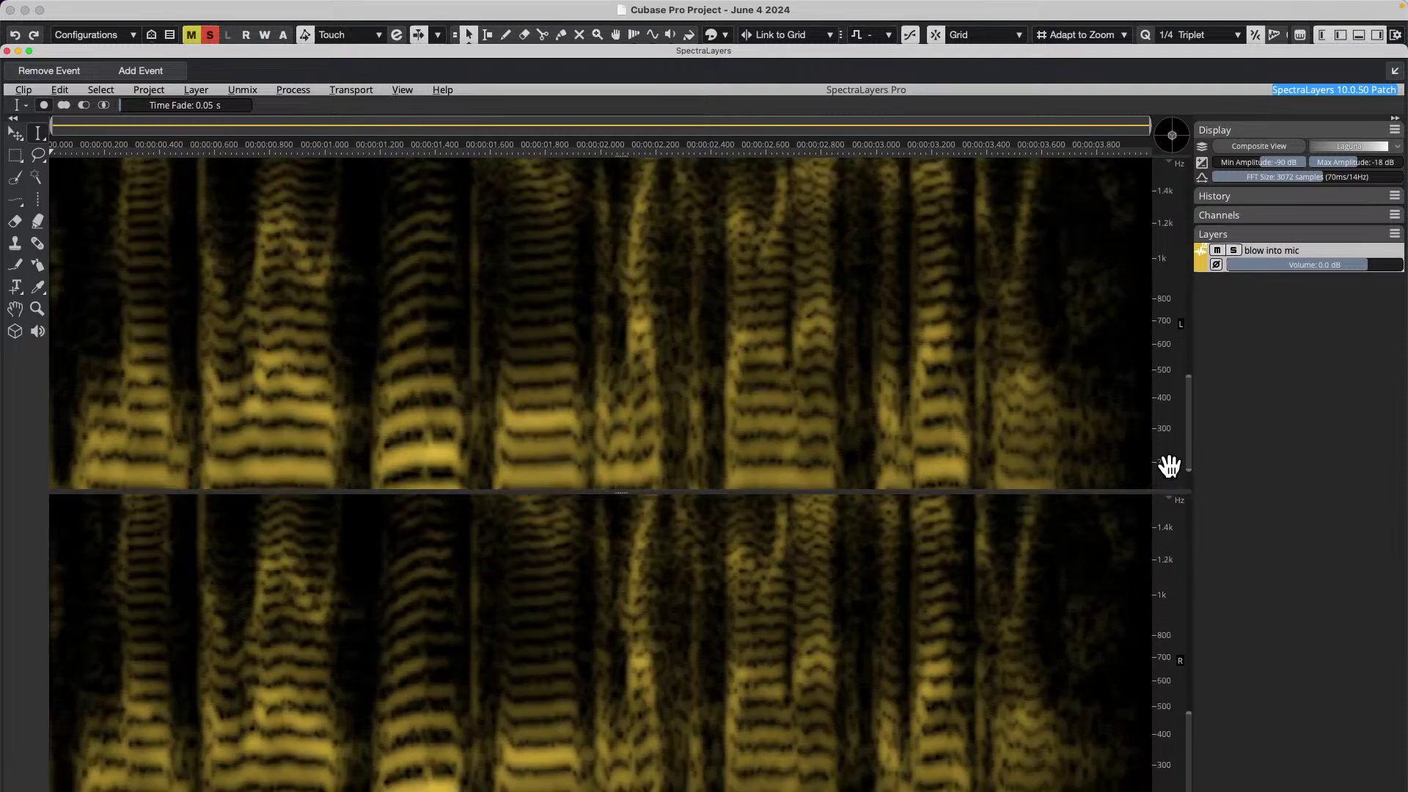
pyautogui.moveTo(1173, 459); pyautogui.dragTo(1168, 494)
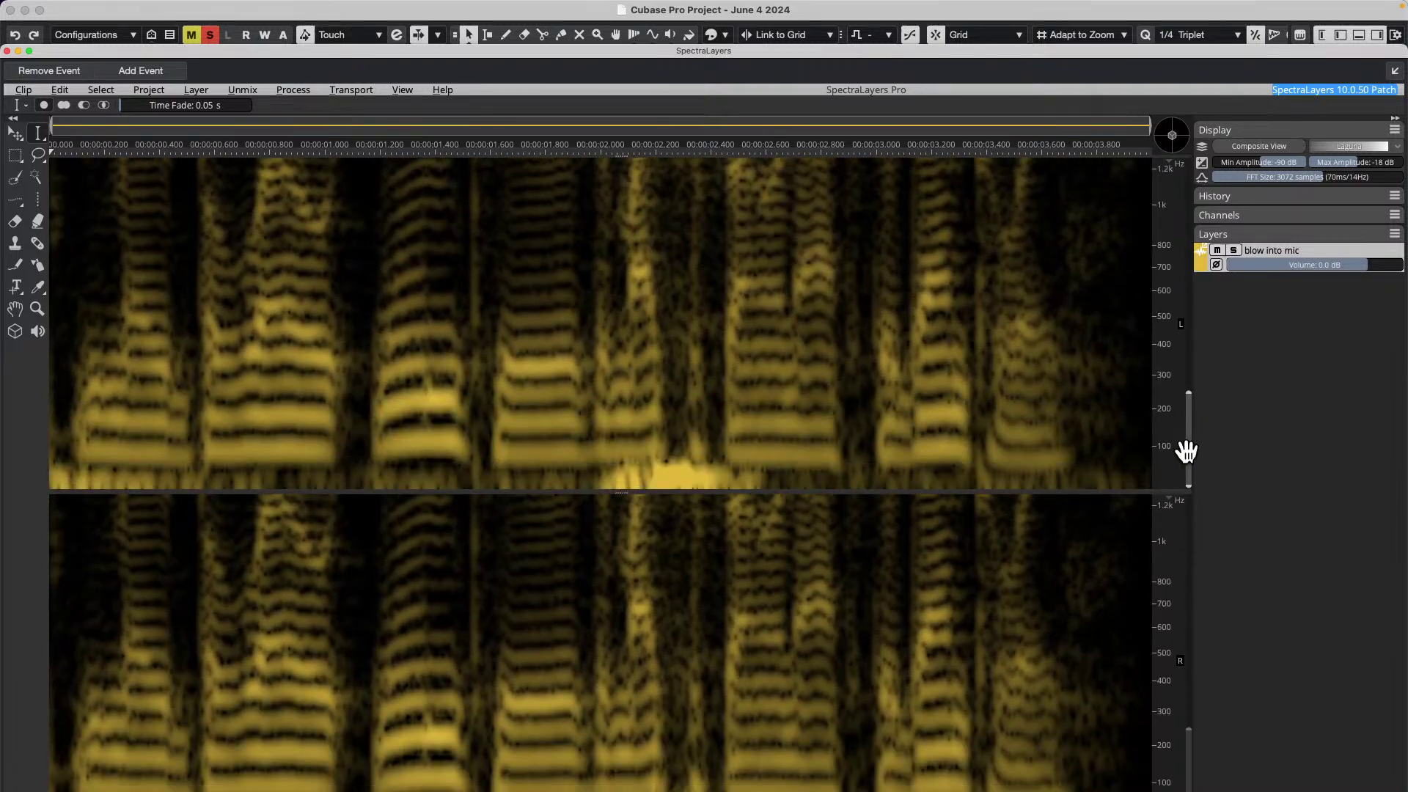
pyautogui.scroll(6, 1172, 472)
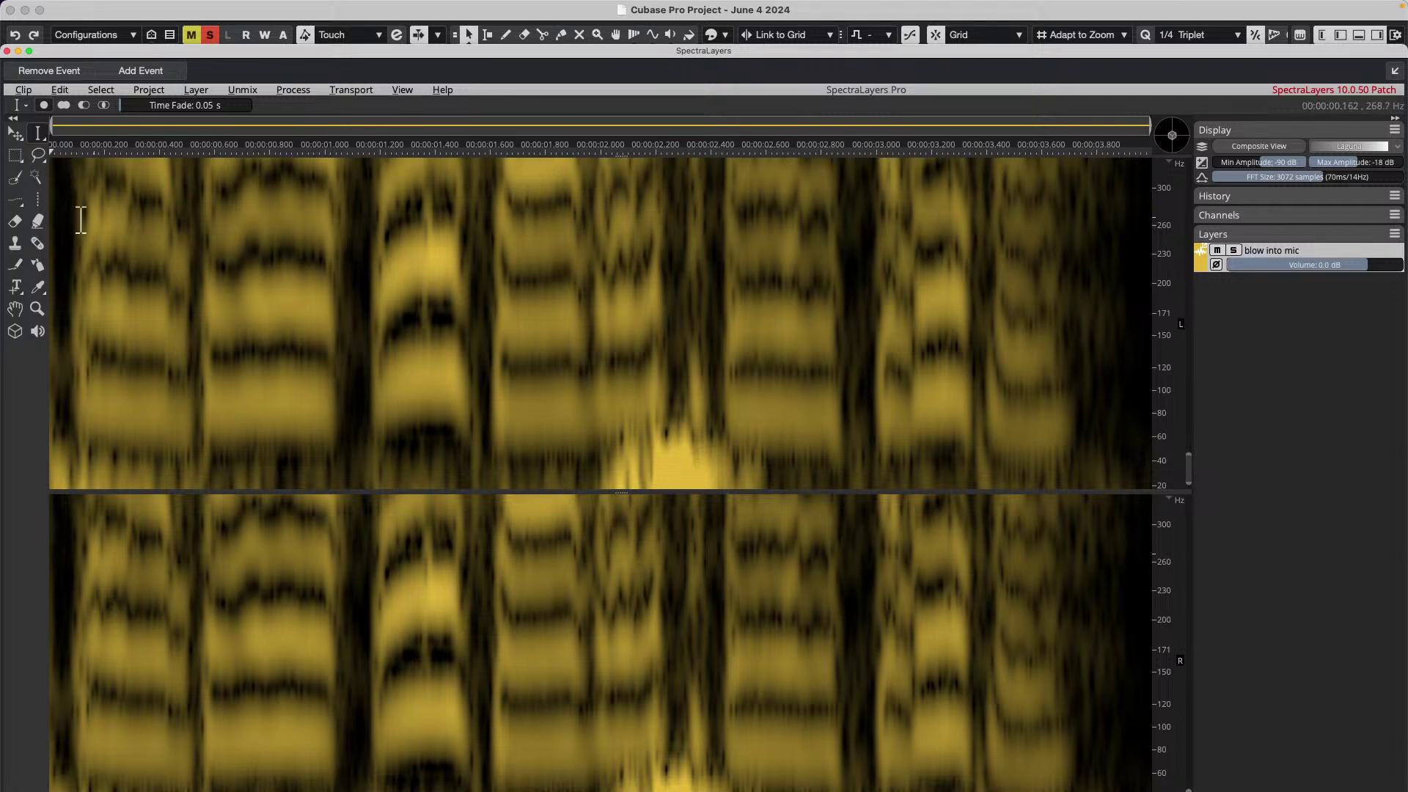
pyautogui.click(16, 178)
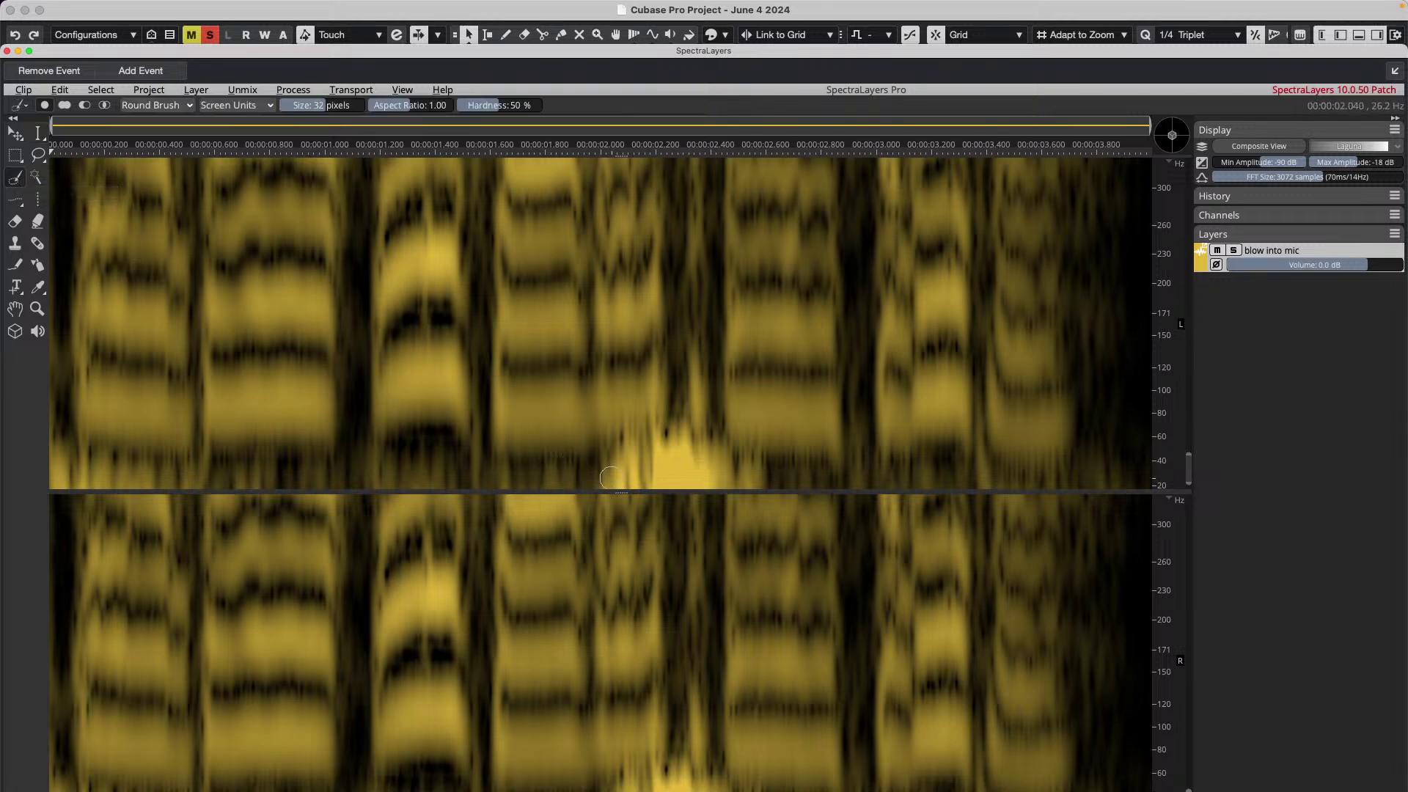
pyautogui.moveTo(610, 478)
pyautogui.mouseDown()
pyautogui.moveTo(620, 450)
pyautogui.moveTo(663, 424)
pyautogui.moveTo(742, 473)
pyautogui.moveTo(647, 477)
pyautogui.moveTo(682, 468)
pyautogui.moveTo(649, 449)
pyautogui.moveTo(668, 449)
pyautogui.moveTo(602, 459)
pyautogui.moveTo(682, 454)
pyautogui.mouseUp()
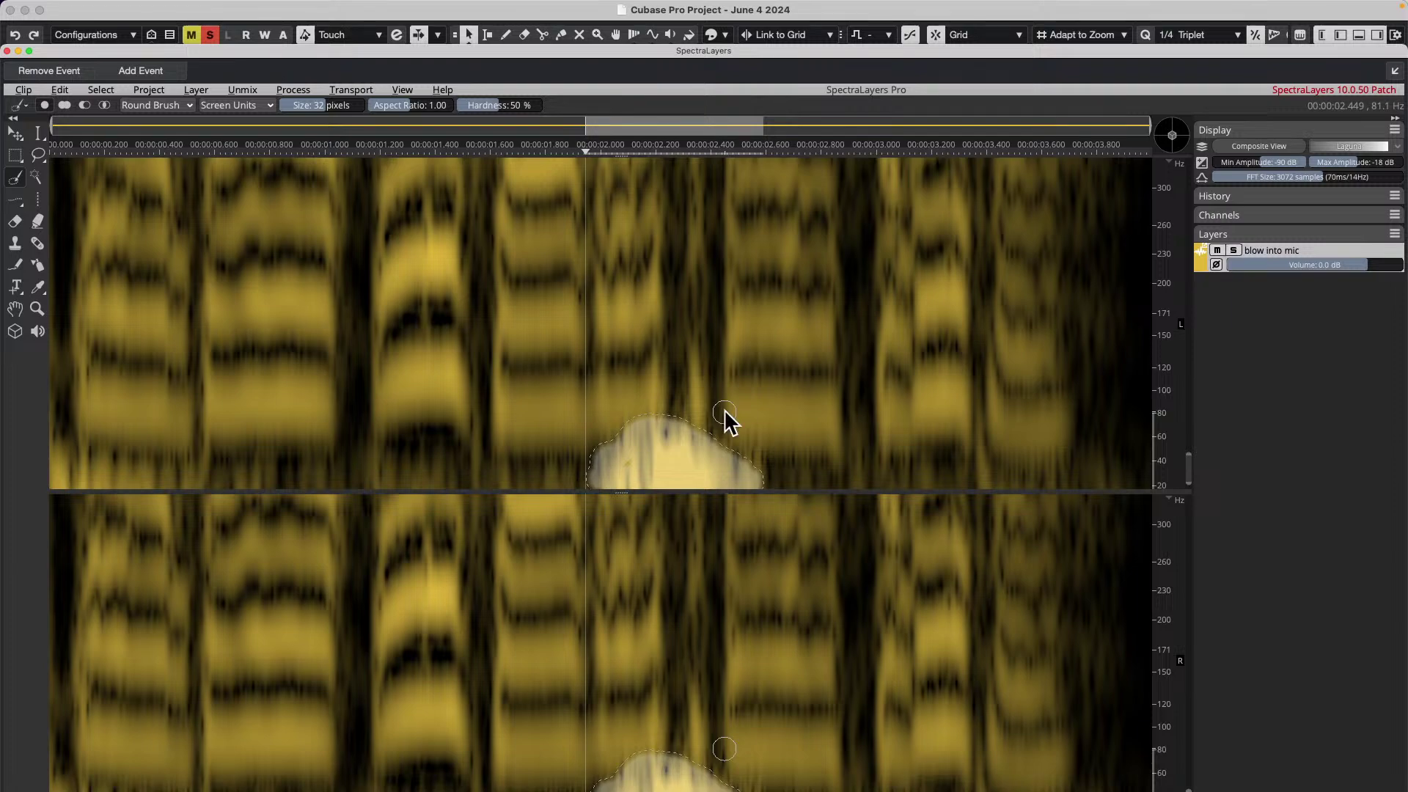
pyautogui.press('Delete')
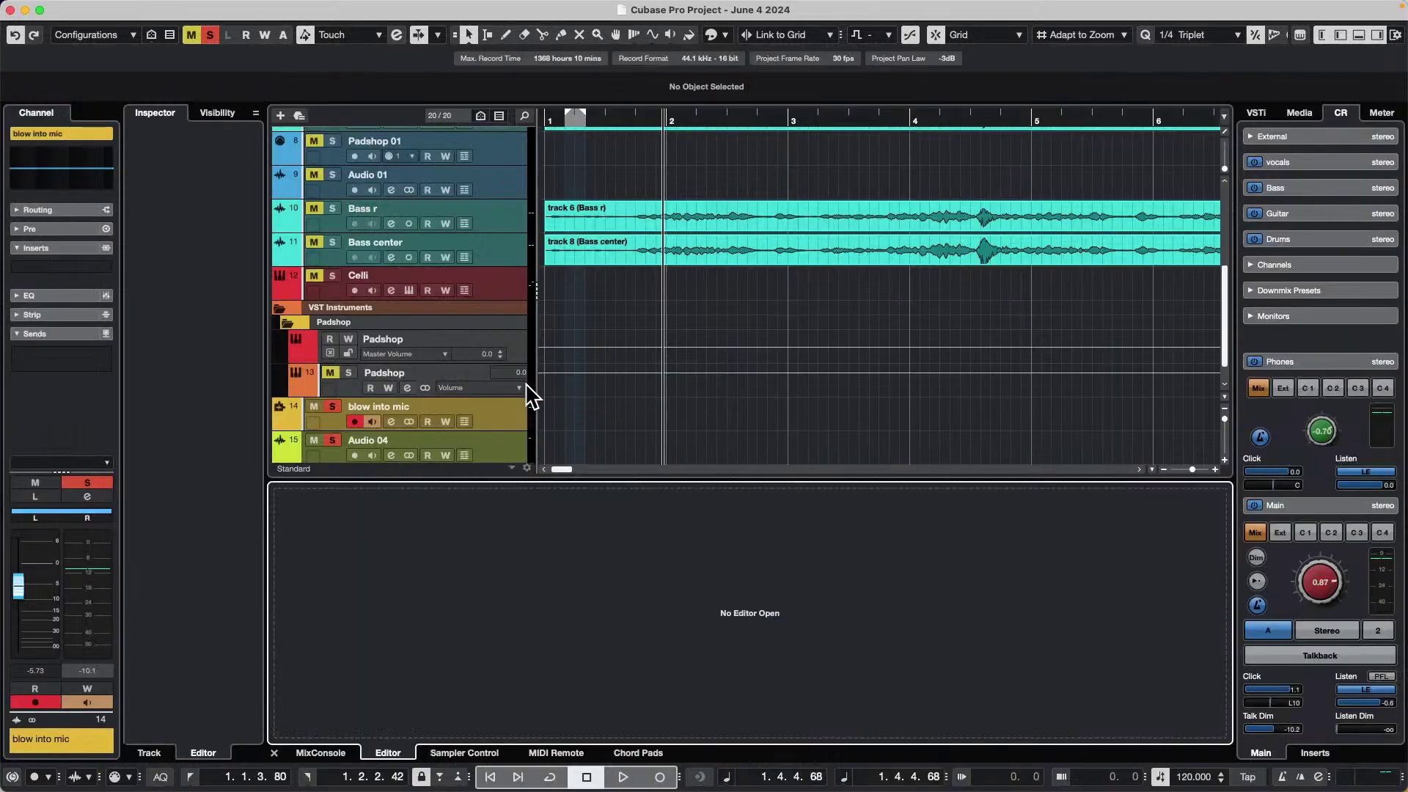
# - Undo the event deletion and reopen the "blow into mic" event in a detached SpectraLayers window showing its low frequencies
pyautogui.press('super+z')
pyautogui.click(595, 412)
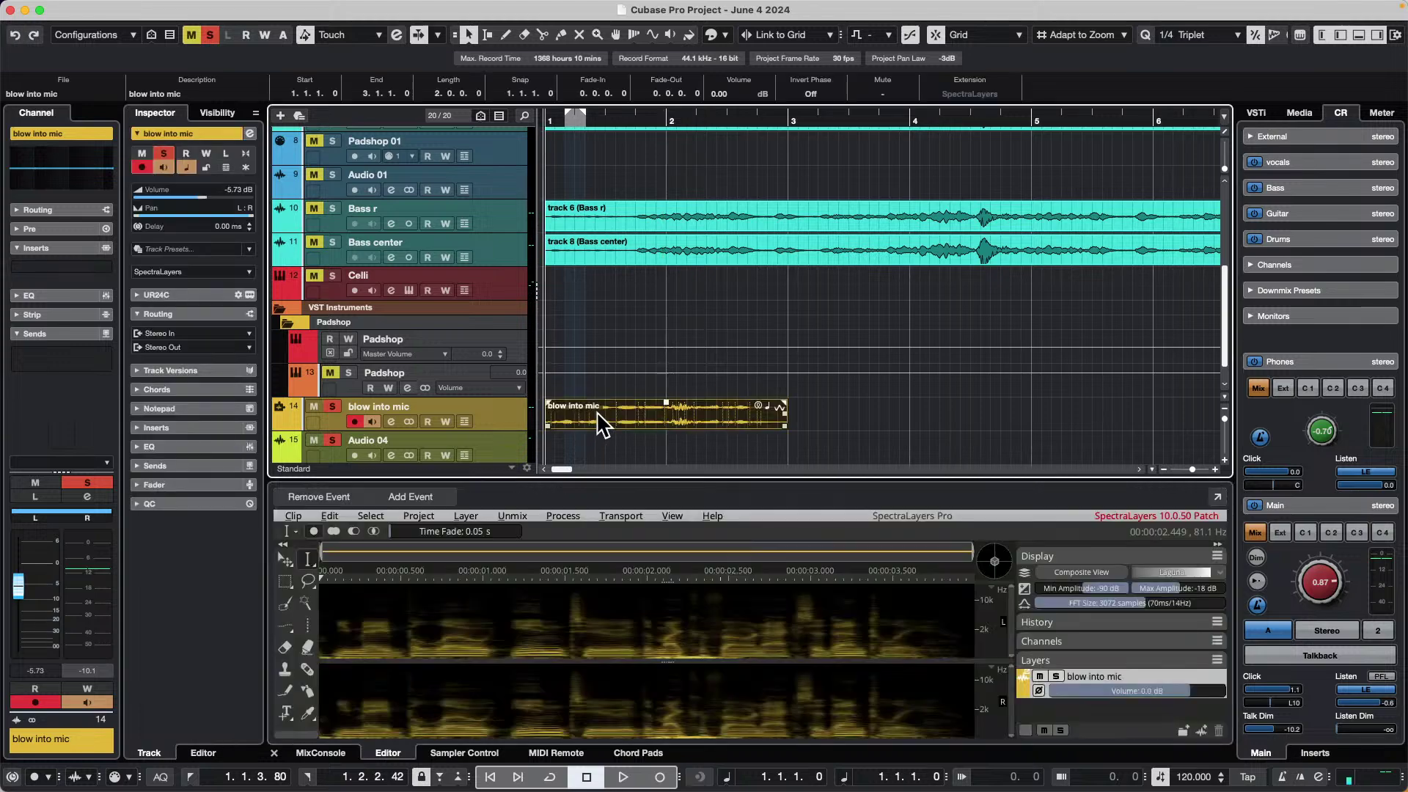
pyautogui.click(1214, 498)
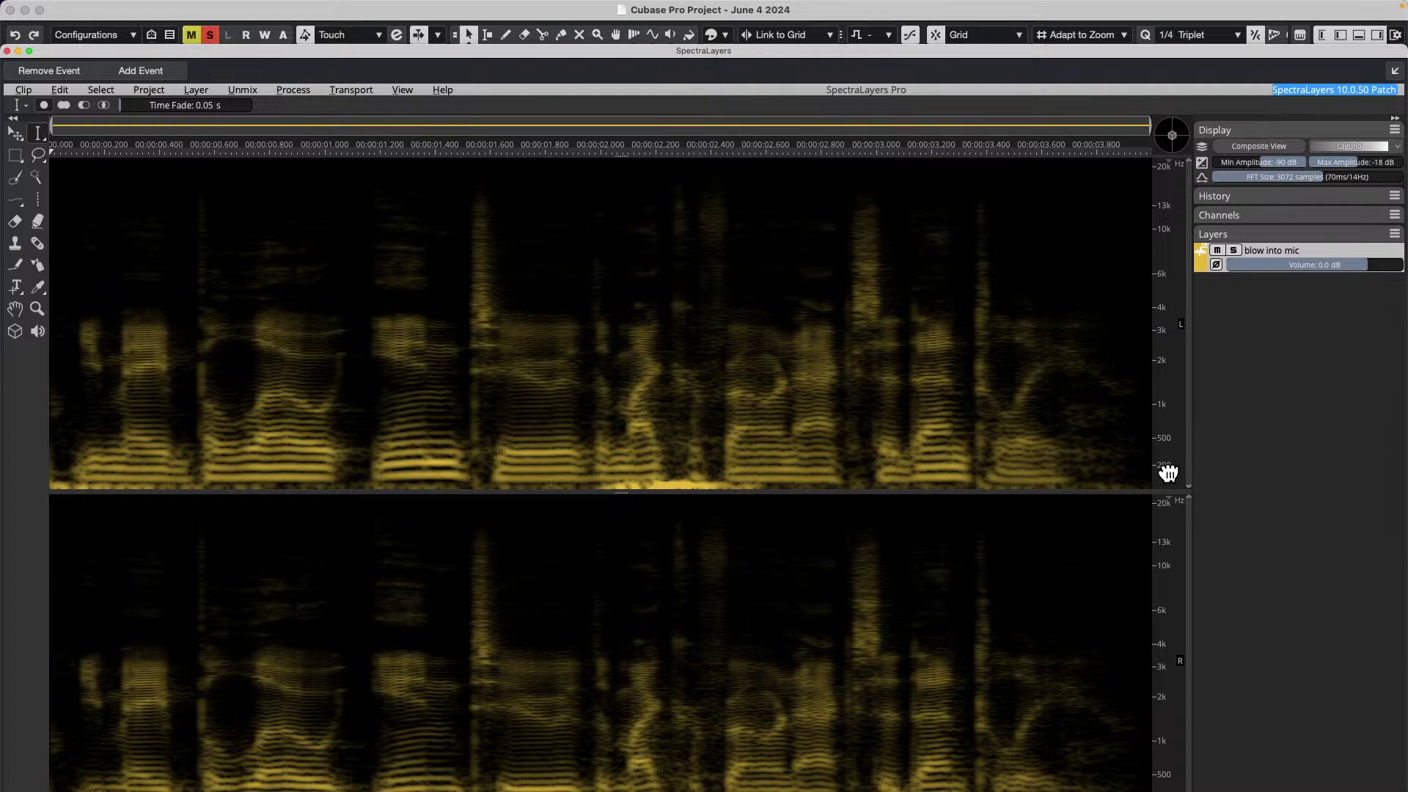
pyautogui.scroll(6, 1166, 467)
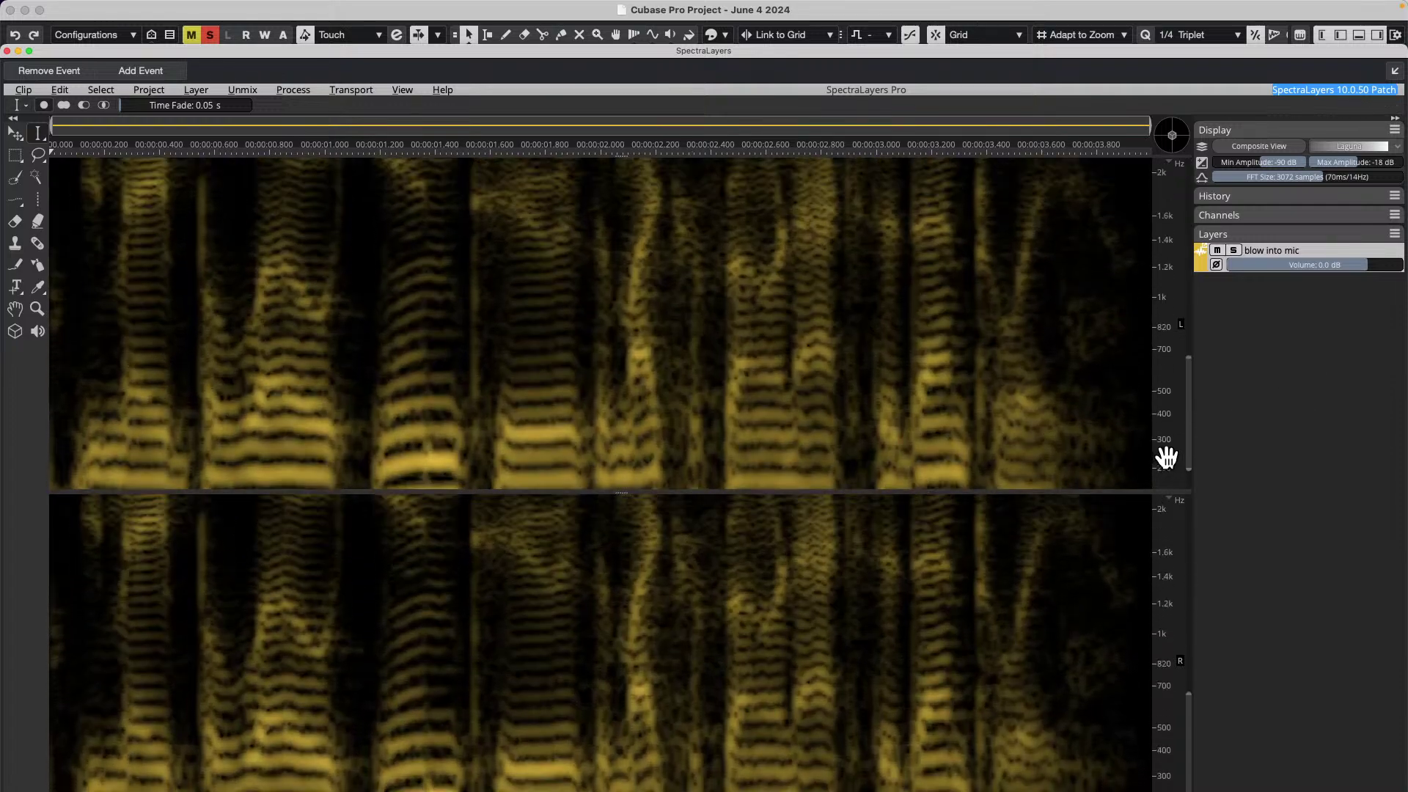
pyautogui.scroll(3, 1169, 443)
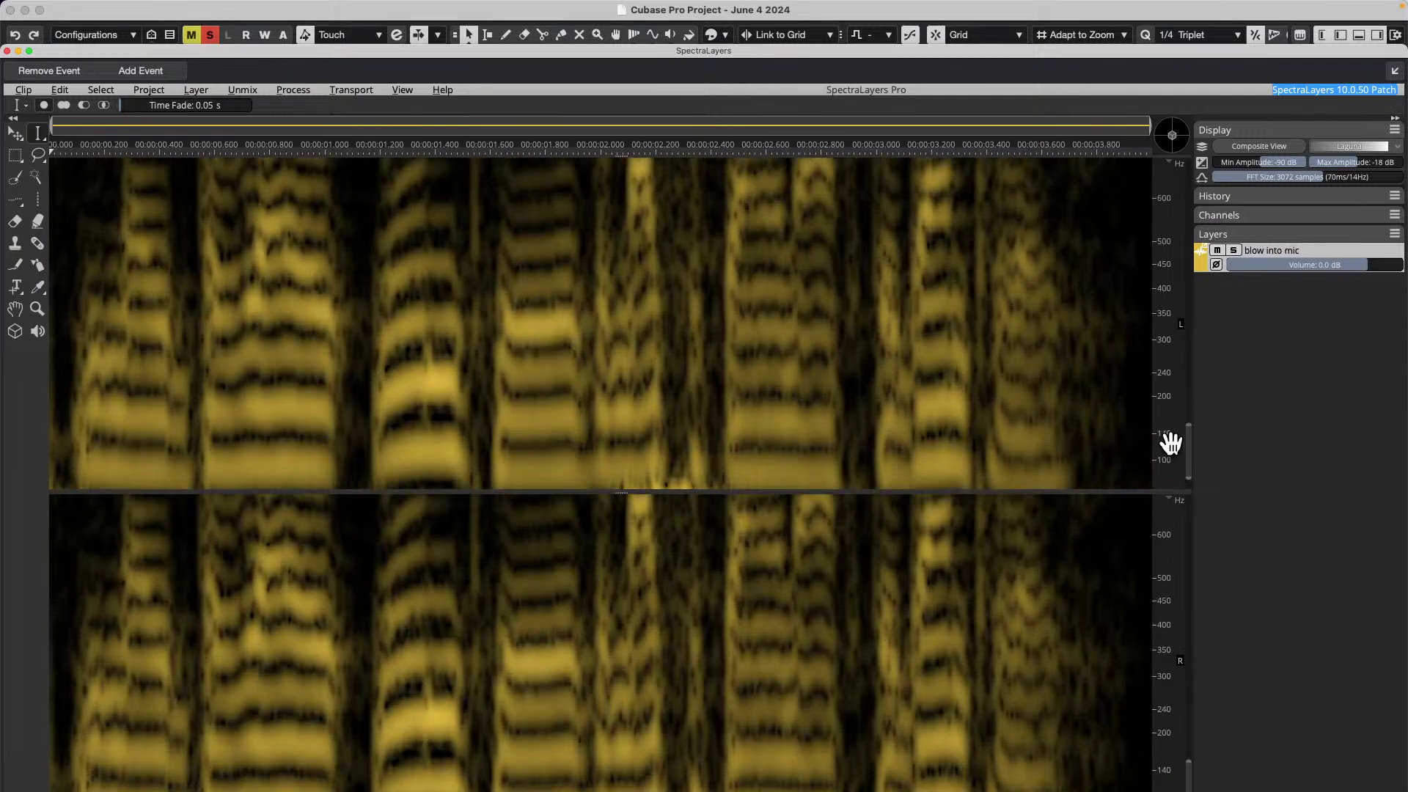
pyautogui.moveTo(1170, 459); pyautogui.dragTo(1162, 353)
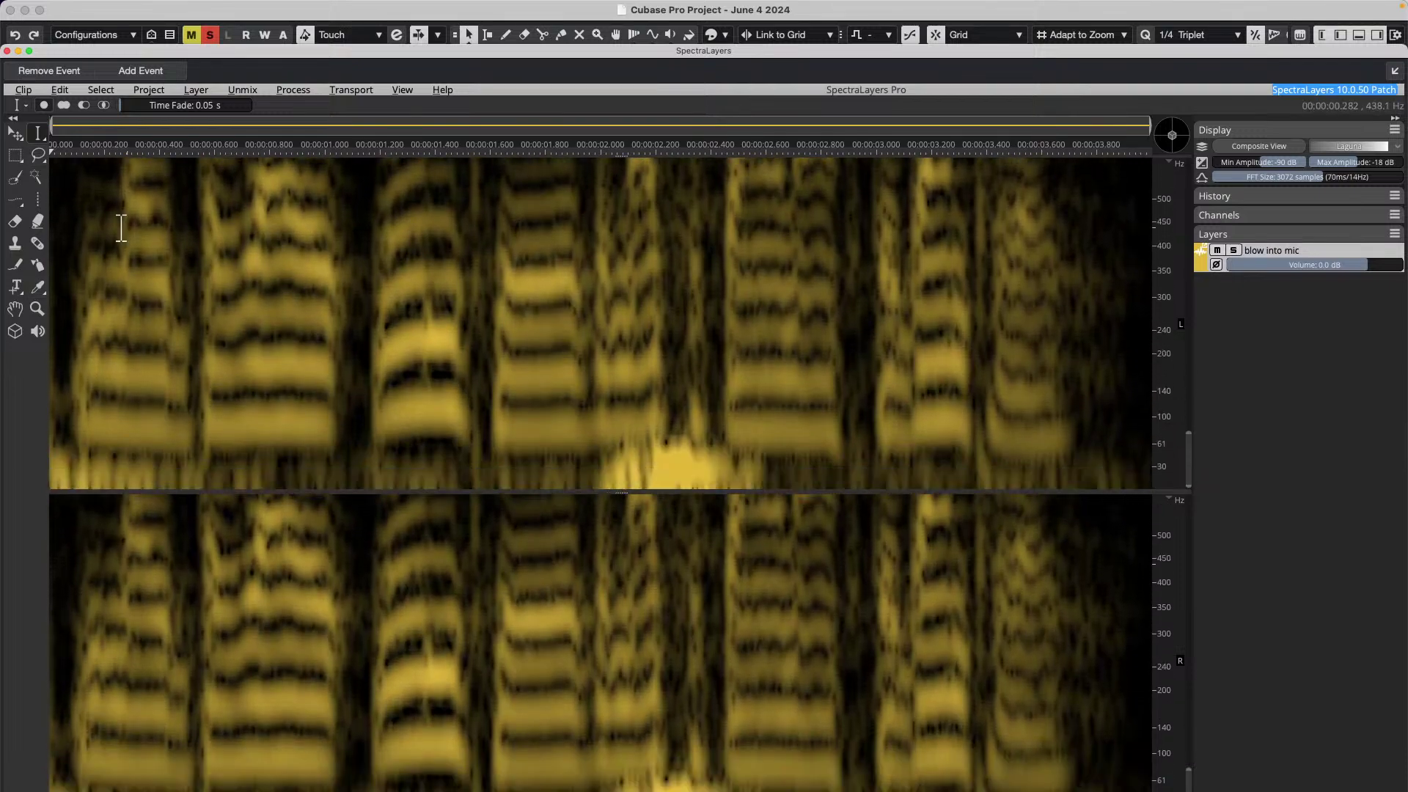
# - Trace a 3-pixel-thick frequency selection across the voice from about 0.1 to 3.4 s, and clear it
pyautogui.click(18, 201)
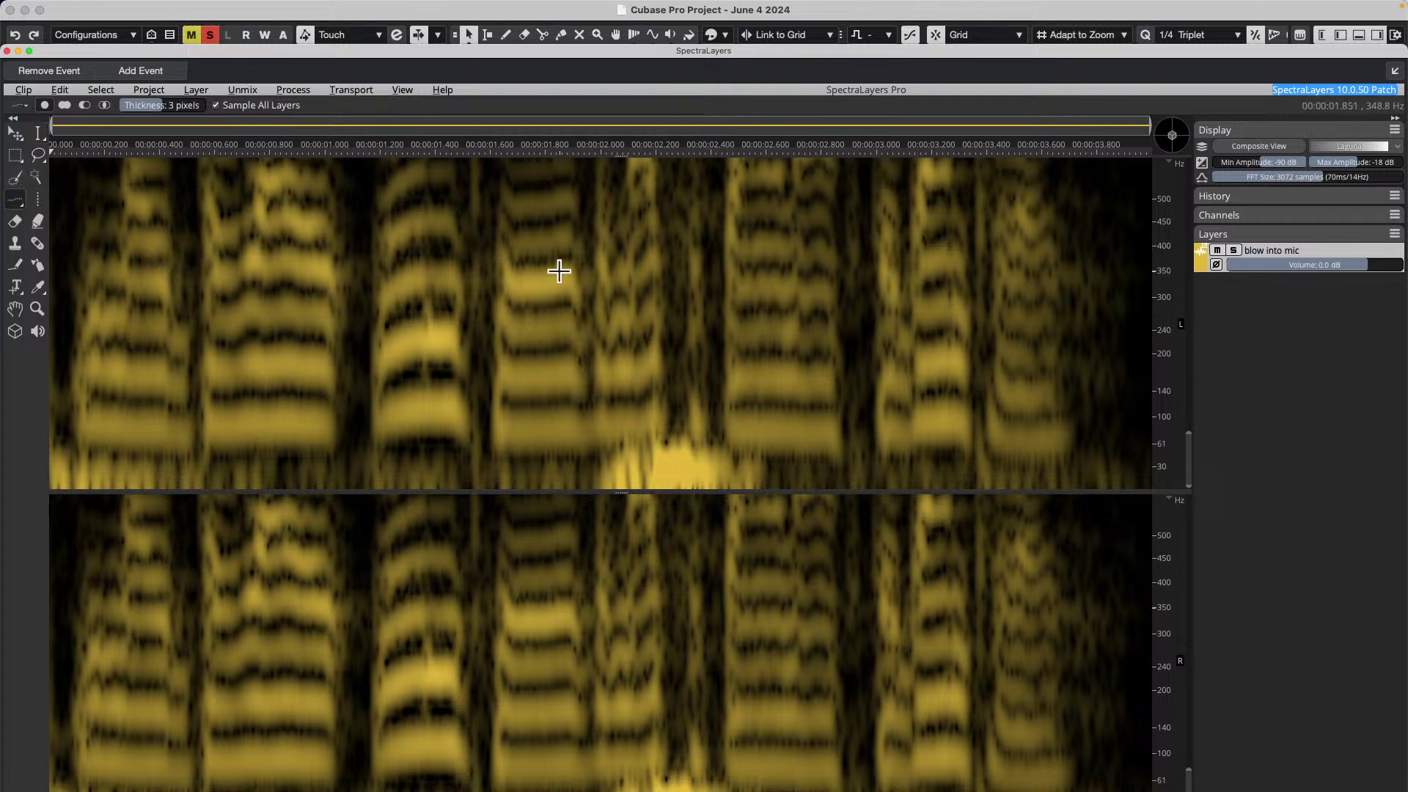
pyautogui.moveTo(72, 246)
pyautogui.mouseDown()
pyautogui.moveTo(450, 299)
pyautogui.moveTo(987, 311)
pyautogui.mouseUp()
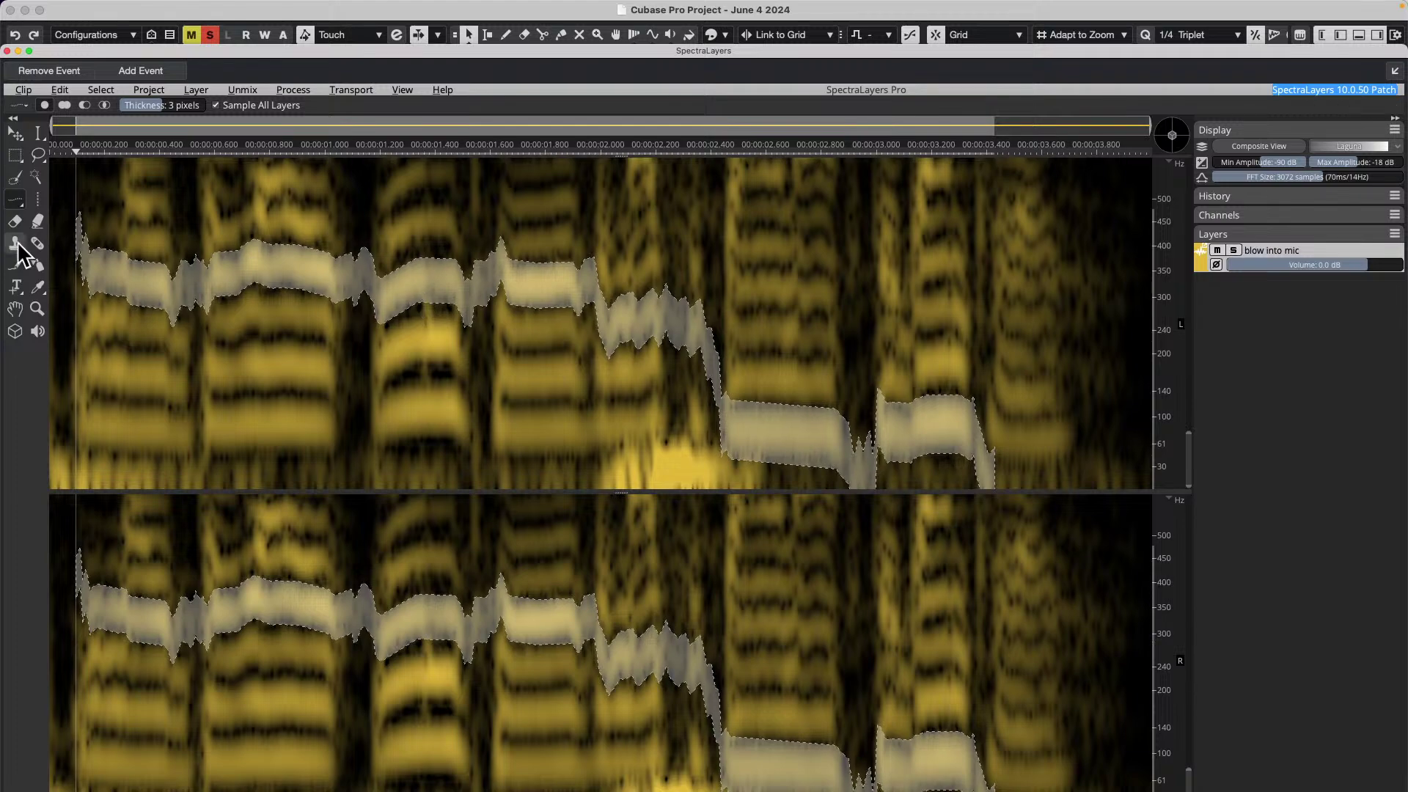
pyautogui.click(38, 198)
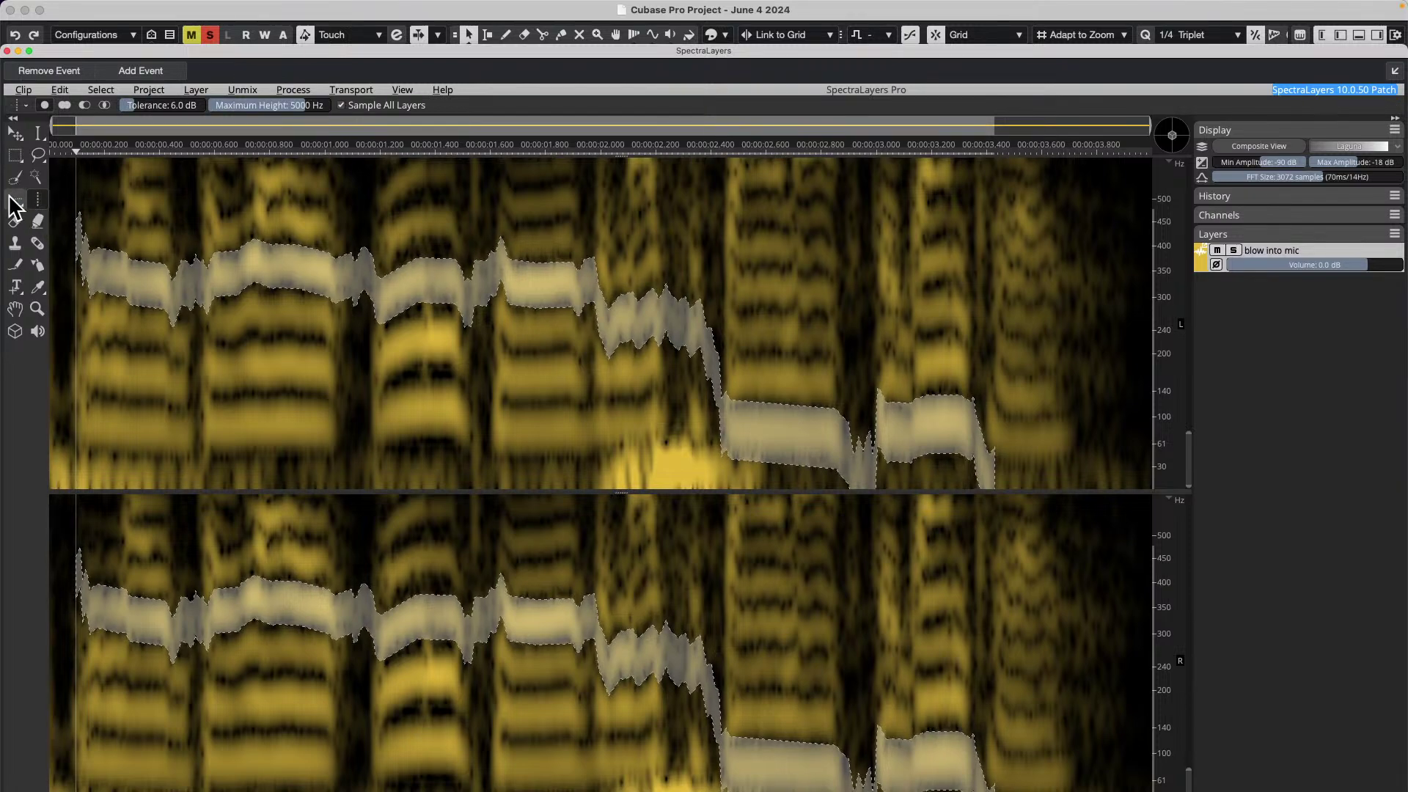
pyautogui.click(18, 201)
pyautogui.click(551, 356)
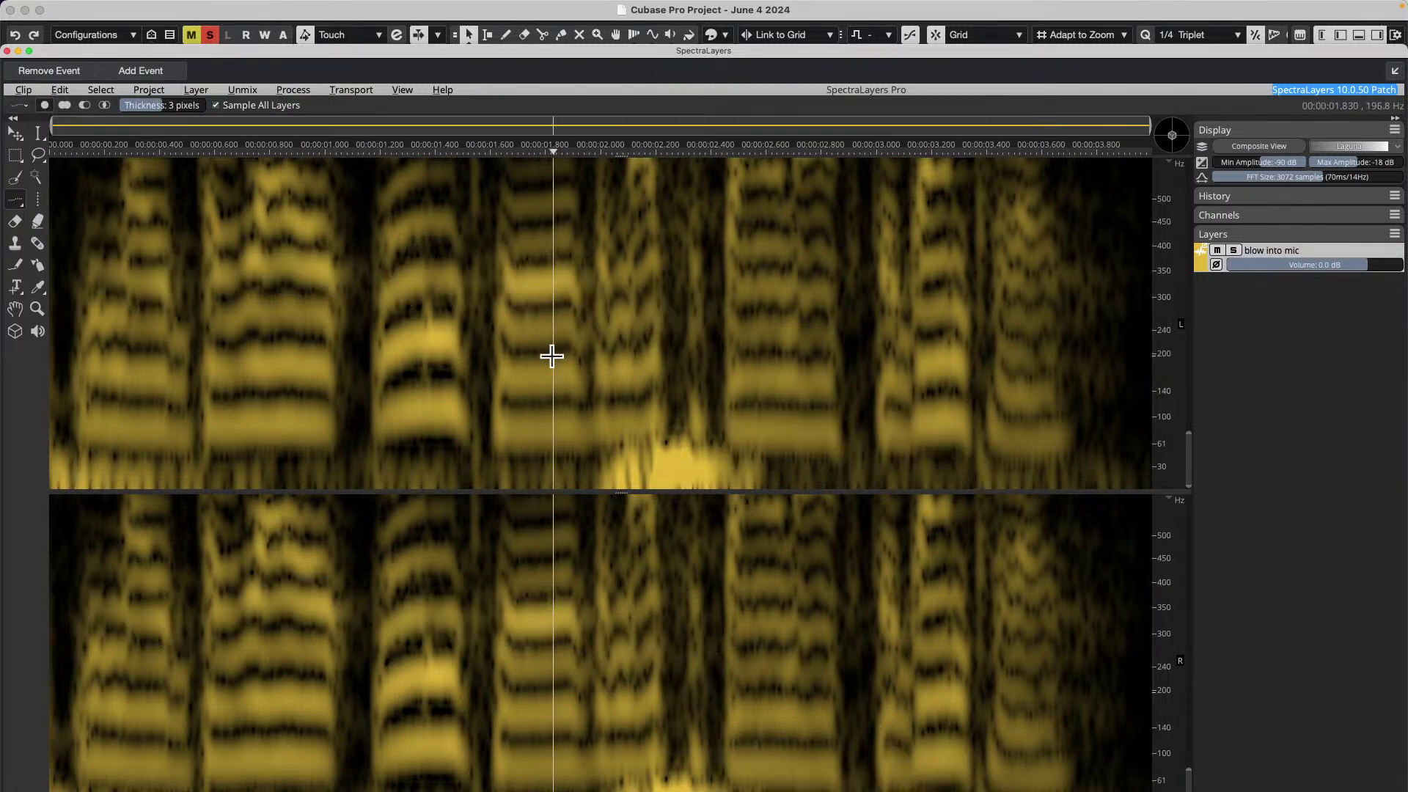
# - Draw a -18 dB tone around 300 to 350 Hz across the spectrogram up to about 3.4 s, and undo it
pyautogui.click(15, 269)
pyautogui.moveTo(197, 267); pyautogui.dragTo(122, 268)
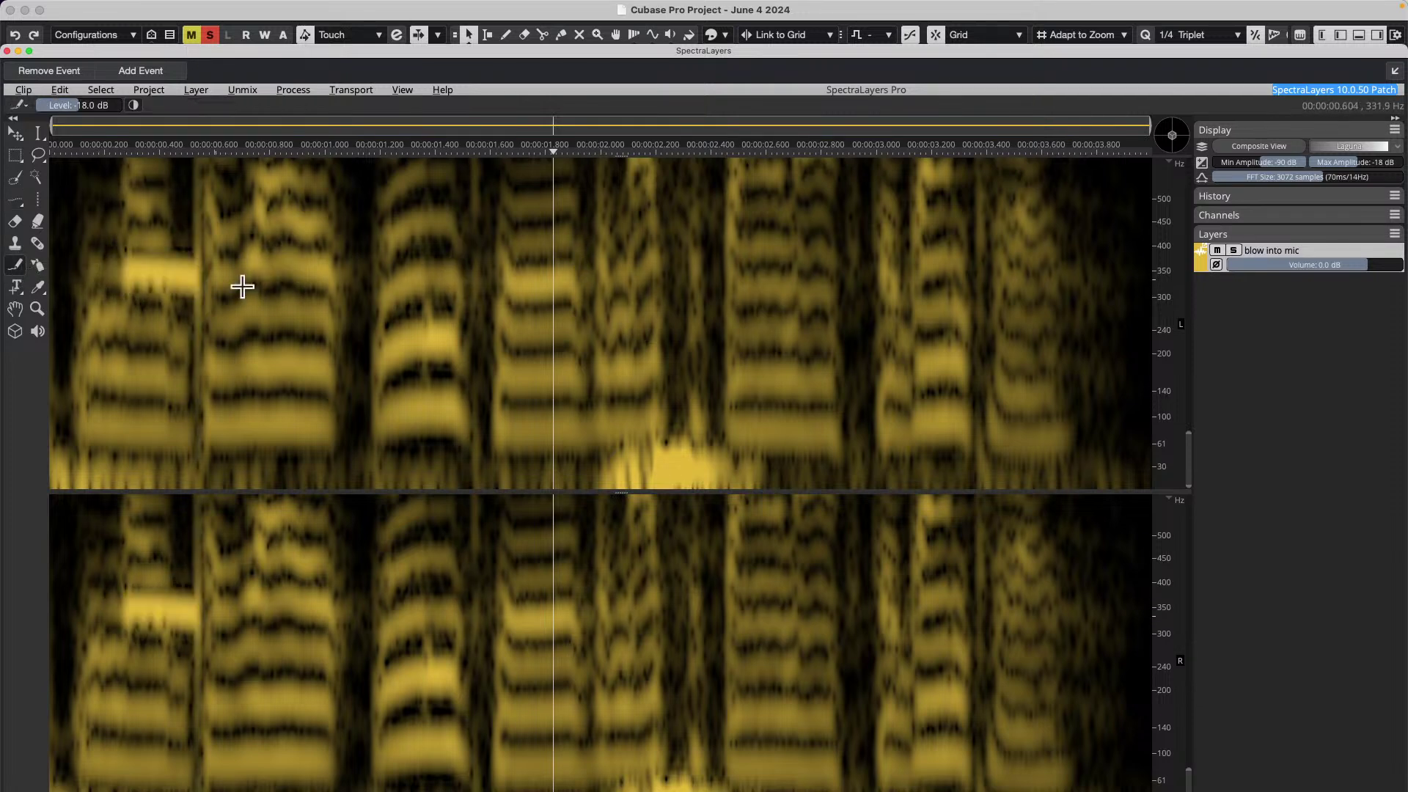
pyautogui.moveTo(242, 287); pyautogui.dragTo(981, 289)
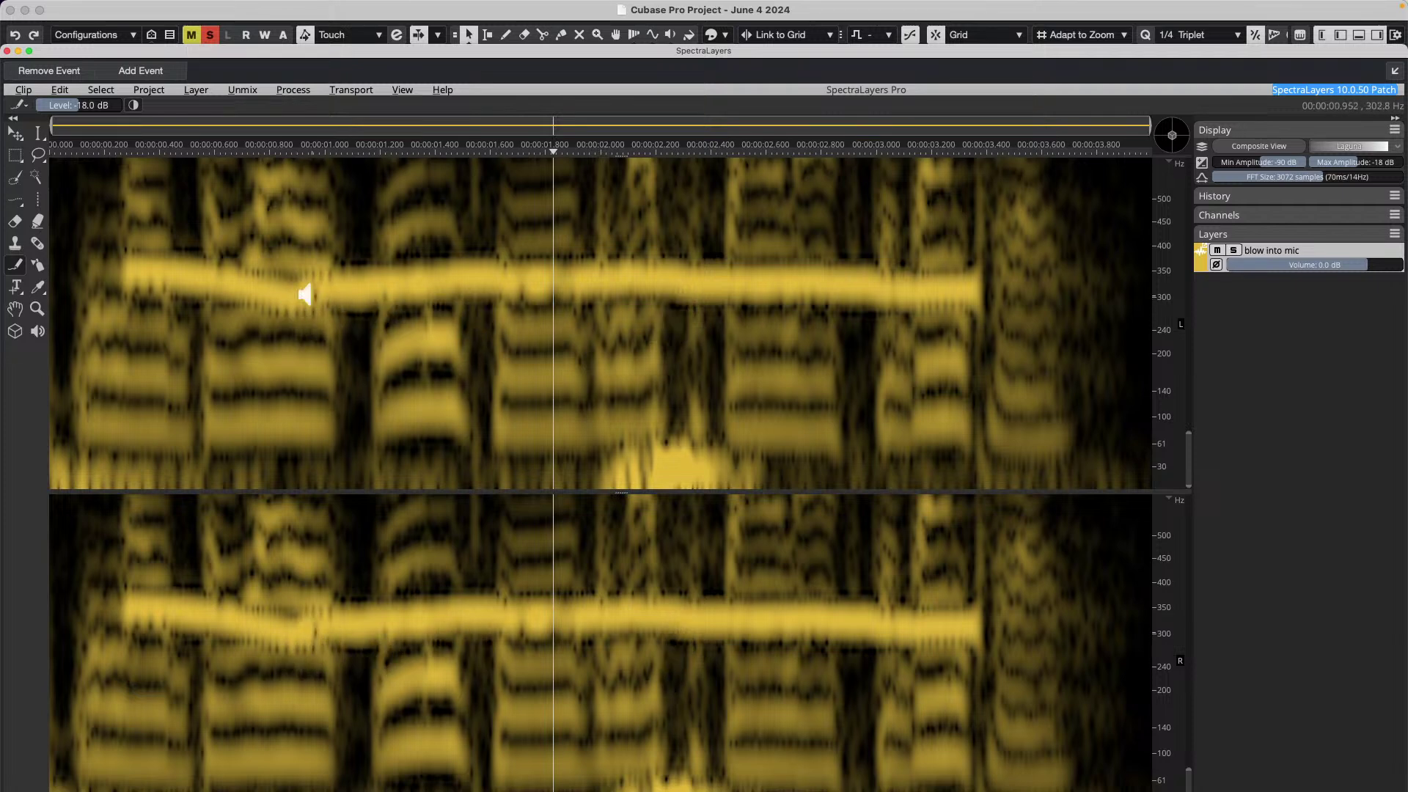
pyautogui.press('super+z')
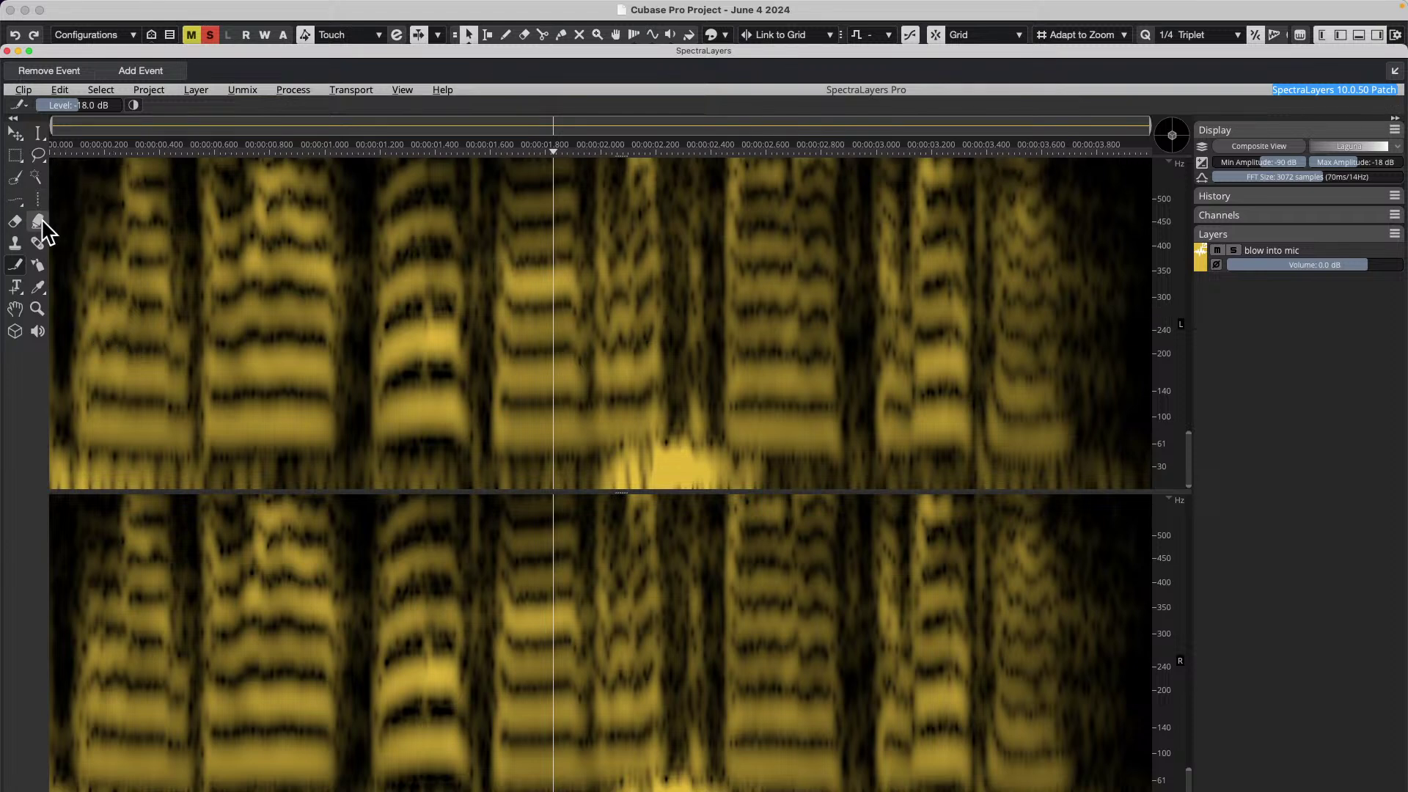
# - Select the low-frequency burst between about 1.9 and 2.6 s with the 32-pixel round brush and try to delete it
pyautogui.click(16, 178)
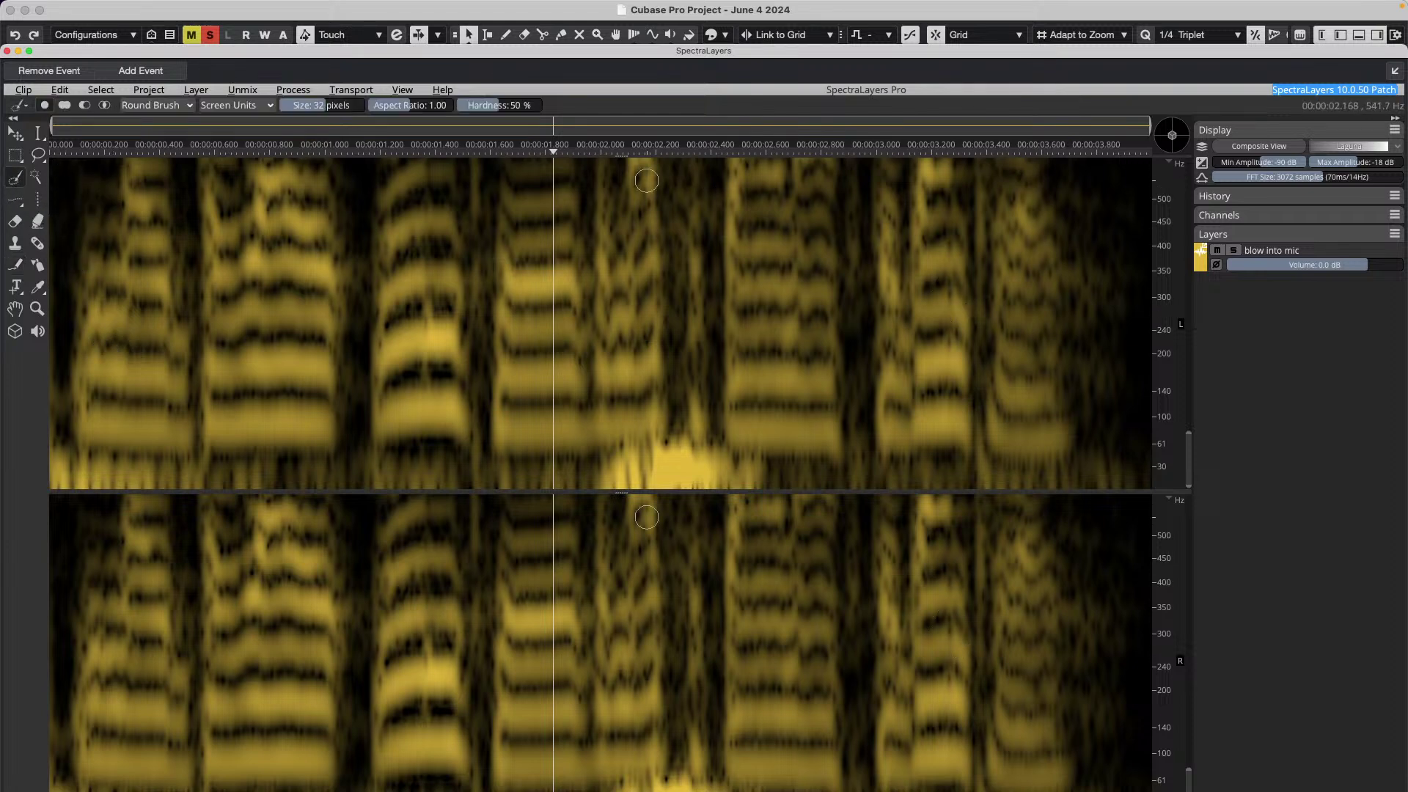
pyautogui.moveTo(606, 480)
pyautogui.mouseDown()
pyautogui.moveTo(663, 450)
pyautogui.moveTo(744, 462)
pyautogui.moveTo(748, 478)
pyautogui.moveTo(612, 482)
pyautogui.moveTo(646, 465)
pyautogui.moveTo(706, 471)
pyautogui.mouseUp()
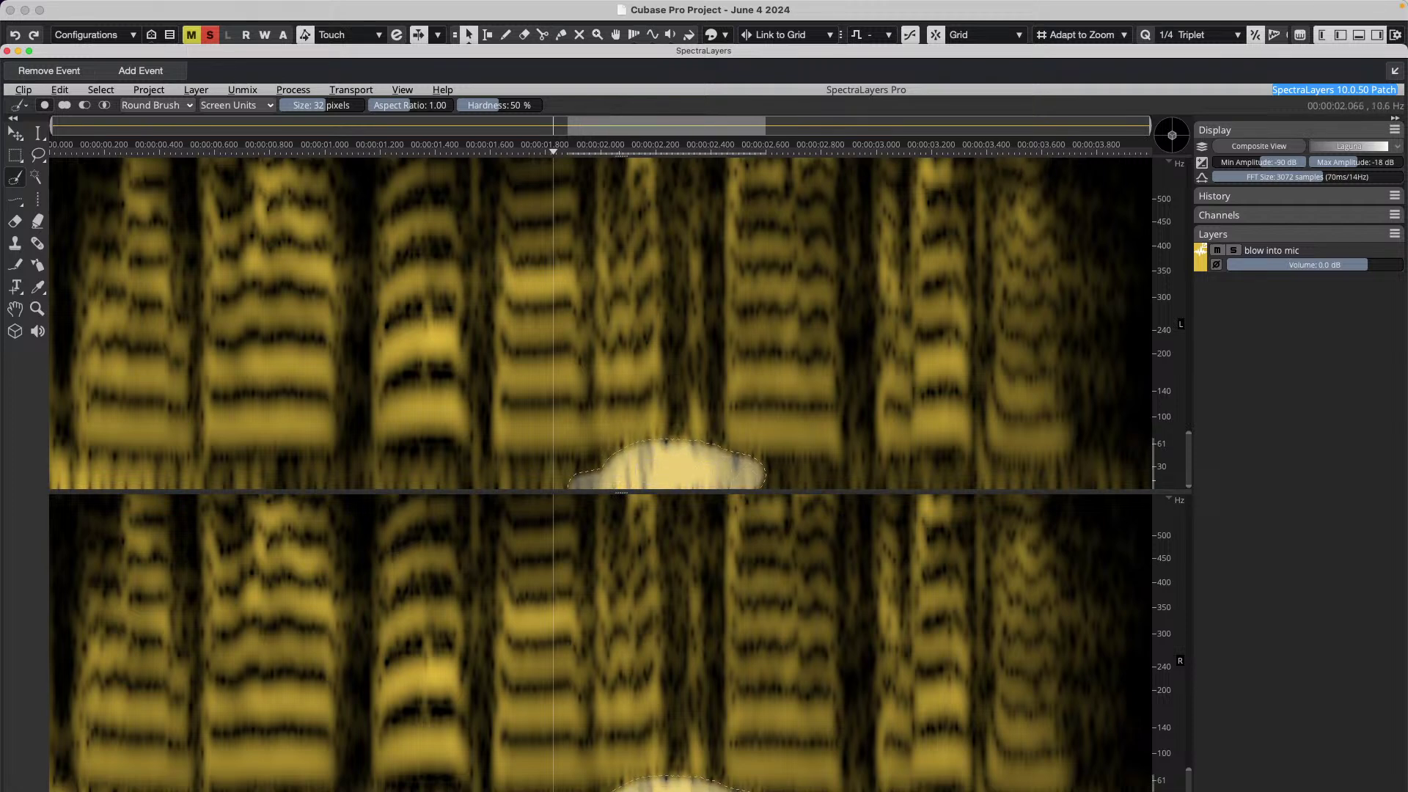
pyautogui.moveTo(619, 481); pyautogui.dragTo(647, 469)
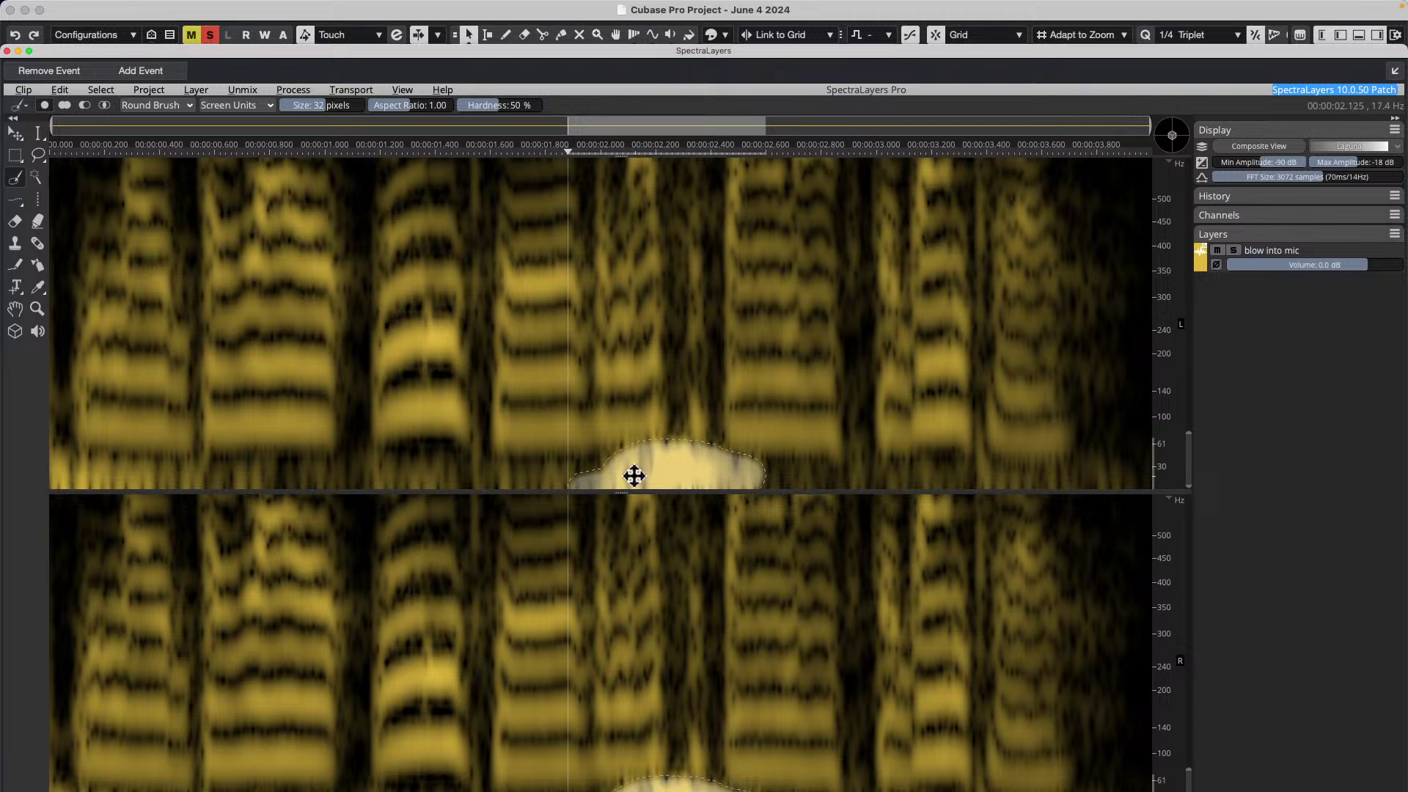
pyautogui.press('Delete')
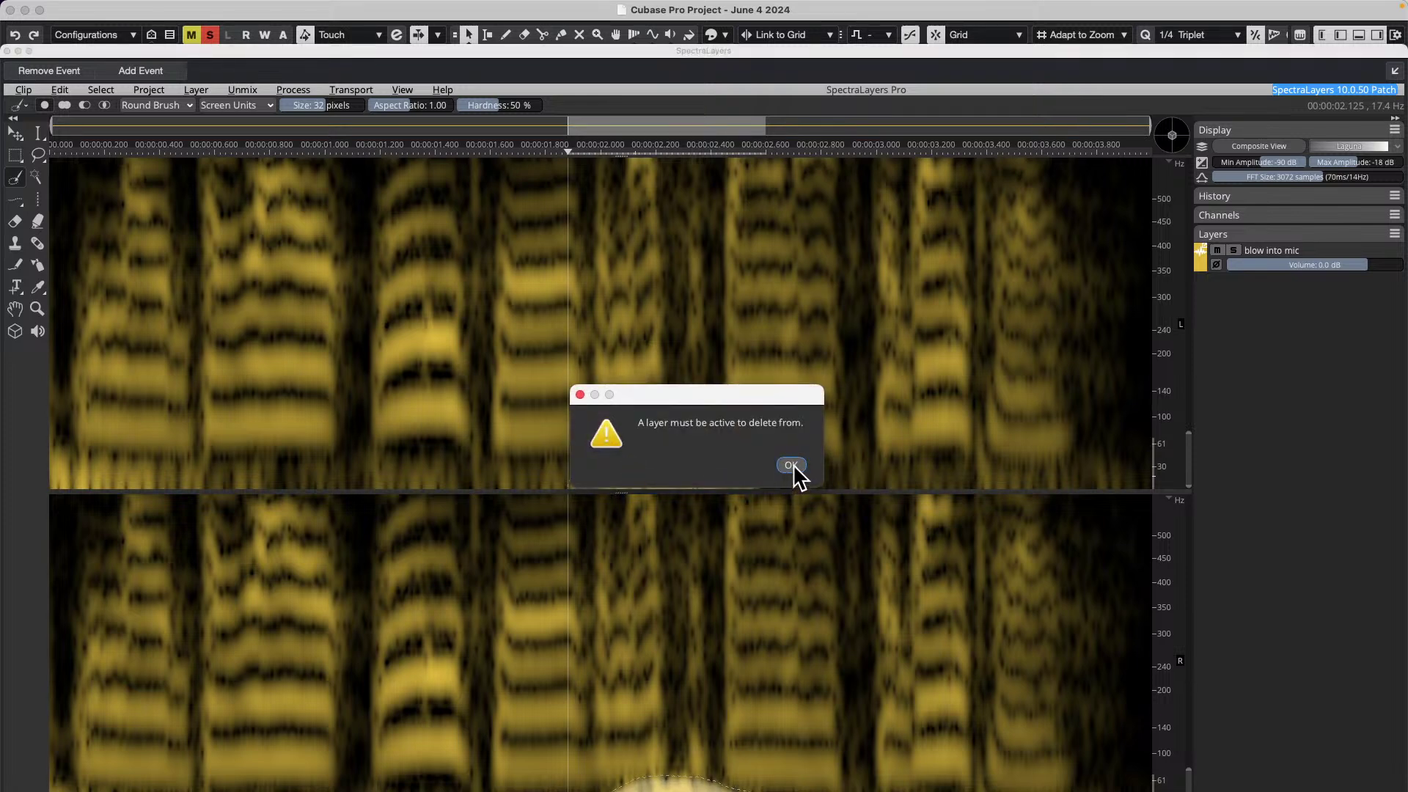
pyautogui.click(790, 466)
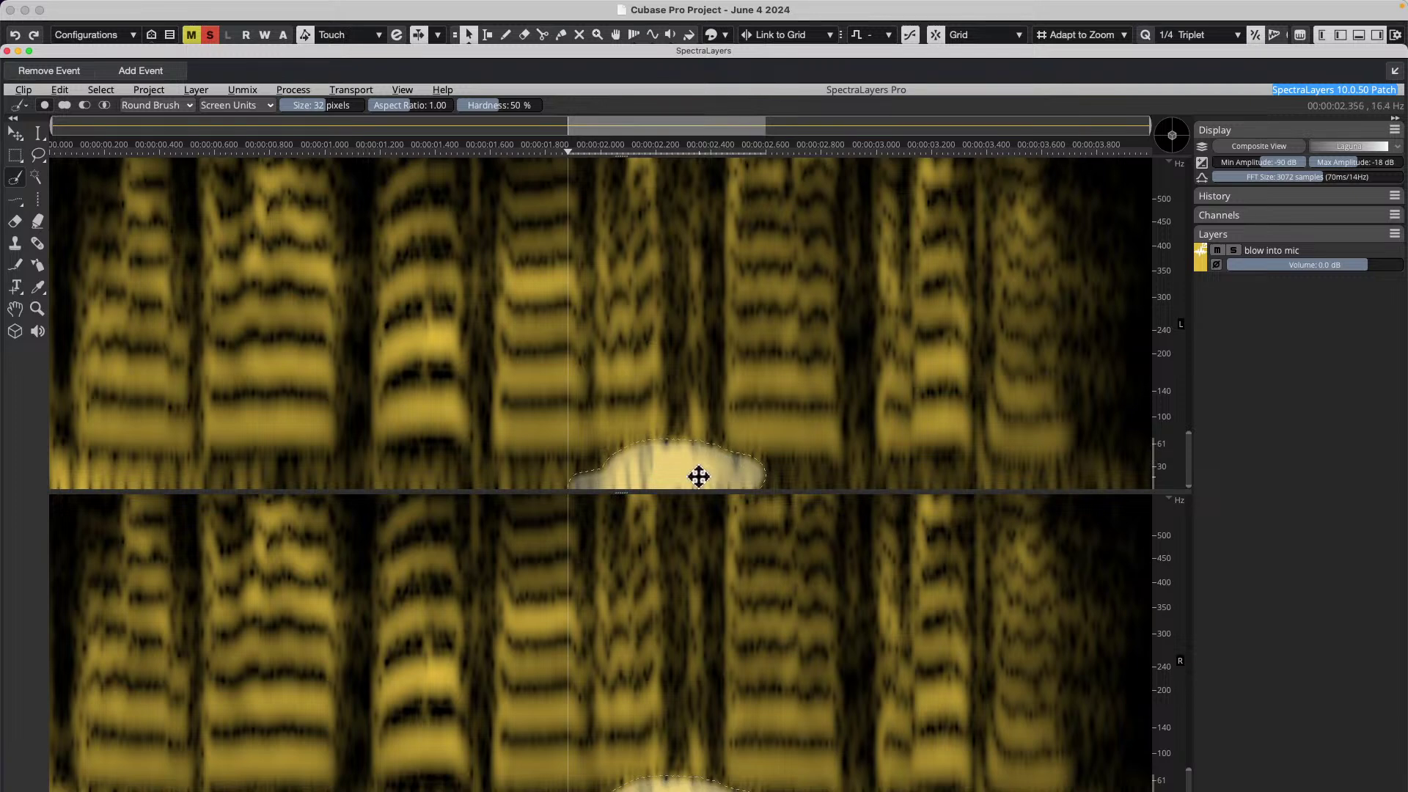
# - Try to add a new layer to the SpectraLayers project, and close the detached editor window
pyautogui.rightClick(695, 483)
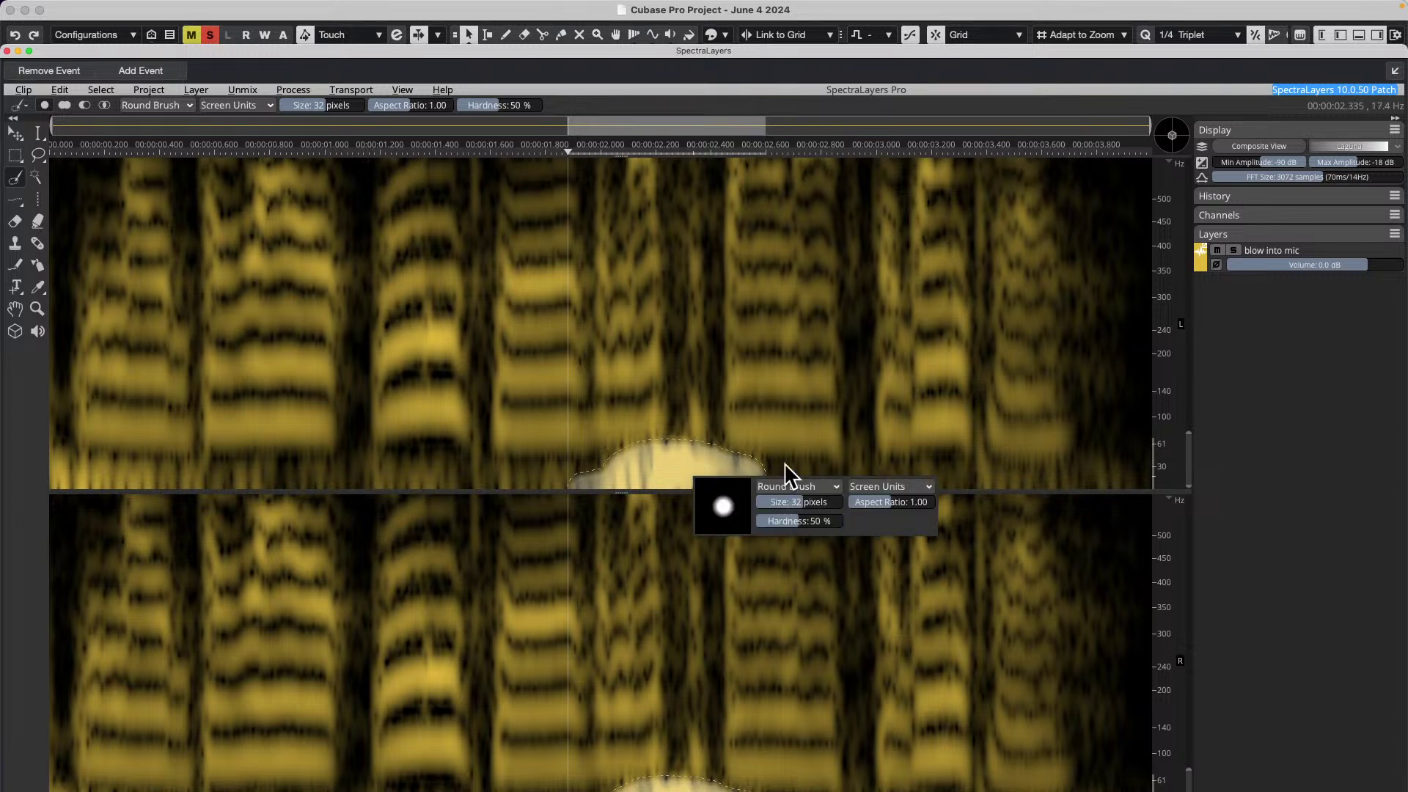
pyautogui.click(248, 89)
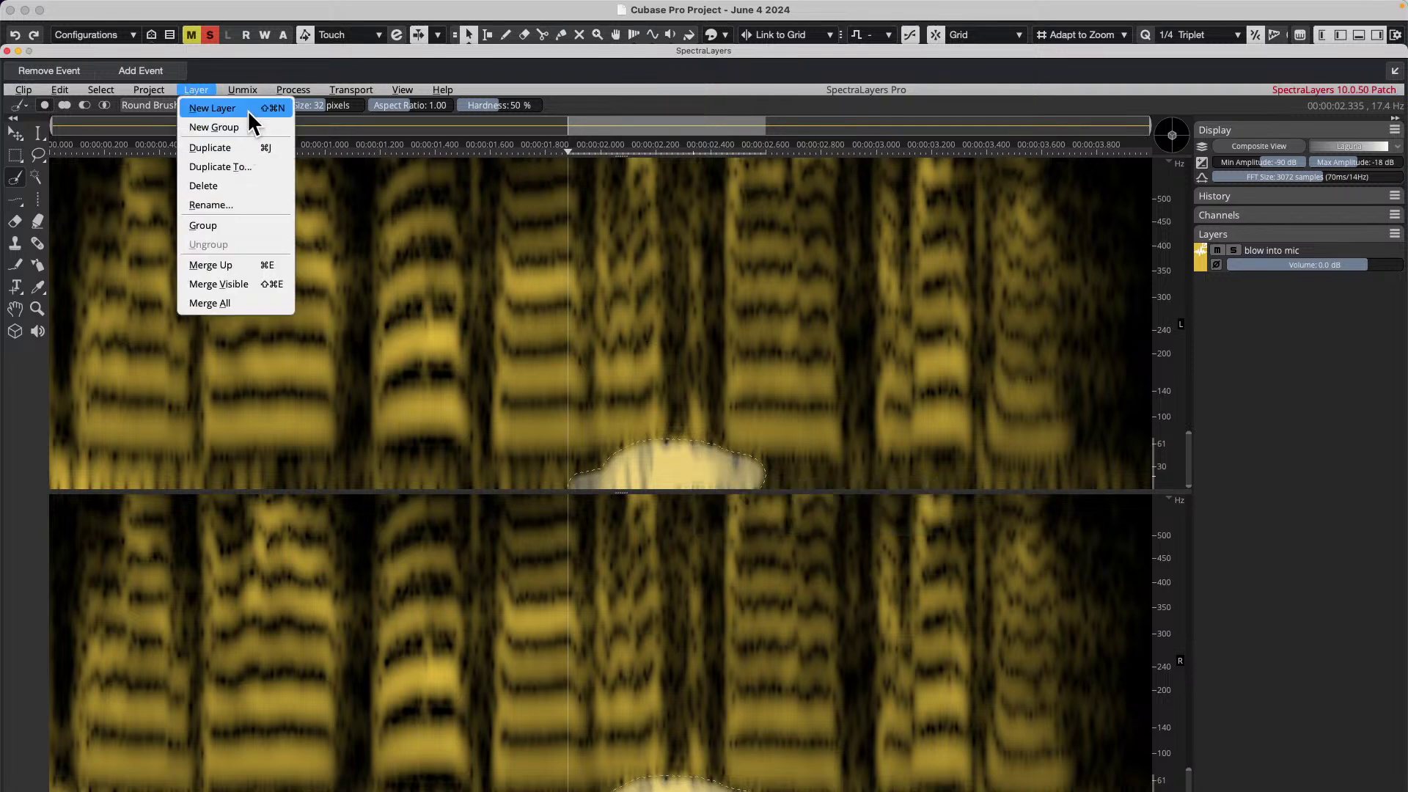
pyautogui.click(247, 108)
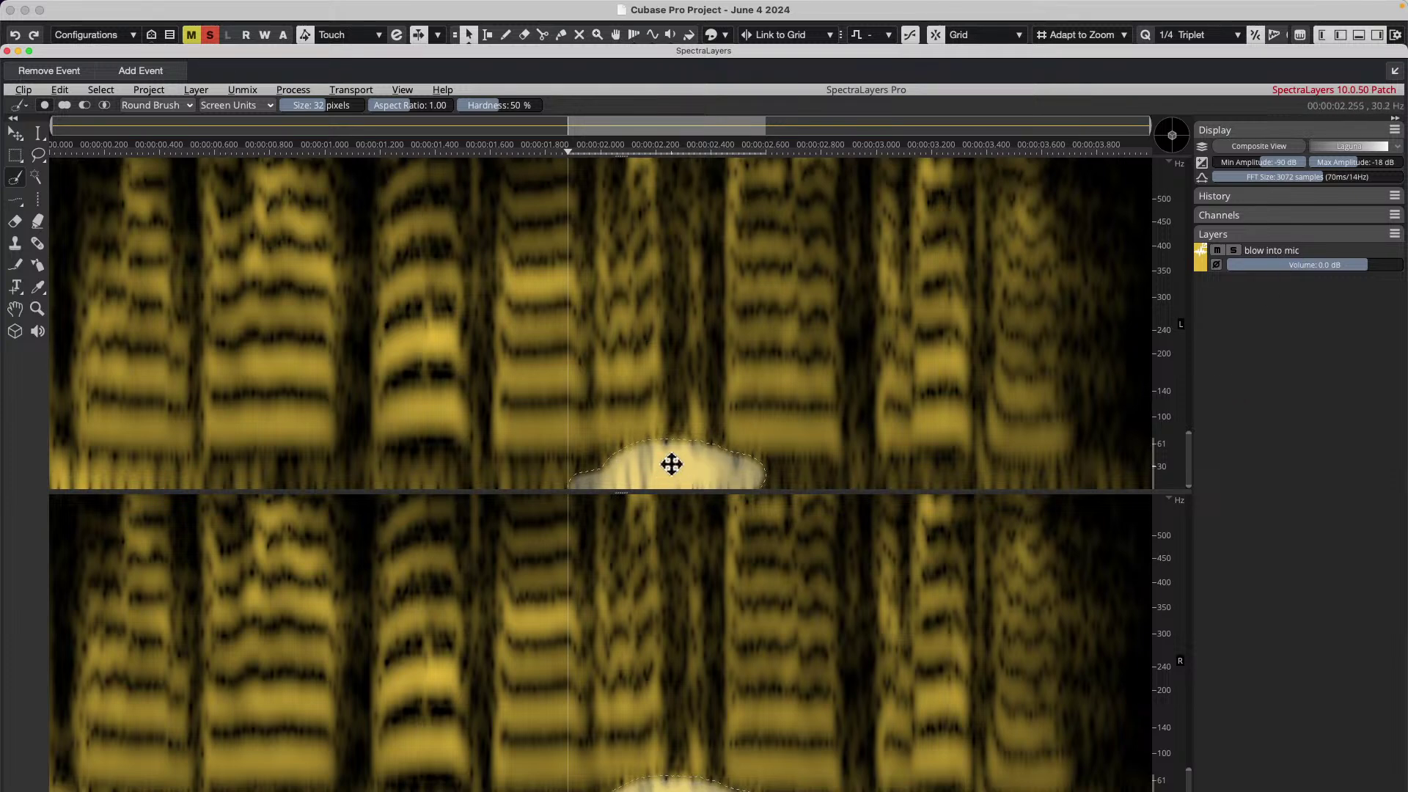
pyautogui.click(7, 51)
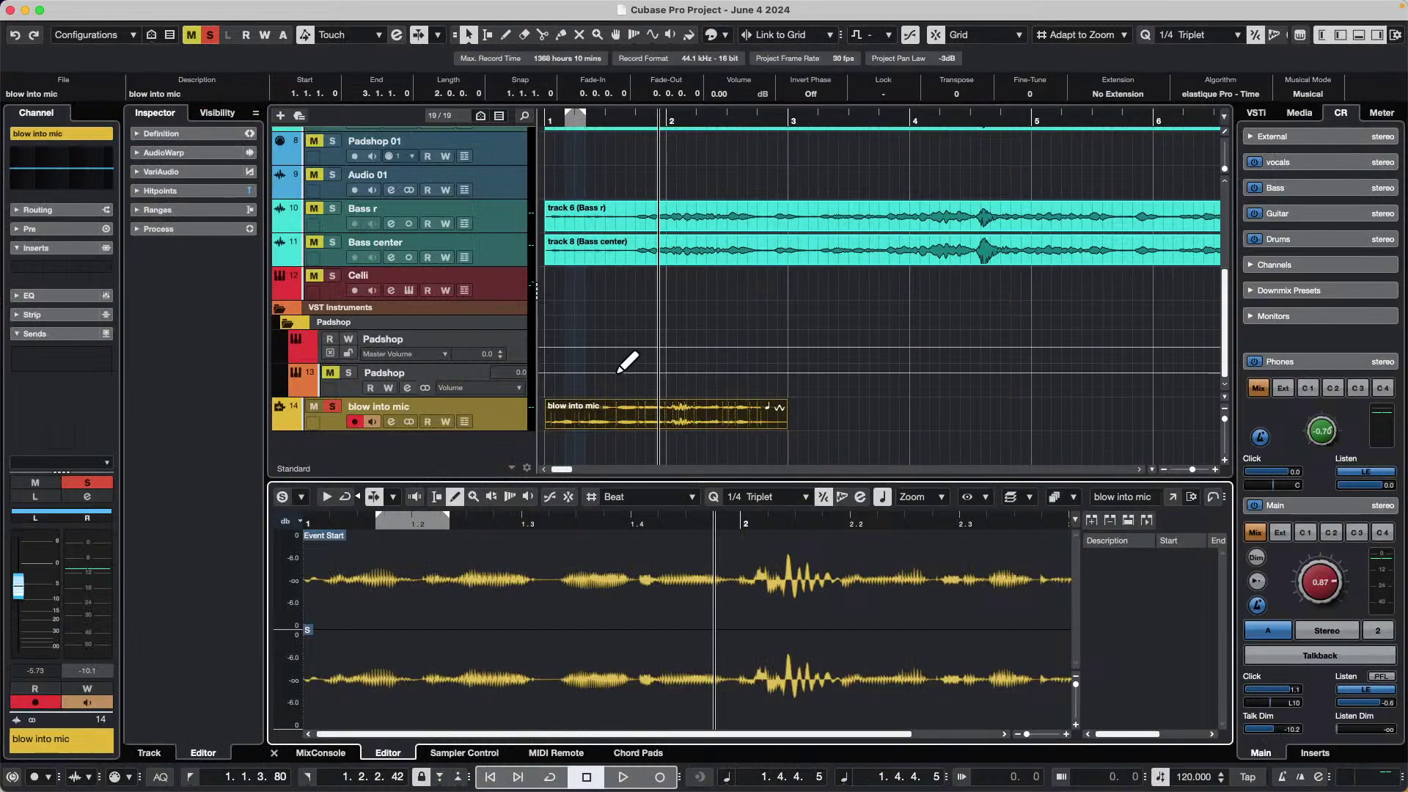
# - Close the audio editor and increase the height of the blow into mic track
pyautogui.press('Return')
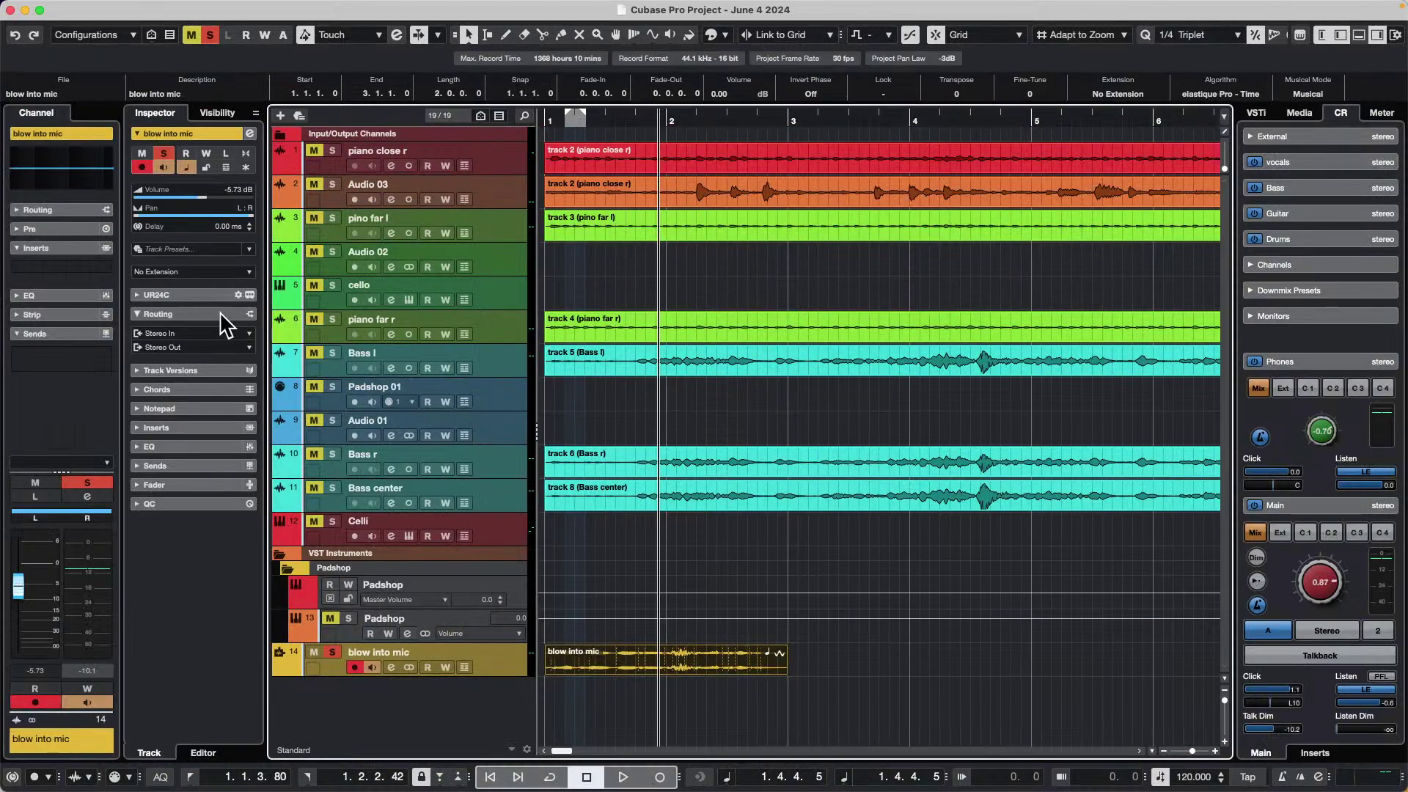
pyautogui.click(201, 272)
pyautogui.click(920, 635)
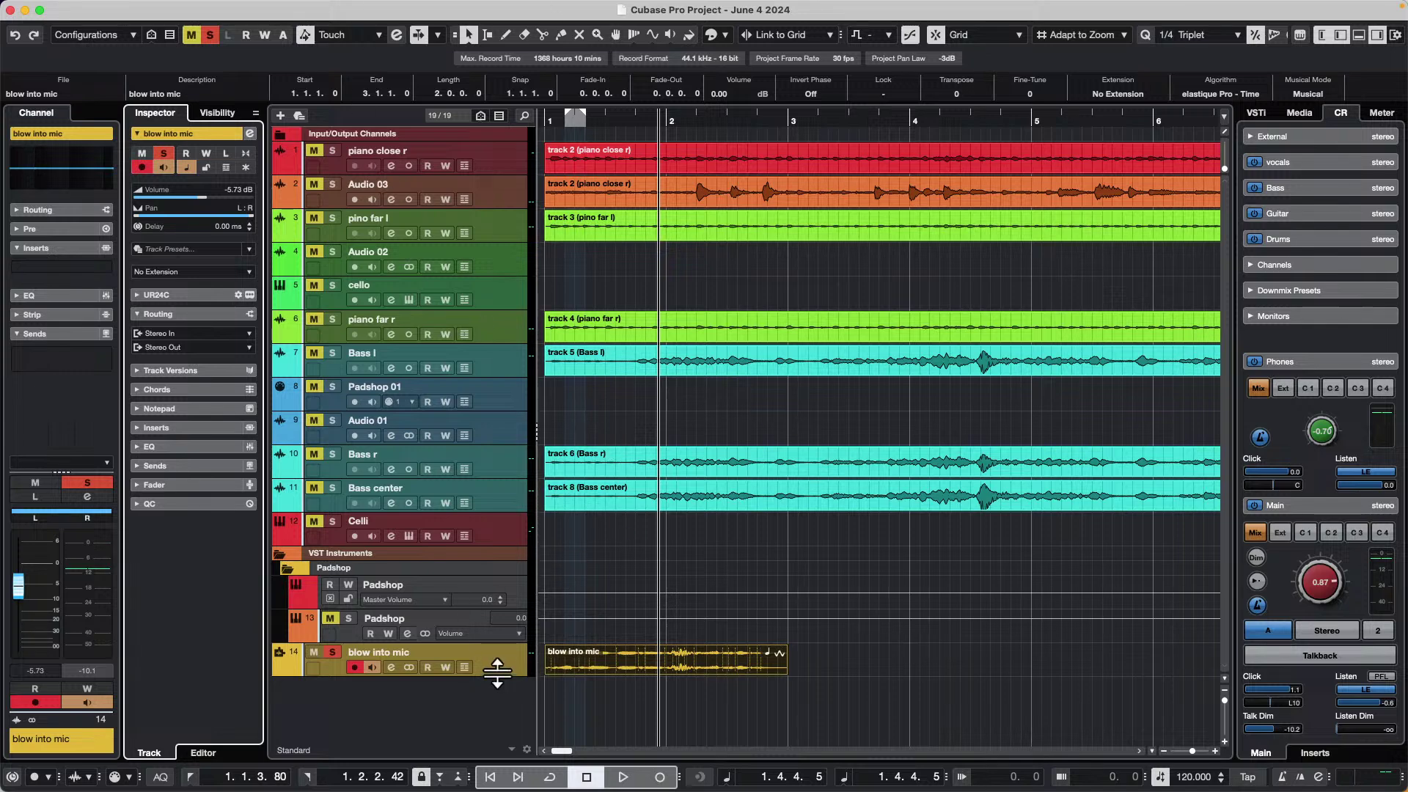
pyautogui.moveTo(496, 675); pyautogui.dragTo(491, 706)
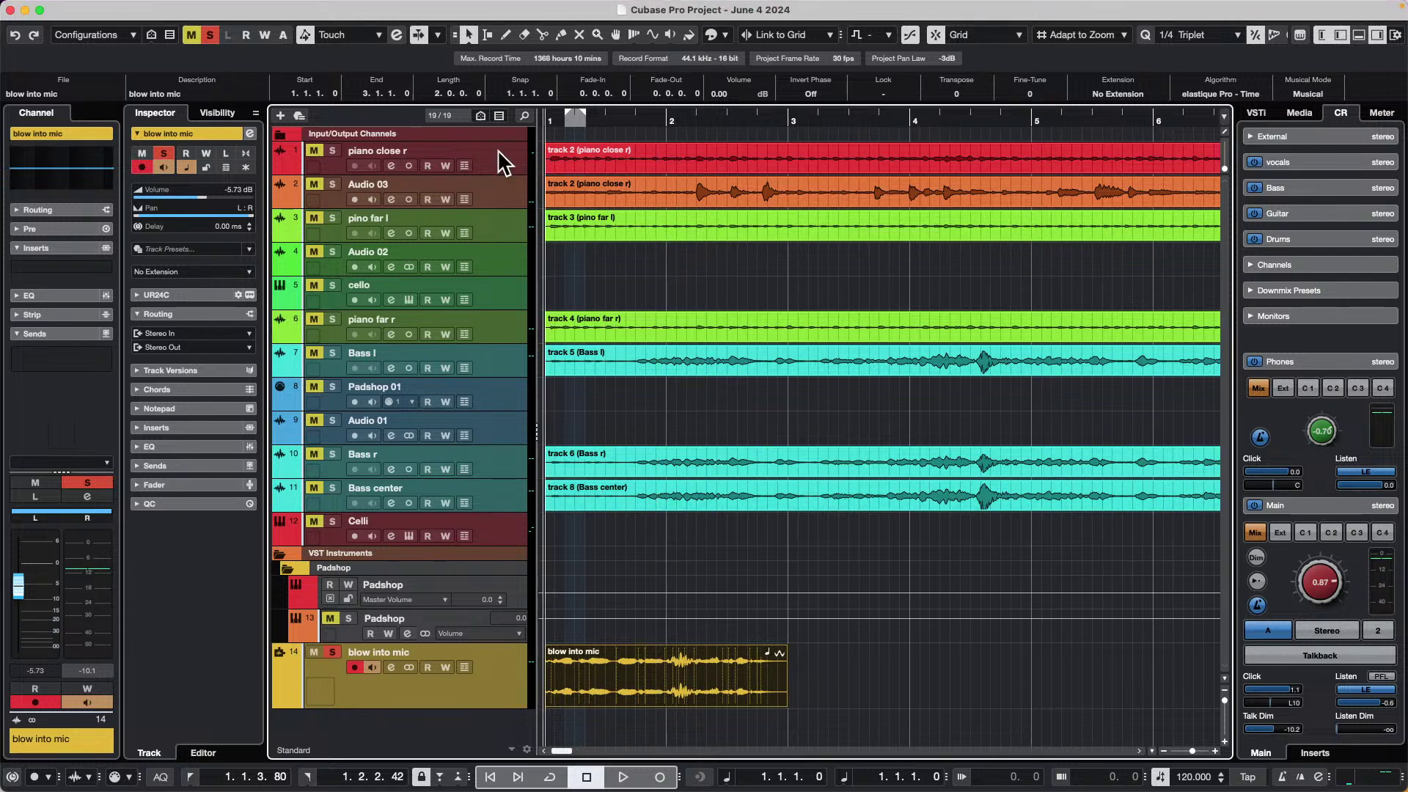
# - Play the blow into mic track, enable its automation read and write, and record a pan move during playback
pyautogui.press('space')
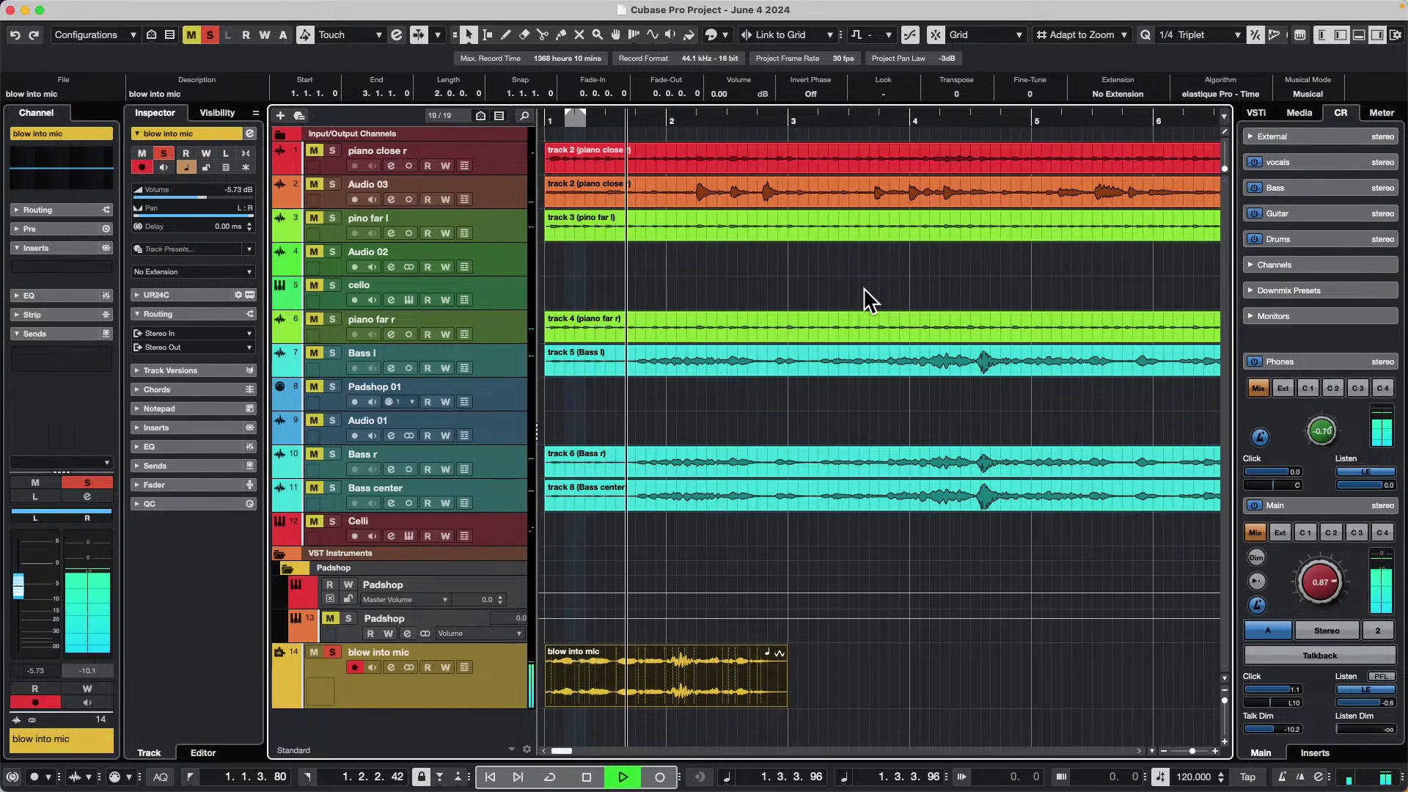
pyautogui.press('space')
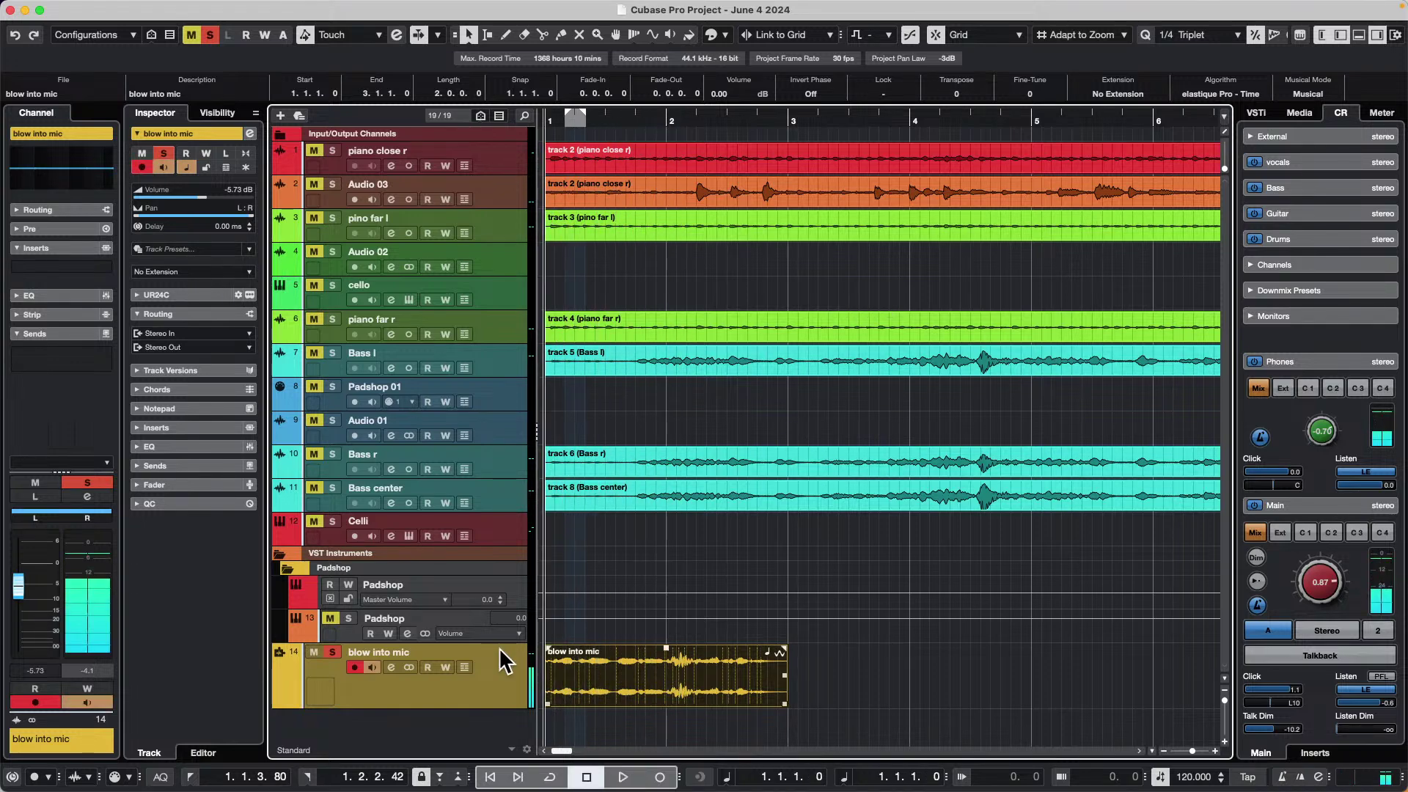
pyautogui.click(445, 666)
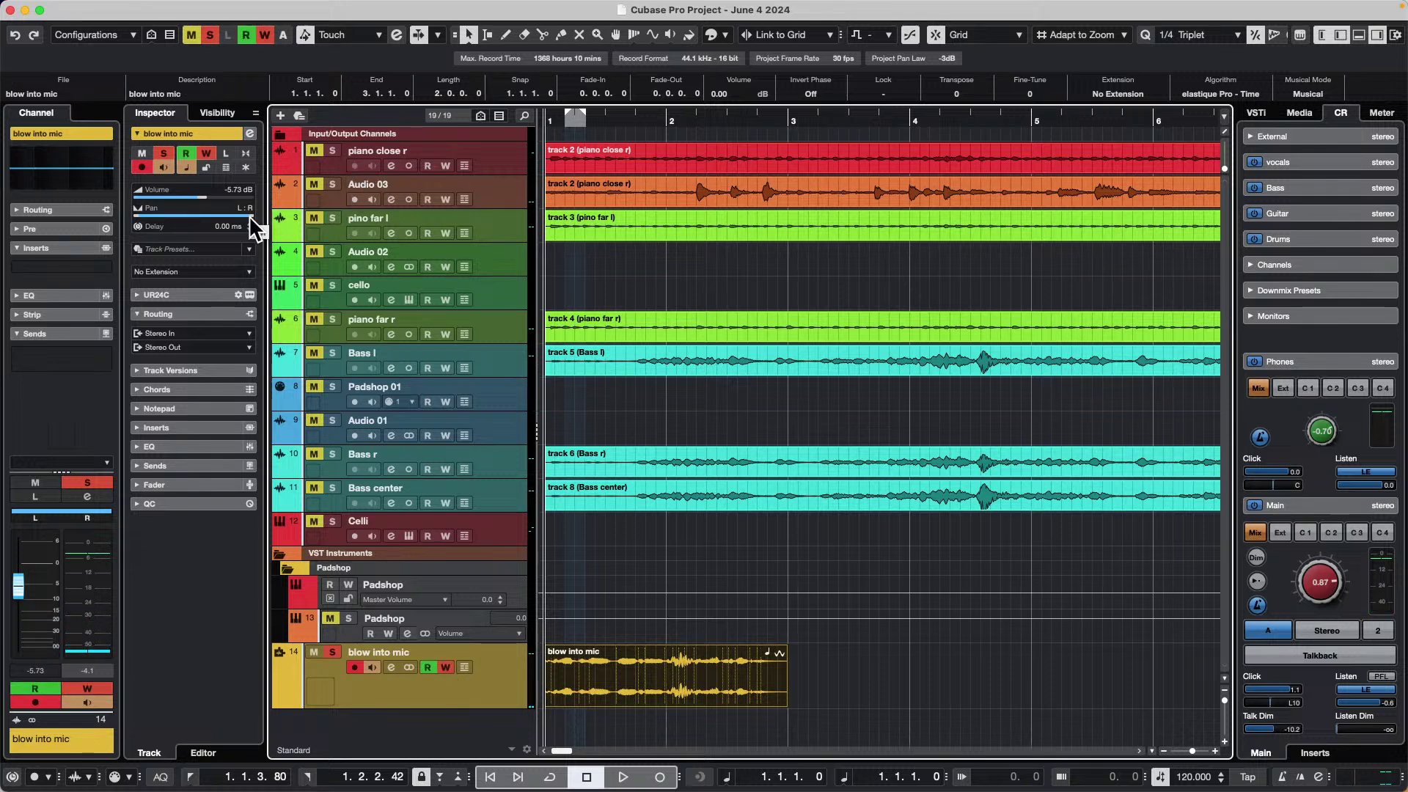
pyautogui.press('space')
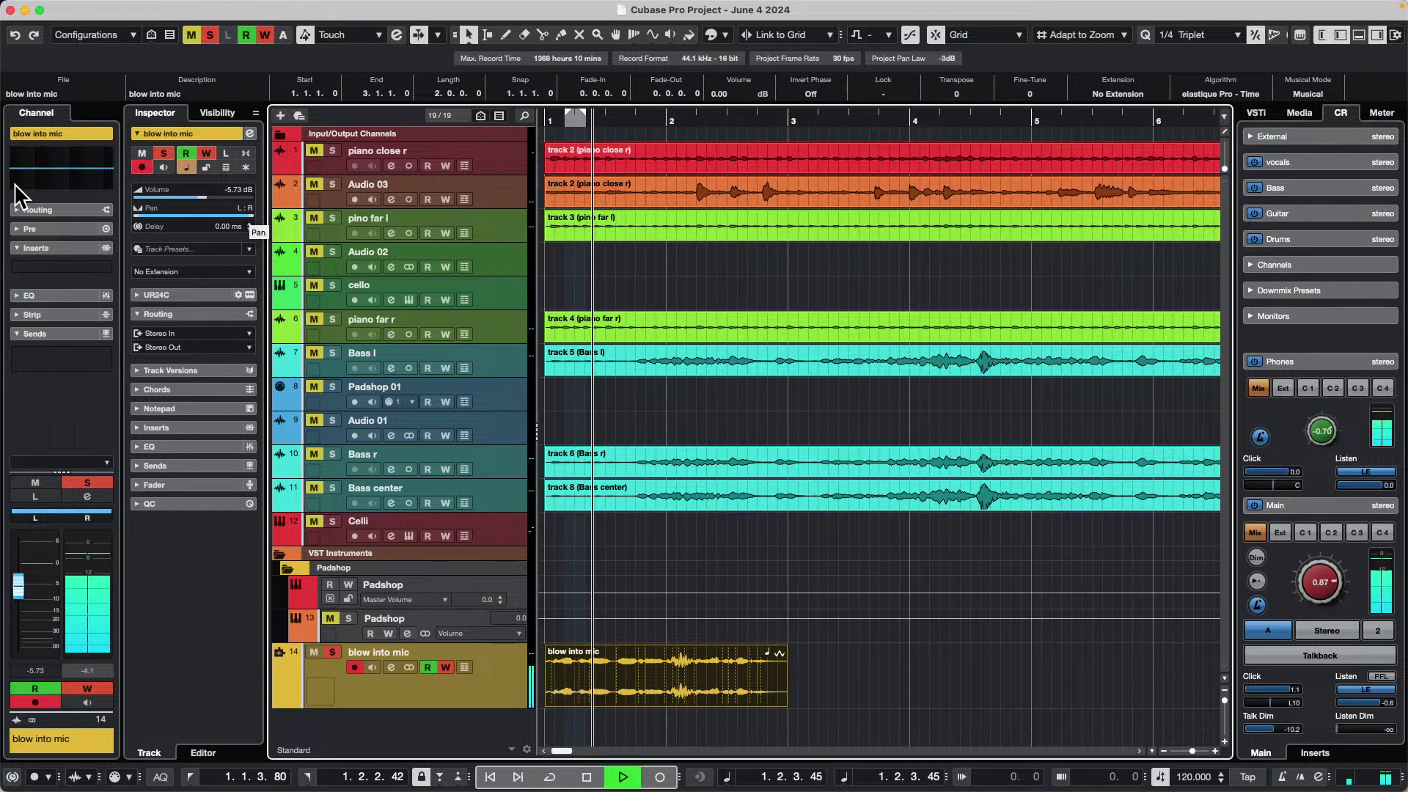
pyautogui.moveTo(140, 214); pyautogui.dragTo(188, 230)
pyautogui.press('space')
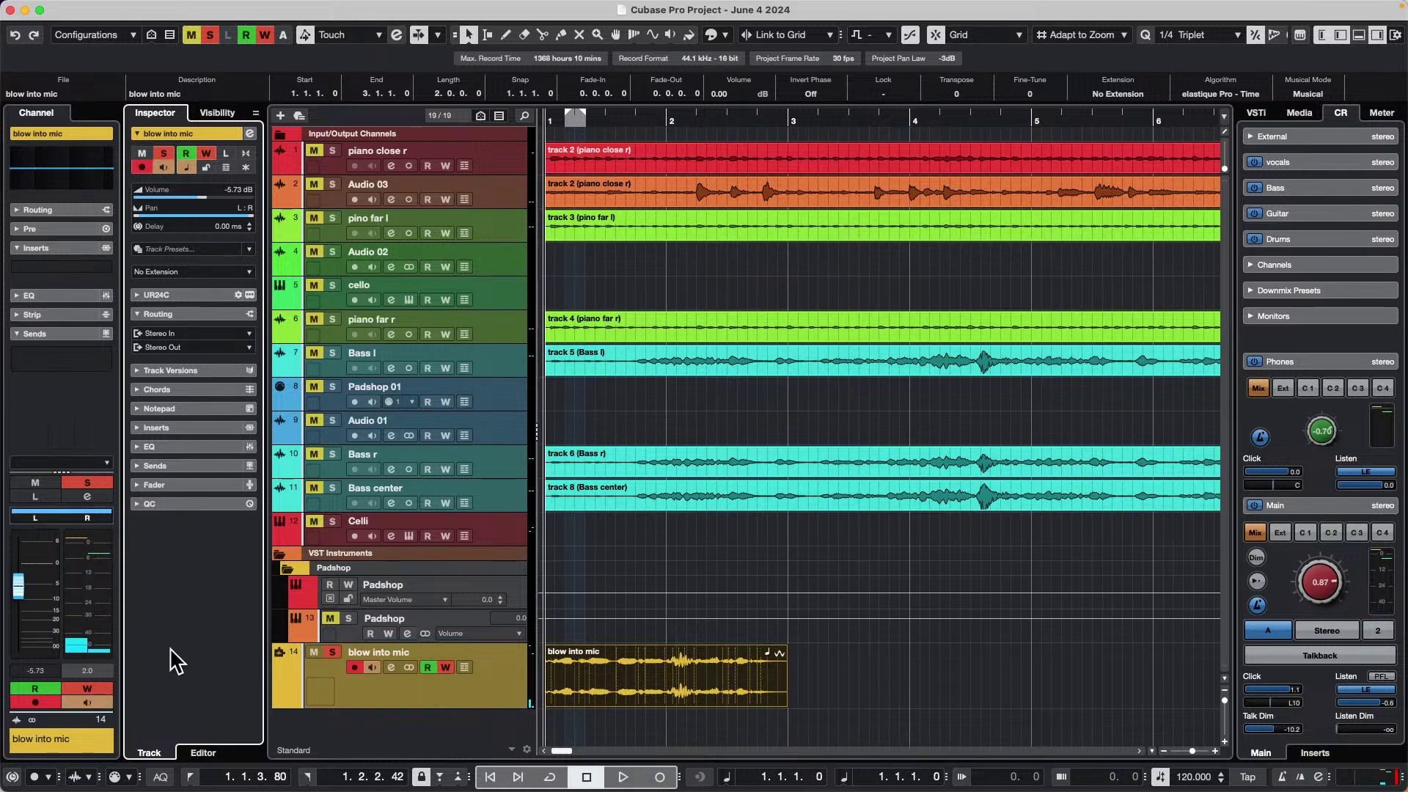
# - Show the automation lane of the blow into mic track and set its parameter to Pan Left-Right
pyautogui.click(280, 702)
pyautogui.scroll(-1, 909, 394)
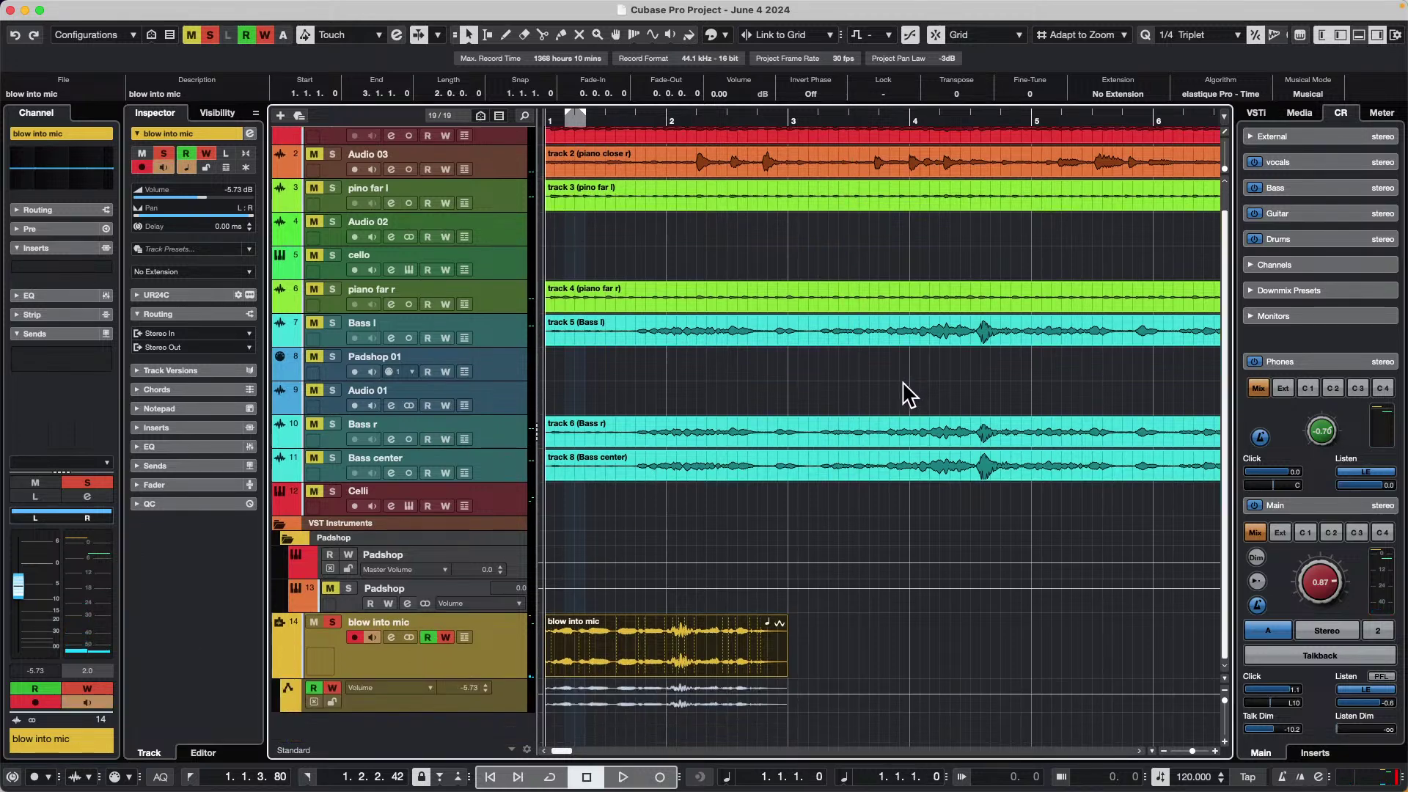
pyautogui.click(429, 684)
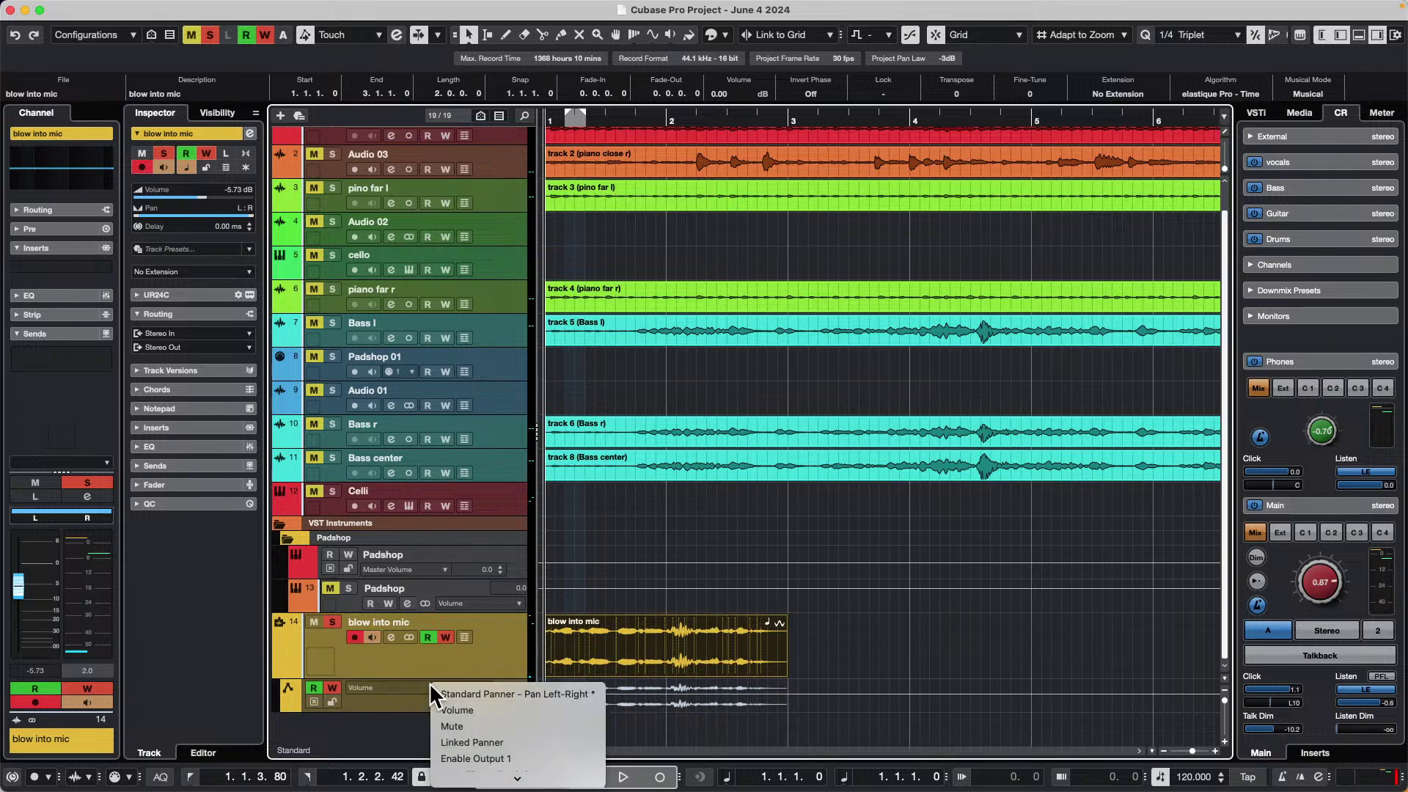
pyautogui.click(534, 689)
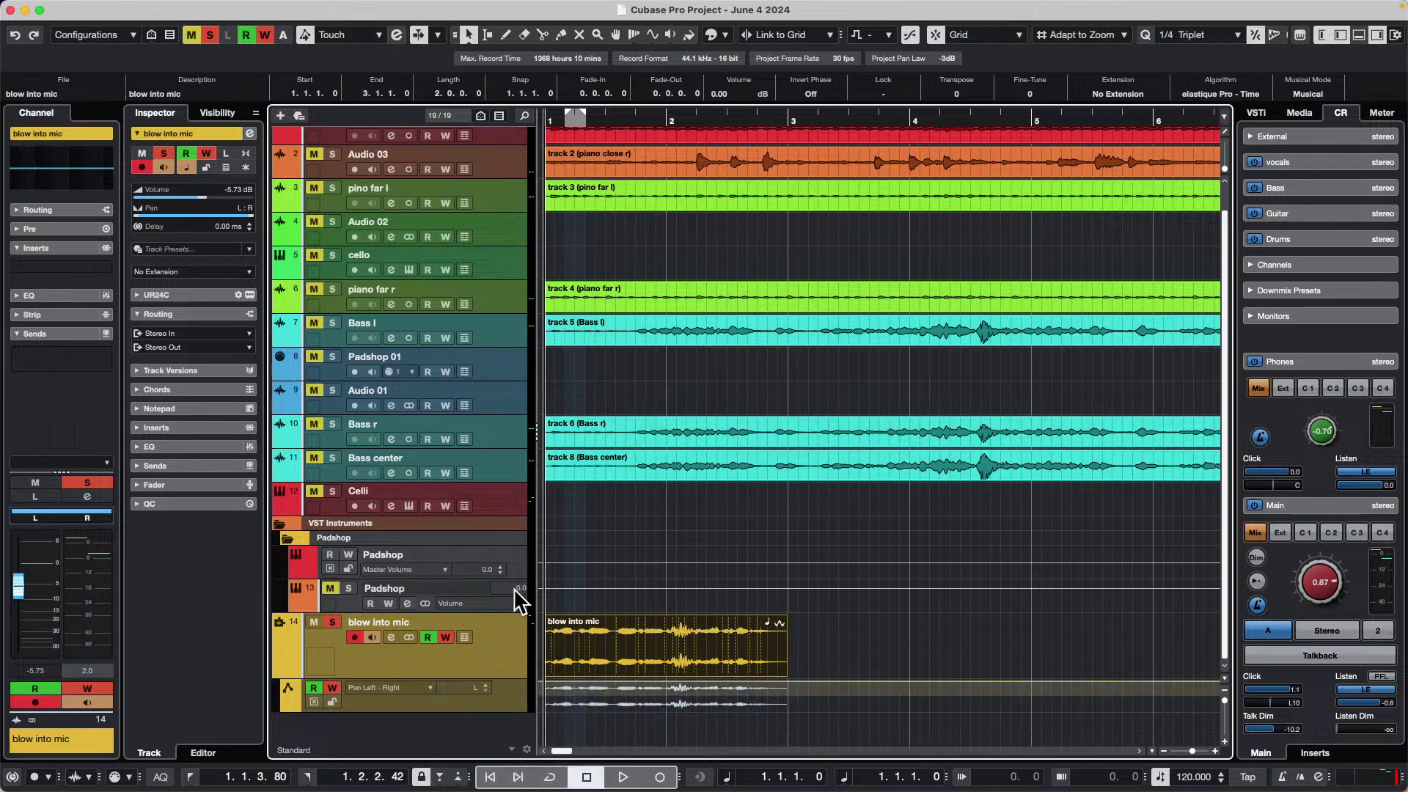
# - Move the enlarged blow into mic track below Audio 03, draw sharp pan automation jumps in bar 1, and undo these changes
pyautogui.moveTo(505, 651); pyautogui.dragTo(473, 389)
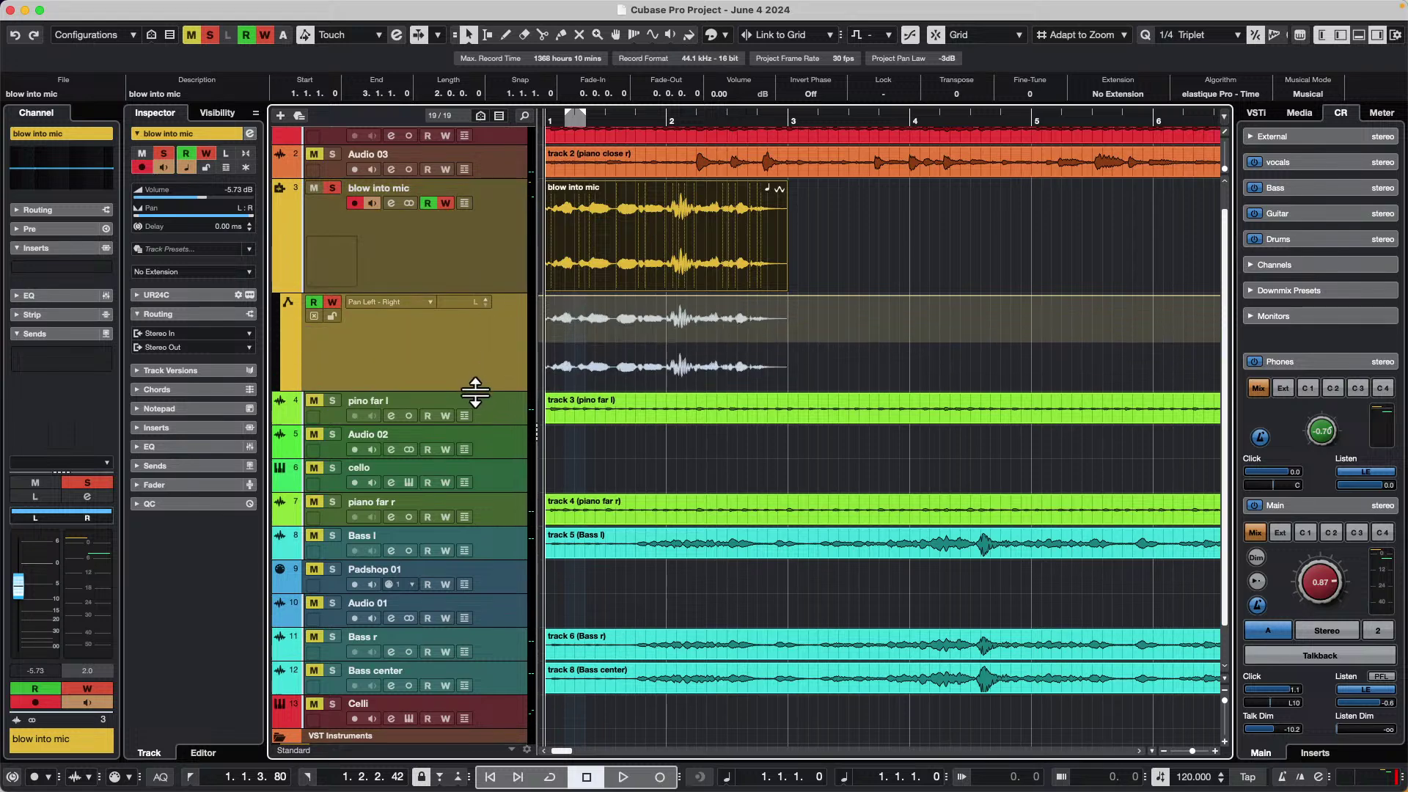
pyautogui.rightClick(615, 333)
pyautogui.click(650, 325)
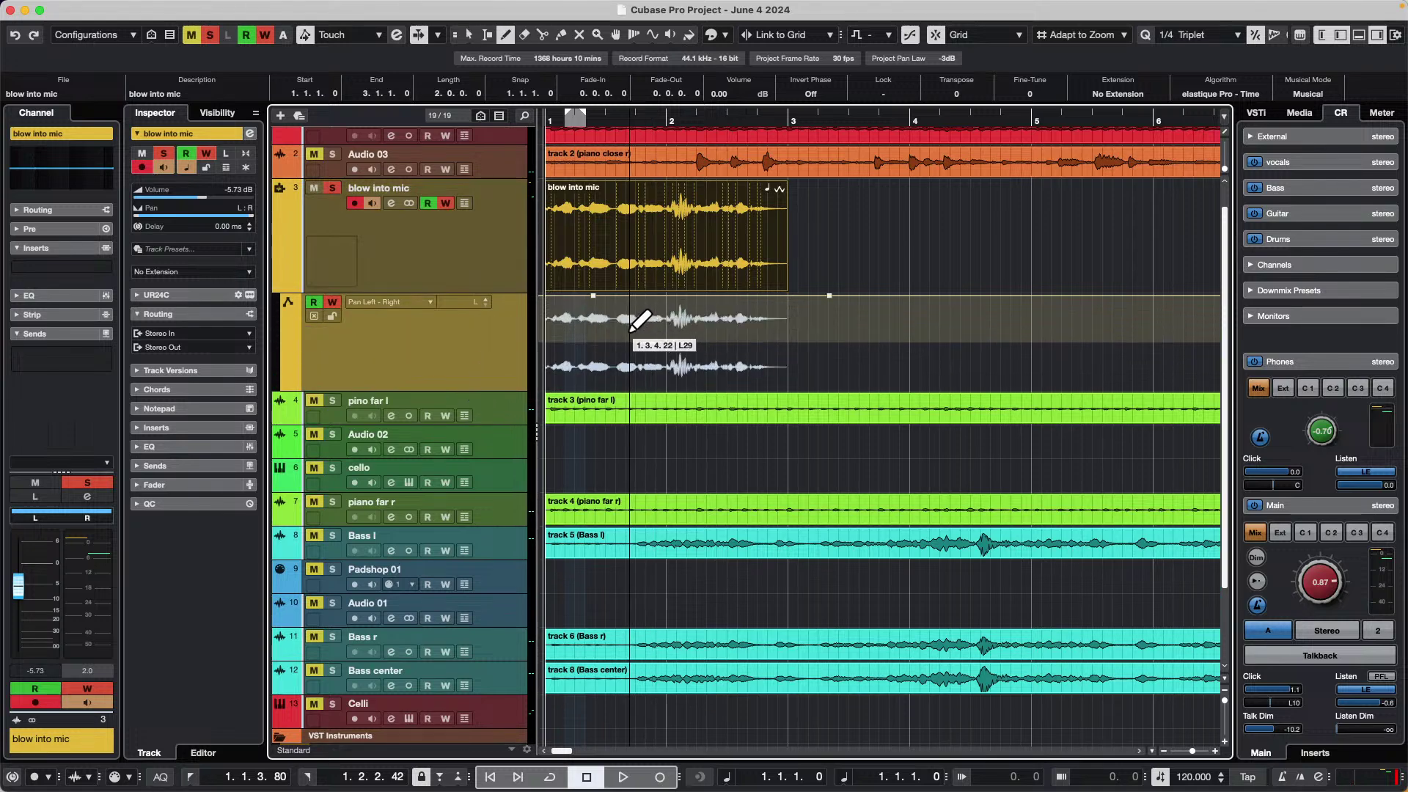
pyautogui.moveTo(616, 393)
pyautogui.mouseDown()
pyautogui.moveTo(643, 389)
pyautogui.moveTo(663, 301)
pyautogui.mouseUp()
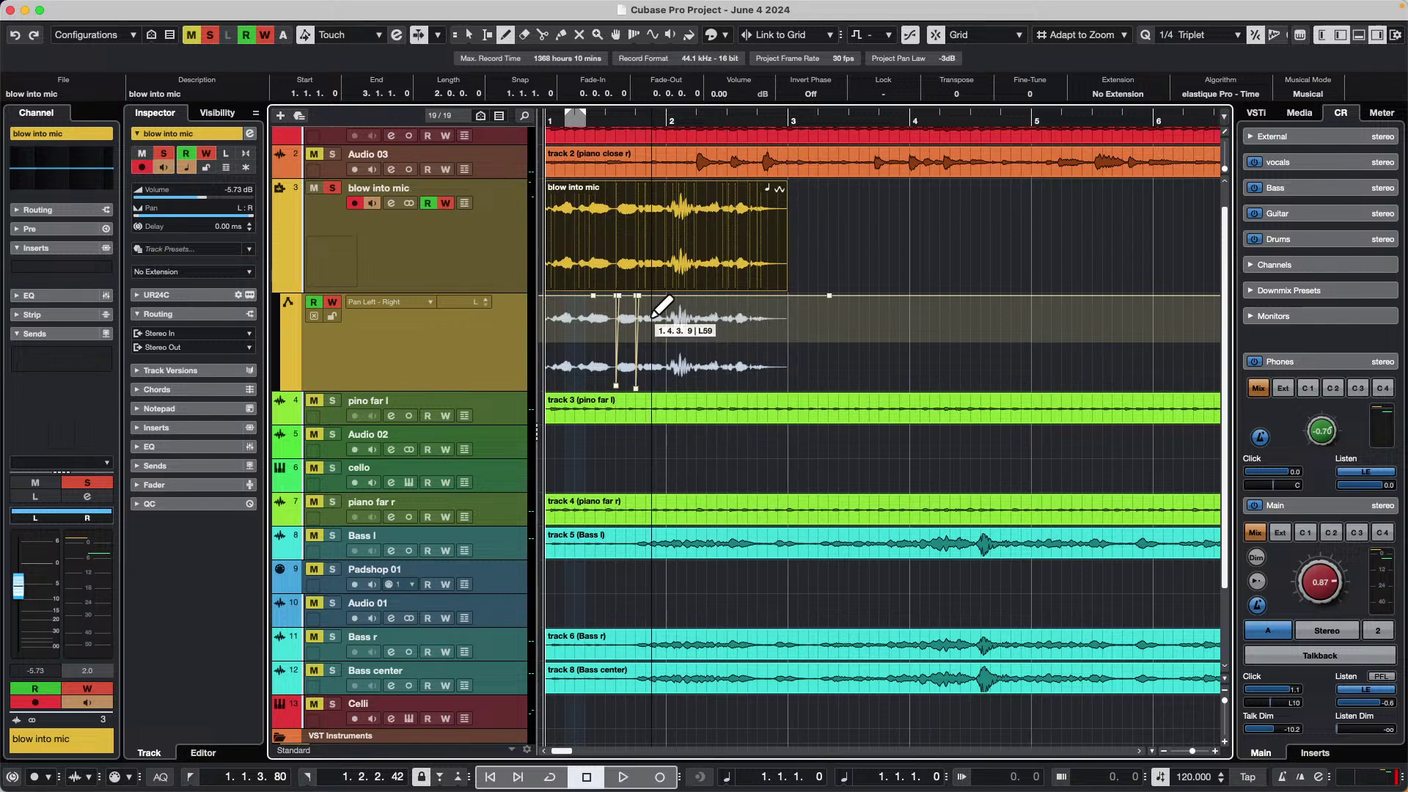
pyautogui.press('super+z')
pyautogui.press('super+z')
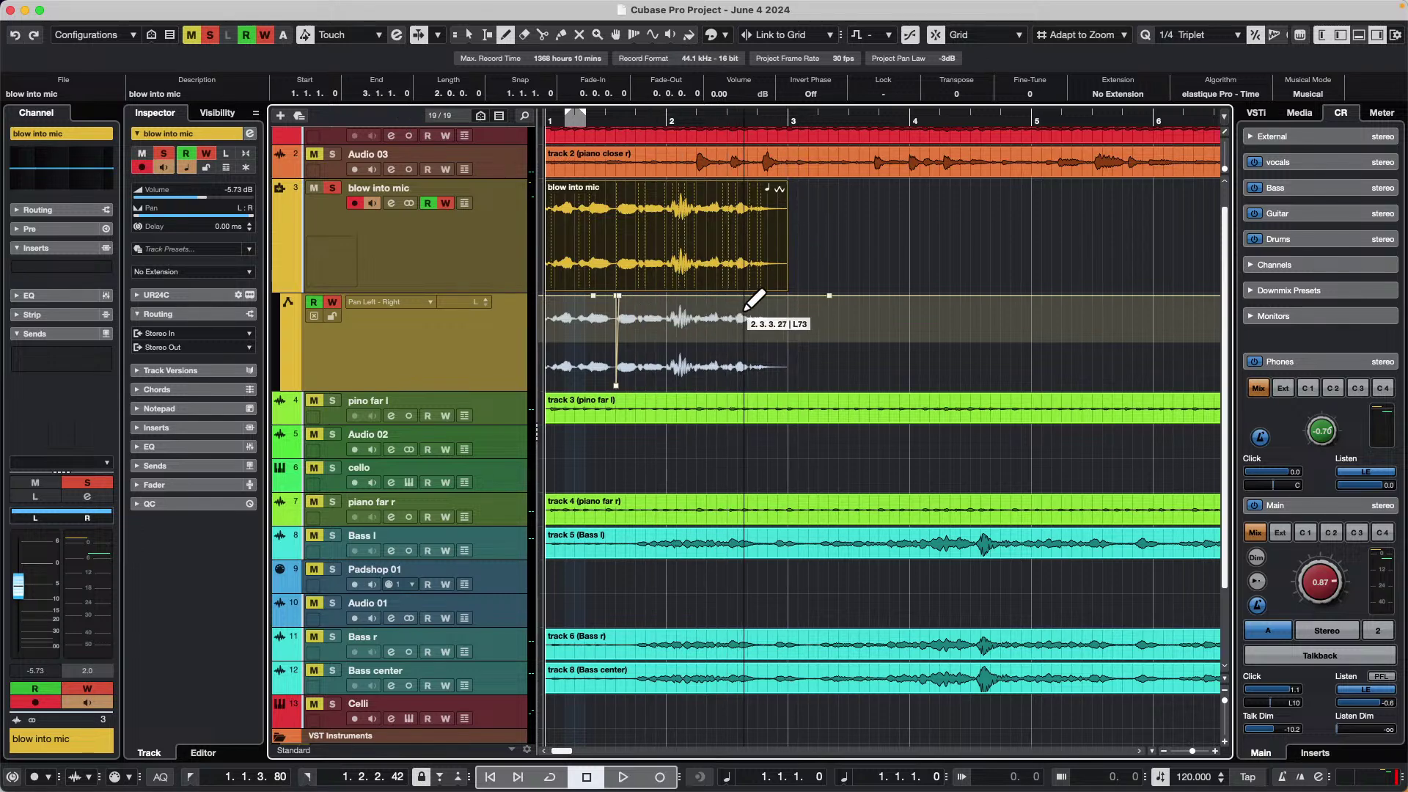
pyautogui.press('super+z')
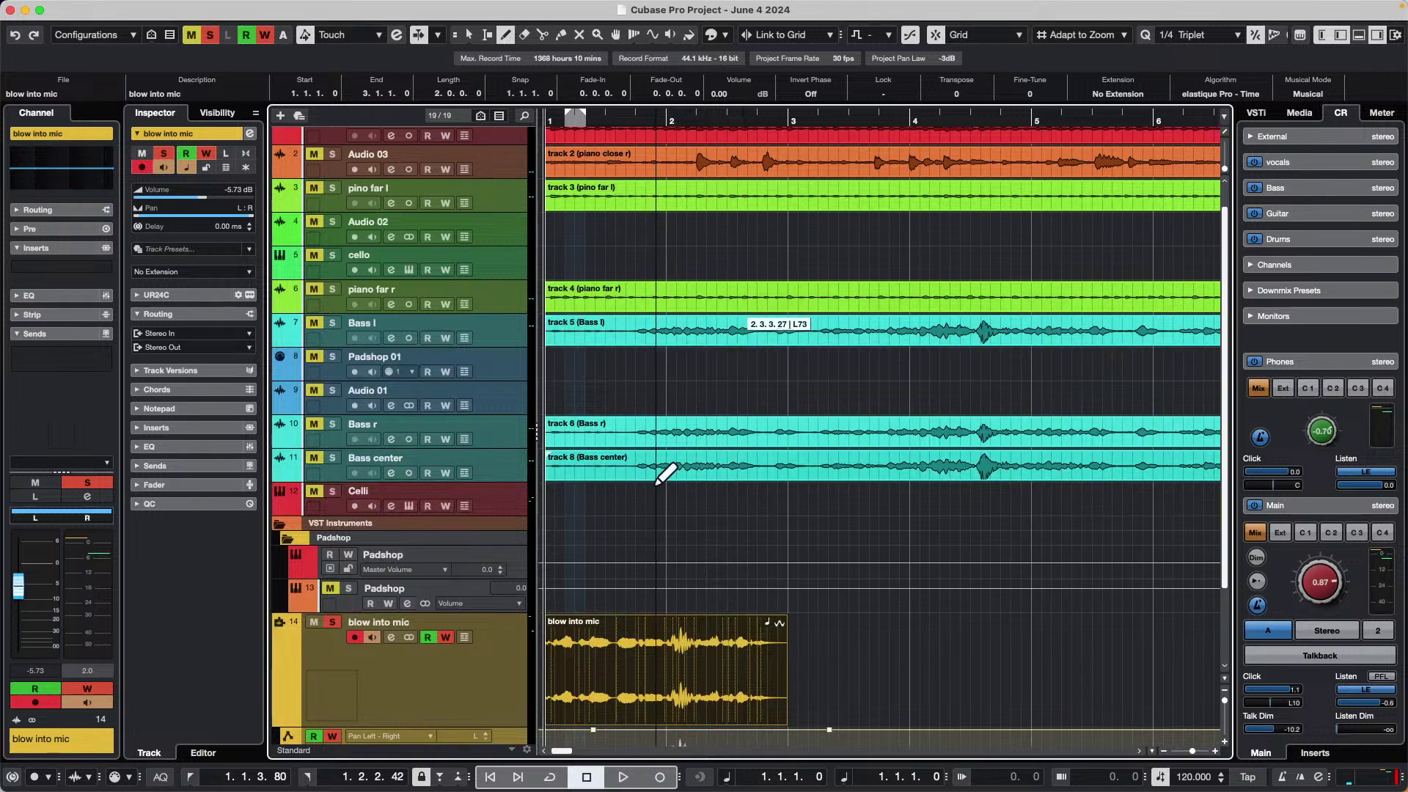
# - Hide the pan automation lane and add one stereo audio track with Stereo In and Stereo Out below blow into mic
pyautogui.scroll(-3, 802, 449)
pyautogui.click(285, 608)
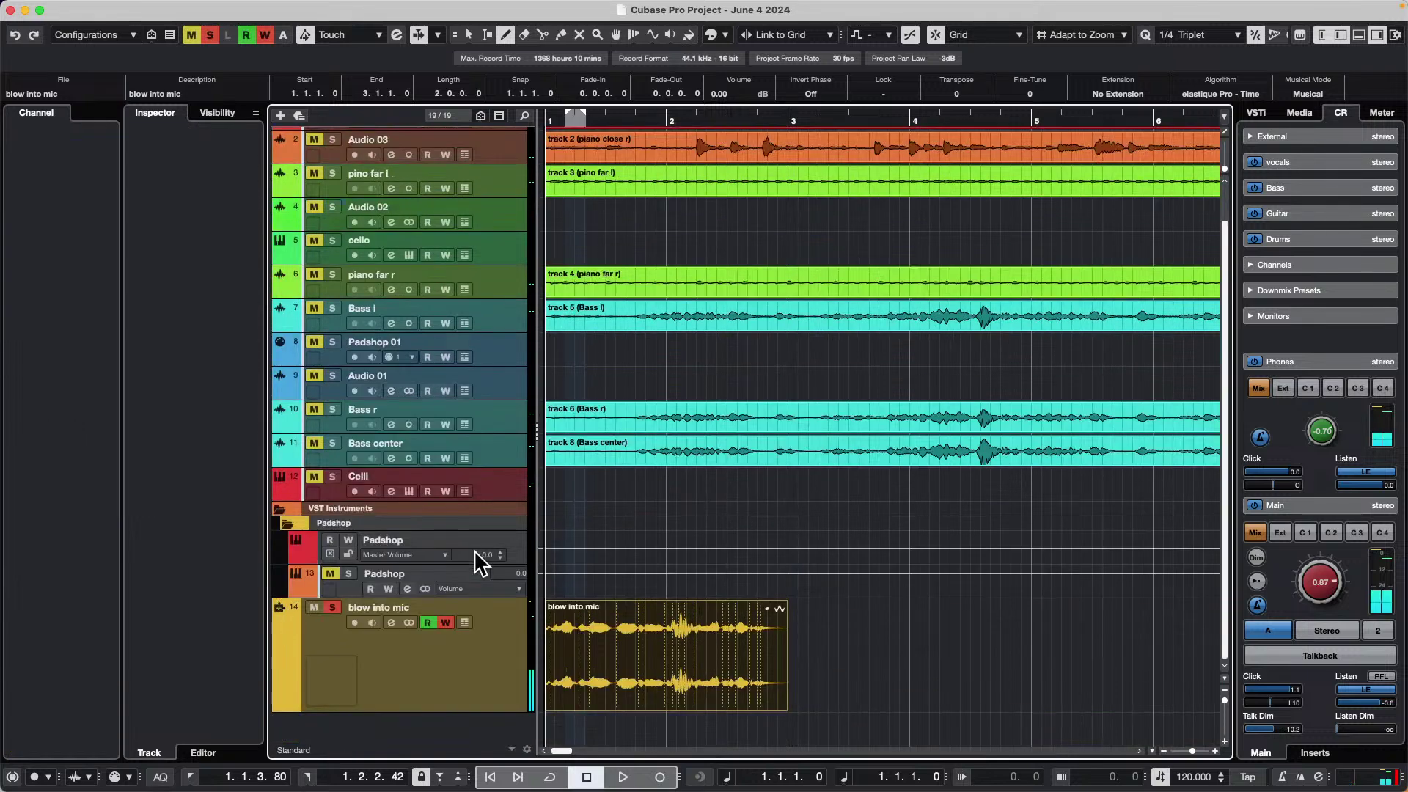
pyautogui.rightClick(473, 679)
pyautogui.moveTo(583, 673)
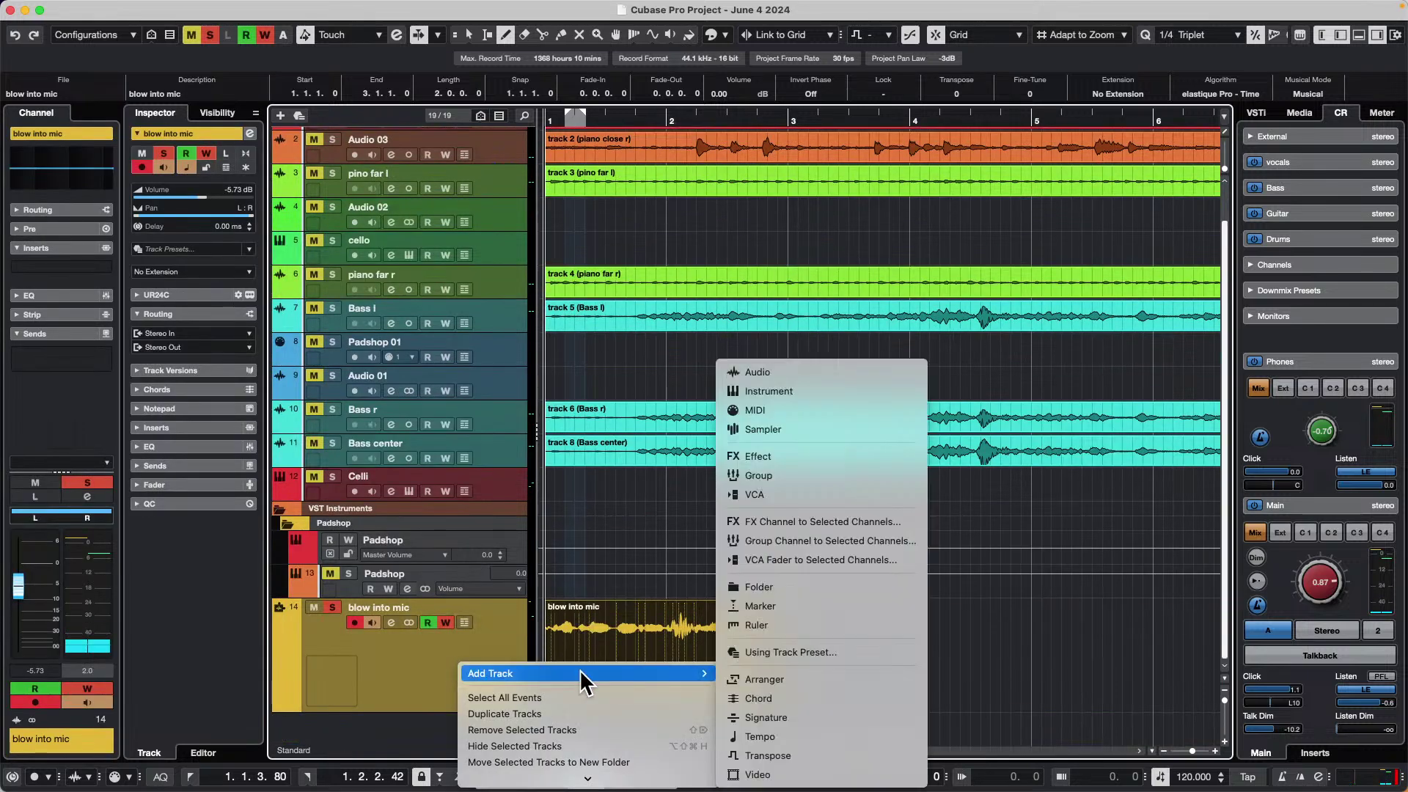
pyautogui.click(812, 367)
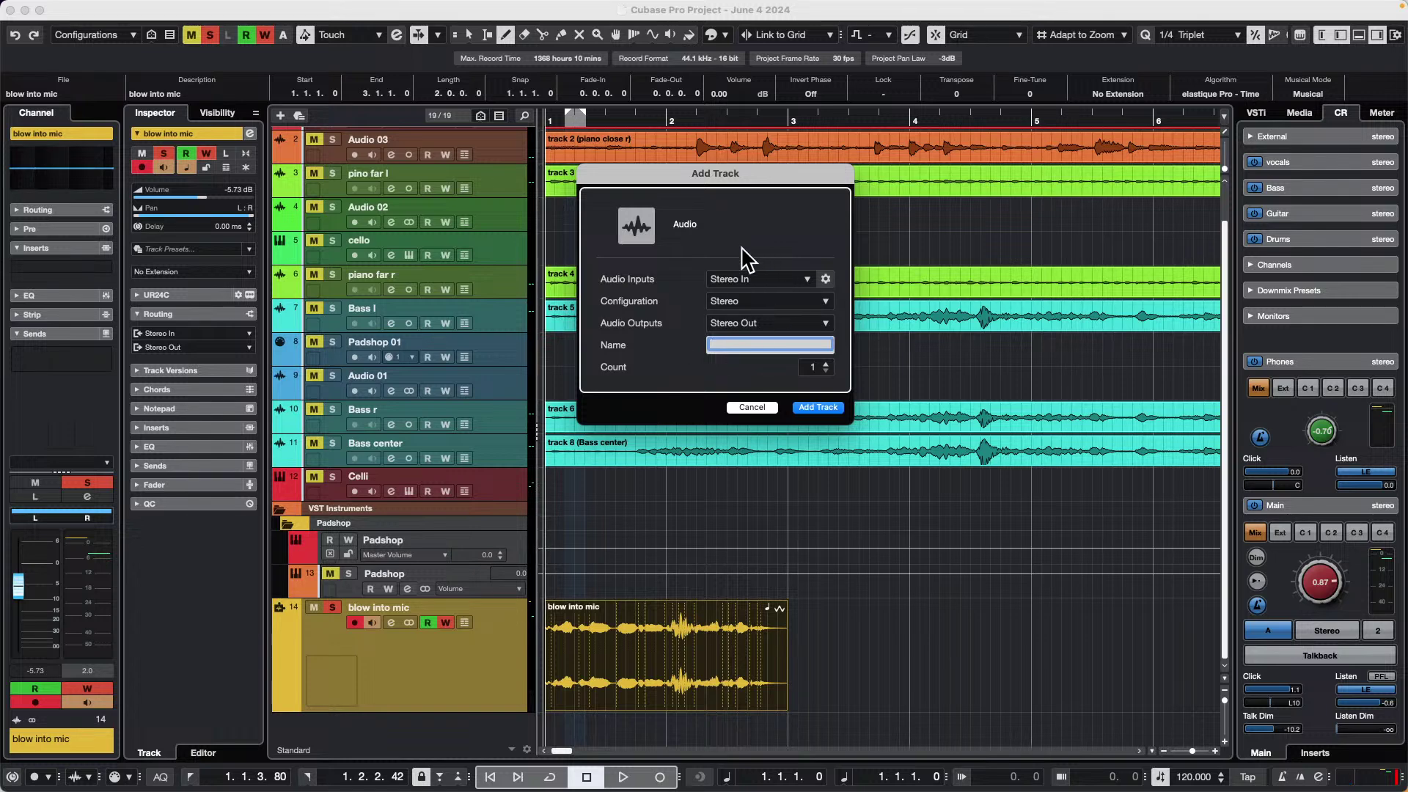
pyautogui.click(818, 407)
# - Select the blow into mic range from 1.2.1.0 to 1.3.2.44 and move that segment down to Audio 04
pyautogui.scroll(-1, 826, 357)
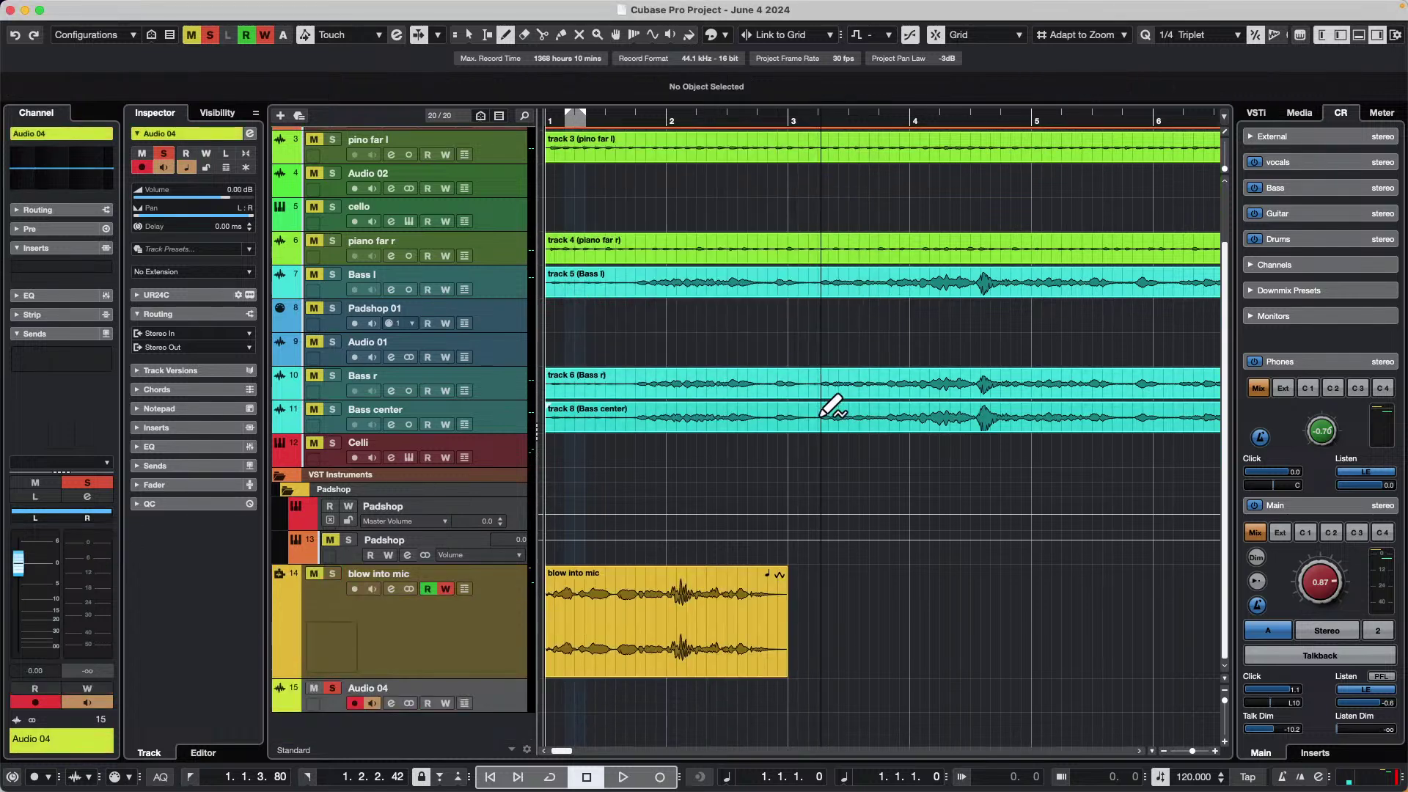
pyautogui.rightClick(579, 637)
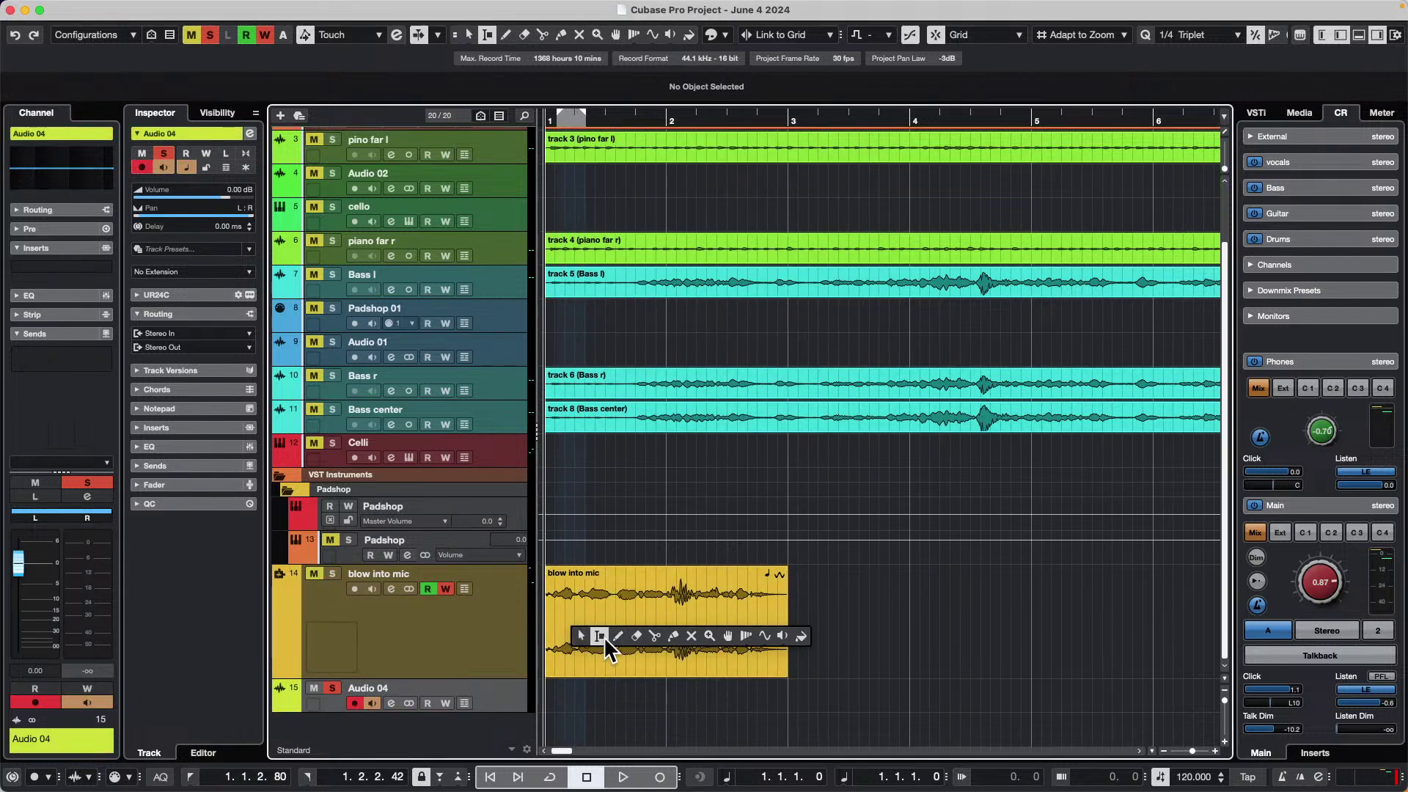
pyautogui.click(600, 636)
pyautogui.moveTo(587, 629); pyautogui.dragTo(569, 629)
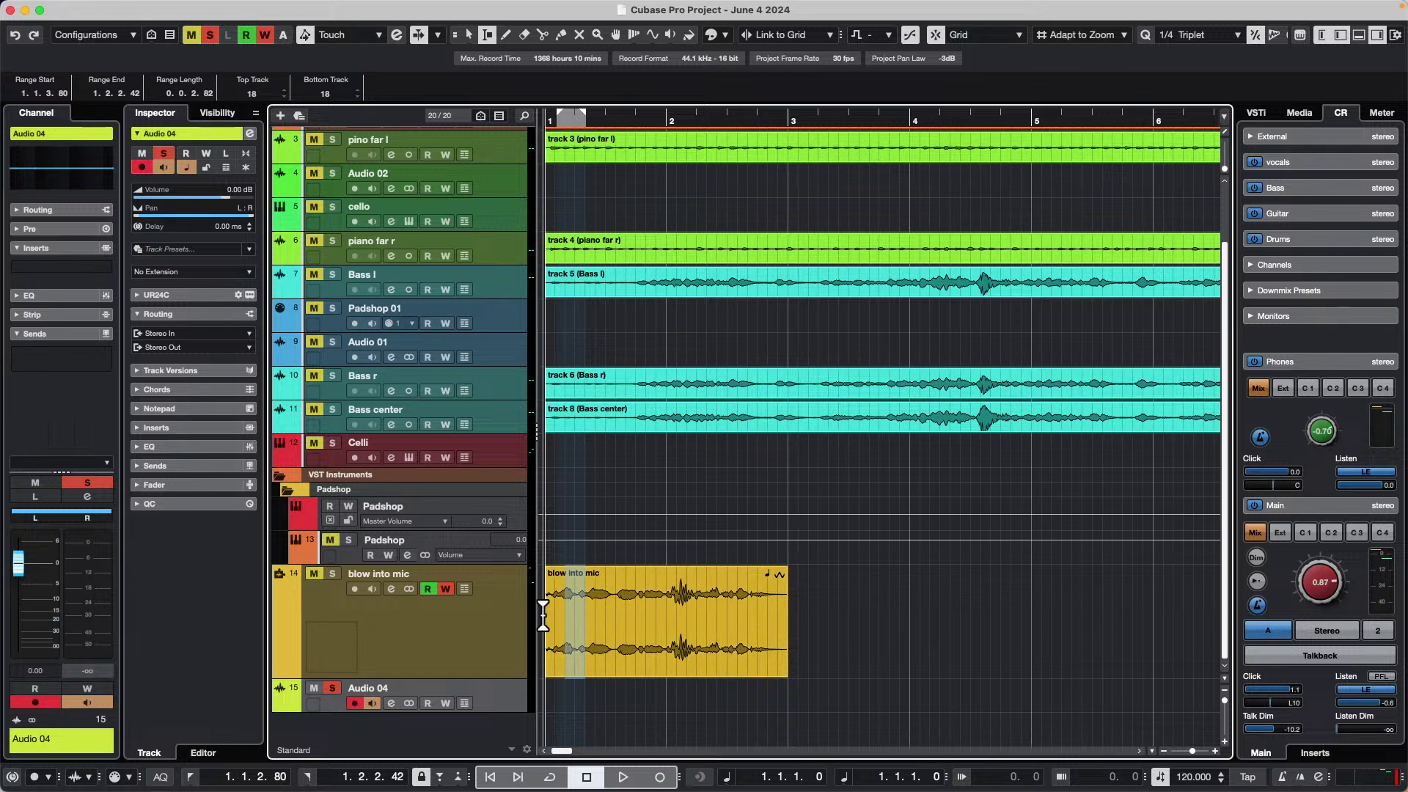
pyautogui.click(616, 615)
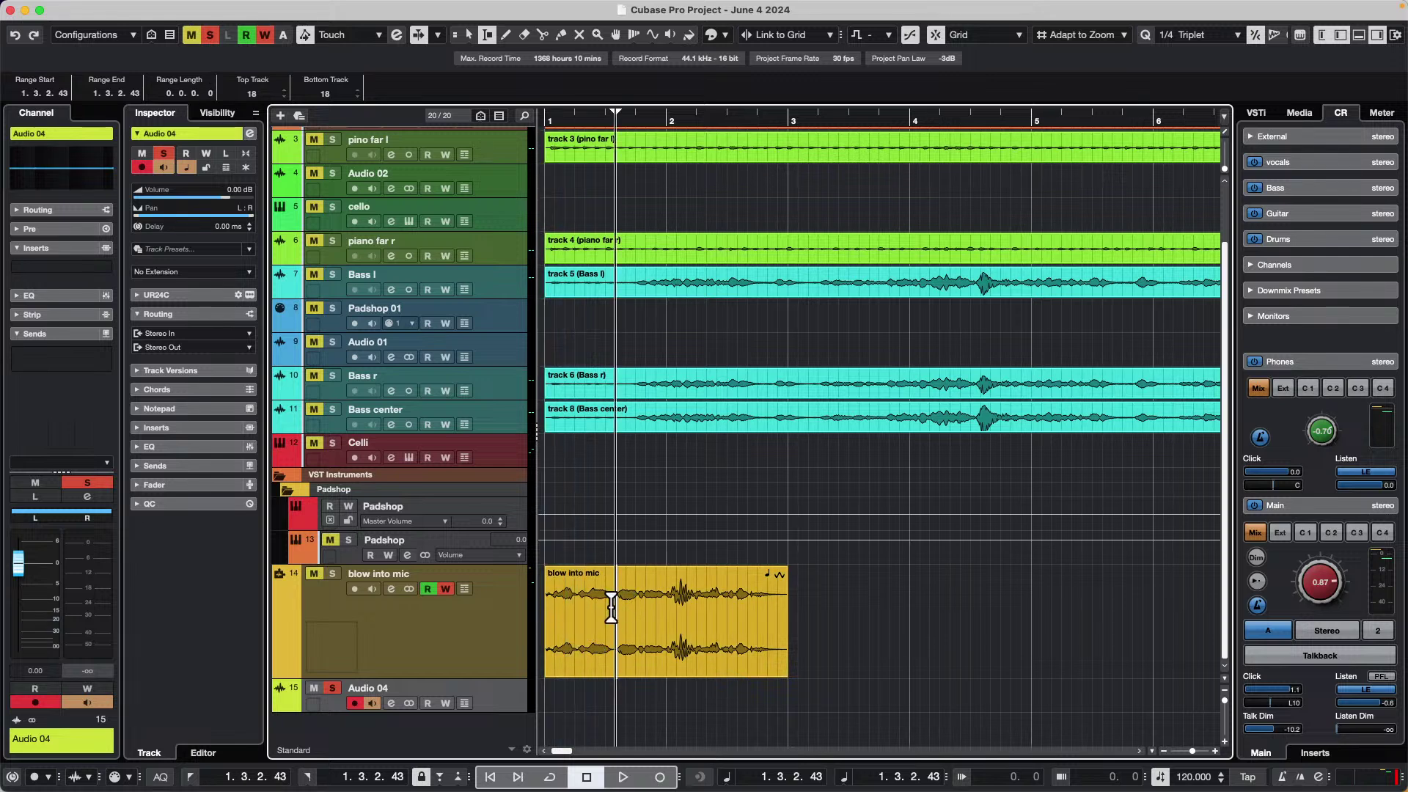
pyautogui.click(576, 607)
pyautogui.moveTo(576, 607); pyautogui.dragTo(604, 701)
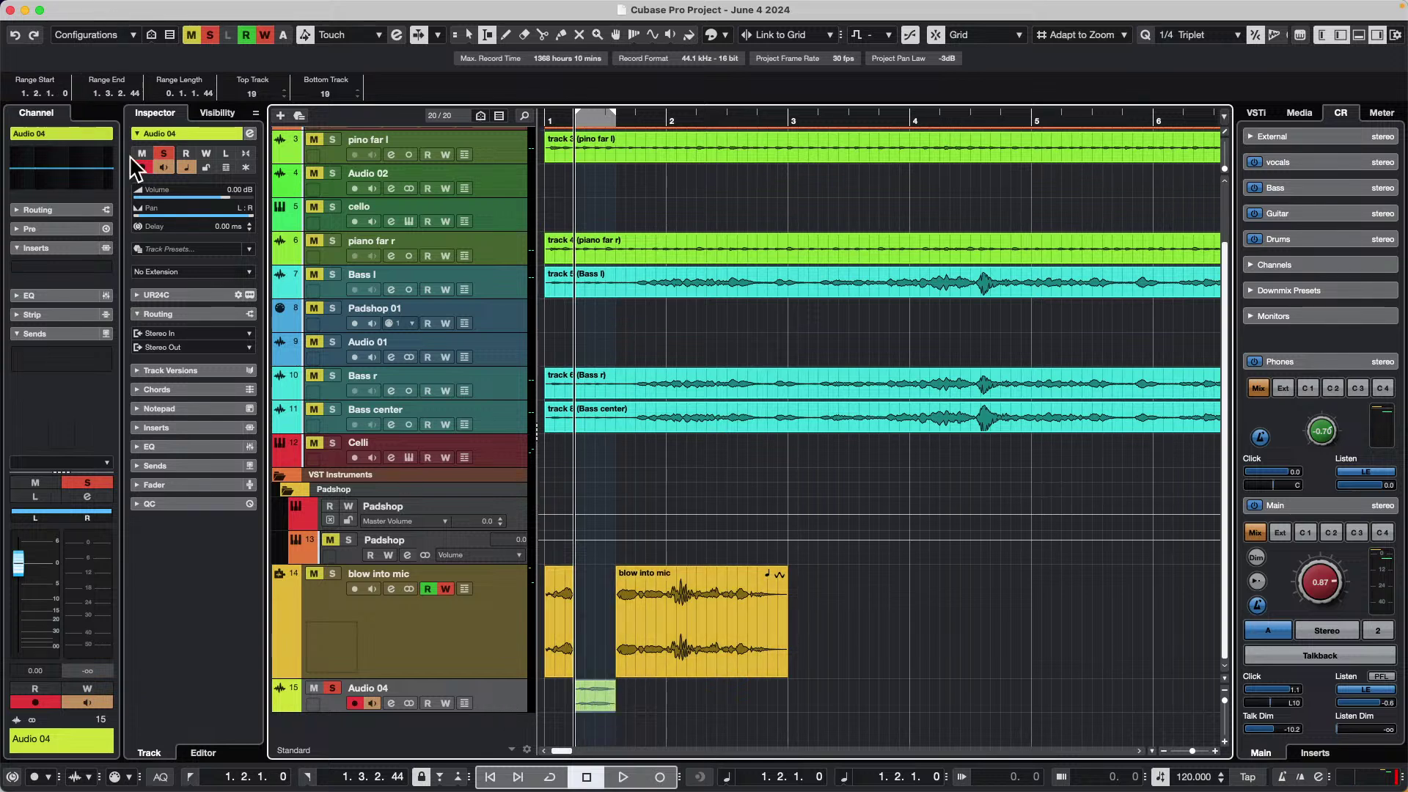
# - Pan both channels of Audio 04 fully left and play the project from the start
pyautogui.moveTo(216, 216); pyautogui.dragTo(57, 220)
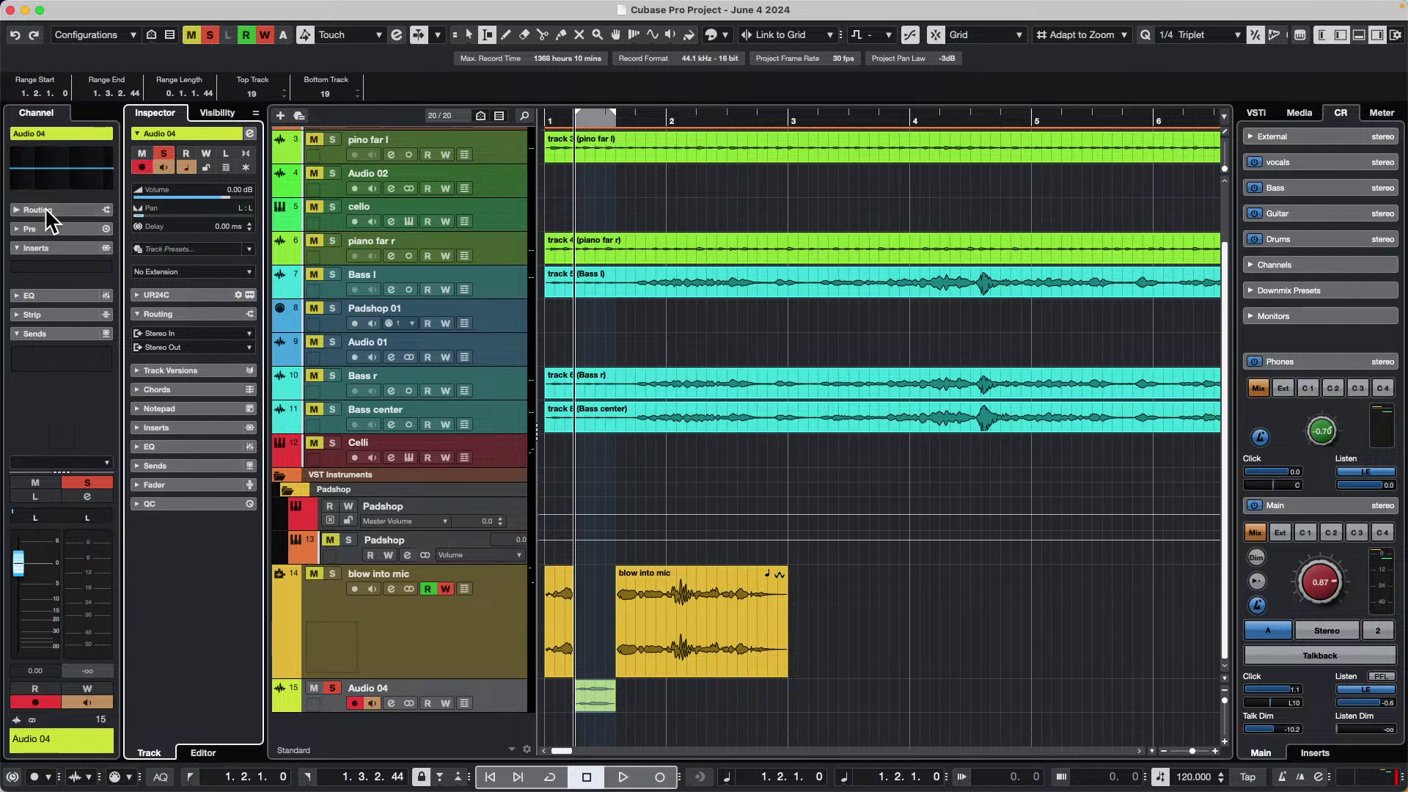
pyautogui.moveTo(640, 119); pyautogui.dragTo(355, 136)
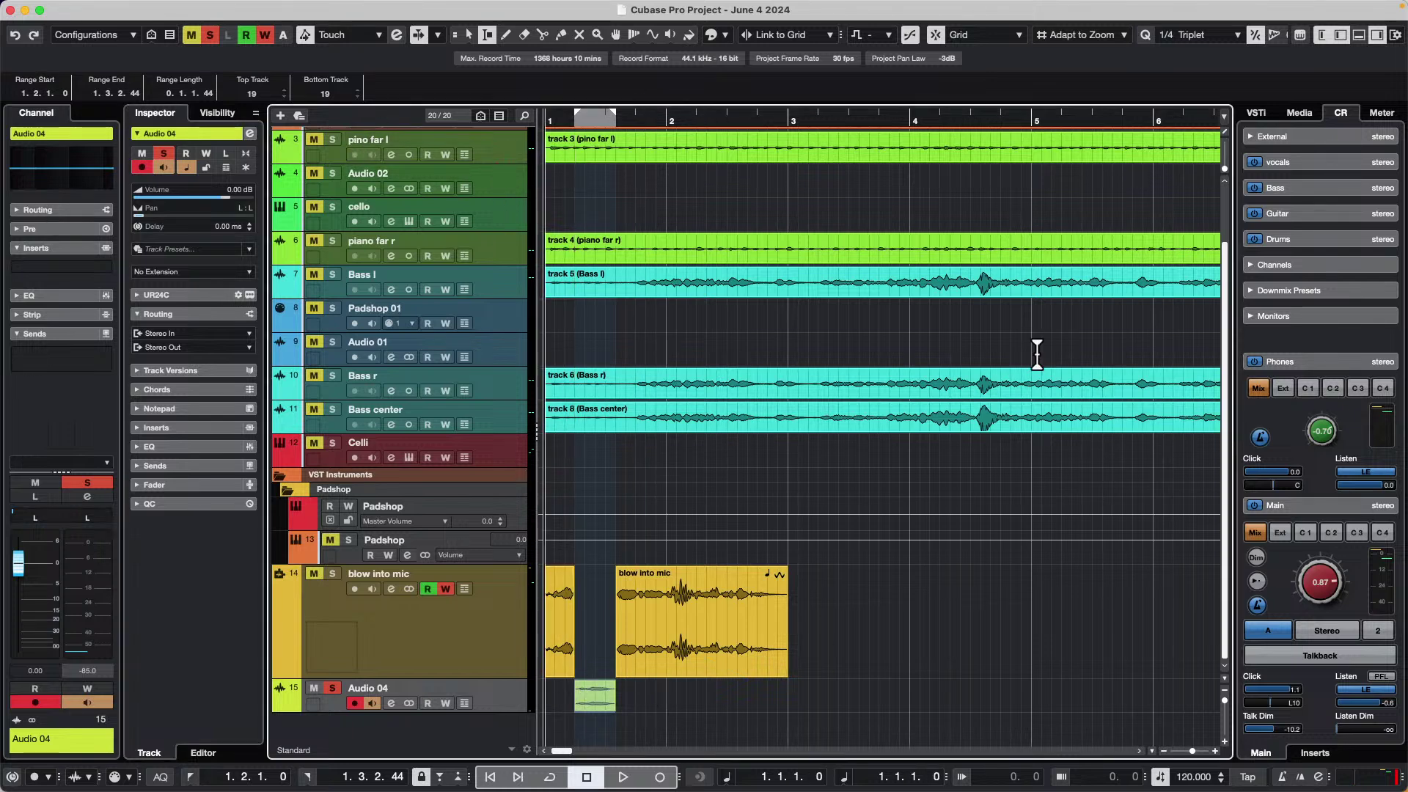
pyautogui.press('space')
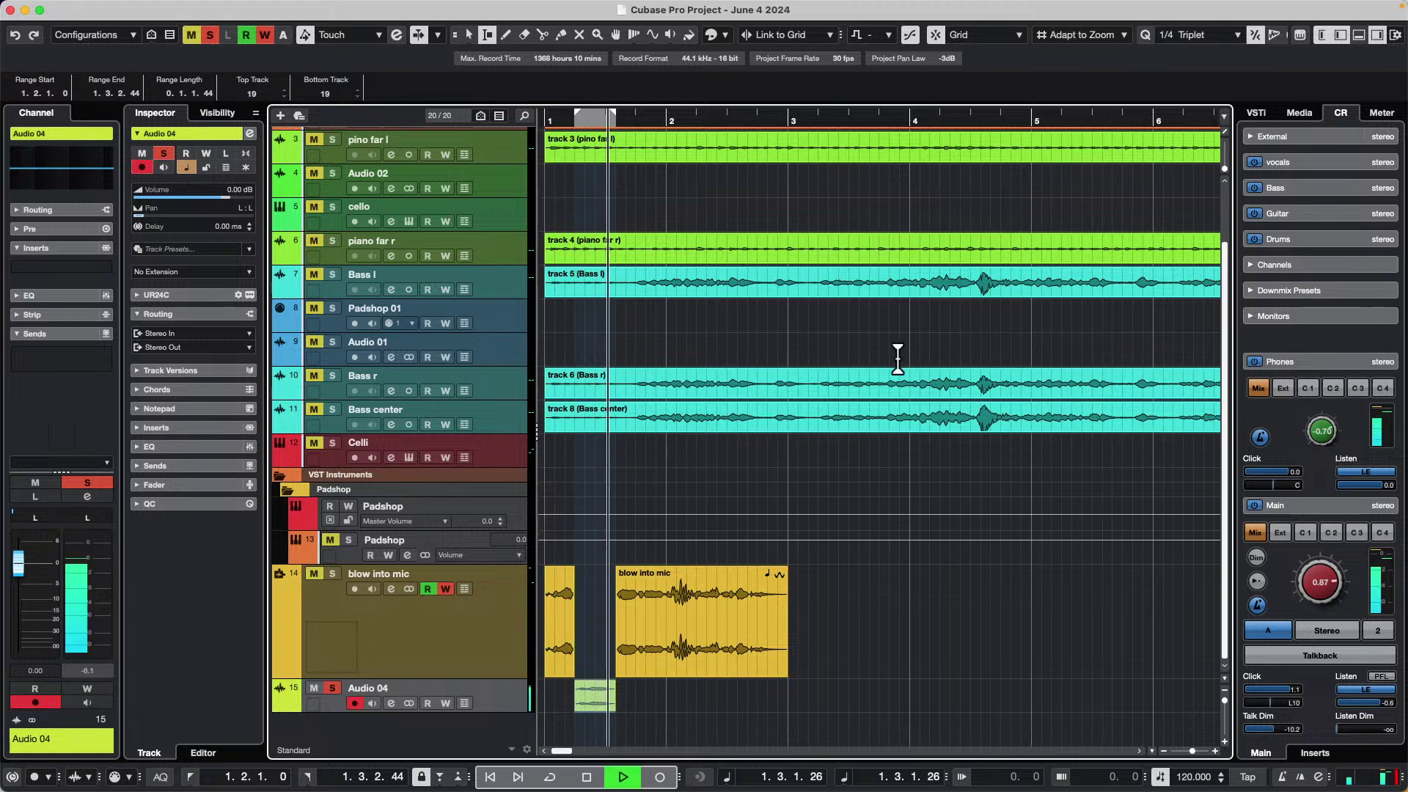
pyautogui.press('space')
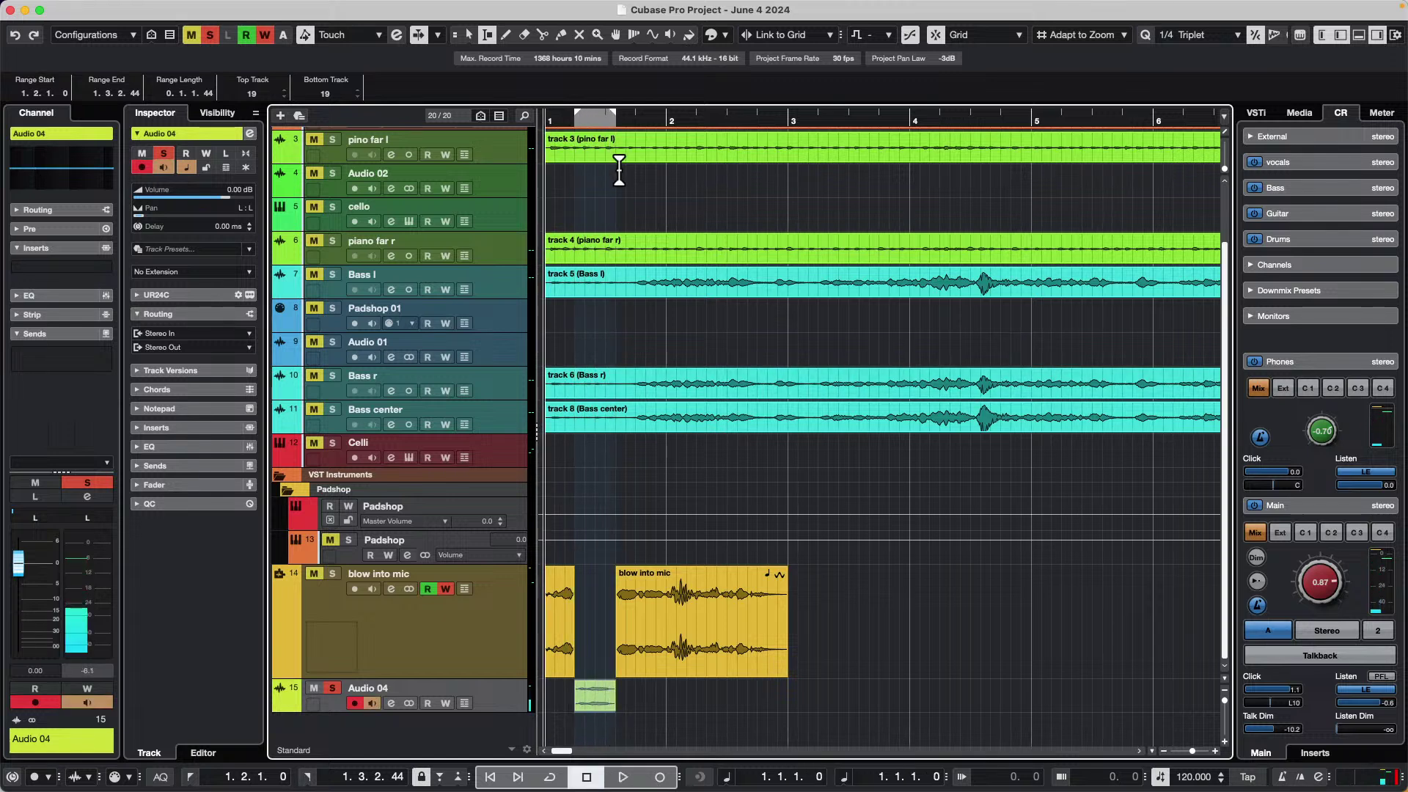
# - Switch to object selection and audition the moved segment and the first blow into mic segment
pyautogui.hotkey('alt', 'space')
pyautogui.press('1')
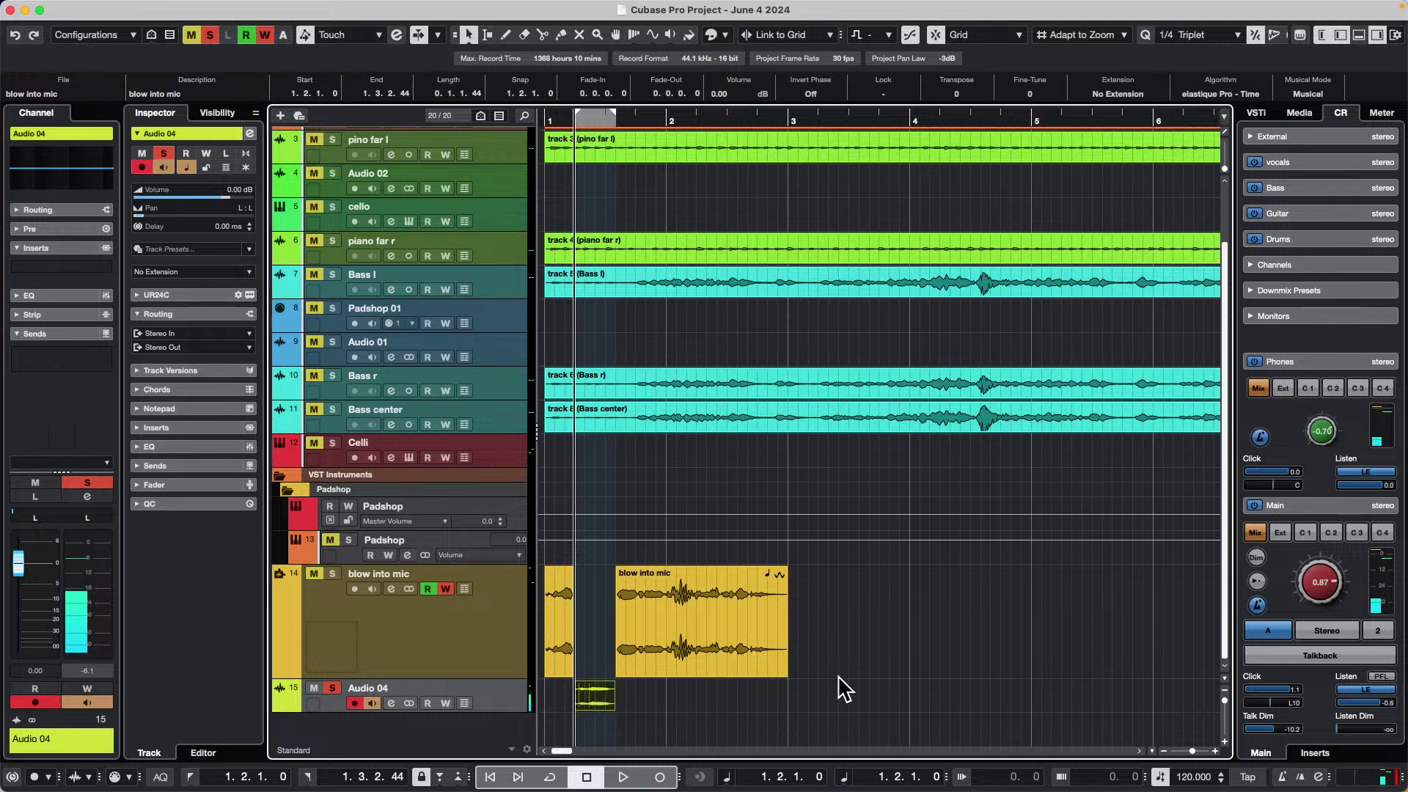
pyautogui.click(675, 588)
pyautogui.click(565, 645)
pyautogui.hotkey('alt', 'space')
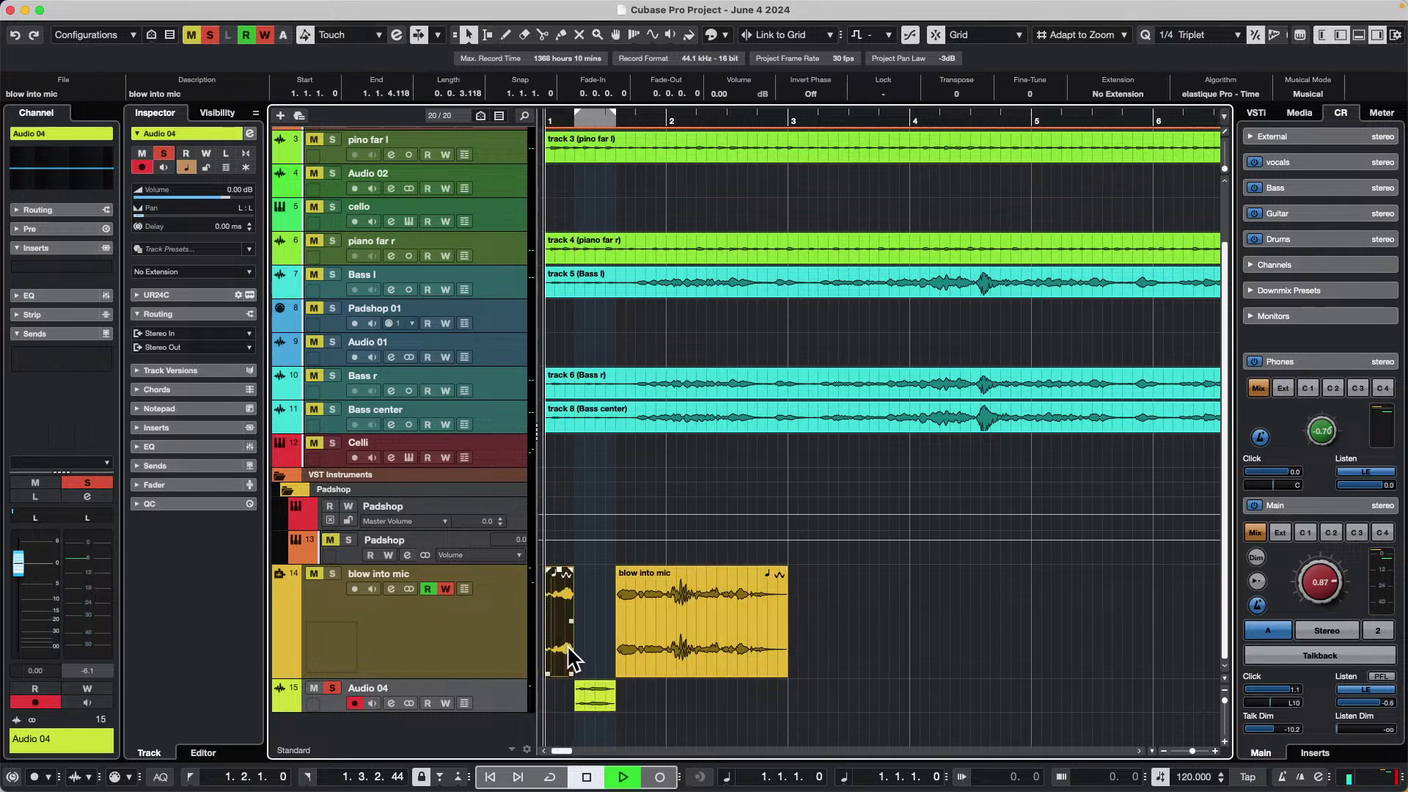
pyautogui.press('space')
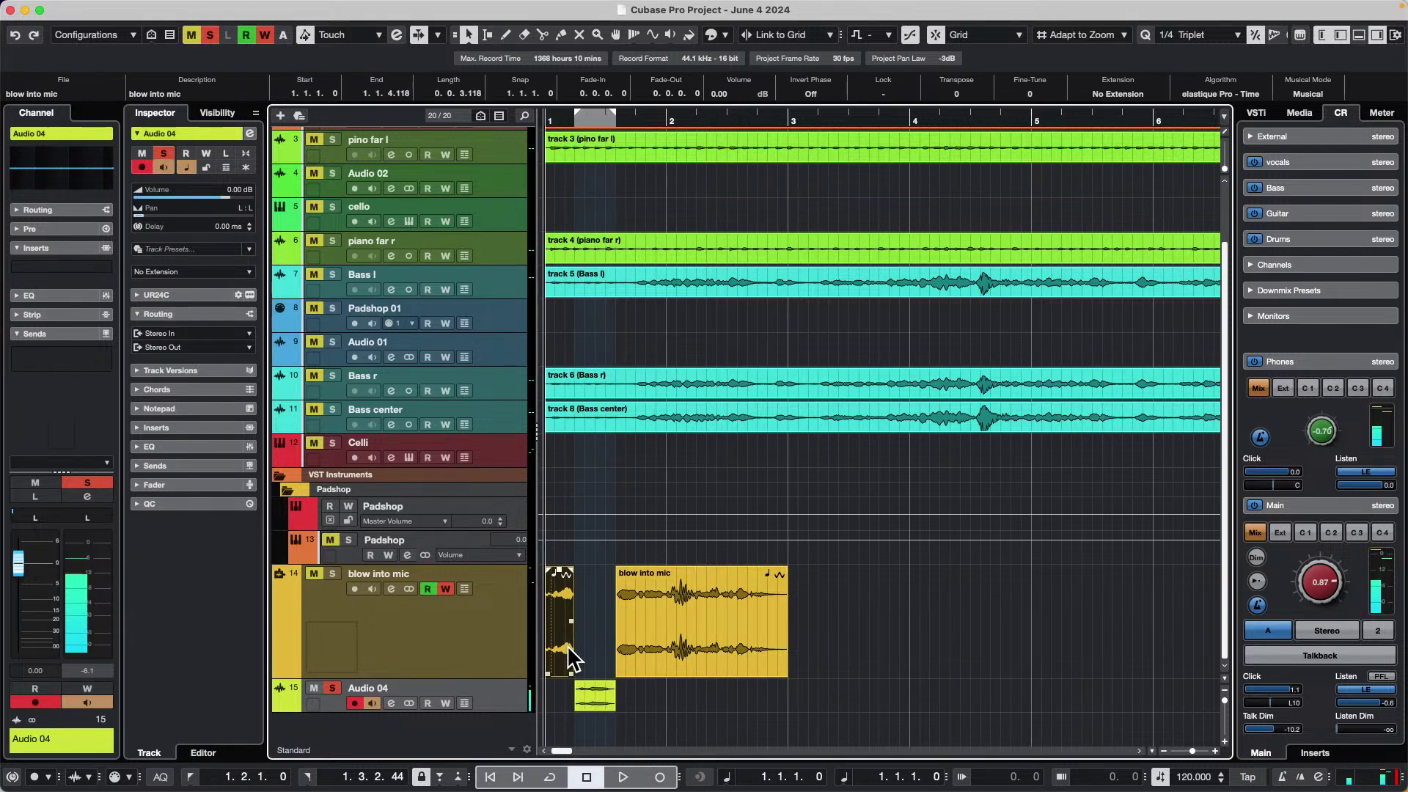
# - Solo the blow into mic track for playback alongside Audio 04, and undo the segment's move to Audio 04
pyautogui.click(331, 574)
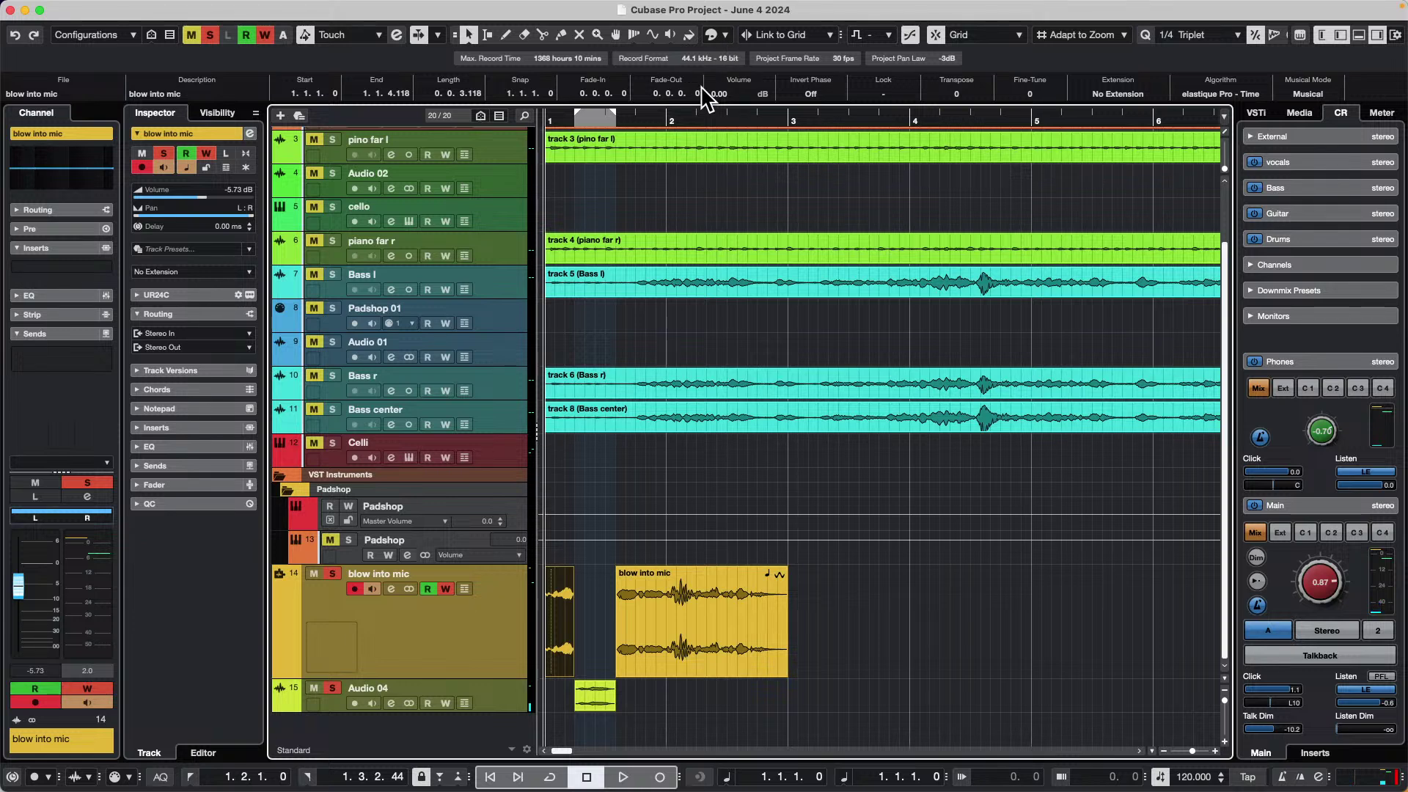
pyautogui.press('space')
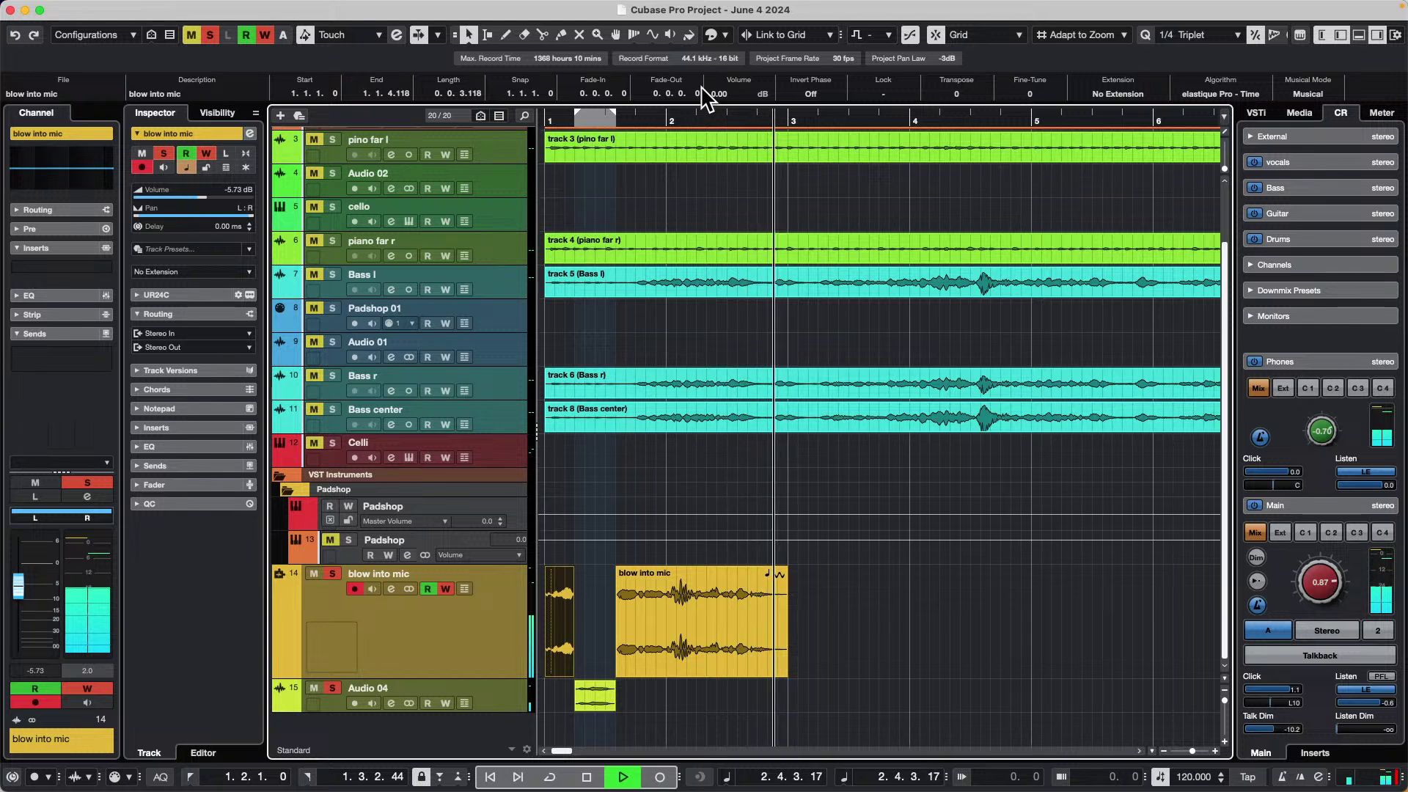
pyautogui.press('space')
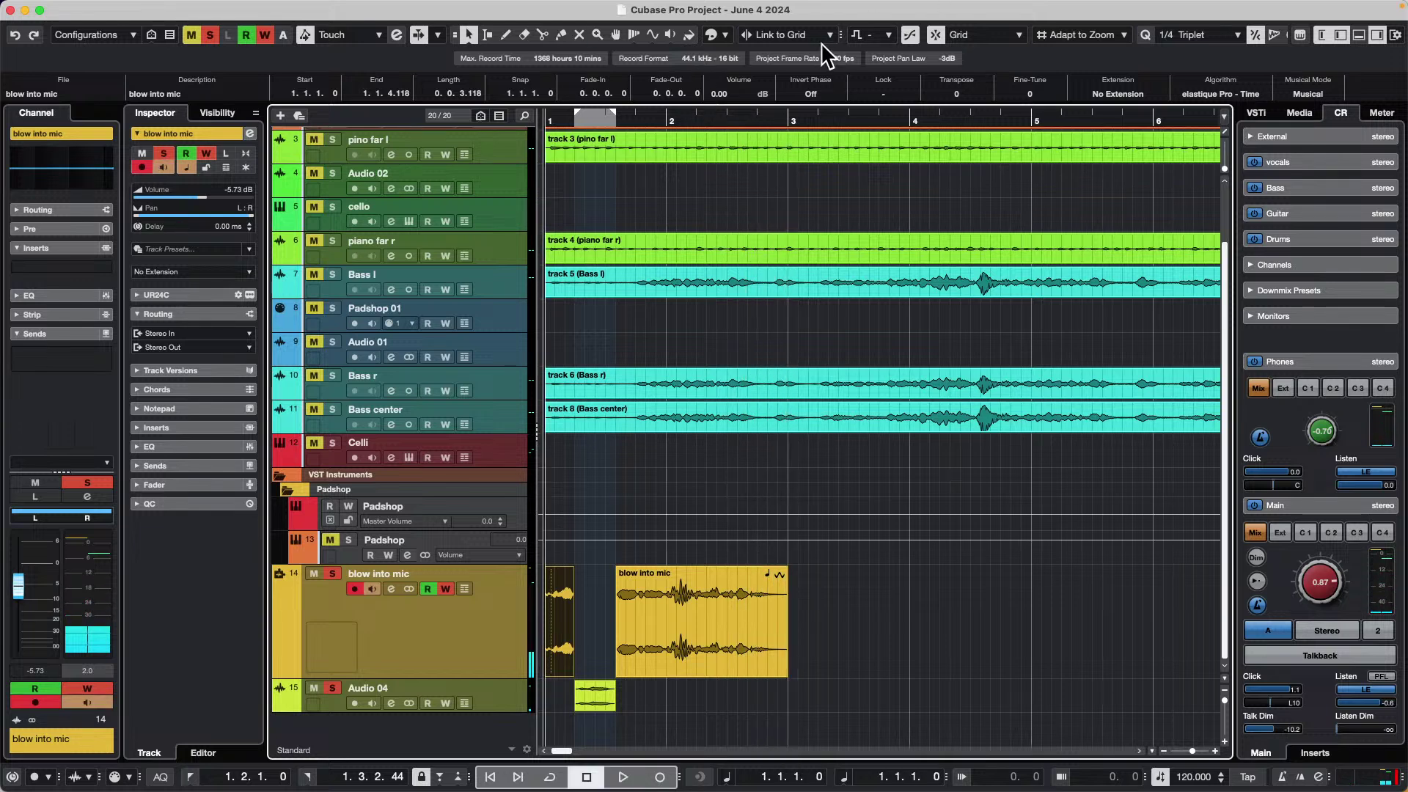
pyautogui.press('super+z')
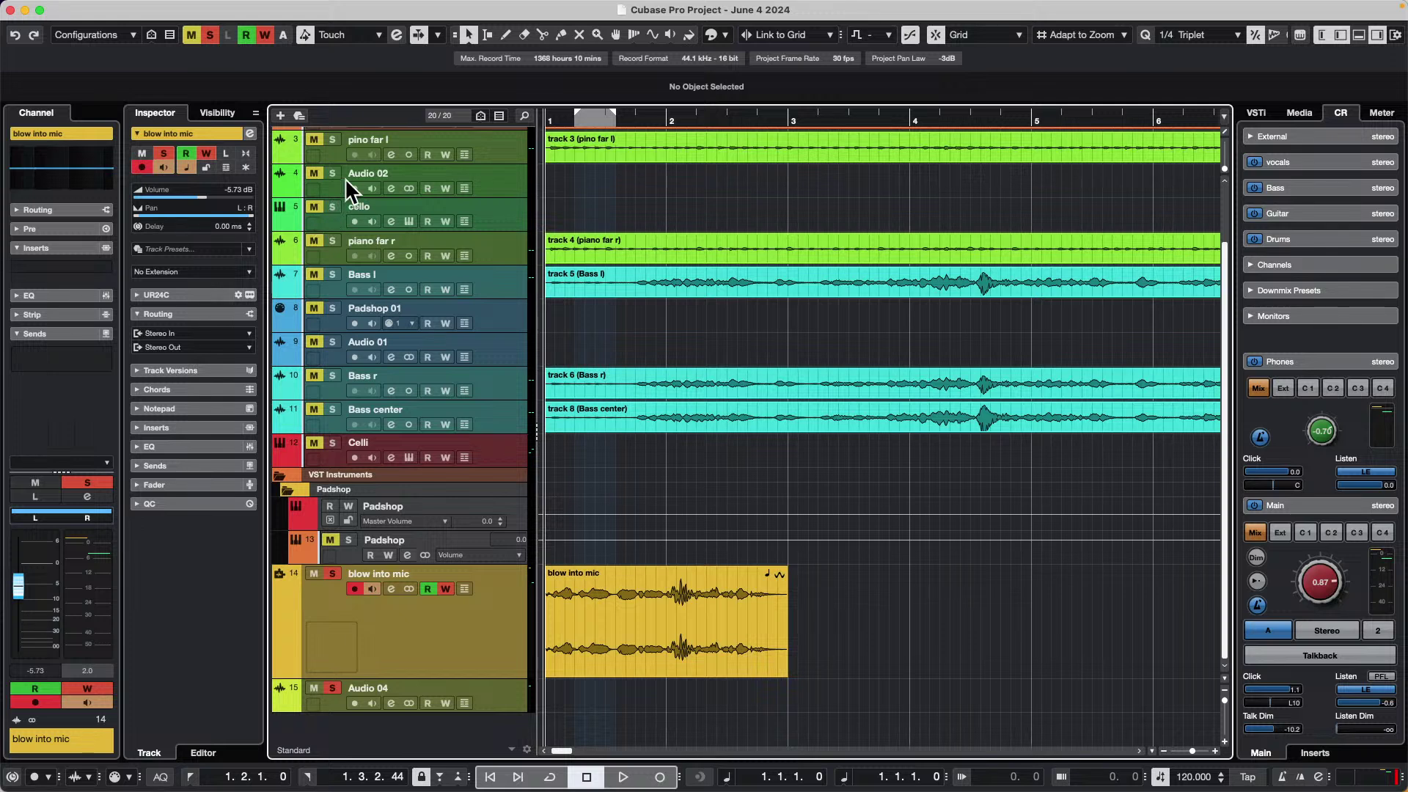
# - Play the project from the start twice to listen to the restored blow into mic recording
pyautogui.press('space')
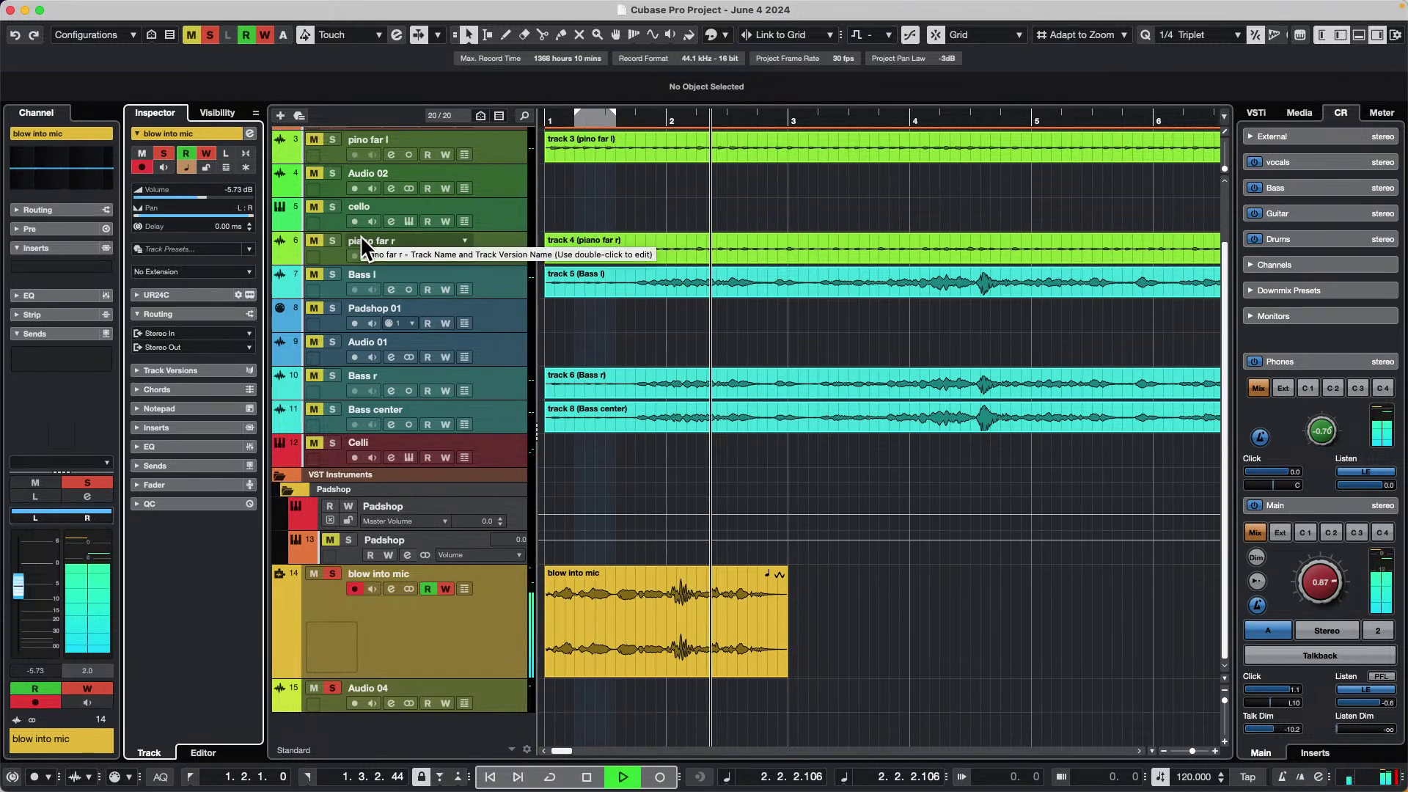
pyautogui.press('space')
pyautogui.press('Home')
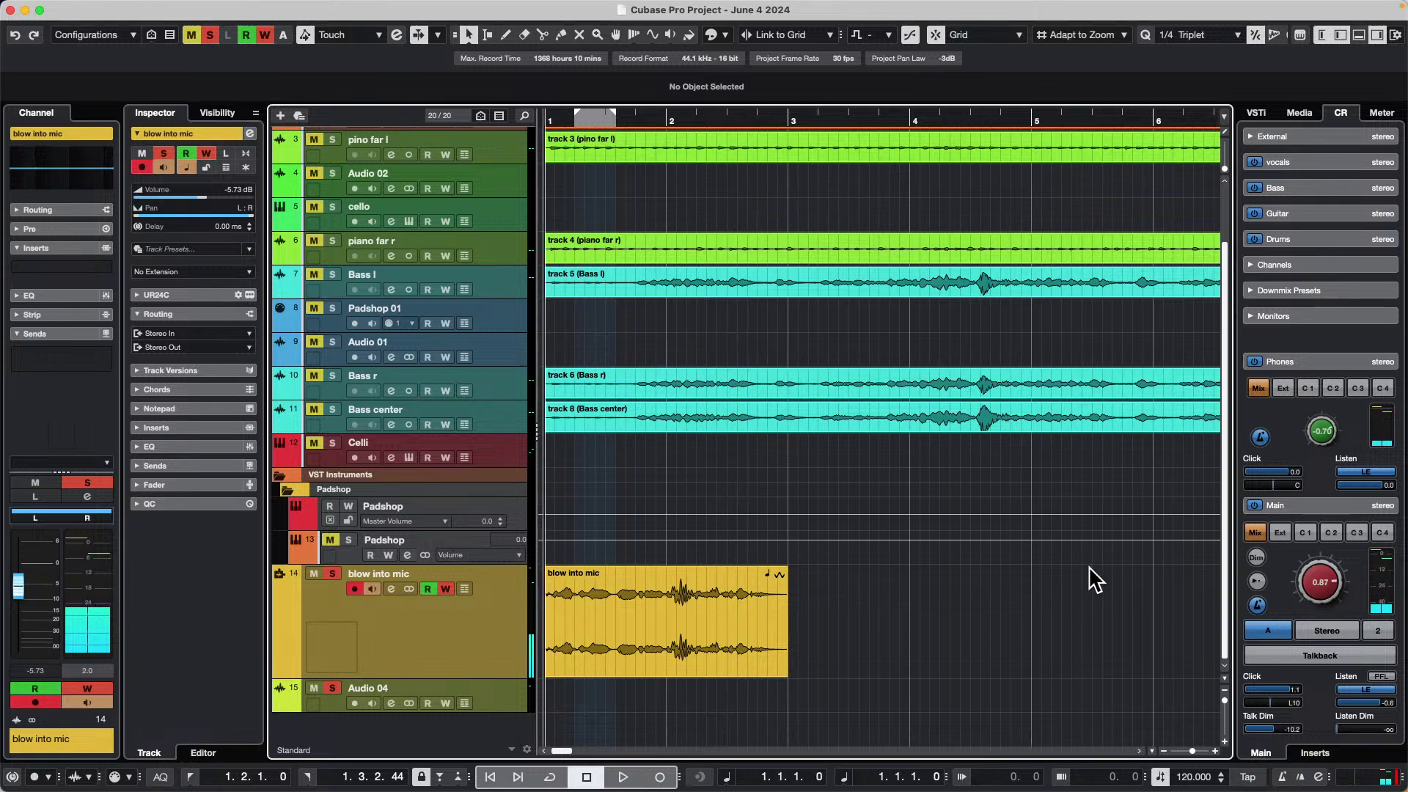
pyautogui.press('space')
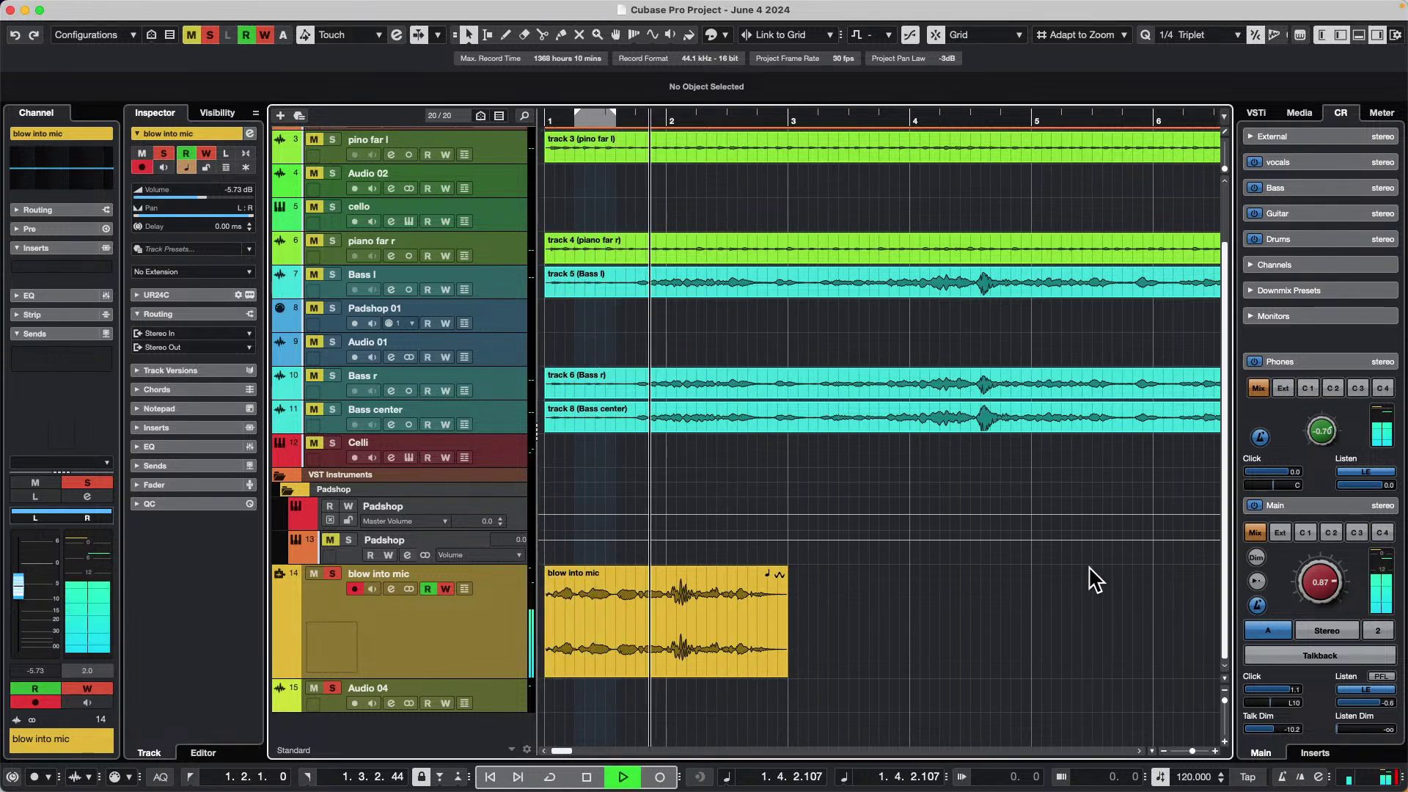
pyautogui.press('space')
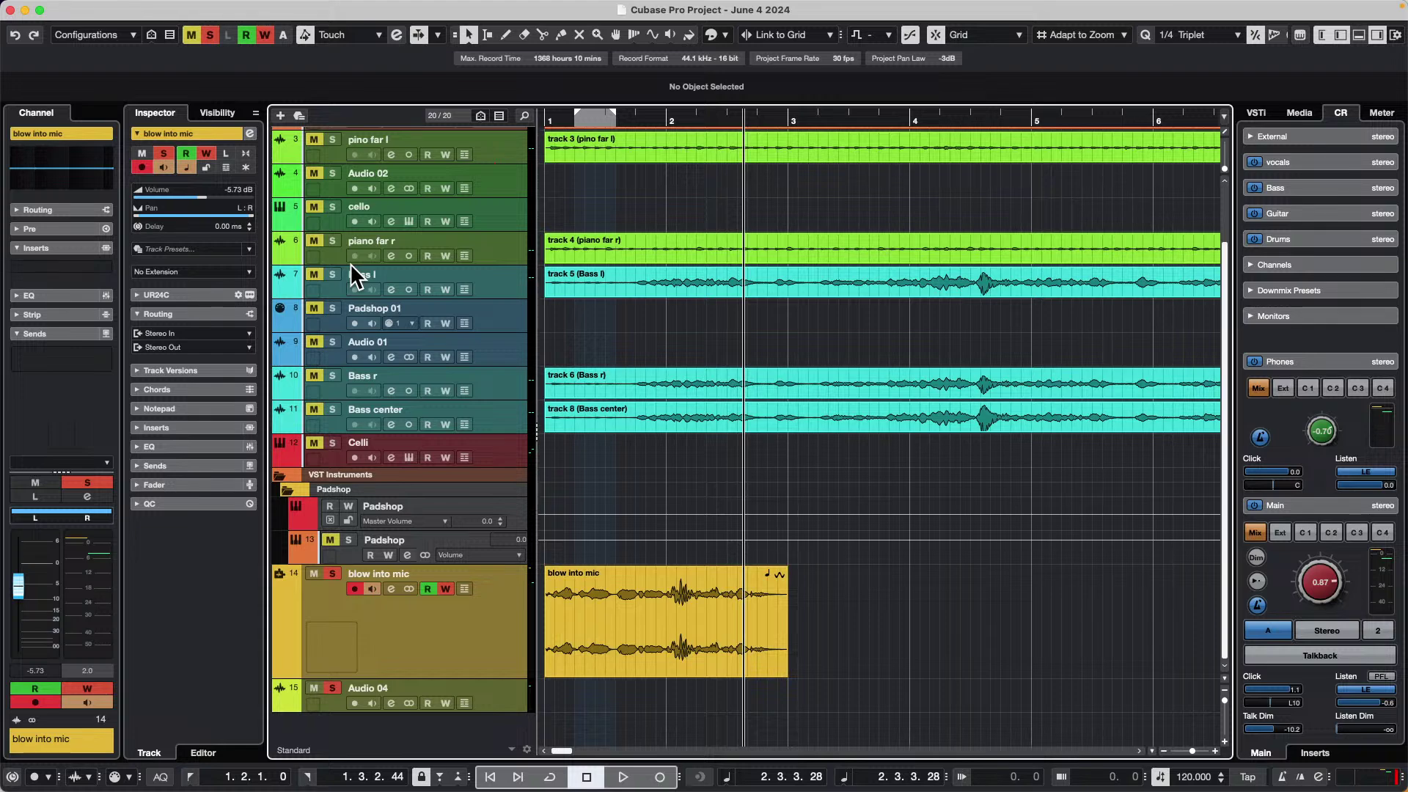
# - Mute the blow into mic track and start playback in the empty area past the Violoncello I part, around bar 345
pyautogui.moveTo(661, 114); pyautogui.dragTo(664, 6)
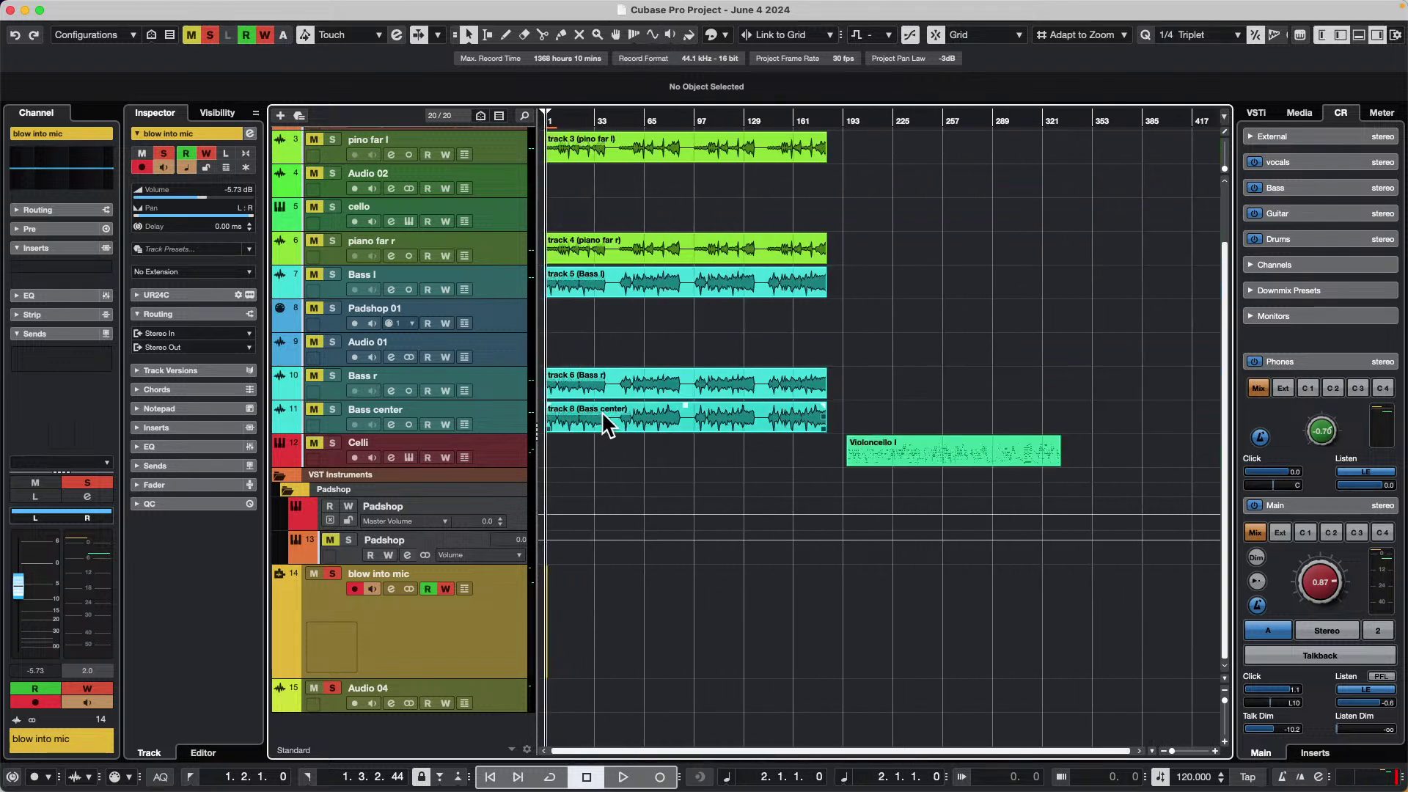
pyautogui.click(314, 574)
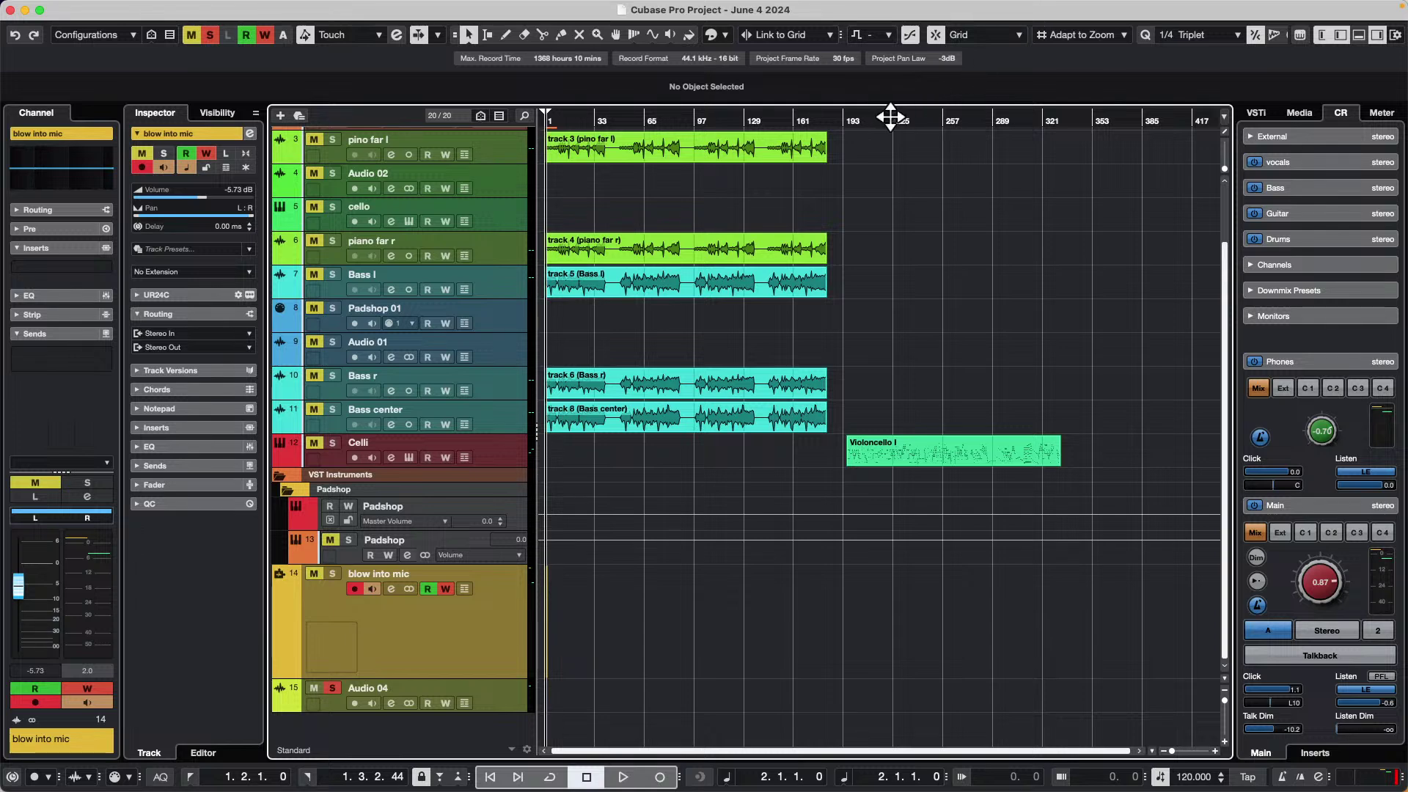
pyautogui.click(1079, 118)
pyautogui.press('space')
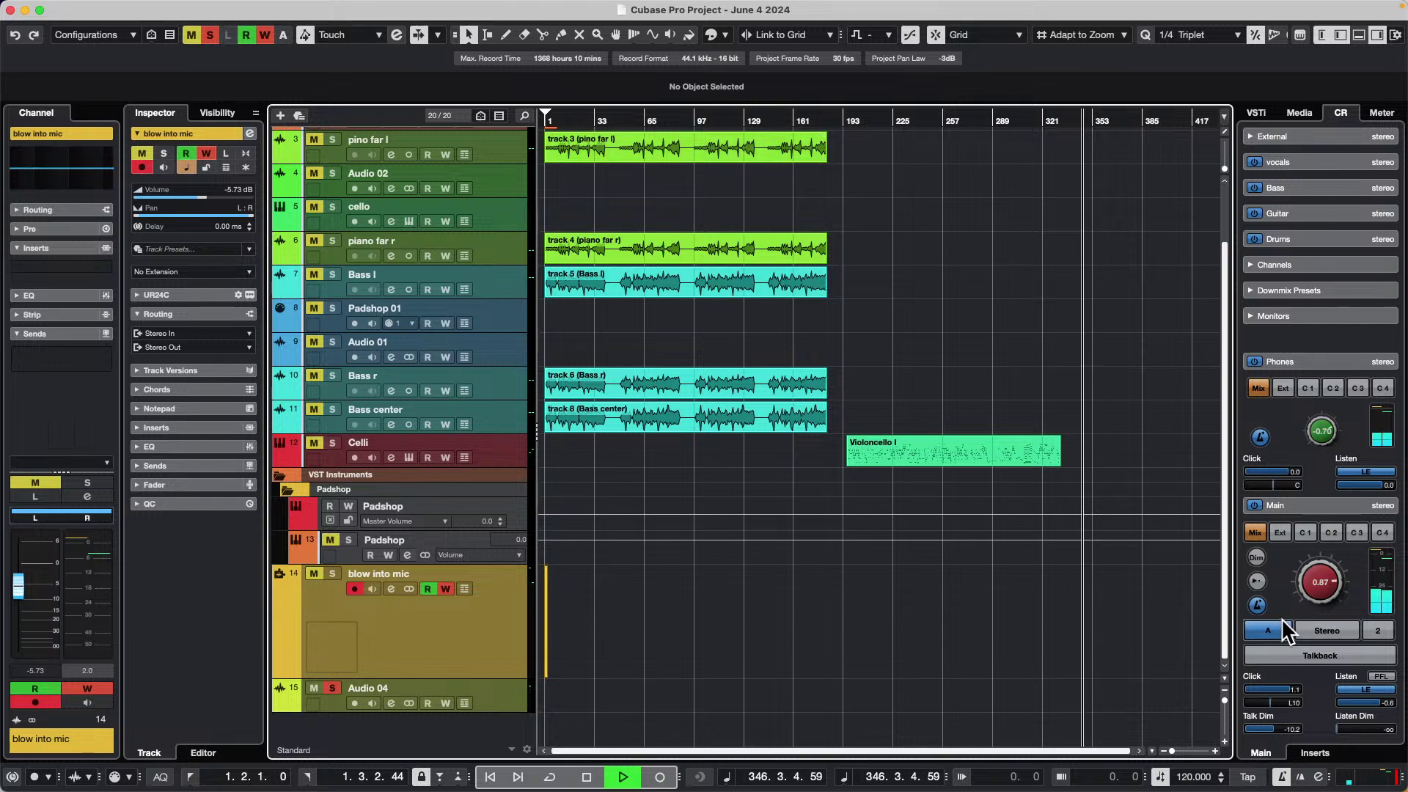
# - Toggle the metronome click for the Control Room's Main output off and on during playback, ending with it on, and stop playback
pyautogui.scroll(2, 1316, 517)
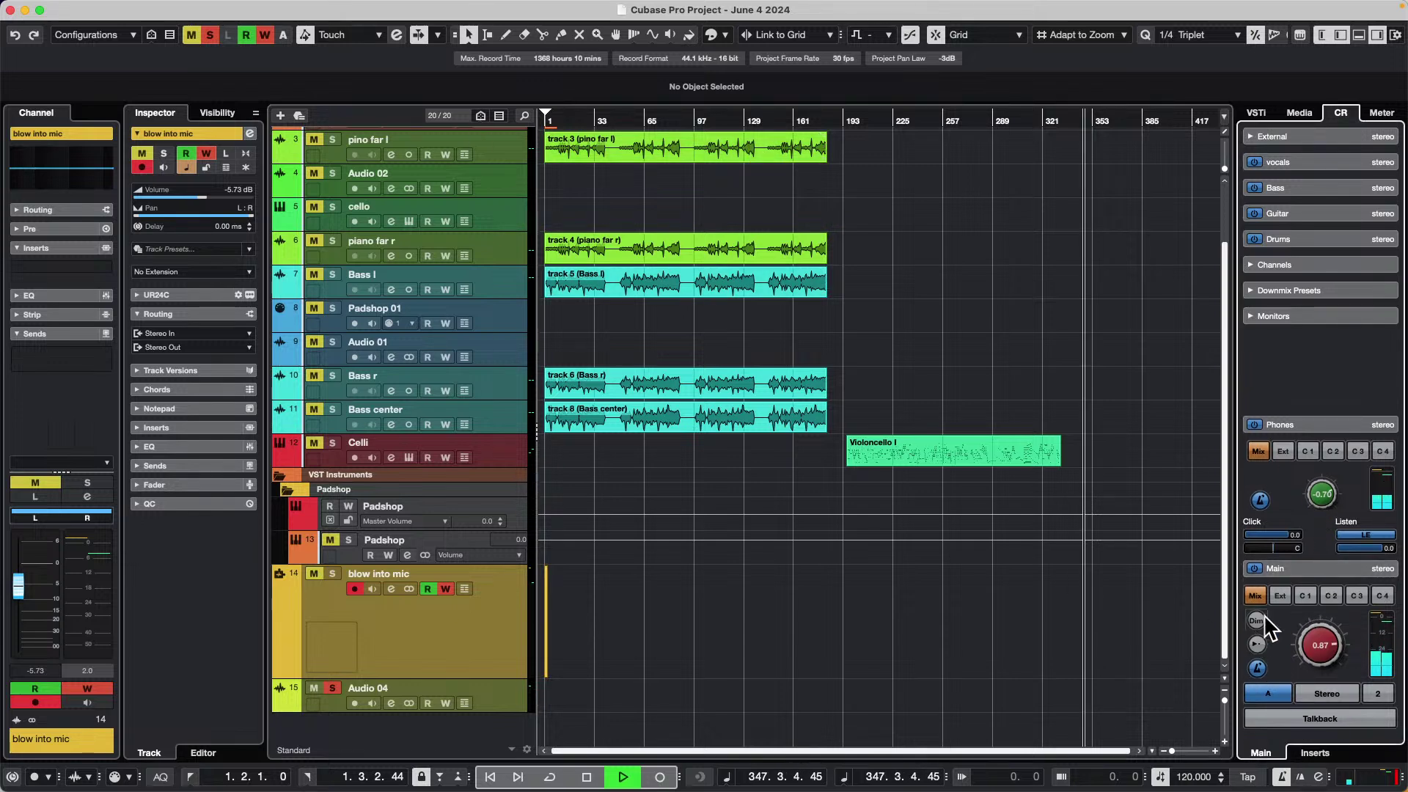
pyautogui.click(1259, 669)
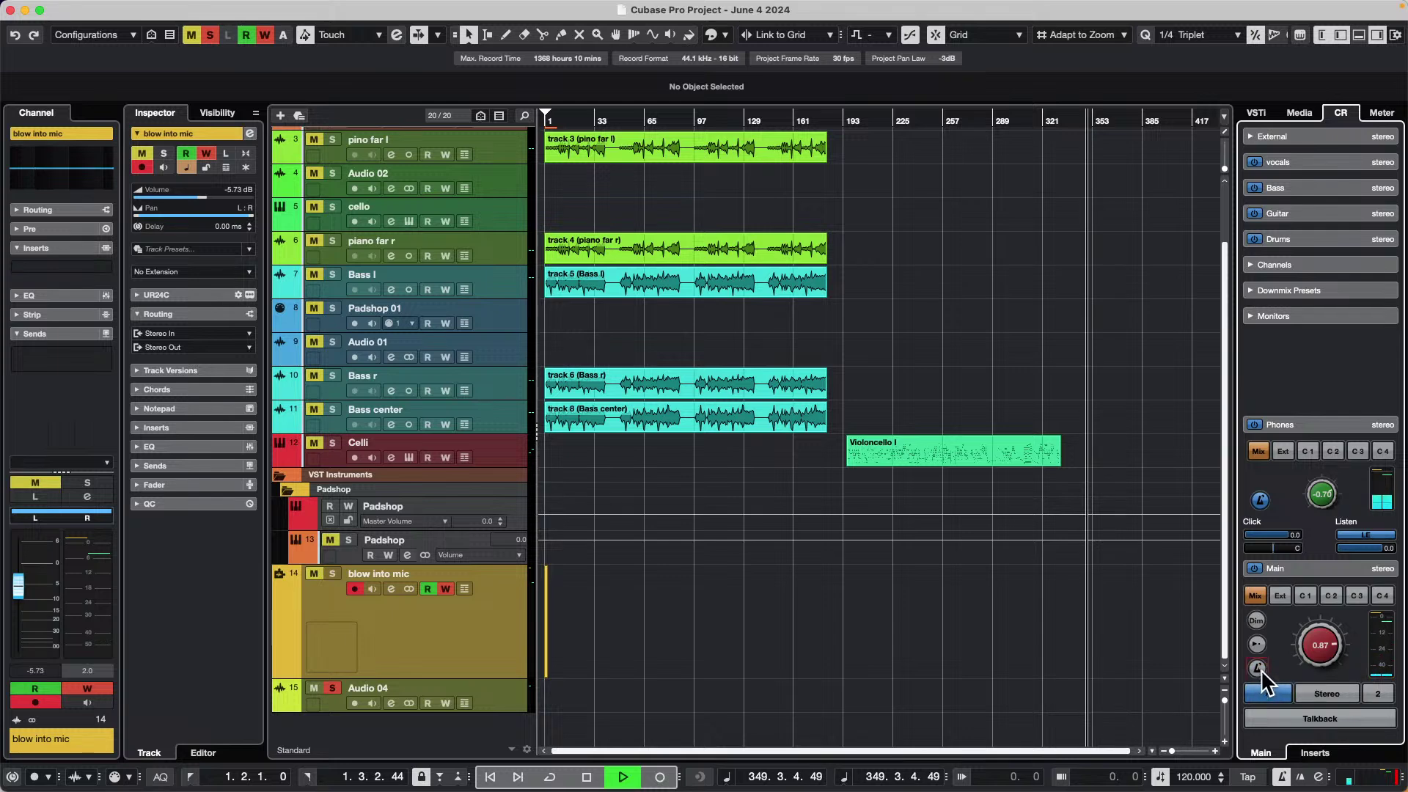
pyautogui.click(1258, 670)
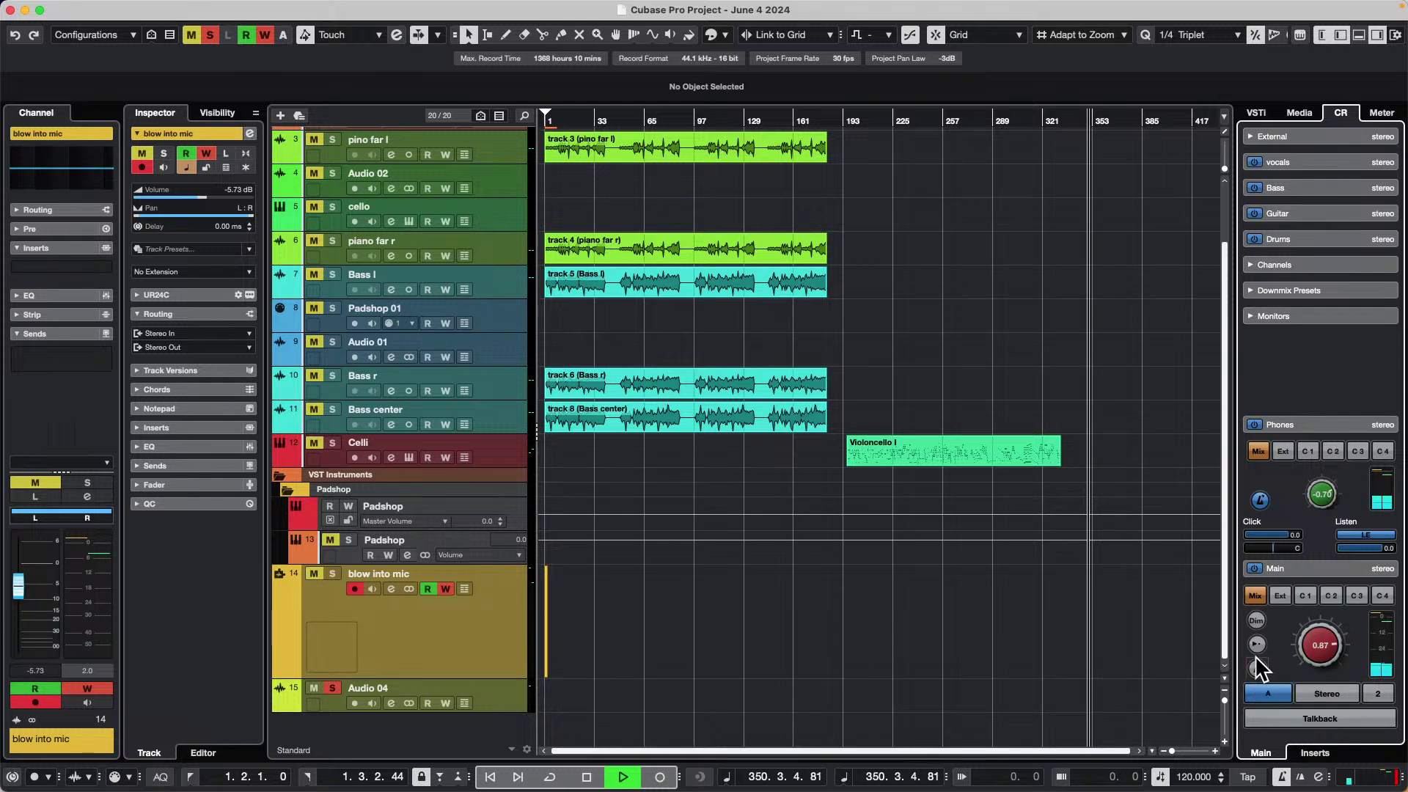
pyautogui.click(1258, 668)
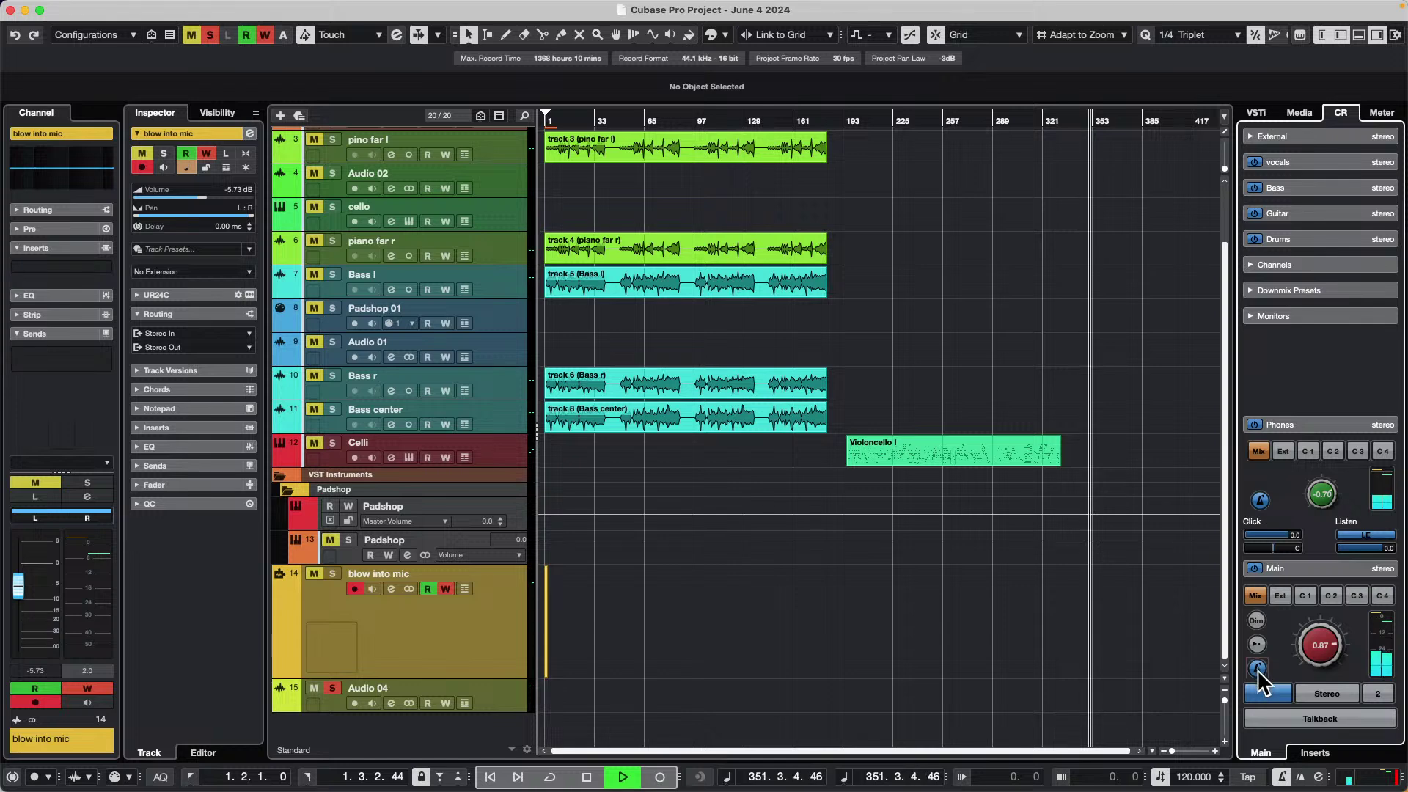
pyautogui.click(1256, 669)
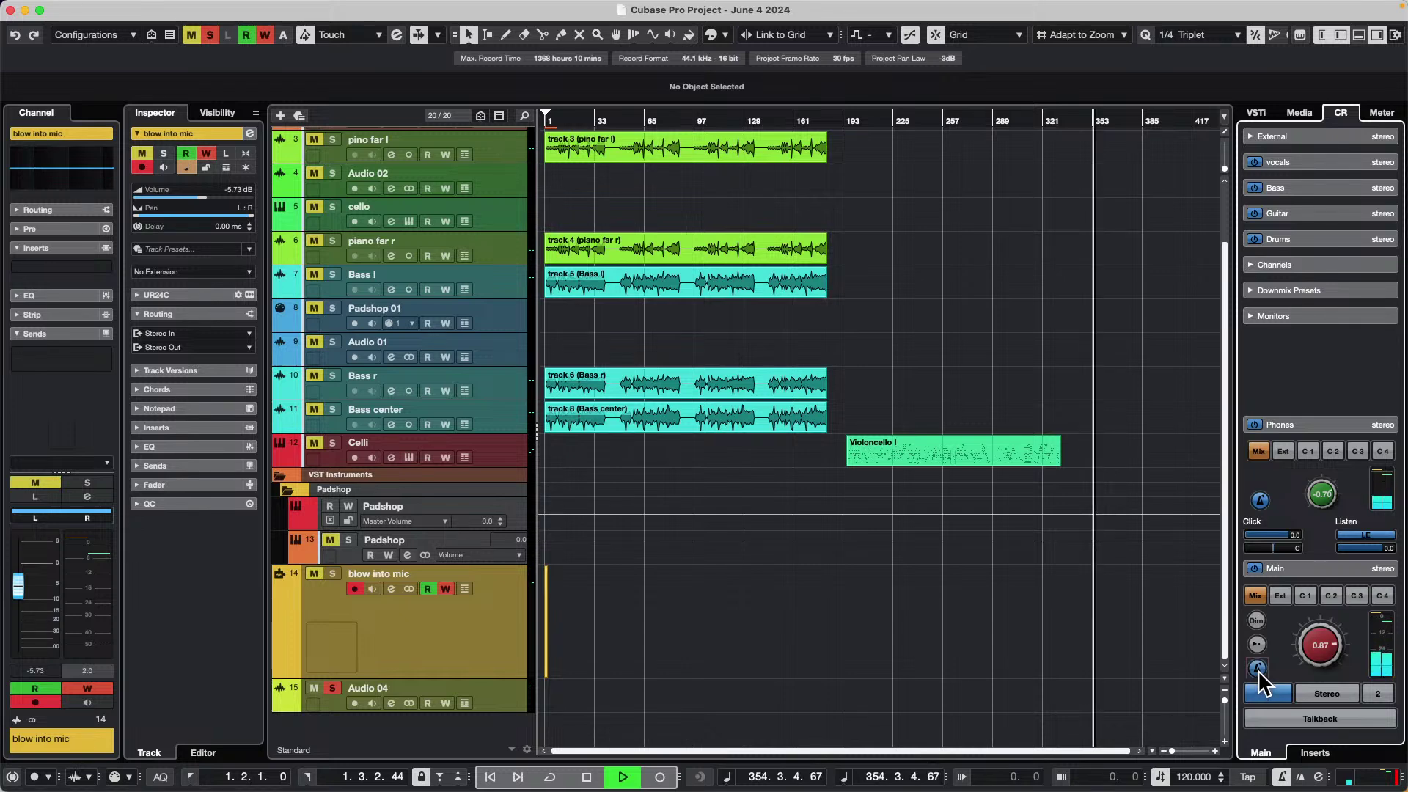
pyautogui.press('space')
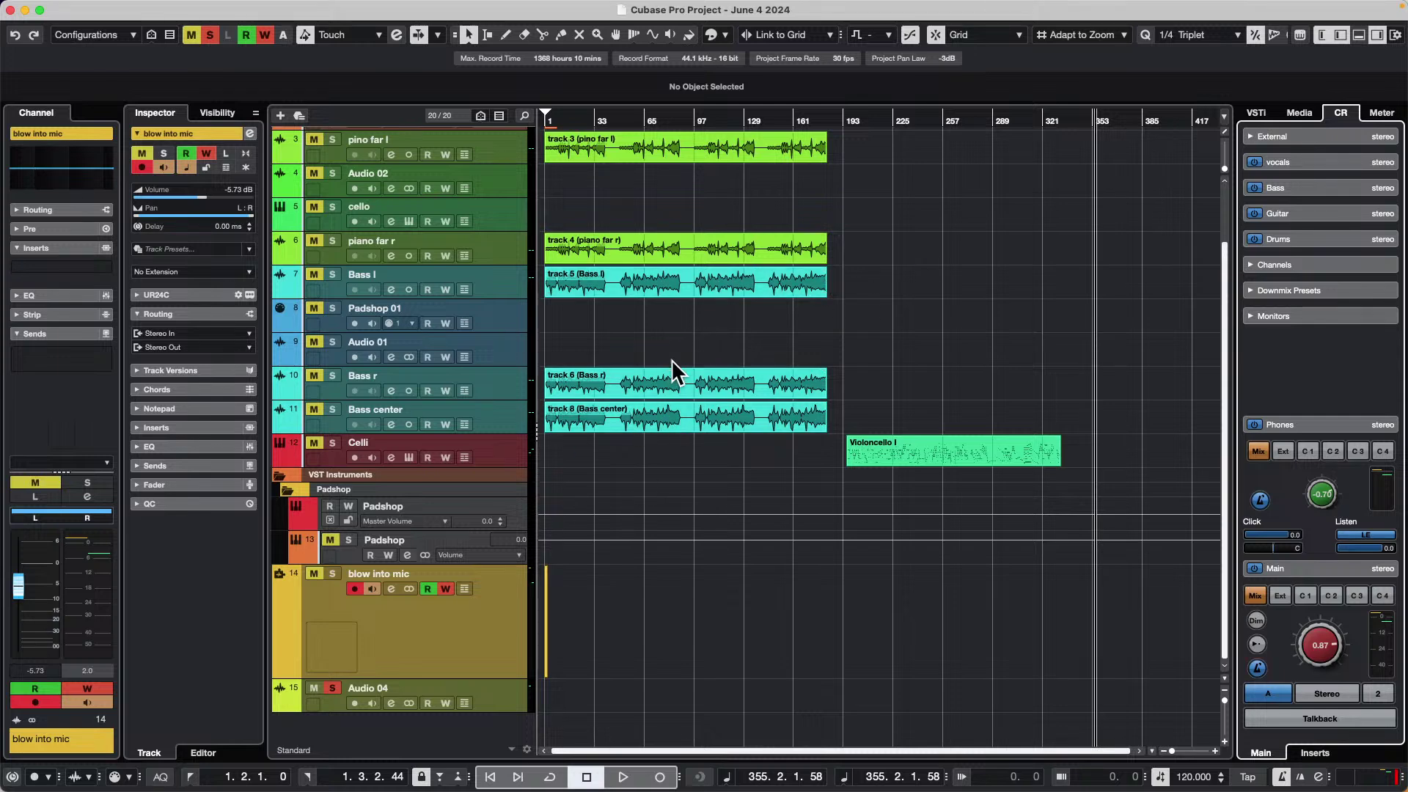
# - Add one instrument track below Padshop 01 using Retrologue, with All MIDI Inputs and Stereo Out
pyautogui.rightClick(506, 319)
pyautogui.moveTo(681, 328)
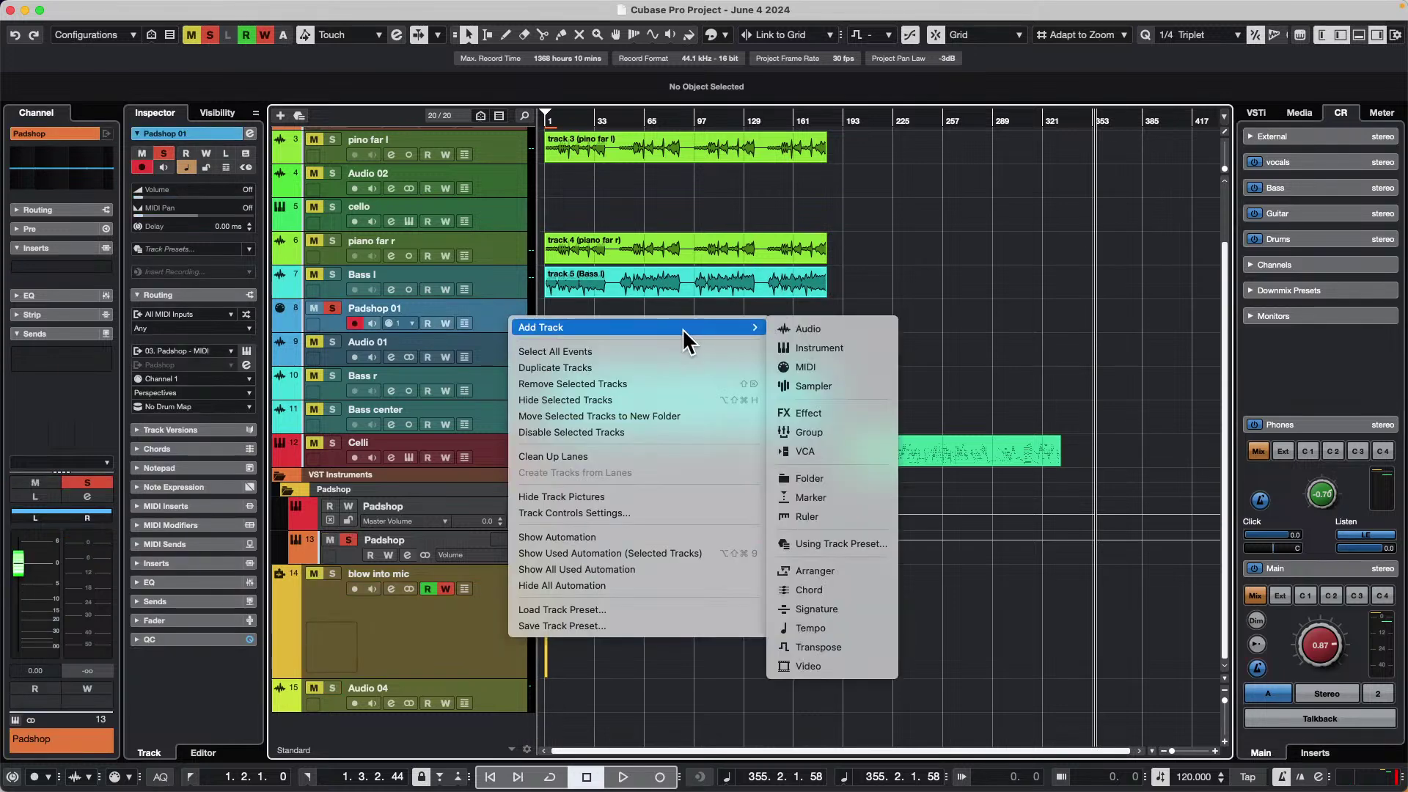
pyautogui.click(873, 348)
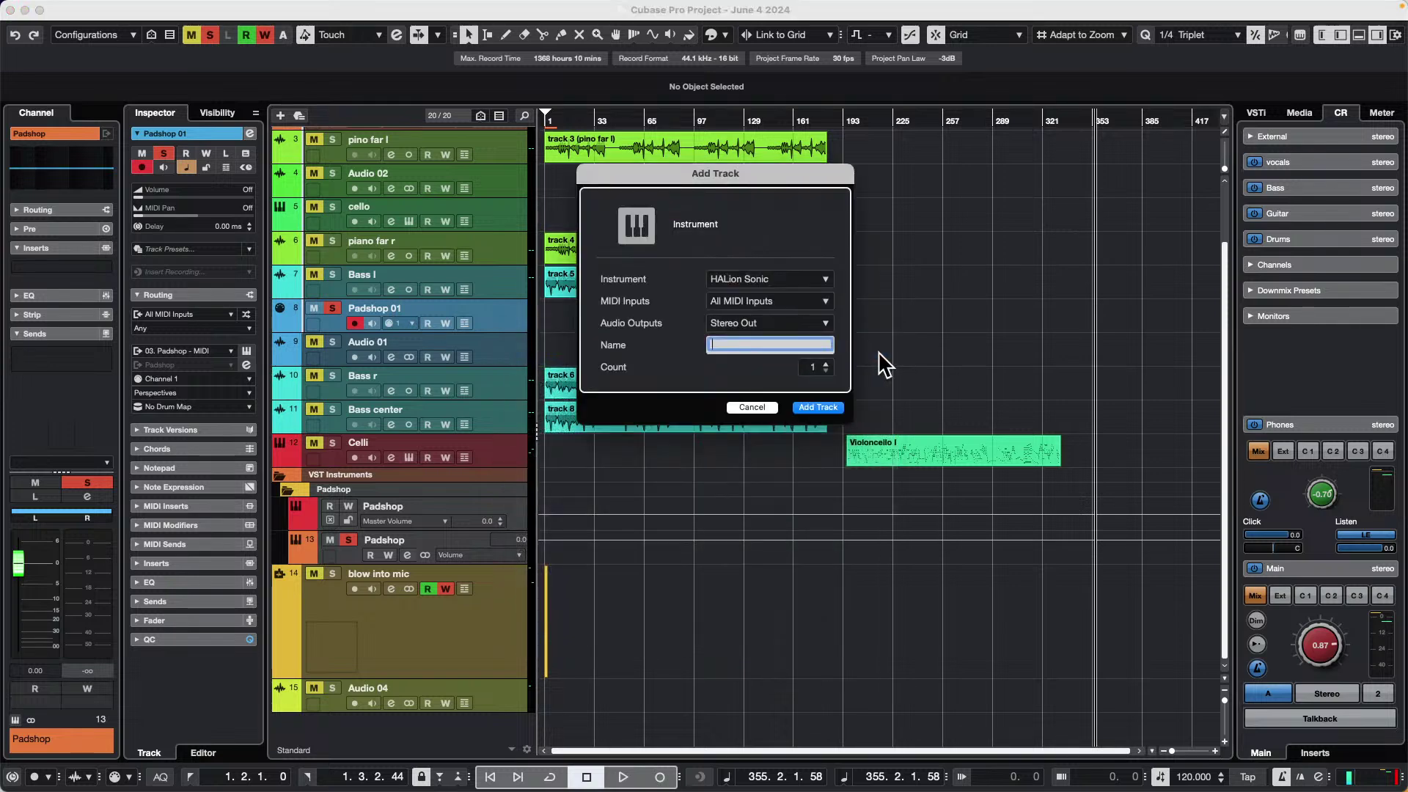
pyautogui.click(823, 286)
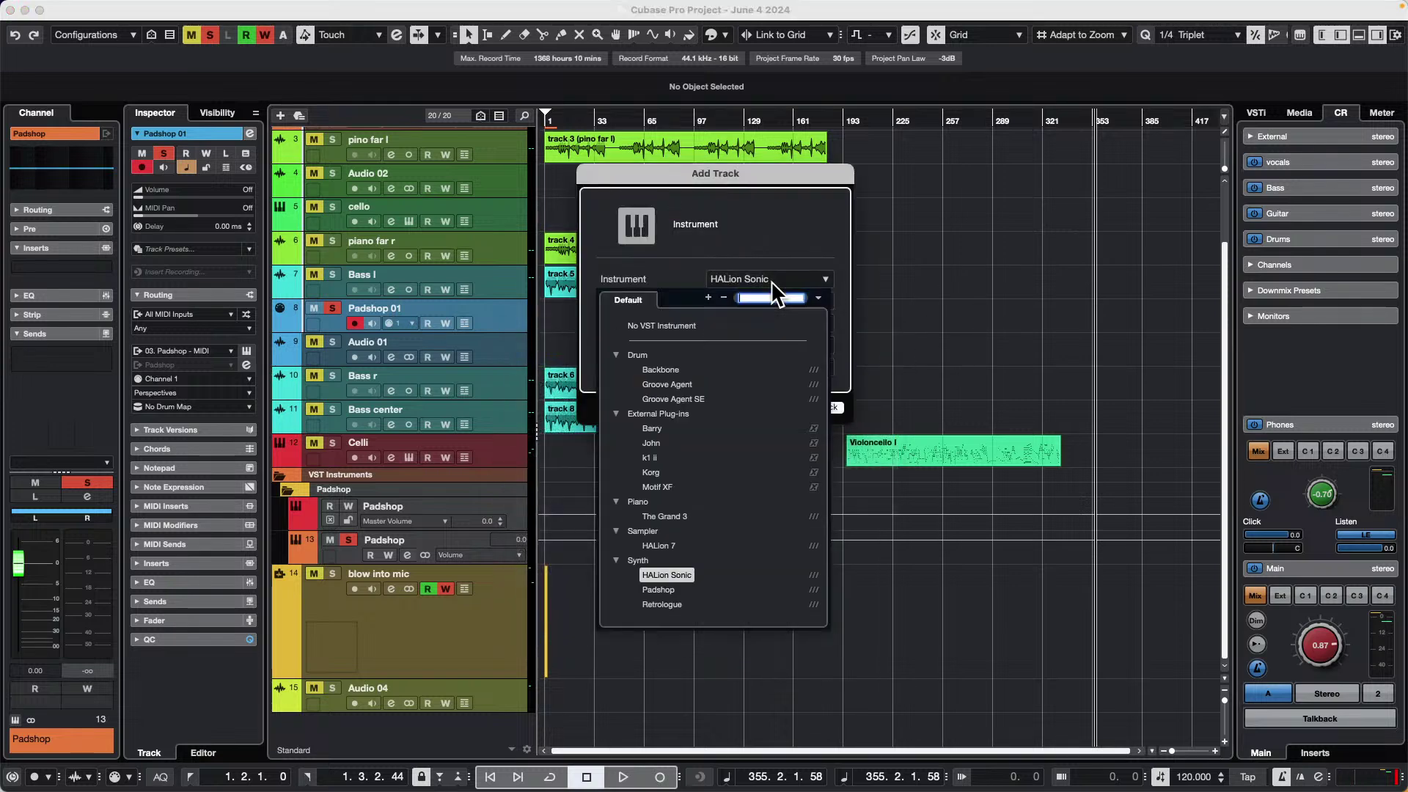
pyautogui.click(662, 591)
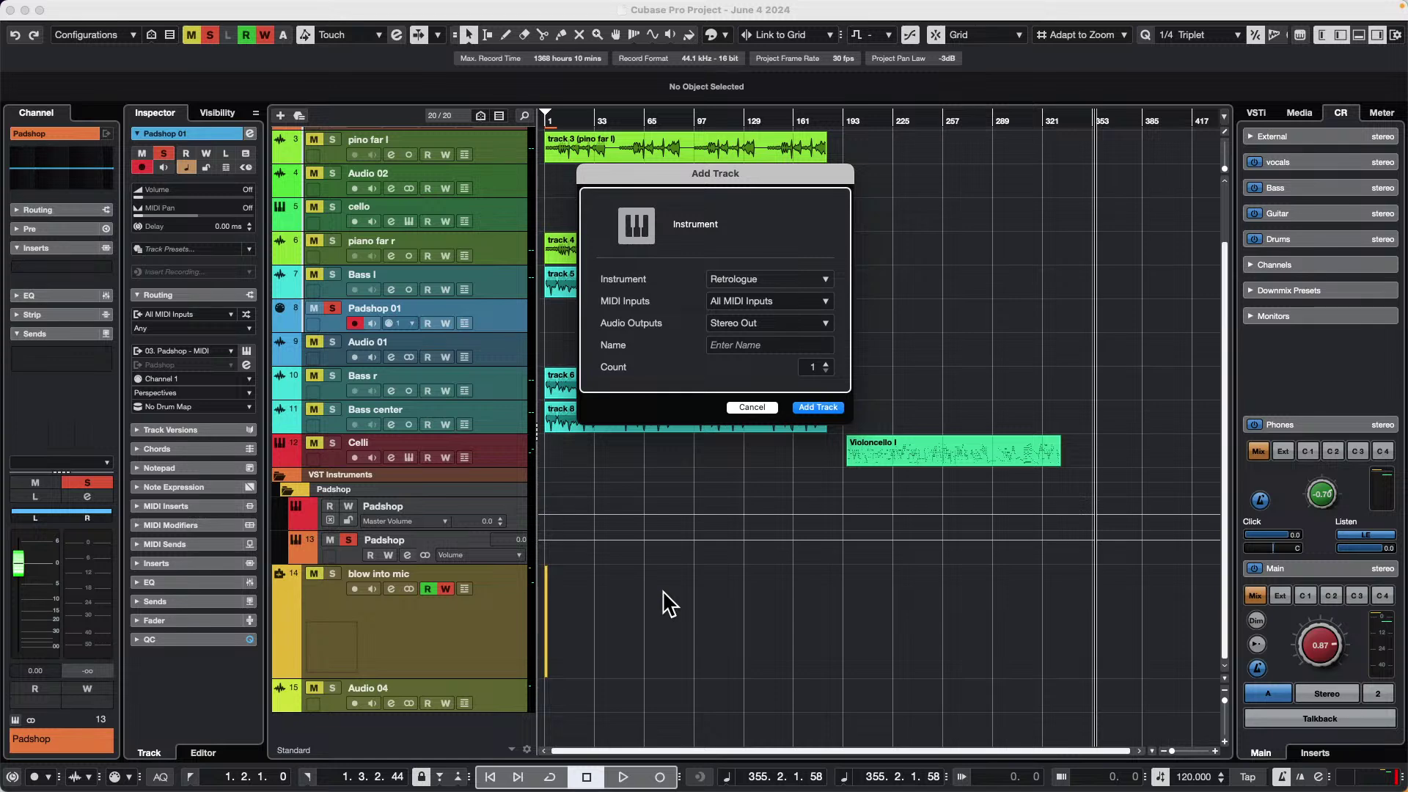
pyautogui.click(819, 408)
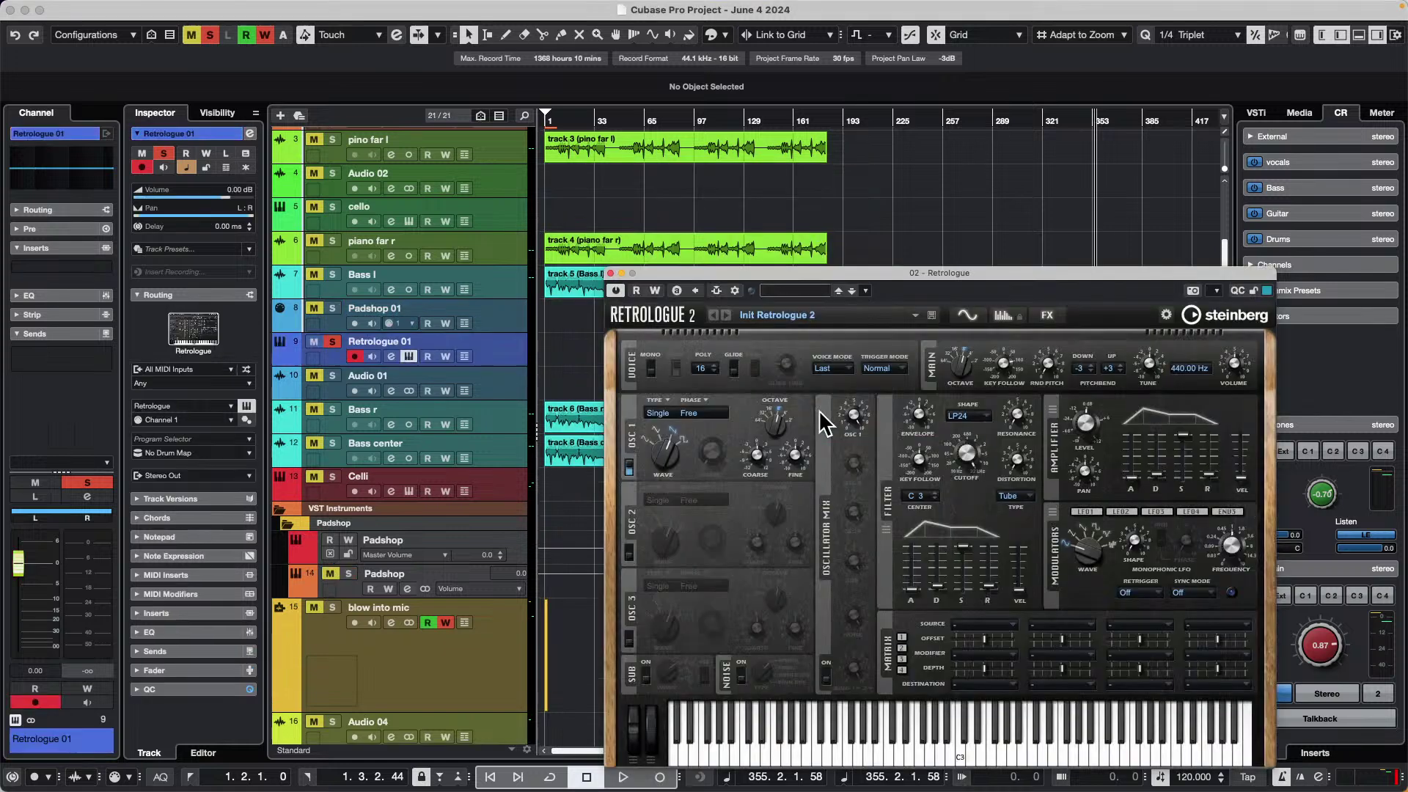
# - Load the Almighty Strings preset from the Strings category into Retrologue and audition a few notes on its keyboard
pyautogui.click(799, 291)
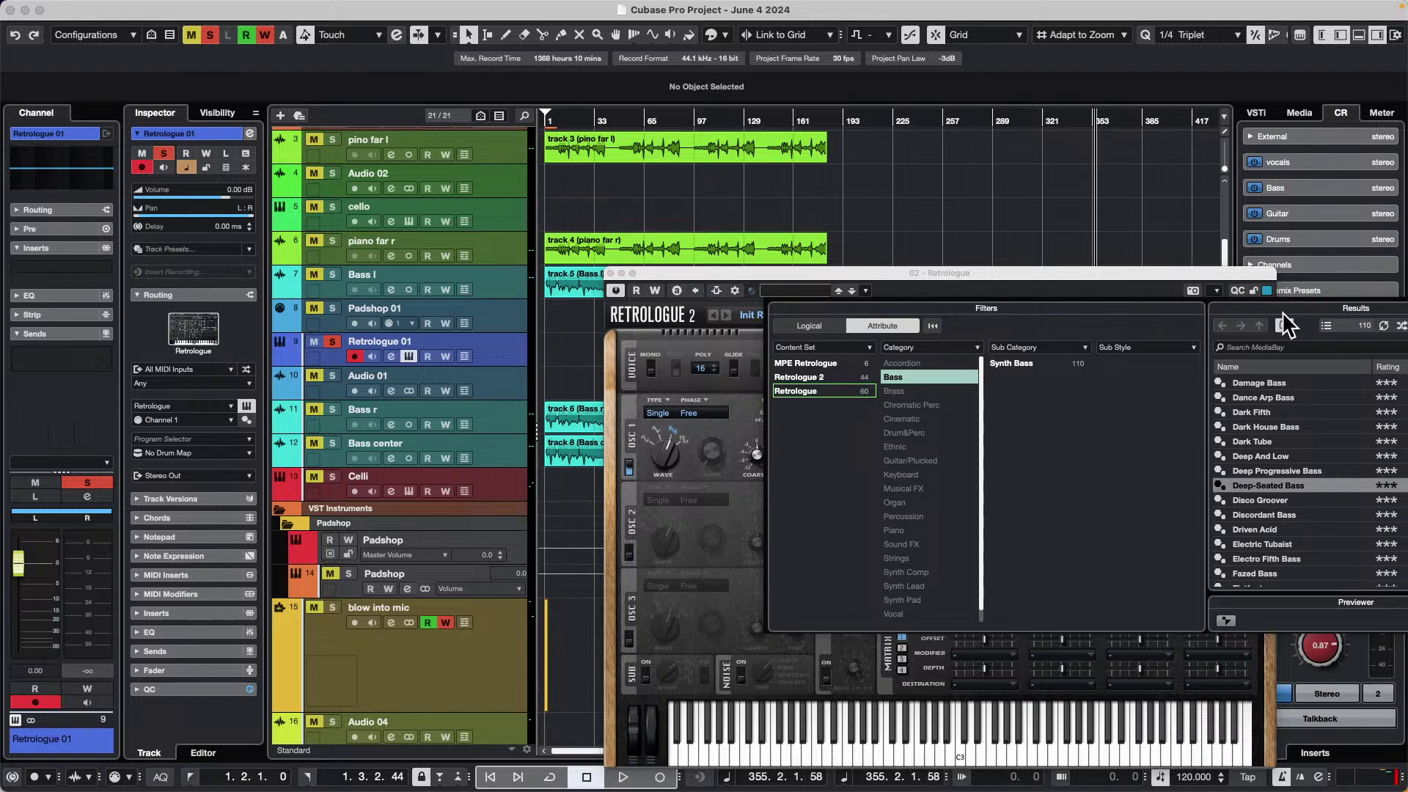
pyautogui.click(921, 377)
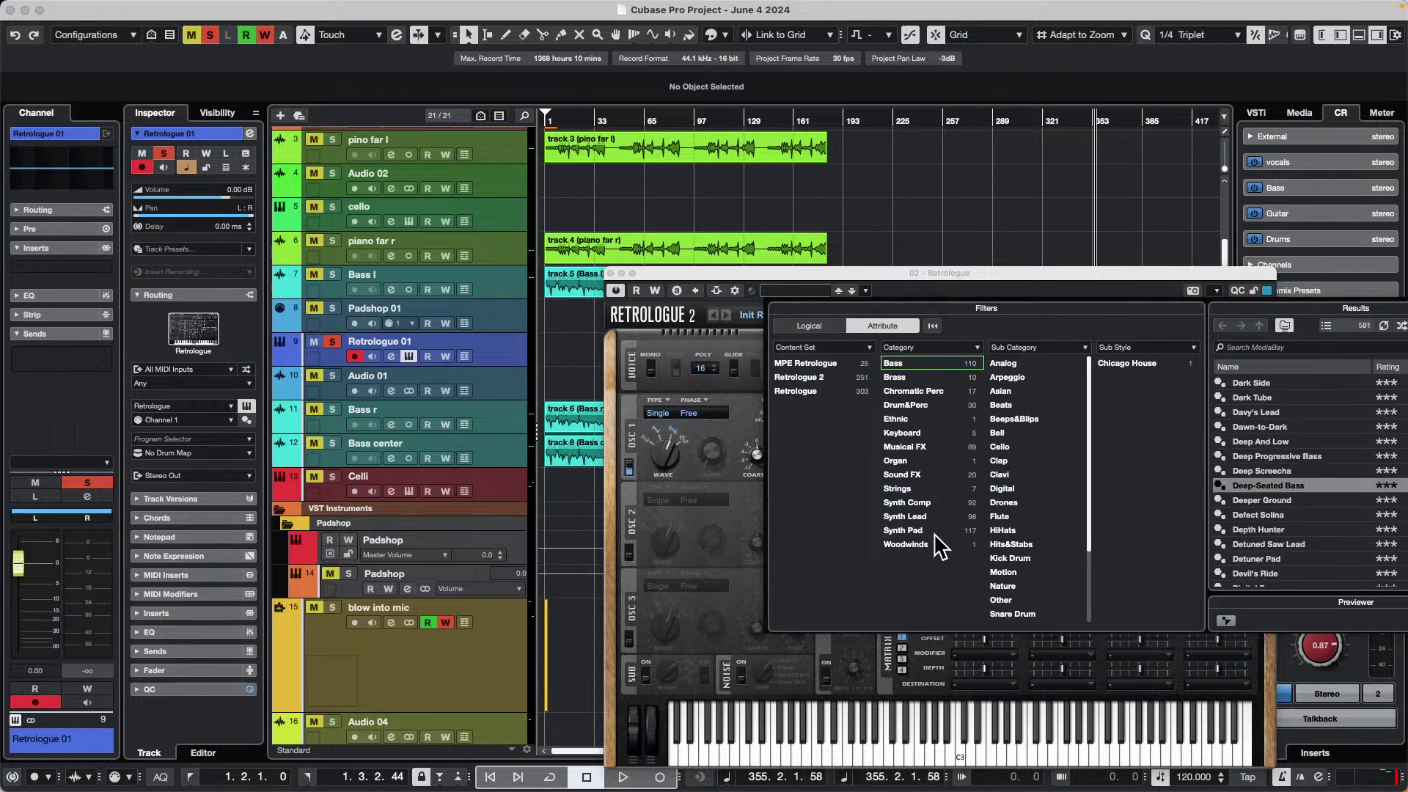
pyautogui.click(921, 488)
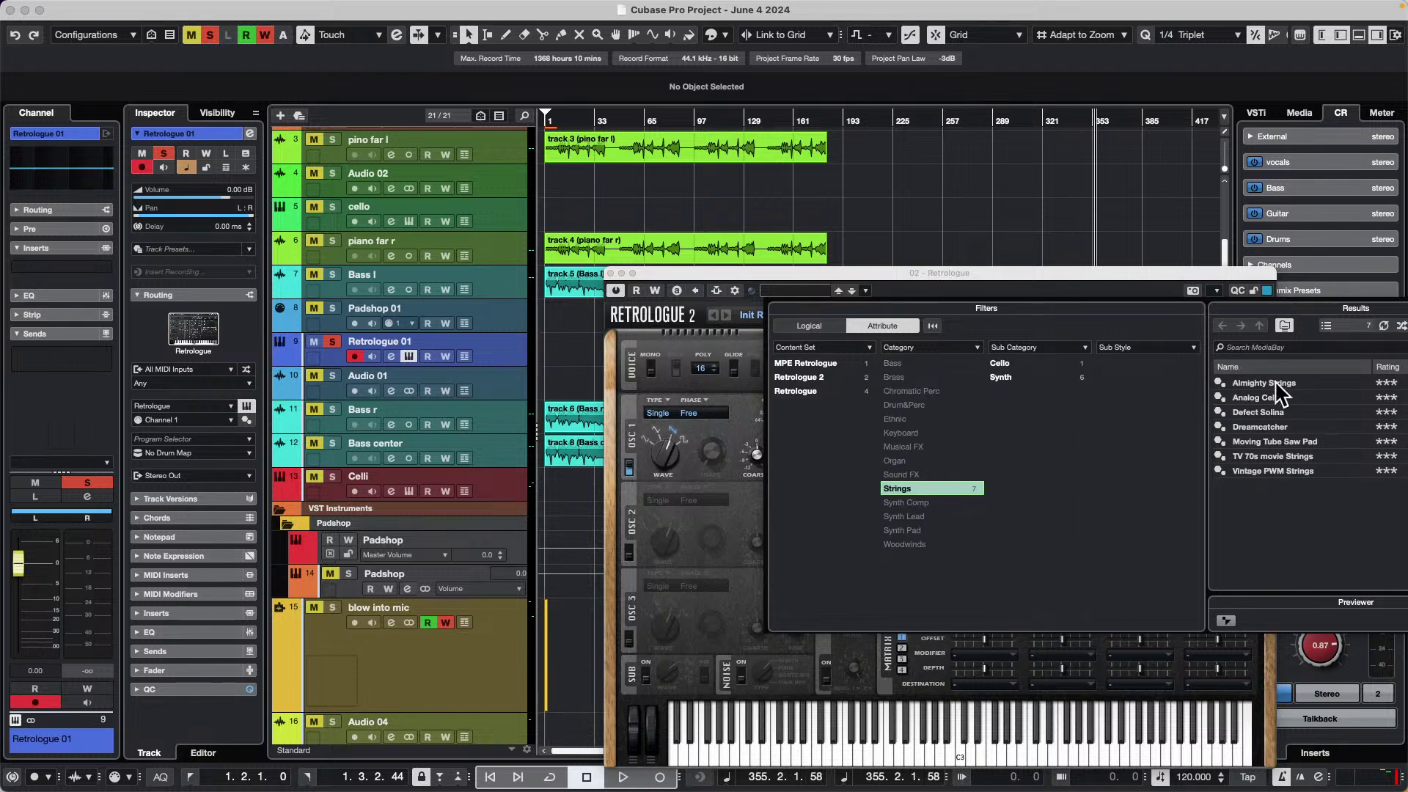
pyautogui.doubleClick(1258, 383)
pyautogui.click(979, 738)
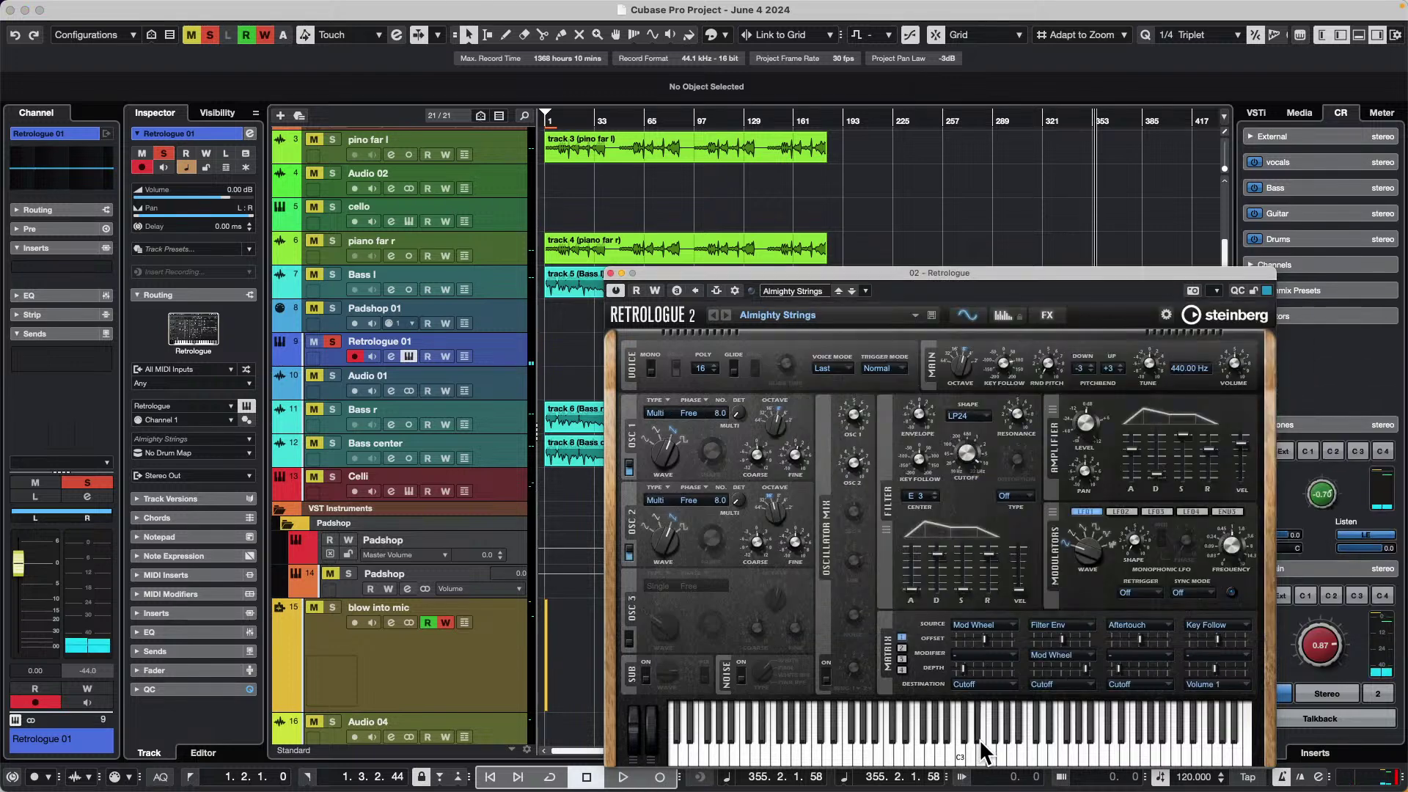
pyautogui.click(905, 742)
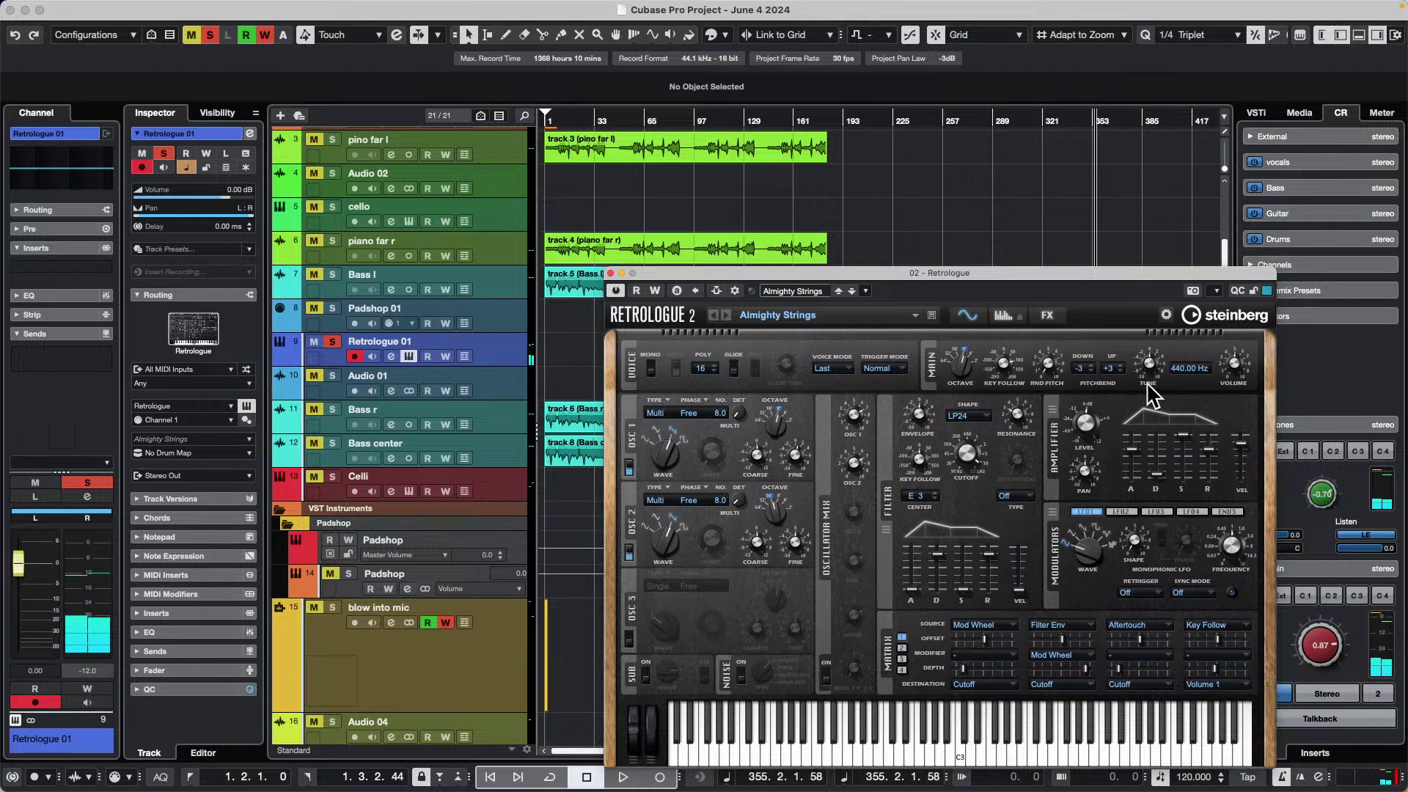
# - Set Retrologue's pitchbend range to -2 down and +2 up
pyautogui.moveTo(1085, 280); pyautogui.dragTo(911, 176)
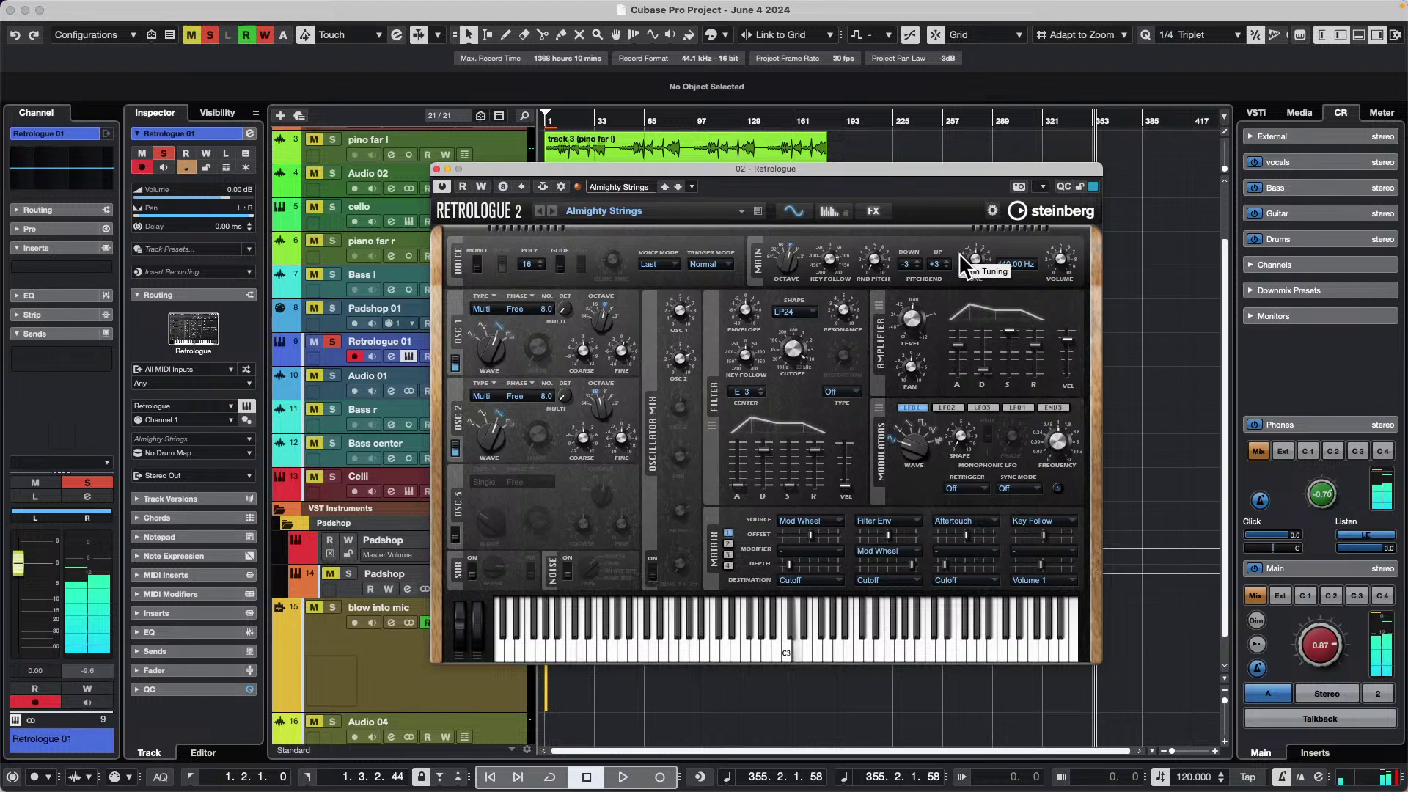
pyautogui.click(917, 266)
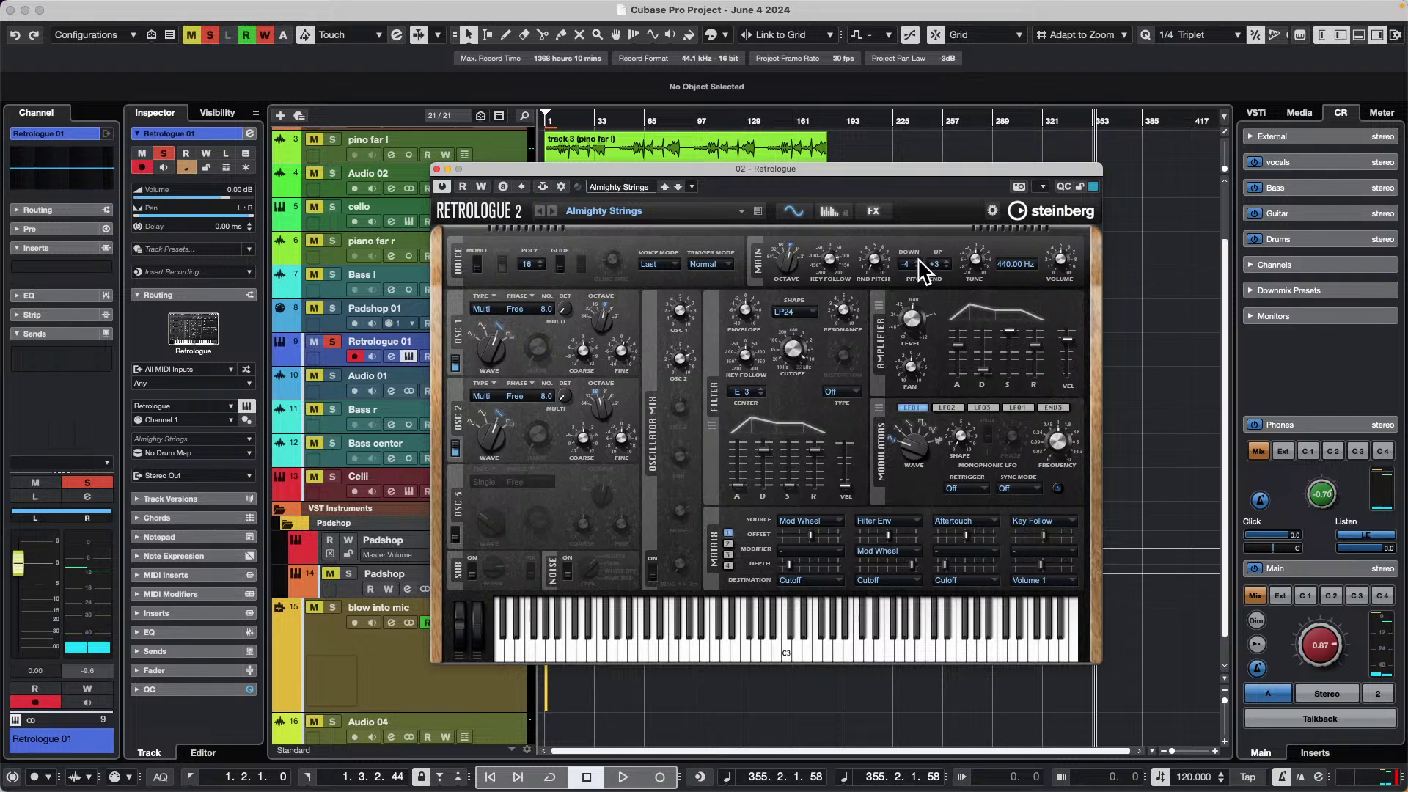
pyautogui.click(918, 261)
pyautogui.click(918, 261)
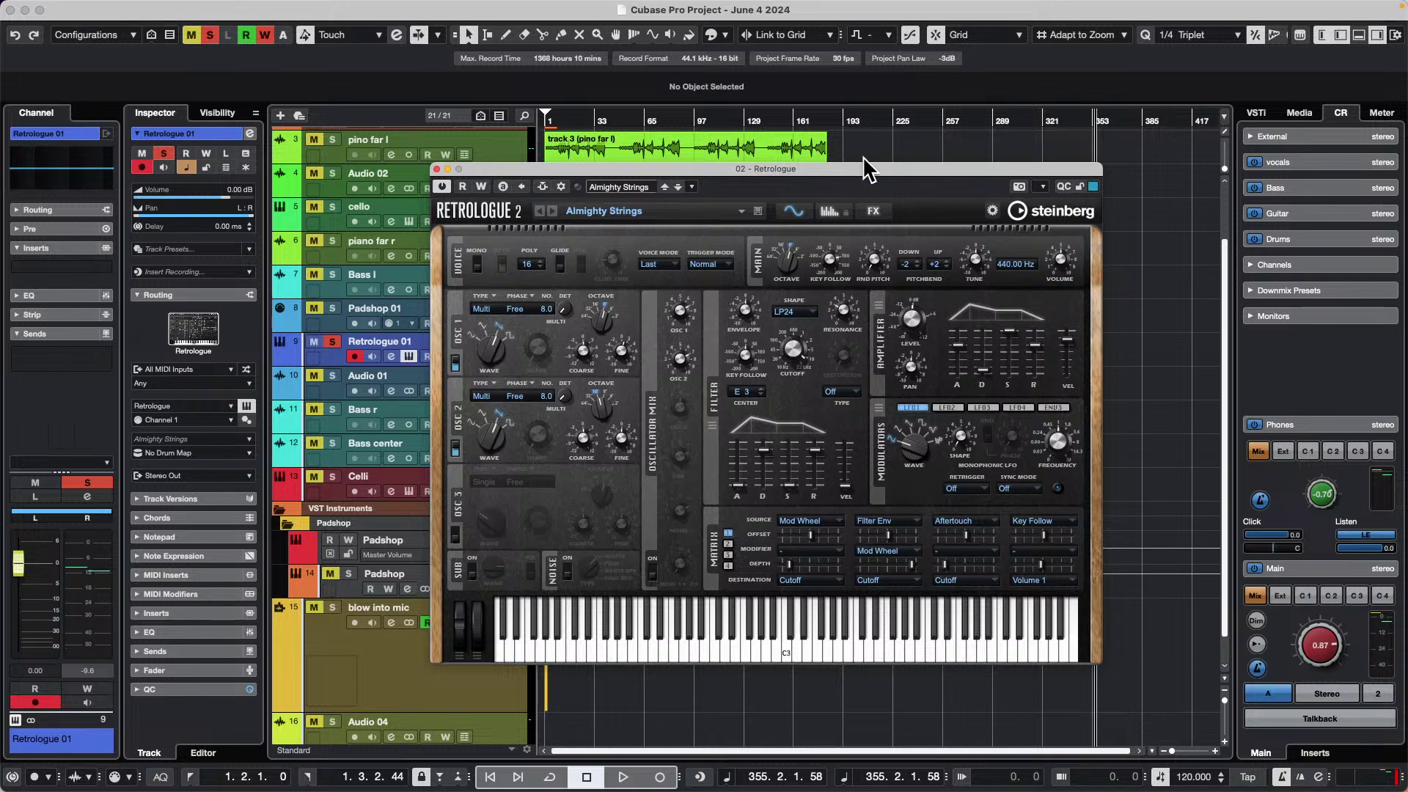
# - Draw a MIDI part on the Retrologue 01 track from about bar 3 to bar 143 and open it in the Key Editor
pyautogui.moveTo(867, 176); pyautogui.dragTo(1166, 146)
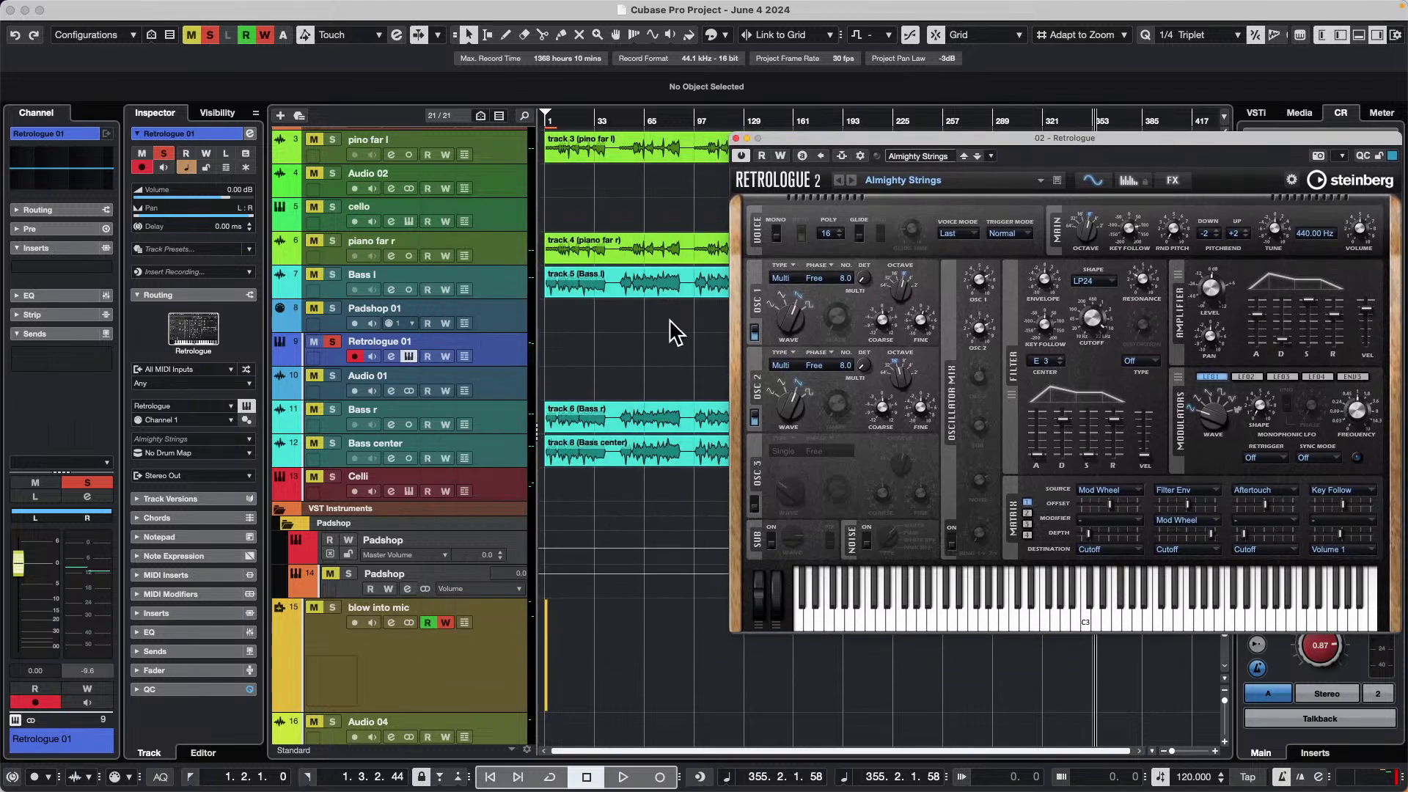
pyautogui.rightClick(590, 351)
pyautogui.click(627, 349)
pyautogui.moveTo(551, 345); pyautogui.dragTo(703, 351)
pyautogui.press('1')
pyautogui.doubleClick(614, 350)
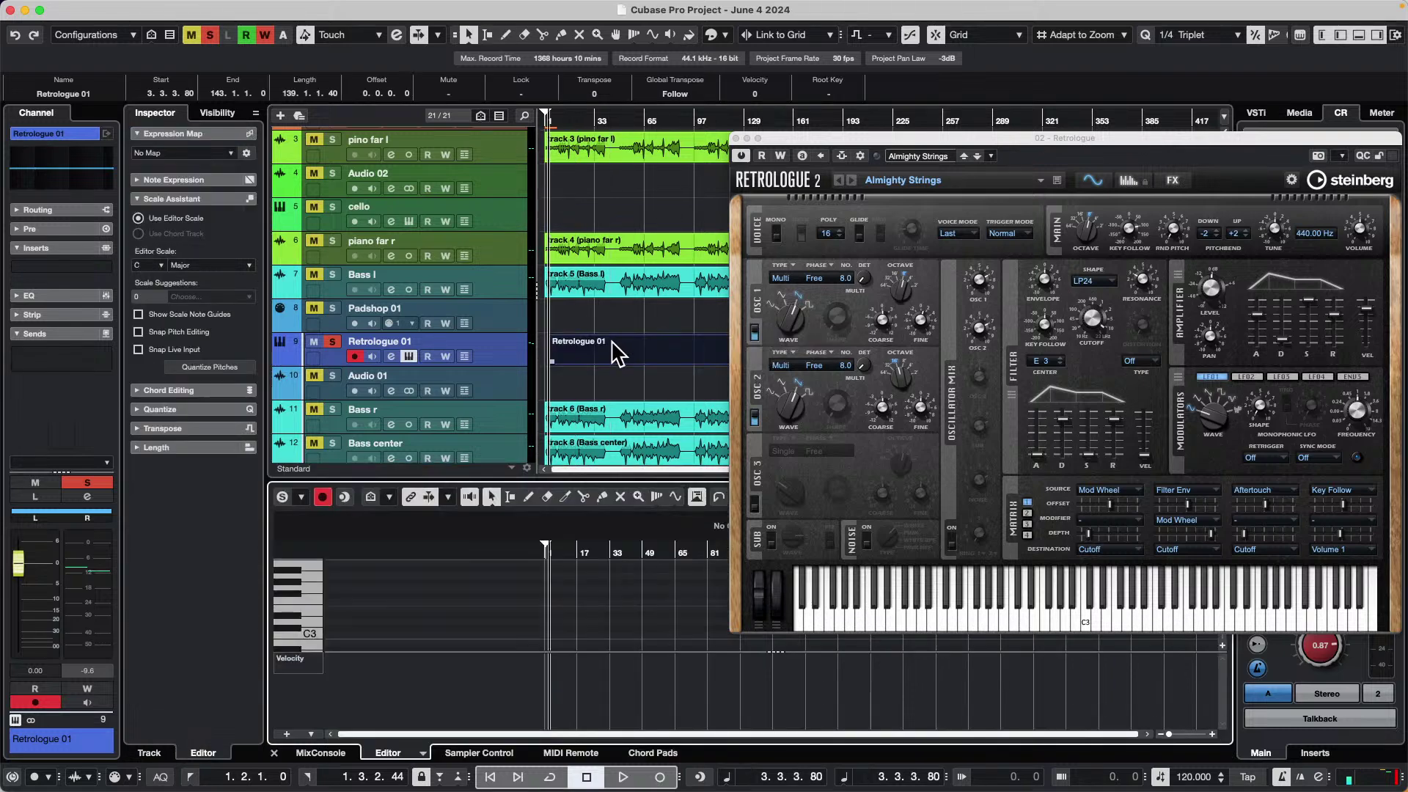
# - Show Pitchbend in the Key Editor's controller lane and turn on its semitones grid
pyautogui.click(317, 662)
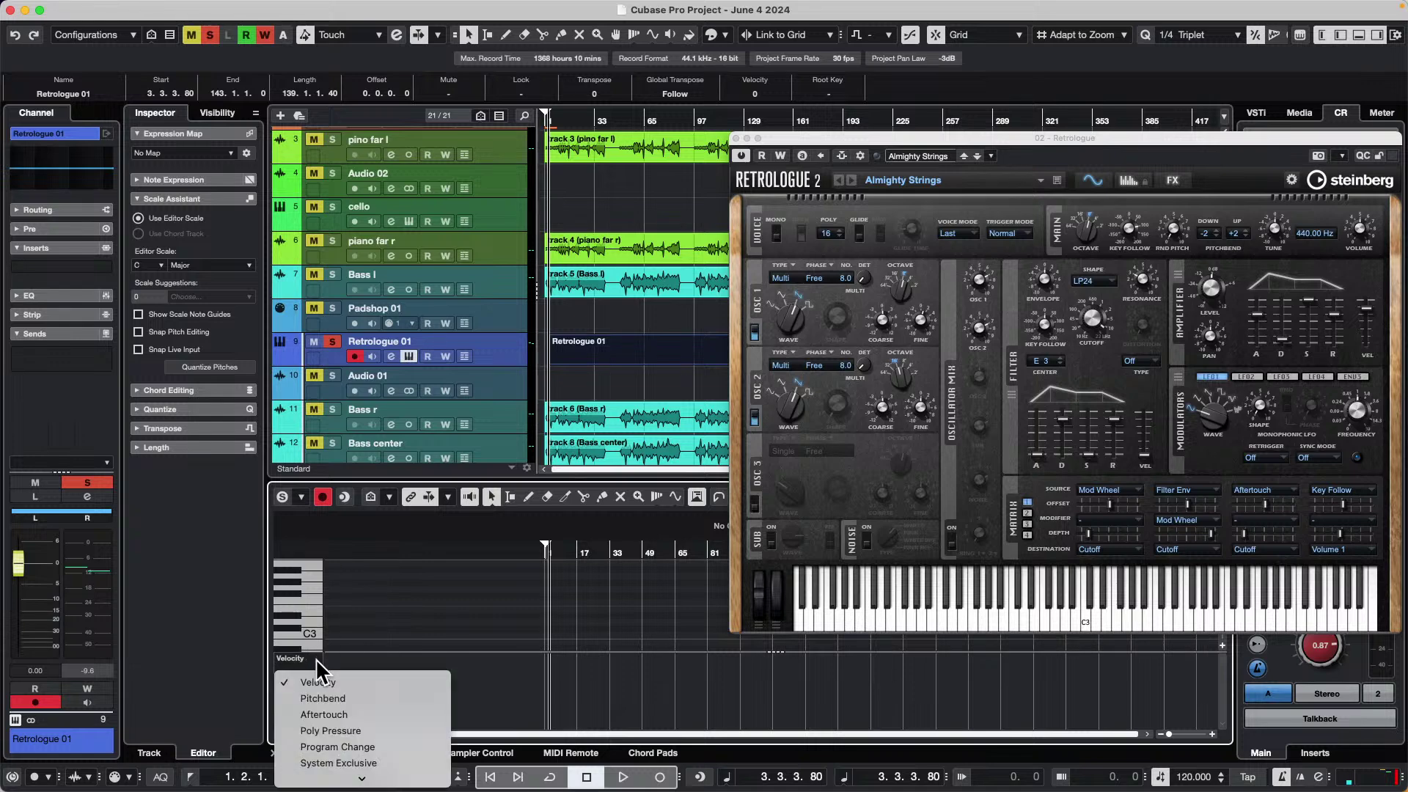
pyautogui.click(341, 700)
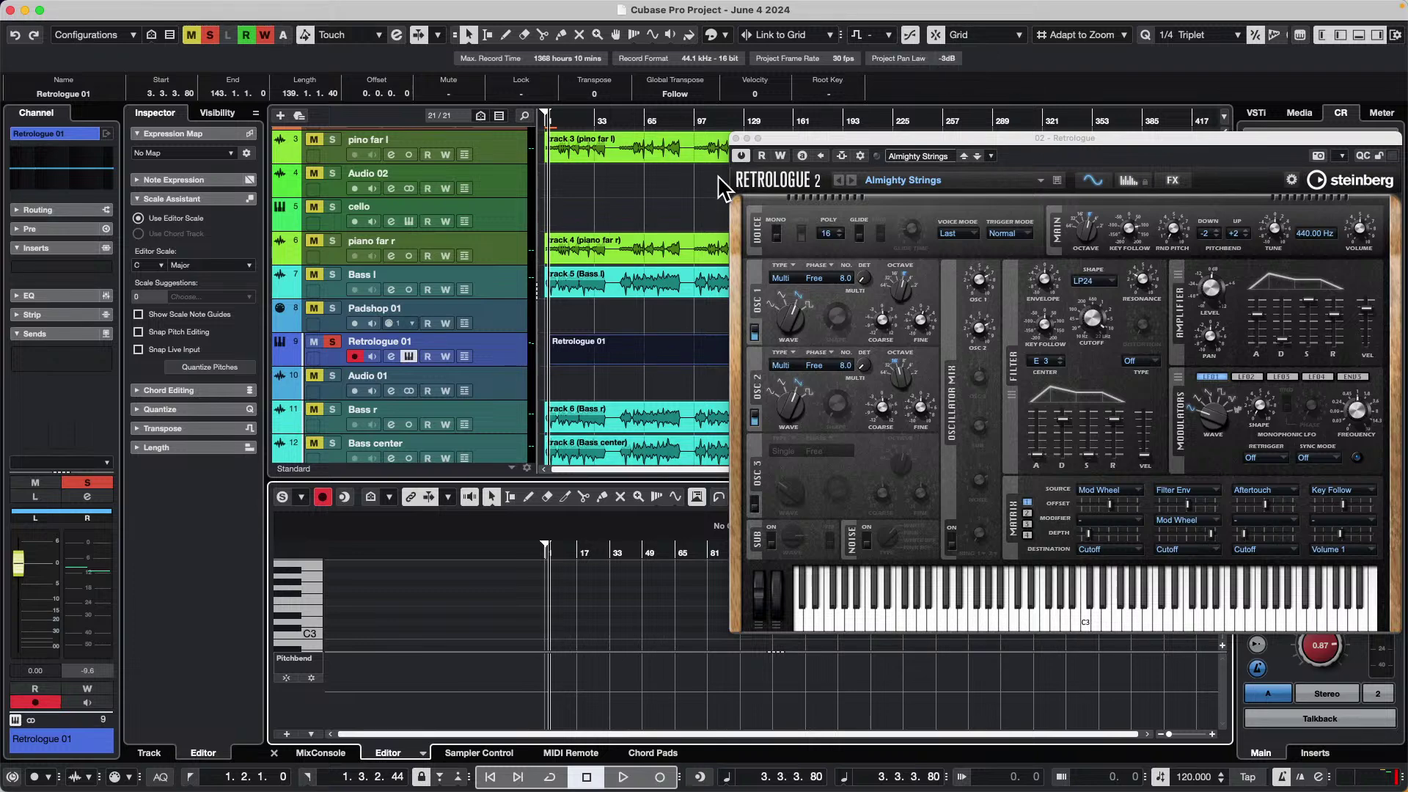
pyautogui.click(736, 137)
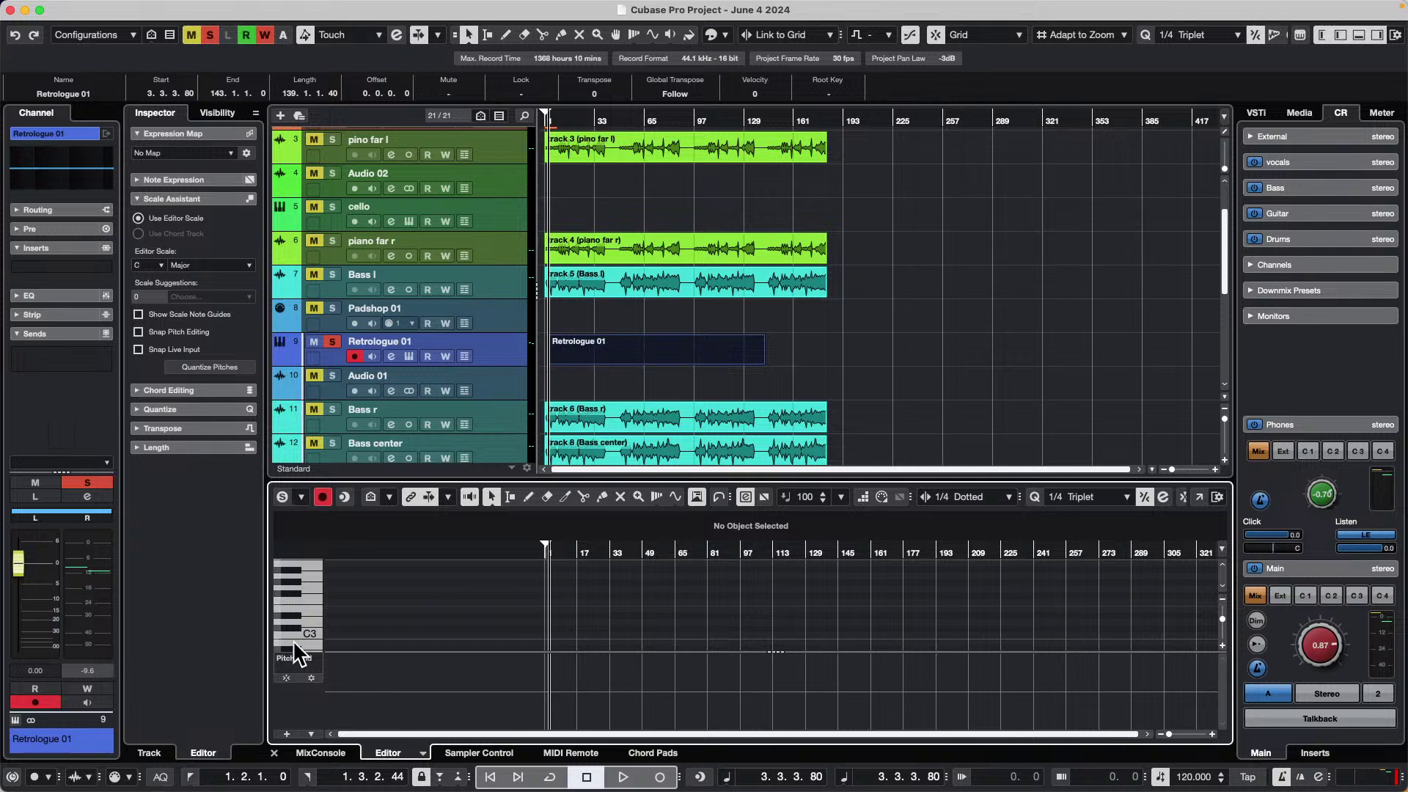
pyautogui.click(311, 678)
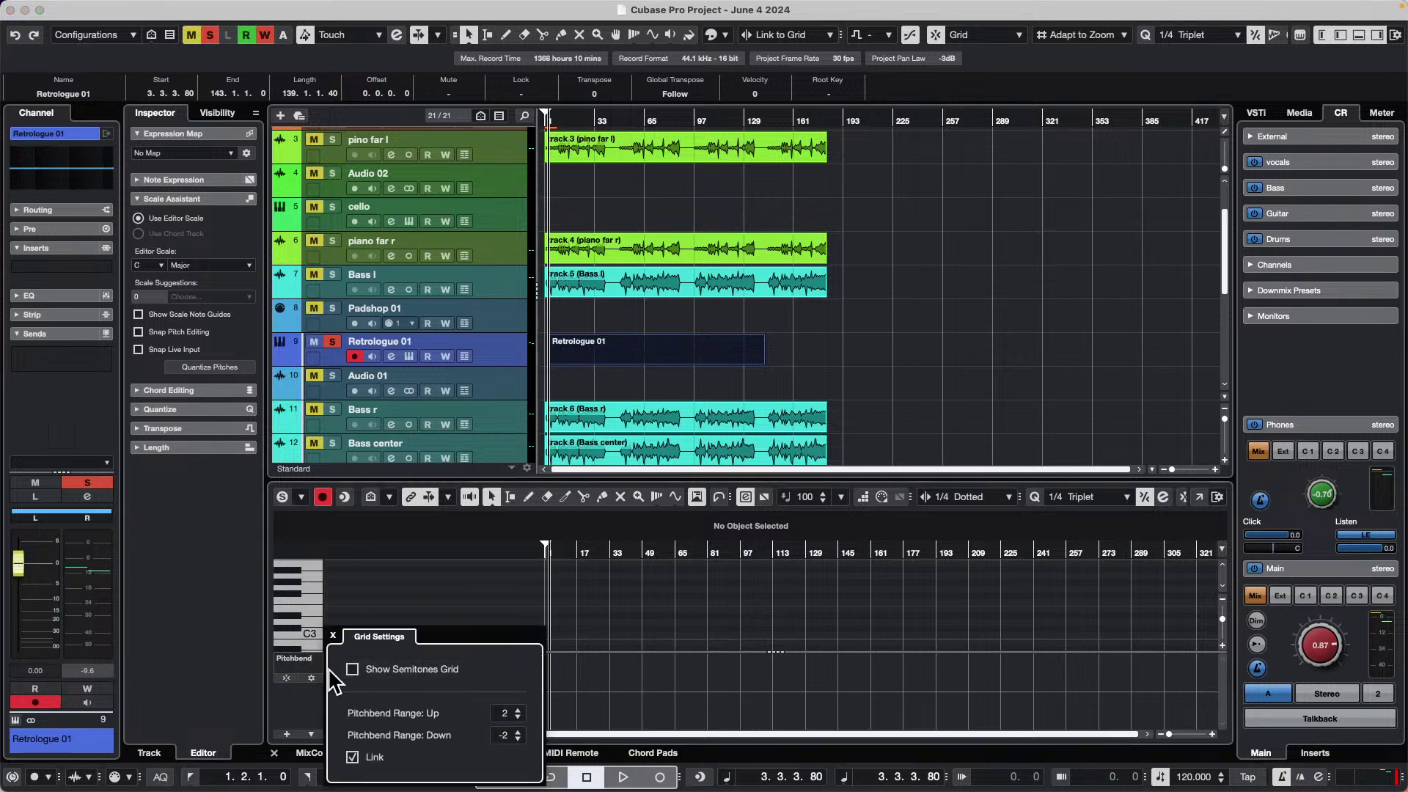
pyautogui.click(353, 670)
pyautogui.click(353, 670)
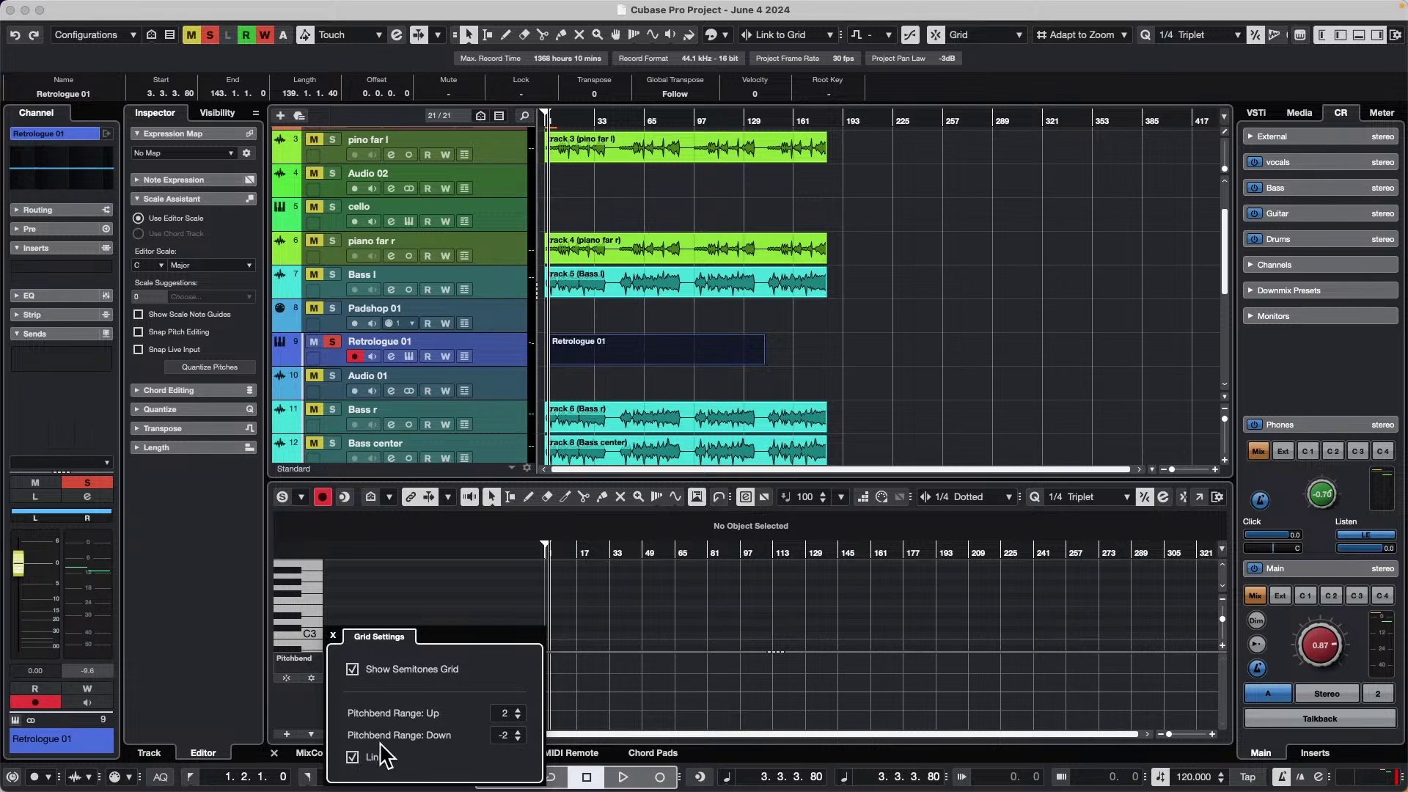
# - Open Retrologue from the Retrologue 01 track and draw a long C3 note in the Key Editor from about bar 2 to bar 12
pyautogui.click(407, 356)
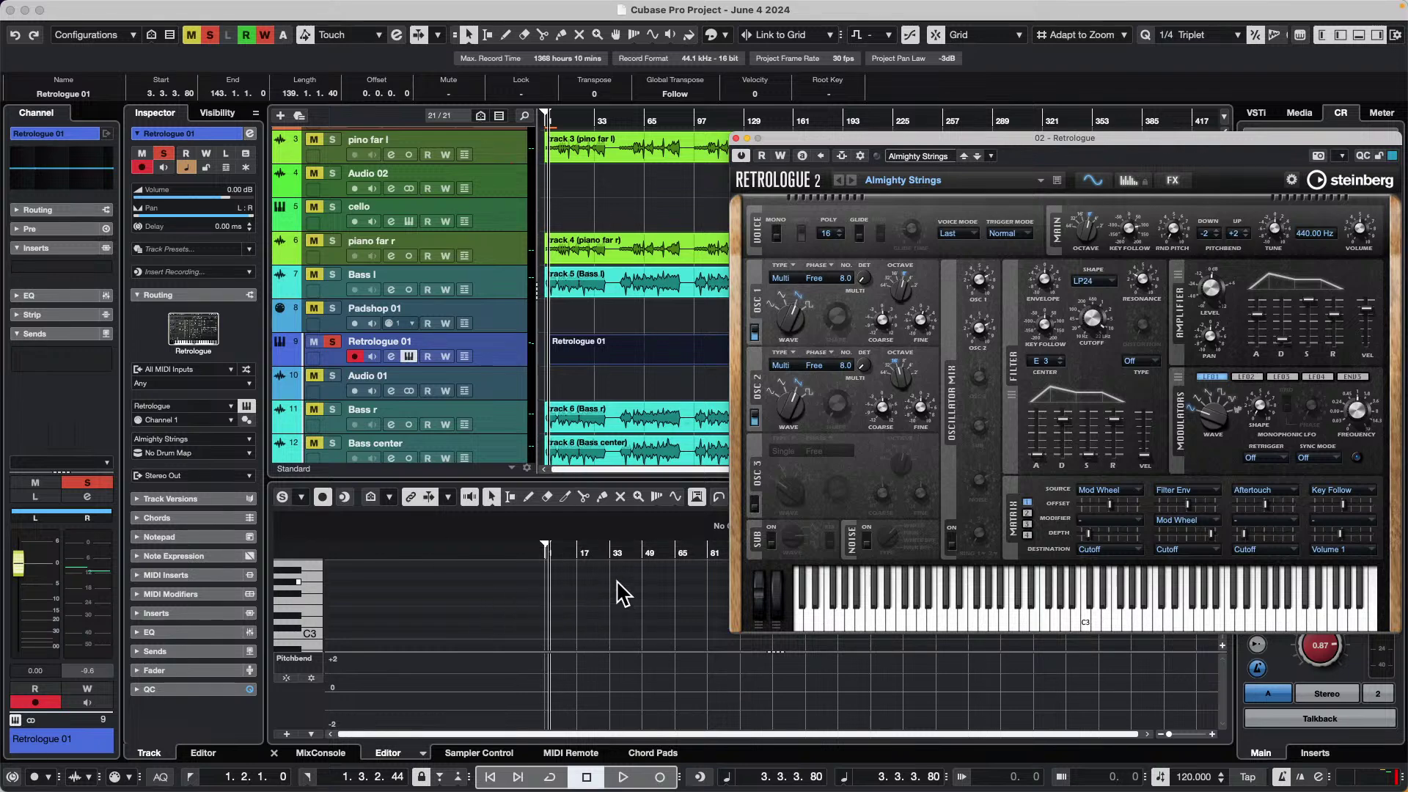
pyautogui.rightClick(554, 620)
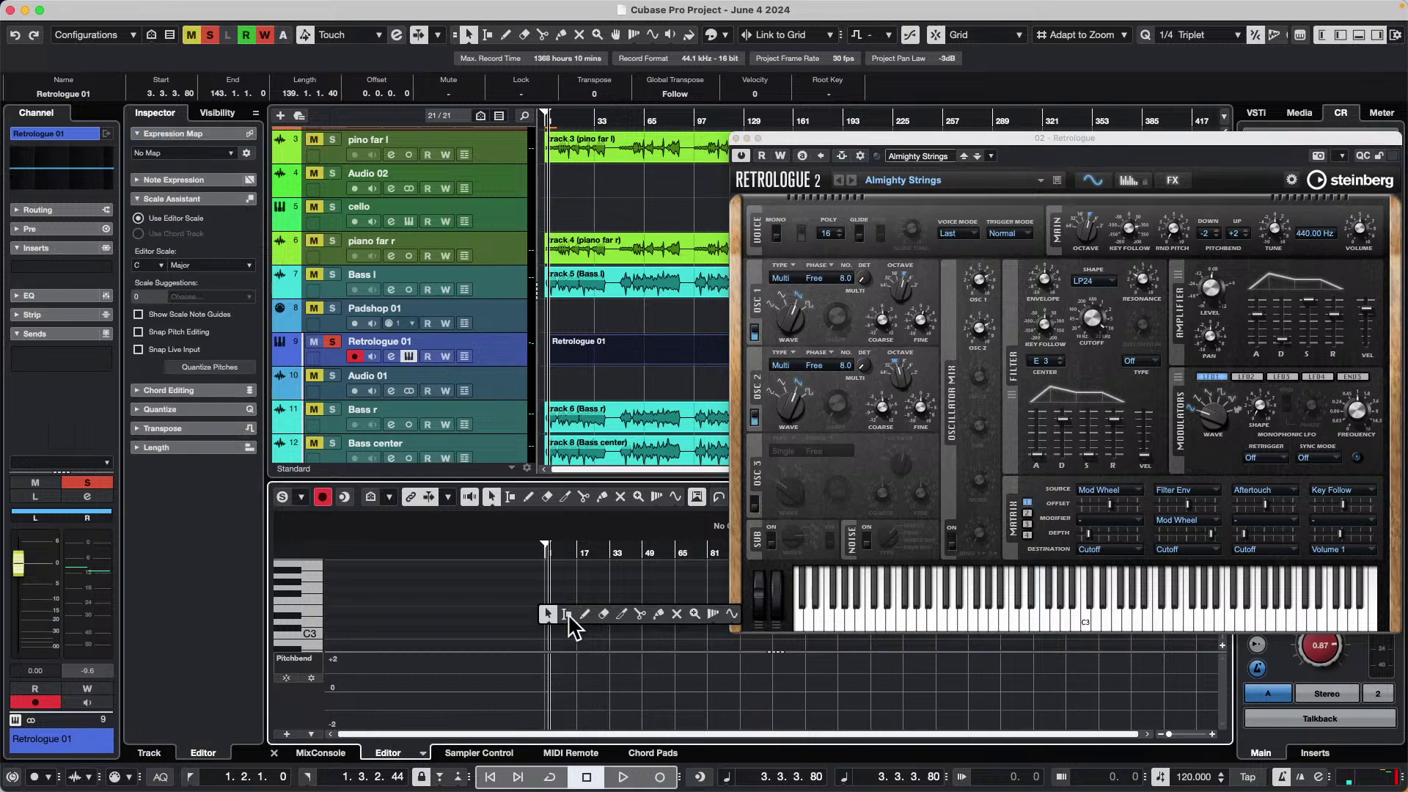
pyautogui.click(586, 614)
pyautogui.press('Home')
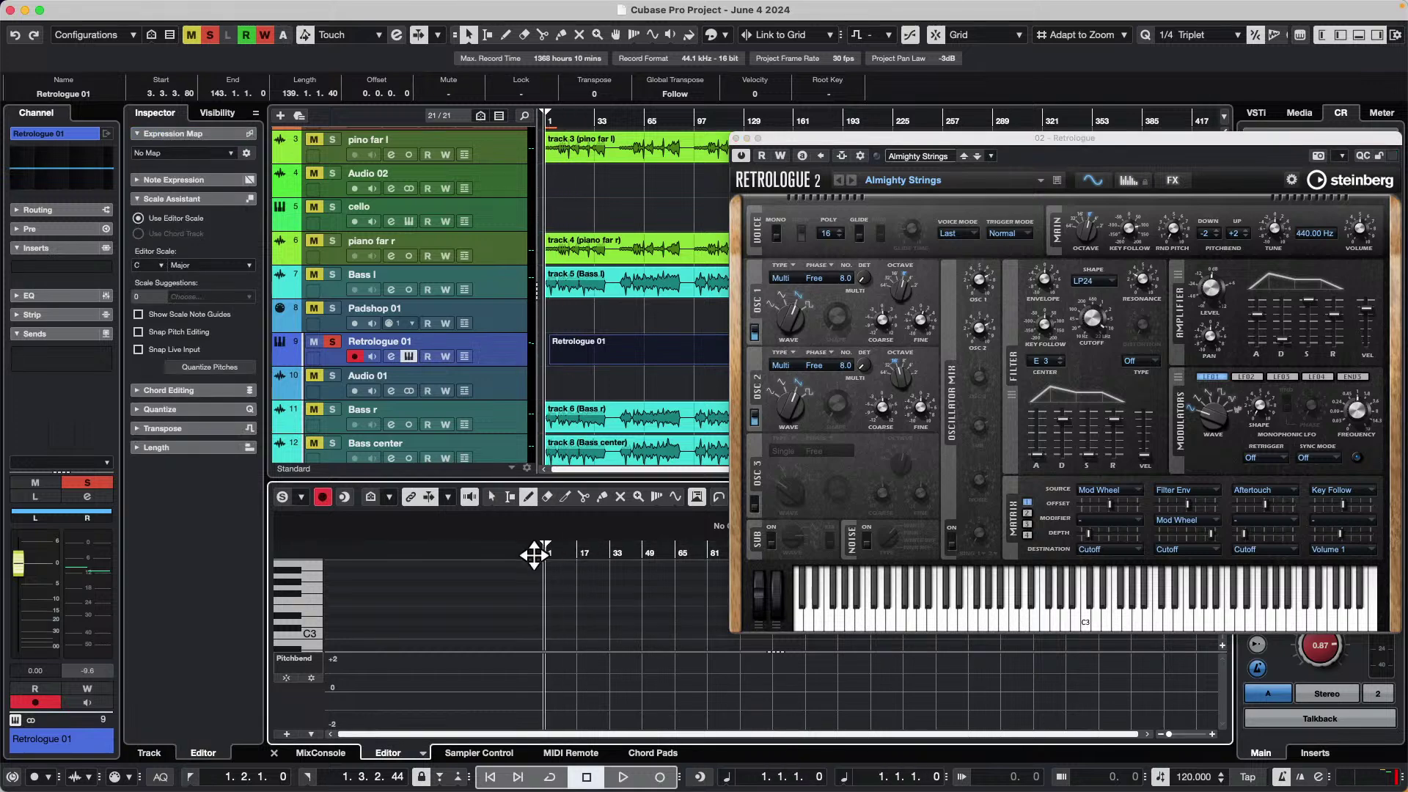
pyautogui.press('h')
pyautogui.press('h')
pyautogui.press('h')
pyautogui.press('h')
pyautogui.press('h')
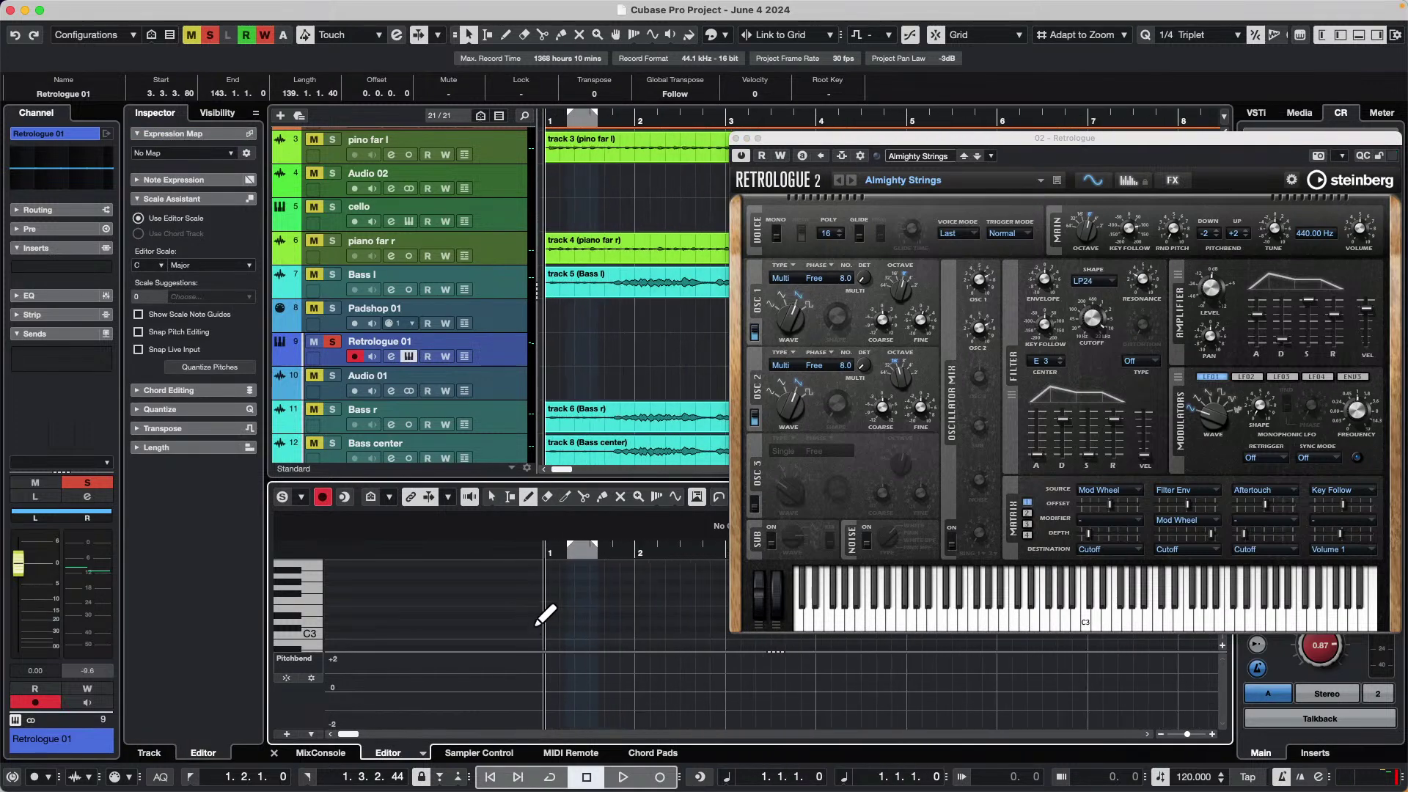
pyautogui.press('g')
pyautogui.press('g')
pyautogui.moveTo(586, 636); pyautogui.dragTo(994, 636)
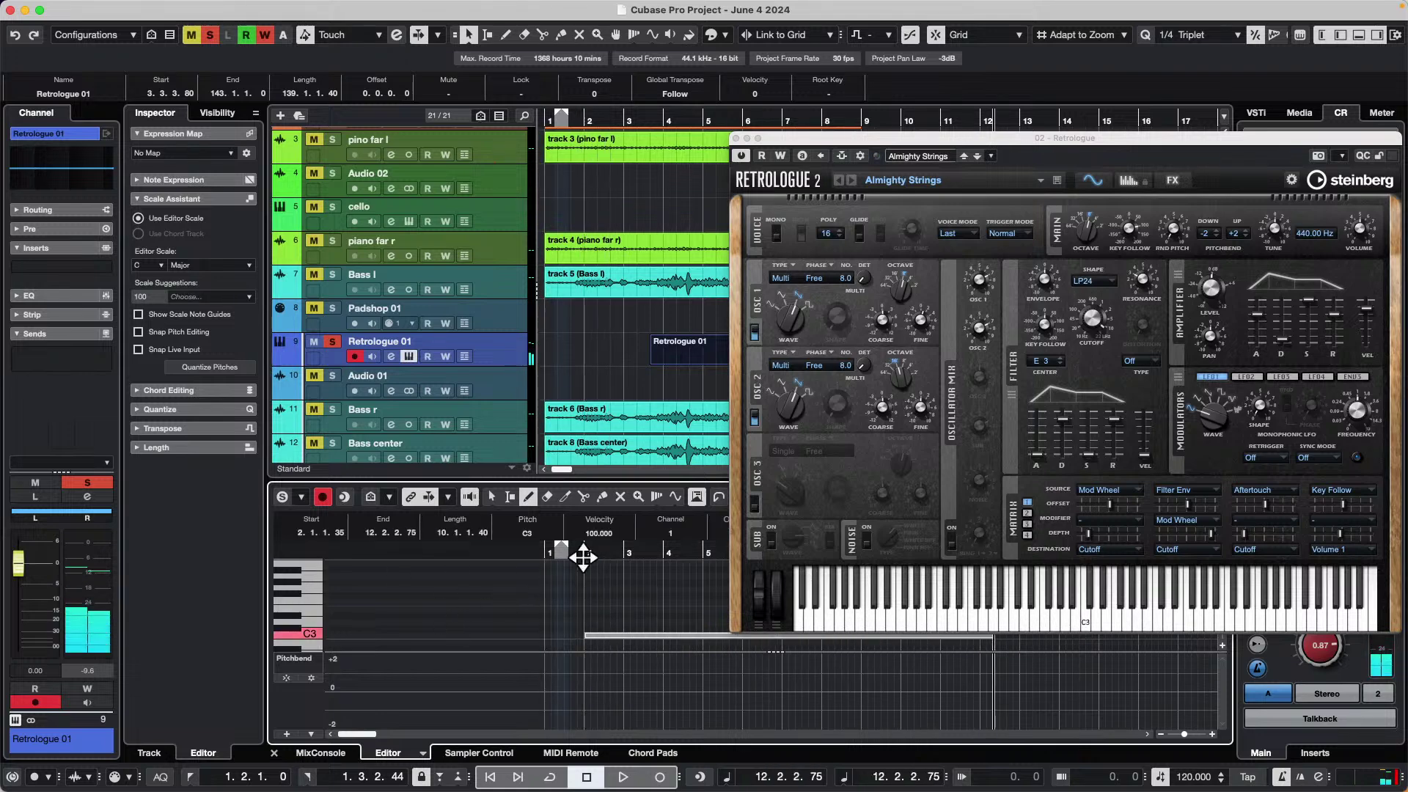
# - Extend the Retrologue 01 part's start back to bar 1 and enlarge the Key Editor with its Pitchbend lane
pyautogui.moveTo(651, 364); pyautogui.dragTo(548, 366)
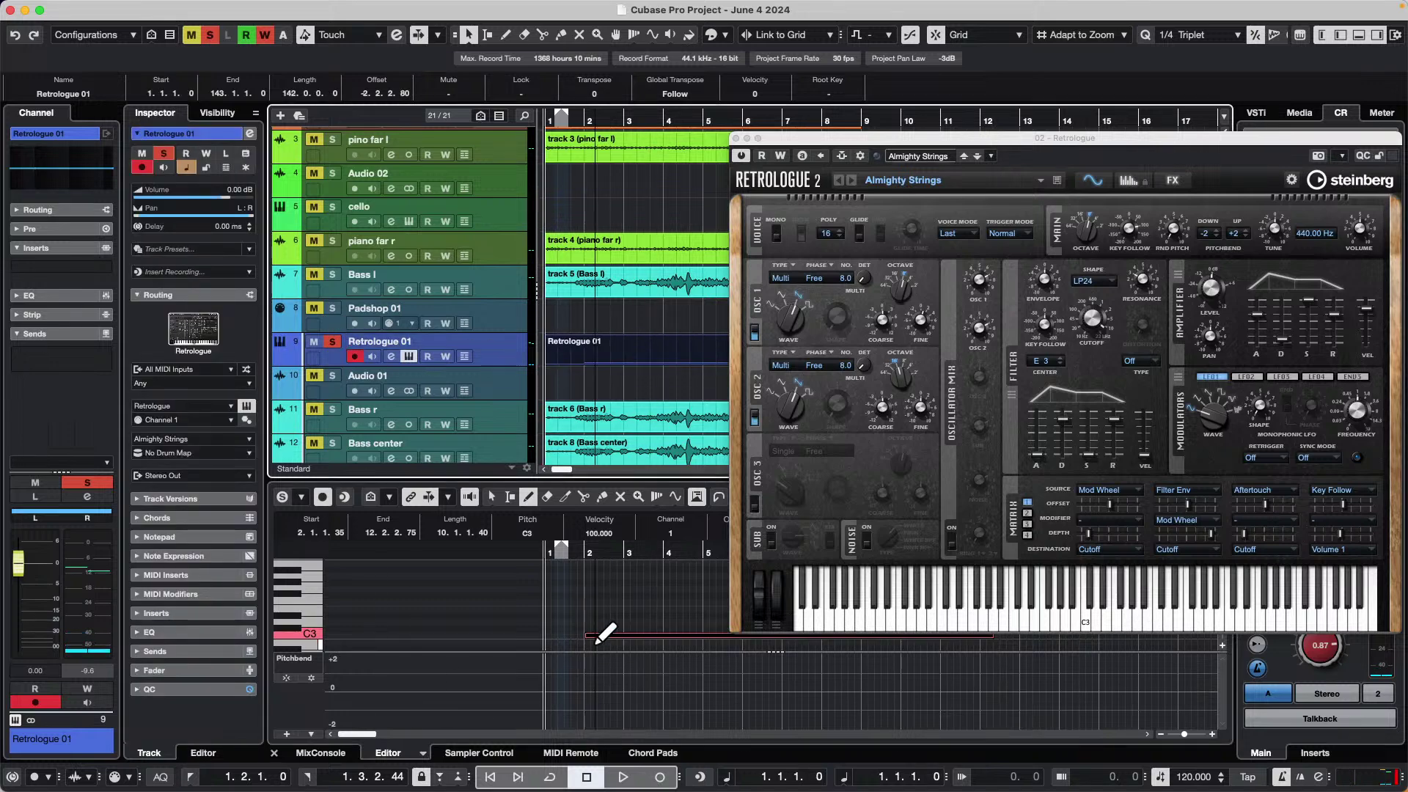
pyautogui.click(735, 138)
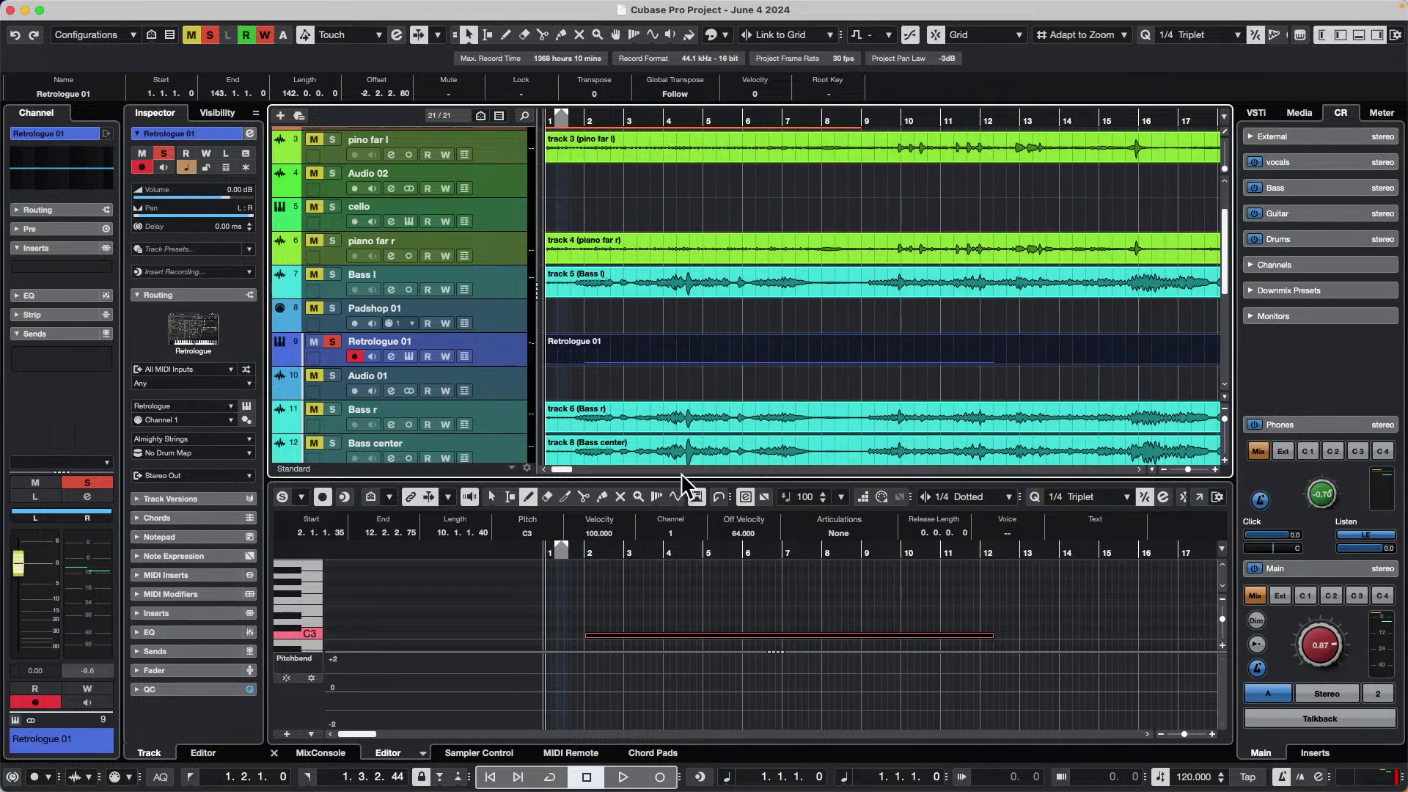
pyautogui.moveTo(682, 480); pyautogui.dragTo(676, 339)
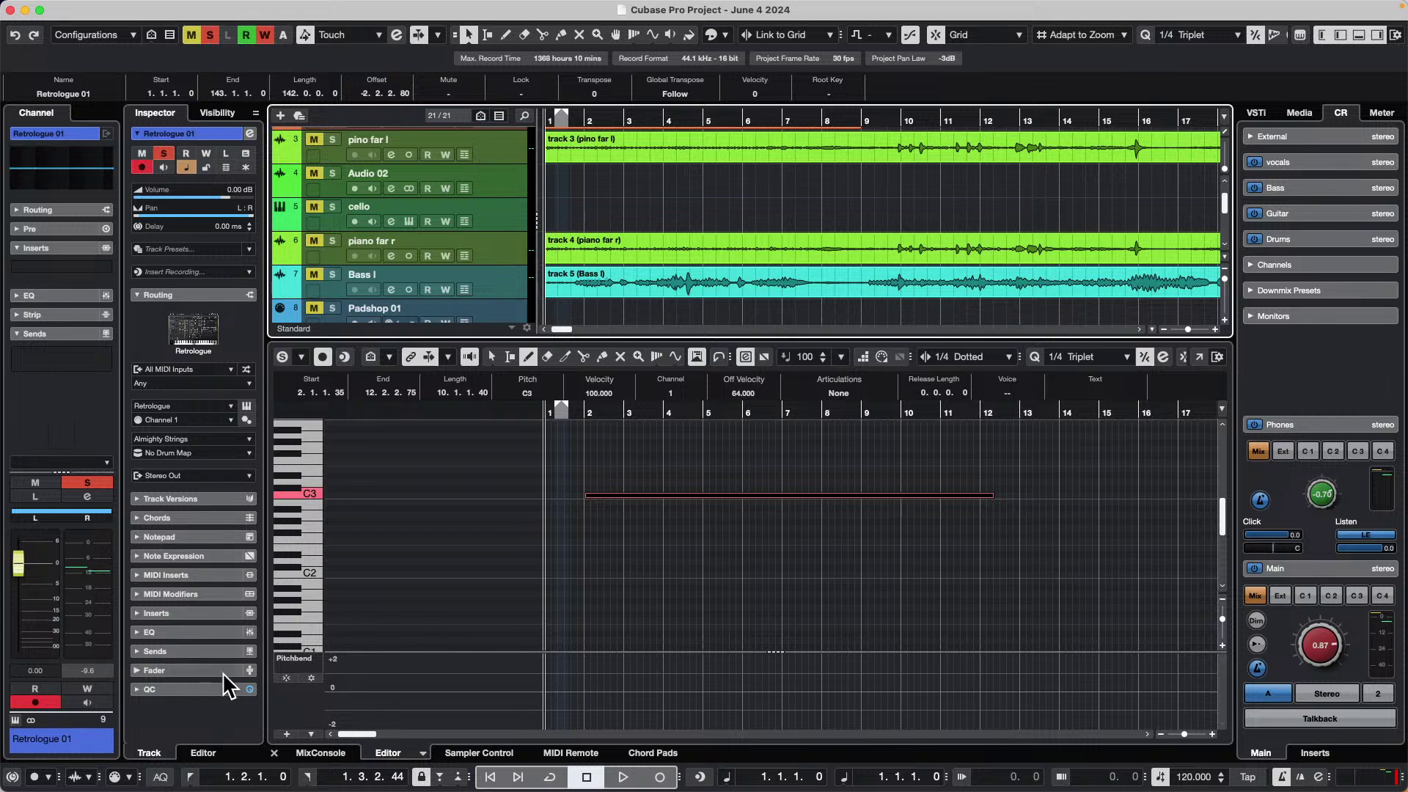
pyautogui.moveTo(465, 651); pyautogui.dragTo(473, 558)
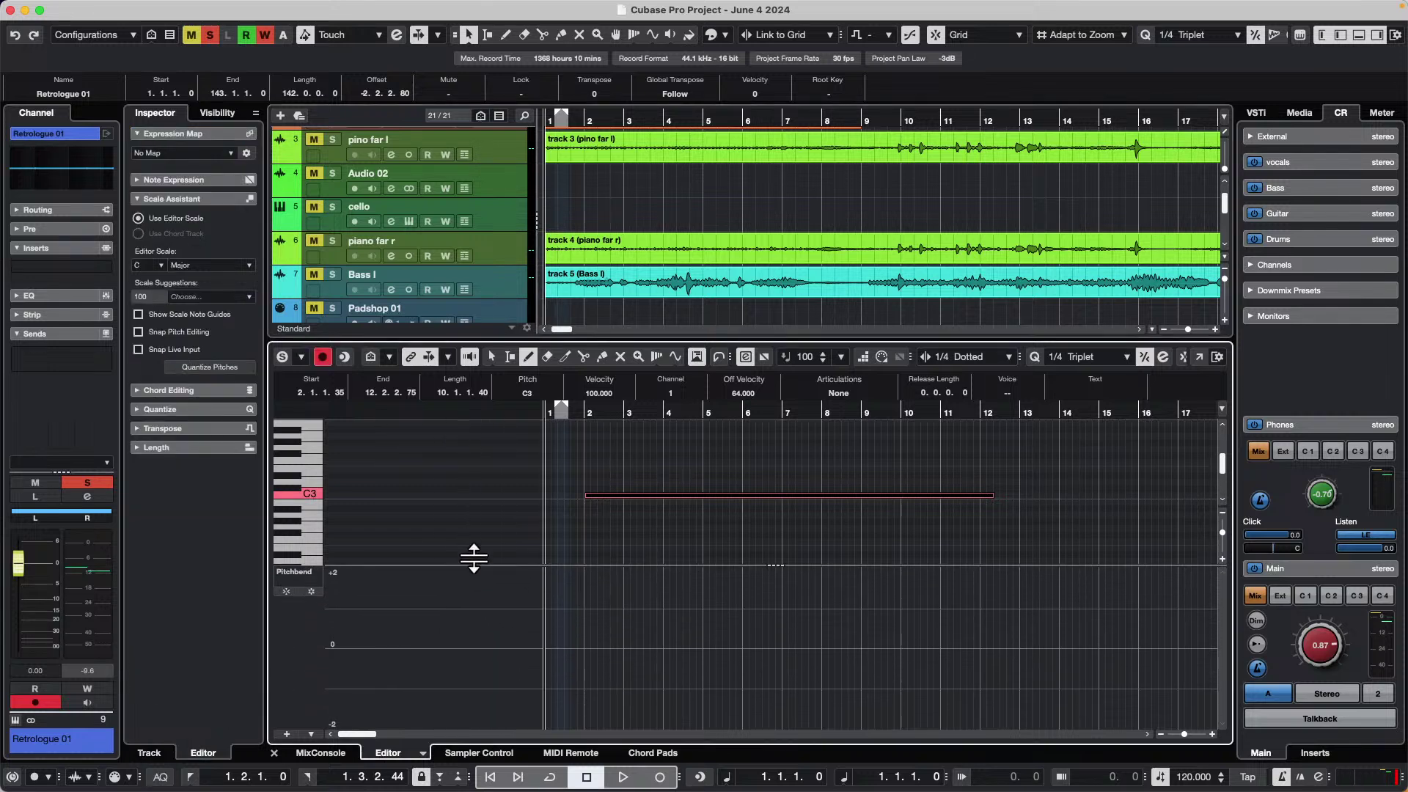
# - Place a pitchbend point at 0 near bar 2 and set the type of new controller events to Ramp
pyautogui.click(584, 643)
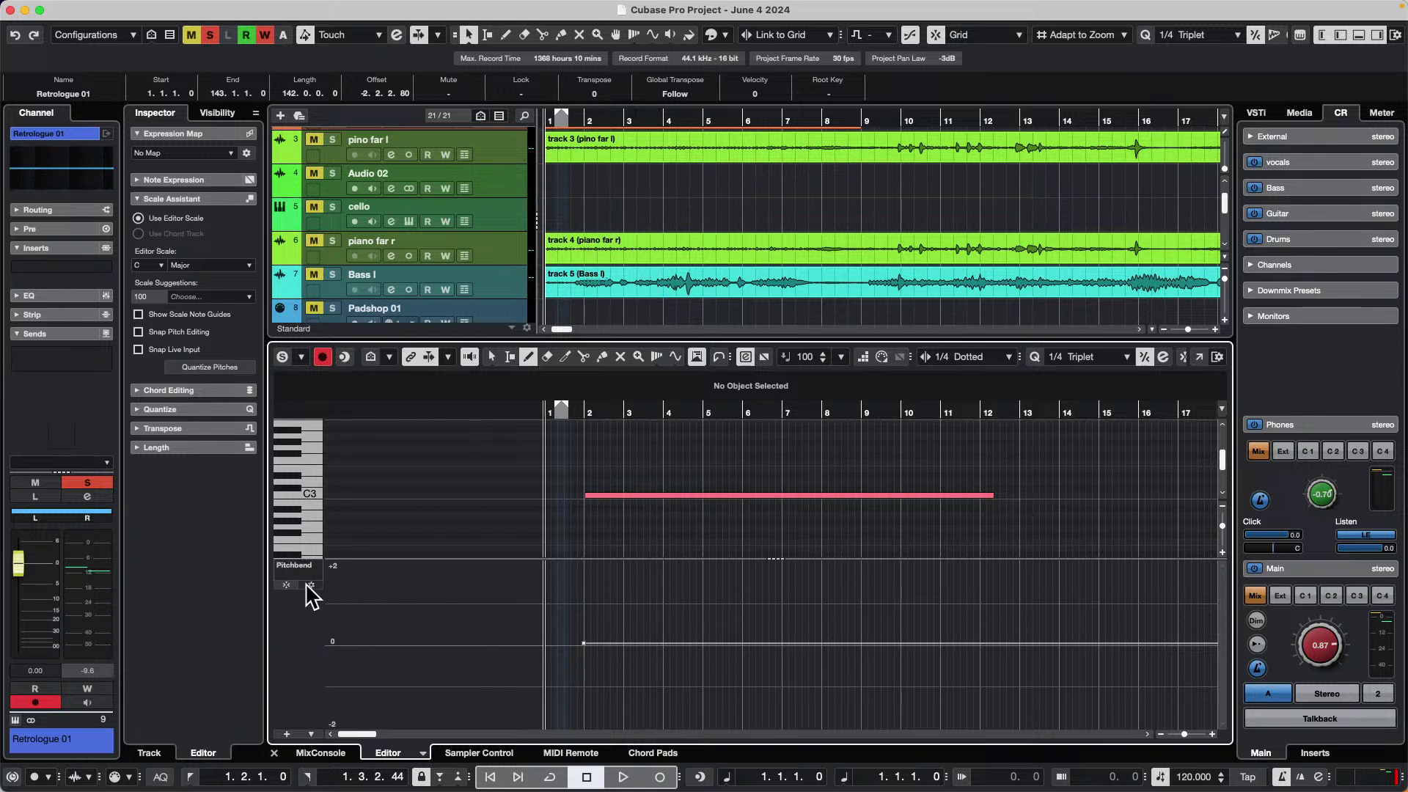
pyautogui.click(311, 734)
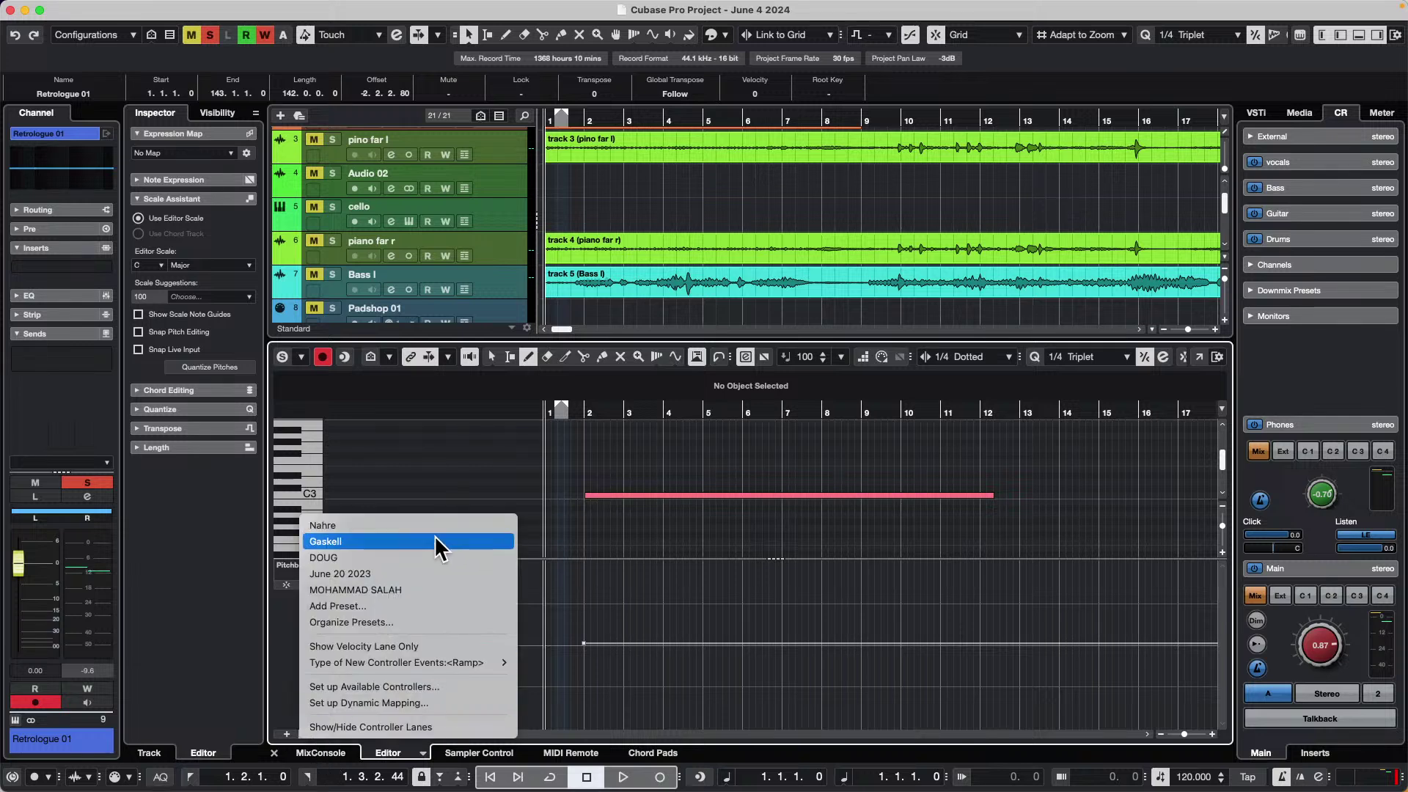
pyautogui.moveTo(465, 660)
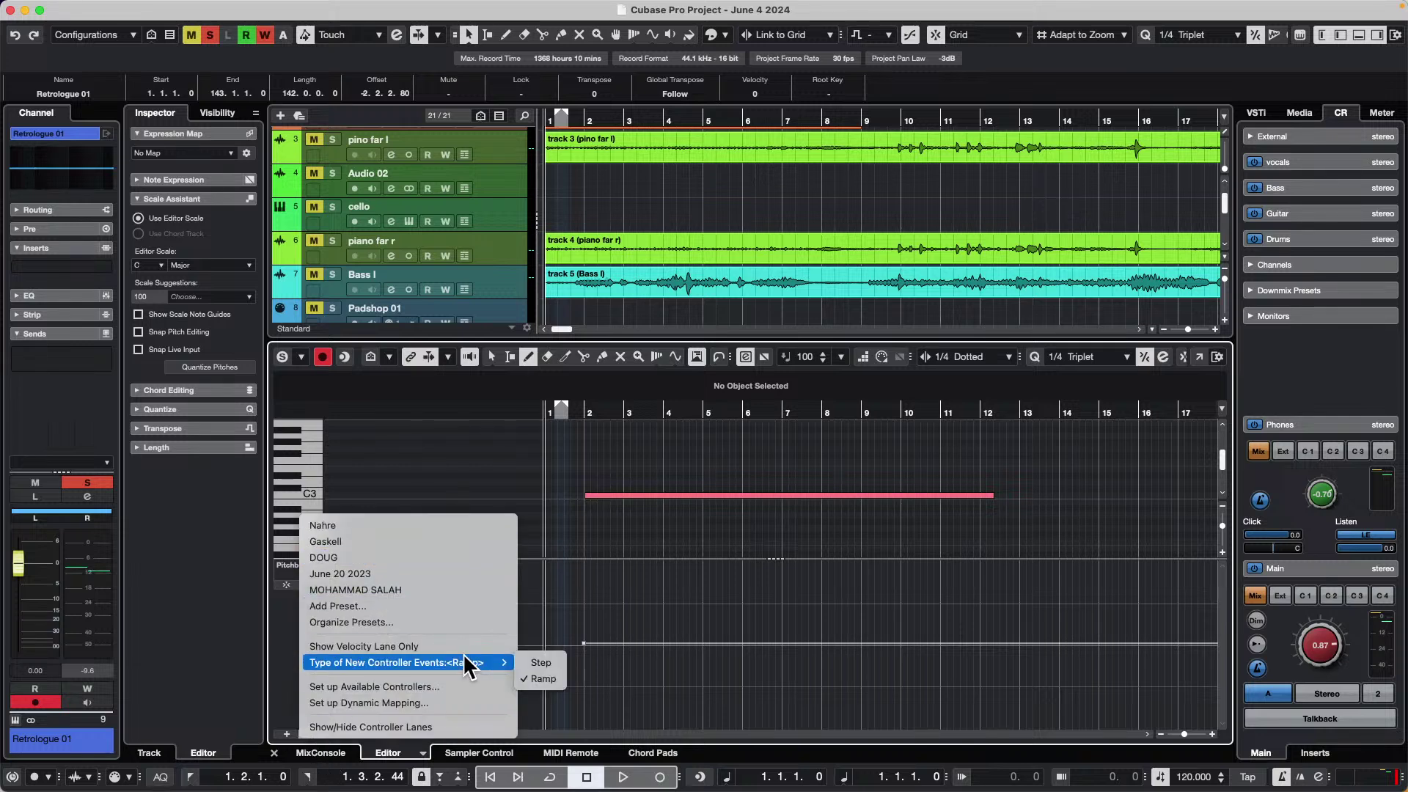
pyautogui.click(544, 678)
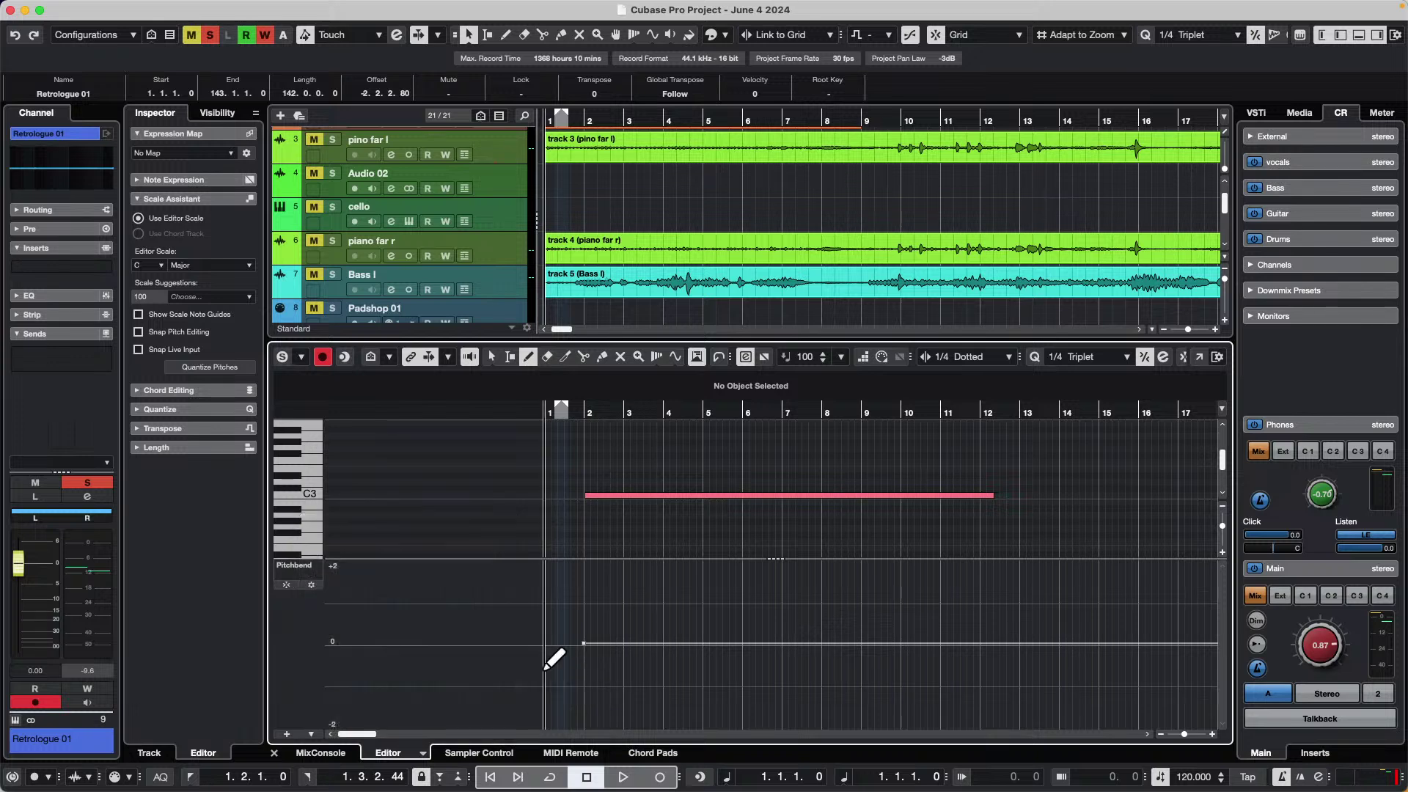
pyautogui.click(311, 734)
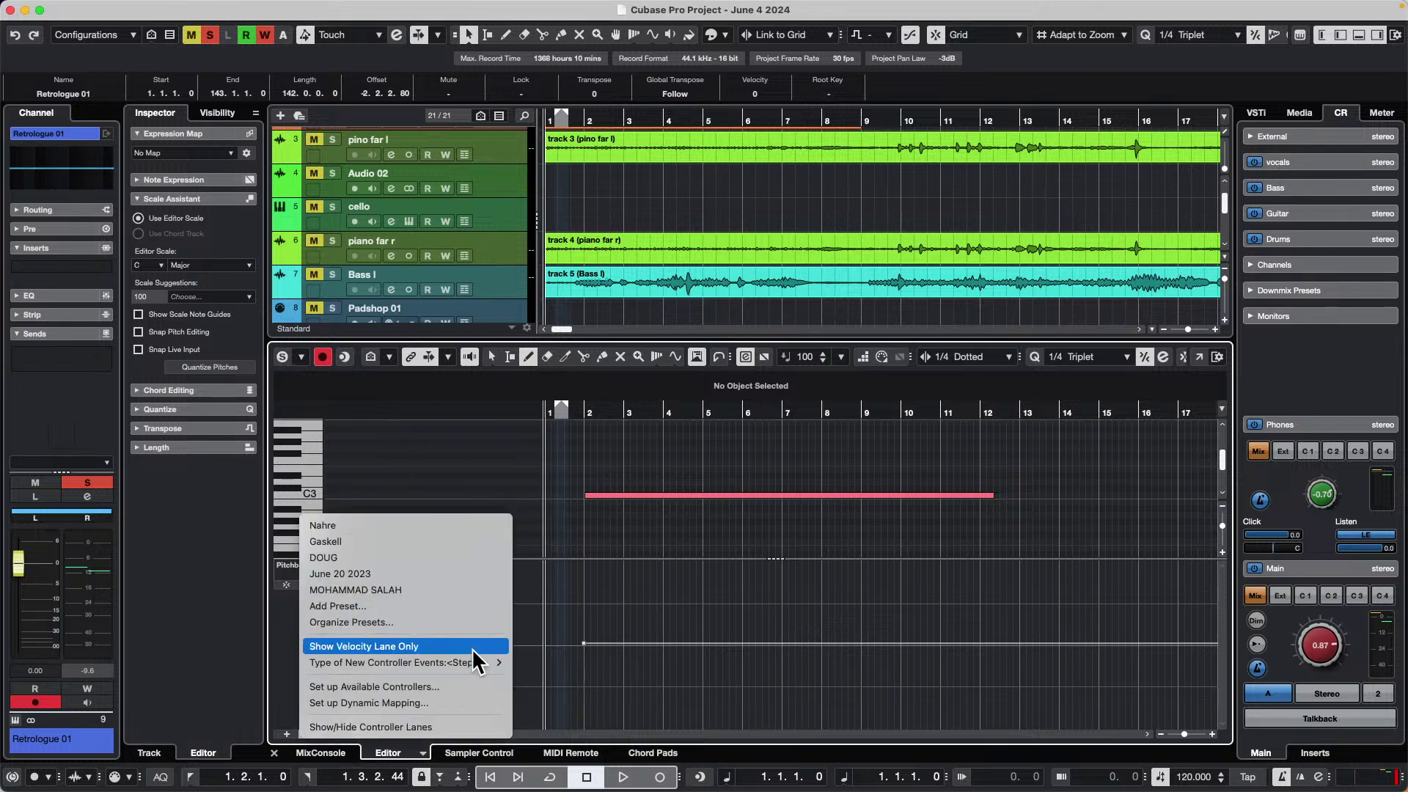
pyautogui.moveTo(499, 663)
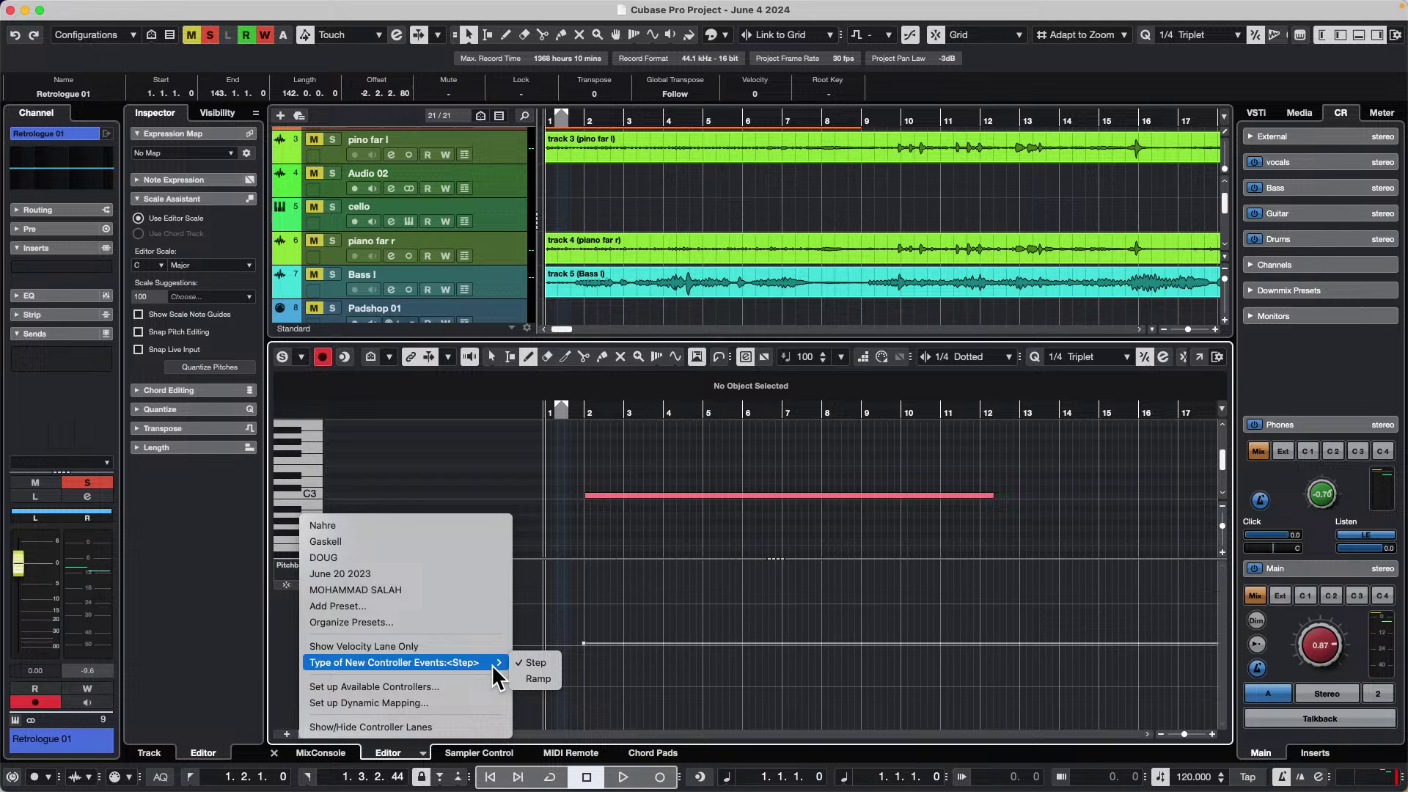
pyautogui.click(548, 679)
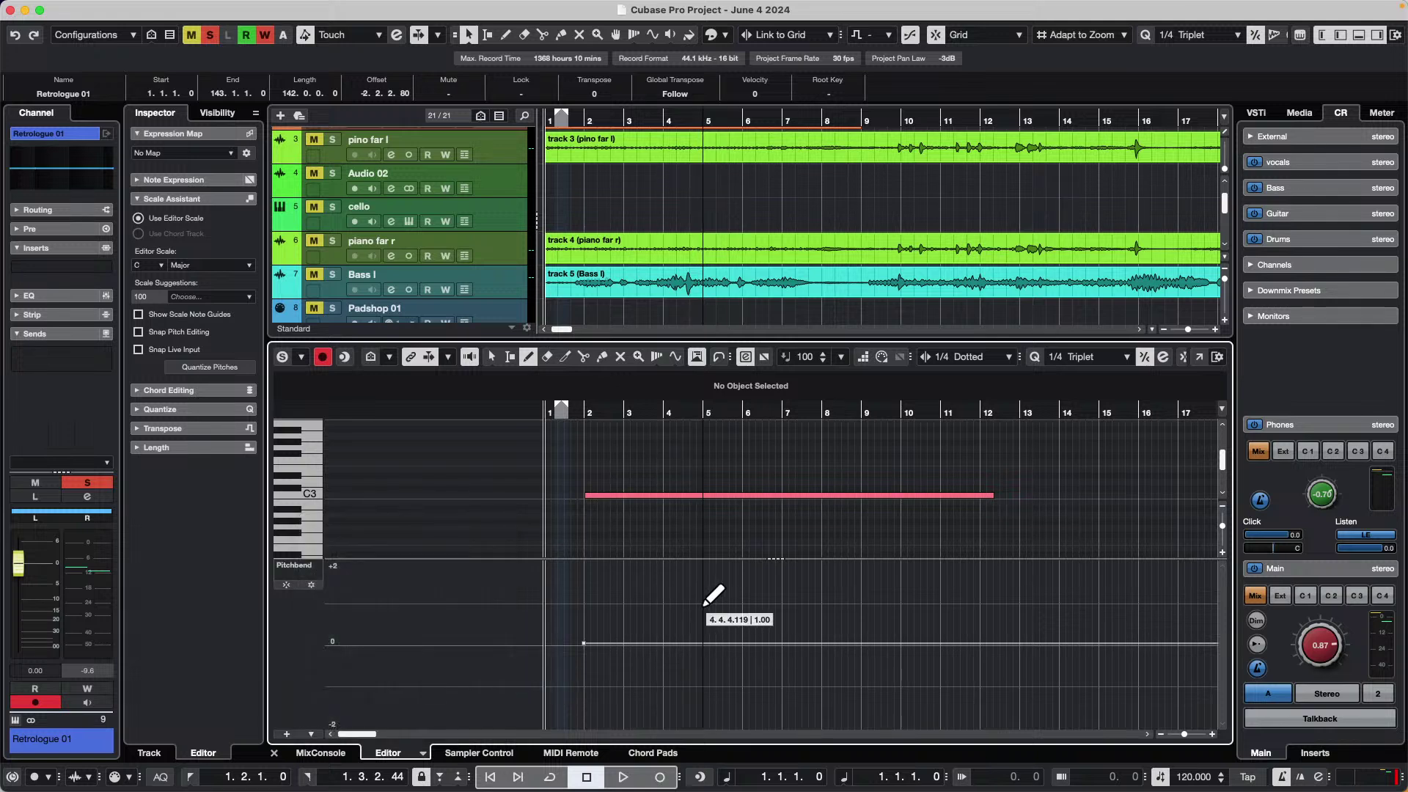
# - Add a pitchbend point of 1.00 at about bar 5 and try moving it with snapping to the pitchbend grid
pyautogui.click(702, 604)
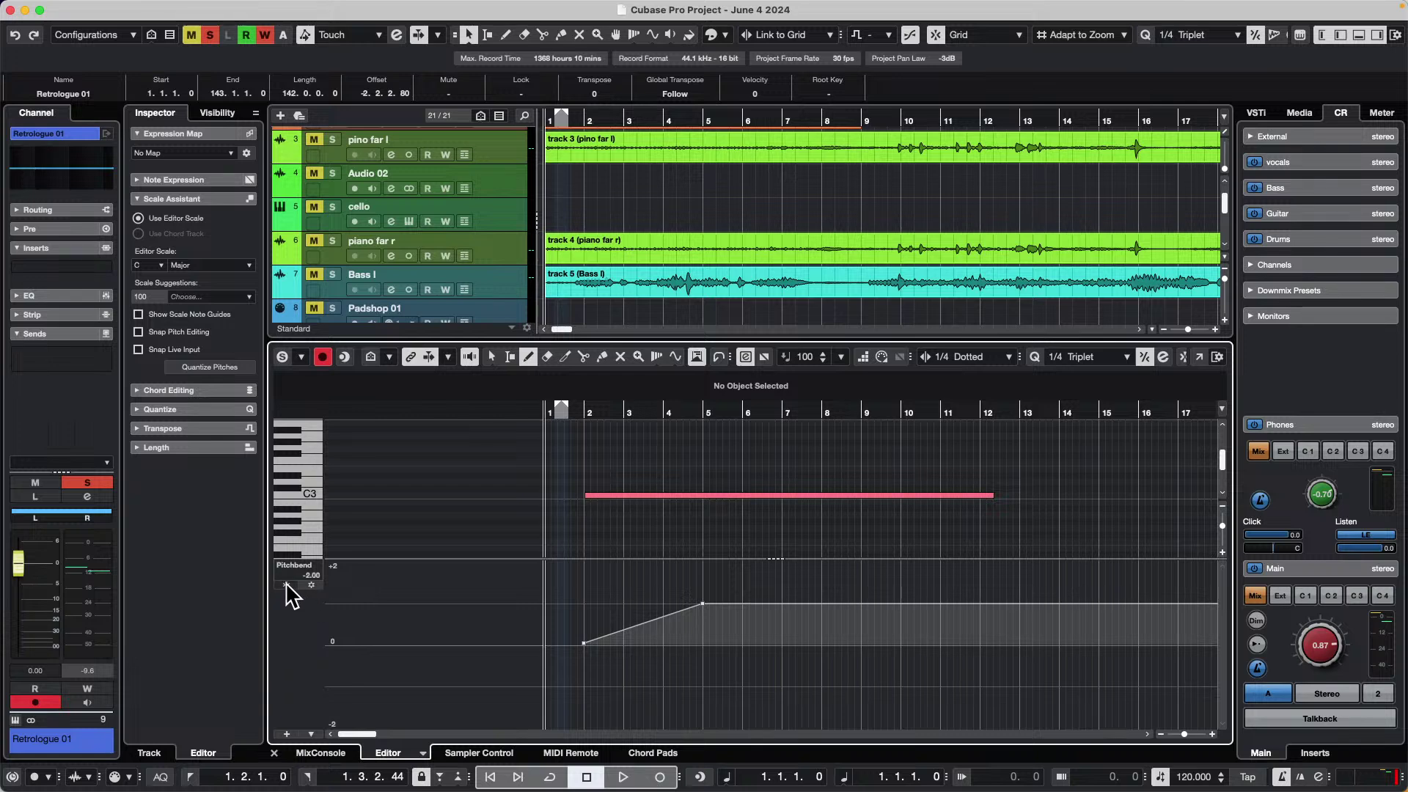
pyautogui.rightClick(761, 623)
pyautogui.click(761, 619)
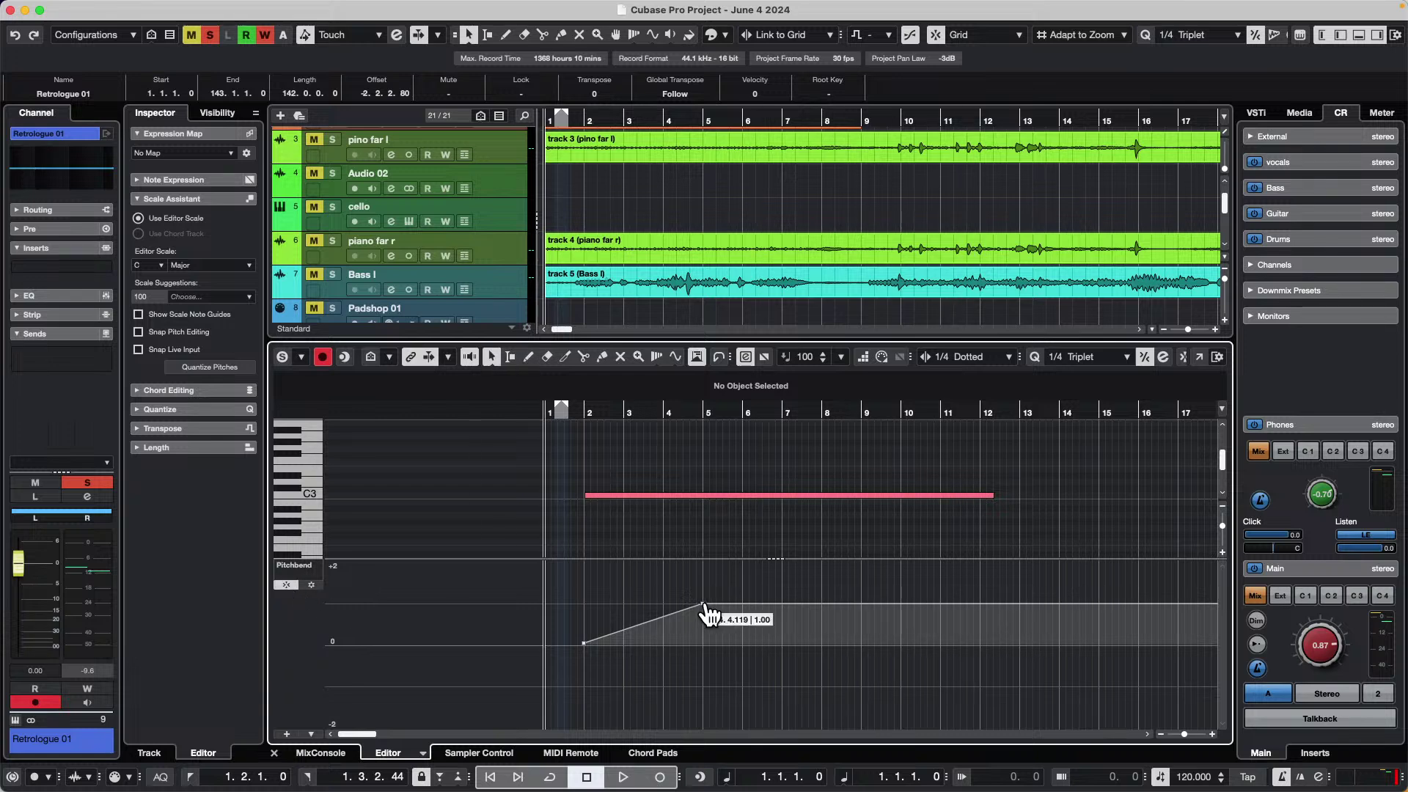
pyautogui.moveTo(702, 604)
pyautogui.mouseDown()
pyautogui.moveTo(704, 639)
pyautogui.moveTo(707, 618)
pyautogui.mouseUp()
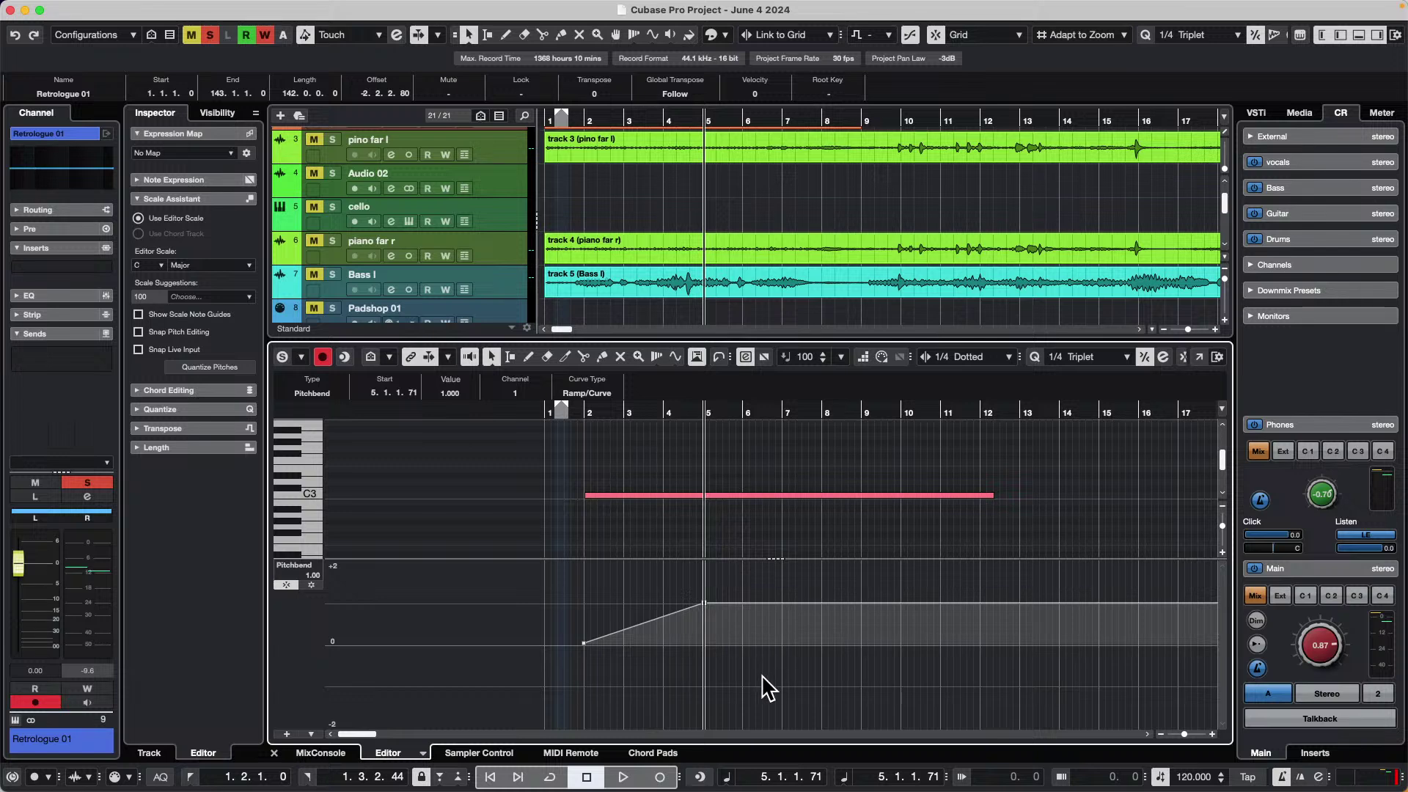
# - Draw further pitchbend ramp points of -2 at about bar 7, +2 at bar 8 and 0 at bar 9
pyautogui.rightClick(723, 676)
pyautogui.click(749, 685)
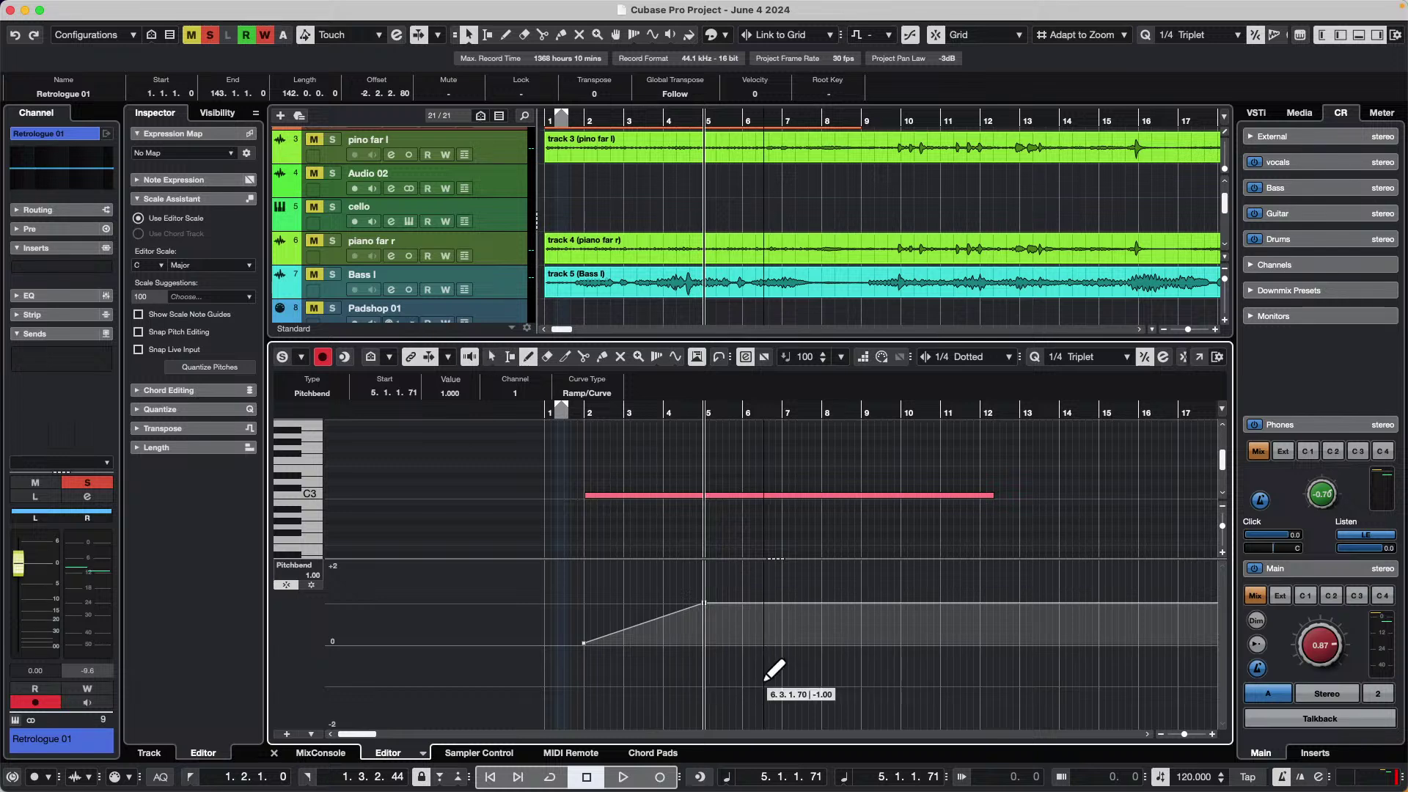
pyautogui.click(797, 726)
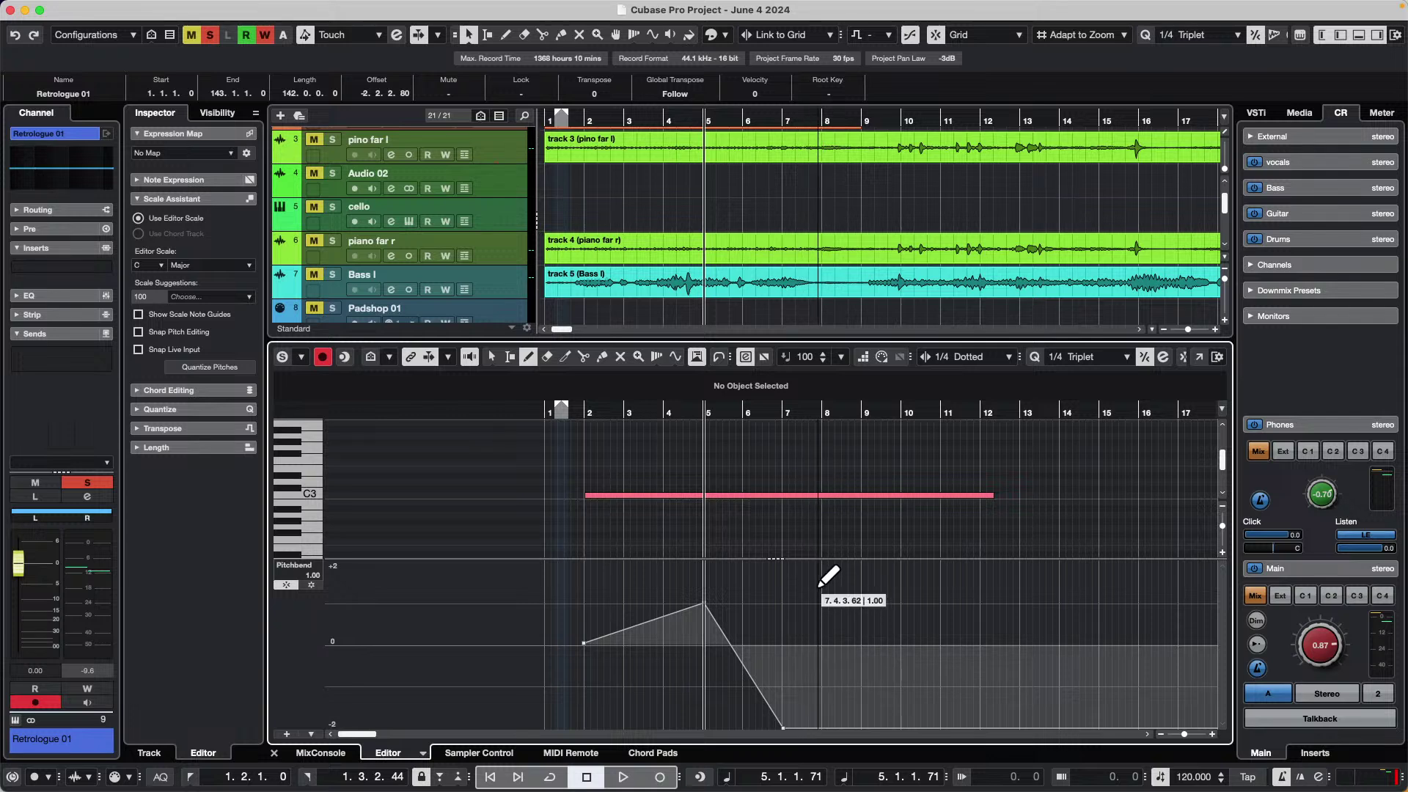
pyautogui.click(821, 562)
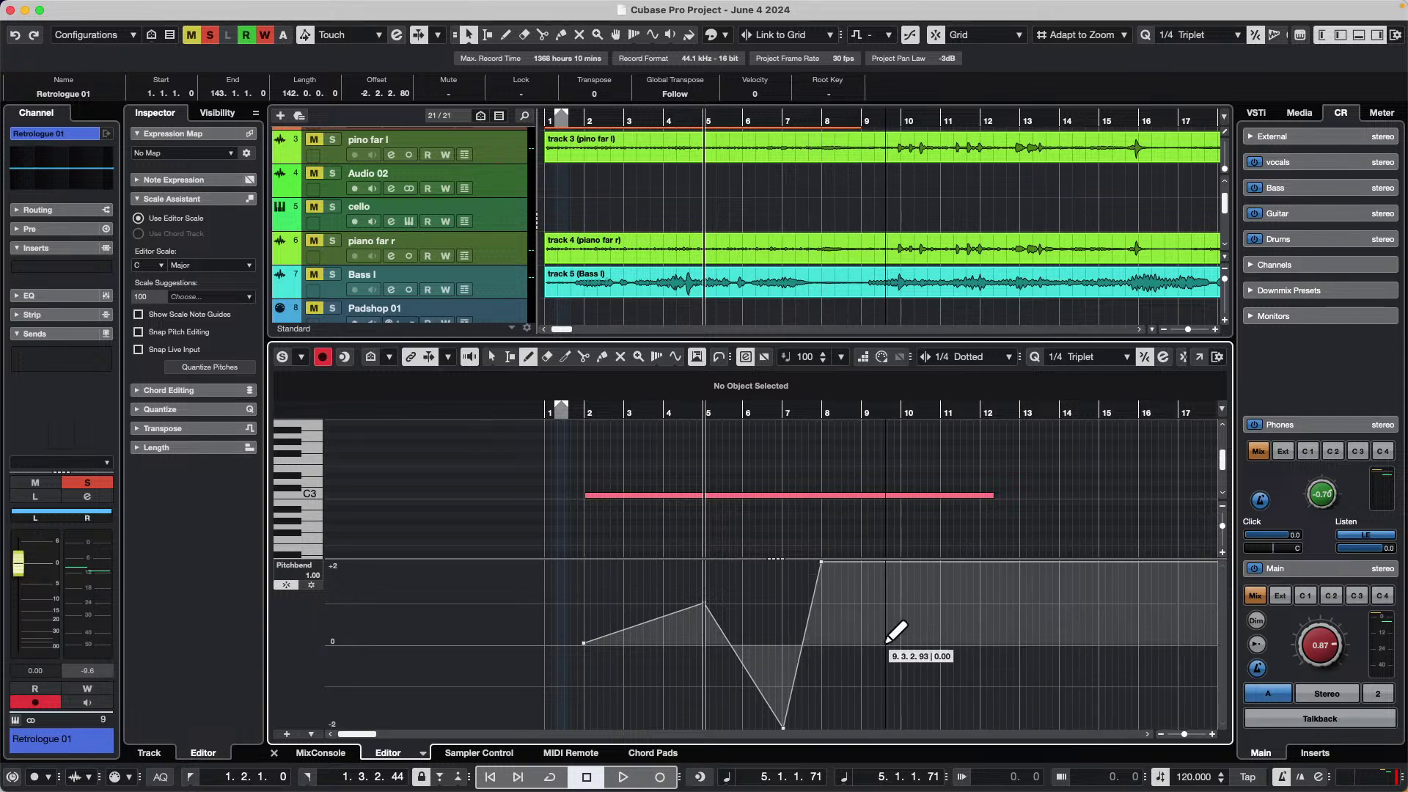
pyautogui.click(860, 644)
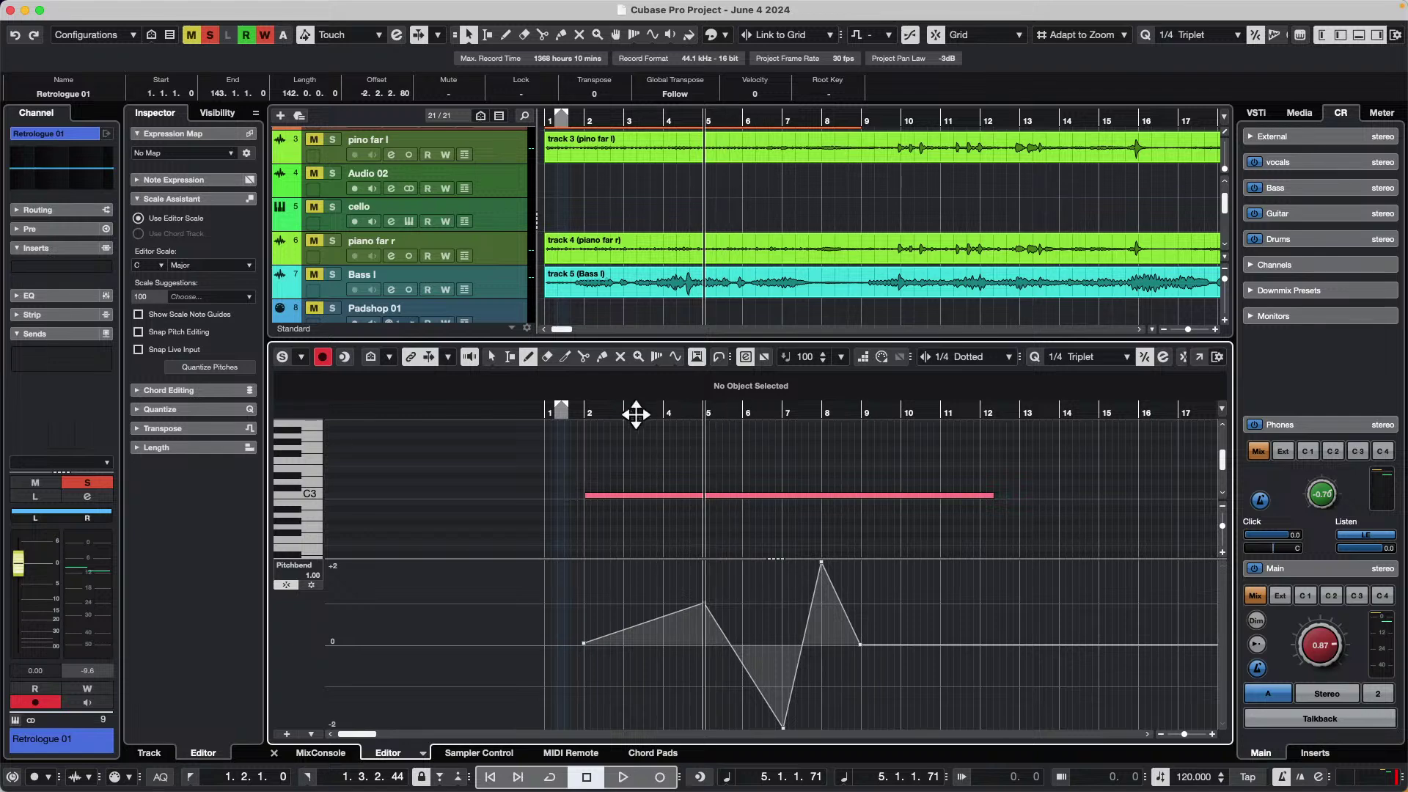
# - Play the pitchbend curve from the project start and review the Pitchbend lane's Grid Settings
pyautogui.moveTo(635, 412); pyautogui.dragTo(468, 411)
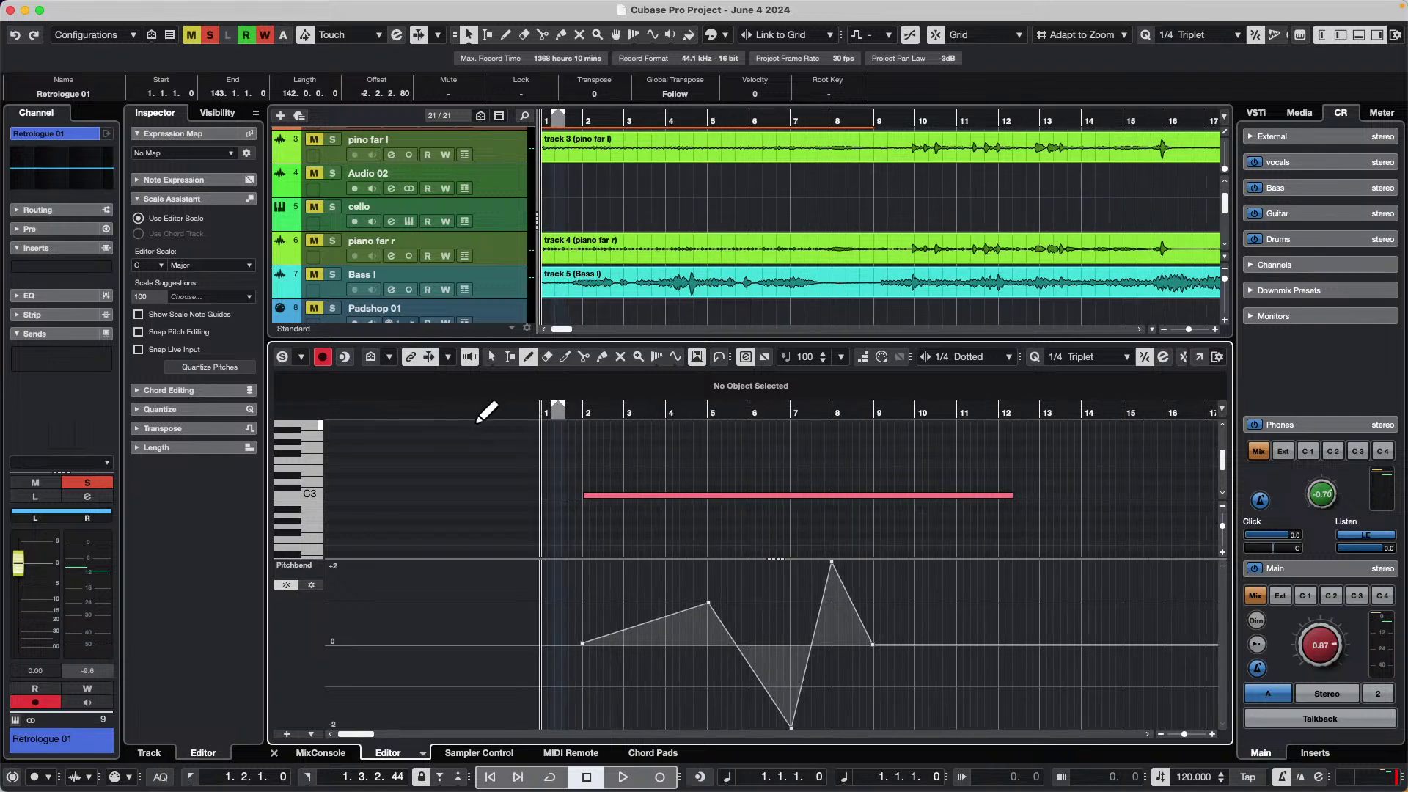
pyautogui.press('space')
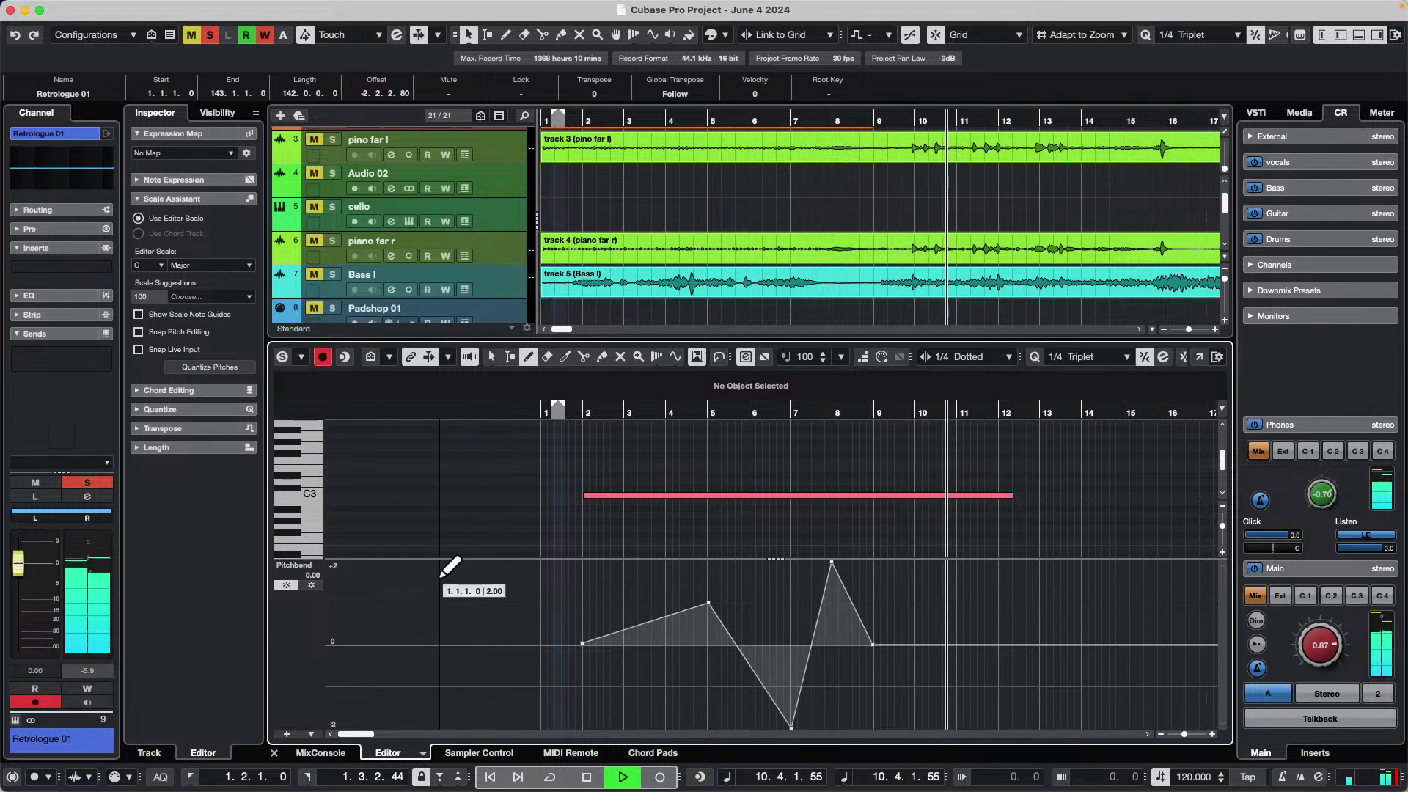
pyautogui.press('space')
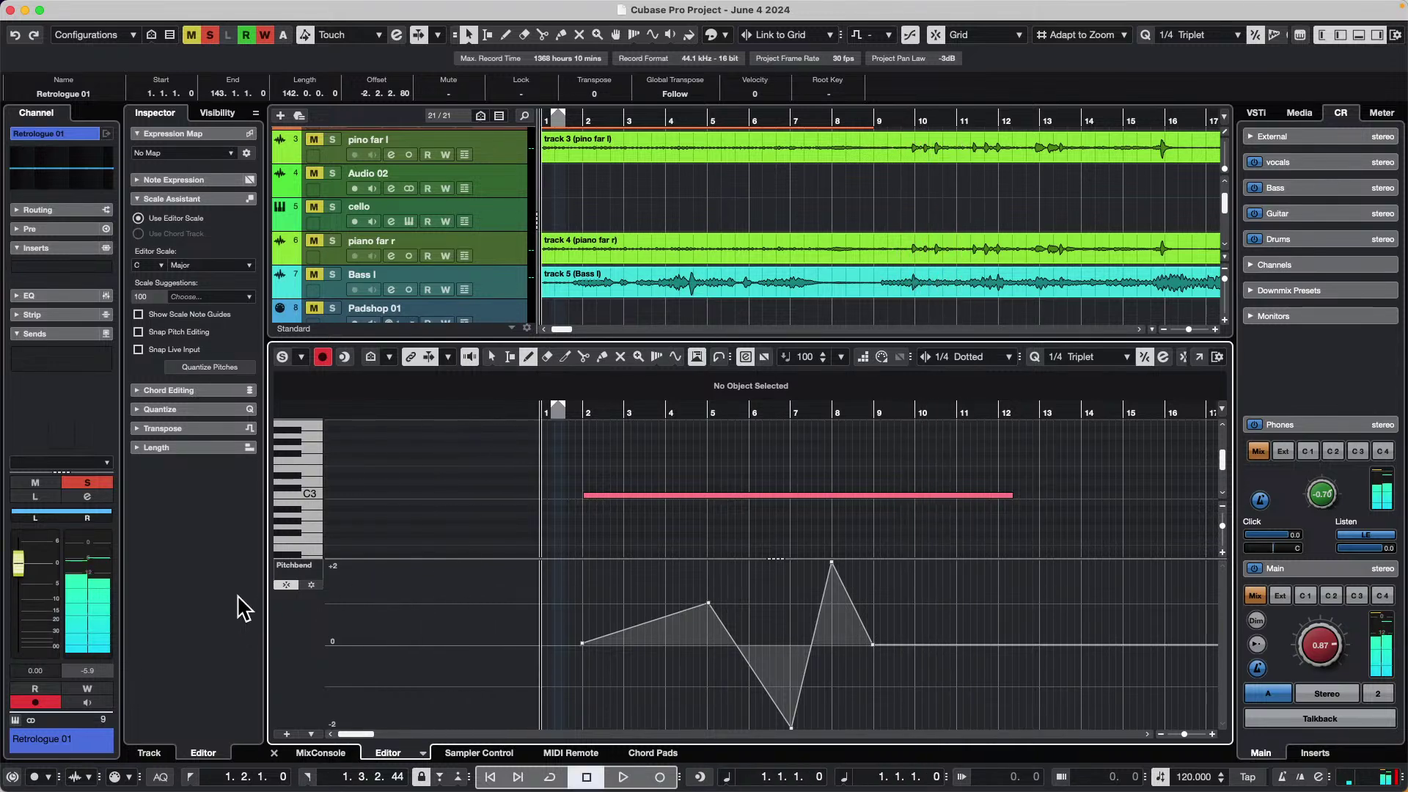
pyautogui.click(312, 585)
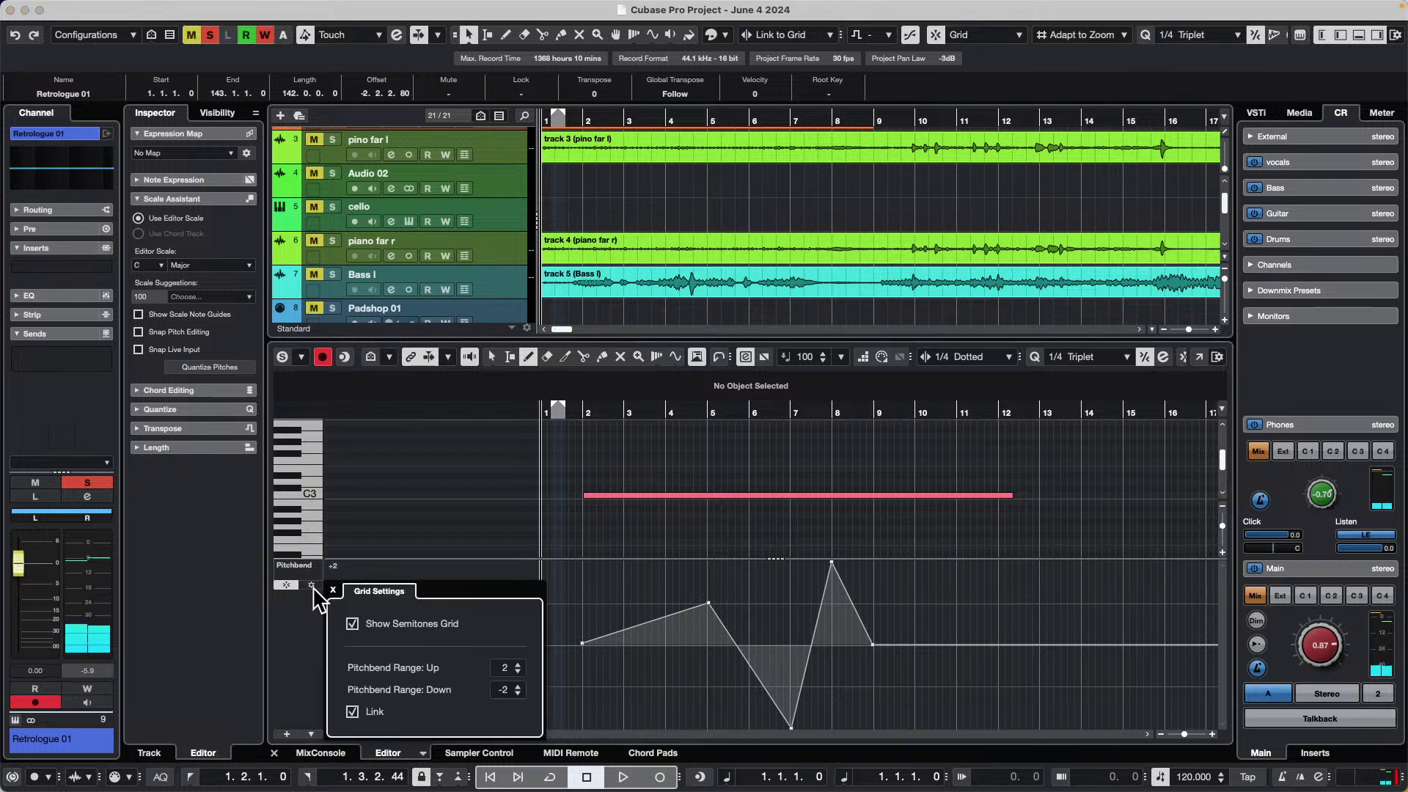
pyautogui.click(289, 610)
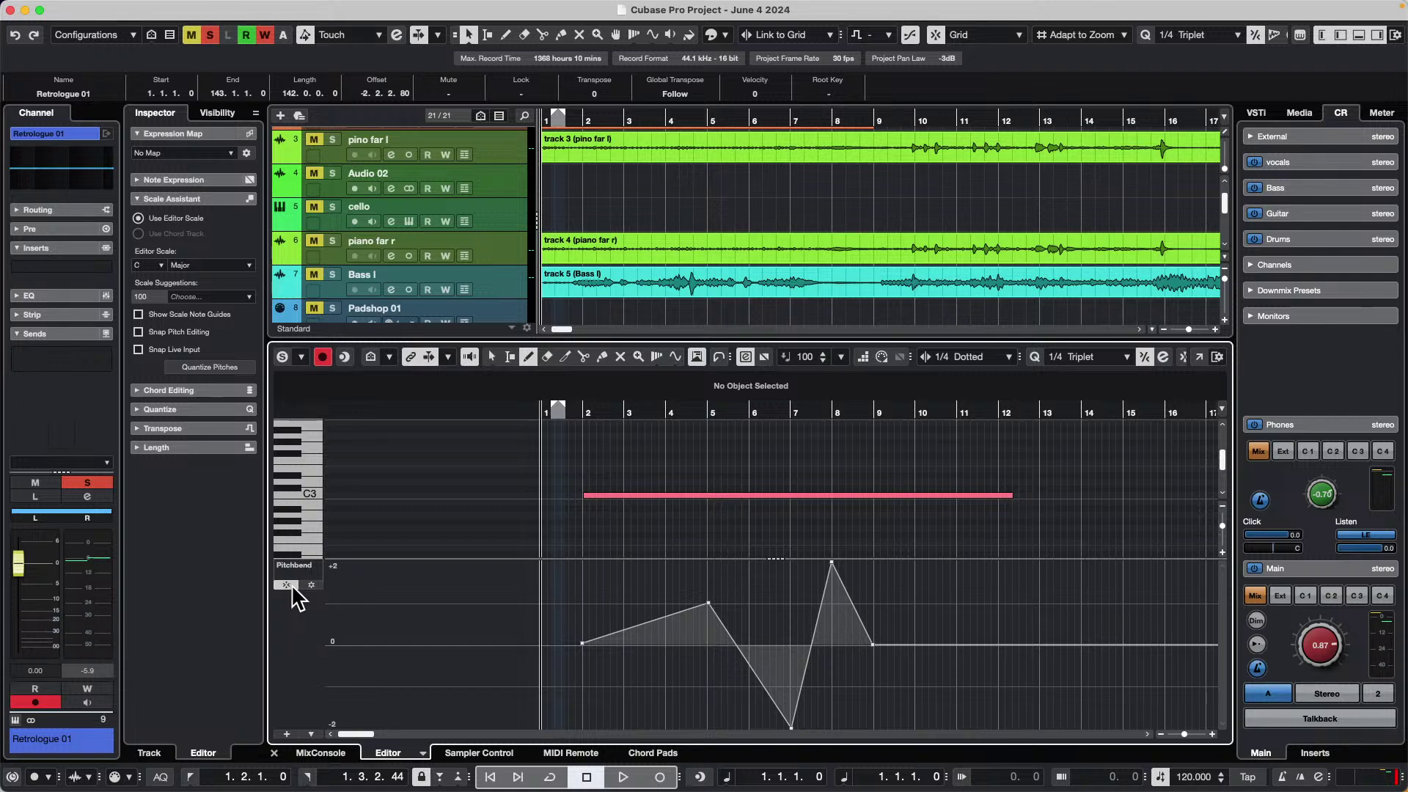
# - Enlarge the project area, select the blow into mic track and check the track types that can be added
pyautogui.moveTo(628, 339); pyautogui.dragTo(629, 557)
pyautogui.scroll(-5, 733, 272)
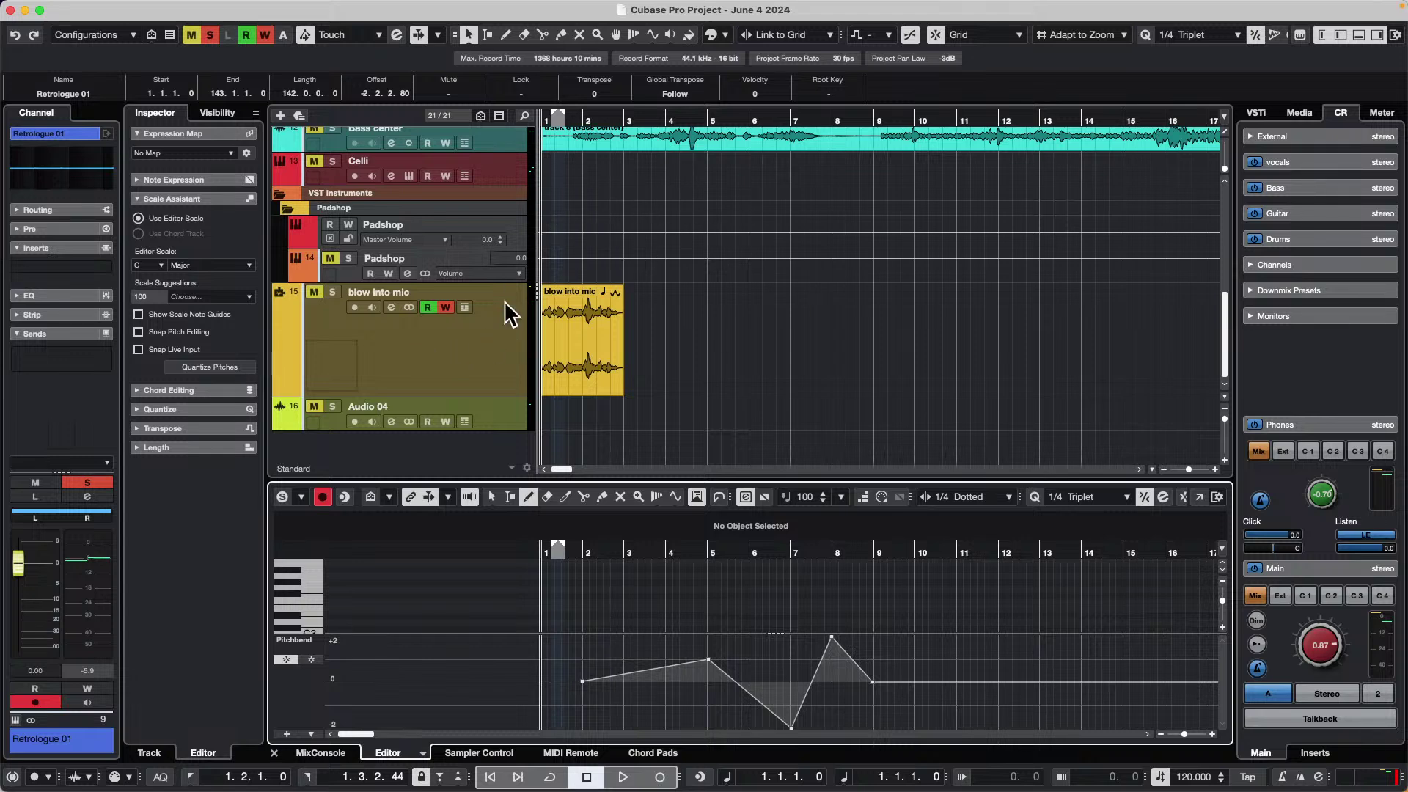
pyautogui.click(459, 371)
pyautogui.rightClick(437, 359)
pyautogui.moveTo(588, 366)
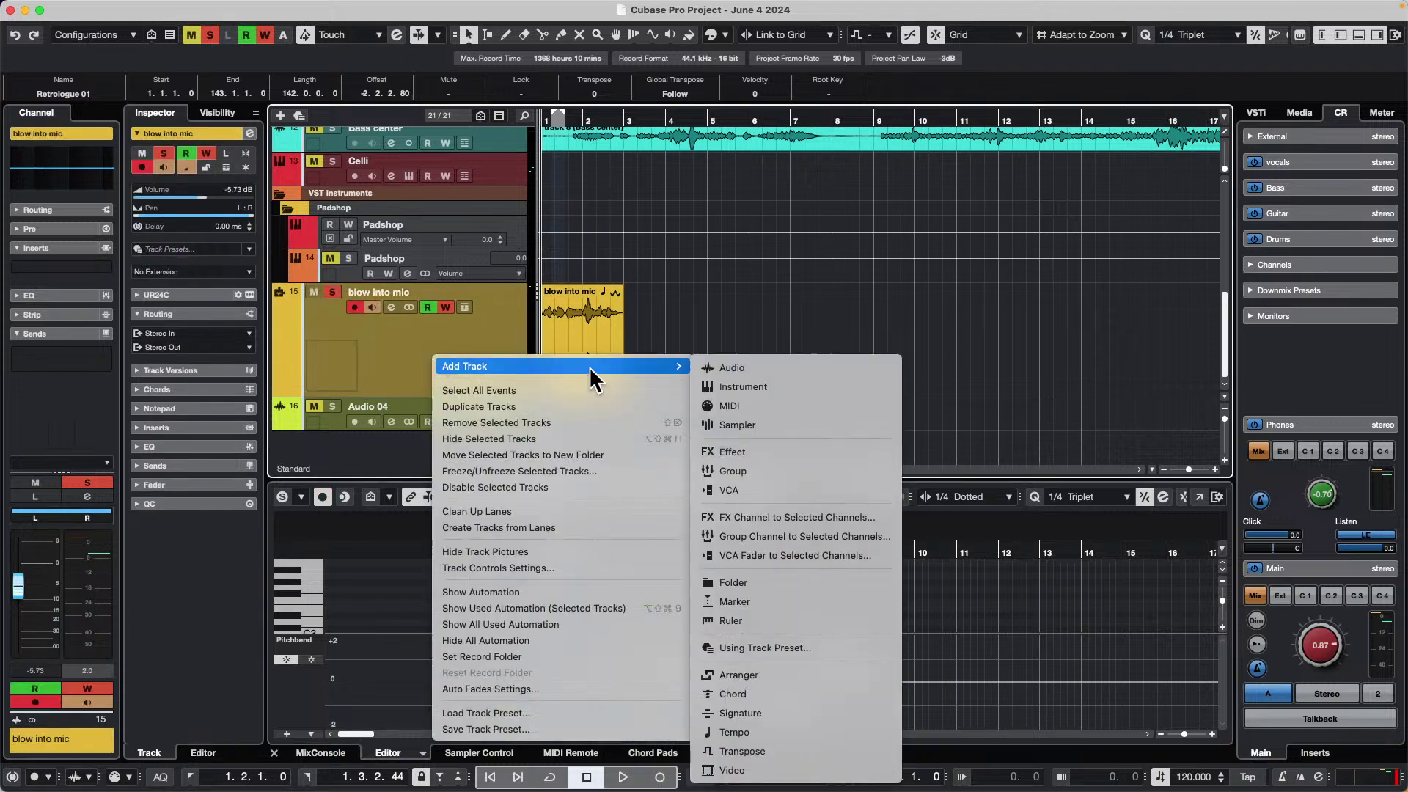
pyautogui.click(711, 293)
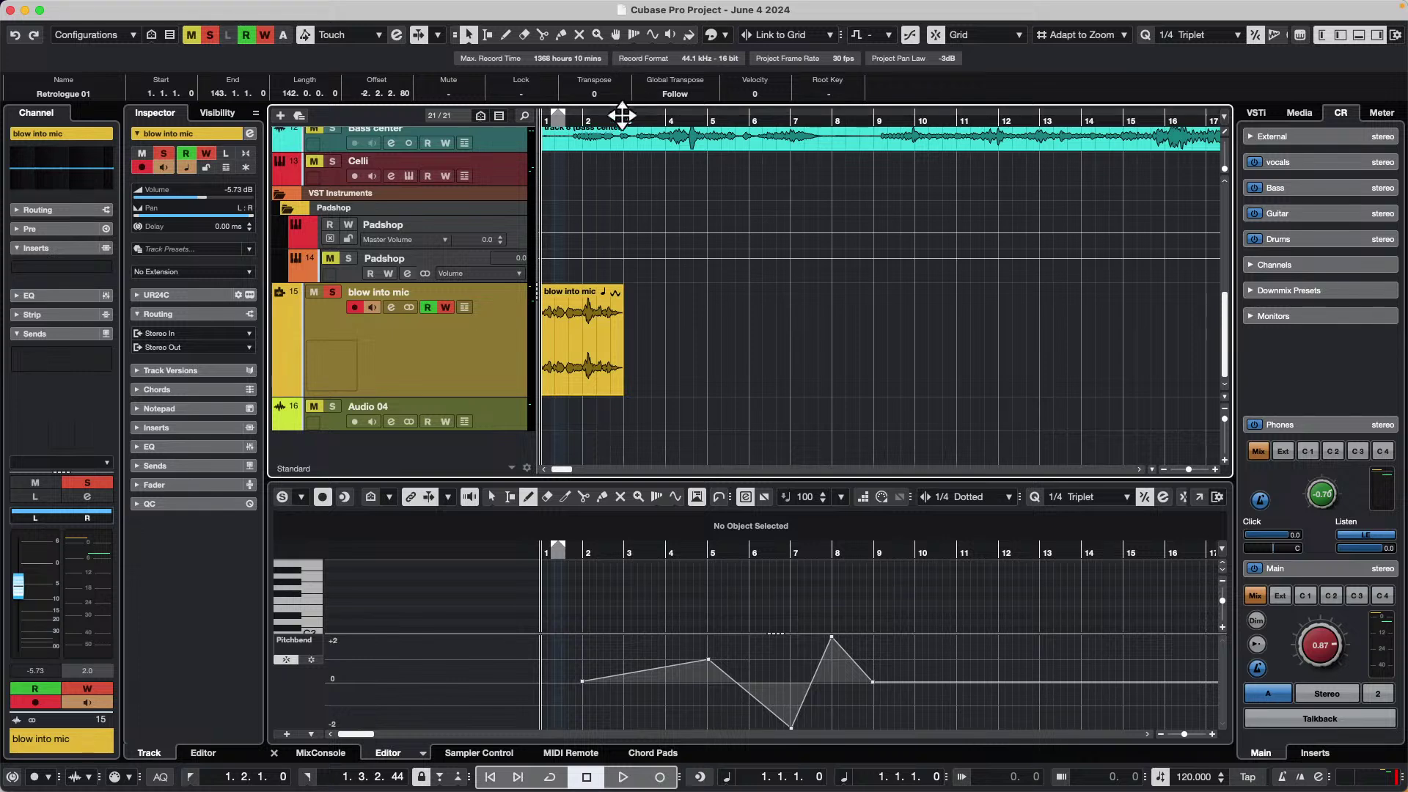
# - Select the track 8 (Bass center) event and set the locators to its range
pyautogui.moveTo(622, 116); pyautogui.dragTo(613, 53)
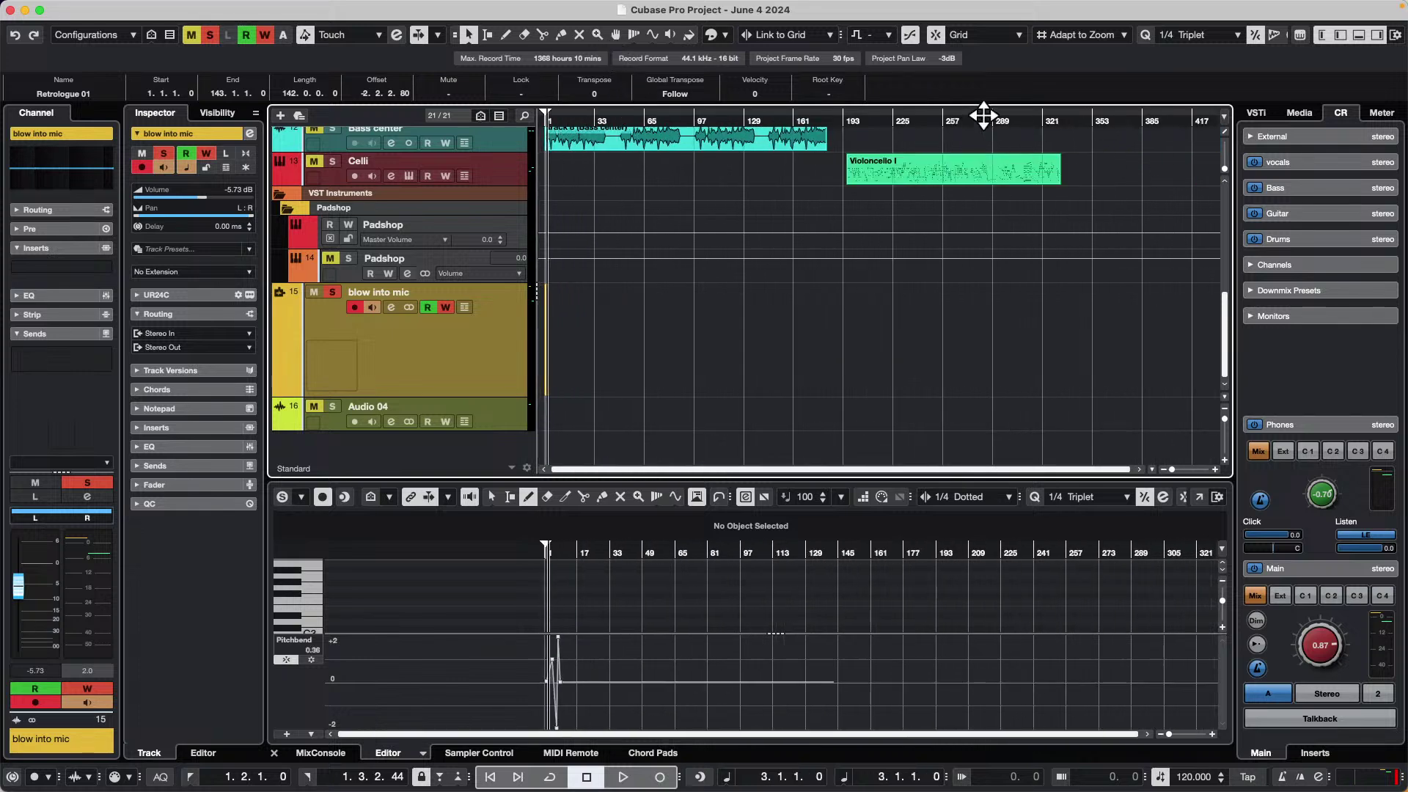
pyautogui.click(741, 139)
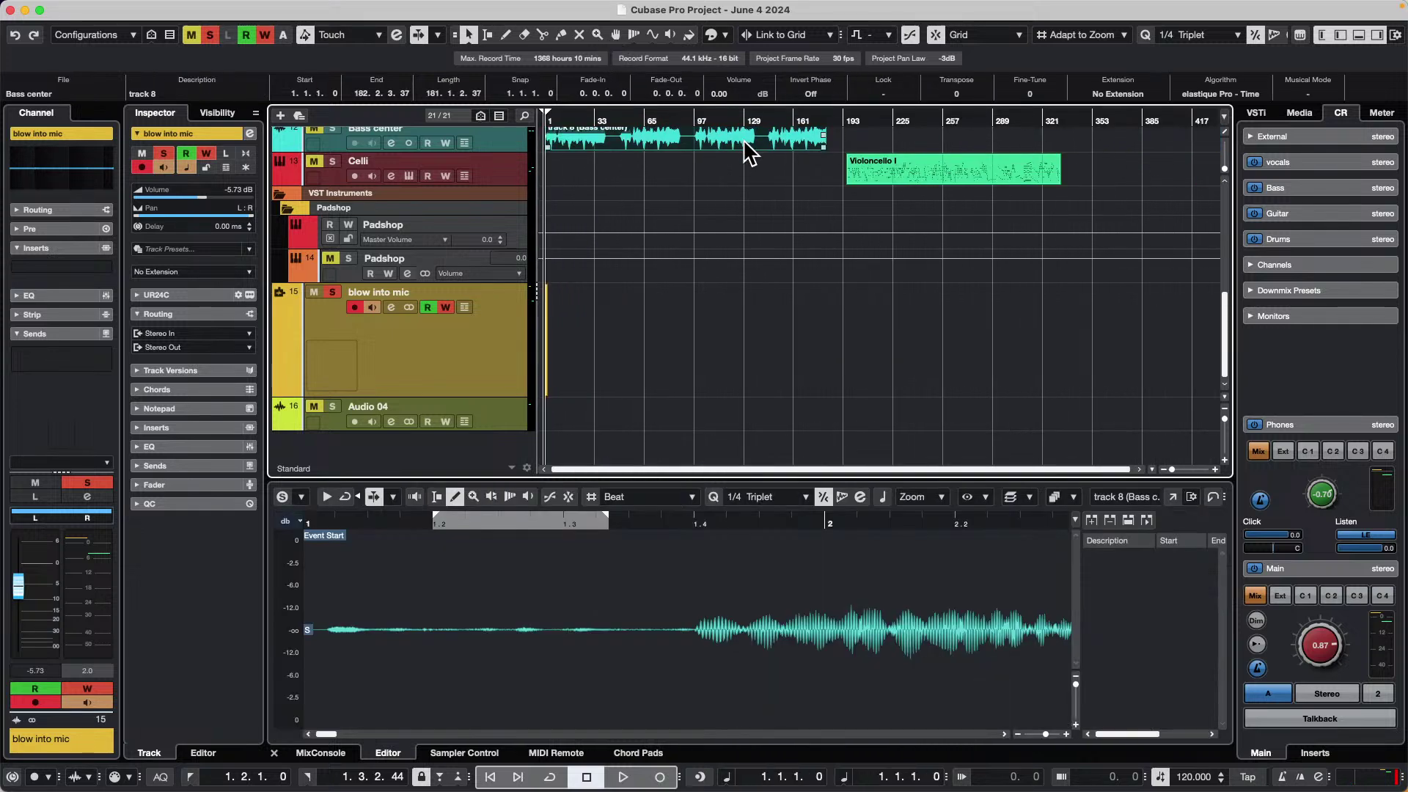
pyautogui.press('p')
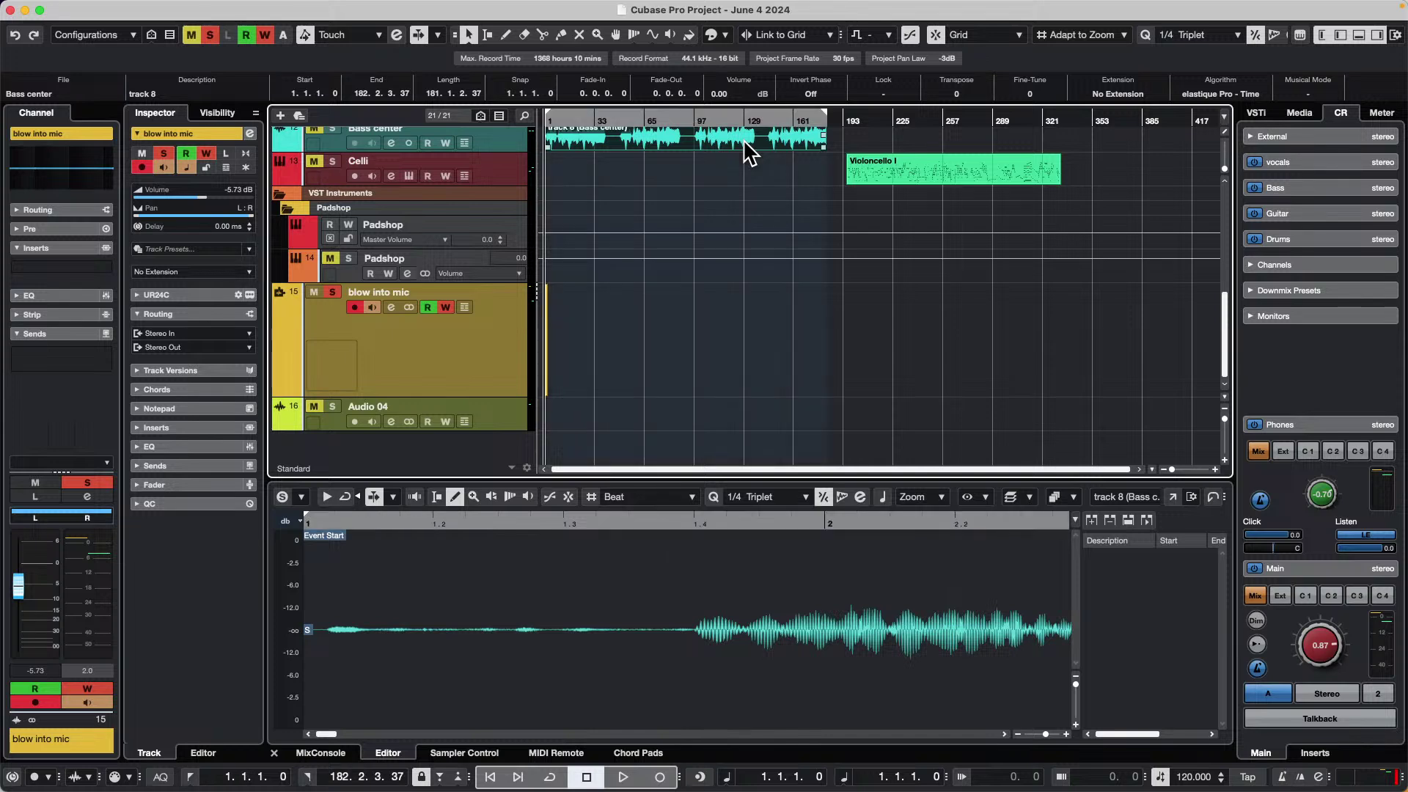
pyautogui.scroll(6, 782, 179)
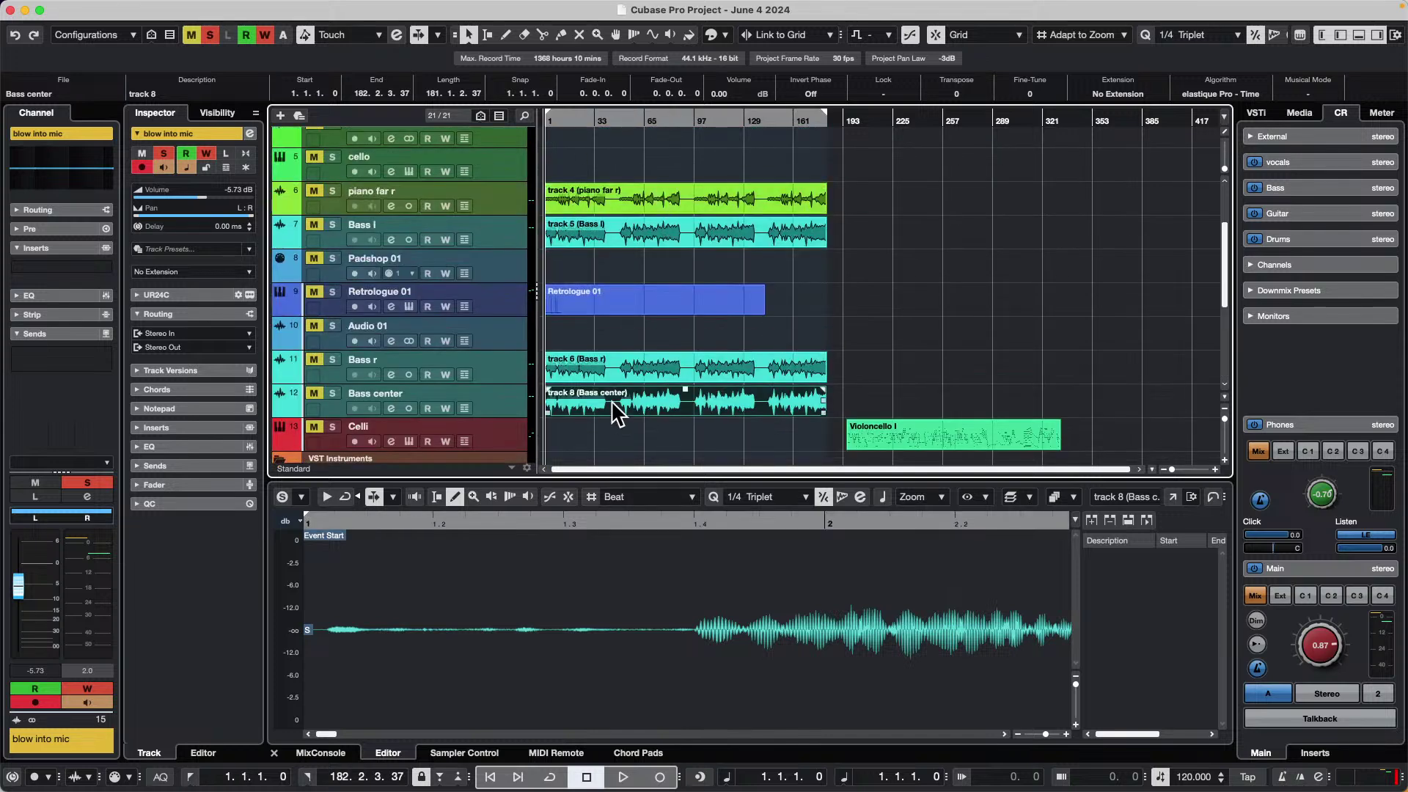
# - Play the blow into mic track from the project start while switching its solo and mute states to compare what is heard
pyautogui.scroll(-4, 619, 402)
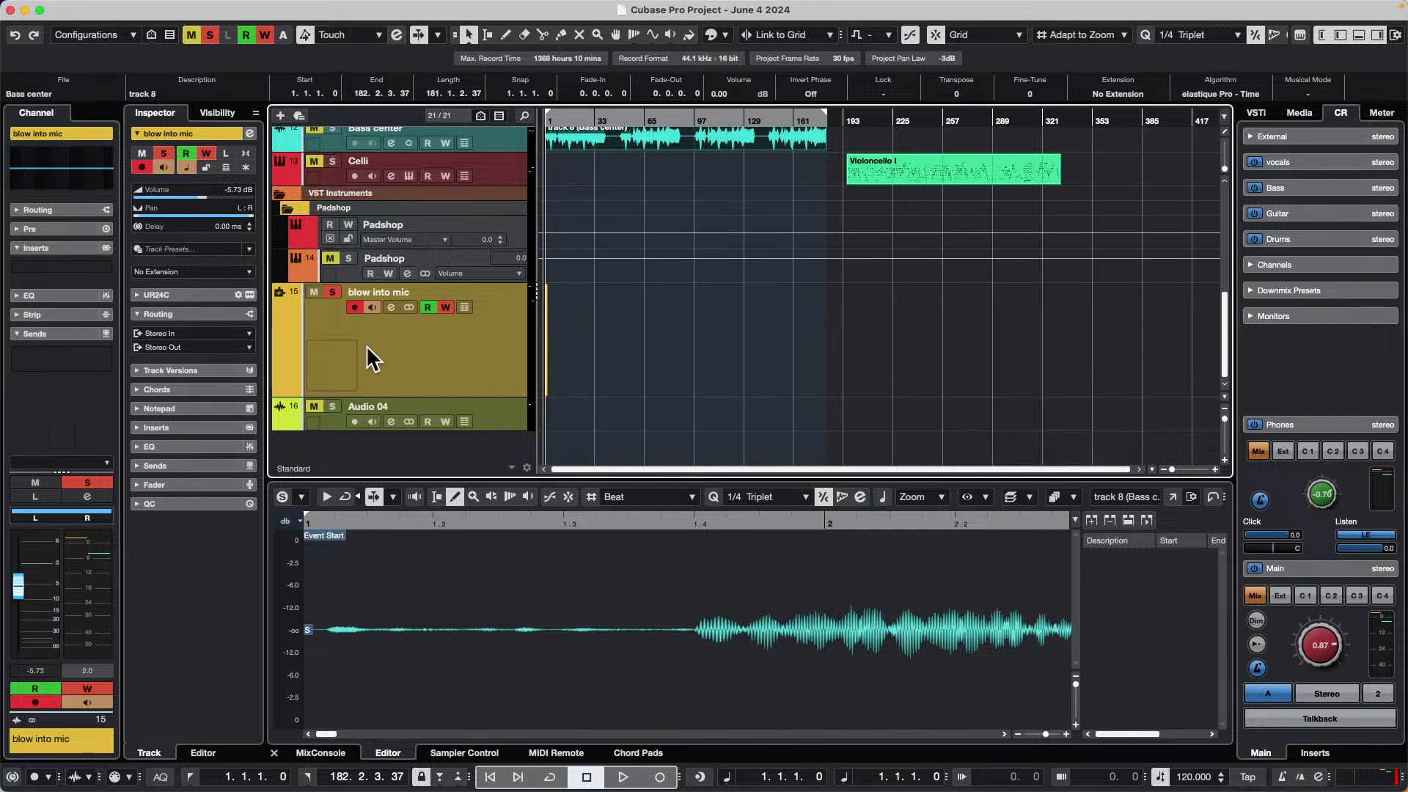
pyautogui.moveTo(90, 3)
pyautogui.click(331, 294)
pyautogui.click(331, 294)
pyautogui.press('space')
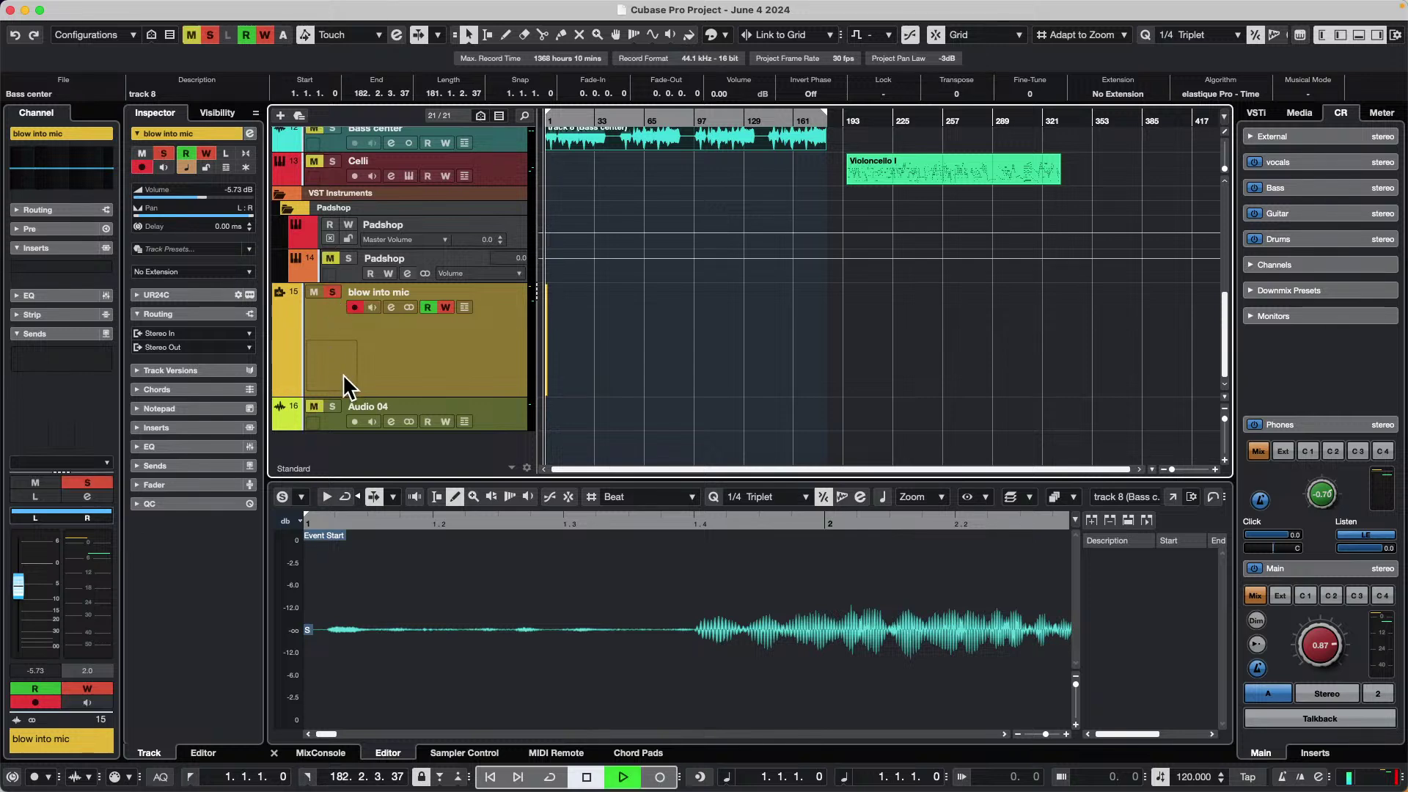
pyautogui.press('space')
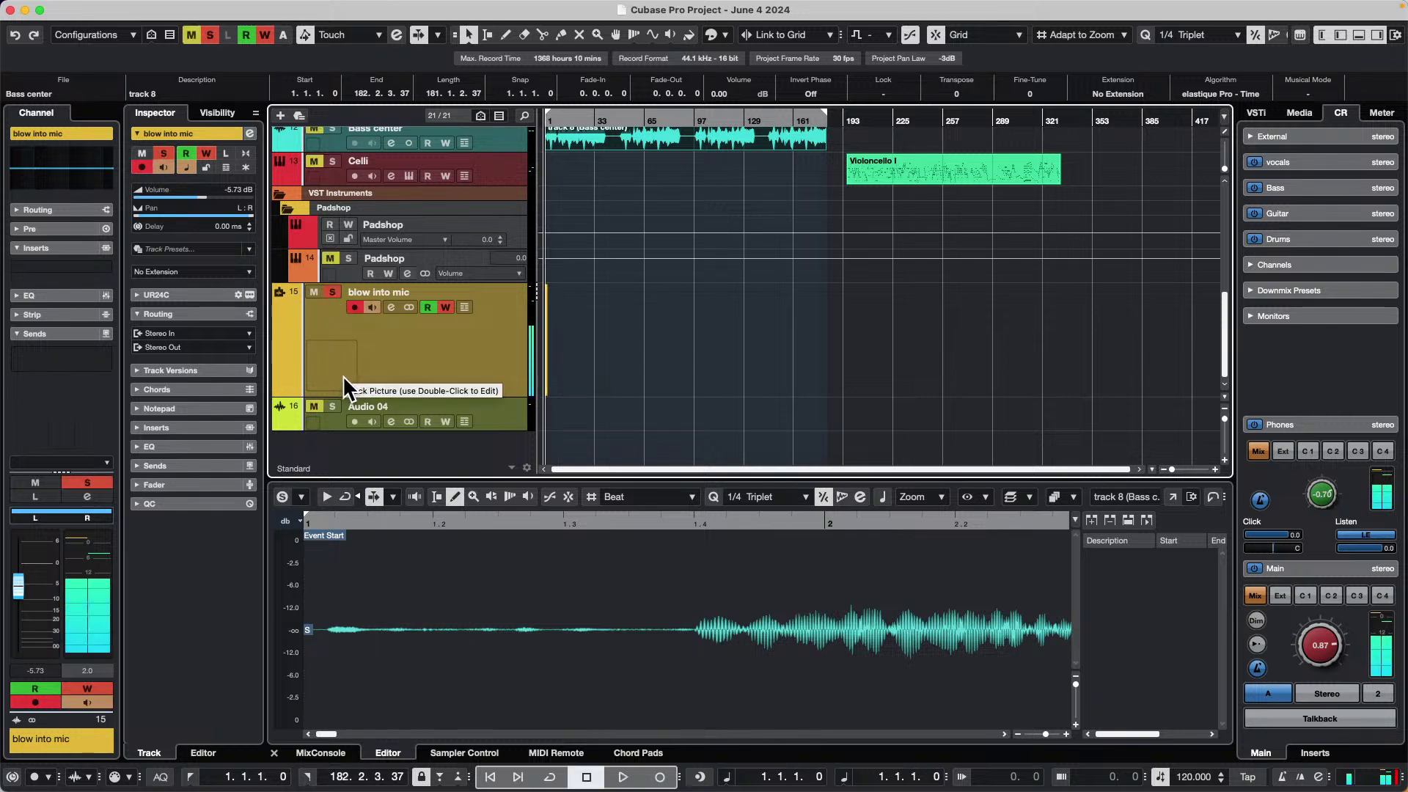
pyautogui.click(311, 294)
pyautogui.press('space')
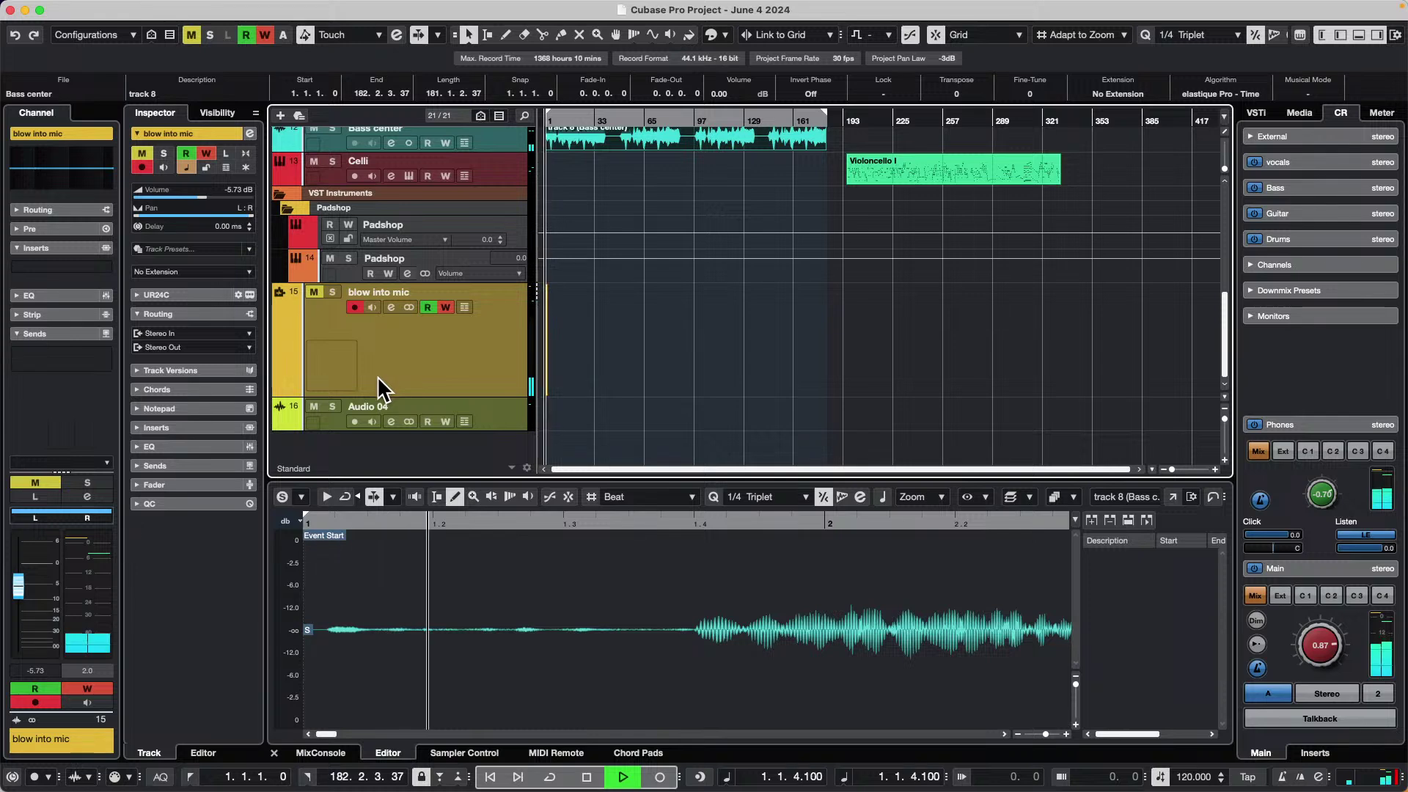
pyautogui.click(314, 291)
pyautogui.click(331, 292)
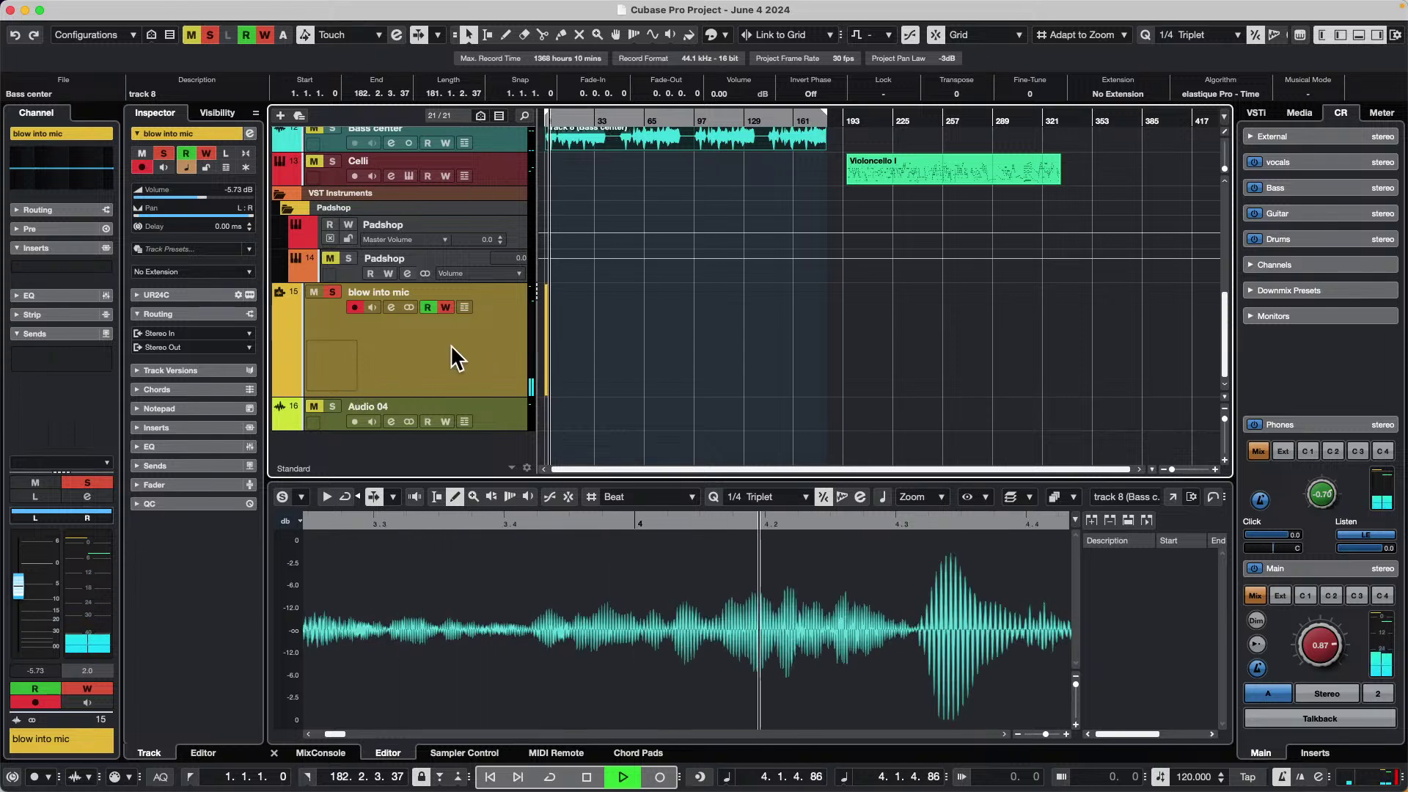
pyautogui.press('space')
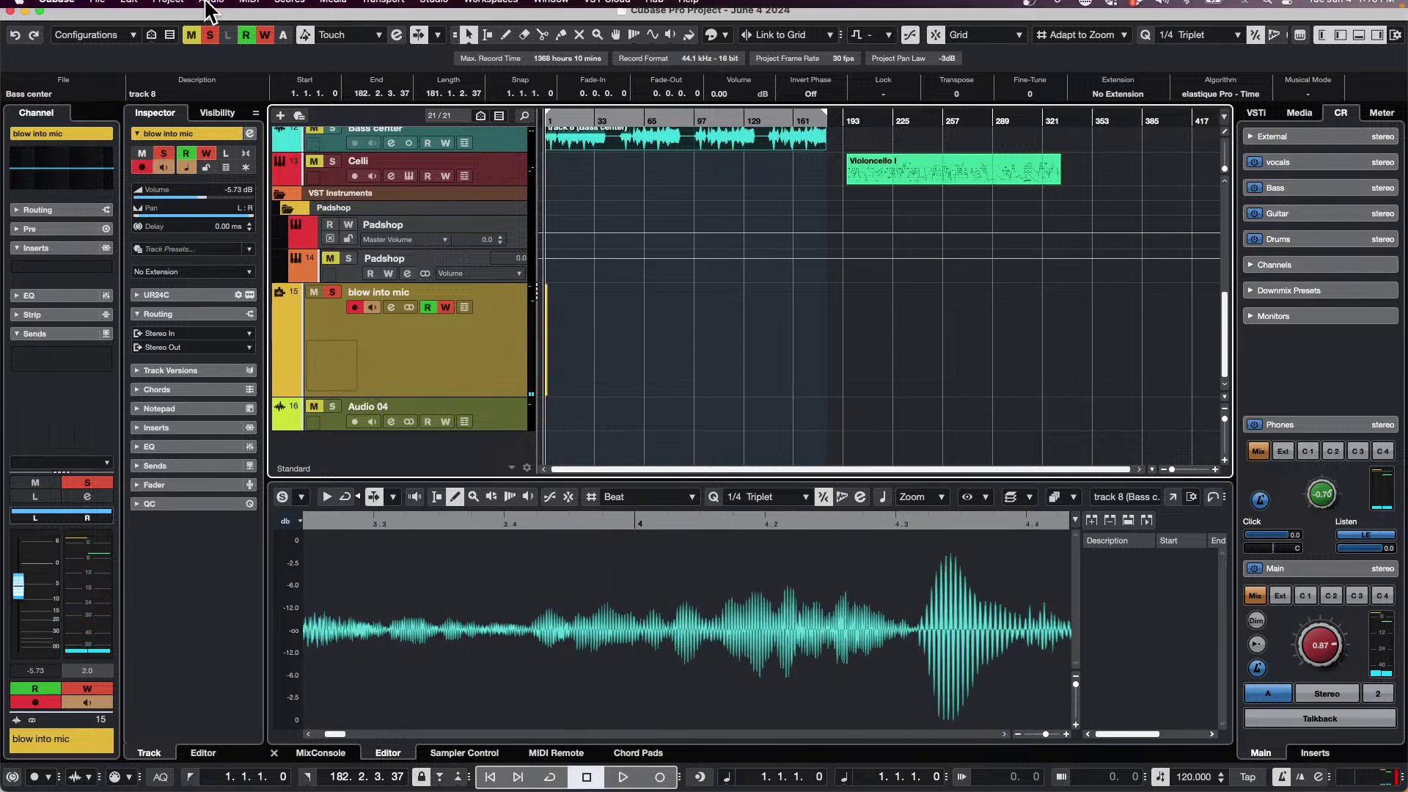
# - Render an audio click between the locators from the Signature Track functions
pyautogui.click(167, 9)
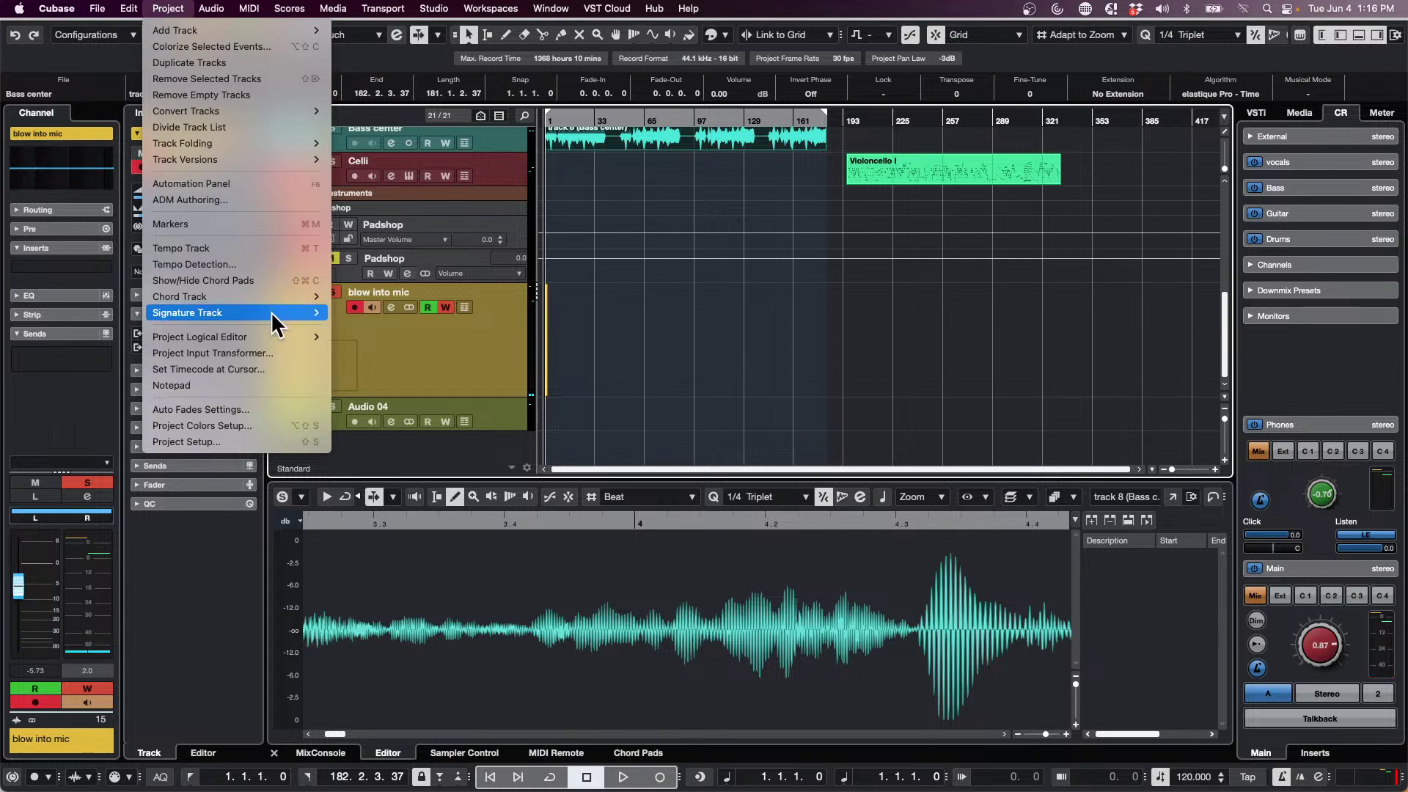
pyautogui.moveTo(275, 322)
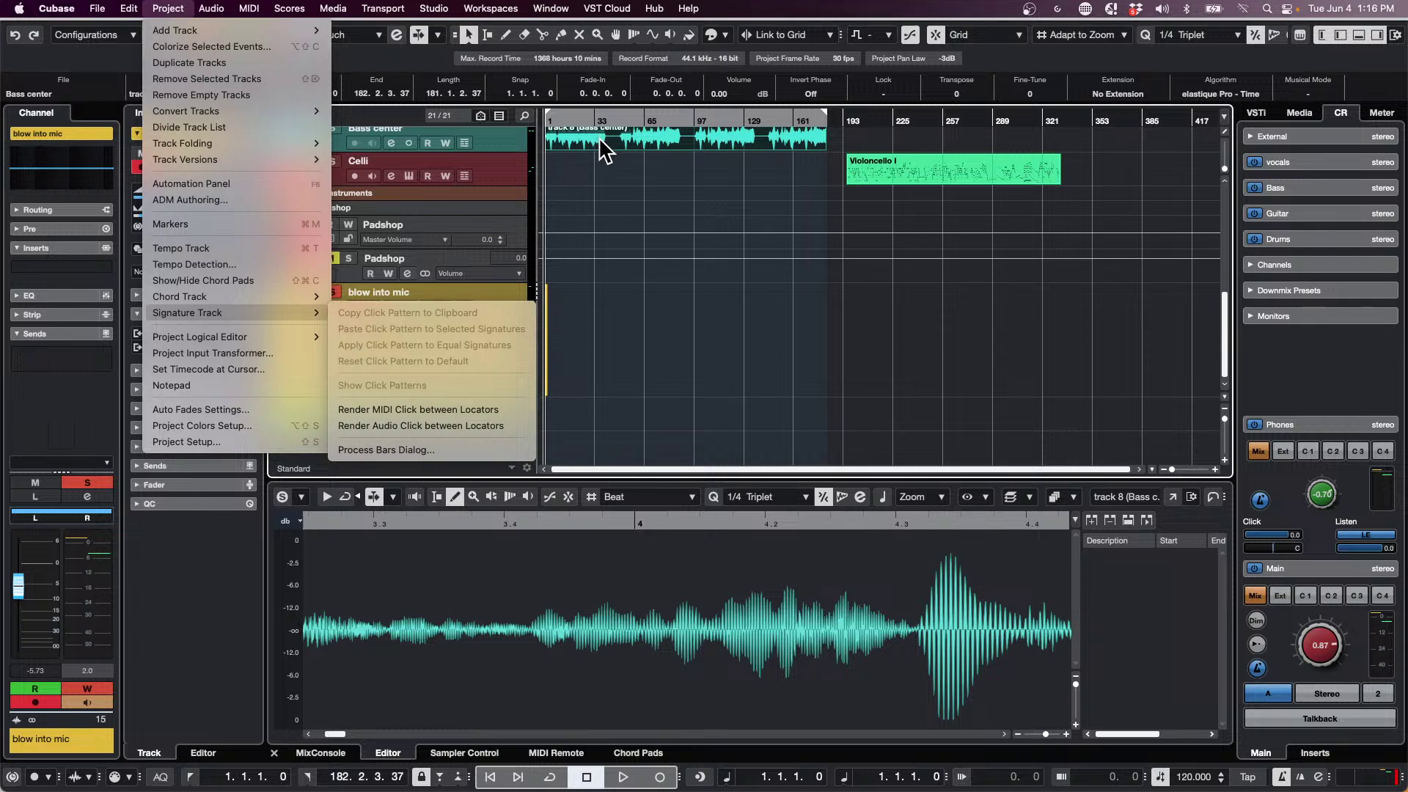
pyautogui.click(481, 422)
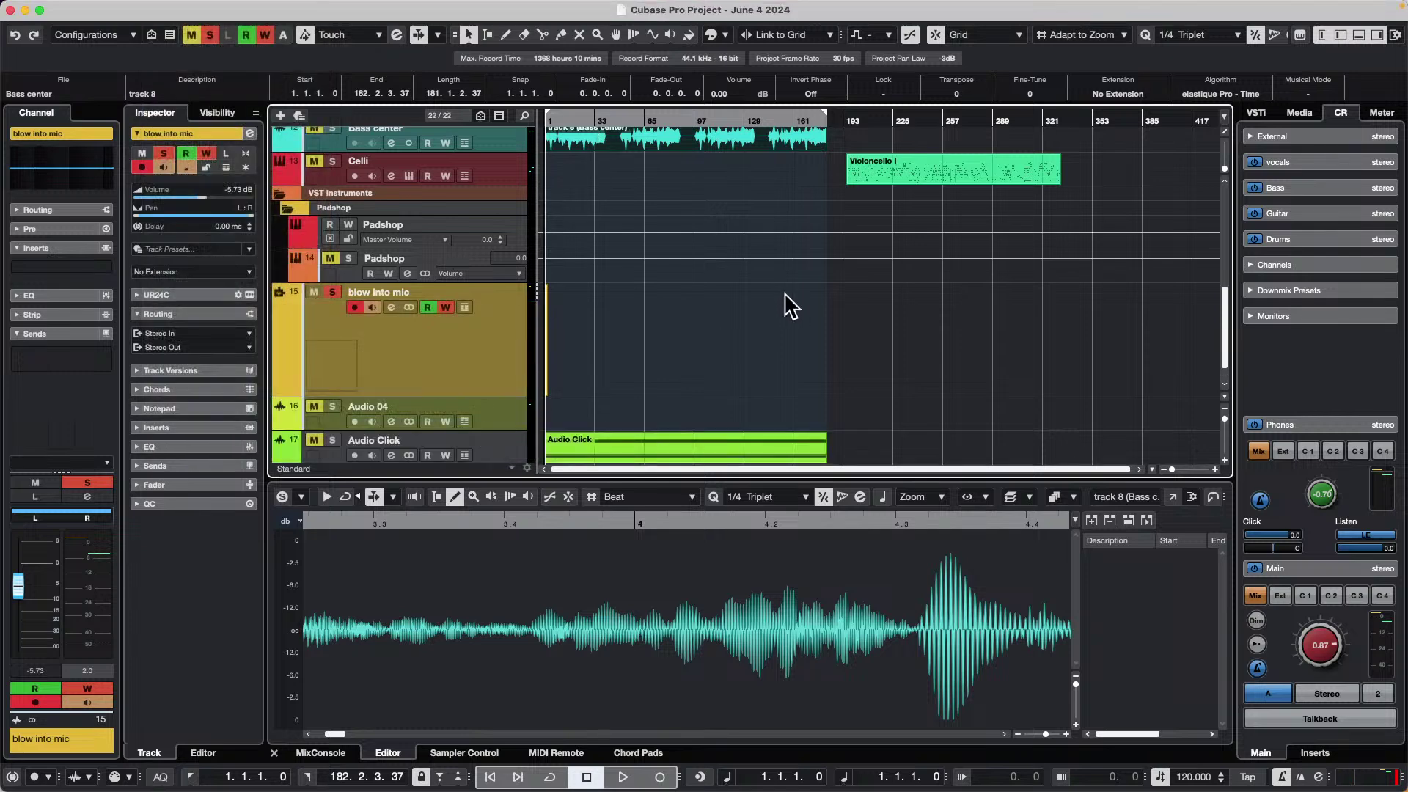
pyautogui.scroll(-1, 785, 304)
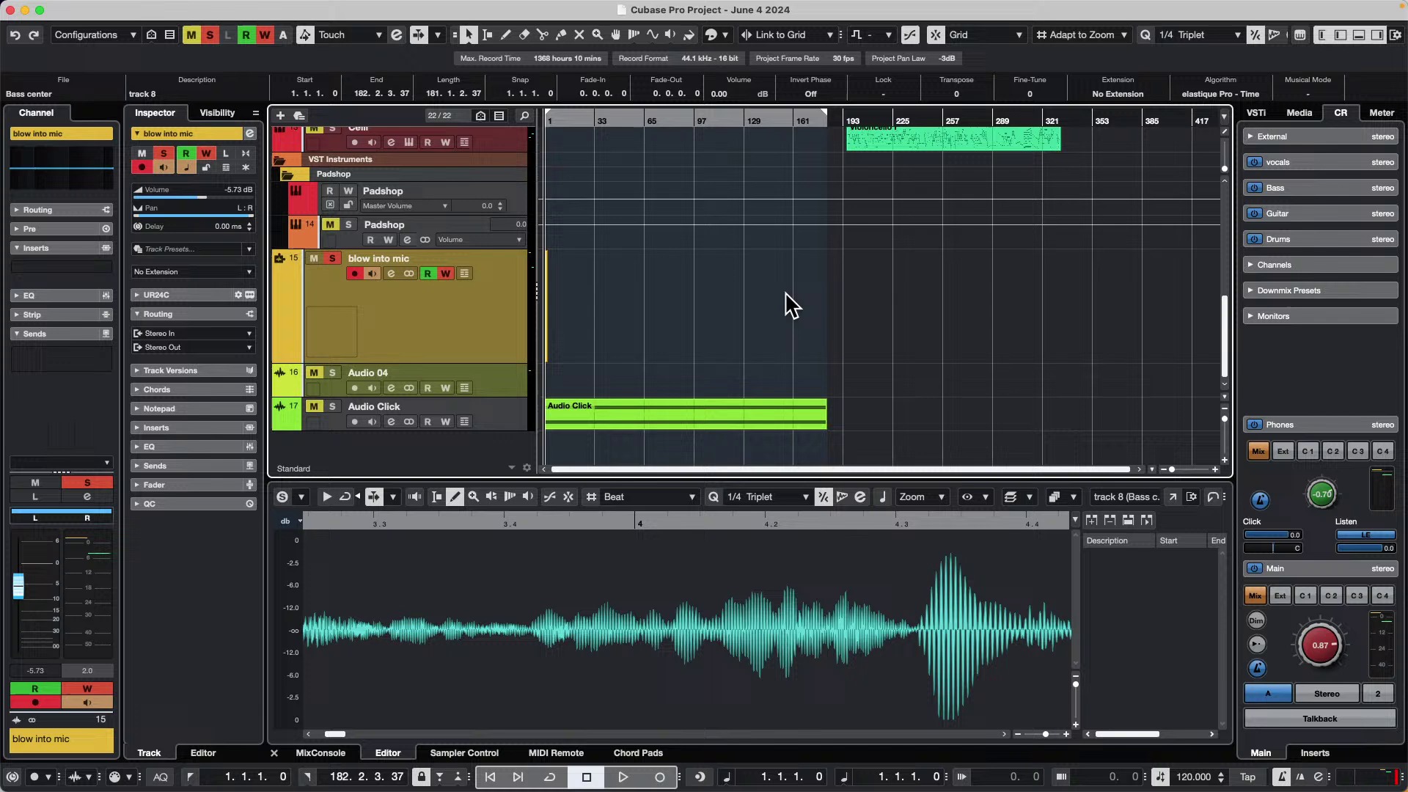
# - Play the soloed Audio Click track and inspect its event's waveform in the editor
pyautogui.click(484, 427)
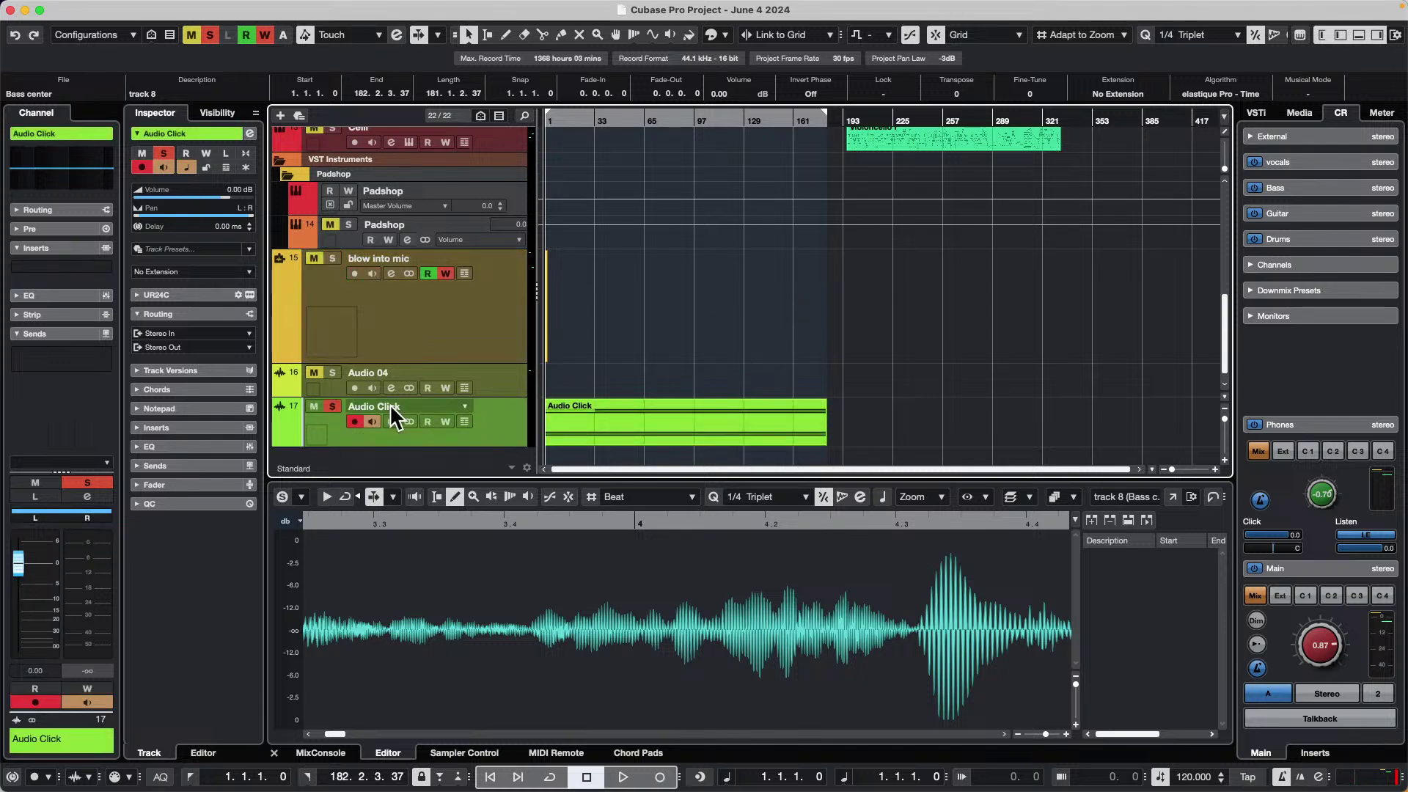
pyautogui.click(334, 407)
pyautogui.click(332, 405)
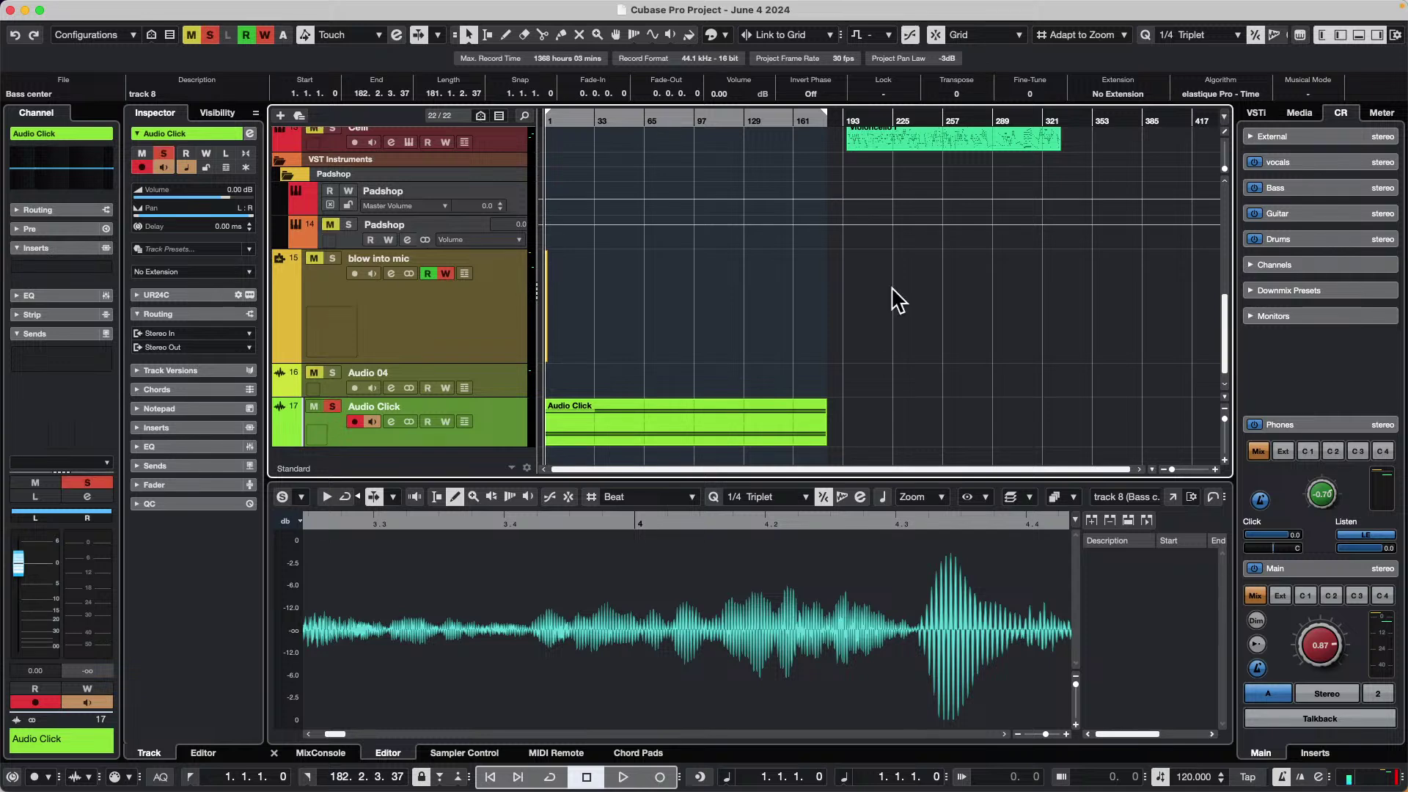
pyautogui.press('space')
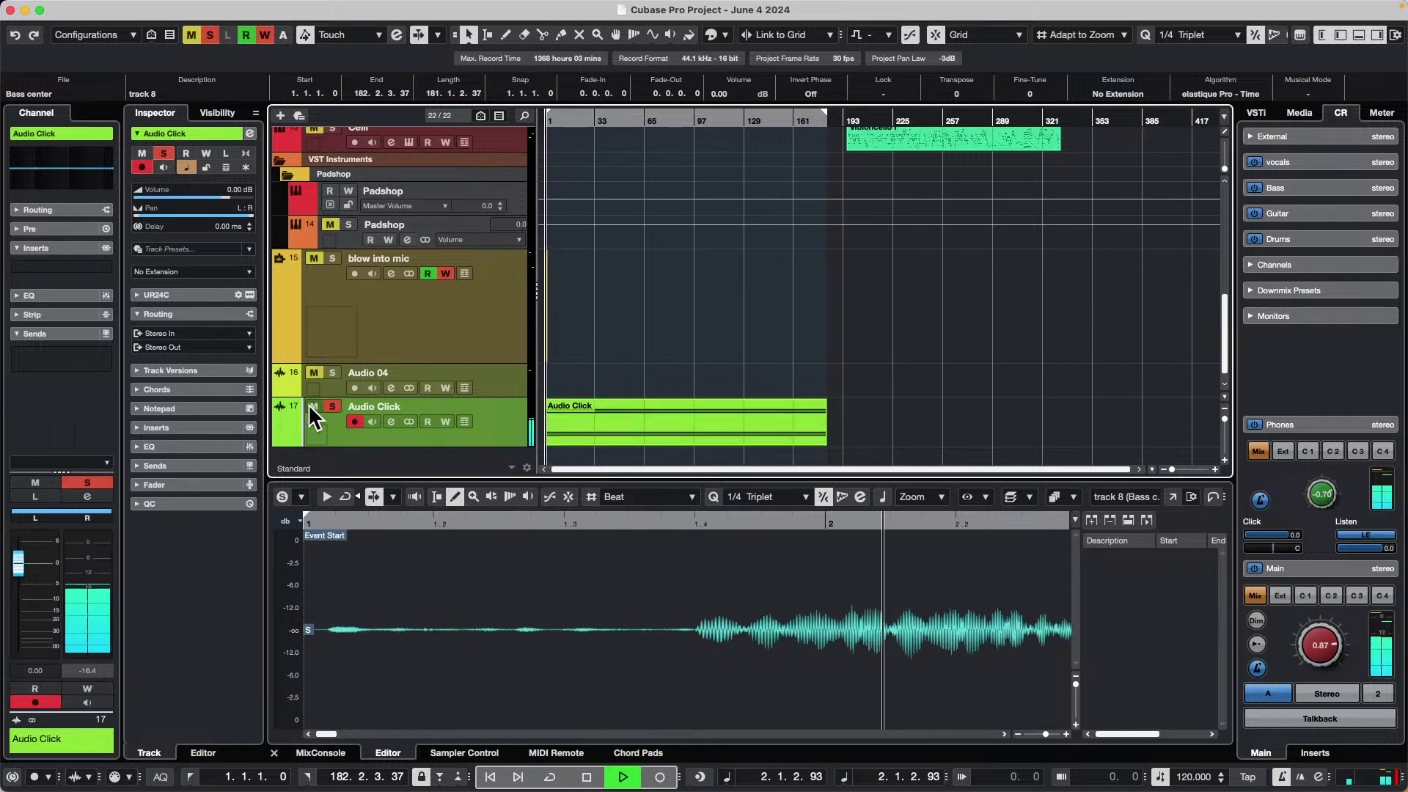
pyautogui.click(632, 437)
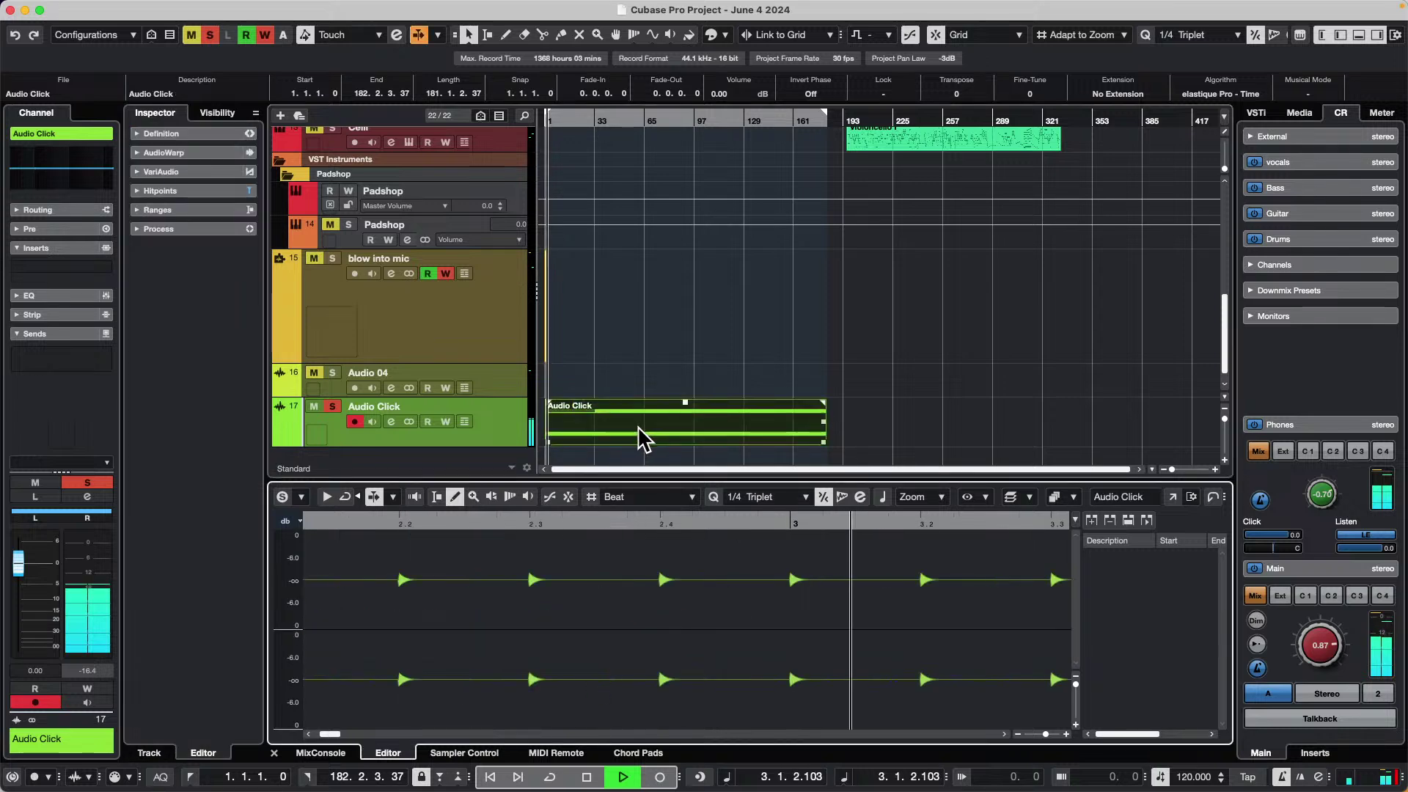
pyautogui.press('space')
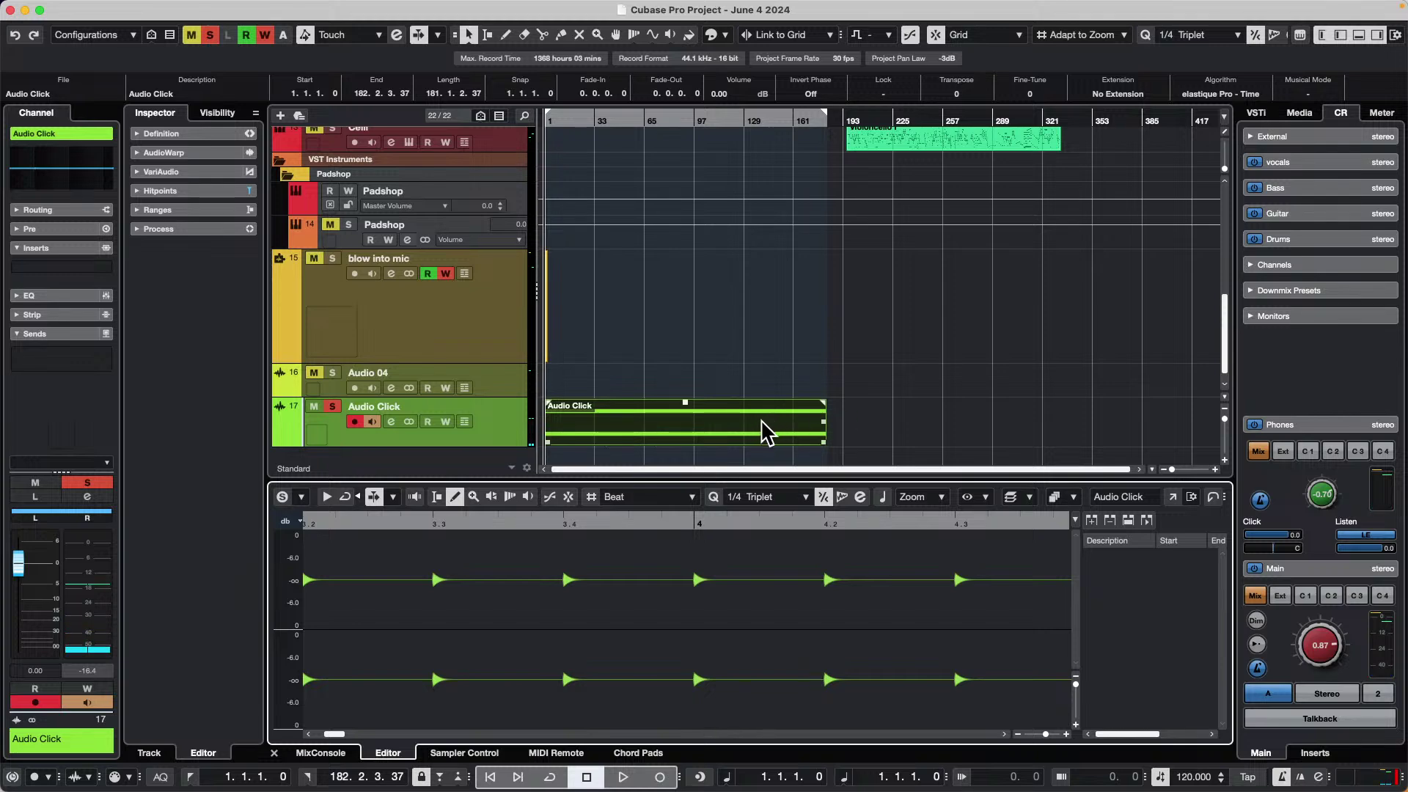
pyautogui.click(176, 8)
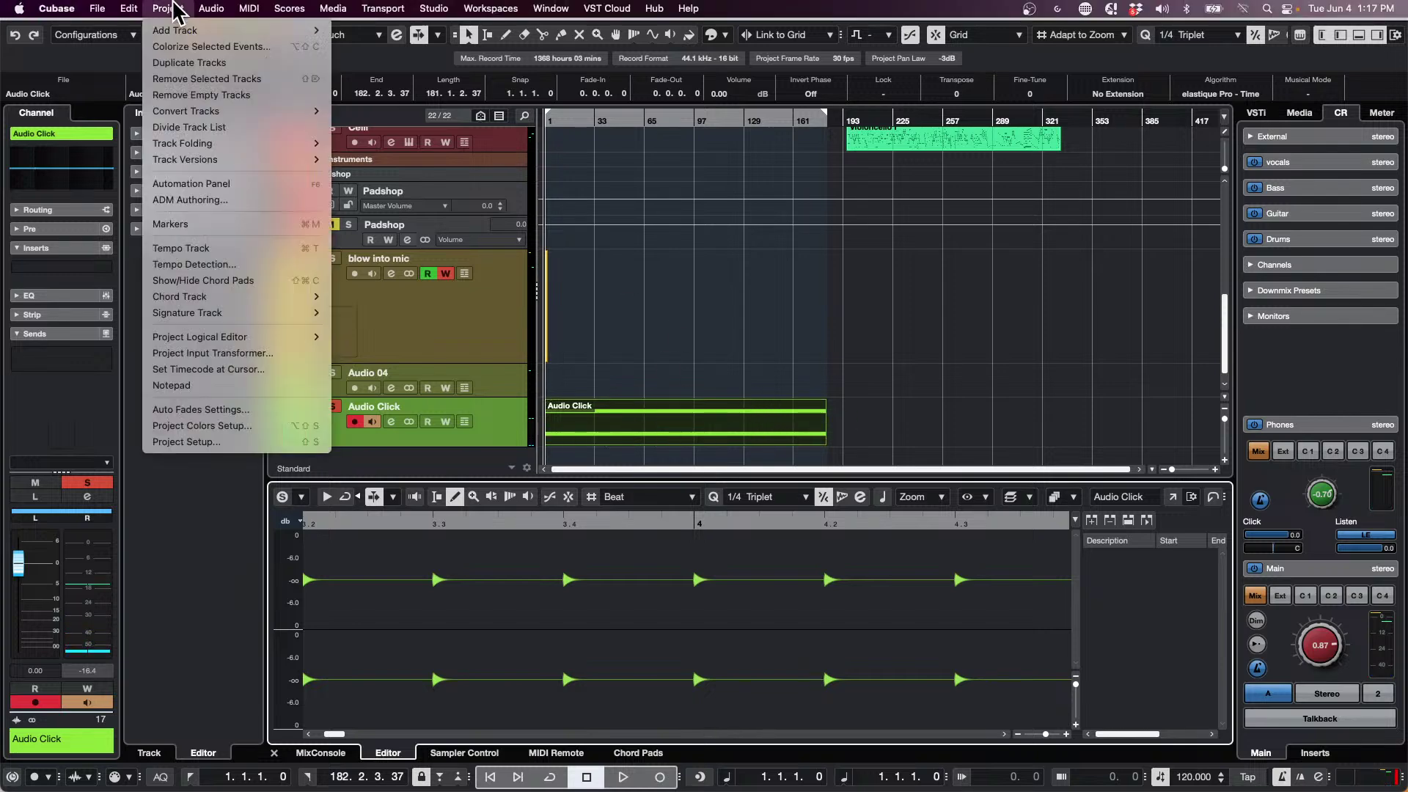
pyautogui.click(682, 297)
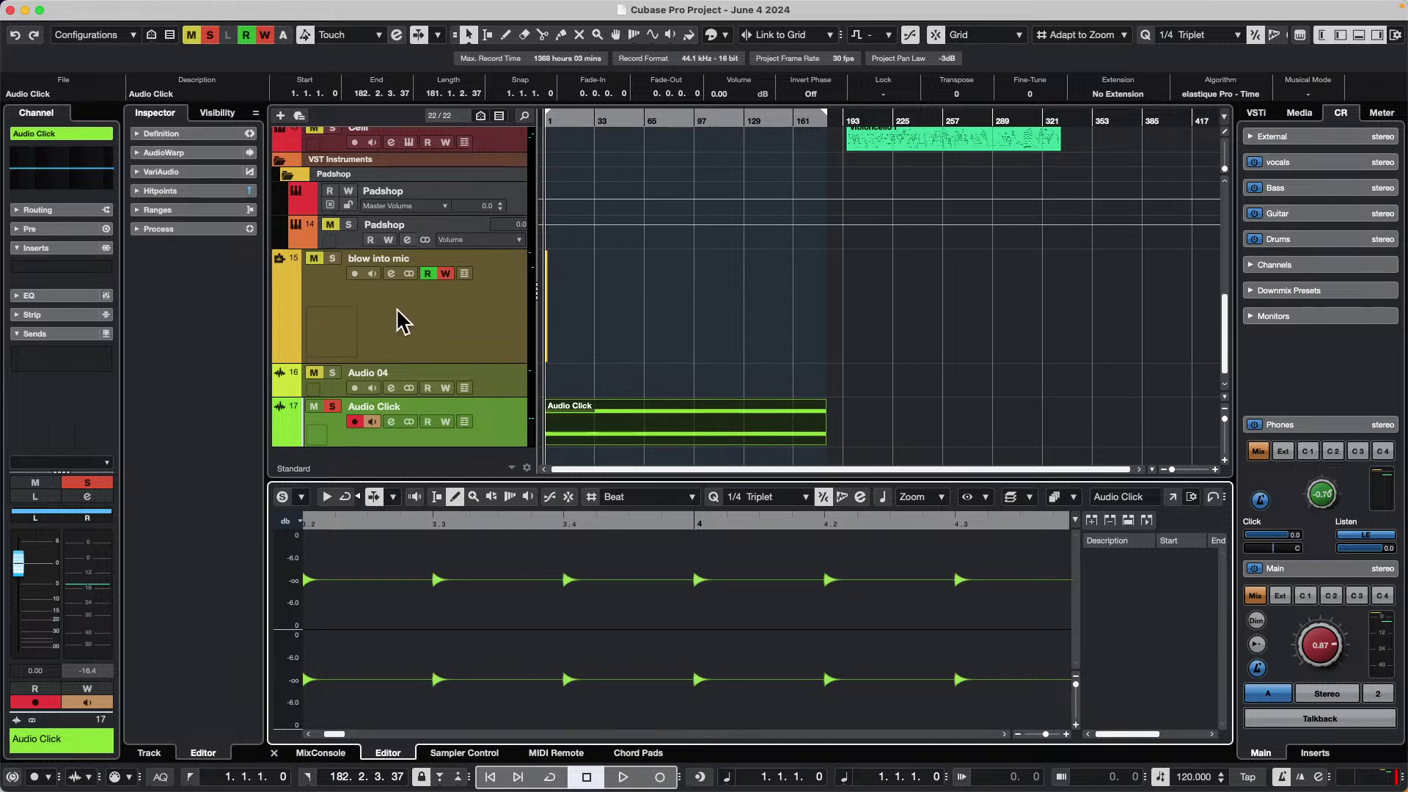
# - Open the Retrologue instrument of the Retrologue 01 track and move its window over the track area
pyautogui.scroll(4, 407, 307)
pyautogui.scroll(3, 422, 302)
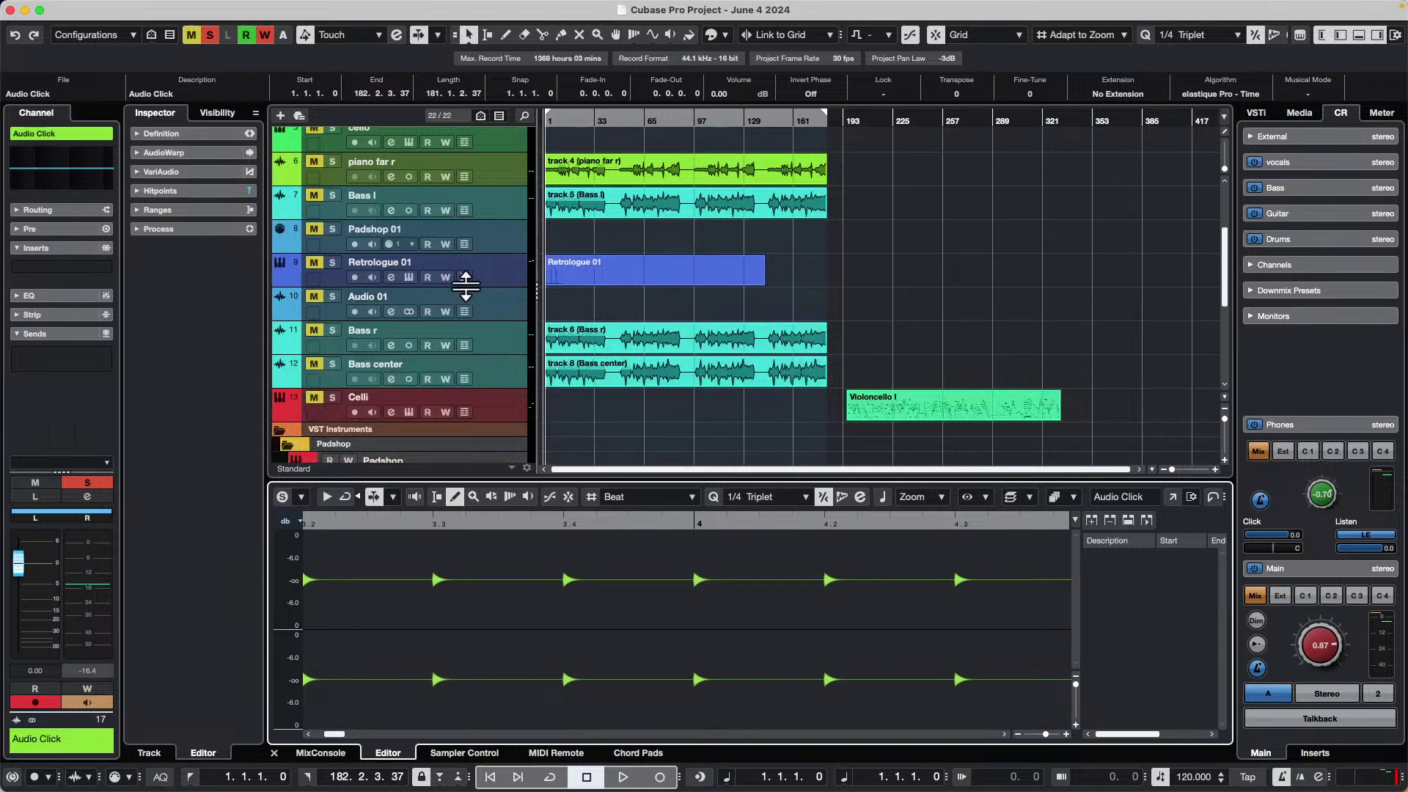
pyautogui.click(408, 277)
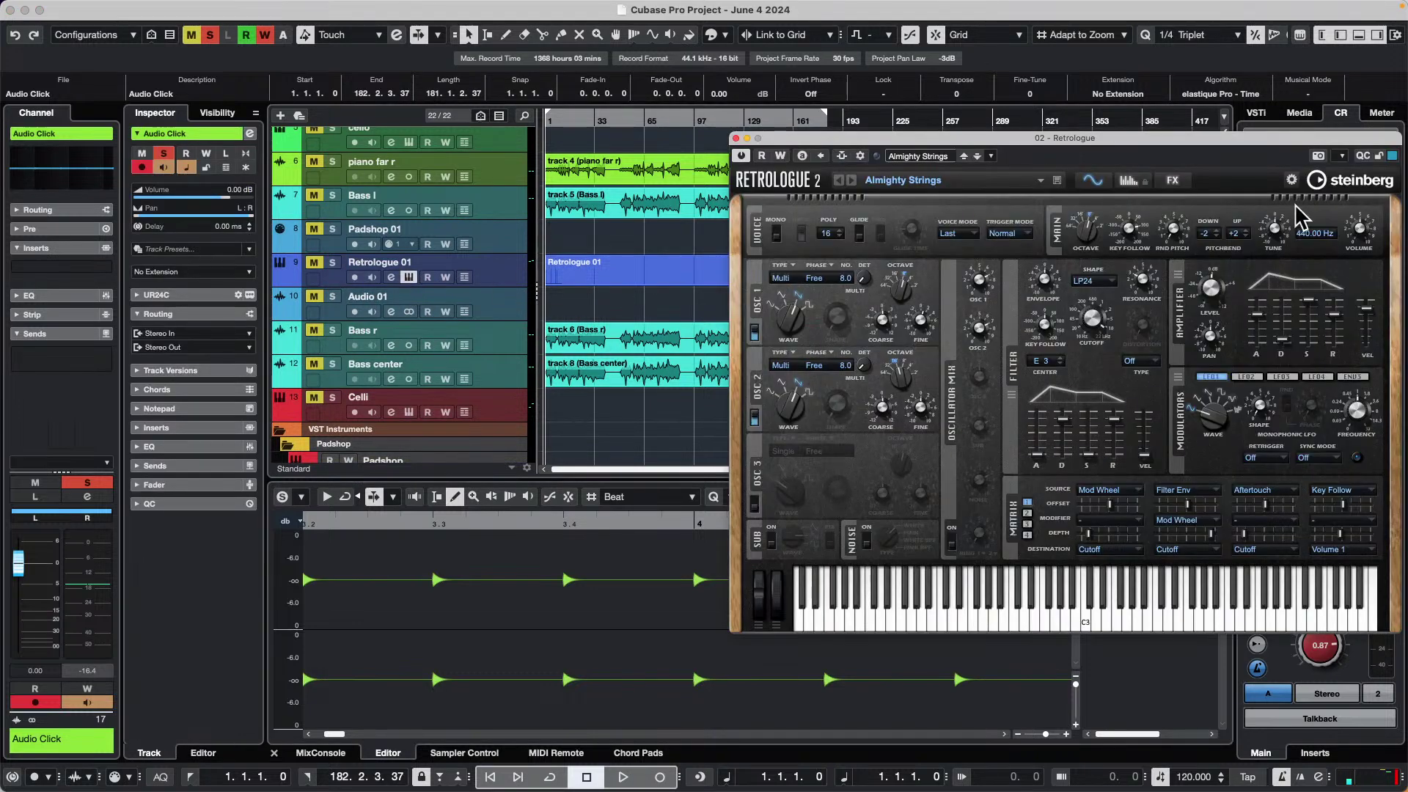
pyautogui.moveTo(962, 139); pyautogui.dragTo(485, 105)
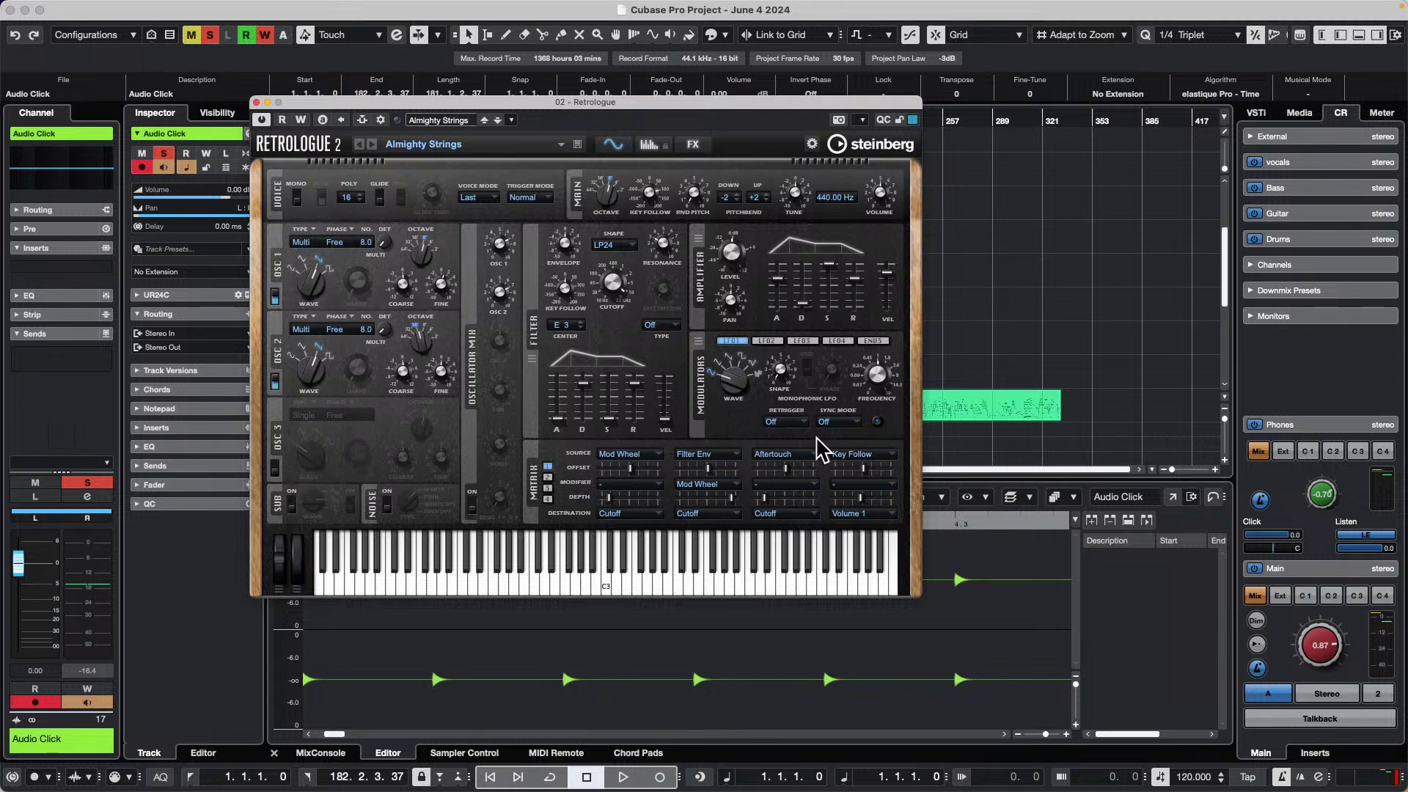
# - Review the modulation sources available for the Filter Env slot in Retrologue's matrix
pyautogui.click(718, 454)
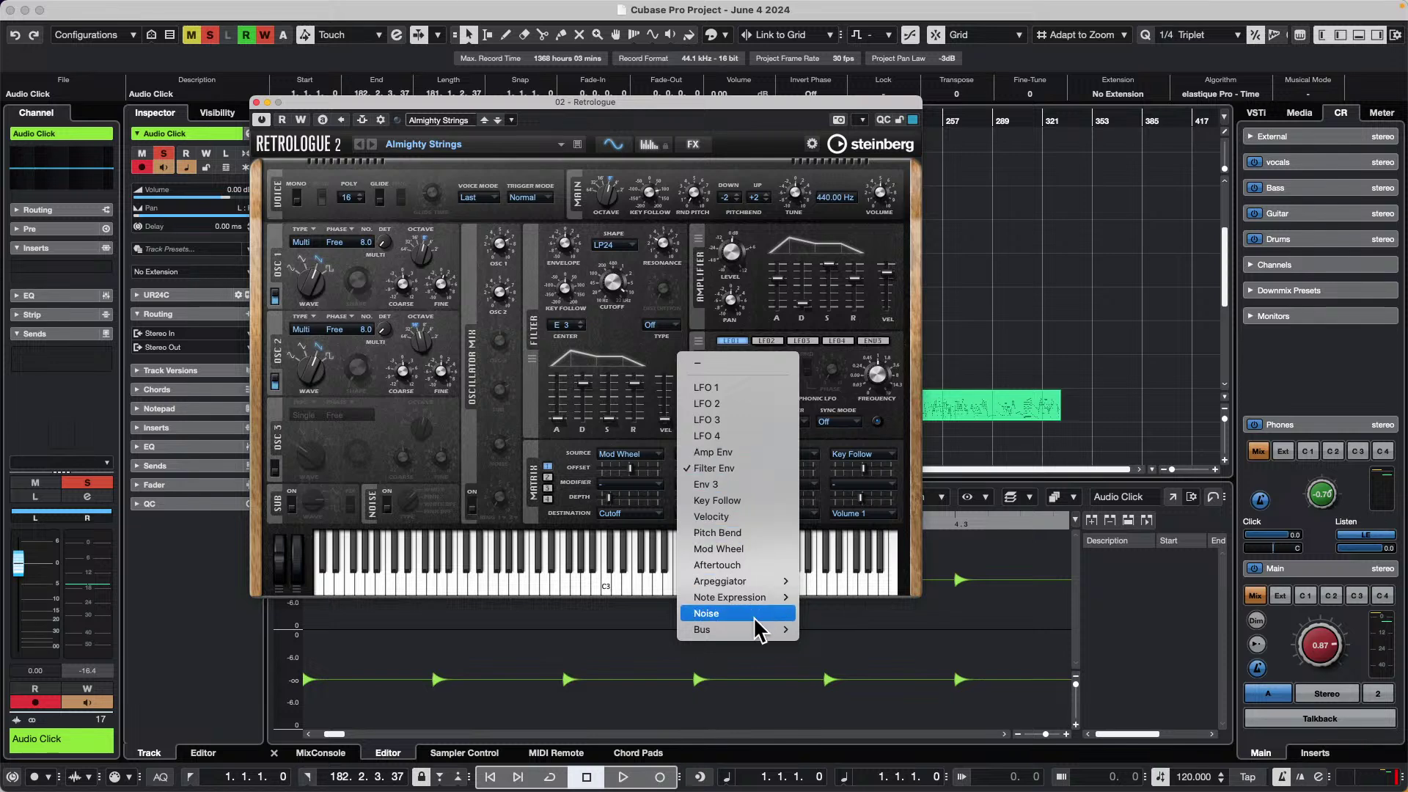
pyautogui.moveTo(752, 631)
pyautogui.moveTo(749, 583)
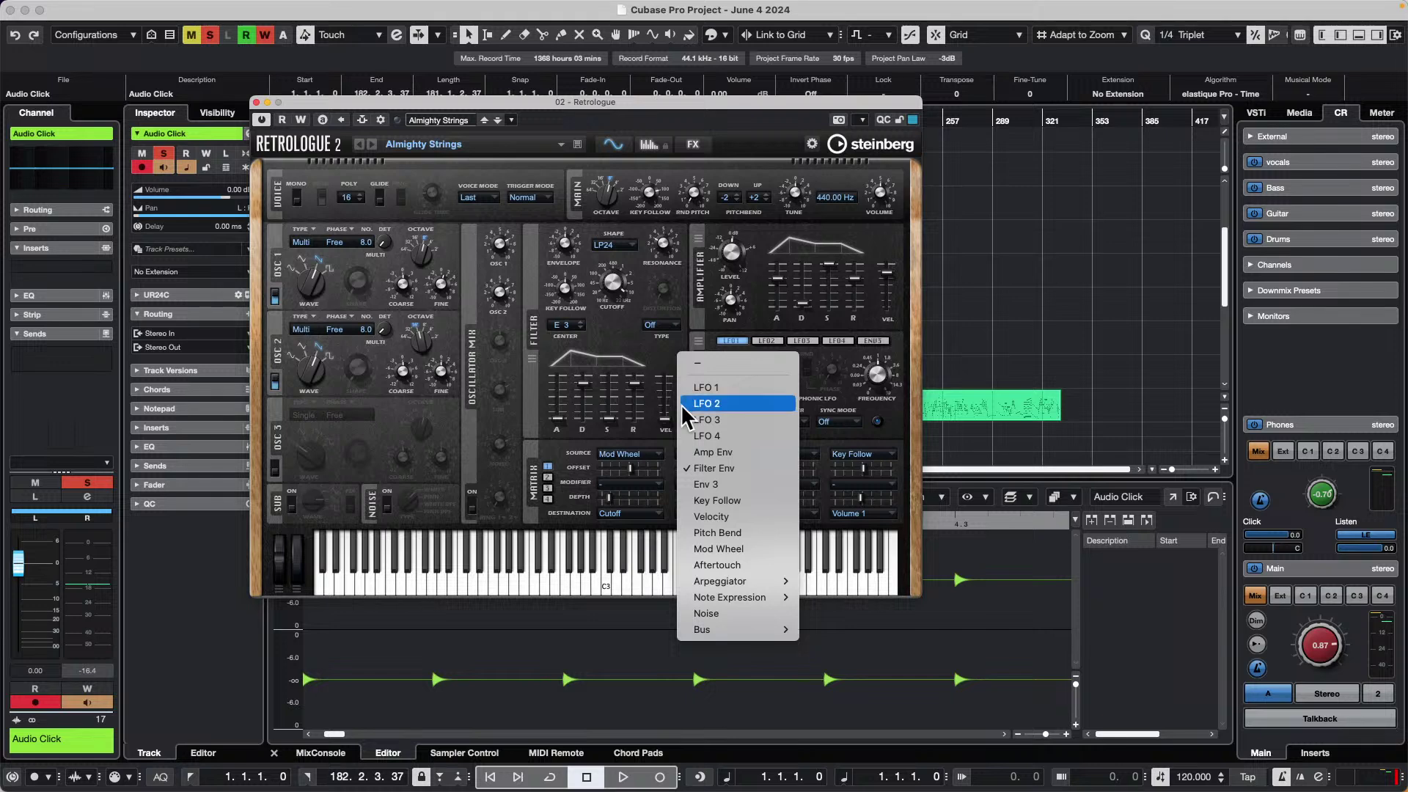
pyautogui.click(389, 425)
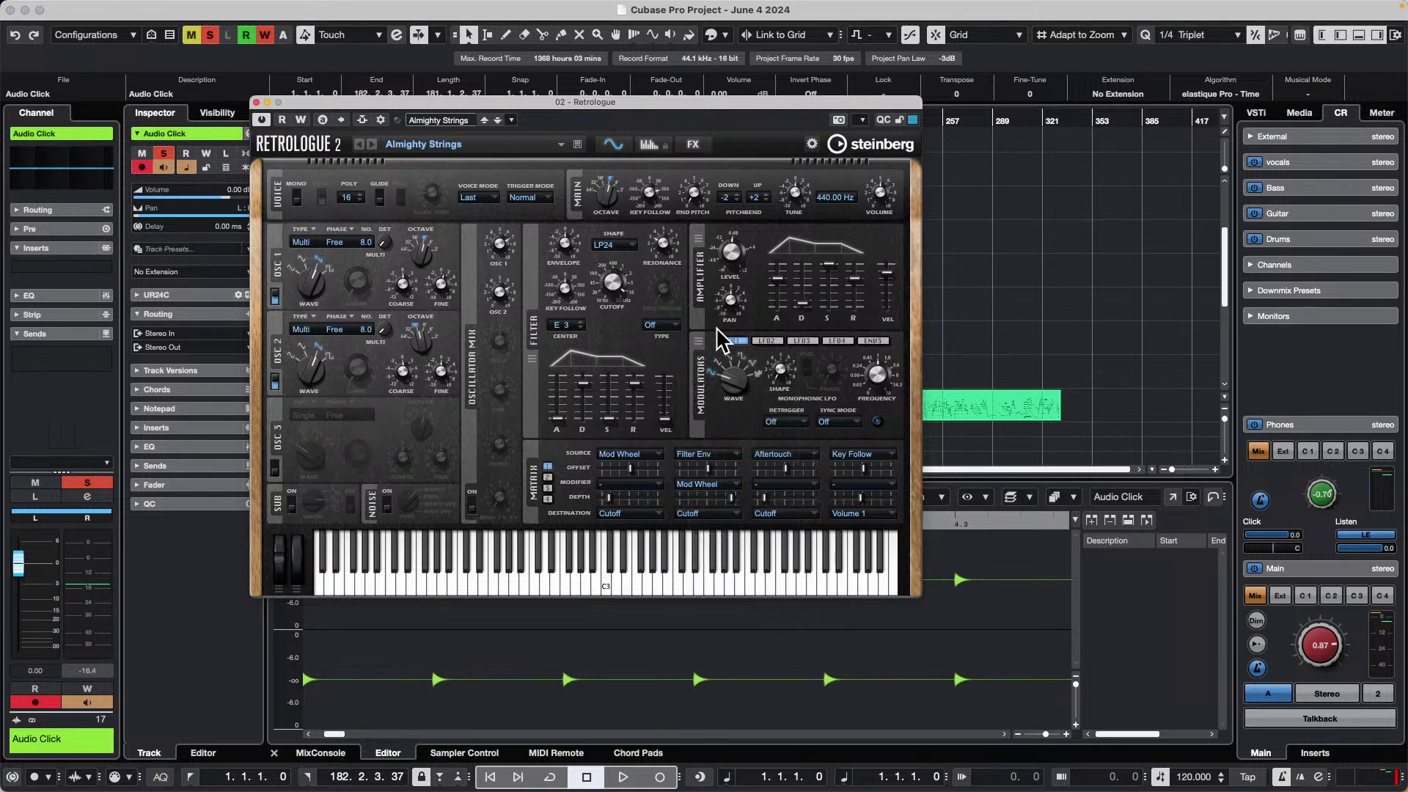
# - Turn on Retrologue's oscillator 3 and check its type and phase options
pyautogui.click(276, 470)
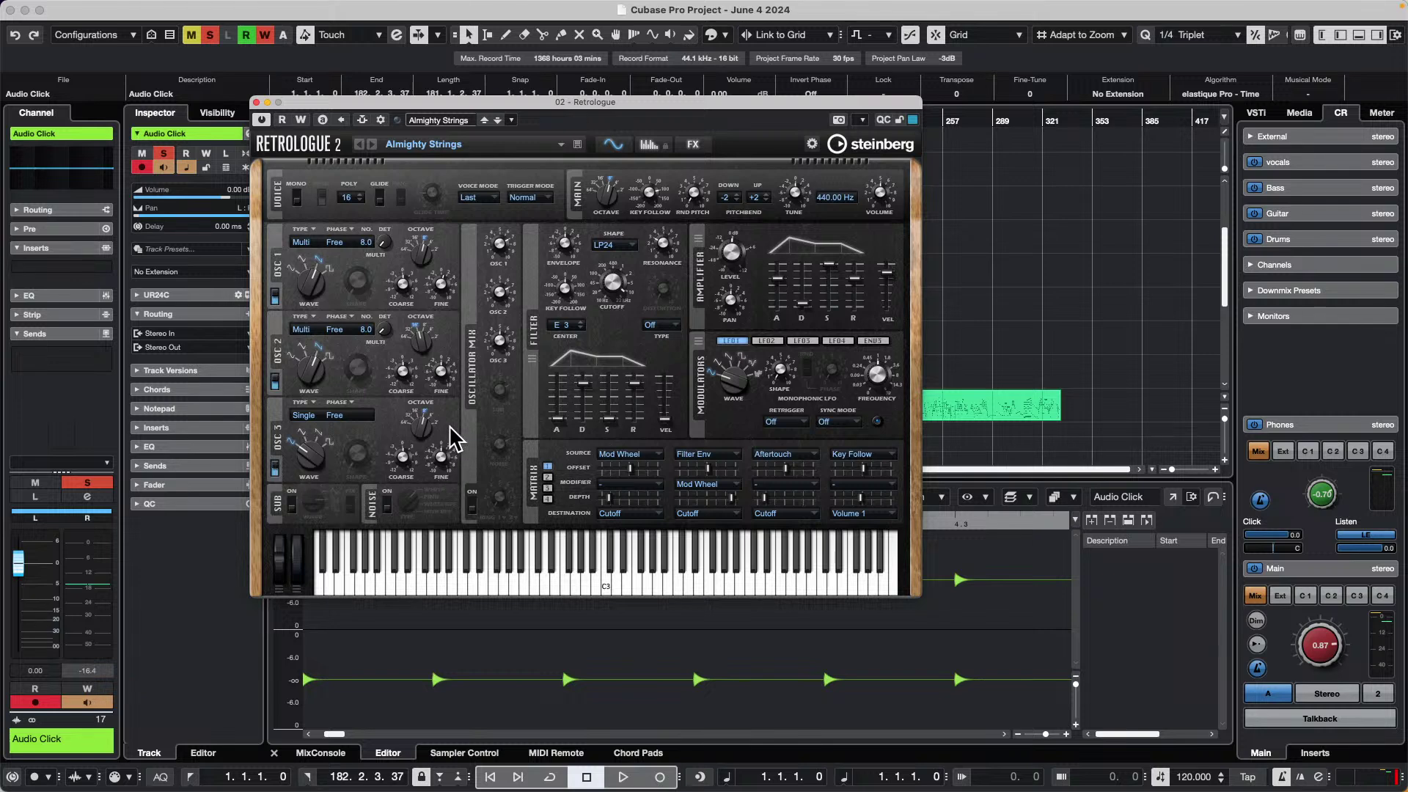
pyautogui.click(310, 415)
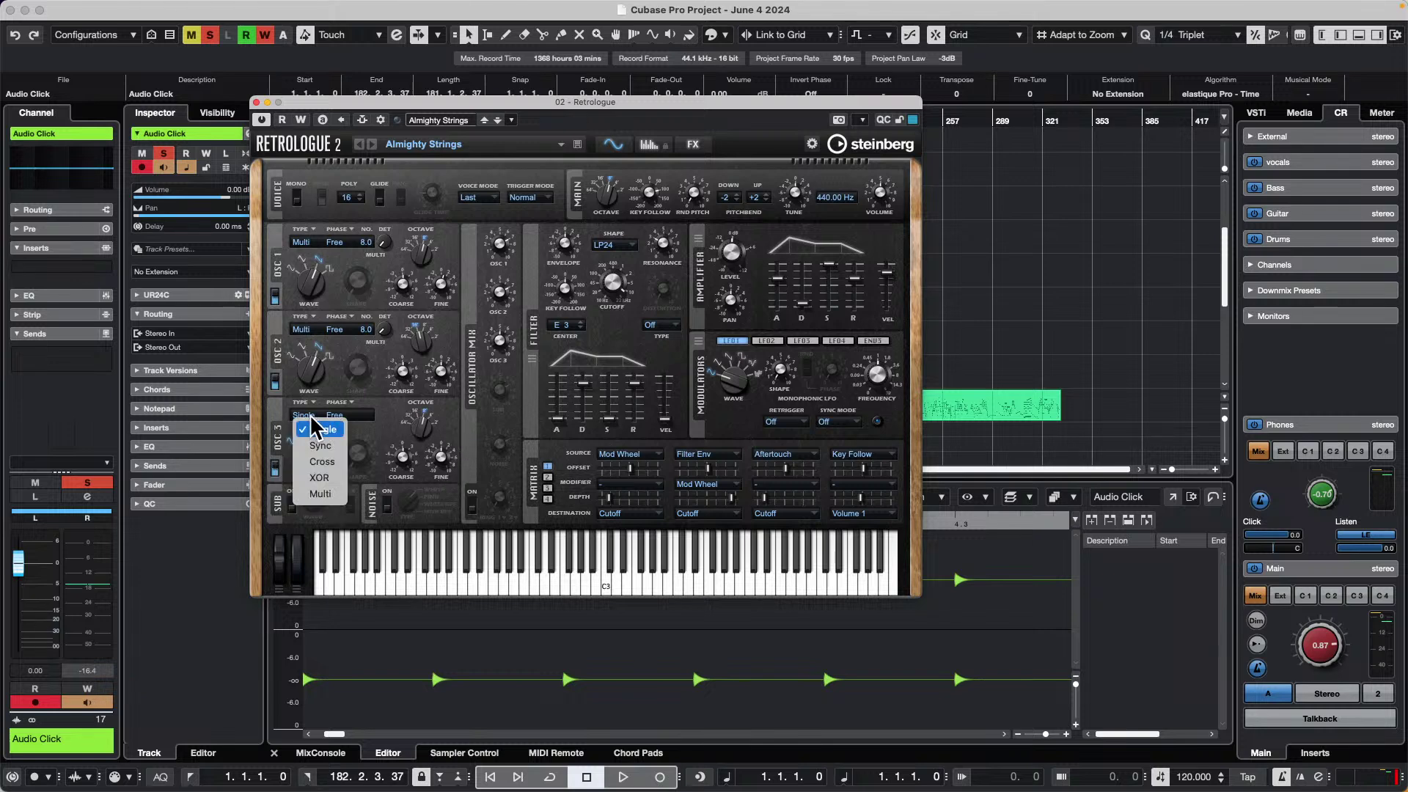
pyautogui.click(367, 419)
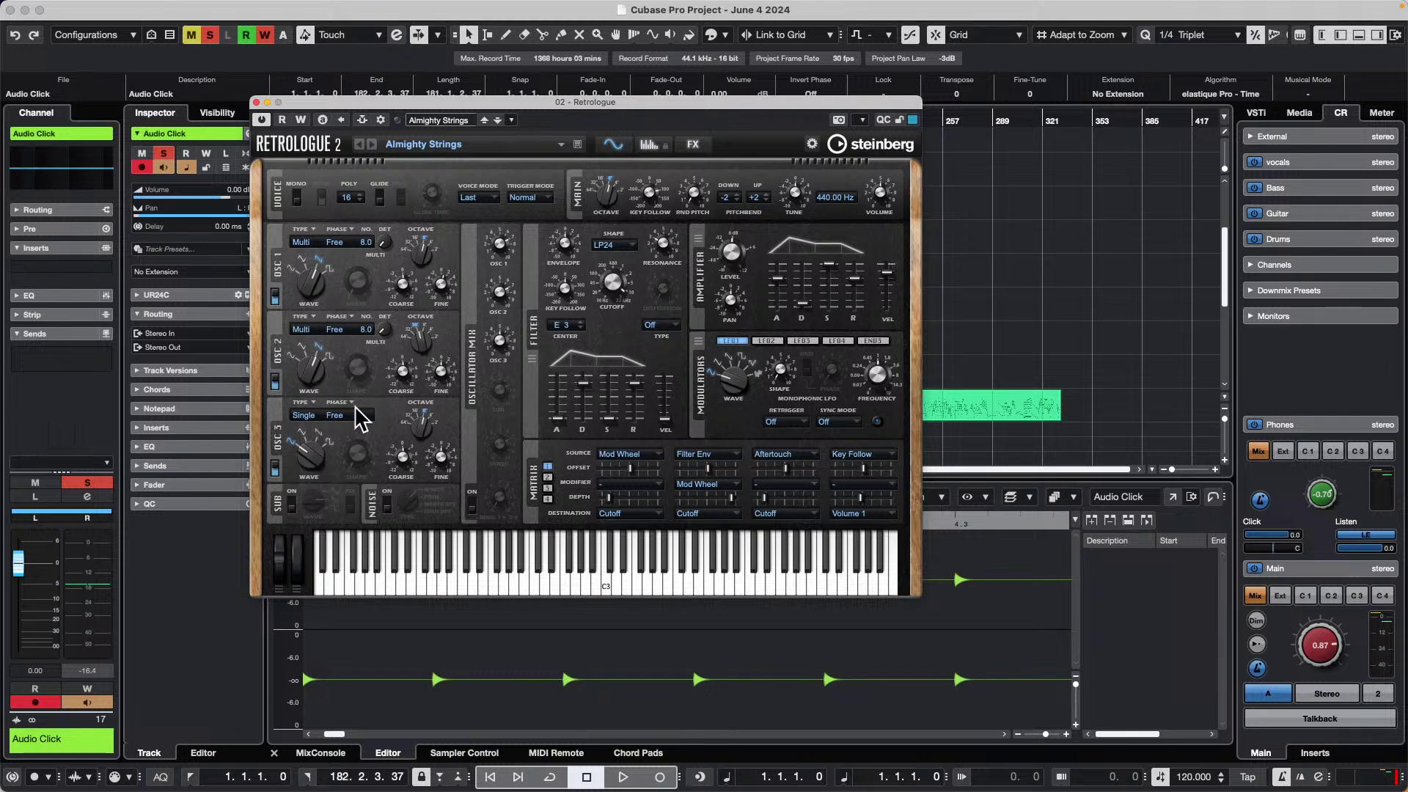
pyautogui.click(351, 417)
pyautogui.click(409, 403)
pyautogui.moveTo(652, 386)
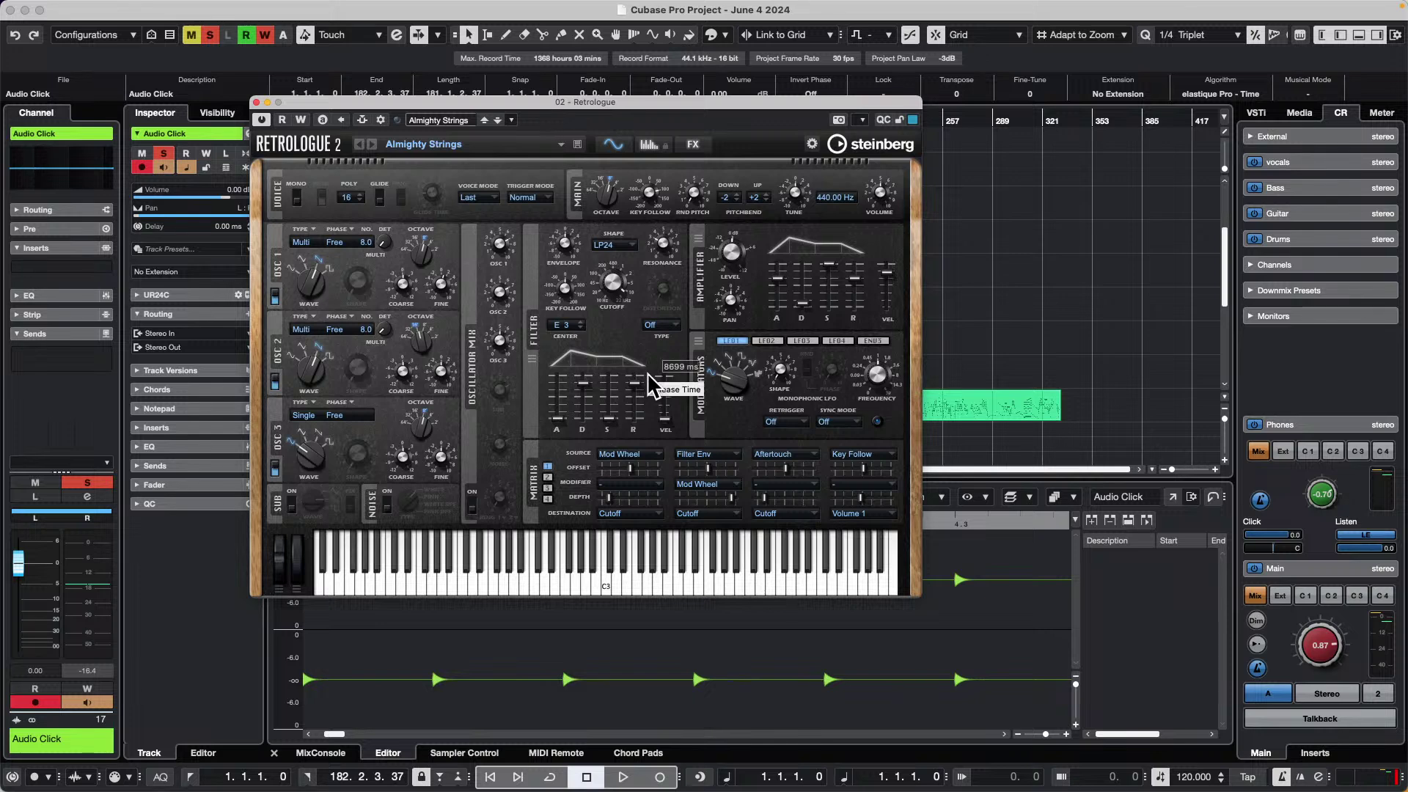
# - Set Retrologue's filter shape to LP18 and select the Retrologue 01 track to audition the sound
pyautogui.click(617, 243)
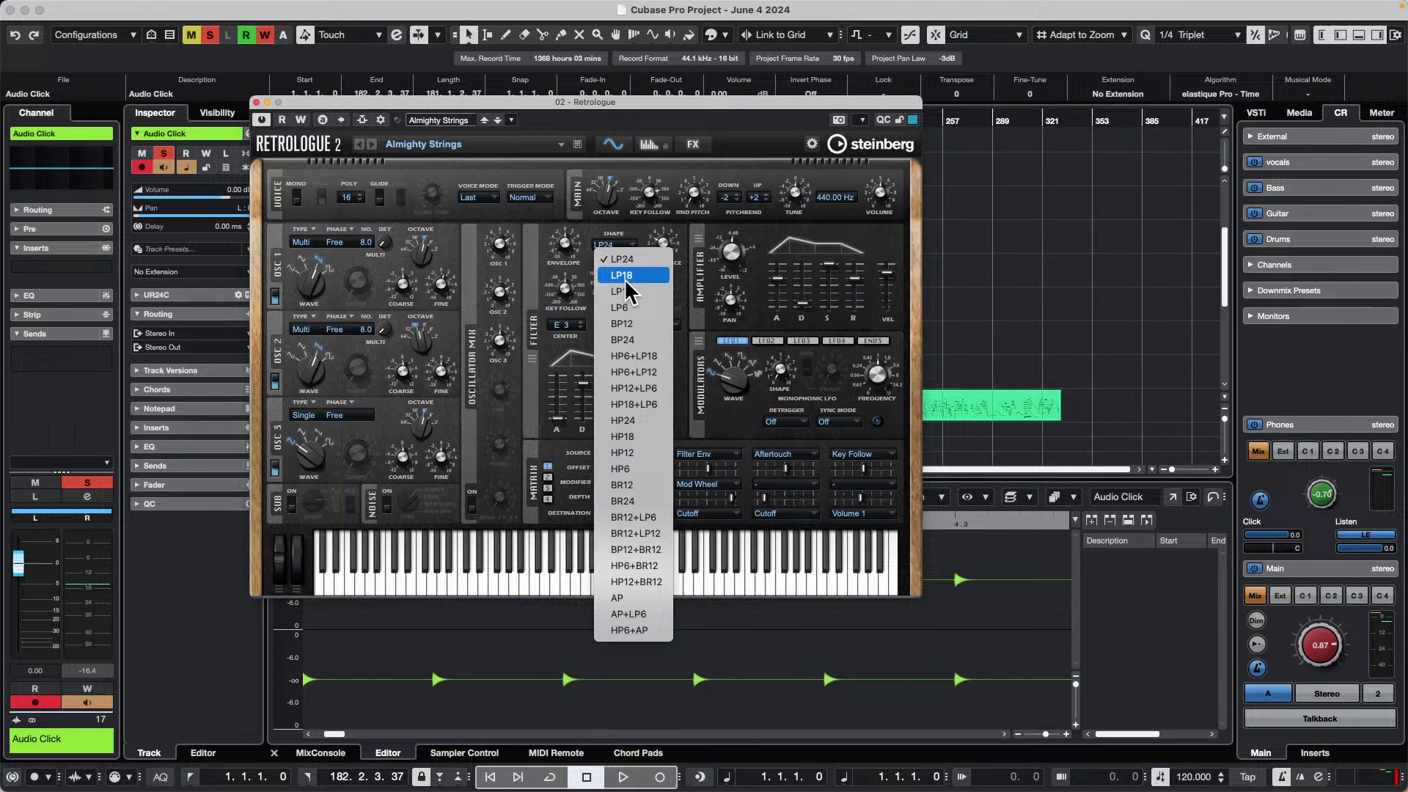
pyautogui.click(624, 277)
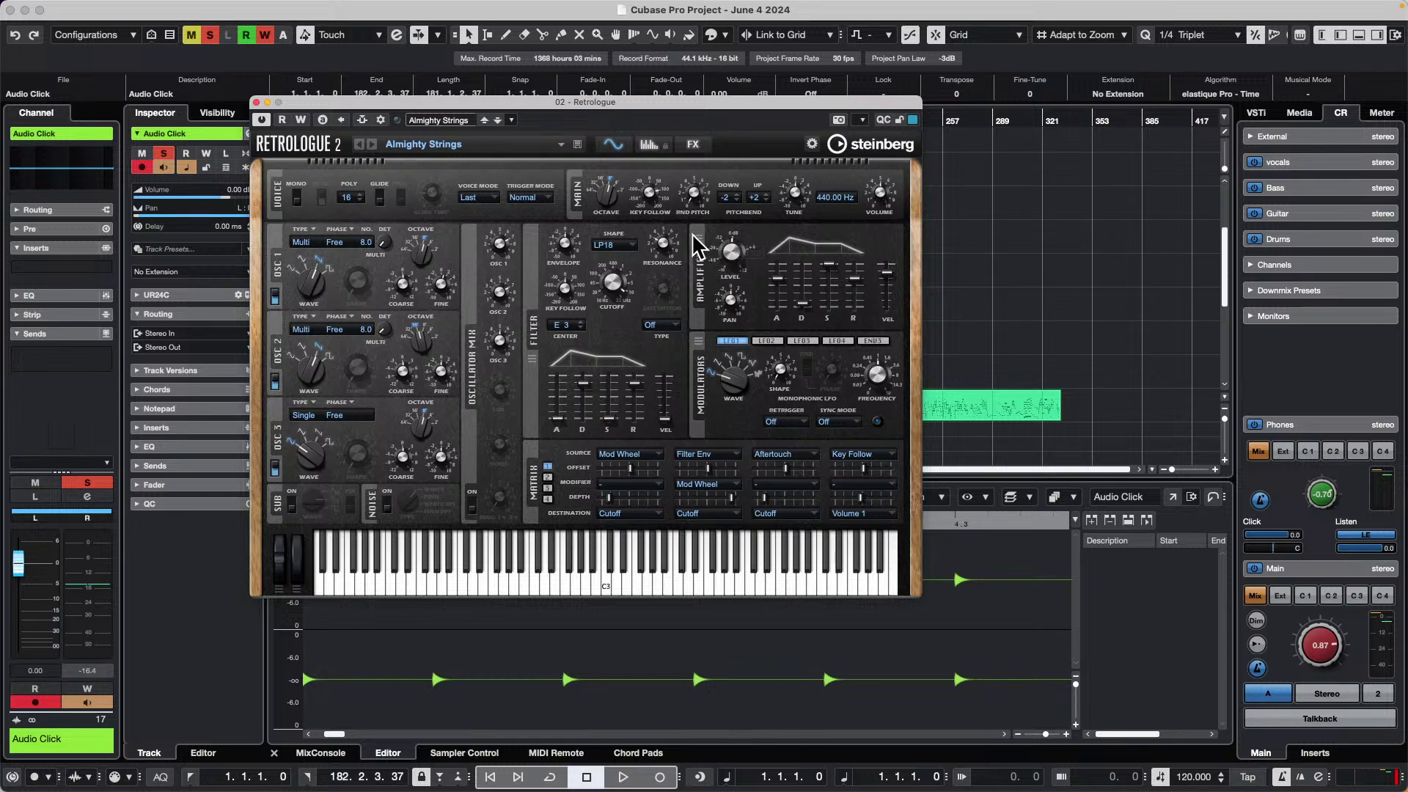
pyautogui.moveTo(338, 99); pyautogui.dragTo(775, 127)
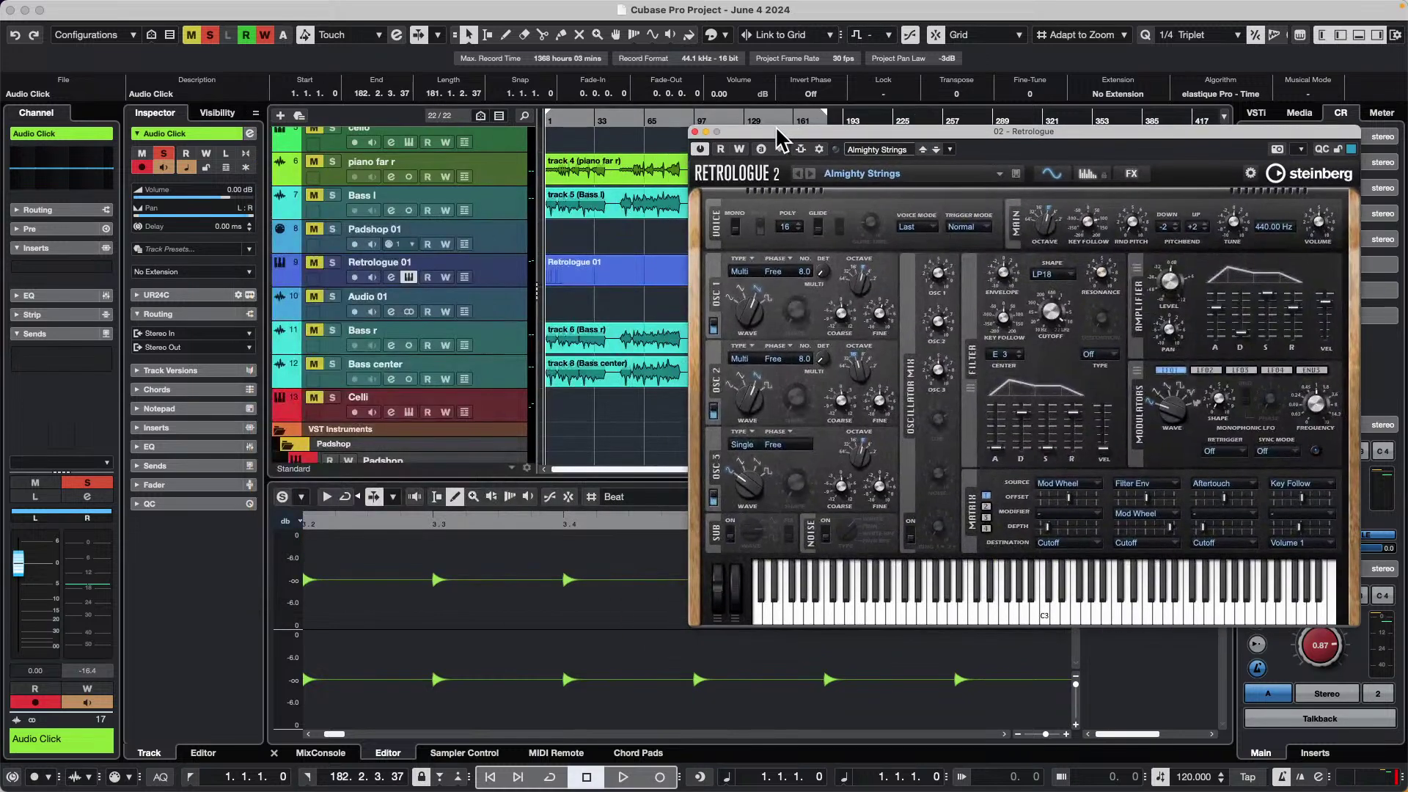
pyautogui.click(487, 275)
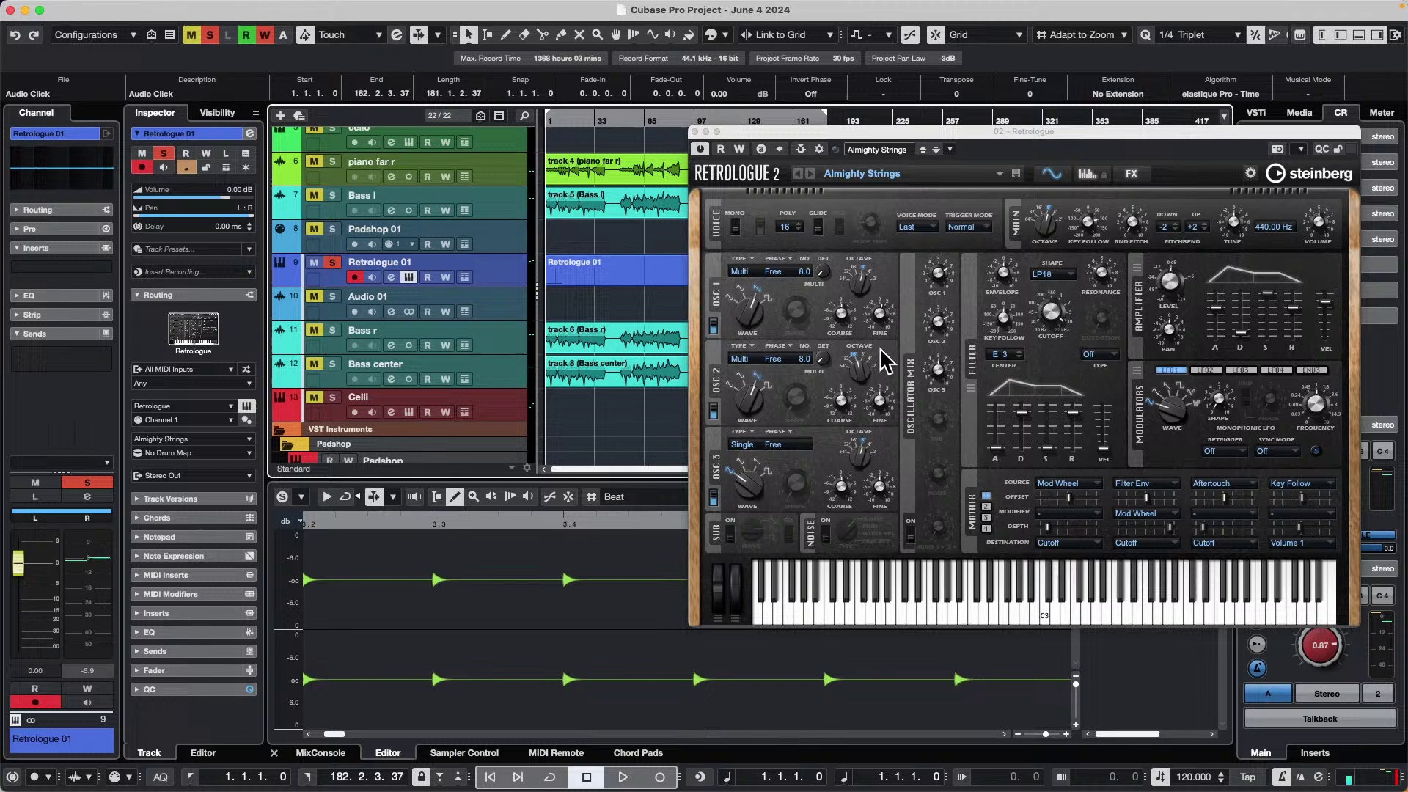
pyautogui.click(1113, 286)
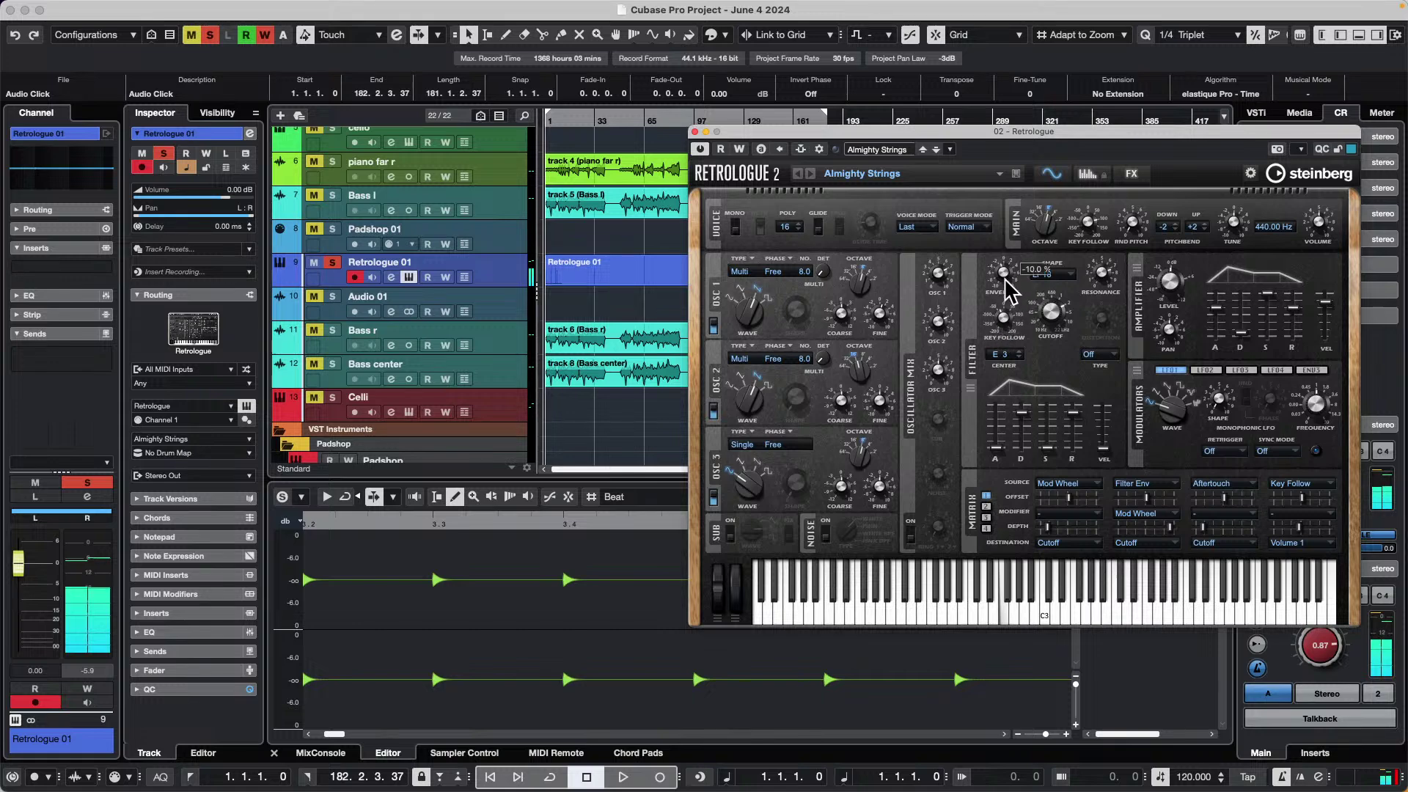
# - Clear the Strings category filter, search the Retrologue presets for "ring" and load Ringmod Assault
pyautogui.moveTo(943, 132); pyautogui.dragTo(646, 92)
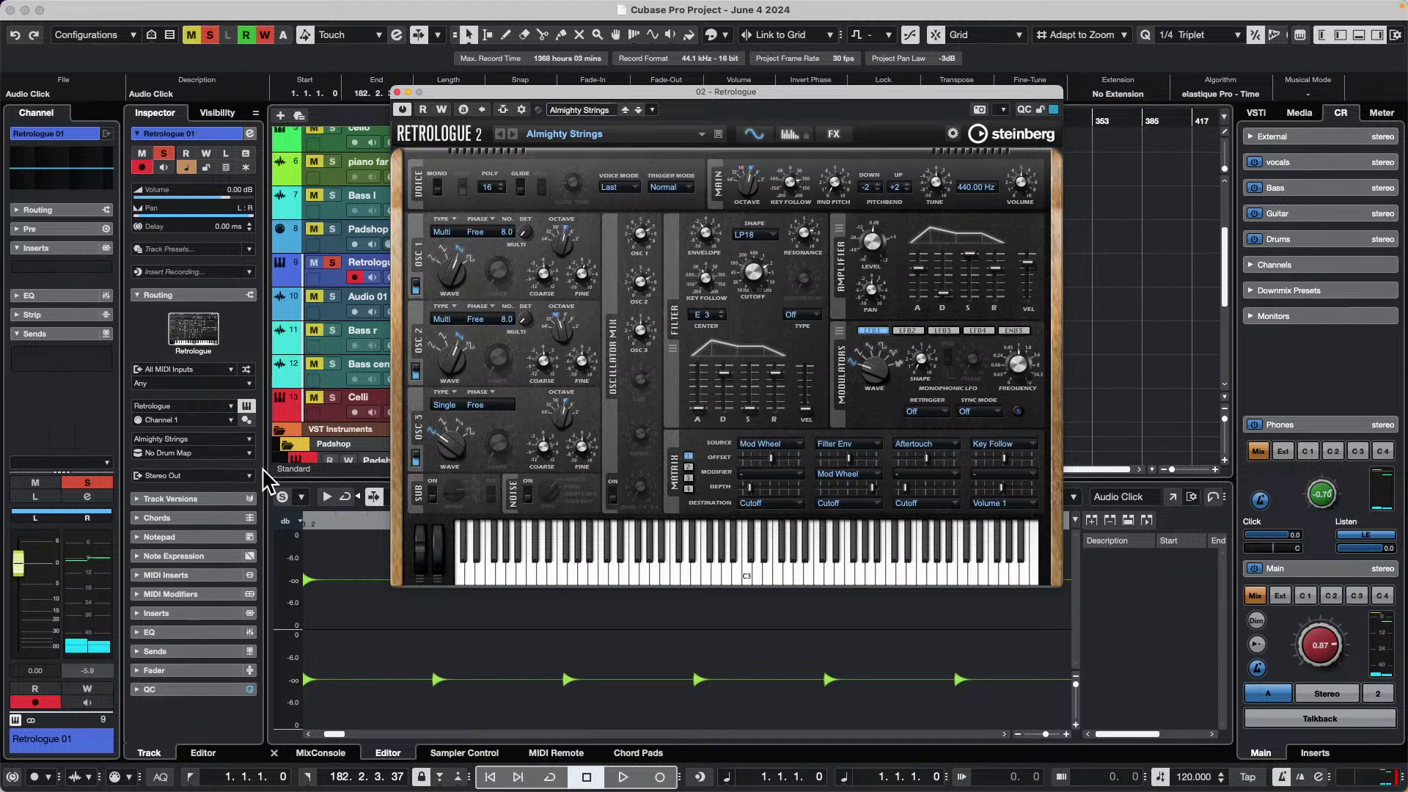
pyautogui.moveTo(928, 492)
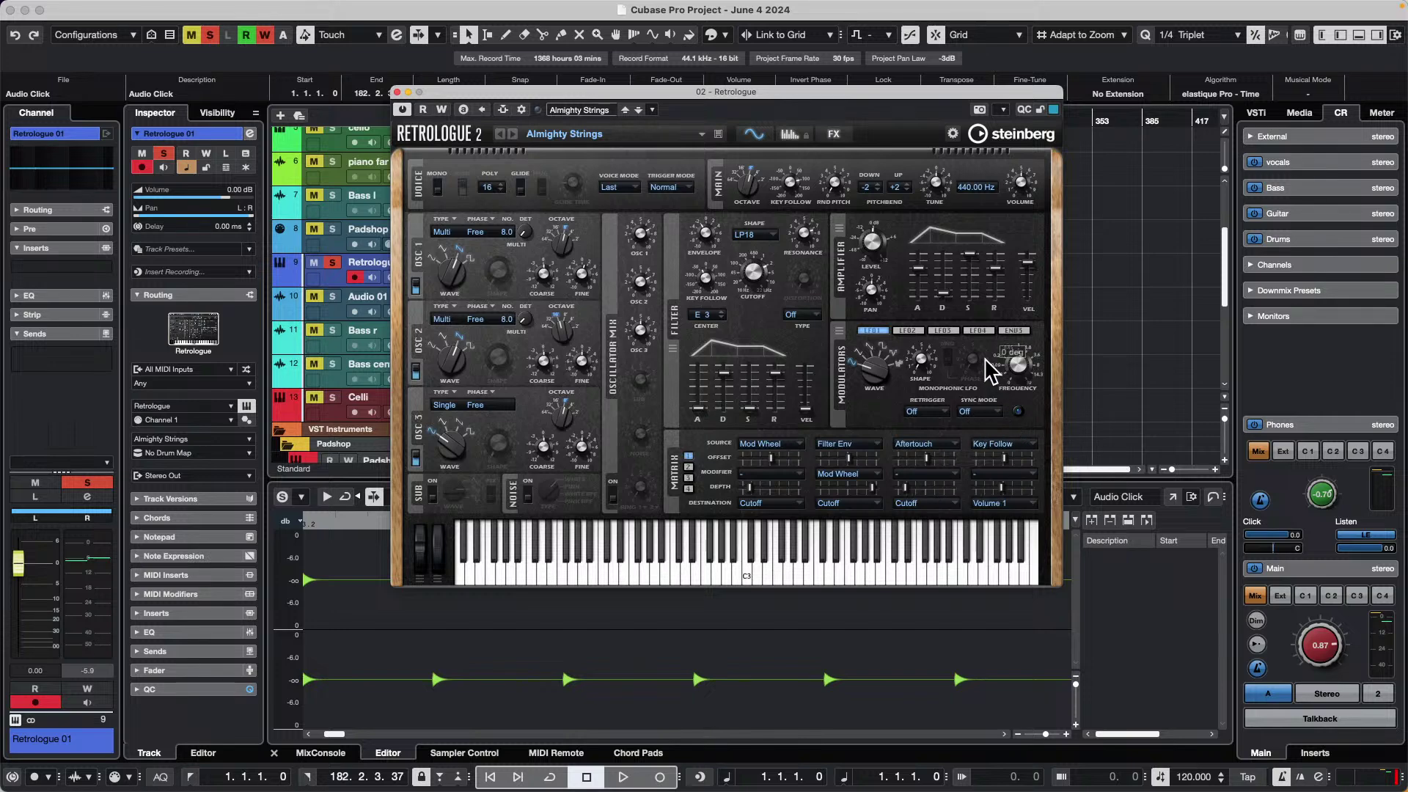
pyautogui.click(595, 110)
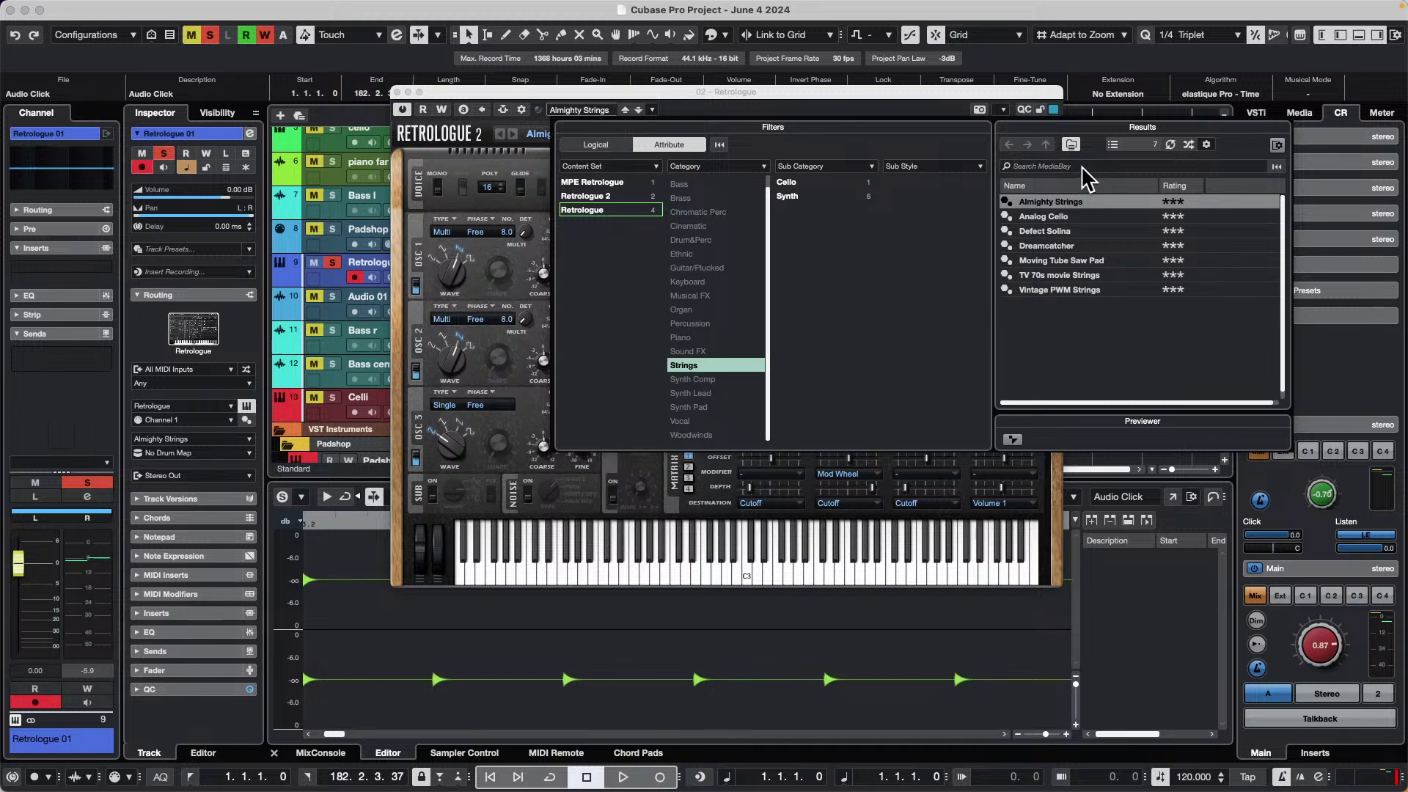
pyautogui.click(699, 366)
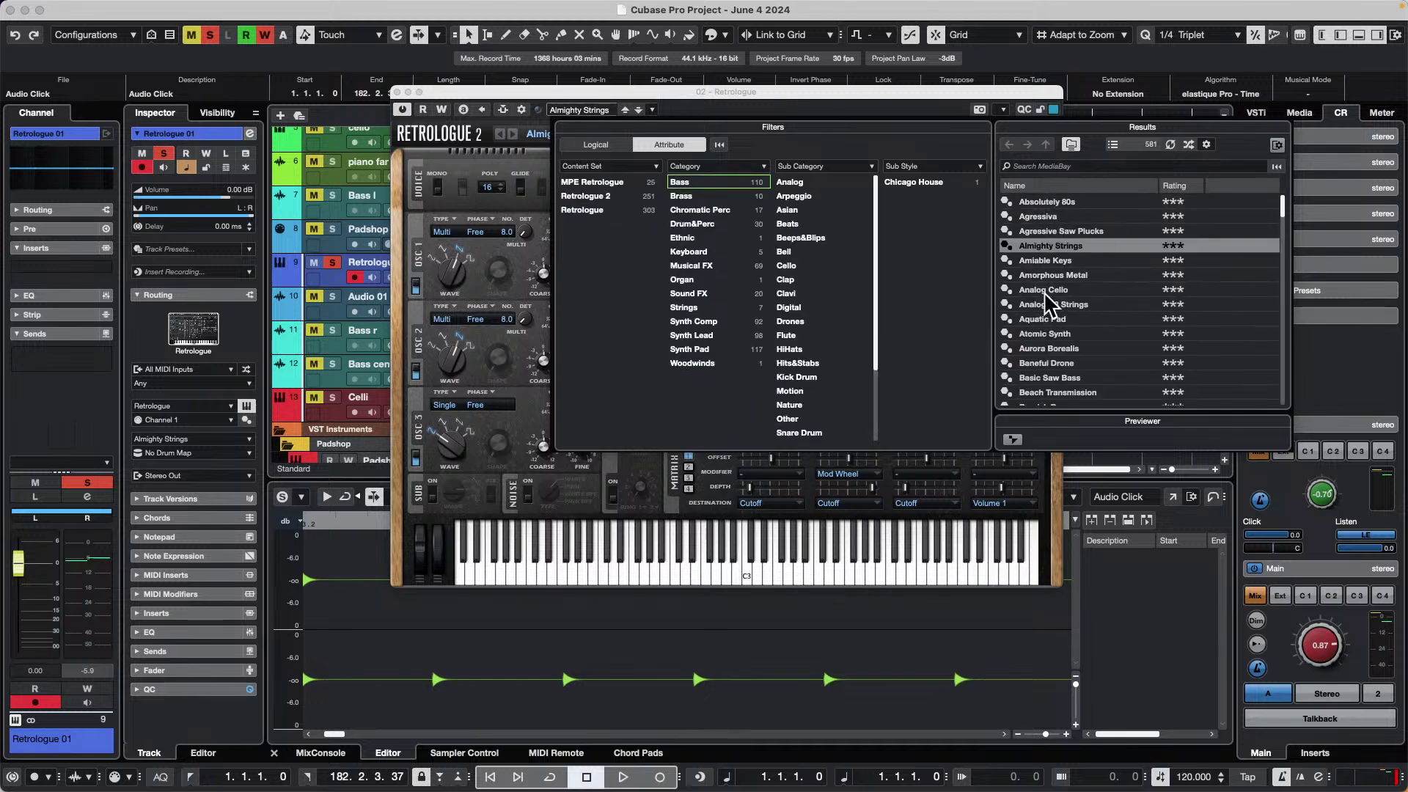
pyautogui.click(1092, 168)
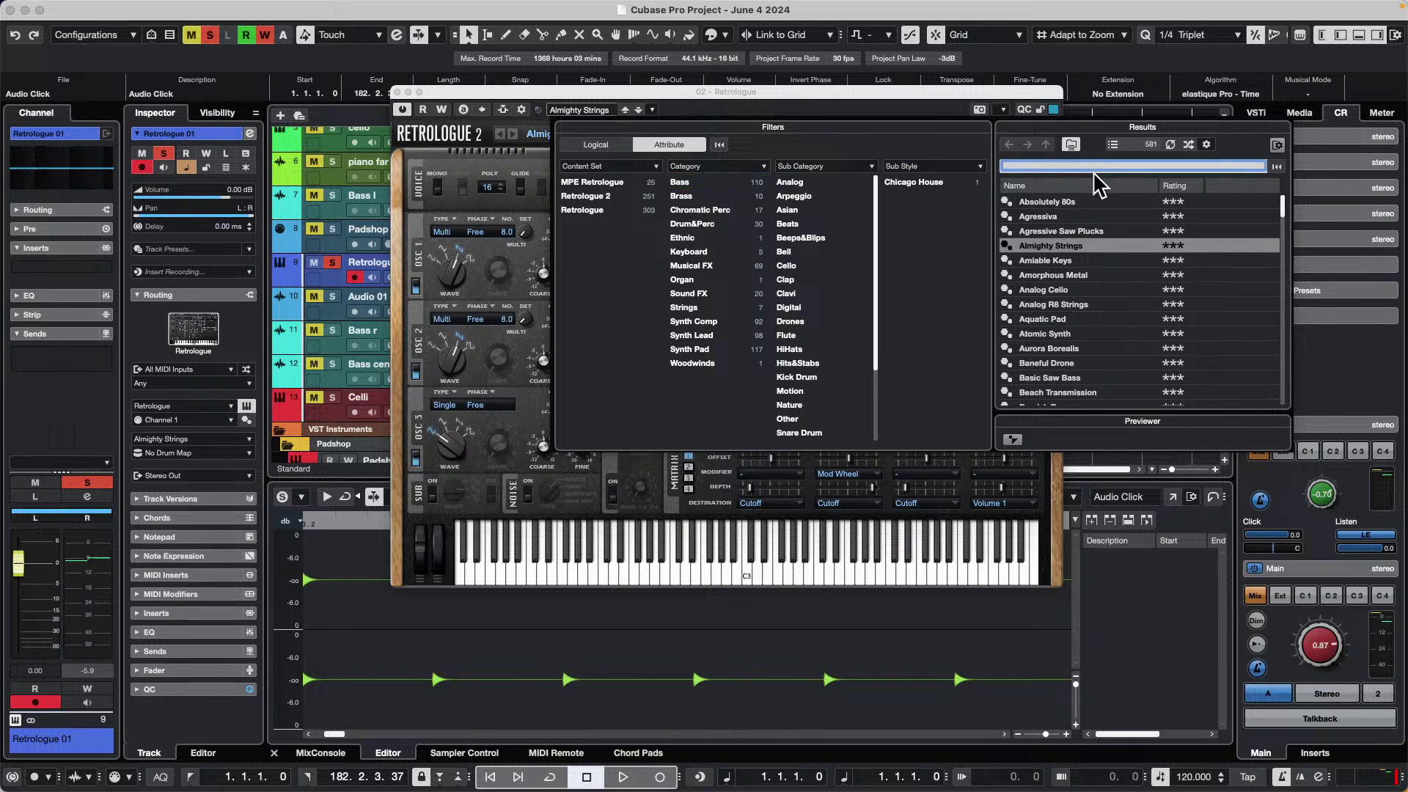
pyautogui.write('ring')
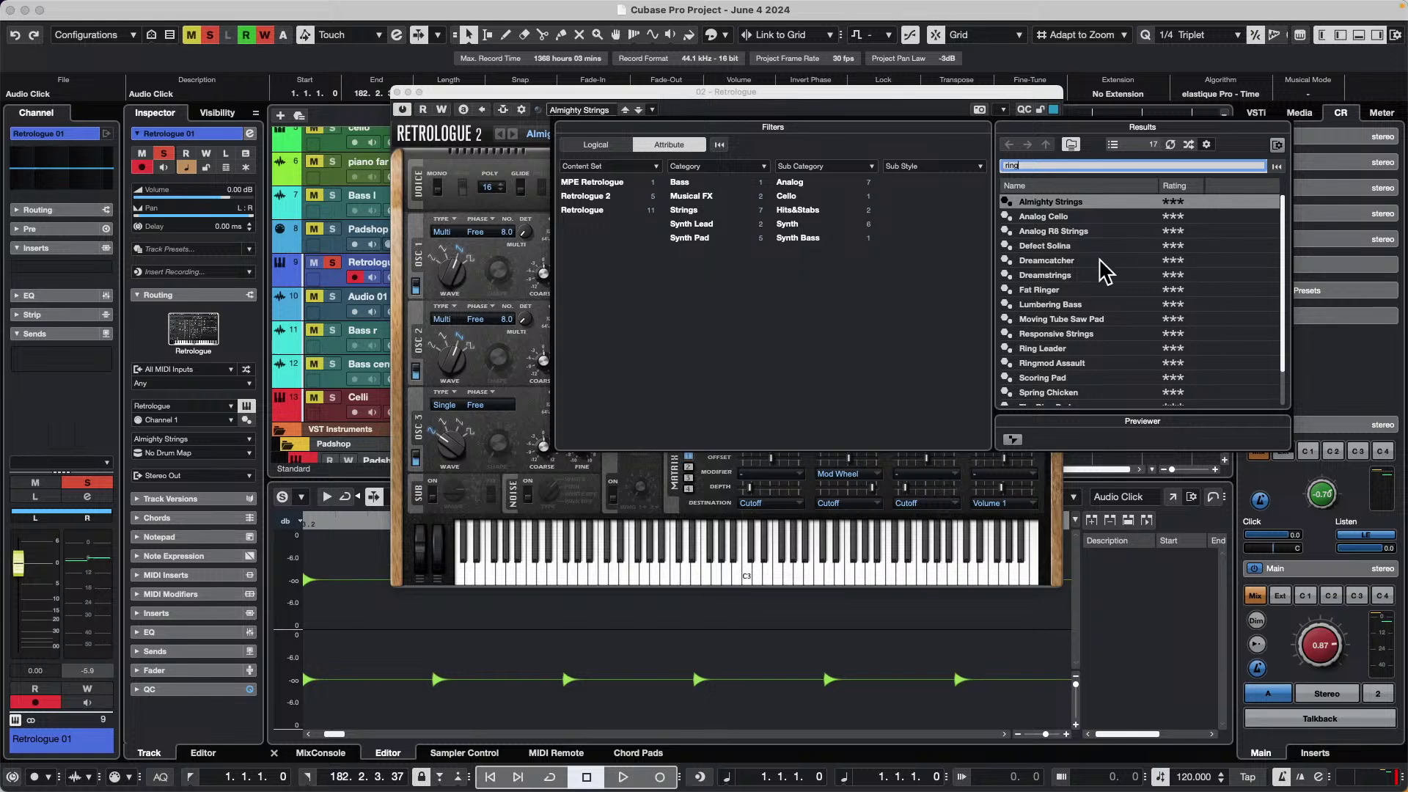
pyautogui.scroll(-2, 1103, 272)
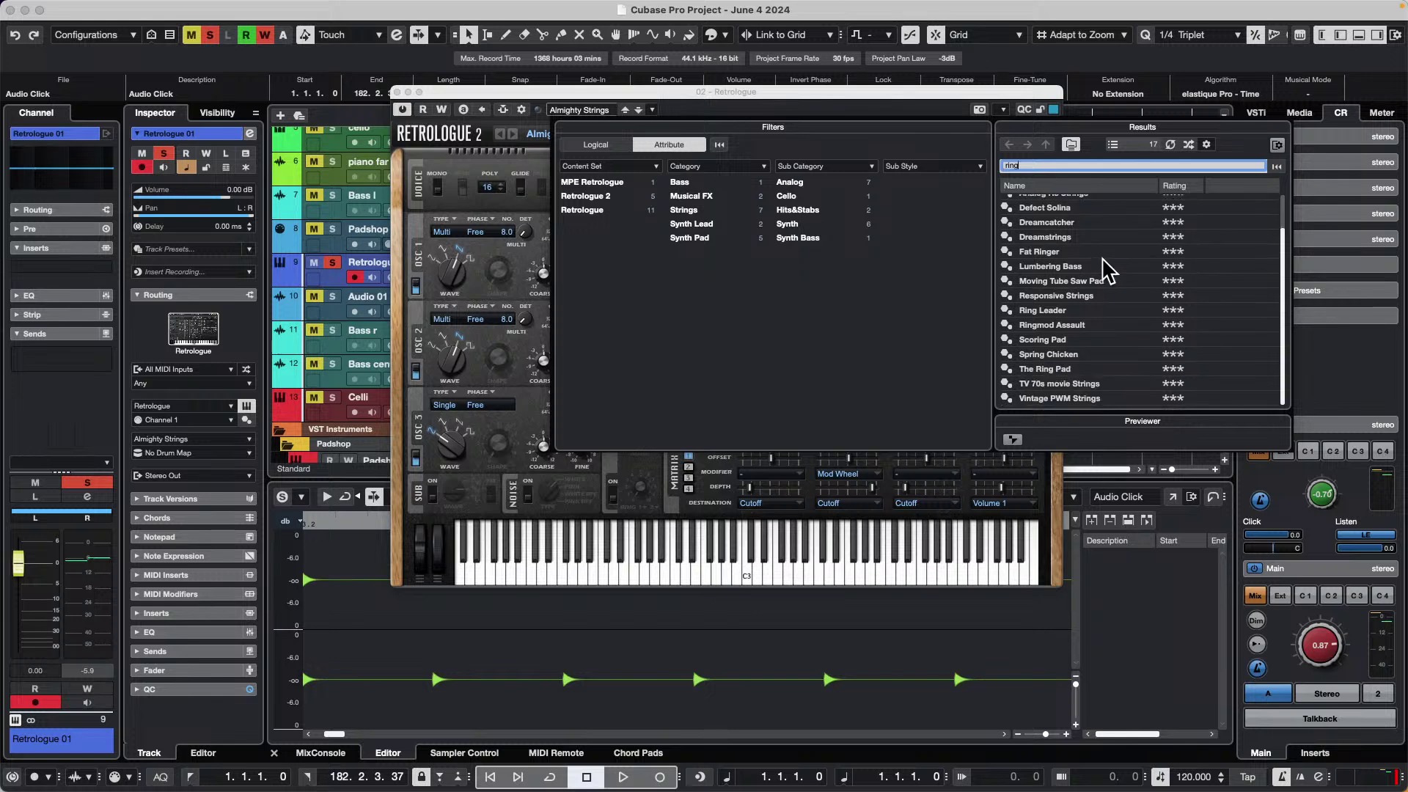
pyautogui.doubleClick(1086, 327)
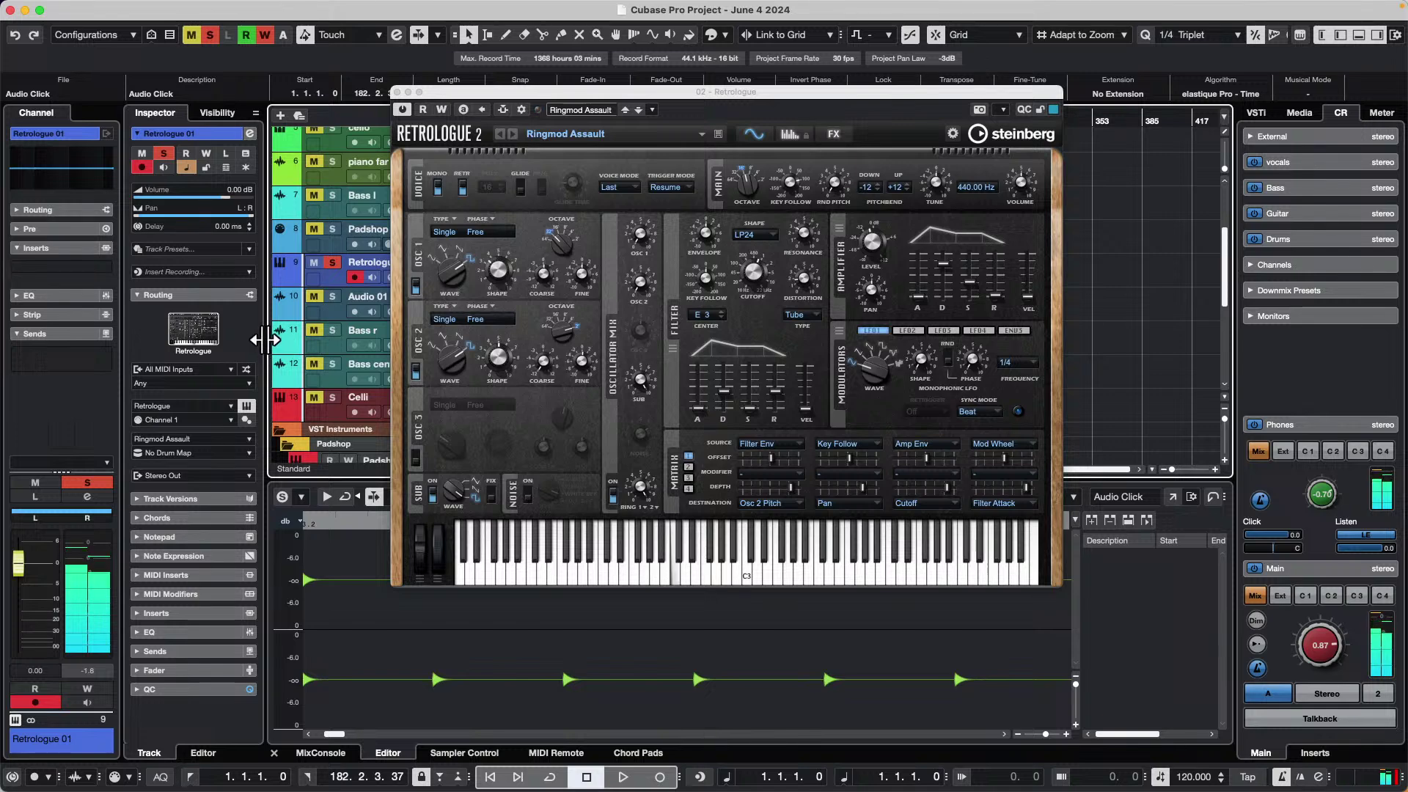
# - Look through pages 2 and 3 of Retrologue's modulation matrix and return to page 1
pyautogui.moveTo(497, 284)
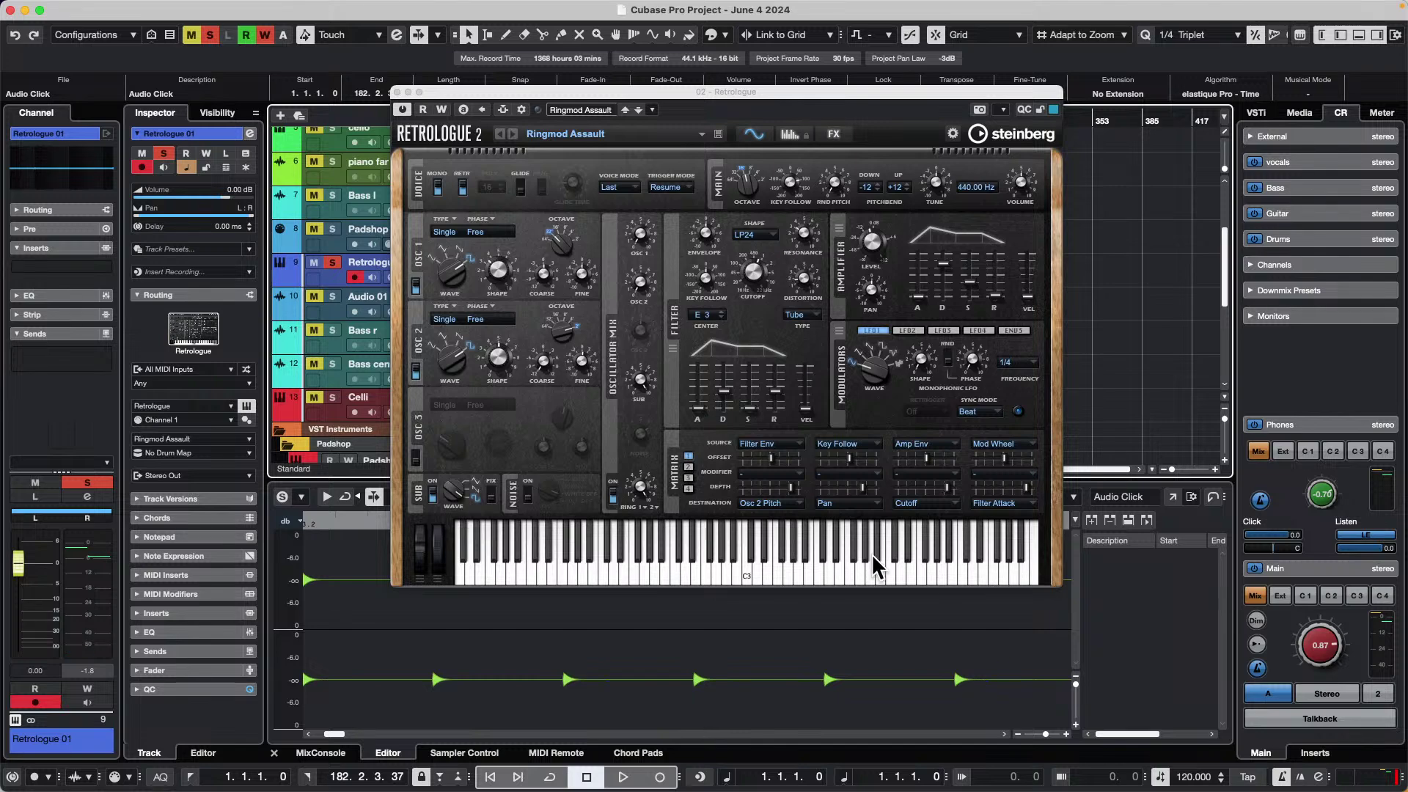
pyautogui.click(688, 466)
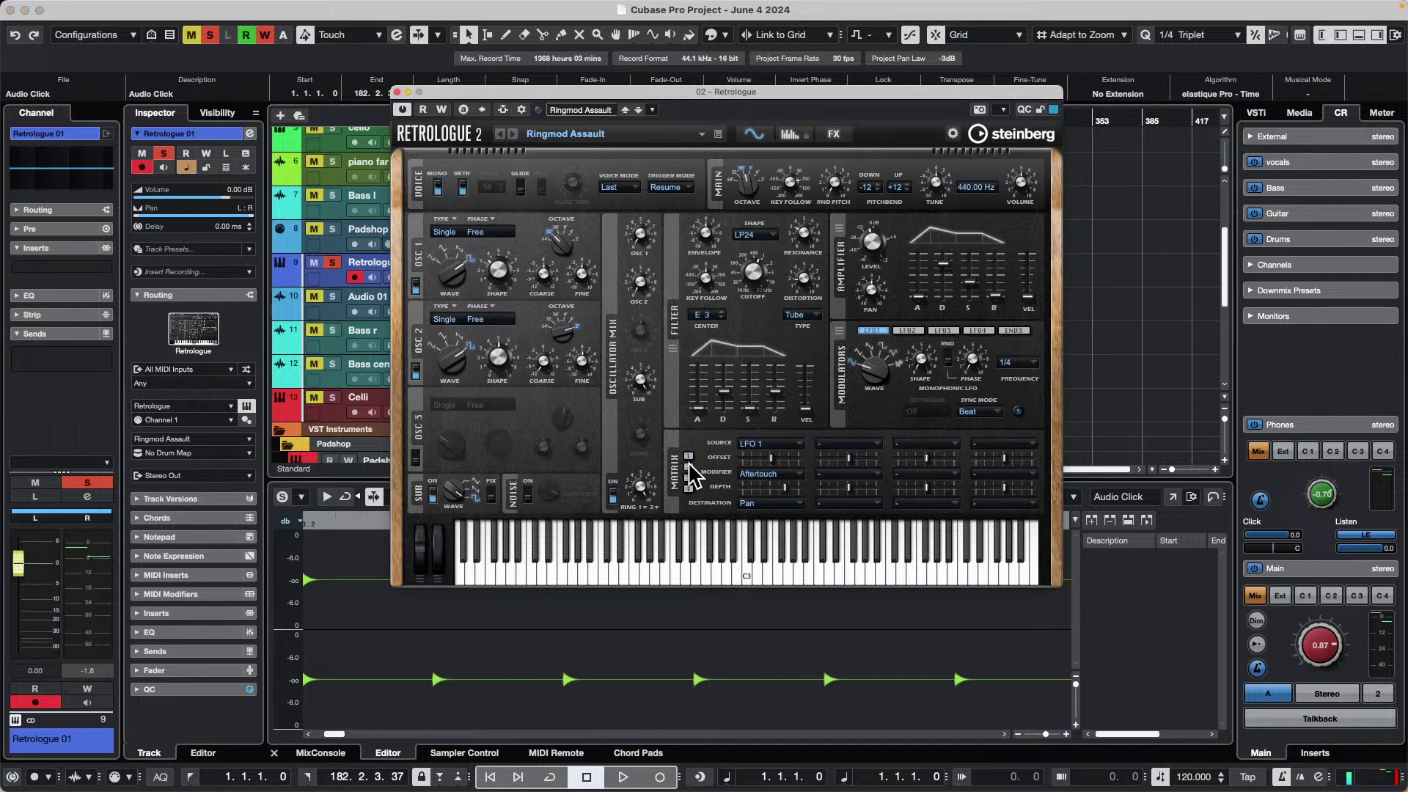
pyautogui.click(689, 478)
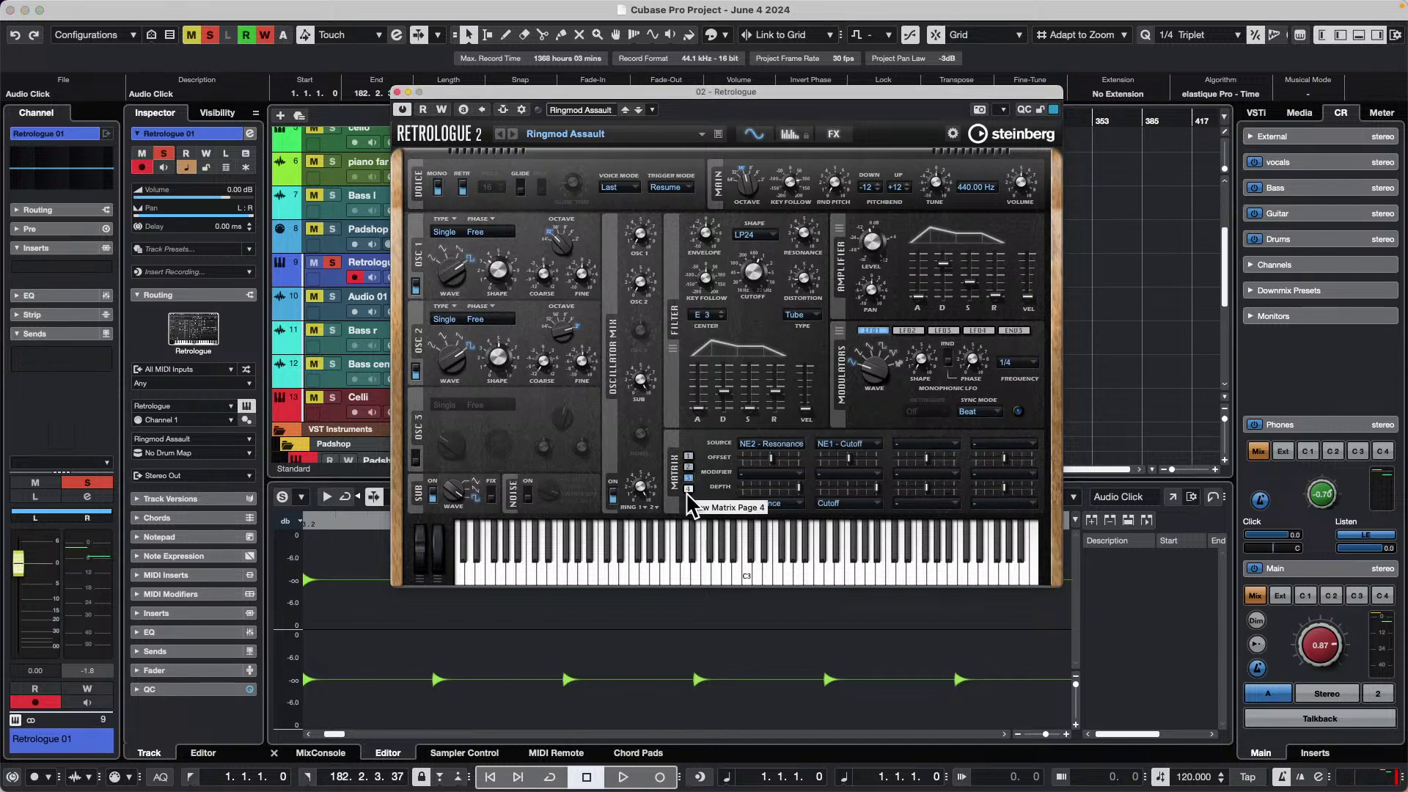
pyautogui.click(688, 455)
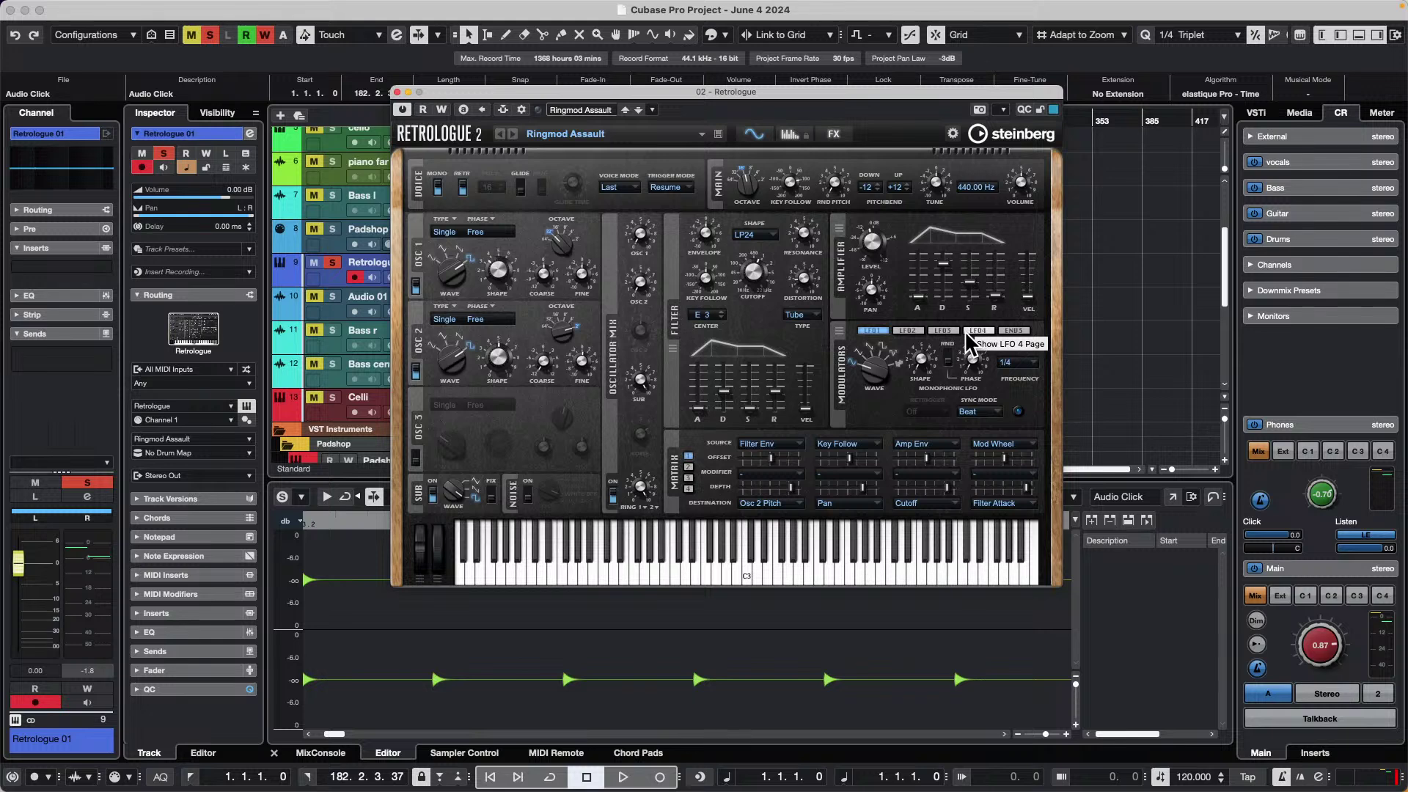
# - Check the type options available for Retrologue's oscillator 1, leaving it on Single
pyautogui.click(484, 234)
pyautogui.click(459, 229)
pyautogui.click(459, 229)
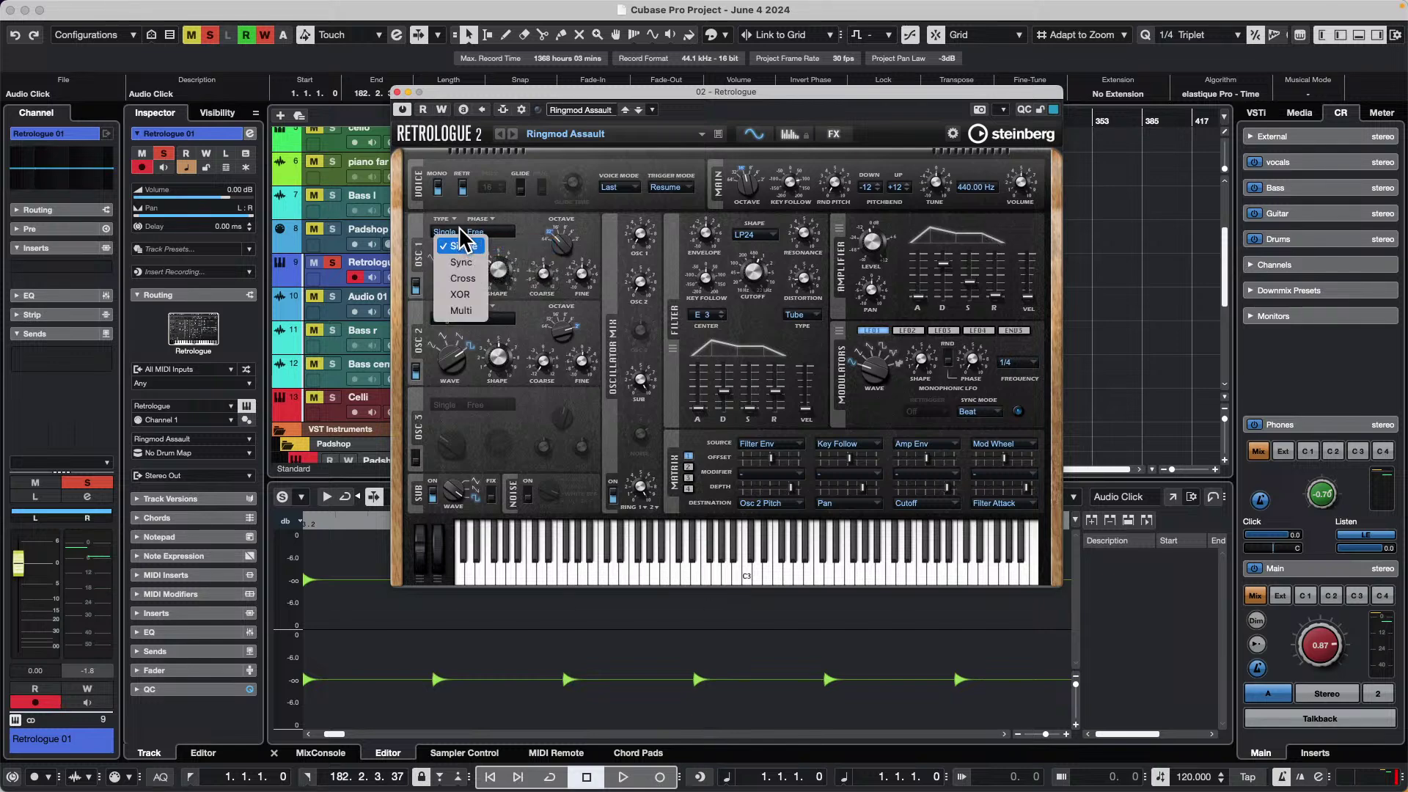
pyautogui.click(459, 228)
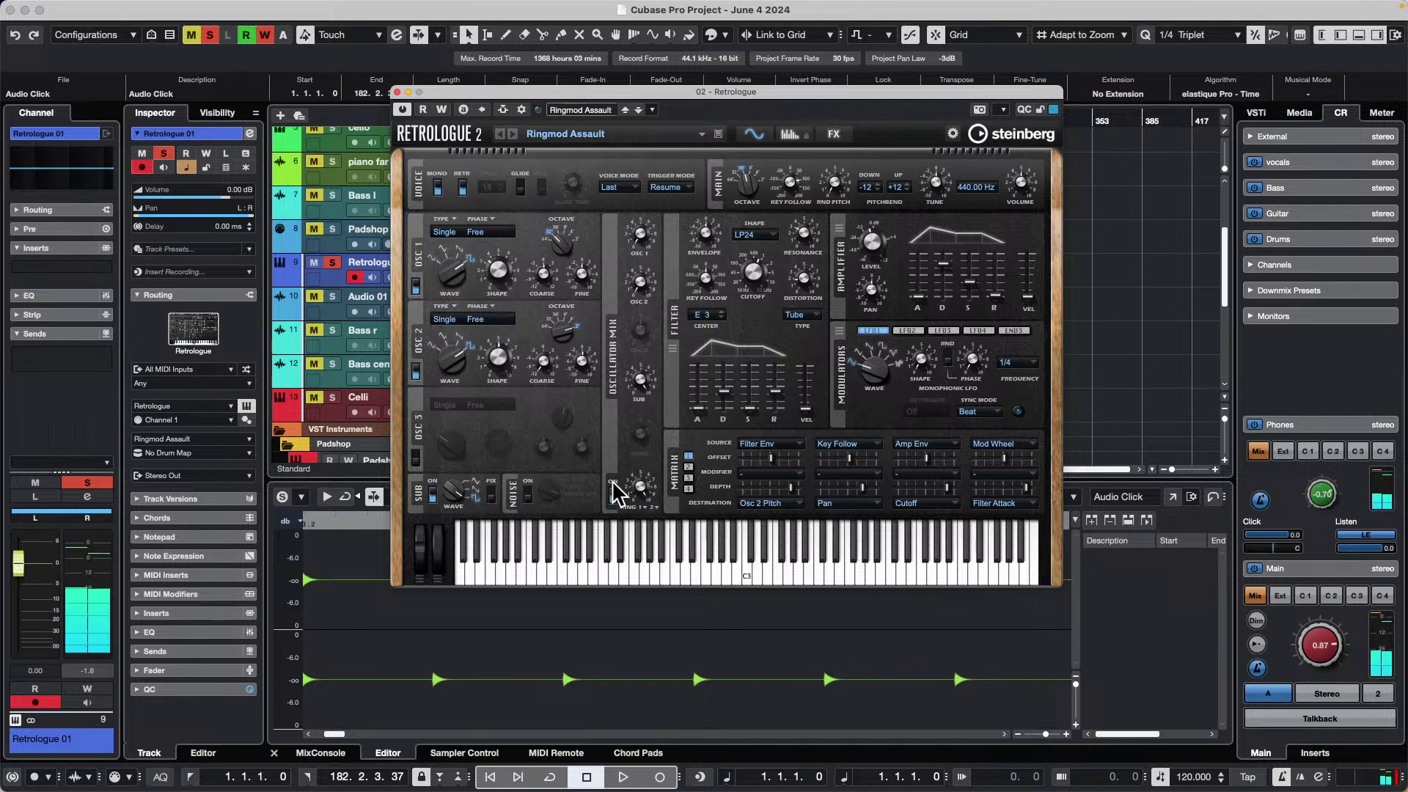
# - Toggle the ring modulator in Retrologue's oscillator mix and set its level to 92 %
pyautogui.moveTo(630, 498)
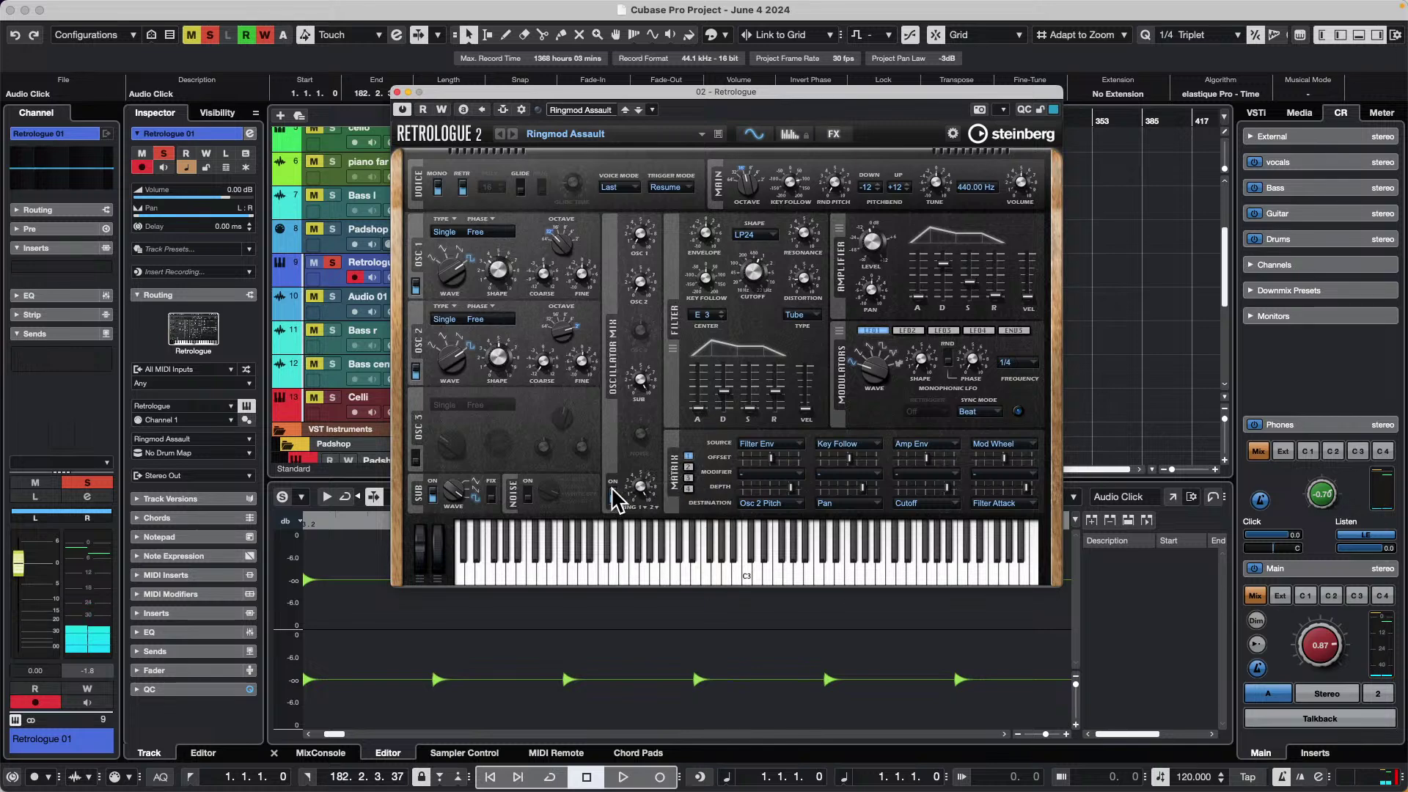
pyautogui.click(613, 493)
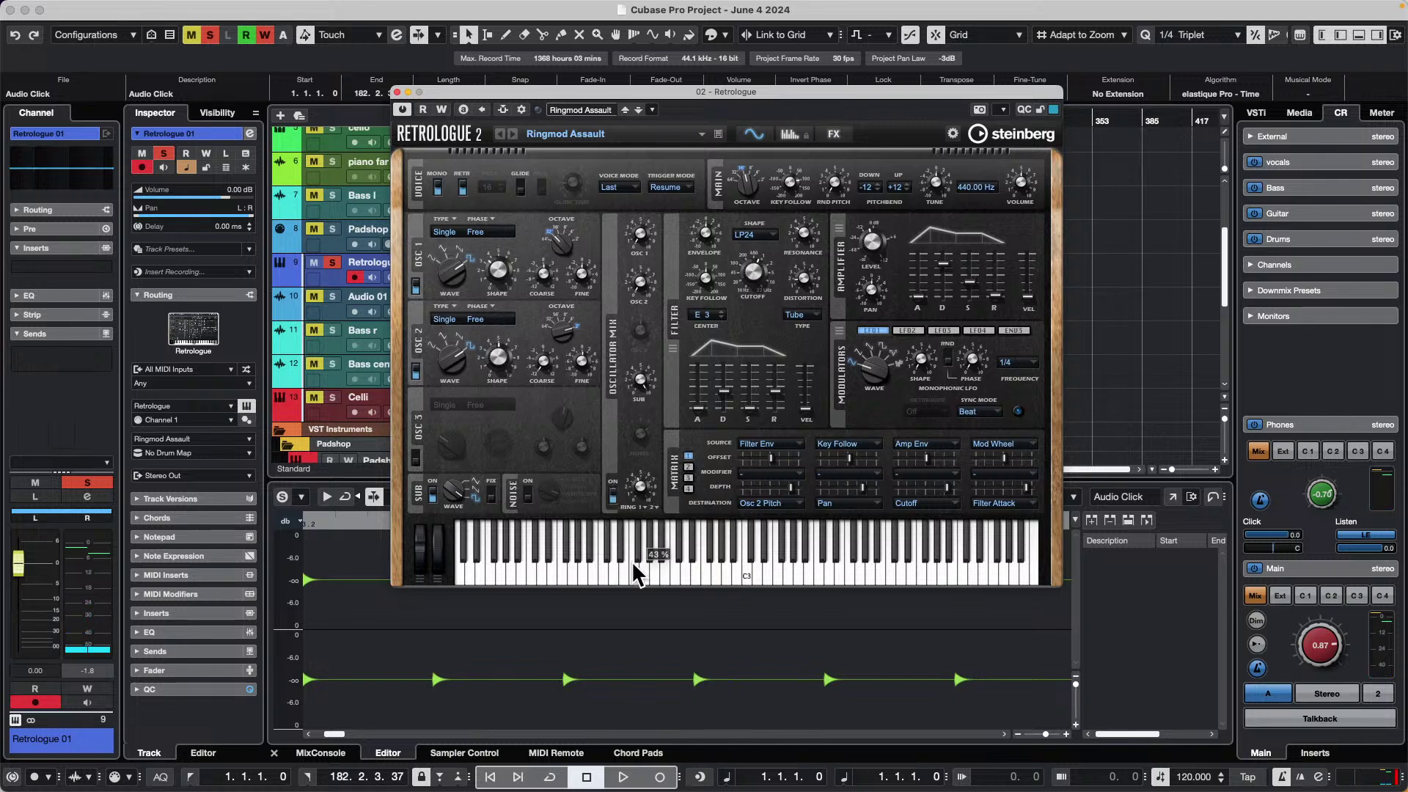
pyautogui.moveTo(643, 499)
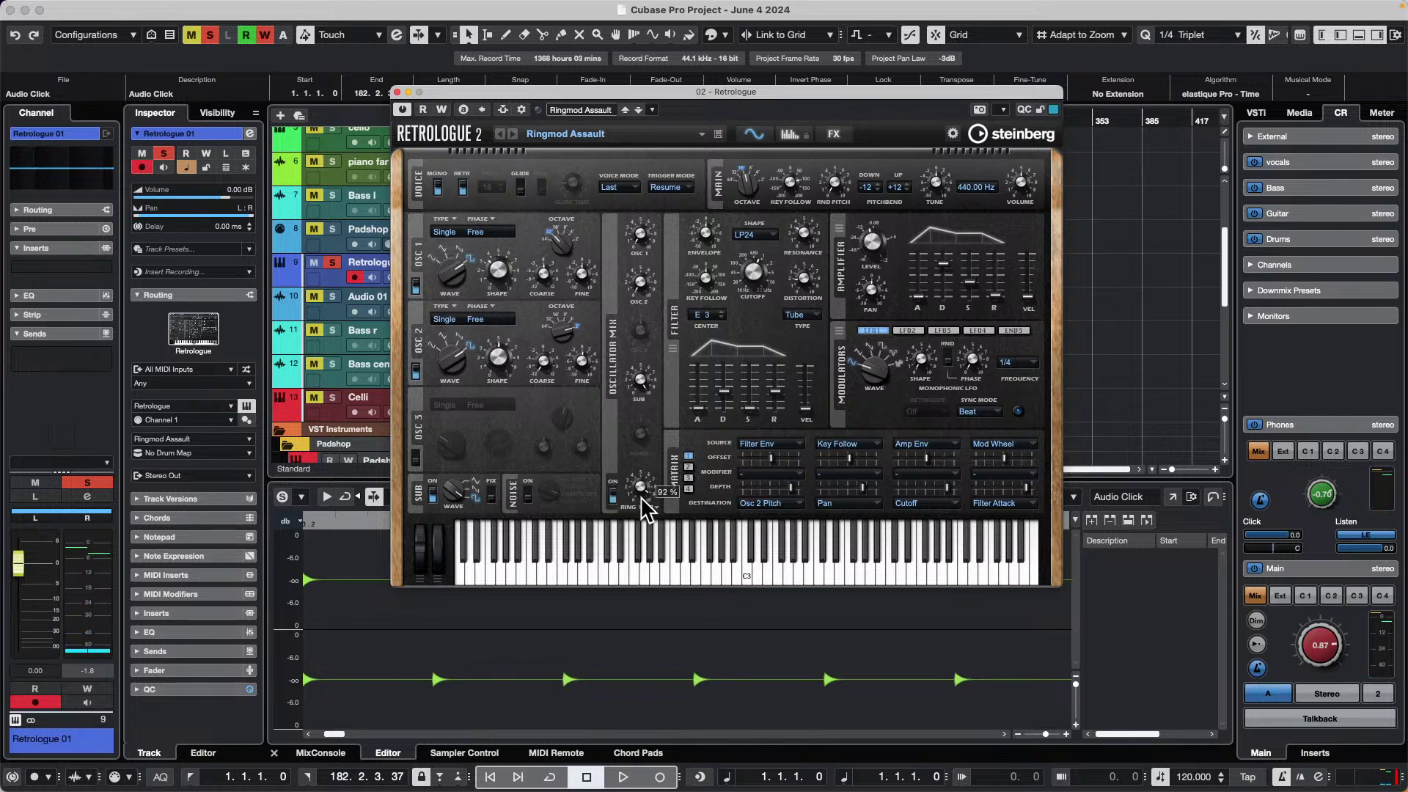
# - Load the Scoring Pad preset in Retrologue and adjust its ring modulator level
pyautogui.click(590, 107)
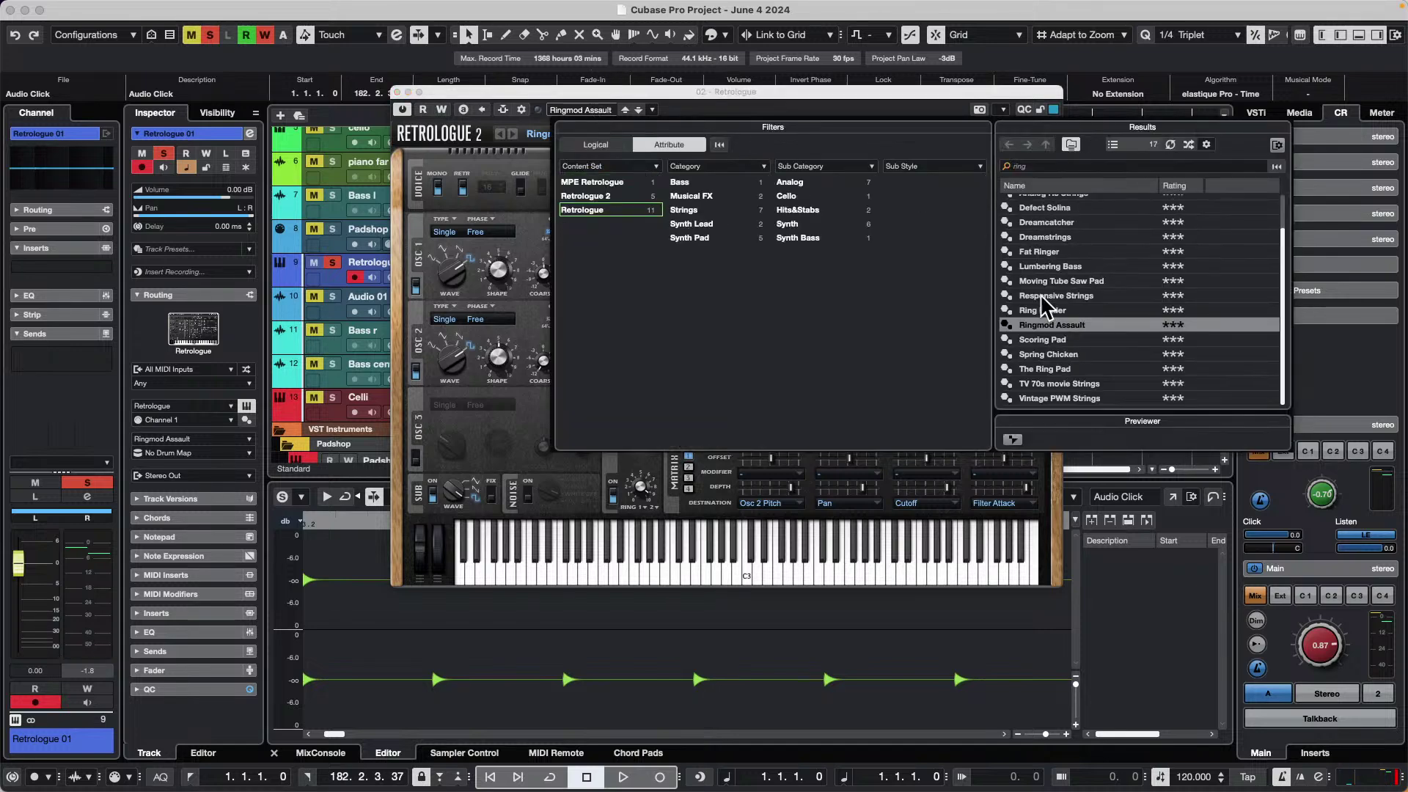
pyautogui.doubleClick(1057, 340)
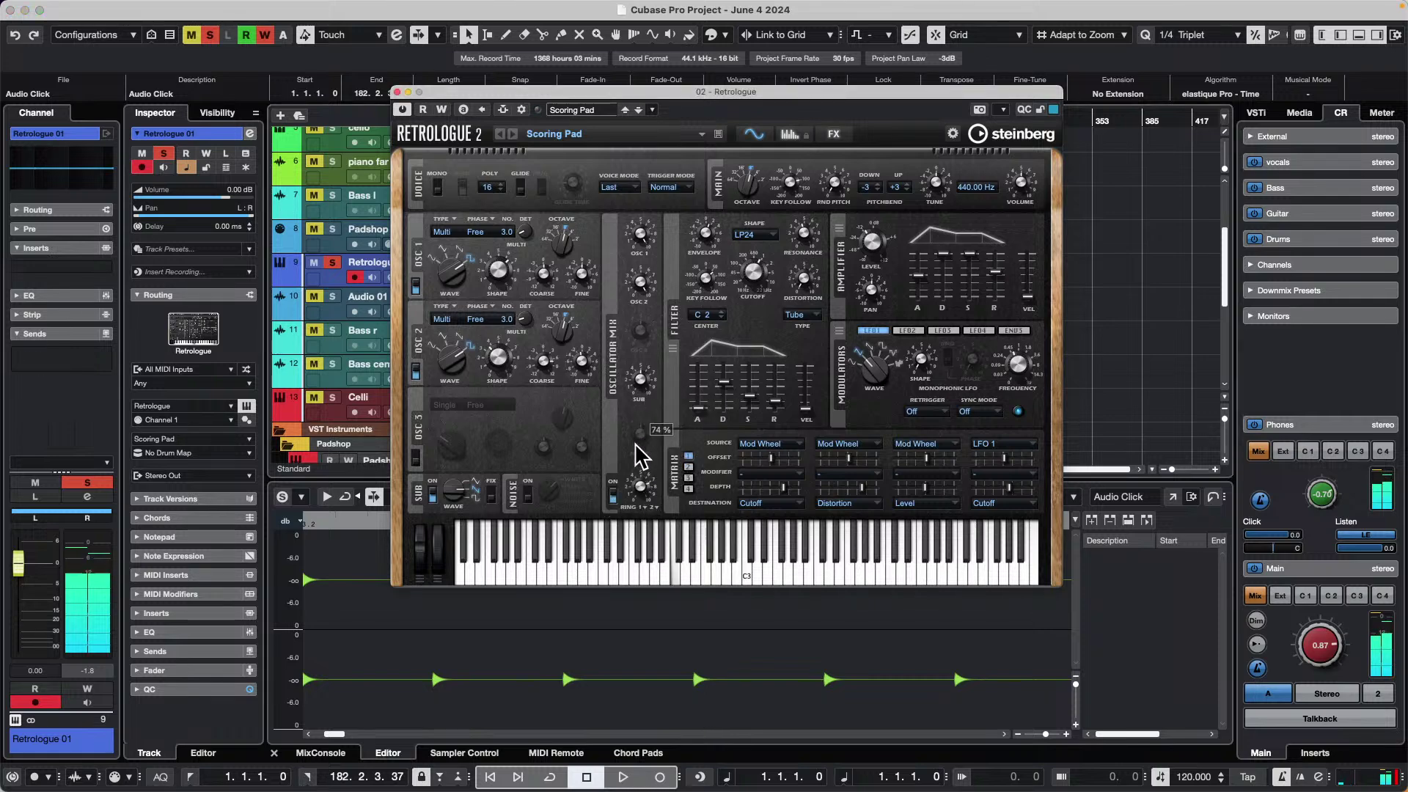
pyautogui.moveTo(635, 444)
pyautogui.mouseDown()
pyautogui.moveTo(629, 492)
pyautogui.moveTo(649, 441)
pyautogui.mouseUp()
pyautogui.moveTo(640, 487); pyautogui.dragTo(636, 513)
# - Choose Osc 3 as the ring modulator's second oscillator and toggle the ring modulation to compare the sound
pyautogui.click(656, 505)
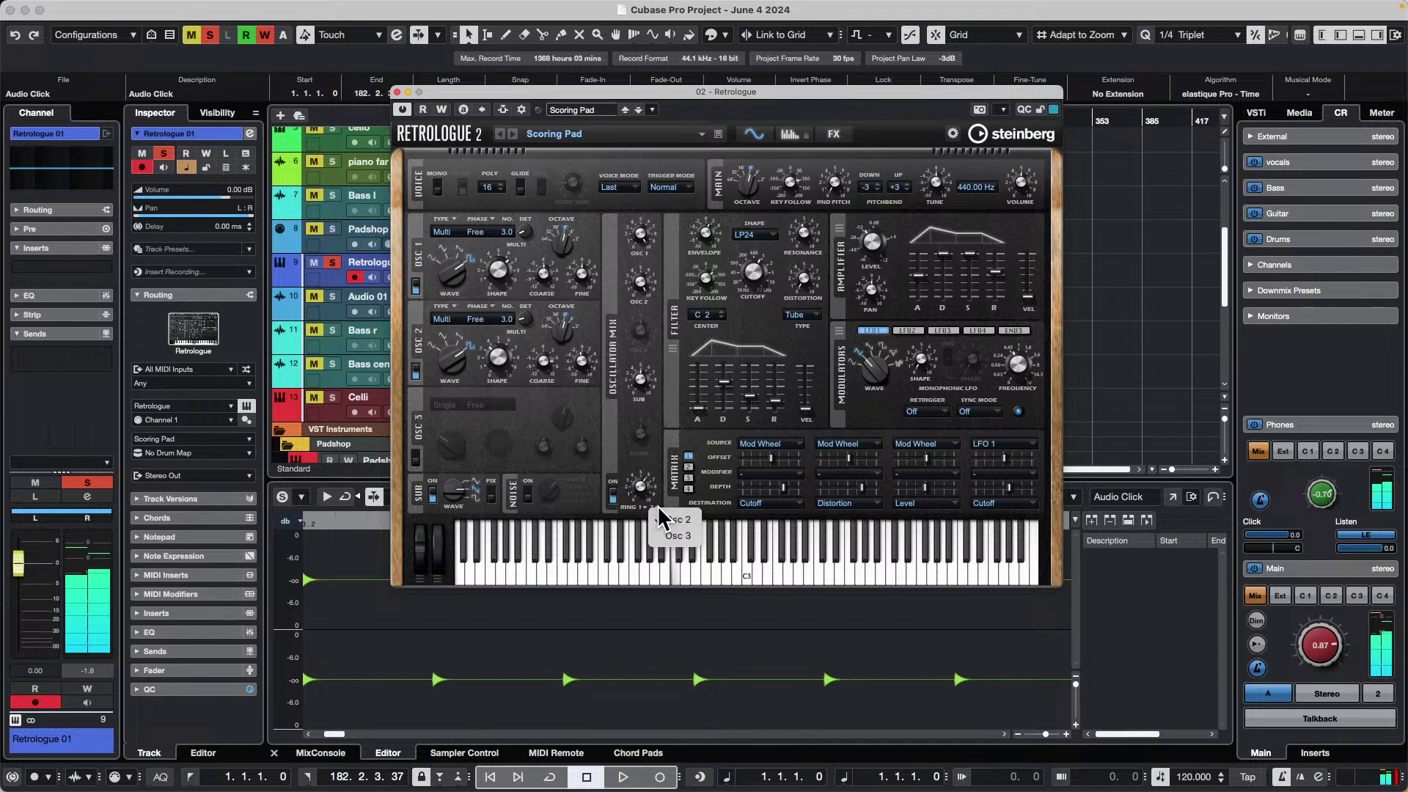
pyautogui.click(691, 535)
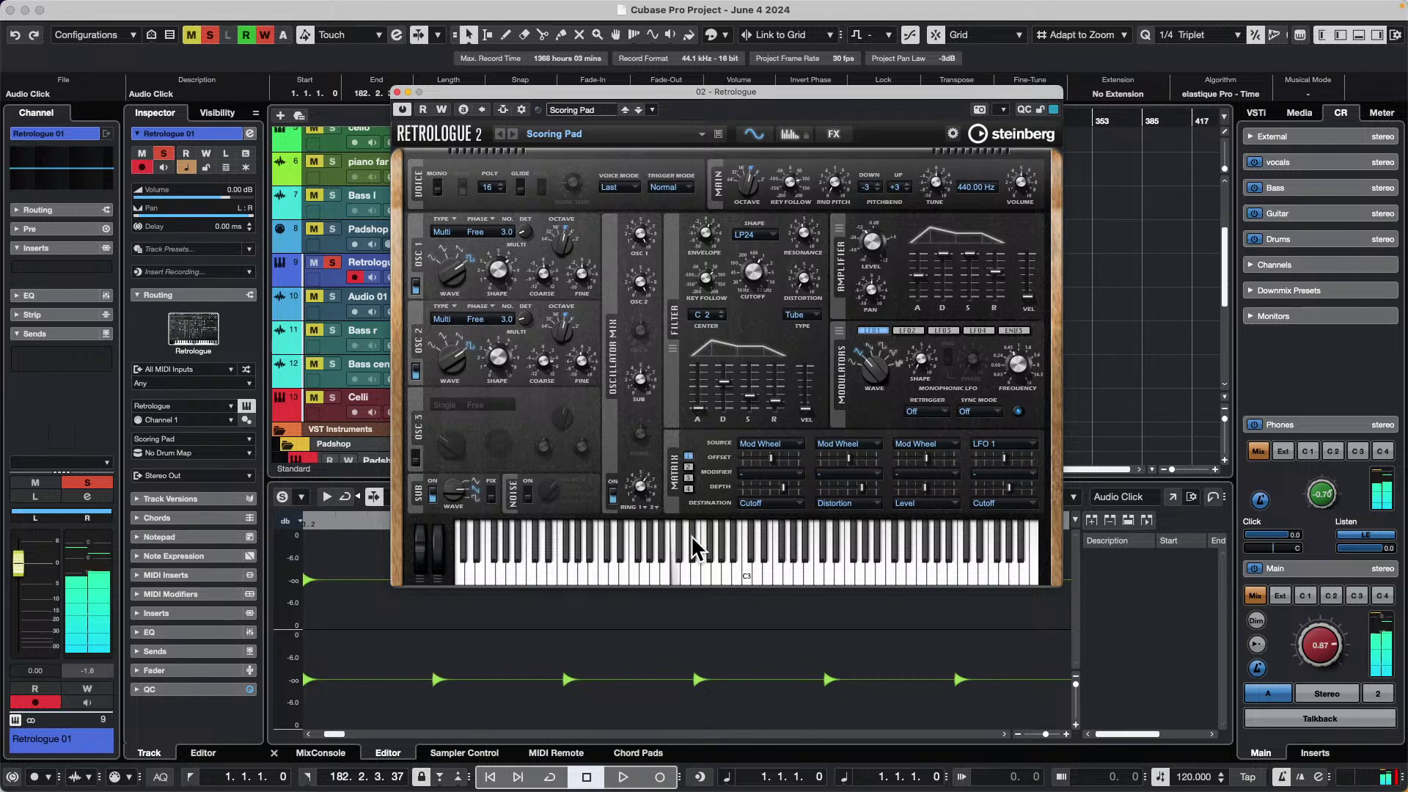
pyautogui.click(651, 506)
pyautogui.click(670, 504)
pyautogui.click(469, 346)
pyautogui.click(613, 497)
pyautogui.click(613, 498)
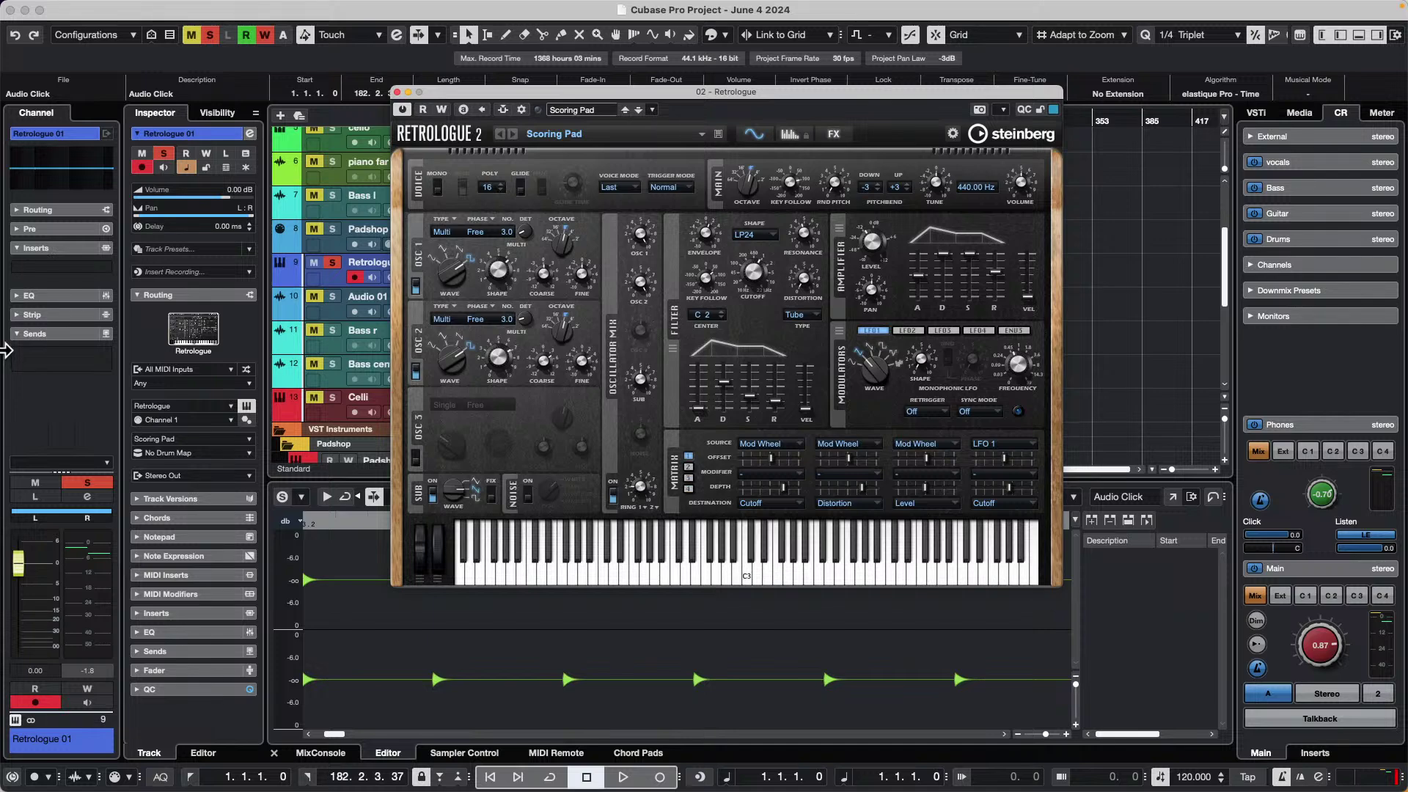
pyautogui.click(56, 8)
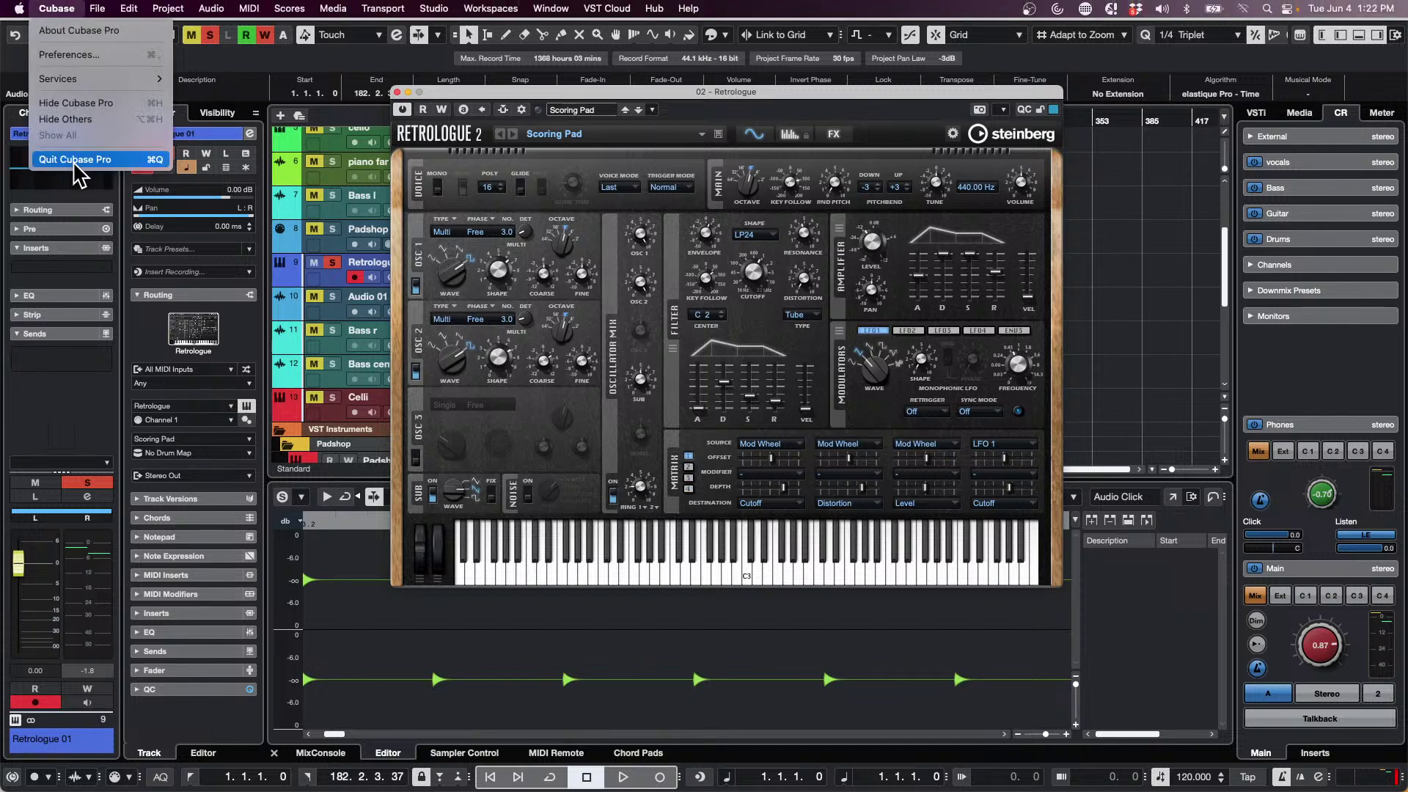
pyautogui.moveTo(98, 8)
pyautogui.moveTo(125, 346)
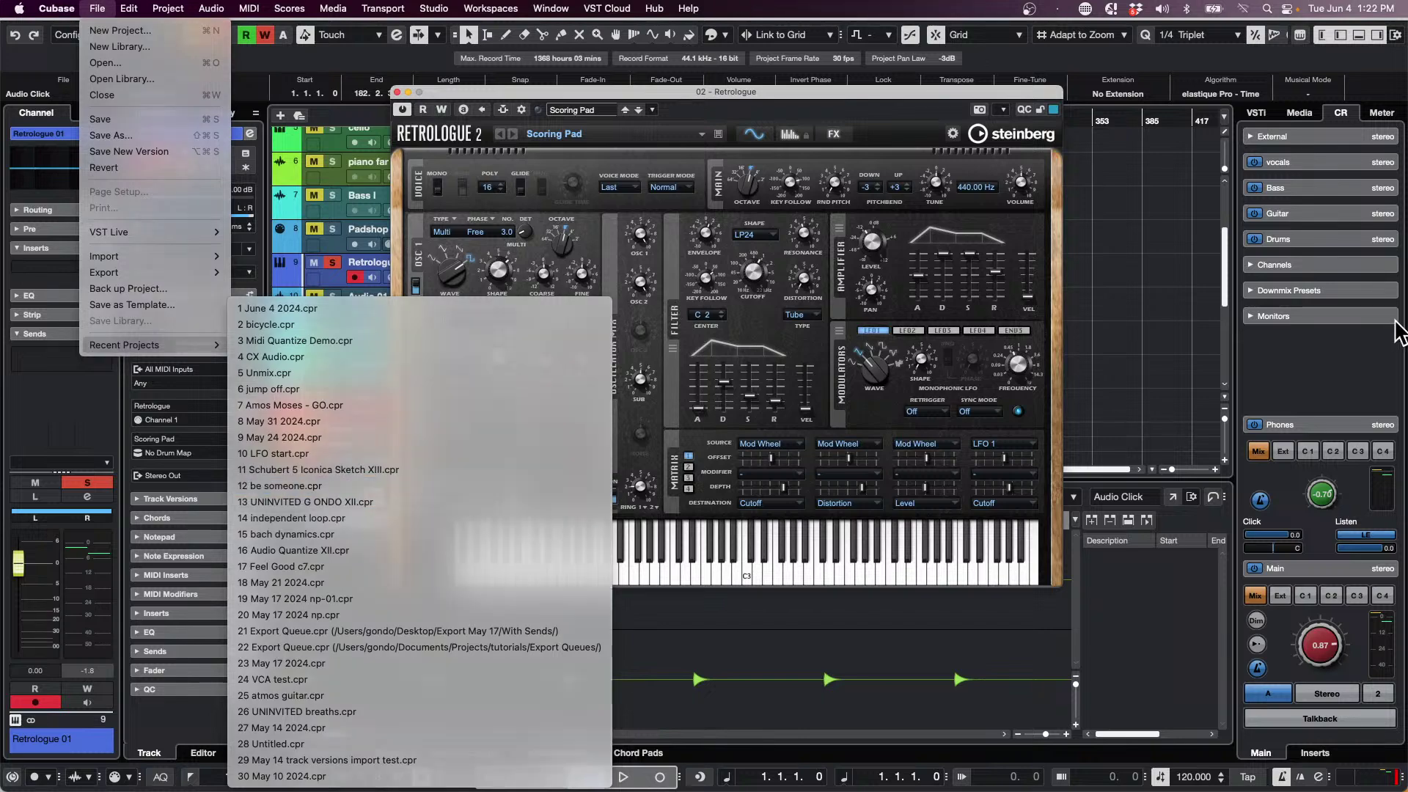
pyautogui.click(375, 487)
pyautogui.moveTo(124, 19); pyautogui.dragTo(103, 11)
pyautogui.click(100, 8)
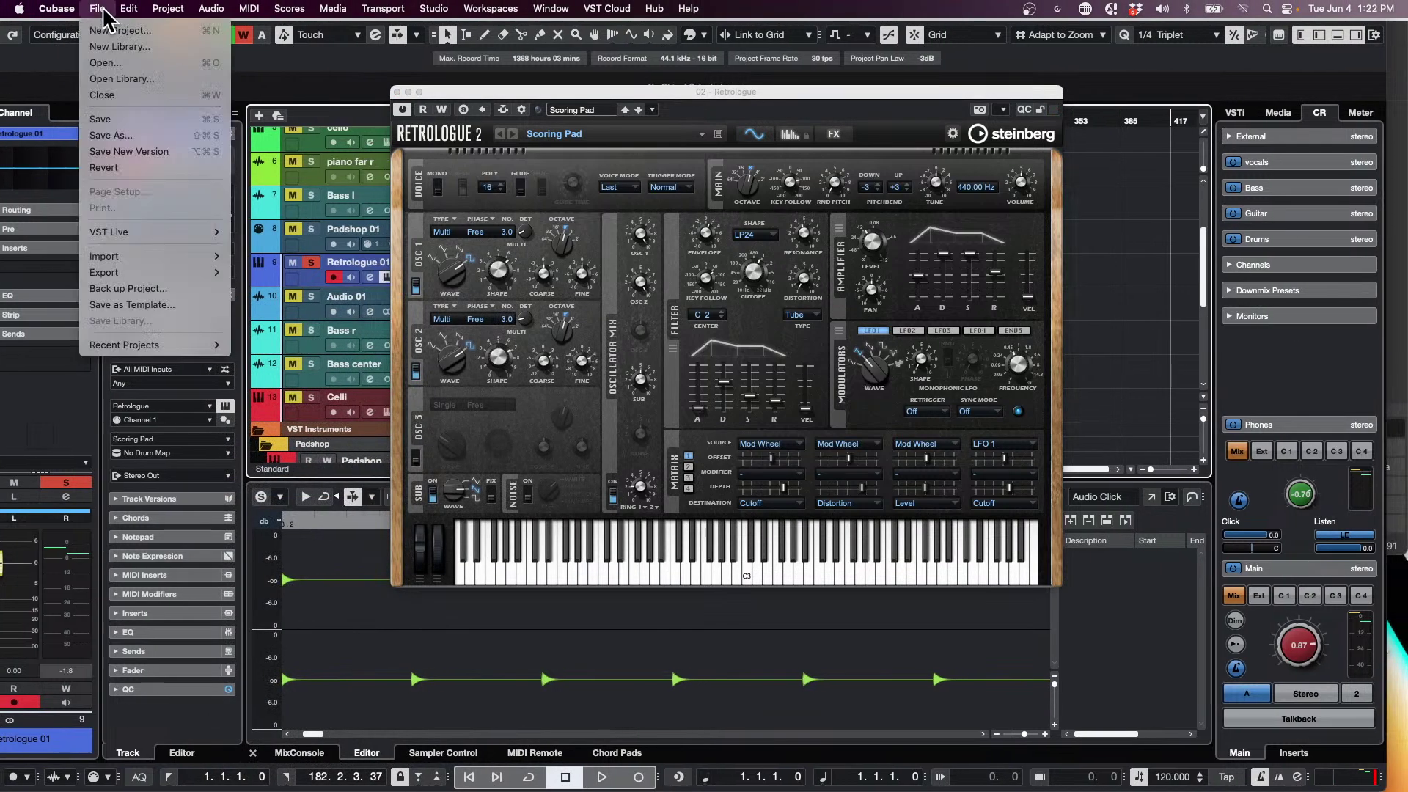
pyautogui.click(1161, 220)
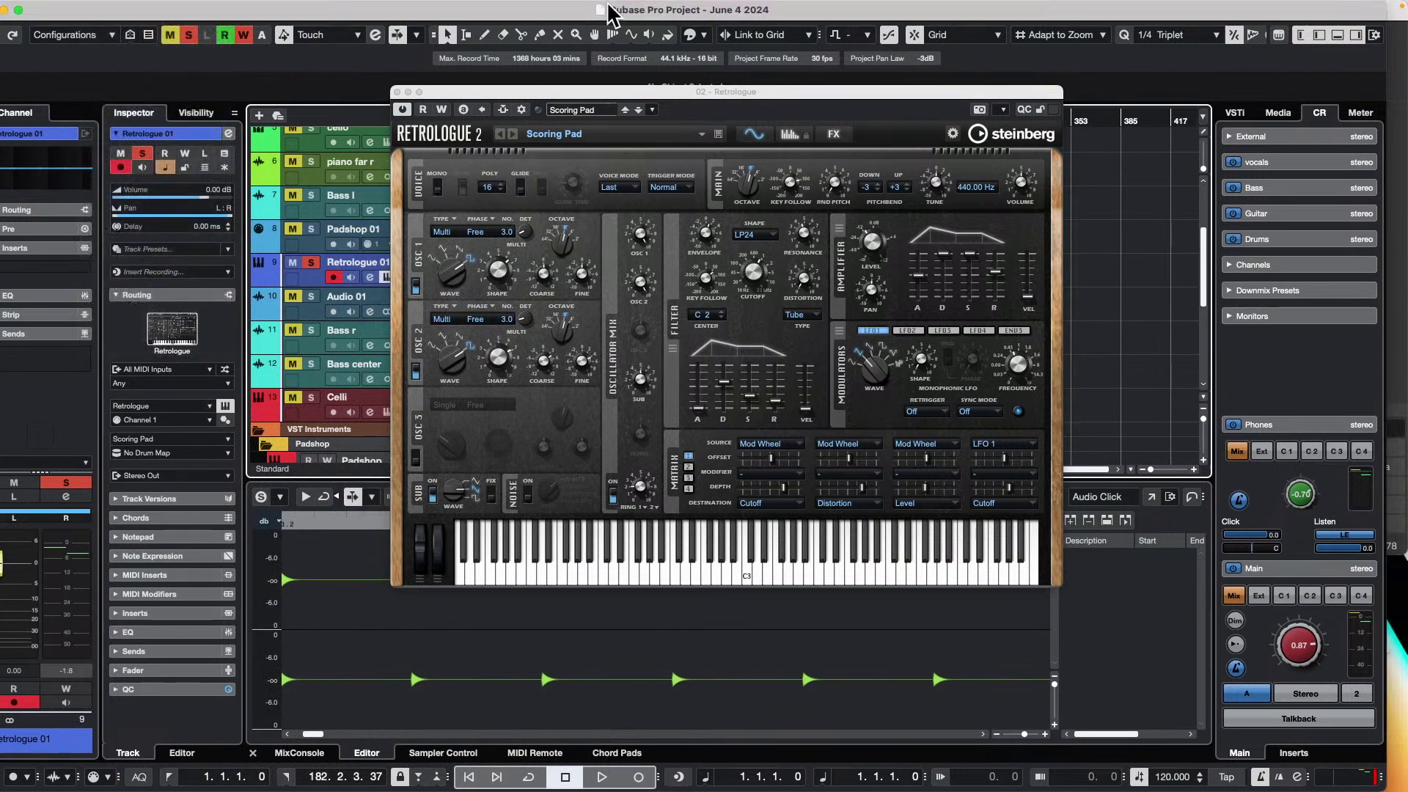
pyautogui.moveTo(16, 6); pyautogui.dragTo(53, 7)
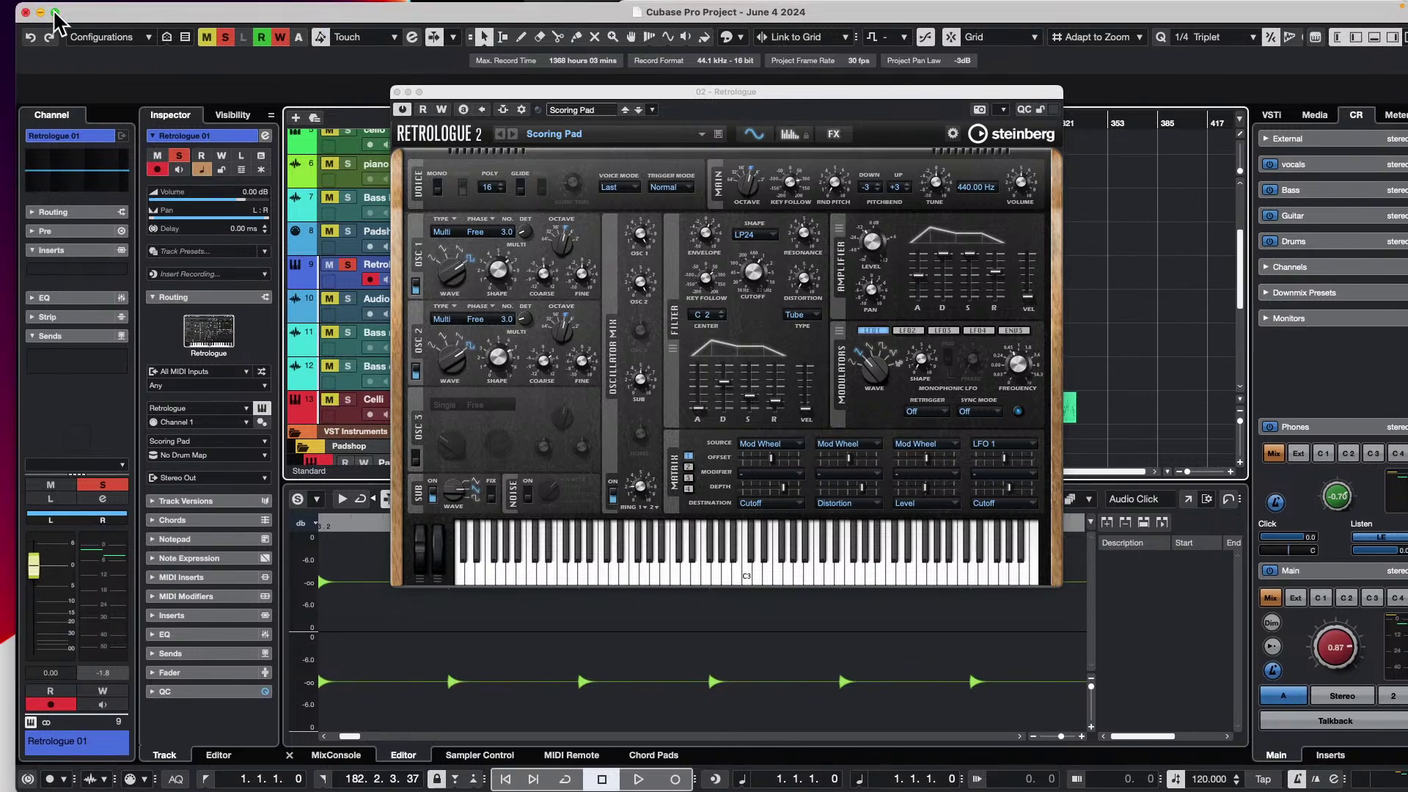
pyautogui.click(64, 8)
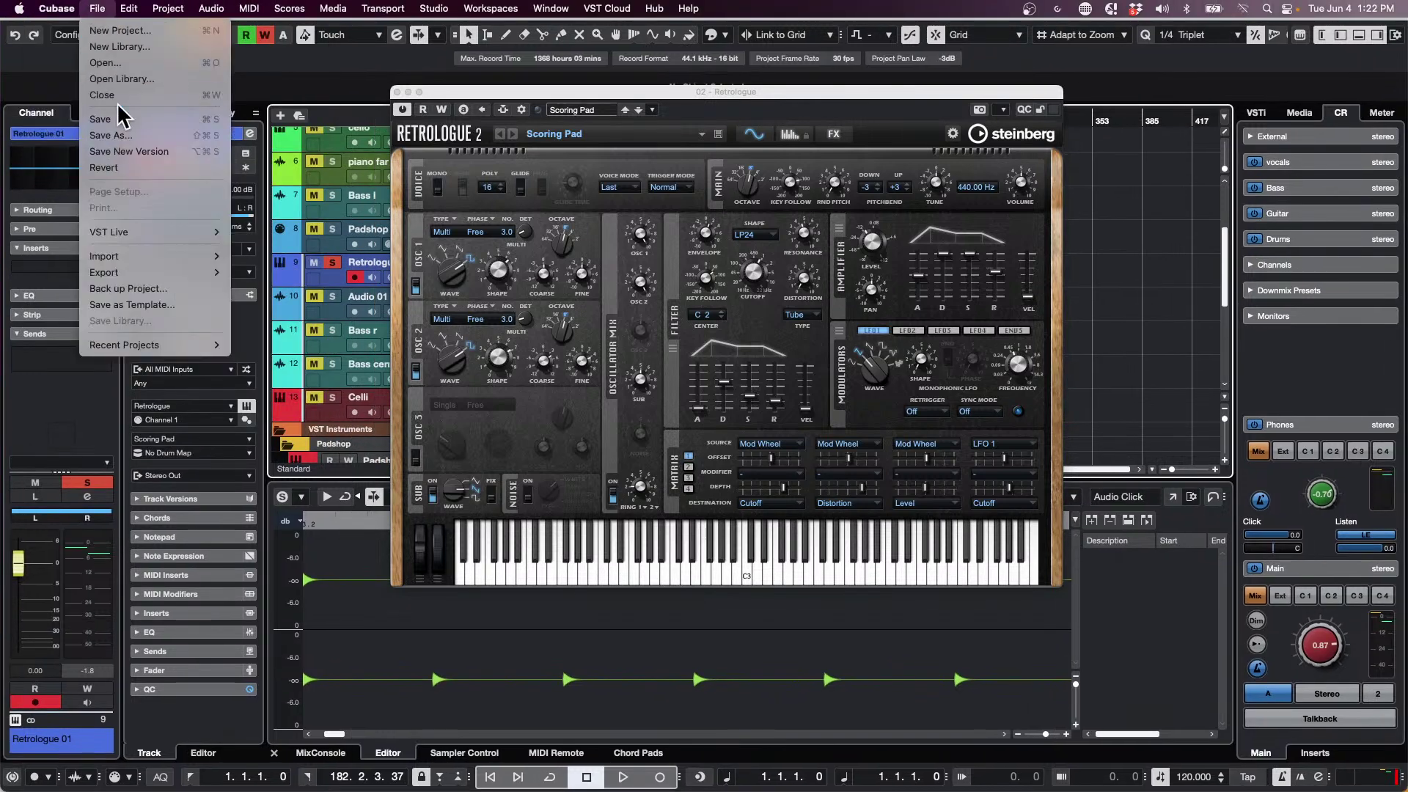
pyautogui.click(131, 8)
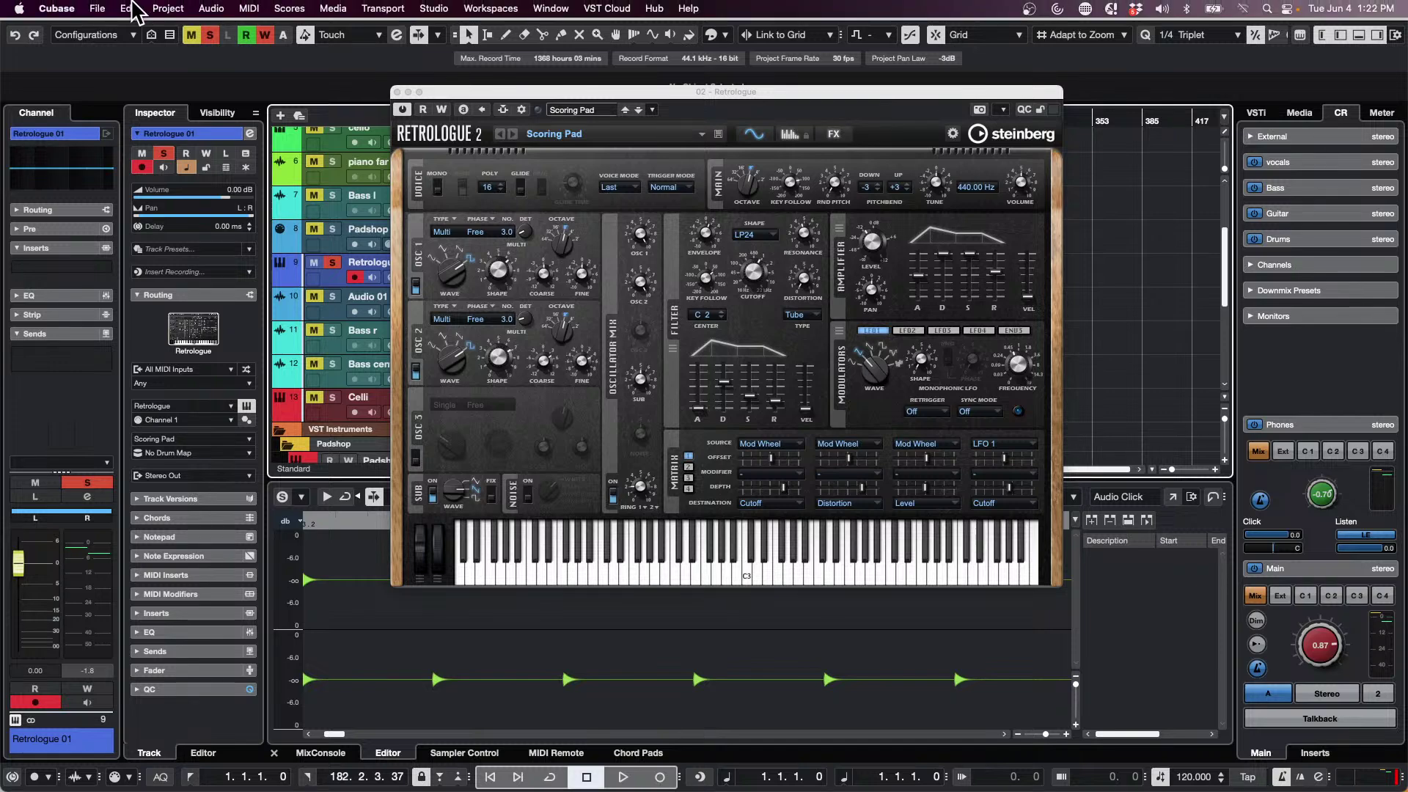
# - Open the recent project Amos Moses - GO.cpr and activate it
pyautogui.click(98, 9)
pyautogui.moveTo(196, 350)
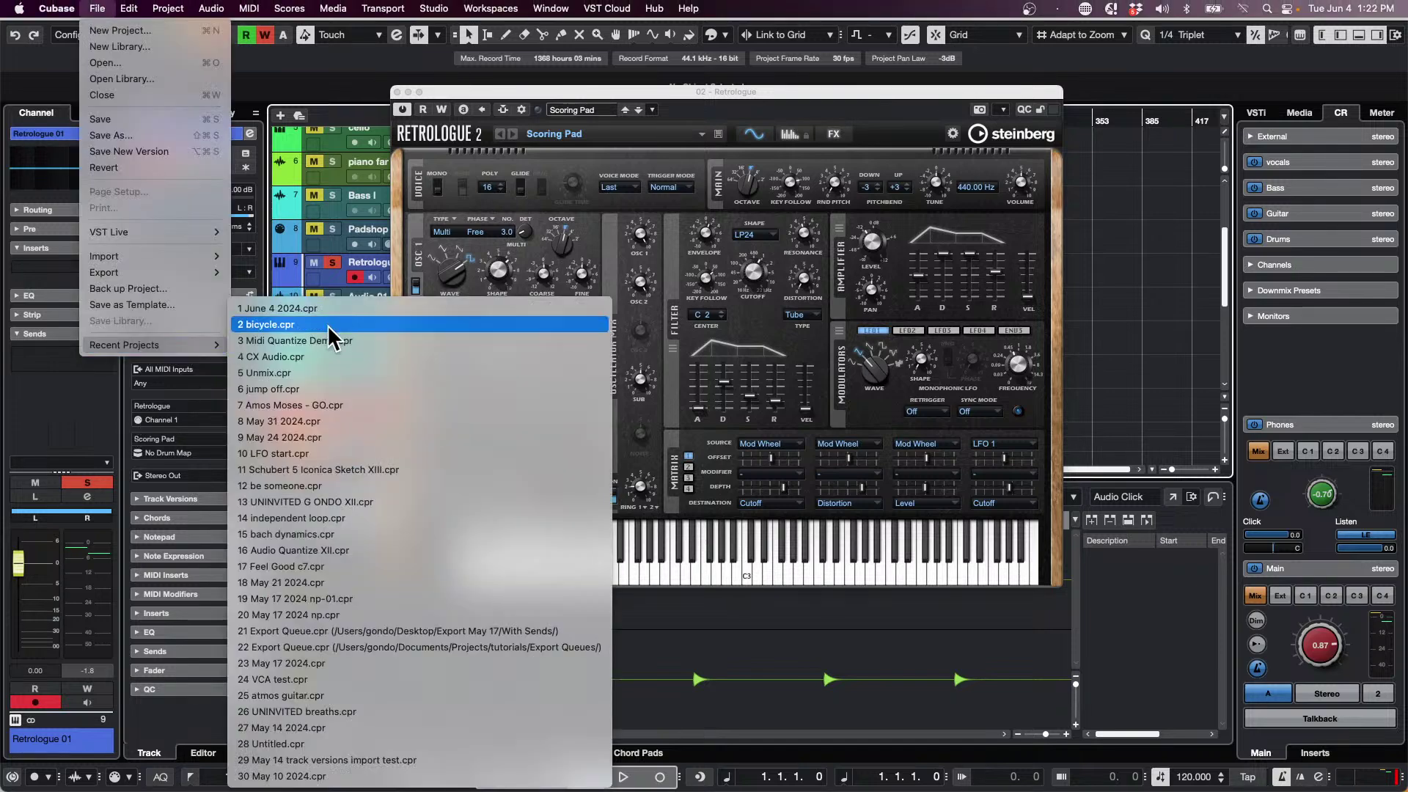
pyautogui.click(390, 405)
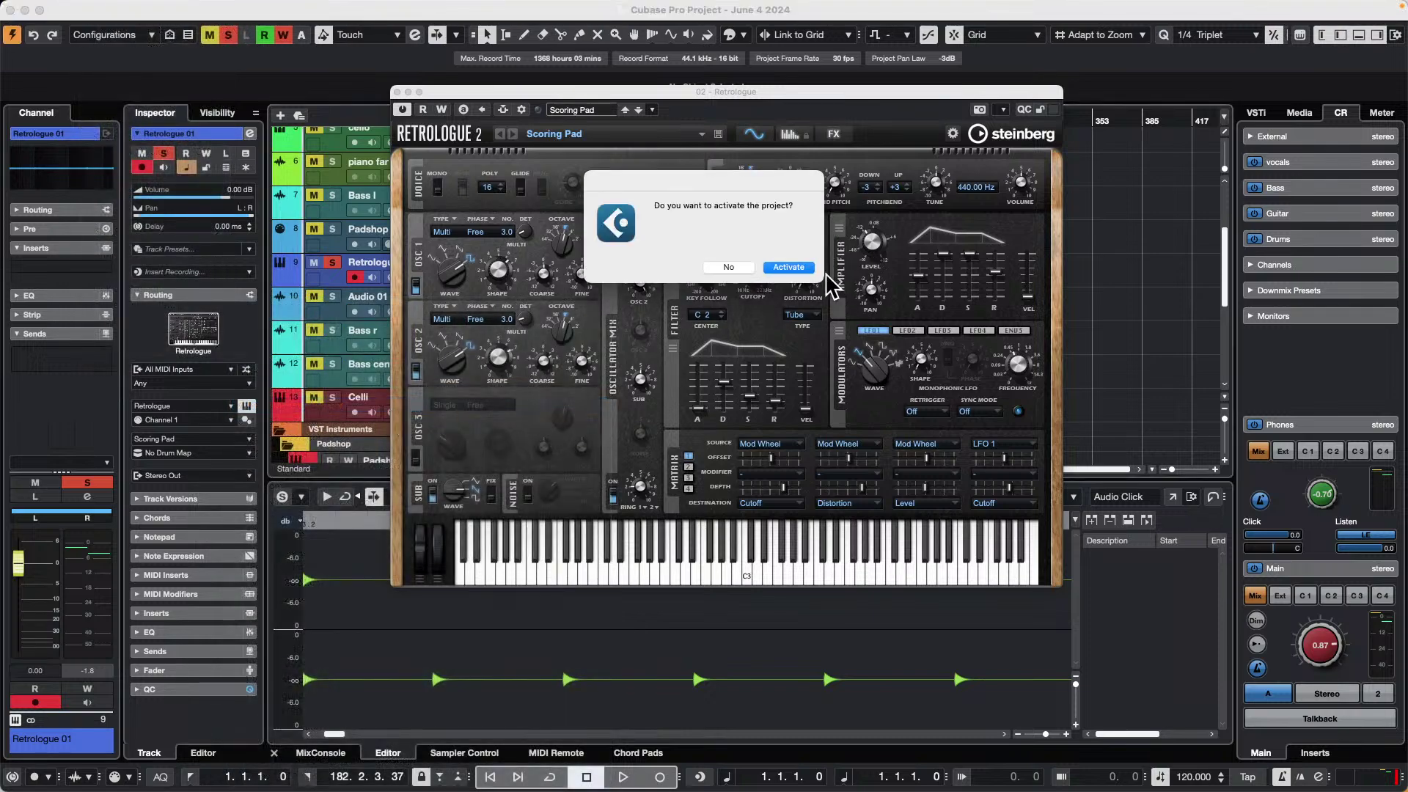
pyautogui.click(789, 267)
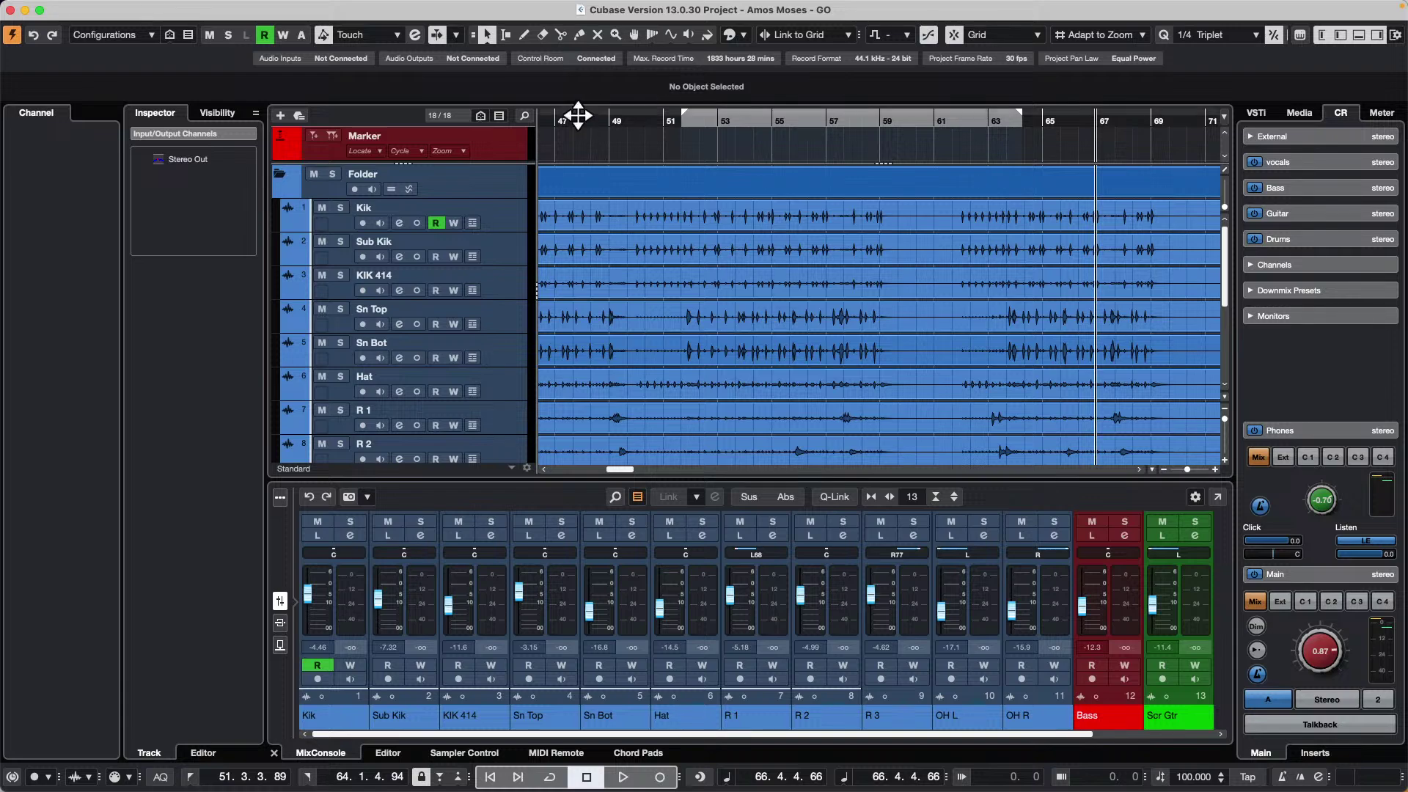
# - Show the whole song on the timeline and play it from near the start, jumping ahead to about bar 12
pyautogui.moveTo(576, 115); pyautogui.dragTo(427, 68)
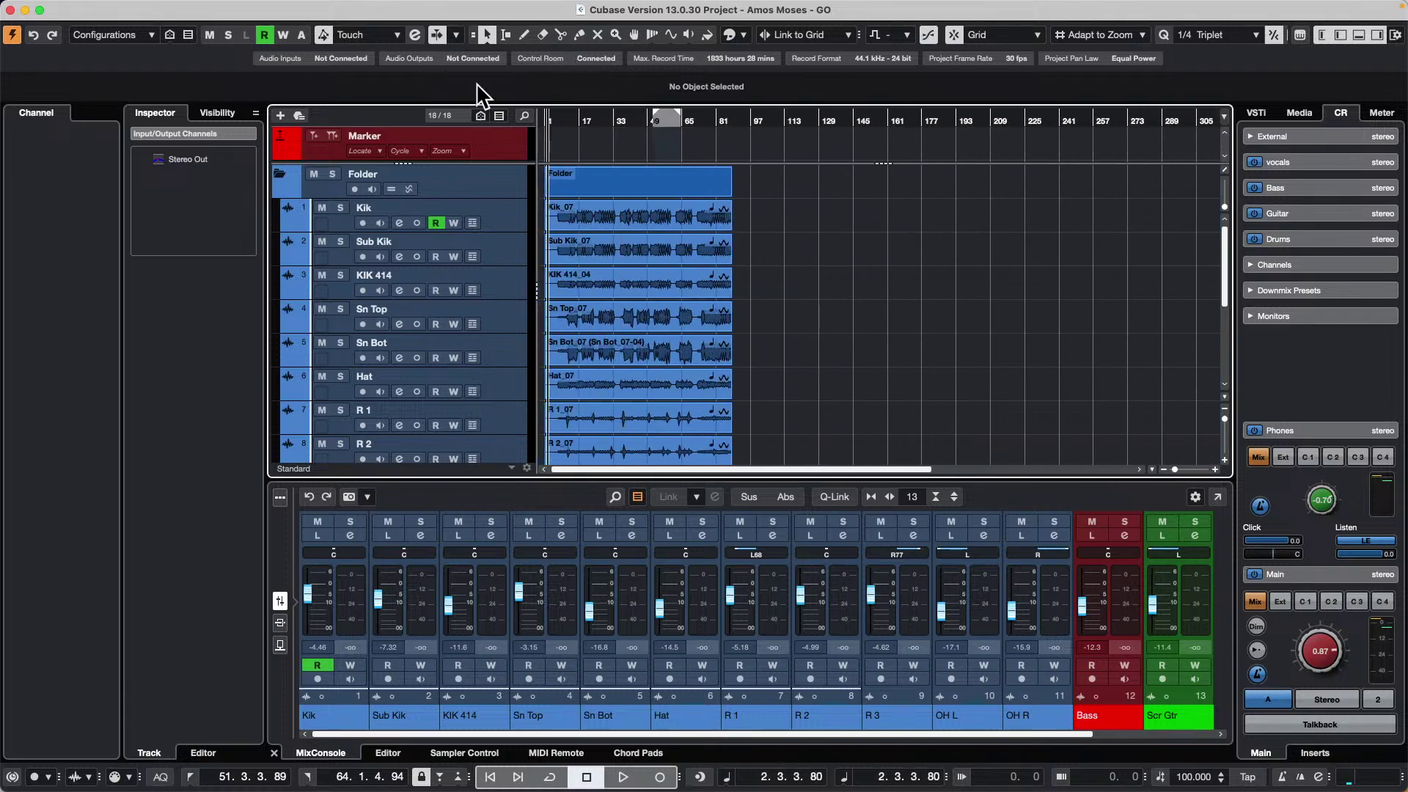
pyautogui.press('space')
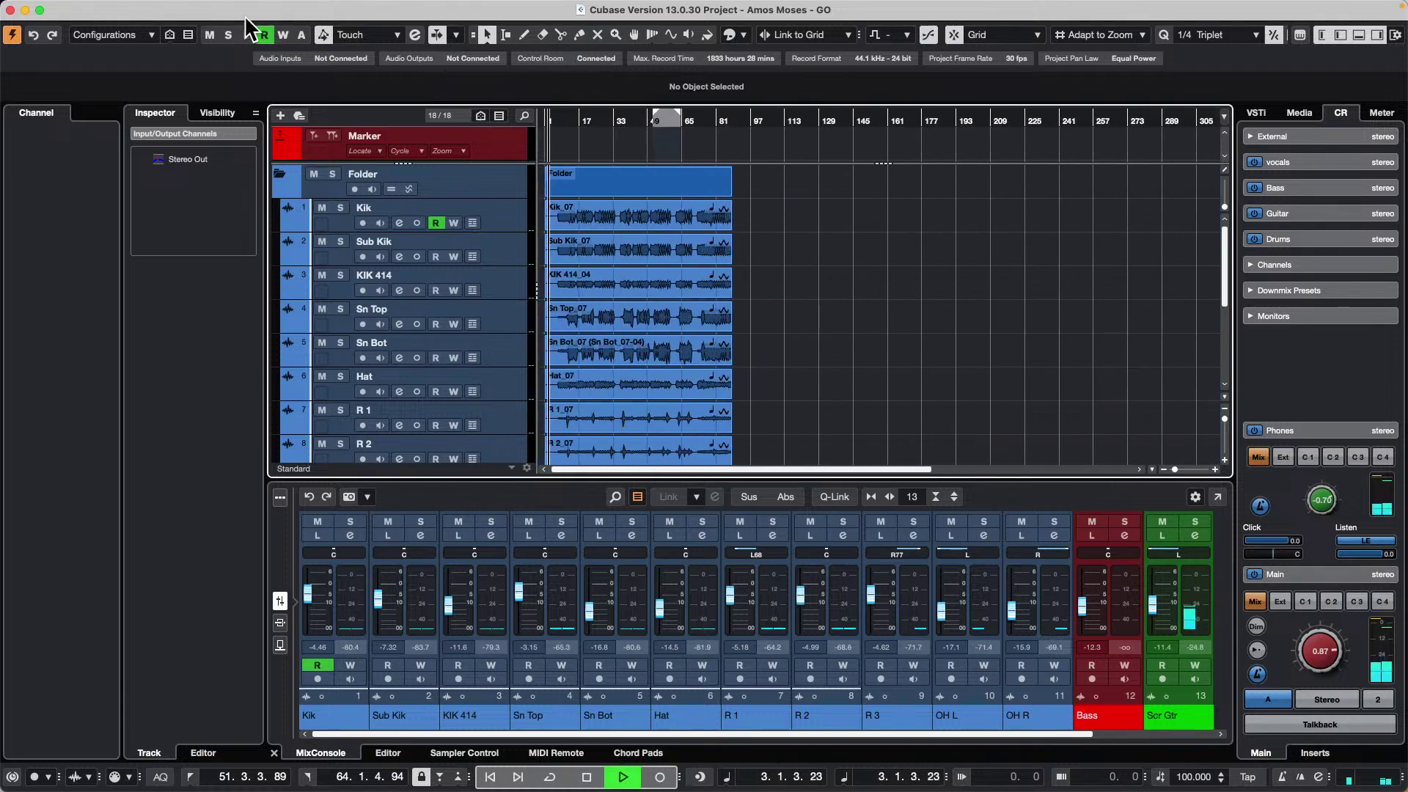
pyautogui.click(569, 120)
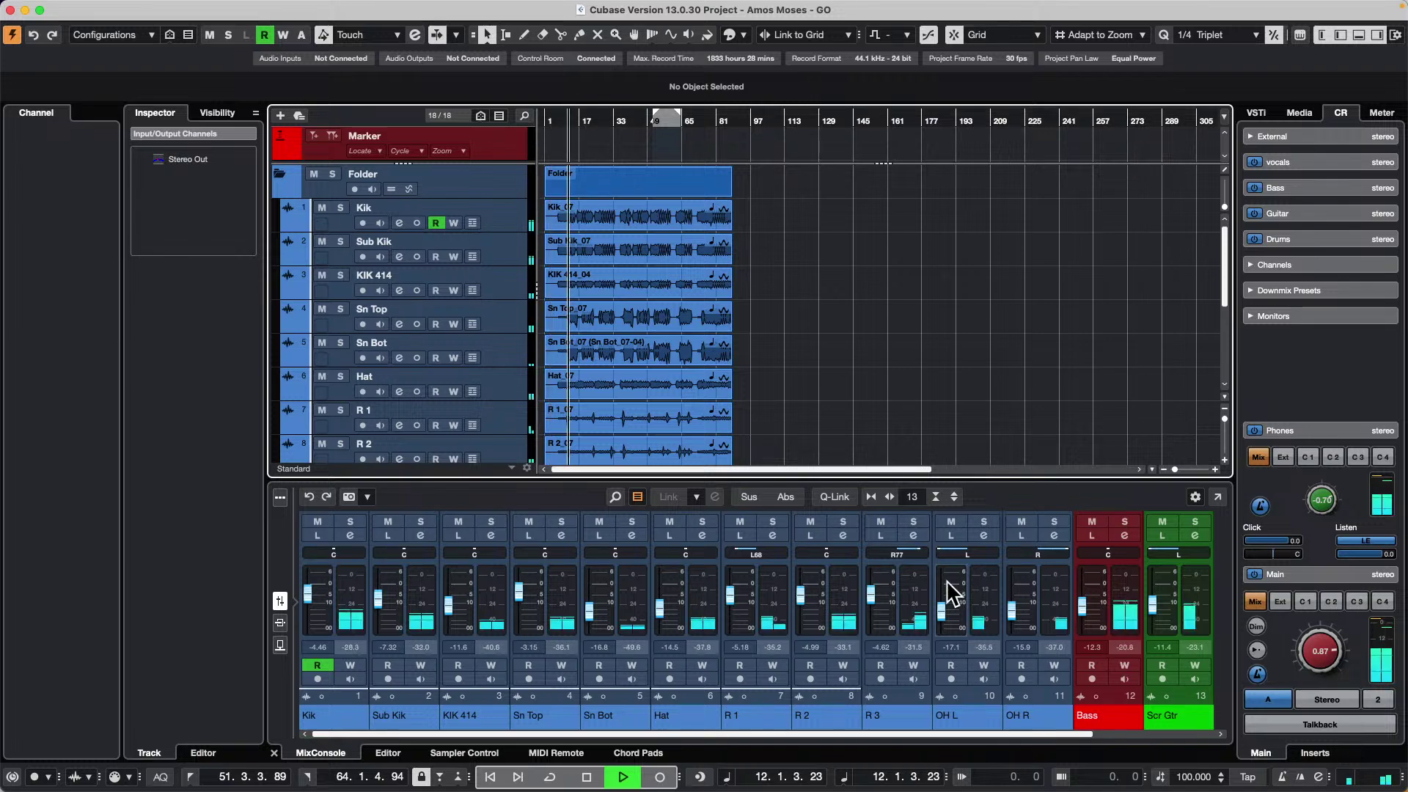
# - Insert the Black Valve compressor in the first insert slot of the Stereo Out channel
pyautogui.hscroll(3, 1184, 734)
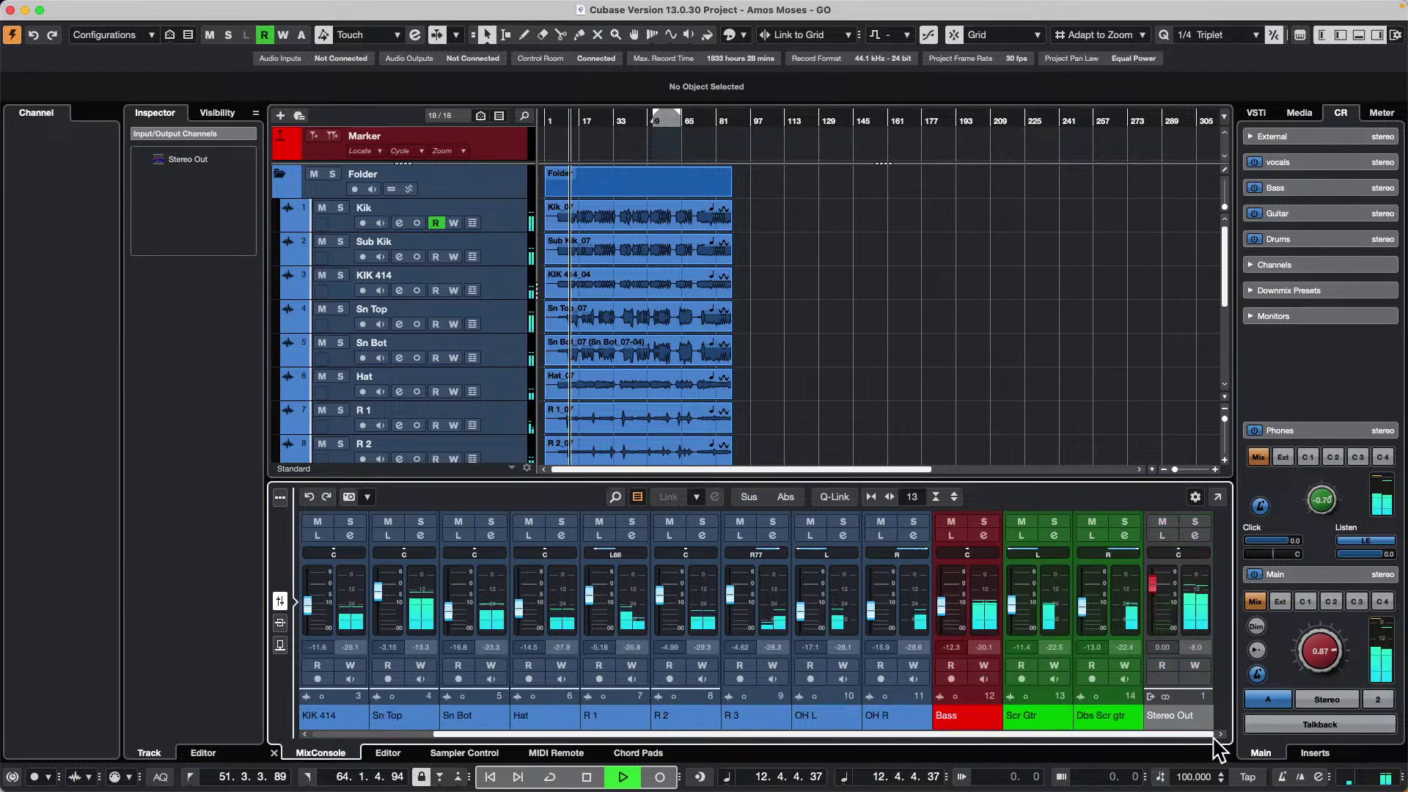
pyautogui.click(1198, 536)
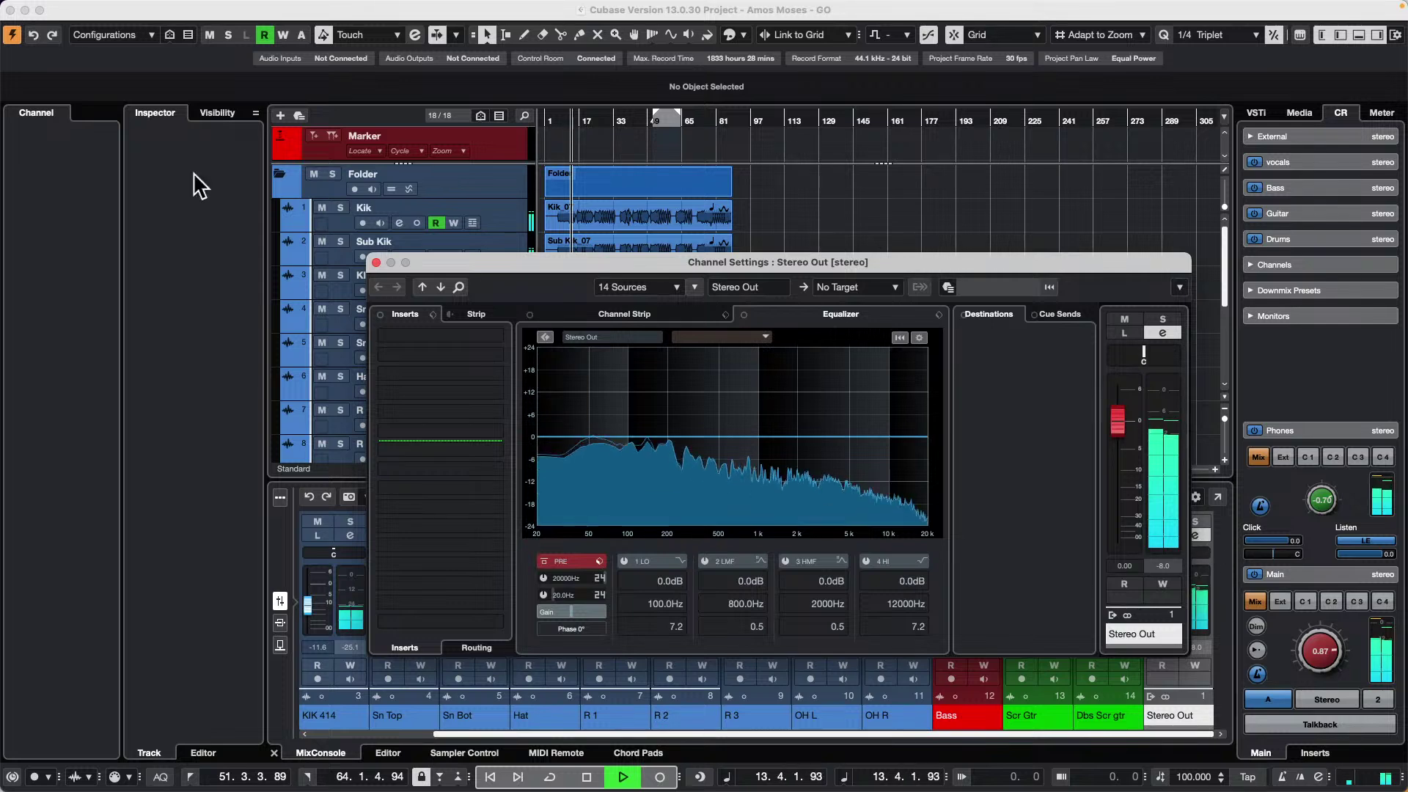
pyautogui.click(501, 338)
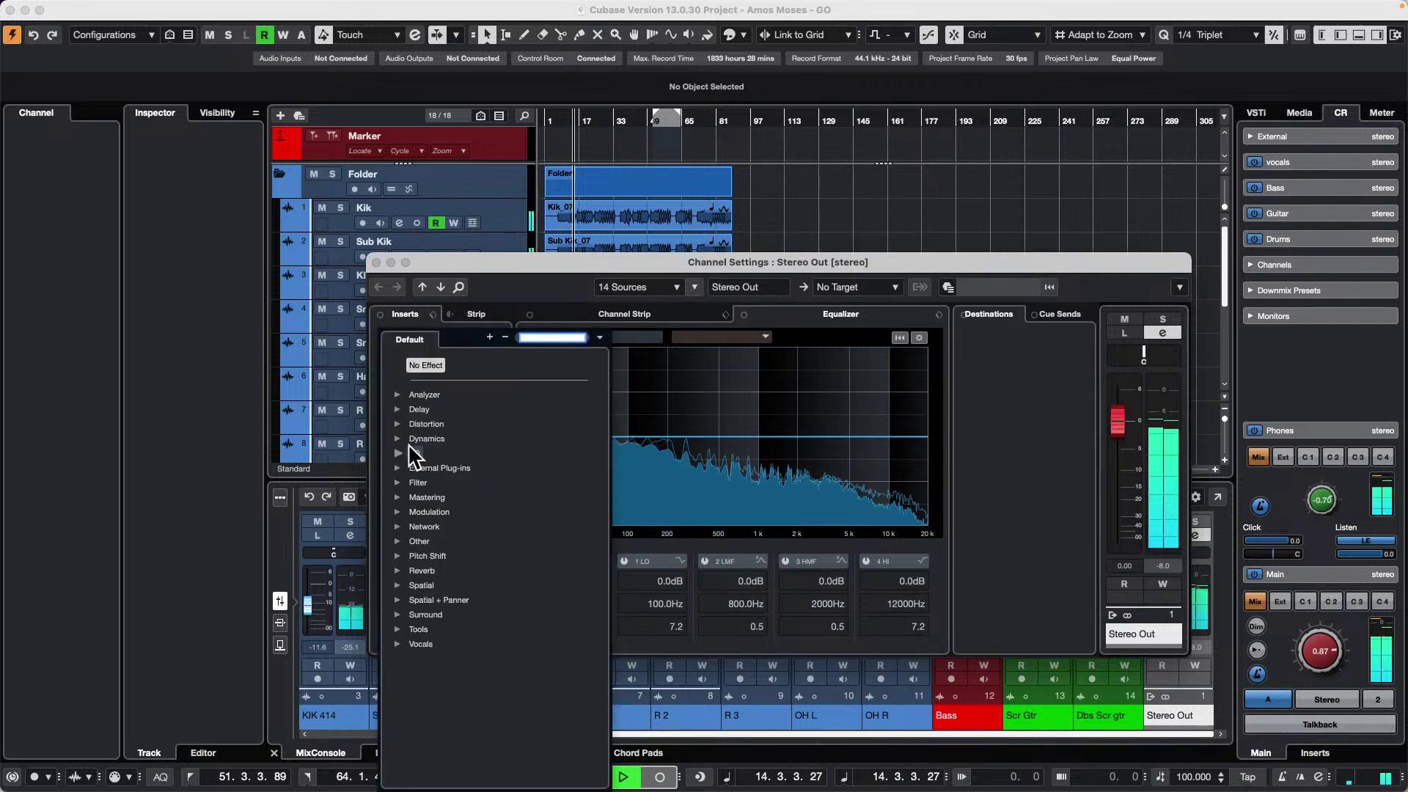
pyautogui.click(413, 438)
pyautogui.click(460, 454)
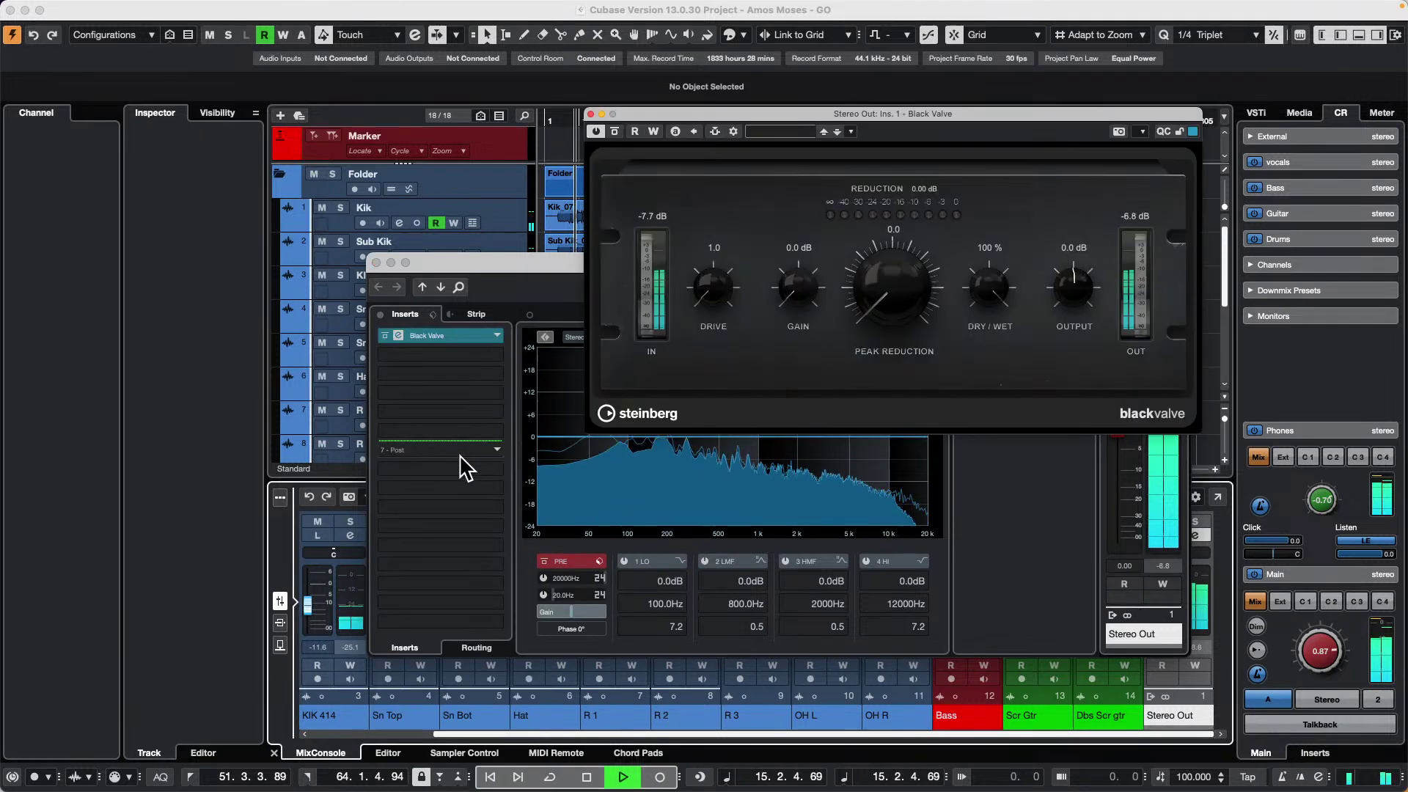
# - Try out Black Valve's compression on the playing mix, setting peak reduction to 5.6
pyautogui.moveTo(882, 278); pyautogui.dragTo(901, 213)
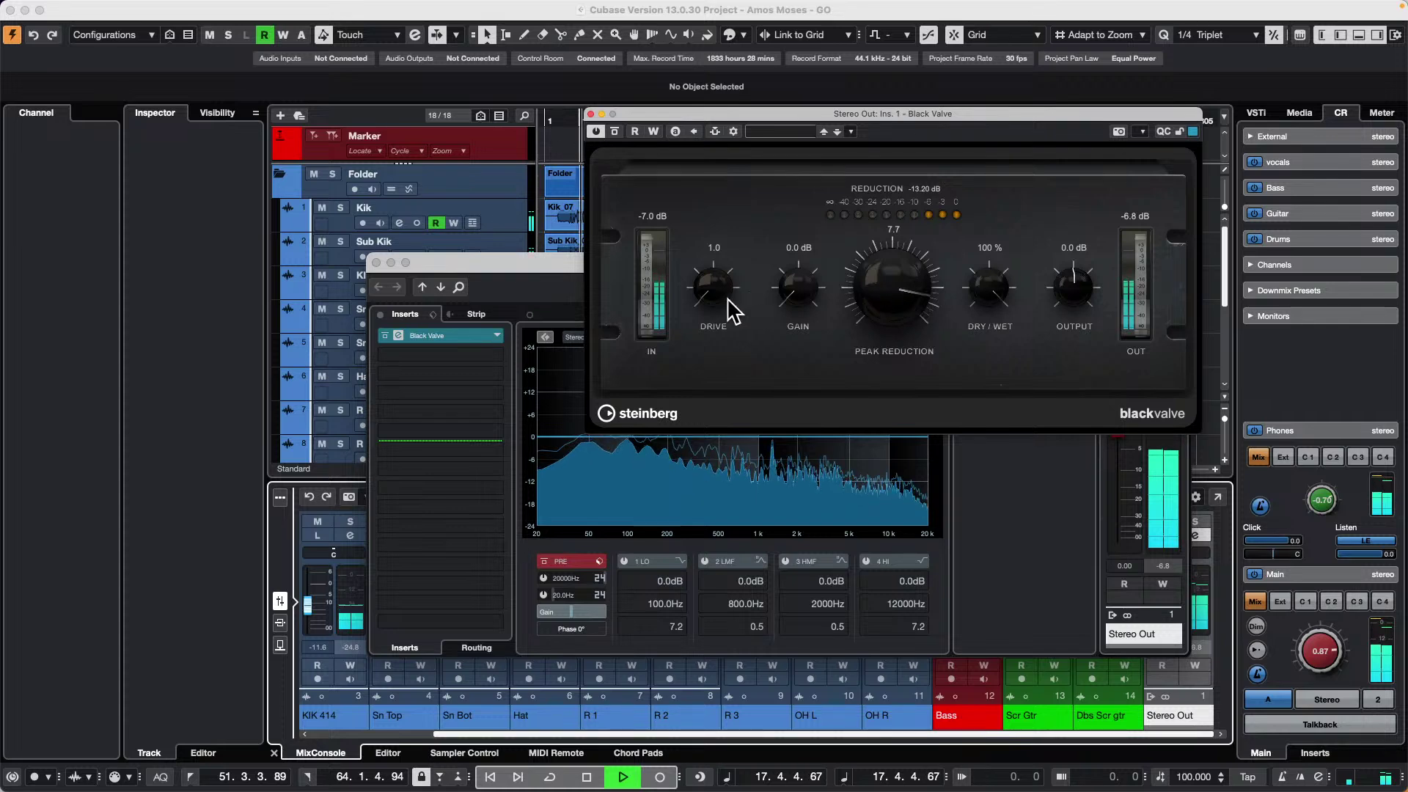
pyautogui.moveTo(711, 298)
pyautogui.mouseDown()
pyautogui.moveTo(732, 220)
pyautogui.moveTo(709, 322)
pyautogui.mouseUp()
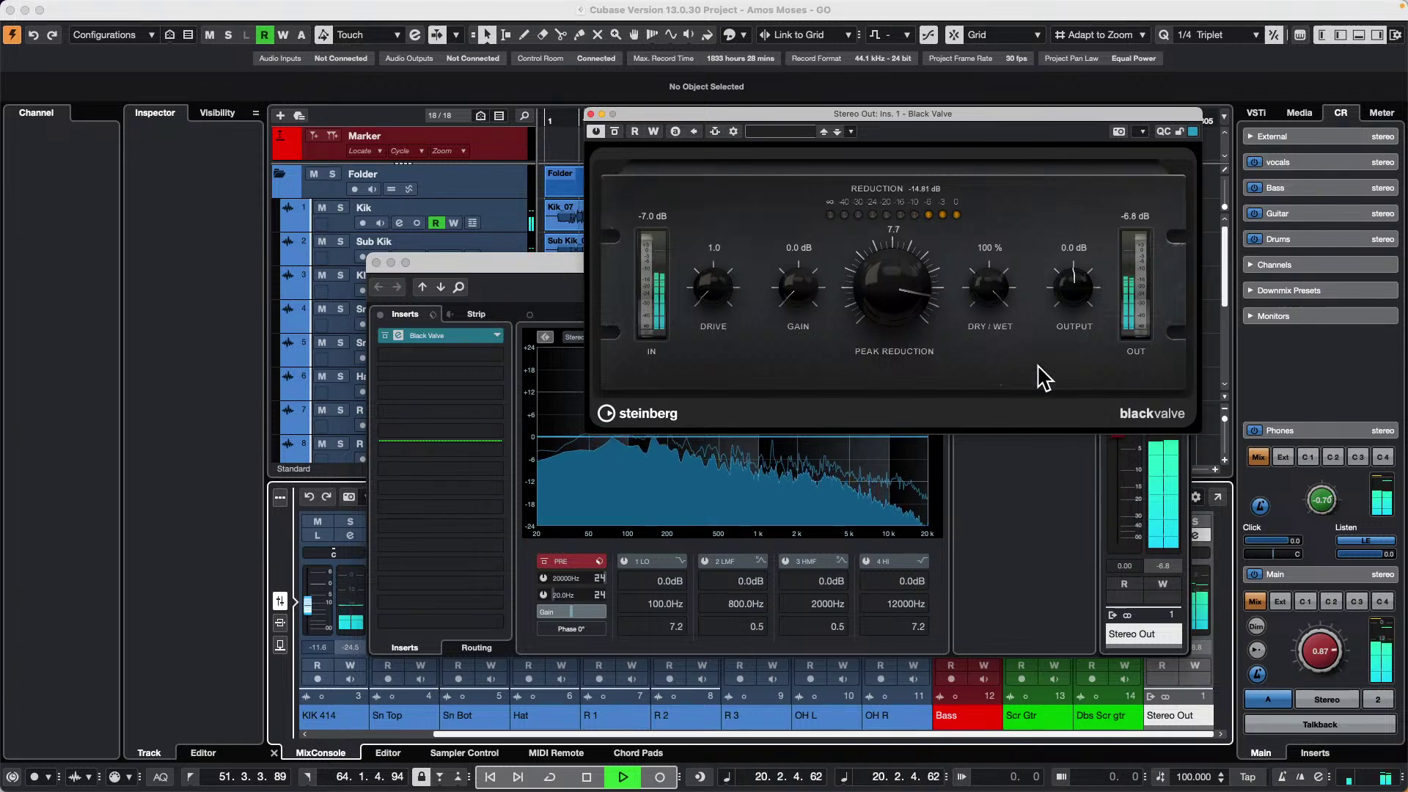
pyautogui.moveTo(999, 290); pyautogui.dragTo(997, 261)
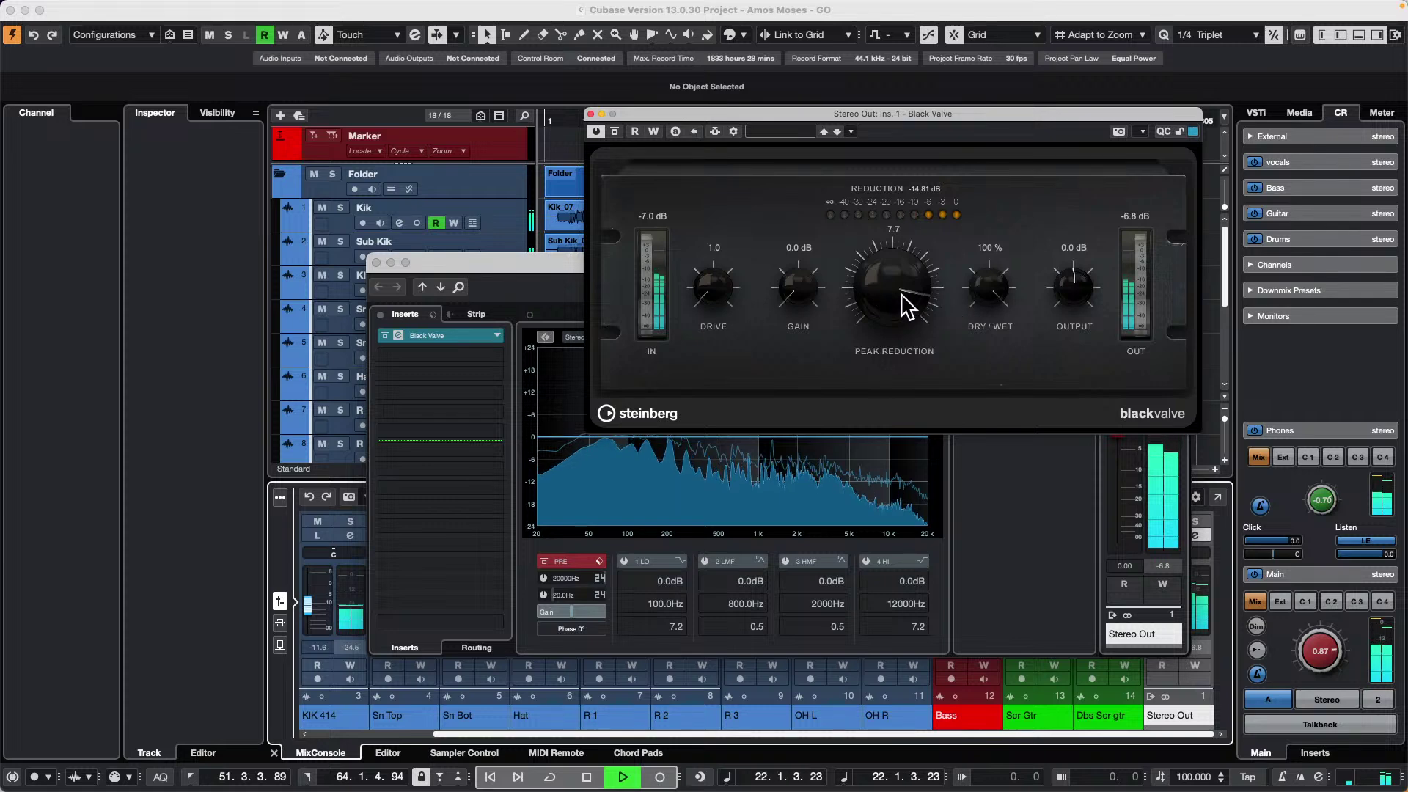
pyautogui.moveTo(904, 306)
pyautogui.mouseDown()
pyautogui.moveTo(894, 394)
pyautogui.moveTo(891, 316)
pyautogui.mouseUp()
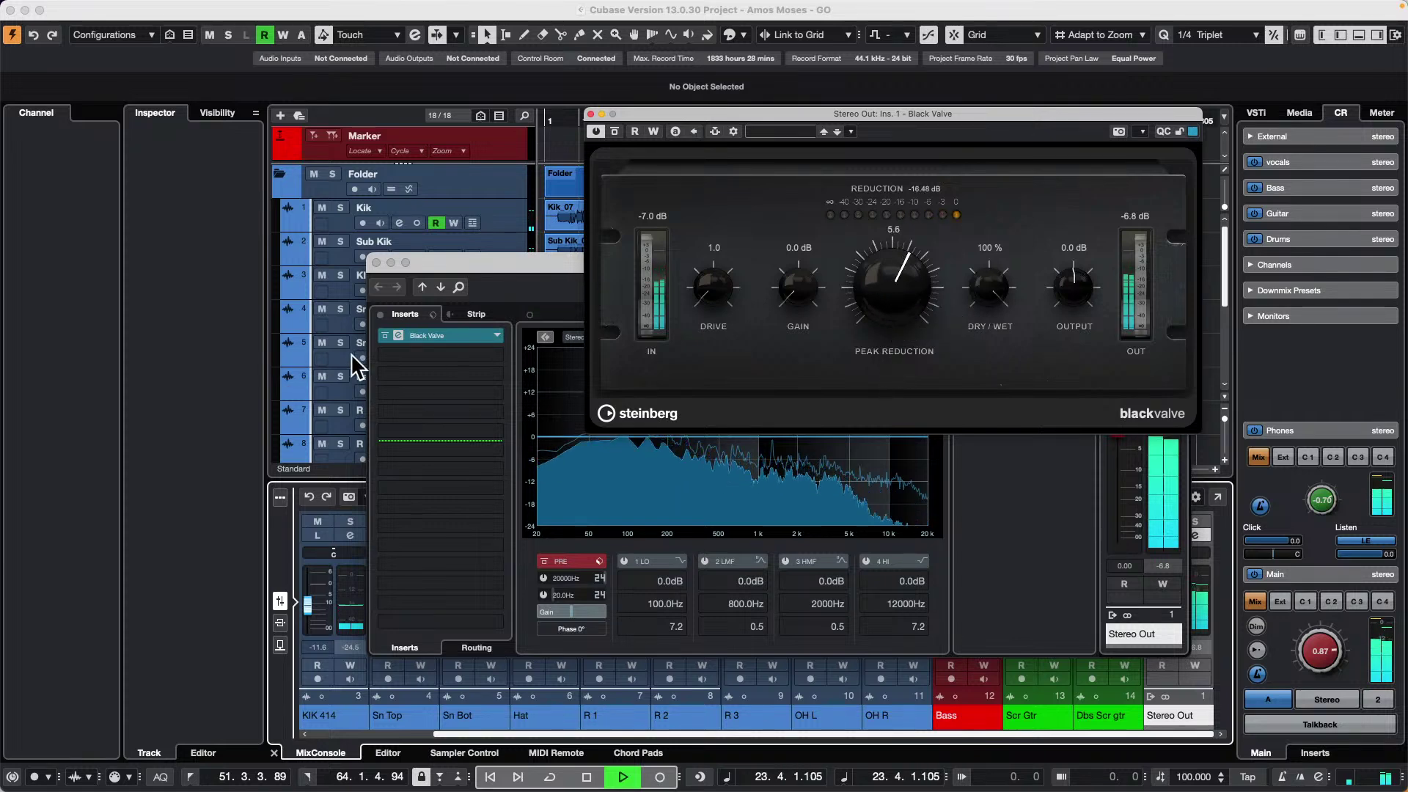
# - Bypass Black Valve and insert VintageCompressor in the second slot of the Stereo Out channel
pyautogui.click(497, 352)
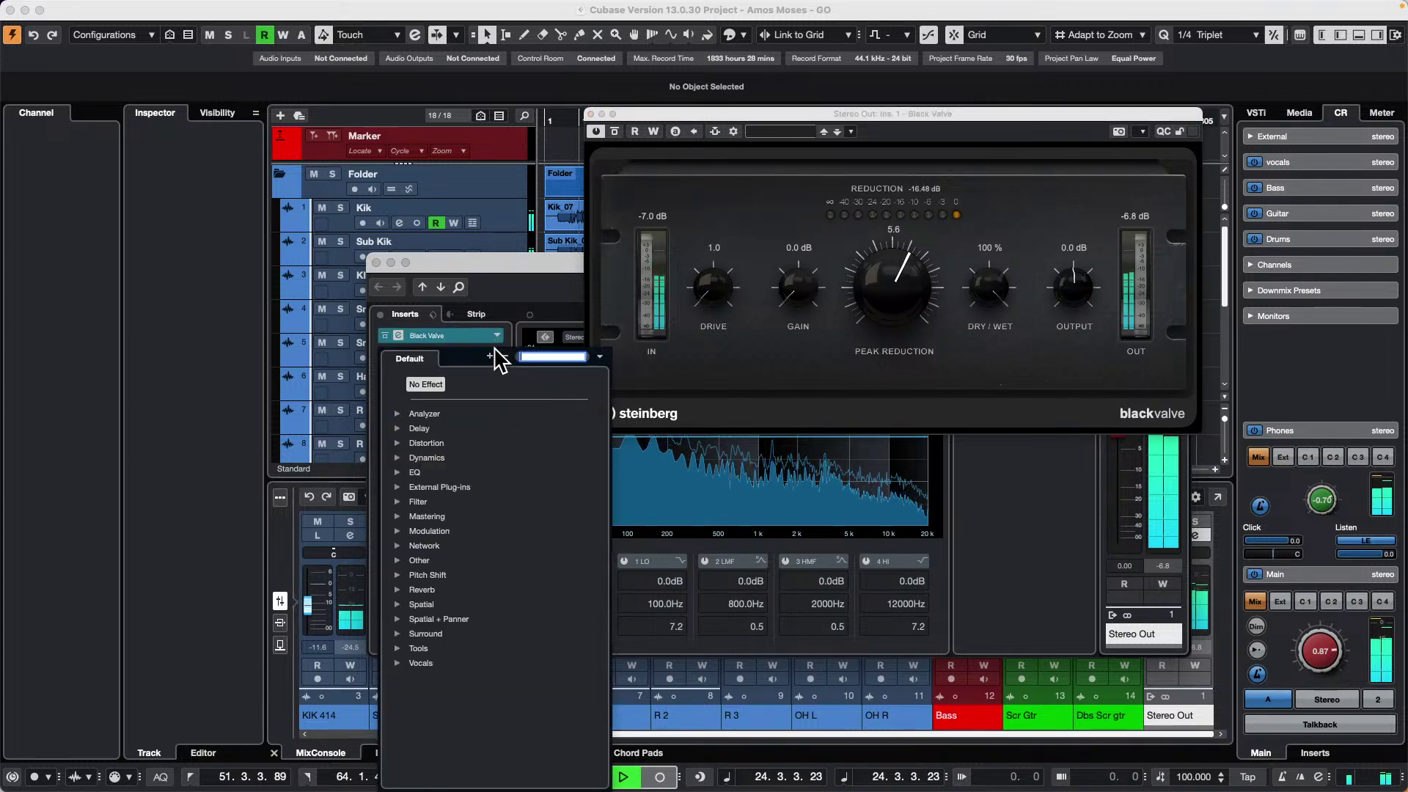
pyautogui.click(399, 457)
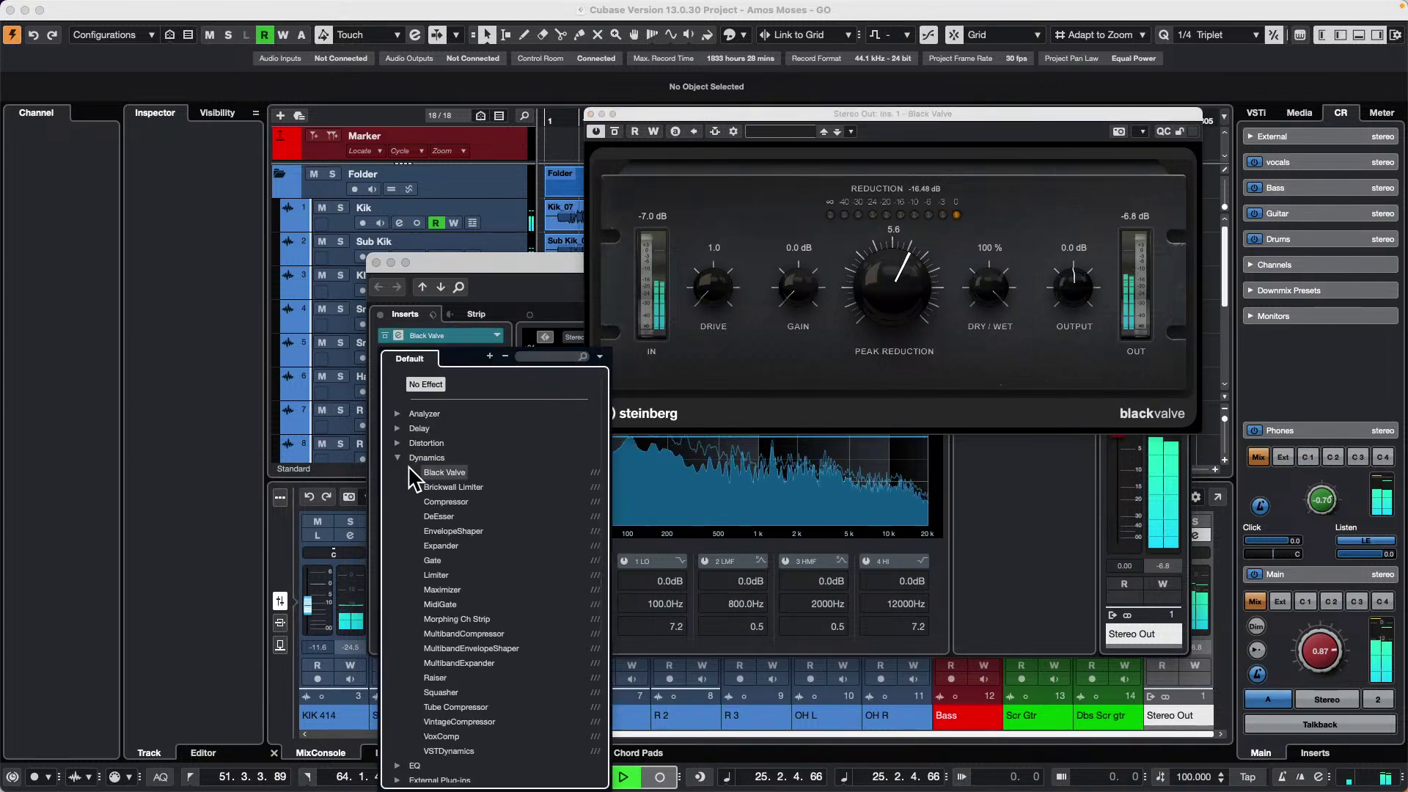
pyautogui.click(484, 722)
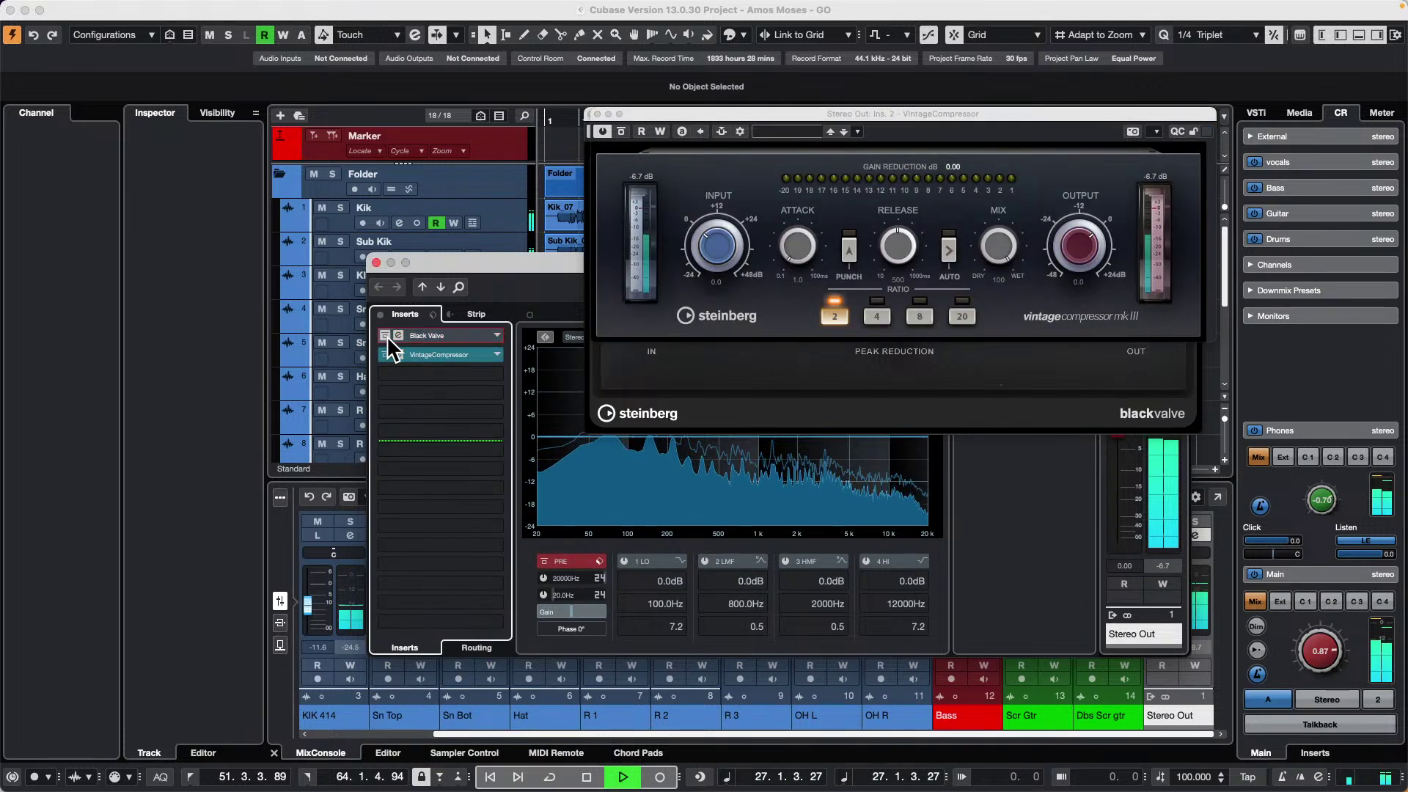
# - Try VintageCompressor settings on the playing mix, ending with 0.1 attack, 37.8 dB input and about -26 dB output, and stop playback
pyautogui.moveTo(717, 257); pyautogui.dragTo(717, 242)
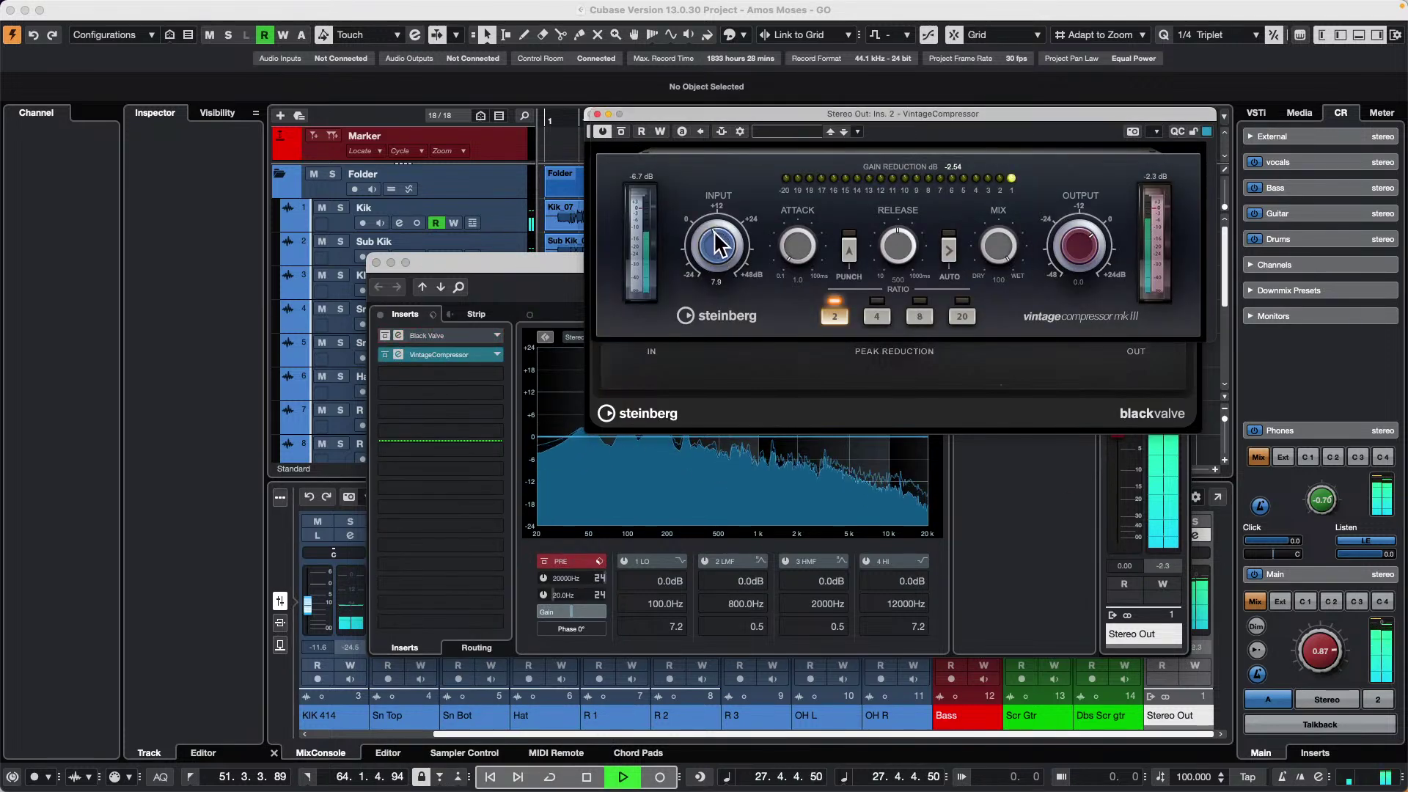
pyautogui.moveTo(1083, 252)
pyautogui.mouseDown()
pyautogui.moveTo(1082, 263)
pyautogui.moveTo(1090, 227)
pyautogui.mouseUp()
pyautogui.moveTo(721, 244); pyautogui.dragTo(715, 273)
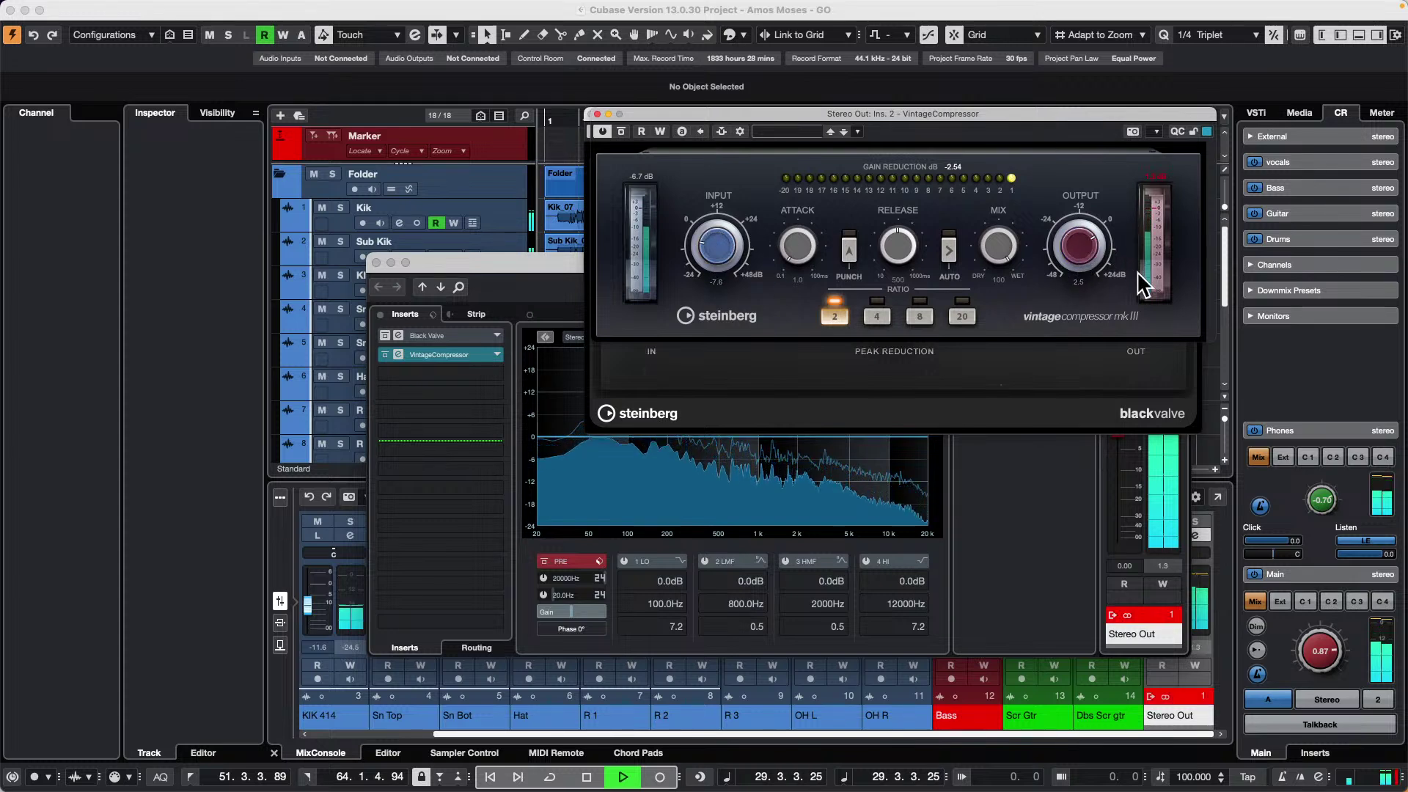
pyautogui.moveTo(1079, 264); pyautogui.dragTo(1085, 246)
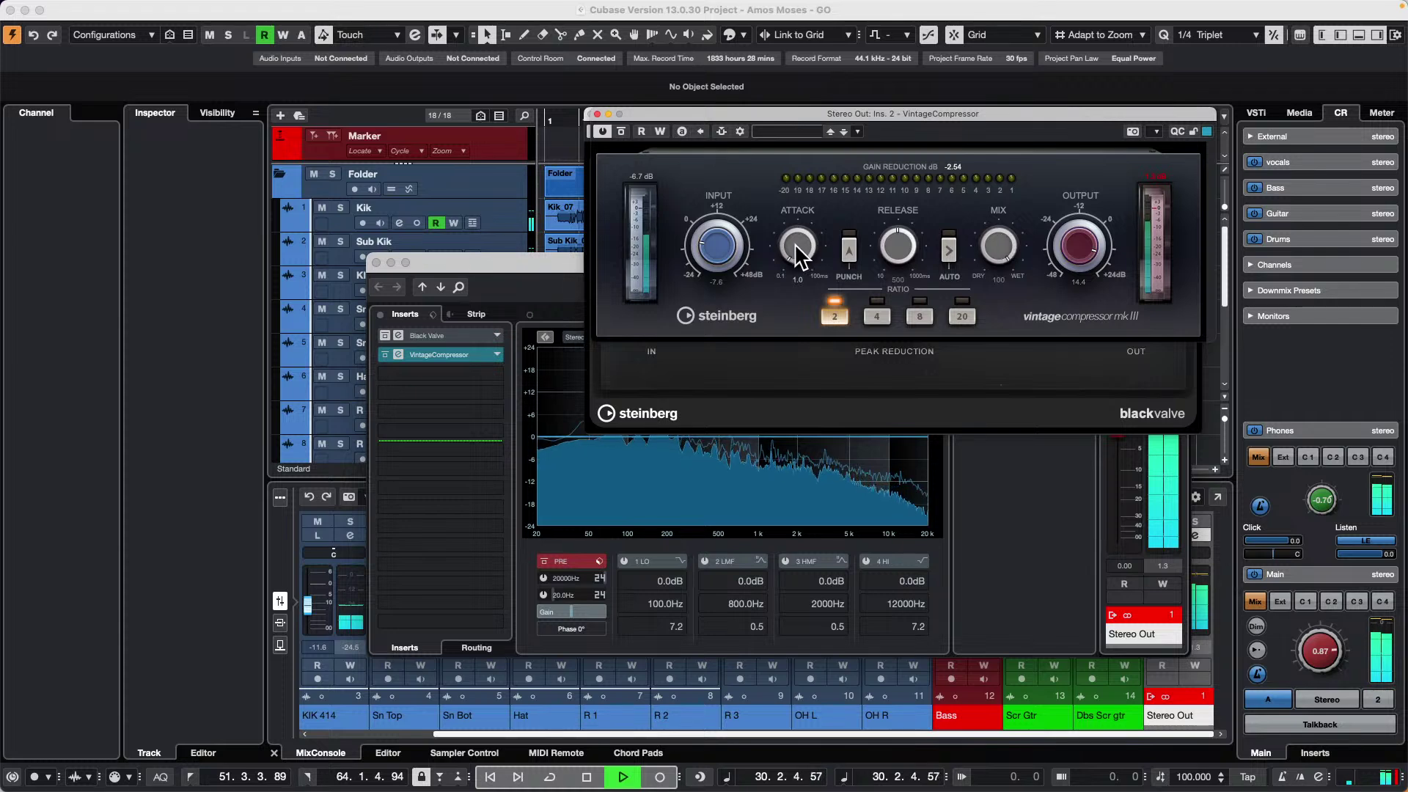
pyautogui.moveTo(799, 213); pyautogui.dragTo(725, 241)
pyautogui.moveTo(1080, 240); pyautogui.dragTo(1070, 312)
pyautogui.moveTo(719, 246); pyautogui.dragTo(728, 187)
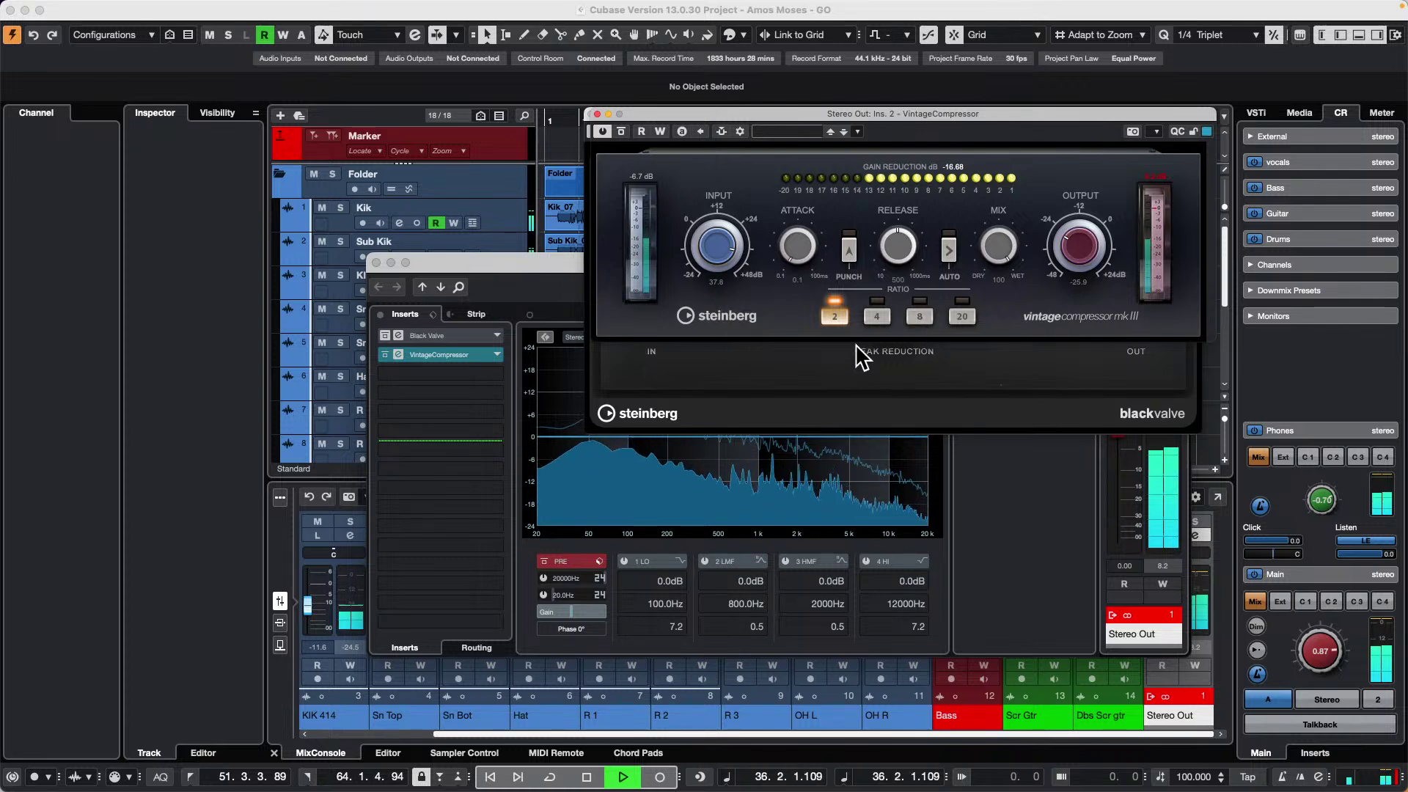
pyautogui.press('space')
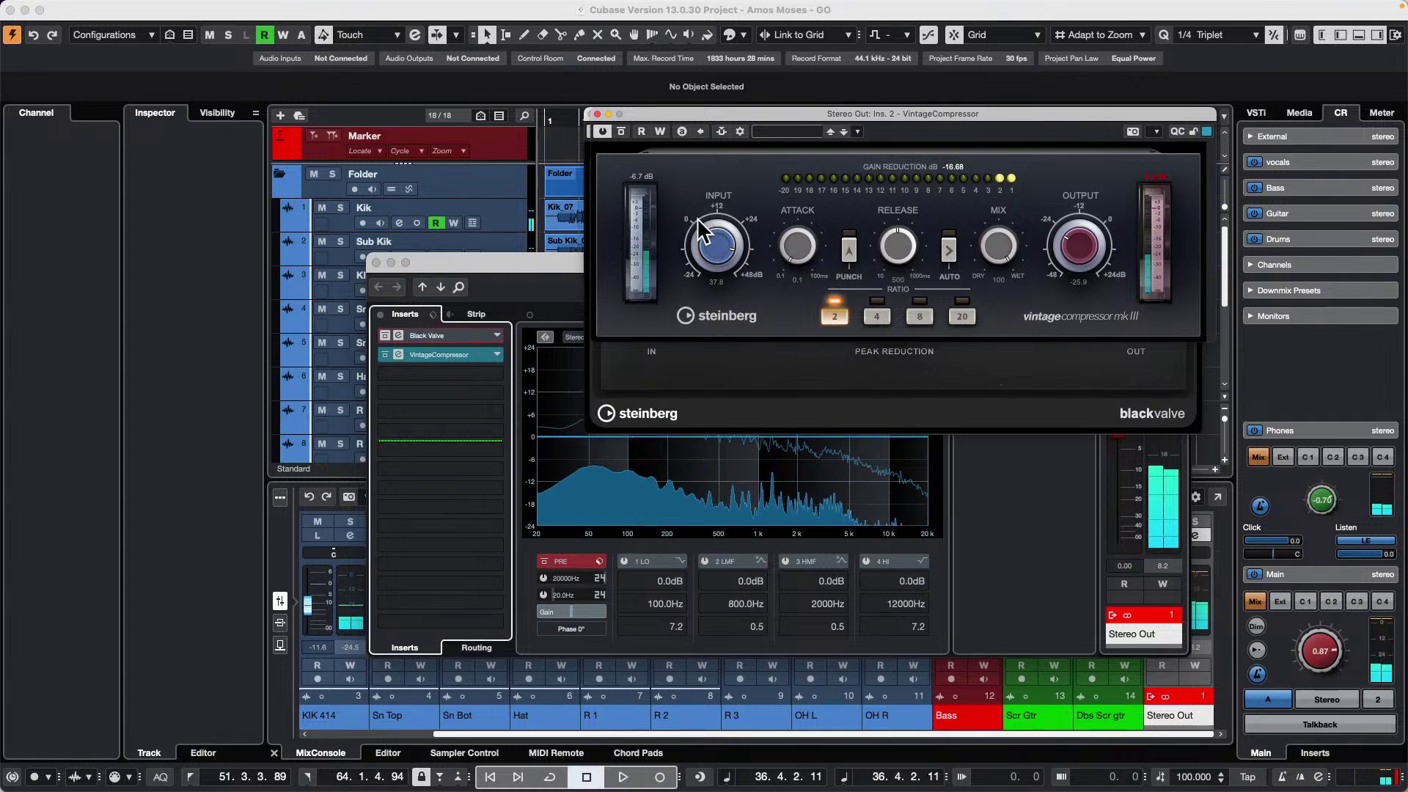
# - Remove both compressors from the Stereo Out inserts and close the plug-in and channel windows
pyautogui.click(597, 115)
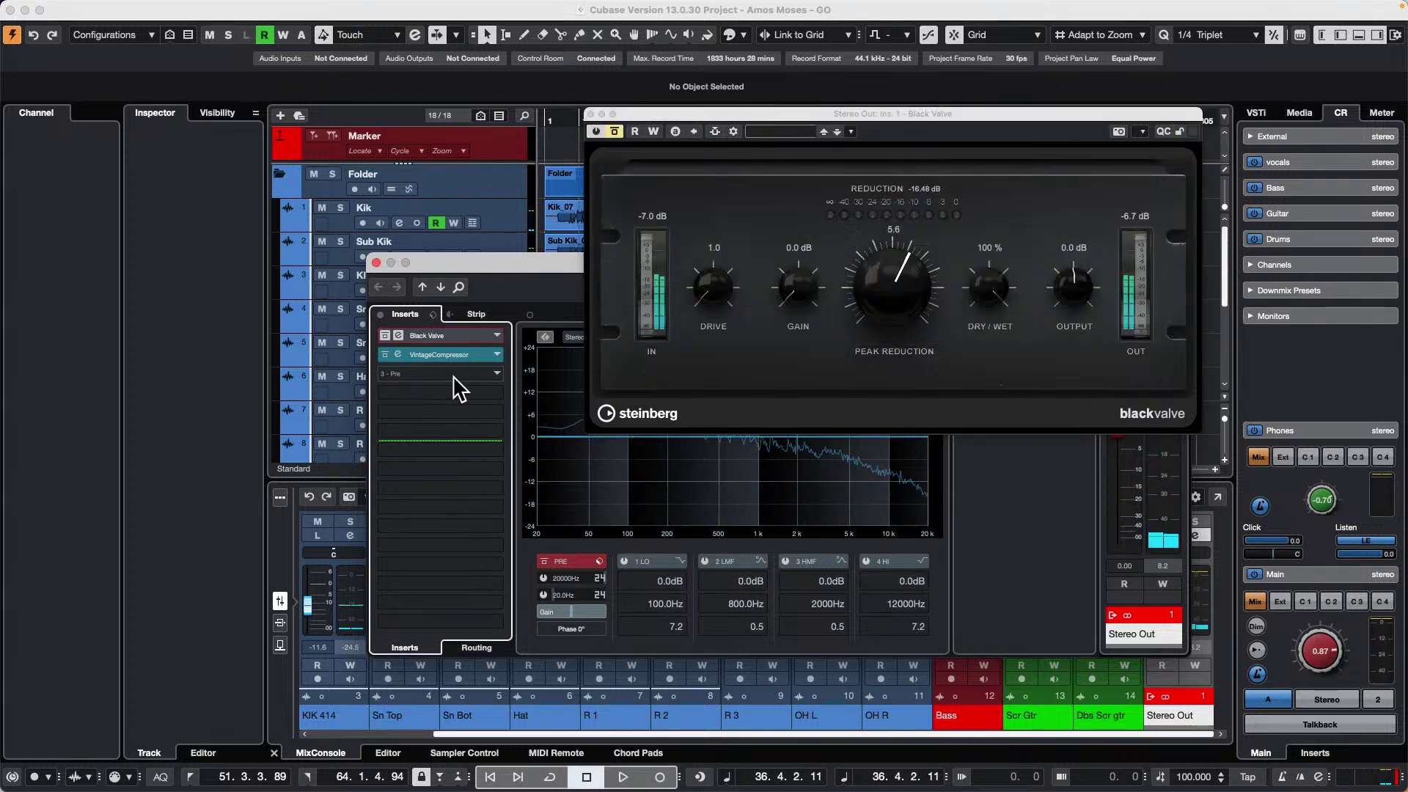
pyautogui.click(591, 114)
pyautogui.moveTo(437, 353); pyautogui.dragTo(242, 330)
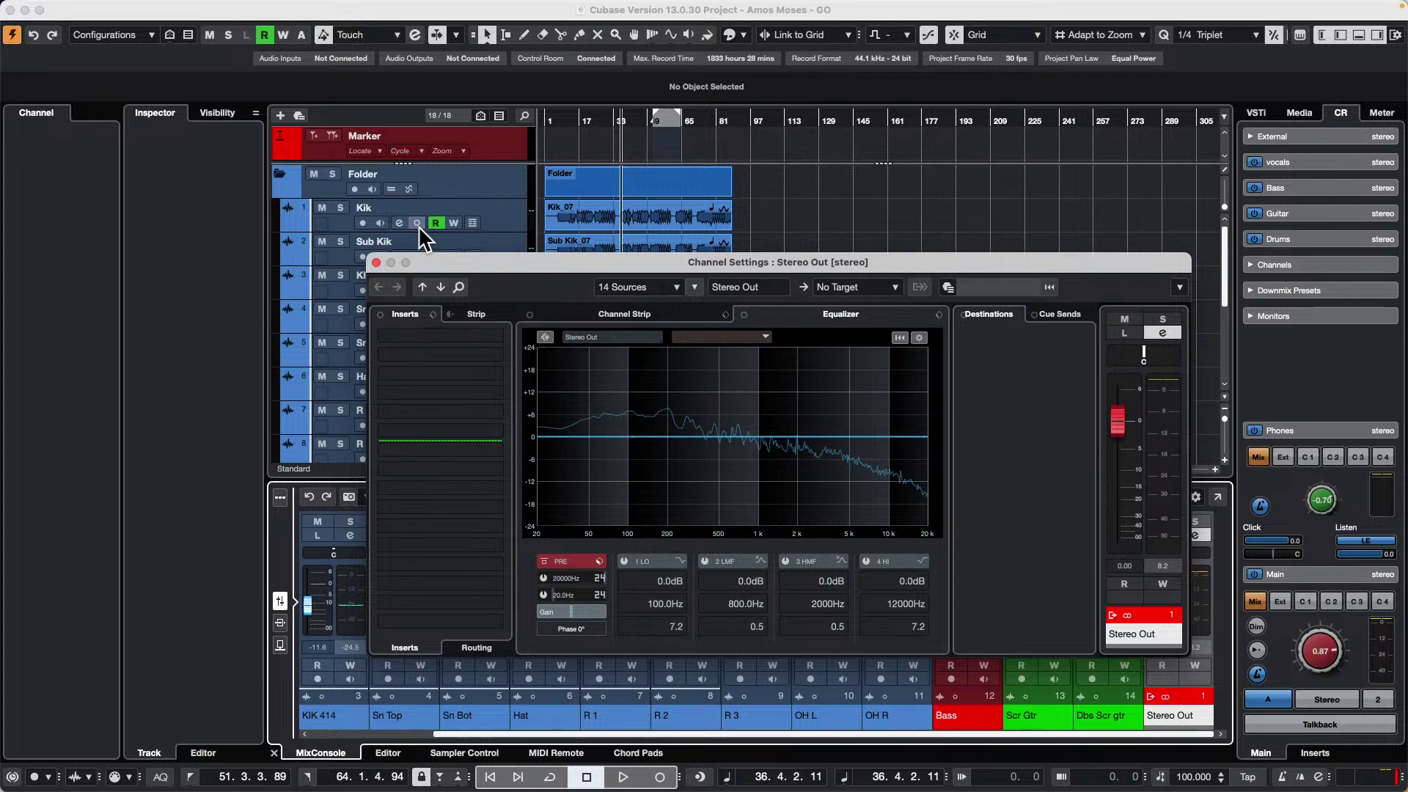
pyautogui.click(375, 262)
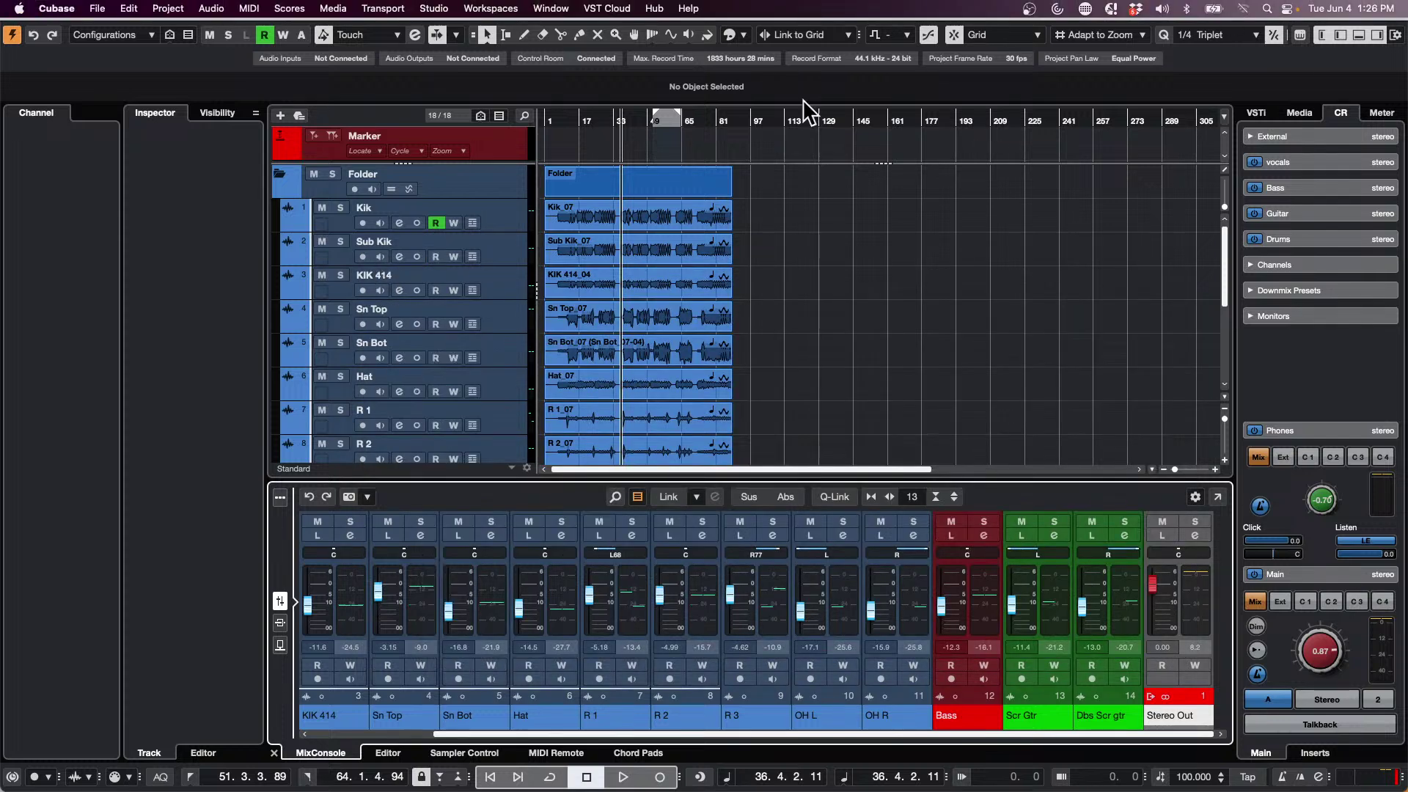
pyautogui.scroll(-5, 851, 363)
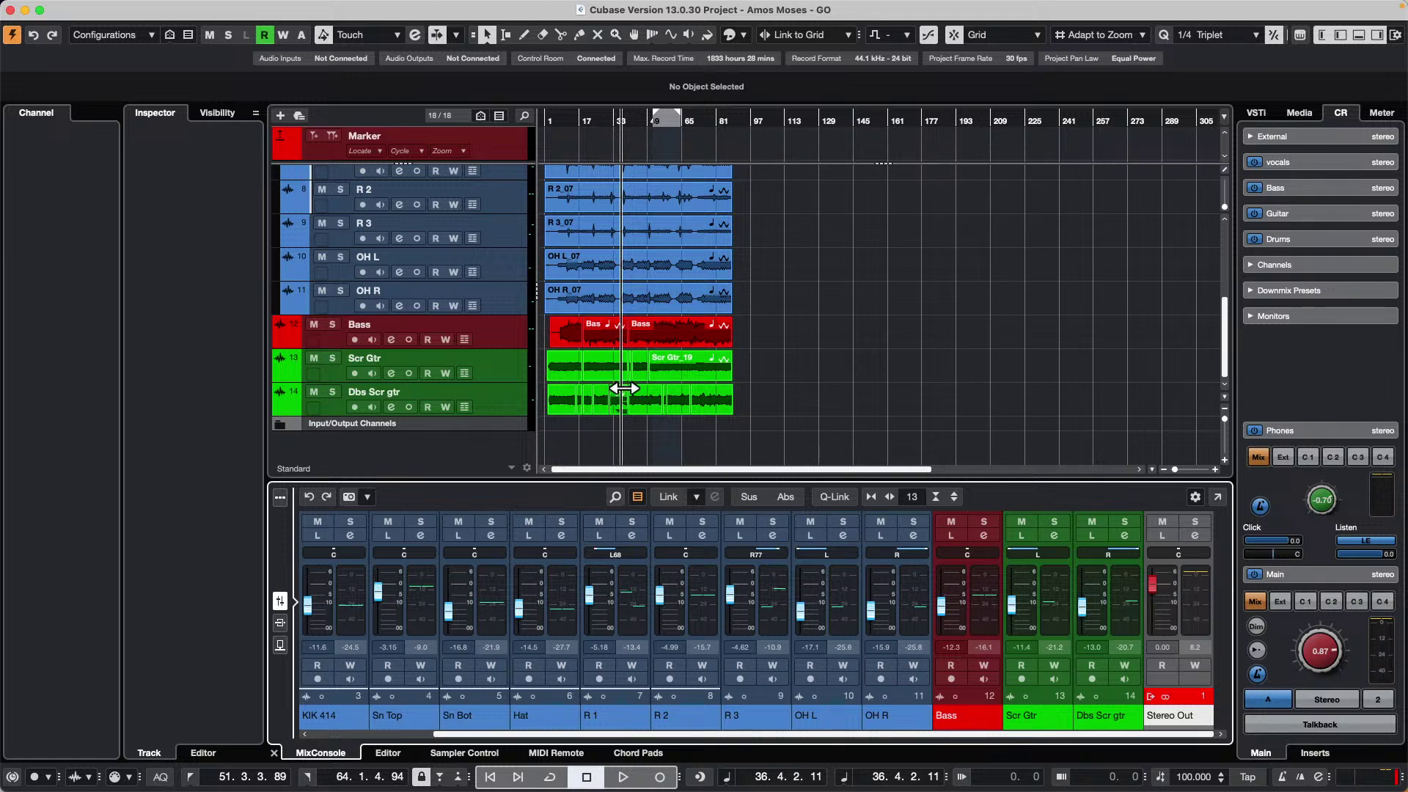
pyautogui.click(432, 9)
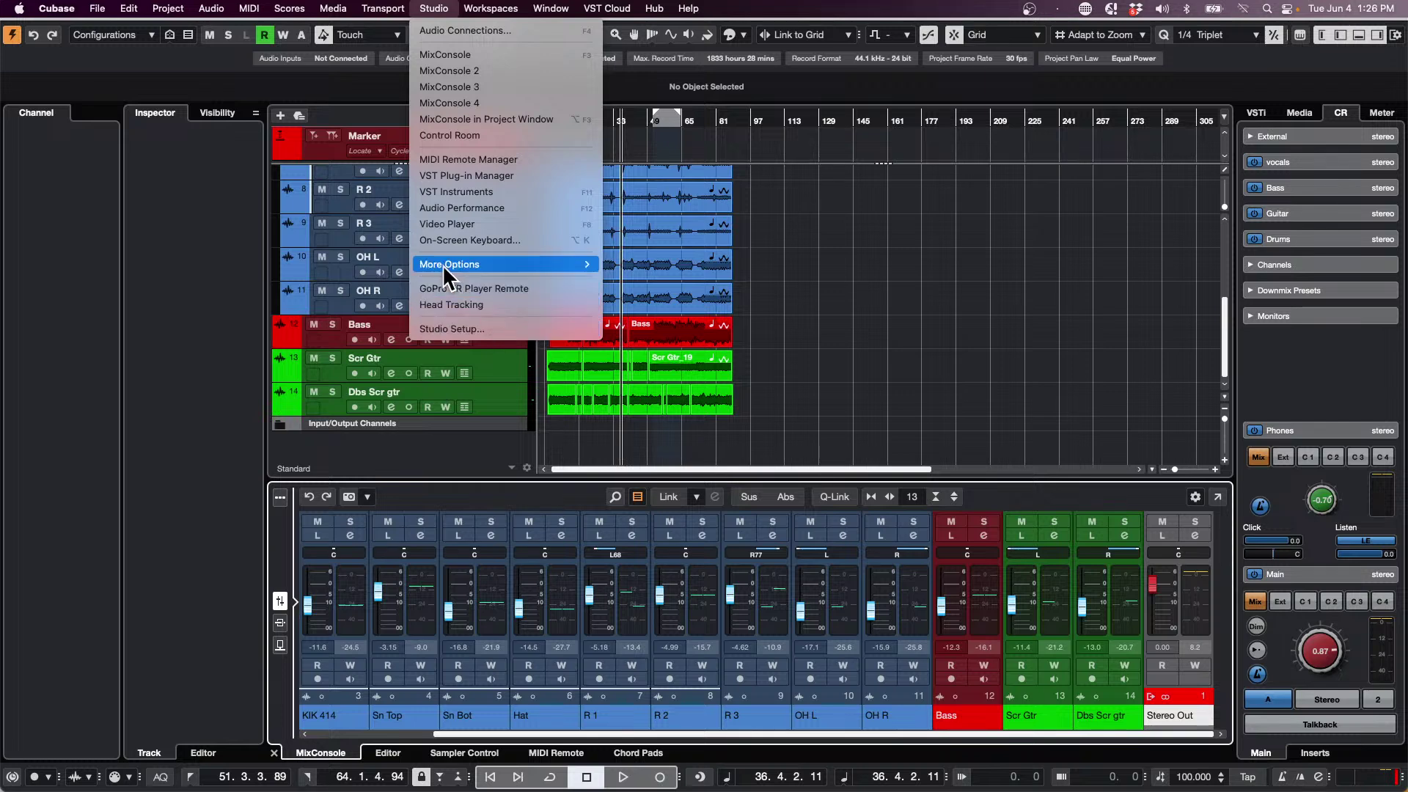
pyautogui.moveTo(443, 263)
pyautogui.press('Escape')
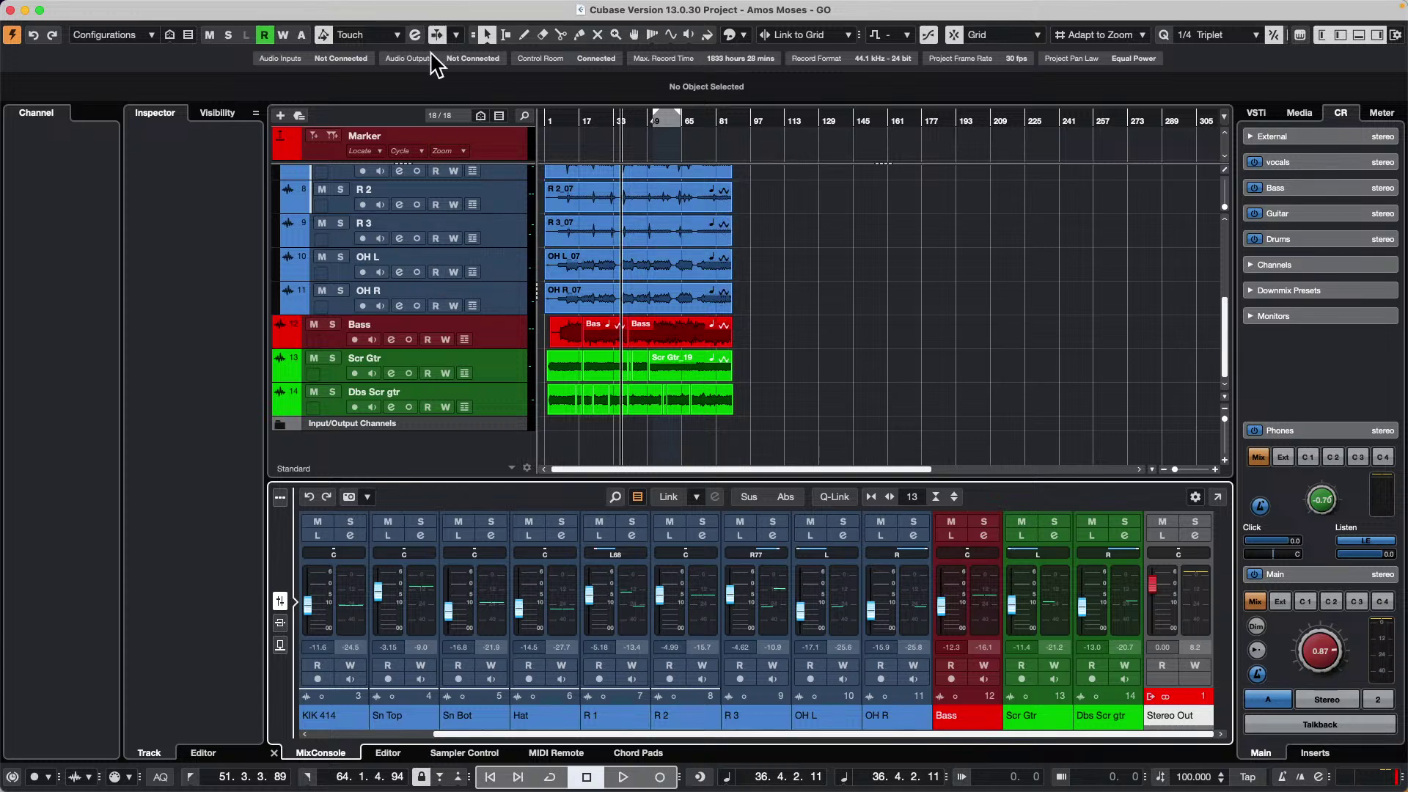
# - Check the available audio click outputs in Metronome Setup and close the dialog
pyautogui.click(433, 8)
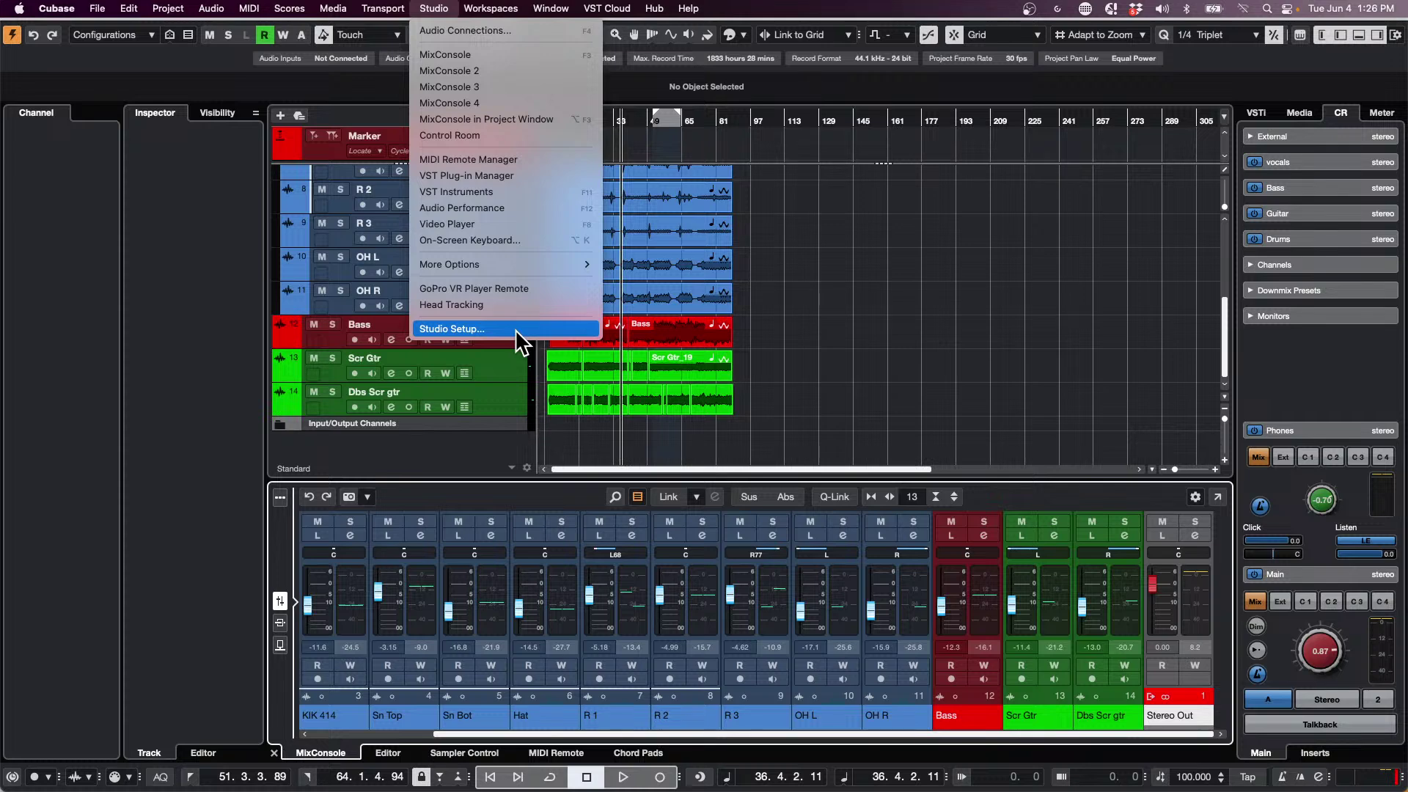
pyautogui.moveTo(410, 7)
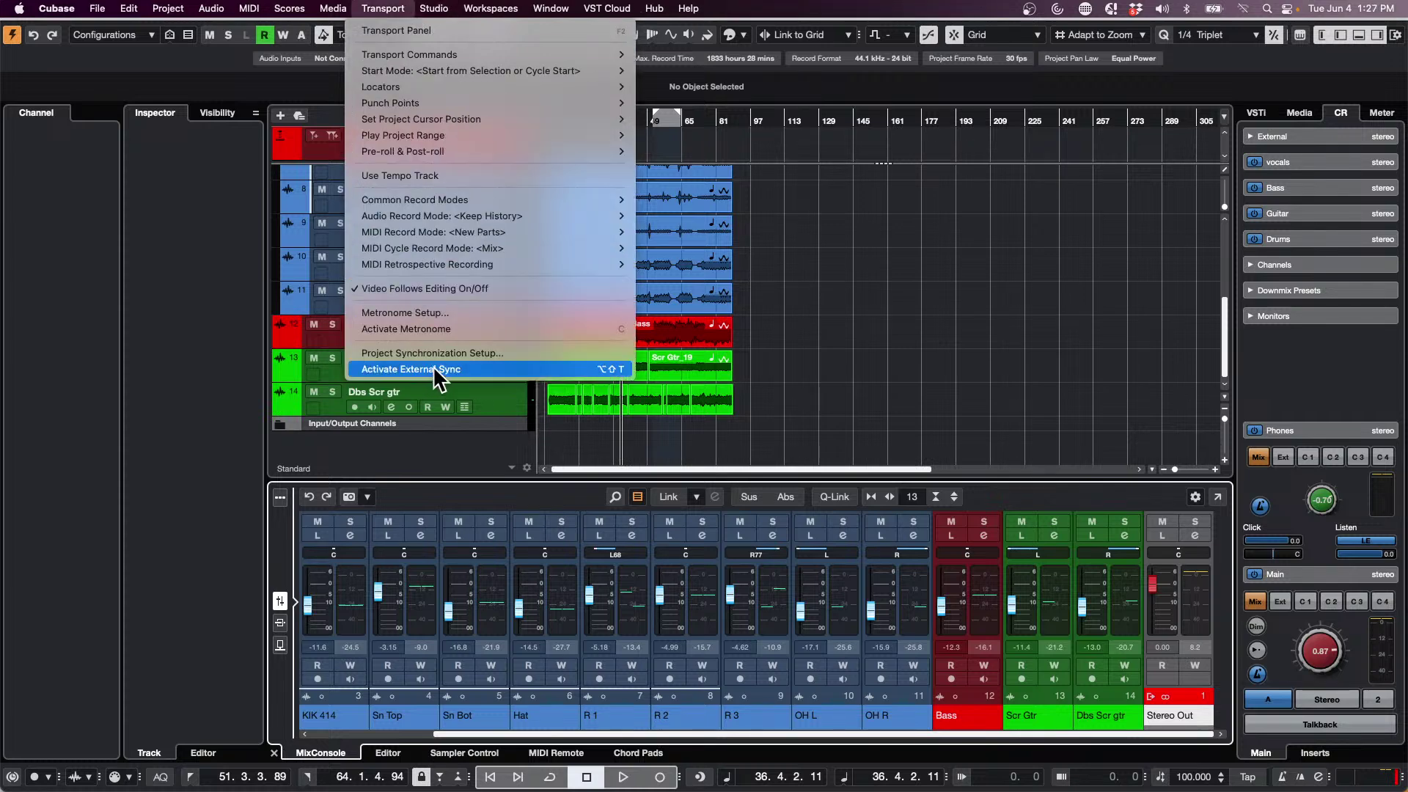
pyautogui.click(483, 313)
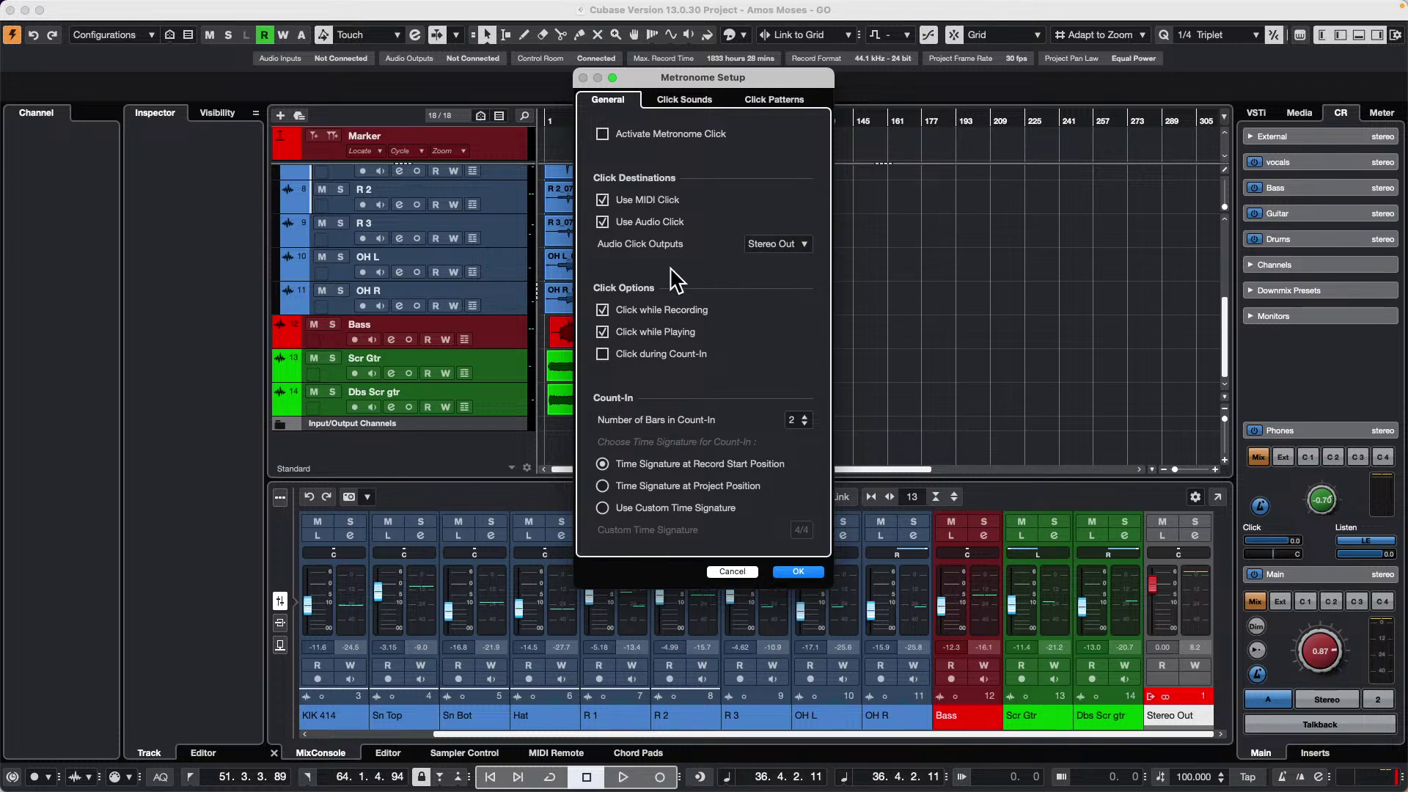
pyautogui.click(792, 247)
pyautogui.click(744, 211)
pyautogui.click(797, 571)
# - Add a second stereo output bus in Audio Connections and check its audio device assignment
pyautogui.moveTo(743, 4)
pyautogui.click(546, 8)
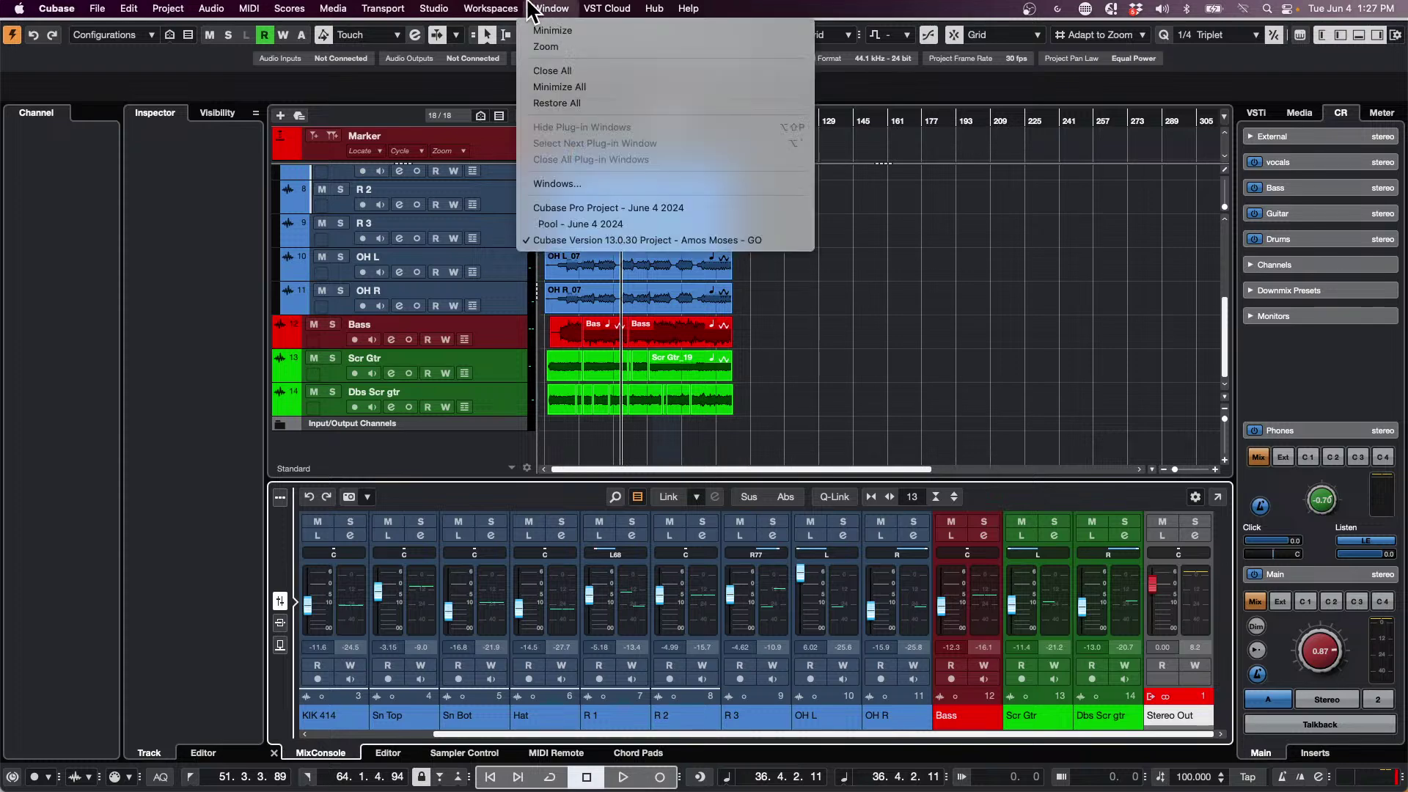
pyautogui.click(431, 31)
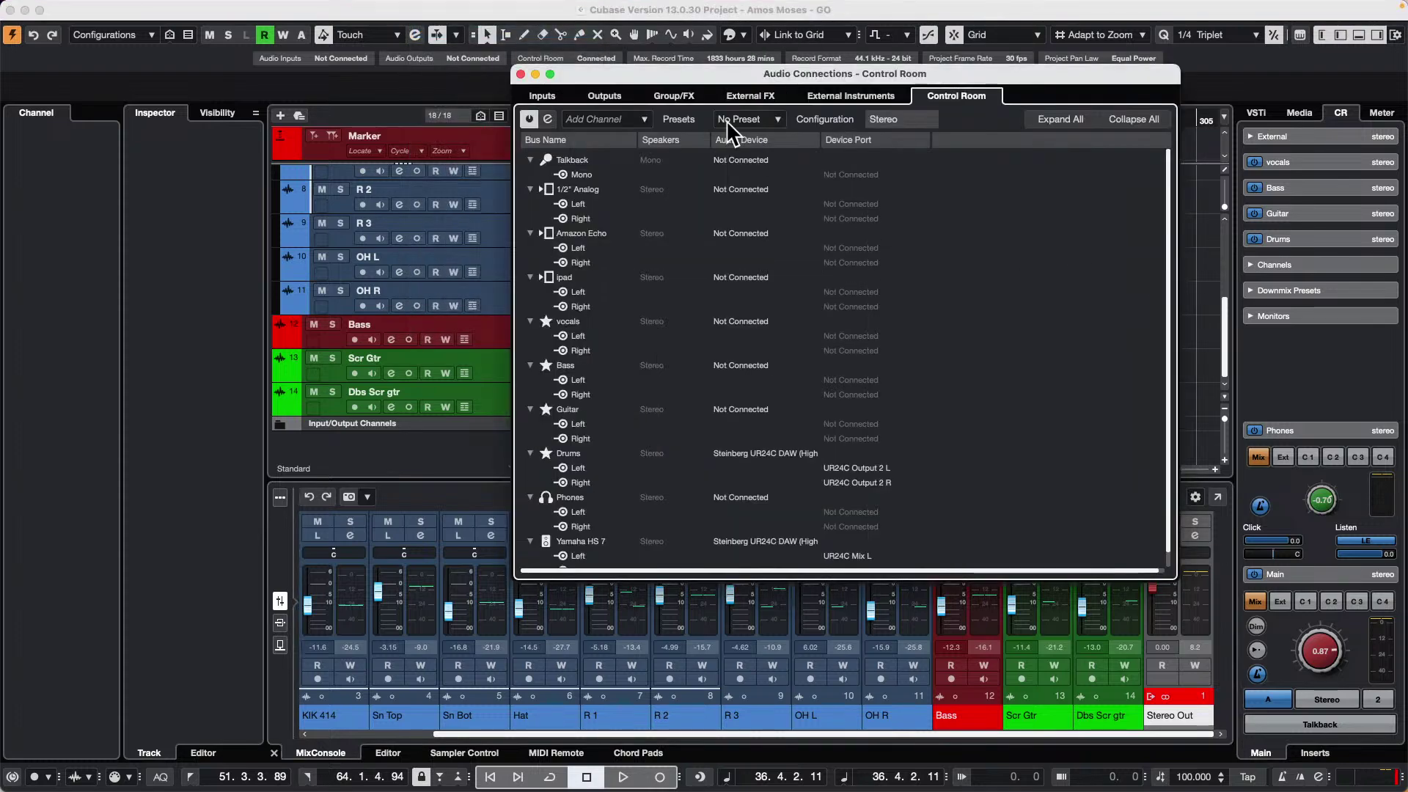
pyautogui.click(603, 97)
pyautogui.rightClick(607, 203)
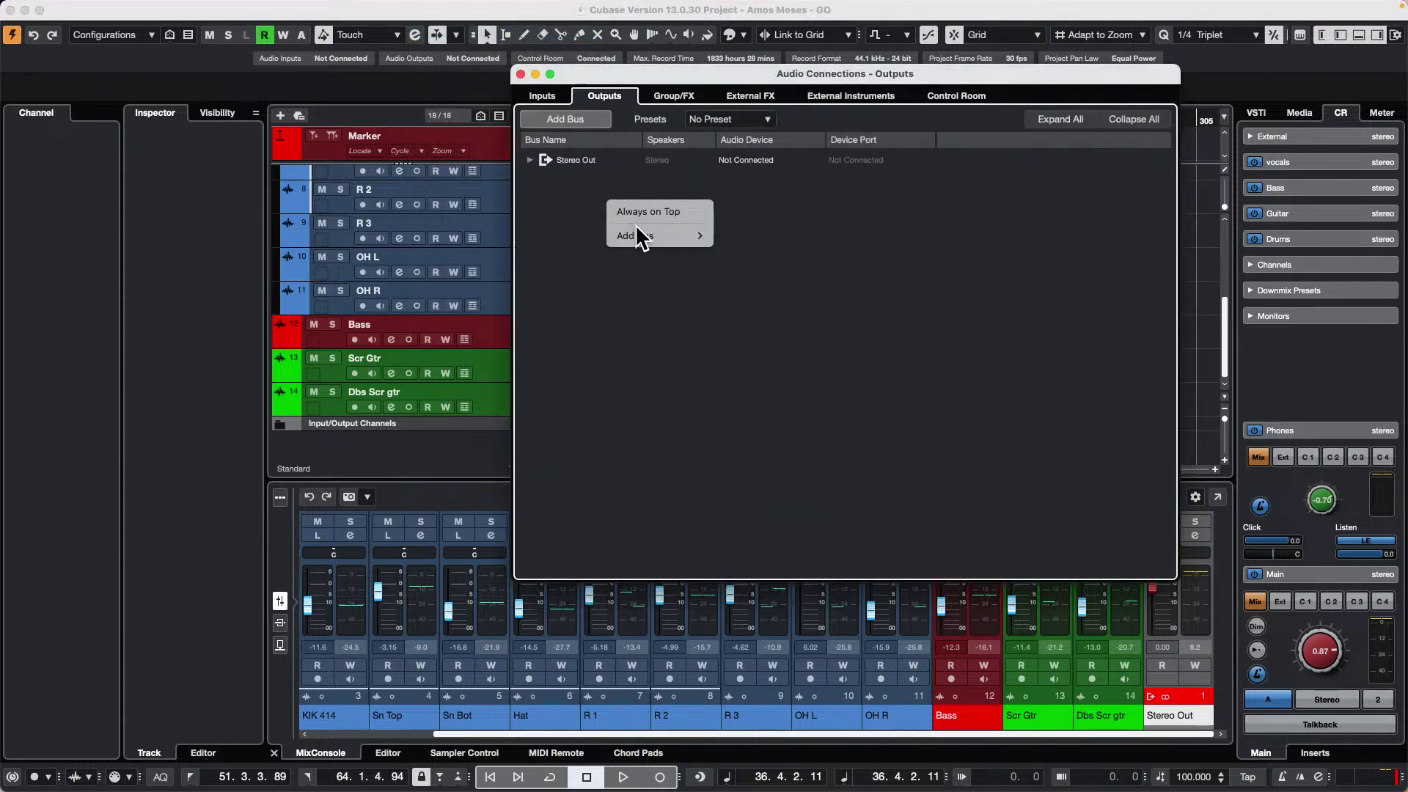
pyautogui.moveTo(664, 235)
pyautogui.click(764, 253)
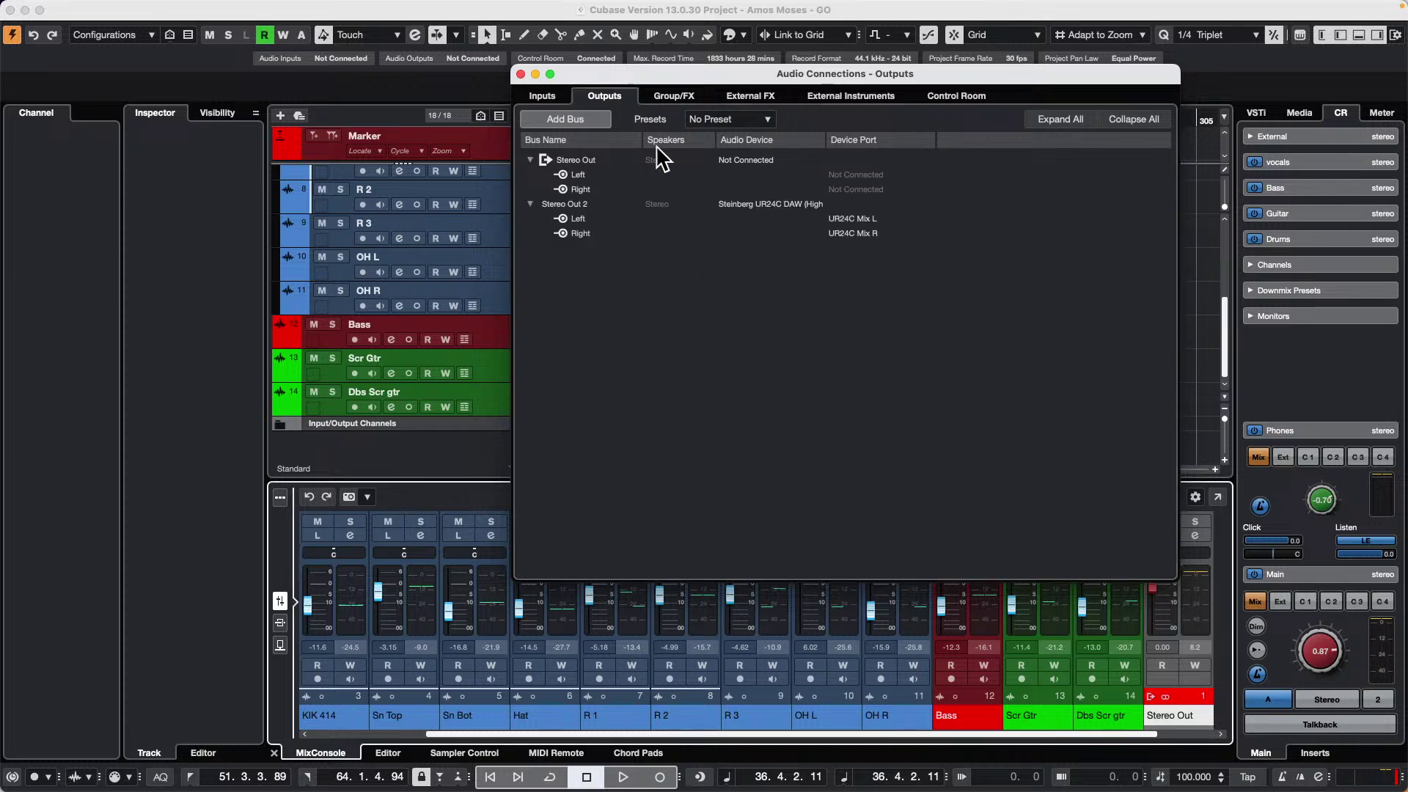
pyautogui.click(768, 204)
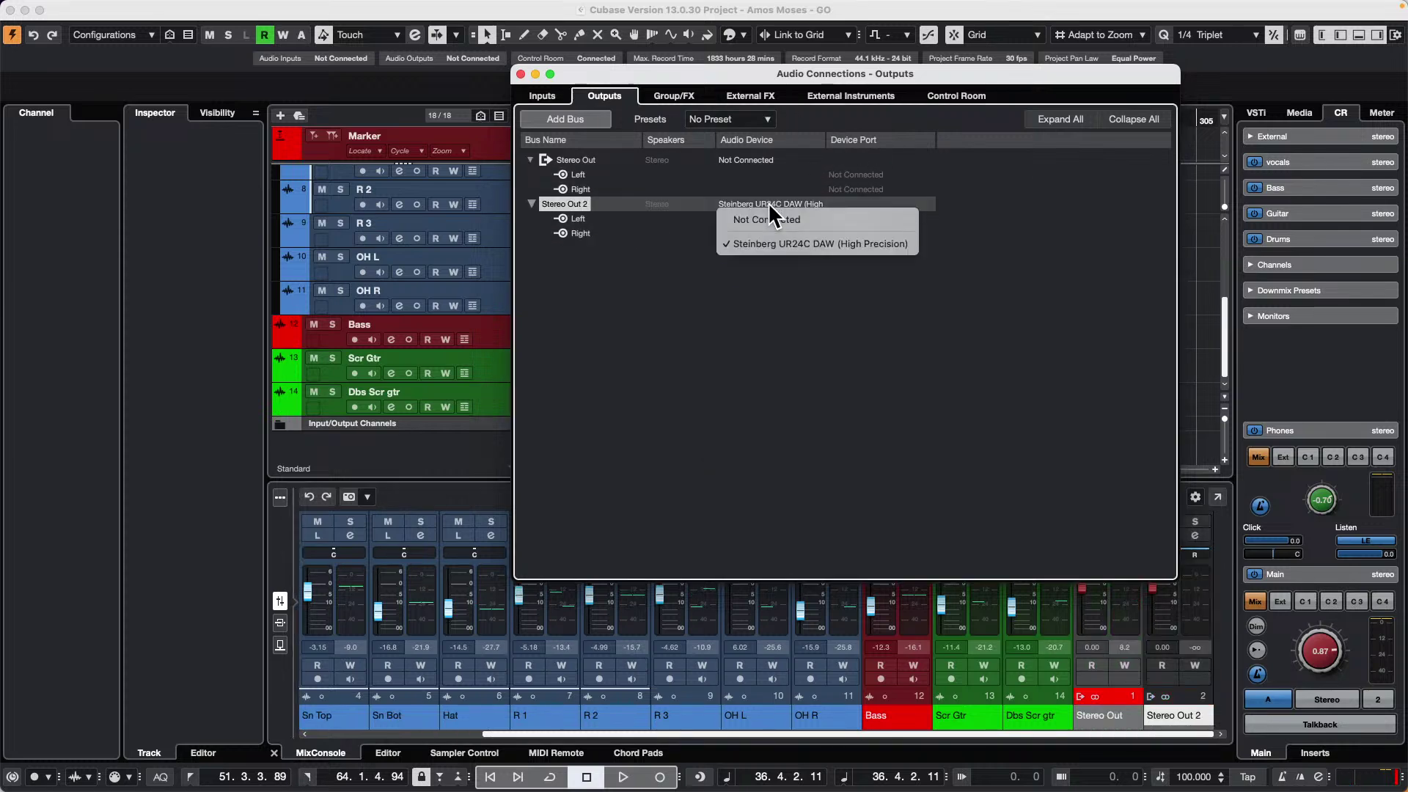
pyautogui.click(521, 74)
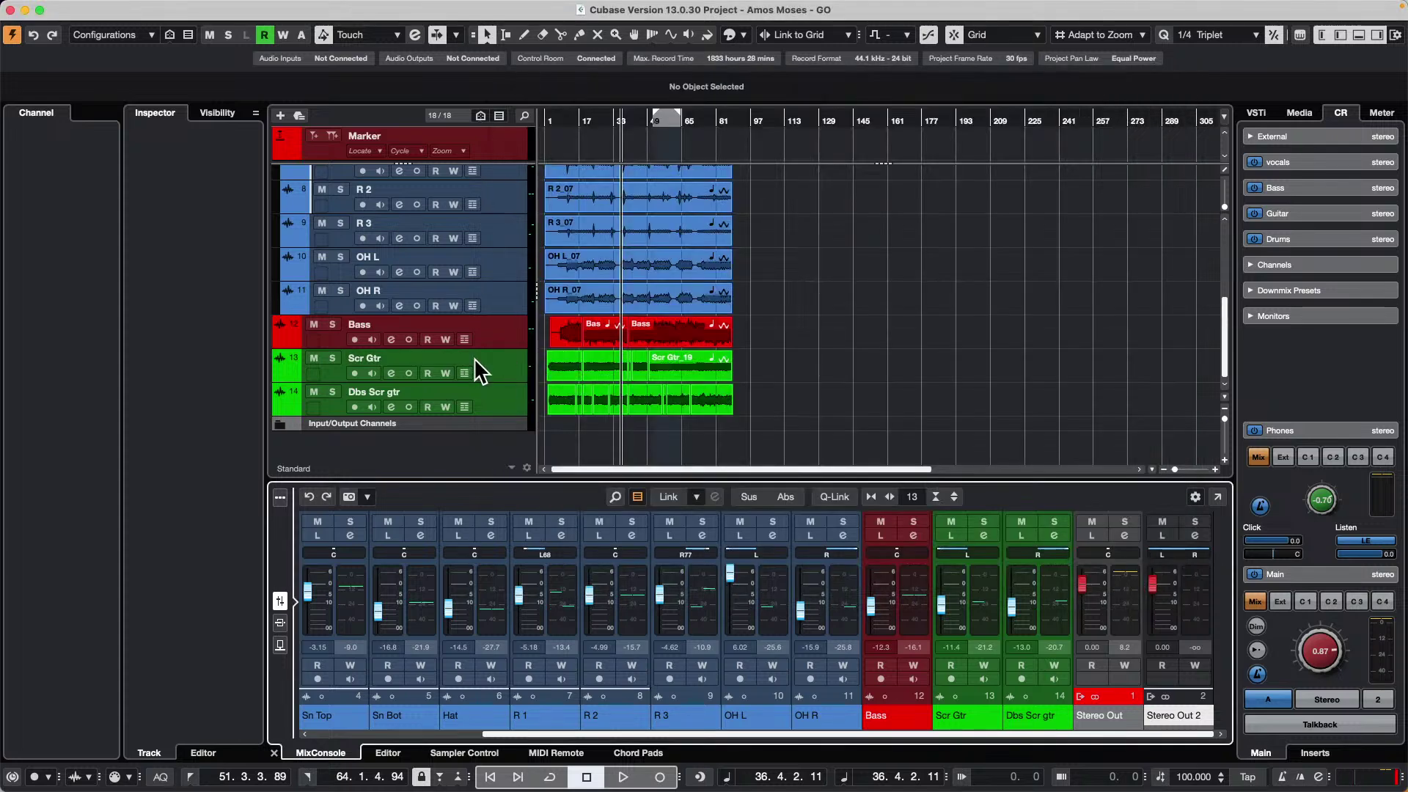
# - Route the metronome's audio click to Stereo Out 2 instead of Stereo Out in Metronome Setup
pyautogui.click(496, 395)
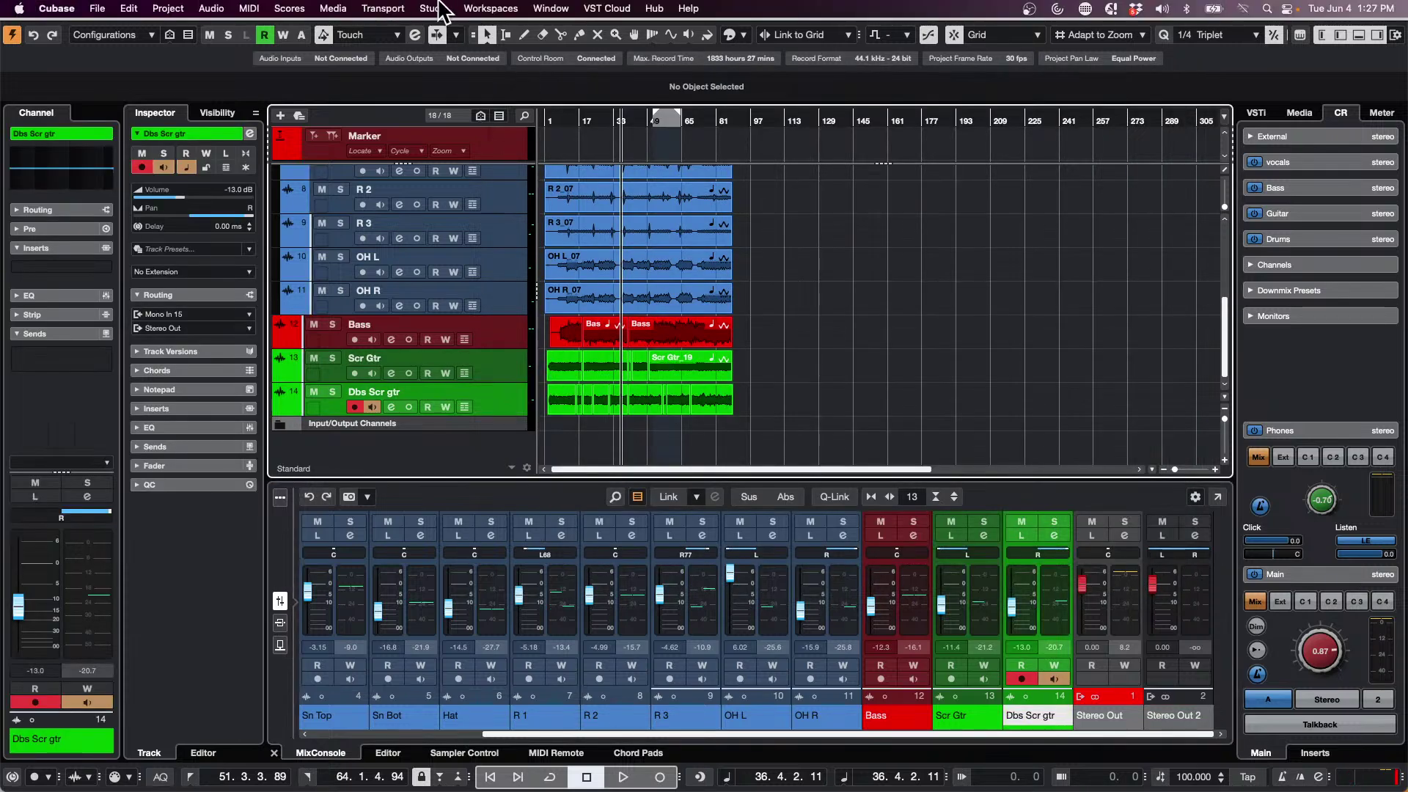
pyautogui.click(433, 9)
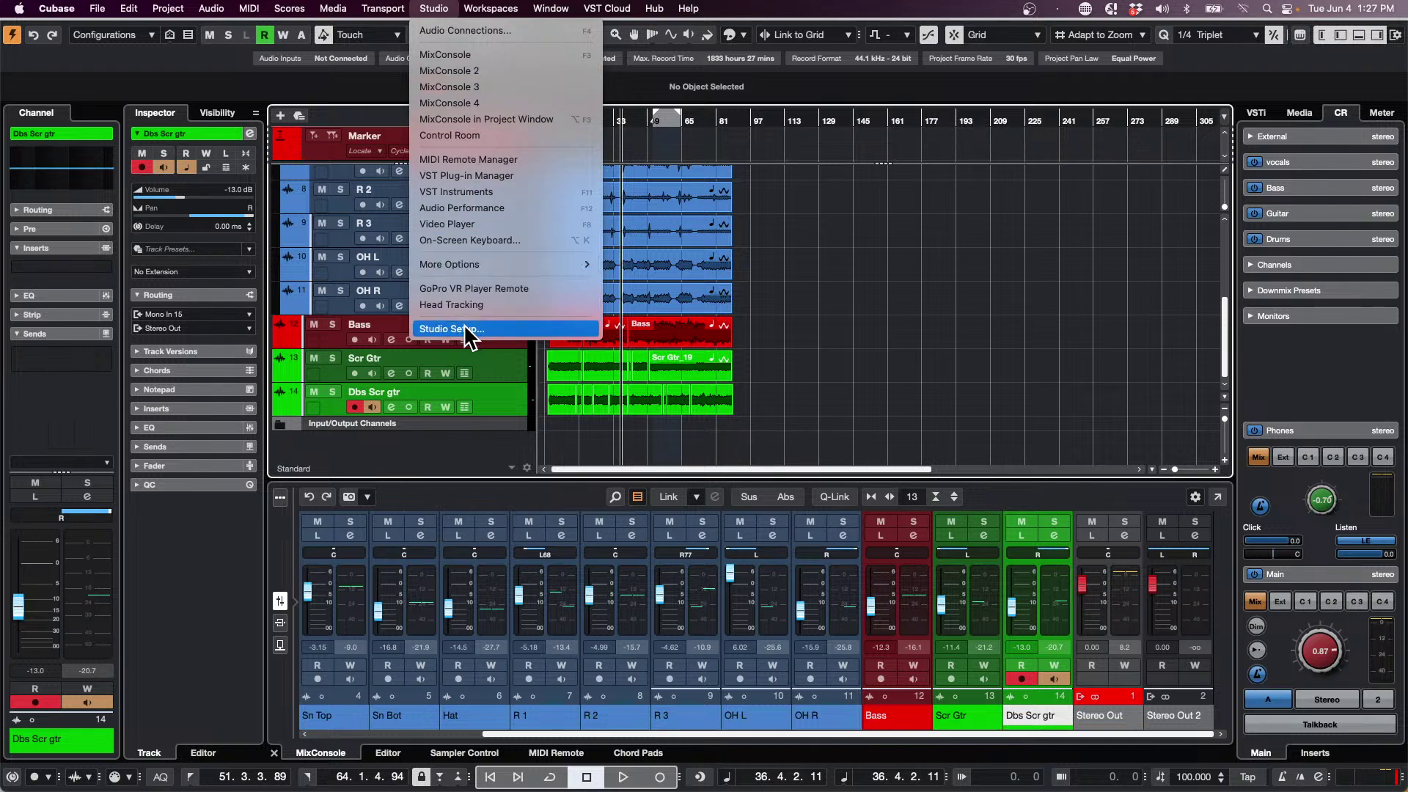
pyautogui.moveTo(382, 8)
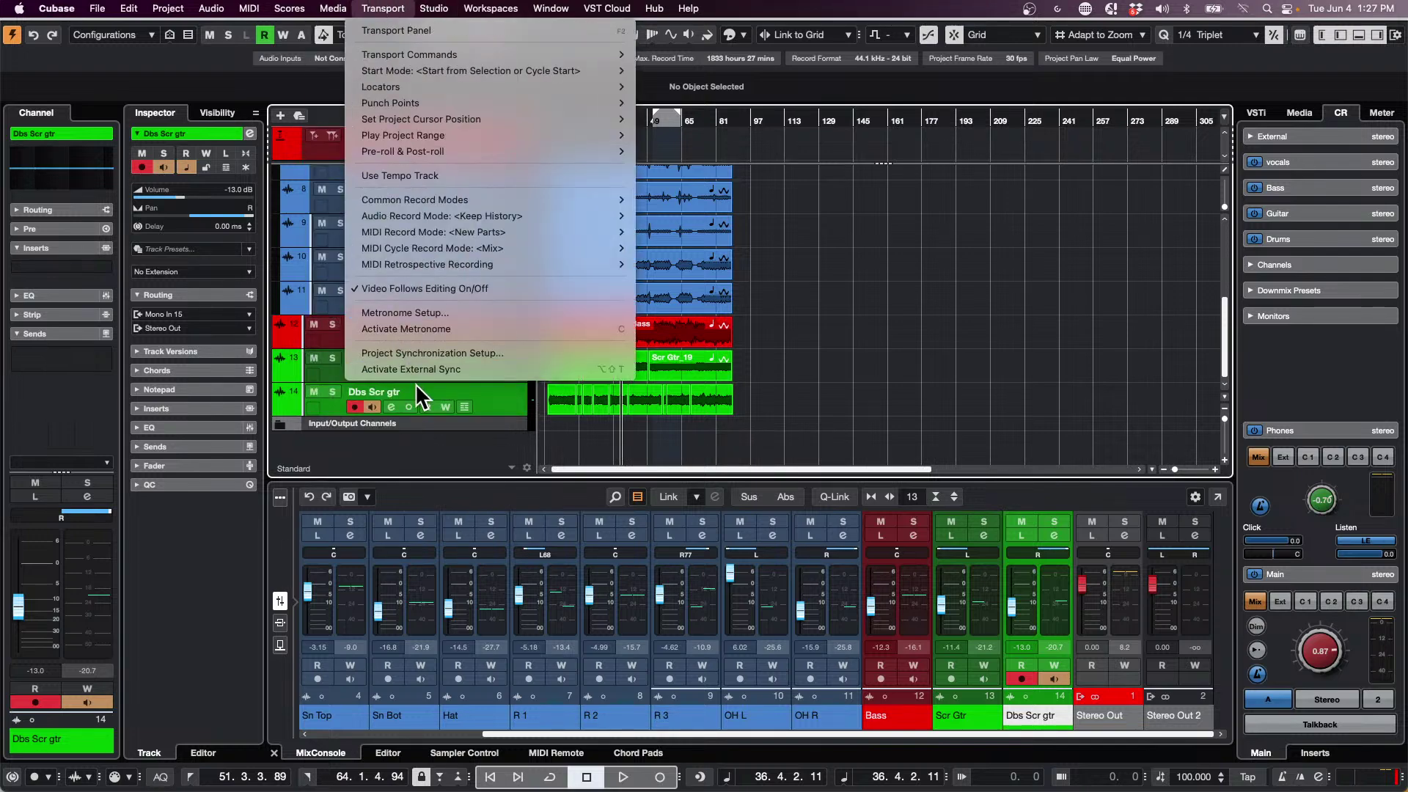
pyautogui.click(438, 314)
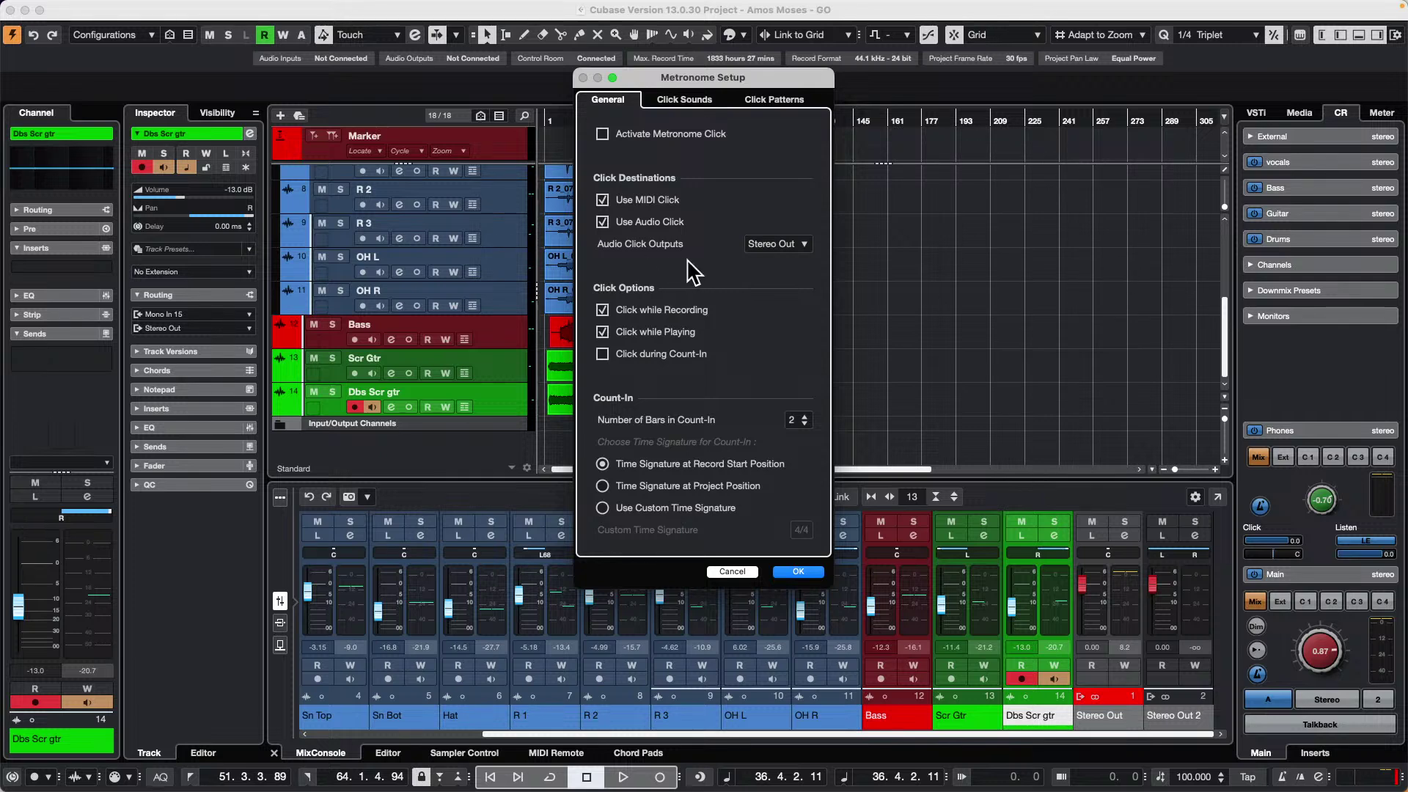
pyautogui.click(764, 247)
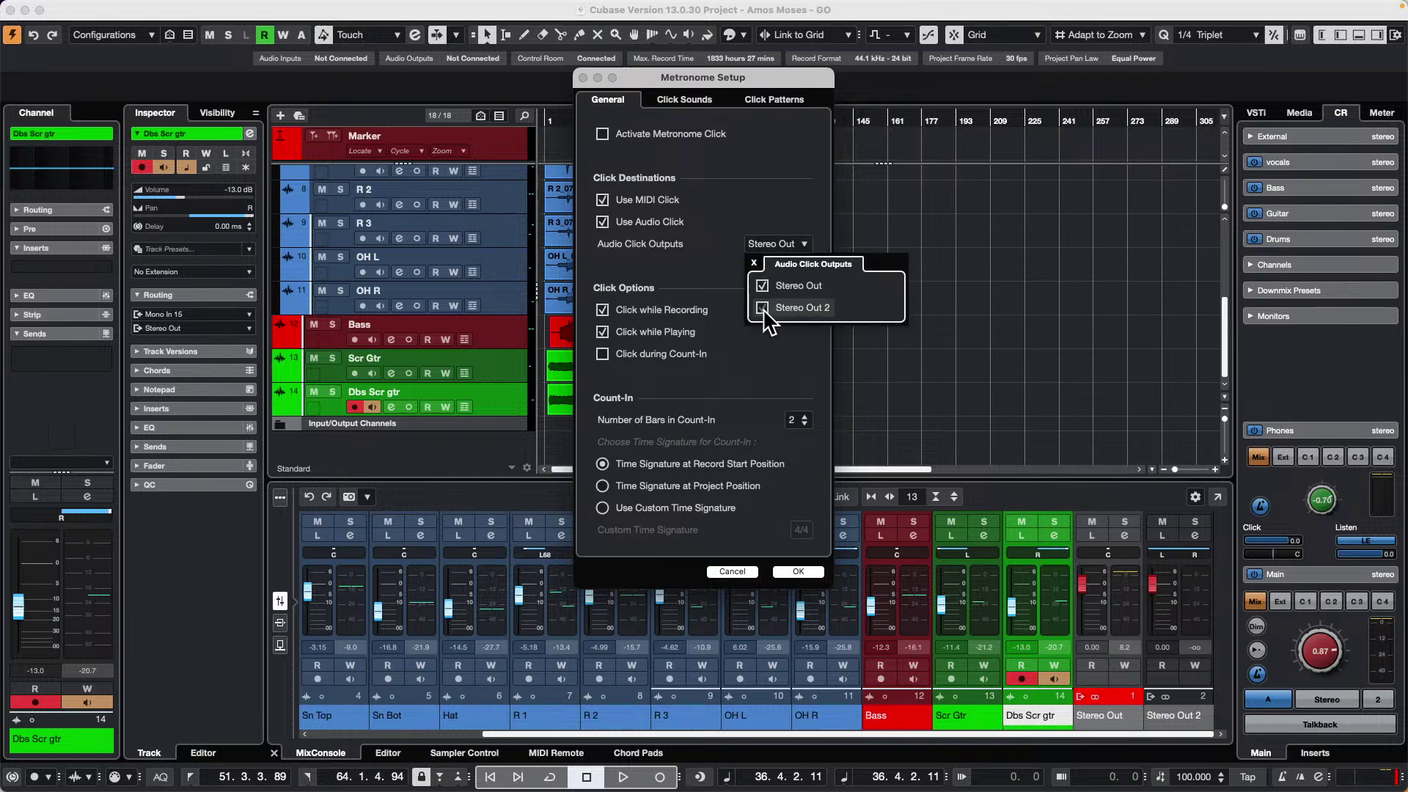
pyautogui.click(764, 282)
pyautogui.click(798, 572)
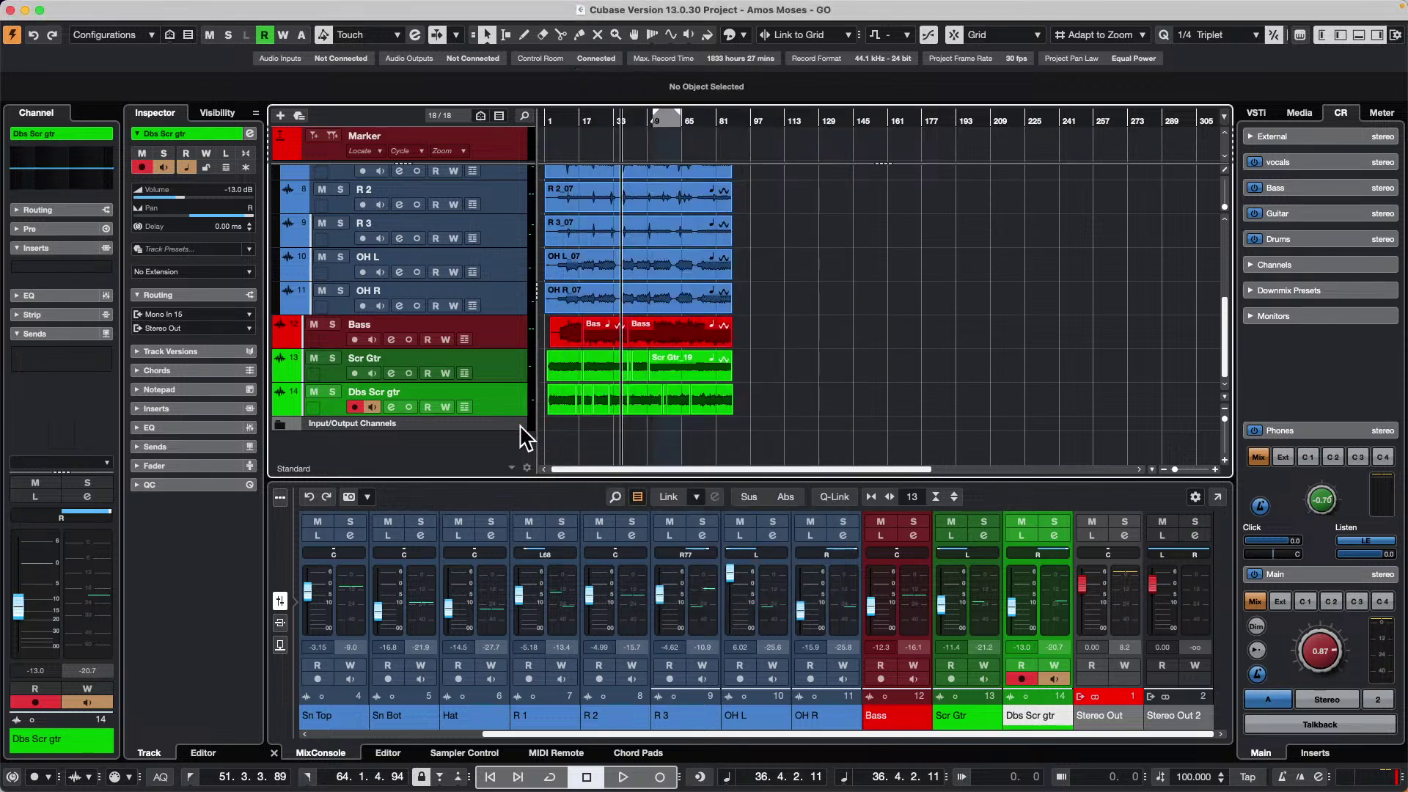
# - Add a stereo audio track with Stereo Out 2 as its input and Stereo Out as its output
pyautogui.rightClick(484, 393)
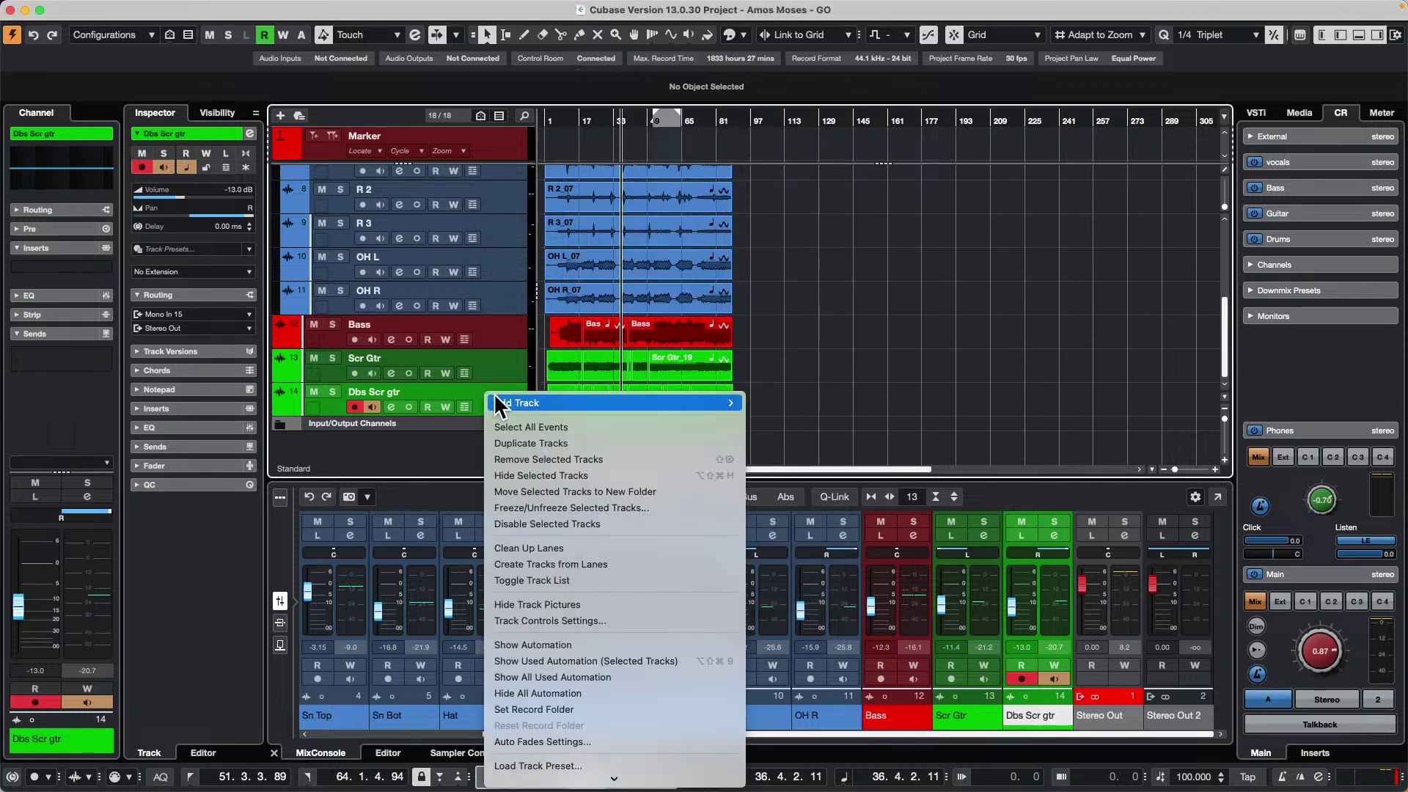
pyautogui.moveTo(717, 402)
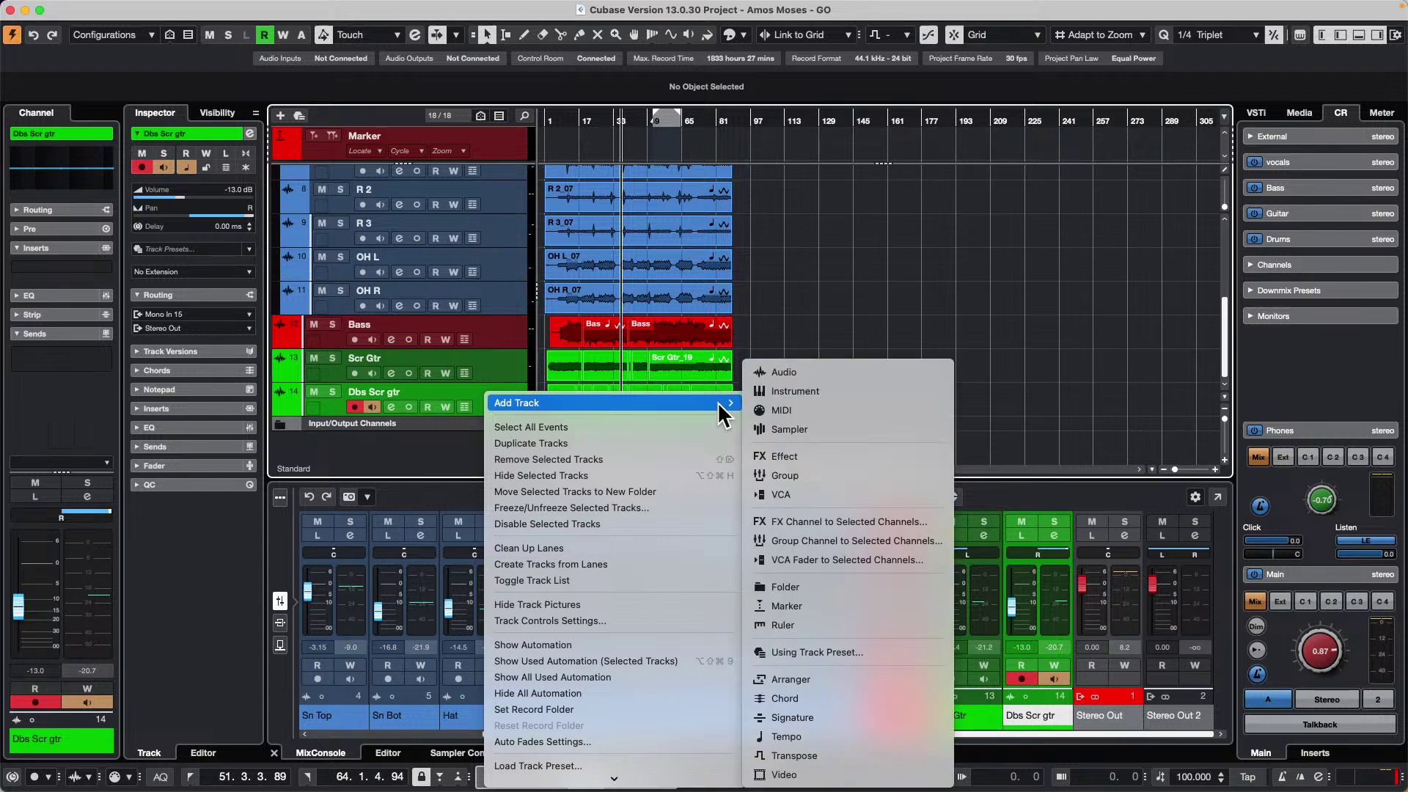
pyautogui.click(873, 369)
pyautogui.click(771, 280)
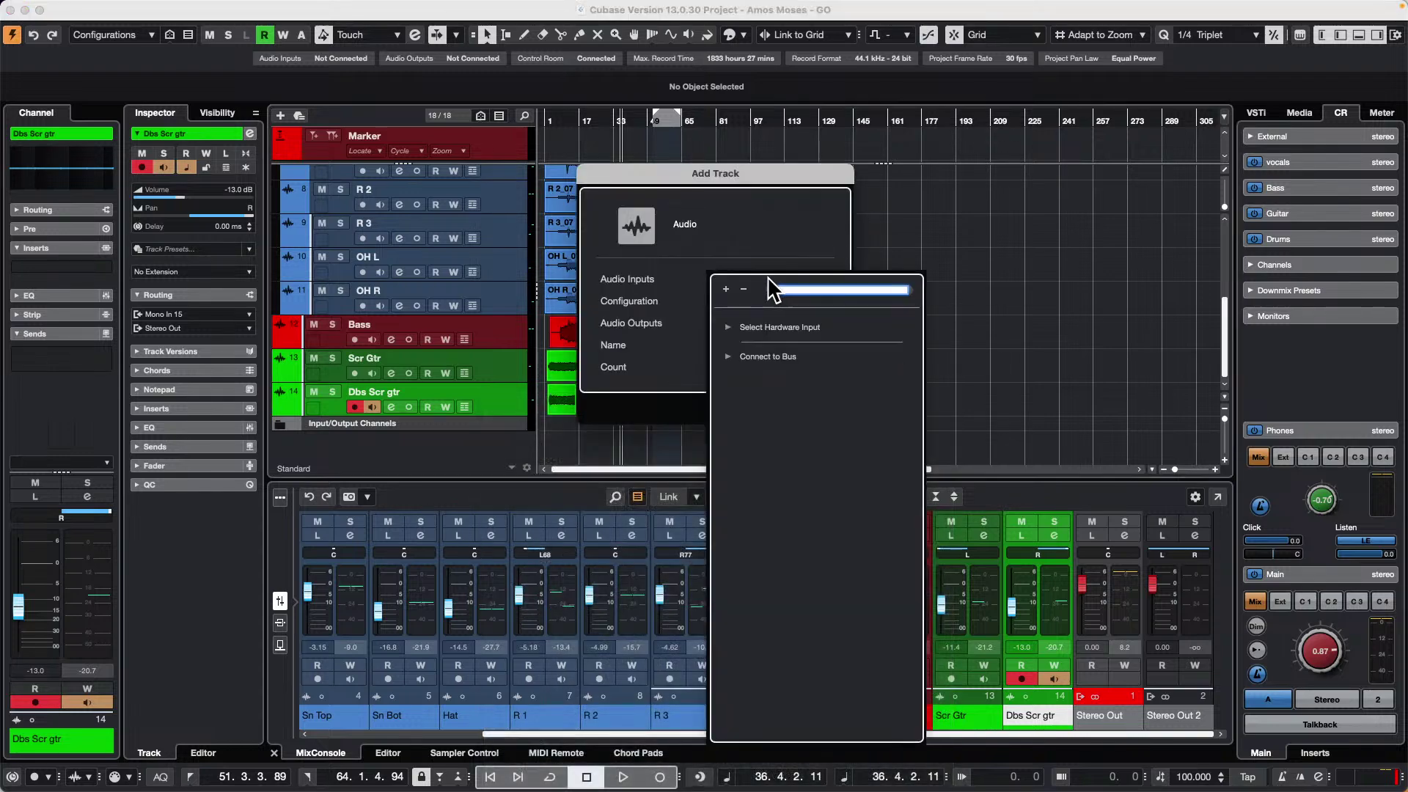
pyautogui.click(728, 356)
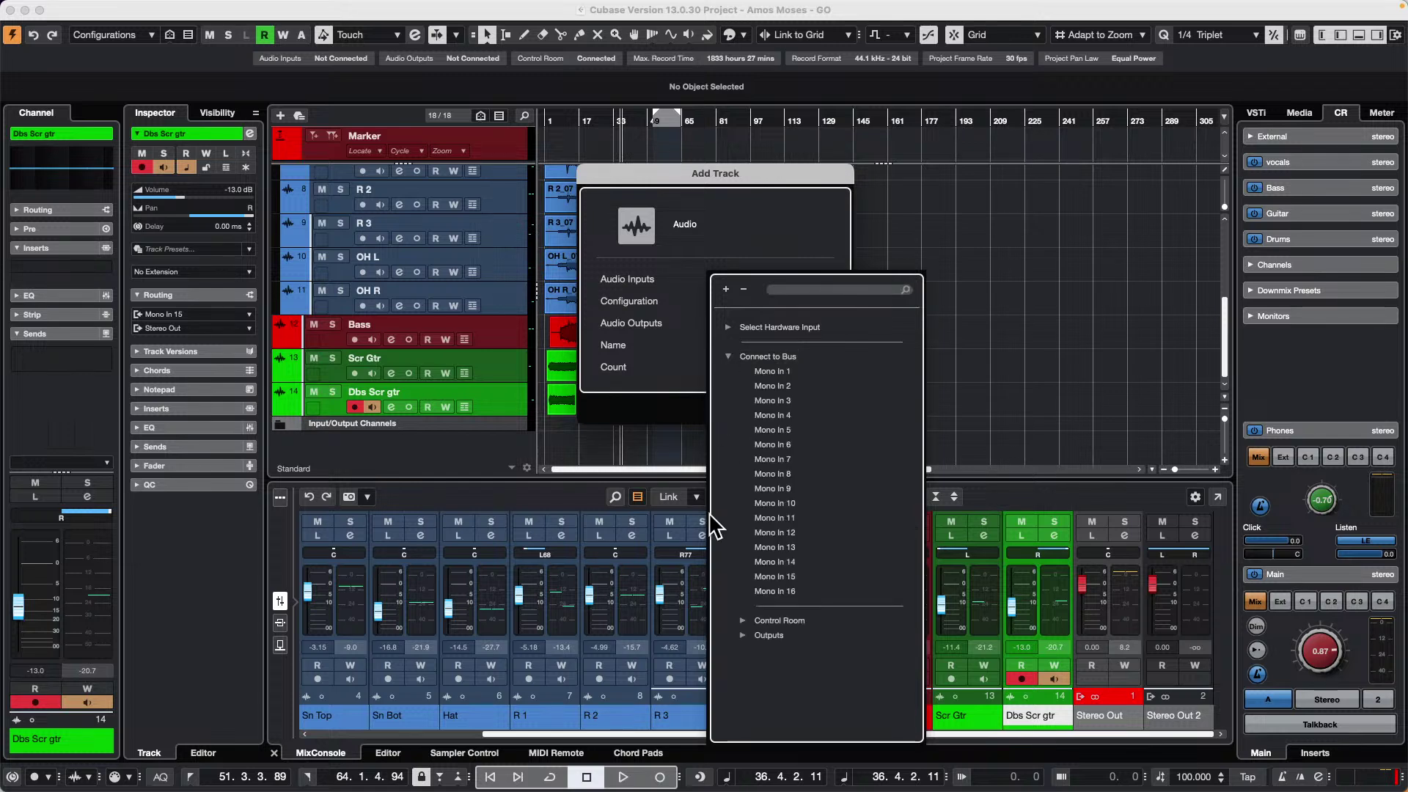
pyautogui.click(743, 635)
pyautogui.click(793, 666)
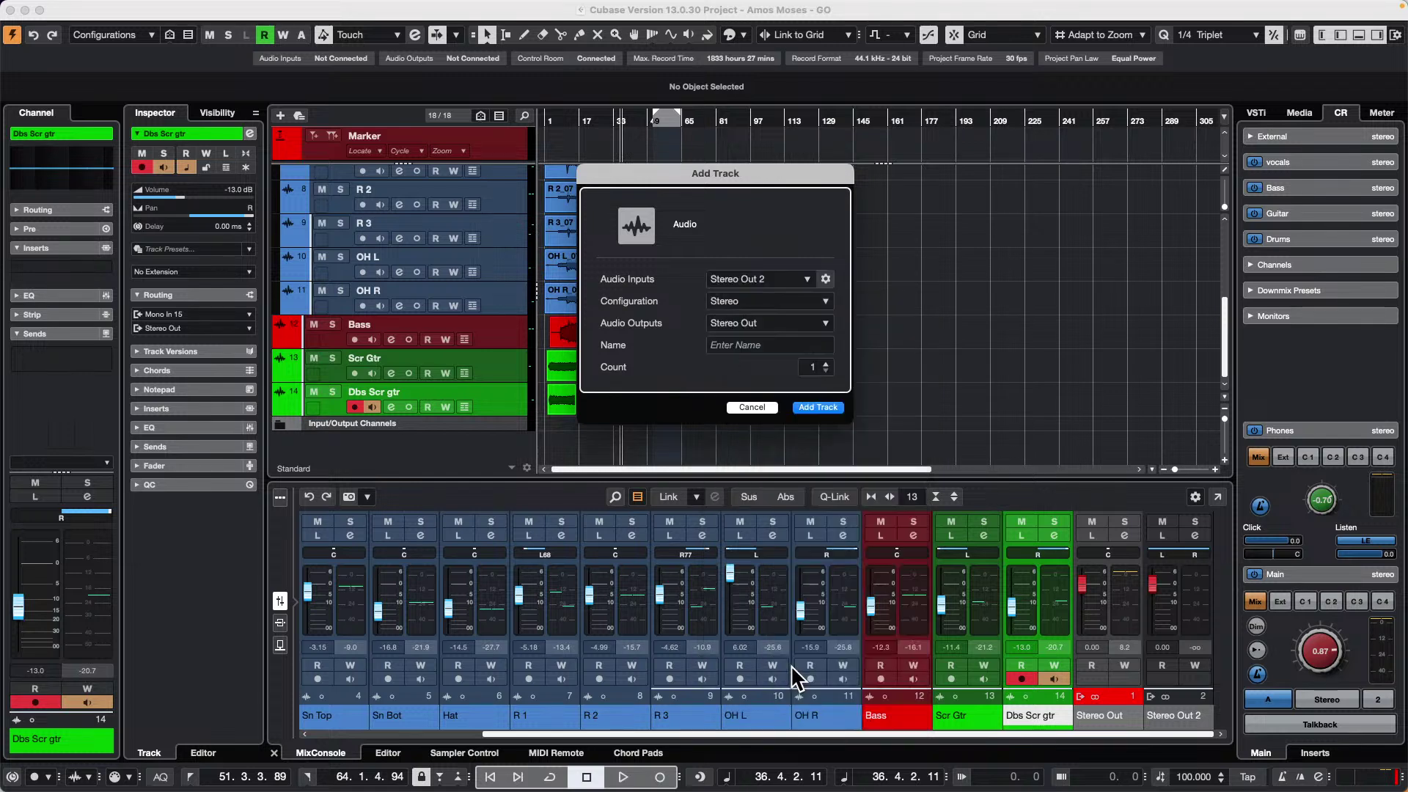
pyautogui.click(817, 408)
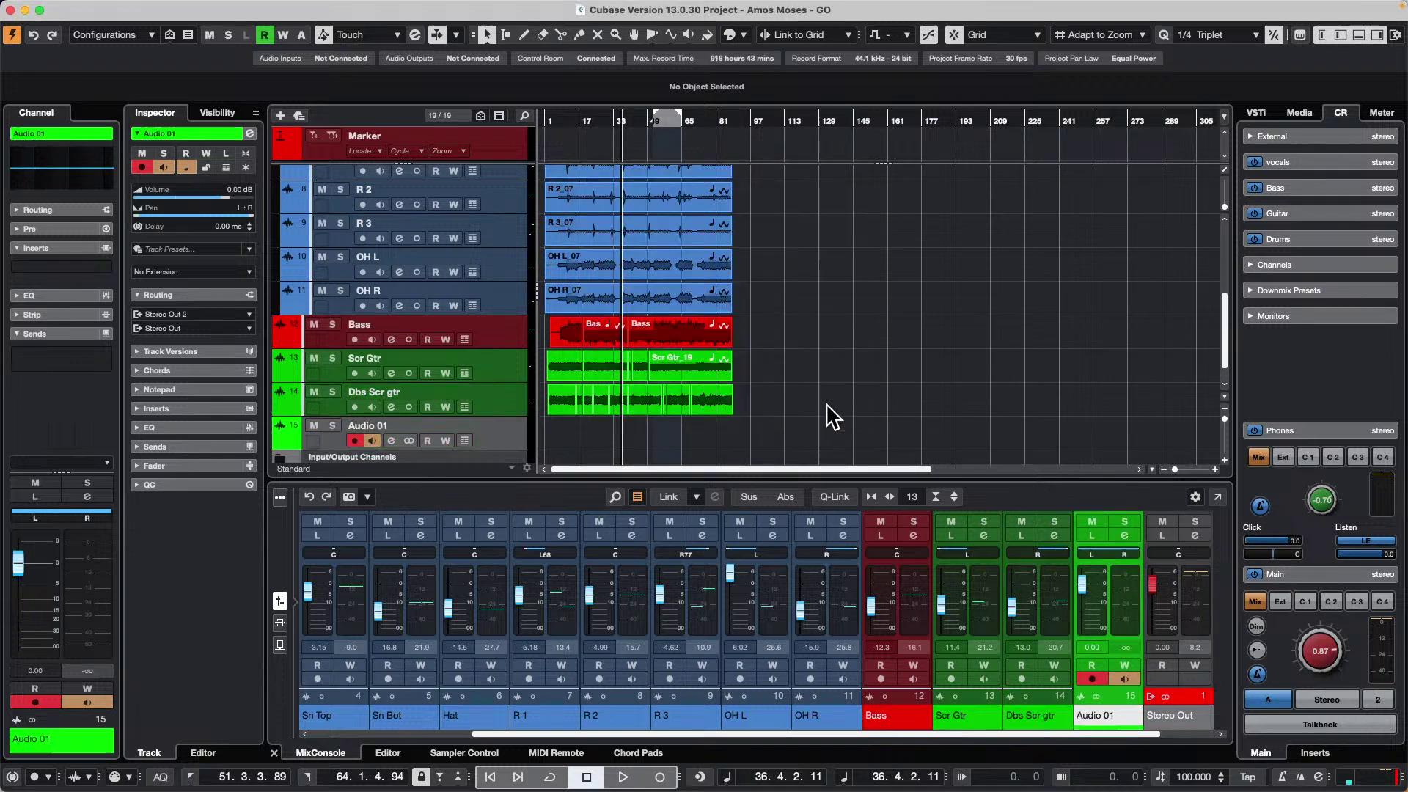
# - Play the click from bar 108 with input monitoring on Audio 01 and raise the Control Room main level to 4.23
pyautogui.click(774, 117)
pyautogui.scroll(-2, 763, 409)
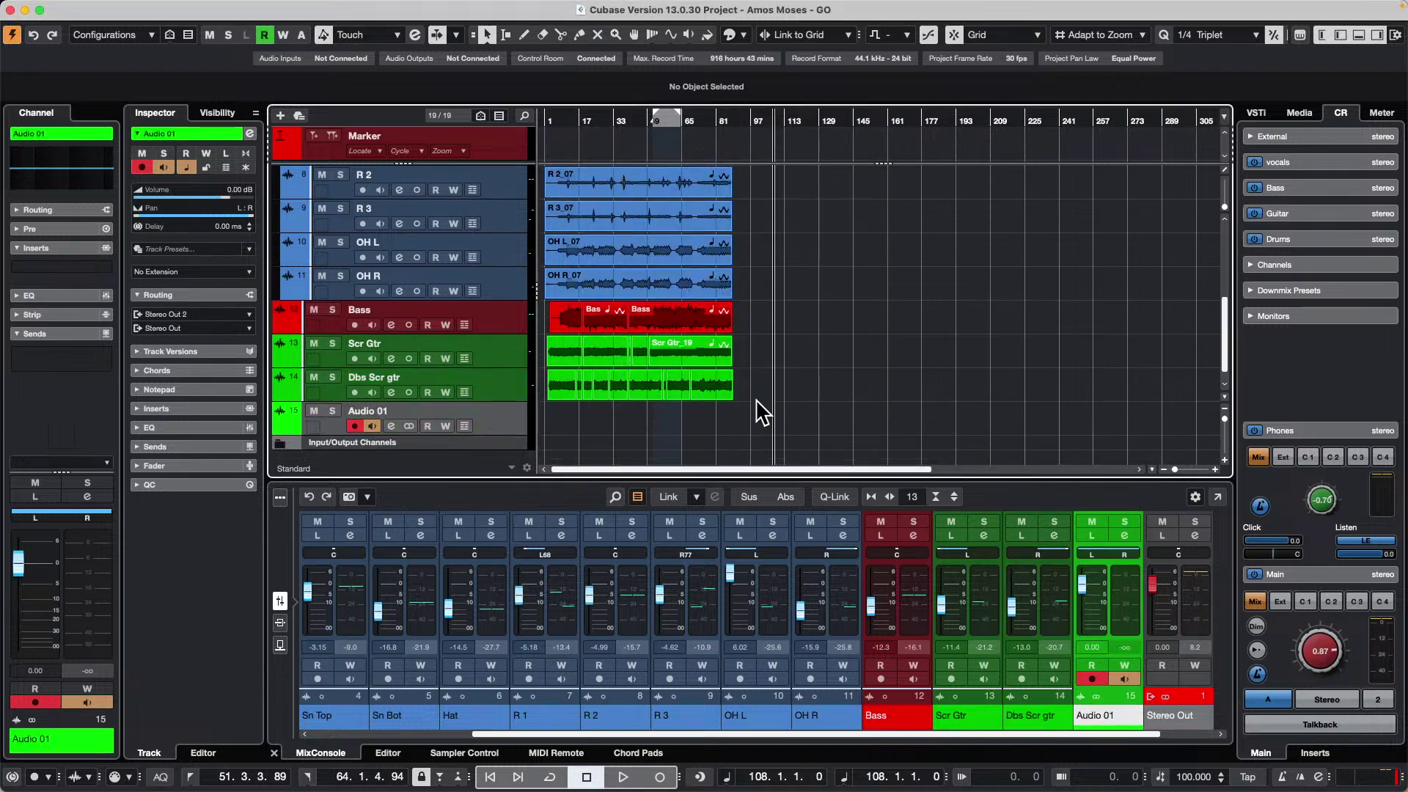
pyautogui.click(622, 776)
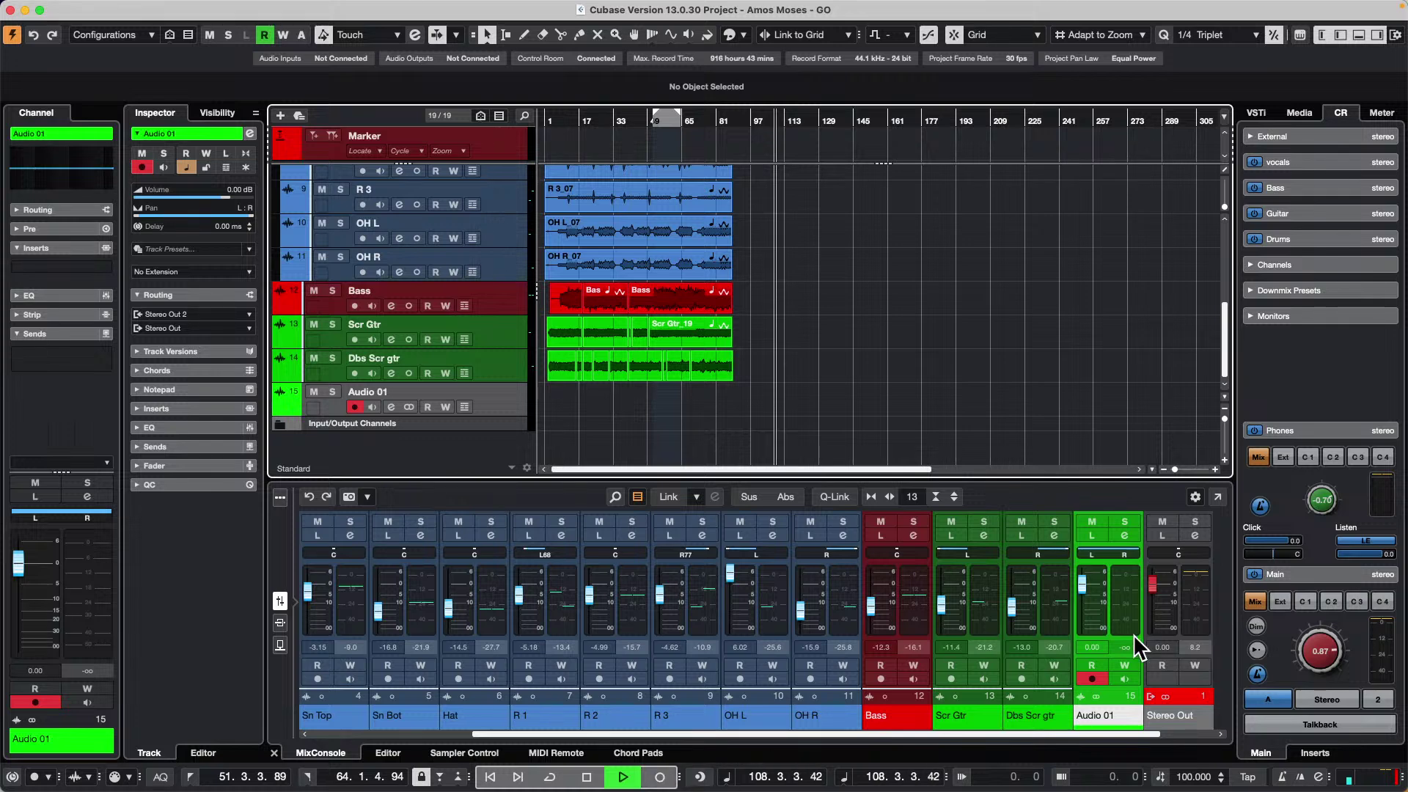
pyautogui.click(371, 407)
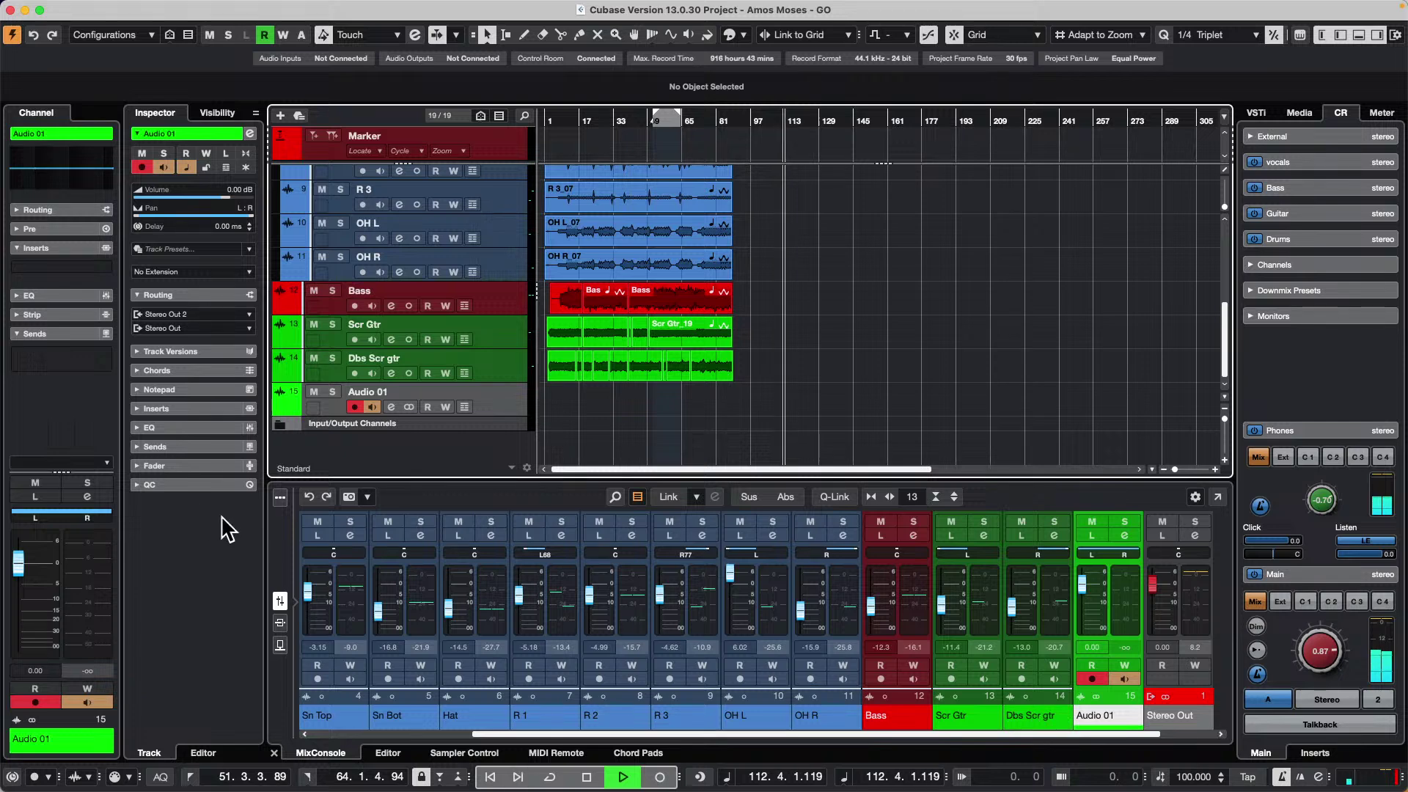
pyautogui.moveTo(1326, 652); pyautogui.dragTo(1327, 646)
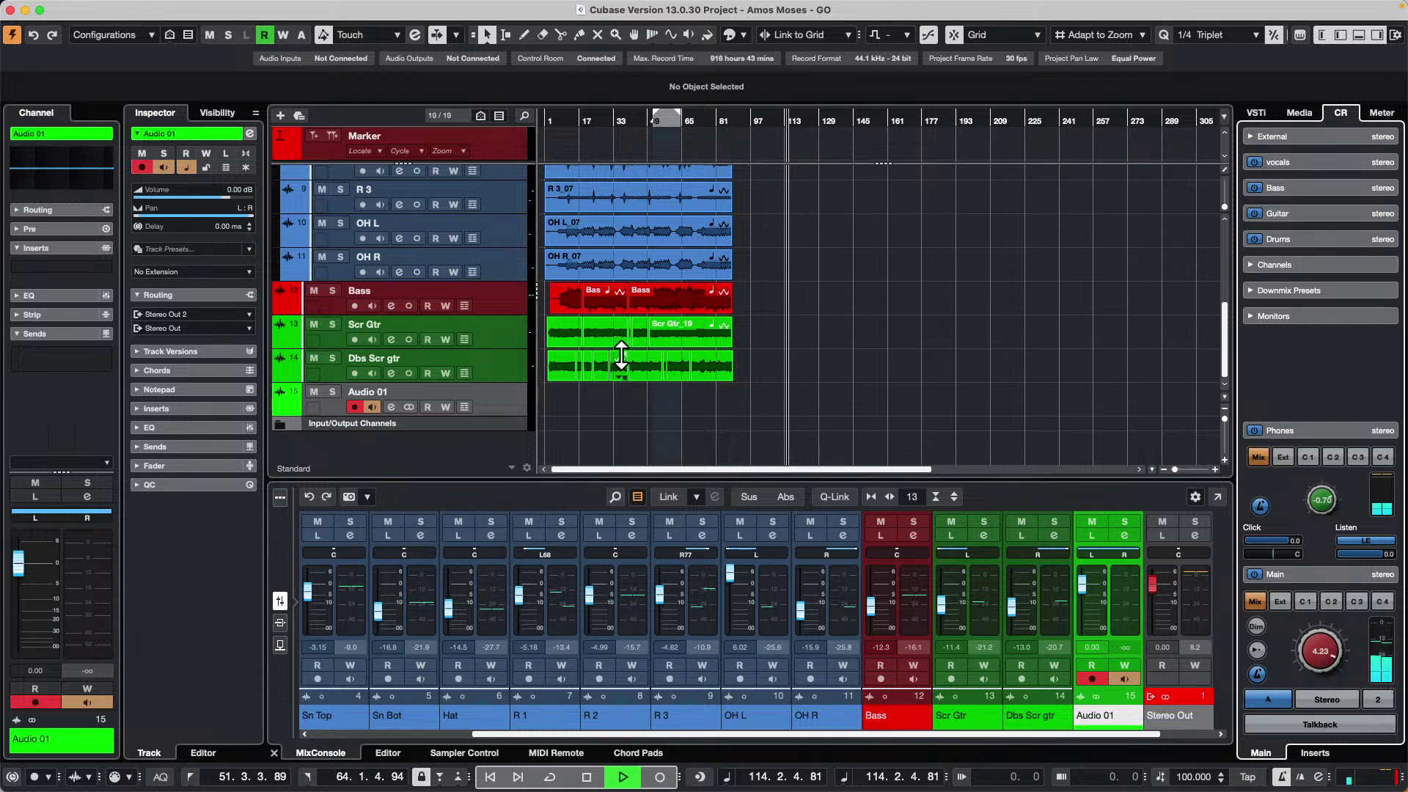
# - Record about six bars of the metronome click onto Audio 01, checking its input routing and the waveform during the take
pyautogui.click(653, 778)
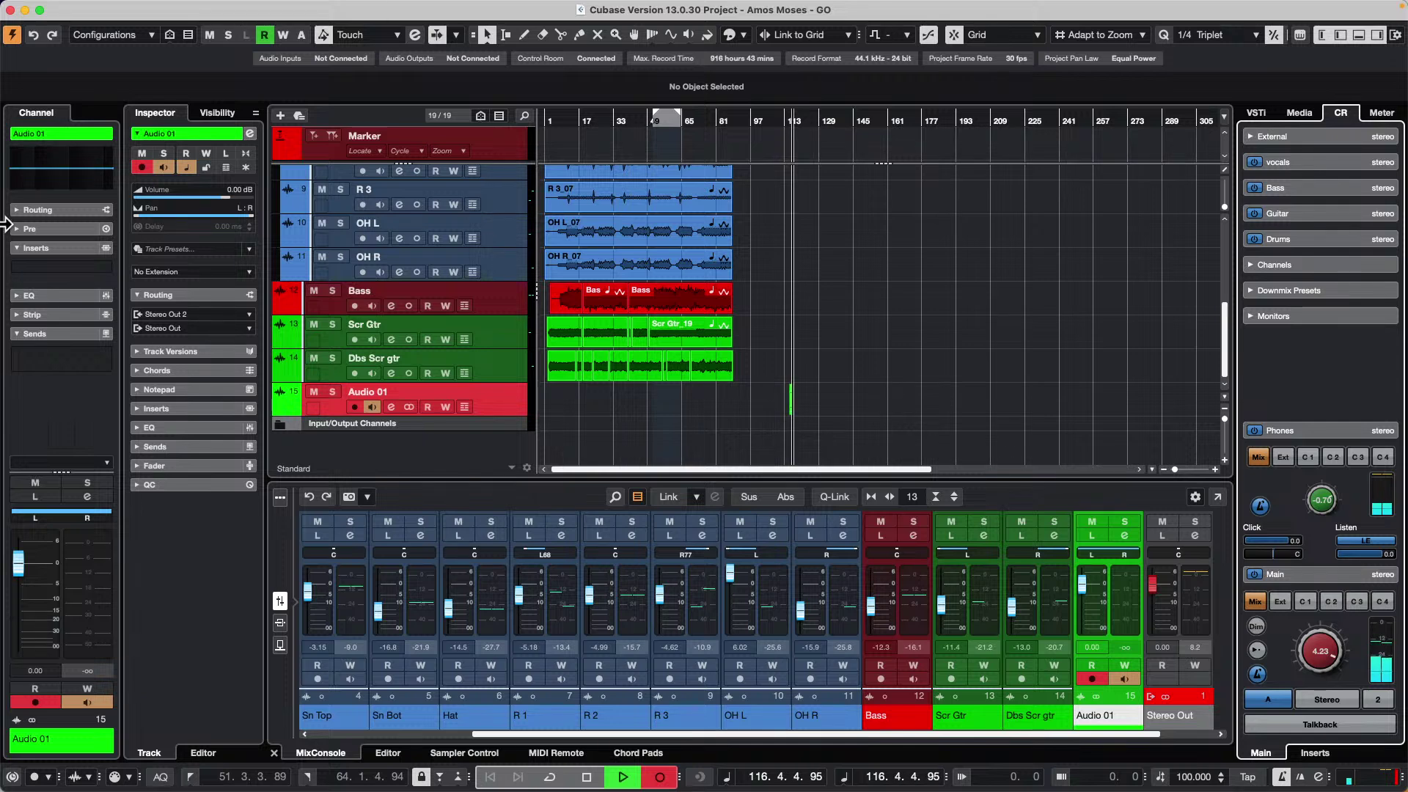
pyautogui.click(212, 315)
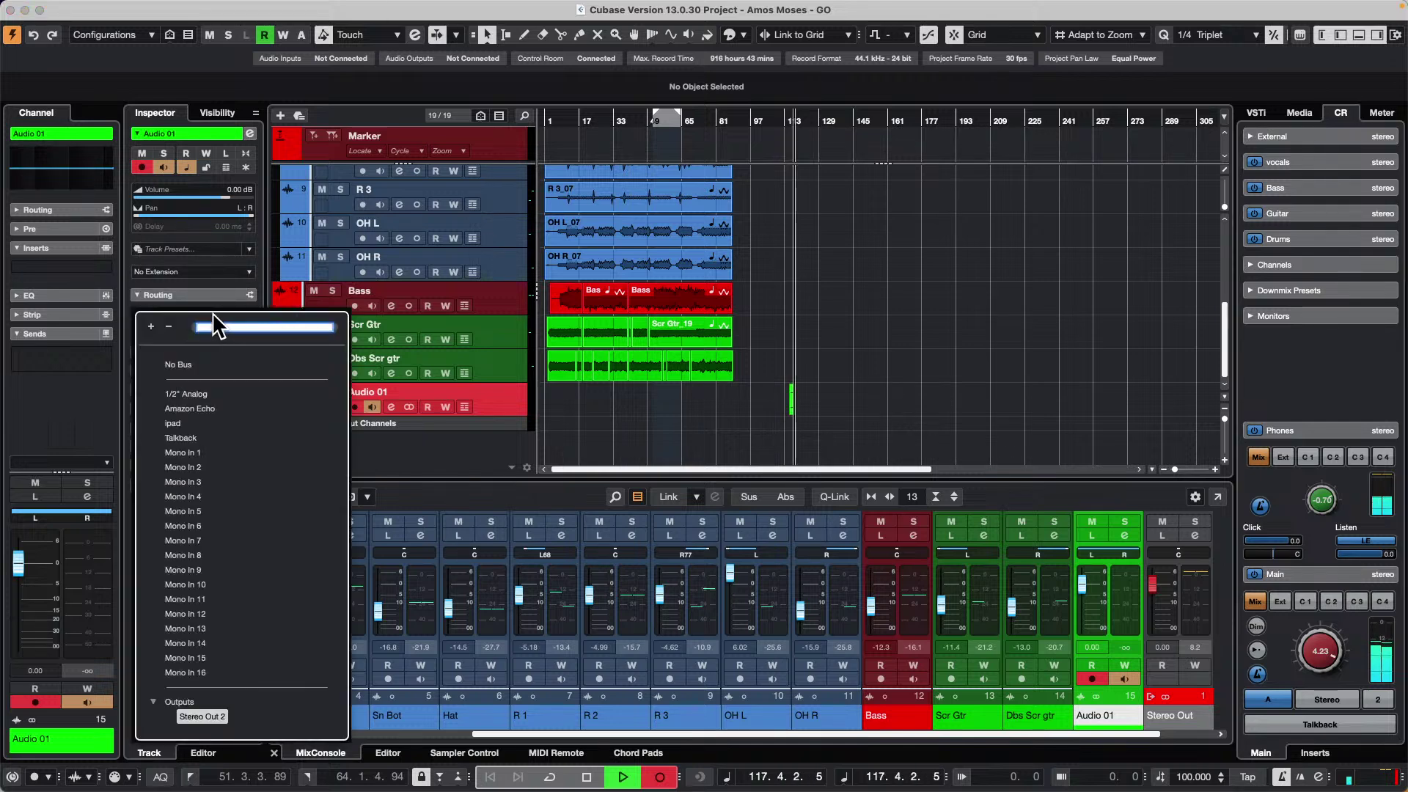
pyautogui.click(693, 425)
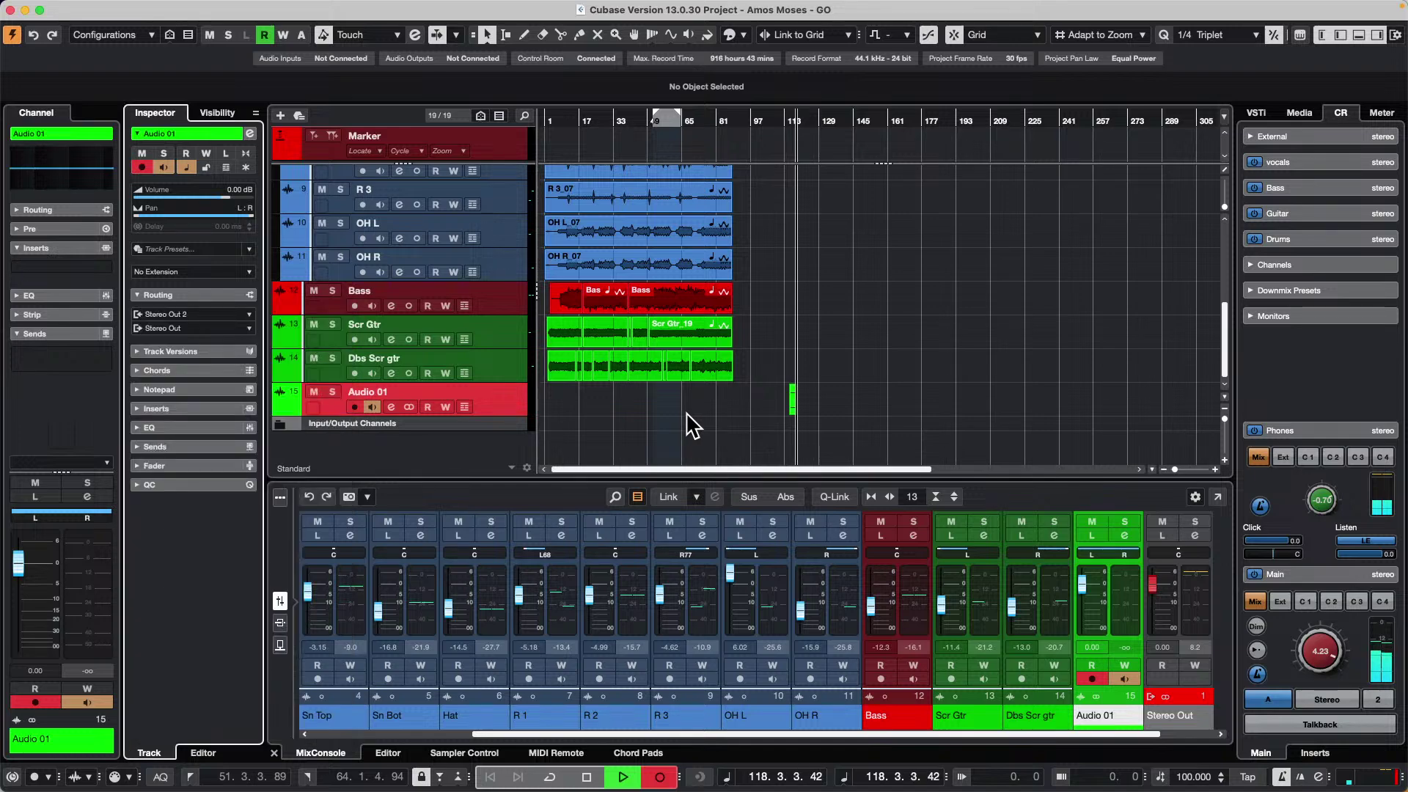
pyautogui.press('h')
pyautogui.press('h')
pyautogui.press('h')
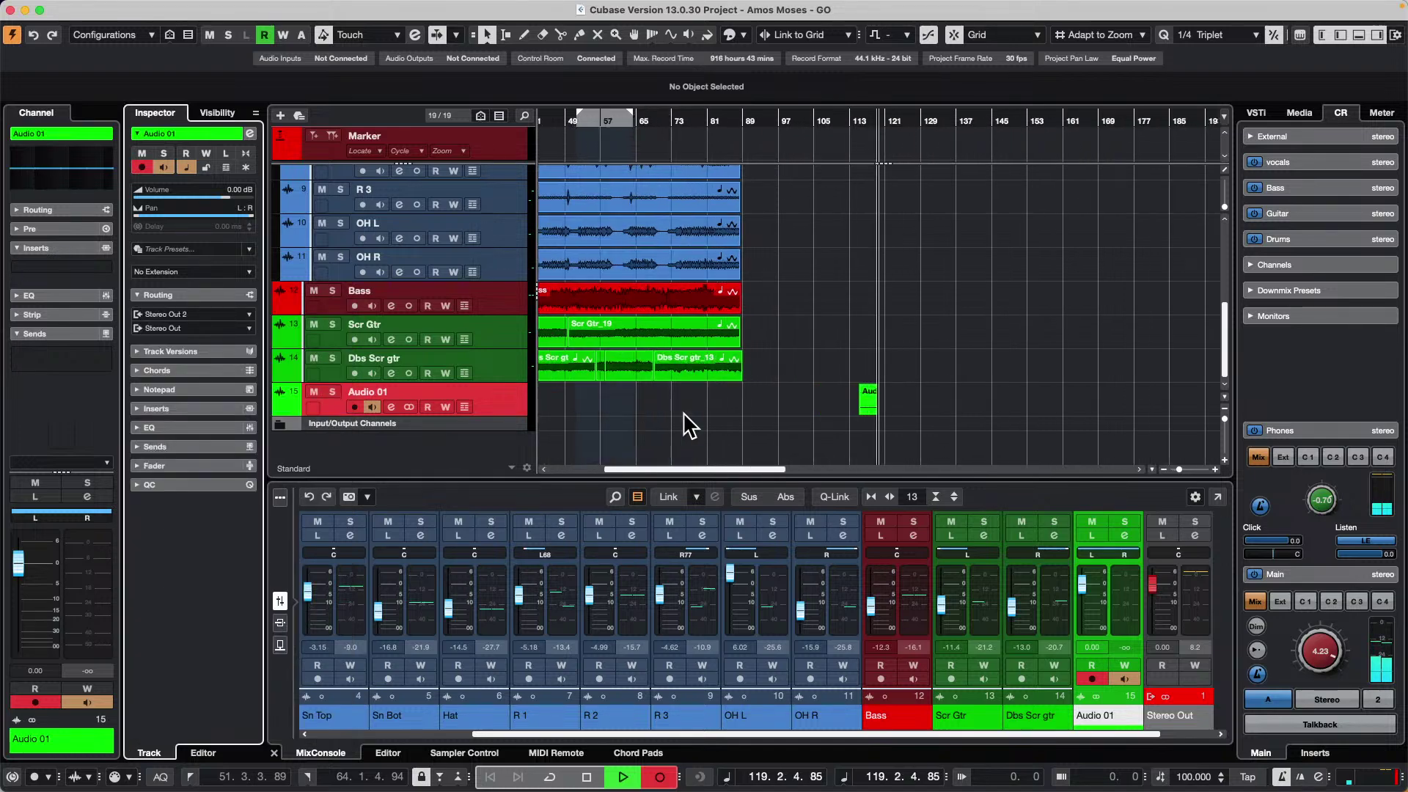
pyautogui.press('h')
pyautogui.press('h')
pyautogui.press('h')
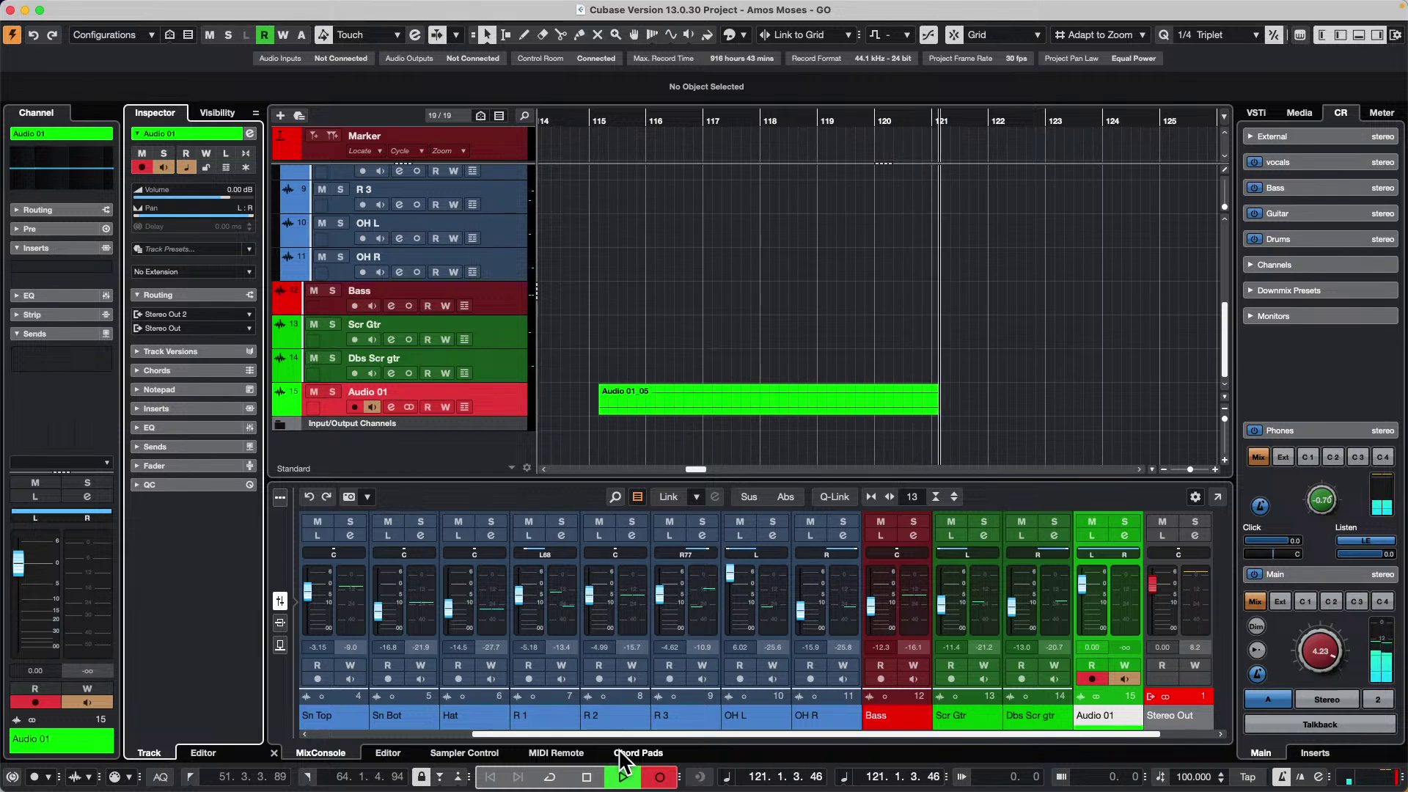
pyautogui.click(586, 778)
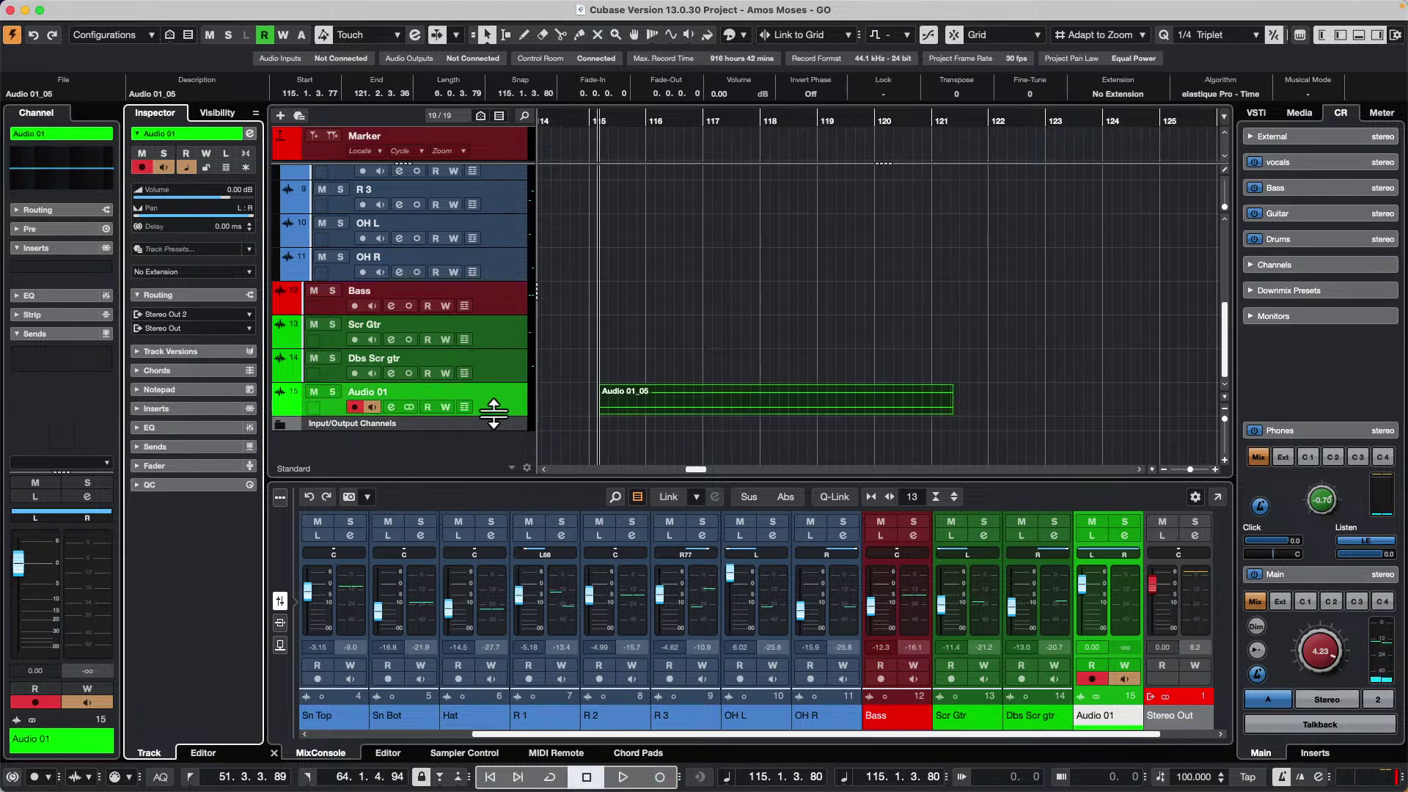
# - Increase the height of the Audio 01 track and erase the recorded click event
pyautogui.moveTo(495, 413); pyautogui.dragTo(494, 447)
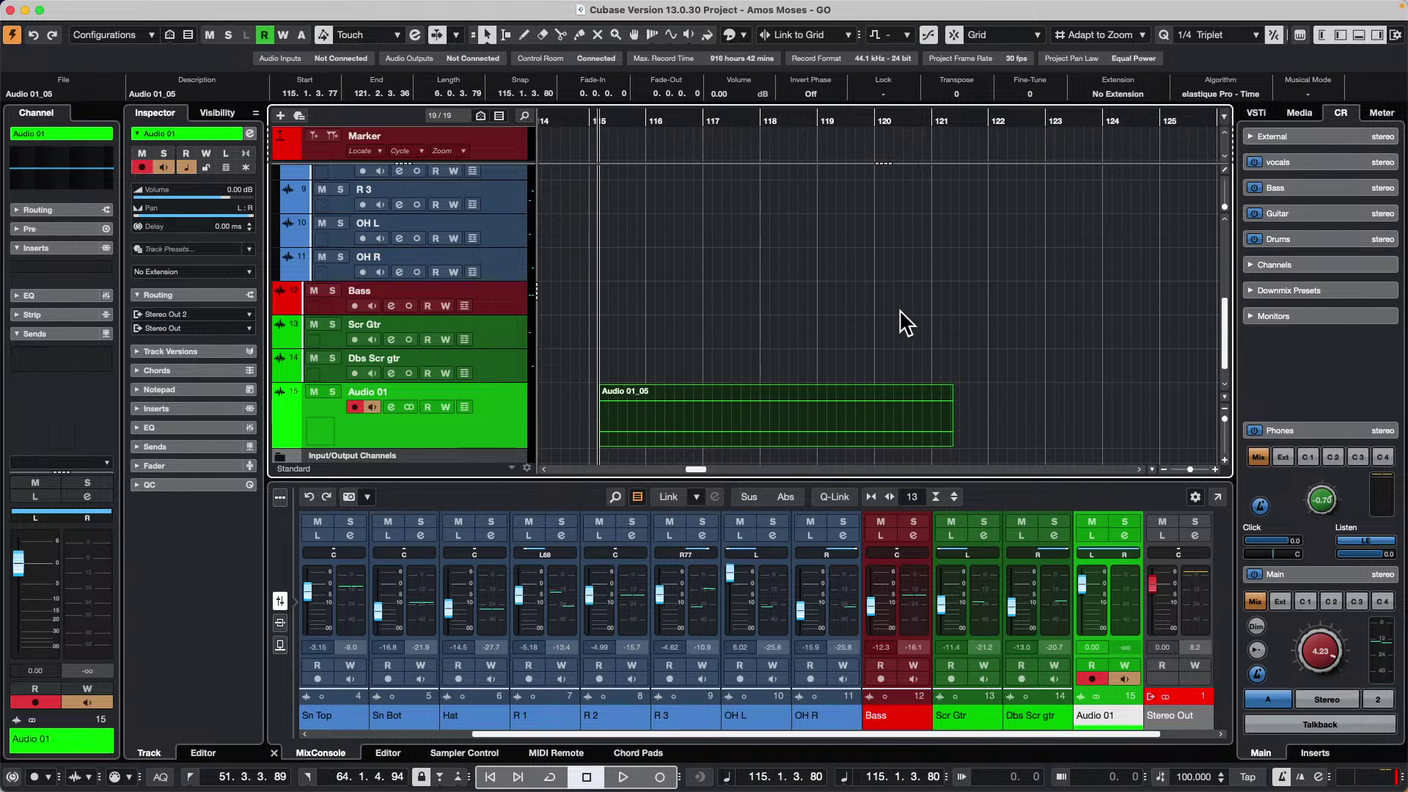
pyautogui.rightClick(693, 344)
pyautogui.click(718, 331)
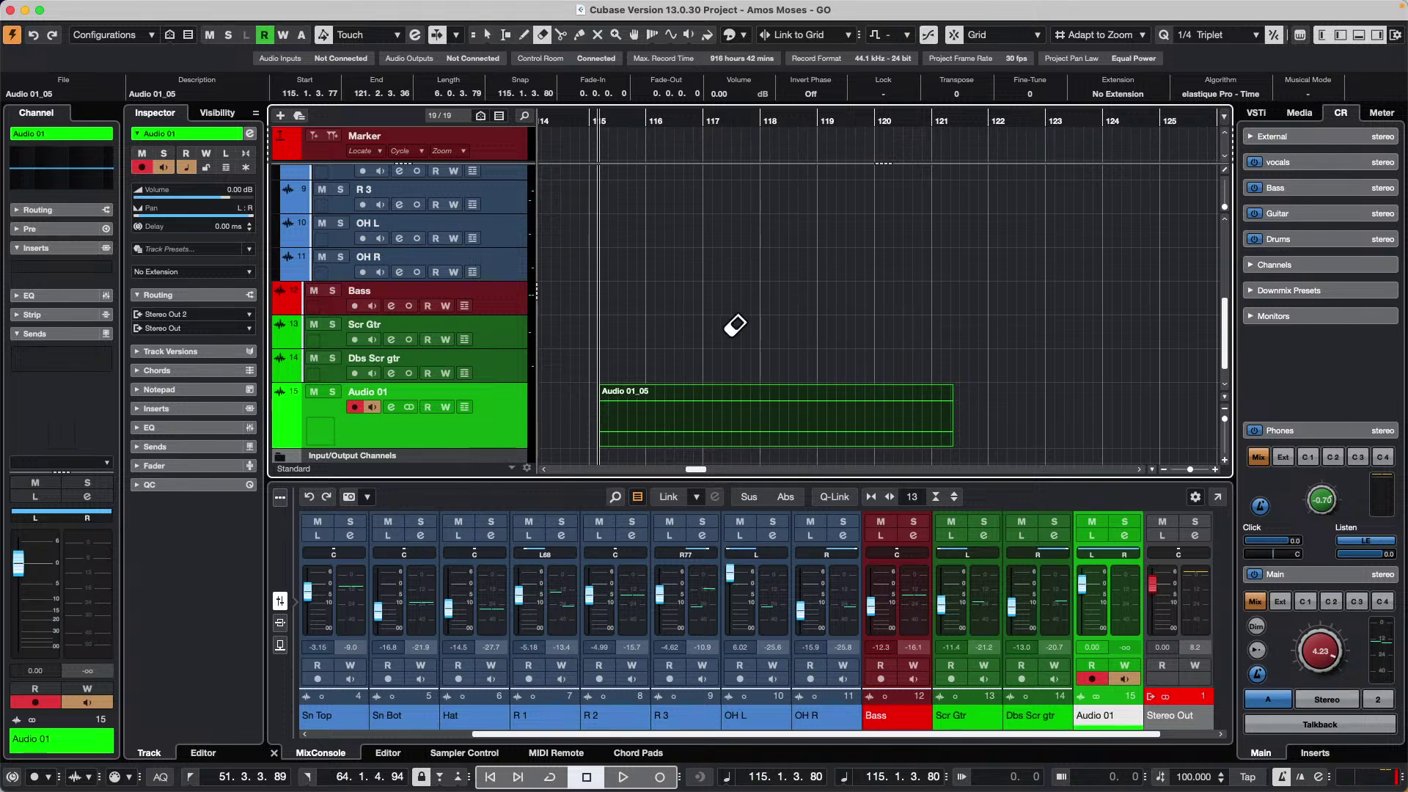
pyautogui.click(744, 407)
pyautogui.moveTo(26, 9)
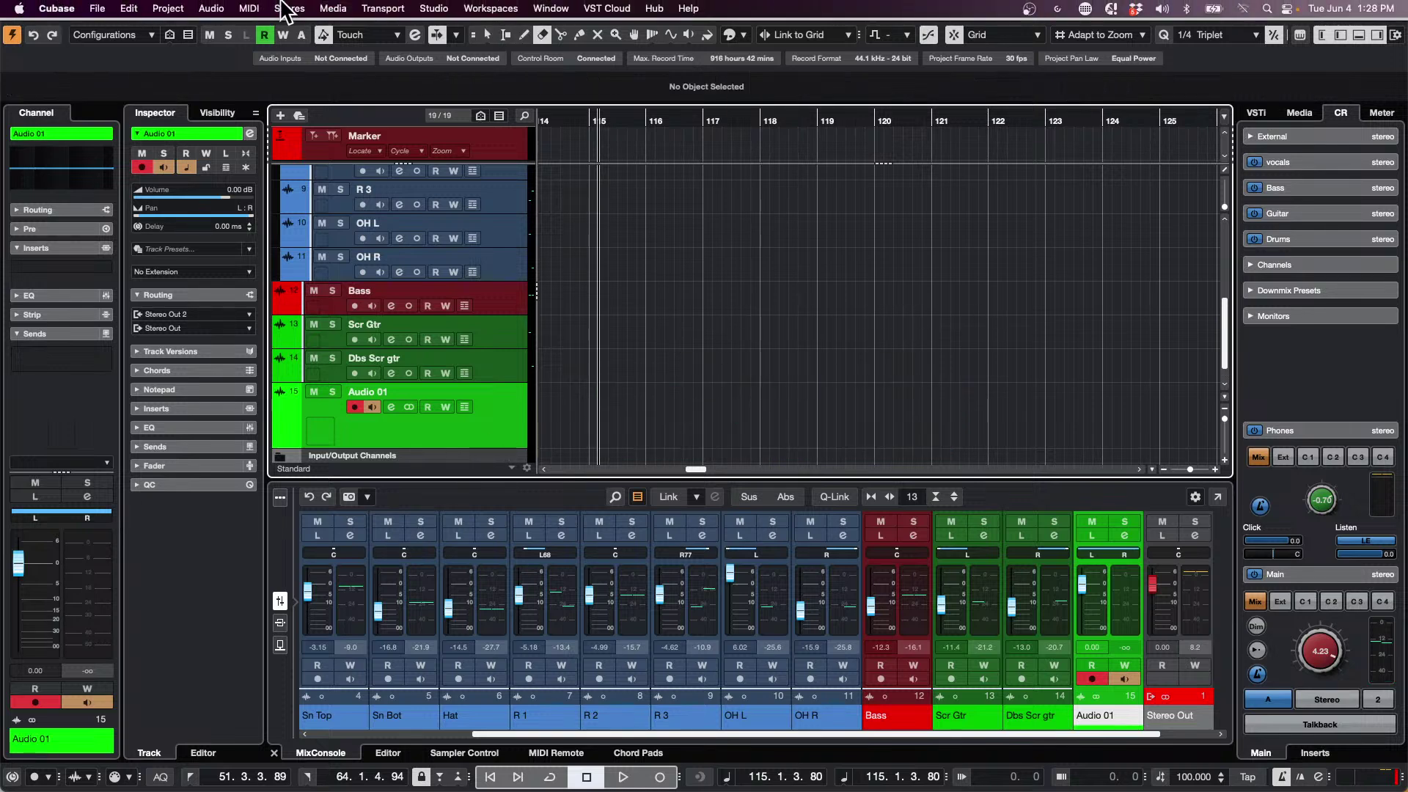
pyautogui.click(433, 8)
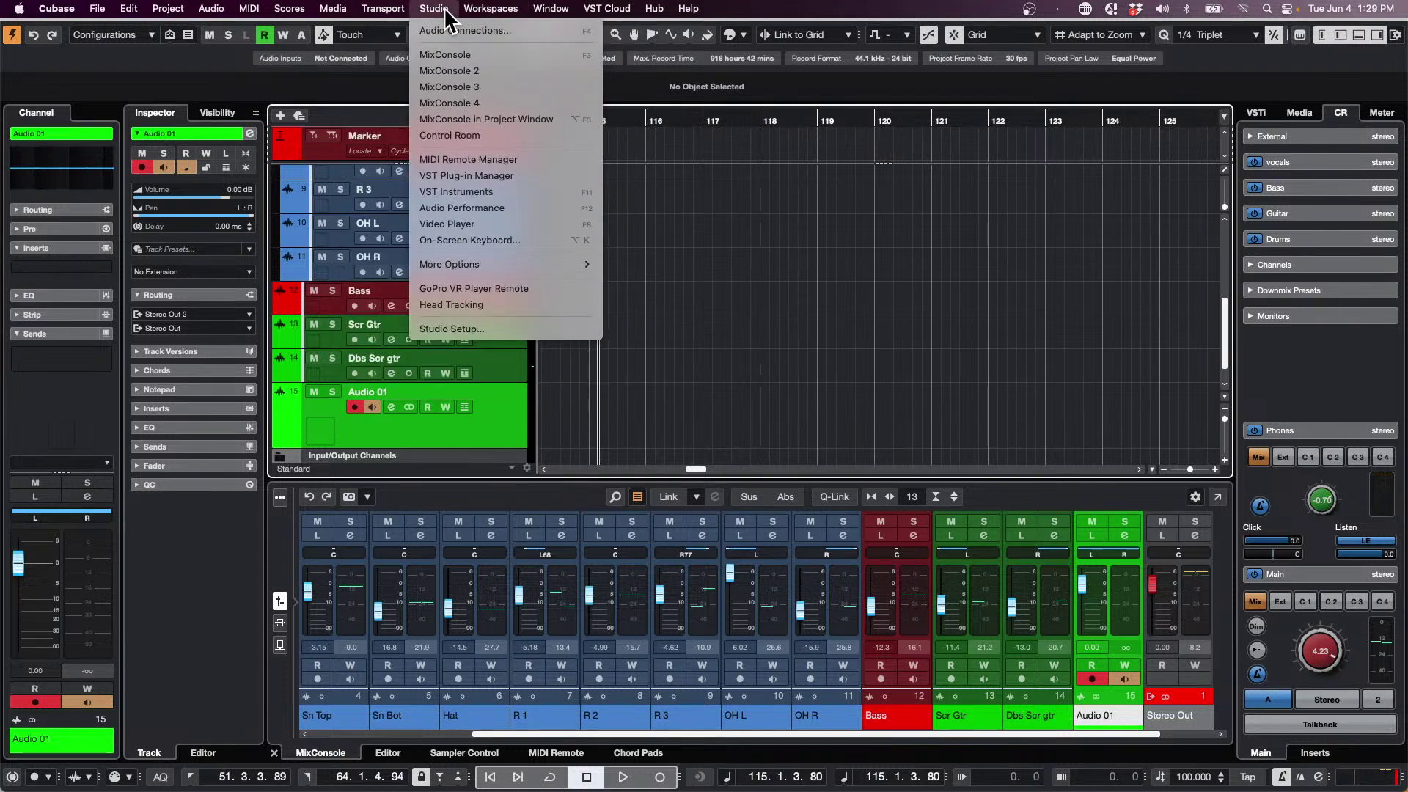
pyautogui.click(1127, 218)
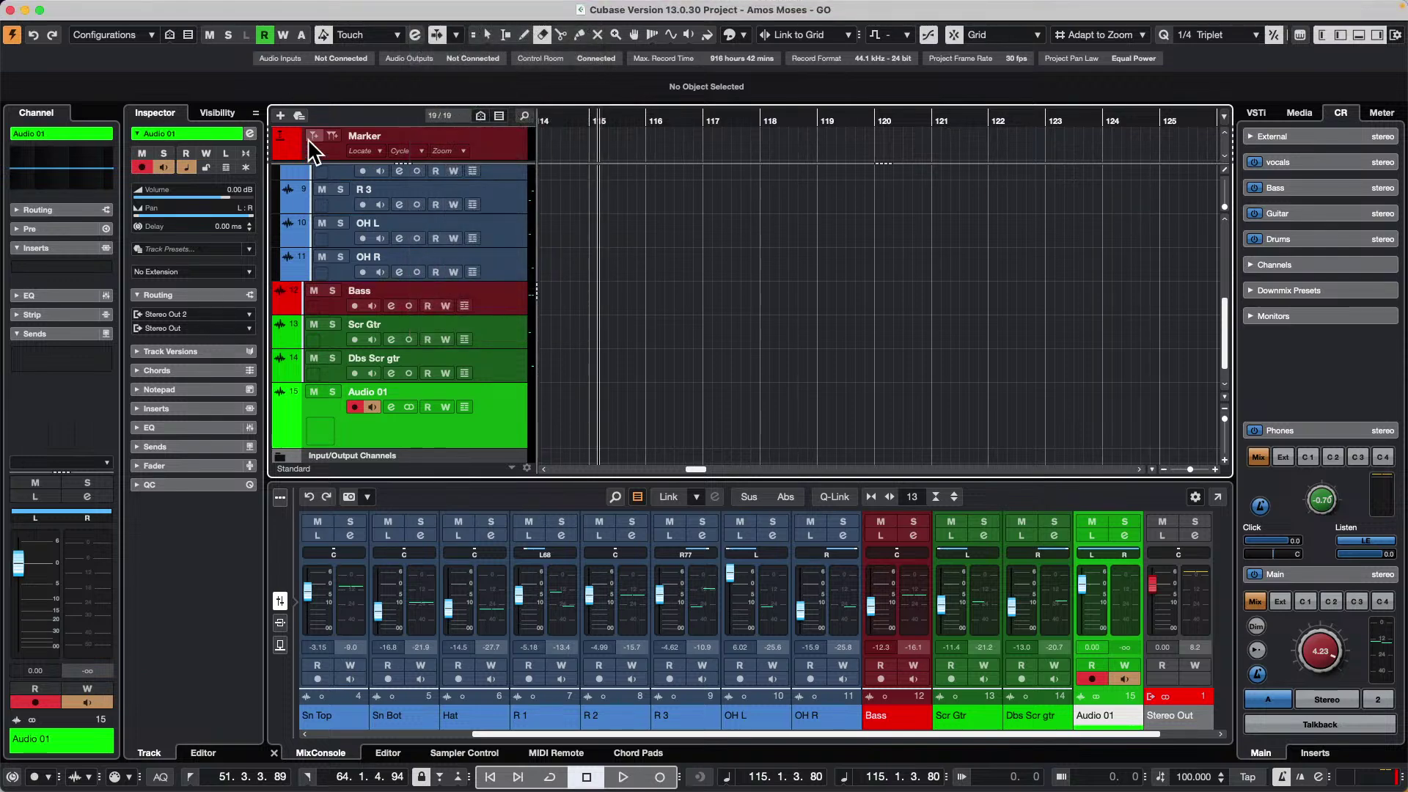
# - Add an instrument track with Groove Agent SE, All MIDI Inputs and the Stereo Out output
pyautogui.click(280, 116)
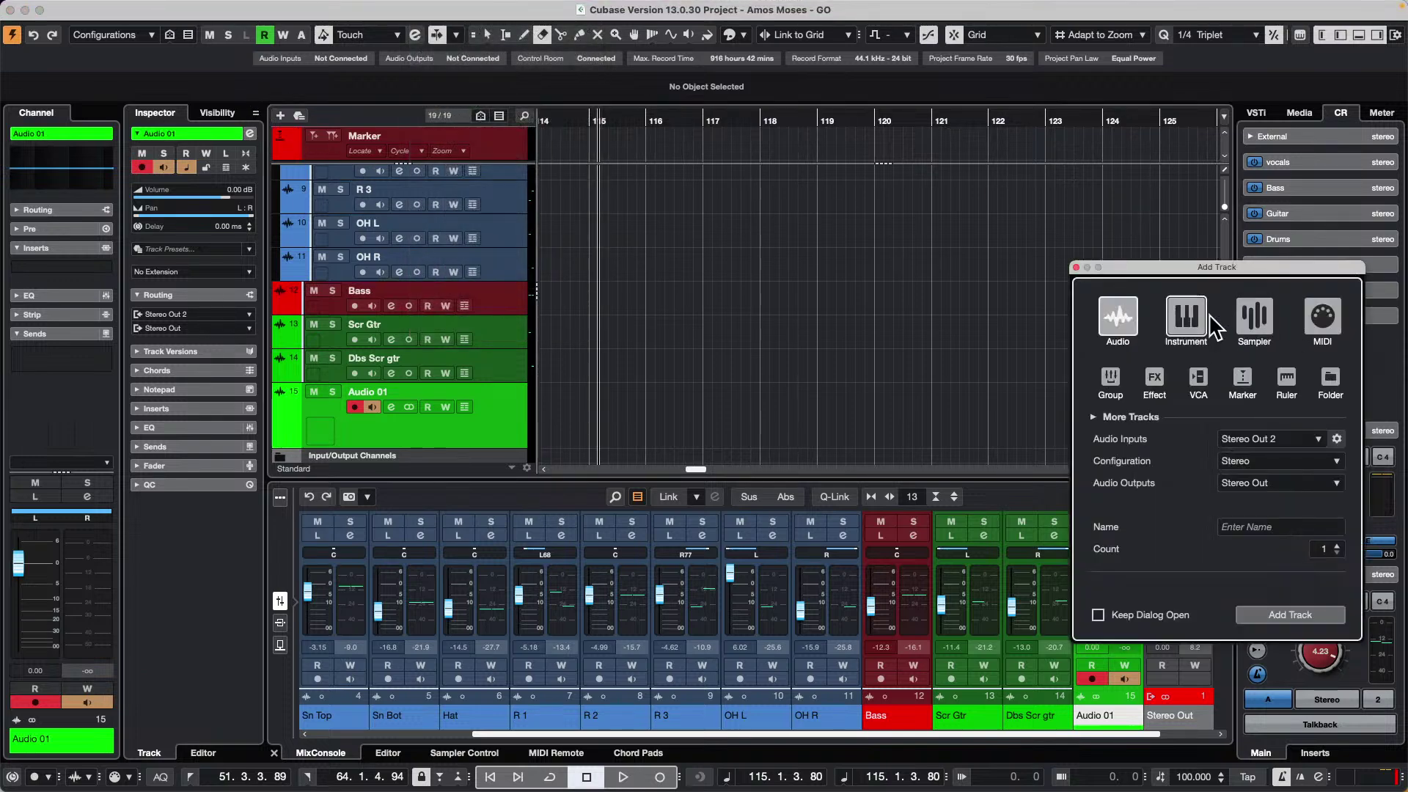
pyautogui.click(1186, 317)
pyautogui.moveTo(1220, 268); pyautogui.dragTo(899, 145)
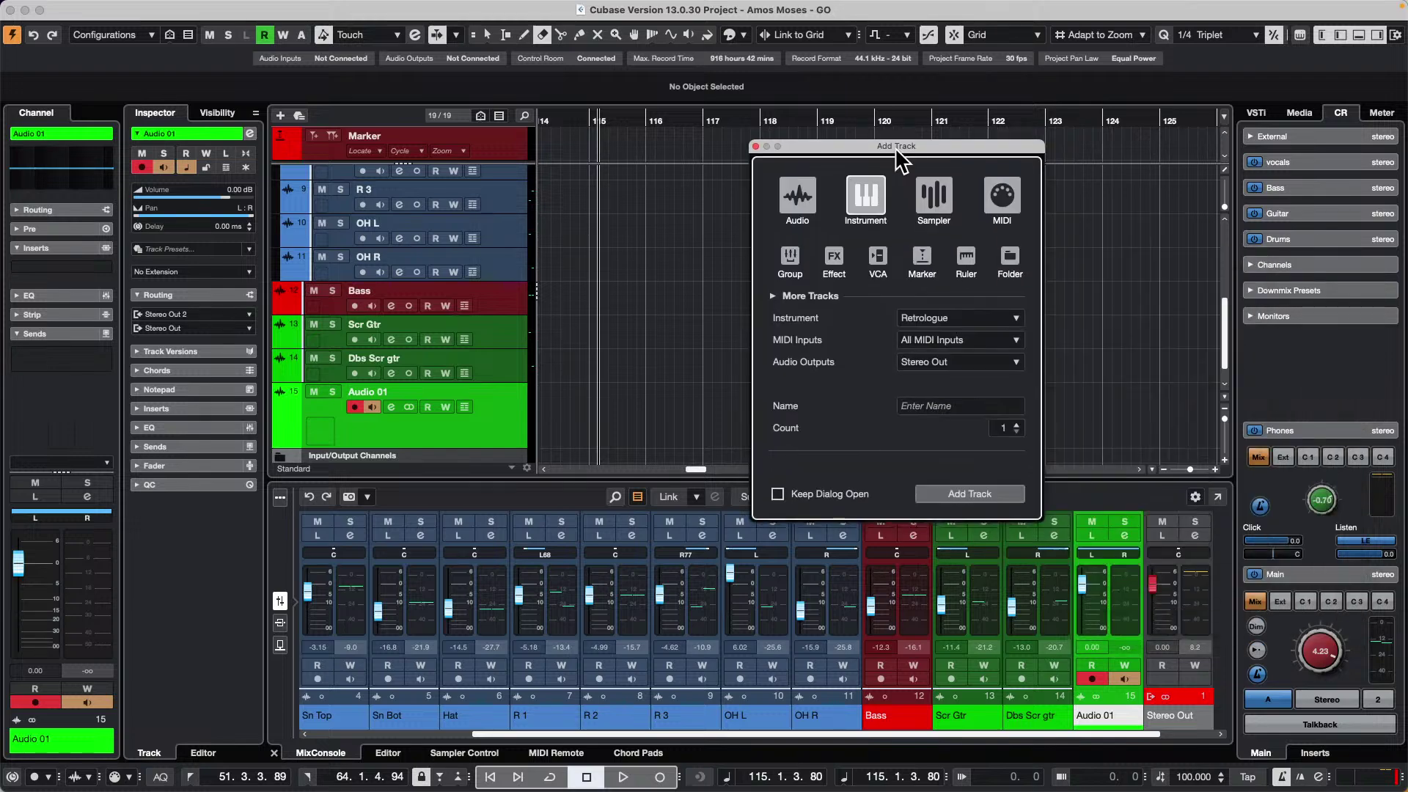
pyautogui.click(949, 317)
pyautogui.click(847, 428)
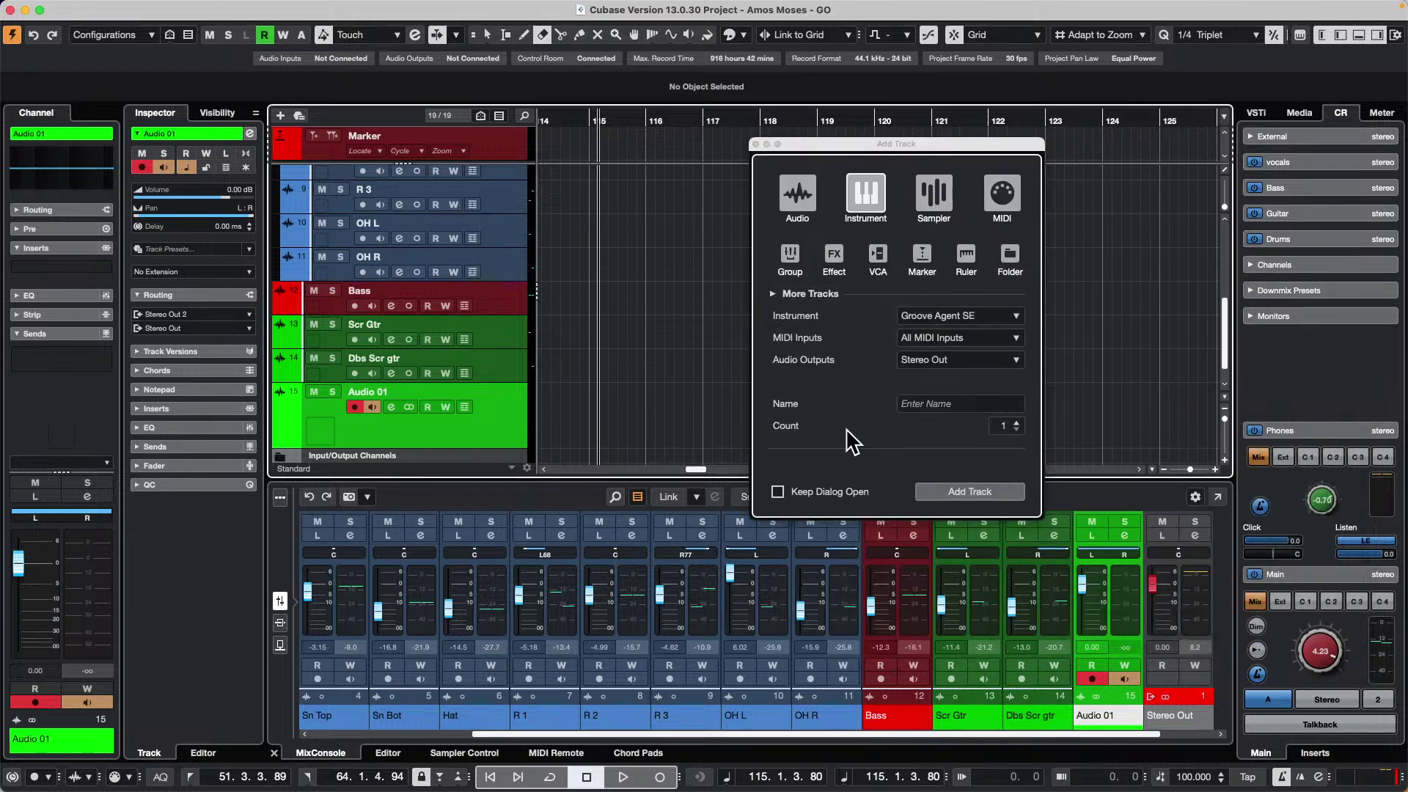
pyautogui.click(988, 491)
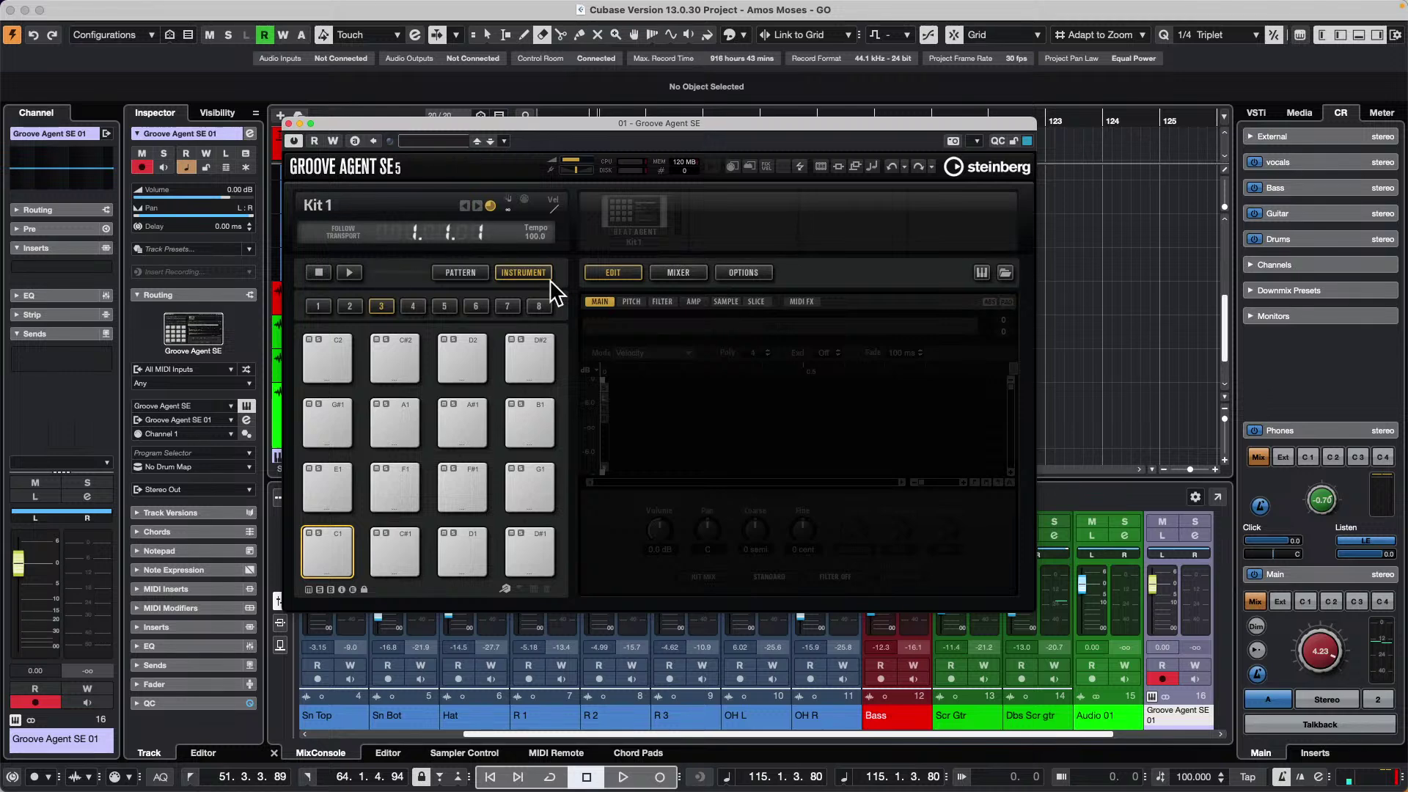
# - Search Groove Agent SE's kits for "forget" and load the Forget The Past kit
pyautogui.rightClick(632, 206)
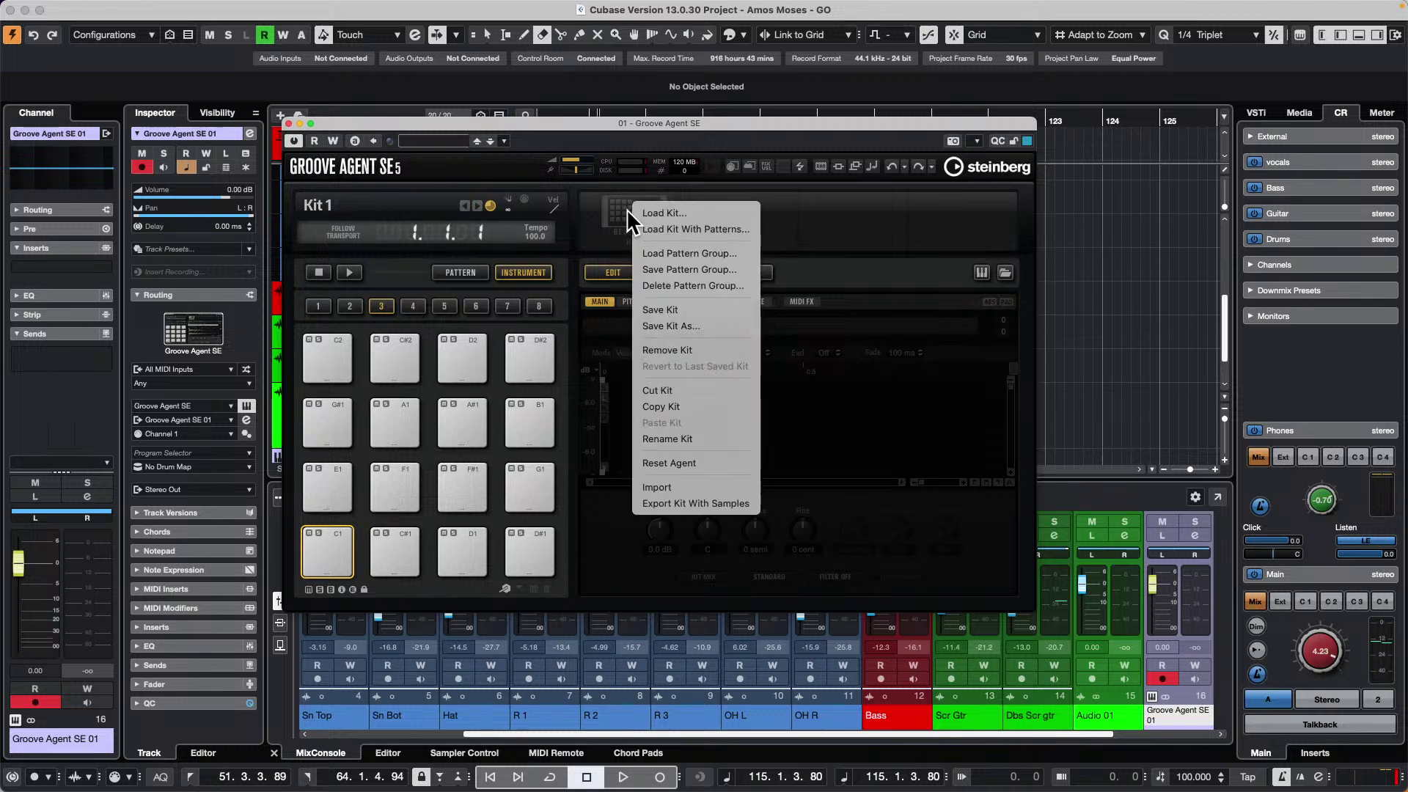
pyautogui.click(694, 213)
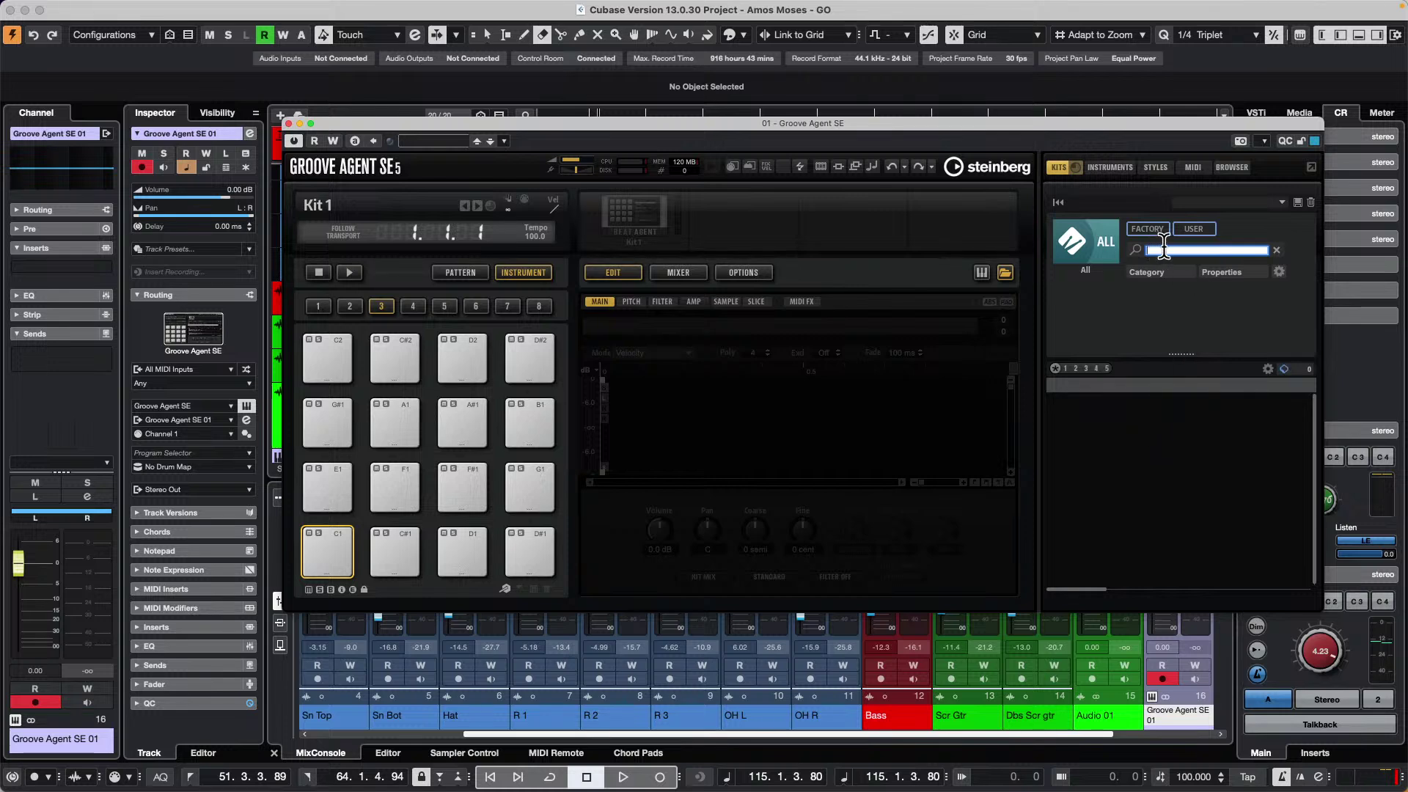
pyautogui.write('t')
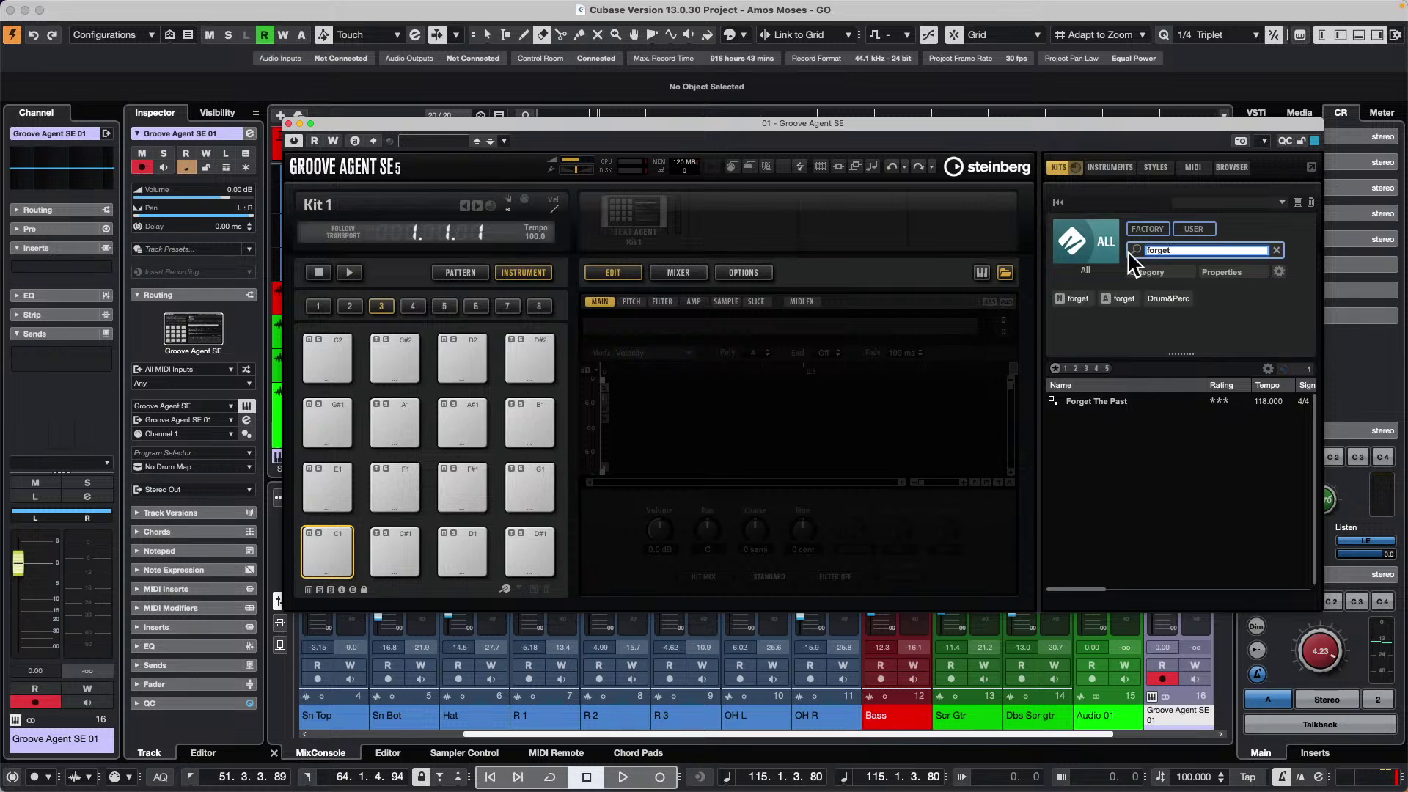
pyautogui.doubleClick(1106, 401)
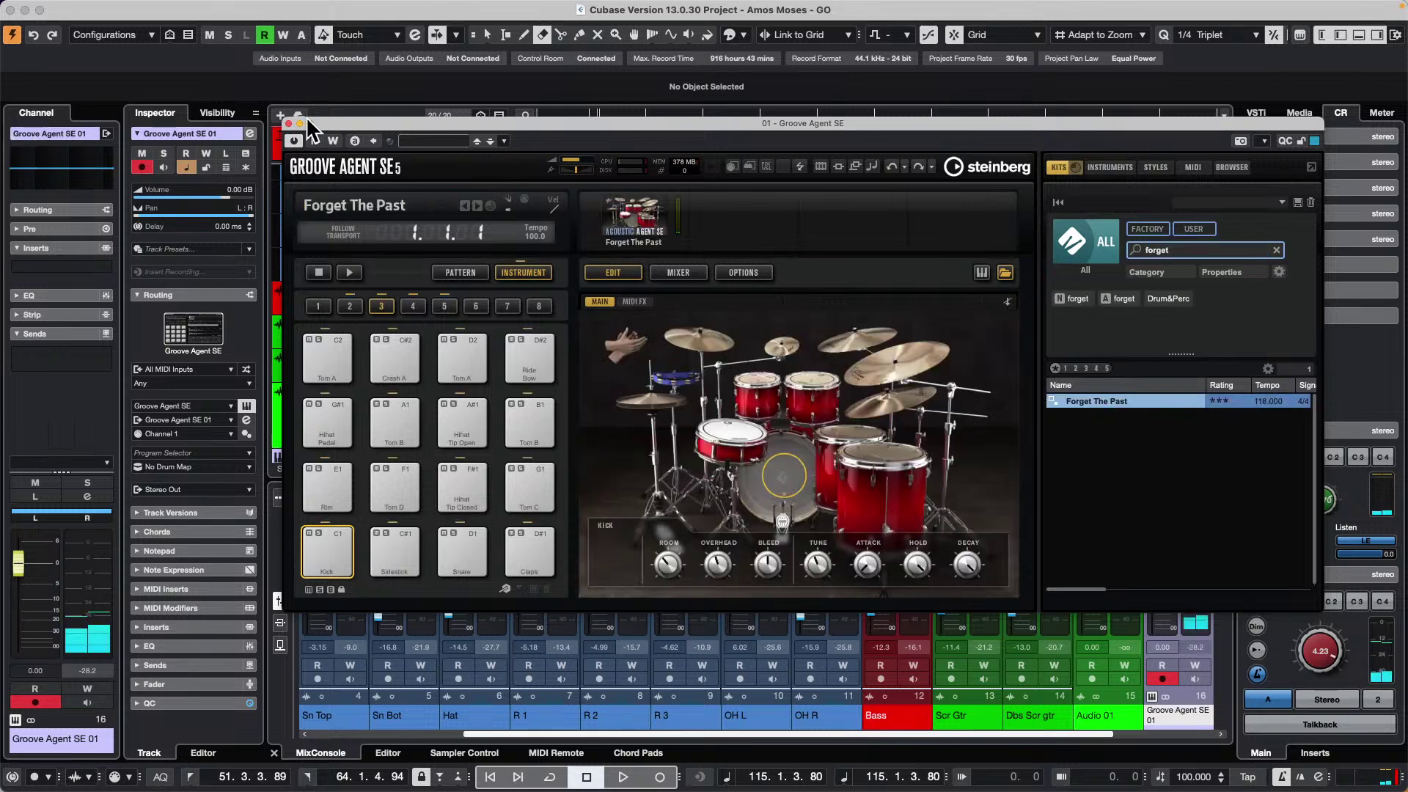
# - Close the Groove Agent SE window and turn off the audio click in the Metronome Setup
pyautogui.click(288, 123)
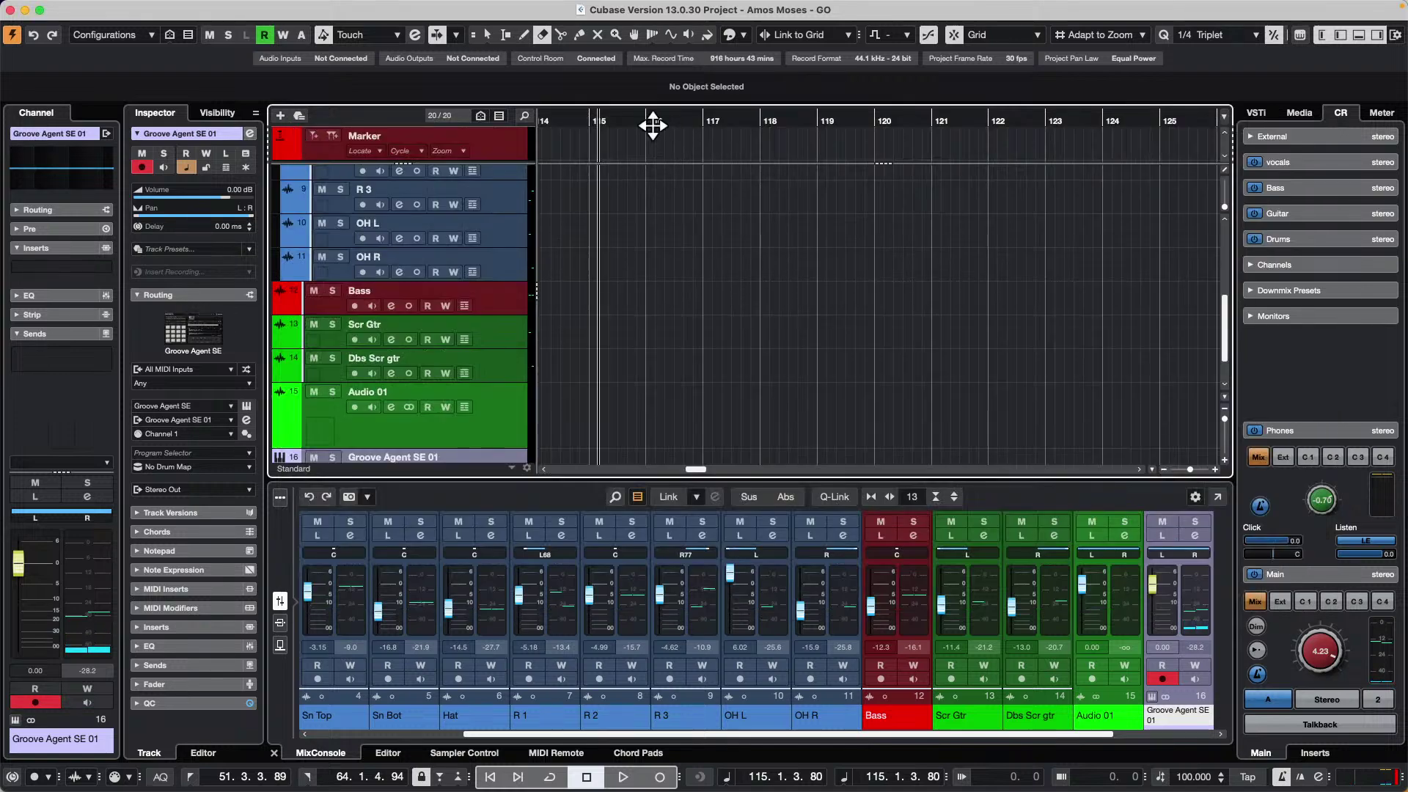
pyautogui.moveTo(650, 126); pyautogui.dragTo(449, 120)
pyautogui.scroll(-2, 671, 221)
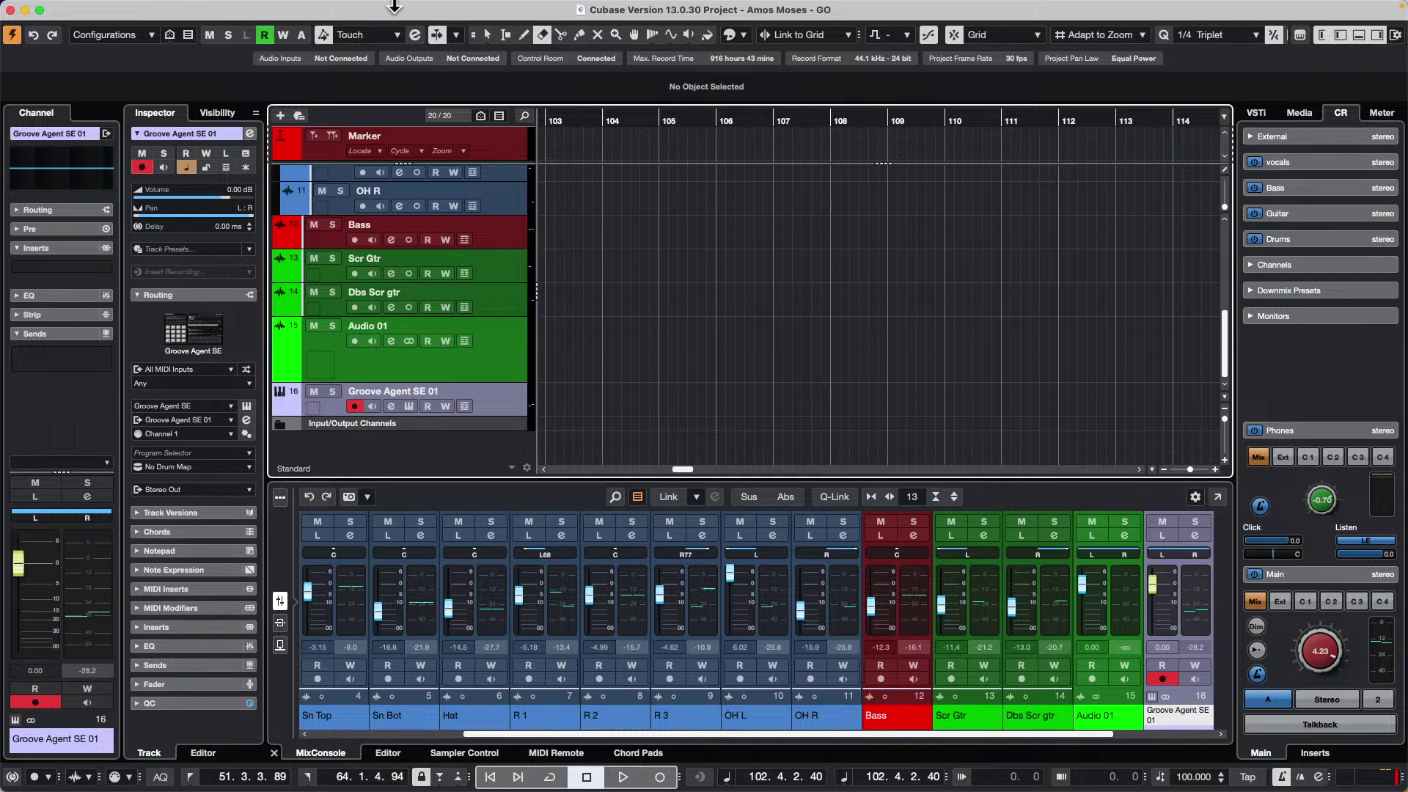
pyautogui.click(332, 8)
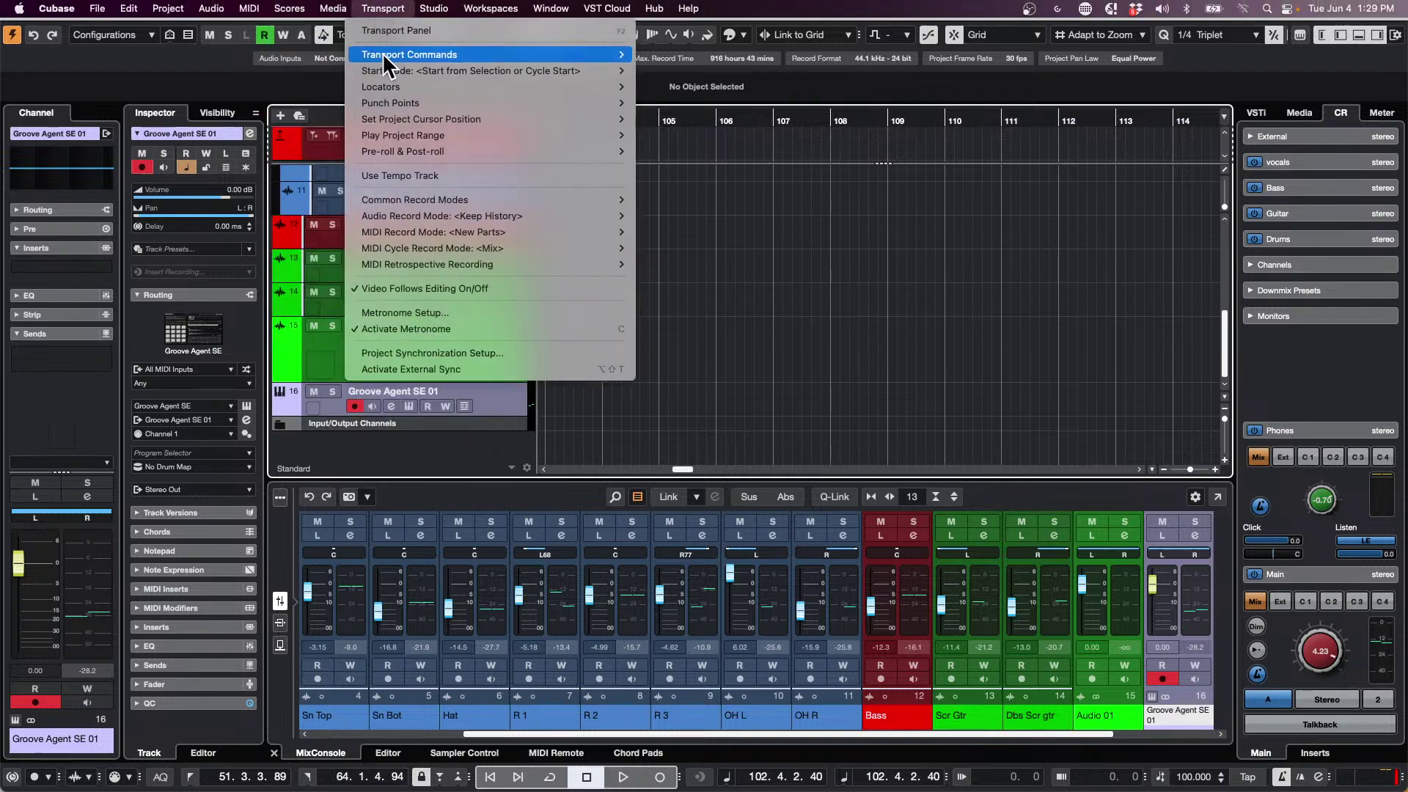
pyautogui.click(436, 309)
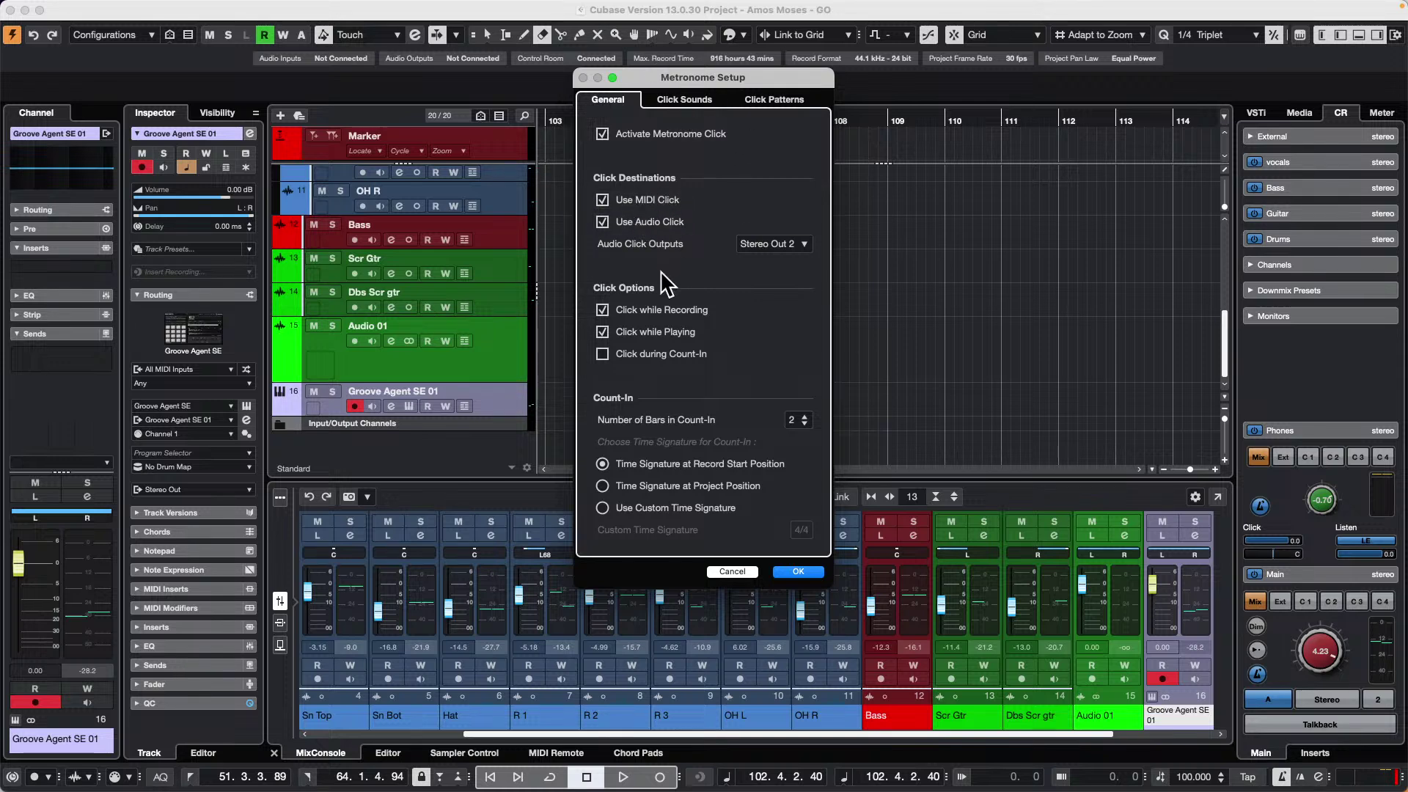
pyautogui.click(600, 221)
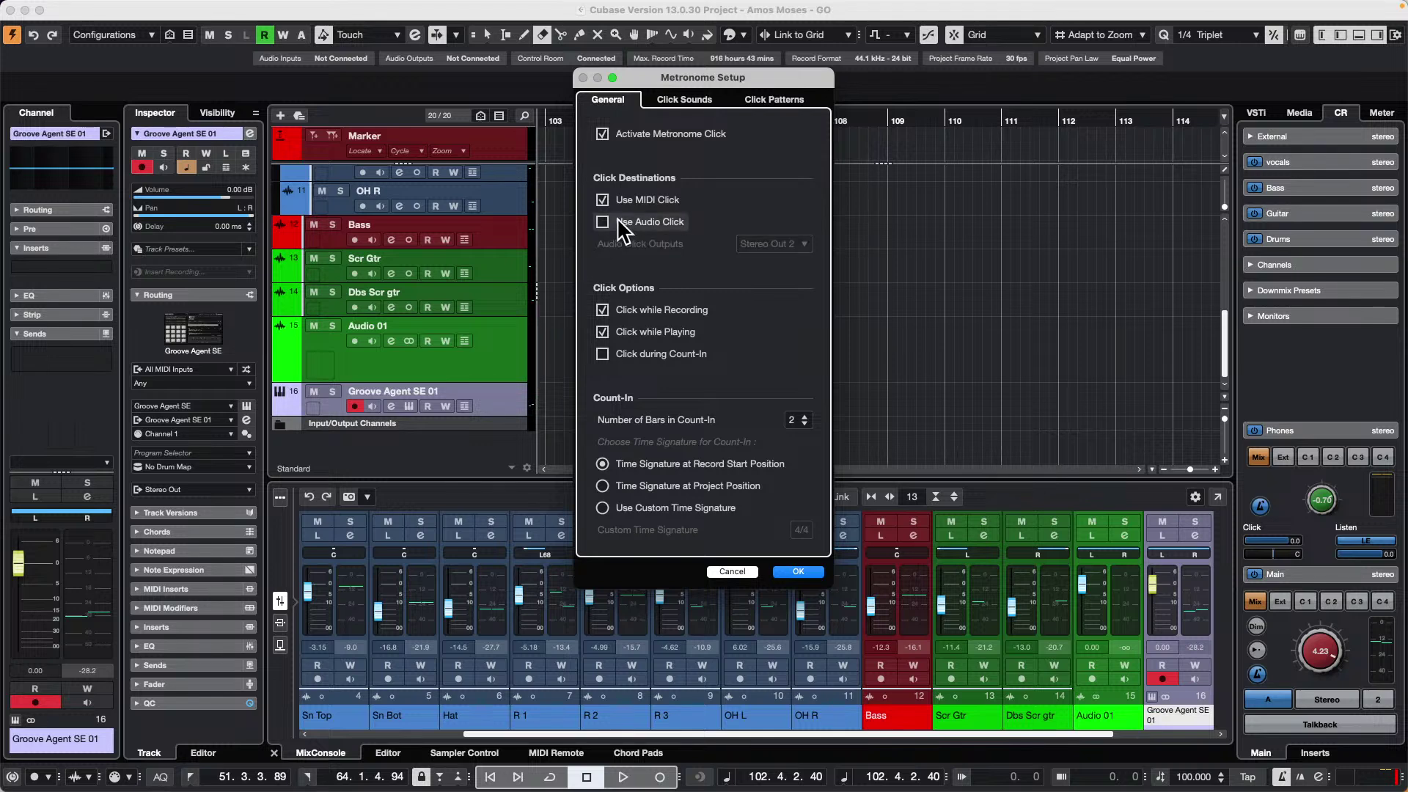
# - Set the metronome's MIDI click output port to 01. Groove Agent SE - Main, apply it, and start playback to hear it
pyautogui.click(688, 99)
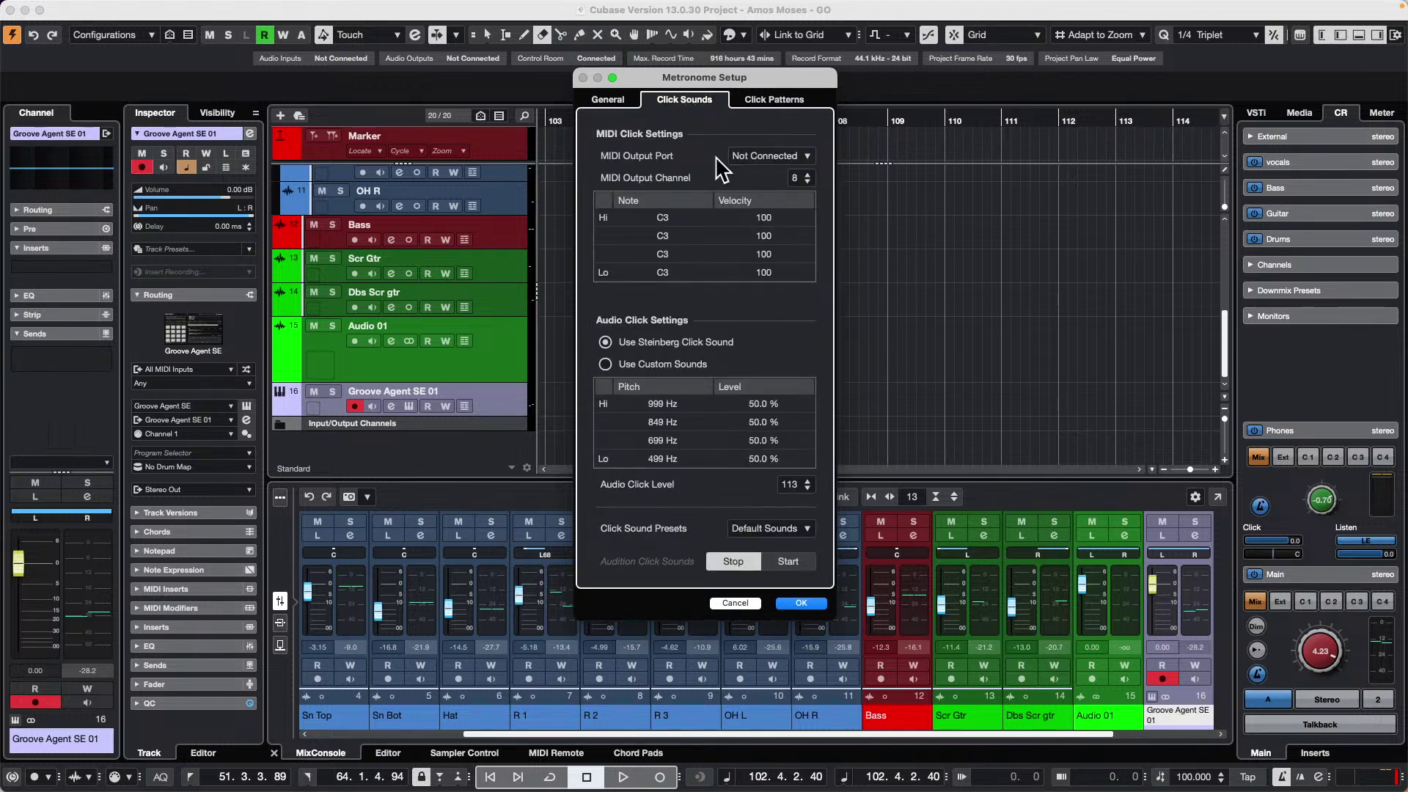
pyautogui.click(769, 156)
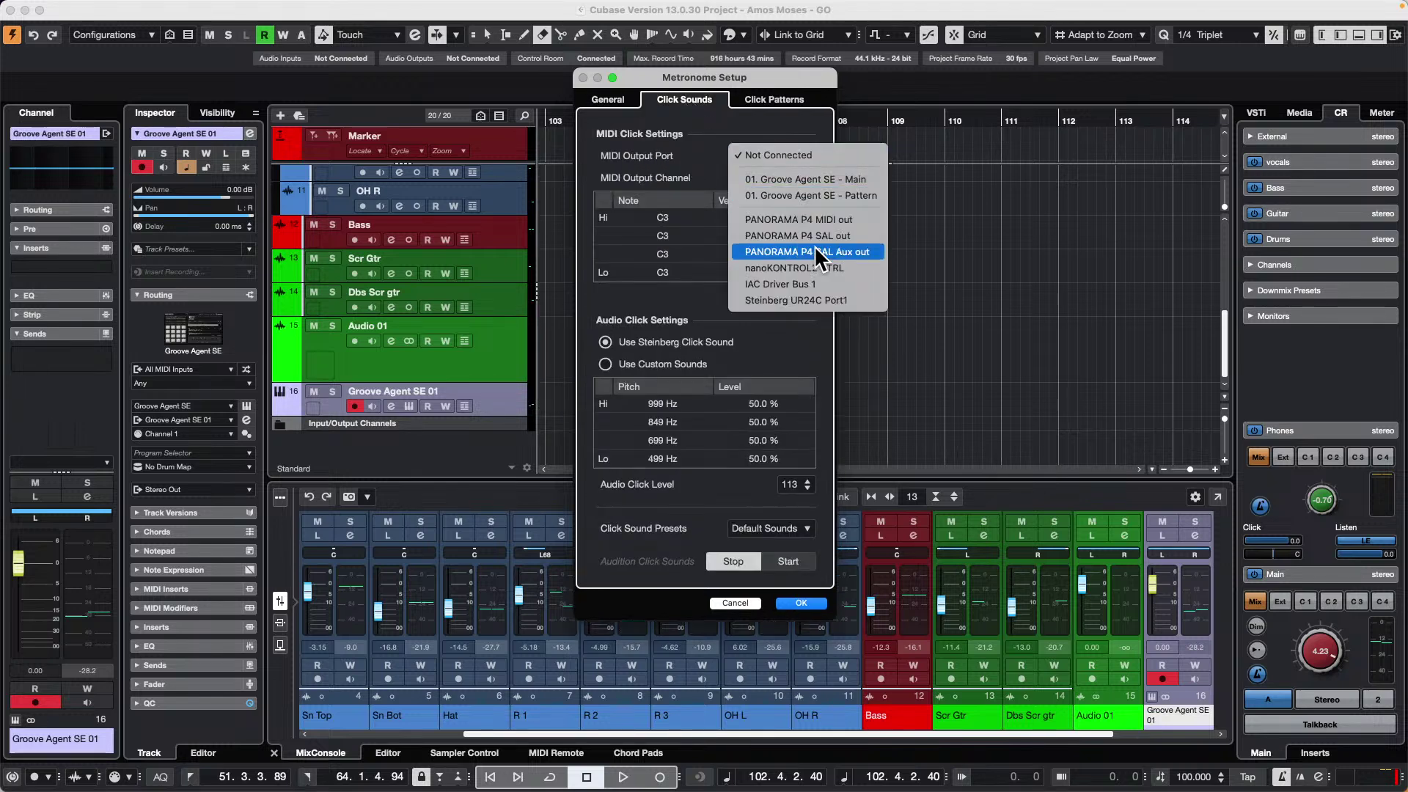
pyautogui.click(846, 176)
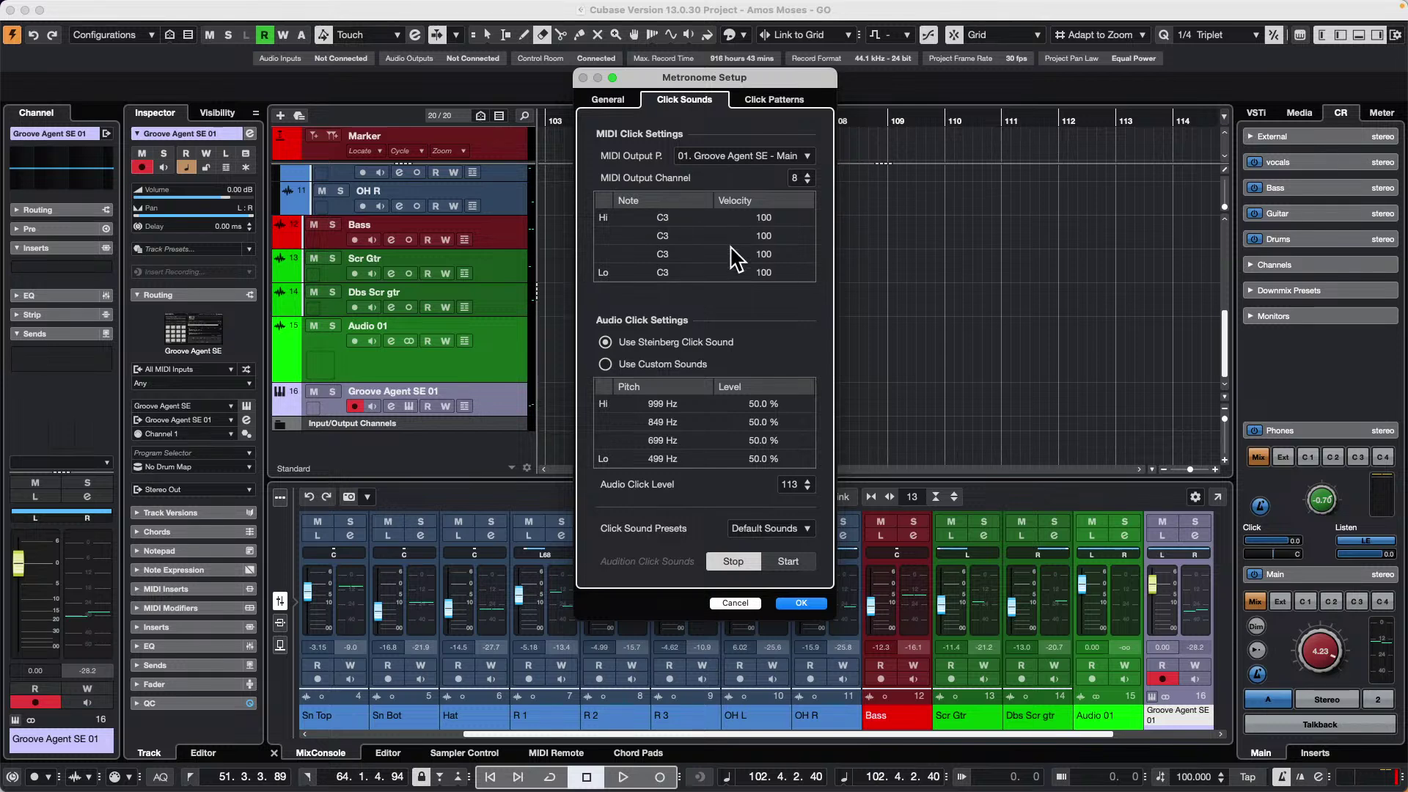
pyautogui.click(801, 602)
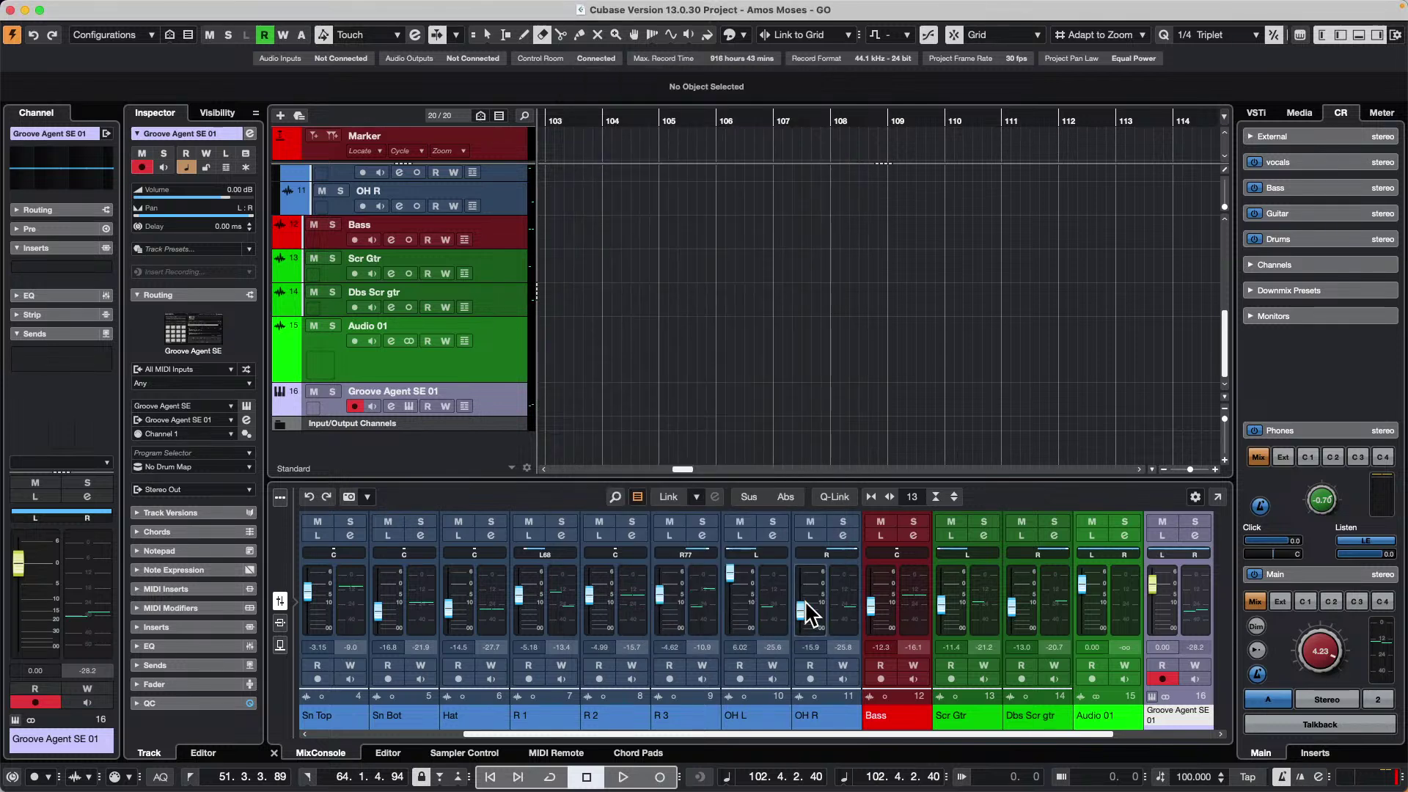
pyautogui.click(737, 341)
pyautogui.press('space')
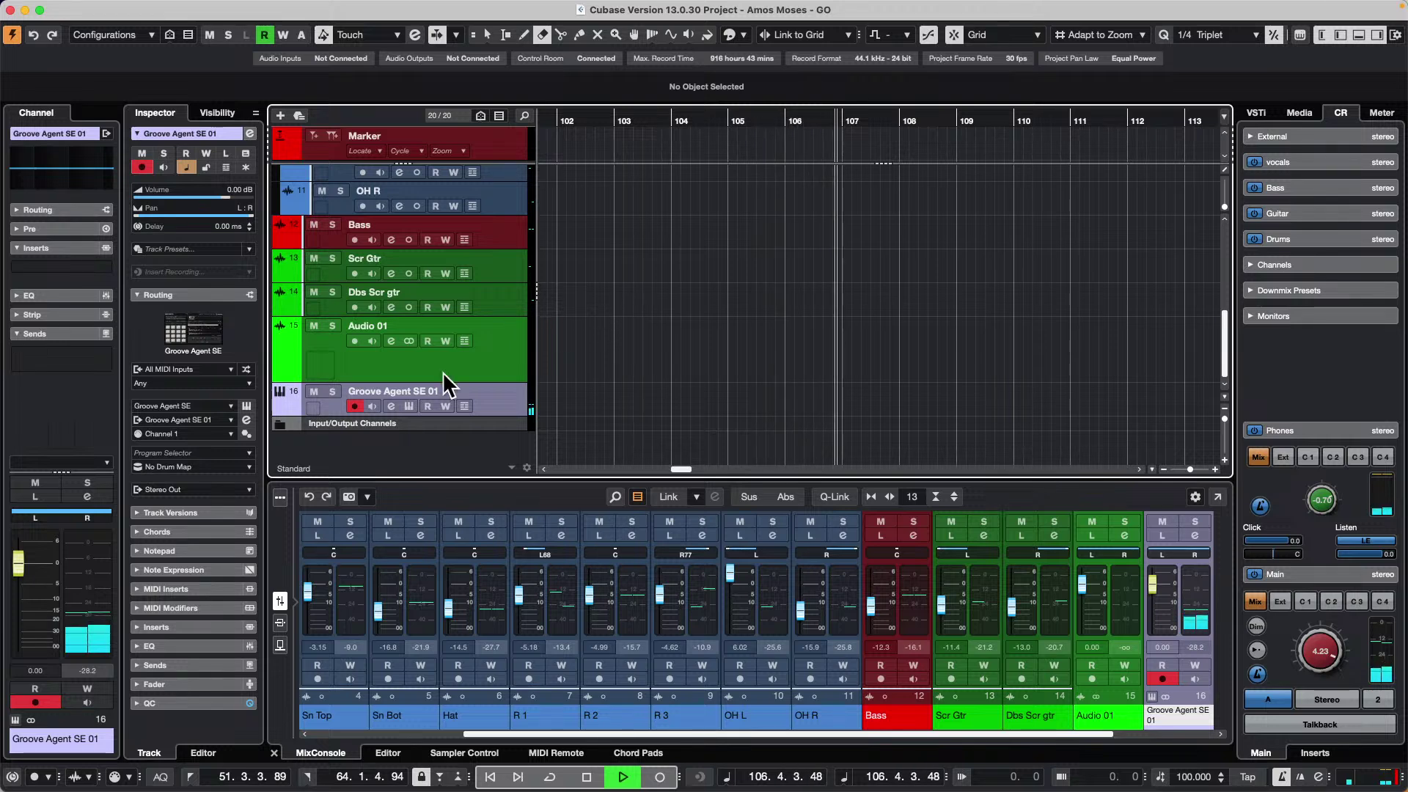
# - Add a stereo audio track with Groove Agent SE 01 as its input and Stereo Out as its output
pyautogui.rightClick(498, 390)
pyautogui.moveTo(597, 394)
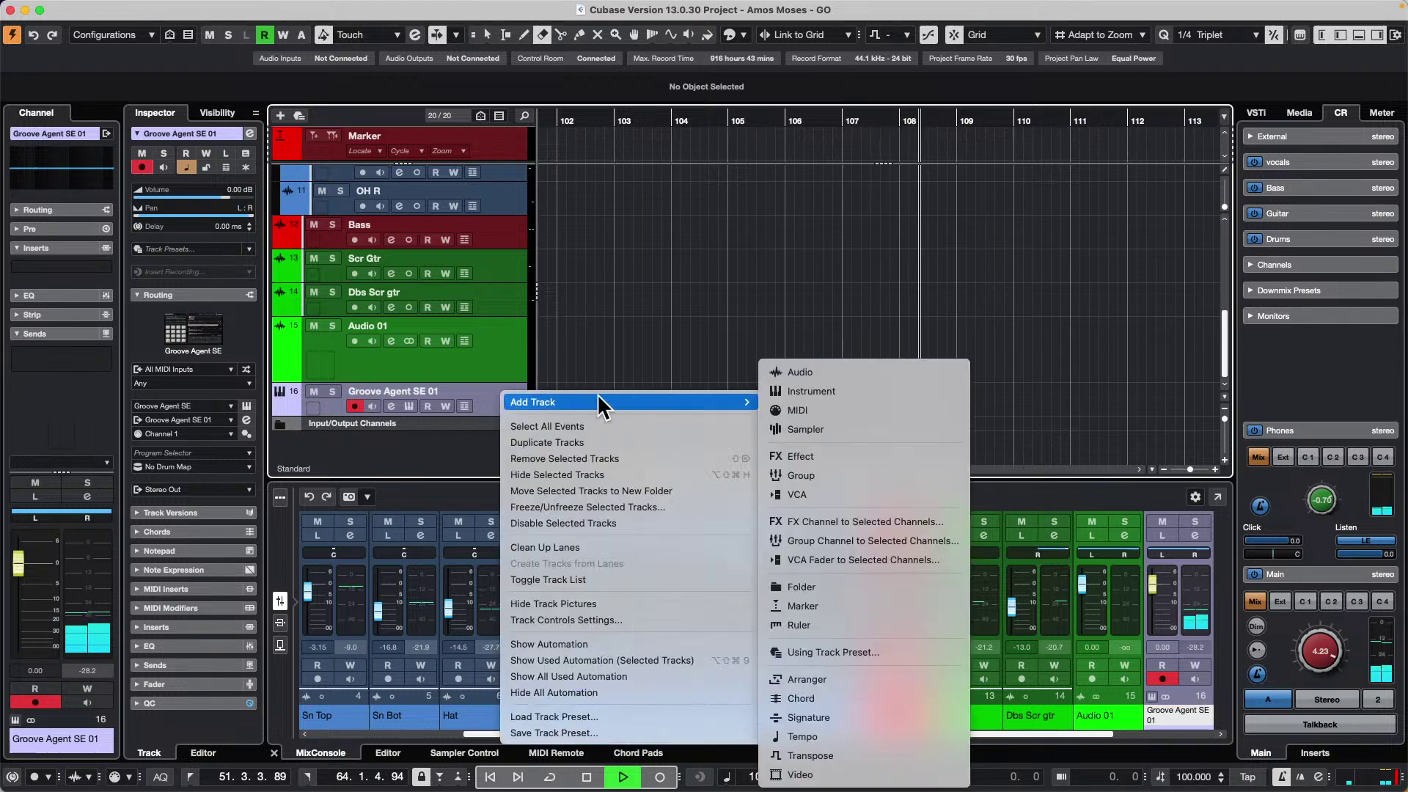
pyautogui.click(851, 367)
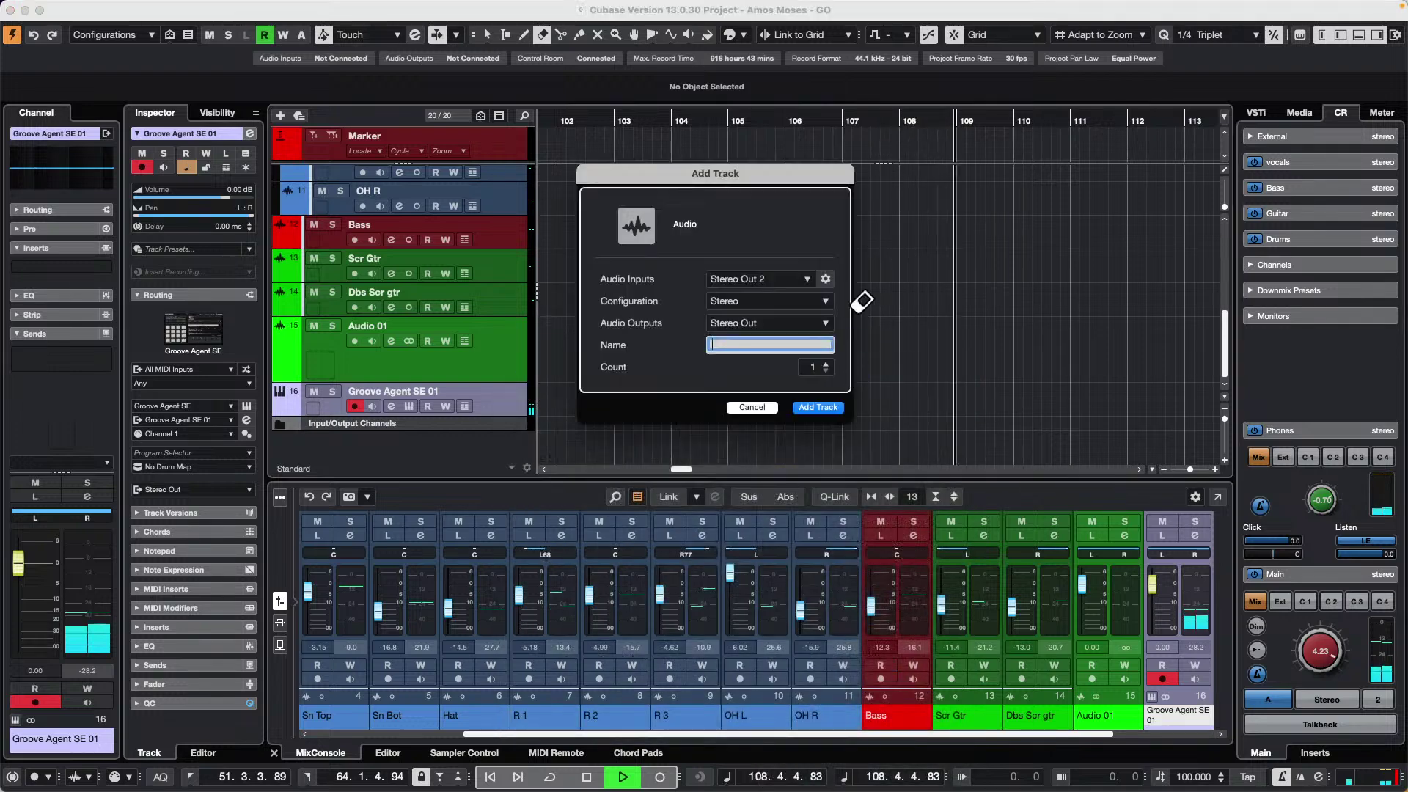
pyautogui.click(783, 278)
pyautogui.click(729, 356)
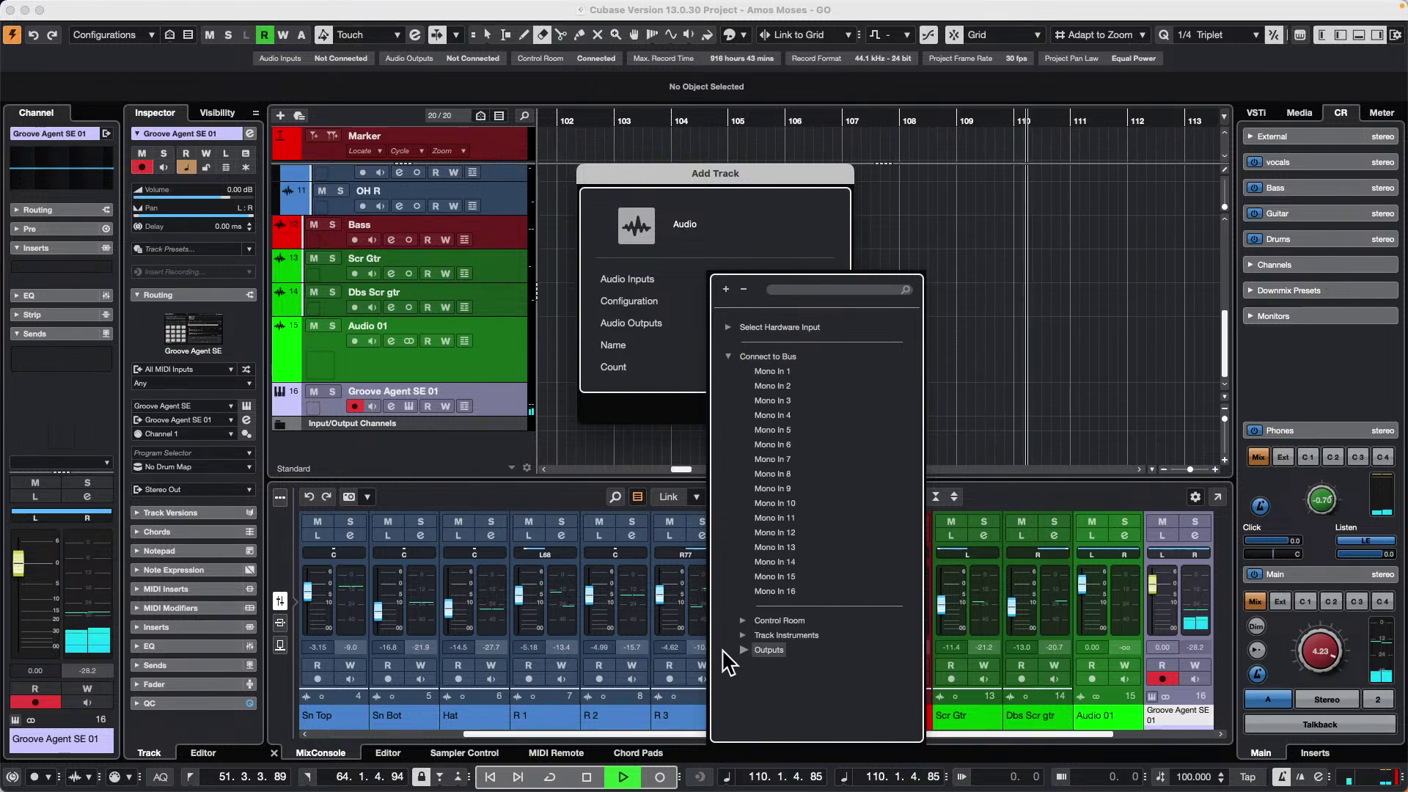
pyautogui.click(743, 635)
pyautogui.click(807, 649)
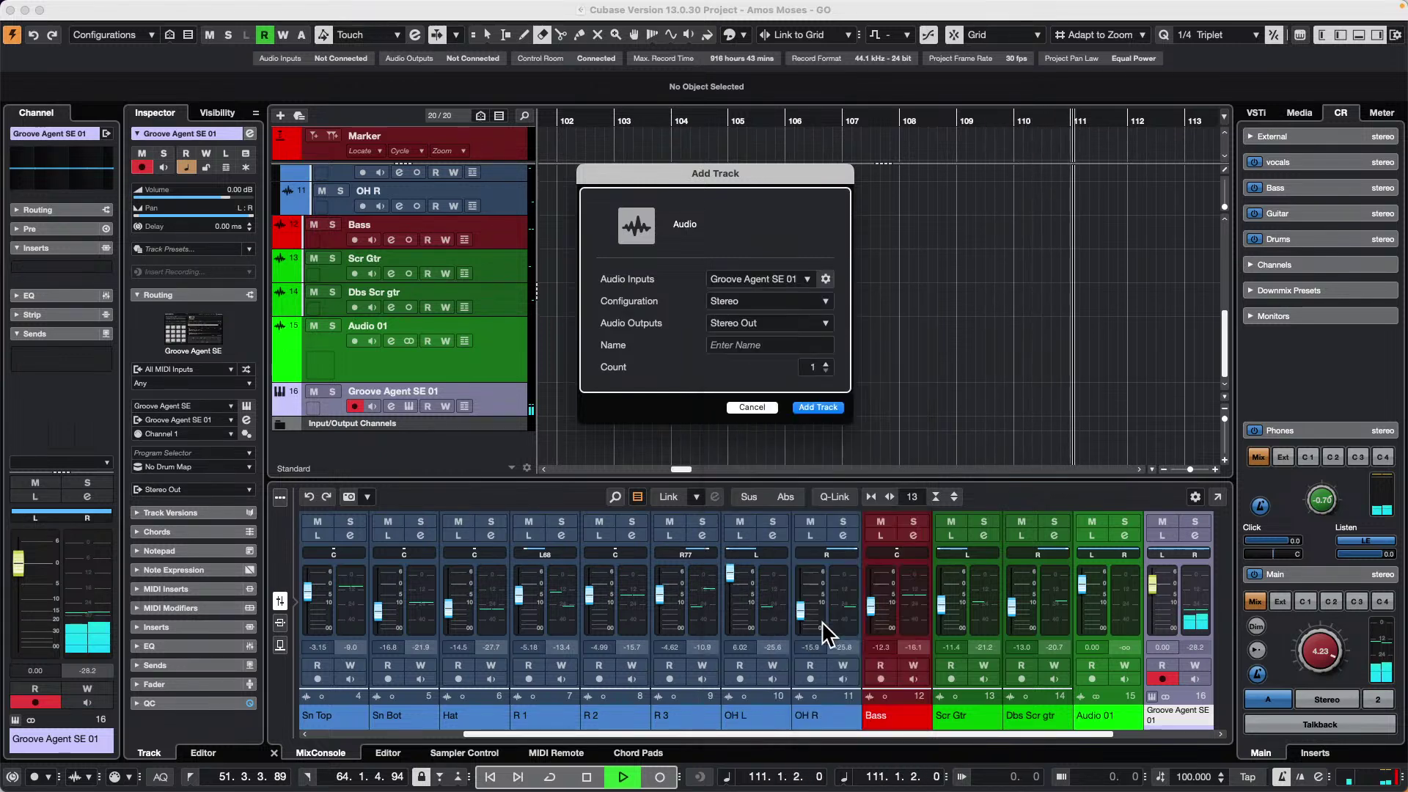
pyautogui.click(818, 407)
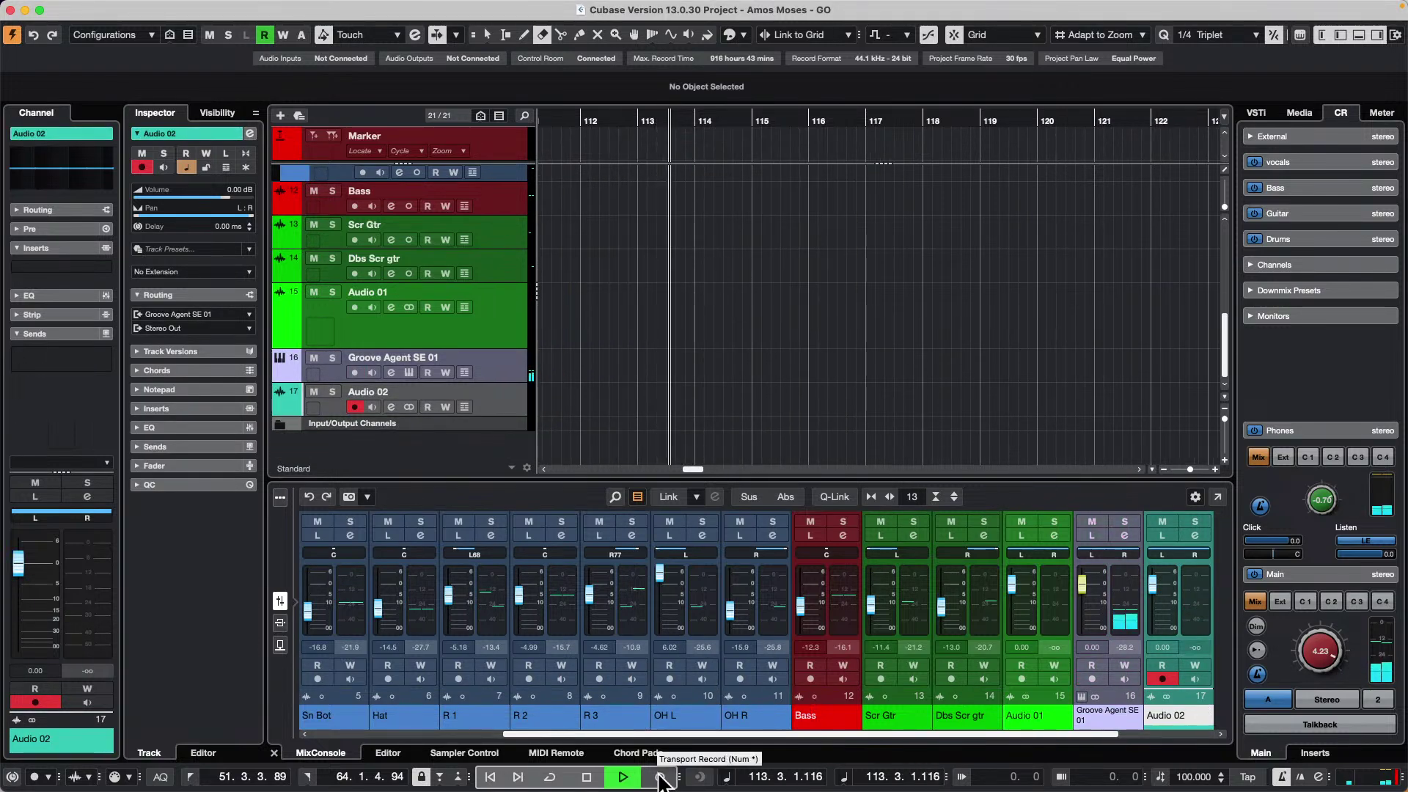
# - Enable monitoring on Audio 02 and record about three bars of the Groove Agent click onto it
pyautogui.click(371, 407)
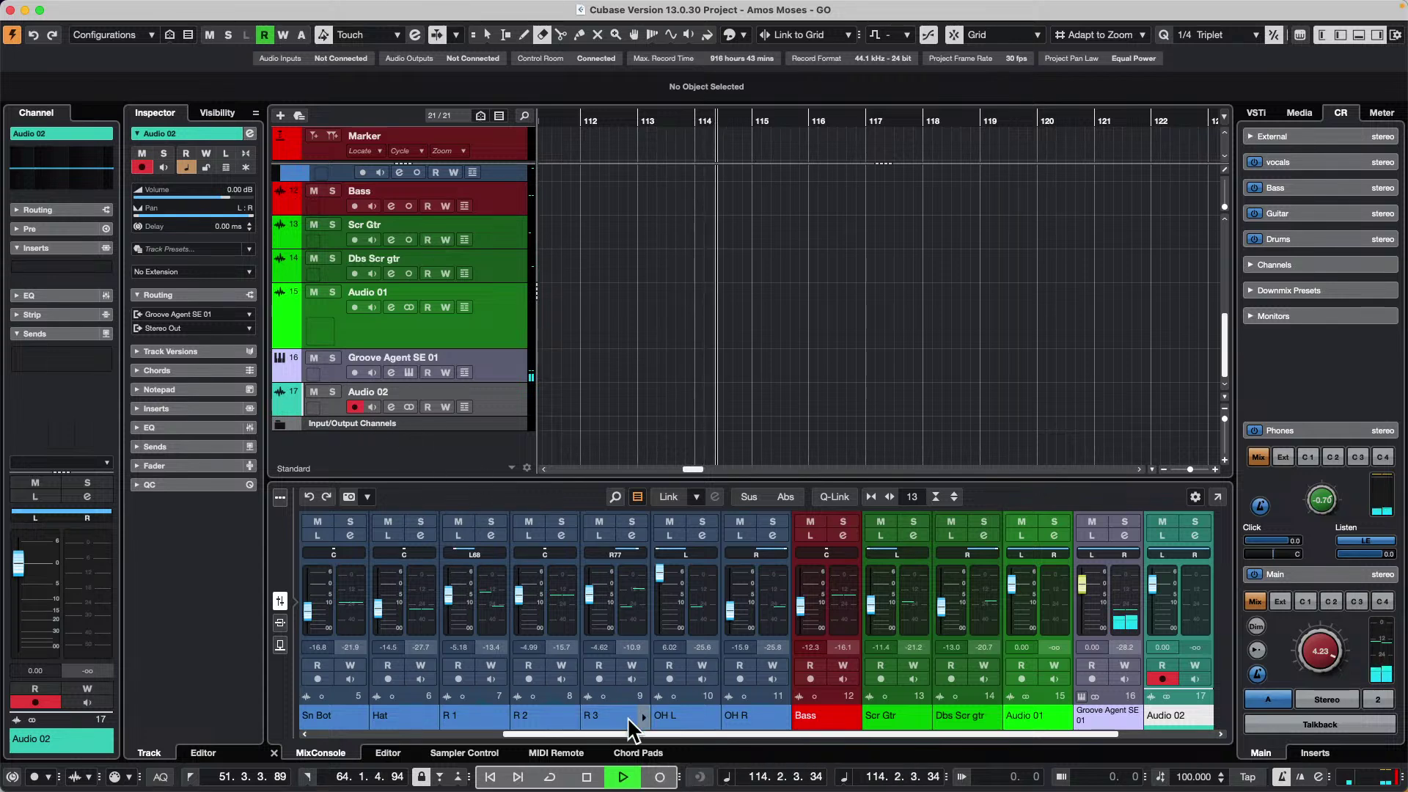
pyautogui.click(659, 776)
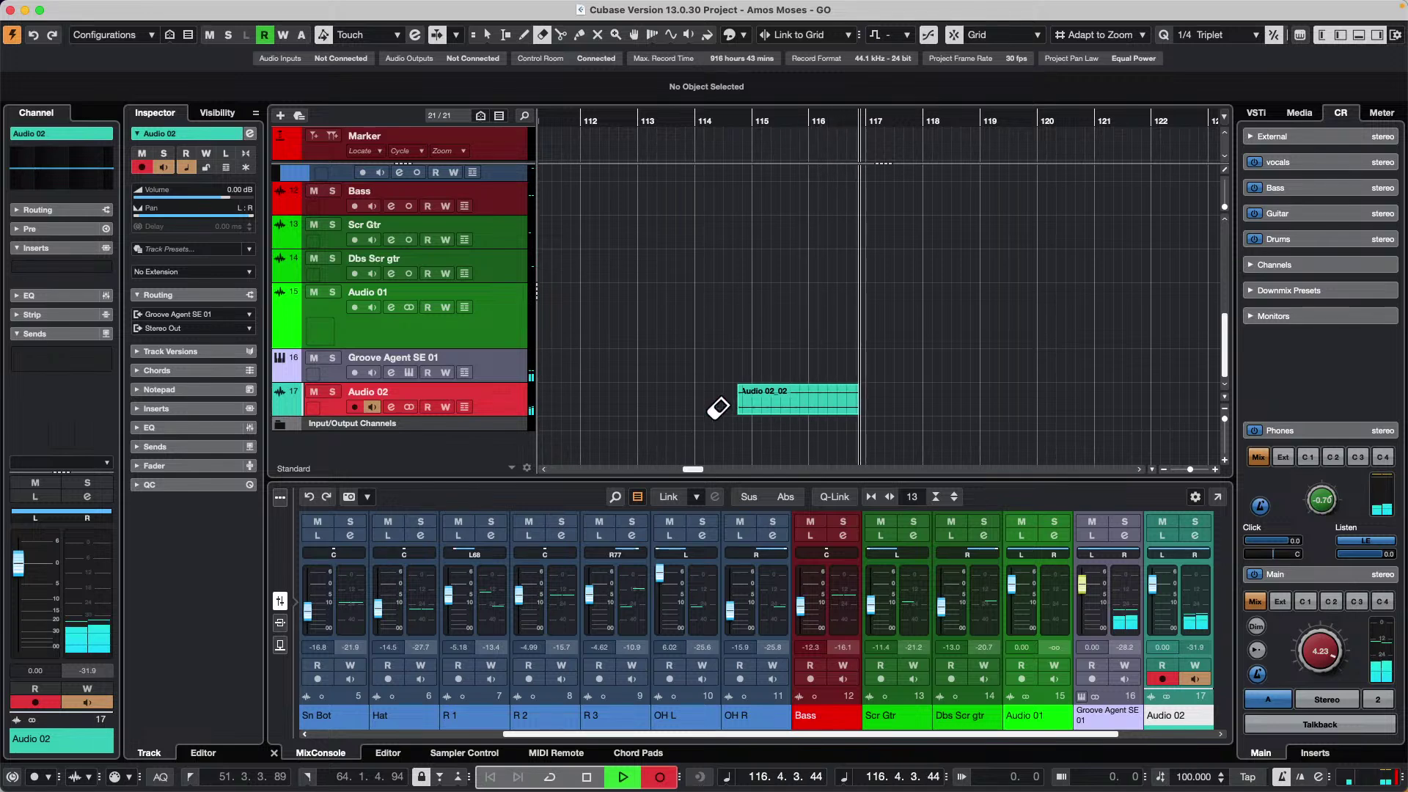
pyautogui.press('space')
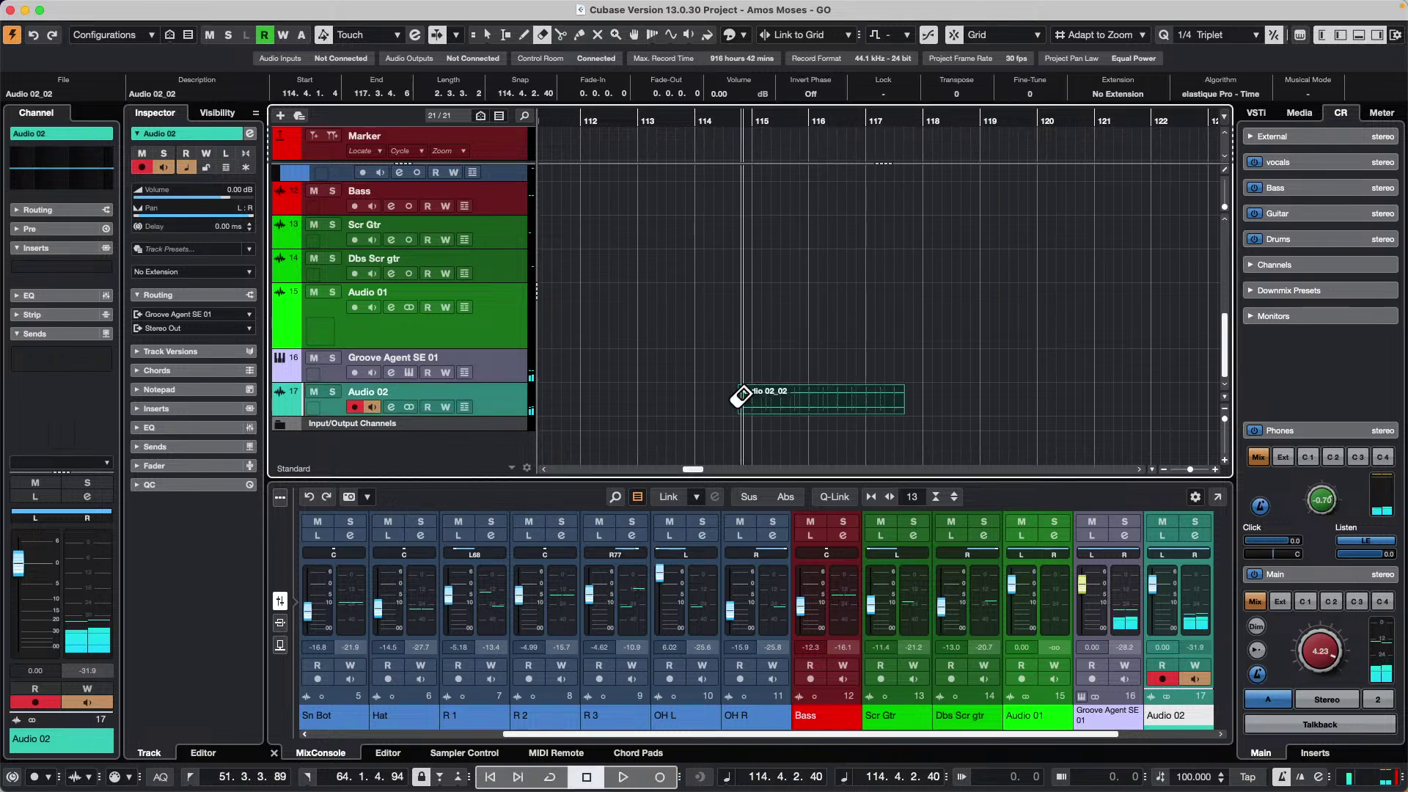
# - Turn off monitoring and record enable on Audio 02 and erase its recorded event
pyautogui.press('1')
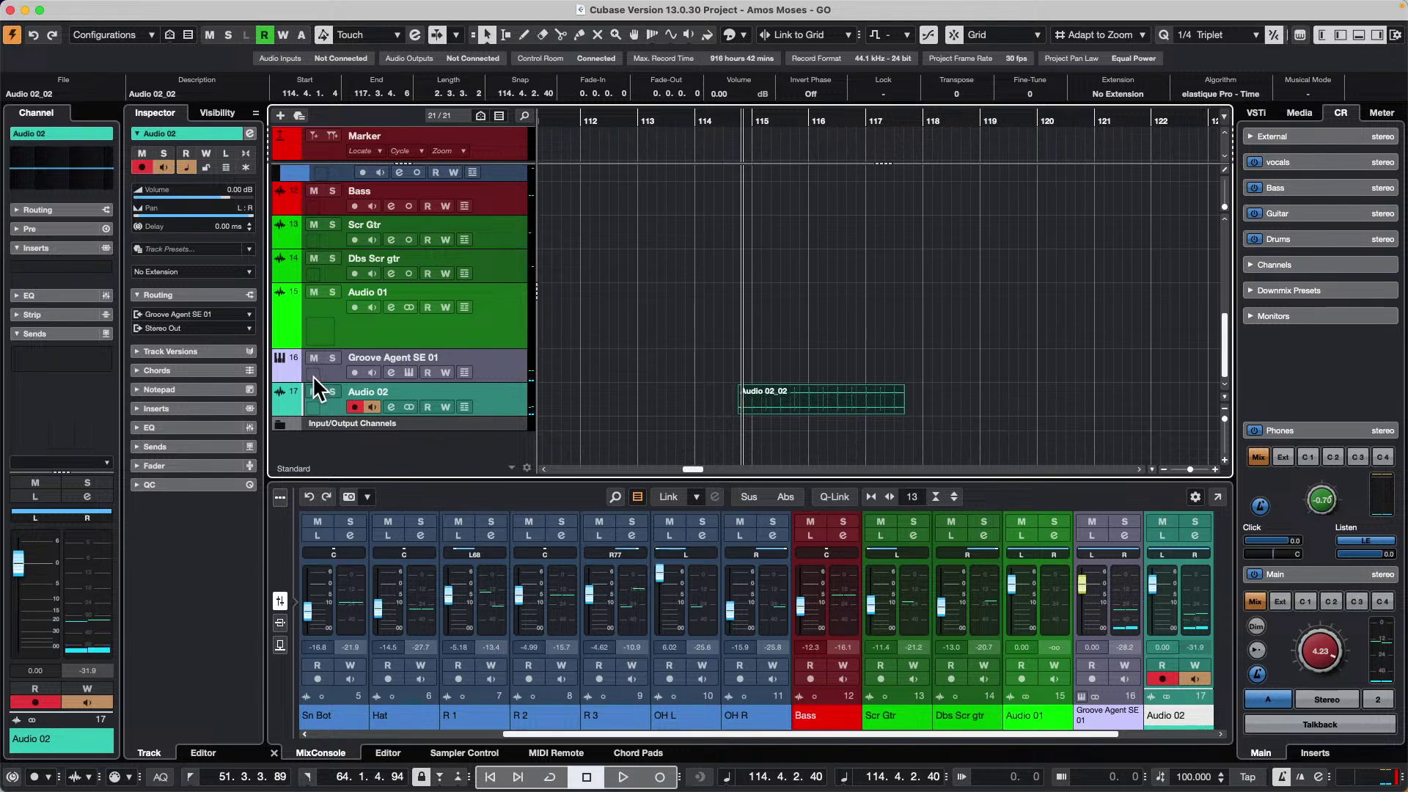
pyautogui.click(371, 405)
pyautogui.click(355, 405)
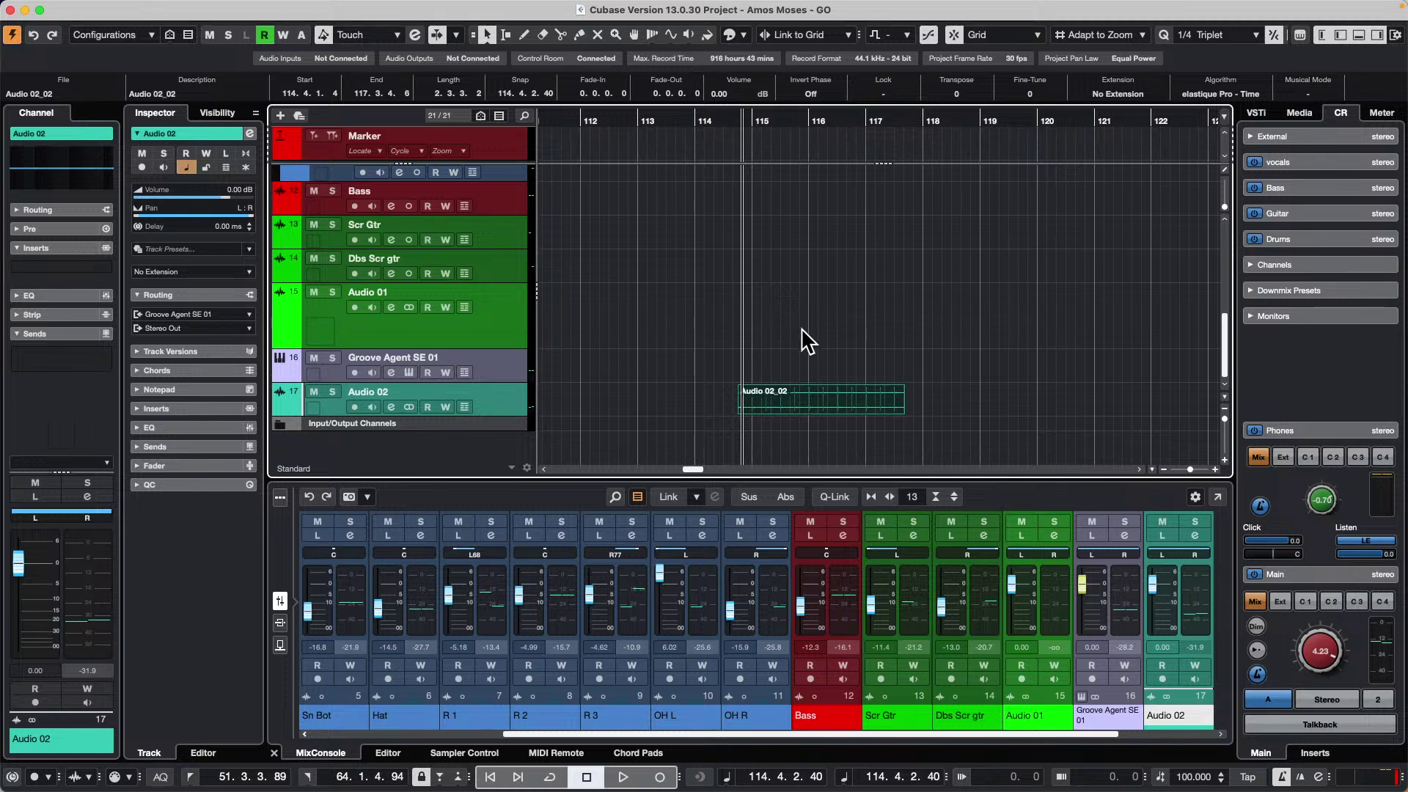
pyautogui.rightClick(817, 397)
pyautogui.click(783, 397)
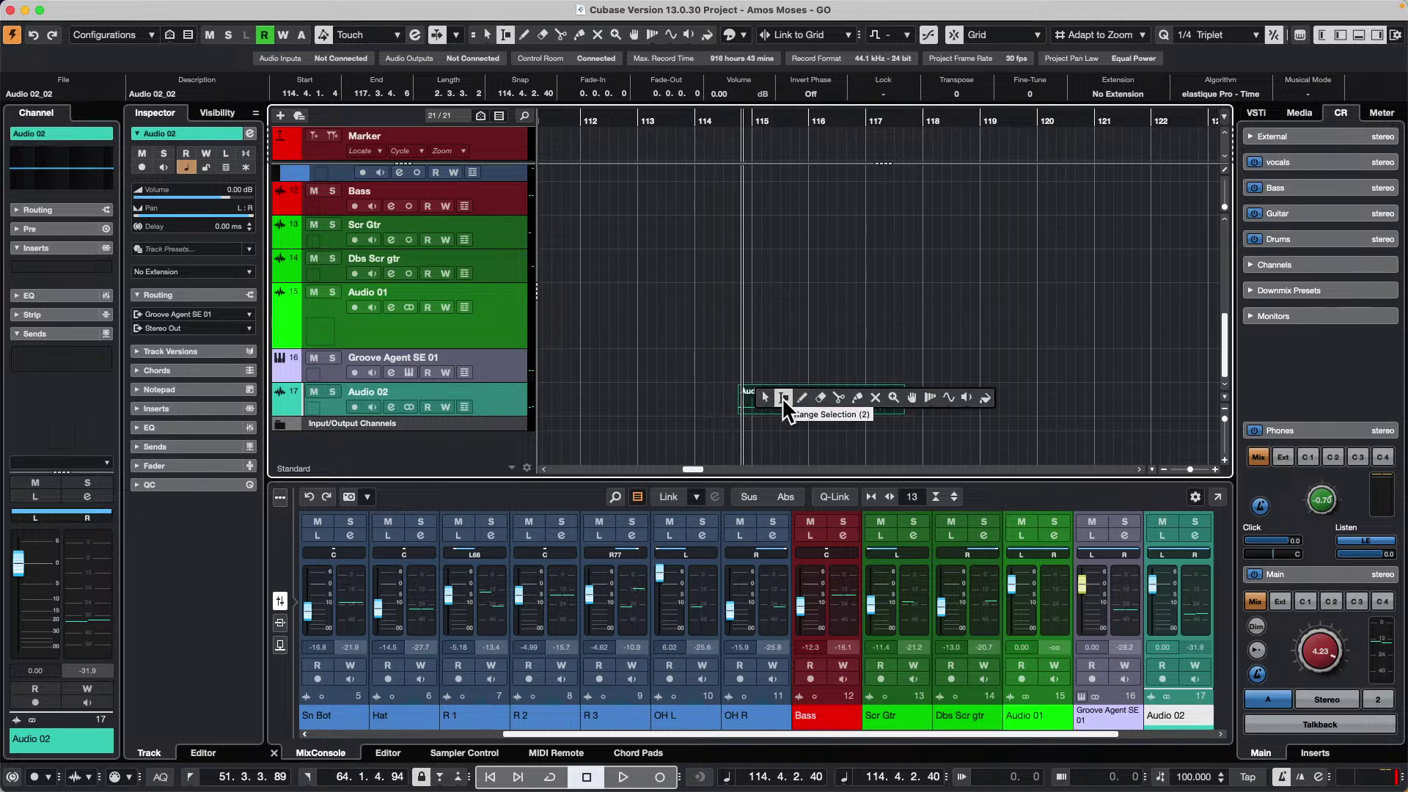
pyautogui.click(820, 397)
pyautogui.click(834, 388)
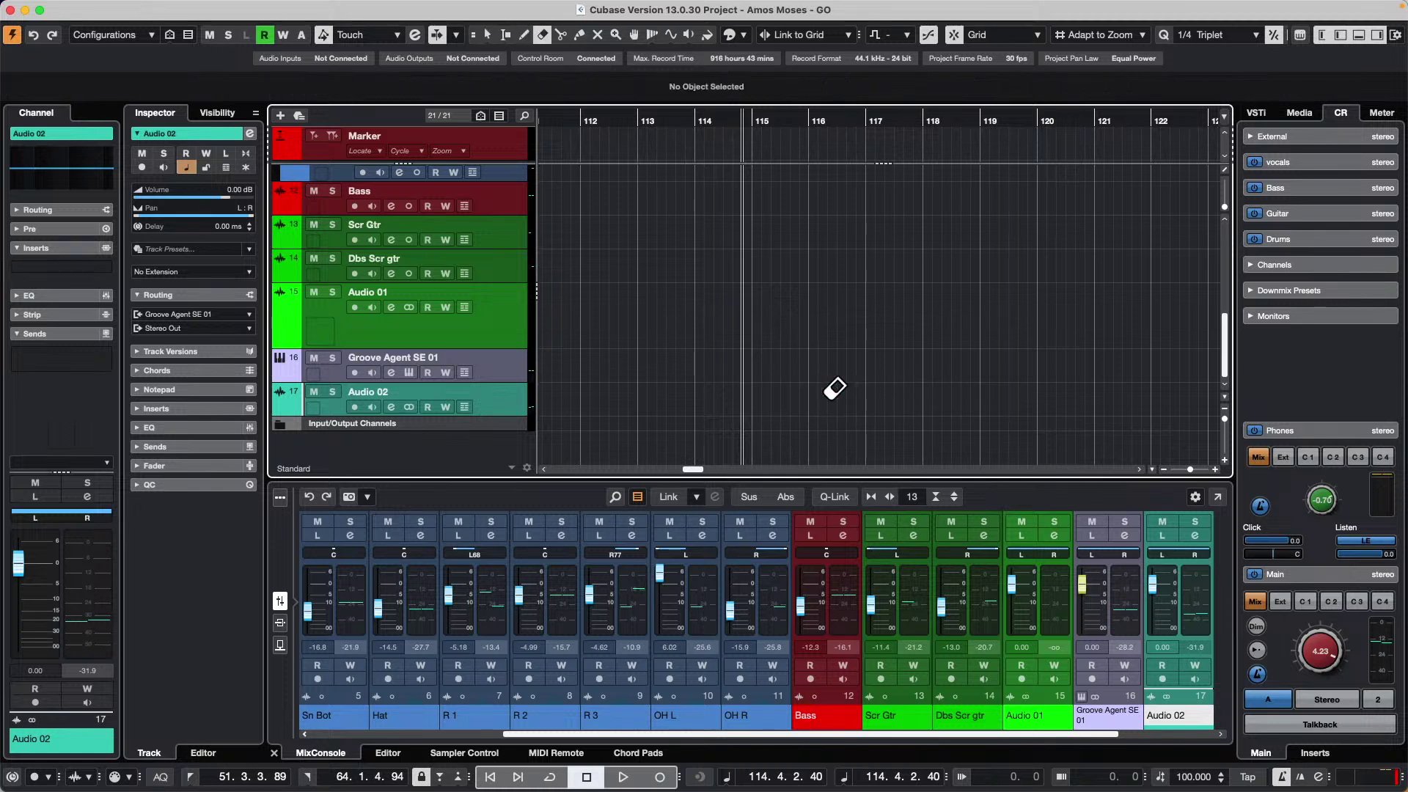
# - Draw a one-bar MIDI part at bar 112 on the Groove Agent SE 01 track
pyautogui.rightClick(589, 385)
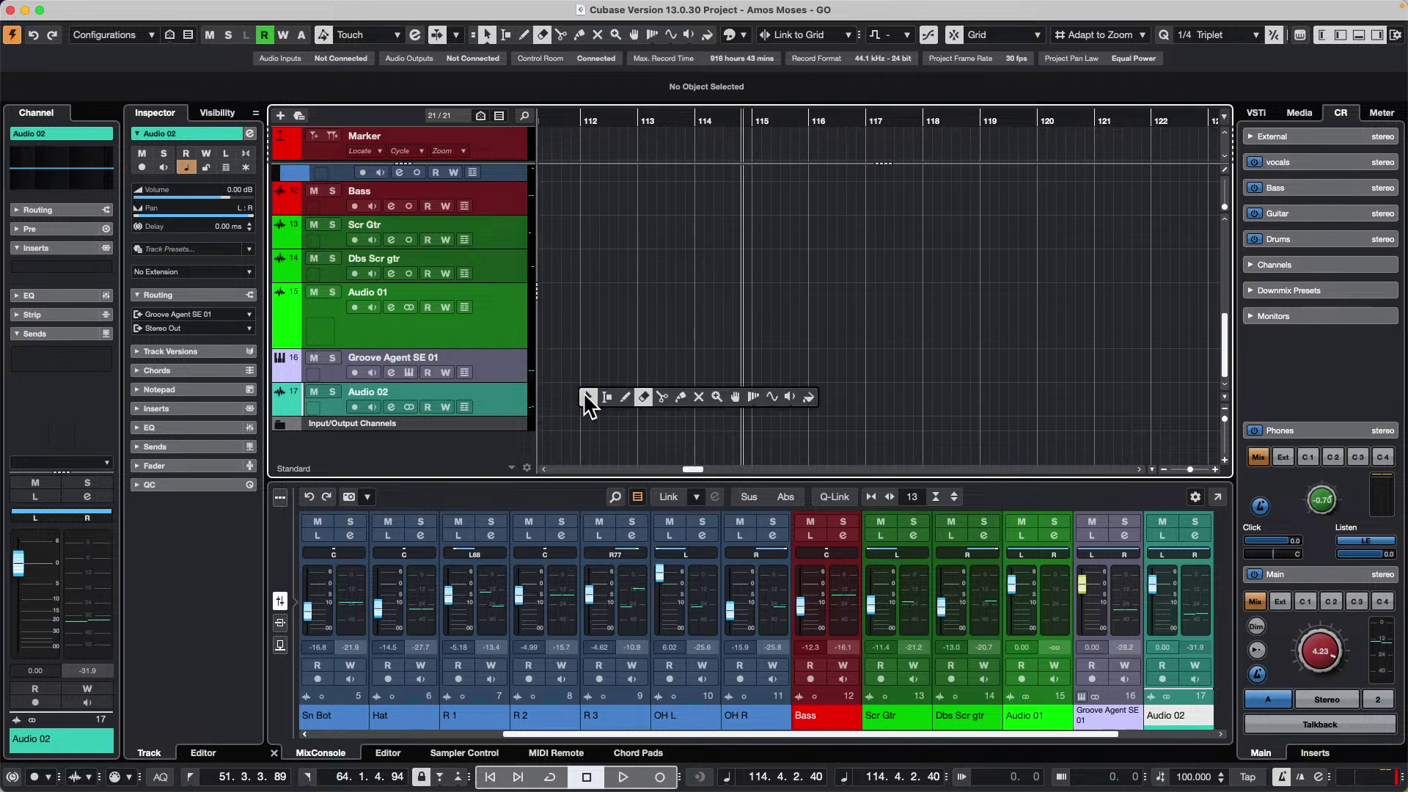
pyautogui.click(585, 391)
pyautogui.rightClick(584, 379)
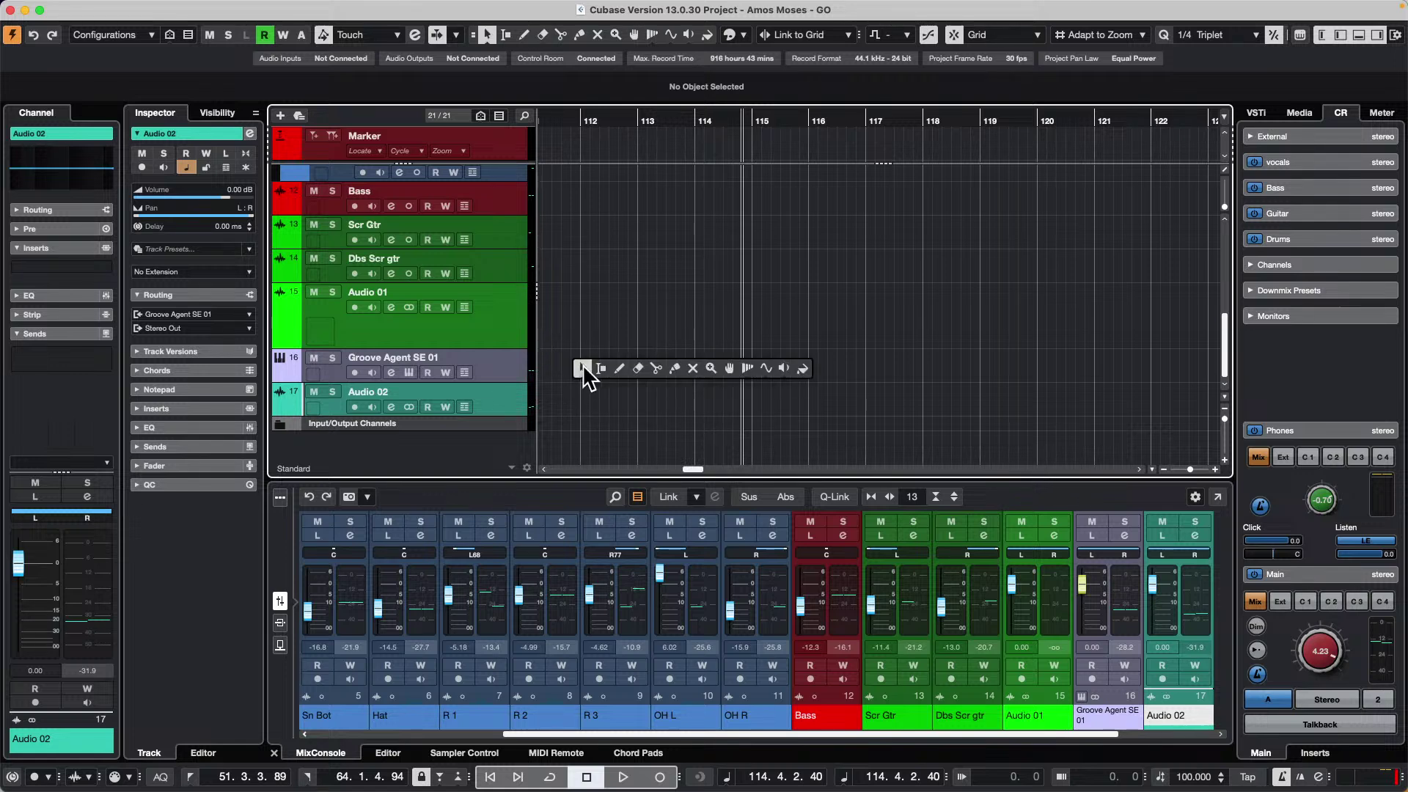
pyautogui.click(622, 365)
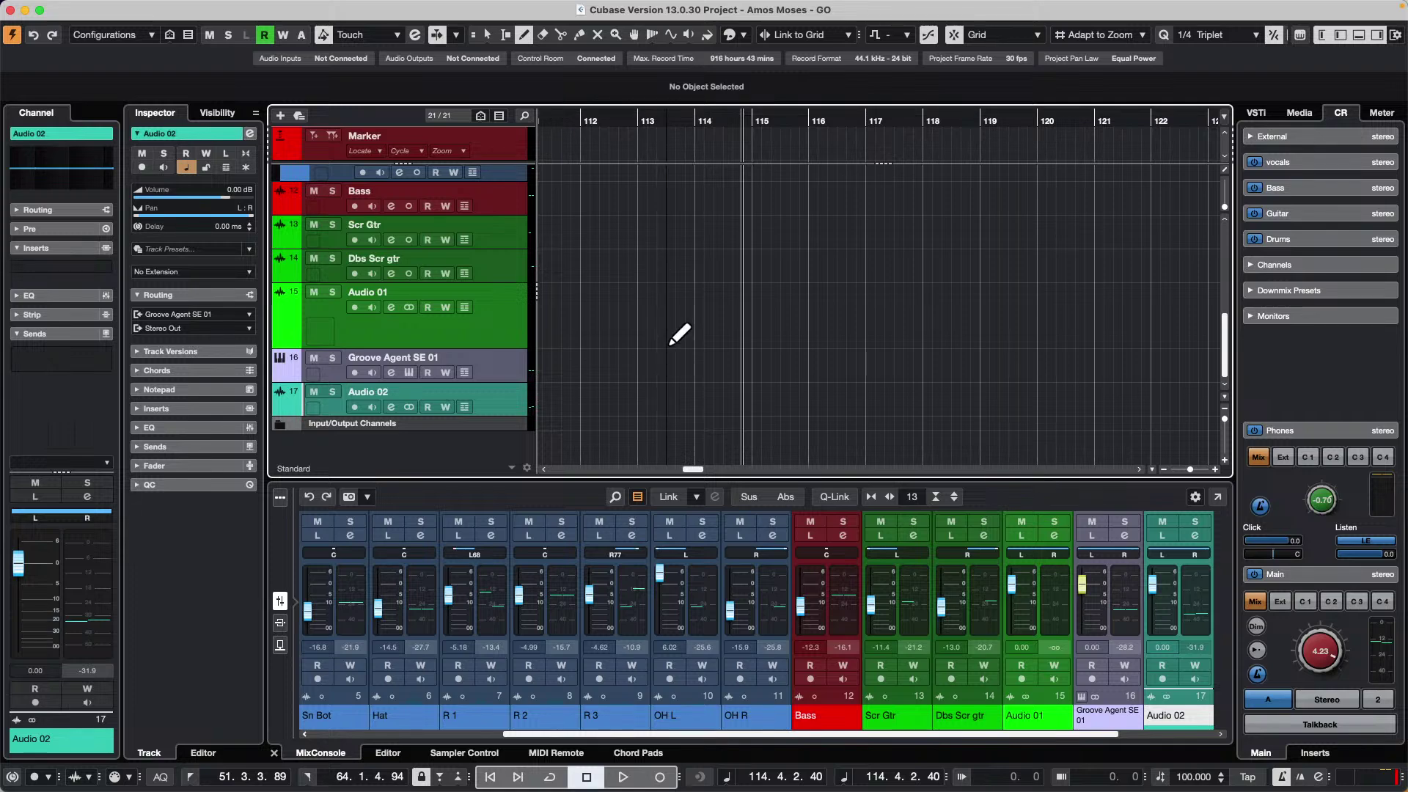
pyautogui.moveTo(585, 363); pyautogui.dragTo(640, 370)
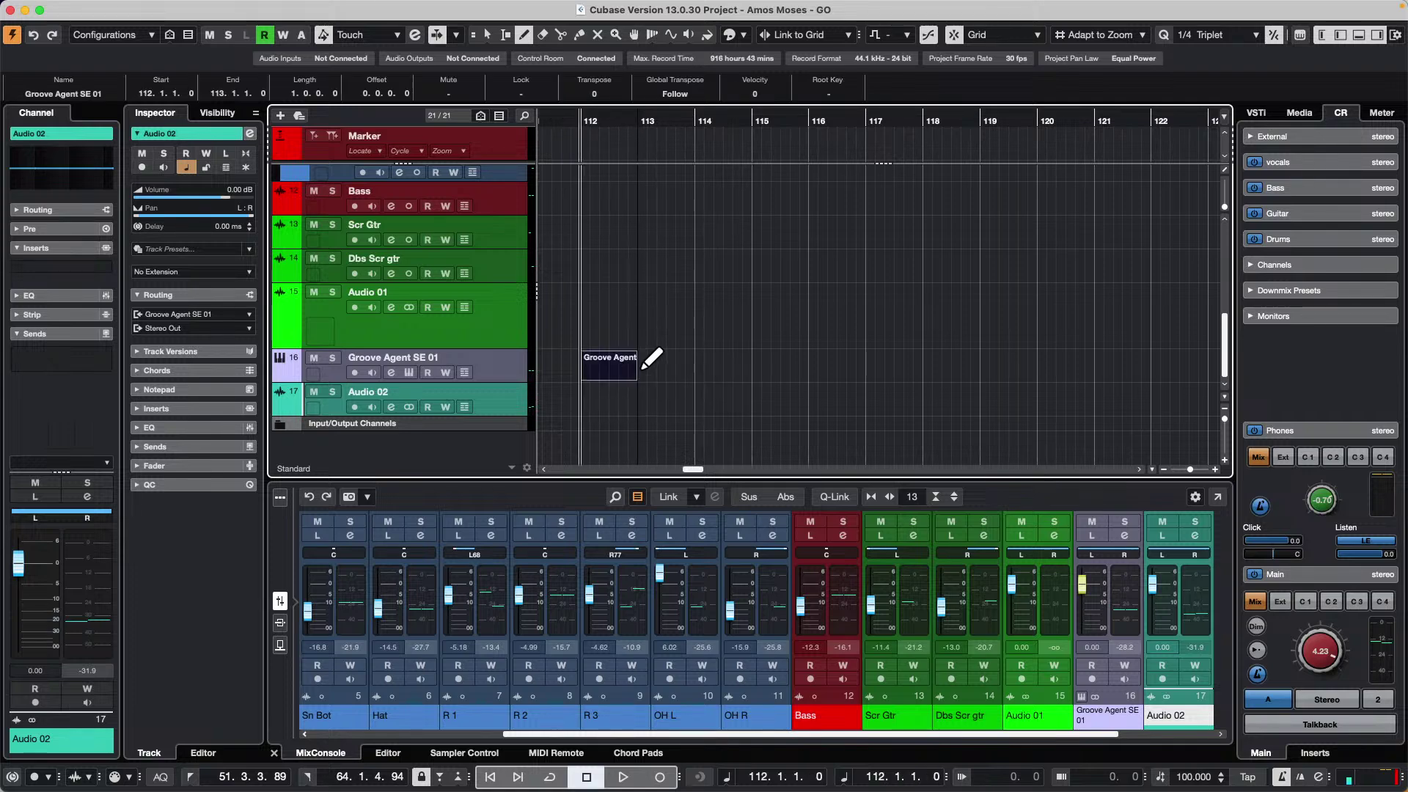
pyautogui.press('1')
# - Open the new MIDI part in the Drum Editor
pyautogui.doubleClick(599, 380)
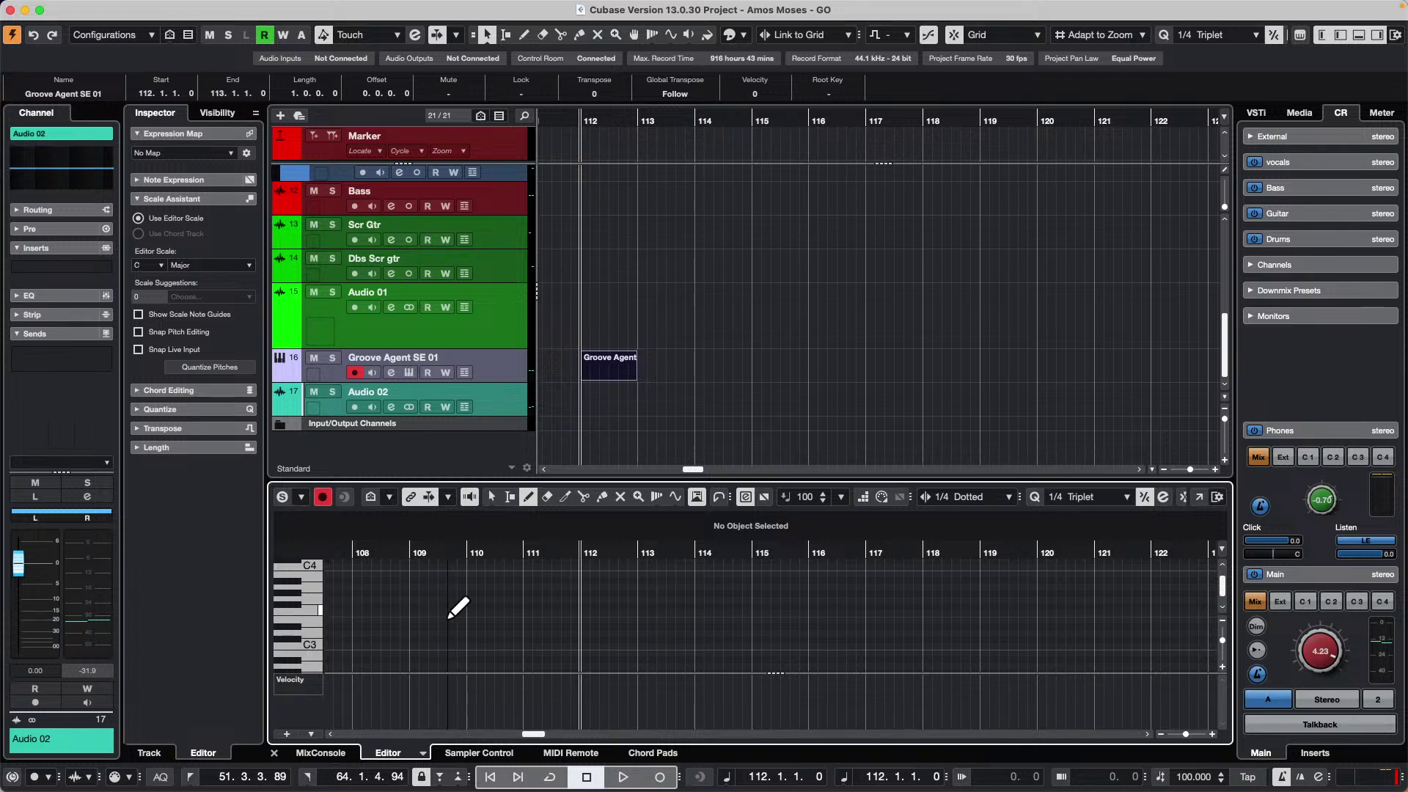
pyautogui.click(418, 751)
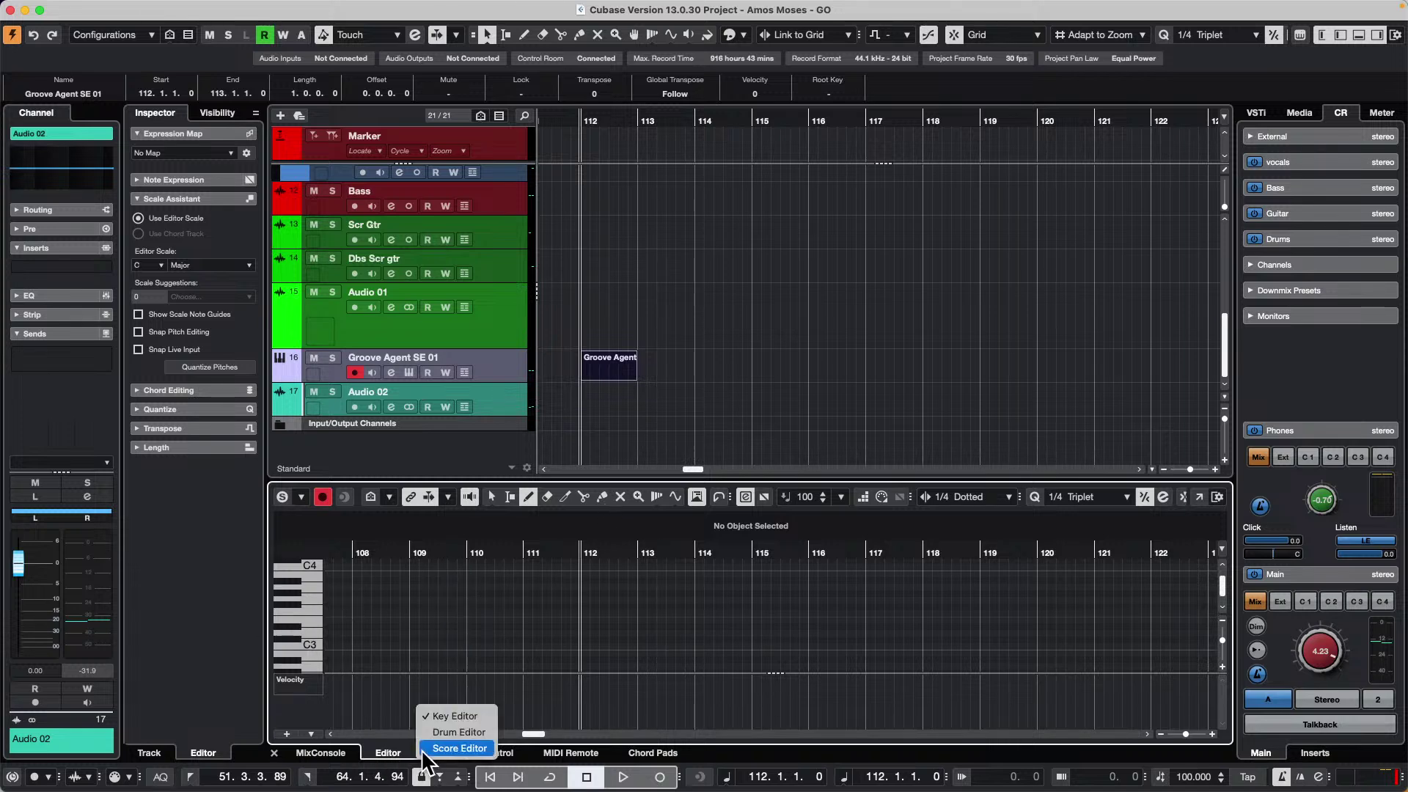
pyautogui.click(456, 731)
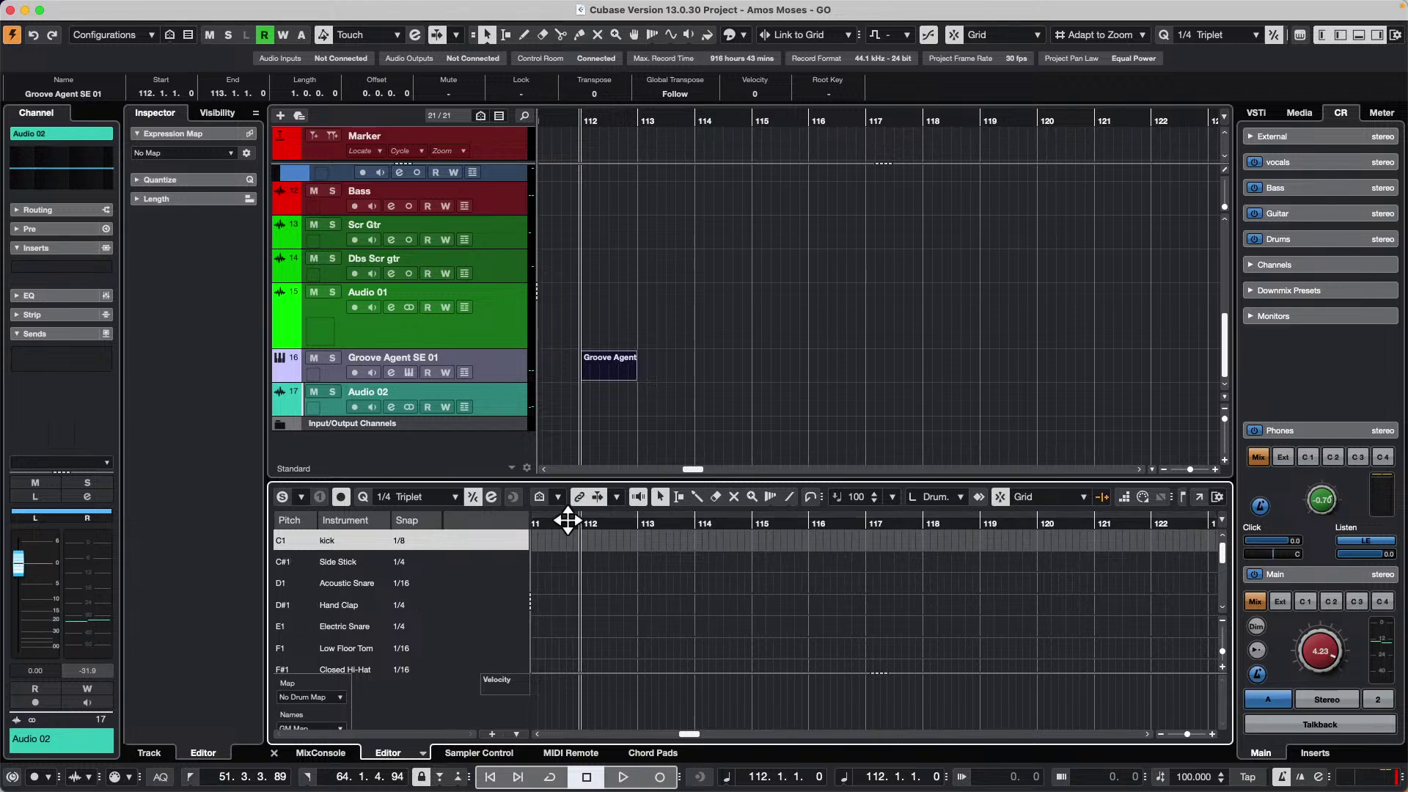
# - Draw four Side Stick (C#1) hits in bar 112, one on each quarter-note beat
pyautogui.moveTo(566, 525); pyautogui.dragTo(572, 541)
pyautogui.rightClick(607, 571)
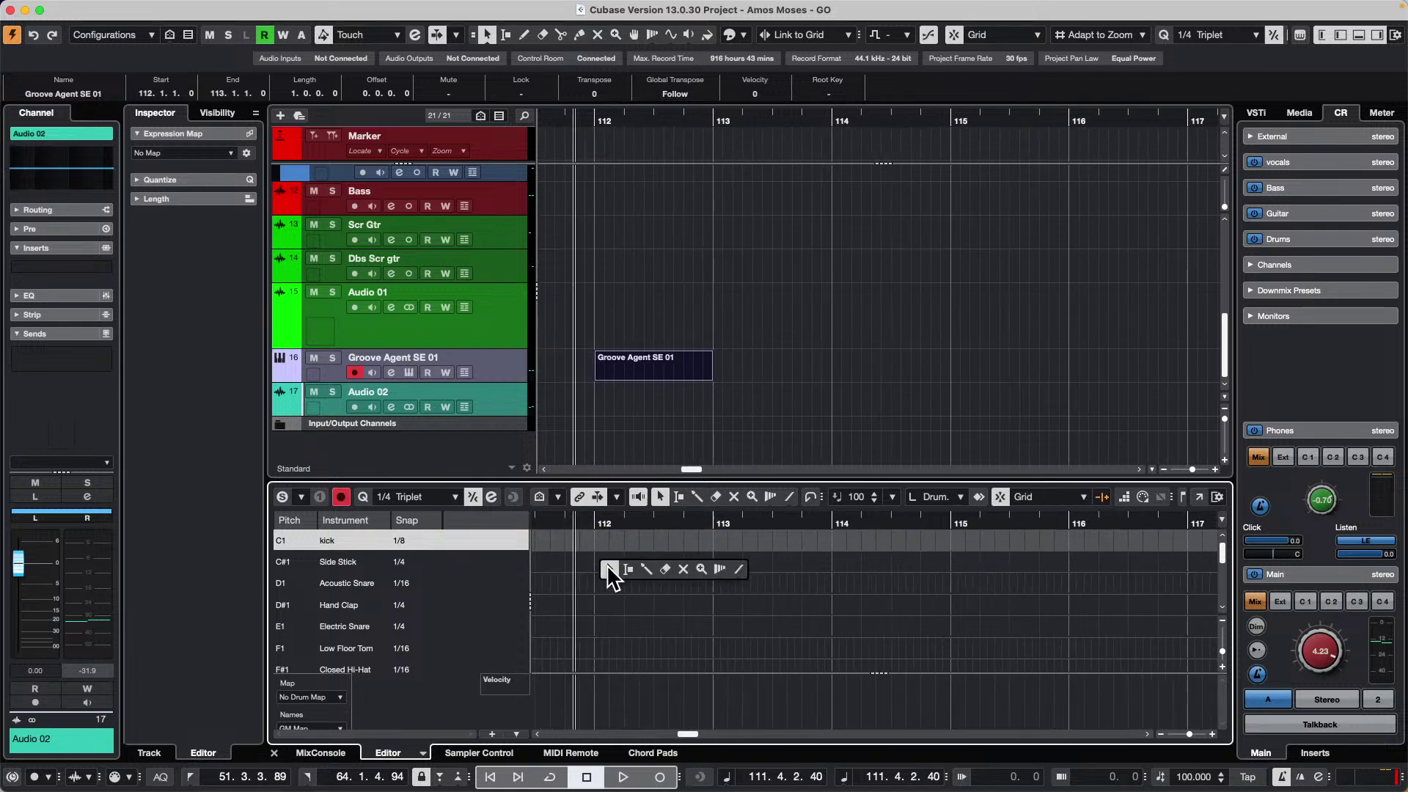
pyautogui.click(635, 570)
pyautogui.click(596, 561)
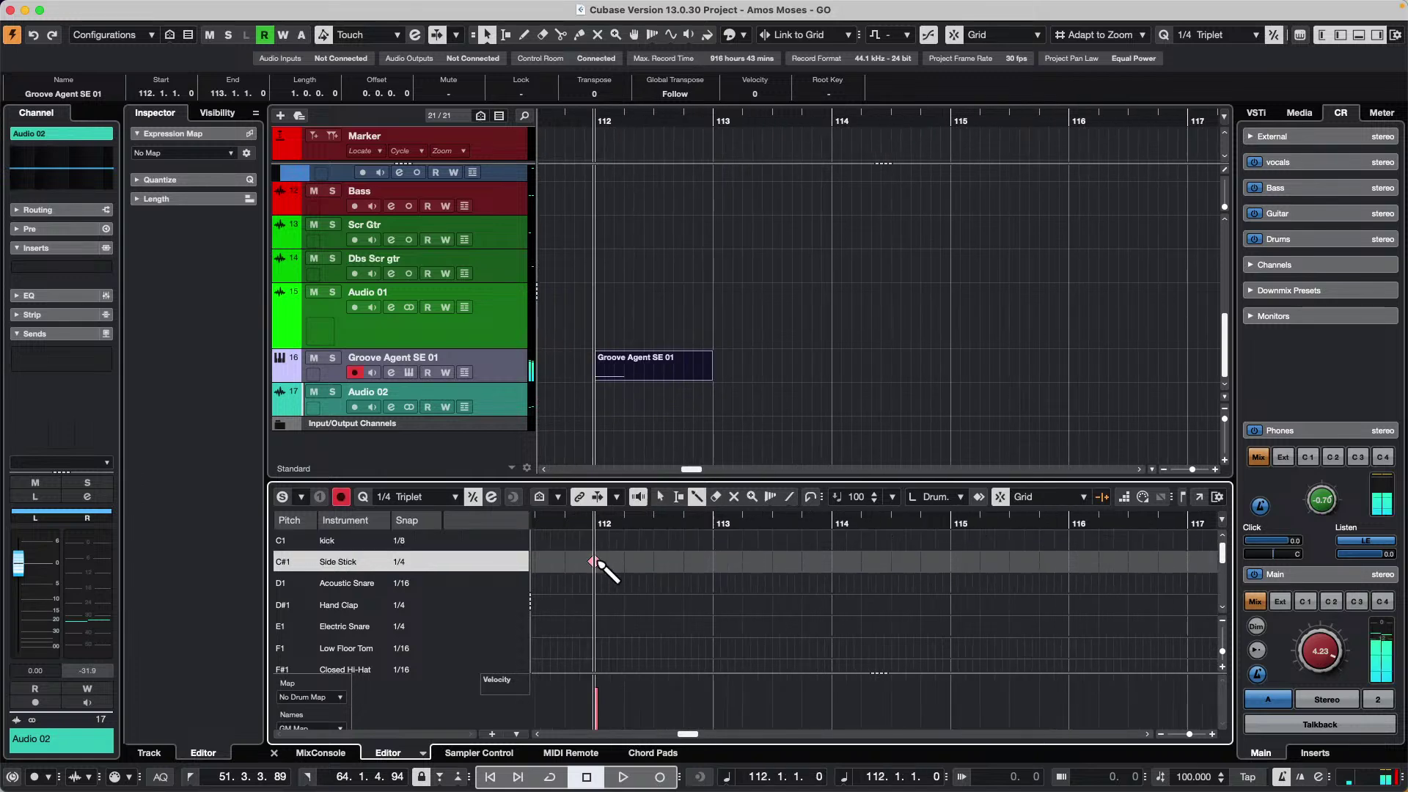
pyautogui.click(624, 561)
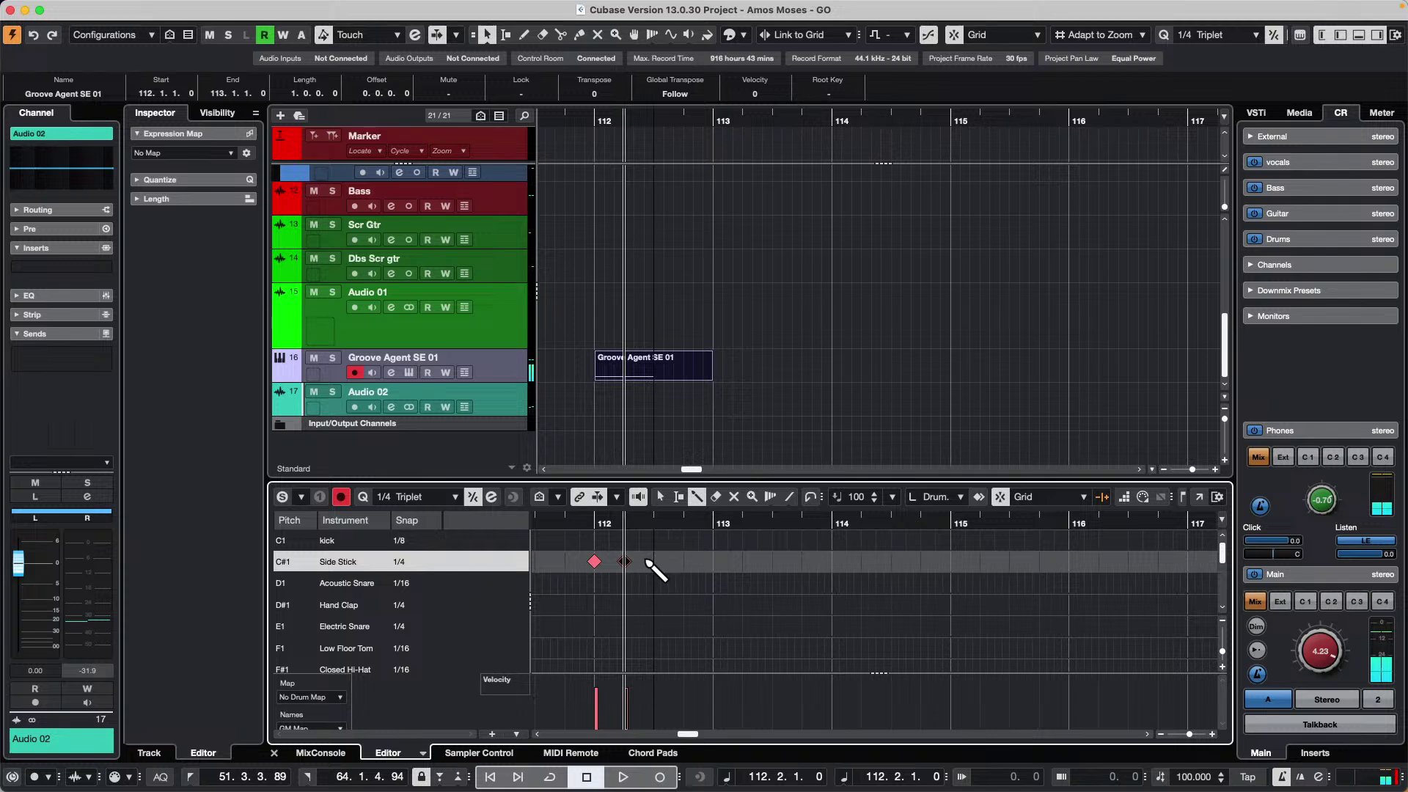
pyautogui.click(653, 561)
pyautogui.click(683, 560)
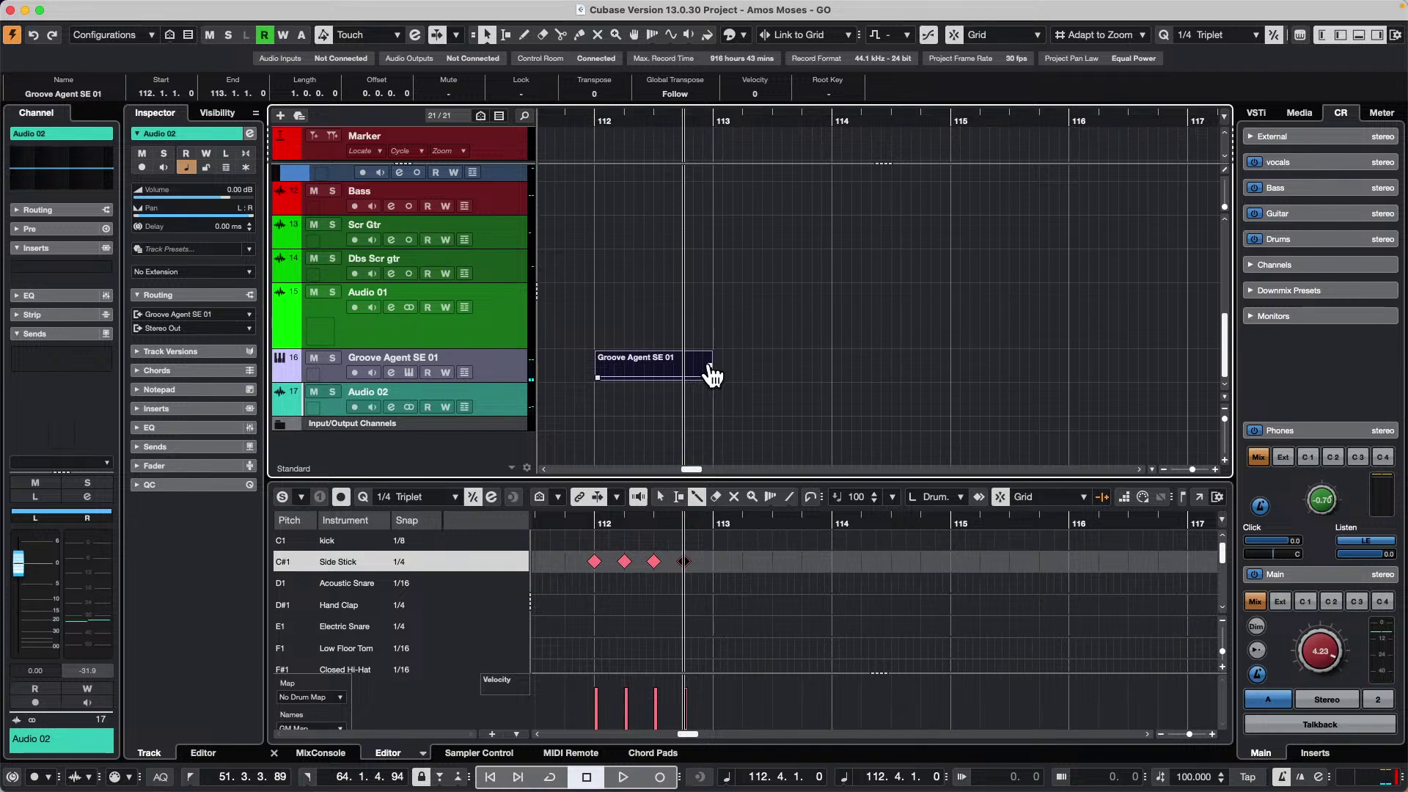
# - Repeat the one-bar part three more times up to bar 116 and play back the pattern
pyautogui.moveTo(710, 376); pyautogui.dragTo(1048, 380)
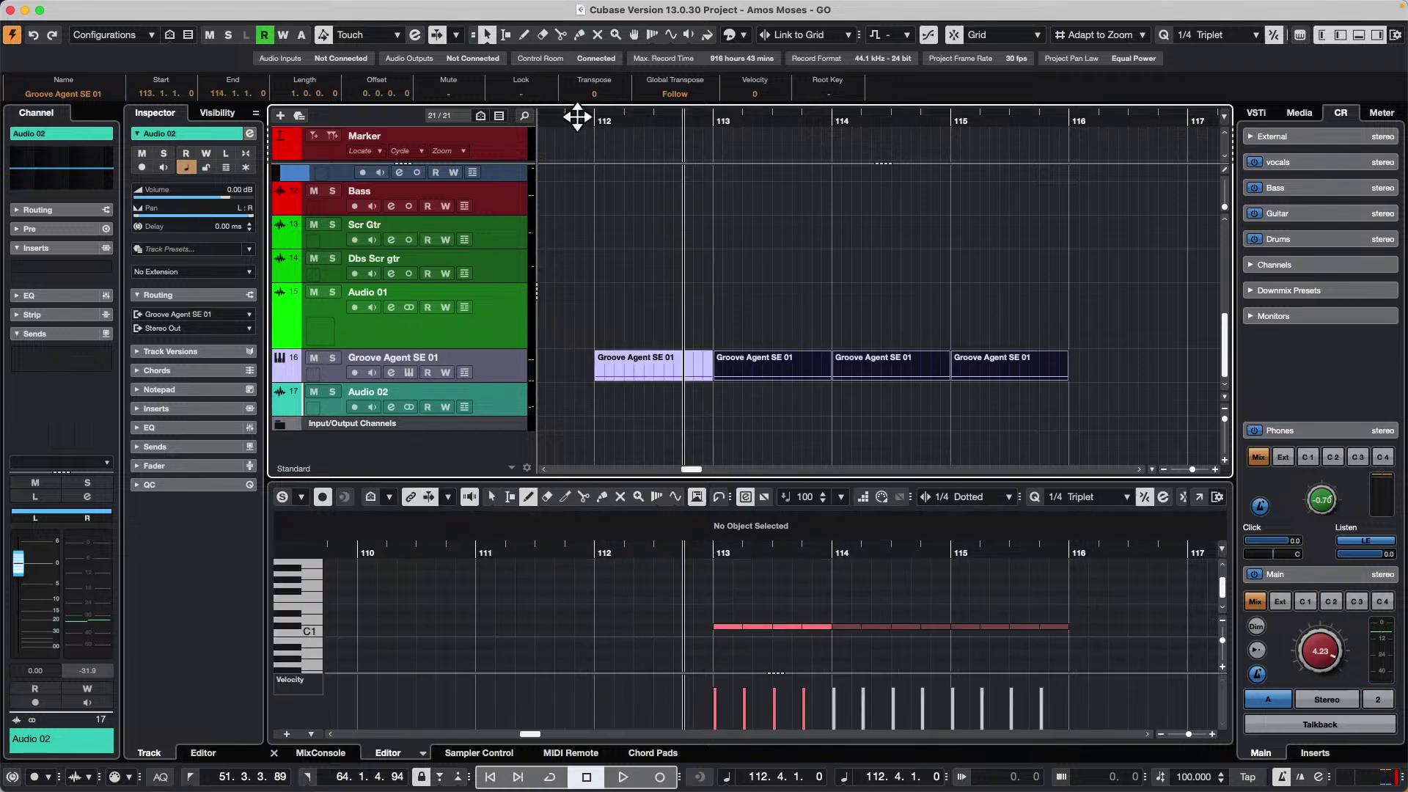
pyautogui.moveTo(575, 116); pyautogui.dragTo(582, 94)
pyautogui.press('space')
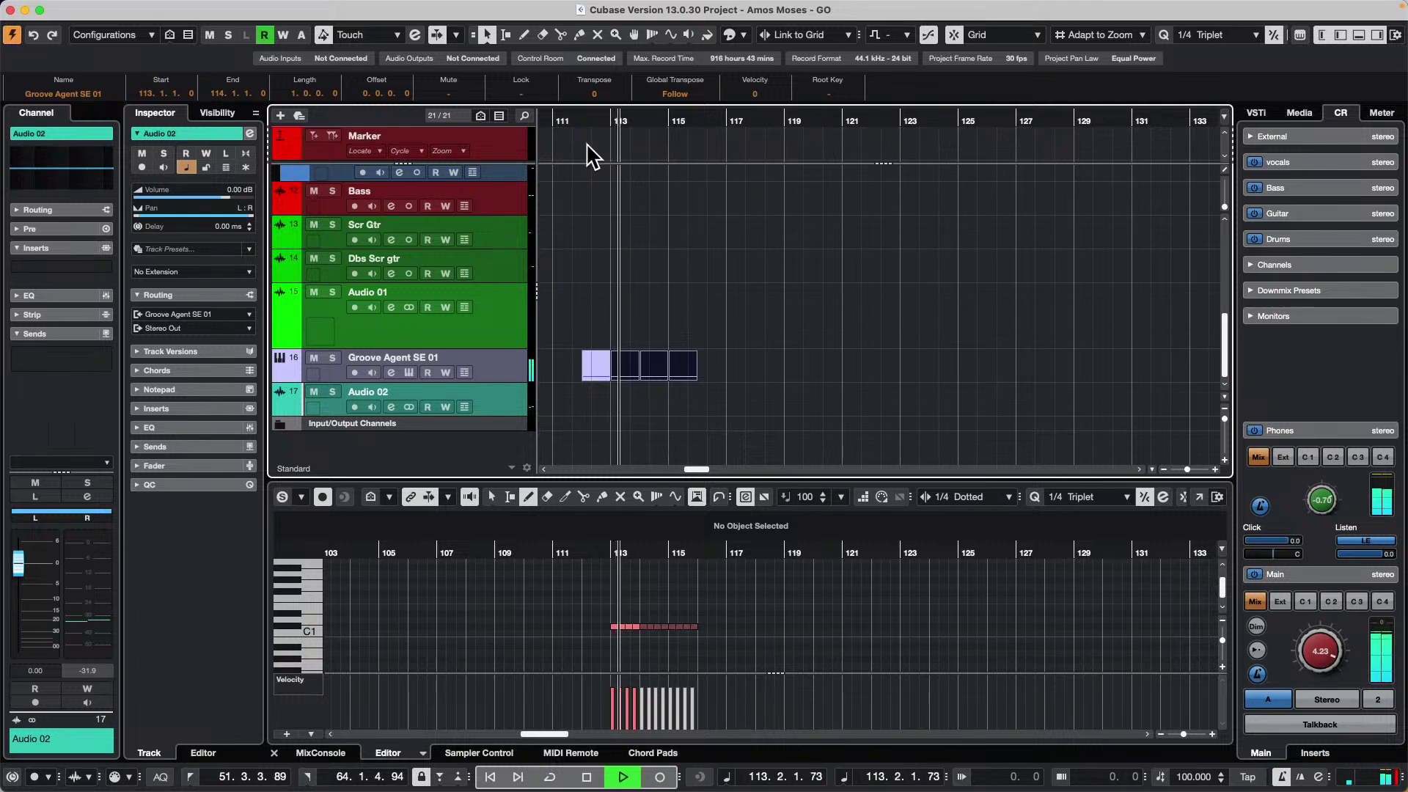
# - Stop playback and render the four Groove Agent SE 01 click parts in place, using Complete Signal Path and muting the source events; select the rendered audio
pyautogui.press('space')
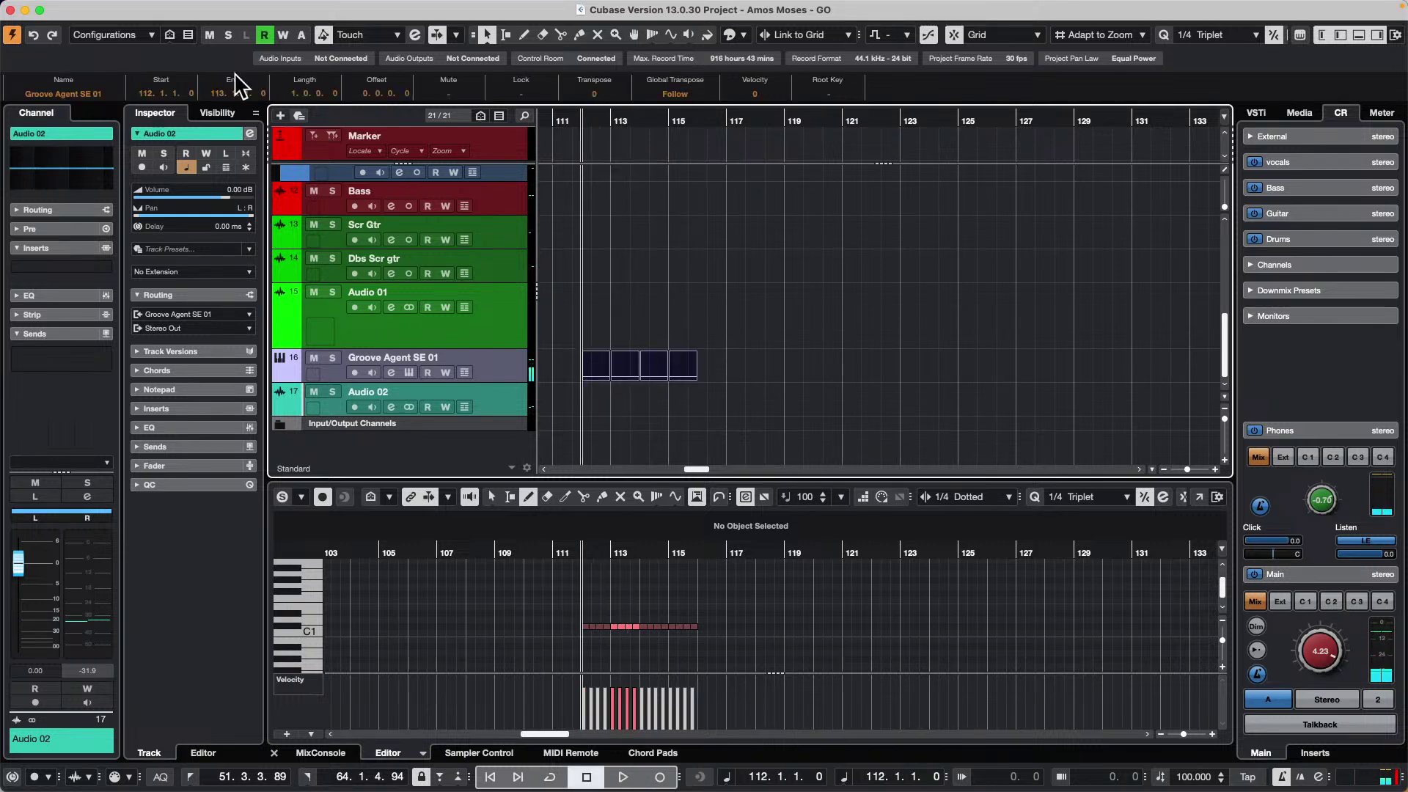
pyautogui.click(131, 9)
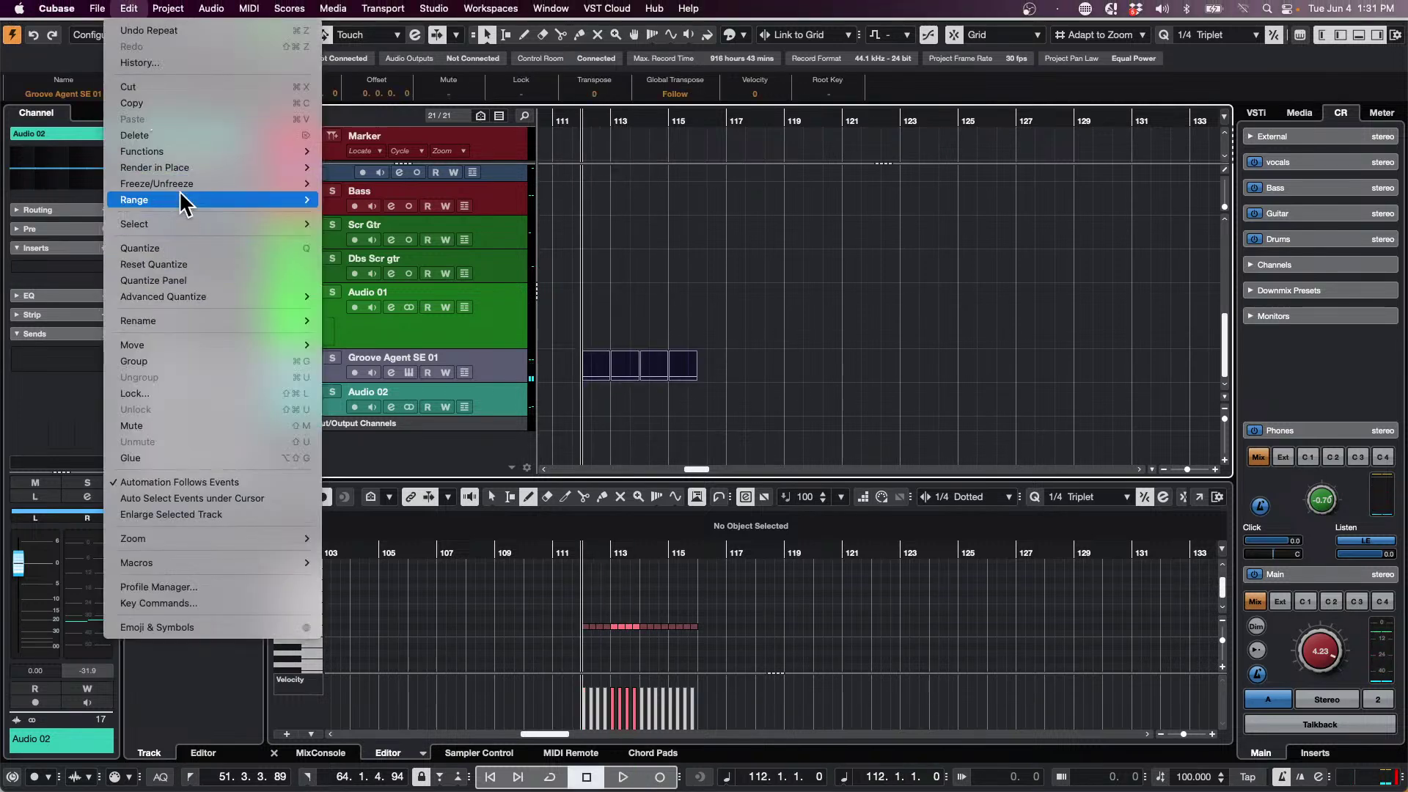
pyautogui.moveTo(148, 169)
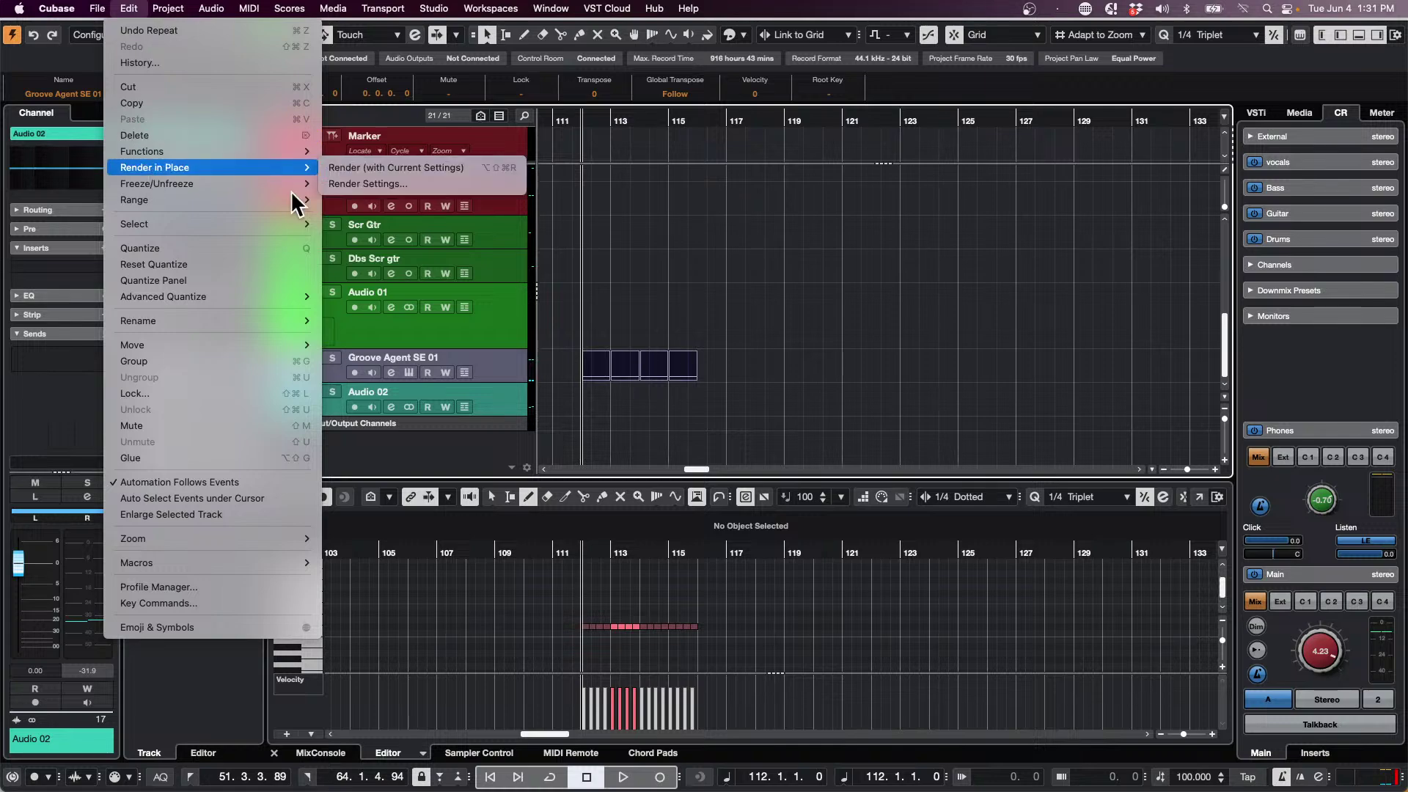
pyautogui.click(438, 184)
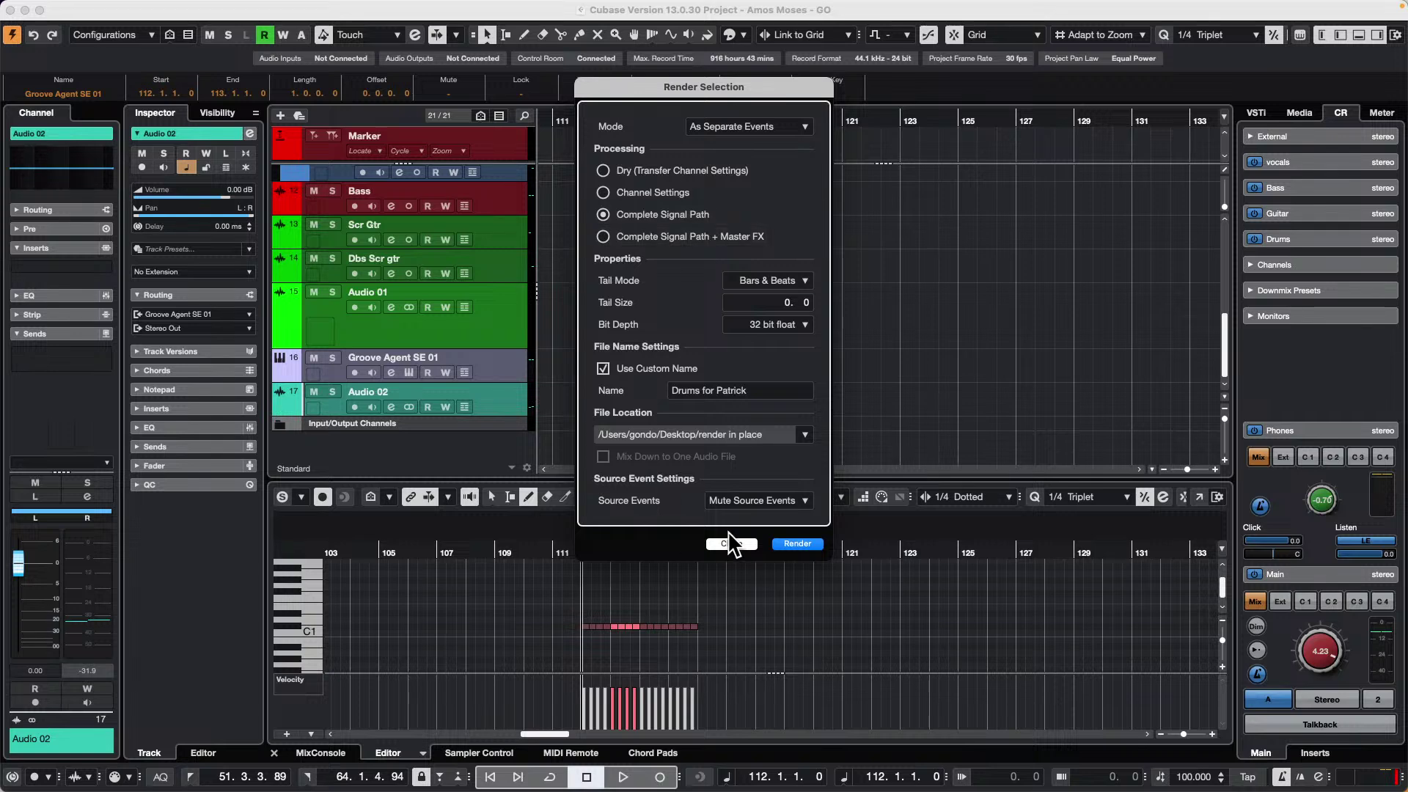
pyautogui.click(800, 544)
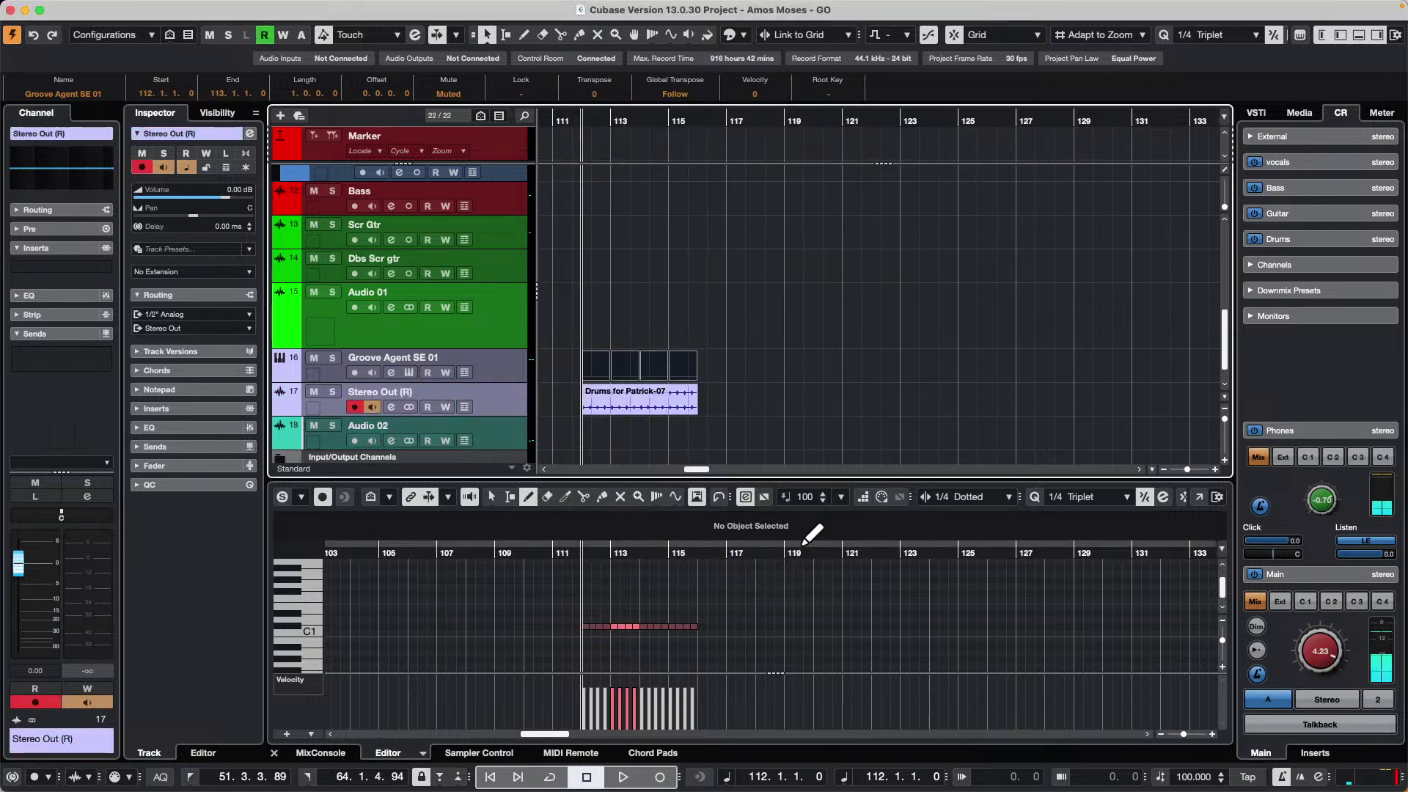
pyautogui.click(613, 418)
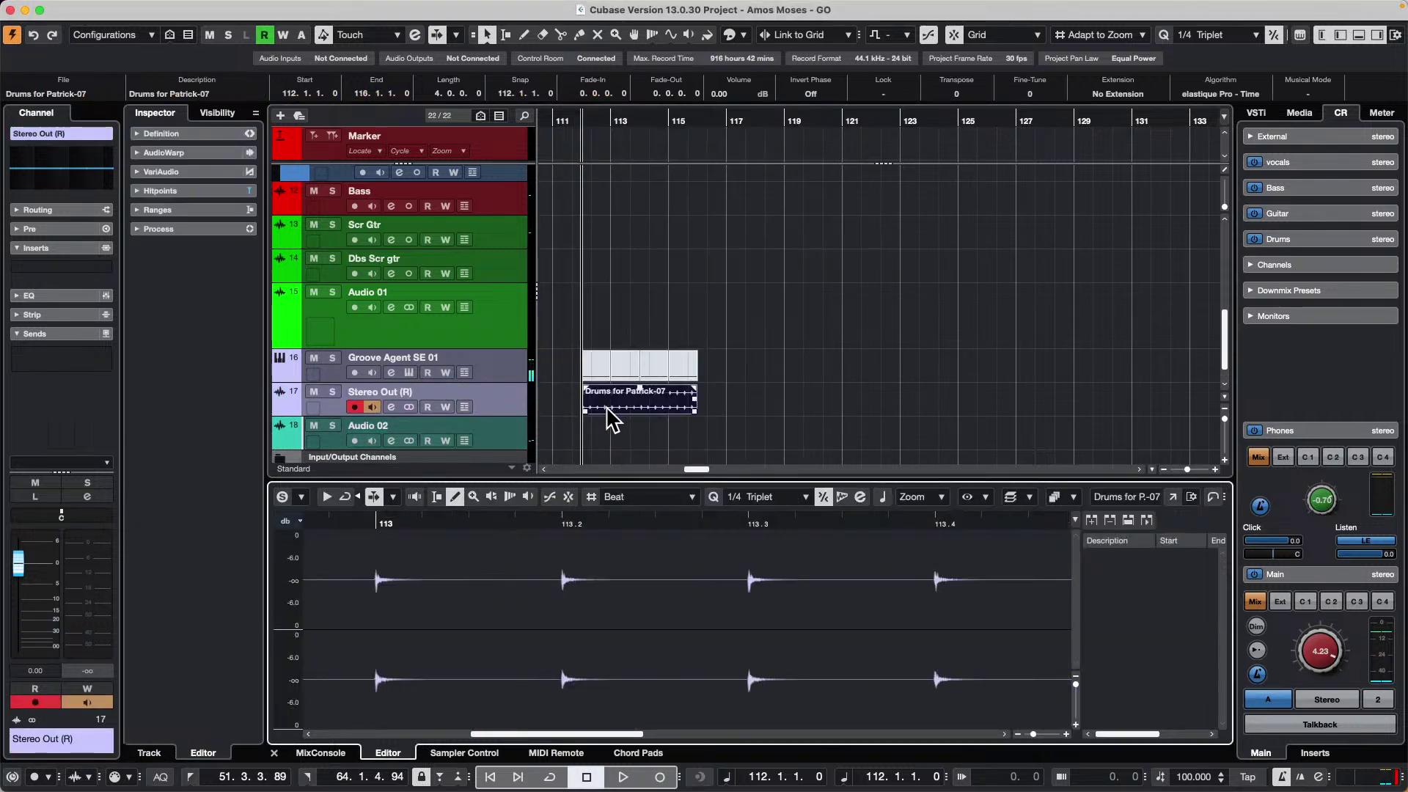
pyautogui.rightClick(734, 351)
pyautogui.click(737, 351)
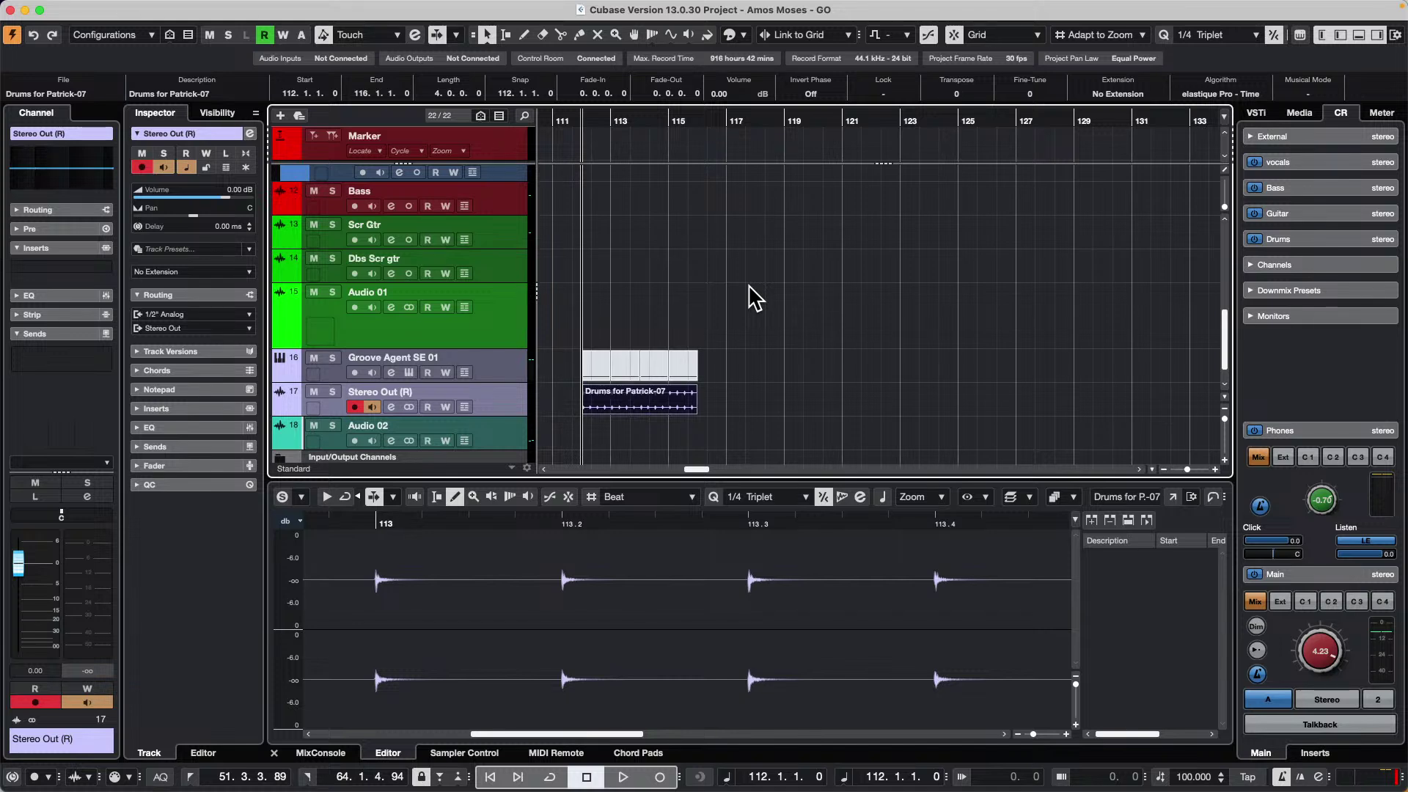
pyautogui.rightClick(500, 261)
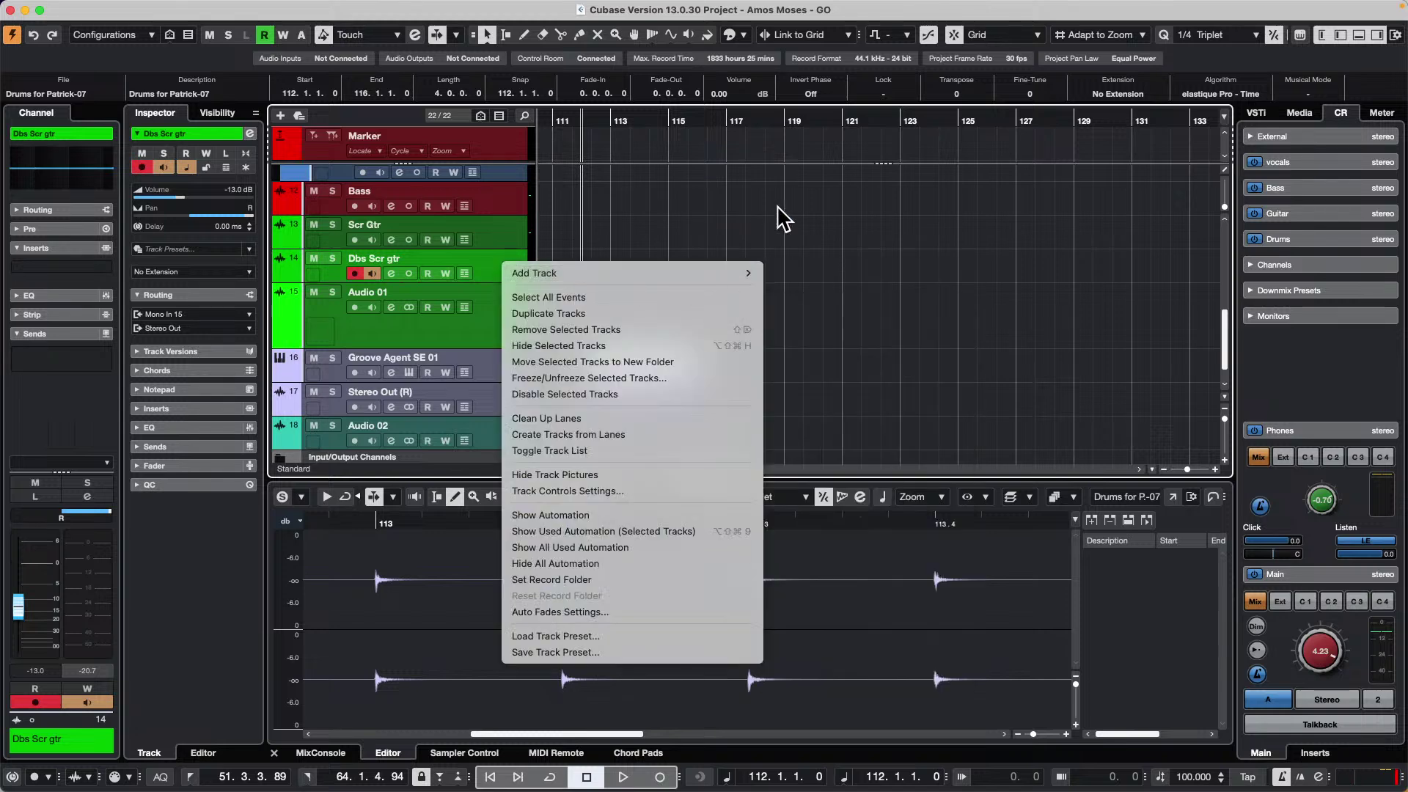
pyautogui.click(783, 217)
# - Add a Retrologue instrument track directly below the Groove Agent SE 01 track
pyautogui.scroll(-1, 747, 248)
pyautogui.click(501, 345)
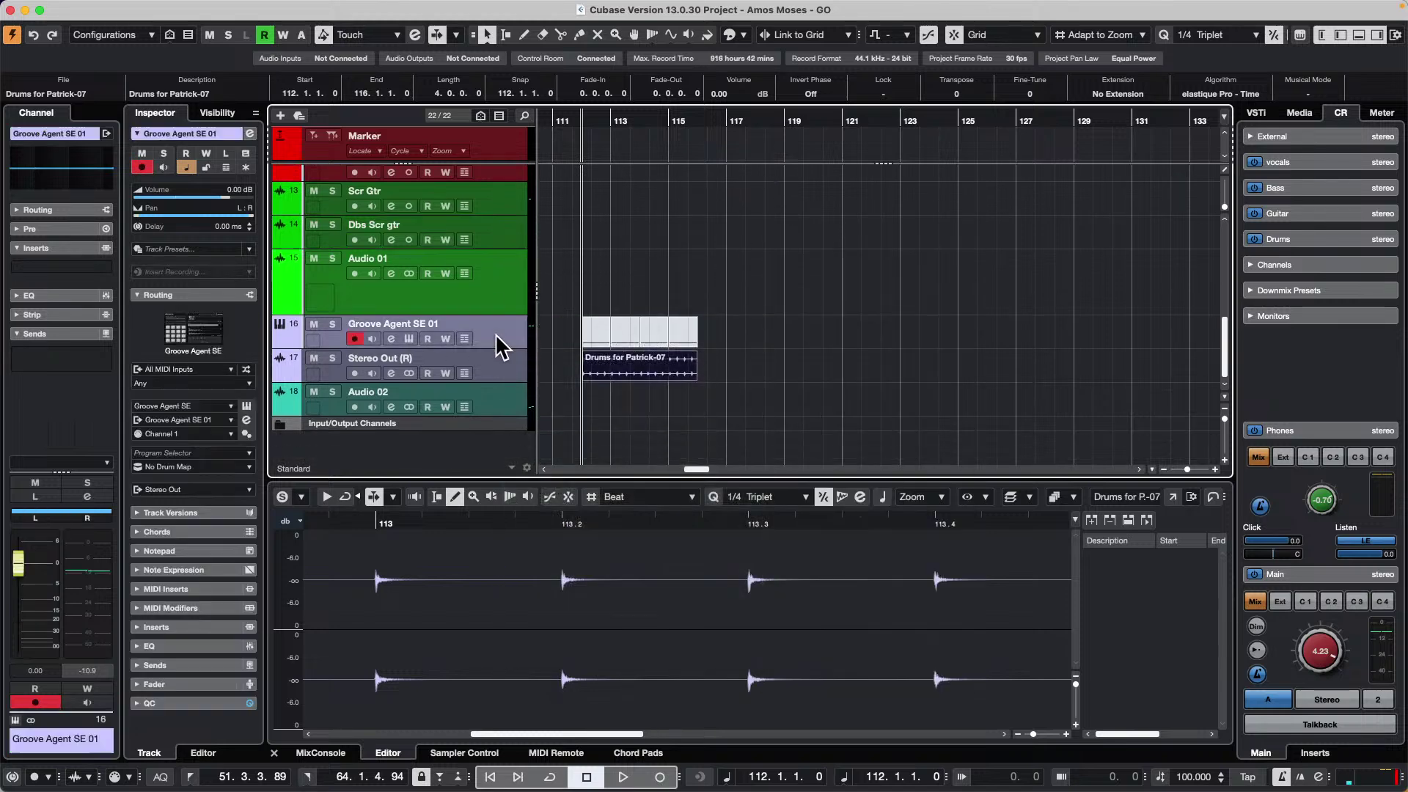
pyautogui.rightClick(503, 343)
pyautogui.moveTo(610, 353)
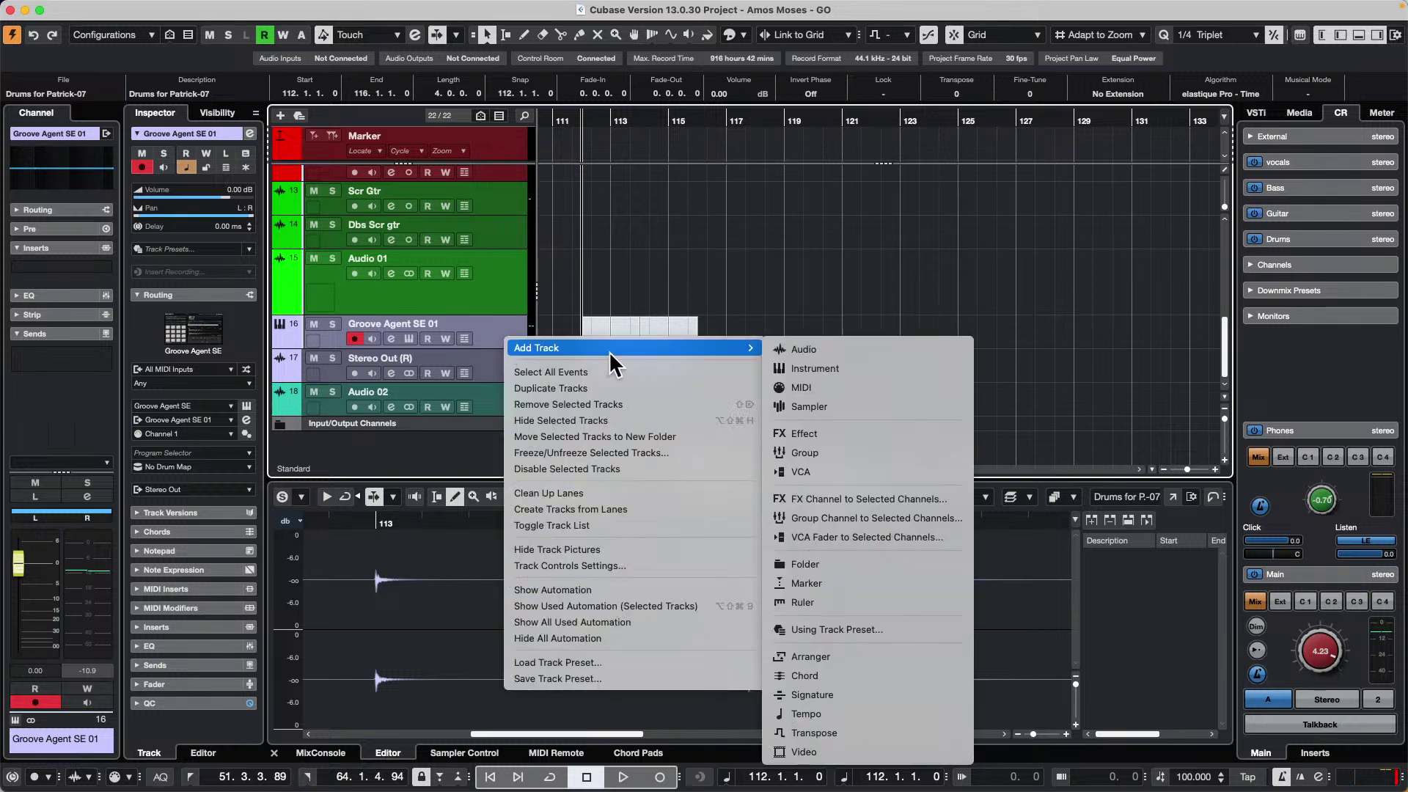
pyautogui.click(908, 364)
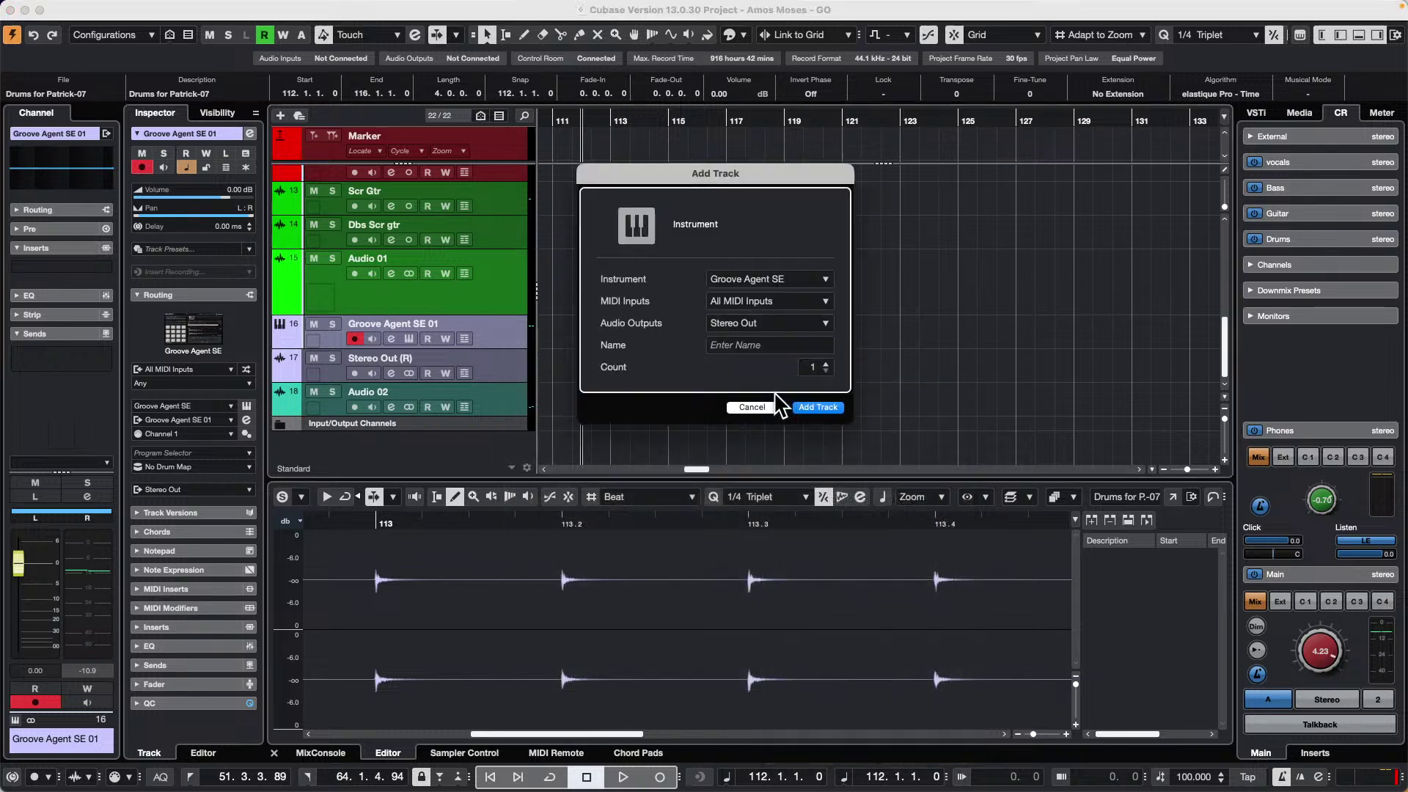
pyautogui.click(786, 286)
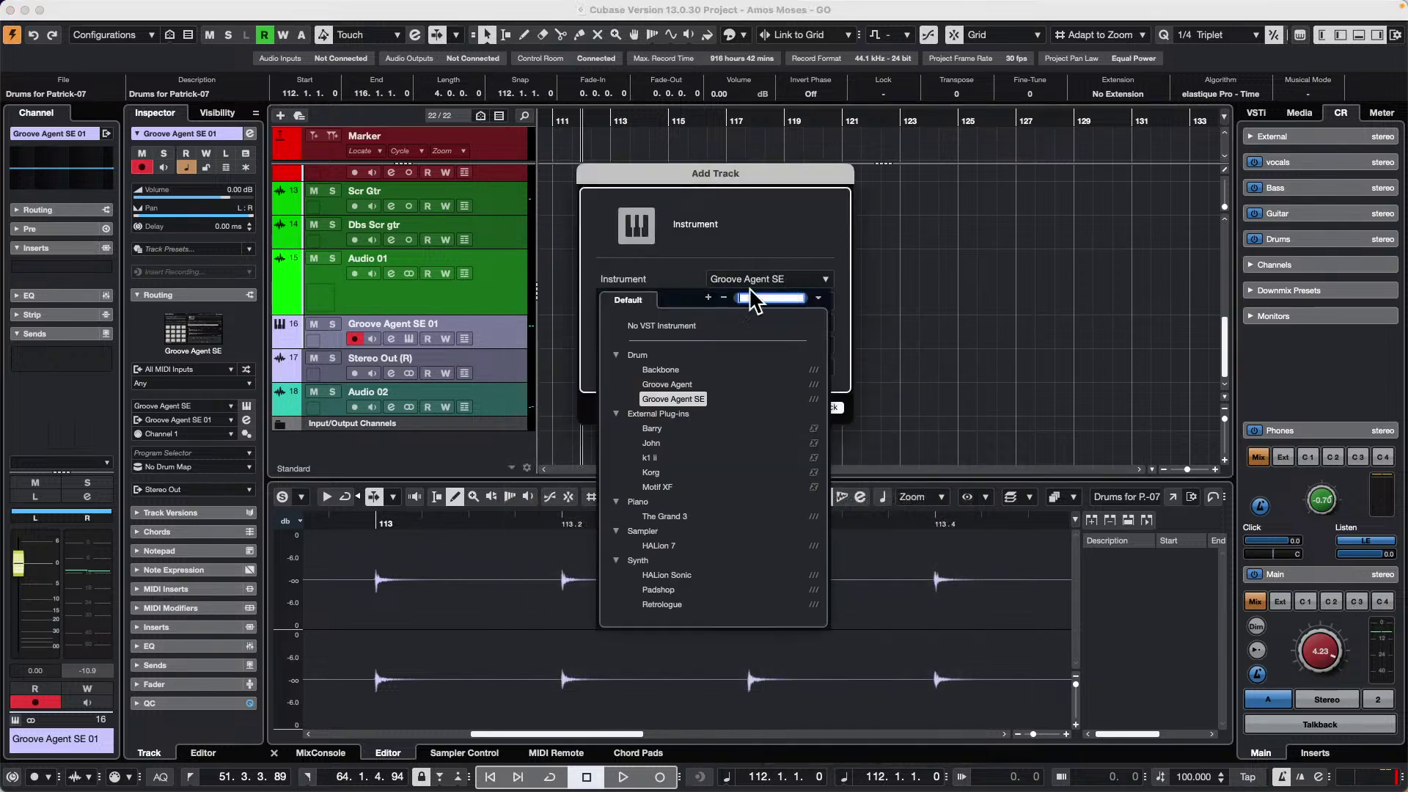
pyautogui.click(678, 605)
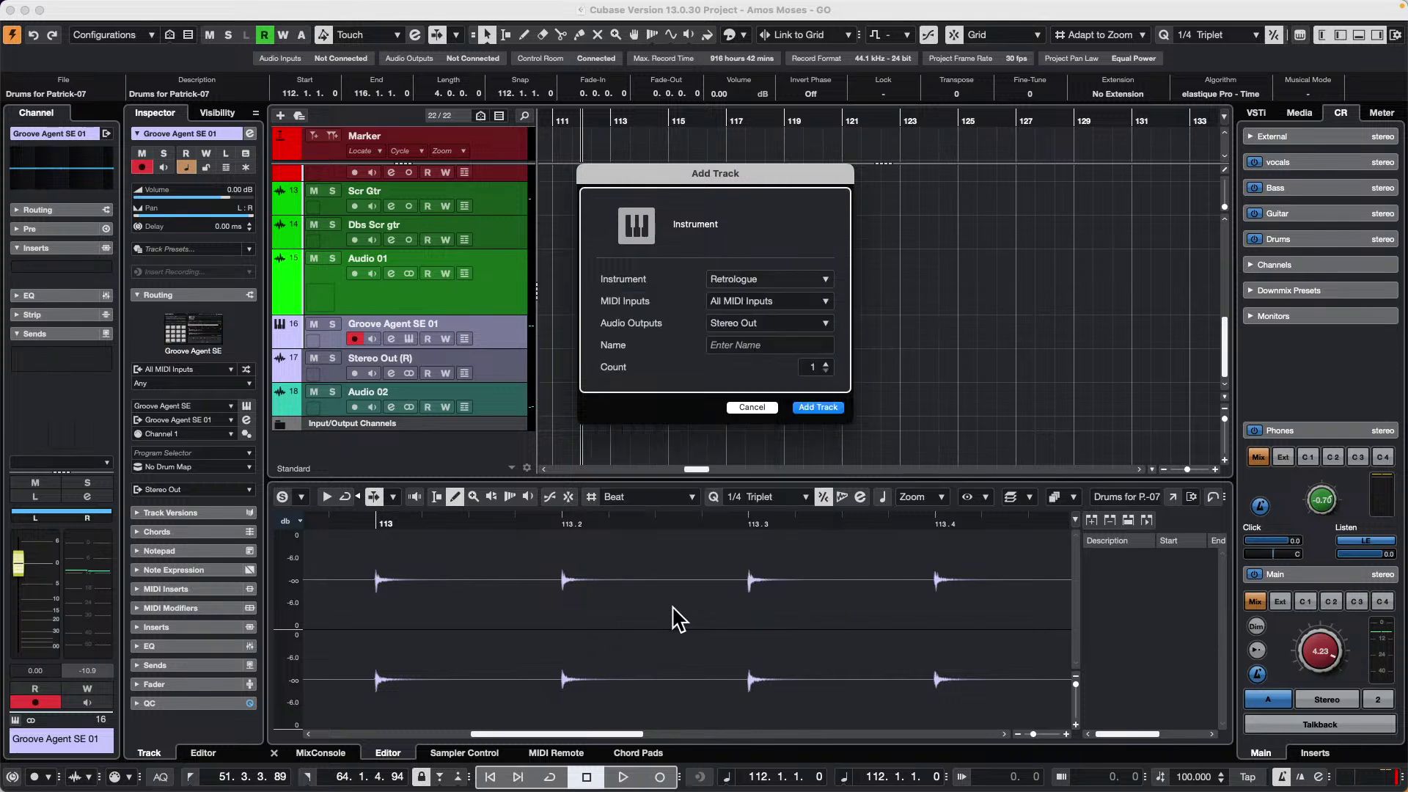
pyautogui.click(831, 409)
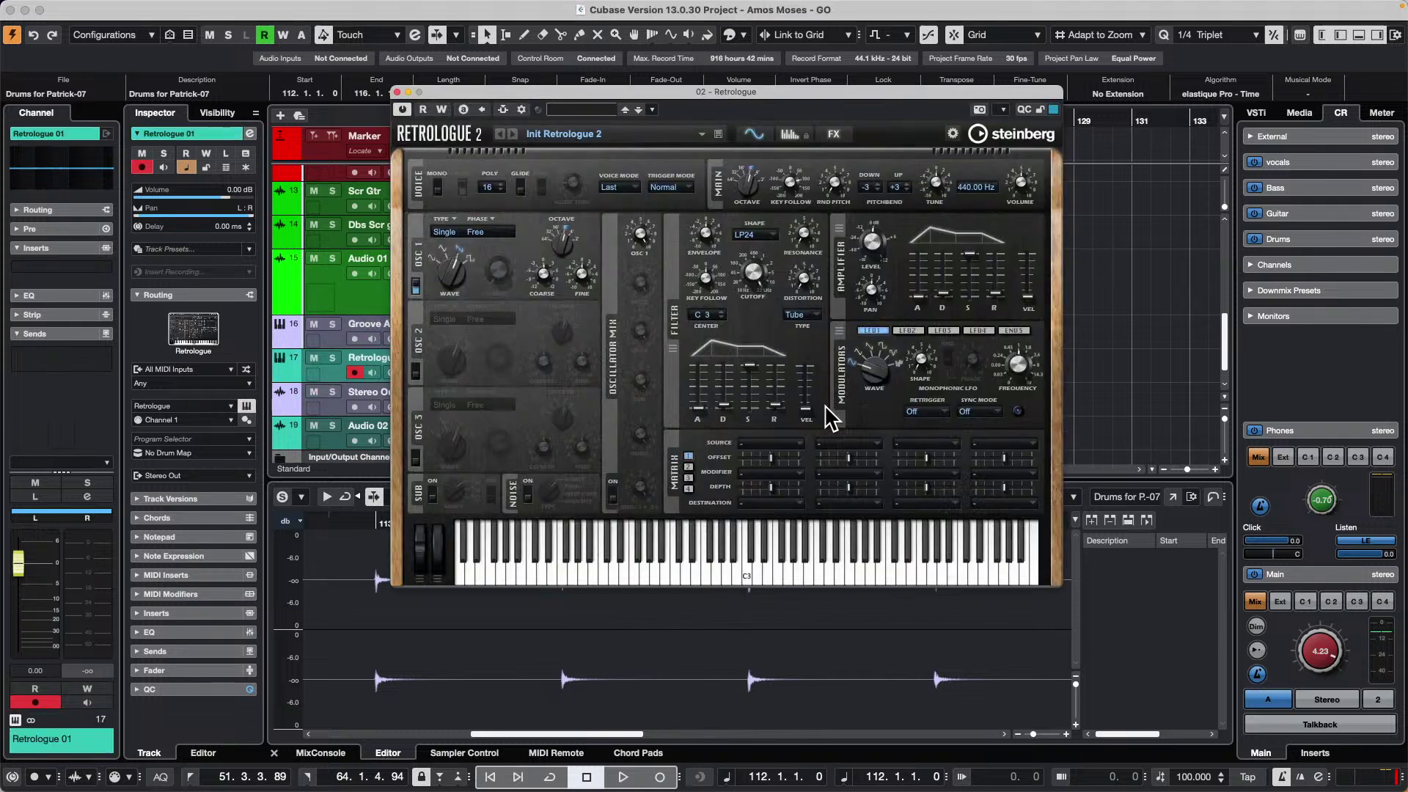
# - Filter the Retrologue presets to the Bass category, clear the search text and load the Big Bone preset
pyautogui.click(587, 110)
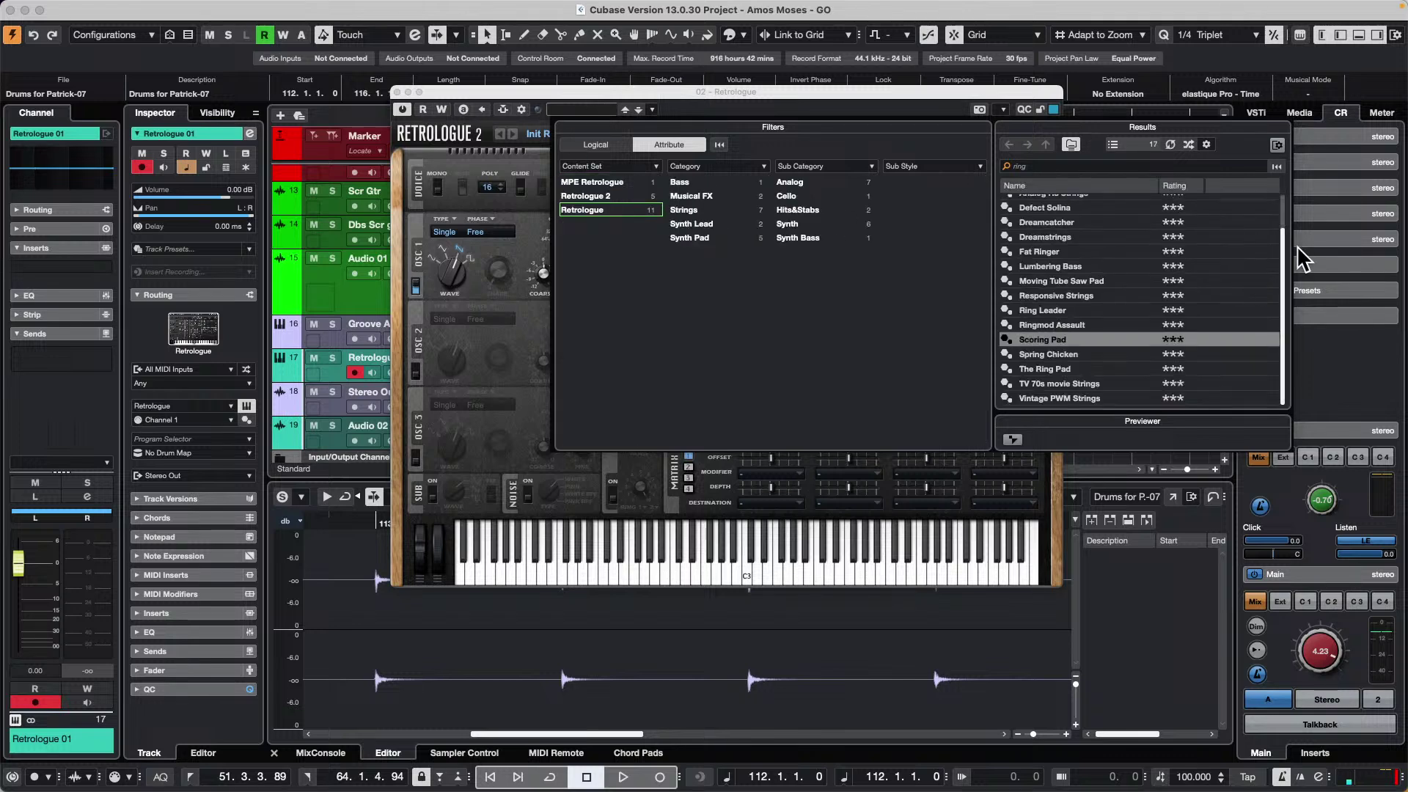
pyautogui.click(682, 183)
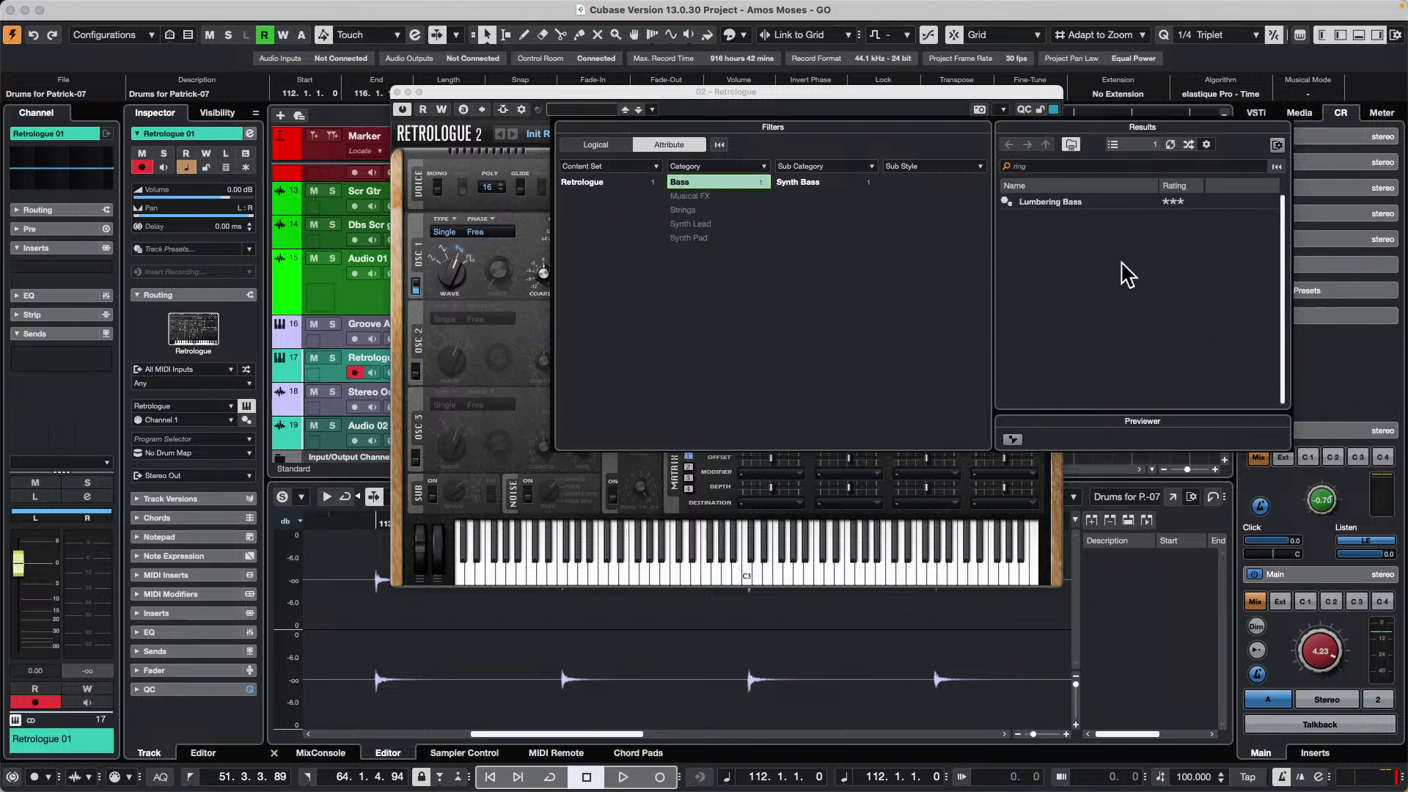
pyautogui.click(1048, 168)
pyautogui.press('BackSpace')
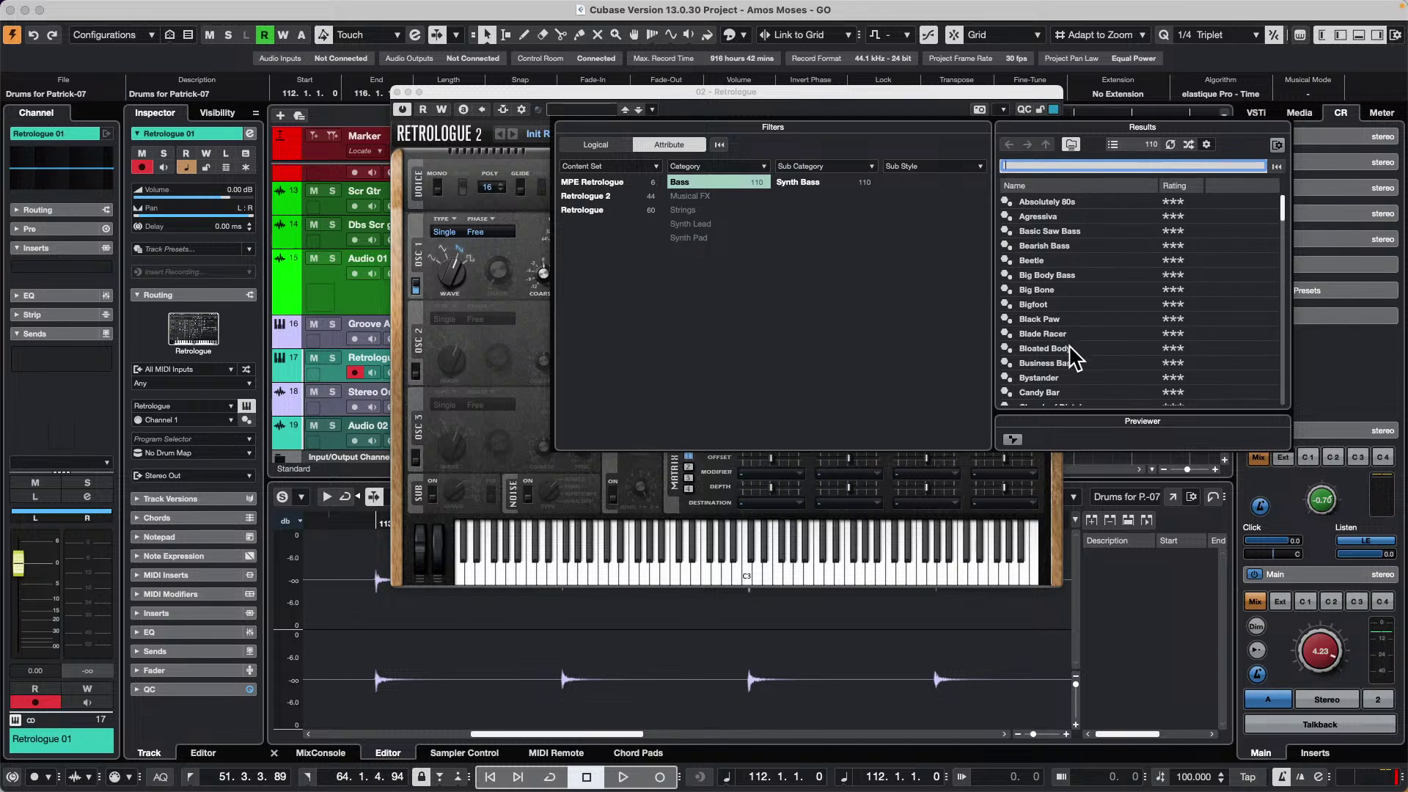
pyautogui.doubleClick(1067, 286)
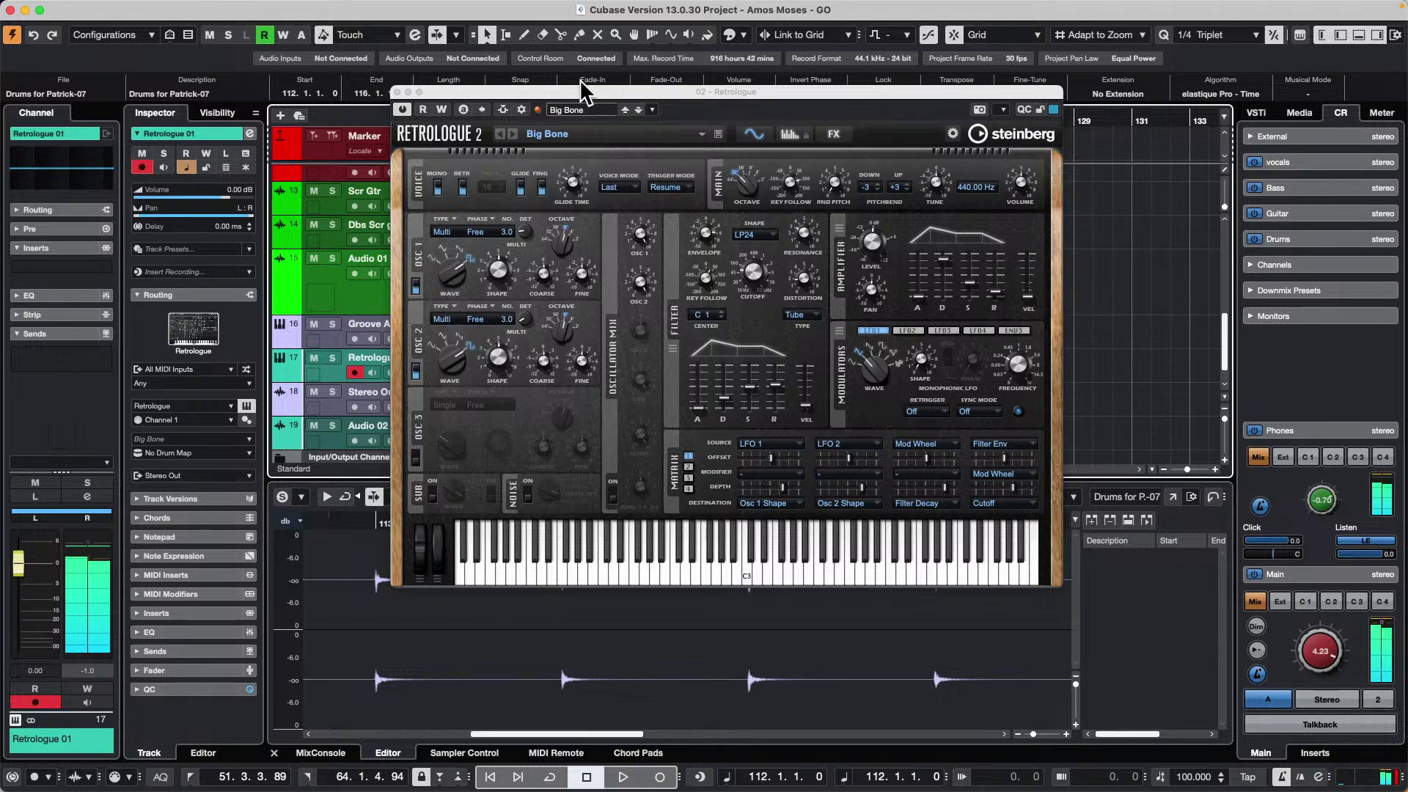
# - Narrow the bass presets to the Retrologue 2 content set and load Absolutely 80s
pyautogui.click(577, 110)
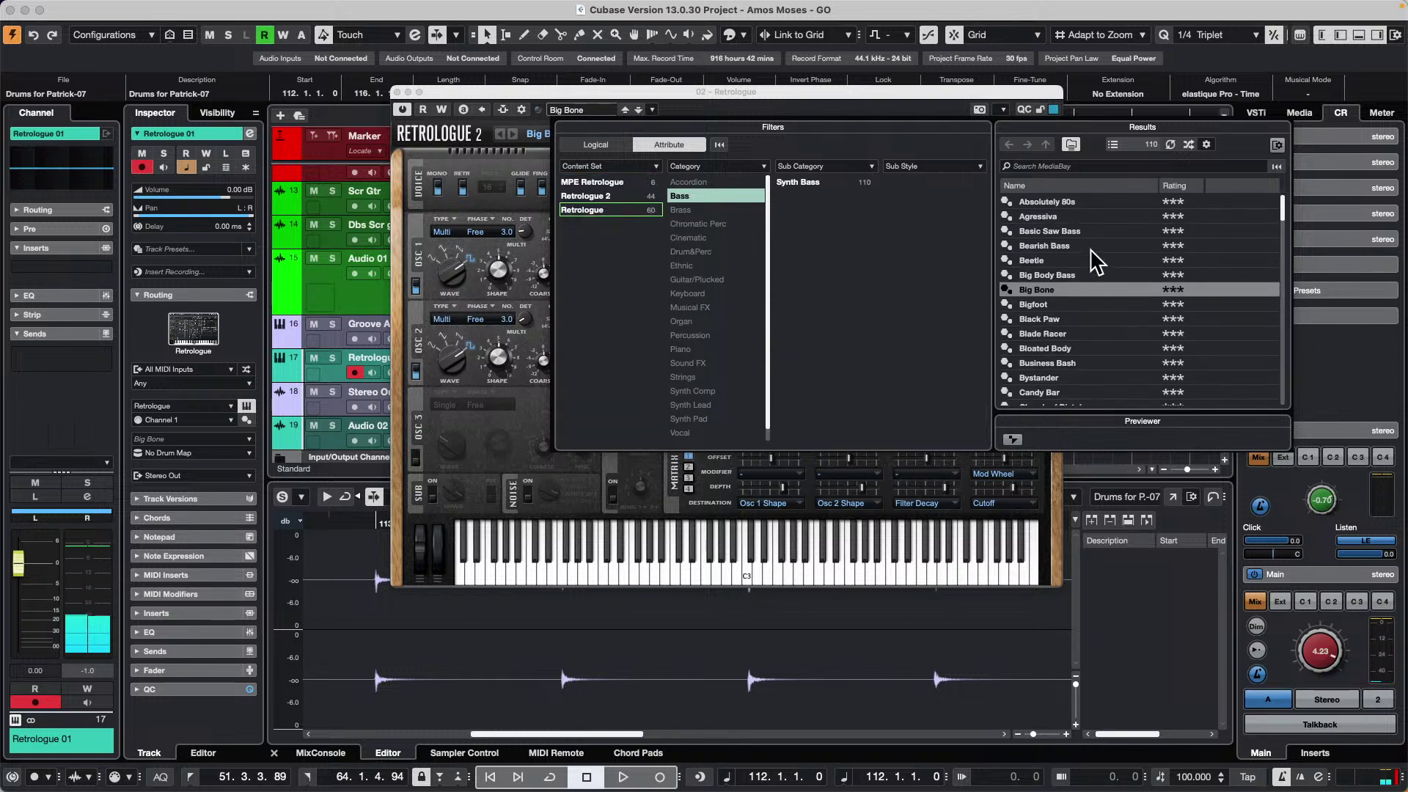
pyautogui.click(635, 197)
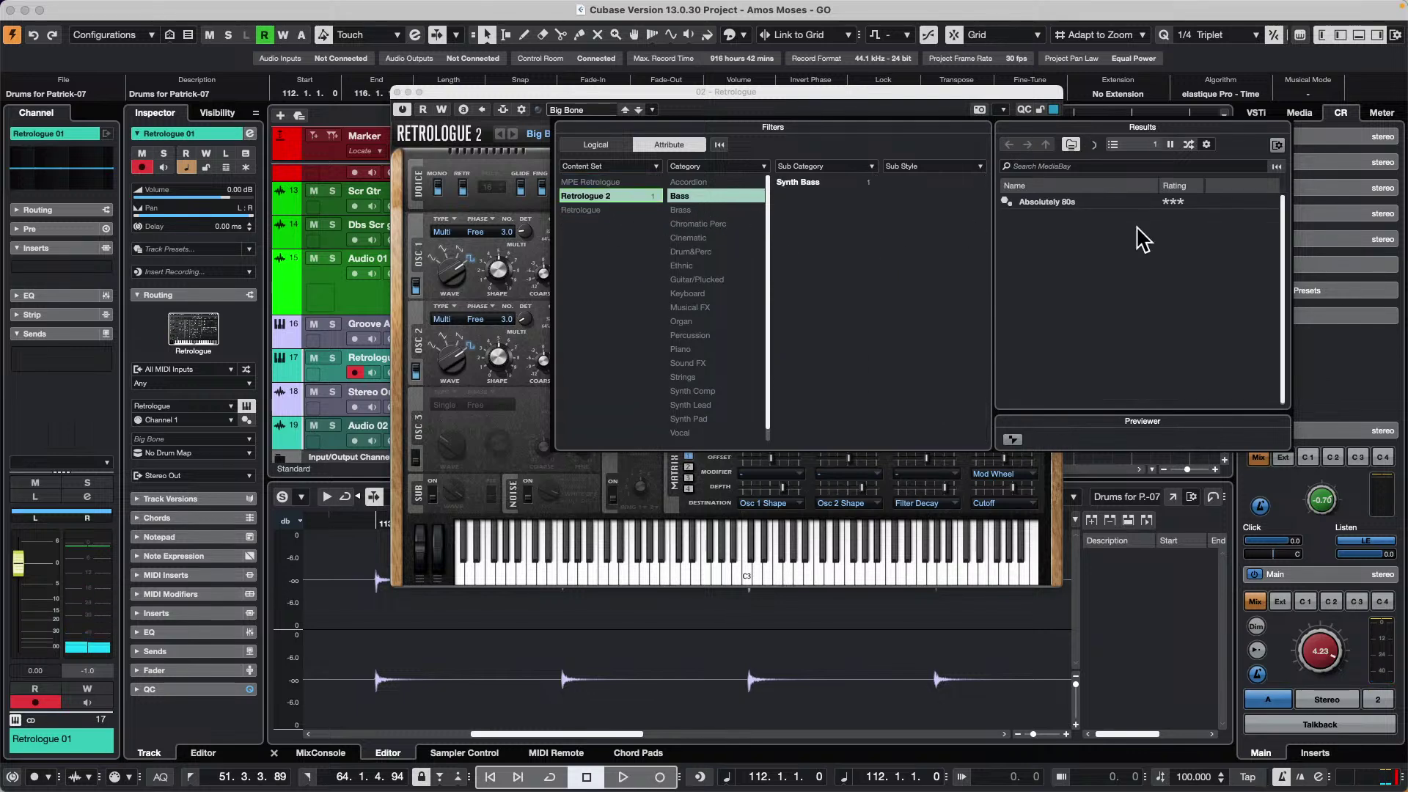
pyautogui.click(1070, 205)
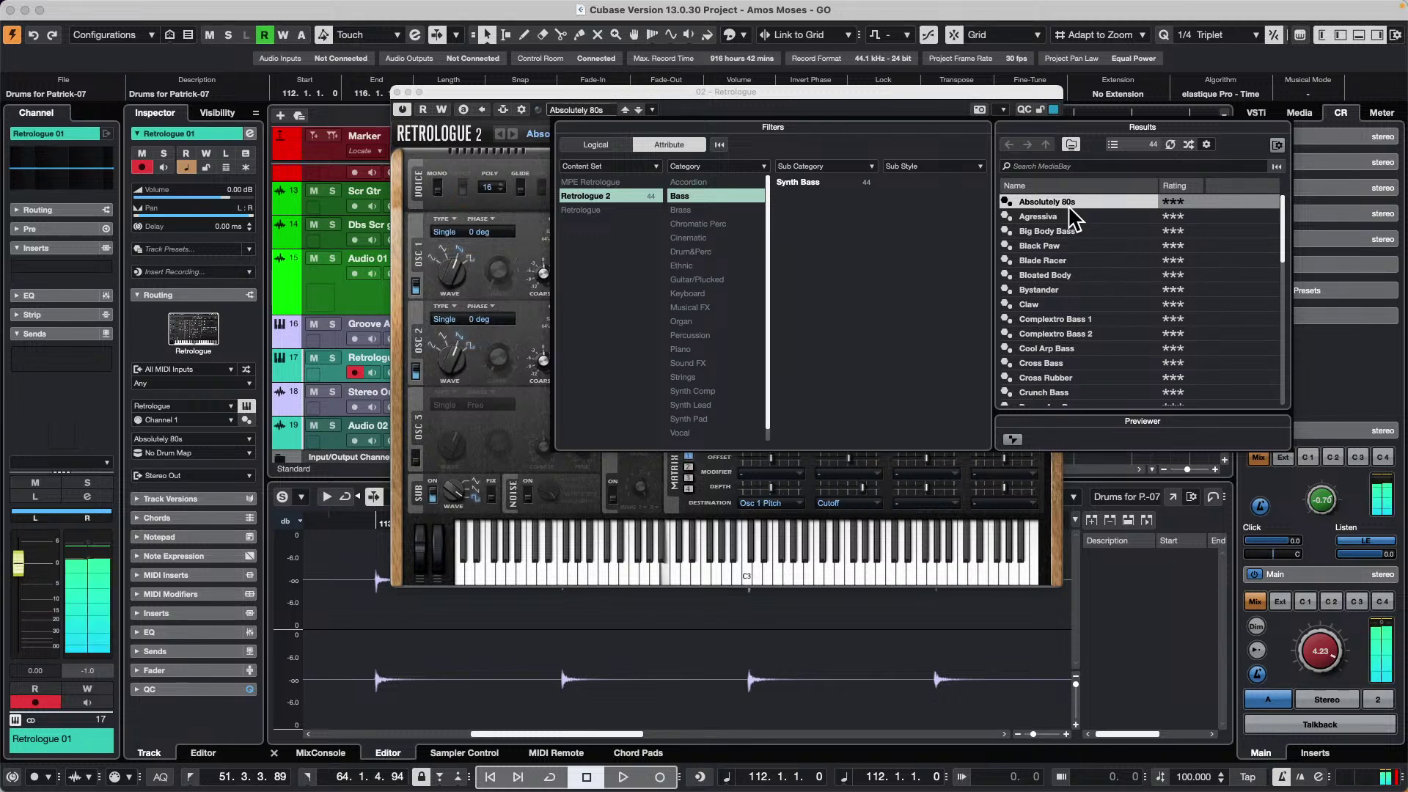
# - Set the project tempo to 132 BPM
pyautogui.click(1189, 783)
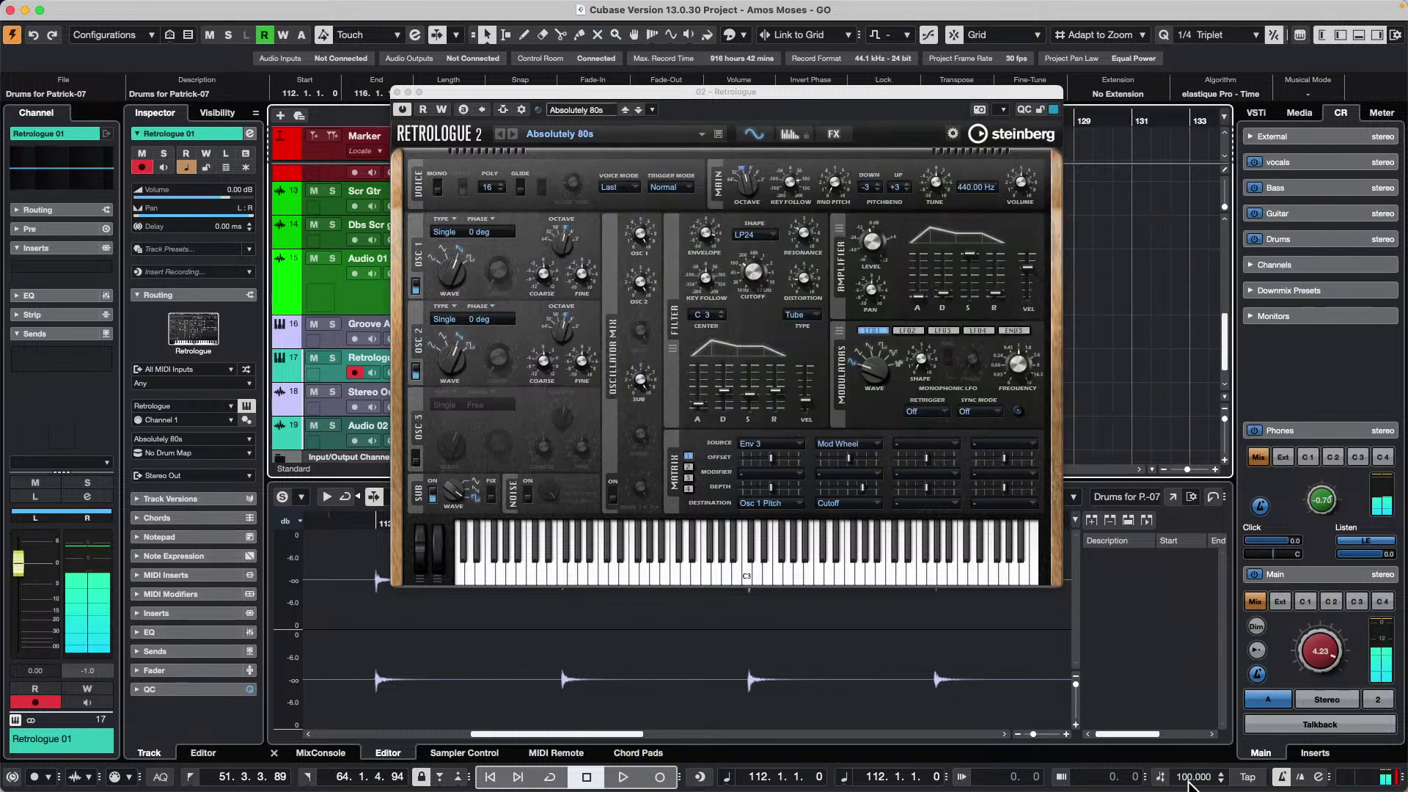
pyautogui.doubleClick(1190, 777)
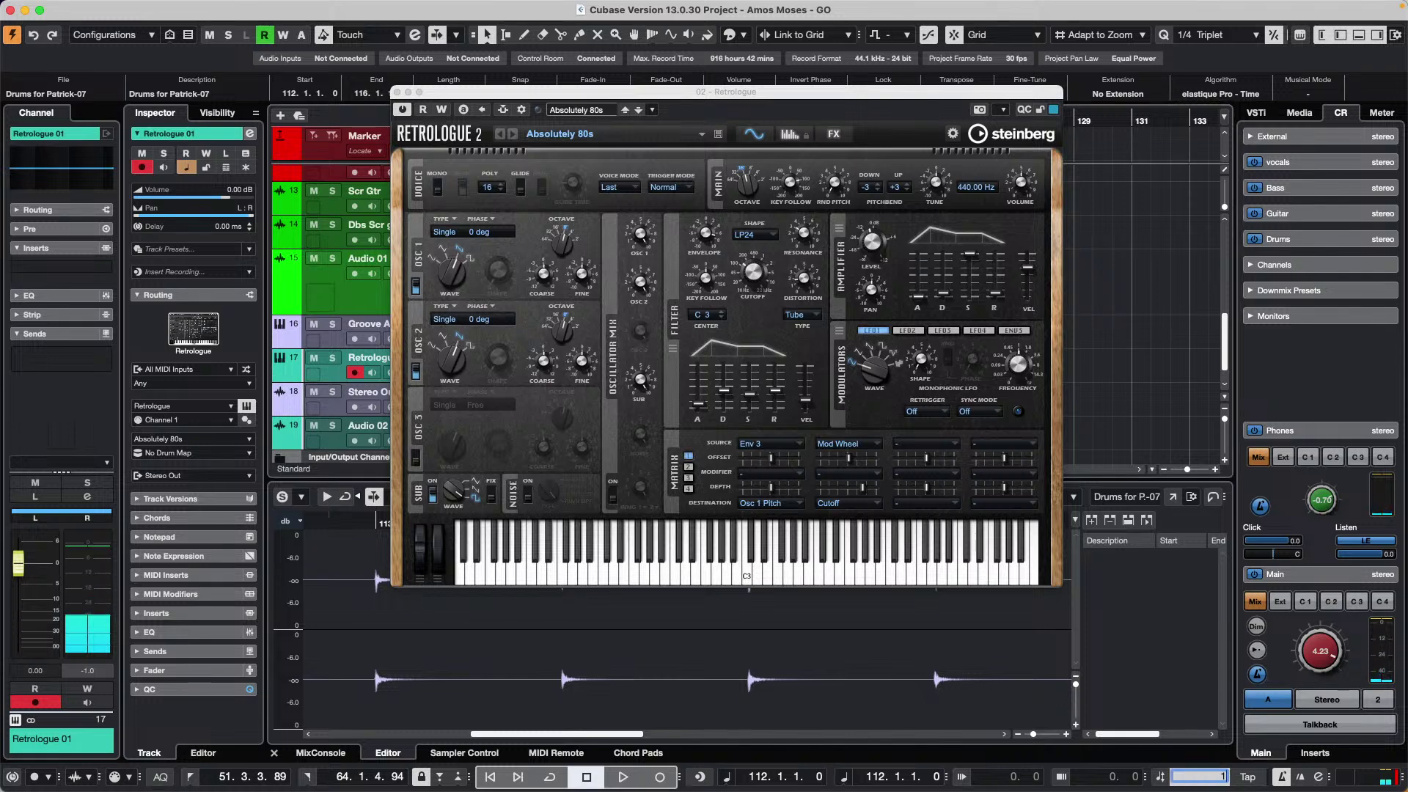
pyautogui.write('132')
pyautogui.press('Return')
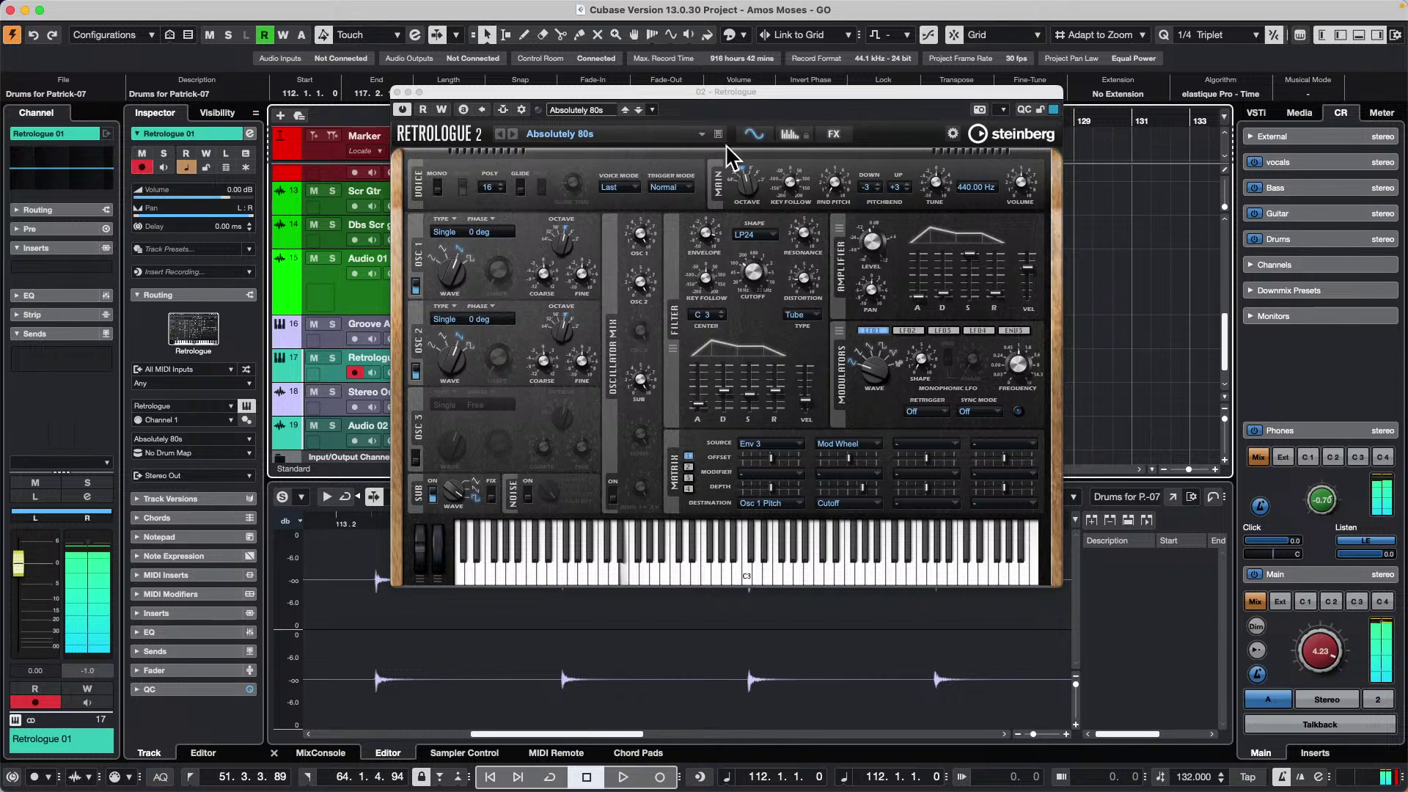
# - Audition the Retrologue 2 bass presets Bloated Body and Complextro Bass 1, and load Crunch Bass
pyautogui.click(597, 111)
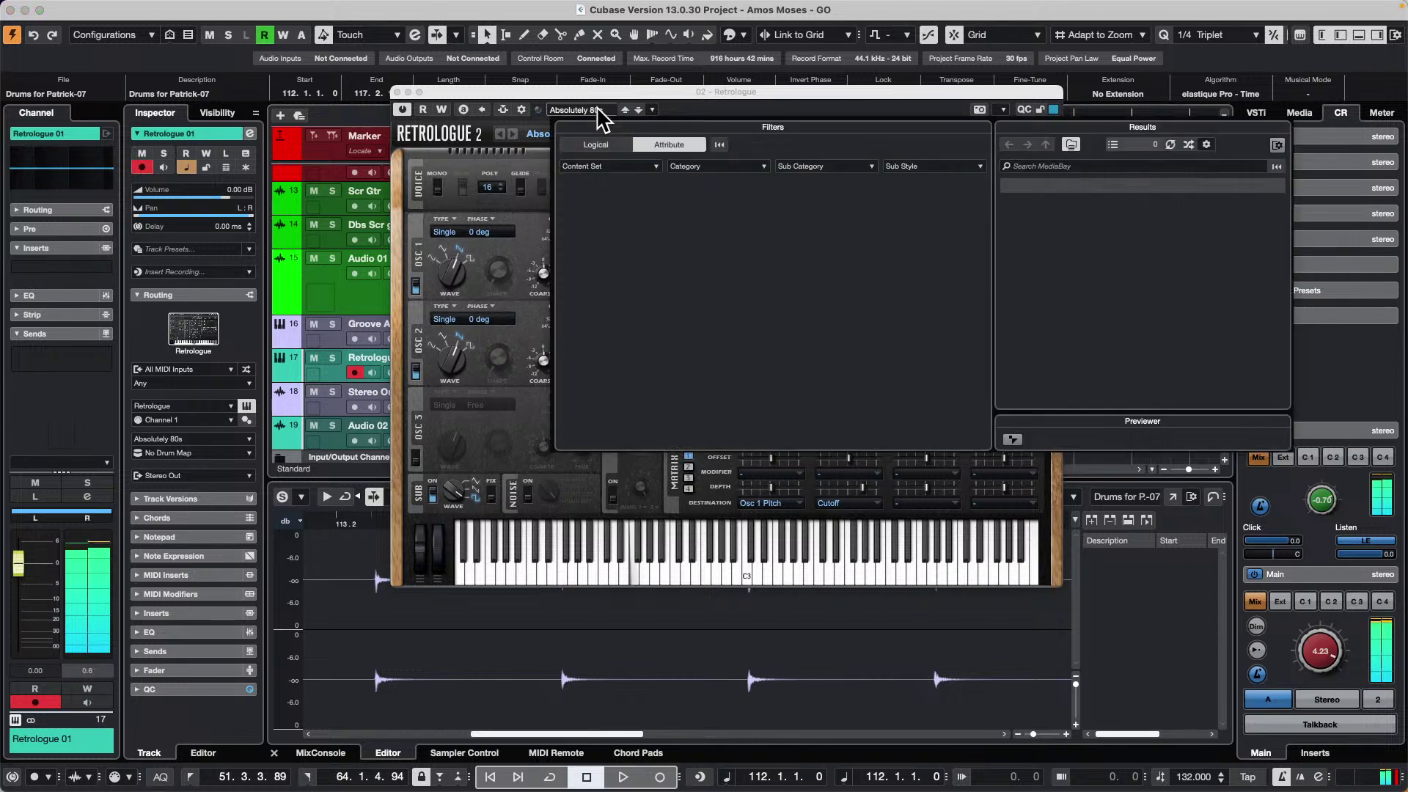
pyautogui.doubleClick(1065, 272)
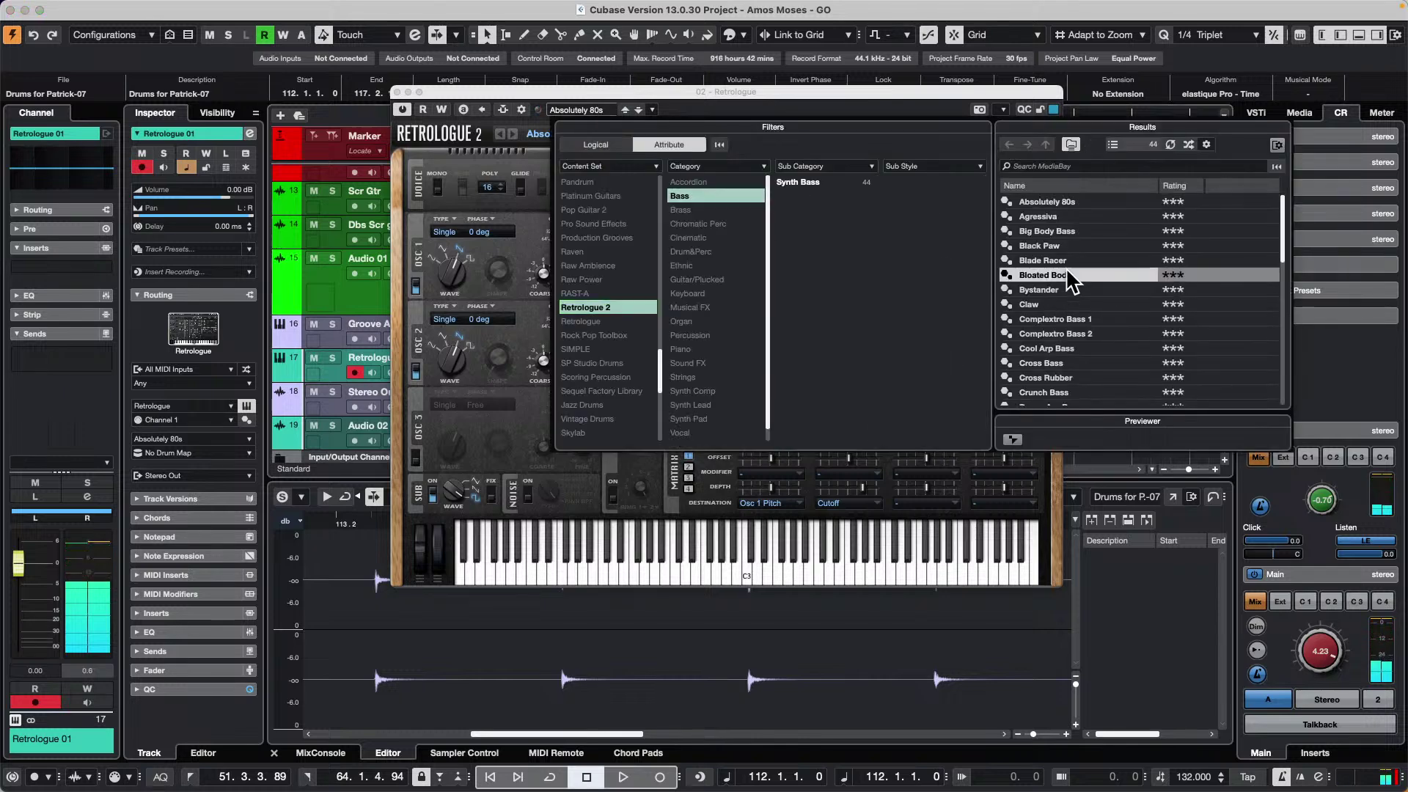
pyautogui.click(606, 112)
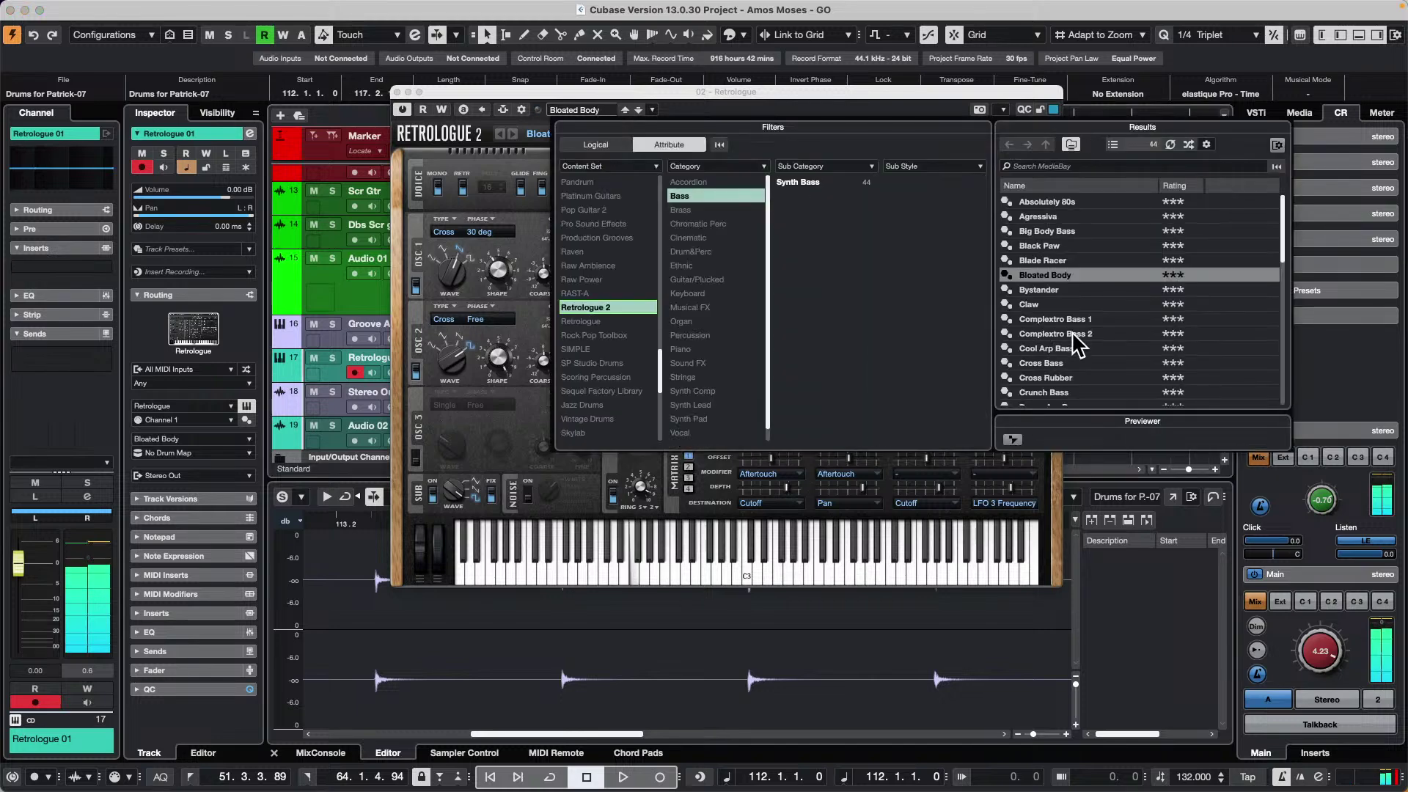
pyautogui.doubleClick(1115, 322)
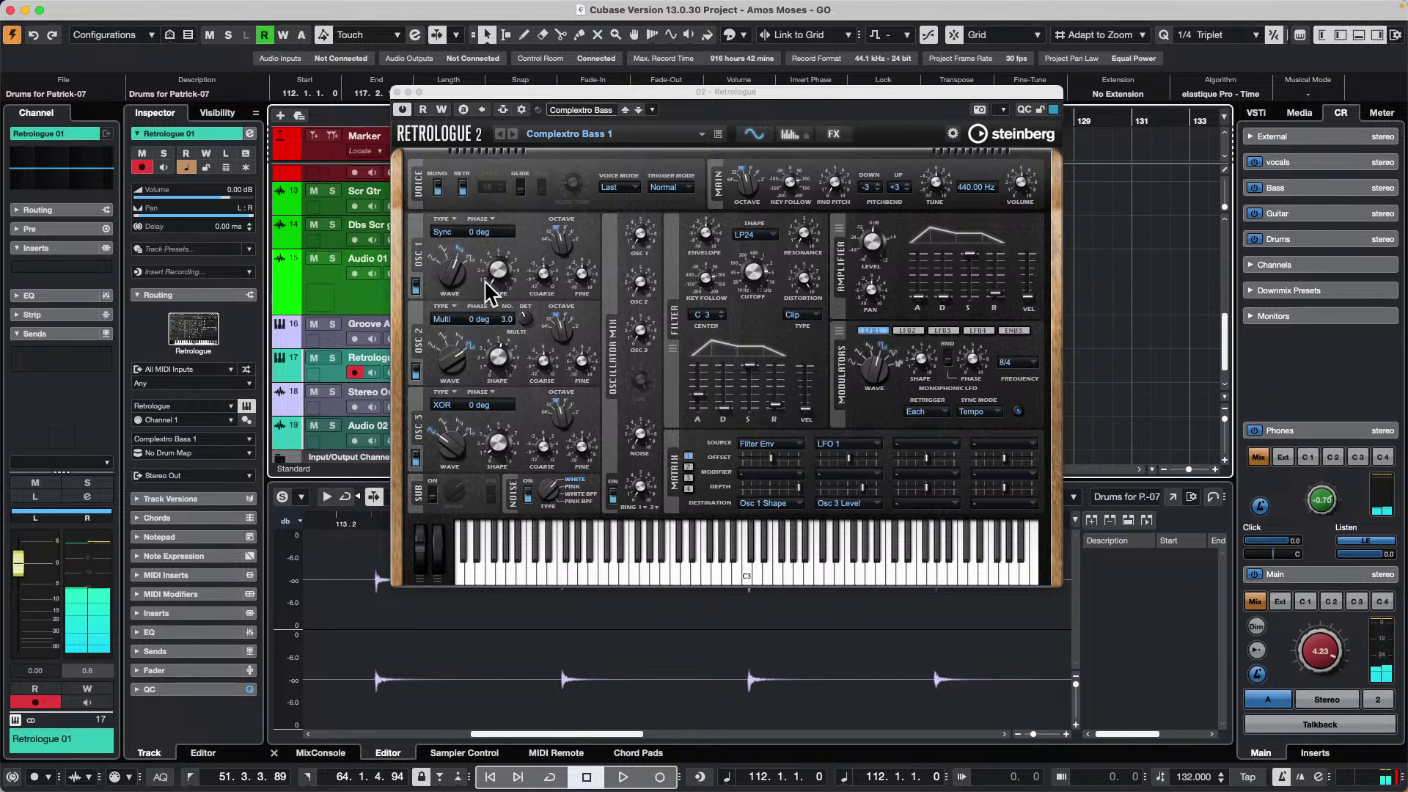
pyautogui.click(615, 116)
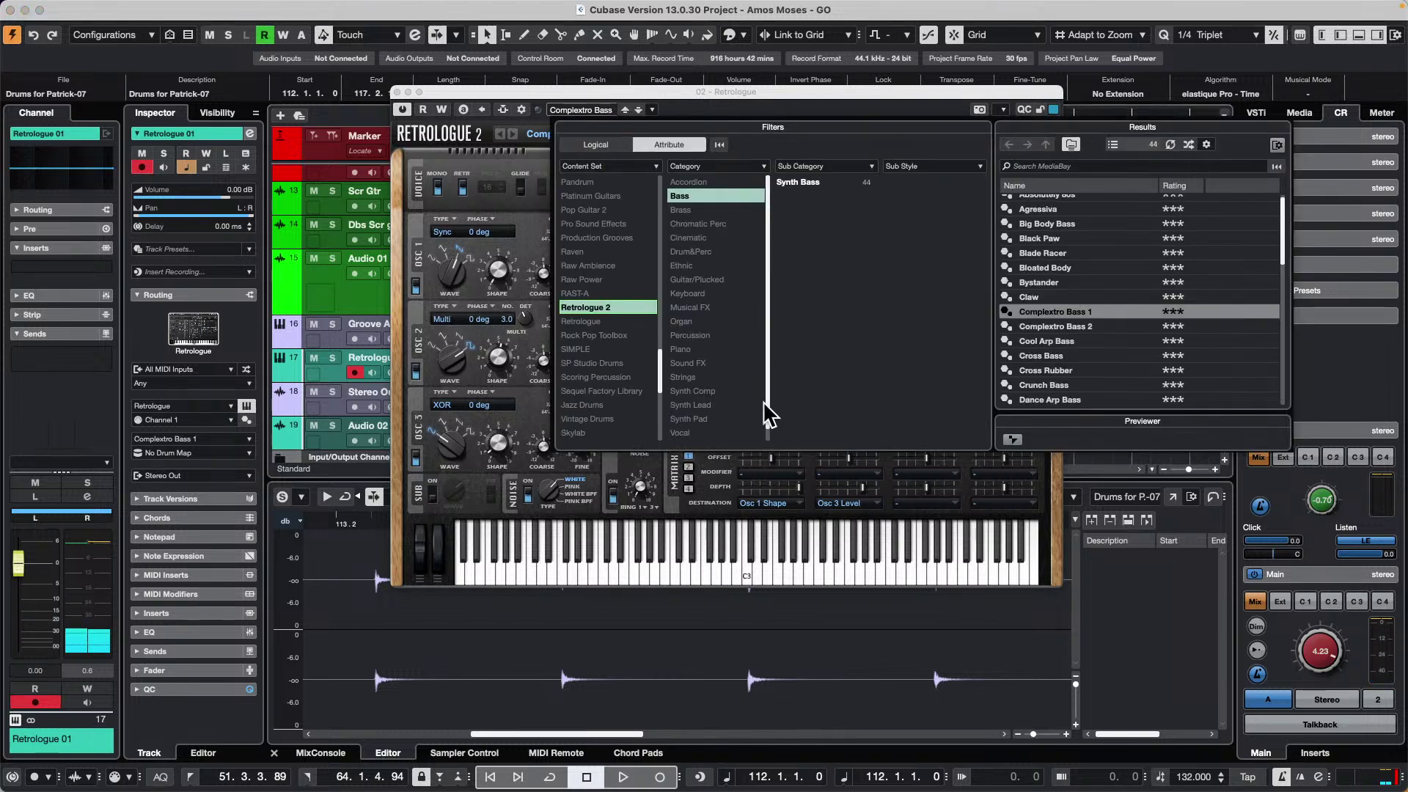
pyautogui.click(1074, 388)
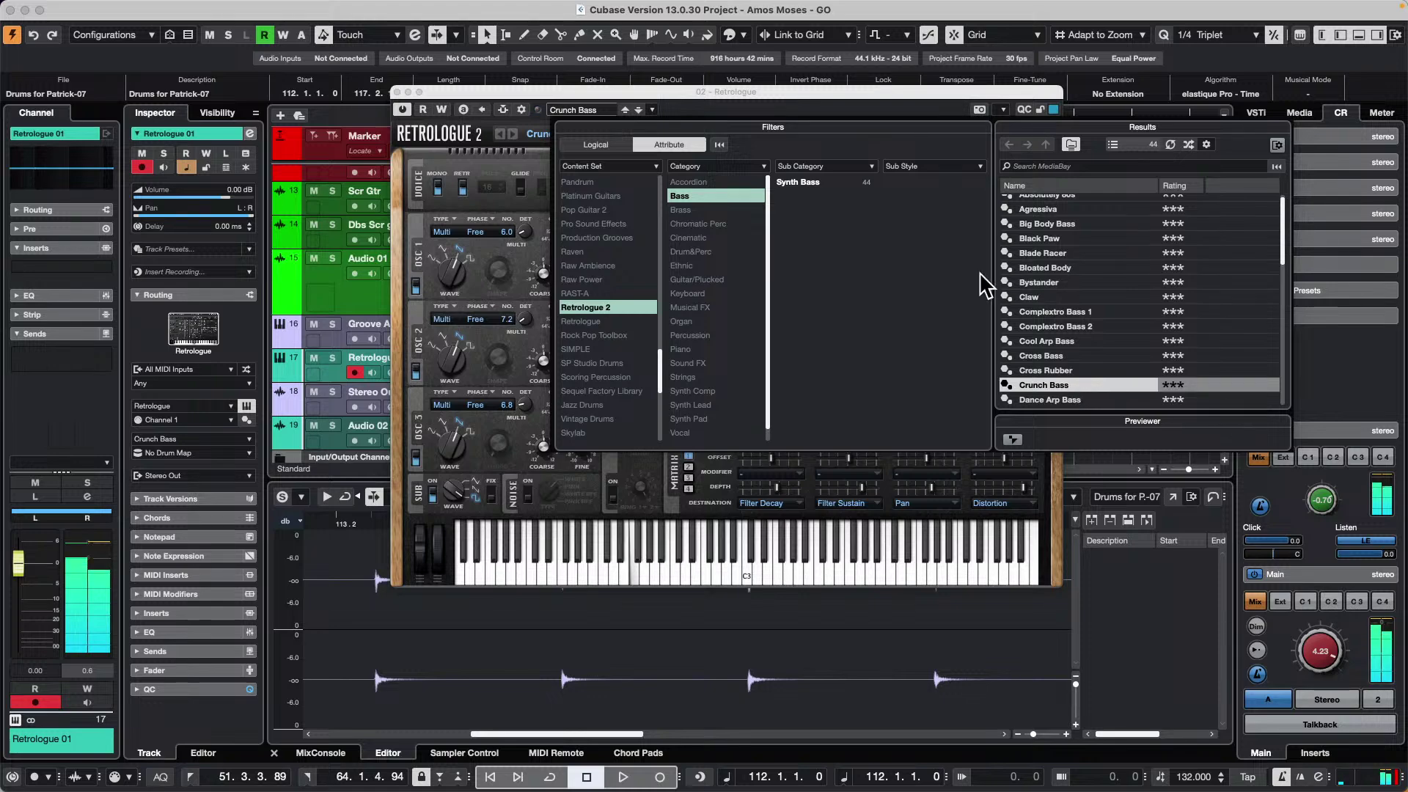
# - Add a HALion Sonic instrument track below Retrologue 01 and browse its program library
pyautogui.rightClick(325, 370)
pyautogui.moveTo(514, 381)
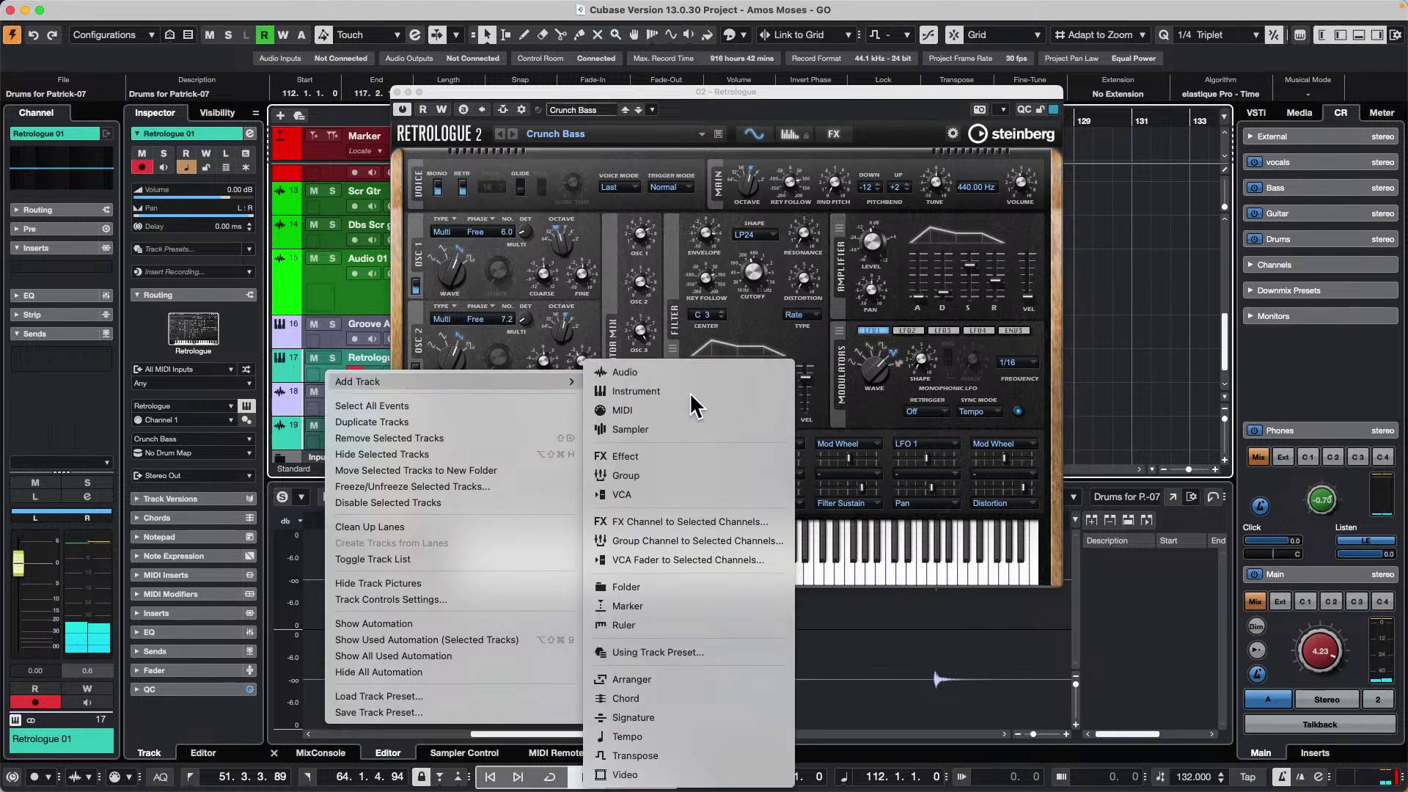
pyautogui.click(765, 392)
pyautogui.click(765, 281)
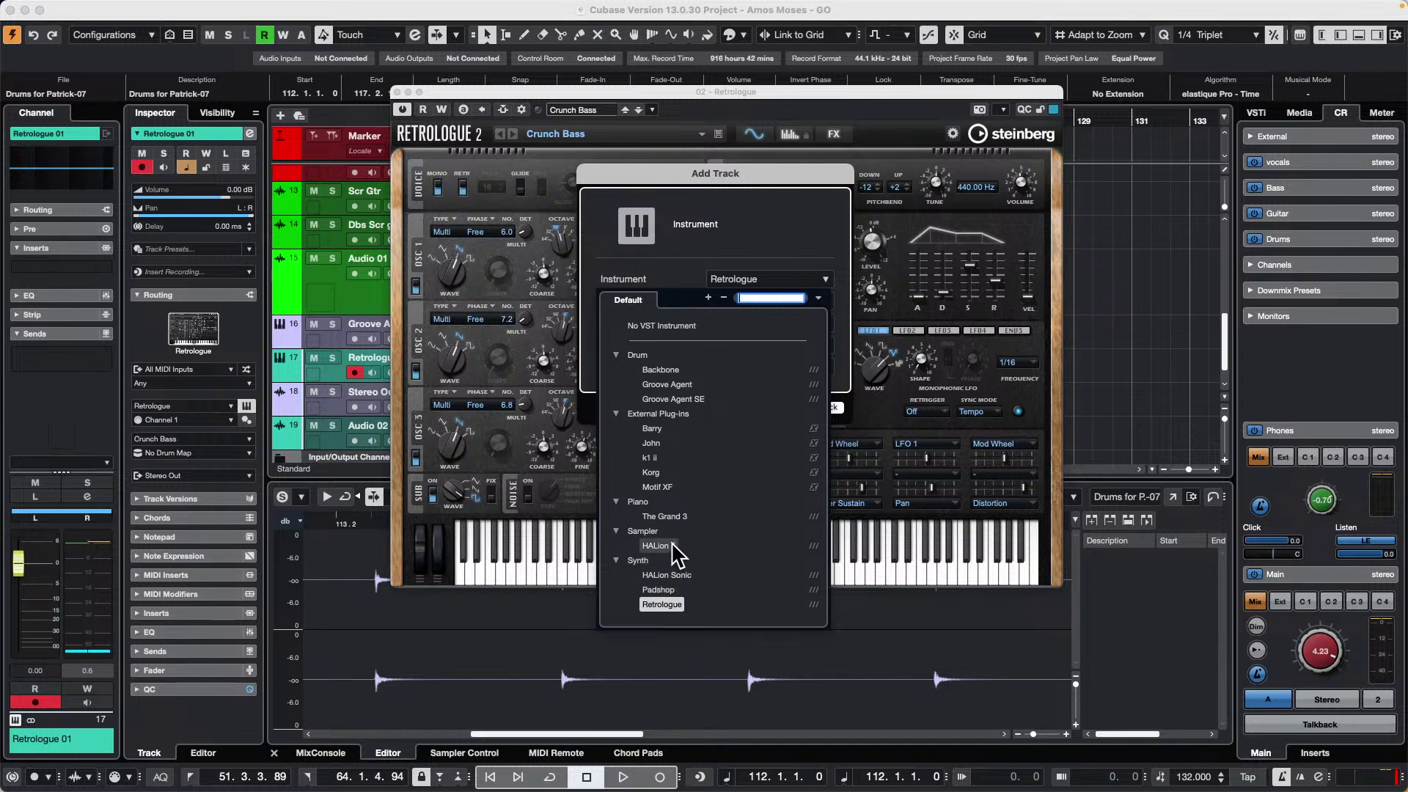
pyautogui.click(668, 575)
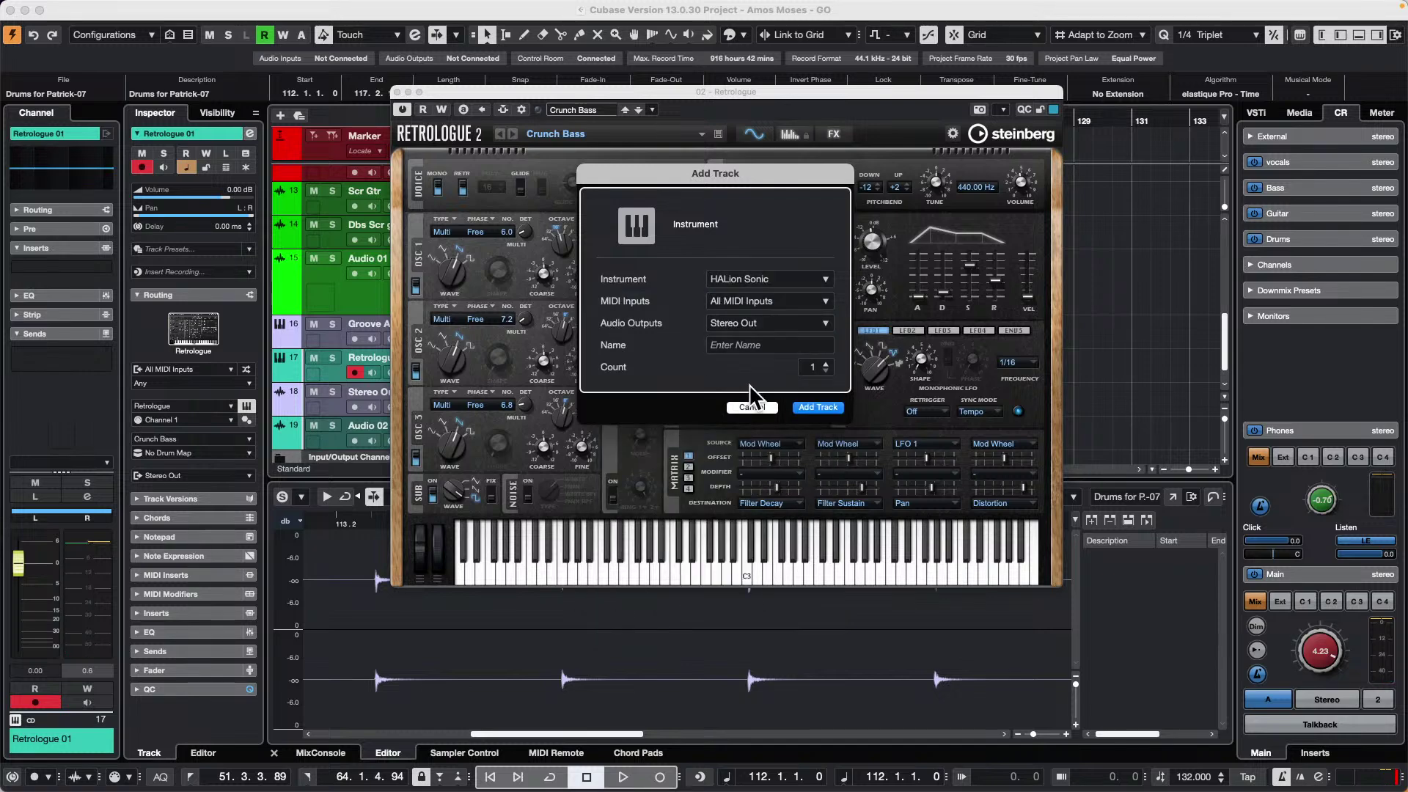
pyautogui.click(817, 407)
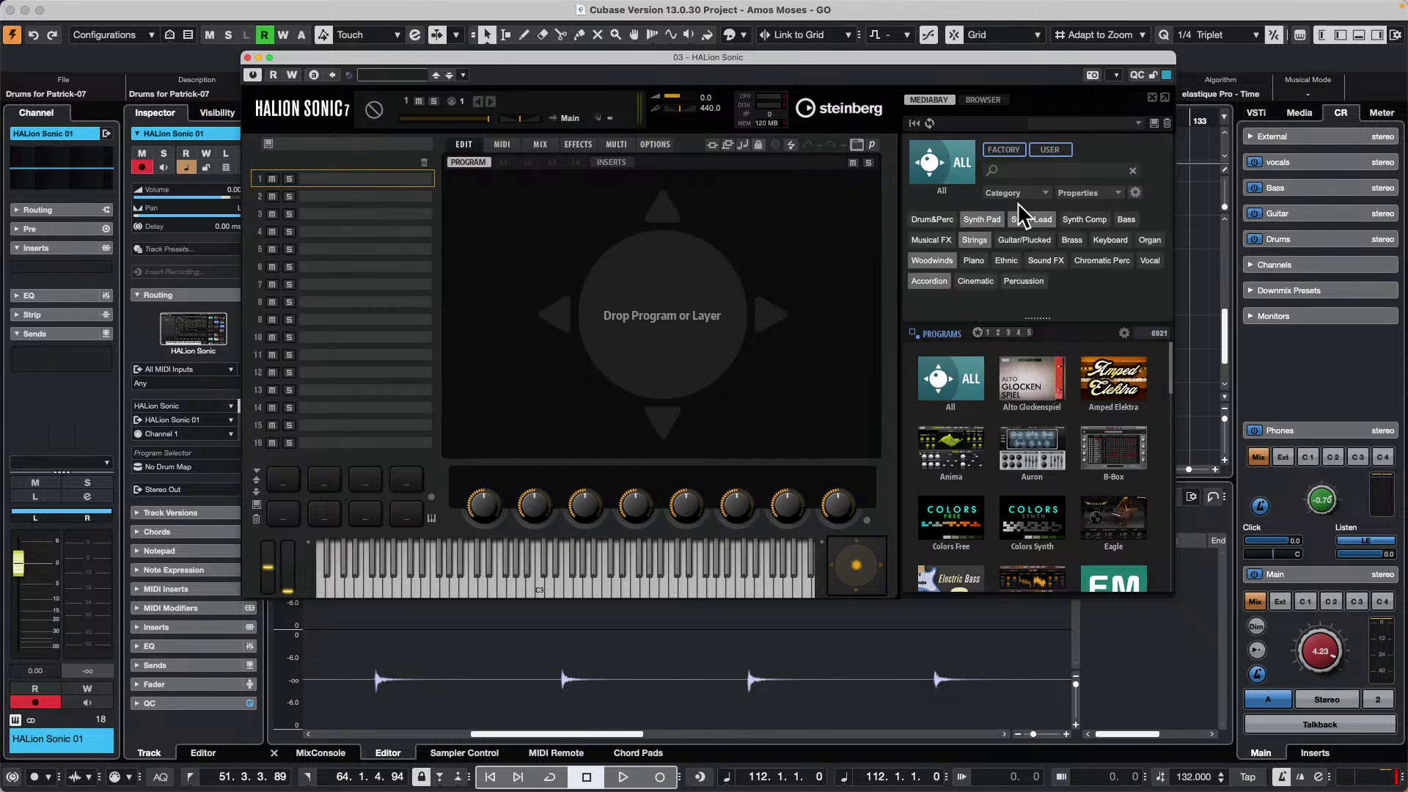
pyautogui.scroll(-10, 957, 419)
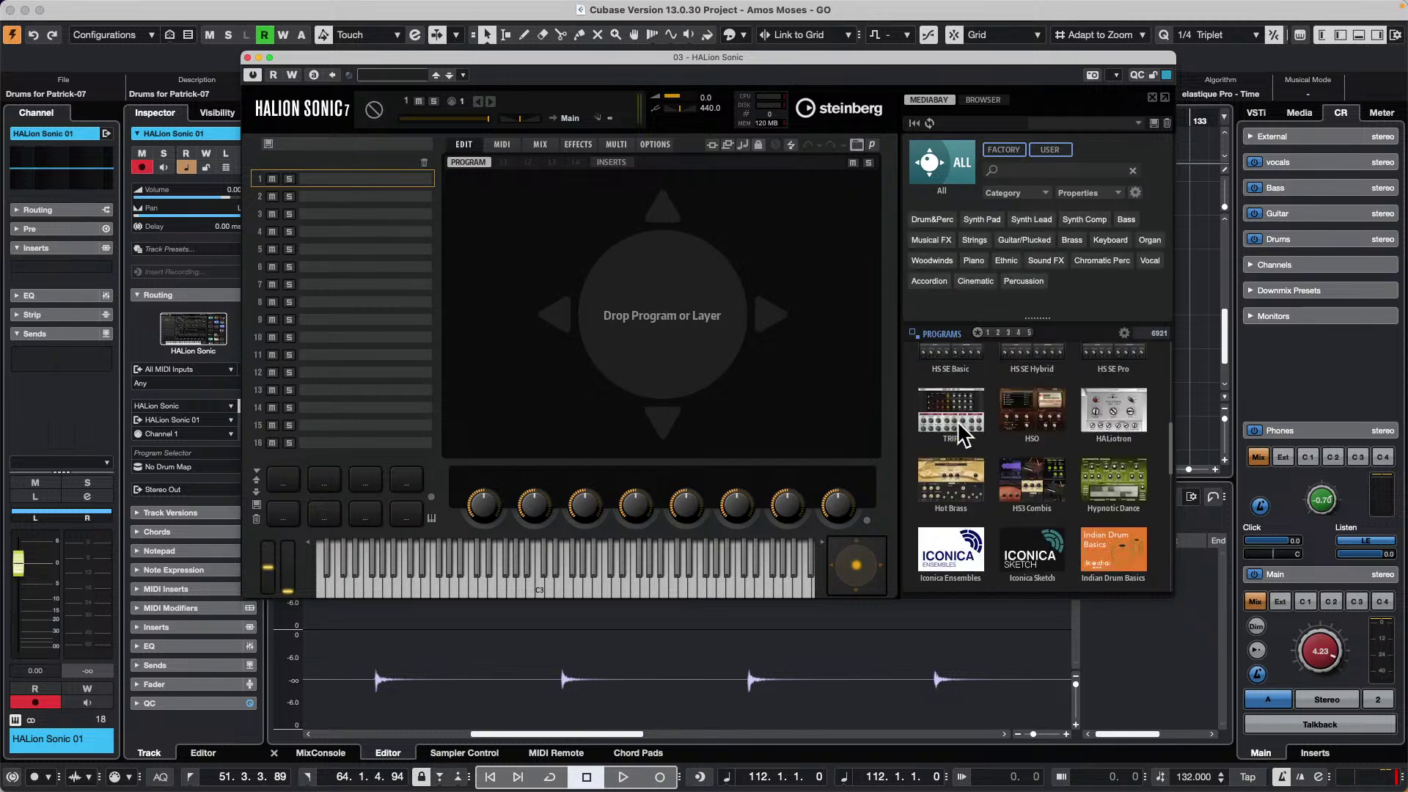
# - Close the HALion Sonic and Retrologue instrument windows
pyautogui.scroll(10, 958, 418)
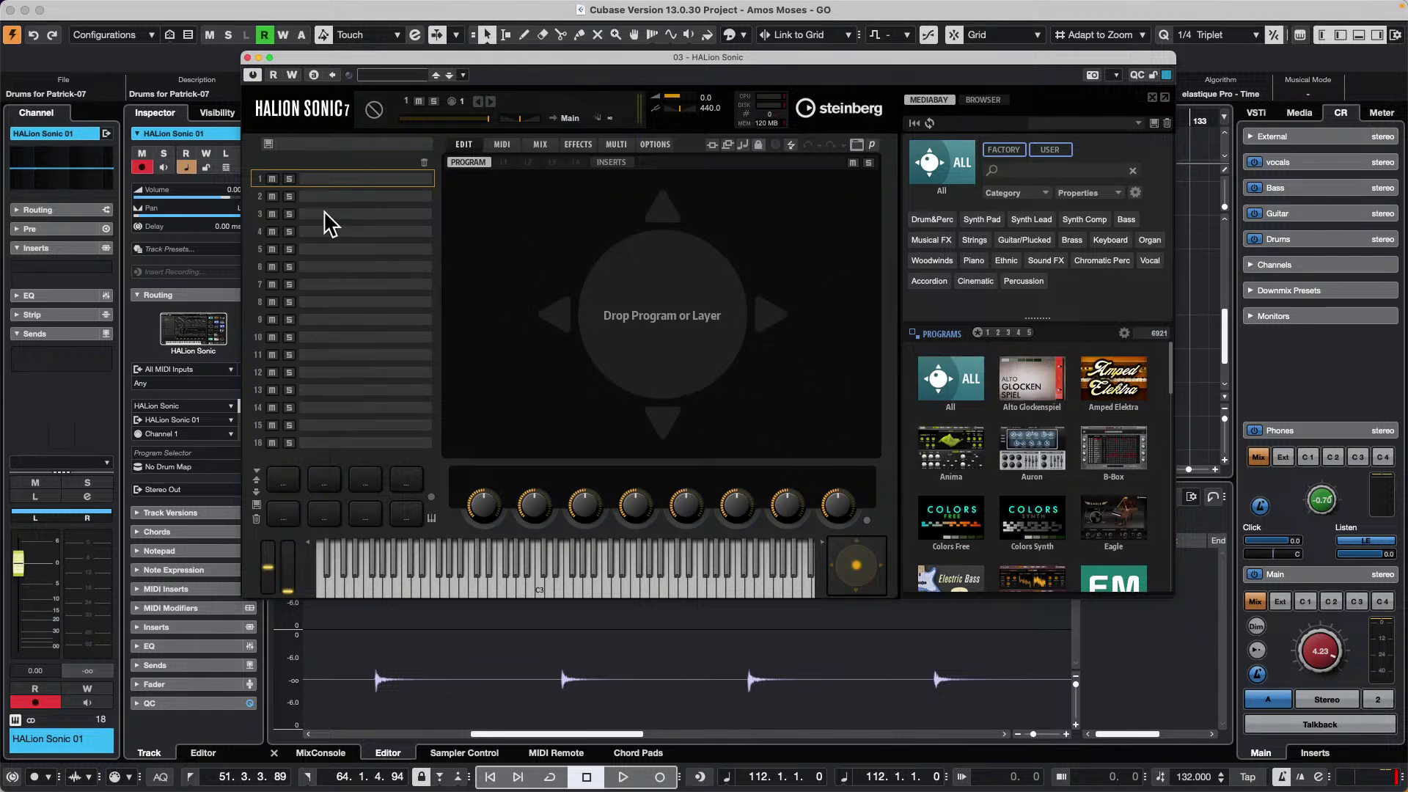
pyautogui.click(248, 58)
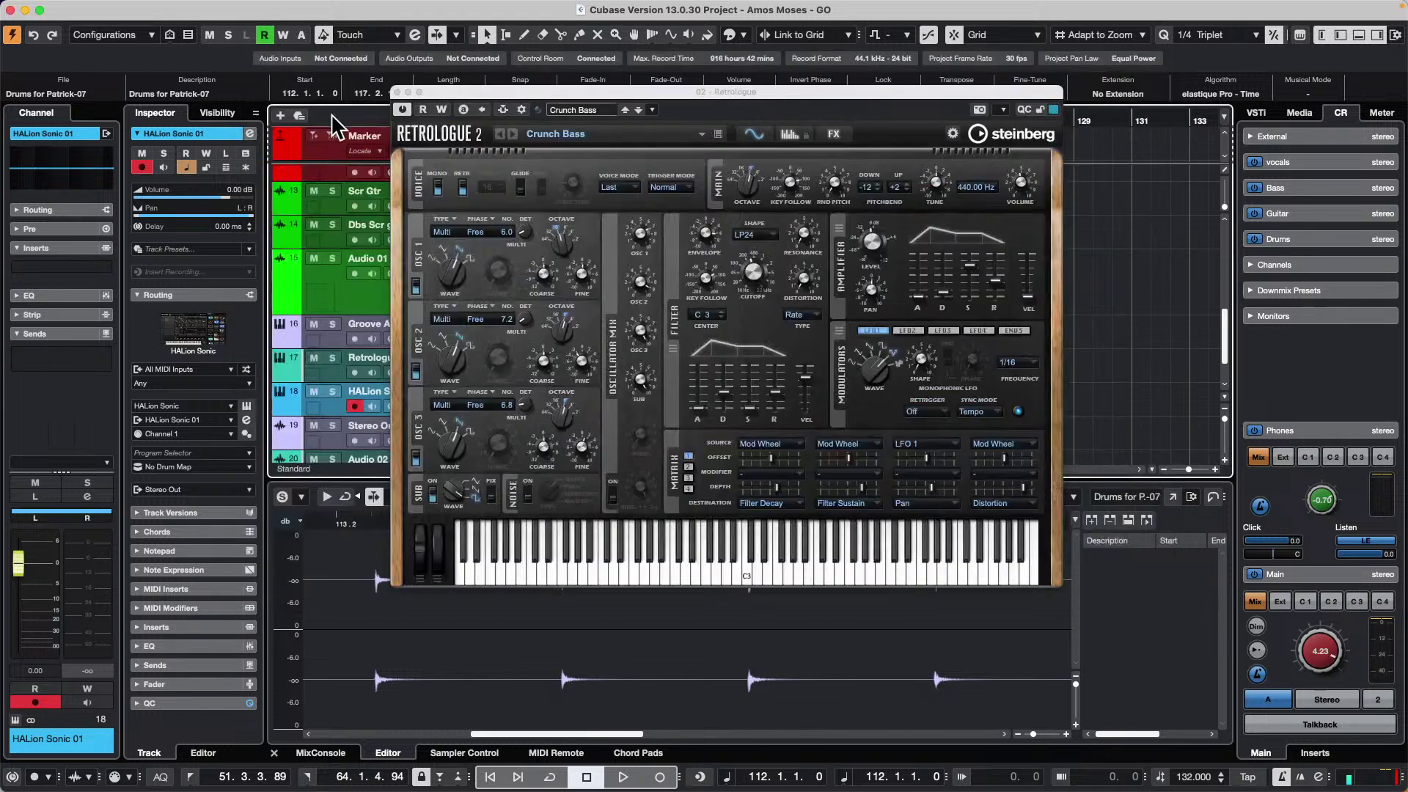
pyautogui.click(397, 92)
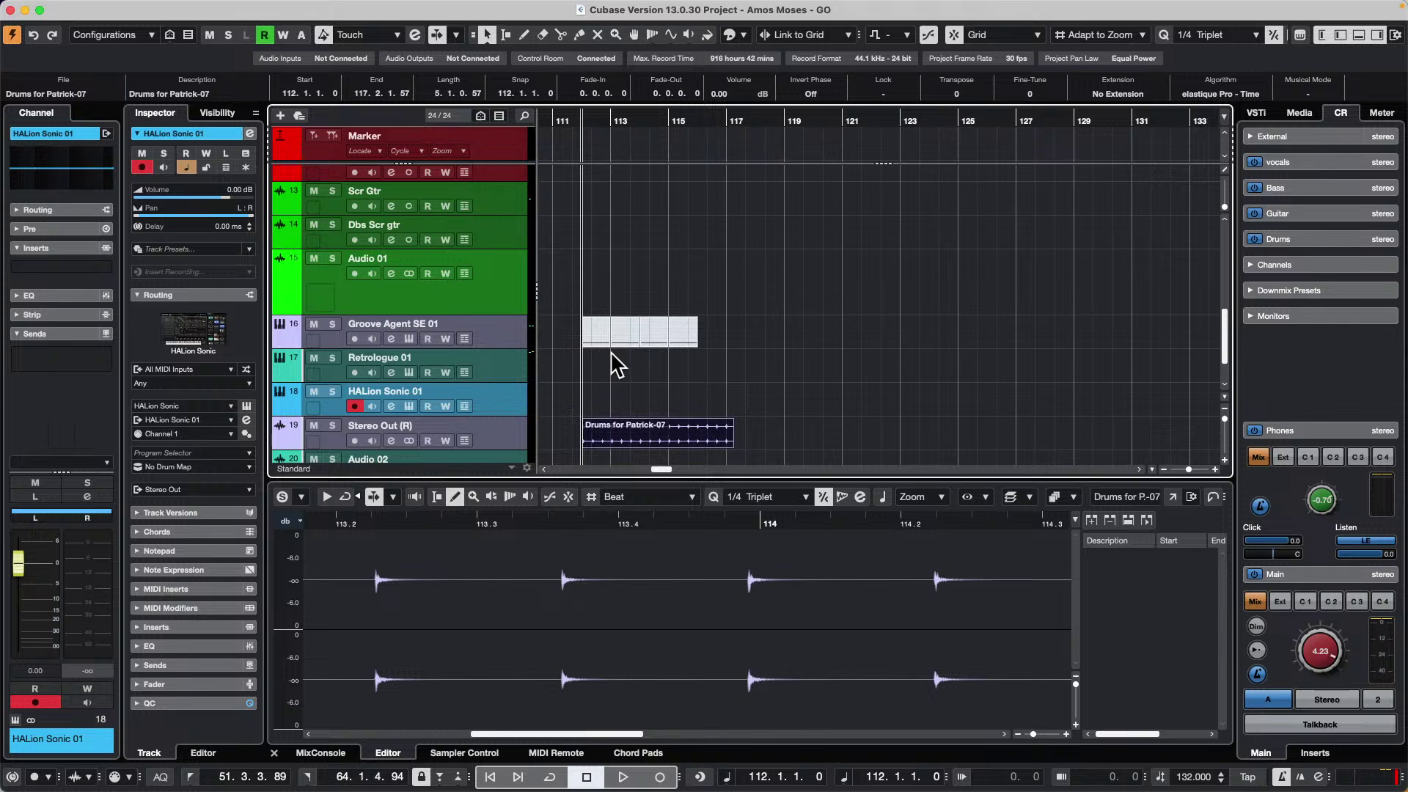
pyautogui.click(492, 9)
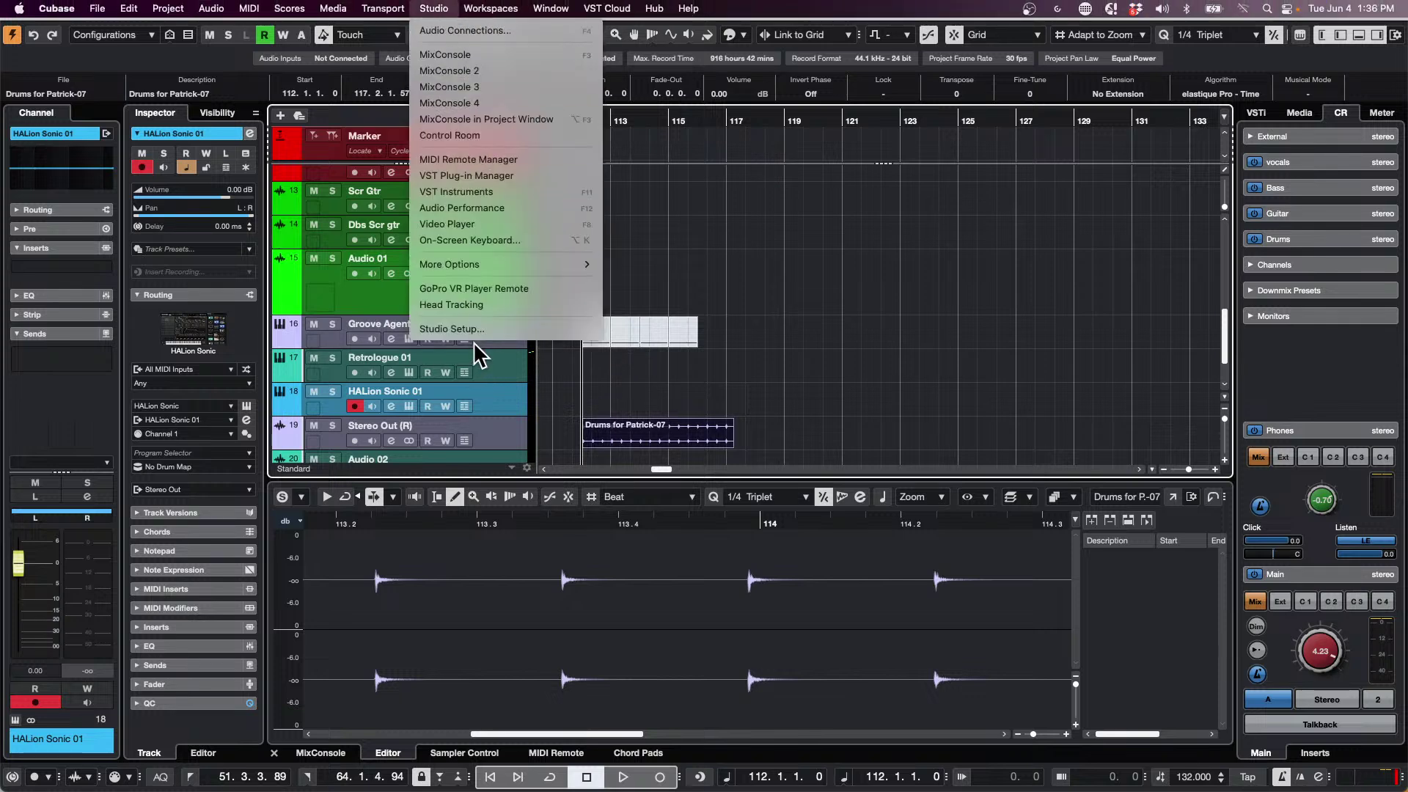
pyautogui.click(482, 324)
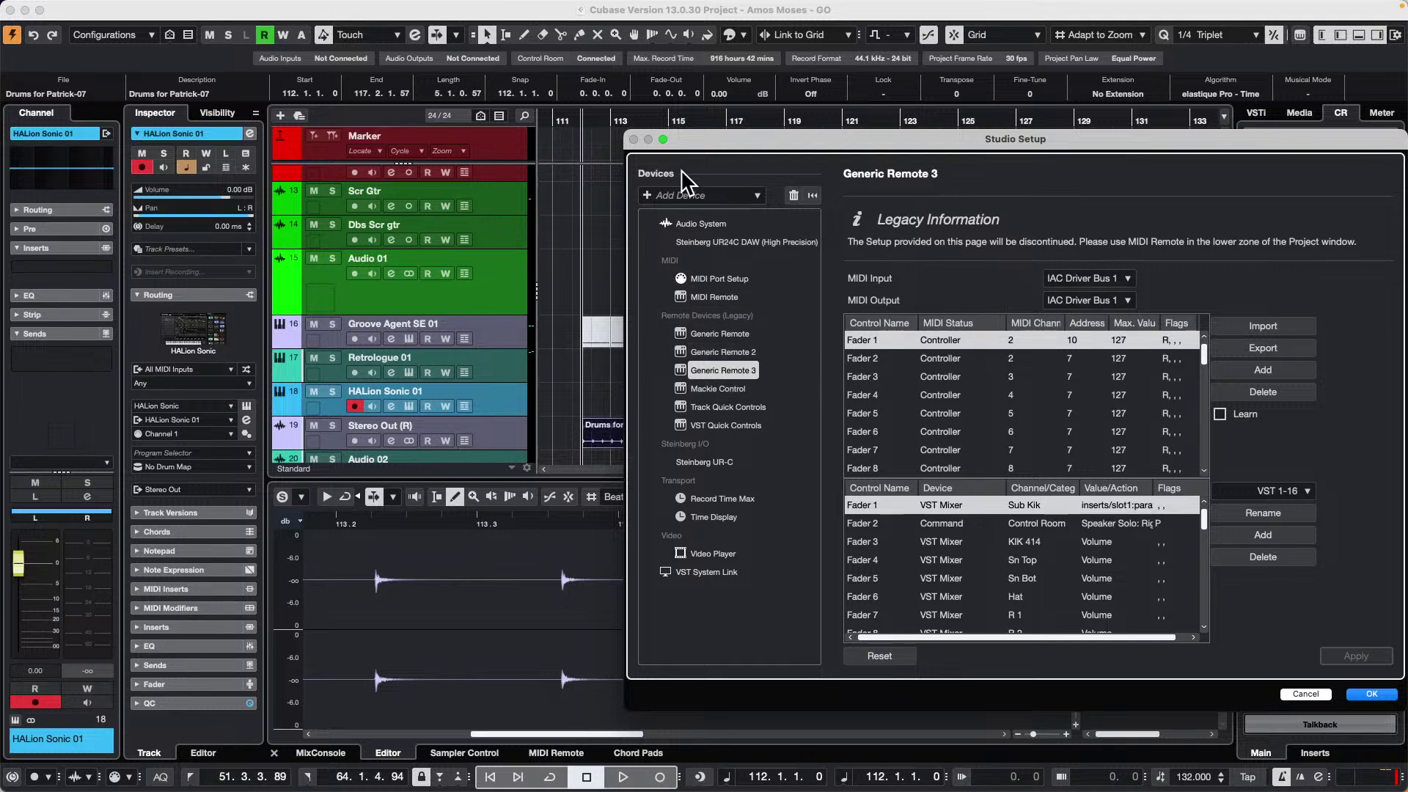
pyautogui.click(1371, 695)
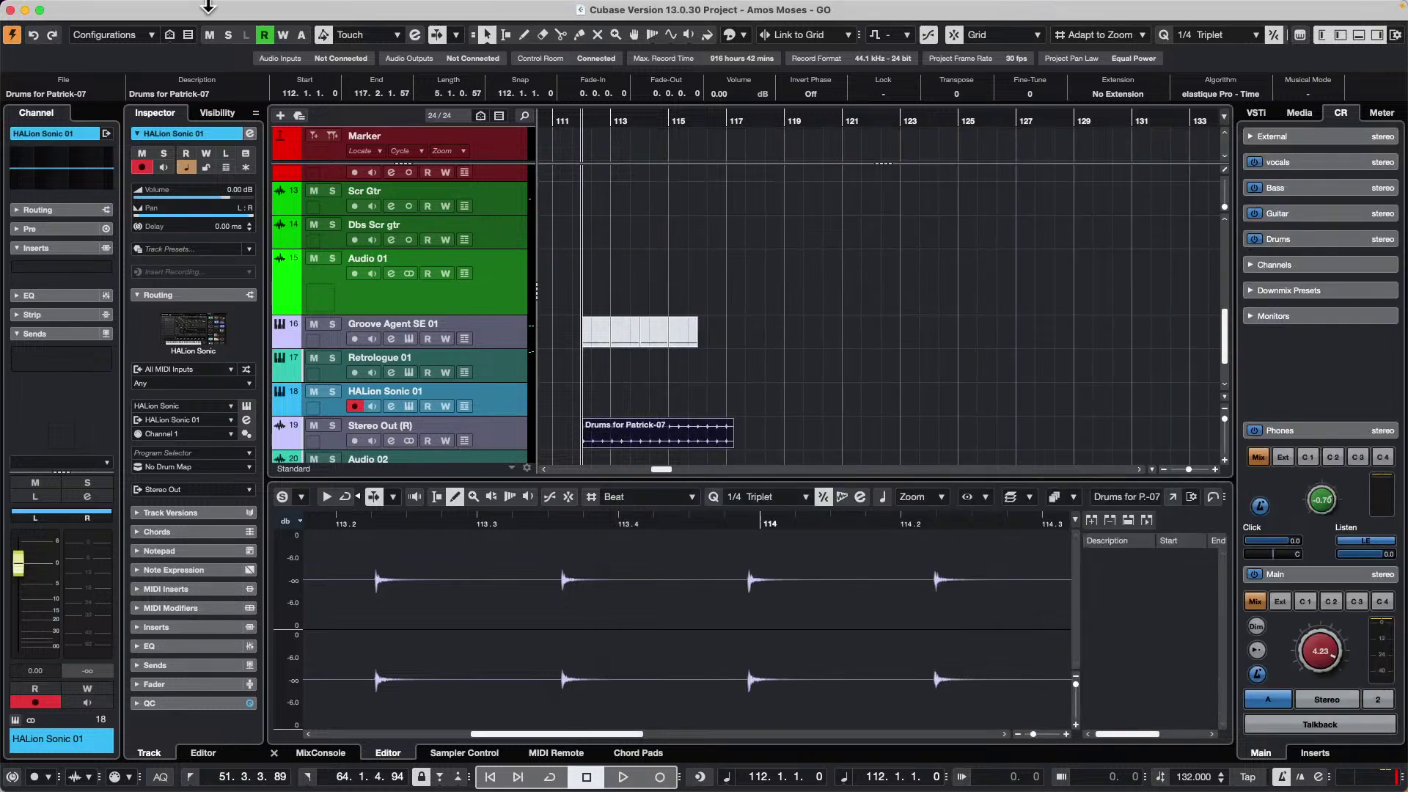
# - Review the External Instruments and External FX in the Audio Connections, including the first Distressor's send and return buses
pyautogui.click(447, 8)
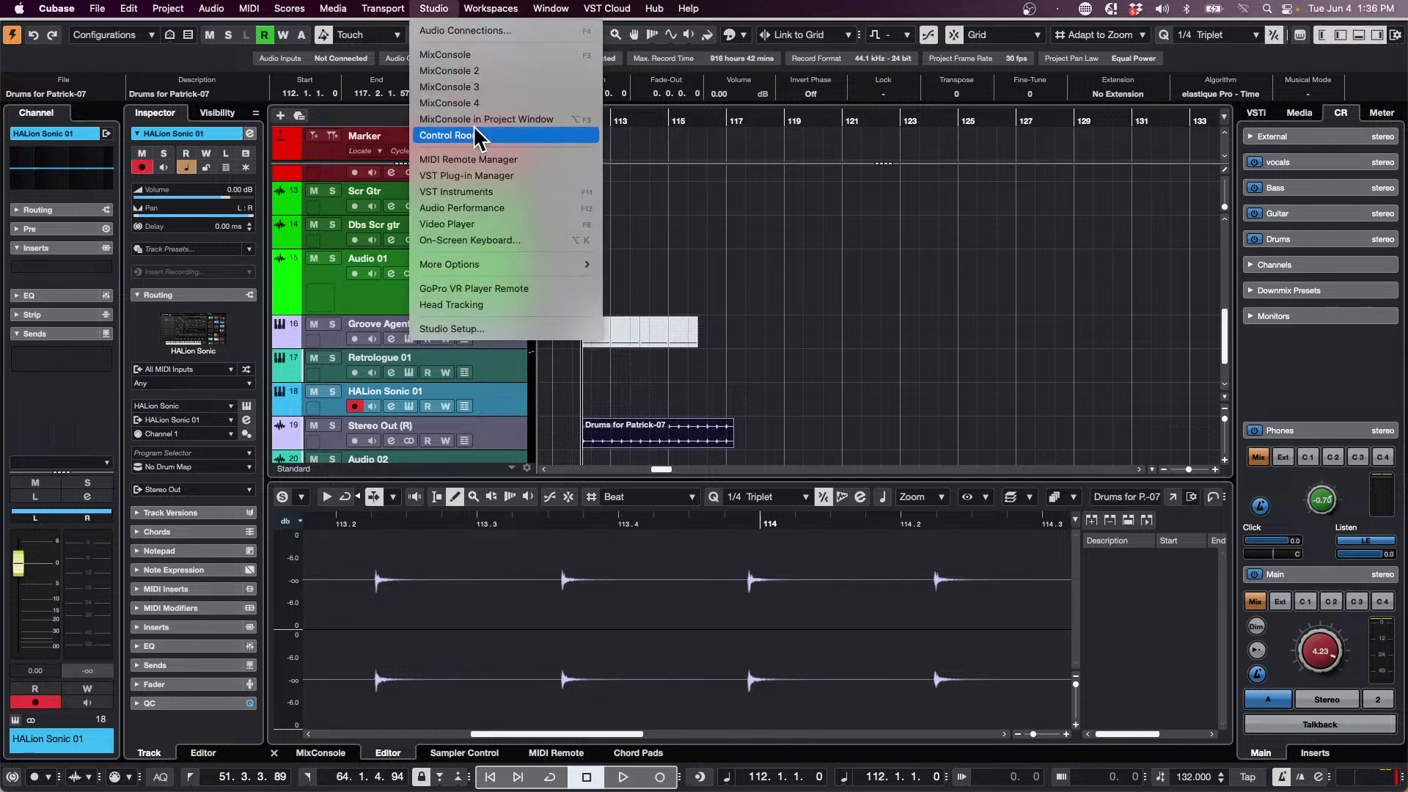
pyautogui.click(478, 31)
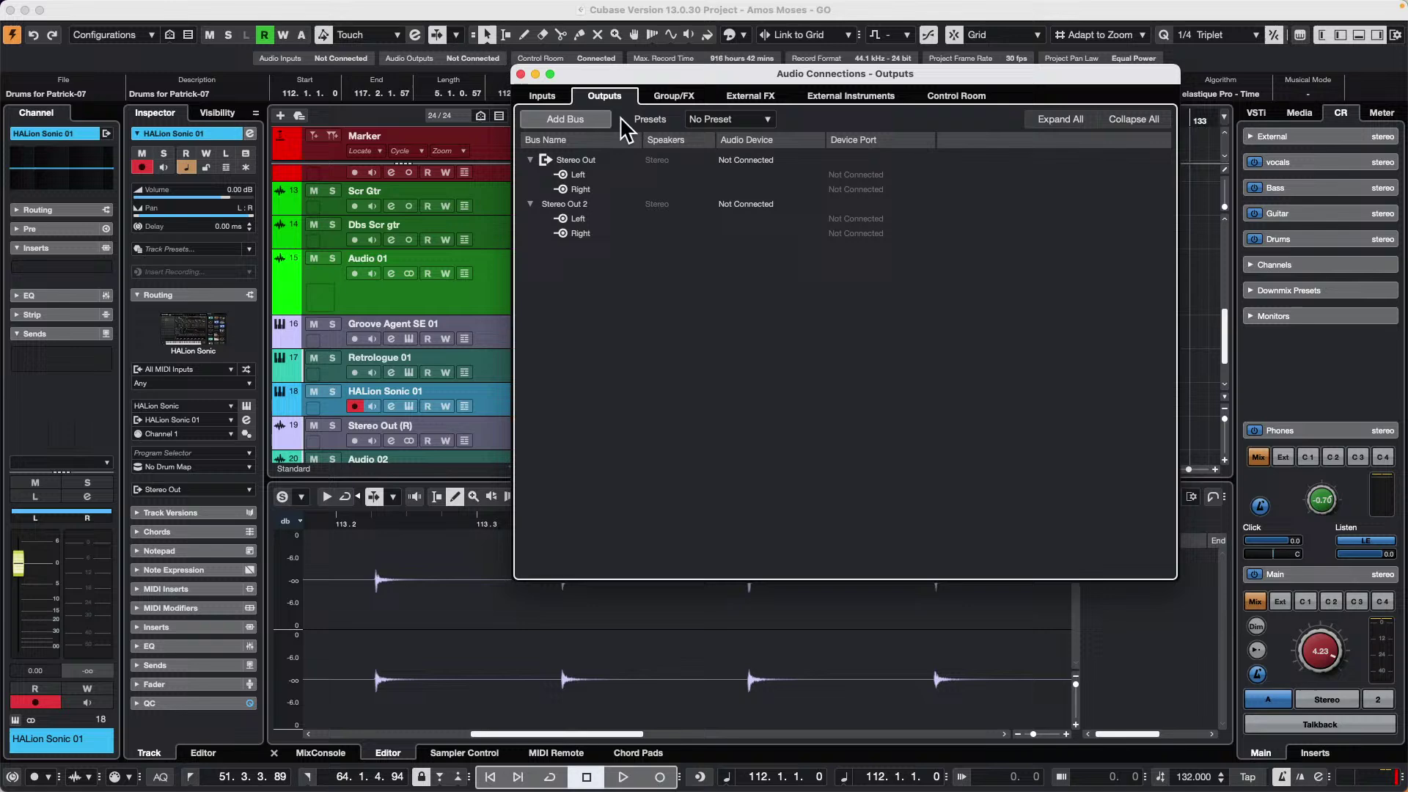
pyautogui.click(855, 97)
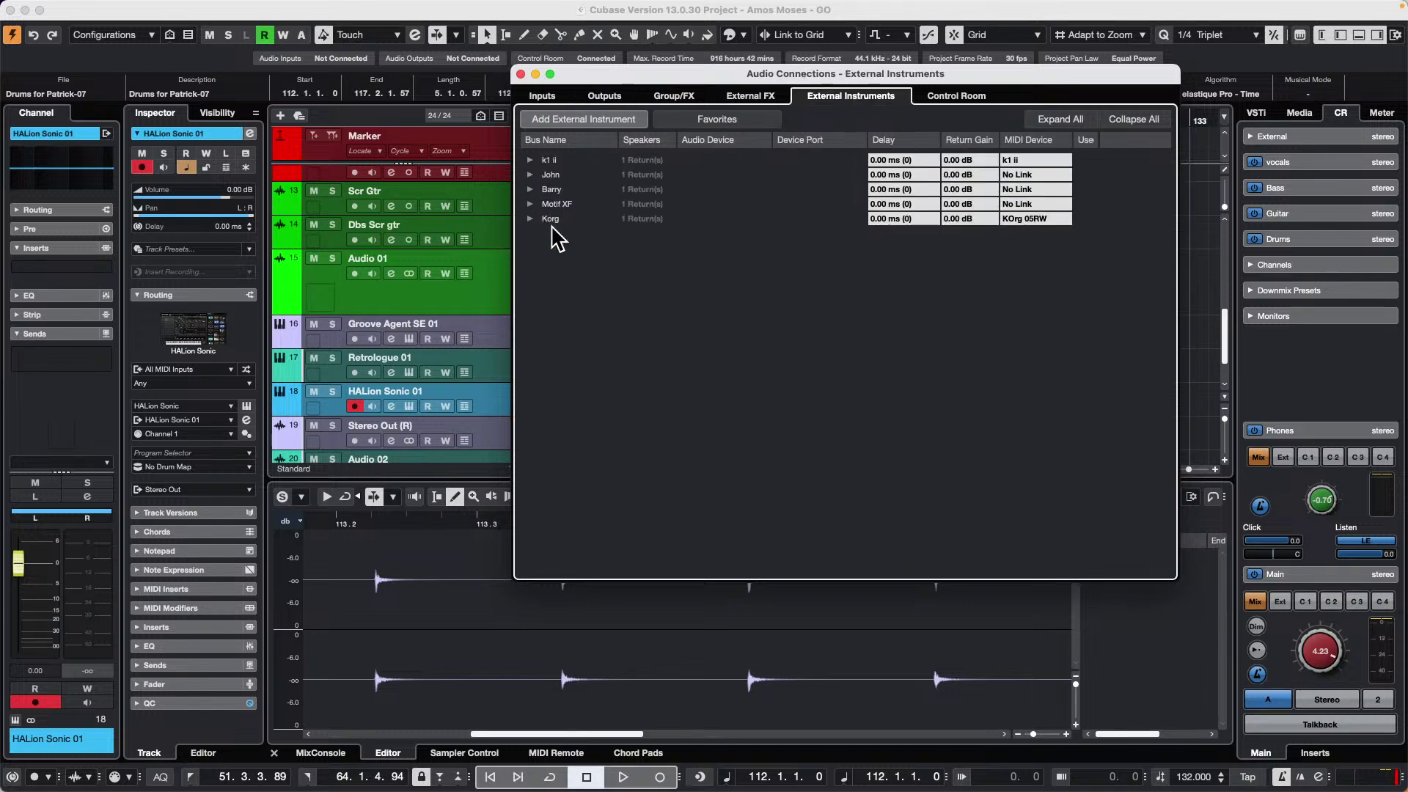
pyautogui.click(768, 99)
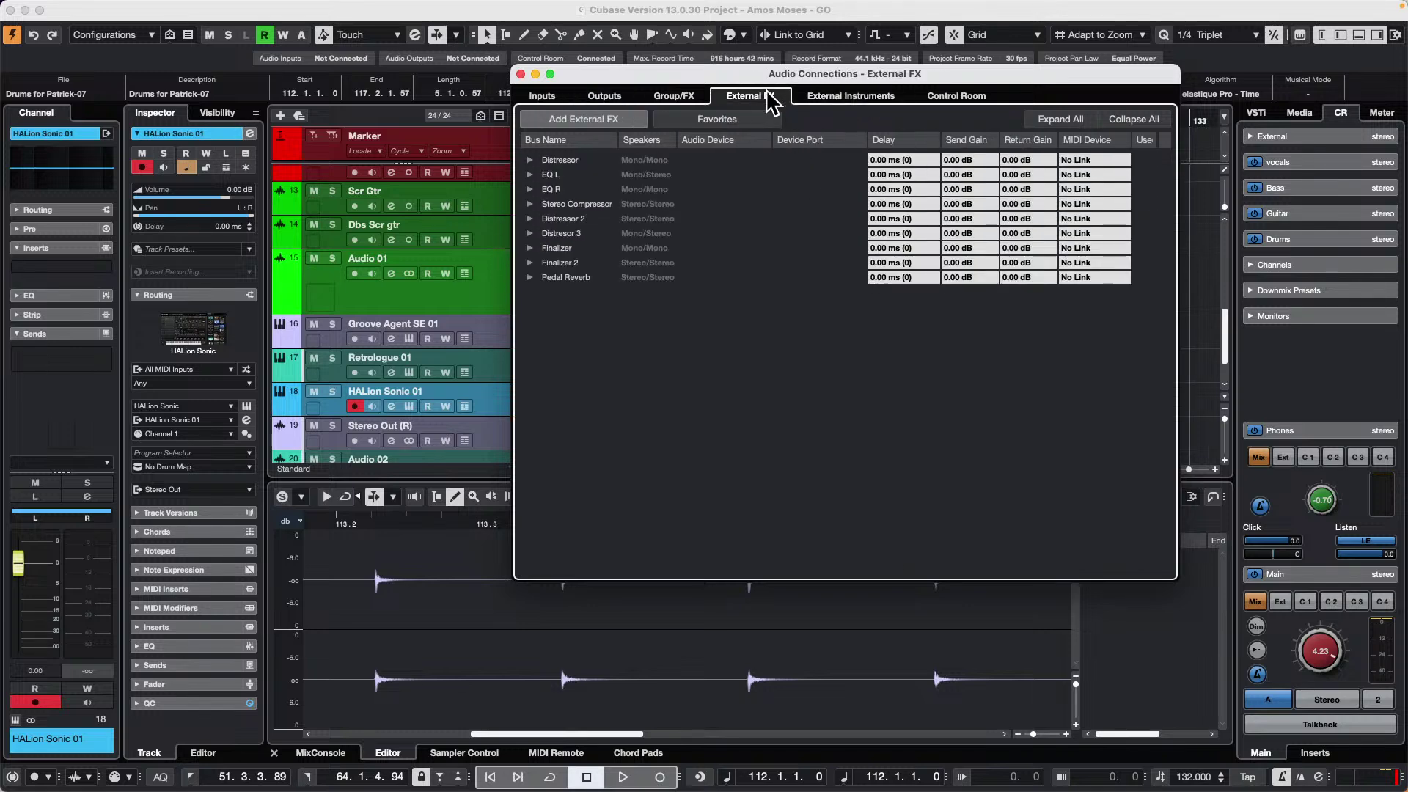
pyautogui.click(529, 160)
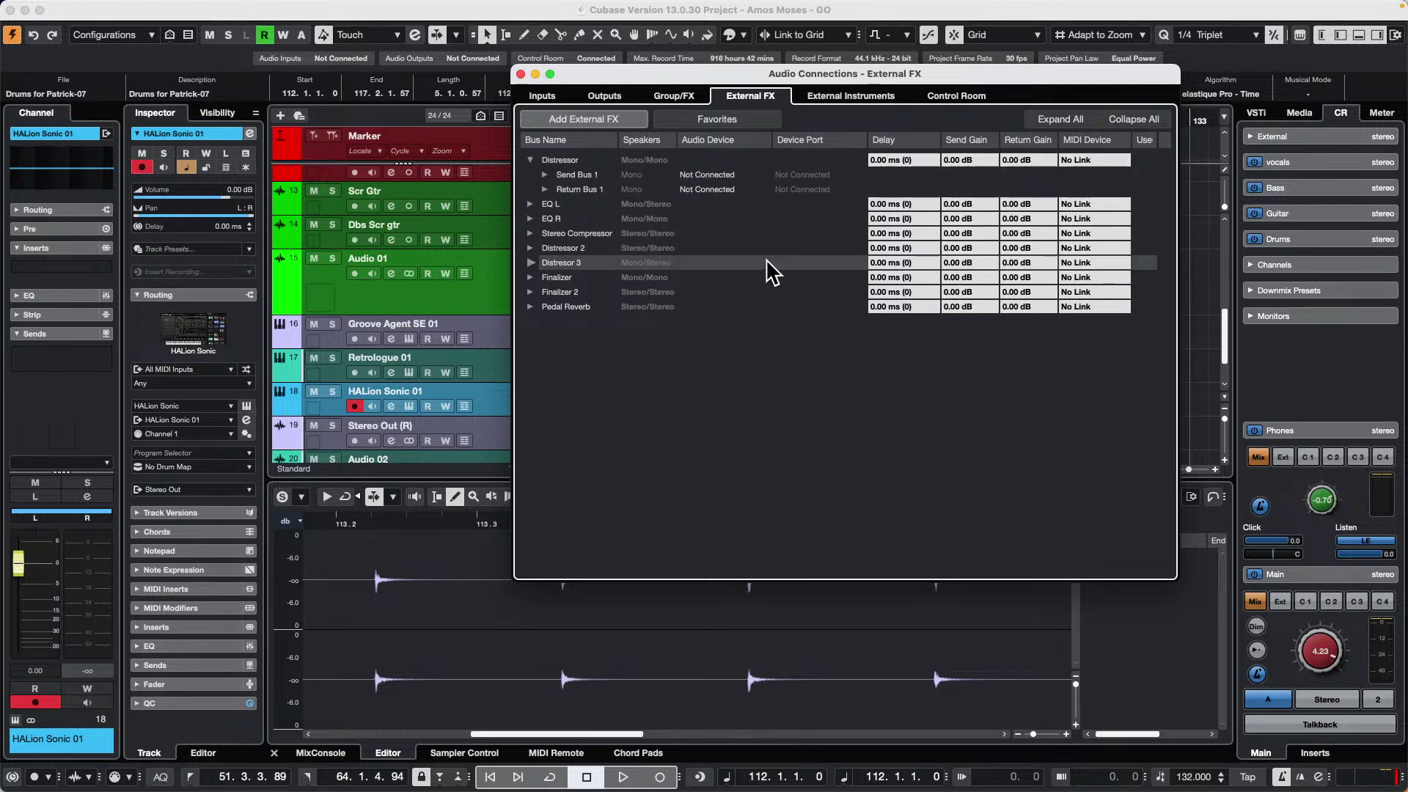
pyautogui.click(535, 73)
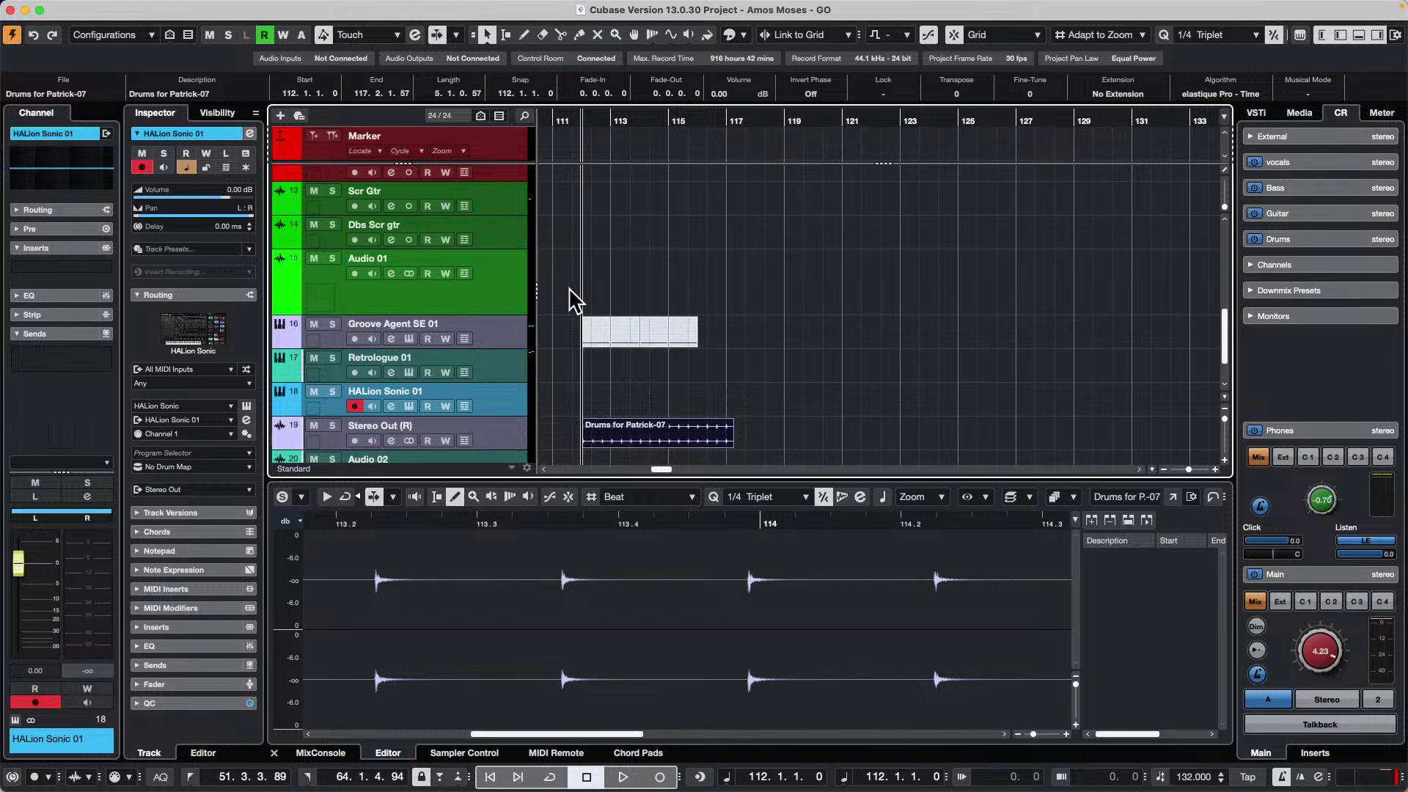
# - Insert the external plug-in Distresor 3 in the first insert slot of the Audio 01 track
pyautogui.click(504, 289)
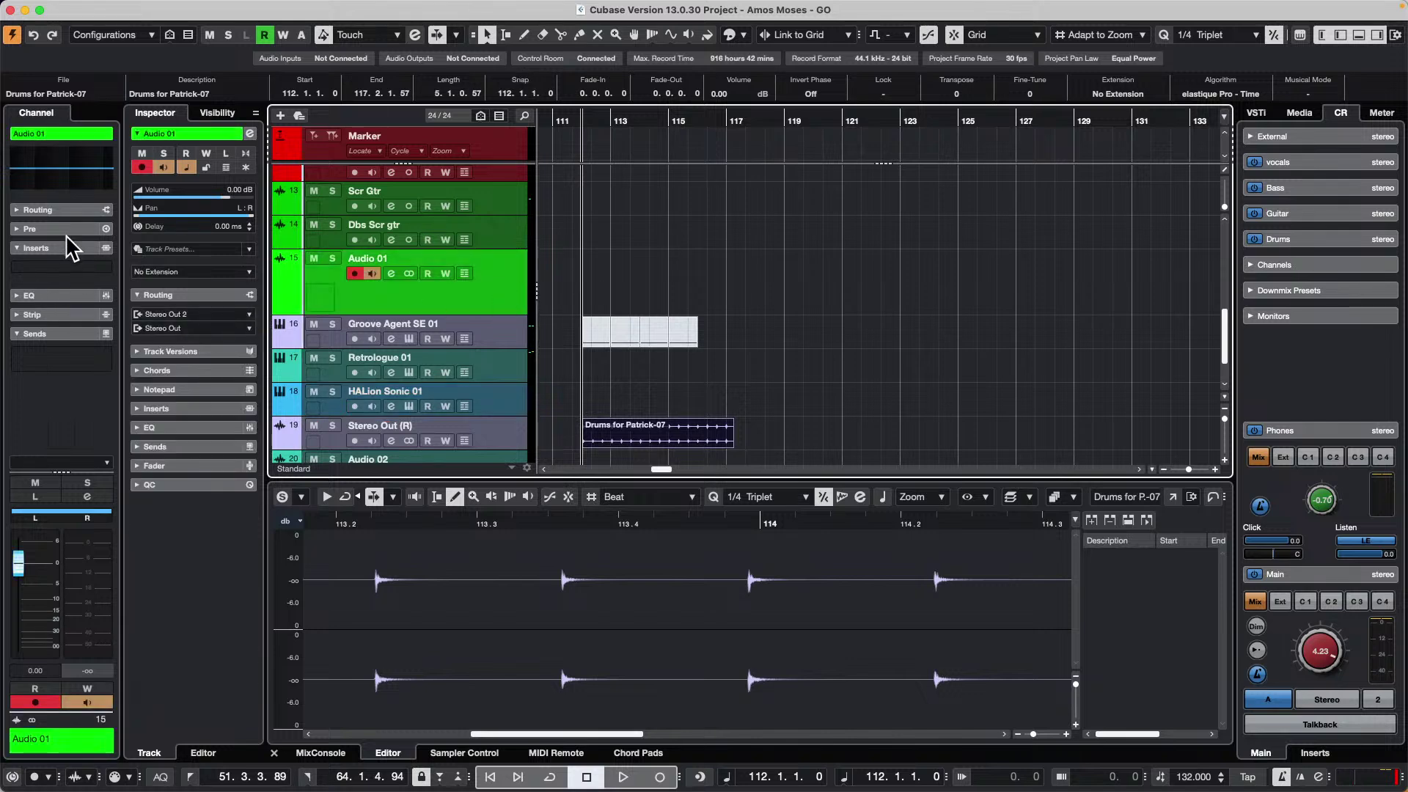
pyautogui.click(68, 267)
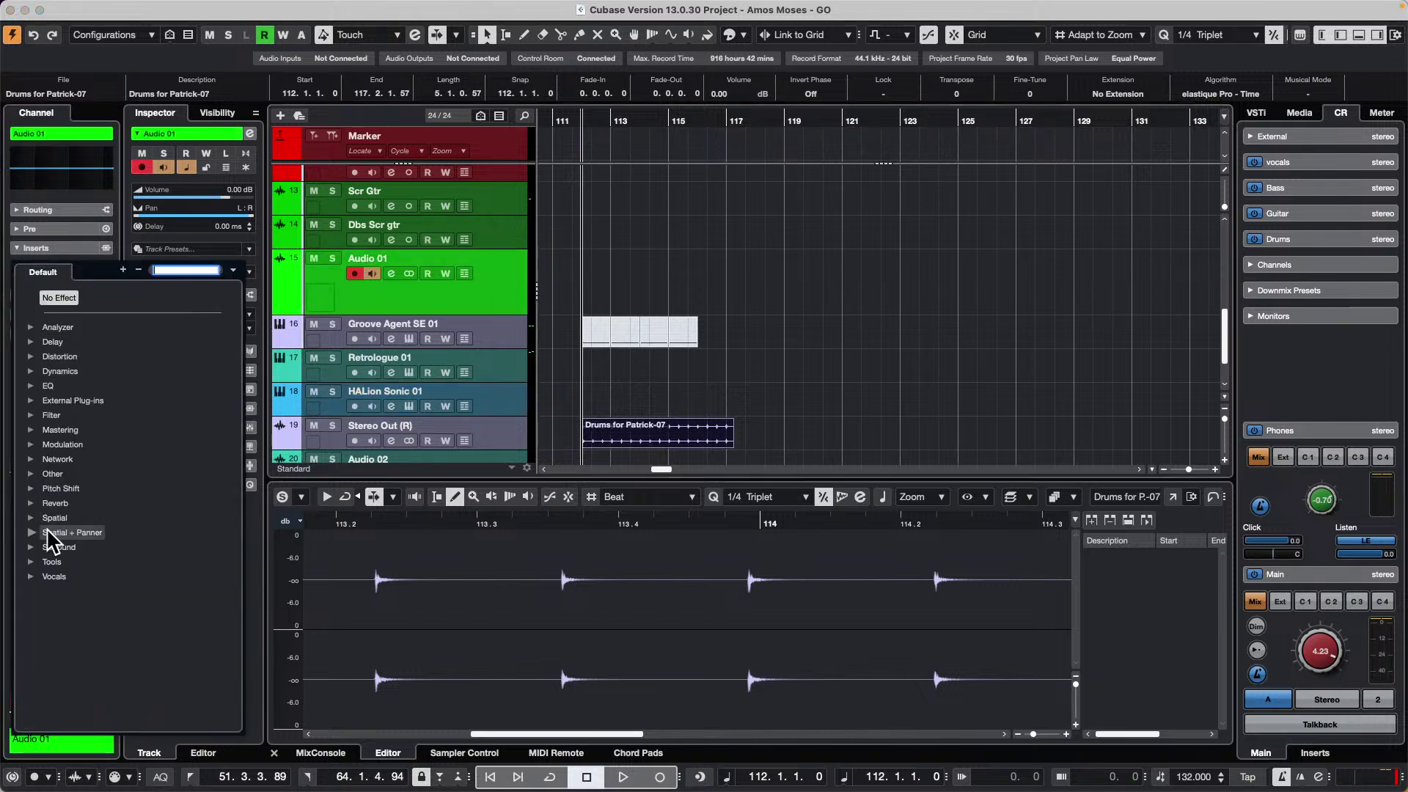
pyautogui.click(29, 400)
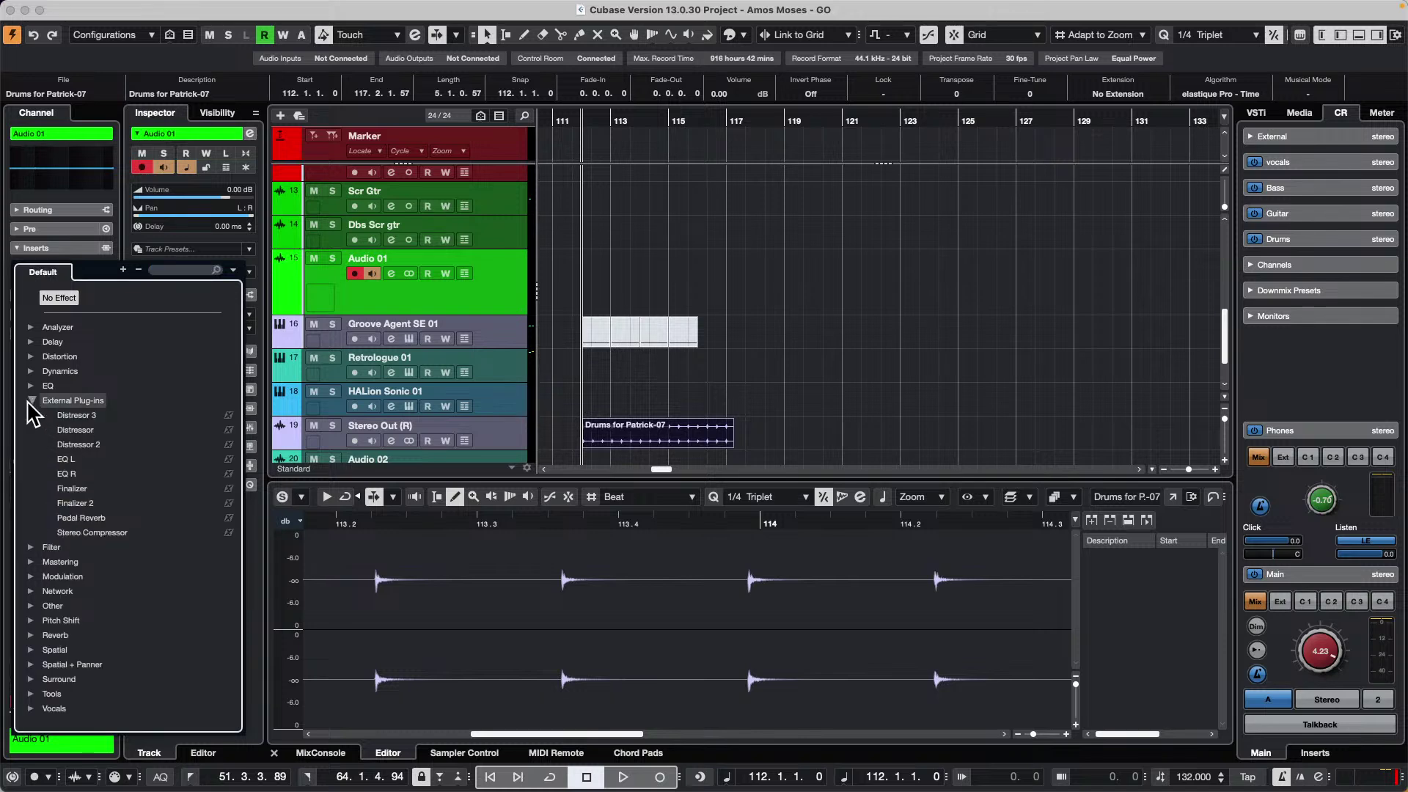
pyautogui.click(73, 415)
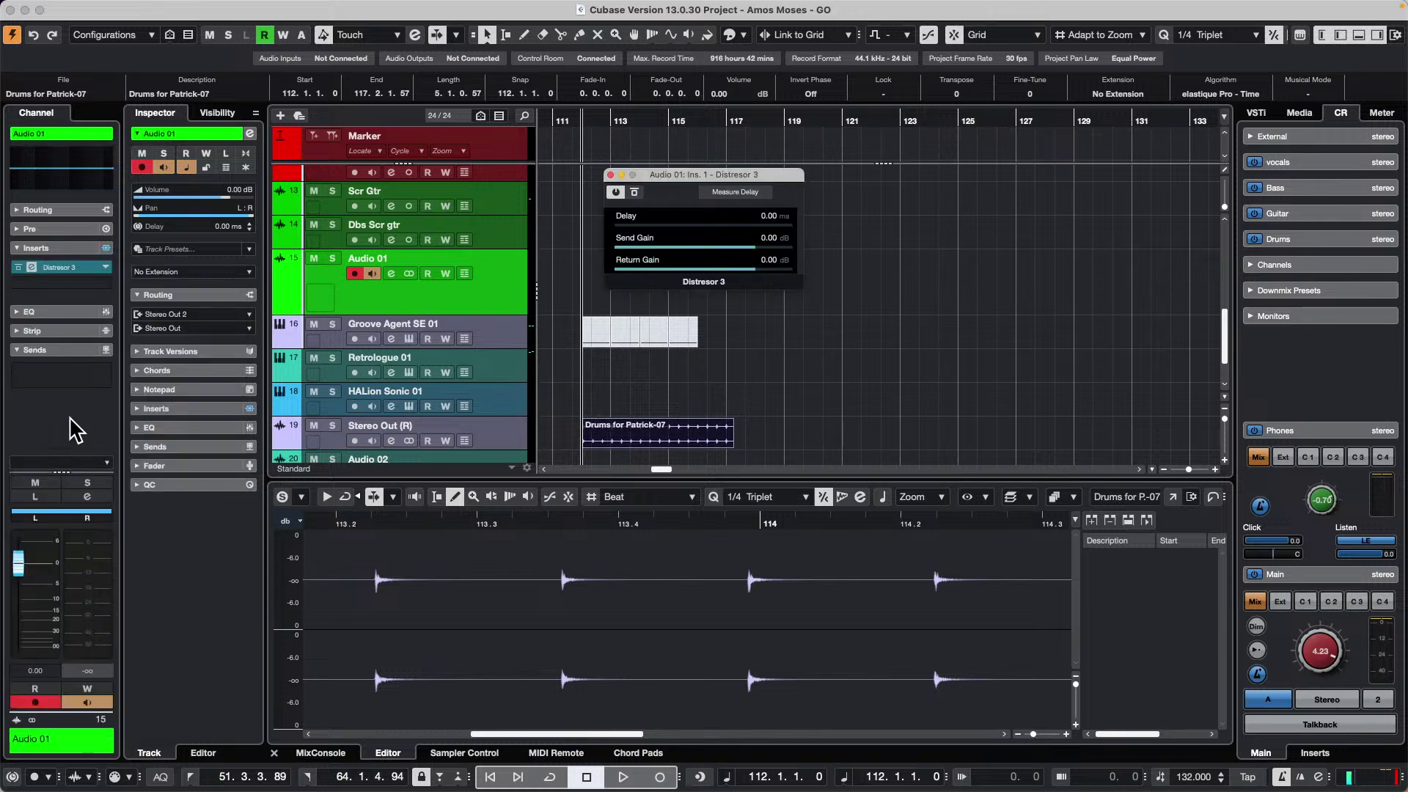
# - Measure the delay of the Distresor 3 external effect and remove its insert from the Audio 01 track
pyautogui.click(751, 194)
pyautogui.click(71, 276)
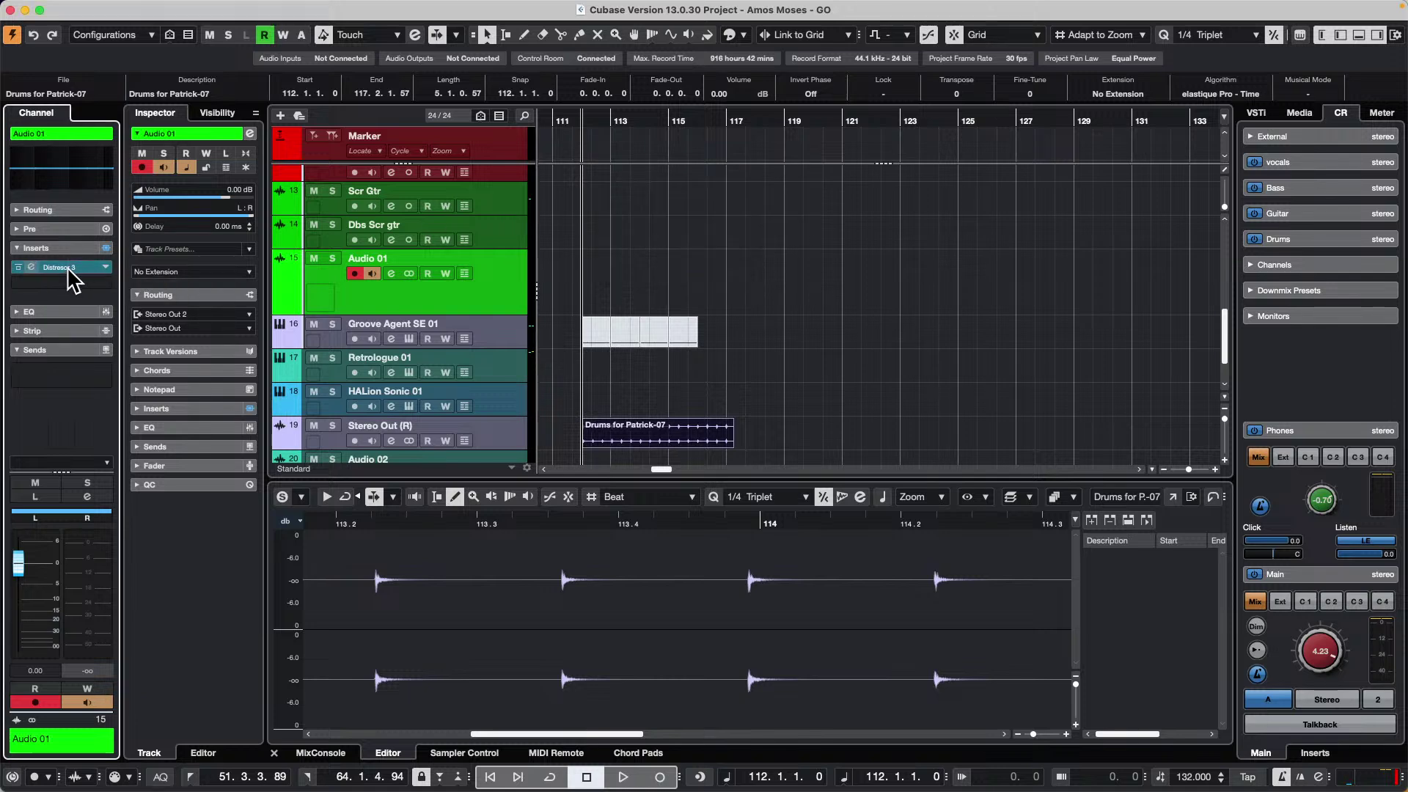
pyautogui.click(68, 269)
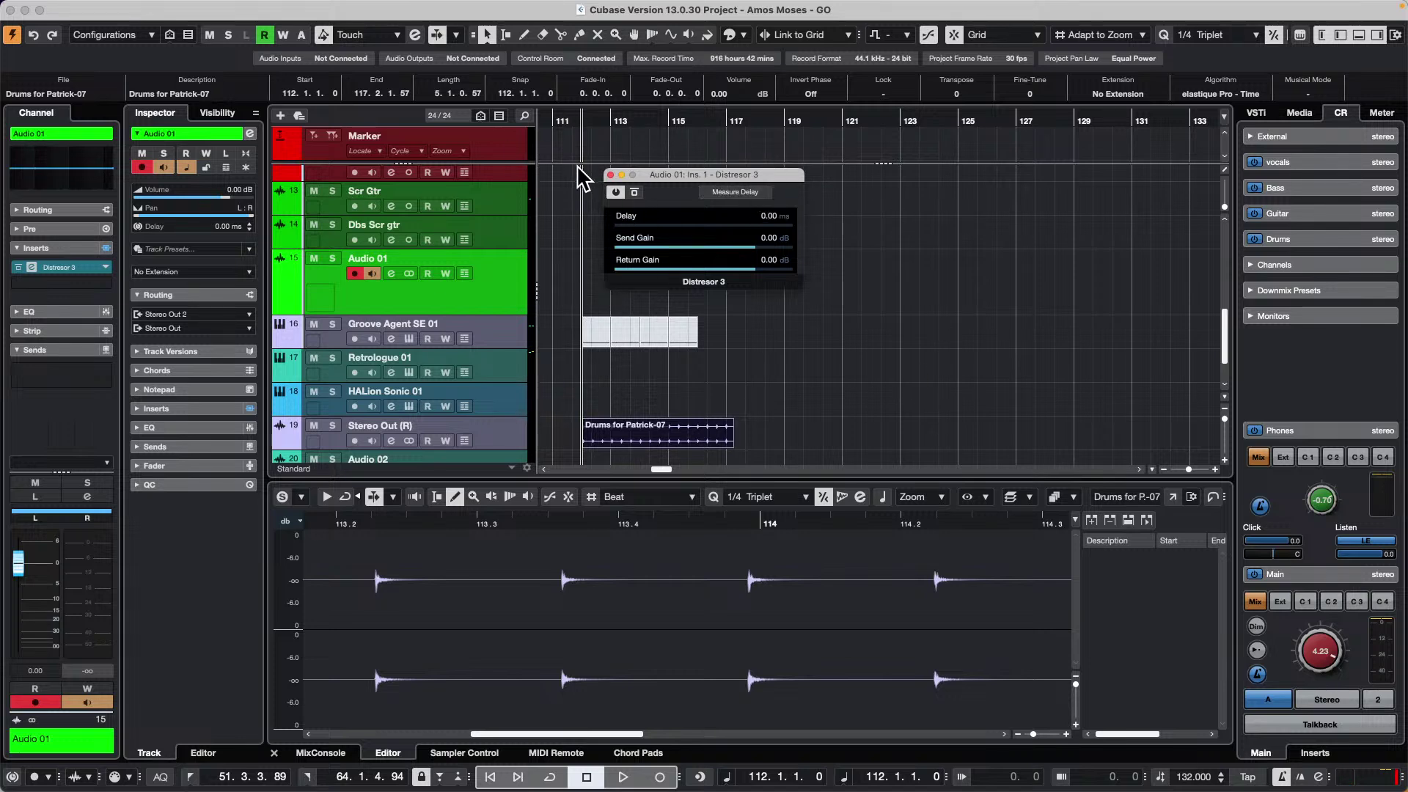
pyautogui.click(610, 175)
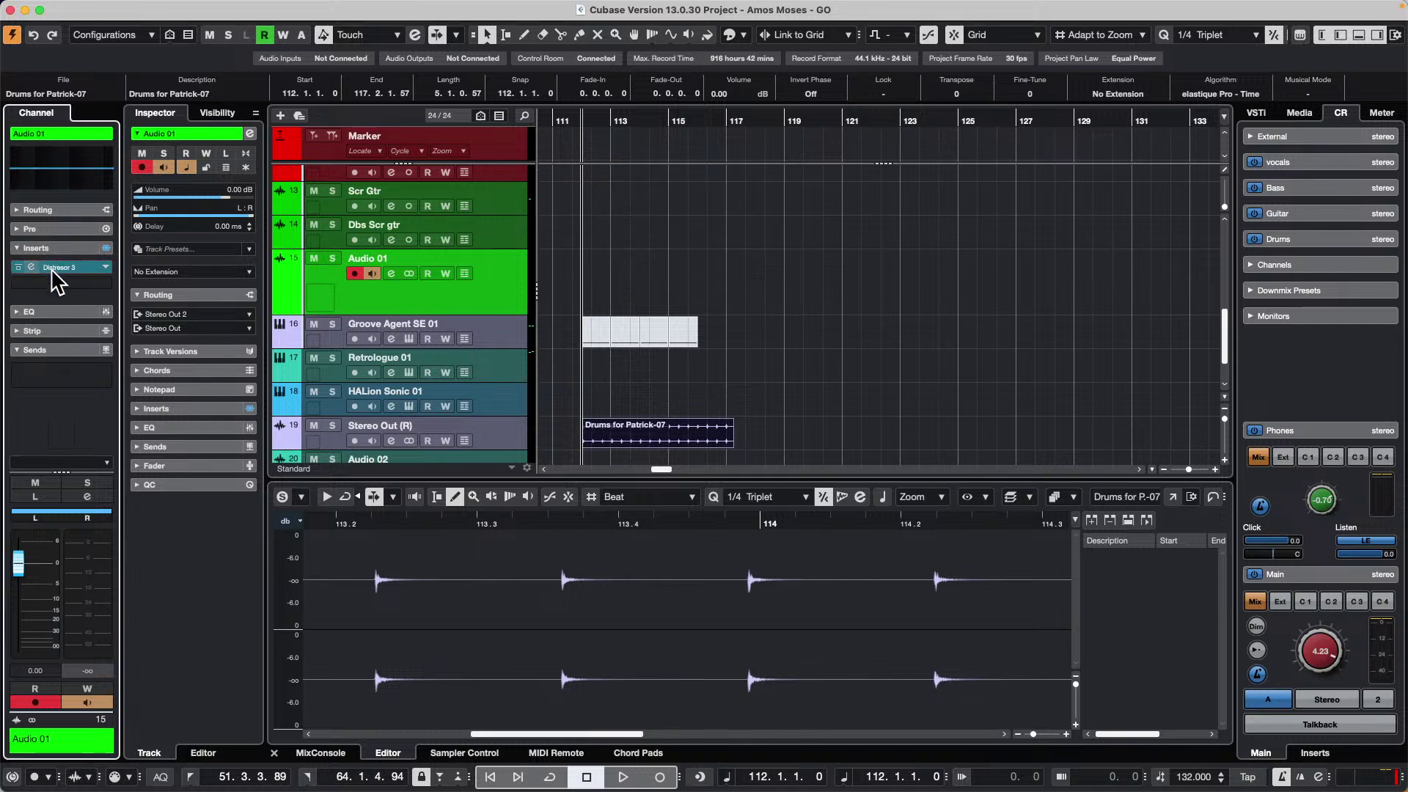
pyautogui.moveTo(52, 269); pyautogui.dragTo(373, 275)
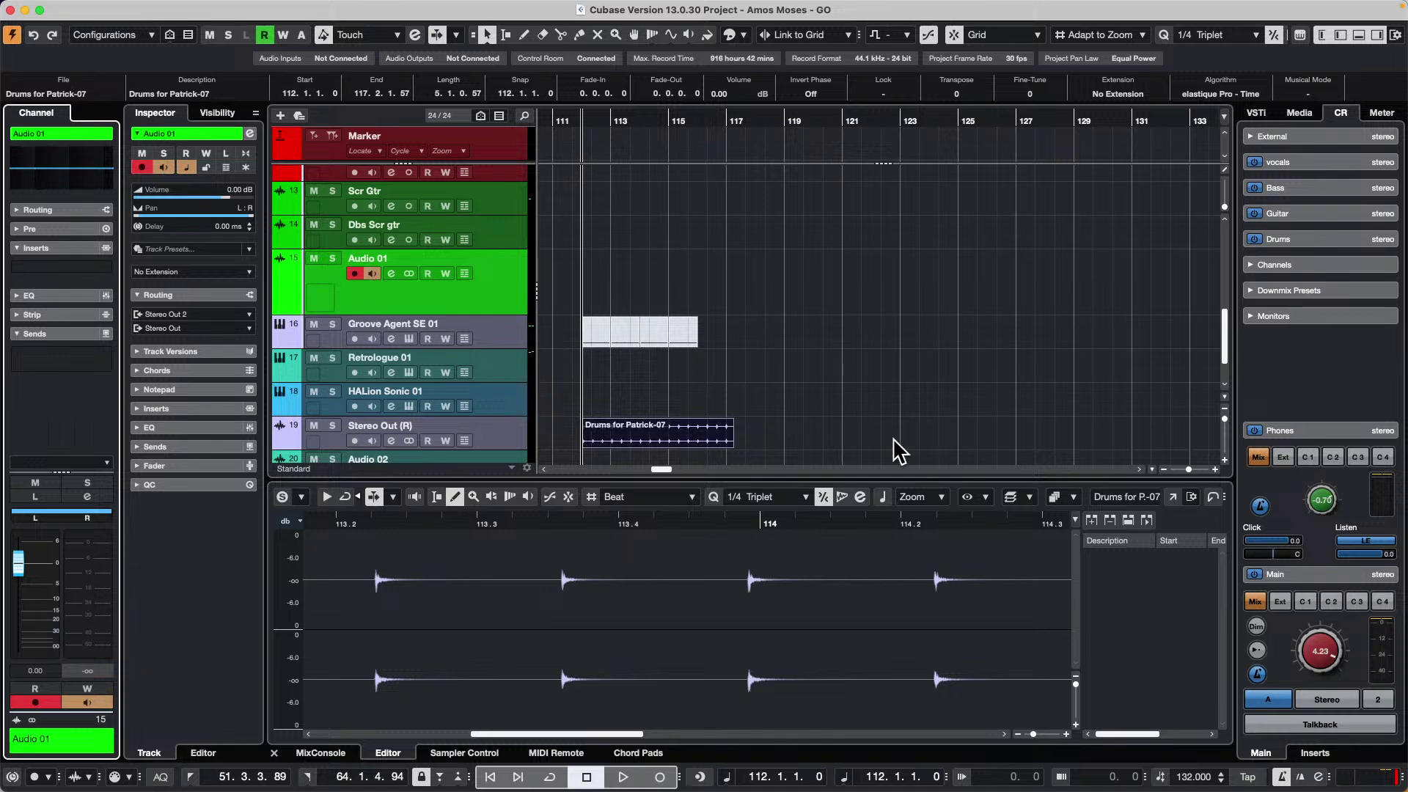
# - Open the recent project June 4 2024.cpr and close its Retrologue window
pyautogui.moveTo(484, 781)
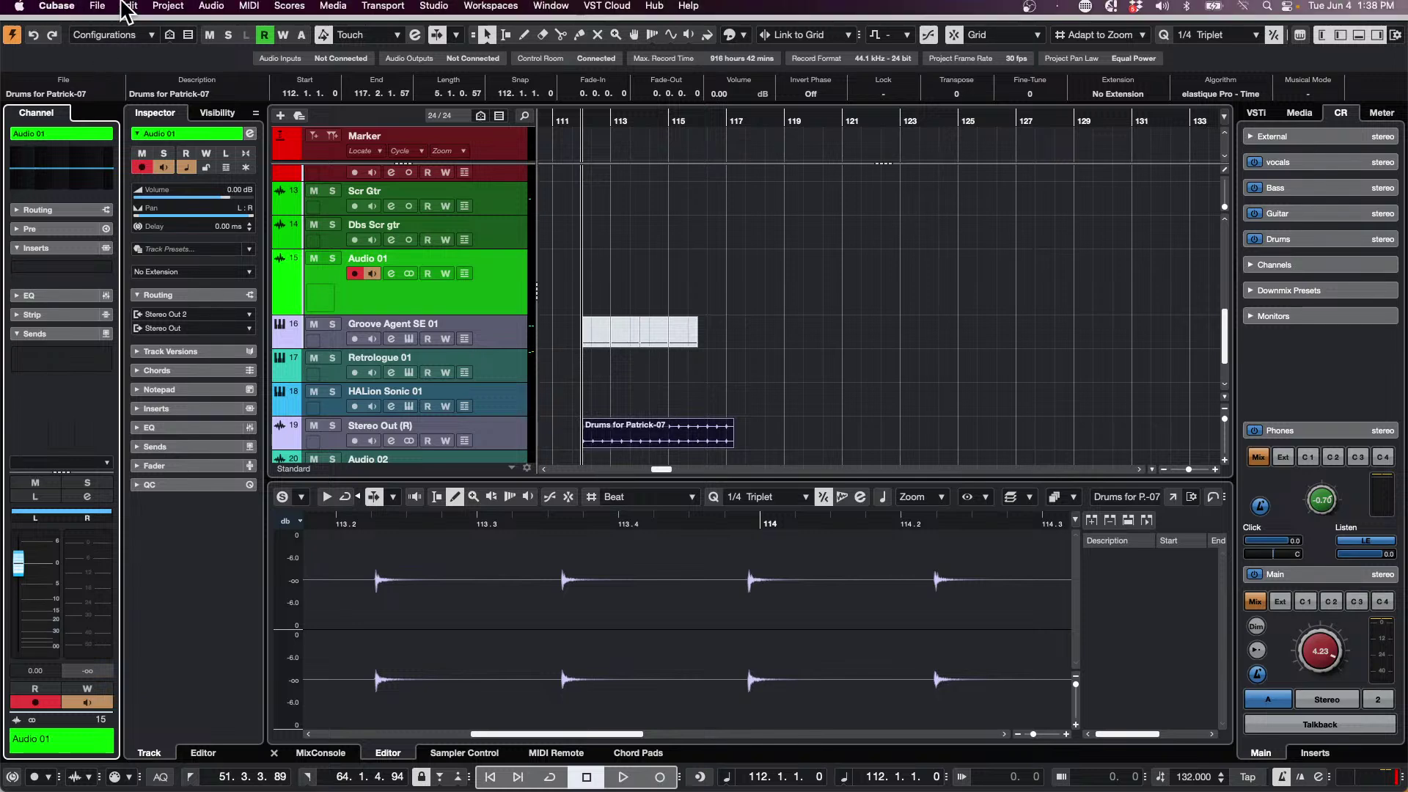
pyautogui.click(98, 8)
pyautogui.moveTo(156, 345)
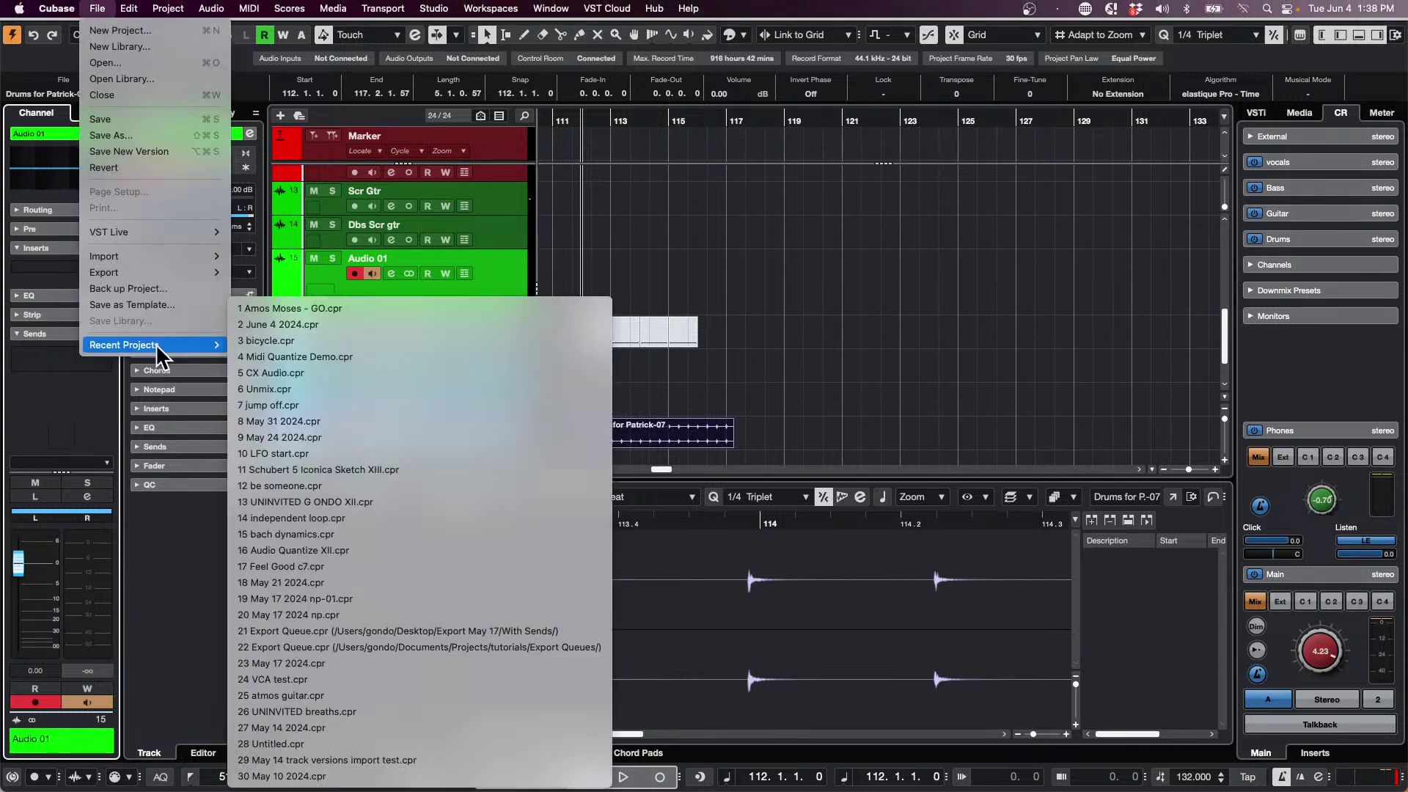
pyautogui.click(405, 324)
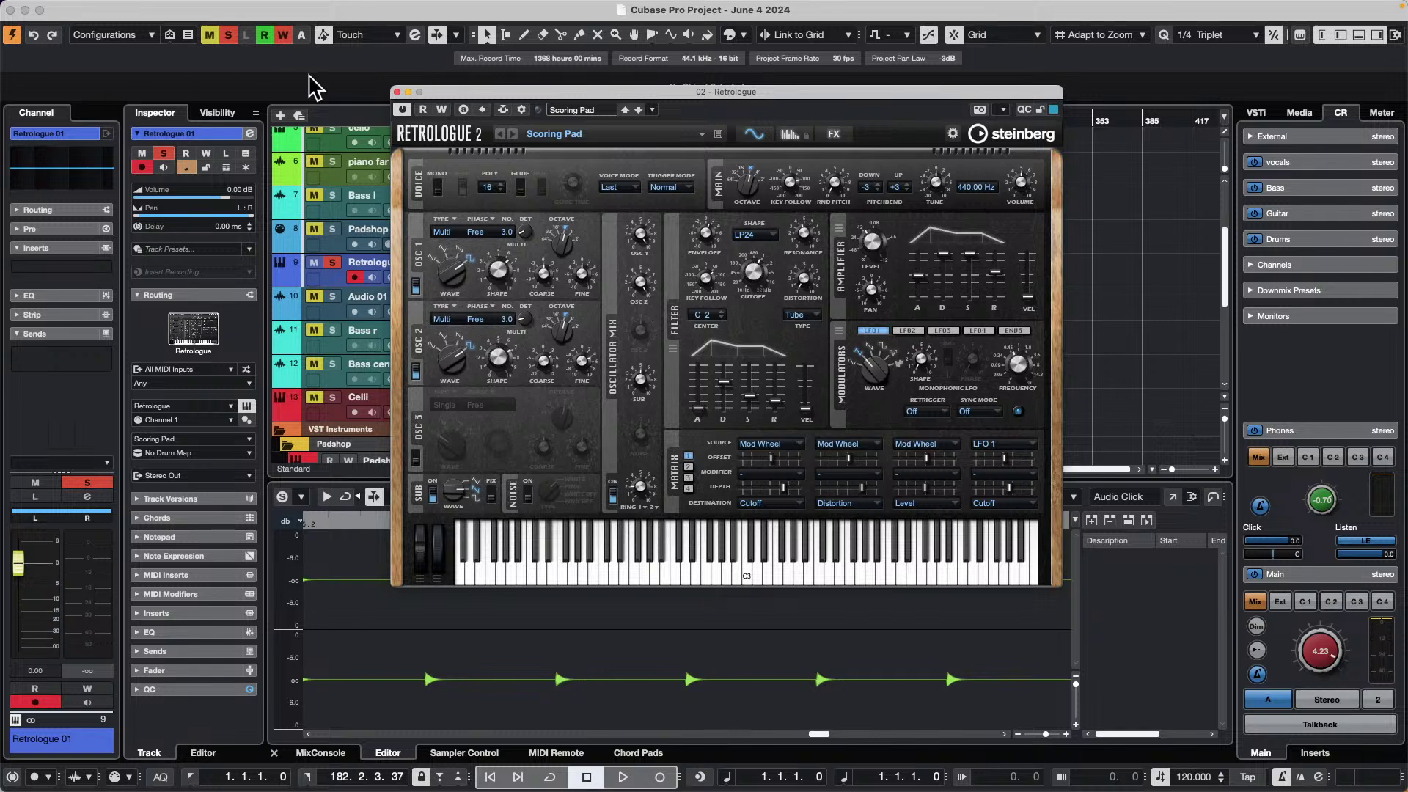
pyautogui.click(397, 92)
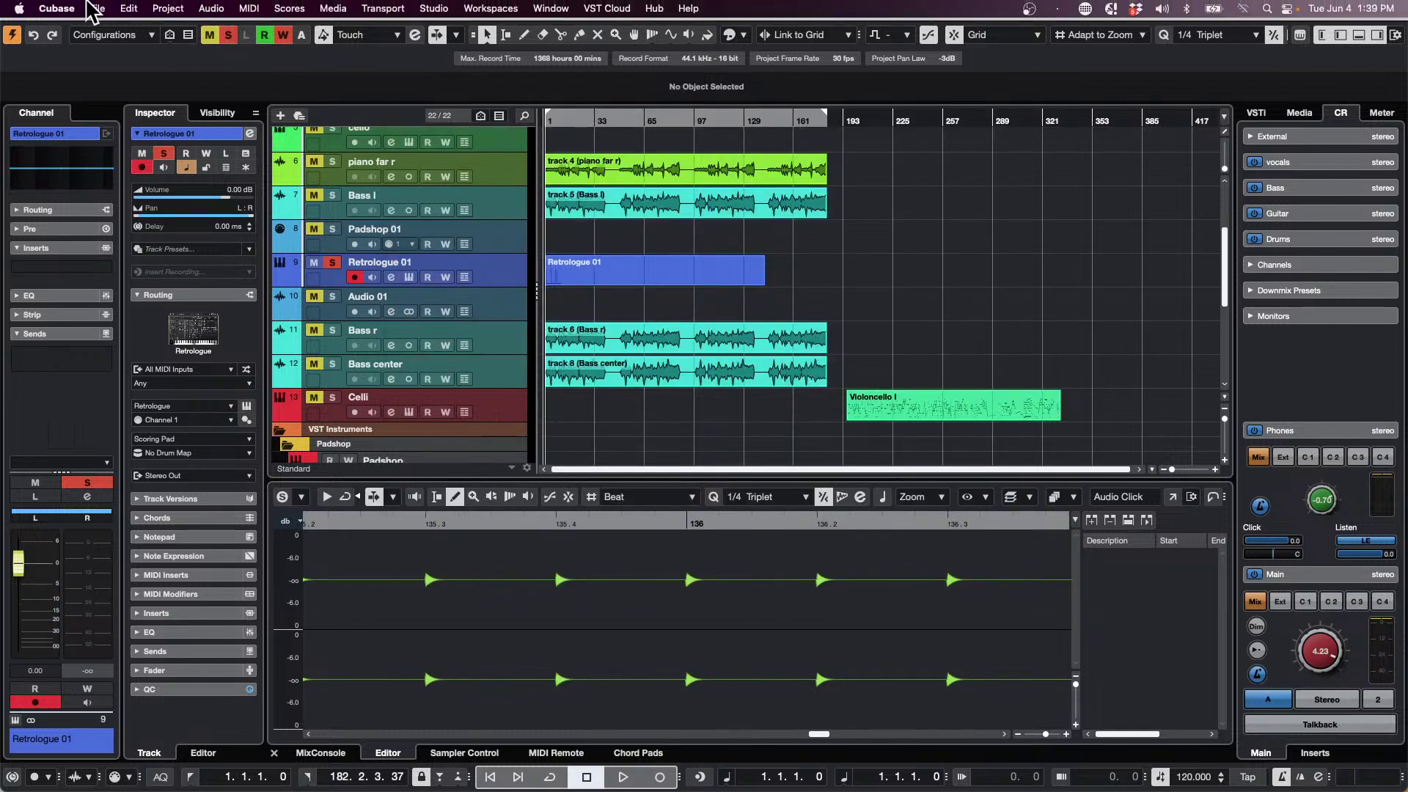
# - Revert the June 4 2024 project to its last saved version, dismissing the missing files and accepting the unmapped ports, and close the Retrologue window
pyautogui.click(97, 8)
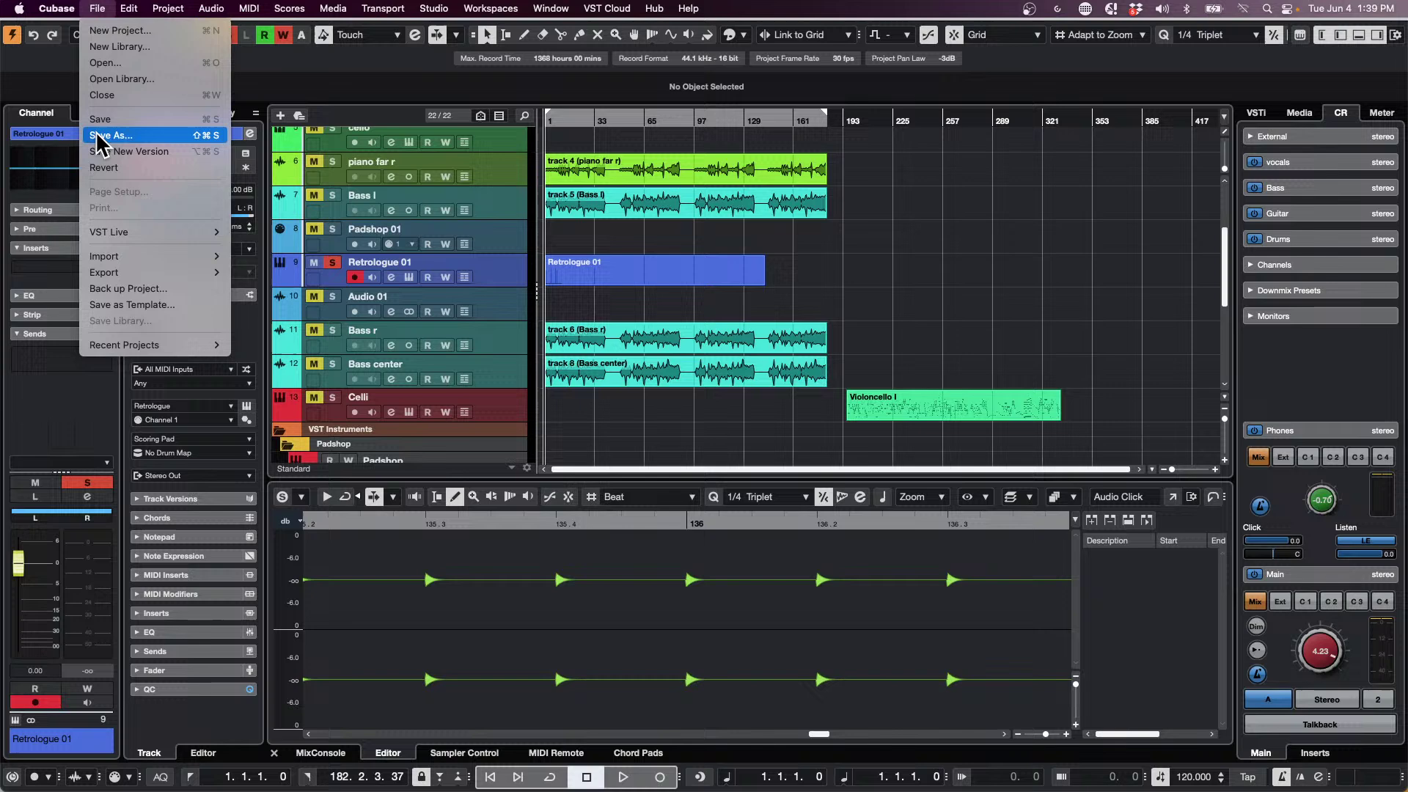
pyautogui.click(125, 168)
pyautogui.click(784, 268)
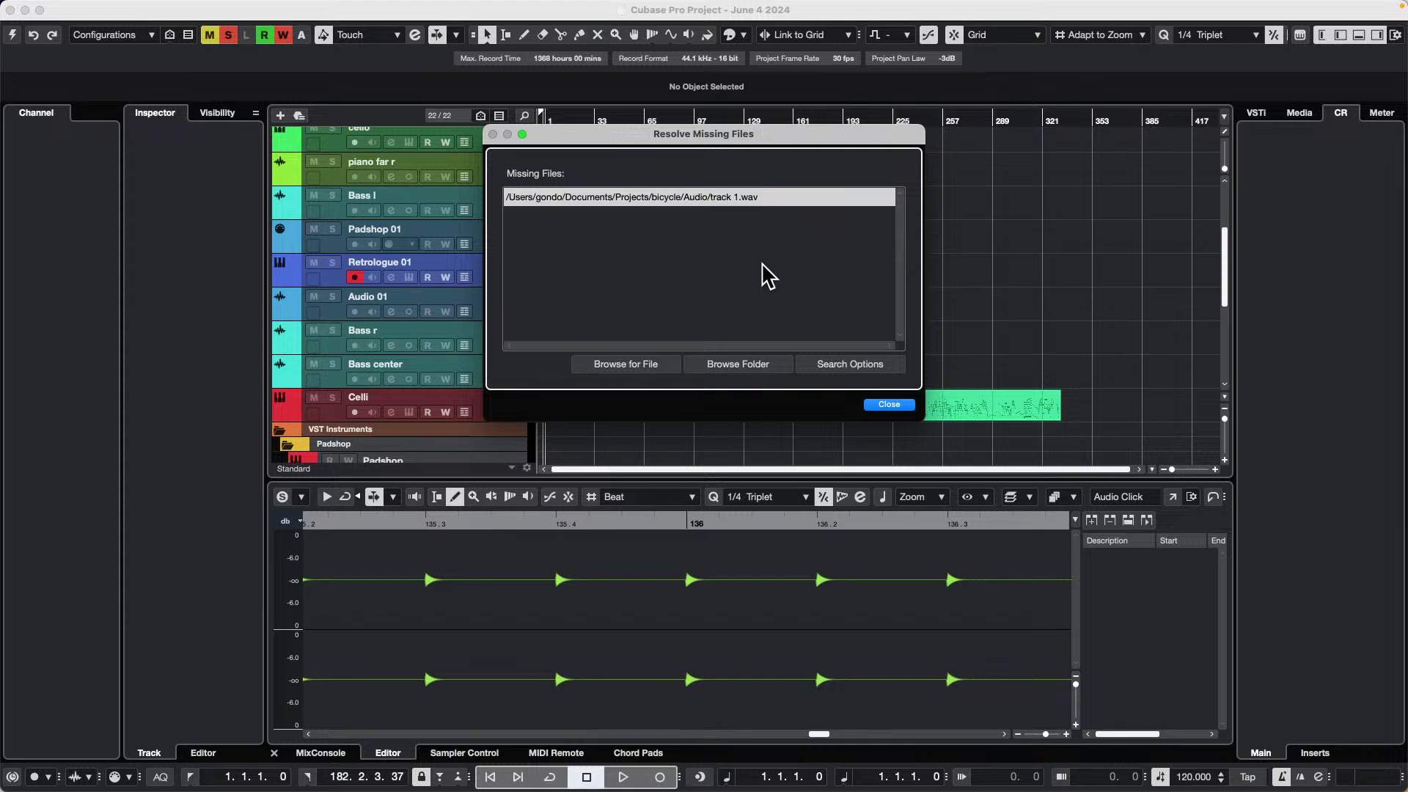
pyautogui.click(898, 406)
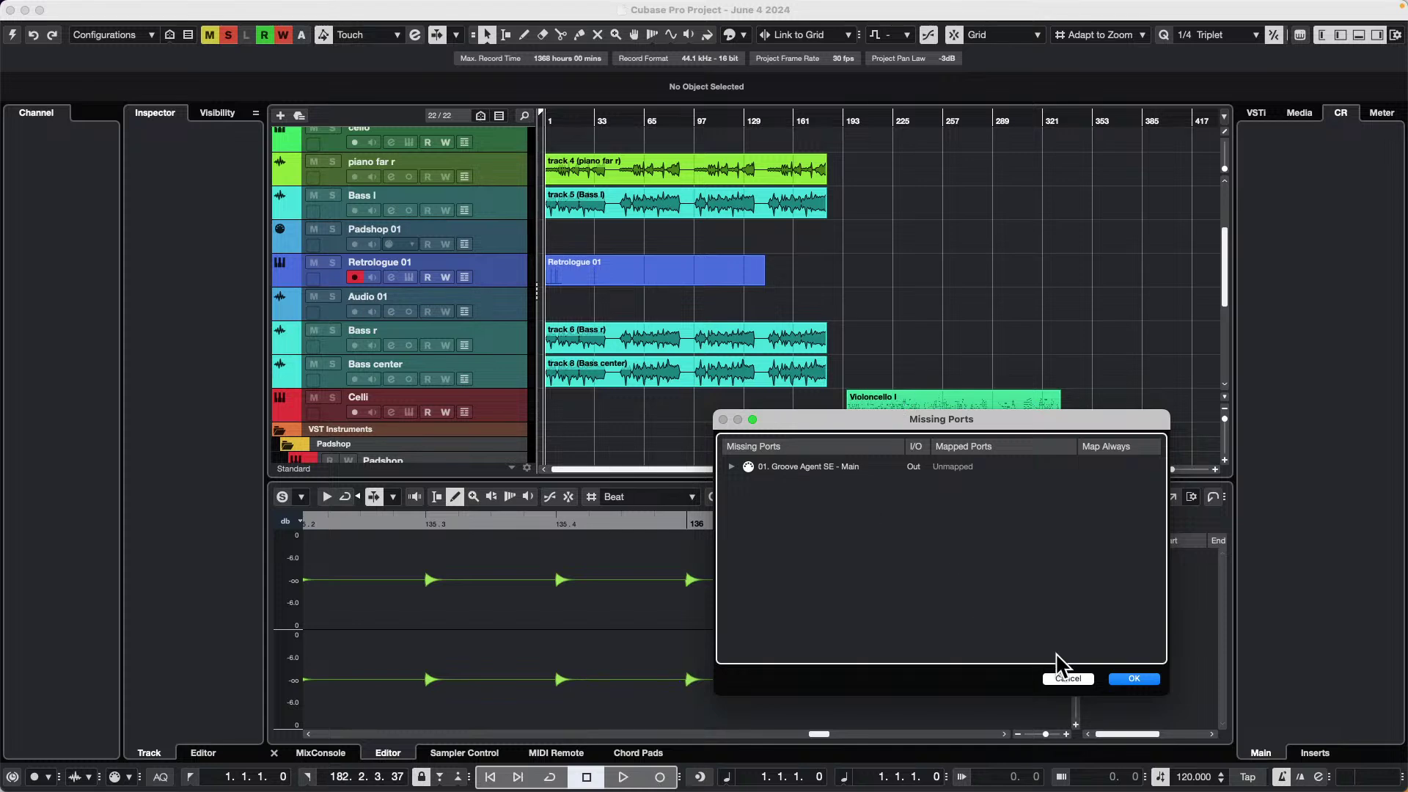
pyautogui.click(1135, 679)
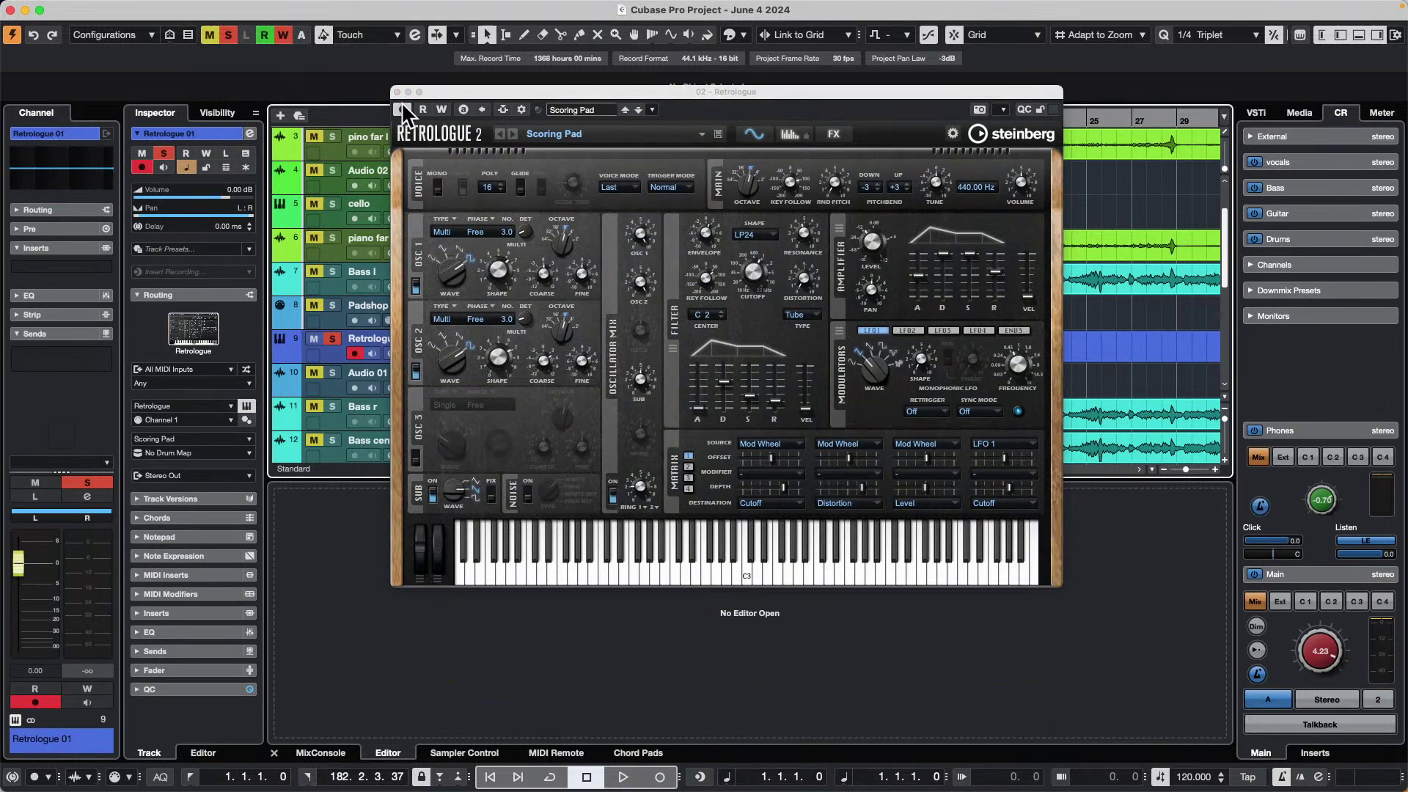
pyautogui.click(394, 90)
pyautogui.scroll(3, 637, 347)
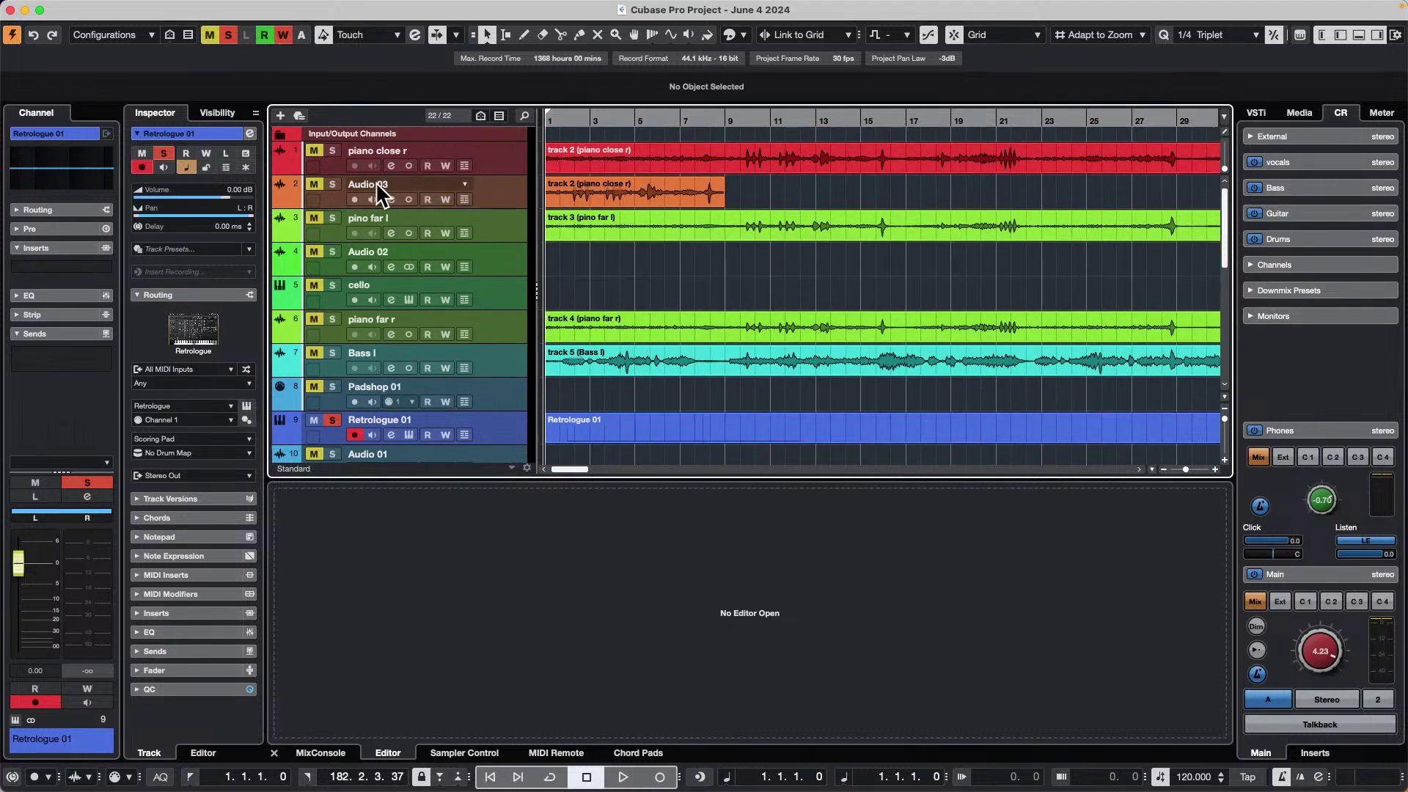
# - Solo the Audio 03 track and set the locators around its audio event
pyautogui.click(341, 194)
pyautogui.click(753, 170)
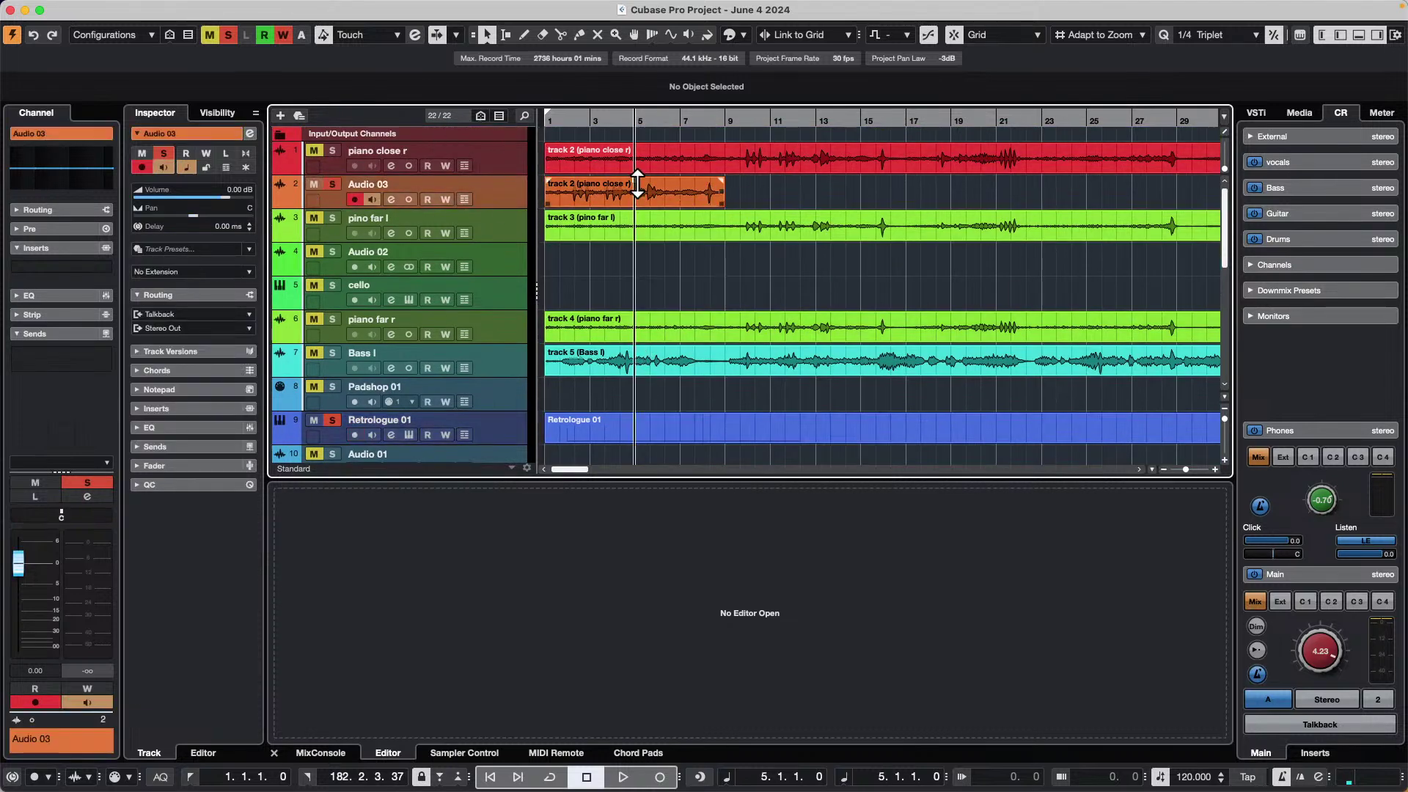
pyautogui.press('p')
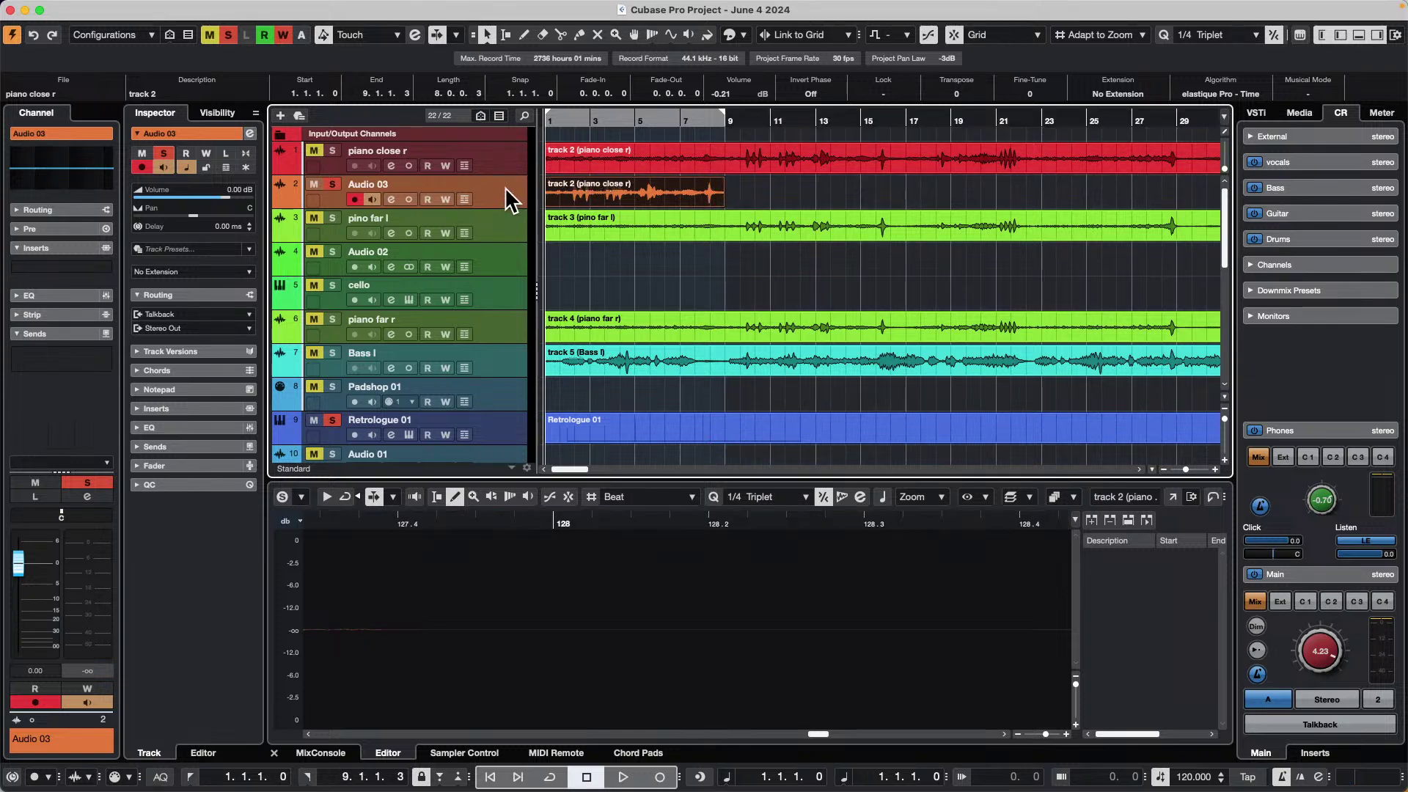
# - Move the Audio 03 track to the end of the track list and select its event
pyautogui.moveTo(503, 195); pyautogui.dragTo(489, 456)
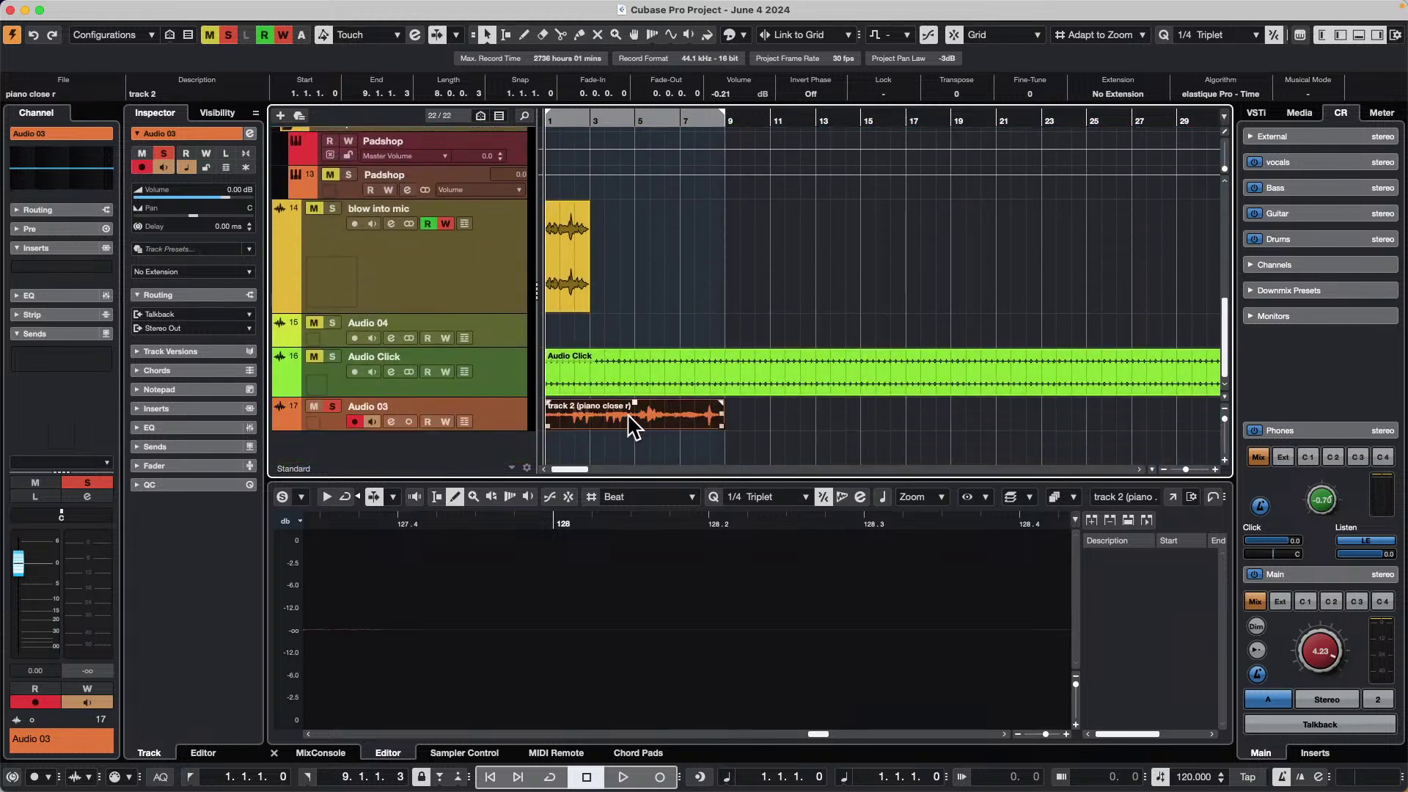
pyautogui.click(807, 429)
pyautogui.click(578, 410)
# - Open the audio mixdown export, switch channel selection to Multiple, and move the dialog clear of the track list
pyautogui.moveTo(267, 9)
pyautogui.click(98, 9)
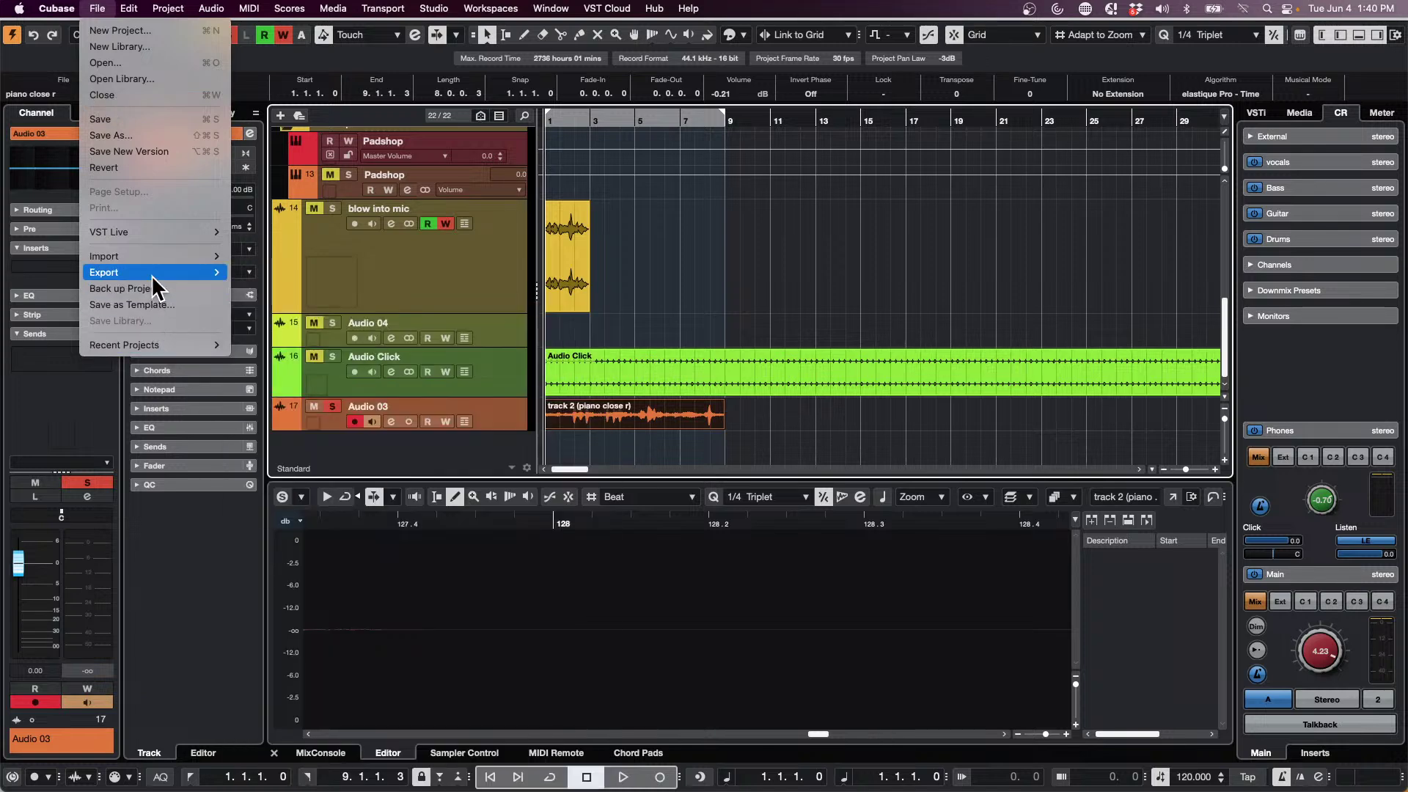
pyautogui.moveTo(154, 272)
pyautogui.click(300, 275)
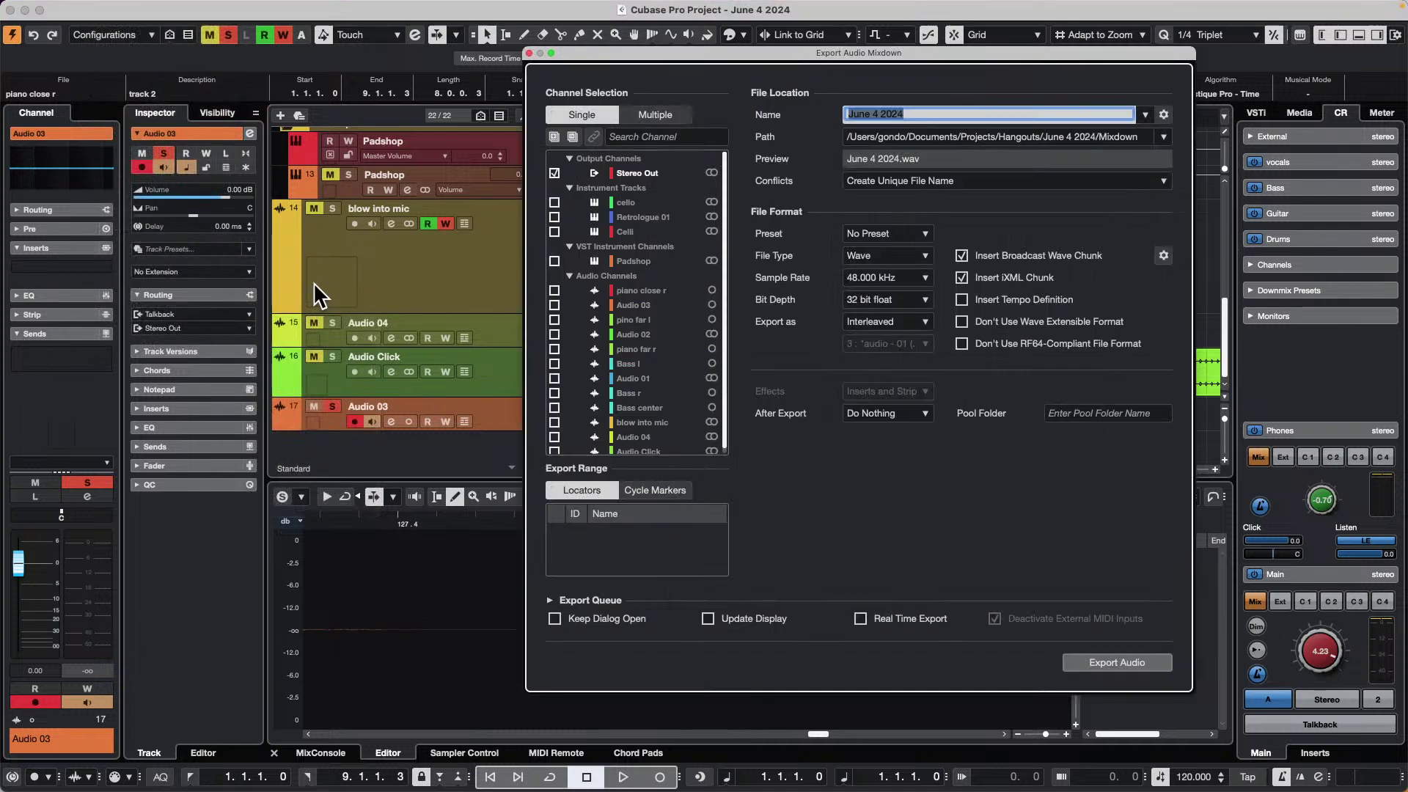
pyautogui.click(663, 116)
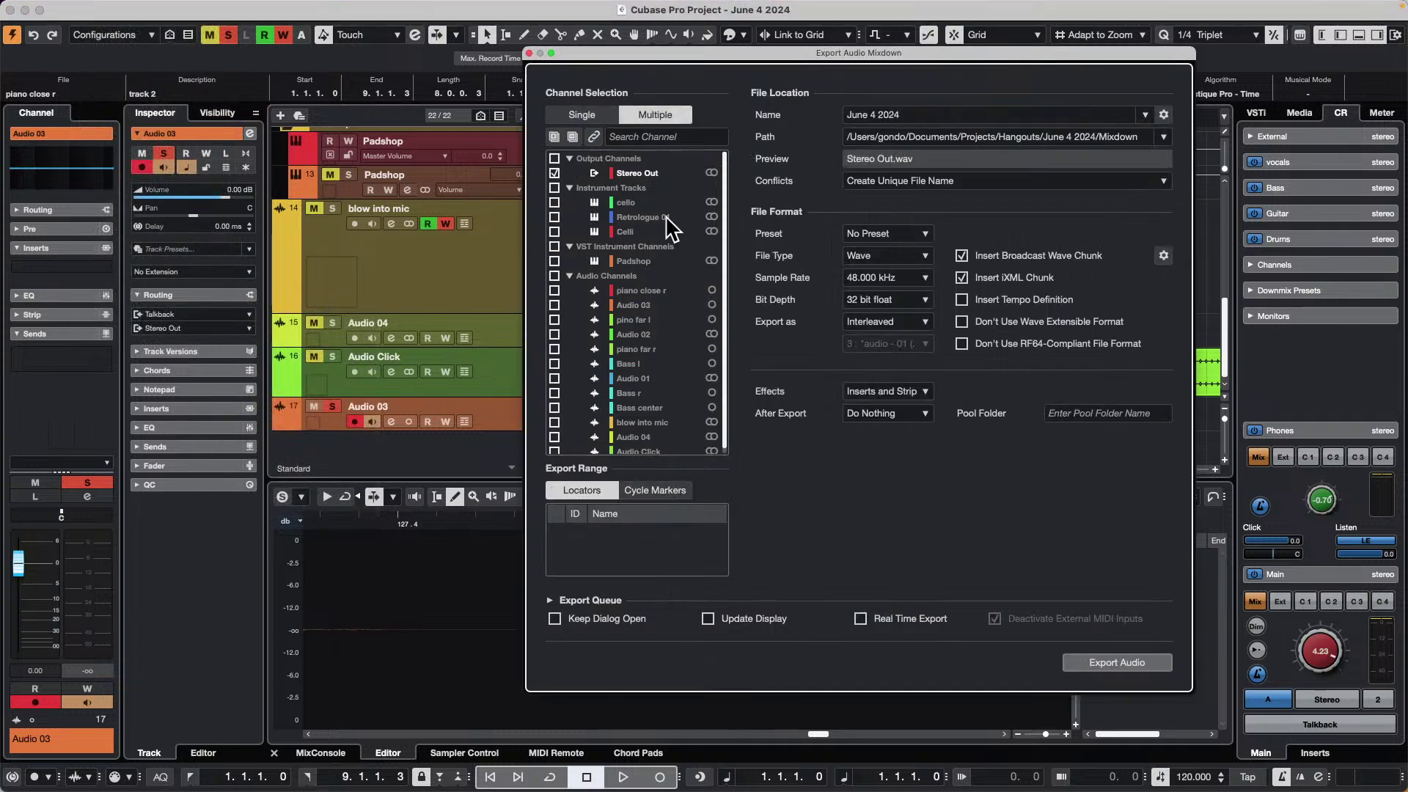
pyautogui.scroll(-1, 664, 224)
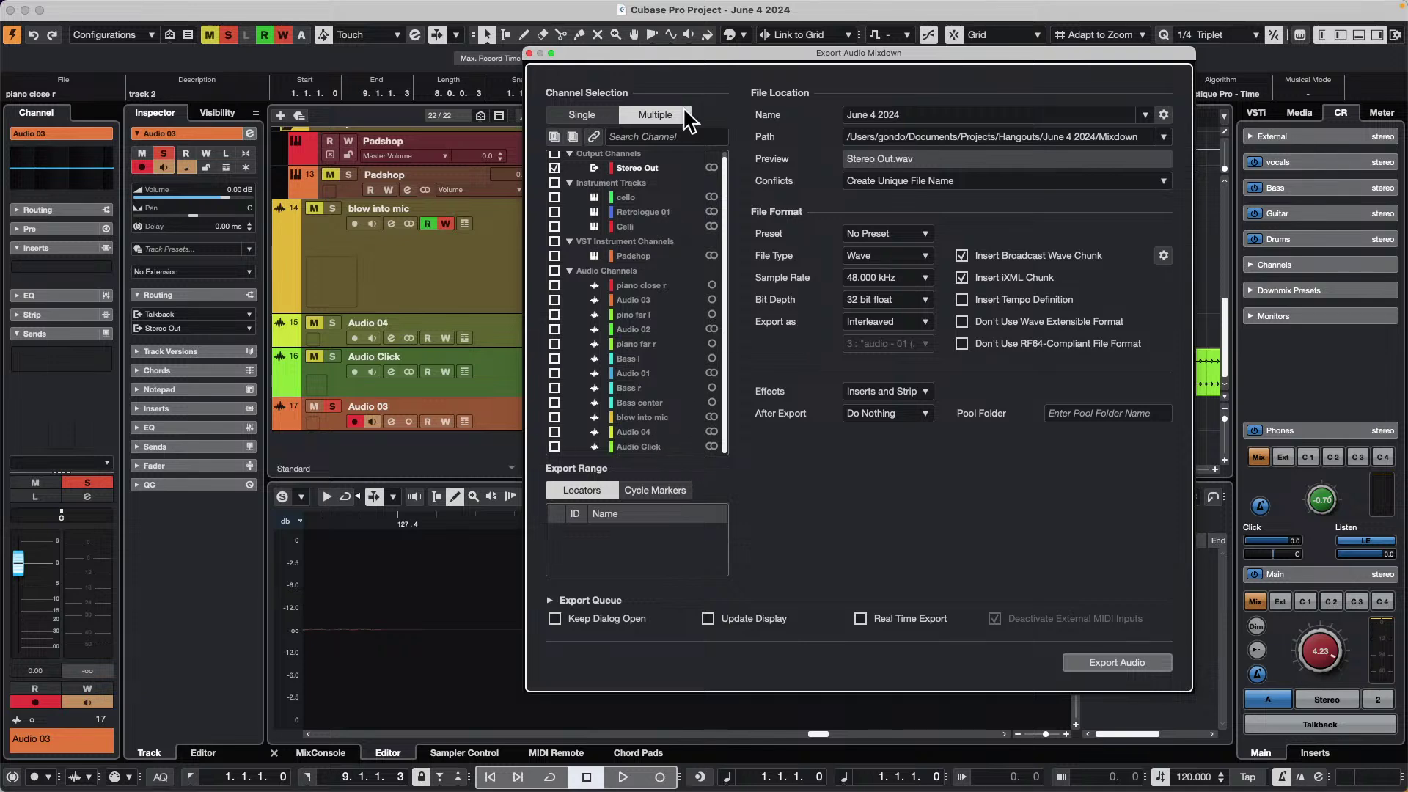
pyautogui.moveTo(653, 53); pyautogui.dragTo(735, 55)
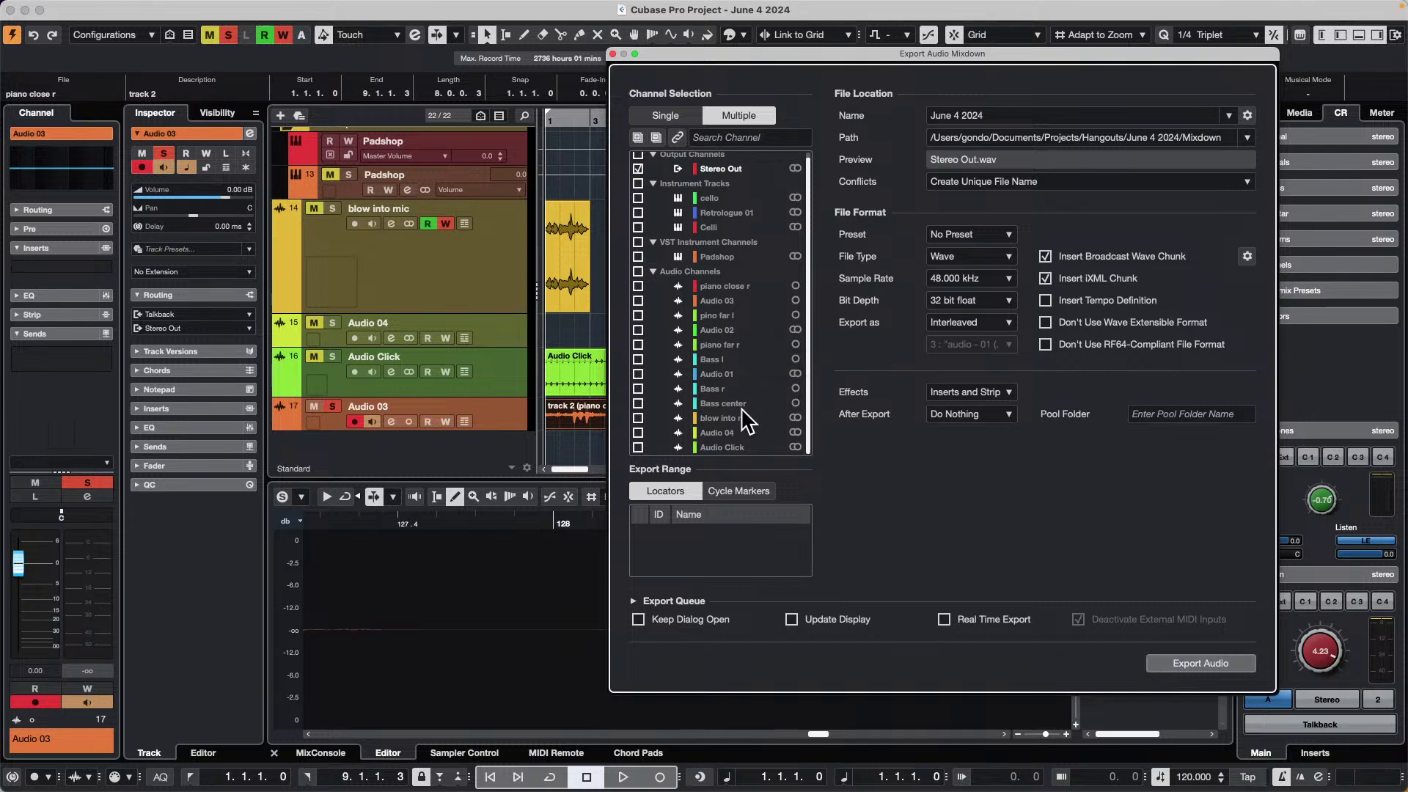
# - Include the Audio 03 channel in the export and keep its effects option at Inserts and Strip
pyautogui.click(638, 301)
pyautogui.click(981, 392)
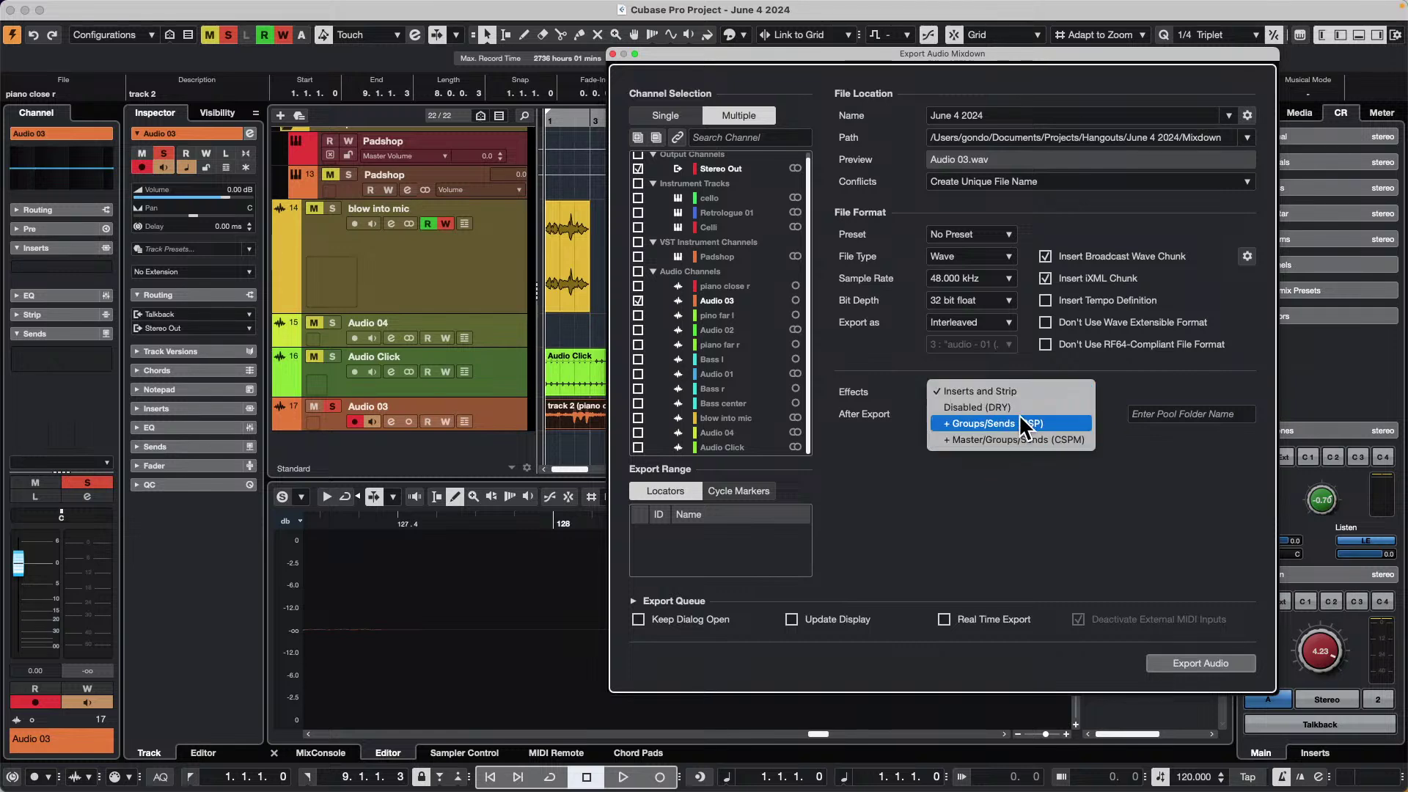
pyautogui.click(1034, 394)
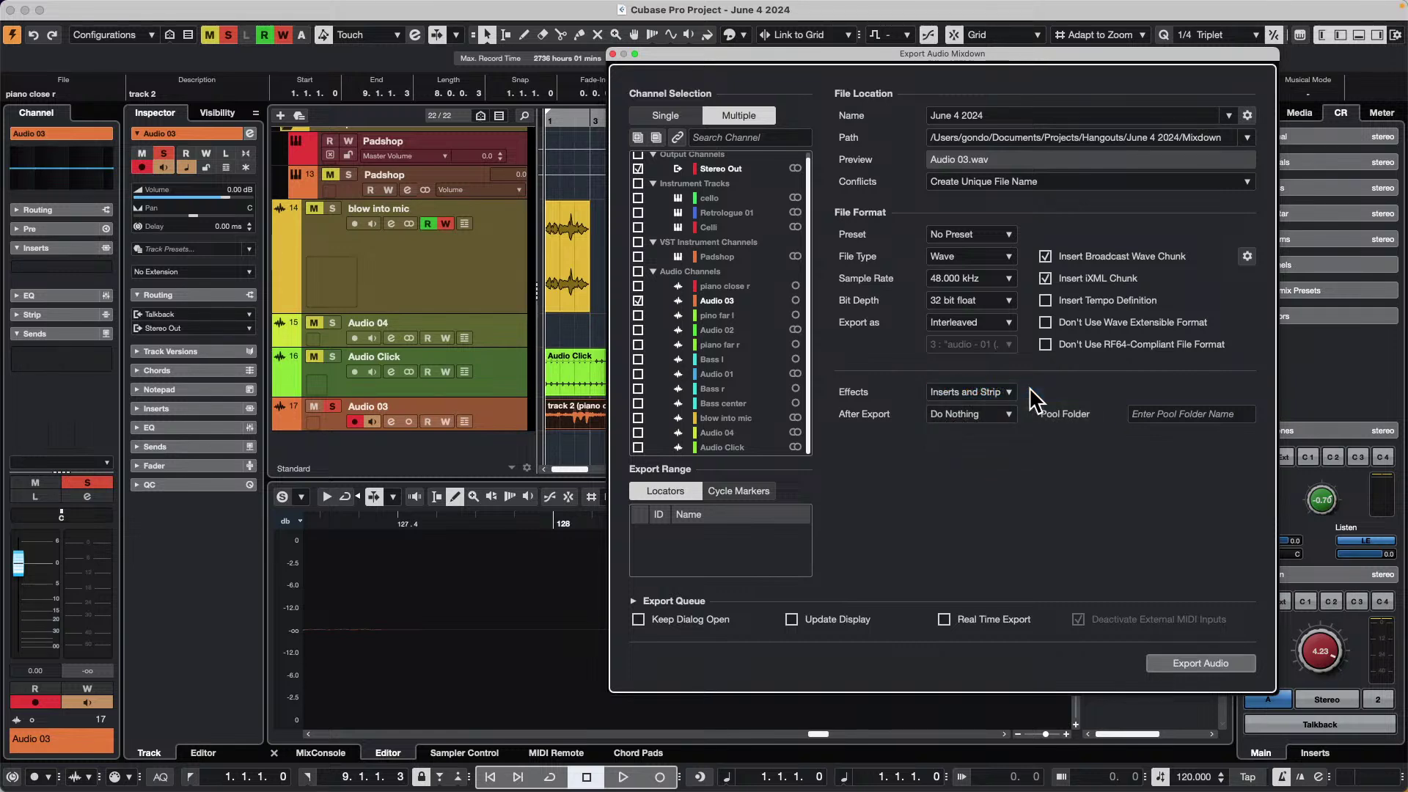
# - Insert the Black Valve compressor on the Audio 03 channel and set its peak reduction to about 5.8
pyautogui.click(512, 418)
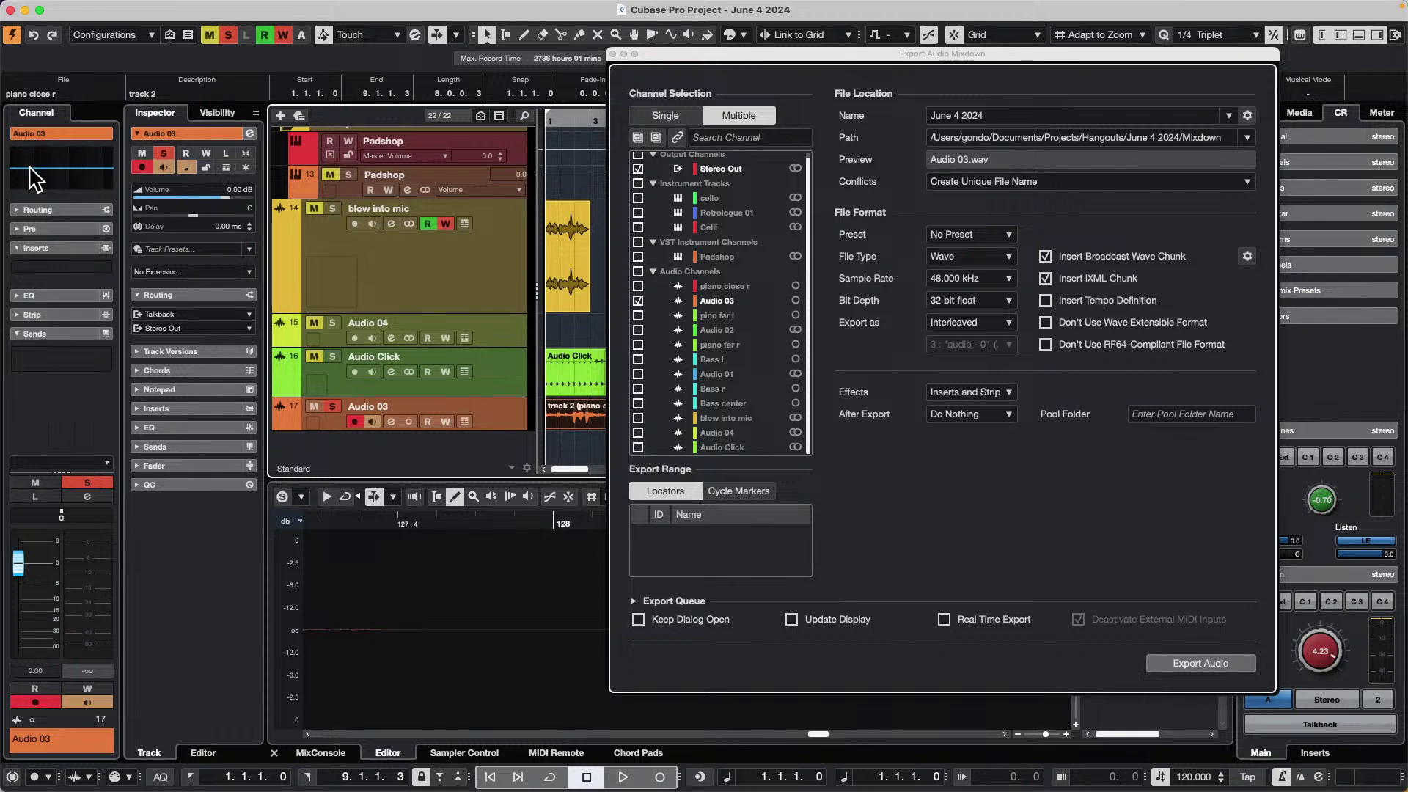
pyautogui.click(60, 265)
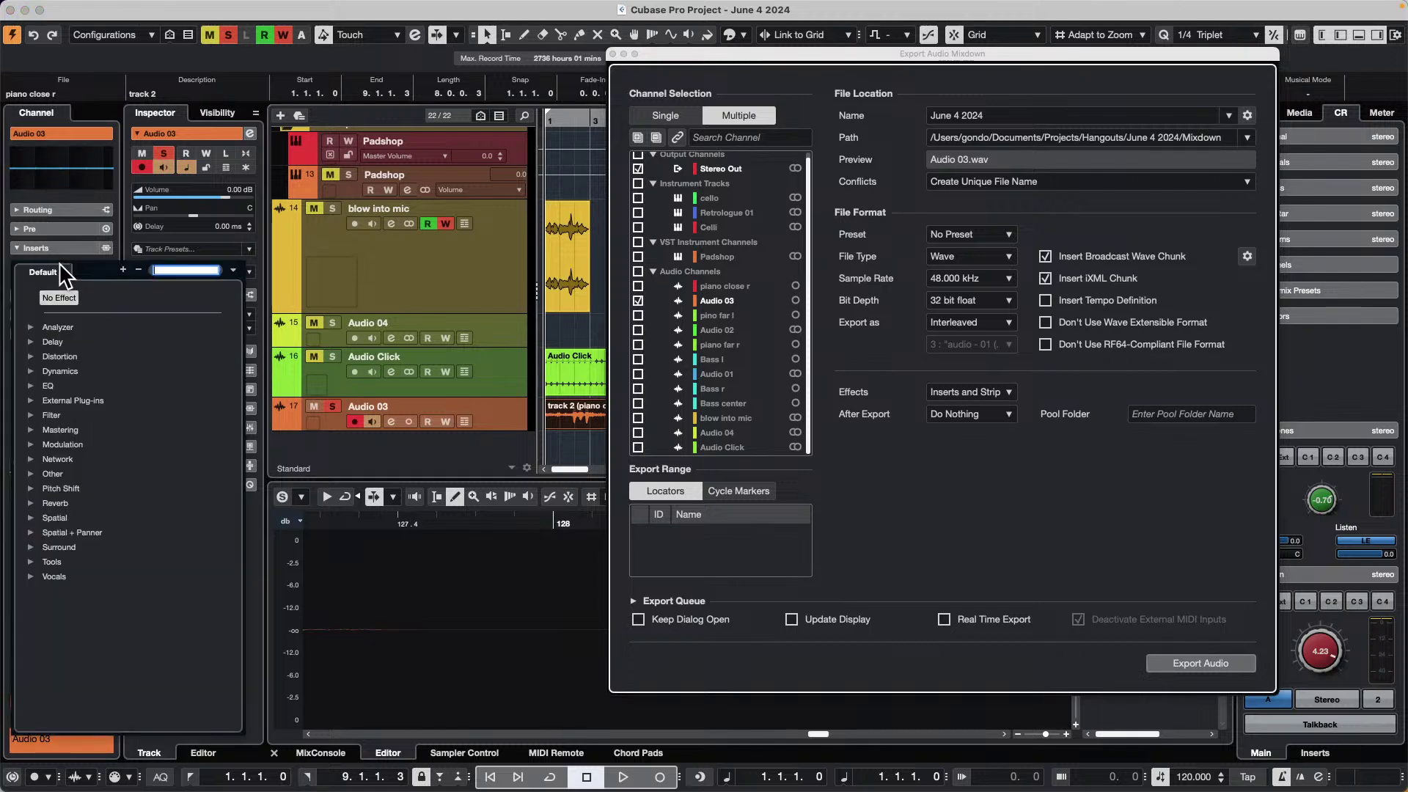
pyautogui.click(37, 376)
pyautogui.click(85, 389)
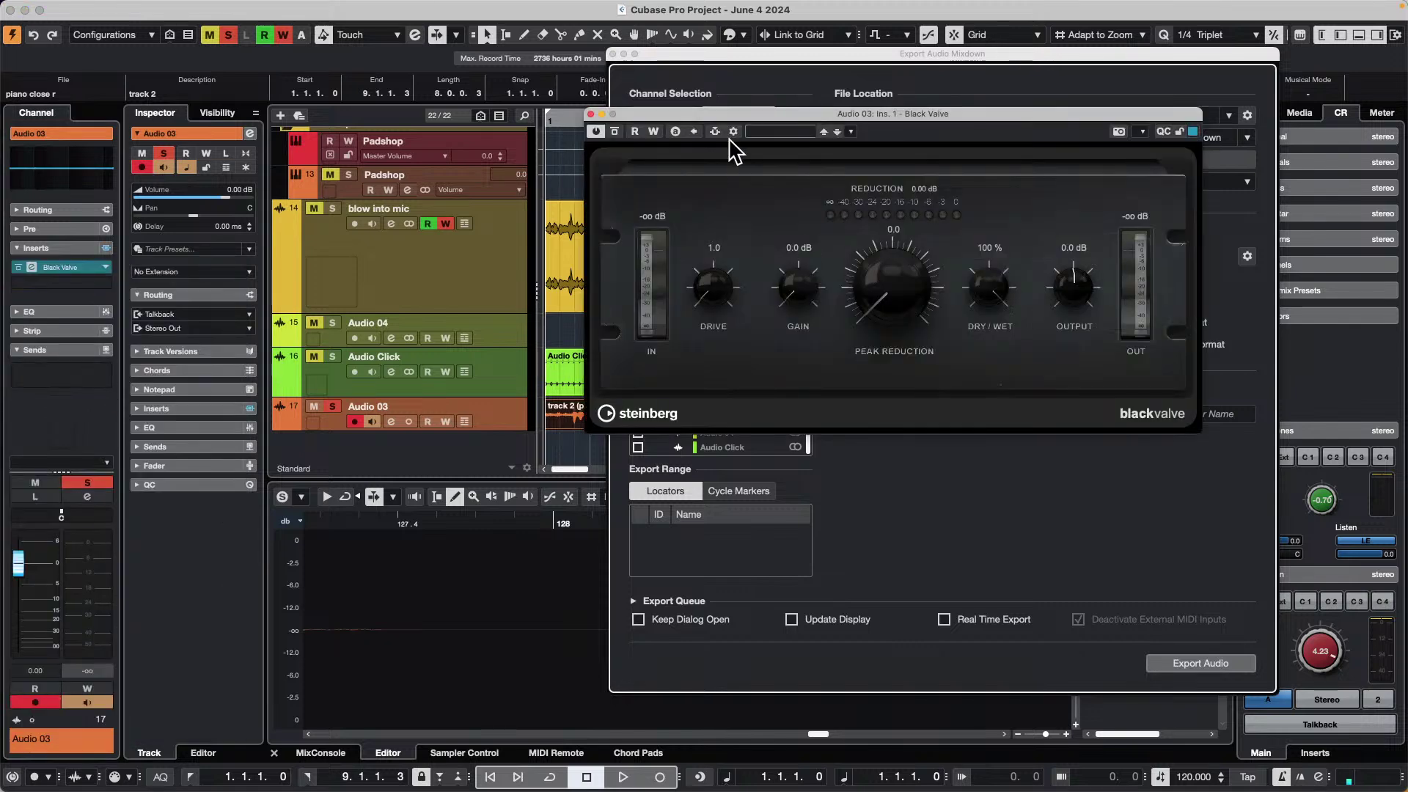
pyautogui.moveTo(889, 305); pyautogui.dragTo(896, 226)
# - Shape Audio 03's channel EQ curve with a low-mid band near 500 Hz and a higher band, and close the Black Valve window
pyautogui.click(63, 170)
pyautogui.click(214, 119)
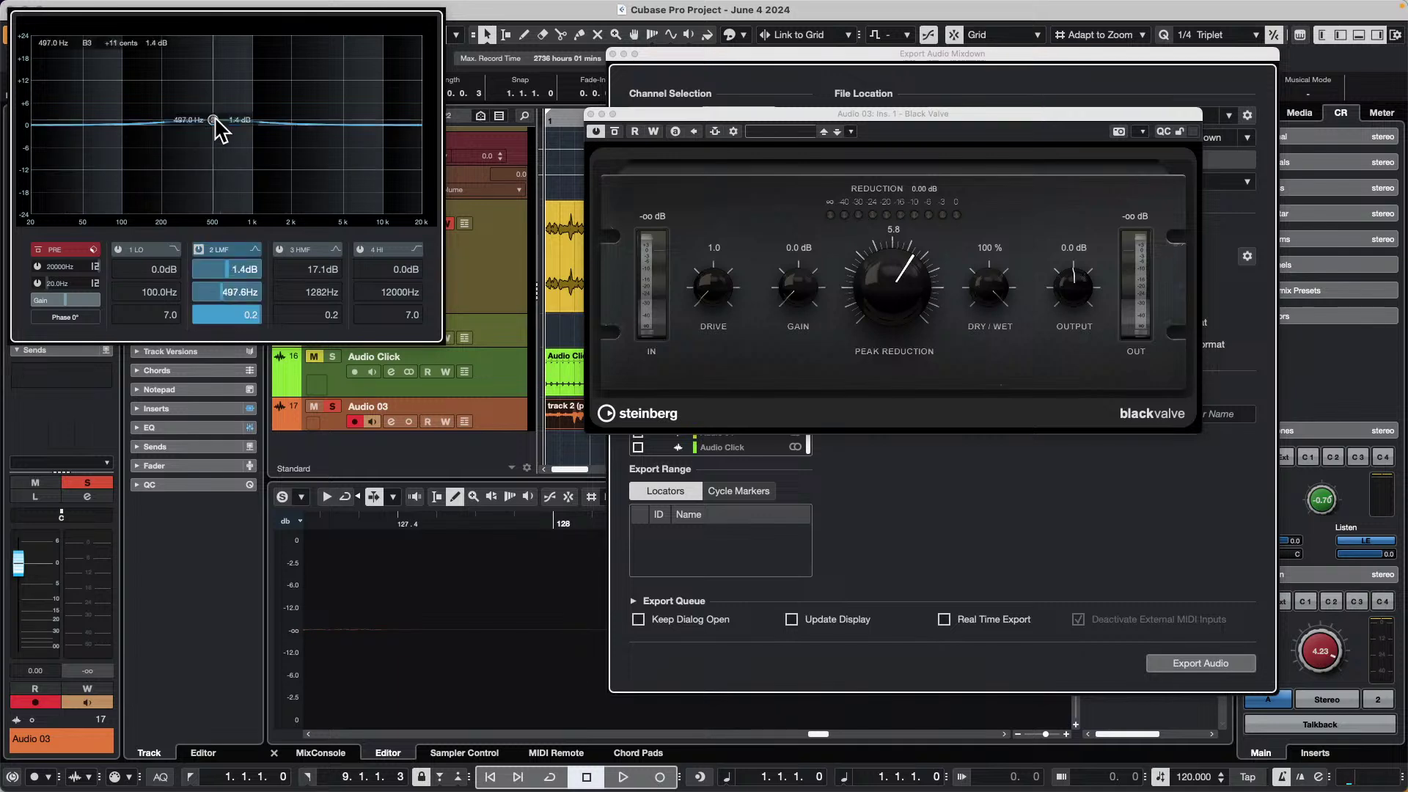
pyautogui.moveTo(220, 130); pyautogui.dragTo(298, 120)
pyautogui.click(292, 142)
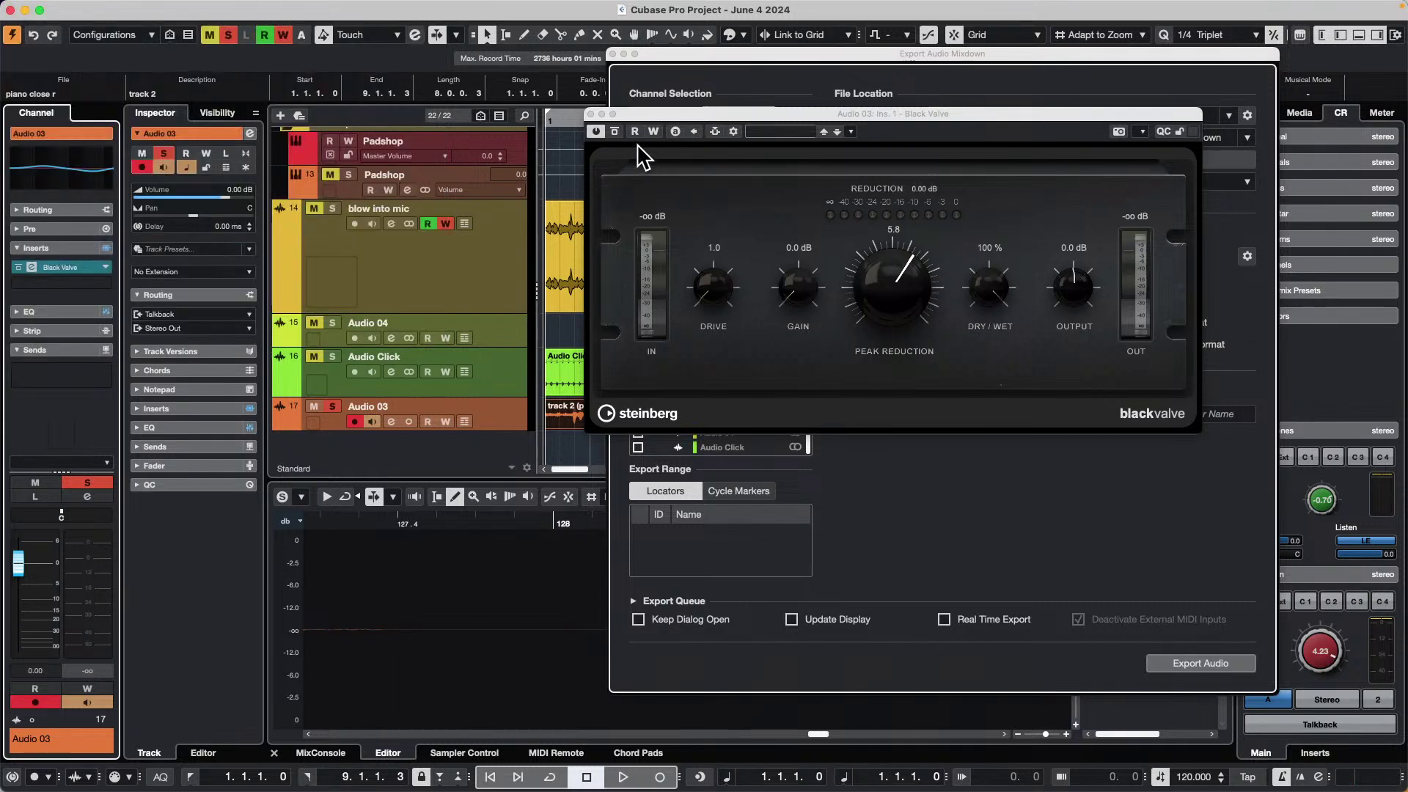
pyautogui.click(591, 115)
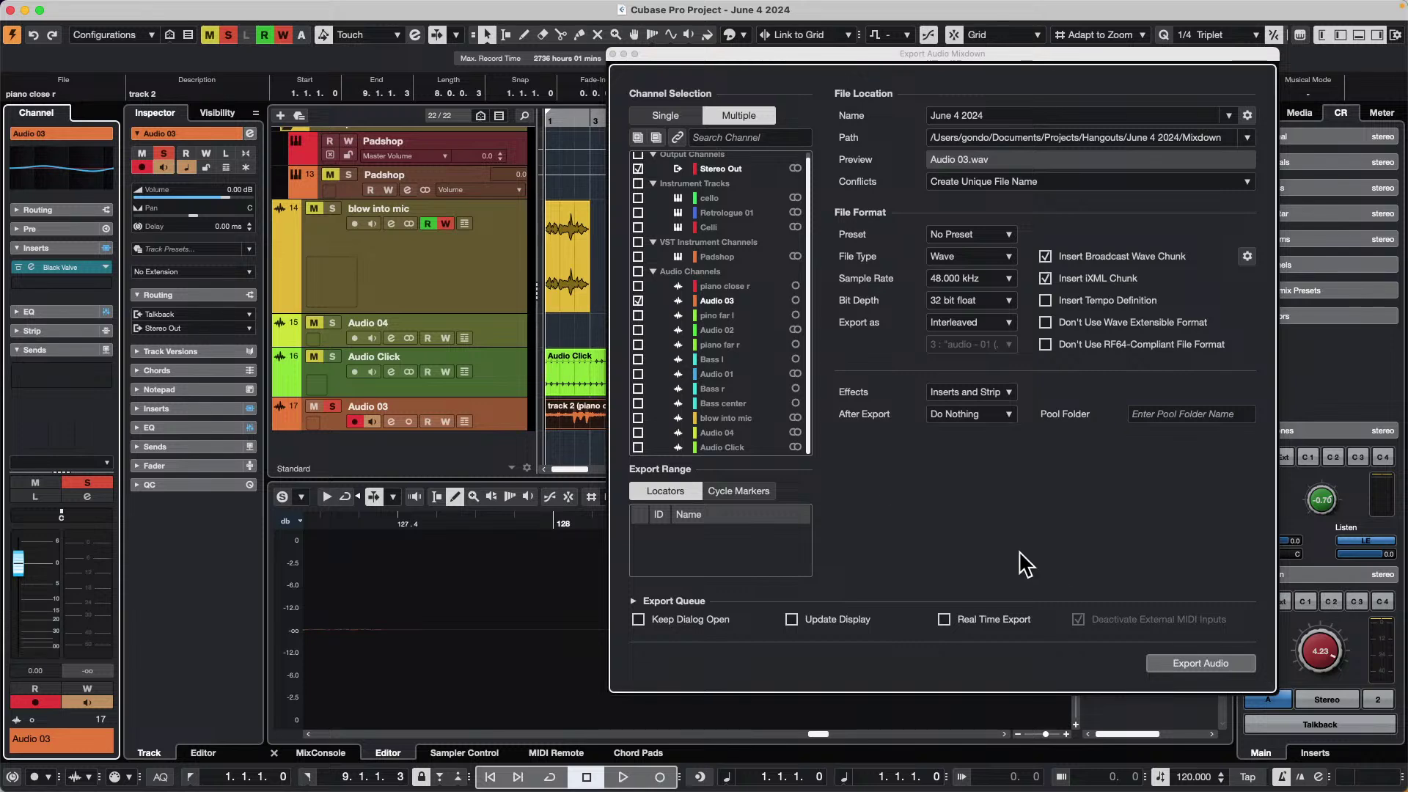
# - Set the export effects to Disabled (DRY) and the after-export action to Create Audio Track
pyautogui.click(992, 390)
pyautogui.click(989, 411)
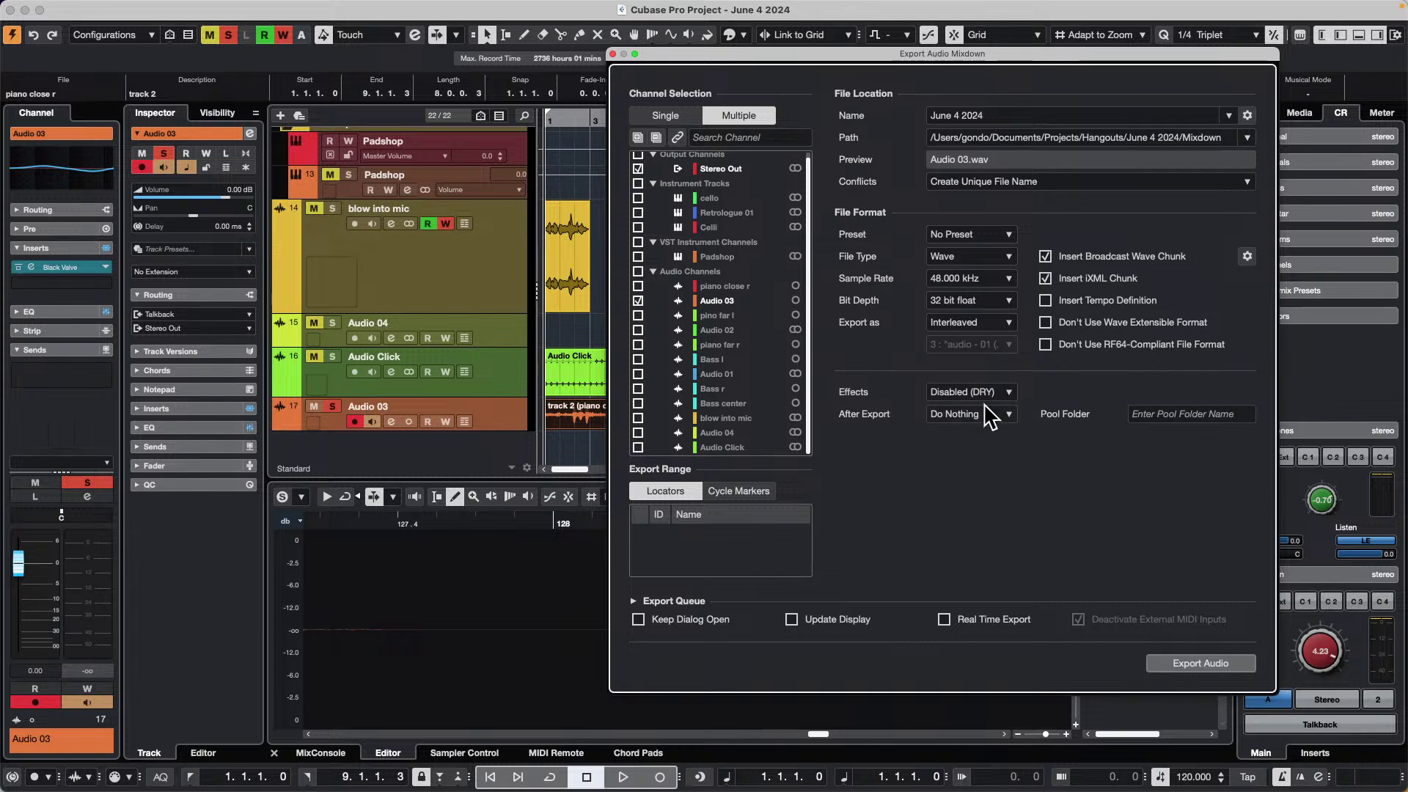
pyautogui.click(986, 413)
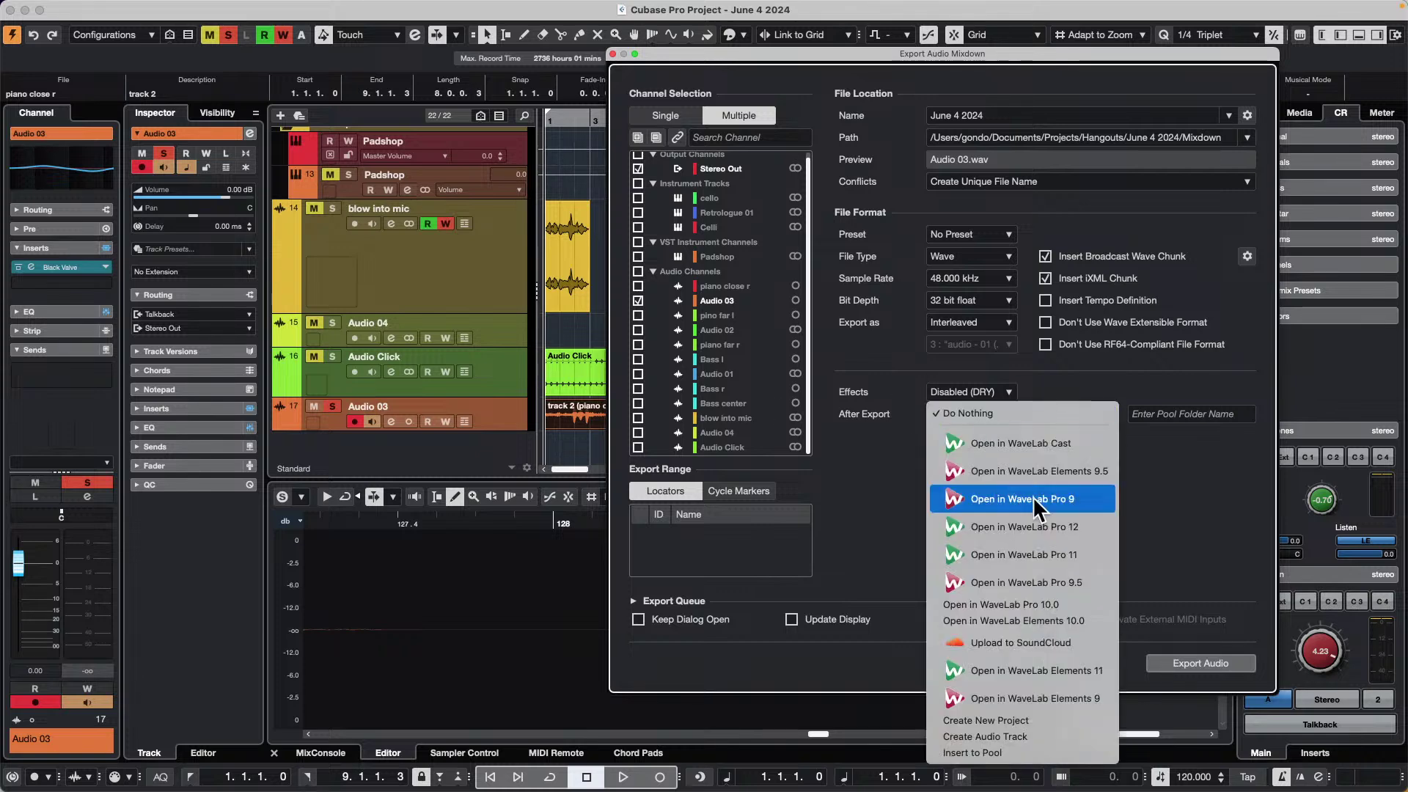
pyautogui.click(1039, 738)
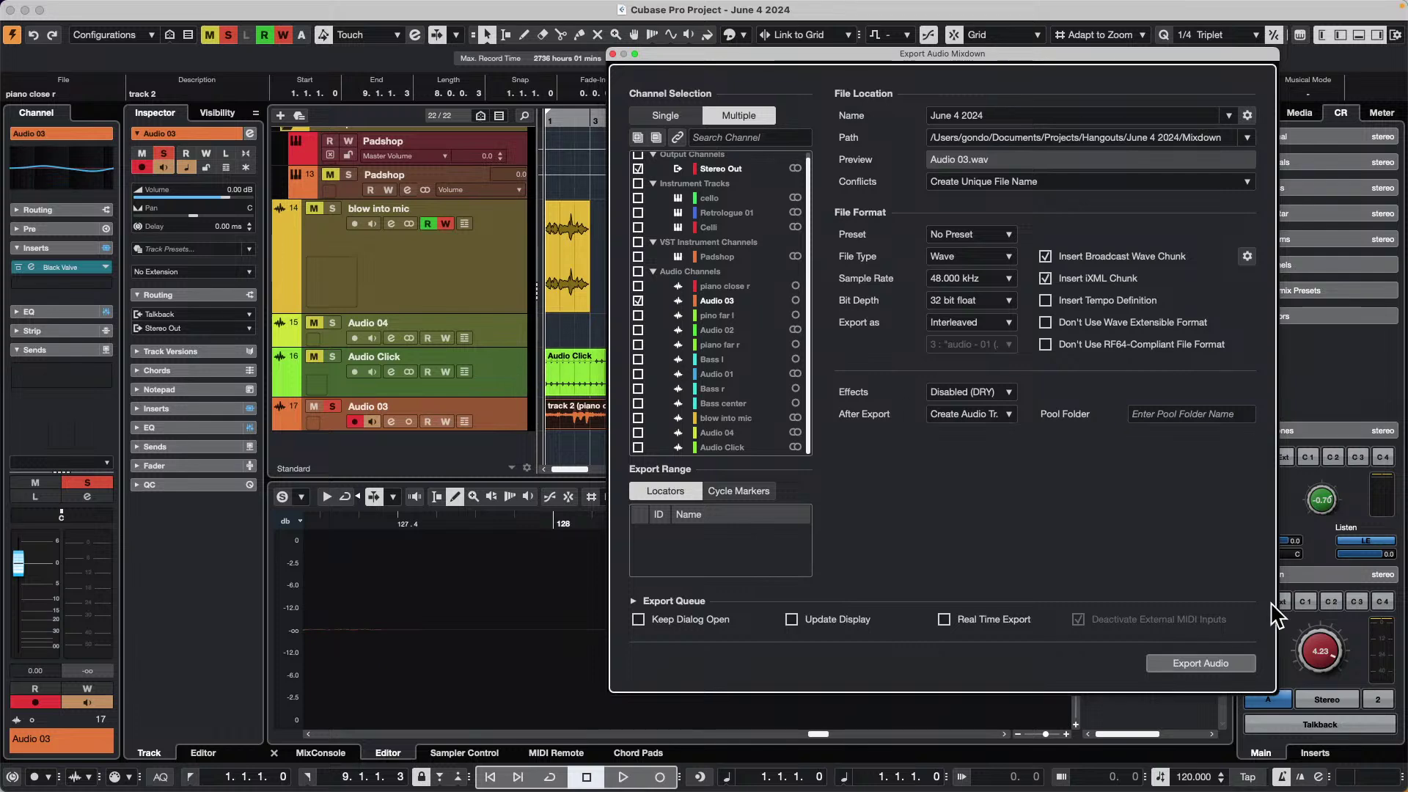
# - Export the Stereo Out and Audio 03 channels and undo the creation of the resulting tracks
pyautogui.click(1236, 664)
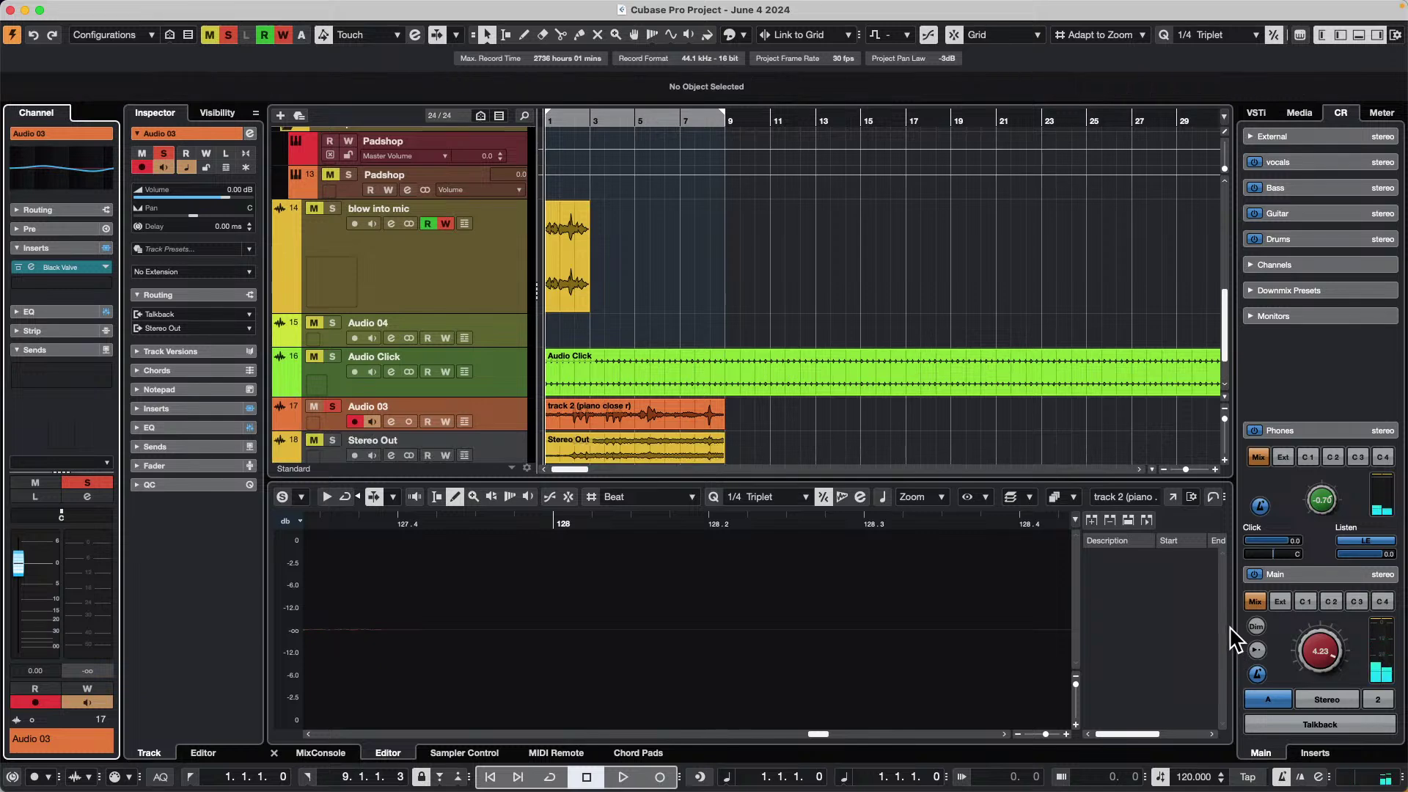
pyautogui.press('super+z')
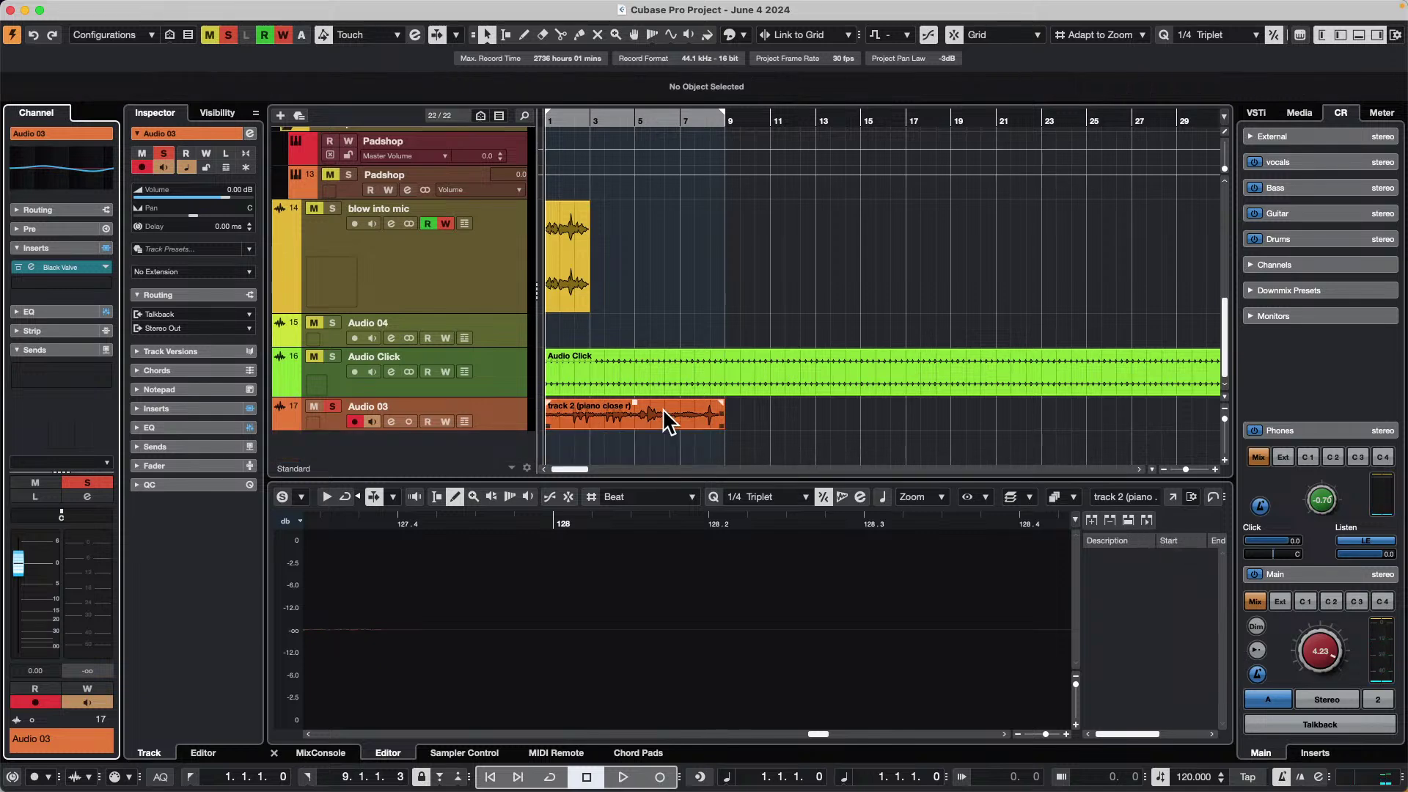
pyautogui.click(662, 408)
pyautogui.click(798, 430)
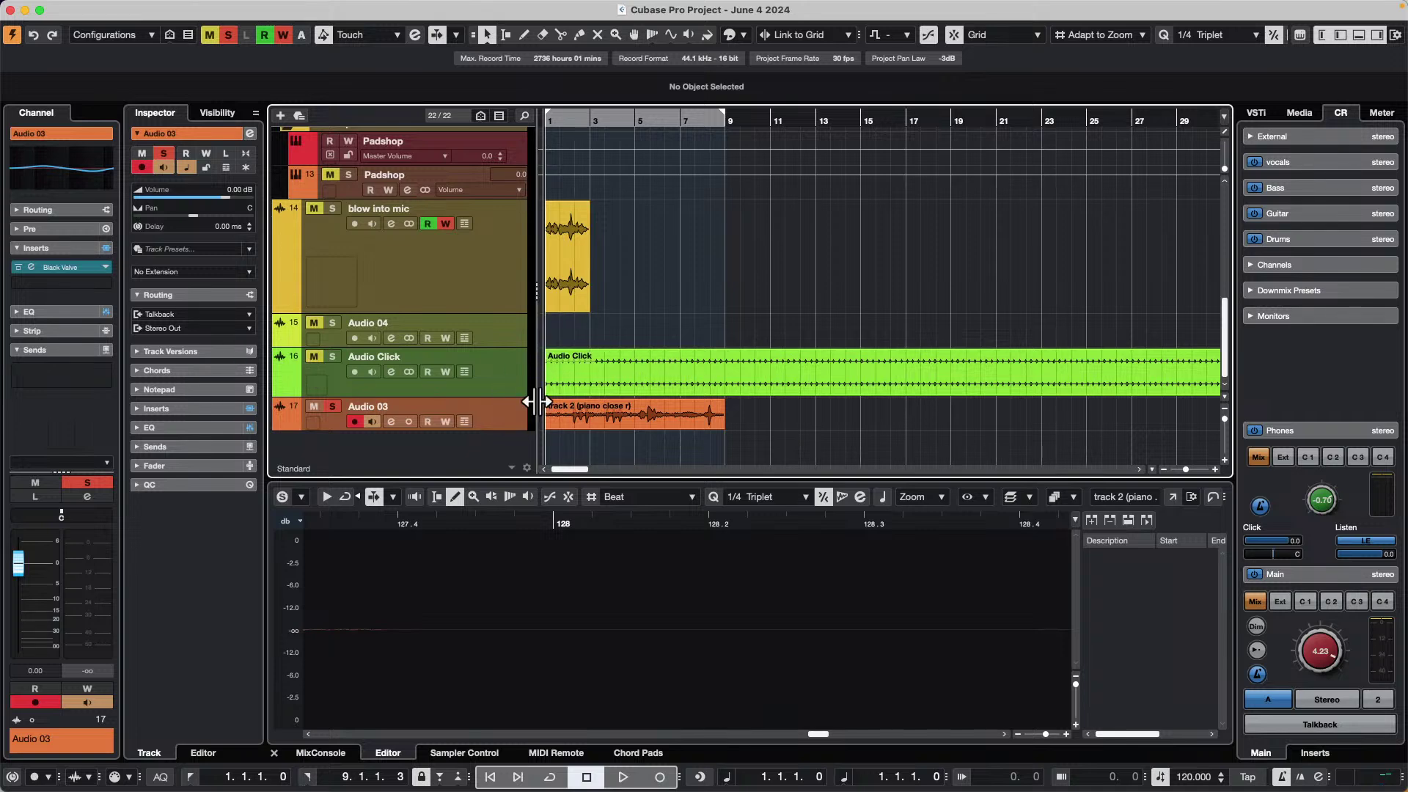
pyautogui.click(95, 8)
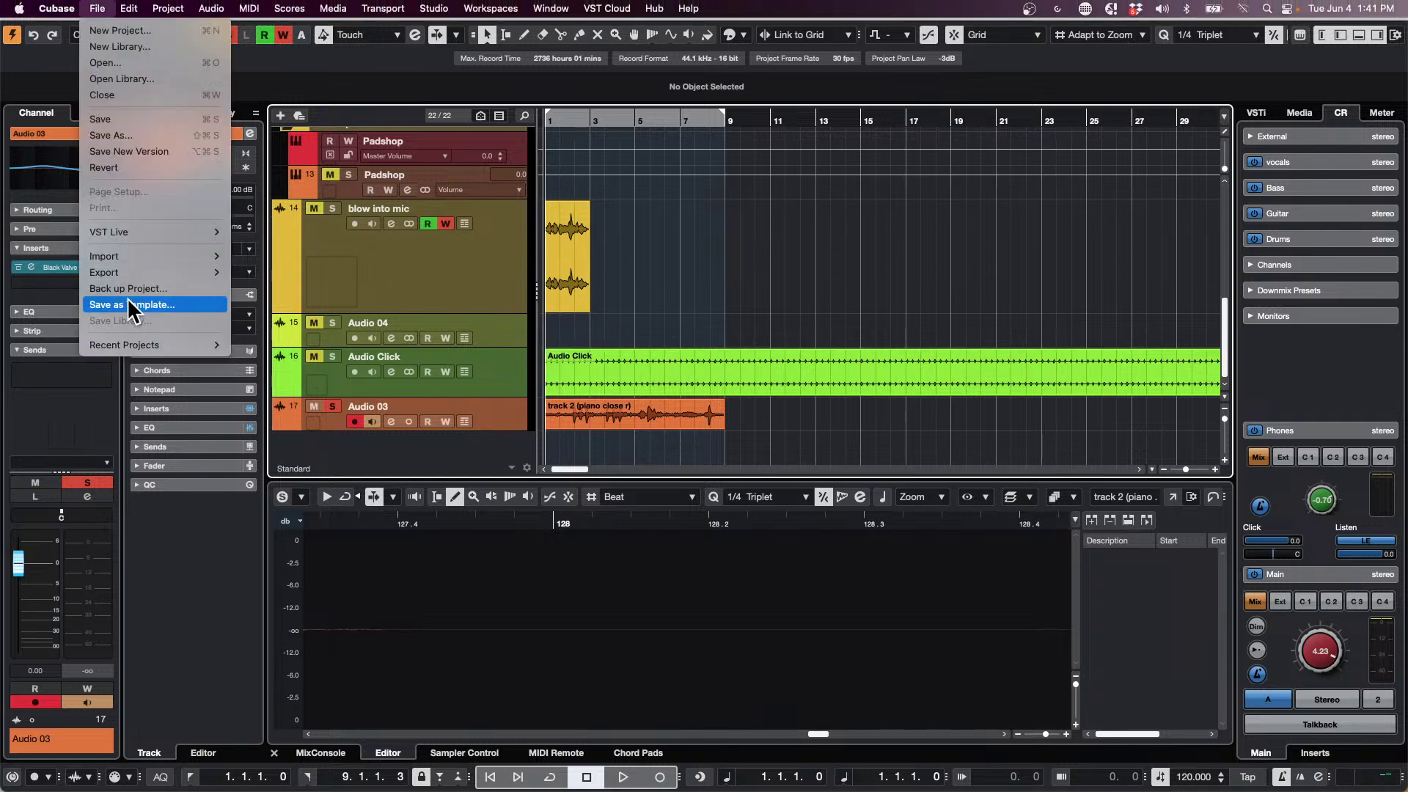
pyautogui.moveTo(134, 350)
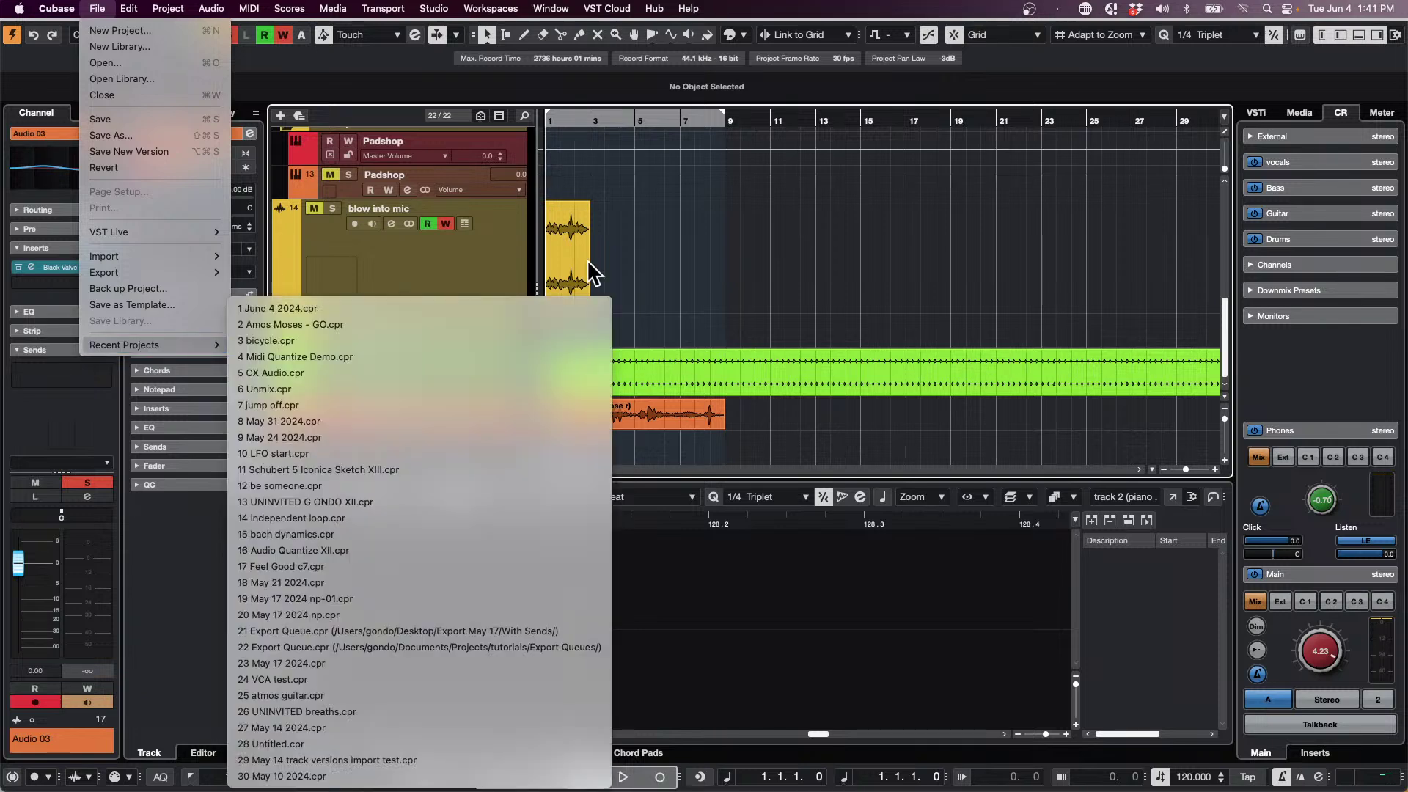
pyautogui.click(680, 249)
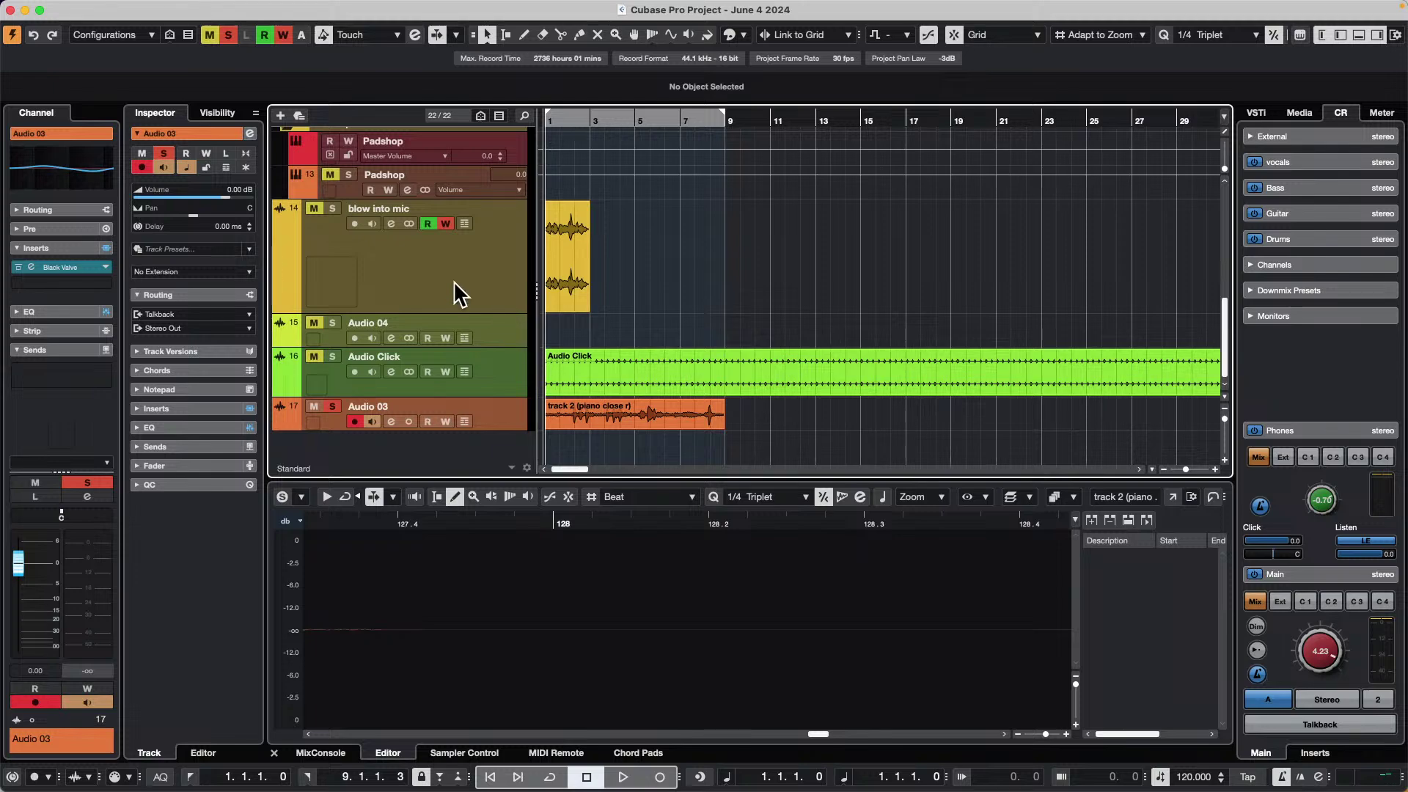
# - Reopen the audio mixdown export and exclude the Stereo Out channel, leaving only Audio 03 selected
pyautogui.scroll(5, 454, 286)
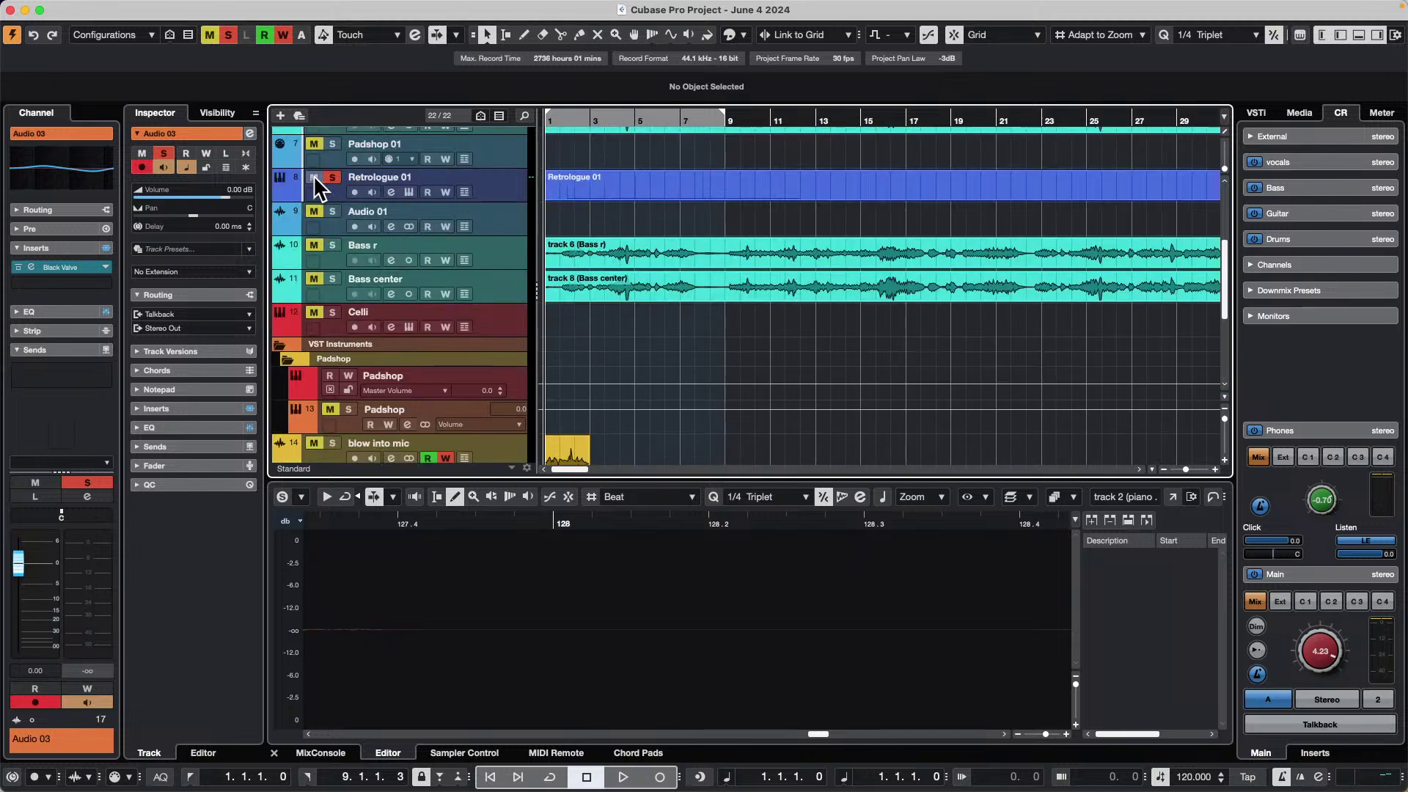
pyautogui.scroll(5, 789, 334)
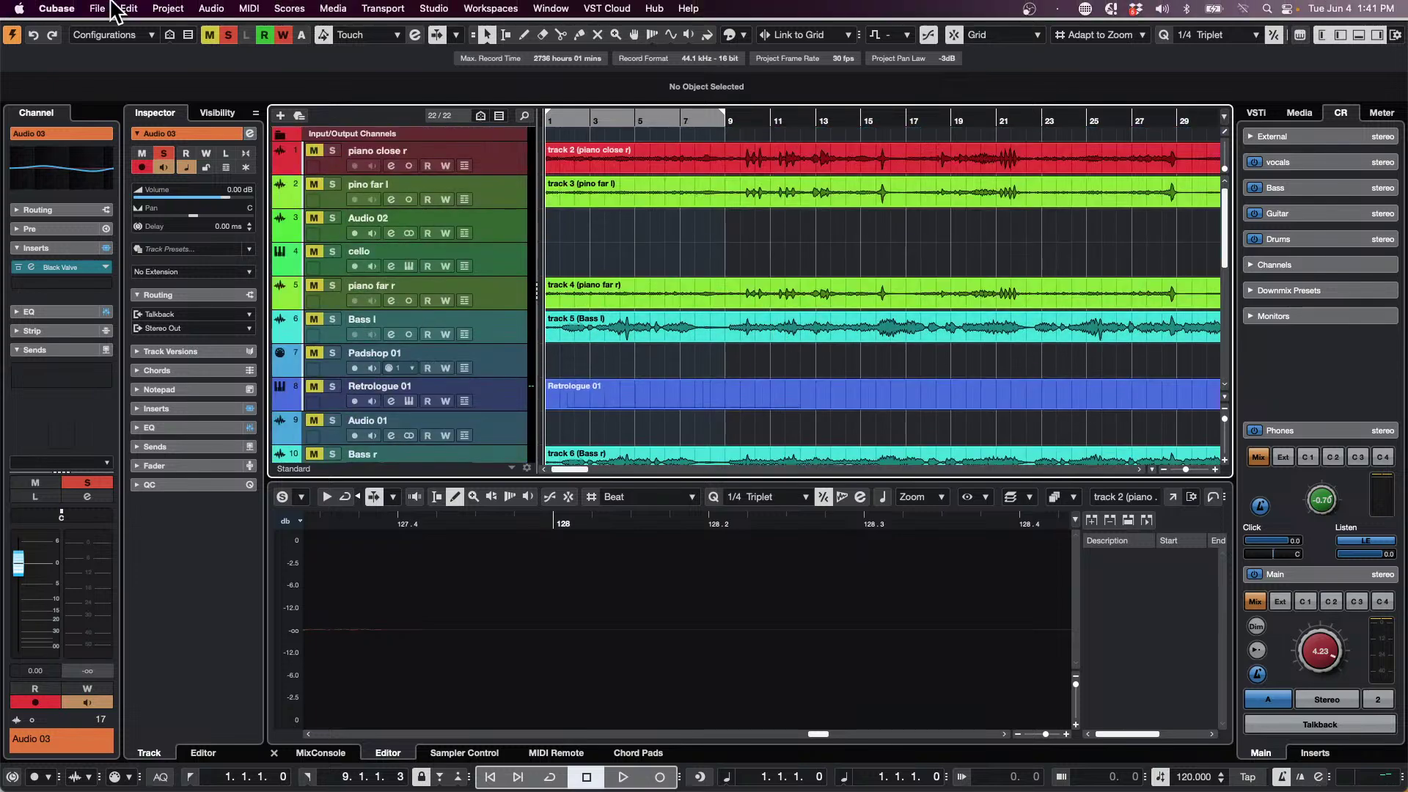
pyautogui.click(103, 8)
pyautogui.moveTo(150, 272)
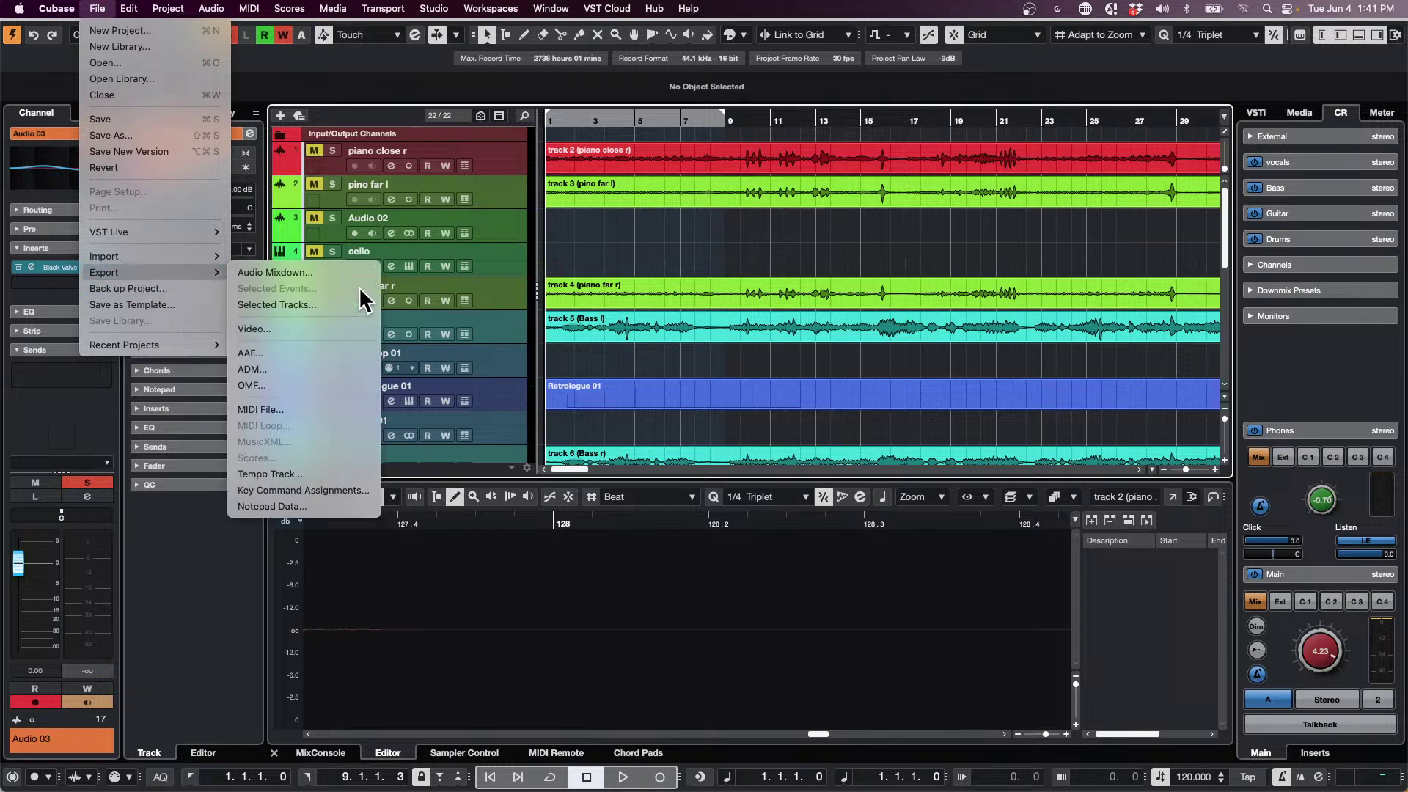
pyautogui.click(320, 271)
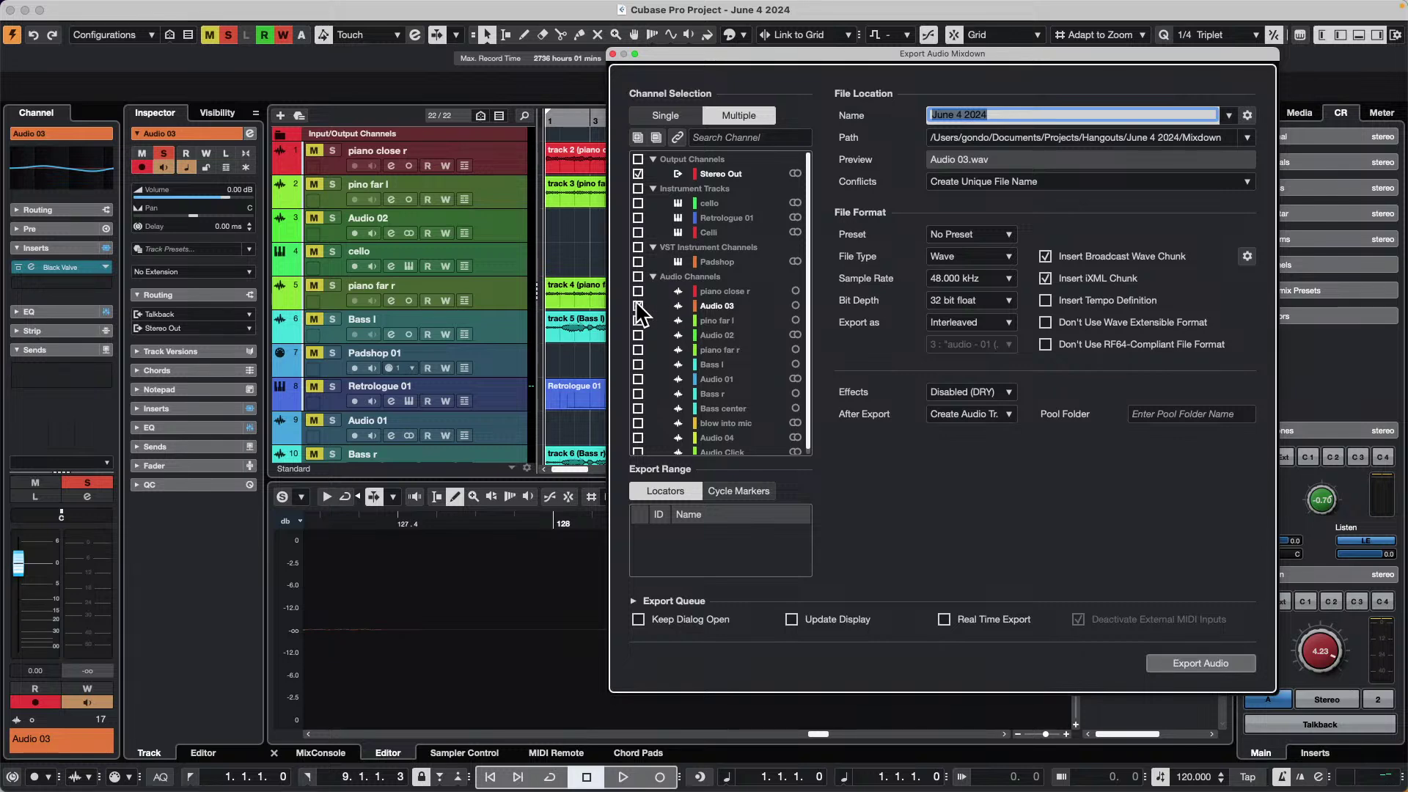
pyautogui.click(637, 173)
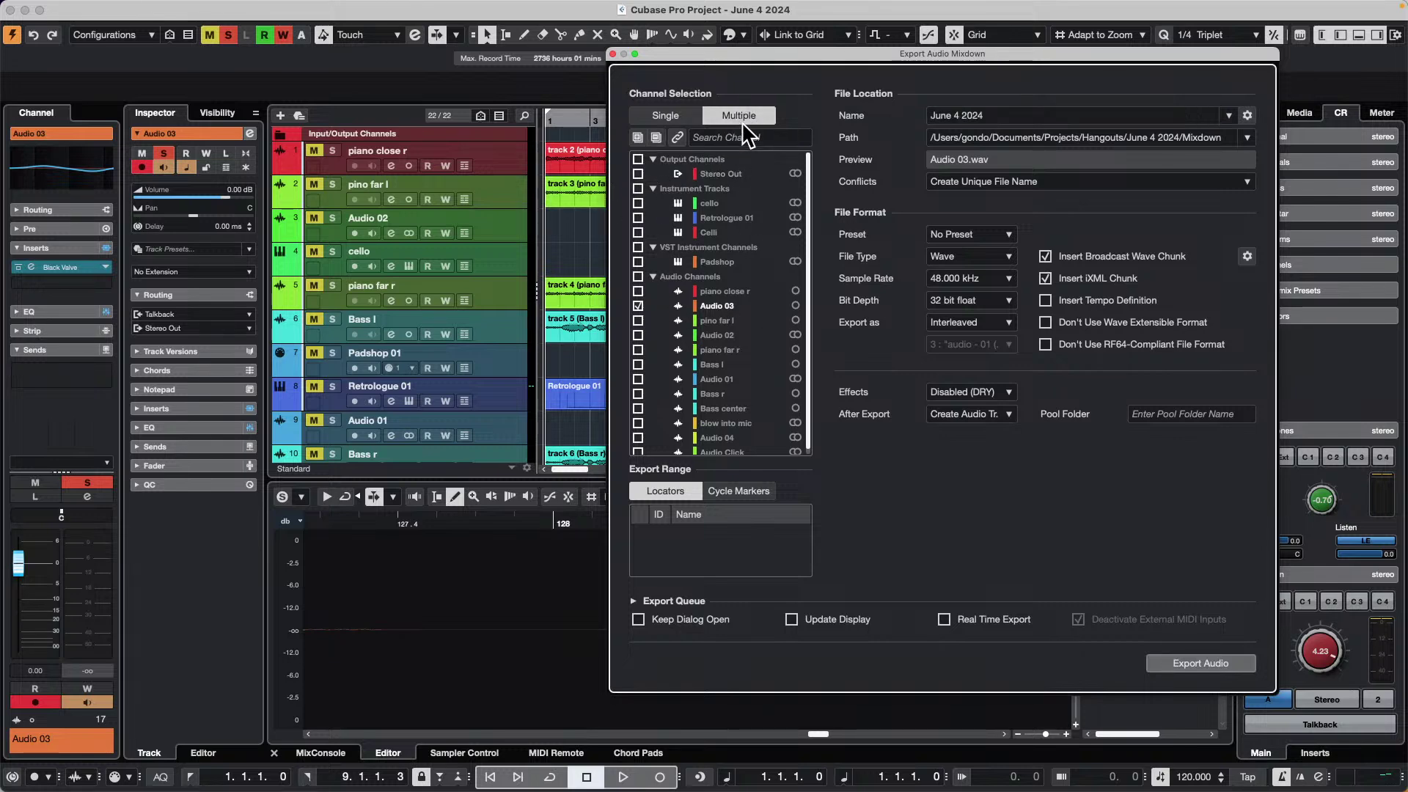
pyautogui.scroll(-1, 759, 351)
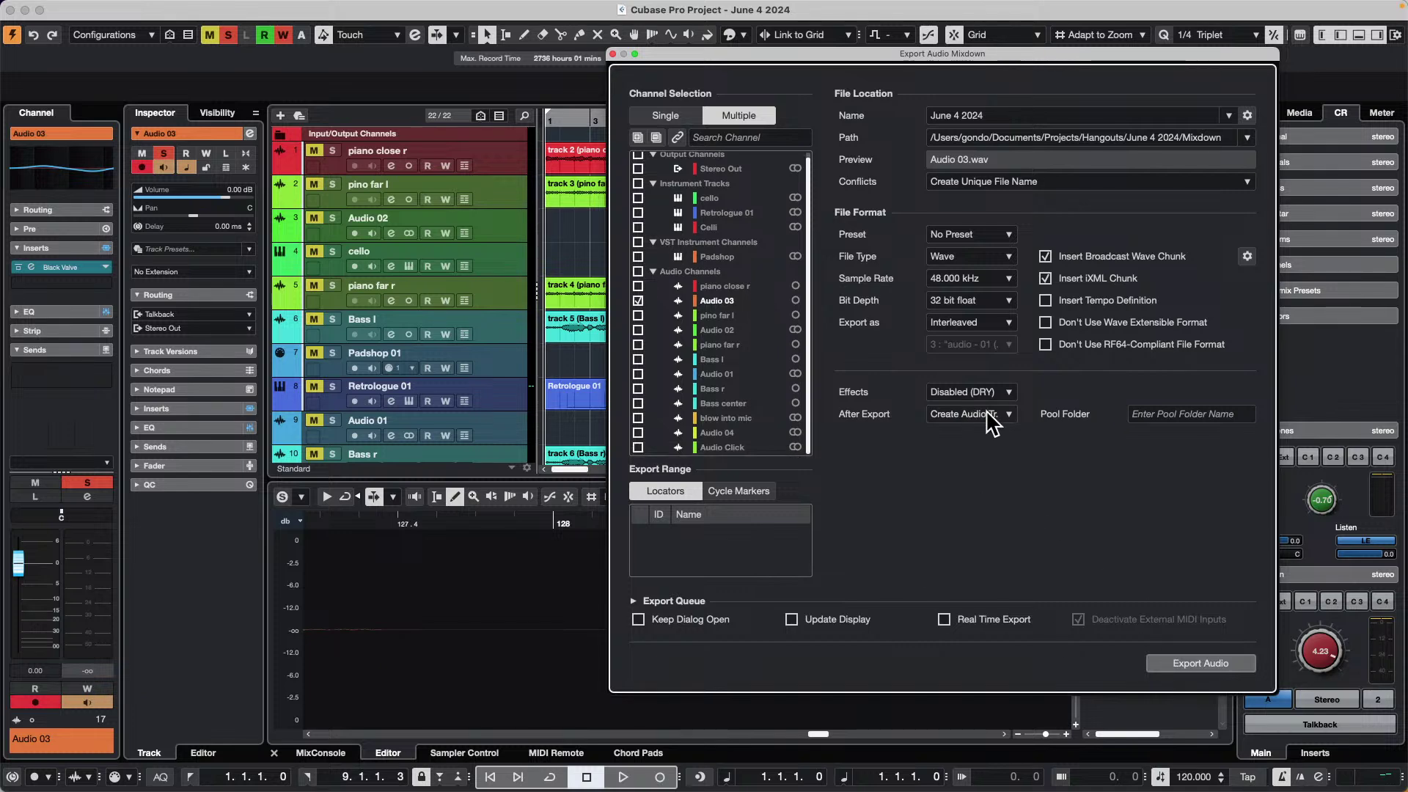
# - Export Audio 03 dry to a new audio track and undo the creation of that track
pyautogui.click(1200, 660)
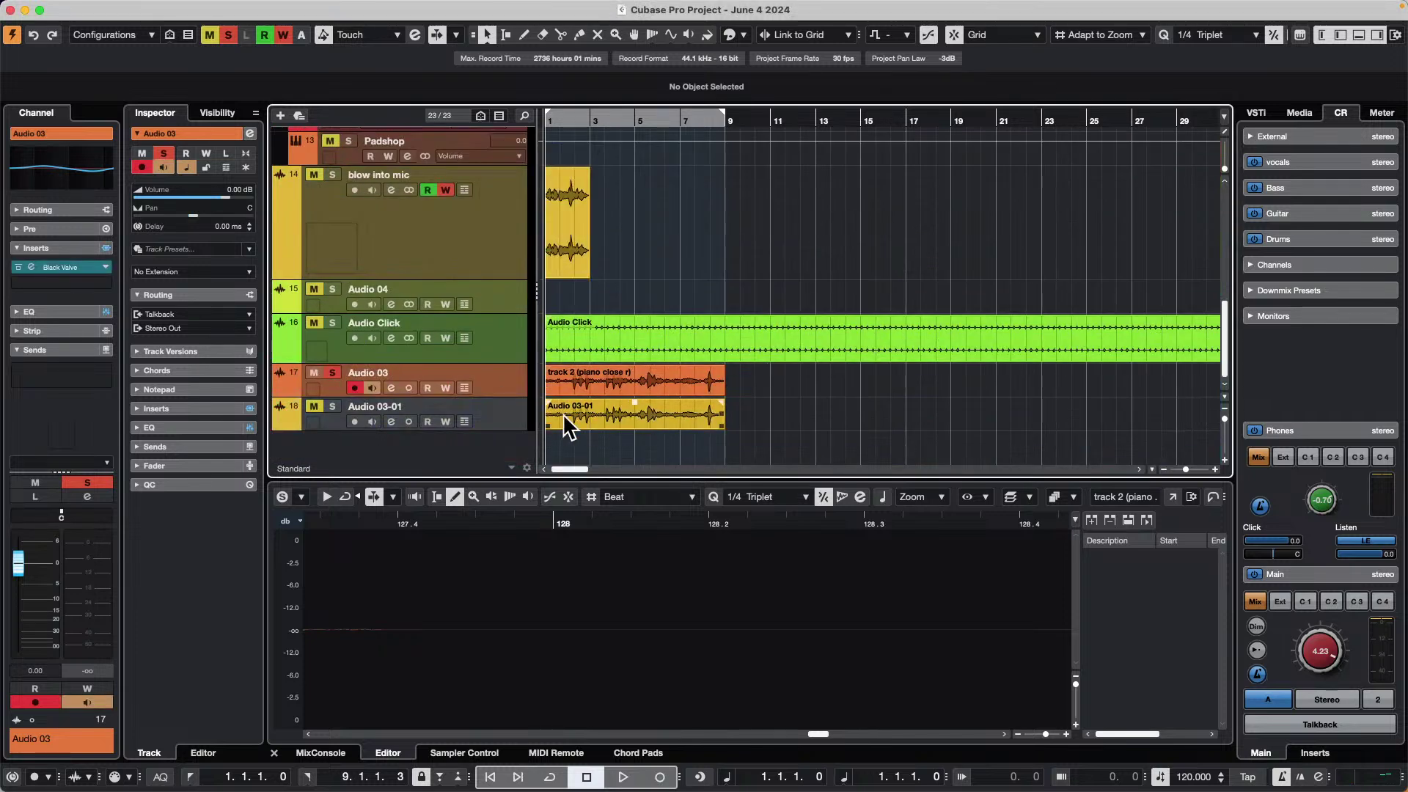
pyautogui.click(645, 383)
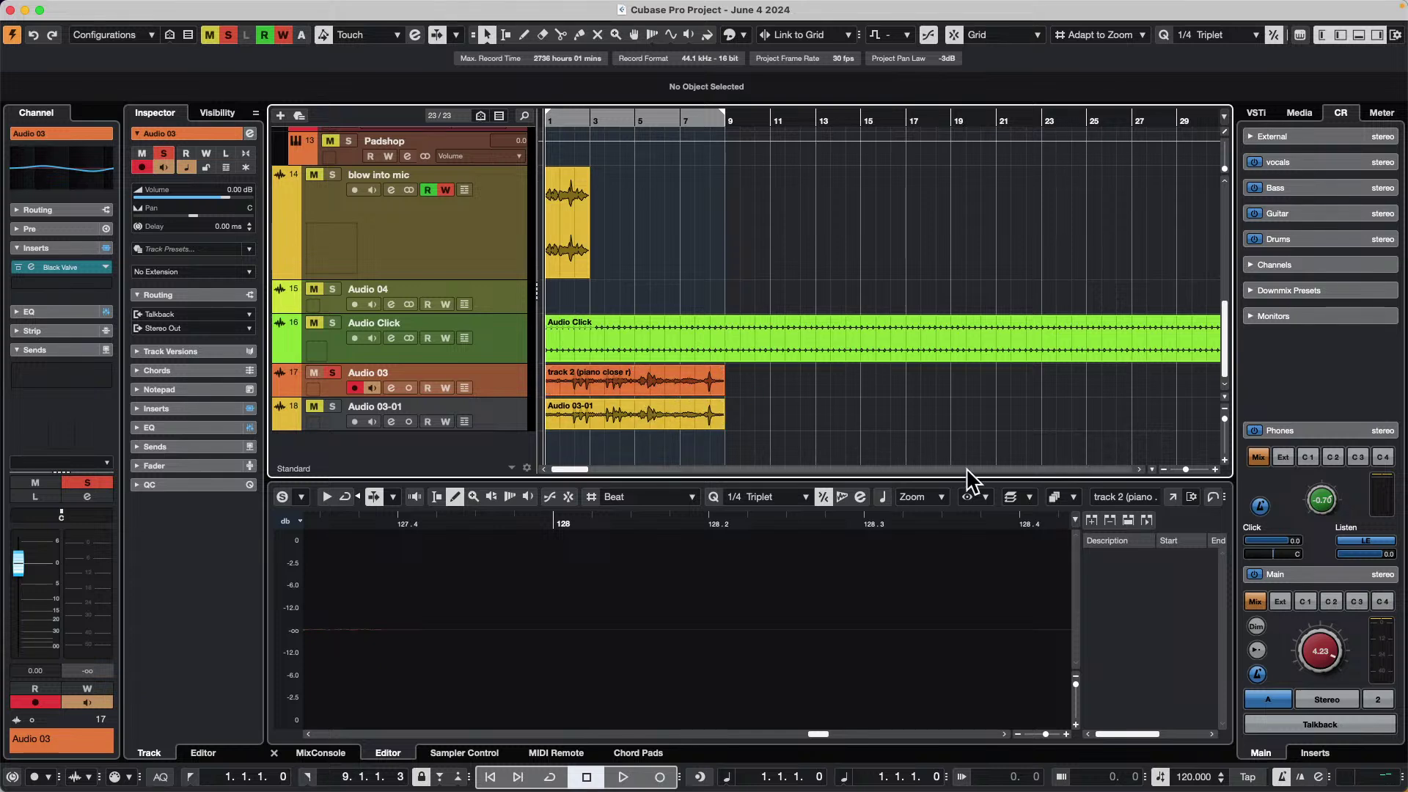
pyautogui.press('super+z')
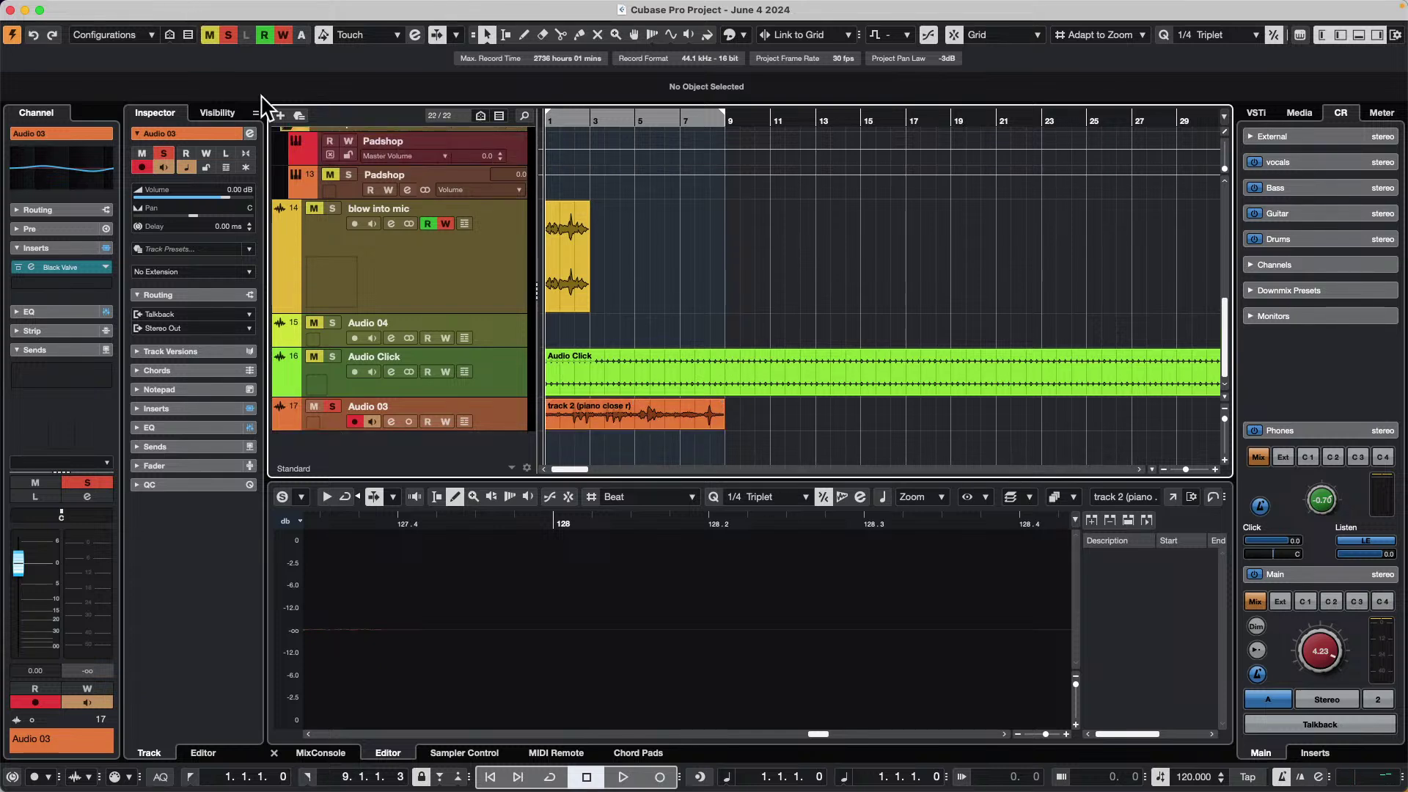
# - Export Audio 03 with effects set to Inserts and Strip to a new audio track, and undo that track's creation
pyautogui.click(97, 8)
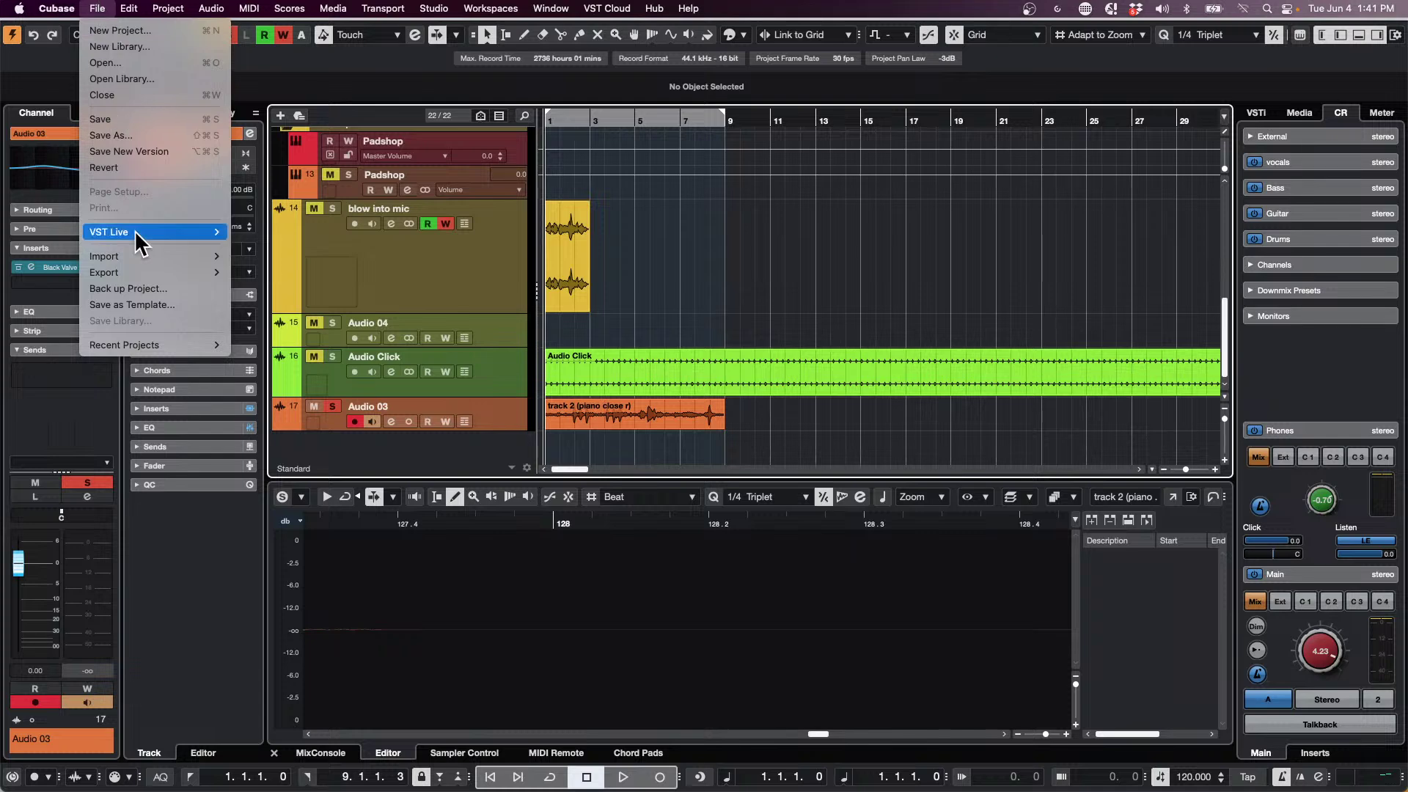
pyautogui.moveTo(161, 268)
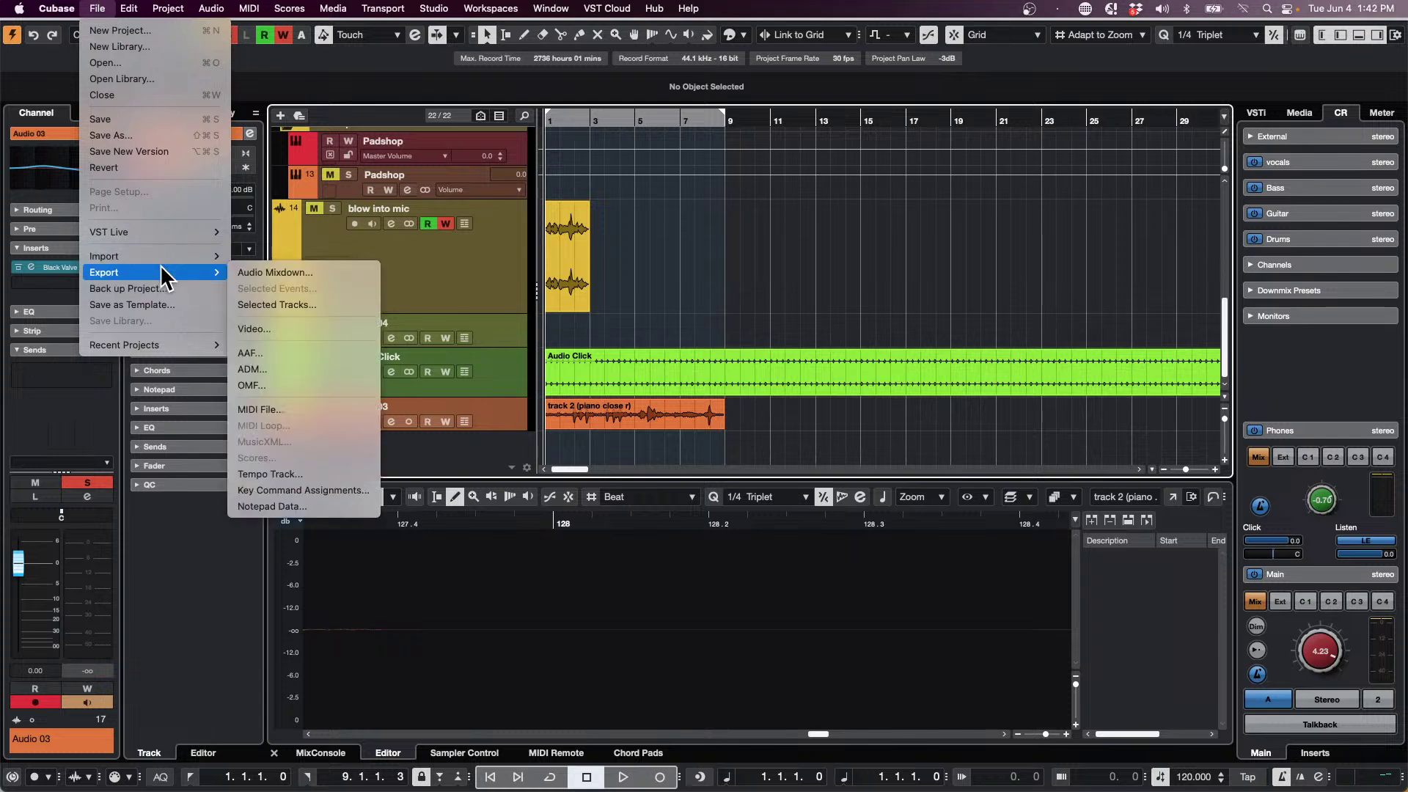
pyautogui.click(324, 273)
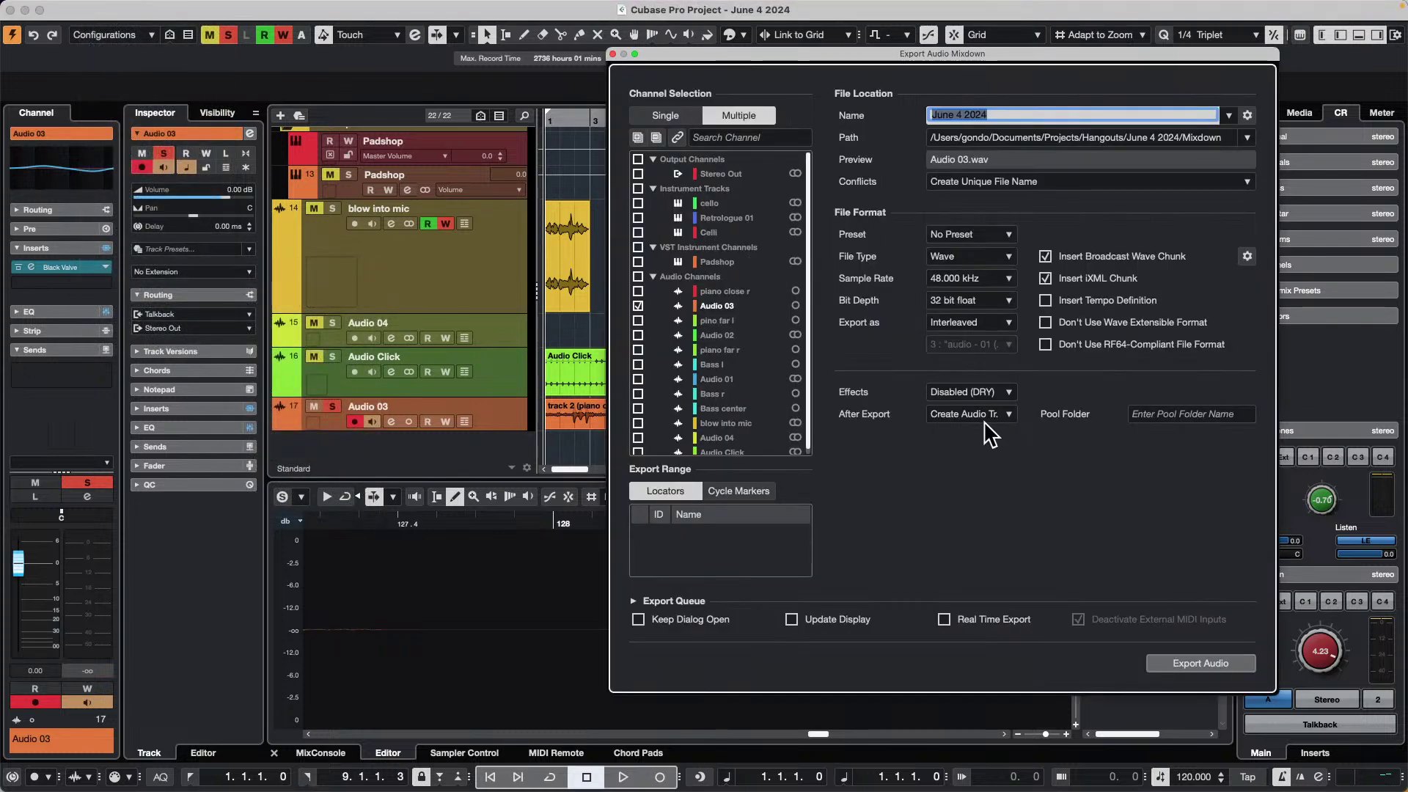
pyautogui.click(980, 410)
pyautogui.click(899, 522)
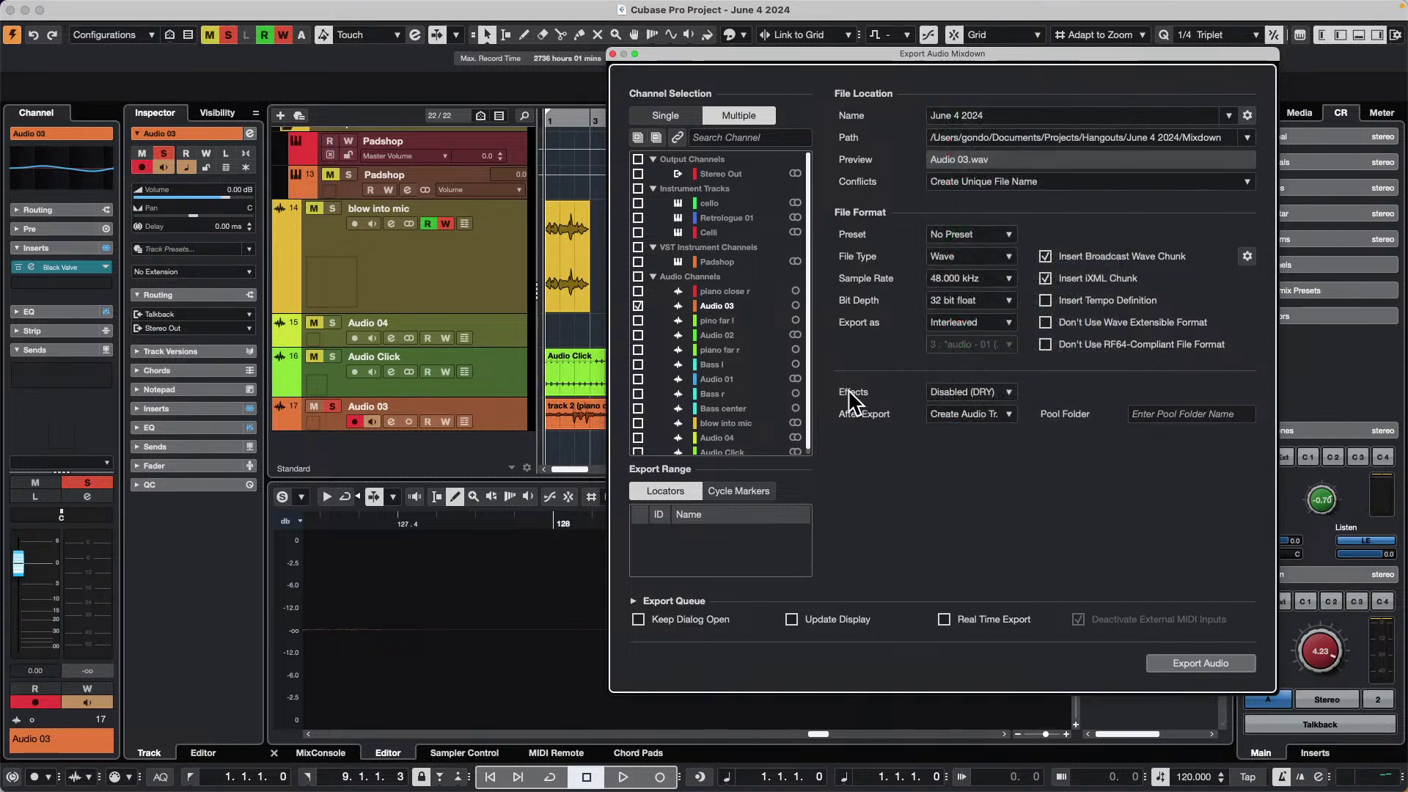
pyautogui.click(971, 393)
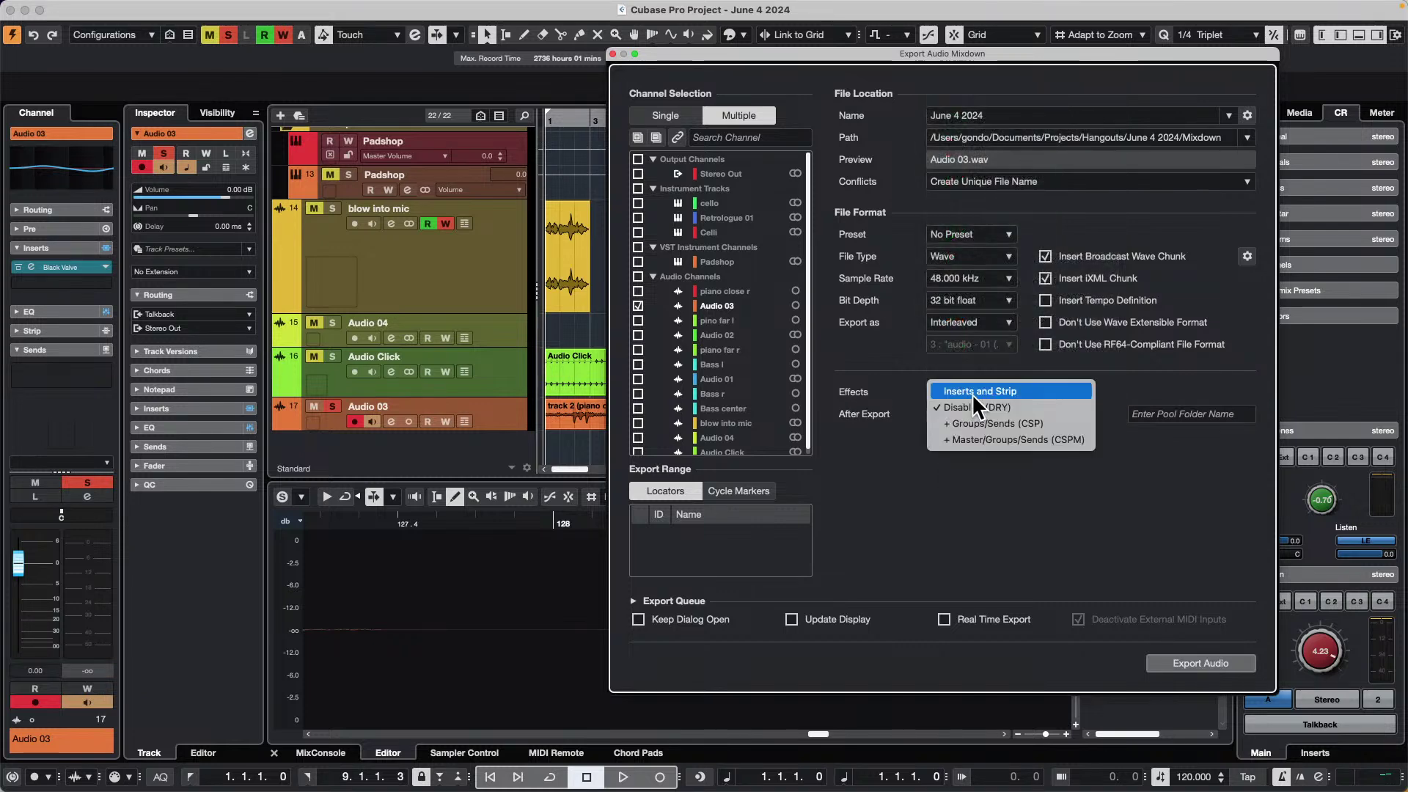
pyautogui.click(1015, 391)
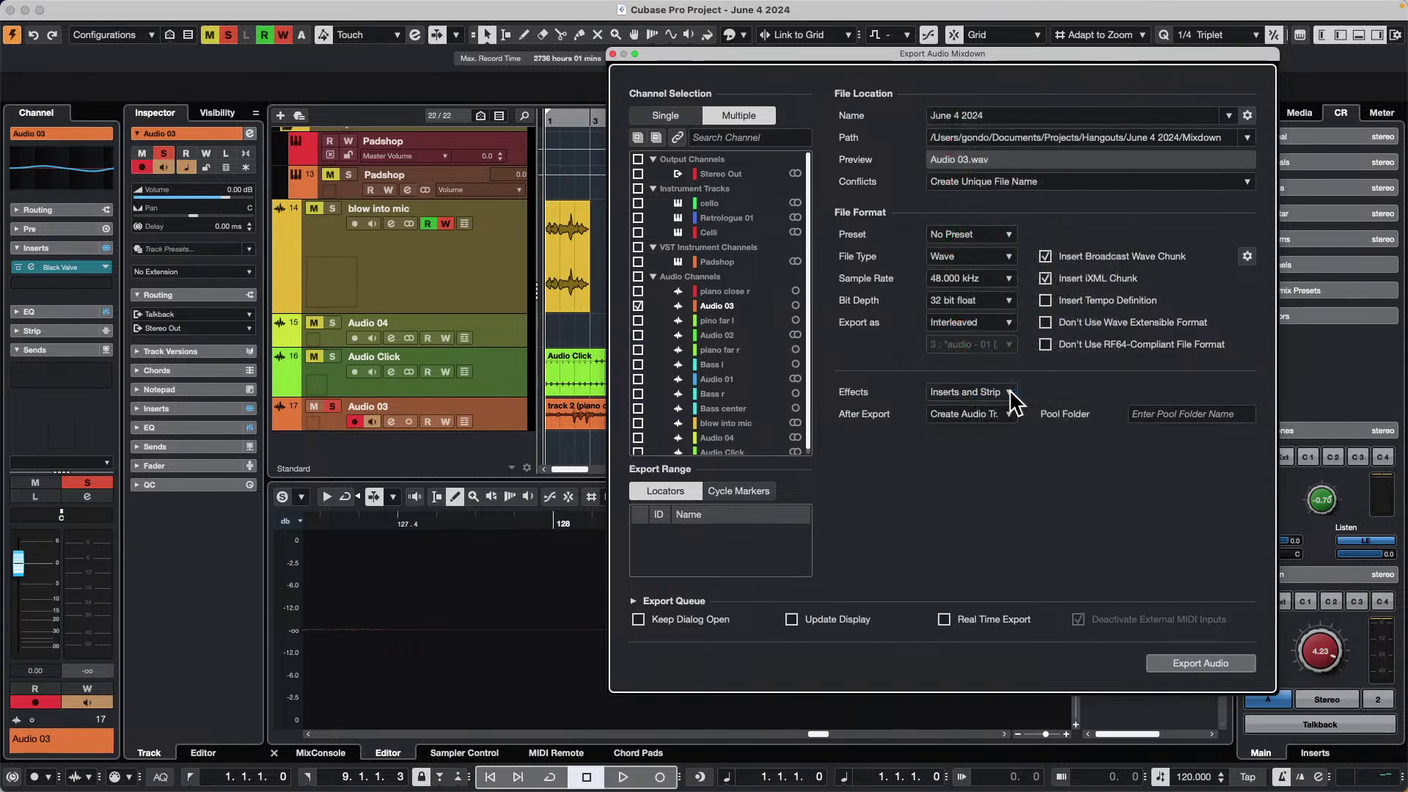
pyautogui.click(1220, 668)
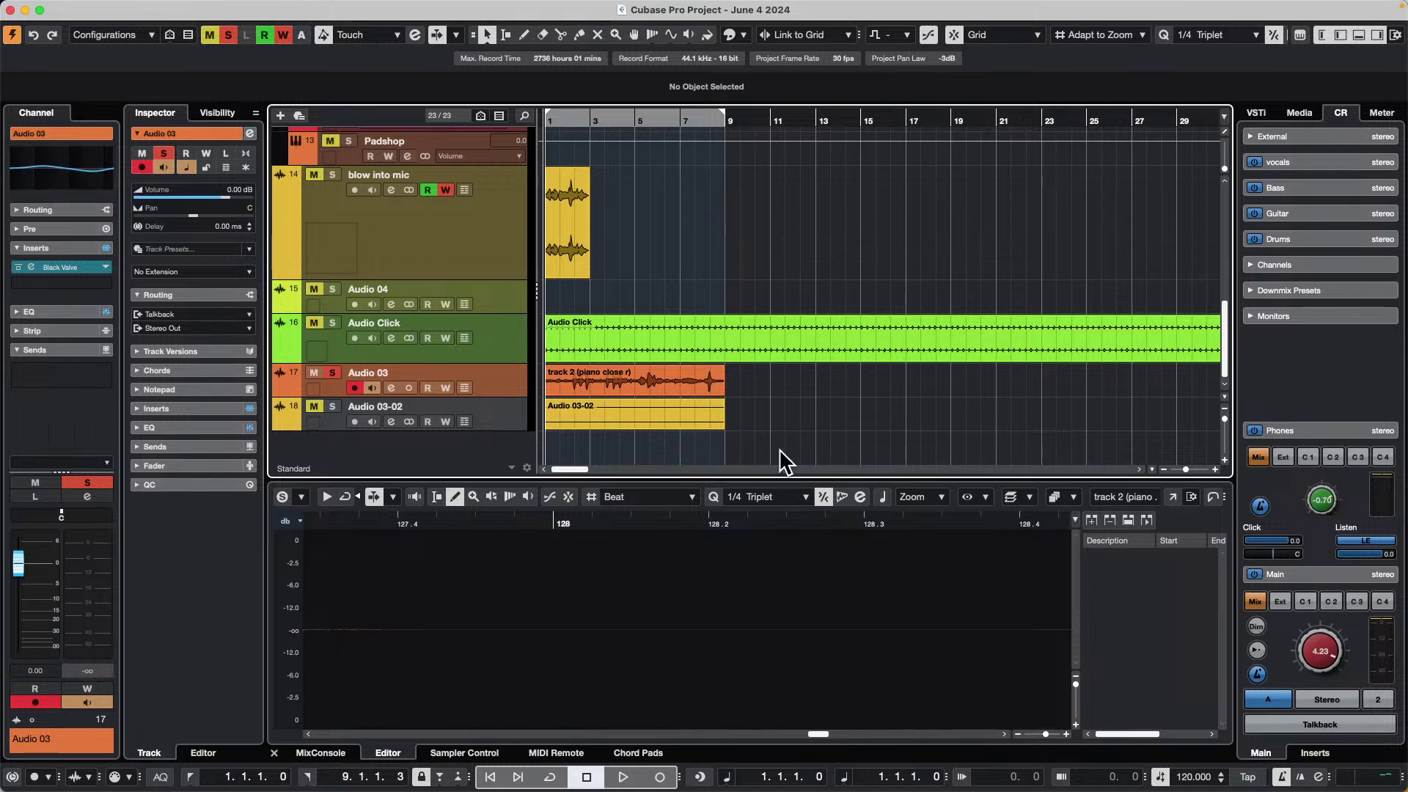
pyautogui.press('super+z')
# - Turn off record enable on Audio 03, re-export the track with Inserts and Strip effects, and undo the creation of the new track
pyautogui.click(356, 421)
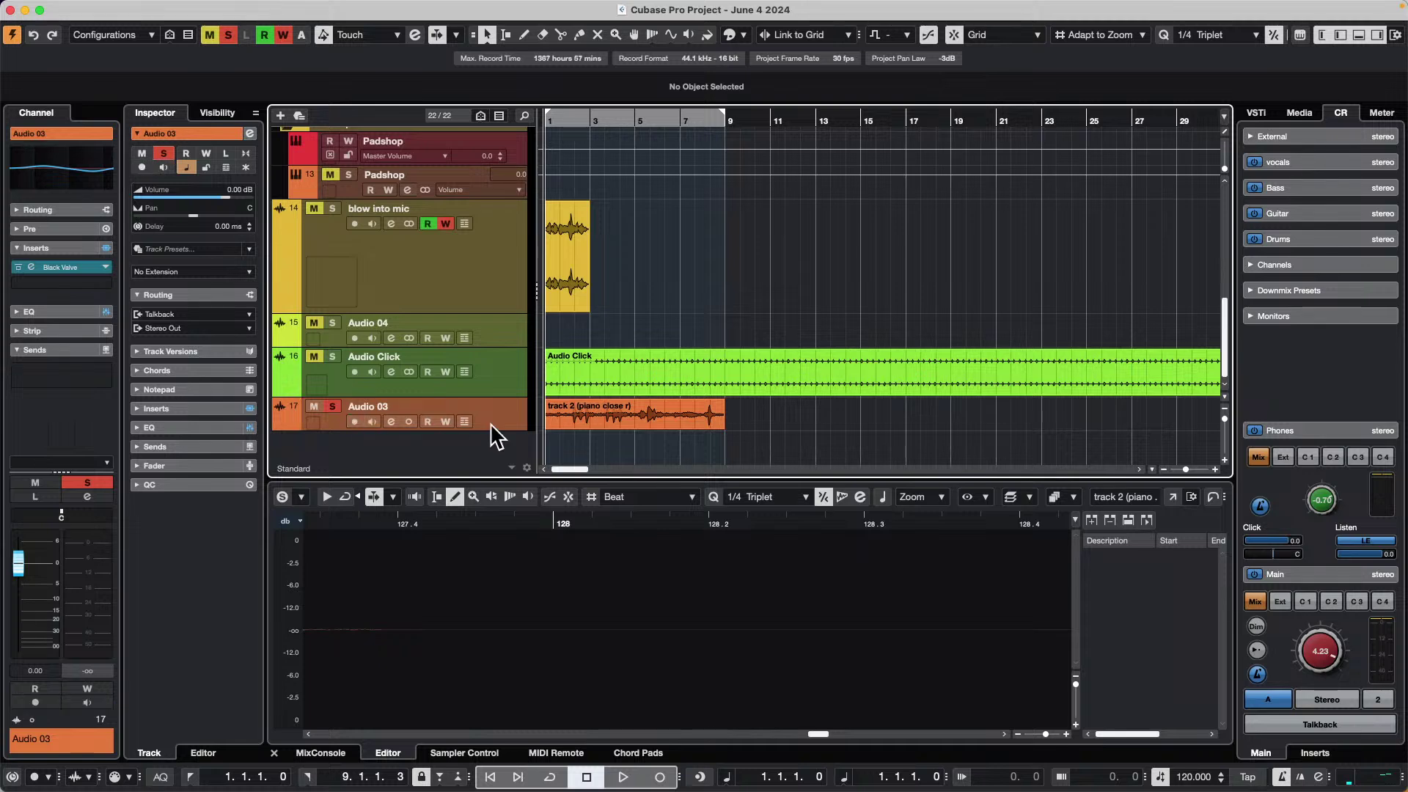
pyautogui.click(618, 411)
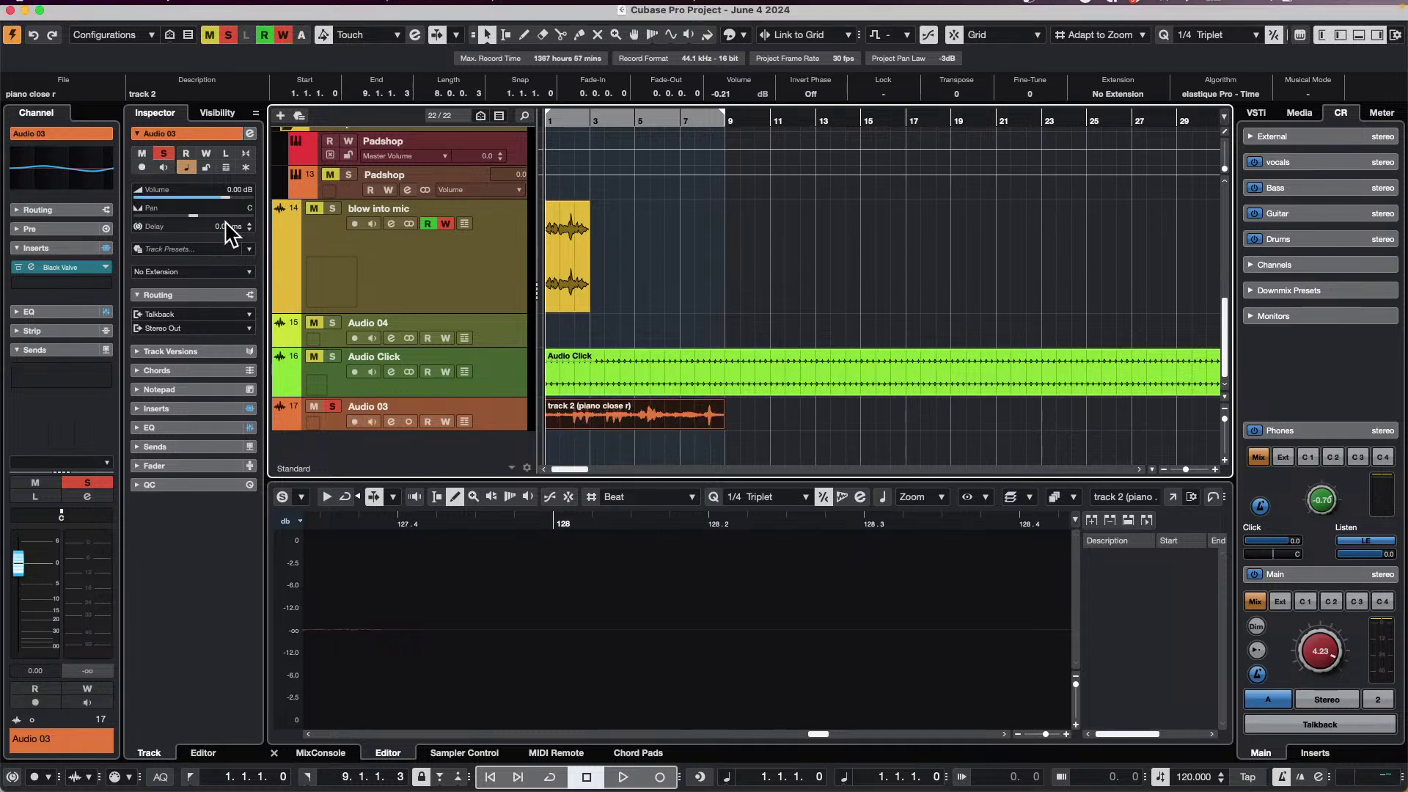
pyautogui.click(97, 8)
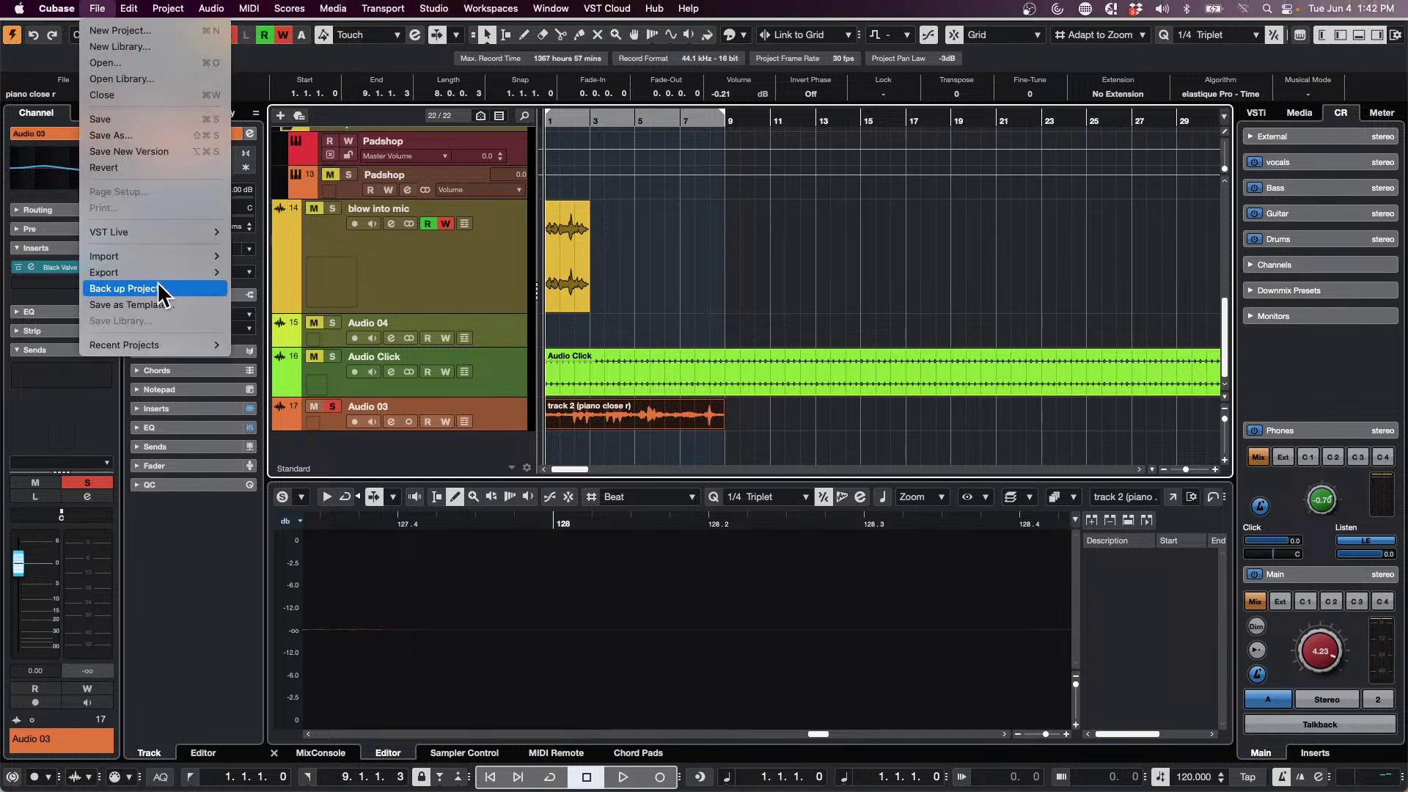
pyautogui.moveTo(165, 273)
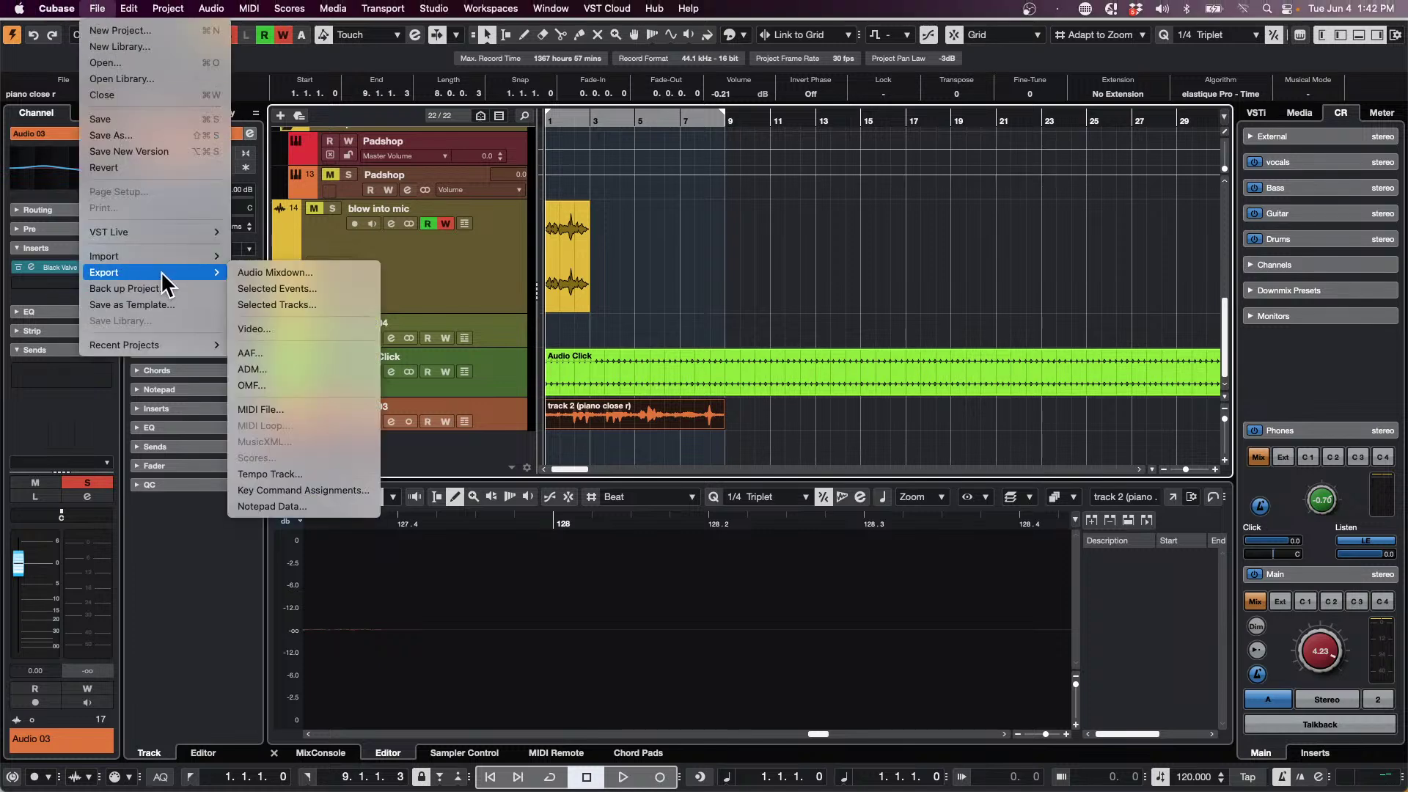
pyautogui.click(328, 279)
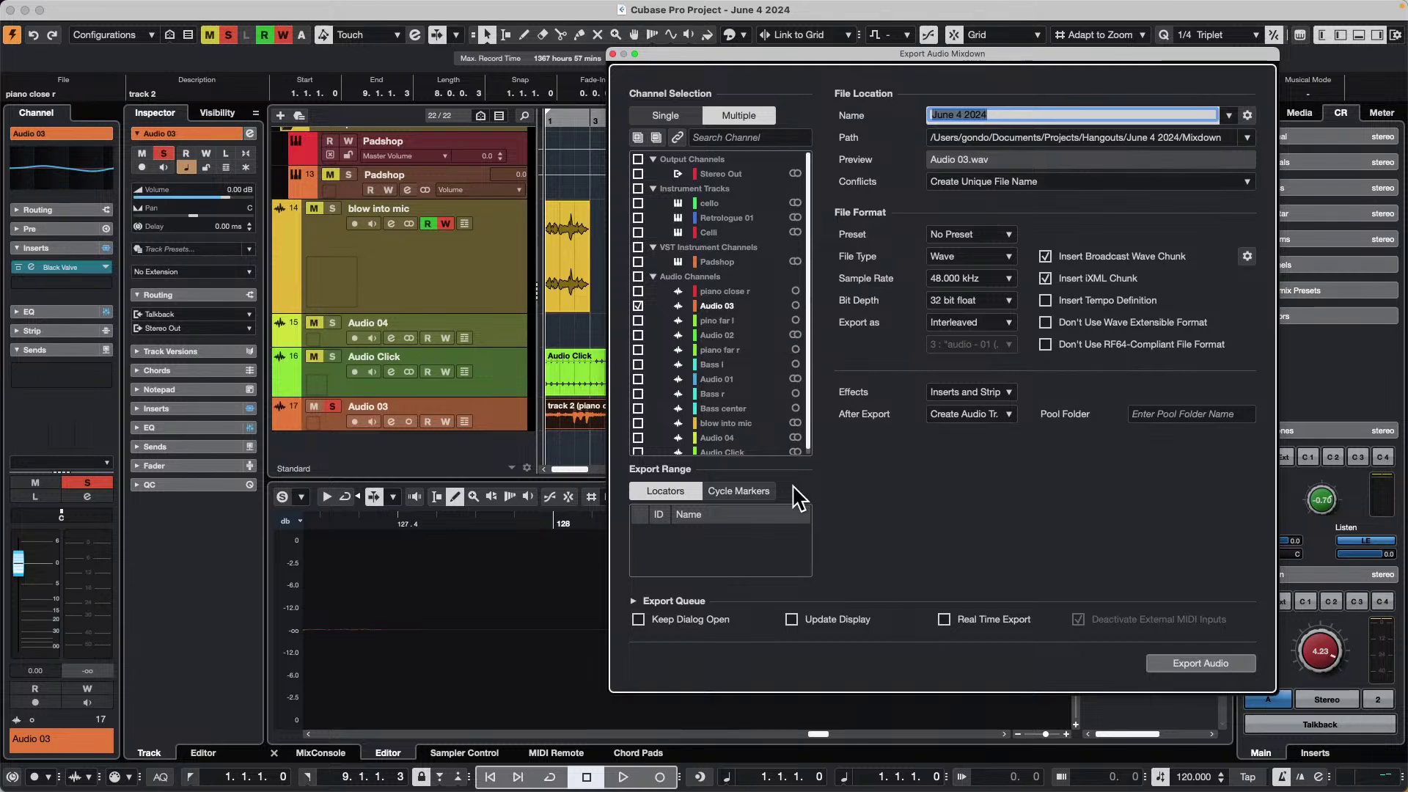
pyautogui.click(1217, 666)
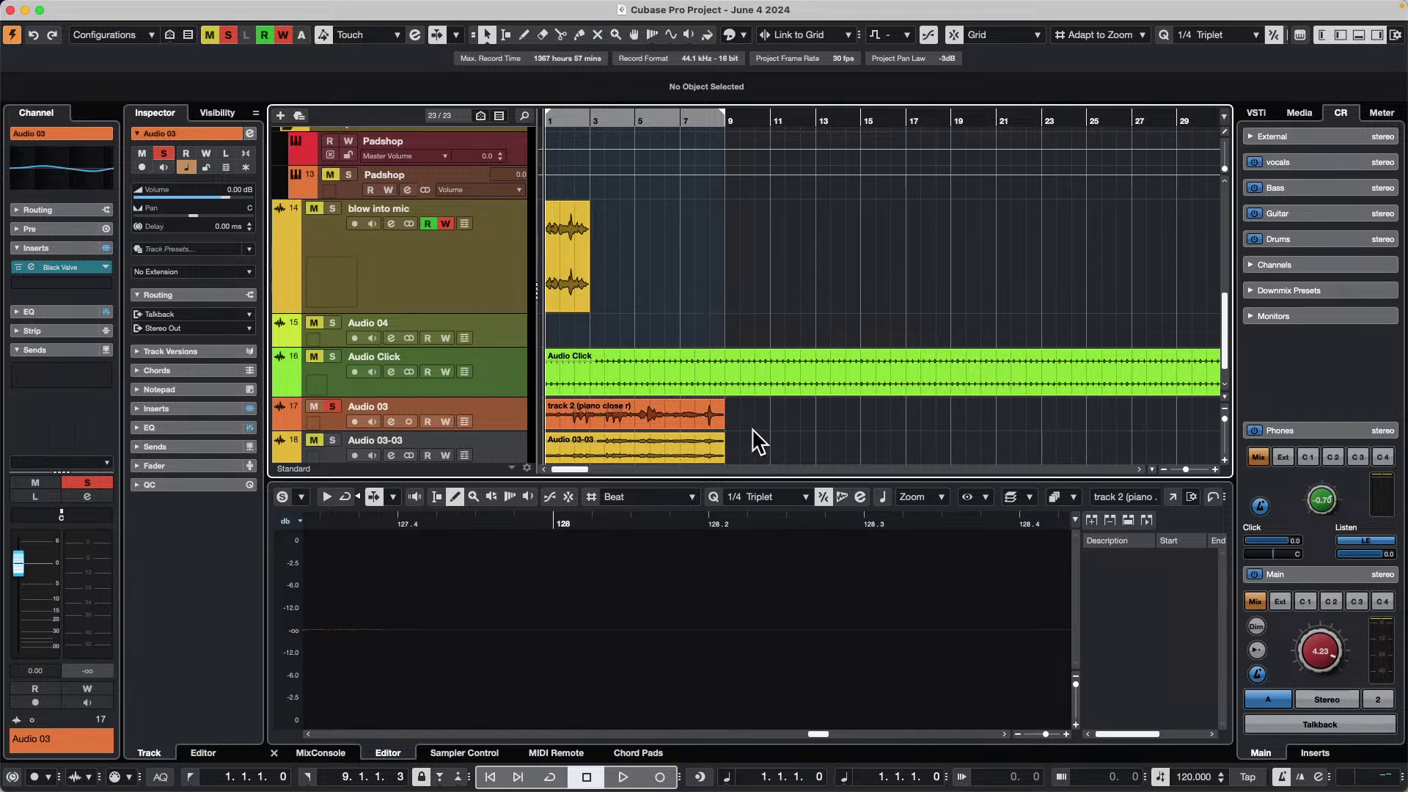
pyautogui.press('super+z')
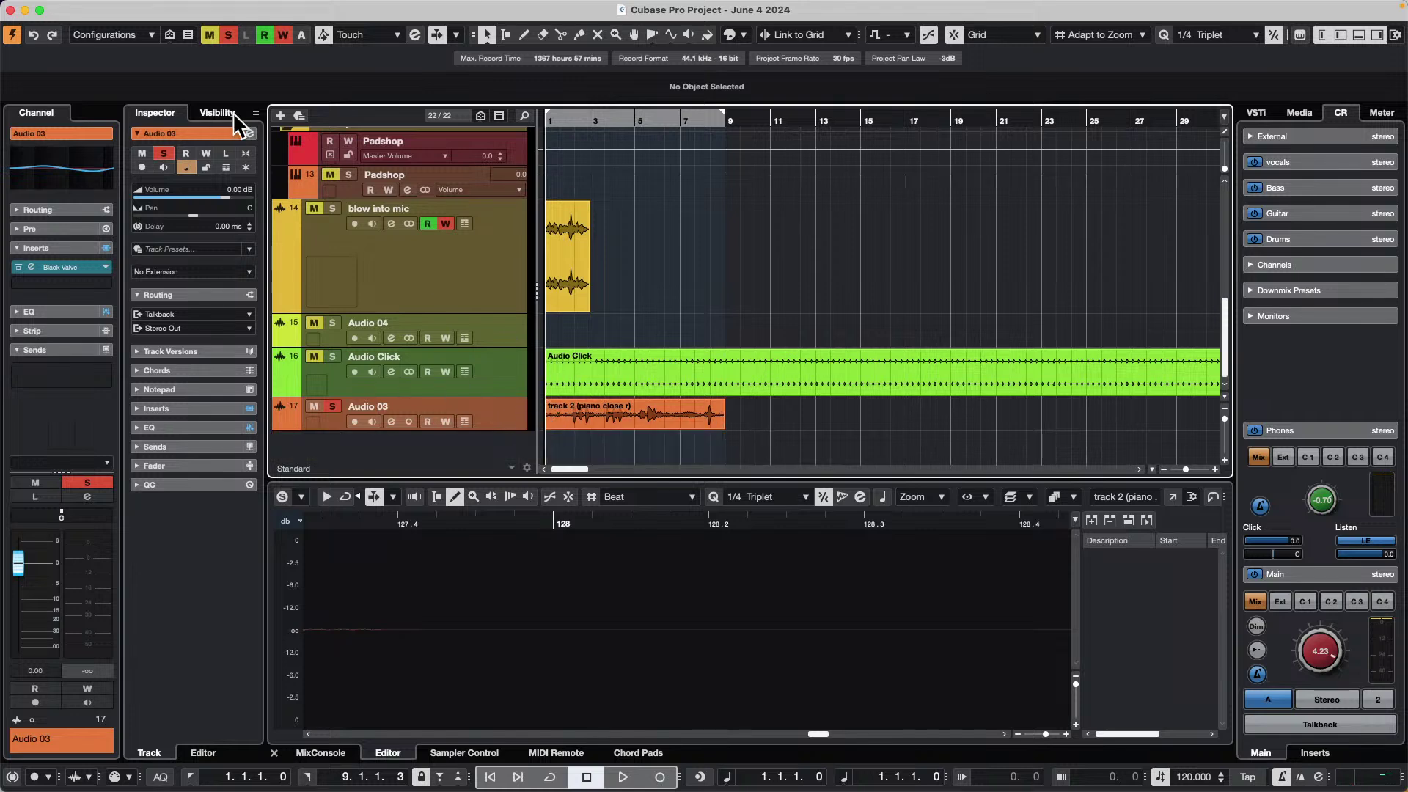
# - Reopen the audio mixdown export to review the available Effects options, and close the dialog without exporting
pyautogui.click(98, 9)
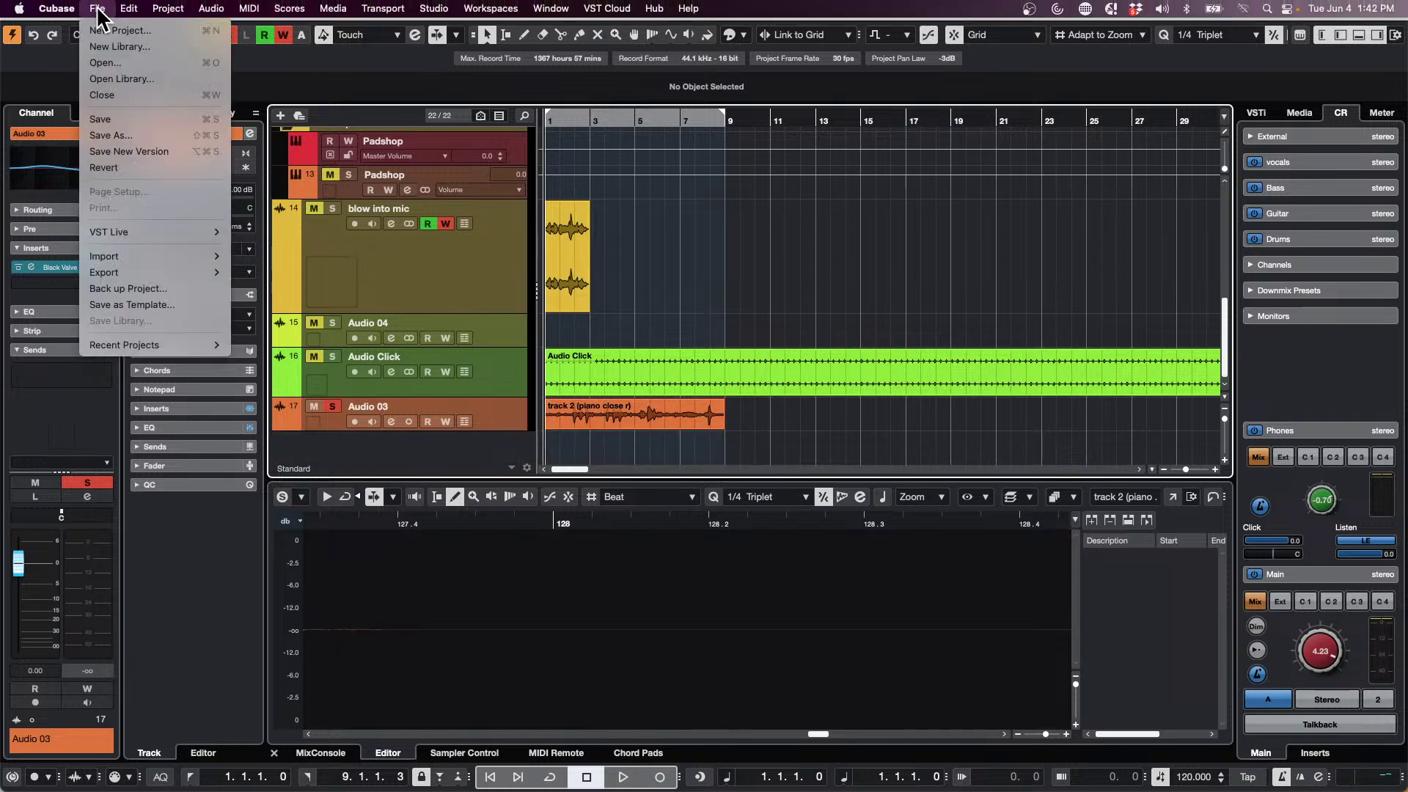
pyautogui.moveTo(133, 273)
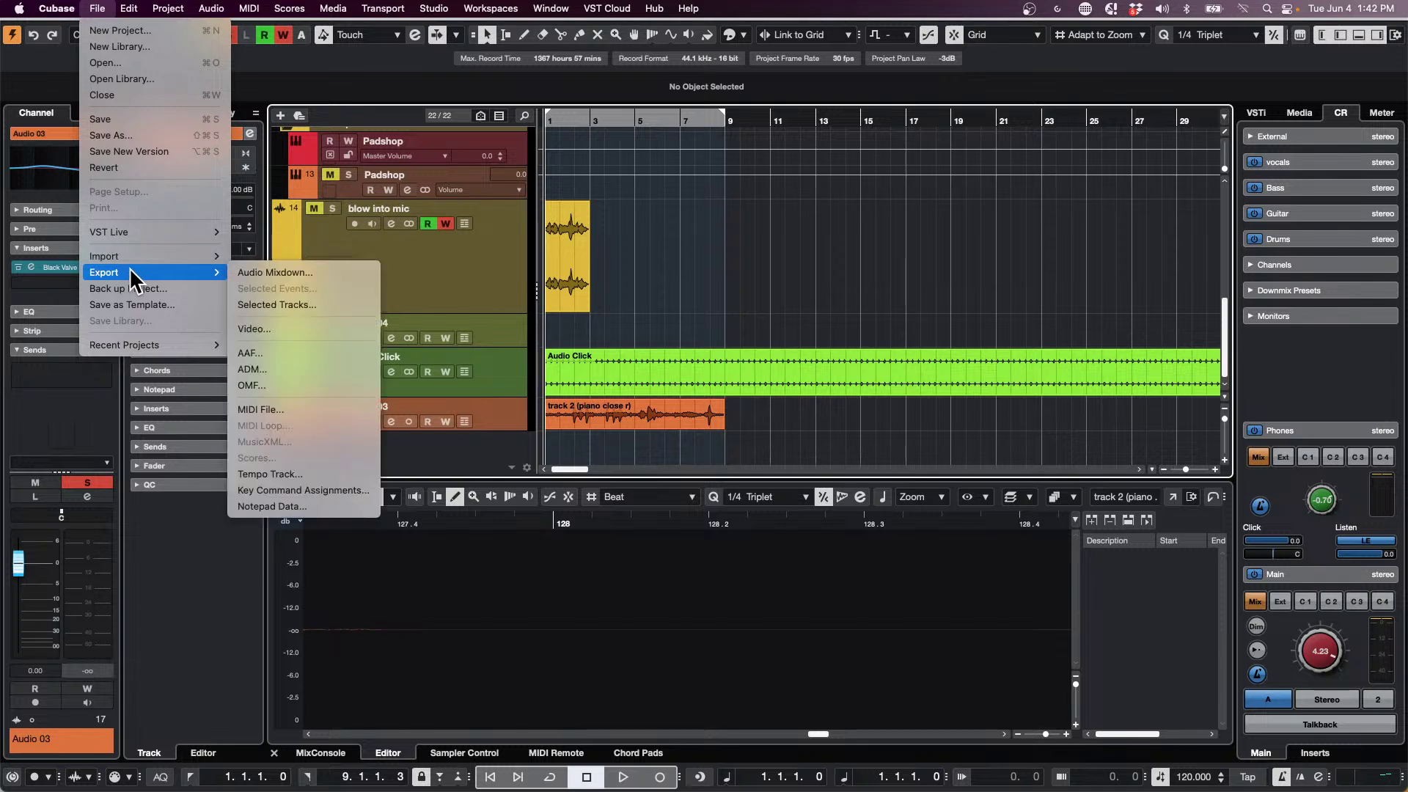
pyautogui.click(288, 273)
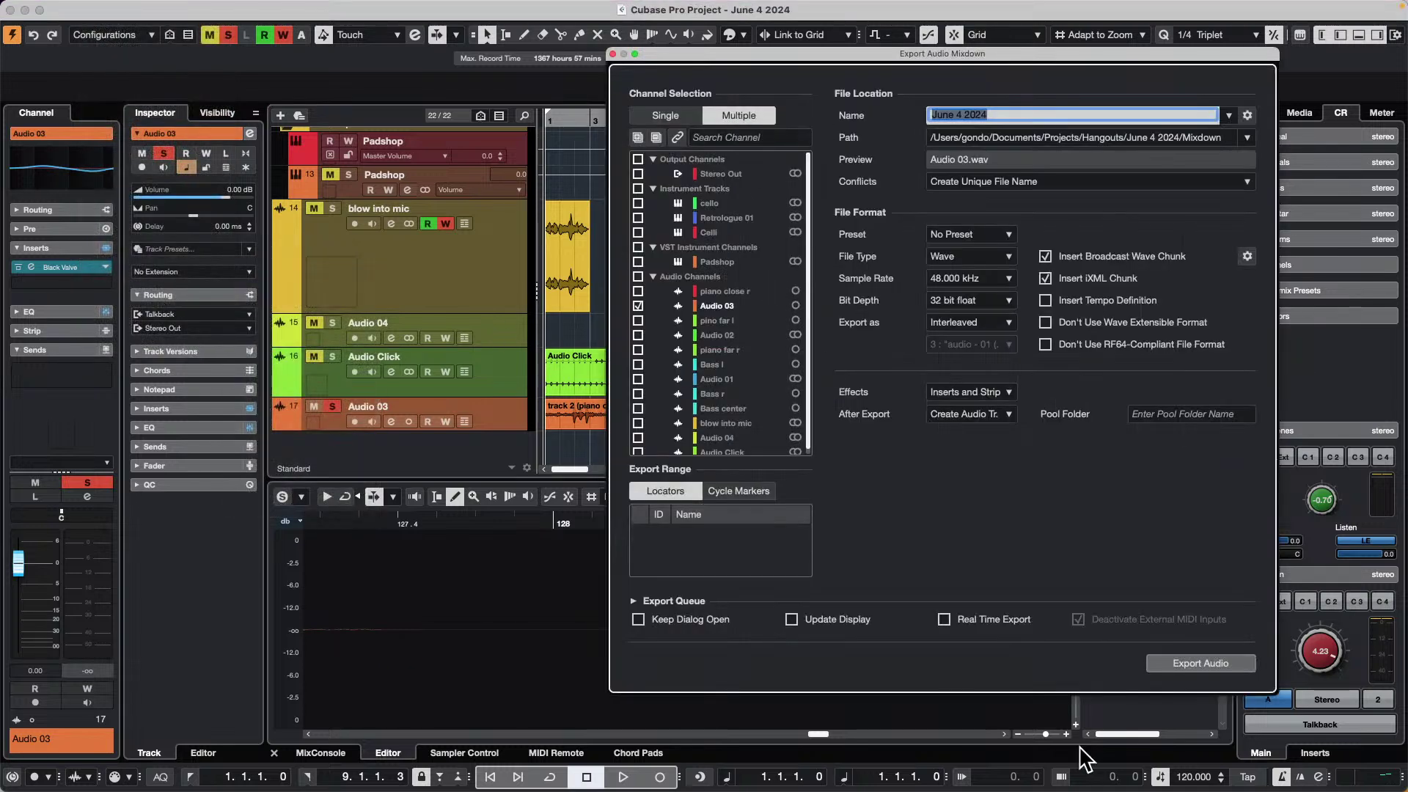
pyautogui.click(991, 393)
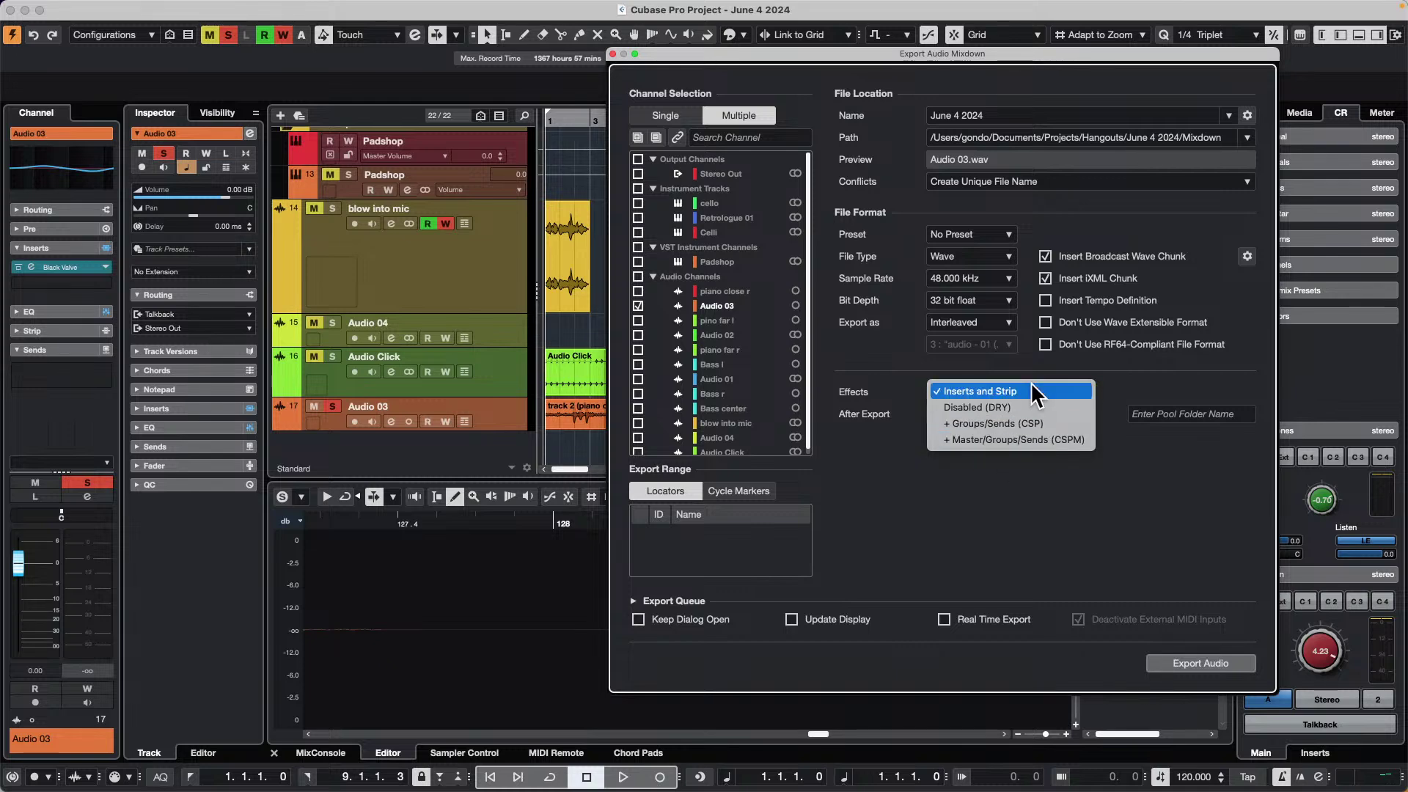
pyautogui.click(867, 473)
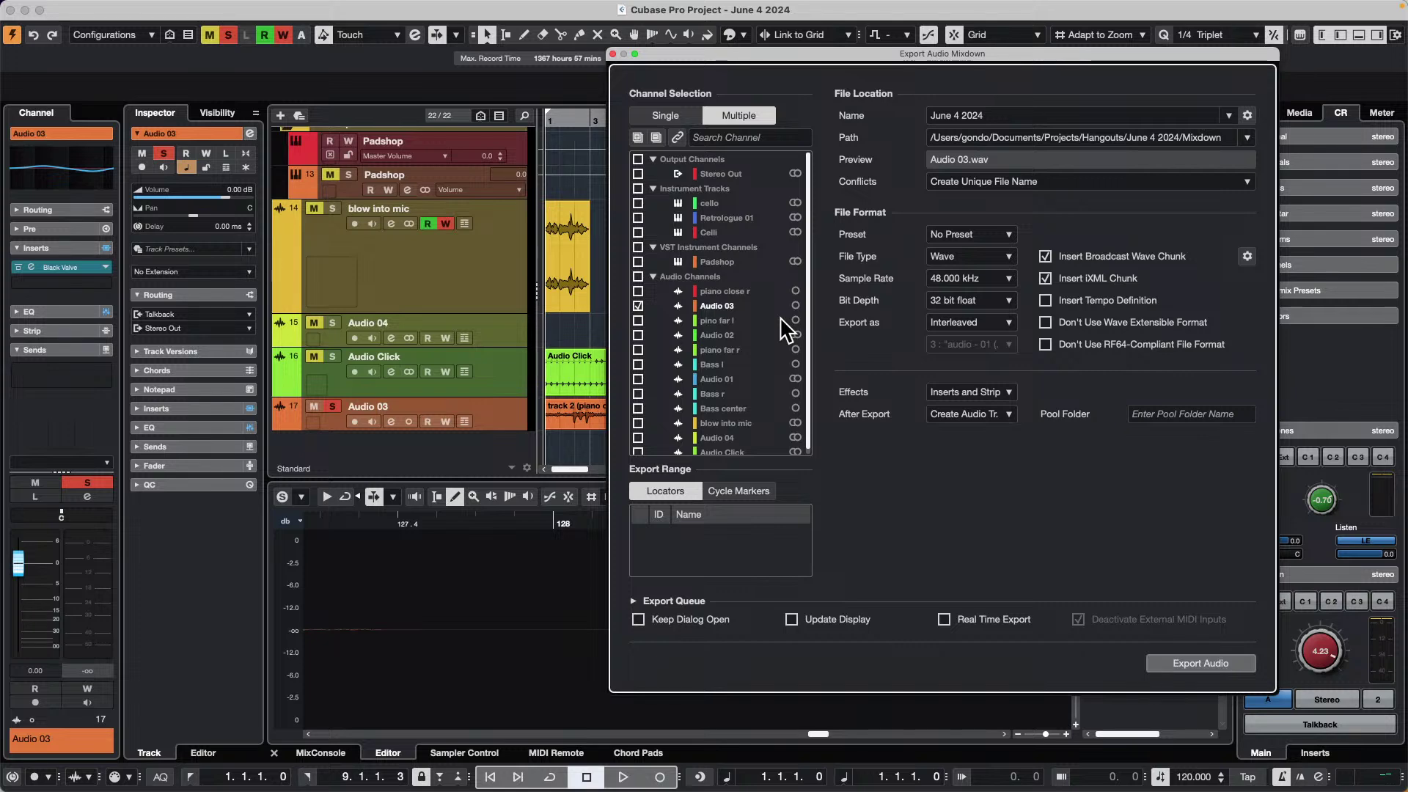
pyautogui.rightClick(519, 59)
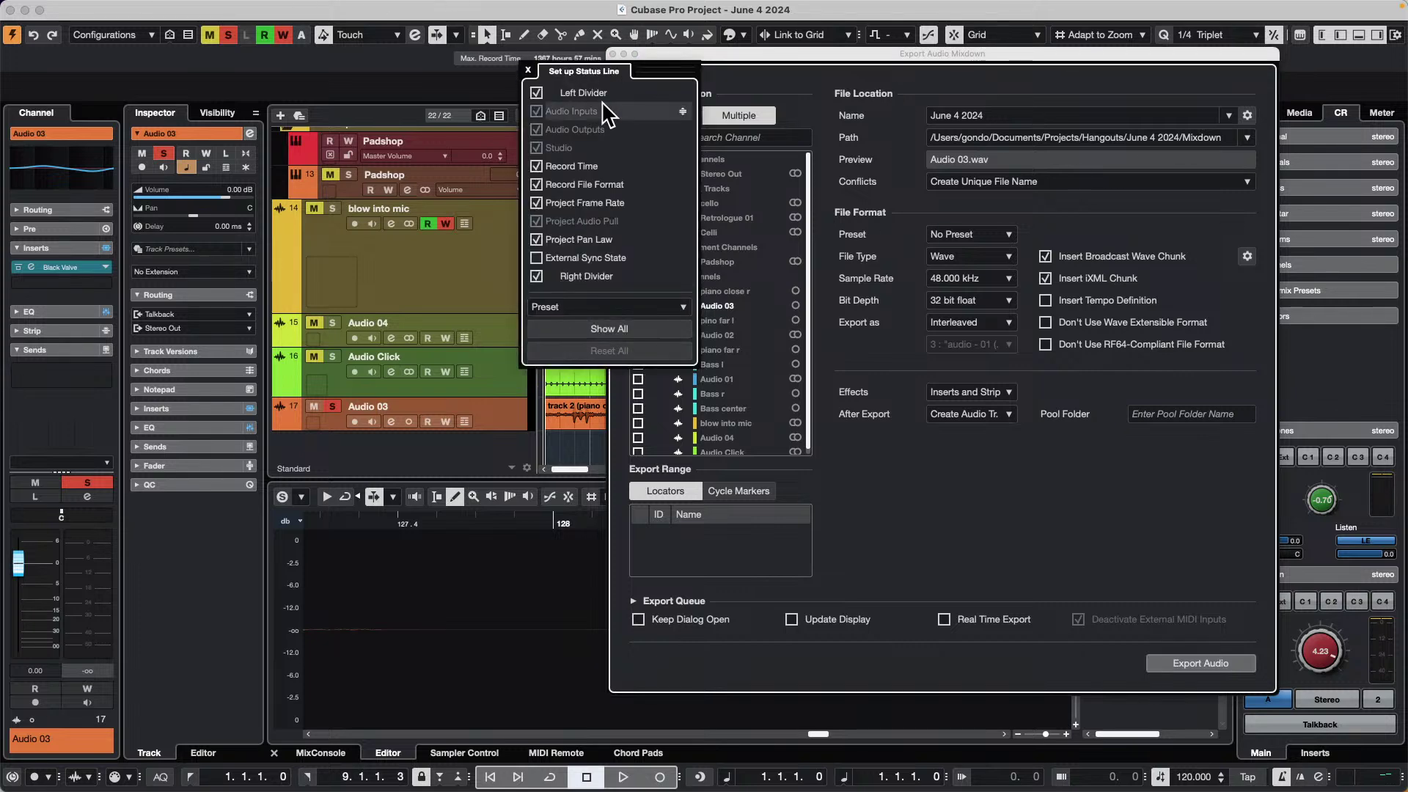
pyautogui.click(465, 129)
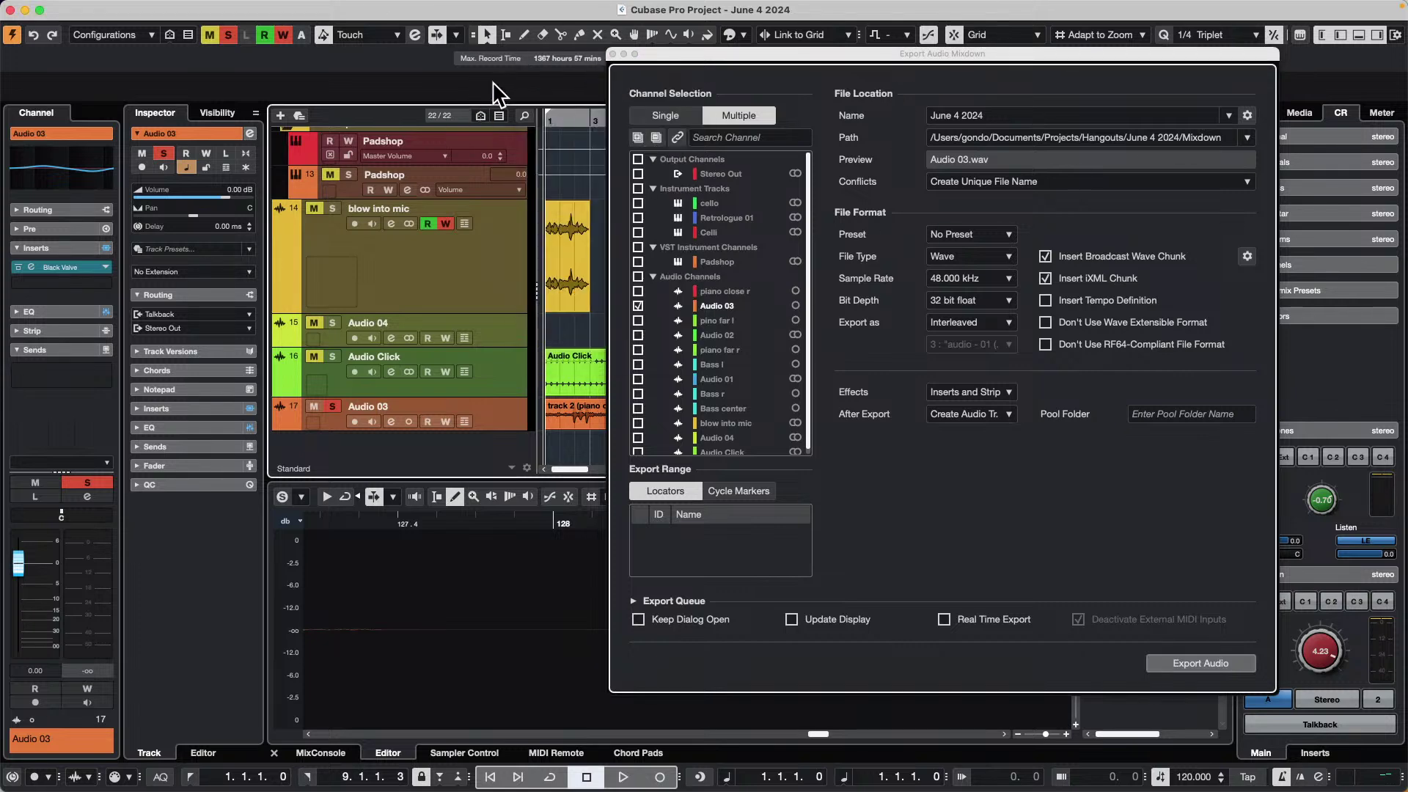
pyautogui.click(613, 53)
# - Inspect the External FX audio connections, including the send and return buses of the Distressor, and close the window
pyautogui.click(437, 8)
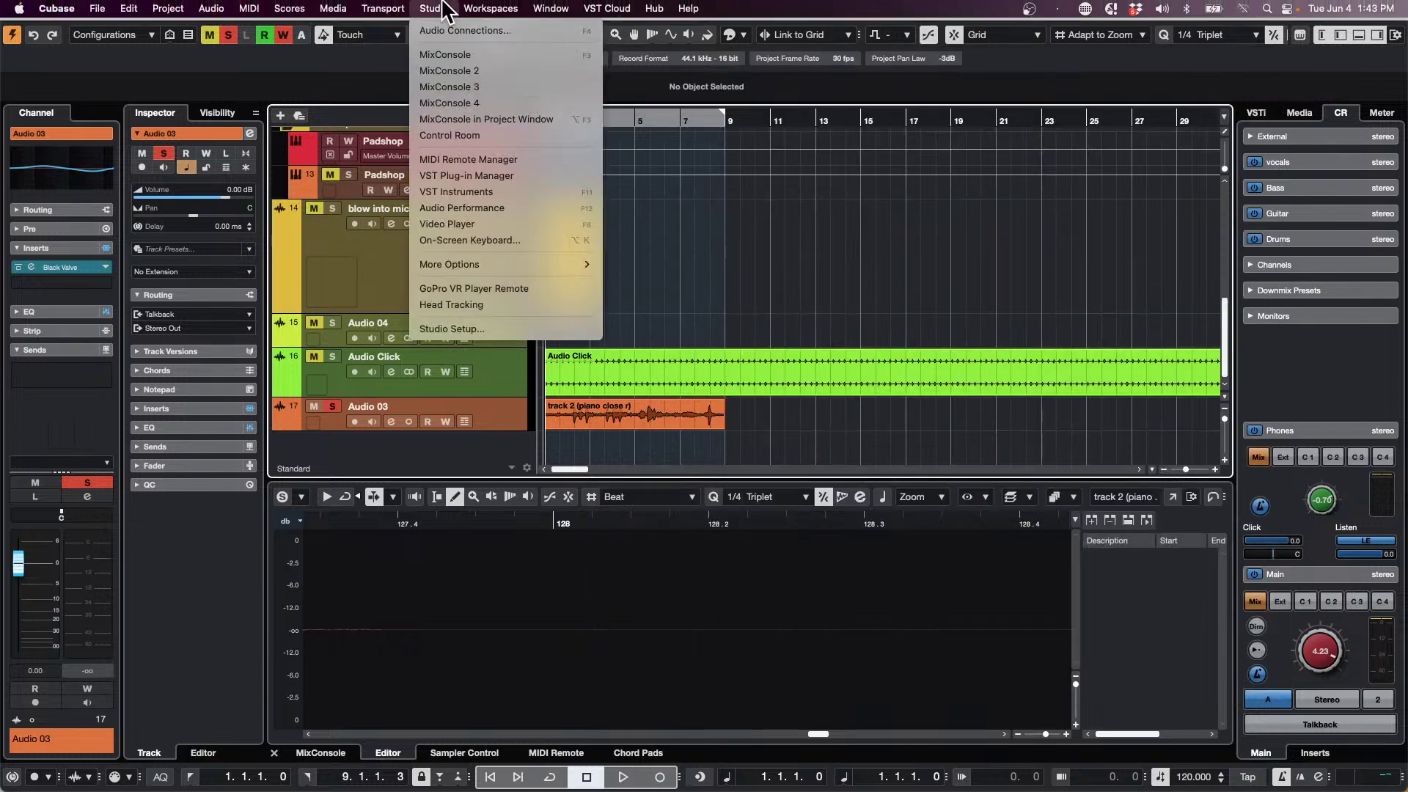
pyautogui.click(447, 31)
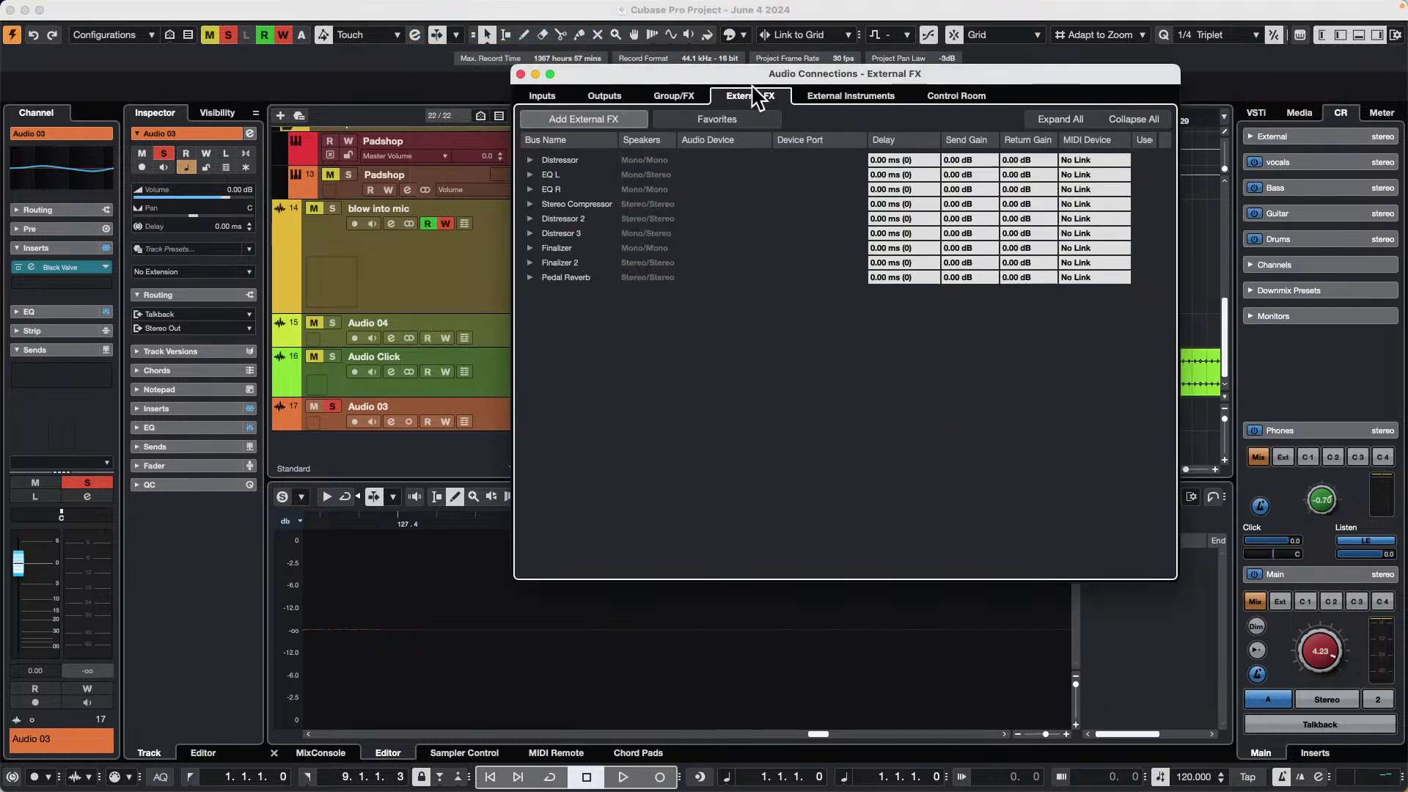
pyautogui.click(529, 160)
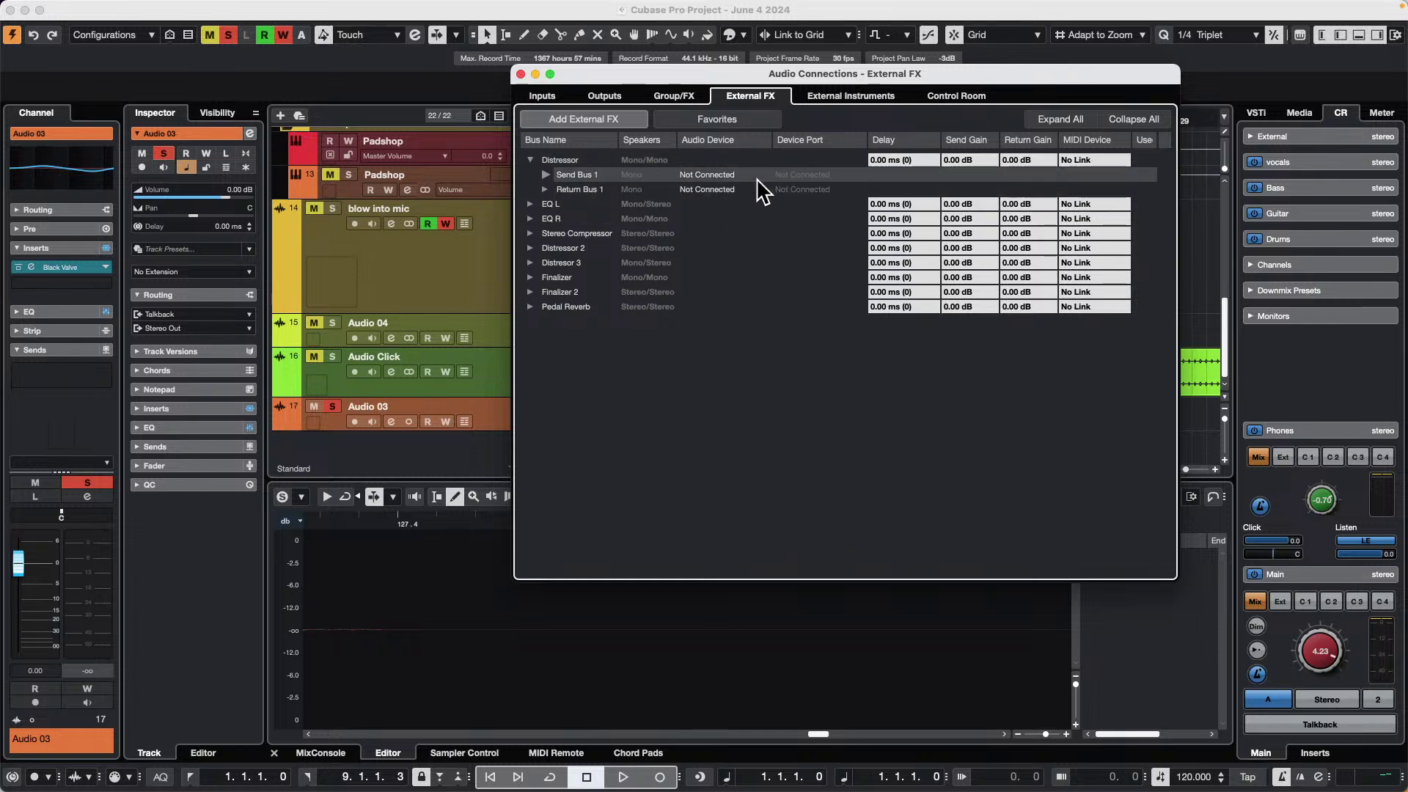
pyautogui.click(520, 74)
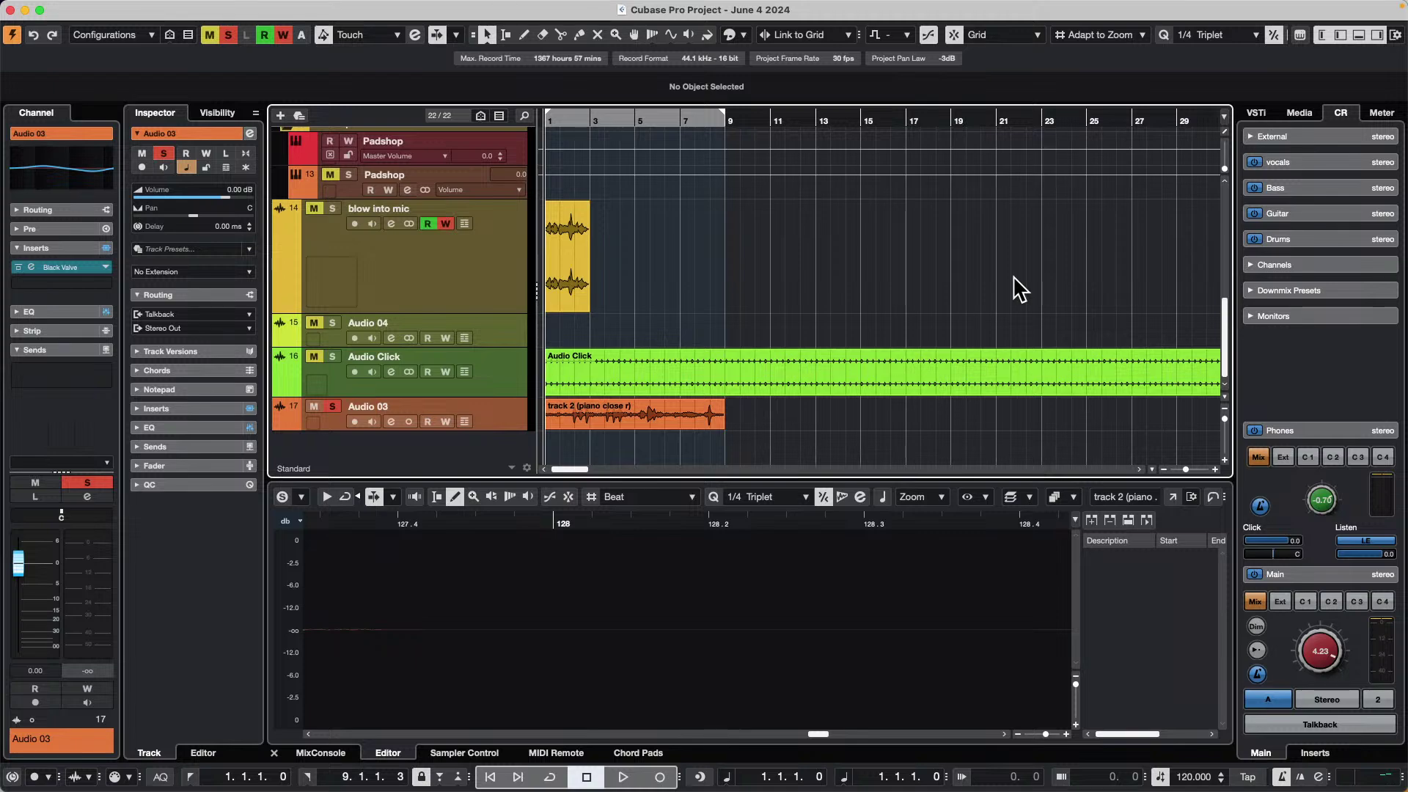
# - Hide the Audio 02, cello, Padshop 01, Retrologue 01 and Audio 01 tracks from the project's track list
pyautogui.scroll(10, 681, 302)
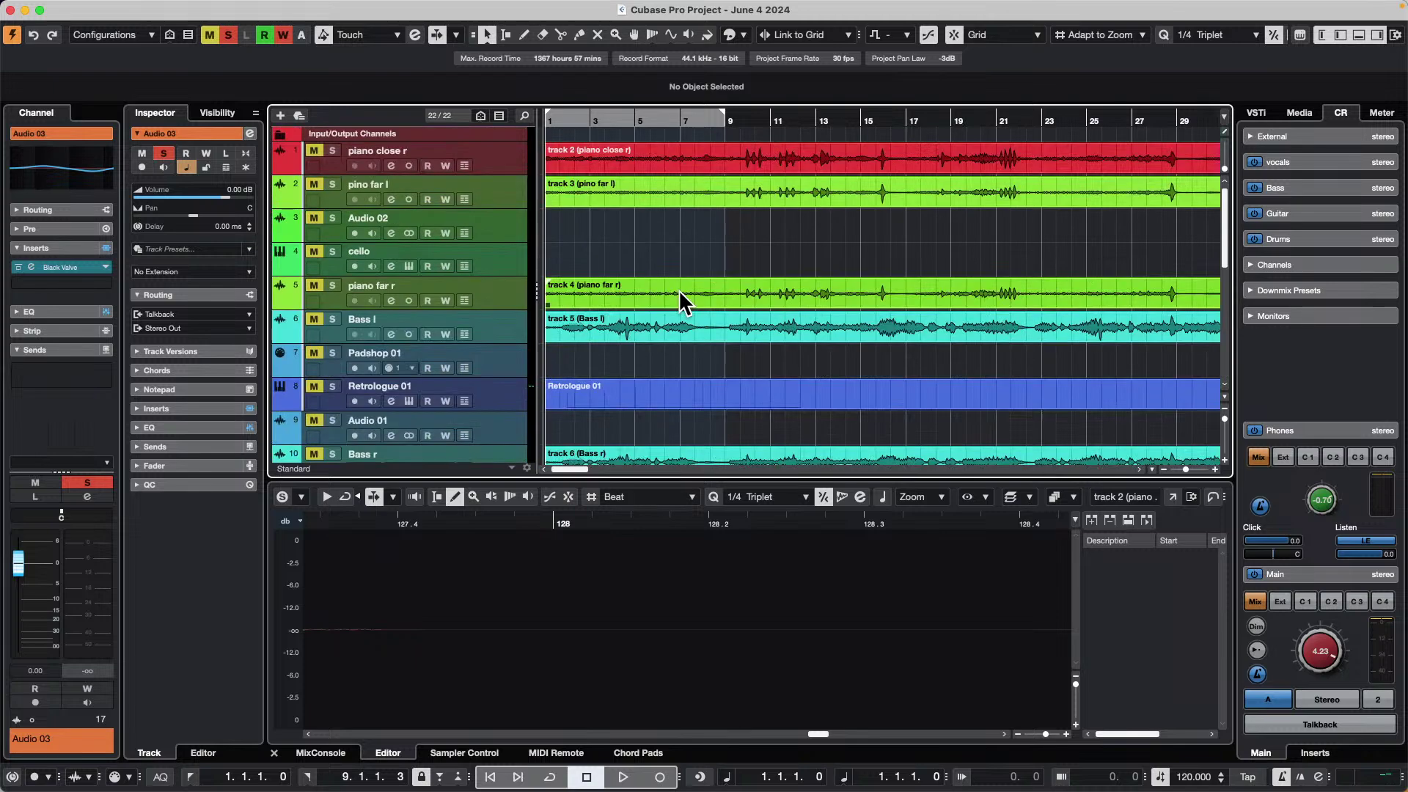
pyautogui.moveTo(550, 118); pyautogui.dragTo(563, 58)
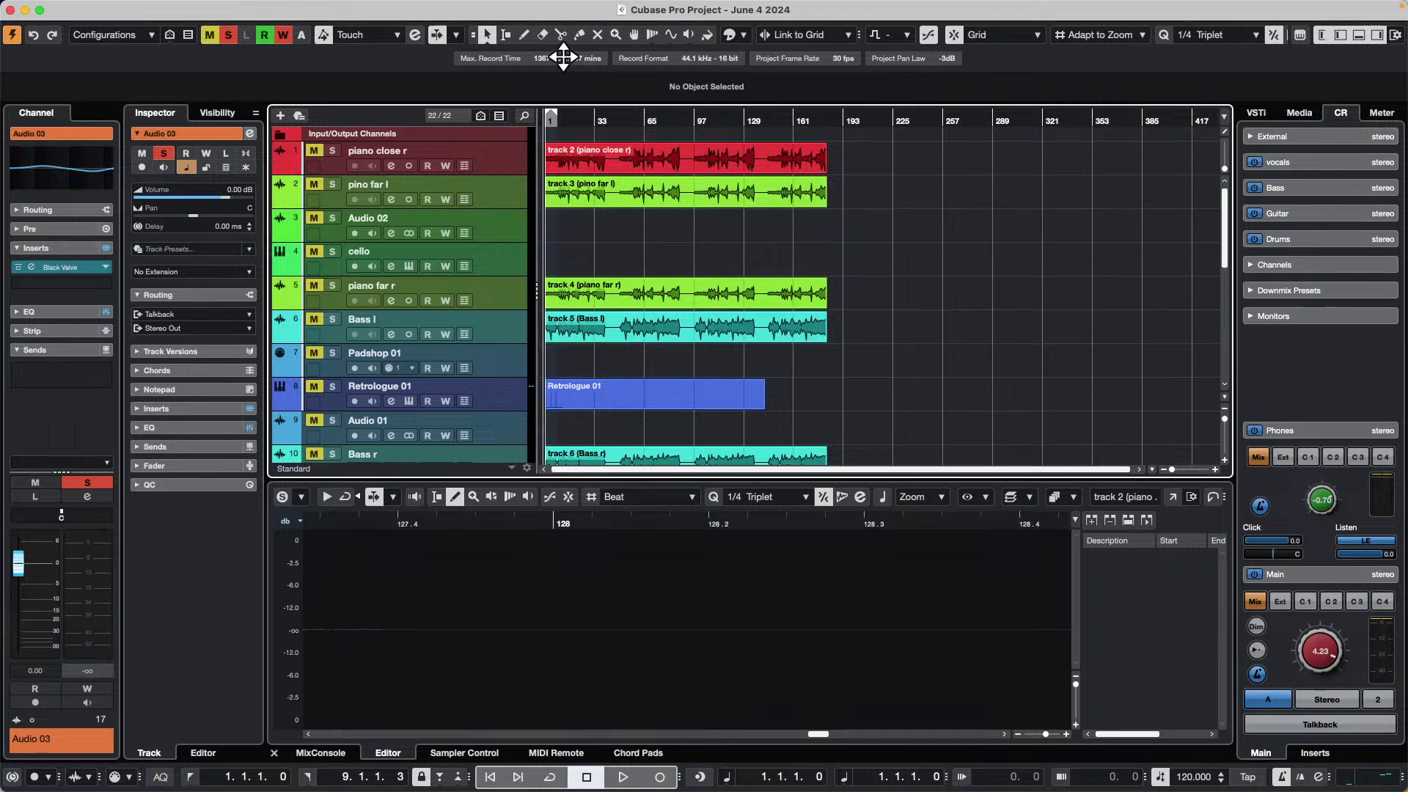
pyautogui.click(217, 113)
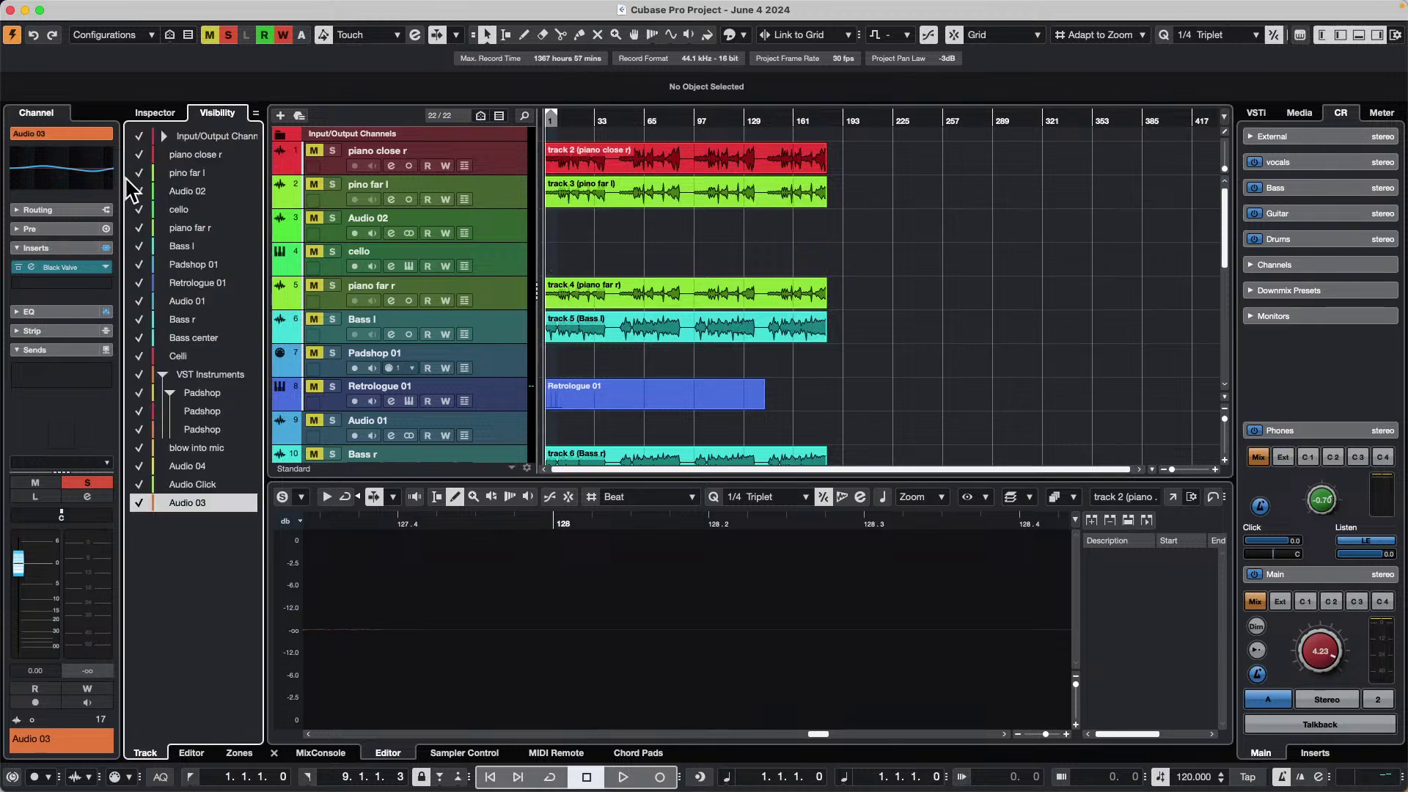
pyautogui.click(510, 223)
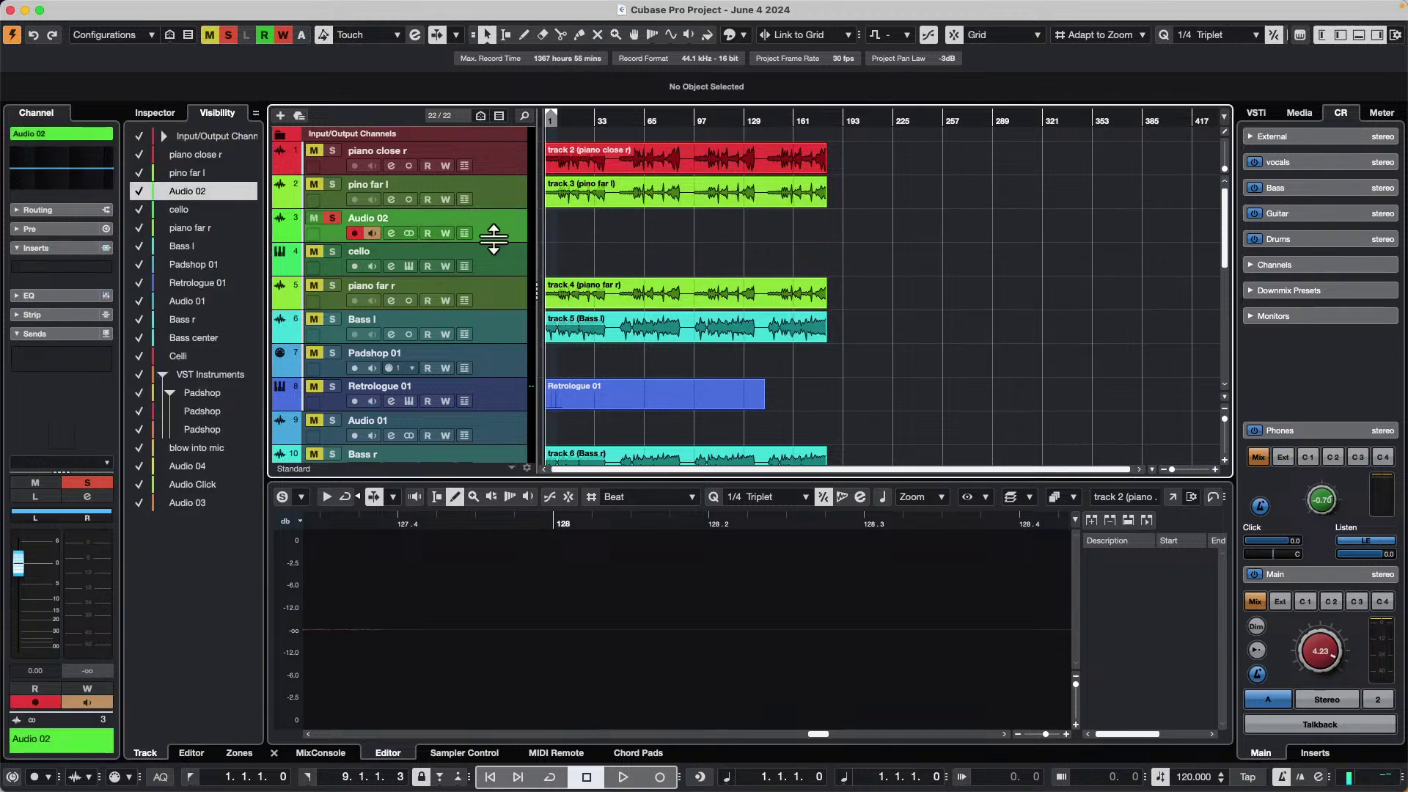
pyautogui.click(139, 191)
pyautogui.click(139, 209)
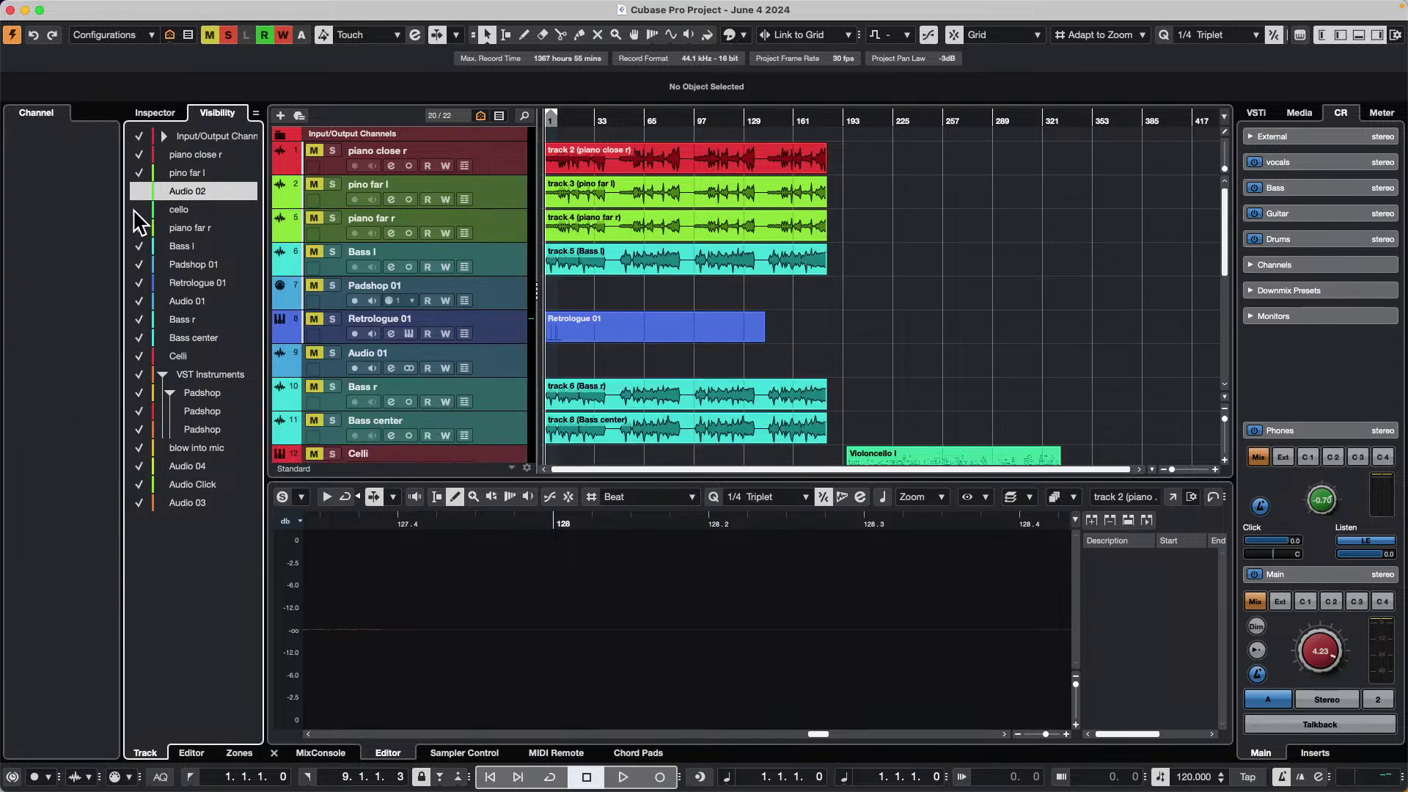
pyautogui.click(139, 264)
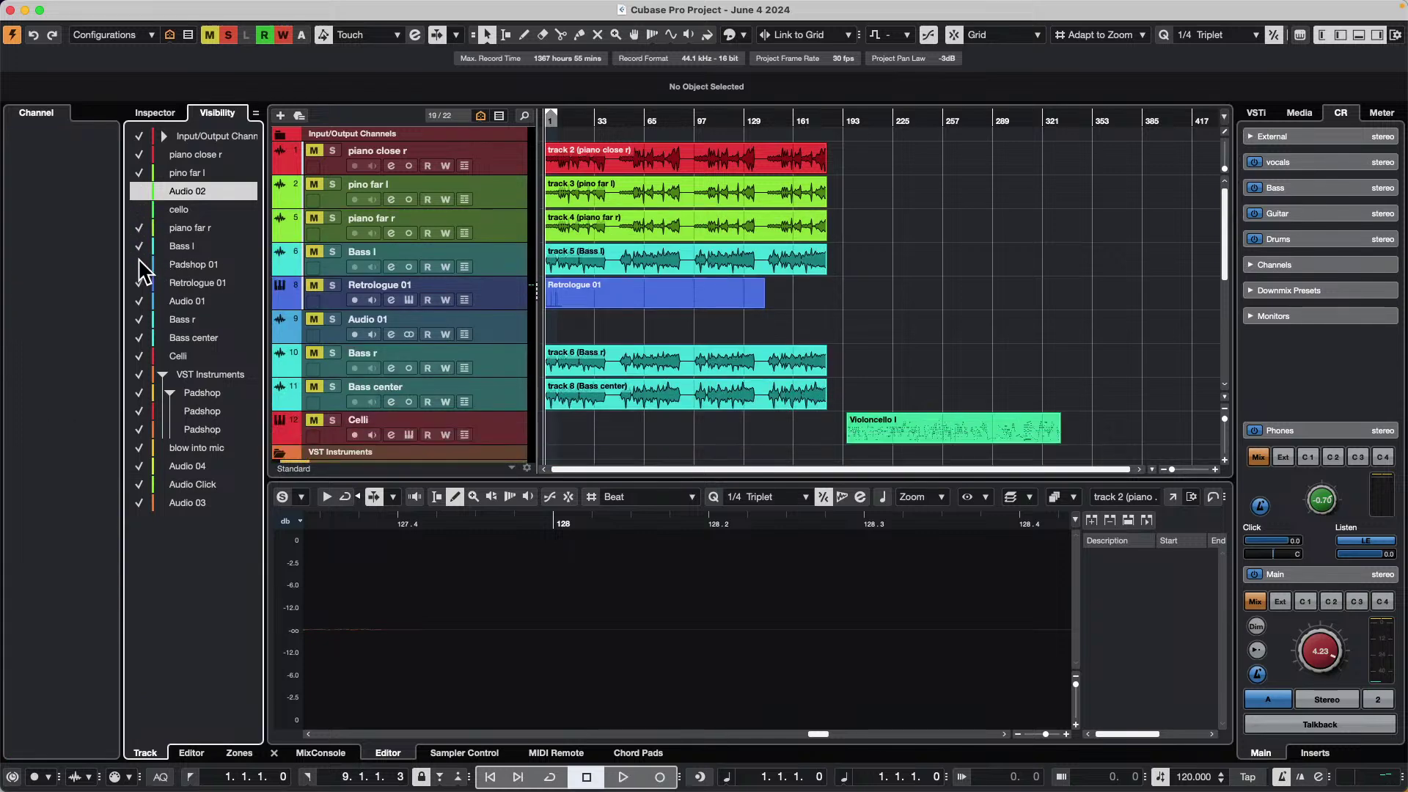
pyautogui.click(139, 282)
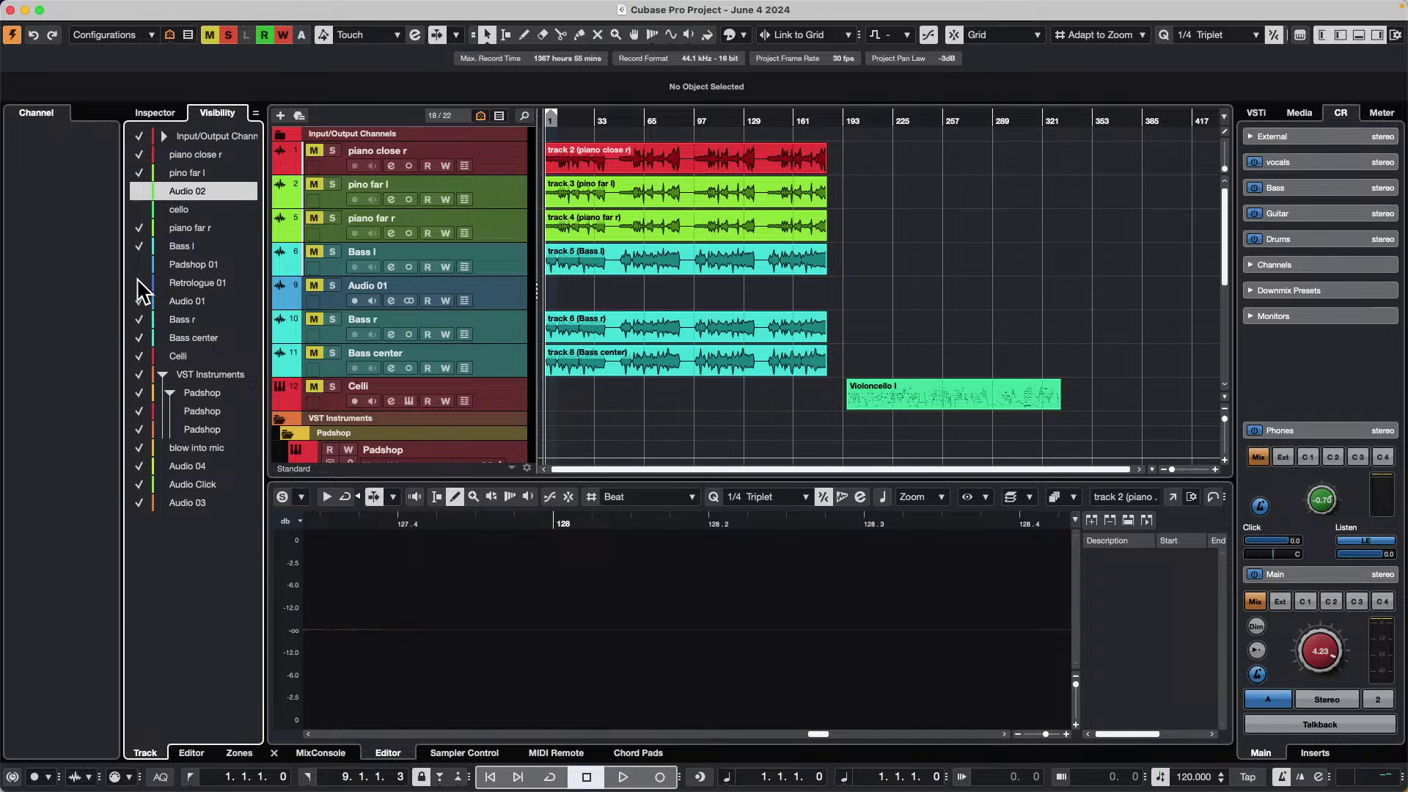
pyautogui.click(139, 301)
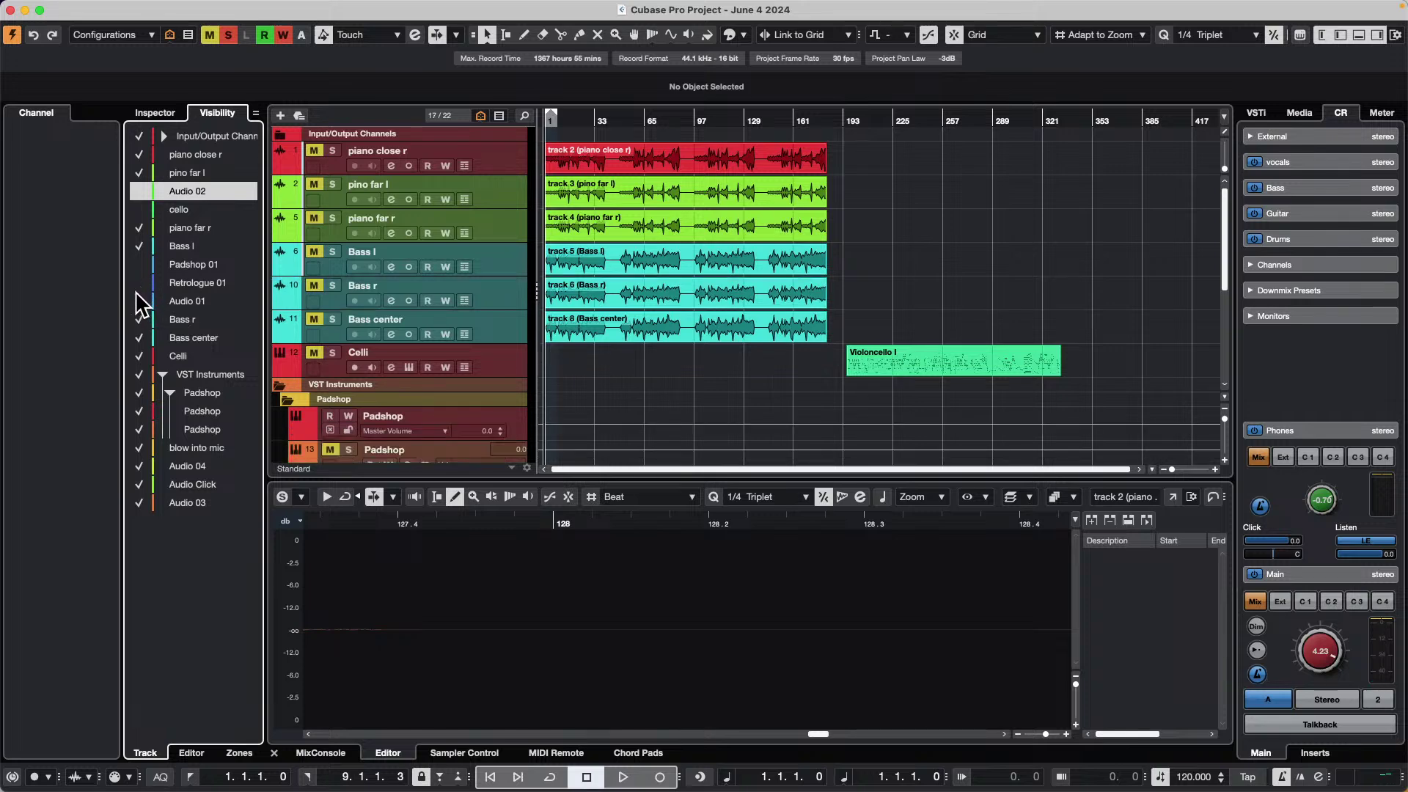
# - Zoom the timeline to fit the full length of the piano and bass events, and place the project cursor at bar 89
pyautogui.click(638, 116)
pyautogui.moveTo(638, 116); pyautogui.dragTo(451, 139)
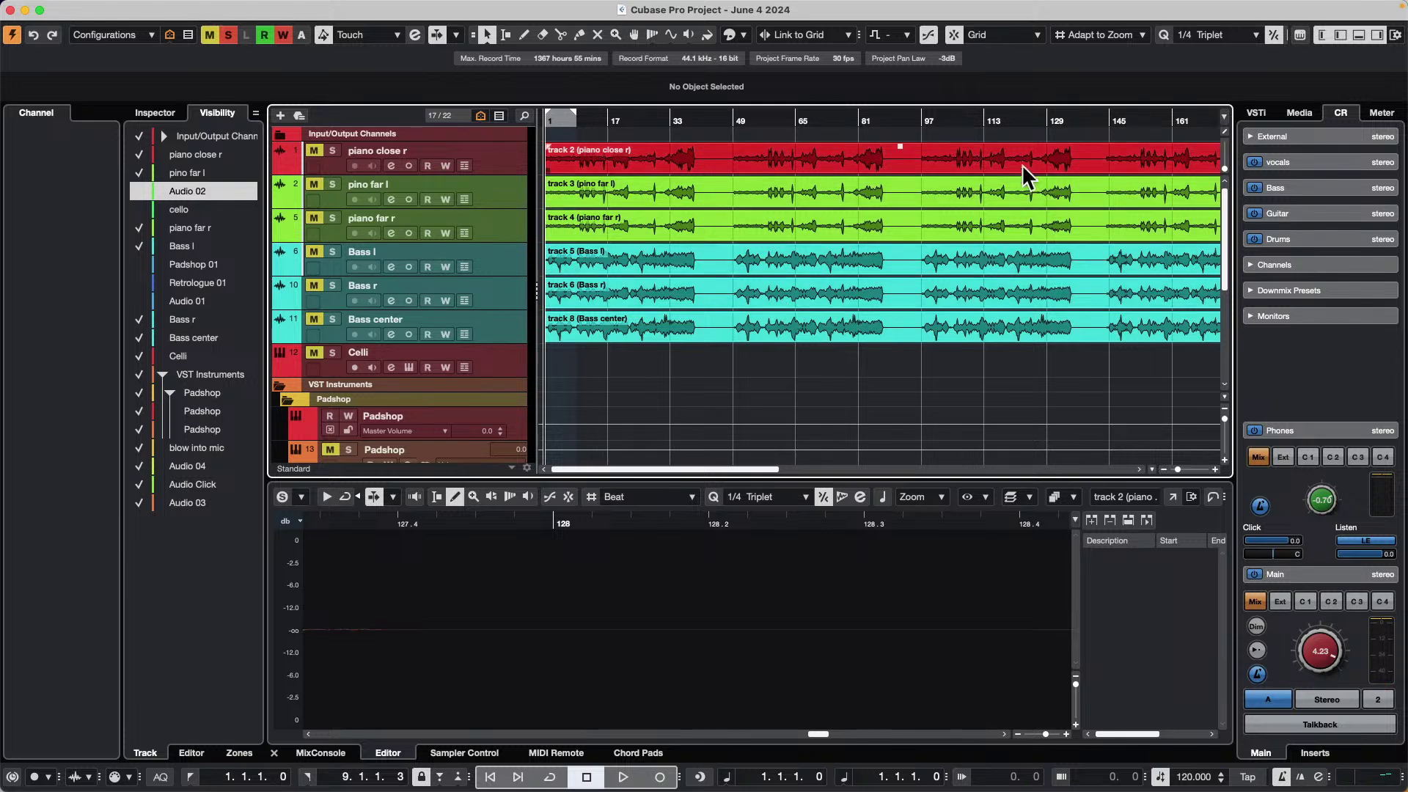
pyautogui.moveTo(889, 120); pyautogui.dragTo(890, 87)
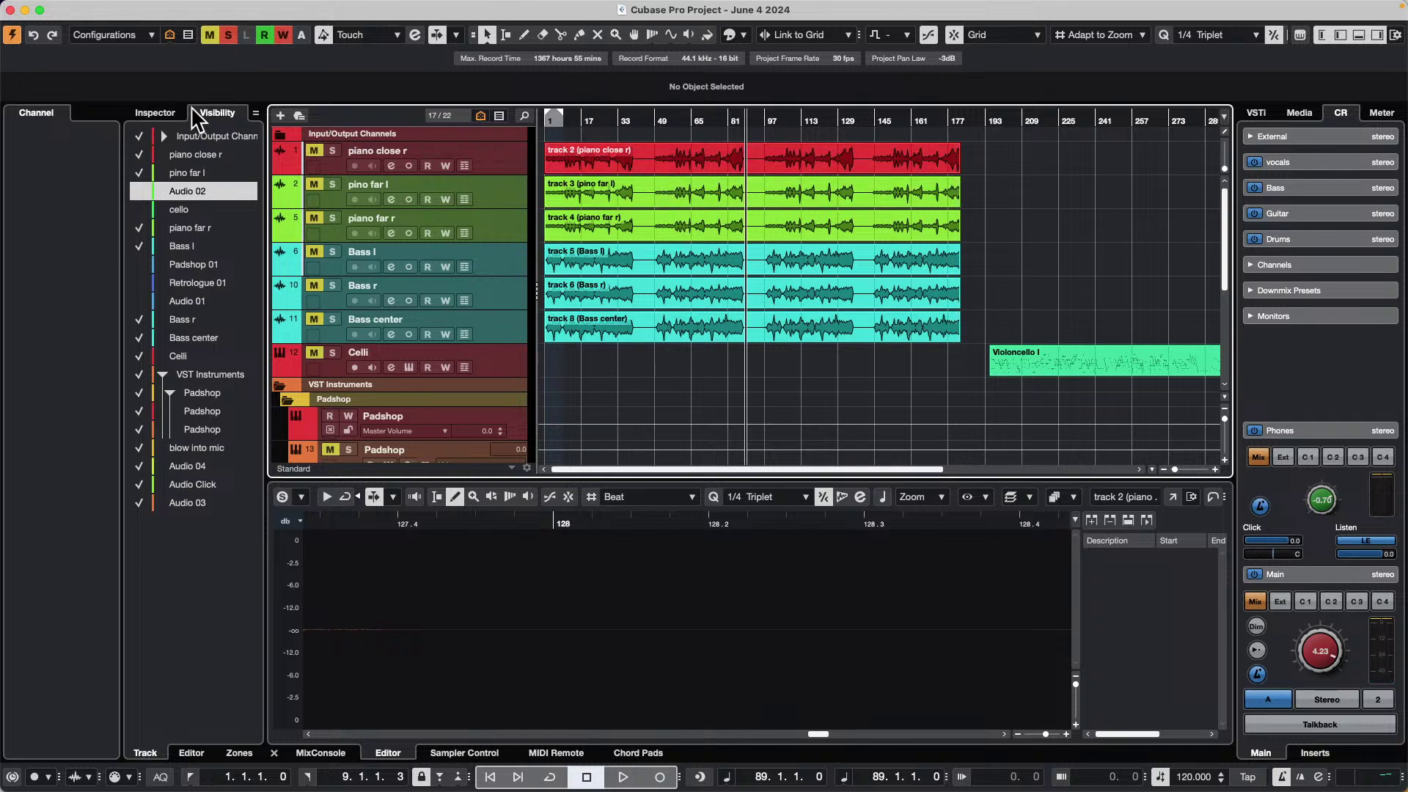
# - Switch from the track visibility list to the Inspector, and clear the solo state so that all tracks are unmuted
pyautogui.click(158, 114)
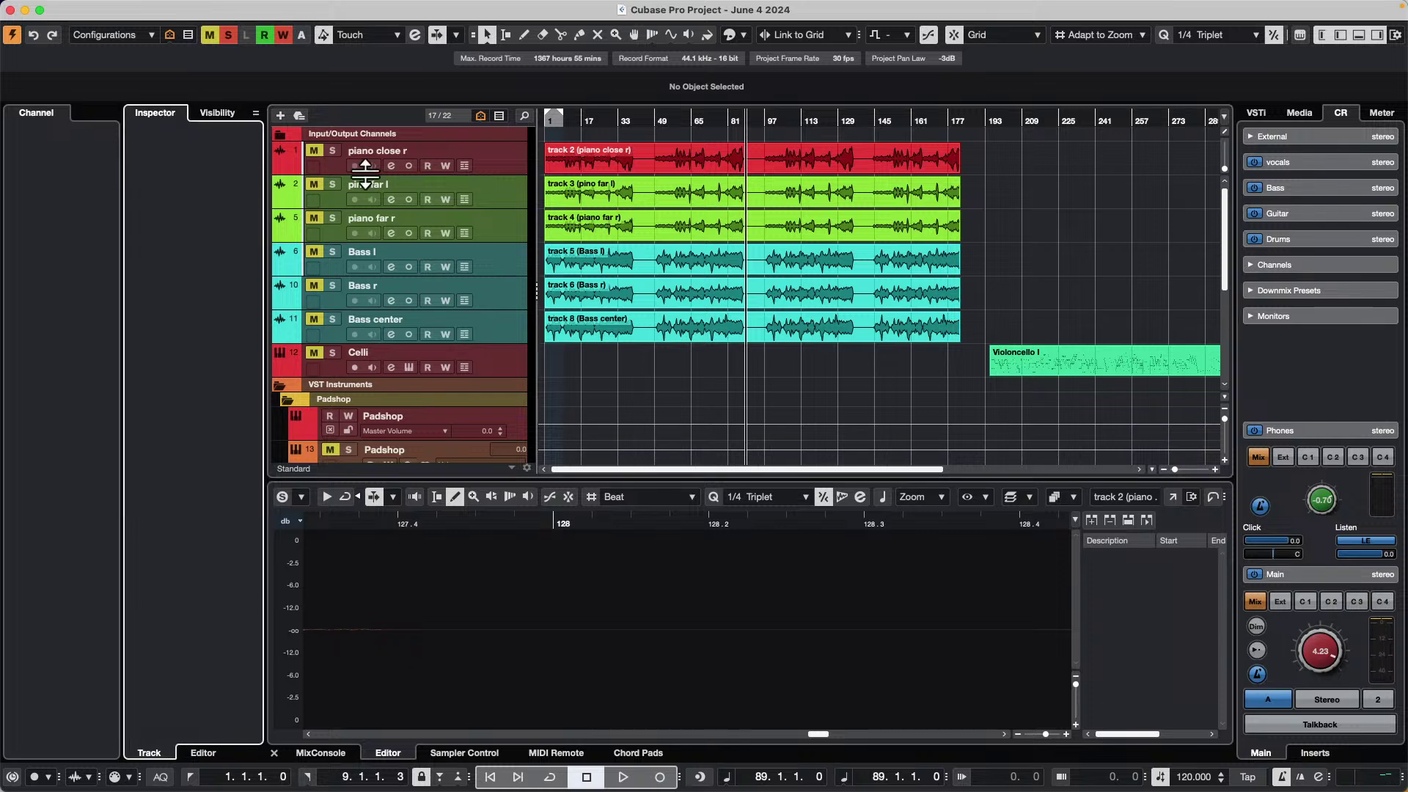
pyautogui.click(315, 150)
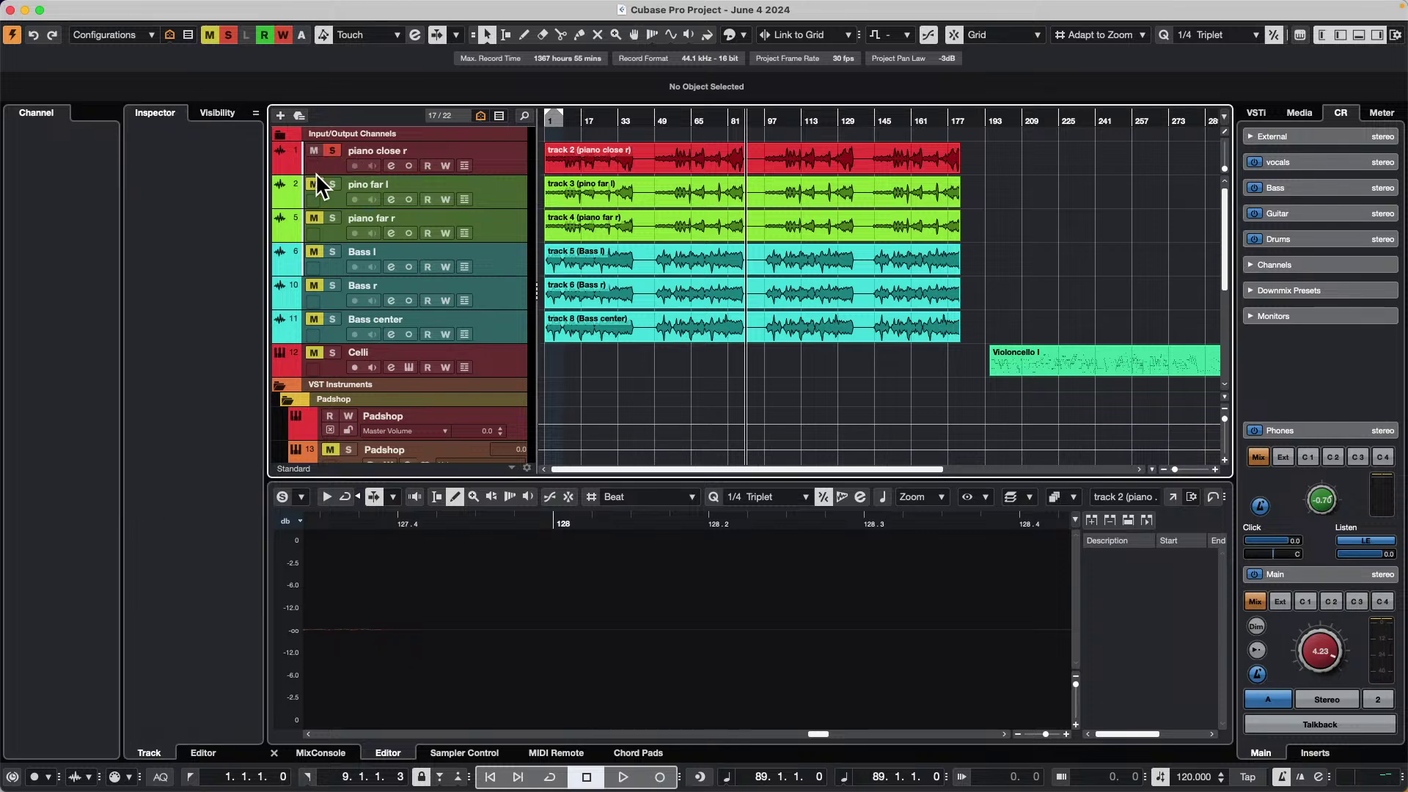
pyautogui.click(230, 36)
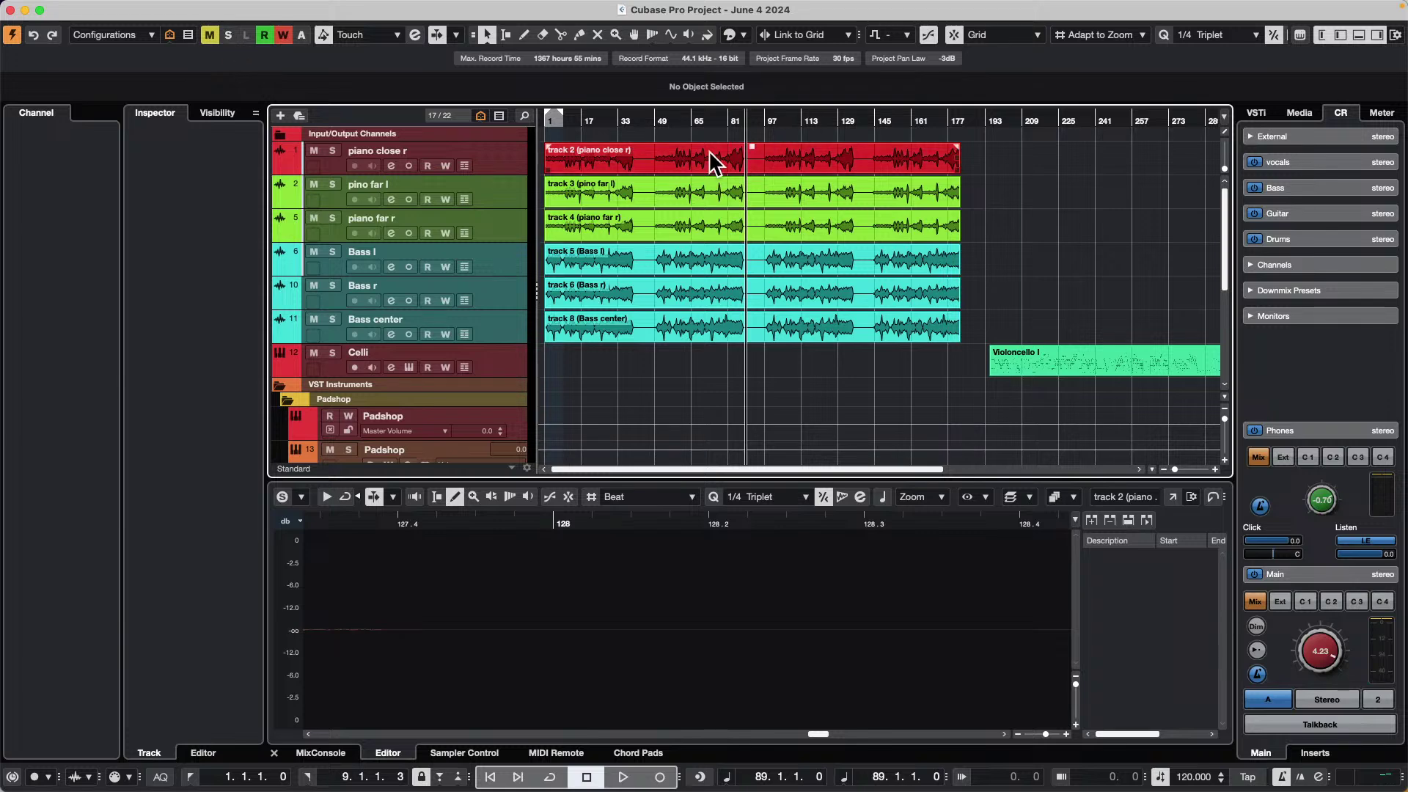
# - Add one Marker track without a custom name and place it above the piano close r track
pyautogui.click(482, 144)
pyautogui.rightClick(482, 144)
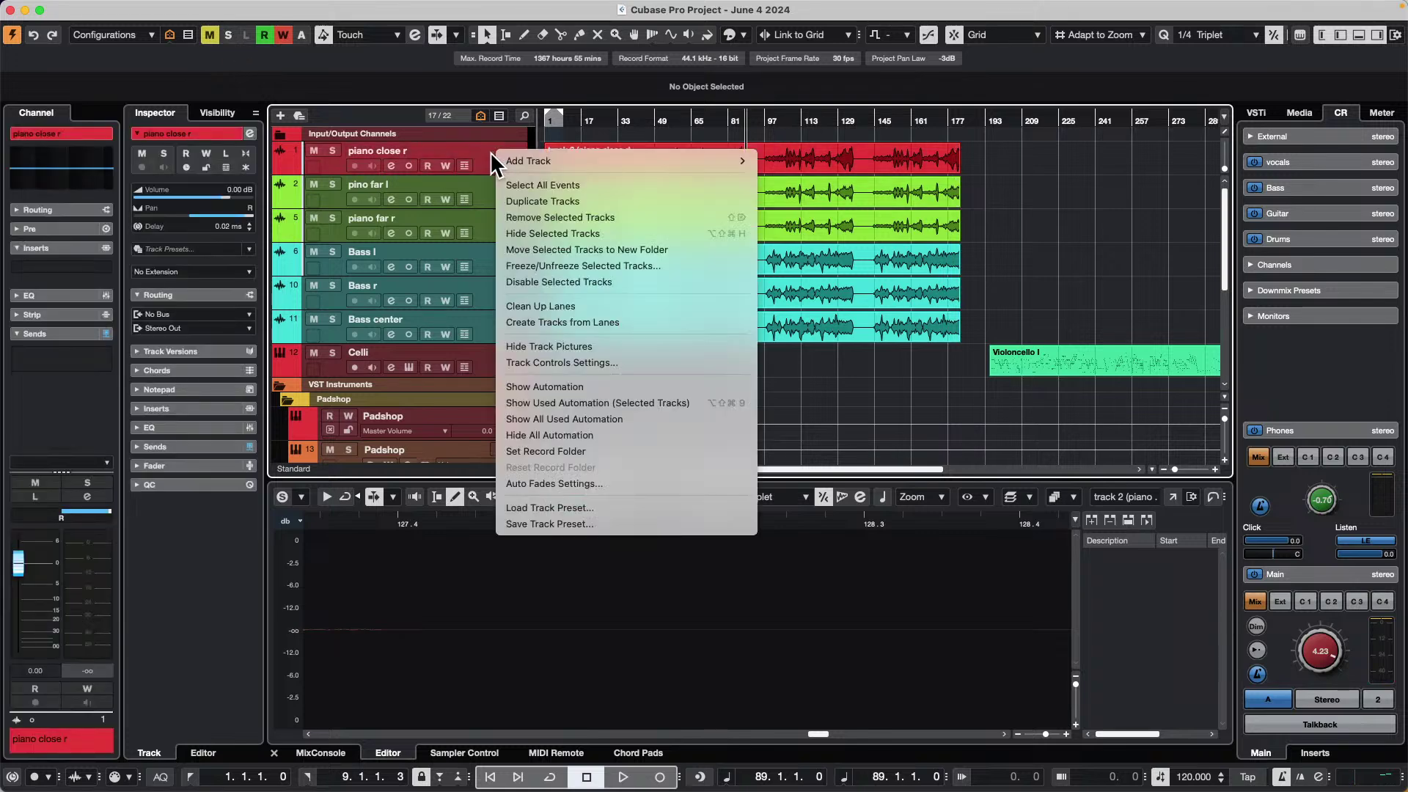
pyautogui.moveTo(609, 163)
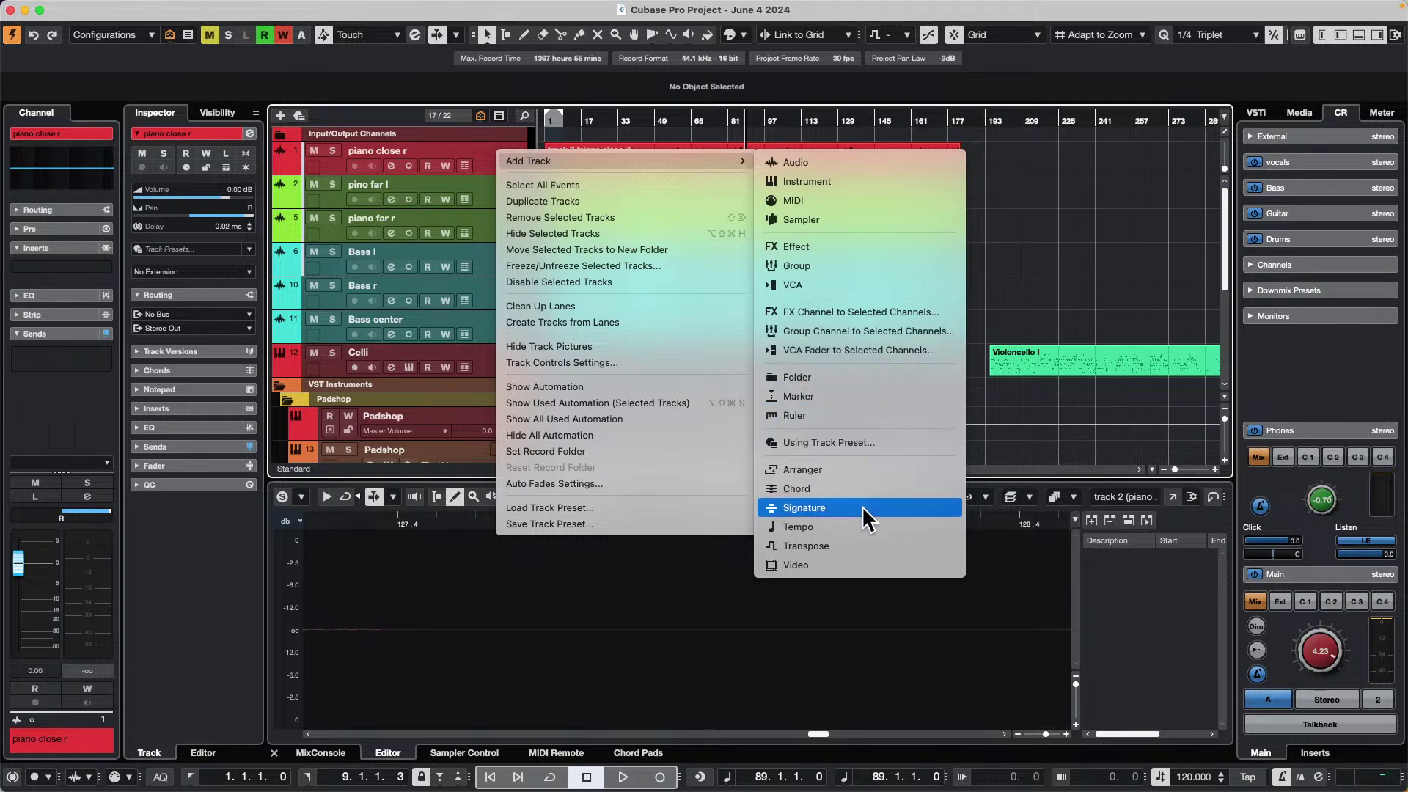
pyautogui.click(855, 396)
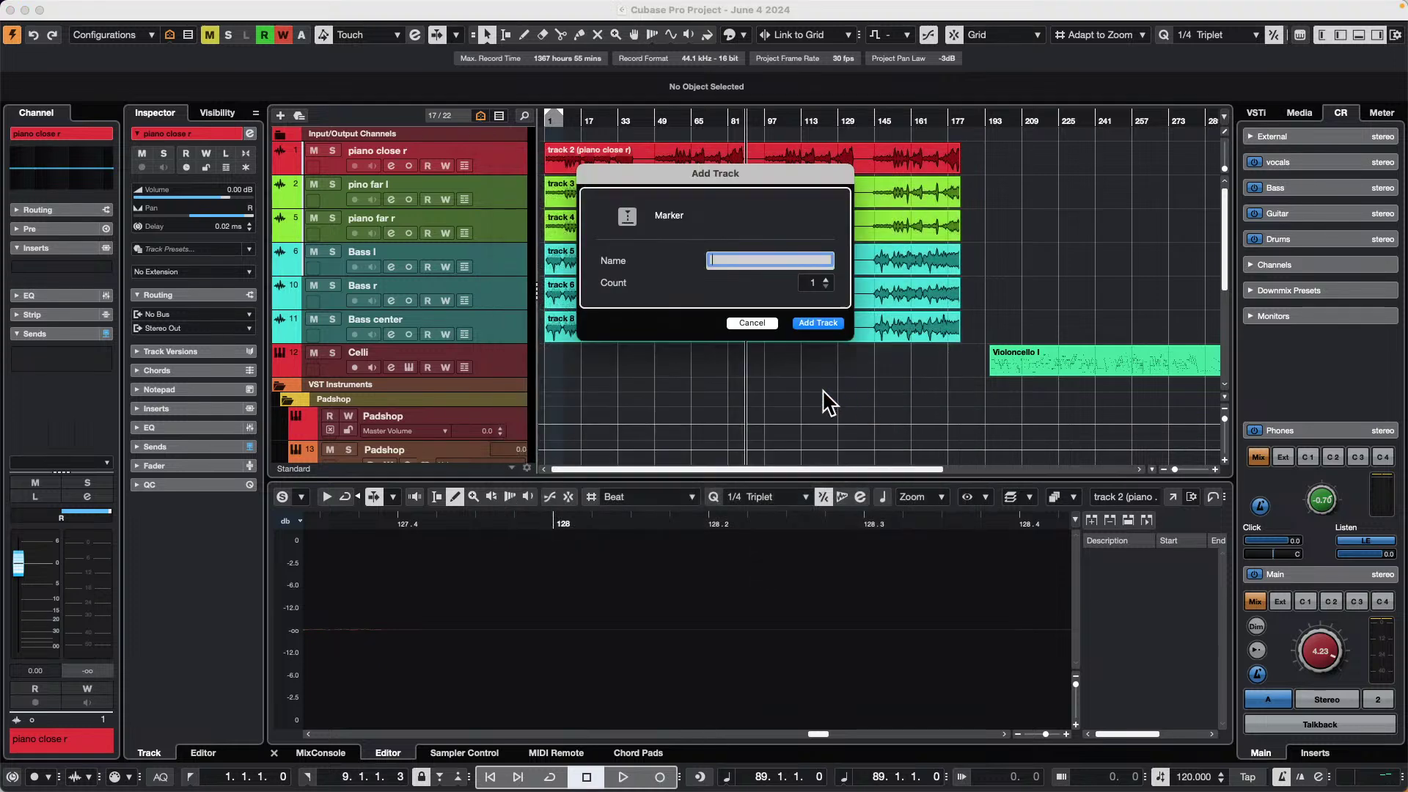
pyautogui.click(820, 323)
pyautogui.moveTo(511, 188); pyautogui.dragTo(509, 144)
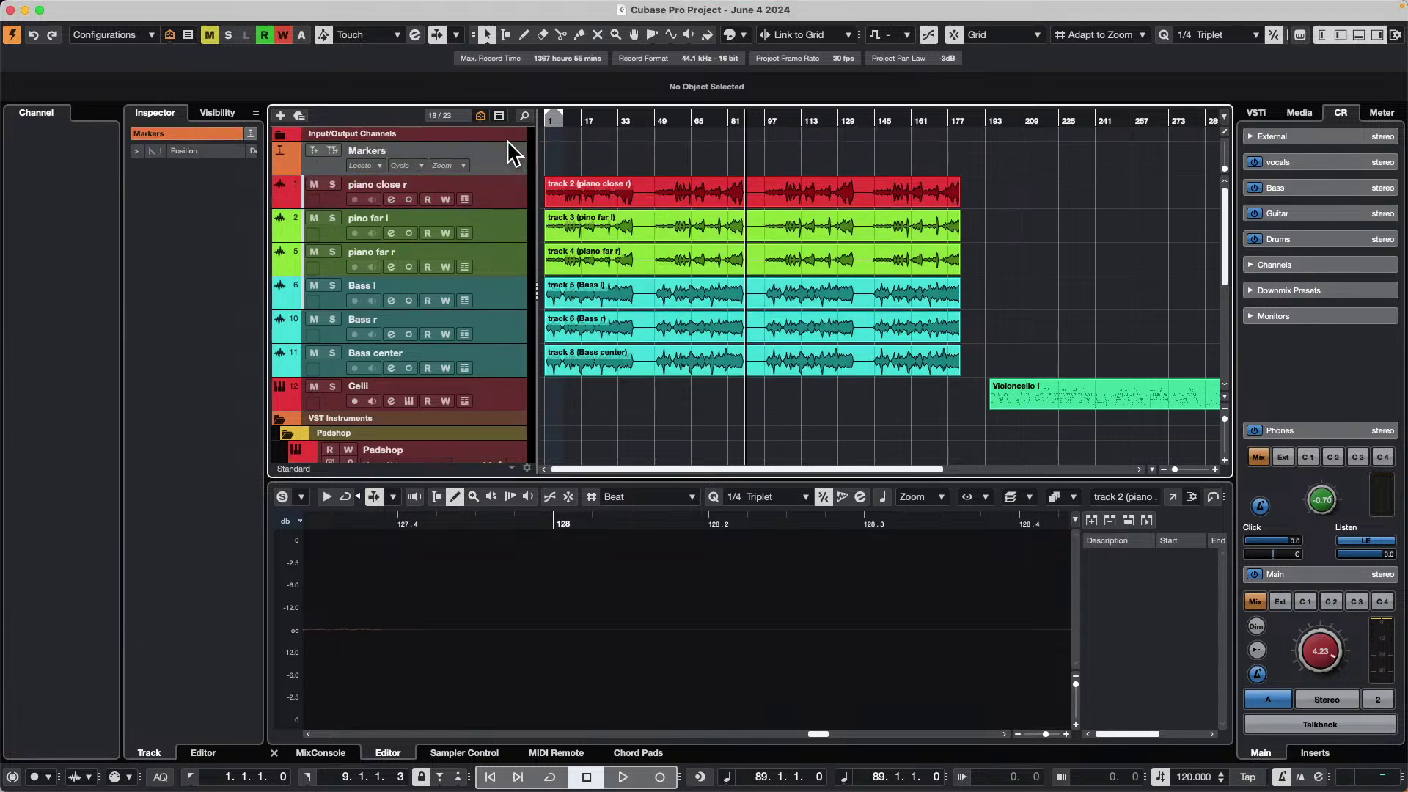
# - Draw a cycle marker over the first song, from bar 2 to about bar 44, and name it "song 1"
pyautogui.rightClick(566, 151)
pyautogui.click(606, 155)
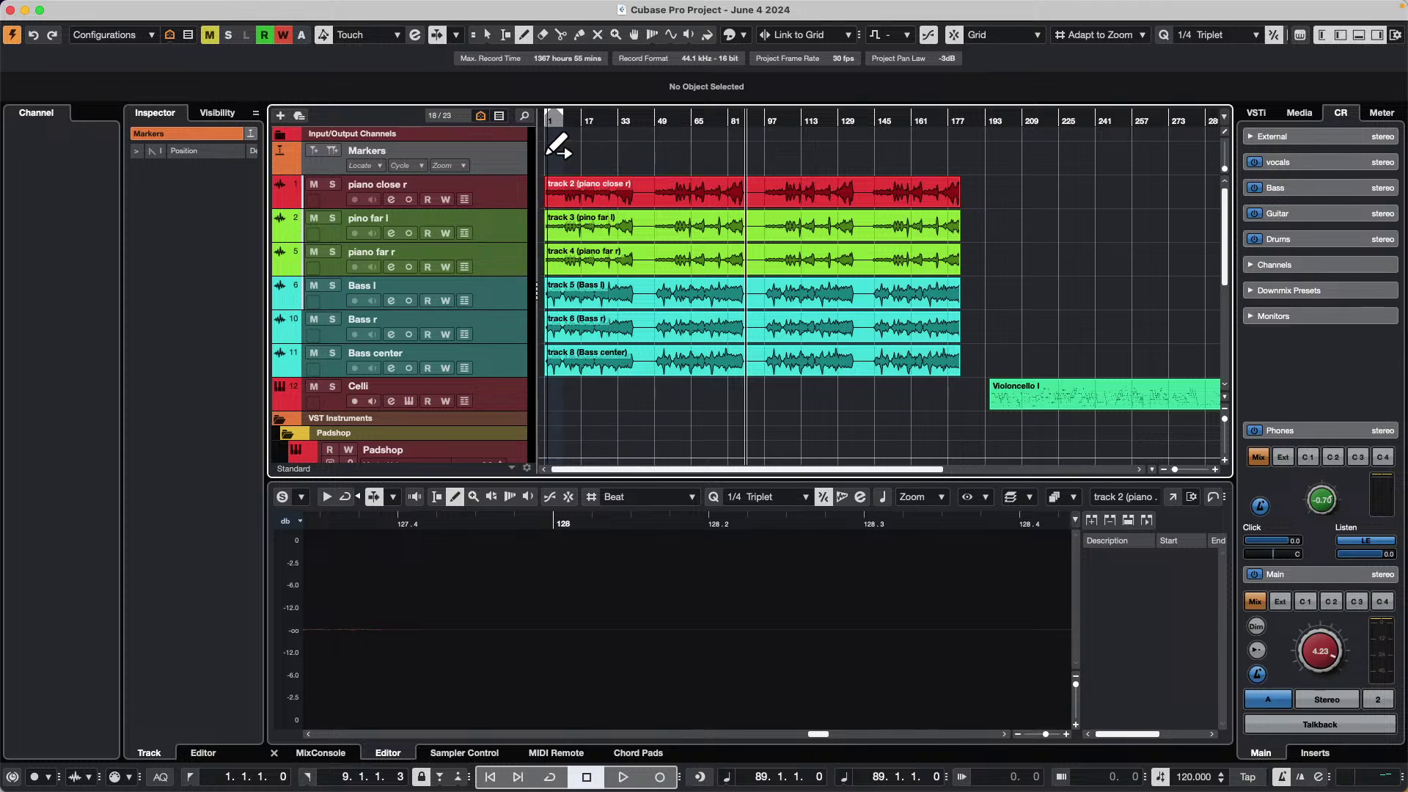
pyautogui.moveTo(549, 153)
pyautogui.mouseDown()
pyautogui.moveTo(663, 164)
pyautogui.moveTo(645, 166)
pyautogui.mouseUp()
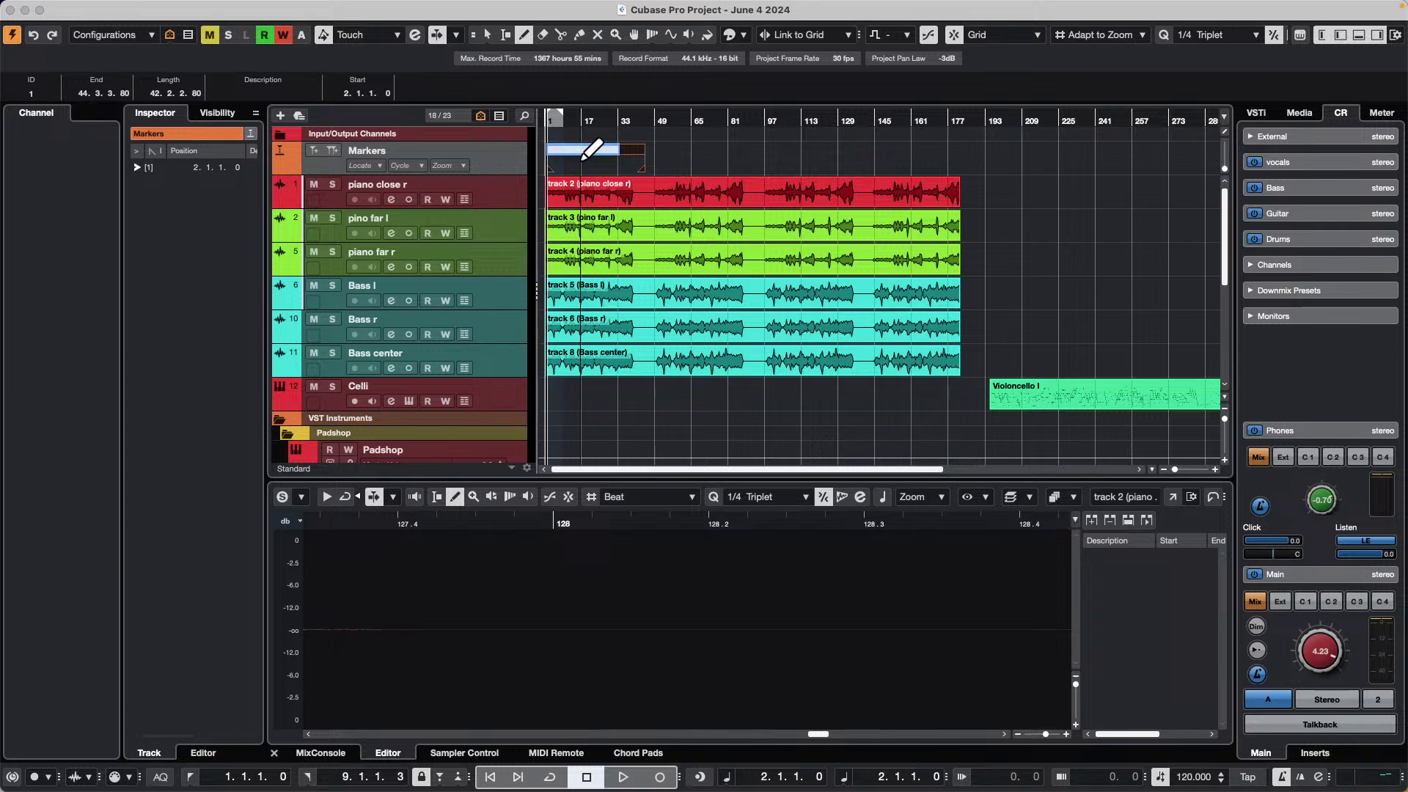
pyautogui.write('song 1')
pyautogui.press('Return')
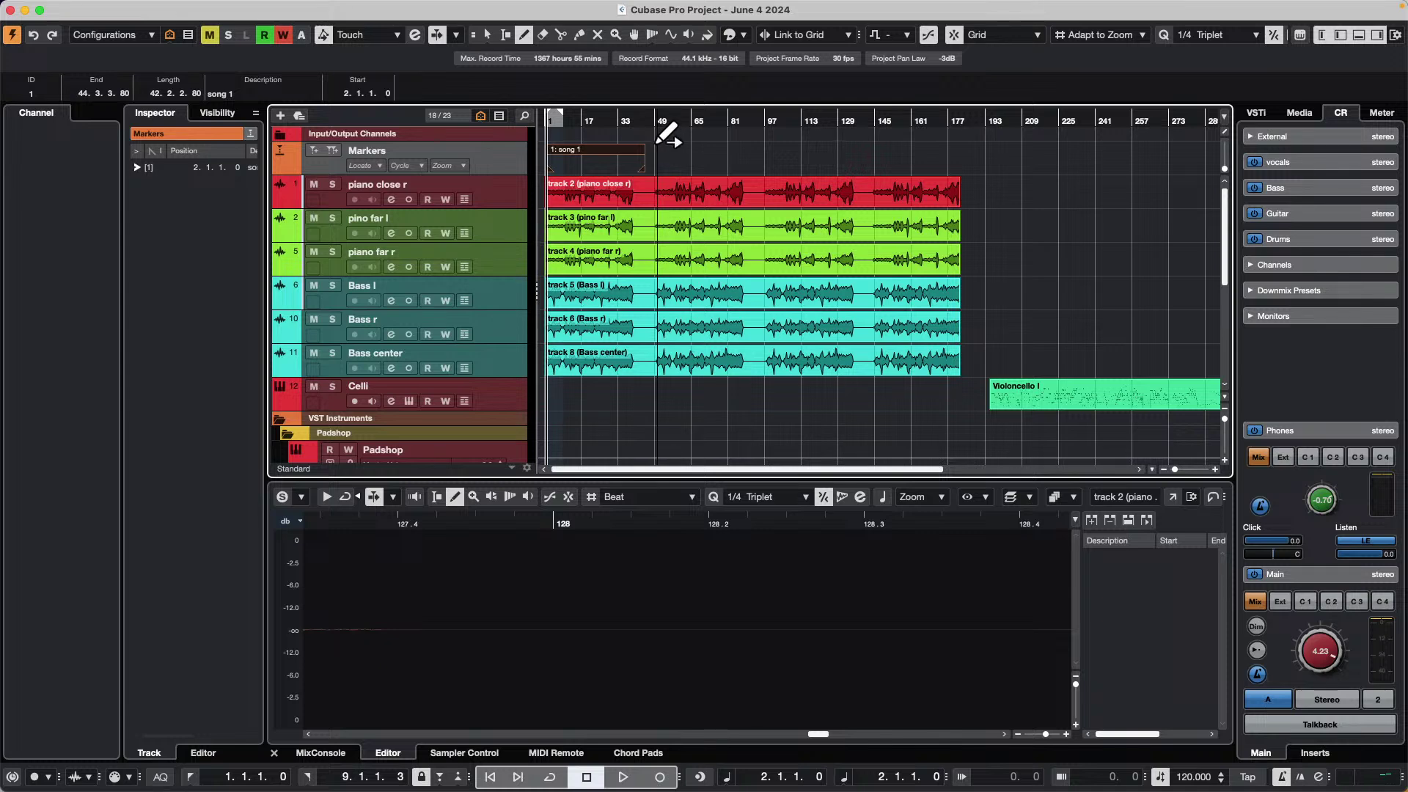
# - Draw cycle markers named "song 2" from about bar 47 to 90 and "song 3" from about bar 95 to 138
pyautogui.moveTo(657, 143)
pyautogui.mouseDown()
pyautogui.moveTo(750, 147)
pyautogui.moveTo(749, 160)
pyautogui.mouseUp()
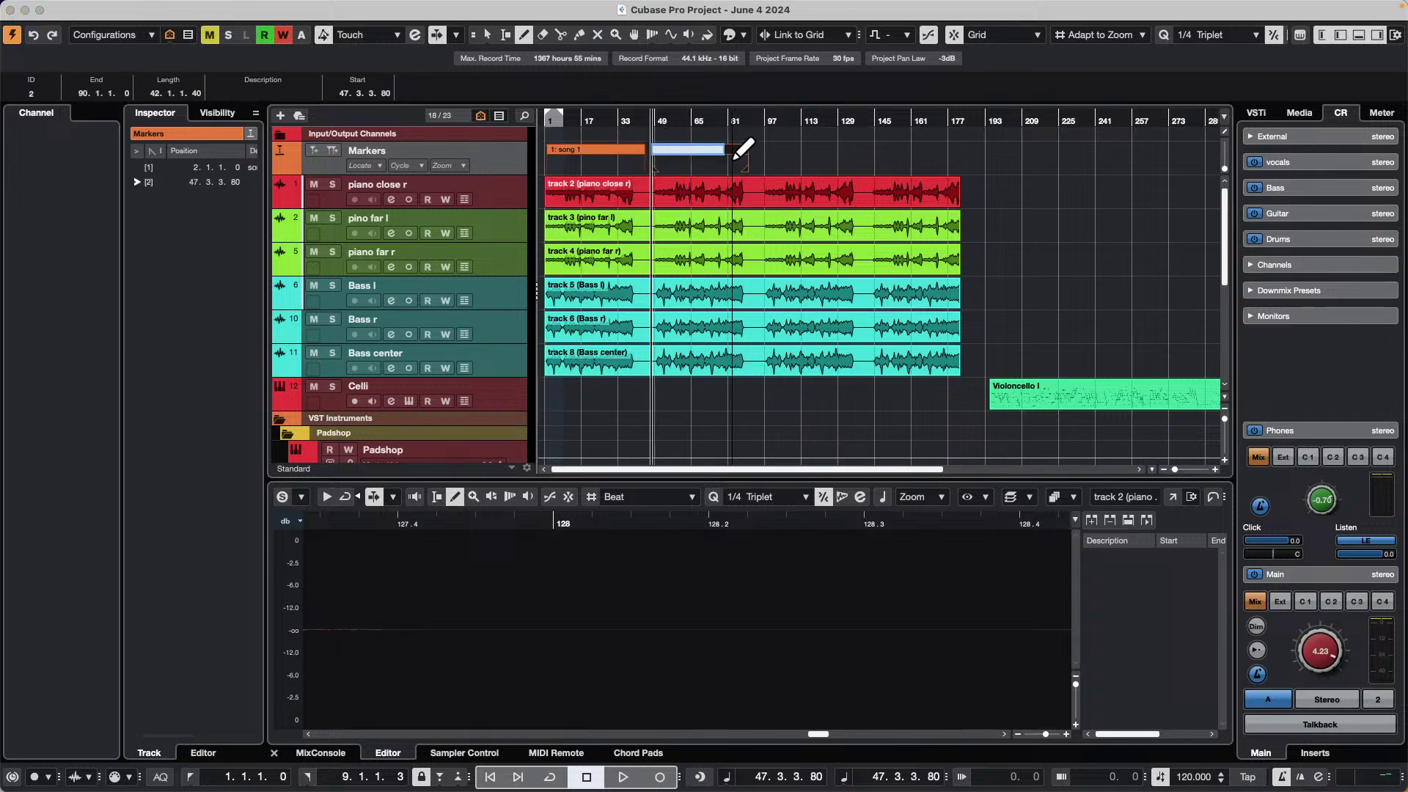
pyautogui.write('2')
pyautogui.press('Return')
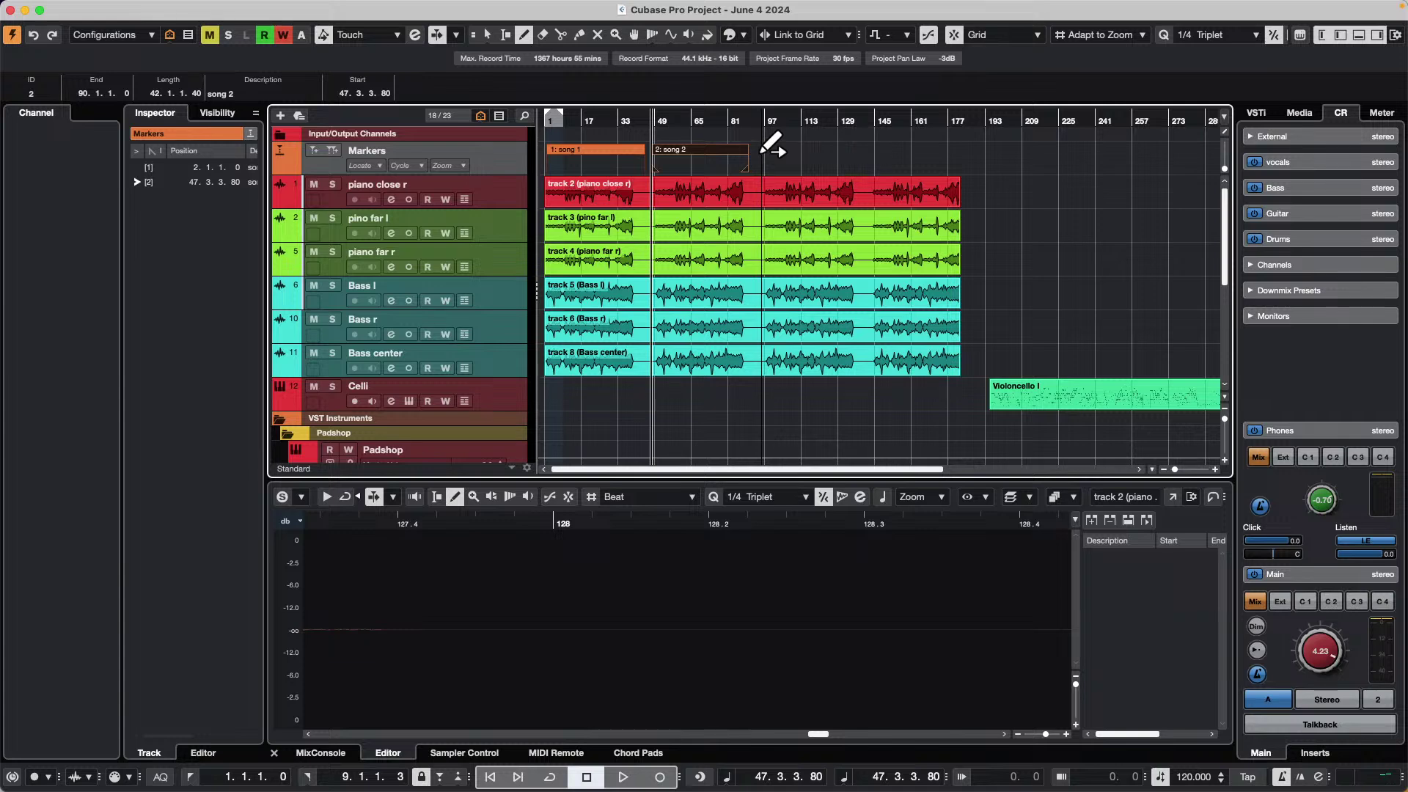
pyautogui.moveTo(762, 153); pyautogui.dragTo(859, 152)
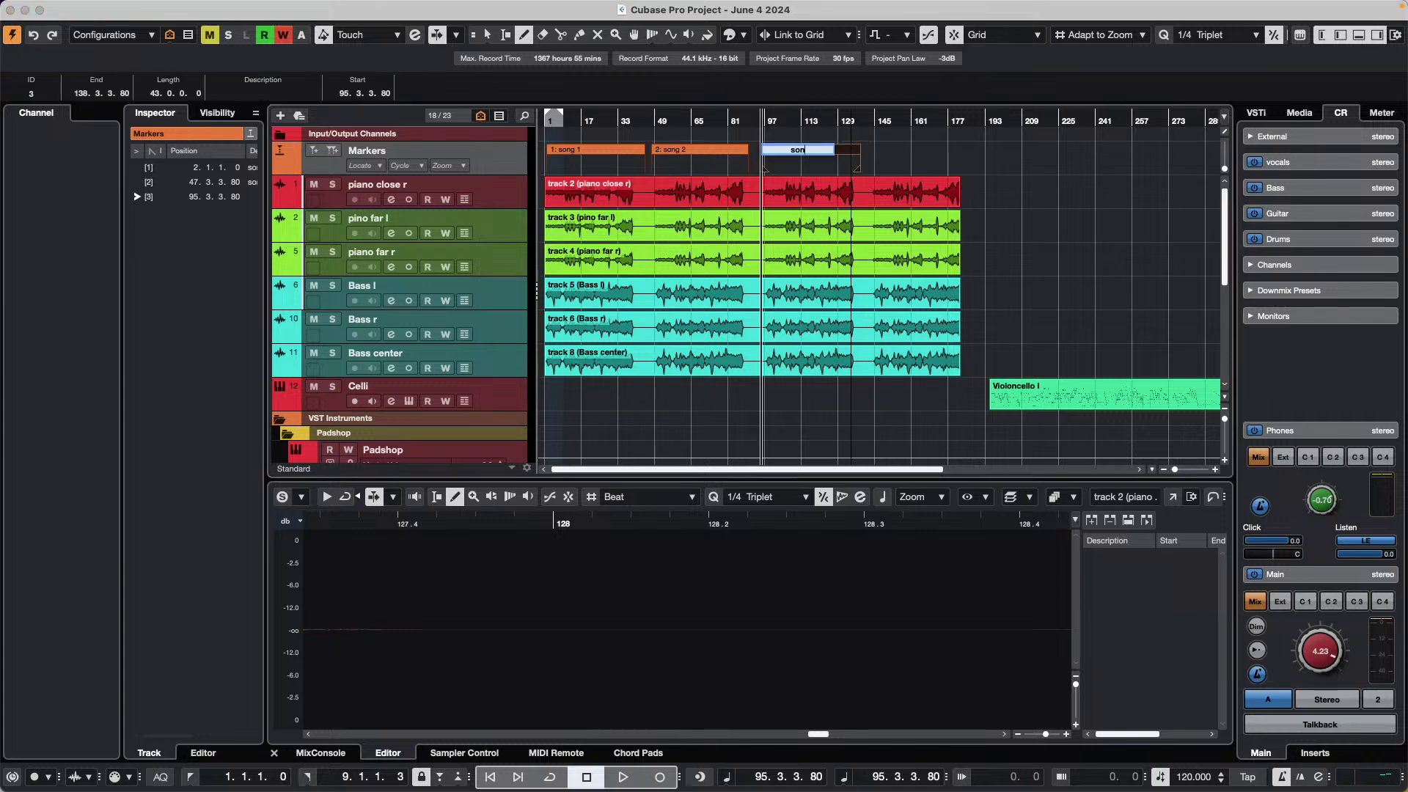
pyautogui.press('Return')
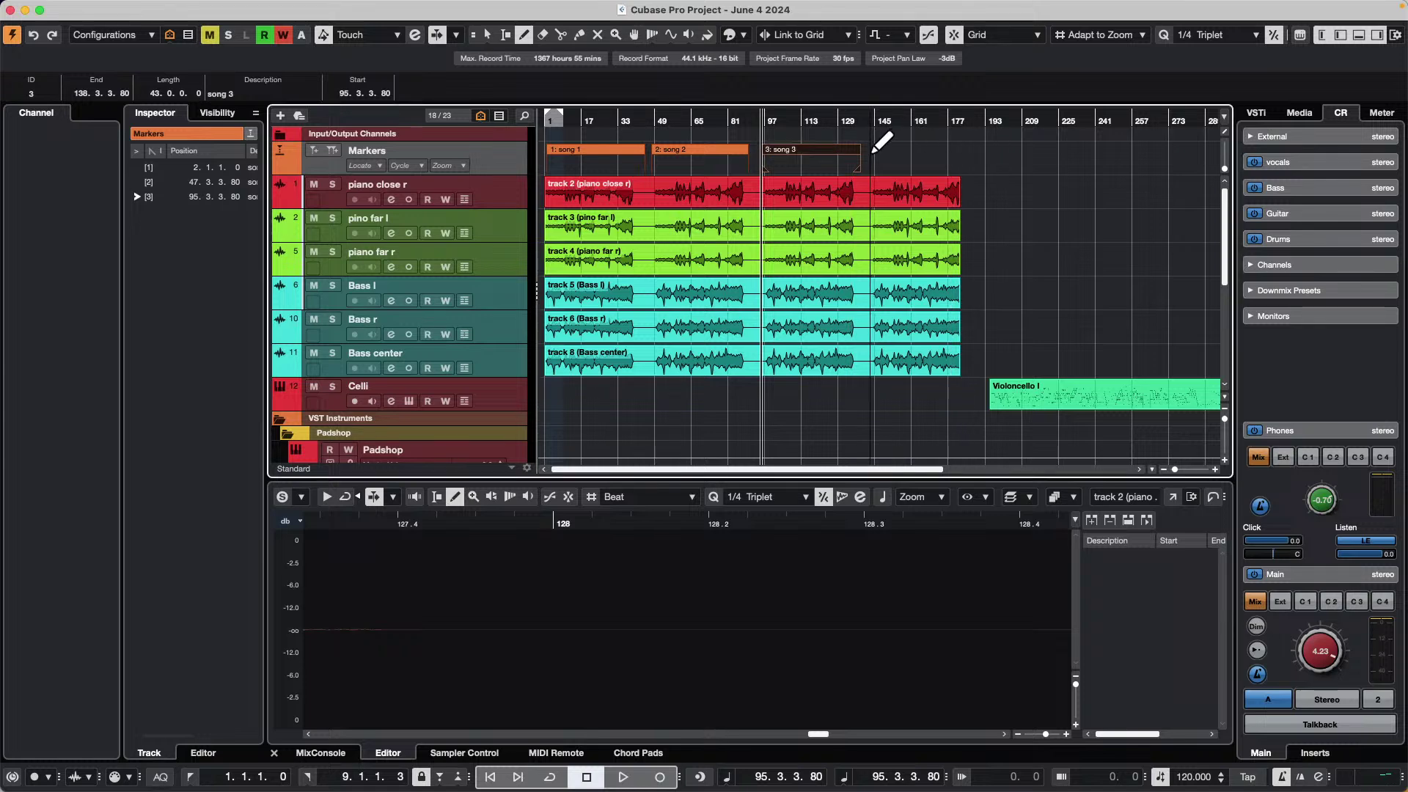
# - Draw a cycle marker from bar 143 to 182 named "song 4", and return to the Object Selection tool with nothing selected
pyautogui.moveTo(872, 151); pyautogui.dragTo(961, 157)
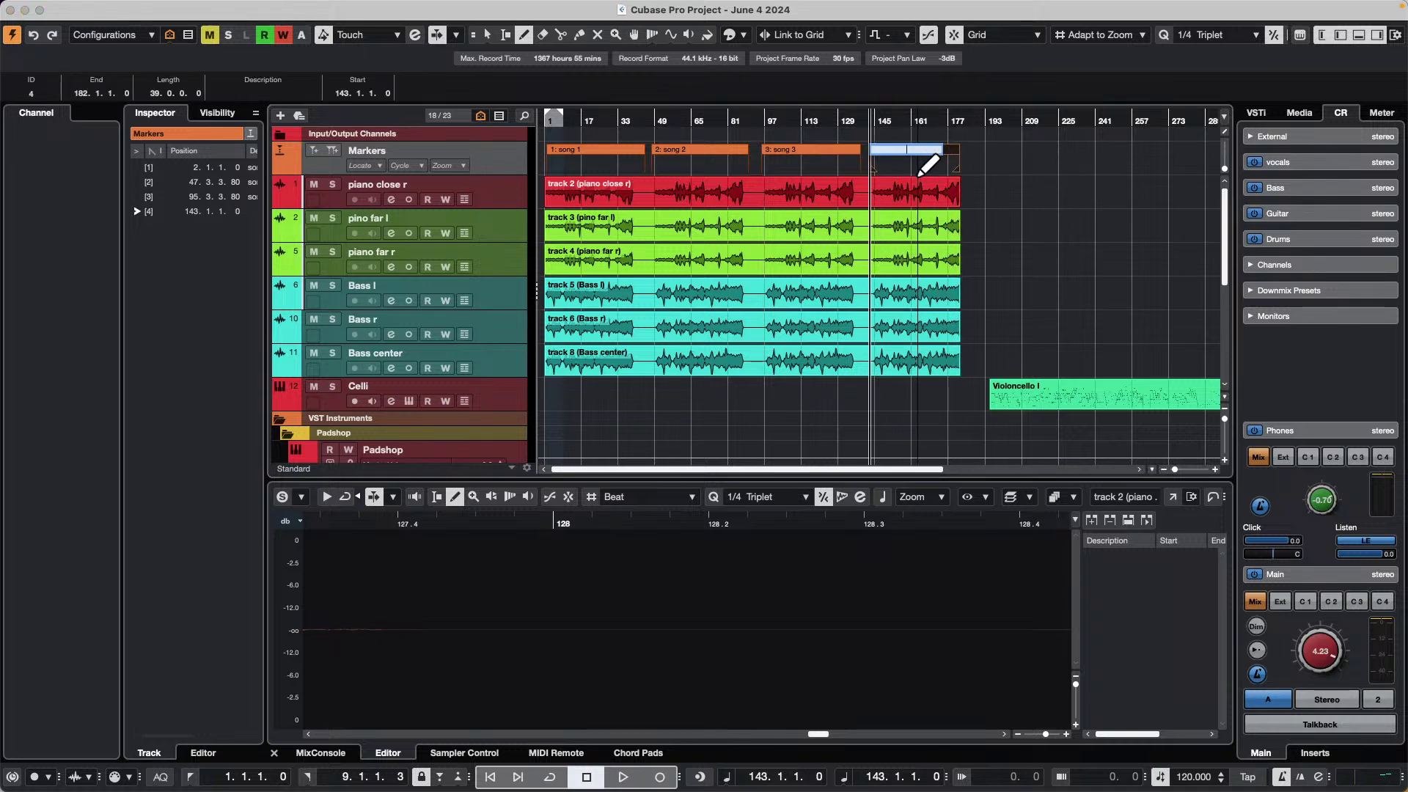
pyautogui.write('4')
pyautogui.press('Return')
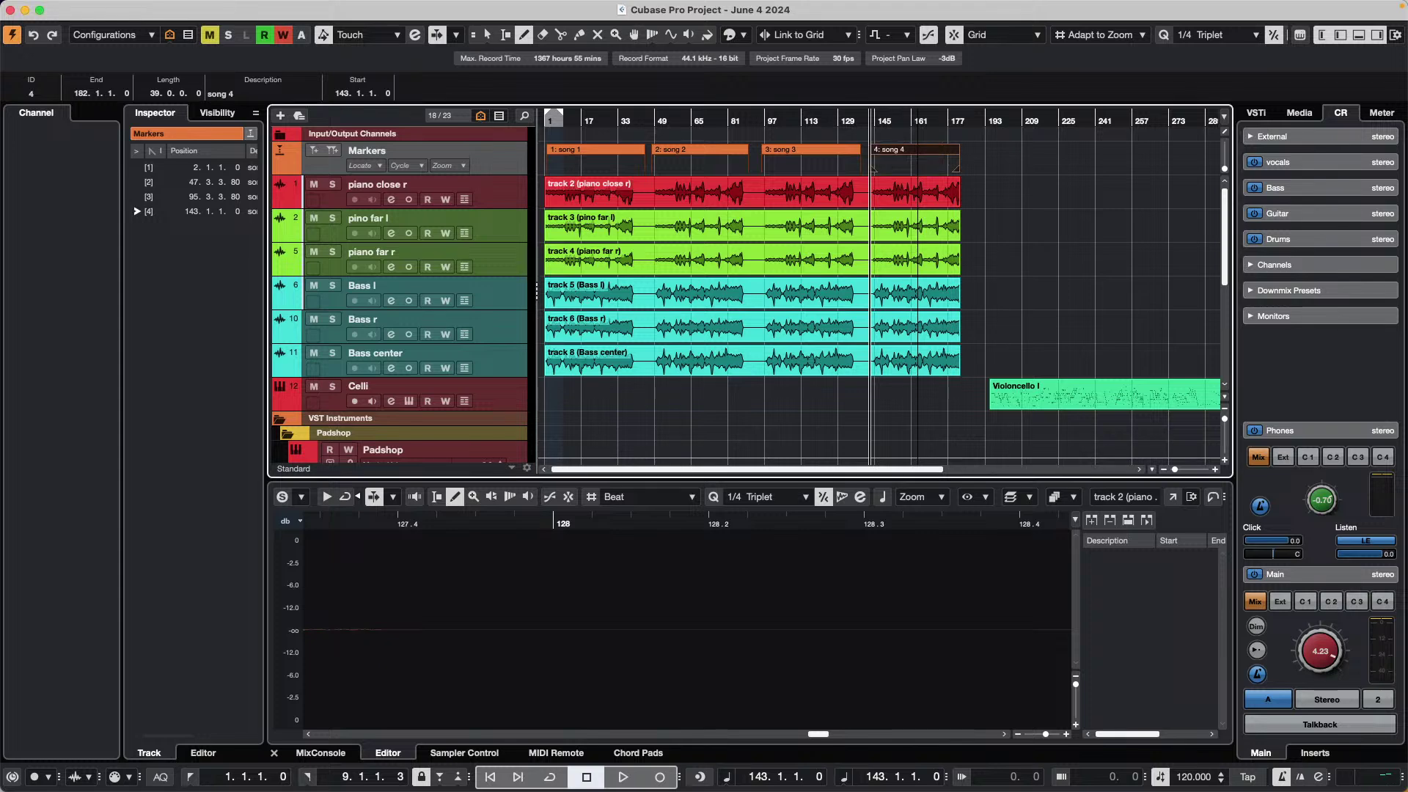
pyautogui.press('1')
pyautogui.click(1078, 216)
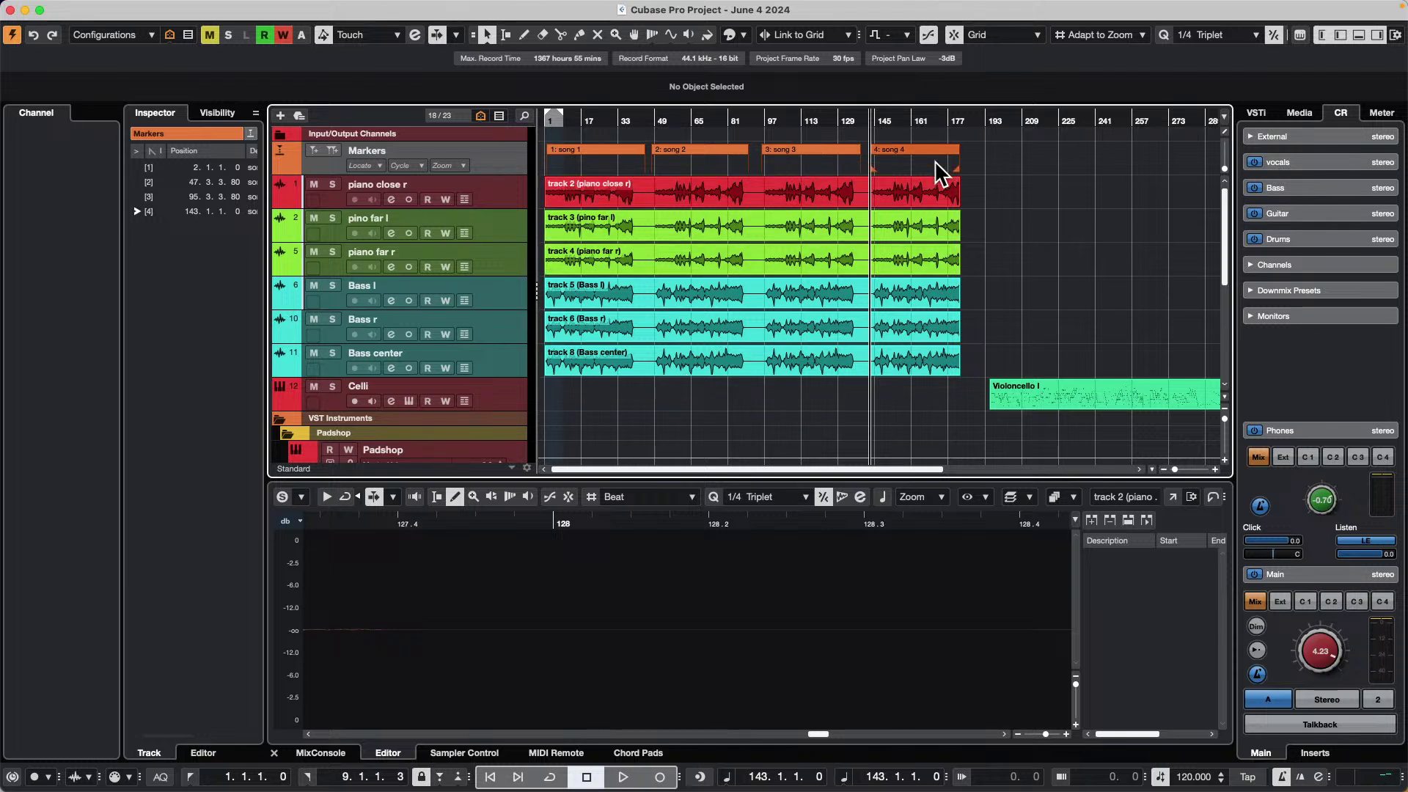
# - Open the audio mixdown export and choose piano close r, pino far l, Audio 02, piano far r, Bass l, Bass r and Bass center as channels
pyautogui.click(99, 8)
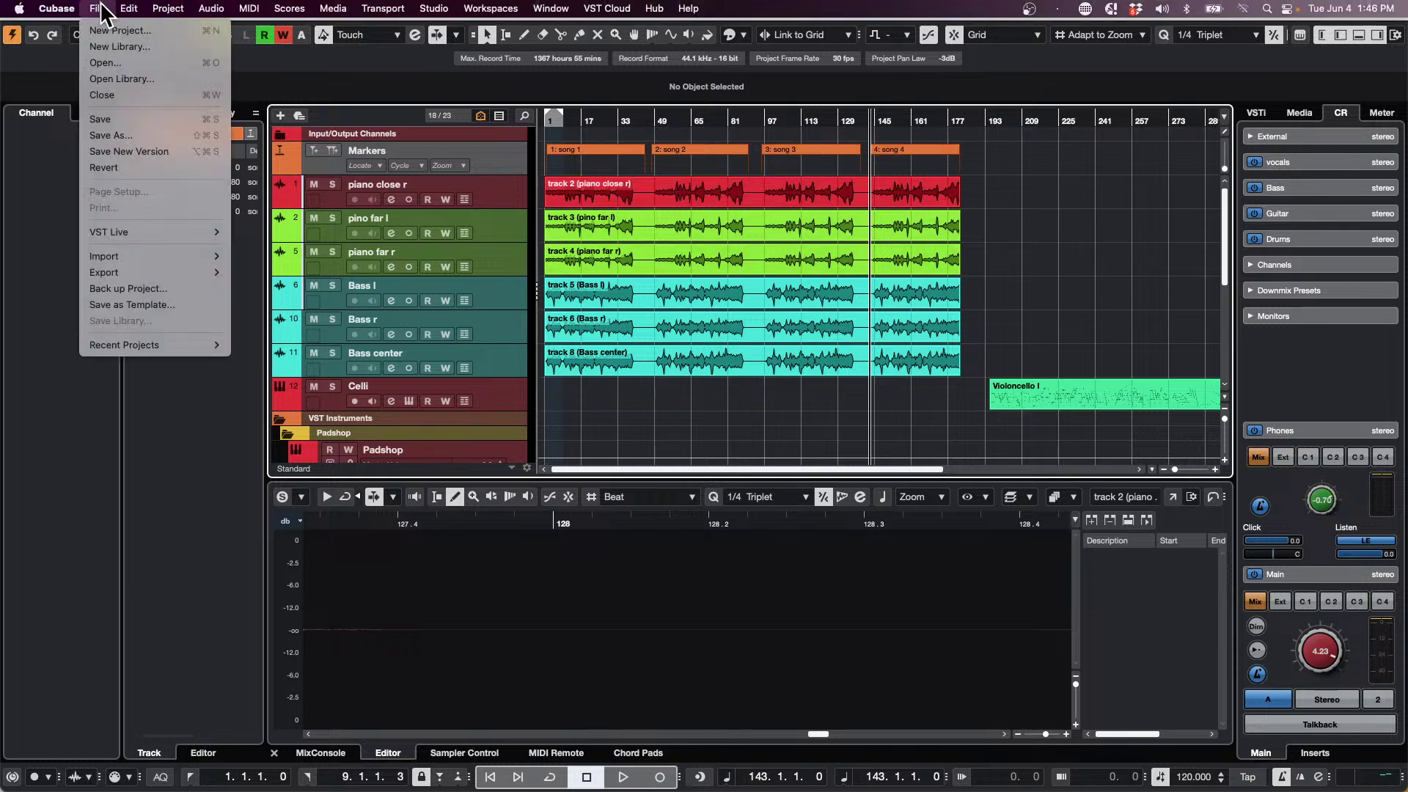
pyautogui.moveTo(110, 274)
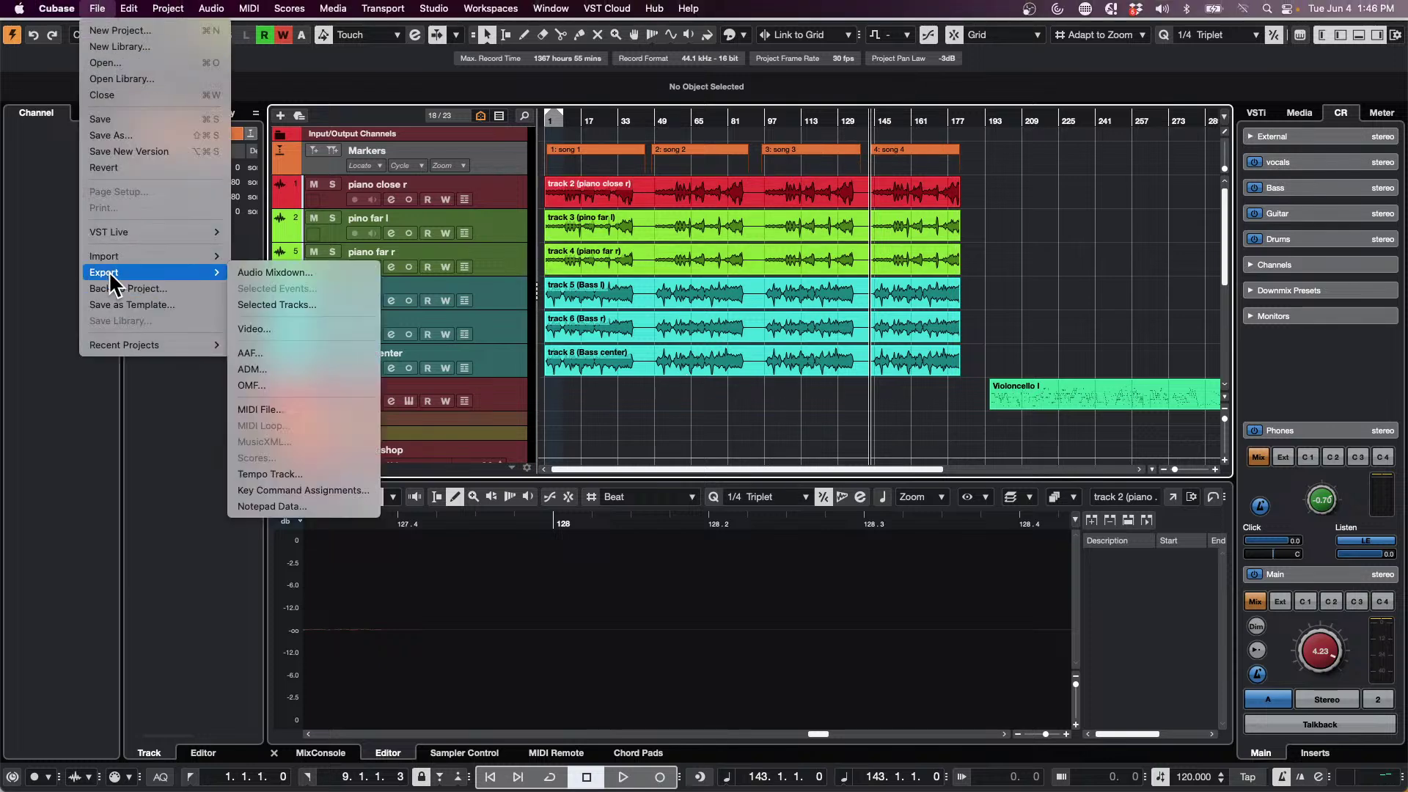
pyautogui.click(280, 271)
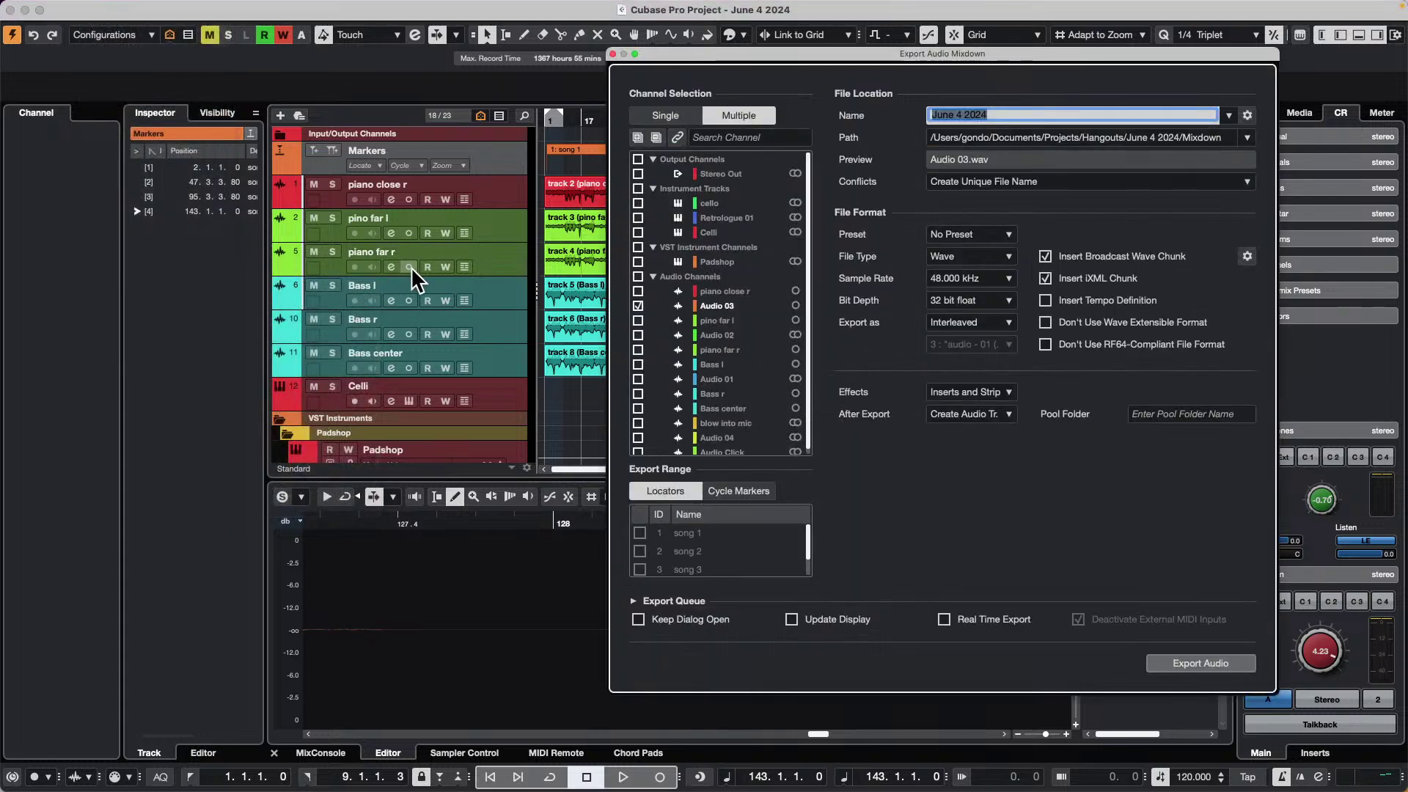
pyautogui.click(638, 291)
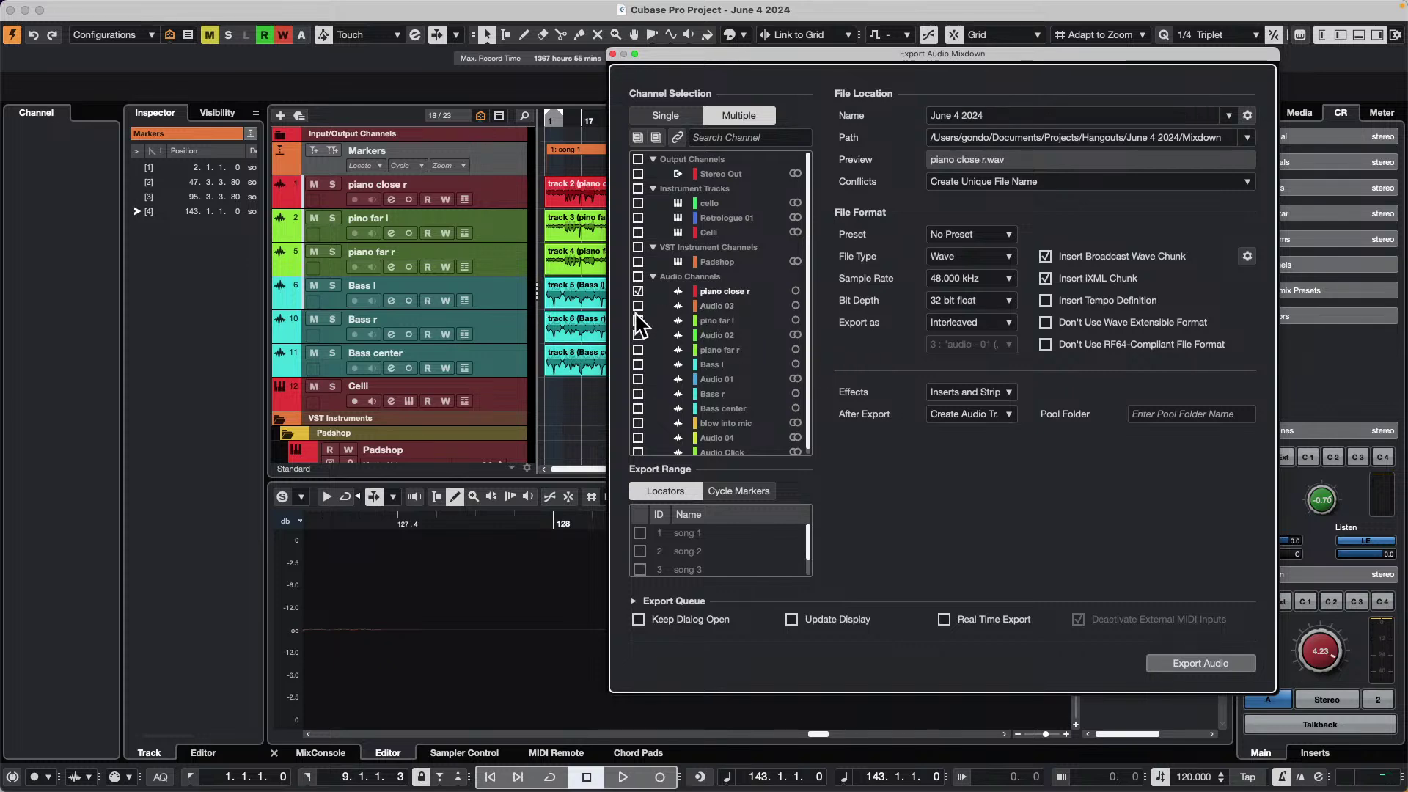
pyautogui.click(638, 321)
pyautogui.click(637, 335)
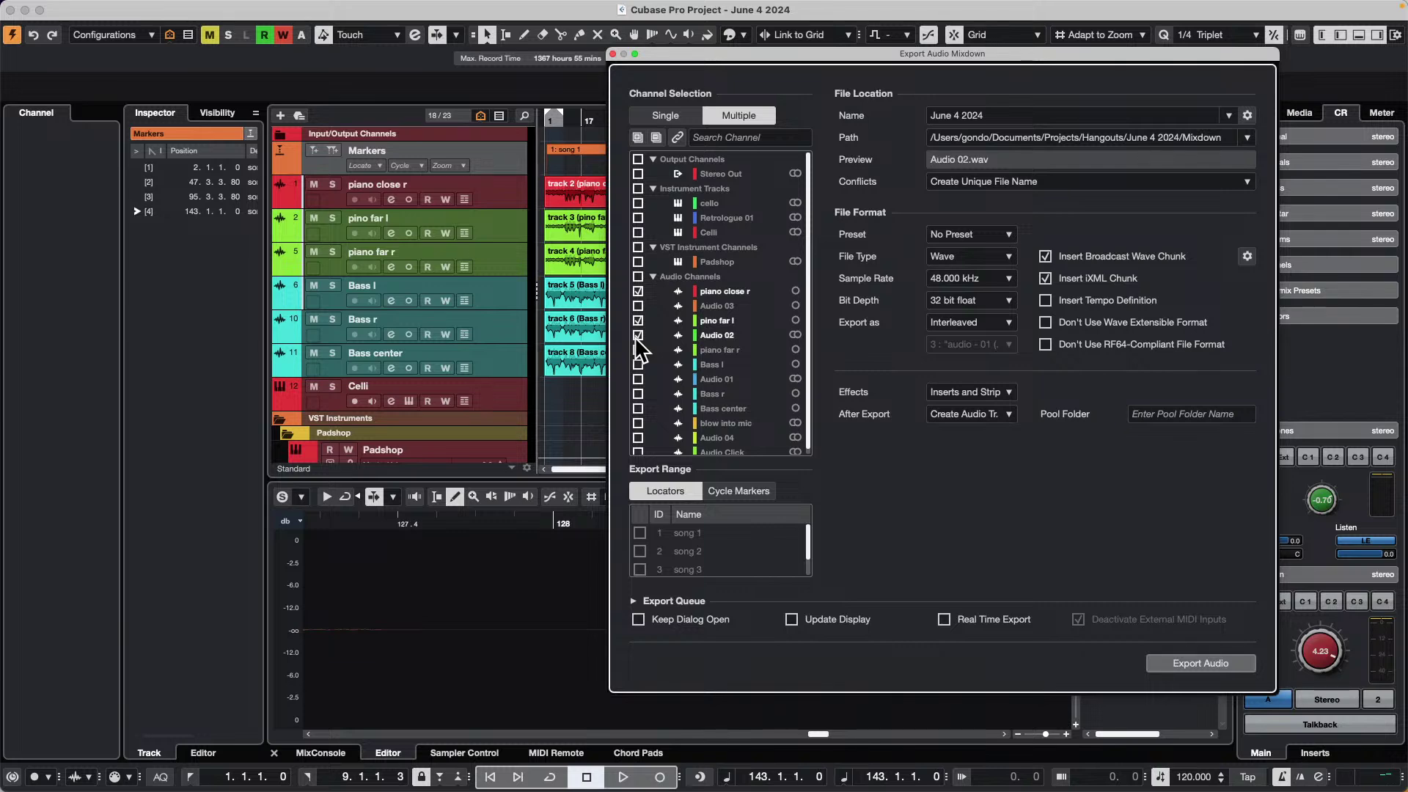
pyautogui.click(638, 350)
pyautogui.click(638, 365)
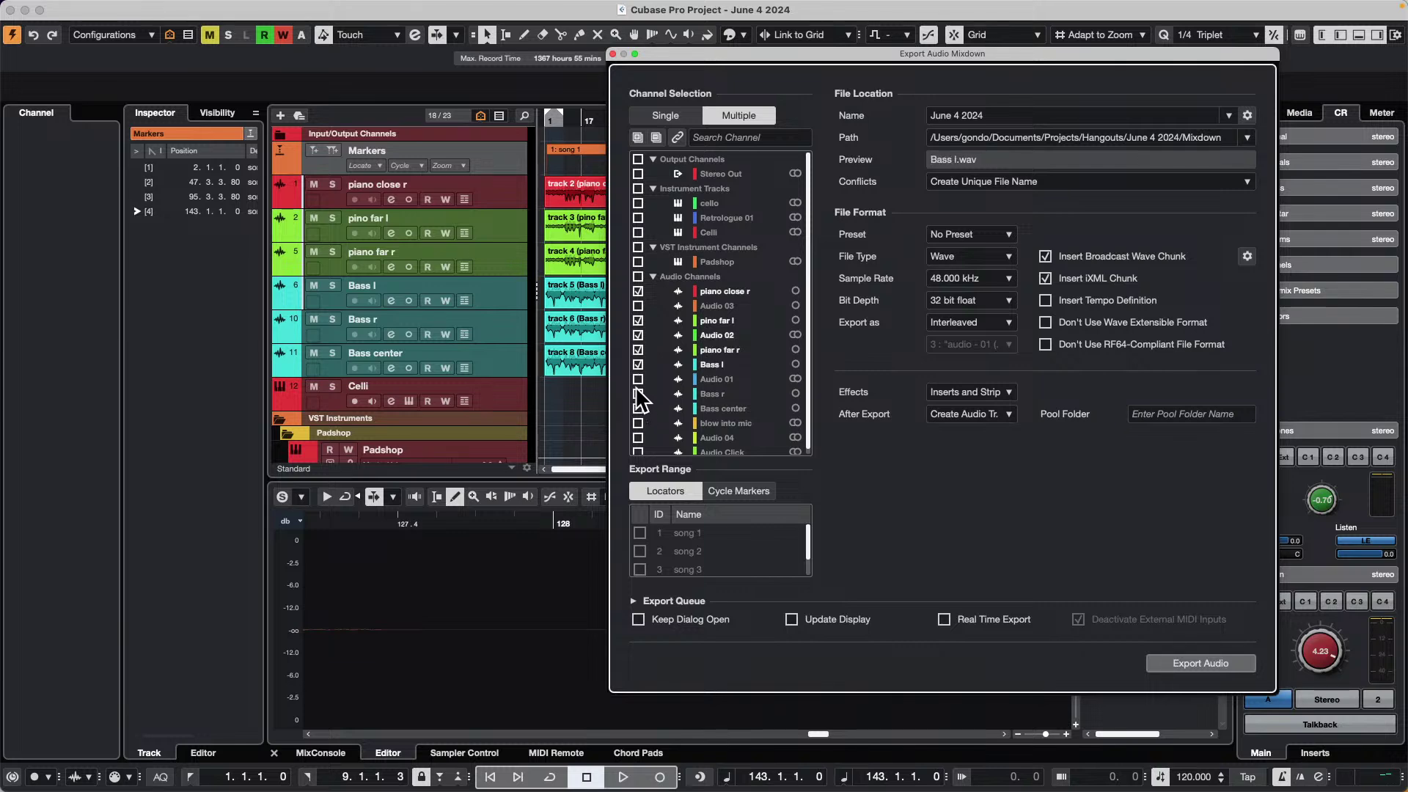
pyautogui.click(638, 394)
pyautogui.click(638, 408)
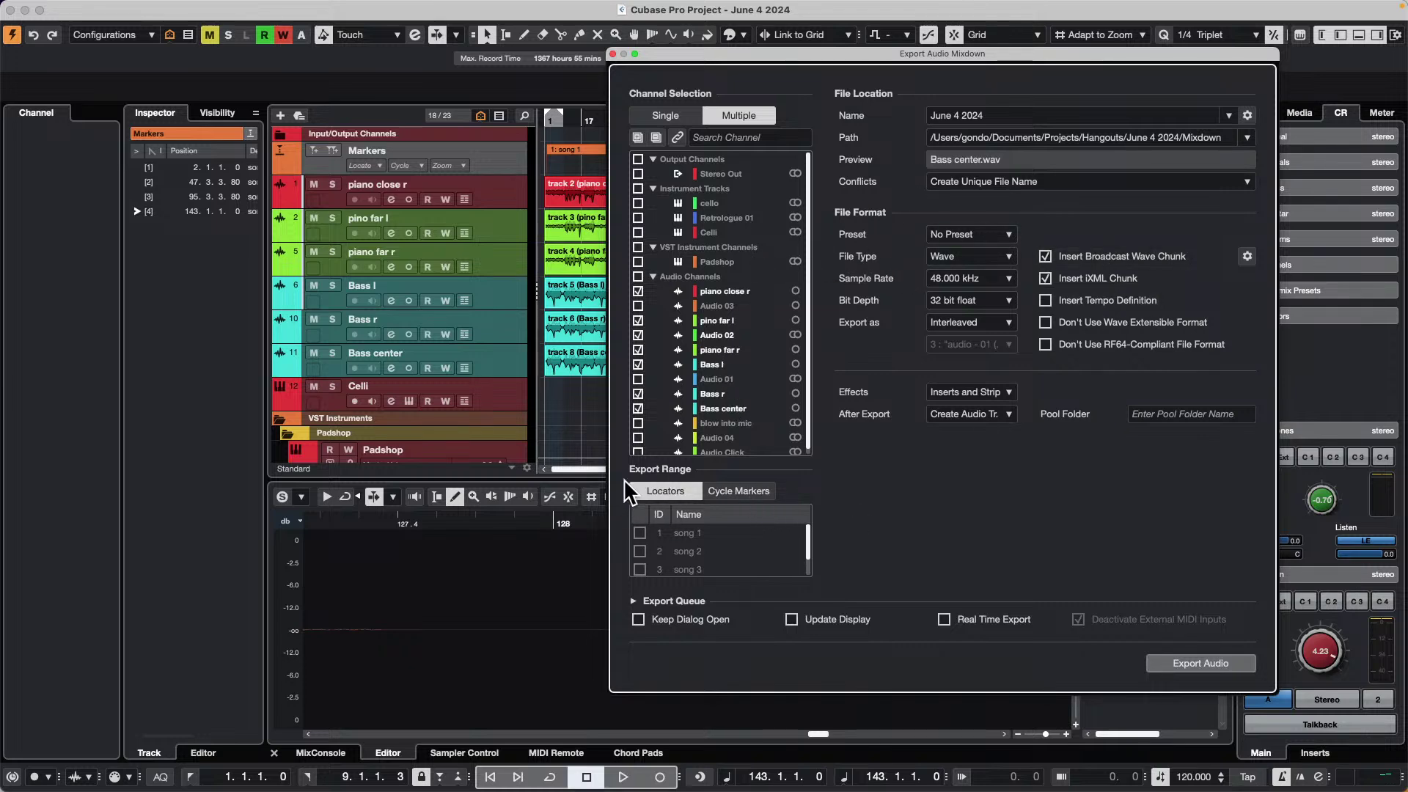
# - Set the export range to Cycle Markers with song 1 included, and review the After Export options, keeping Create Audio Track
pyautogui.click(732, 488)
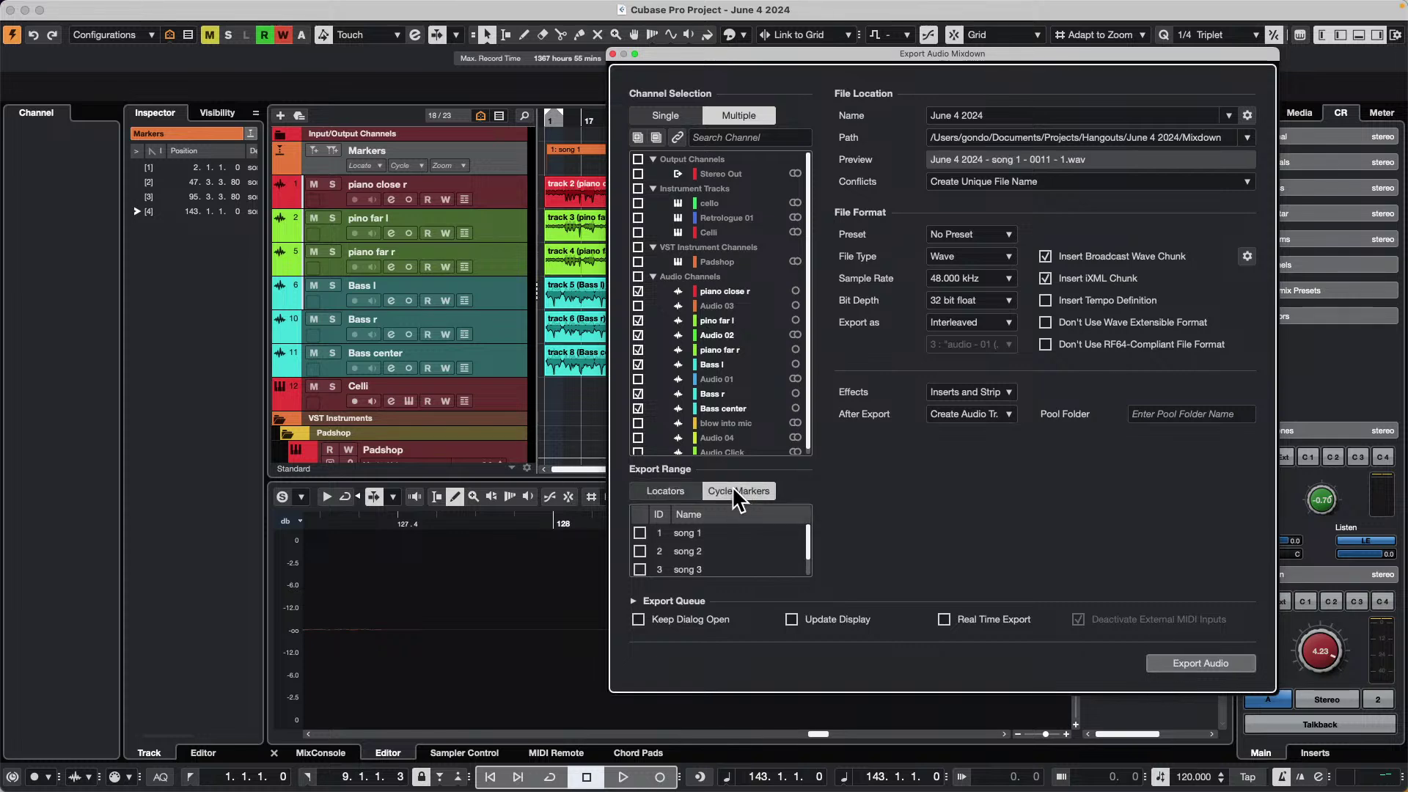
pyautogui.click(640, 534)
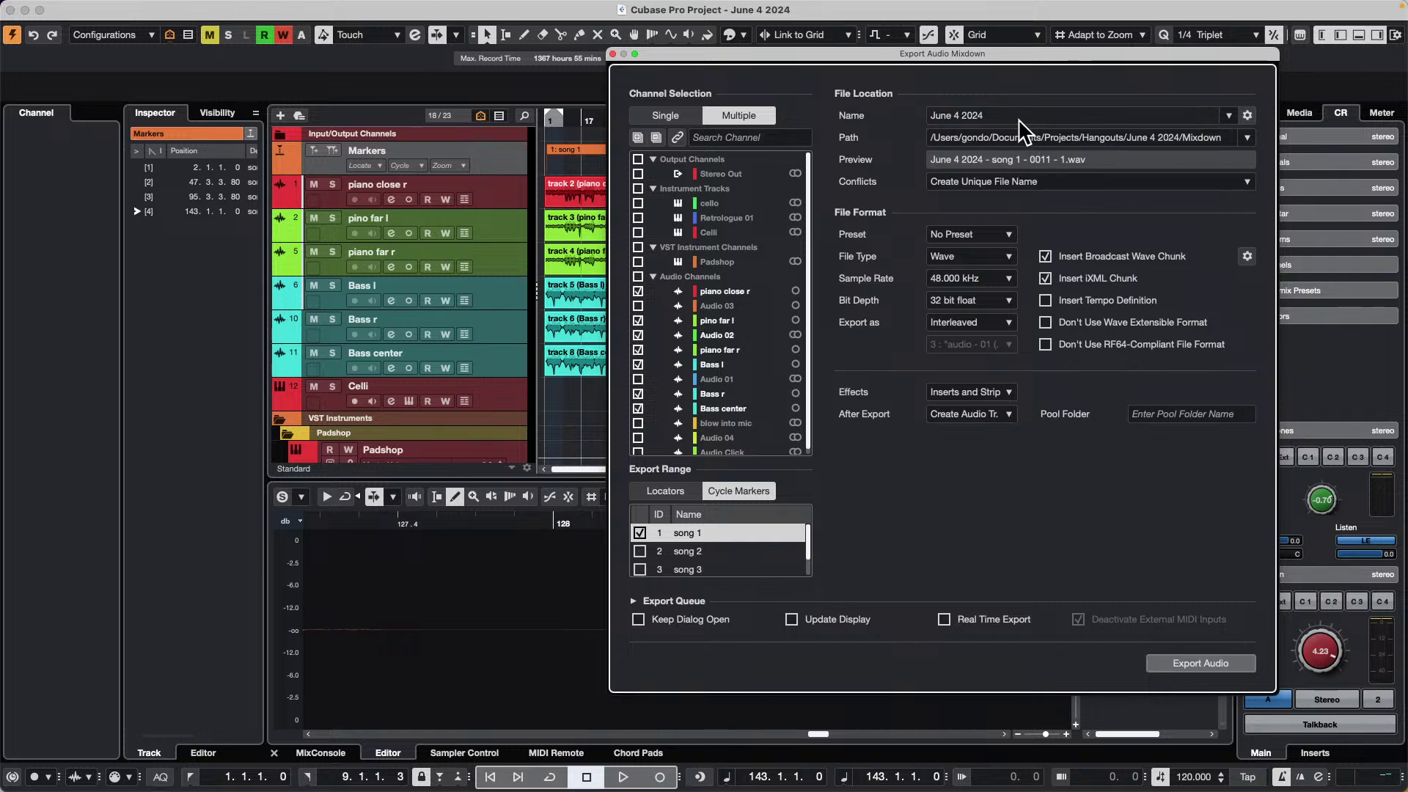
pyautogui.click(1003, 415)
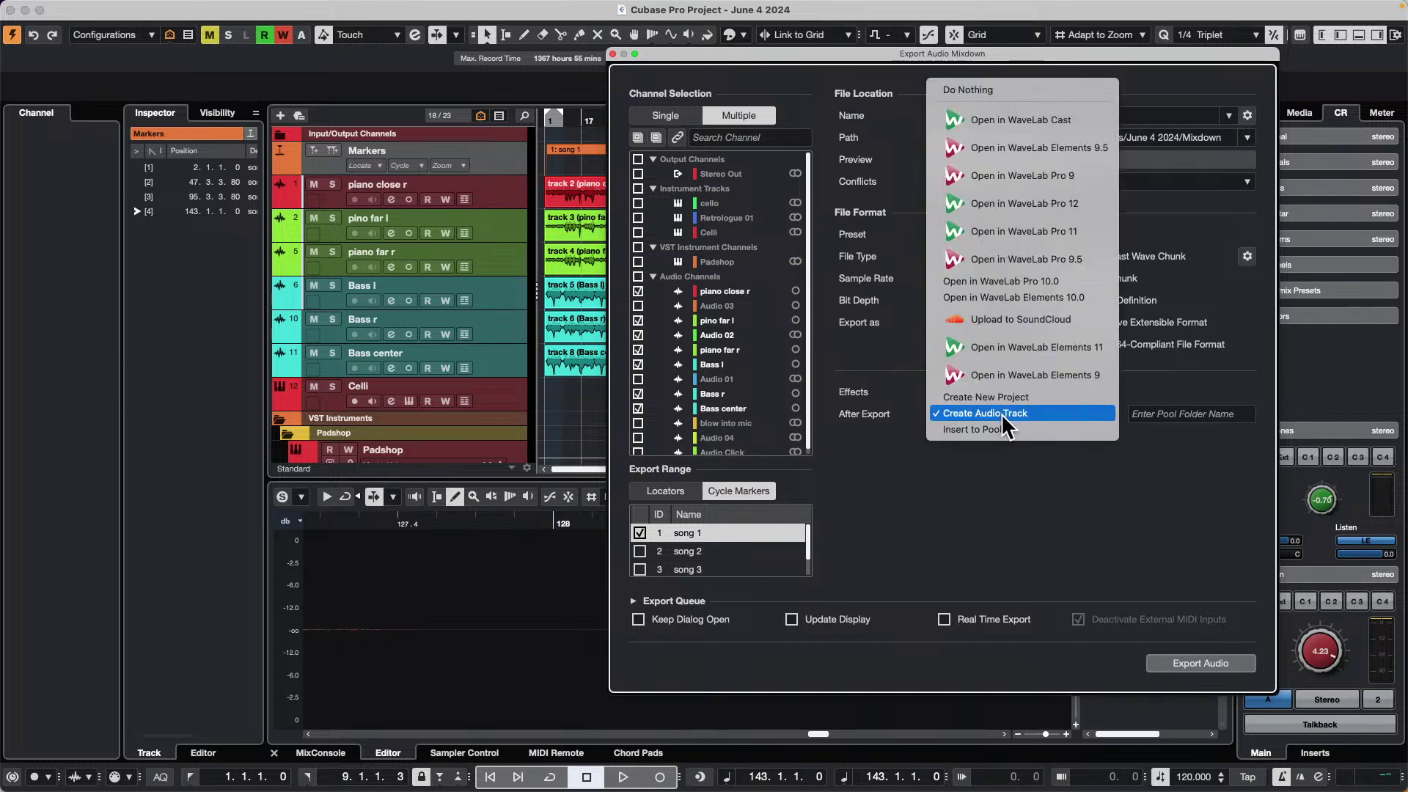
pyautogui.click(896, 461)
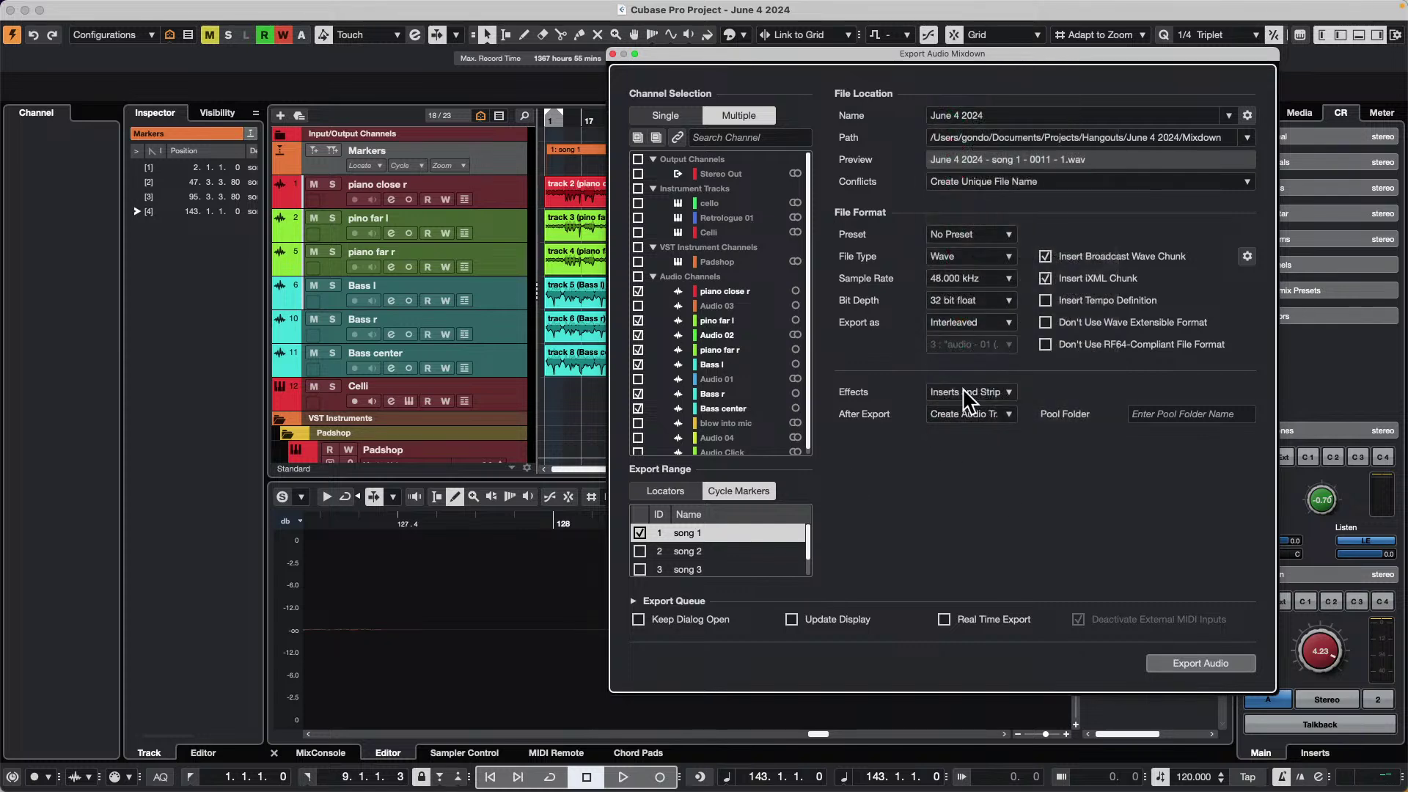
# - Include the VST Instrument Channels and the song 2, song 3 and song 4 cycle markers, and export the audio
pyautogui.click(639, 247)
pyautogui.click(639, 550)
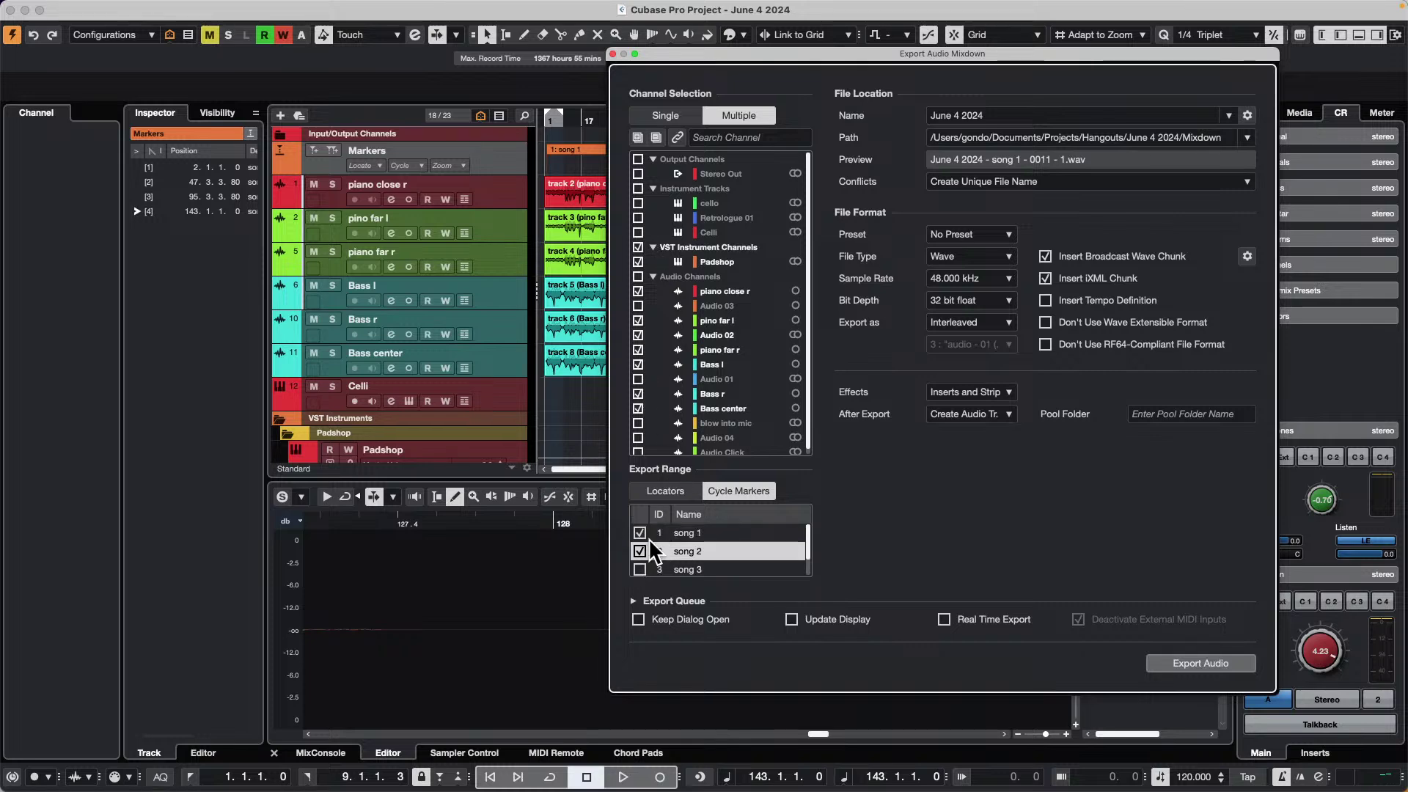
pyautogui.click(640, 568)
pyautogui.scroll(-1, 639, 566)
pyautogui.click(639, 566)
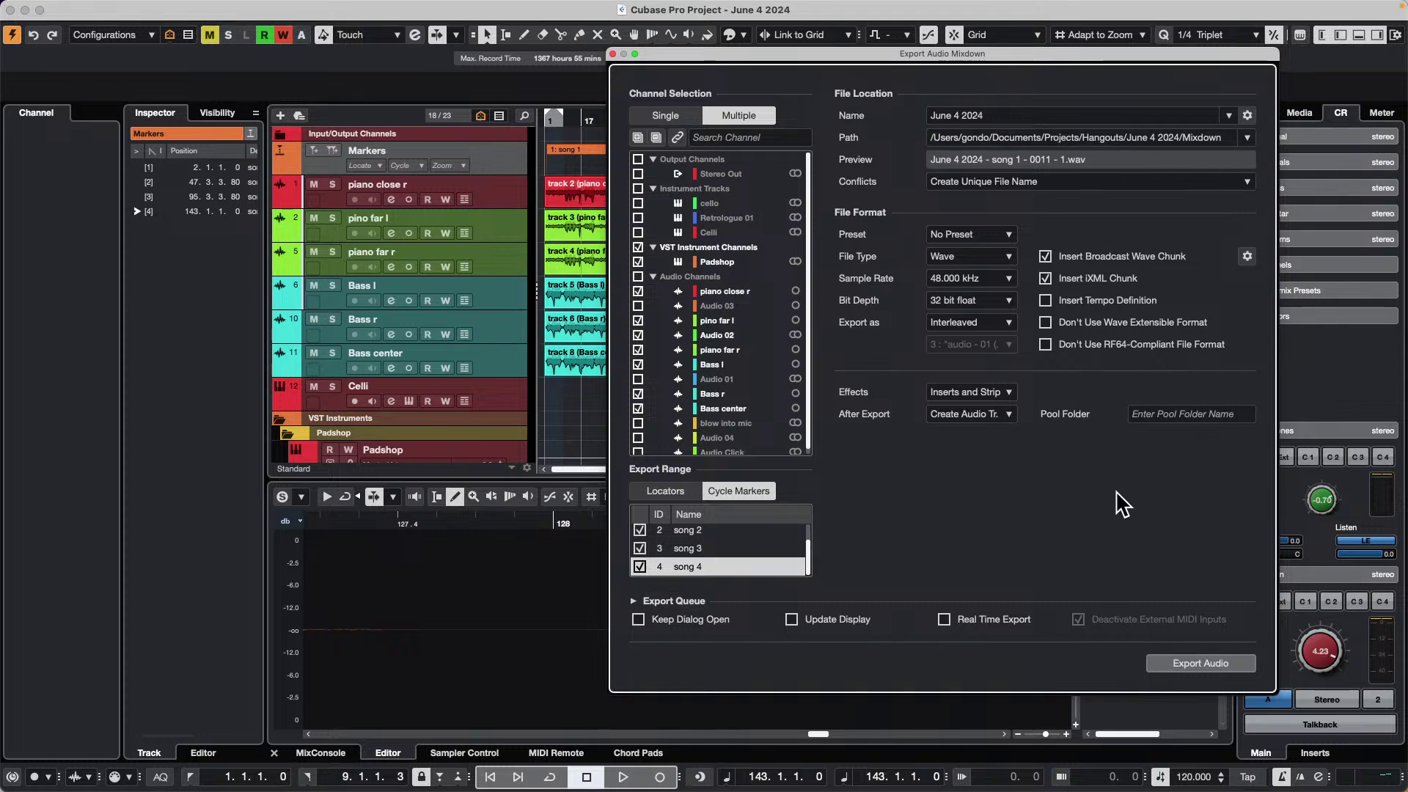
pyautogui.click(1194, 663)
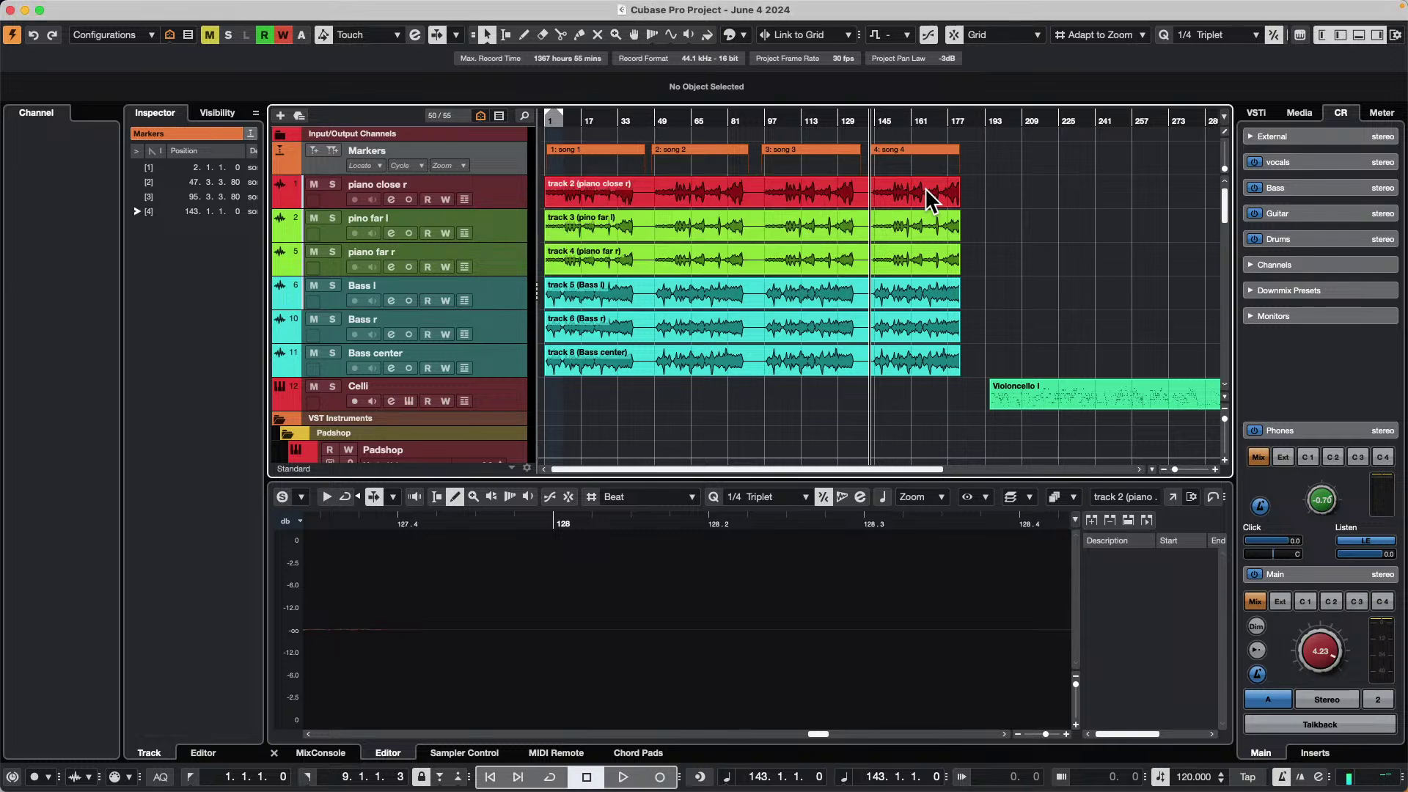
# - Examine the exported audio tracks for songs 1 to 4 and their positions on the timeline
pyautogui.scroll(-5, 1016, 215)
pyautogui.scroll(-10, 1015, 214)
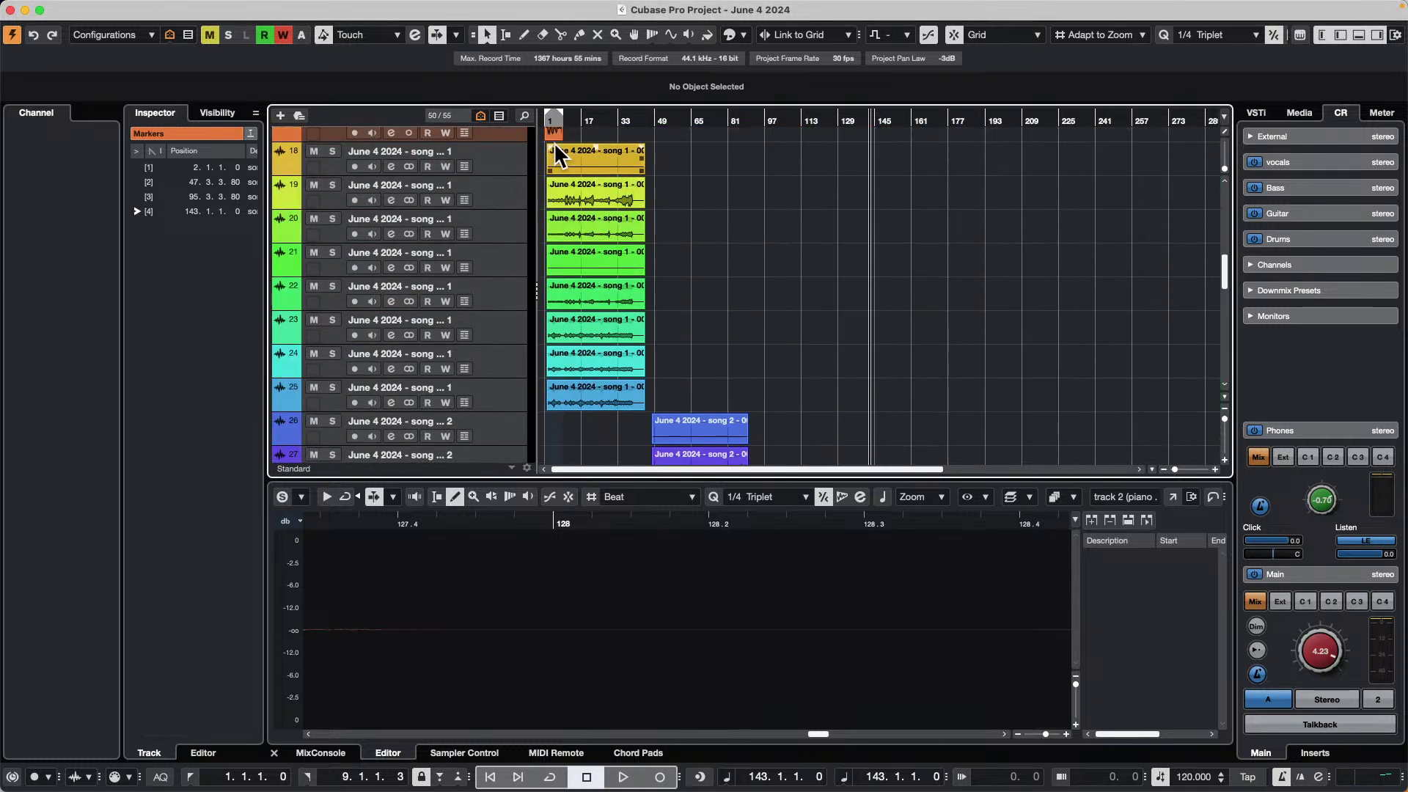
pyautogui.scroll(-1, 788, 315)
pyautogui.scroll(-12, 788, 315)
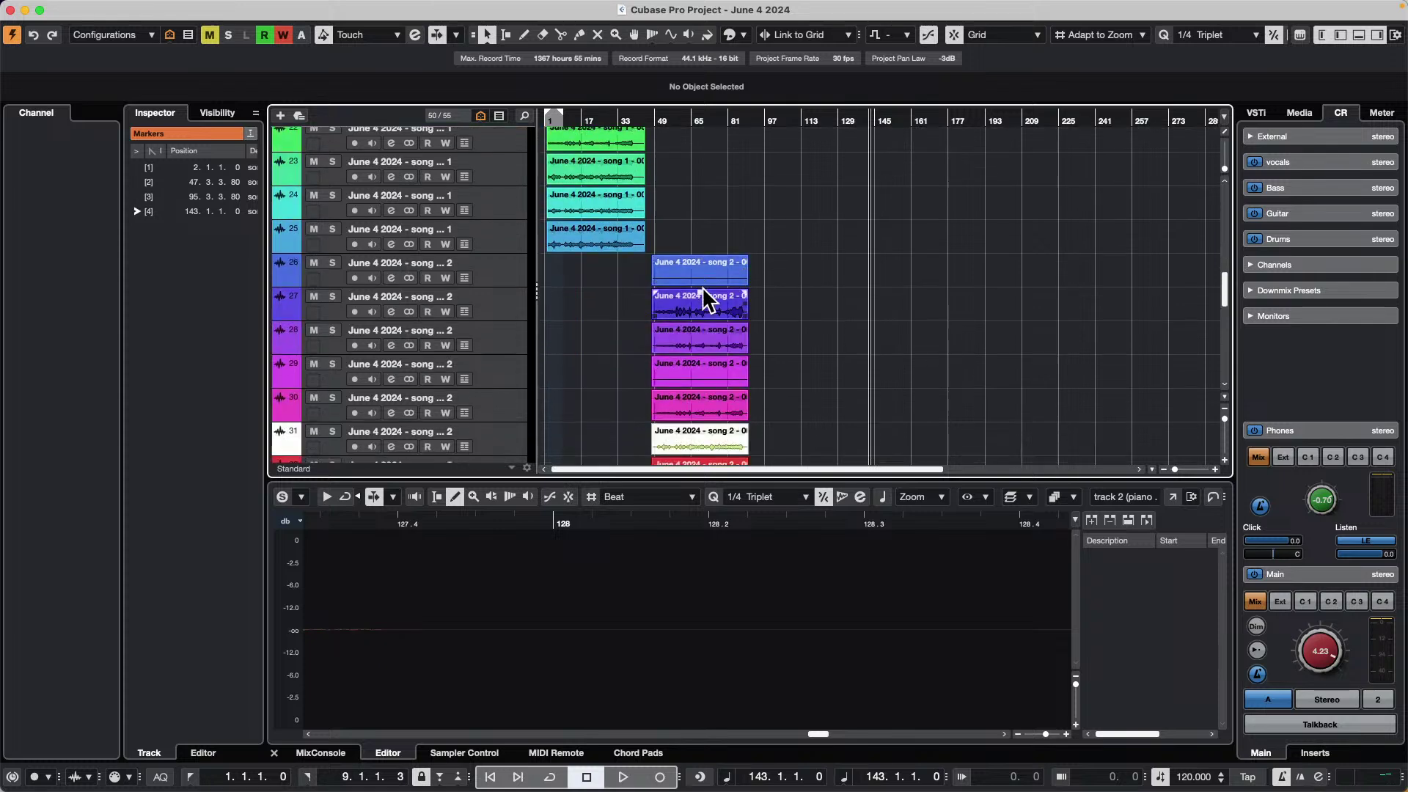
pyautogui.scroll(-10, 811, 300)
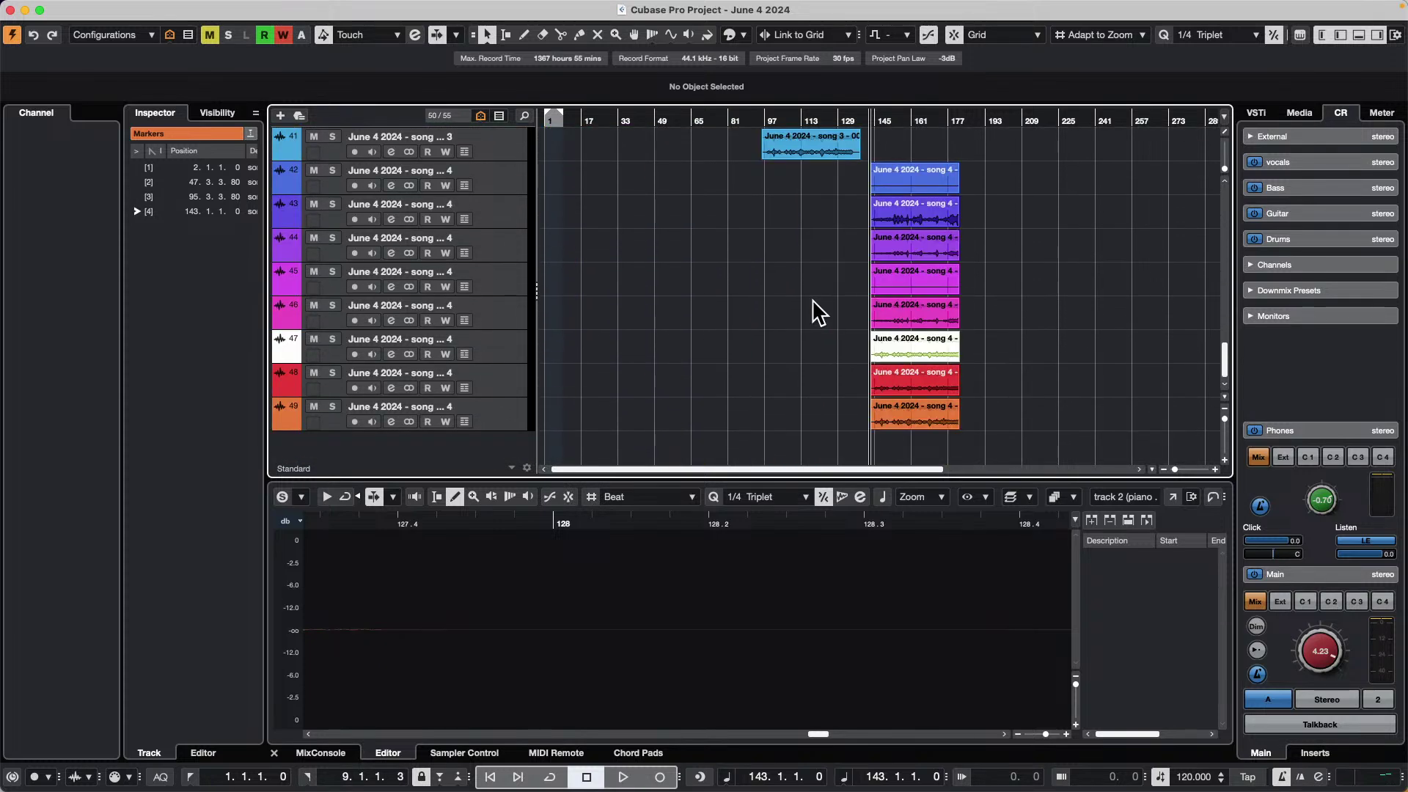
pyautogui.scroll(20, 908, 407)
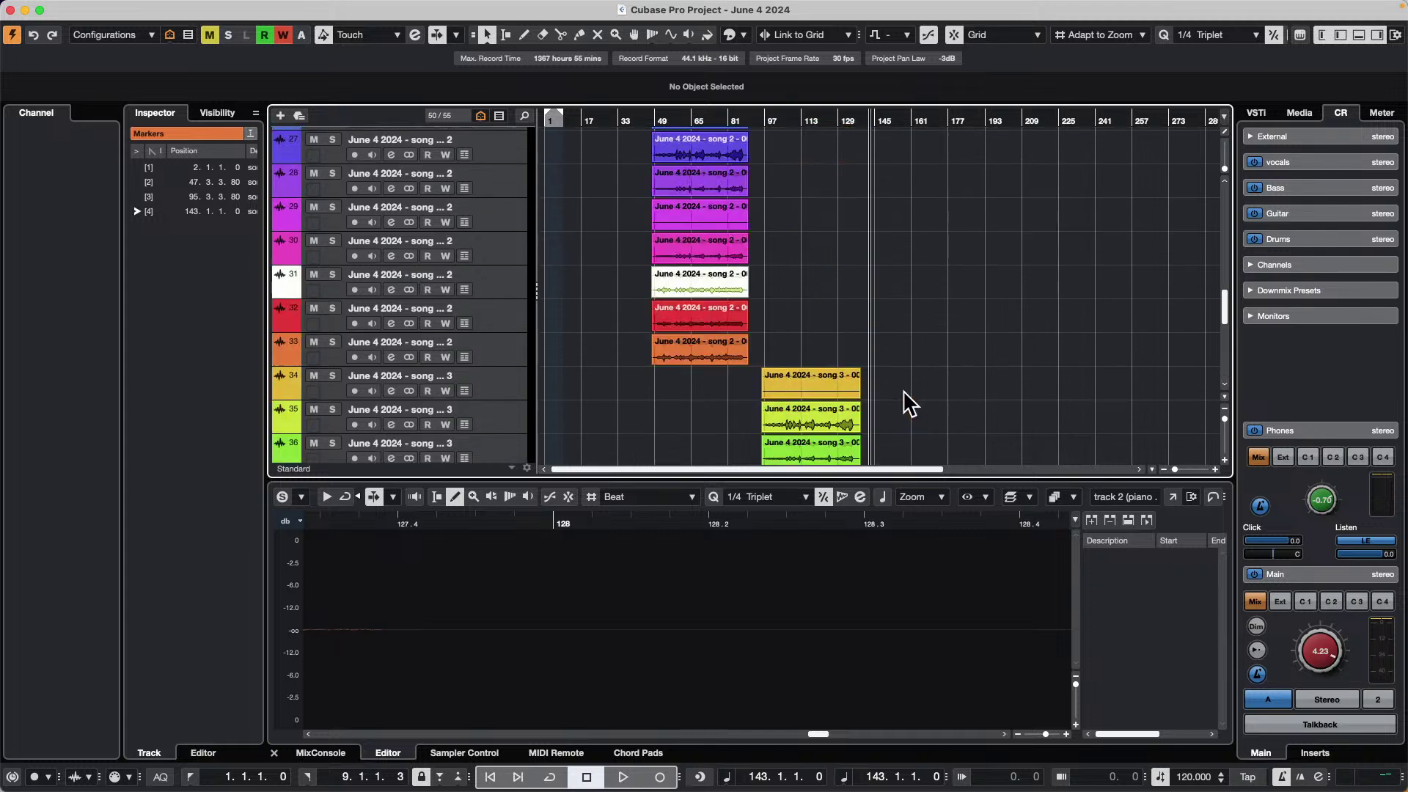
pyautogui.scroll(12, 904, 384)
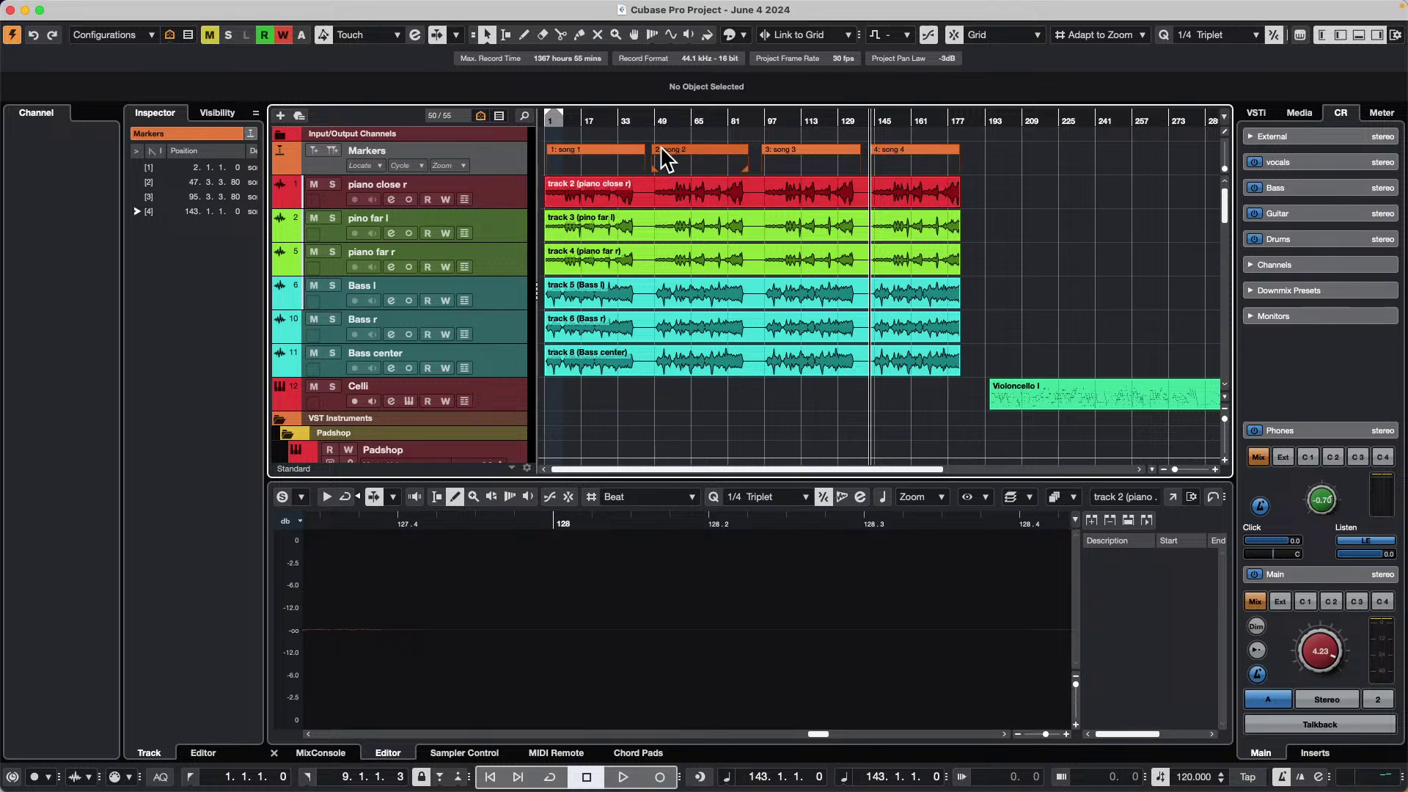
pyautogui.click(99, 7)
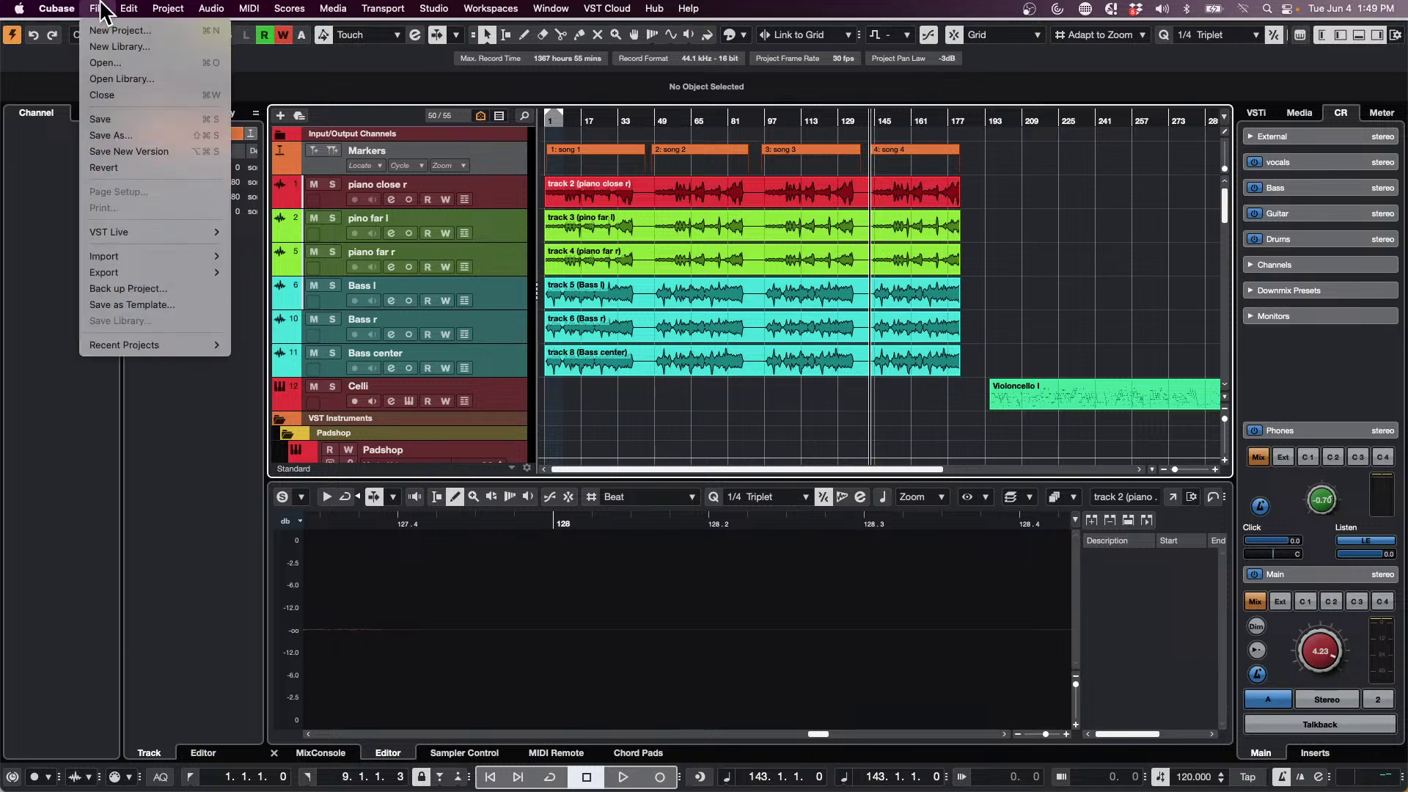
pyautogui.click(103, 33)
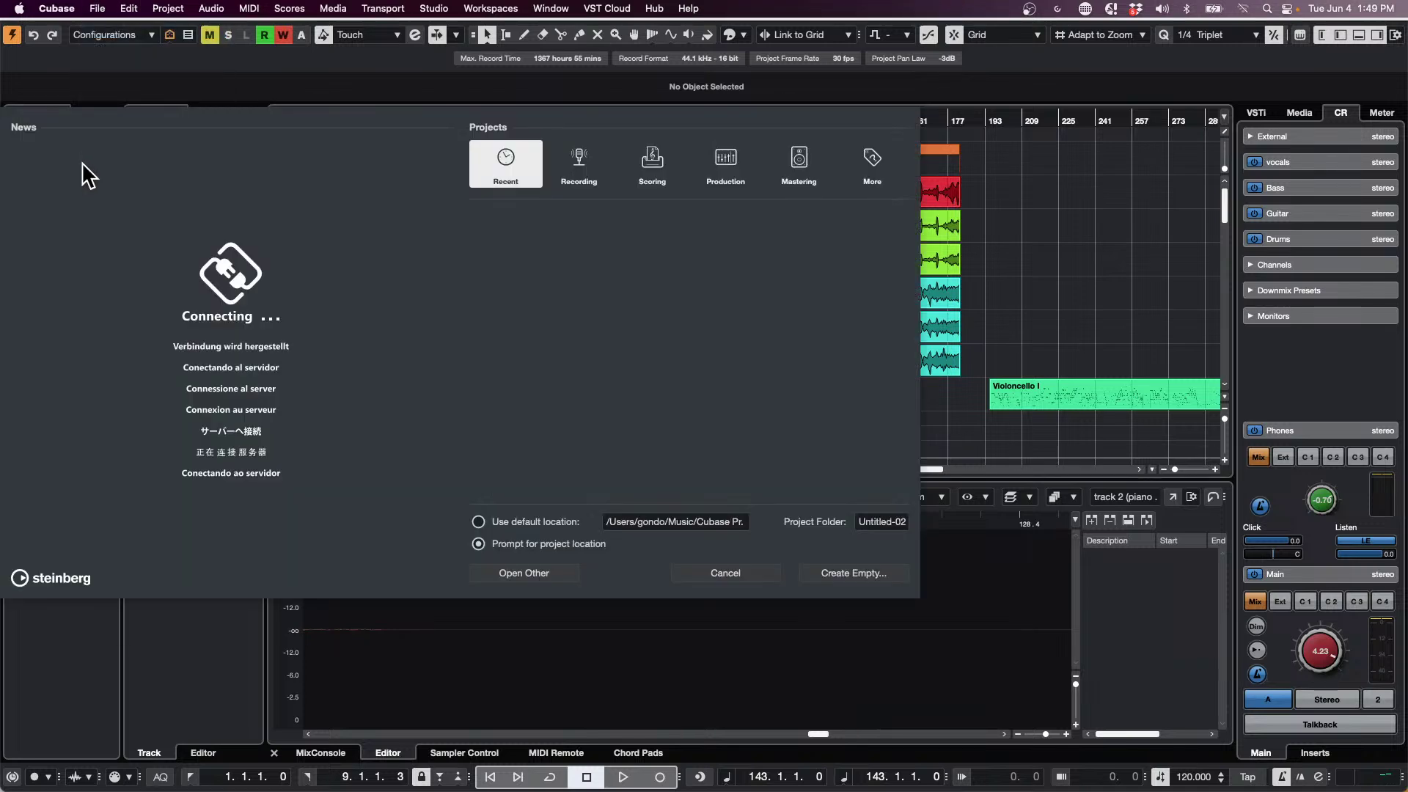
pyautogui.click(749, 575)
# - Compare the Locators and Cycle Markers ranges in the audio mixdown export, check songs 1 to 4, and review the exported tracks
pyautogui.click(98, 8)
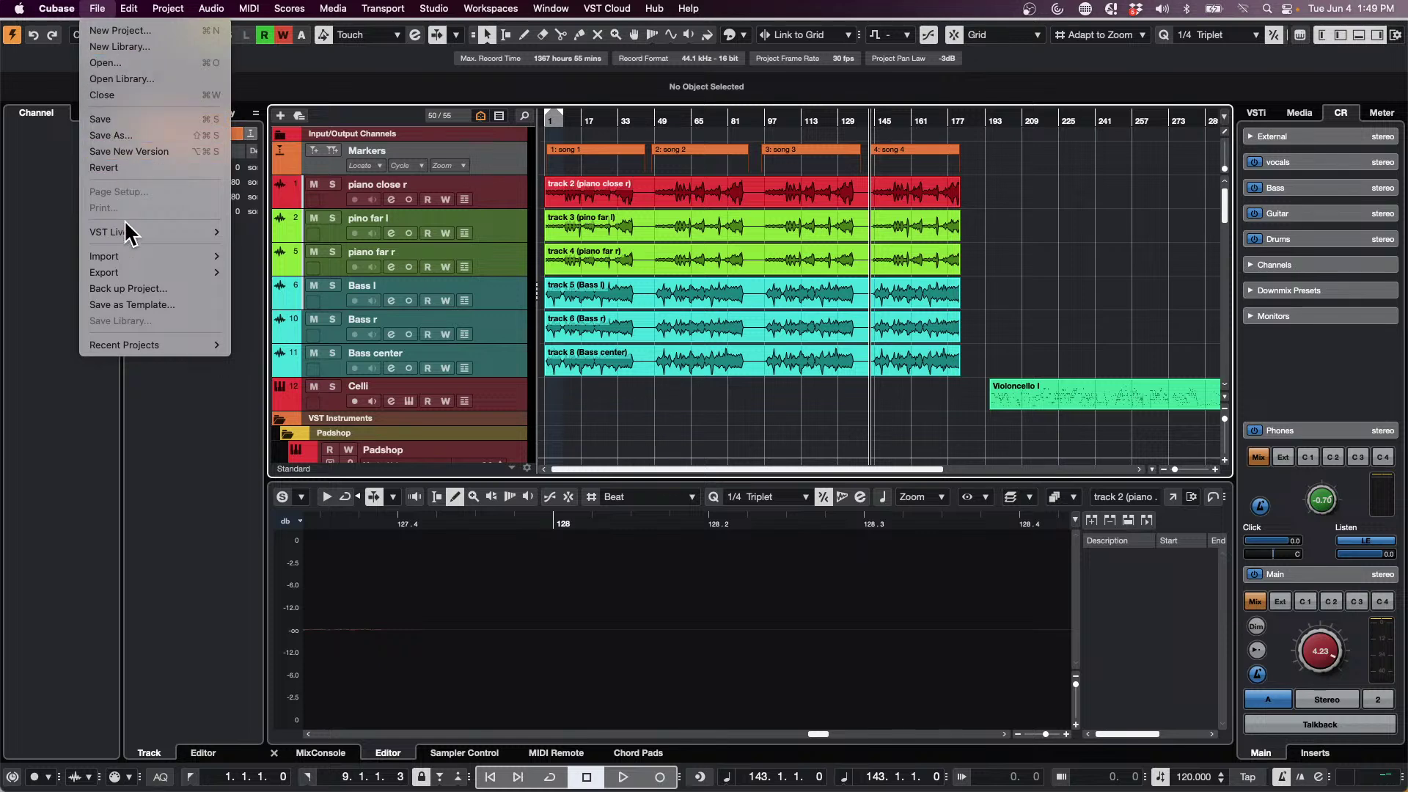
pyautogui.moveTo(146, 272)
pyautogui.click(289, 271)
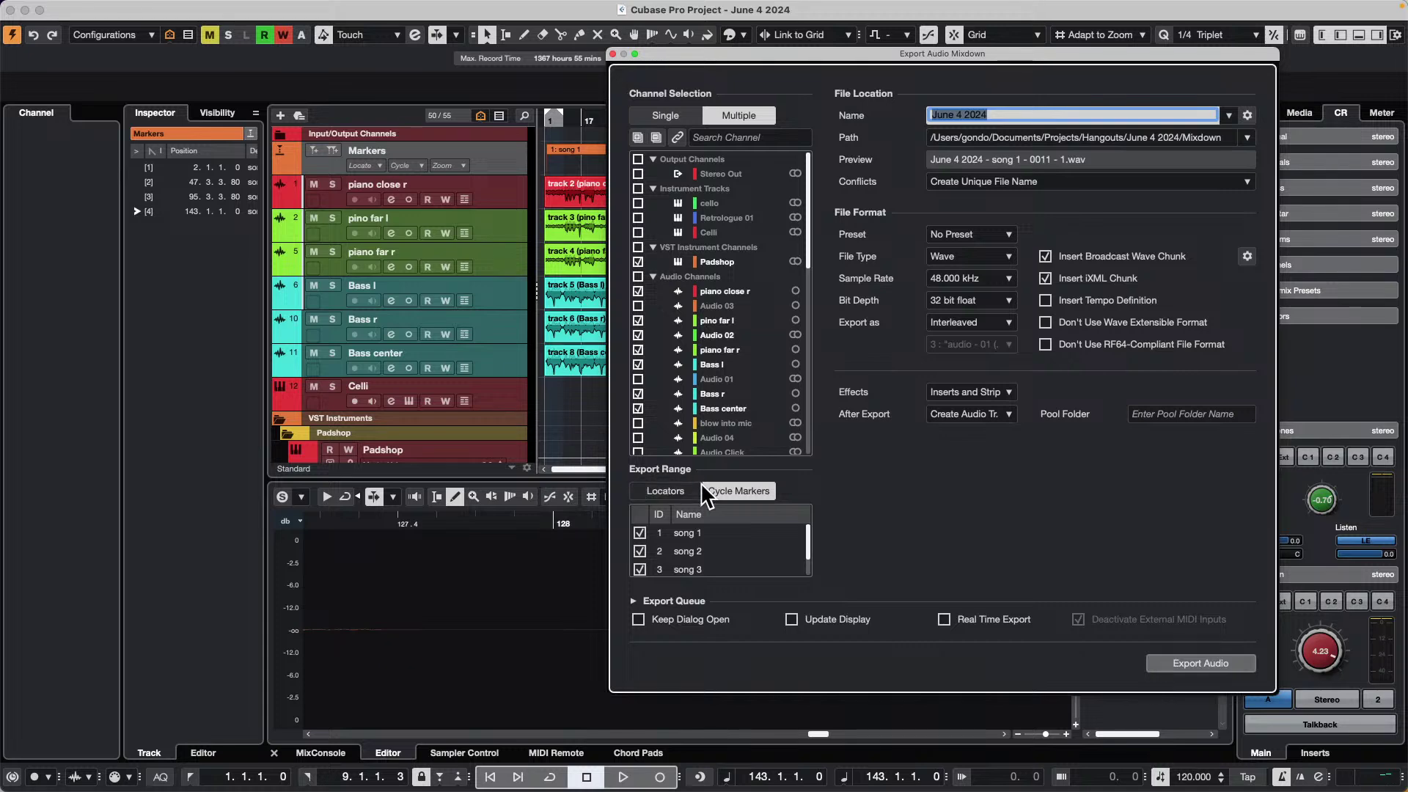
pyautogui.click(659, 487)
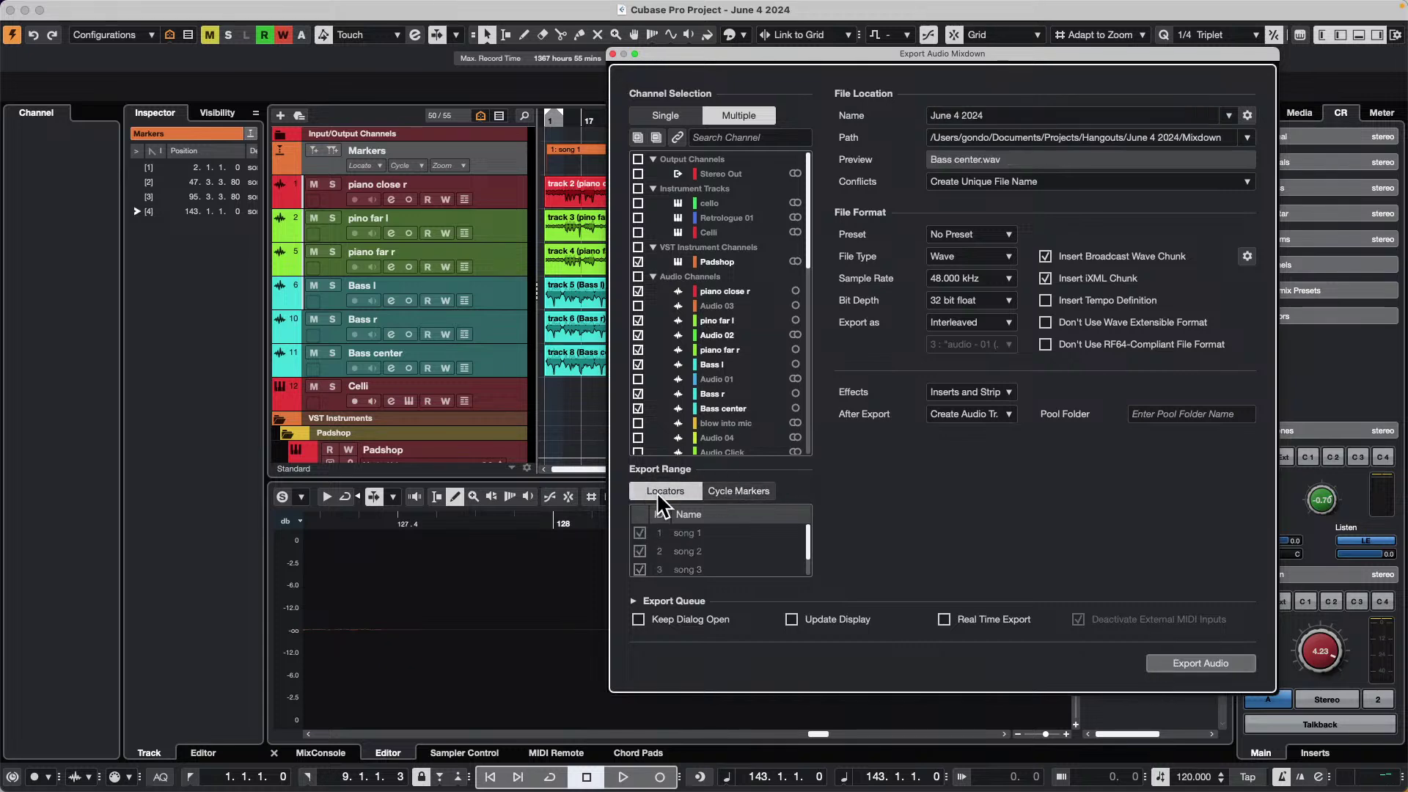
pyautogui.click(739, 488)
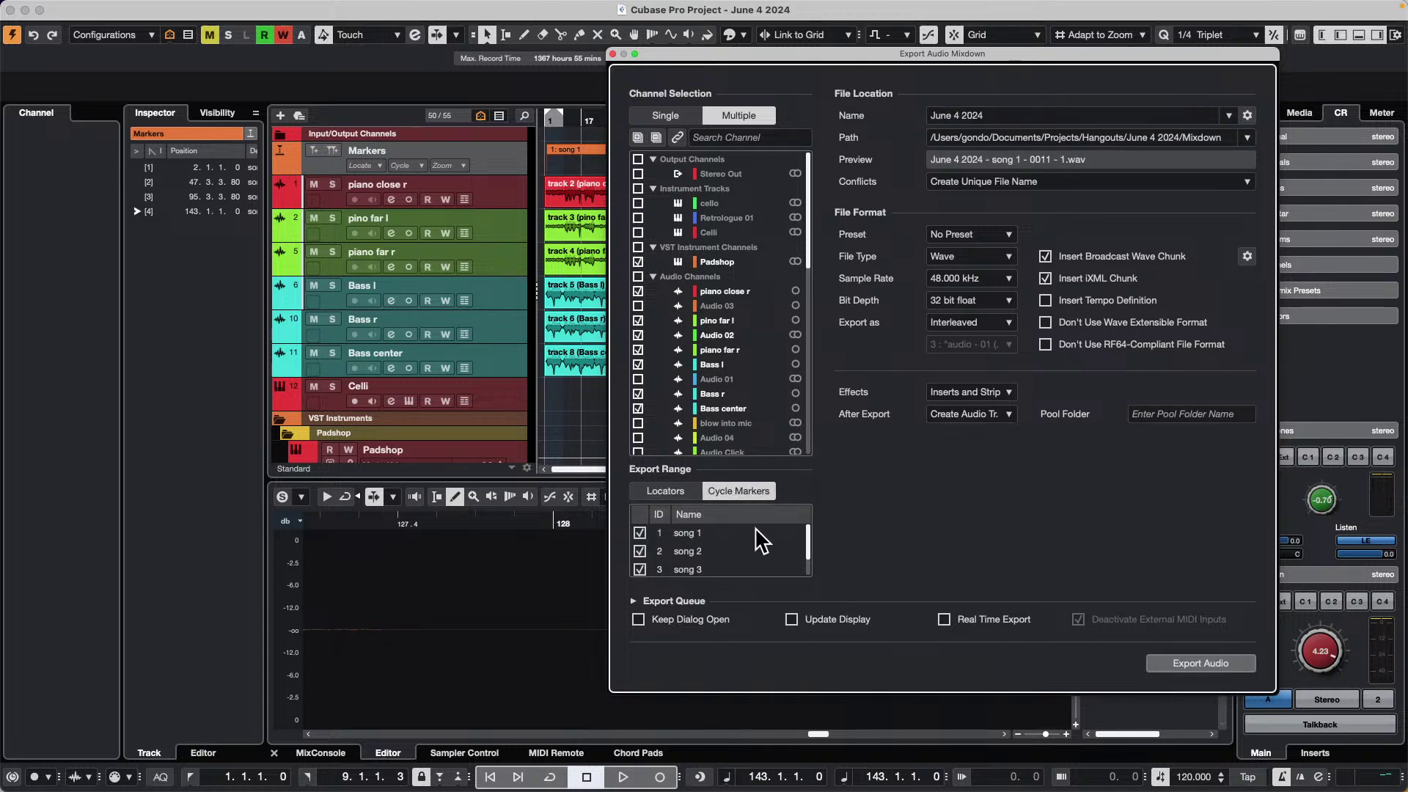
pyautogui.scroll(-1, 763, 542)
pyautogui.scroll(-1, 761, 546)
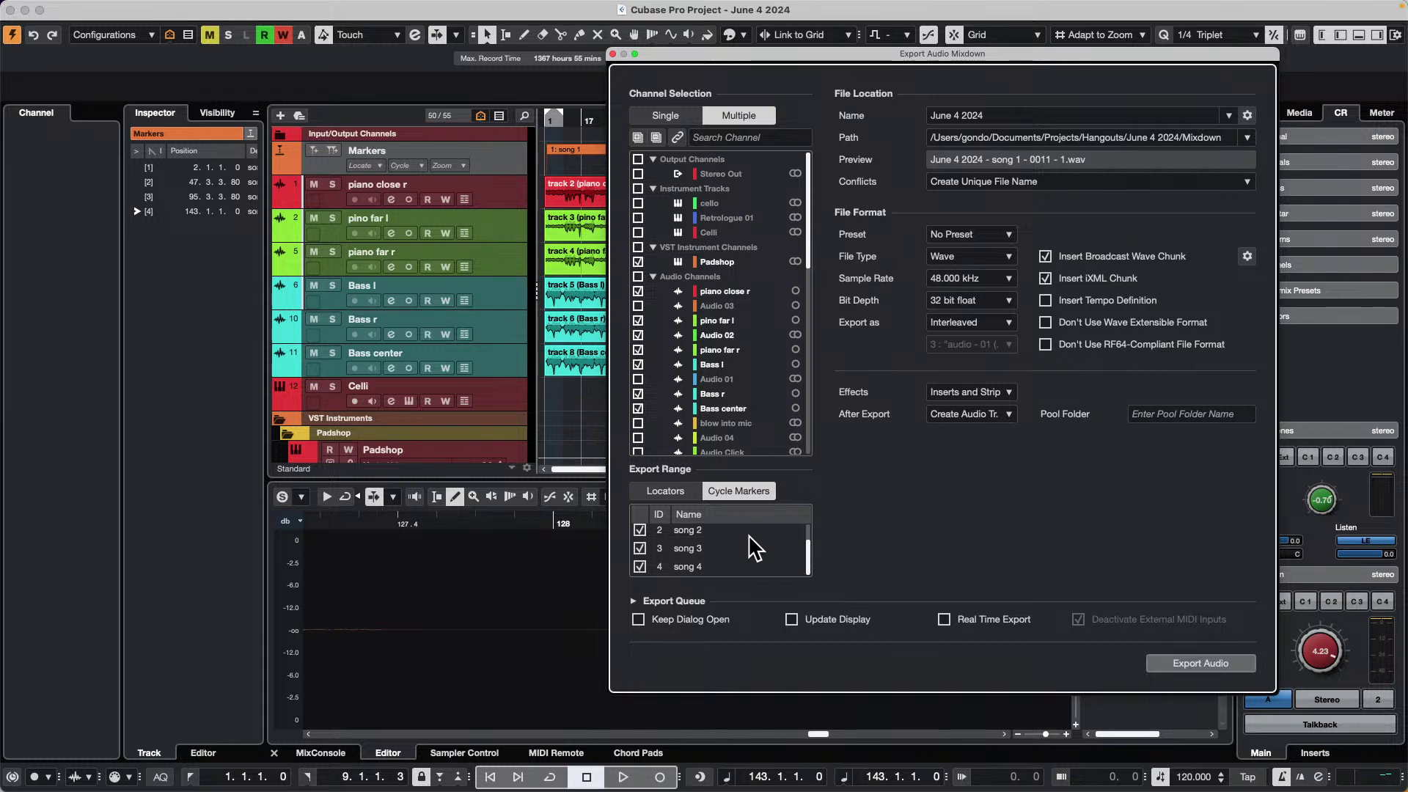
pyautogui.click(613, 54)
pyautogui.scroll(-15, 820, 319)
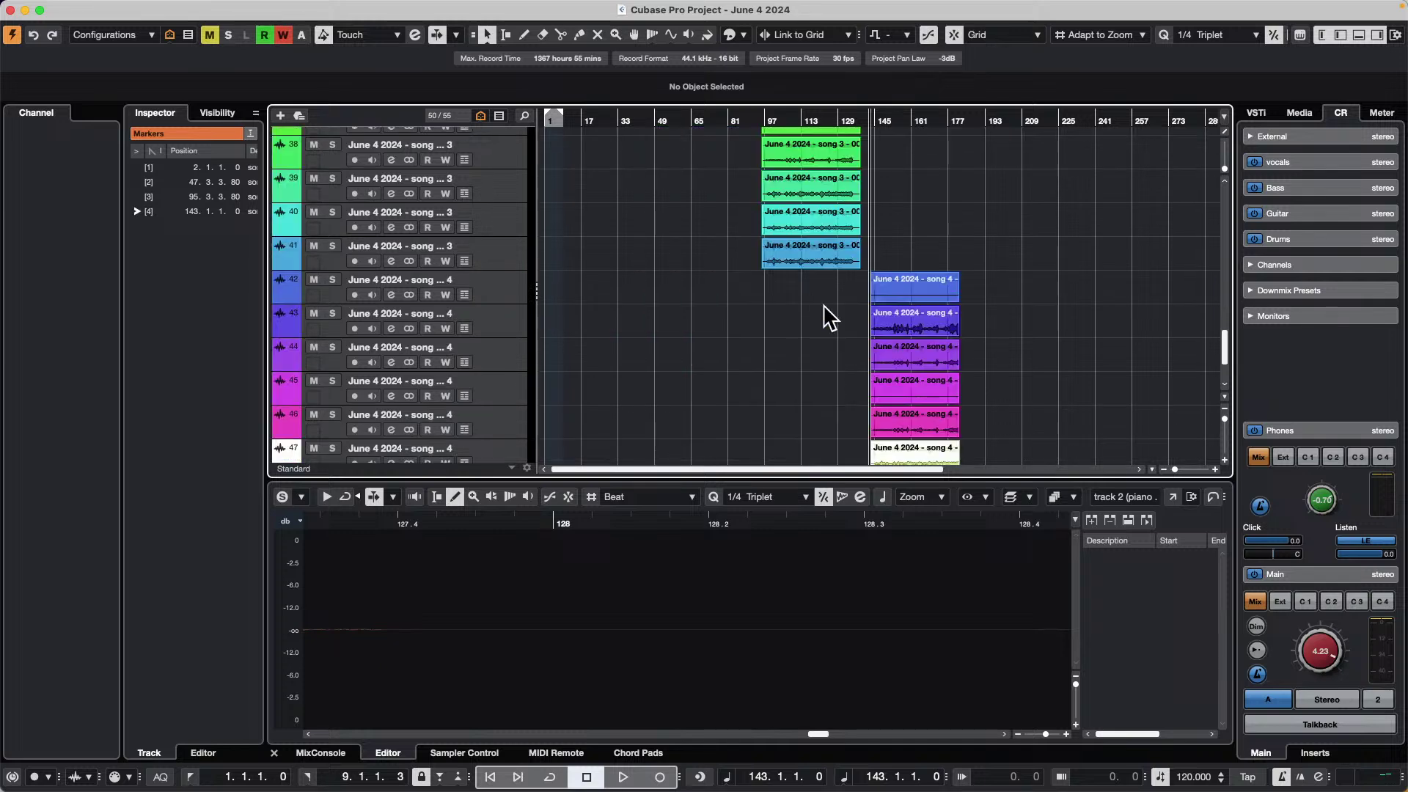
pyautogui.scroll(15, 829, 317)
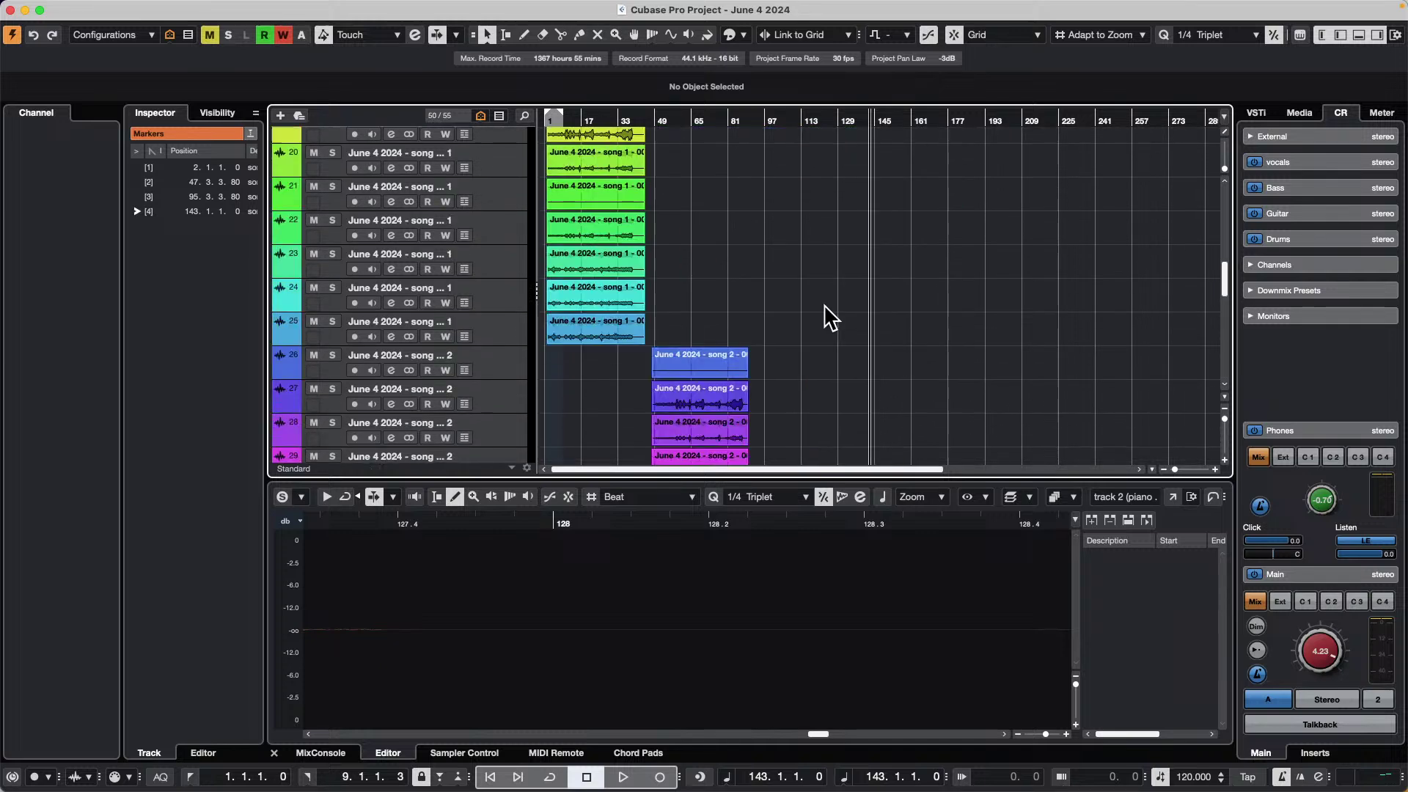
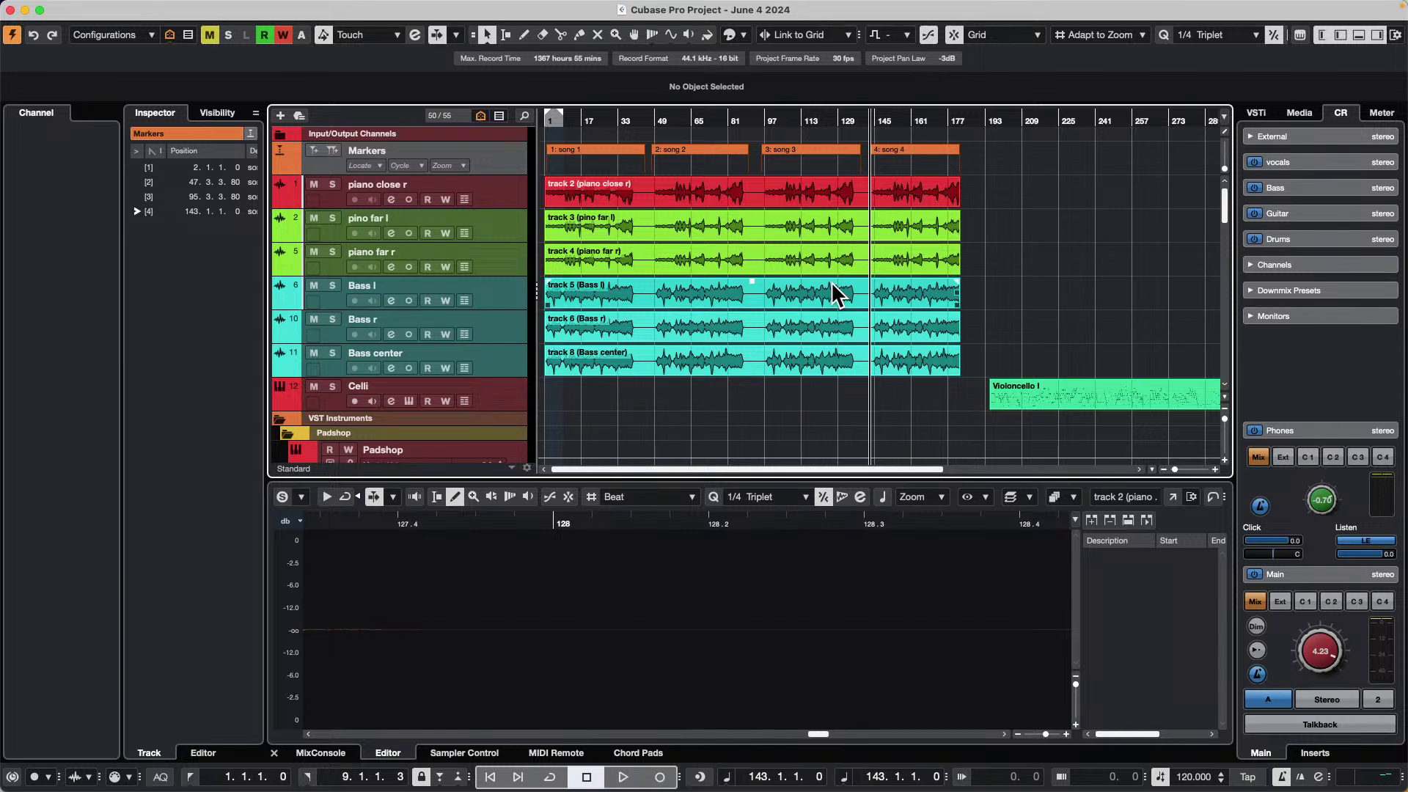
# - Create a new empty project, prompting for the project location and confirming it
pyautogui.moveTo(424, 4)
pyautogui.click(105, 10)
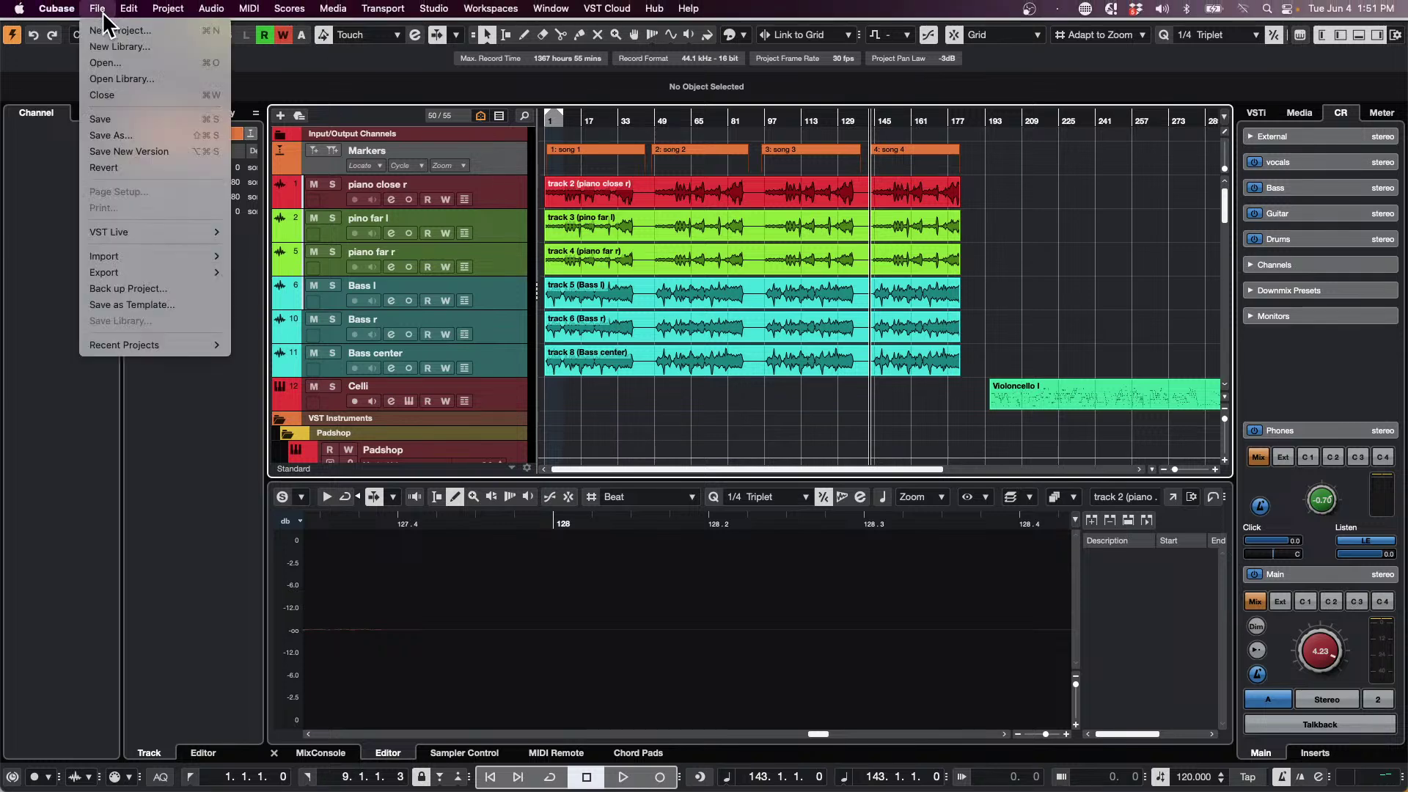
pyautogui.click(132, 31)
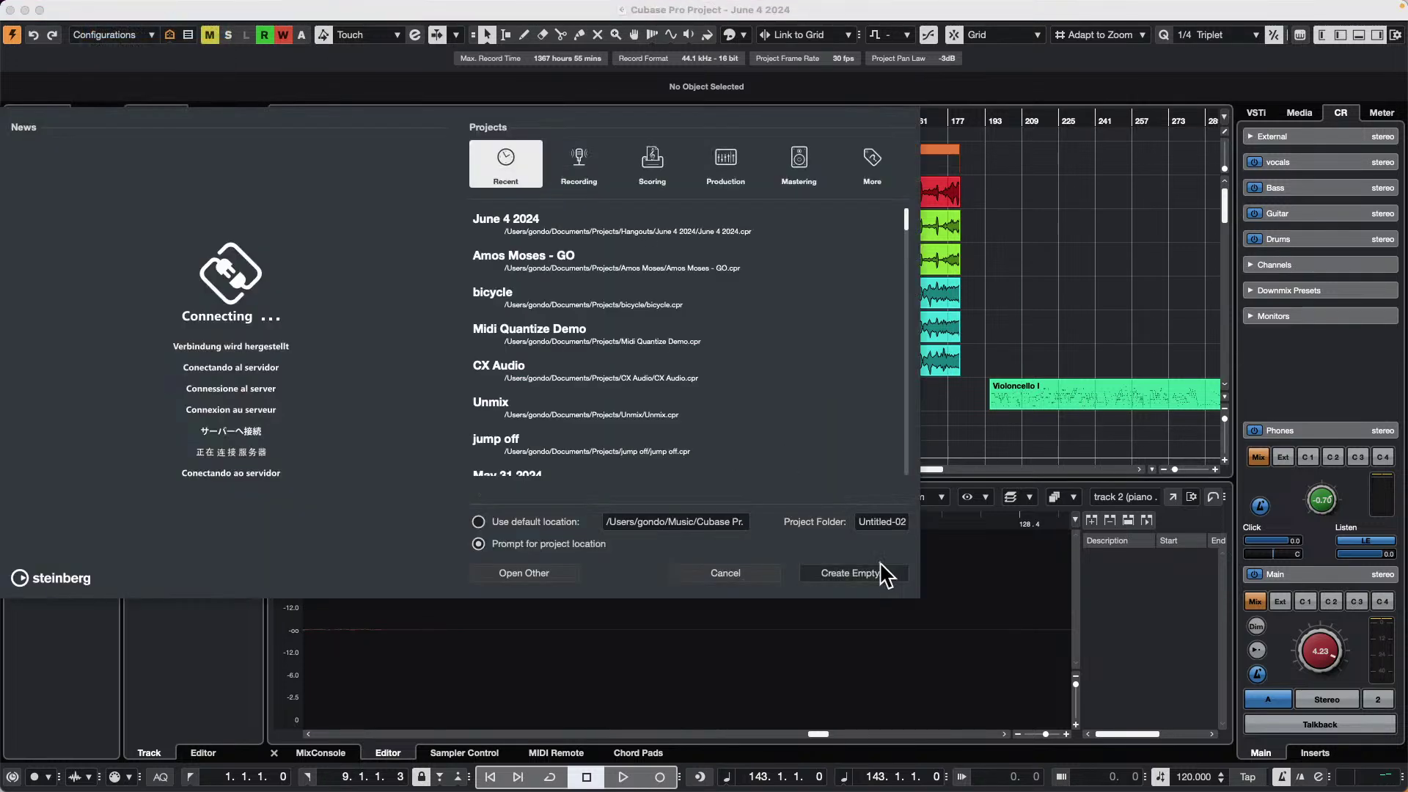
pyautogui.click(854, 574)
pyautogui.click(1040, 493)
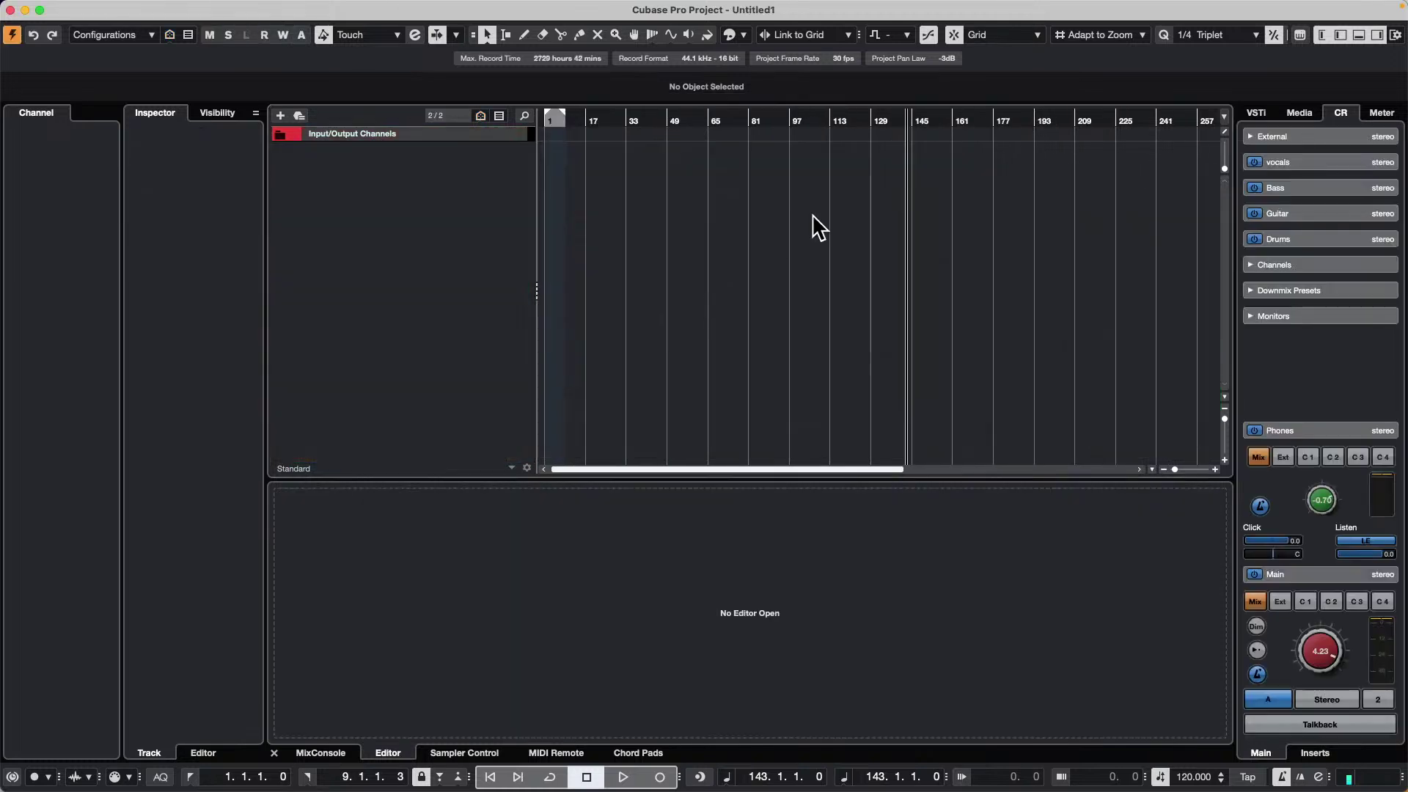
# - Add one instrument track with Groove Agent SE as its instrument, using all MIDI inputs and Stereo Out
pyautogui.rightClick(371, 167)
pyautogui.click(467, 197)
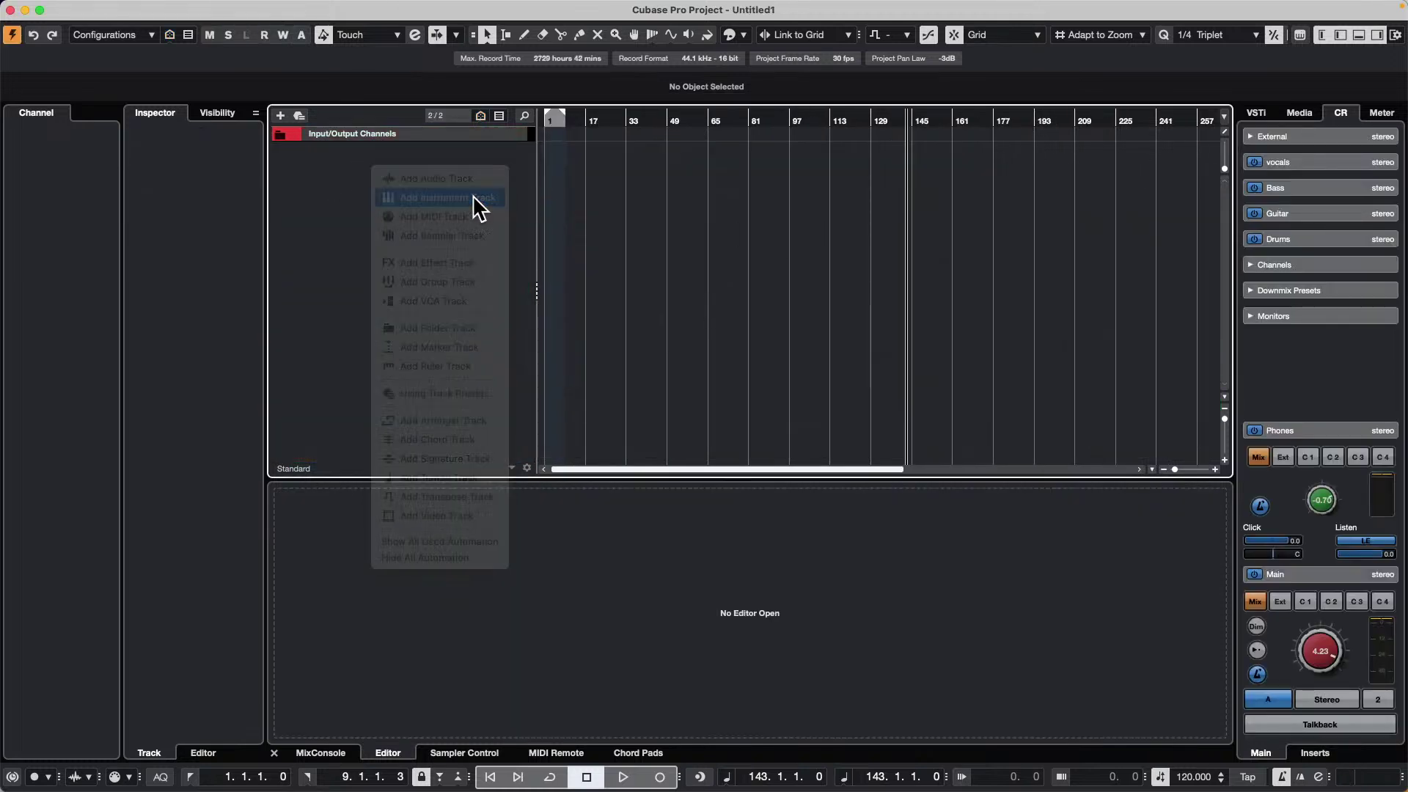
pyautogui.click(806, 282)
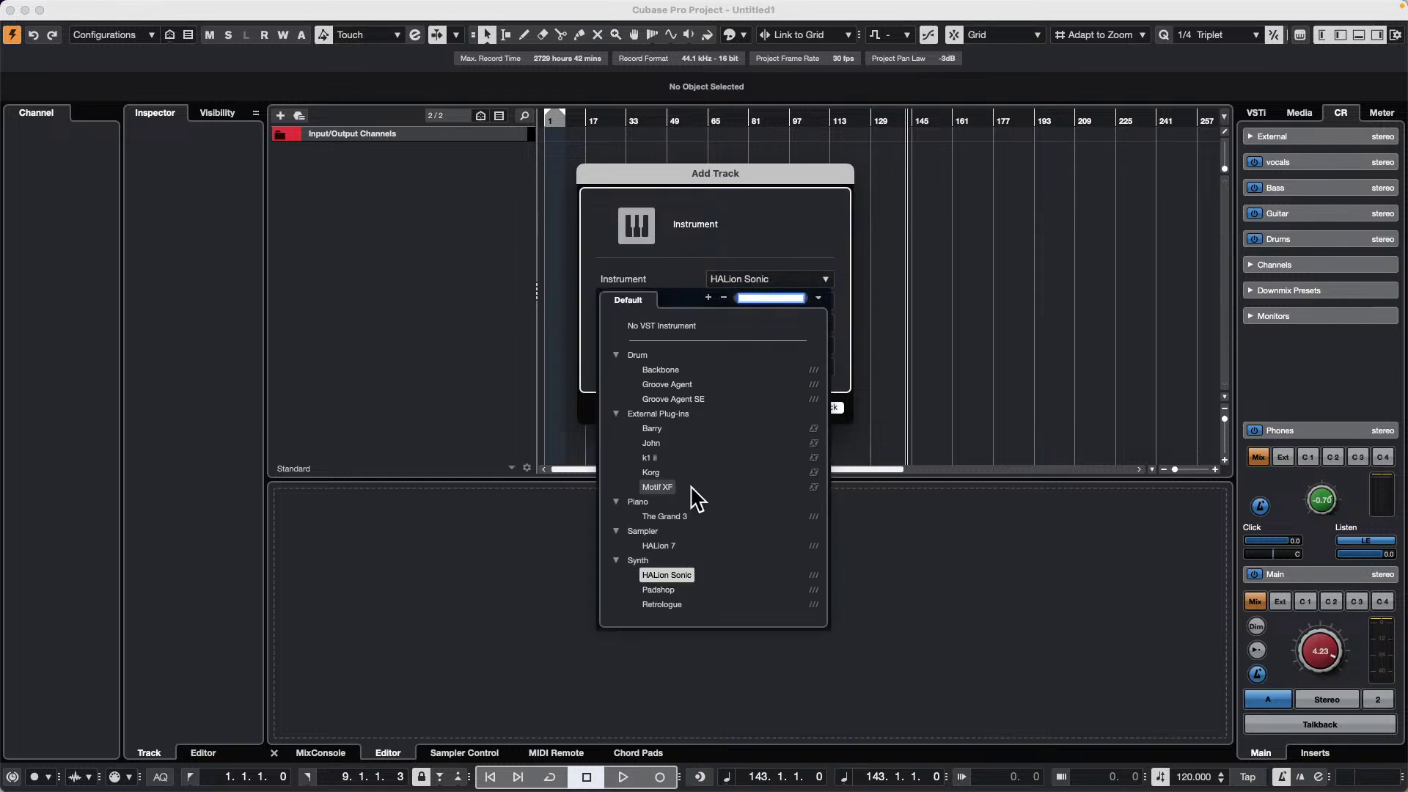
pyautogui.click(693, 400)
pyautogui.click(817, 408)
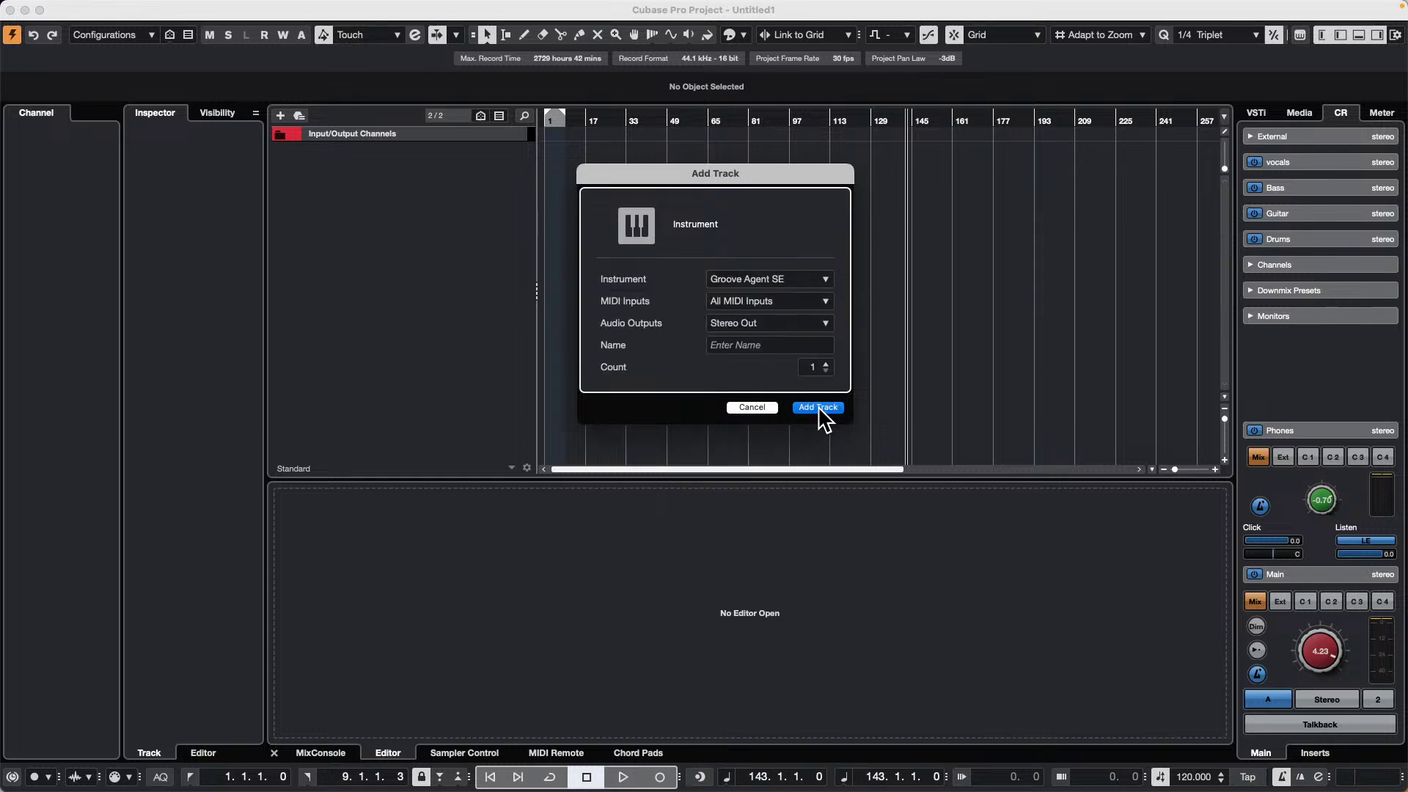
# - Load the Foolish Games - Rods kit from The Songwriter's drum collection into Groove Agent SE and audition the Kick pad
pyautogui.click(617, 216)
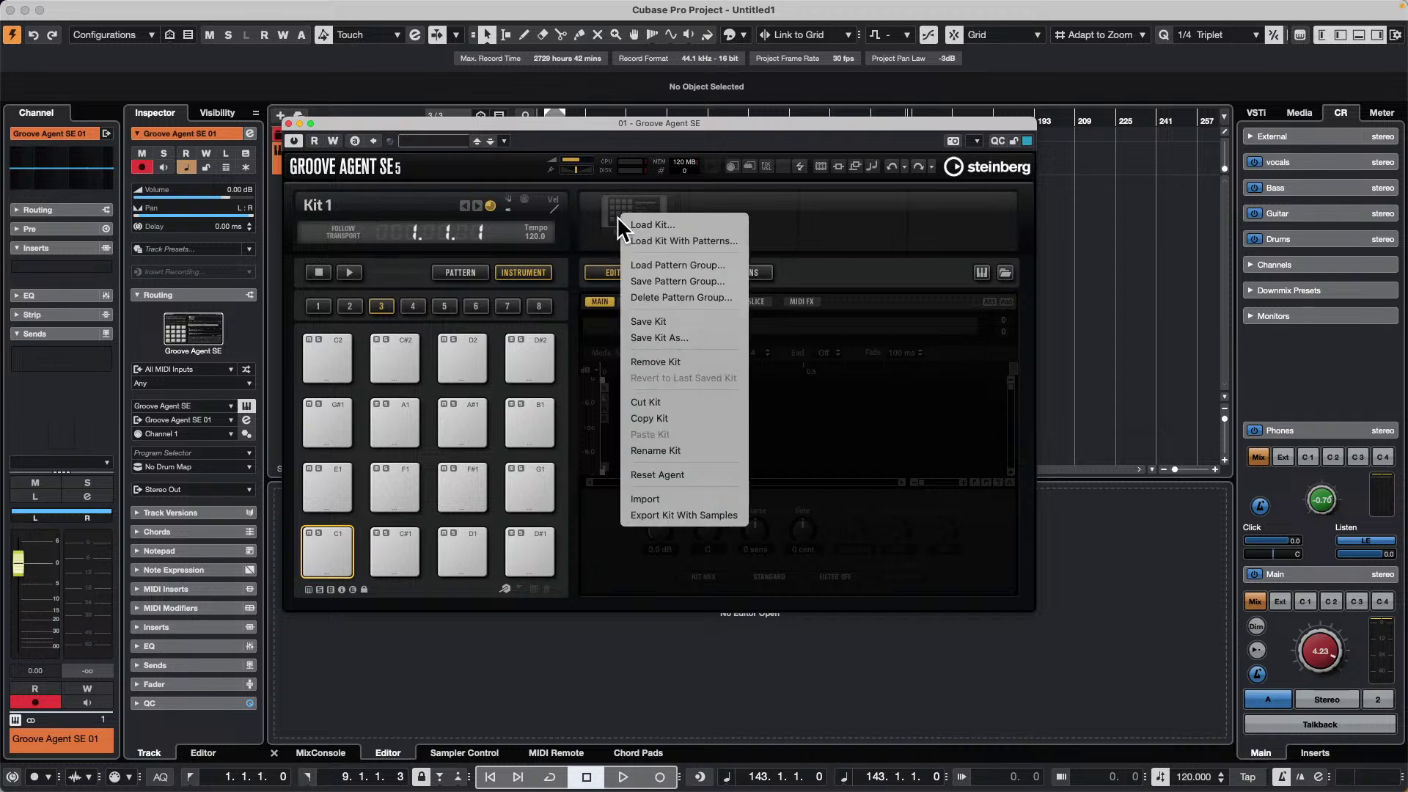
pyautogui.click(669, 236)
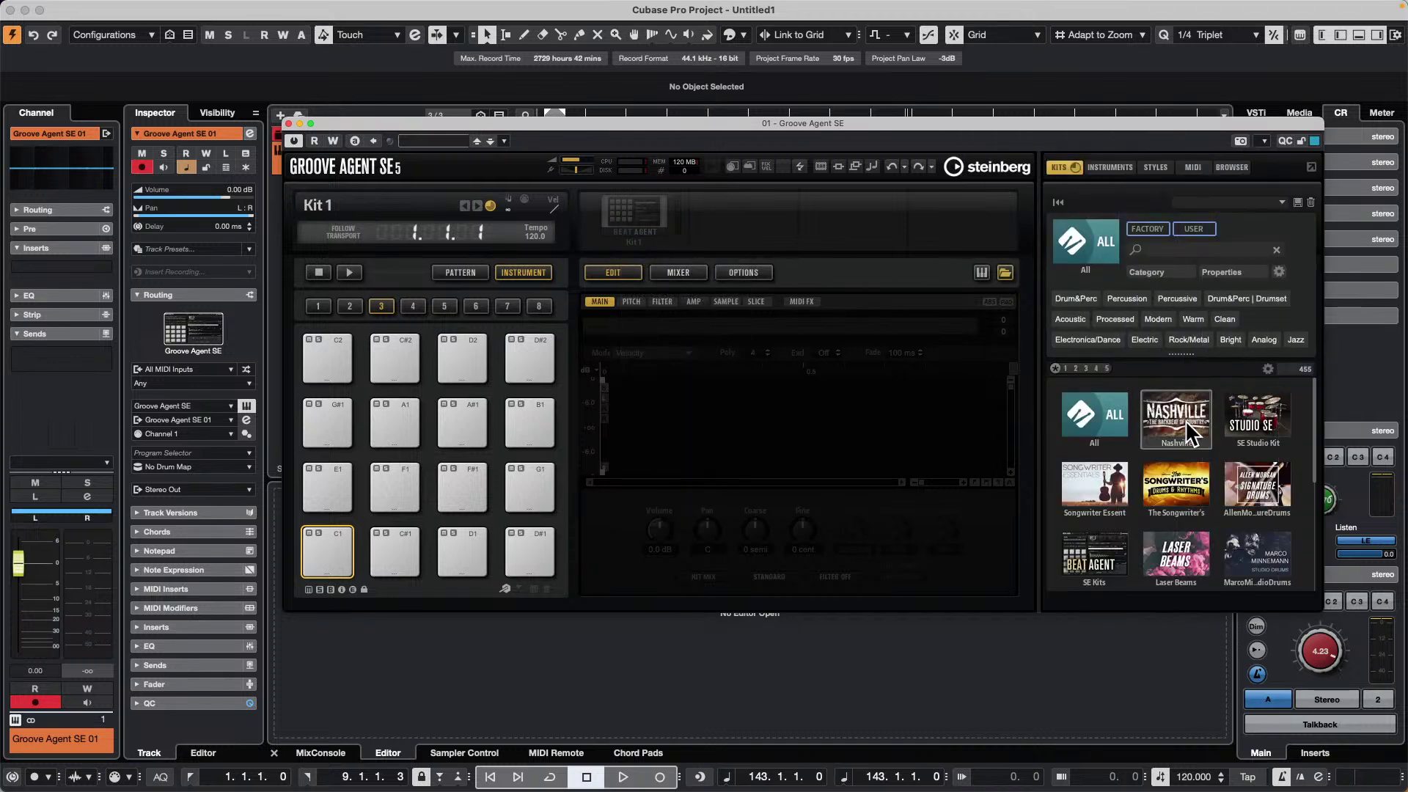
pyautogui.click(1177, 474)
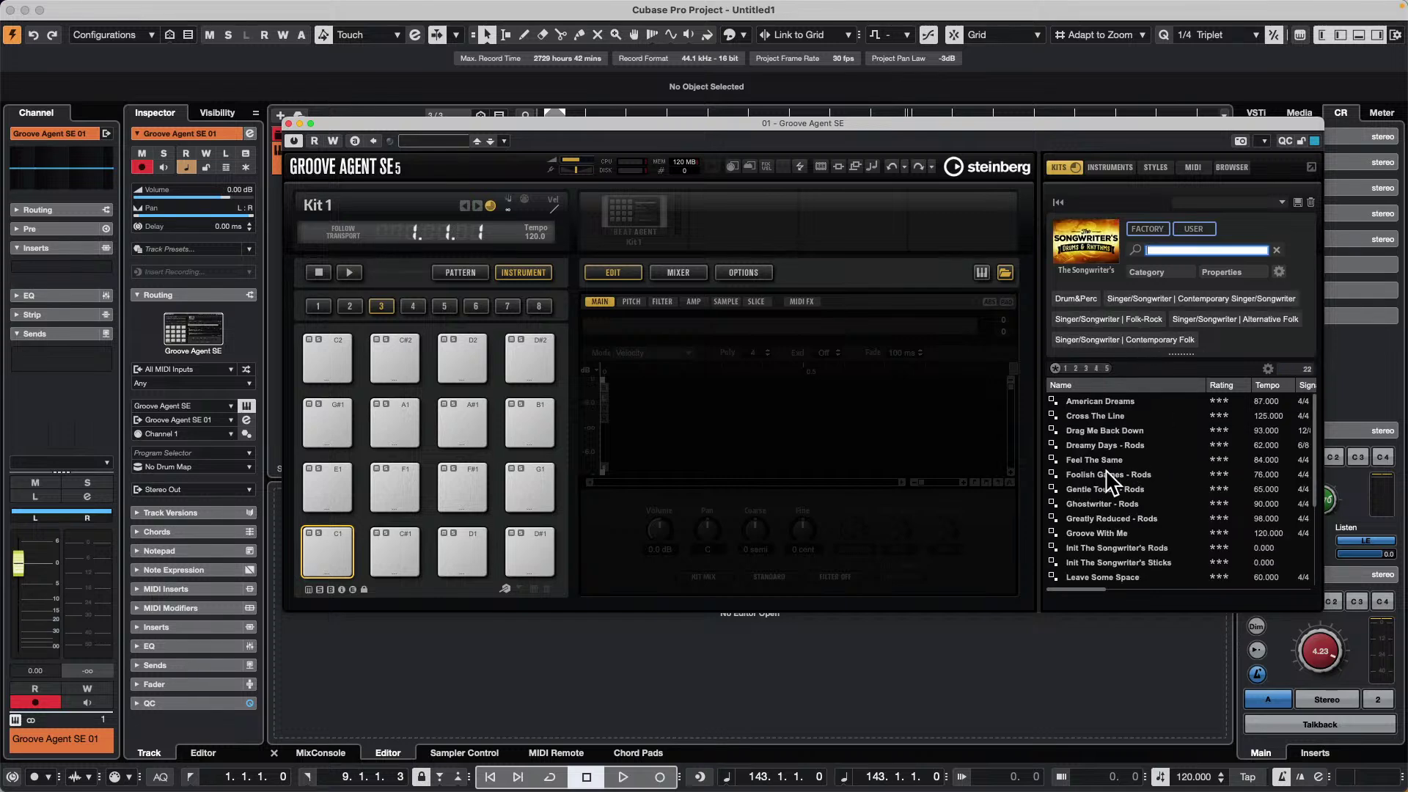
pyautogui.doubleClick(1108, 474)
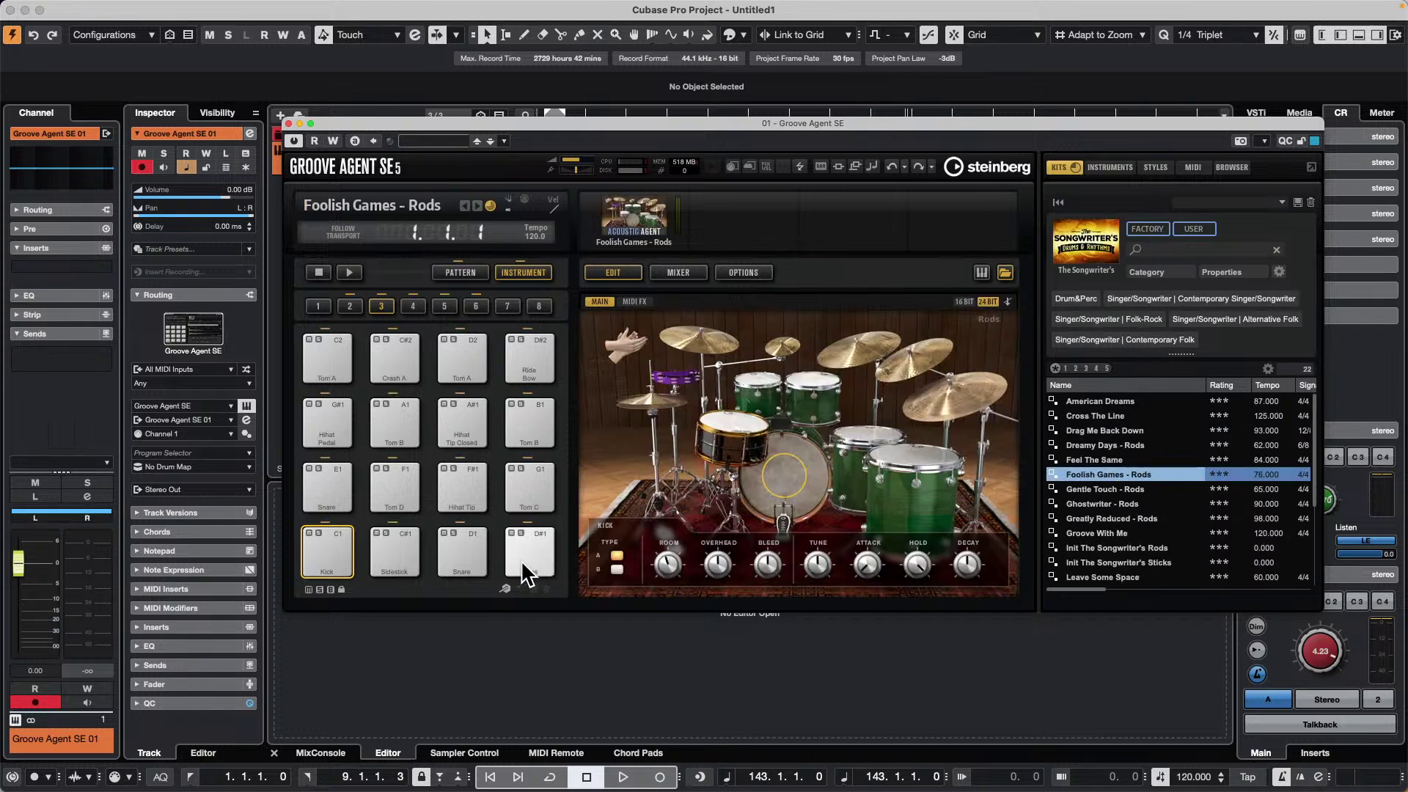
pyautogui.click(320, 550)
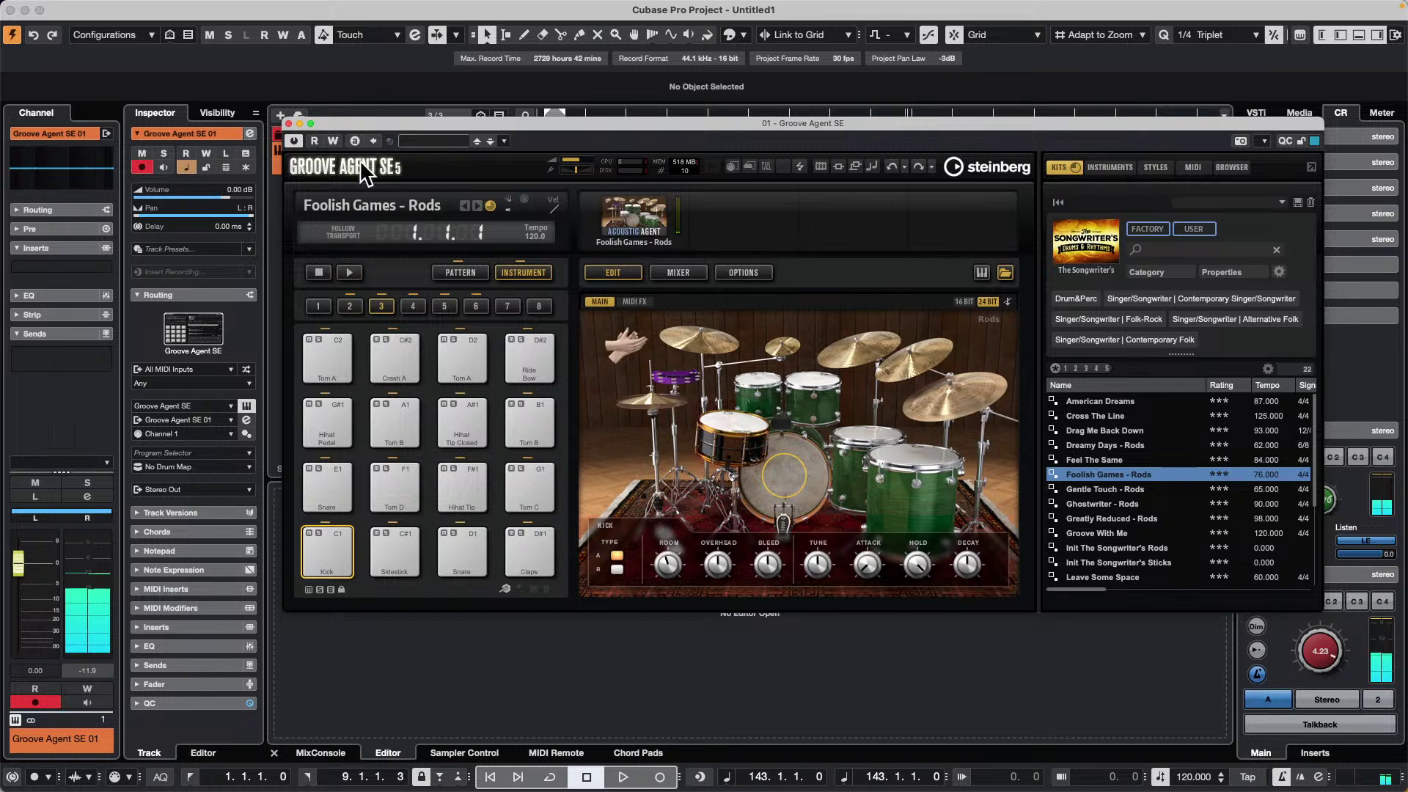
# - Enlarge the Groove Agent SE track's height and create a drum map for it from the instrument
pyautogui.moveTo(363, 121); pyautogui.dragTo(843, 148)
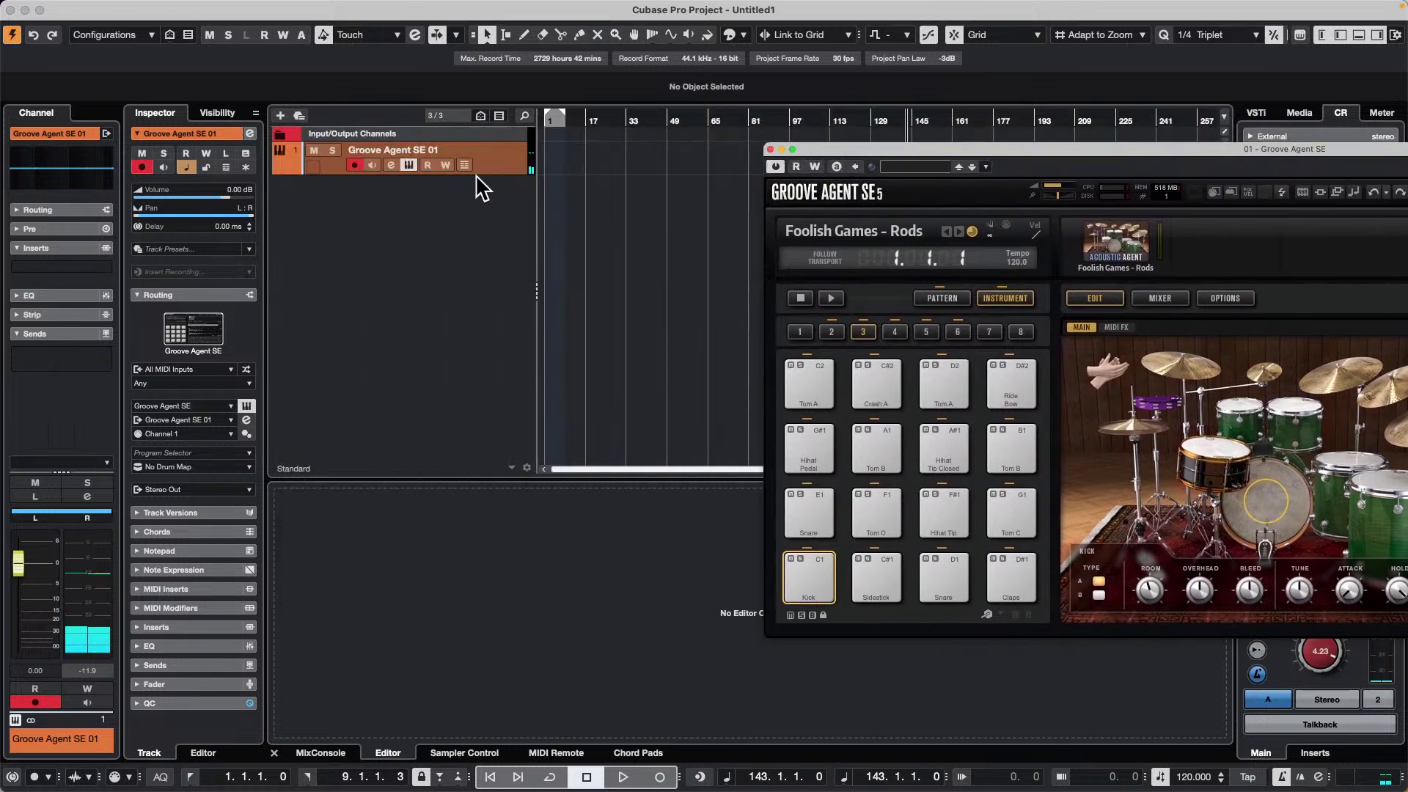
pyautogui.moveTo(477, 175); pyautogui.dragTo(478, 206)
pyautogui.moveTo(651, 126); pyautogui.dragTo(485, 153)
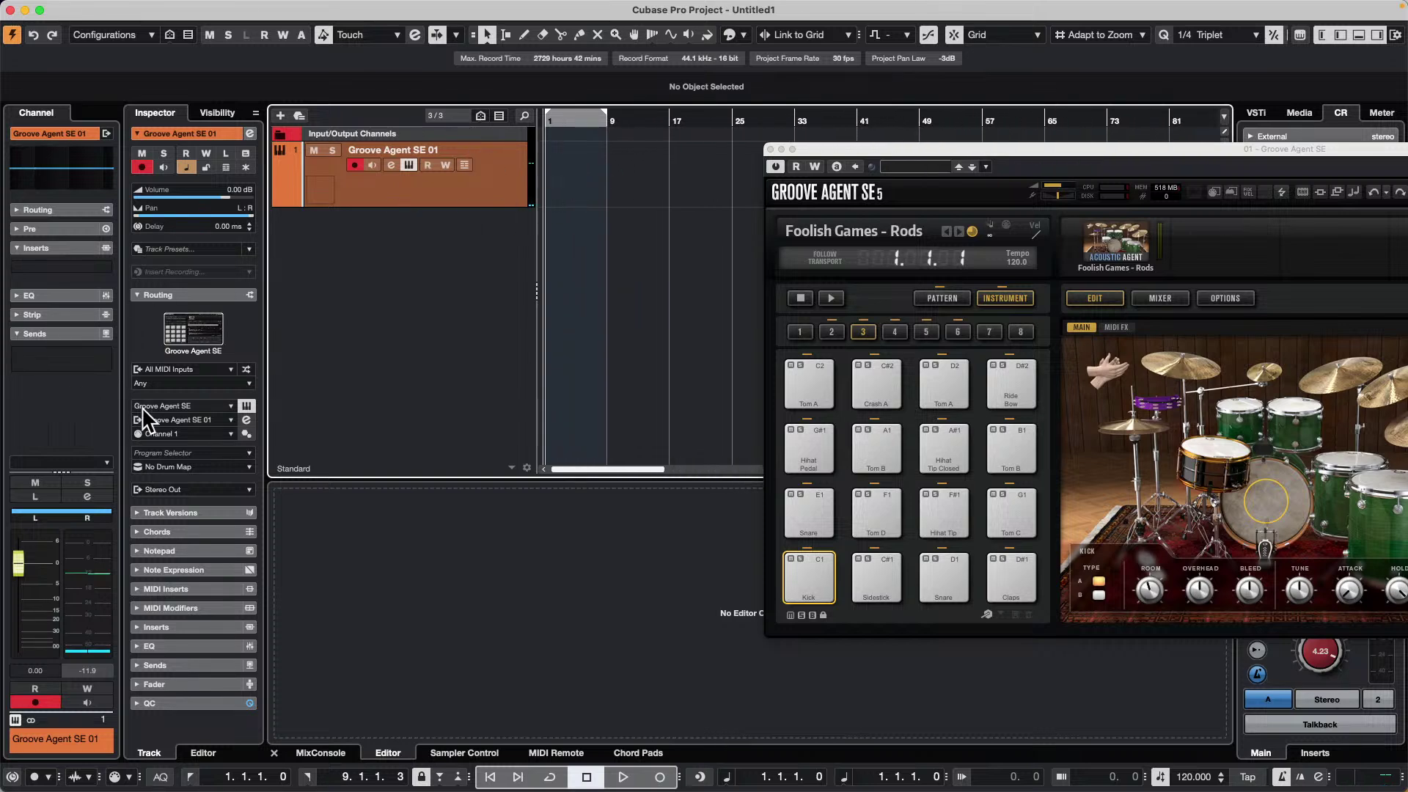
pyautogui.click(191, 469)
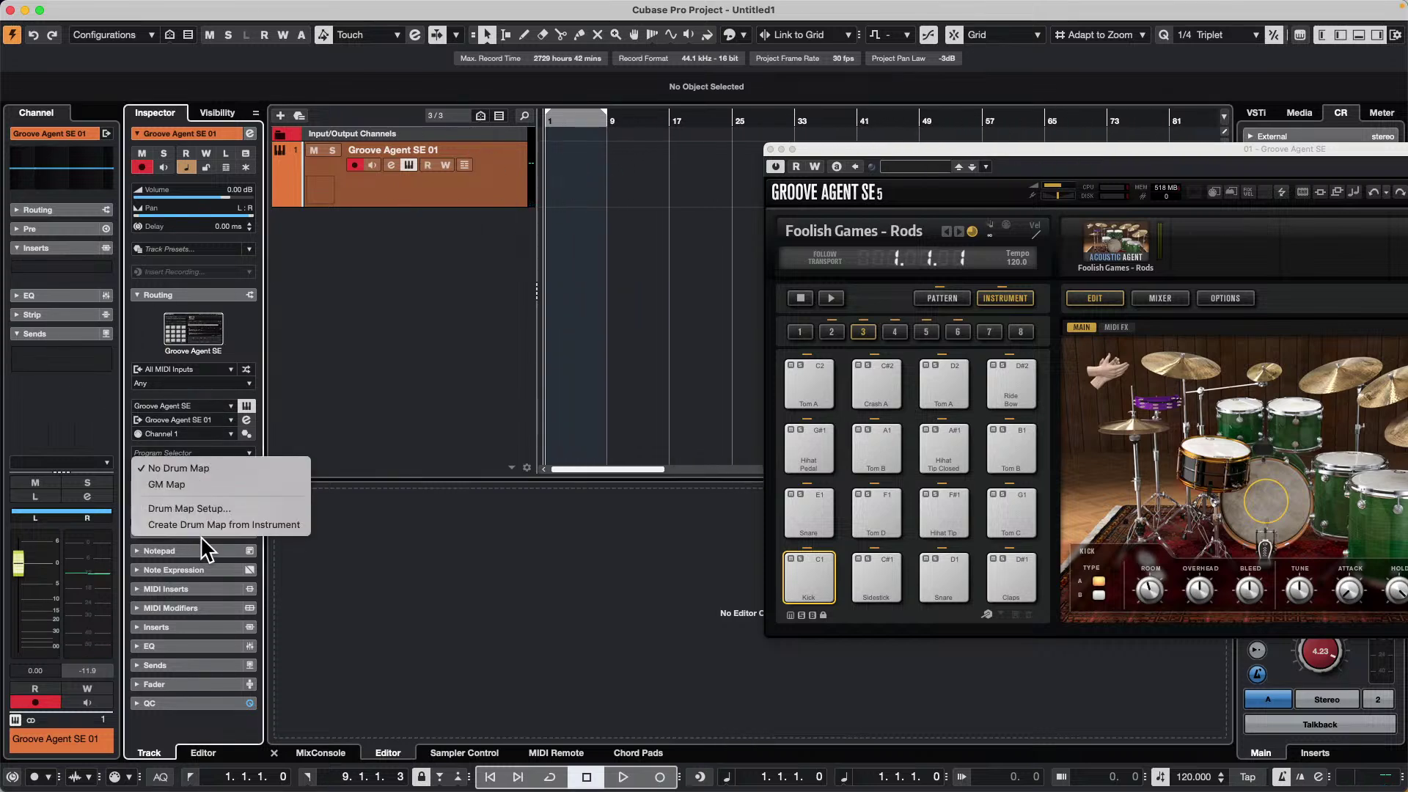
pyautogui.click(223, 519)
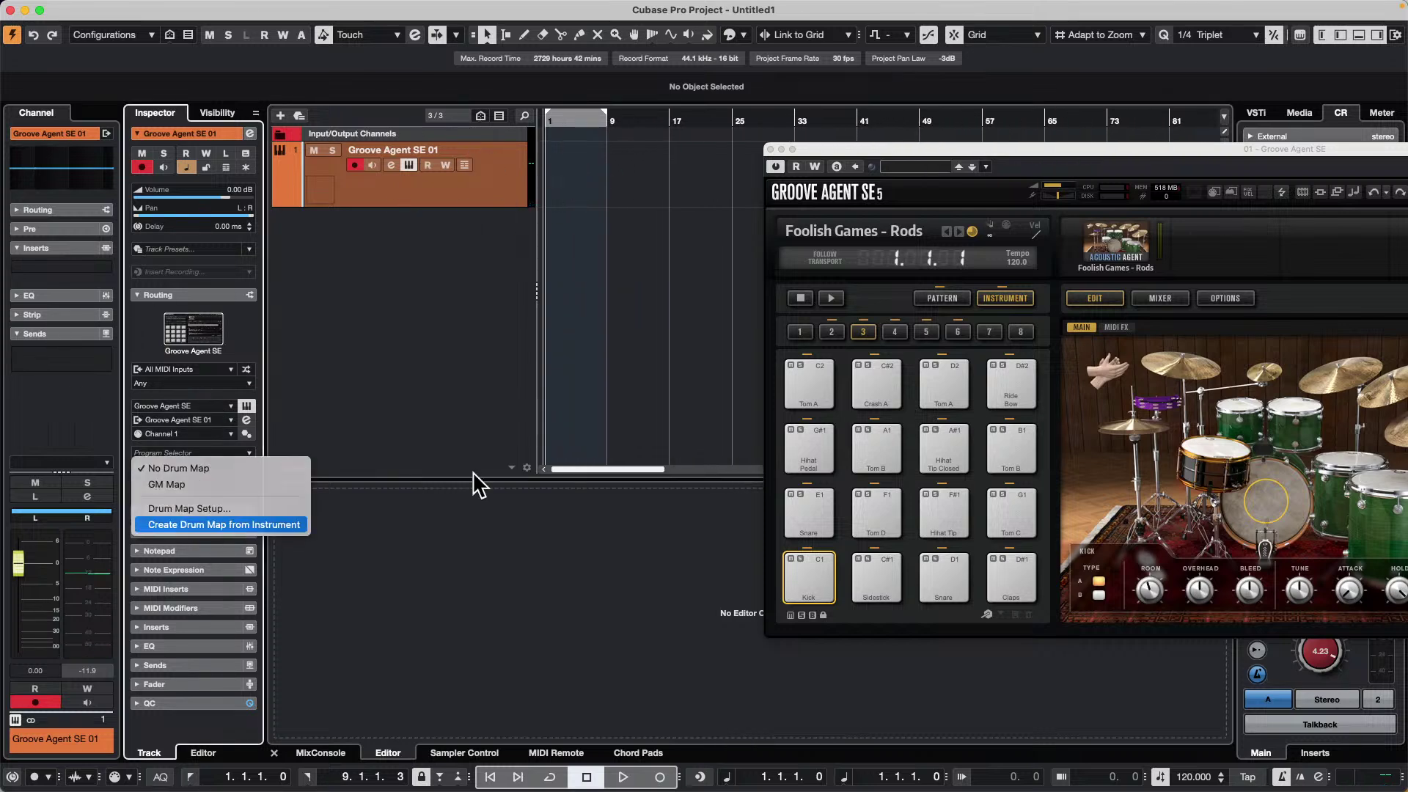
# - Create a MIDI part from bar 1 to bar 9 on the Groove Agent SE track and open it for drum editing
pyautogui.doubleClick(575, 179)
pyautogui.doubleClick(575, 179)
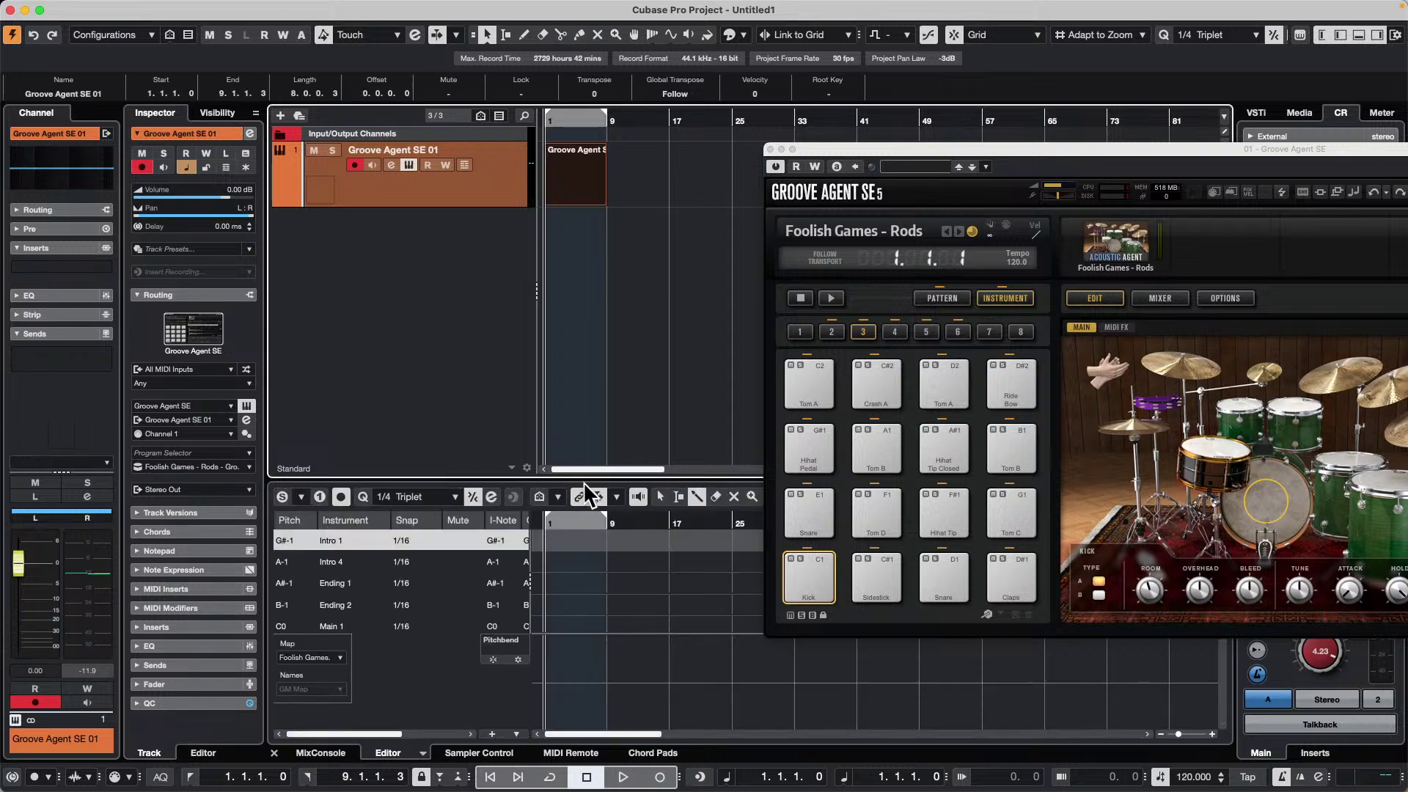
pyautogui.click(580, 522)
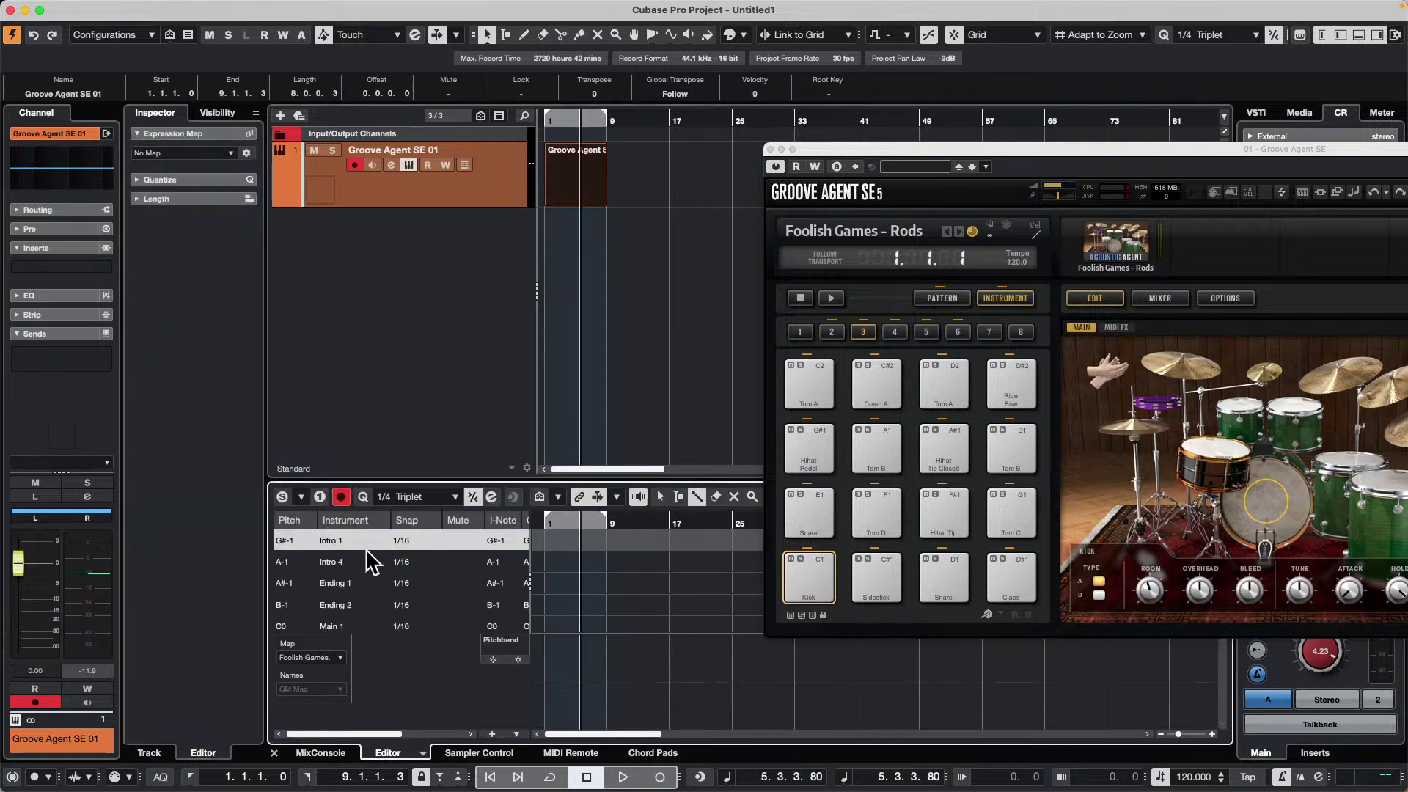
# - Set the Kick's snap to 1/4 and draw a continuous row of kick notes from bar 1 to bar 9
pyautogui.scroll(-5, 438, 594)
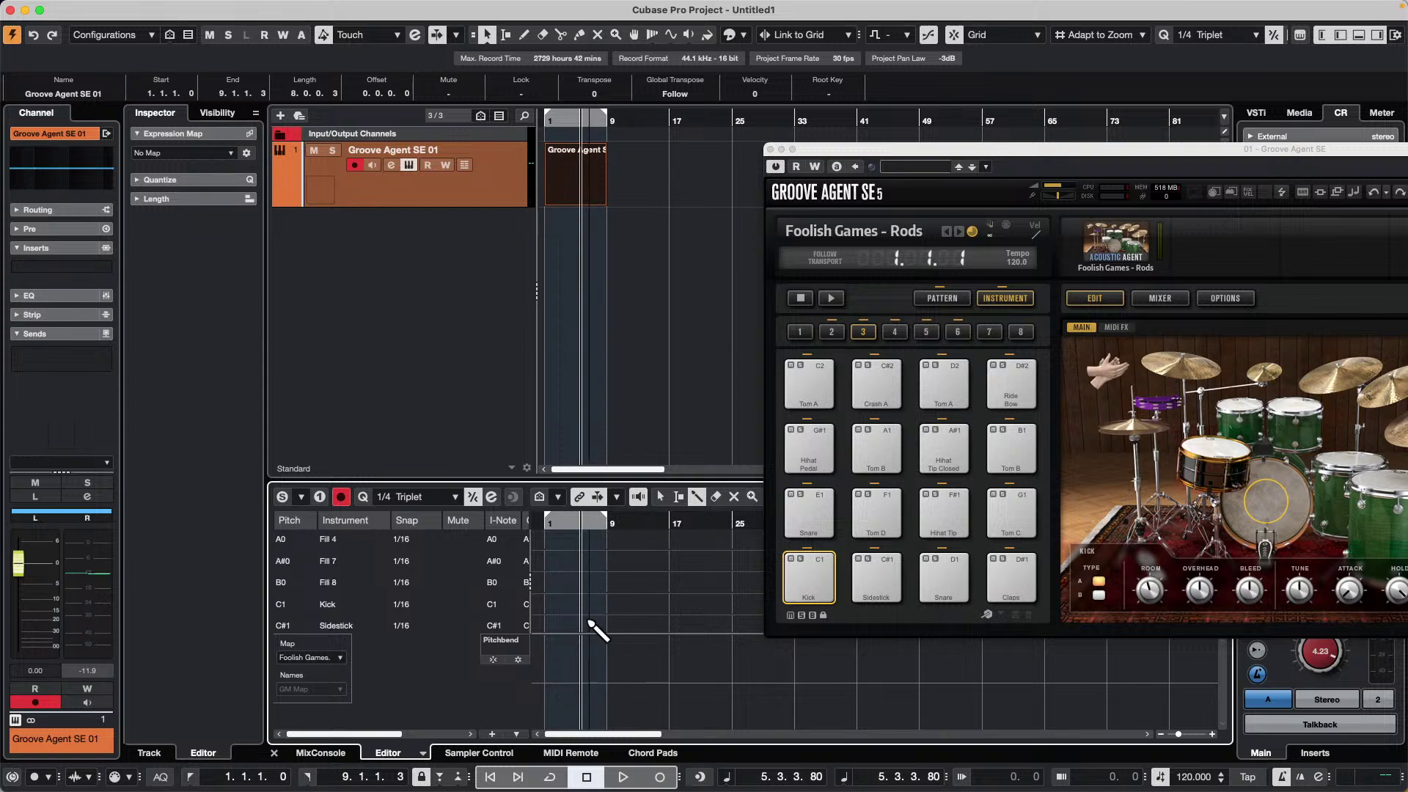
pyautogui.click(409, 606)
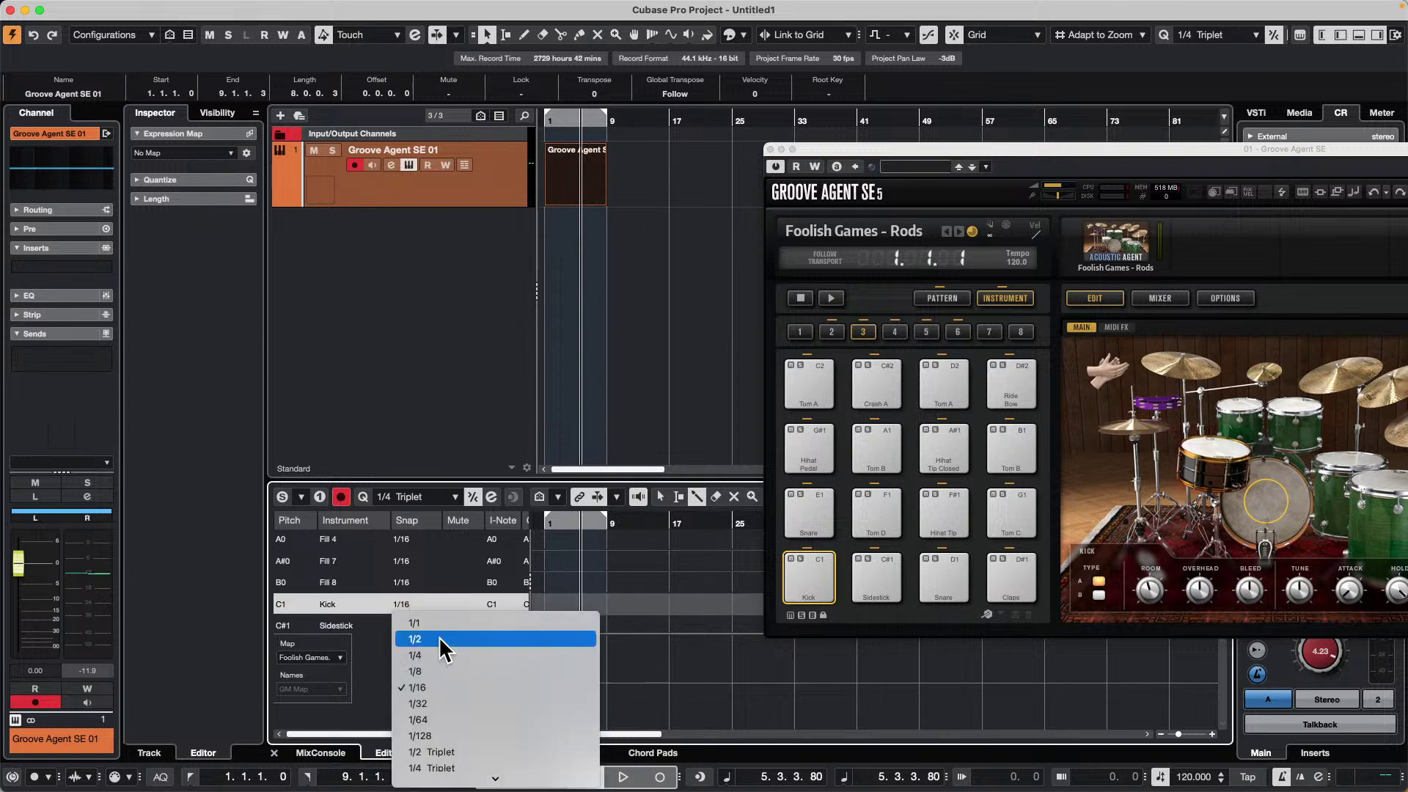
pyautogui.click(447, 654)
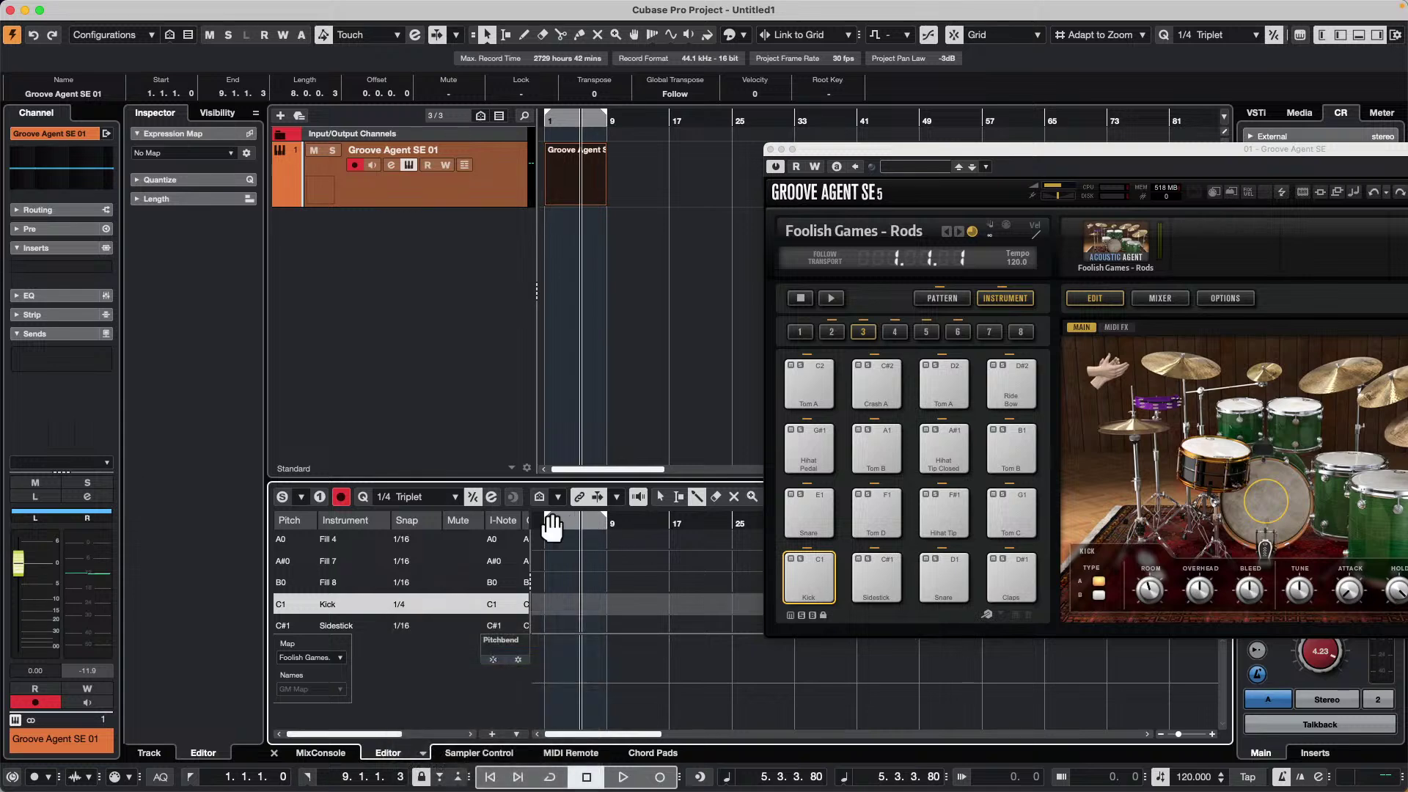
pyautogui.moveTo(548, 519); pyautogui.dragTo(528, 541)
pyautogui.moveTo(544, 607); pyautogui.dragTo(708, 614)
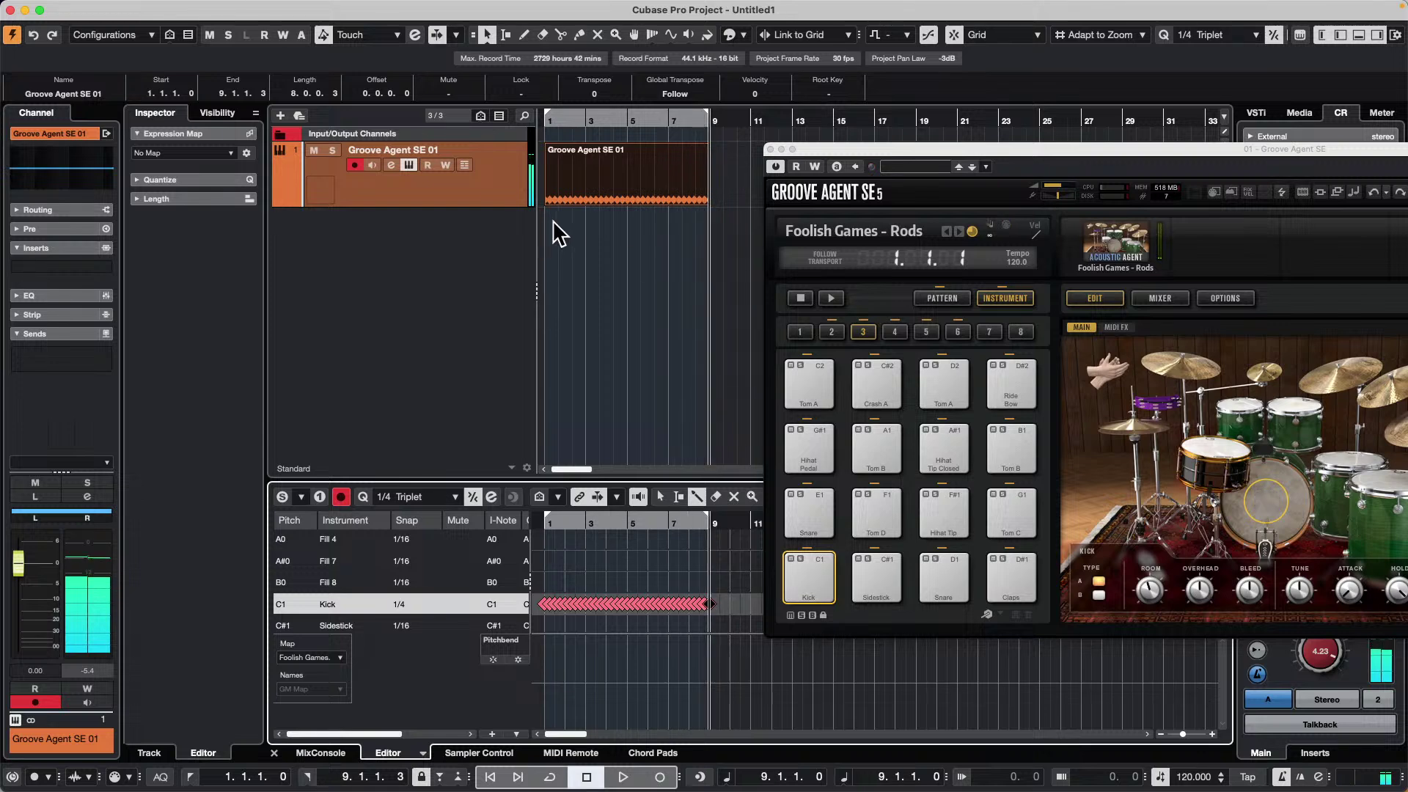
# - Close the Groove Agent SE window and render the MIDI part in place as separate events with the complete signal path
pyautogui.click(633, 231)
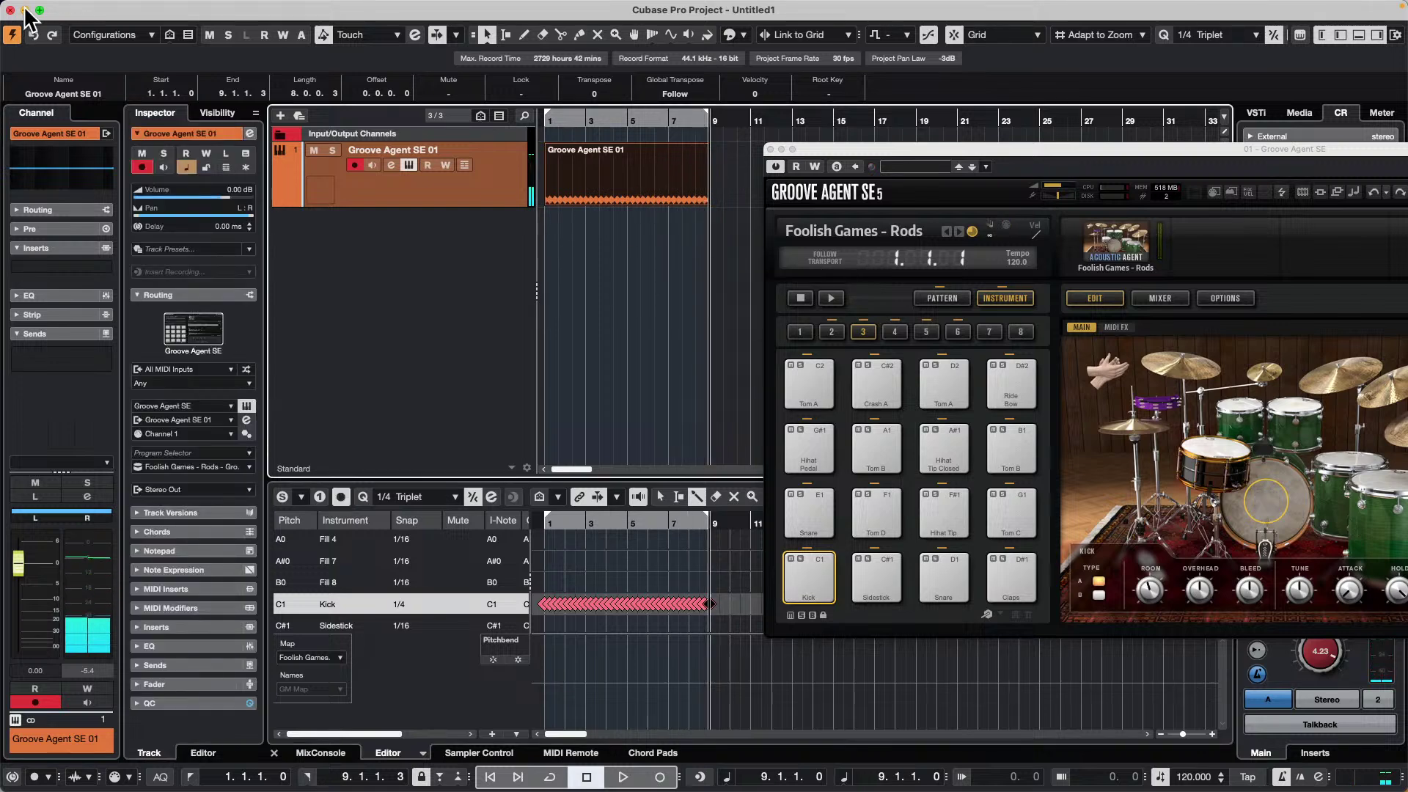
pyautogui.click(770, 148)
pyautogui.click(131, 9)
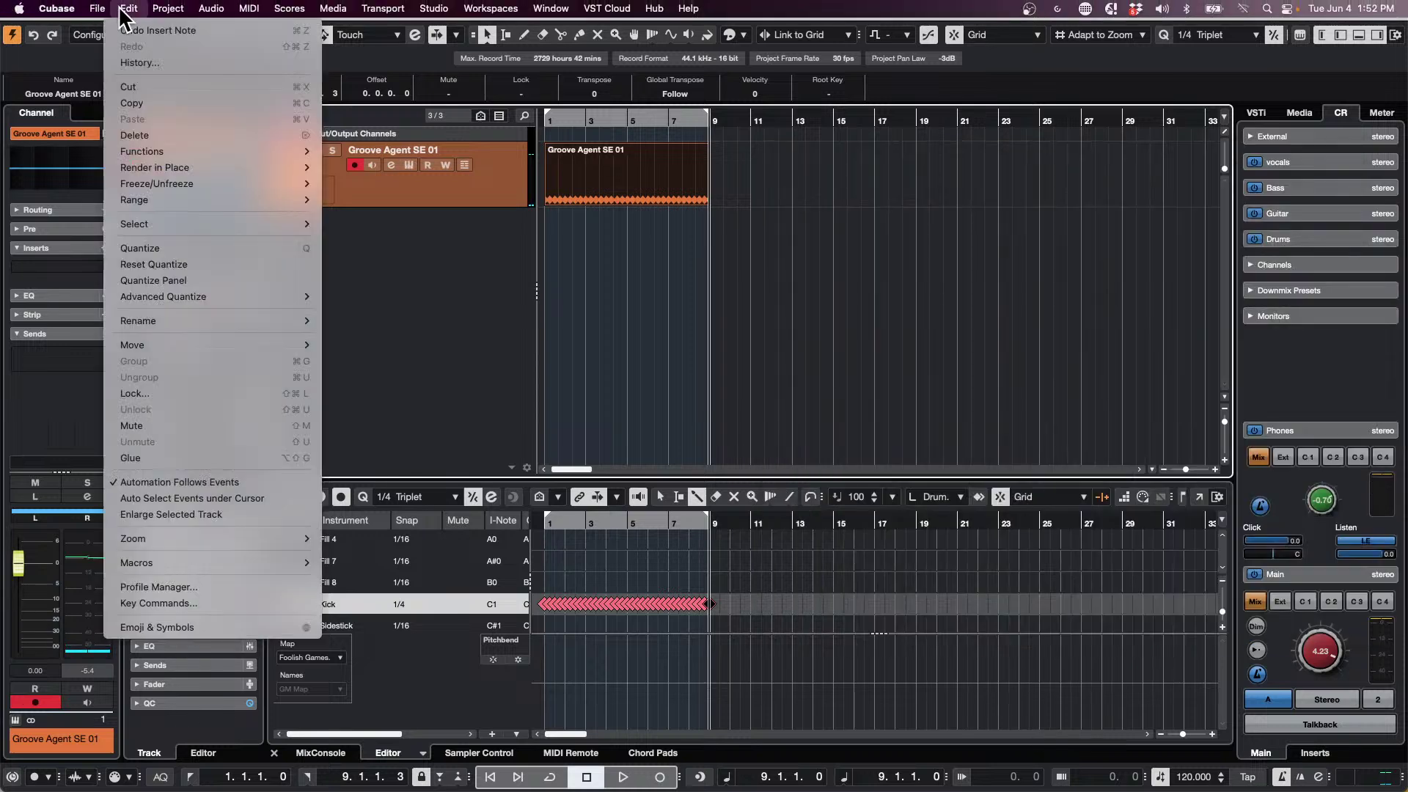
pyautogui.moveTo(178, 167)
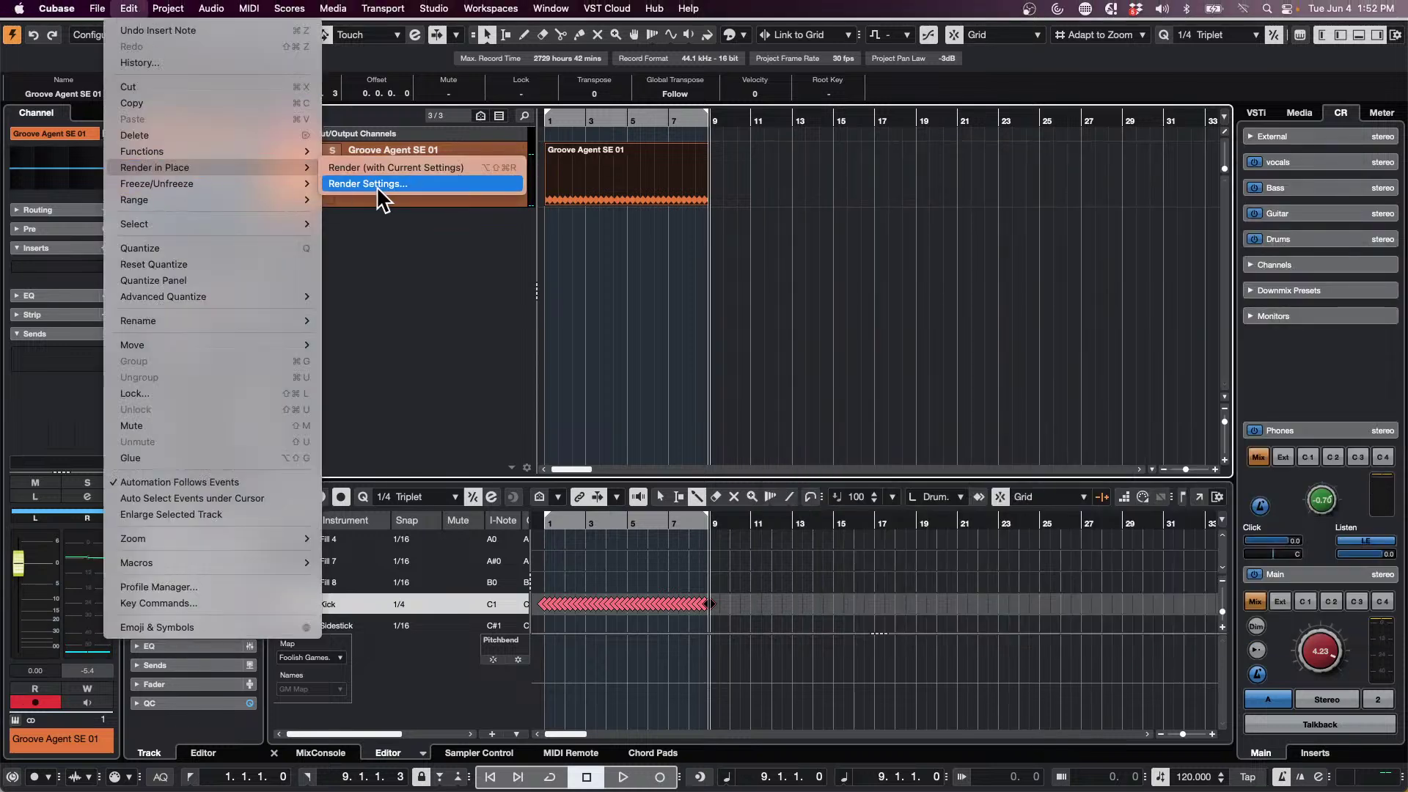
pyautogui.click(379, 185)
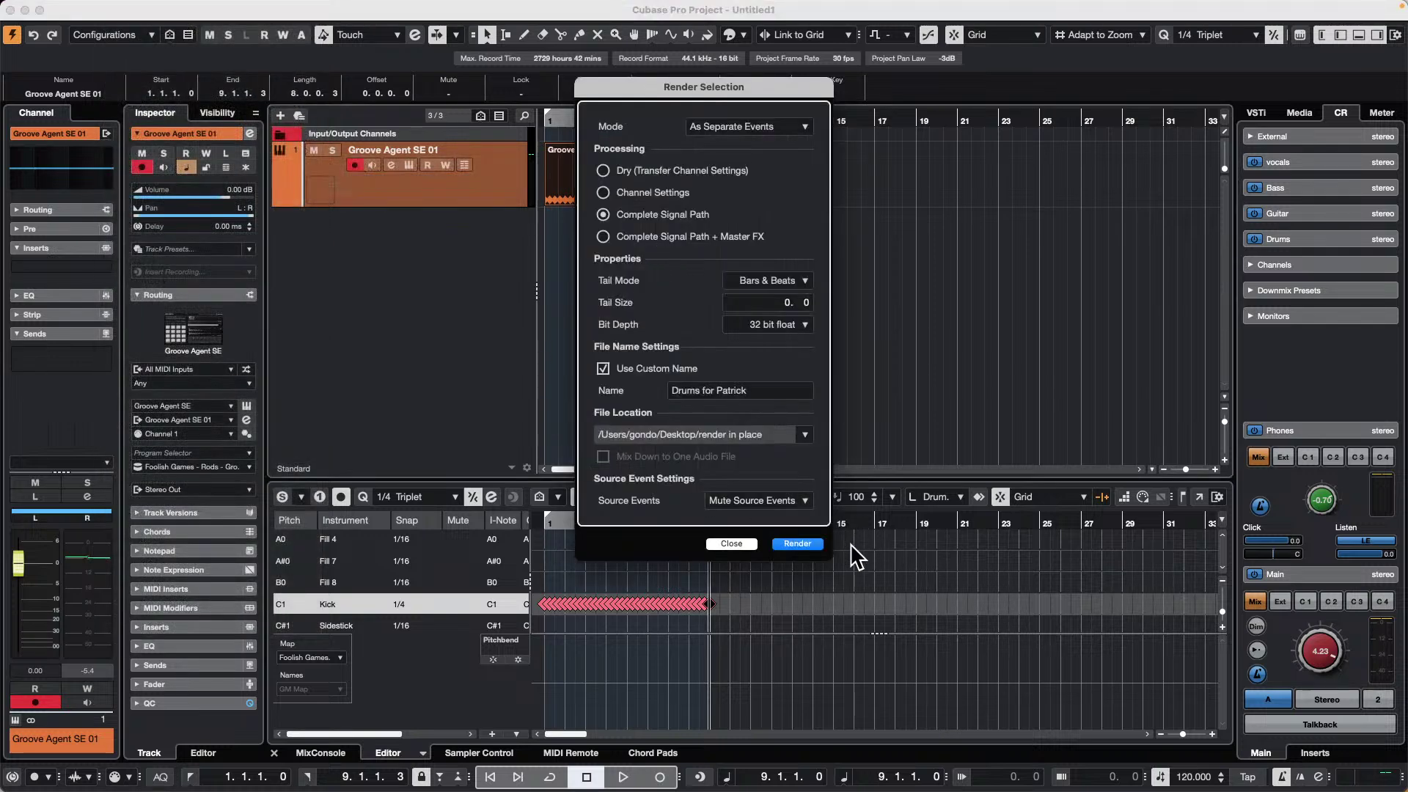
pyautogui.click(797, 543)
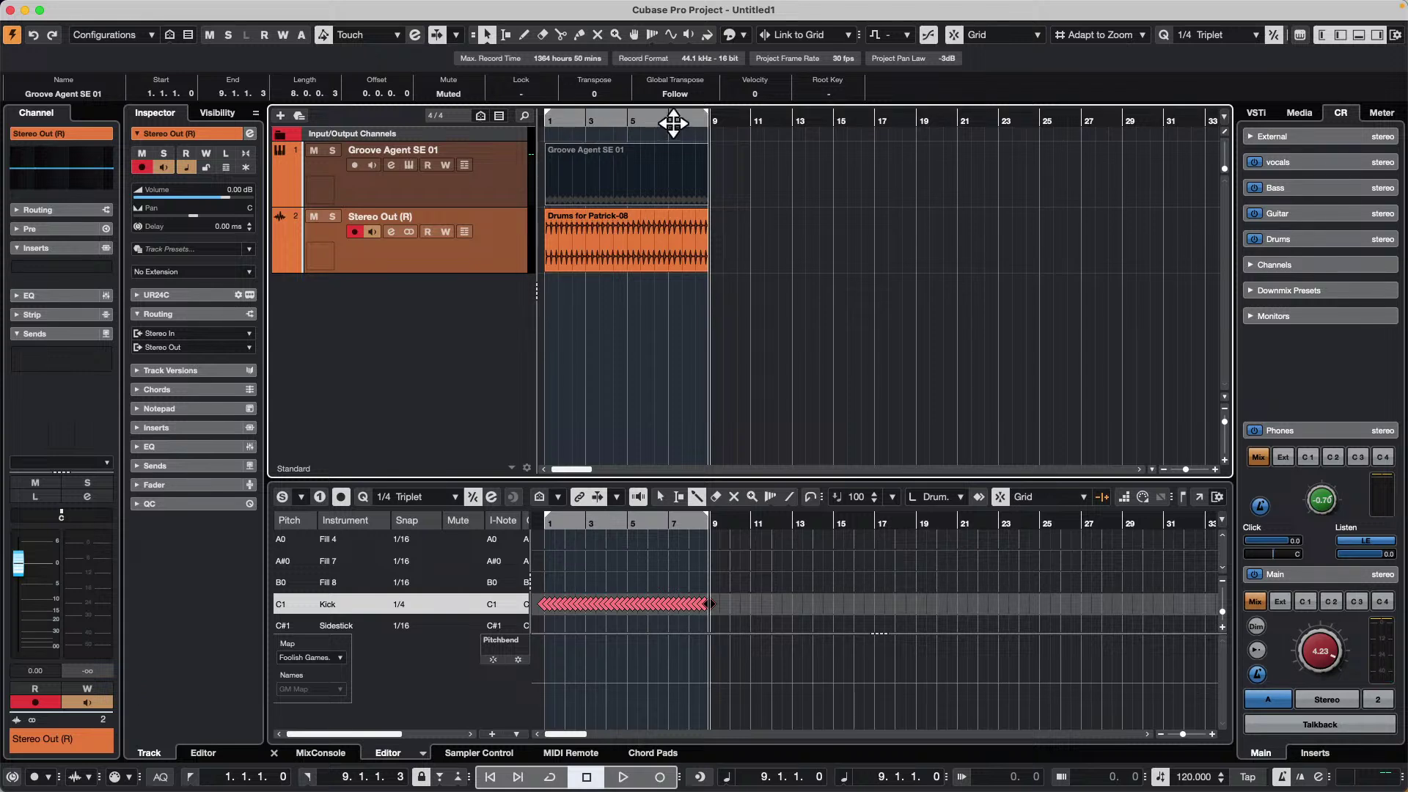
# - Using the Range Selection tool, select the kick hit from 7.3.1.0 to 7.4.1.0 in the rendered audio and copy it to 10.3.1.0
pyautogui.moveTo(671, 119); pyautogui.dragTo(669, 157)
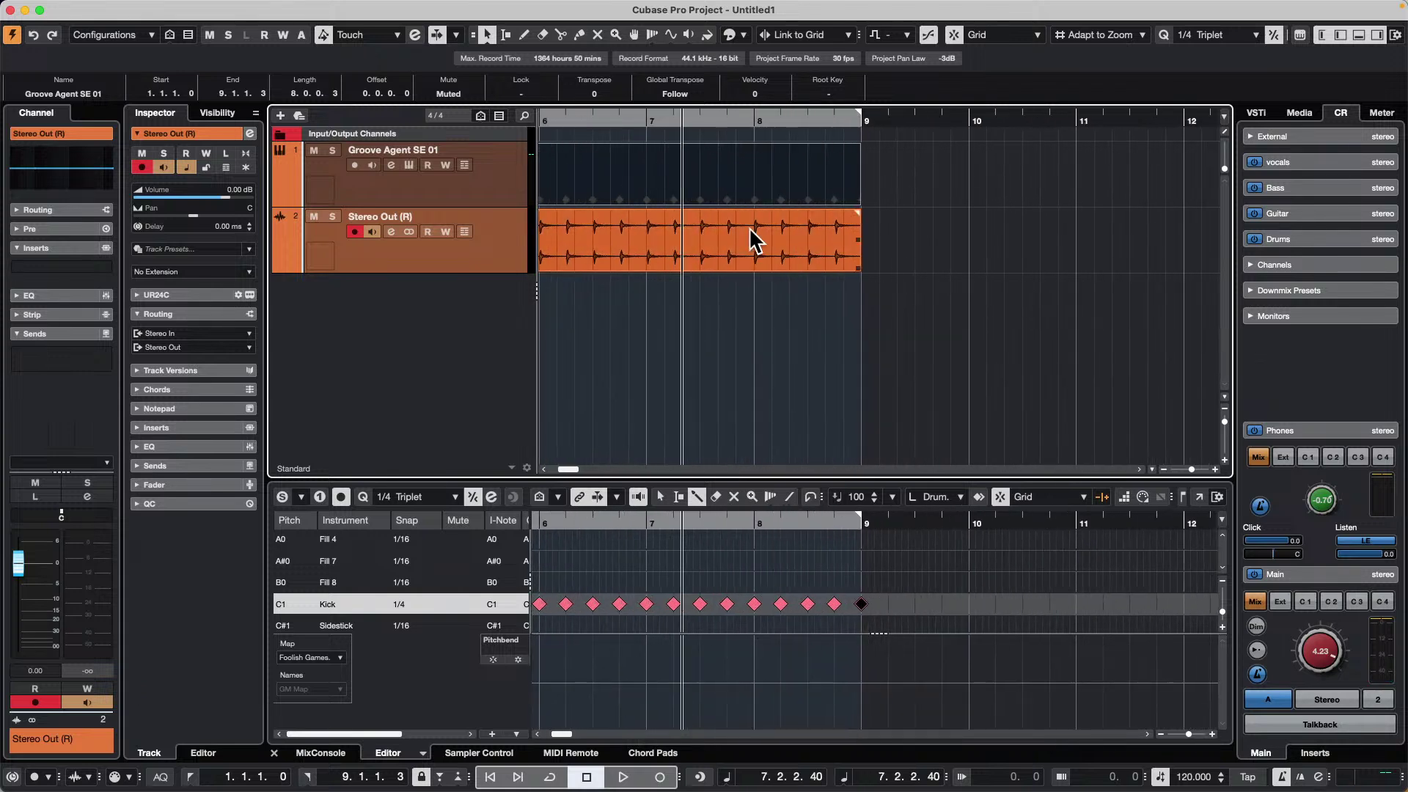
pyautogui.rightClick(766, 257)
pyautogui.click(778, 256)
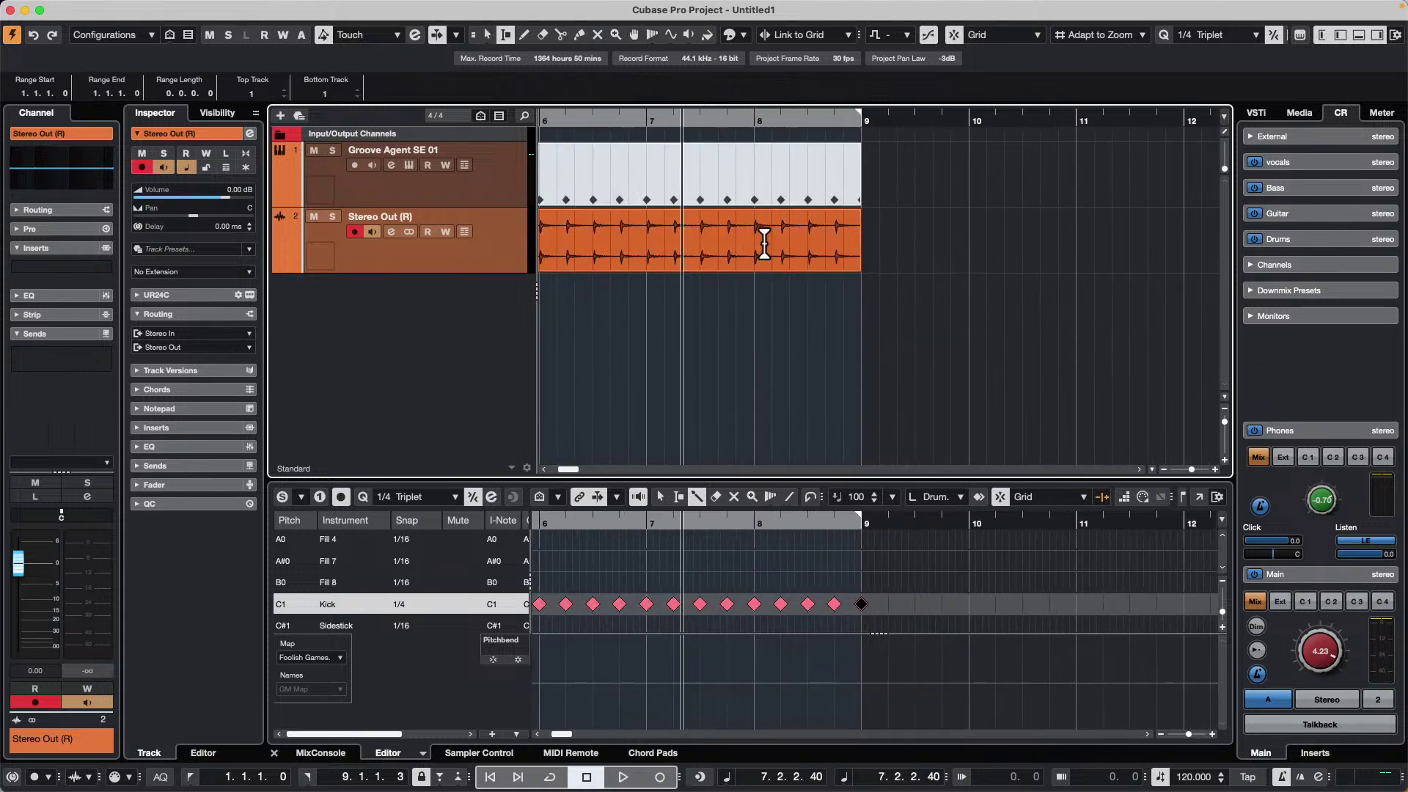
pyautogui.moveTo(752, 239); pyautogui.dragTo(784, 244)
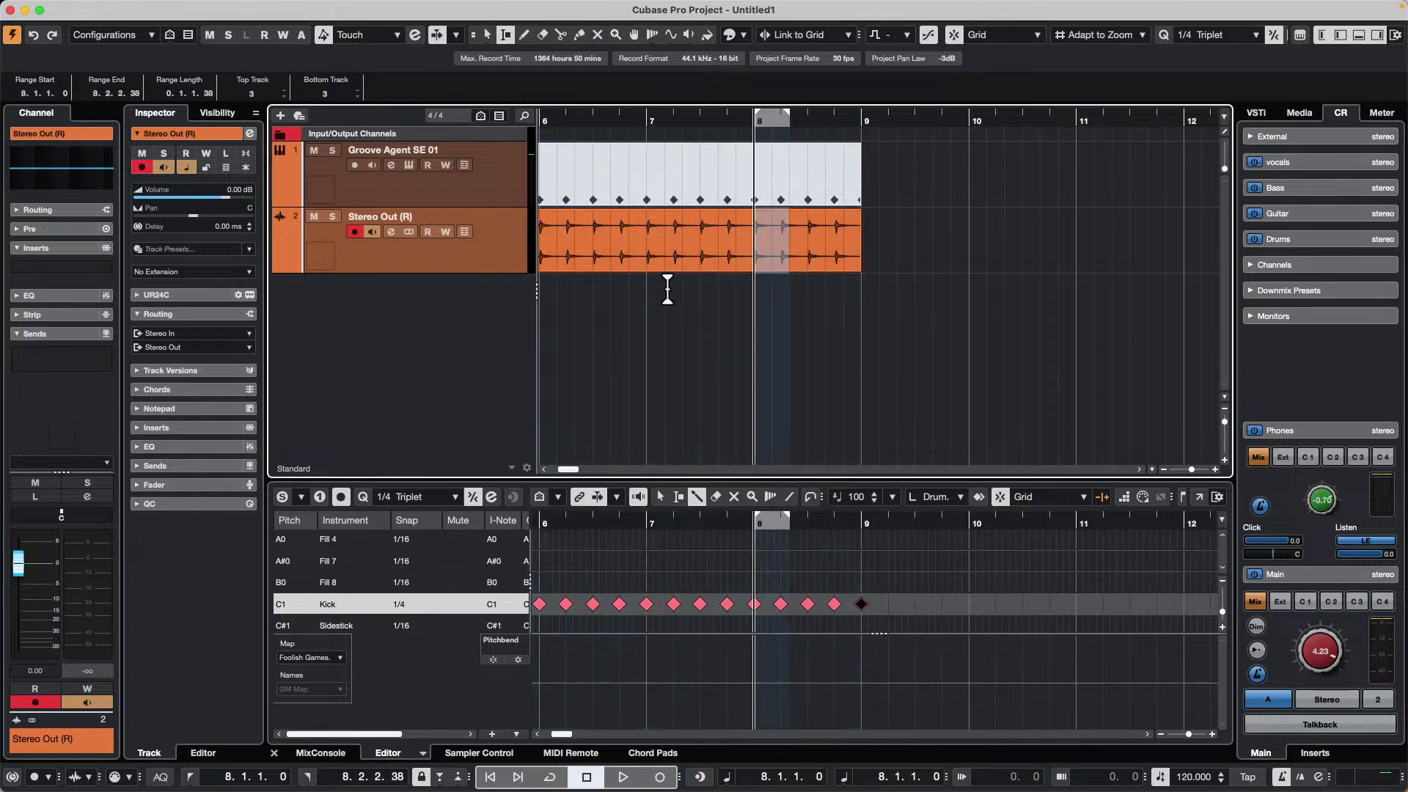
pyautogui.click(731, 128)
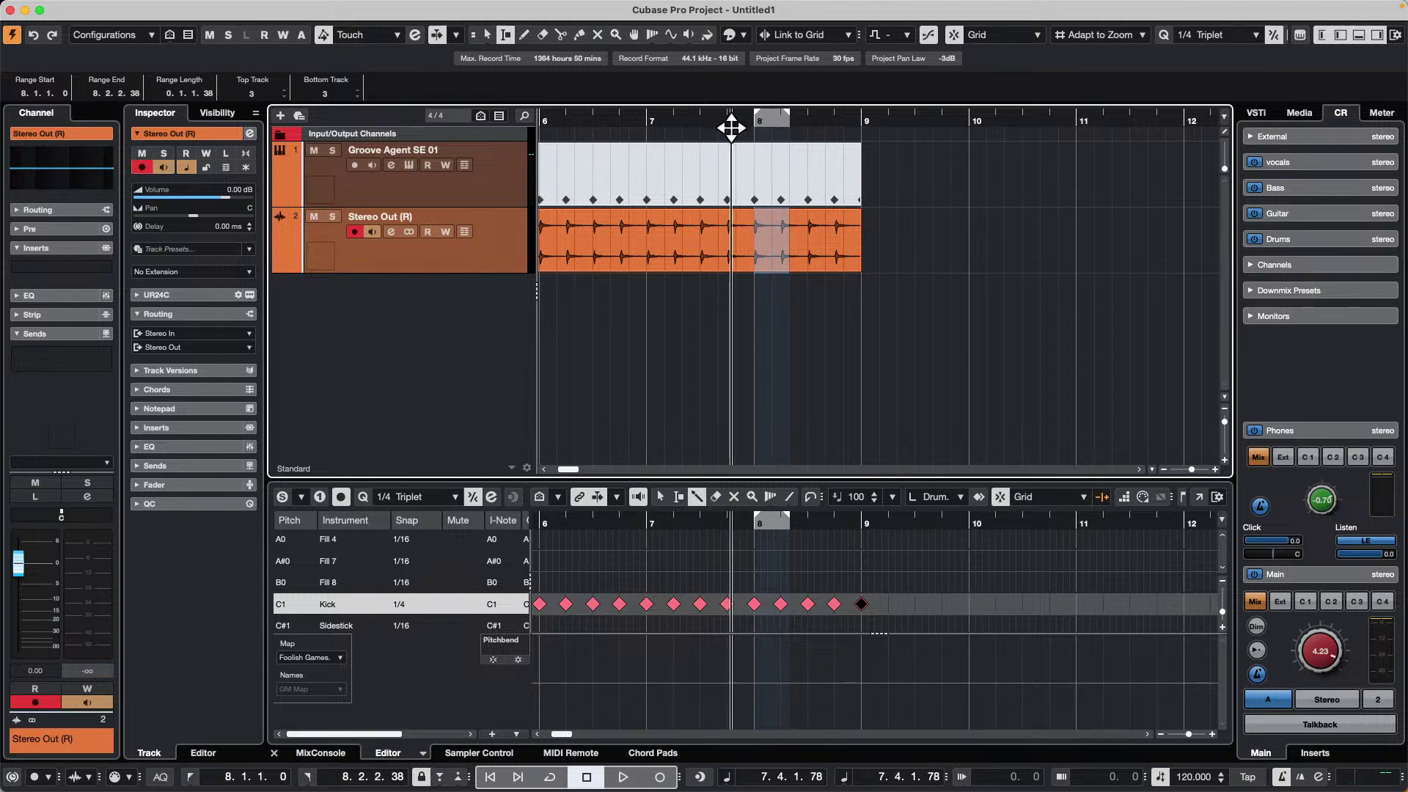
pyautogui.moveTo(731, 128); pyautogui.dragTo(730, 151)
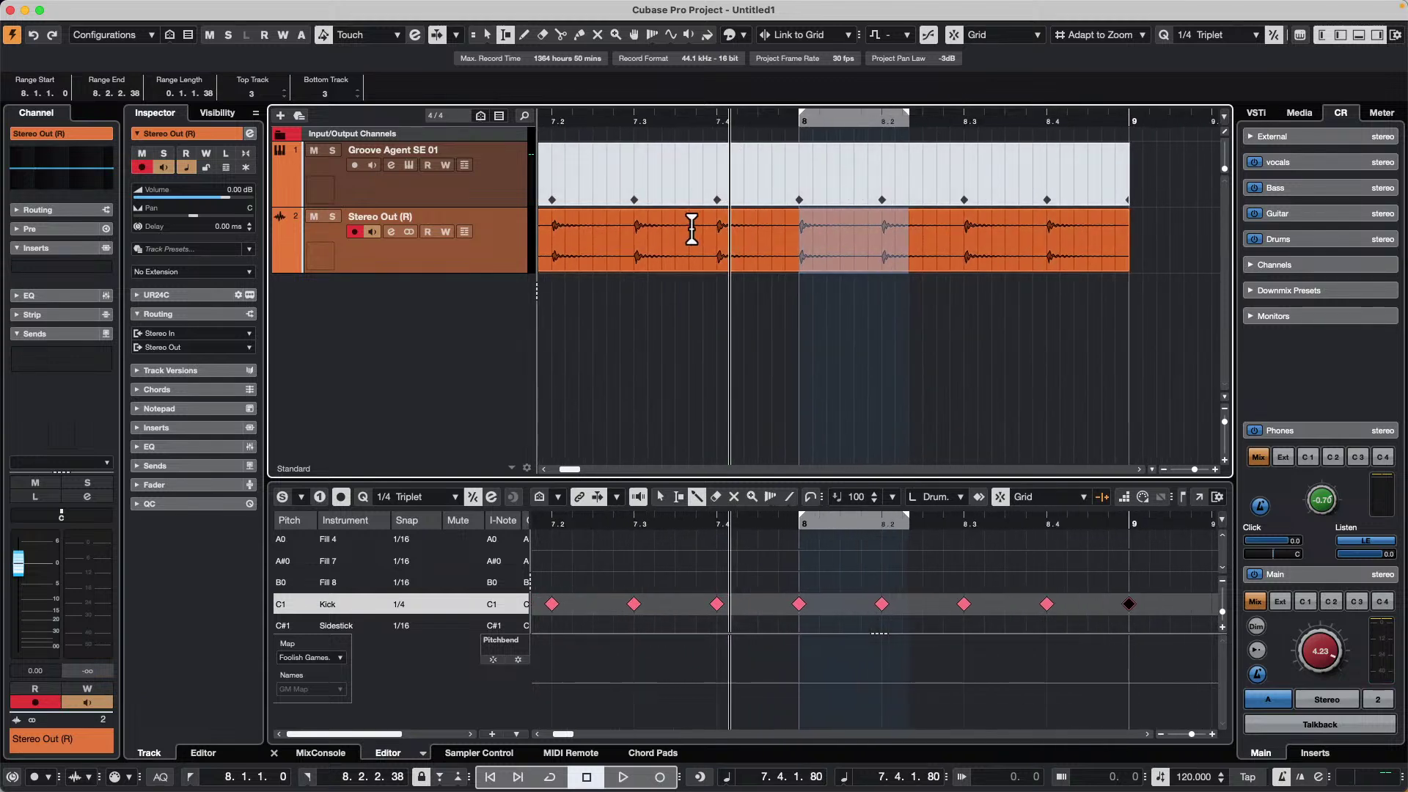
pyautogui.moveTo(635, 236); pyautogui.dragTo(717, 242)
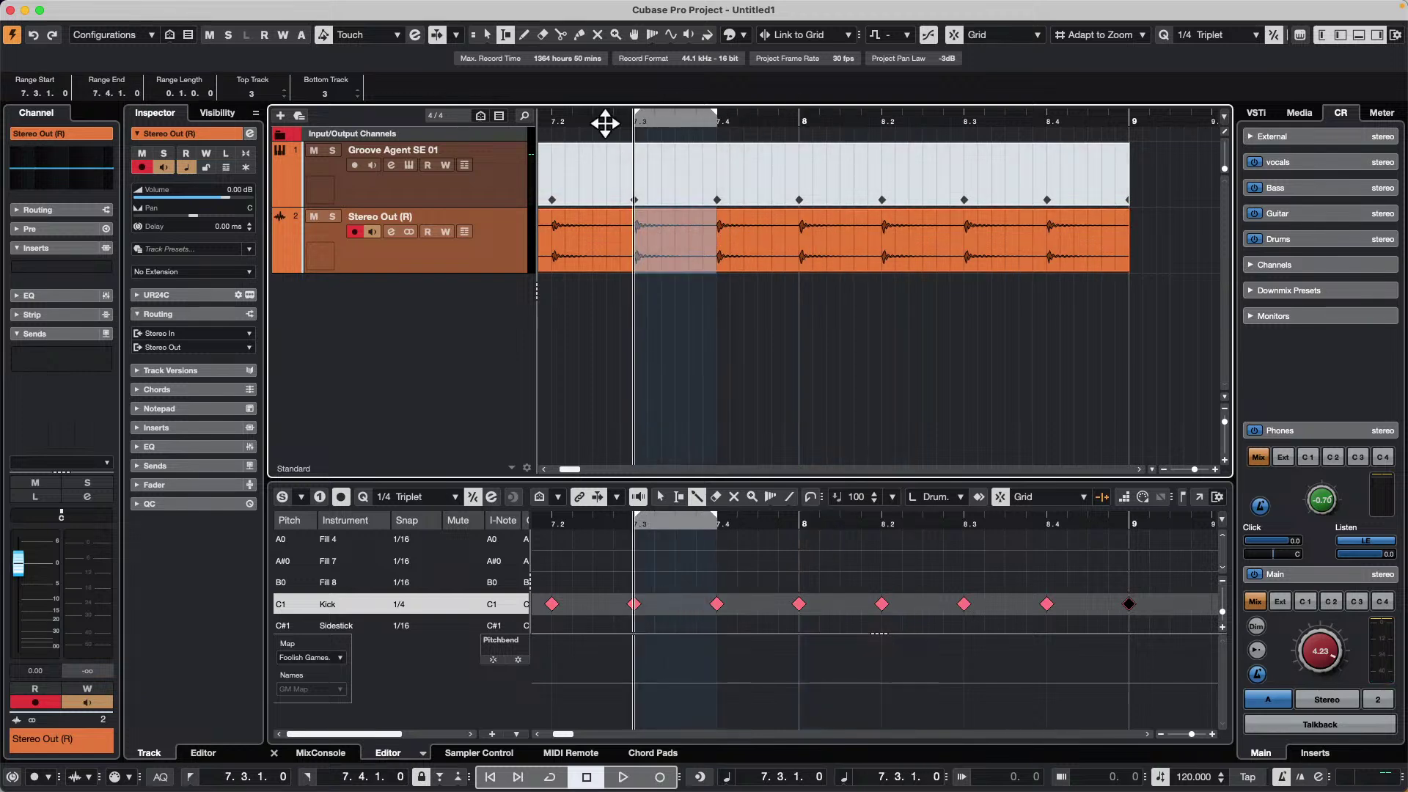
pyautogui.moveTo(579, 125); pyautogui.dragTo(582, 81)
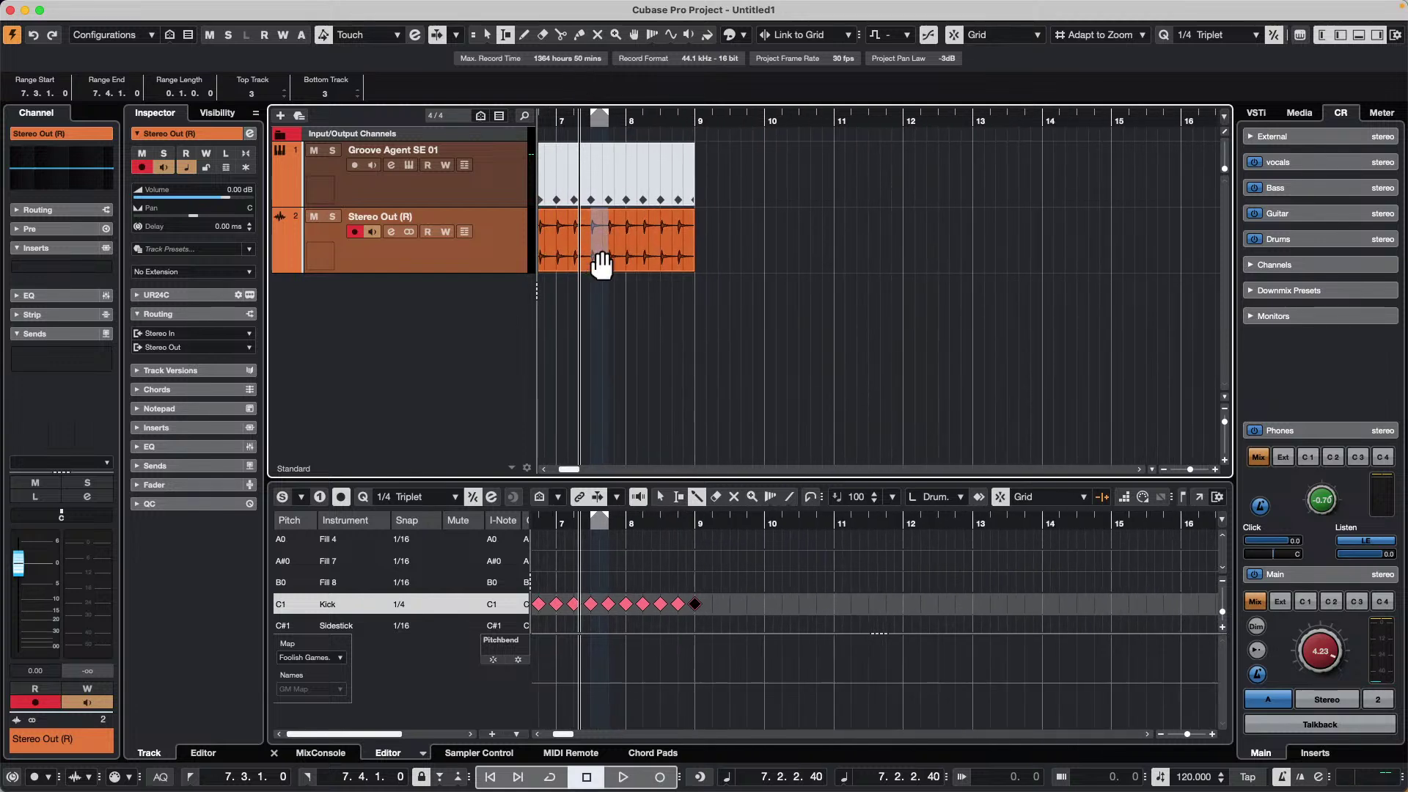
pyautogui.moveTo(601, 264); pyautogui.dragTo(813, 265)
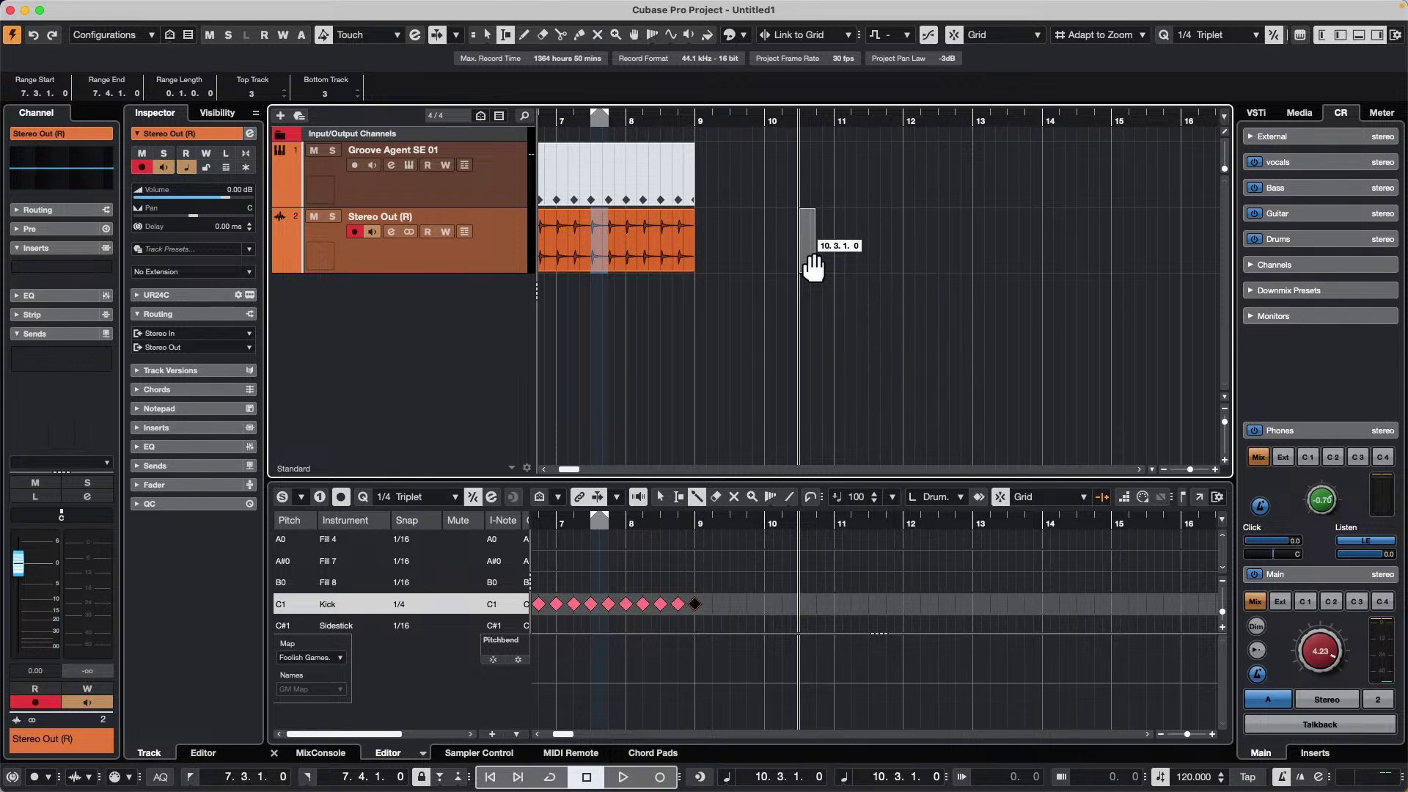
# - Try filling the Stereo Out (R) track with repeated copies of the hit after bar 10, undoing each attempt
pyautogui.moveTo(812, 265); pyautogui.dragTo(1217, 275)
pyautogui.press('1')
pyautogui.click(809, 242)
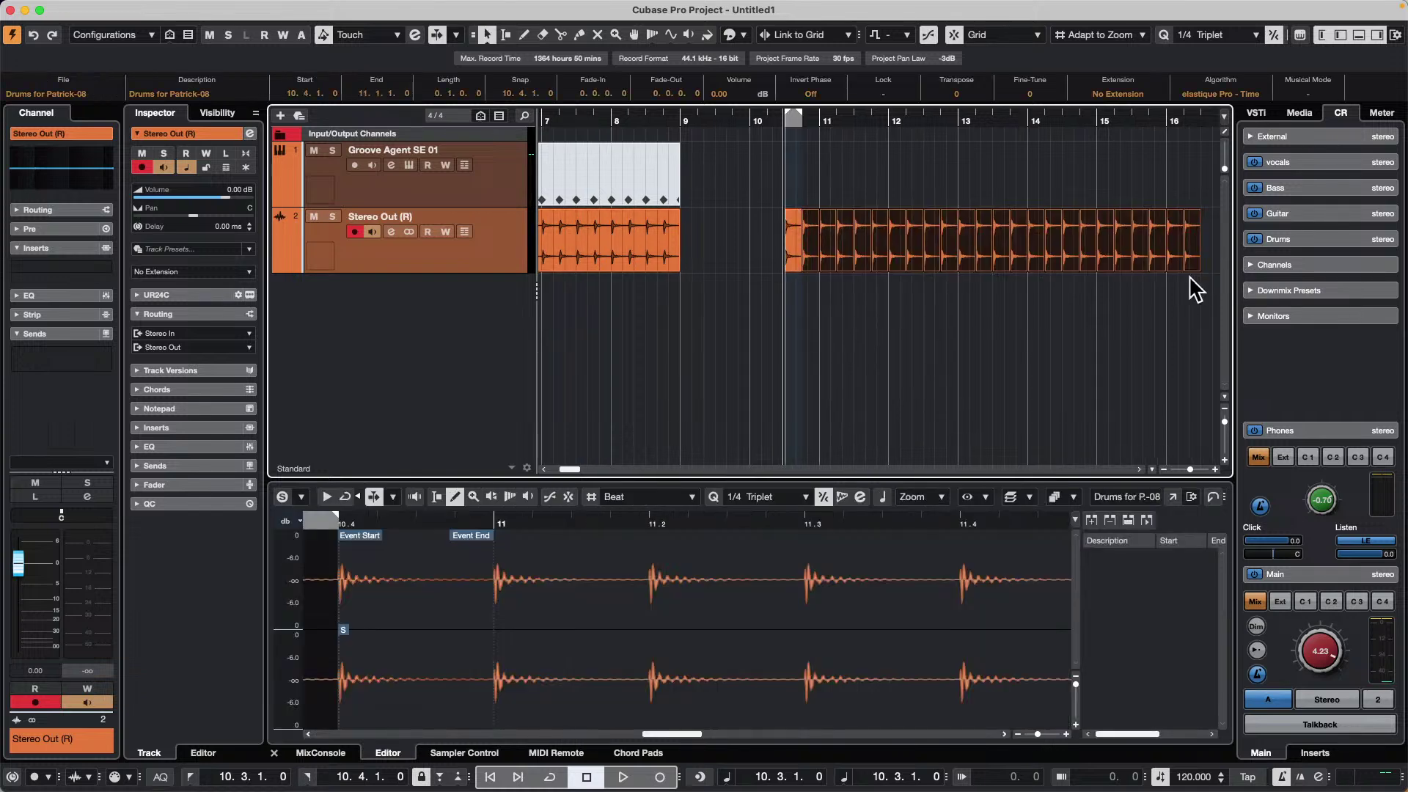
pyautogui.press('super+z')
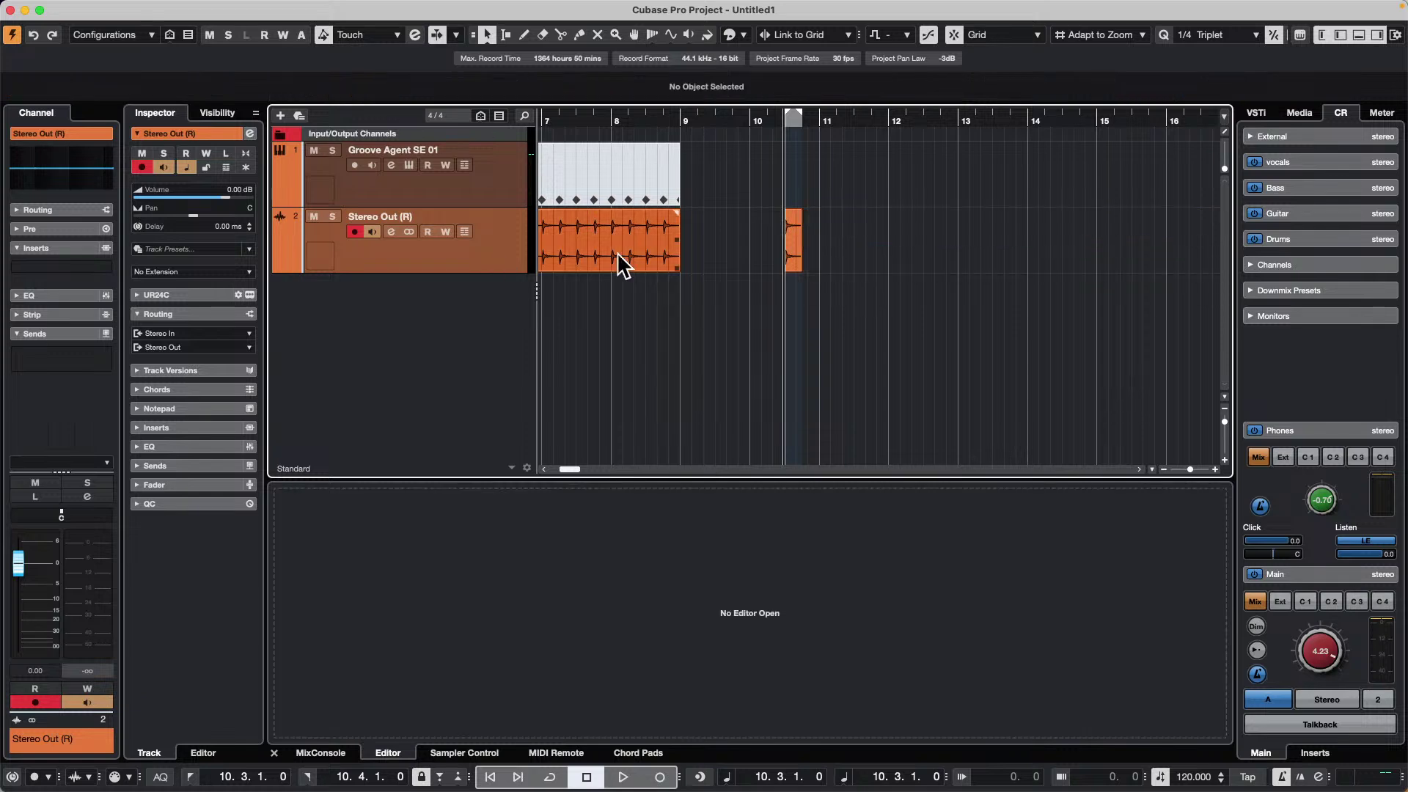
pyautogui.moveTo(798, 243); pyautogui.dragTo(1115, 264)
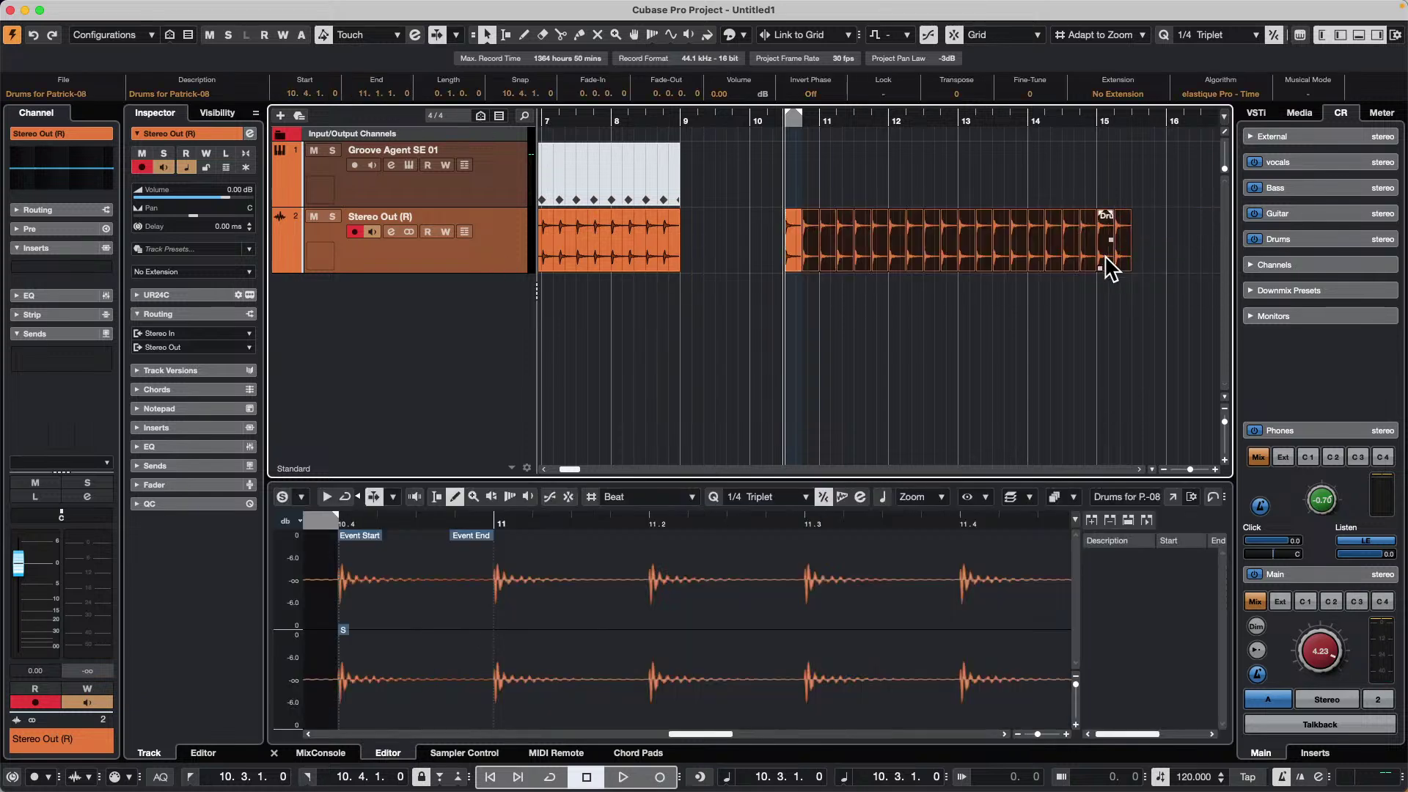
pyautogui.press('super+z')
# - Set the quantize value to 1/4 and copy the hit on beat 3 of bar 8 in the rendered audio to 9.3.1.0
pyautogui.click(785, 246)
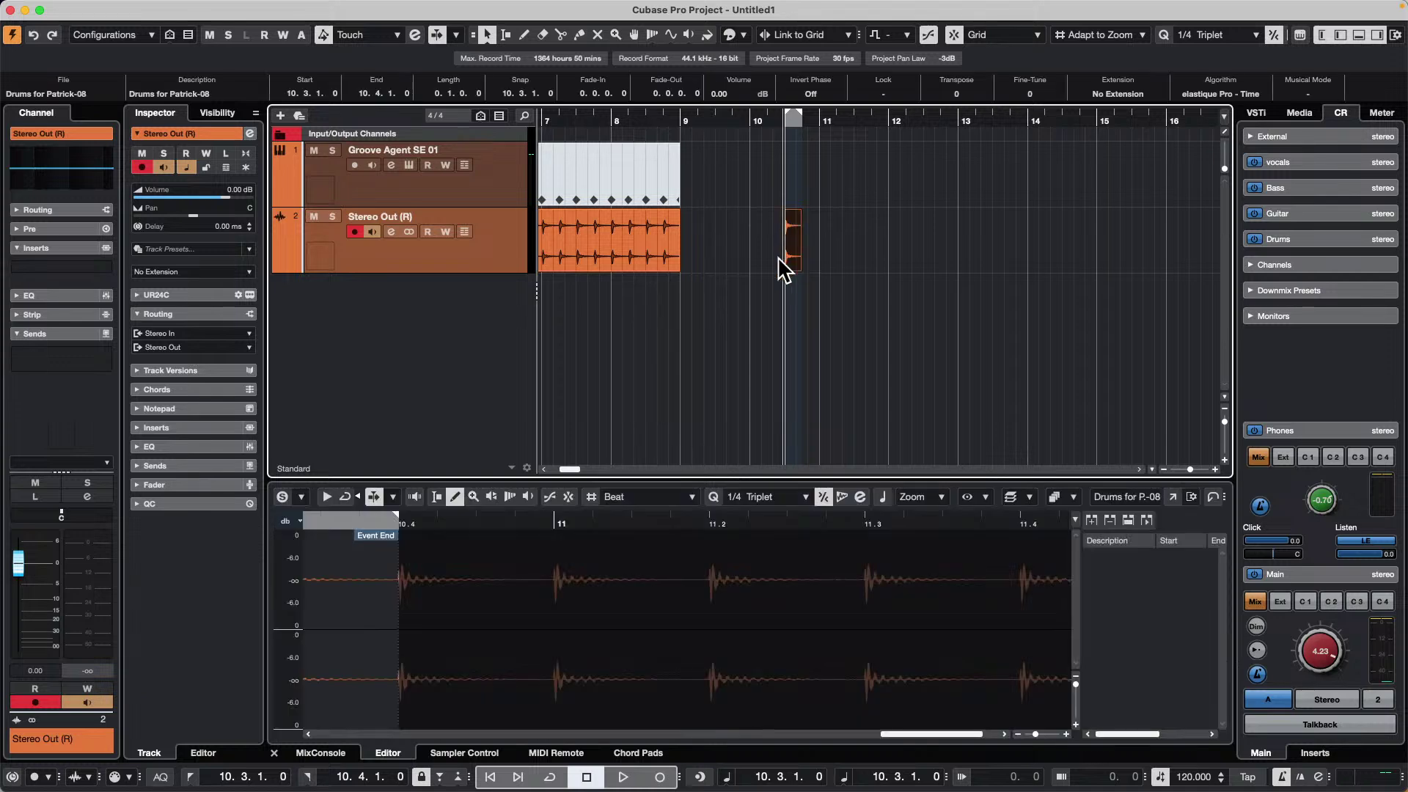
pyautogui.rightClick(595, 239)
pyautogui.click(625, 240)
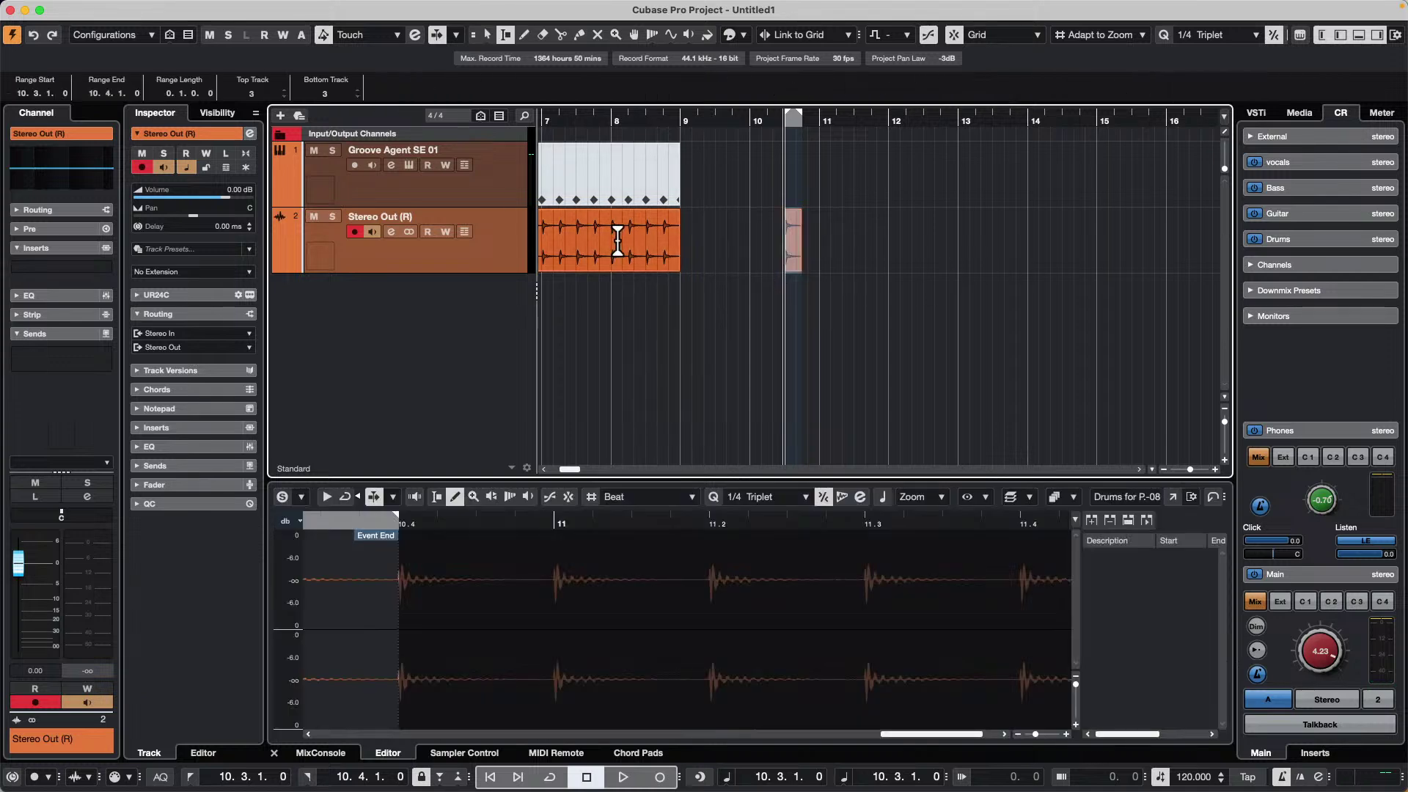
pyautogui.moveTo(611, 244); pyautogui.dragTo(620, 244)
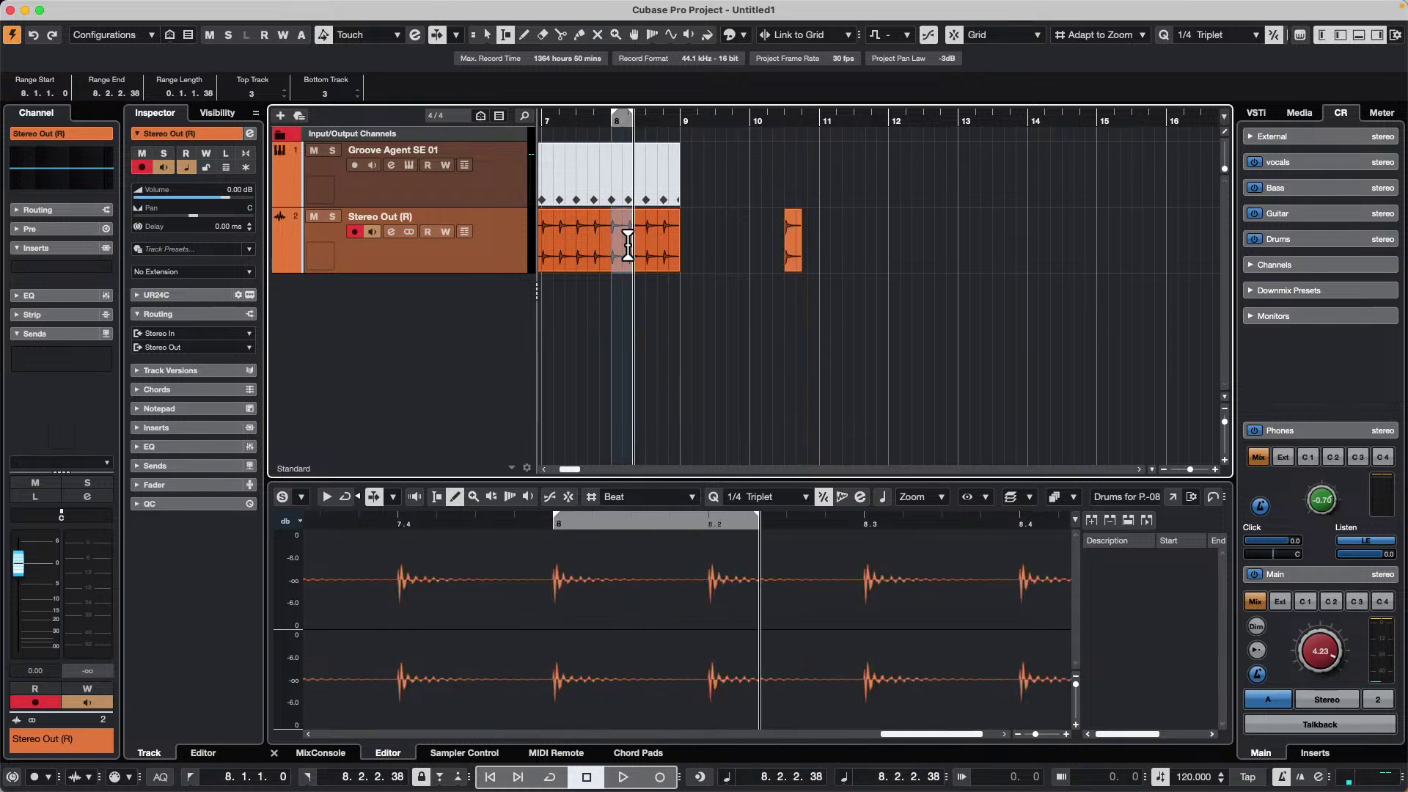
pyautogui.hotkey('shift', 'x')
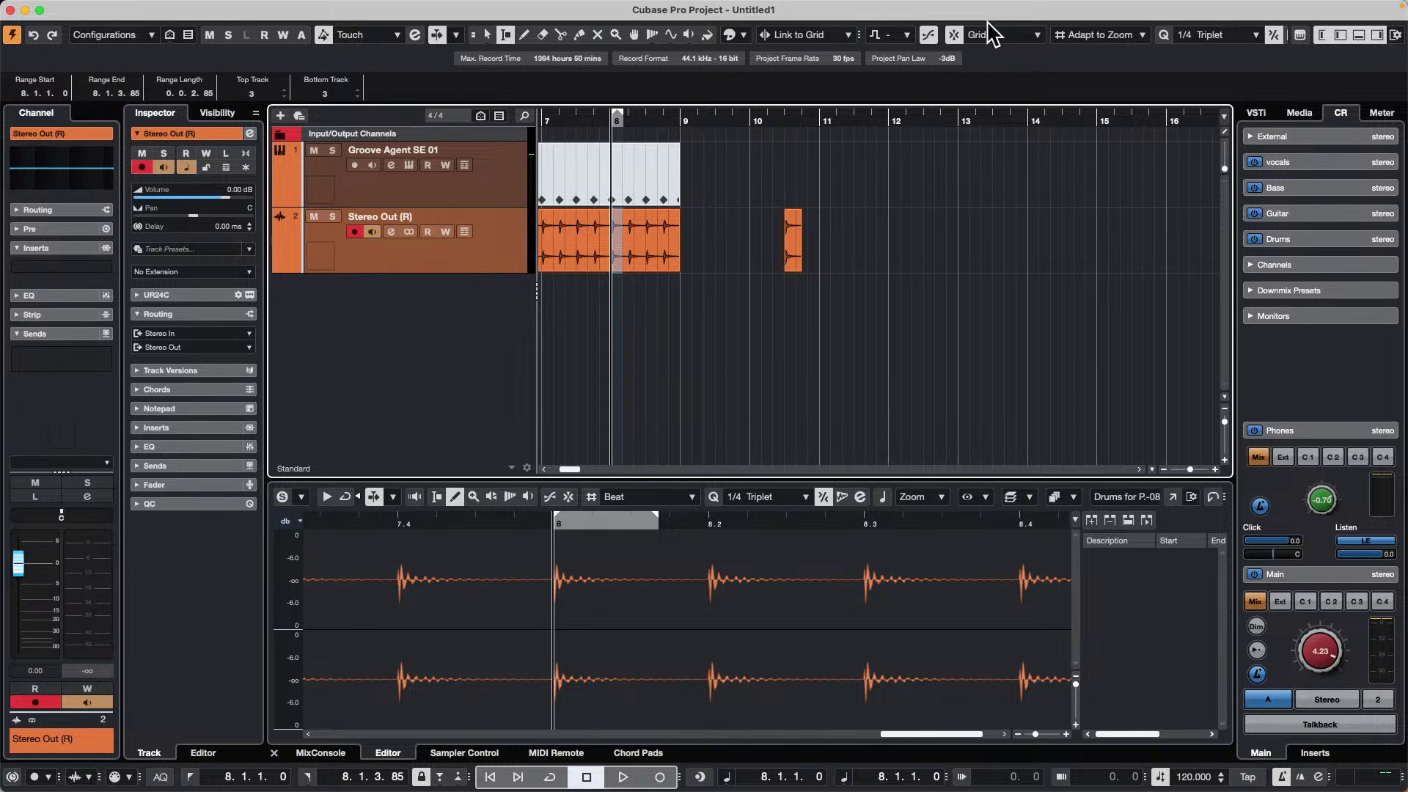
pyautogui.click(1214, 37)
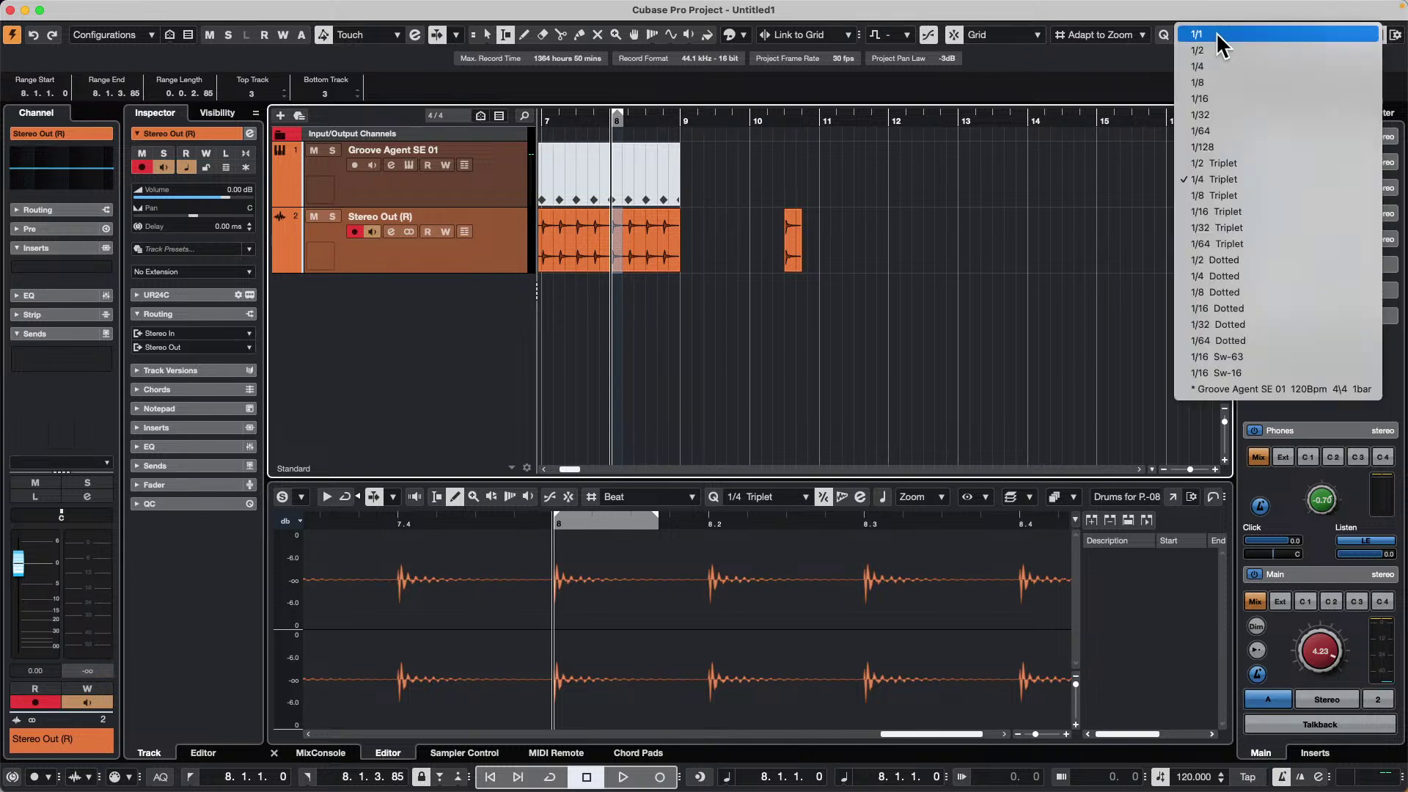
pyautogui.click(1214, 67)
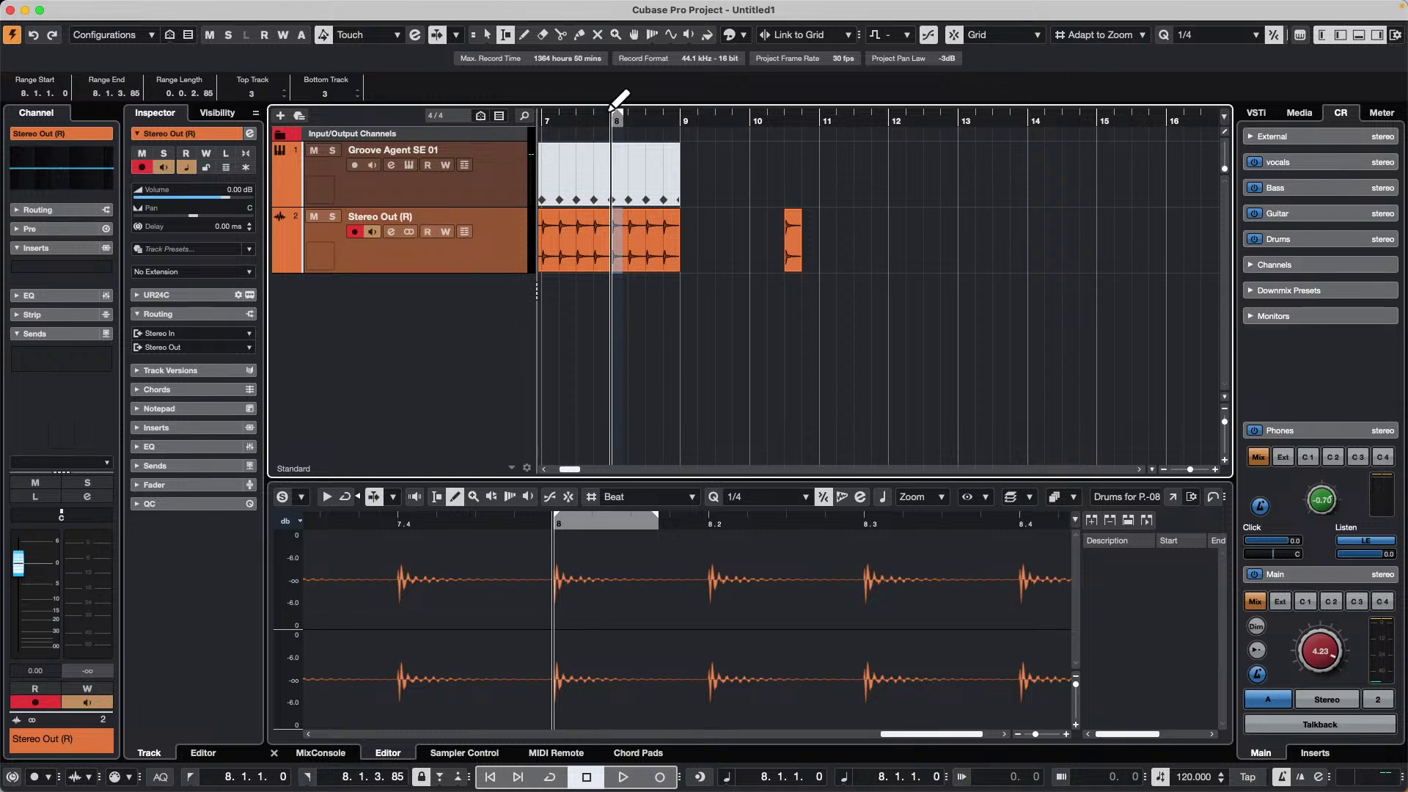
pyautogui.moveTo(597, 117); pyautogui.dragTo(599, 242)
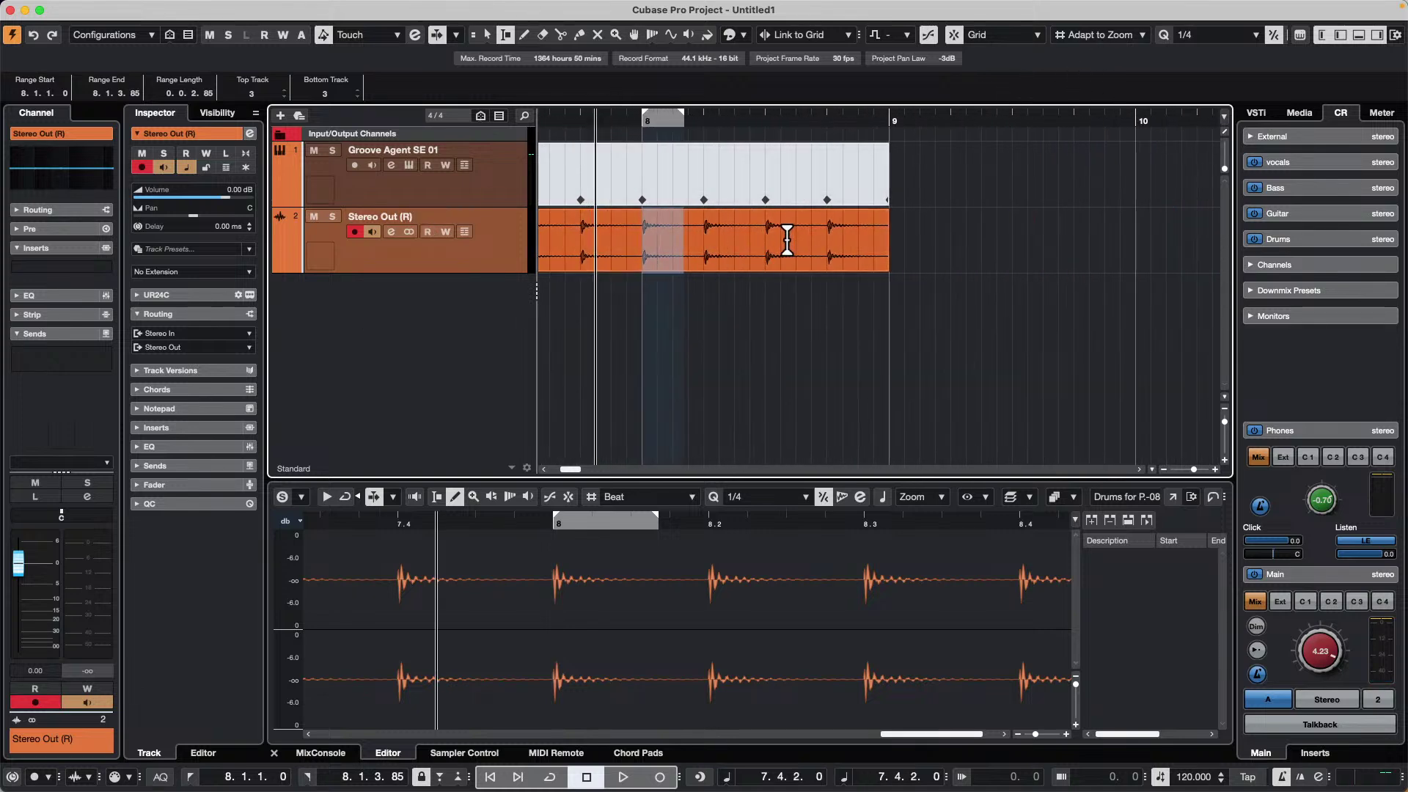
pyautogui.moveTo(765, 236); pyautogui.dragTo(1050, 270)
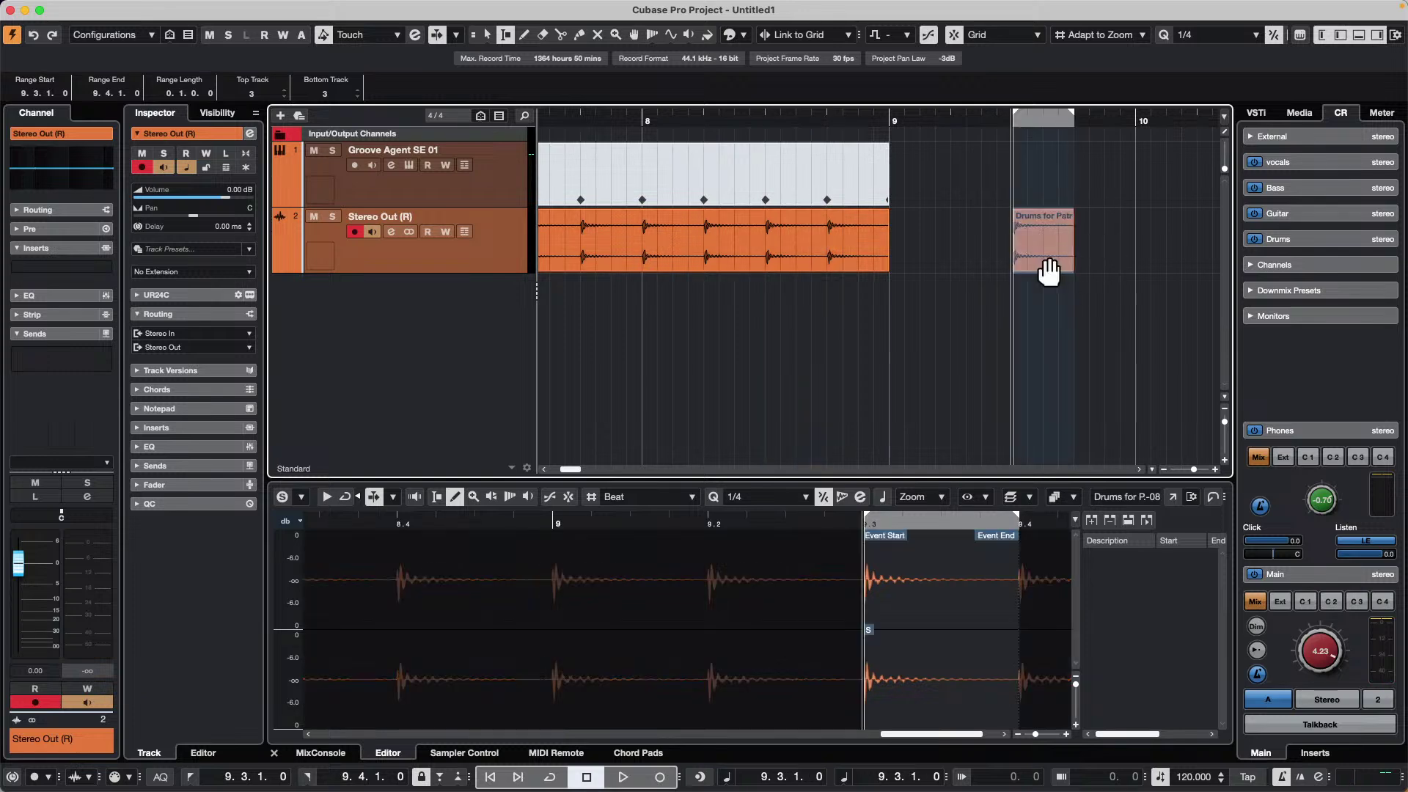
# - Select the range from bar 9 to bar 11 on the Stereo Out (R) track and duplicate it eight times
pyautogui.moveTo(929, 116); pyautogui.dragTo(900, 74)
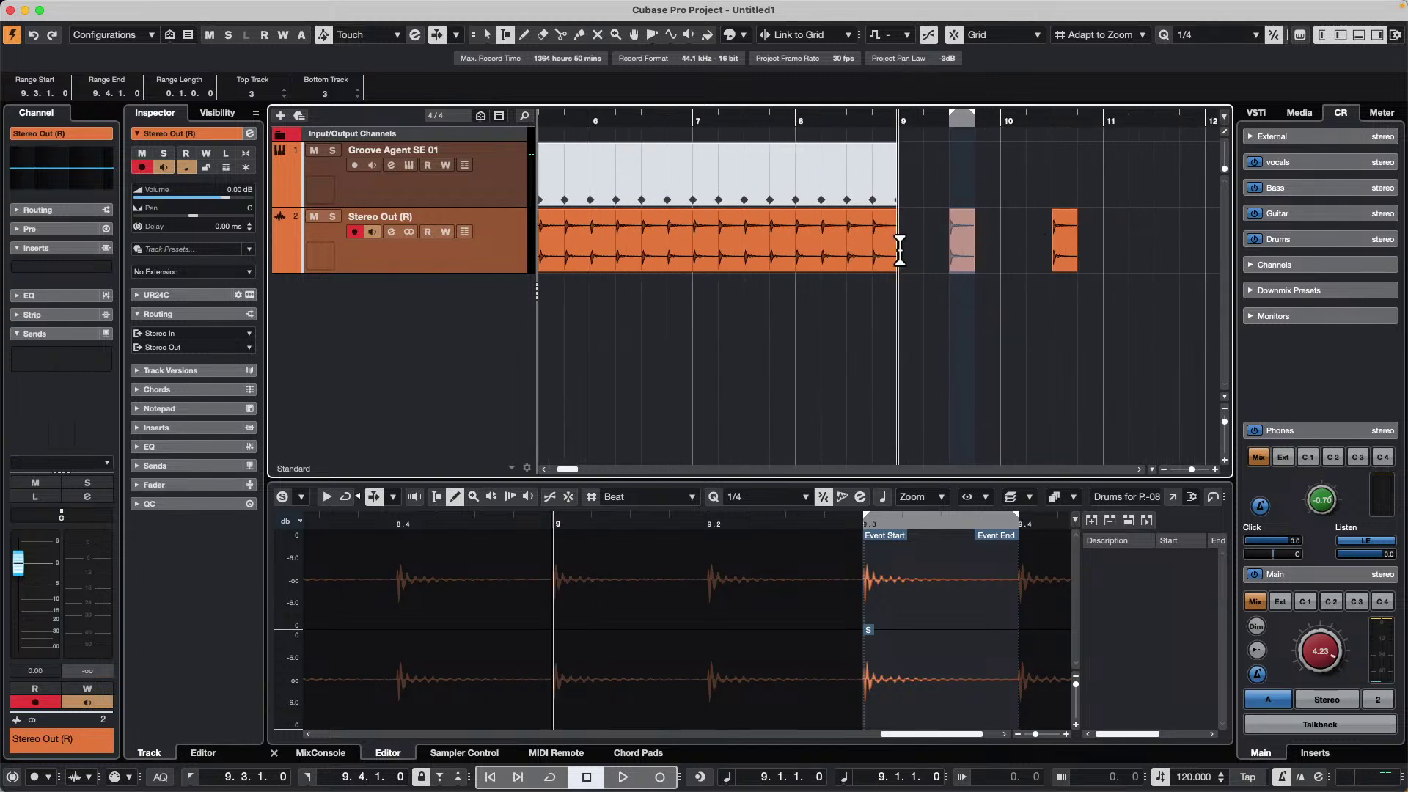
pyautogui.moveTo(898, 249); pyautogui.dragTo(1108, 258)
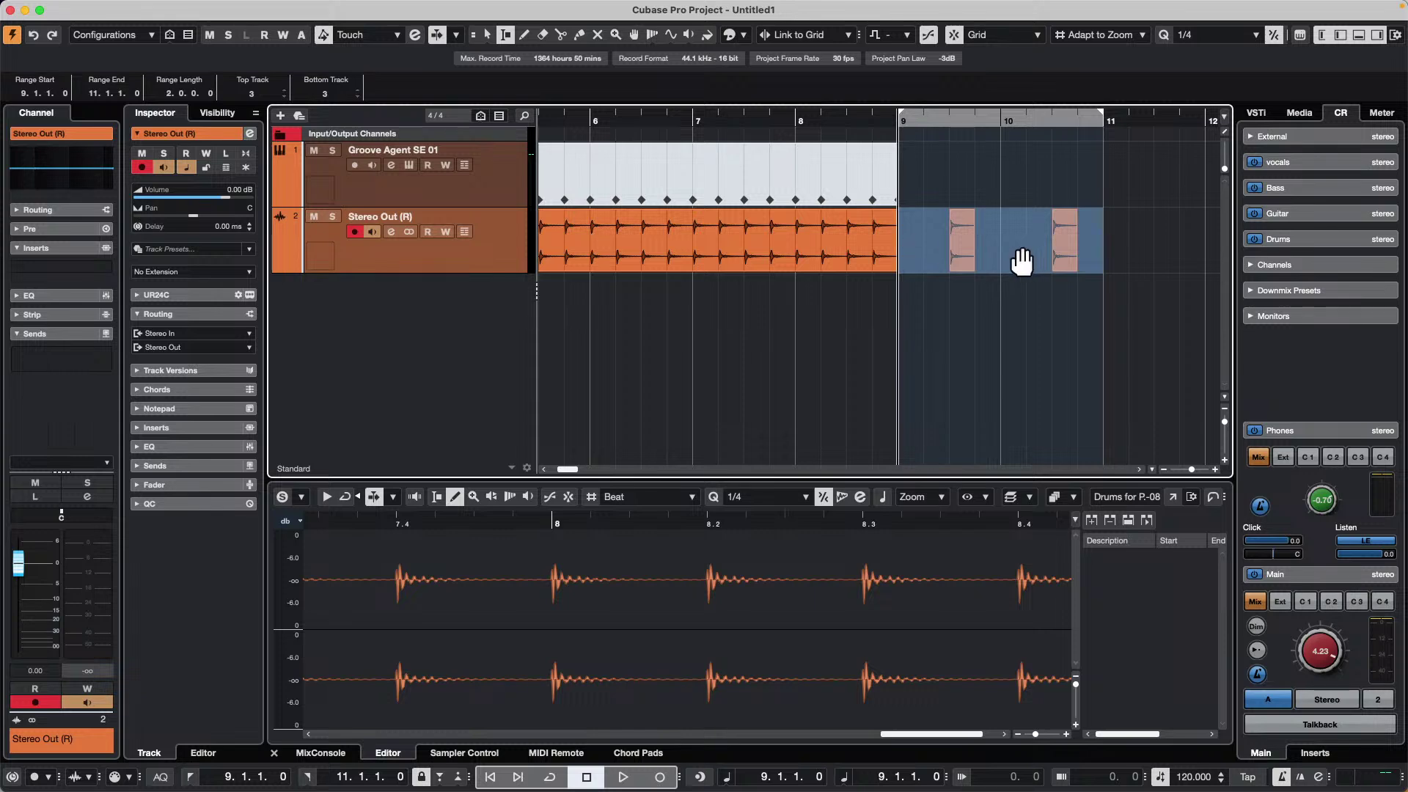
pyautogui.press('g')
pyautogui.press('g')
pyautogui.press('g')
pyautogui.press('g')
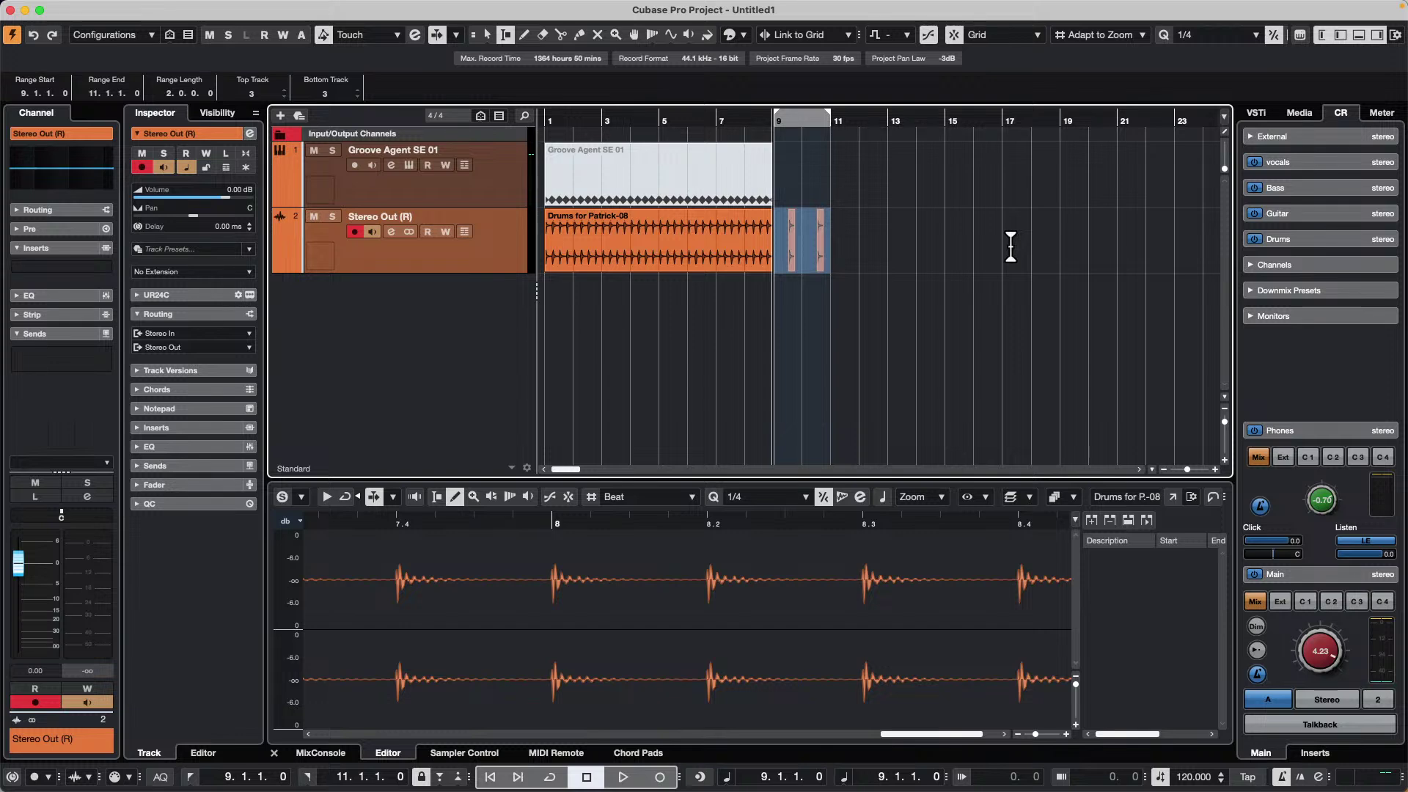
pyautogui.press('super+d')
pyautogui.press('super+d')
pyautogui.press('super+d')
pyautogui.press('super+d')
pyautogui.press('super+d')
pyautogui.press('super+d')
pyautogui.press('super+d')
pyautogui.press('super+d')
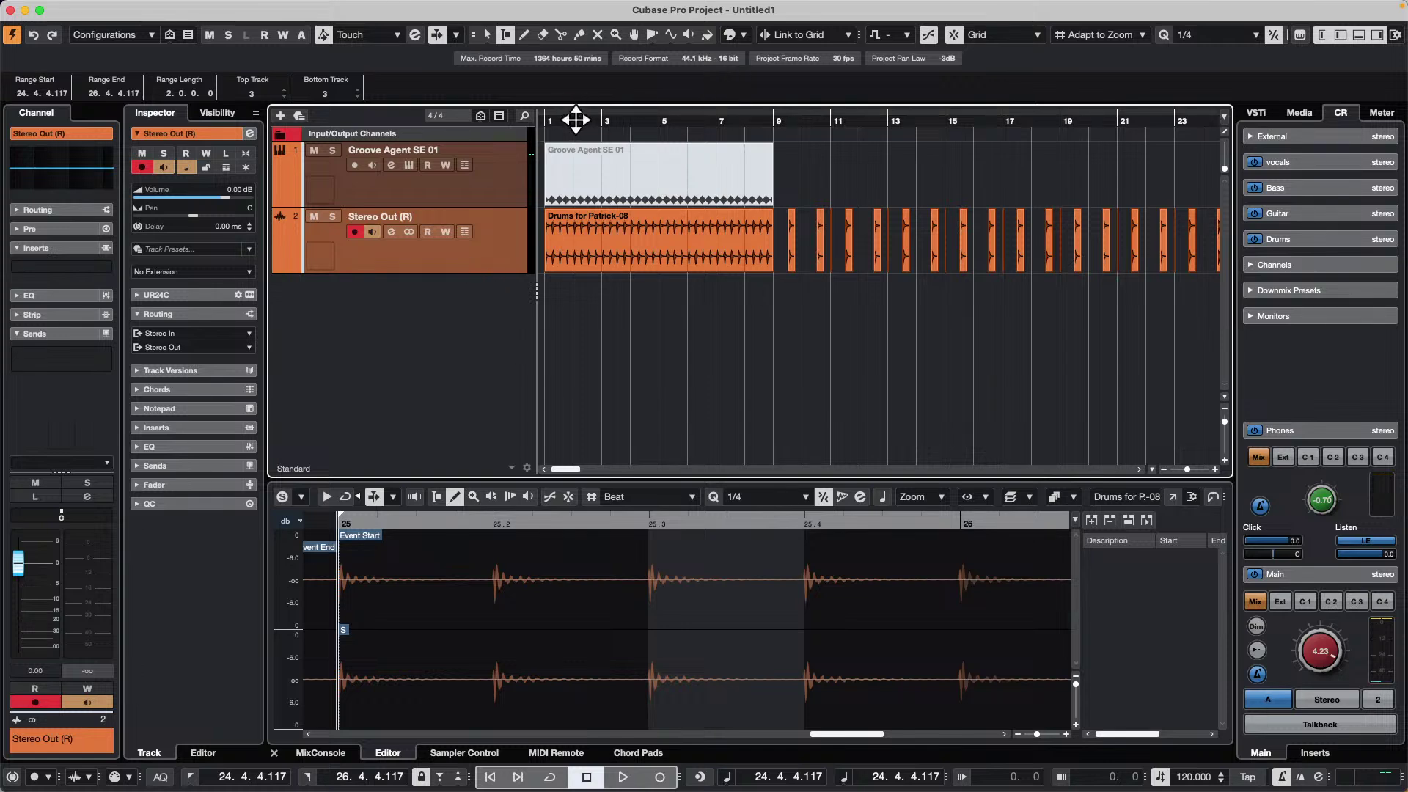
# - Add eight stereo audio tracks routed to Stereo Out below the rendered track
pyautogui.rightClick(416, 308)
pyautogui.click(543, 322)
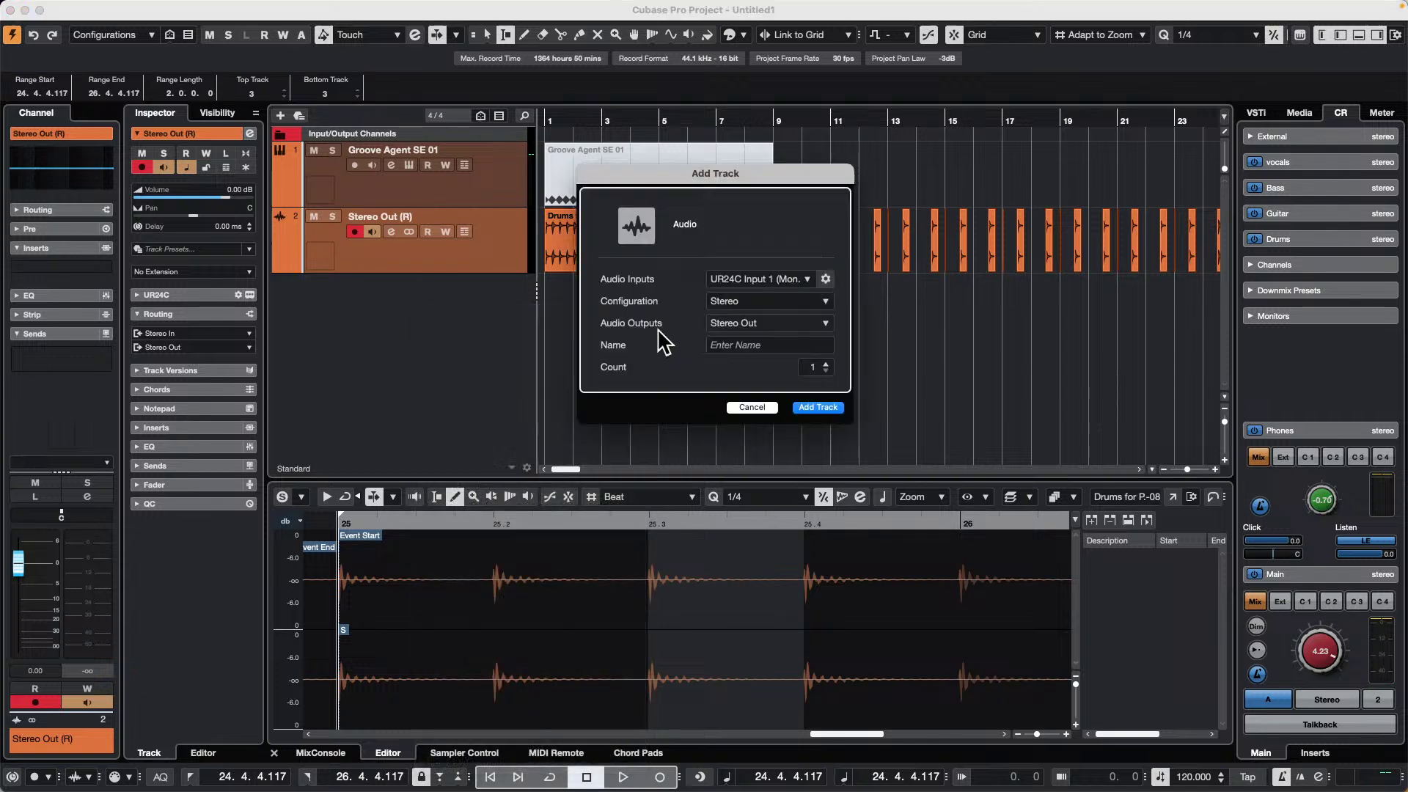
pyautogui.click(827, 364)
pyautogui.click(818, 408)
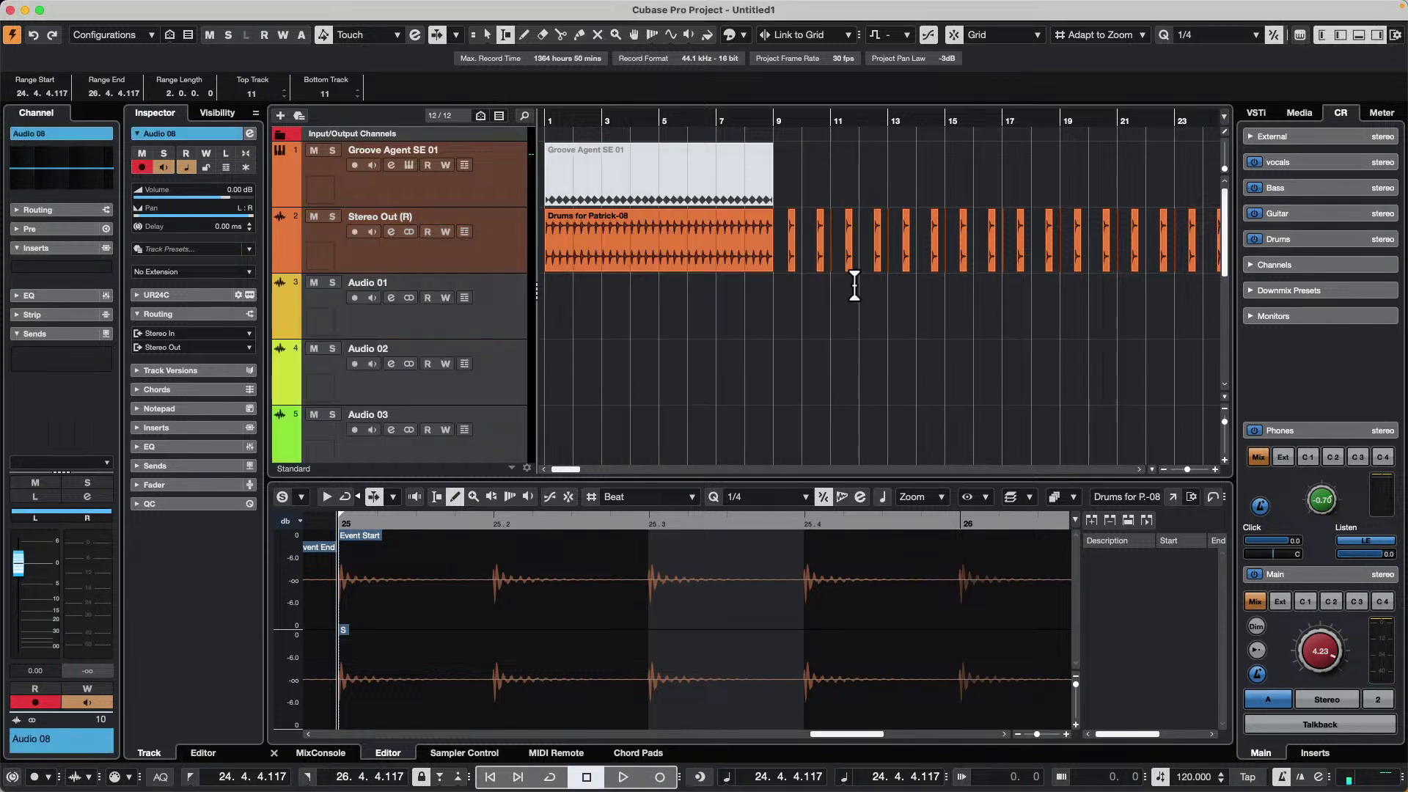
# - Select the tracks Audio 01 through Audio 08 and move them into a new folder
pyautogui.click(494, 297)
pyautogui.scroll(-5, 494, 297)
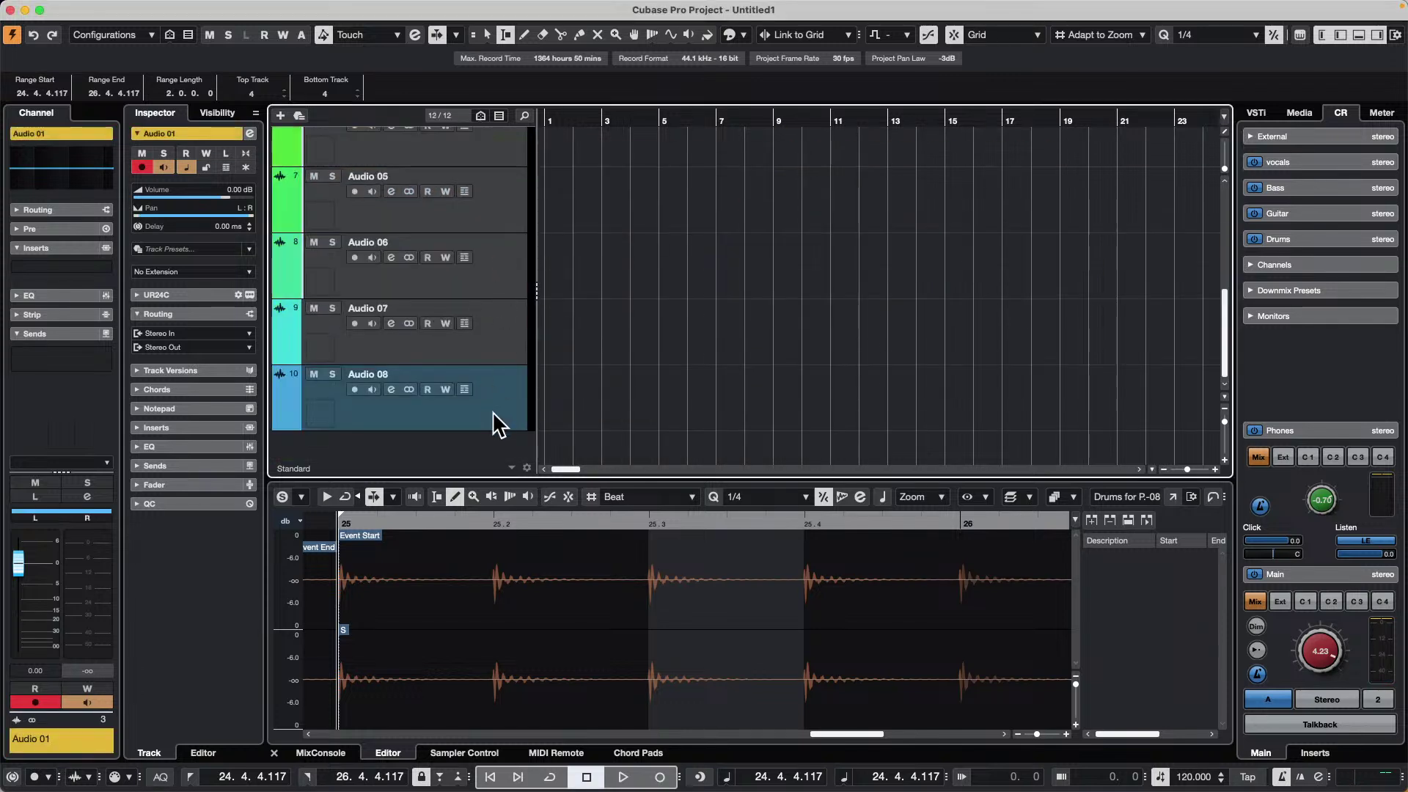
pyautogui.press('super+a')
pyautogui.scroll(5, 478, 267)
pyautogui.rightClick(477, 277)
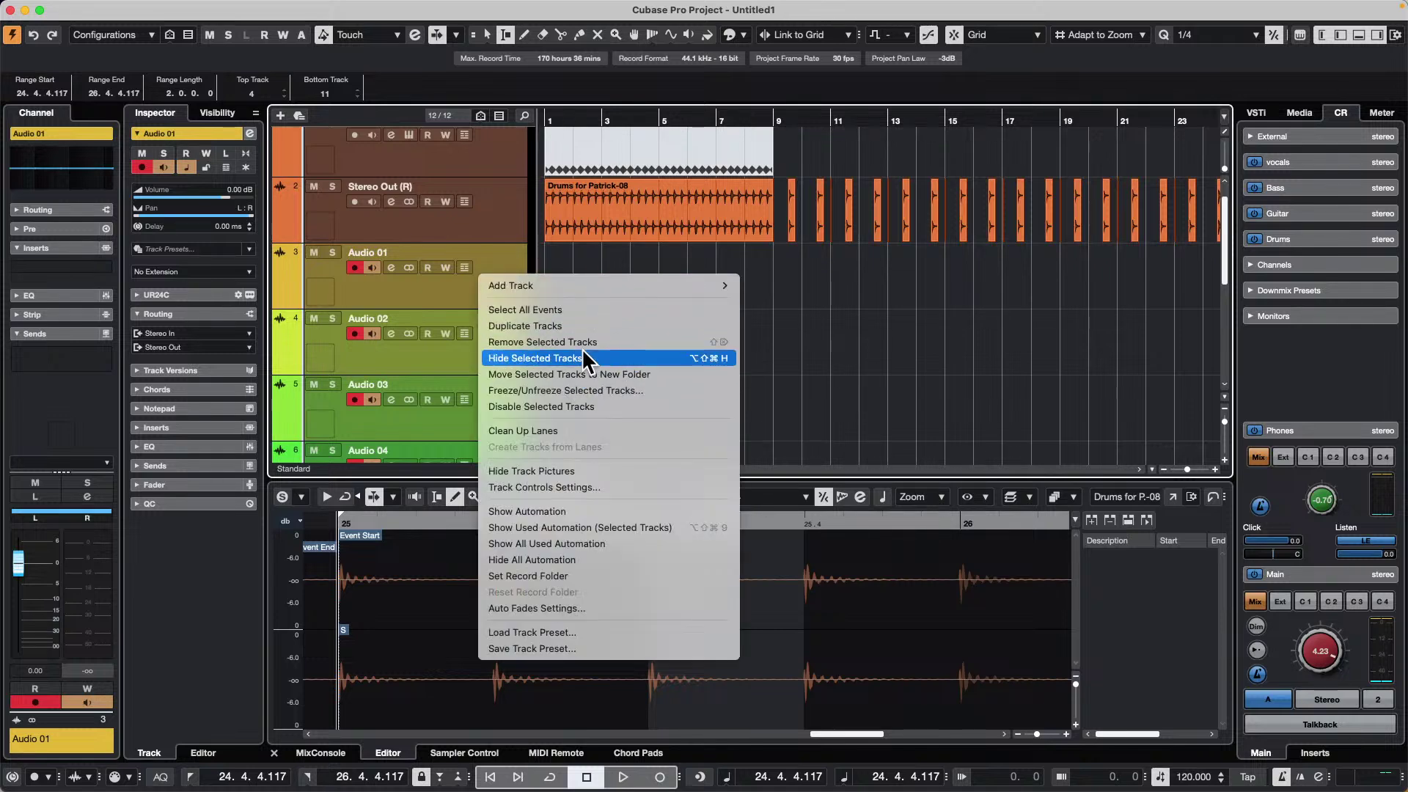
pyautogui.click(601, 374)
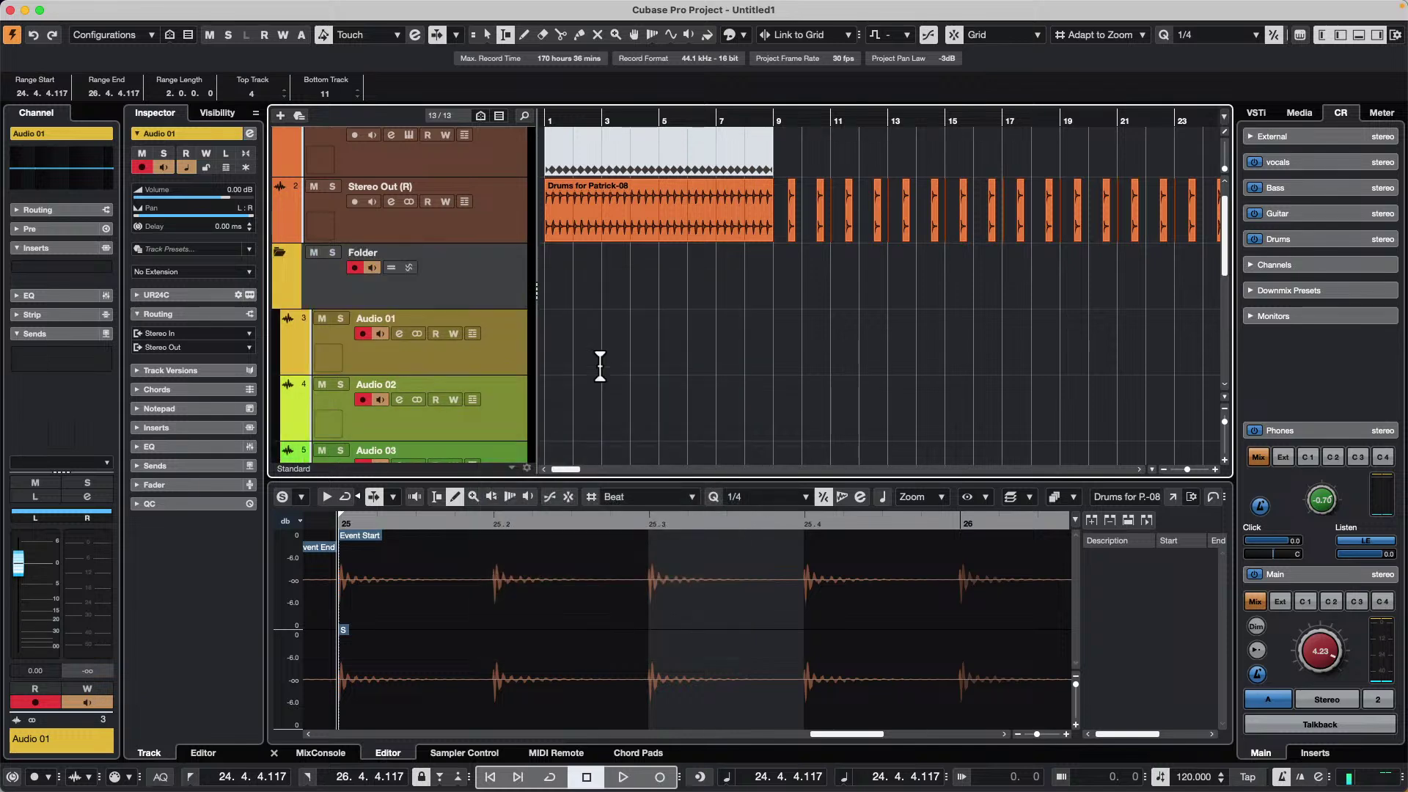
# - Collapse the new folder track and expand it again to show its audio tracks
pyautogui.click(279, 252)
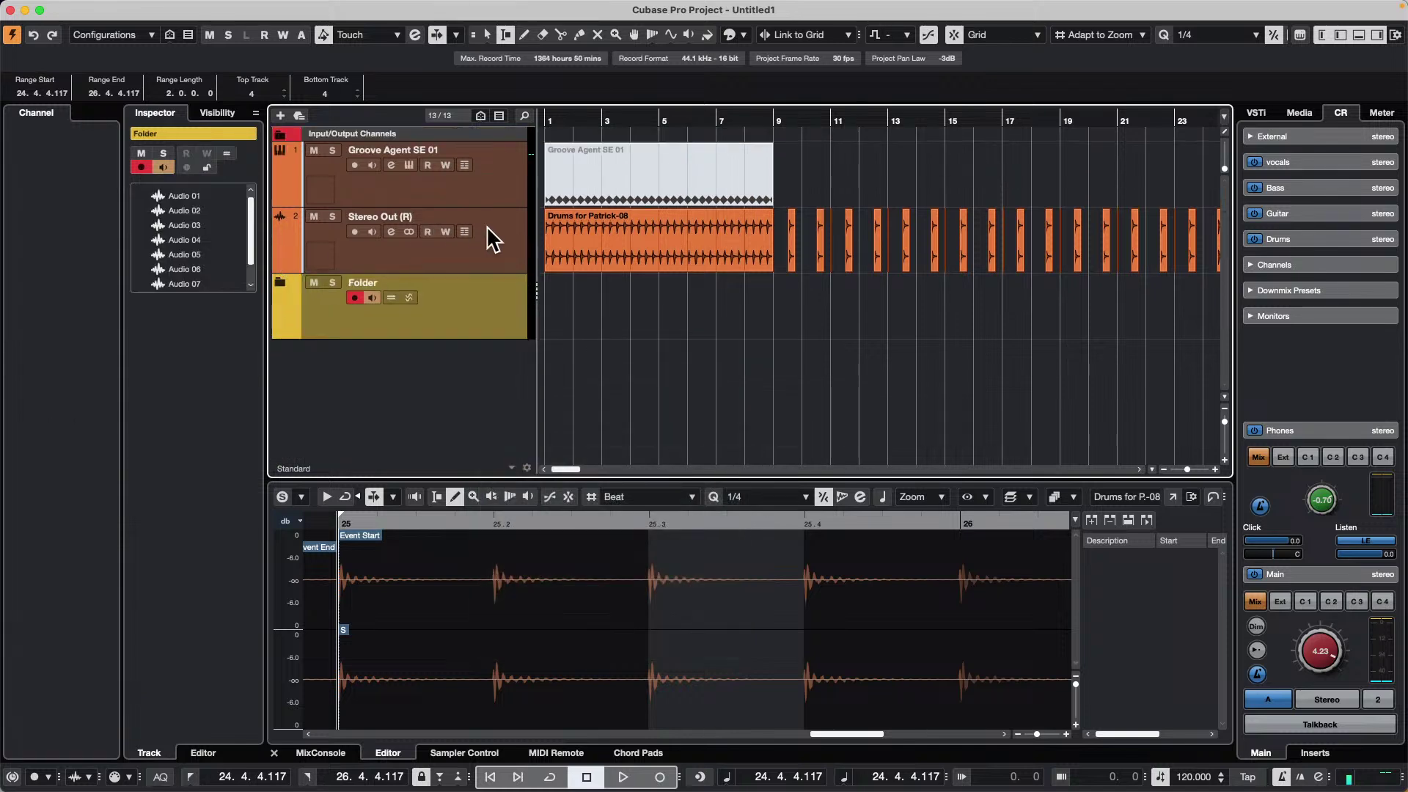
pyautogui.rightClick(478, 317)
pyautogui.click(276, 282)
pyautogui.click(276, 281)
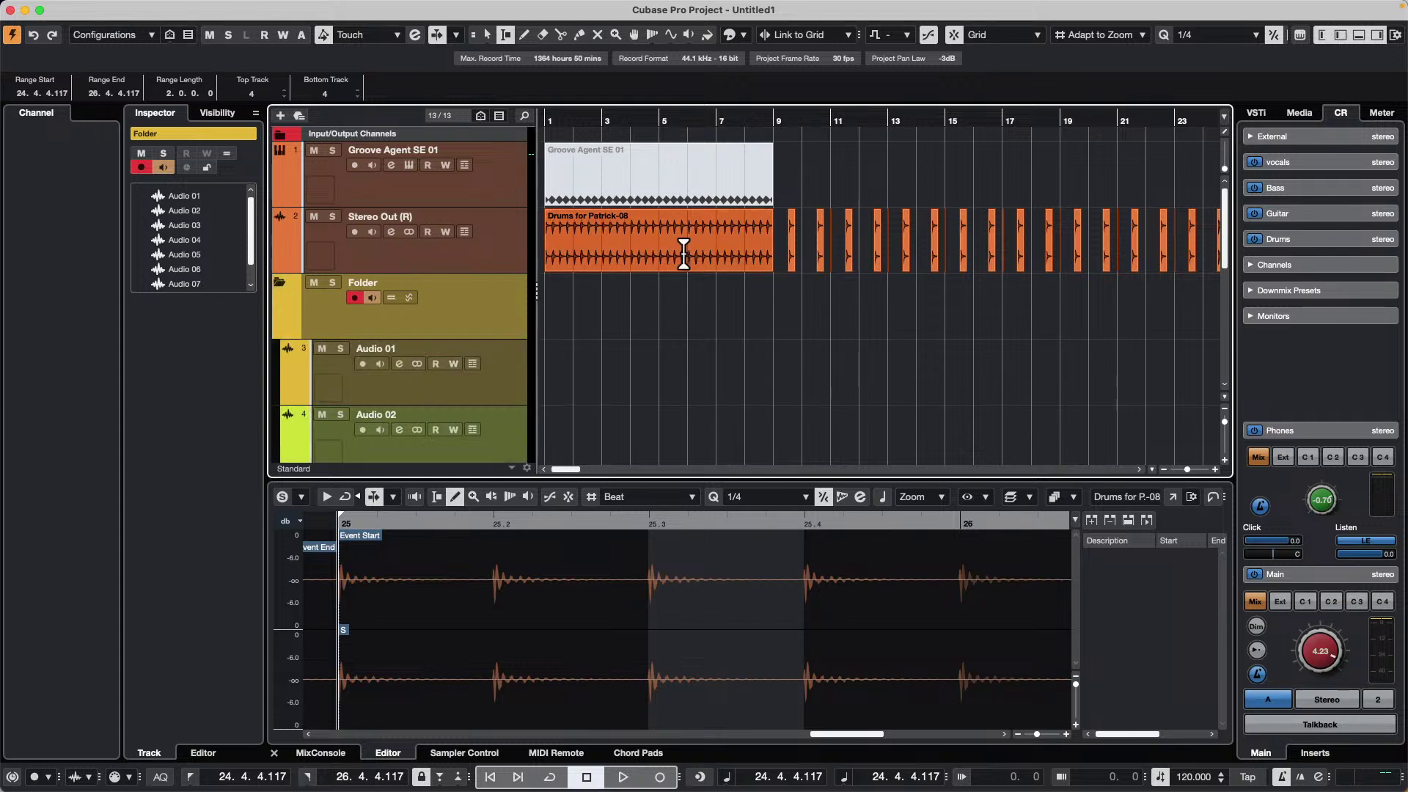
# - Move the Stereo Out (R) track into the folder, above Audio 01
pyautogui.scroll(-1, 681, 235)
pyautogui.moveTo(499, 210); pyautogui.dragTo(503, 312)
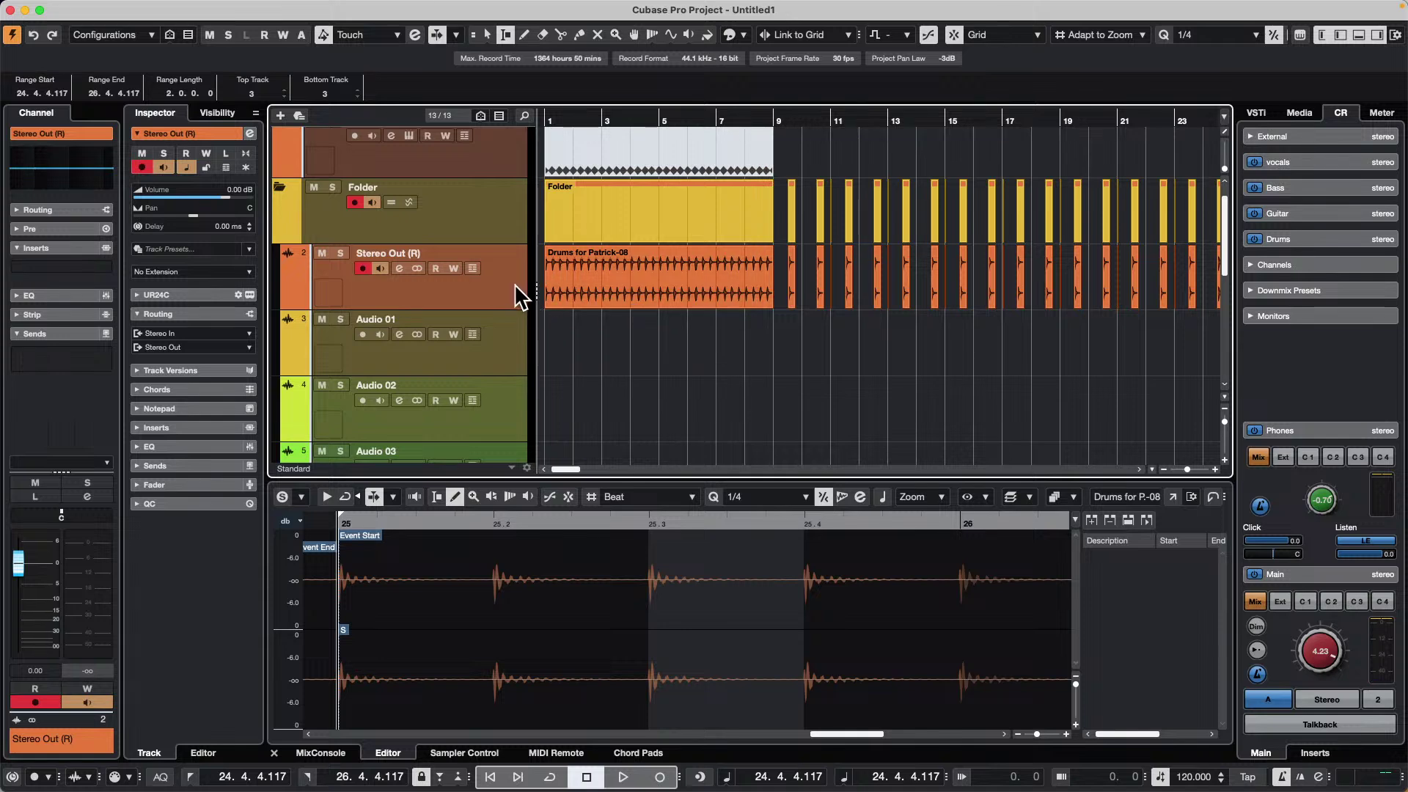
# - Select the tracks Stereo Out (R) through Audio 08 and add one stereo group channel for them, outputting to Stereo Out and created outside the folder
pyautogui.scroll(-6, 518, 297)
pyautogui.keyDown('shift'); pyautogui.click(515, 397); pyautogui.keyUp('shift')
pyautogui.scroll(6, 535, 205)
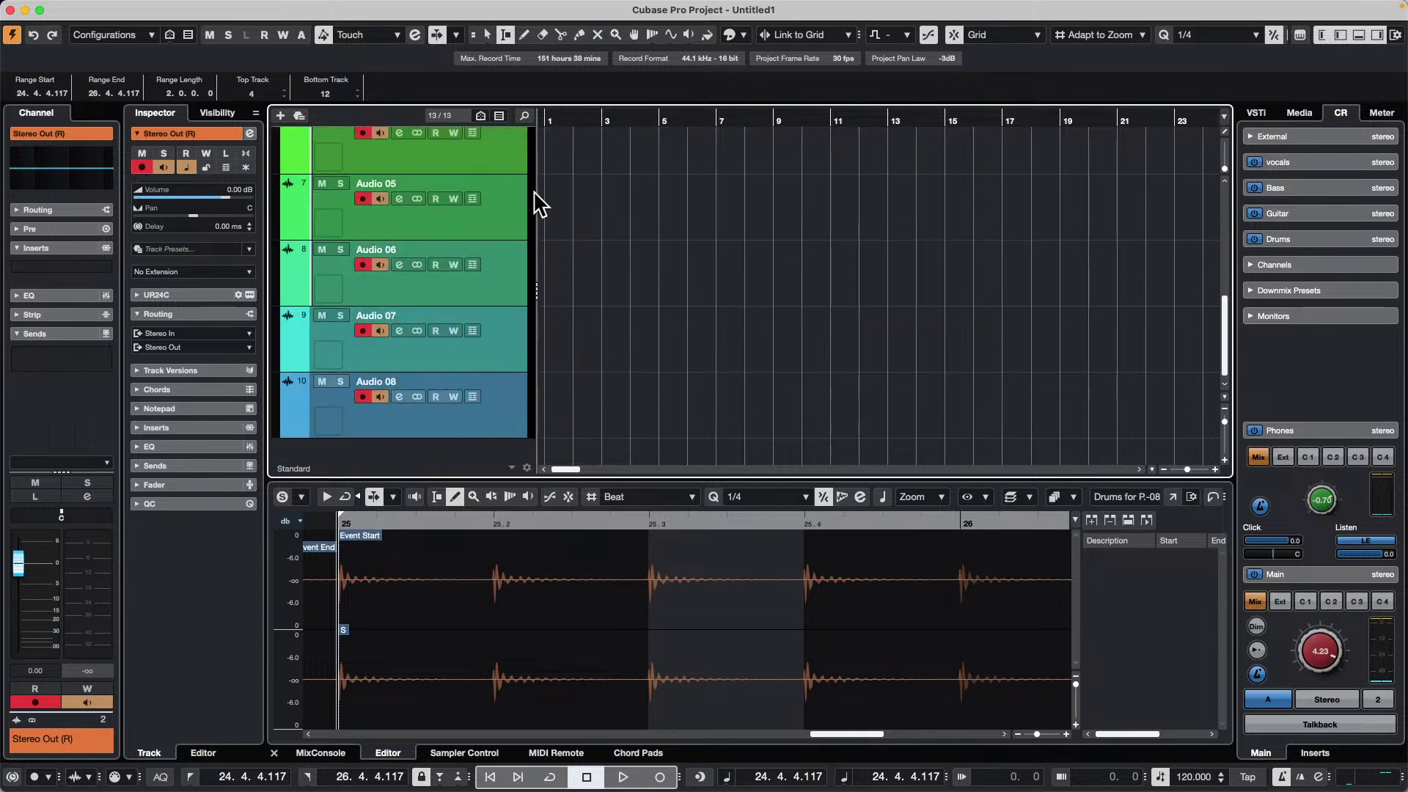
pyautogui.rightClick(497, 306)
pyautogui.moveTo(524, 314)
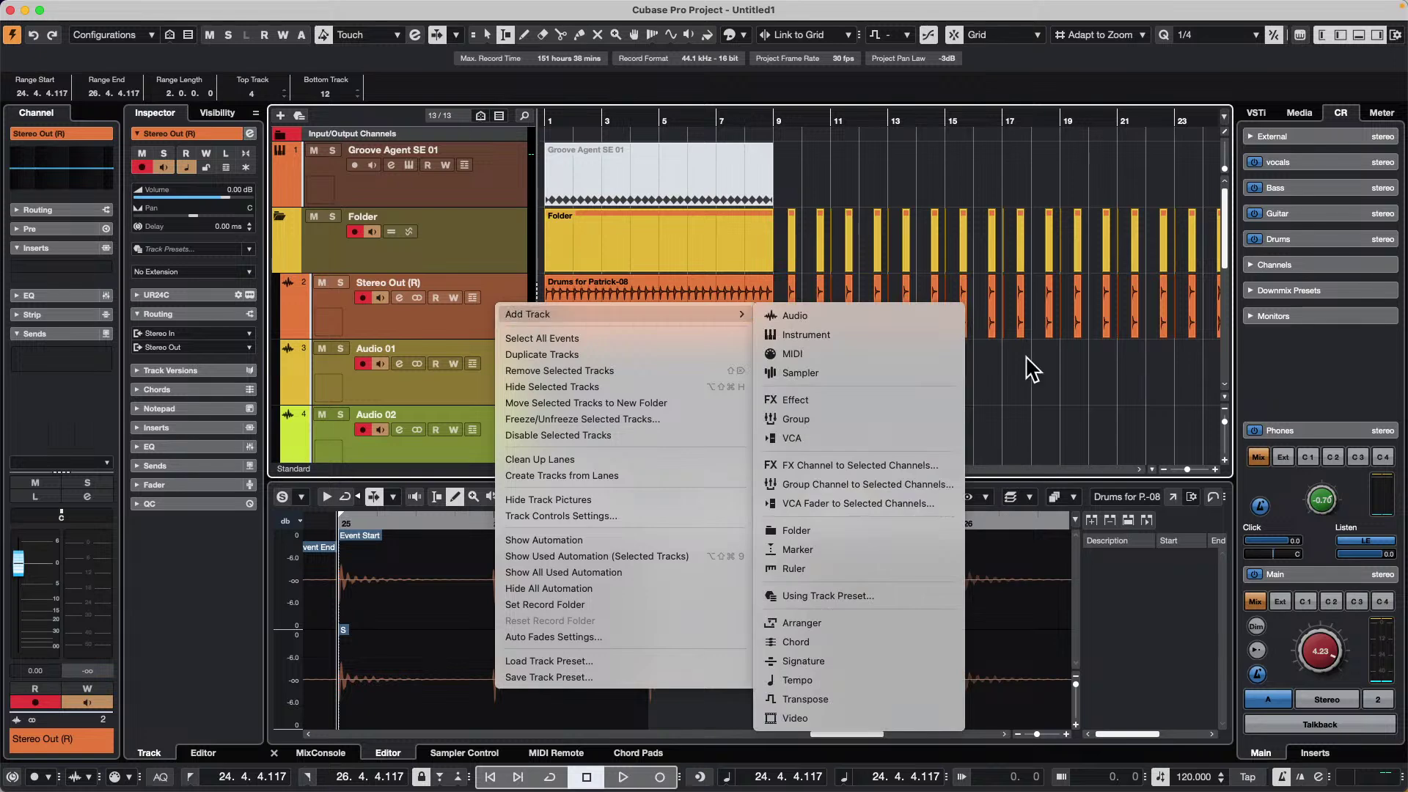
pyautogui.click(909, 484)
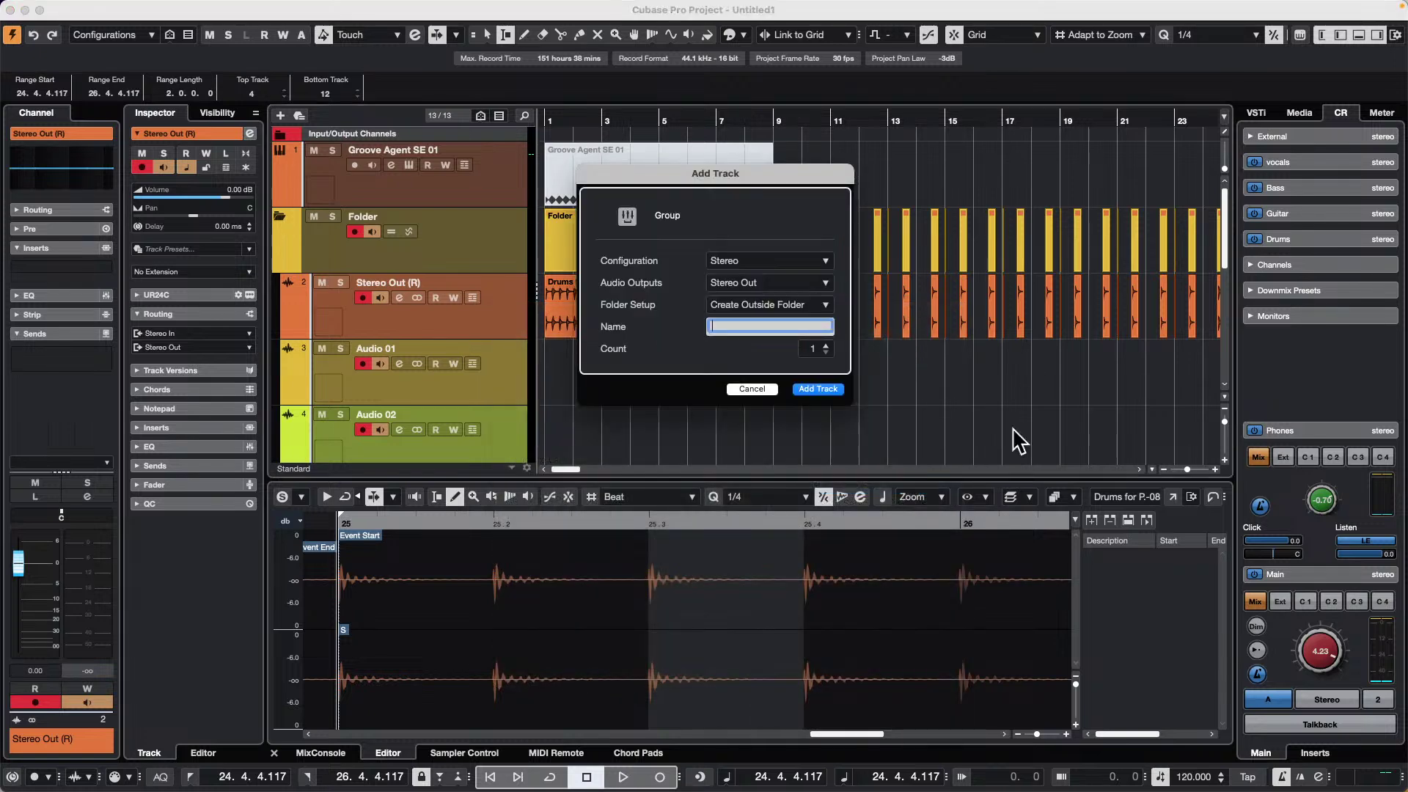
pyautogui.click(817, 389)
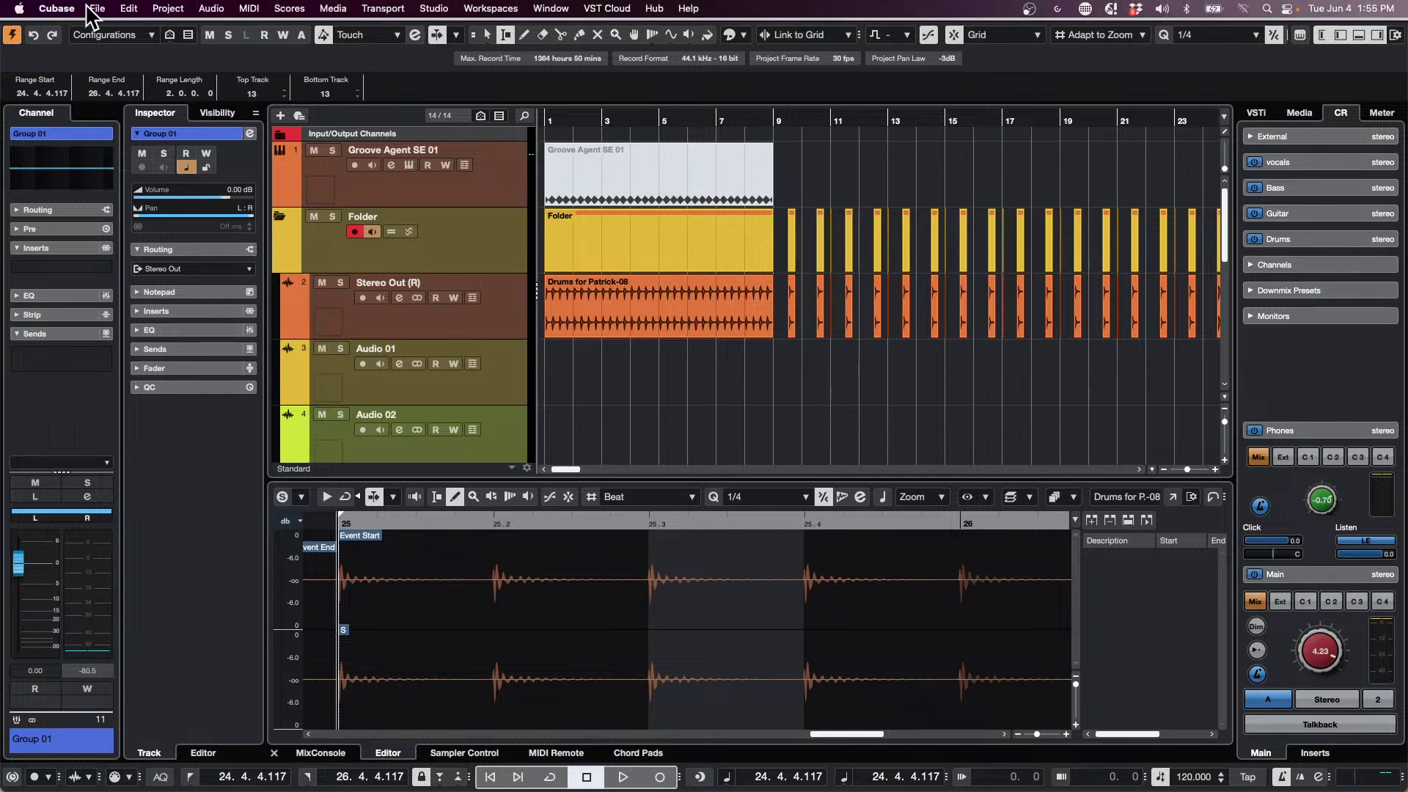
# - Save the project as "June 4 groups" in the June 4 2024 folder
pyautogui.click(97, 8)
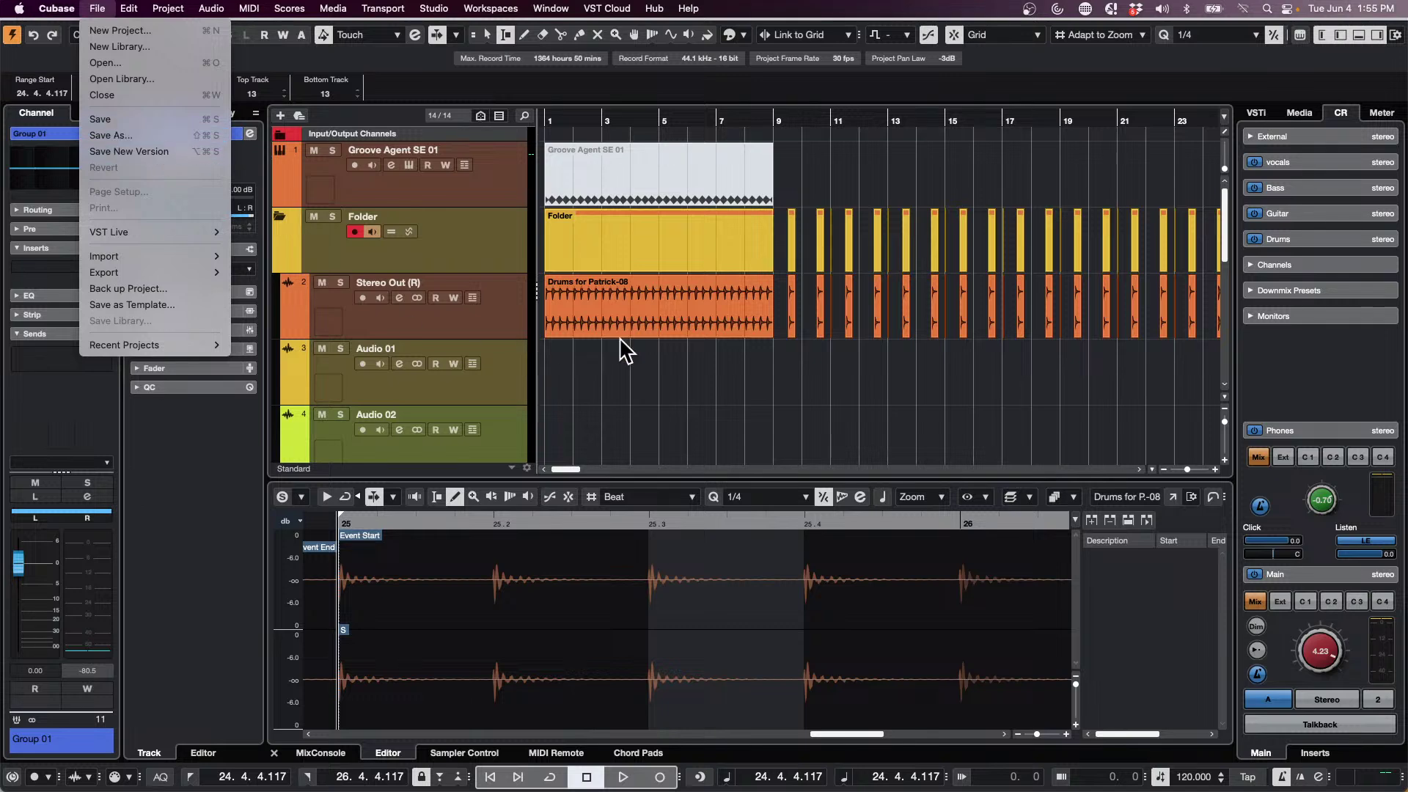
pyautogui.click(281, 214)
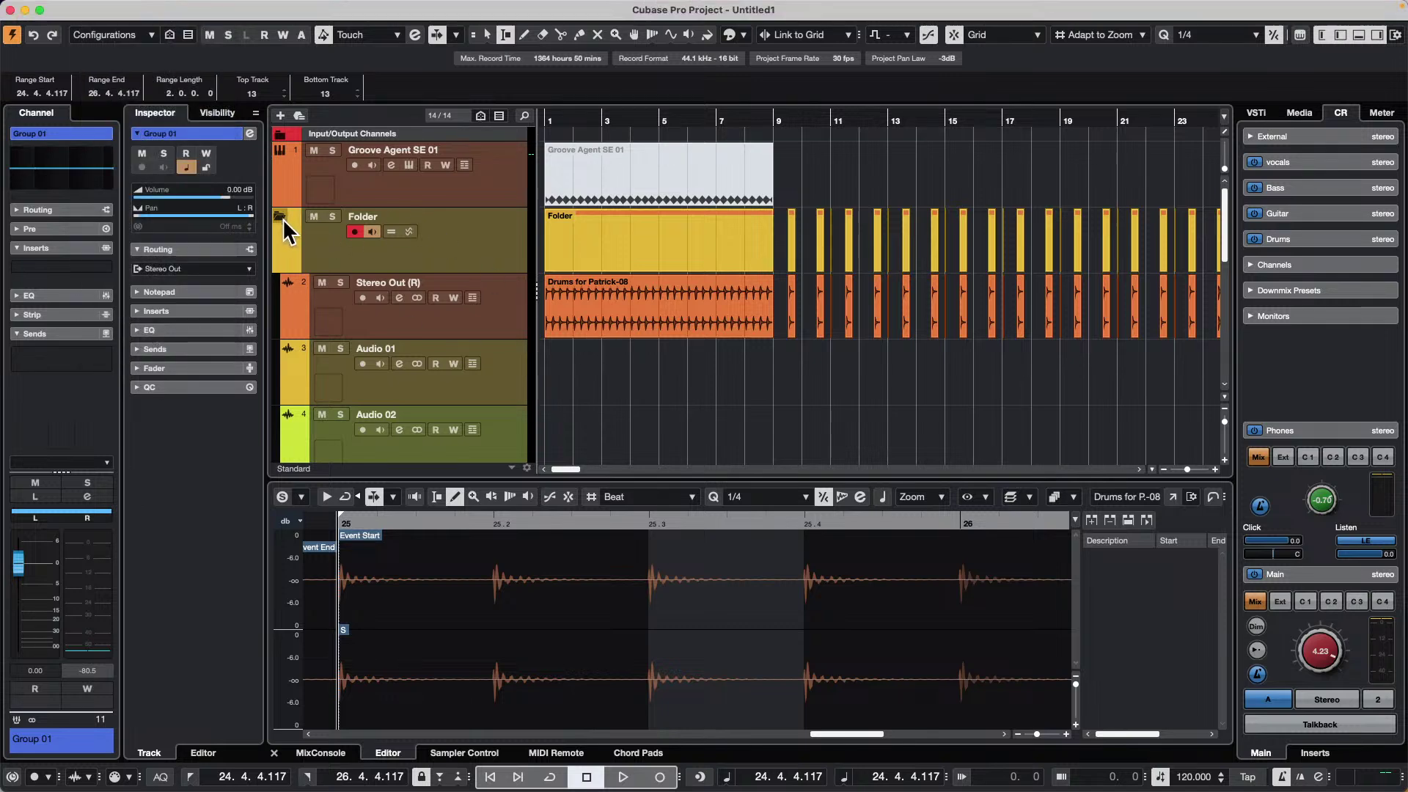
pyautogui.click(97, 9)
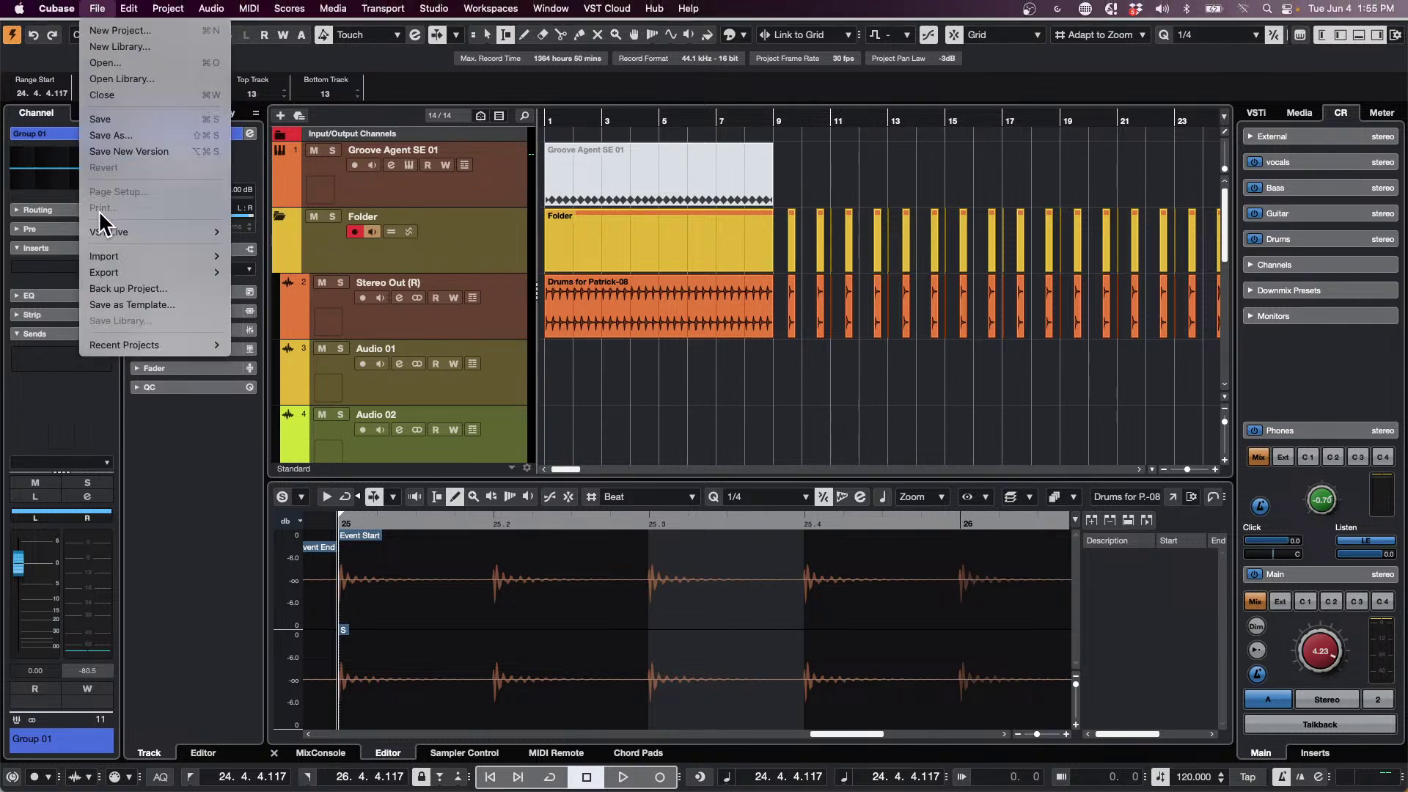
pyautogui.moveTo(151, 255)
pyautogui.click(144, 135)
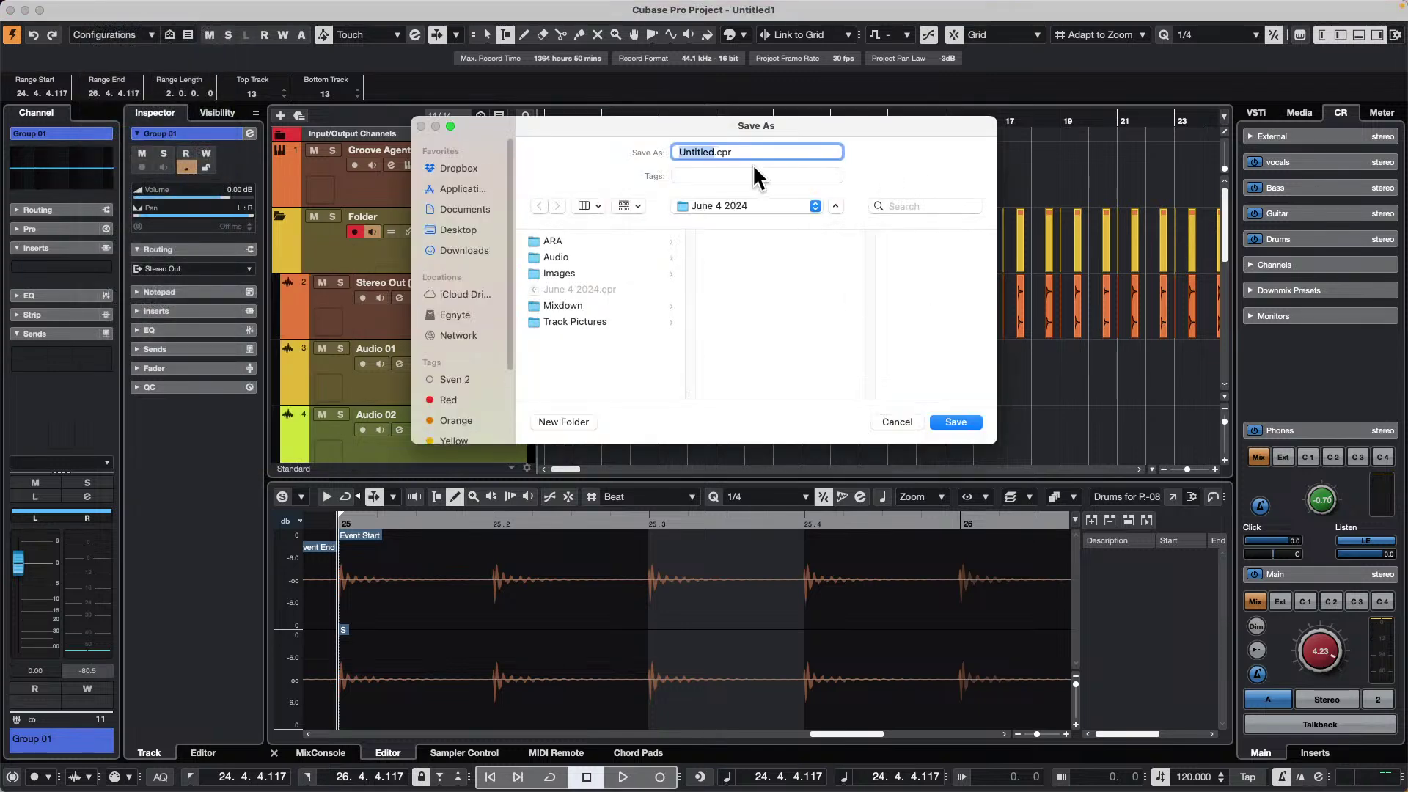
pyautogui.write('June 4 groups')
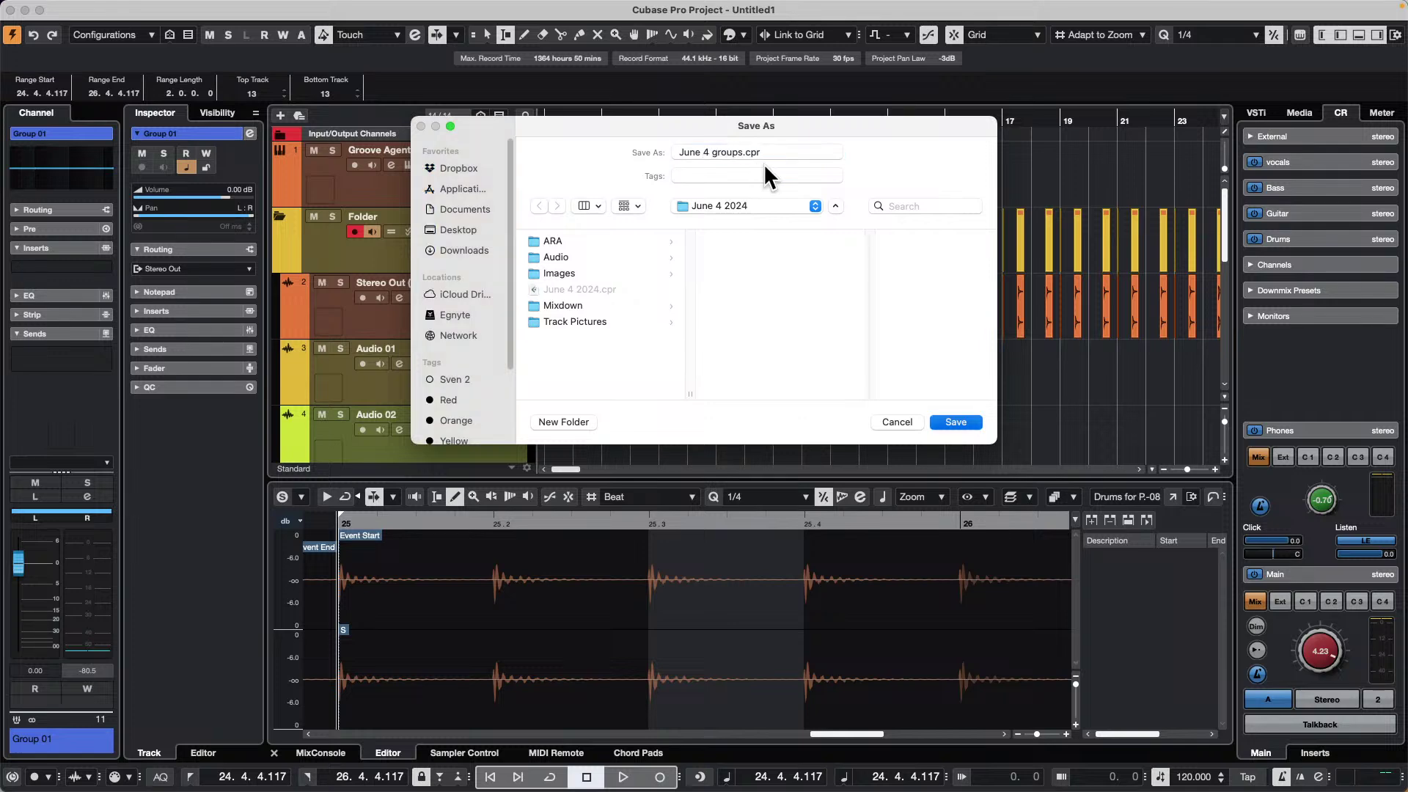
pyautogui.press('Return')
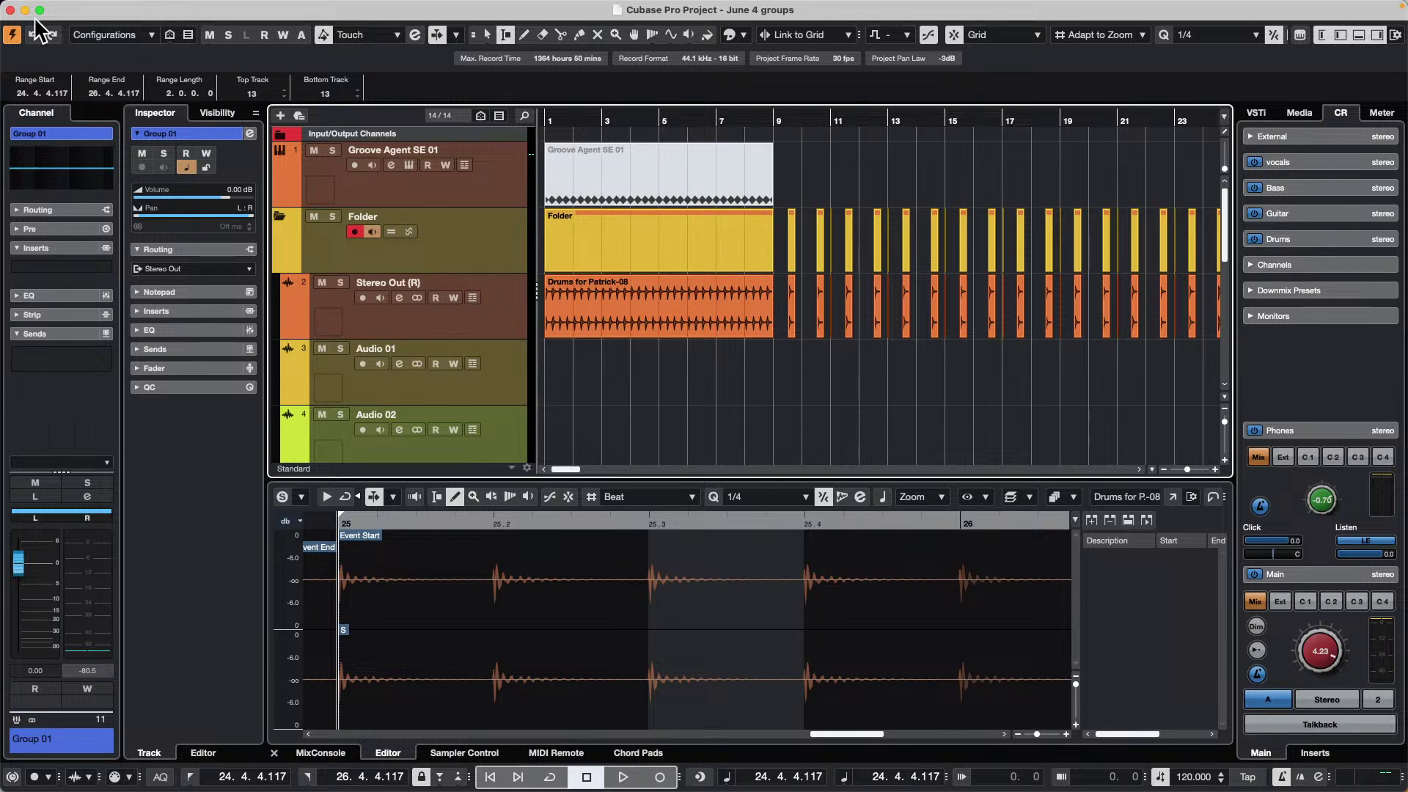
# - Close the June 4 groups project and create a new empty project in the June 4 2024 folder
pyautogui.click(10, 10)
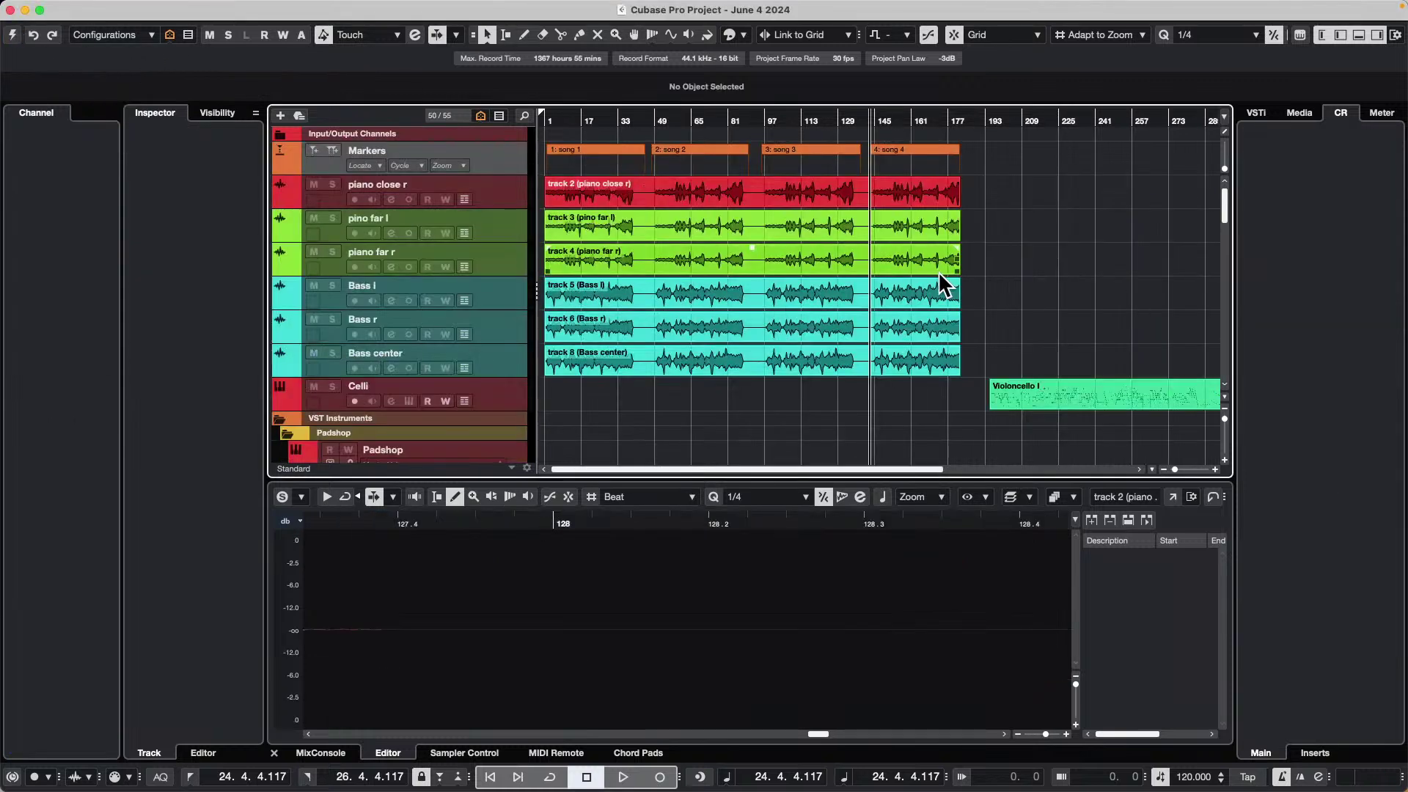
pyautogui.click(103, 11)
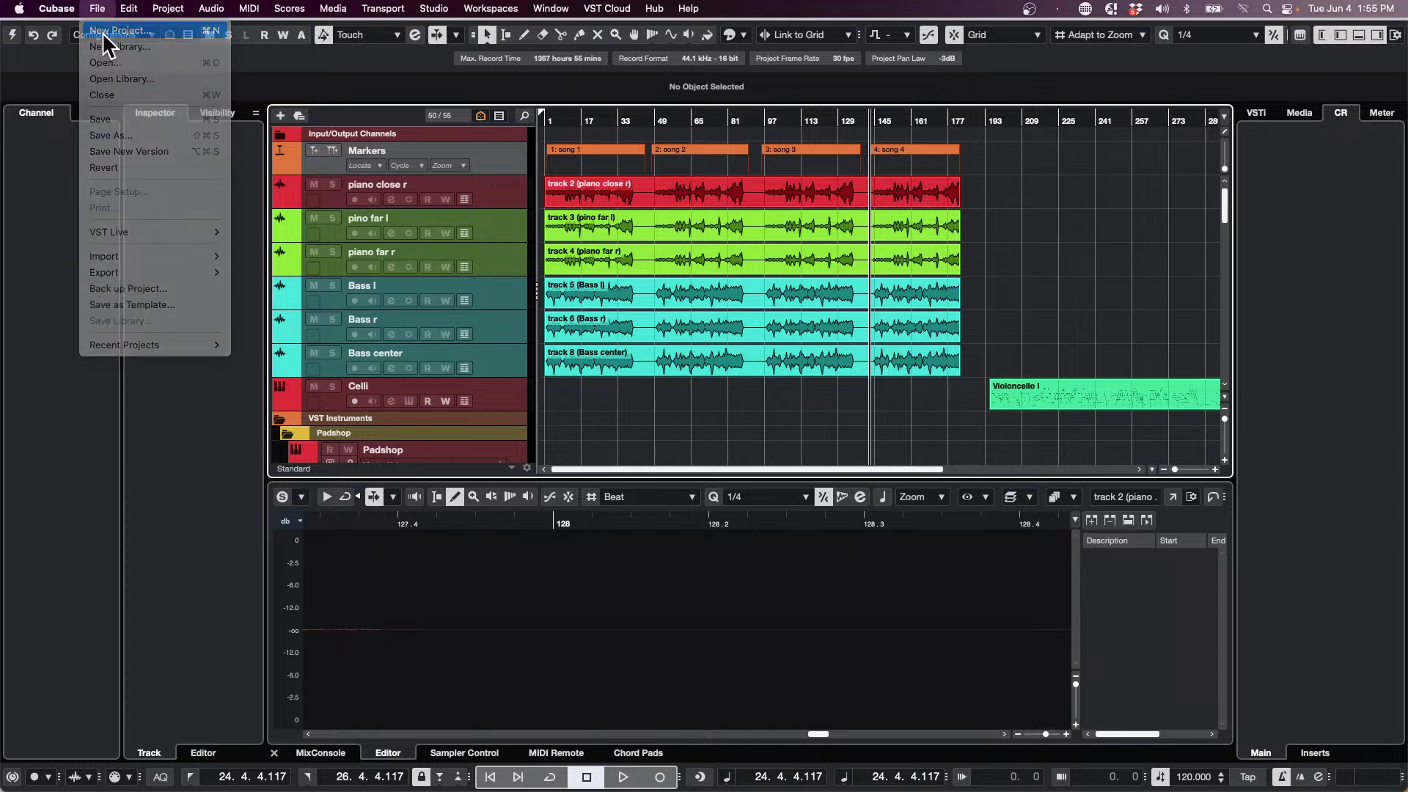
pyautogui.click(121, 22)
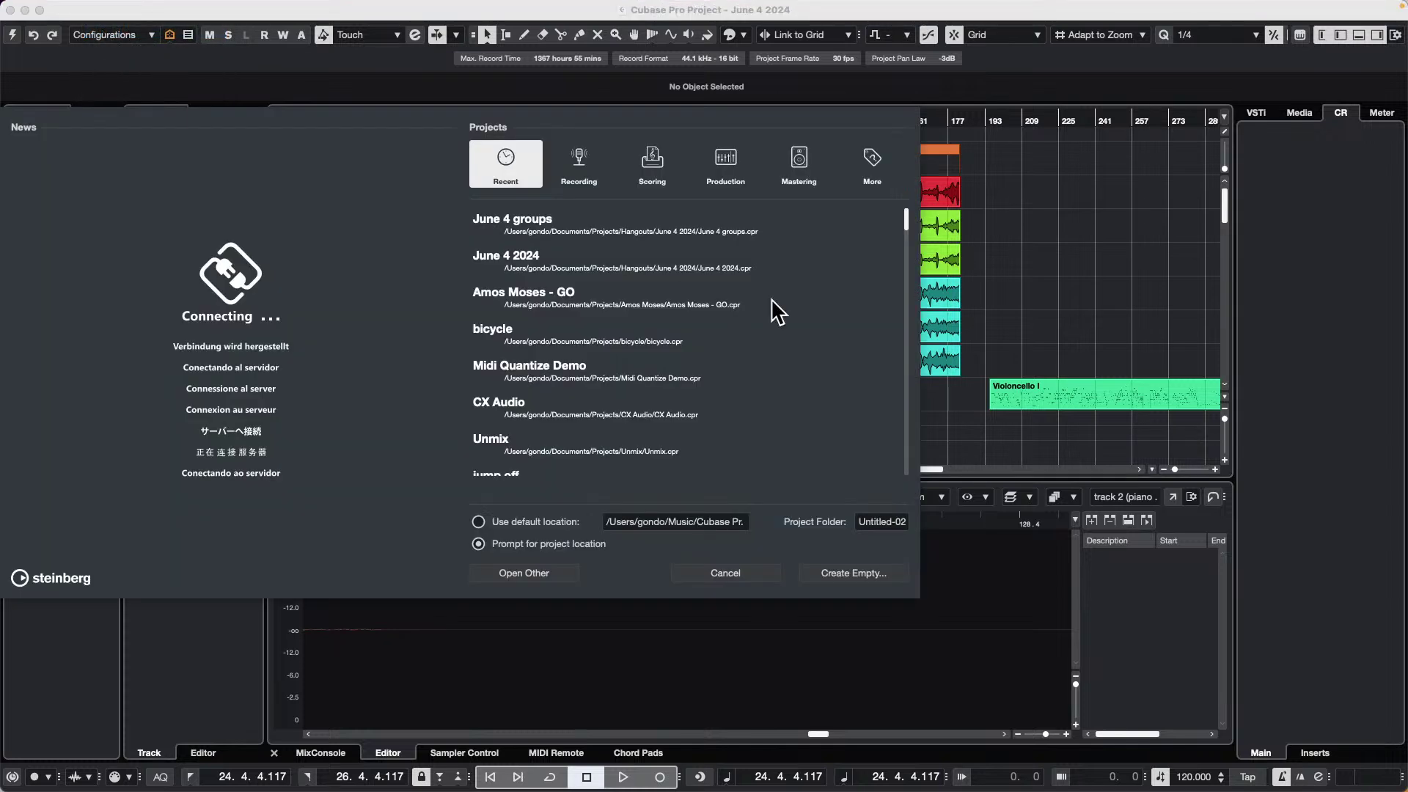
pyautogui.click(871, 573)
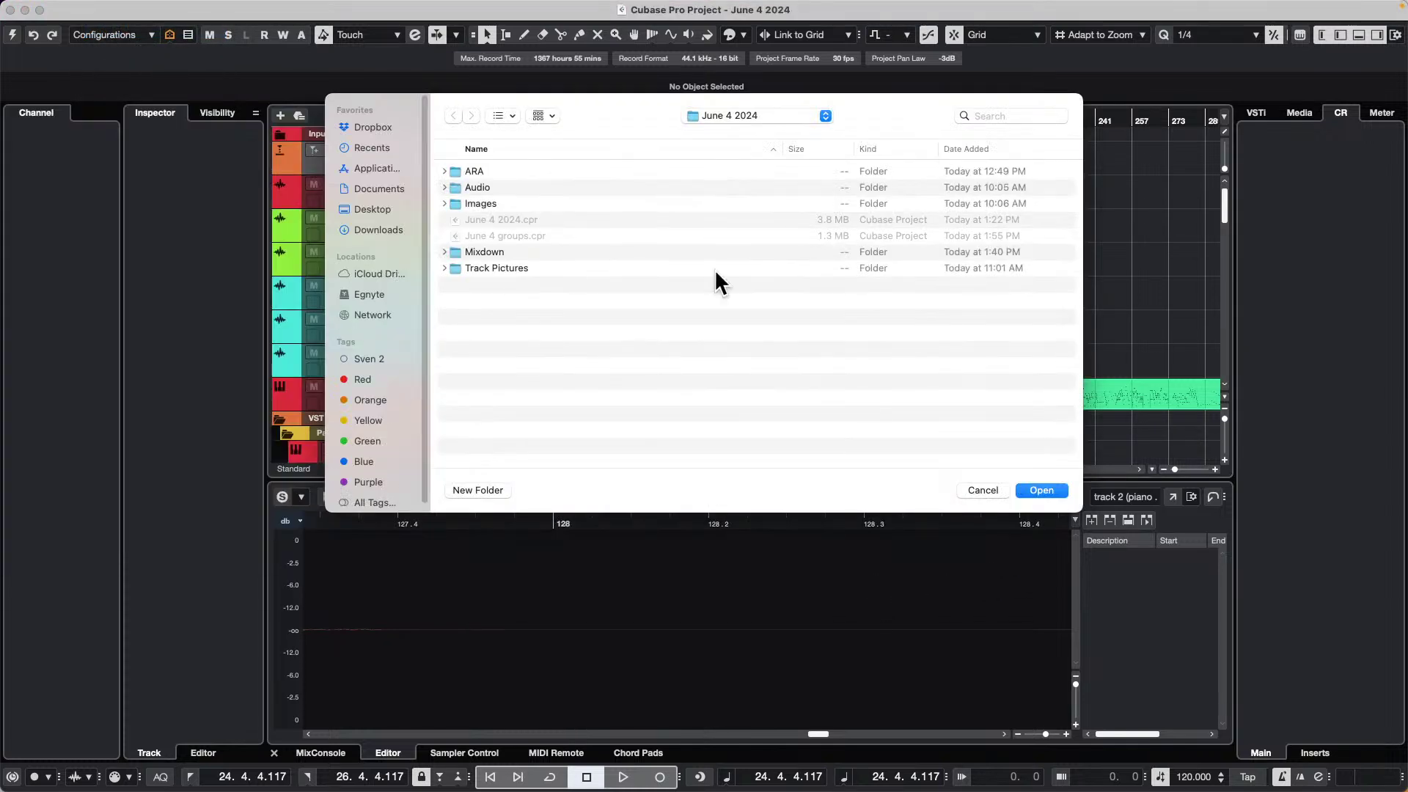
pyautogui.click(1054, 490)
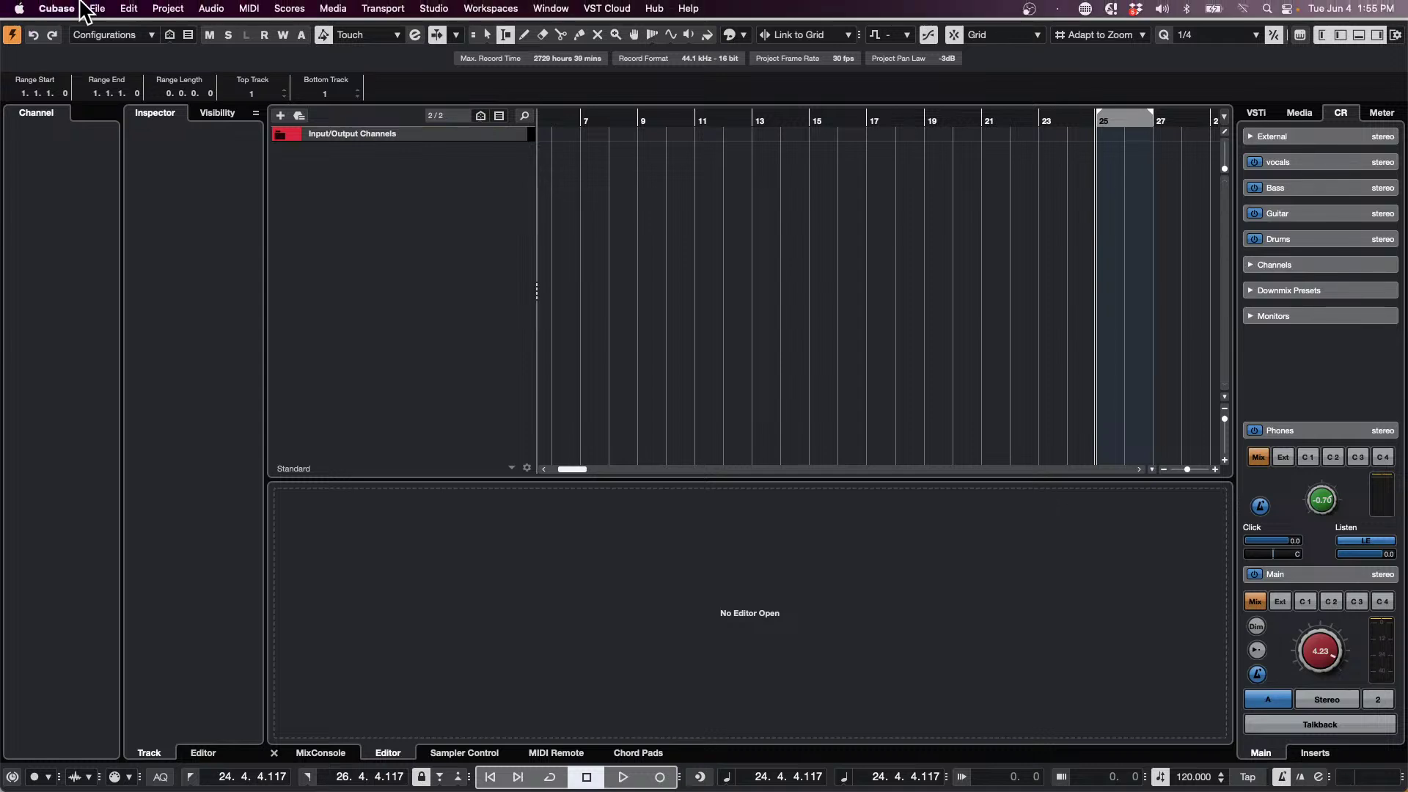
# - Start importing tracks from another project and browse to the Hangouts folder inside Projects
pyautogui.click(96, 8)
pyautogui.moveTo(124, 257)
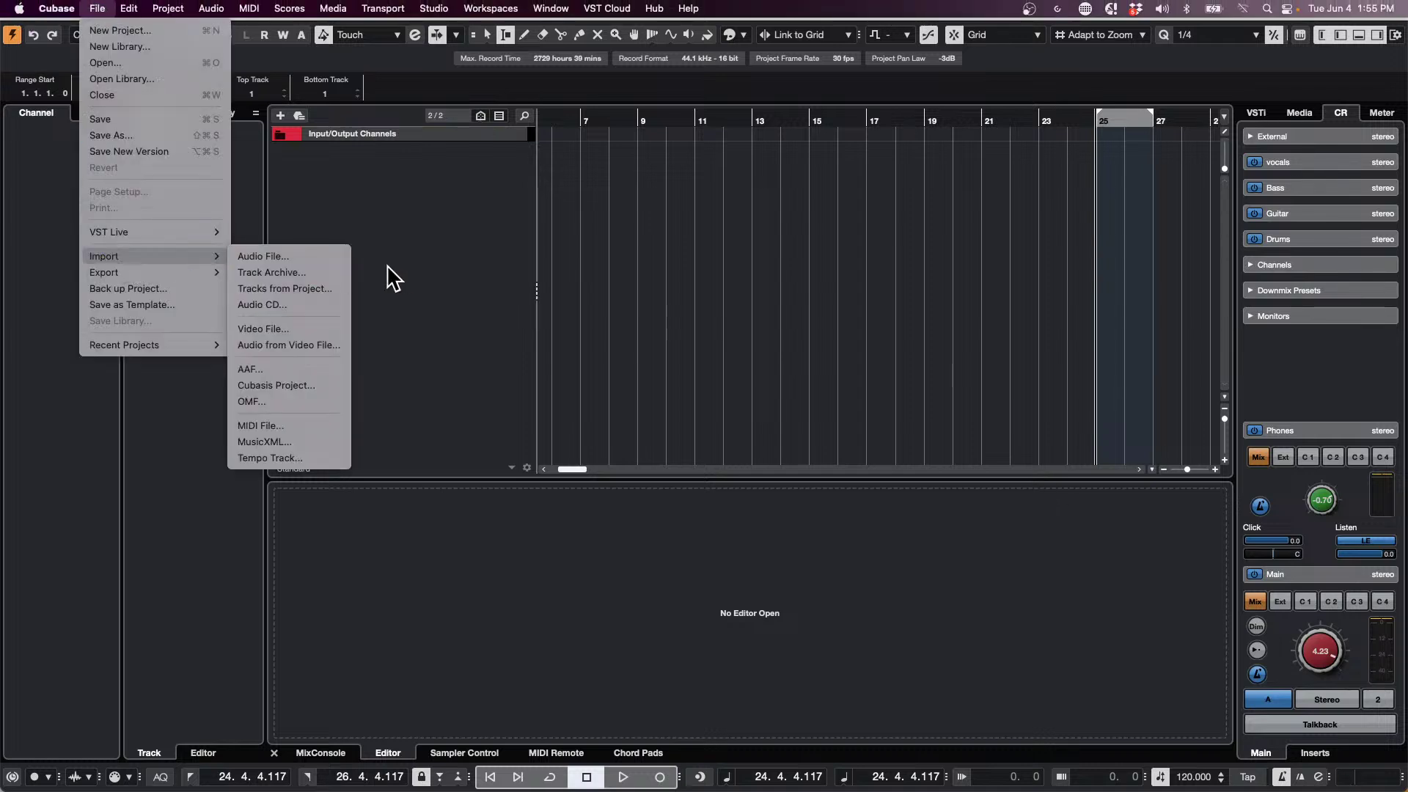
pyautogui.click(307, 292)
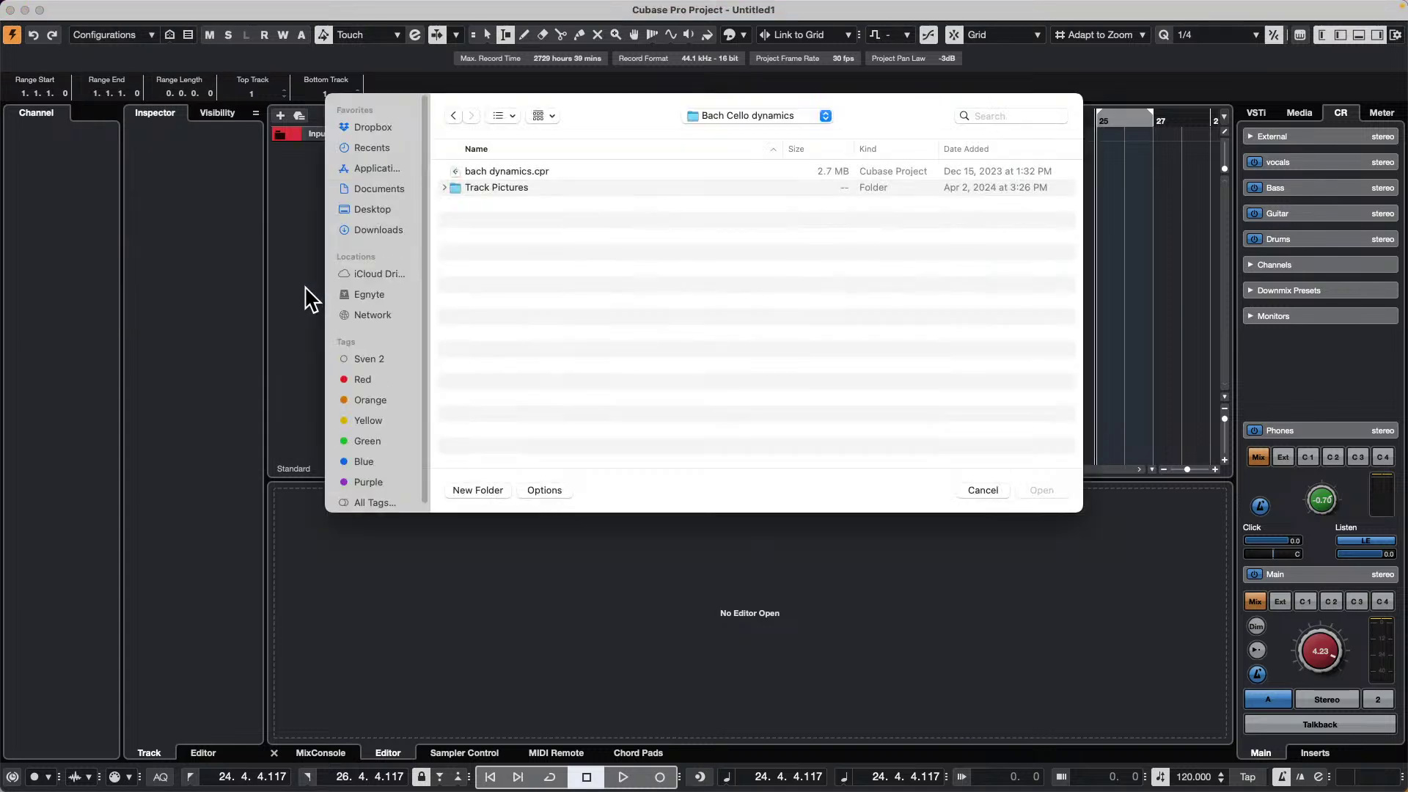
pyautogui.click(750, 114)
pyautogui.click(753, 151)
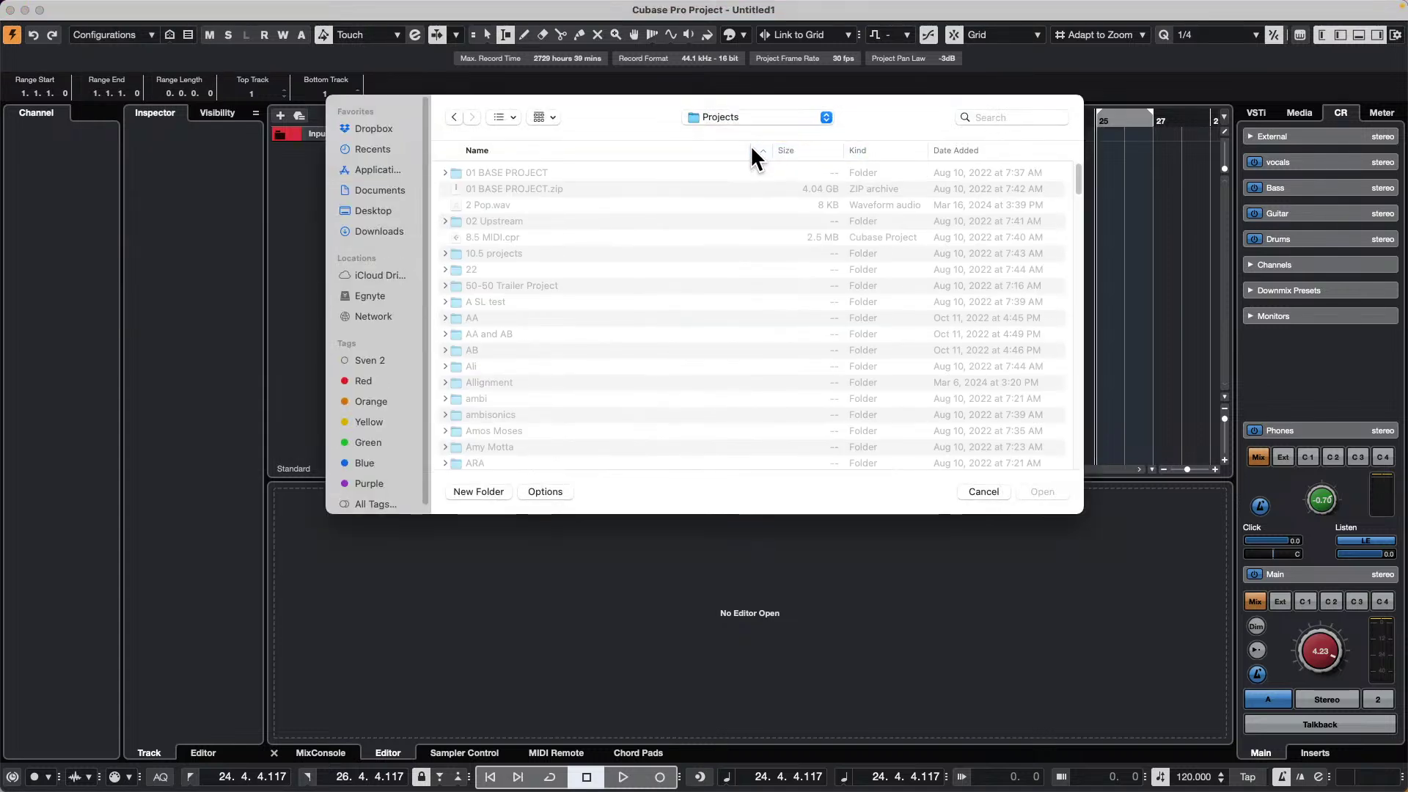
pyautogui.scroll(-10, 556, 249)
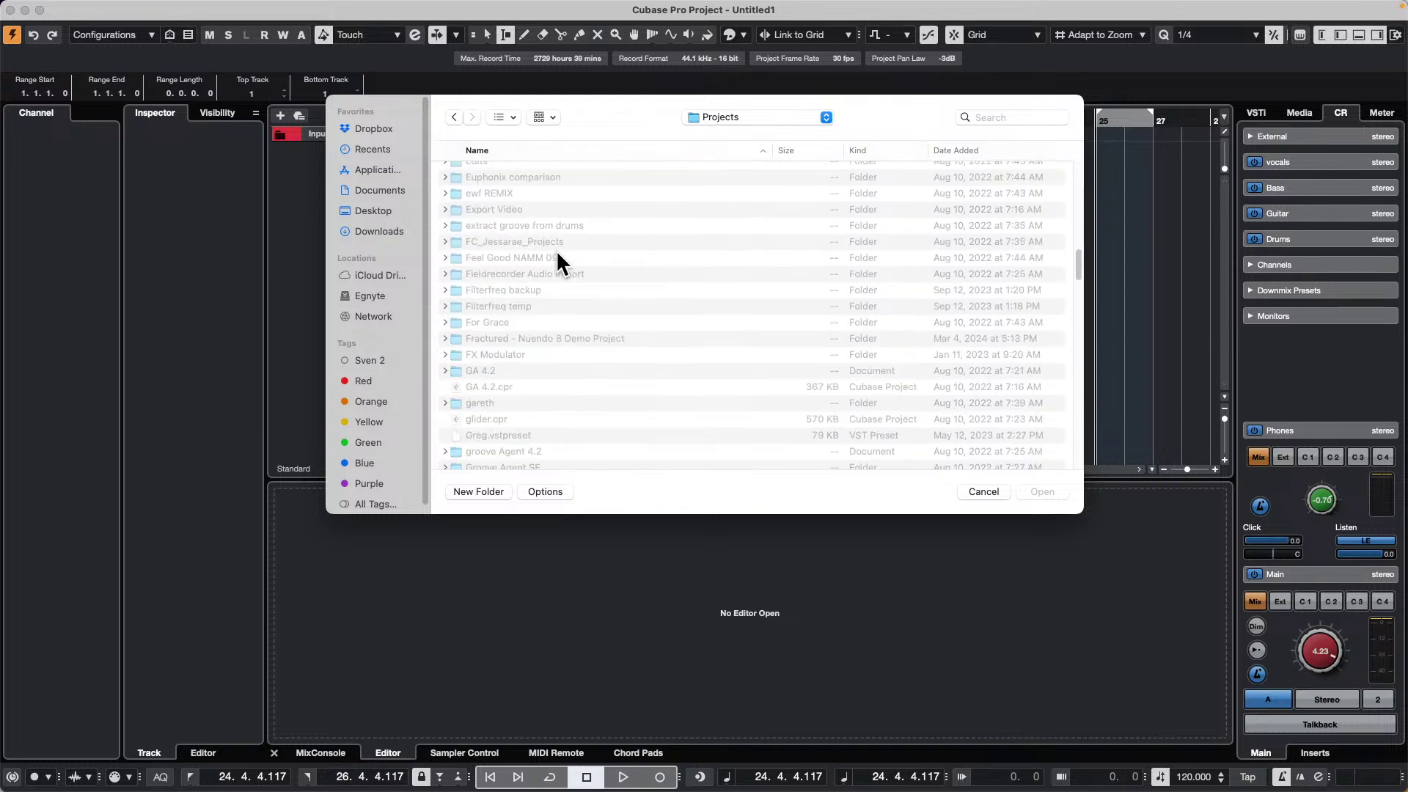
pyautogui.scroll(-5, 560, 254)
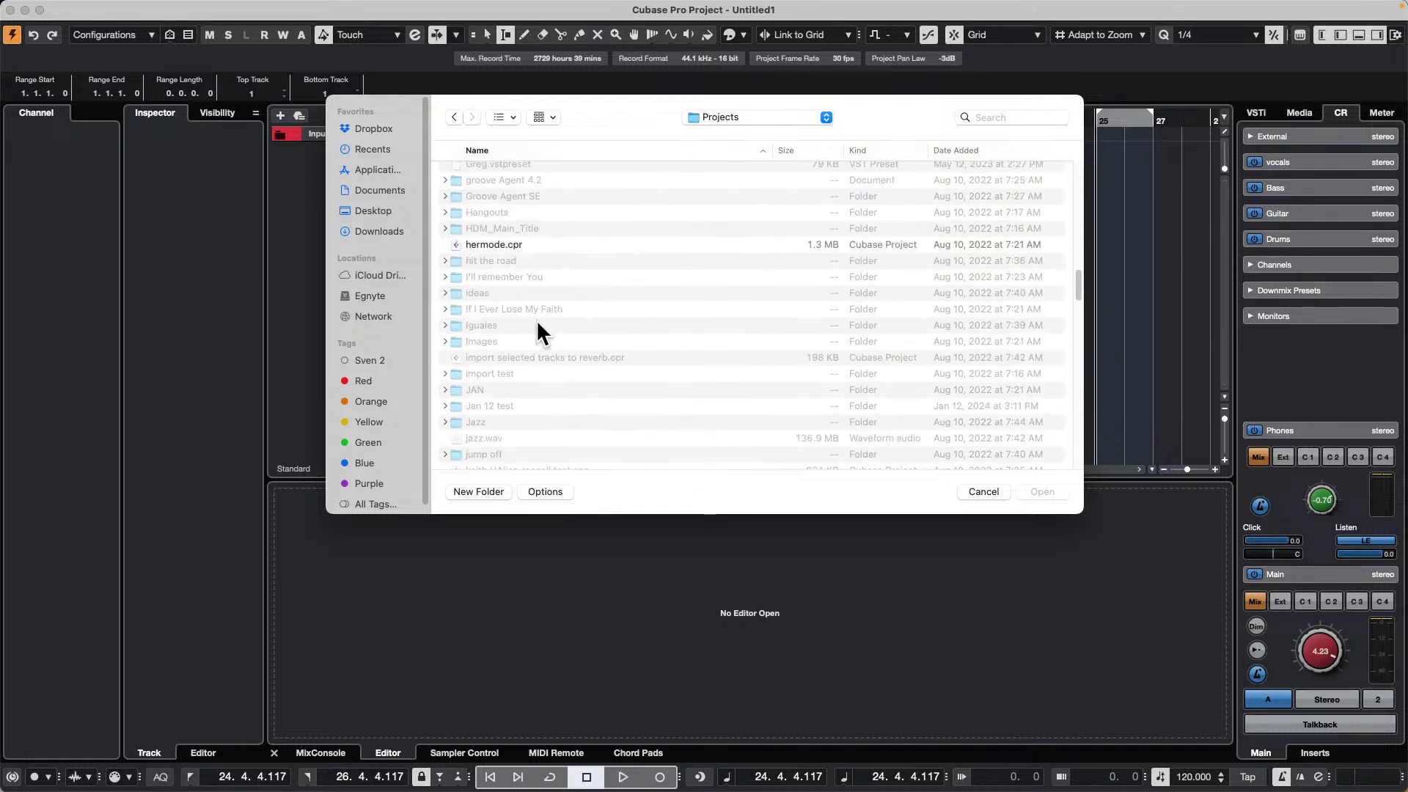
pyautogui.click(496, 213)
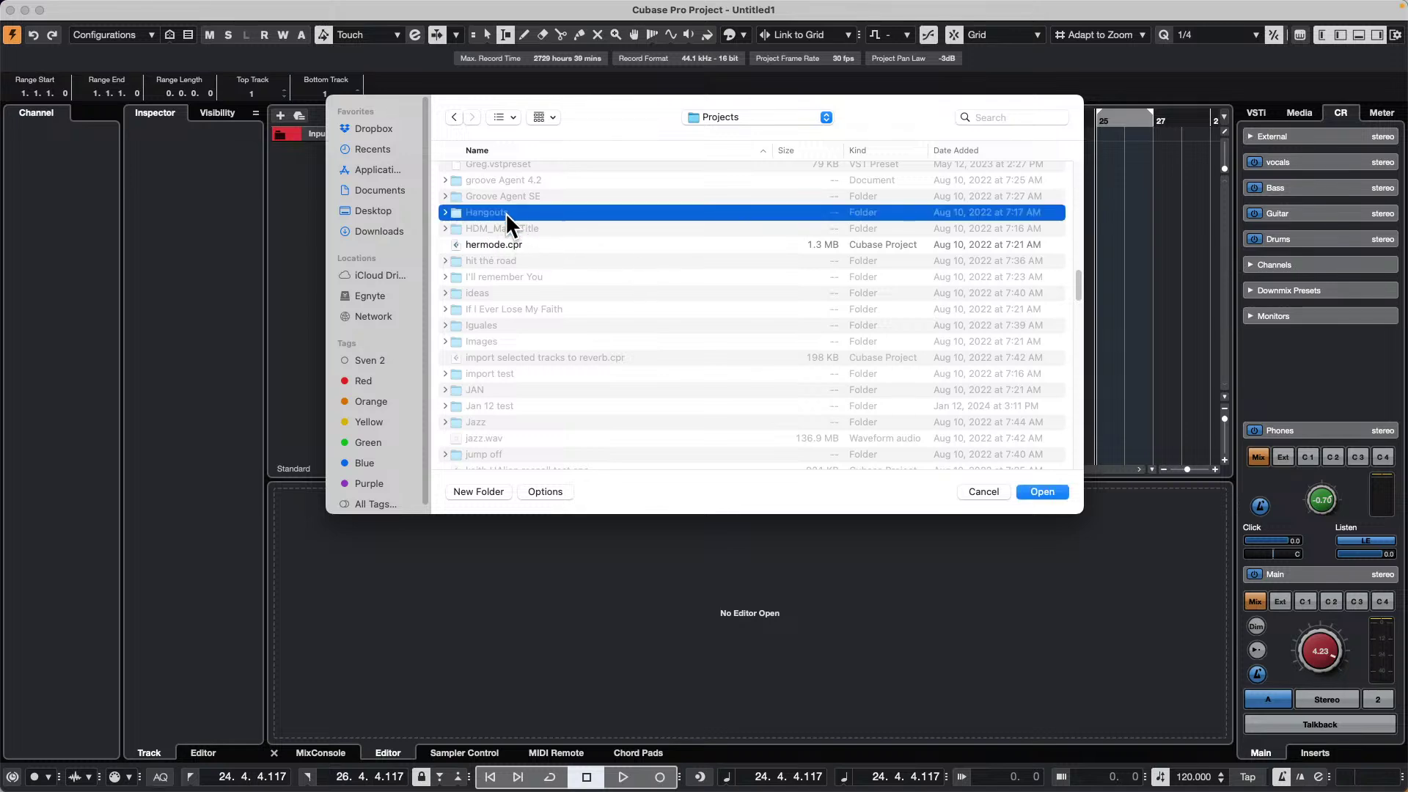
pyautogui.doubleClick(505, 213)
# - Choose June 4 groups.cpr in the June 4 2024 folder as the source project for the track import
pyautogui.scroll(-10, 583, 263)
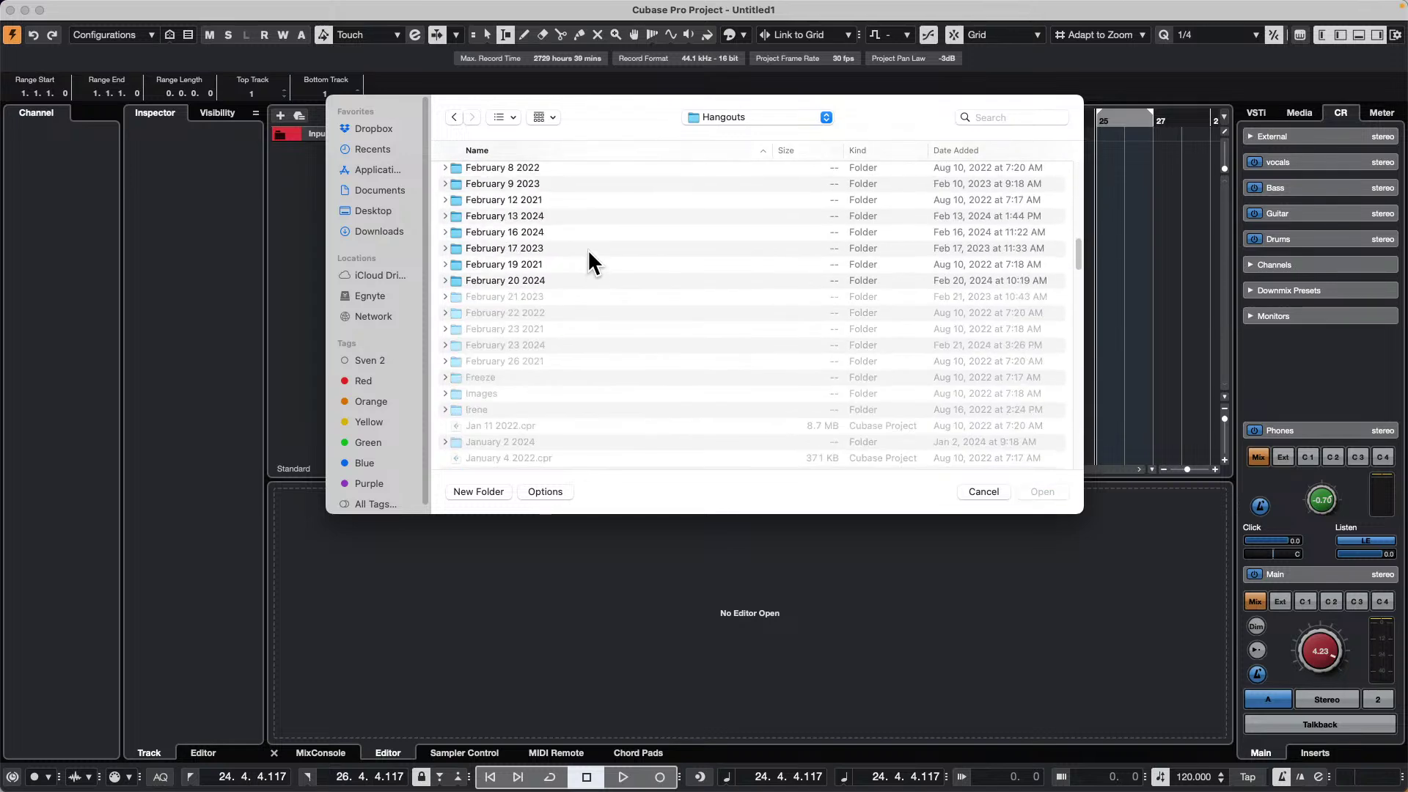
pyautogui.scroll(-10, 591, 261)
pyautogui.doubleClick(518, 352)
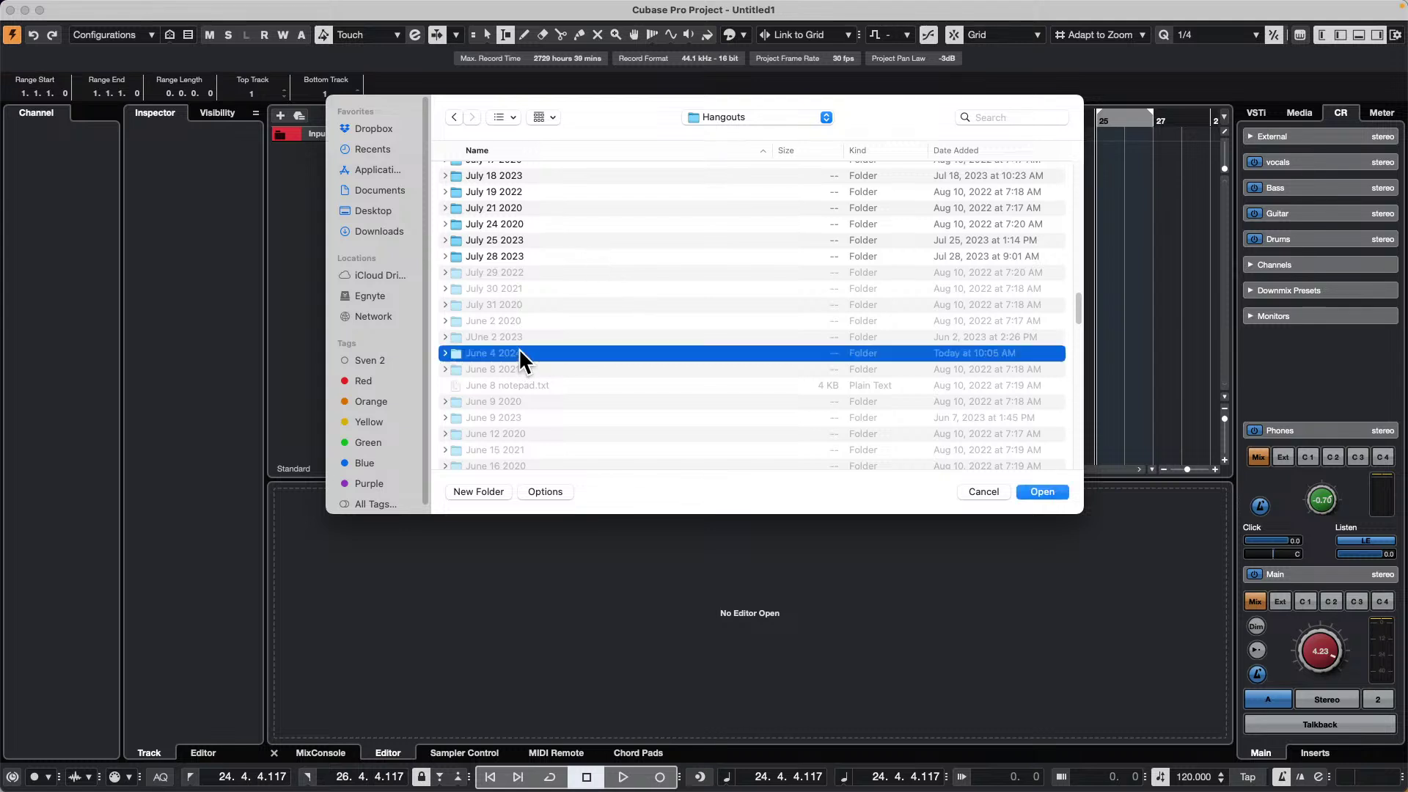
pyautogui.click(520, 239)
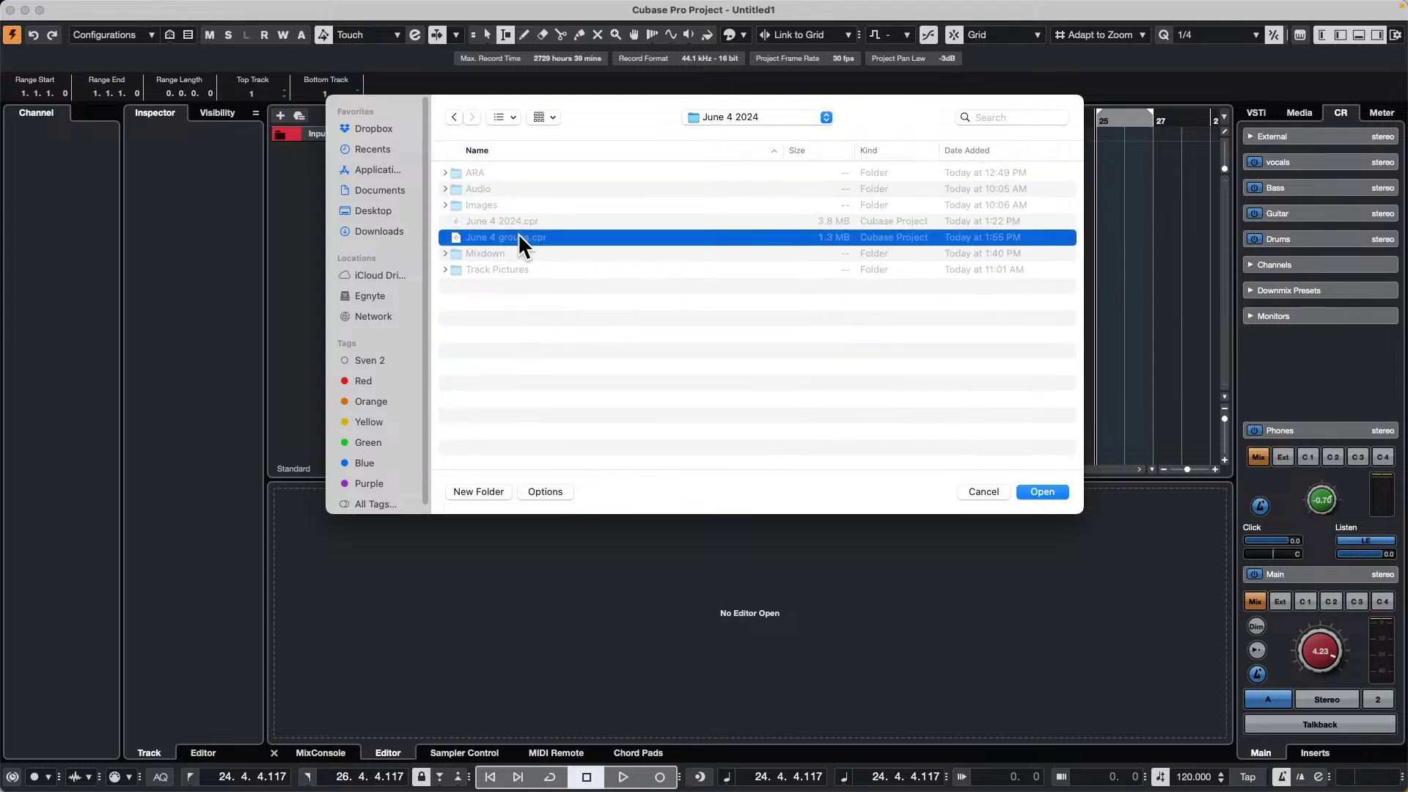
pyautogui.click(1038, 489)
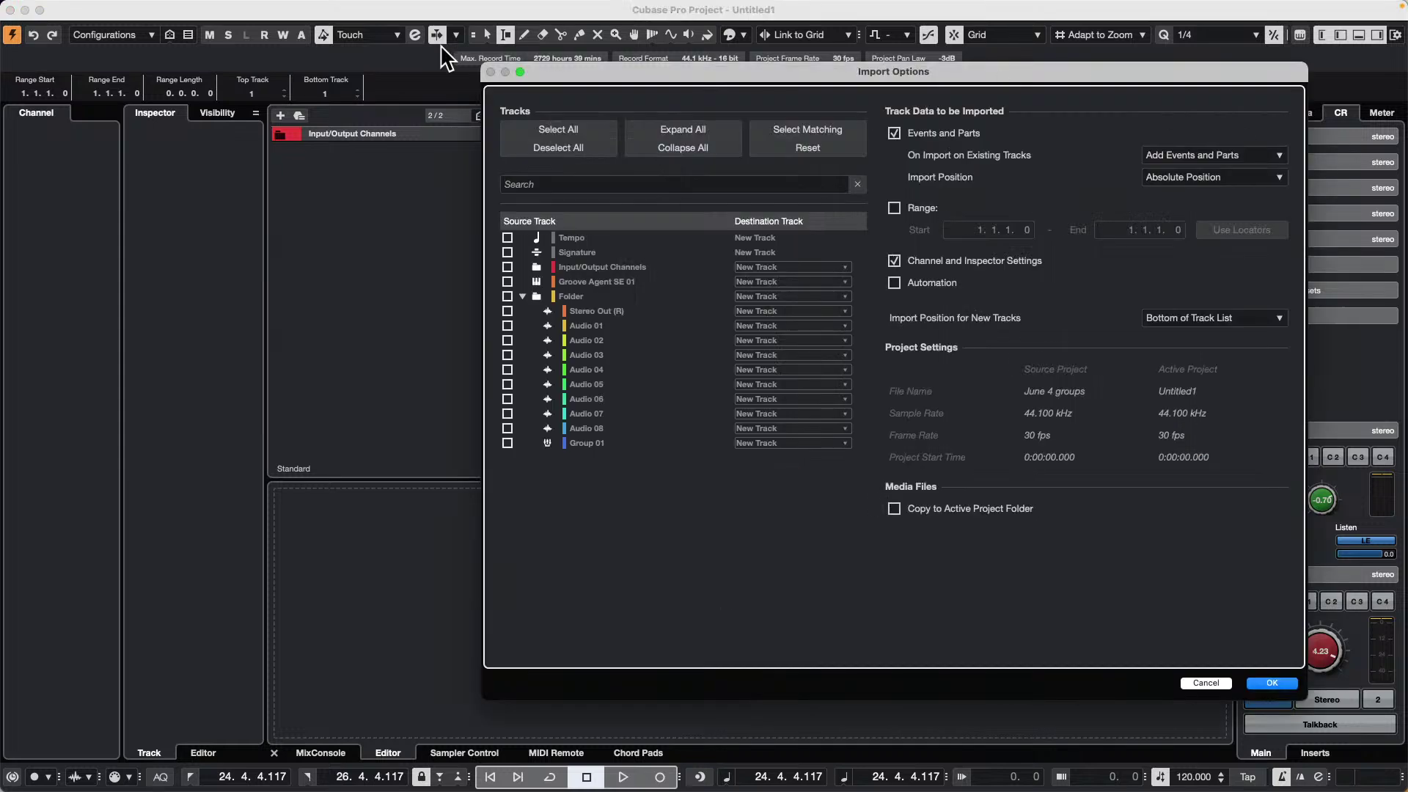
# - Import the source project's Folder track with all its child tracks as new tracks, leaving the missing Groove Agent SE port unmapped
pyautogui.click(507, 297)
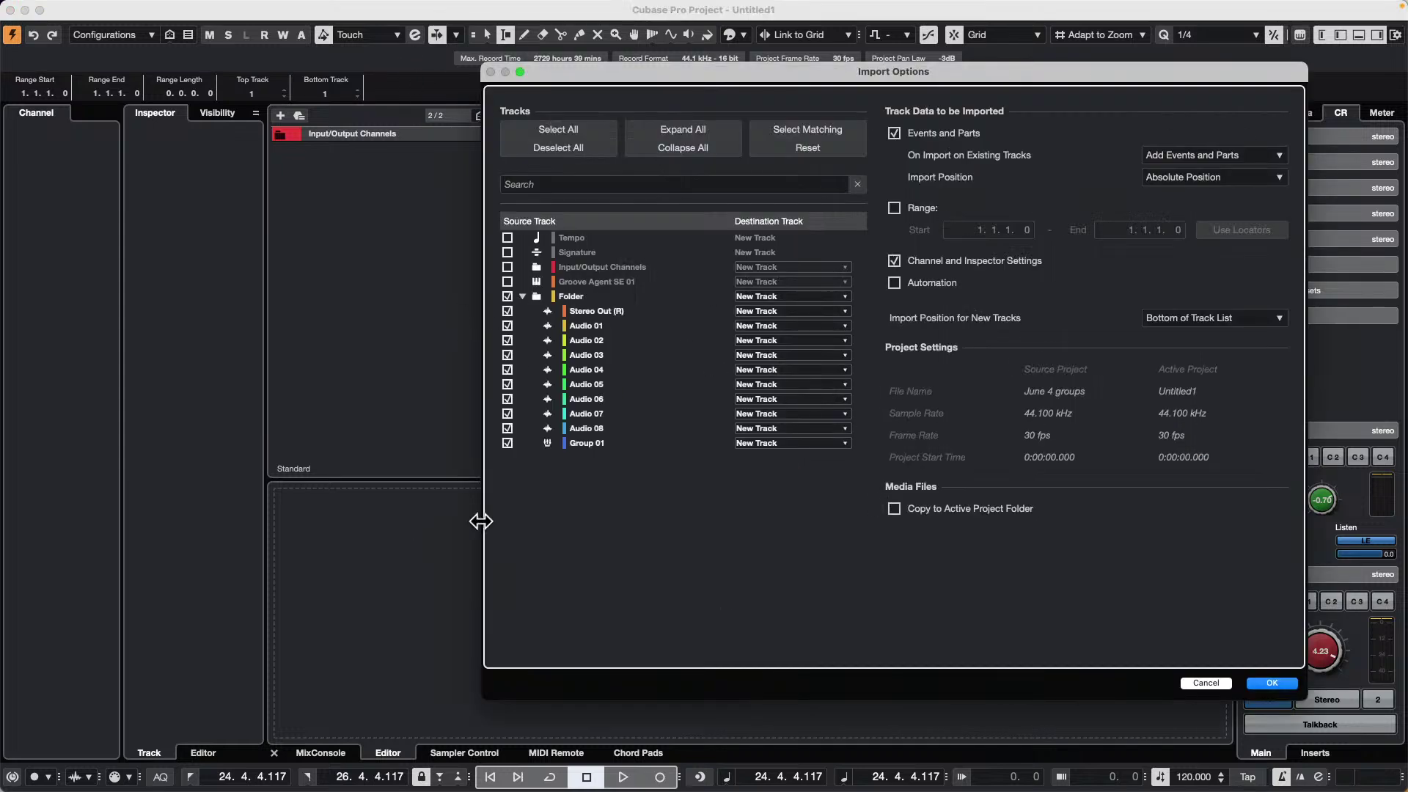
pyautogui.click(1278, 683)
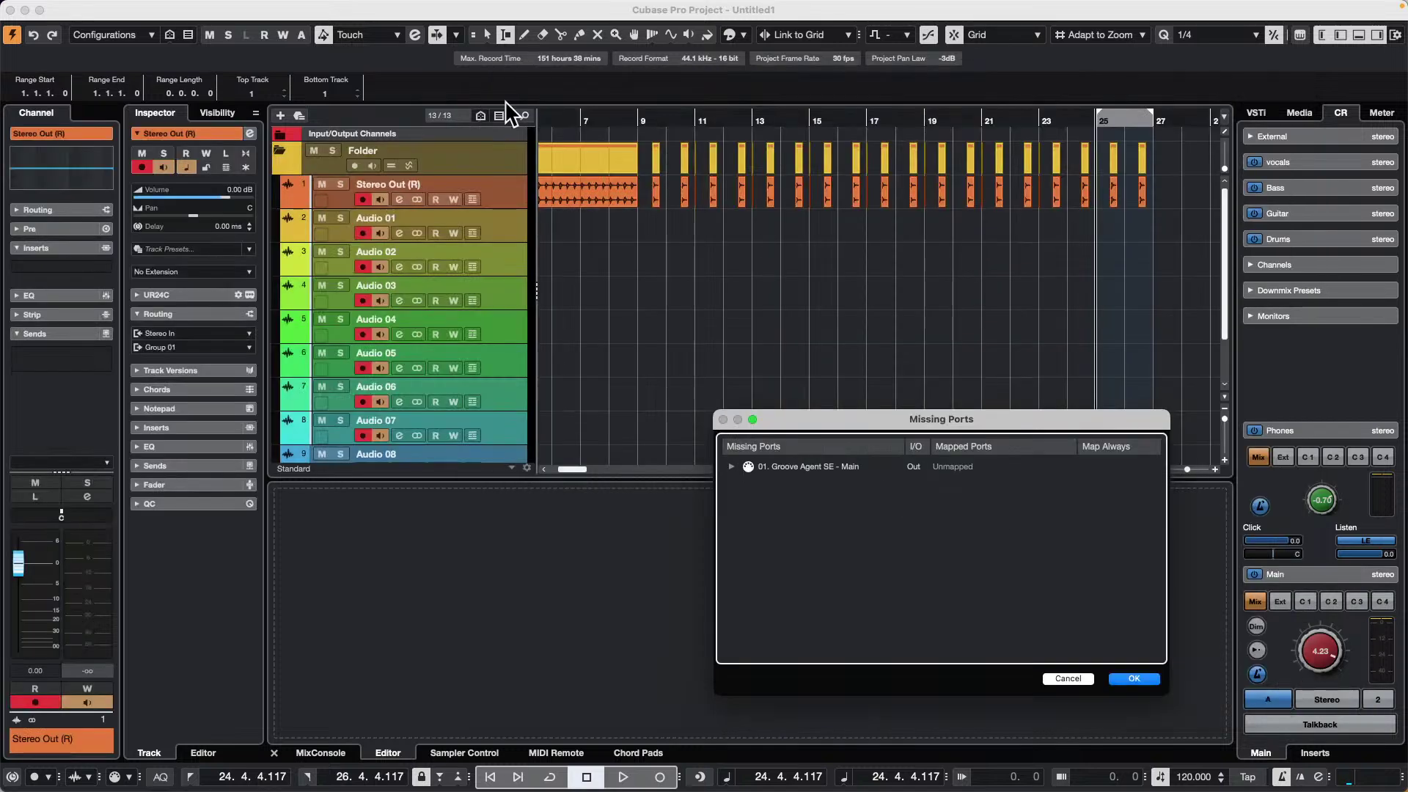
pyautogui.click(1144, 680)
# - Inspect the output routing of the imported Stereo Out (R) and audio tracks one by one, and collapse and expand their folder
pyautogui.click(508, 218)
pyautogui.click(504, 261)
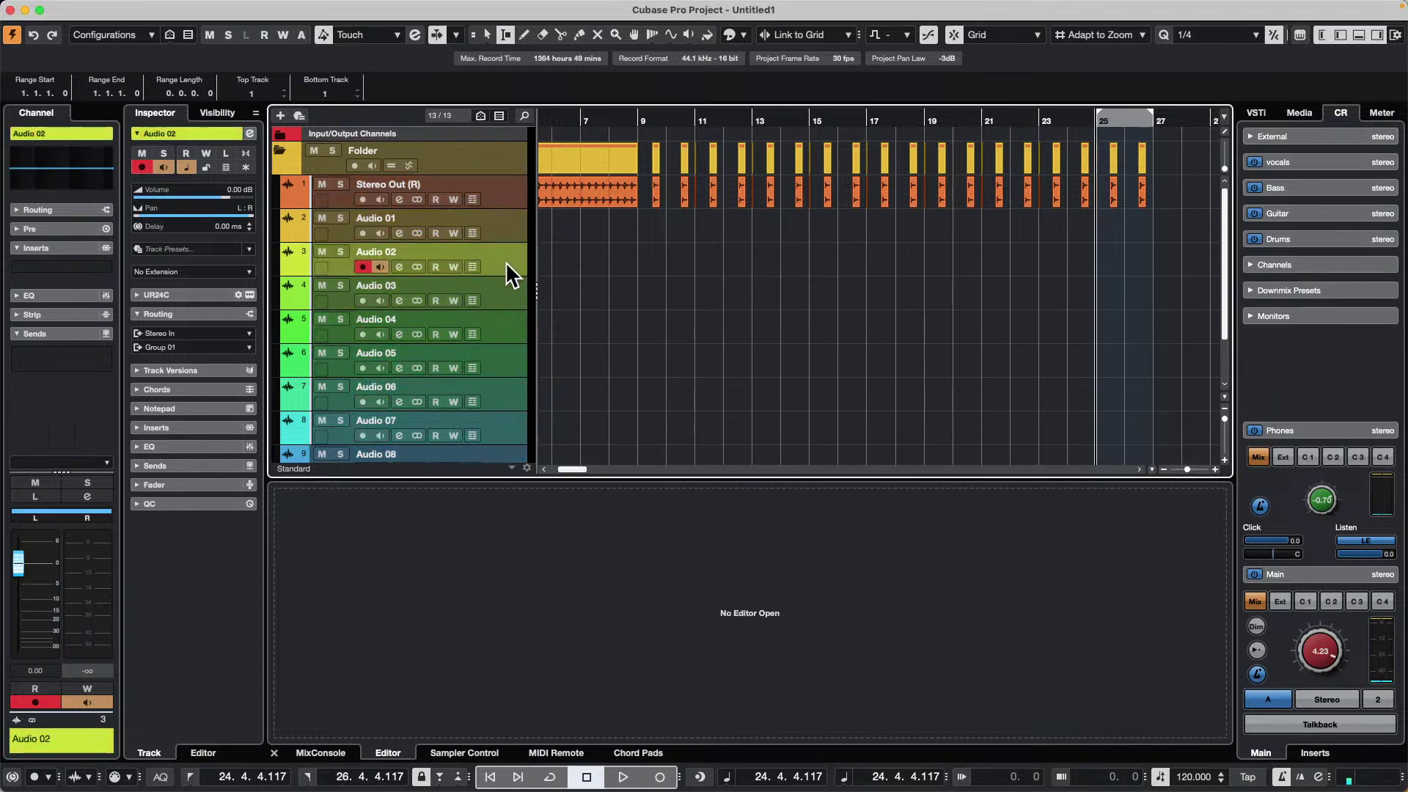
pyautogui.click(508, 323)
pyautogui.click(504, 286)
pyautogui.click(506, 220)
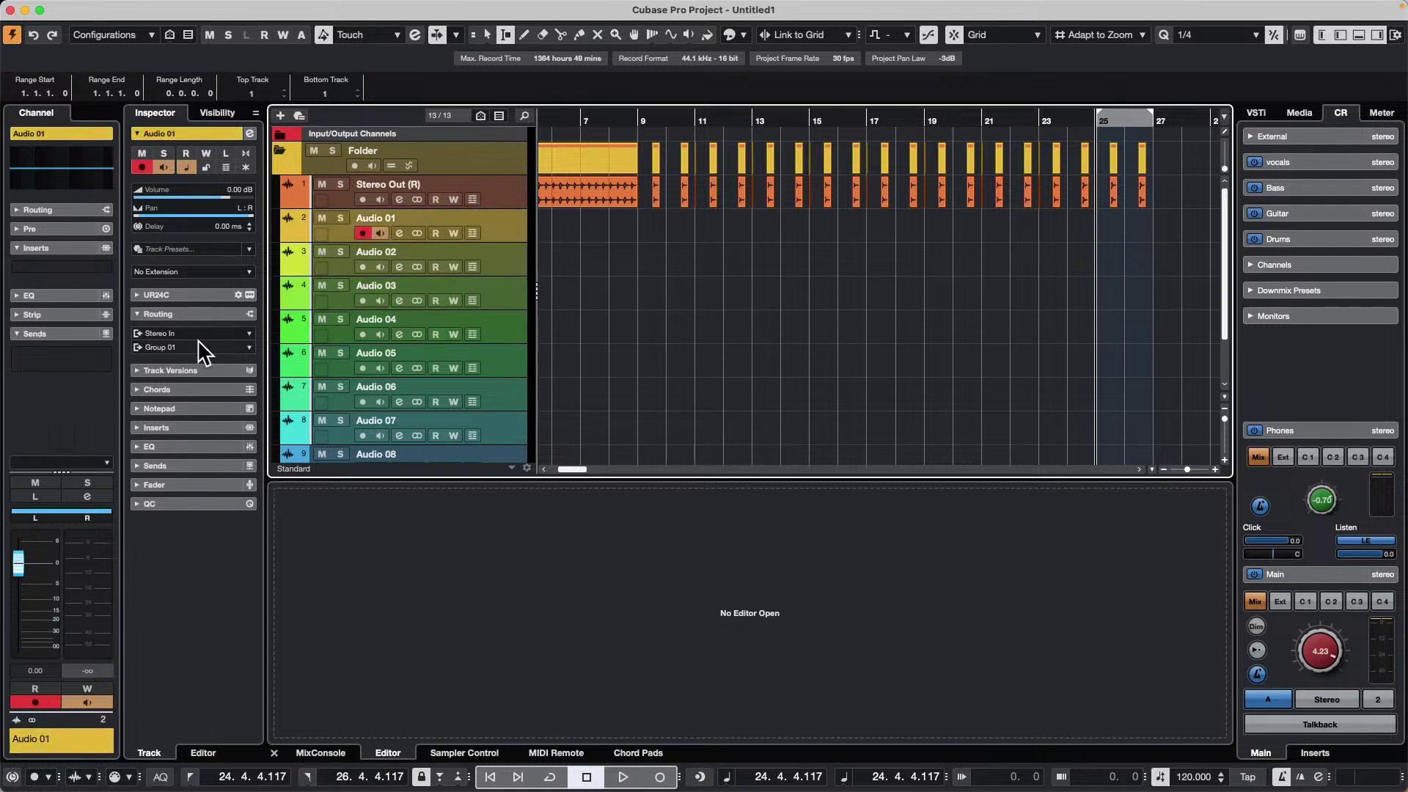
pyautogui.click(507, 188)
pyautogui.click(508, 271)
pyautogui.click(518, 366)
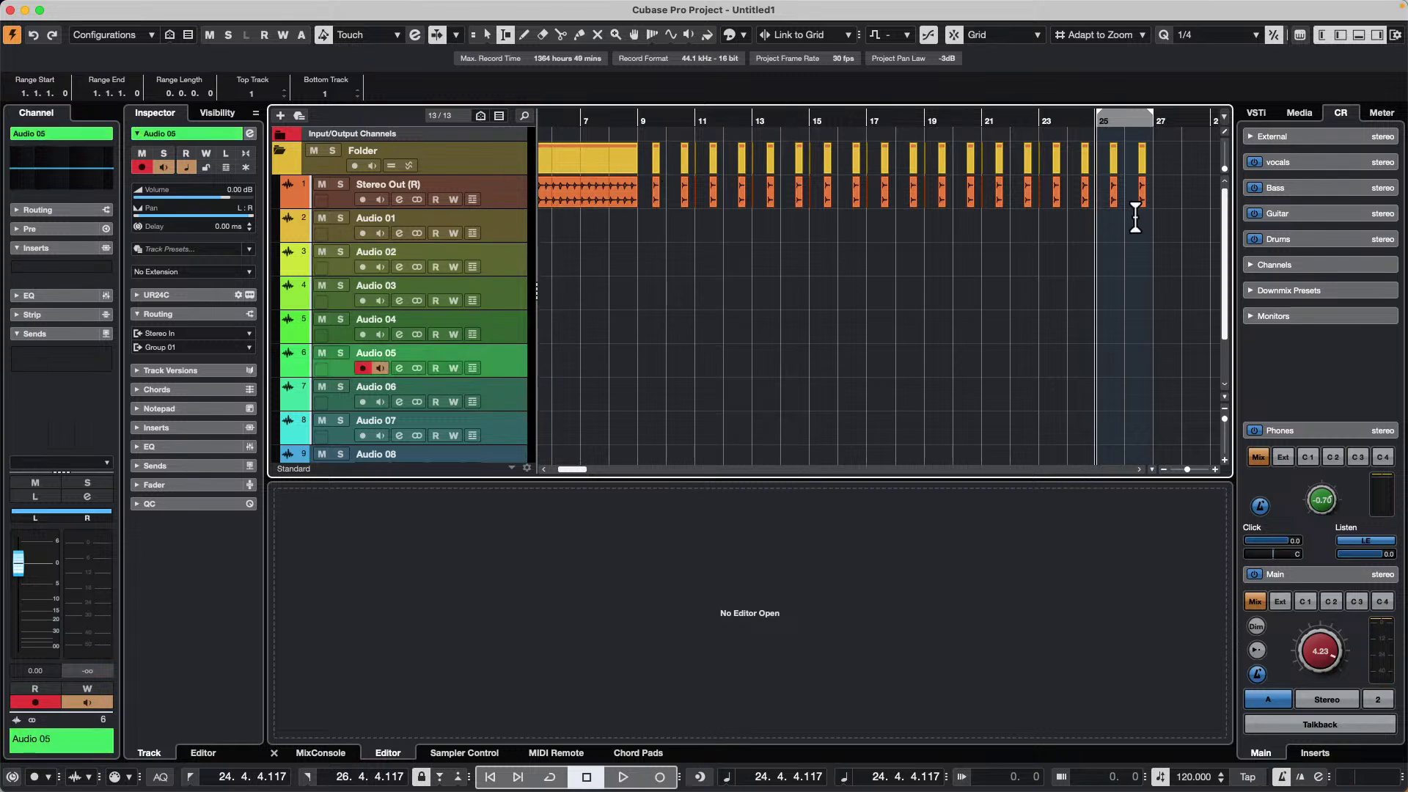
pyautogui.click(280, 148)
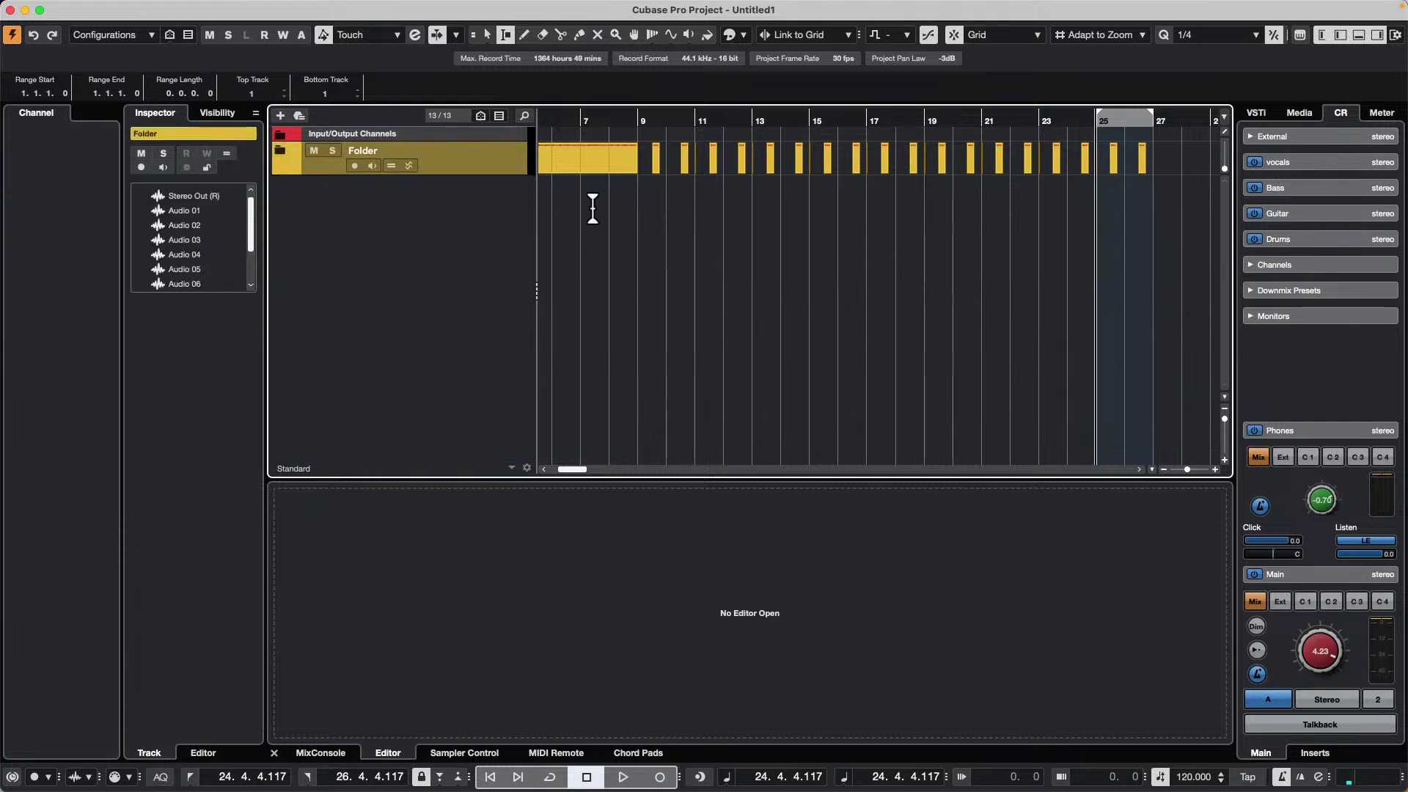
pyautogui.click(280, 149)
# - Expand the folder and select all its tracks from Stereo Out (R) through Group 01
pyautogui.click(504, 194)
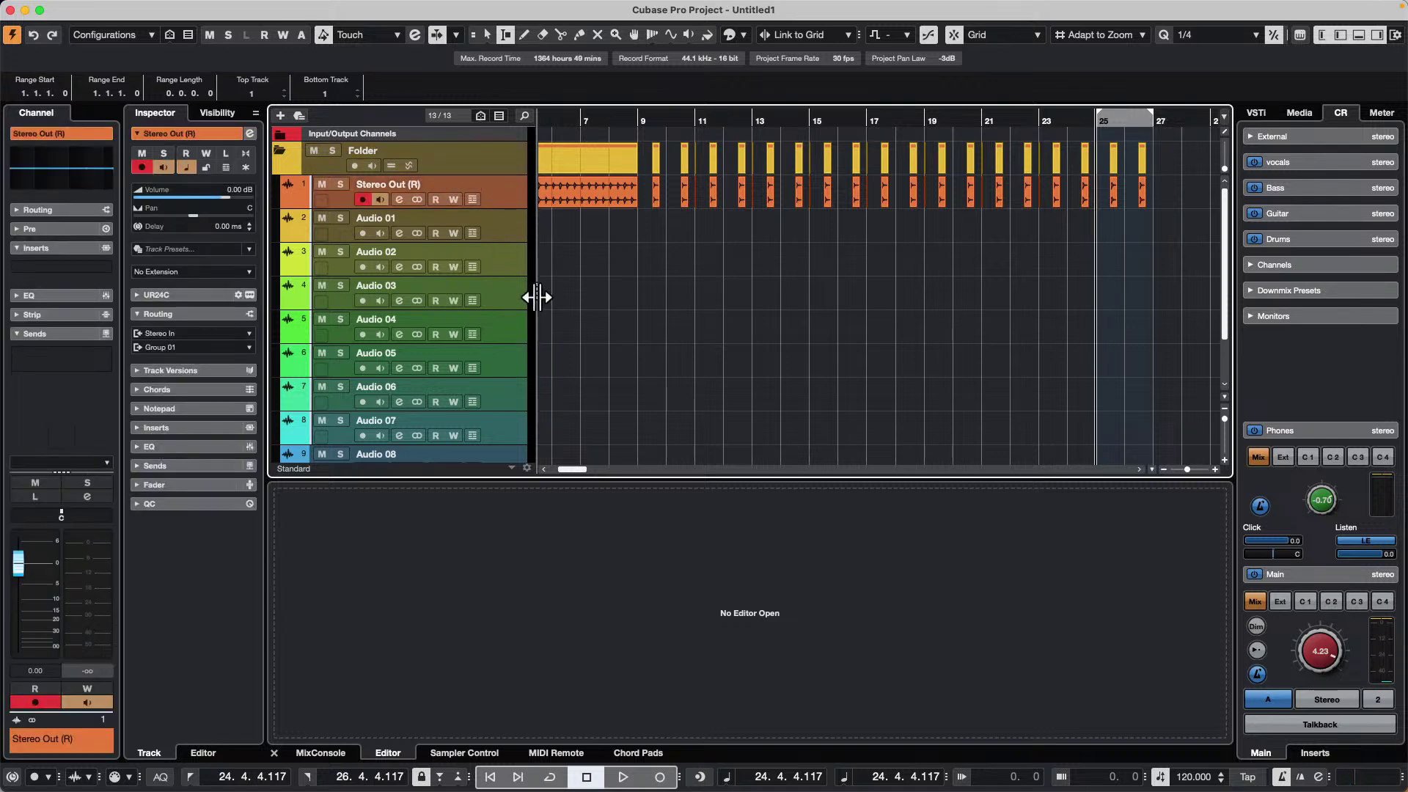
pyautogui.scroll(-3, 519, 323)
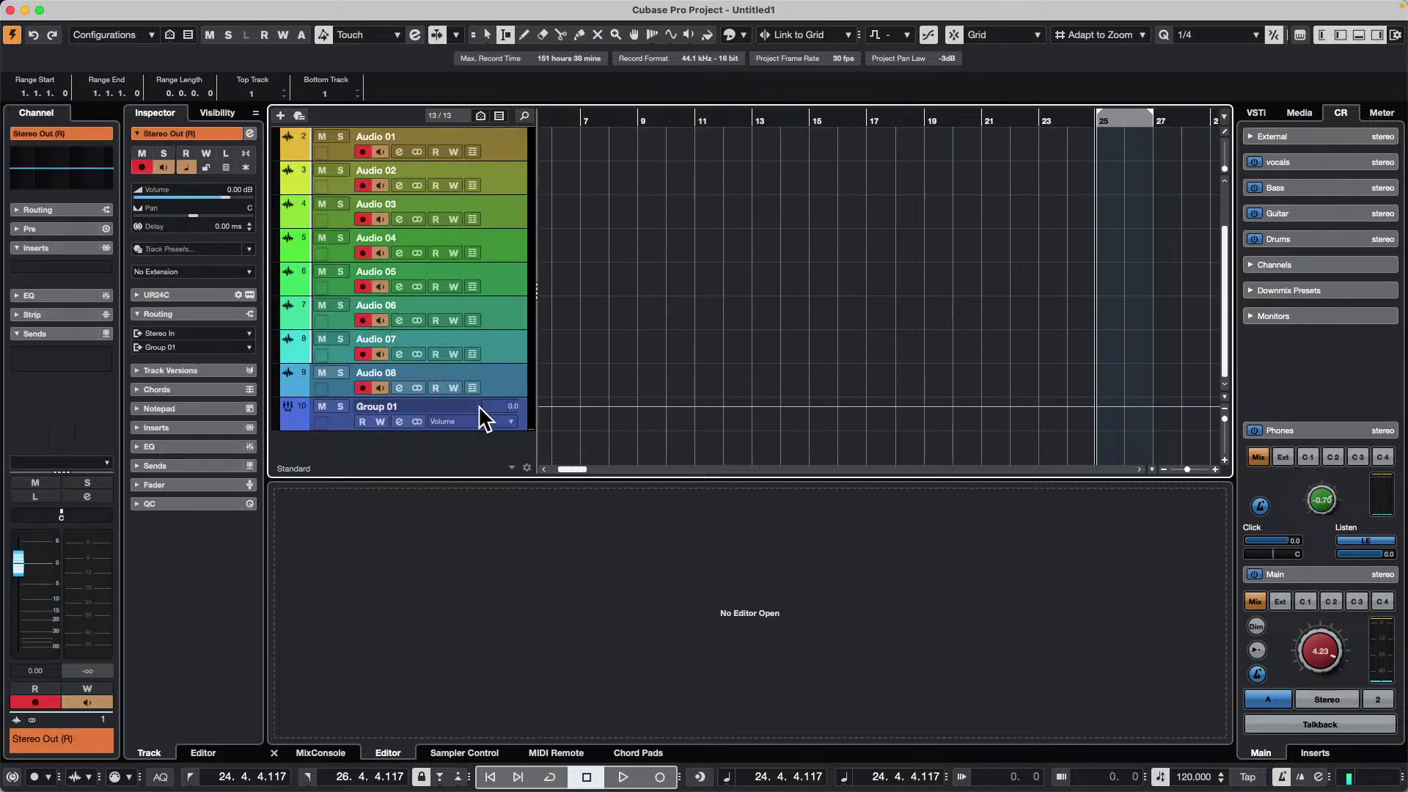
pyautogui.rightClick(505, 145)
pyautogui.moveTo(617, 154)
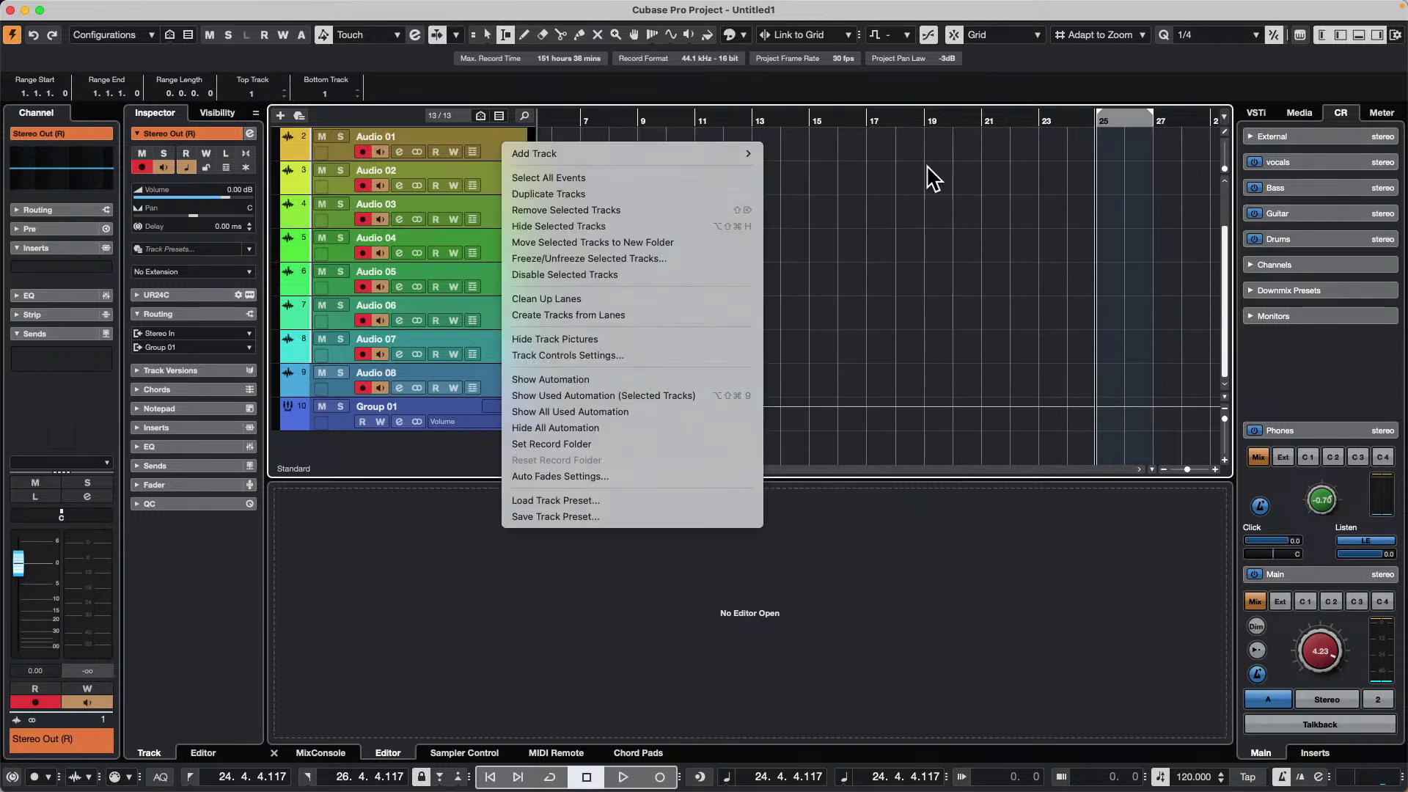
pyautogui.click(935, 179)
# - Try to export the selected tracks with copied media files directly into the Desktop folder
pyautogui.moveTo(59, 6)
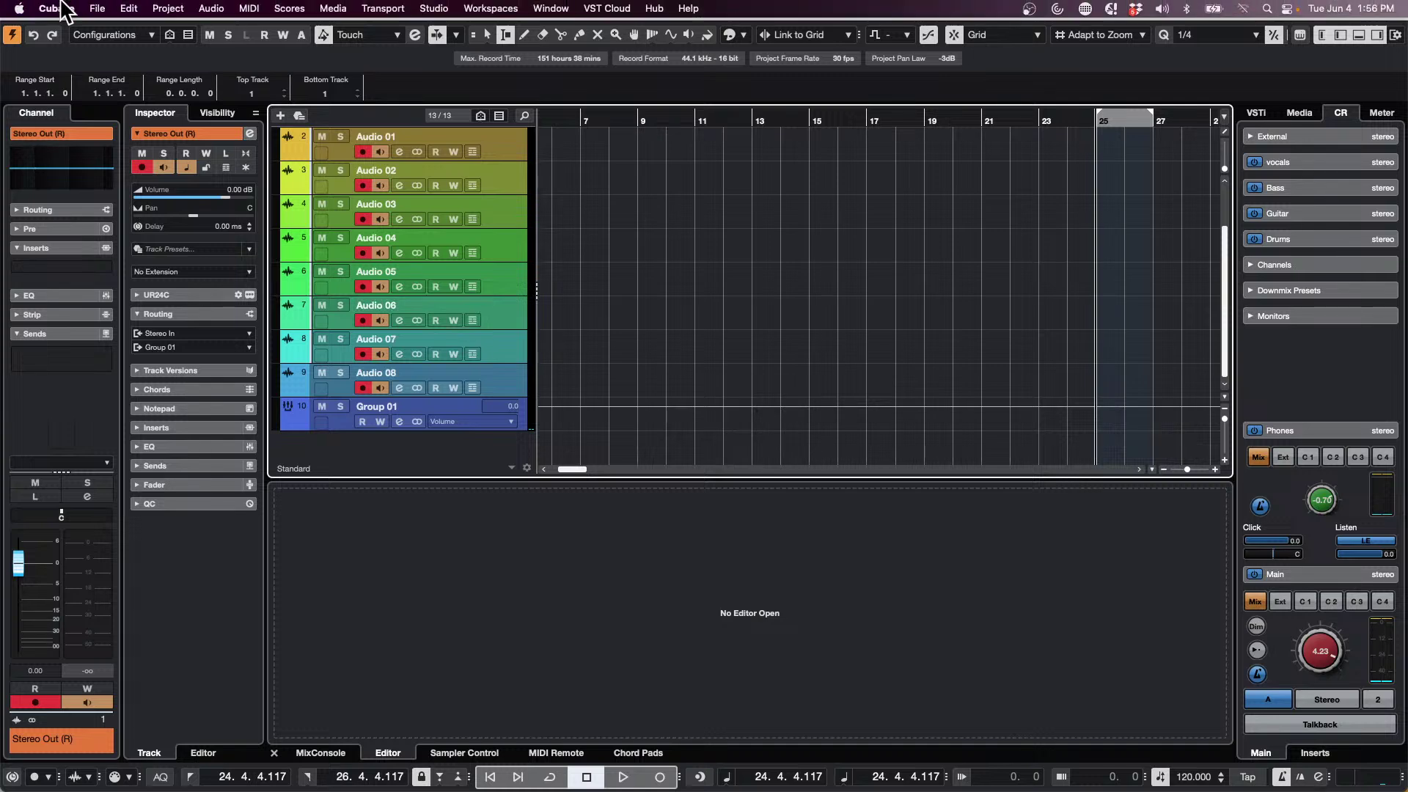
pyautogui.click(103, 10)
pyautogui.moveTo(146, 272)
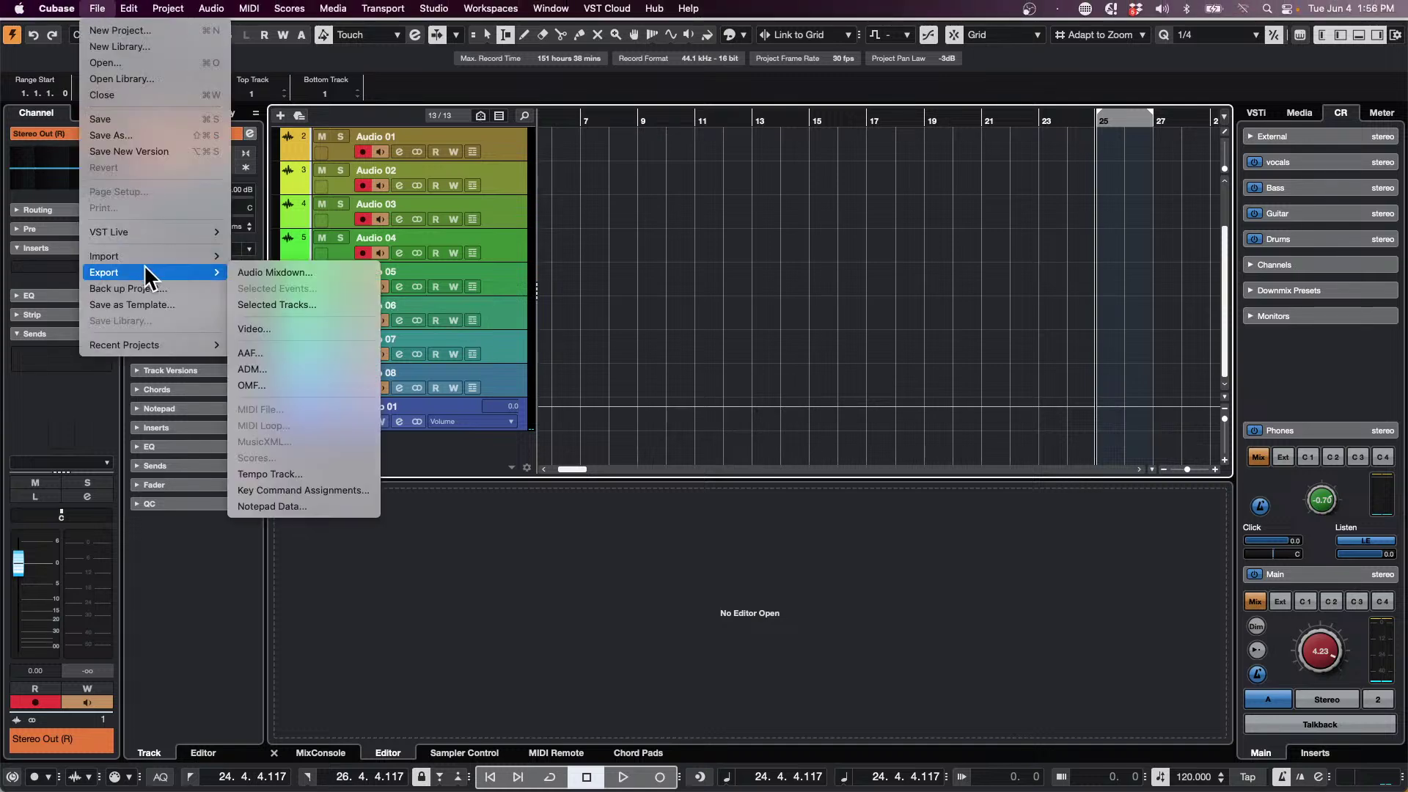
pyautogui.click(322, 304)
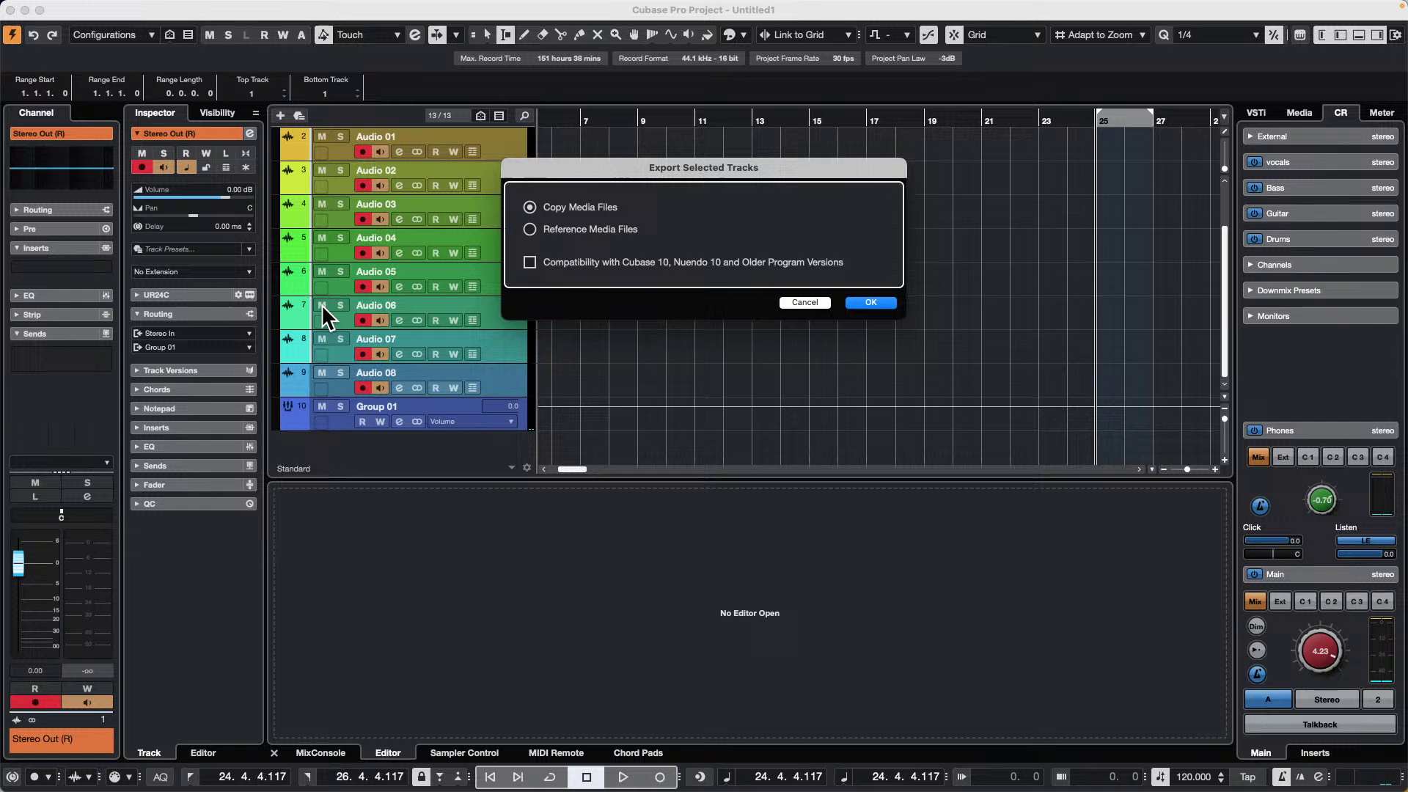
pyautogui.click(889, 302)
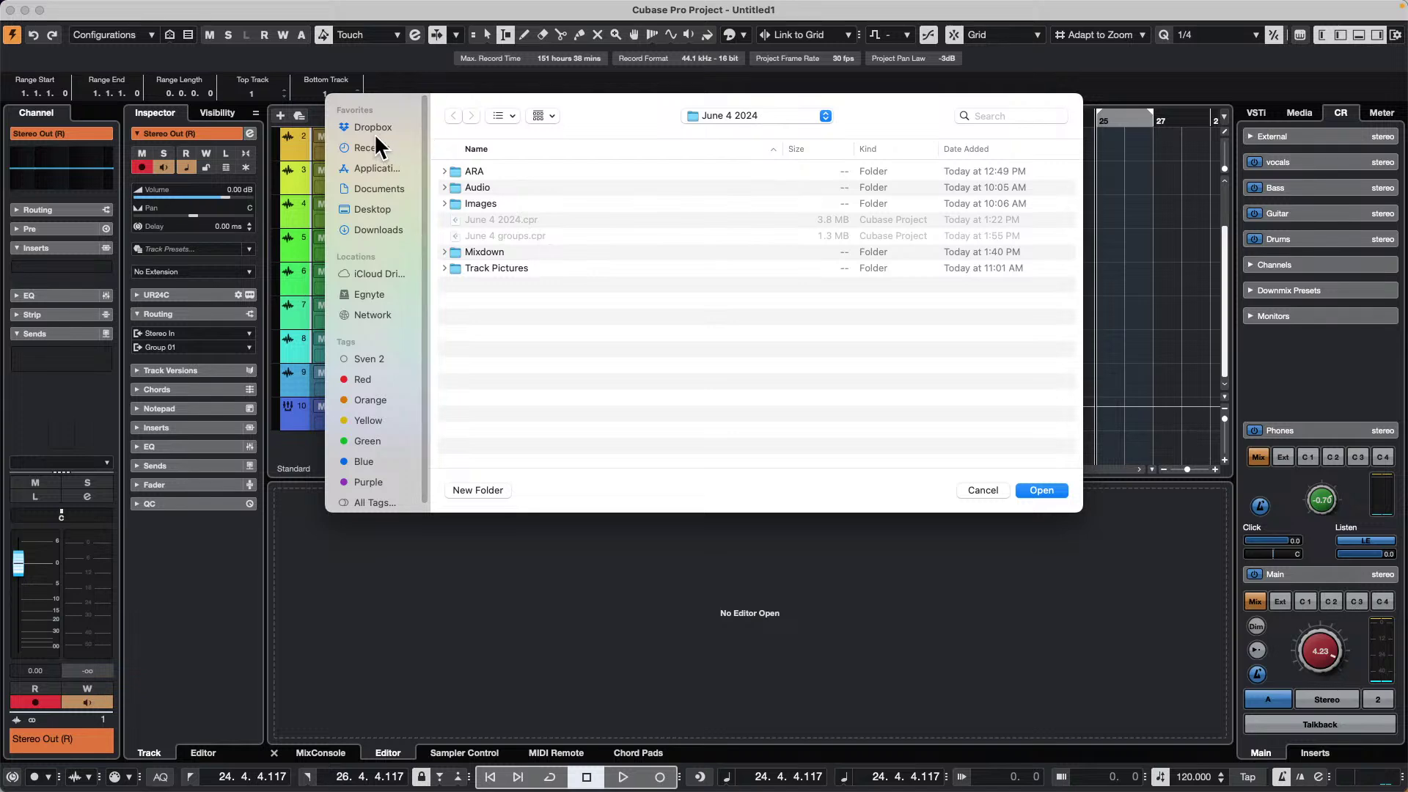
pyautogui.click(374, 209)
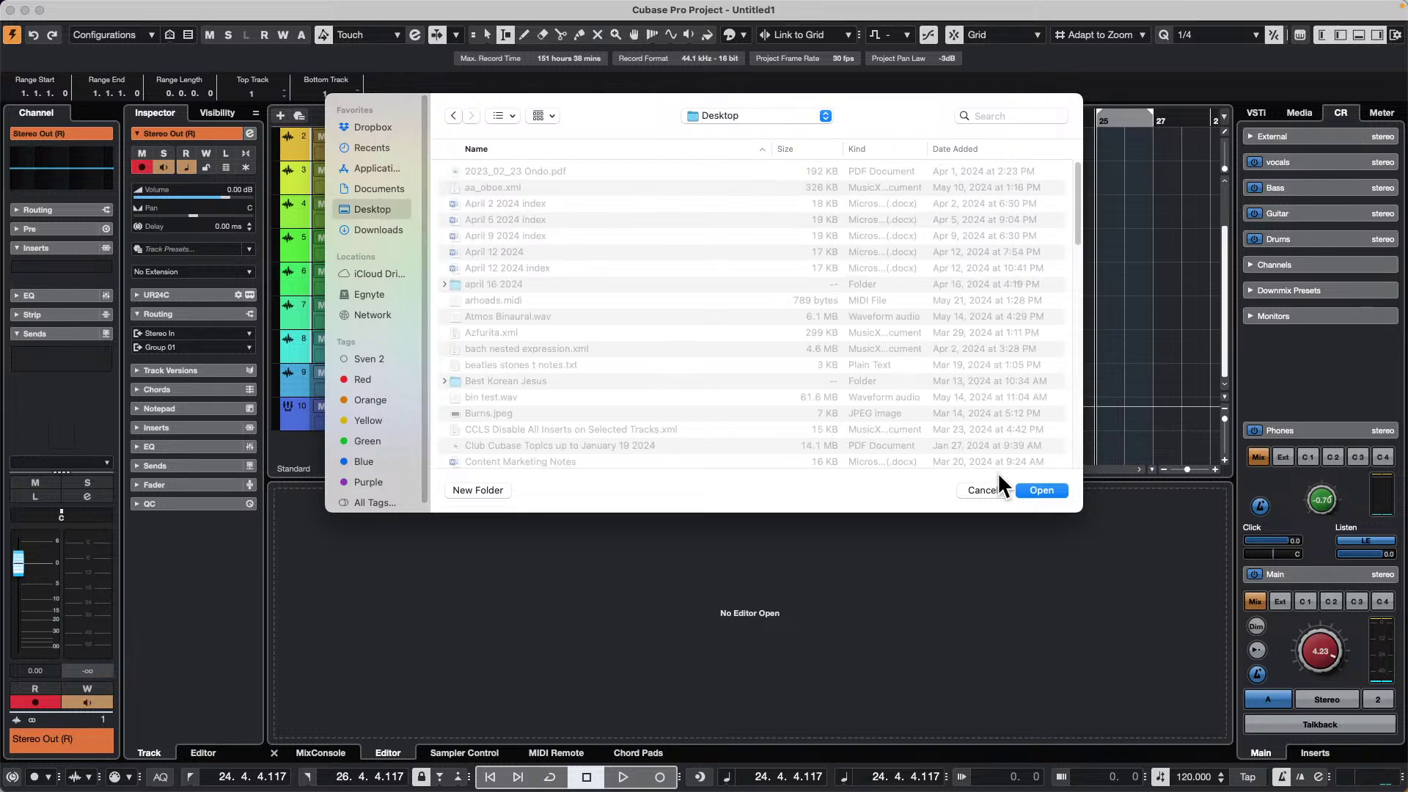
pyautogui.click(1041, 490)
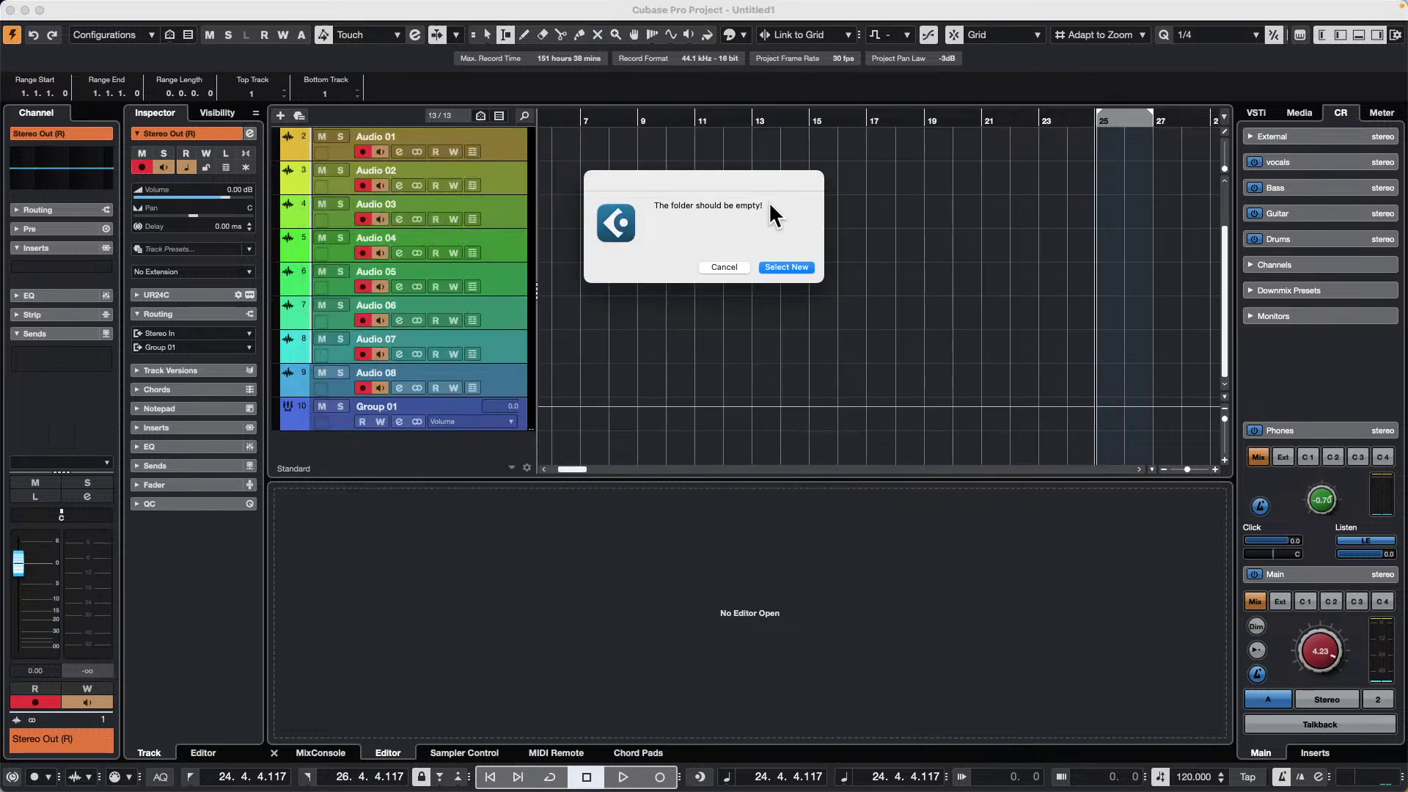
pyautogui.click(725, 266)
# - Export the selected tracks with copied media files into a new Desktop folder named aa groups
pyautogui.click(96, 8)
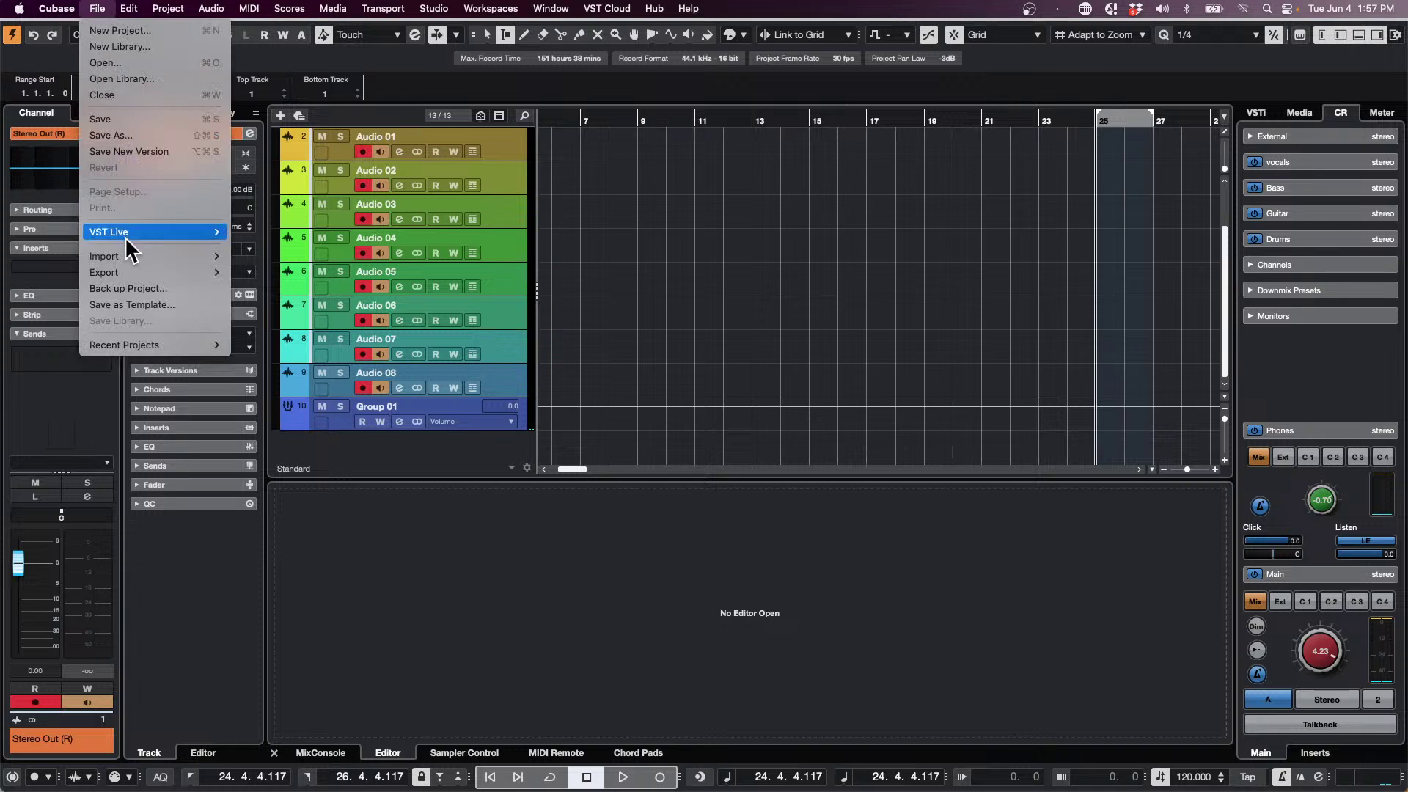
pyautogui.moveTo(139, 272)
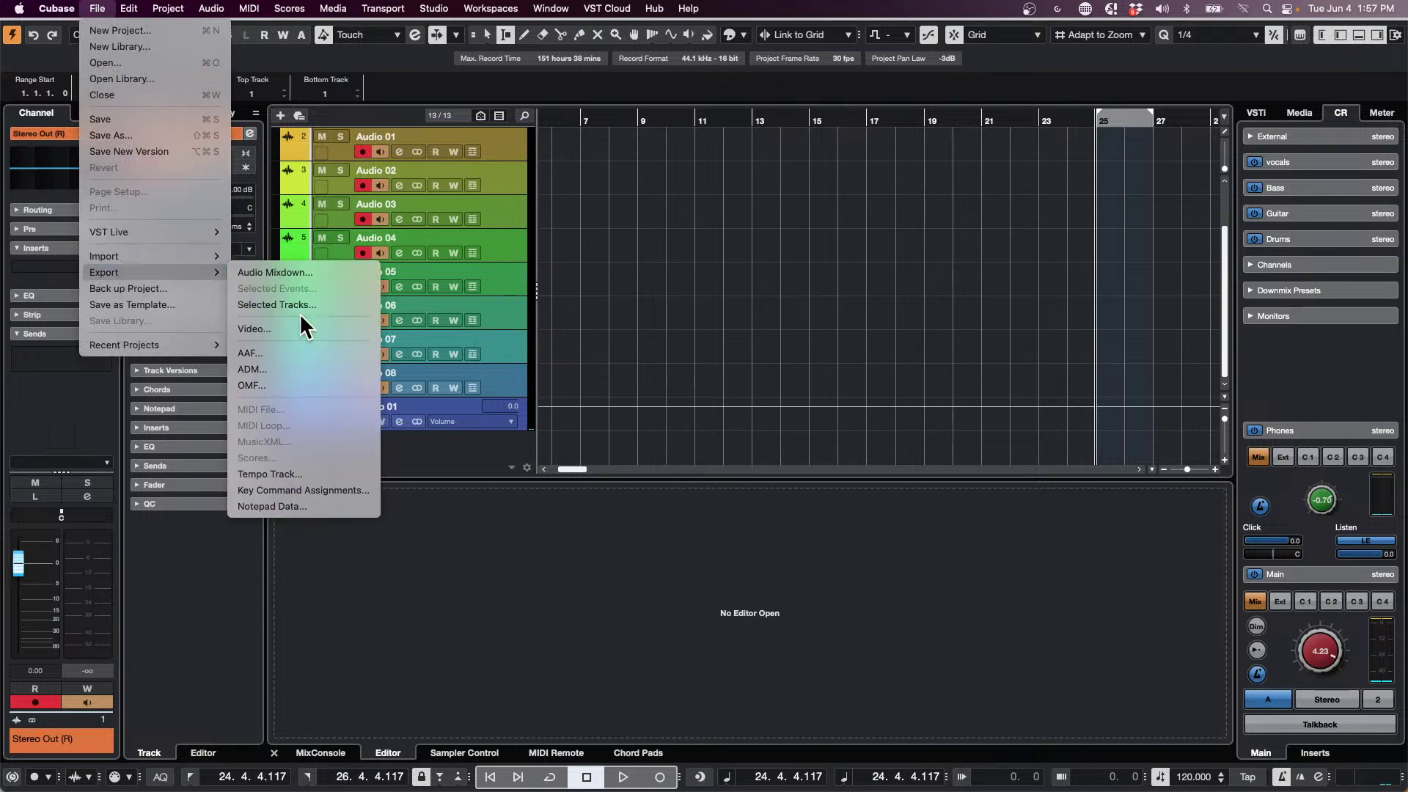
pyautogui.click(302, 305)
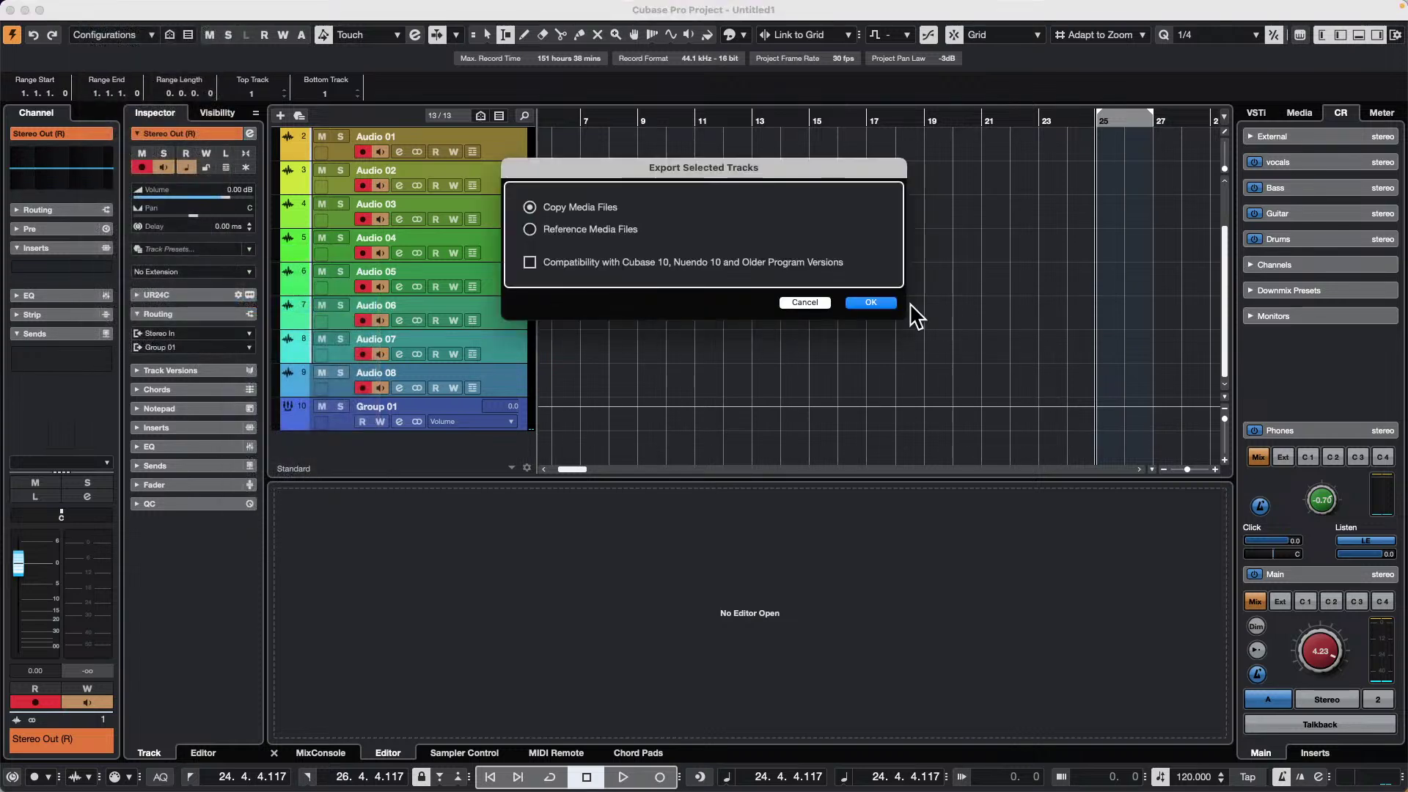
pyautogui.click(882, 303)
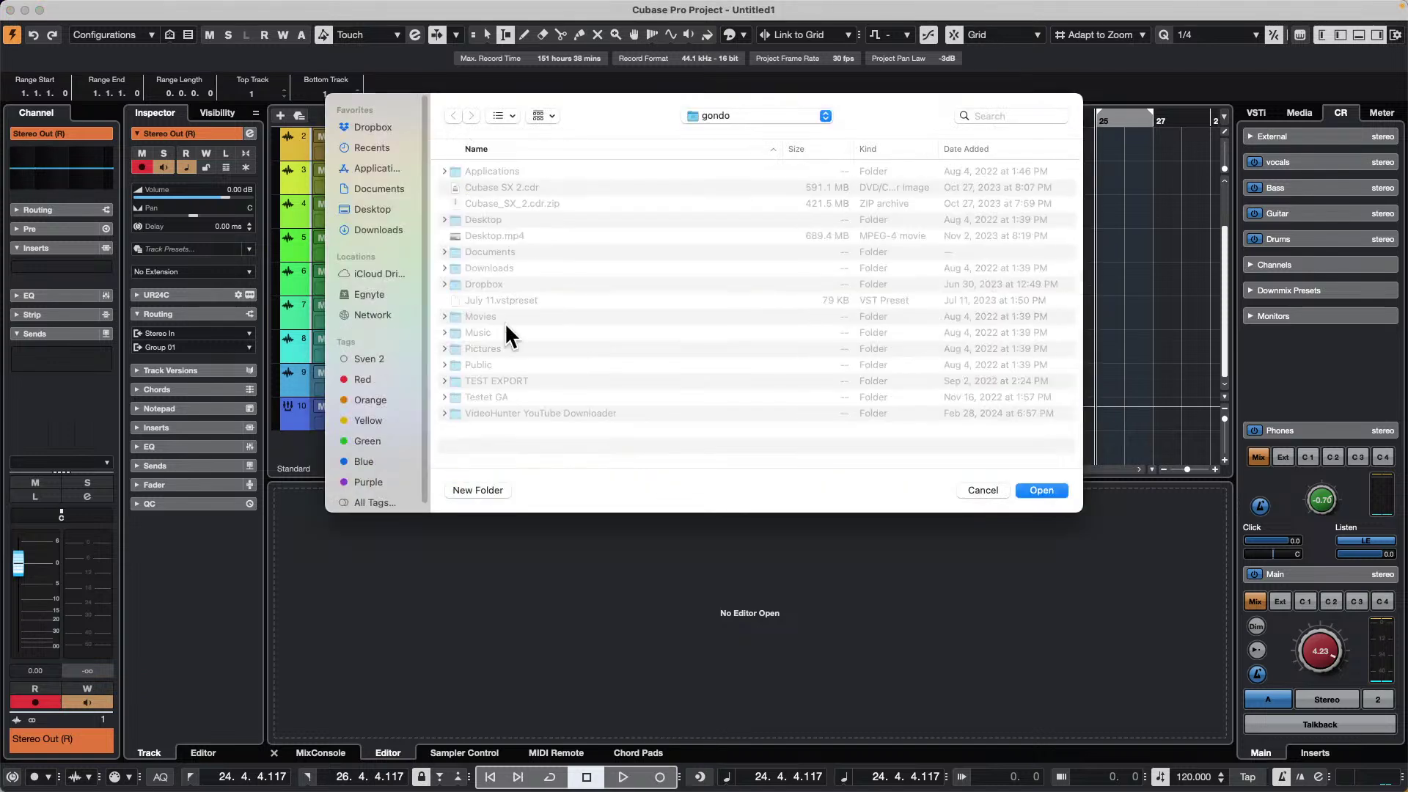
pyautogui.click(479, 490)
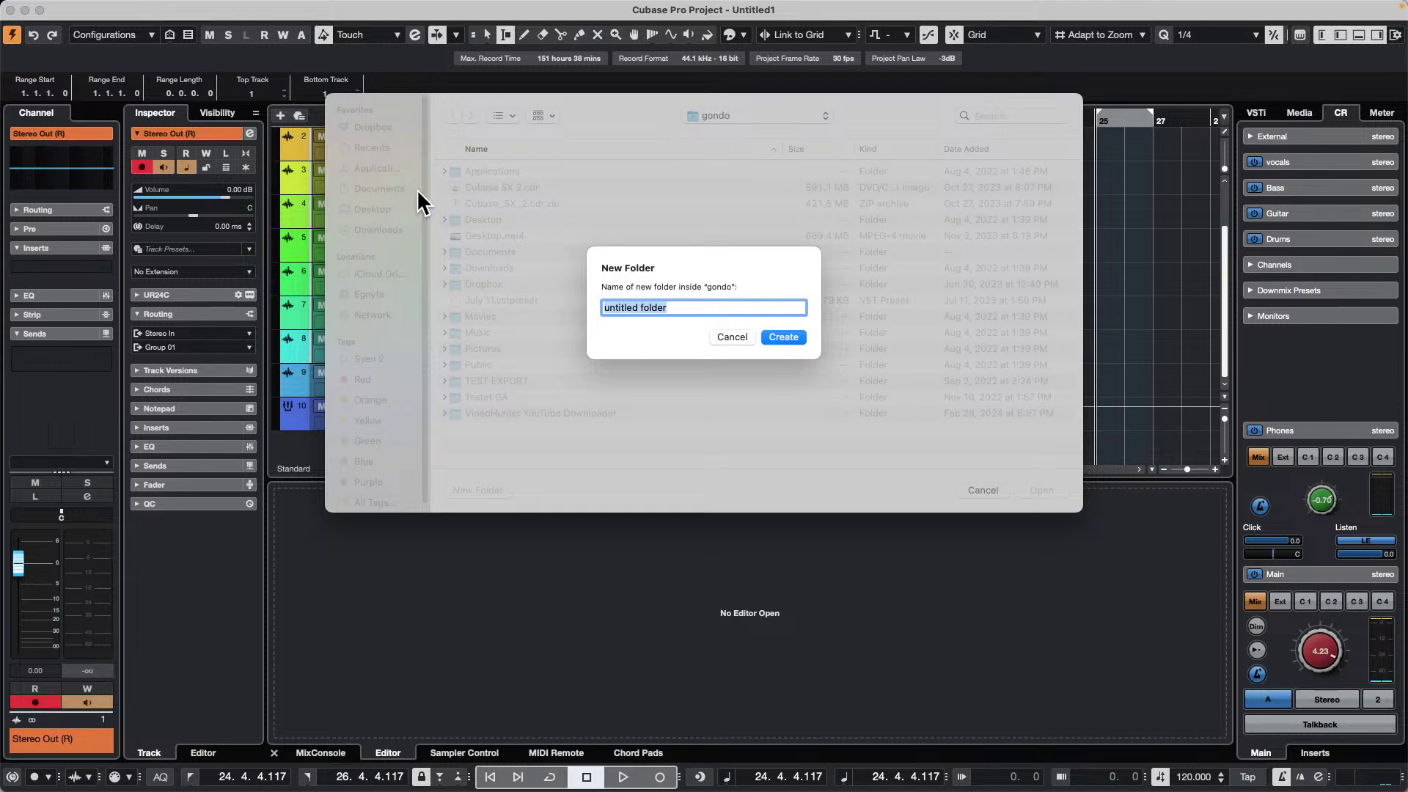
pyautogui.click(729, 337)
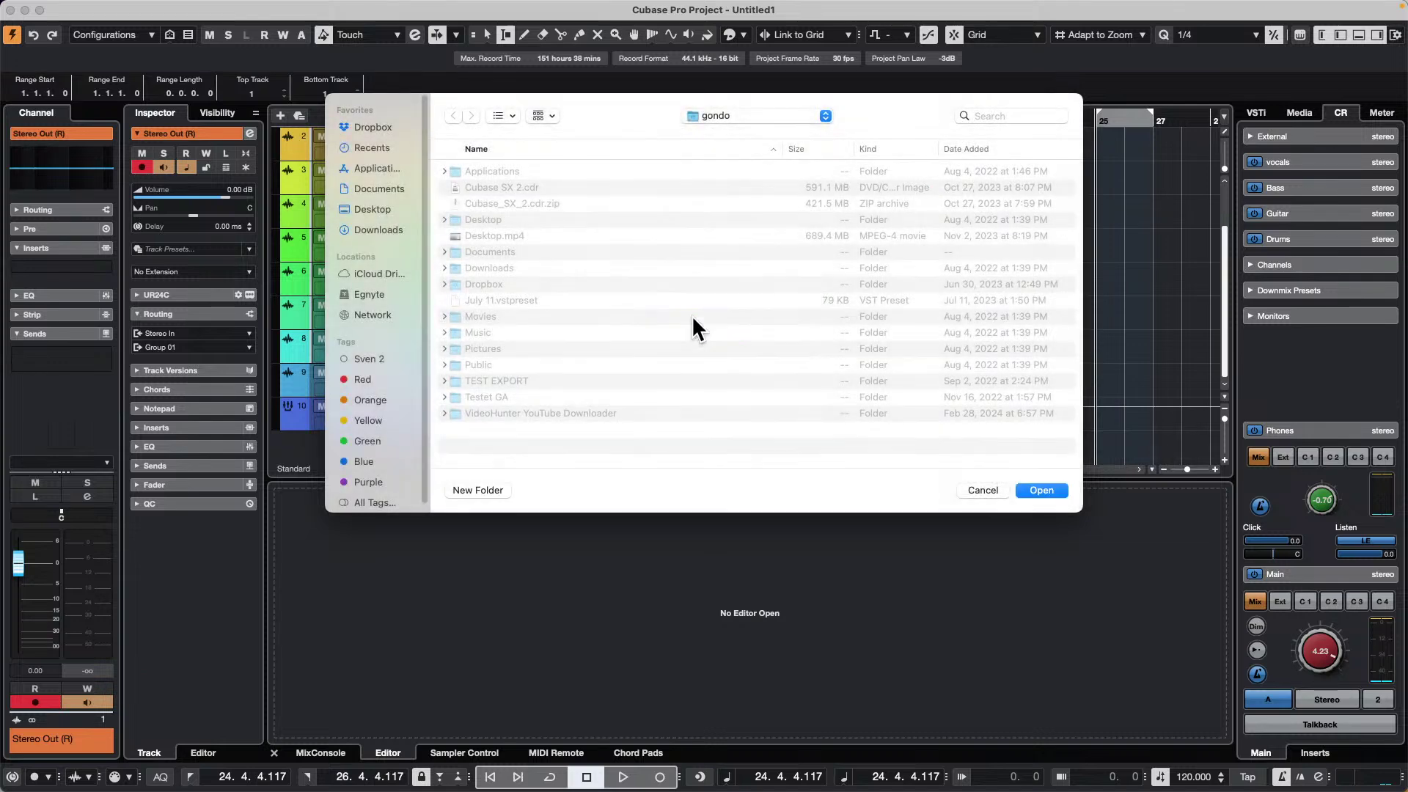
pyautogui.click(371, 210)
pyautogui.click(478, 489)
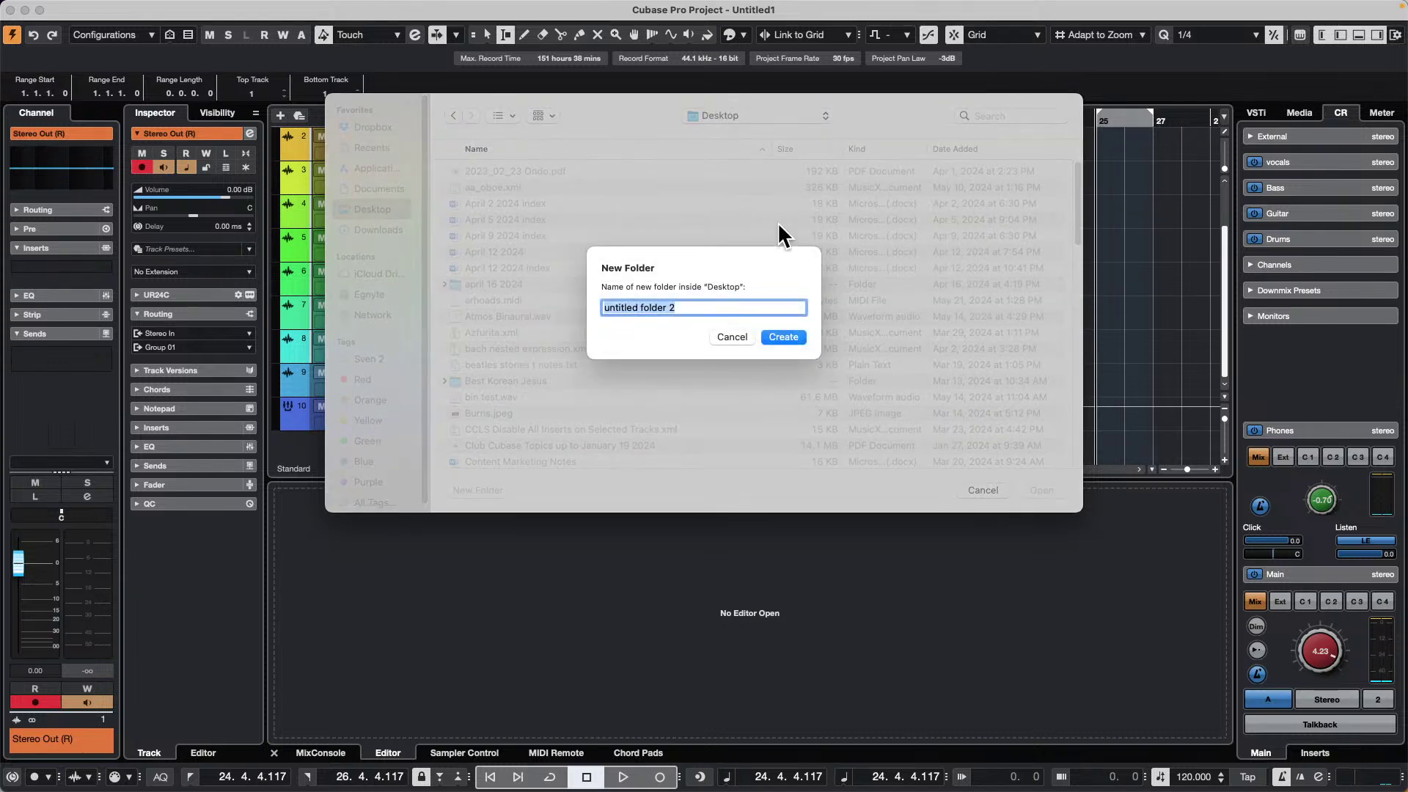
pyautogui.write('aa groups')
pyautogui.press('Return')
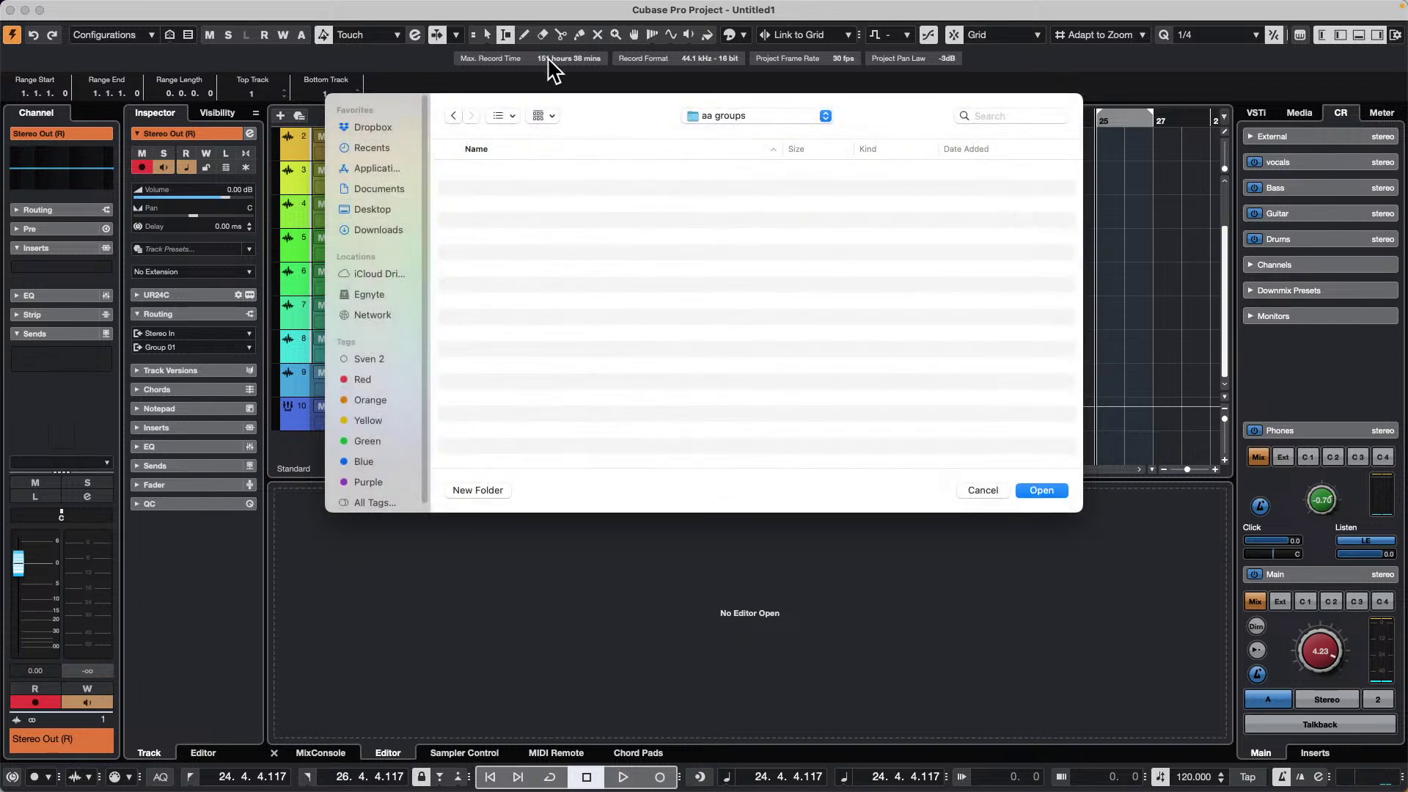
pyautogui.click(1056, 493)
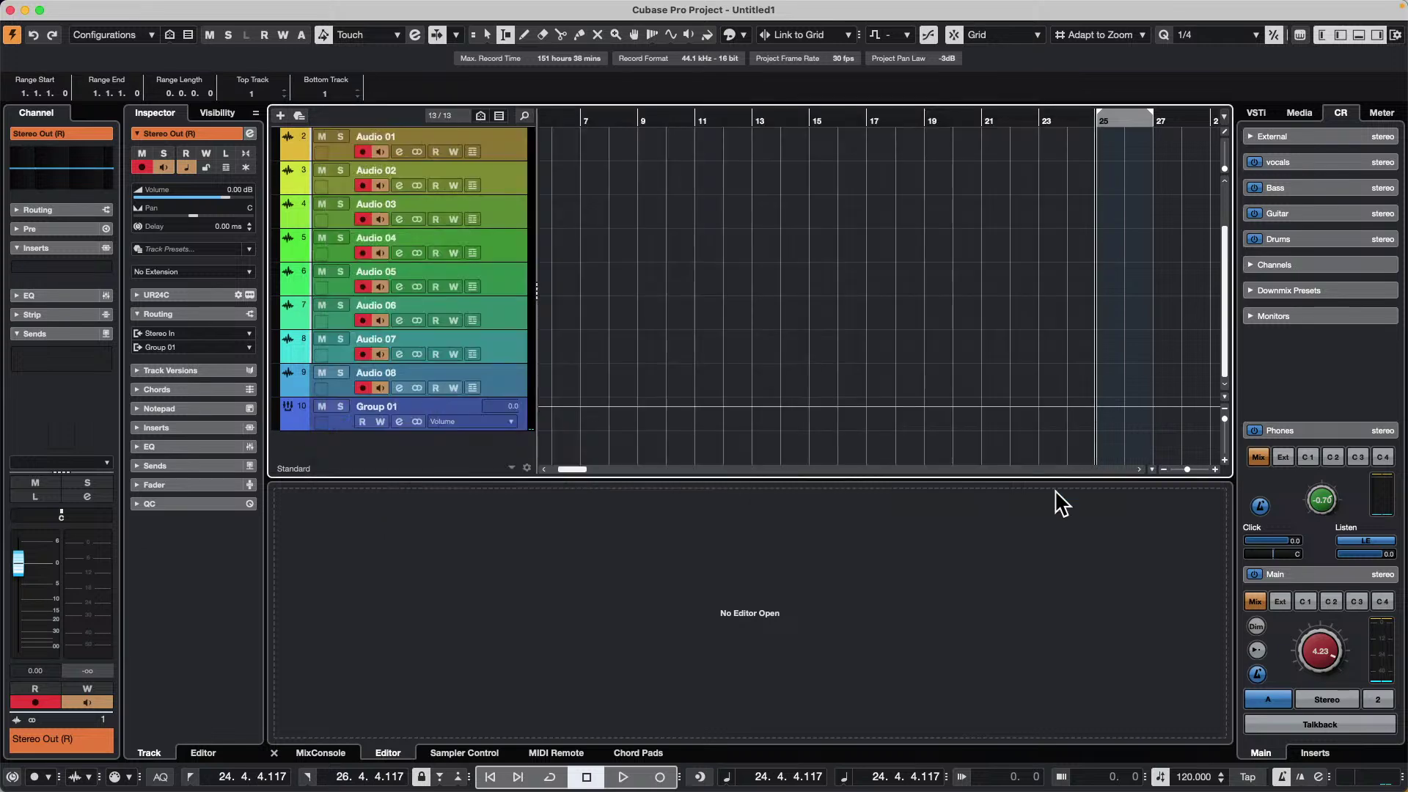
# - Remove the tracks Audio 01 through Group 01 from the project
pyautogui.click(509, 139)
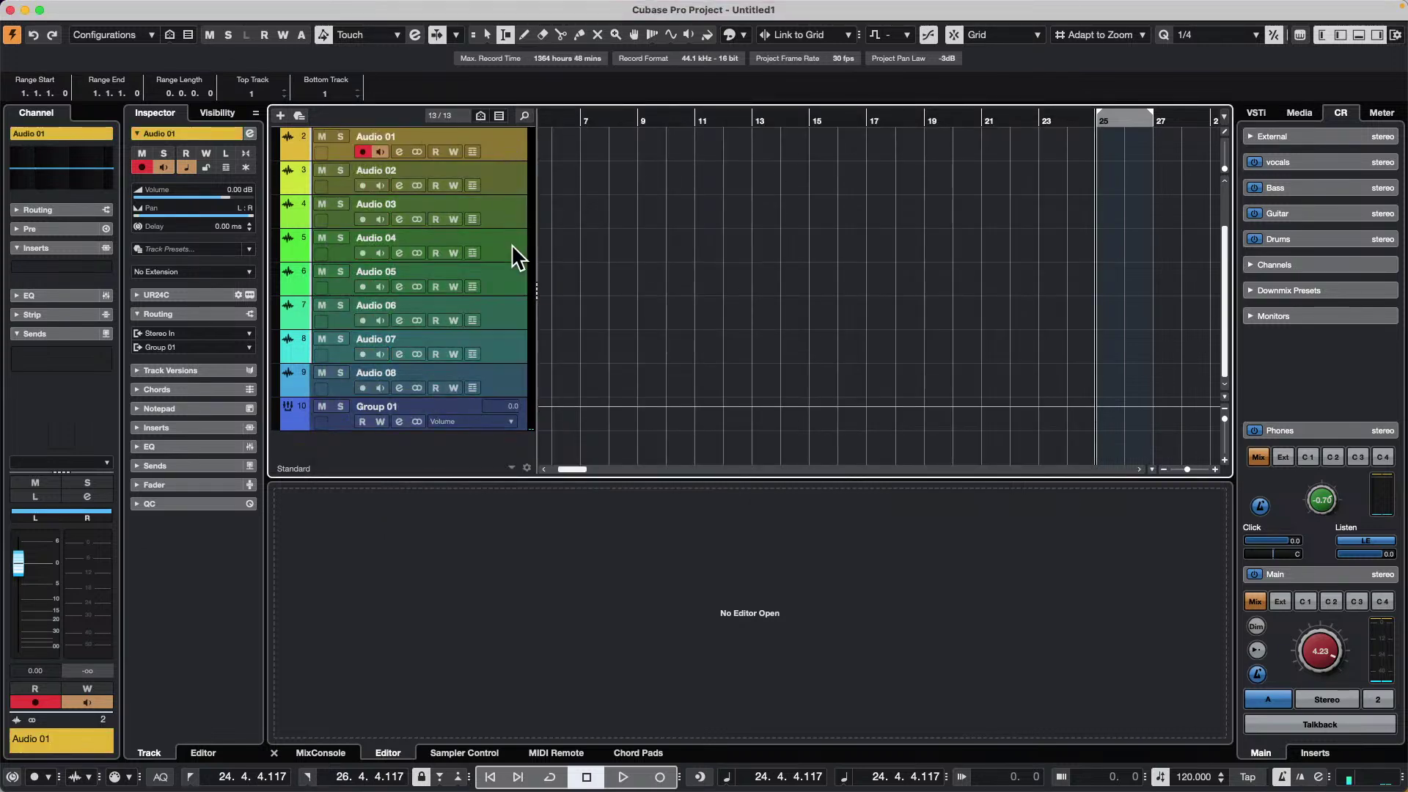
pyautogui.click(483, 412)
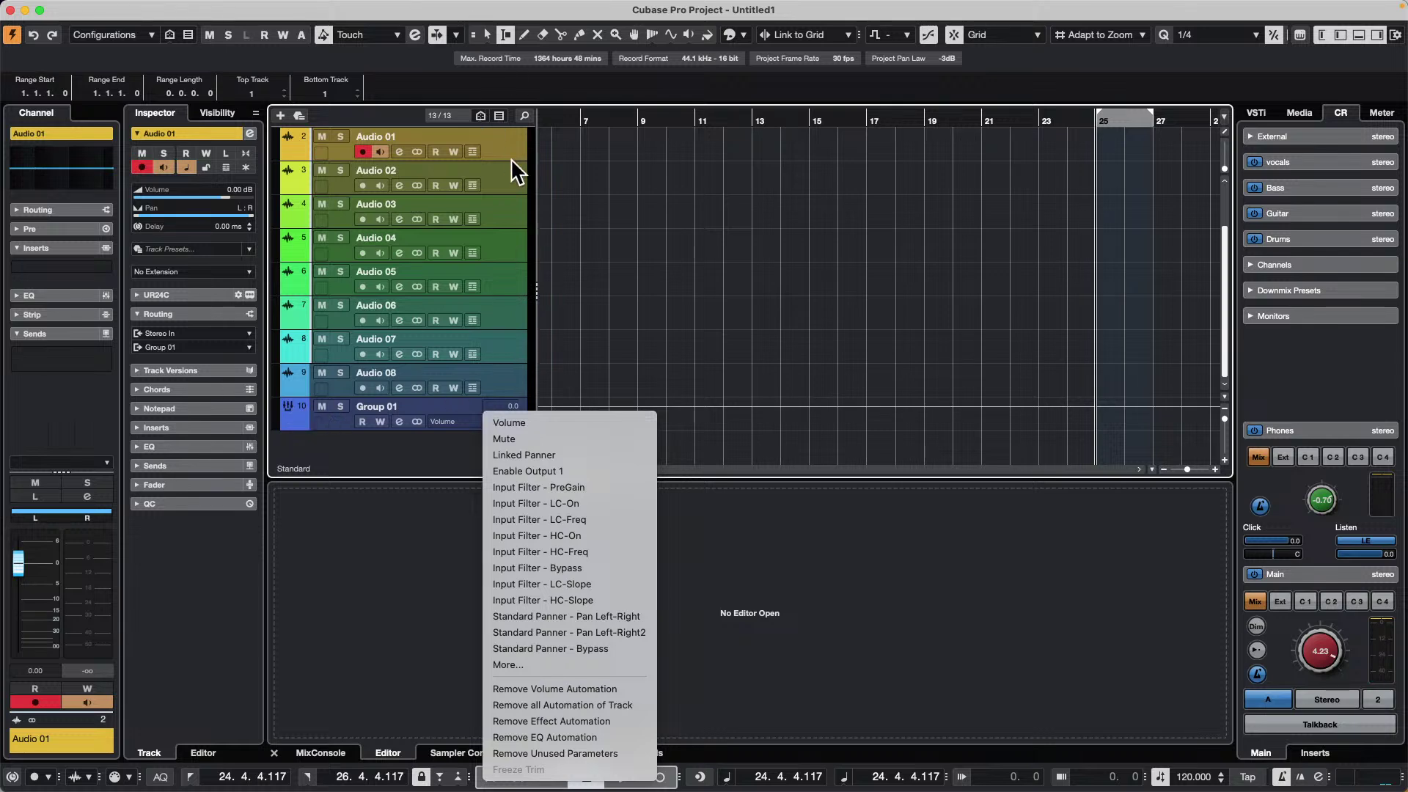
pyautogui.click(497, 134)
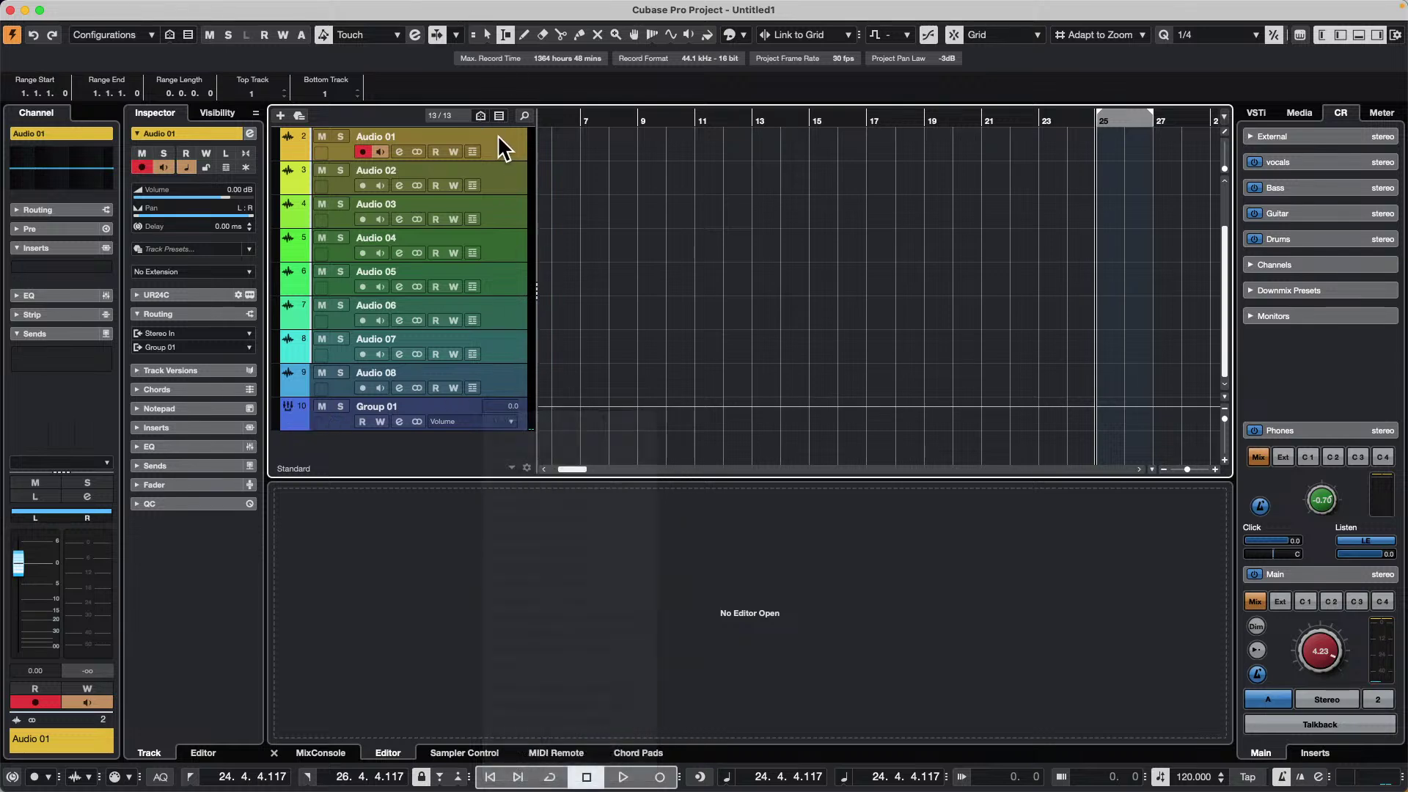
pyautogui.keyDown('shift'); pyautogui.click(477, 408); pyautogui.keyUp('shift')
pyautogui.rightClick(499, 314)
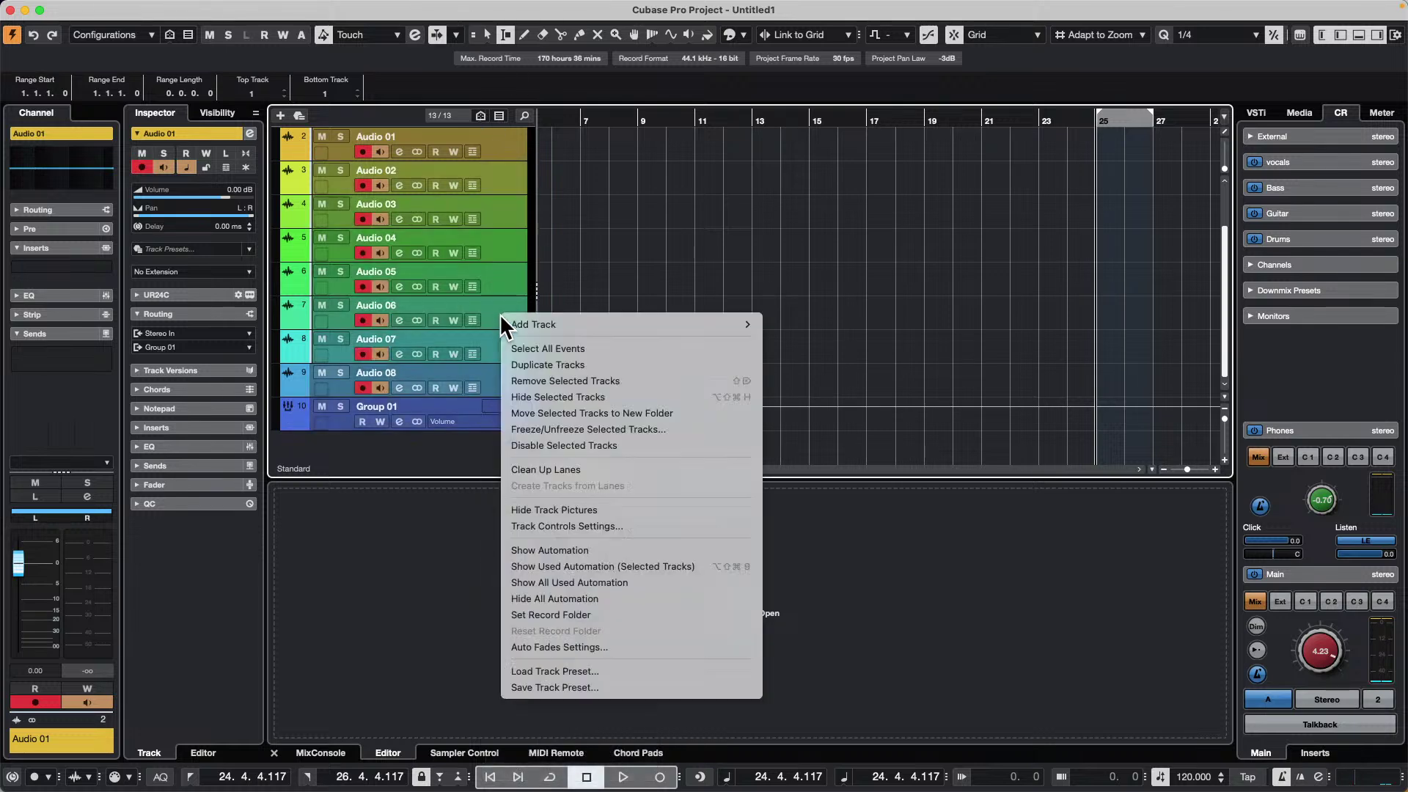
pyautogui.click(581, 379)
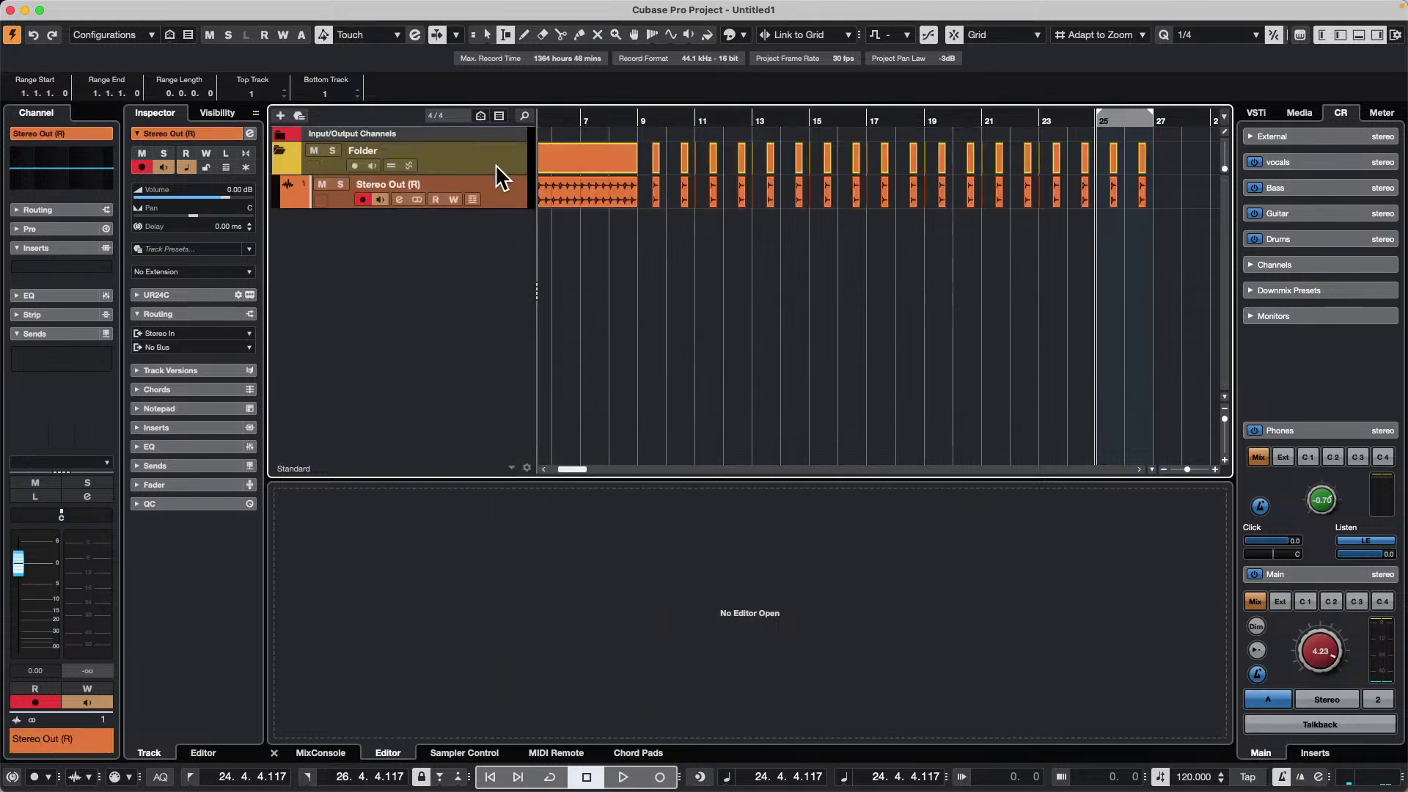
# - Remove the folder track together with the remaining Stereo Out (R) track
pyautogui.click(502, 168)
pyautogui.rightClick(499, 189)
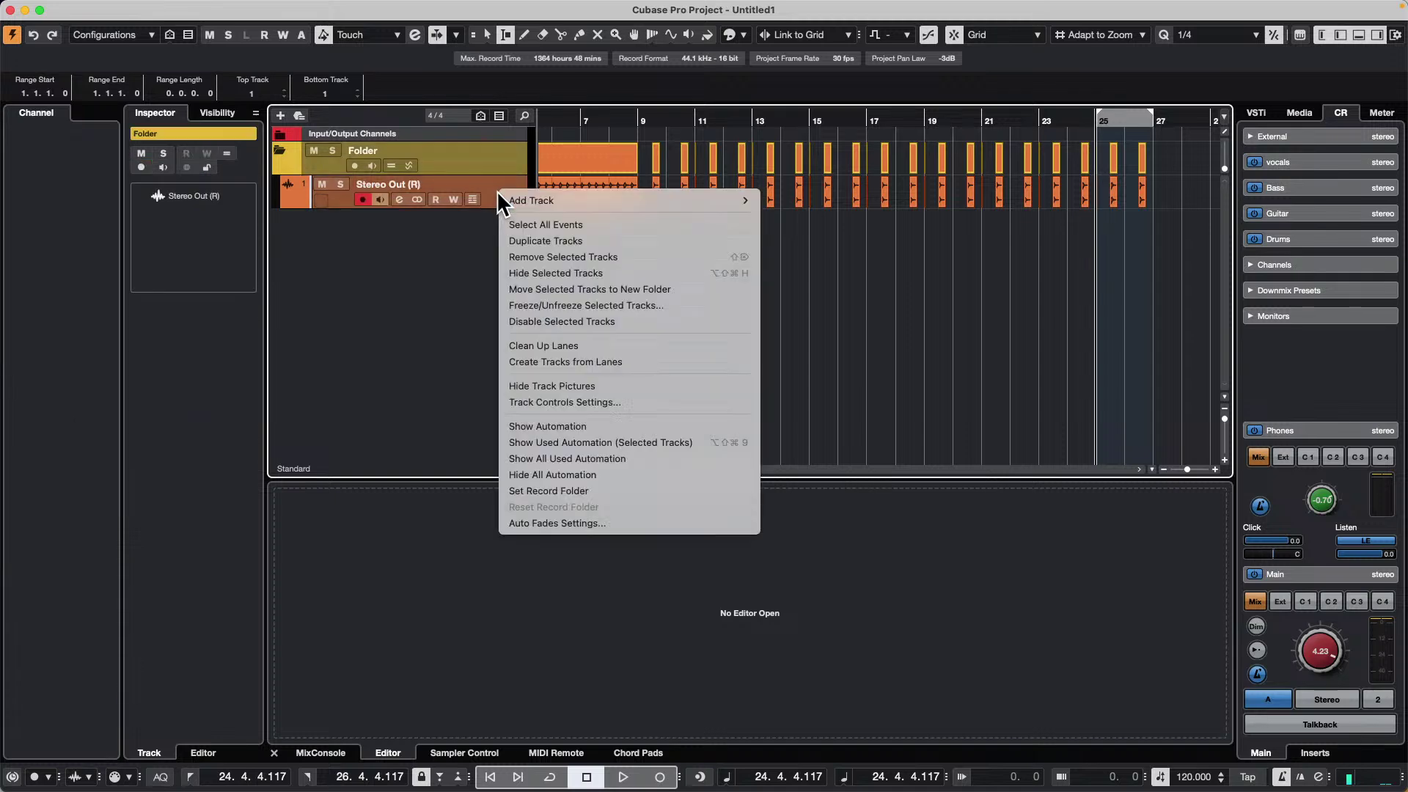
pyautogui.click(618, 257)
# - Import all tracks of the aa groups.xml track archive as new tracks, and cancel the mapping of the missing Groove Agent SE port
pyautogui.click(98, 8)
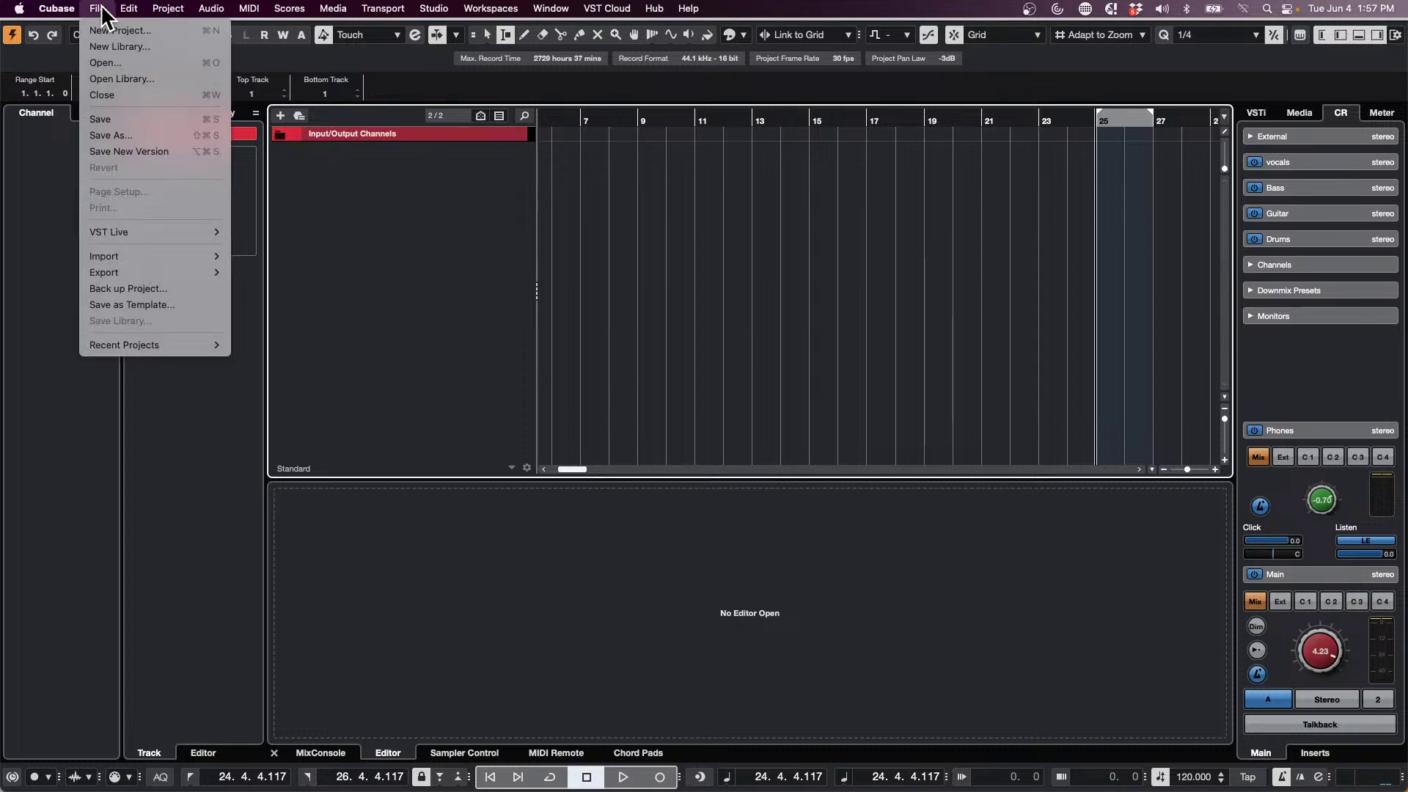
pyautogui.moveTo(140, 258)
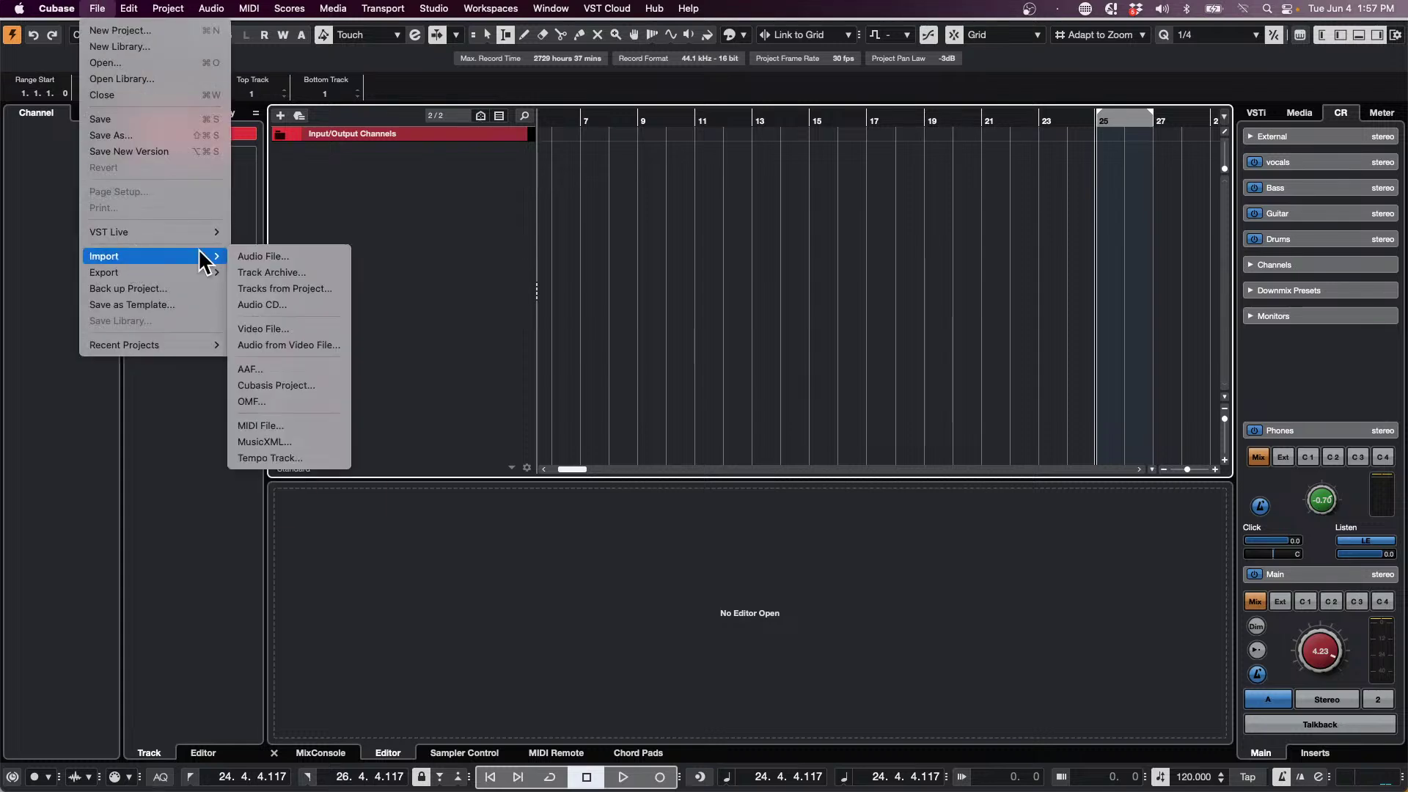
pyautogui.click(265, 271)
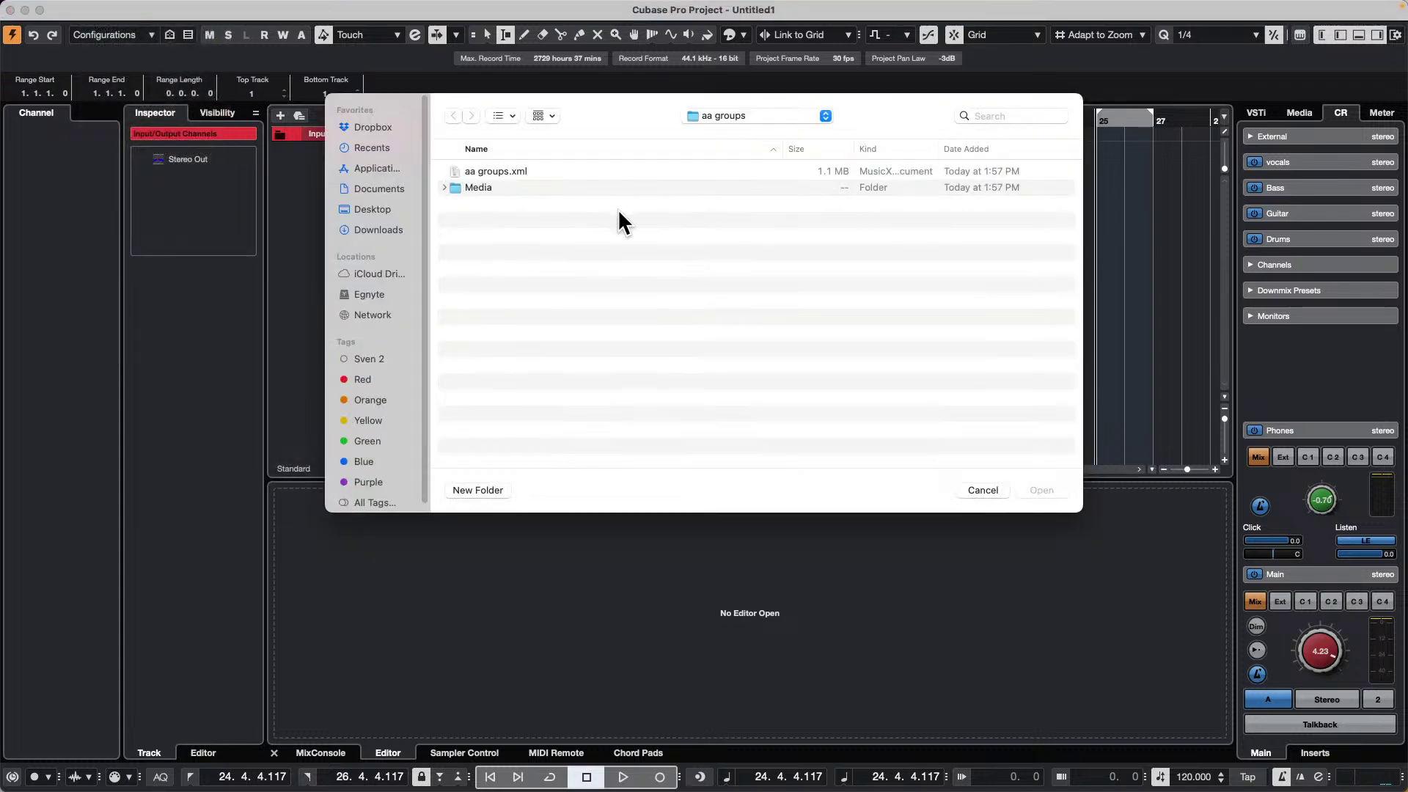
pyautogui.doubleClick(520, 170)
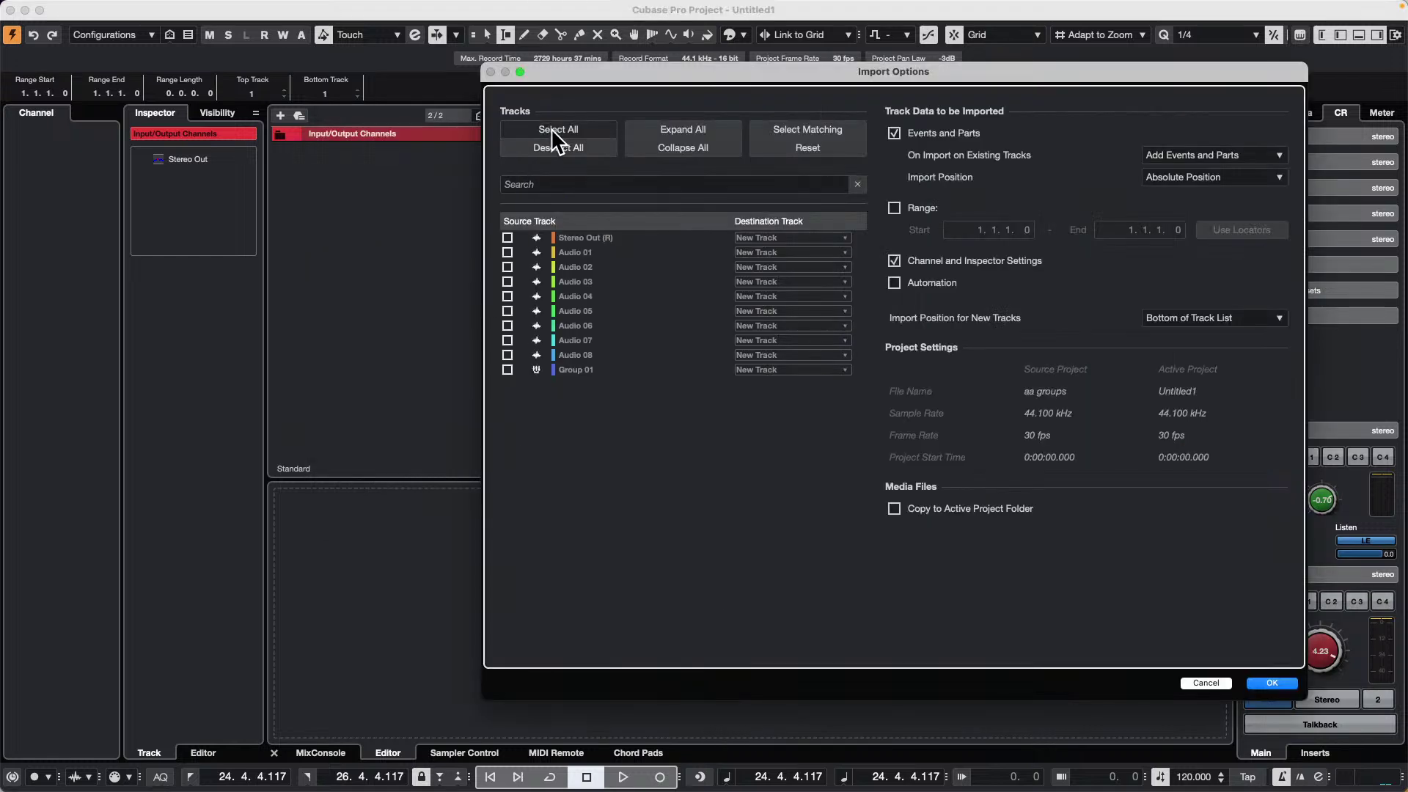
pyautogui.click(552, 129)
pyautogui.click(1269, 682)
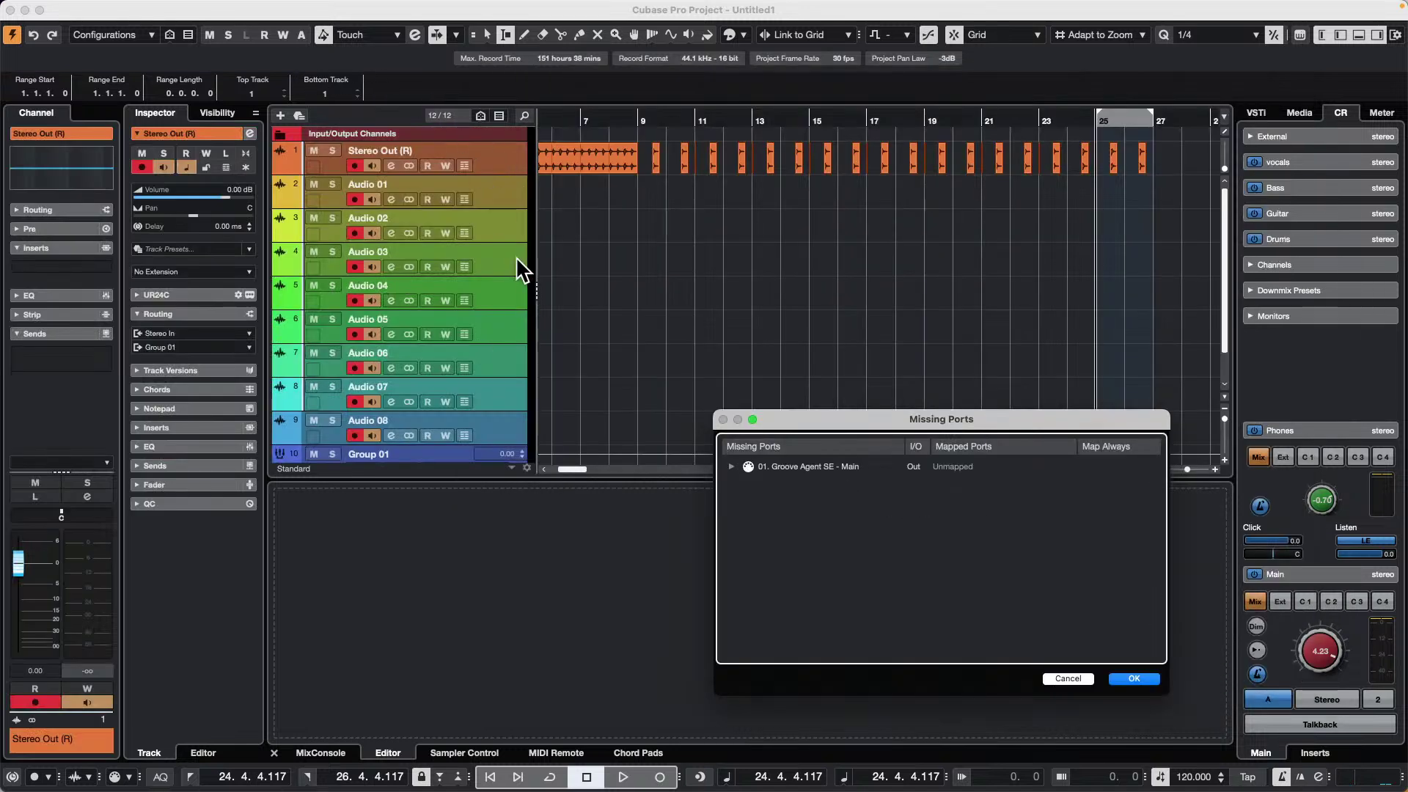
pyautogui.click(1069, 679)
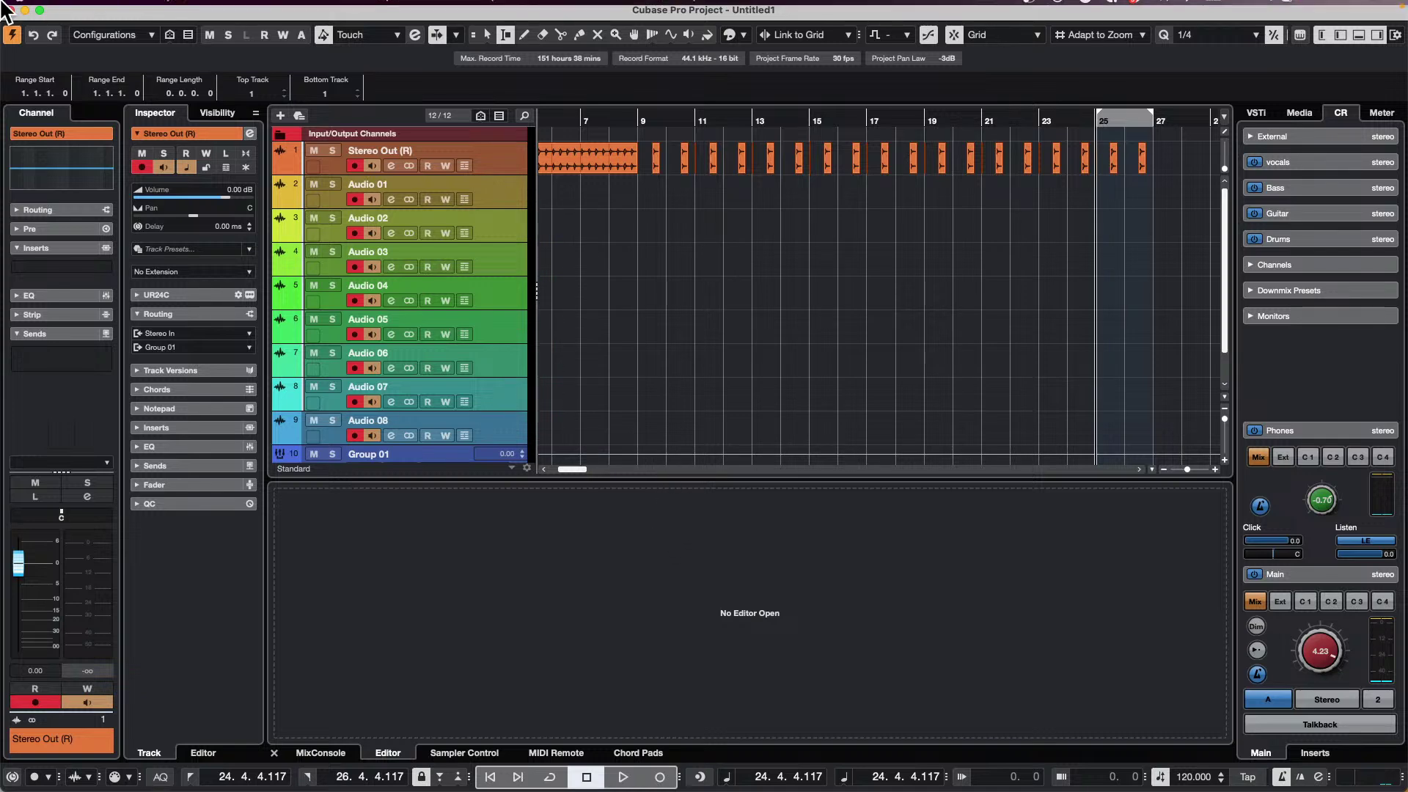
pyautogui.click(98, 8)
pyautogui.moveTo(153, 254)
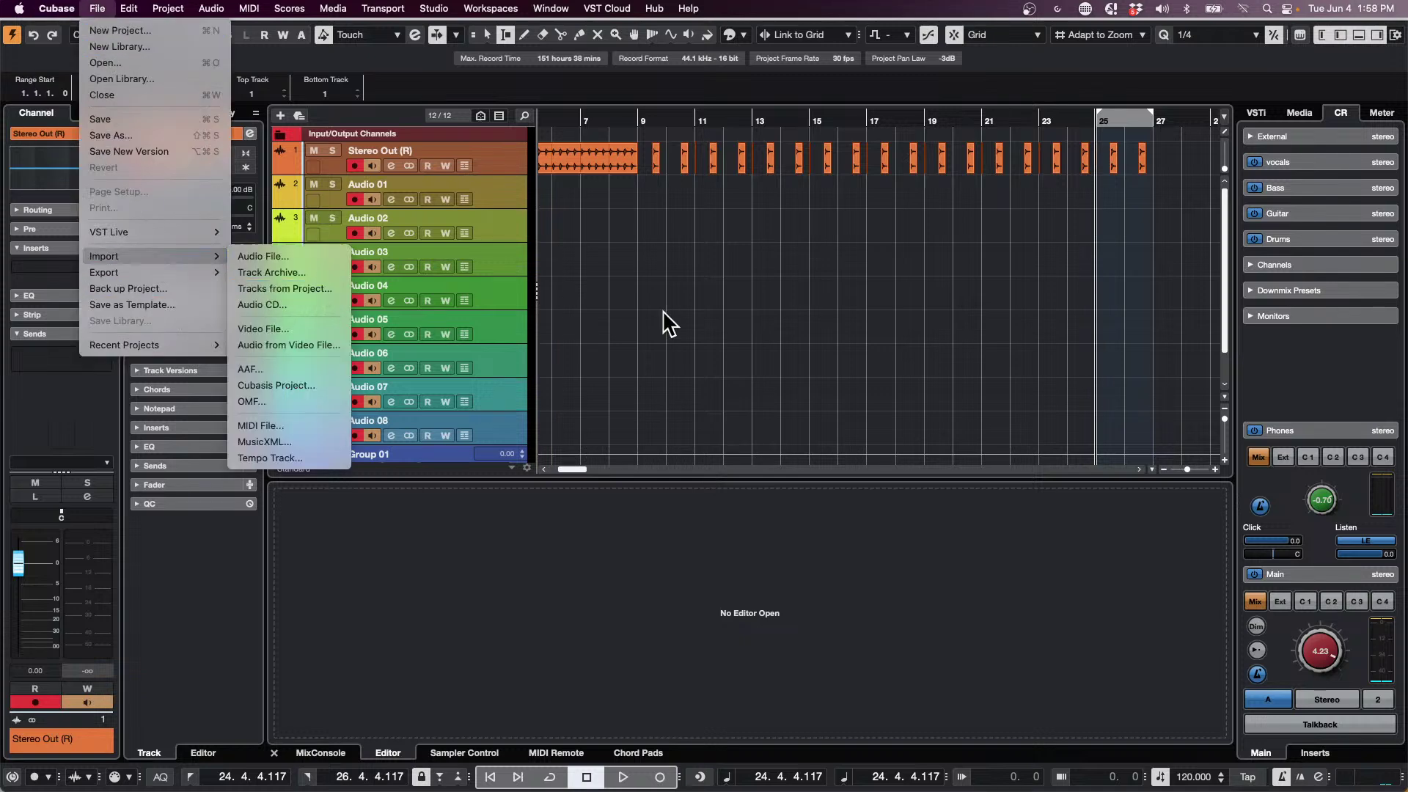
pyautogui.click(748, 307)
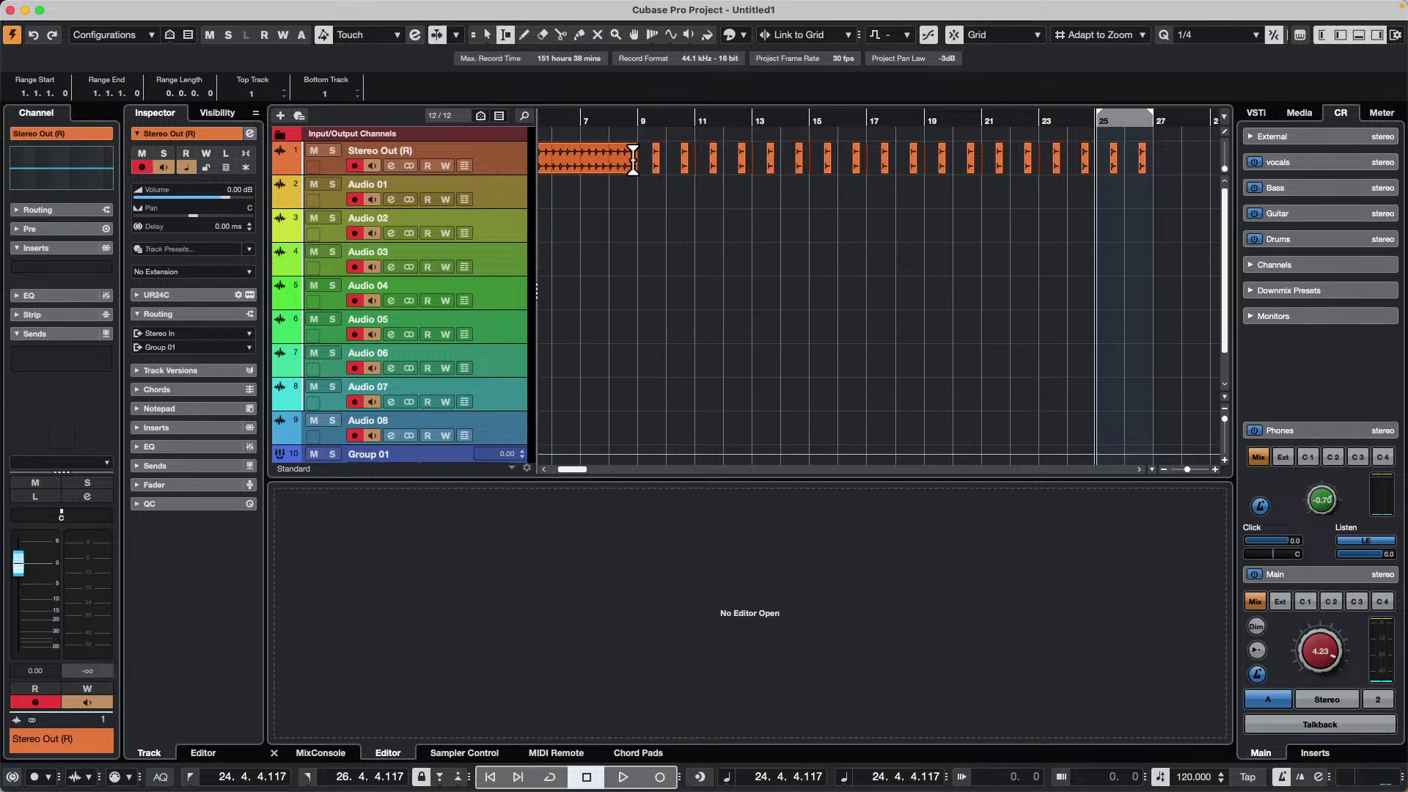
# - Add one MIDI track below the Group 01 track, keeping the default MIDI inputs and channel
pyautogui.scroll(-2, 499, 245)
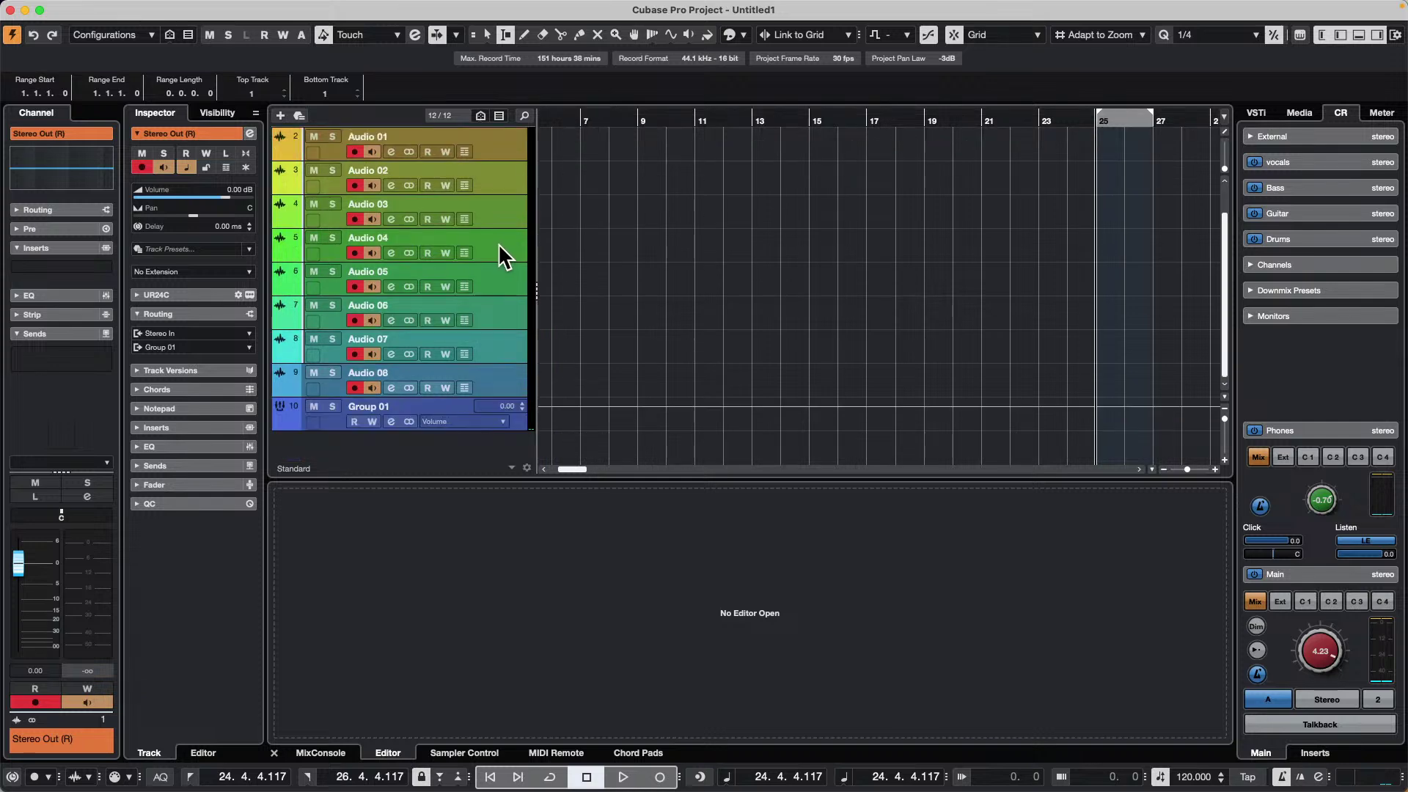
pyautogui.click(502, 412)
pyautogui.click(486, 421)
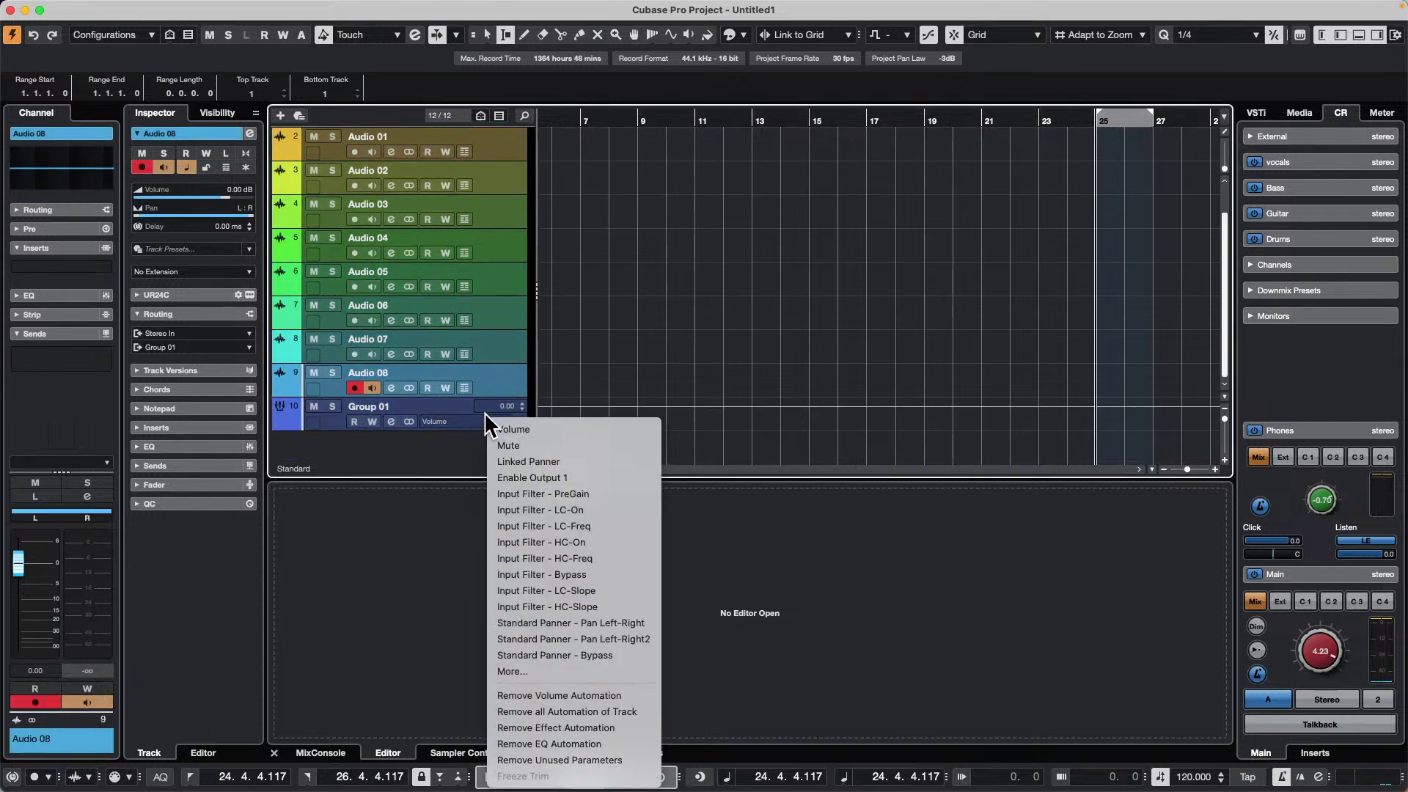
pyautogui.rightClick(482, 411)
pyautogui.moveTo(572, 416)
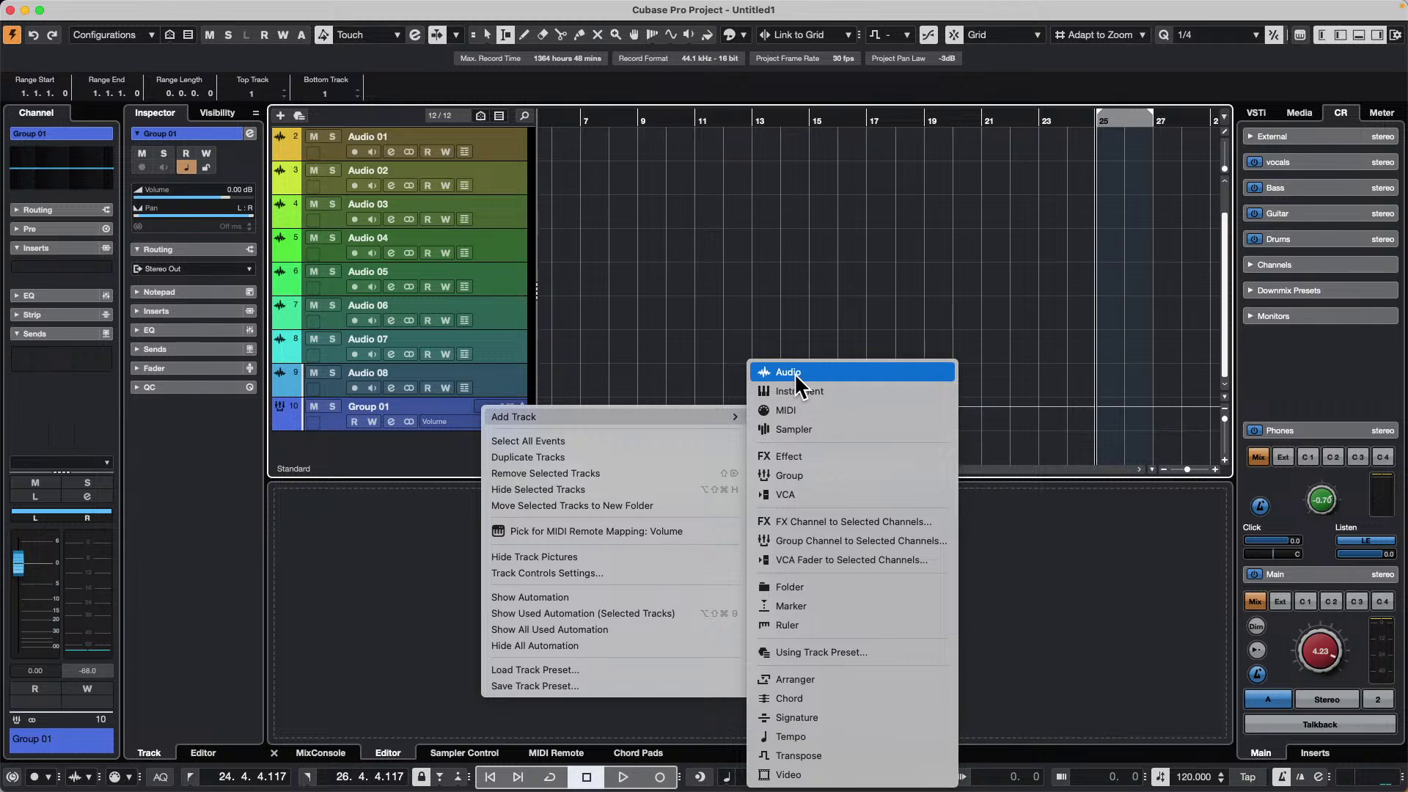
pyautogui.click(794, 412)
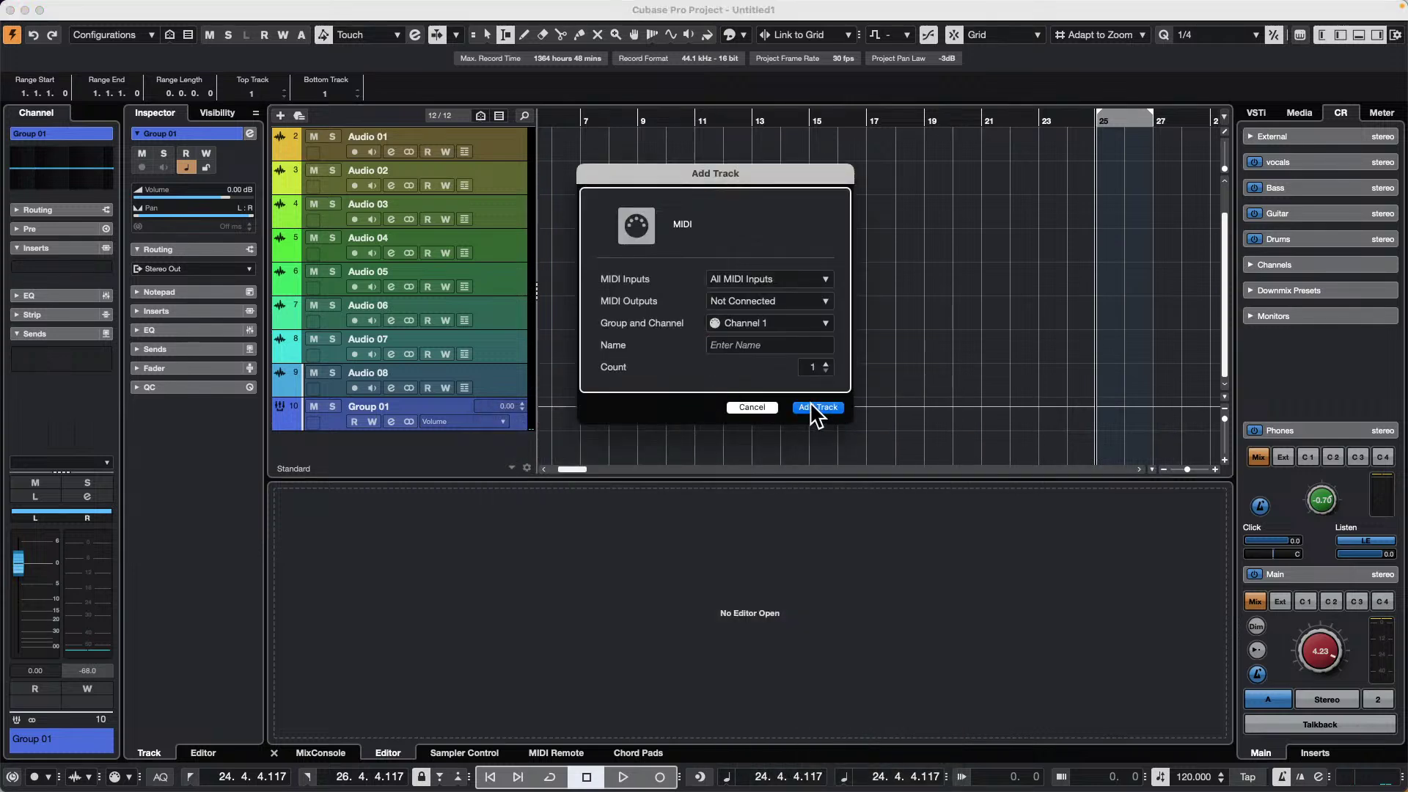
pyautogui.click(813, 415)
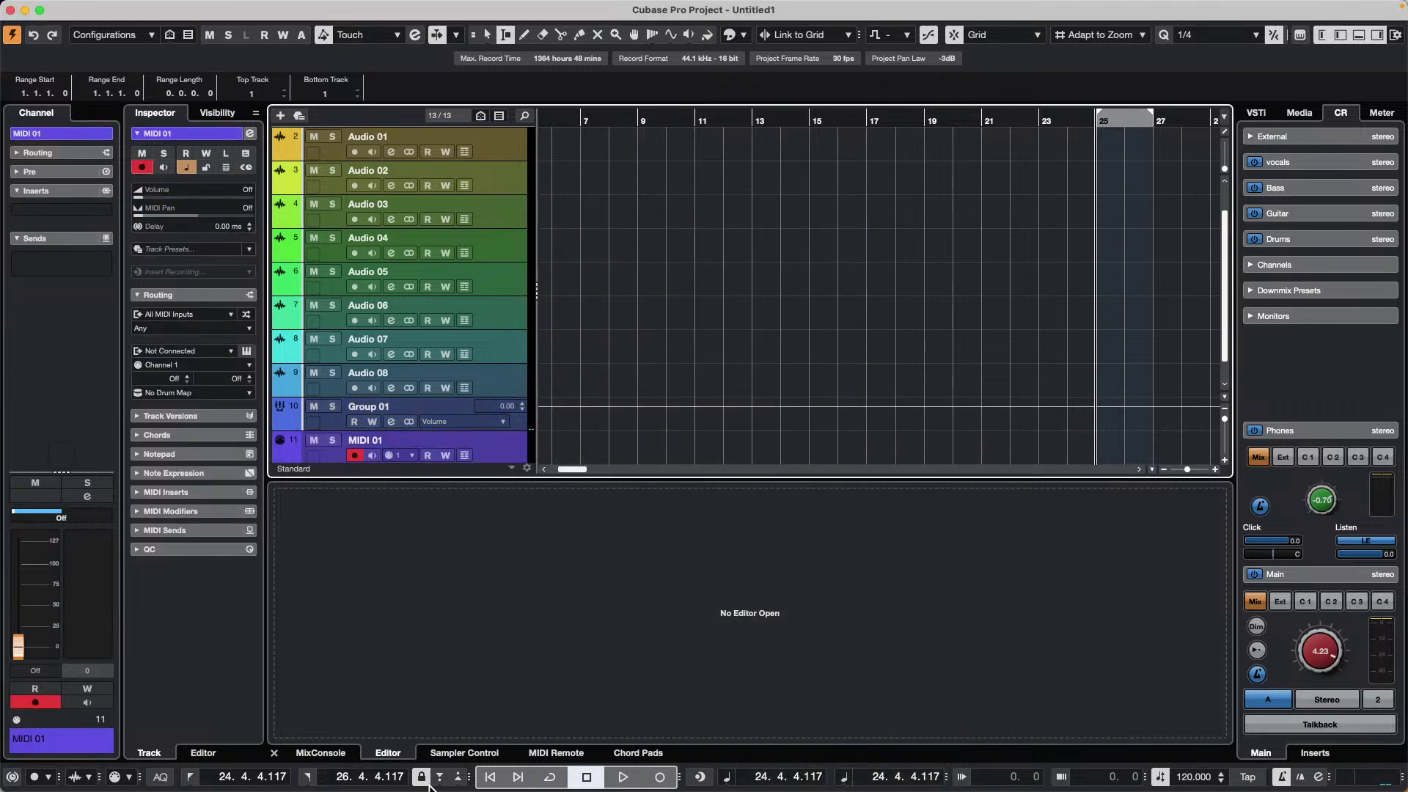
# - Draw a five-bar MIDI part from bar 1 to bar 6 on the MIDI 01 track, and switch back to the selection tool
pyautogui.rightClick(578, 435)
pyautogui.click(403, 751)
pyautogui.click(402, 752)
pyautogui.click(516, 459)
pyautogui.click(403, 753)
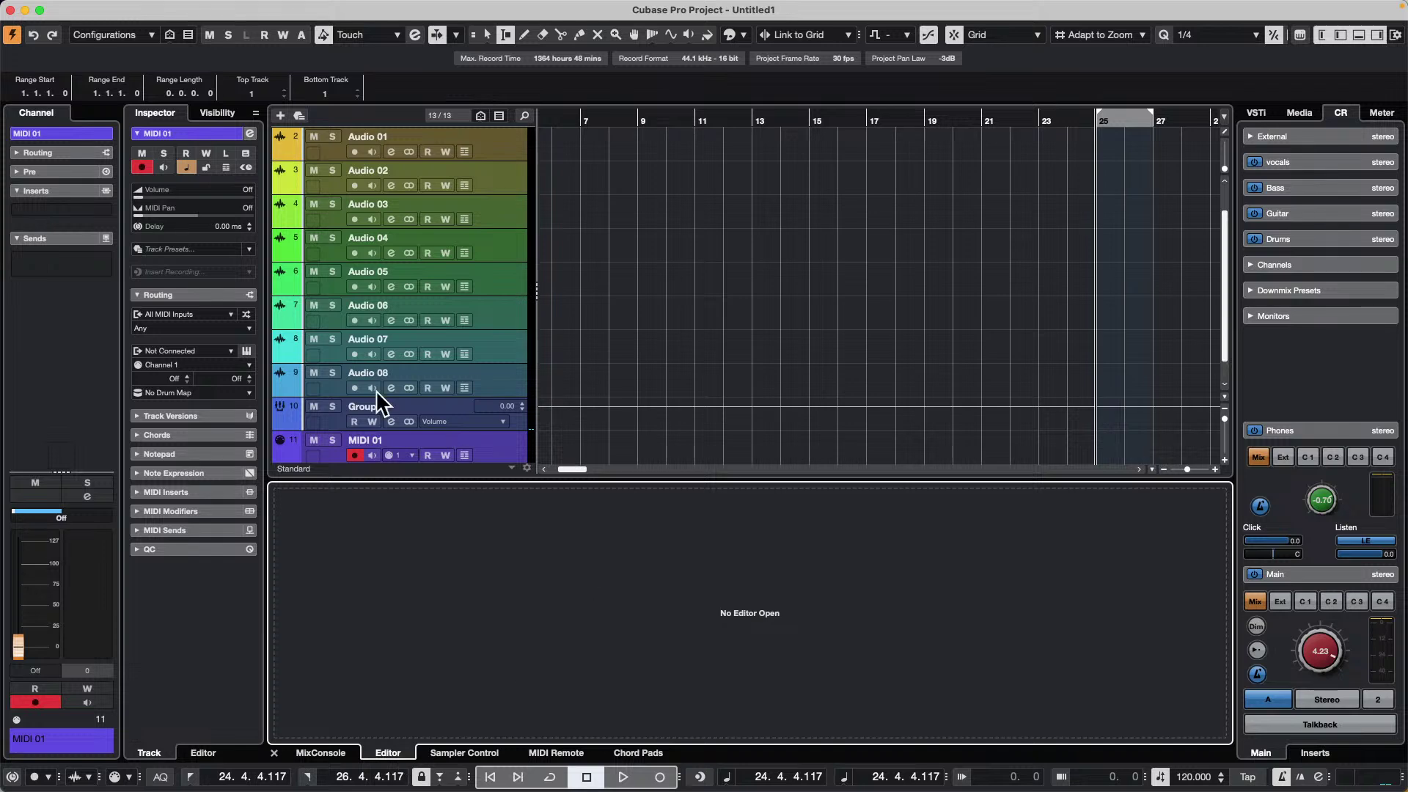
pyautogui.rightClick(580, 440)
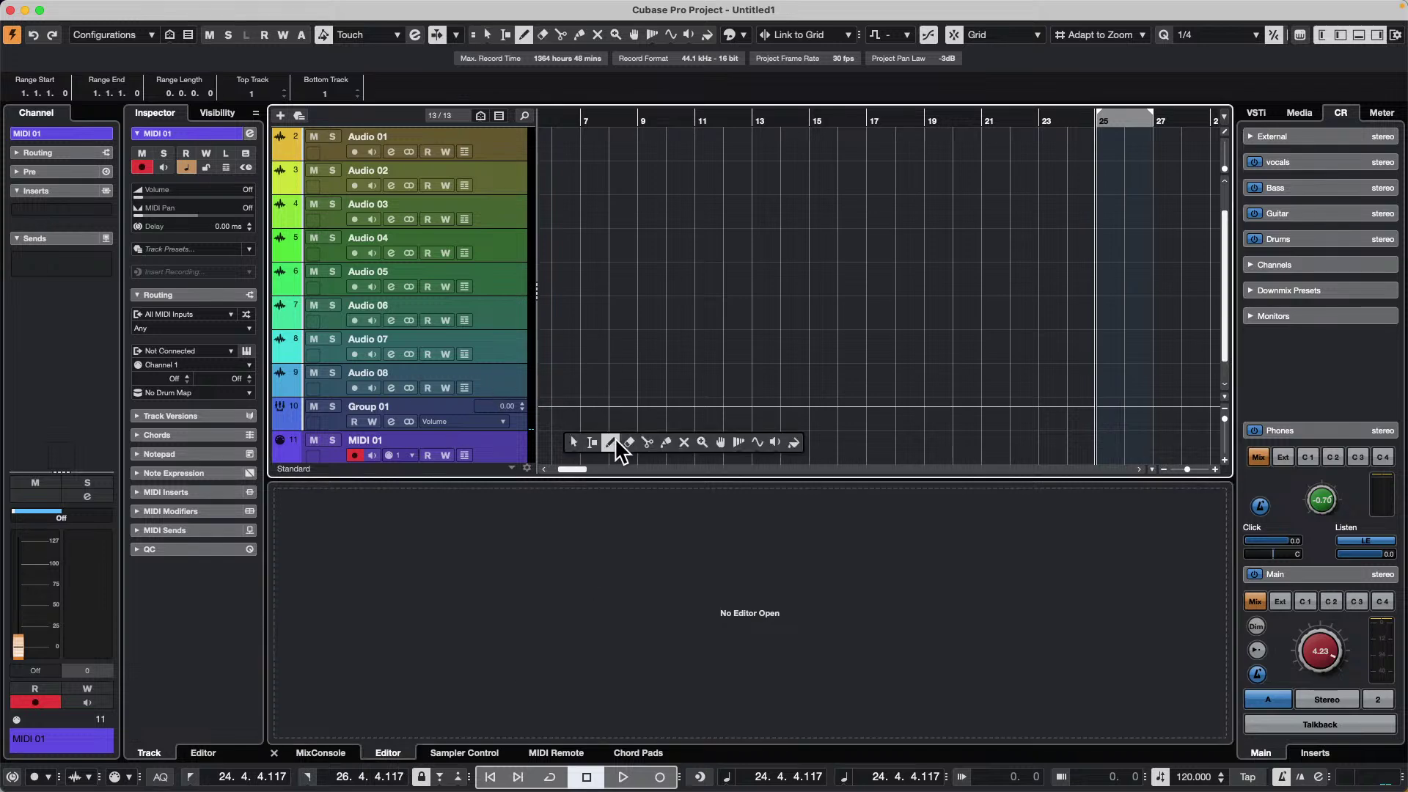
pyautogui.click(618, 444)
pyautogui.moveTo(566, 469)
pyautogui.mouseDown()
pyautogui.moveTo(487, 472)
pyautogui.moveTo(689, 449)
pyautogui.mouseUp()
pyautogui.rightClick(579, 439)
pyautogui.click(584, 446)
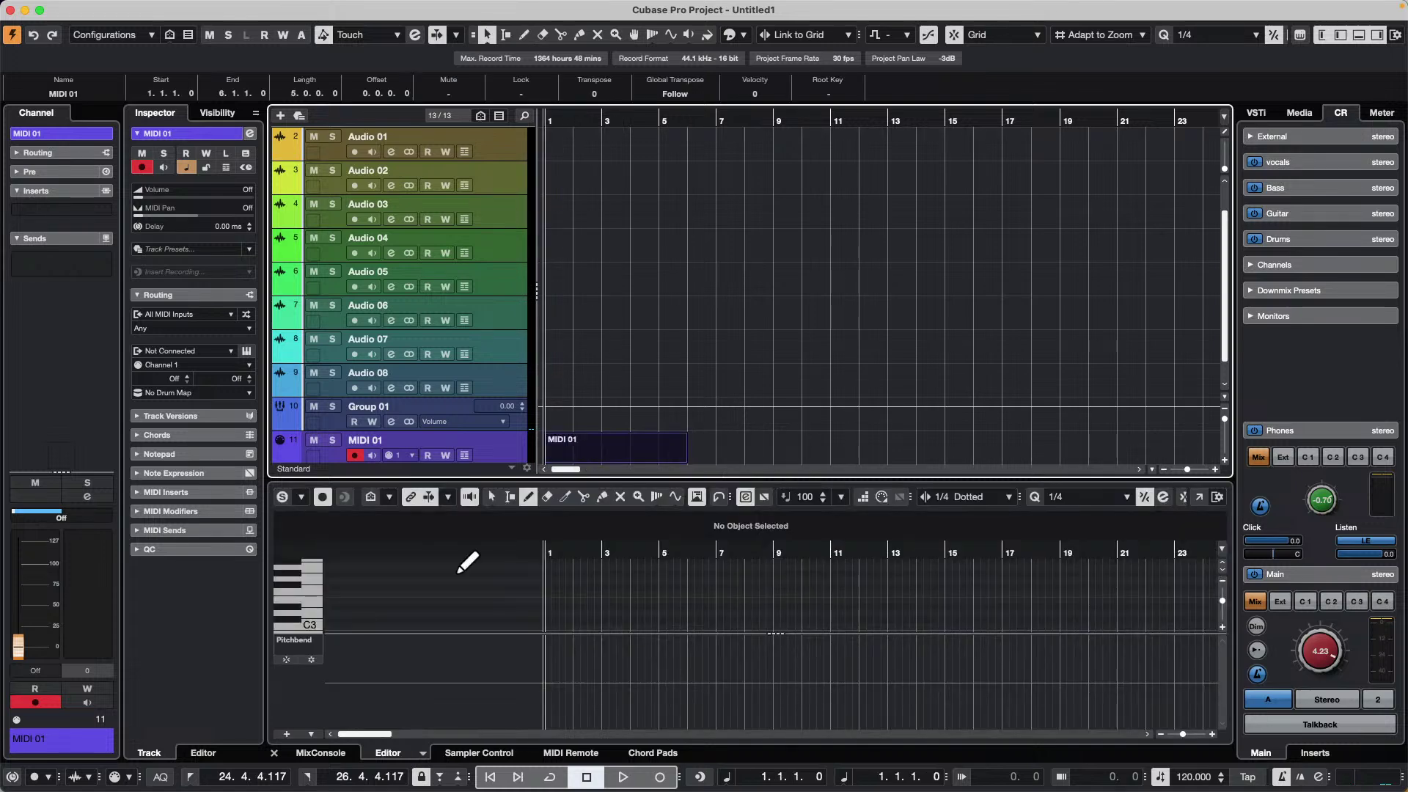
# - Switch the part to the Drum Editor and draw a row of 1/4 Side Stick notes on C#1 from bar 1 to bar 9
pyautogui.click(421, 754)
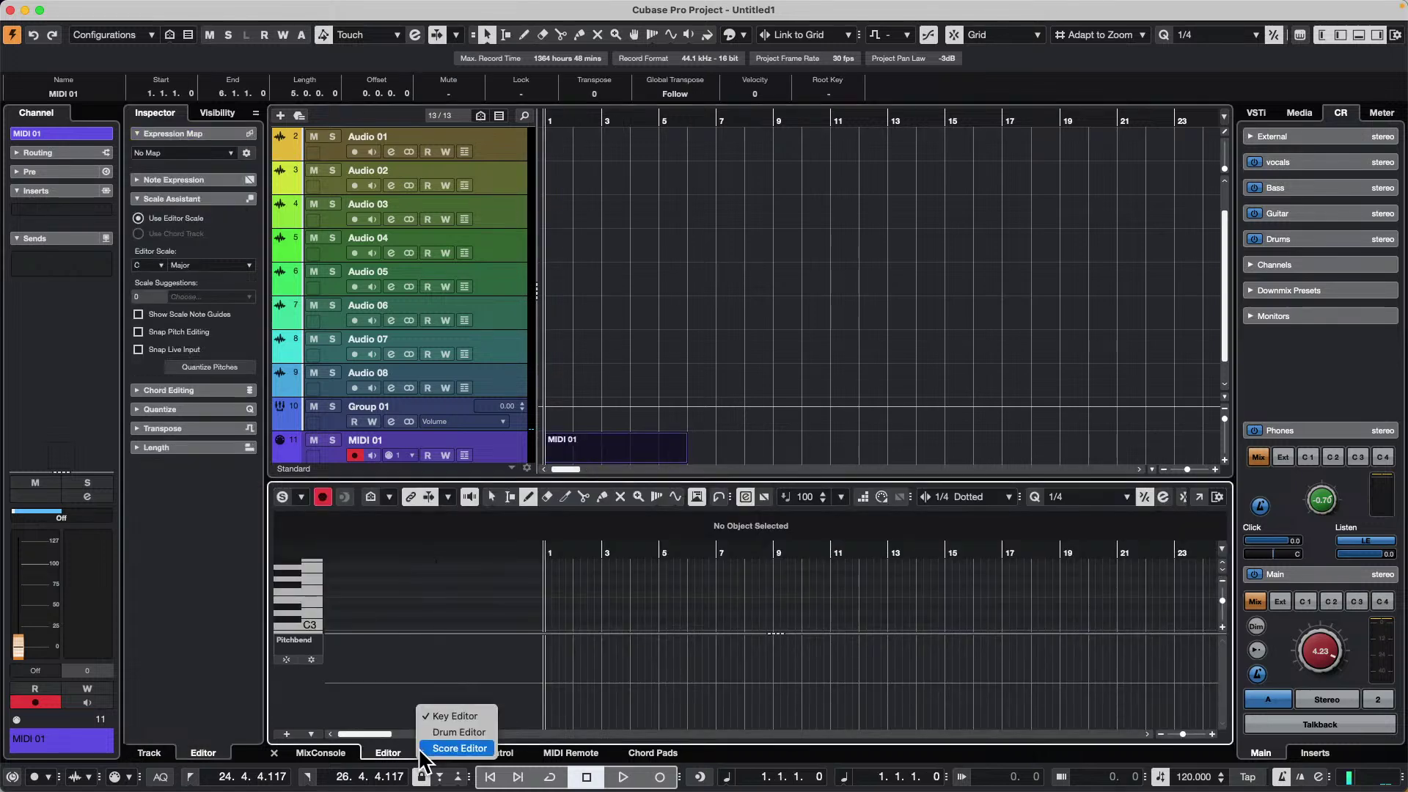
pyautogui.click(465, 737)
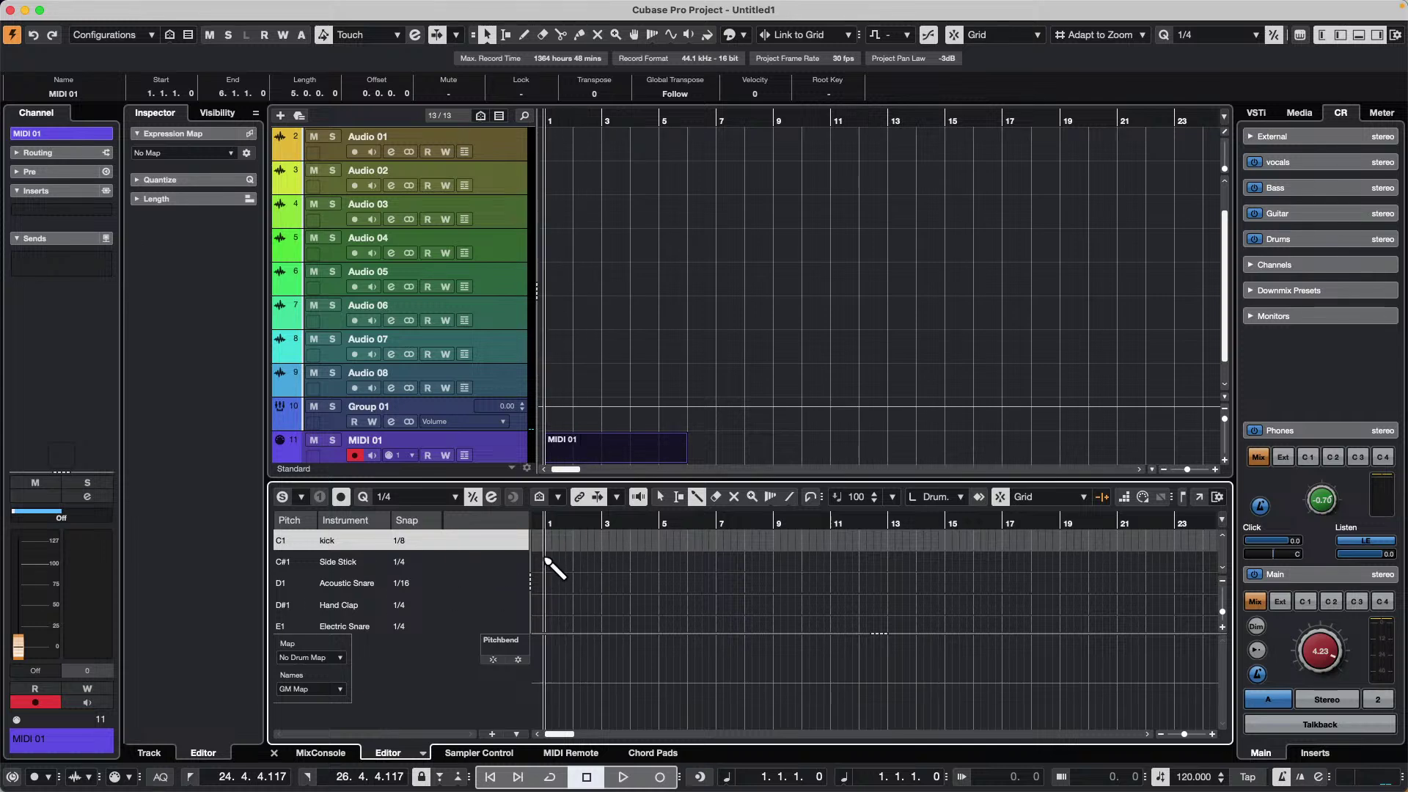
pyautogui.moveTo(546, 561); pyautogui.dragTo(780, 562)
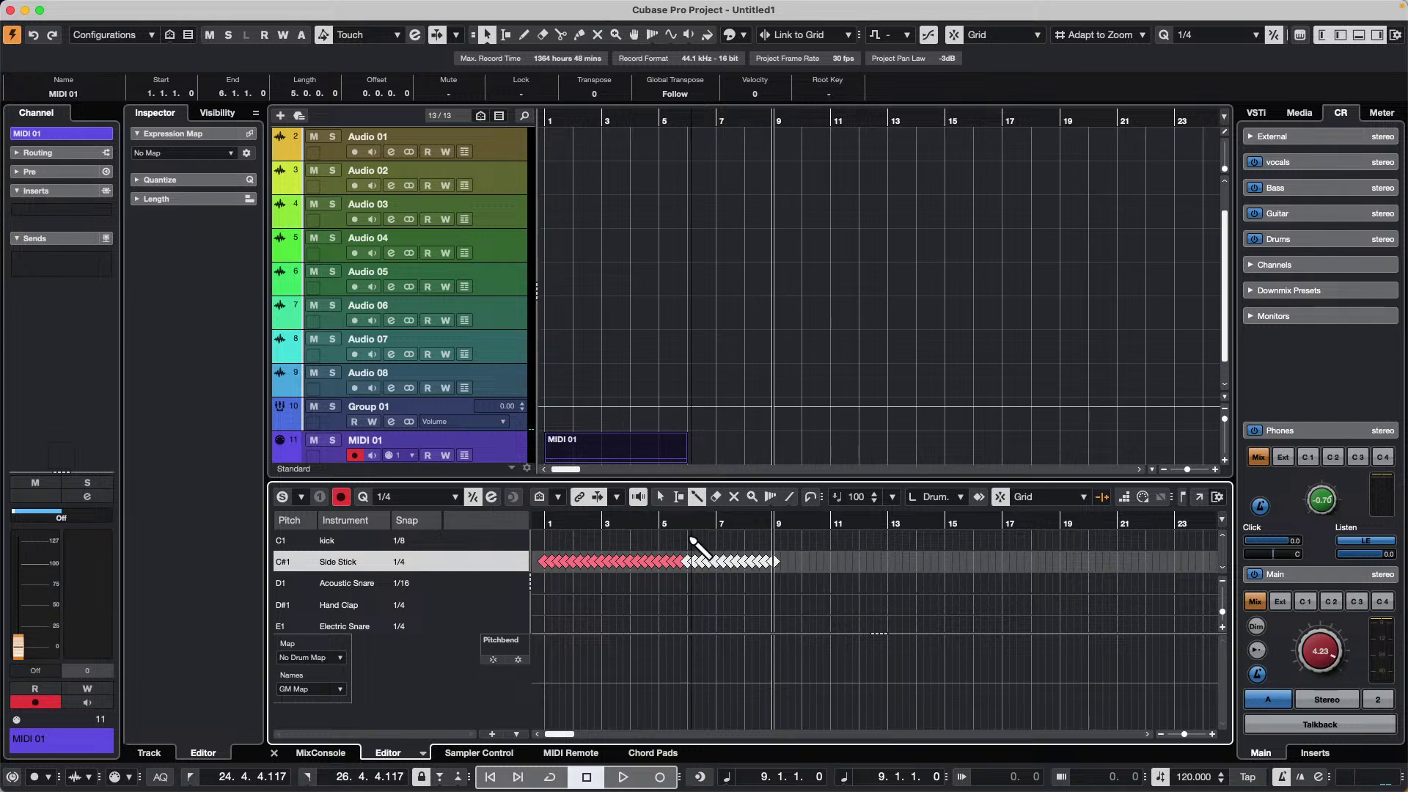
pyautogui.moveTo(681, 522); pyautogui.dragTo(609, 523)
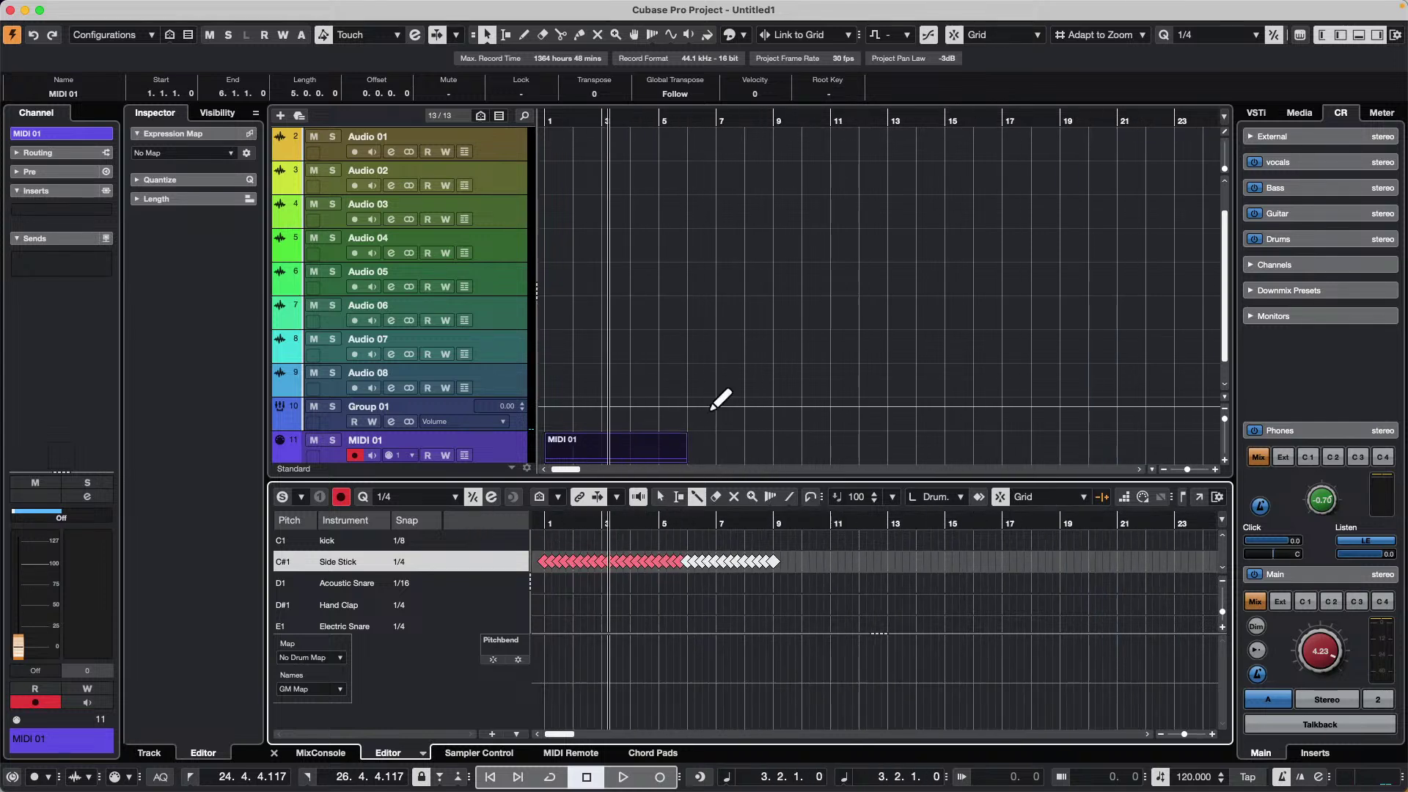
# - Extend the MIDI 01 part to end at bar 9, and return the project cursor to bar 1
pyautogui.scroll(-1, 710, 411)
pyautogui.moveTo(685, 424); pyautogui.dragTo(759, 427)
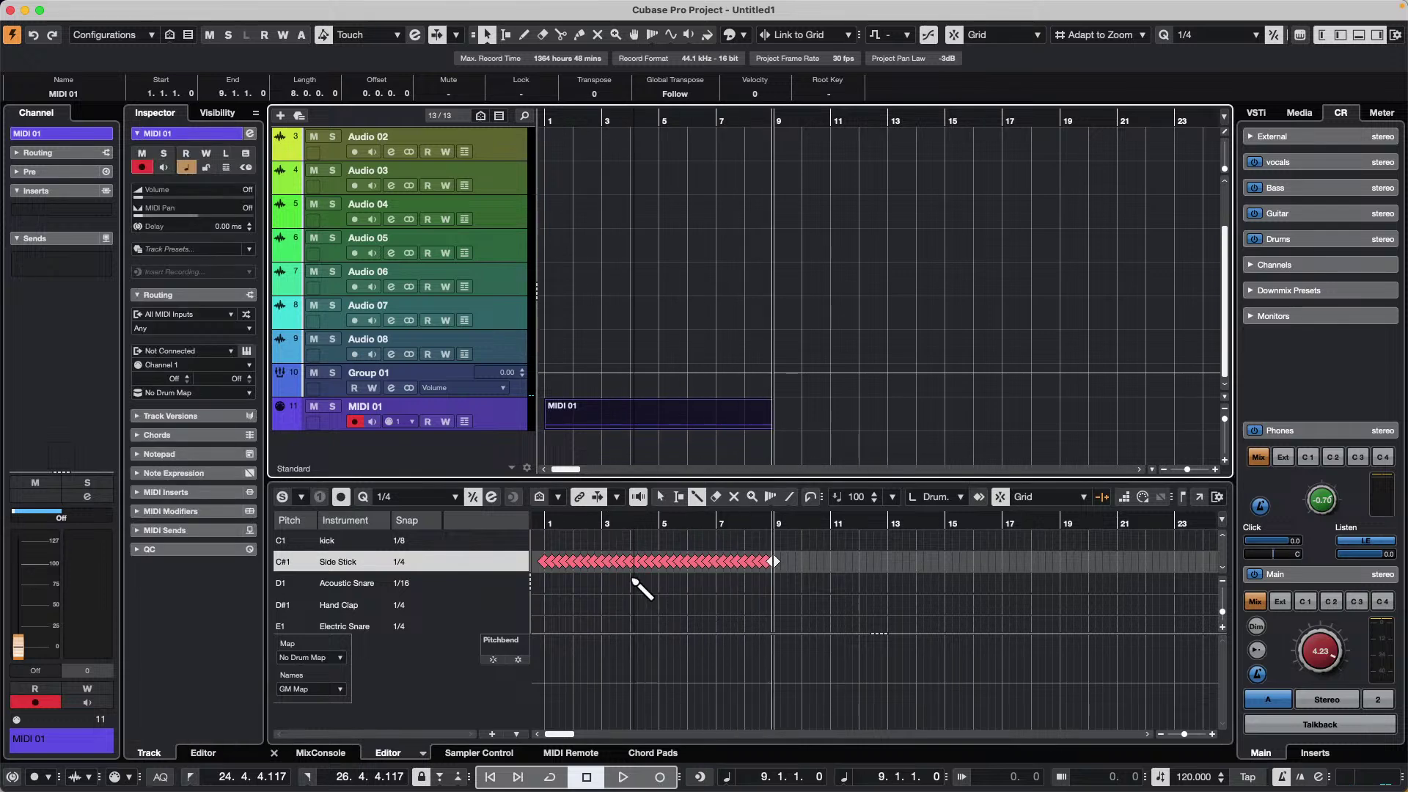
pyautogui.click(570, 524)
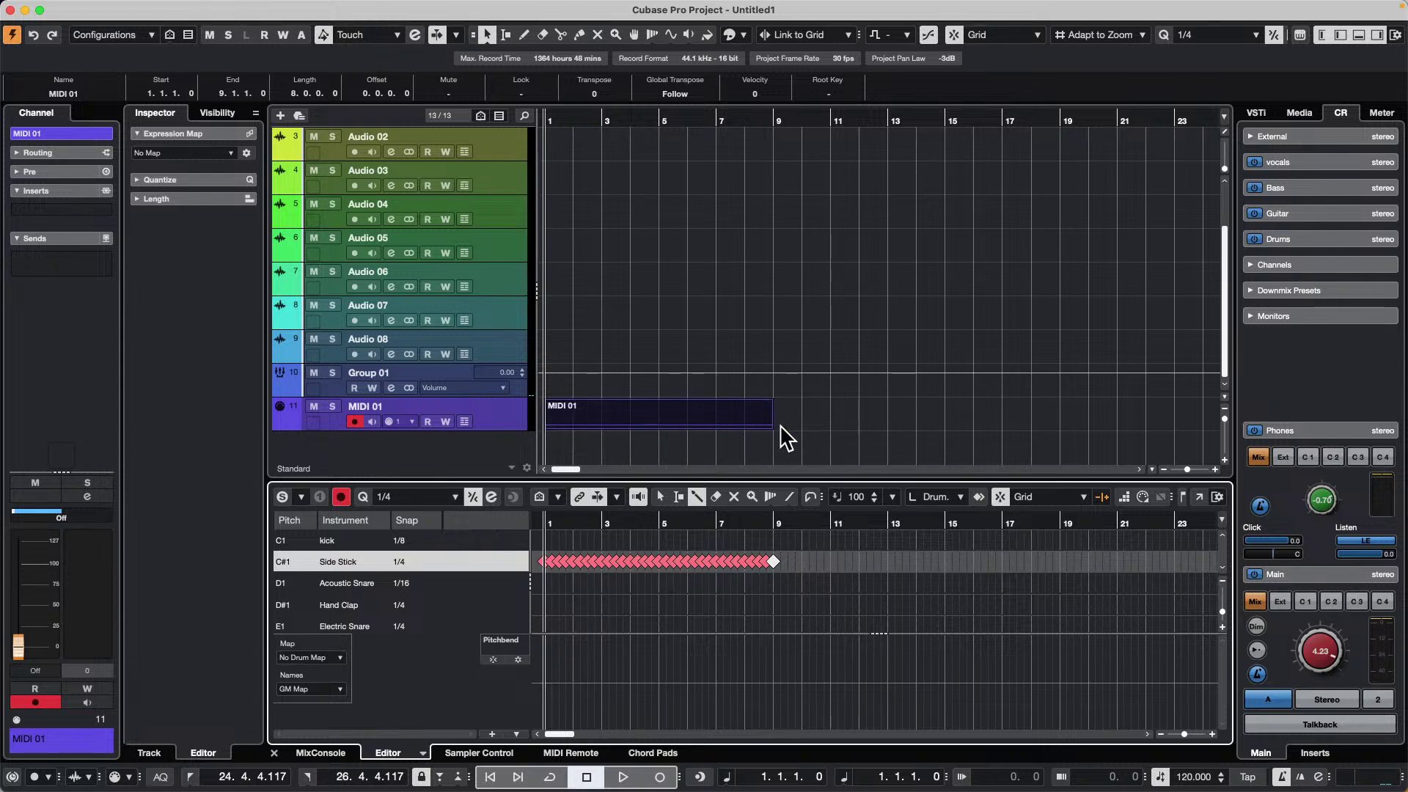
# - View the extended part's notes in the Key Editor, and return to the Drum Editor with the cursor at the start
pyautogui.doubleClick(682, 403)
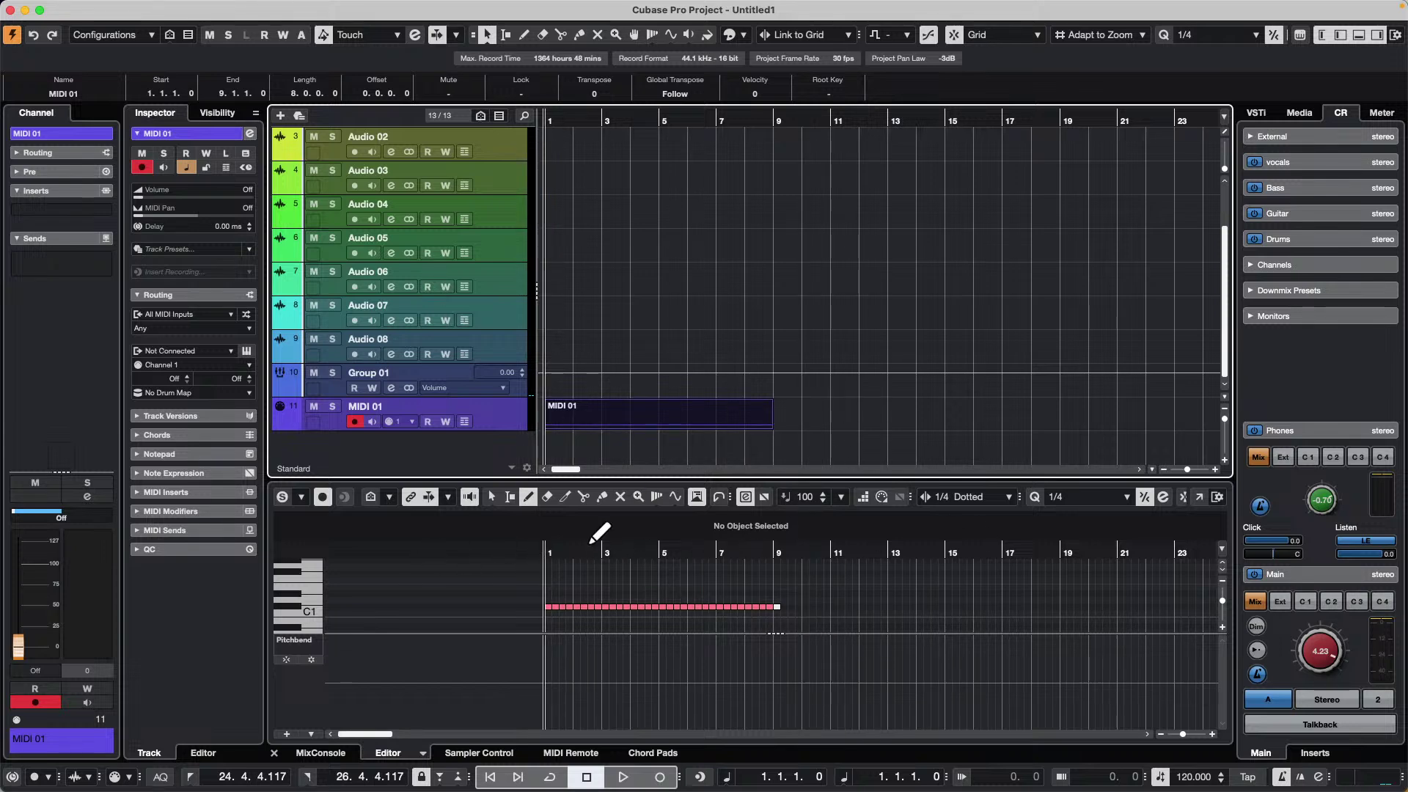
pyautogui.click(559, 553)
pyautogui.click(423, 752)
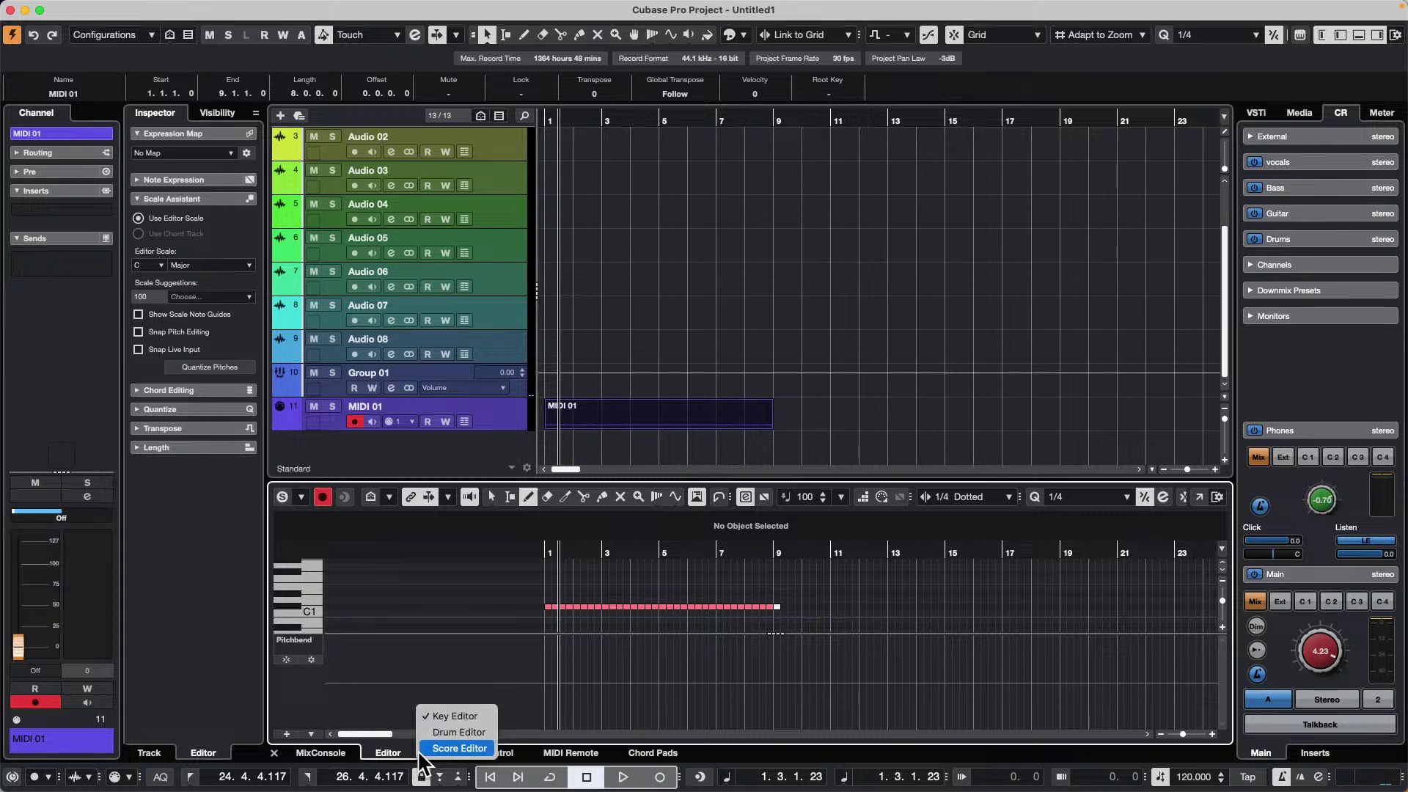
pyautogui.click(447, 742)
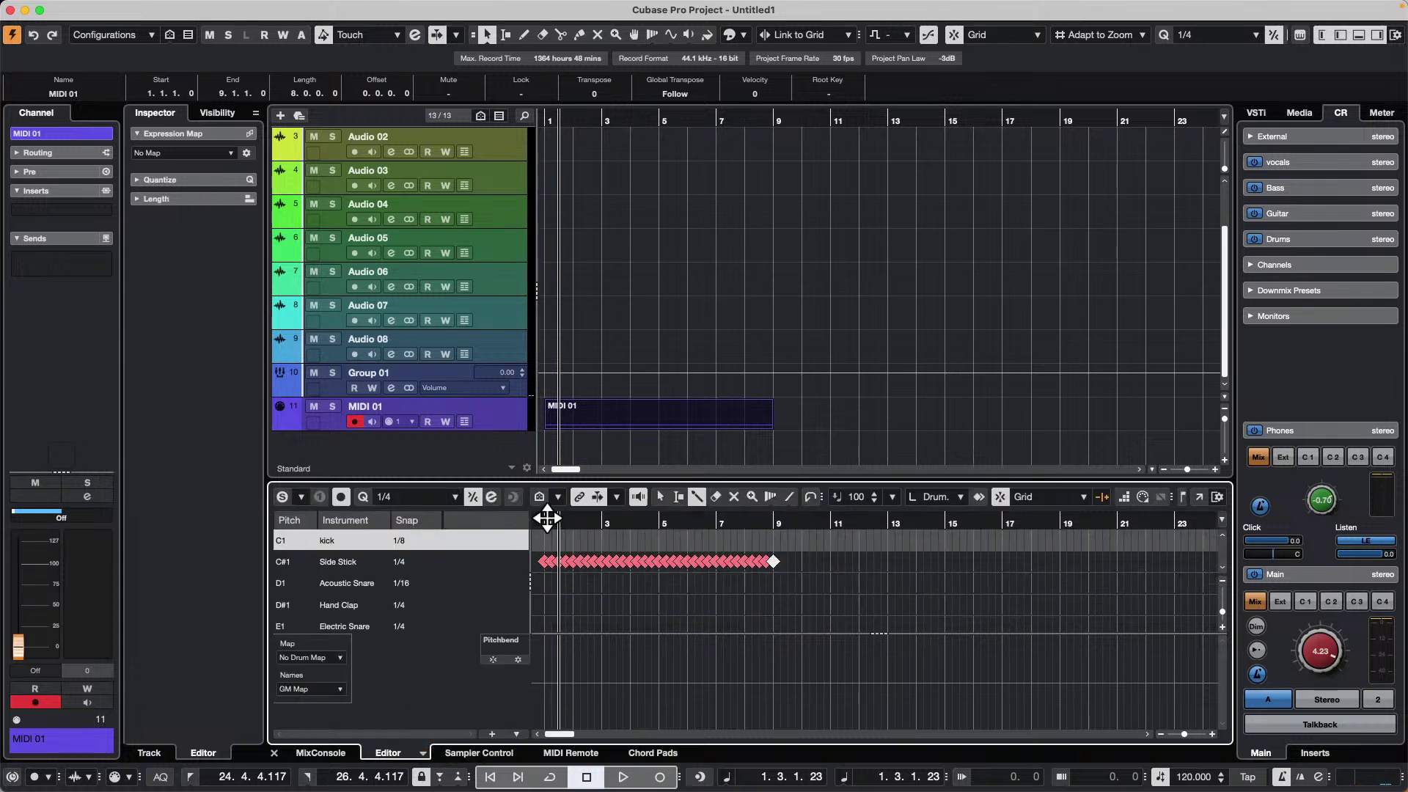
pyautogui.press('h')
pyautogui.press('h')
pyautogui.press('h')
pyautogui.press(',')
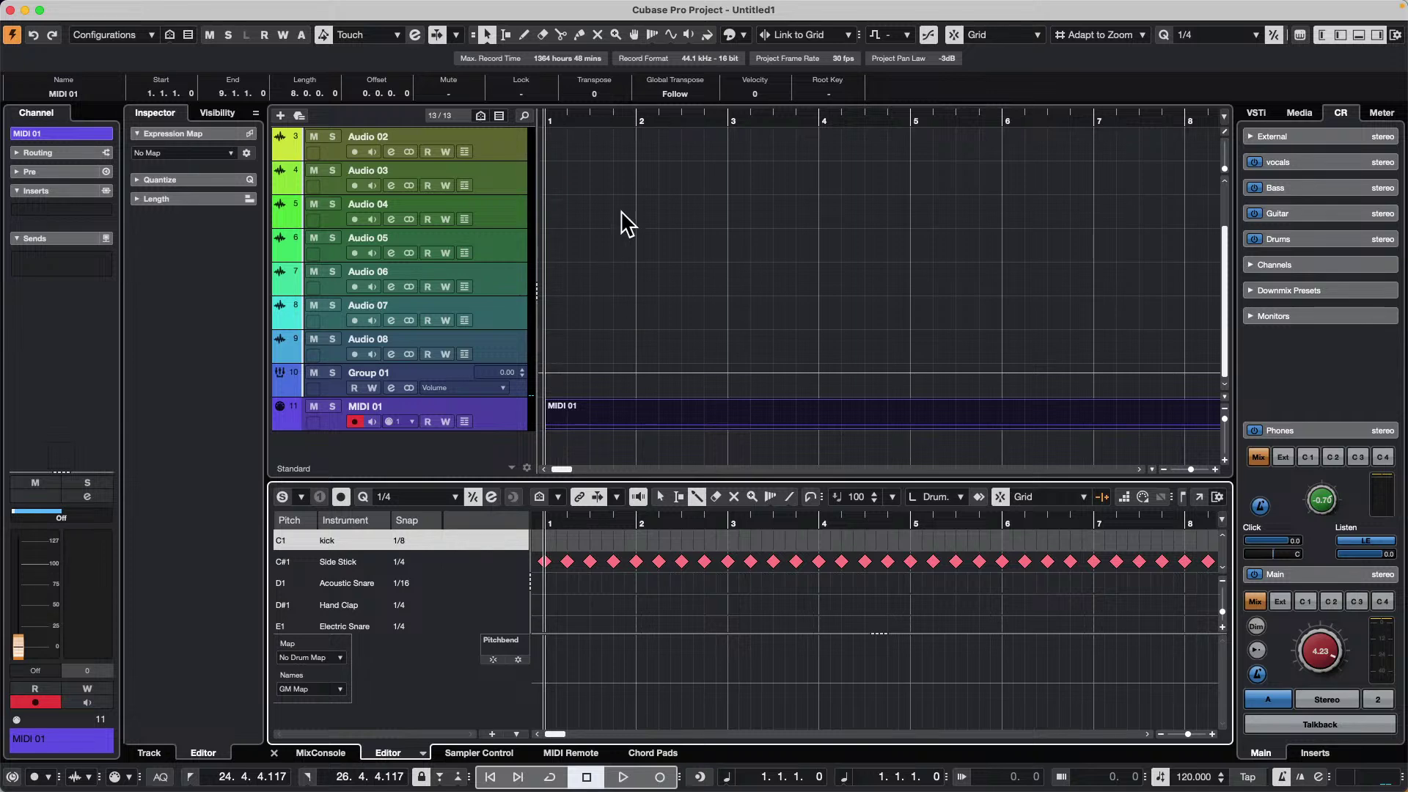
# - Open the MIDI Logical Editor setup and remove its default event target filter and transform action
pyautogui.click(429, 8)
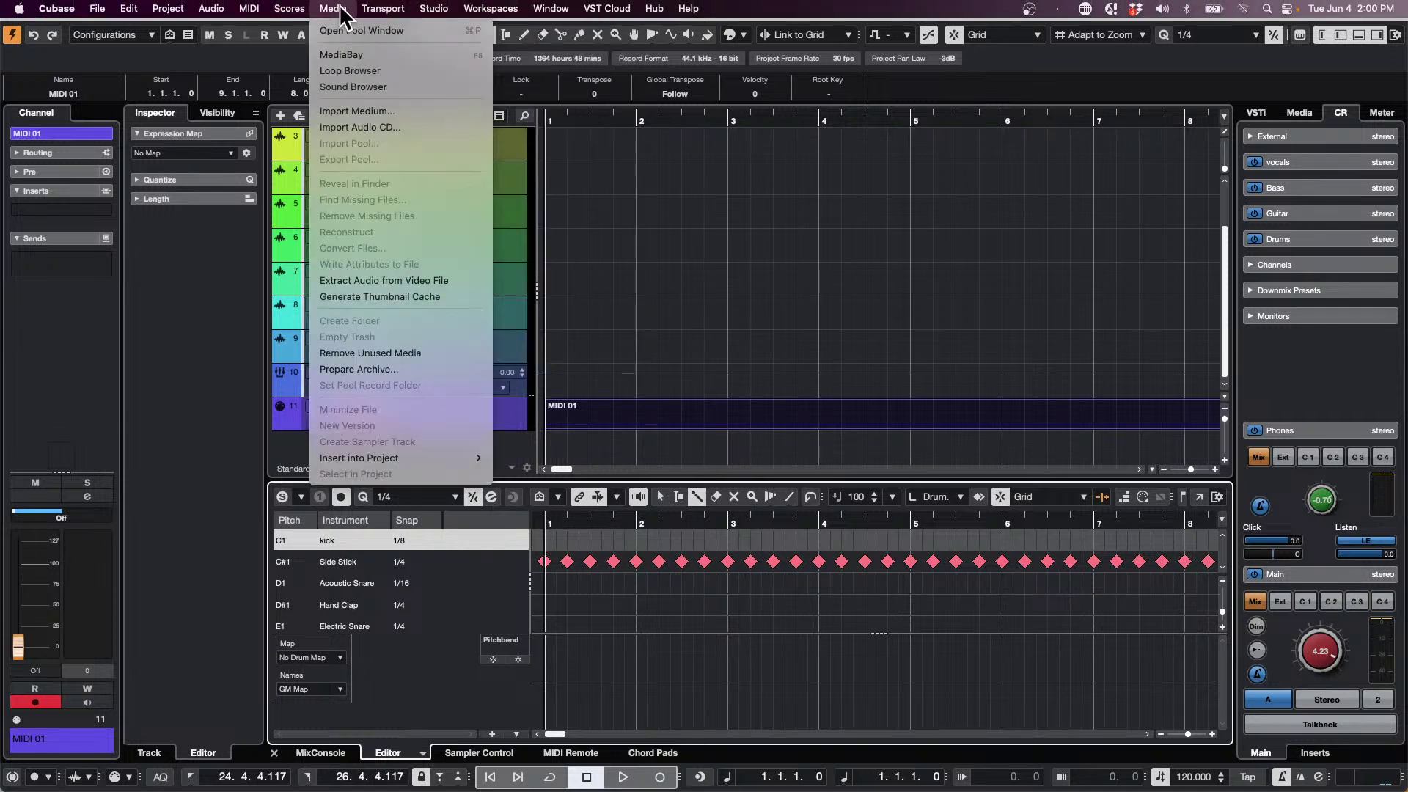
pyautogui.moveTo(451, 14)
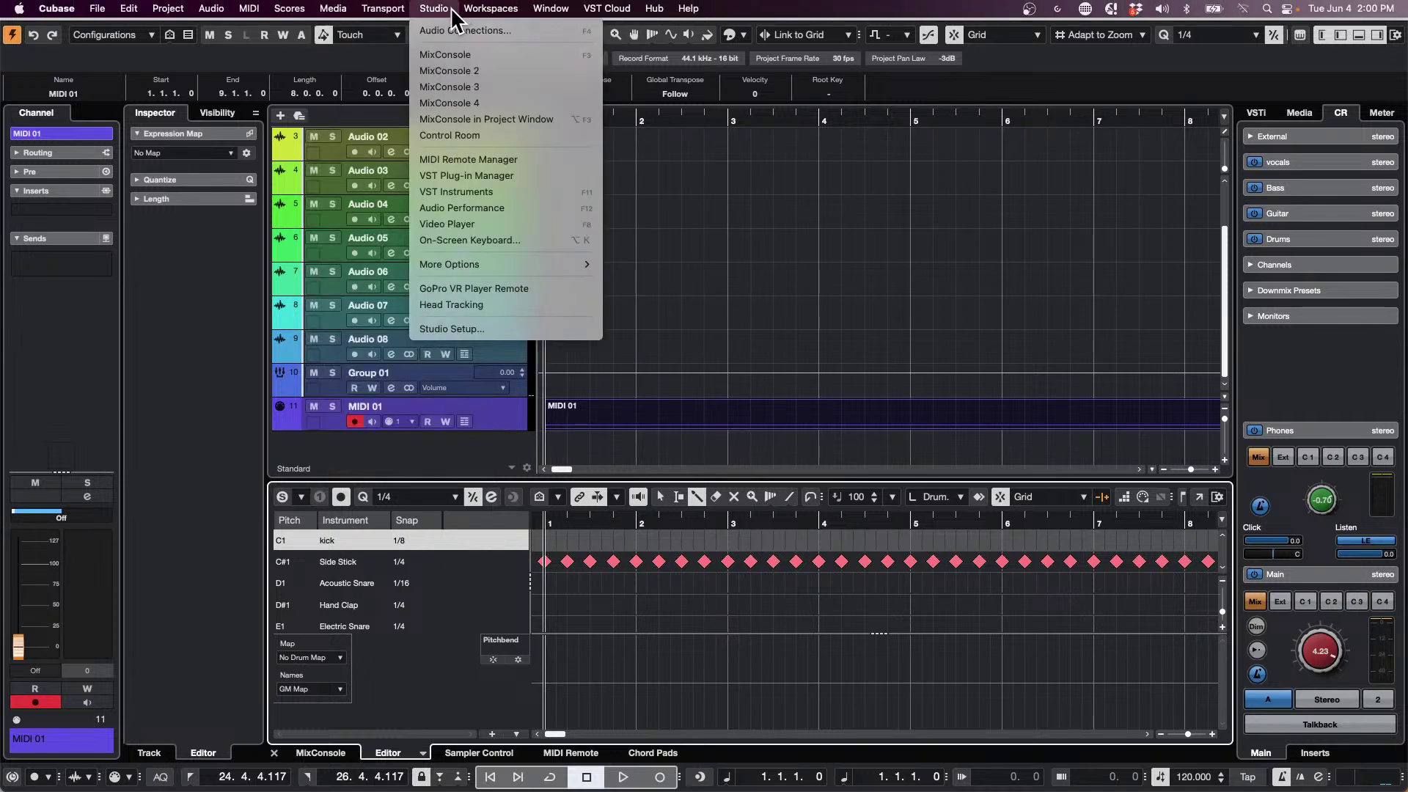
pyautogui.moveTo(249, 8)
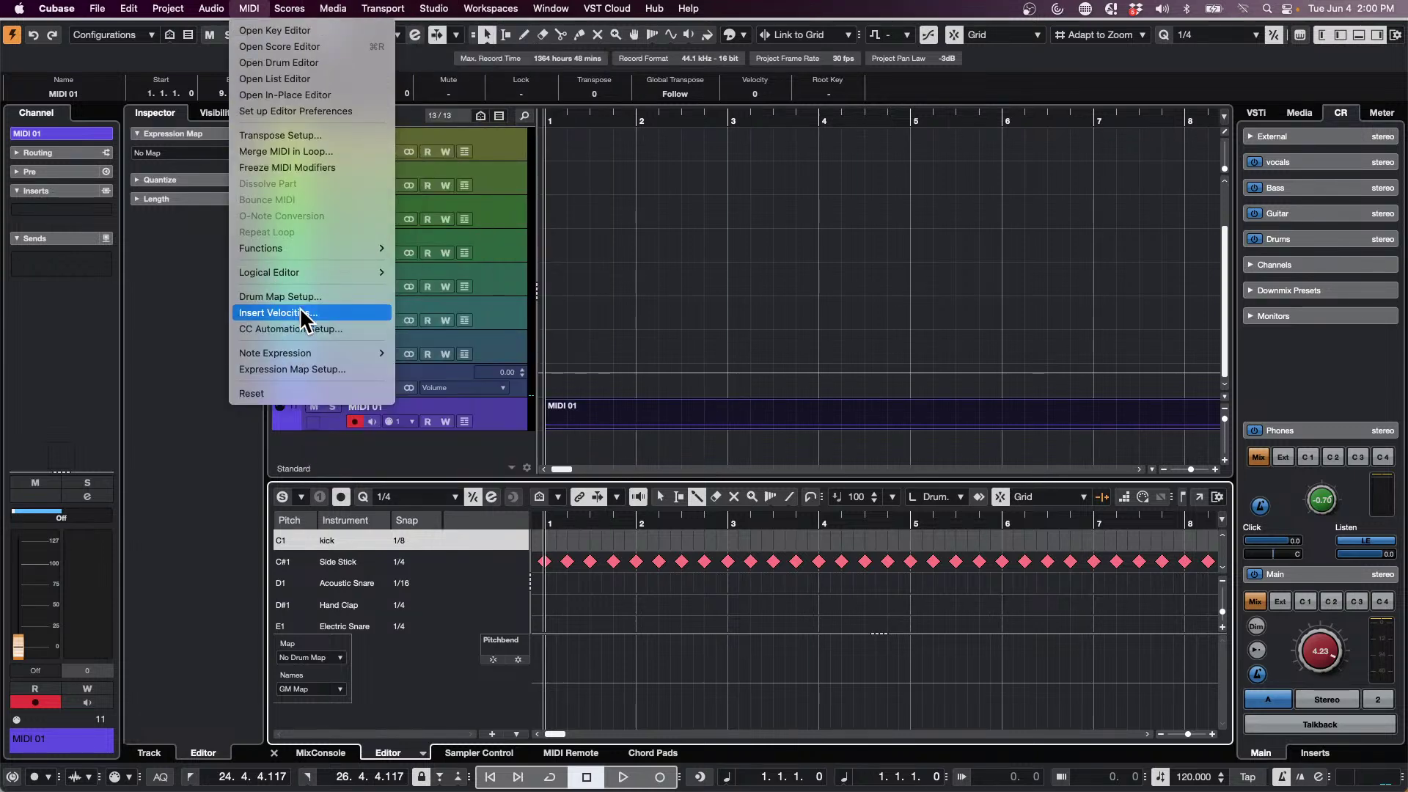
pyautogui.moveTo(308, 275)
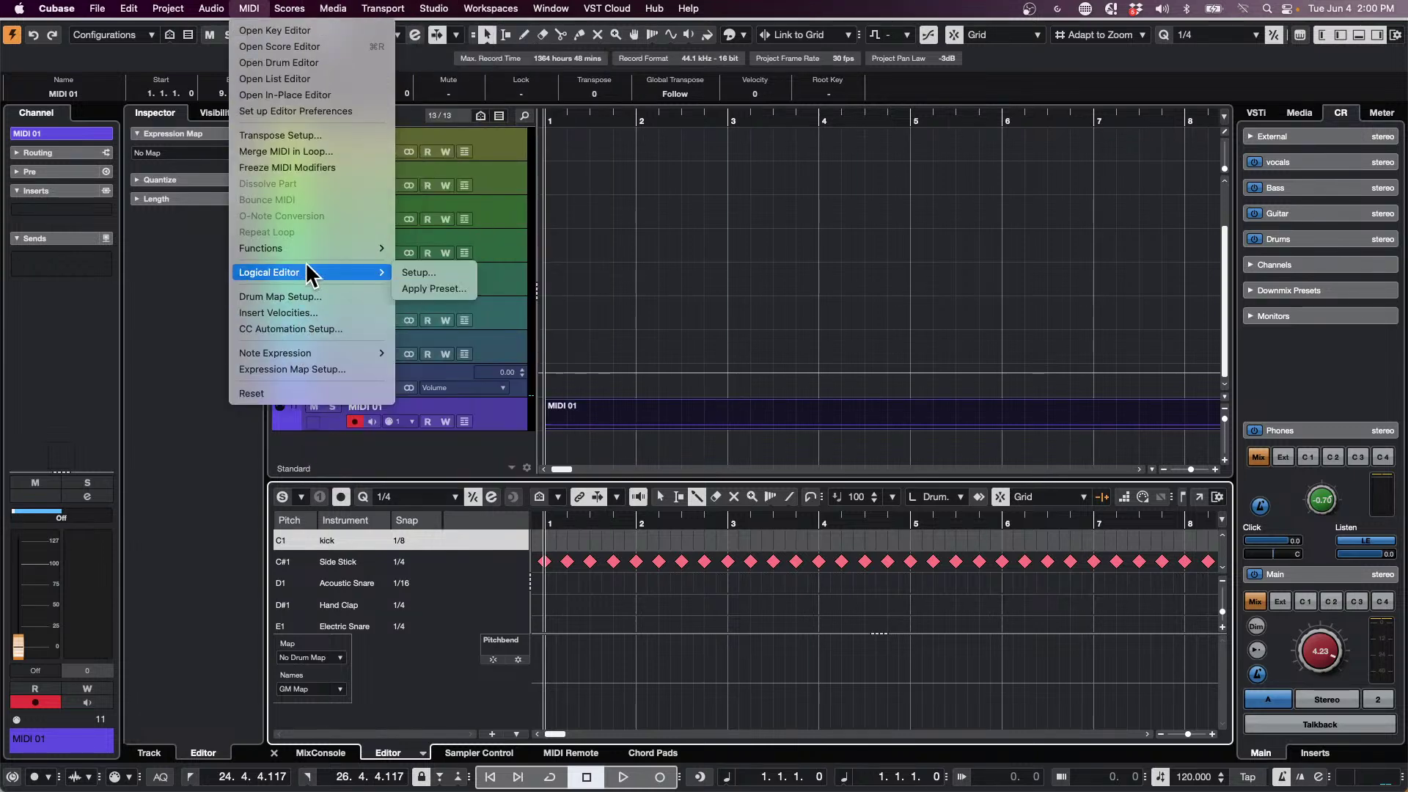
pyautogui.click(424, 268)
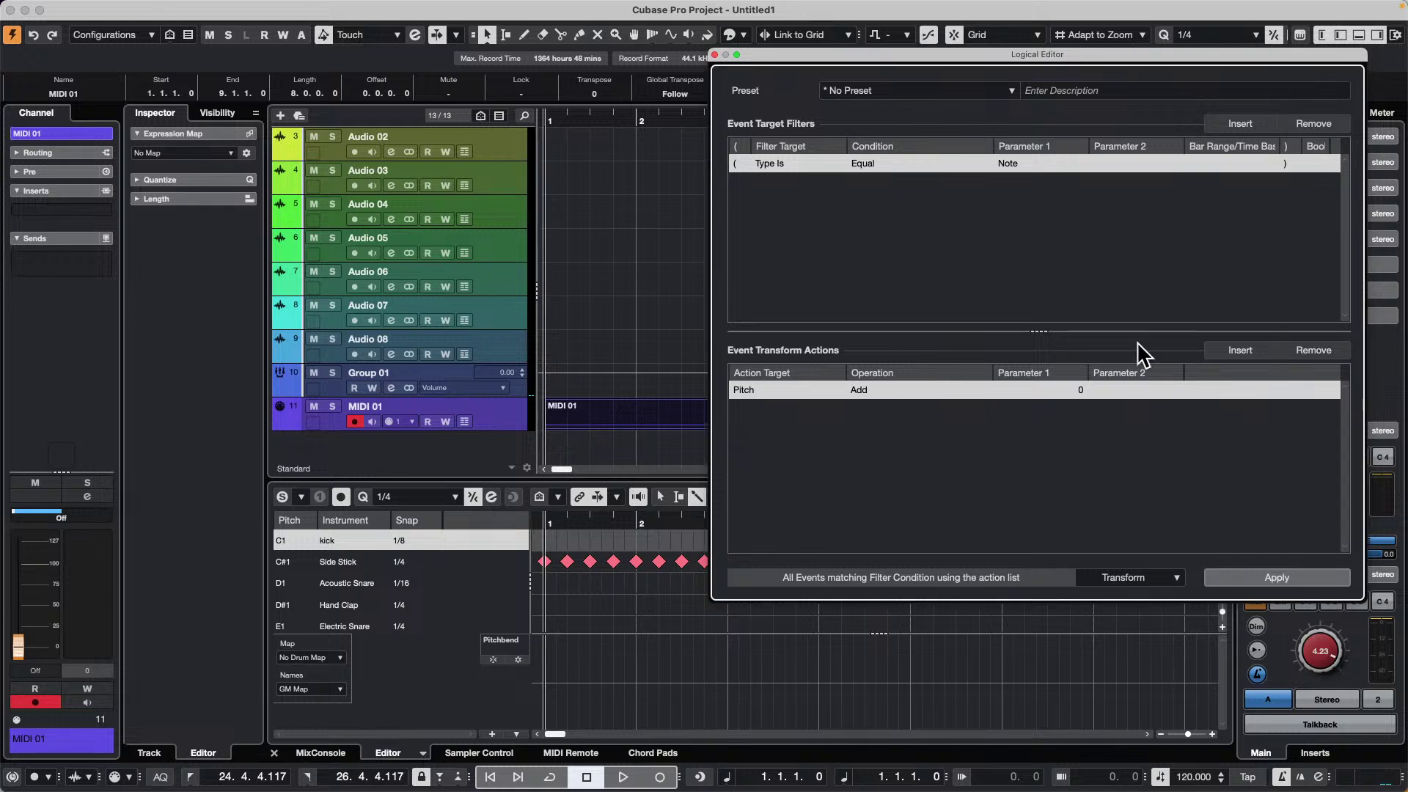
pyautogui.moveTo(938, 54); pyautogui.dragTo(669, 56)
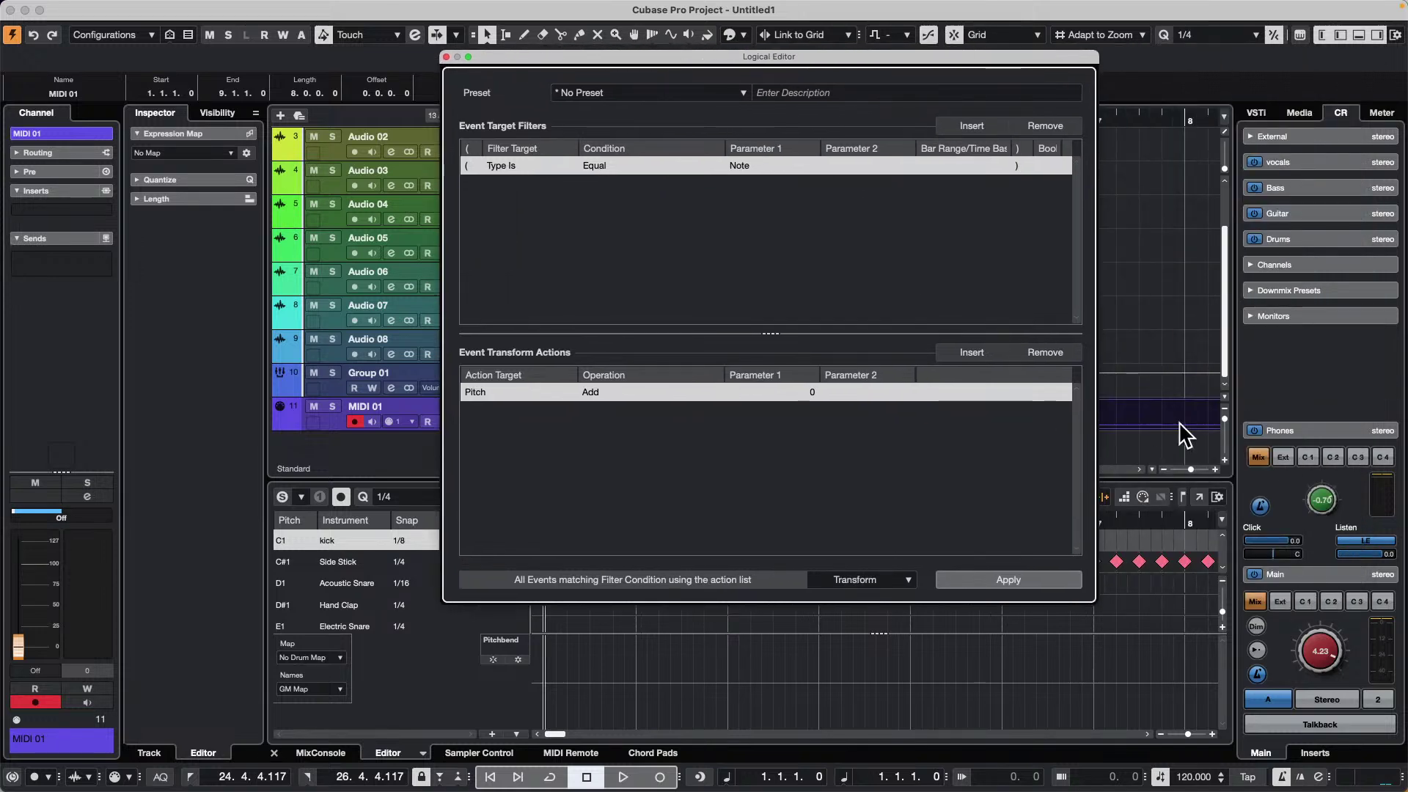
pyautogui.click(1045, 352)
pyautogui.click(1040, 130)
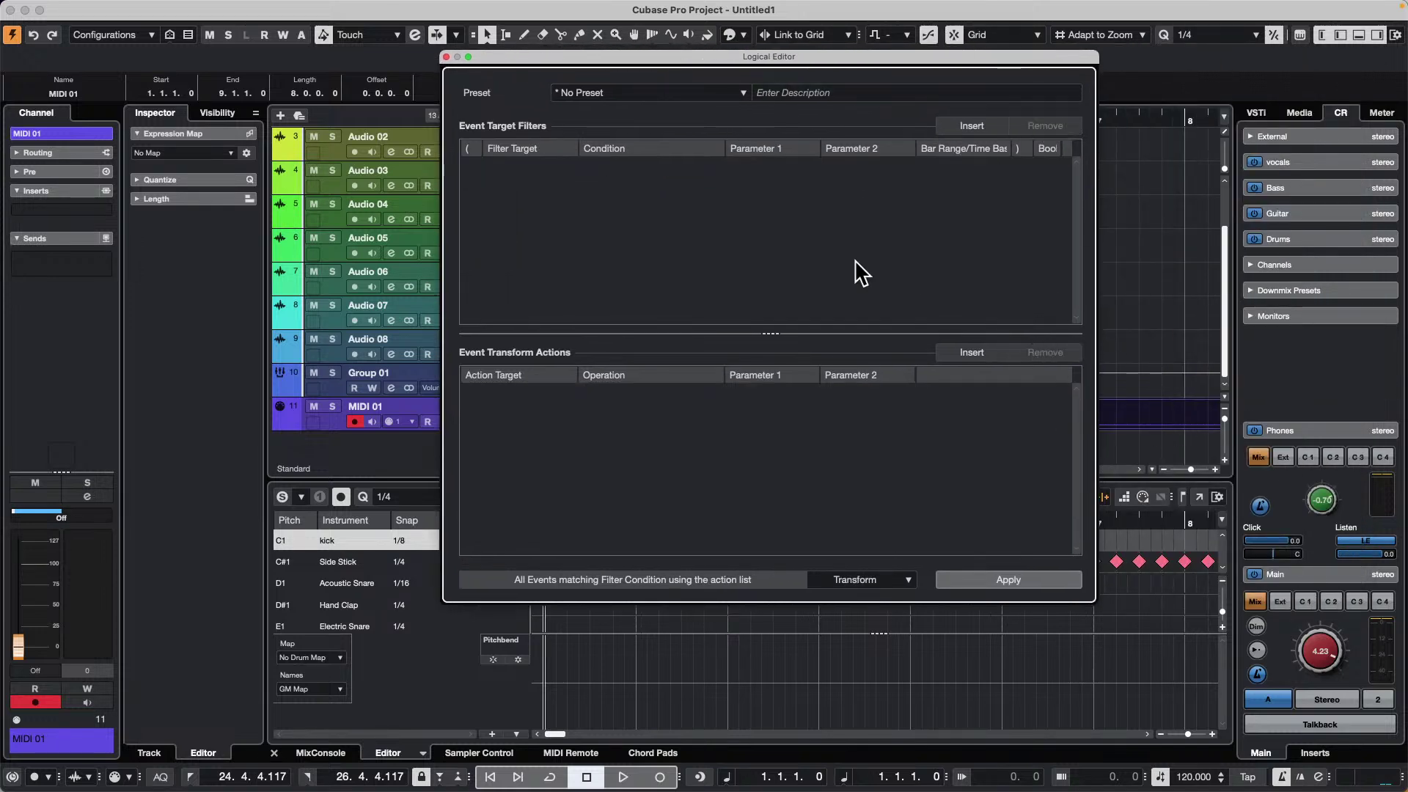
# - Set the Logical Editor function to Select, and insert two event target filters, the first being Type Is Equal Note
pyautogui.click(873, 583)
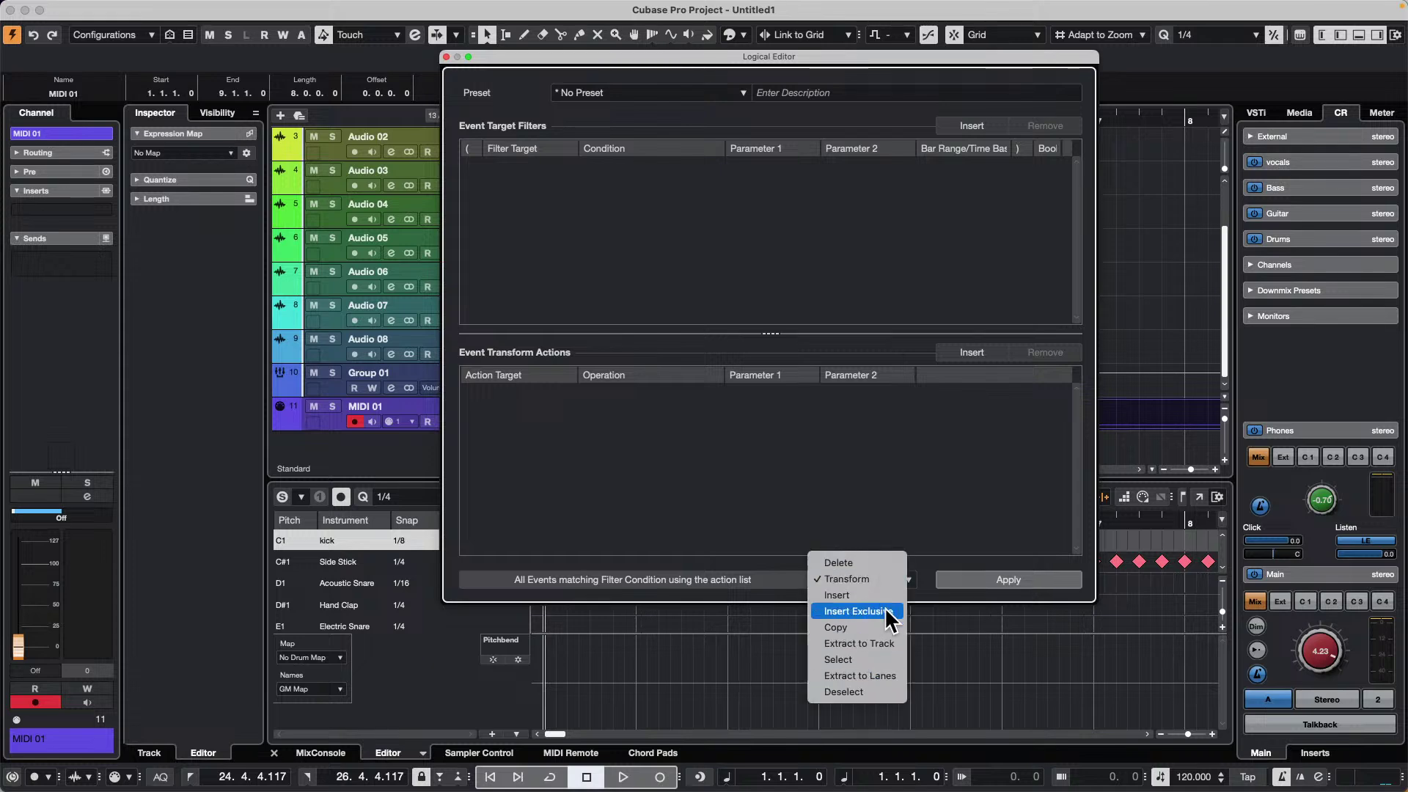
pyautogui.click(881, 661)
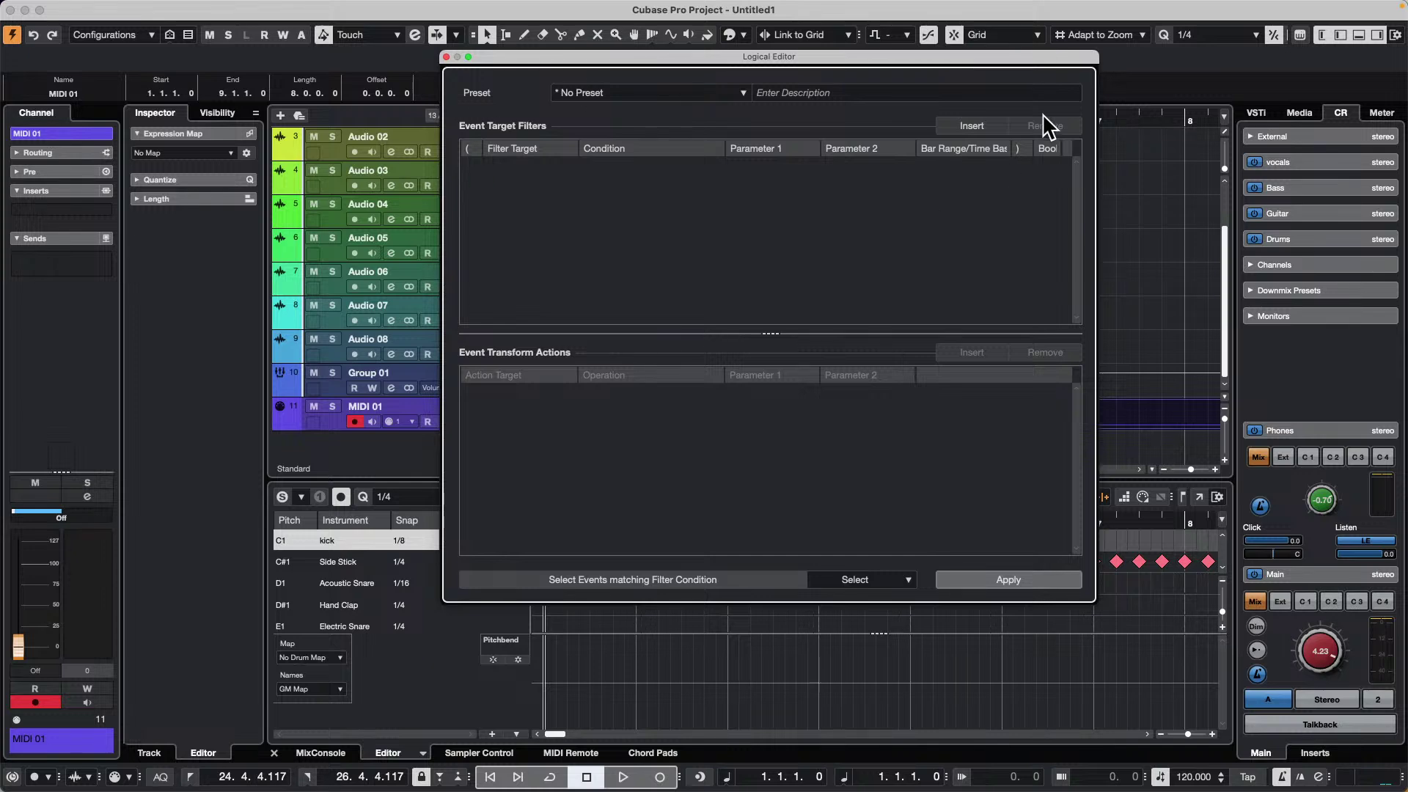
pyautogui.click(989, 129)
pyautogui.click(961, 129)
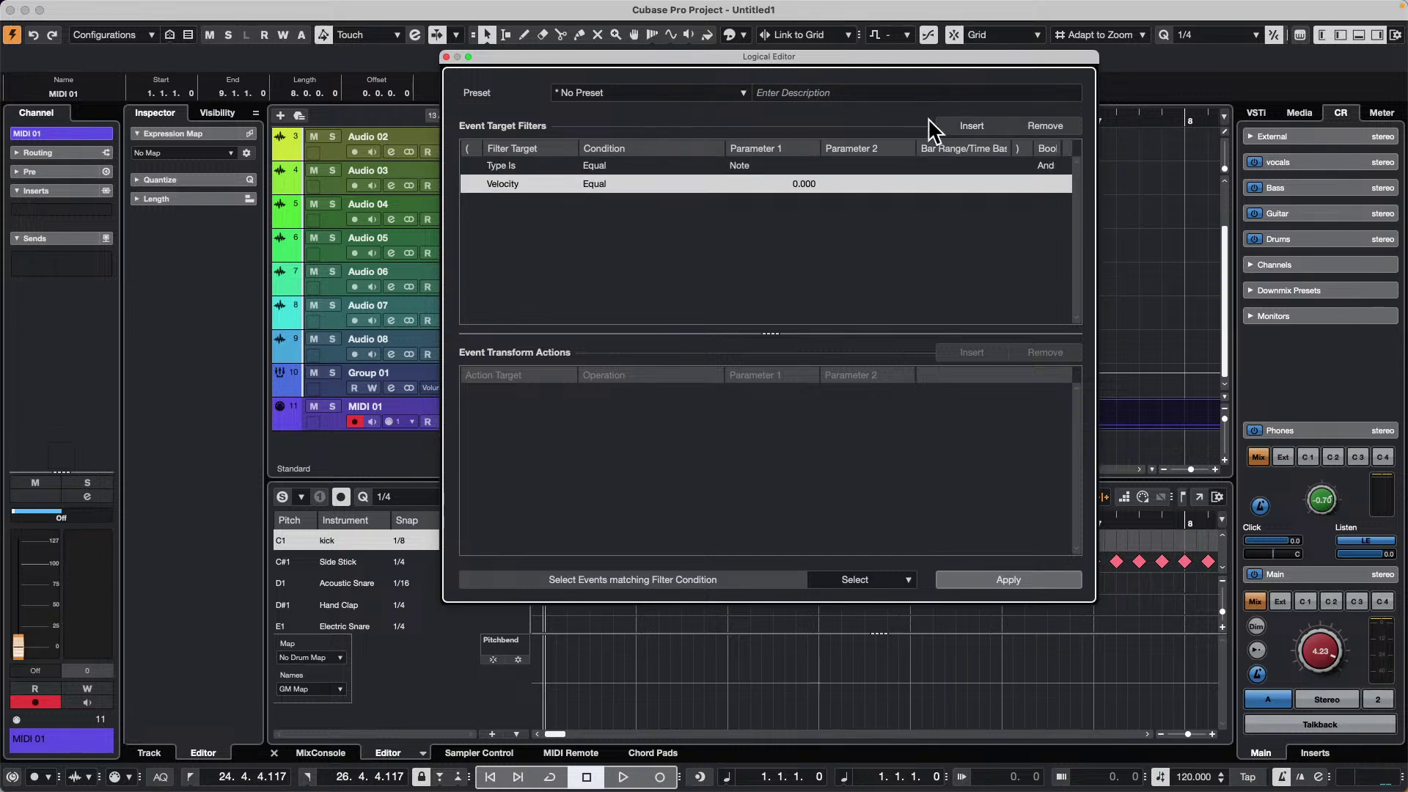
# - Set the second filter to Position Inside Bar Range, and mark a range from about 0.0.3.111 to 0.1.1.18
pyautogui.click(509, 180)
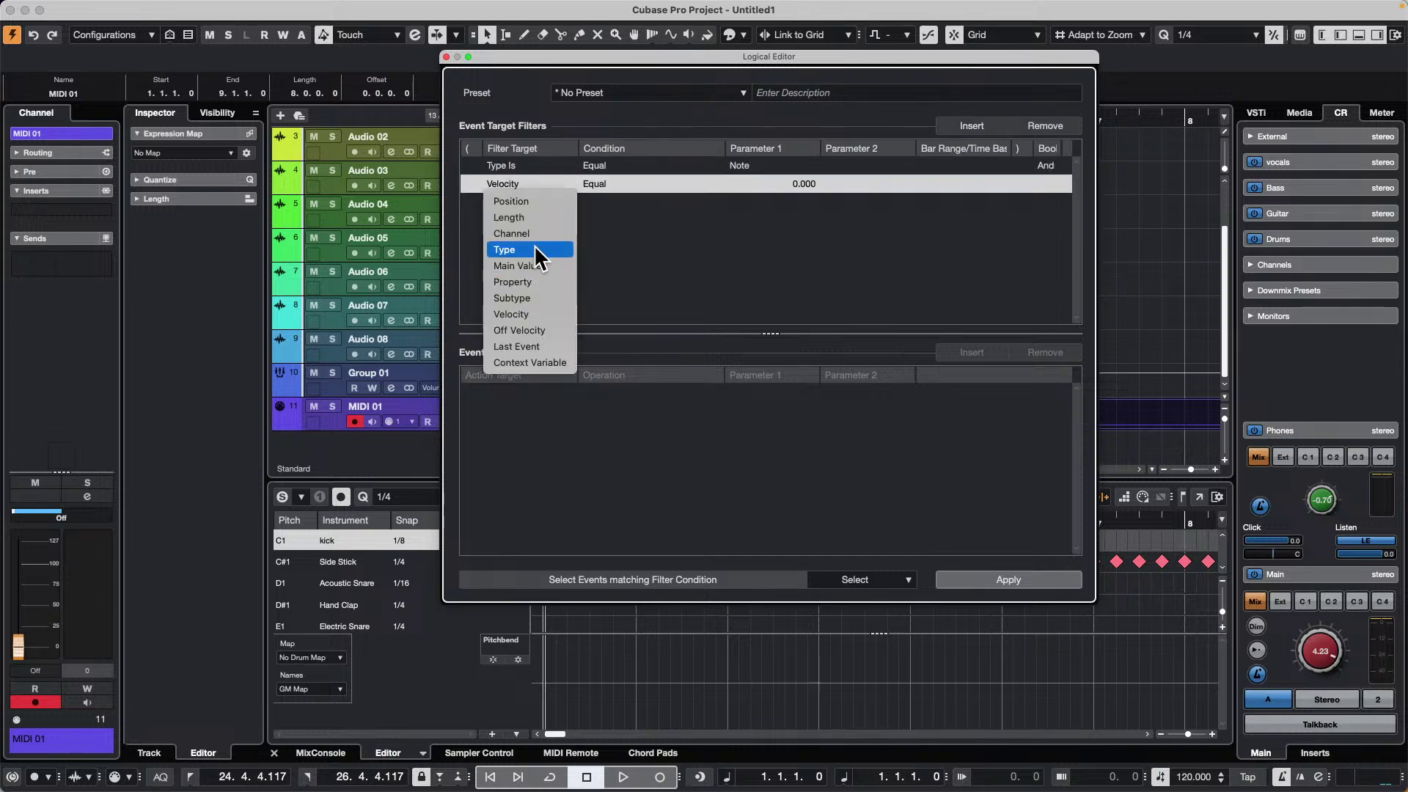
pyautogui.click(540, 201)
pyautogui.click(607, 184)
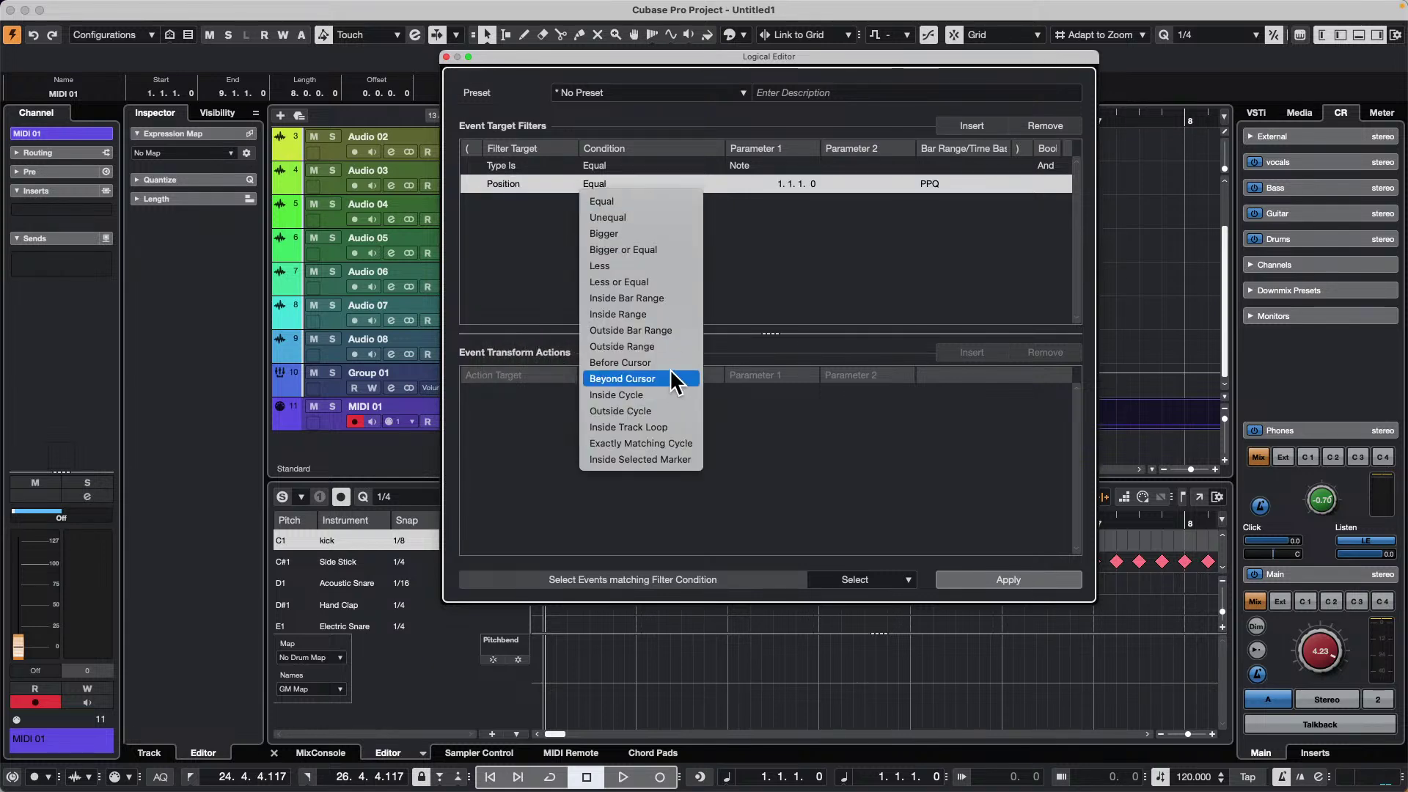
pyautogui.click(671, 297)
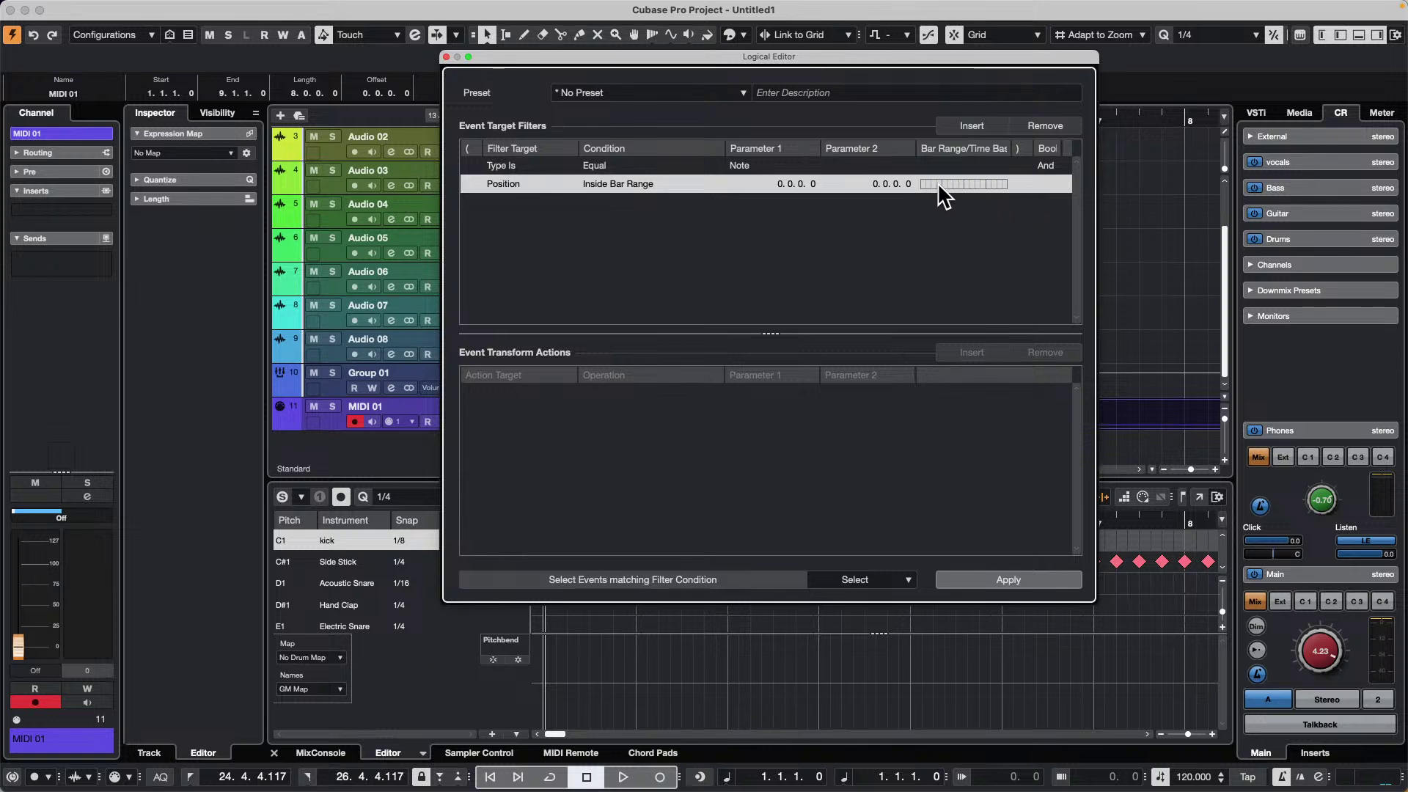
pyautogui.moveTo(947, 183); pyautogui.dragTo(941, 184)
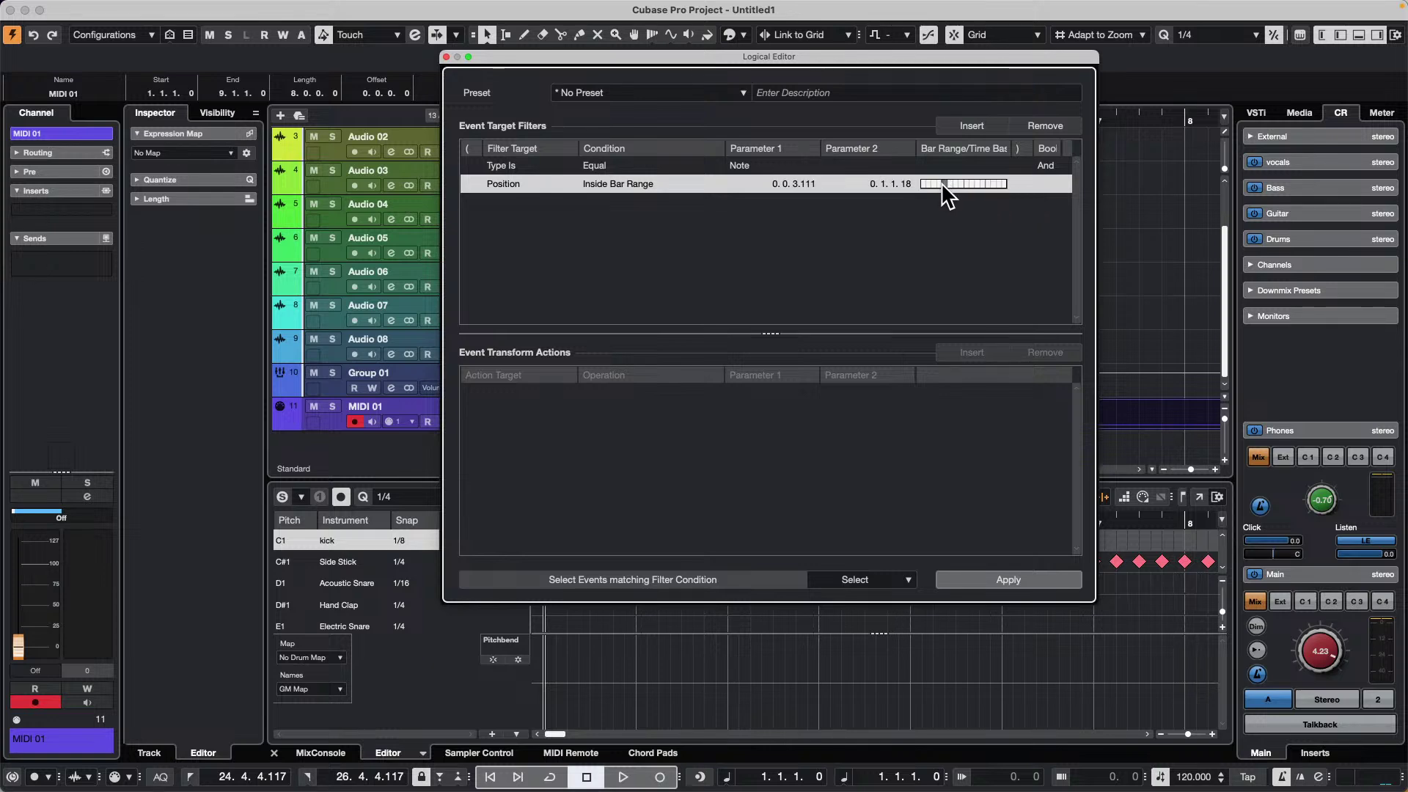
# - Set Parameter 1 of the Position filter to 0.0.2.1, and move the Logical Editor window clear of the drum notes
pyautogui.click(798, 184)
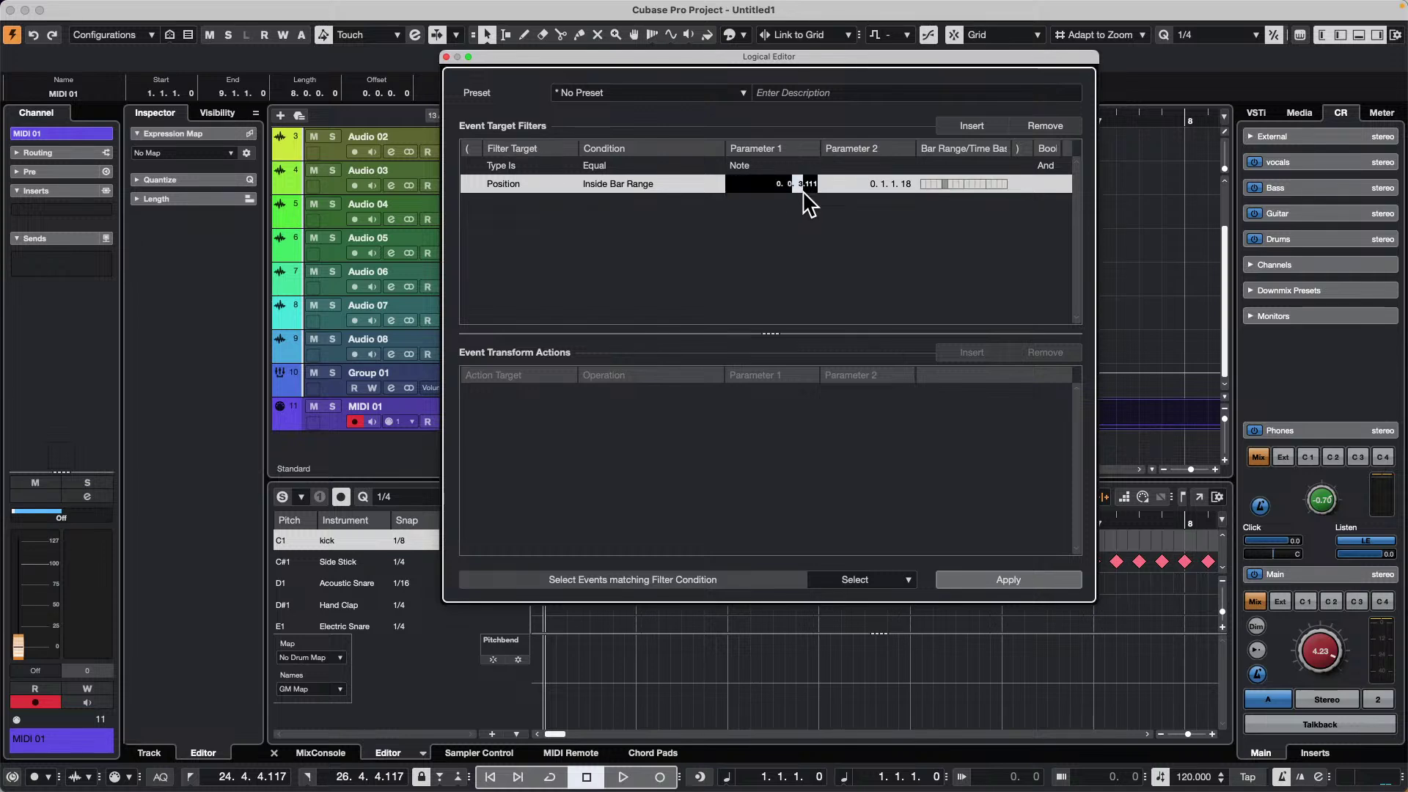
pyautogui.click(803, 192)
pyautogui.press('Return')
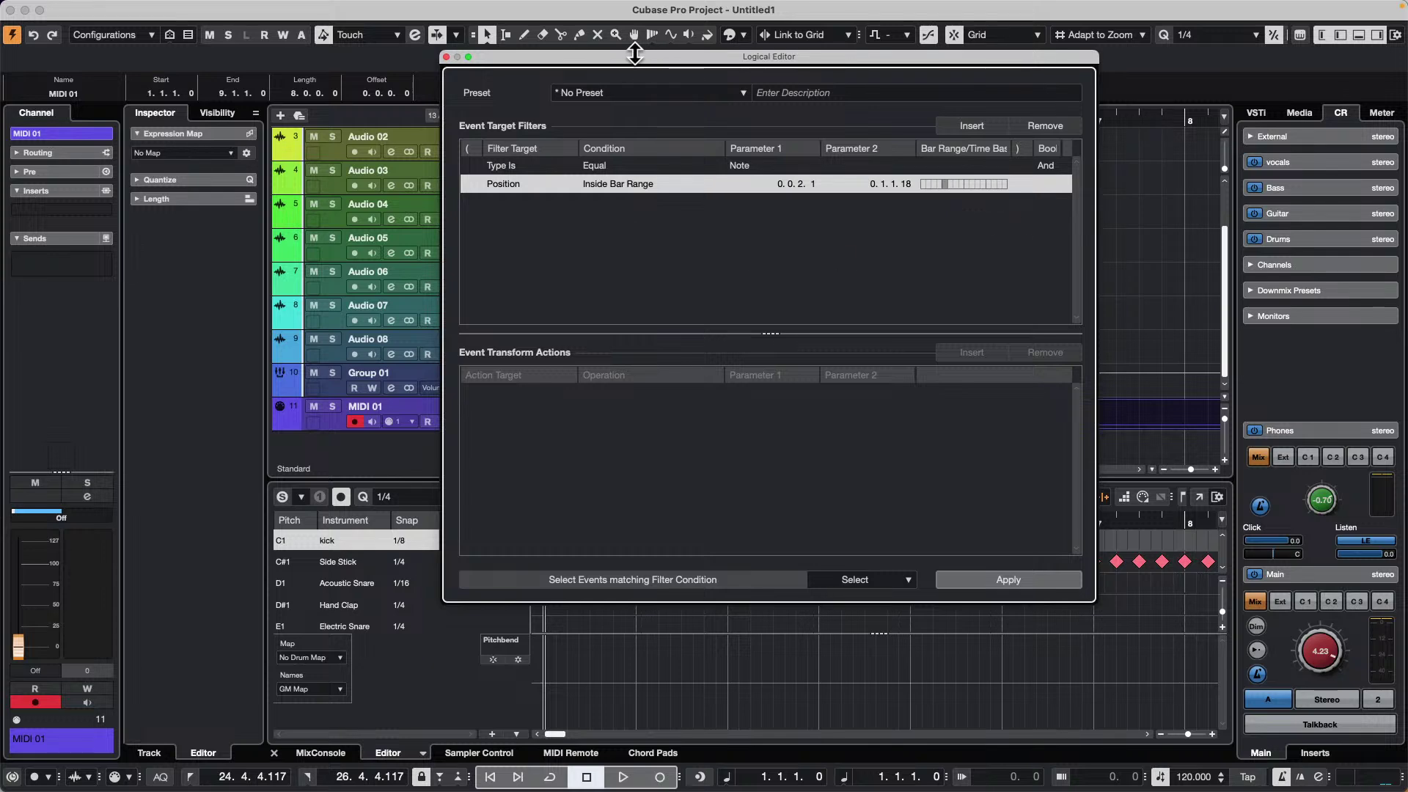
pyautogui.moveTo(637, 56); pyautogui.dragTo(994, 25)
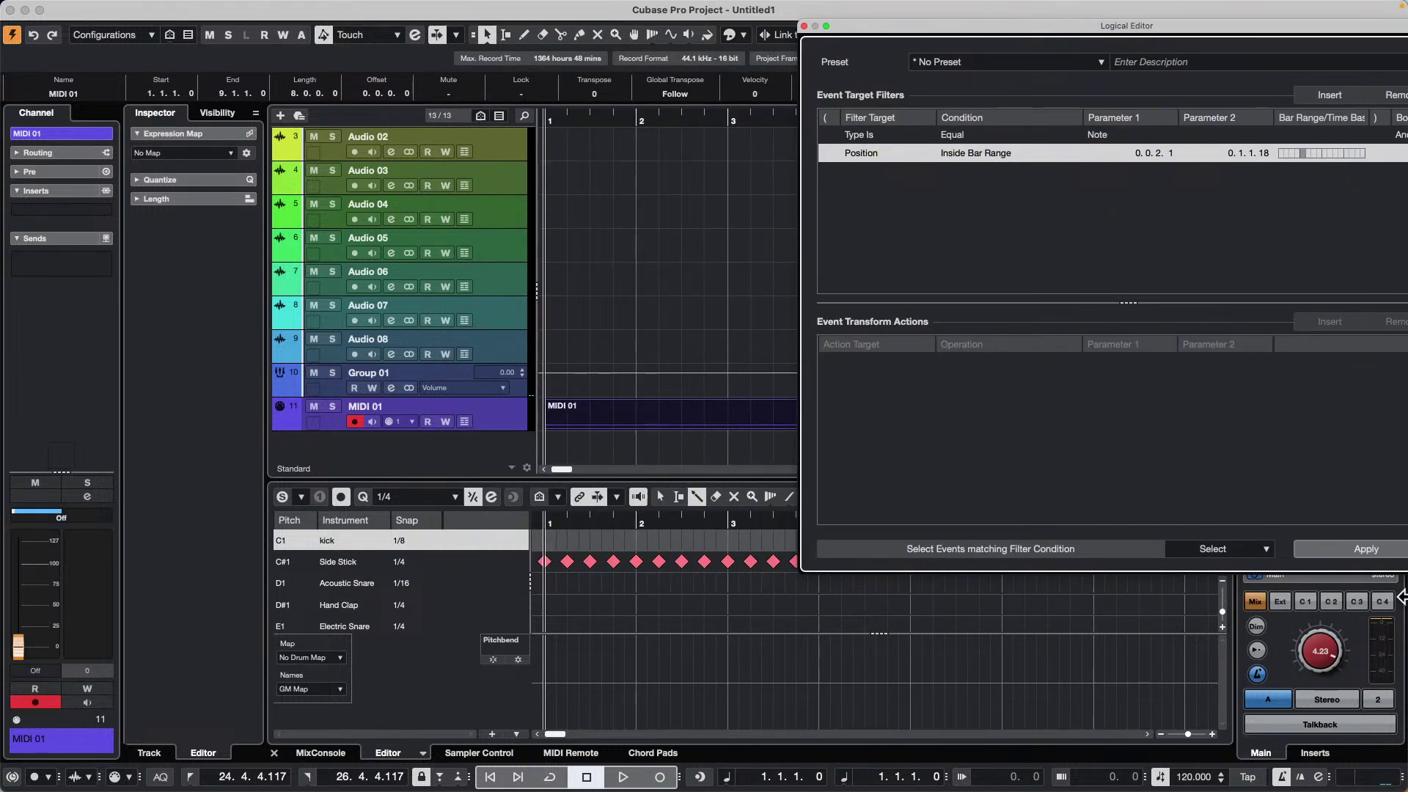
# - Apply the Select function to the Side Stick notes and move the Logical Editor window aside to check the selection
pyautogui.click(1365, 558)
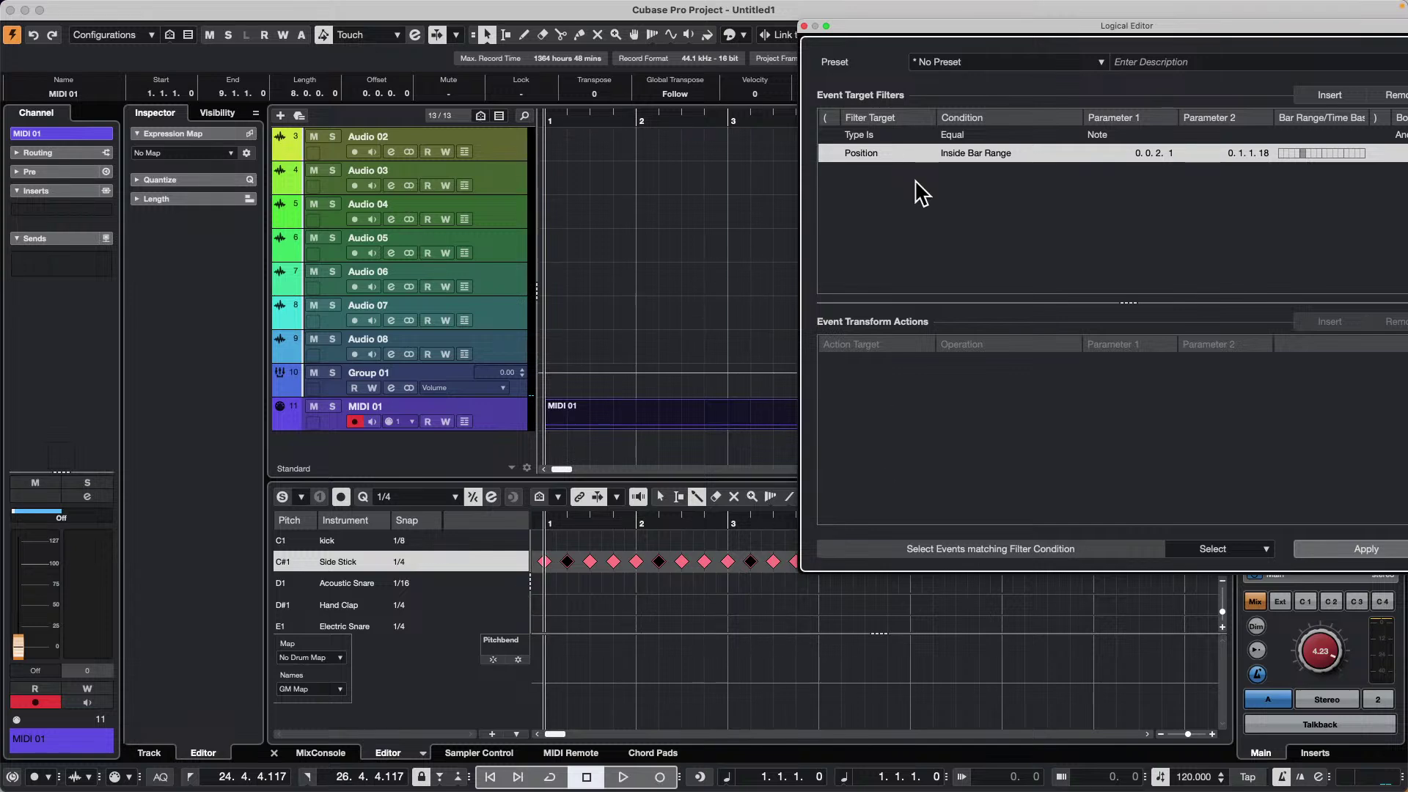
pyautogui.moveTo(978, 29); pyautogui.dragTo(1203, 29)
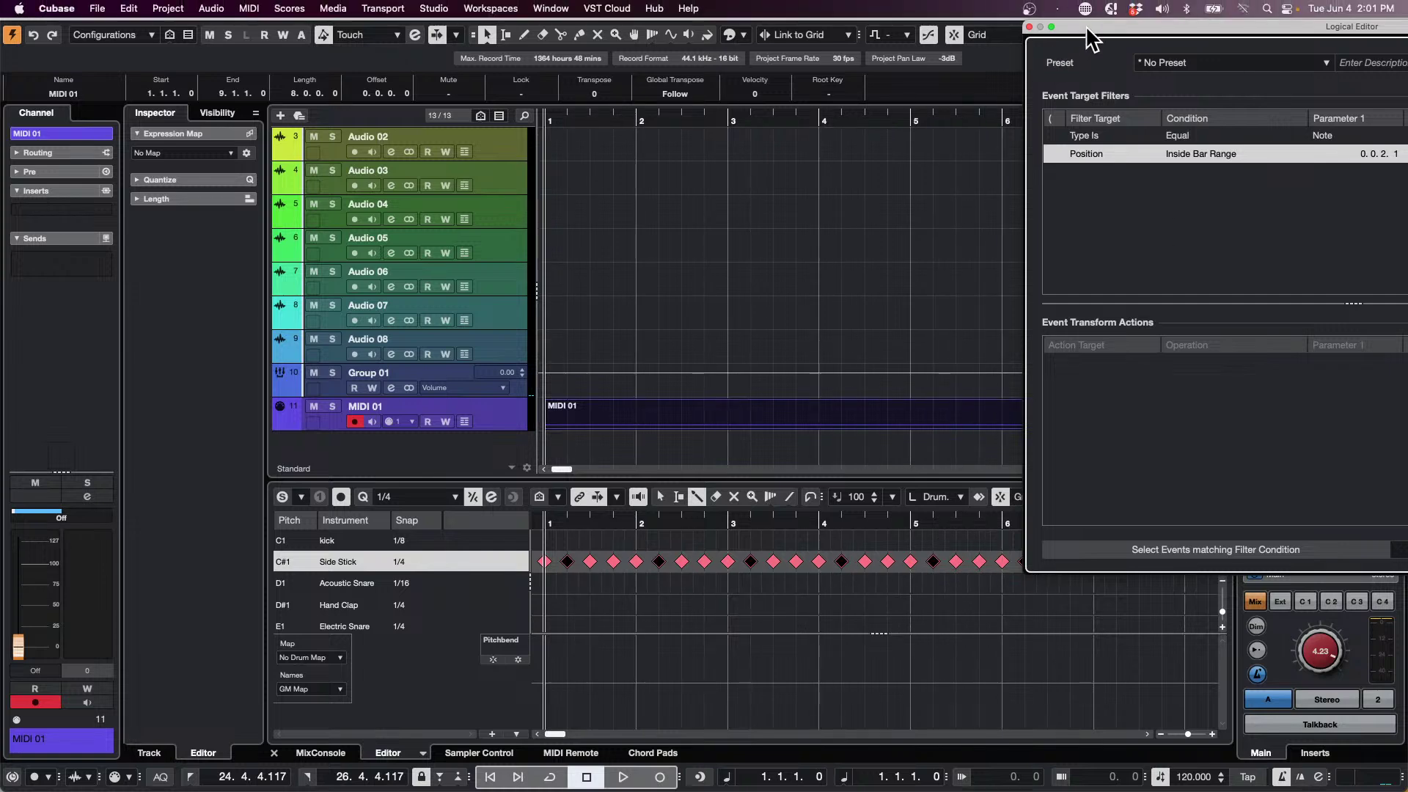
pyautogui.moveTo(1085, 25); pyautogui.dragTo(210, 111)
pyautogui.moveTo(903, 114); pyautogui.dragTo(902, 110)
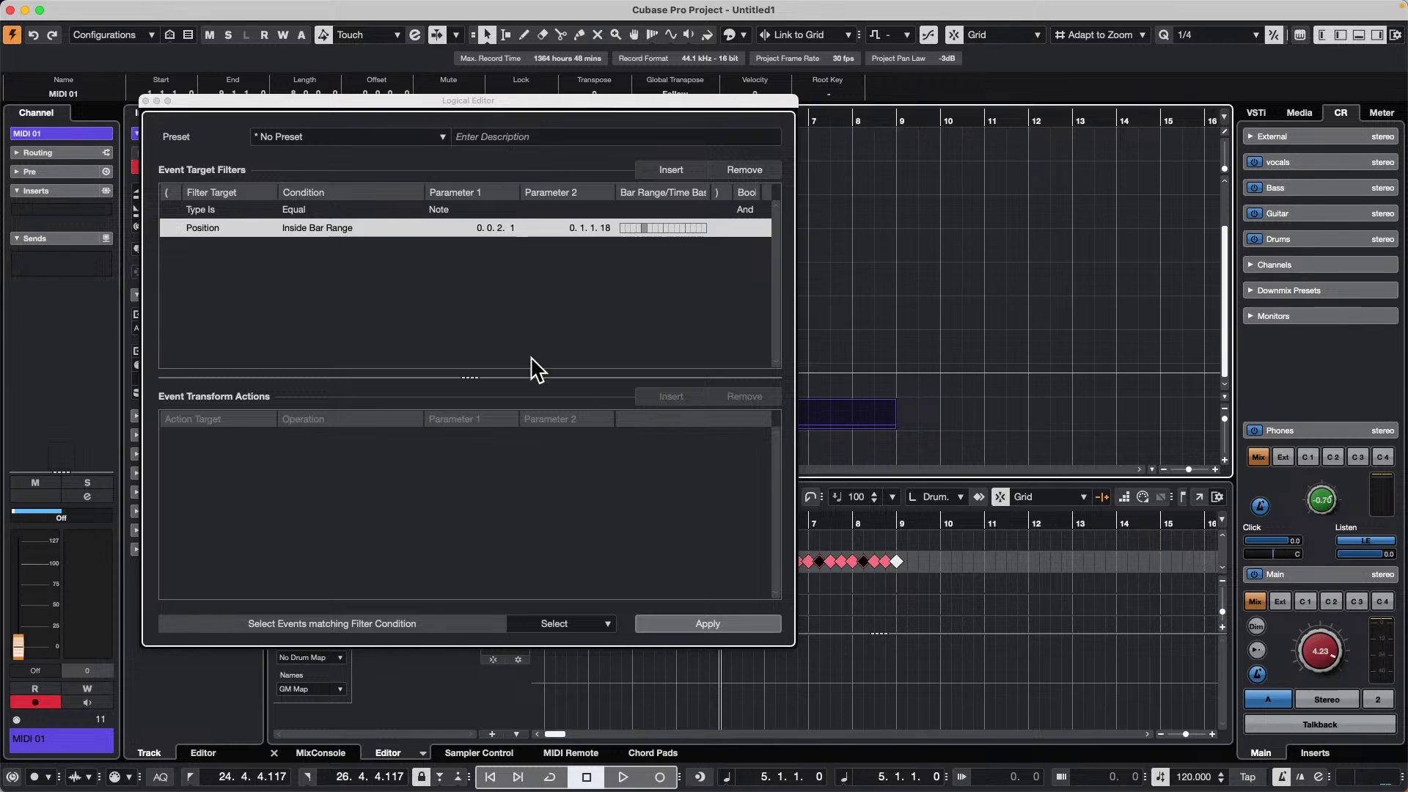
# - Review the Logical Editor's Select function and the Position filter's target and bar range, and close the editor
pyautogui.moveTo(219, 100); pyautogui.dragTo(419, 116)
pyautogui.click(780, 643)
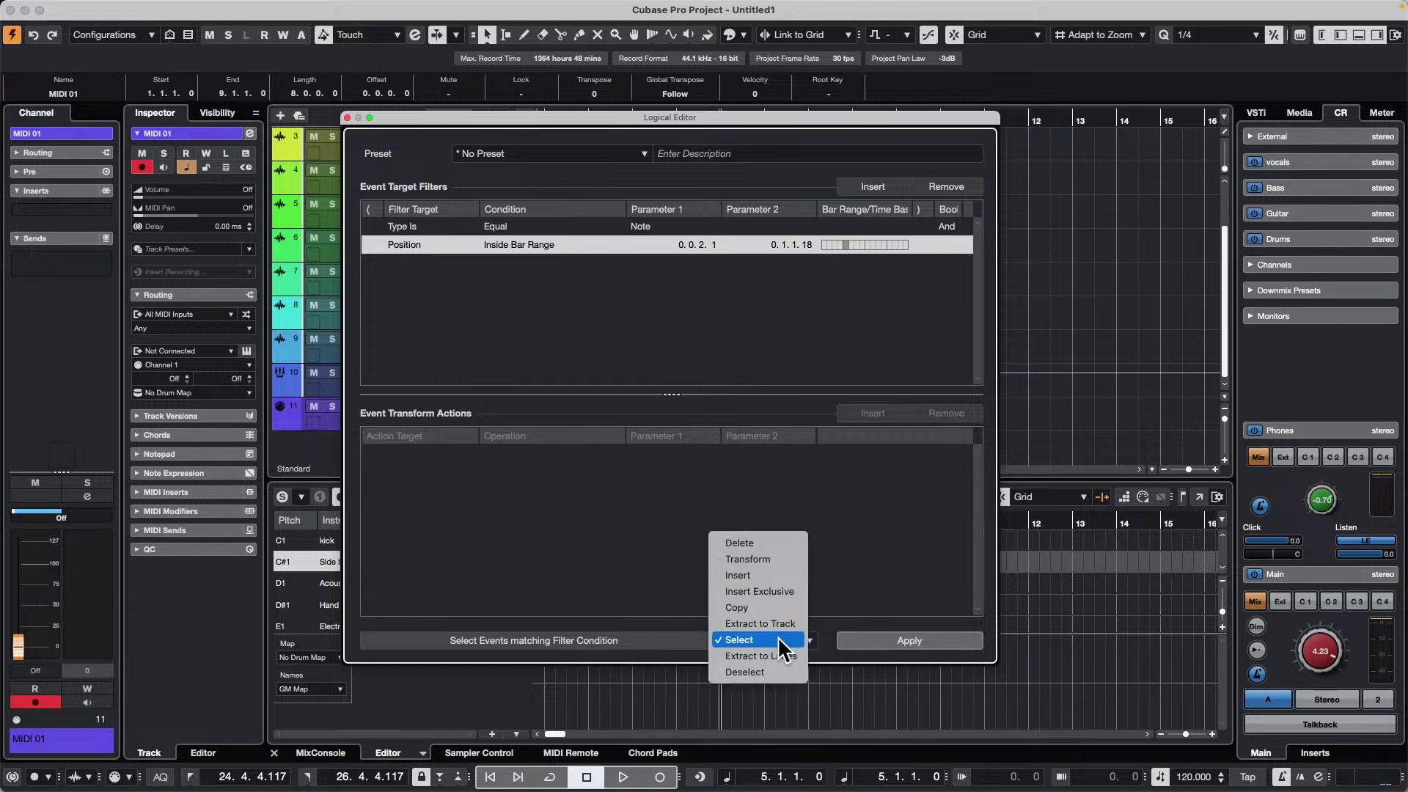
pyautogui.click(781, 639)
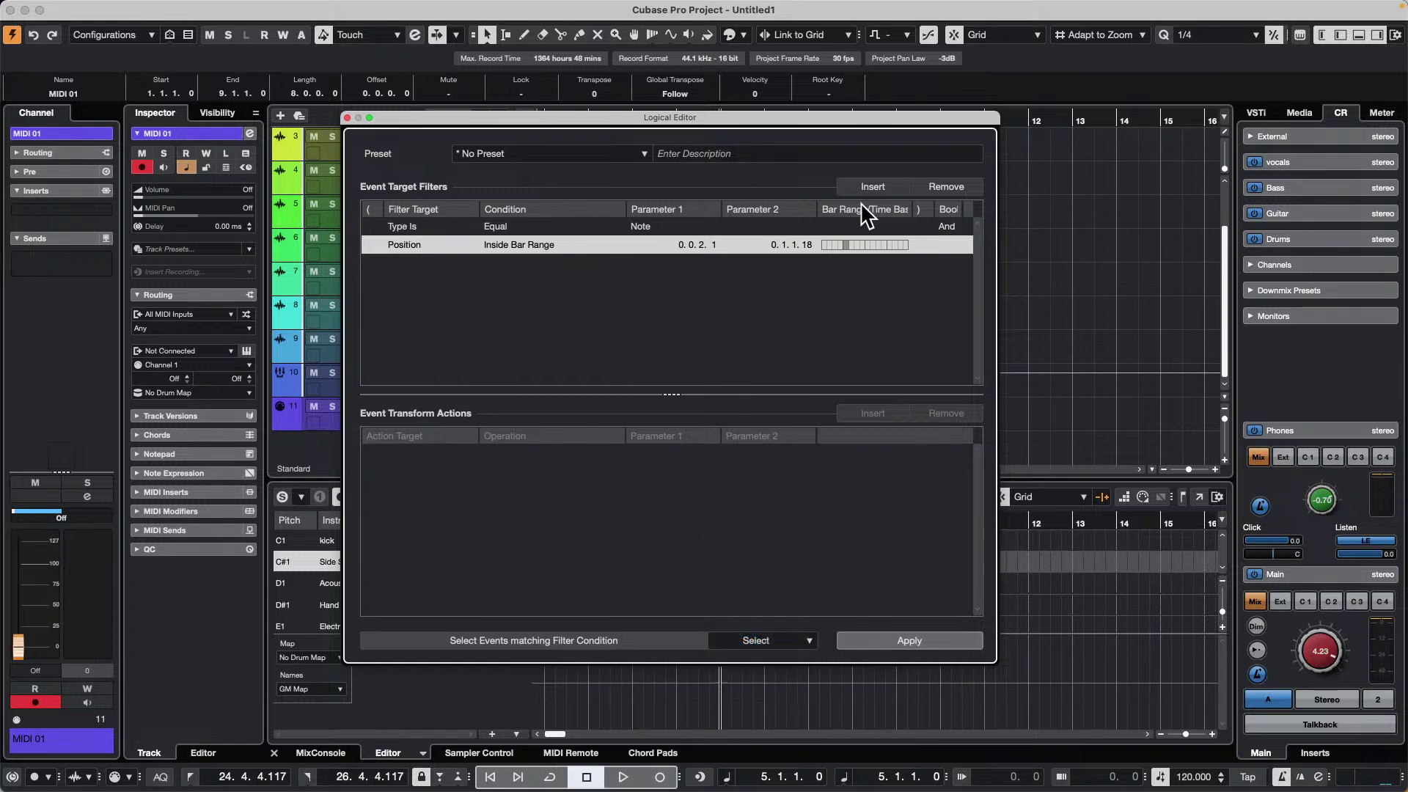
pyautogui.click(424, 244)
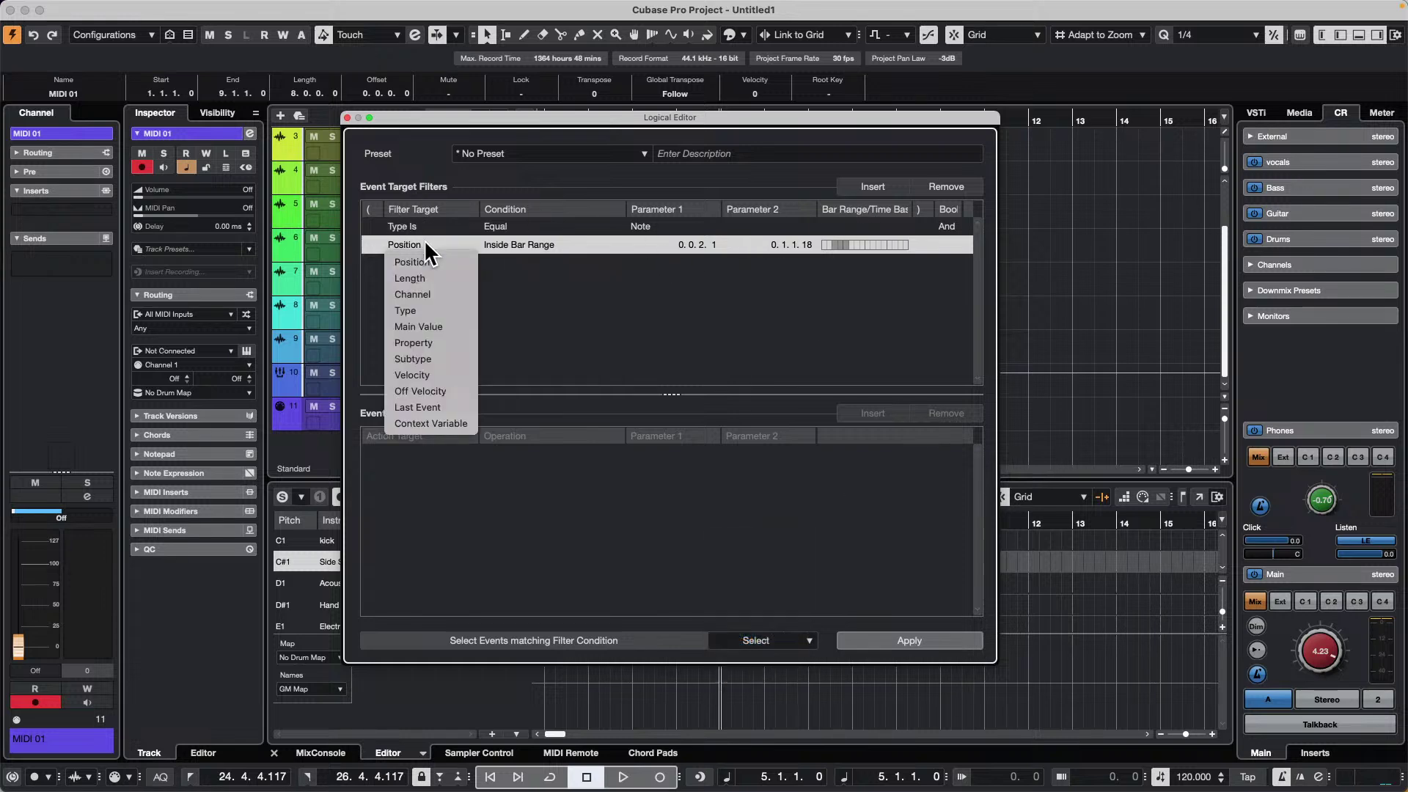
pyautogui.click(542, 271)
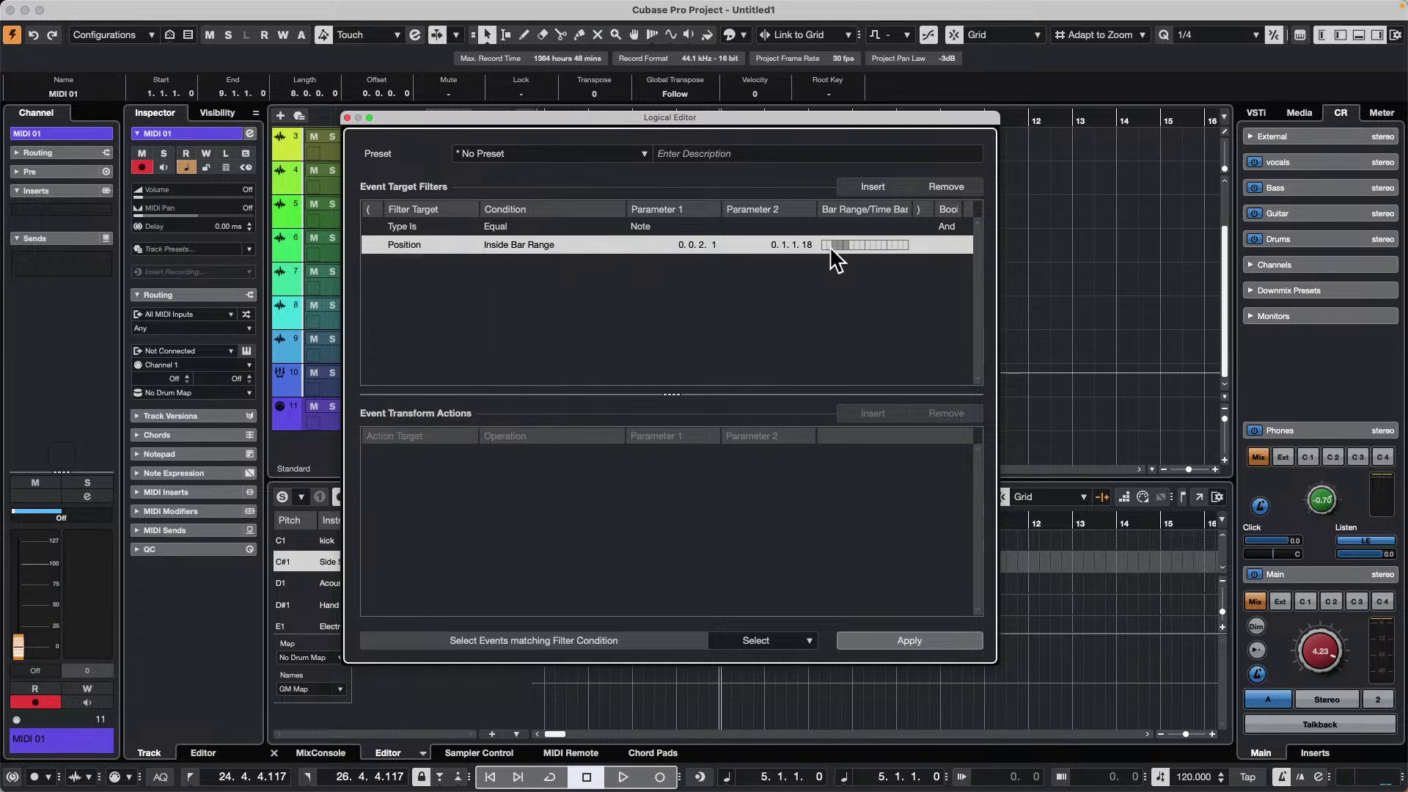
pyautogui.moveTo(833, 244); pyautogui.dragTo(840, 247)
pyautogui.click(348, 117)
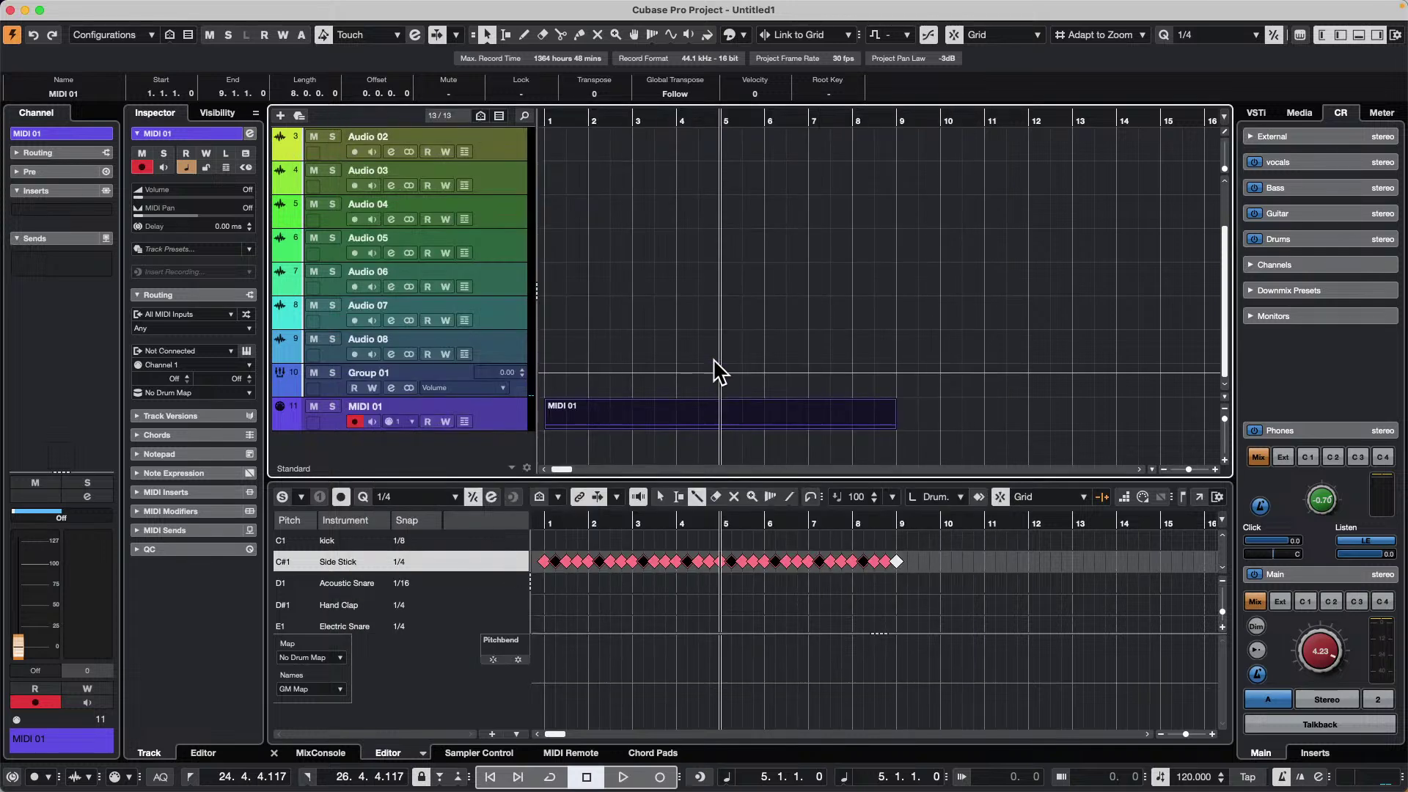
# - Add a Groove Agent SE instrument track with All MIDI Inputs and Stereo Out below the MIDI 01 track
pyautogui.rightClick(682, 286)
pyautogui.click(682, 286)
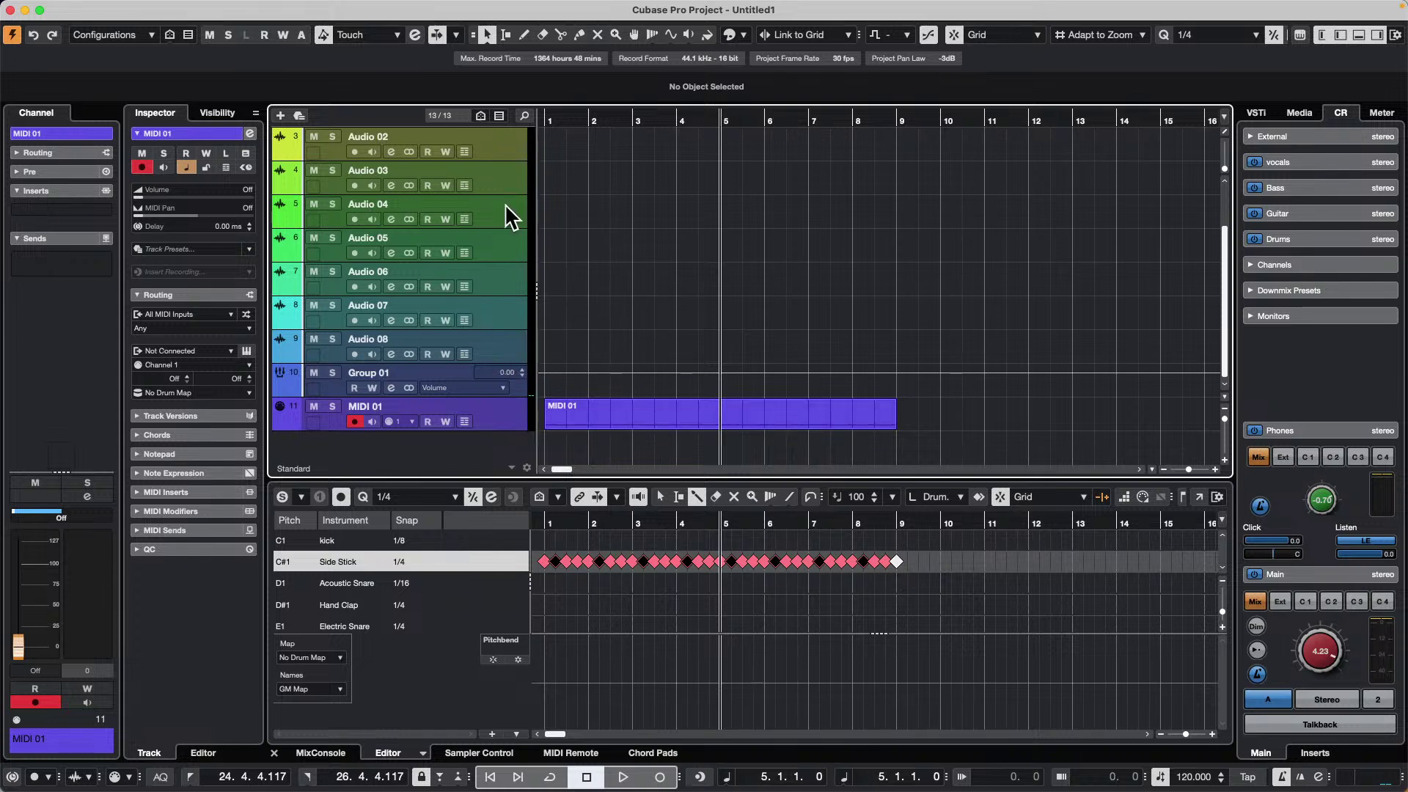
pyautogui.rightClick(517, 423)
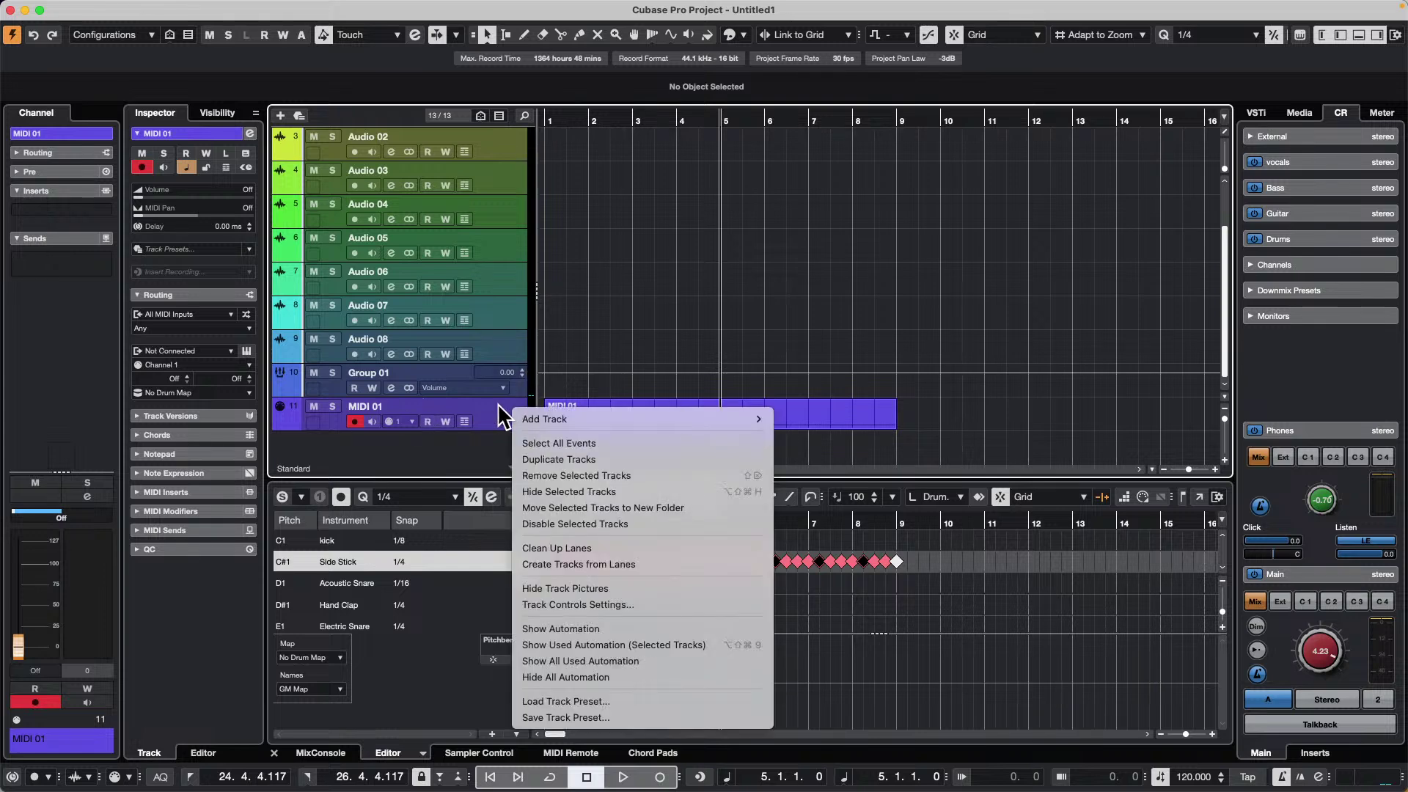
pyautogui.click(499, 405)
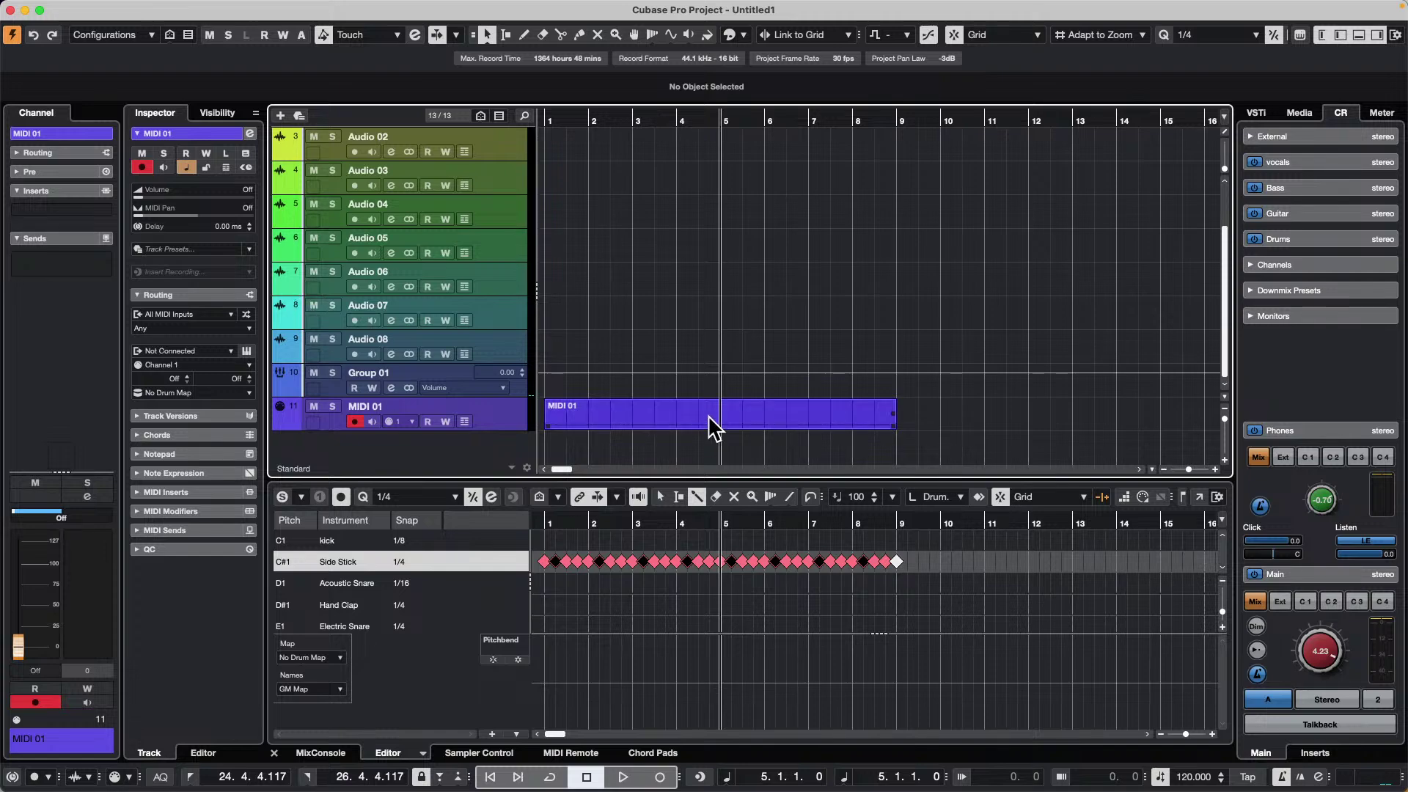
pyautogui.rightClick(511, 423)
pyautogui.moveTo(632, 429)
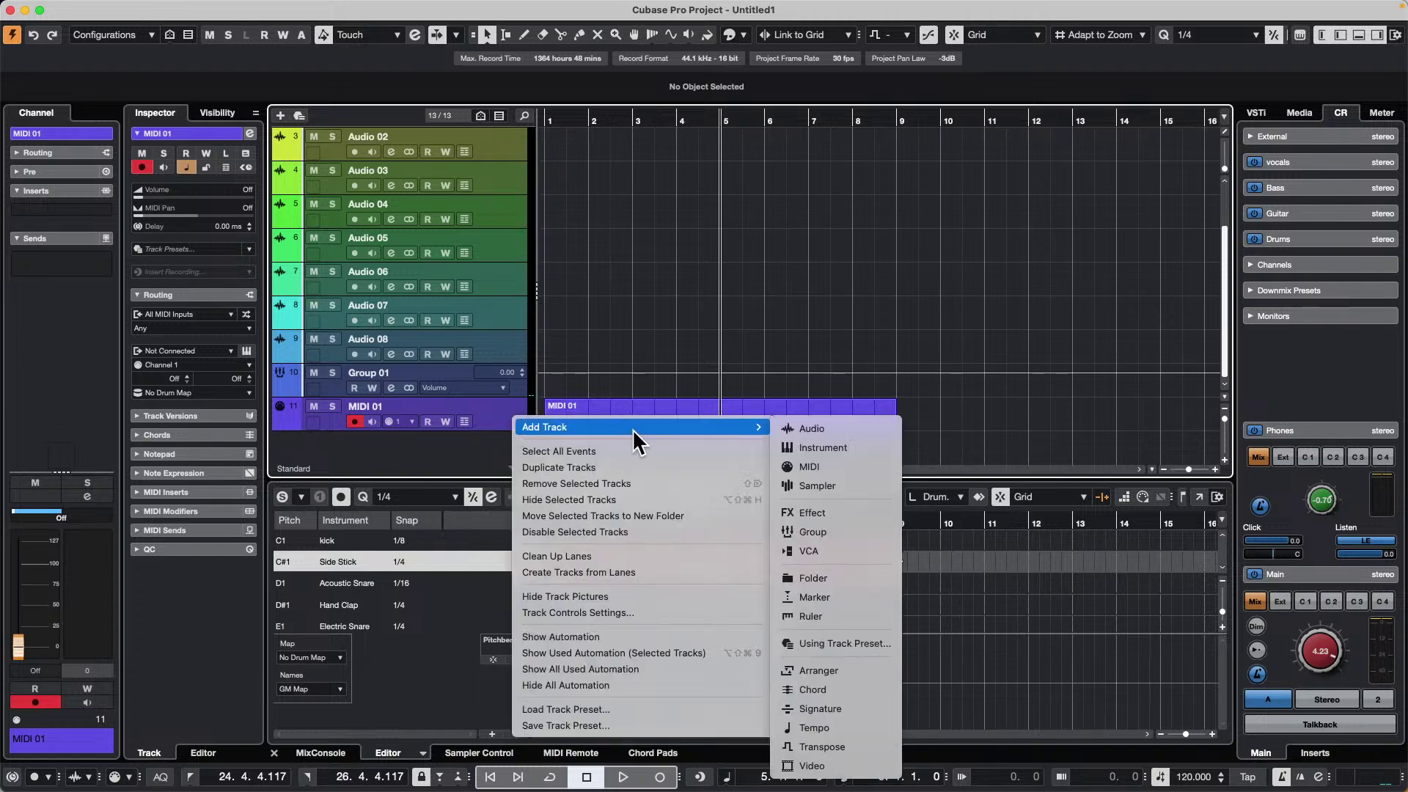
pyautogui.click(842, 448)
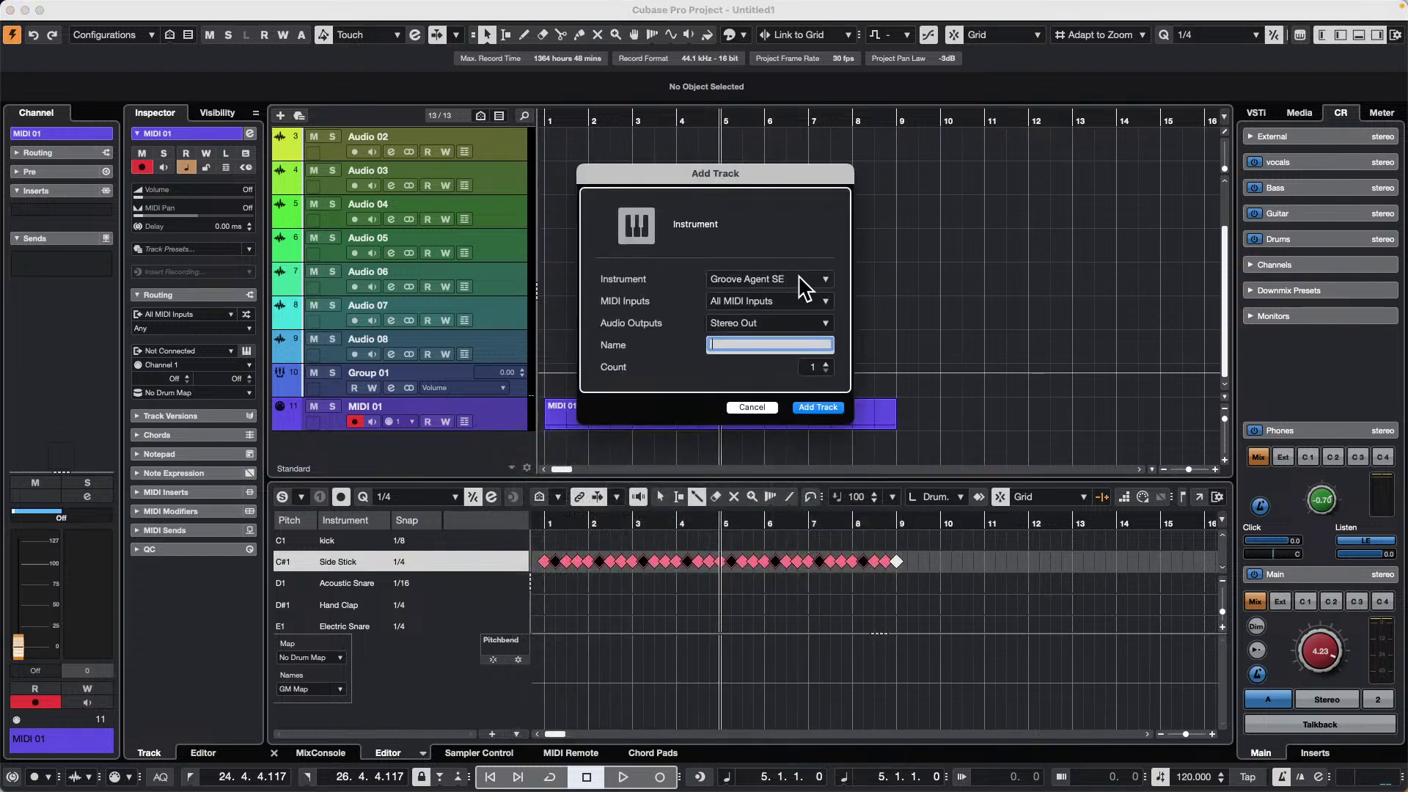
pyautogui.click(816, 407)
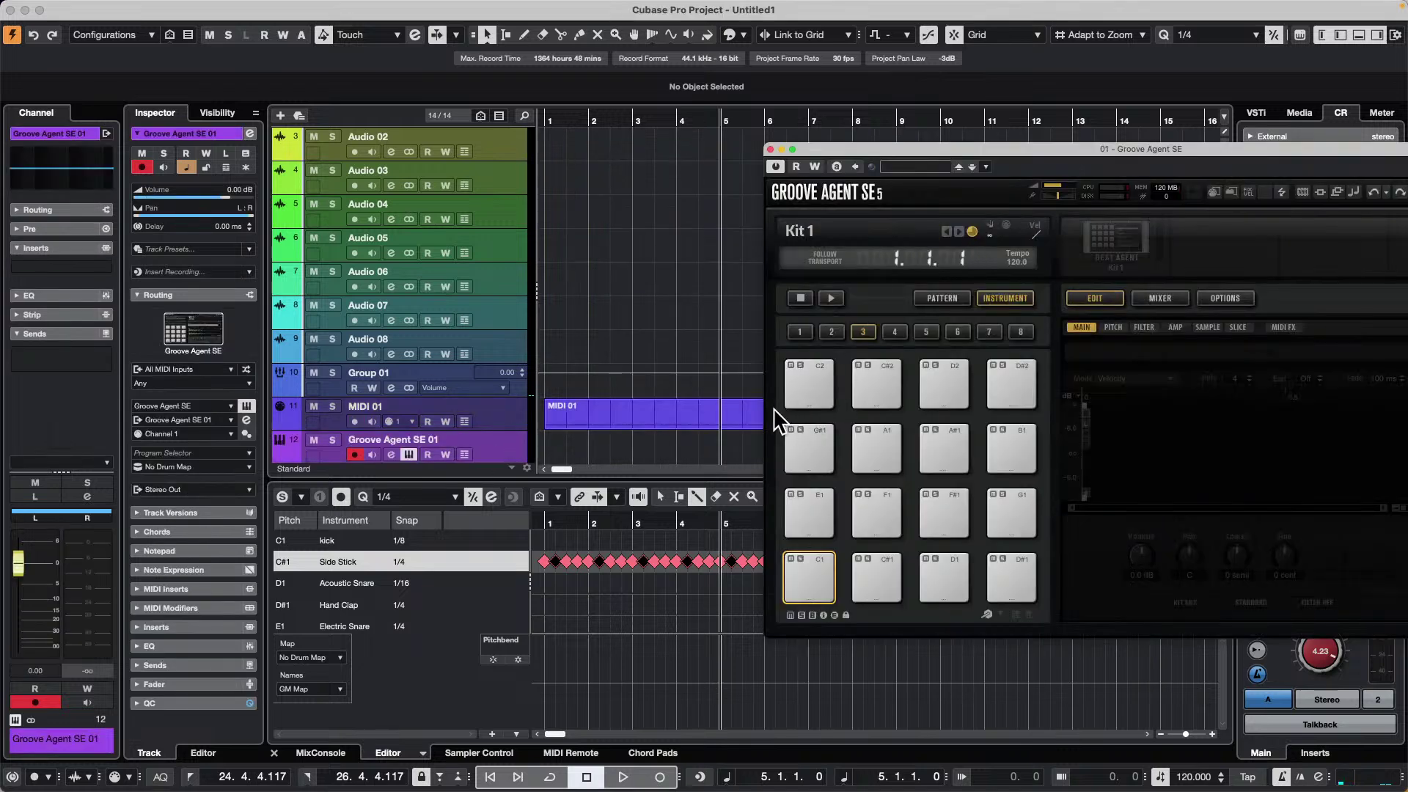
# - Load the Ghostwriter - Rods kit from The Songwriter's library into Groove Agent SE
pyautogui.rightClick(1115, 249)
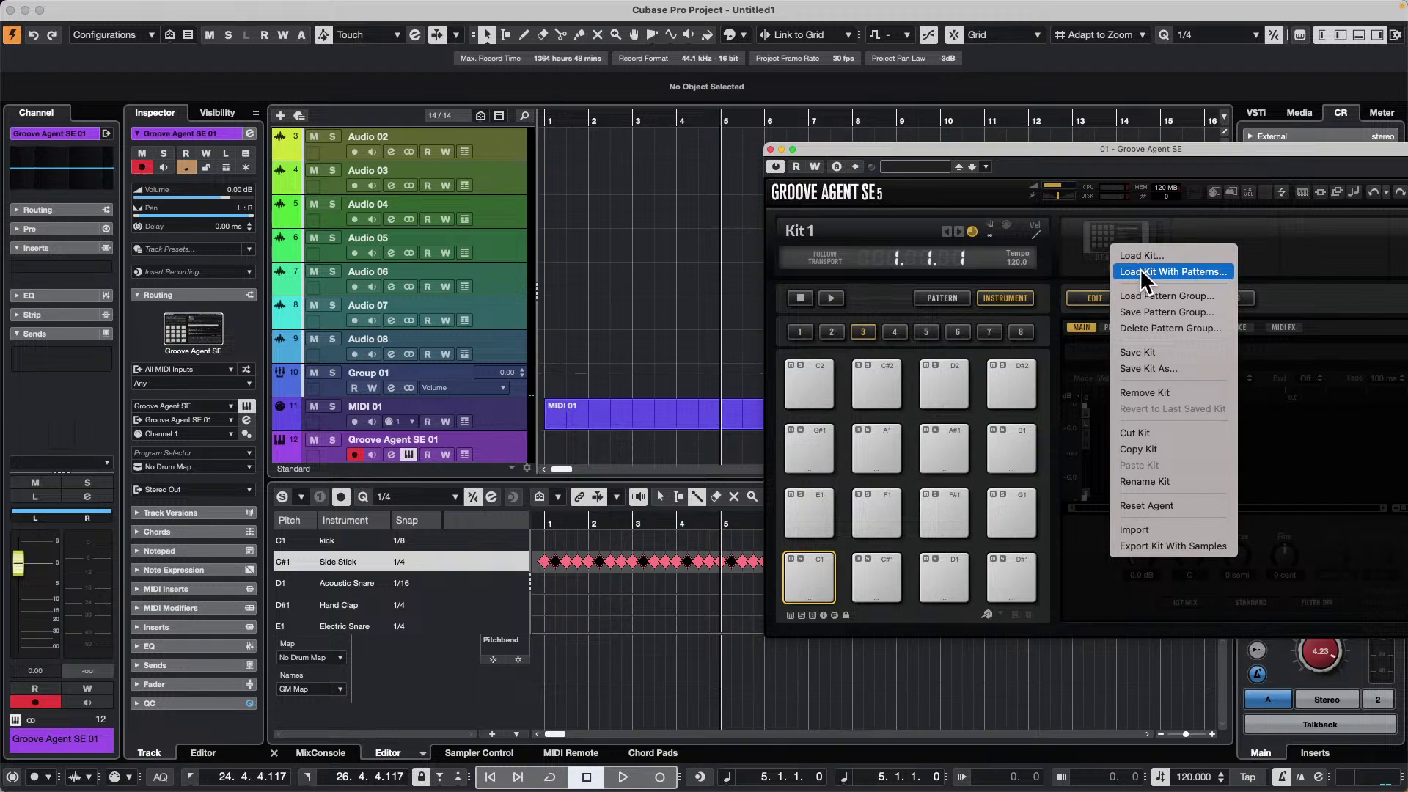
pyautogui.click(1140, 271)
pyautogui.moveTo(1035, 146); pyautogui.dragTo(603, 126)
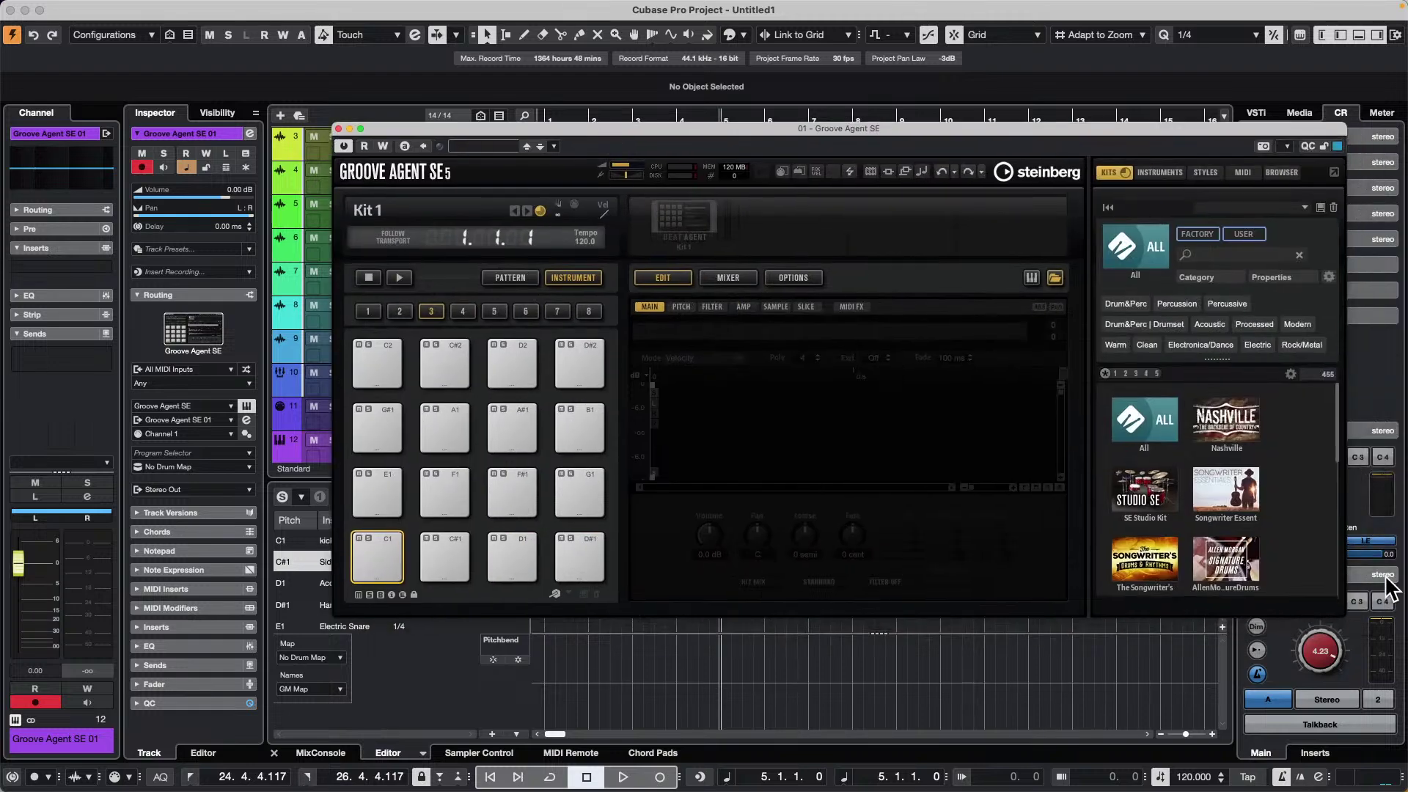
pyautogui.click(1145, 563)
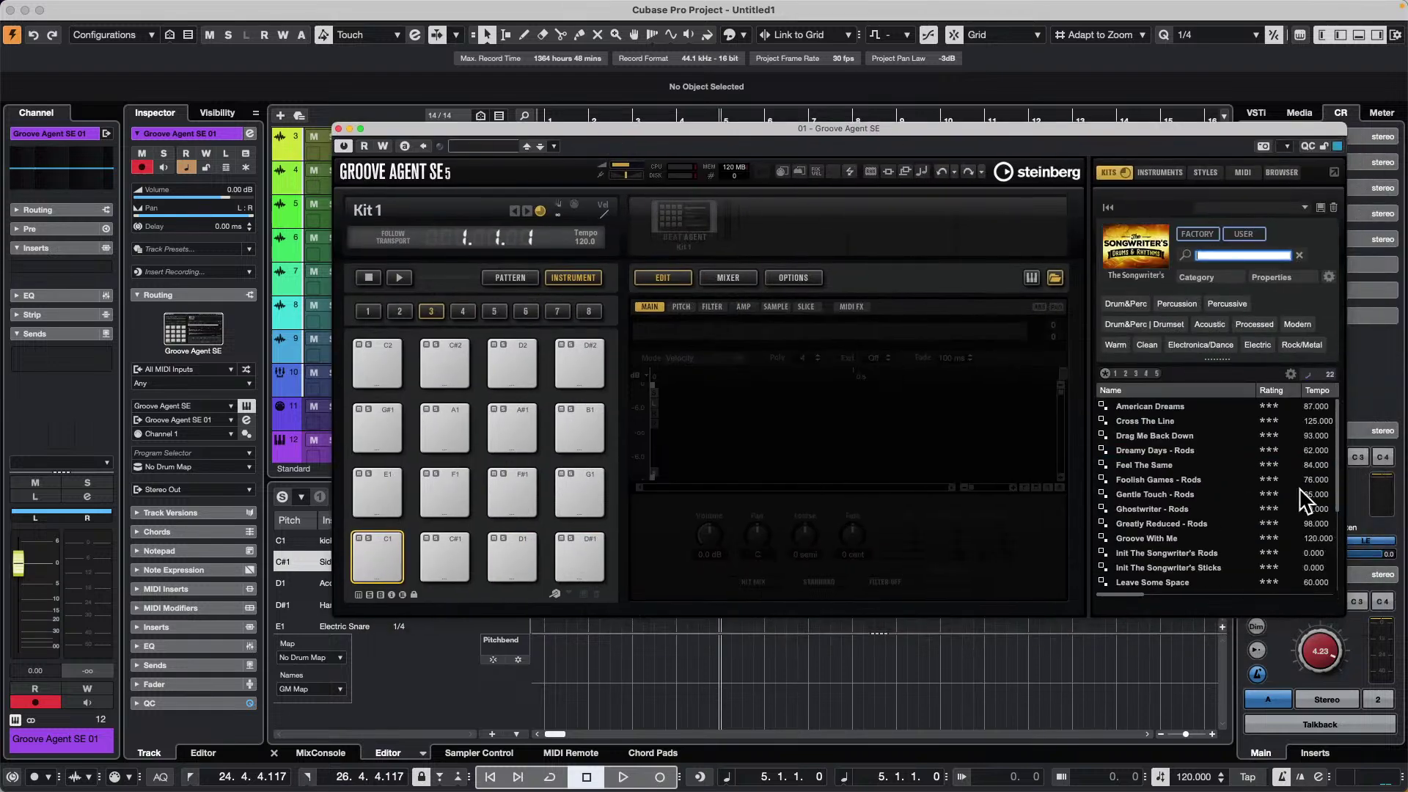
pyautogui.doubleClick(1138, 508)
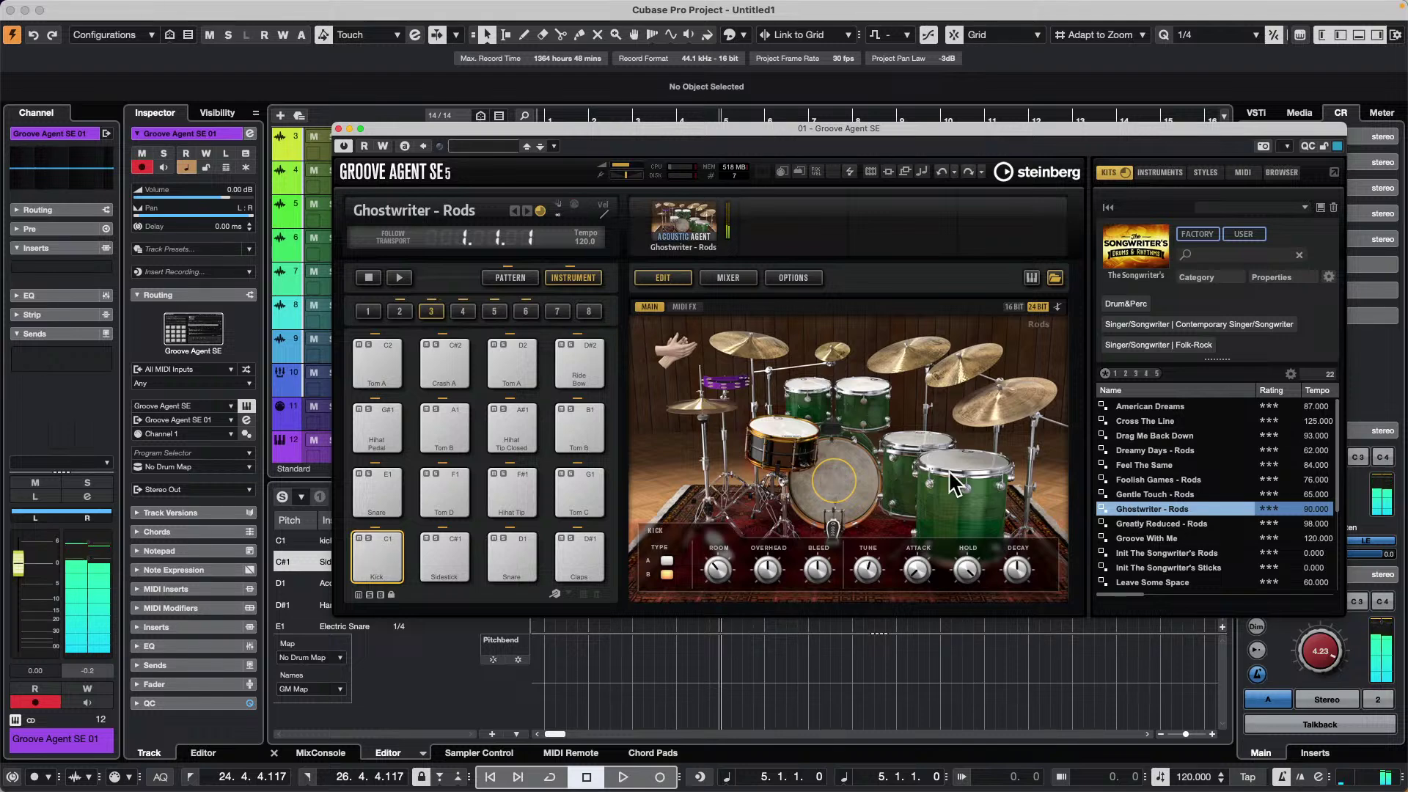
# - Move the Groove Agent SE window clear of the track list and load MultibandCompressor in the instrument track's first insert slot
pyautogui.moveTo(384, 129); pyautogui.dragTo(632, 123)
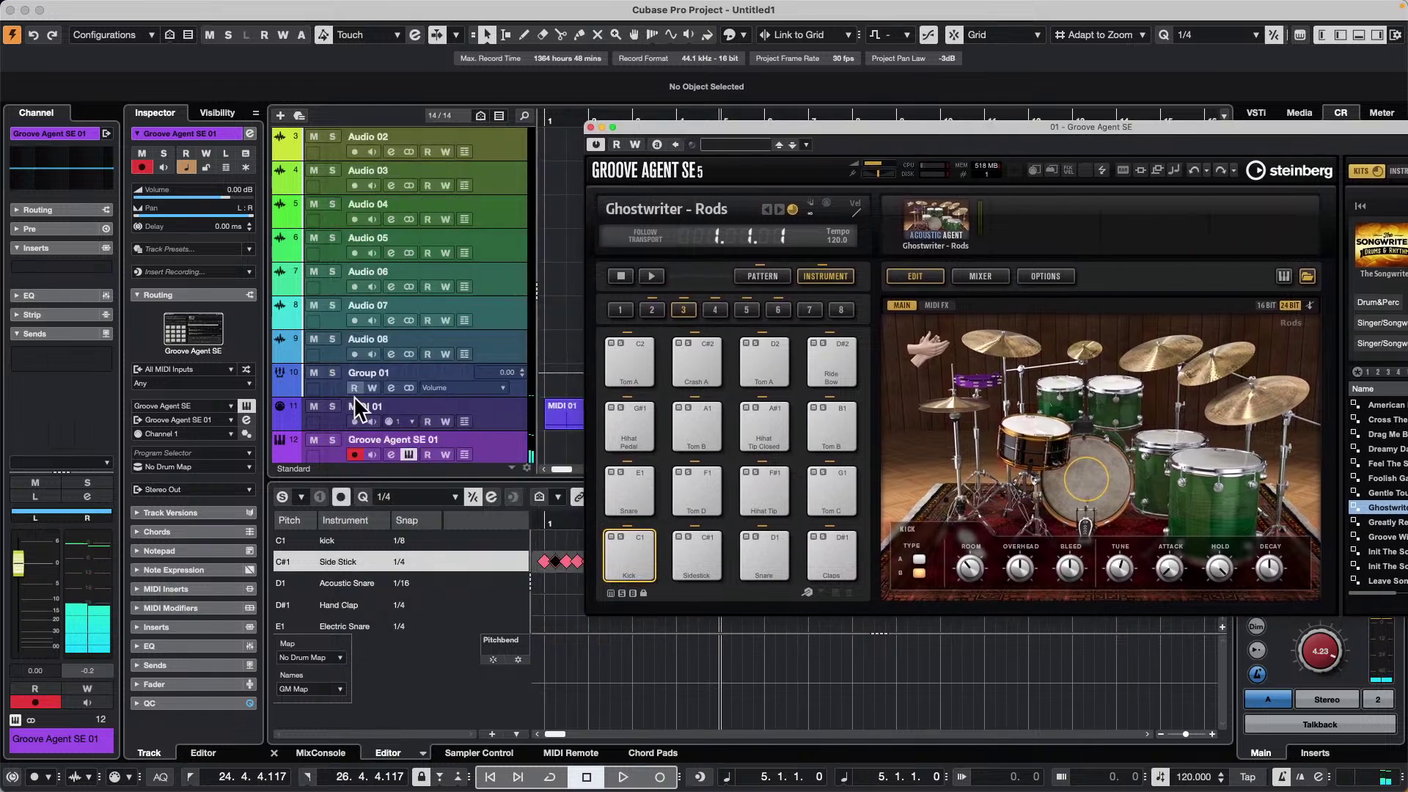
pyautogui.click(493, 449)
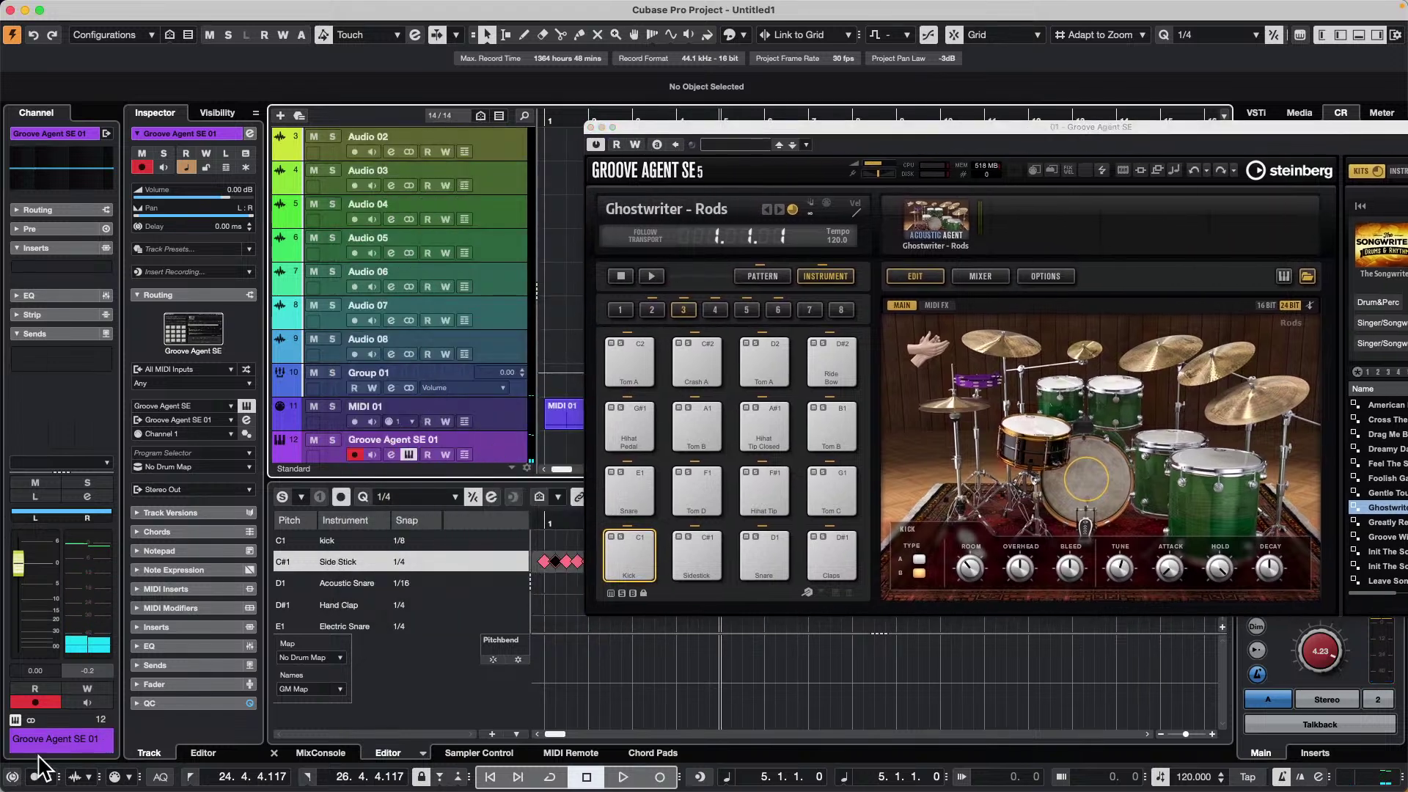
pyautogui.click(99, 267)
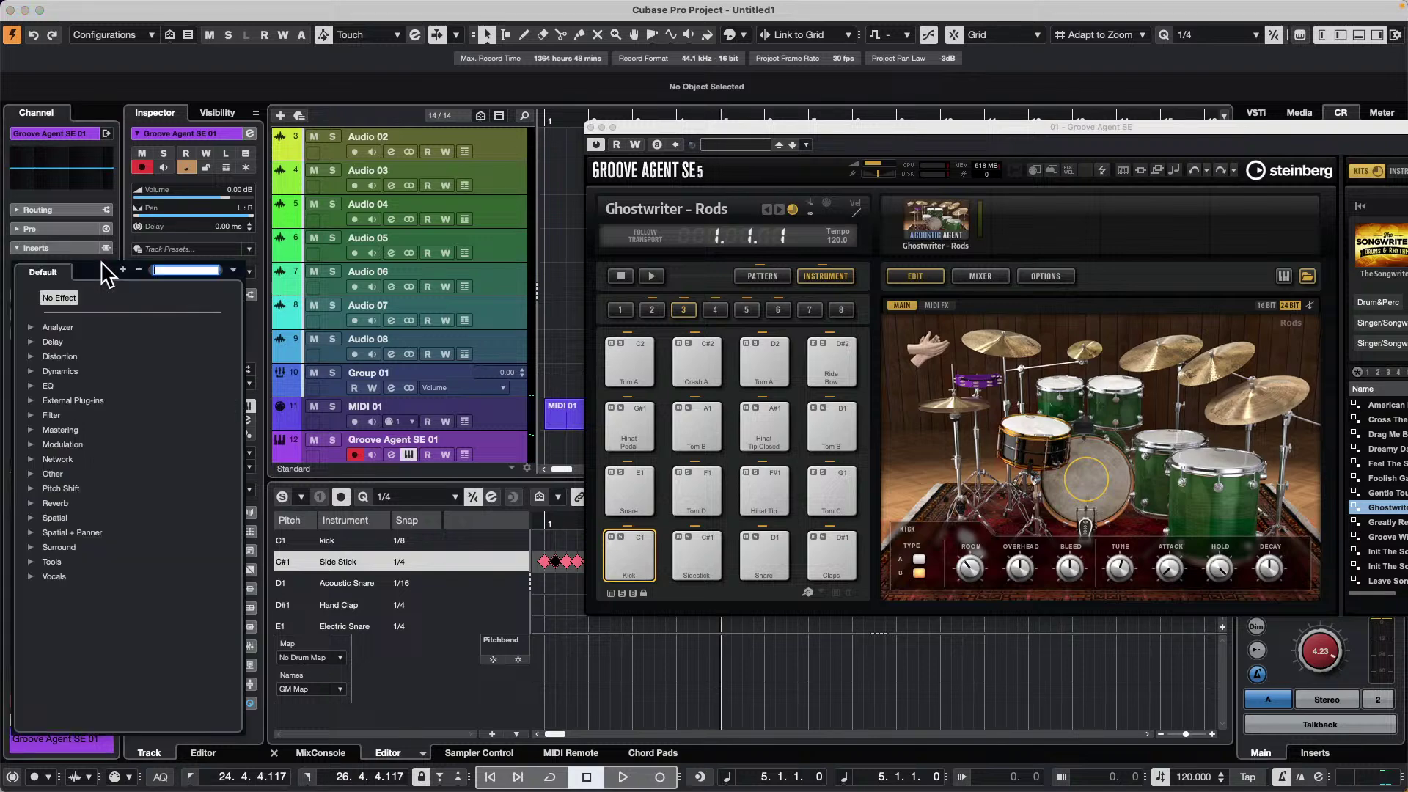
pyautogui.click(31, 357)
pyautogui.click(30, 357)
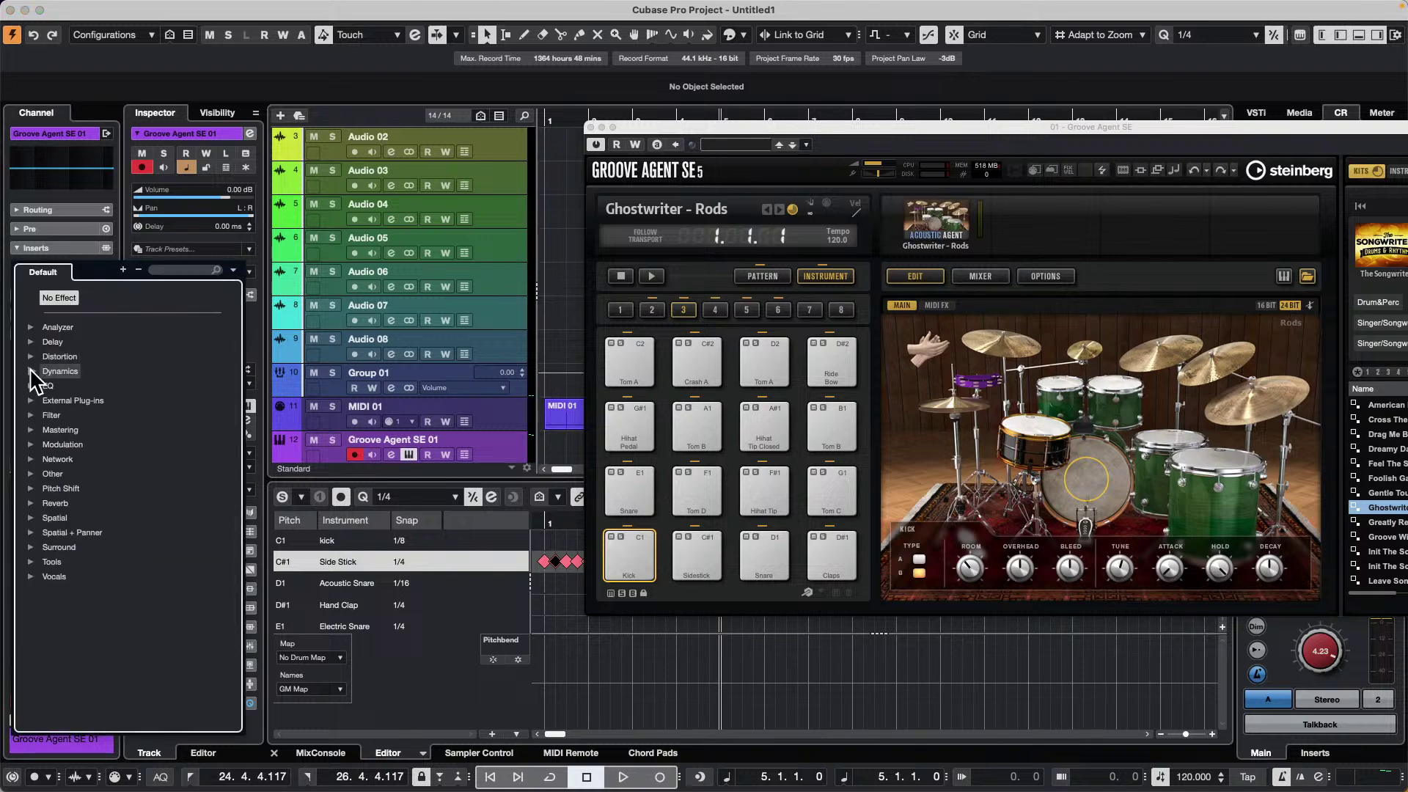
pyautogui.click(30, 370)
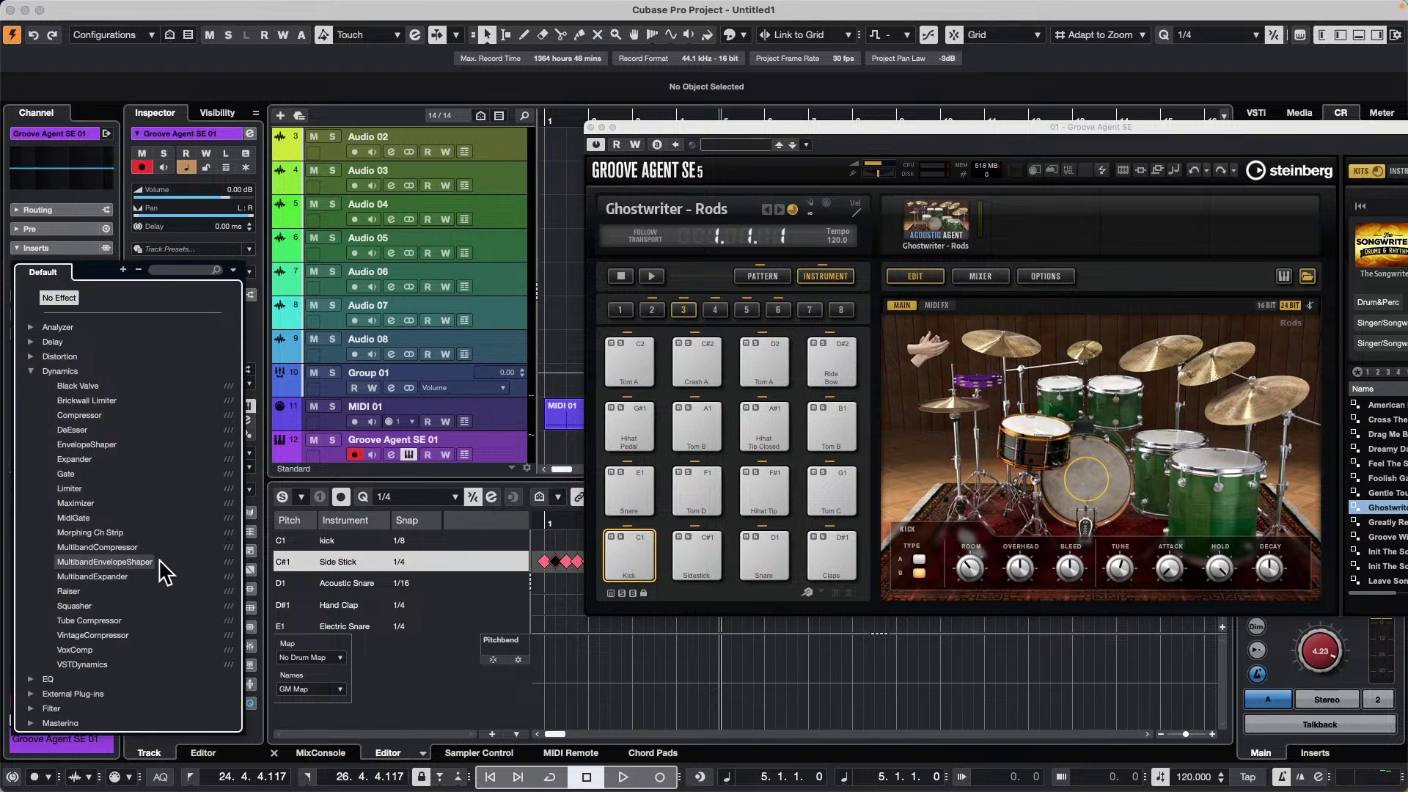
pyautogui.click(132, 549)
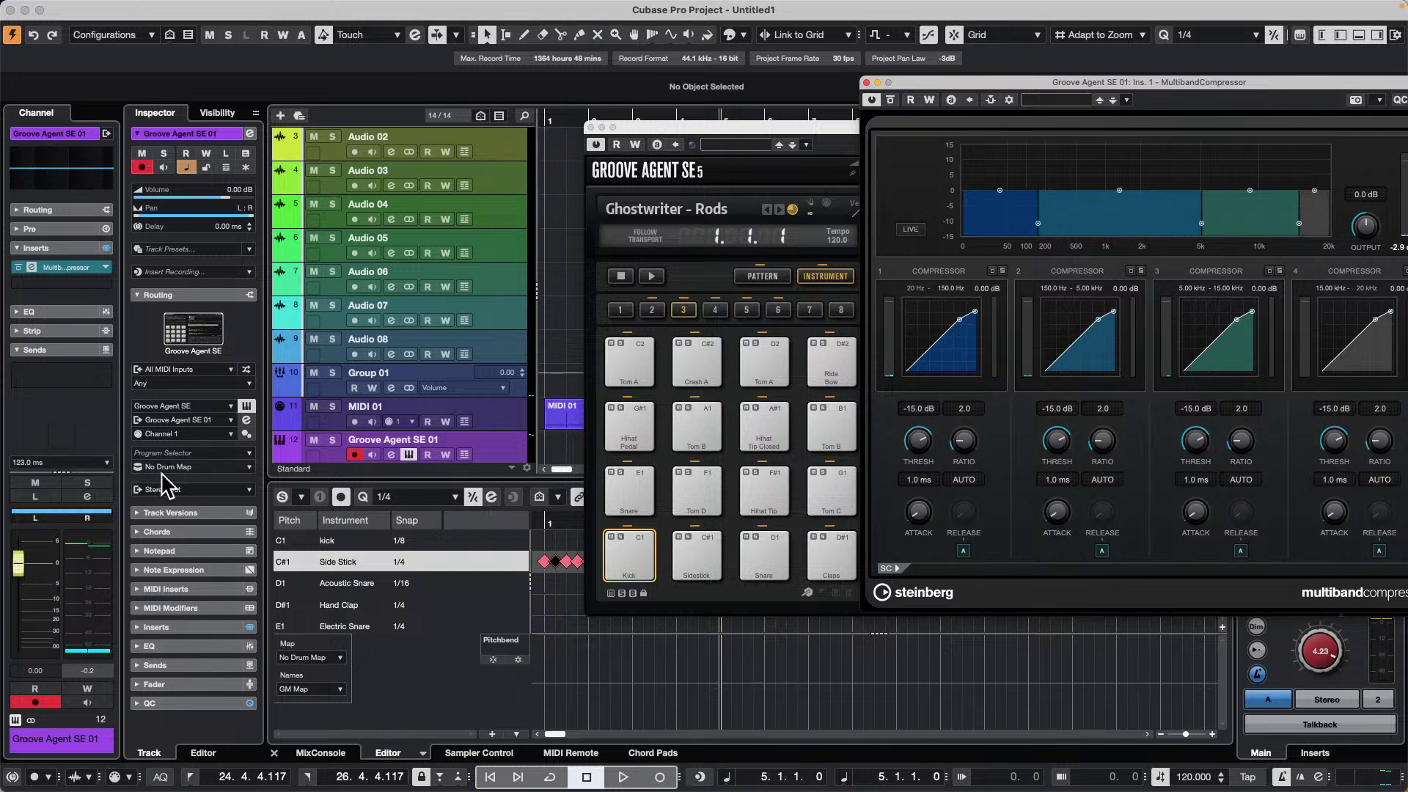
# - Load a second MultibandCompressor in the next insert slot of the Groove Agent SE 01 track and close both compressor windows
pyautogui.moveTo(29, 385)
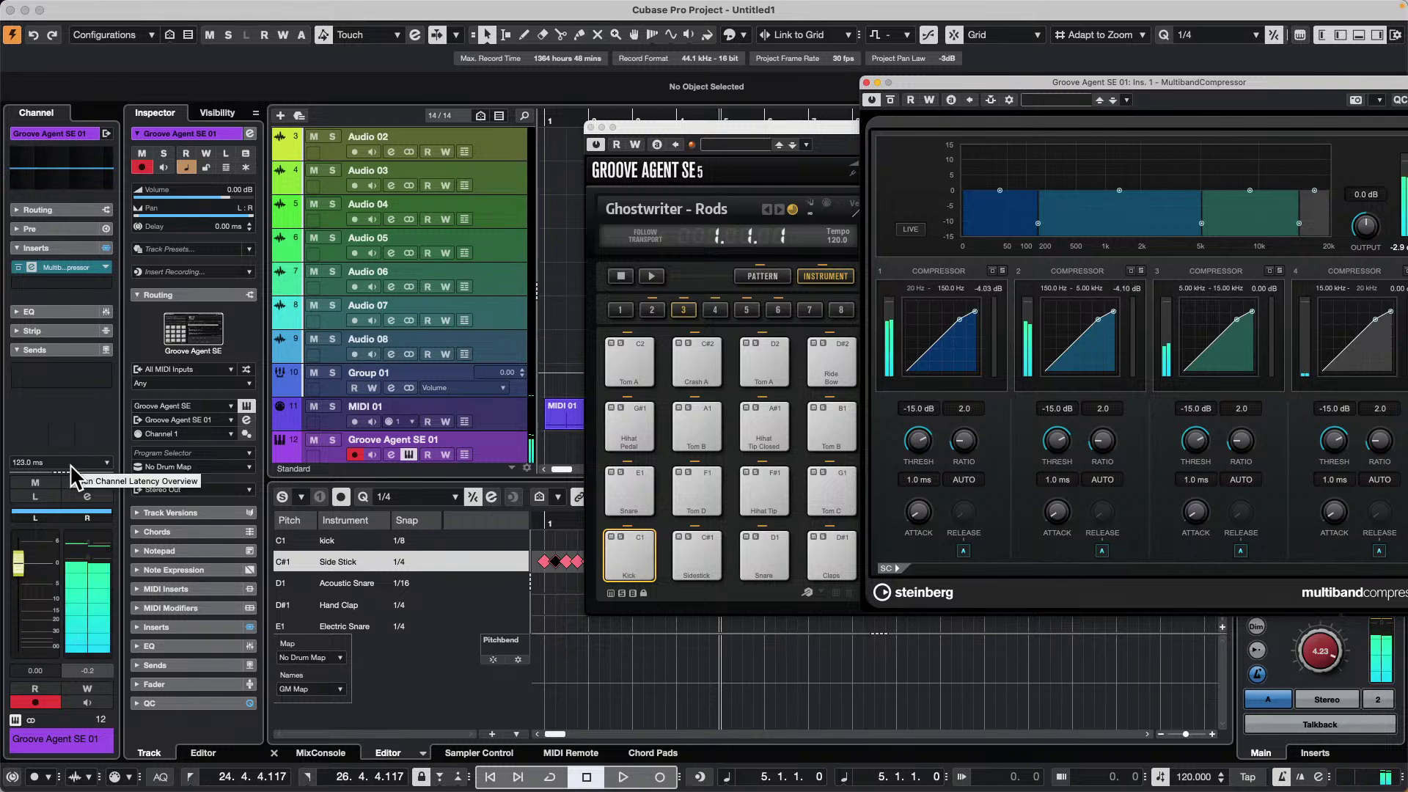
pyautogui.click(101, 283)
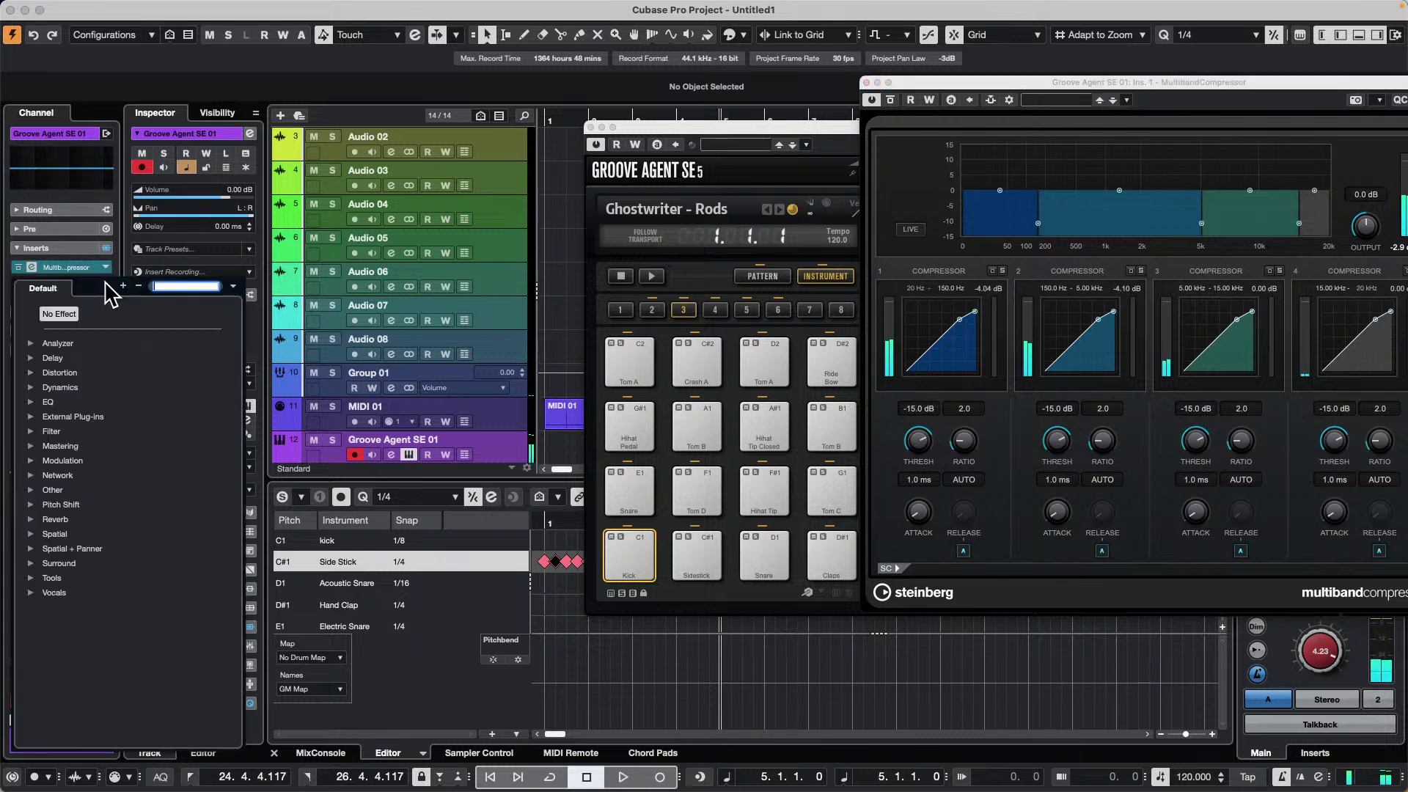
pyautogui.click(31, 387)
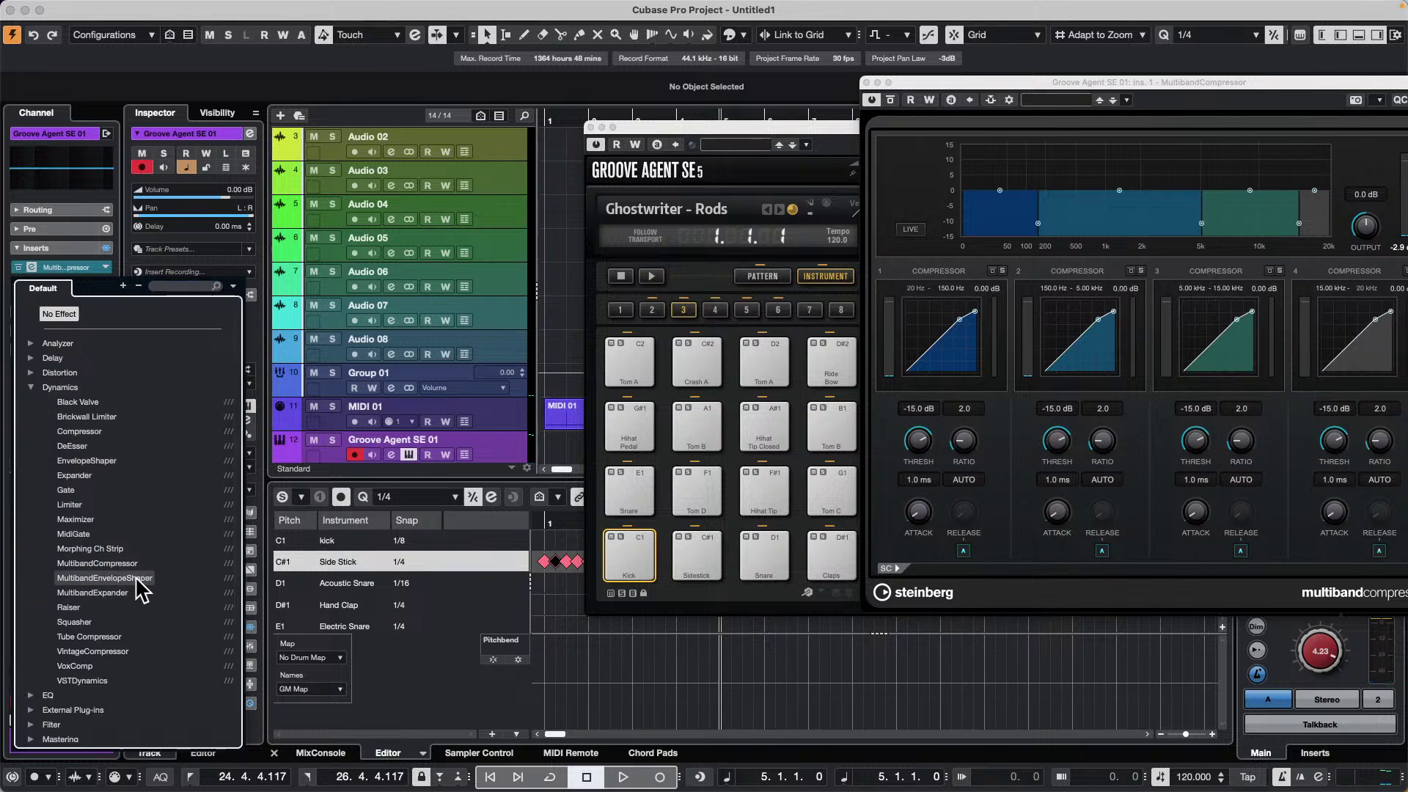
pyautogui.click(96, 563)
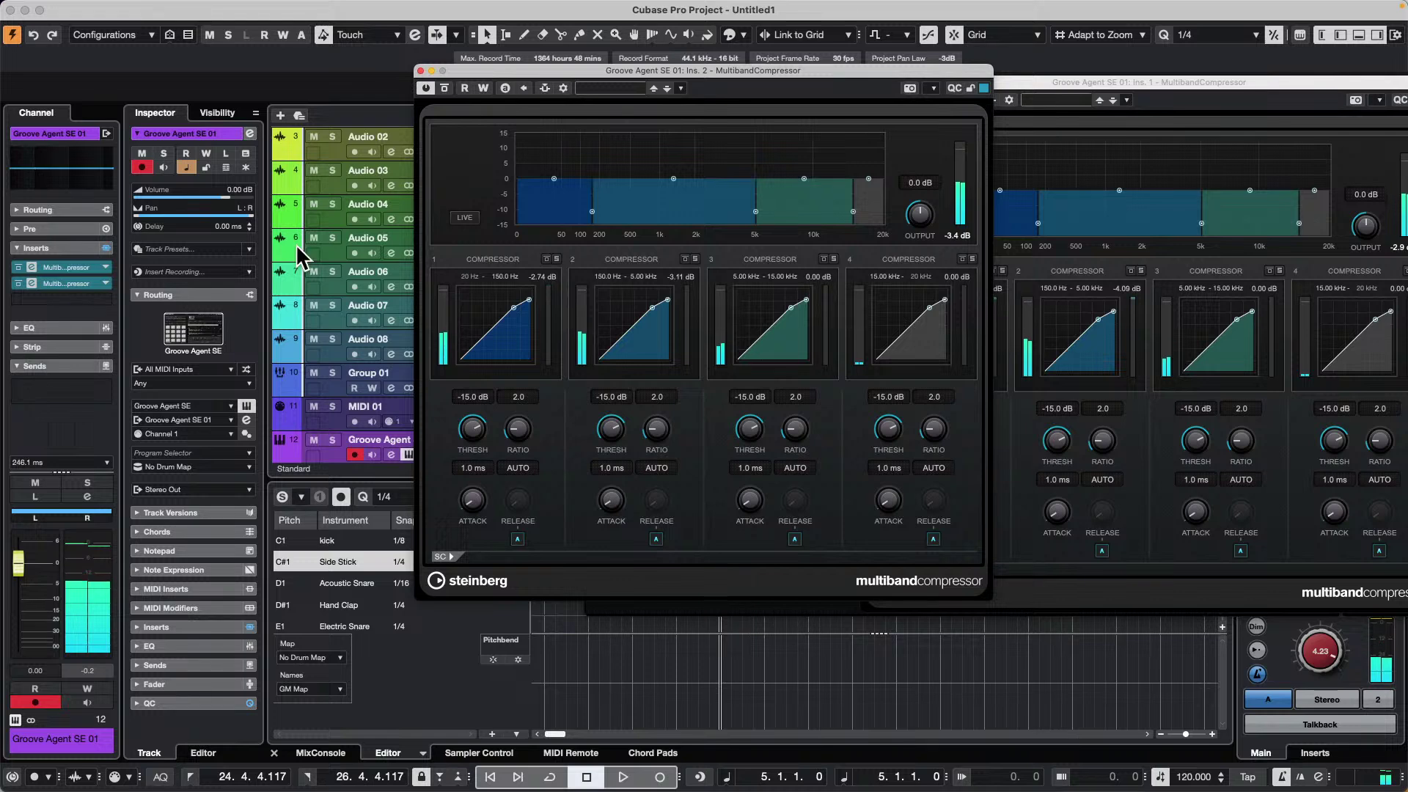
pyautogui.click(420, 71)
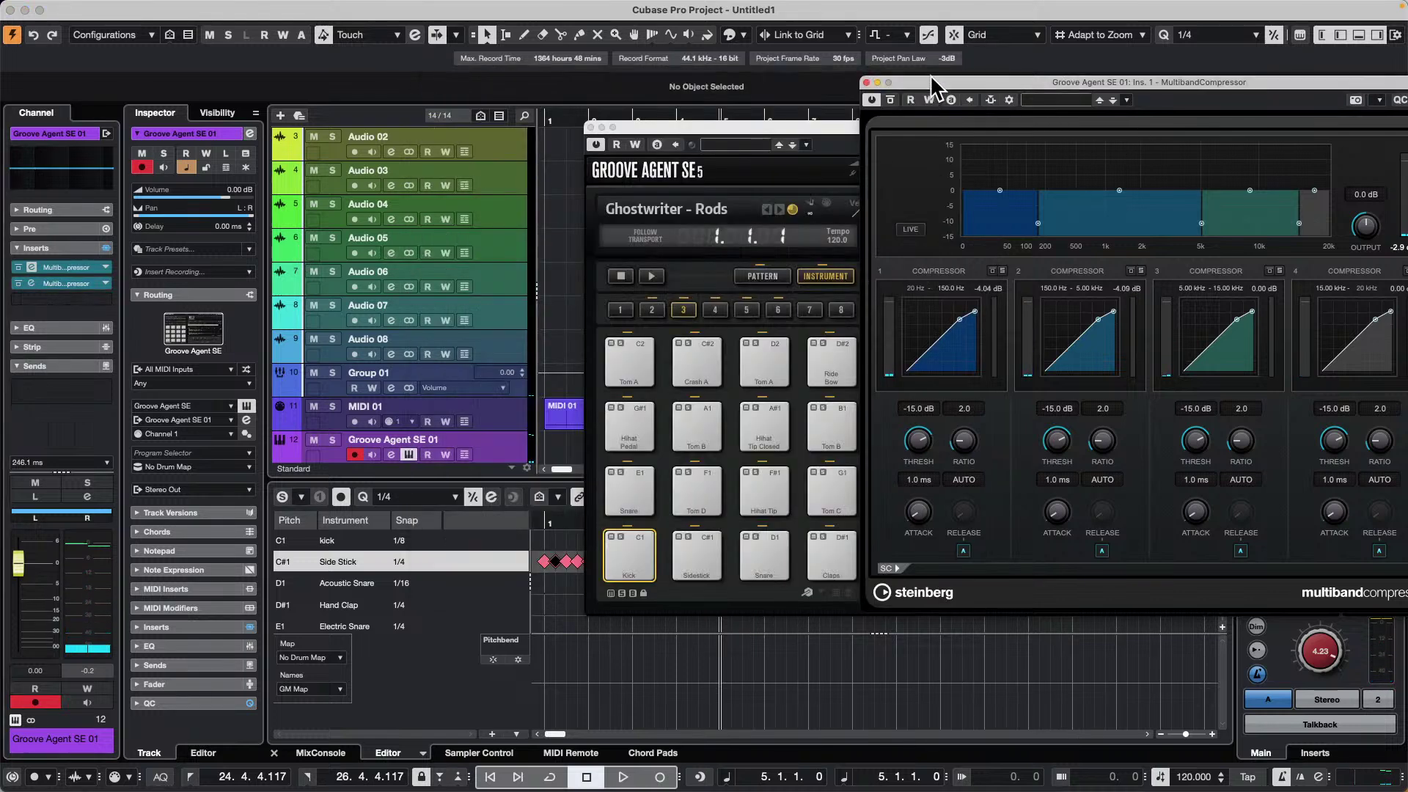
pyautogui.moveTo(928, 82); pyautogui.dragTo(909, 134)
pyautogui.click(846, 135)
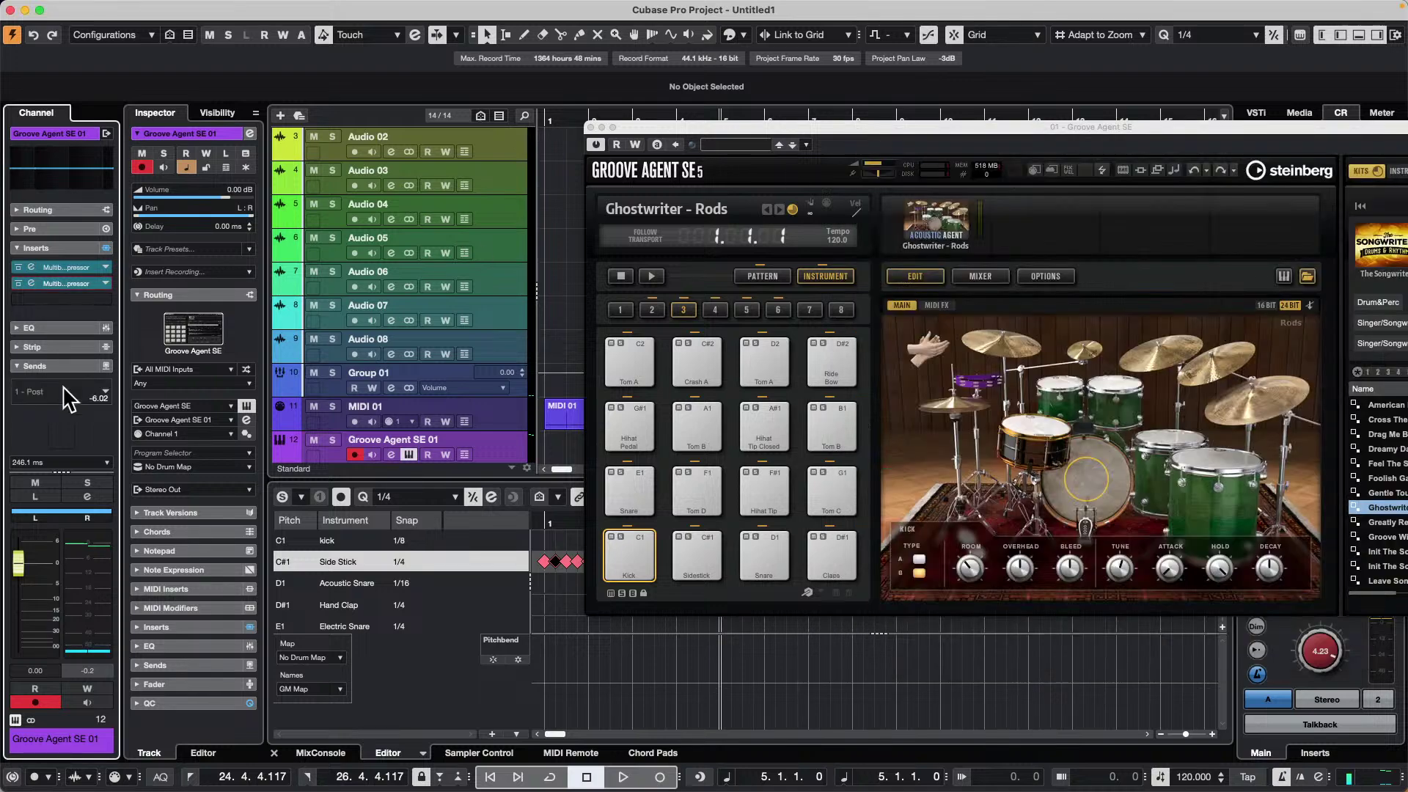
# - Toggle Constrain Delay Compensation to compare the drum track's monitoring latency, close the Groove Agent SE window, and leave the option enabled
pyautogui.click(12, 777)
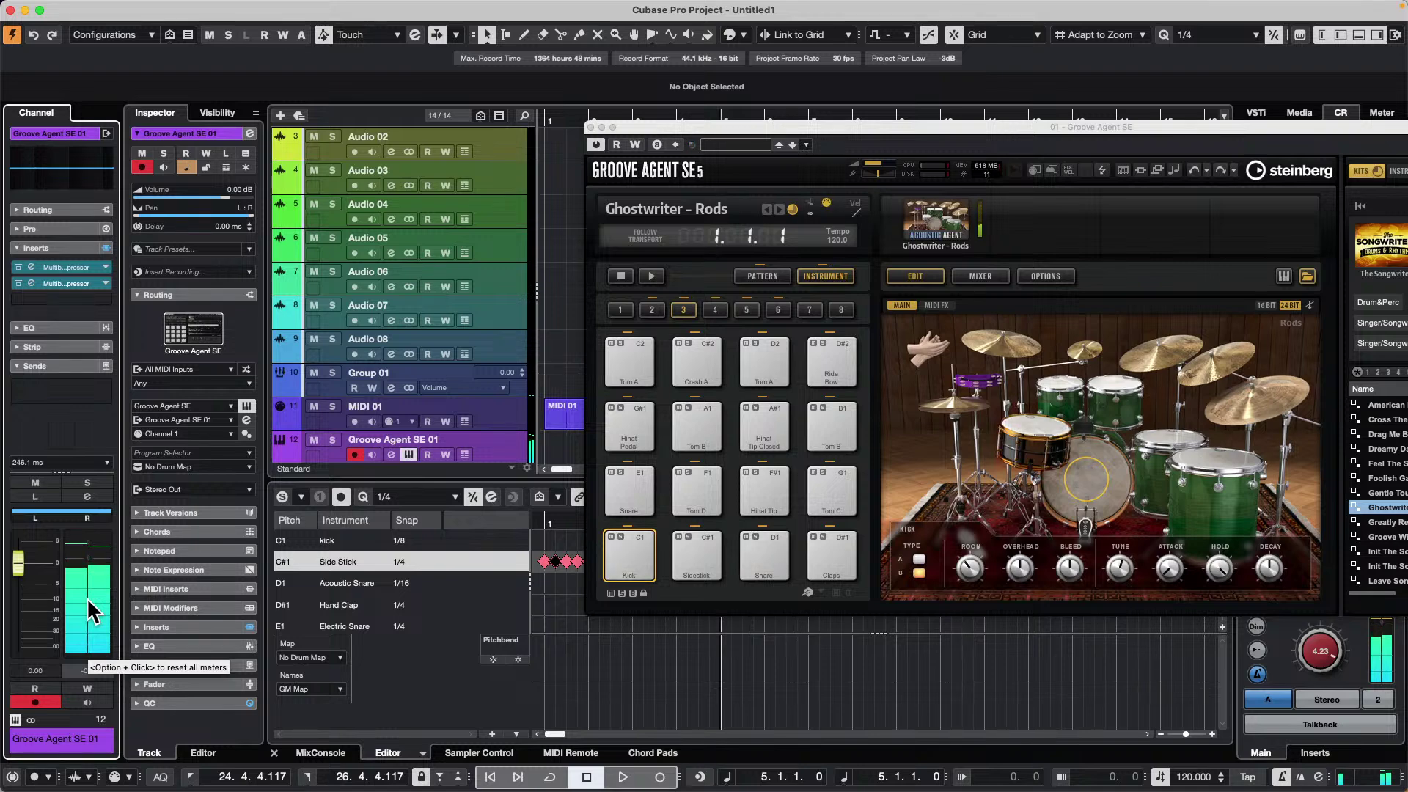
pyautogui.click(13, 776)
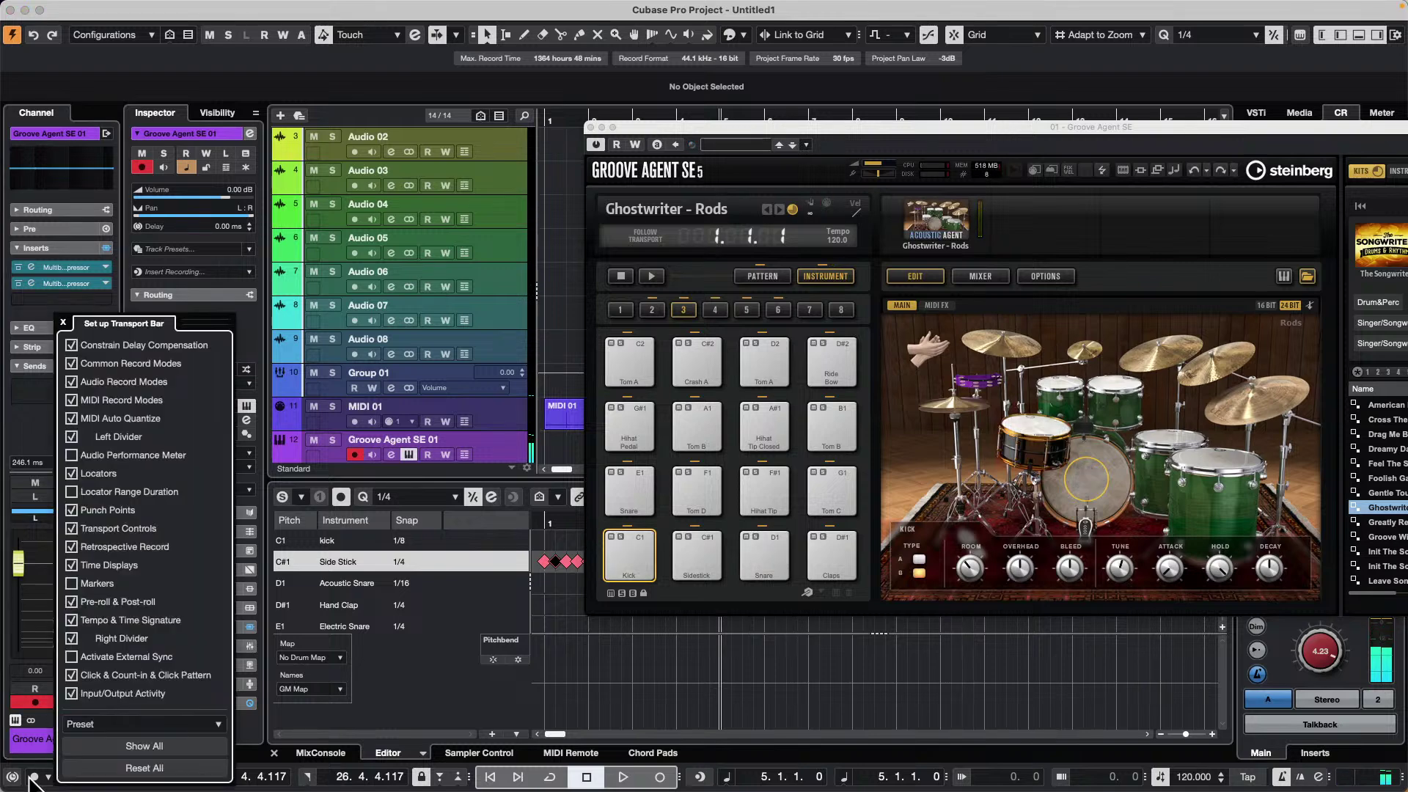
pyautogui.click(13, 777)
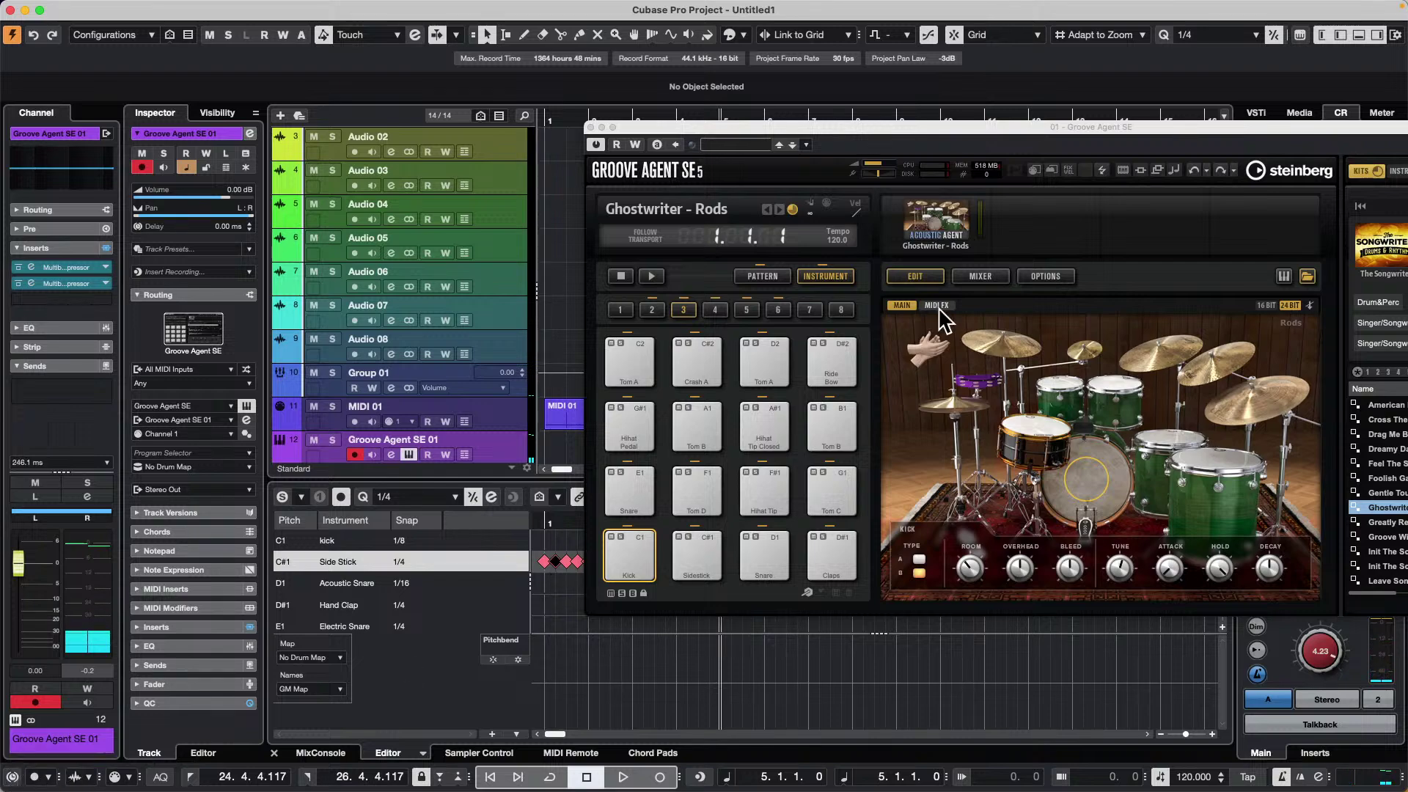
pyautogui.click(591, 127)
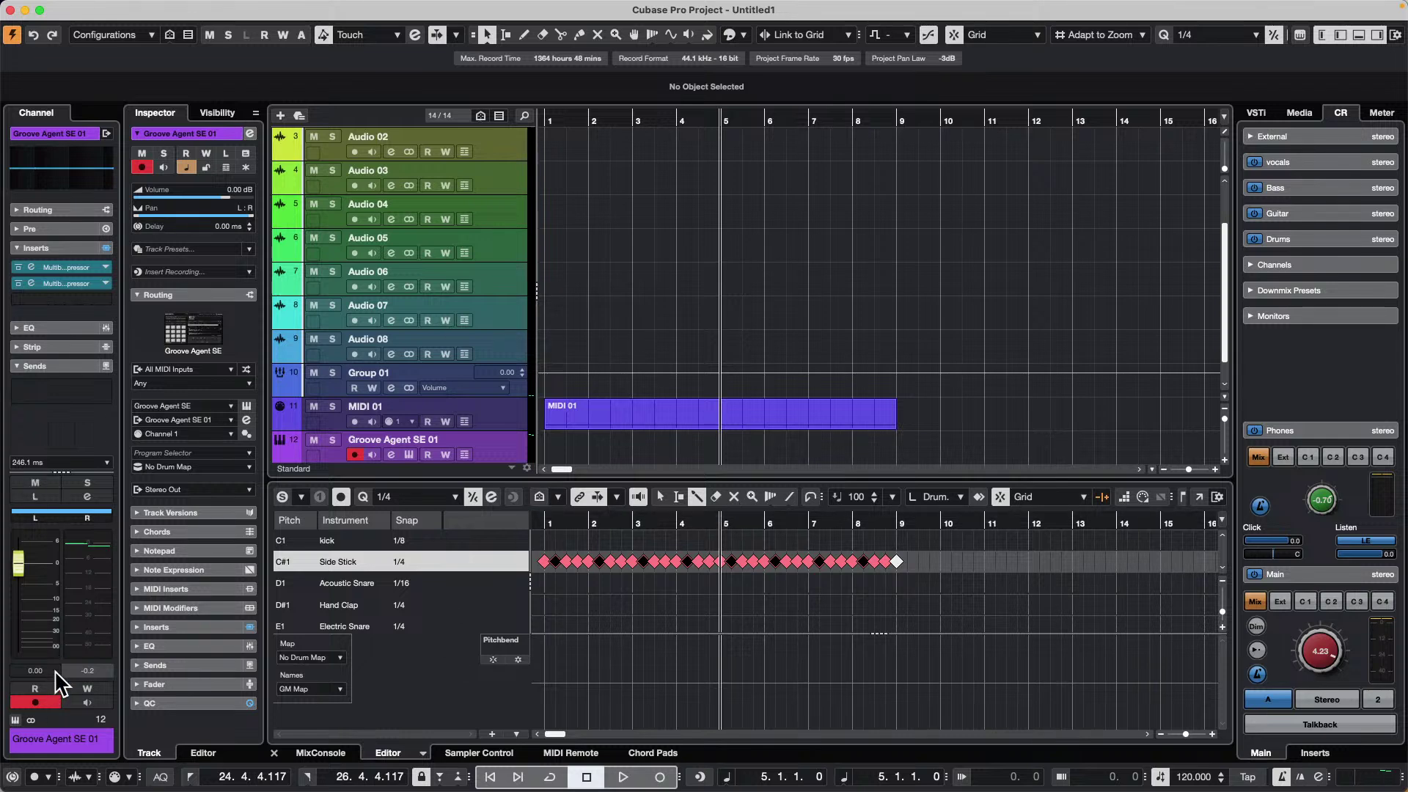
pyautogui.click(13, 776)
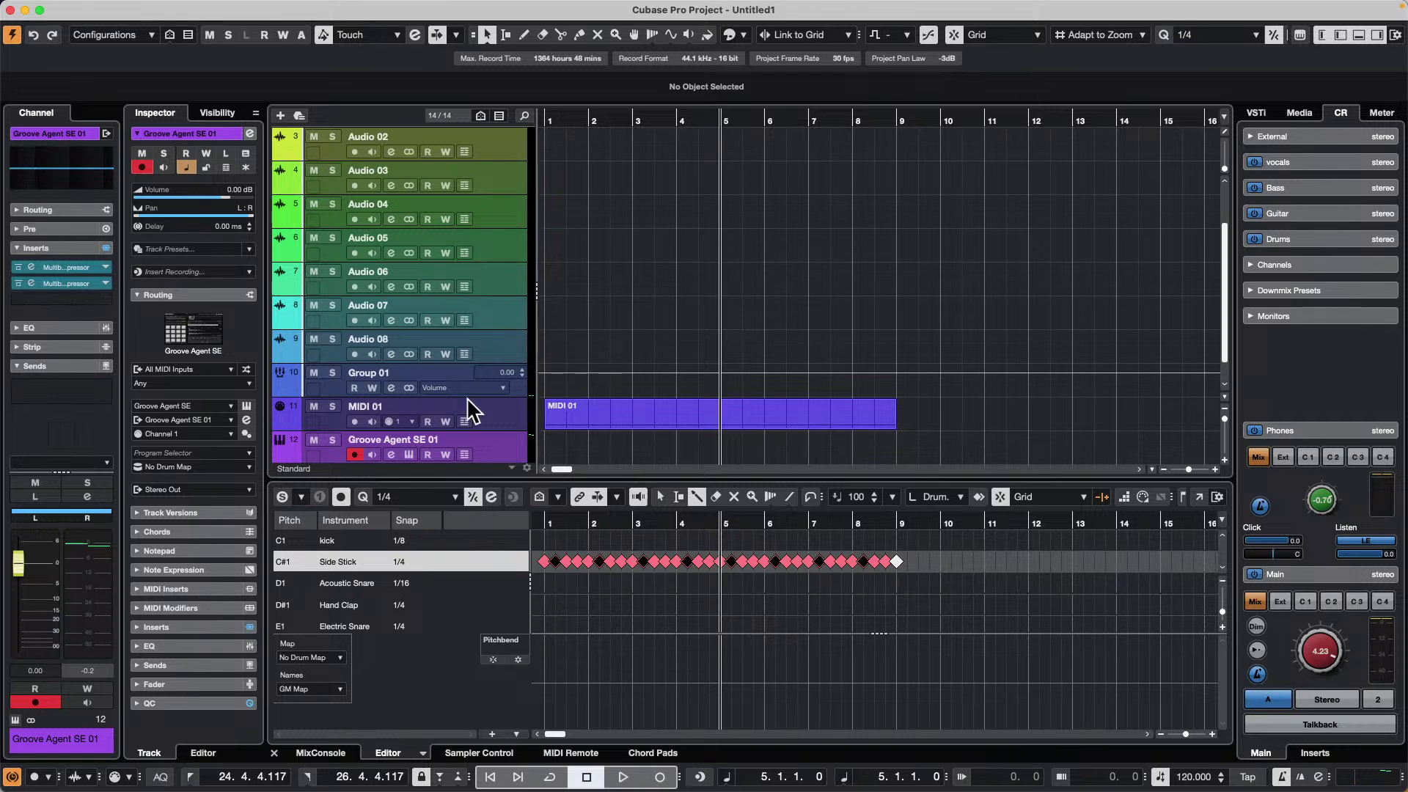
# - Browse for a project to open, going up to the Projects folder and into its tutorials folder
pyautogui.click(578, 408)
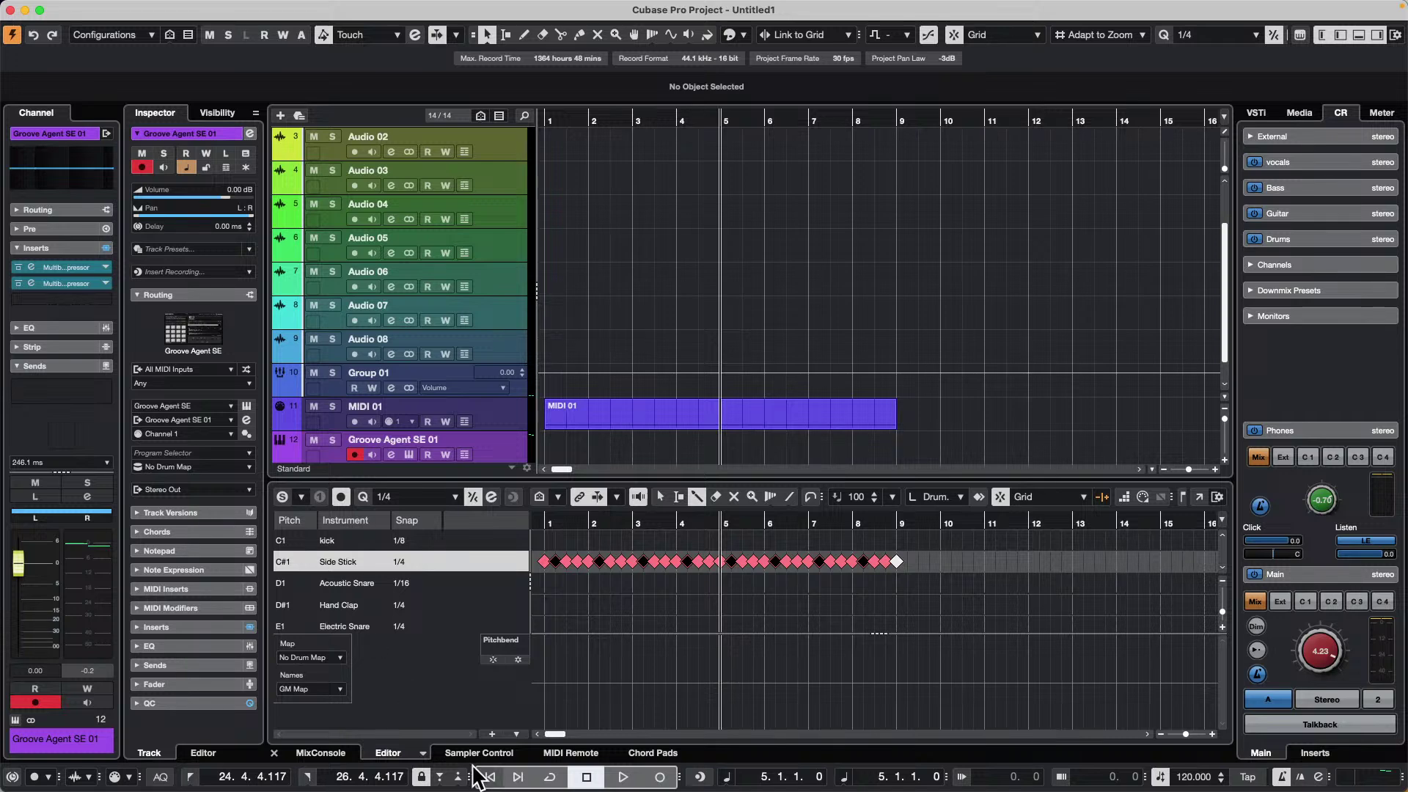
pyautogui.click(97, 8)
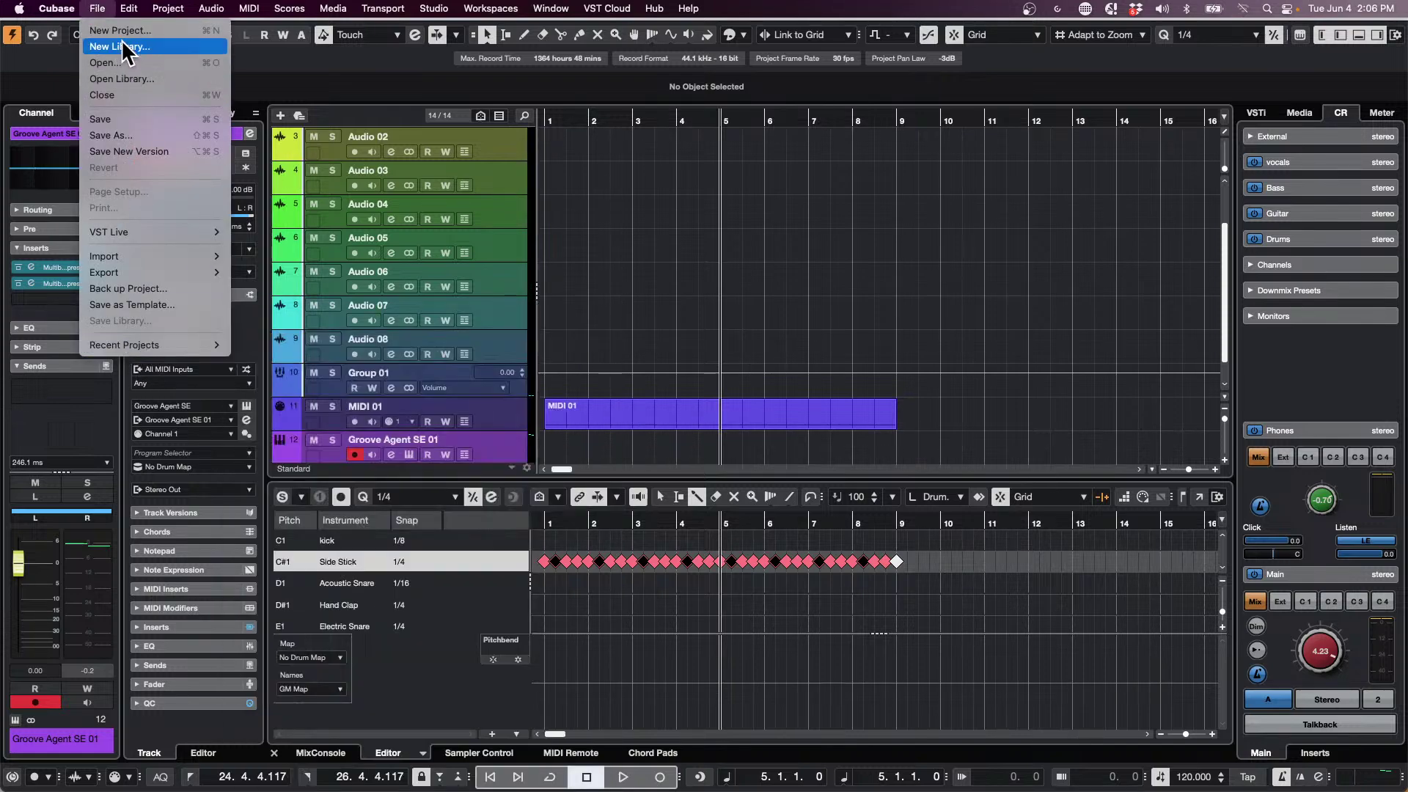
pyautogui.click(118, 62)
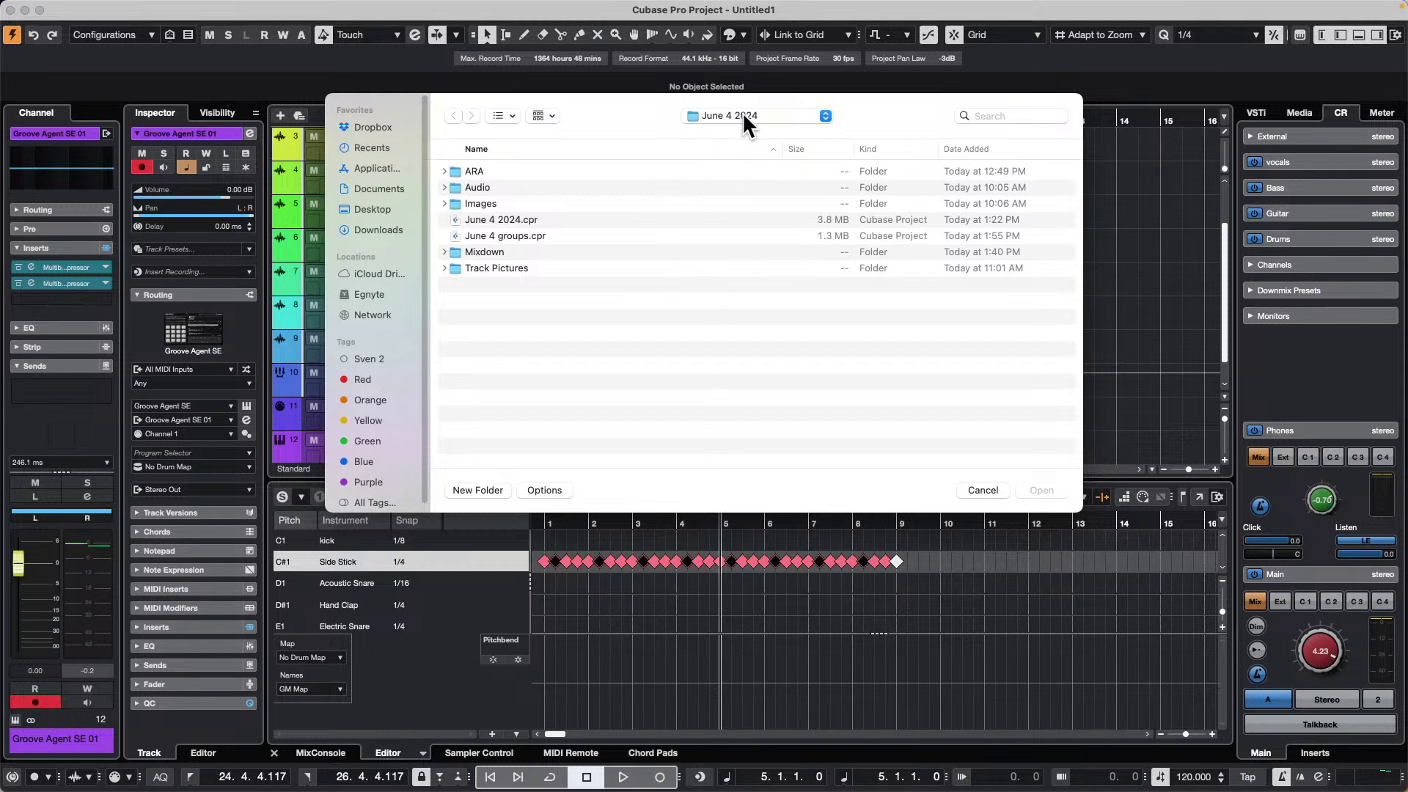
pyautogui.click(742, 111)
pyautogui.click(742, 140)
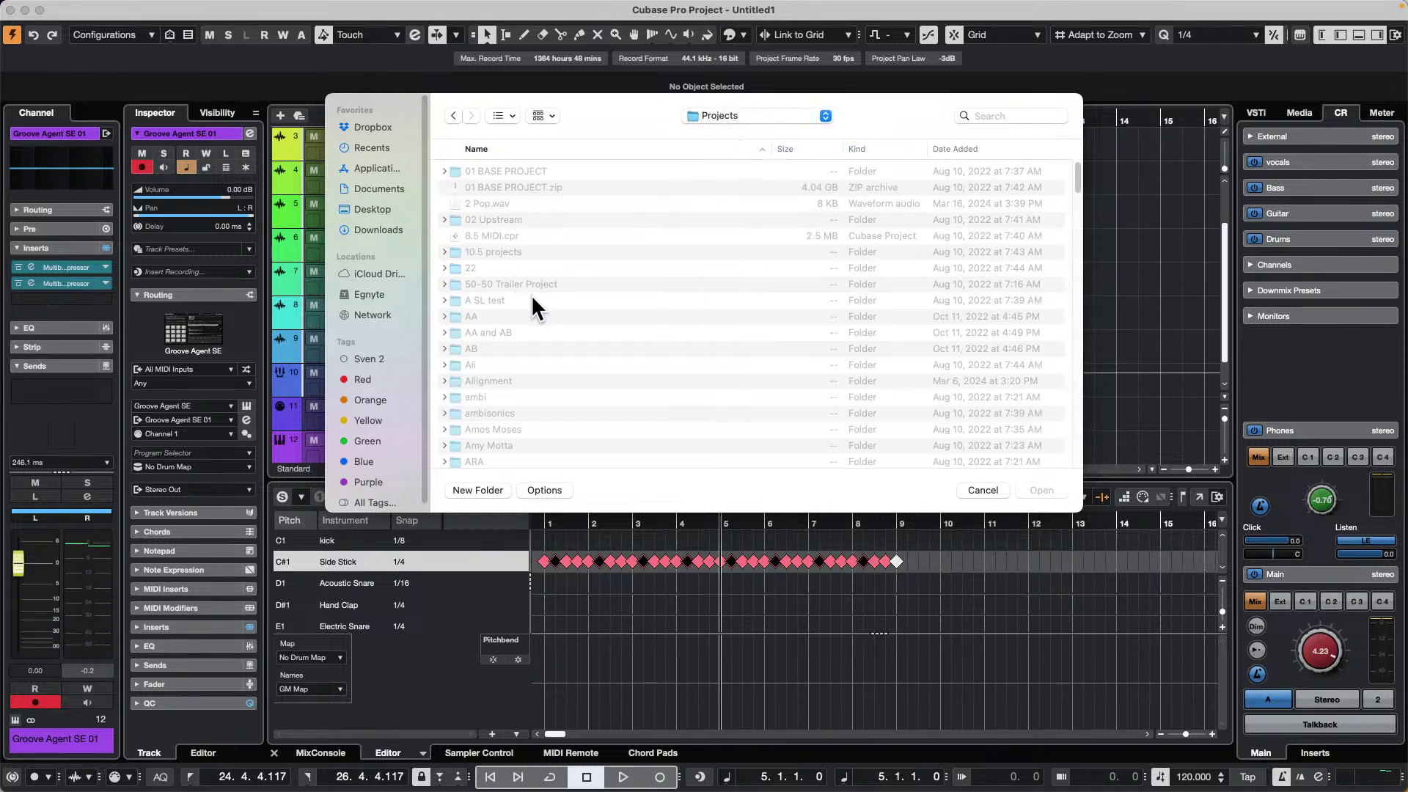
pyautogui.scroll(-15, 532, 298)
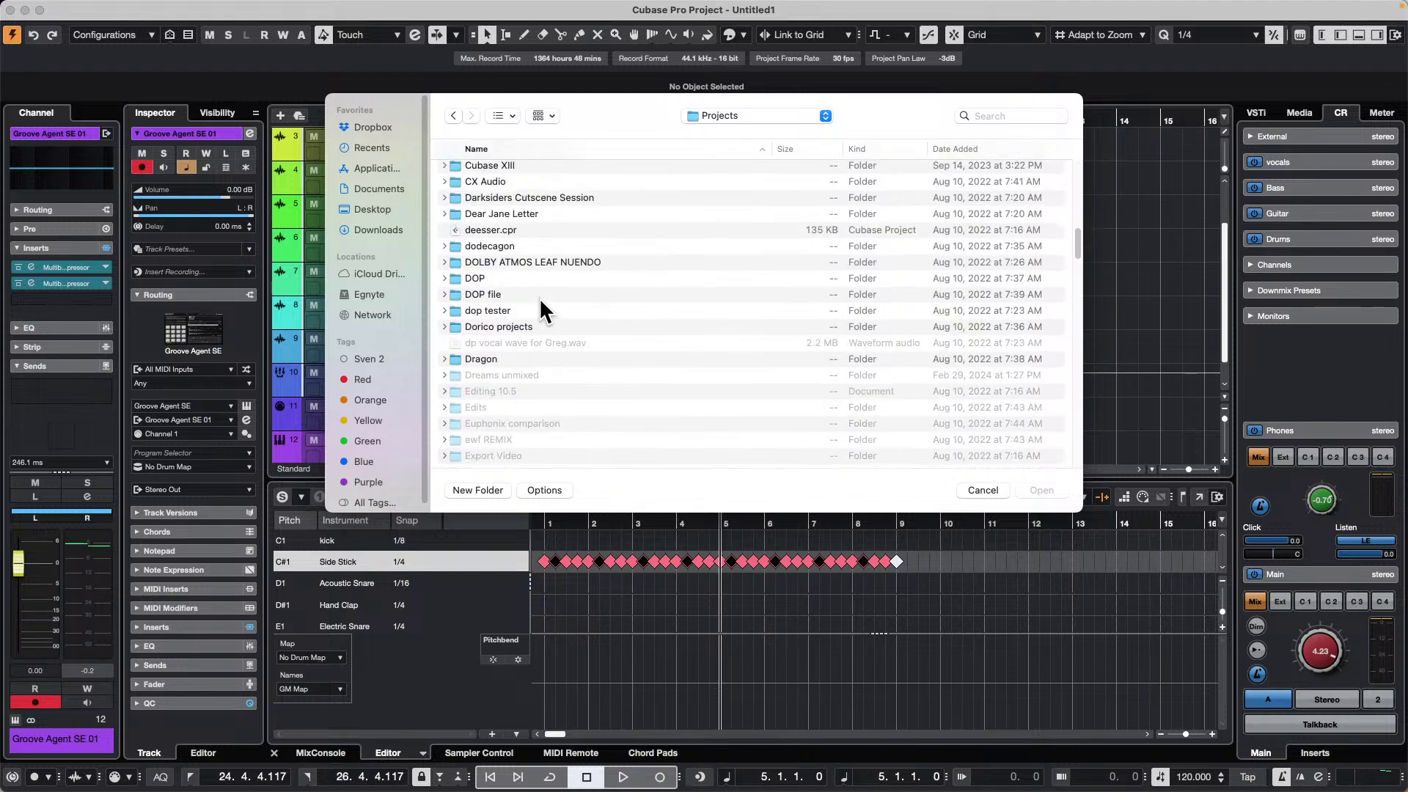
pyautogui.scroll(-20, 540, 297)
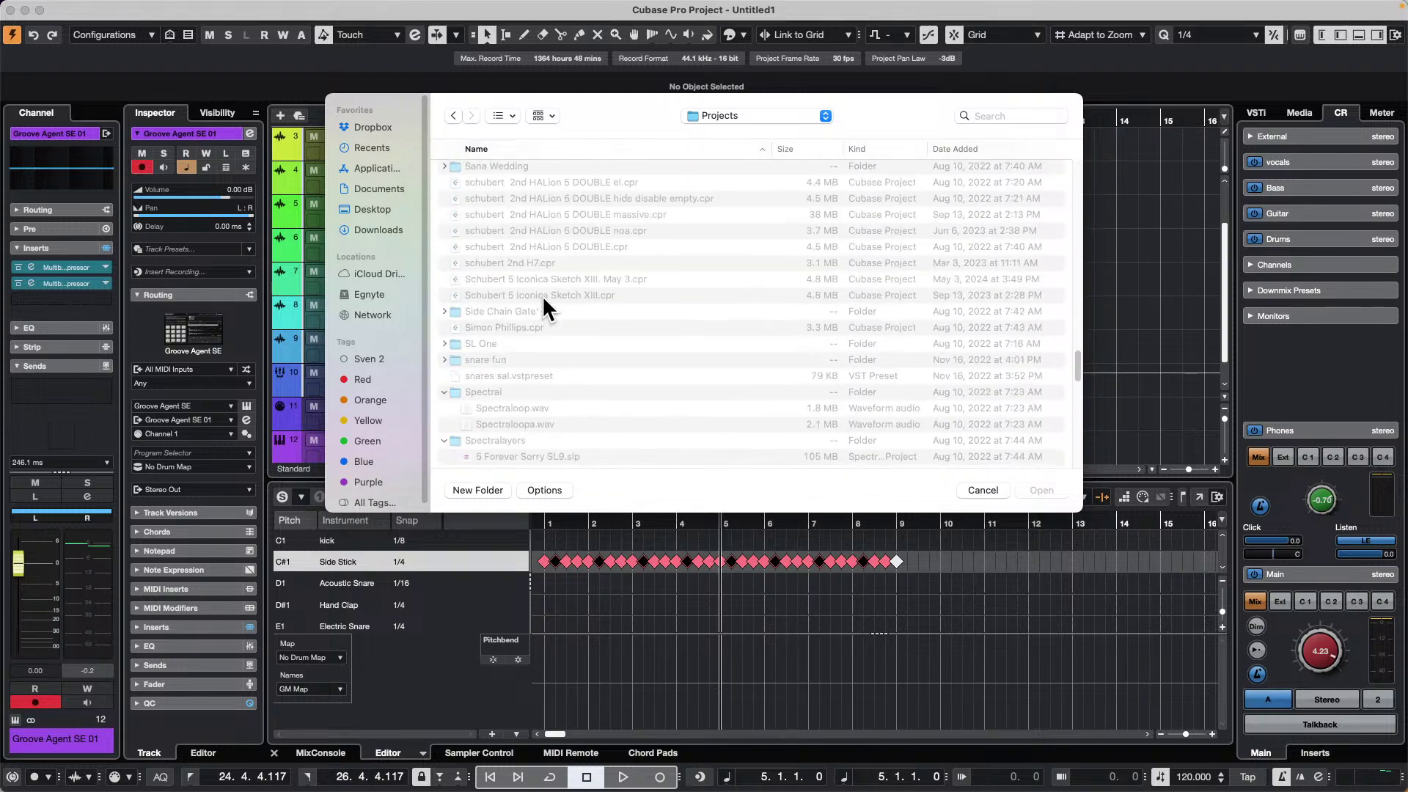
pyautogui.scroll(-10, 557, 295)
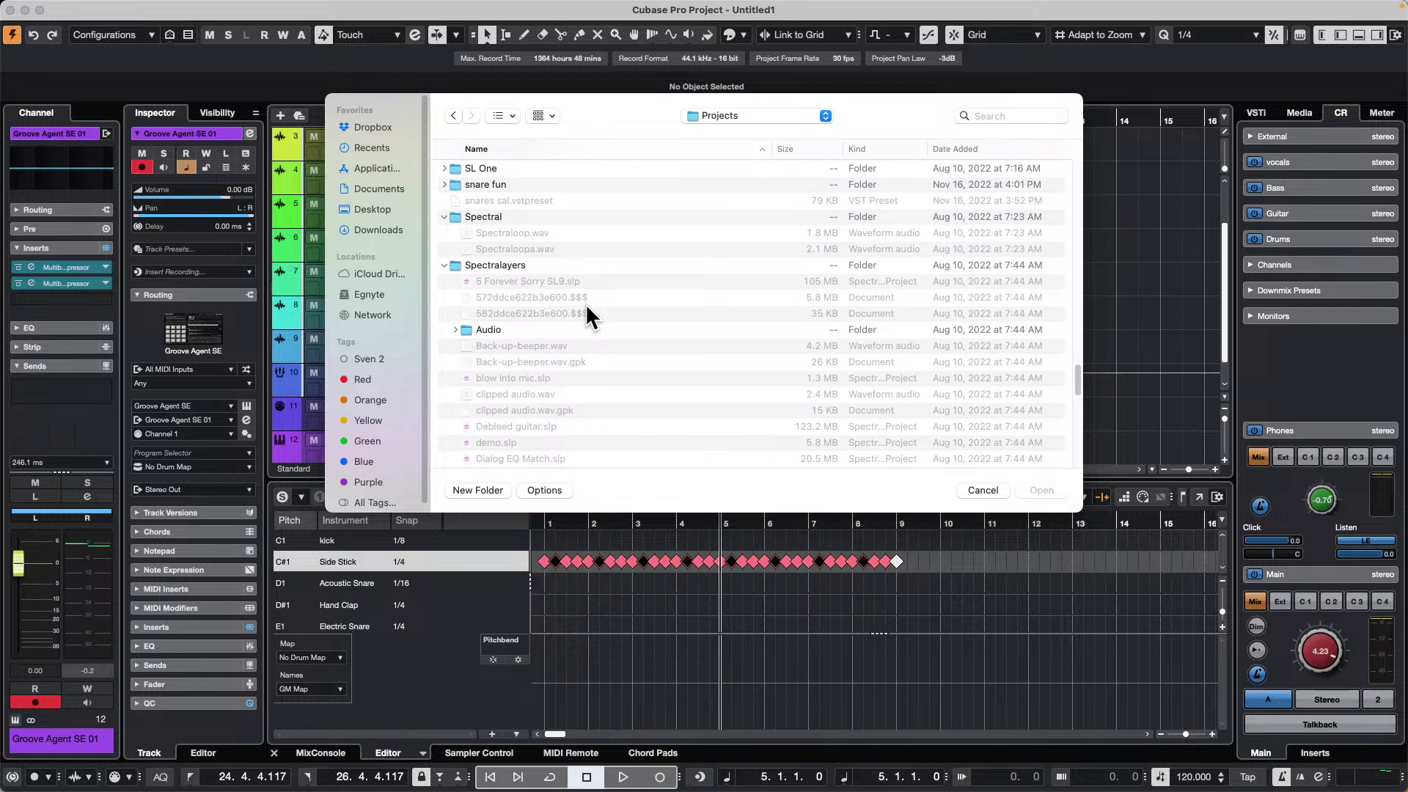
pyautogui.scroll(-8, 585, 305)
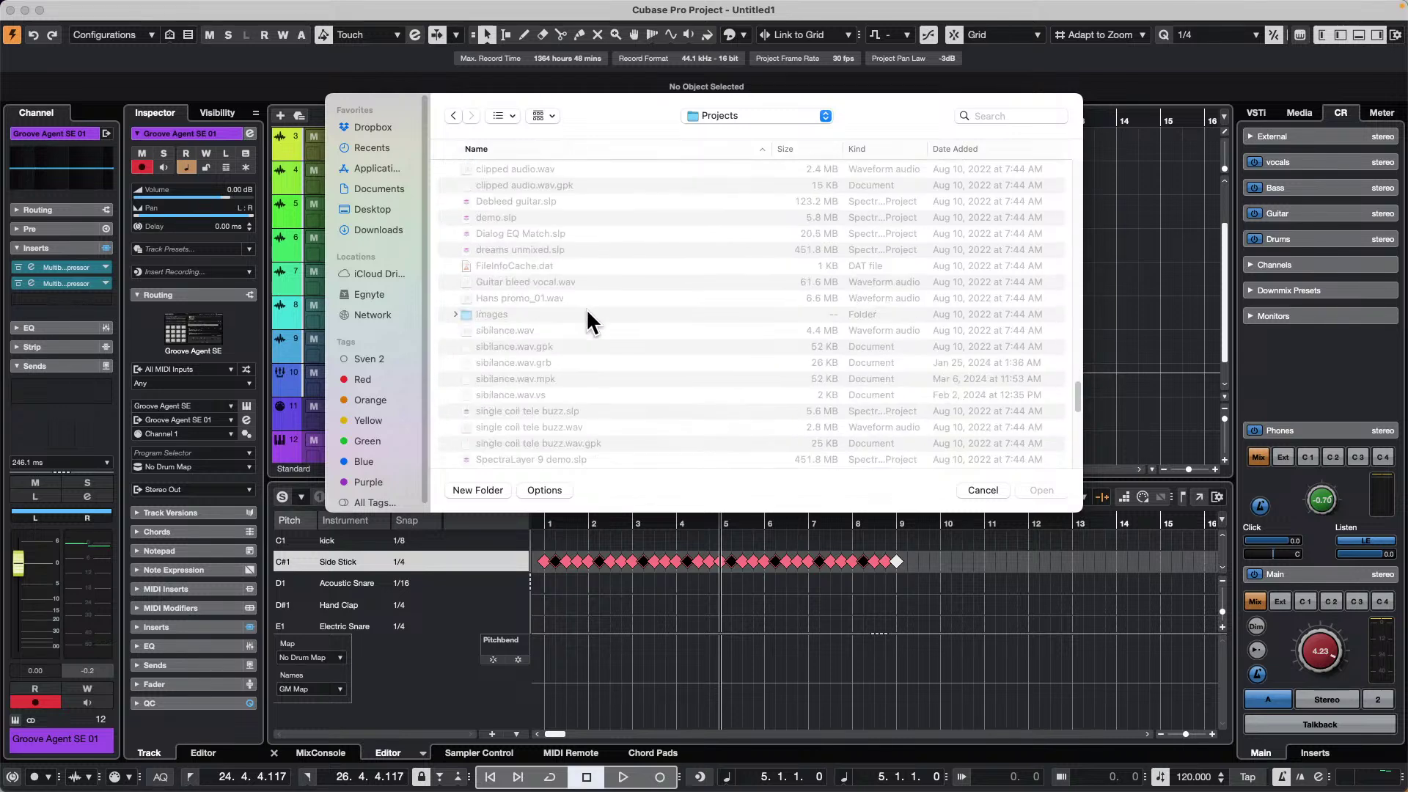
pyautogui.scroll(-10, 587, 308)
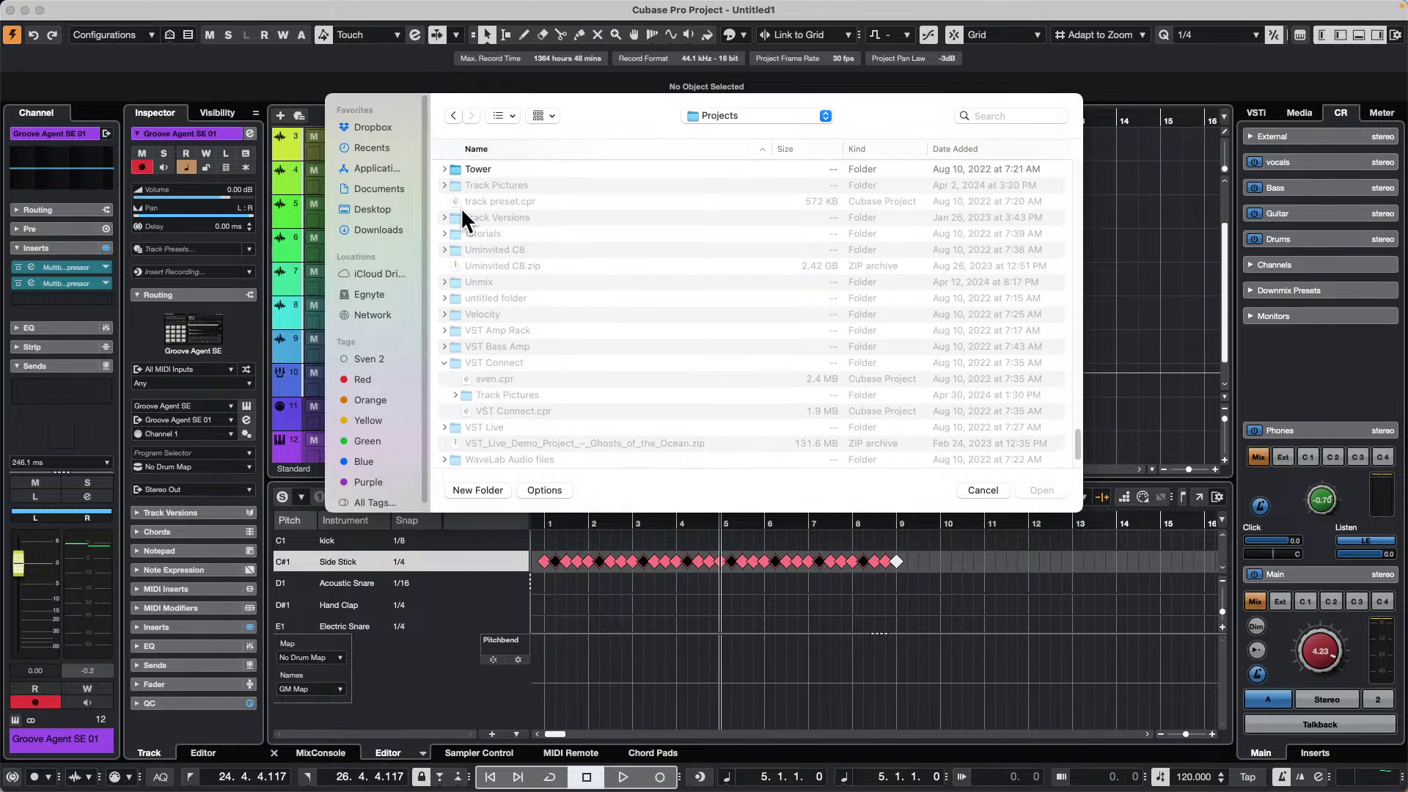
pyautogui.doubleClick(491, 232)
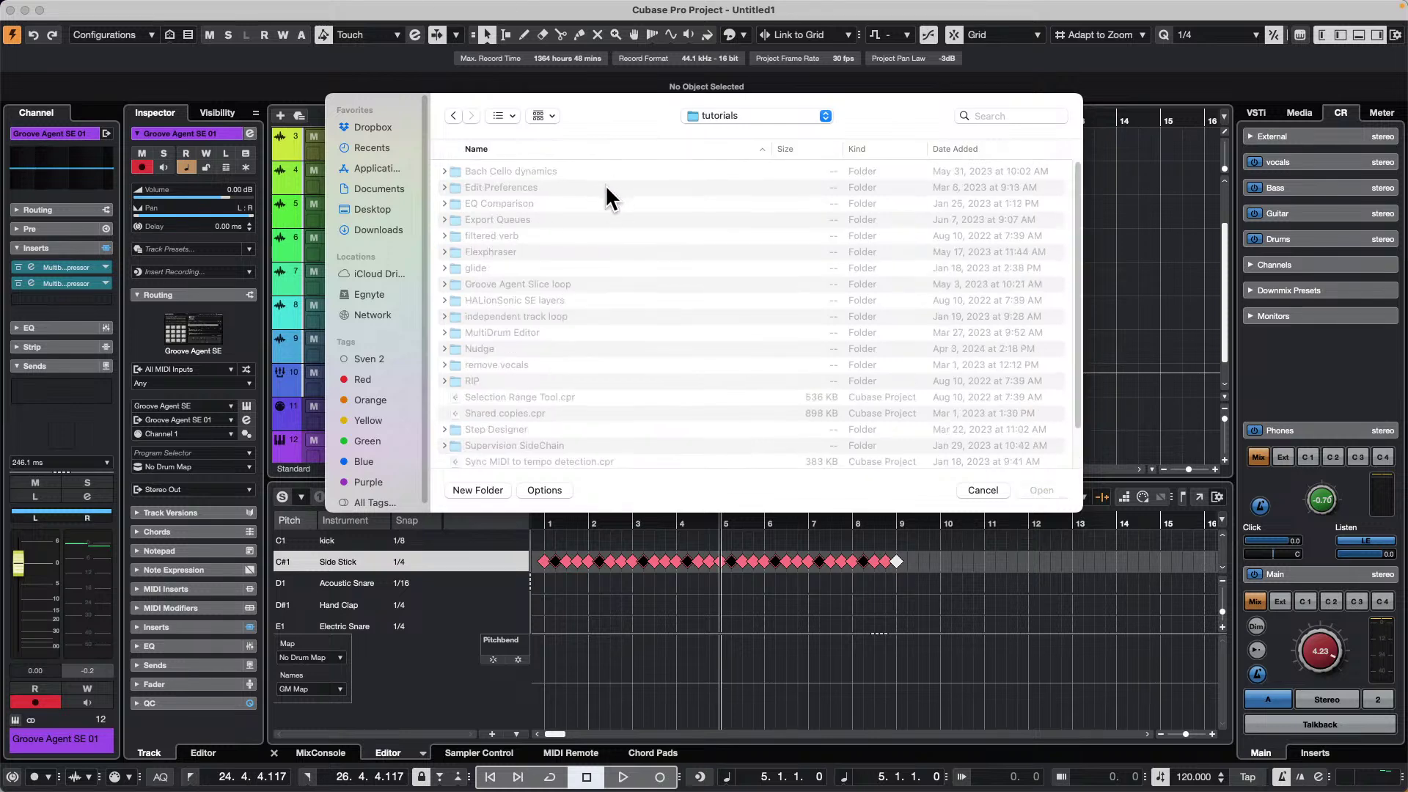
# - Open independent loop.cpr from the independent track loop folder and activate the project
pyautogui.doubleClick(529, 314)
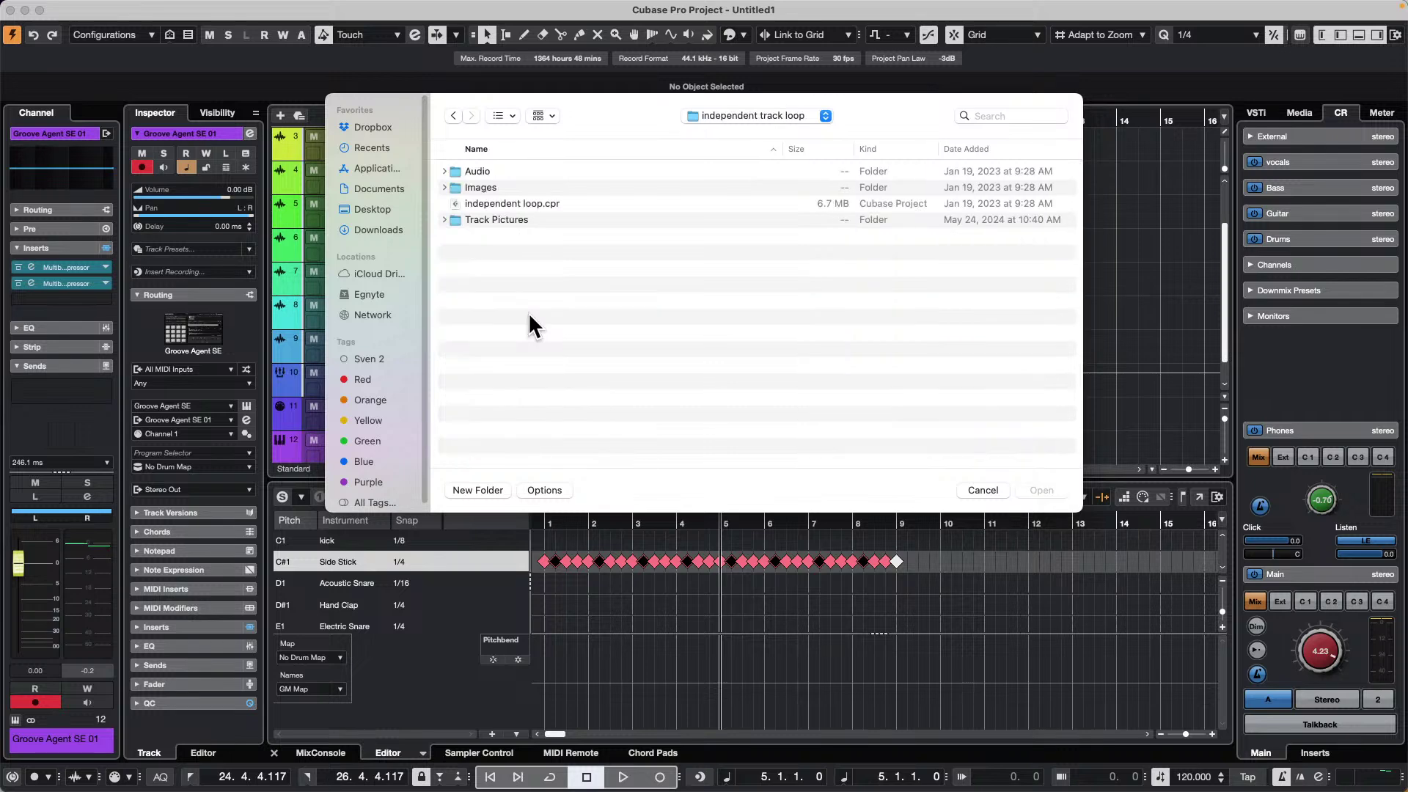
pyautogui.click(494, 205)
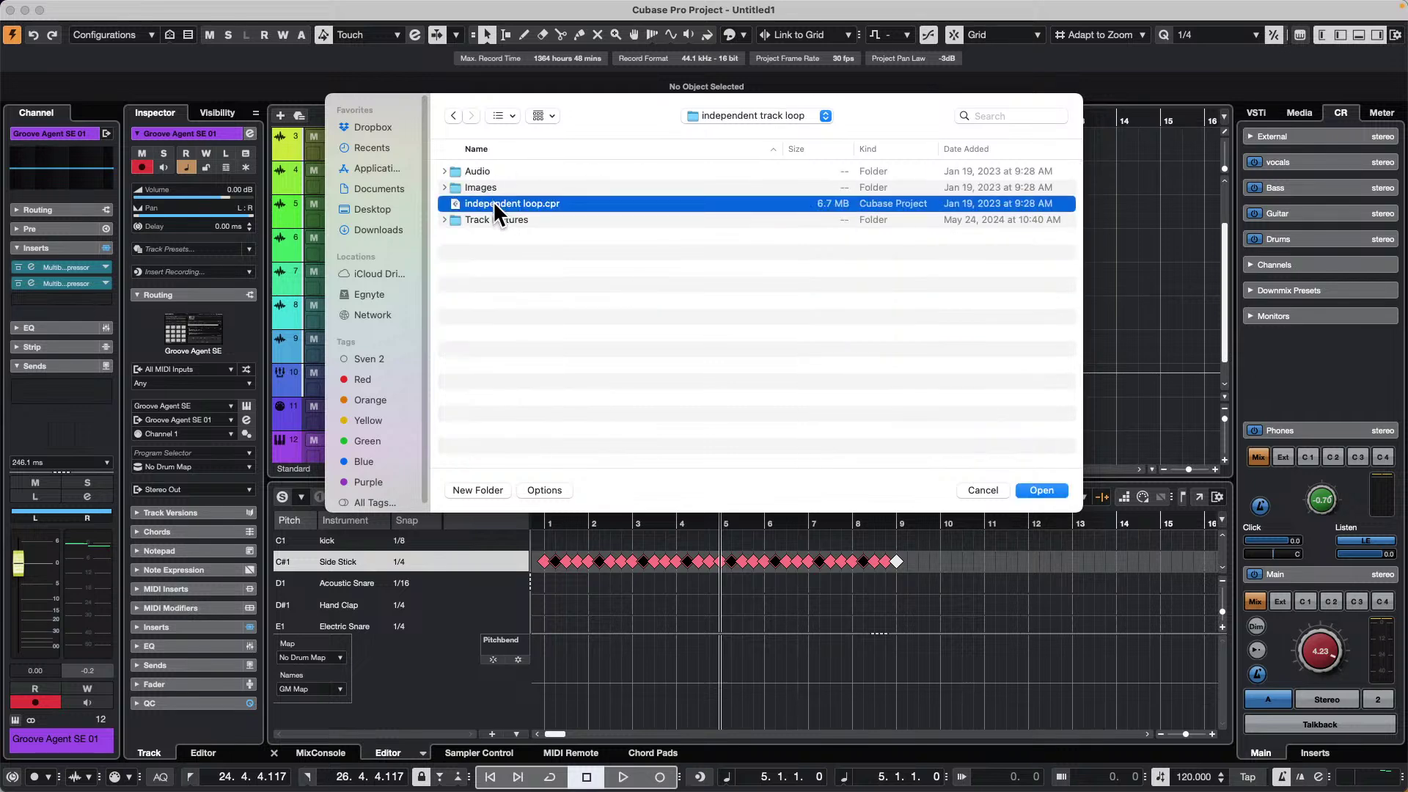
pyautogui.click(1042, 490)
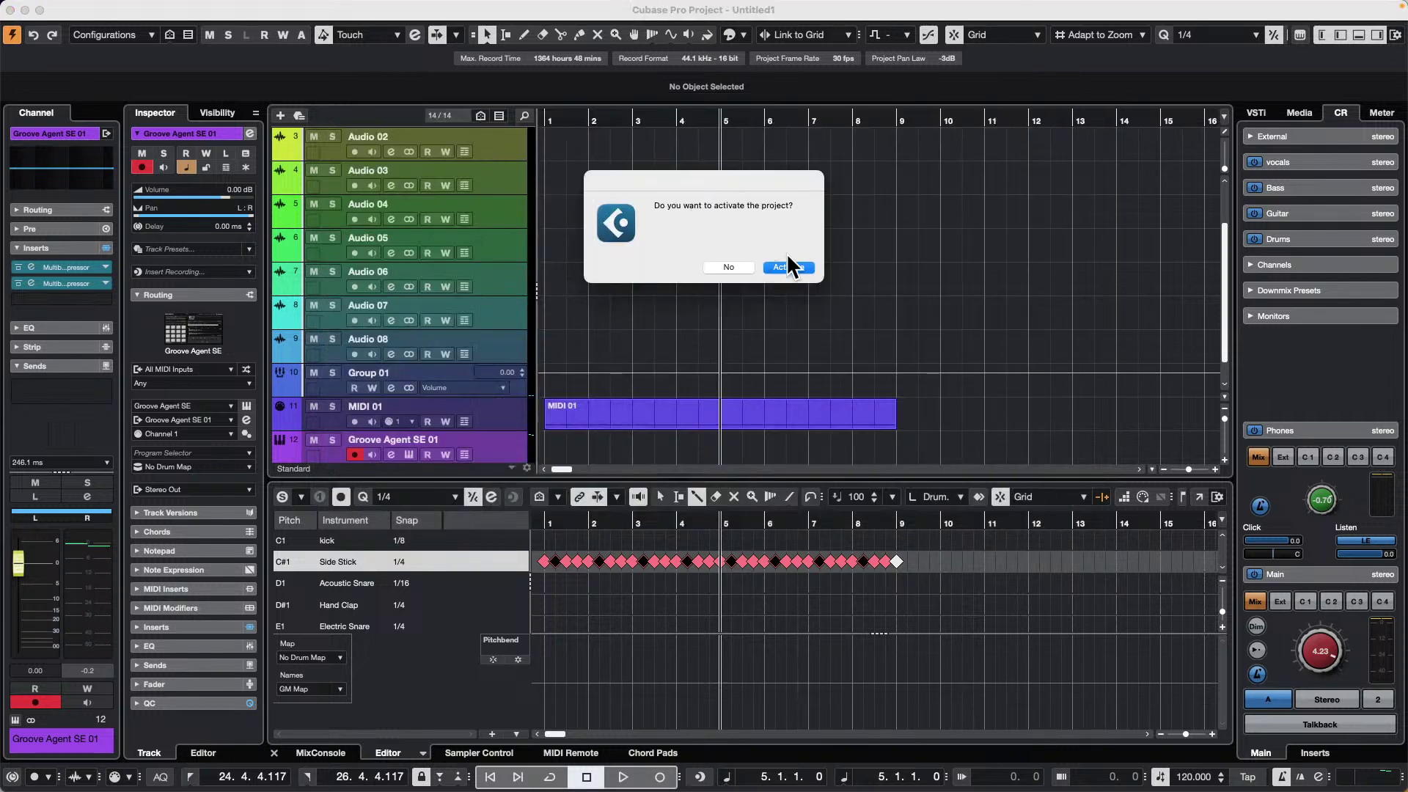
pyautogui.click(749, 265)
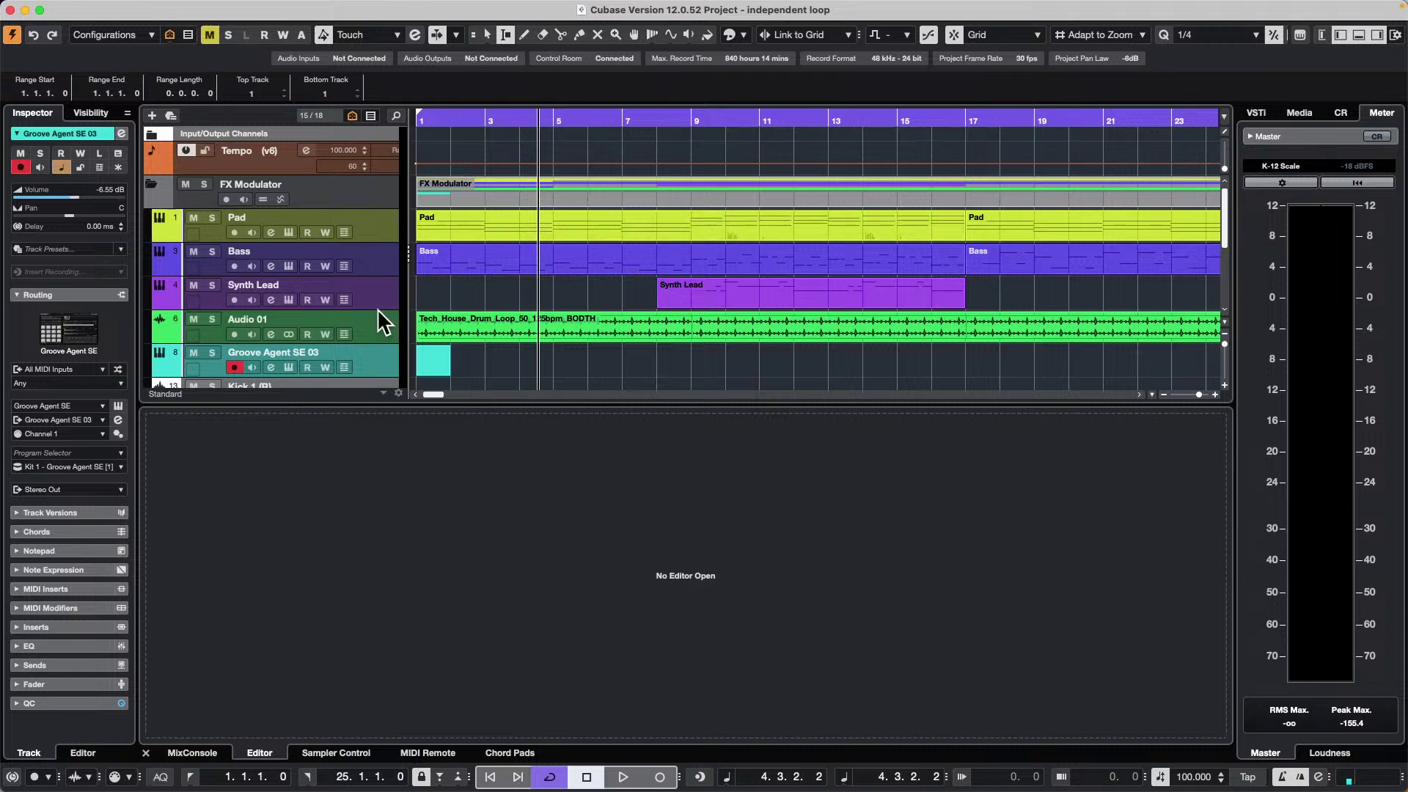
# - Play the arrangement from bar 1 and from bar 9, set the Control Room main level to -0.57, and stop playback
pyautogui.click(492, 114)
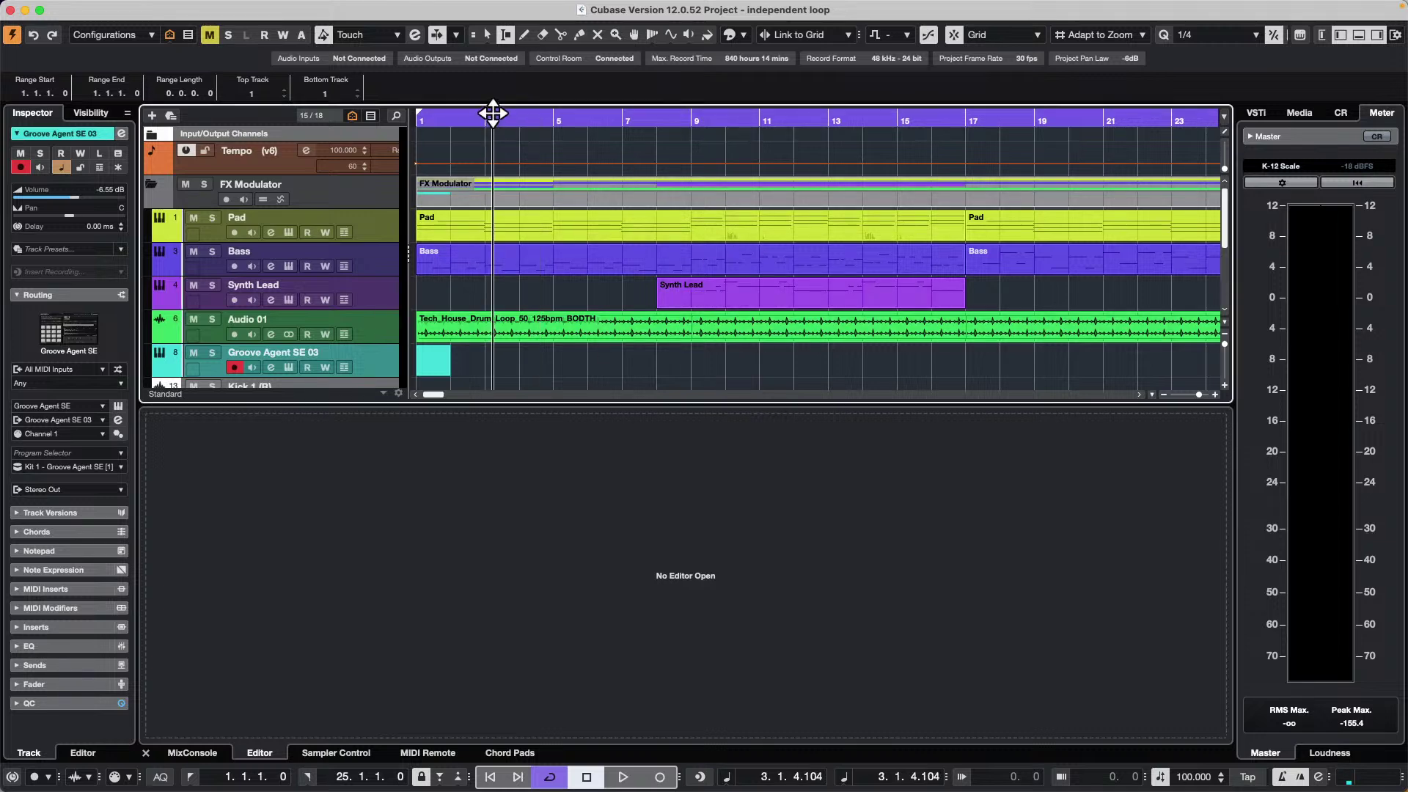
pyautogui.moveTo(493, 114); pyautogui.dragTo(356, 55)
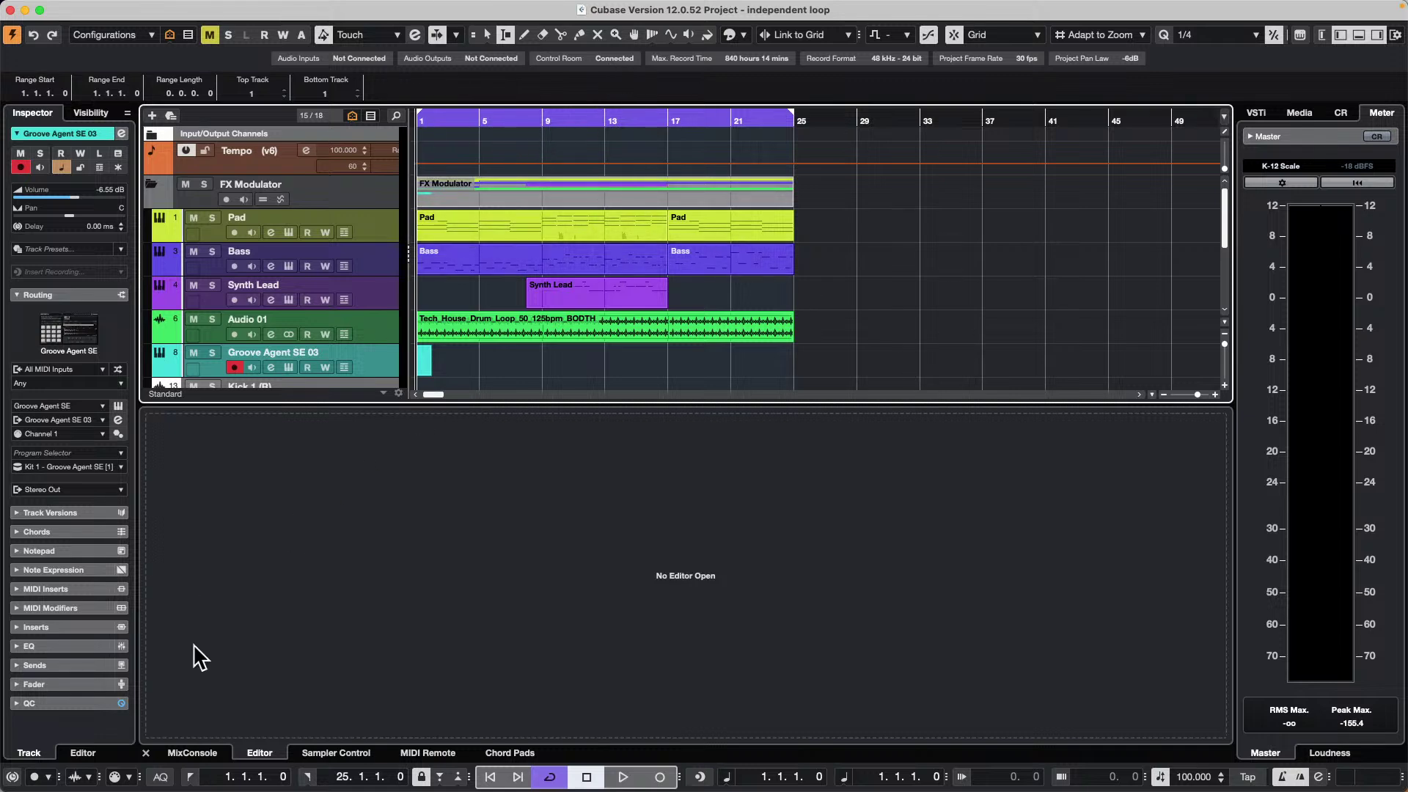
pyautogui.press('space')
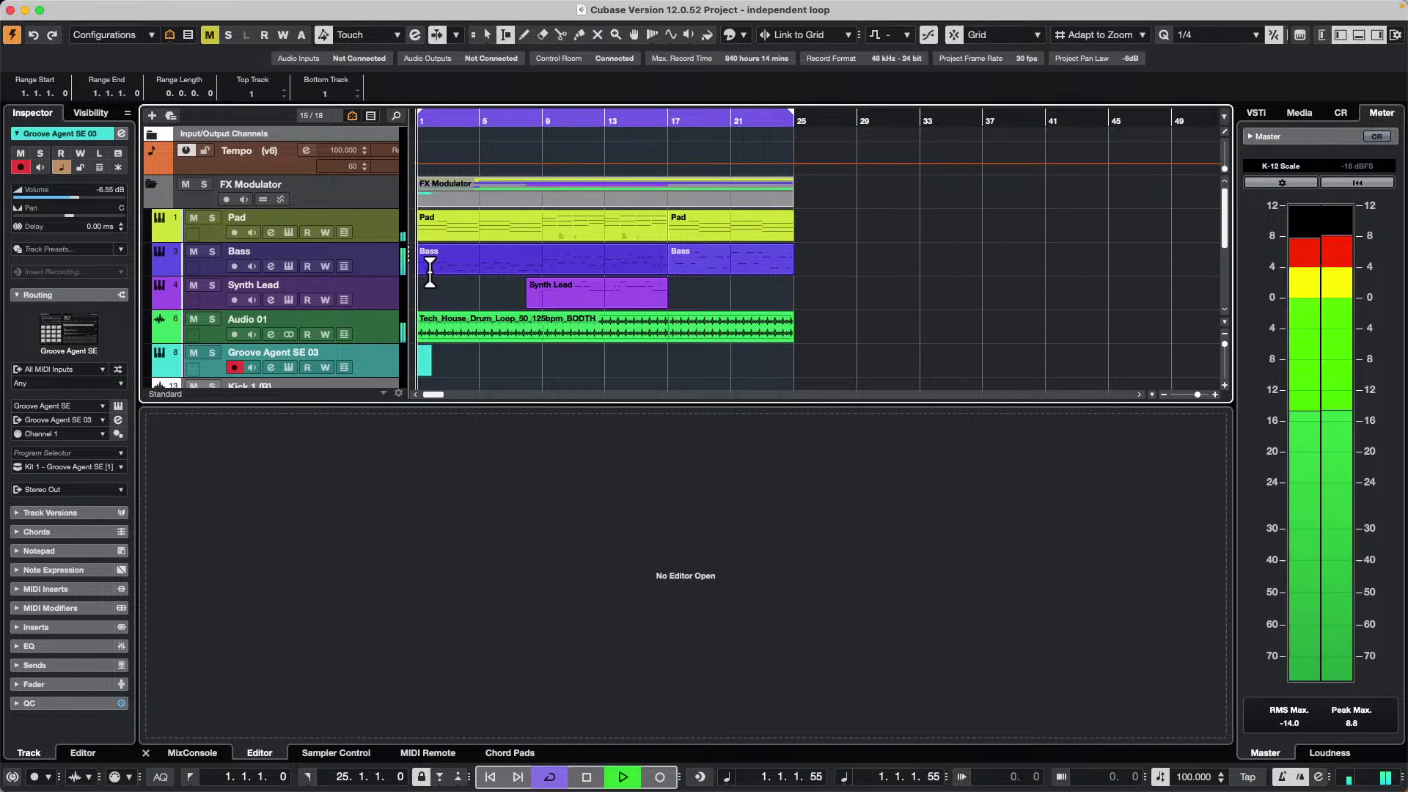
pyautogui.click(1342, 114)
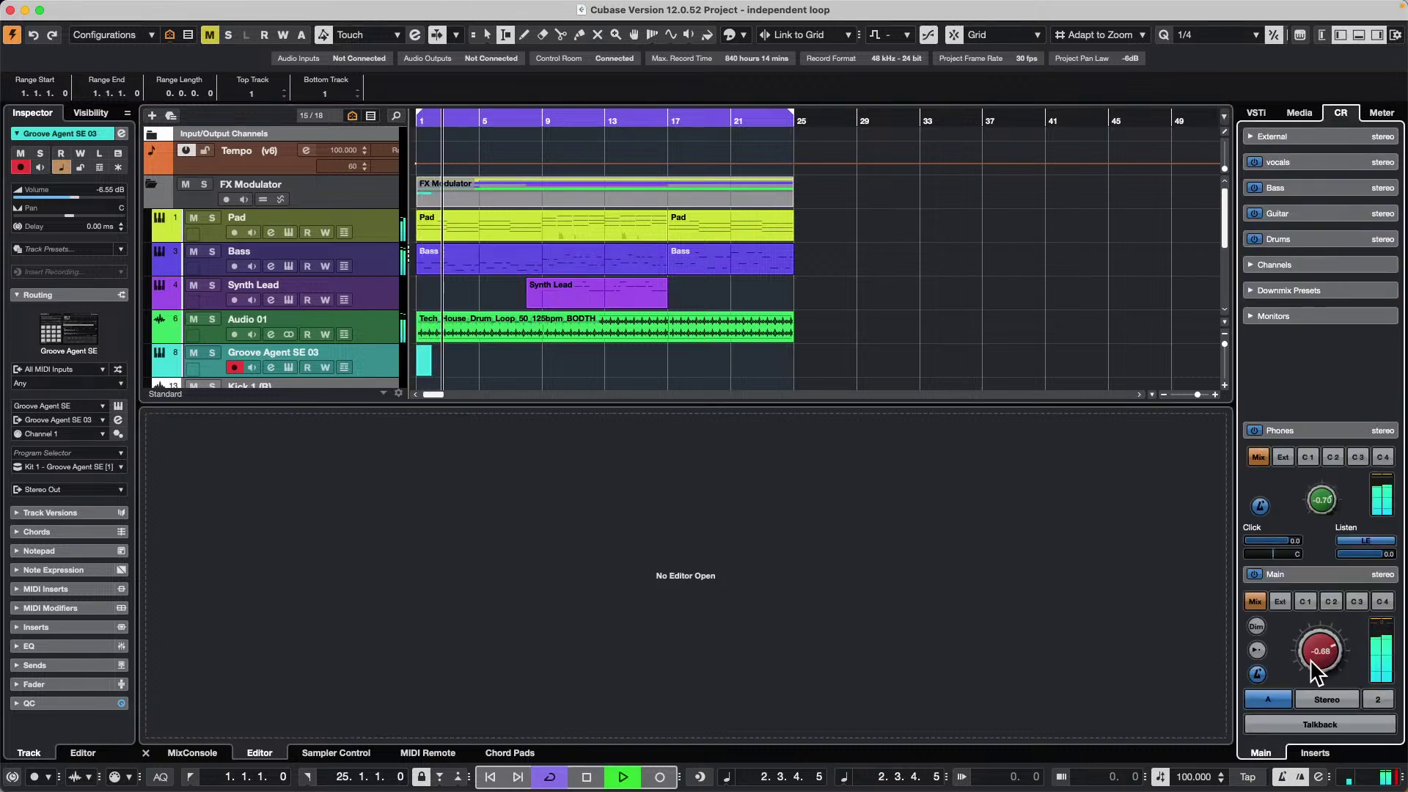
pyautogui.moveTo(1313, 669); pyautogui.dragTo(1312, 666)
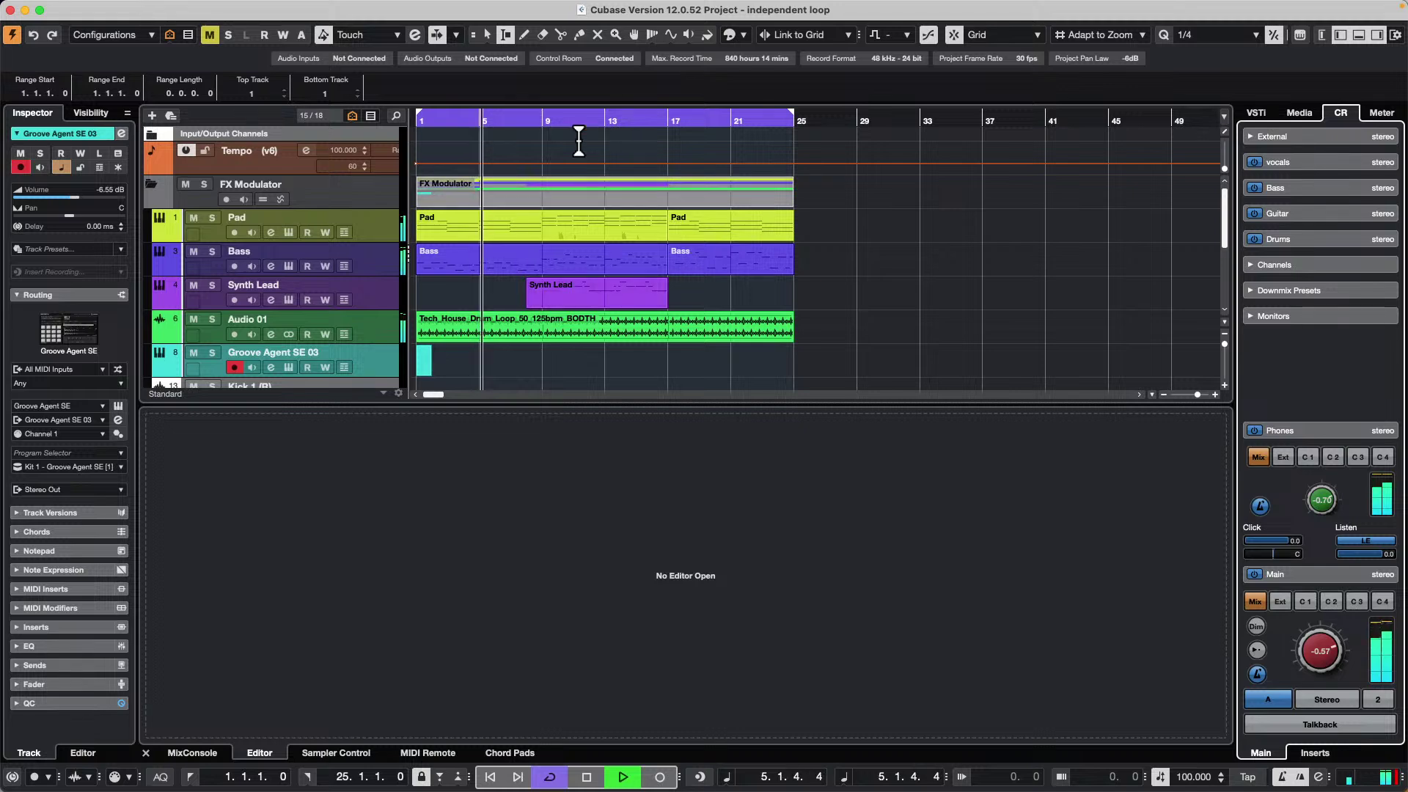
pyautogui.click(542, 116)
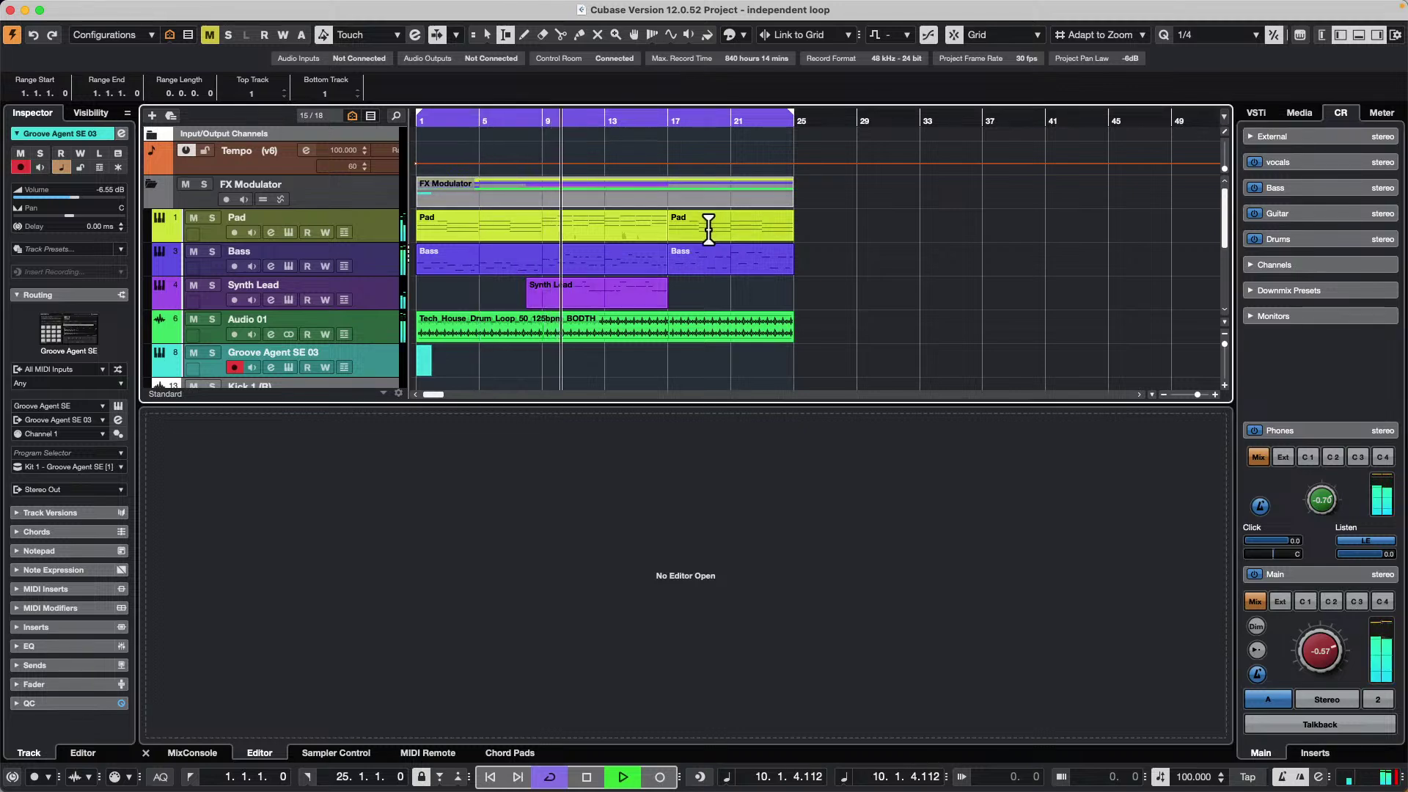
pyautogui.press('space')
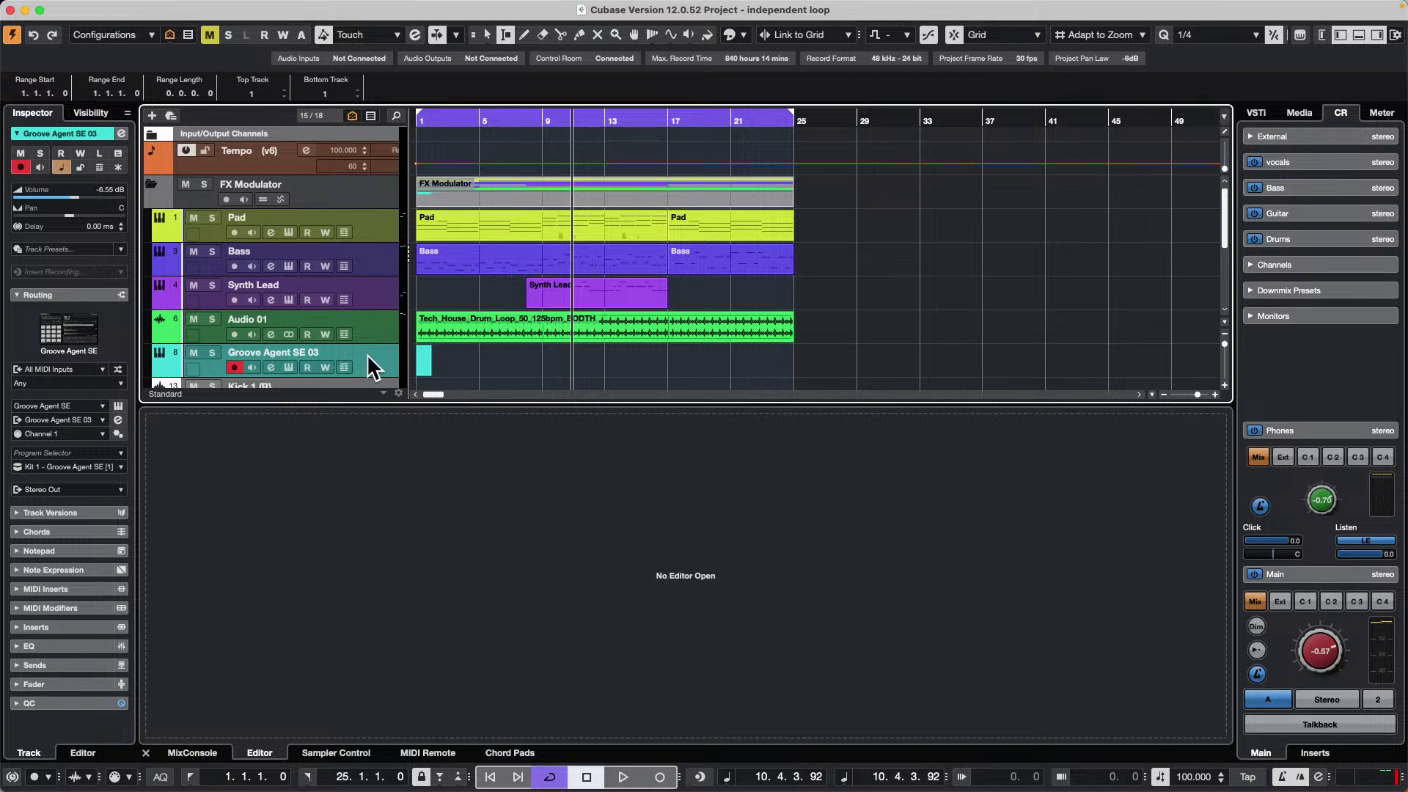
# - Open the Groove Agent SE 03 instrument and audition the Kick 1, Kick 2 and Snare 1 pads
pyautogui.click(289, 366)
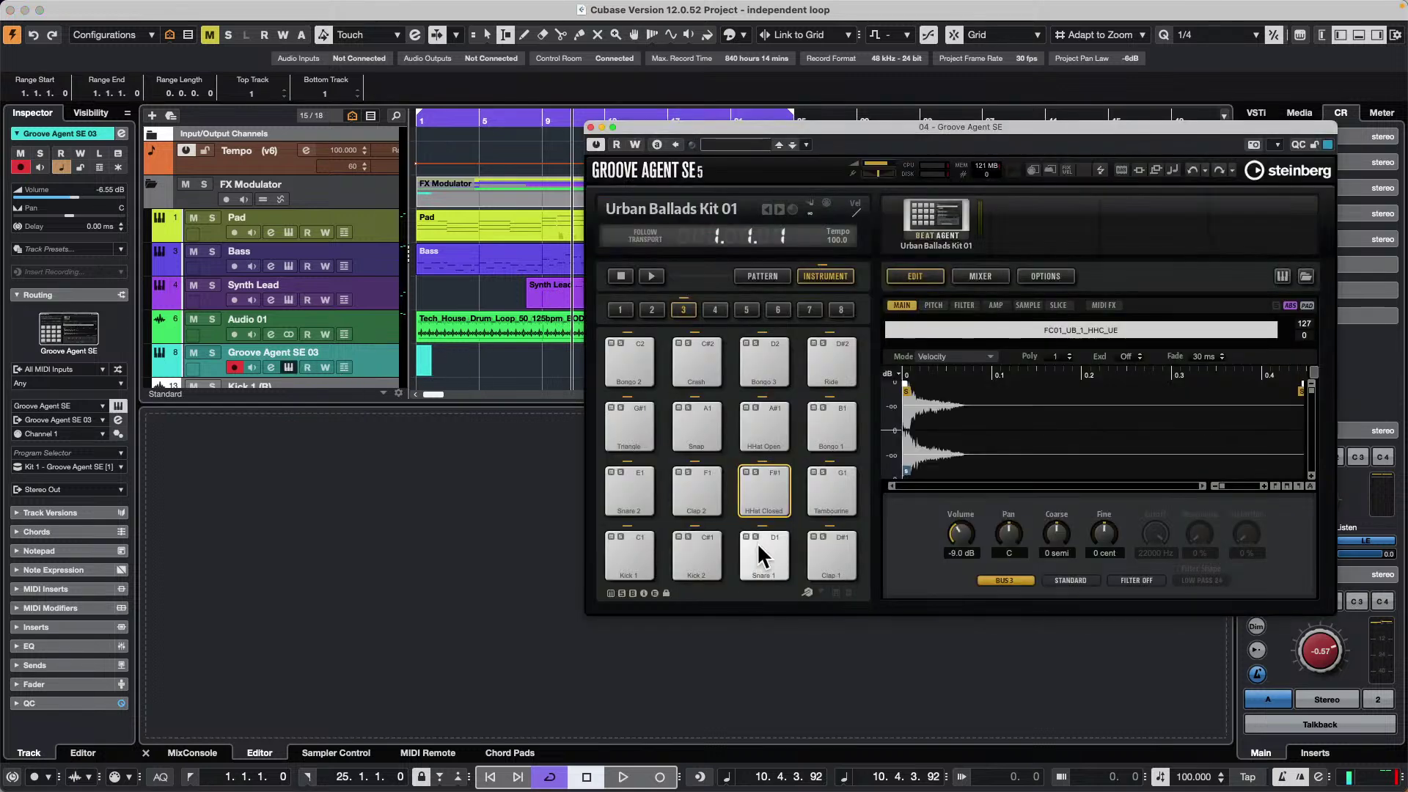
pyautogui.click(651, 550)
pyautogui.click(710, 544)
pyautogui.click(765, 551)
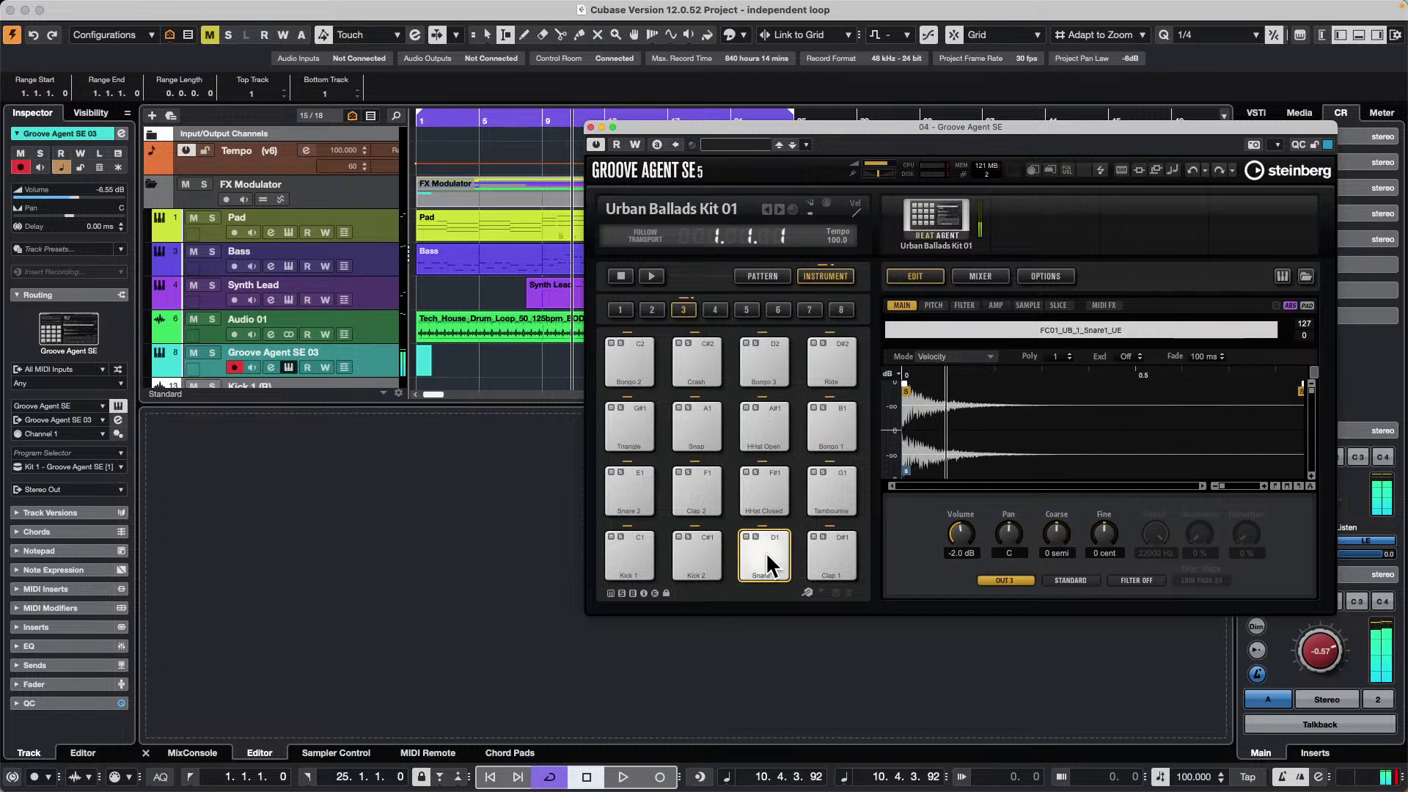
pyautogui.click(591, 128)
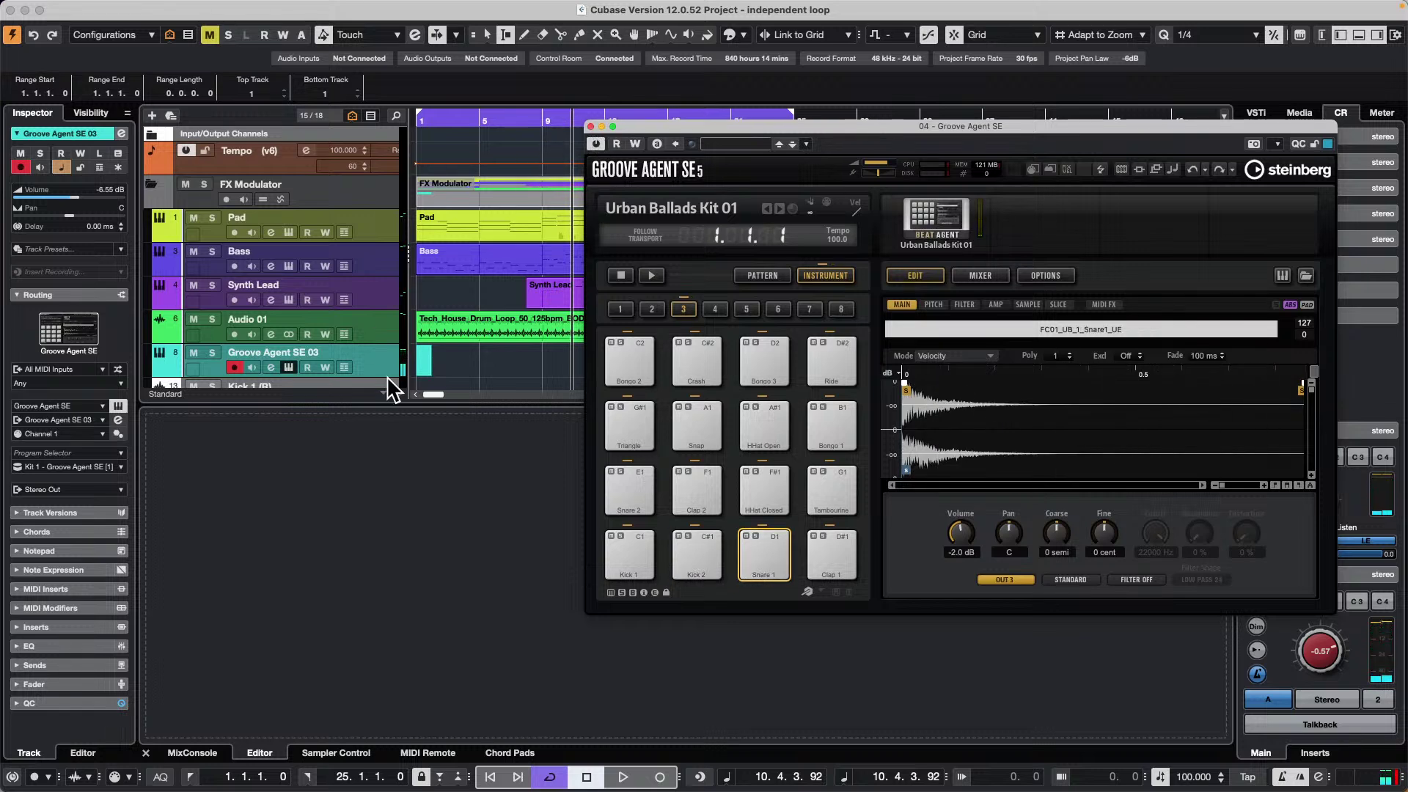
# - Open the one-bar part on the Groove Agent SE 03 track in the Drum Editor and close the instrument window
pyautogui.click(445, 364)
pyautogui.press('1')
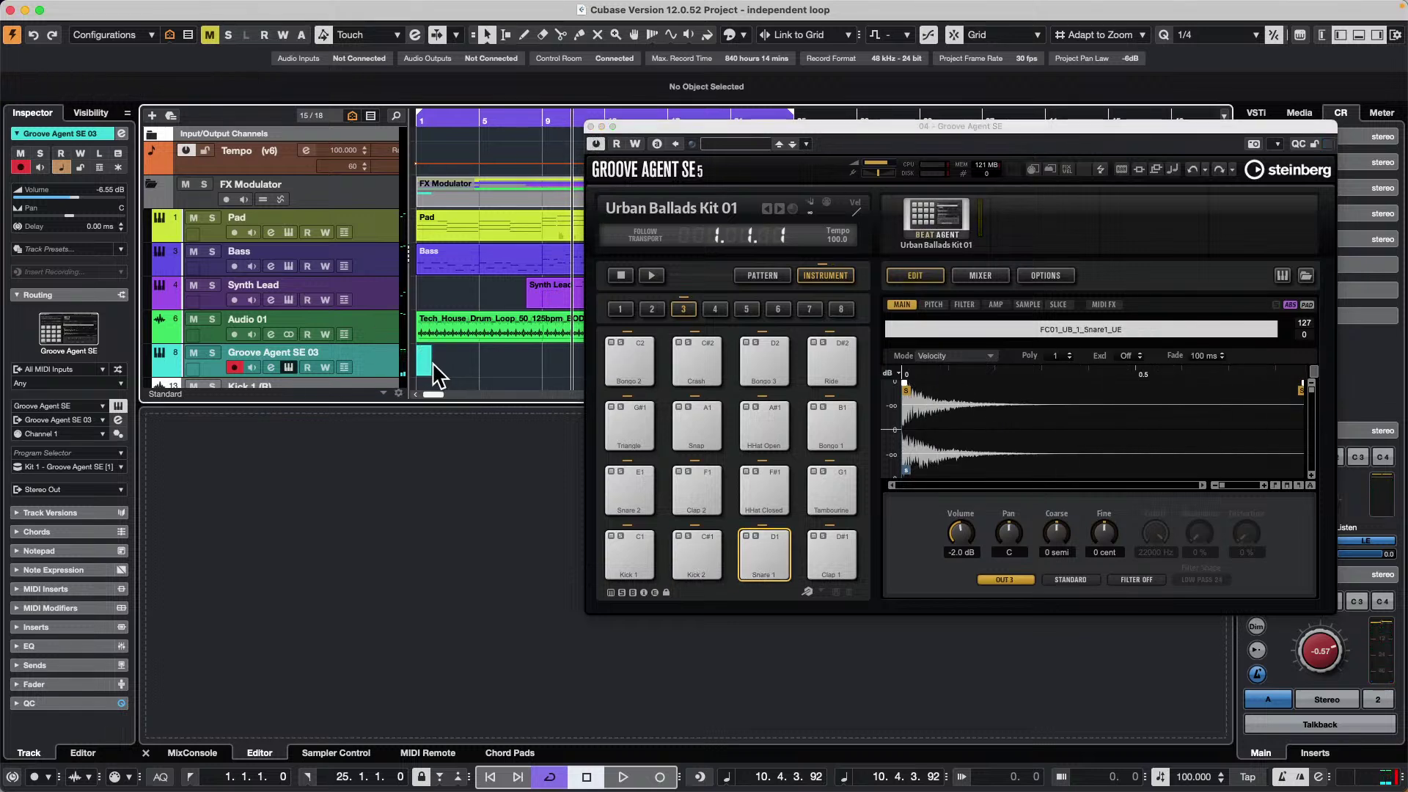
pyautogui.doubleClick(424, 362)
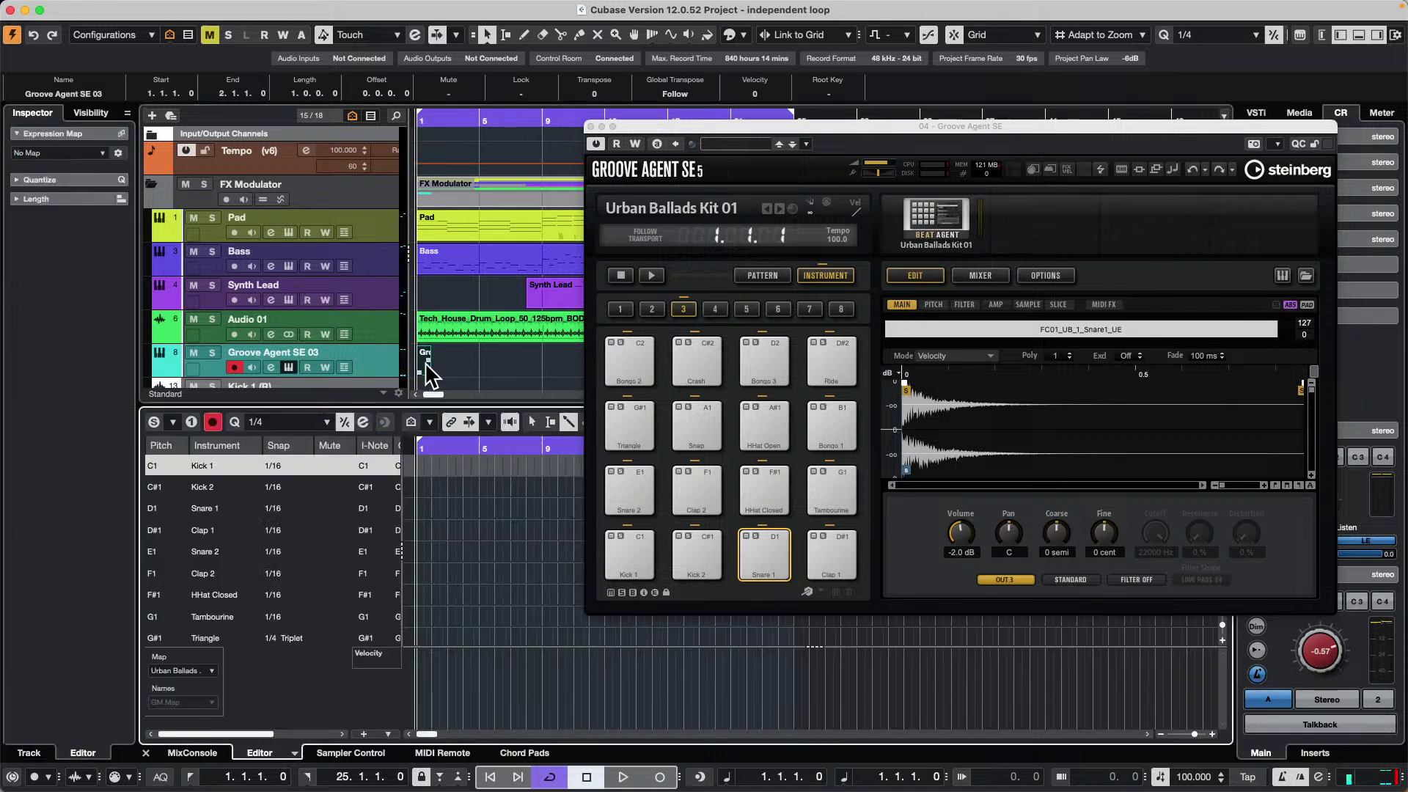
pyautogui.click(591, 125)
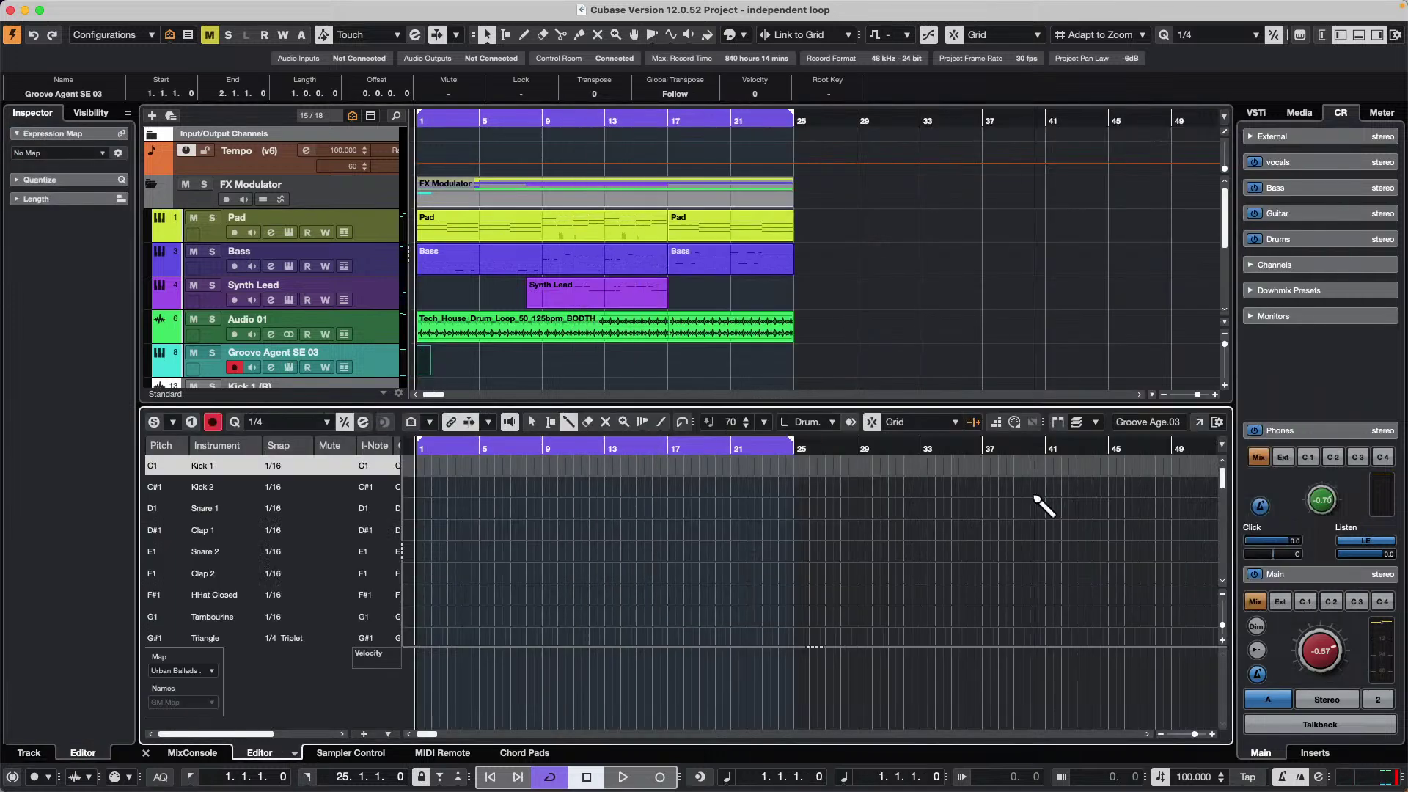
# - Toggle the Independent Track Loop item in the Drum Editor's toolbar setup, leave it shown, and activate Independent Track Loop
pyautogui.rightClick(943, 433)
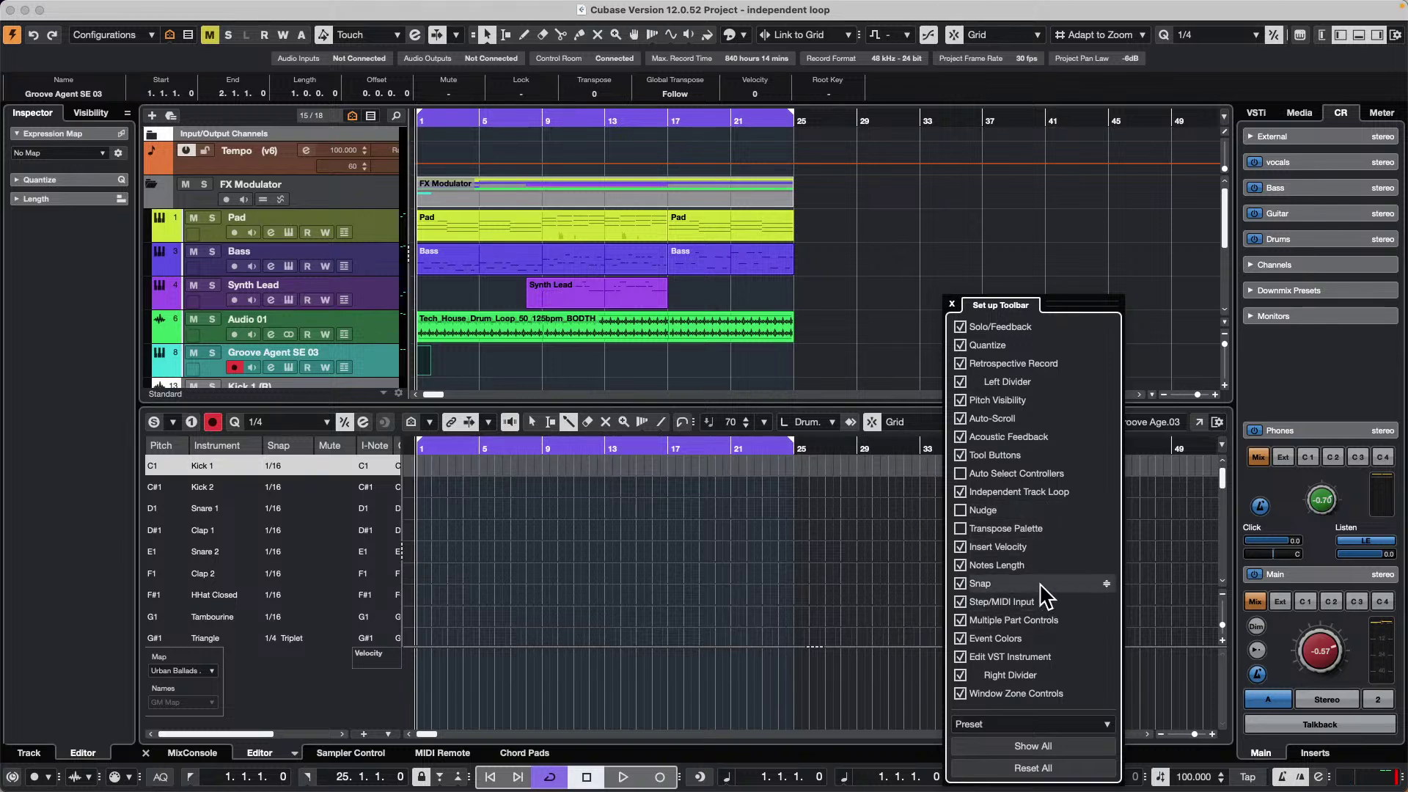
pyautogui.click(960, 490)
pyautogui.click(959, 488)
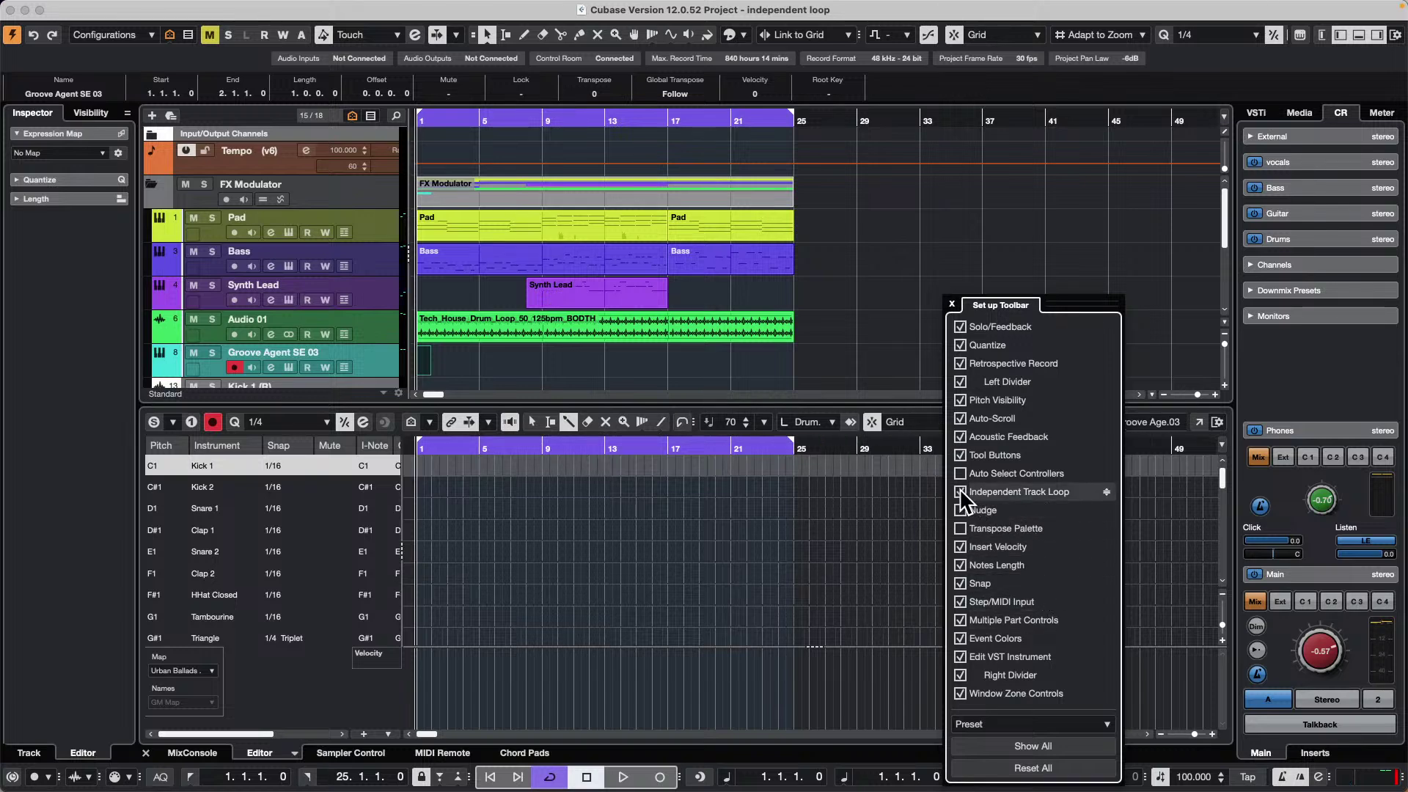
pyautogui.click(959, 489)
pyautogui.click(960, 492)
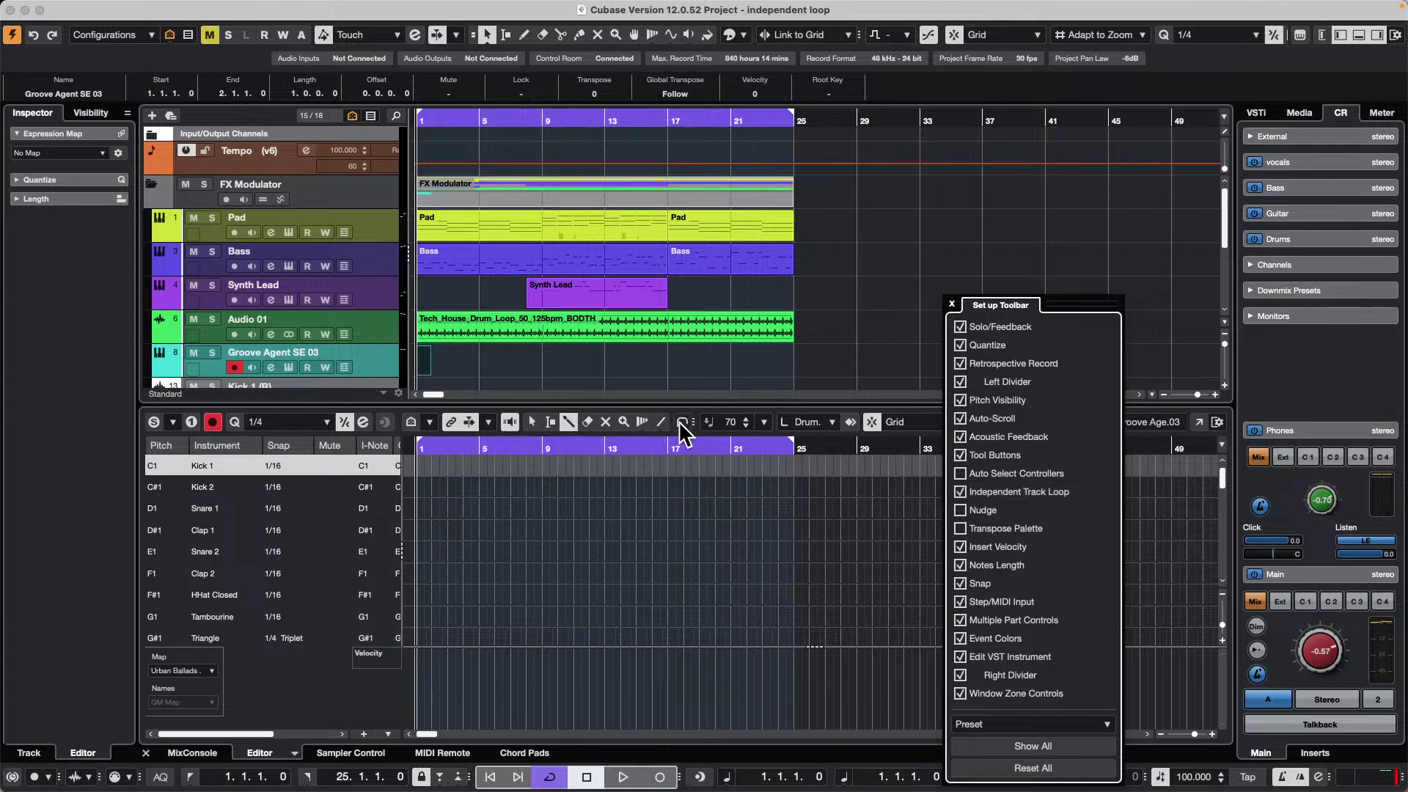
pyautogui.click(683, 422)
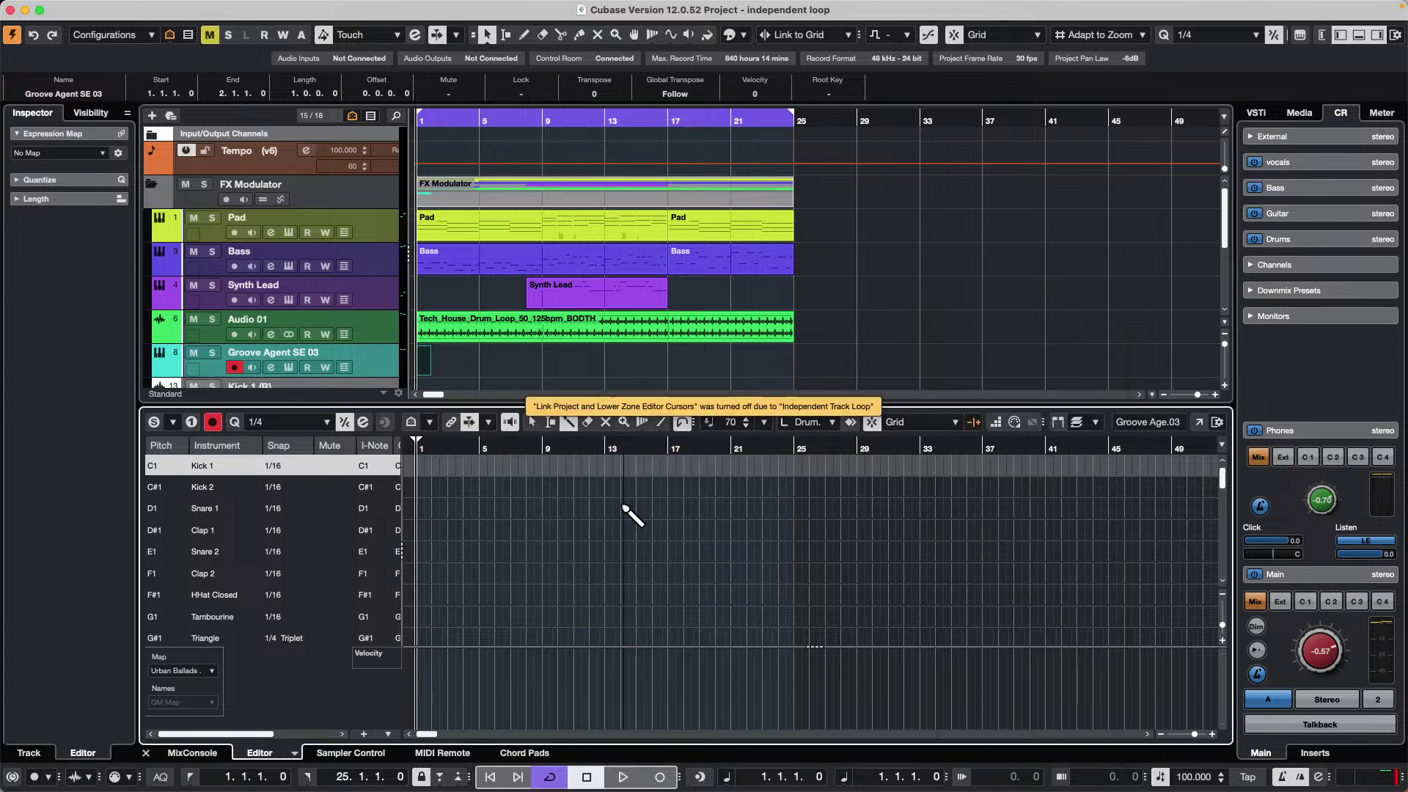
# - Set the Drum Editor's independent loop from bar 1 to bar 2 and start playback
pyautogui.moveTo(473, 445); pyautogui.dragTo(335, 439)
pyautogui.moveTo(501, 442); pyautogui.dragTo(389, 497)
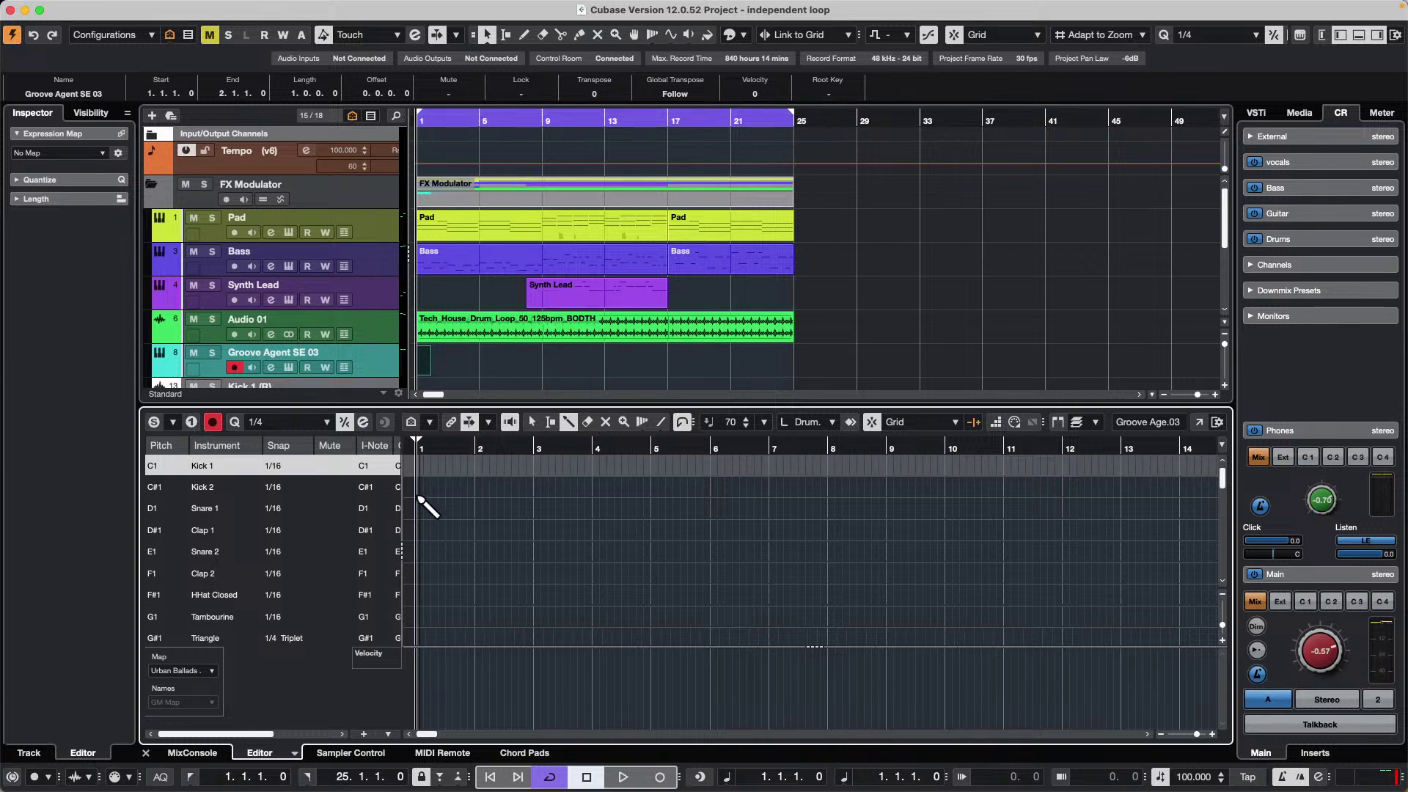
pyautogui.keyDown('alt'); pyautogui.click(472, 450); pyautogui.keyUp('alt')
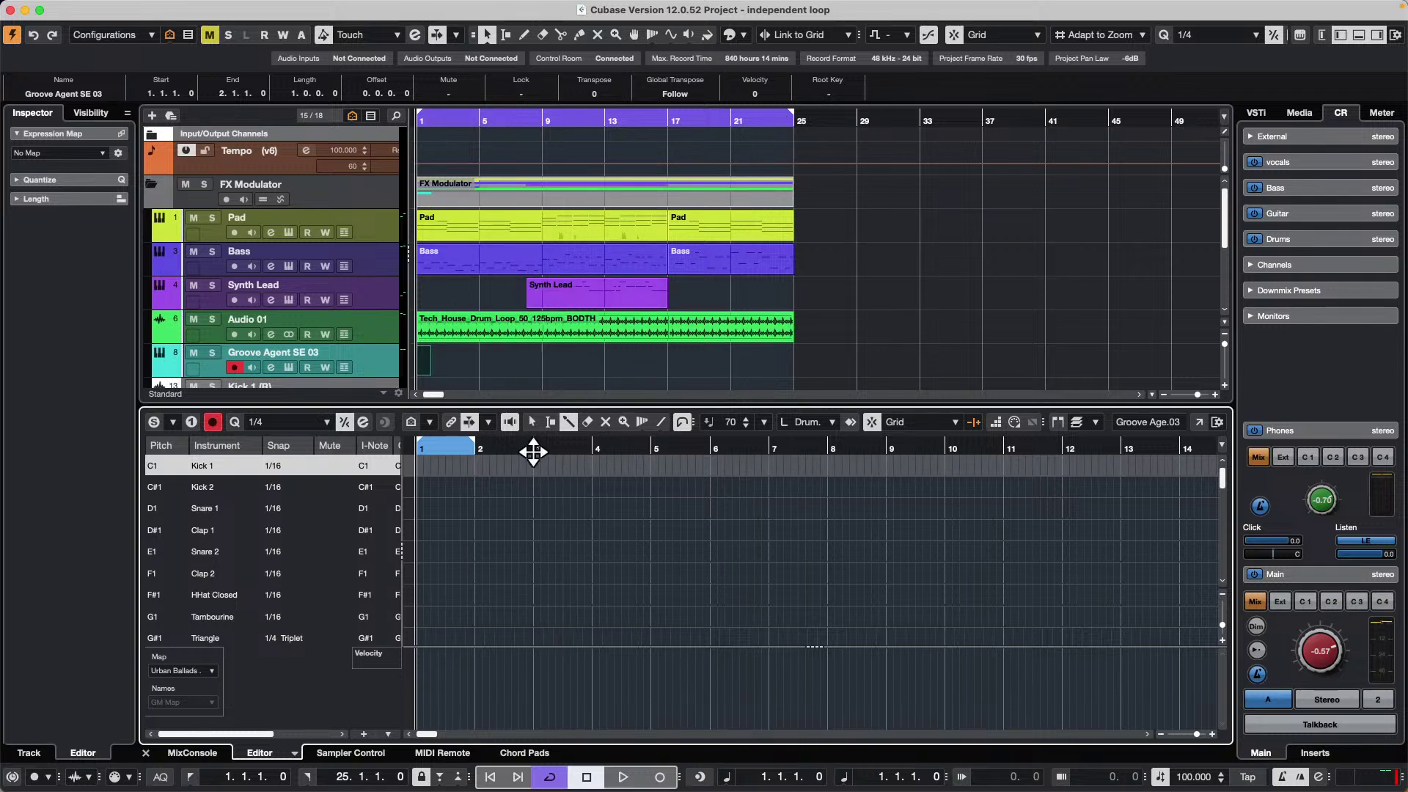
pyautogui.press('h')
pyautogui.press('h')
pyautogui.press('h')
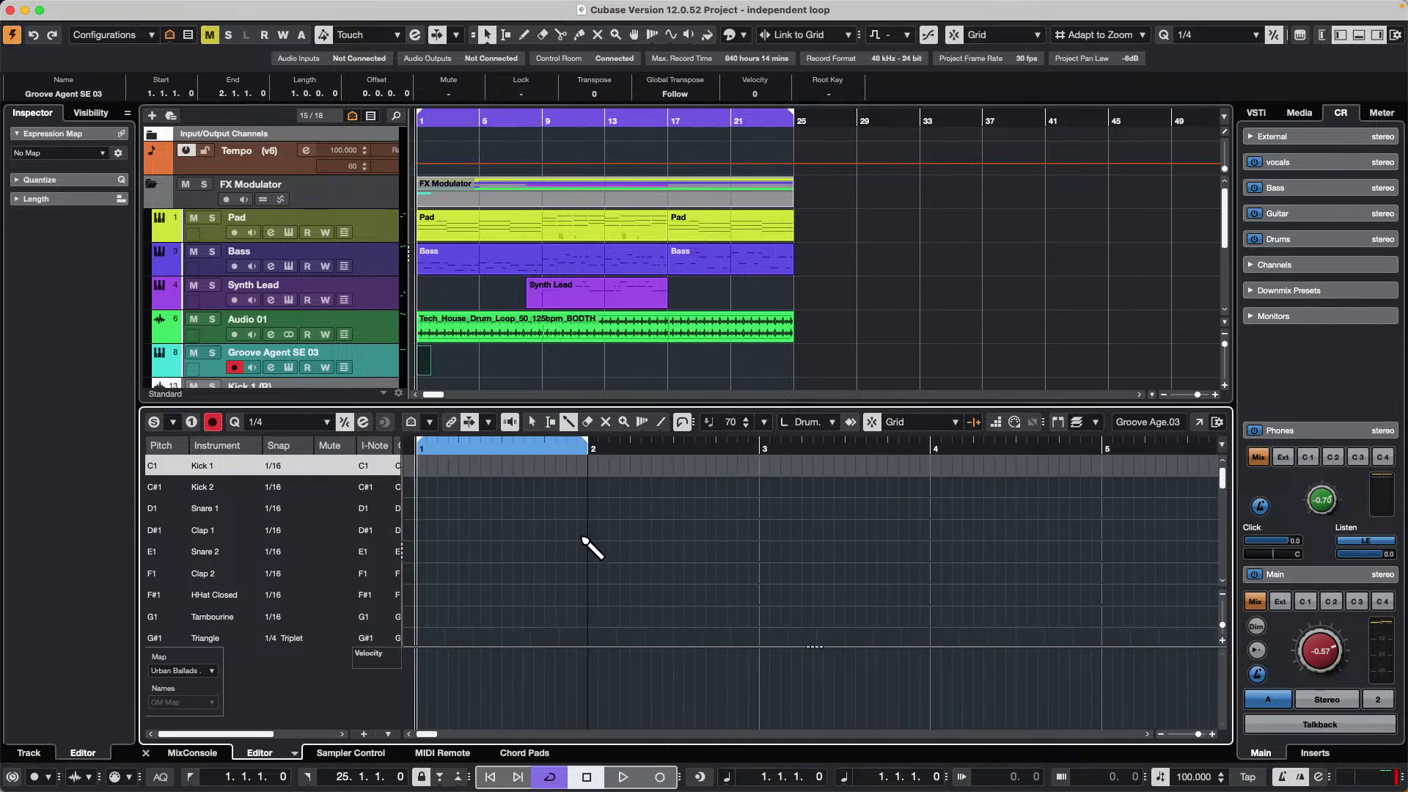
pyautogui.press('space')
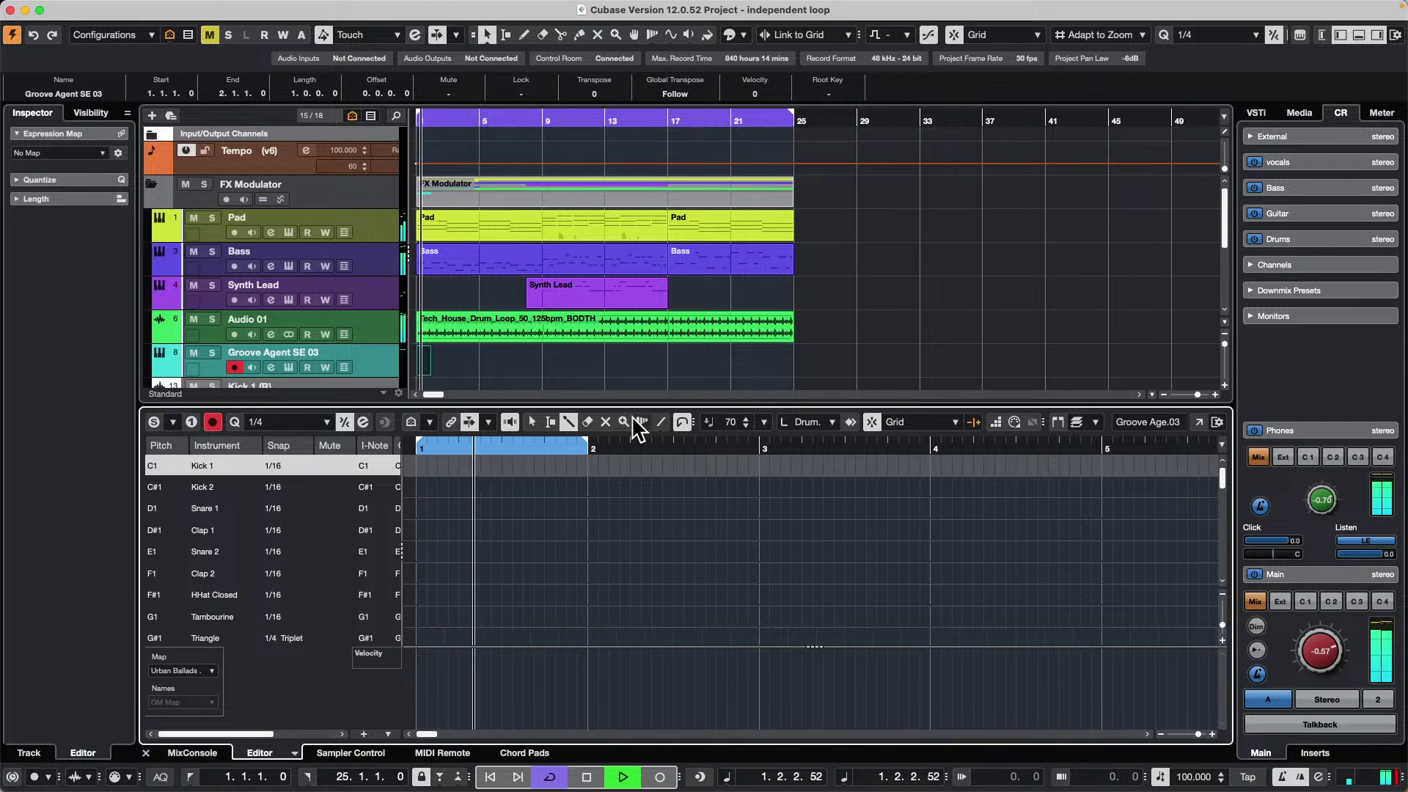
# - Draw Kick 1 hits on beats 1 and 3 of bar 1 and two Clap 1 hits just after beats 2 and 4
pyautogui.click(417, 464)
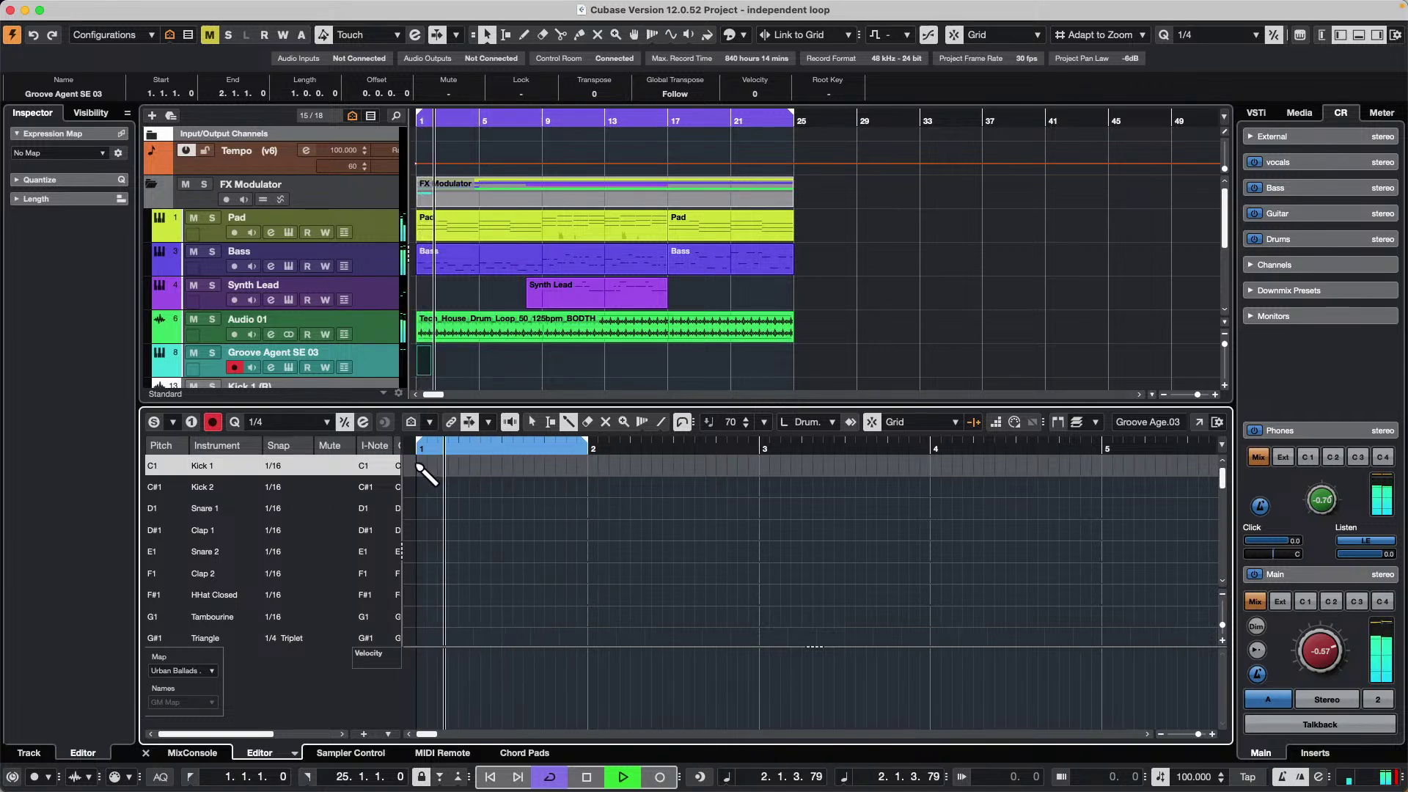
pyautogui.click(511, 464)
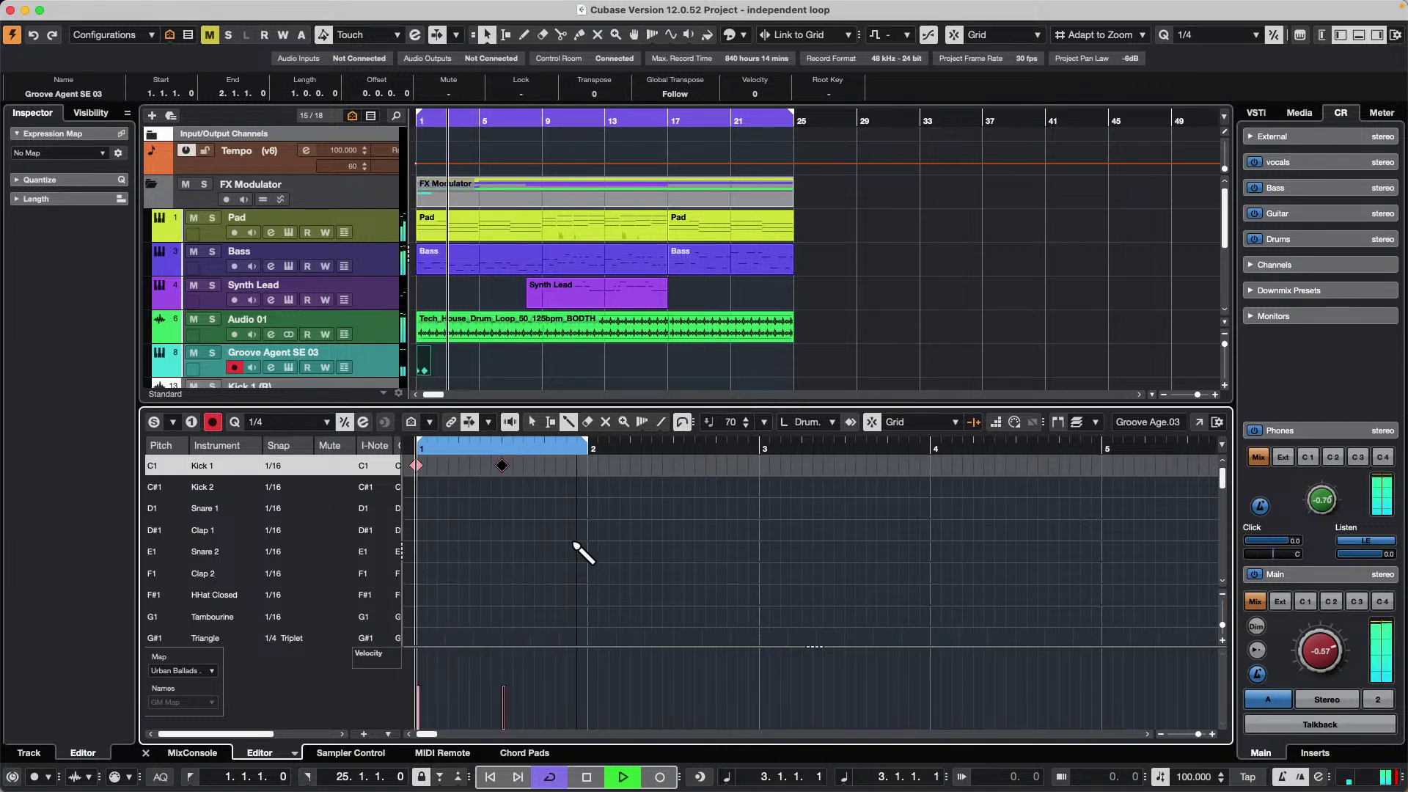
pyautogui.click(468, 530)
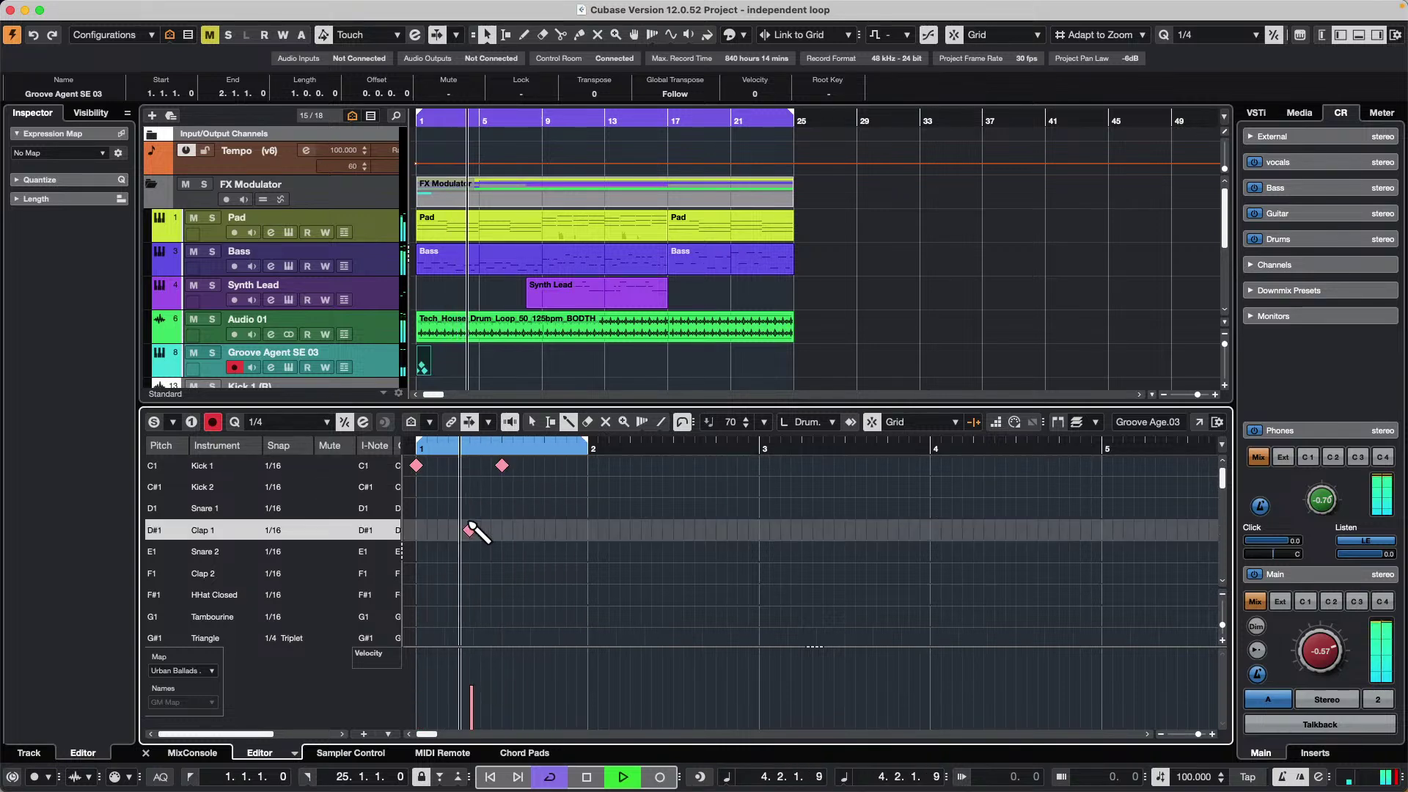
pyautogui.click(555, 529)
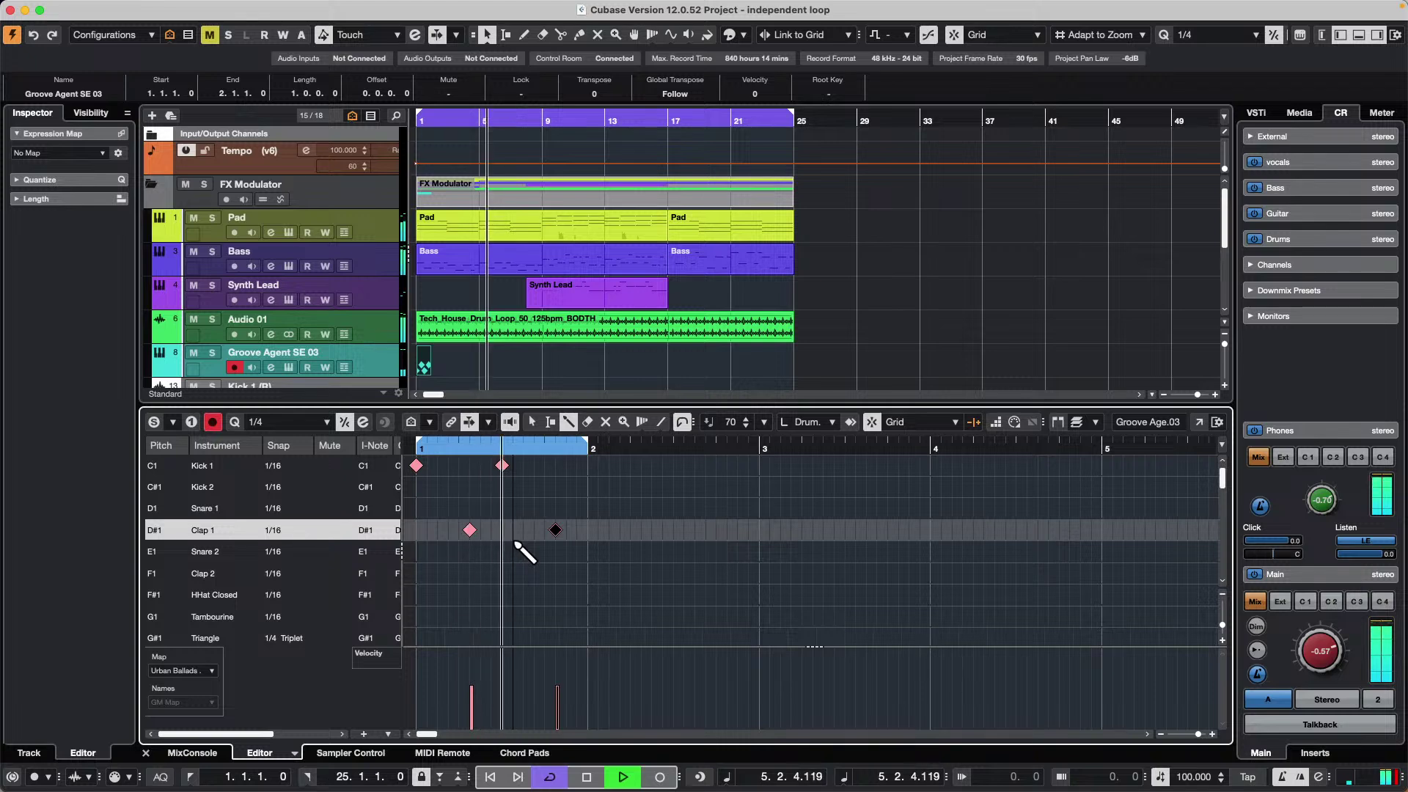
# - Move both Clap 1 hits one sixteenth earlier, onto beats 2 and 4
pyautogui.press('1')
pyautogui.moveTo(471, 530); pyautogui.dragTo(459, 530)
pyautogui.click(555, 529)
pyautogui.moveTo(554, 529); pyautogui.dragTo(546, 529)
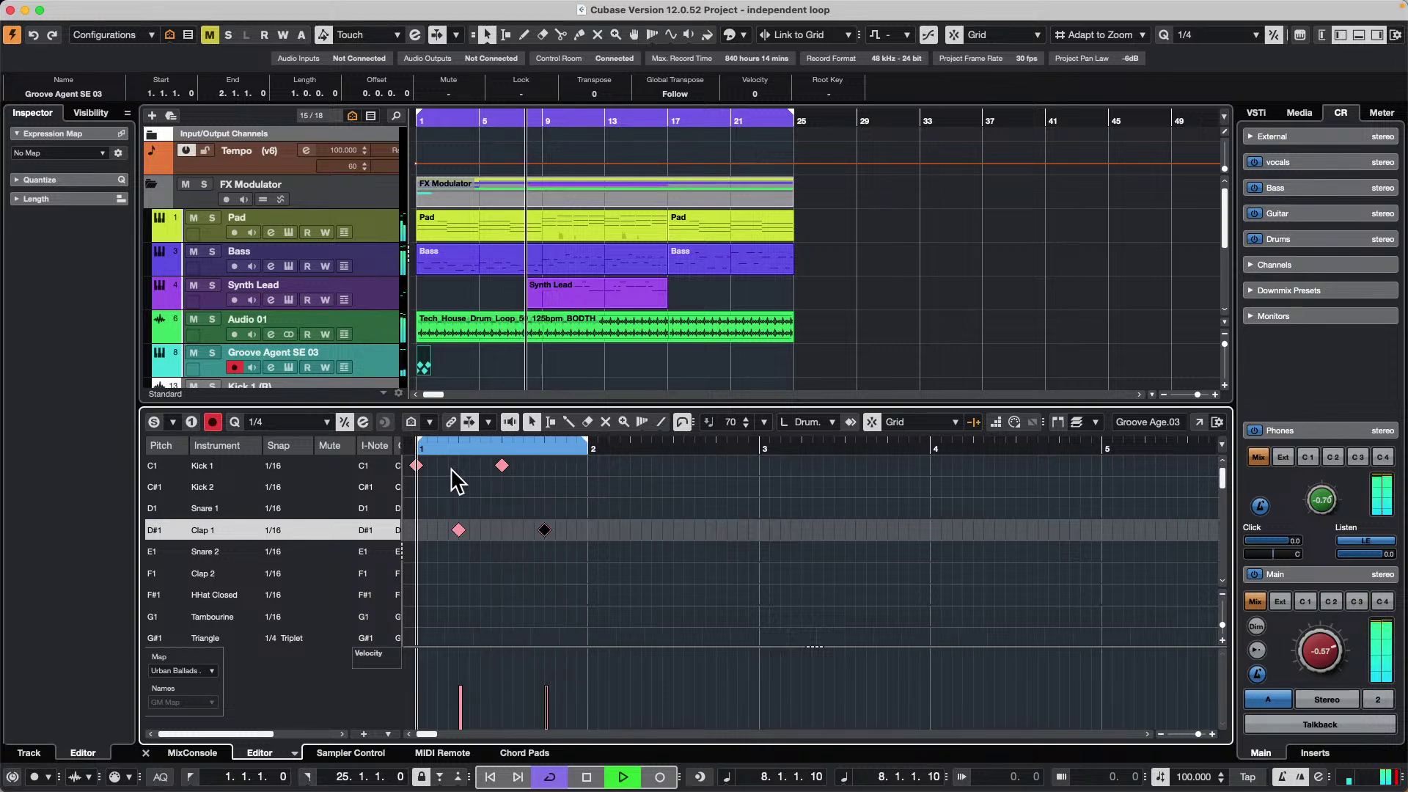
# - Draw an extra Clap 1 hit on the last sixteenth of bar 1 and lower its velocity
pyautogui.rightClick(578, 538)
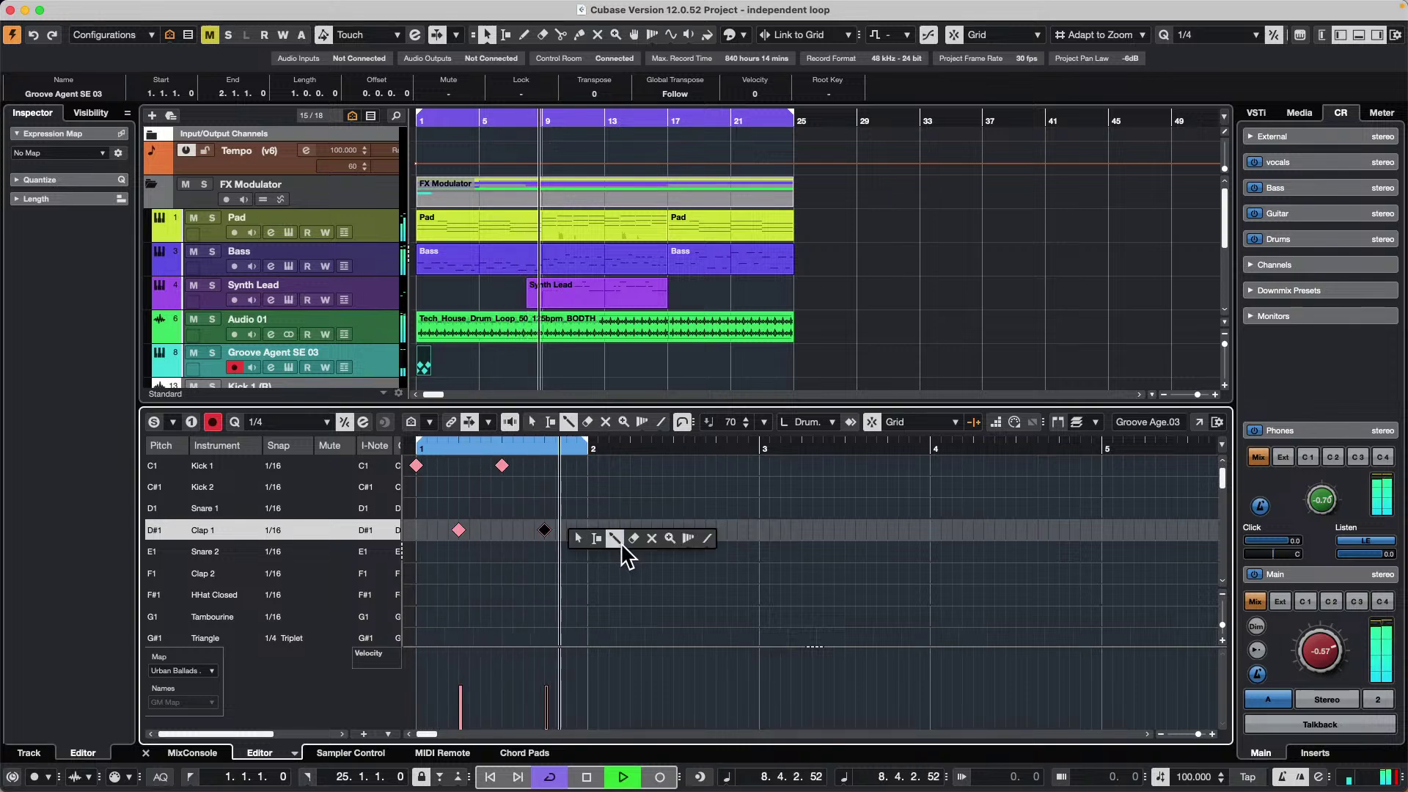
pyautogui.click(629, 553)
pyautogui.click(577, 529)
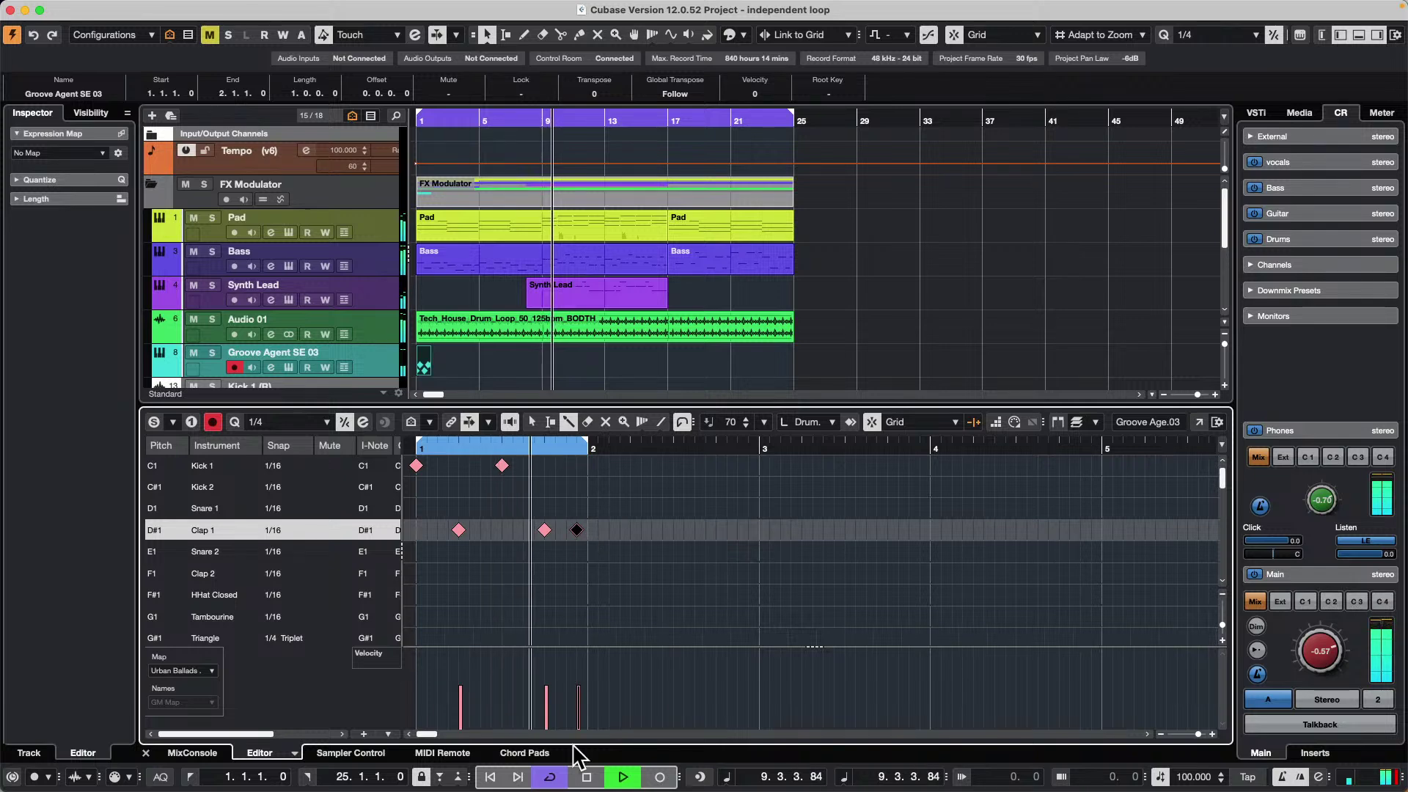
pyautogui.moveTo(579, 705); pyautogui.dragTo(579, 722)
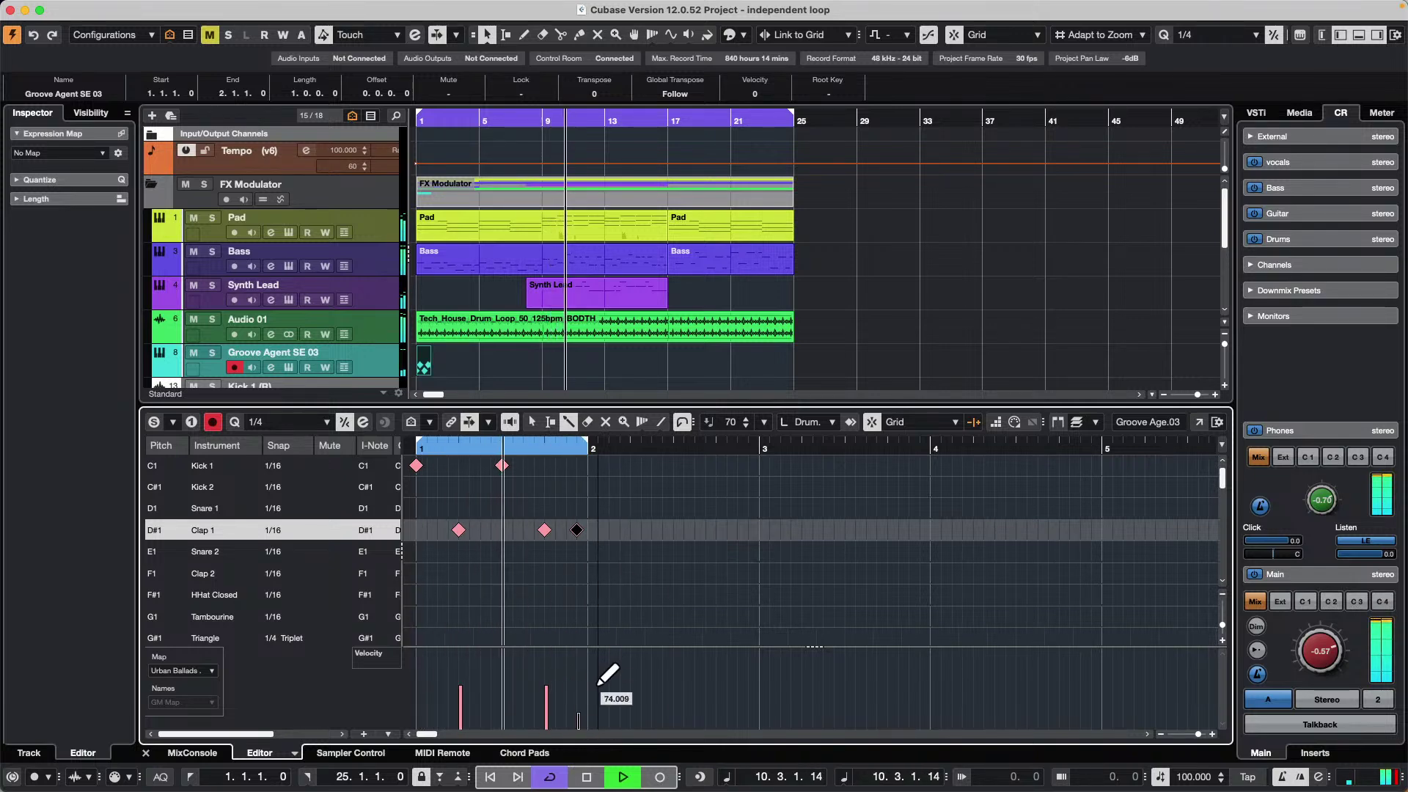
# - Draw Snare 1 hits on beats 2 and 4, plus a low-velocity Kick 1 hit one sixteenth before beat 3
pyautogui.click(545, 508)
pyautogui.click(459, 508)
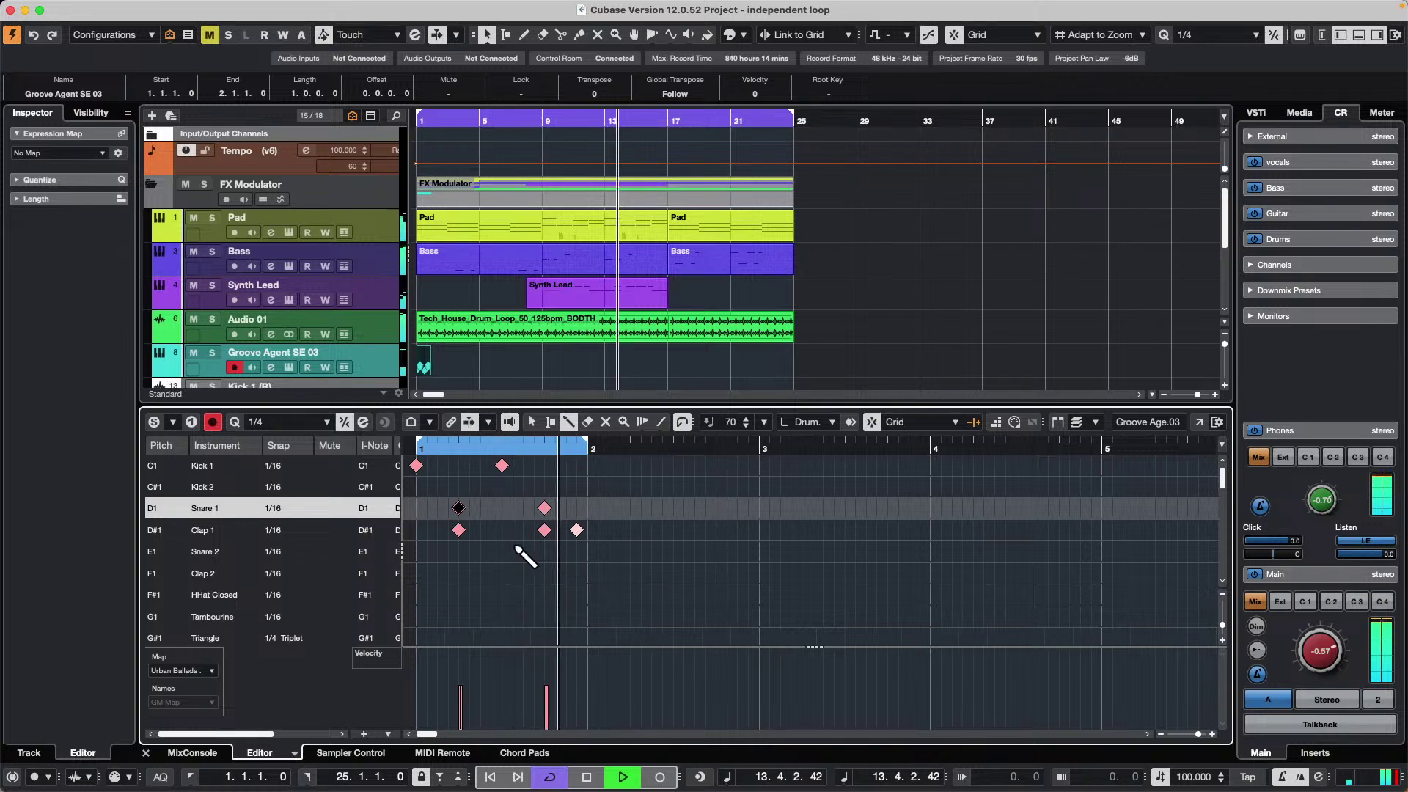
pyautogui.click(490, 464)
pyautogui.click(492, 718)
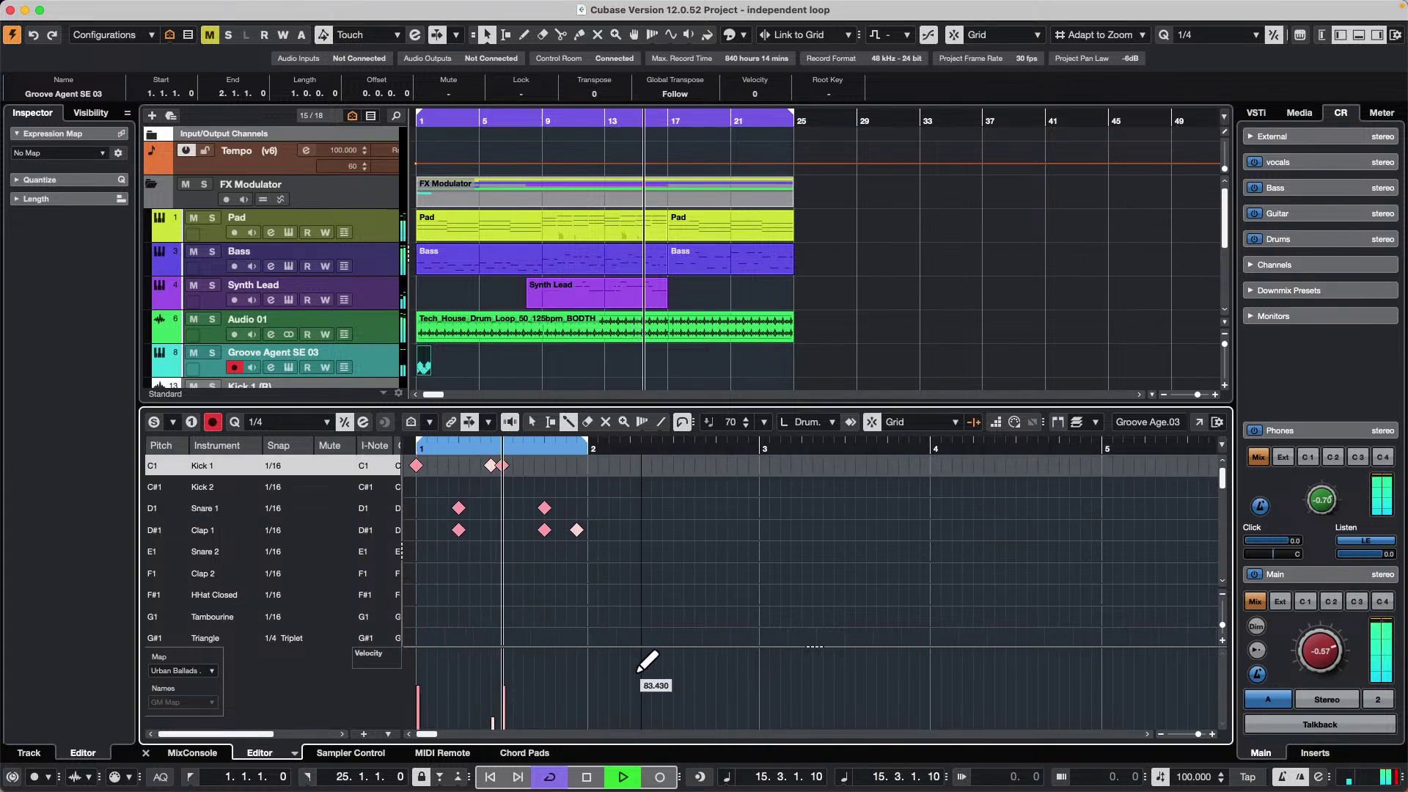
# - Draw seven evenly spaced triplet Triangle hits running past bar 2, and lower the velocities up to bar 2 in a soft rising ramp
pyautogui.scroll(-1, 508, 562)
pyautogui.scroll(-3, 513, 568)
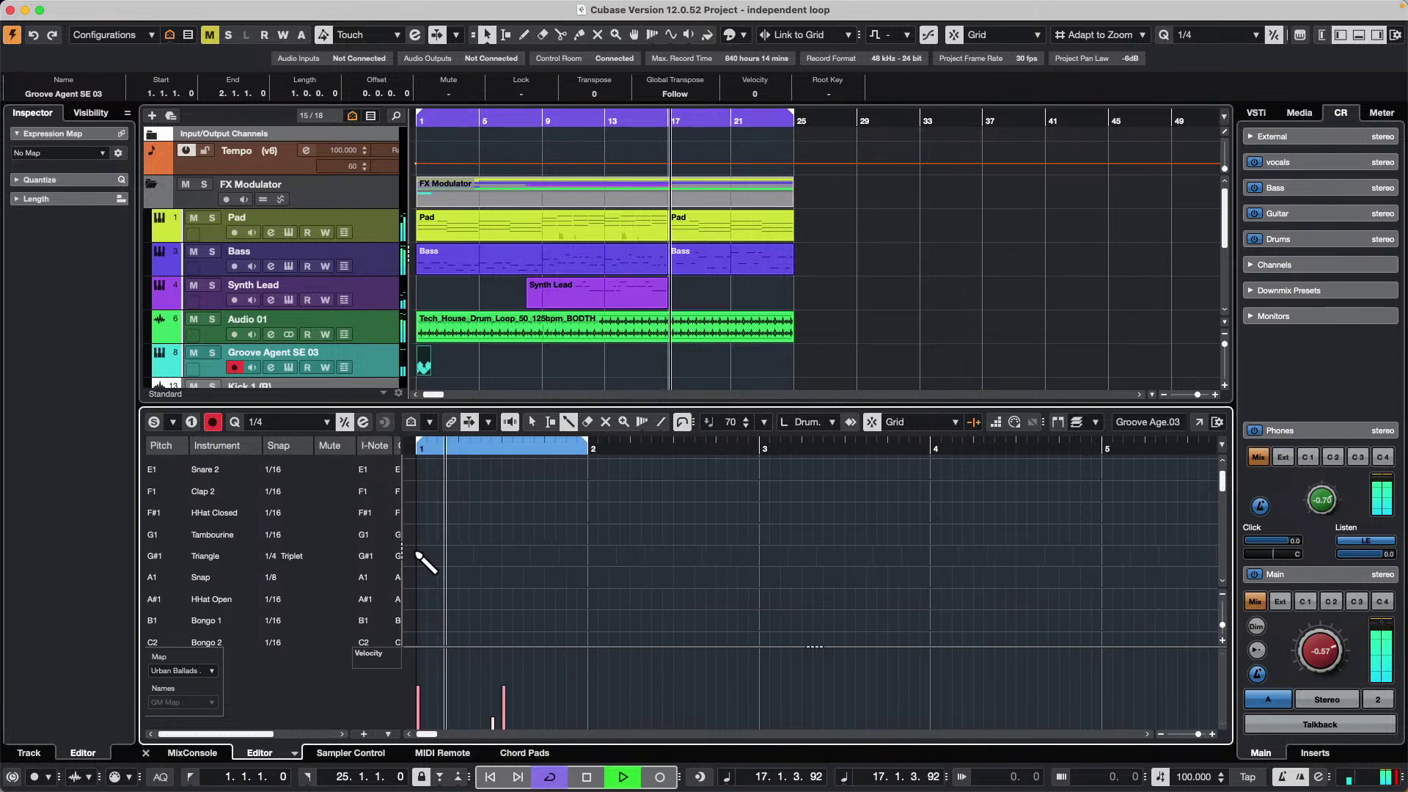
pyautogui.click(445, 555)
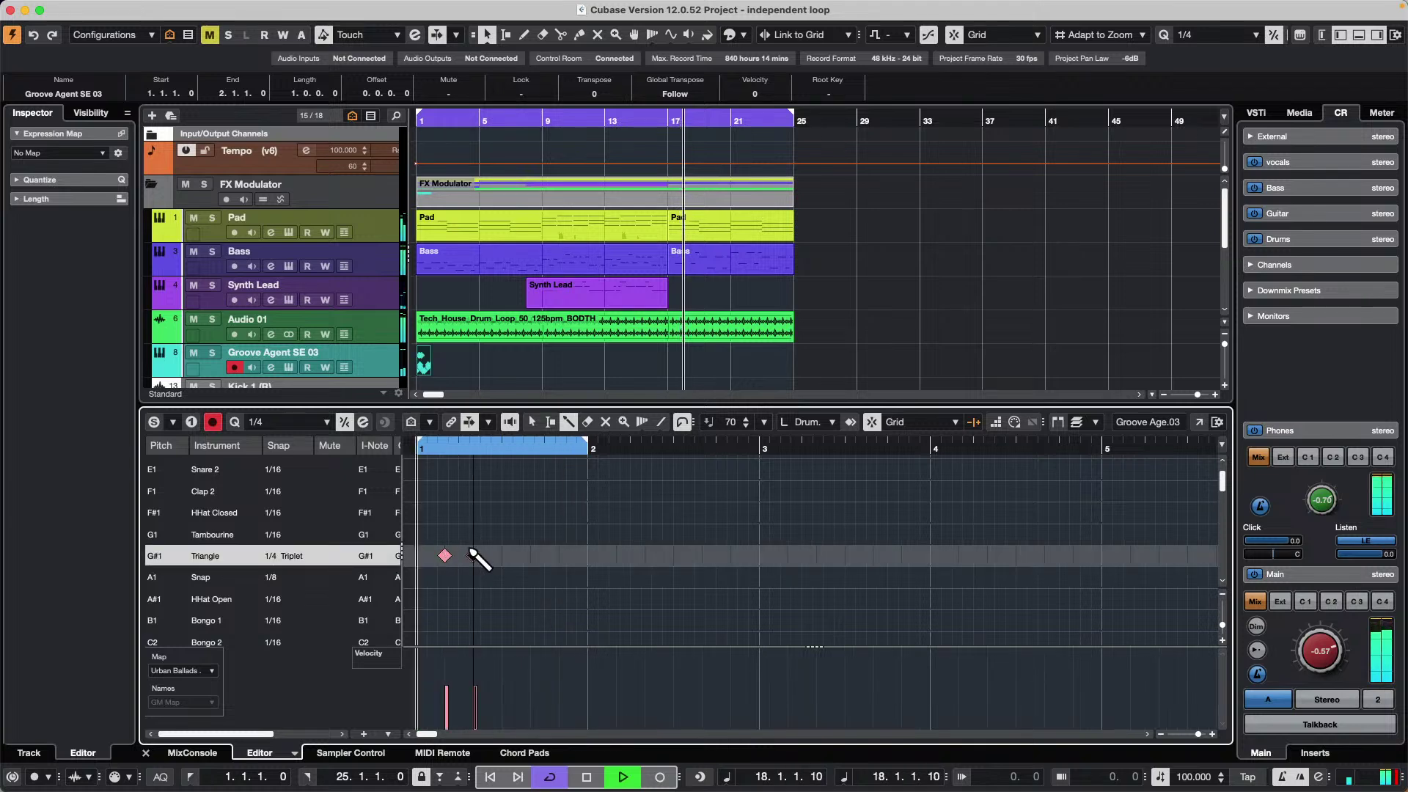
pyautogui.click(530, 555)
pyautogui.click(559, 556)
pyautogui.click(588, 555)
pyautogui.click(616, 555)
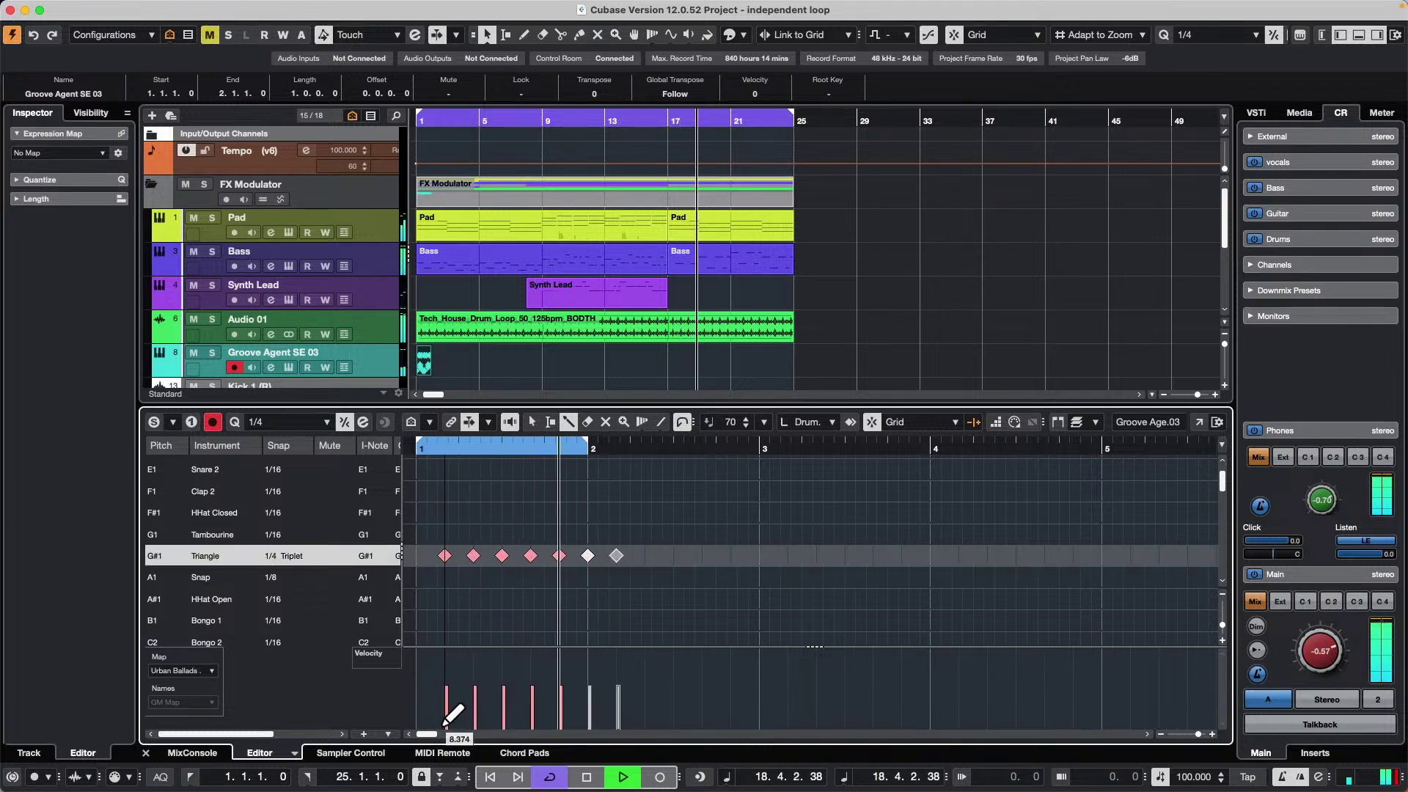
pyautogui.moveTo(445, 724); pyautogui.dragTo(598, 716)
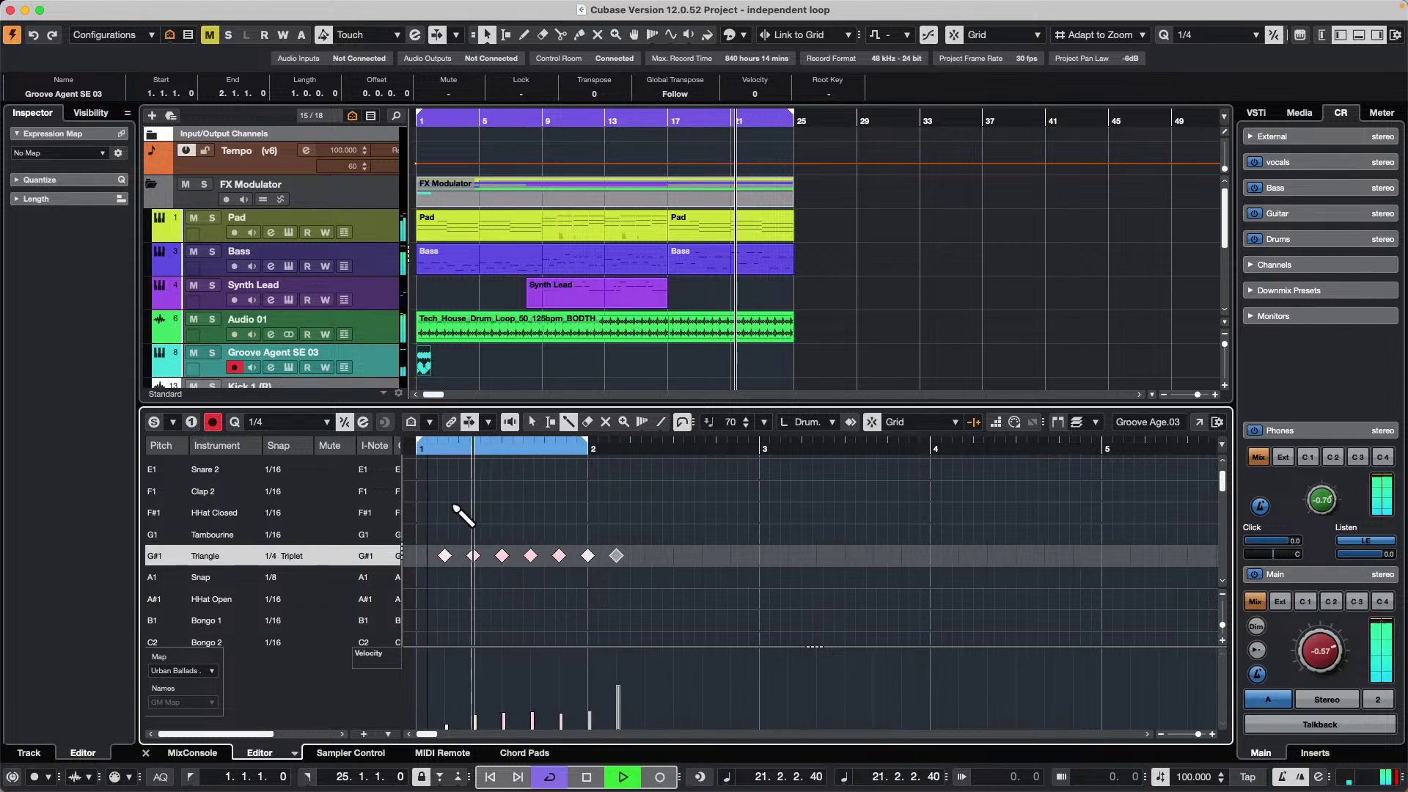
# - Fill bar 1 with sixteenth-note HHat Closed hits and draw two pairs of Bongo 1 hits, around beat 2 and before beat 4
pyautogui.moveTo(423, 512); pyautogui.dragTo(597, 519)
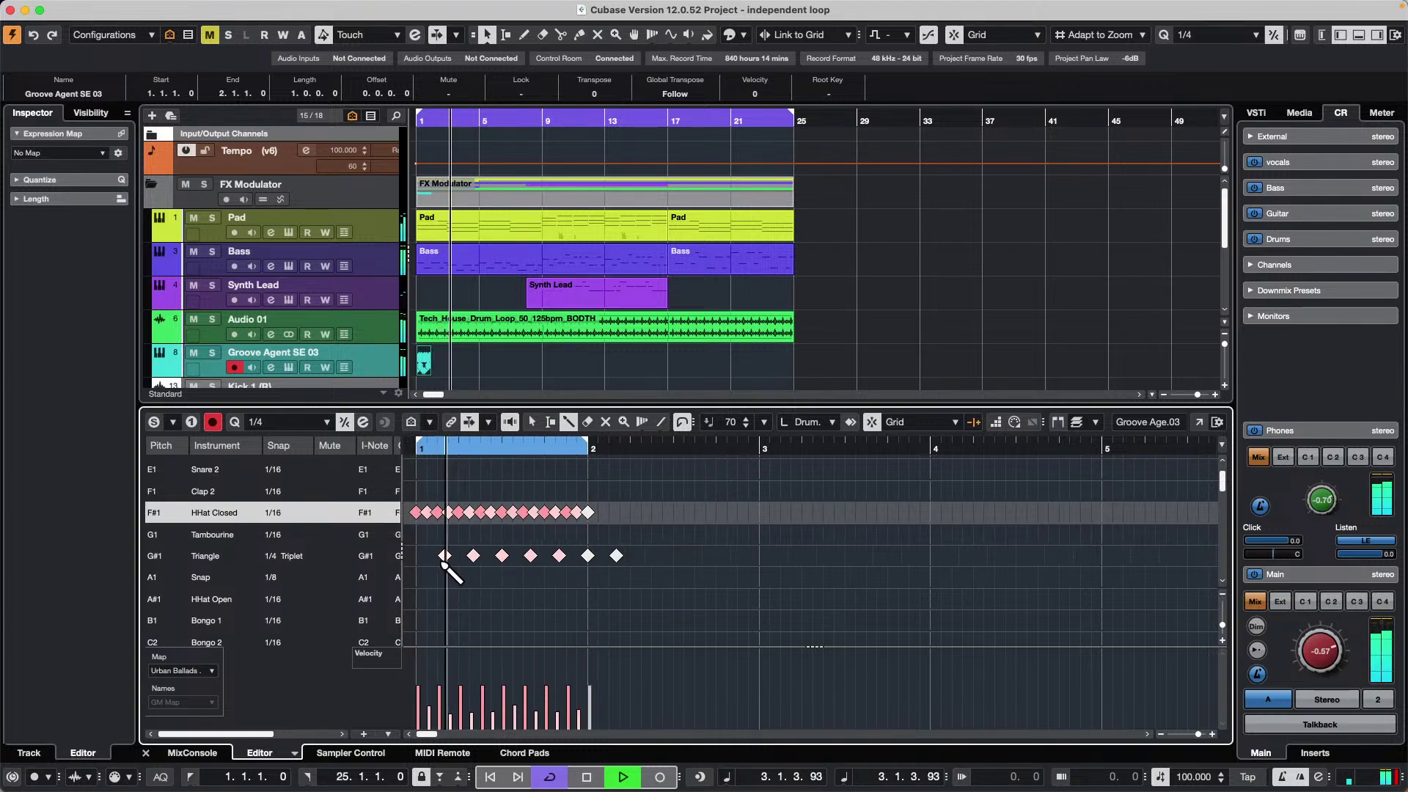
pyautogui.click(449, 620)
pyautogui.click(459, 620)
pyautogui.click(523, 620)
pyautogui.click(534, 621)
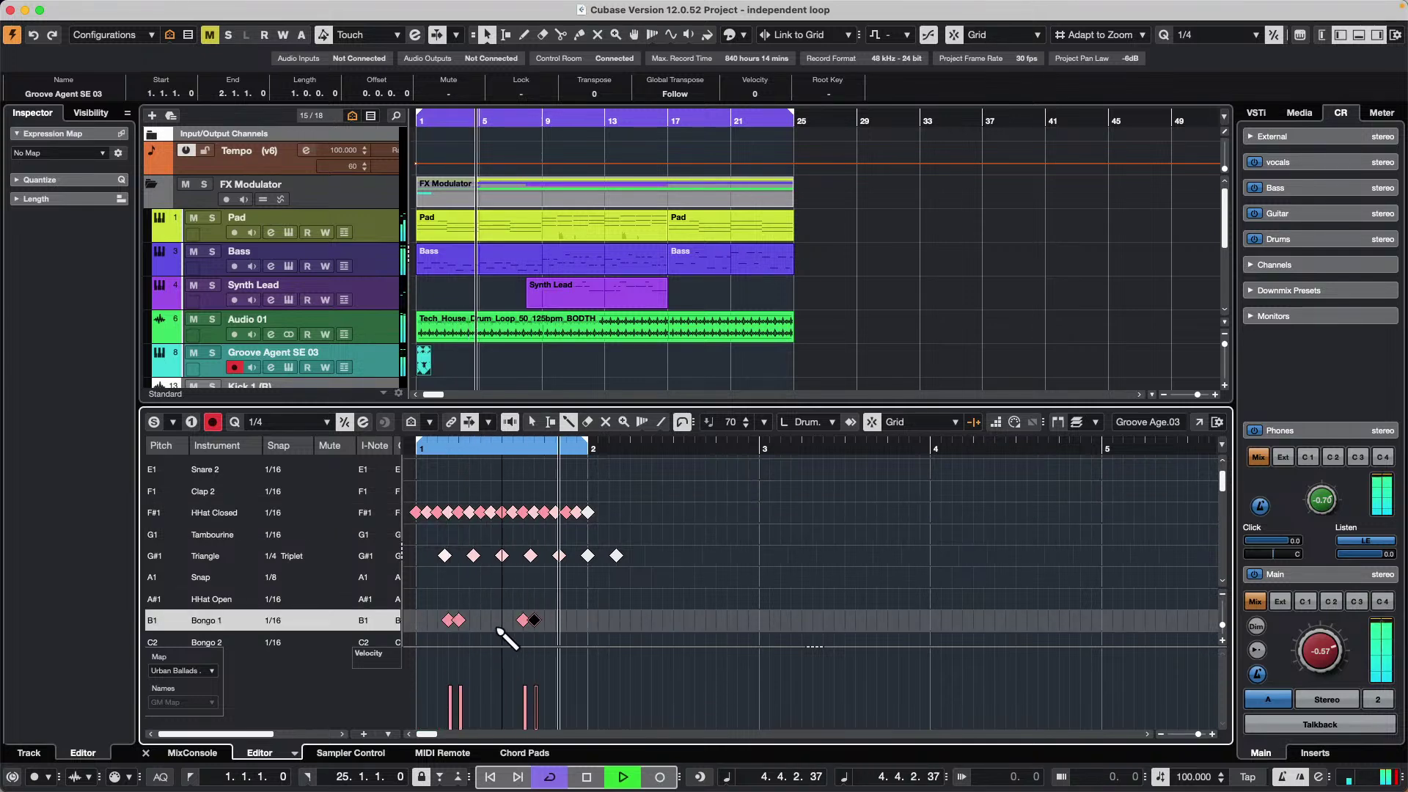
# - Draw four Bongo 2 hits between the Bongo 1 pairs and near the bar's end, plus one more Bongo 1 hit before bar 2
pyautogui.scroll(-2, 500, 622)
pyautogui.click(480, 603)
pyautogui.click(491, 603)
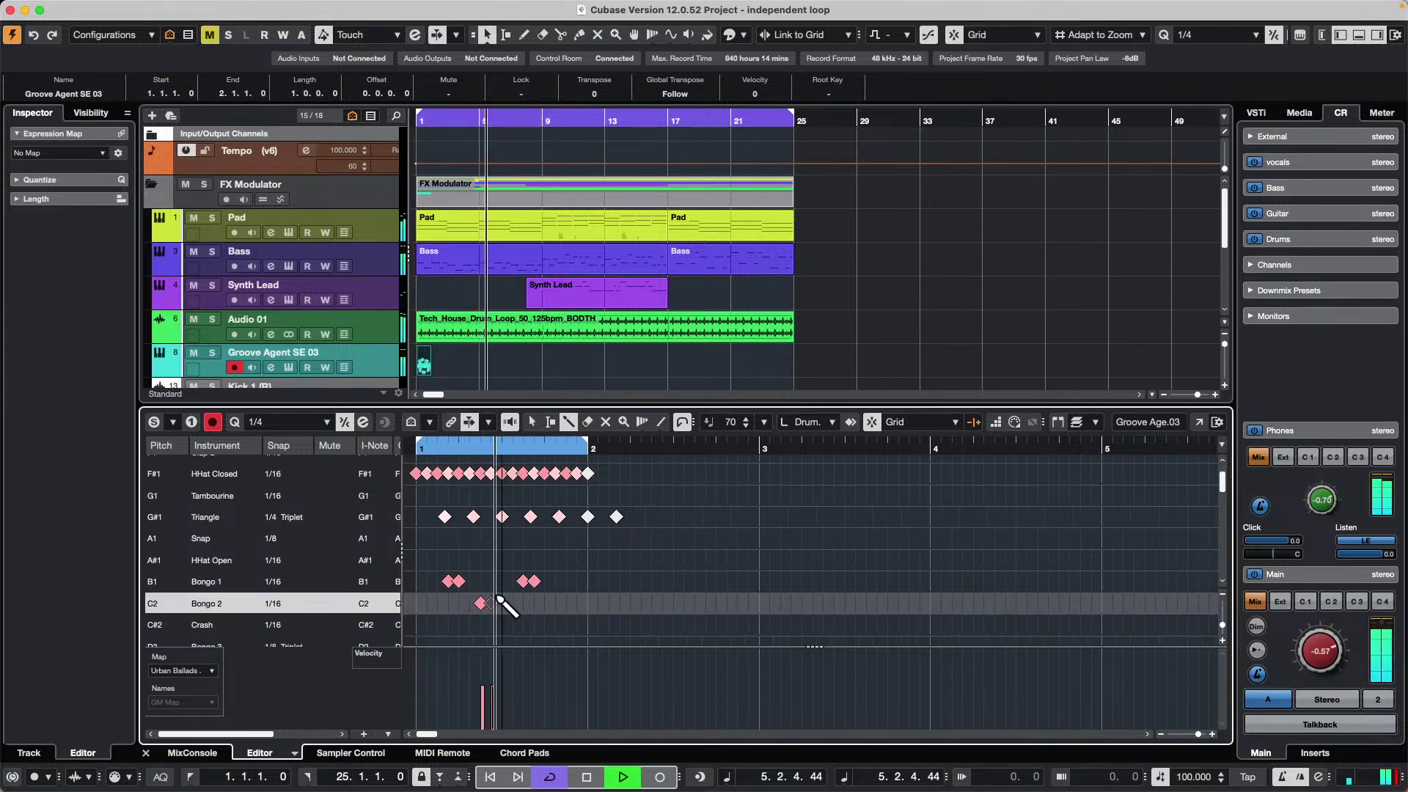
pyautogui.click(555, 603)
pyautogui.click(517, 604)
pyautogui.click(567, 582)
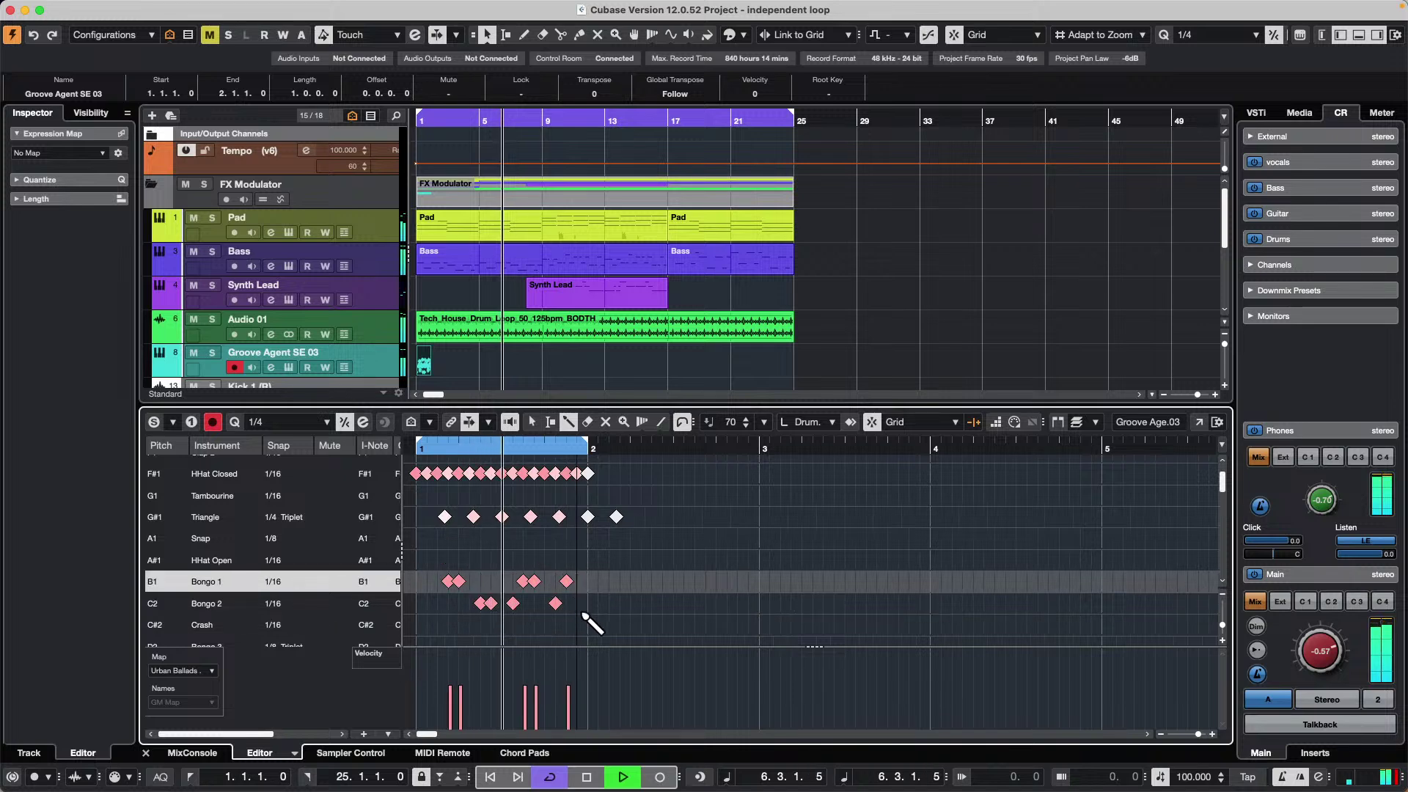
# - Stop and restart playback from bar 1 to hear the looping drum part against the other tracks
pyautogui.click(636, 304)
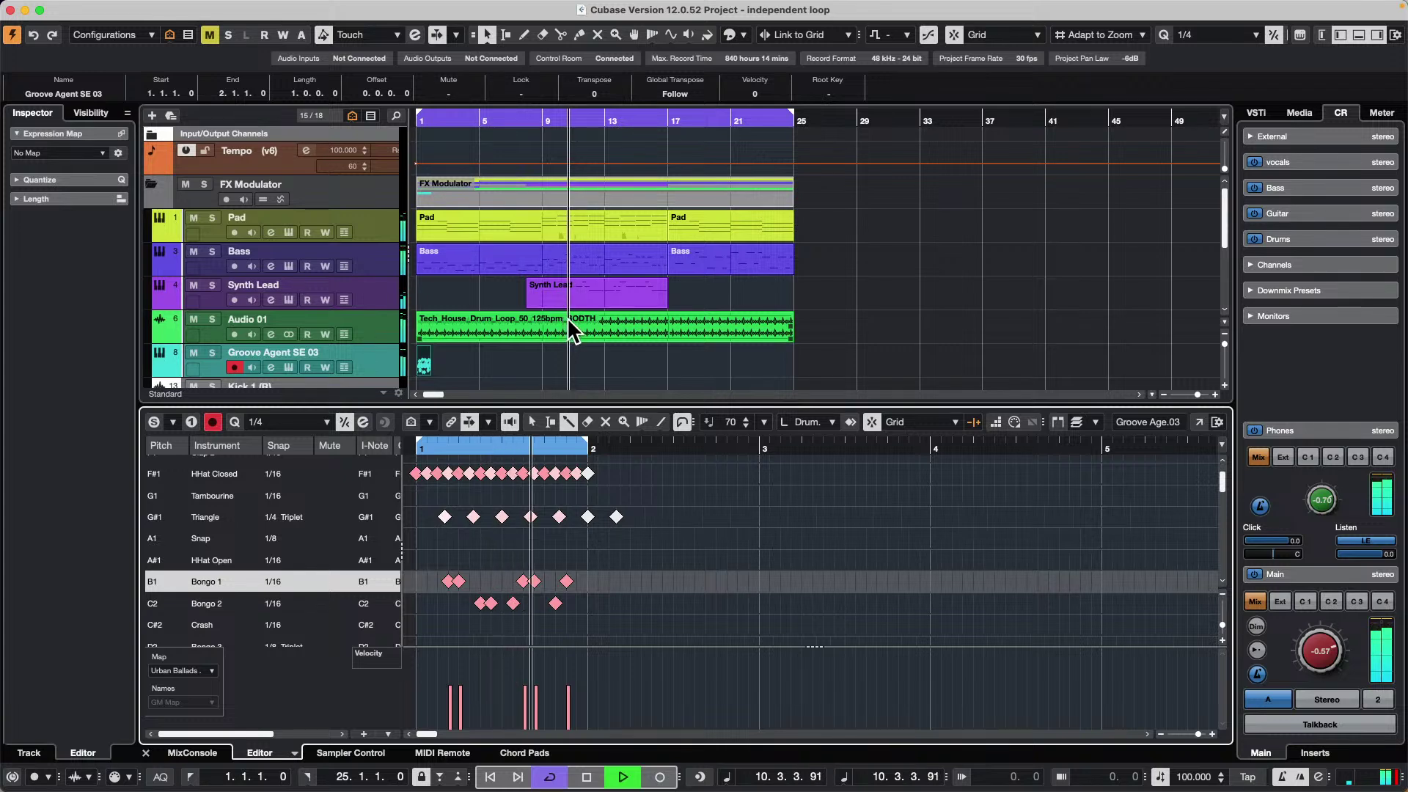
pyautogui.press('space')
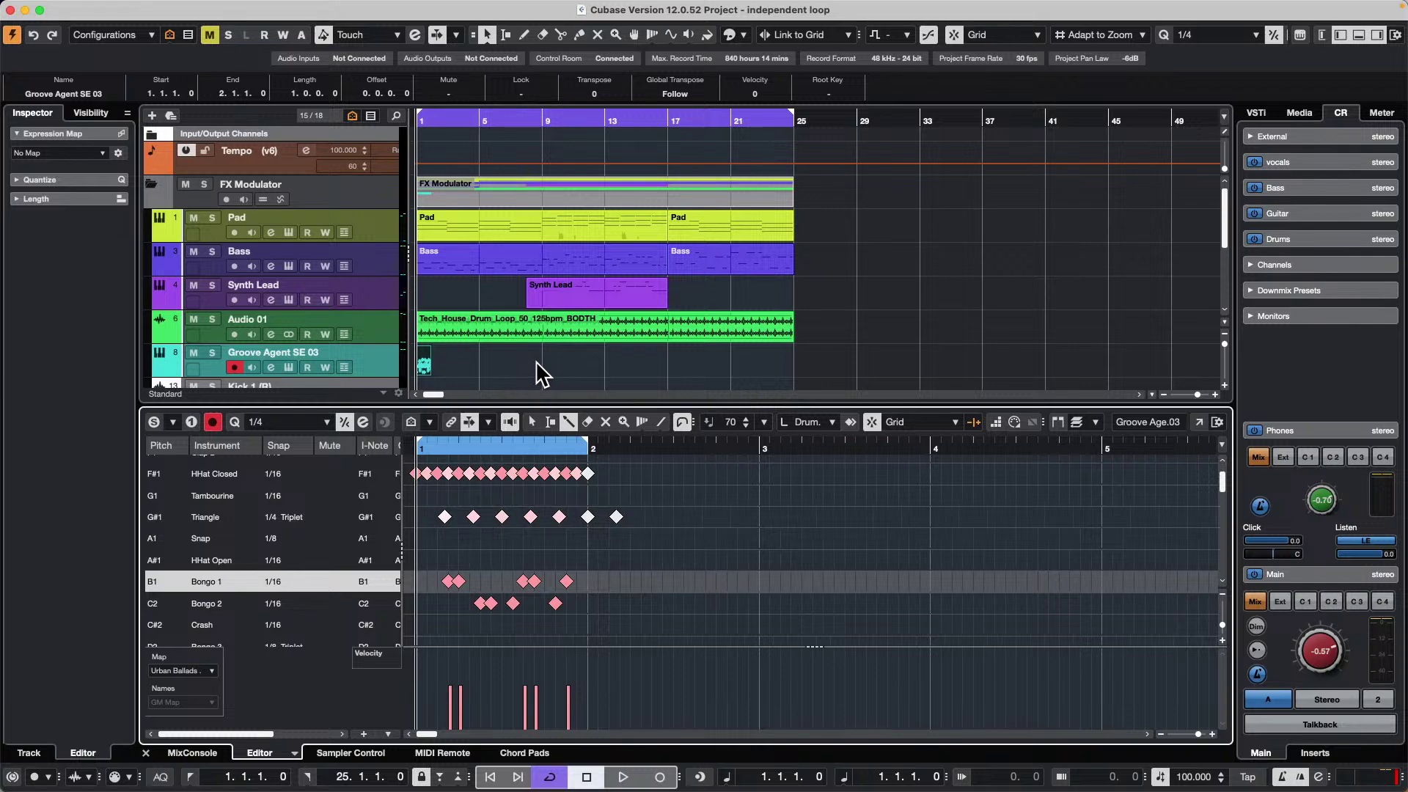
pyautogui.press('space')
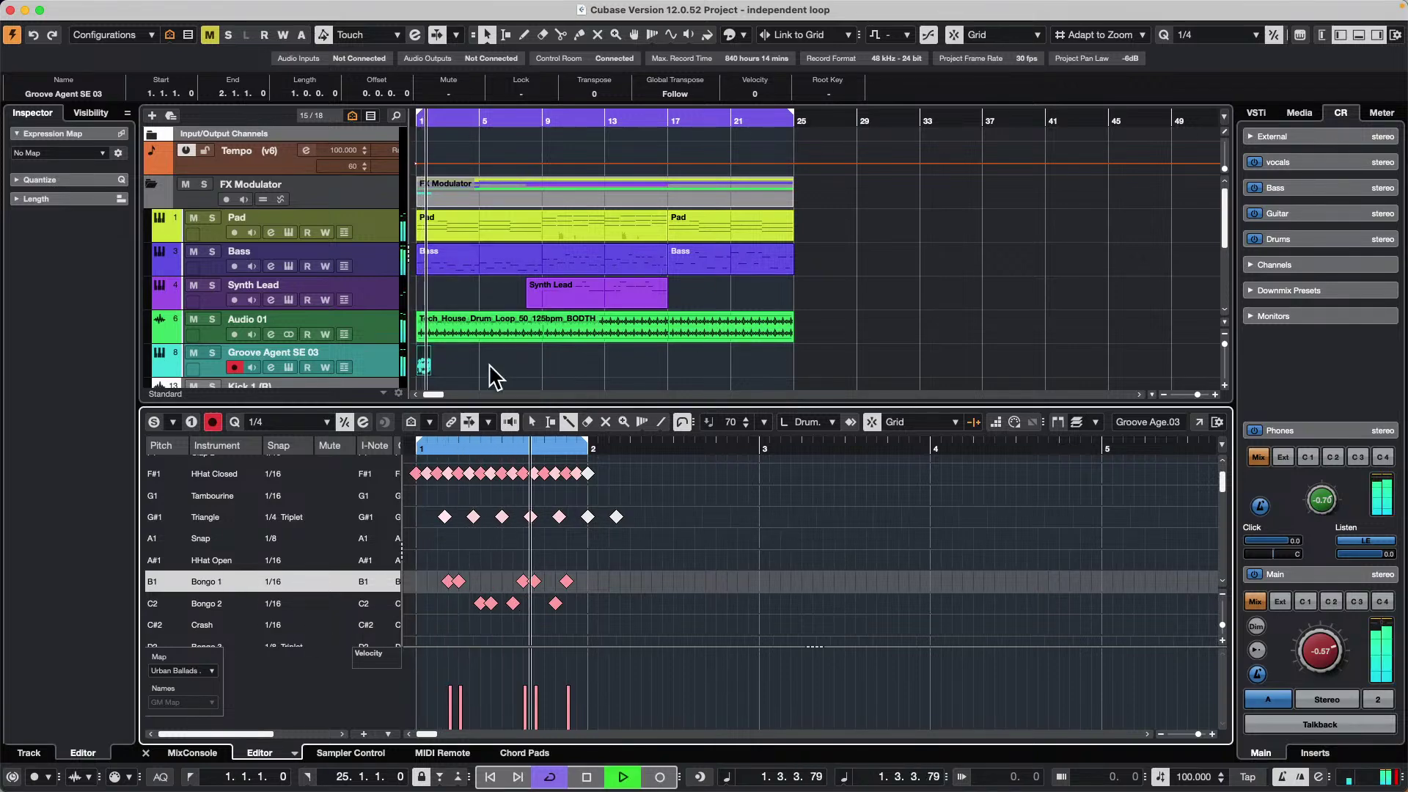
# - Show the MixConsole, repeat the one-bar Groove Agent SE 03 part up to bar 25, and stop playback
pyautogui.click(194, 755)
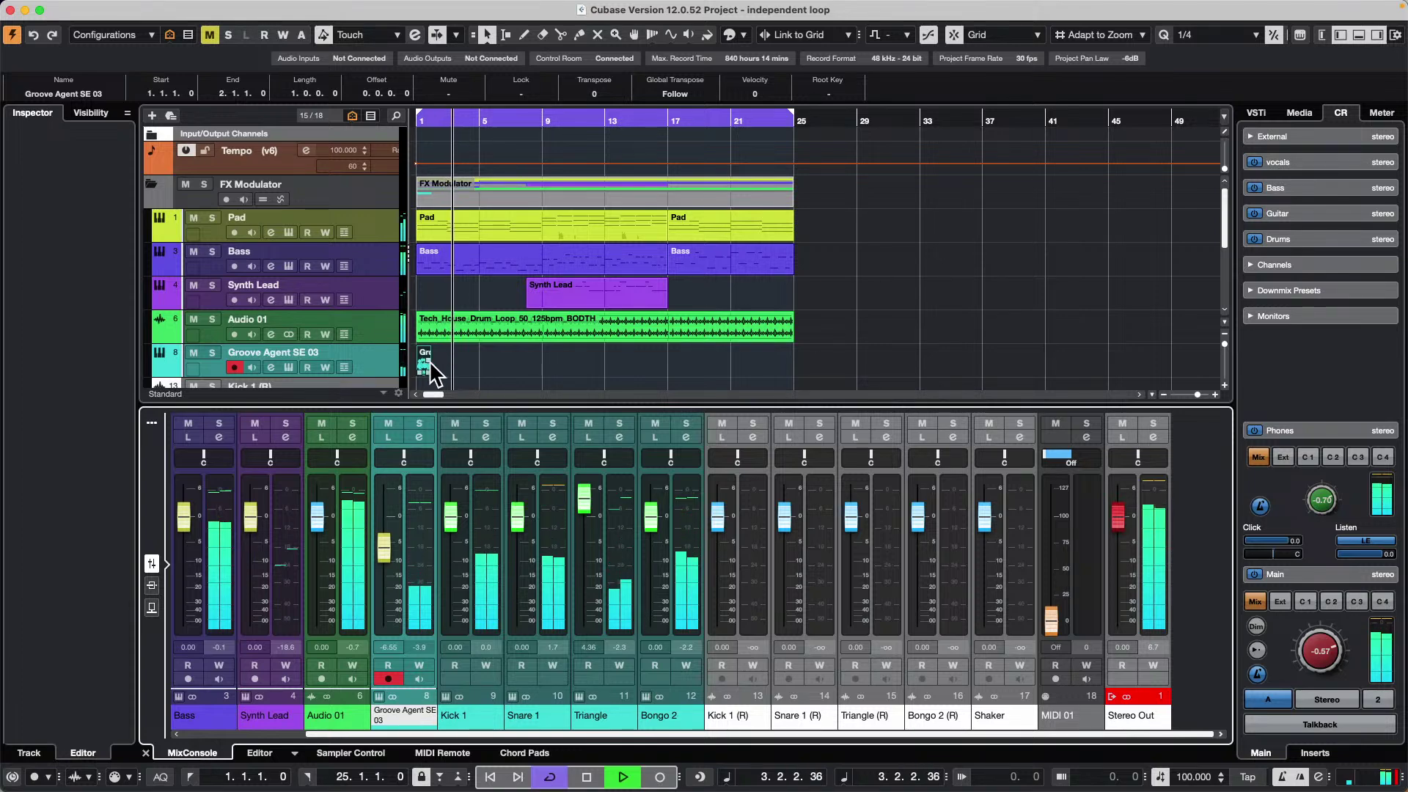
pyautogui.moveTo(431, 372); pyautogui.dragTo(769, 375)
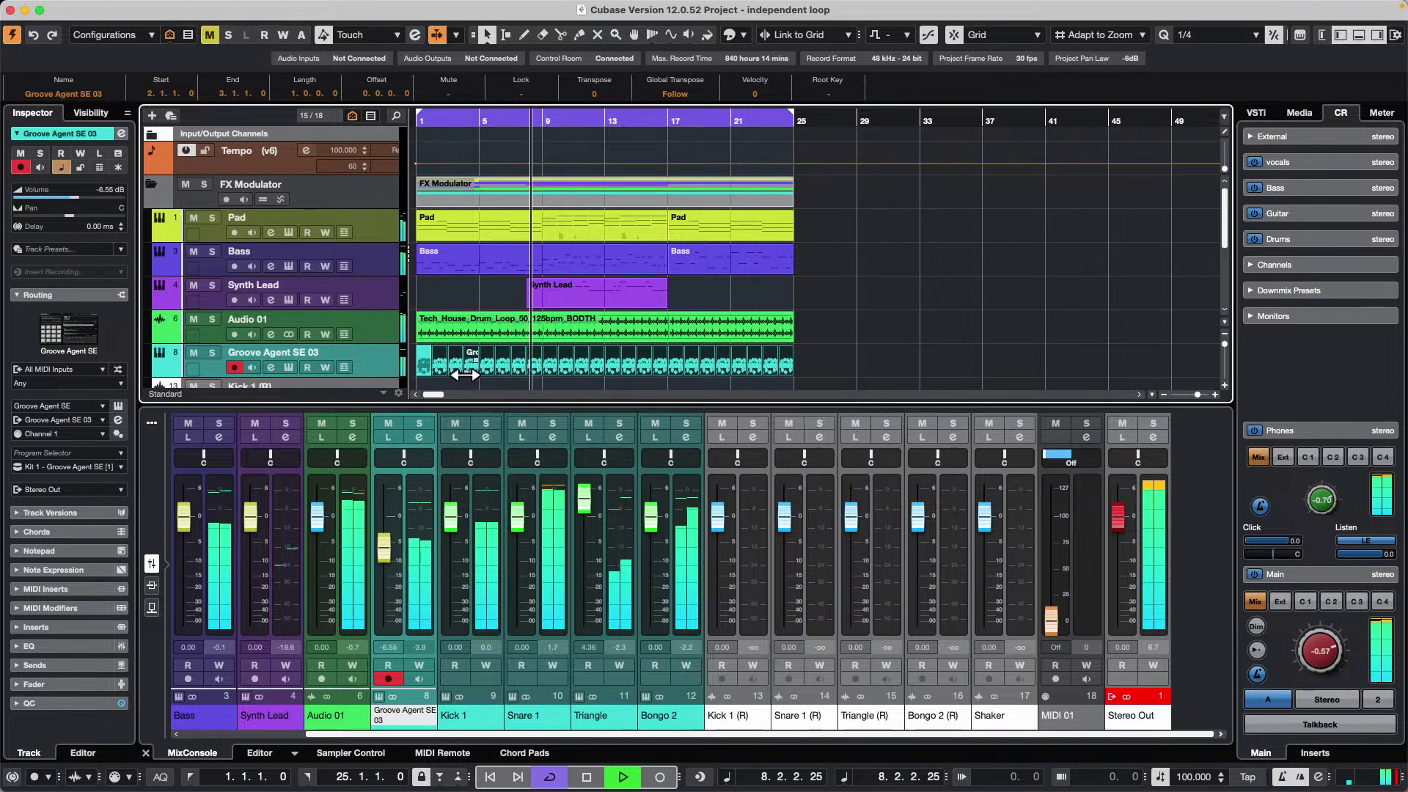
pyautogui.press('space')
# - Open the first Groove Agent SE 03 part in the Drum Editor and delete the Triangle hit lying beyond bar 2
pyautogui.doubleClick(425, 363)
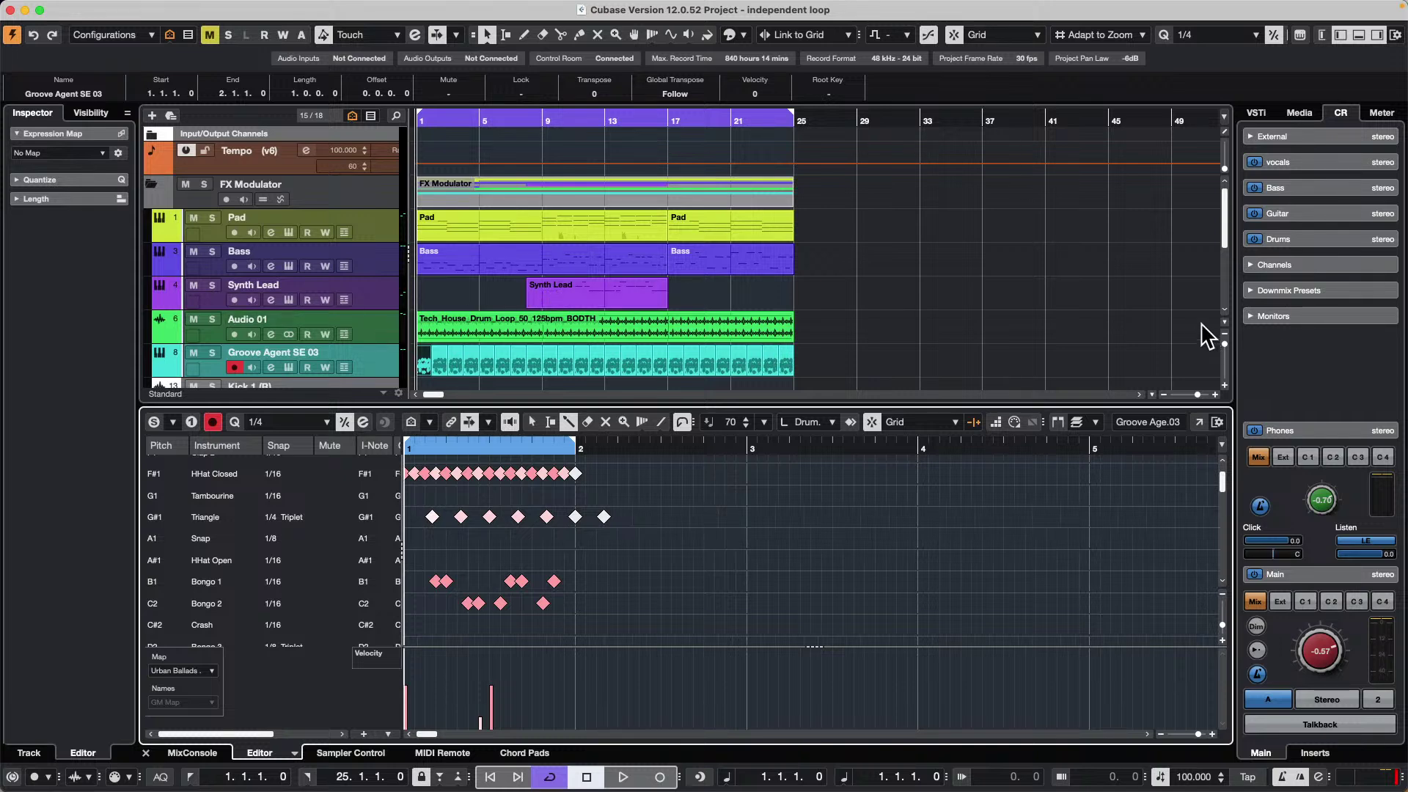
pyautogui.click(604, 517)
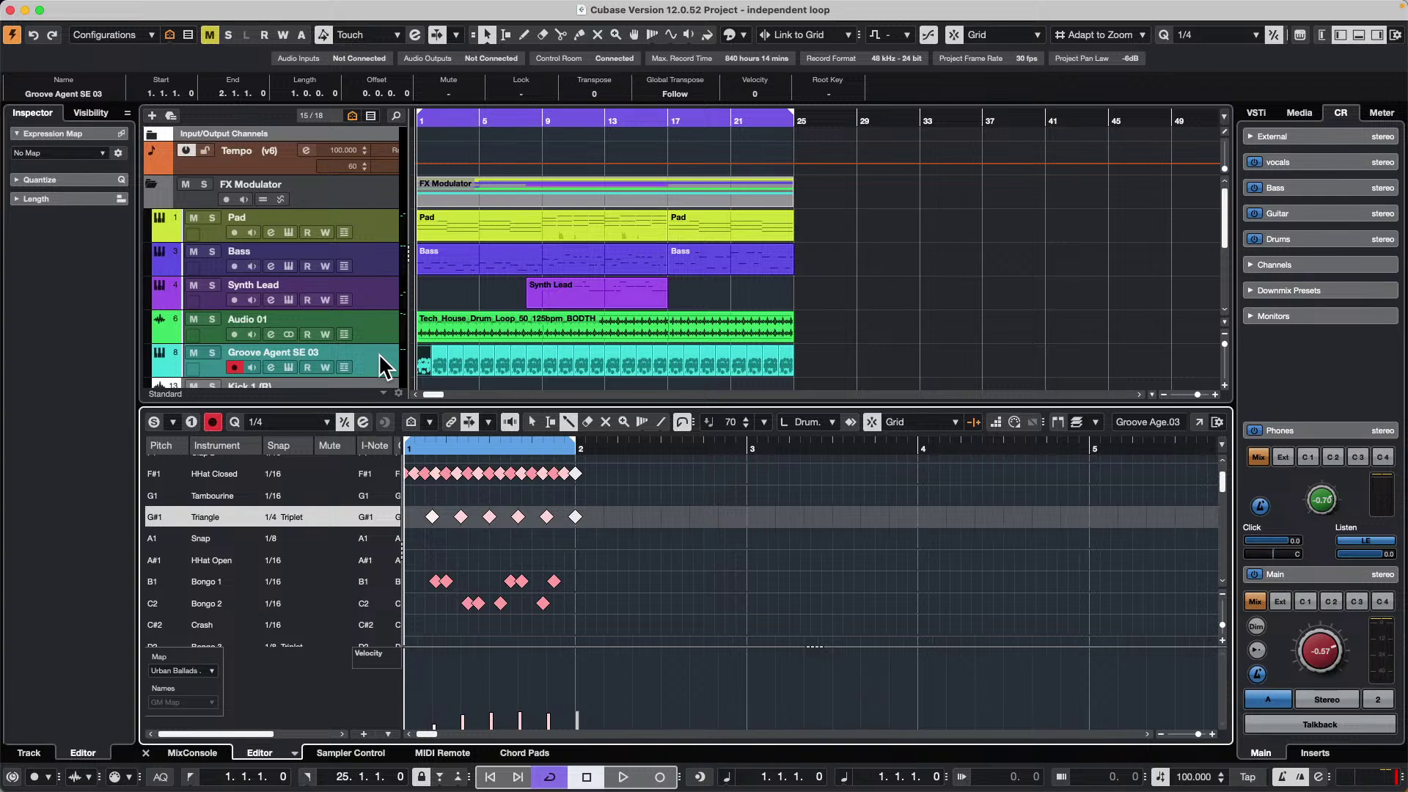
# - Select the Bass track and enlarge its height in the track list
pyautogui.click(375, 262)
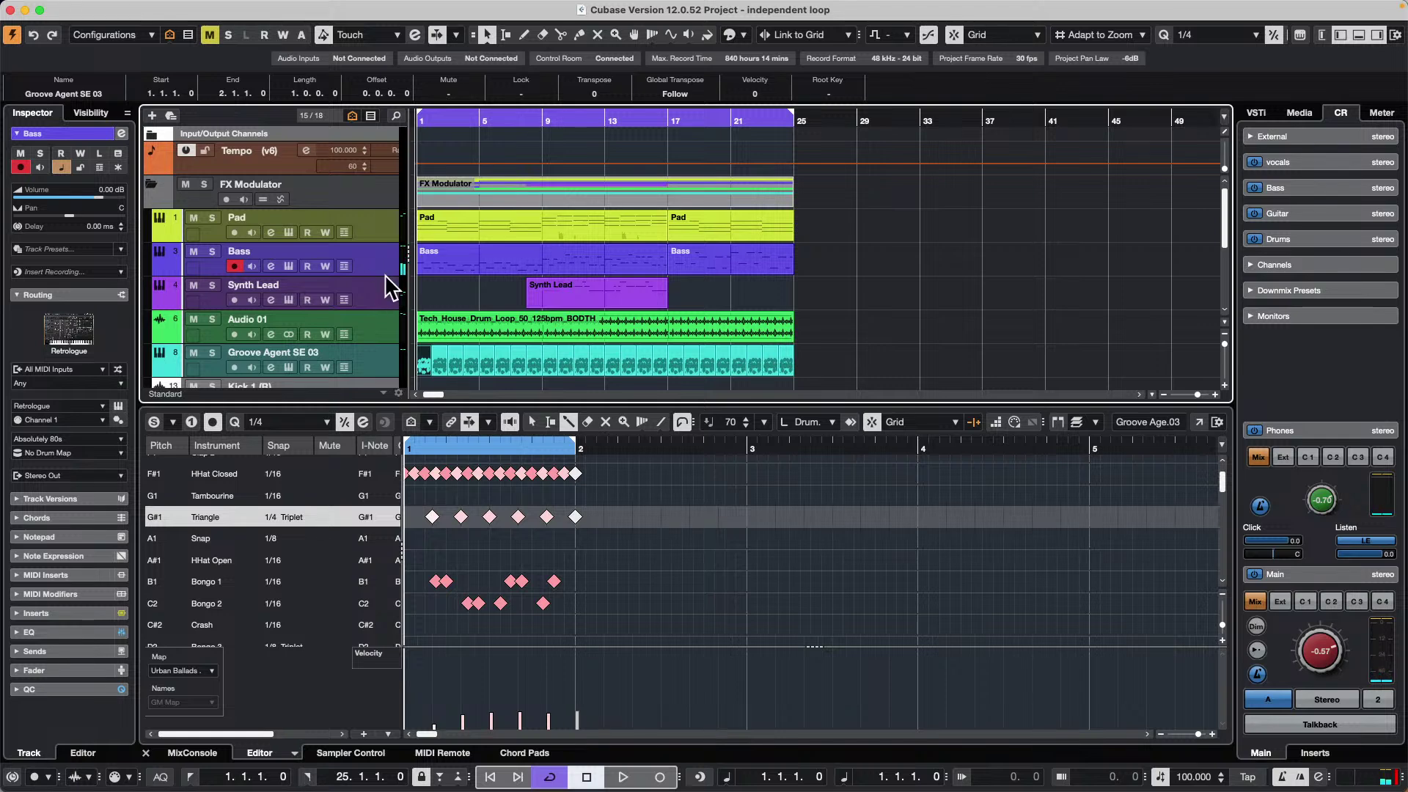
pyautogui.click(381, 291)
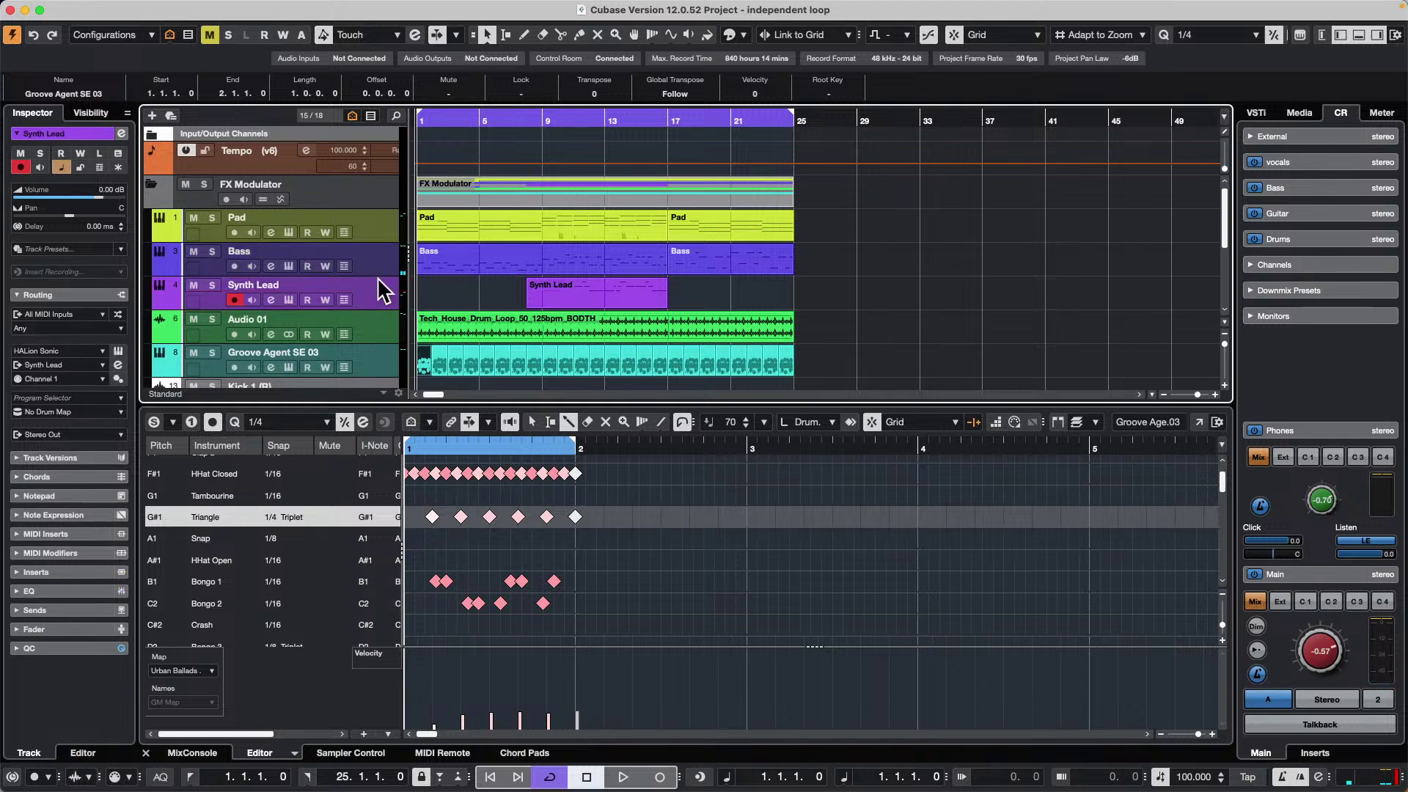
pyautogui.click(375, 265)
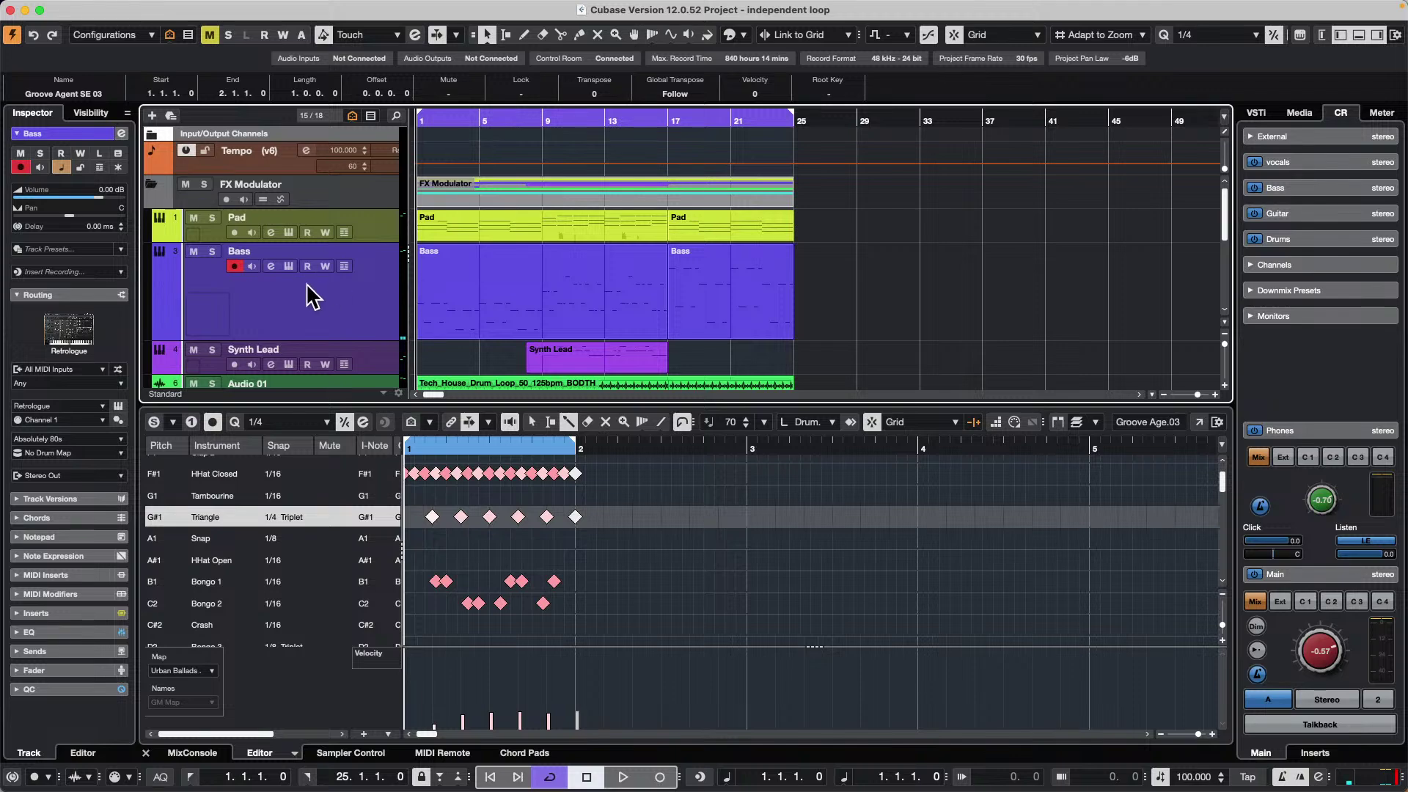
# - Add ASIO Latency Compensation to the visible controls for instrument tracks in the Track Controls Settings
pyautogui.rightClick(284, 297)
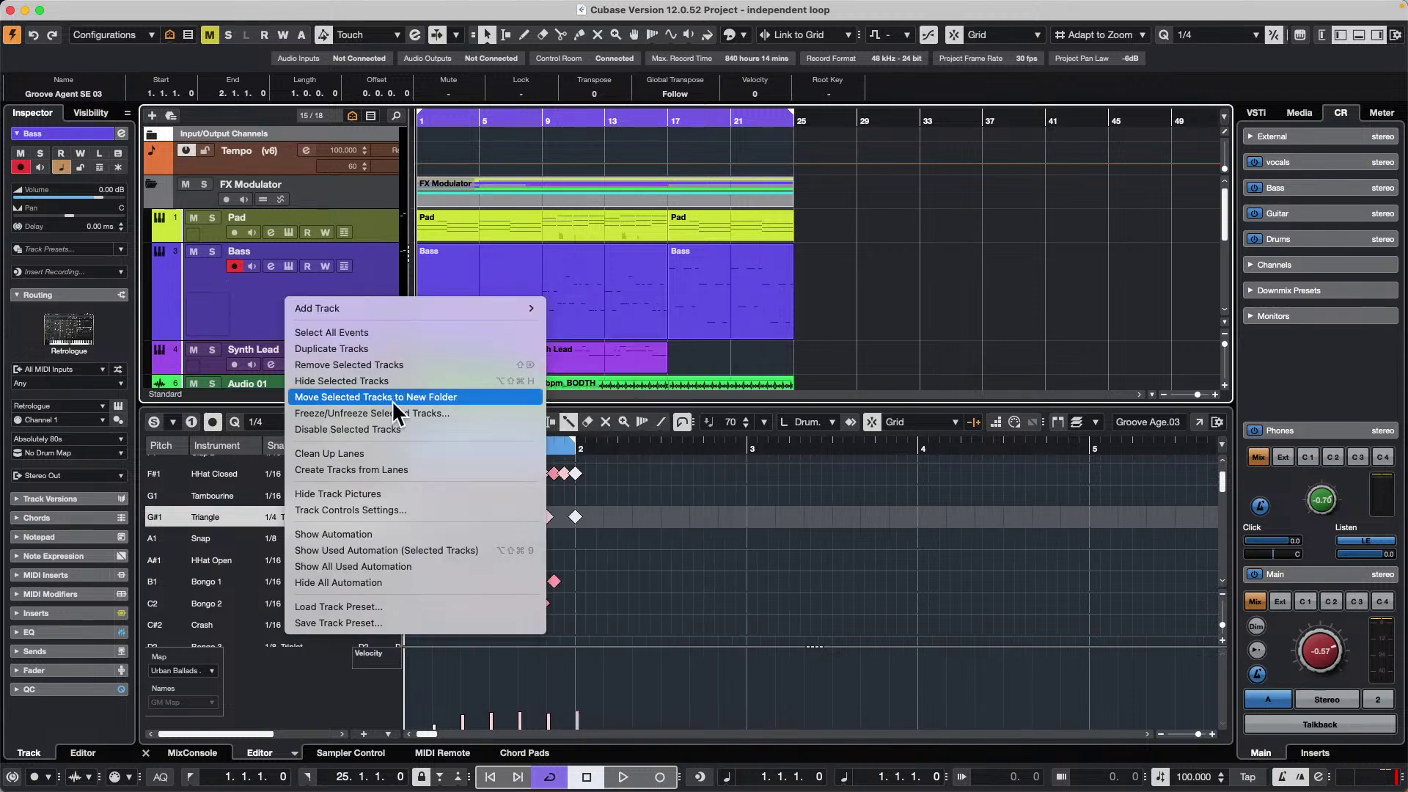
pyautogui.click(424, 508)
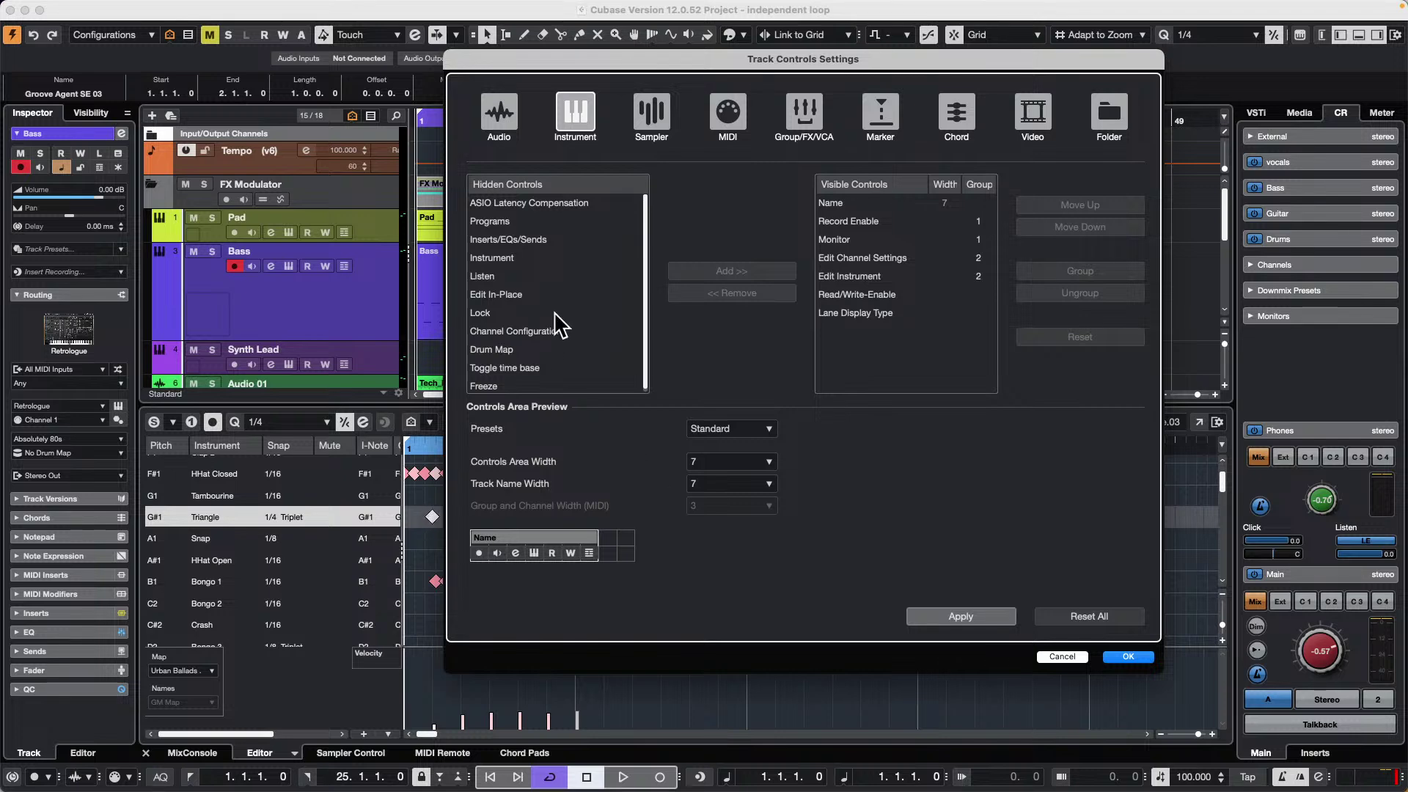
pyautogui.click(572, 204)
pyautogui.click(742, 272)
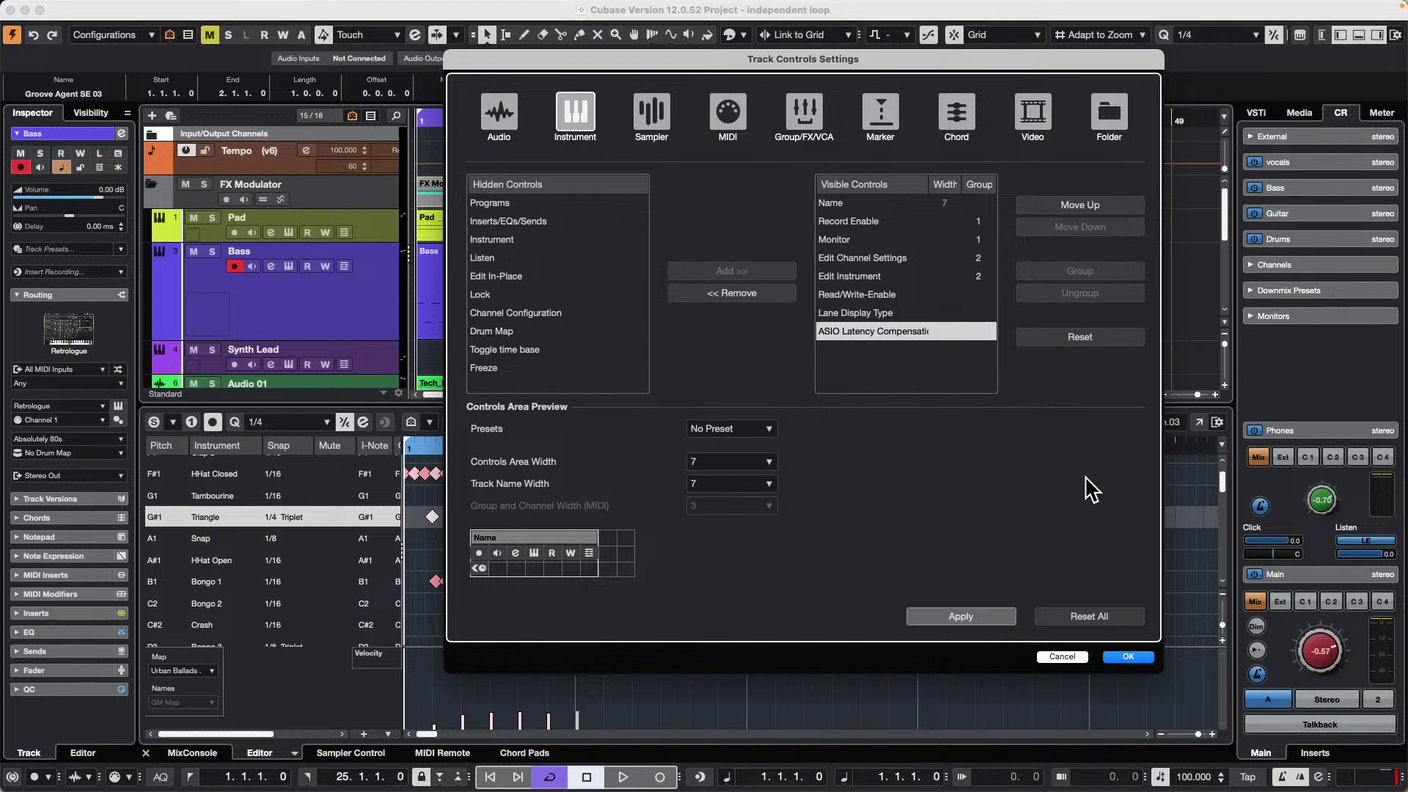
# - Apply the instrument track controls with ASIO Latency Compensation visible, and toggle that control on and back off on the Bass track
pyautogui.click(960, 617)
pyautogui.click(1141, 656)
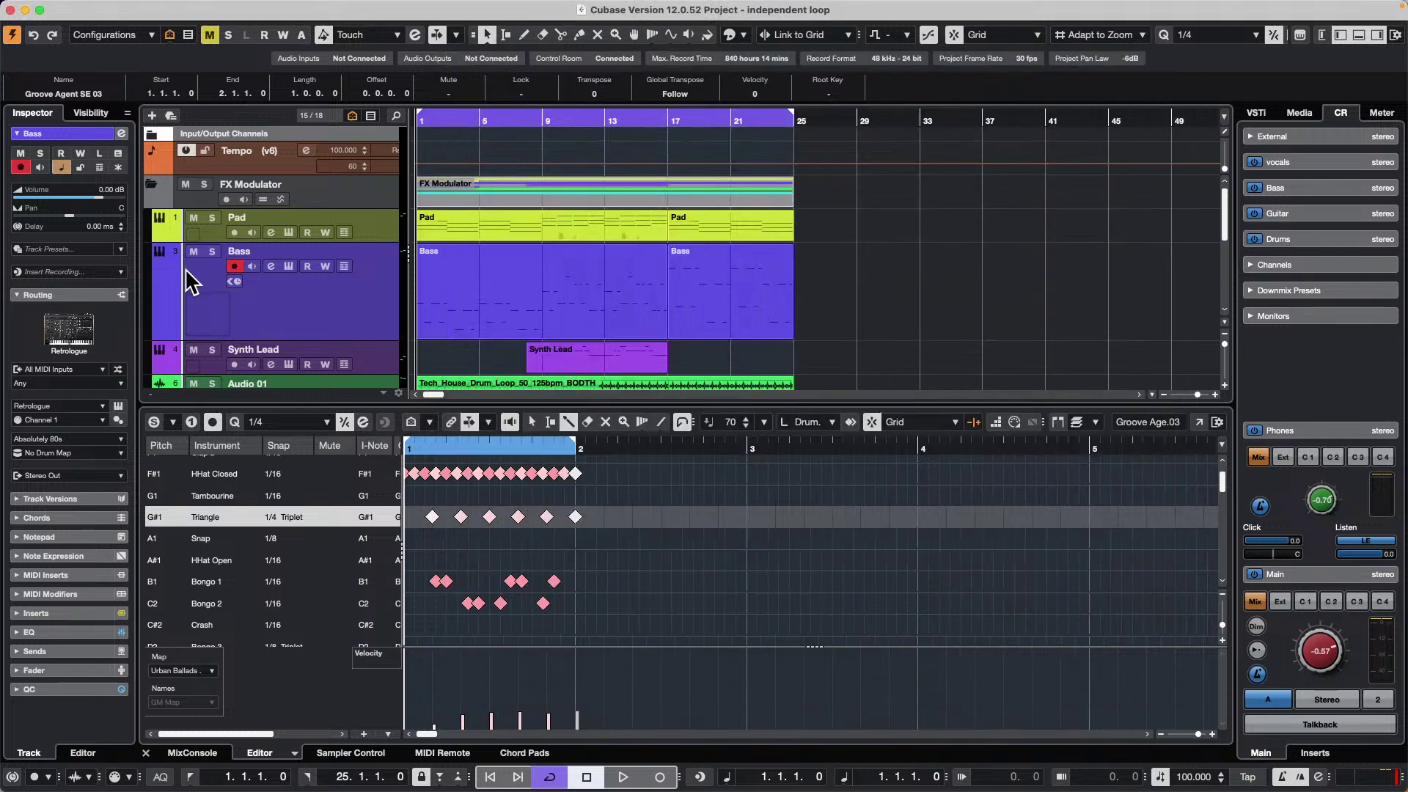
pyautogui.click(233, 281)
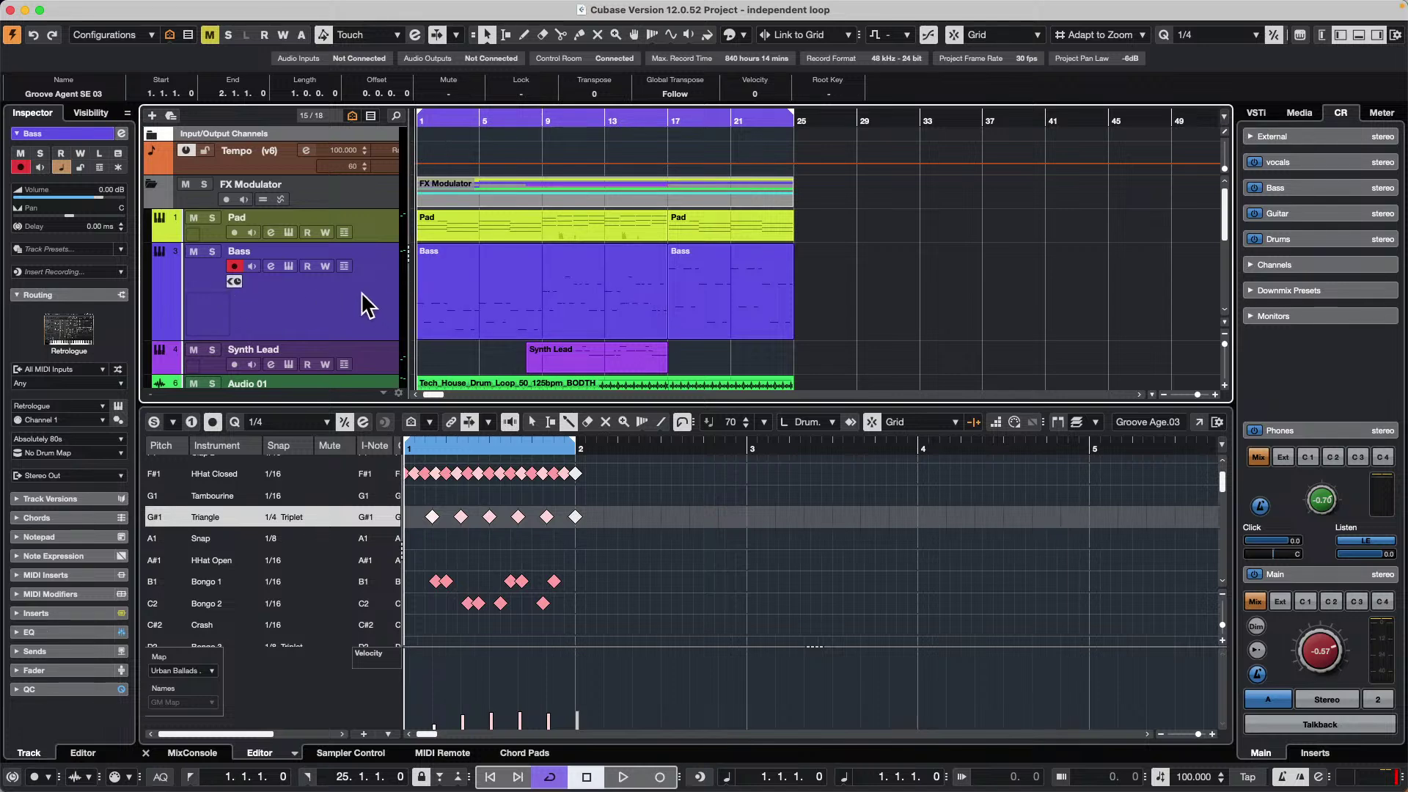
pyautogui.click(234, 282)
# - Show the MixConsole below the project and bring the Stereo Out channel into view
pyautogui.scroll(-10, 324, 271)
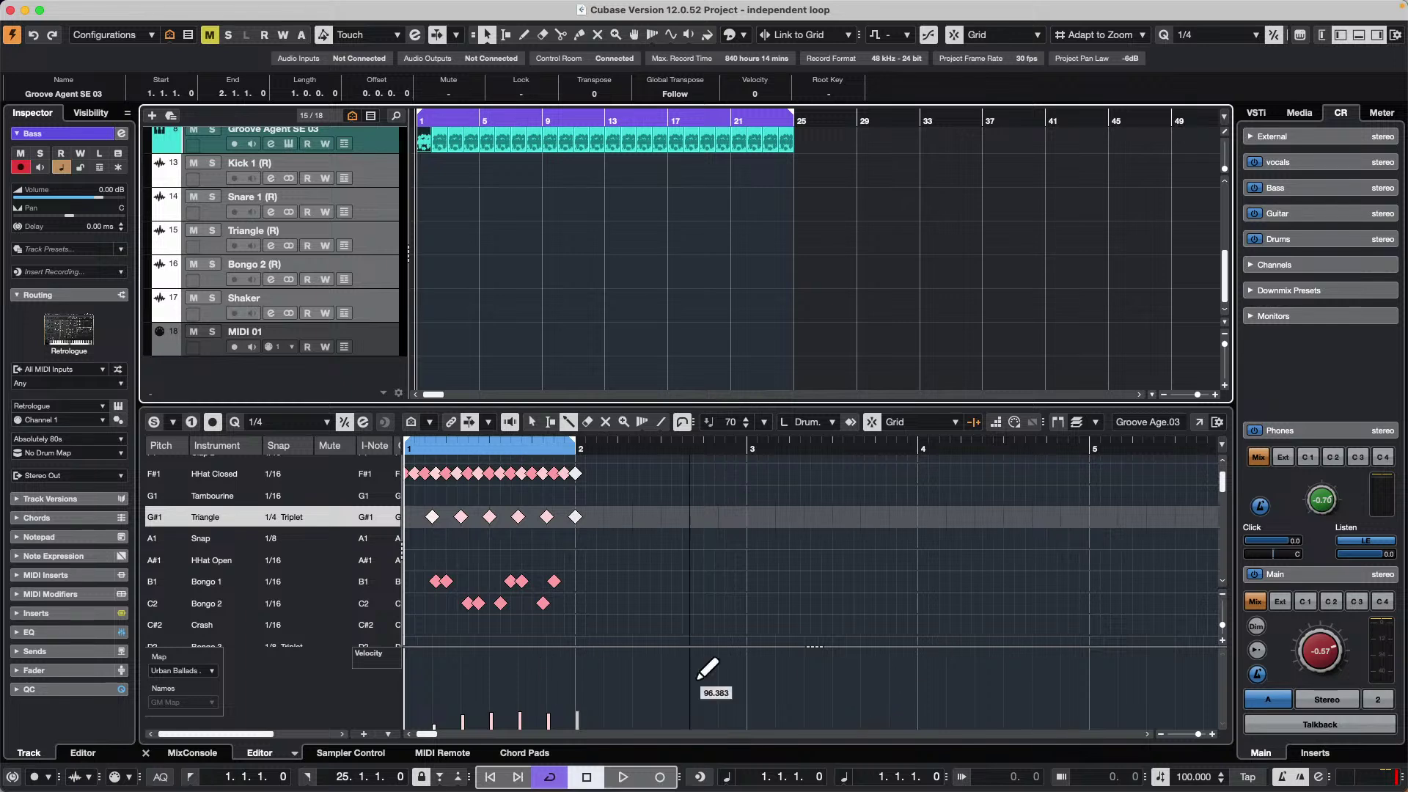
pyautogui.click(193, 753)
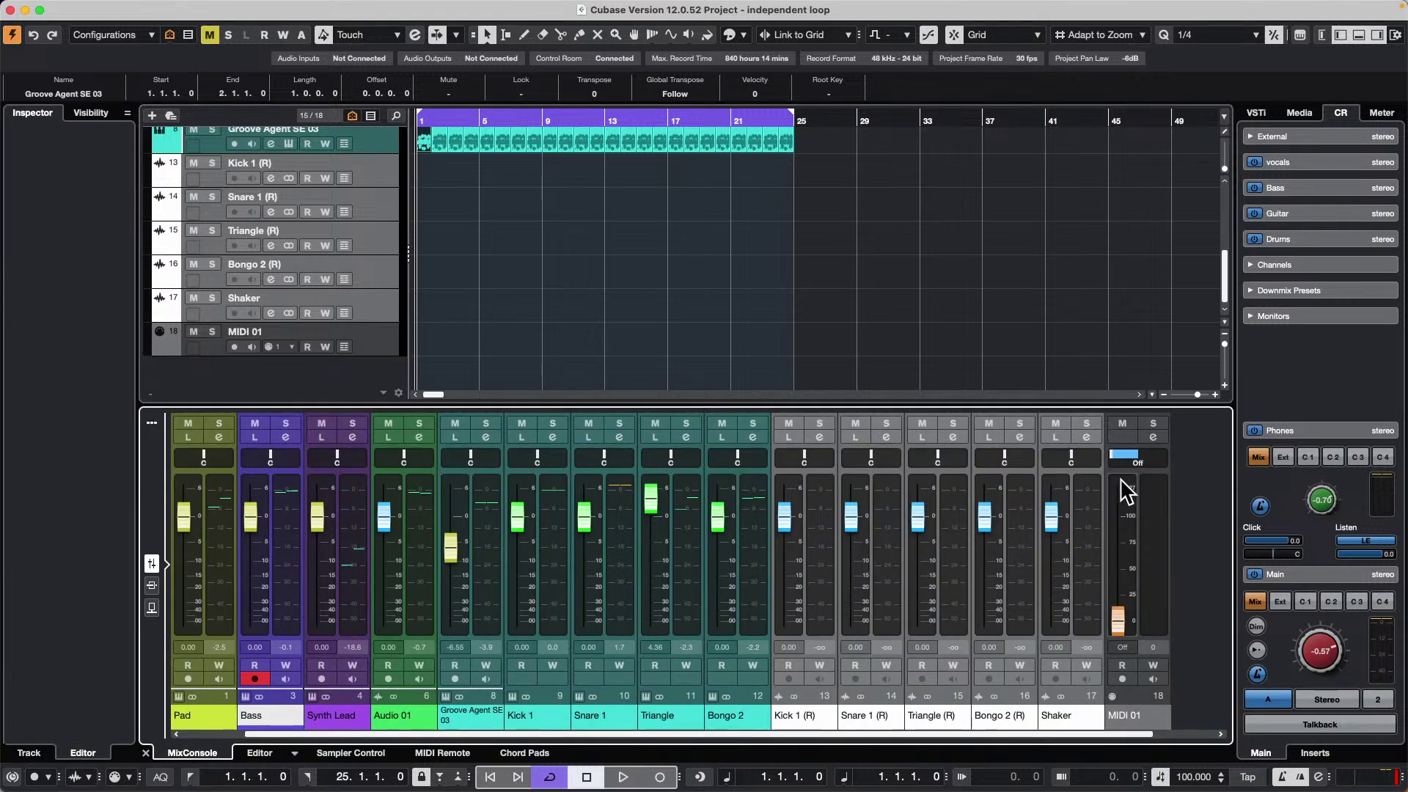
pyautogui.moveTo(1163, 733); pyautogui.dragTo(1316, 730)
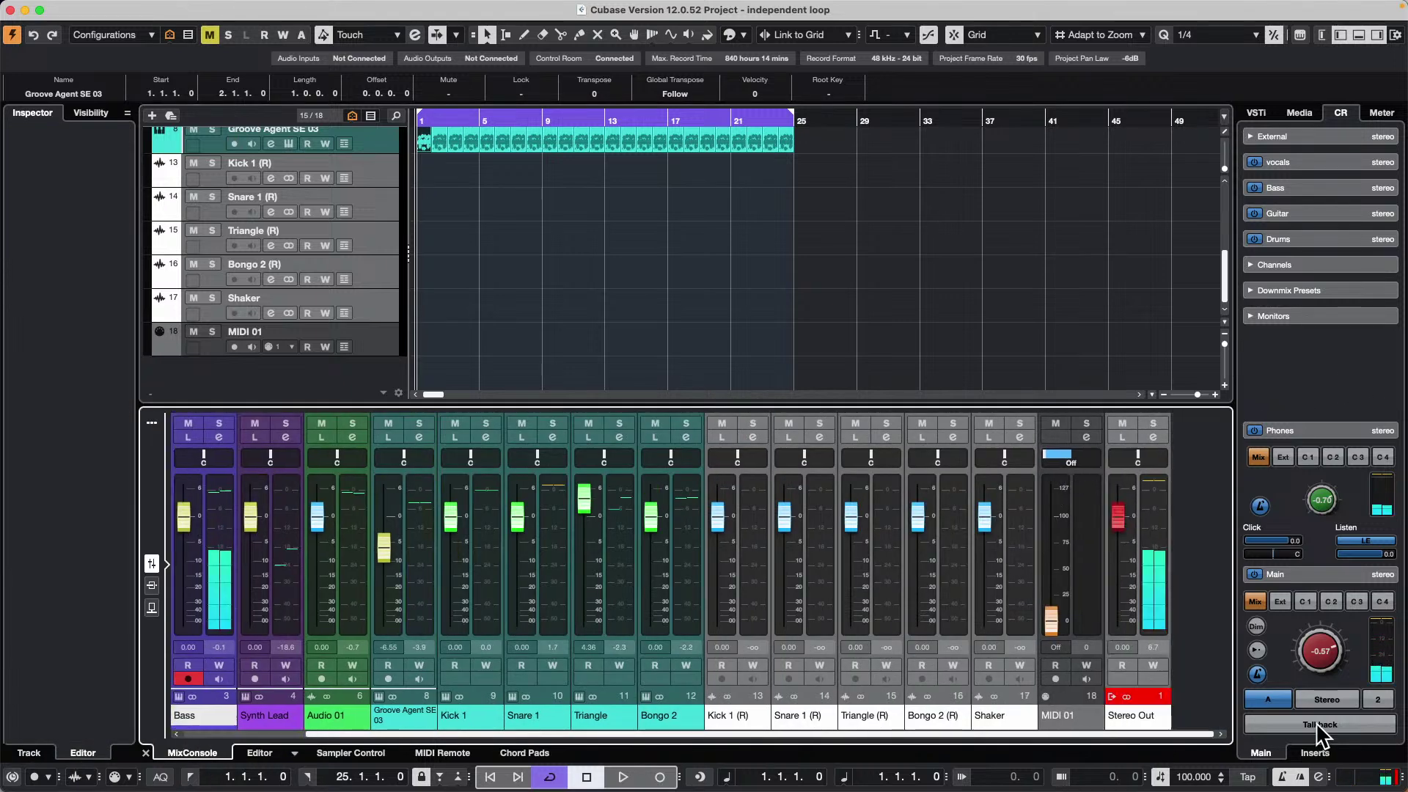
# - Insert a MultibandCompressor in the first insert slot of the Stereo Out channel and close the plug-in and channel settings windows
pyautogui.click(1153, 437)
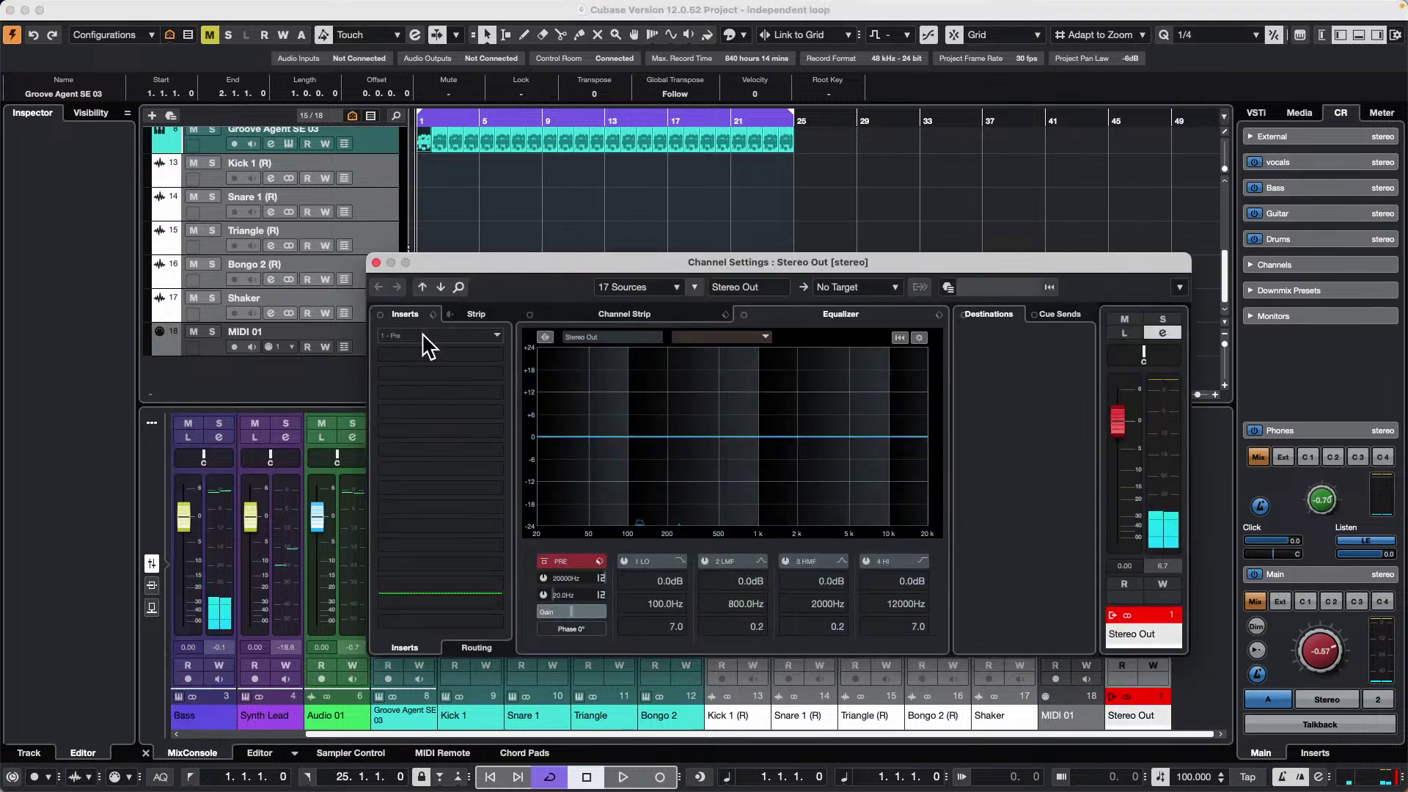
pyautogui.click(492, 337)
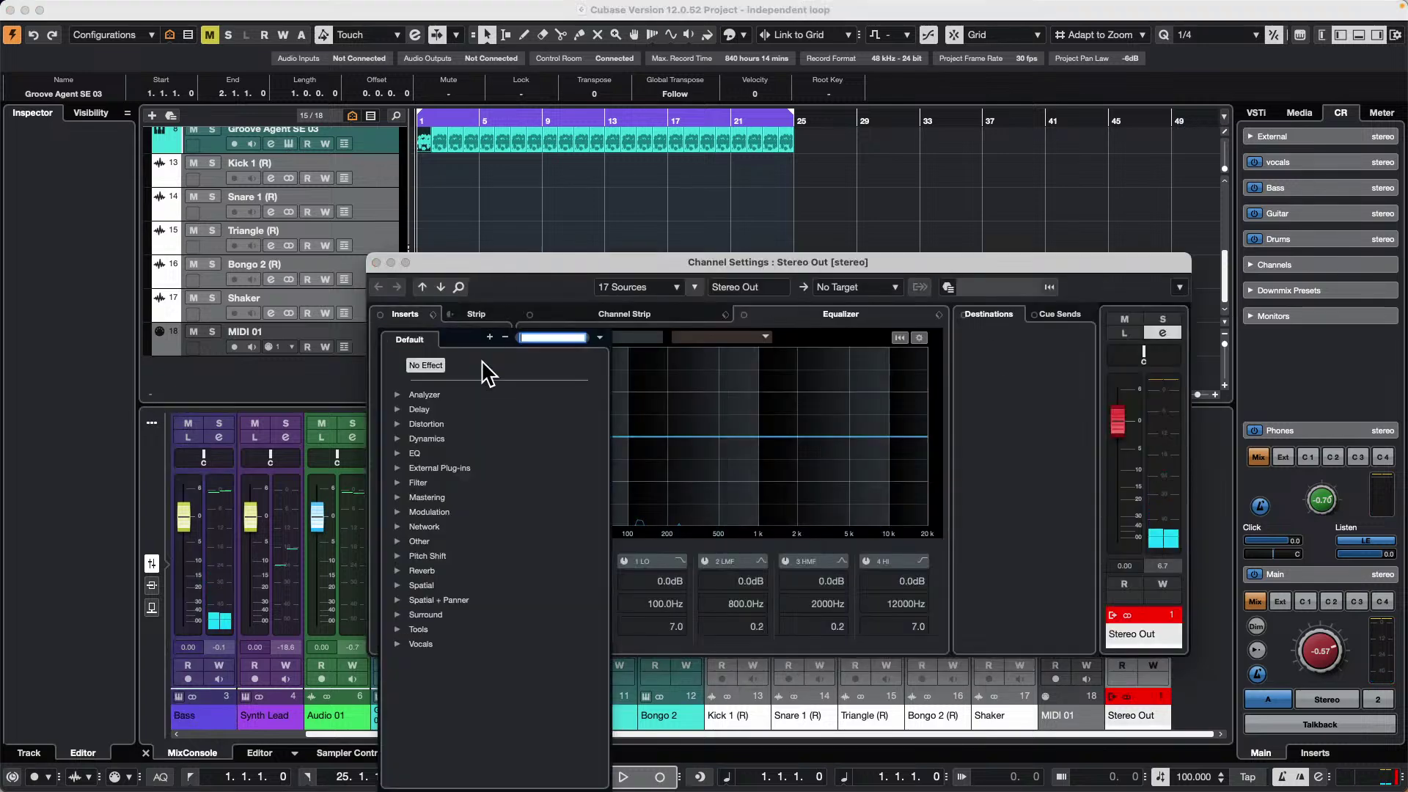
pyautogui.click(399, 438)
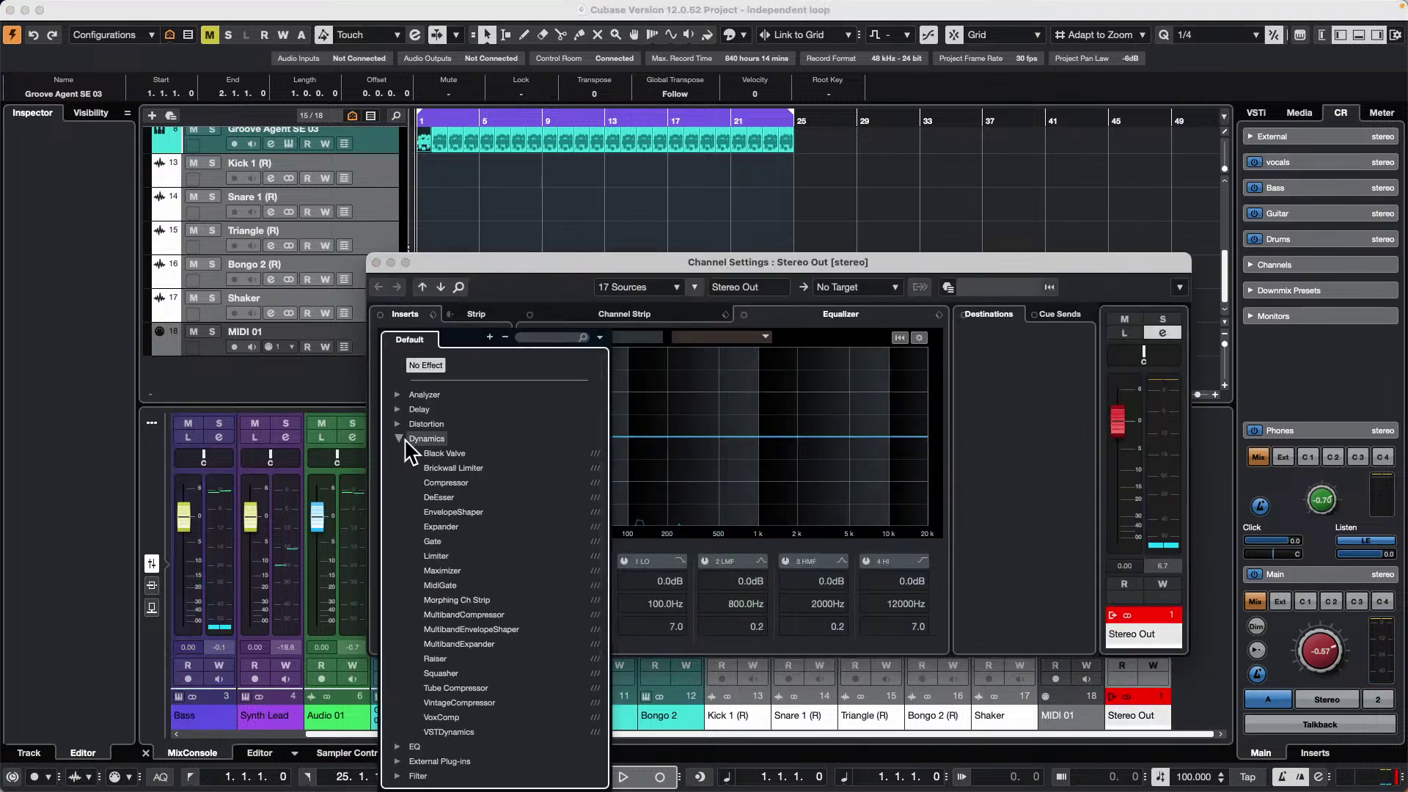
pyautogui.click(517, 616)
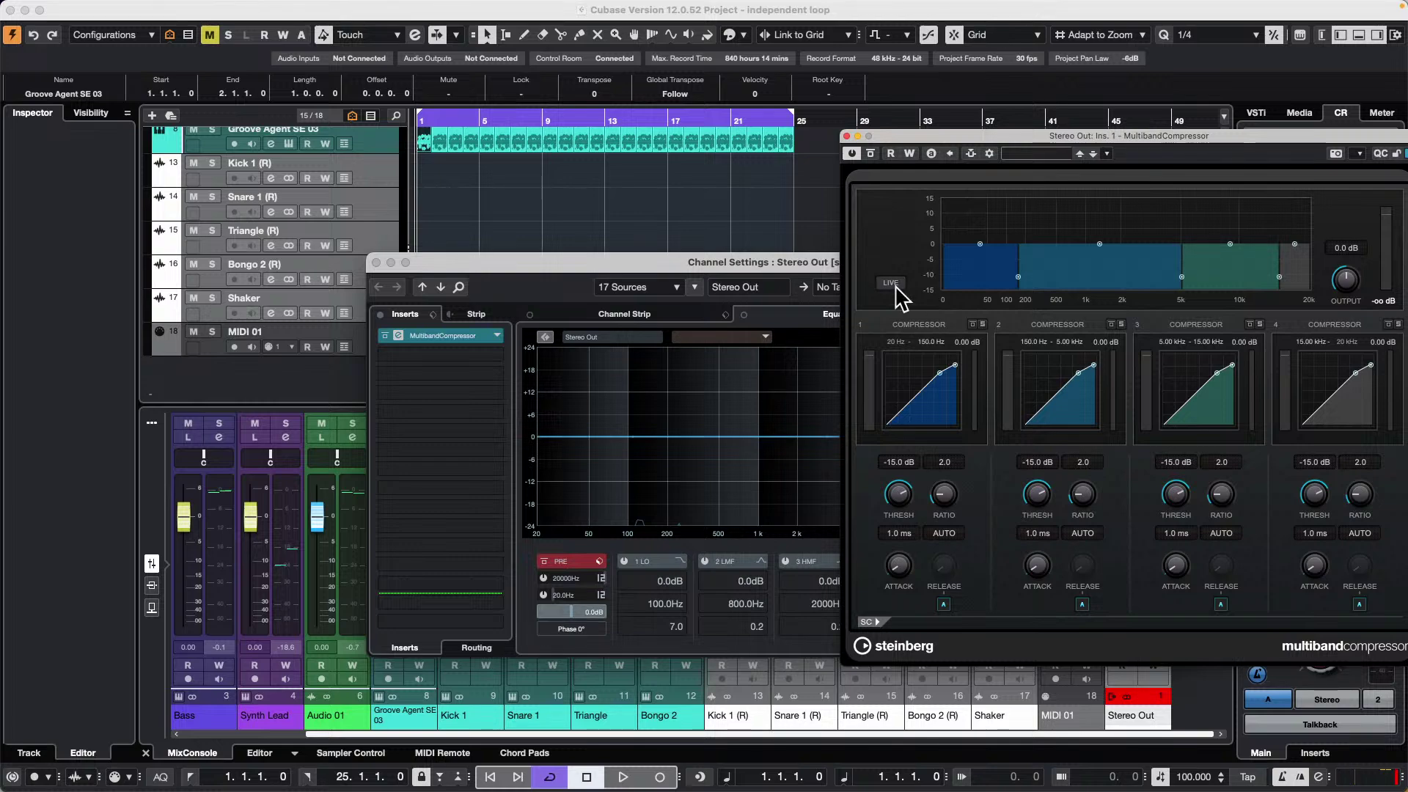
pyautogui.click(846, 137)
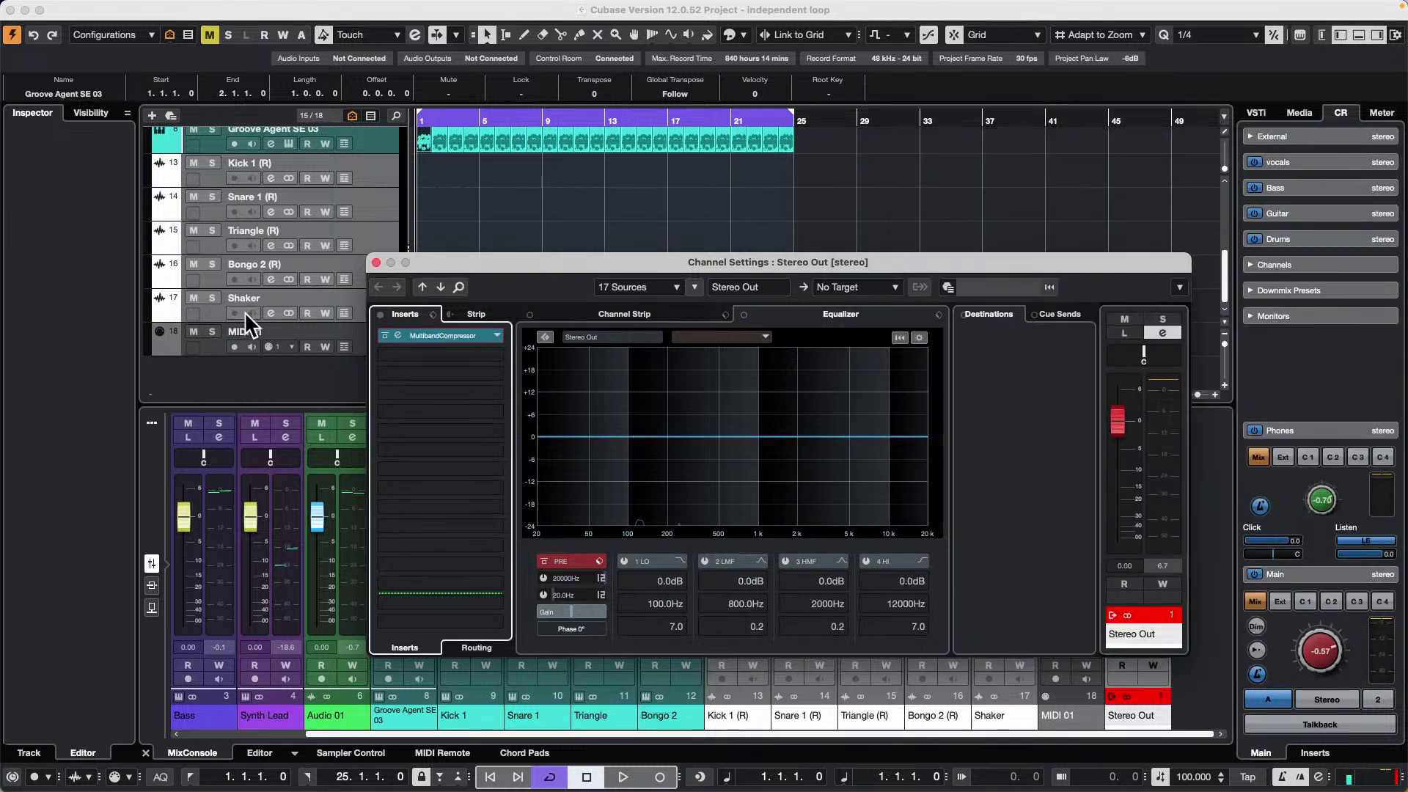
pyautogui.click(376, 263)
# - Select the Bass track and enable ASIO Latency Compensation on it
pyautogui.scroll(5, 486, 235)
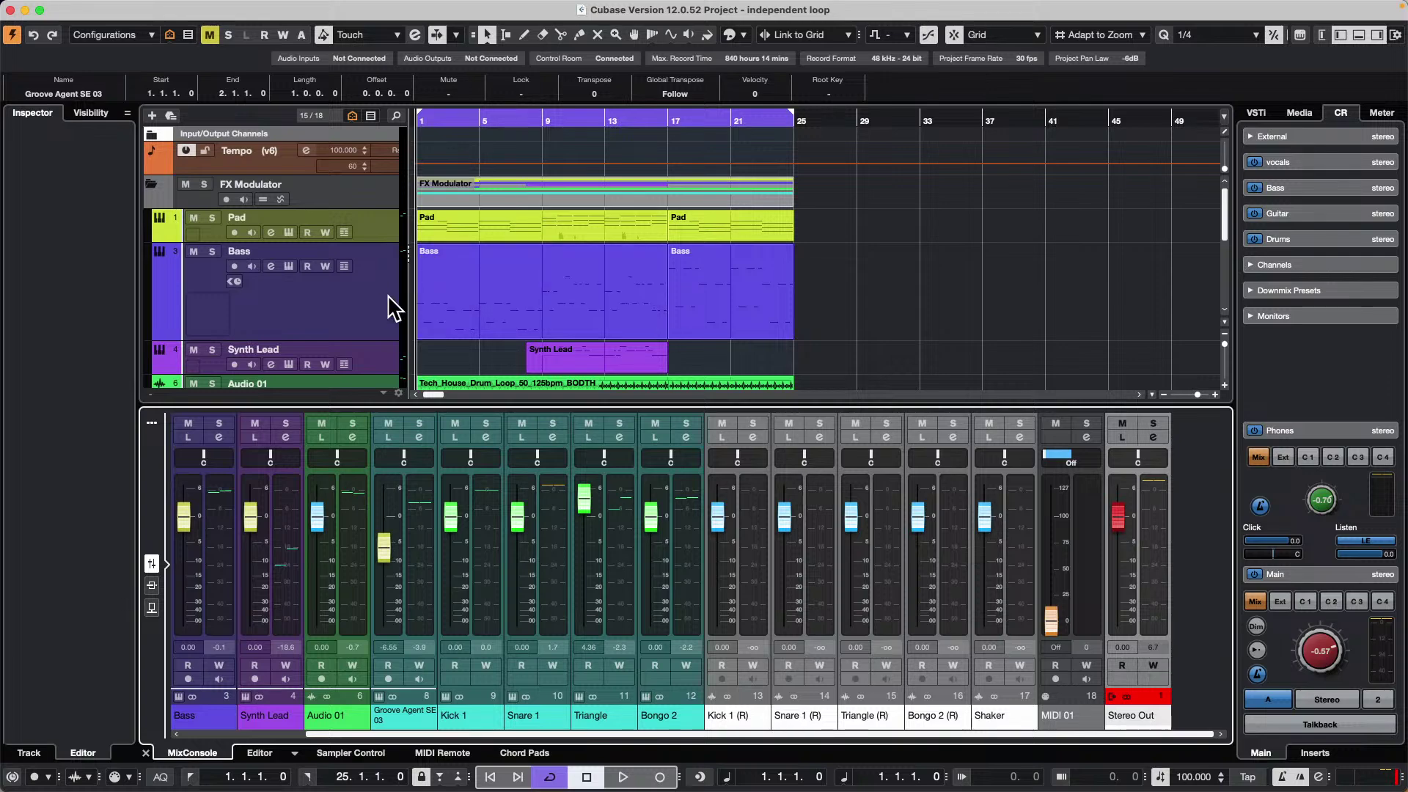
pyautogui.scroll(-1, 393, 305)
pyautogui.scroll(-1, 396, 306)
pyautogui.click(337, 196)
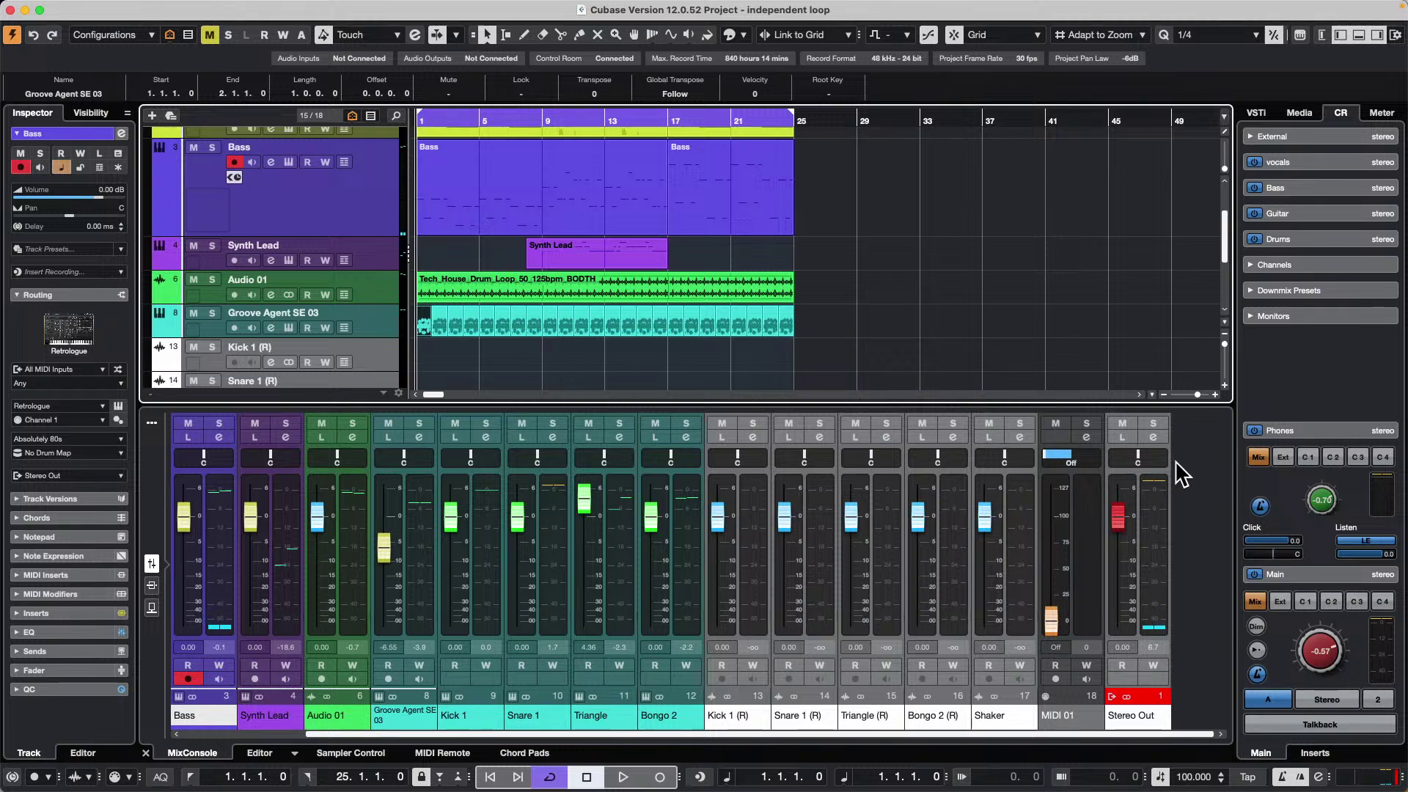
# - Remove the MultibandCompressor from the Stereo Out channel's inserts
pyautogui.click(1155, 437)
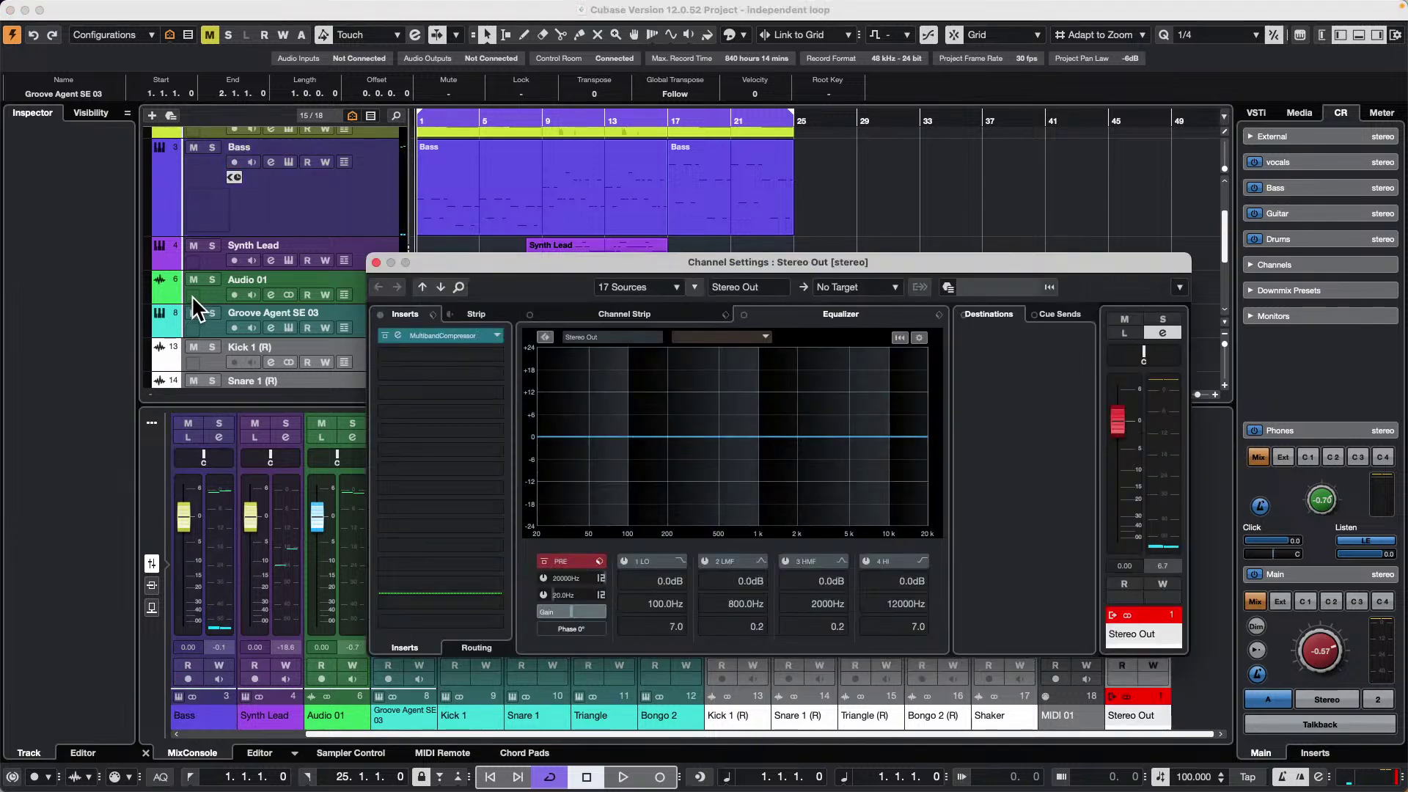
pyautogui.keyDown('alt'); pyautogui.click(429, 339); pyautogui.keyUp('alt')
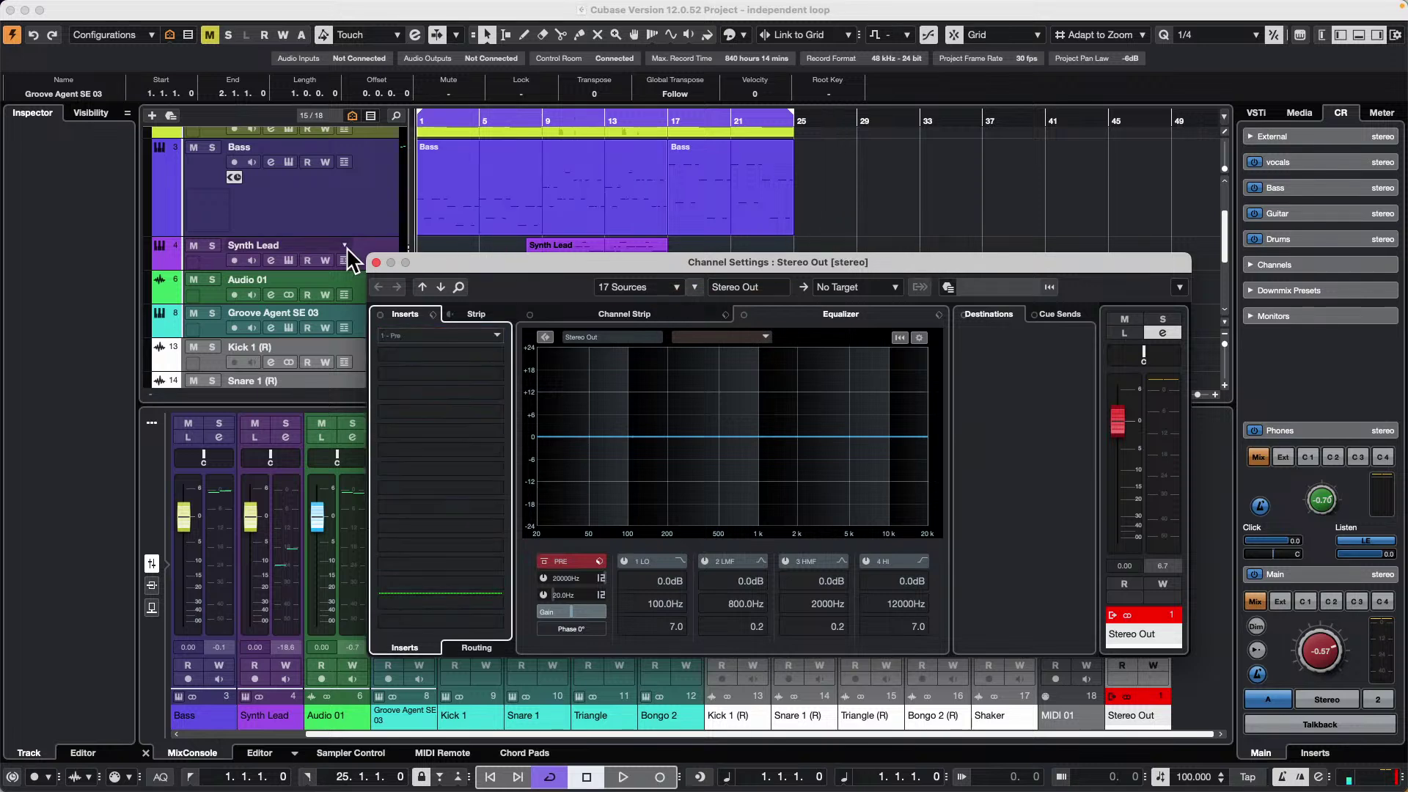
# - Select the Bass track and add a MultibandEnvelopeShaper from the Dynamics effects to its second insert slot
pyautogui.click(371, 200)
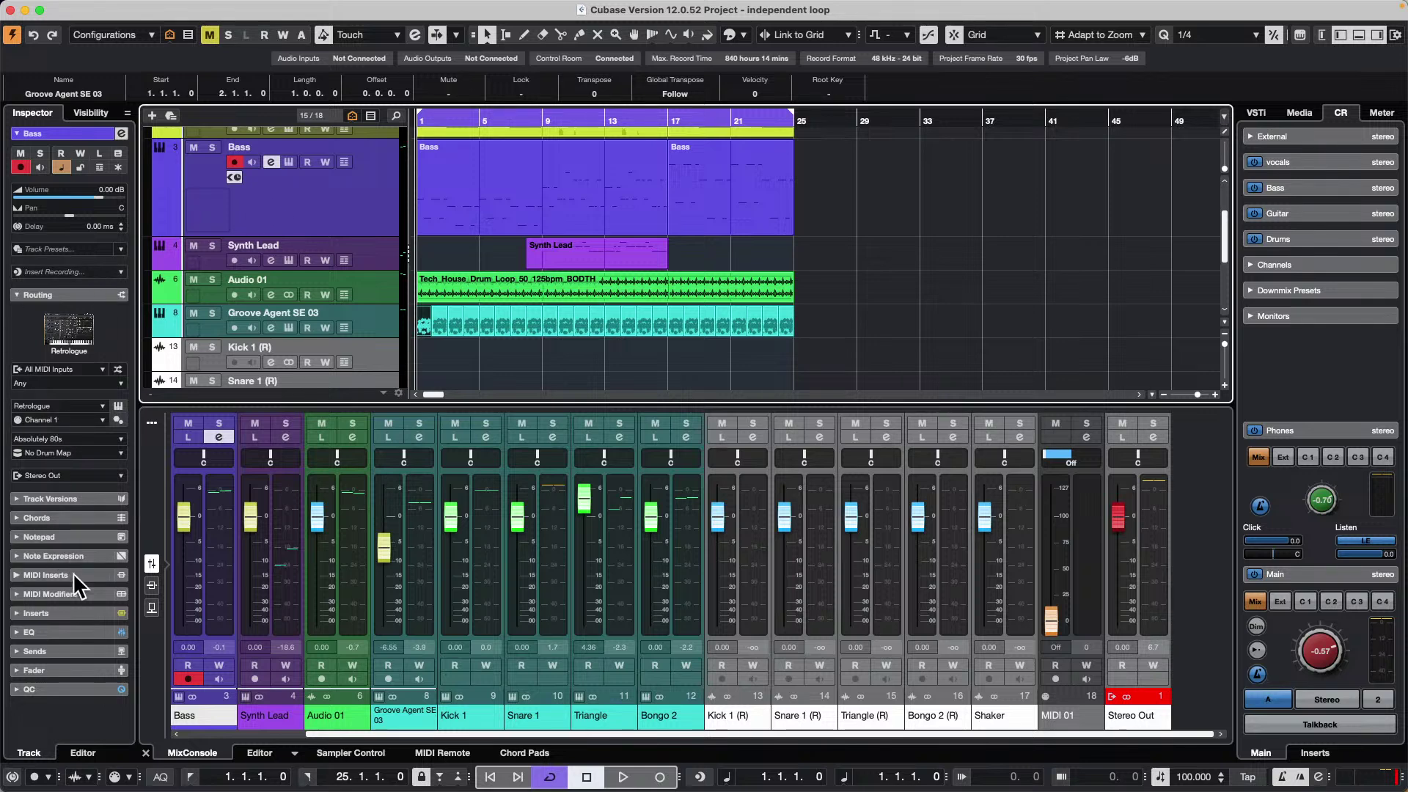
pyautogui.click(72, 610)
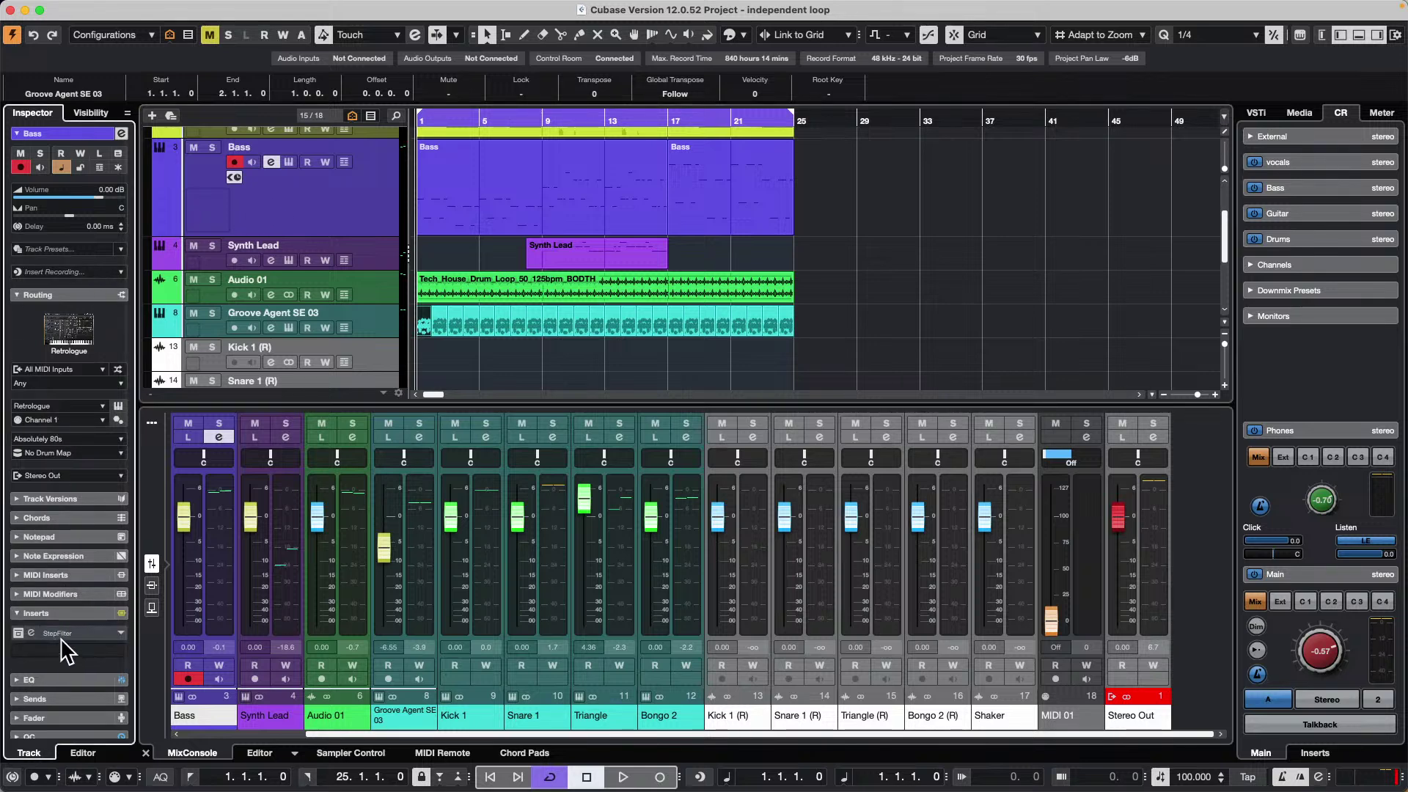
pyautogui.click(83, 653)
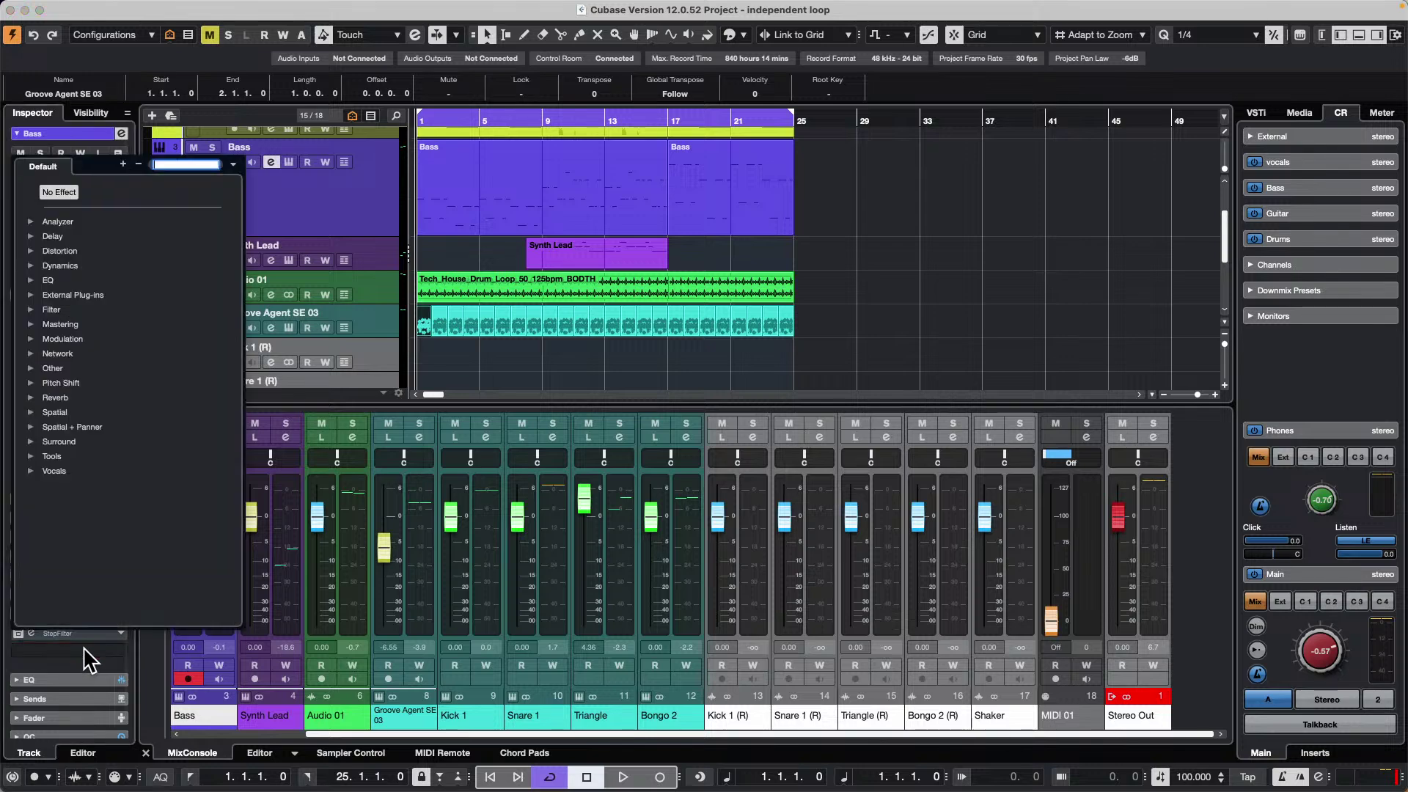
pyautogui.click(30, 266)
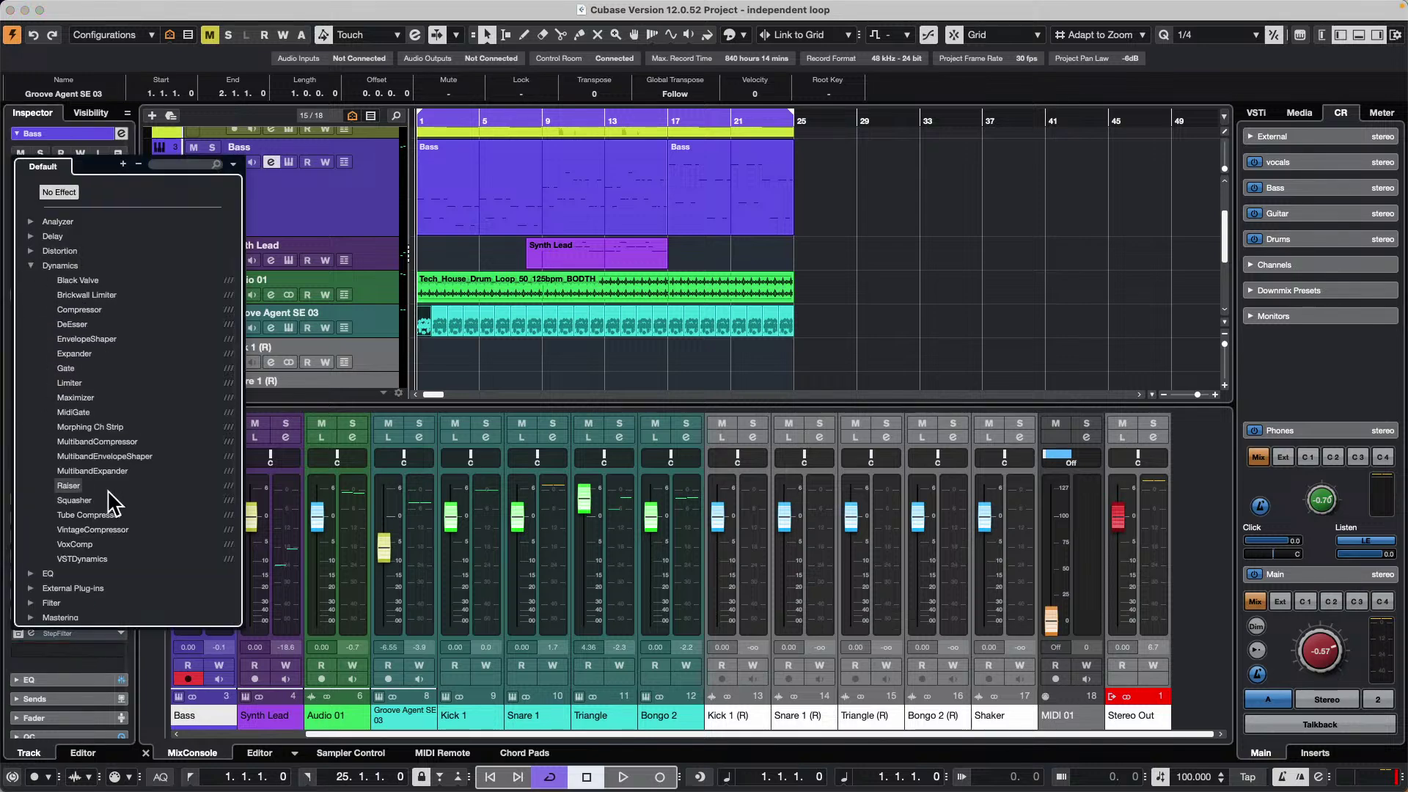
pyautogui.click(149, 458)
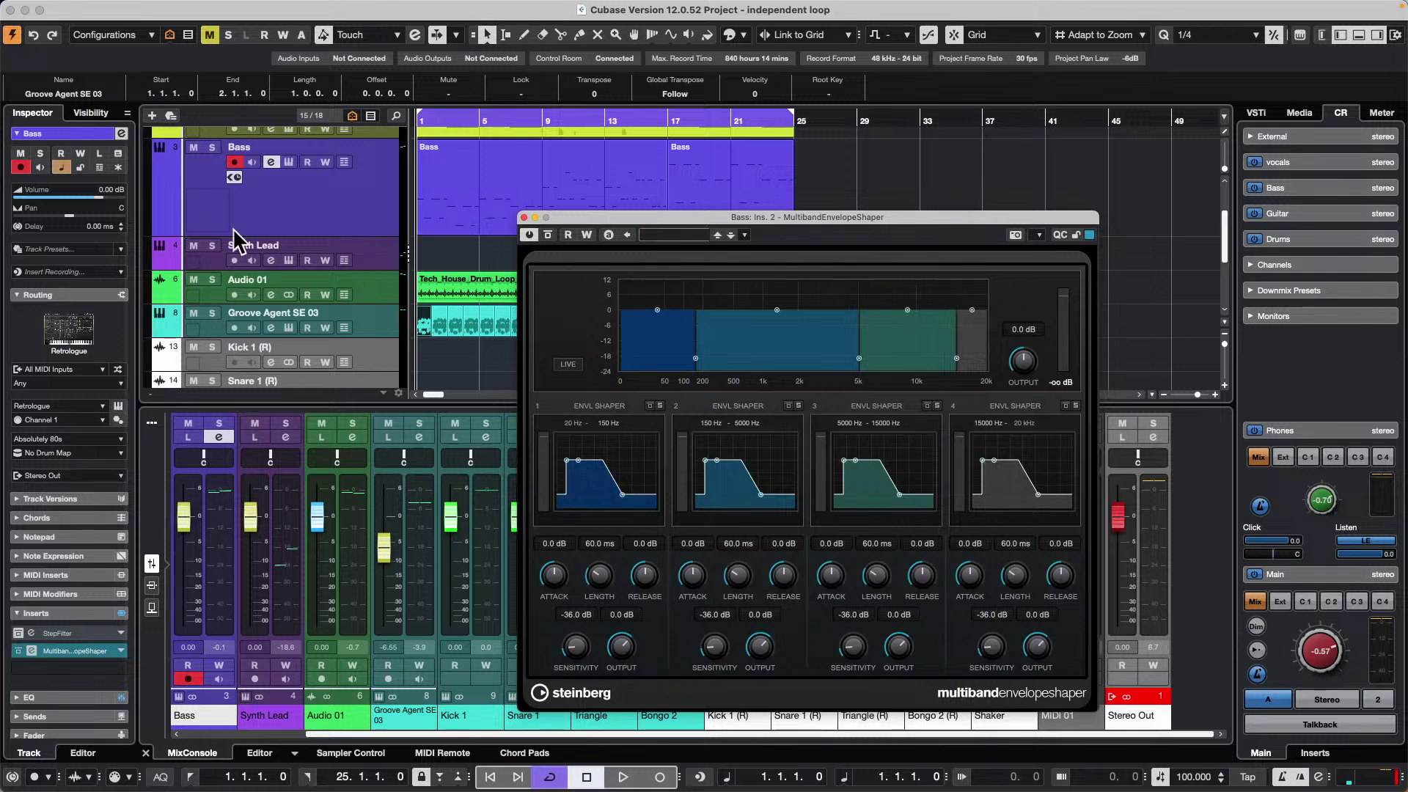
# - Turn off ASIO Latency Compensation on the Bass track and close the MultibandEnvelopeShaper window
pyautogui.click(240, 187)
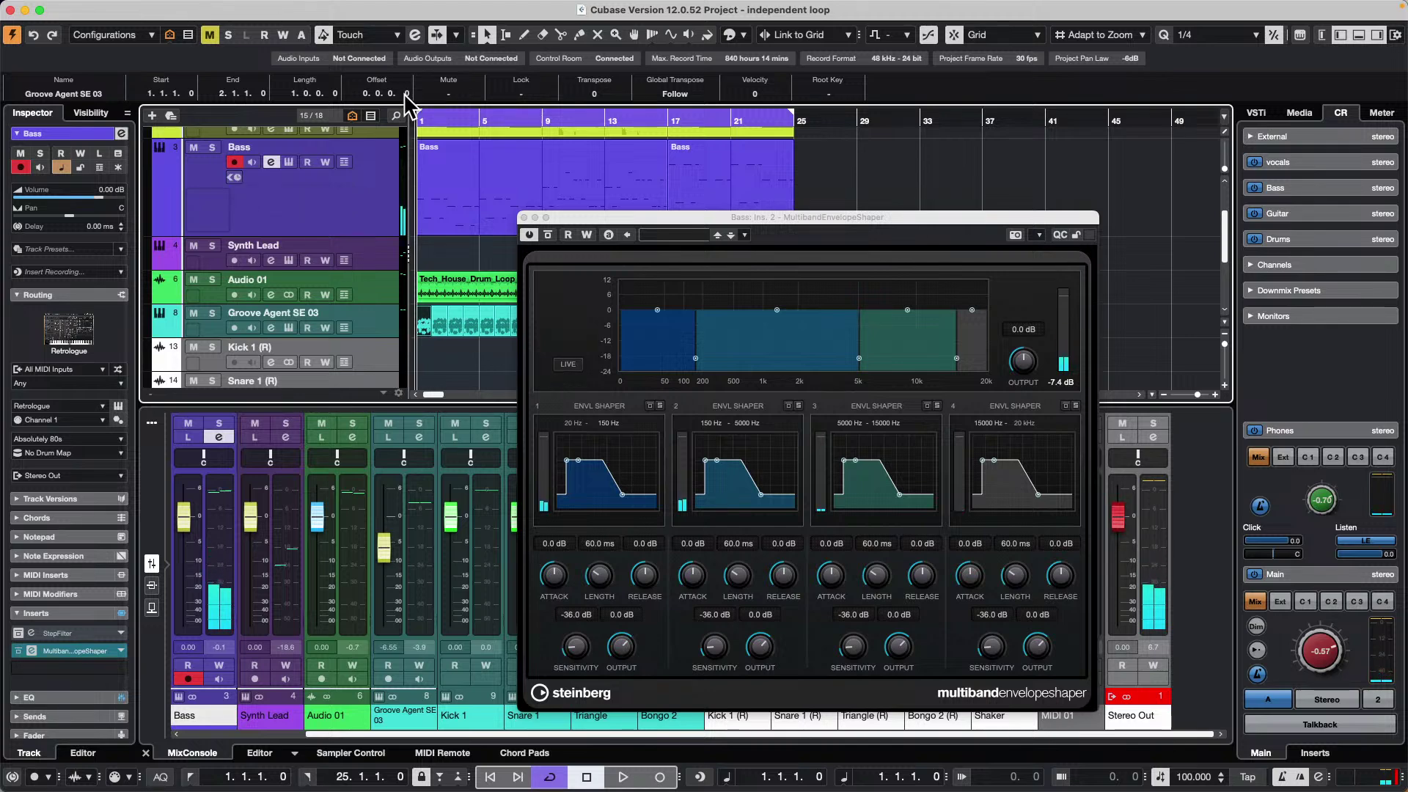
pyautogui.click(235, 177)
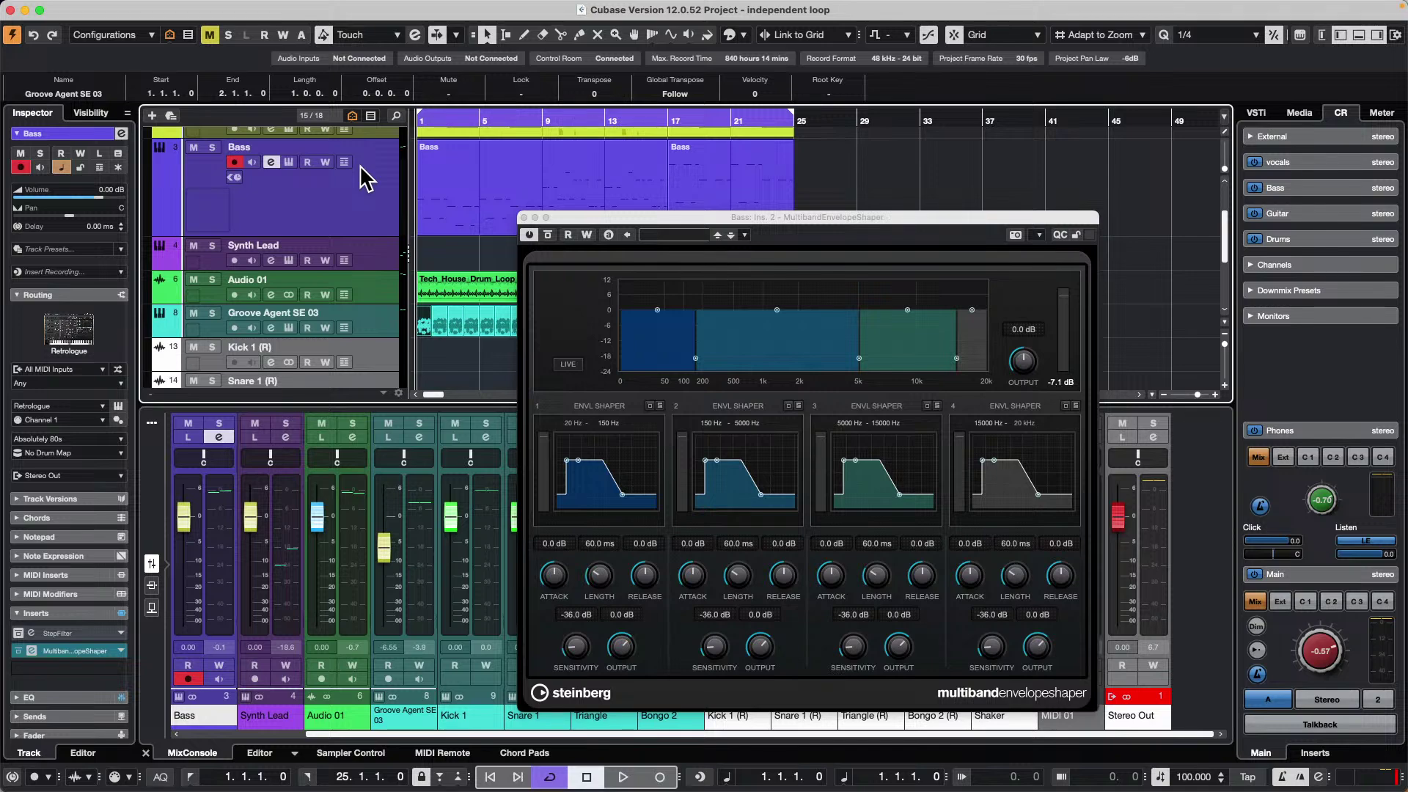
pyautogui.click(524, 217)
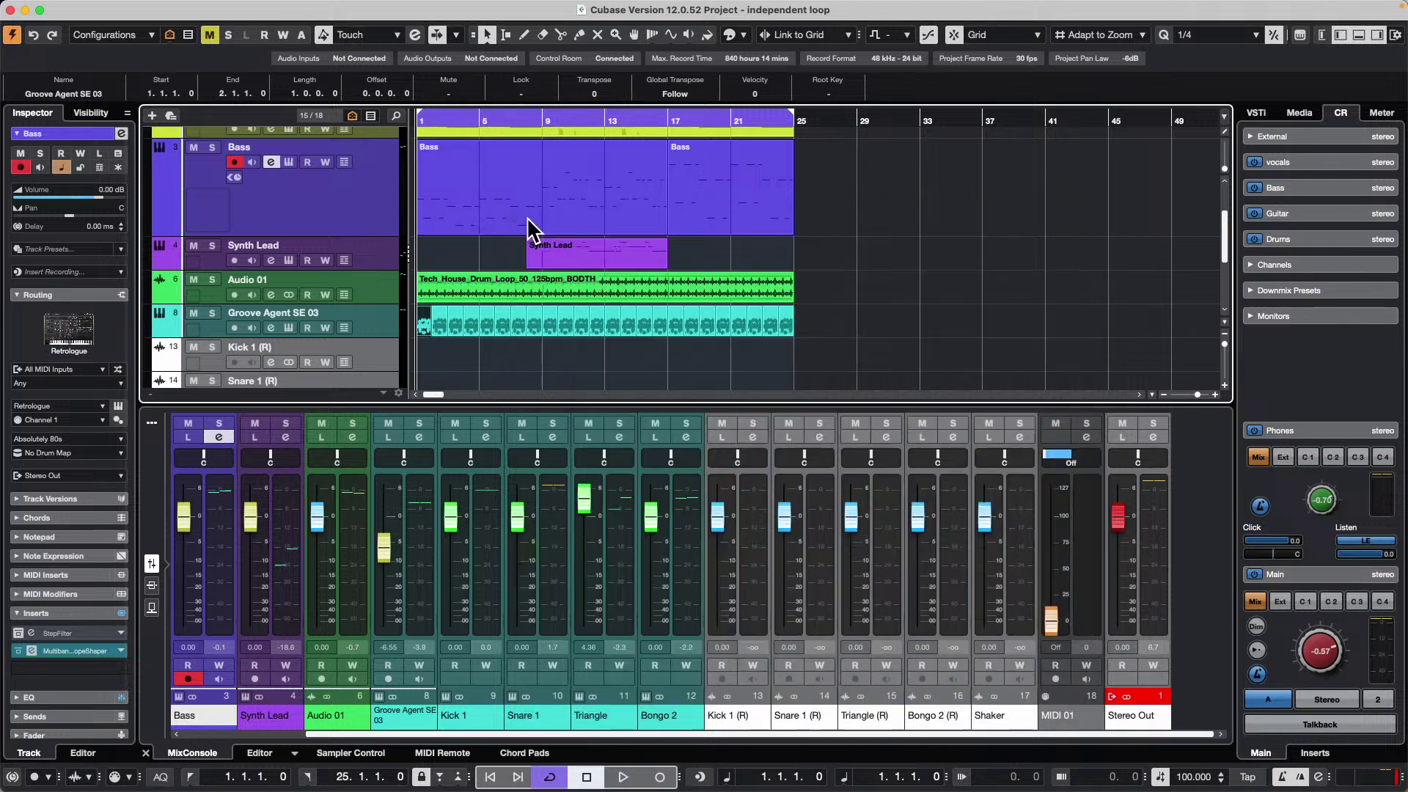
# - Add a HALion Sonic instrument track with Keep Dialog Open enabled, and move the instrument window clear of the Add Track dialog
pyautogui.rightClick(308, 200)
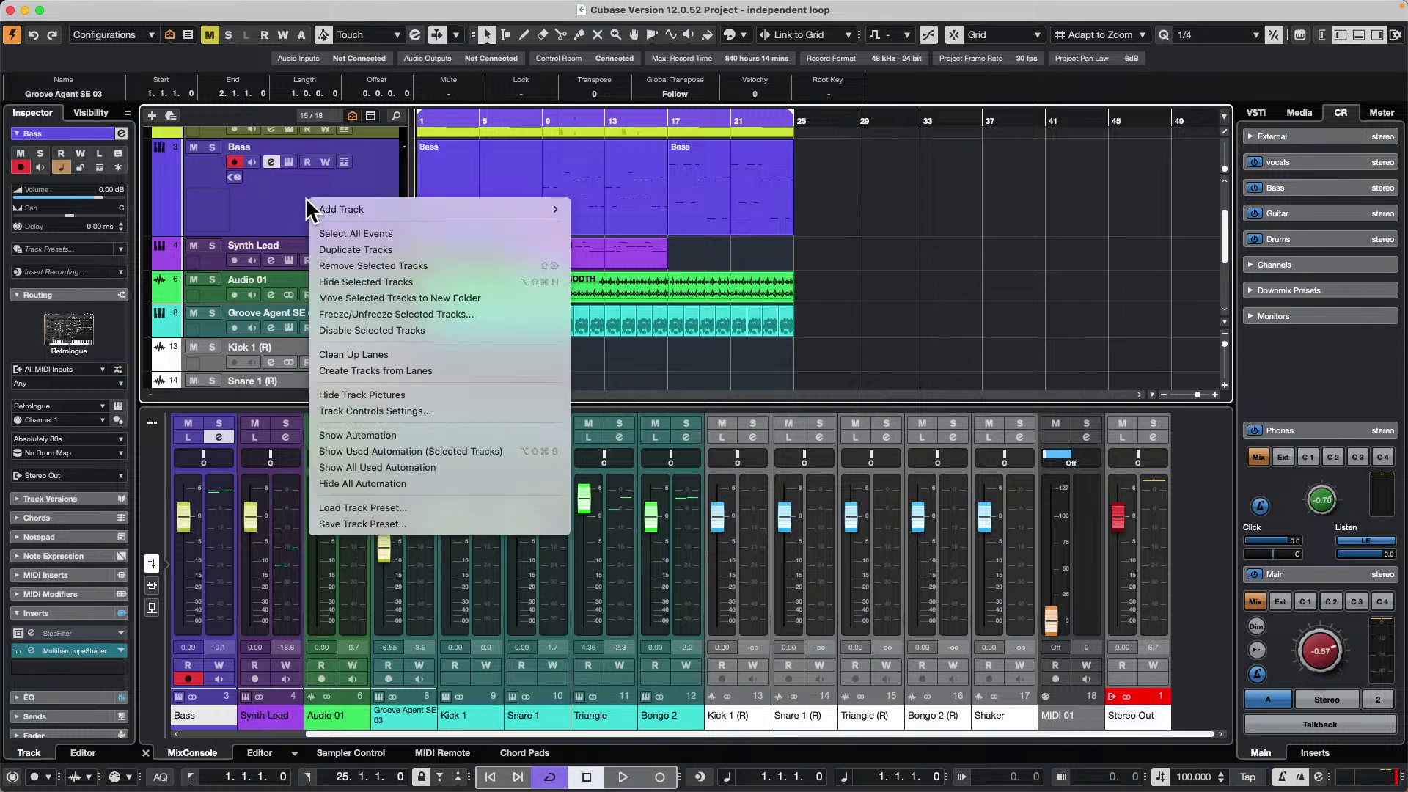
pyautogui.moveTo(504, 209)
pyautogui.click(152, 113)
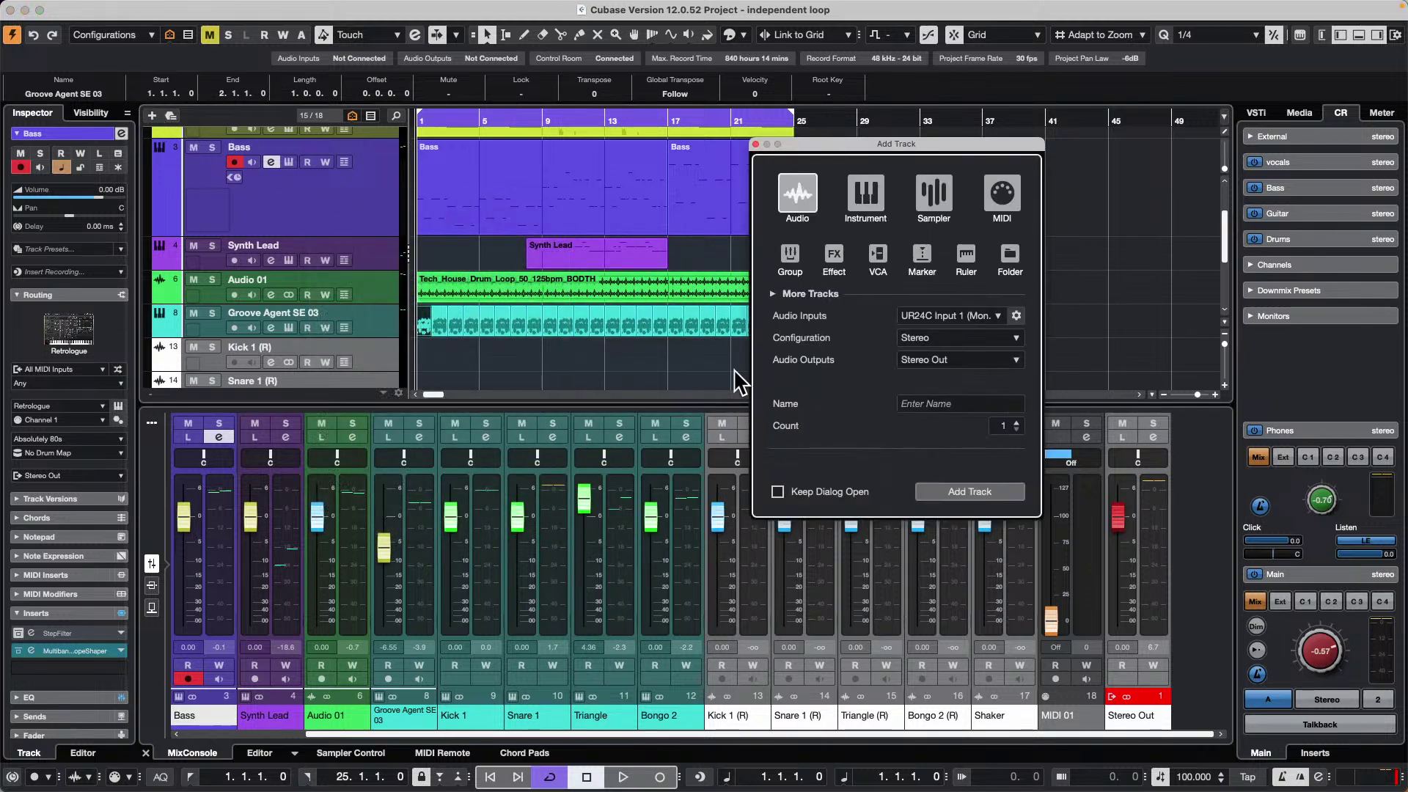
pyautogui.click(873, 195)
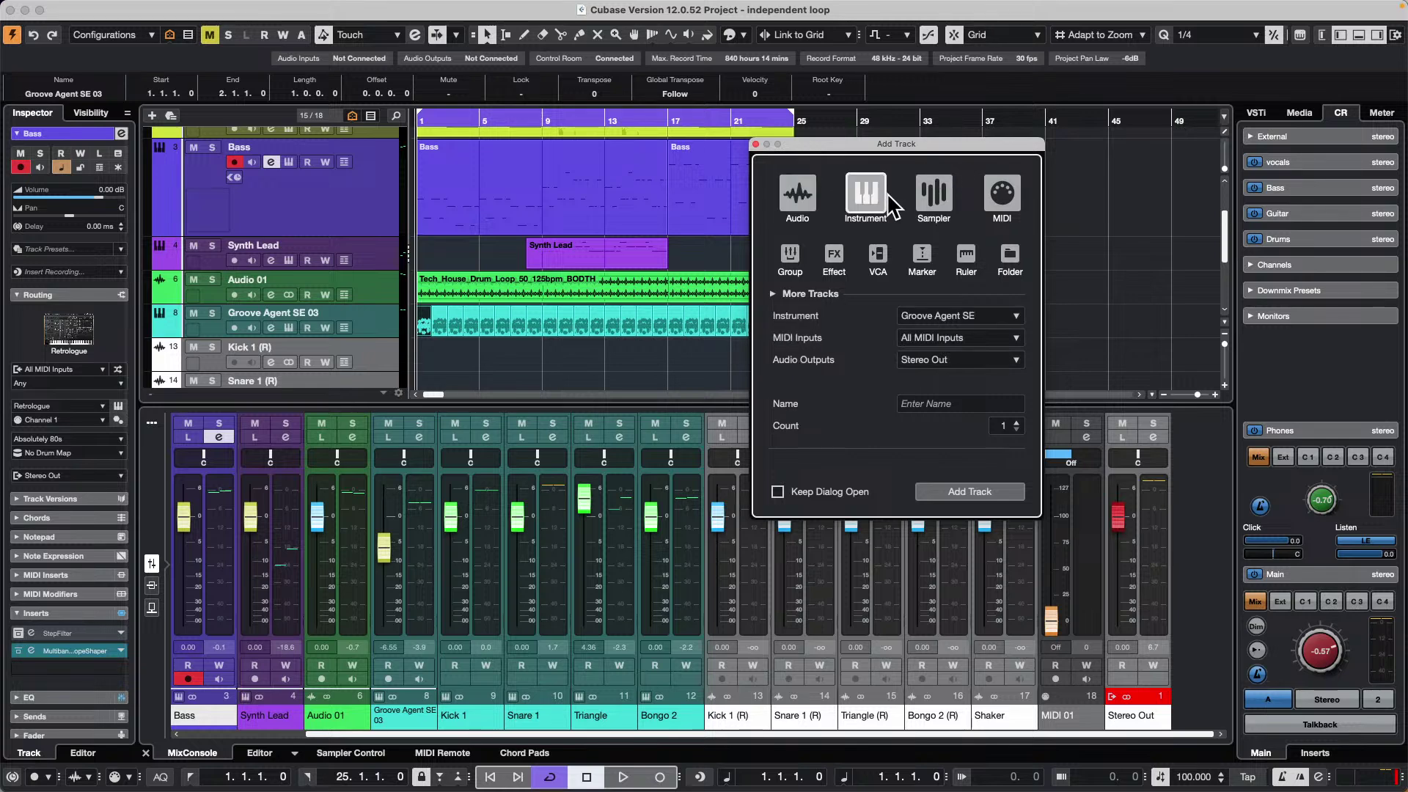
pyautogui.click(777, 492)
pyautogui.click(972, 316)
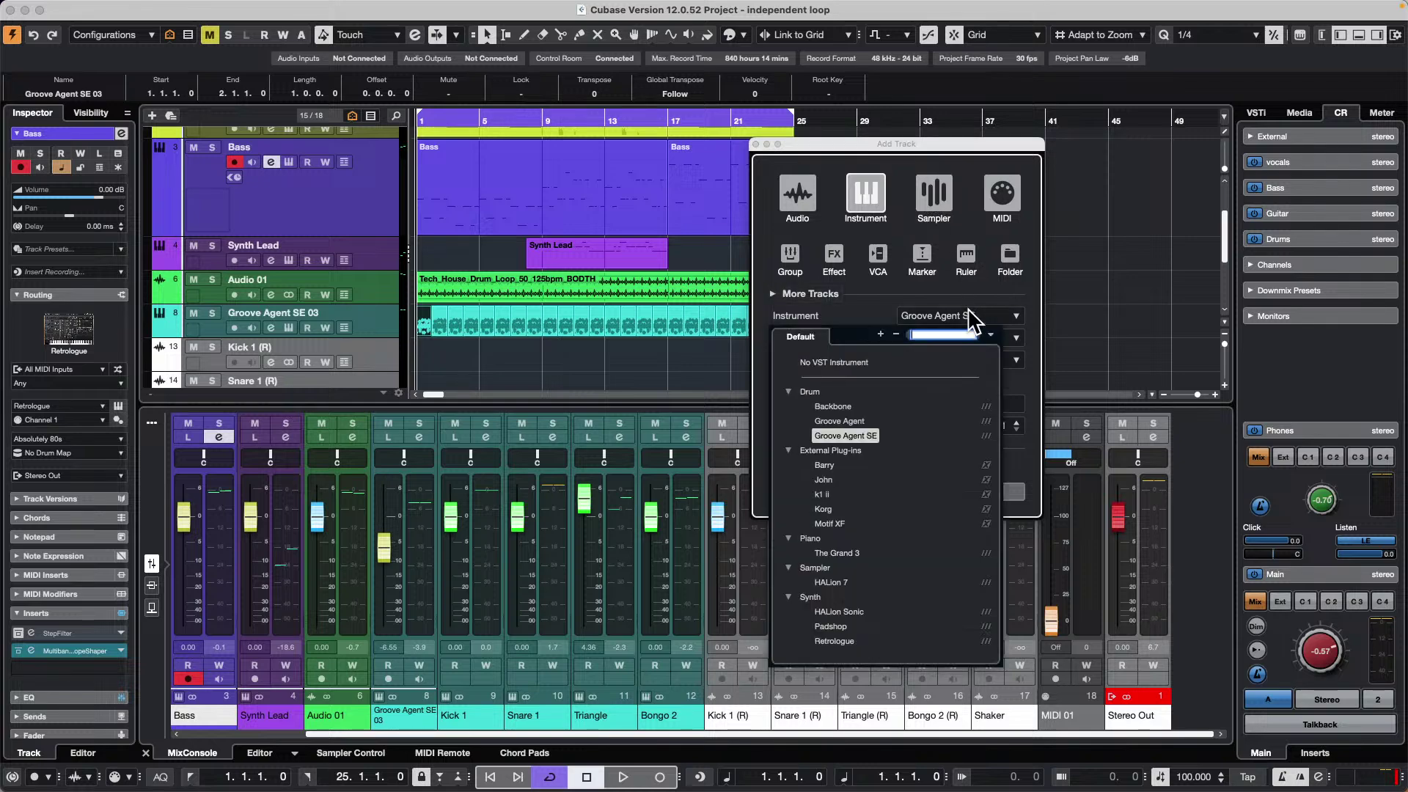
pyautogui.click(849, 613)
pyautogui.click(982, 492)
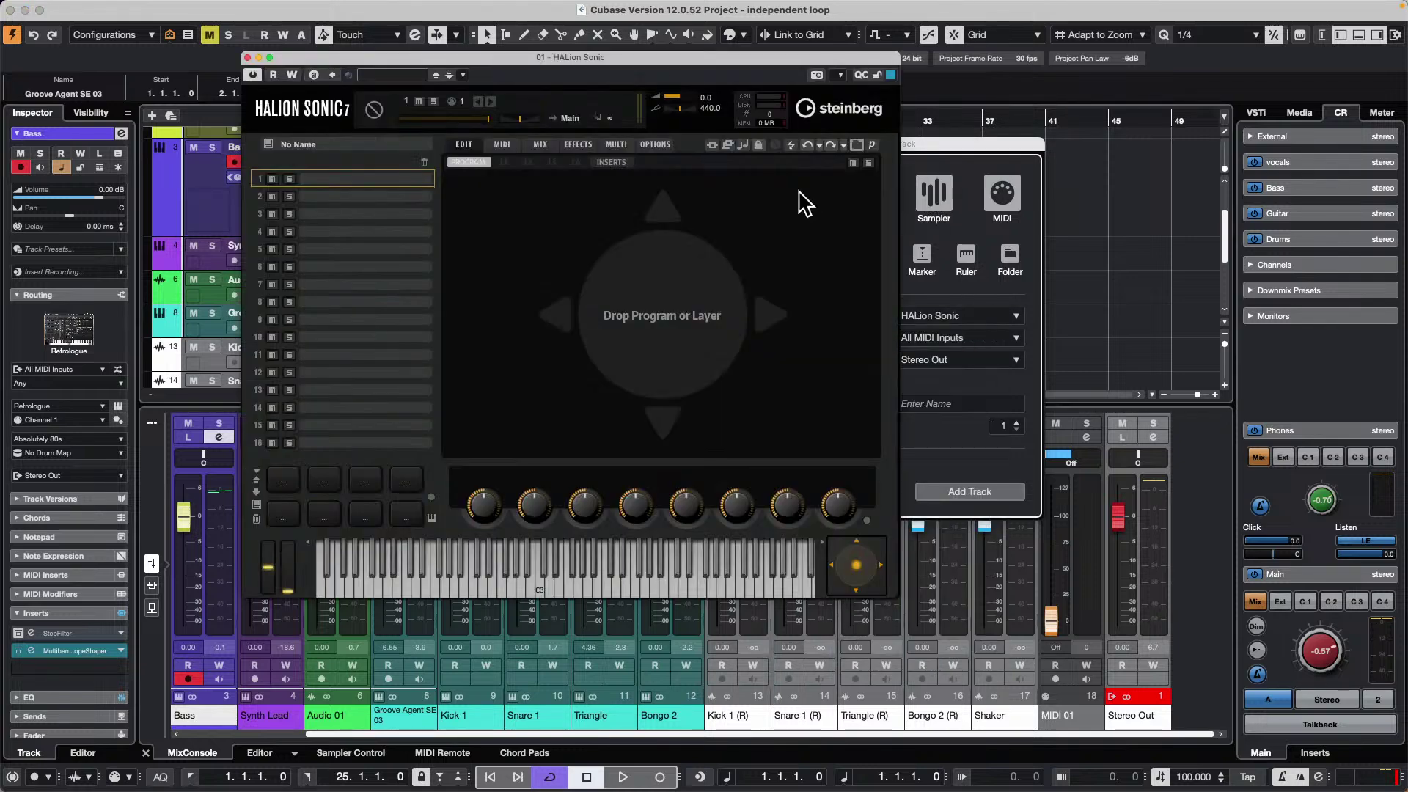
pyautogui.moveTo(711, 57); pyautogui.dragTo(774, 403)
# - Add a stereo audio track below the HALion Sonic track, and close the Add Track dialog and the HALion Sonic window
pyautogui.click(798, 216)
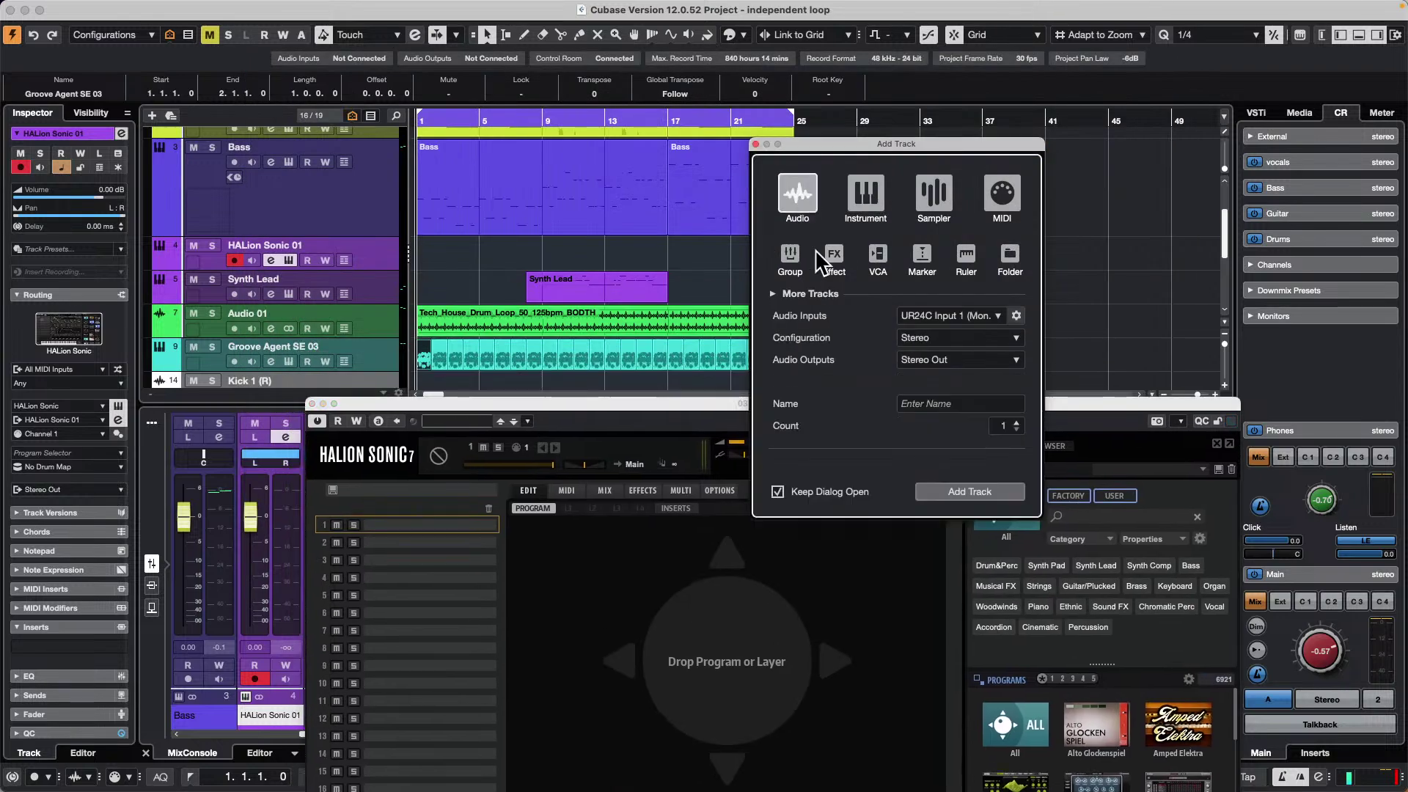
pyautogui.click(961, 492)
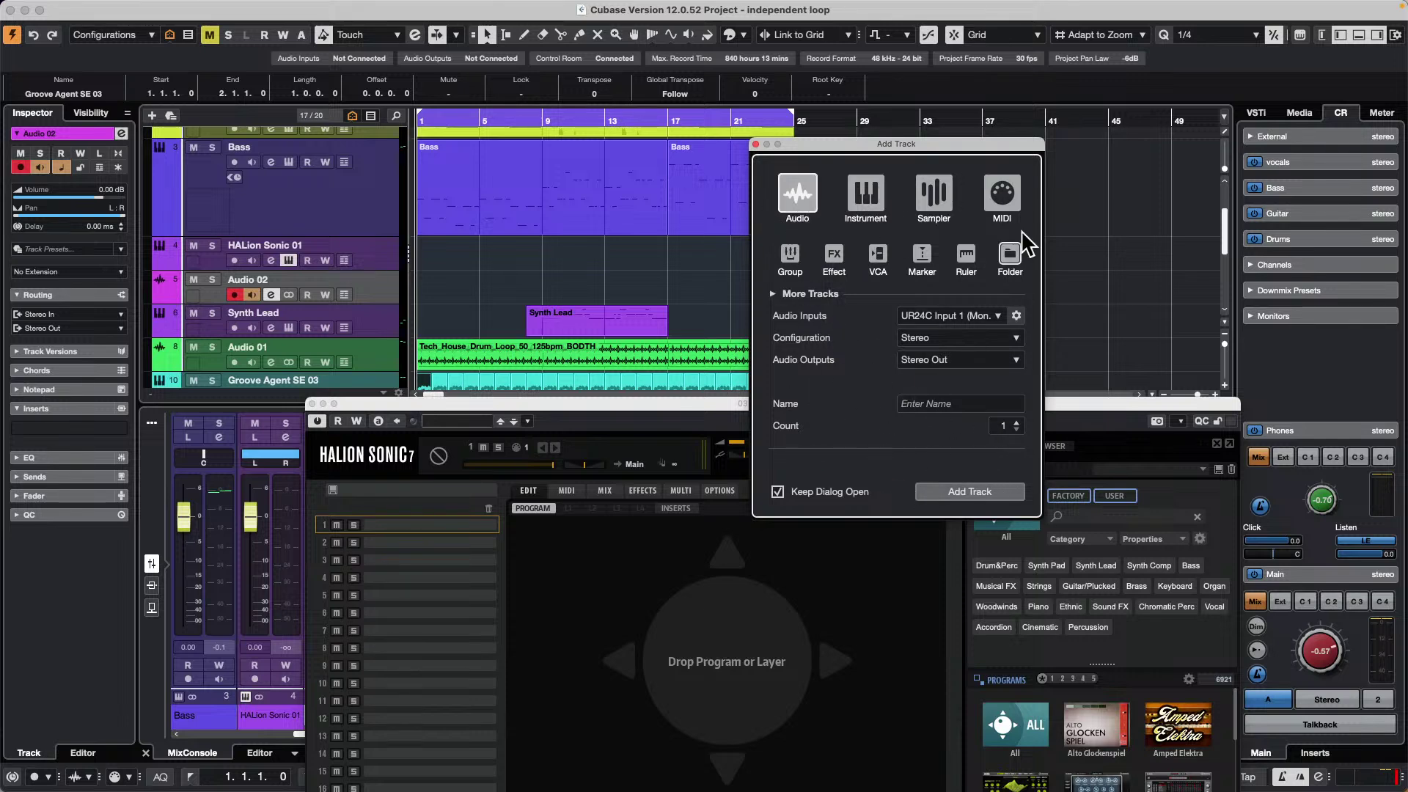
pyautogui.moveTo(956, 152); pyautogui.dragTo(1170, 27)
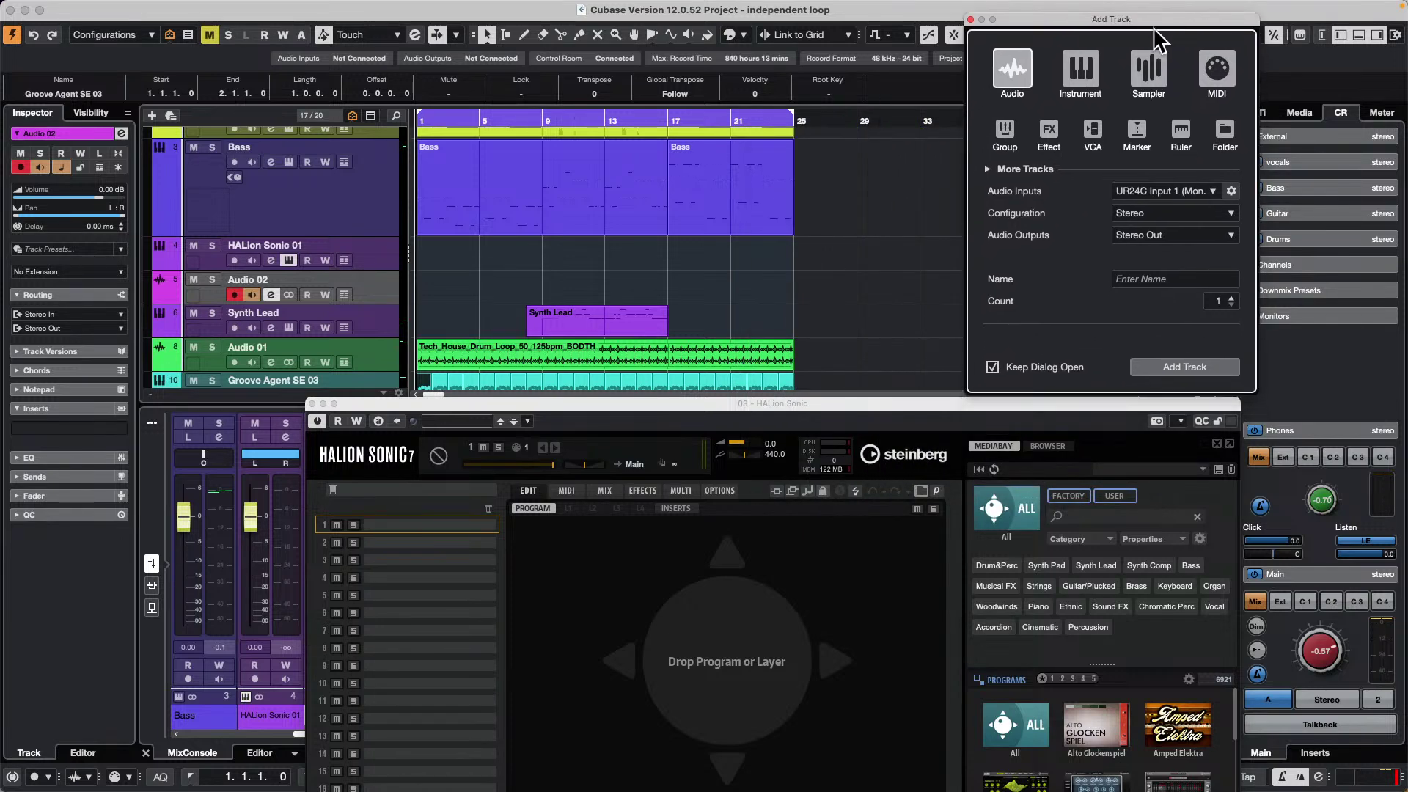
pyautogui.click(994, 368)
pyautogui.click(993, 367)
pyautogui.click(980, 19)
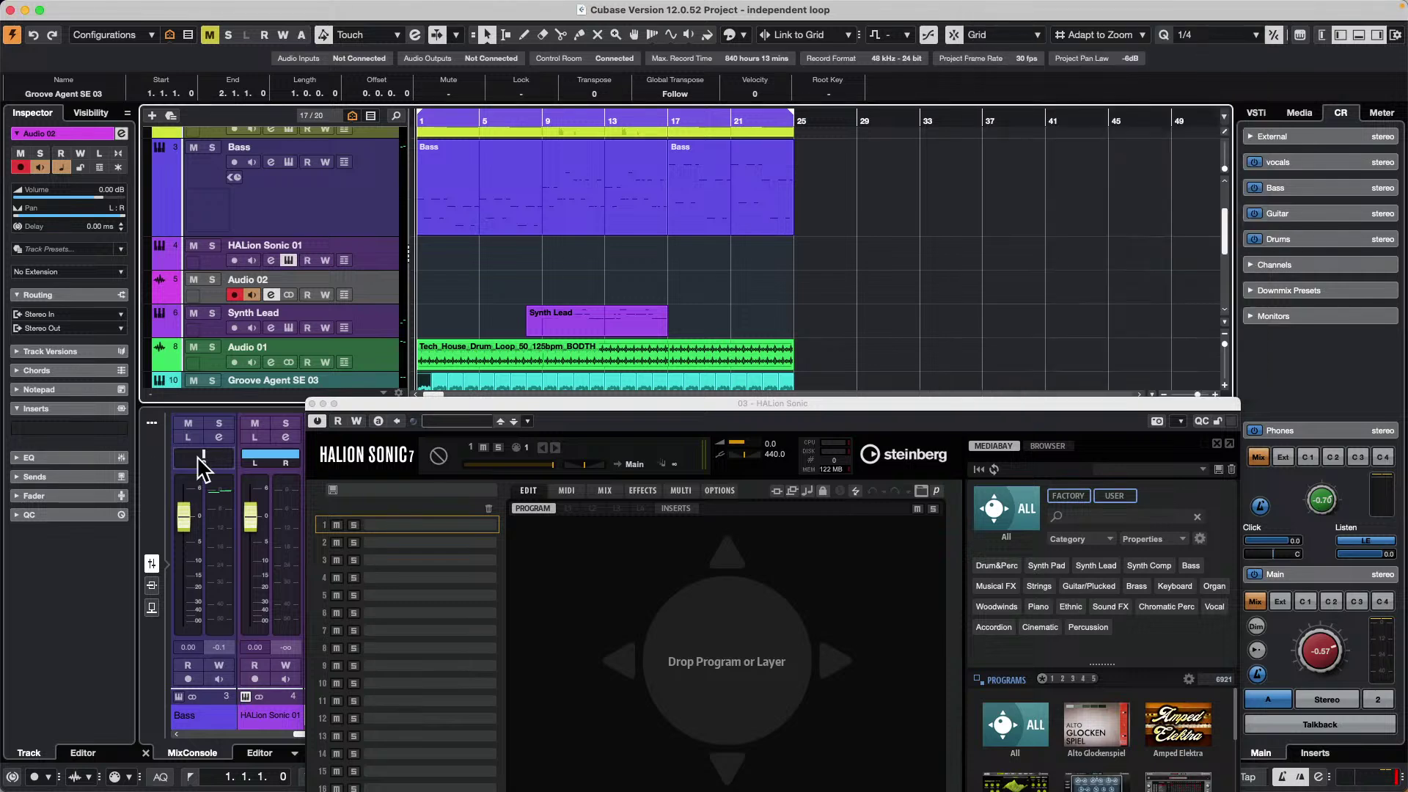
pyautogui.click(311, 404)
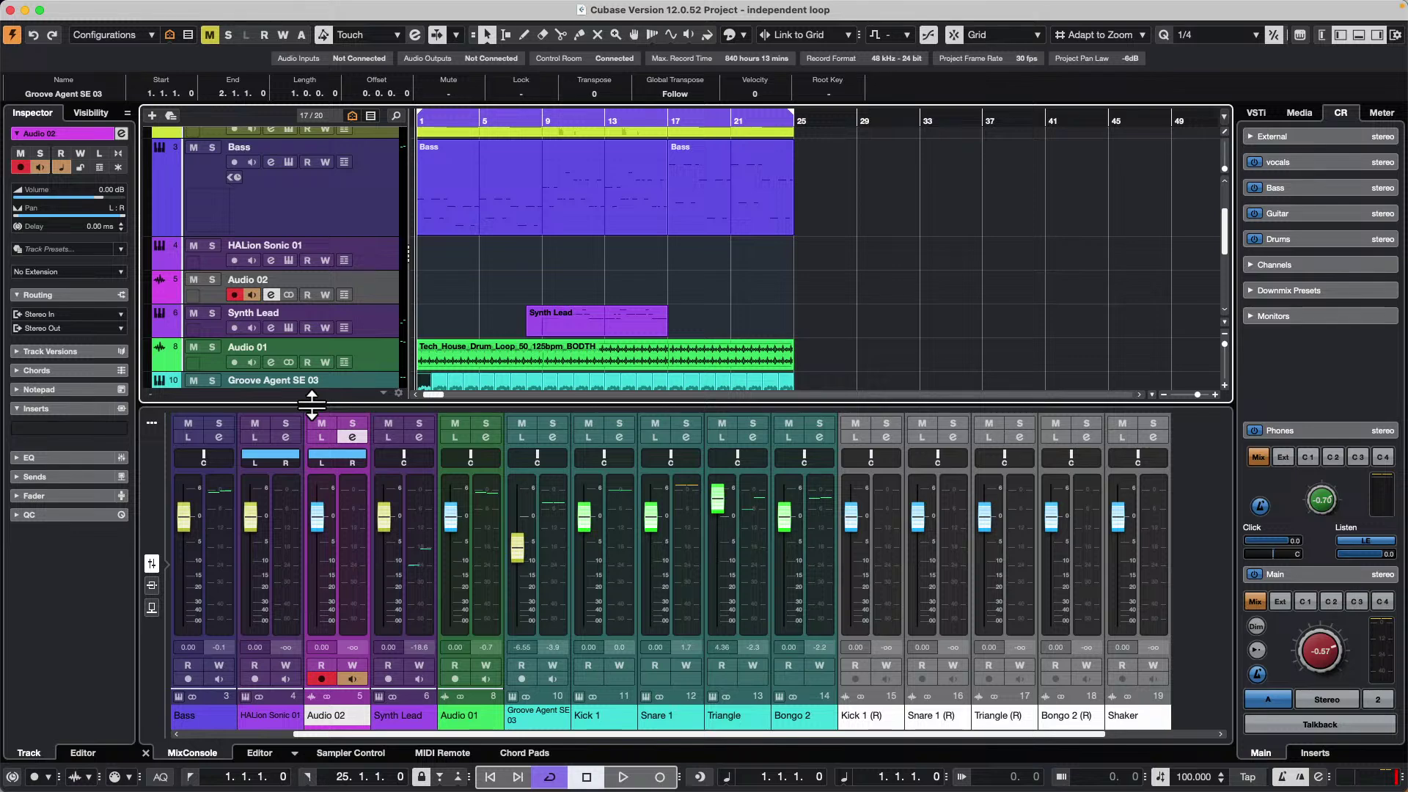
# - Examine the Steinberg UR24C DAW driver page and the Audio System page in Studio Setup, and close the dialog
pyautogui.moveTo(408, 2)
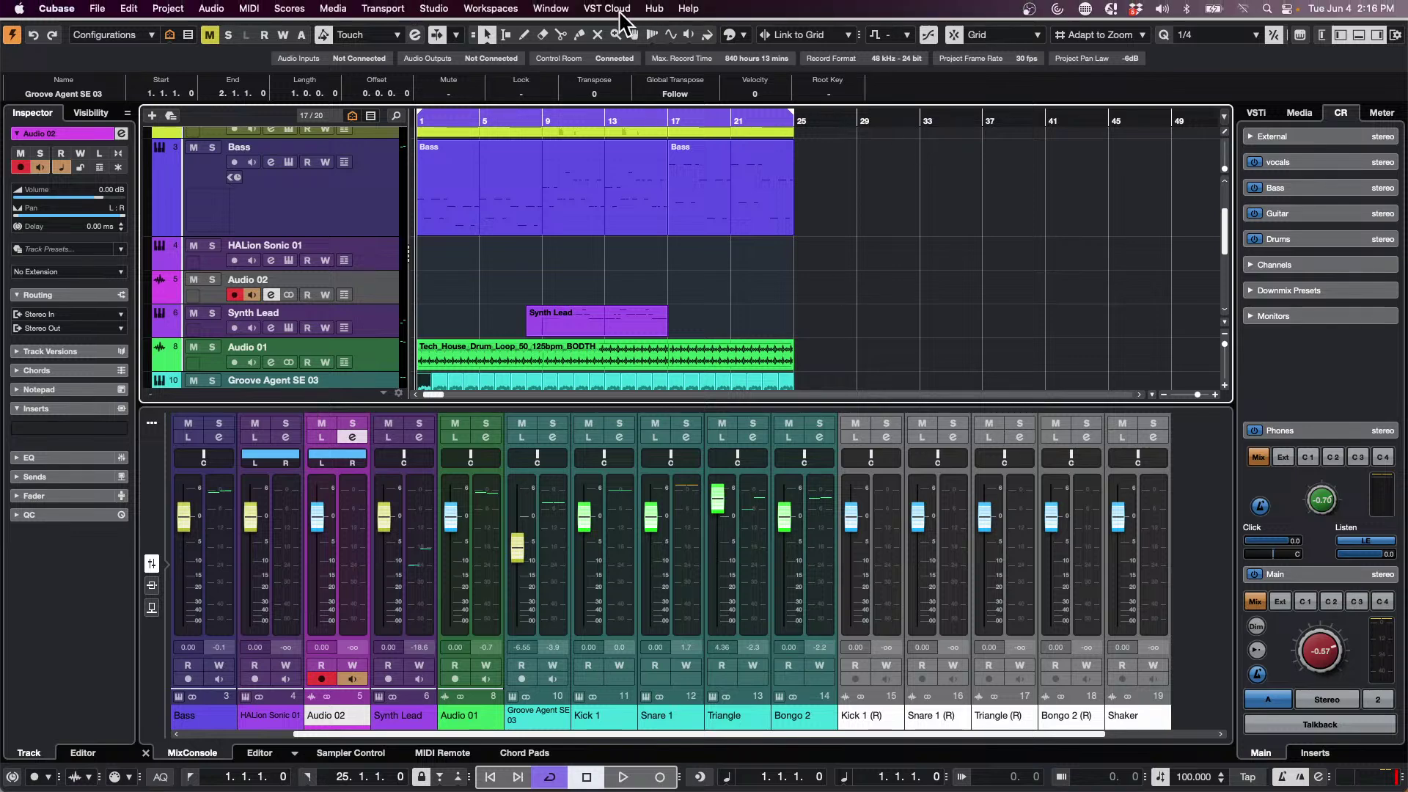
pyautogui.click(550, 9)
pyautogui.moveTo(506, 10)
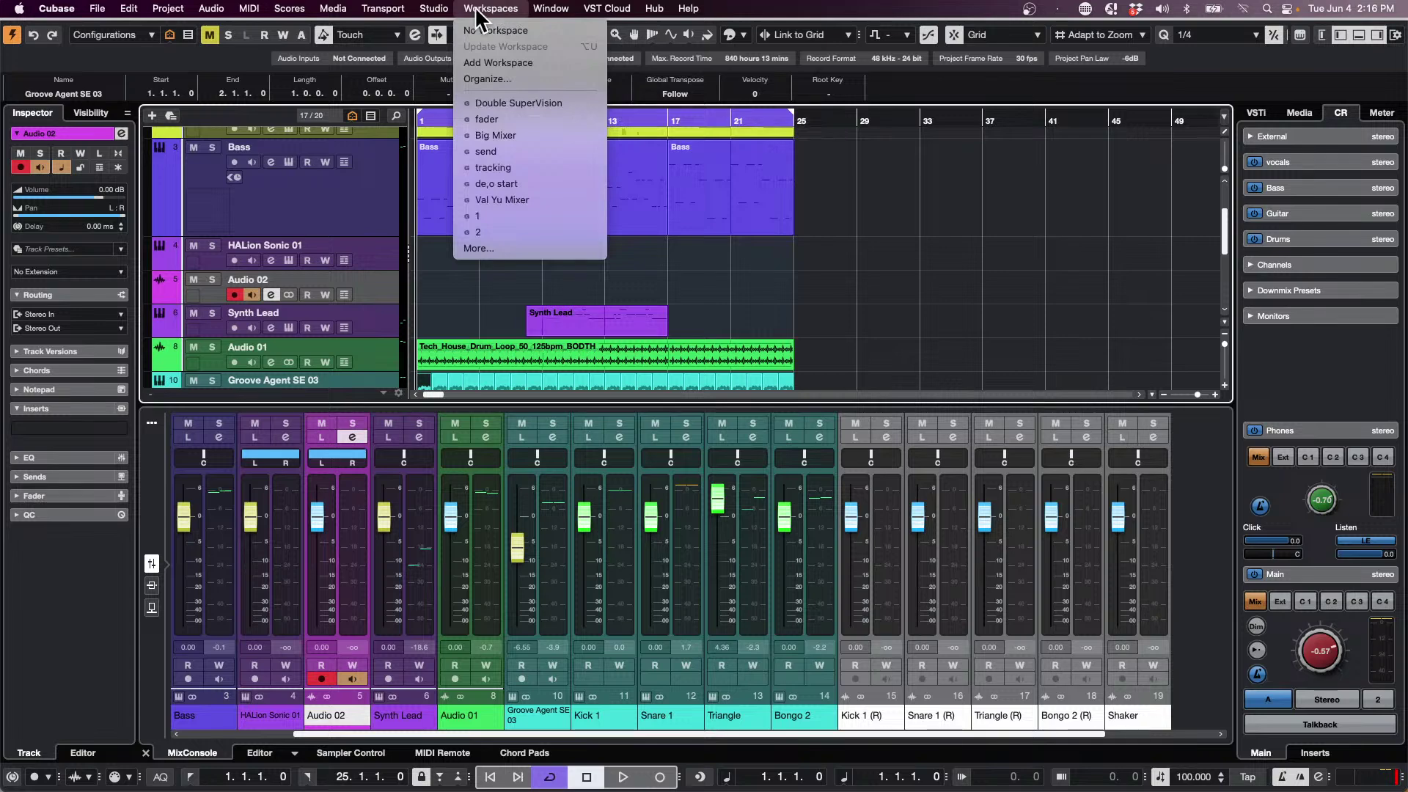
pyautogui.moveTo(433, 9)
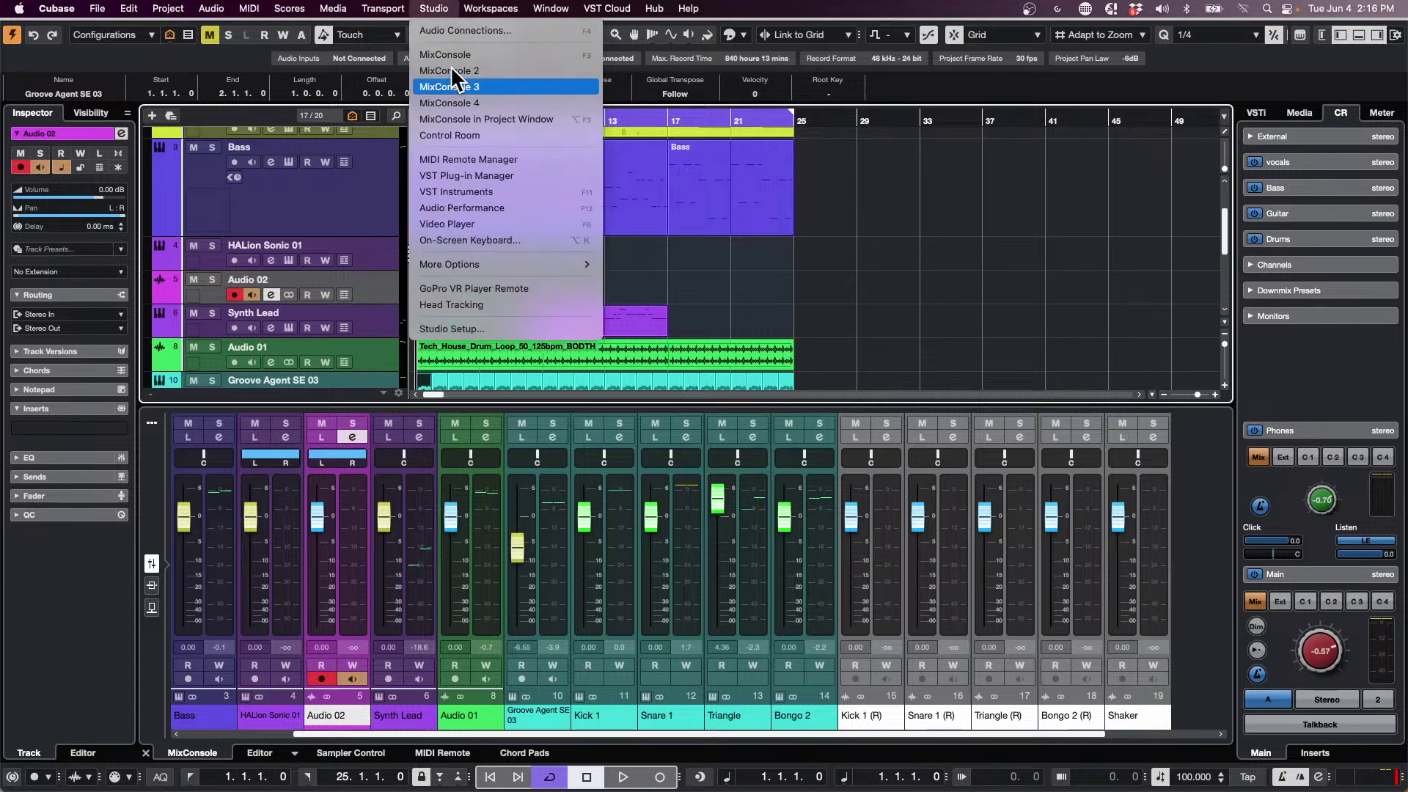
pyautogui.click(494, 328)
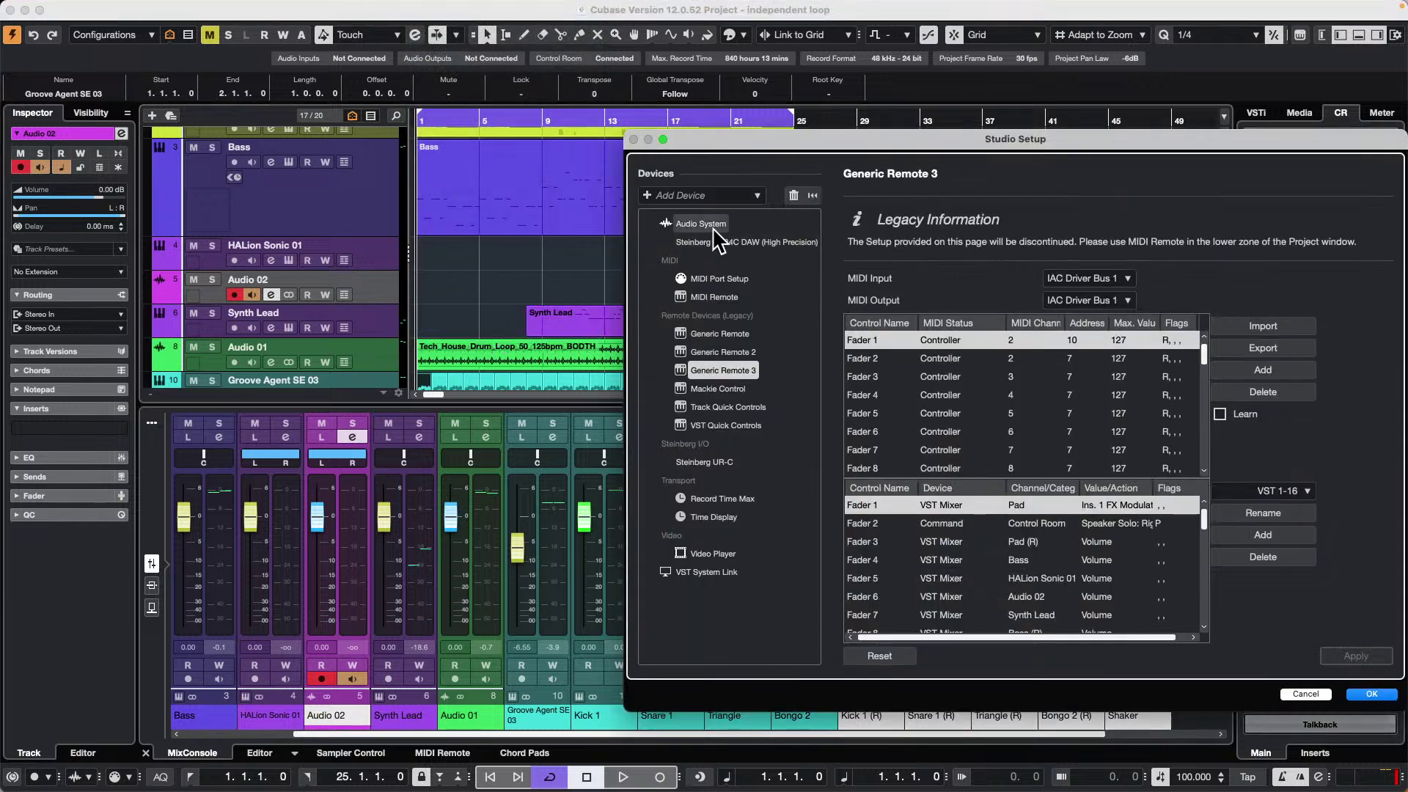
pyautogui.click(733, 242)
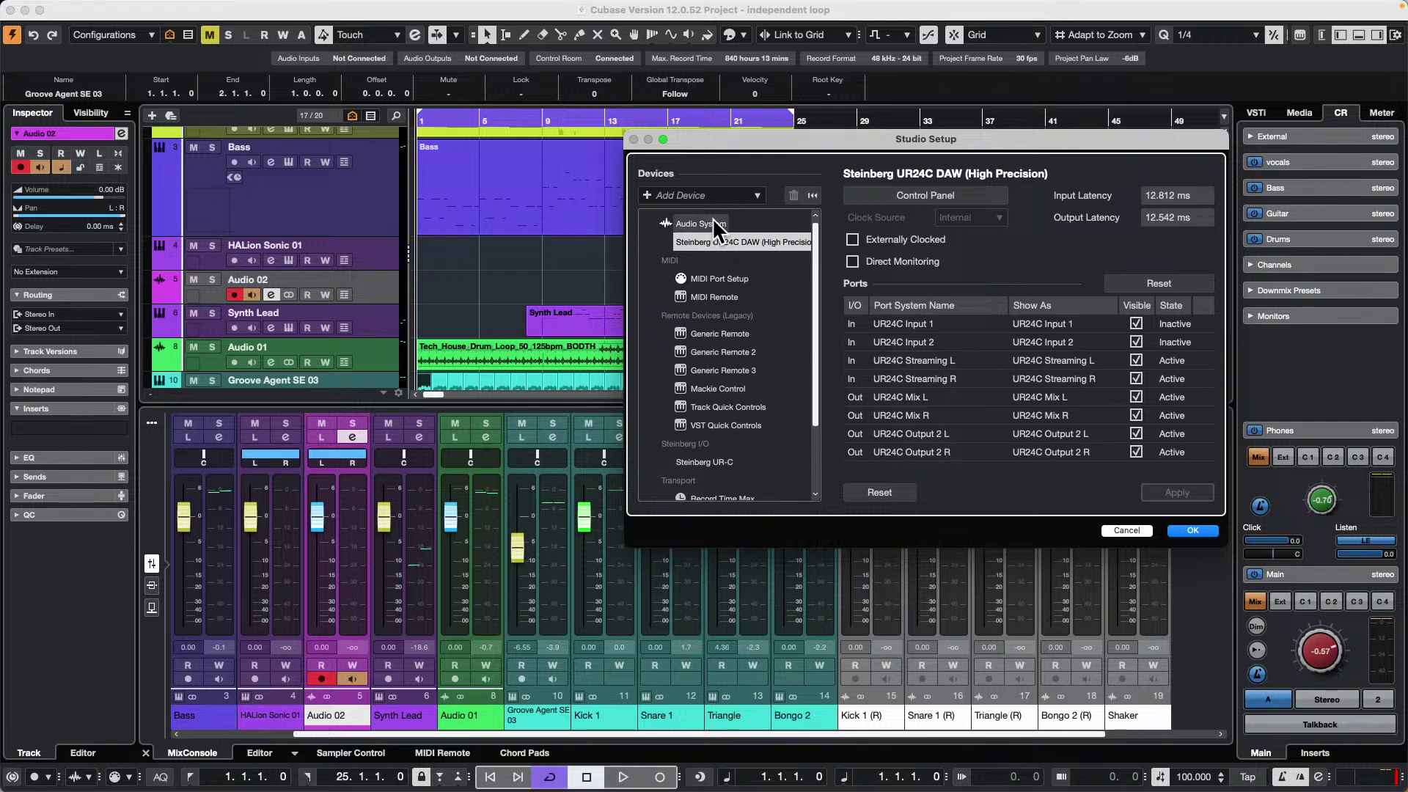
pyautogui.click(707, 222)
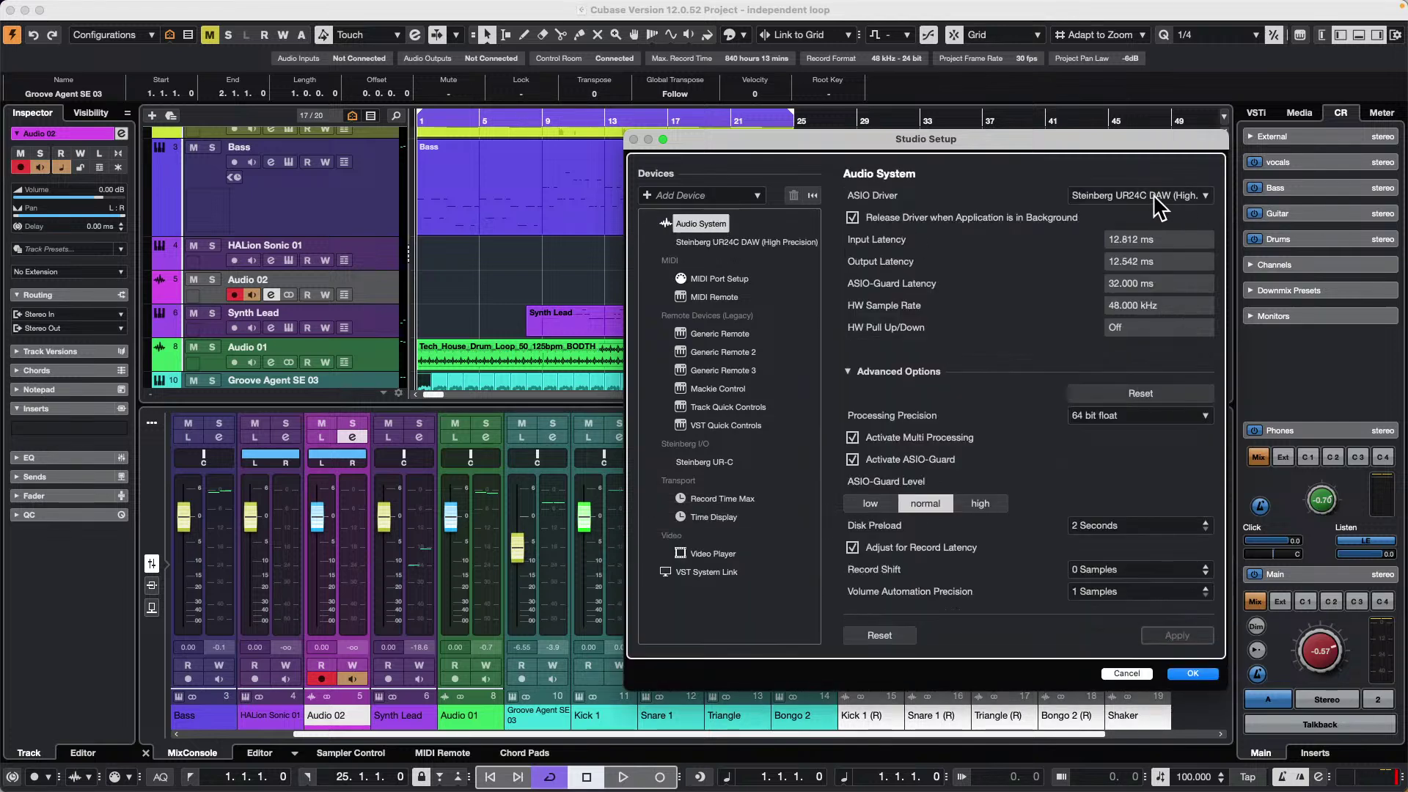
pyautogui.click(1193, 673)
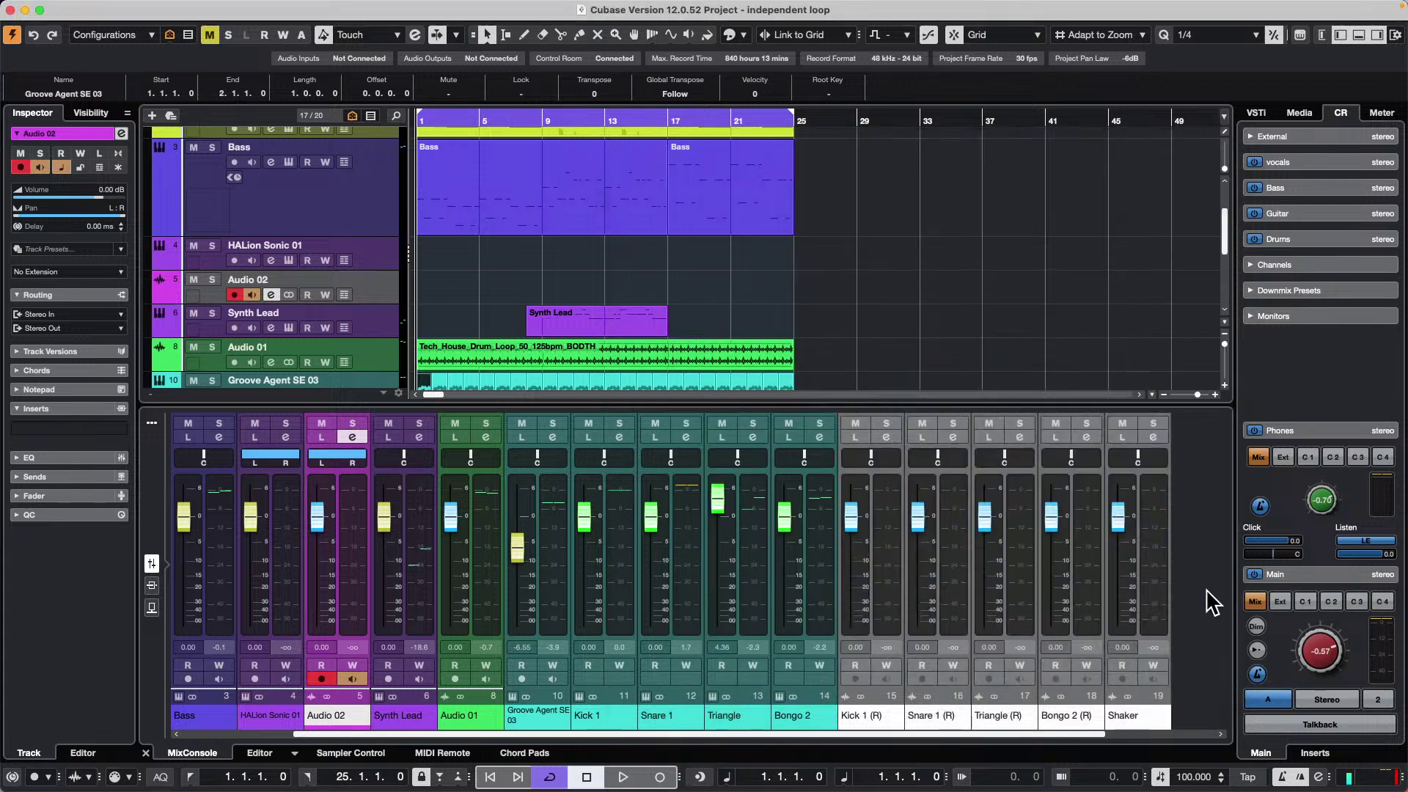
# - Select the Tech House drum loop event on the Audio 01 track
pyautogui.scroll(-2, 689, 272)
pyautogui.click(673, 313)
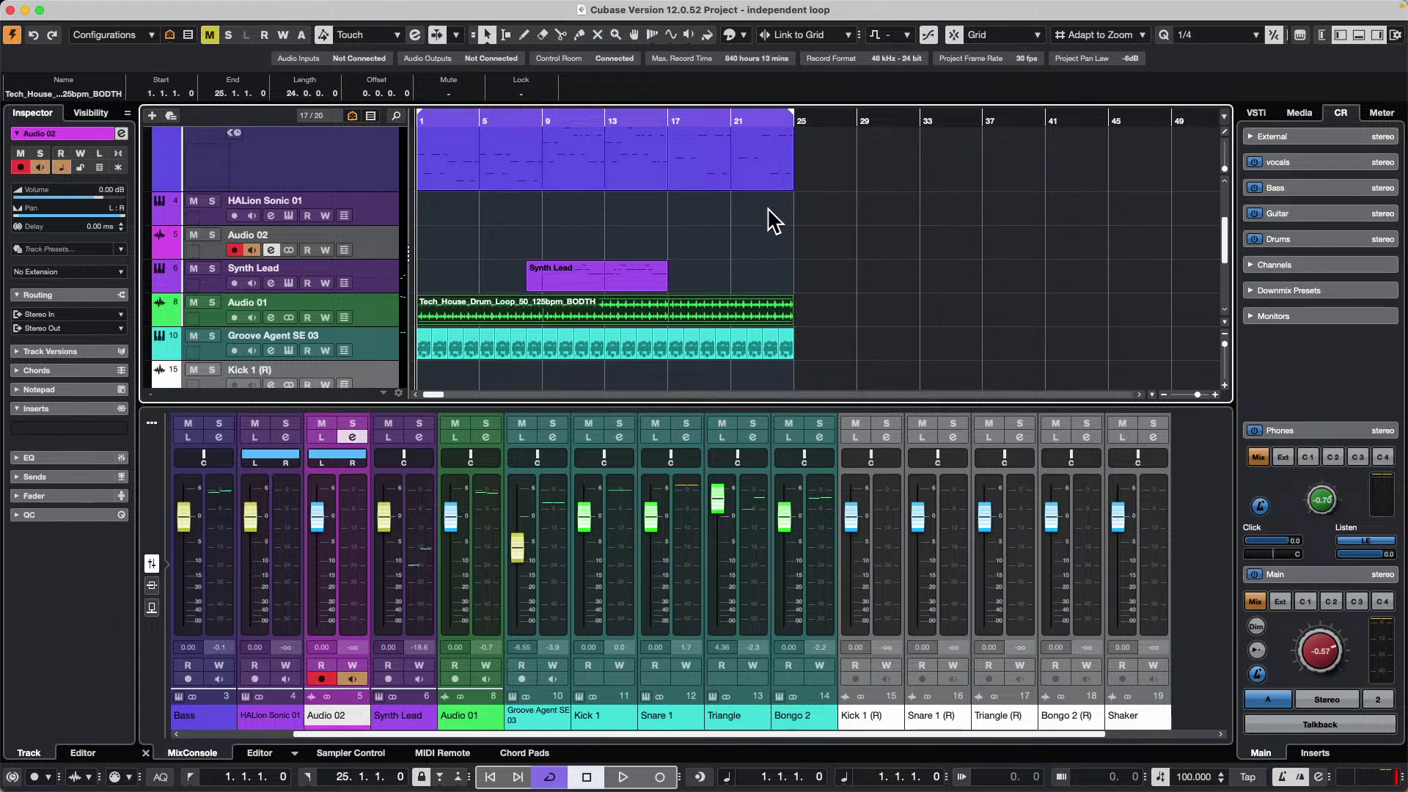
pyautogui.scroll(2, 851, 242)
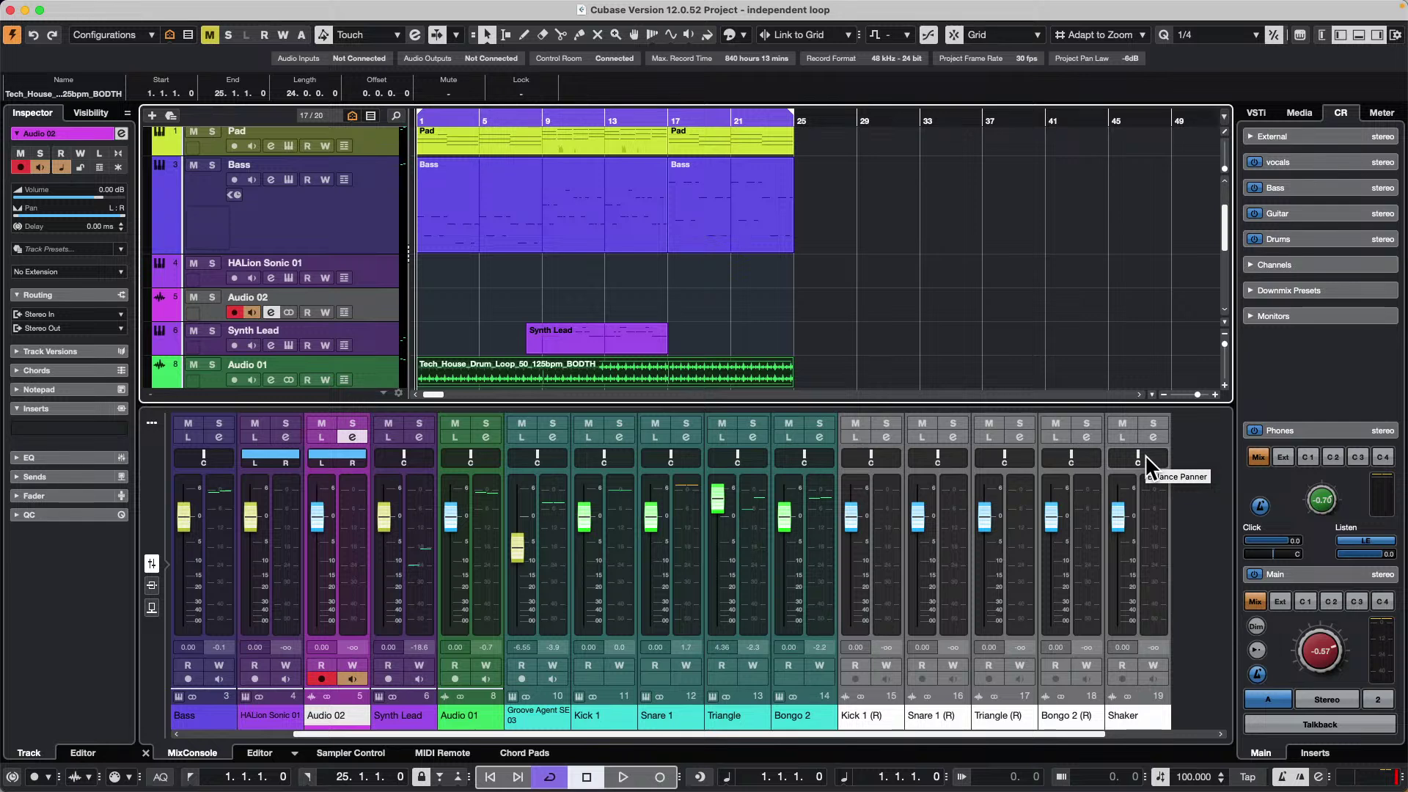
# - Examine the sample rate, bit depth and other settings in Project Setup, and close the dialog
pyautogui.moveTo(258, 10)
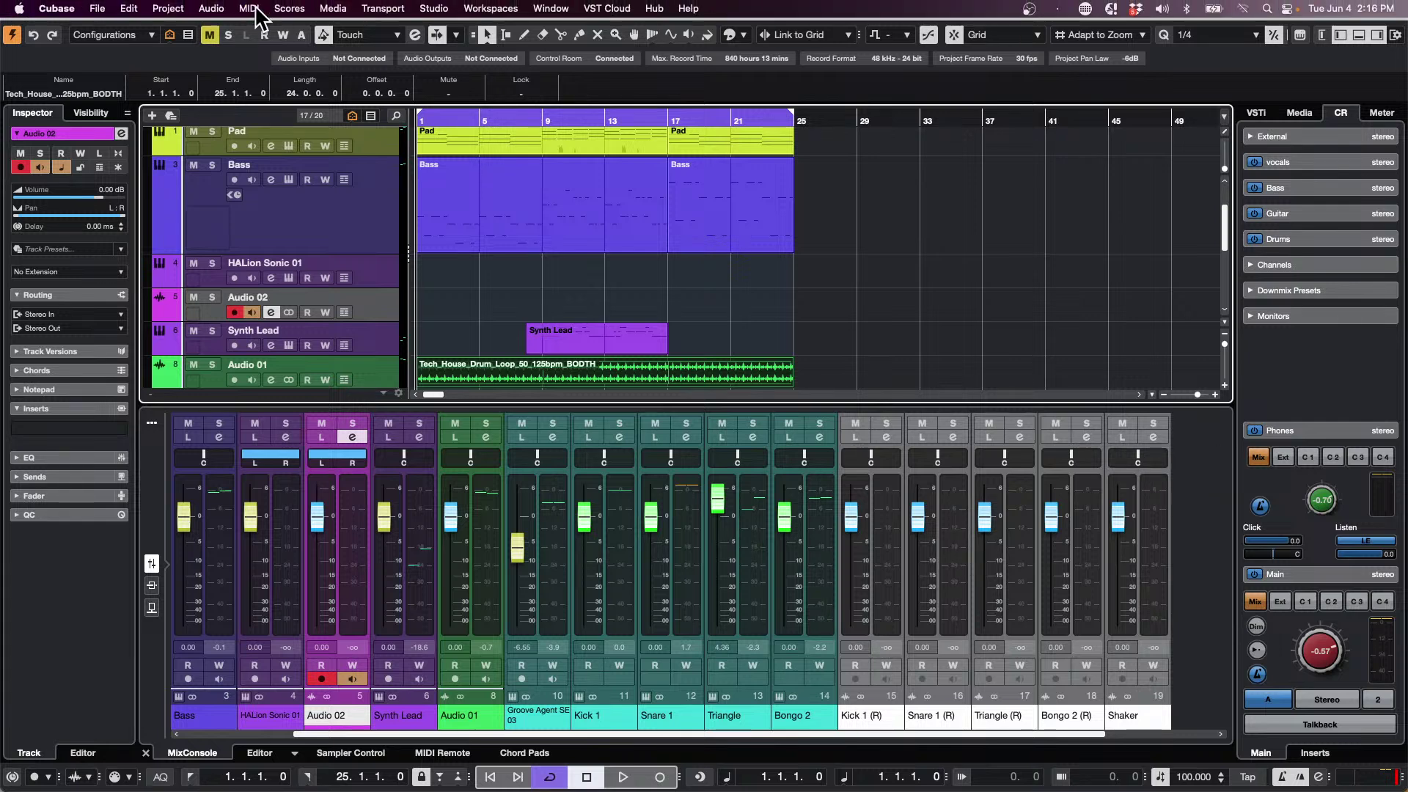
pyautogui.click(98, 9)
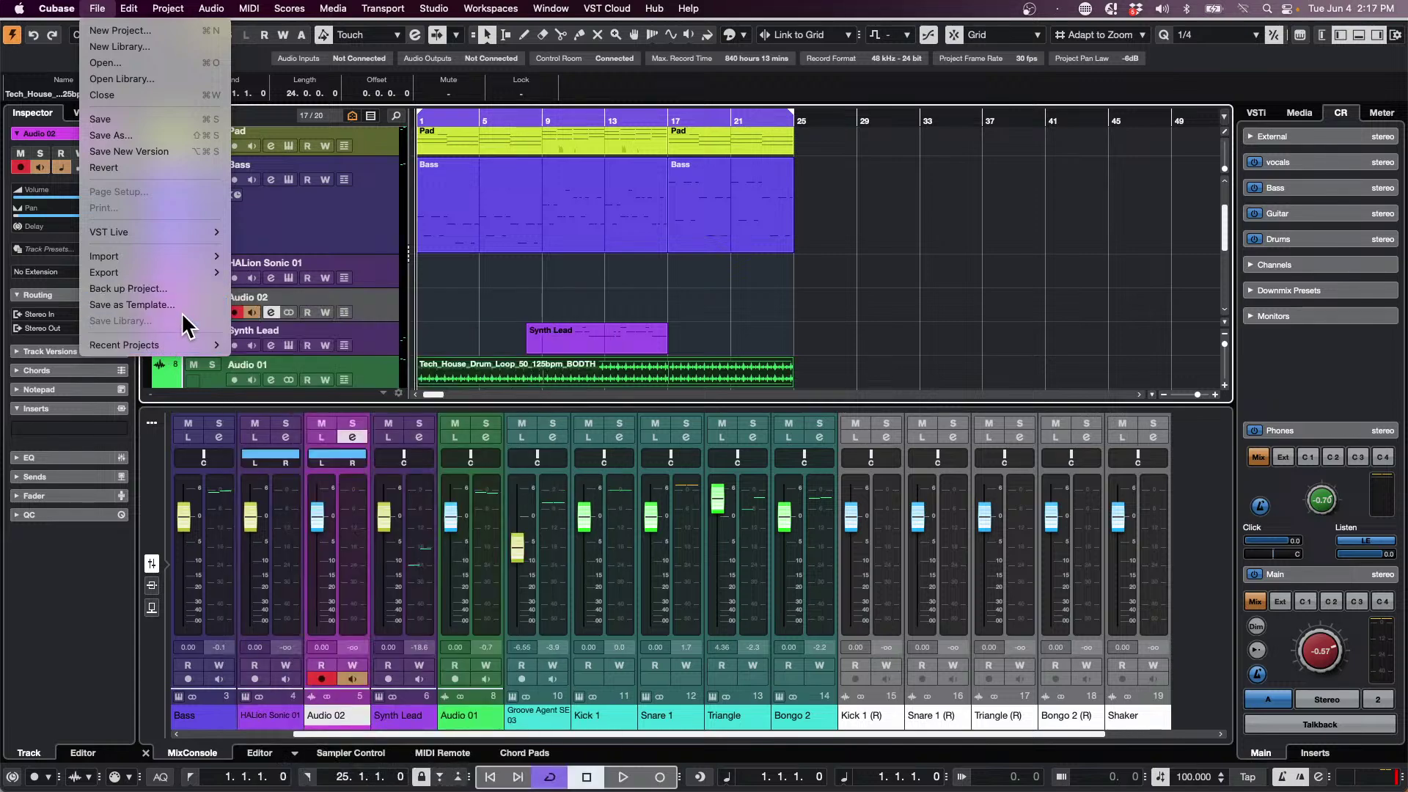
pyautogui.moveTo(178, 343)
pyautogui.moveTo(168, 8)
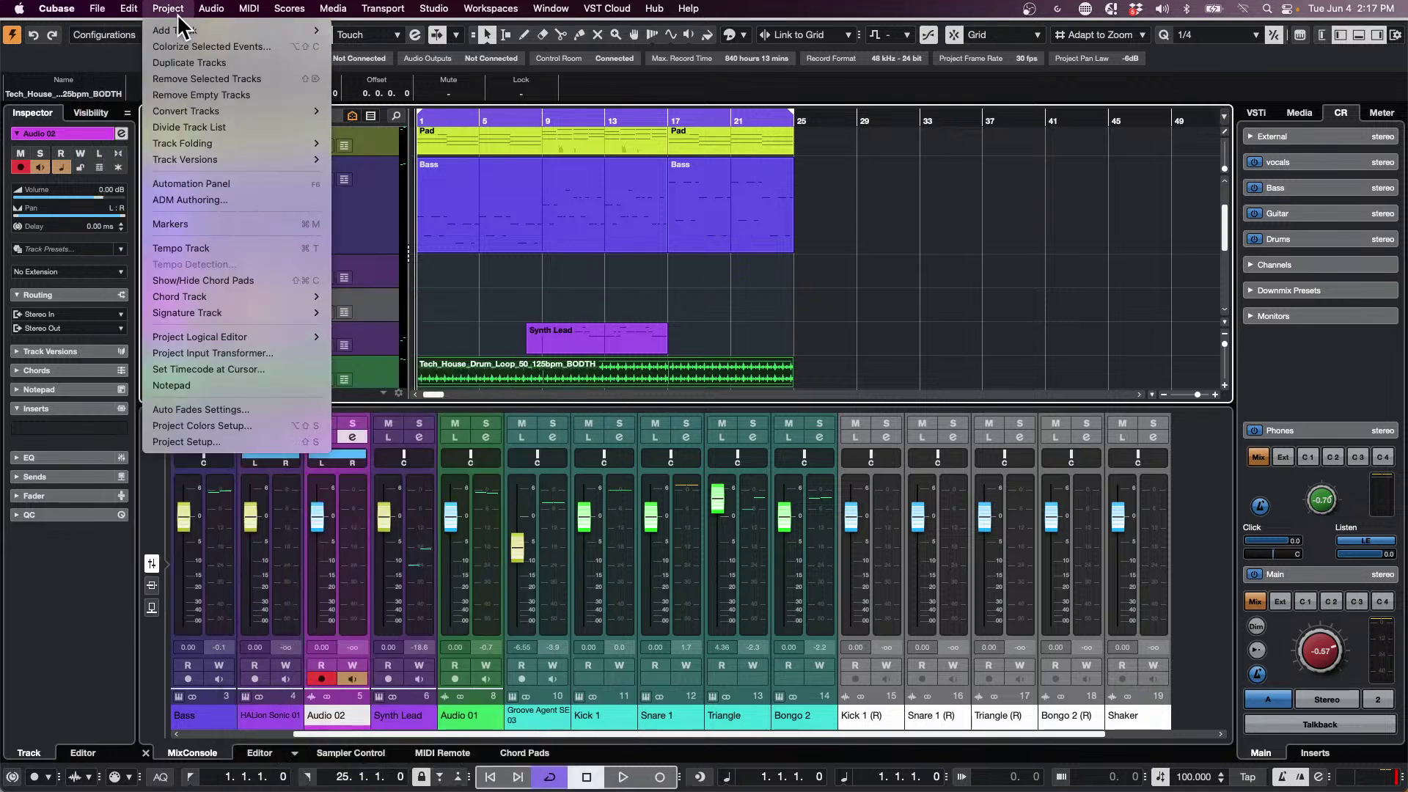
pyautogui.click(249, 441)
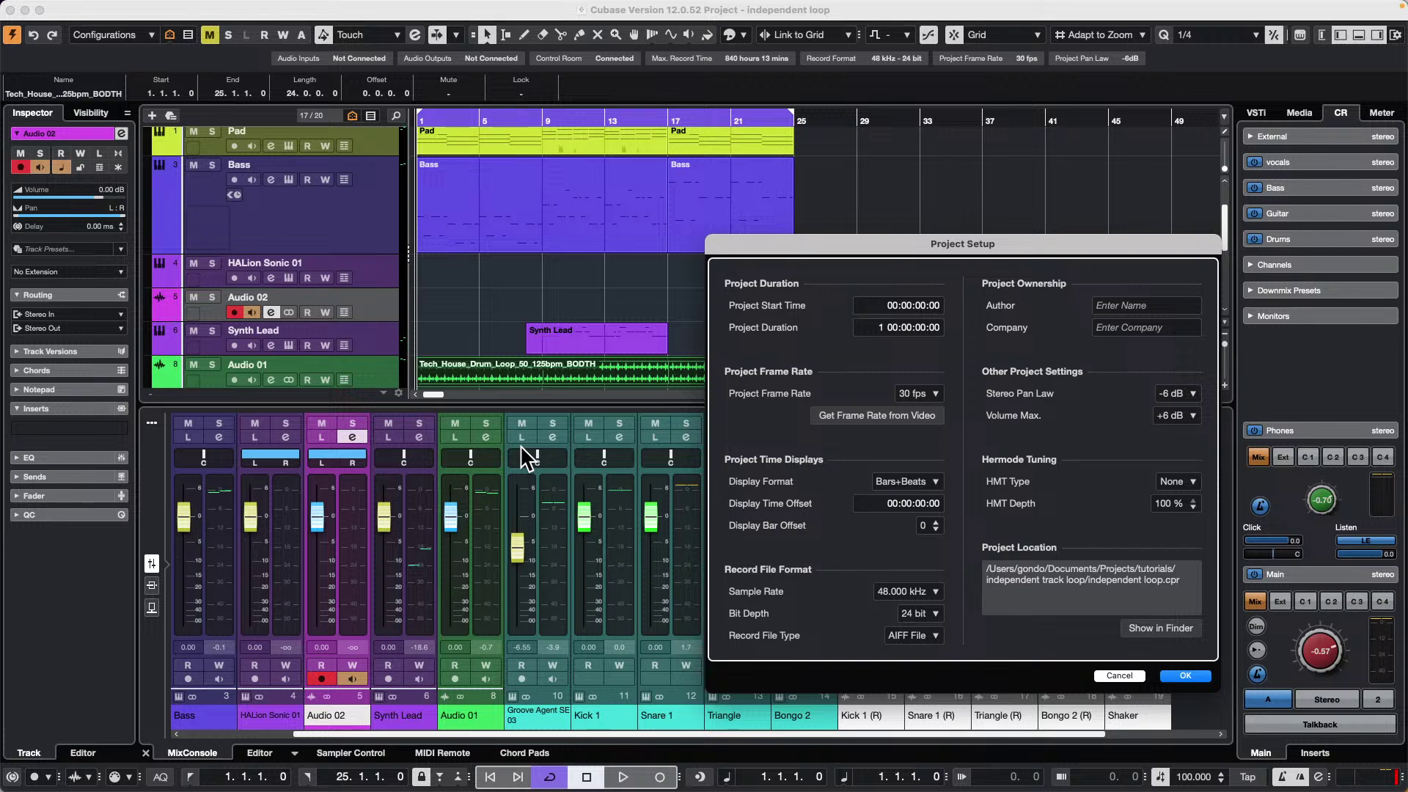
pyautogui.click(1185, 675)
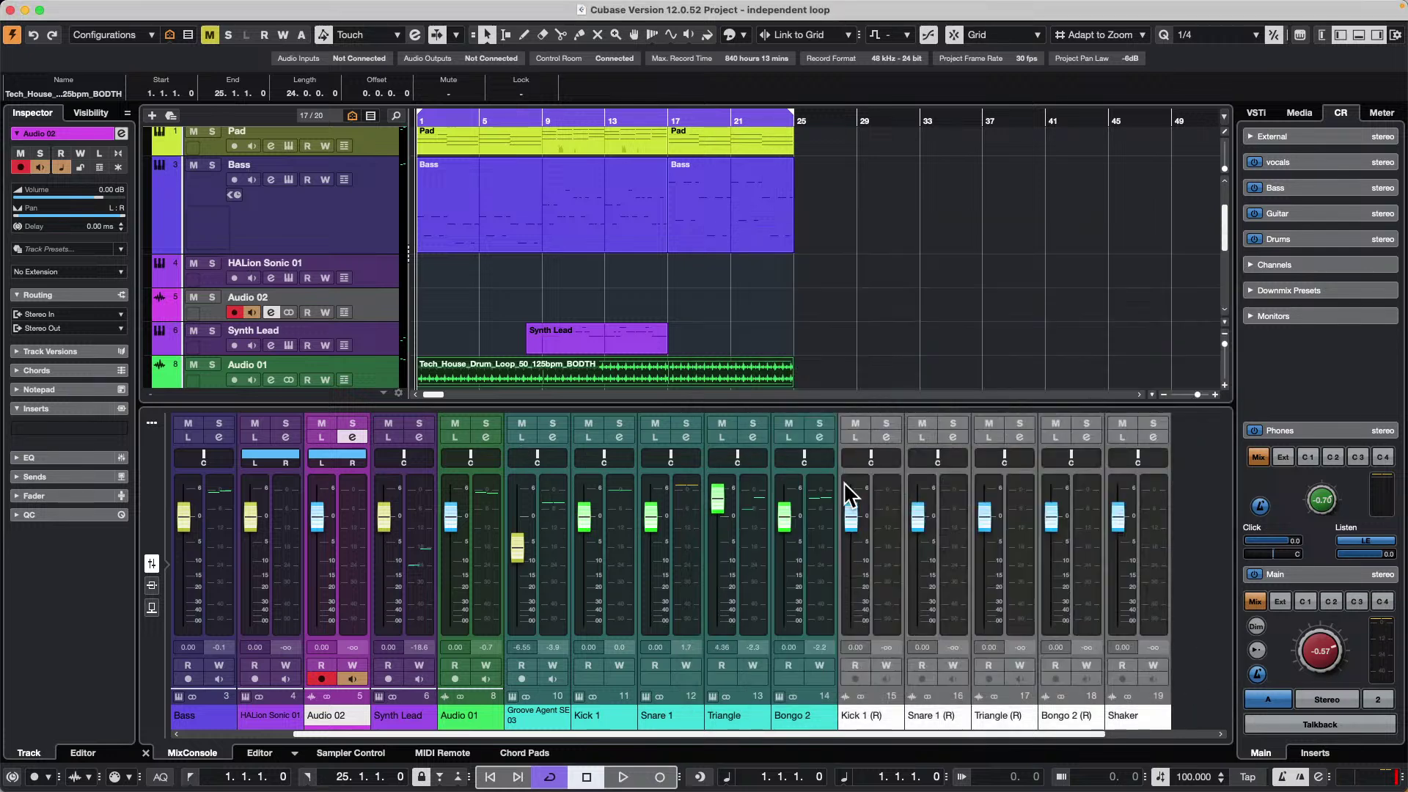
# - Bring the Stereo Out channel into view in the mixer and show the Control Room inserts
pyautogui.moveTo(1089, 727); pyautogui.dragTo(1199, 733)
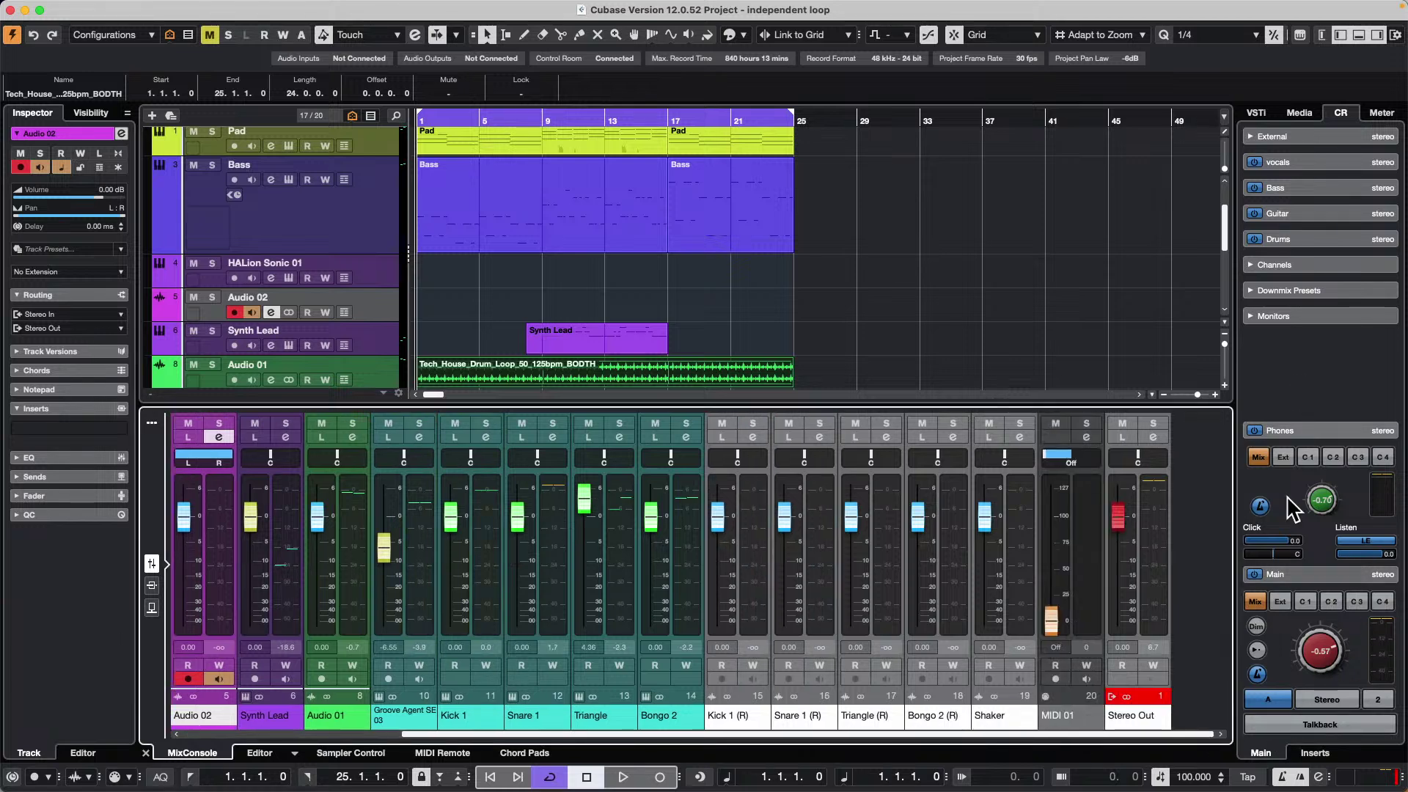
pyautogui.click(1313, 752)
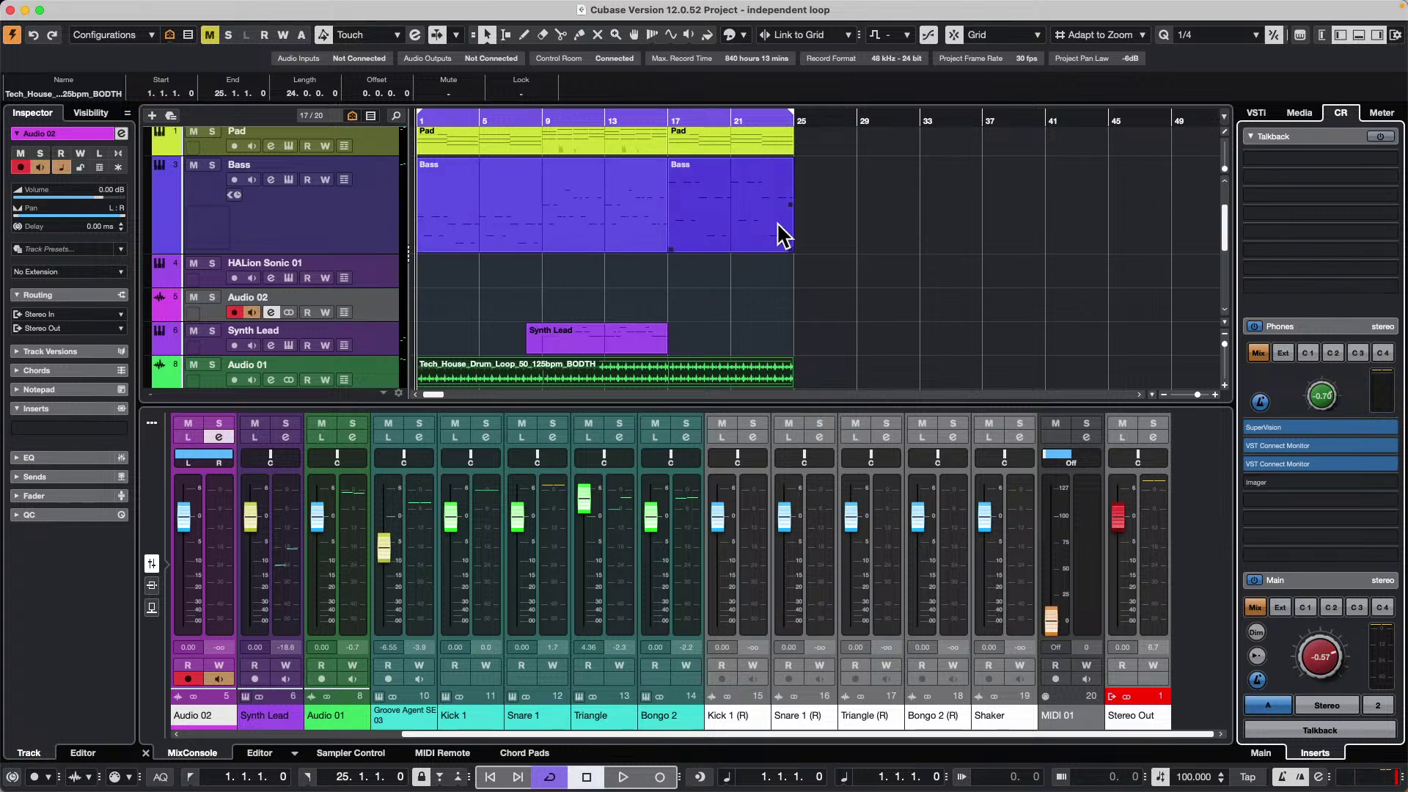
# - Select the Bass track and the Pad track in turn to compare their playable sounds
pyautogui.click(352, 227)
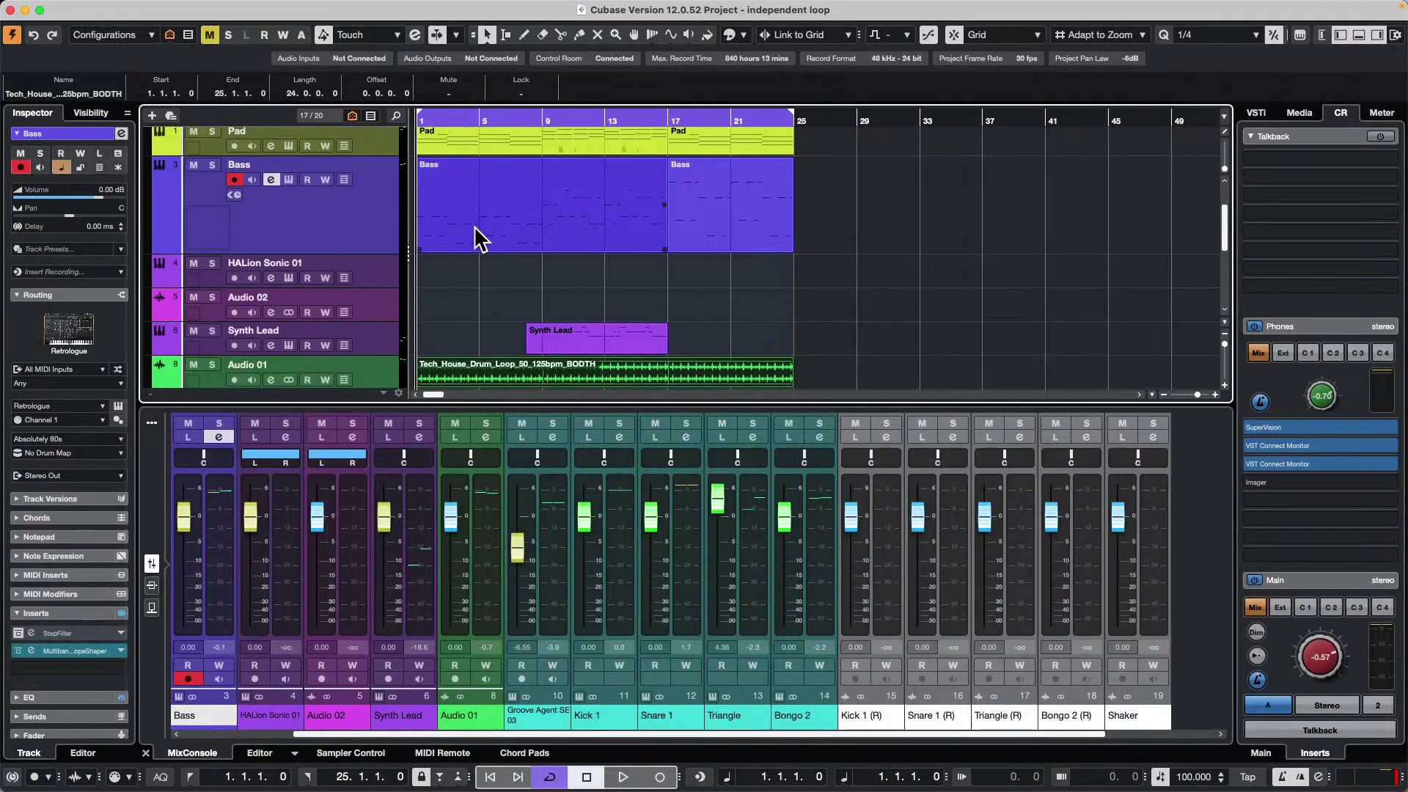
pyautogui.click(392, 171)
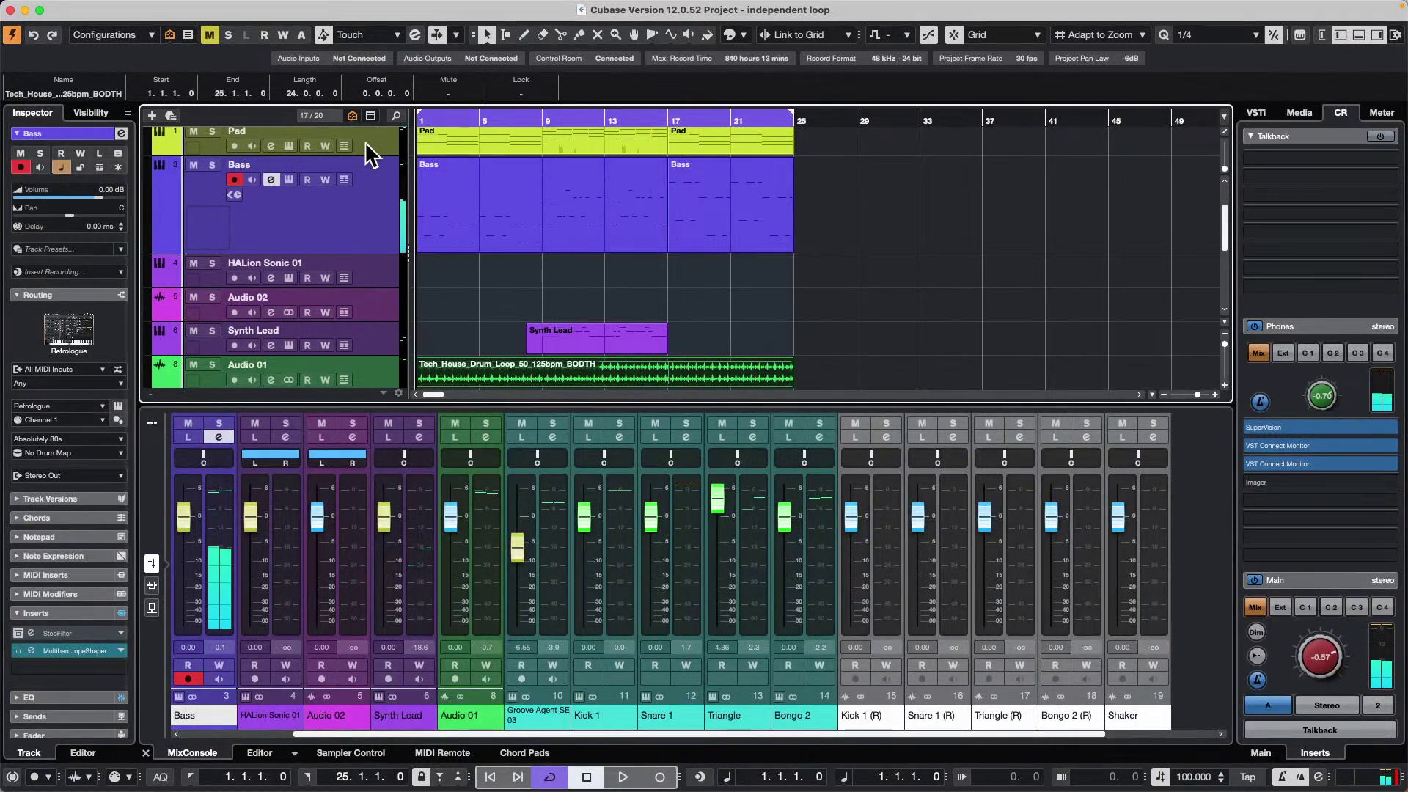
pyautogui.click(380, 143)
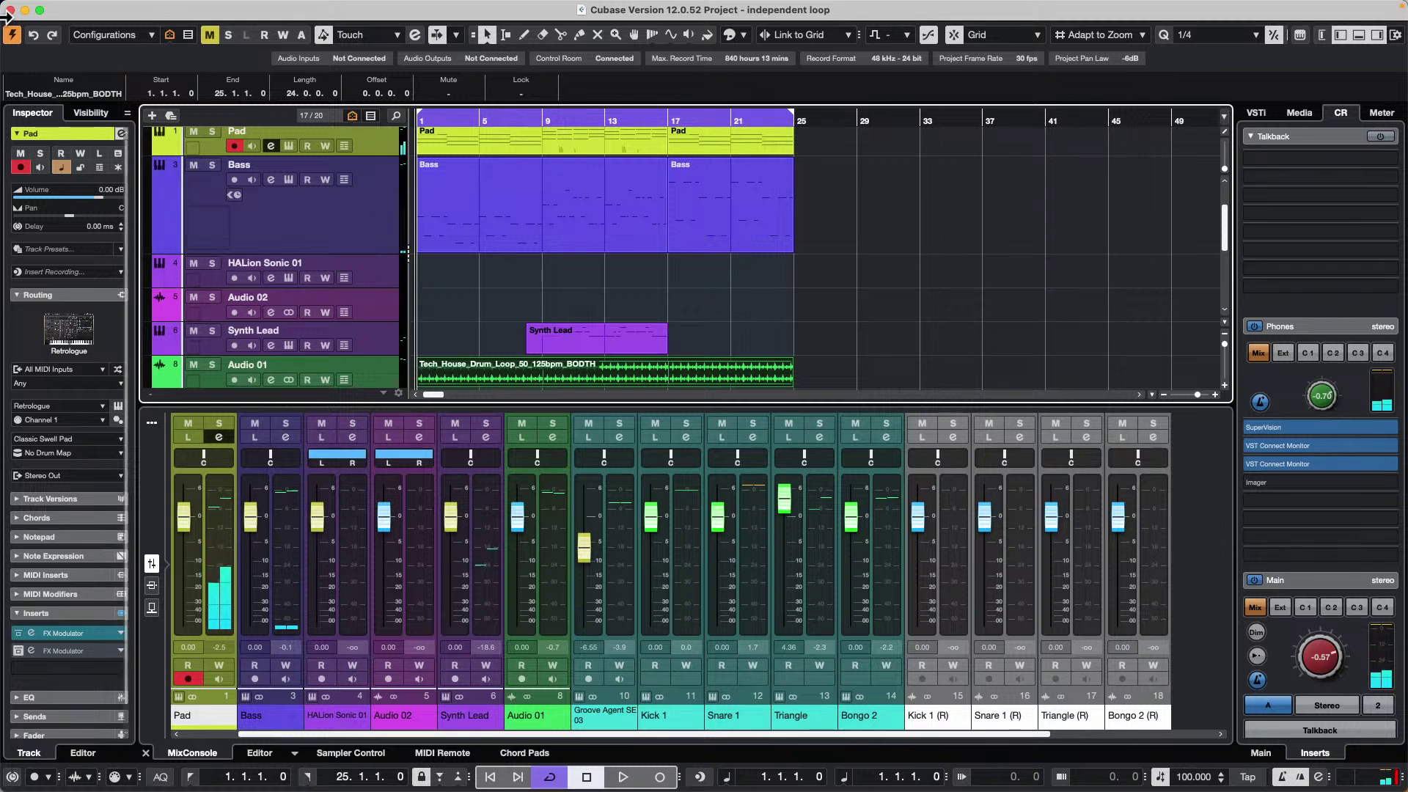
# - Create a new empty project in the June 4 2024 folder
pyautogui.click(98, 8)
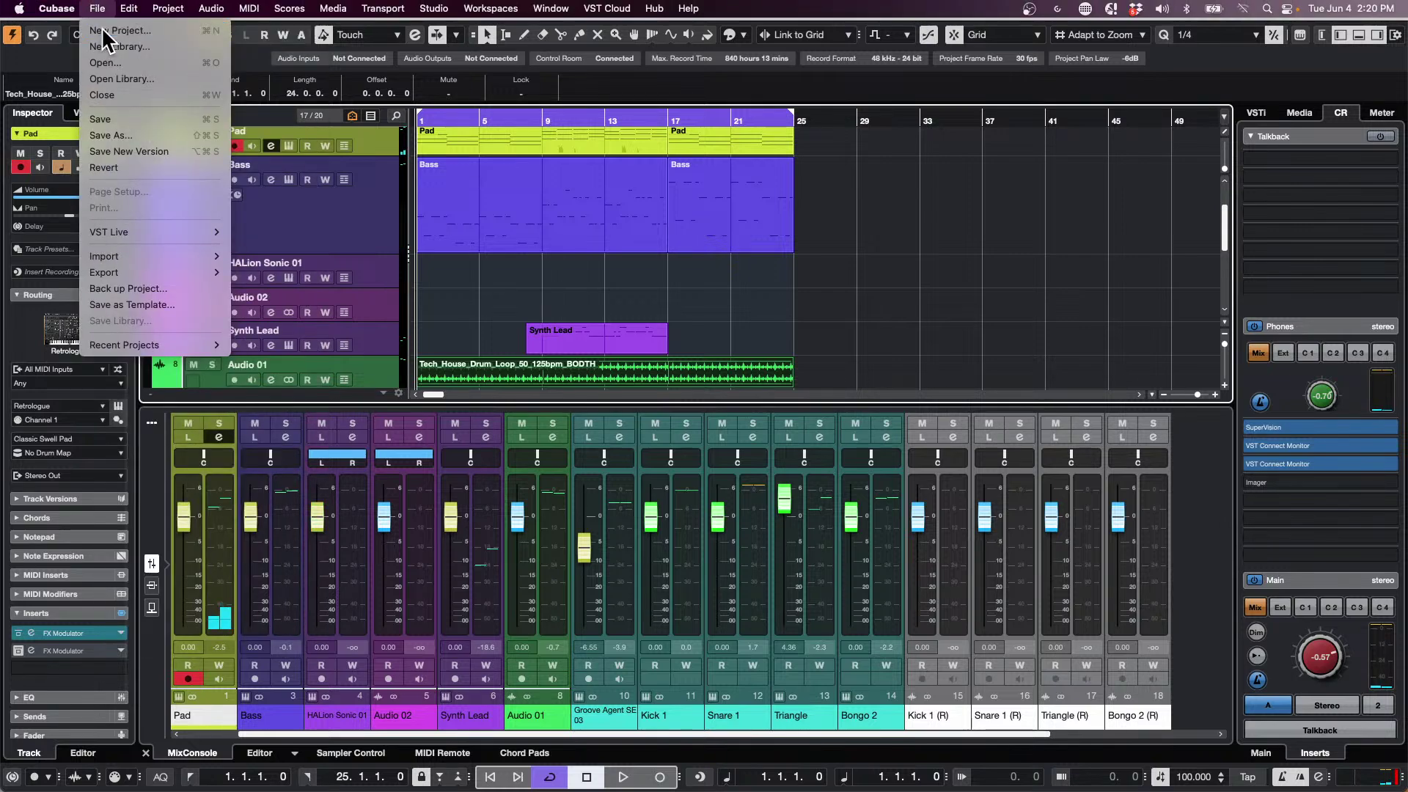
pyautogui.click(110, 30)
pyautogui.click(851, 574)
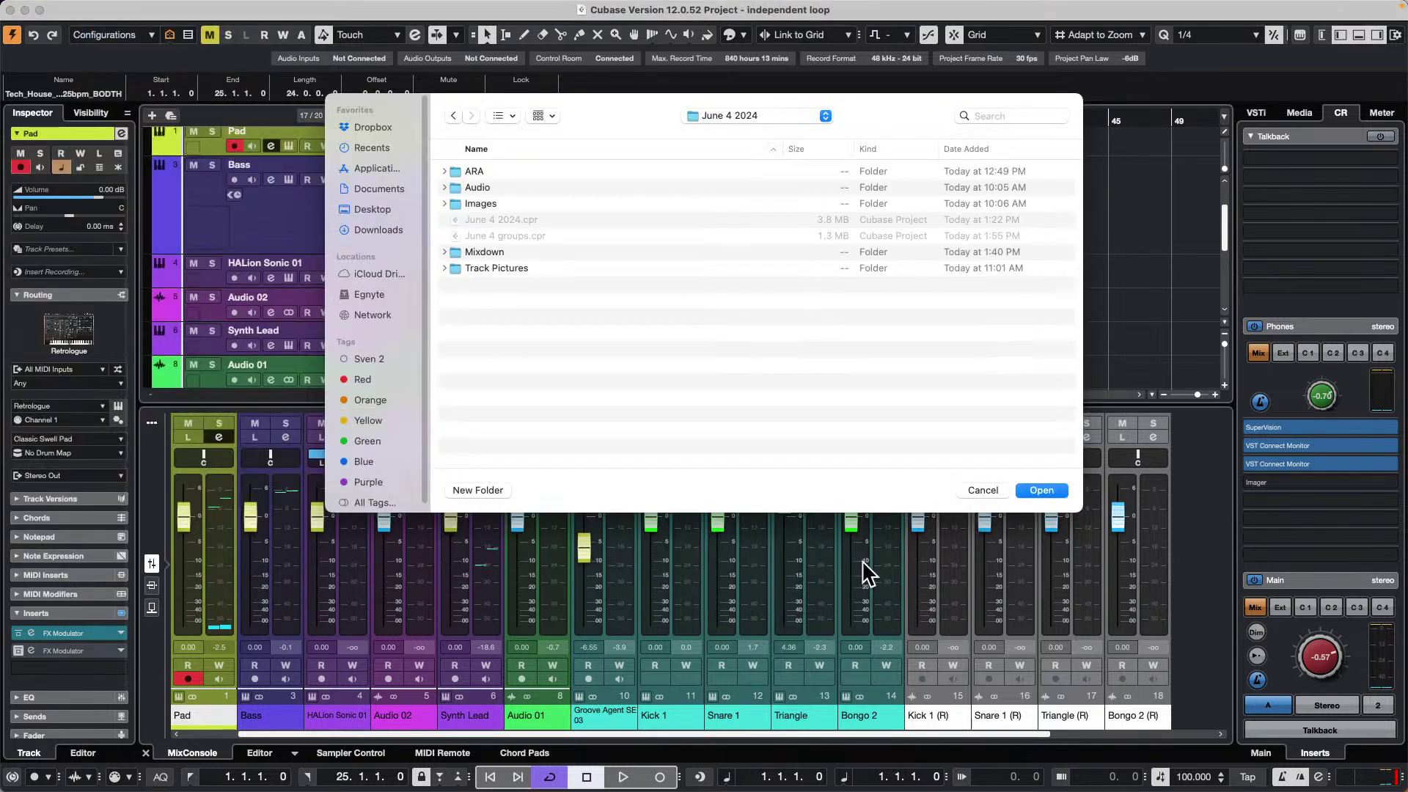
pyautogui.click(1047, 489)
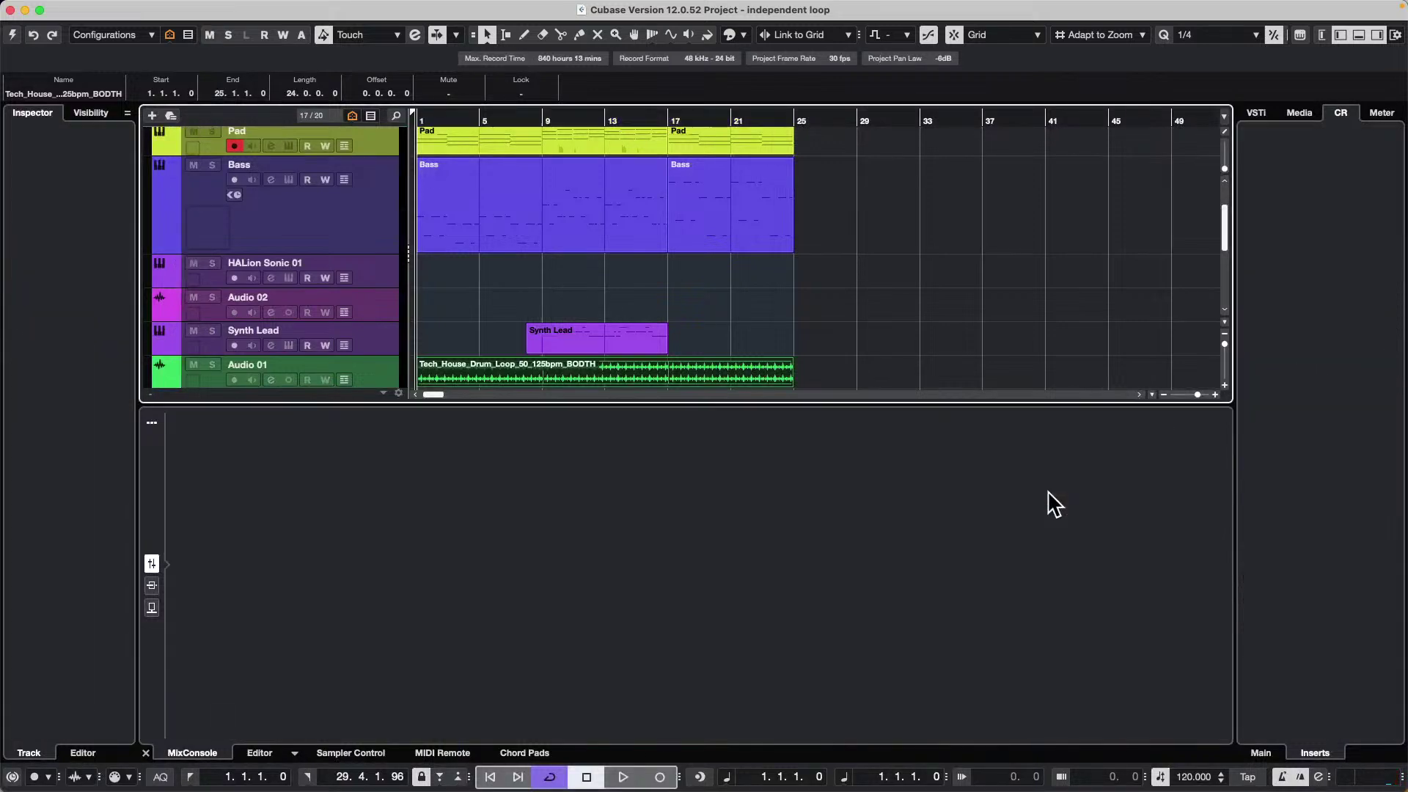
# - Add a HALion Sonic instrument track and load the Barking Twins program from the Amped Elektra library
pyautogui.rightClick(398, 177)
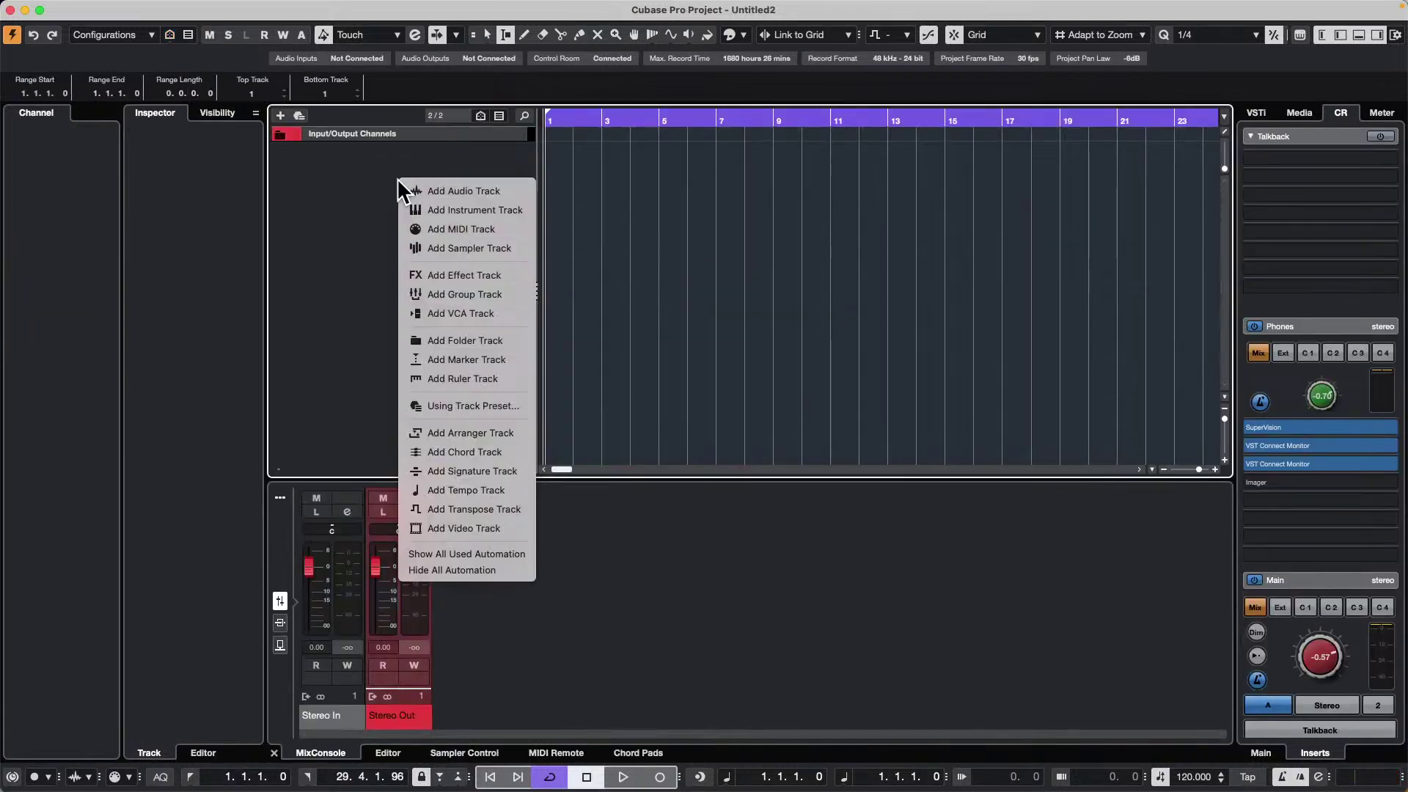
pyautogui.click(506, 208)
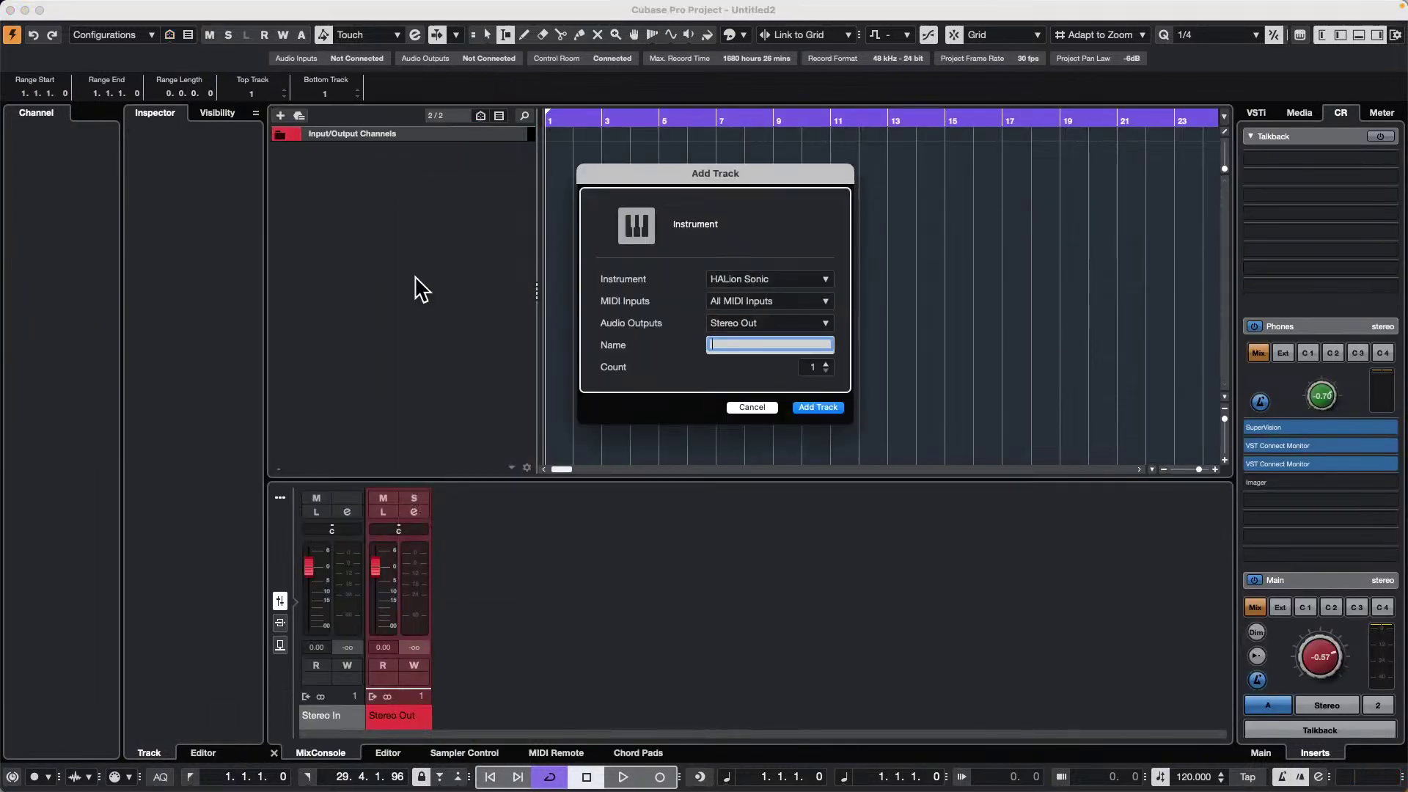
pyautogui.click(796, 281)
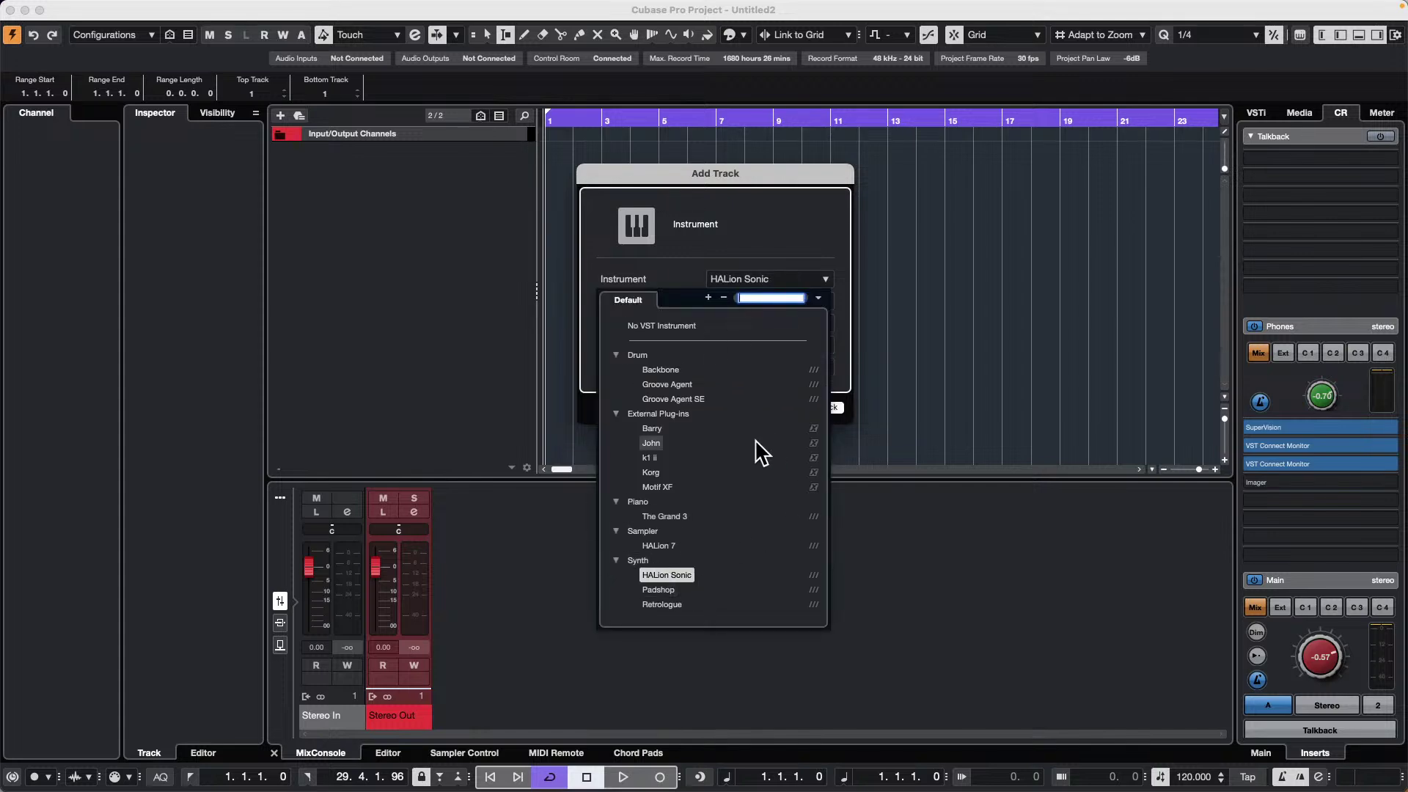
pyautogui.click(686, 577)
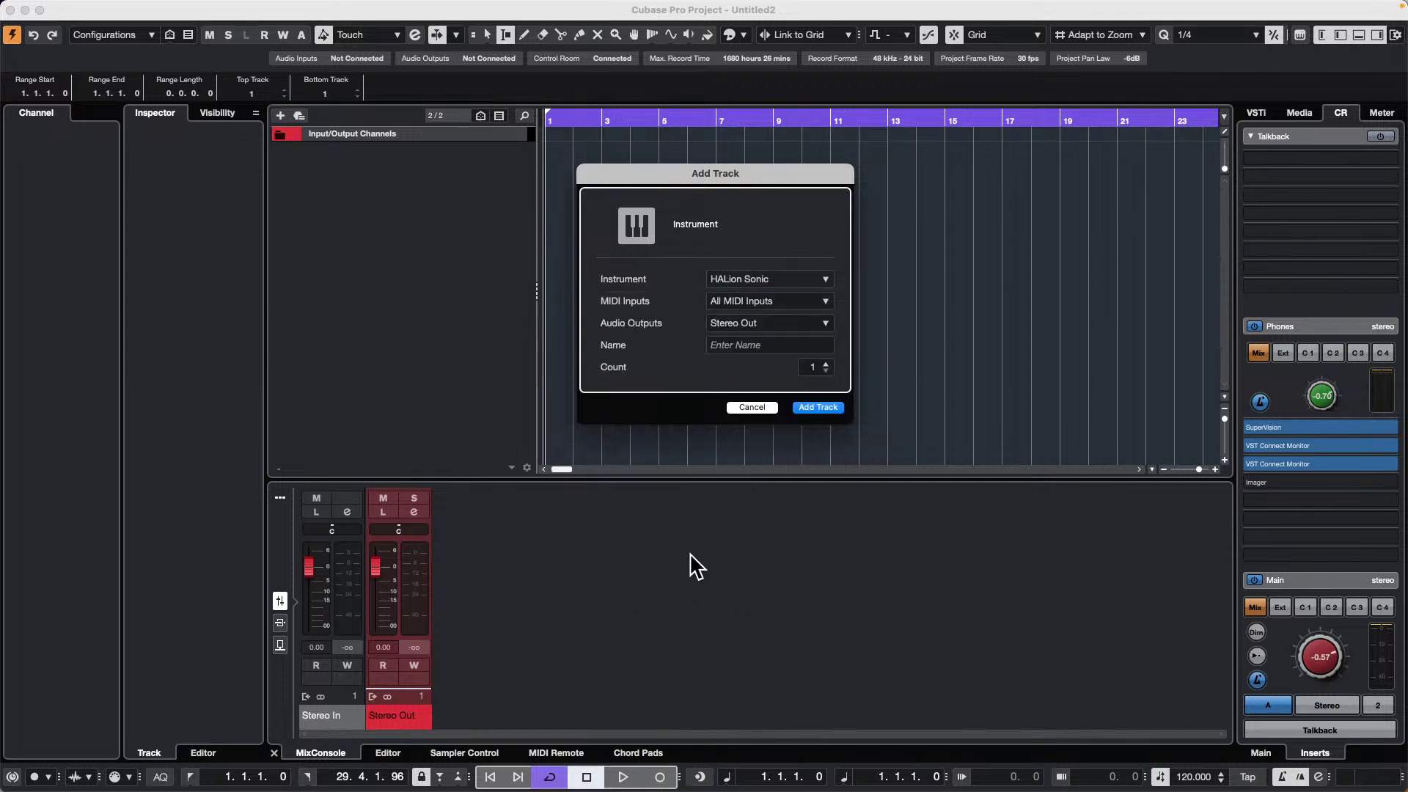
pyautogui.click(828, 408)
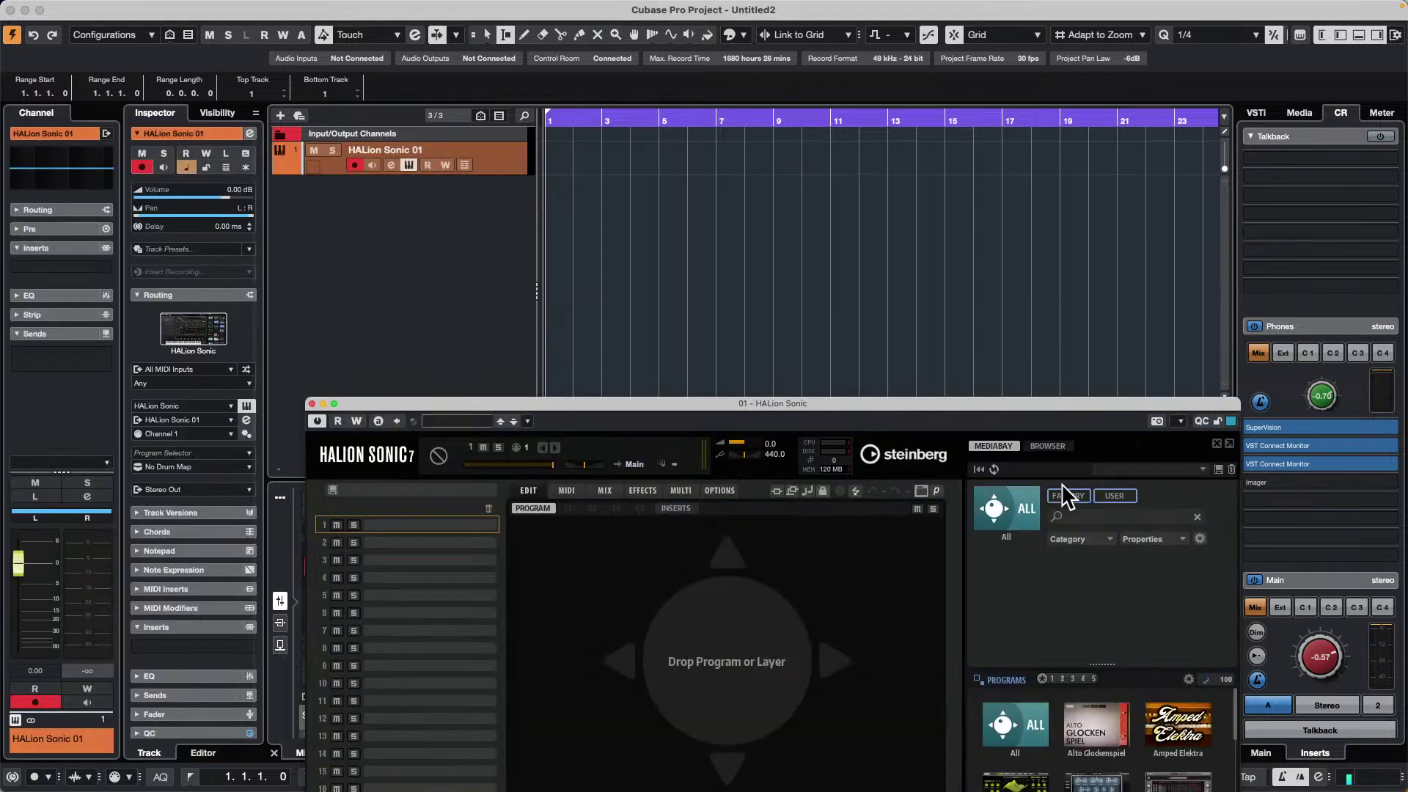
pyautogui.click(1199, 731)
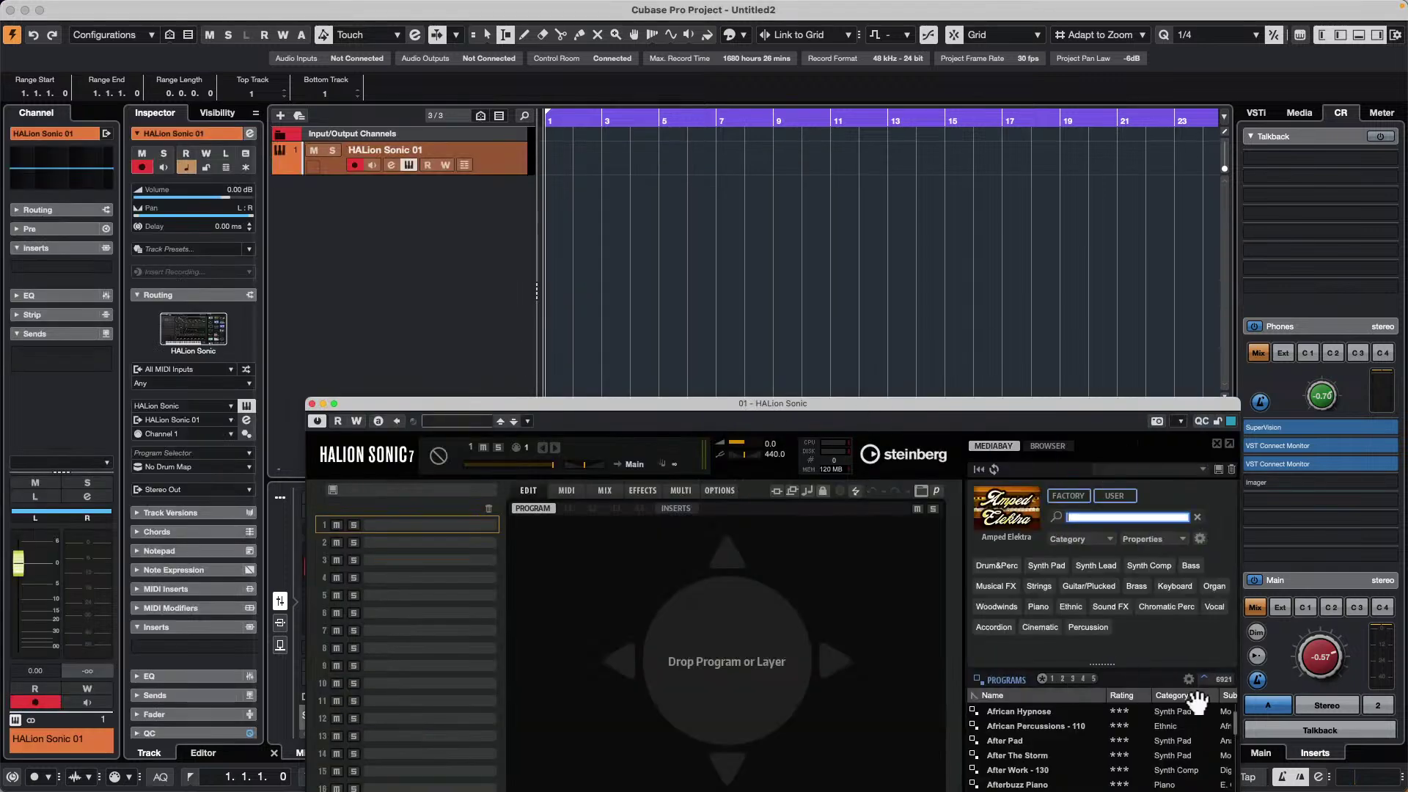
pyautogui.doubleClick(1016, 727)
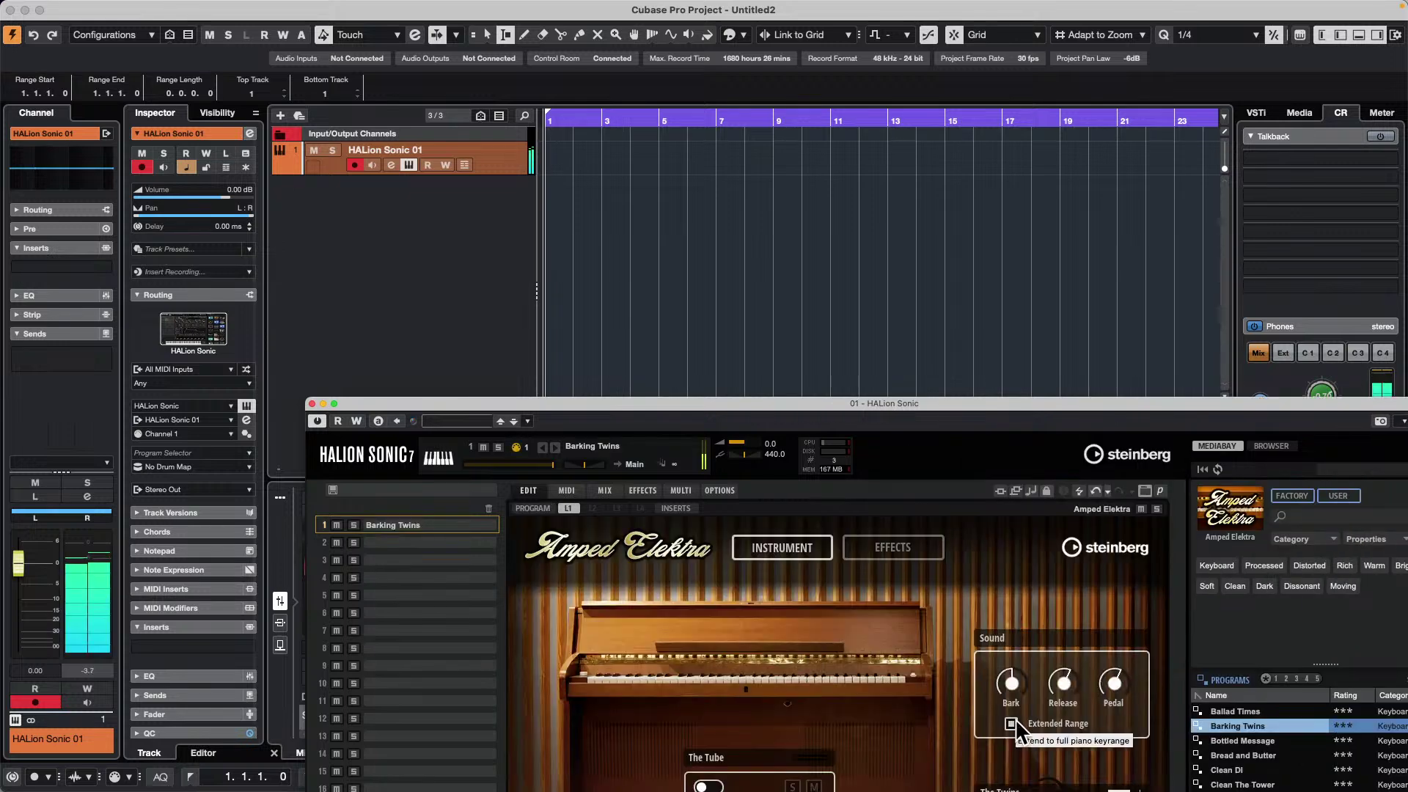
# - Add a stereo audio track with HALion Sonic 01 as its audio input and Stereo Out as its output
pyautogui.rightClick(387, 200)
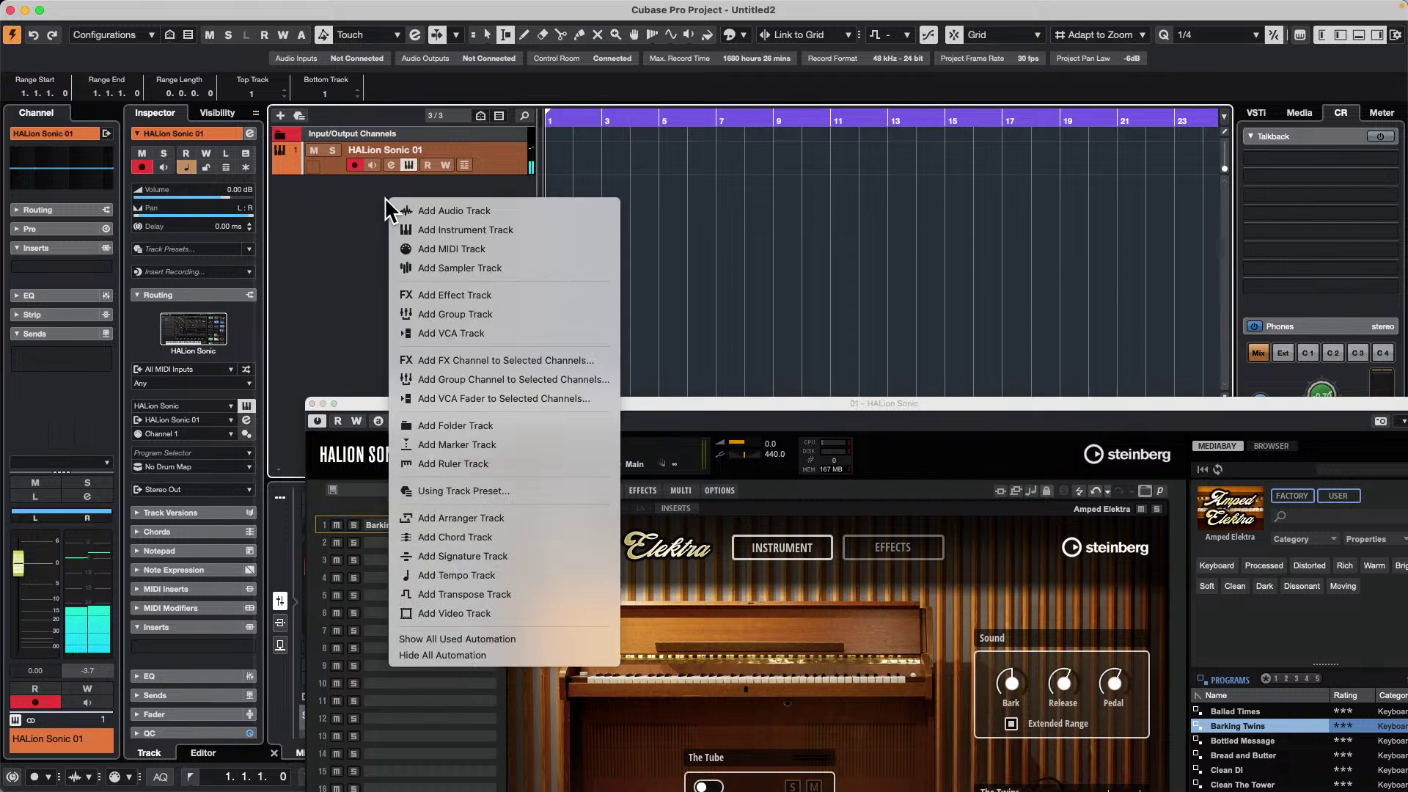
pyautogui.click(485, 211)
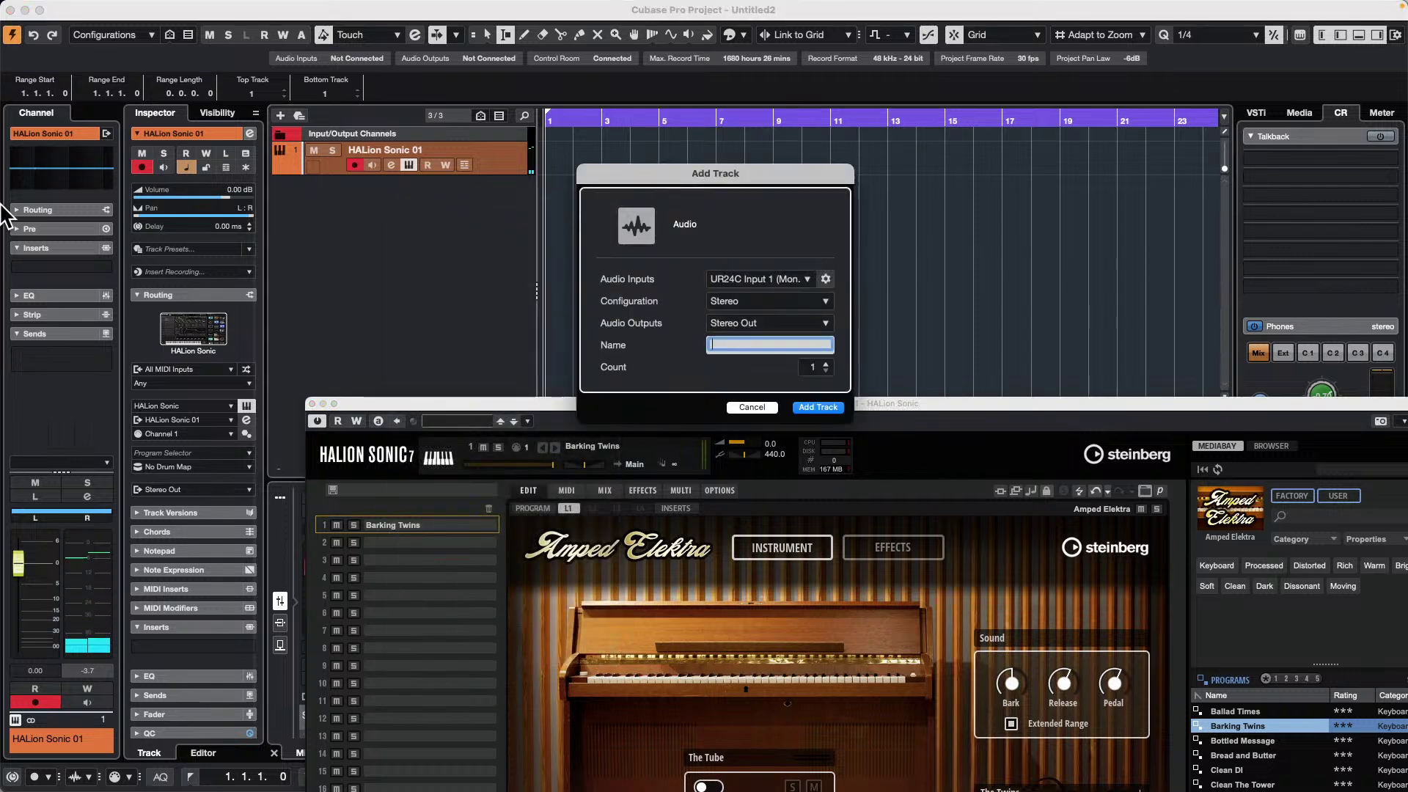
pyautogui.click(803, 279)
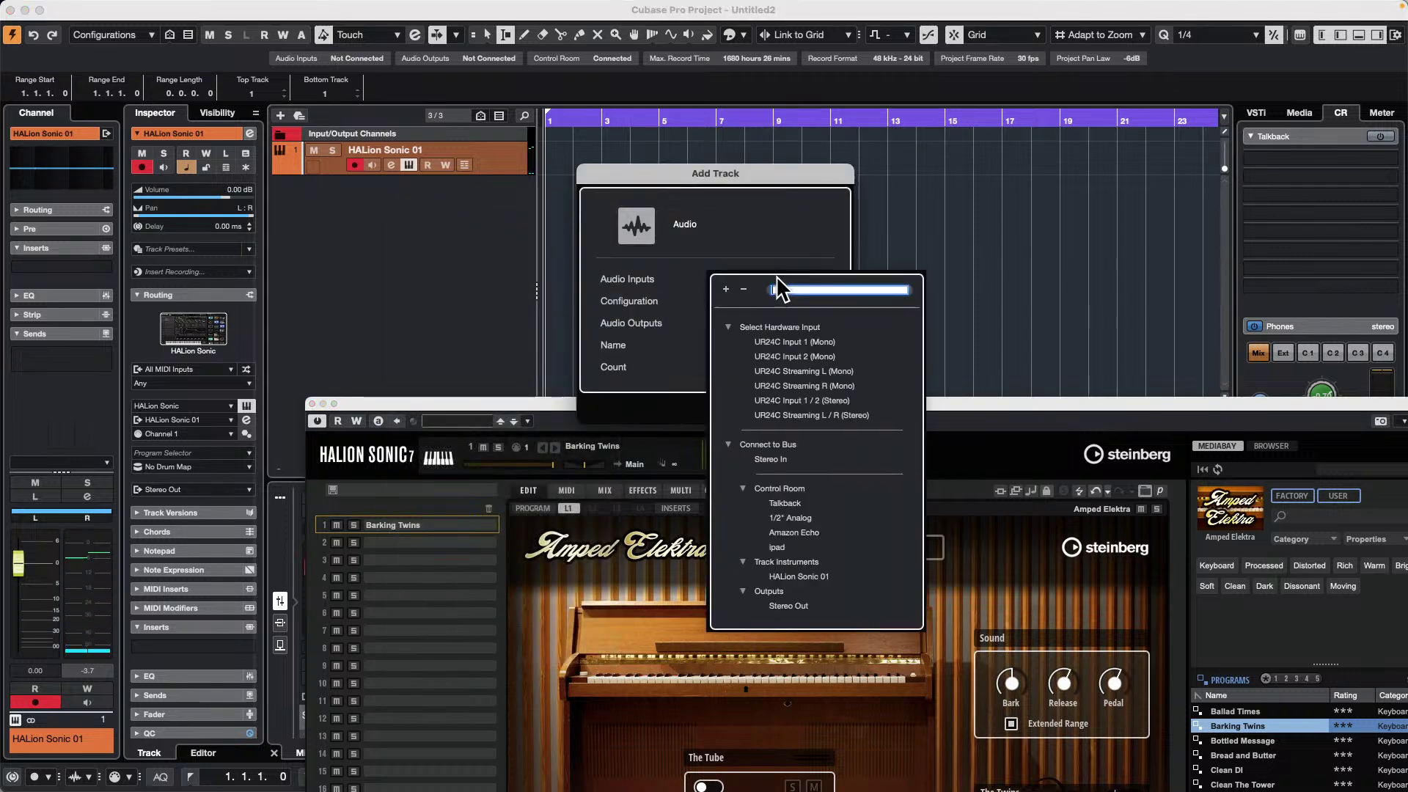
pyautogui.click(745, 561)
pyautogui.click(729, 444)
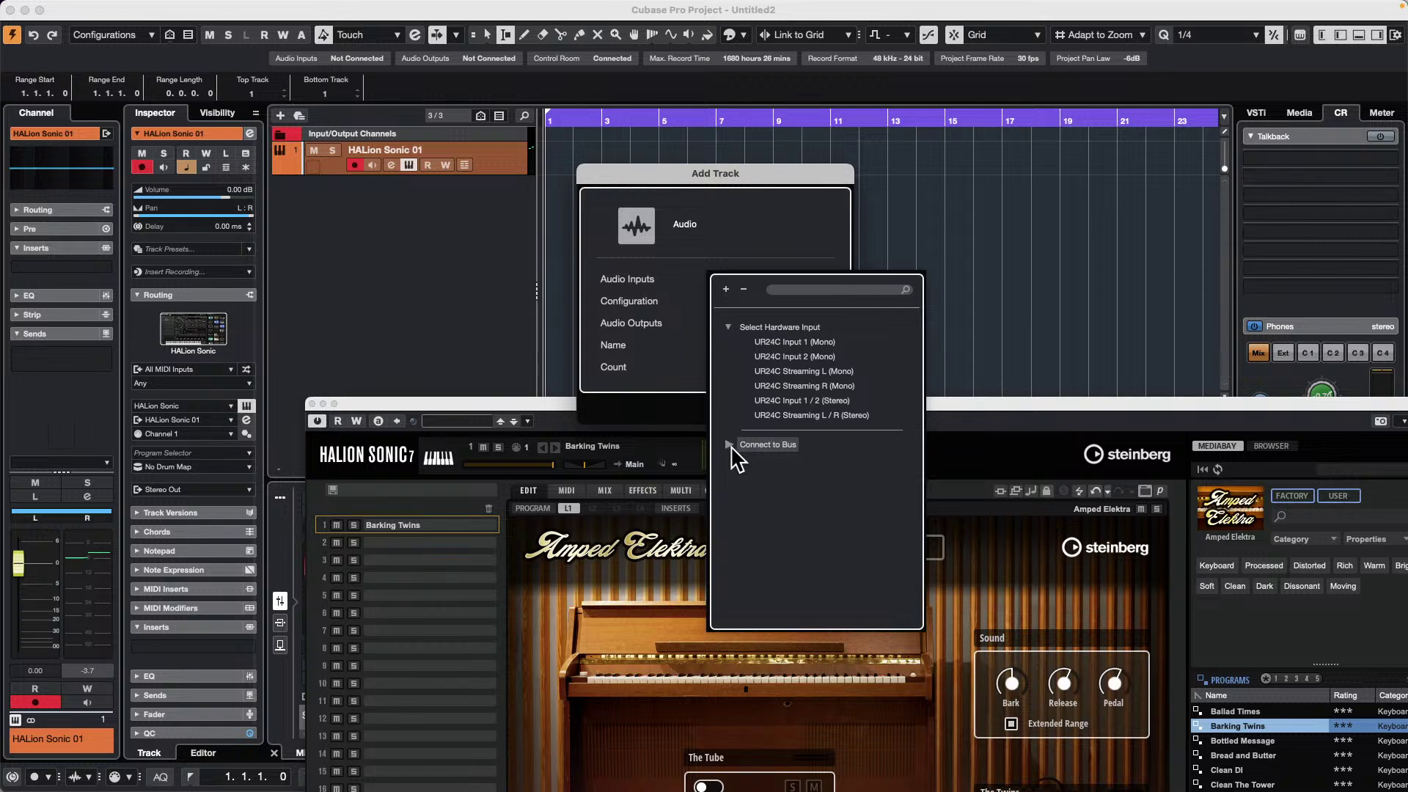
pyautogui.click(729, 444)
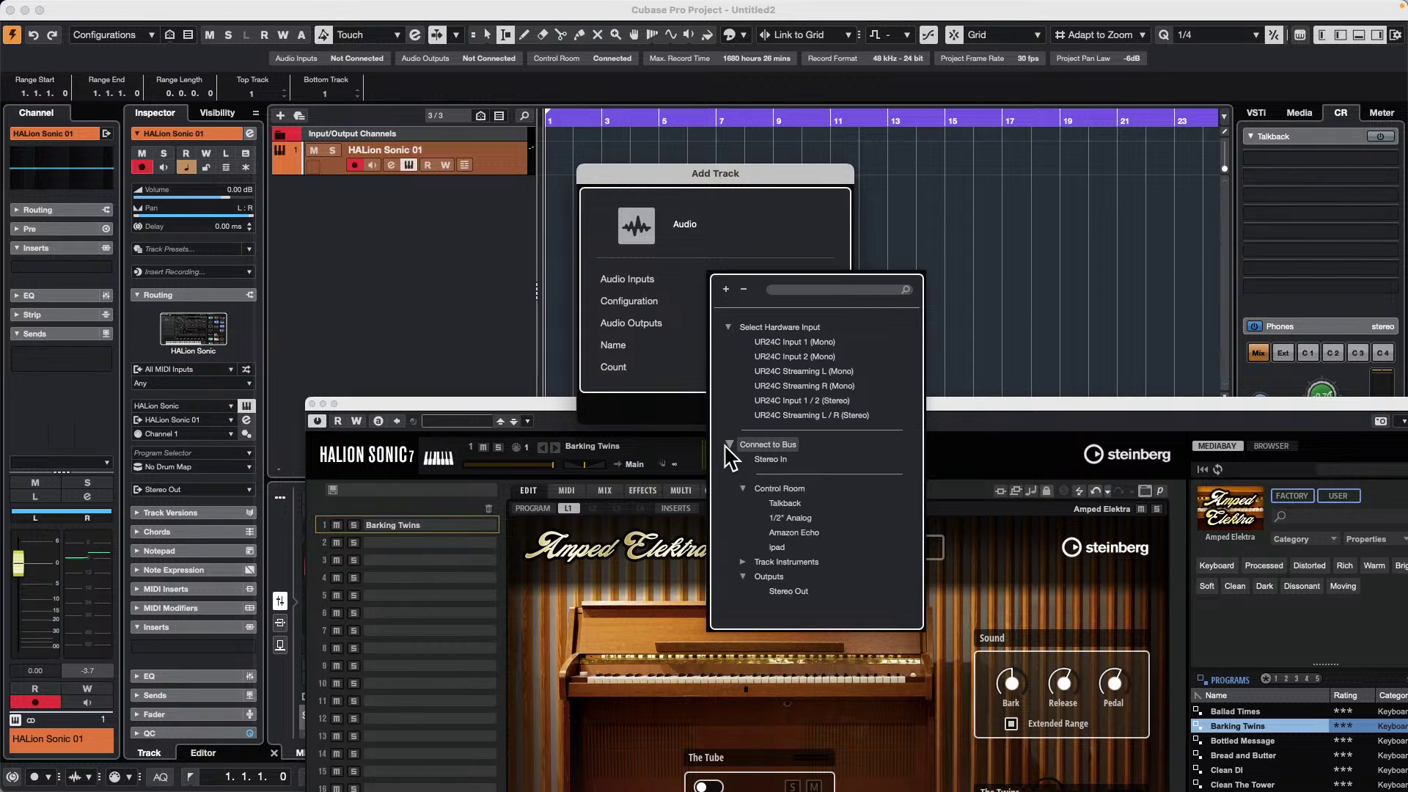
pyautogui.click(745, 562)
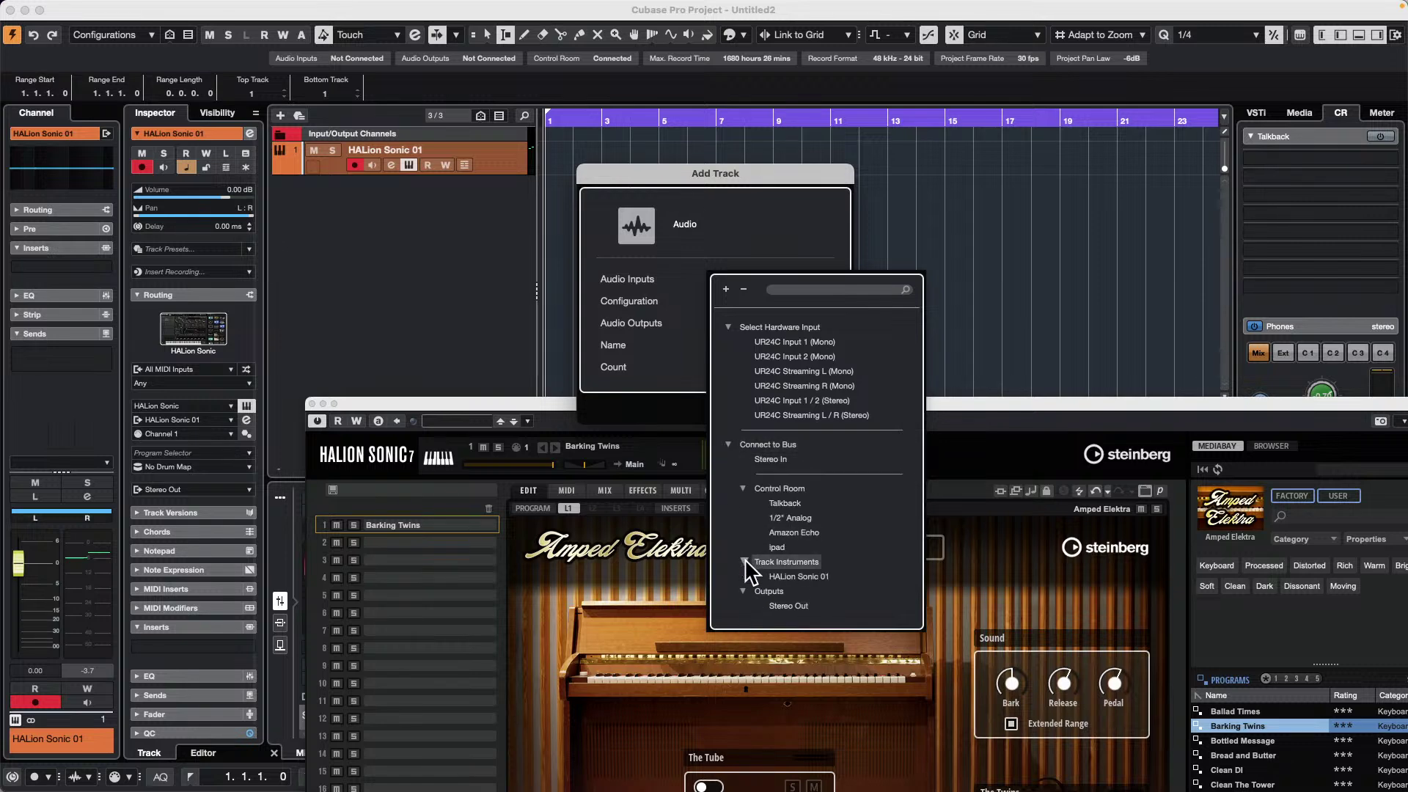
pyautogui.click(799, 577)
pyautogui.click(836, 415)
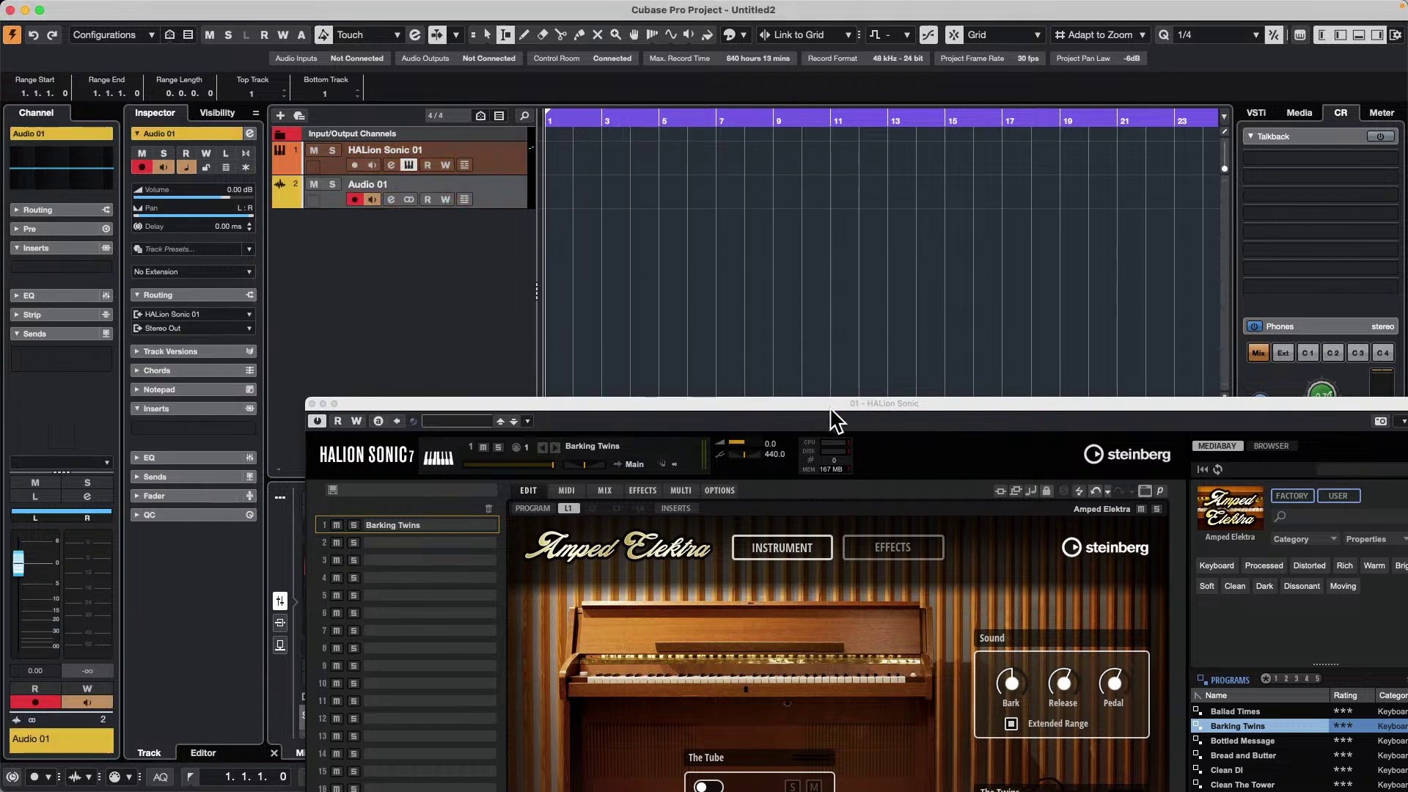
# - Record-enable and monitor the HALion Sonic 01 track, and record it together with Audio 01 from bar 1 to about bar 9
pyautogui.click(362, 180)
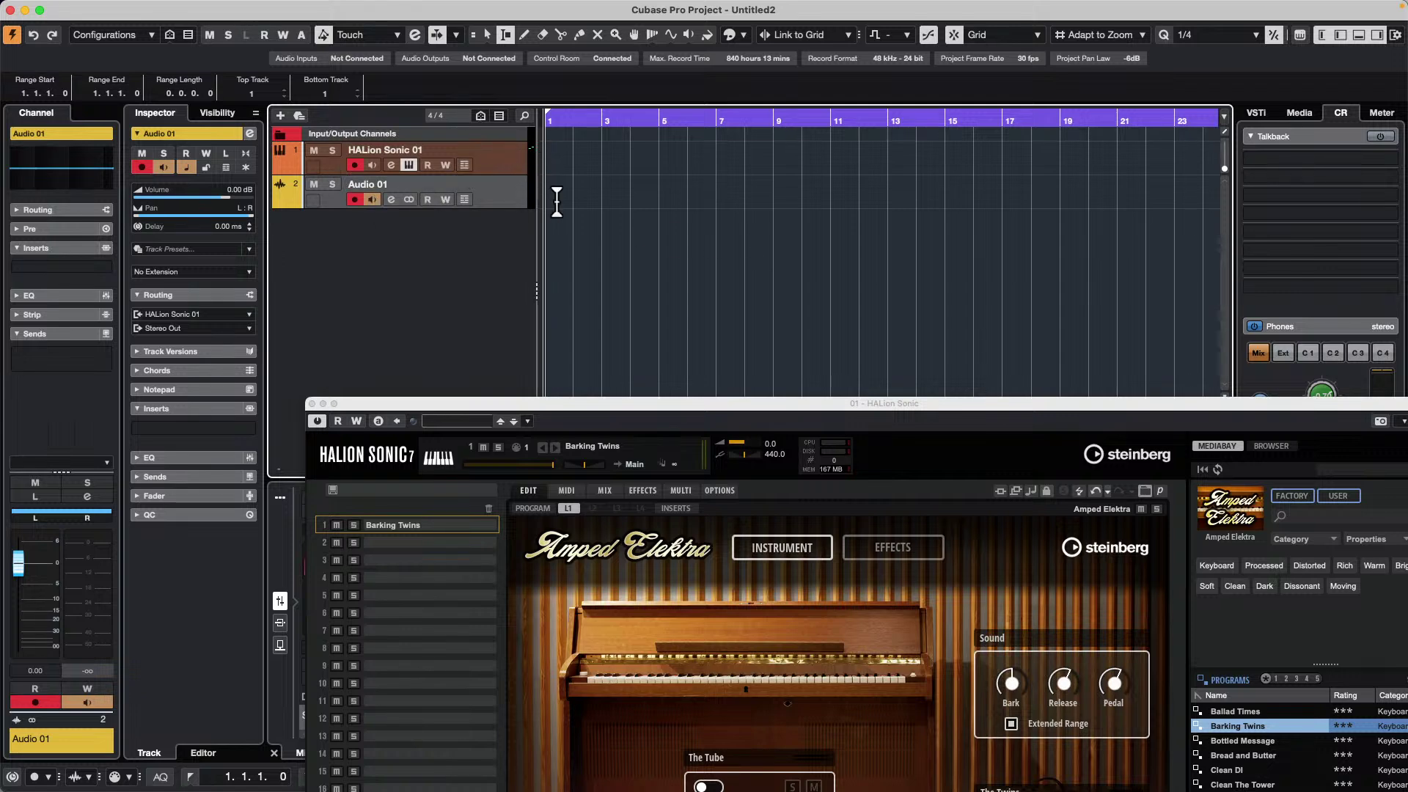
pyautogui.moveTo(576, 123); pyautogui.dragTo(462, 123)
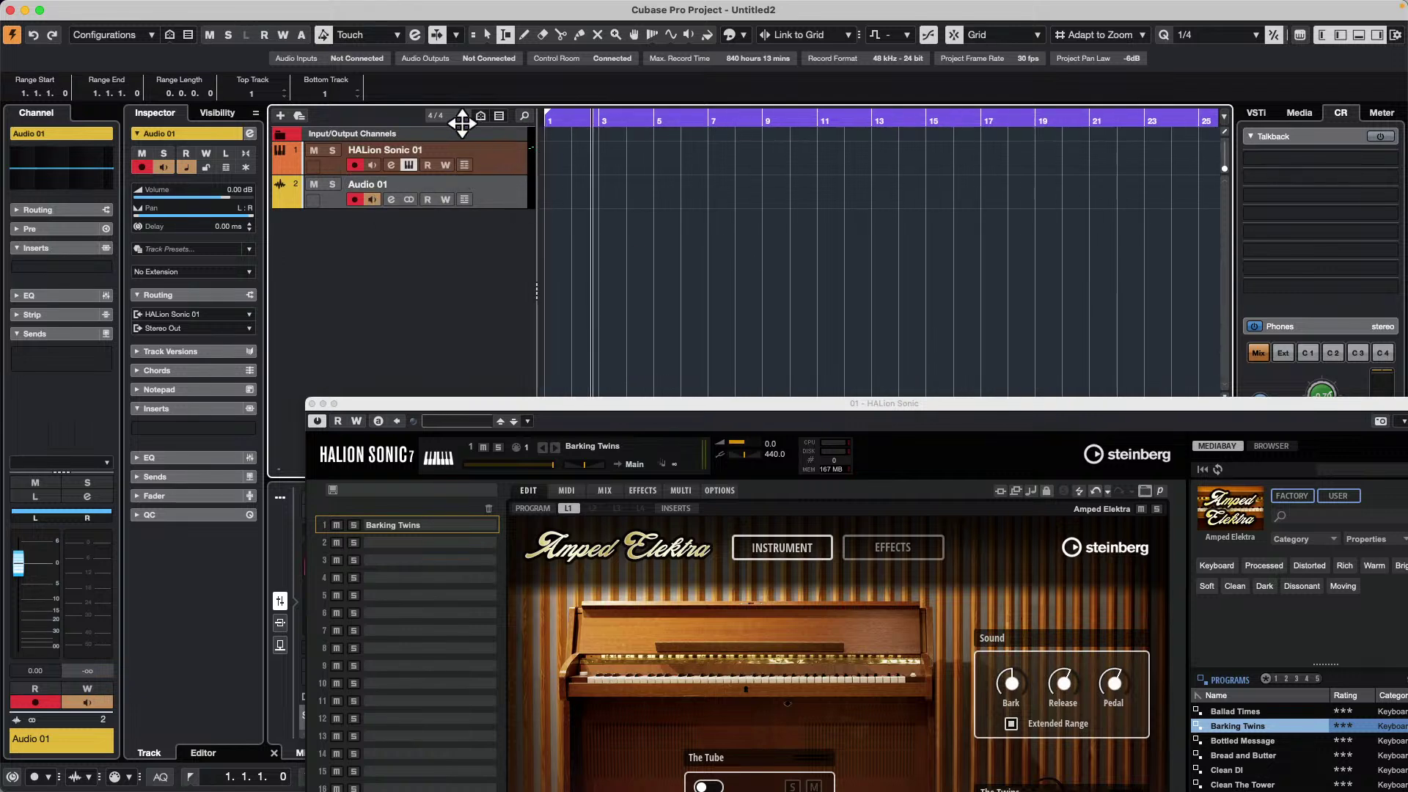
pyautogui.rightClick(462, 123)
pyautogui.click(371, 159)
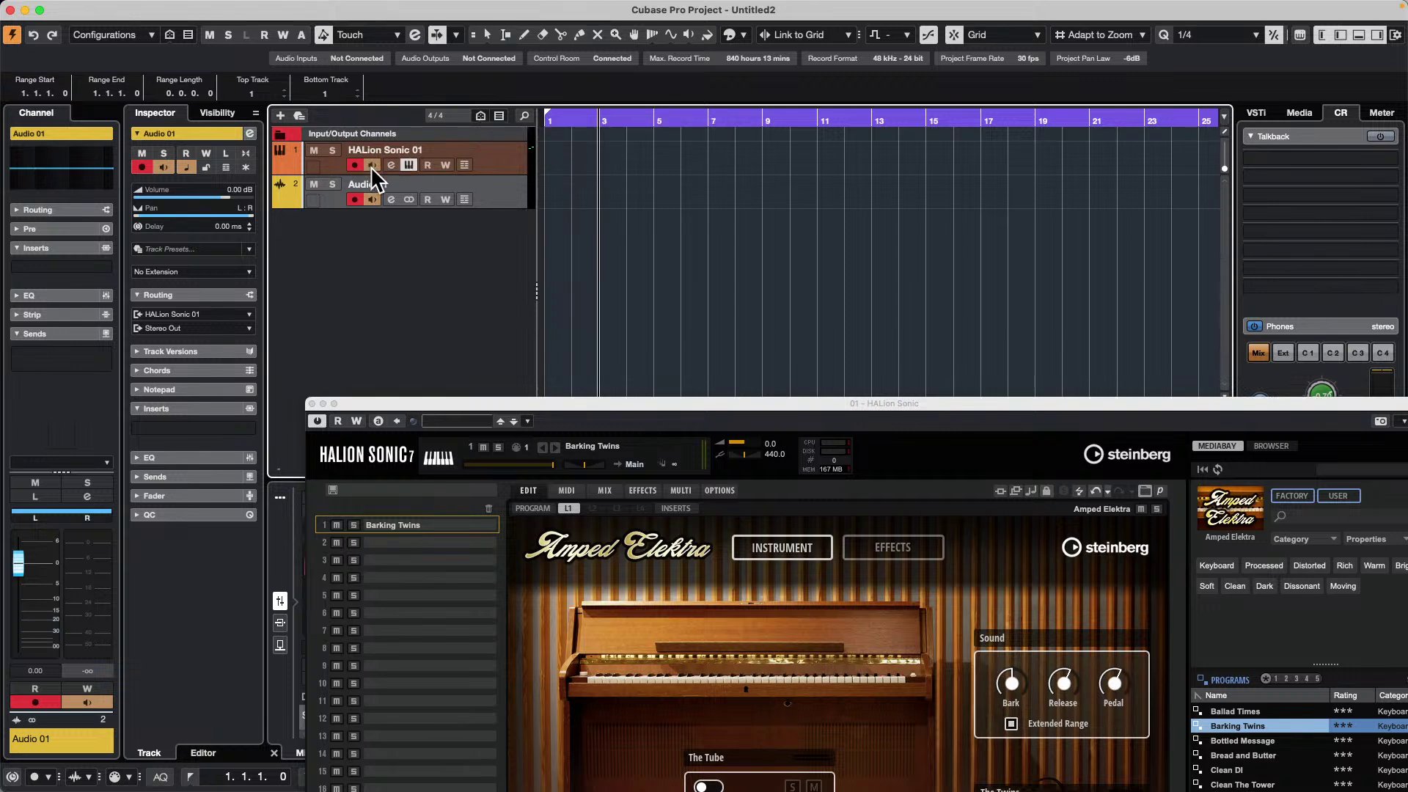
pyautogui.moveTo(623, 117); pyautogui.dragTo(447, 122)
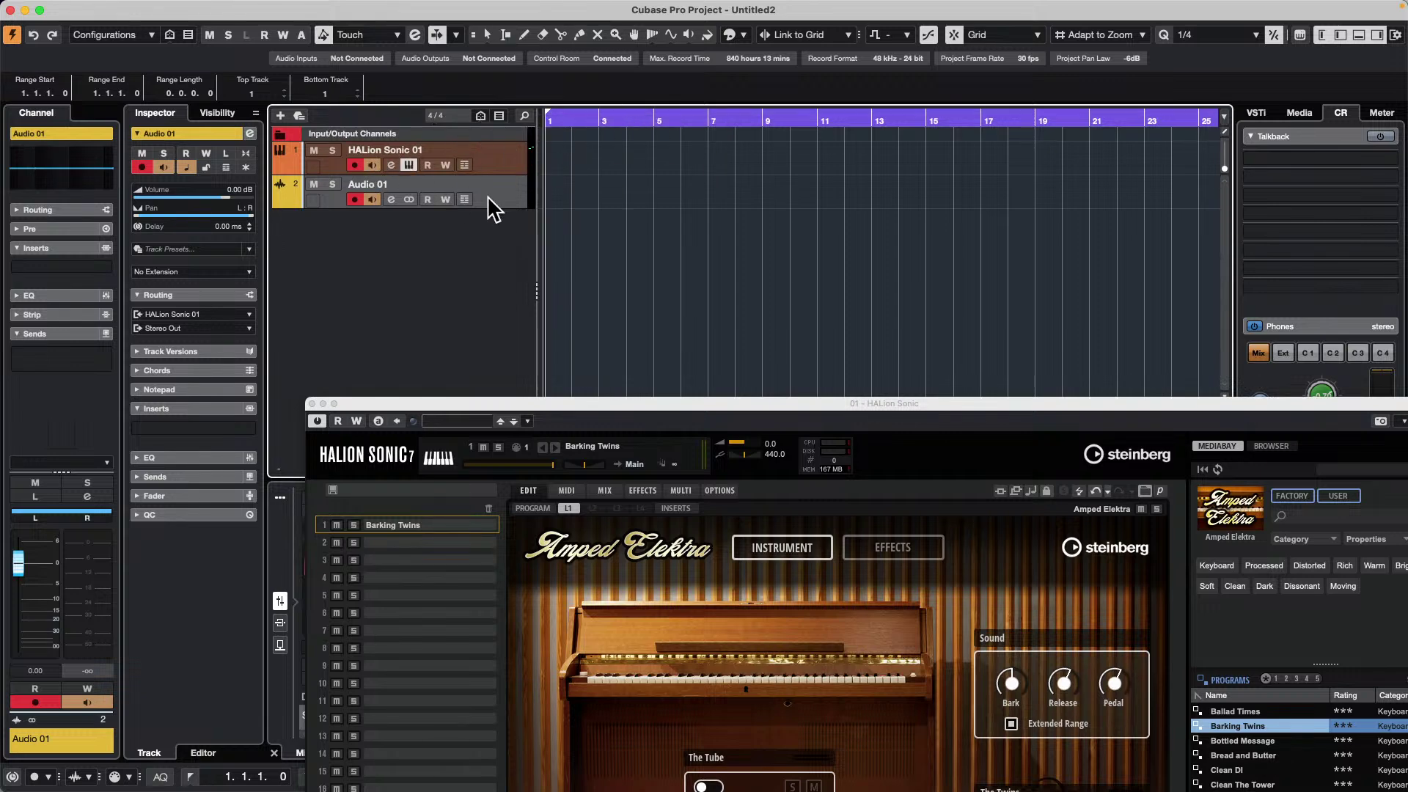
pyautogui.press('KP_Multiply')
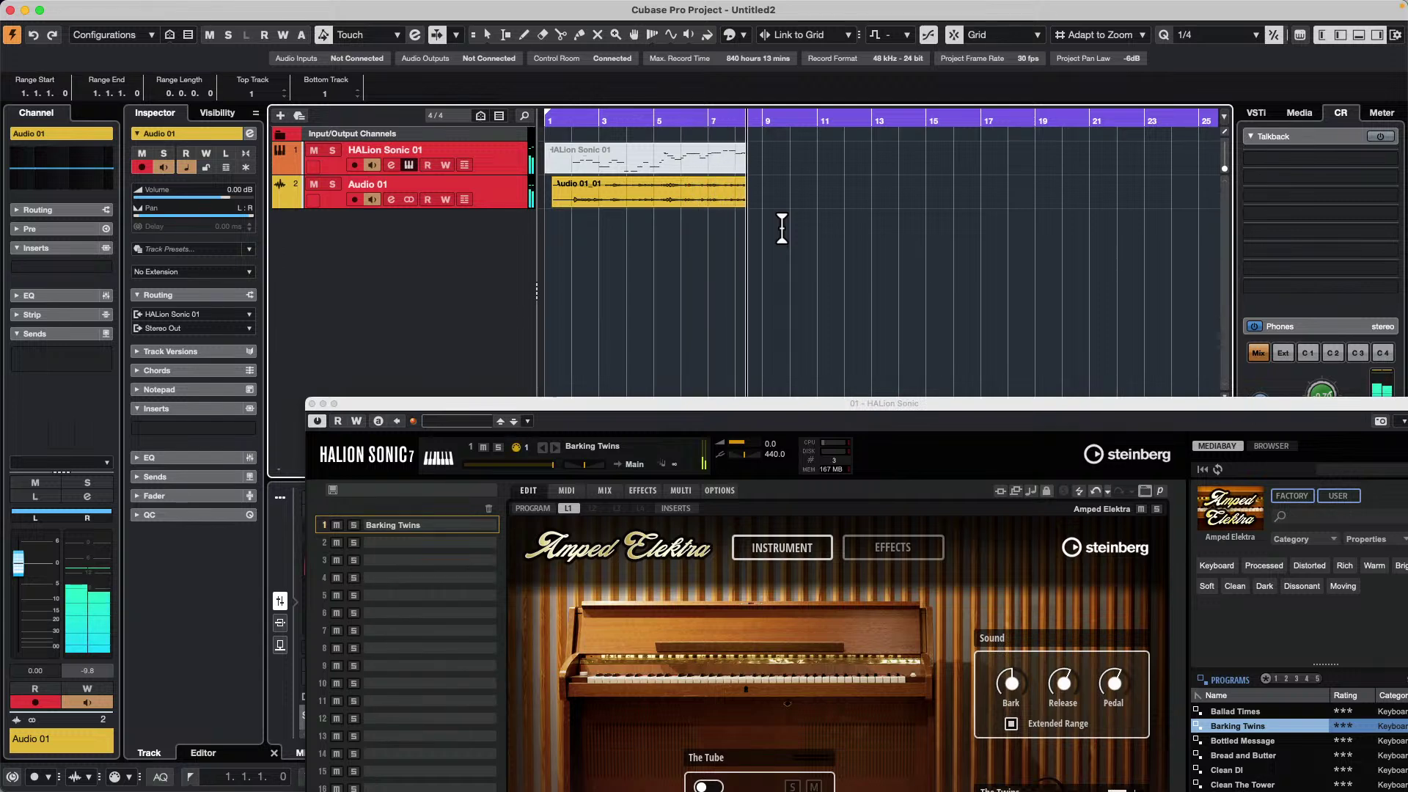
pyautogui.press('space')
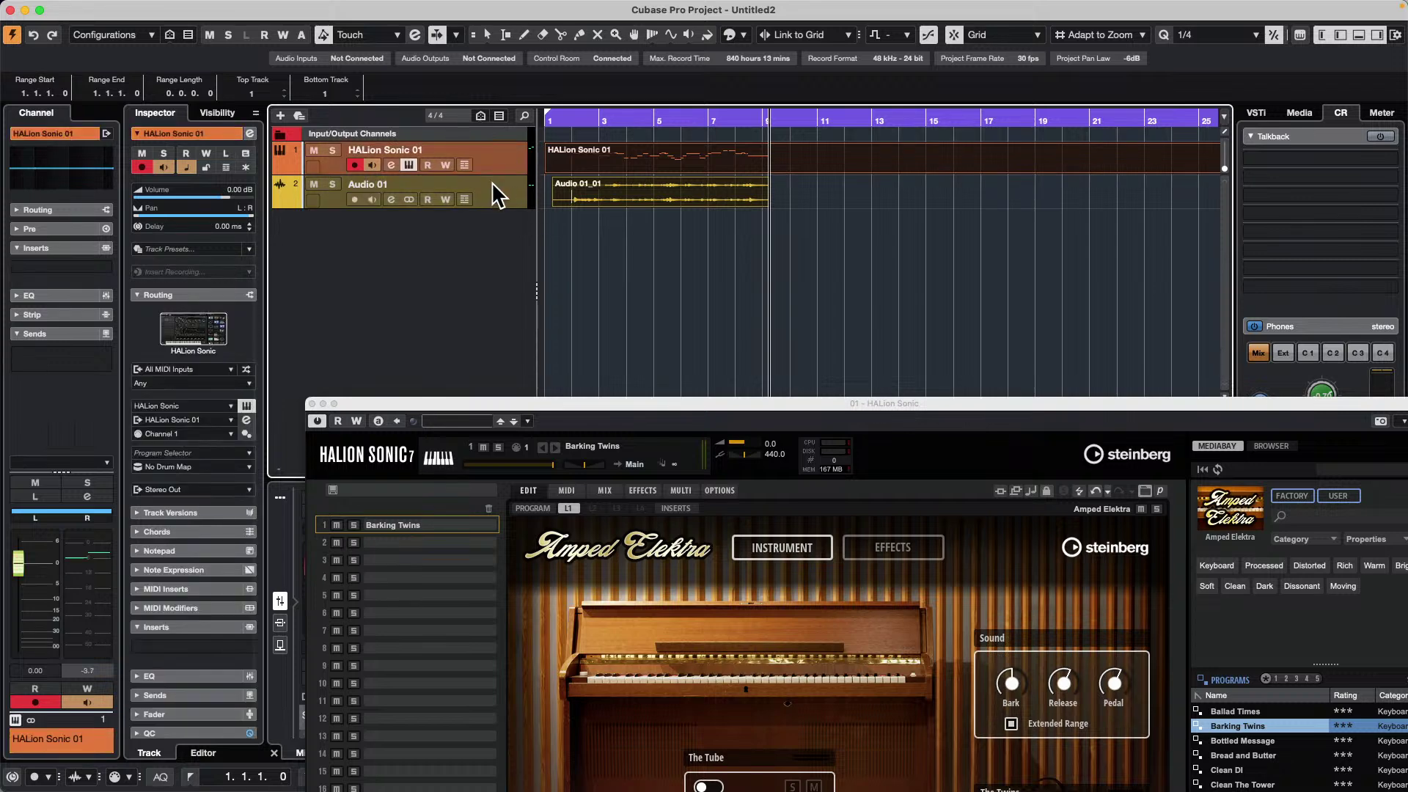
# - Add a second stereo audio track that takes its input from HALion Sonic 01, and close the instrument's window
pyautogui.rightClick(430, 288)
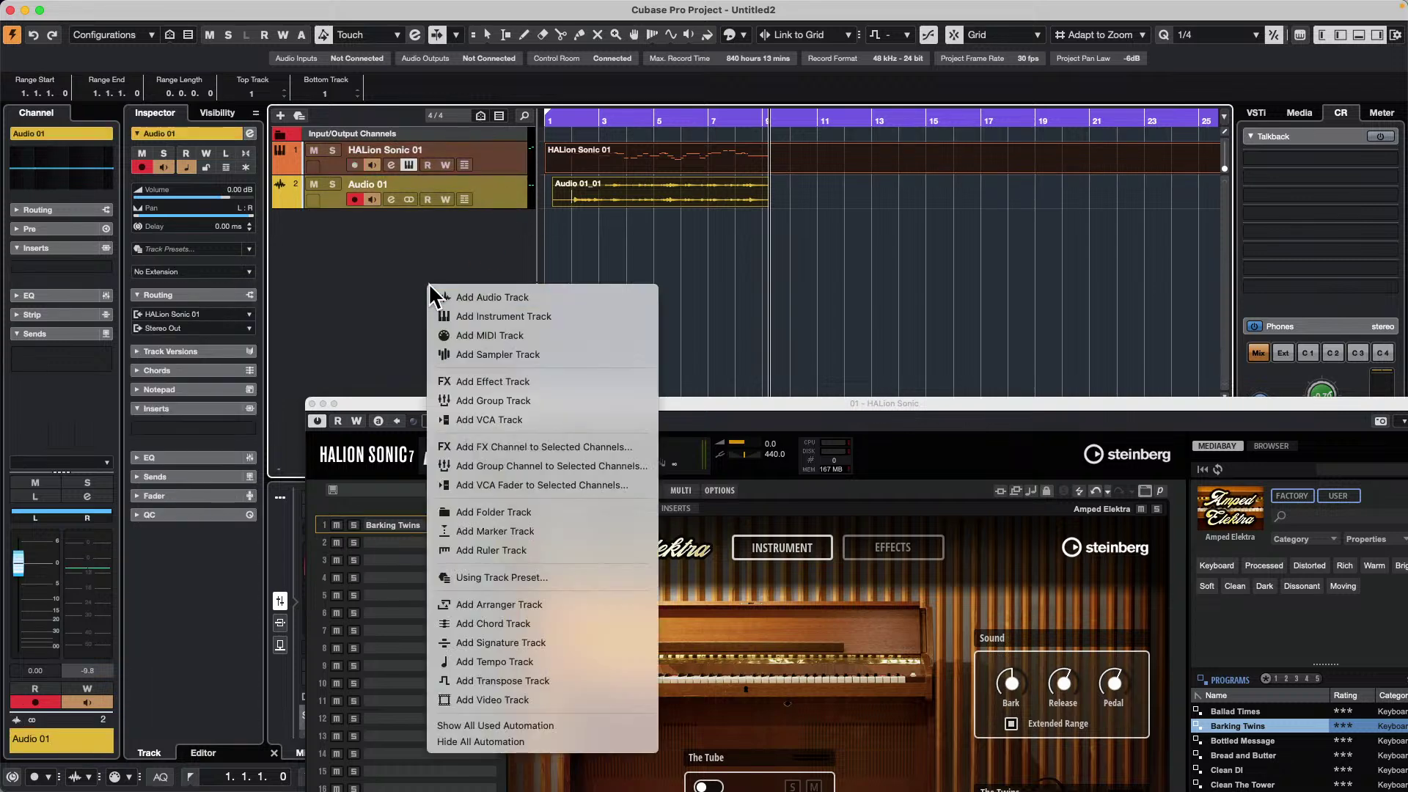
pyautogui.click(513, 297)
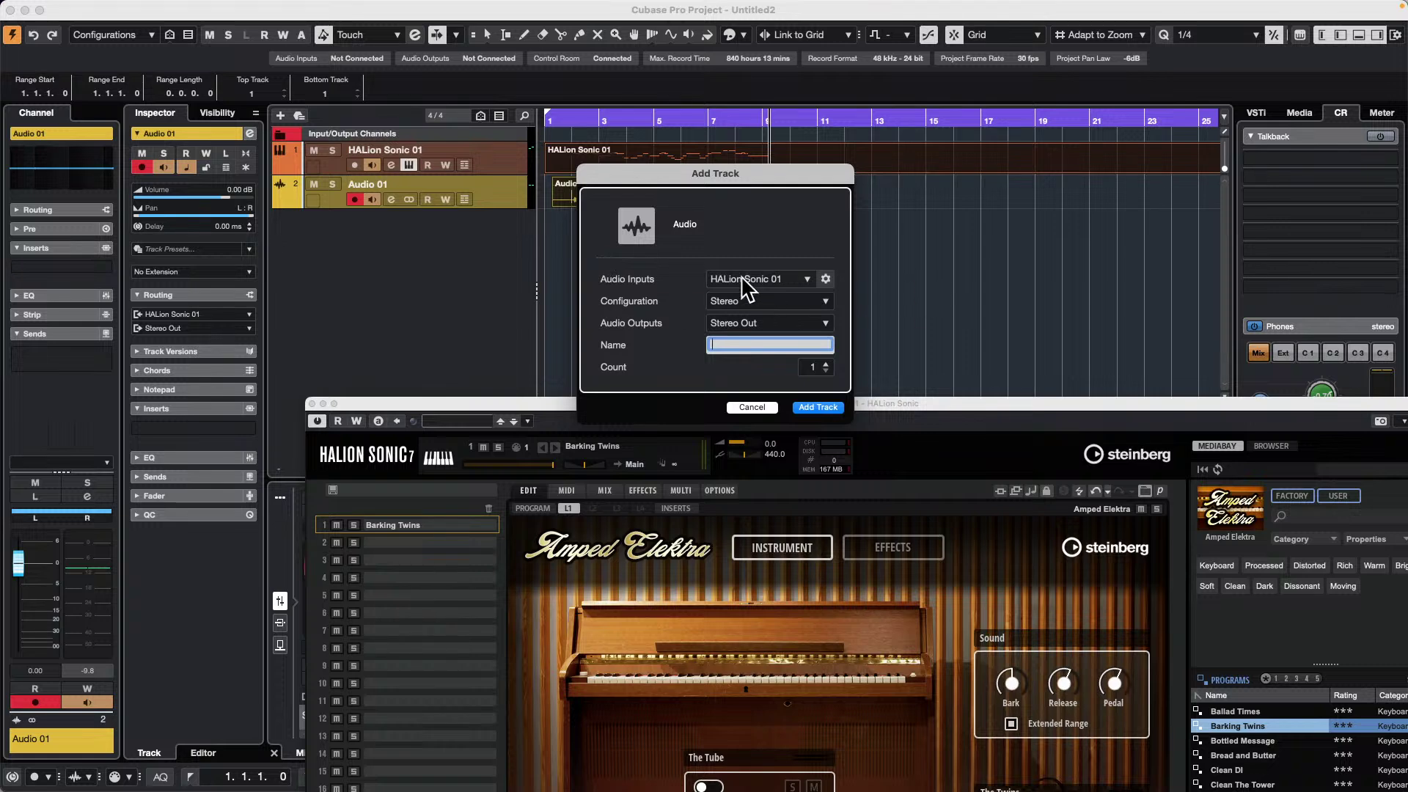
pyautogui.click(779, 276)
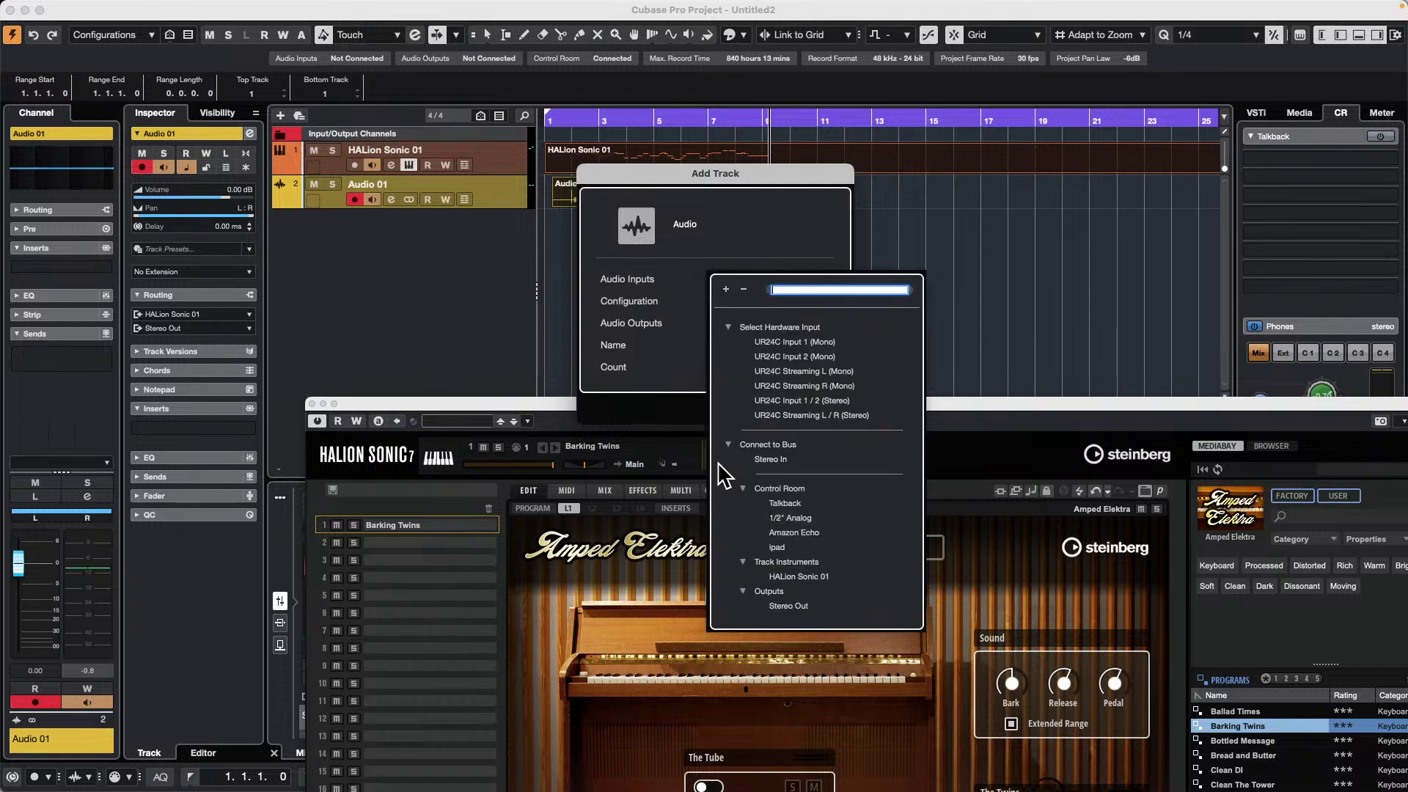
pyautogui.click(729, 443)
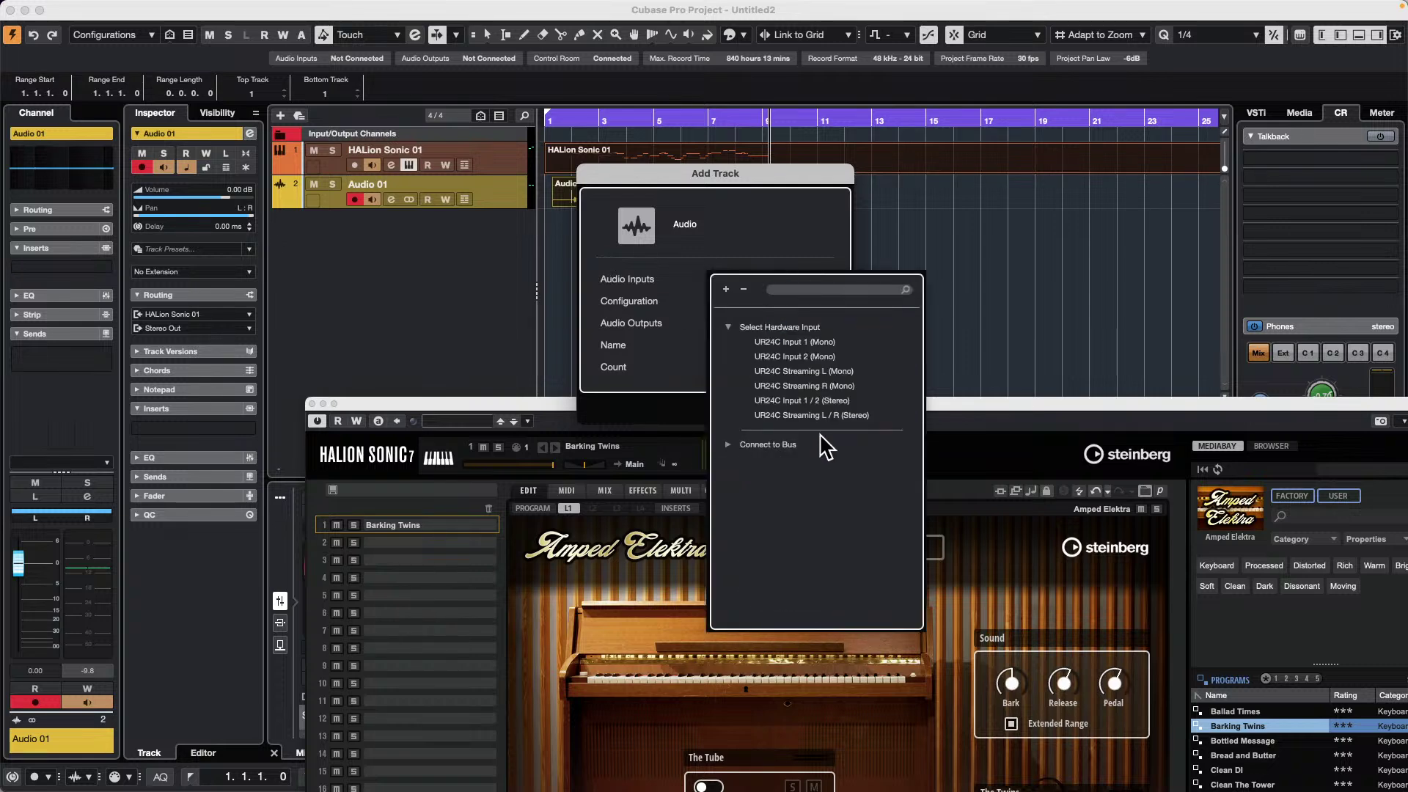
pyautogui.click(729, 443)
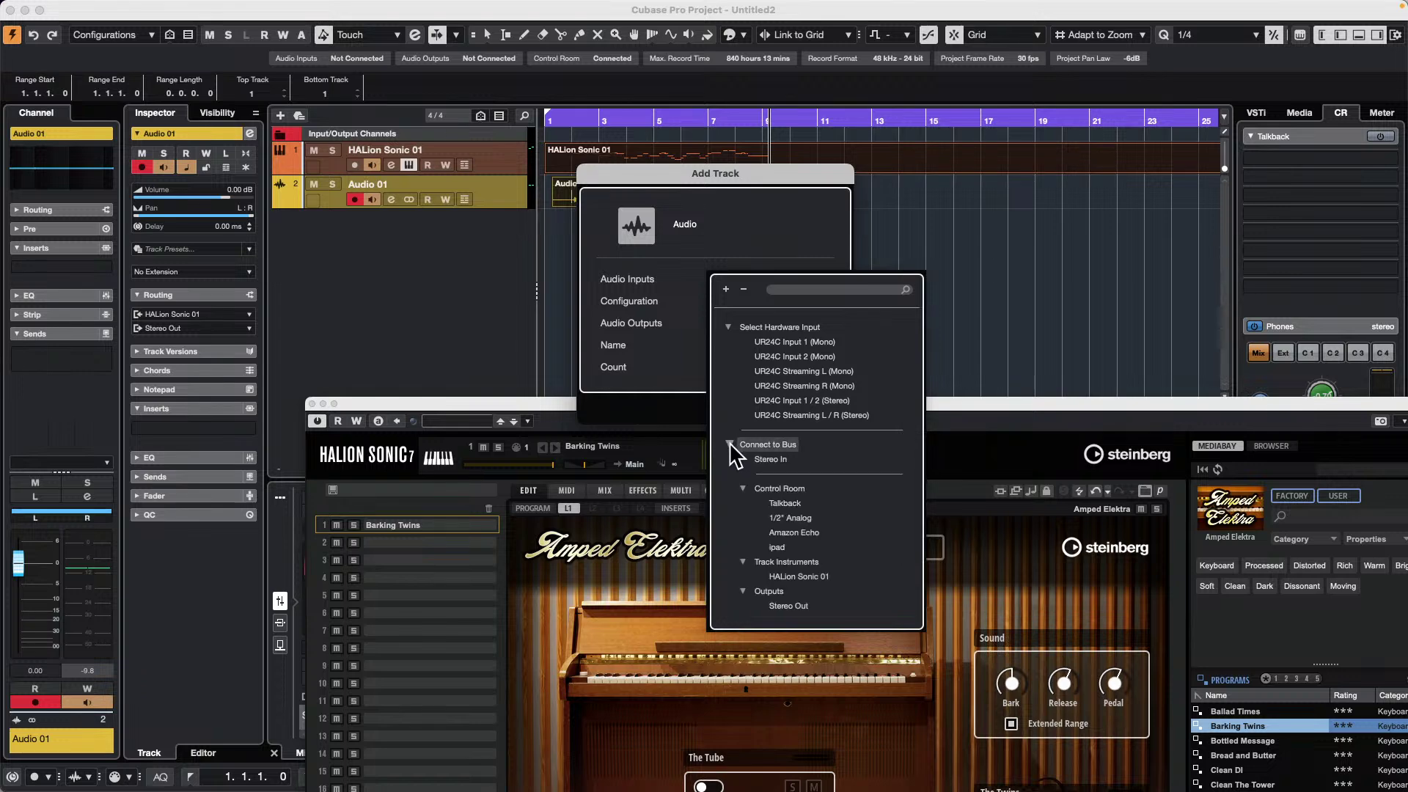
pyautogui.click(742, 487)
pyautogui.click(743, 503)
pyautogui.click(743, 518)
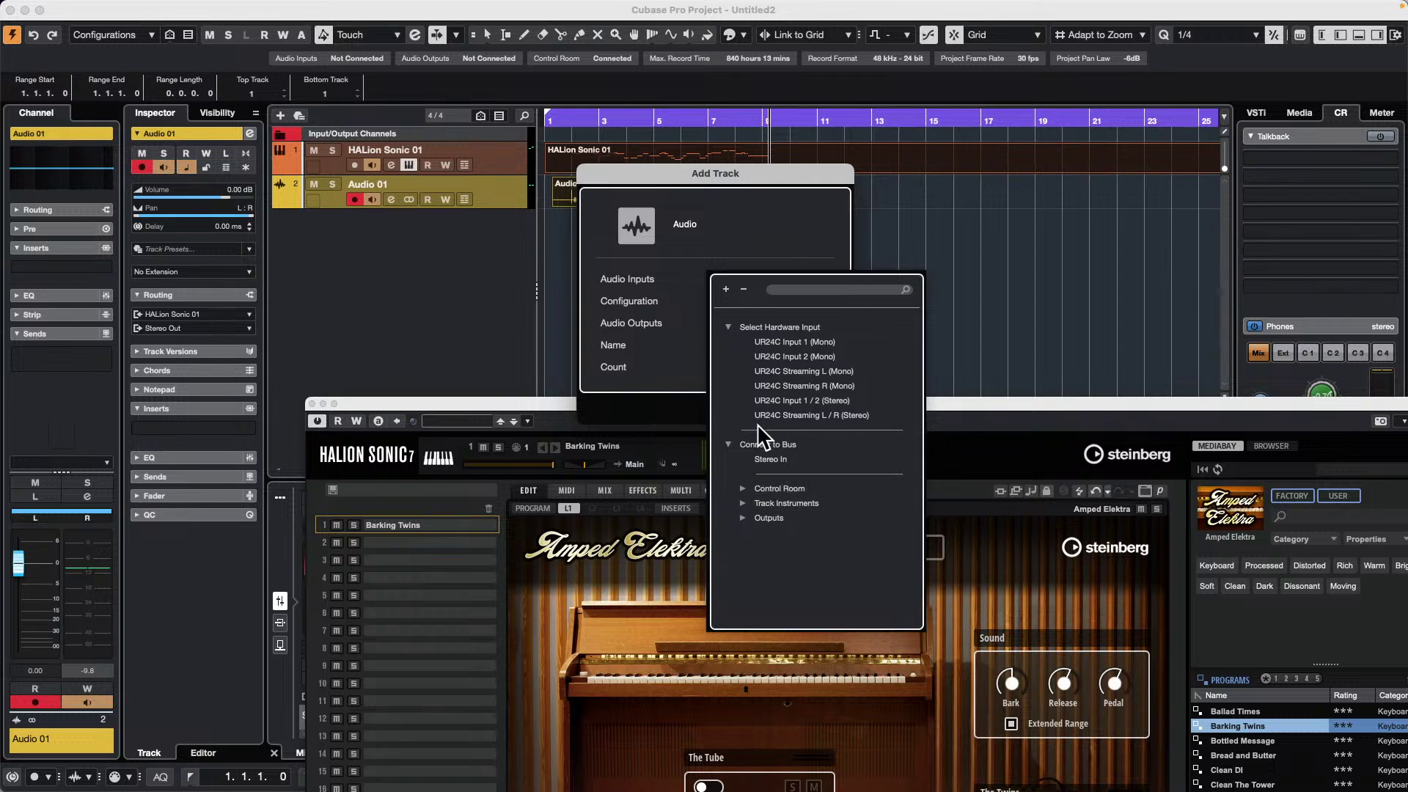
pyautogui.click(742, 503)
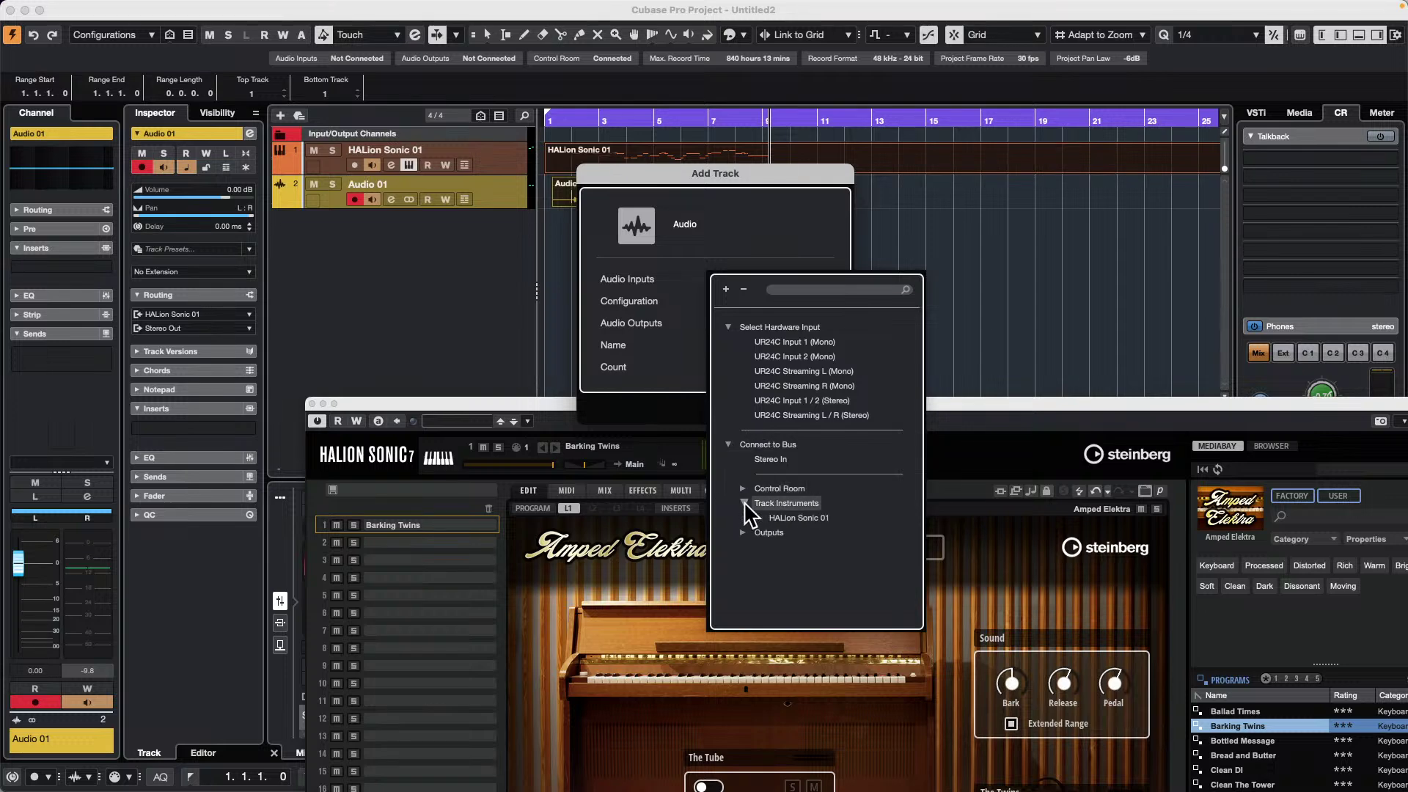
pyautogui.click(808, 517)
pyautogui.click(827, 408)
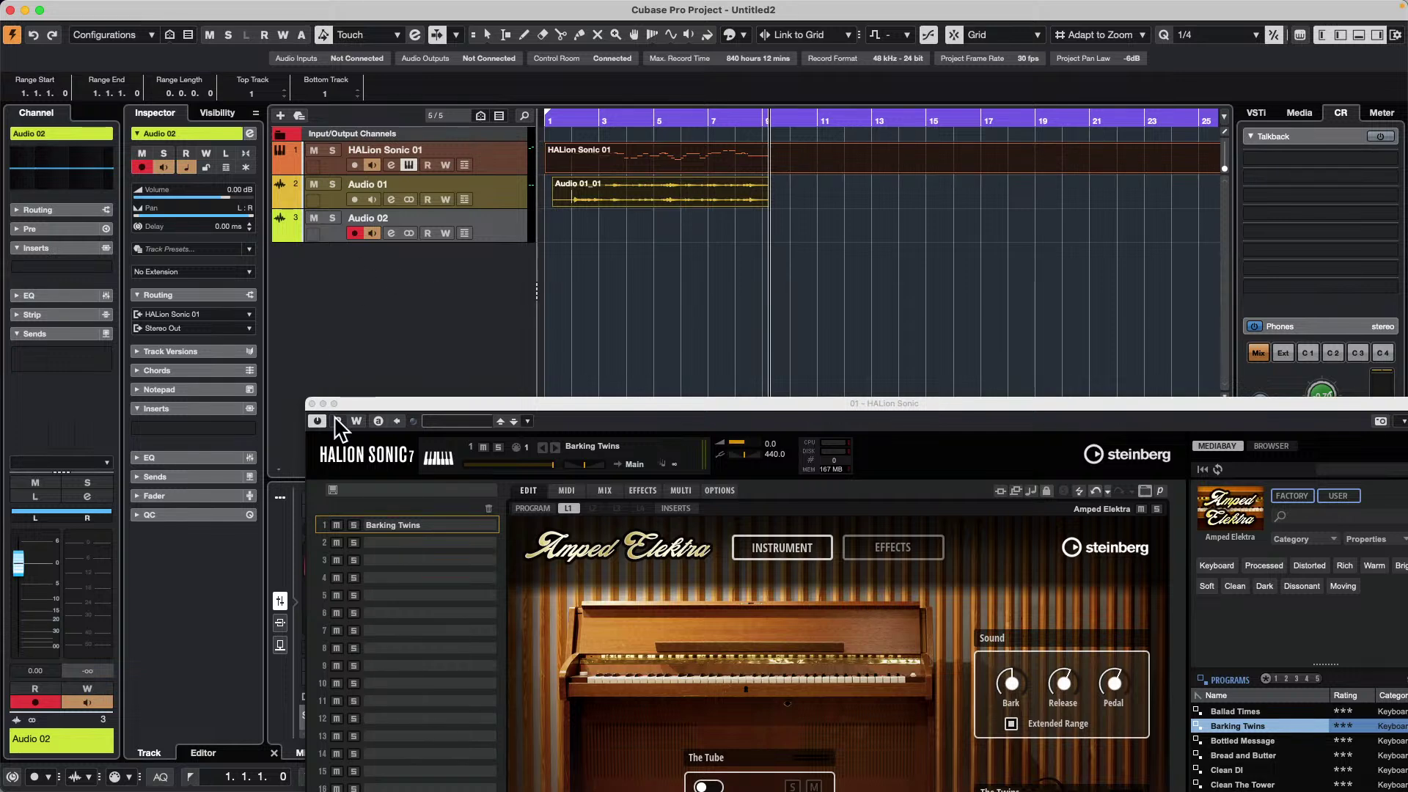
pyautogui.click(311, 403)
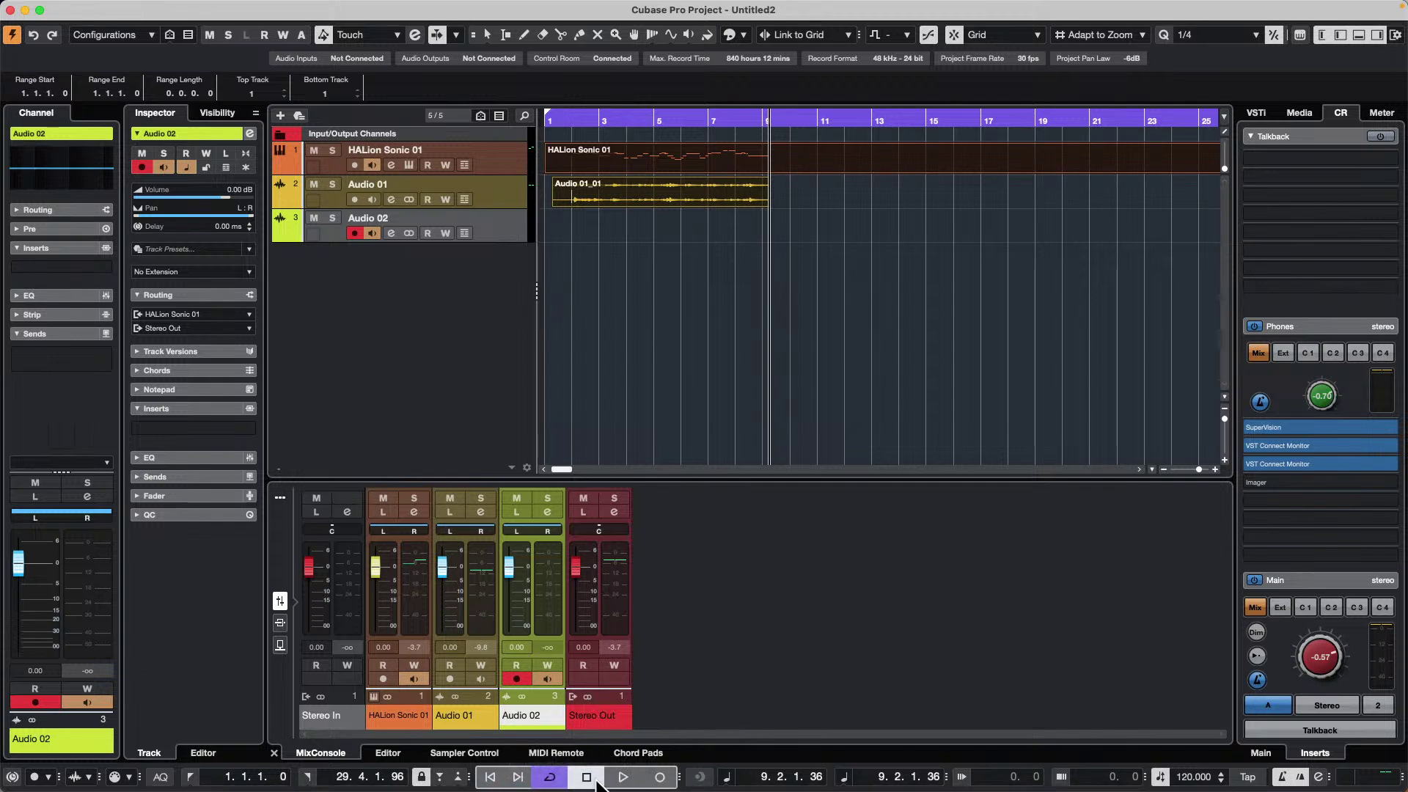
# - Switch to the Steinberg Download Assistant and examine the full list of Cubase Pro 13 components under the owned product downloads
pyautogui.moveTo(564, 789)
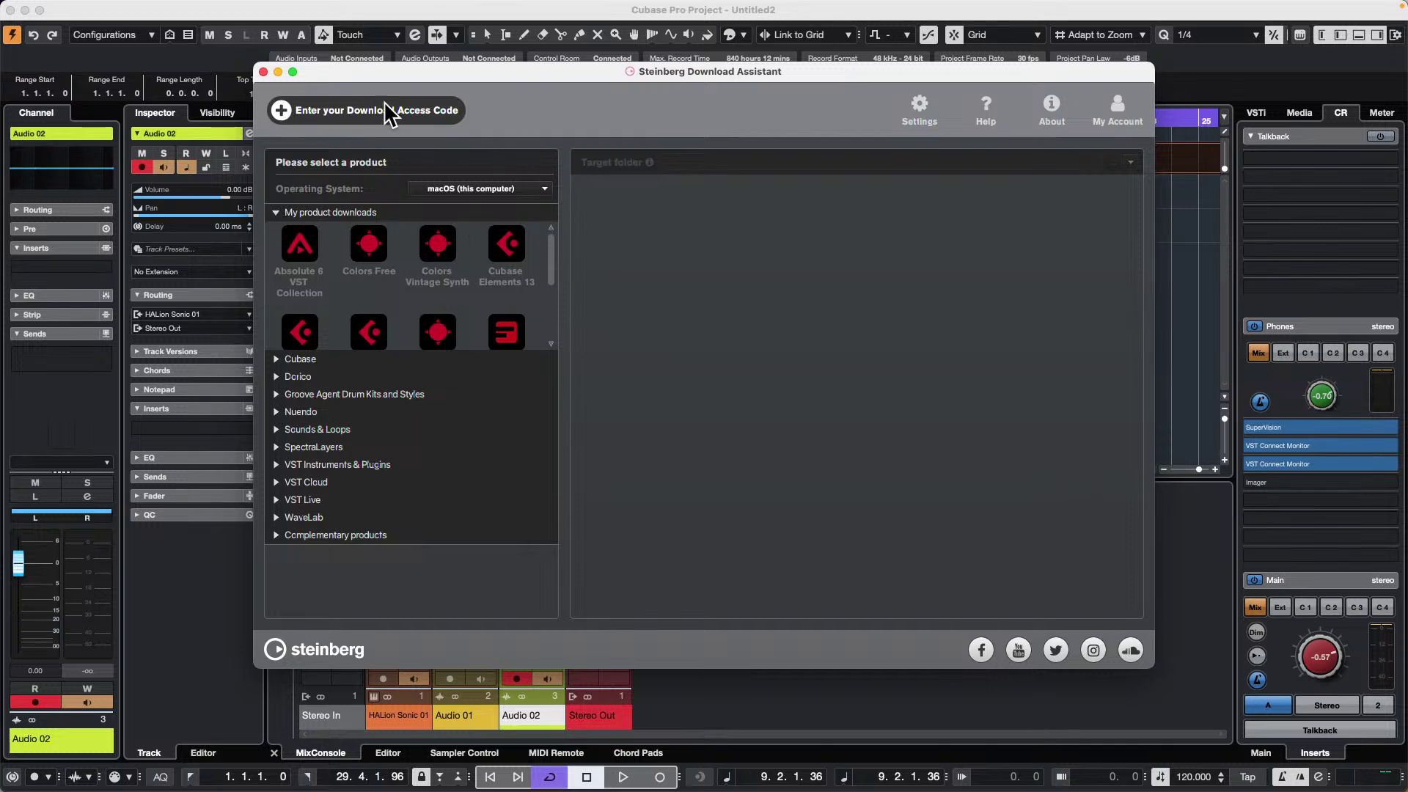
pyautogui.click(275, 225)
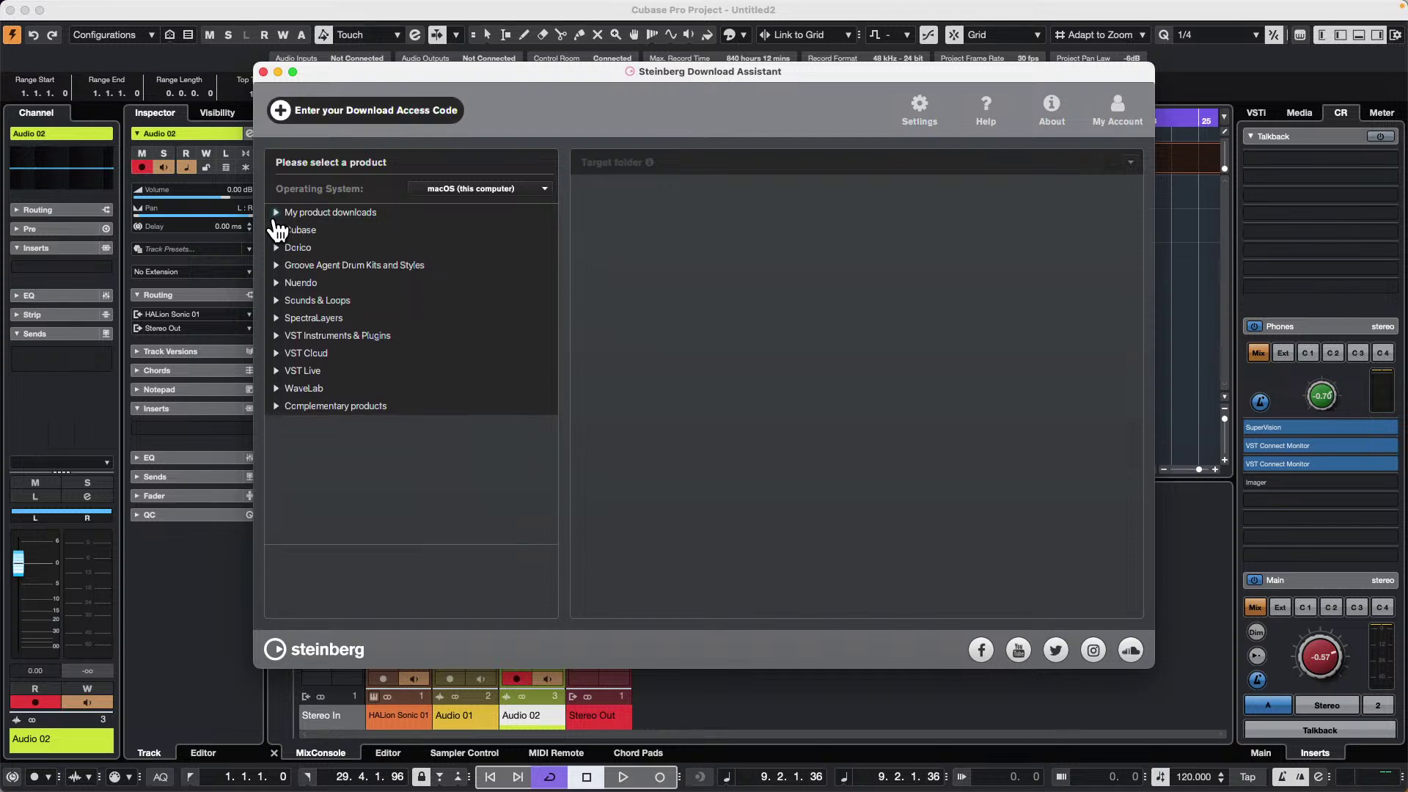
pyautogui.click(275, 225)
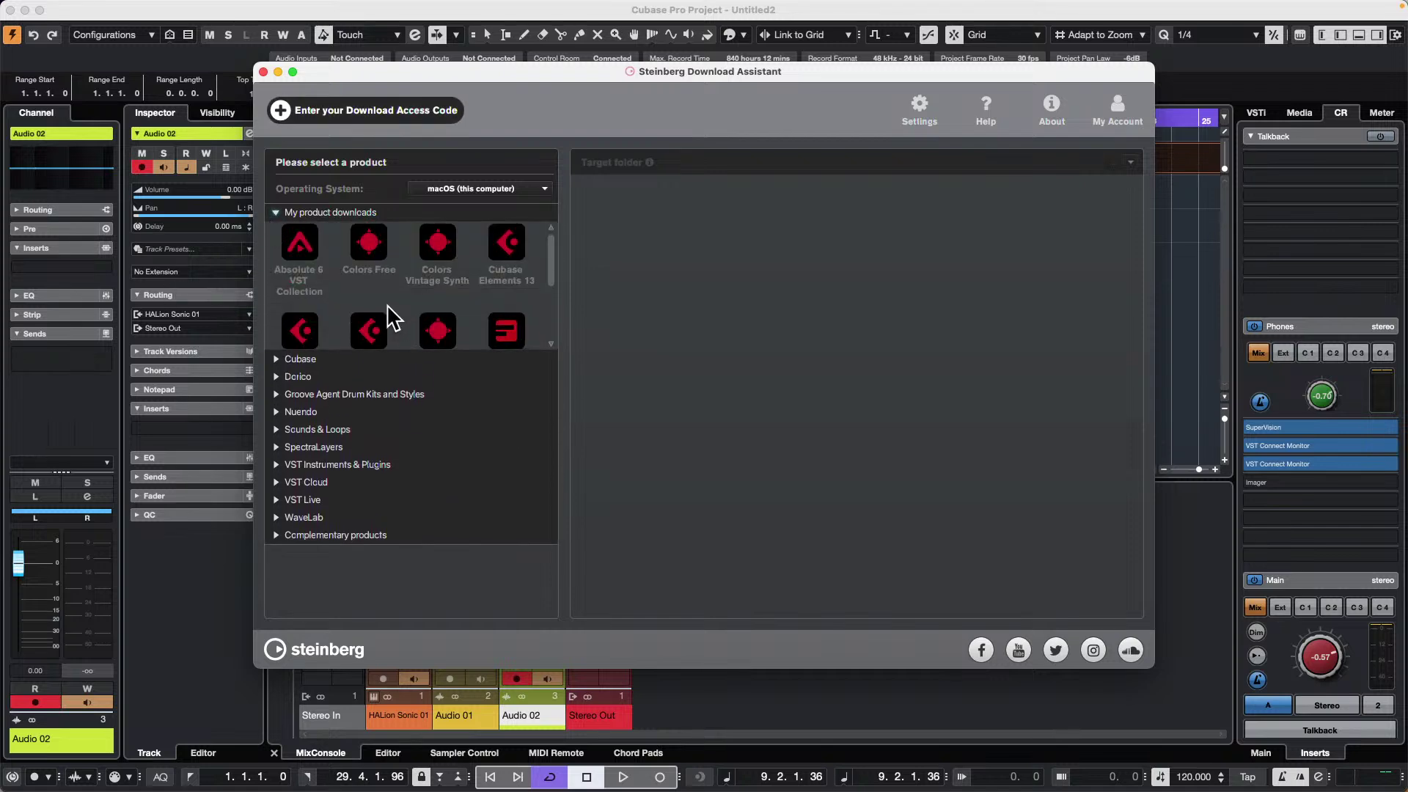
pyautogui.scroll(-1, 363, 312)
pyautogui.scroll(-3, 363, 311)
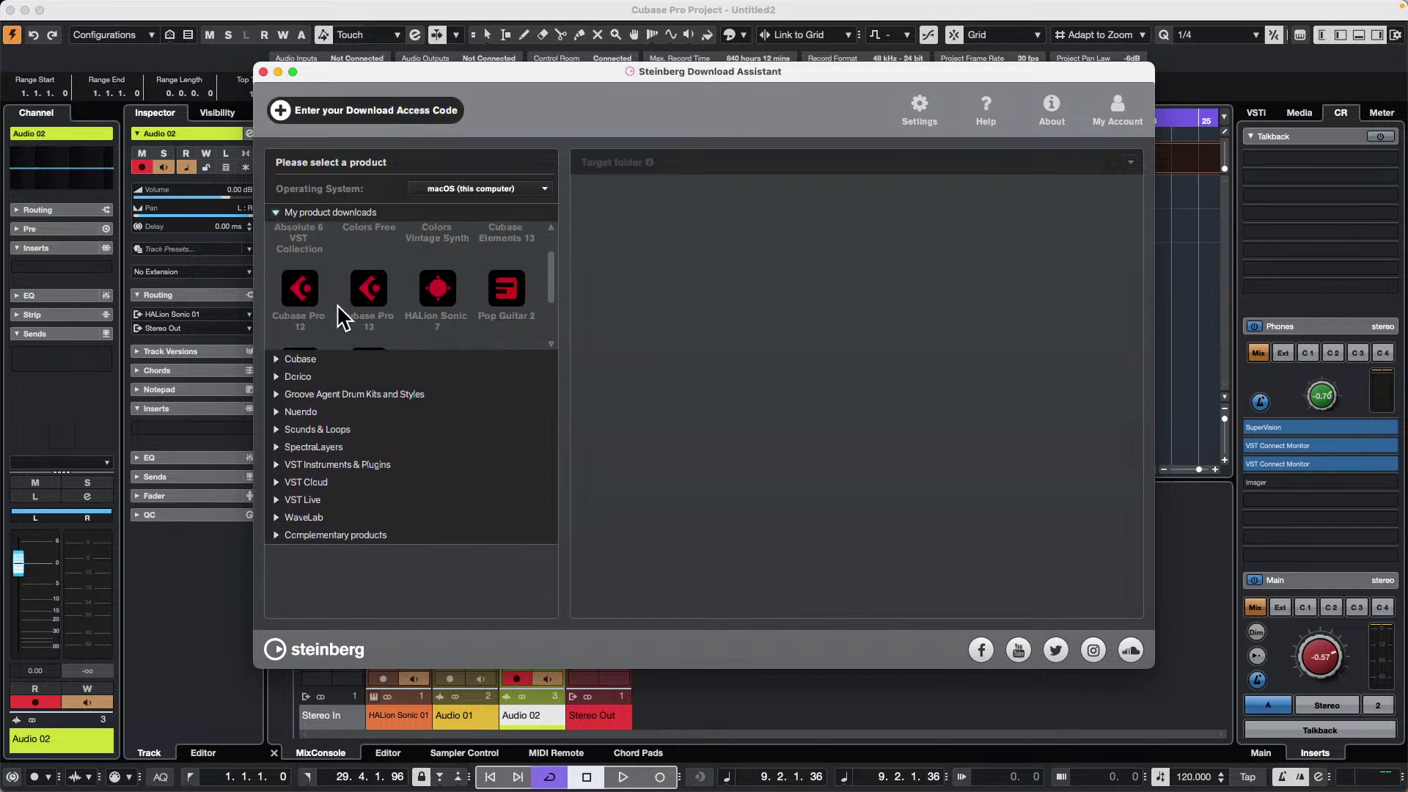
pyautogui.click(376, 291)
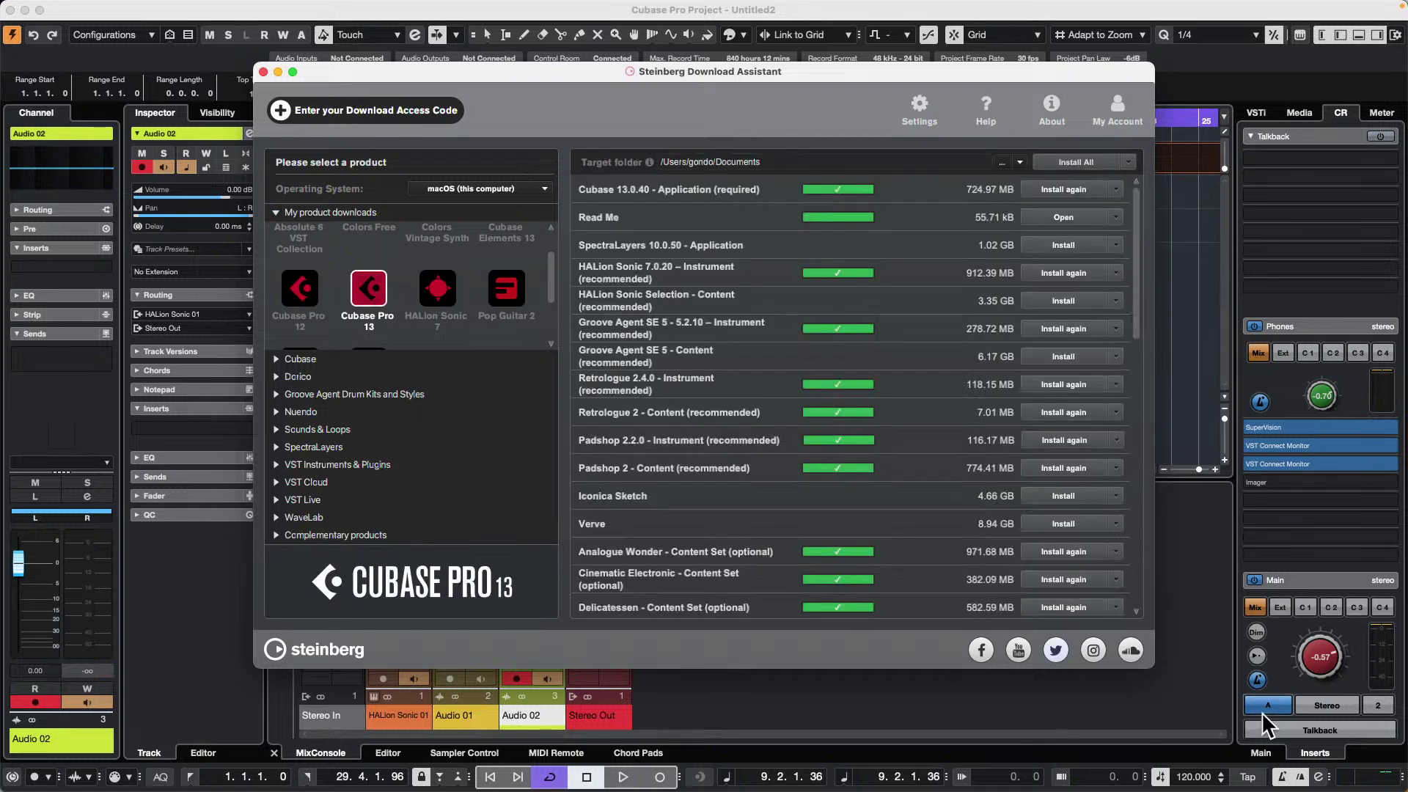
pyautogui.scroll(-5, 767, 329)
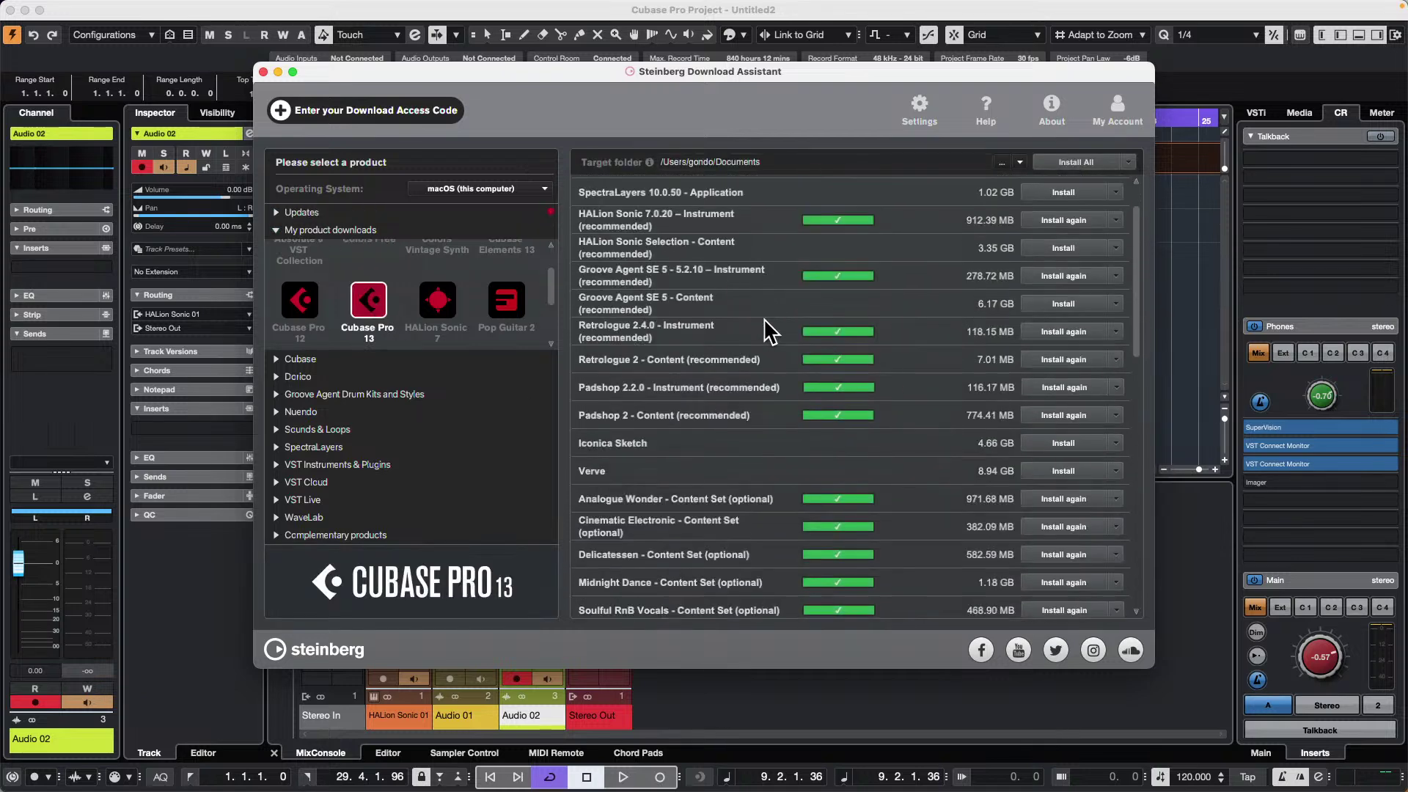
pyautogui.scroll(-5, 757, 330)
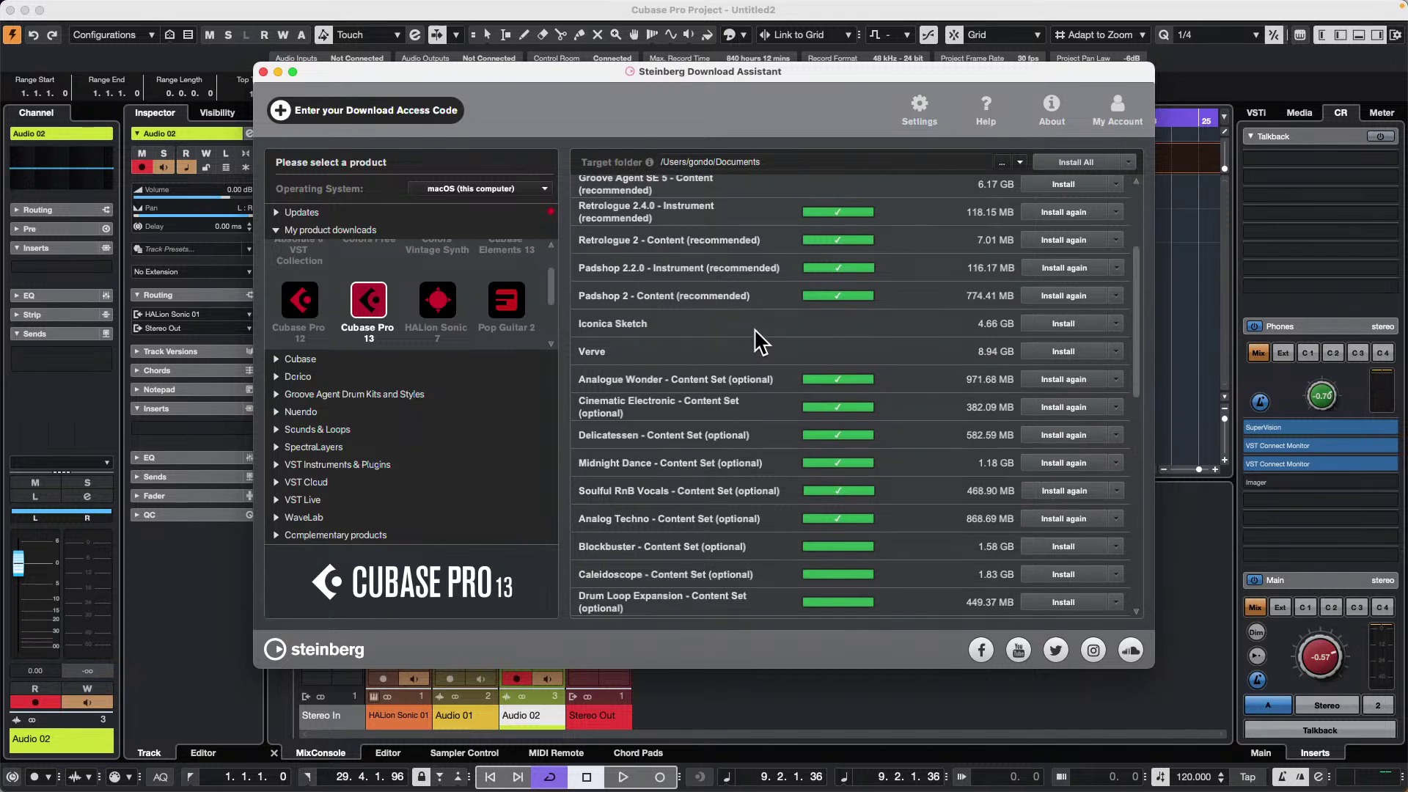
pyautogui.scroll(-10, 754, 332)
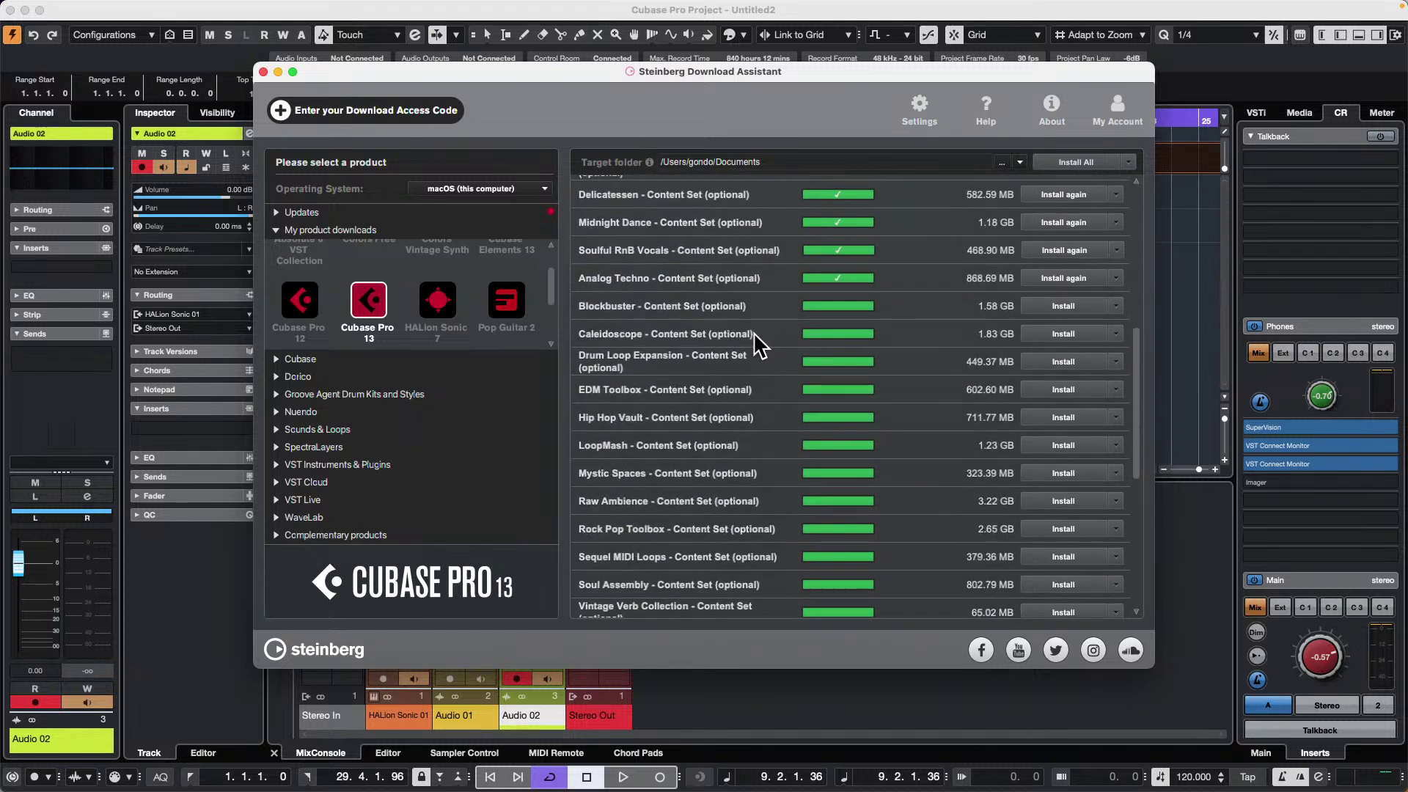
pyautogui.scroll(-10, 755, 332)
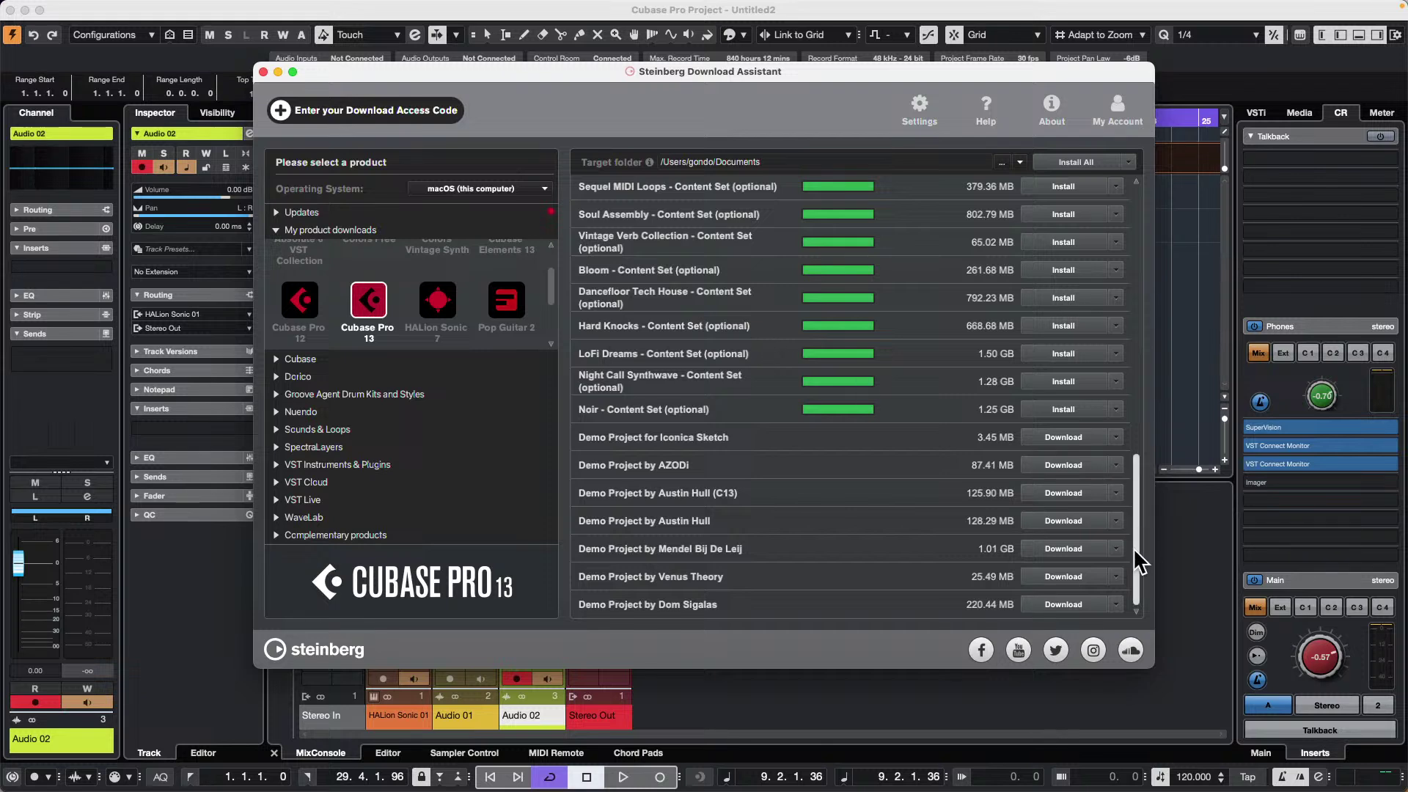
pyautogui.moveTo(1133, 547); pyautogui.dragTo(1138, 195)
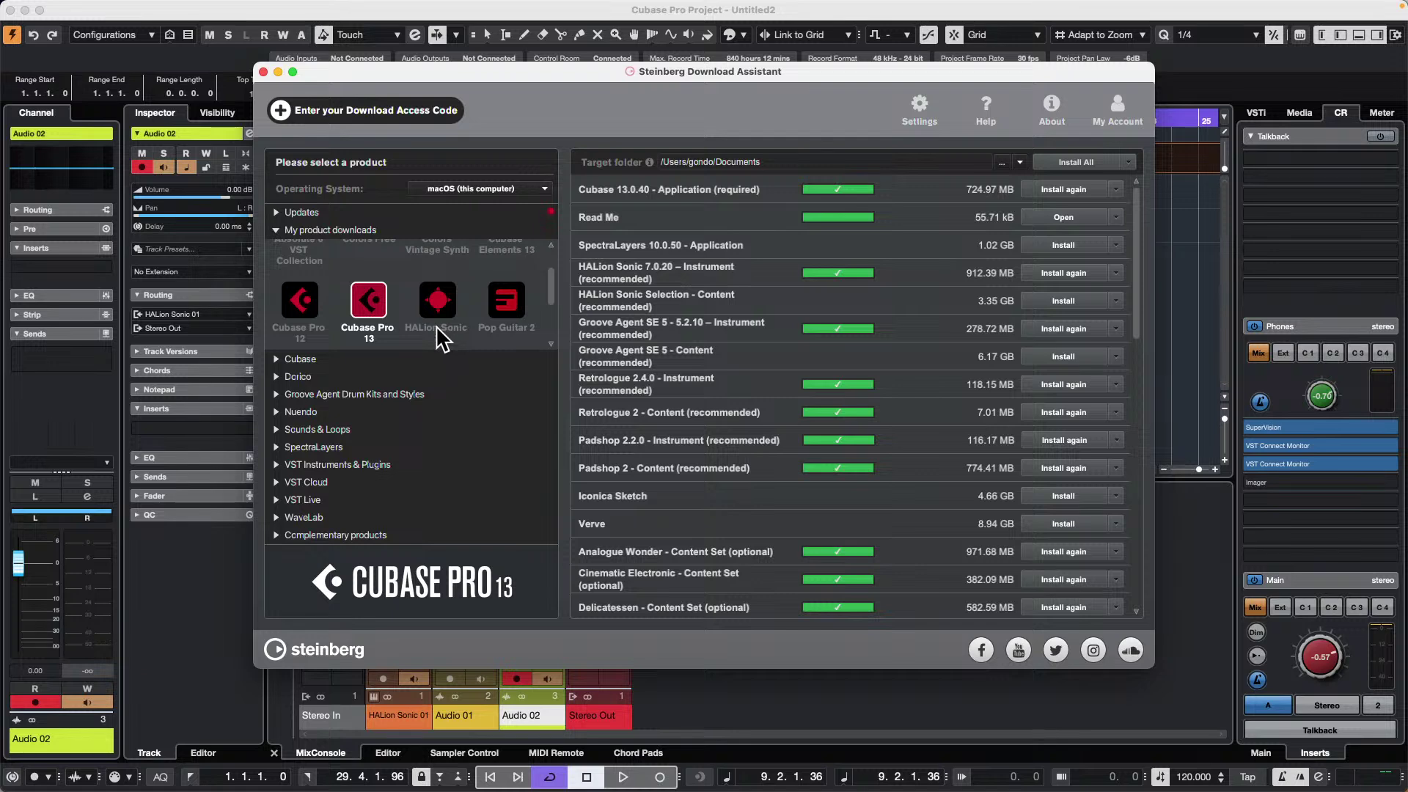
# - Browse the Sounds & Loops products and show the VST Instruments & Plugins category
pyautogui.click(315, 430)
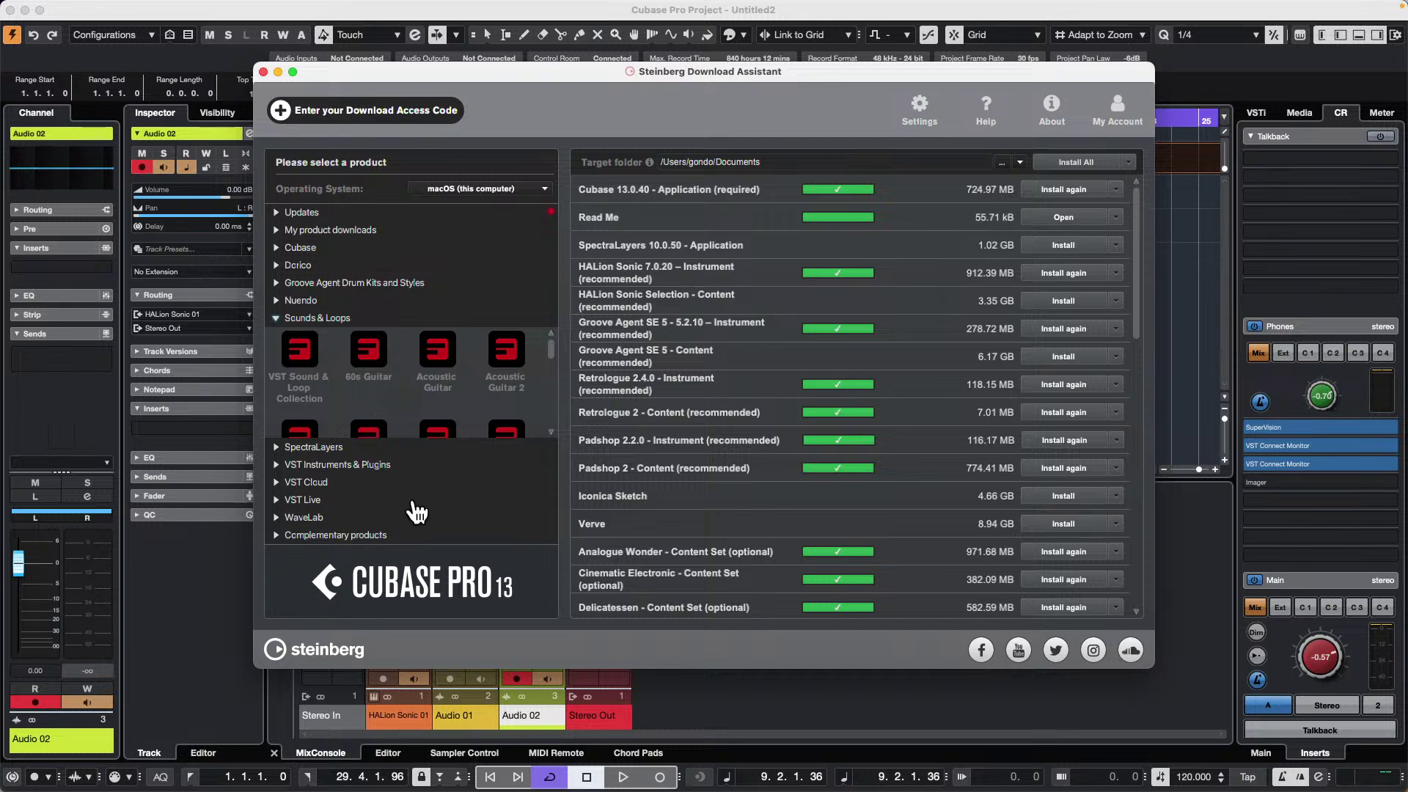
pyautogui.scroll(-2, 331, 411)
pyautogui.scroll(-3, 332, 399)
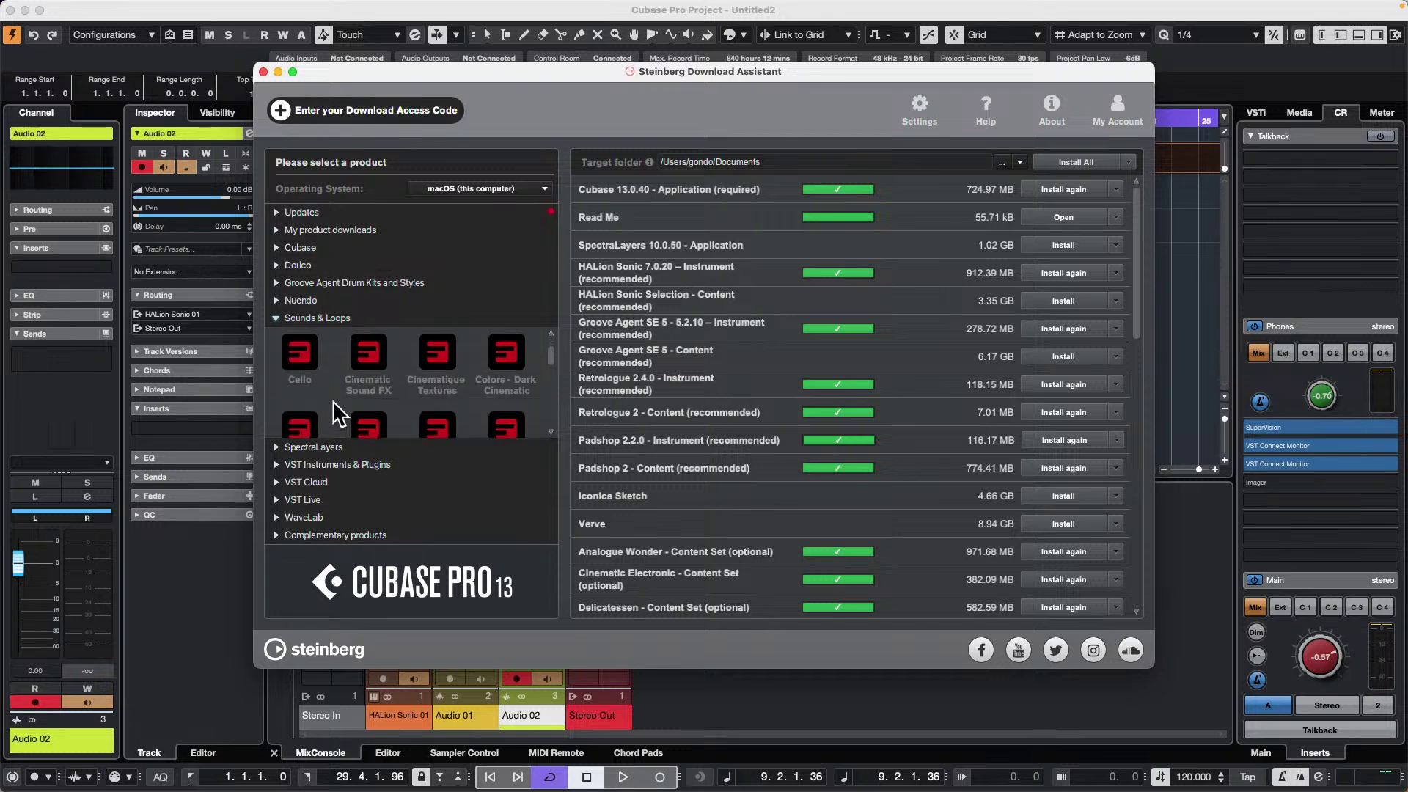
pyautogui.click(361, 467)
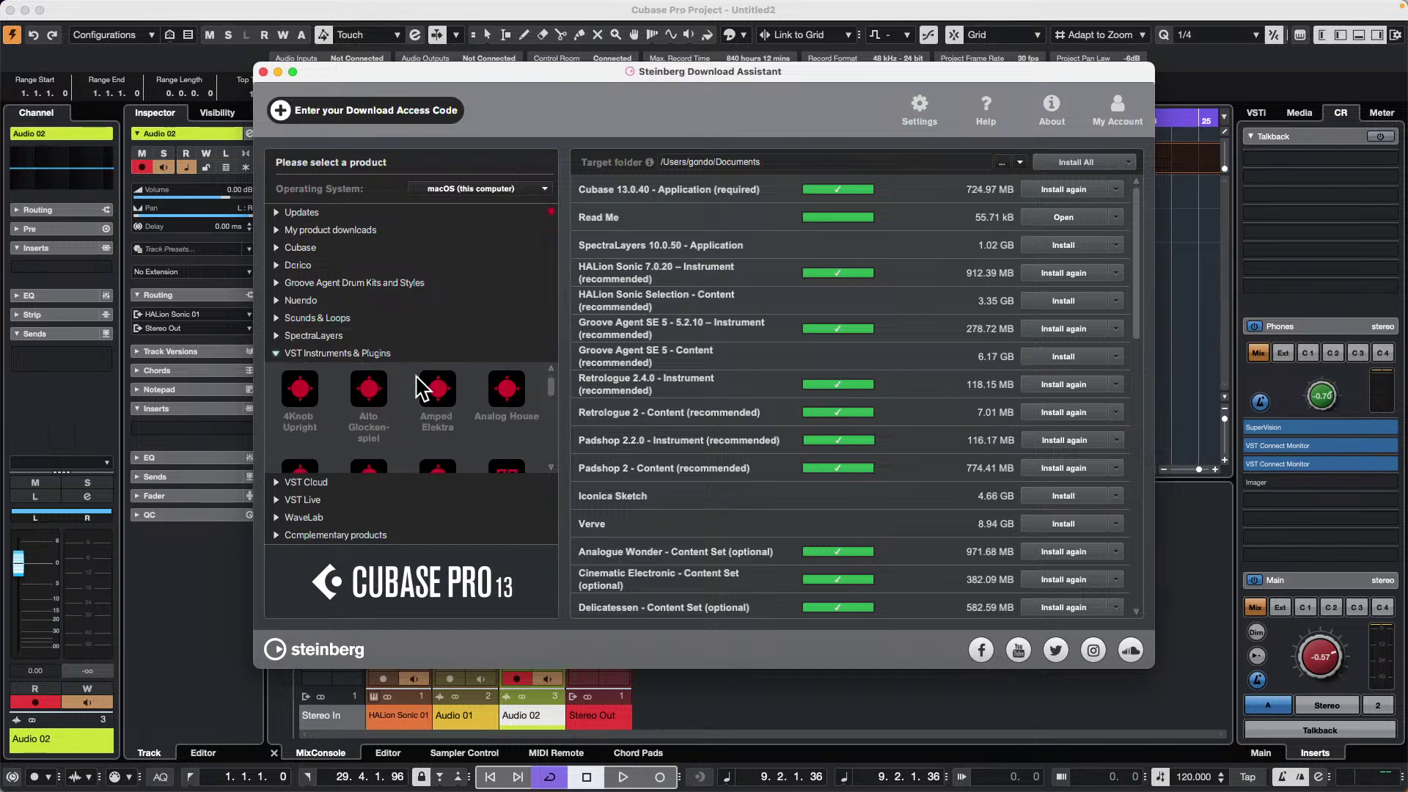
# - Look through the VST Instruments & Plugins products, showing the contents of Amped Elektra, Anima Wavetable, Colors Score Tranquil and Dark Planet
pyautogui.click(440, 394)
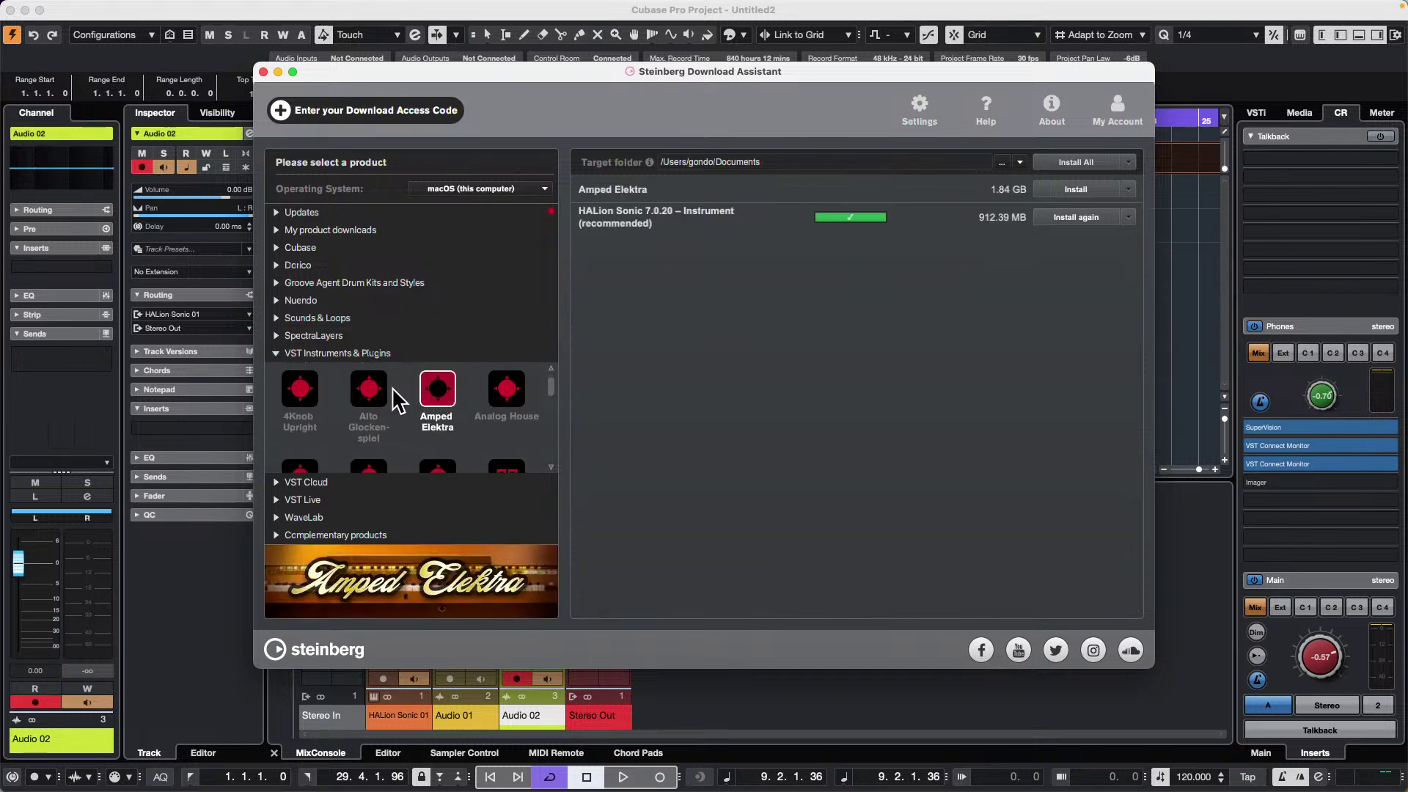
pyautogui.scroll(-2, 520, 431)
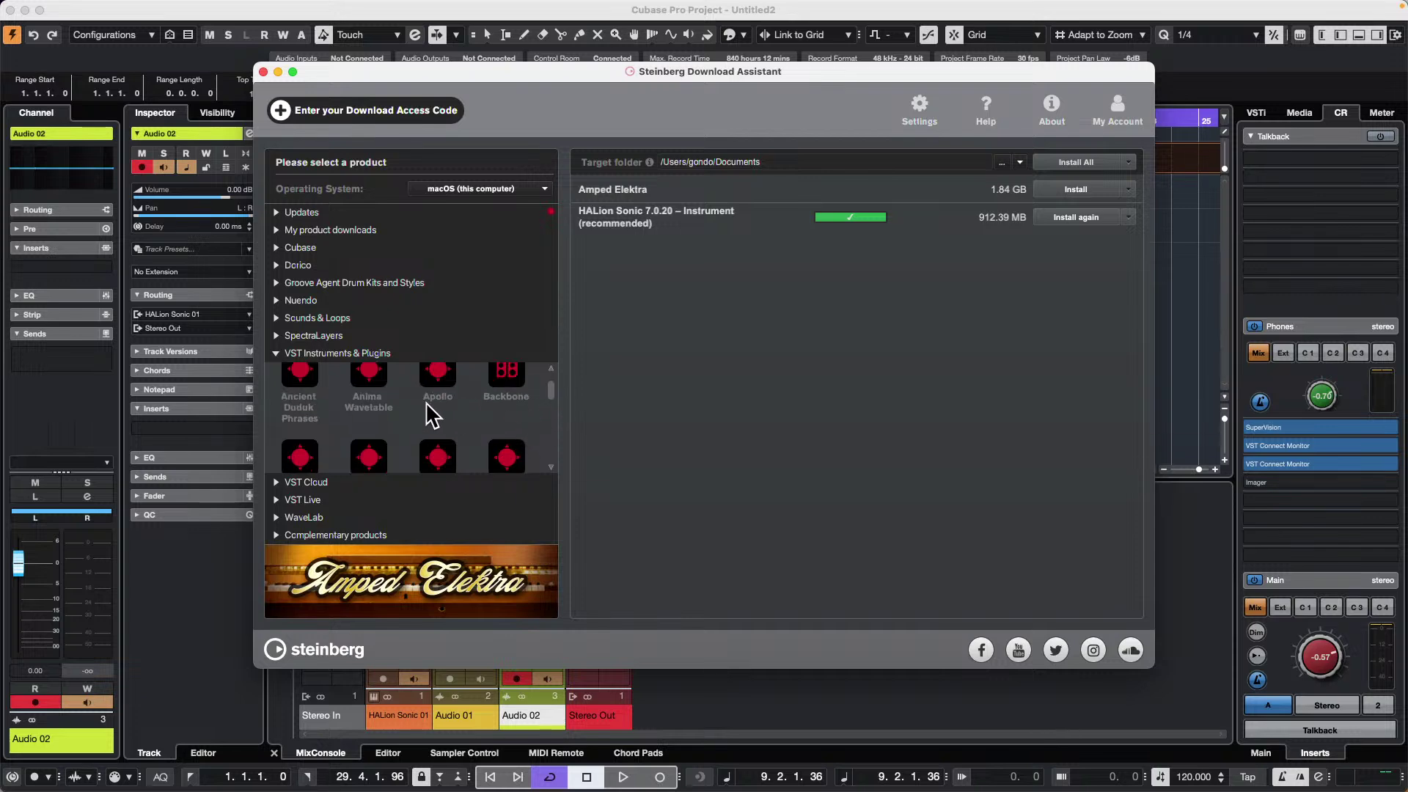
pyautogui.scroll(-1, 425, 409)
pyautogui.click(367, 389)
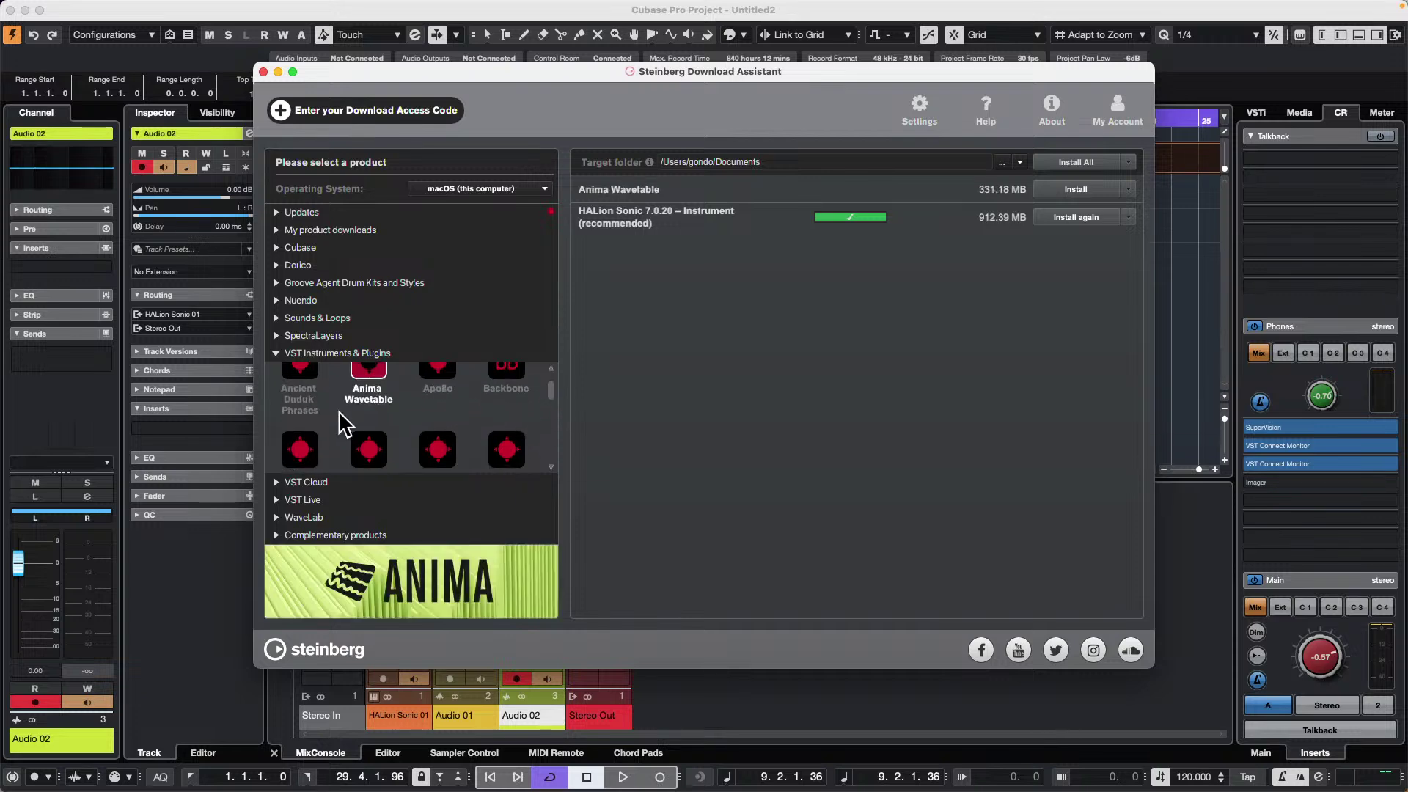
pyautogui.scroll(-3, 388, 403)
pyautogui.click(438, 440)
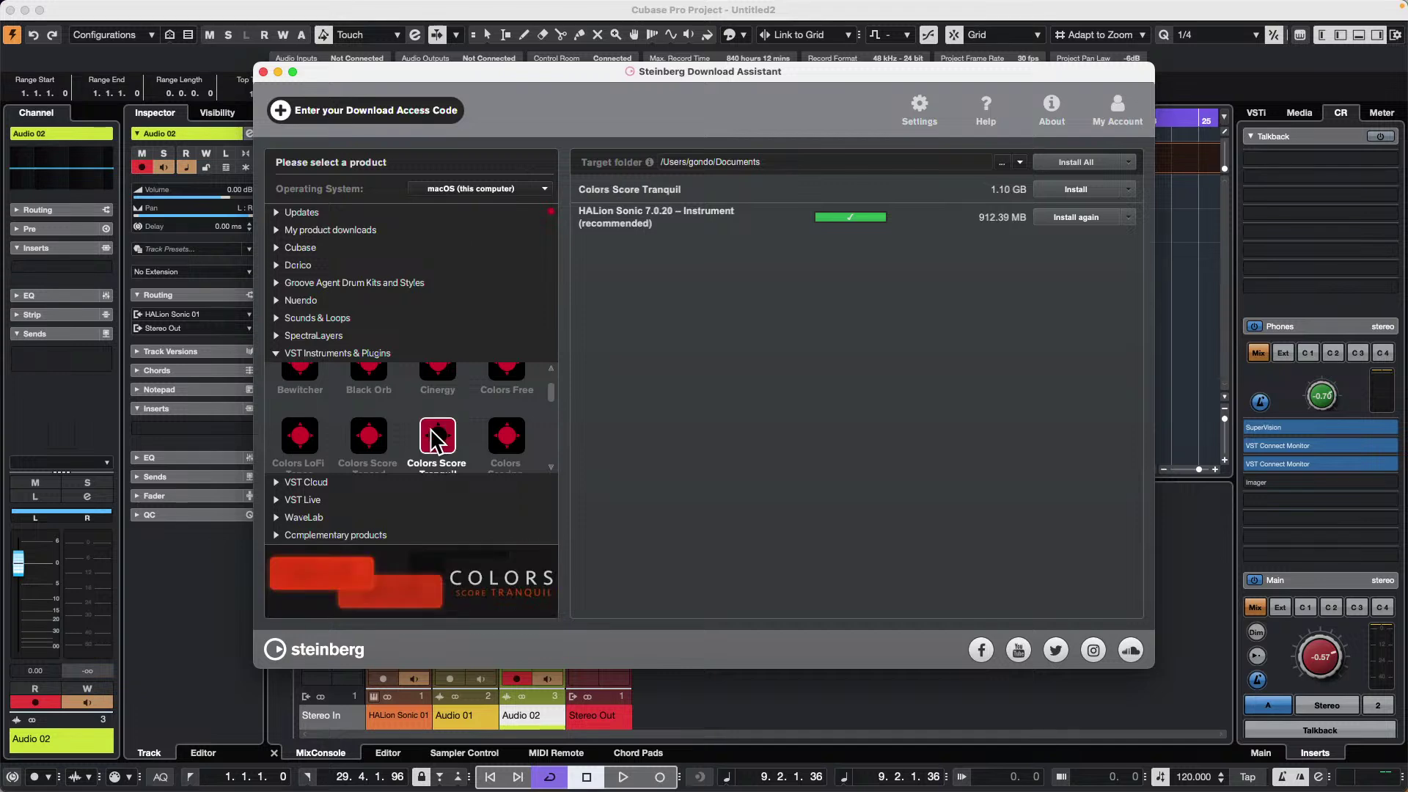
pyautogui.scroll(-1, 532, 429)
pyautogui.scroll(-2, 531, 429)
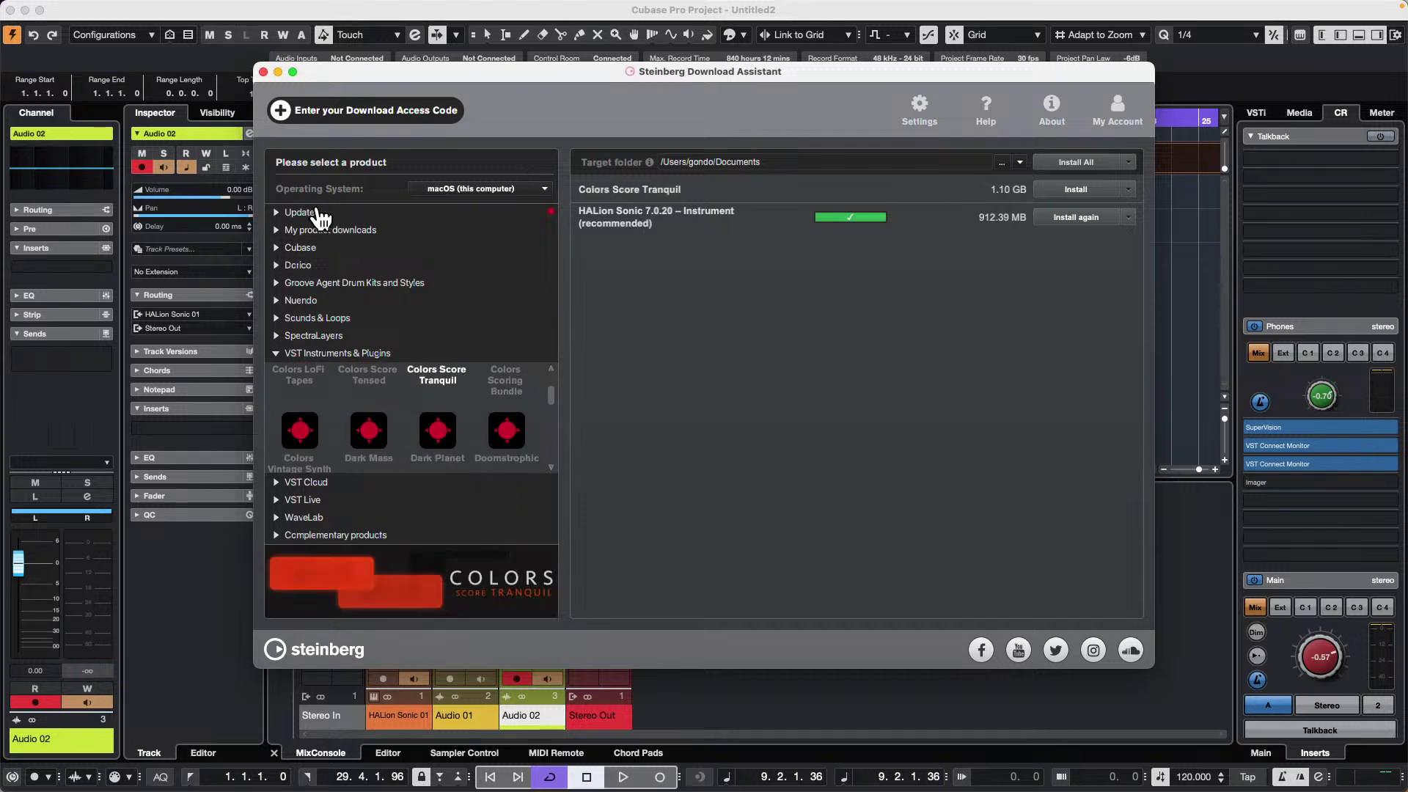
pyautogui.click(442, 435)
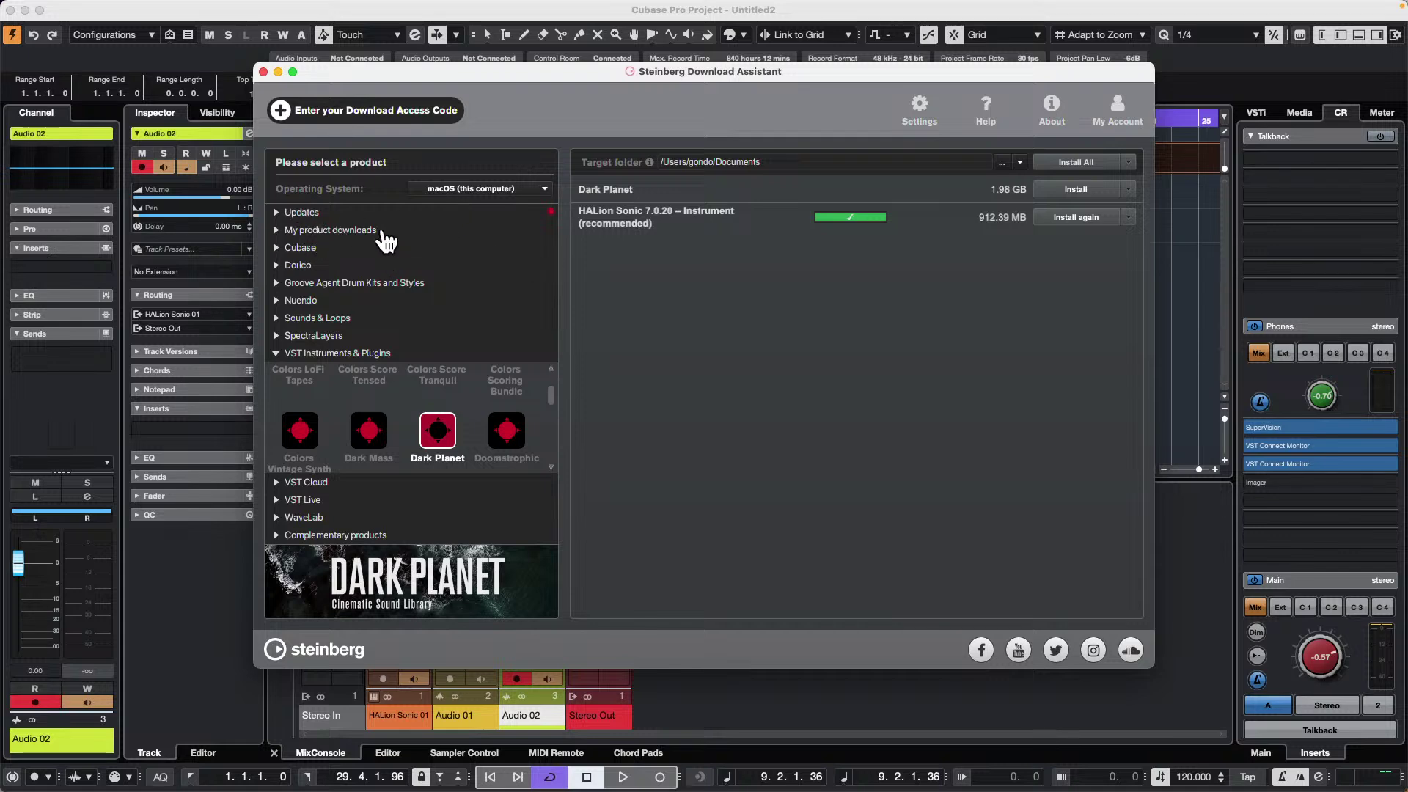
# - Show the Cubase Pro 13 components under the owned product downloads and review the list down to the demo projects
pyautogui.click(361, 231)
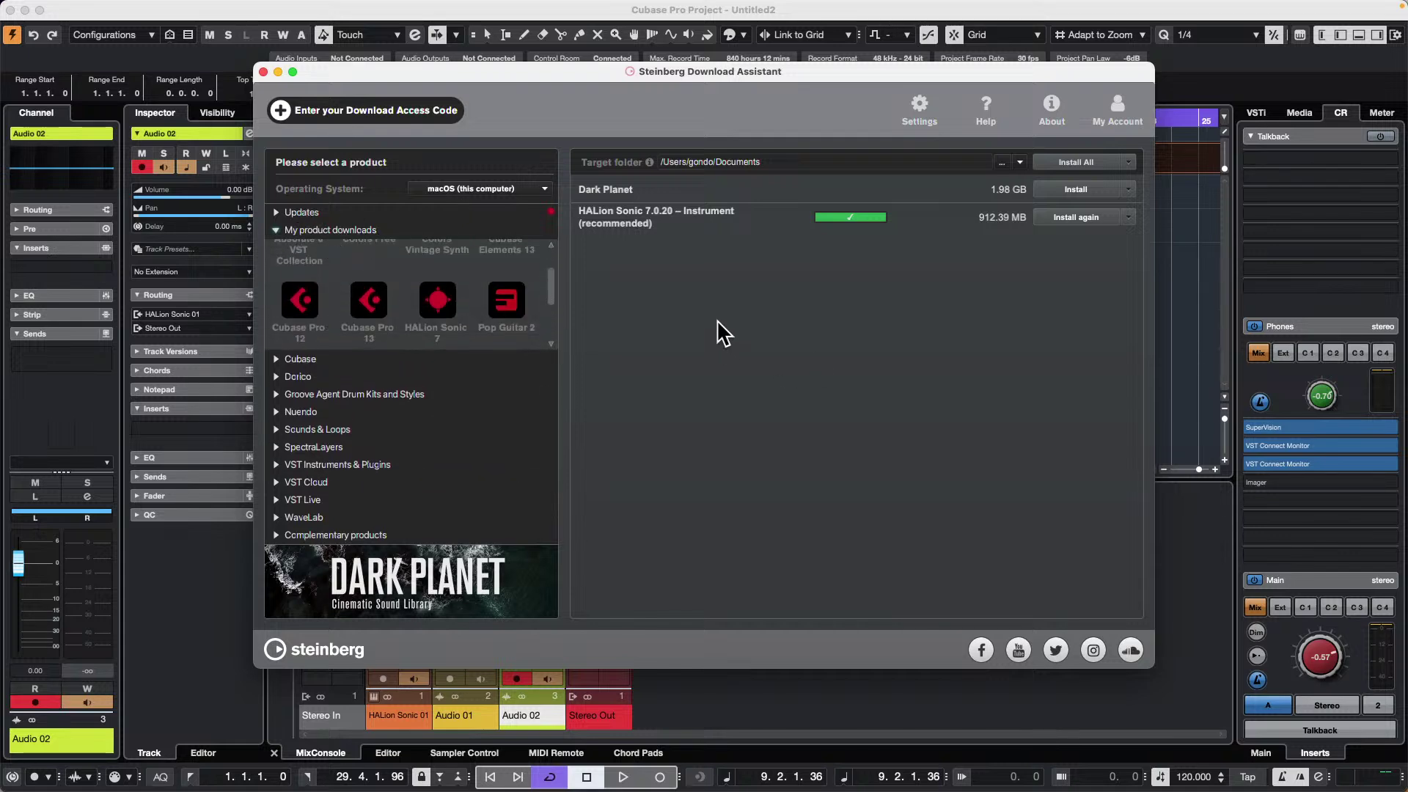
pyautogui.click(352, 313)
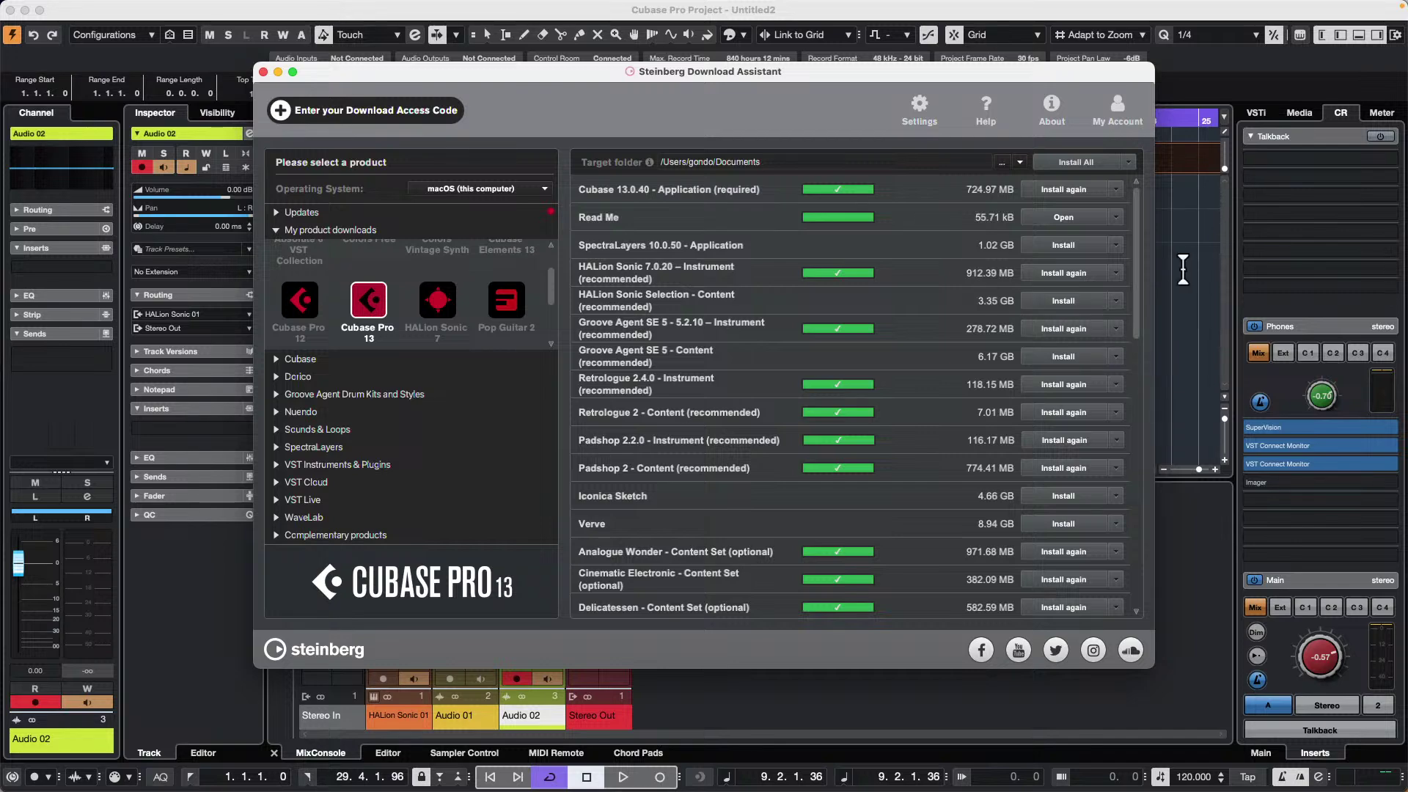
pyautogui.moveTo(1138, 301); pyautogui.dragTo(1130, 572)
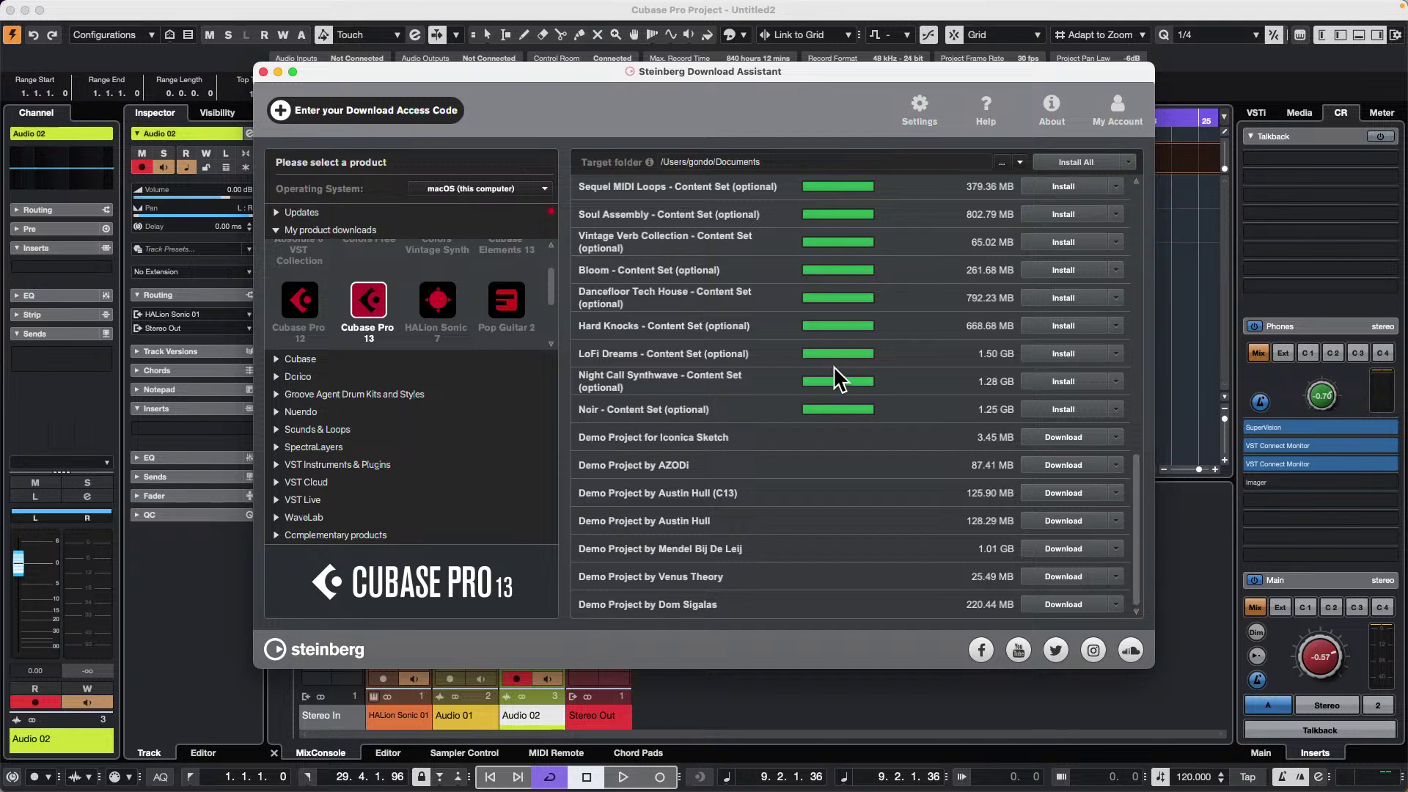
pyautogui.moveTo(1134, 512); pyautogui.dragTo(1106, 572)
# - Browse the SpectraLayers product versions in the download catalogue
pyautogui.click(323, 446)
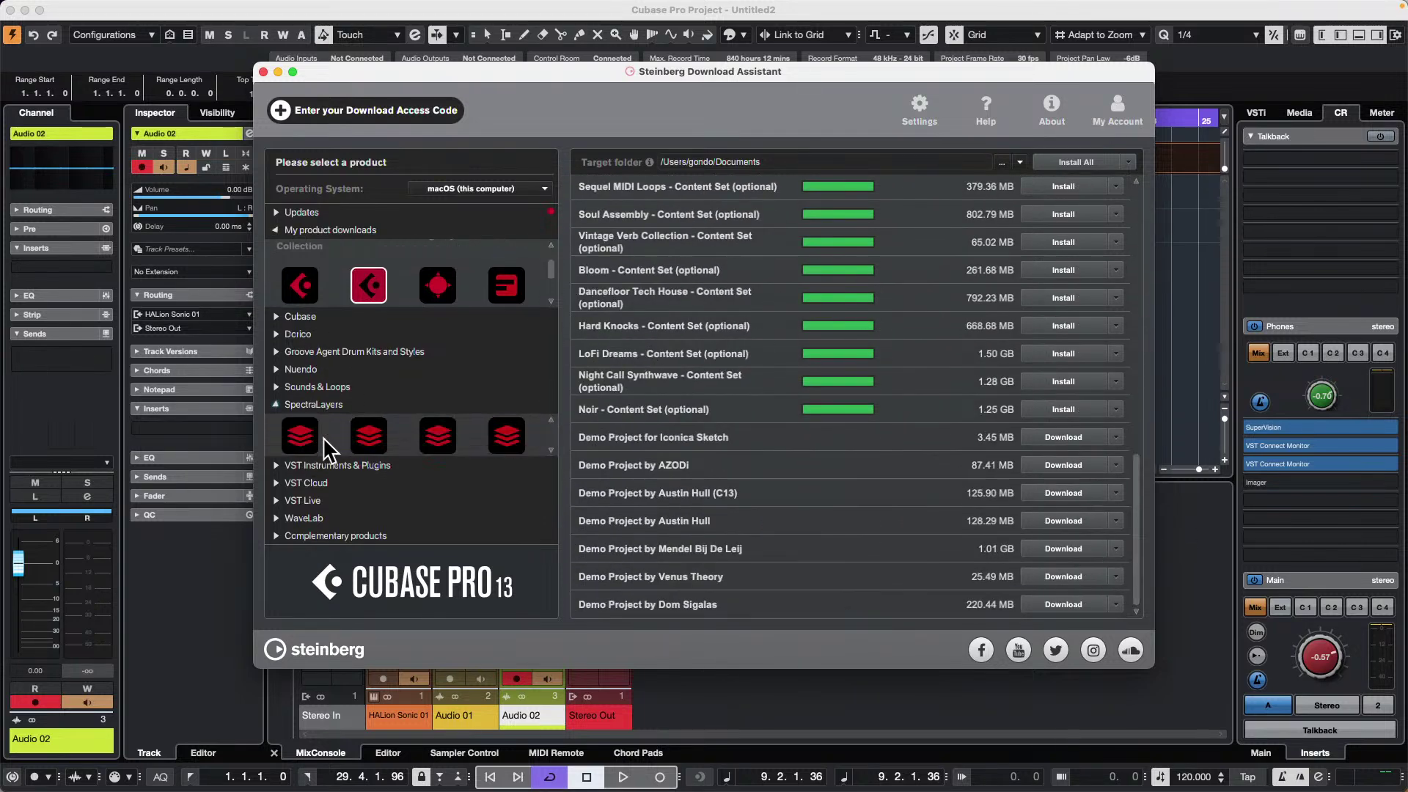
pyautogui.click(313, 338)
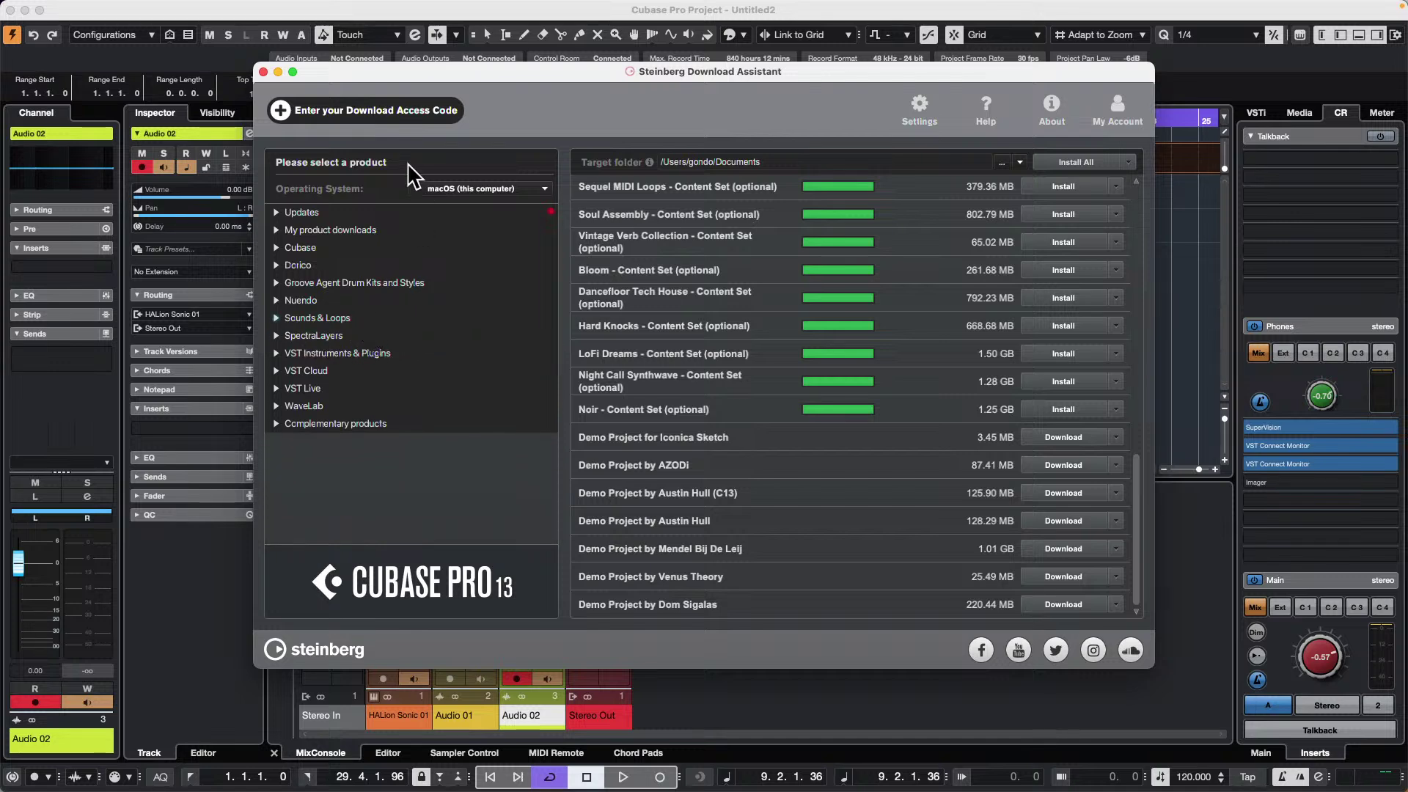
pyautogui.click(290, 230)
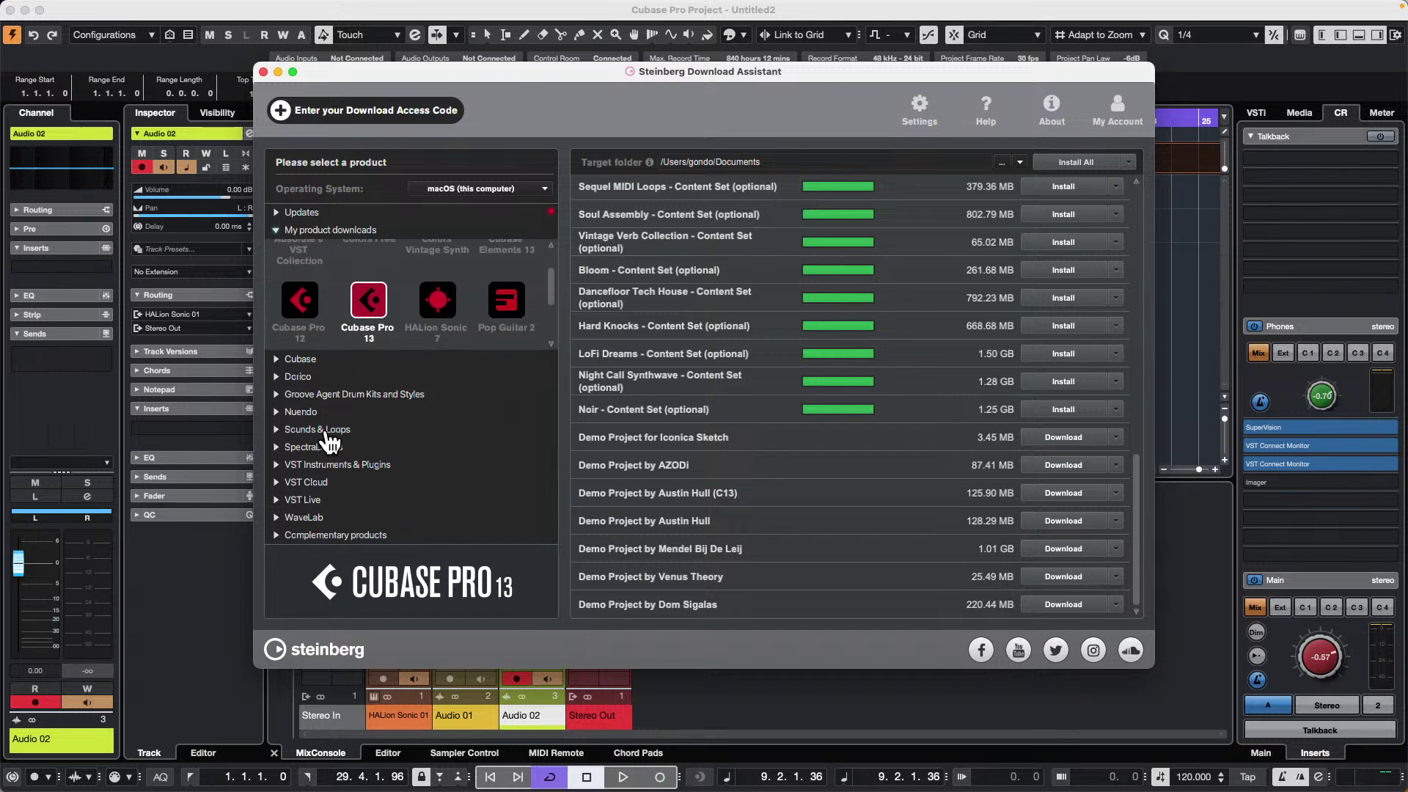
pyautogui.click(276, 447)
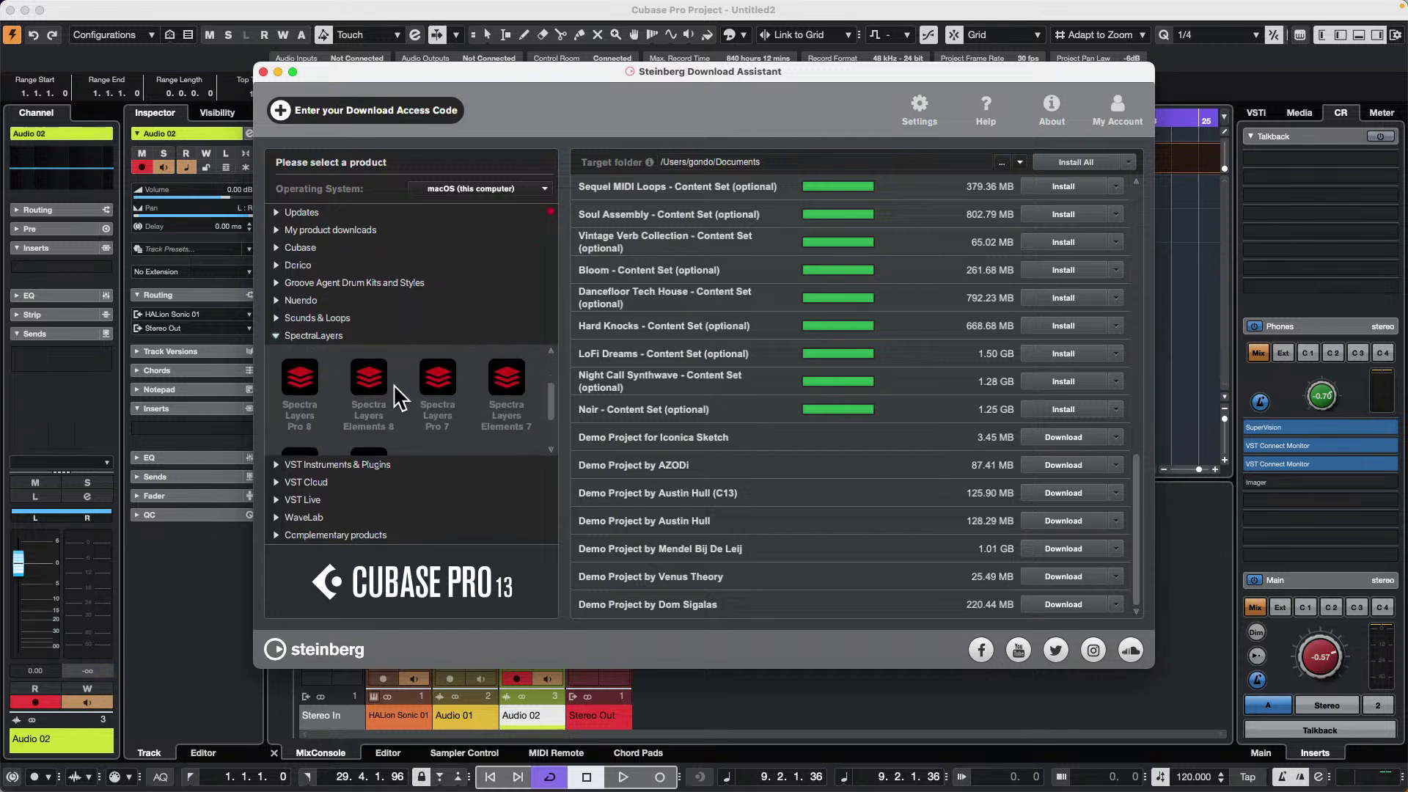
pyautogui.scroll(2, 399, 400)
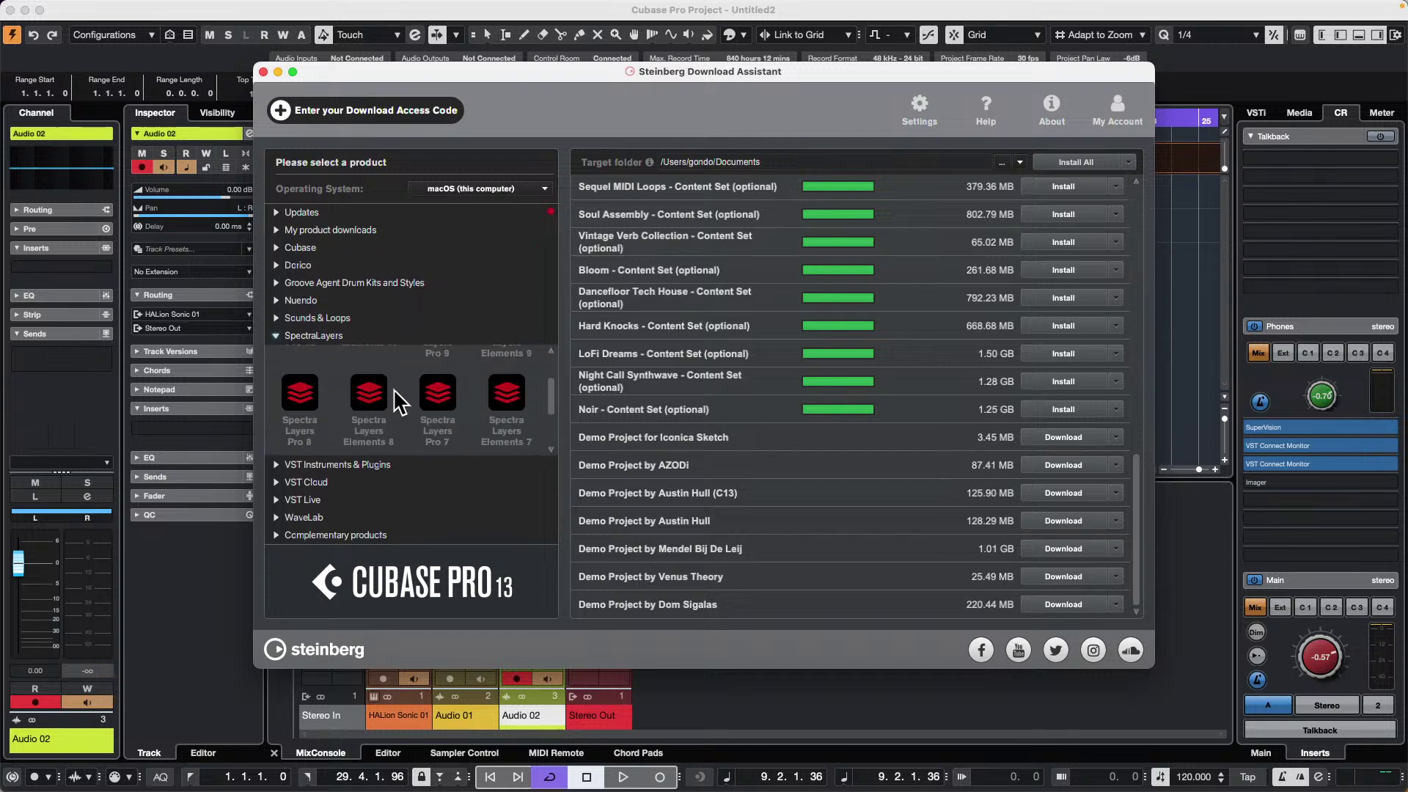
pyautogui.scroll(3, 393, 422)
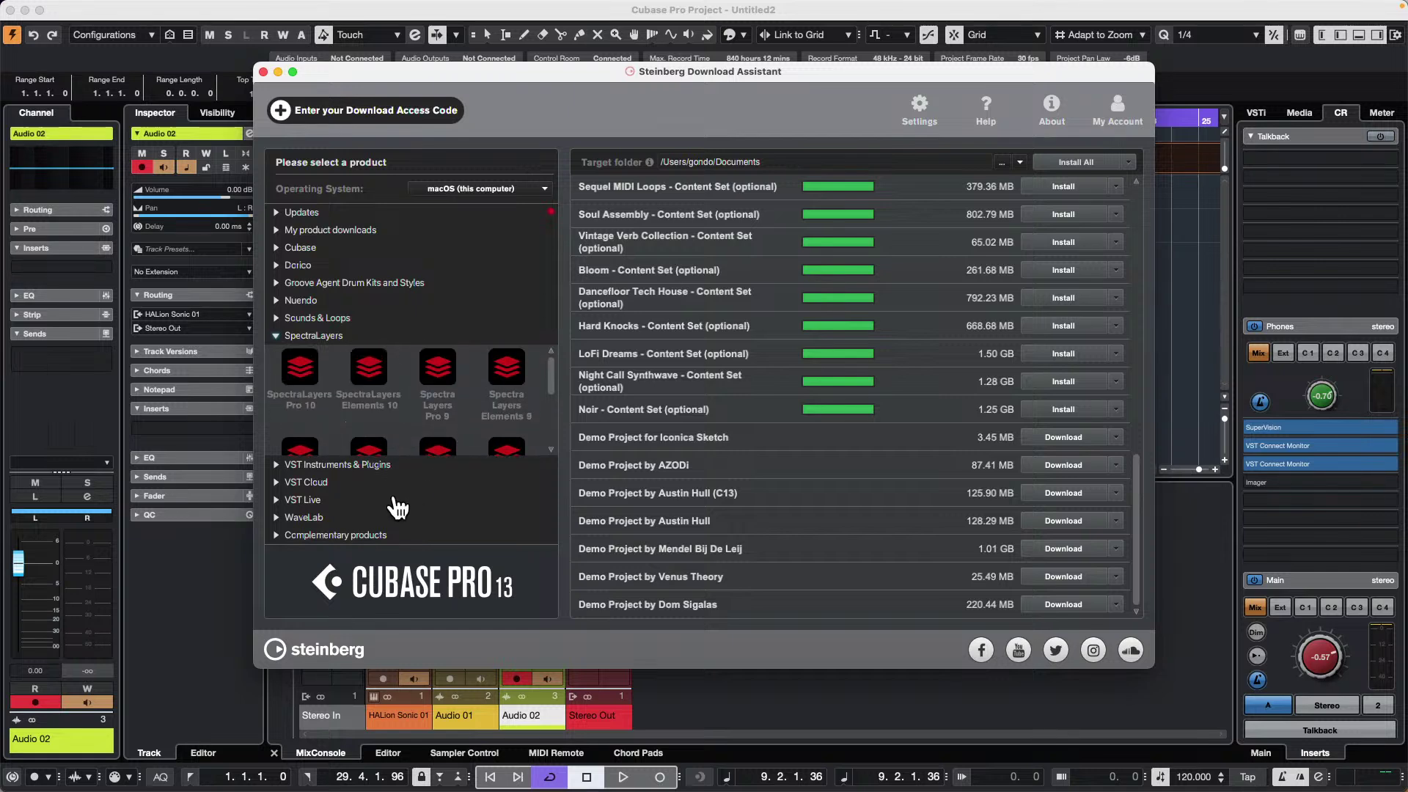
# - Review the Cubase Pro 13 instruments and content sets under the owned product downloads, and close the Download Assistant
pyautogui.click(341, 232)
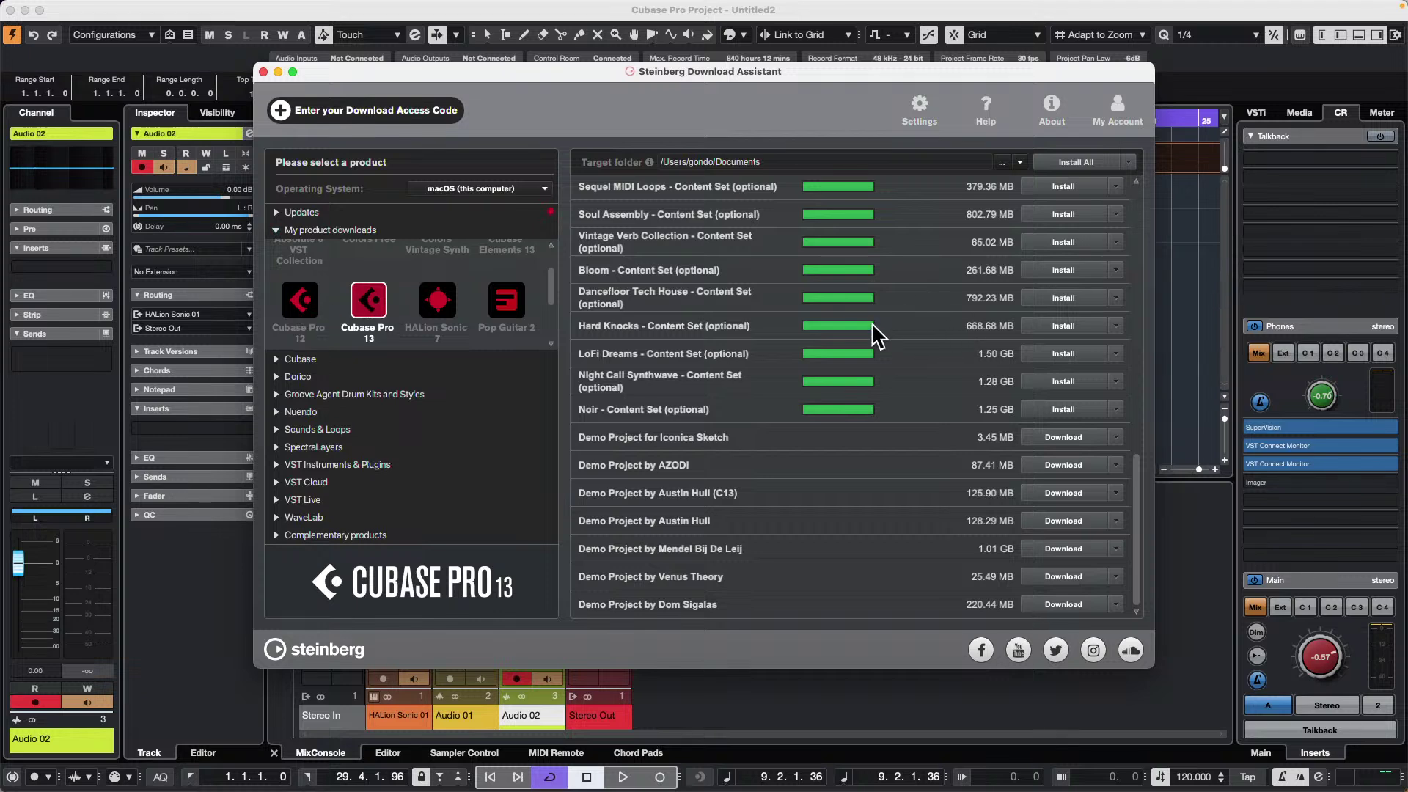
pyautogui.scroll(5, 847, 364)
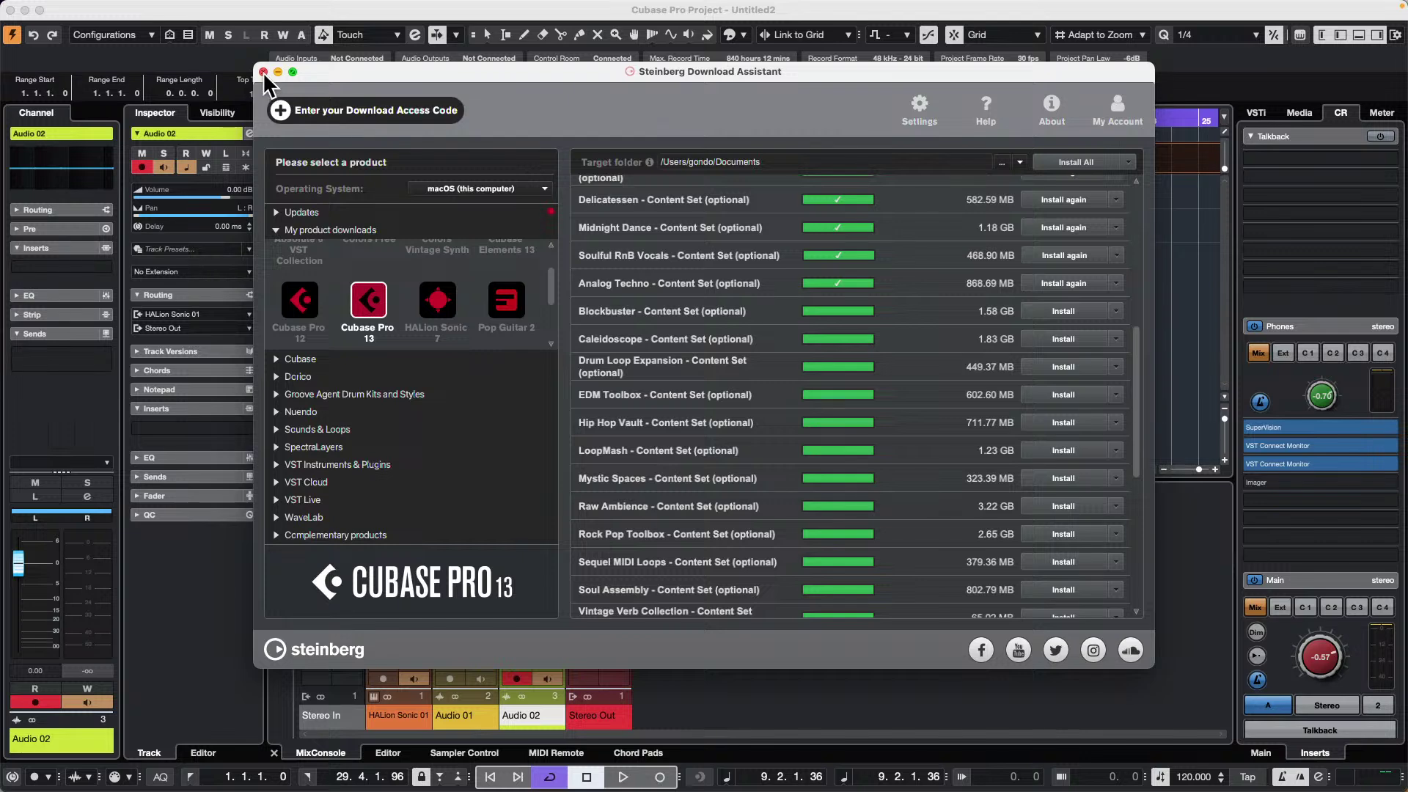
pyautogui.scroll(6, 908, 420)
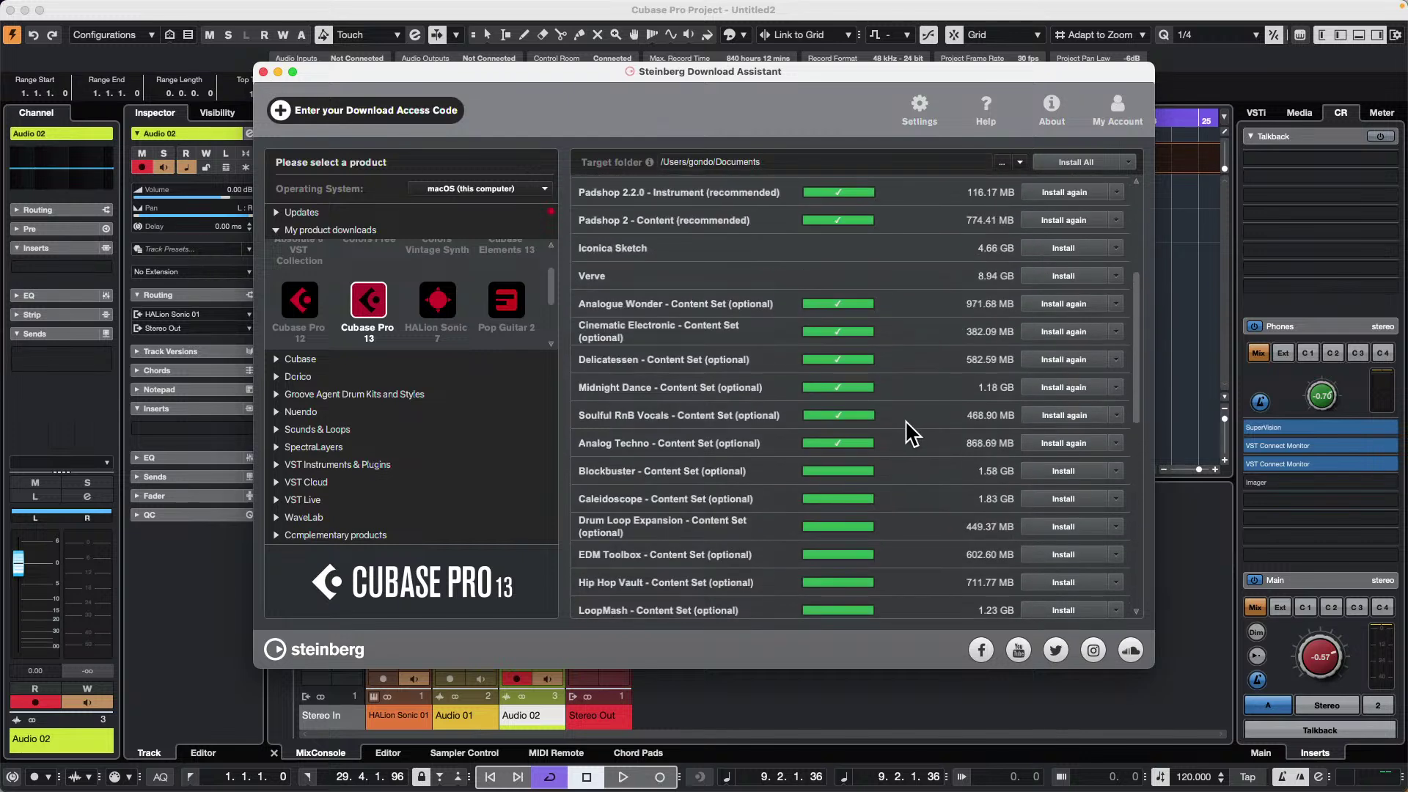
pyautogui.scroll(4, 905, 421)
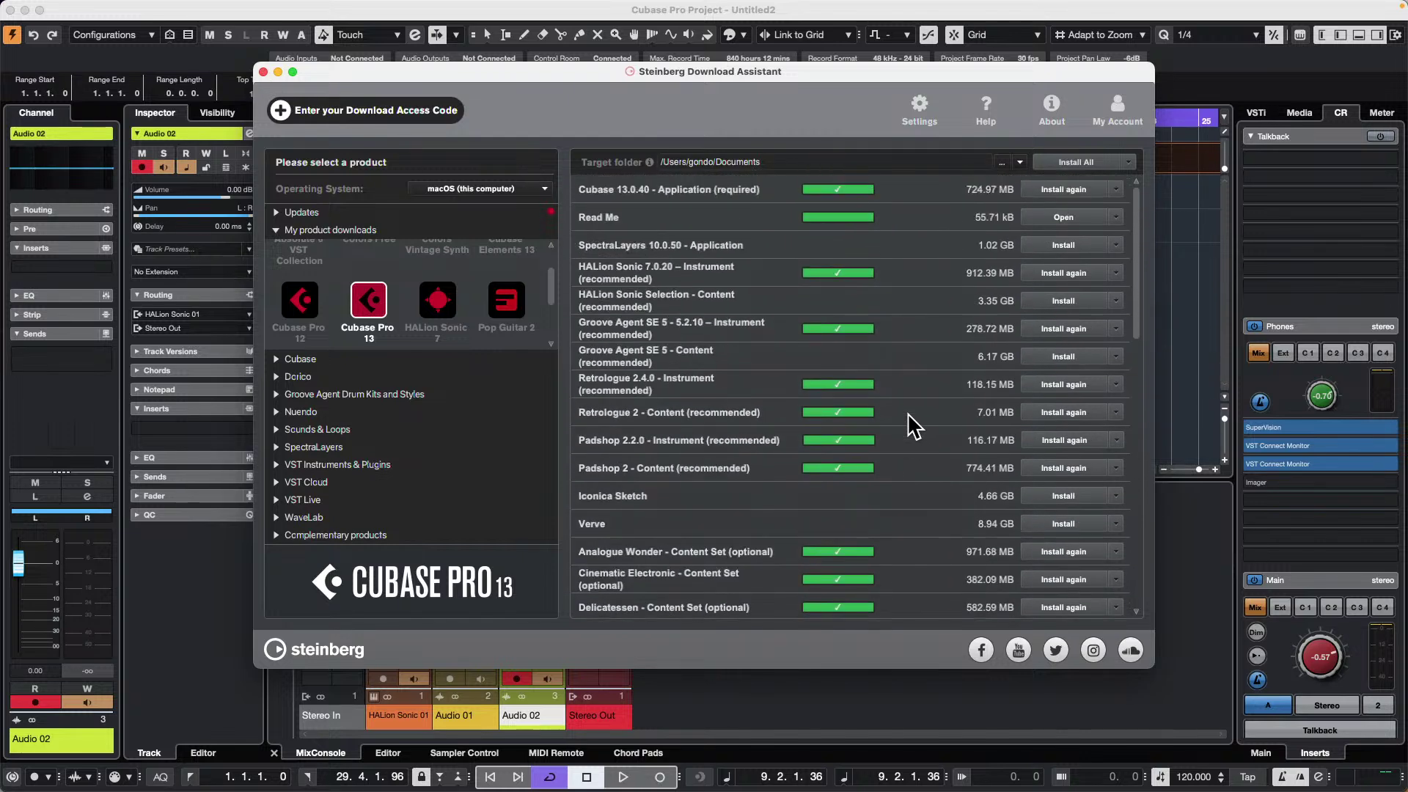
pyautogui.scroll(-5, 906, 413)
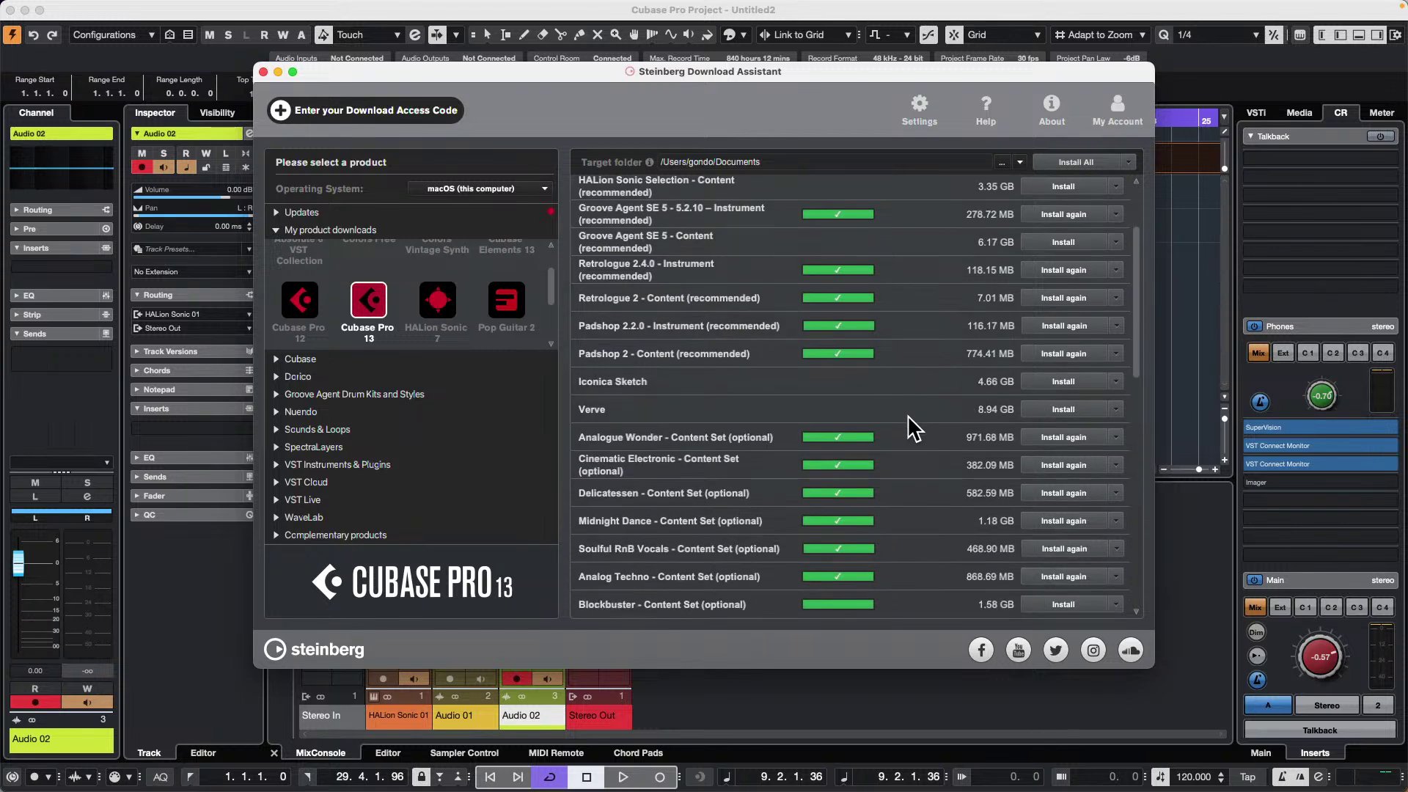
pyautogui.scroll(-8, 907, 416)
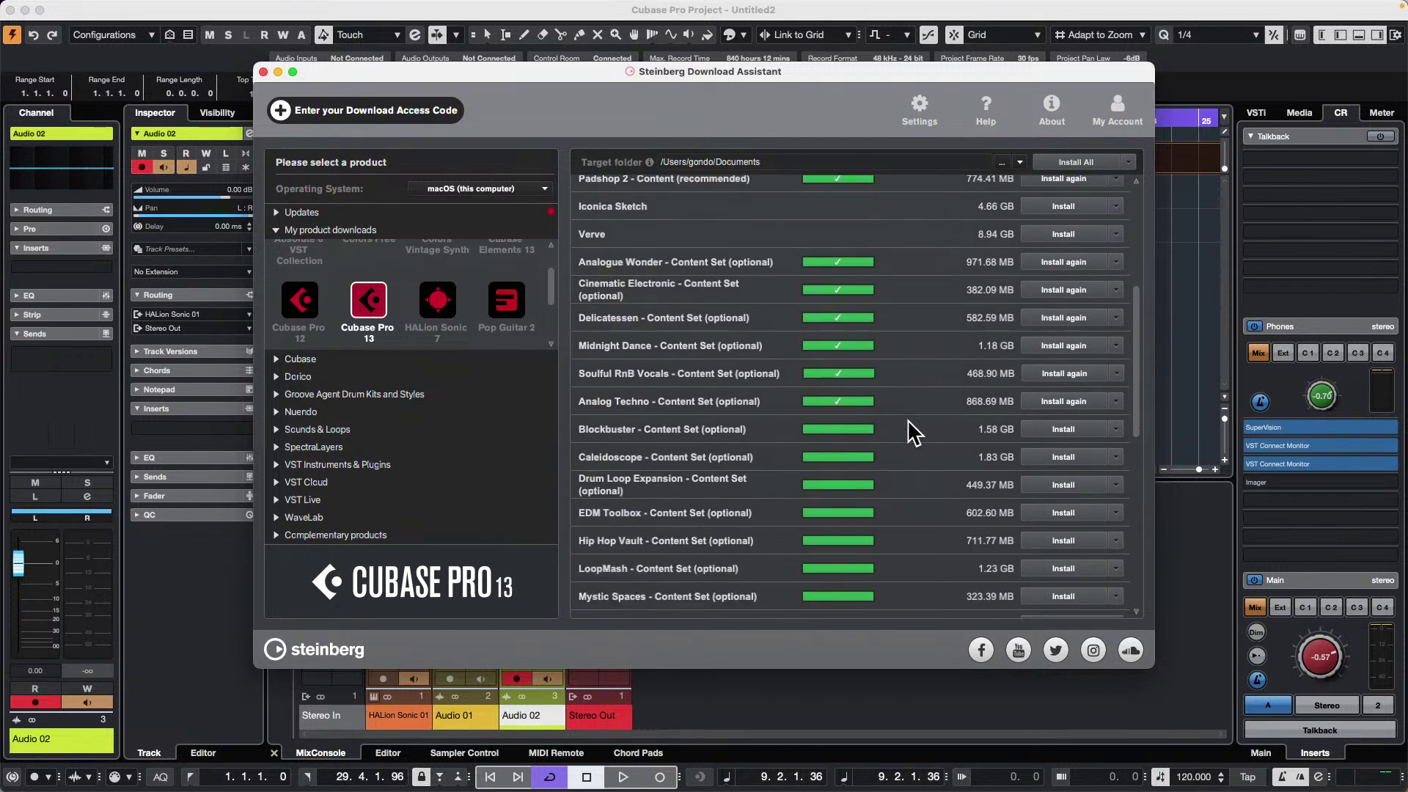
pyautogui.scroll(-5, 904, 423)
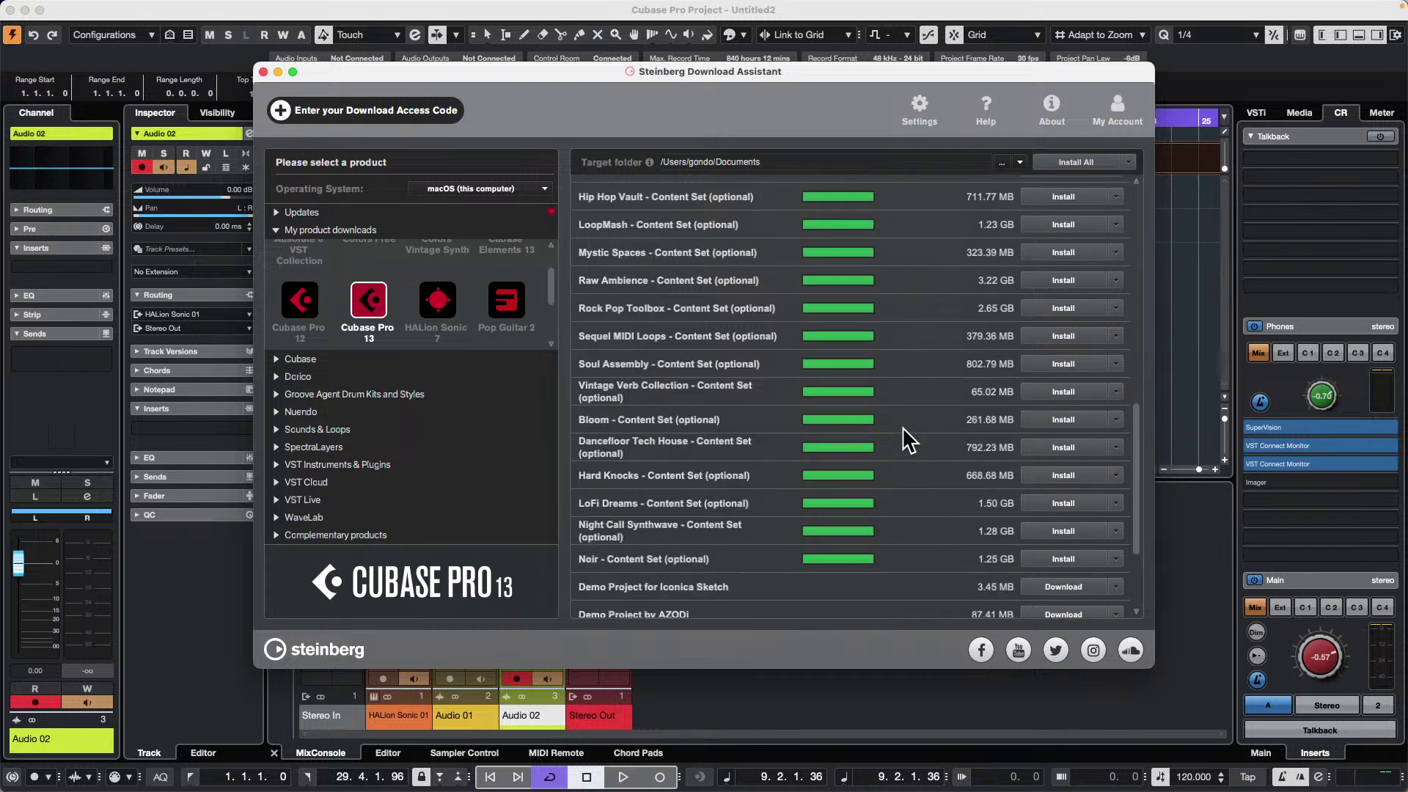
pyautogui.scroll(10, 902, 425)
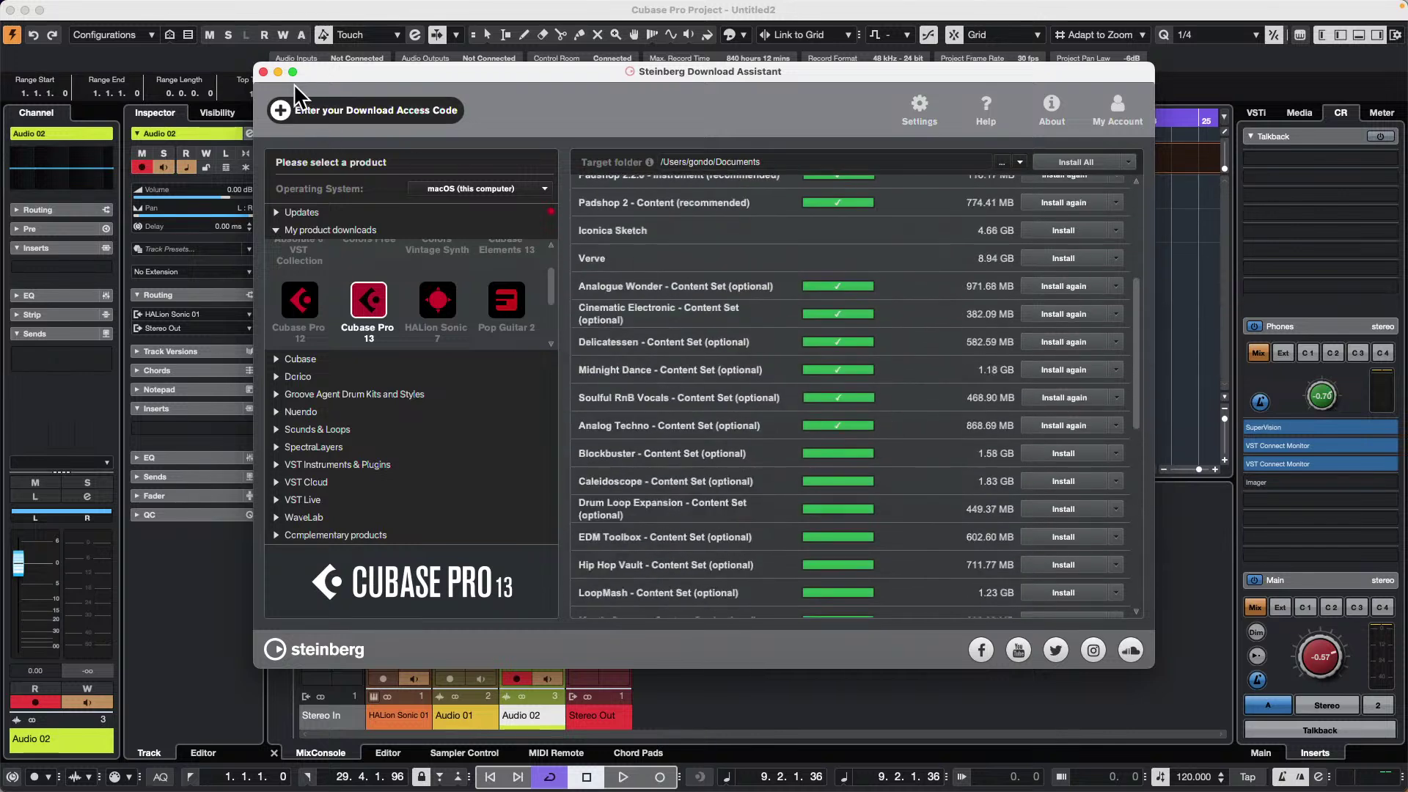
pyautogui.click(263, 72)
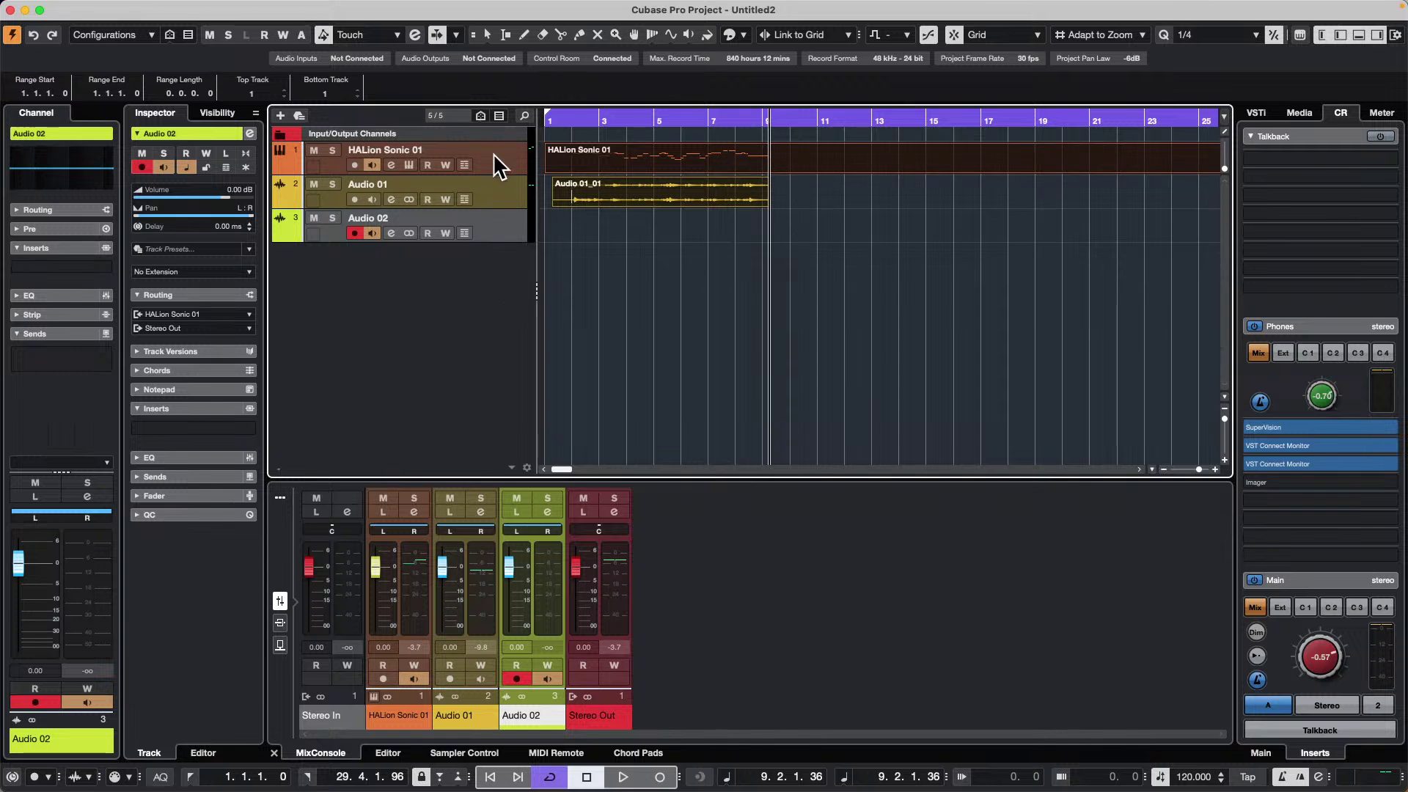
# - Add 12 more stereo audio tracks with HALion Sonic 01 as input and Stereo Out as output
pyautogui.rightClick(401, 289)
pyautogui.click(521, 299)
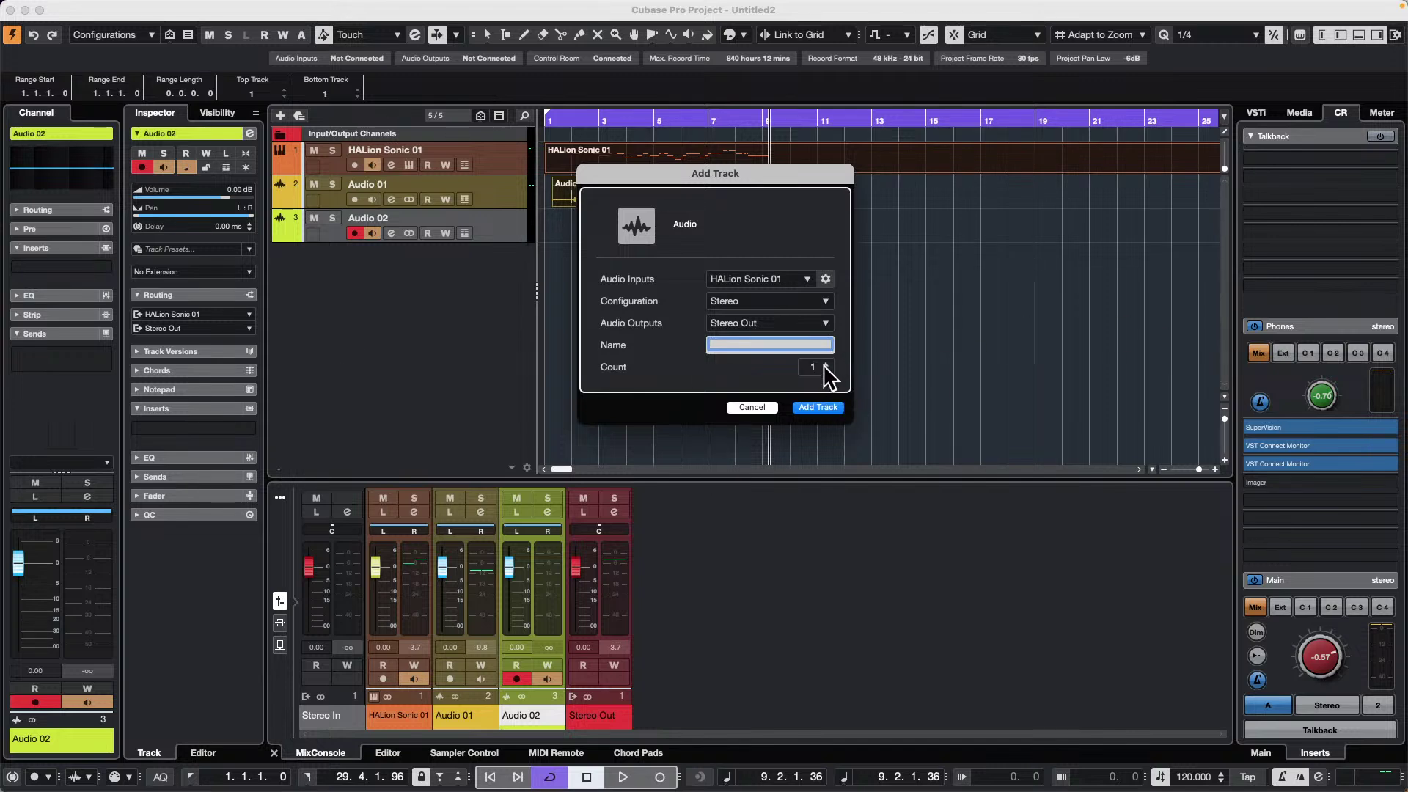
pyautogui.scroll(6, 824, 365)
pyautogui.scroll(-1, 825, 370)
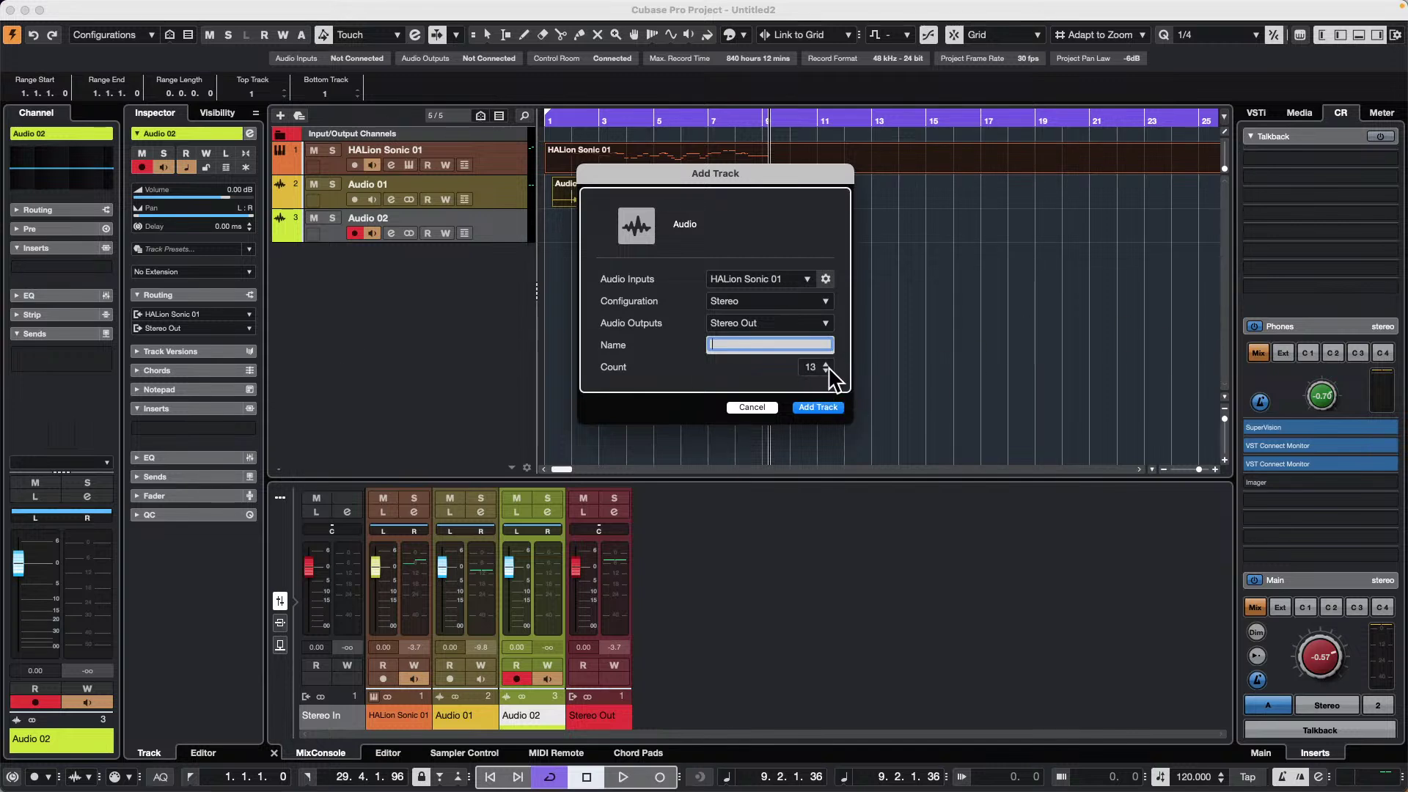
pyautogui.click(818, 407)
# - Move the tracks Audio 01 to Audio 03 together into a new folder
pyautogui.click(503, 183)
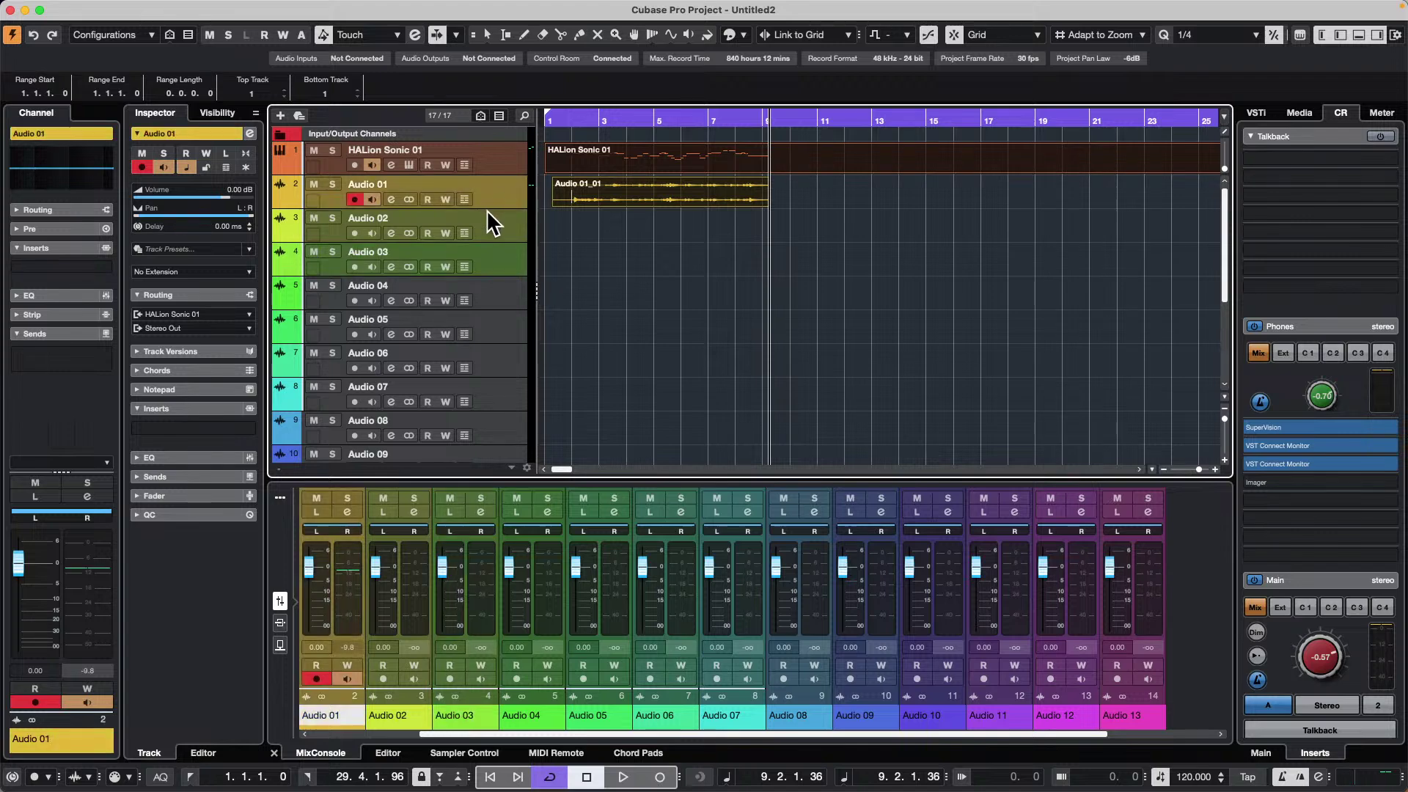
pyautogui.keyDown('shift'); pyautogui.click(503, 261); pyautogui.keyUp('shift')
pyautogui.rightClick(502, 261)
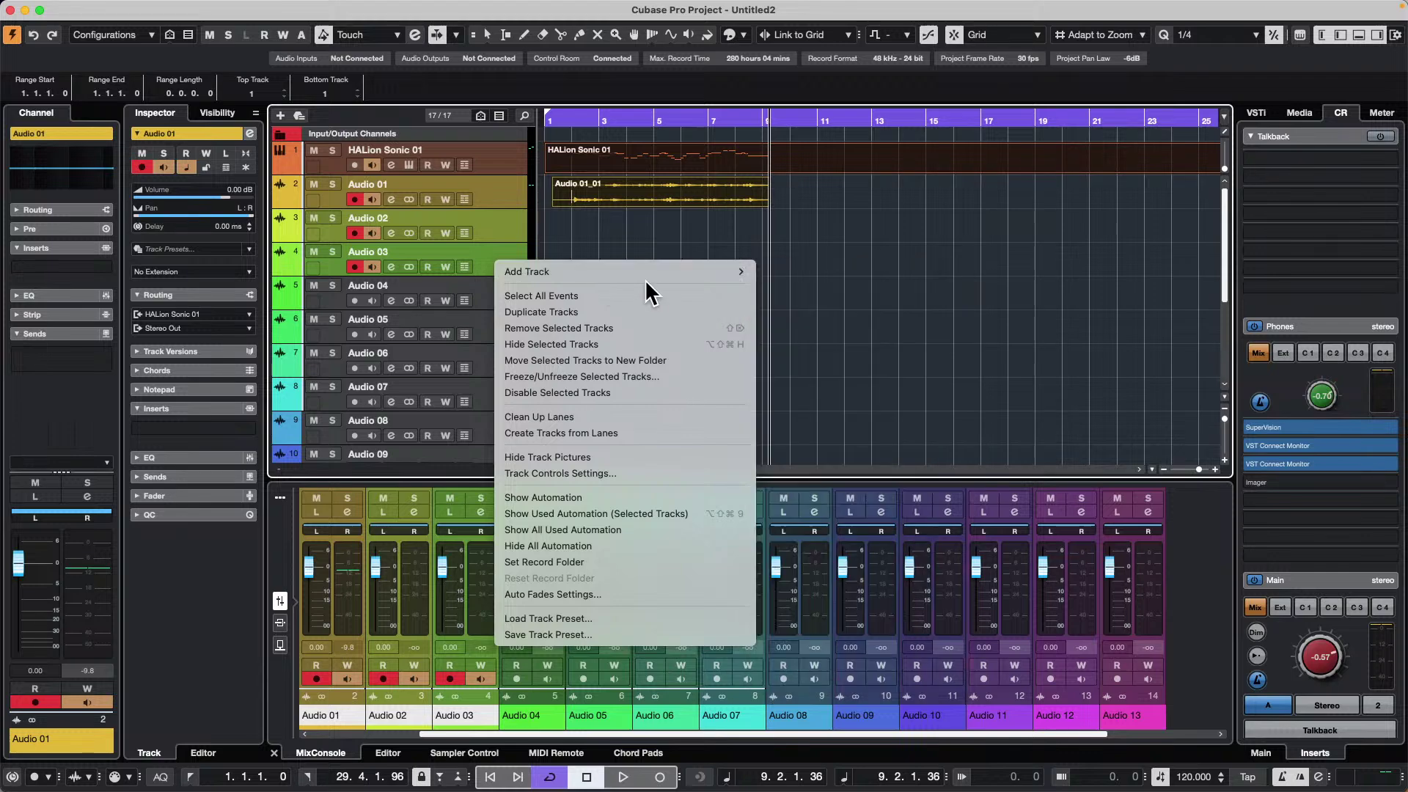
pyautogui.moveTo(587, 271)
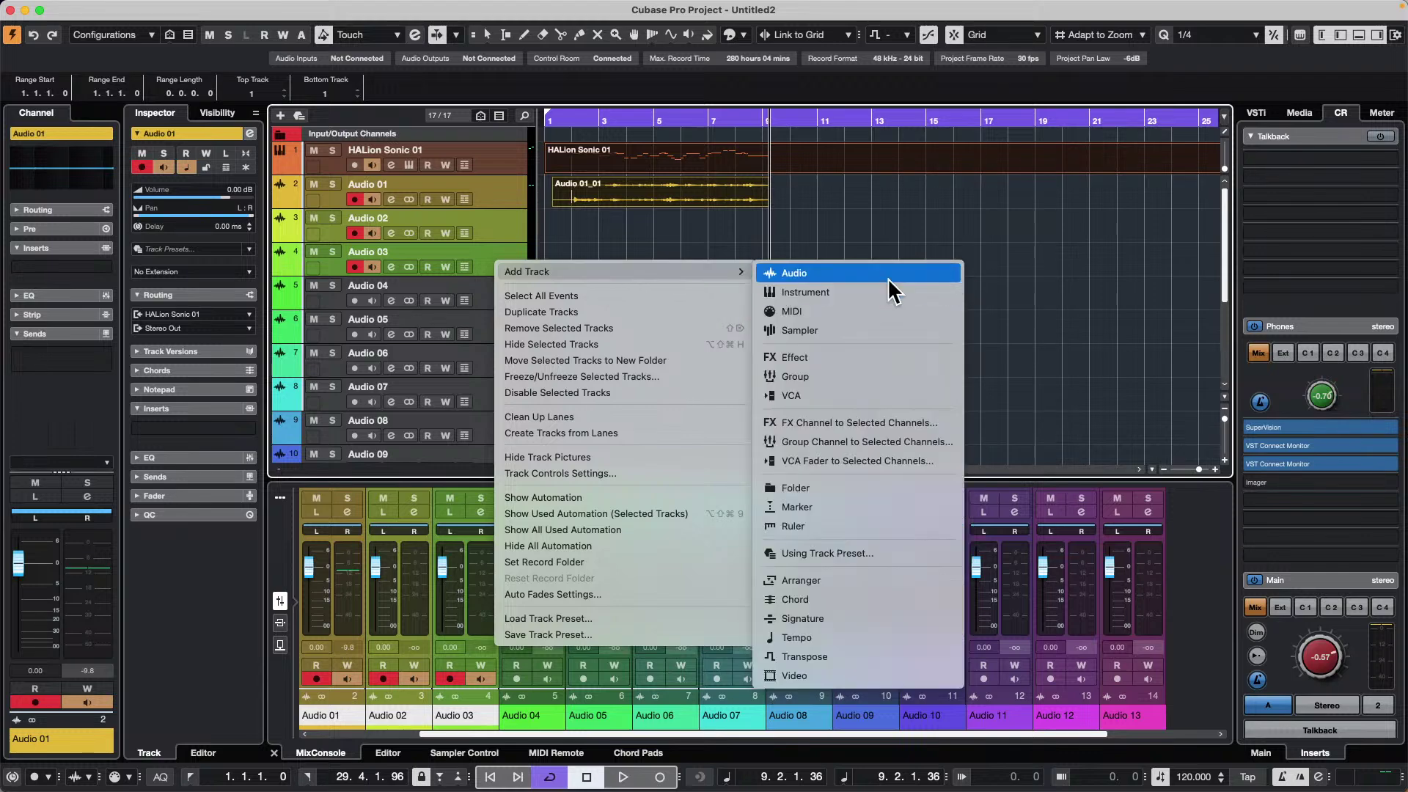
pyautogui.click(663, 360)
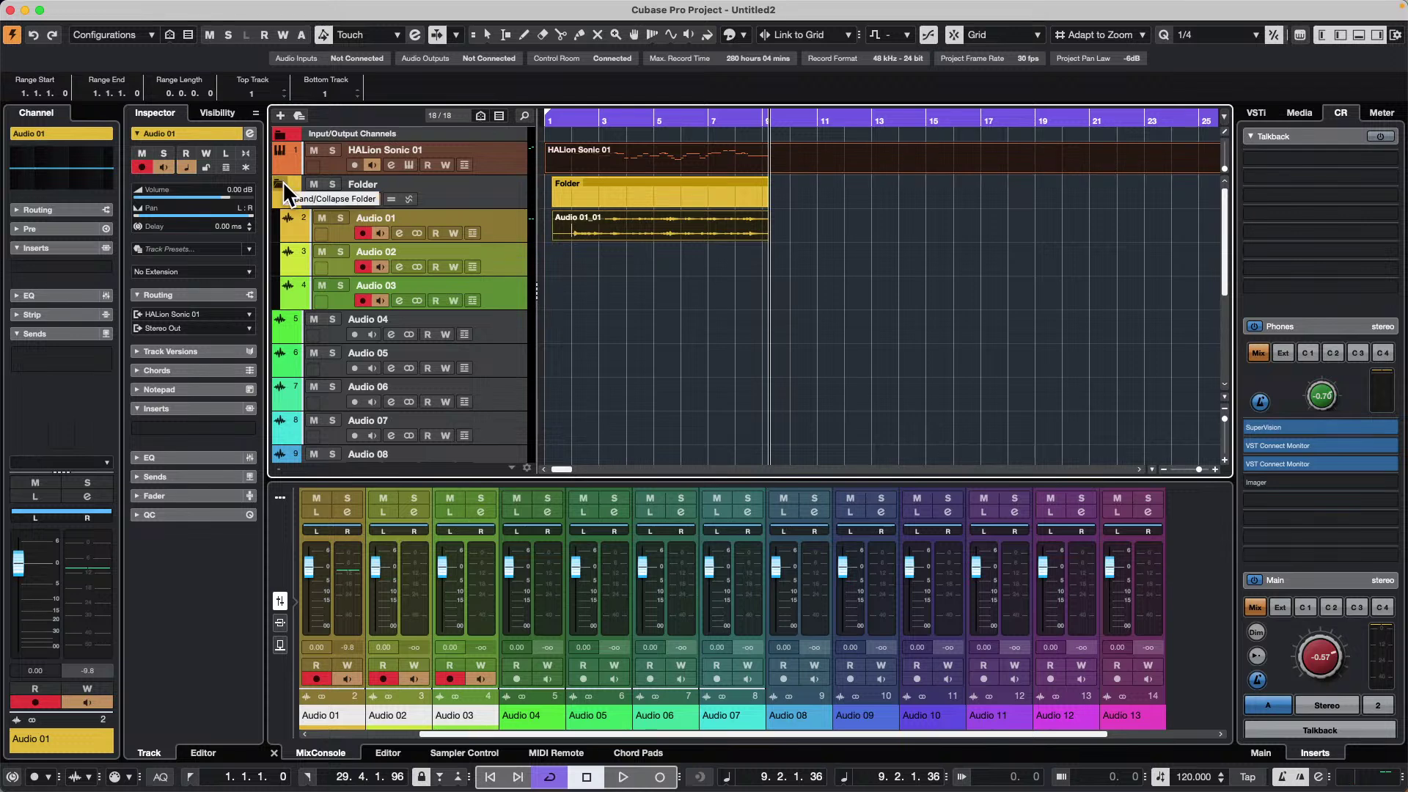
# - Move the tracks Audio 04 to Audio 06 together into a new folder
pyautogui.click(512, 327)
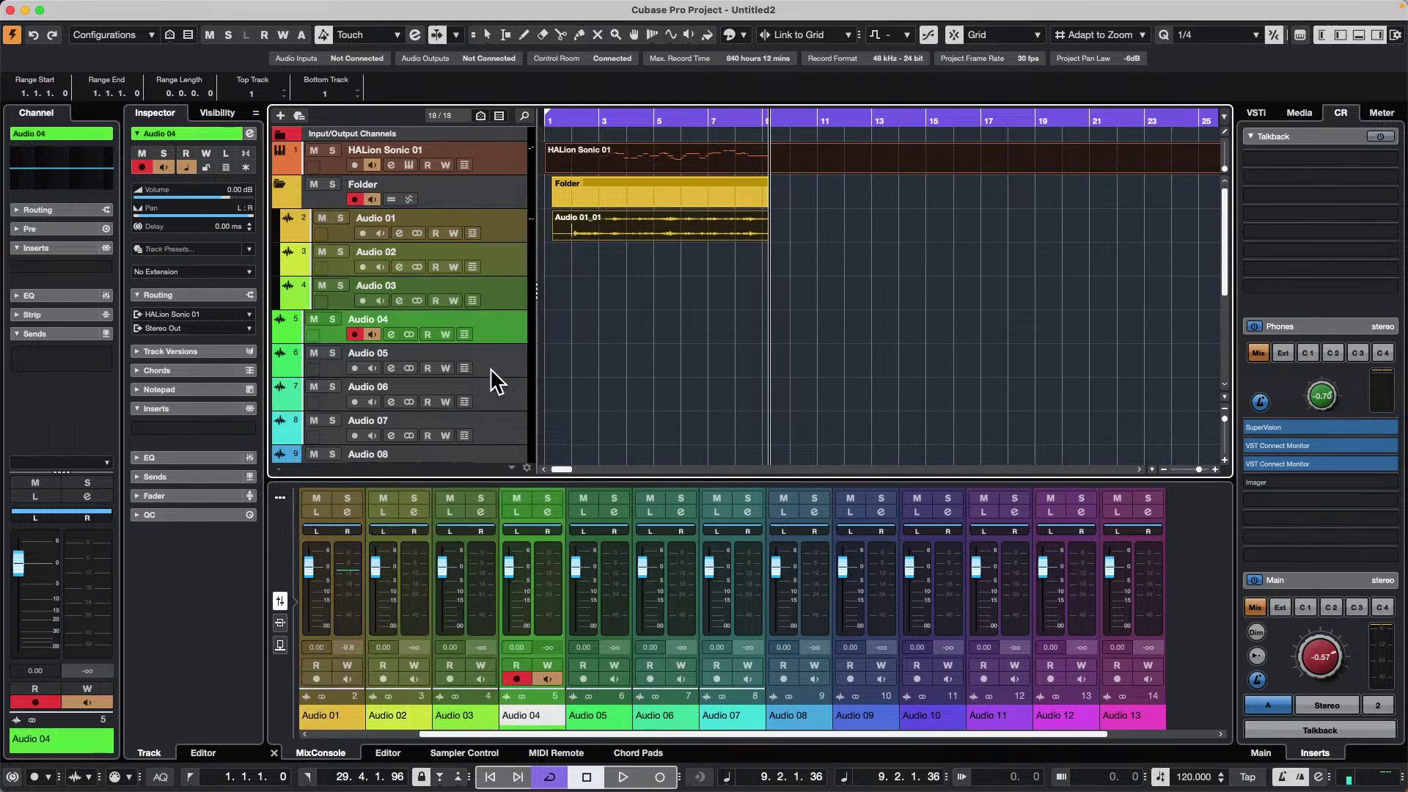
pyautogui.keyDown('shift'); pyautogui.click(511, 401); pyautogui.keyUp('shift')
pyautogui.rightClick(498, 388)
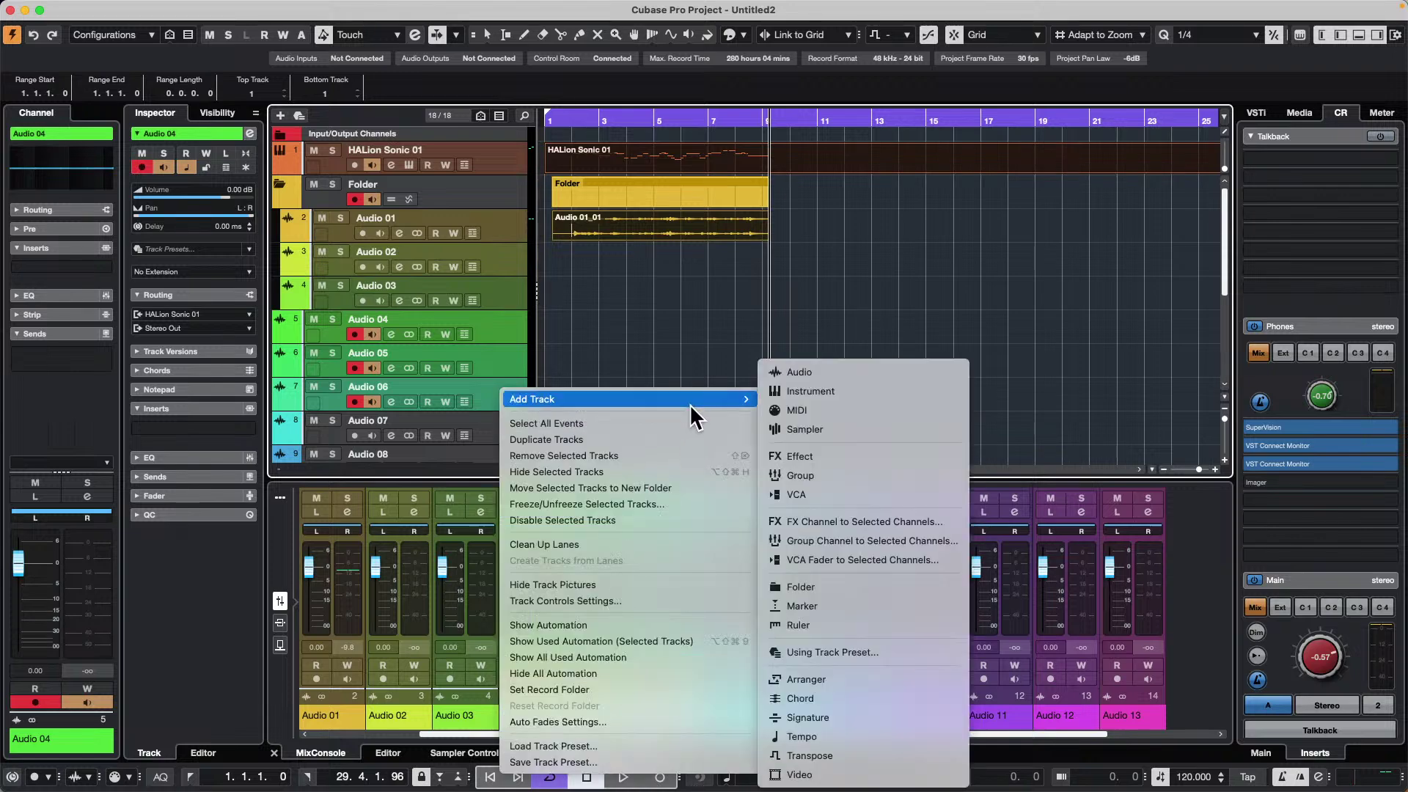
pyautogui.click(649, 485)
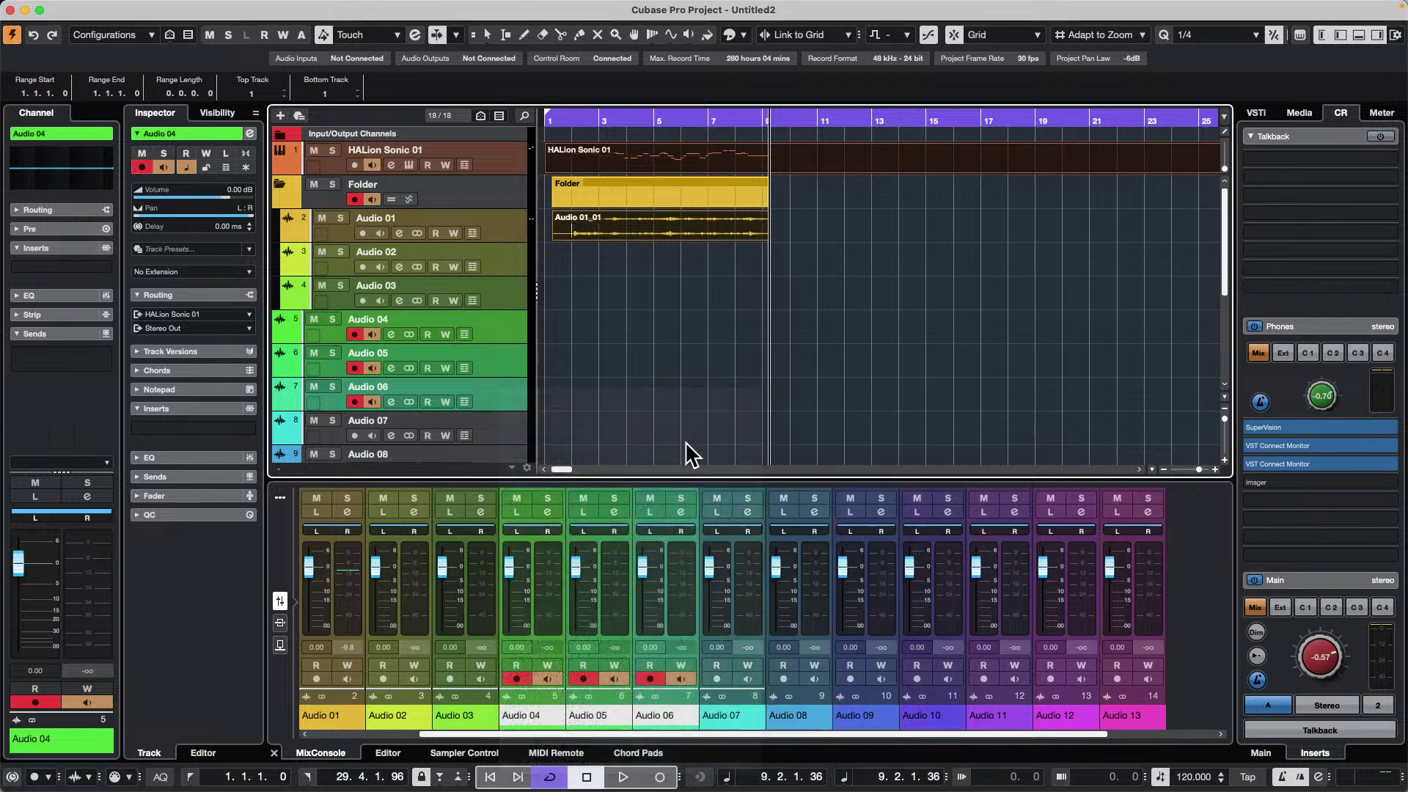
# - Rename the folder containing Audio 04 to Audio 06 as "brass"
pyautogui.doubleClick(390, 318)
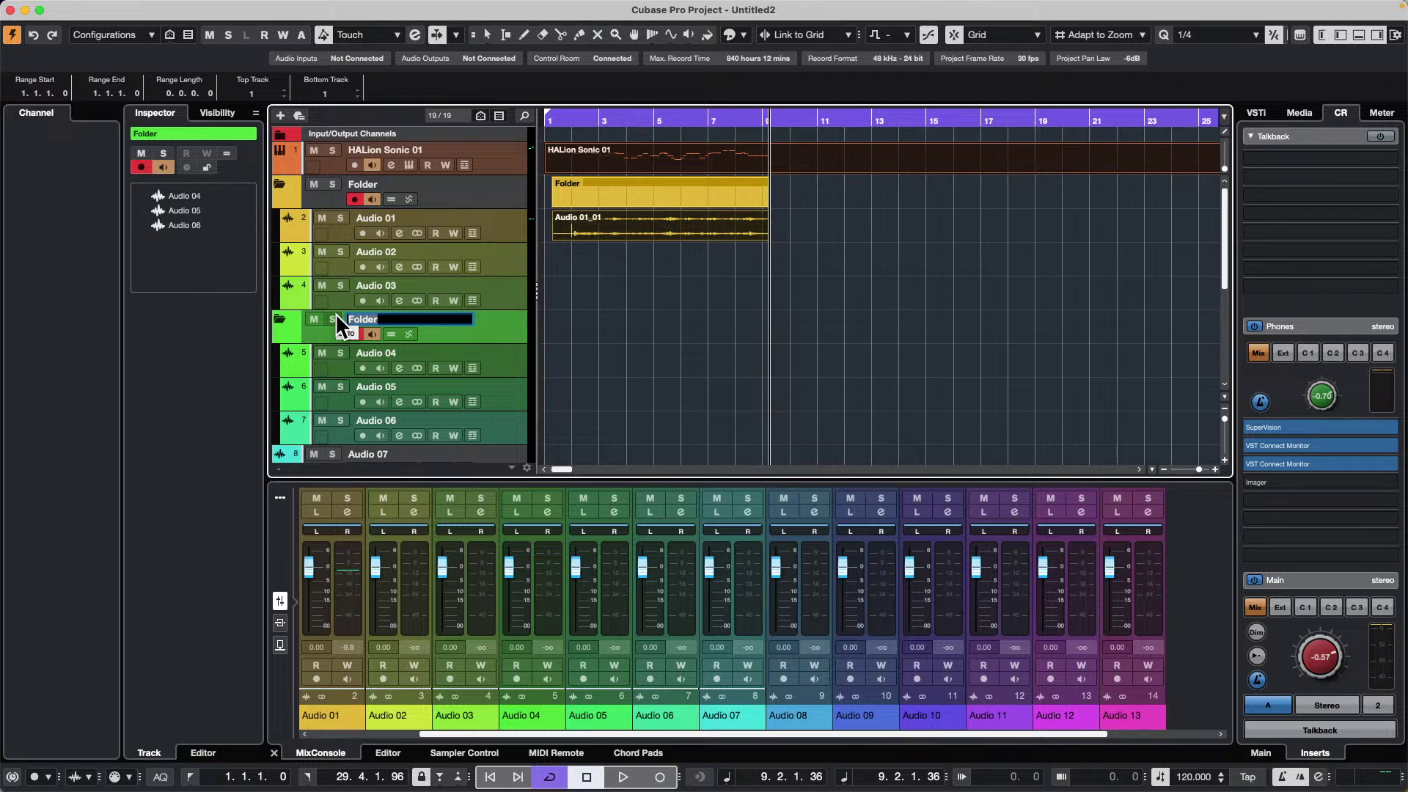
pyautogui.write('brass')
pyautogui.press('Return')
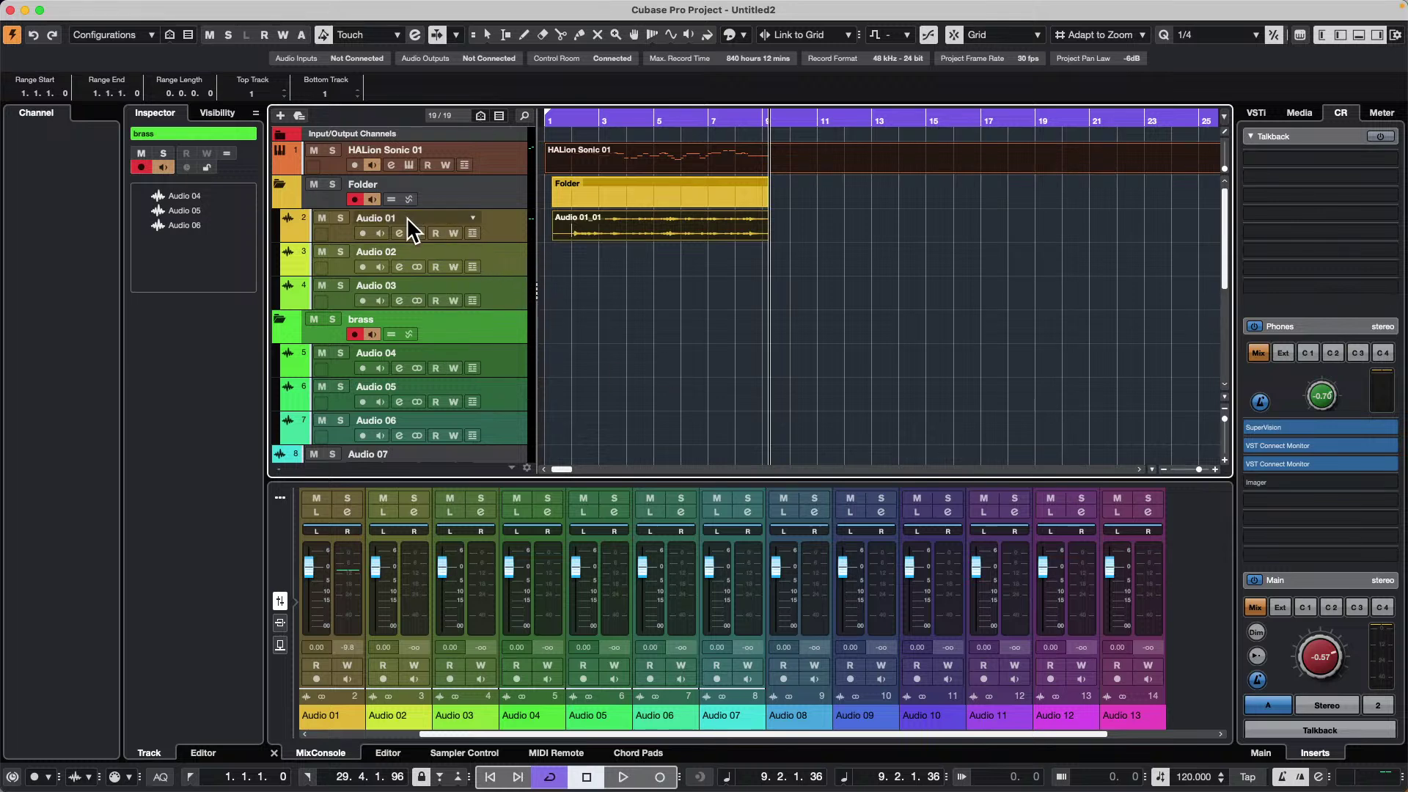
# - Rename the folder containing Audio 01 to Audio 03 as "winds"
pyautogui.doubleClick(385, 179)
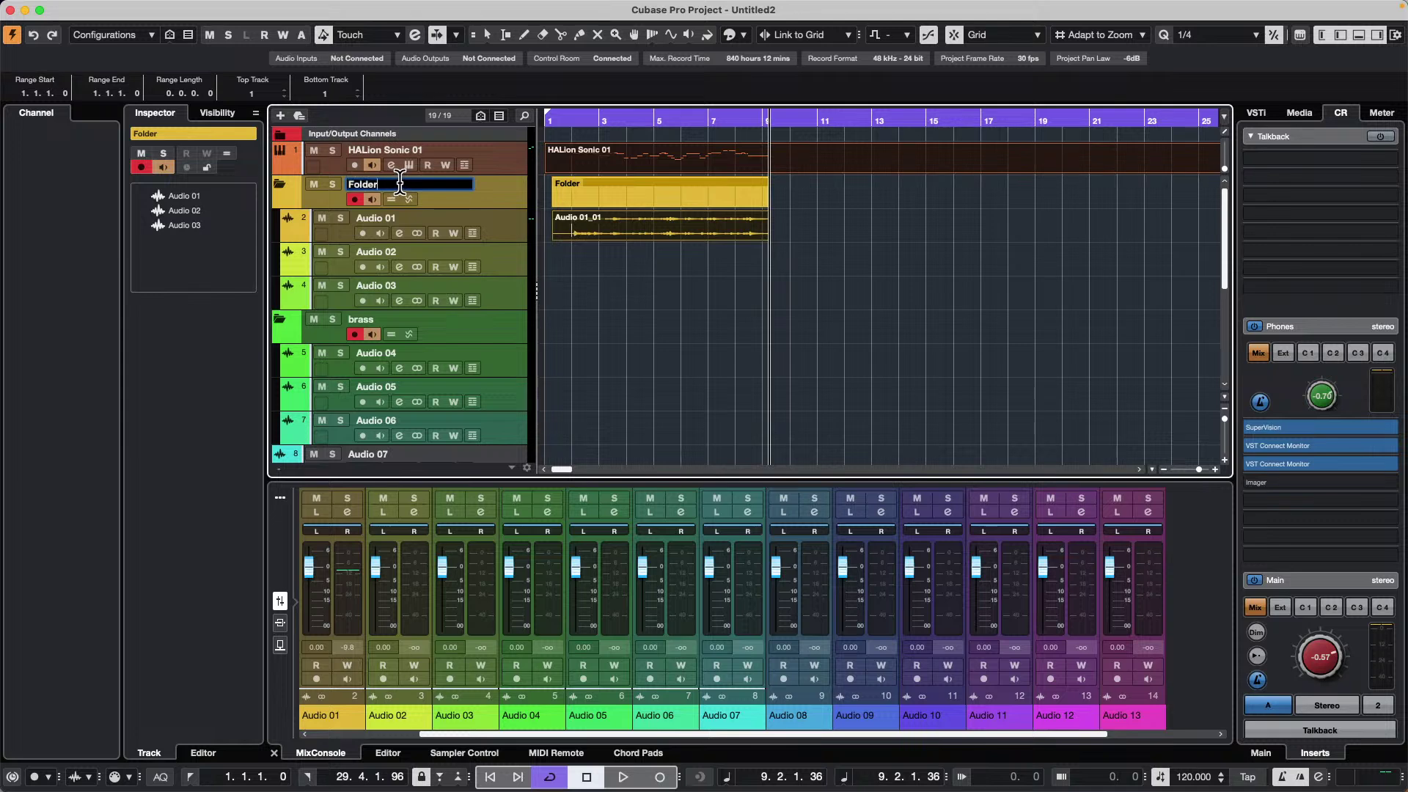
pyautogui.write('winds')
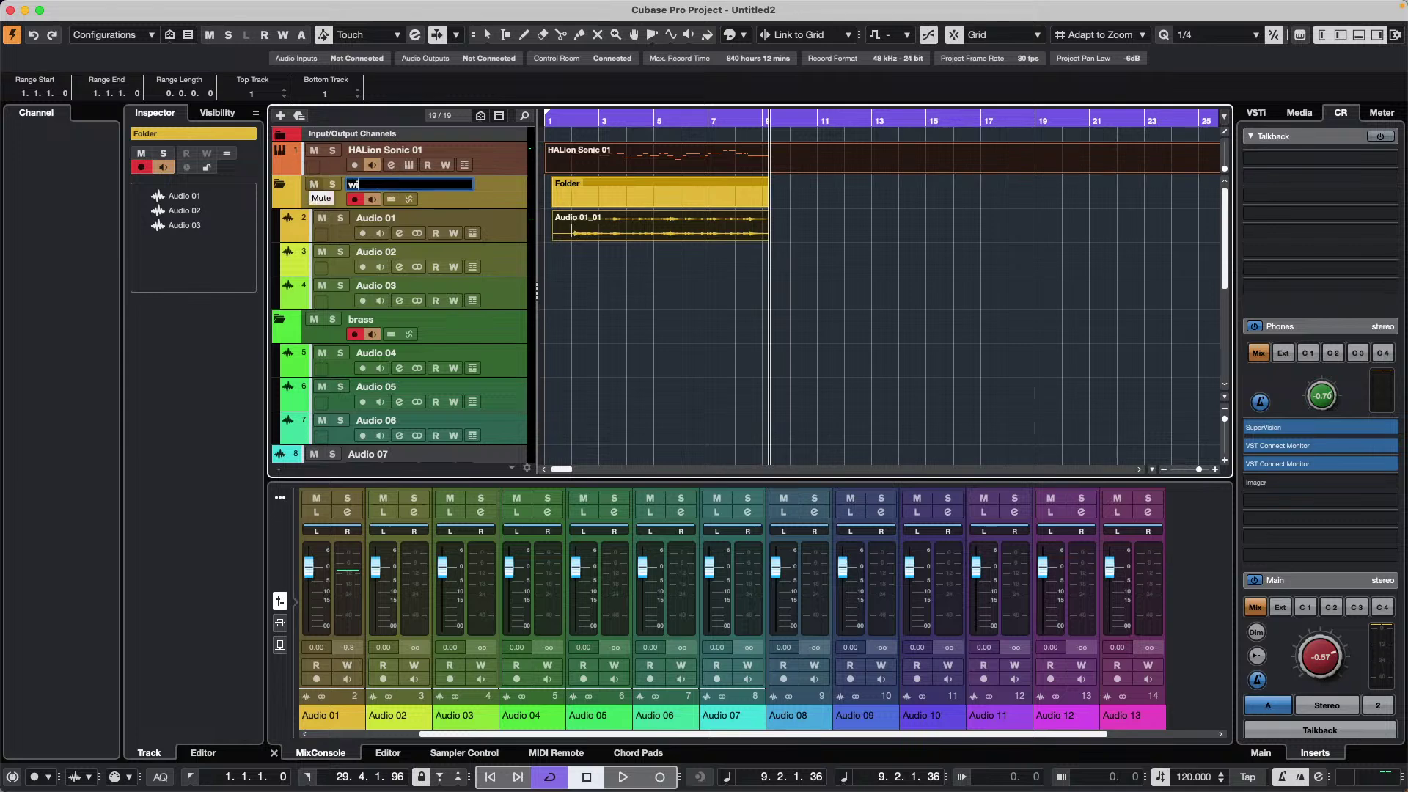
pyautogui.press('Return')
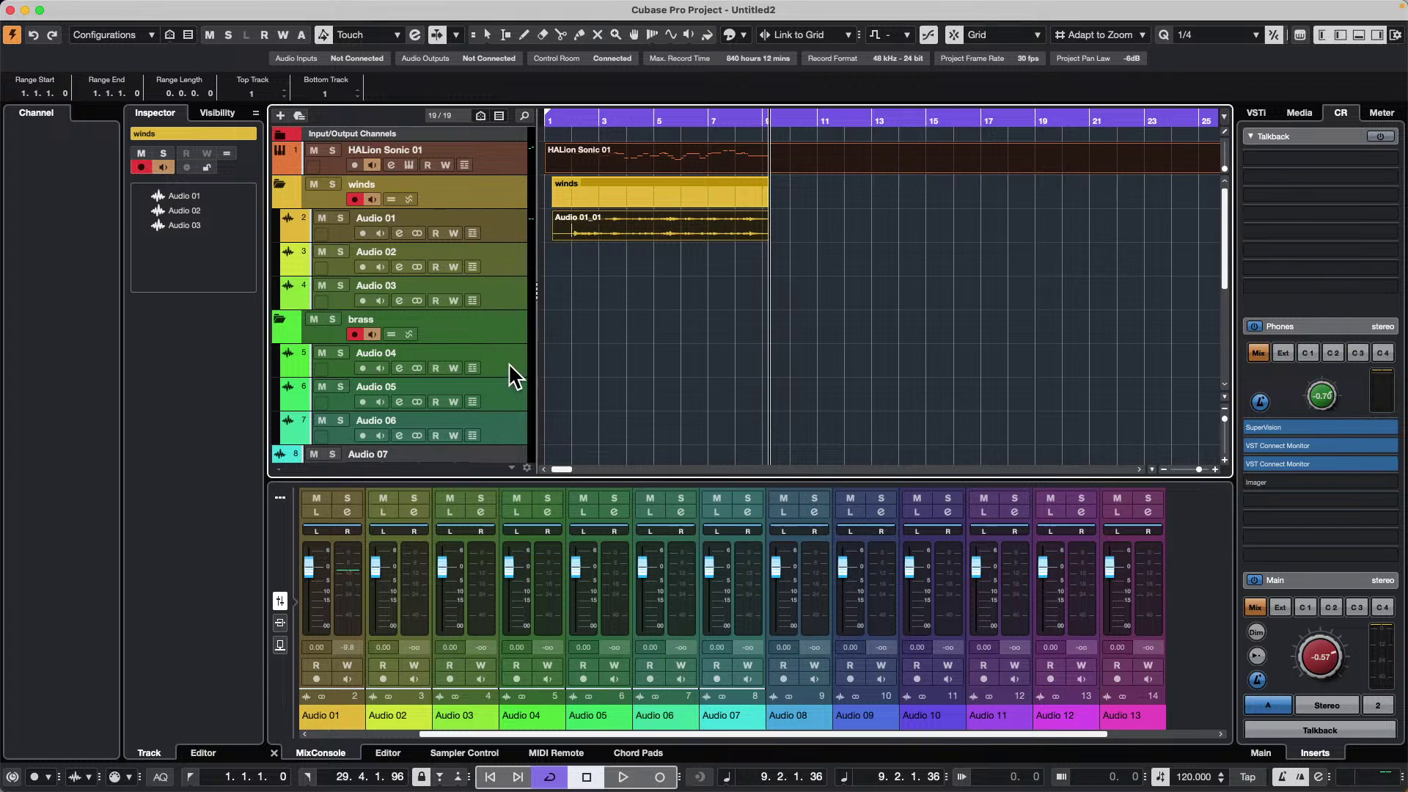
# - Move the tracks Audio 07 to Audio 11 together into a new folder and name it "strings"
pyautogui.scroll(-2, 508, 362)
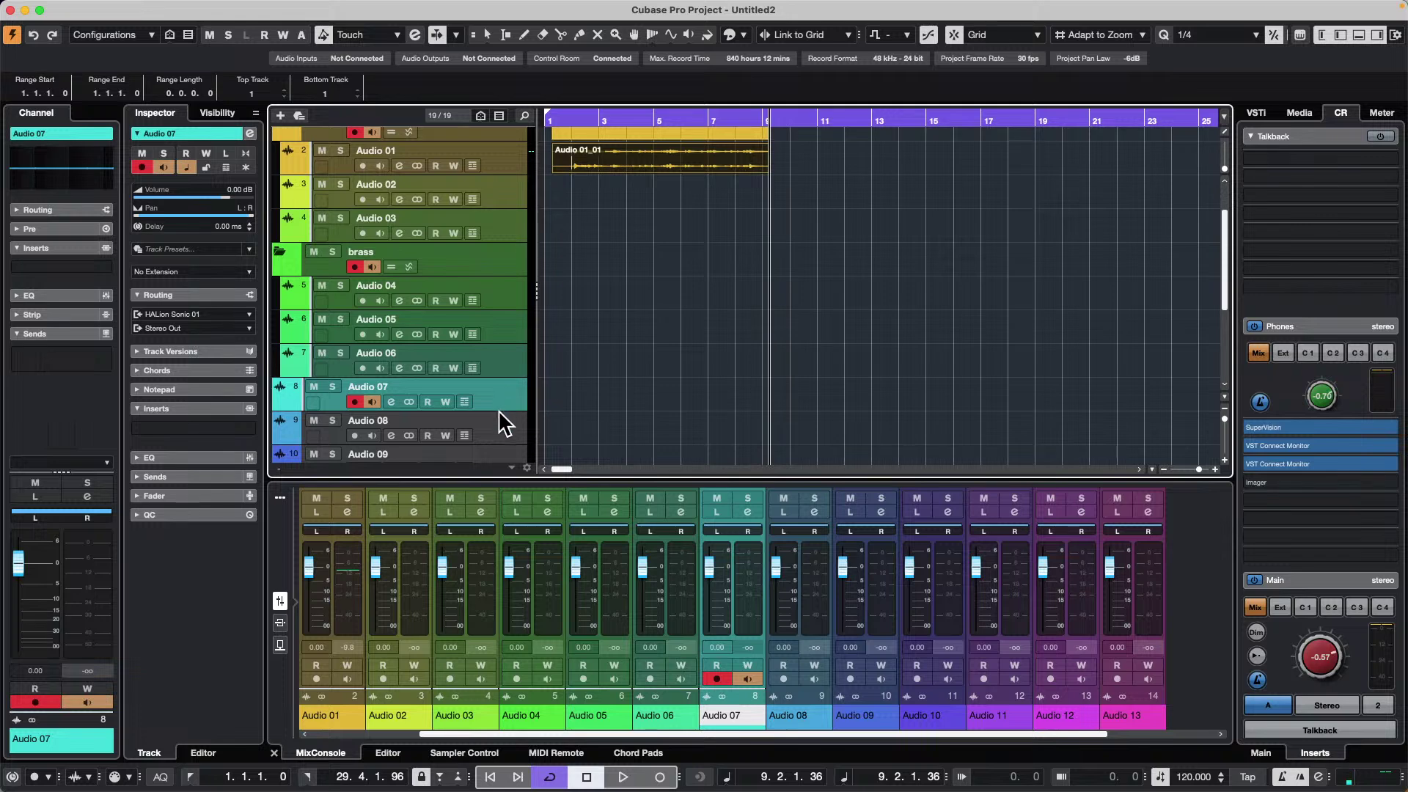
pyautogui.scroll(-4, 498, 412)
pyautogui.click(497, 388)
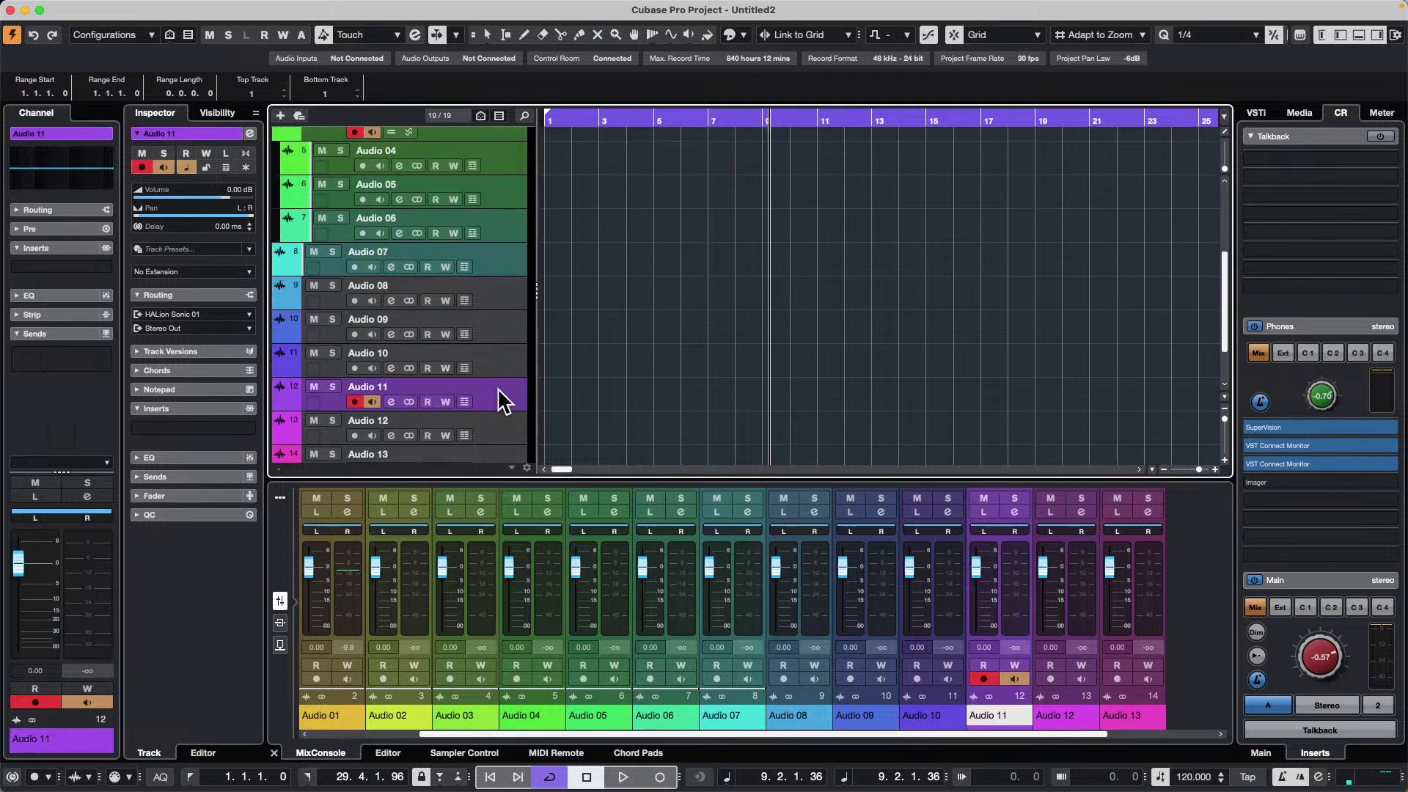
pyautogui.keyDown('shift'); pyautogui.click(506, 277); pyautogui.keyUp('shift')
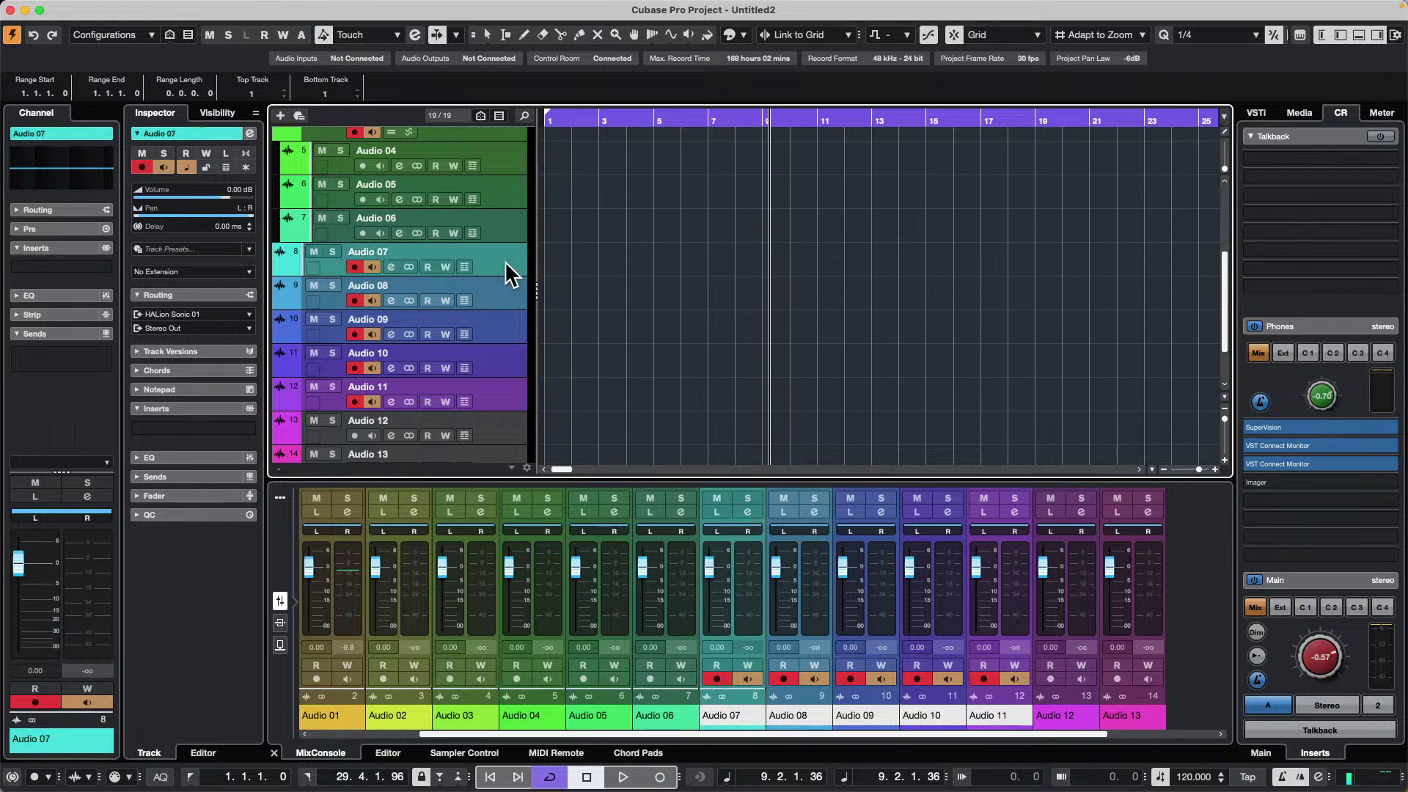
pyautogui.rightClick(504, 264)
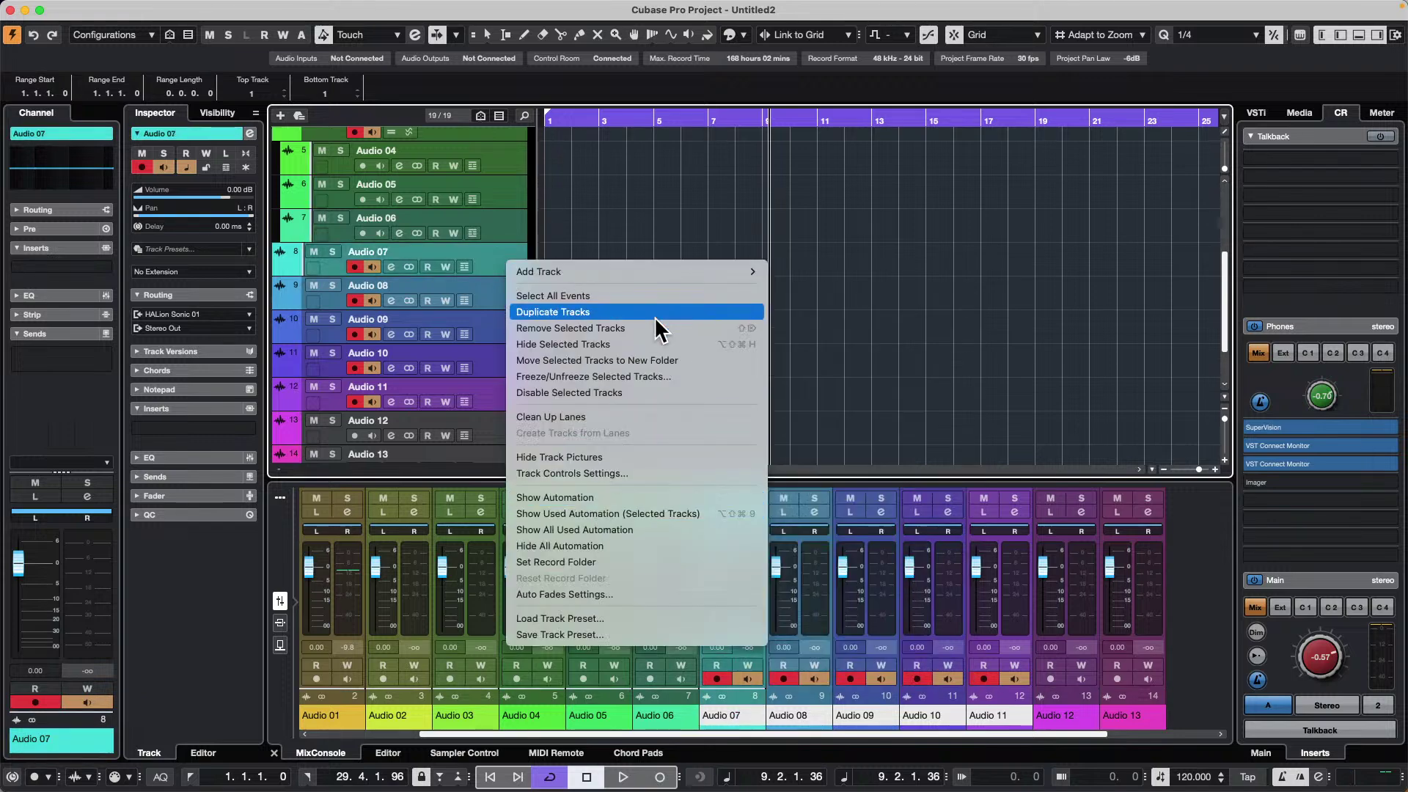
pyautogui.click(650, 359)
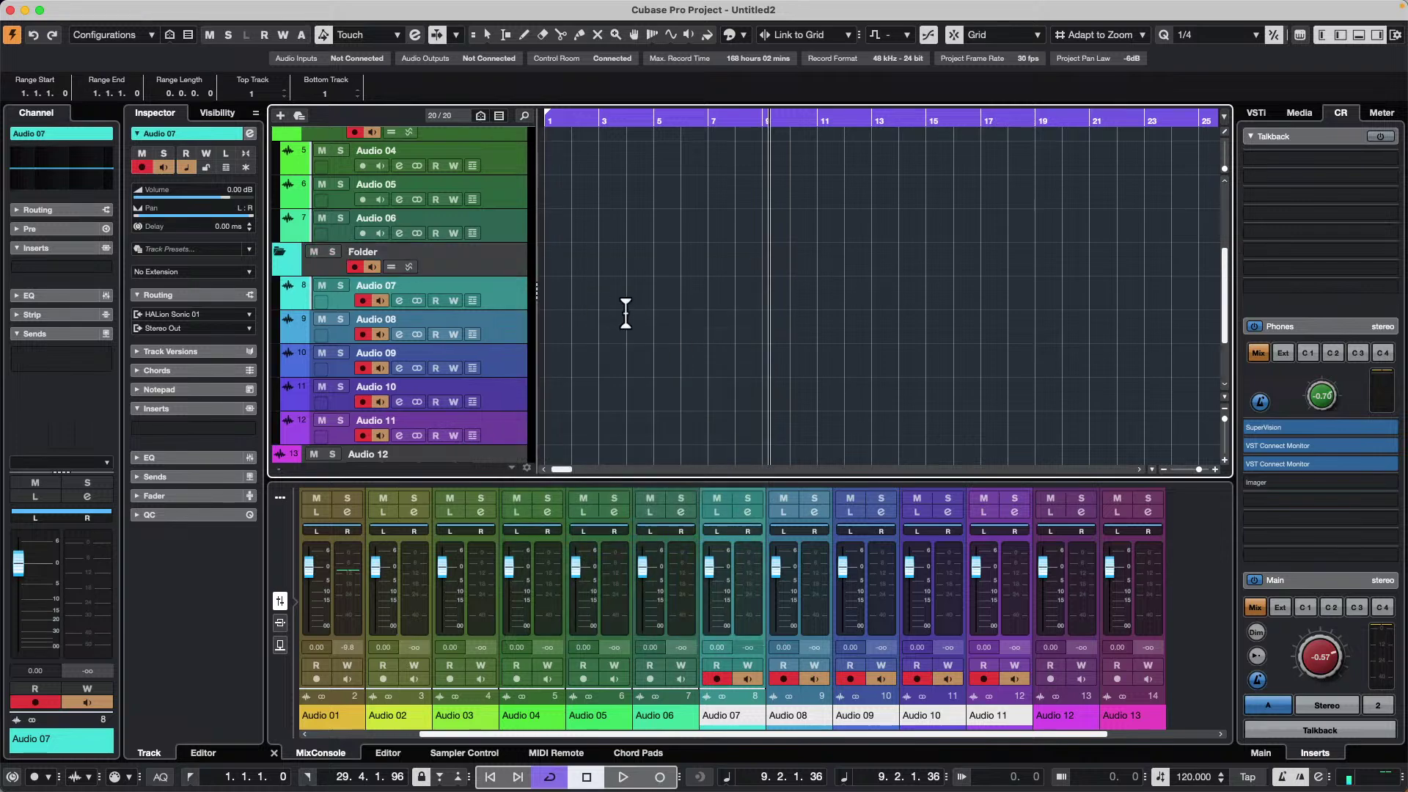
pyautogui.doubleClick(386, 251)
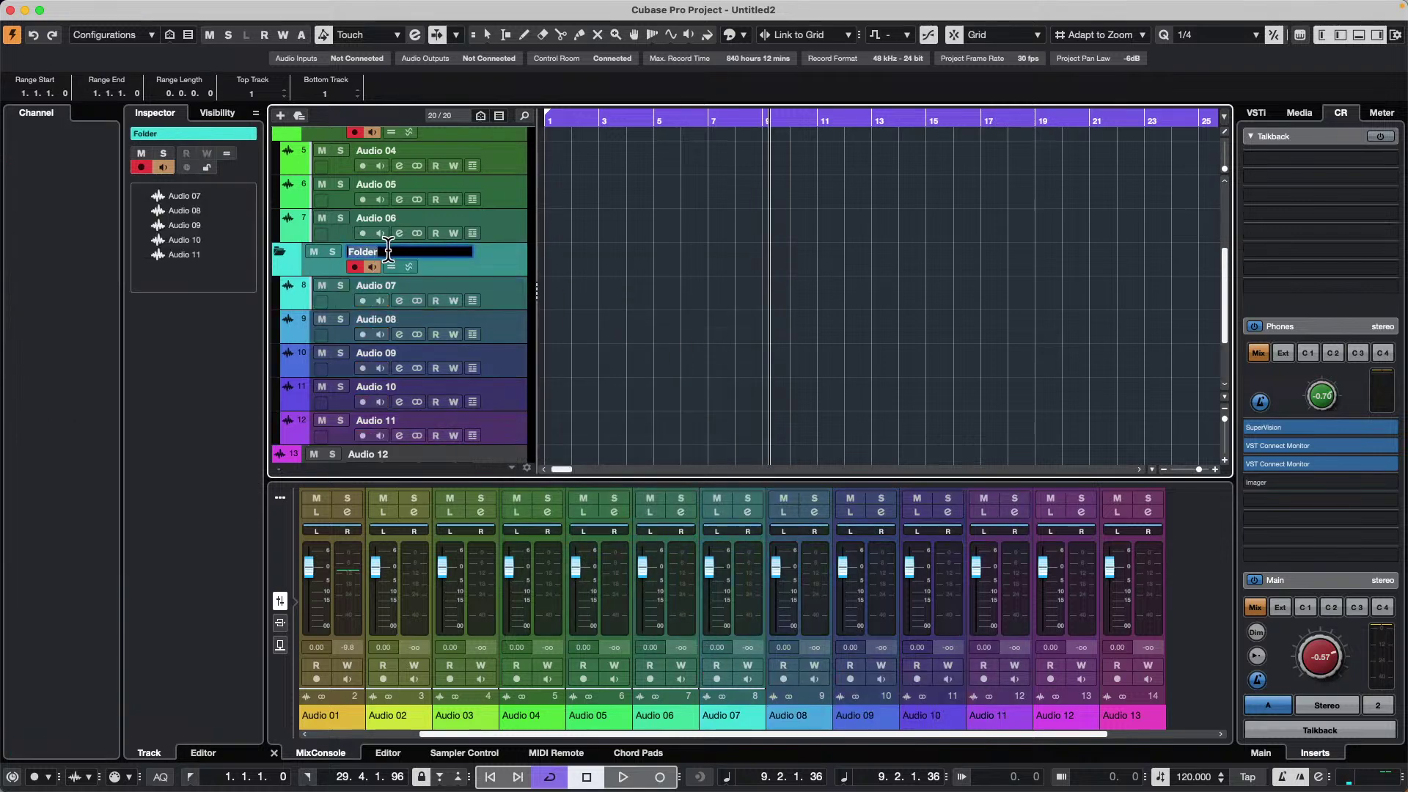
pyautogui.write('strings')
pyautogui.press('Return')
# - Move the tracks Audio 12 to Audio 14 together into a new folder and name it "percussion"
pyautogui.scroll(-3, 411, 253)
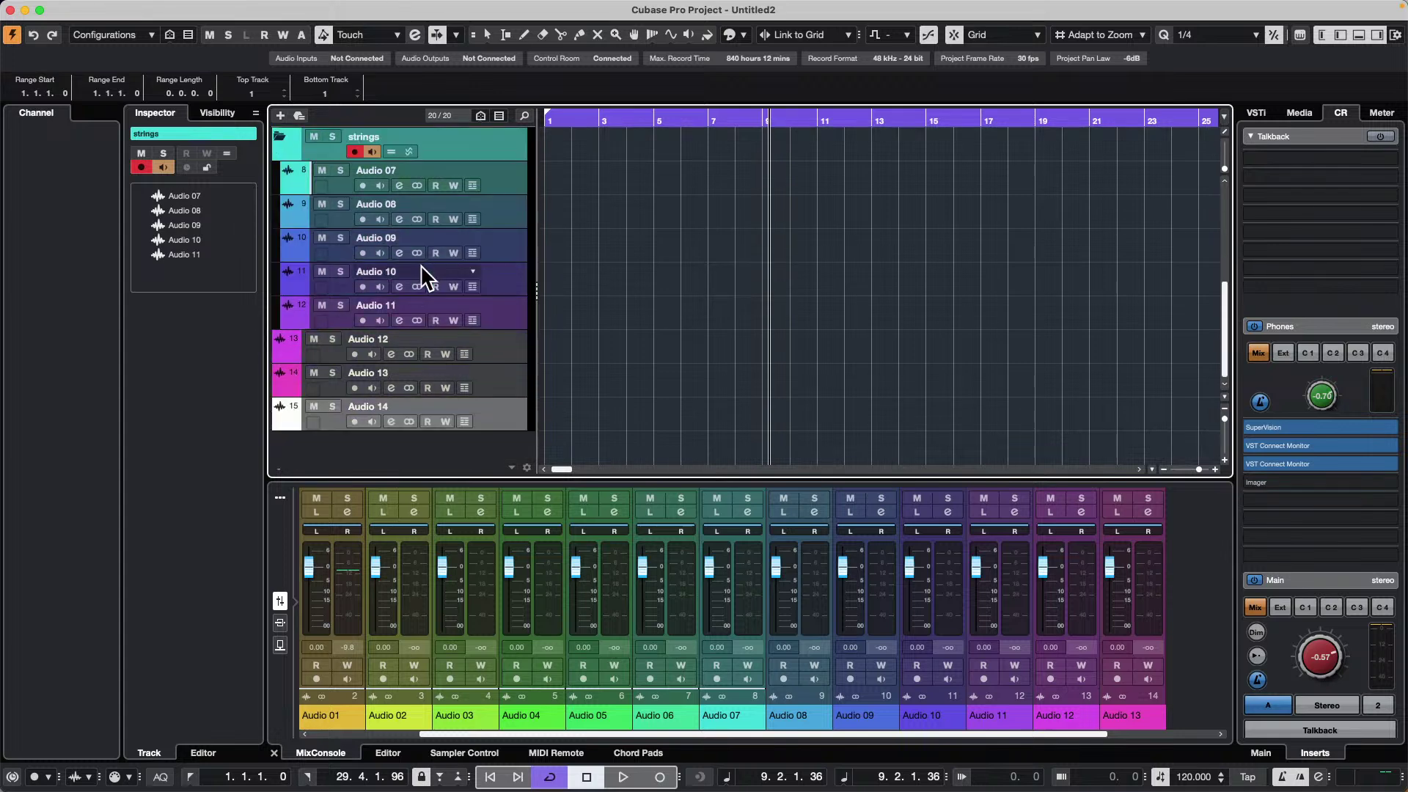
pyautogui.click(493, 351)
pyautogui.keyDown('shift'); pyautogui.click(511, 420); pyautogui.keyUp('shift')
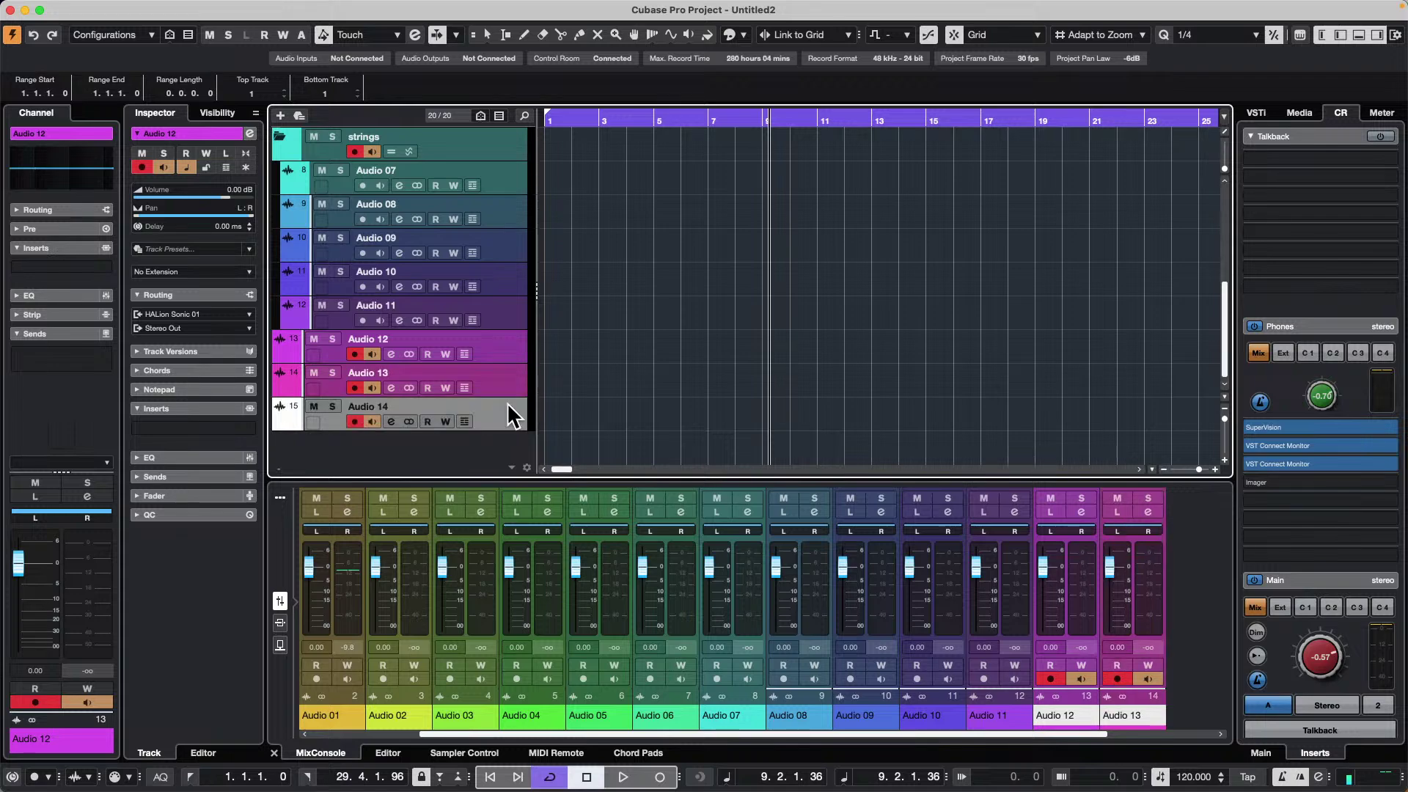
pyautogui.rightClick(504, 350)
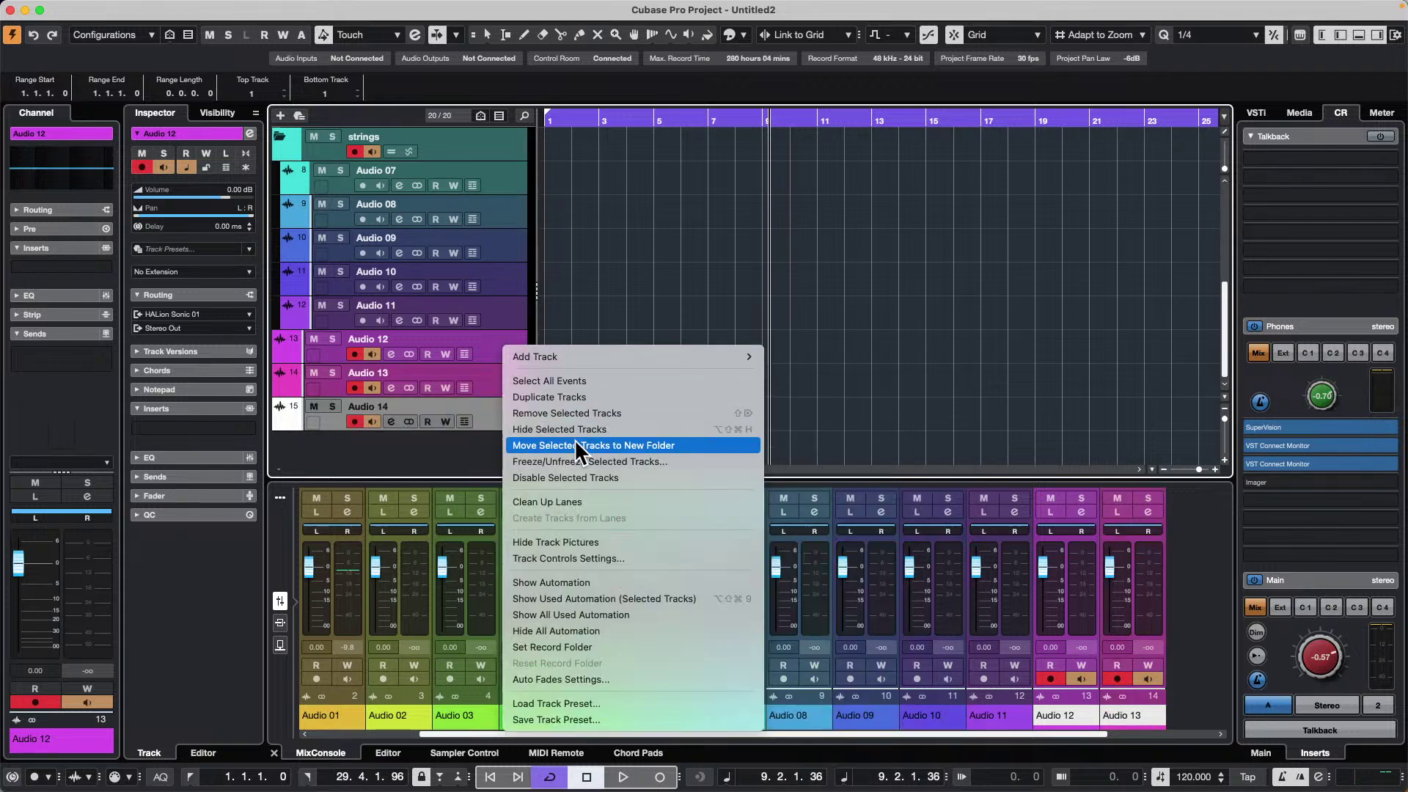
pyautogui.click(577, 446)
pyautogui.doubleClick(417, 338)
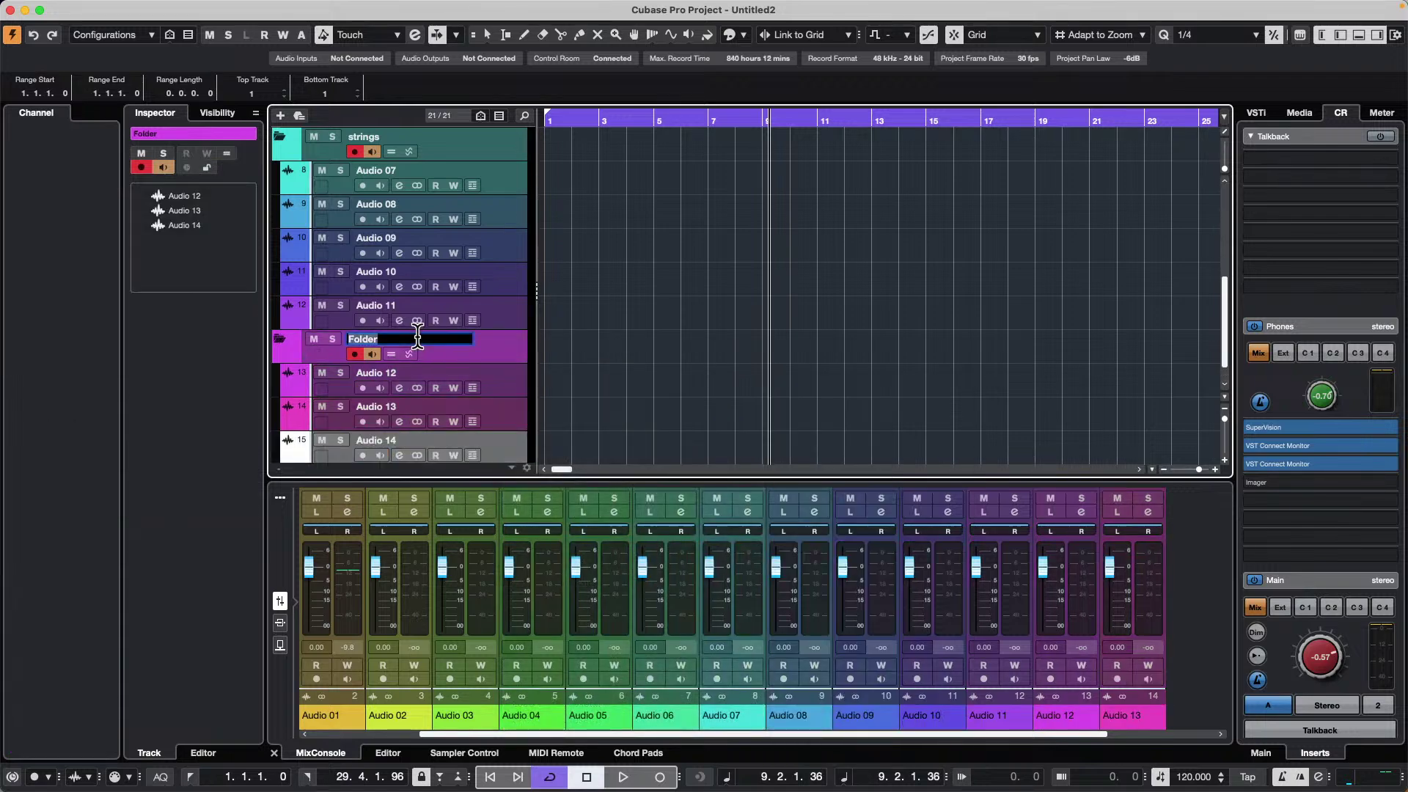
pyautogui.write('percussion')
pyautogui.press('Return')
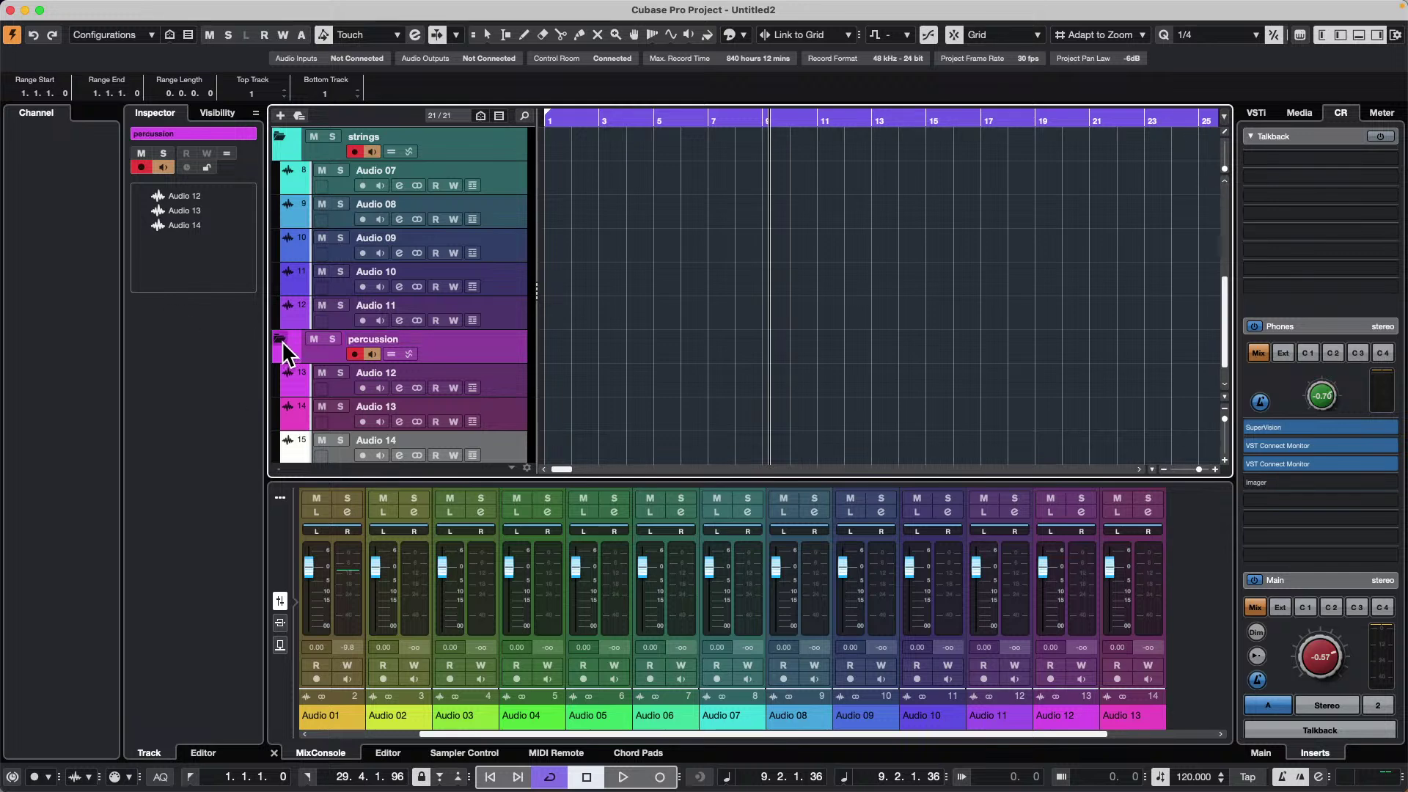
# - Collapse the percussion, strings, brass and winds folders in the track list
pyautogui.click(280, 339)
pyautogui.click(280, 205)
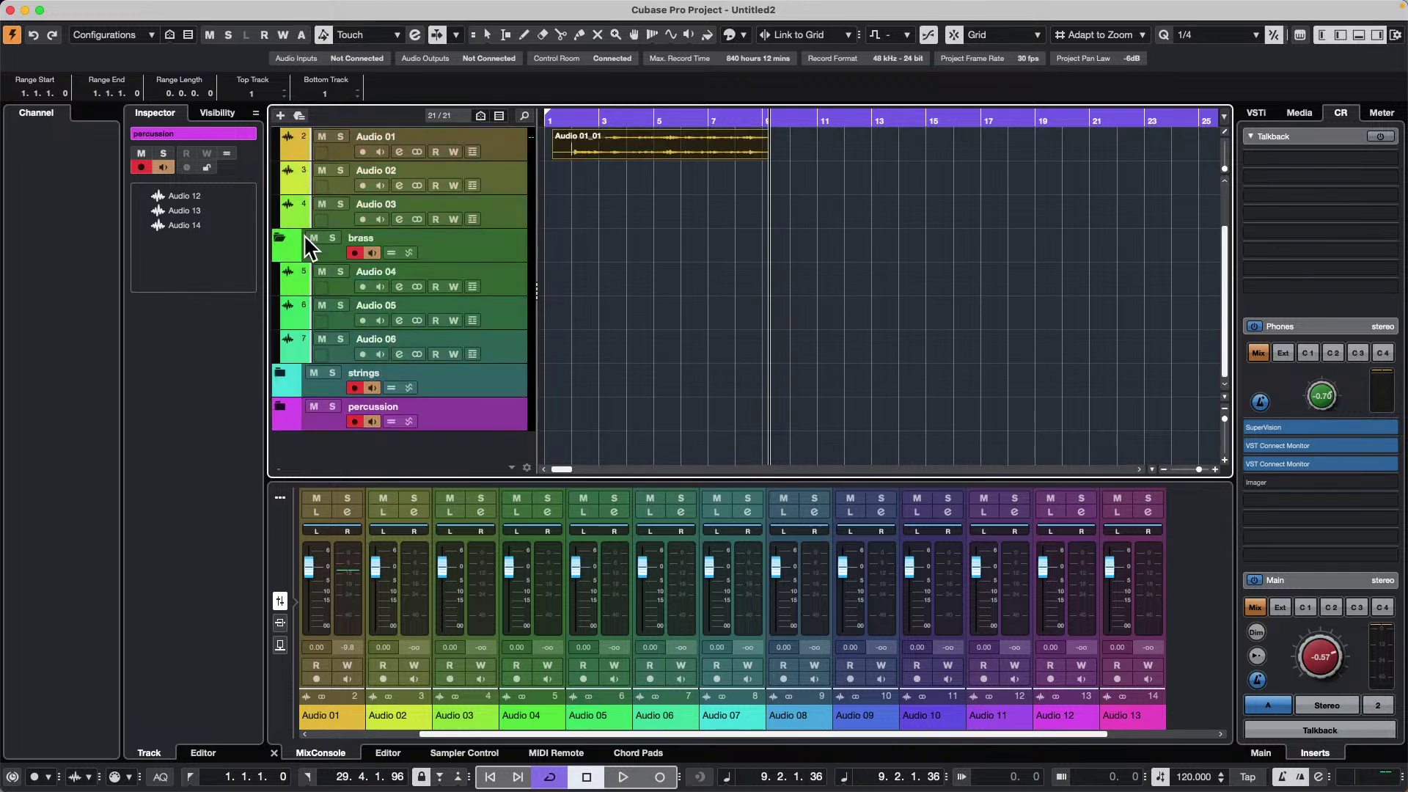
pyautogui.click(283, 232)
pyautogui.click(279, 184)
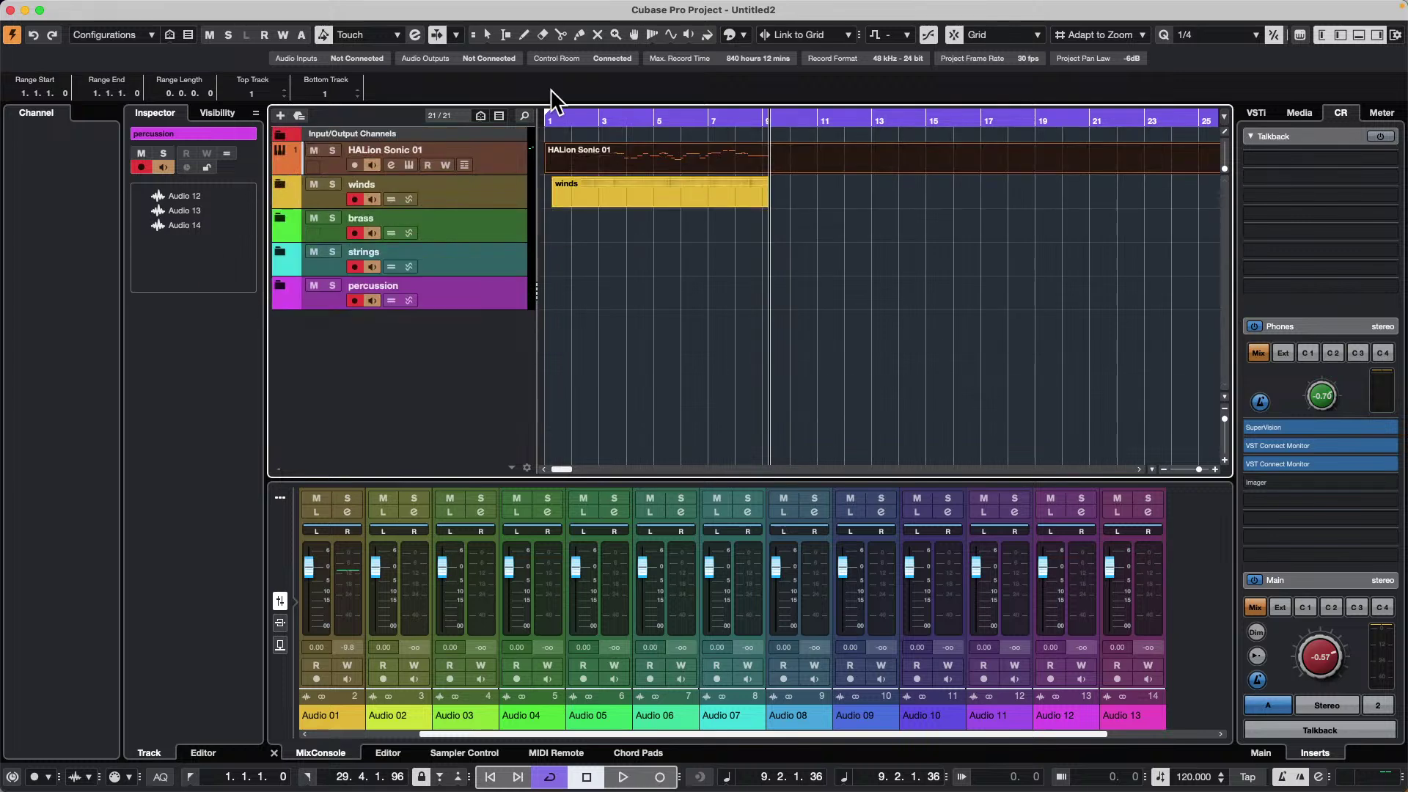
# - Move the winds, brass, strings and percussion folders together into a new parent folder and name it "orchestra"
pyautogui.click(476, 181)
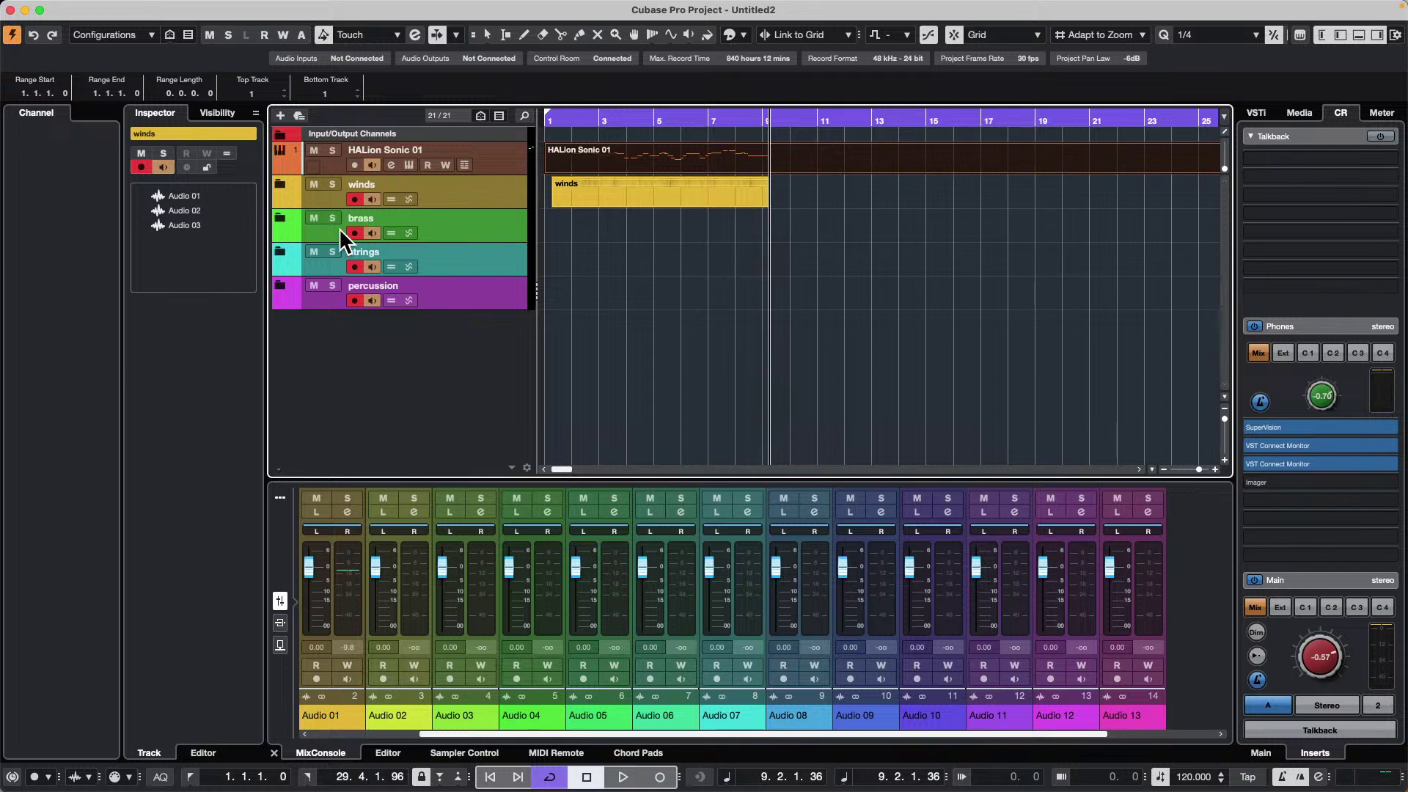
pyautogui.rightClick(461, 192)
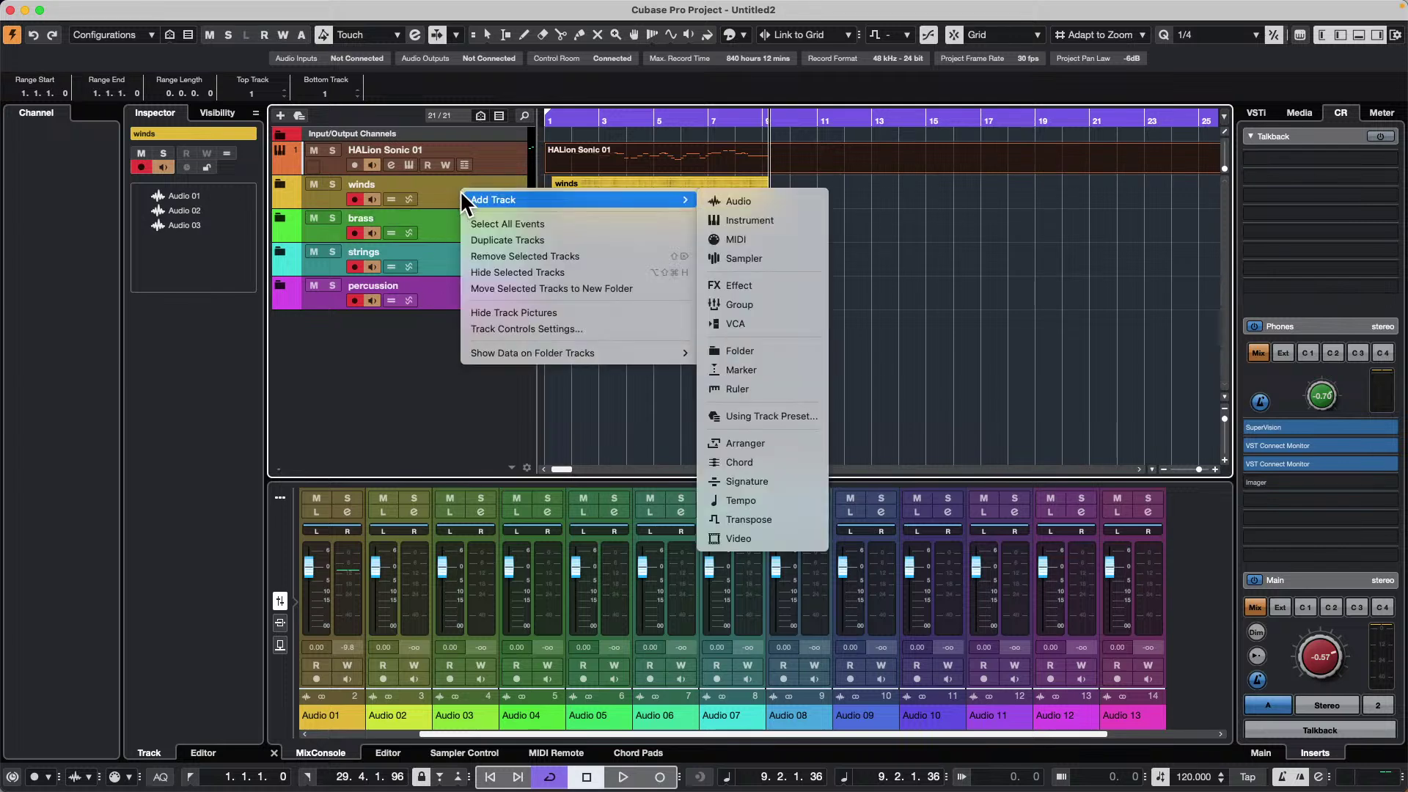
pyautogui.click(544, 286)
pyautogui.doubleClick(393, 183)
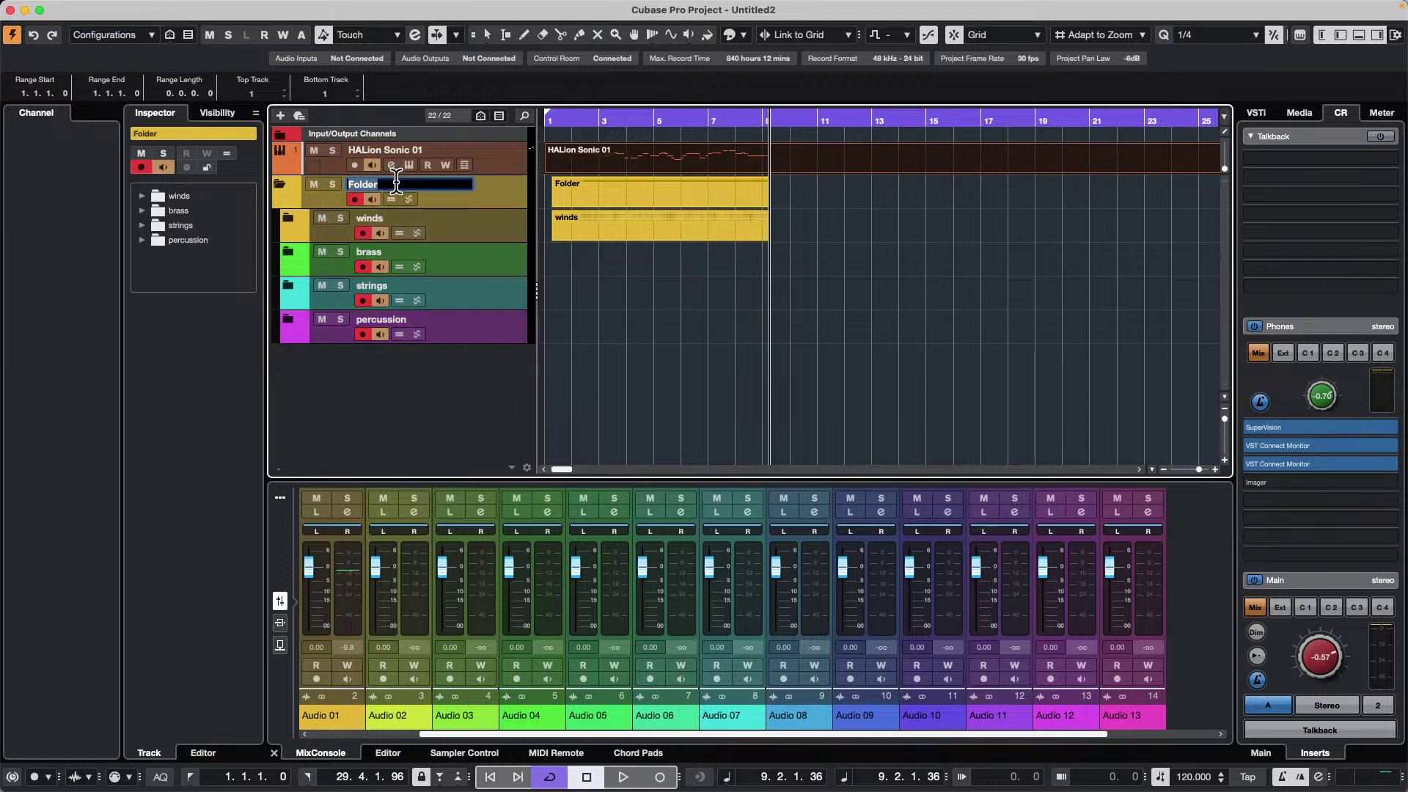
pyautogui.write('orchestra')
pyautogui.press('Return')
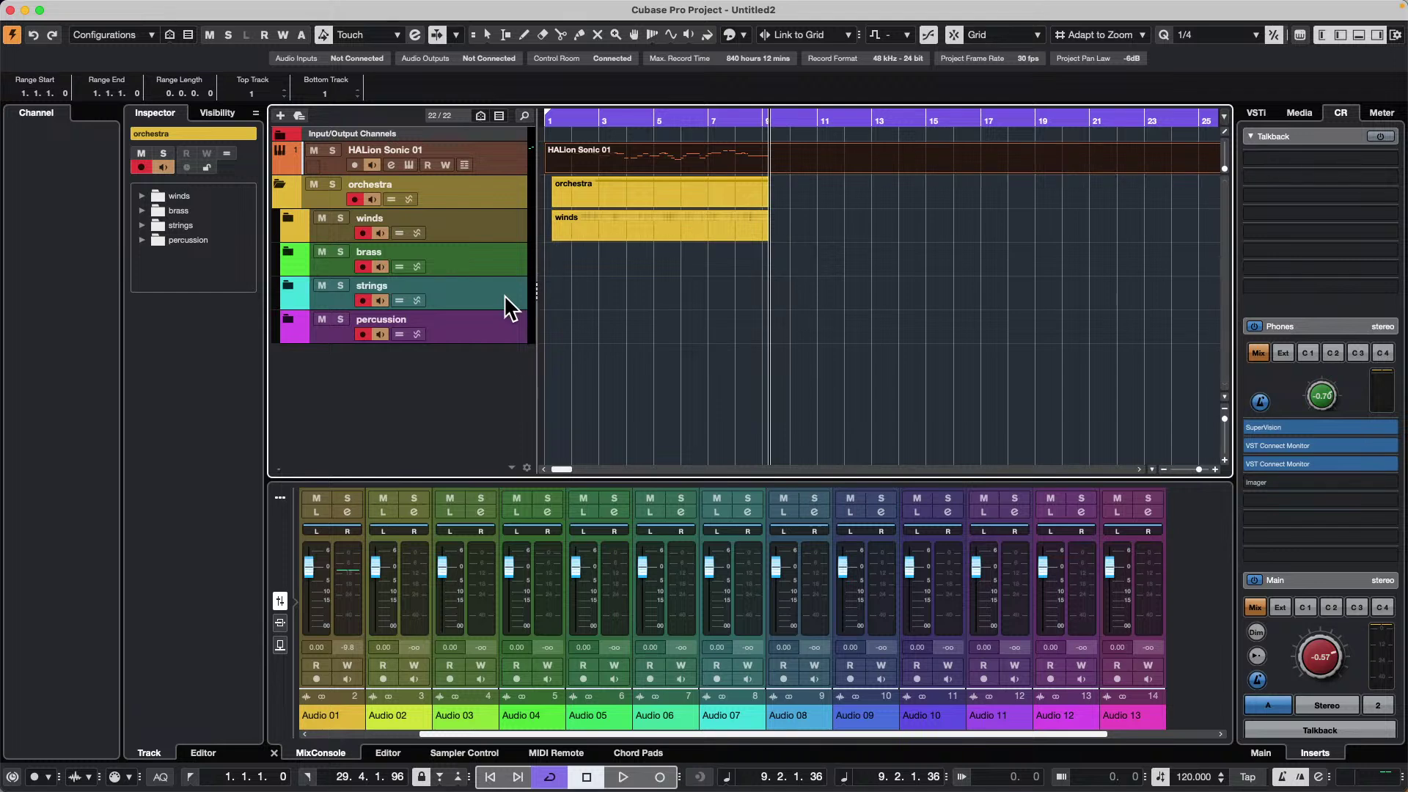
# - Expand the percussion folder and move Audio 13 and Audio 14 into a new folder nested inside it
pyautogui.click(296, 320)
pyautogui.doubleClick(403, 319)
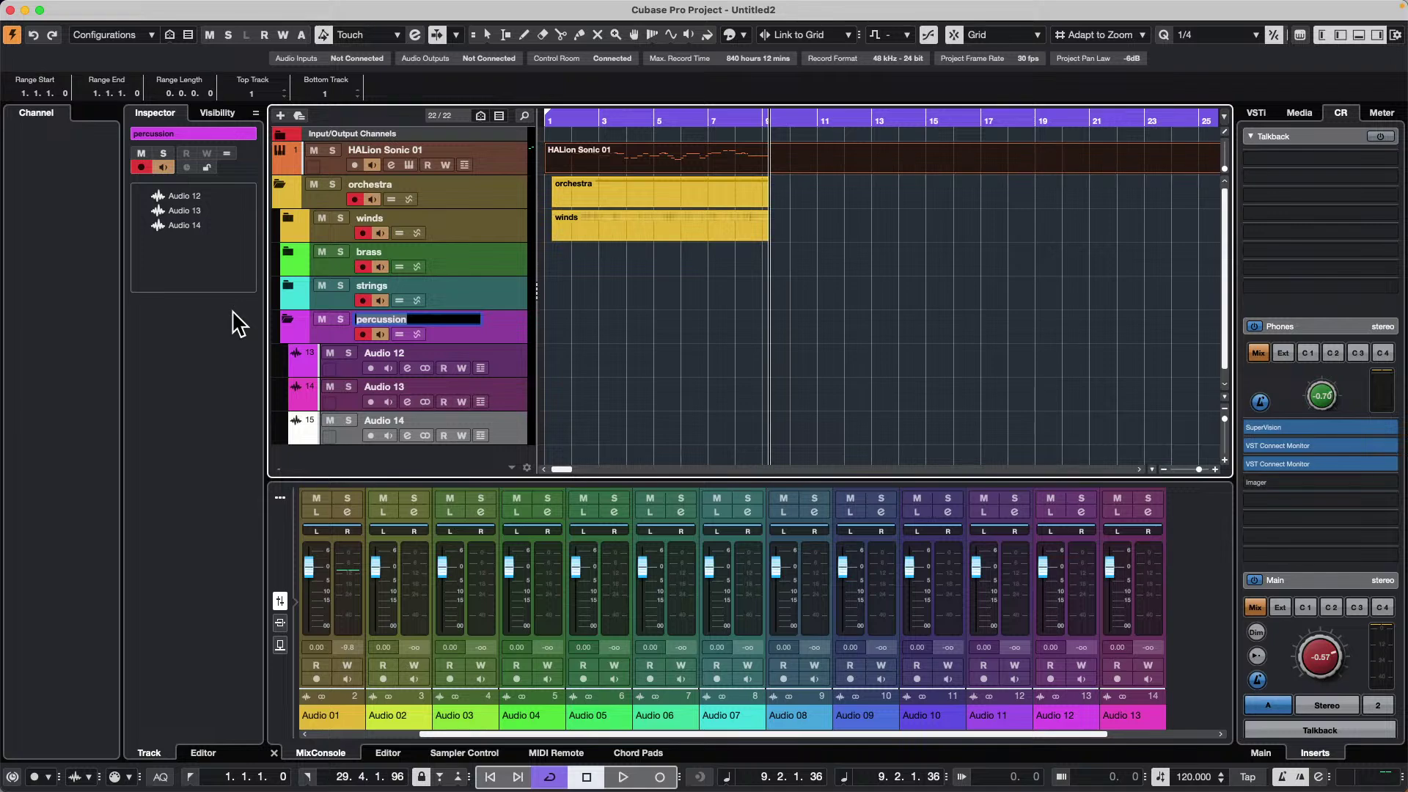
pyautogui.click(506, 394)
pyautogui.keyDown('shift'); pyautogui.click(508, 422); pyautogui.keyUp('shift')
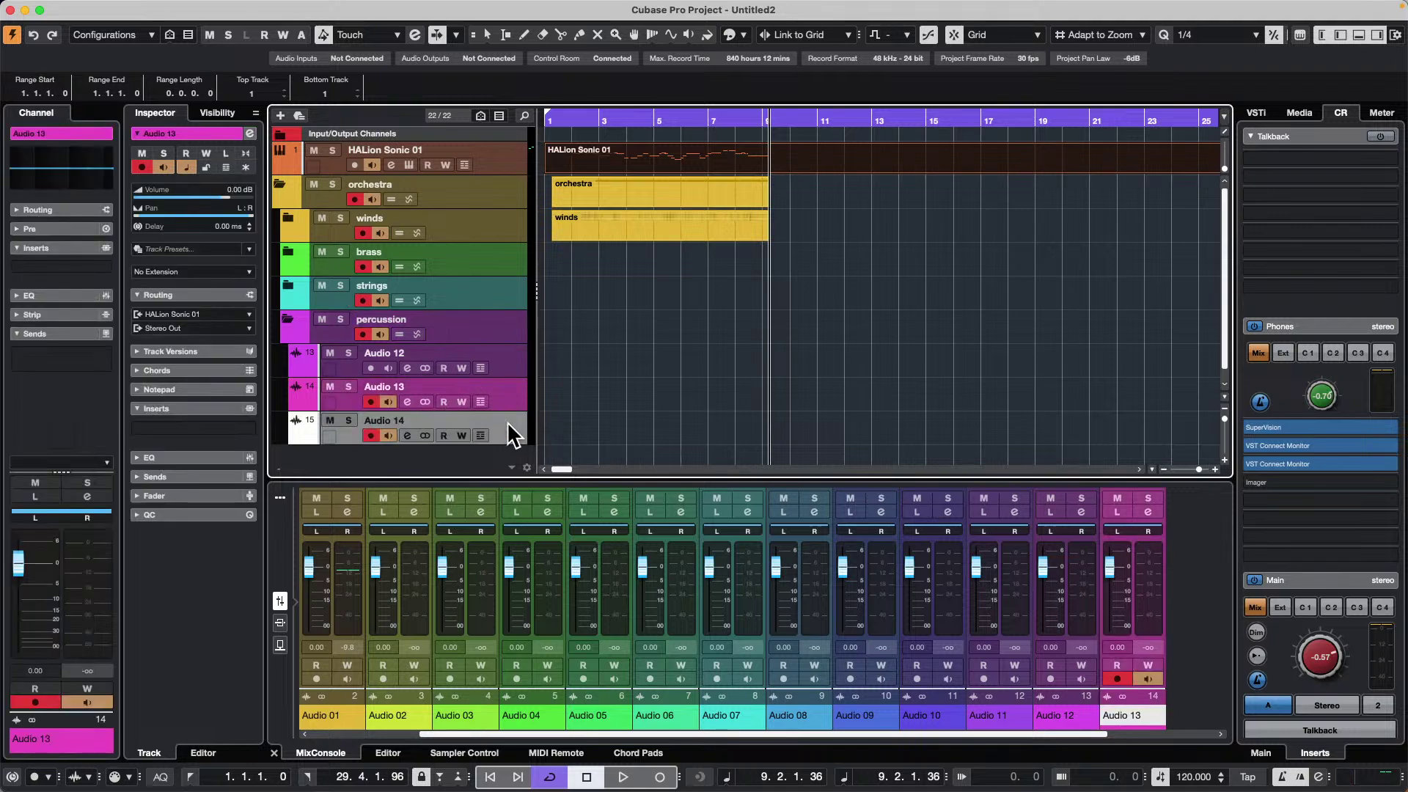
pyautogui.rightClick(510, 405)
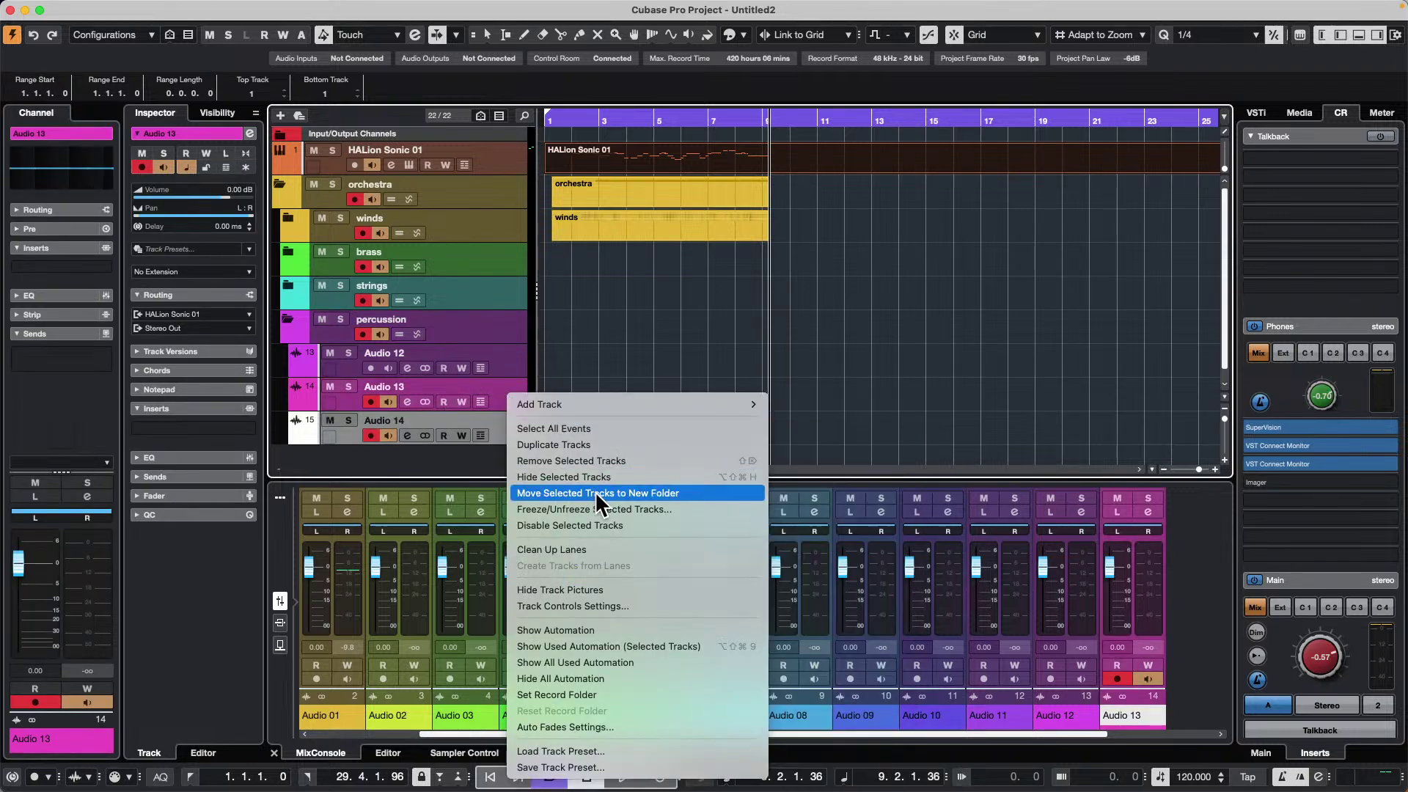
pyautogui.click(597, 493)
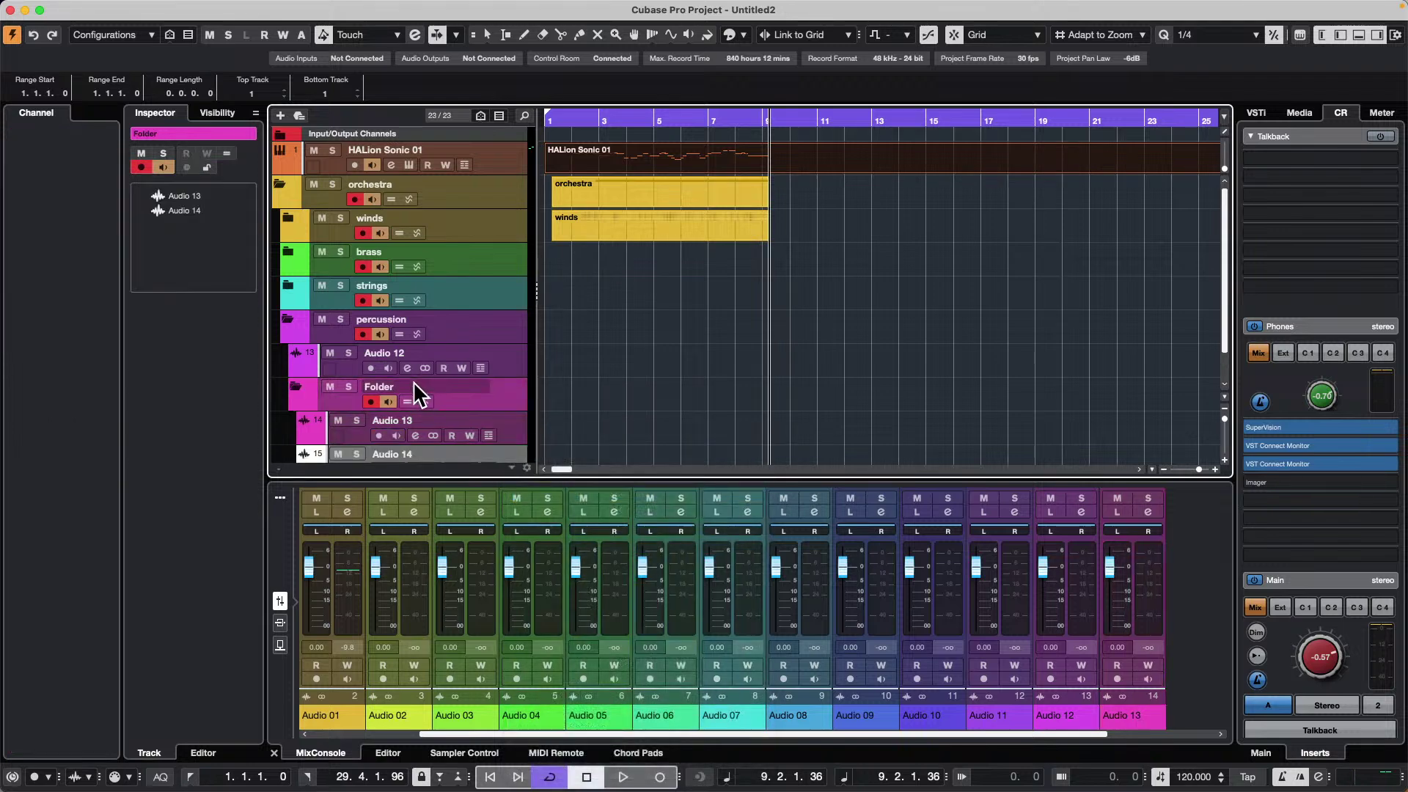
# - Rename the nested folder containing Audio 13 and Audio 14 with a person's first name, and collapse the percussion and orchestra folders
pyautogui.doubleClick(413, 385)
pyautogui.write('Cd')
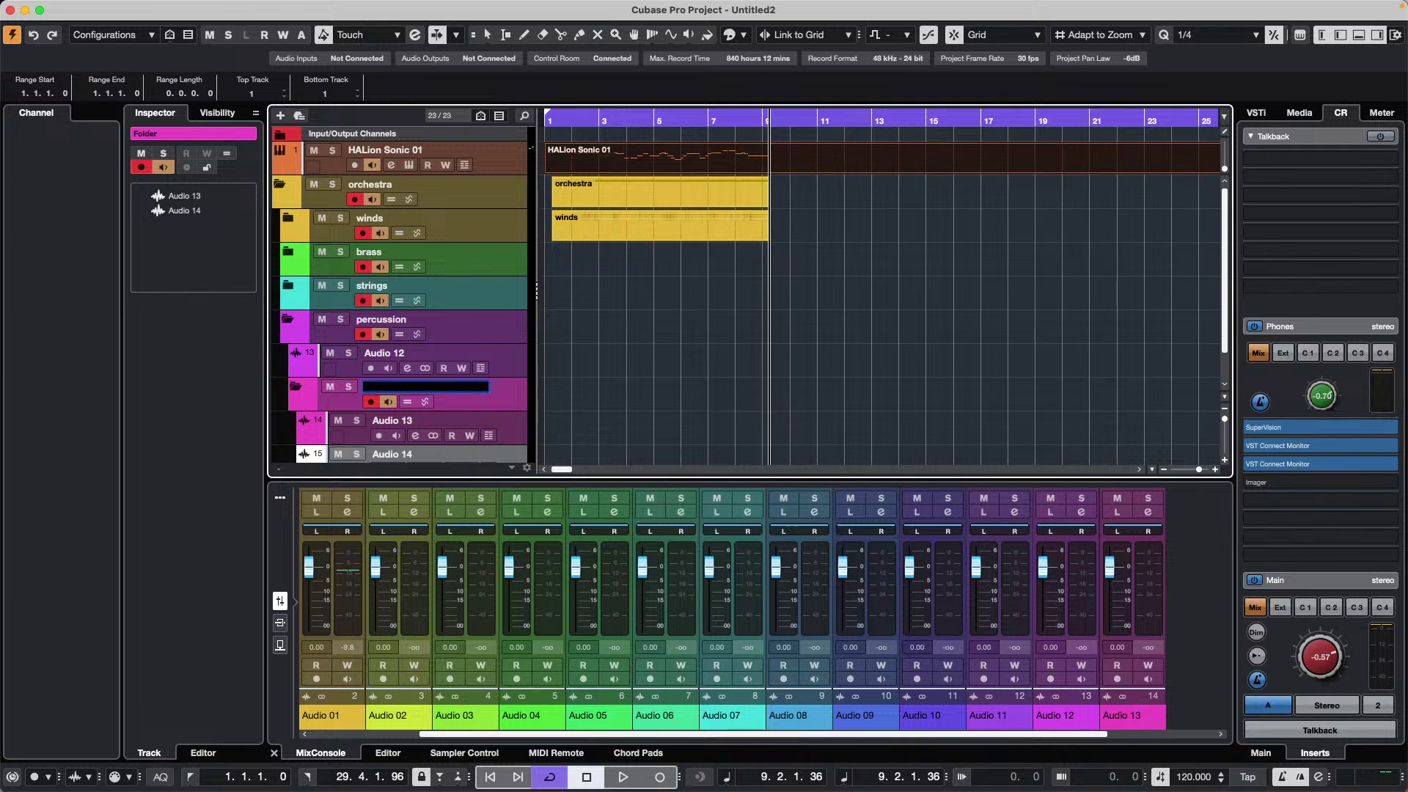
pyautogui.write('nny')
pyautogui.press('Return')
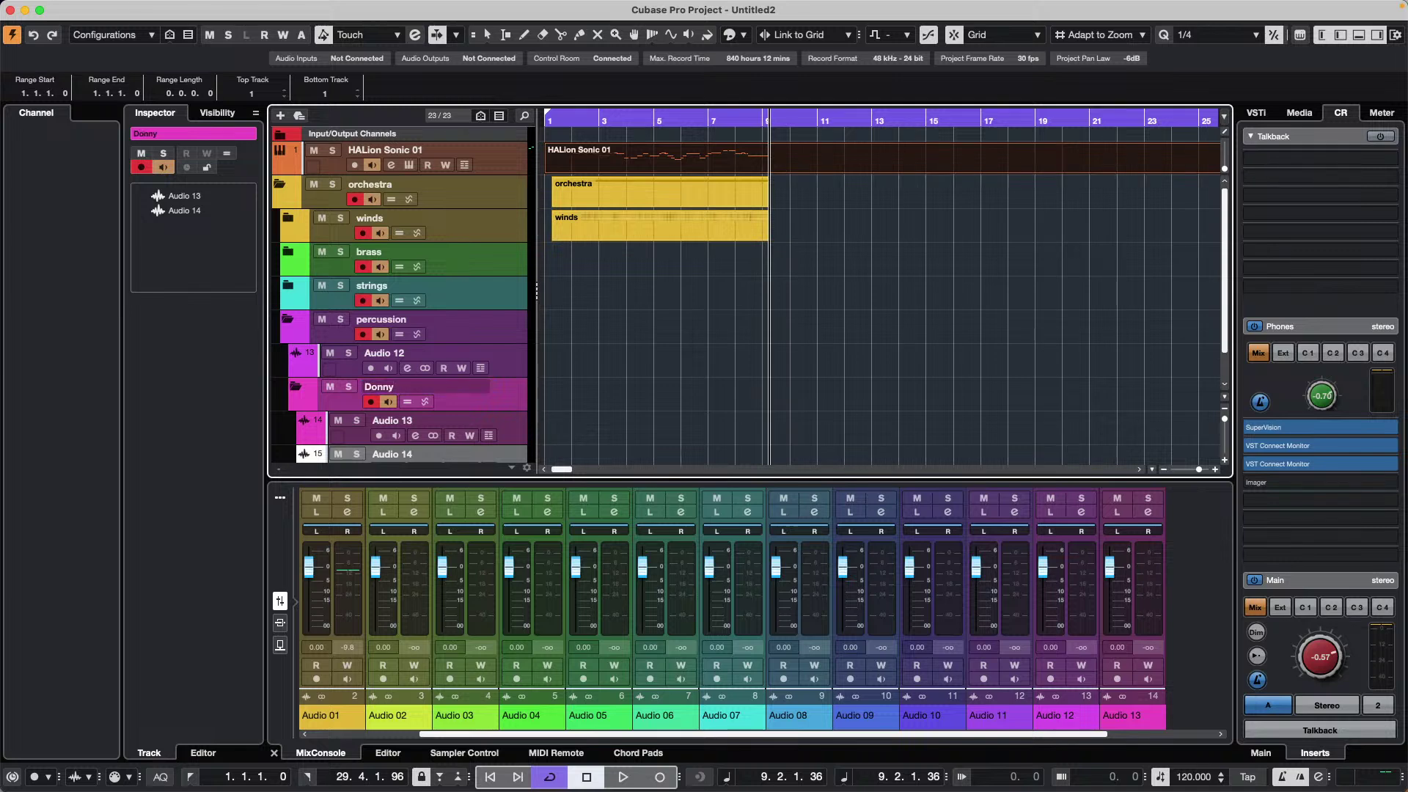
pyautogui.click(287, 317)
pyautogui.click(281, 182)
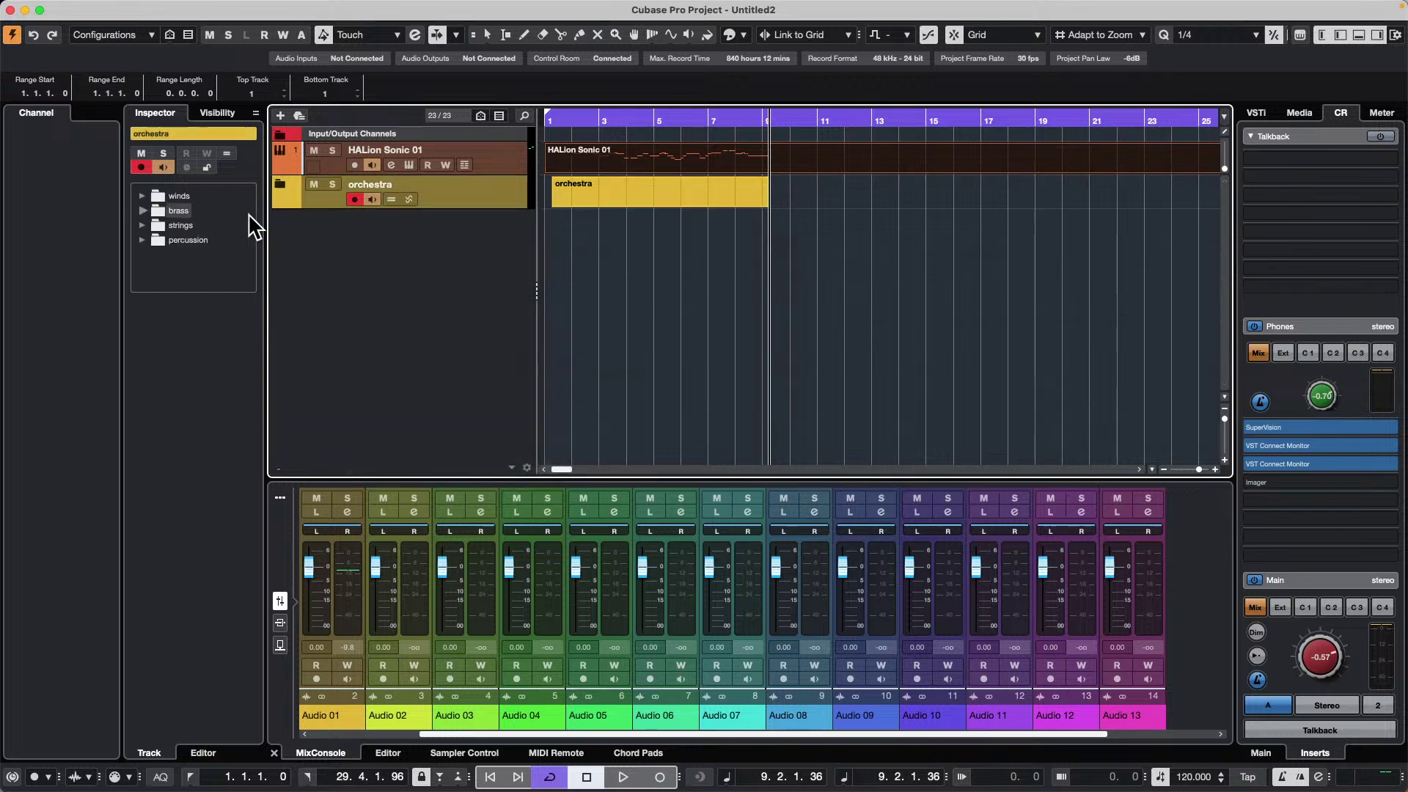
# - Expand the orchestra folder and its winds, brass, strings and percussion subfolders to examine the nested tracks, and collapse the orchestra folder again
pyautogui.click(279, 183)
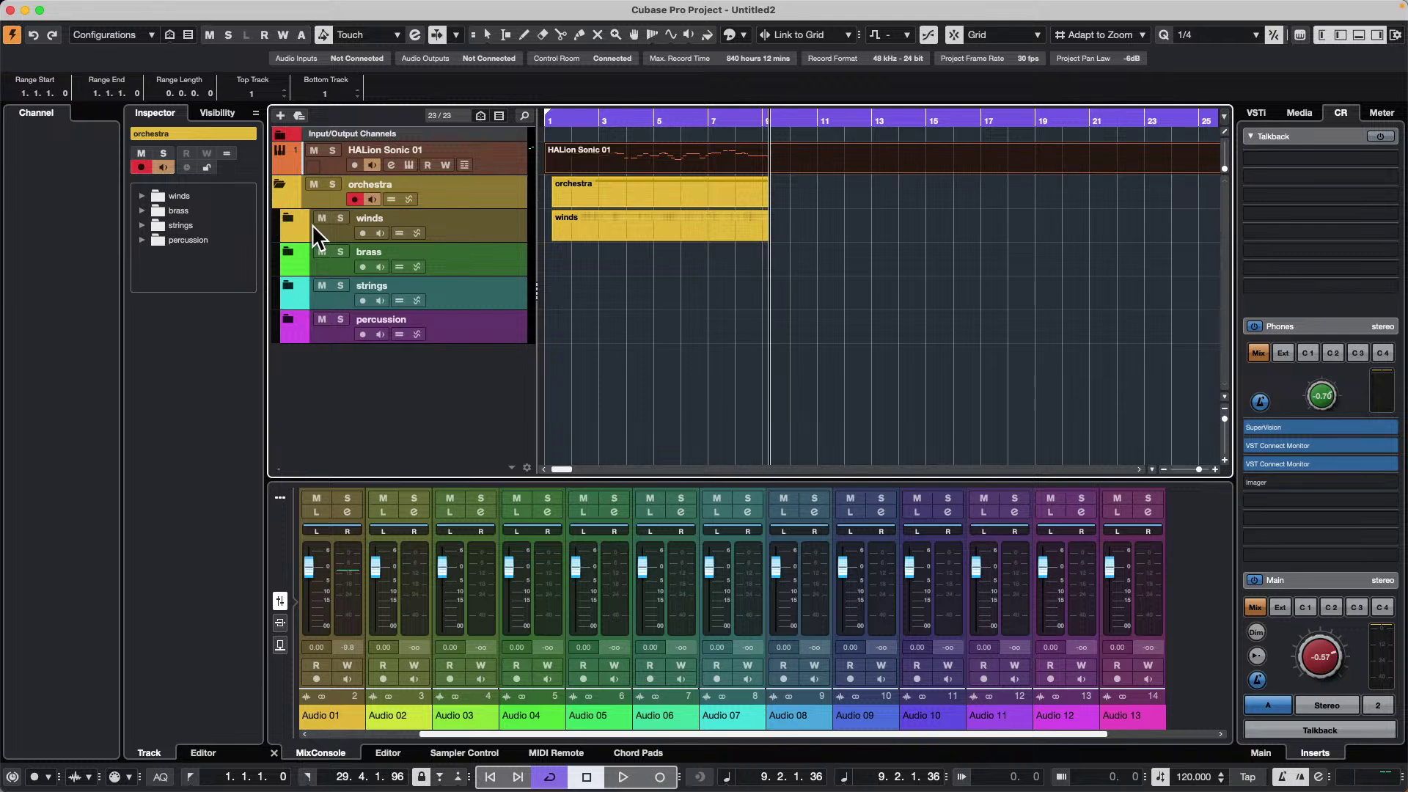
pyautogui.click(287, 218)
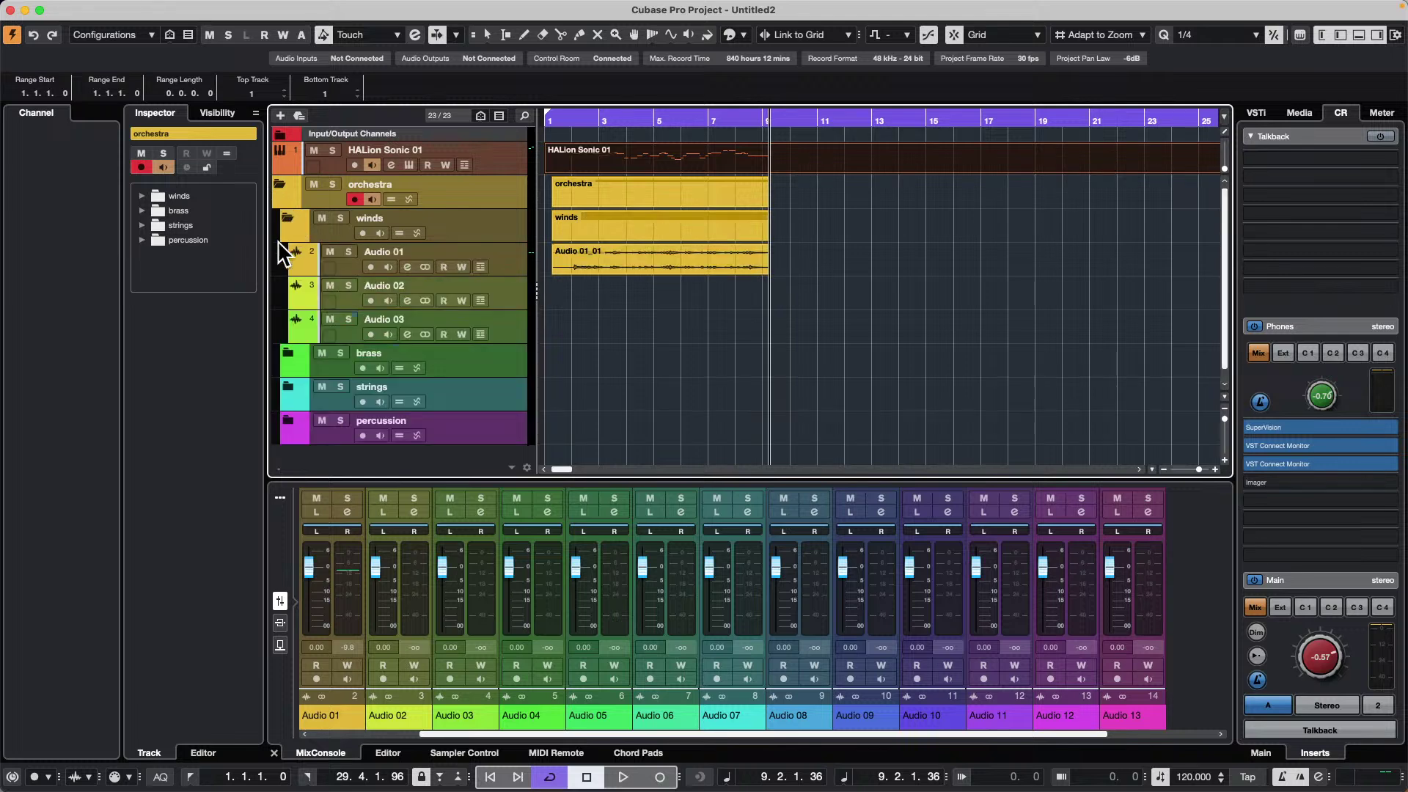
pyautogui.click(289, 353)
pyautogui.scroll(-3, 293, 356)
pyautogui.click(288, 374)
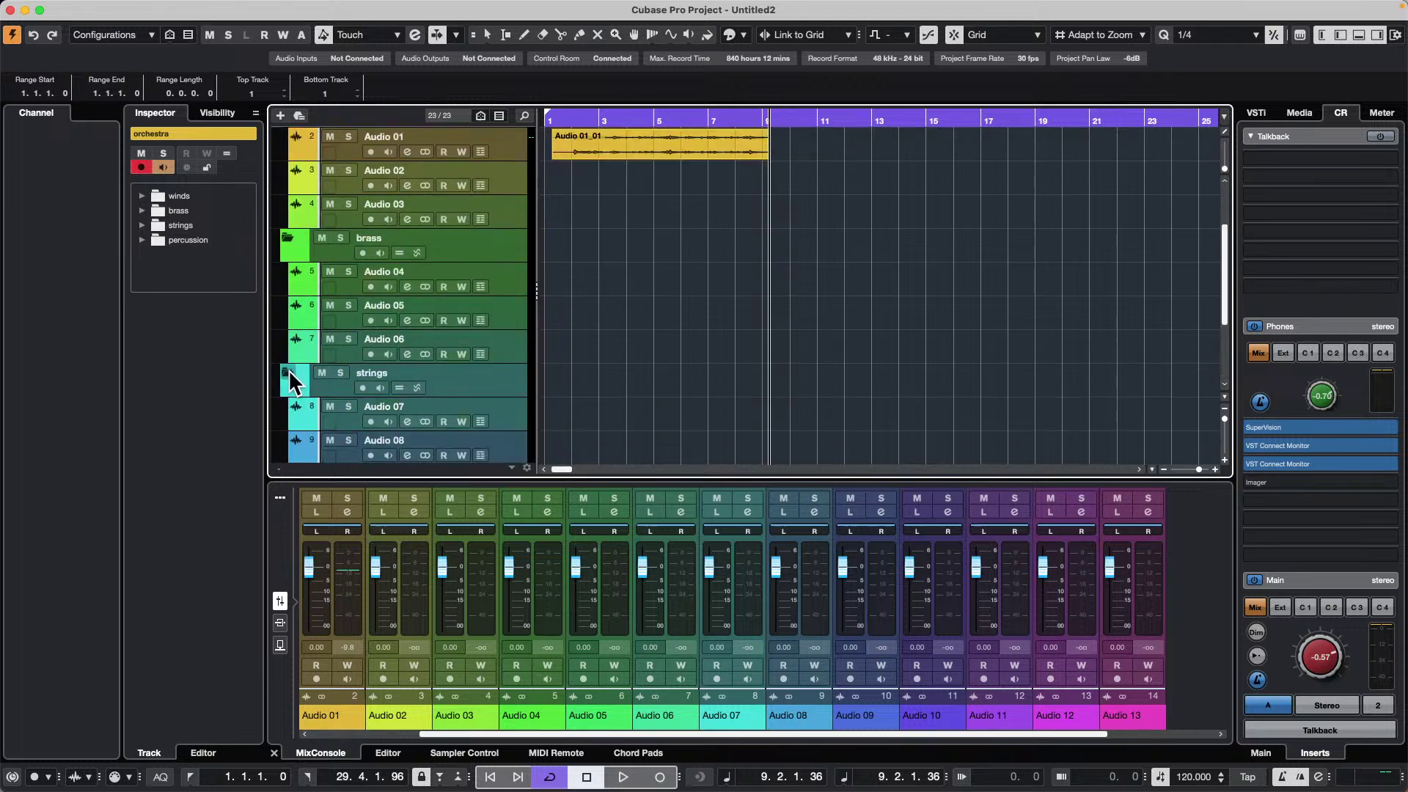
pyautogui.scroll(-3, 336, 366)
pyautogui.click(288, 406)
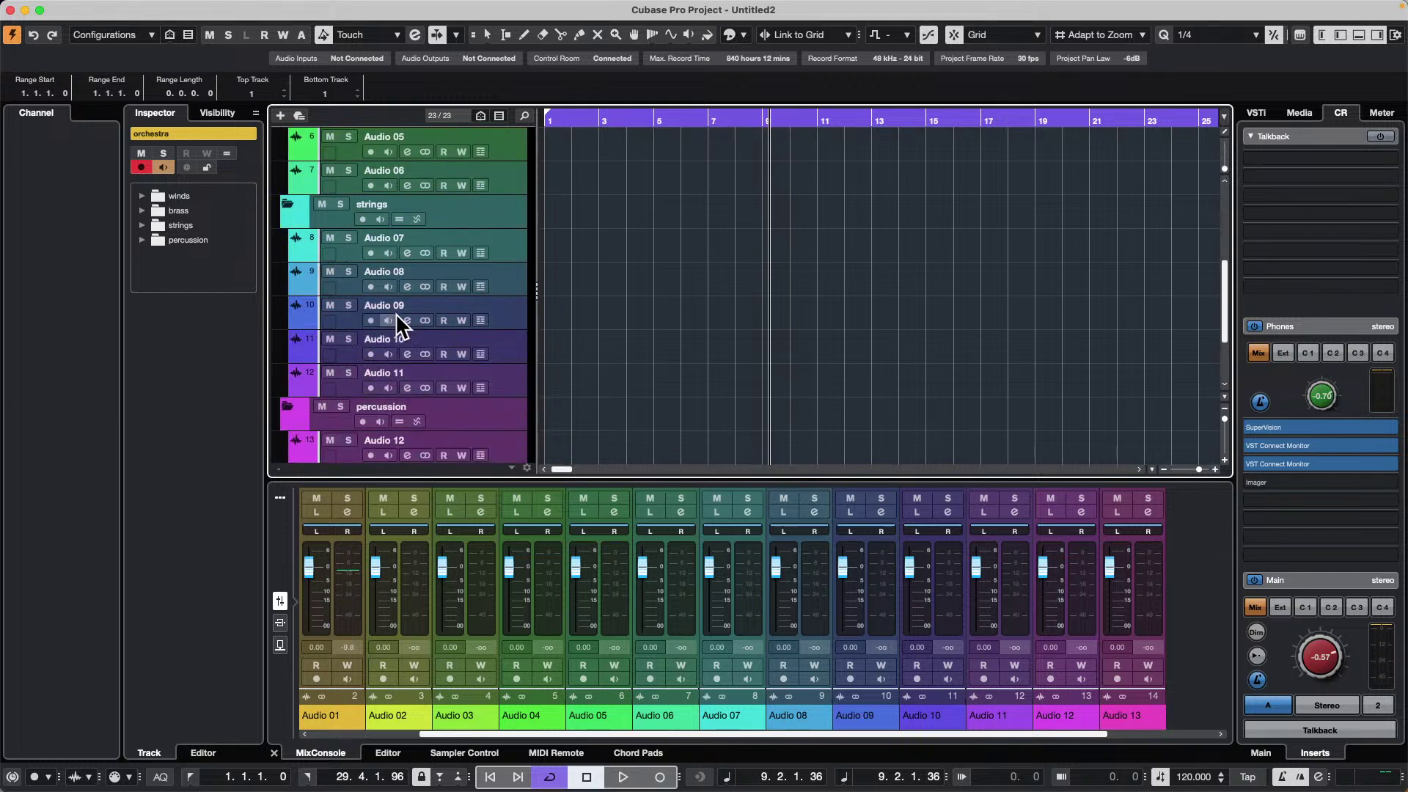
pyautogui.scroll(-3, 395, 314)
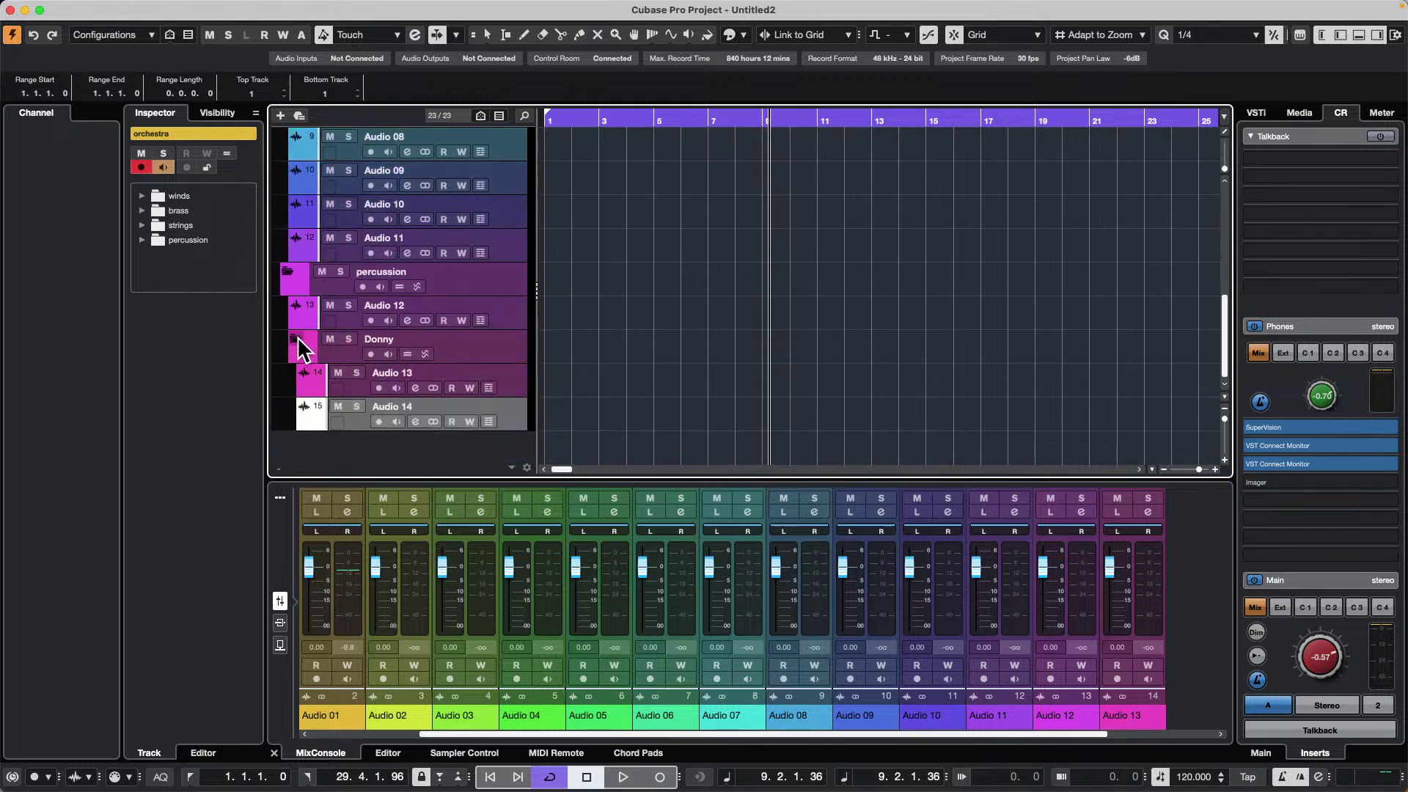
pyautogui.scroll(3, 297, 337)
pyautogui.scroll(5, 367, 352)
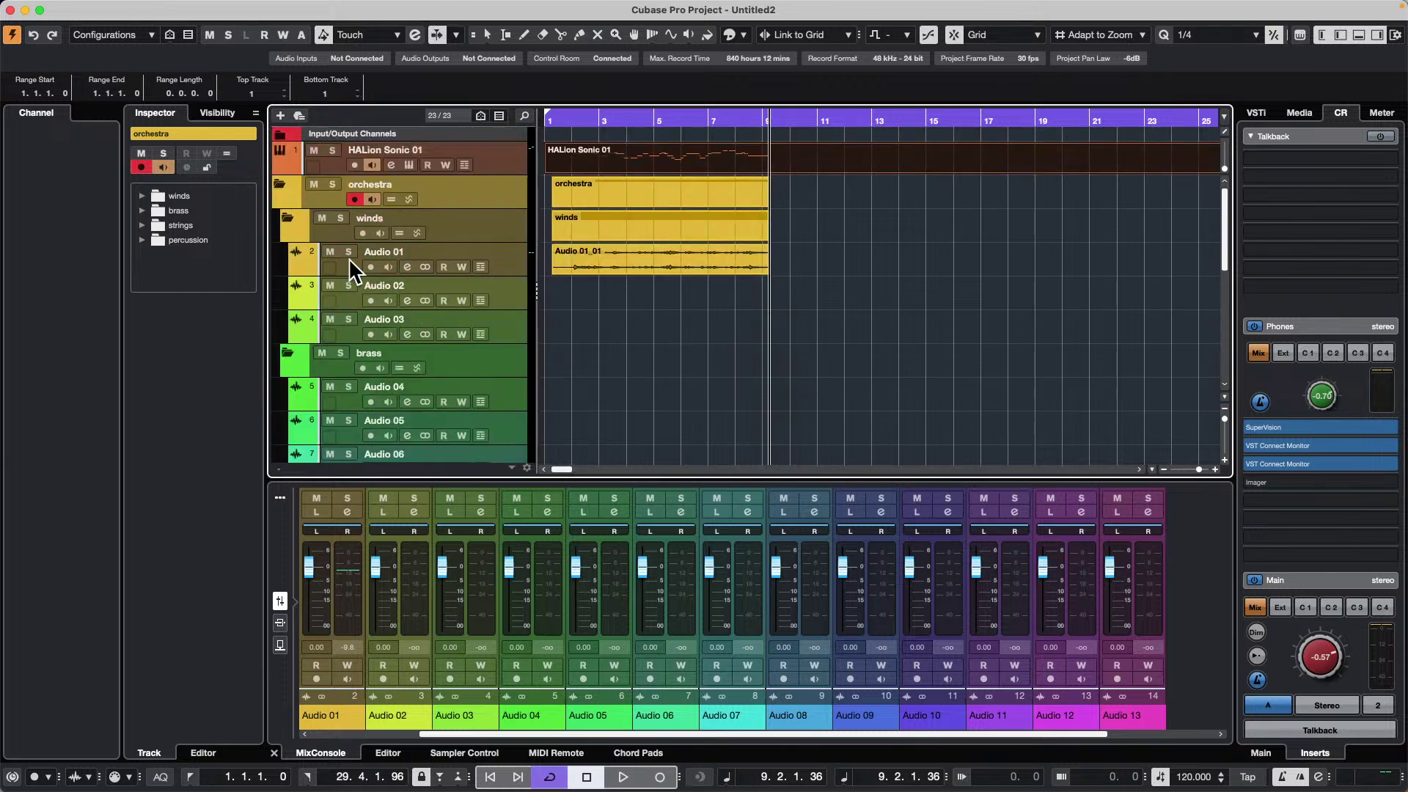
pyautogui.click(281, 189)
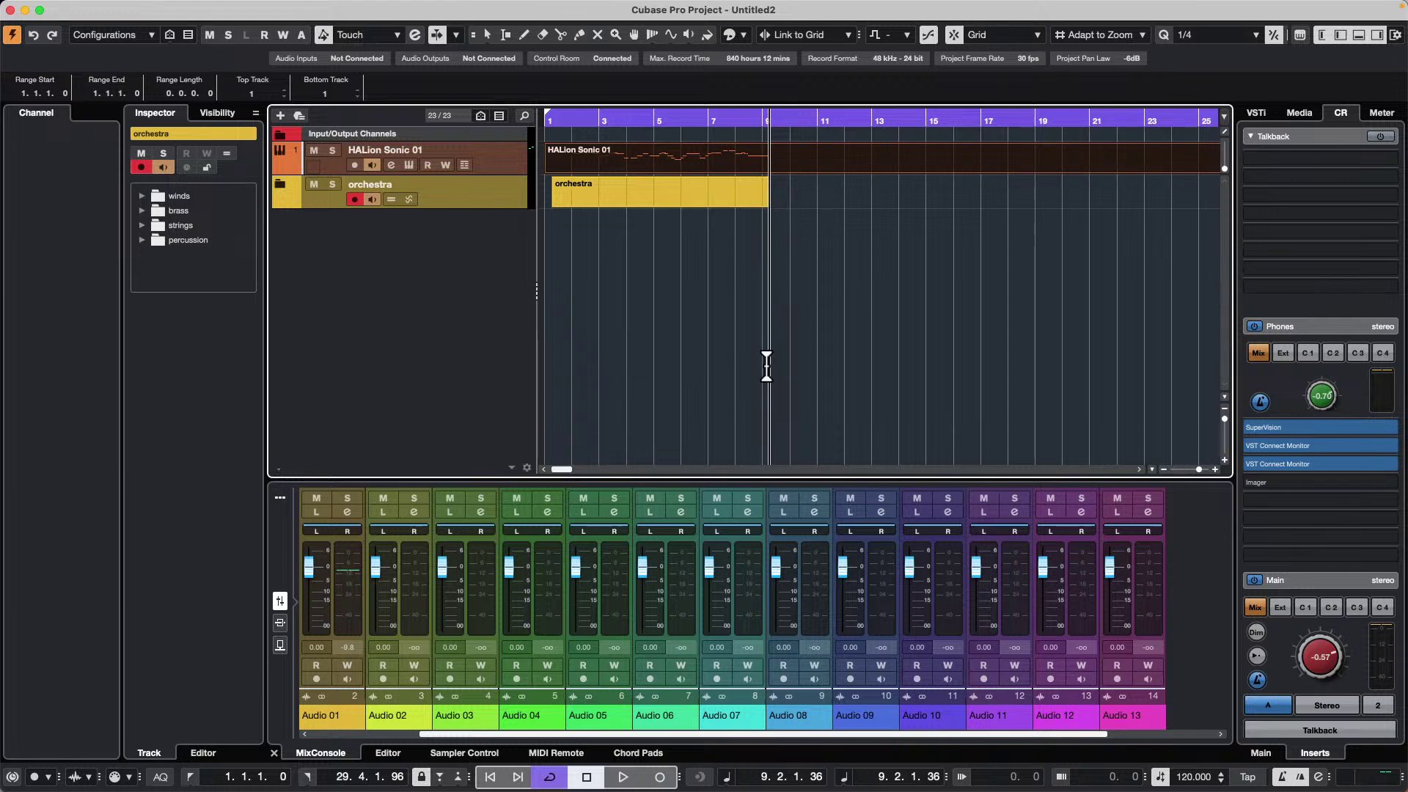
pyautogui.moveTo(841, 11)
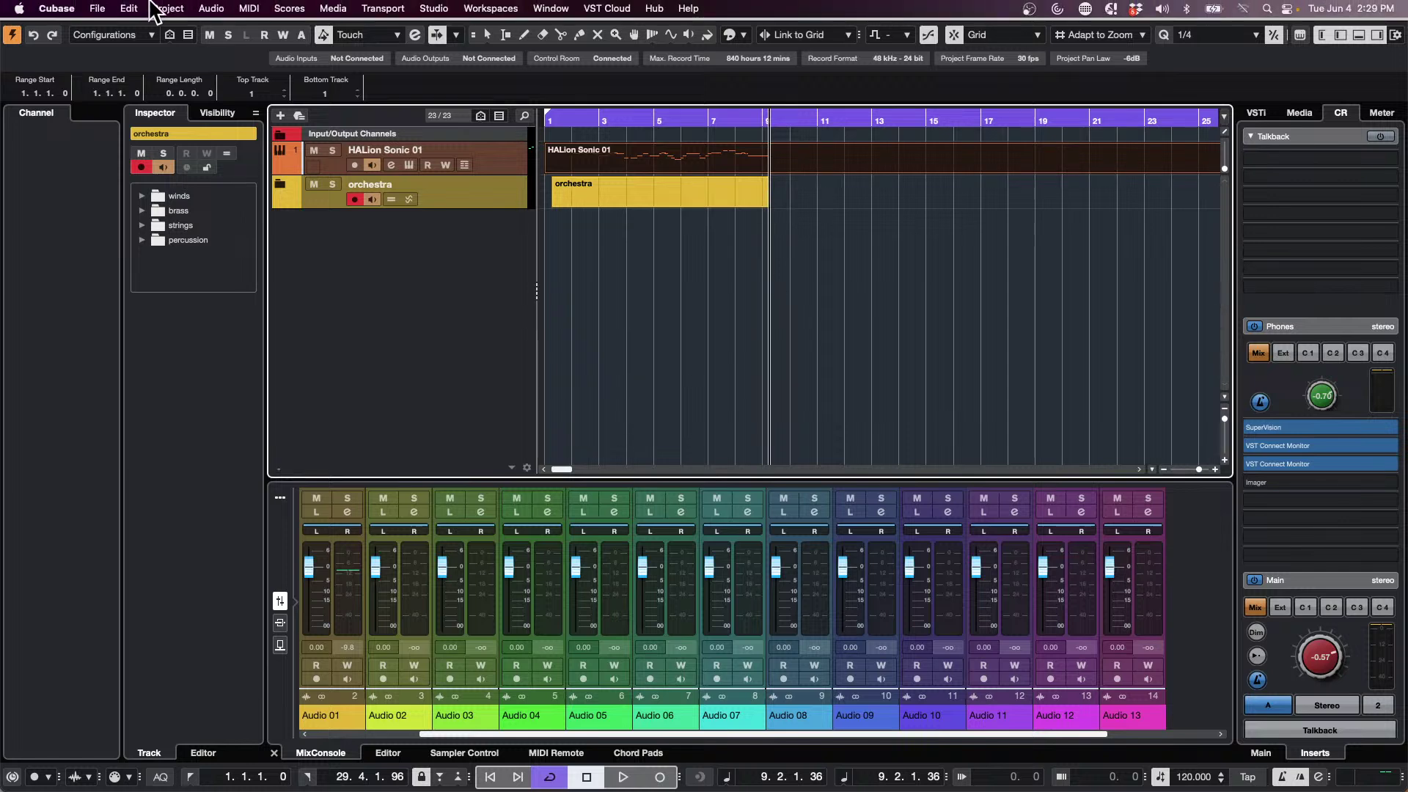
# - Open the recent project "Amos Moses - GO.cpr" and activate it
pyautogui.click(97, 8)
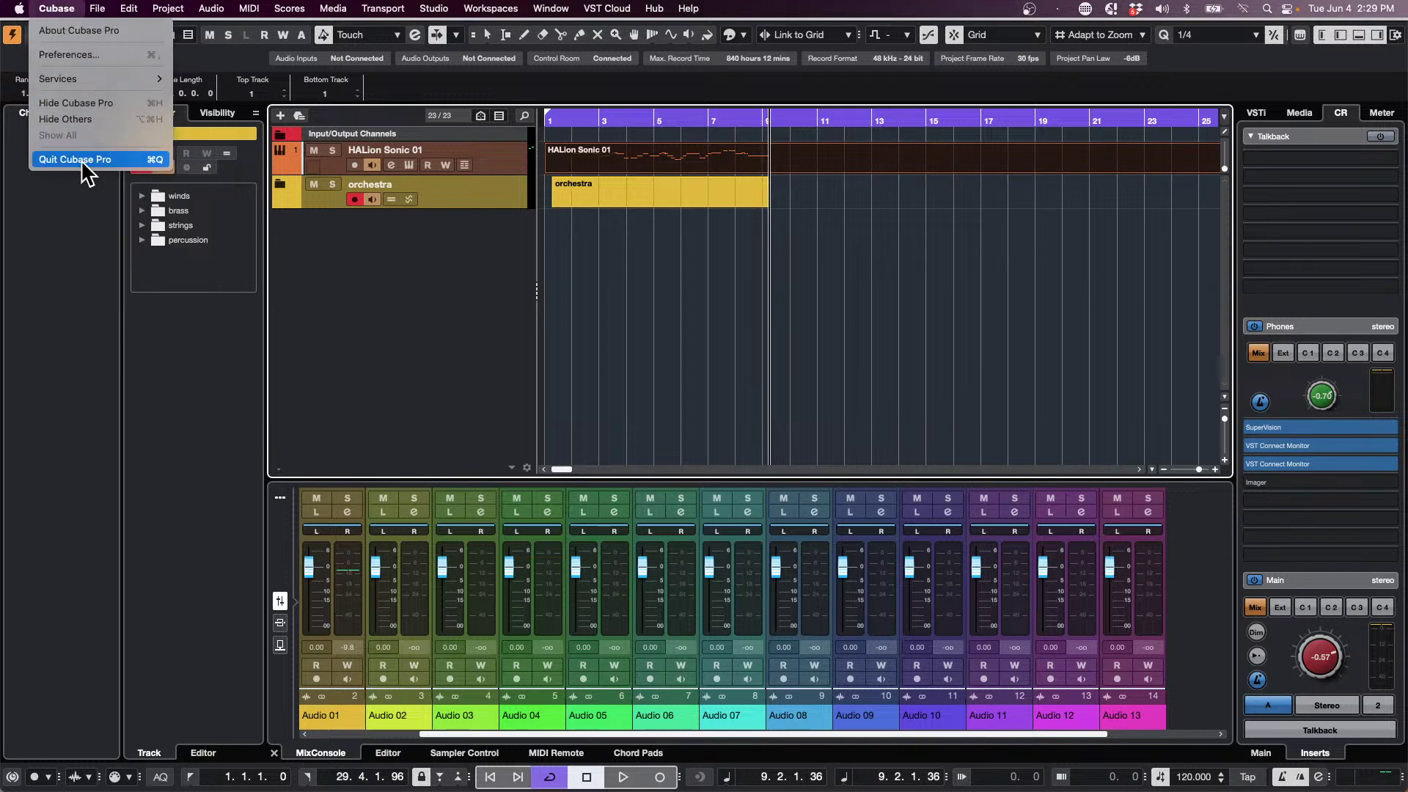
pyautogui.click(757, 380)
pyautogui.click(96, 8)
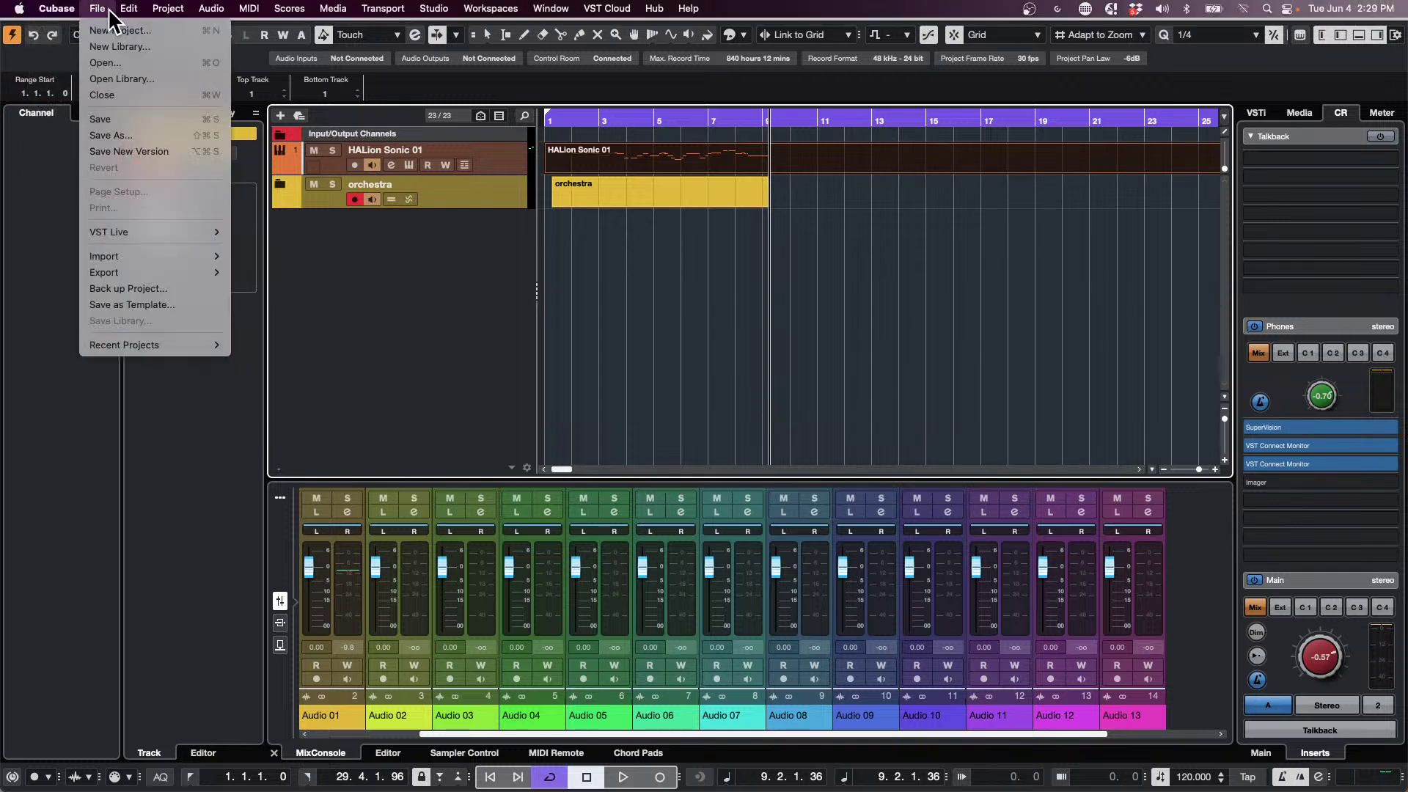
pyautogui.moveTo(146, 346)
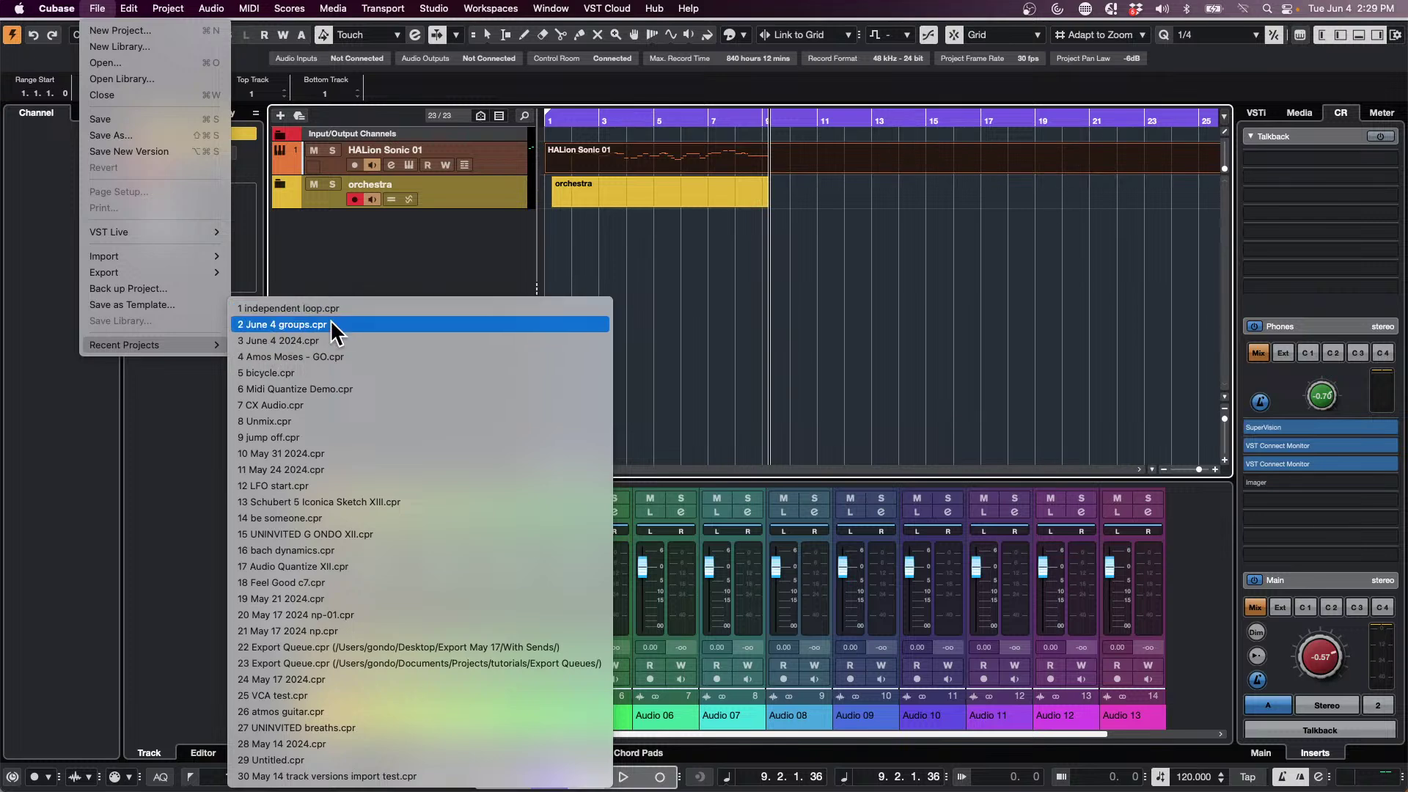
pyautogui.click(330, 356)
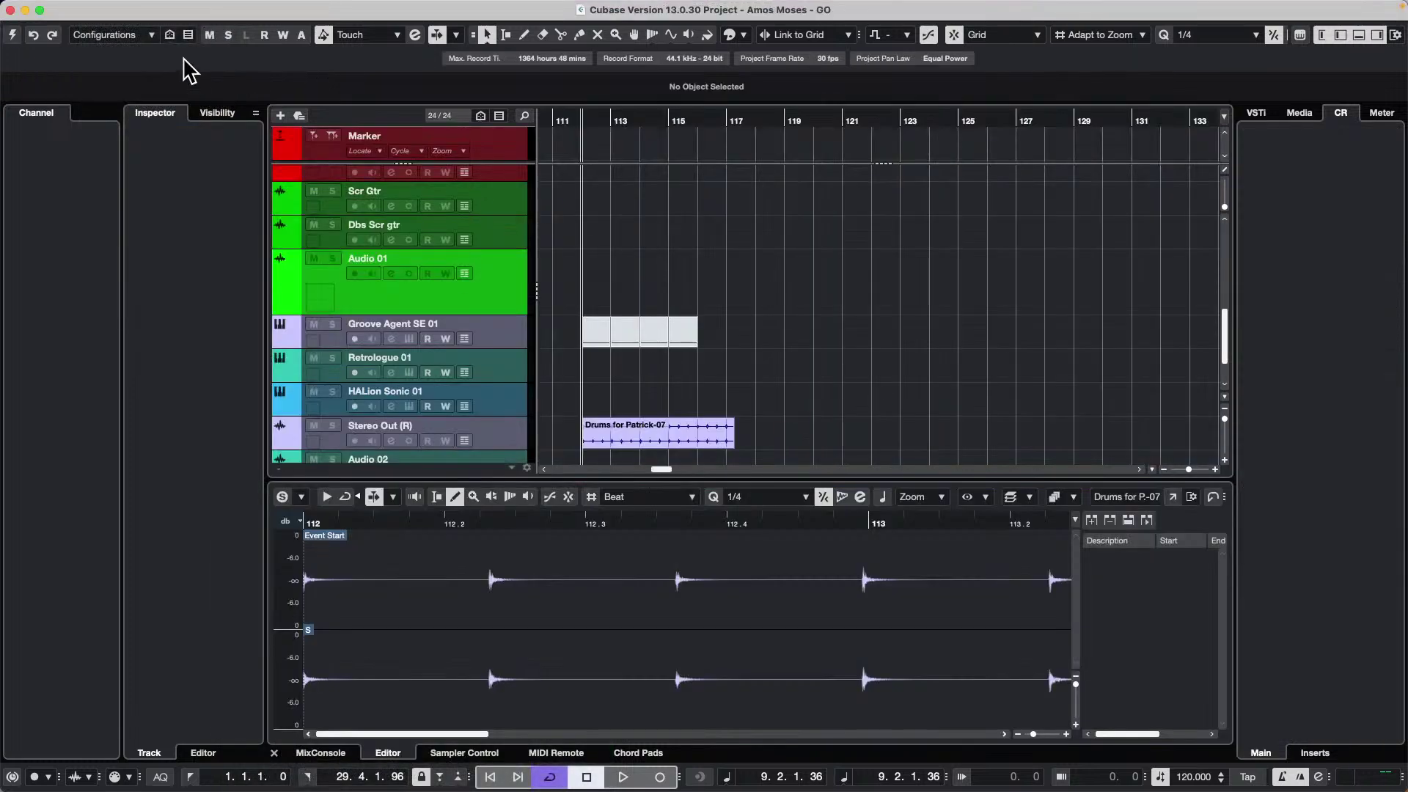
pyautogui.click(13, 35)
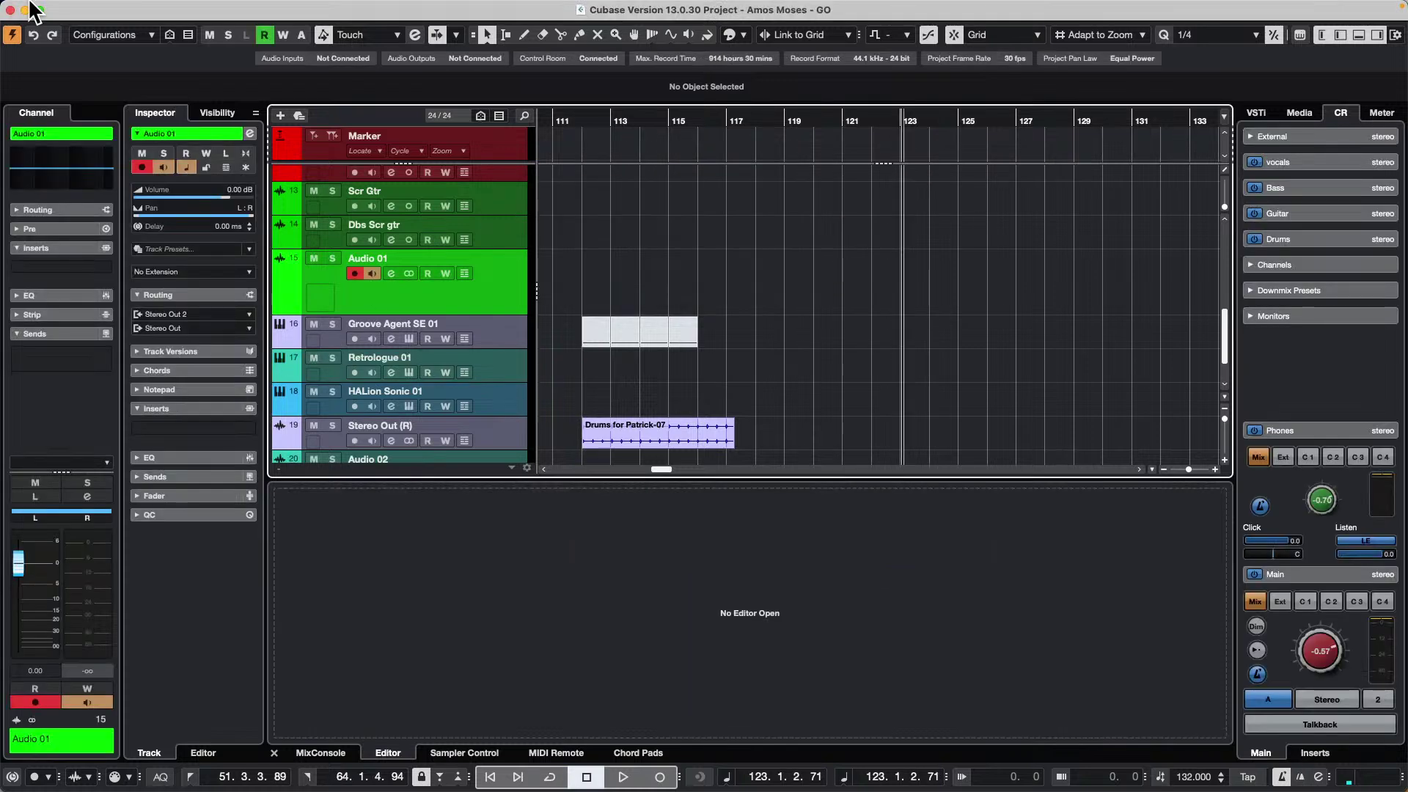
pyautogui.click(98, 8)
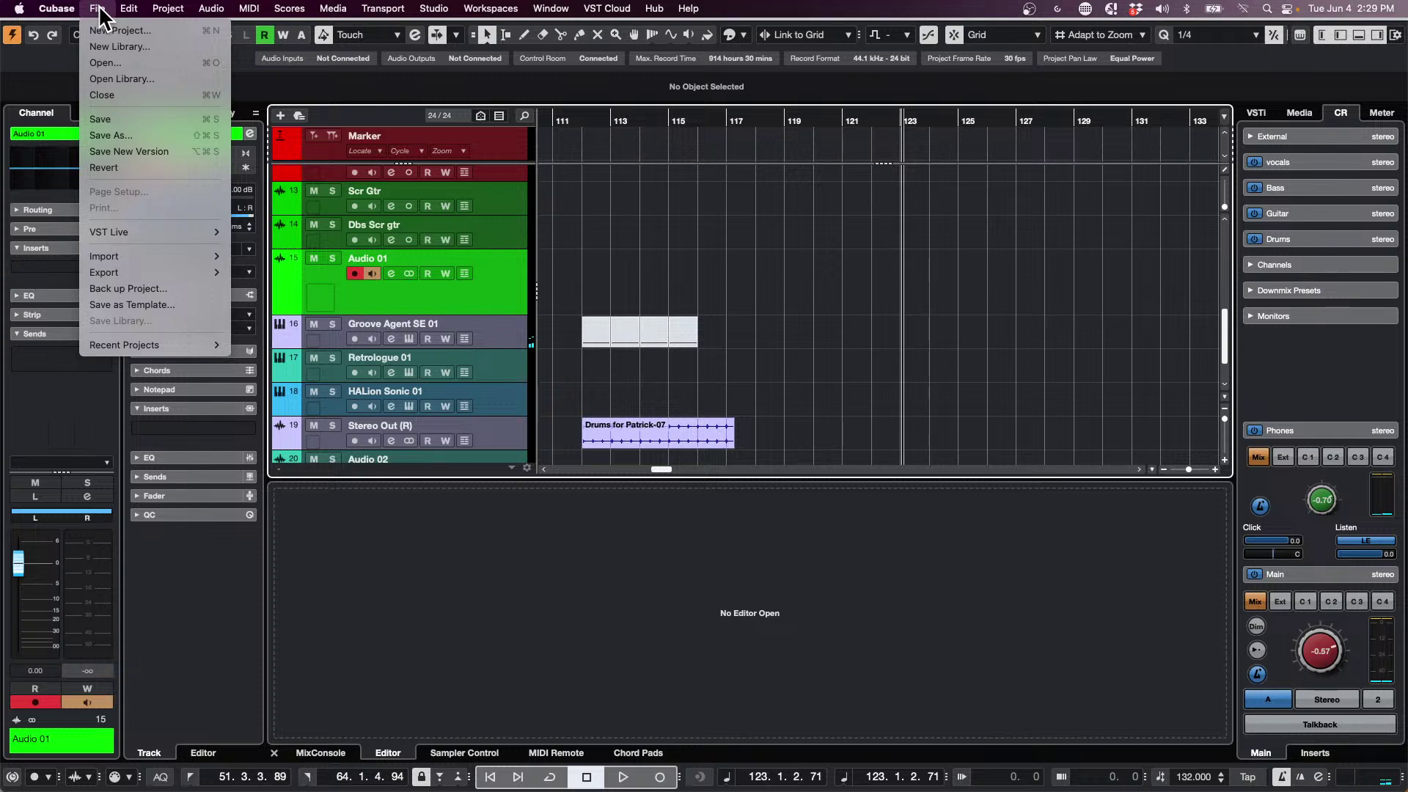
pyautogui.moveTo(159, 349)
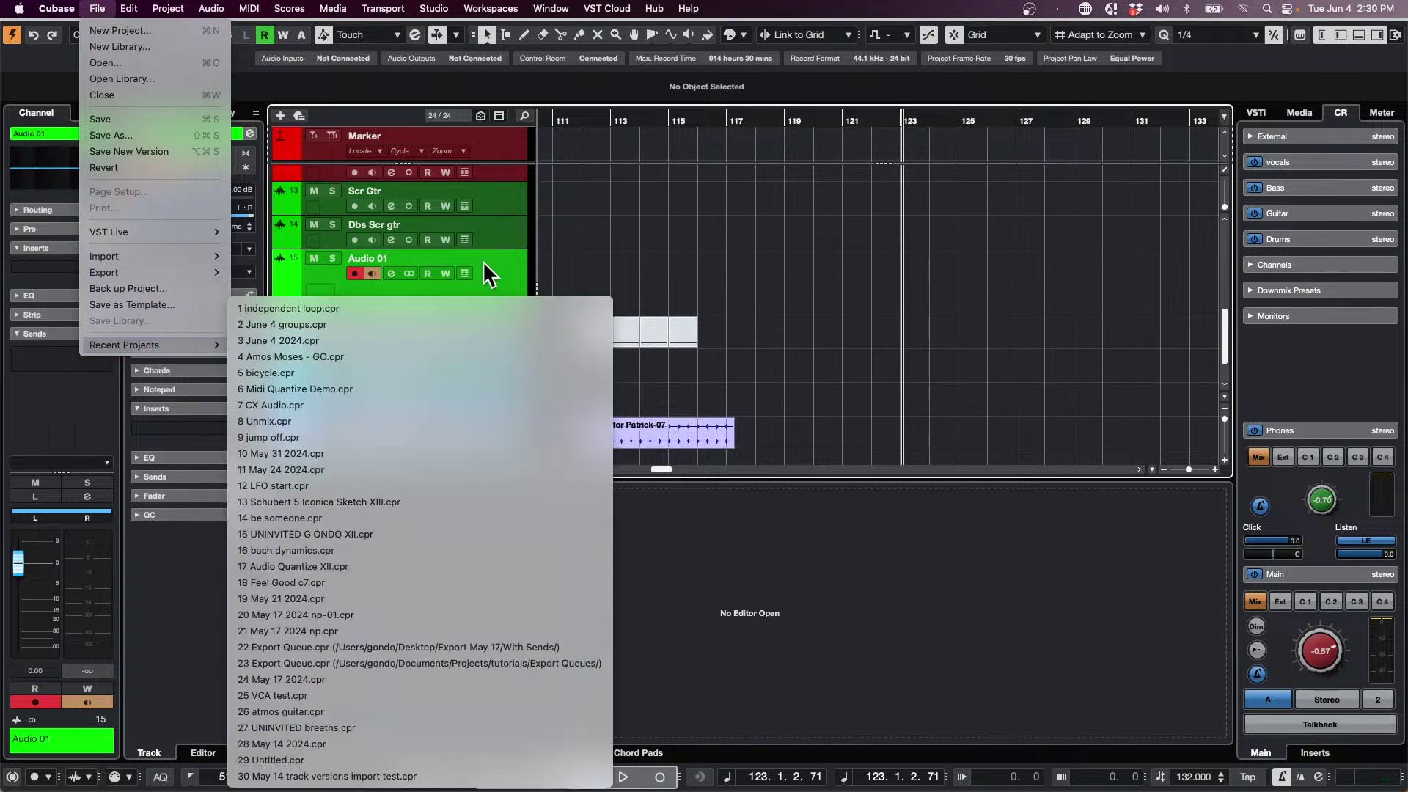
pyautogui.click(647, 243)
# - Revert the project to its last saved version, accepting the unmapped missing port and deleting the newly recorded files
pyautogui.click(77, 8)
pyautogui.moveTo(97, 8)
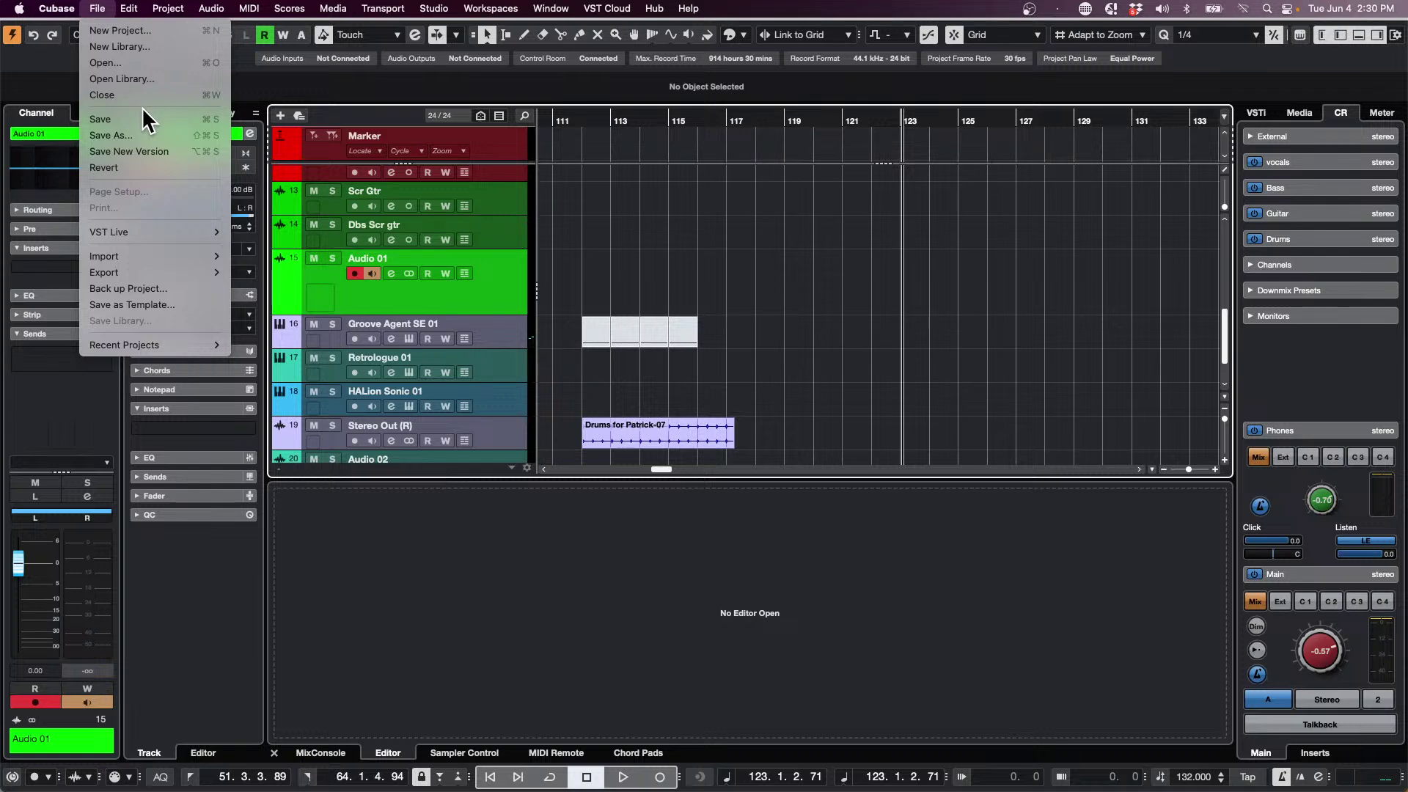
pyautogui.moveTo(129, 235)
pyautogui.click(126, 169)
pyautogui.click(790, 267)
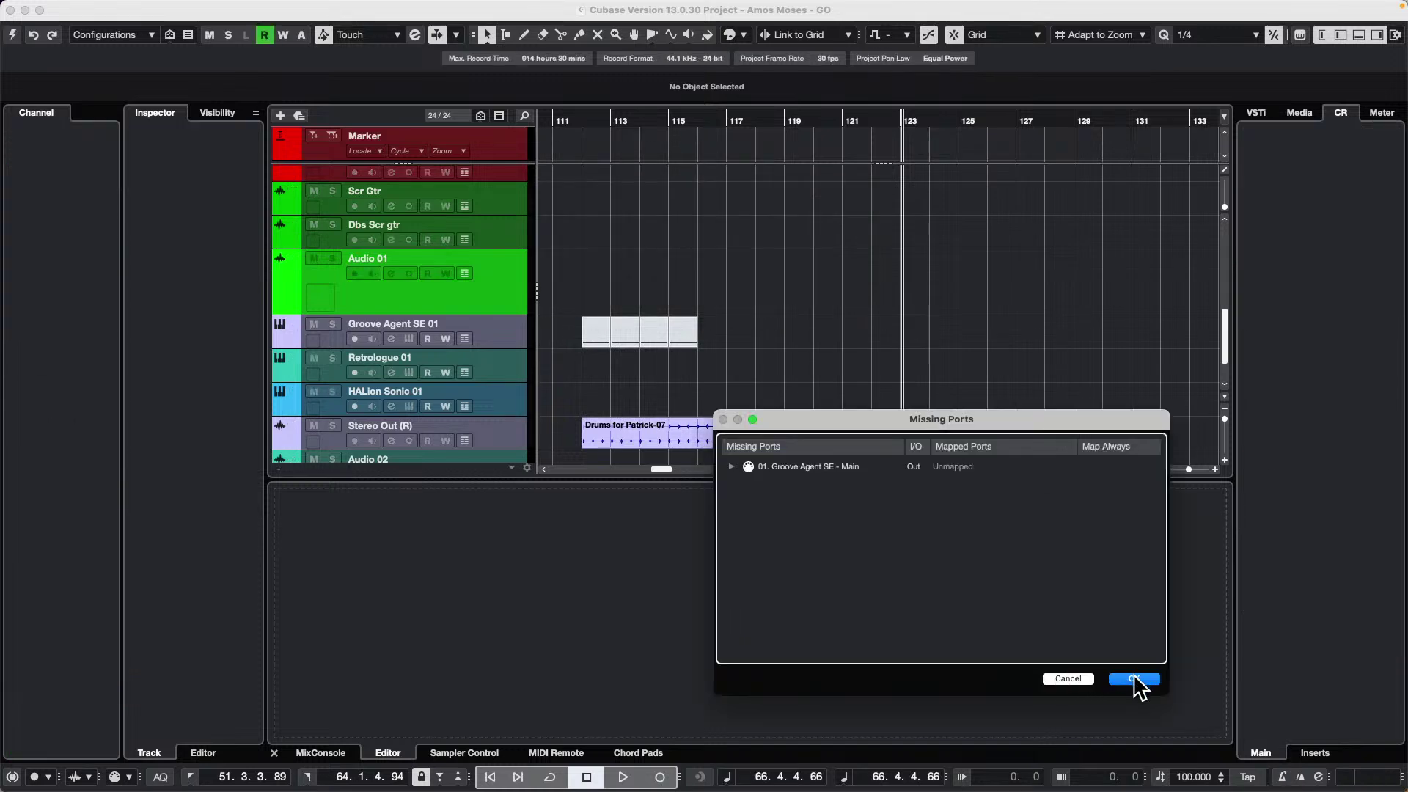
pyautogui.click(1138, 676)
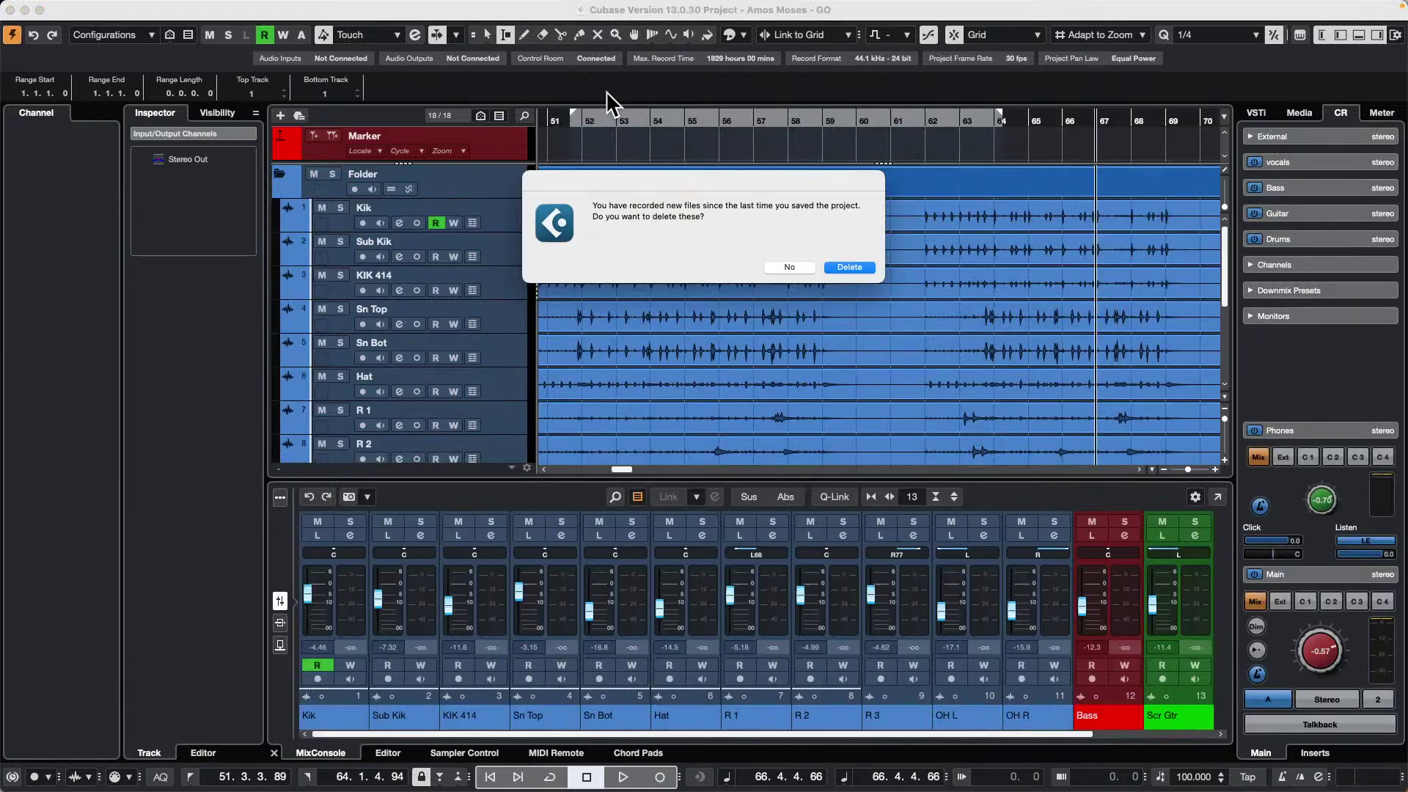
pyautogui.click(850, 268)
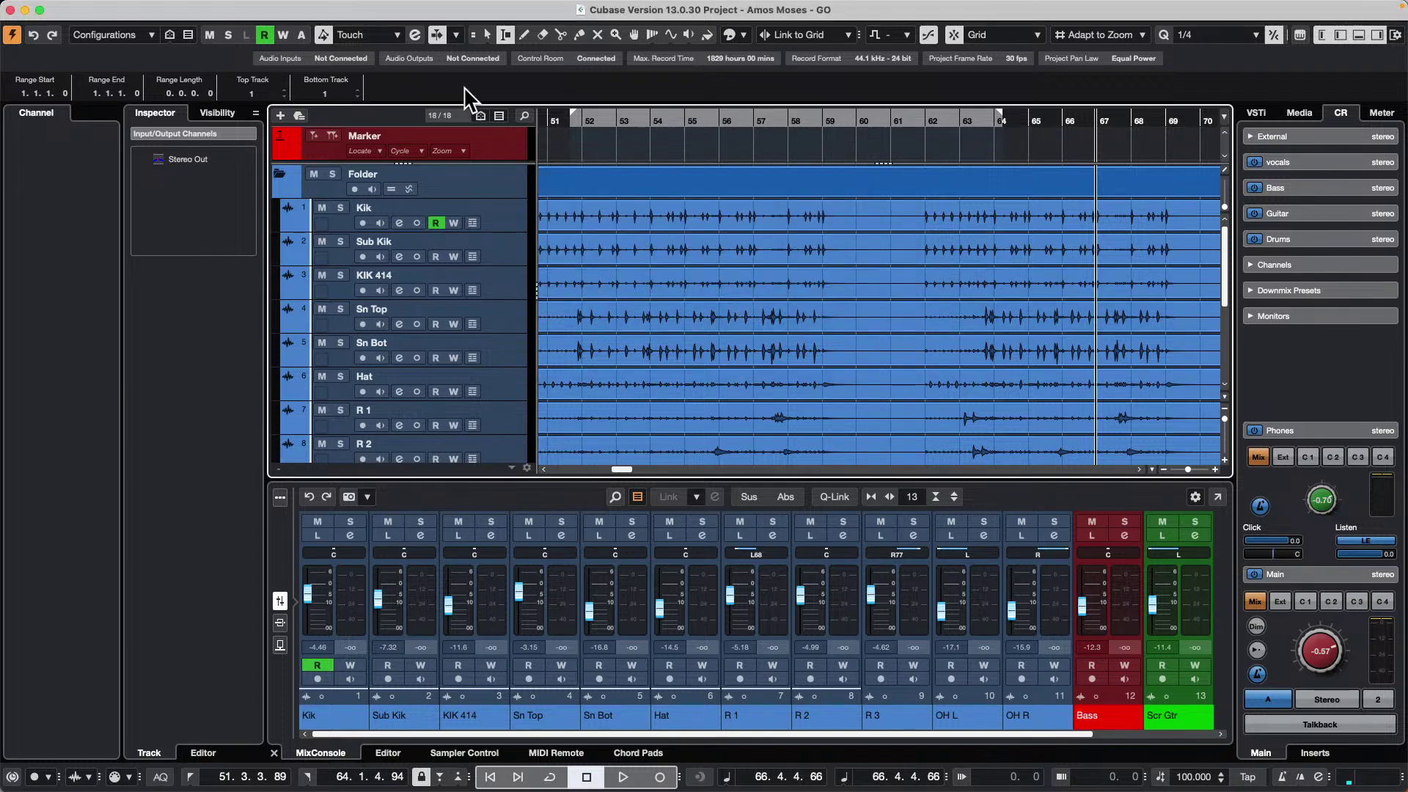
# - Show the whole arrangement down to the guitar tracks and open the Audio Mixdown export with Multiple channel selection
pyautogui.moveTo(567, 120); pyautogui.dragTo(355, 41)
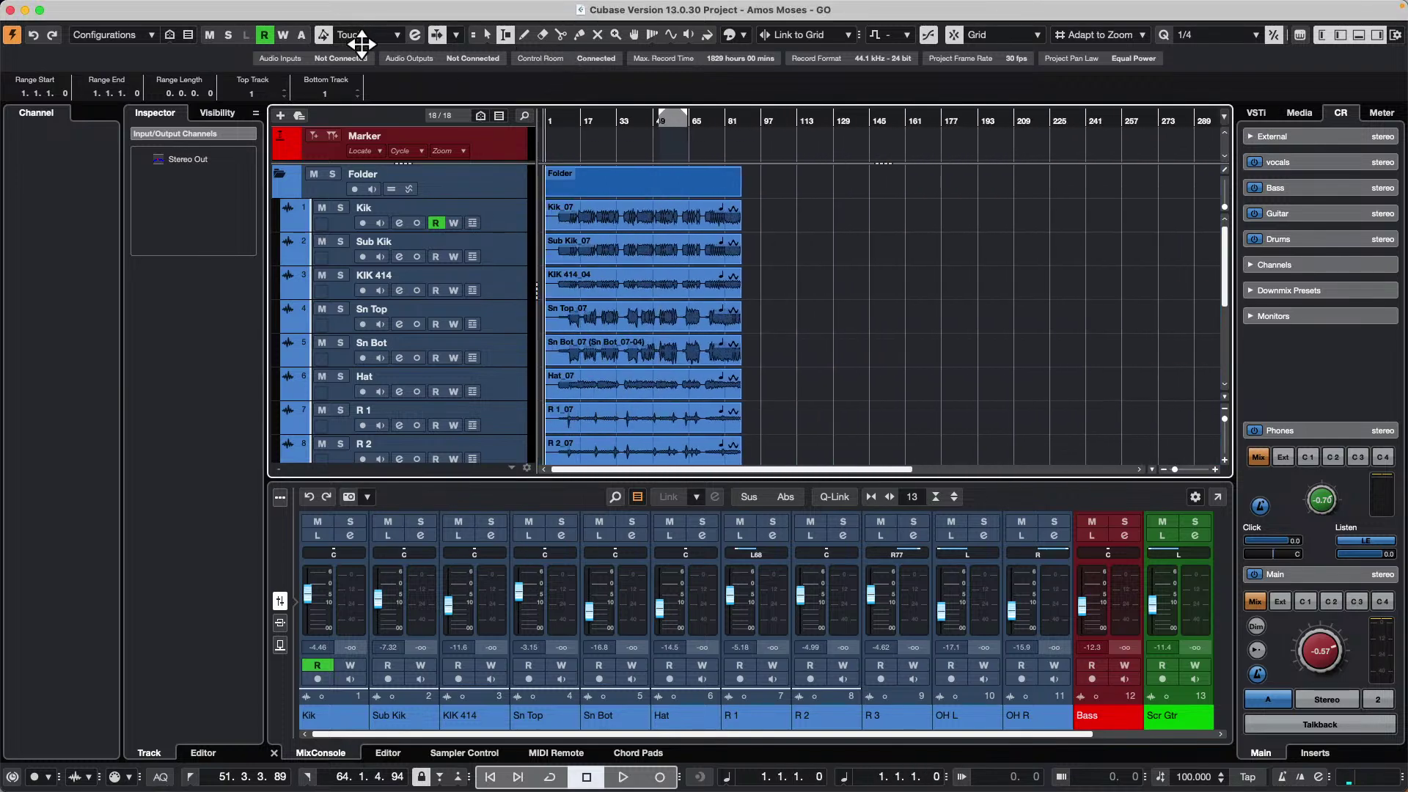
pyautogui.scroll(-5, 739, 306)
pyautogui.scroll(-2, 740, 305)
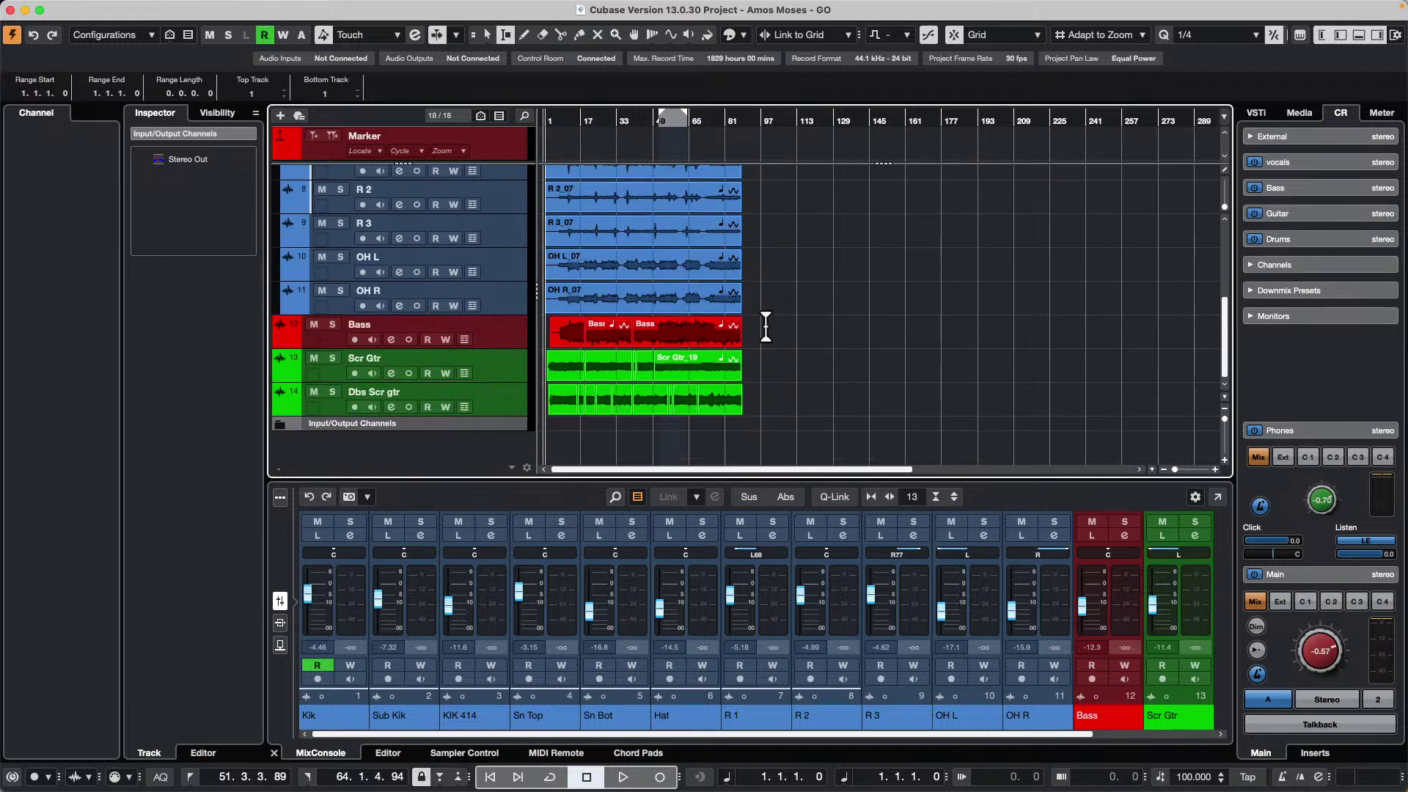
pyautogui.click(98, 9)
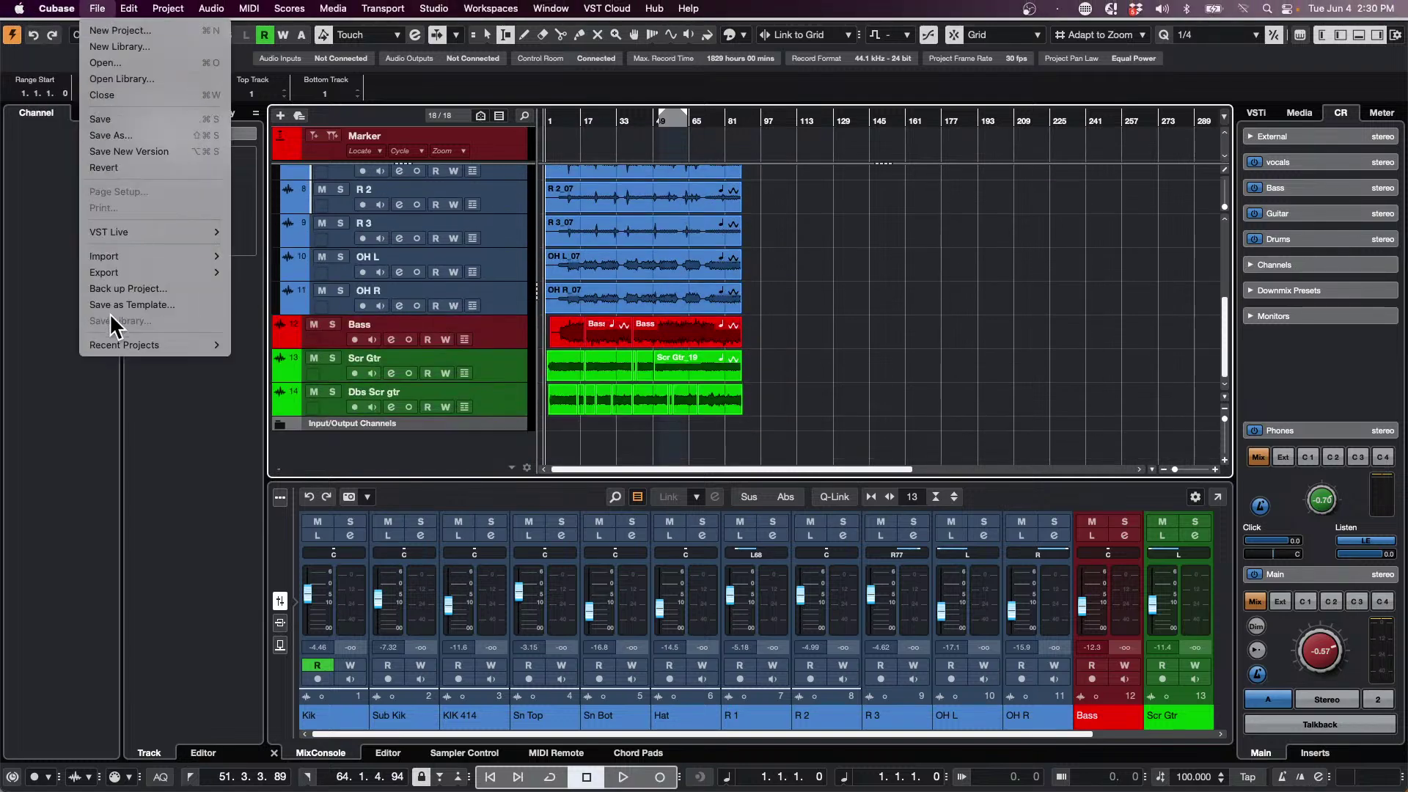
pyautogui.moveTo(130, 345)
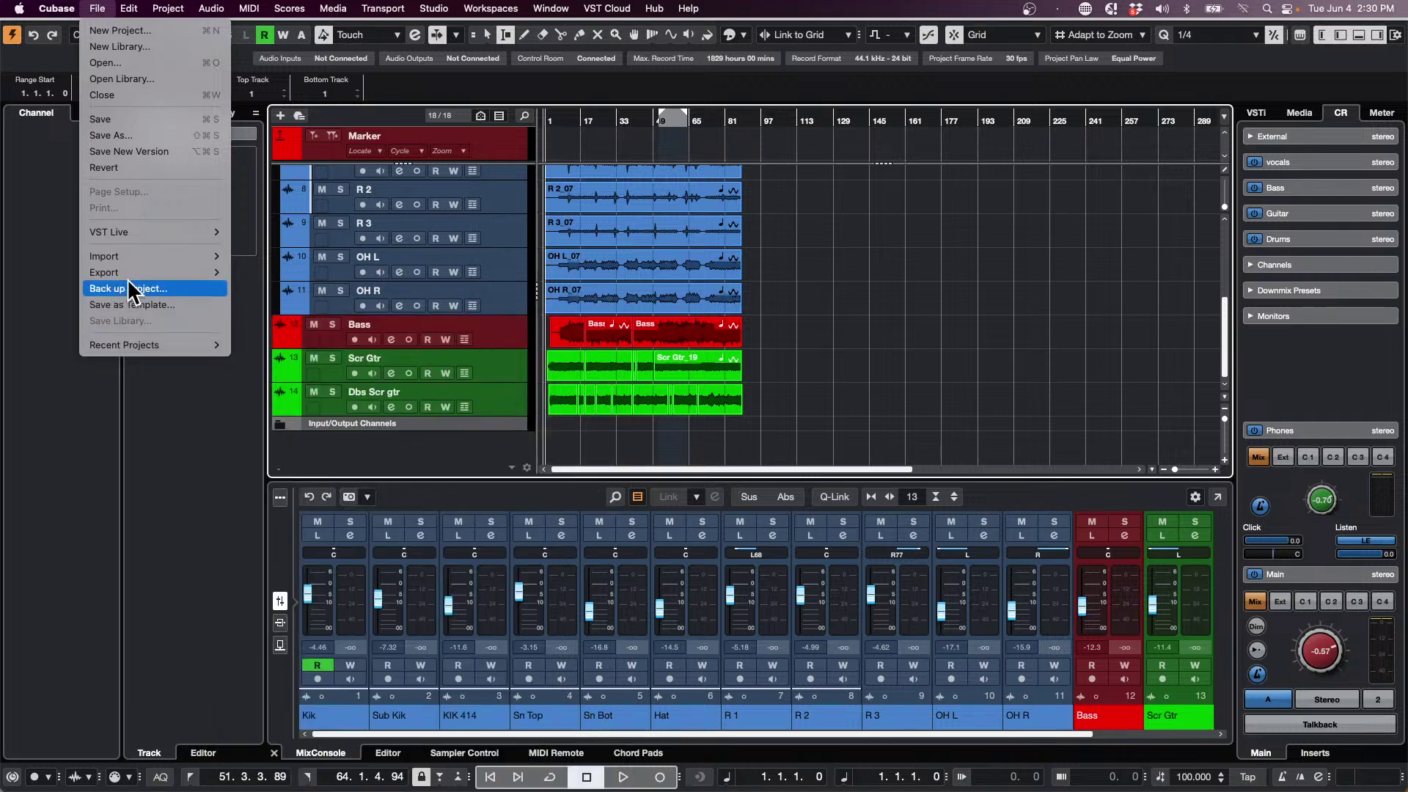
pyautogui.moveTo(141, 273)
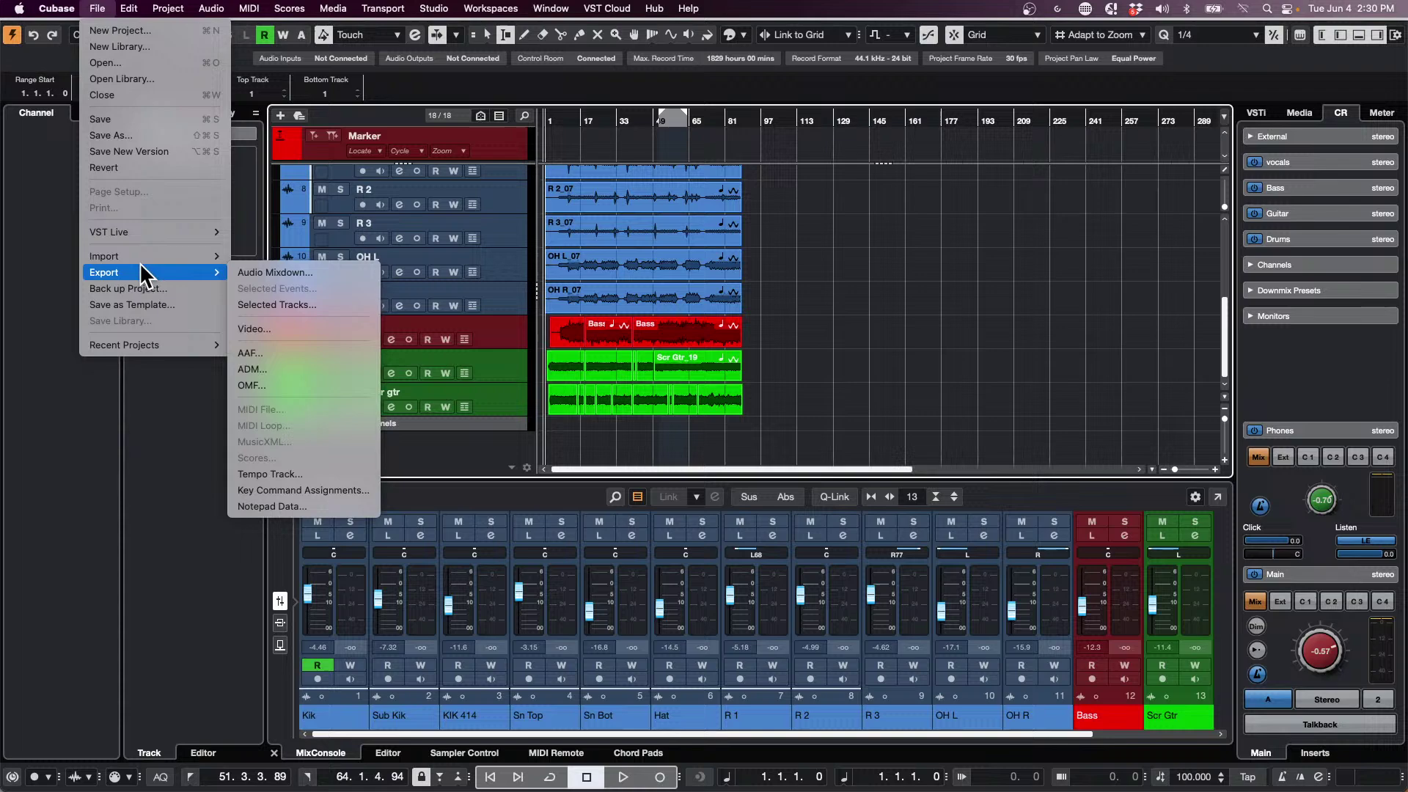
pyautogui.click(320, 270)
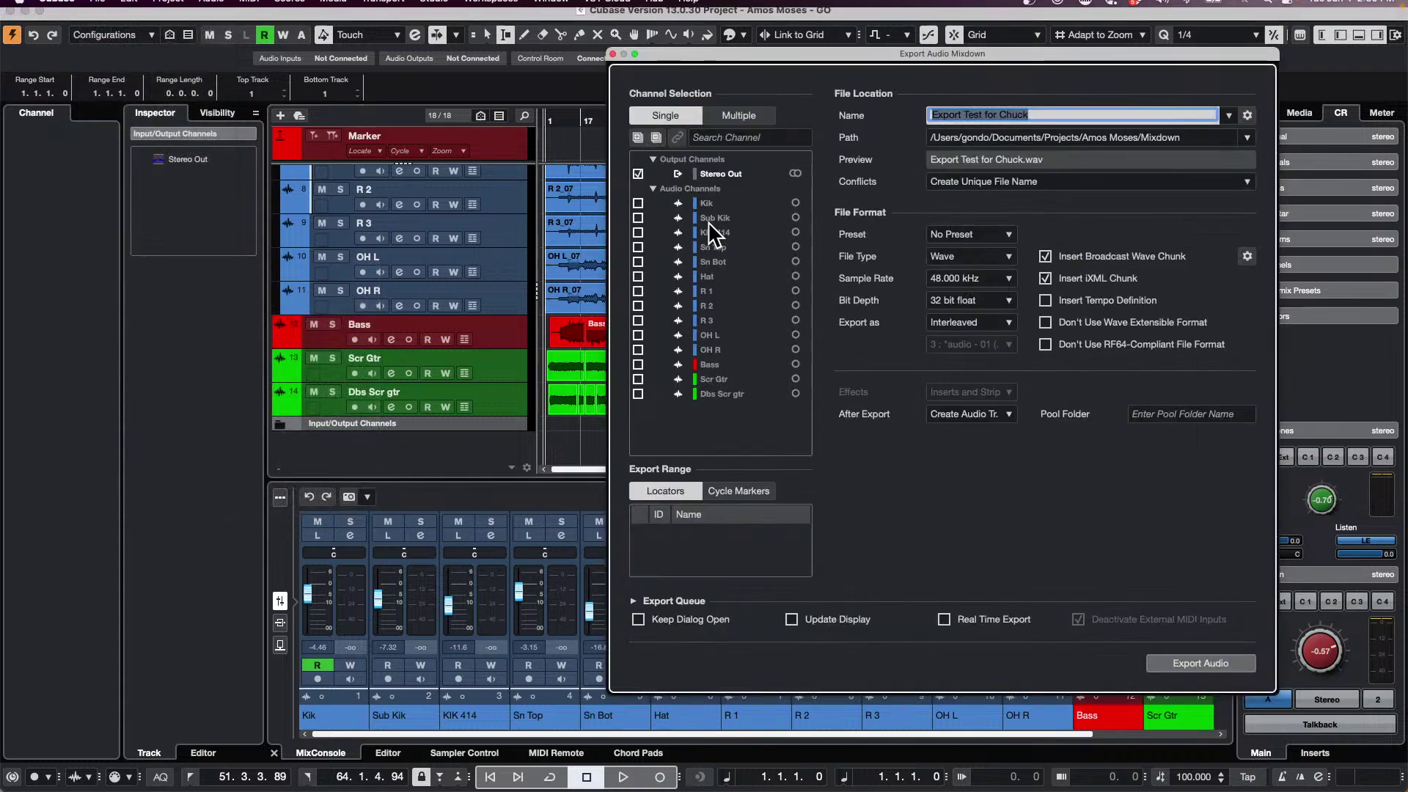
pyautogui.click(638, 203)
pyautogui.click(738, 115)
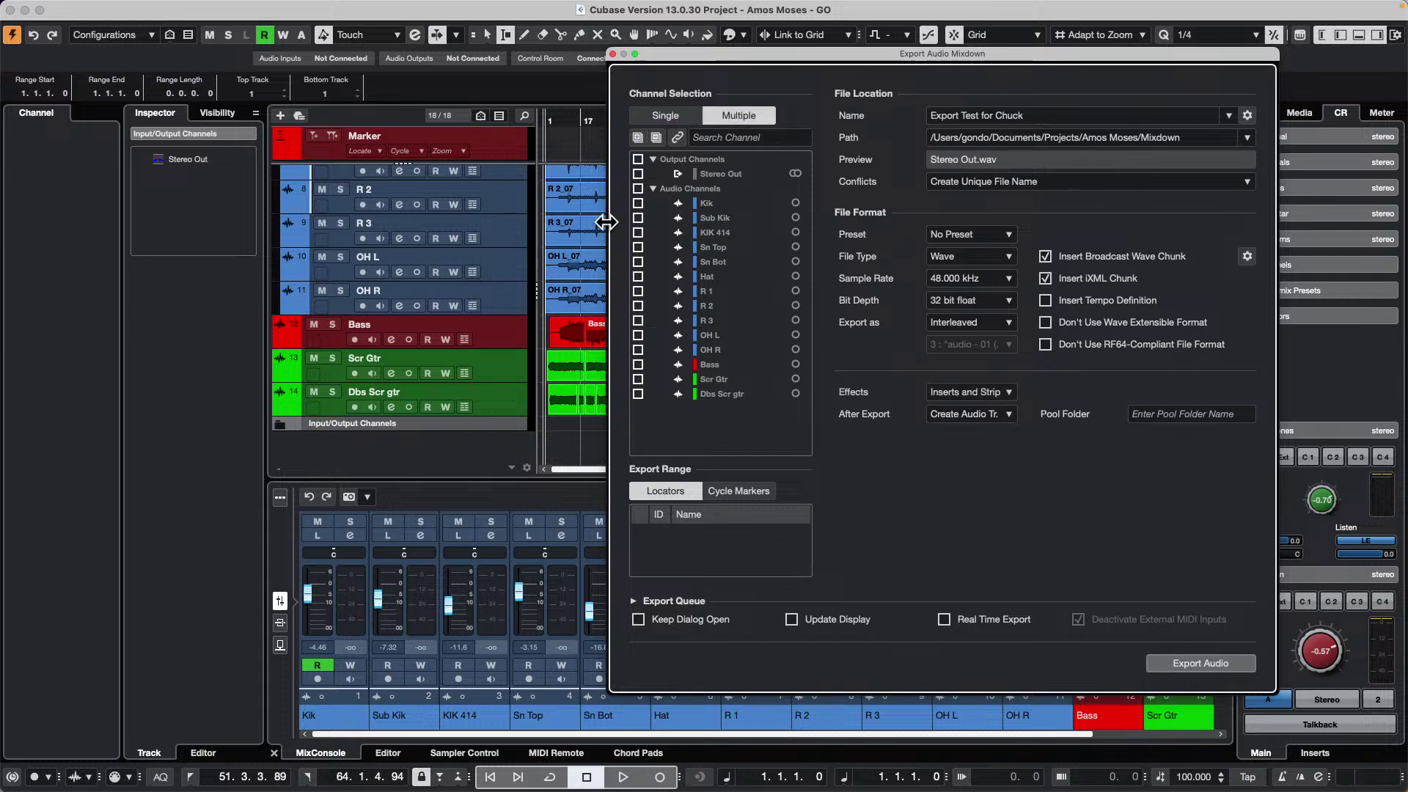
# - Include all audio channels in the mixdown, view the effects options, and close the dialog without exporting
pyautogui.click(638, 189)
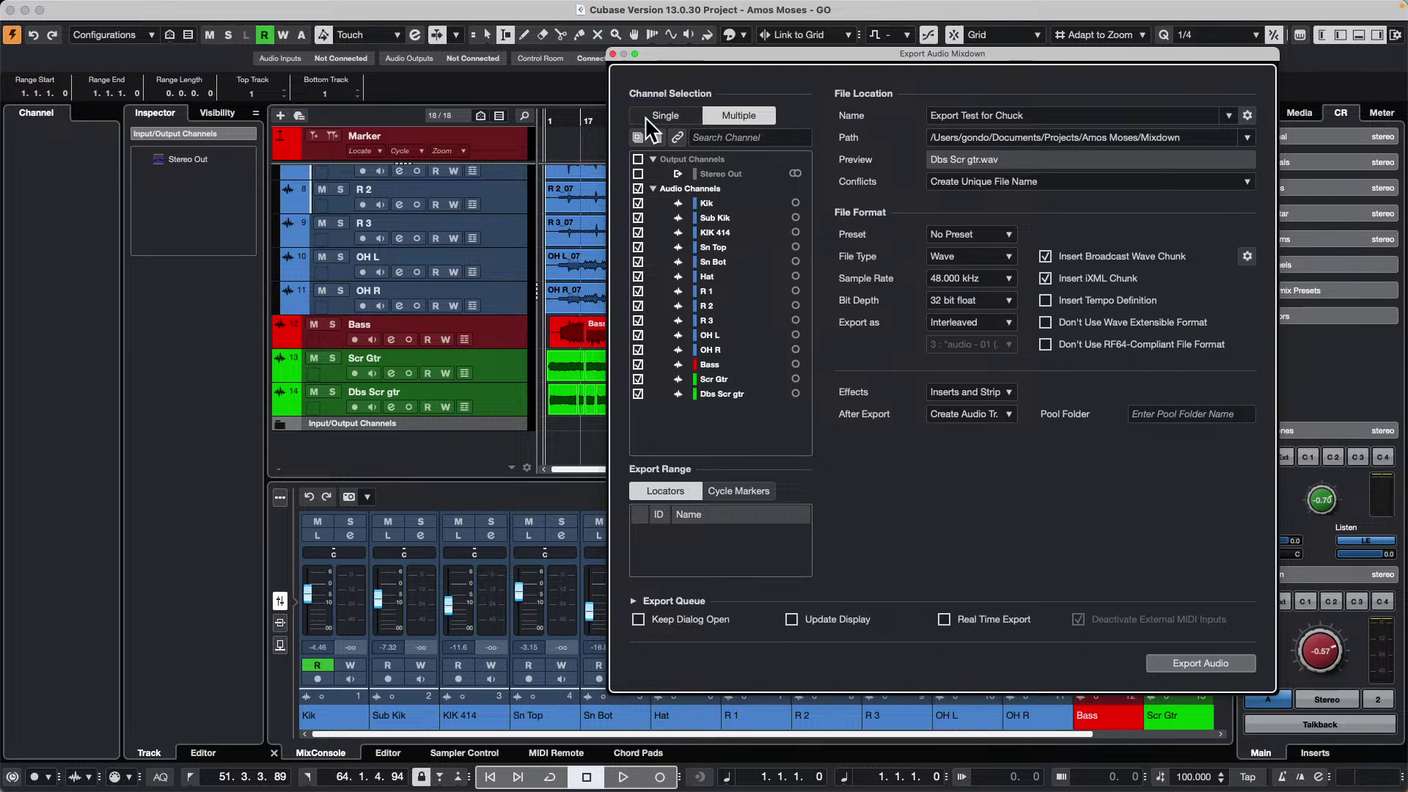
pyautogui.click(982, 395)
pyautogui.click(1093, 514)
pyautogui.click(613, 53)
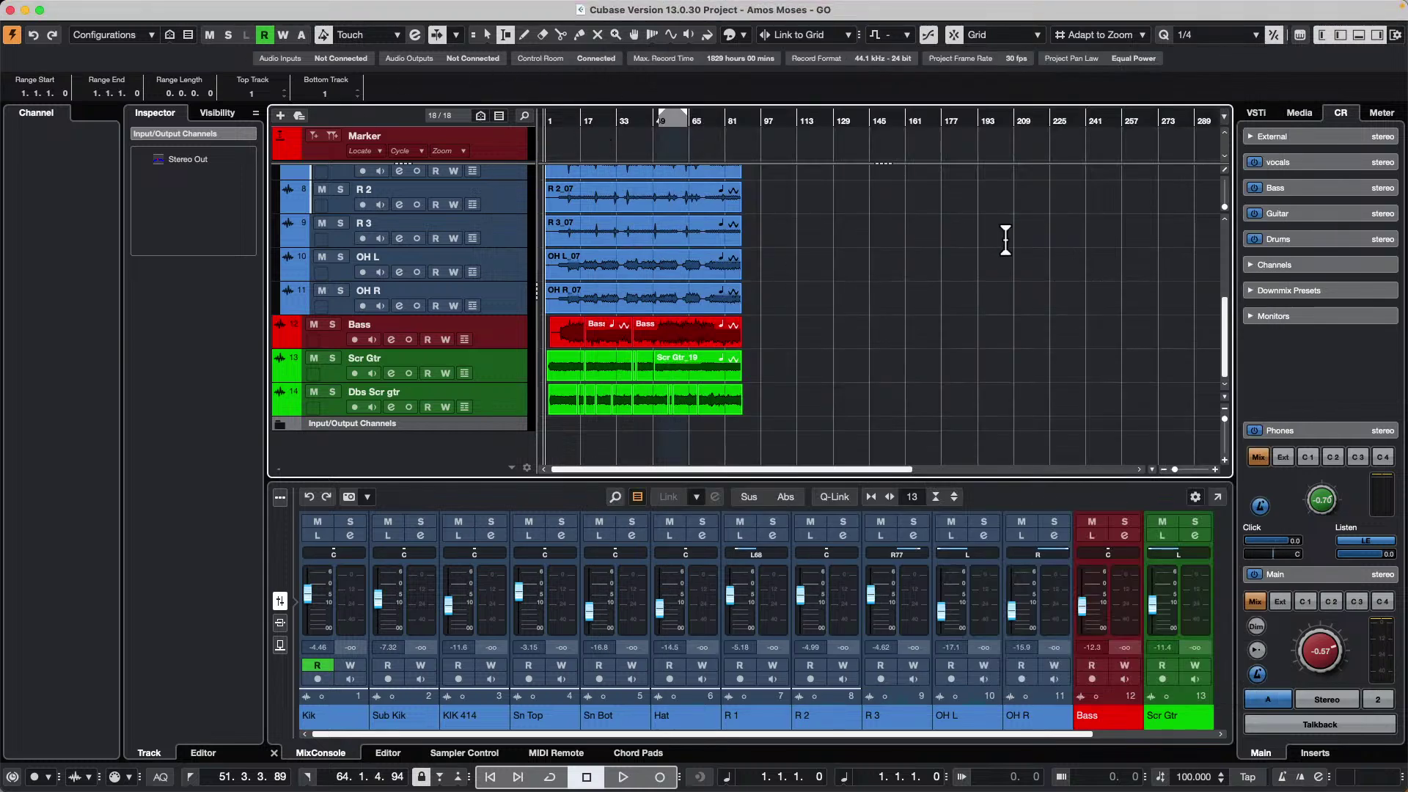
# - Select the range from 29.1.1.0 to 47.4.4.119 across all tracks, crop the events to it, and return to the Object Selection tool
pyautogui.scroll(1, 996, 234)
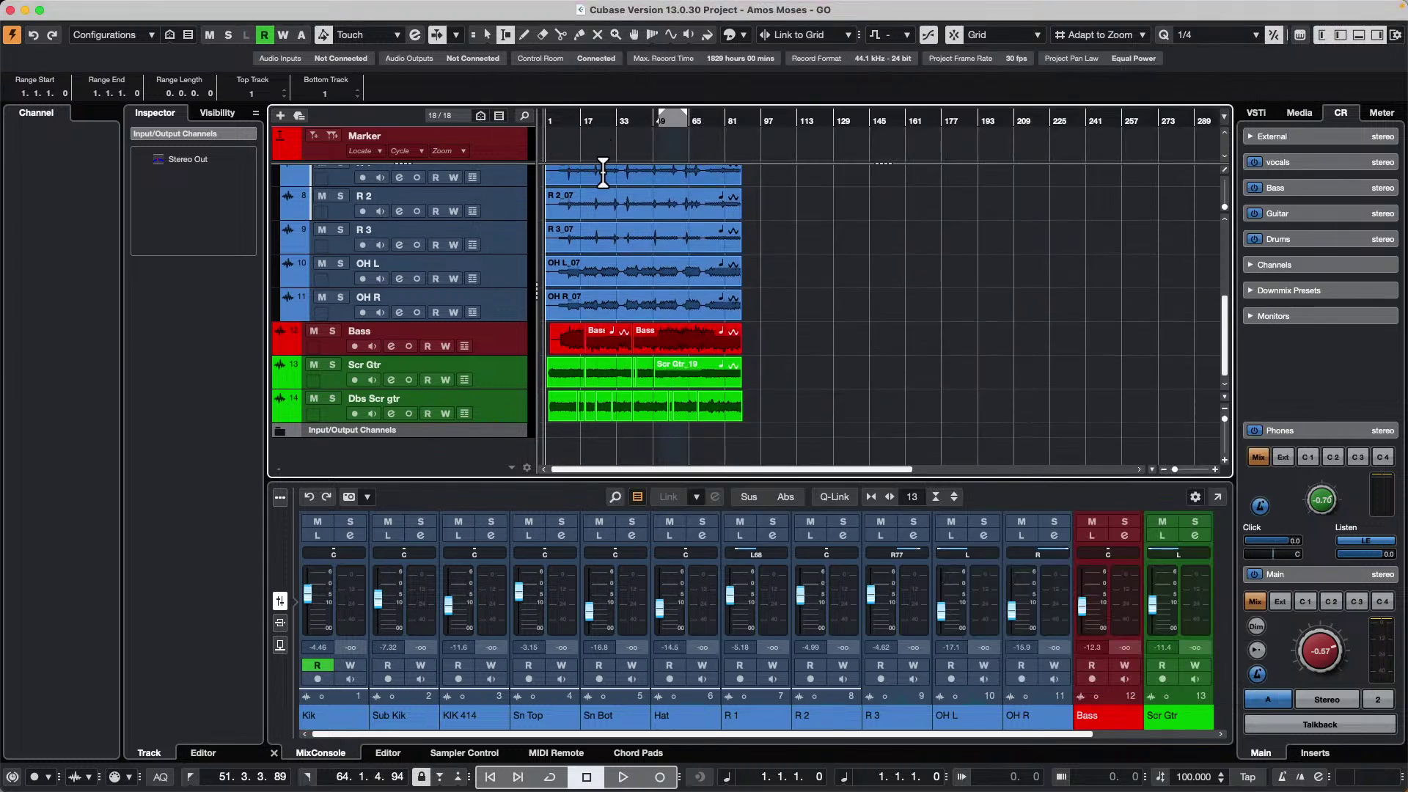
pyautogui.moveTo(654, 404); pyautogui.dragTo(608, 220)
pyautogui.click(97, 8)
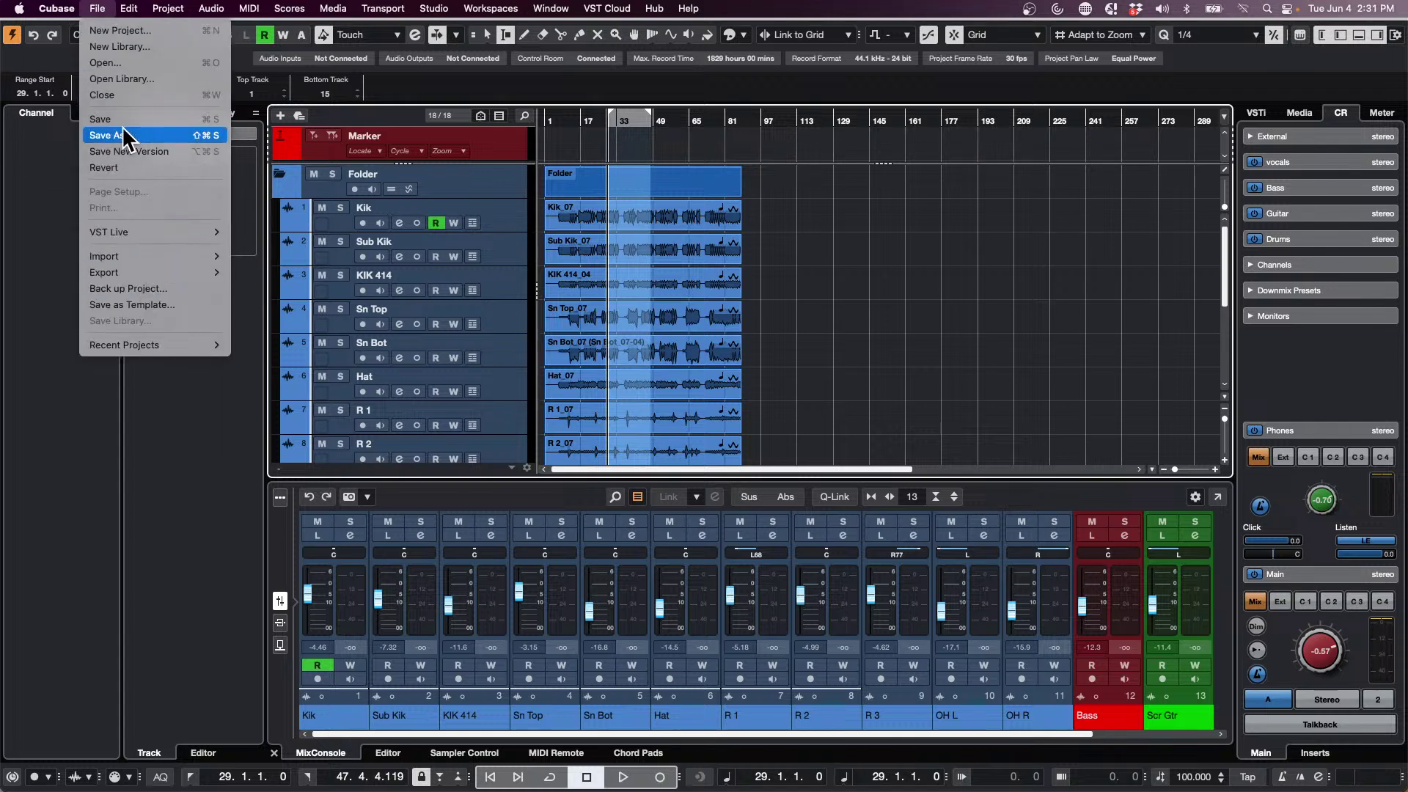
pyautogui.moveTo(78, 16)
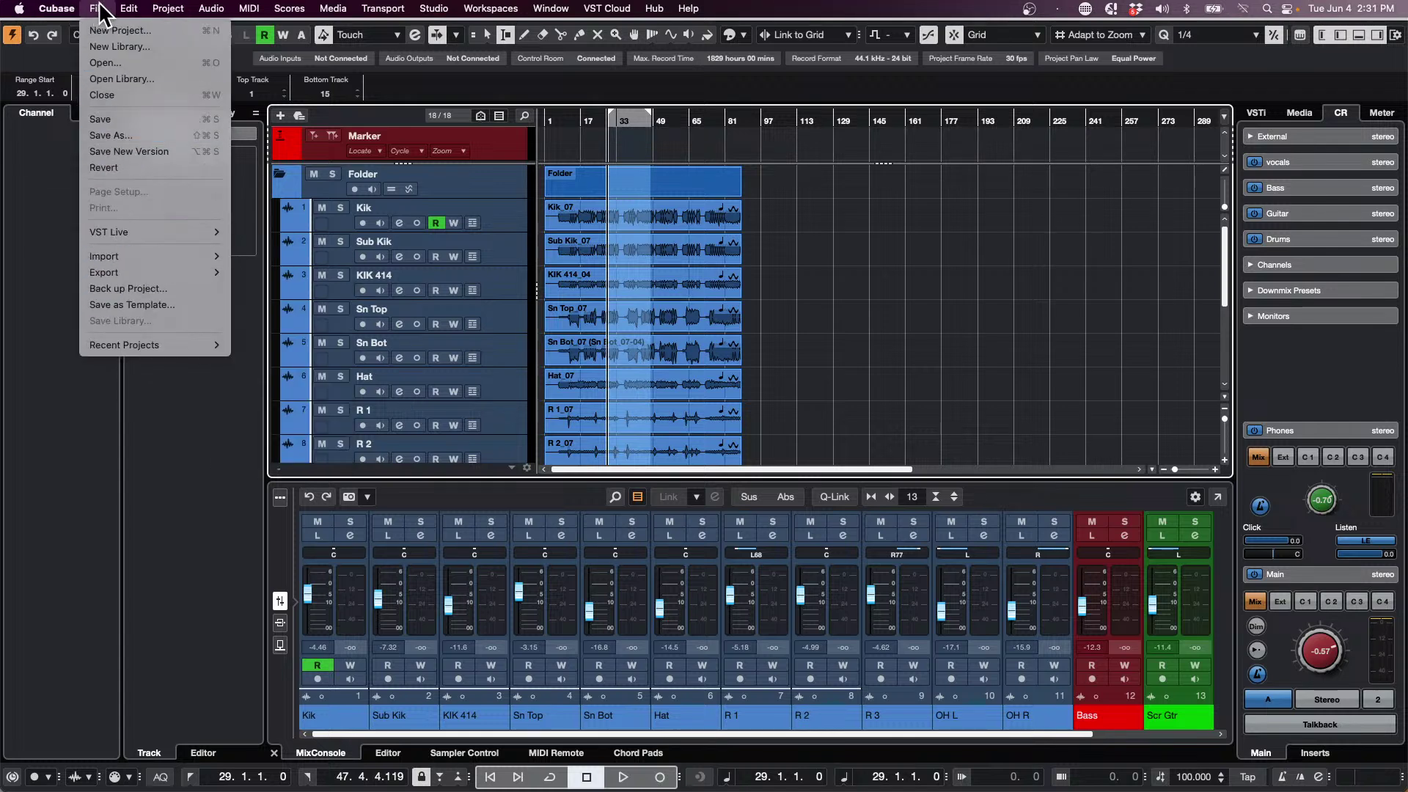
pyautogui.moveTo(113, 273)
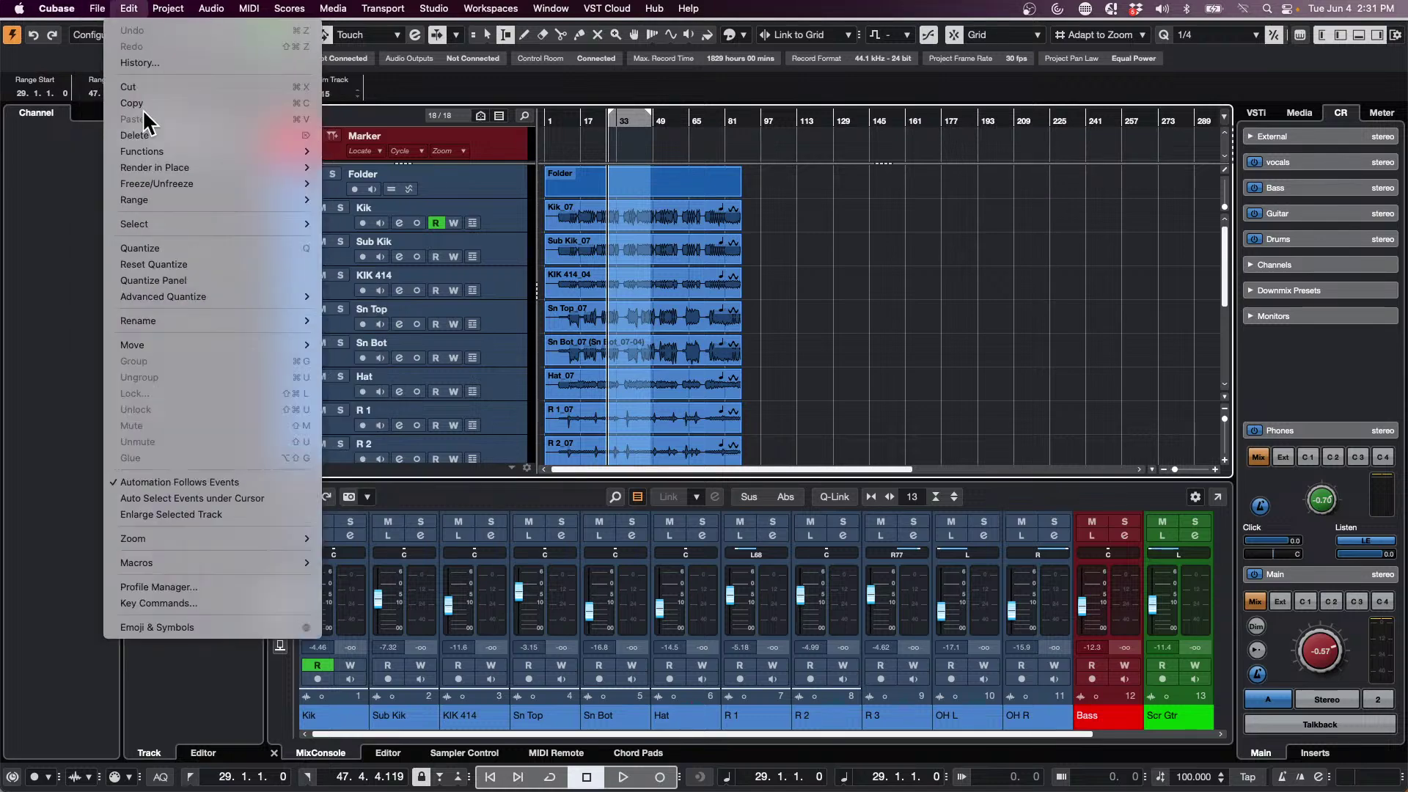
pyautogui.moveTo(192, 208)
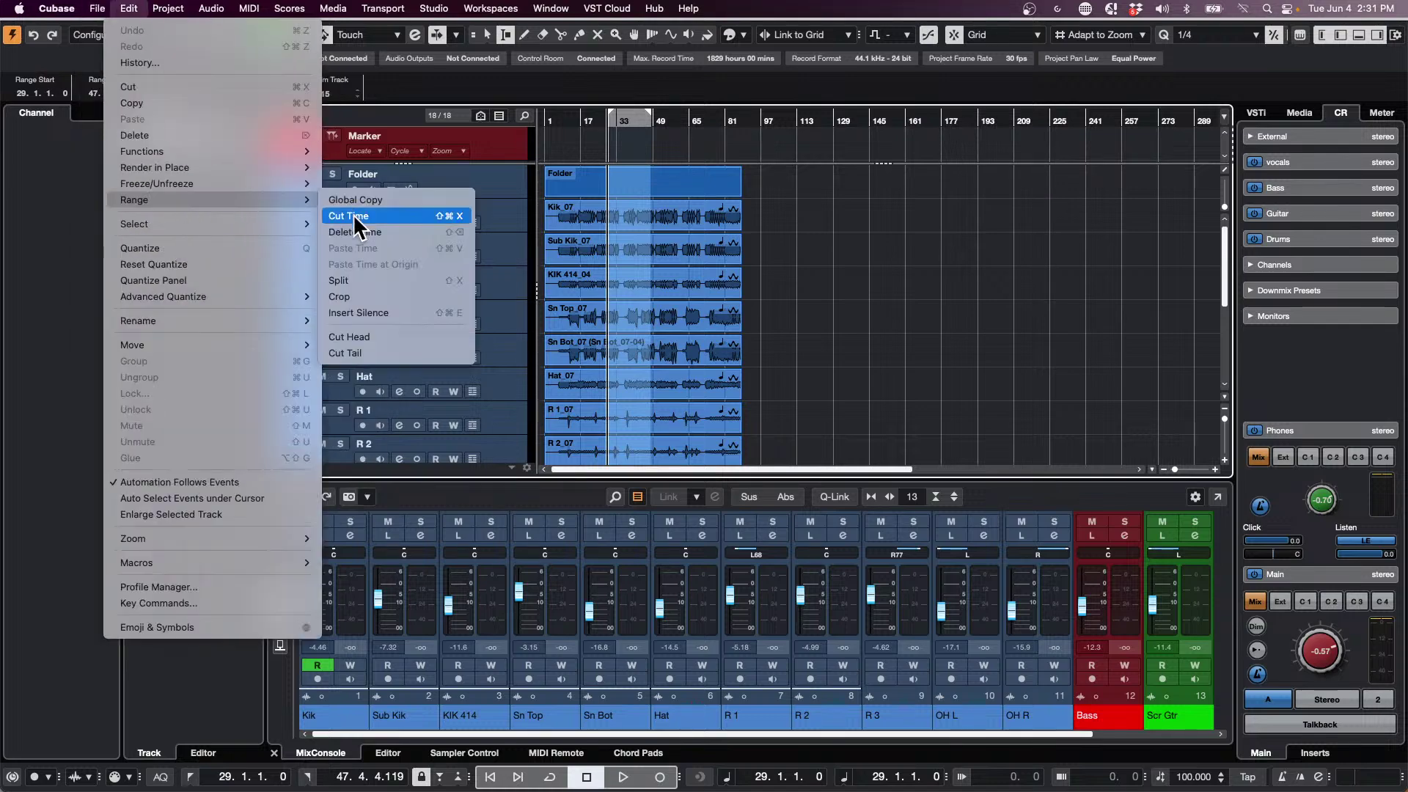
pyautogui.click(387, 298)
pyautogui.press('1')
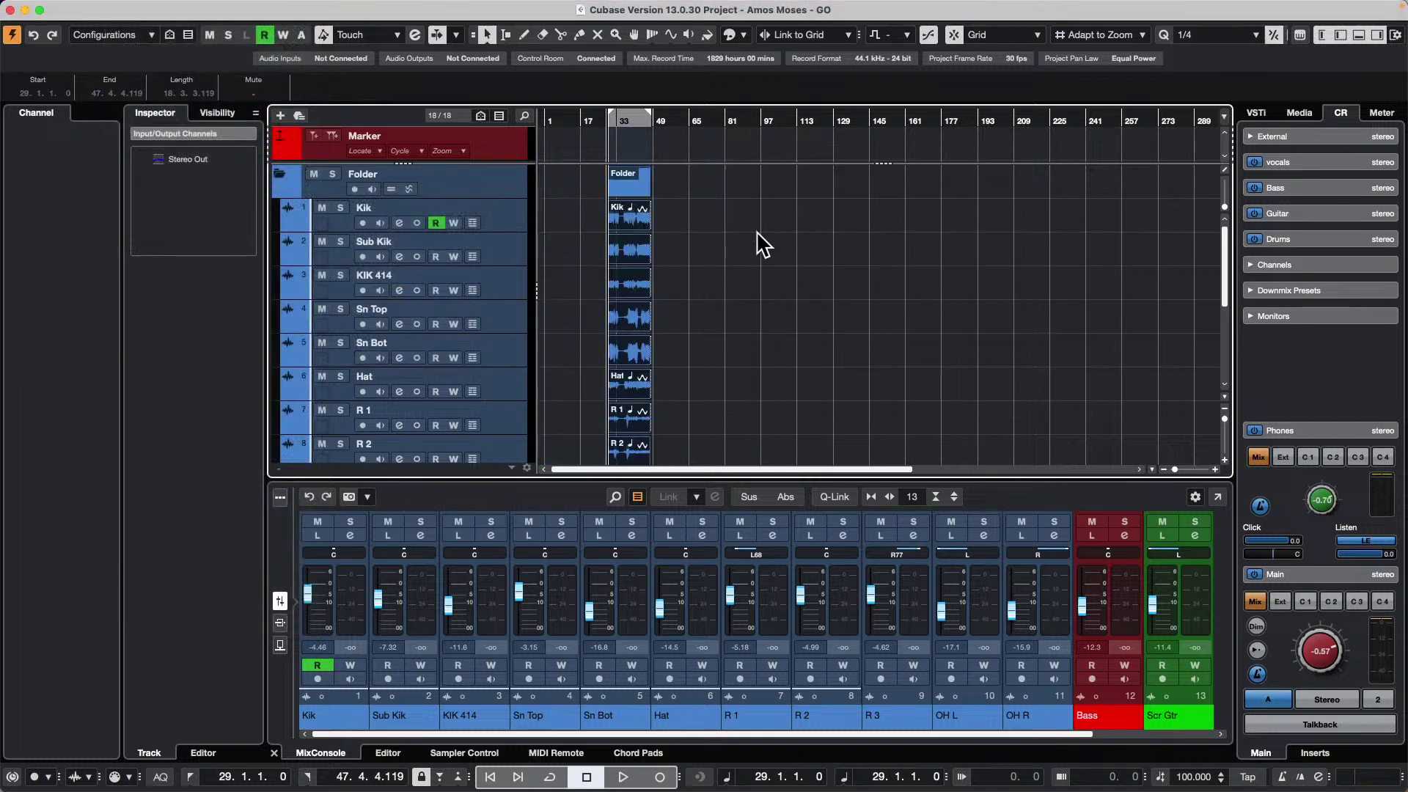
# - Delete the leftover Bass, Scr Gtr and Dbs Scr gtr events lying before and after the cropped range
pyautogui.scroll(-5, 740, 231)
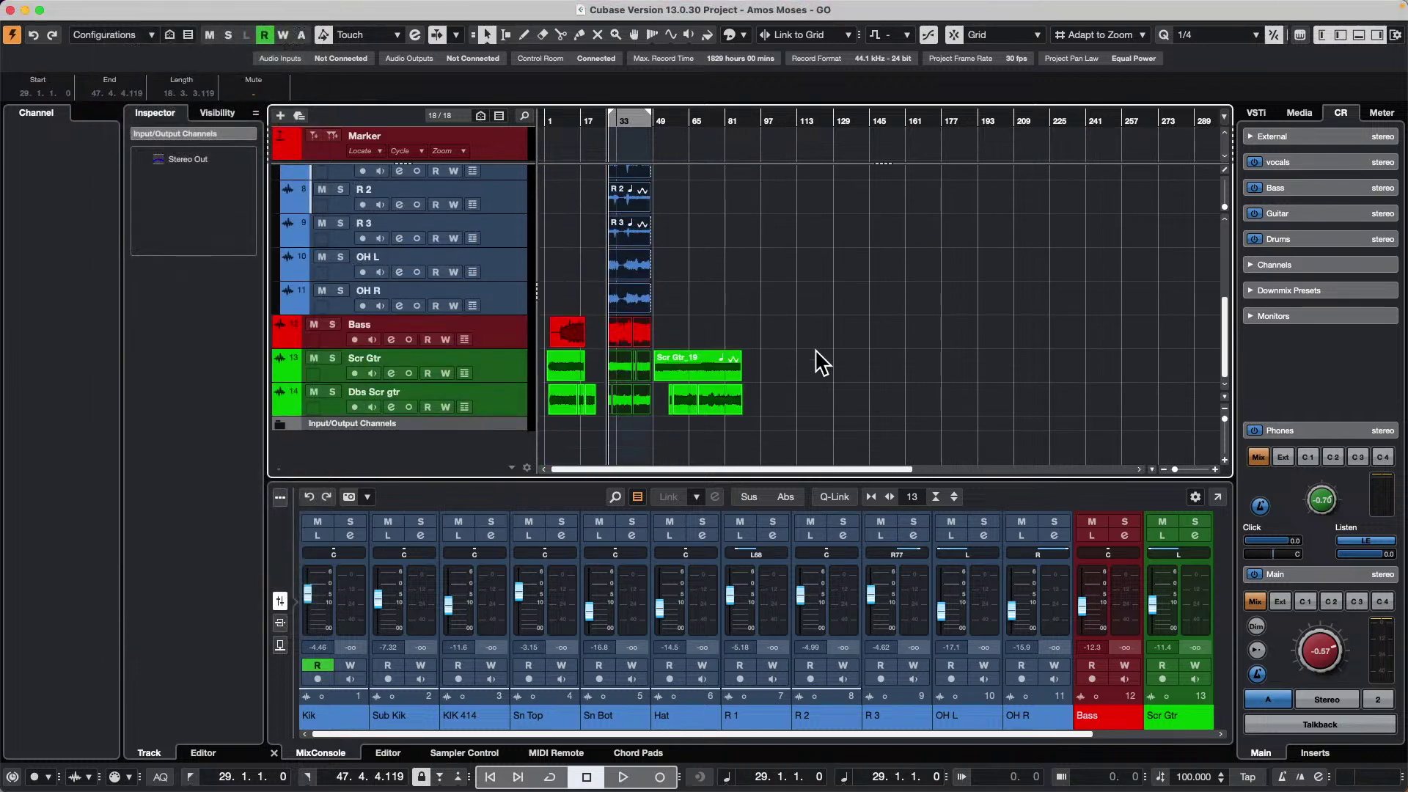
pyautogui.moveTo(838, 354); pyautogui.dragTo(658, 418)
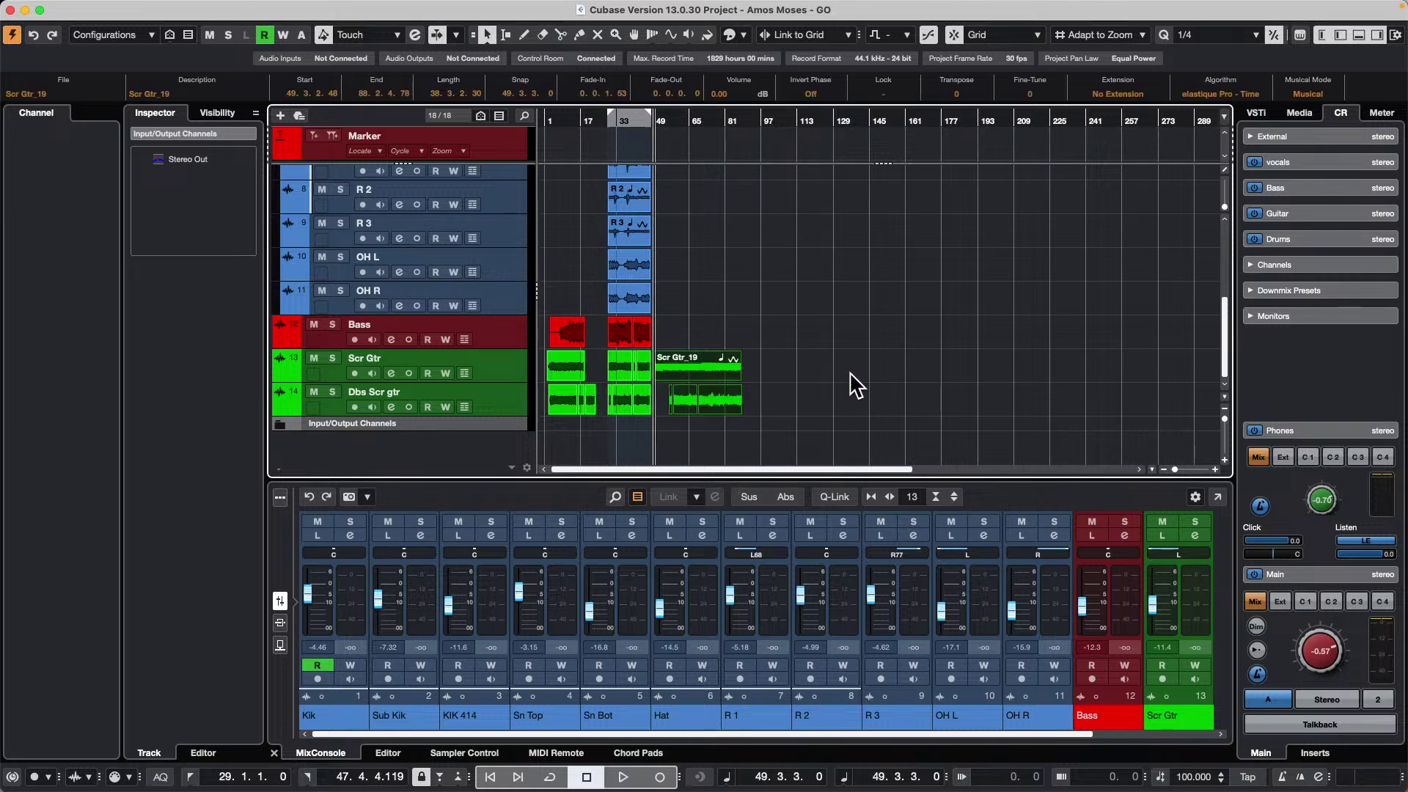
pyautogui.press('Delete')
pyautogui.moveTo(555, 433); pyautogui.dragTo(597, 314)
pyautogui.press('Delete')
# - Select all remaining cropped events together with every audio track from Kik to Dbs Scr gtr
pyautogui.scroll(6, 806, 342)
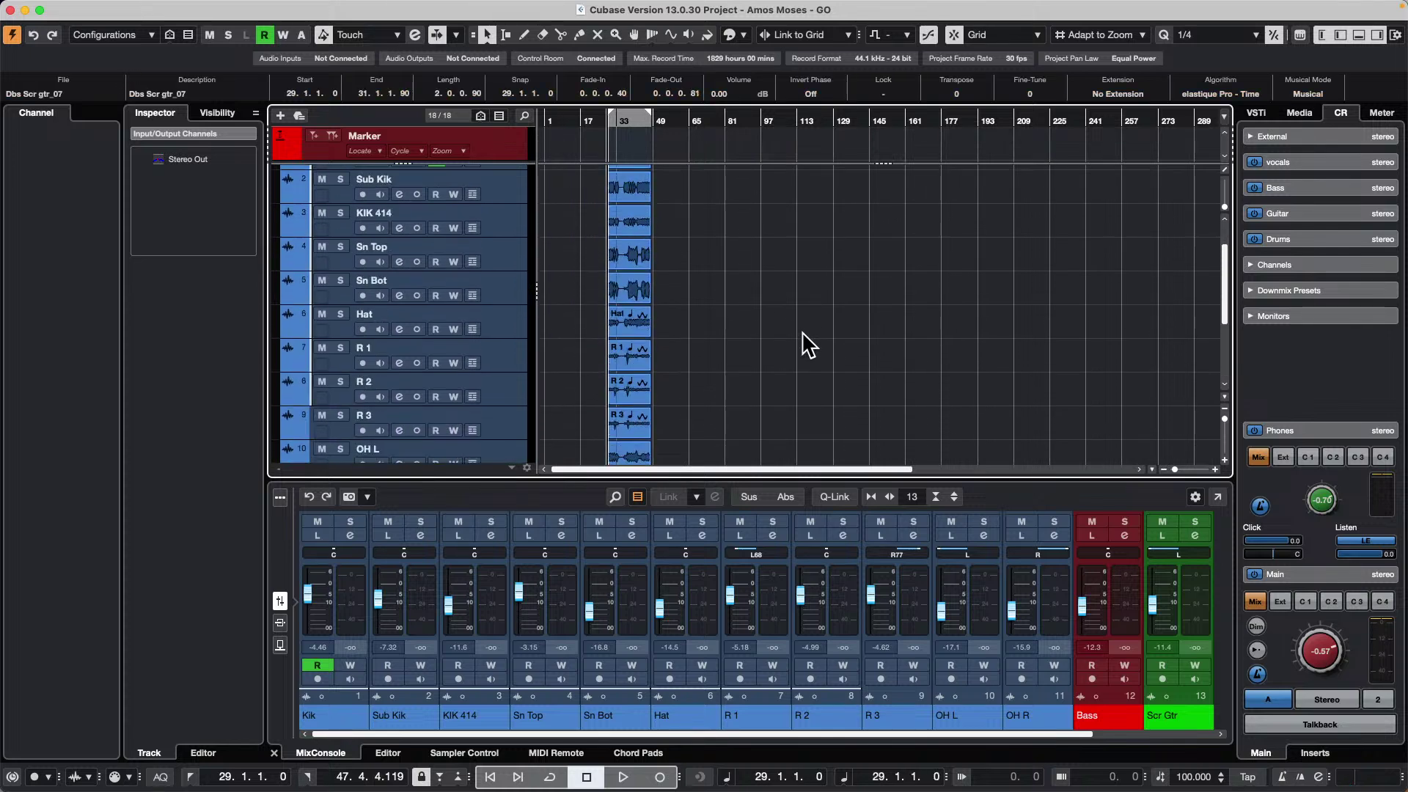
pyautogui.moveTo(680, 220); pyautogui.dragTo(597, 425)
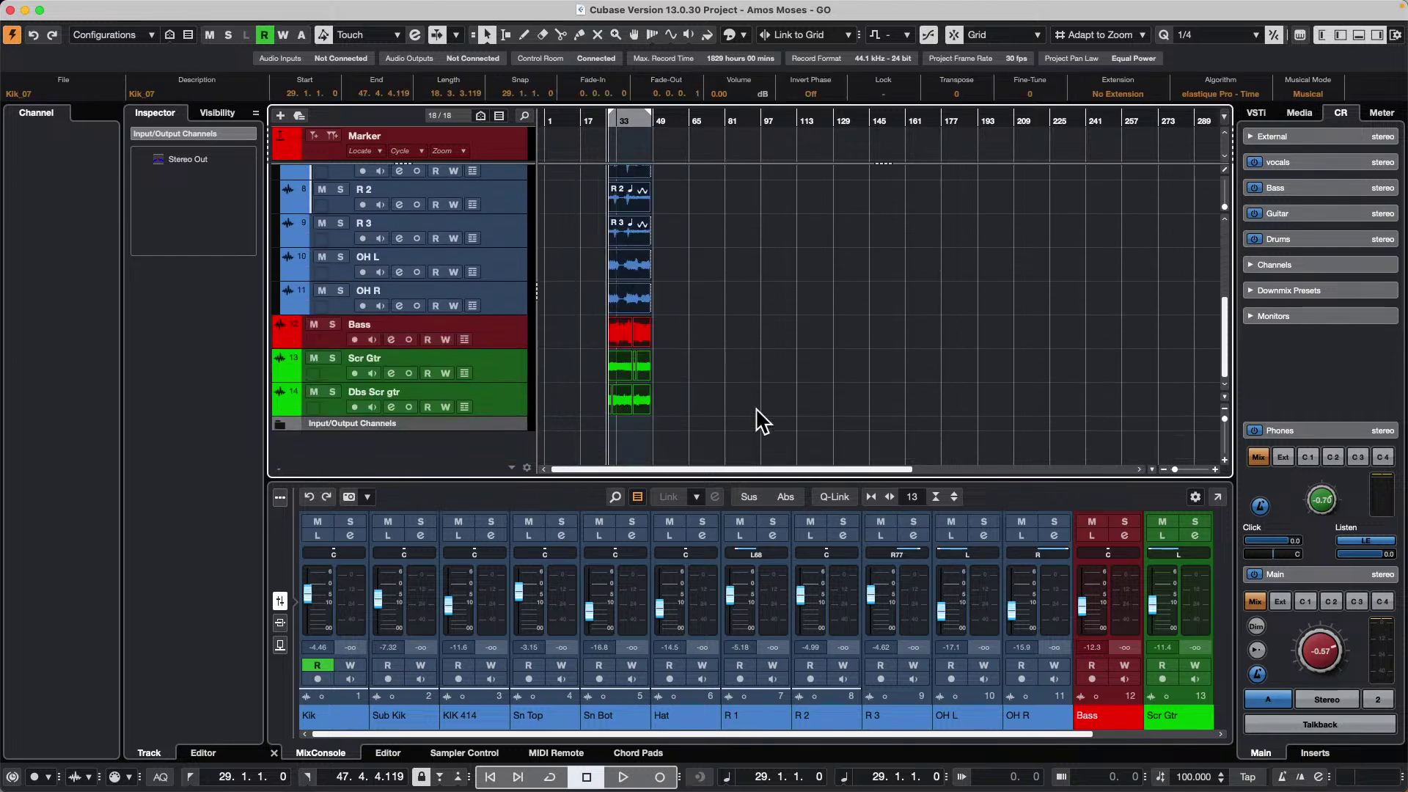
pyautogui.click(500, 398)
pyautogui.scroll(5, 487, 253)
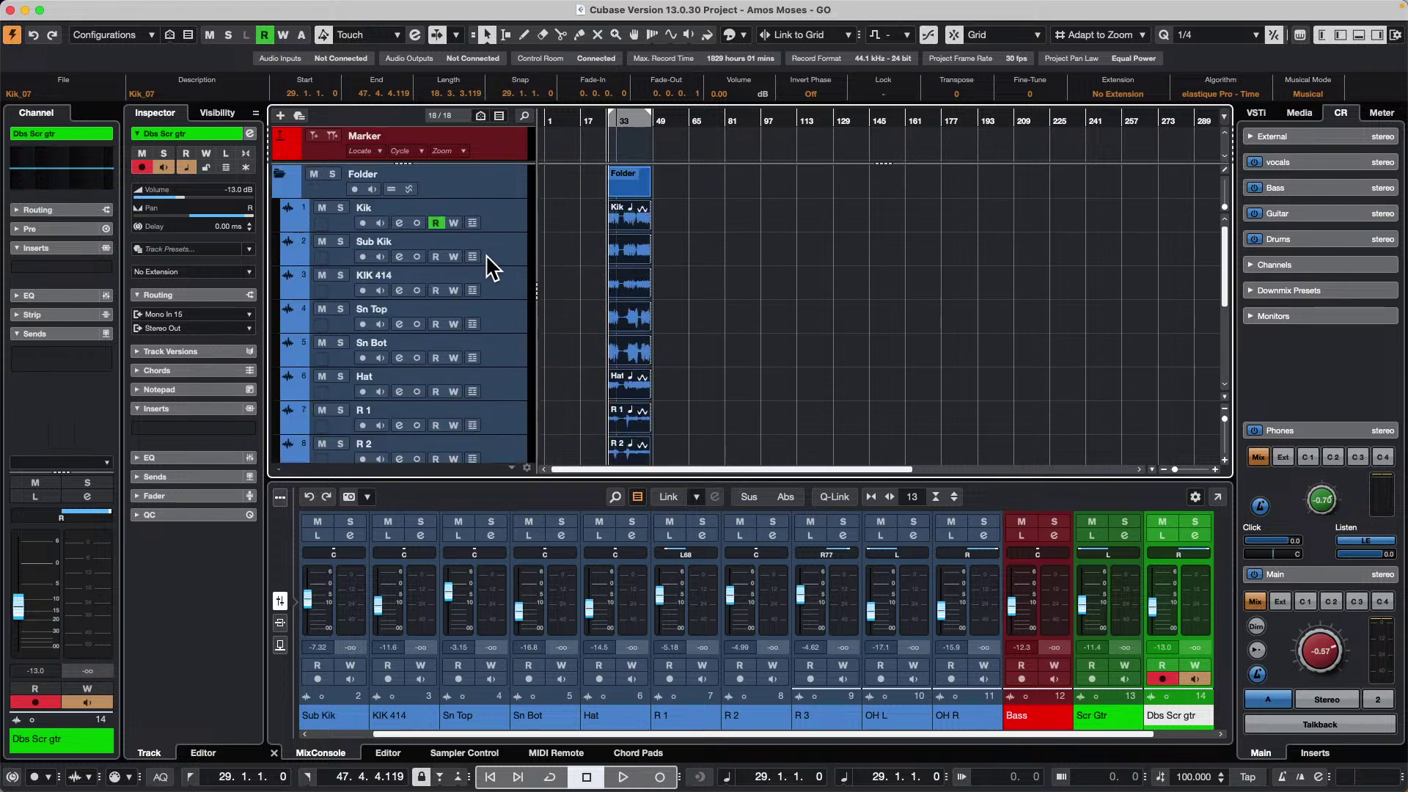
pyautogui.keyDown('shift'); pyautogui.click(511, 229); pyautogui.keyUp('shift')
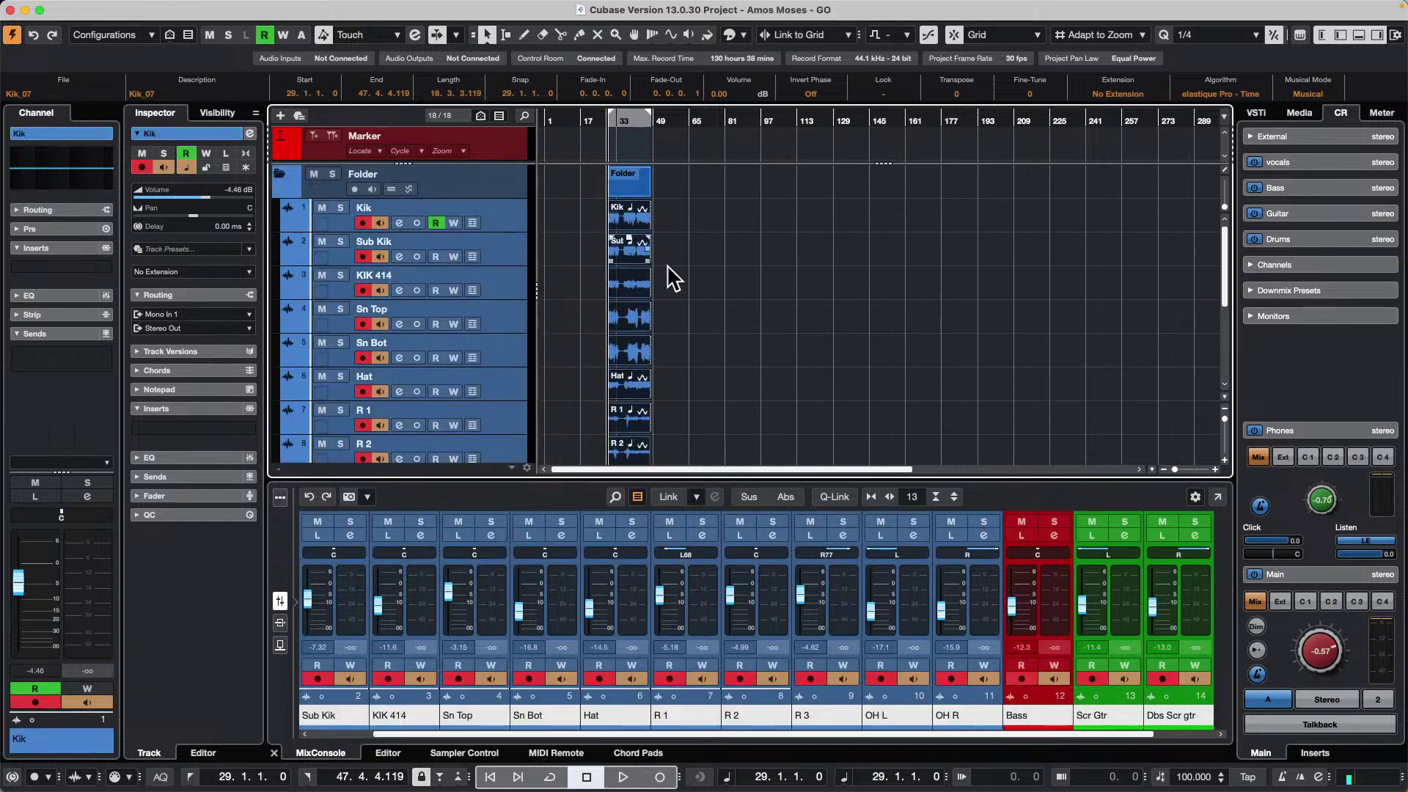
# - Open the Render in Place settings for the selected events, examine the source event options, and close the dialog without rendering
pyautogui.click(128, 9)
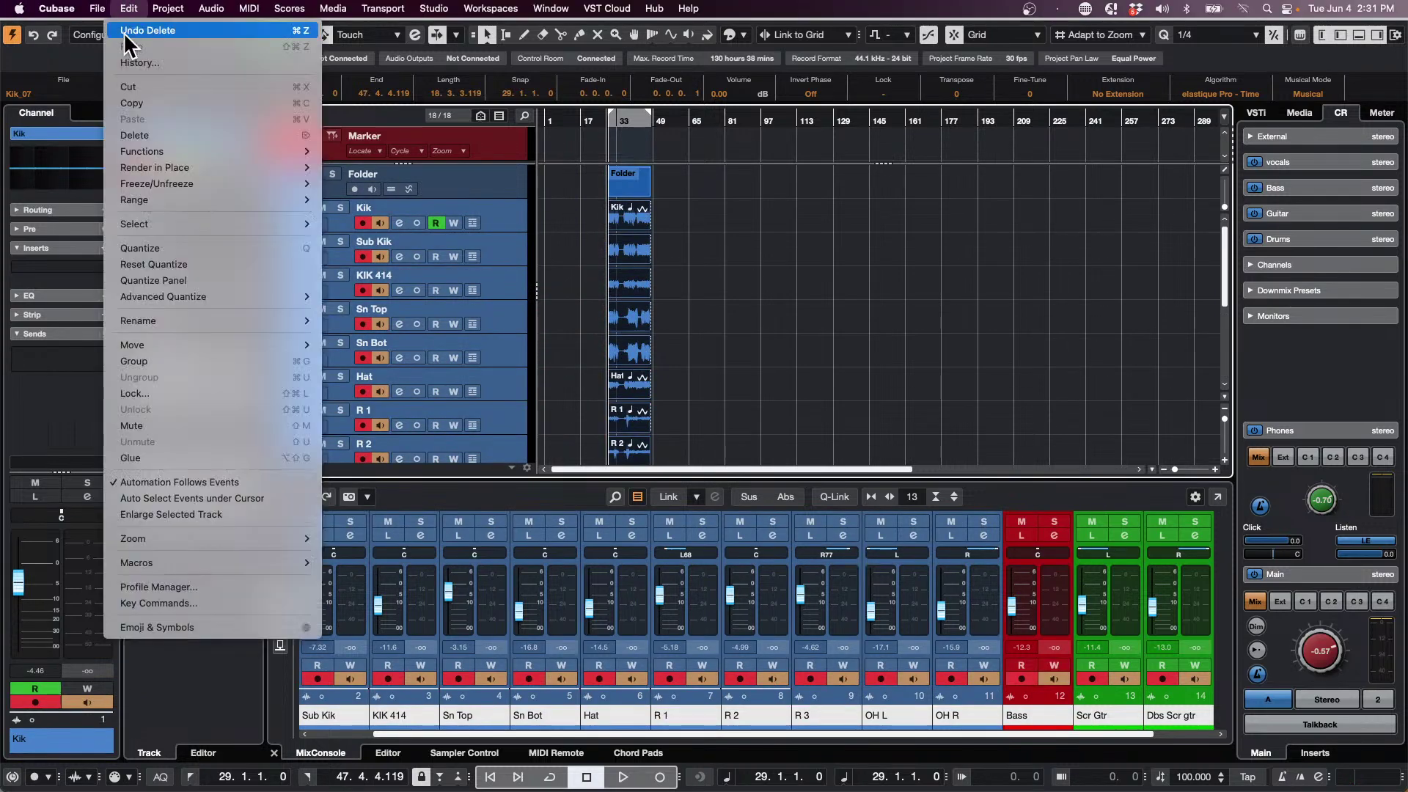
pyautogui.moveTo(180, 169)
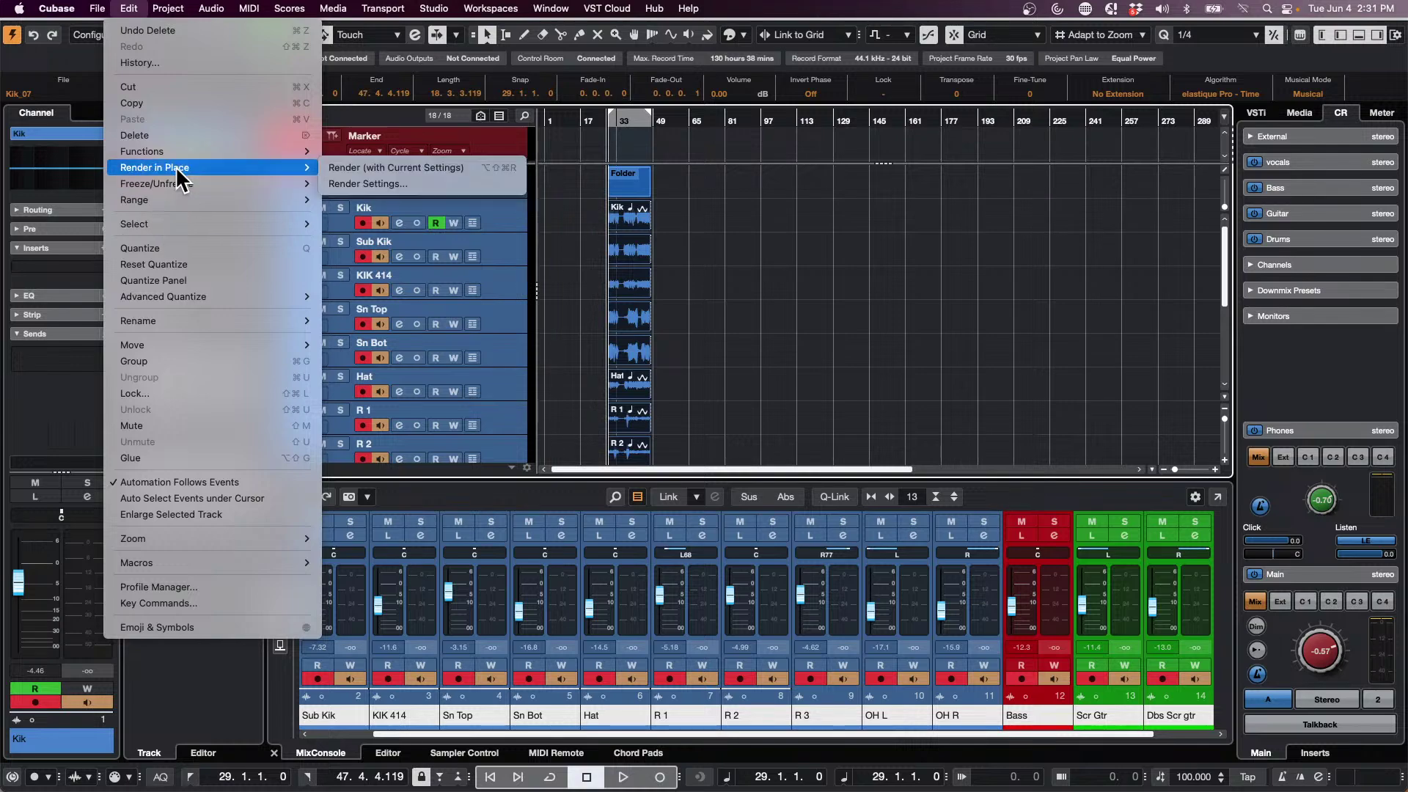
pyautogui.click(423, 194)
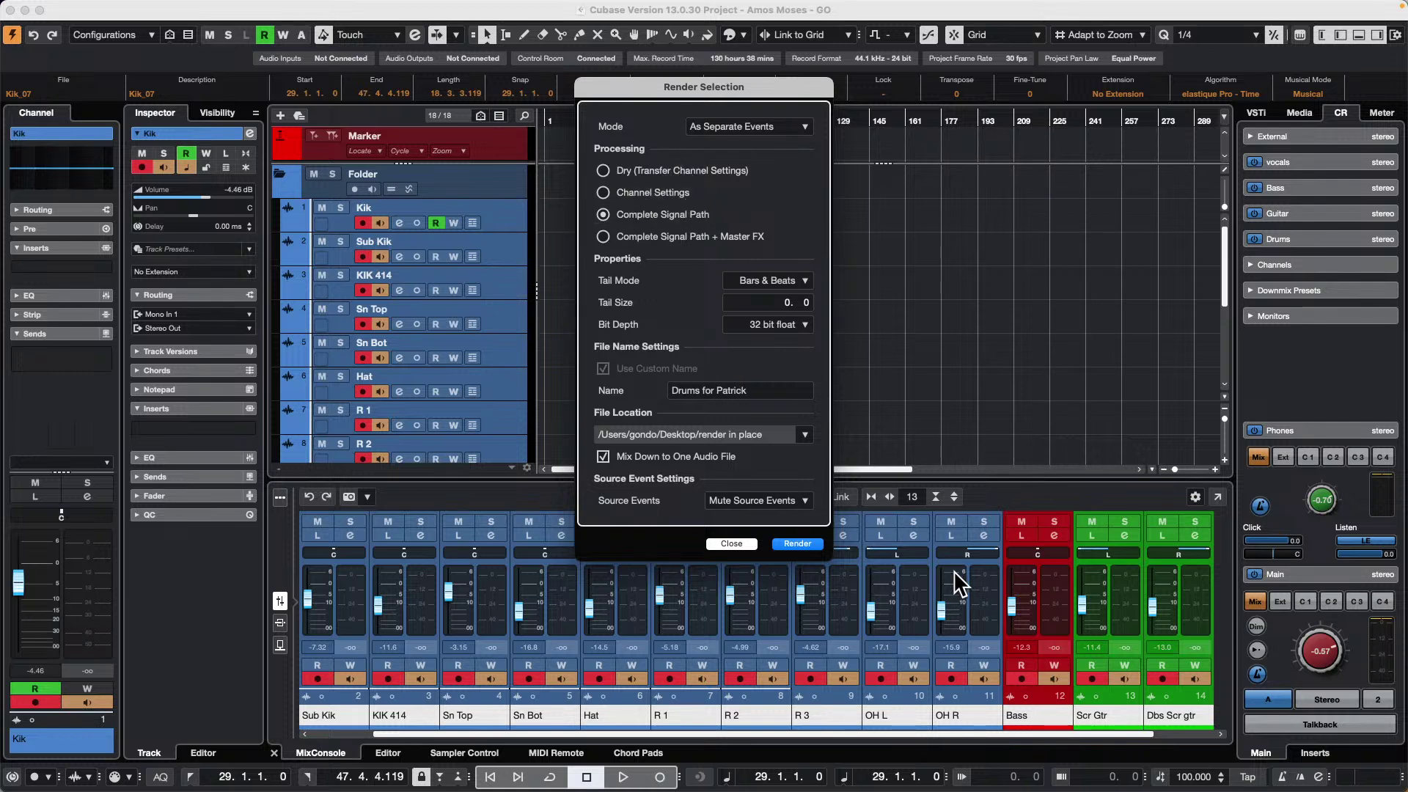
pyautogui.click(777, 500)
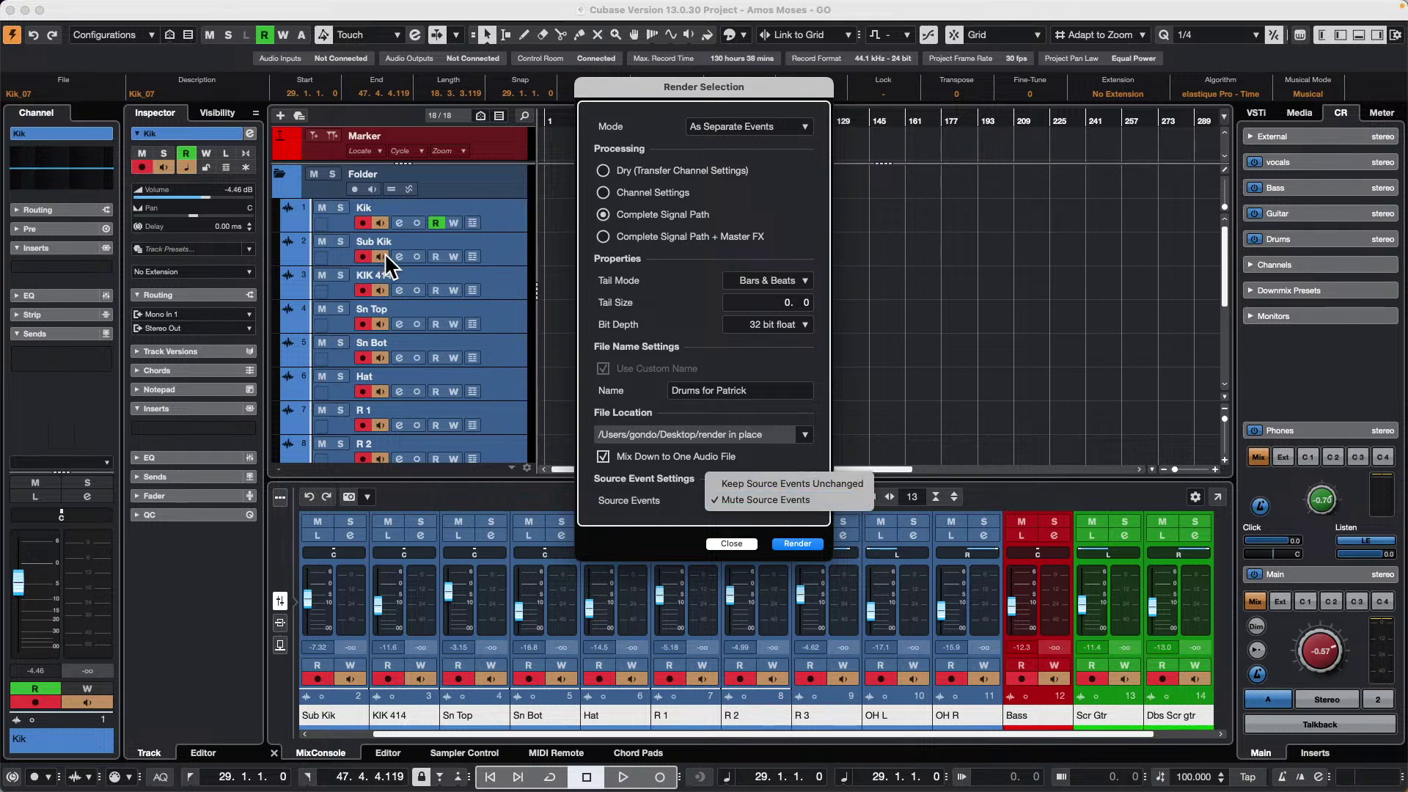
pyautogui.click(1094, 297)
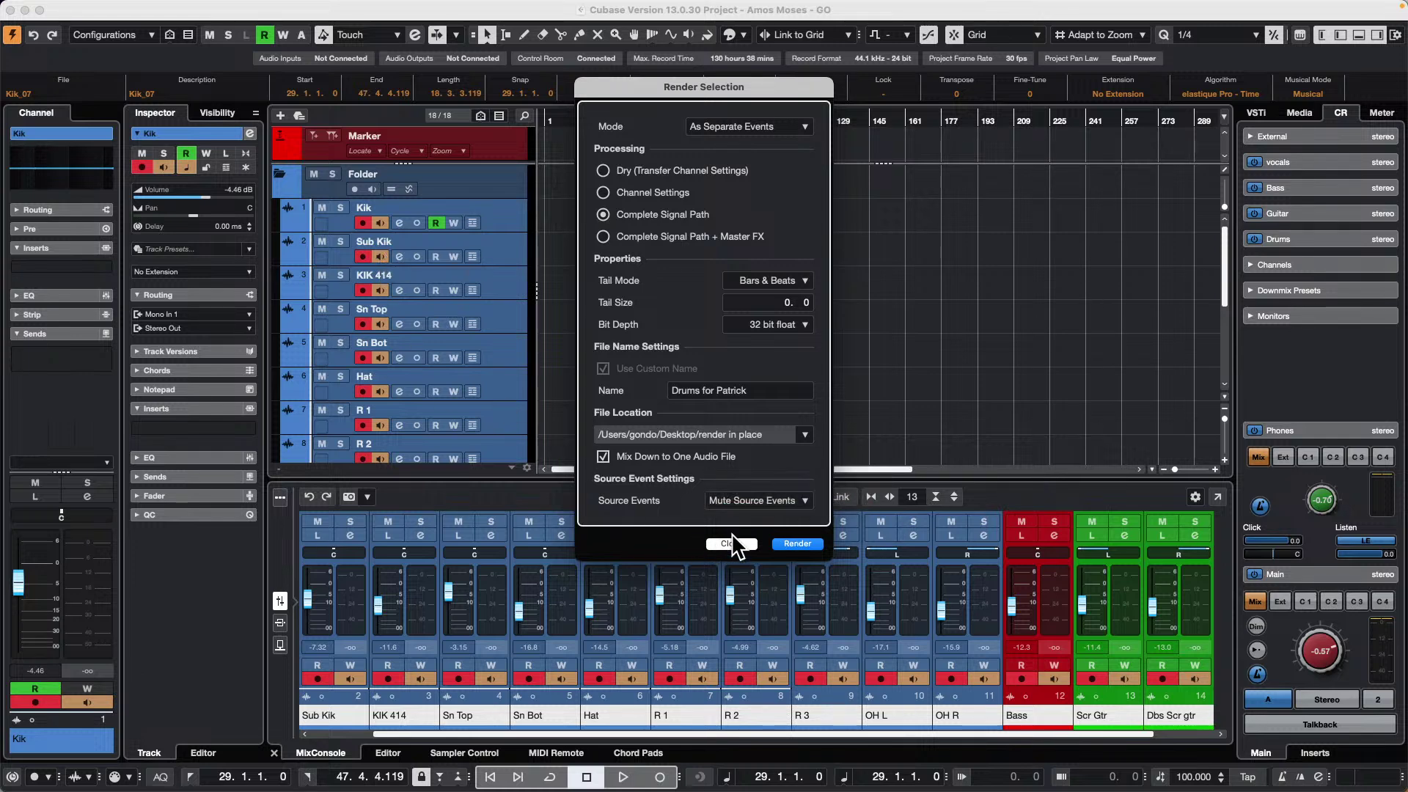
pyautogui.click(731, 543)
# - Deselect the events, render all selected tracks in place to one audio file with source tracks disabled and hidden, and undo the render
pyautogui.click(791, 383)
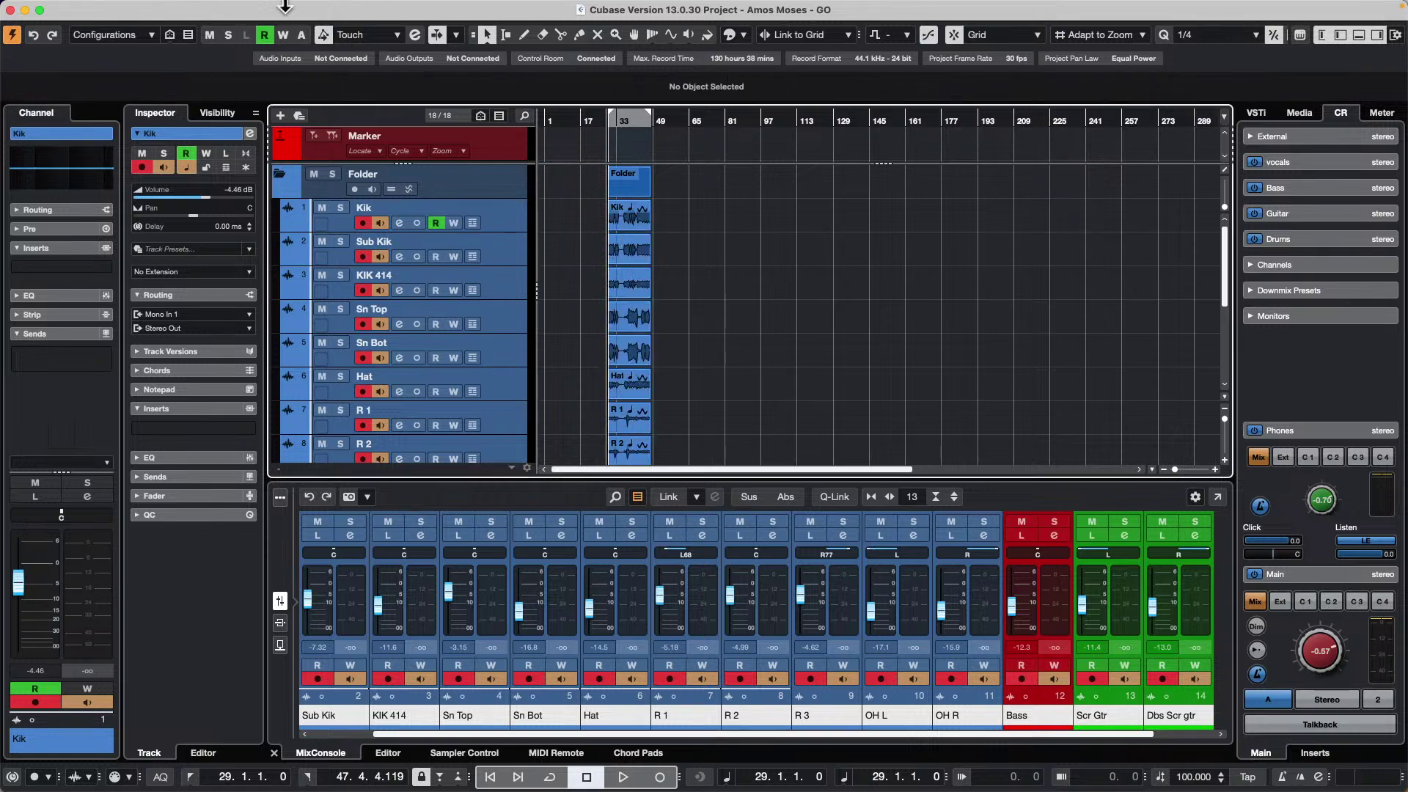
pyautogui.click(135, 8)
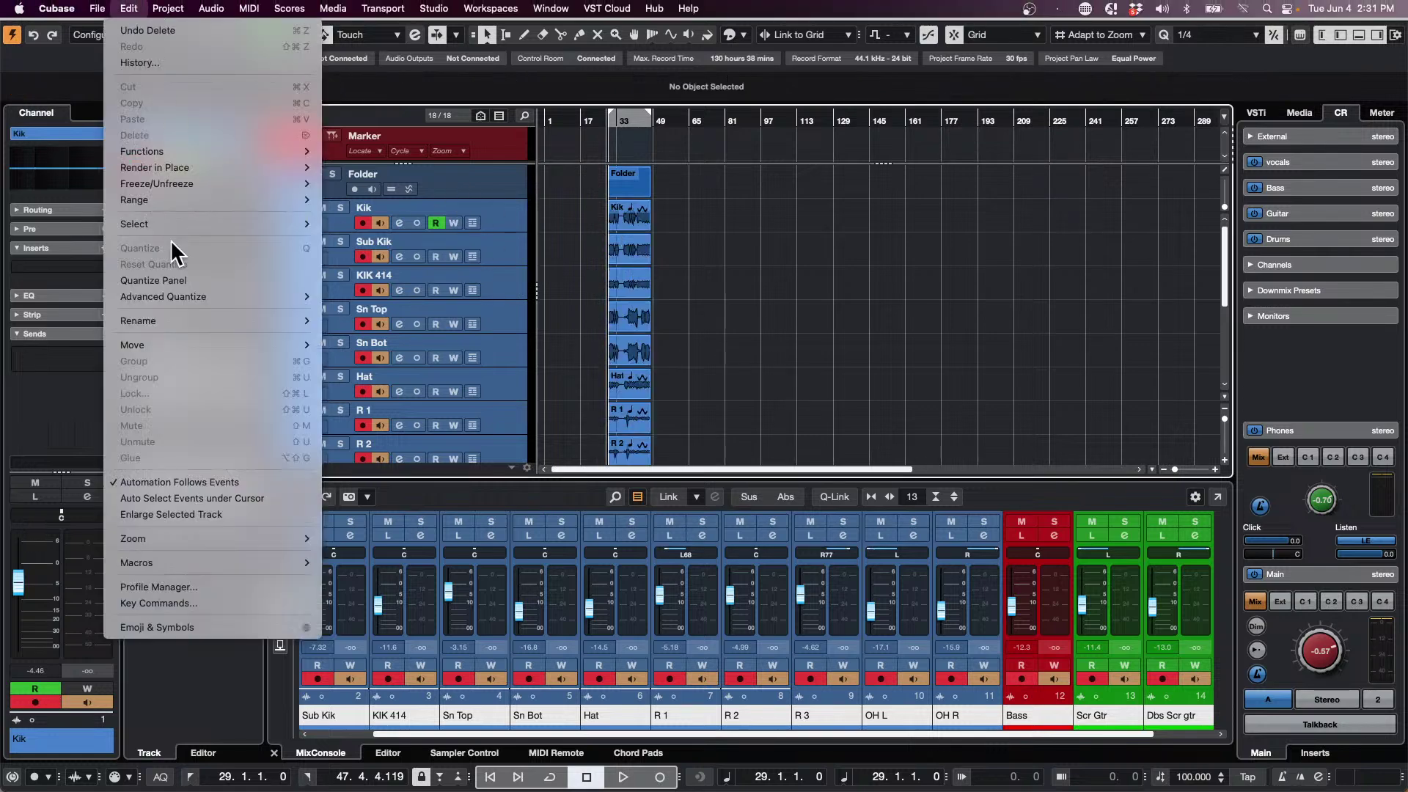
pyautogui.moveTo(173, 180)
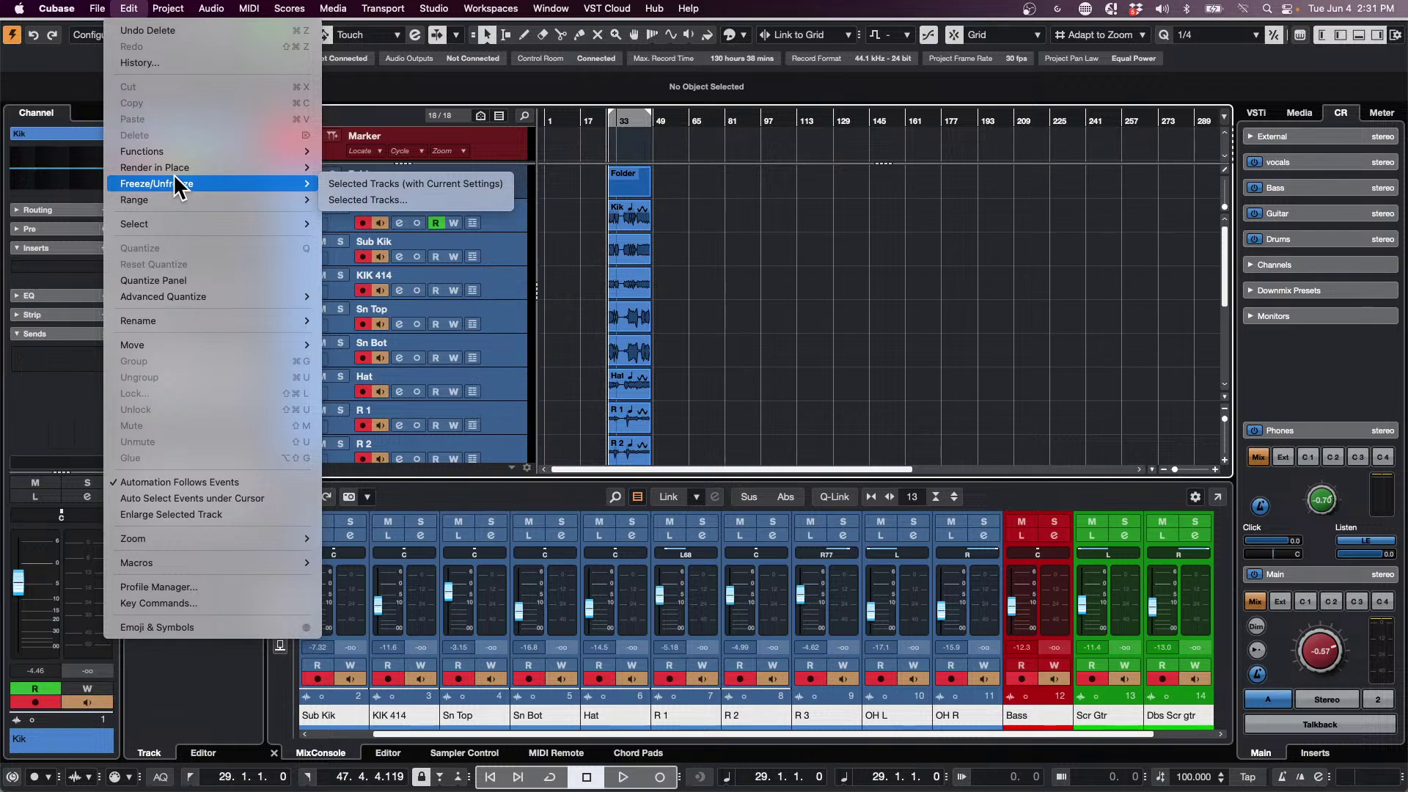
pyautogui.click(390, 186)
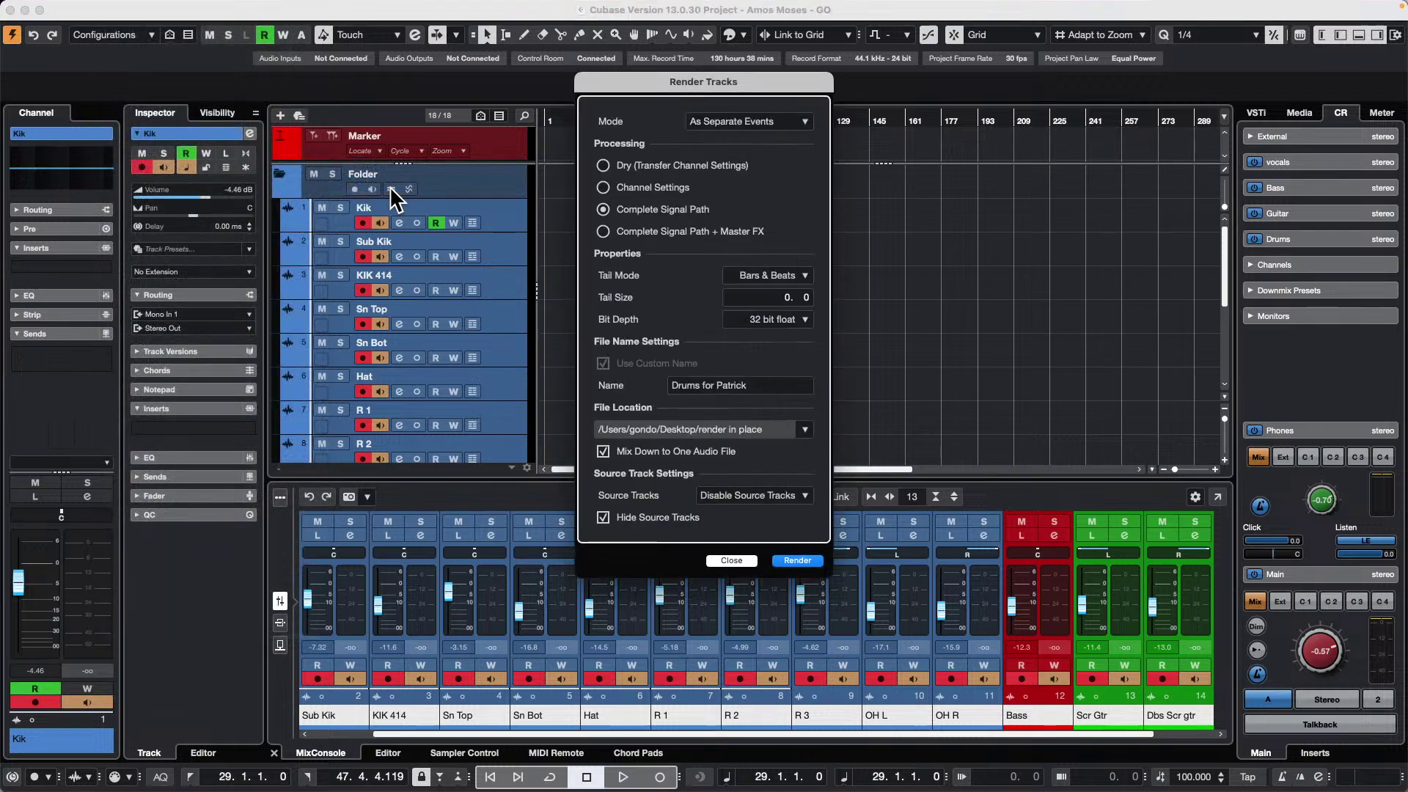
pyautogui.click(755, 497)
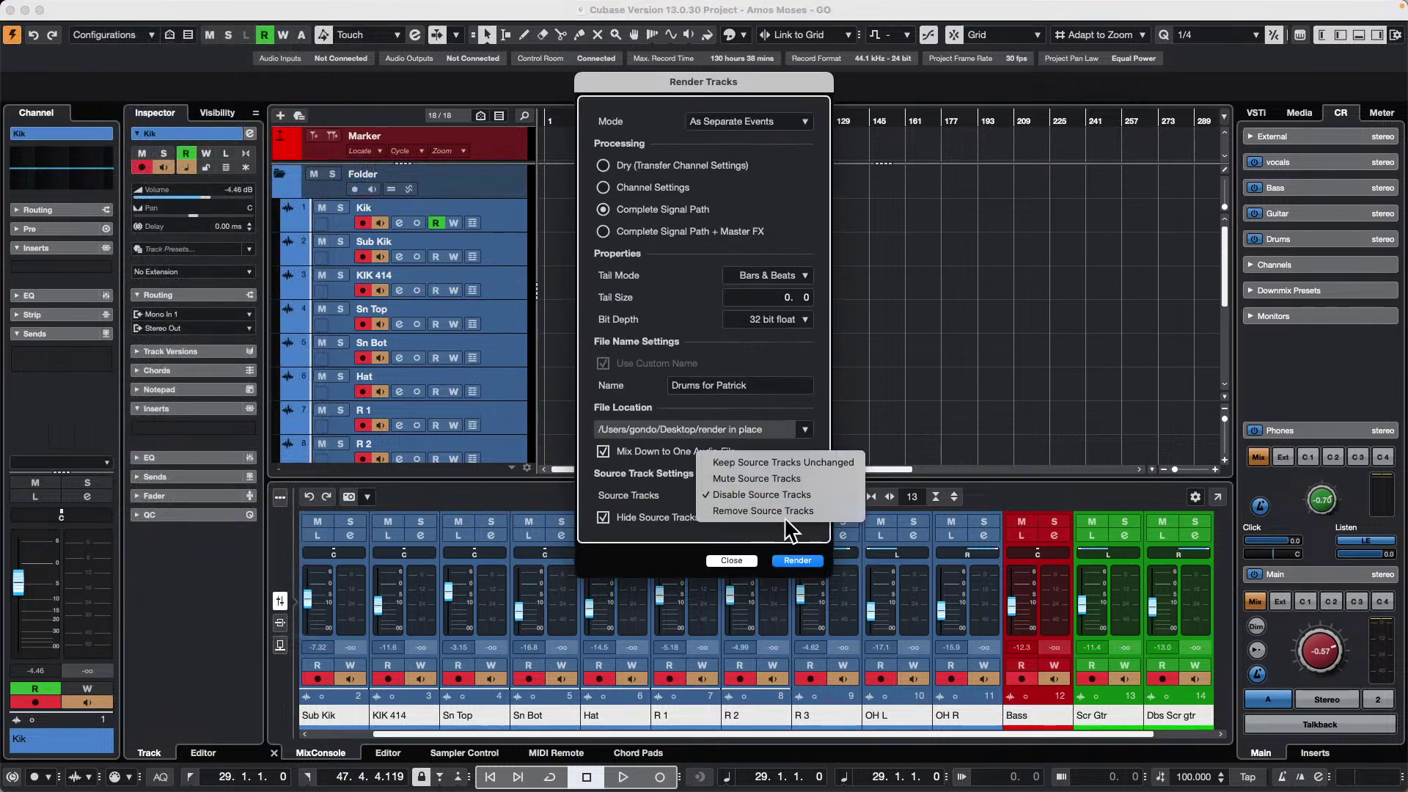
pyautogui.click(812, 497)
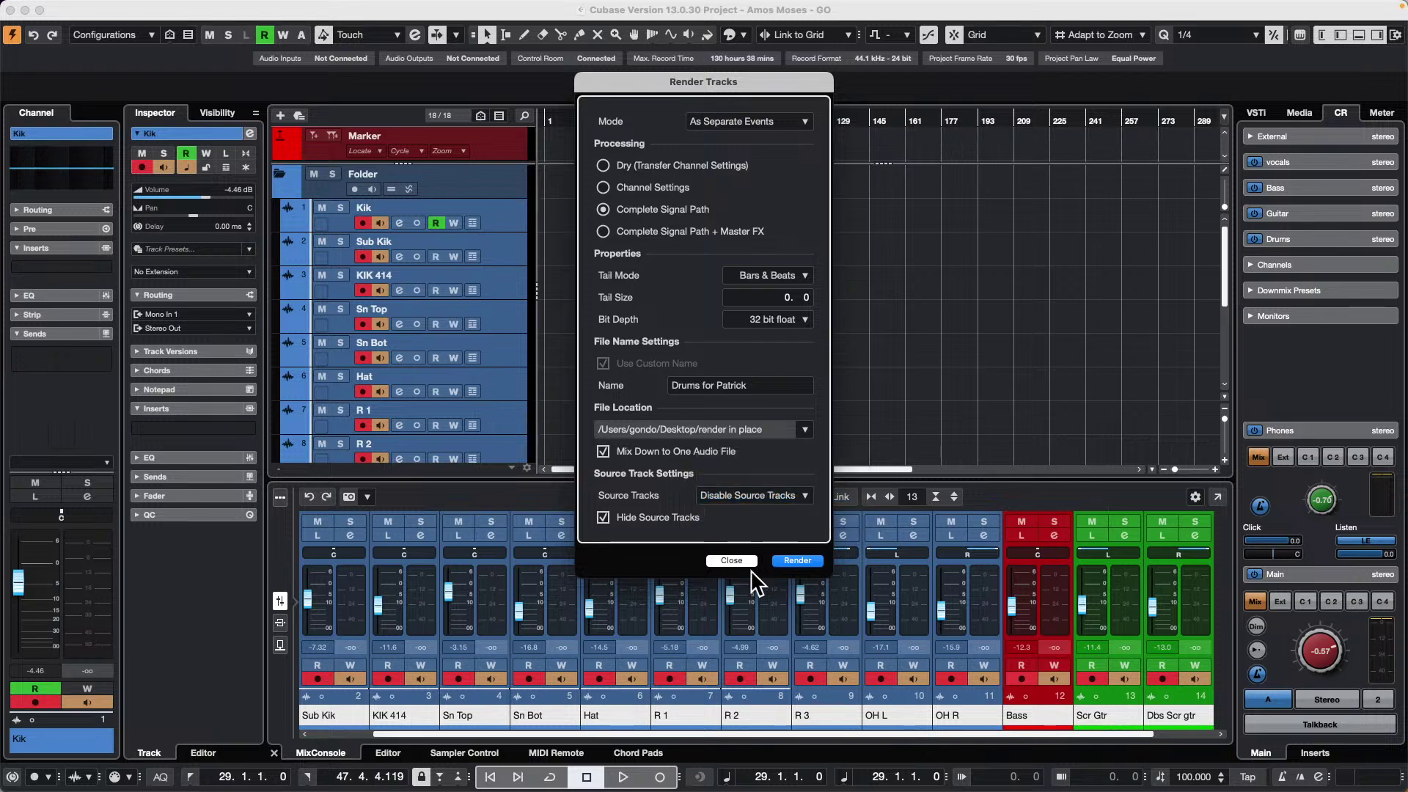
pyautogui.click(807, 561)
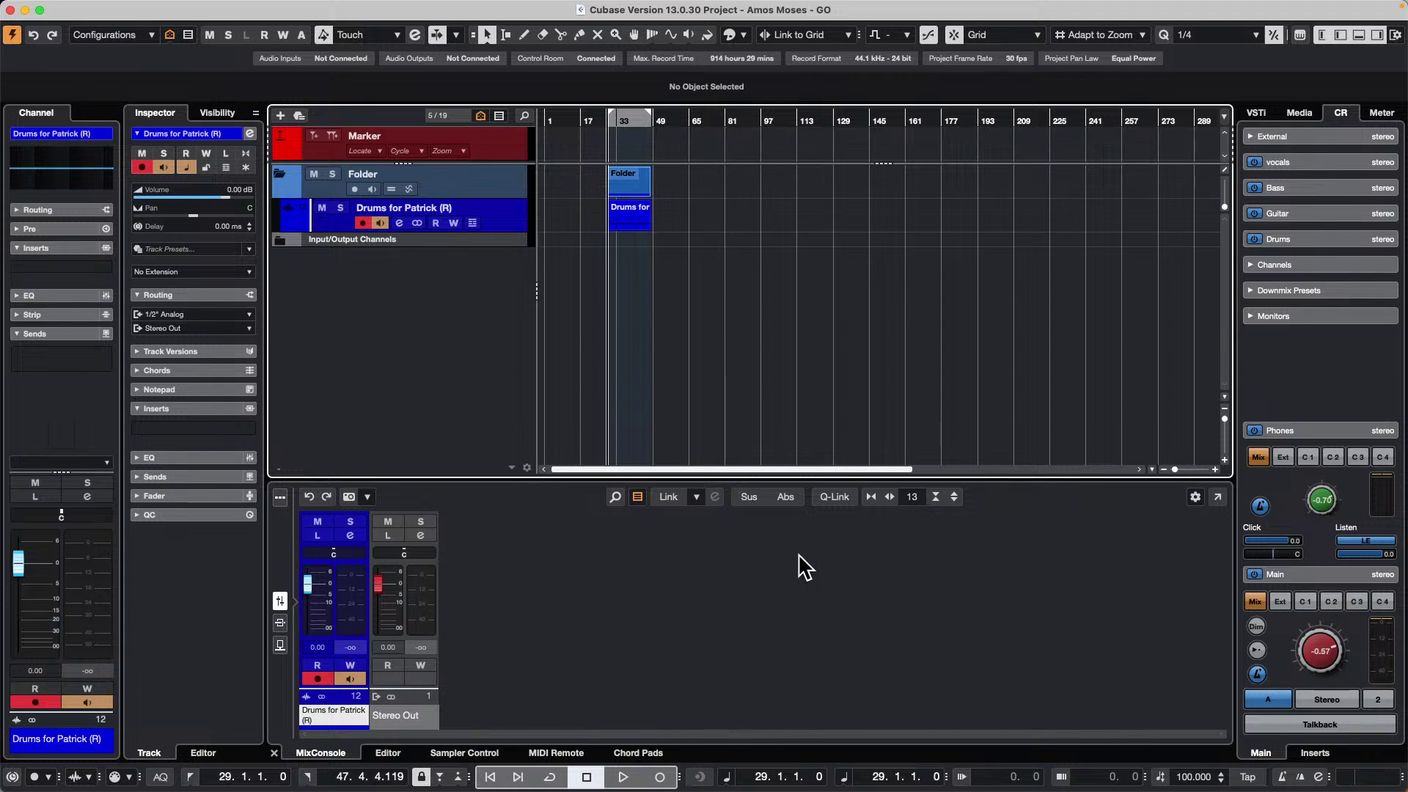
pyautogui.press('super+z')
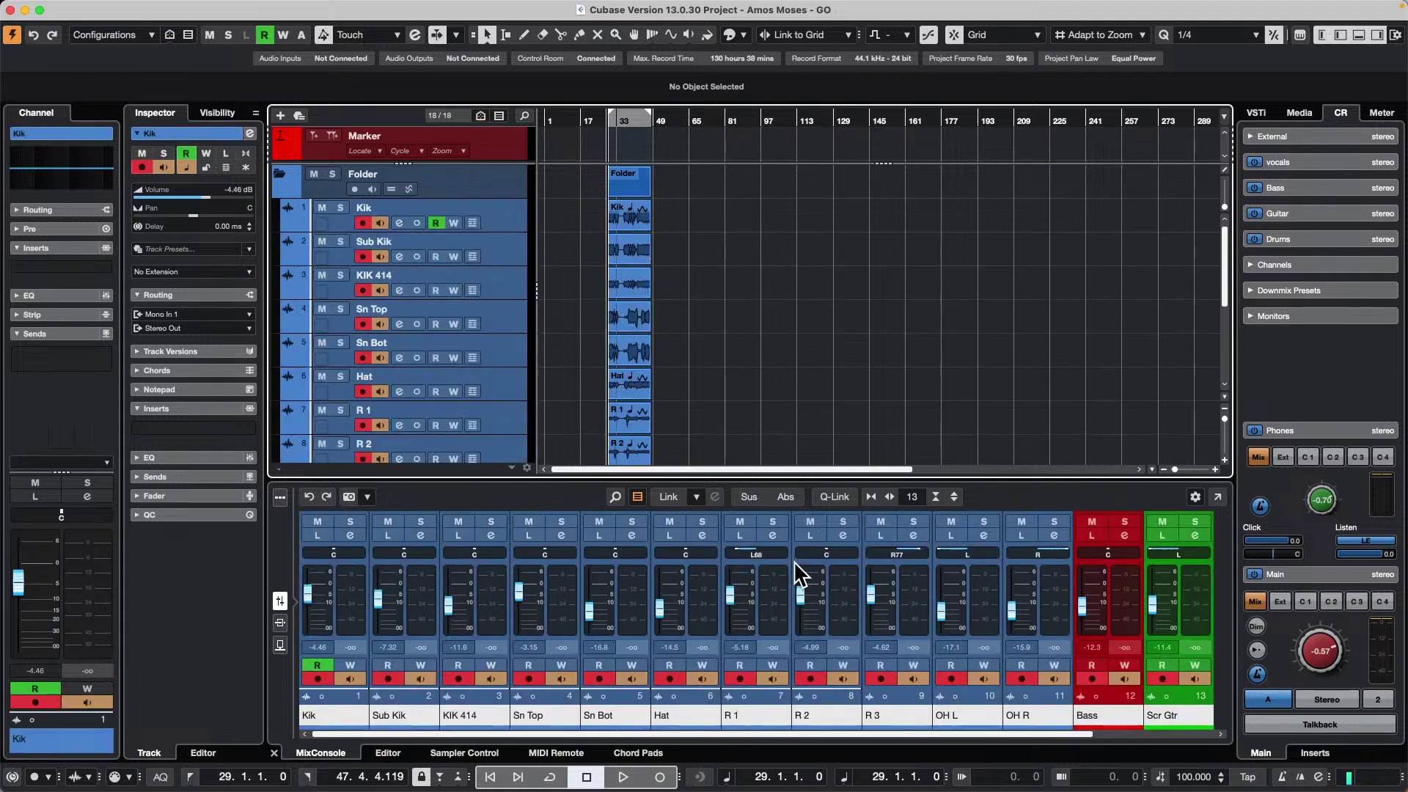
# - Select all audio tracks from Kik to Dbs Scr gtr and try rendering them in place as separate files through the Complete Signal Path
pyautogui.click(511, 221)
pyautogui.scroll(-5, 517, 330)
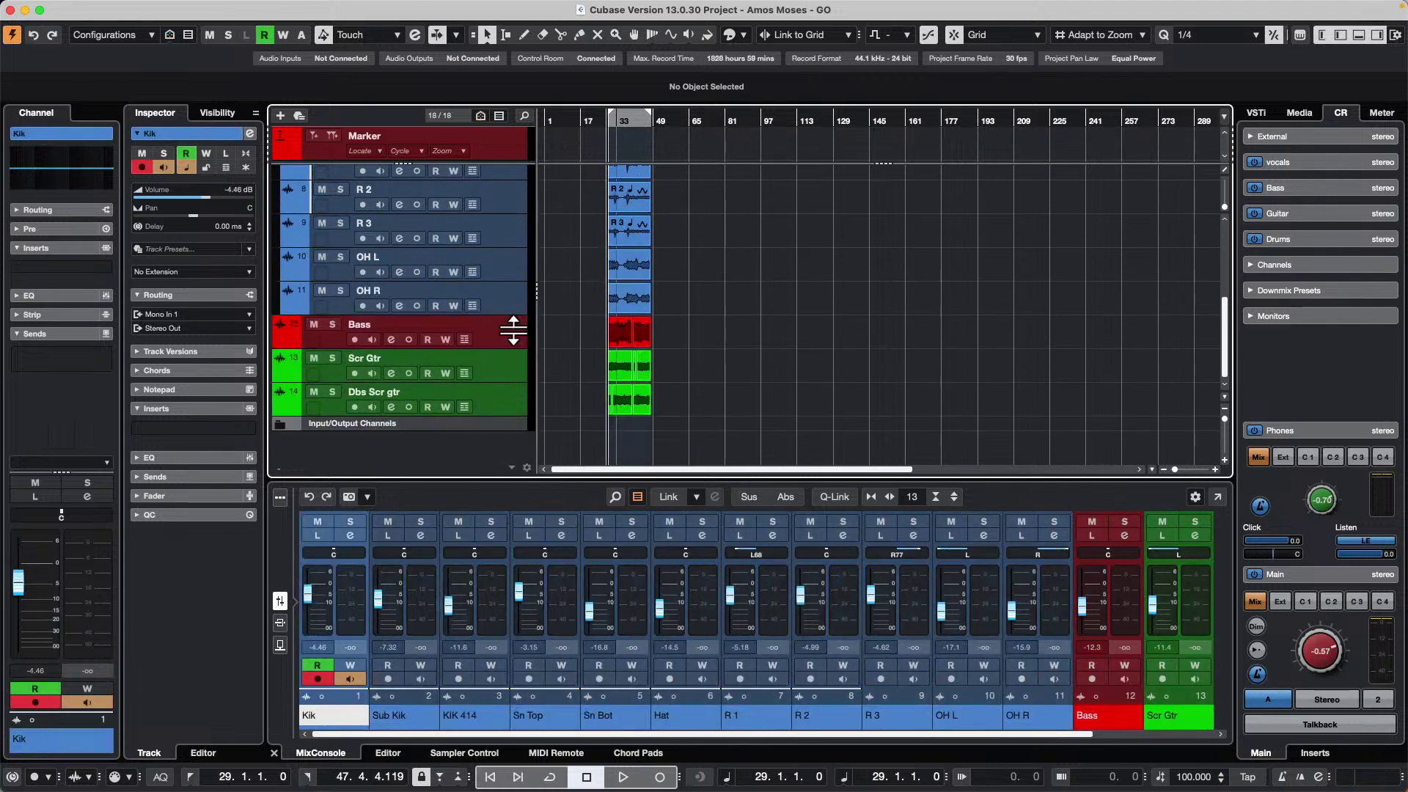
pyautogui.keyDown('shift'); pyautogui.click(503, 407); pyautogui.keyUp('shift')
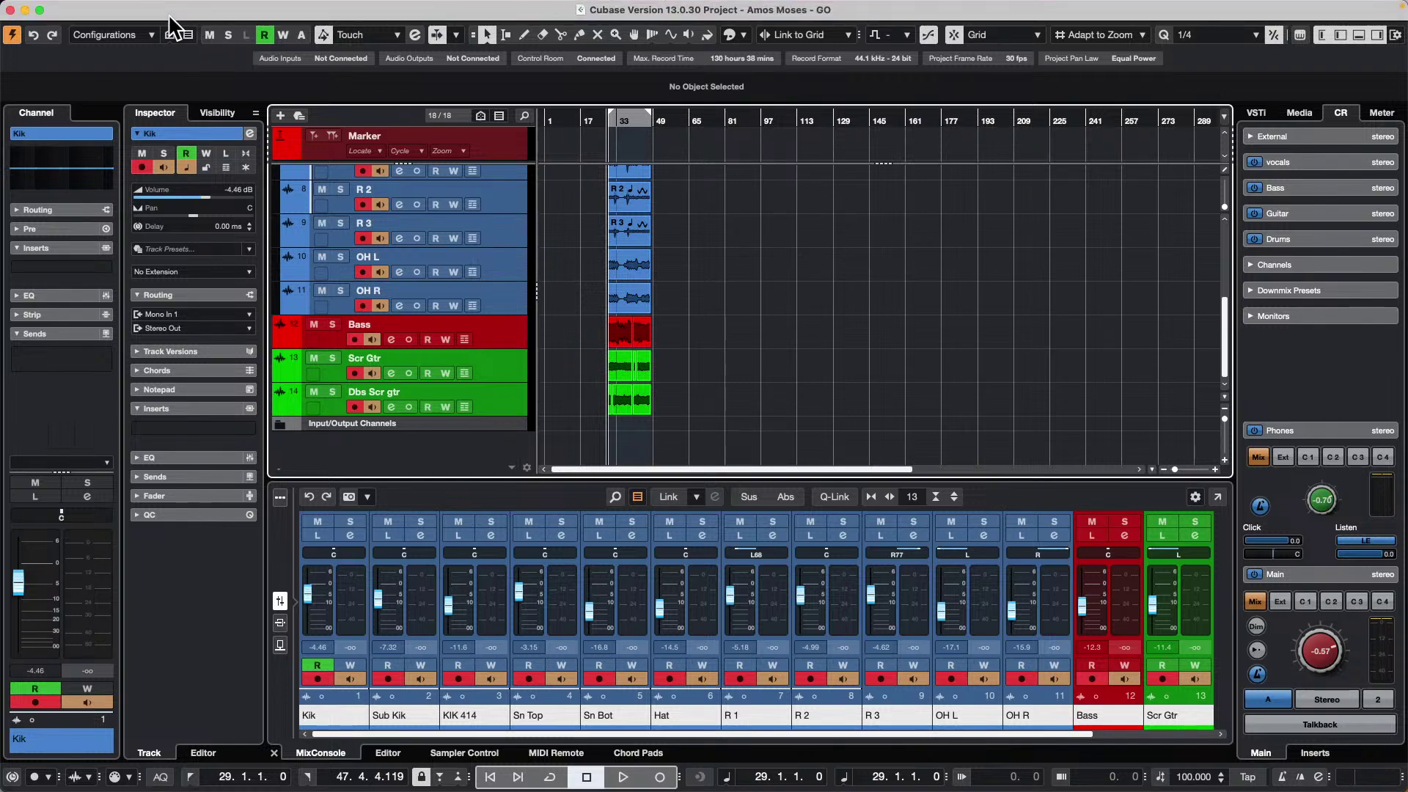
pyautogui.click(109, 7)
pyautogui.moveTo(129, 8)
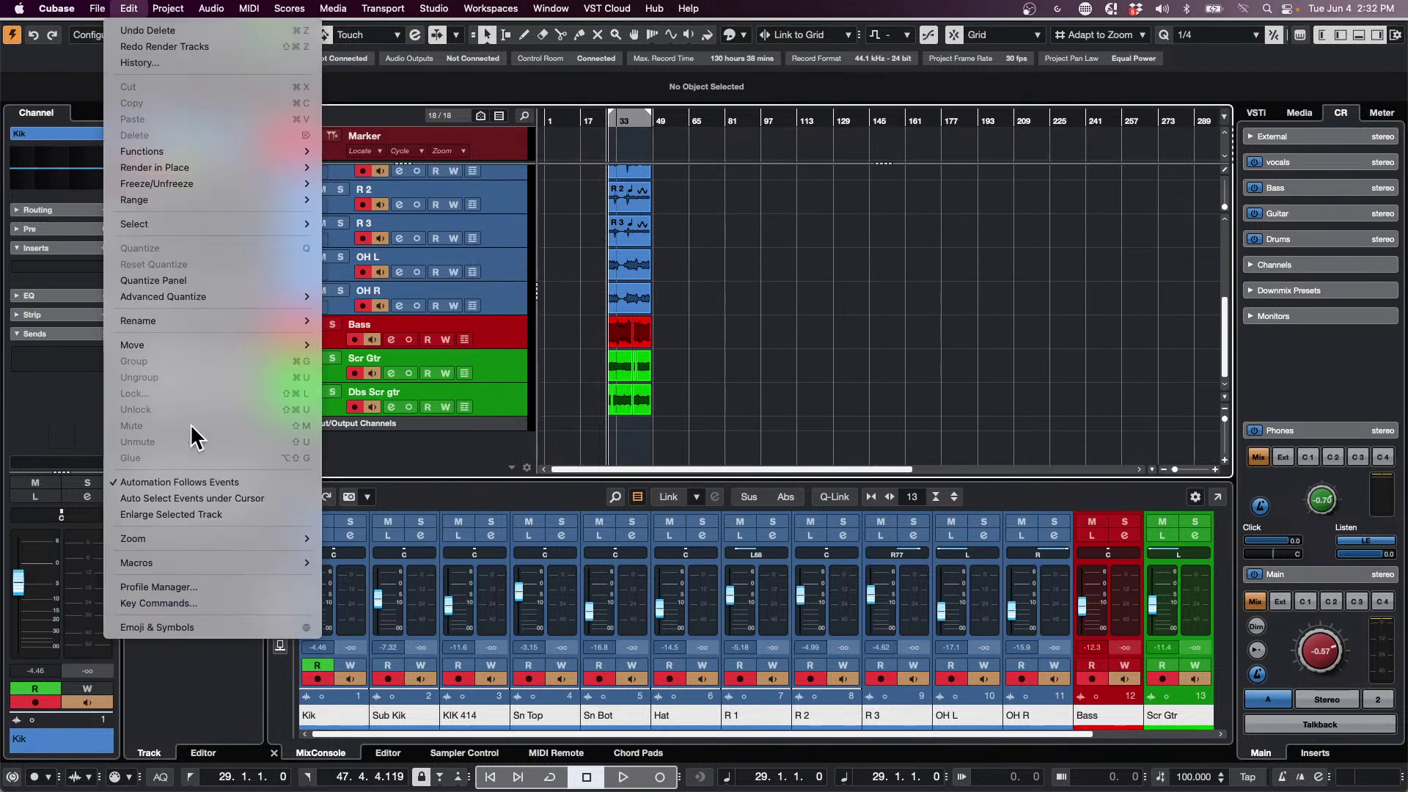
pyautogui.moveTo(154, 198)
pyautogui.moveTo(176, 167)
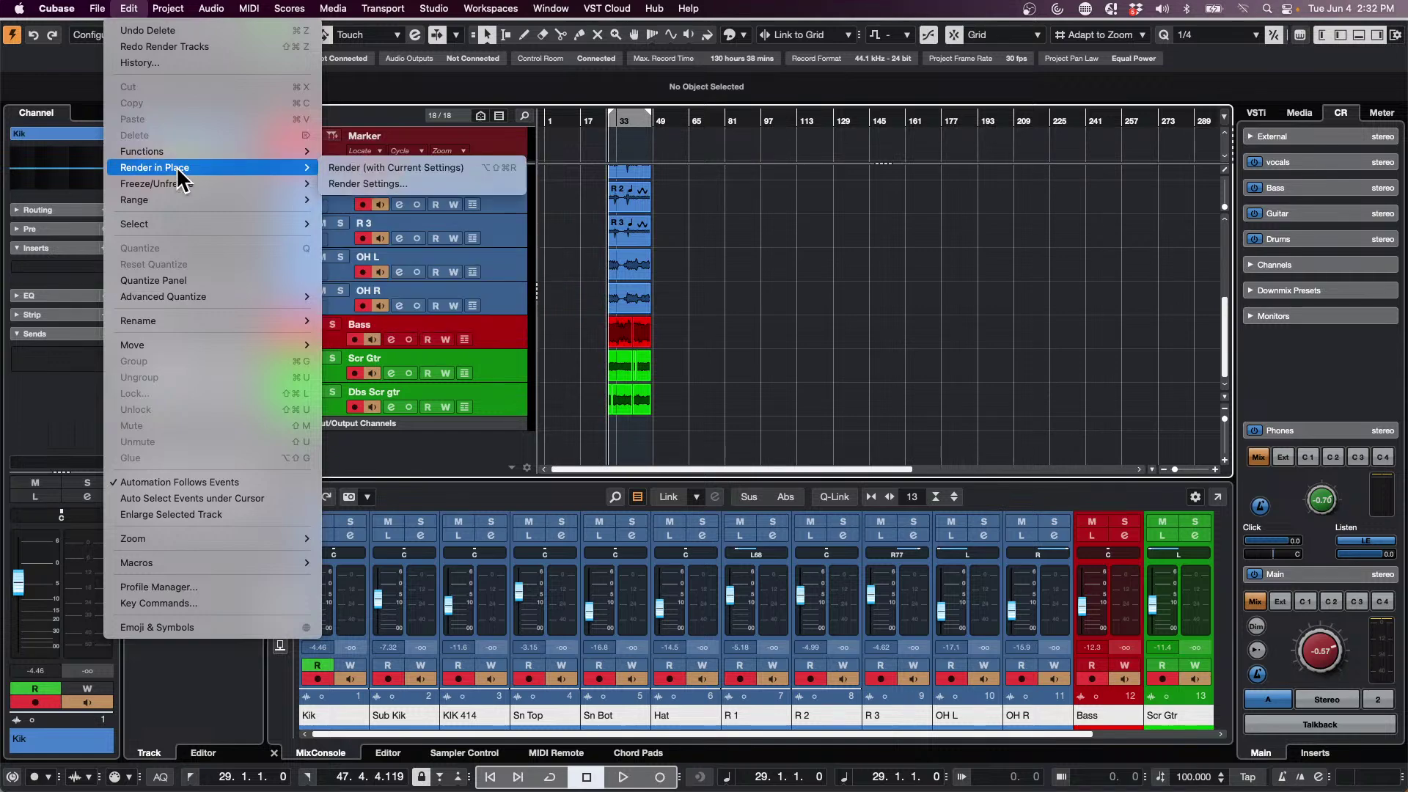
pyautogui.click(421, 184)
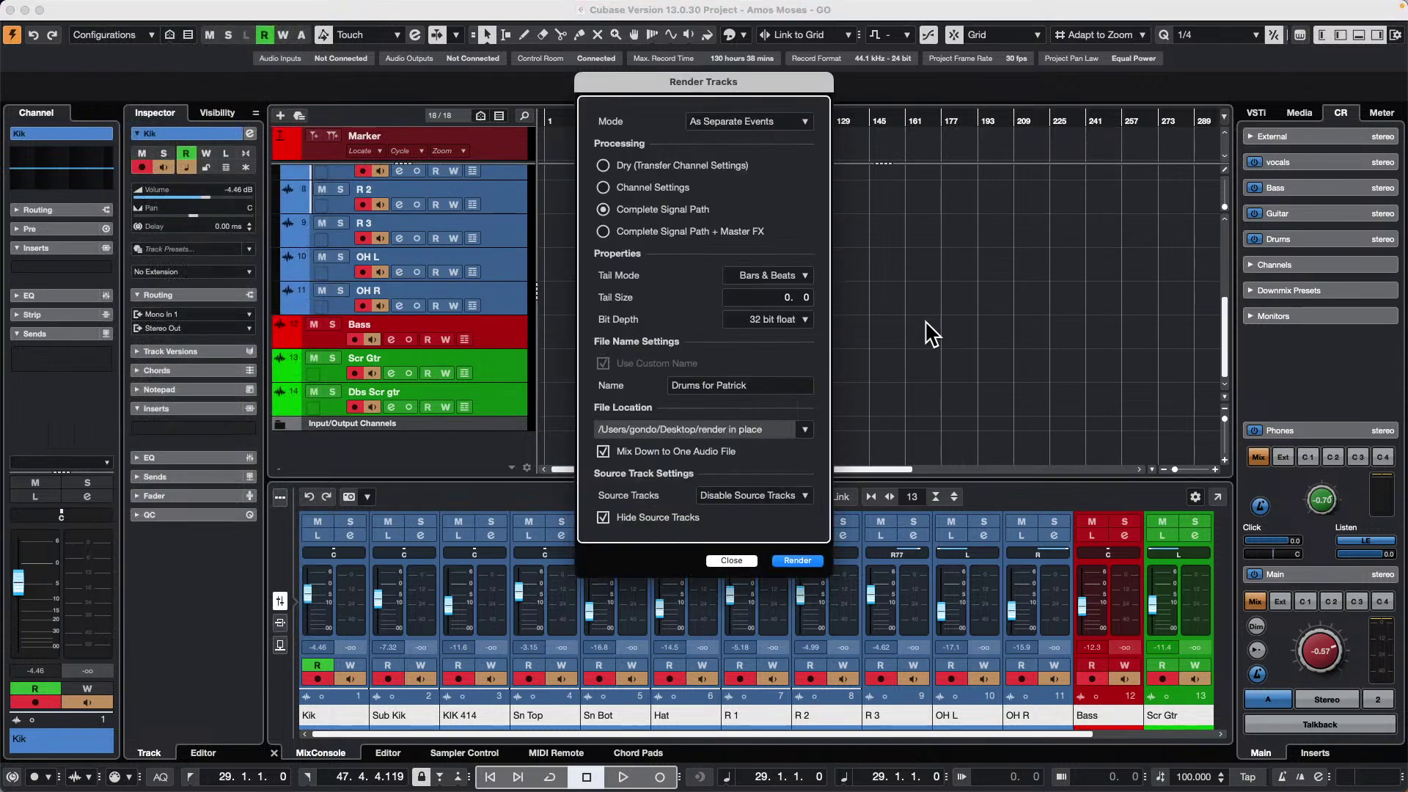
pyautogui.click(797, 561)
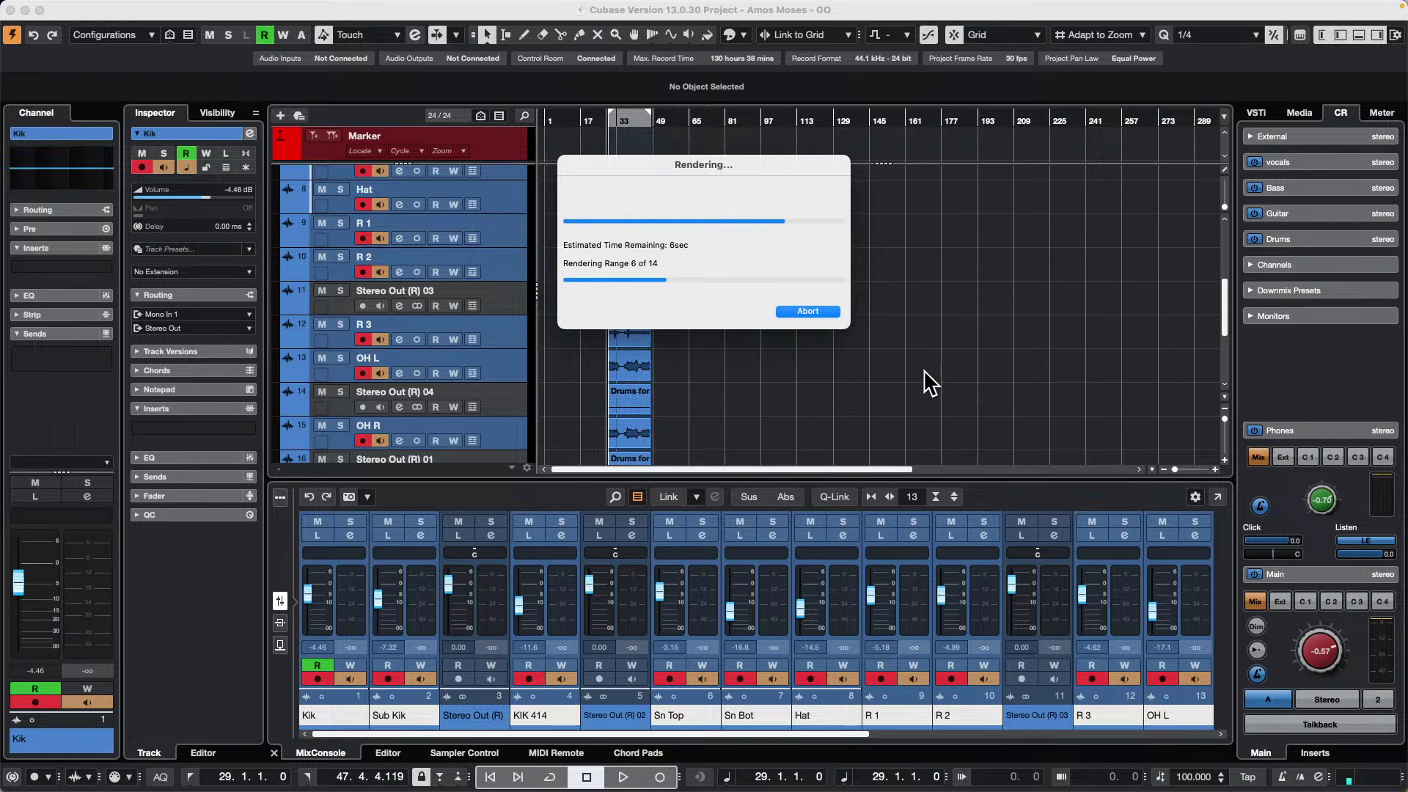
pyautogui.click(817, 312)
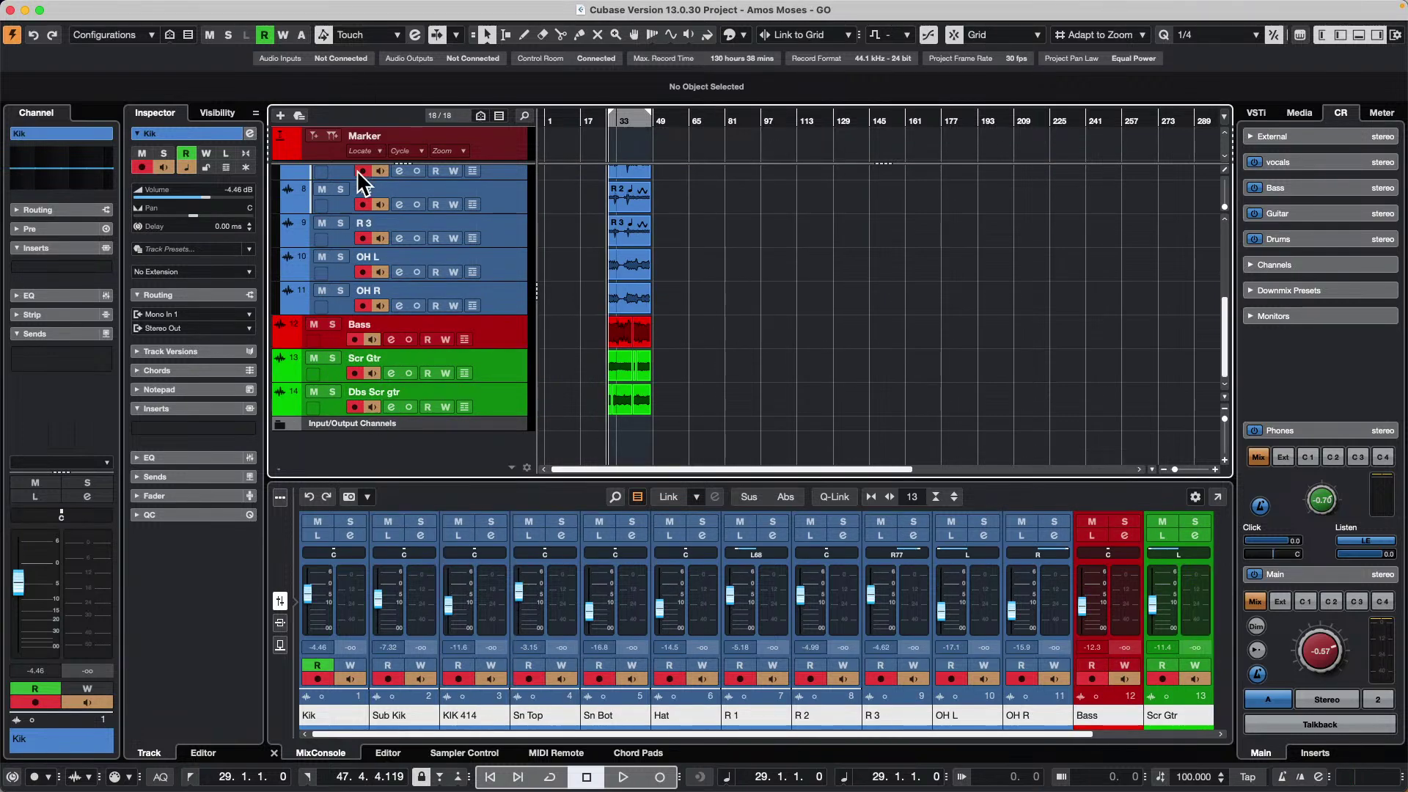
# - Turn off record enable on the Kik, Sub Kik and KIK 414 tracks
pyautogui.scroll(5, 366, 205)
pyautogui.click(362, 223)
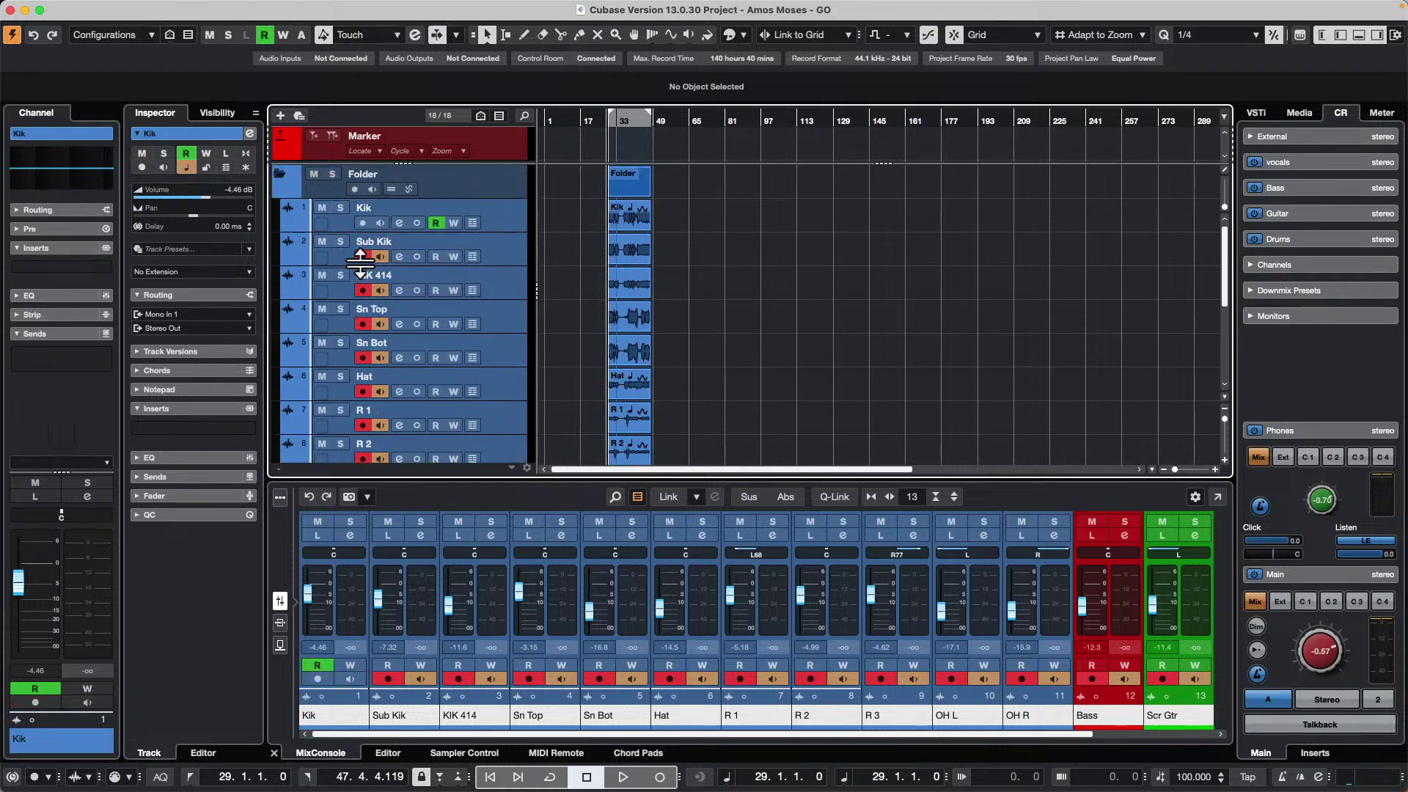
pyautogui.click(363, 256)
pyautogui.click(362, 280)
pyautogui.click(363, 290)
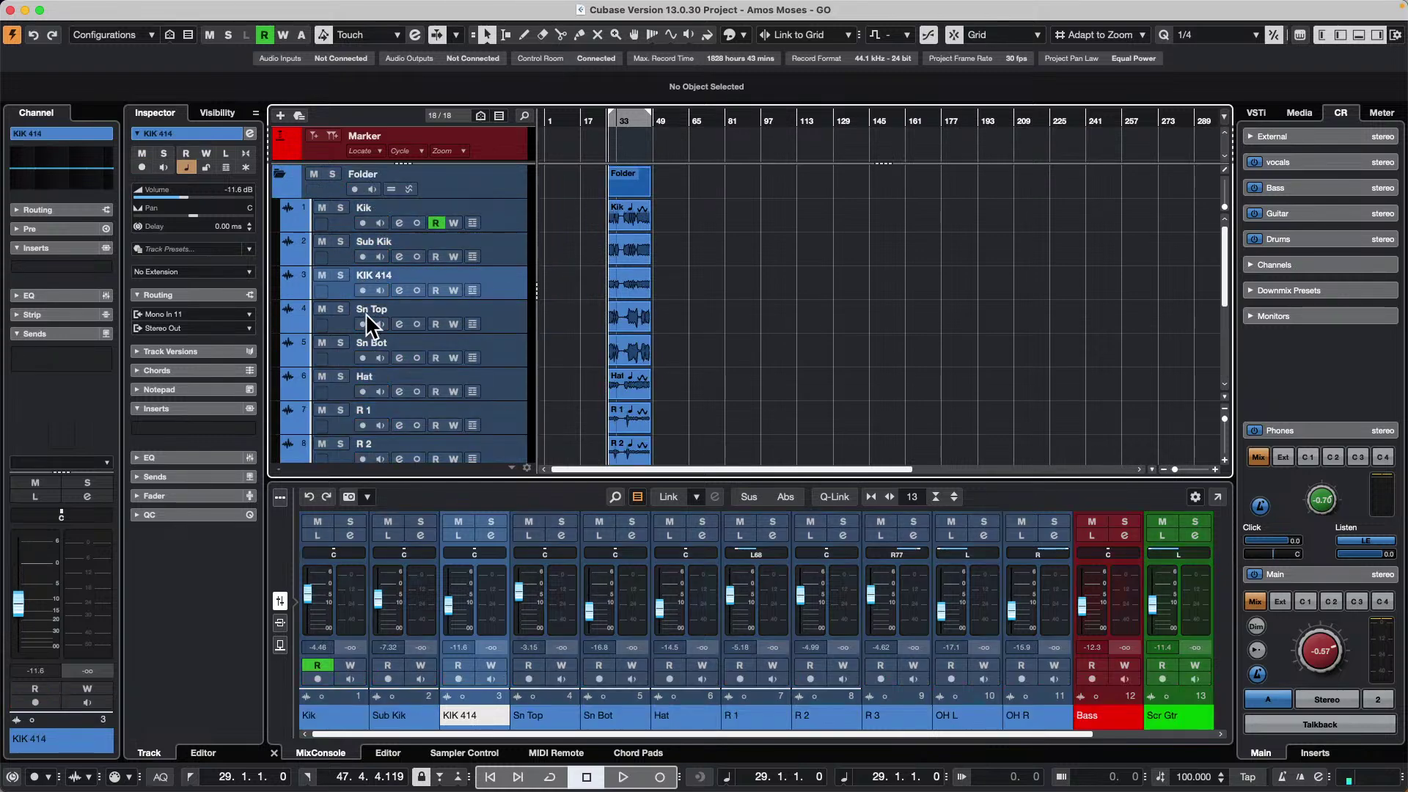
# - Render the KIK 414 track in place through the Complete Signal Path with the source track disabled and hidden, and undo it
pyautogui.scroll(-4, 547, 305)
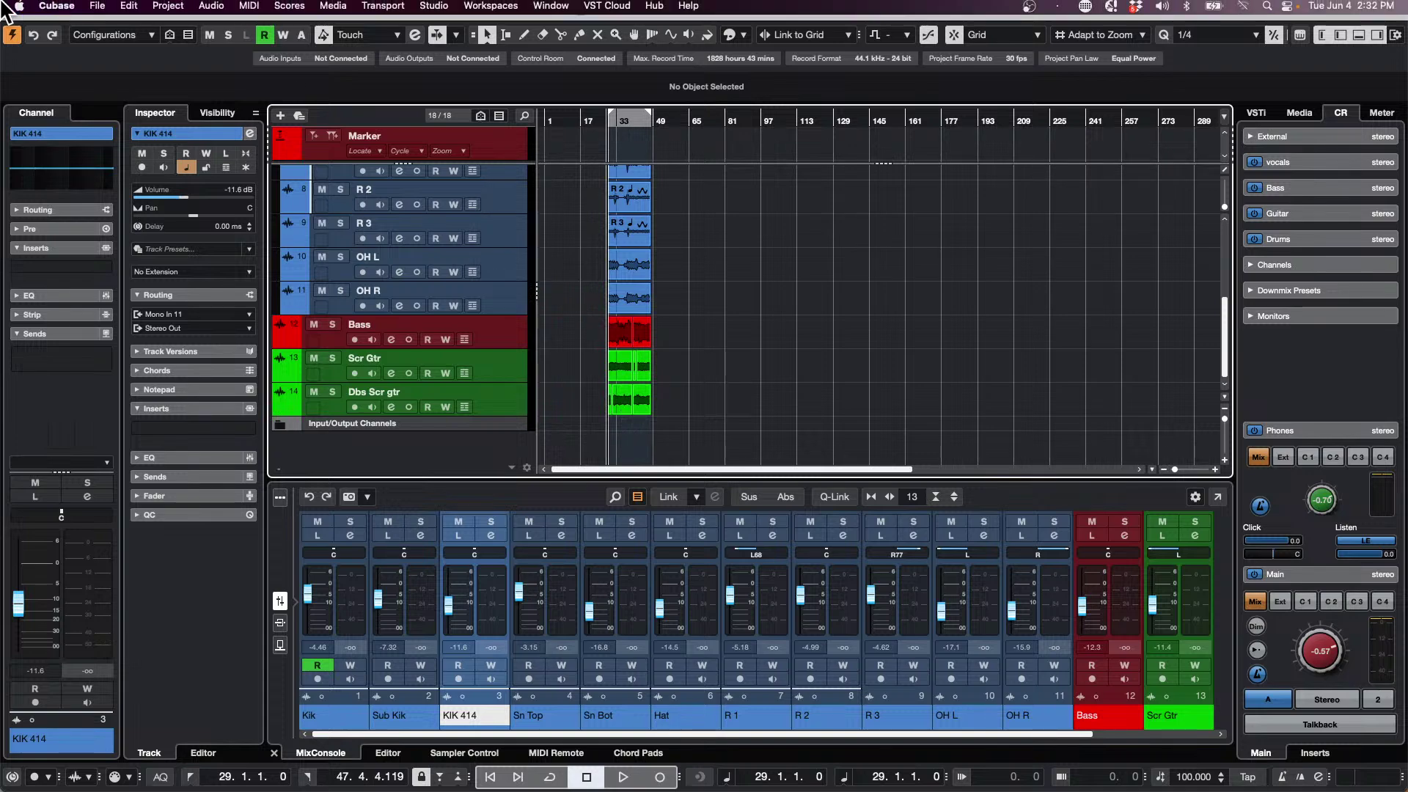
pyautogui.click(57, 6)
pyautogui.moveTo(97, 8)
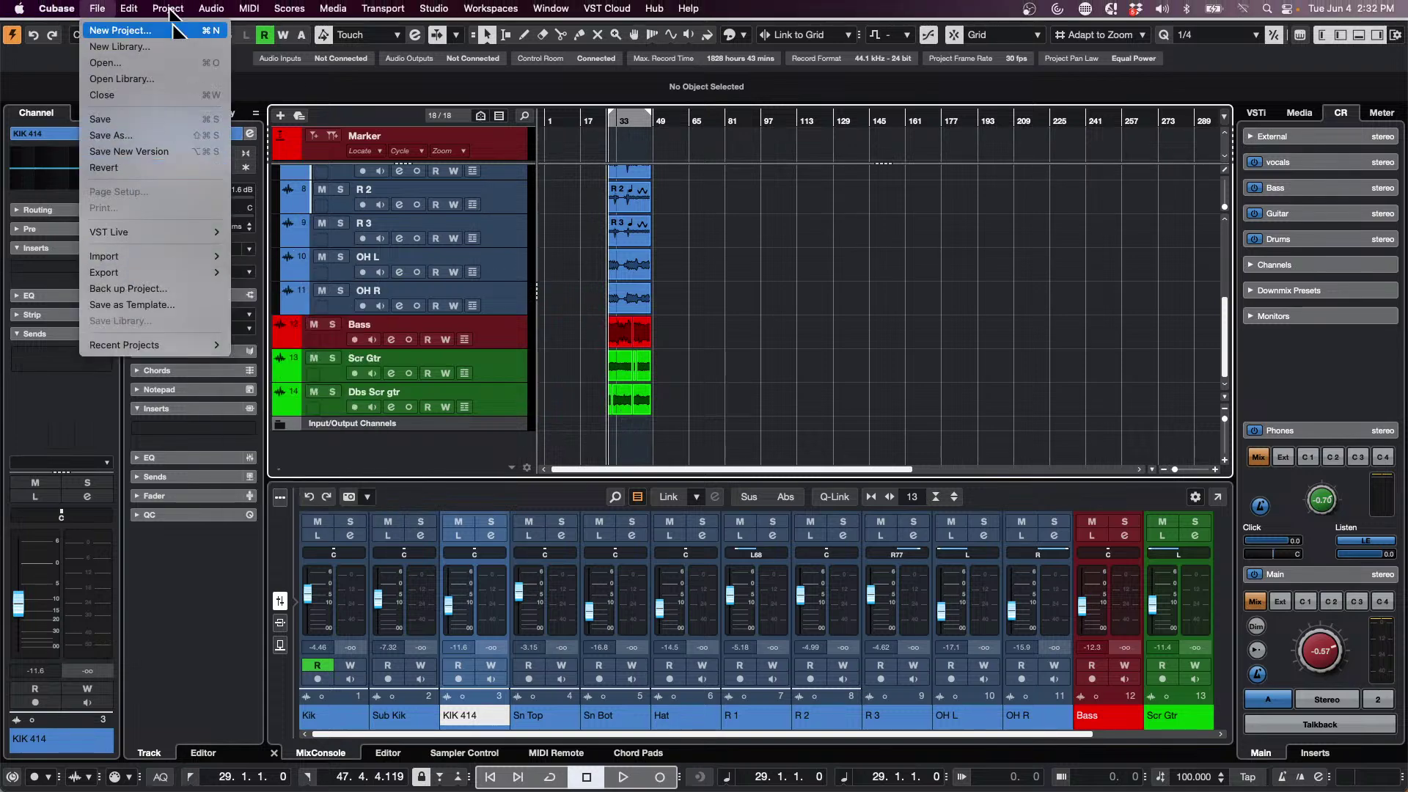
pyautogui.moveTo(176, 168)
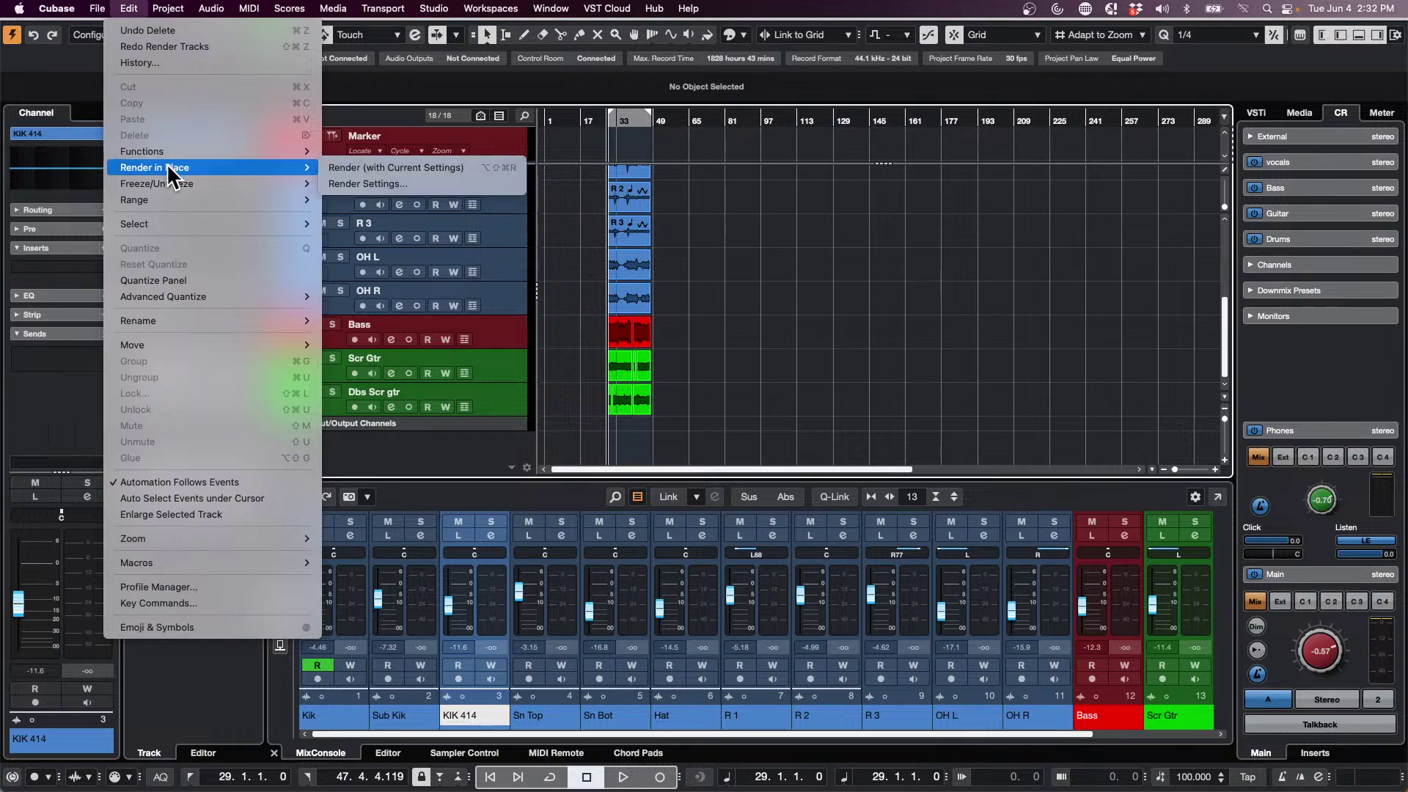
pyautogui.click(359, 186)
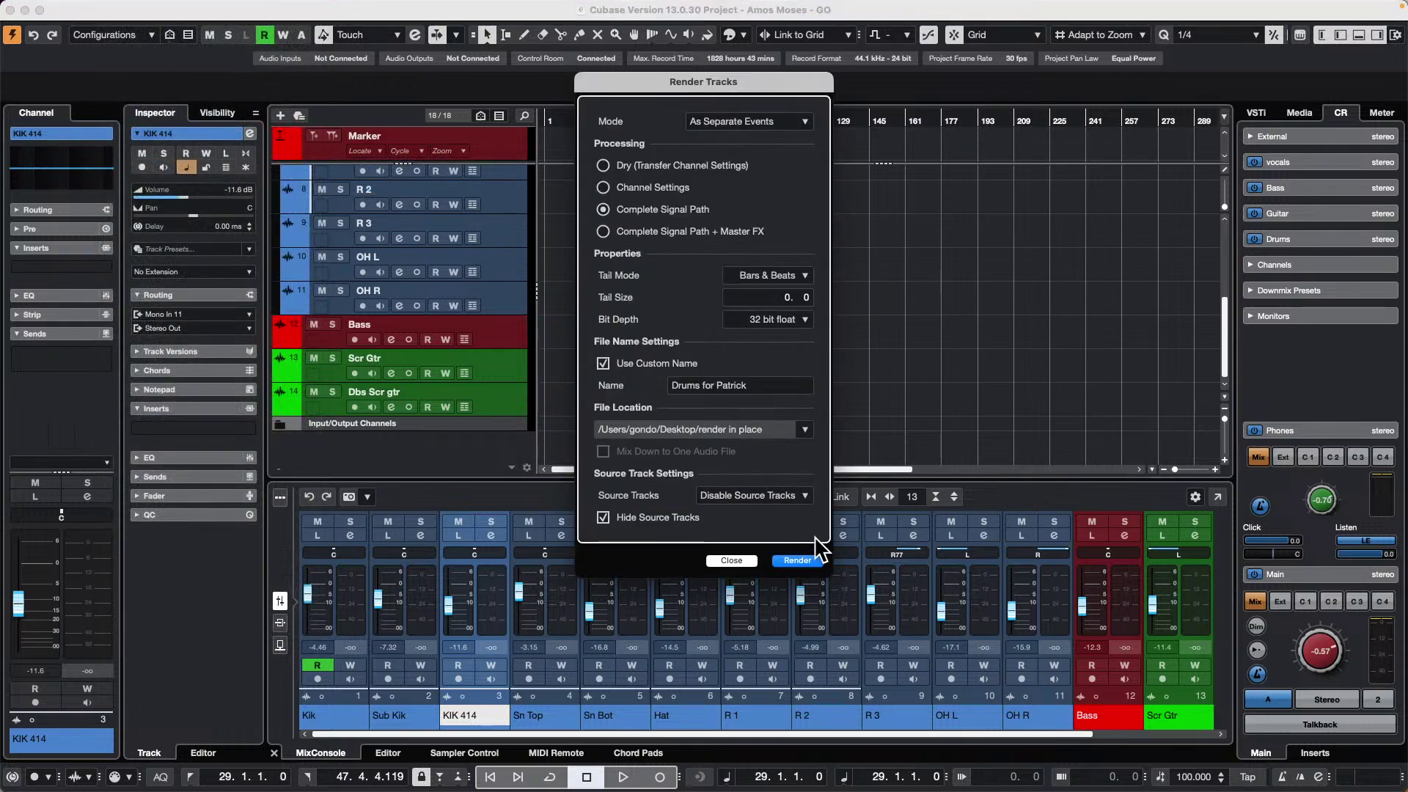
pyautogui.click(797, 561)
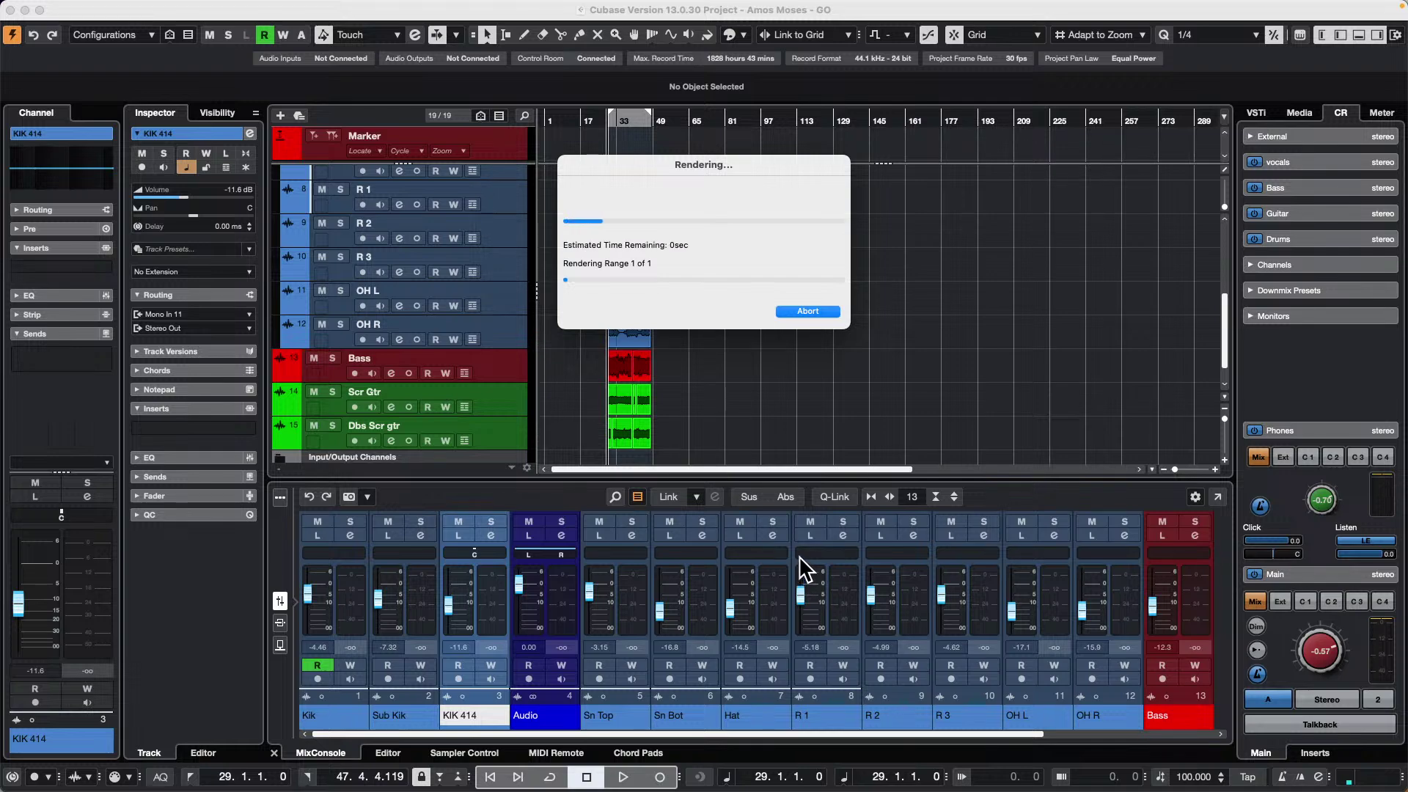
pyautogui.scroll(5, 736, 357)
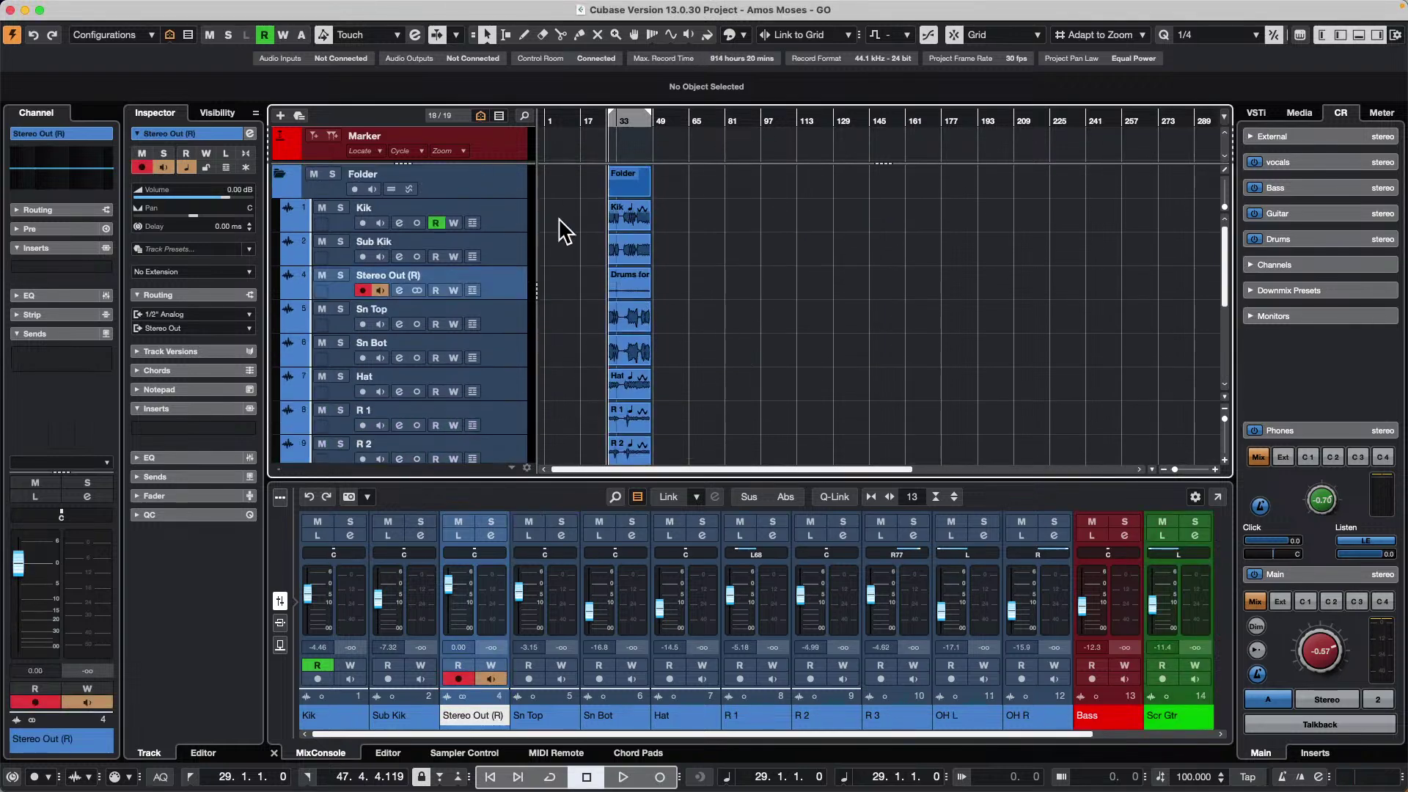
pyautogui.press('super+z')
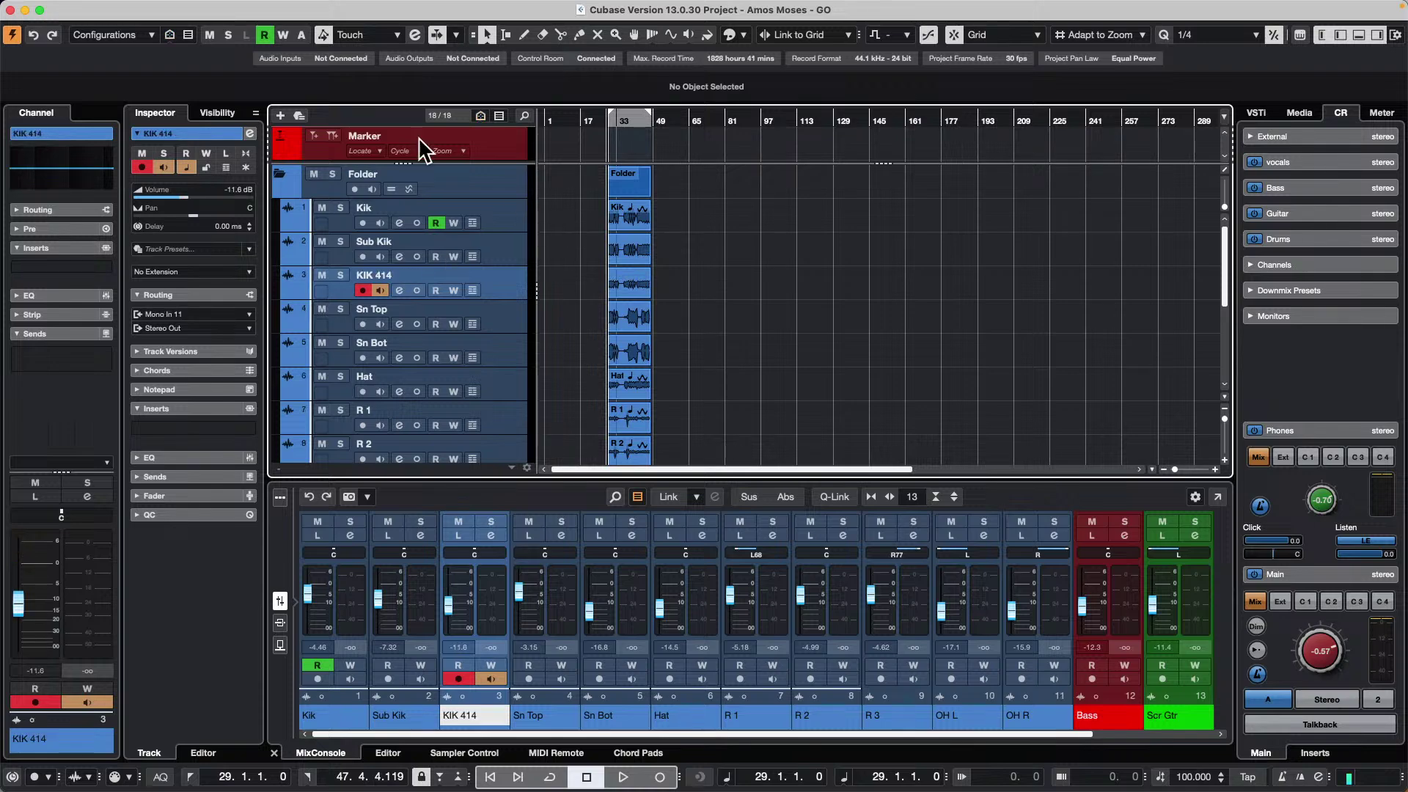
# - Select all audio tracks from Kik to Dbs Scr gtr, review their Render in Place settings, and leave the dialog without rendering
pyautogui.click(512, 208)
pyautogui.scroll(-5, 512, 261)
pyautogui.keyDown('shift'); pyautogui.click(487, 388); pyautogui.keyUp('shift')
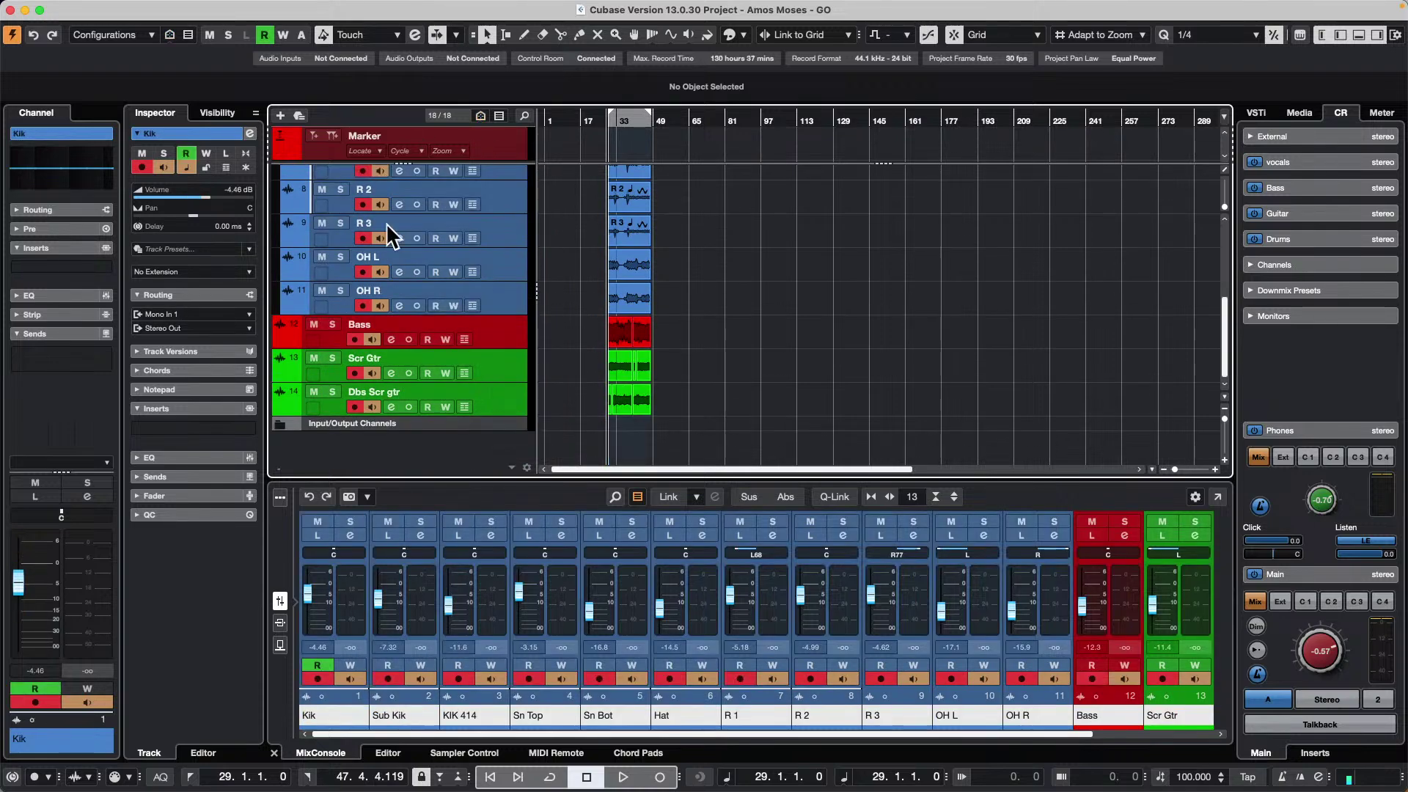
pyautogui.click(129, 8)
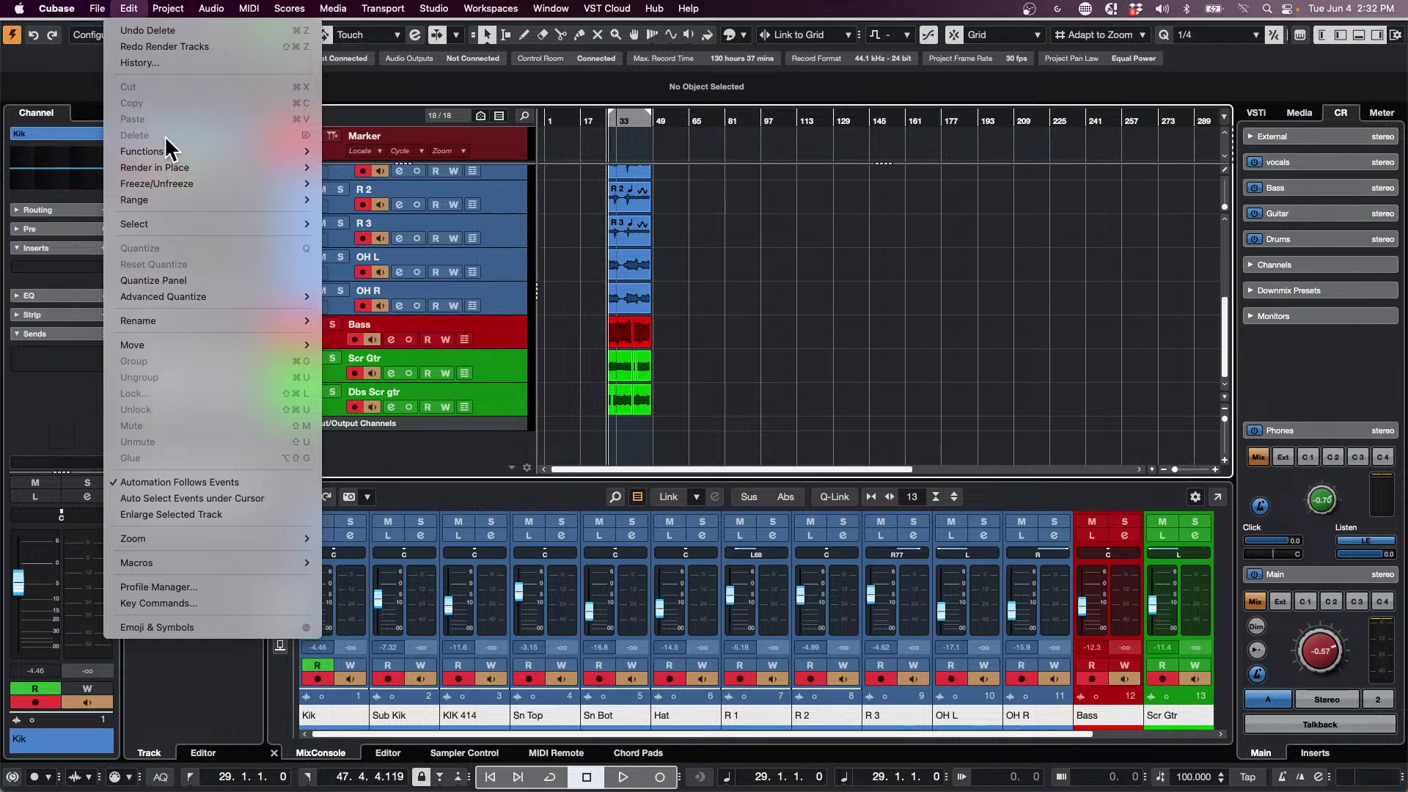
pyautogui.moveTo(153, 173)
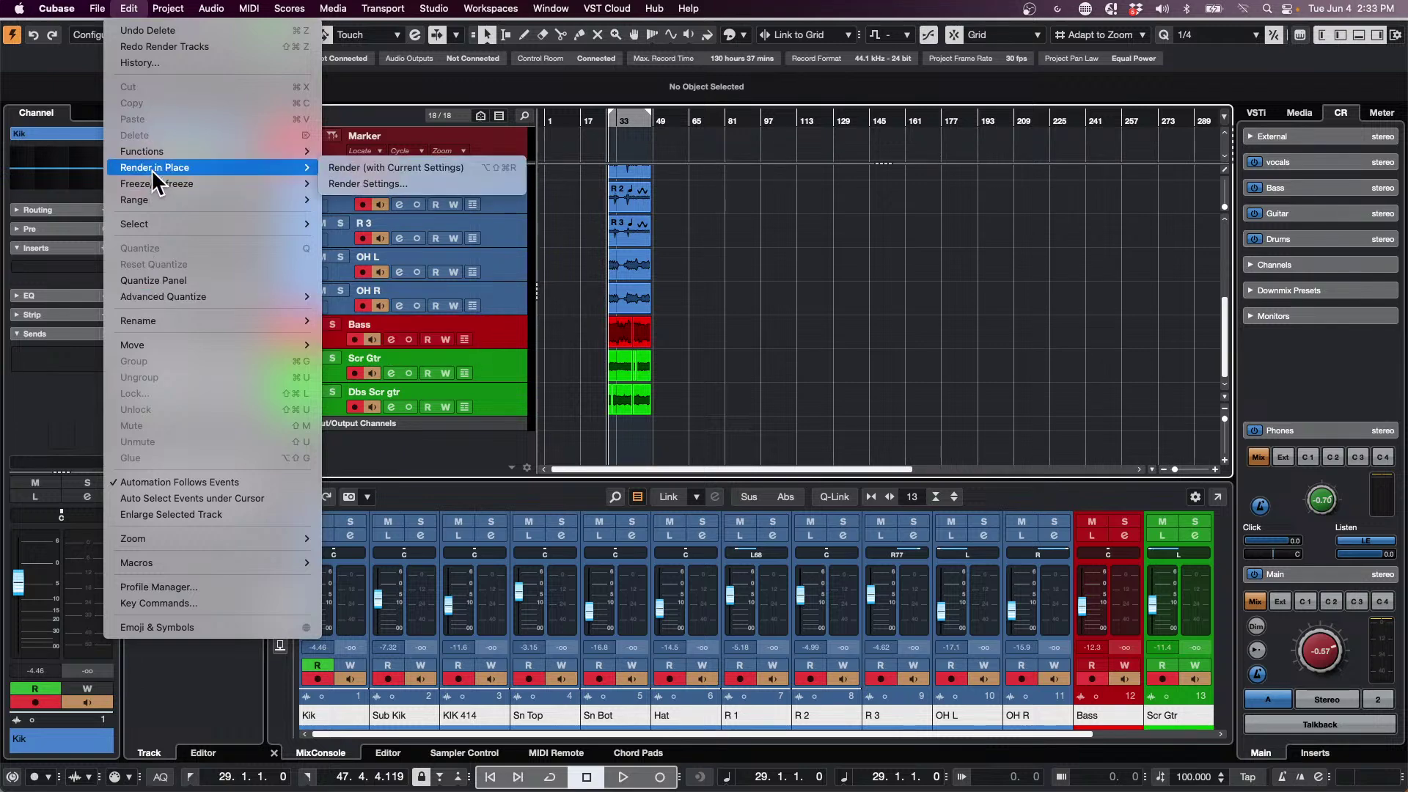
pyautogui.click(408, 184)
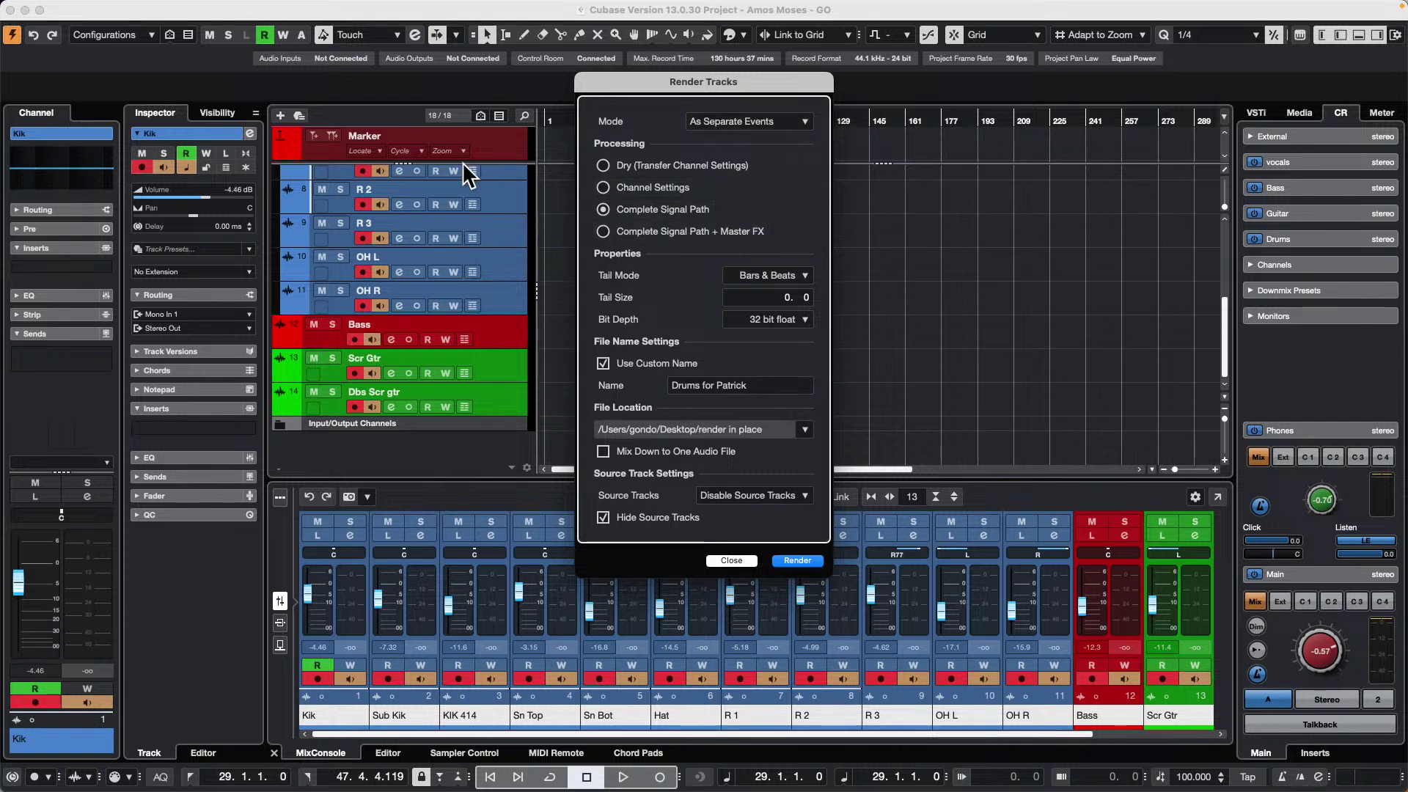
pyautogui.click(797, 561)
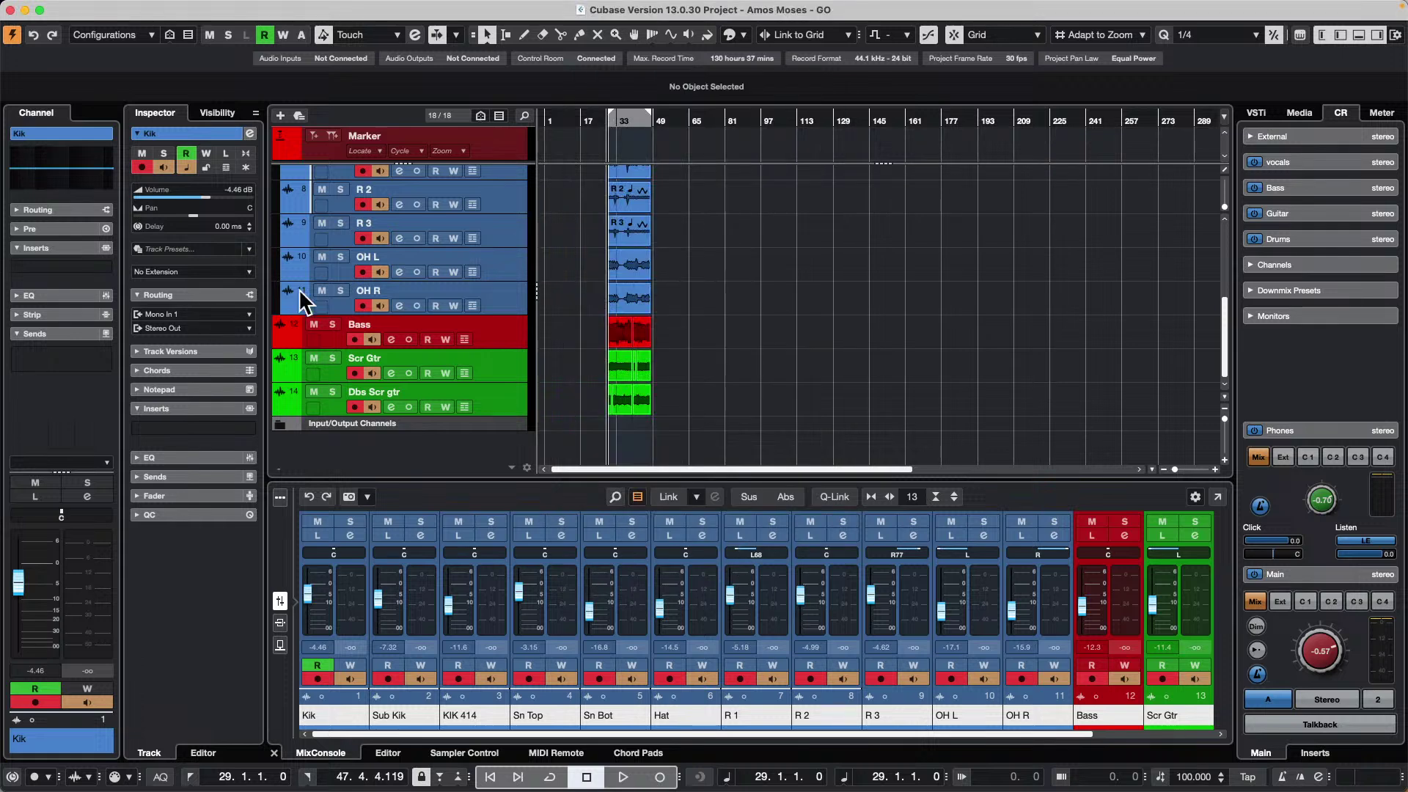
# - Turn off record enable on the R 1 to OH R, Bass, Scr Gtr and Dbs Scr gtr tracks
pyautogui.click(363, 169)
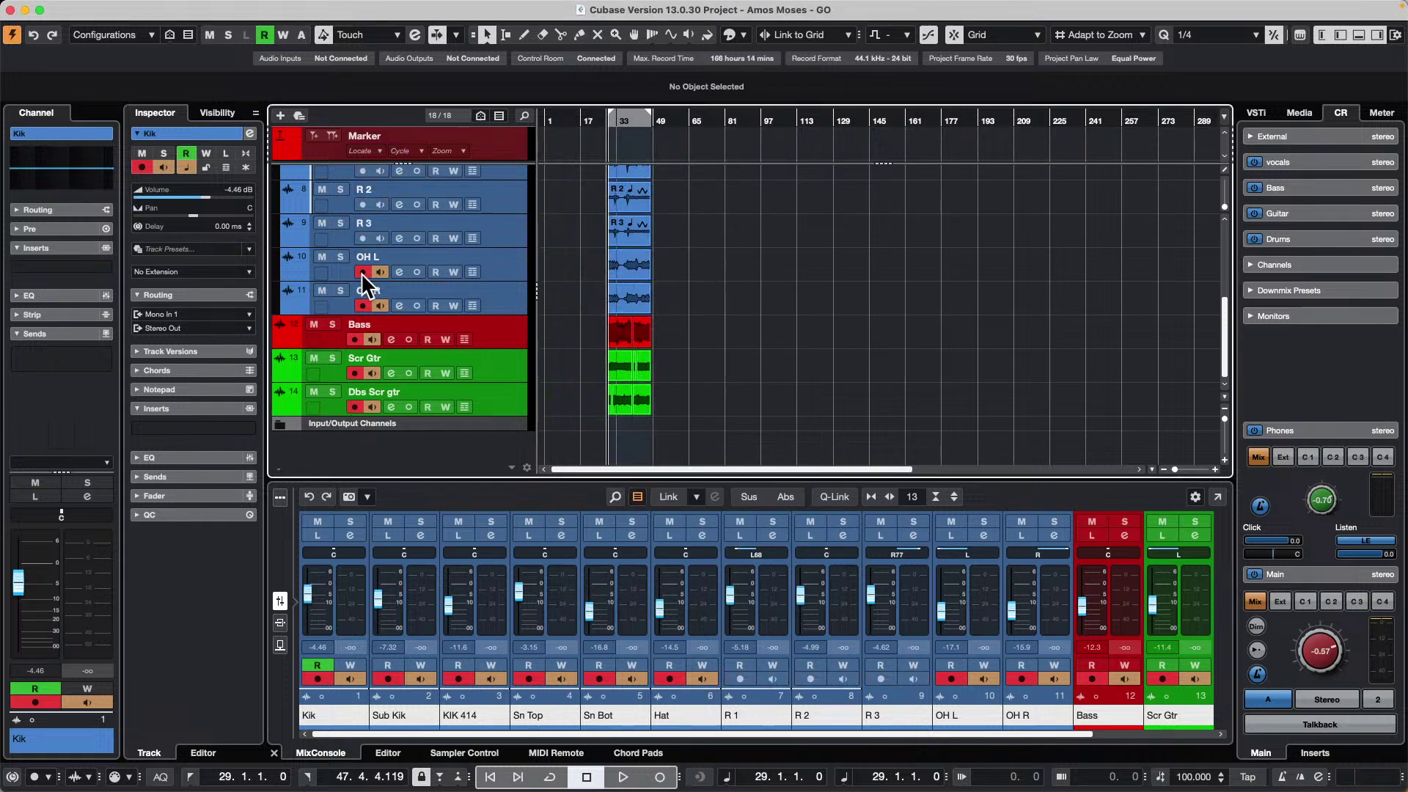
pyautogui.click(362, 272)
pyautogui.click(357, 338)
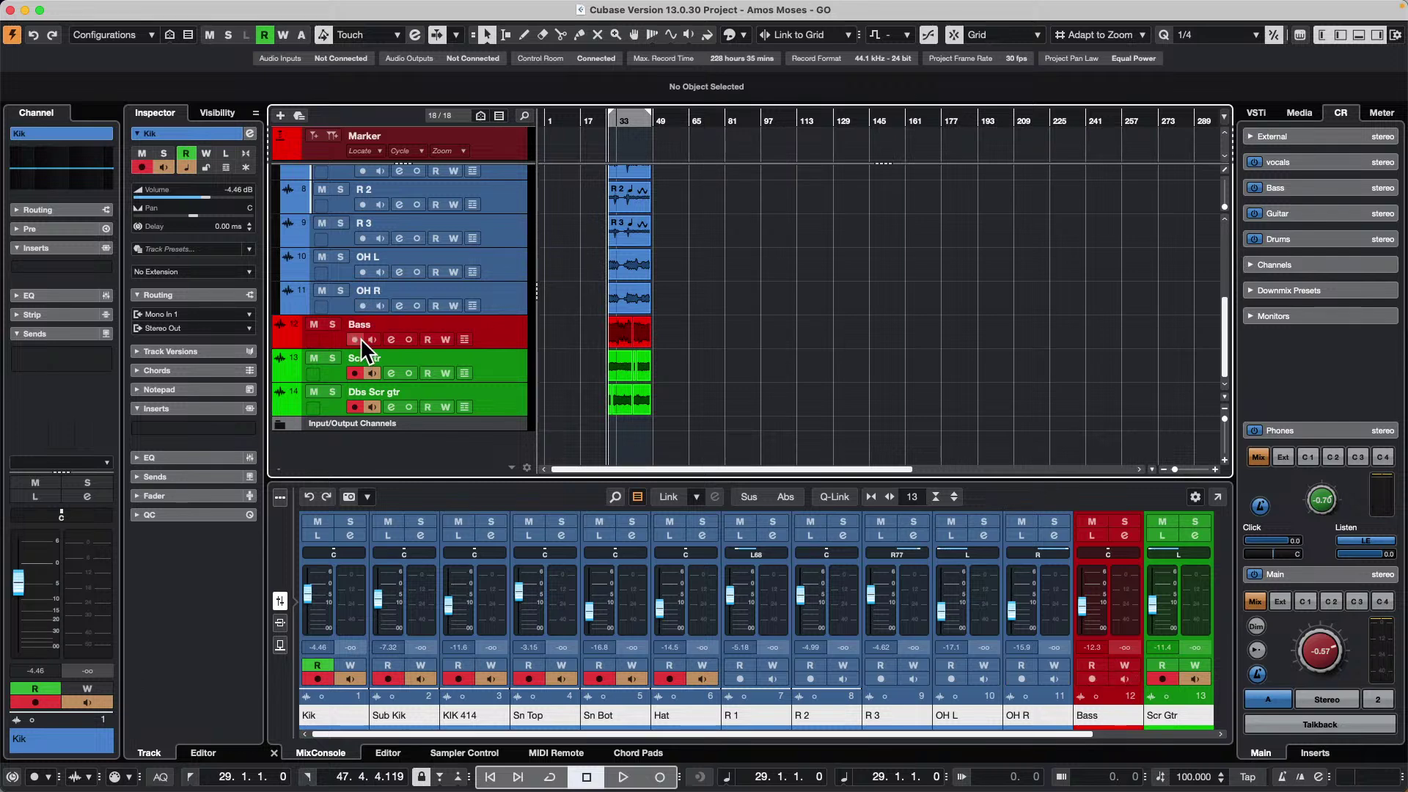
pyautogui.click(355, 372)
pyautogui.click(356, 407)
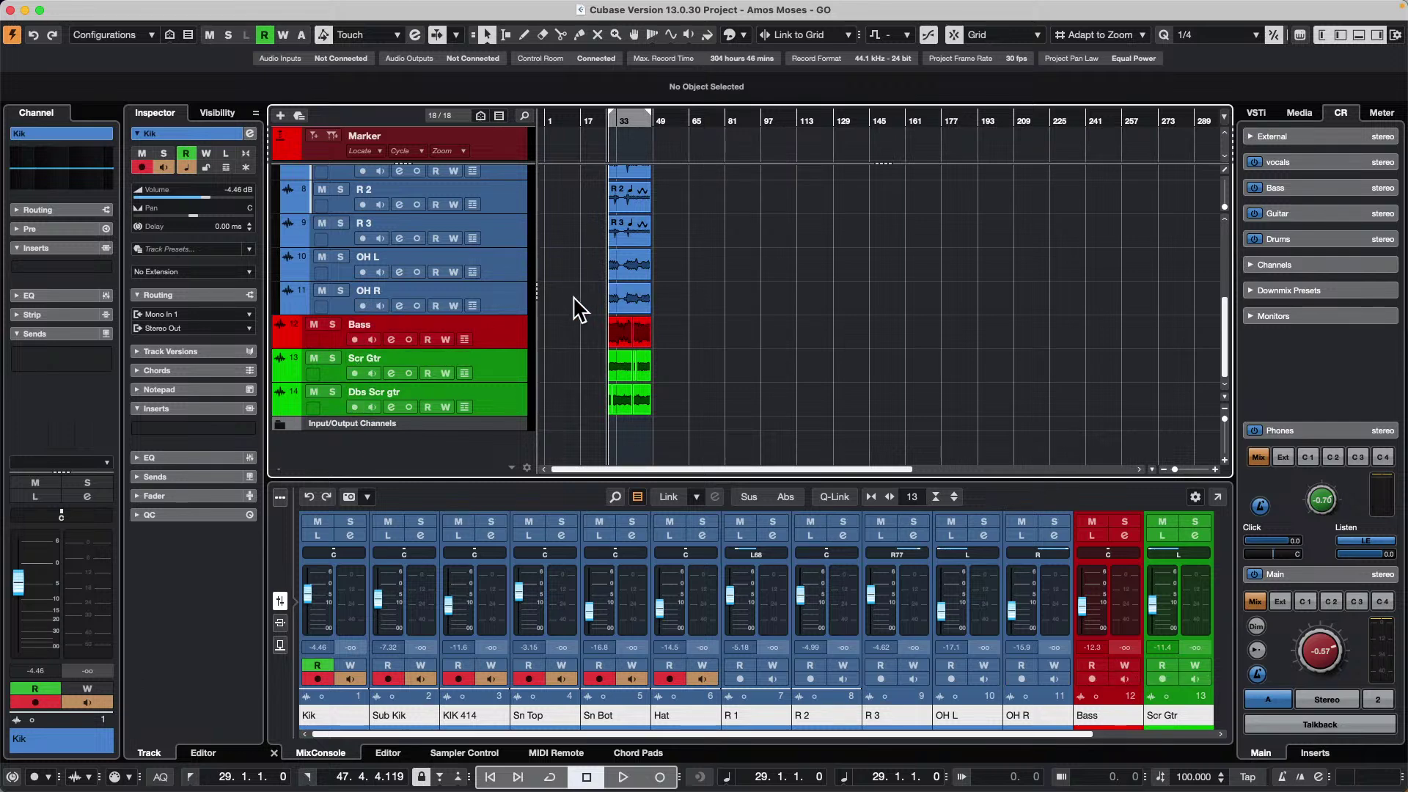
# - Turn off record enable on the Kik, Sub Kik, KIK 414, Sn Top, Sn Bot and Hat tracks
pyautogui.scroll(6, 575, 305)
pyautogui.click(362, 223)
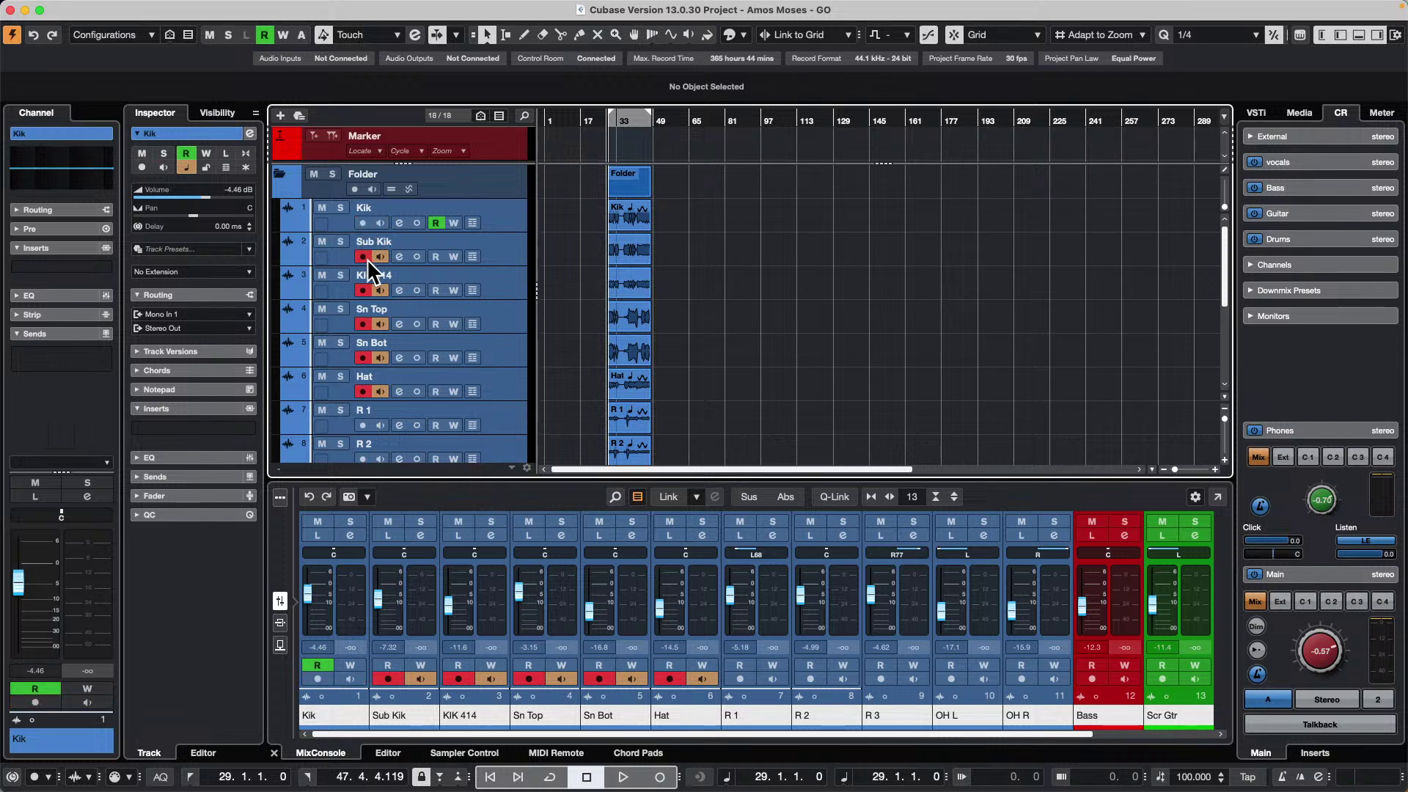
pyautogui.click(363, 256)
pyautogui.click(363, 290)
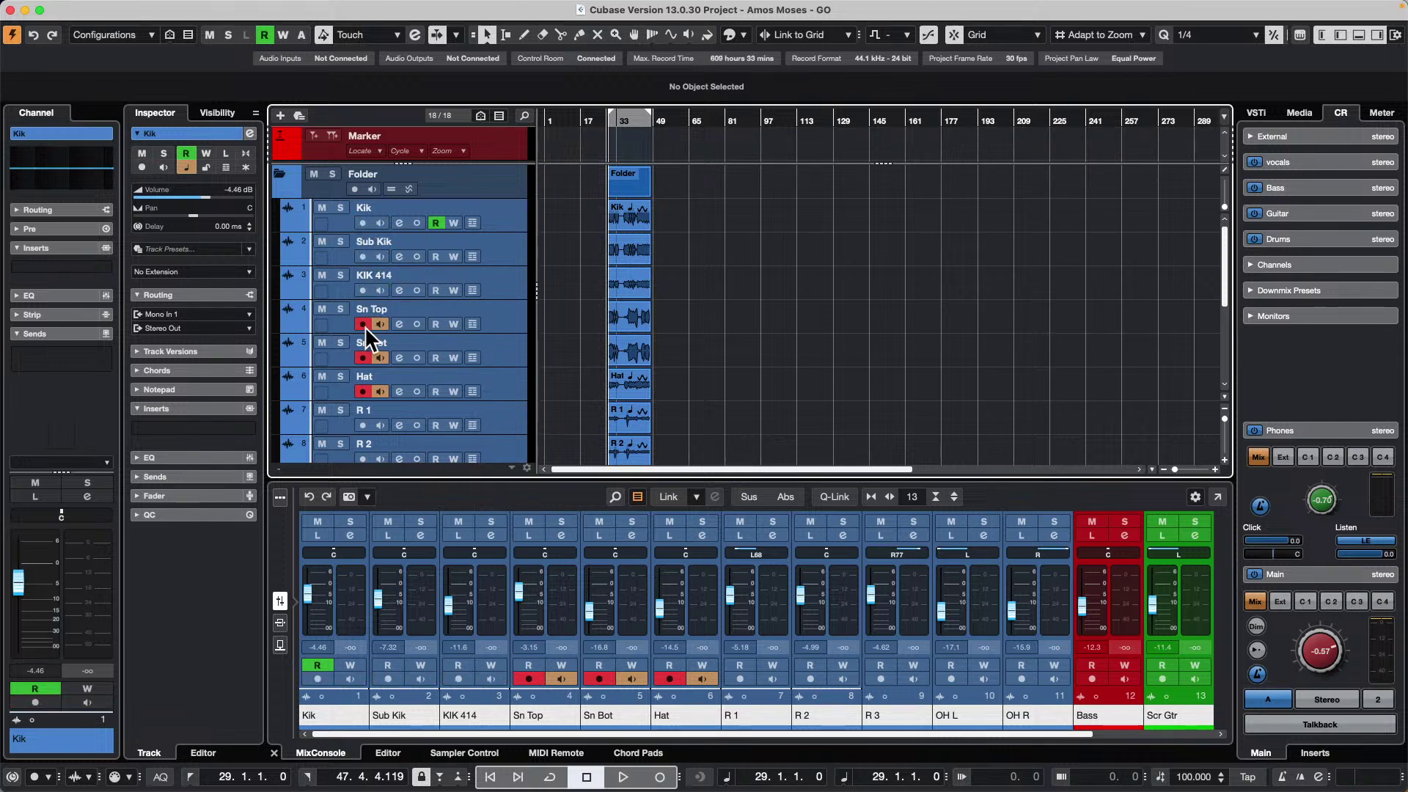
pyautogui.click(362, 324)
pyautogui.click(363, 358)
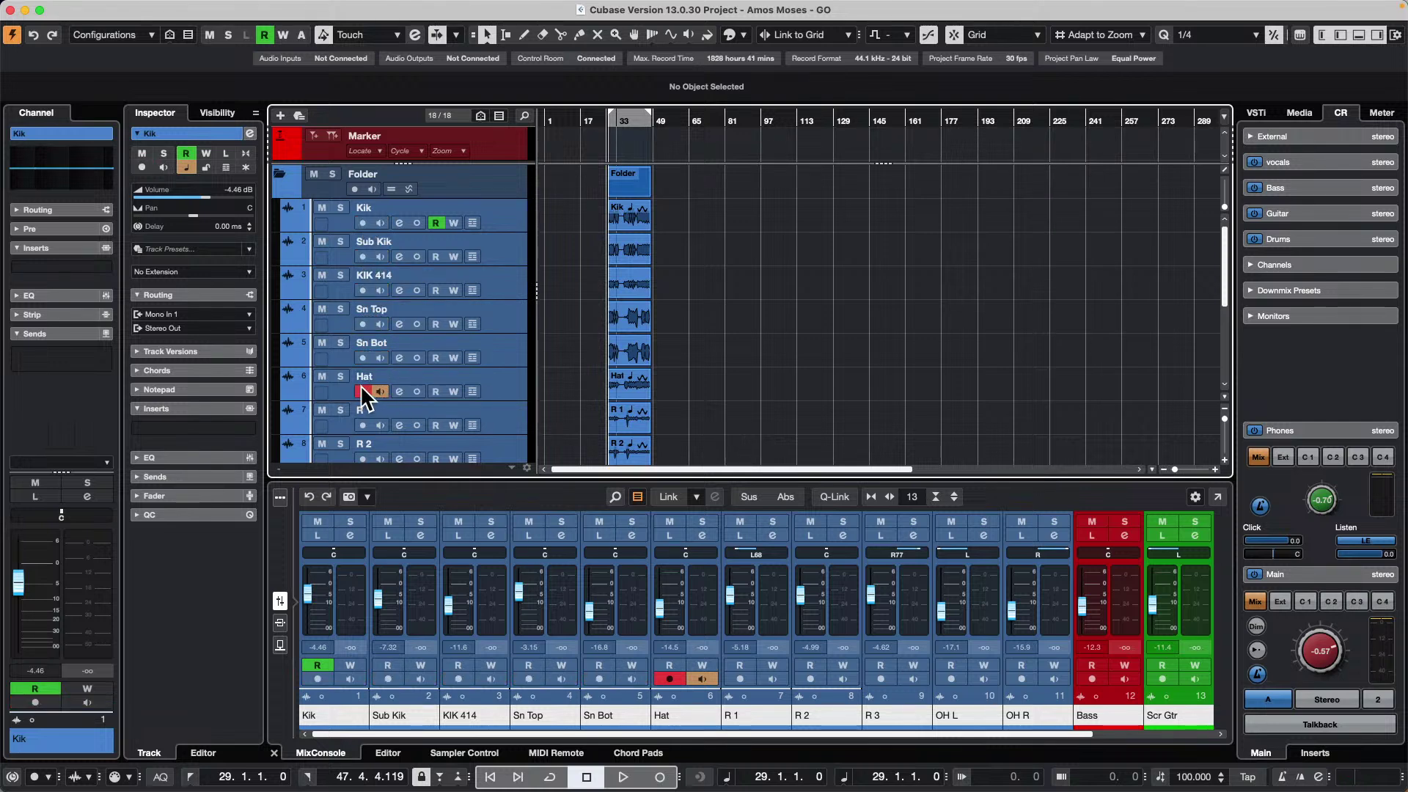
pyautogui.click(362, 392)
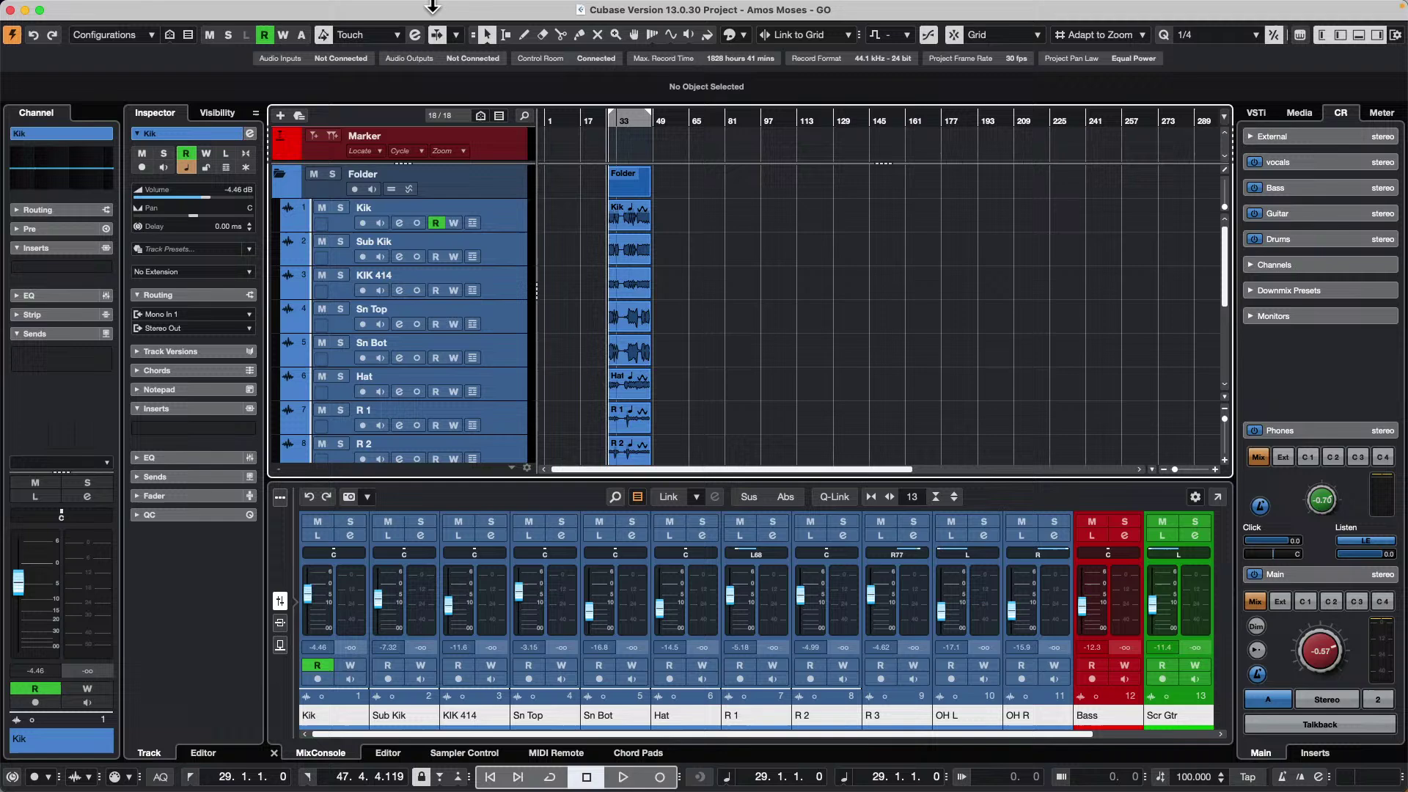
# - Select only the Kik track and turn off its record enable
pyautogui.click(511, 225)
pyautogui.scroll(-2, 506, 242)
pyautogui.scroll(2, 506, 239)
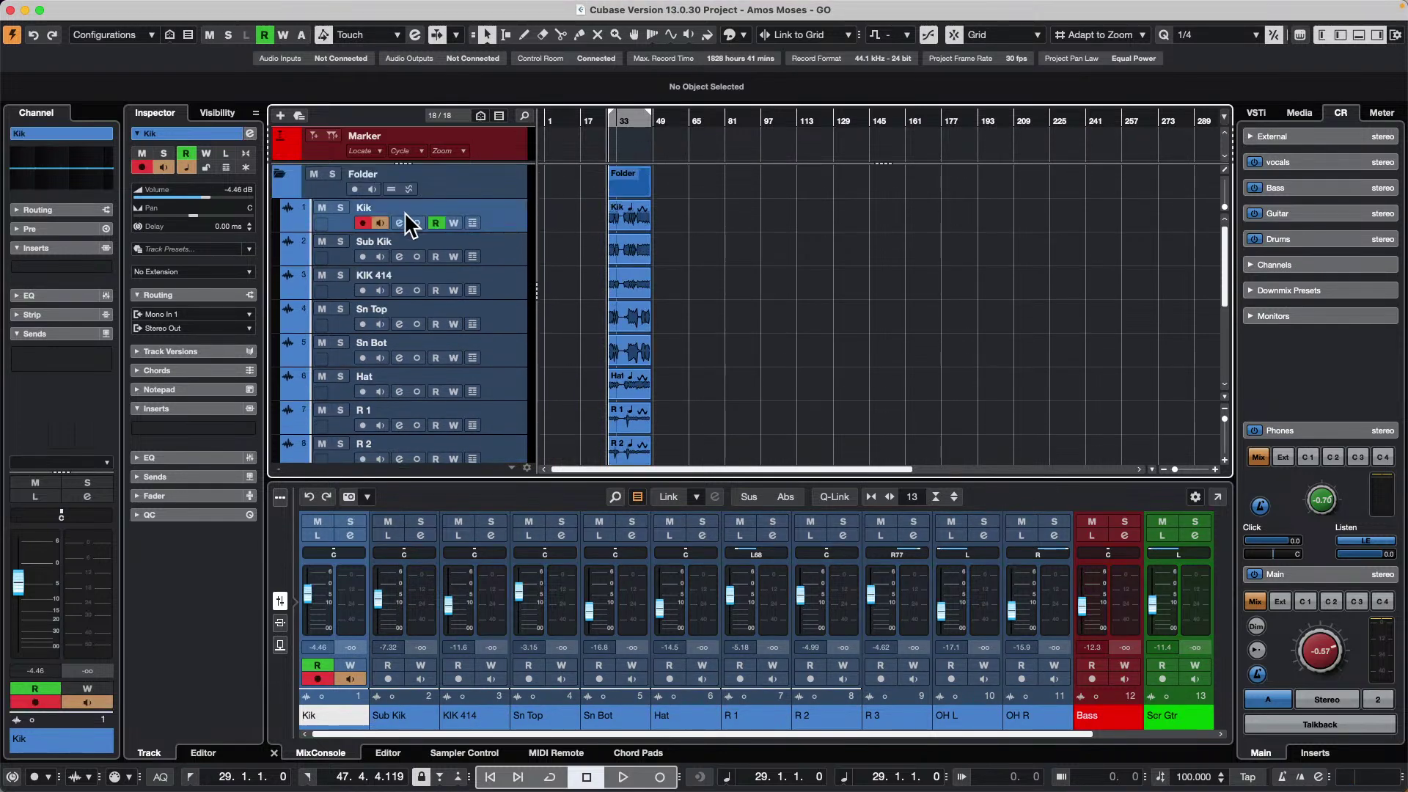
pyautogui.click(363, 222)
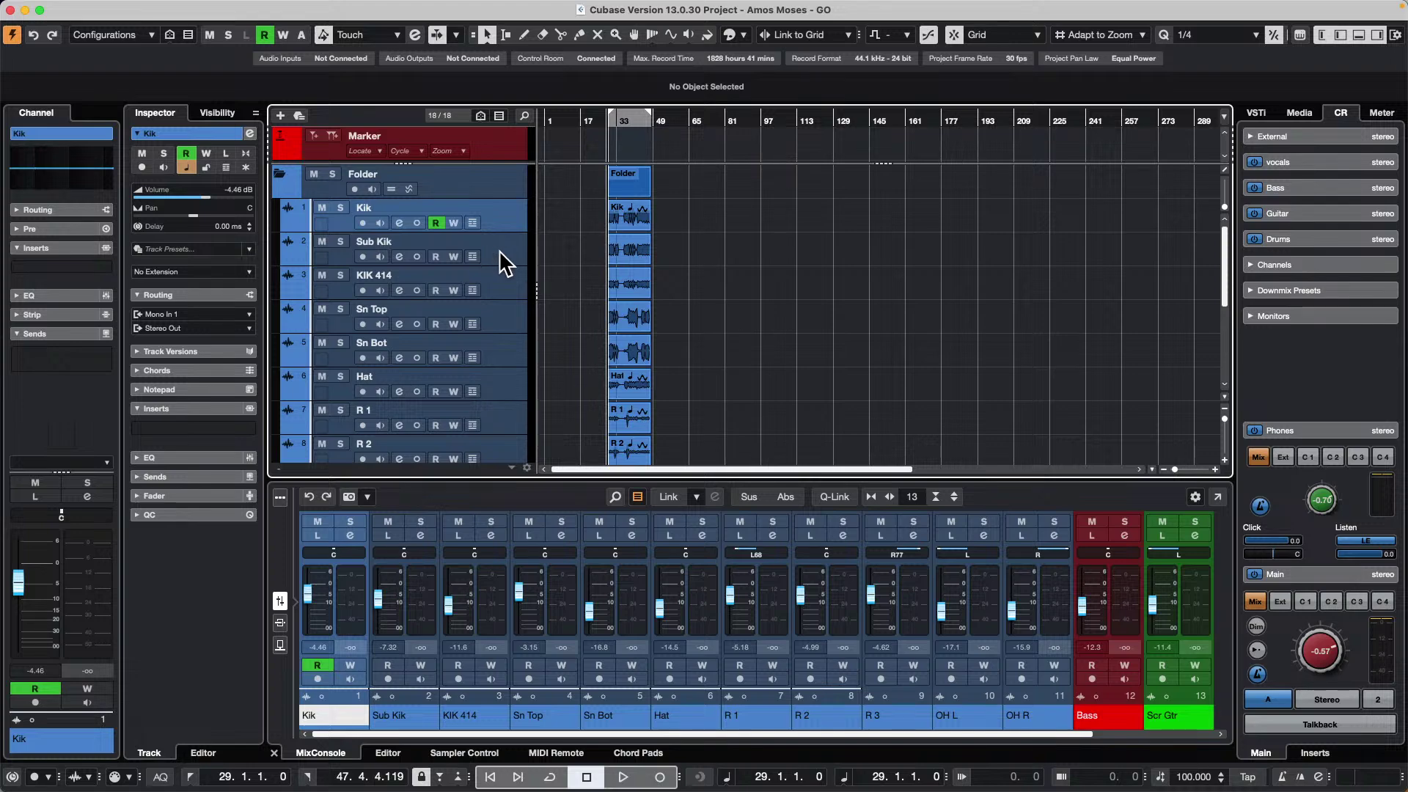
# - Disable Enable Record on Selected Audio Track in the Project & MixConsole editing preferences and accept the change
pyautogui.click(56, 8)
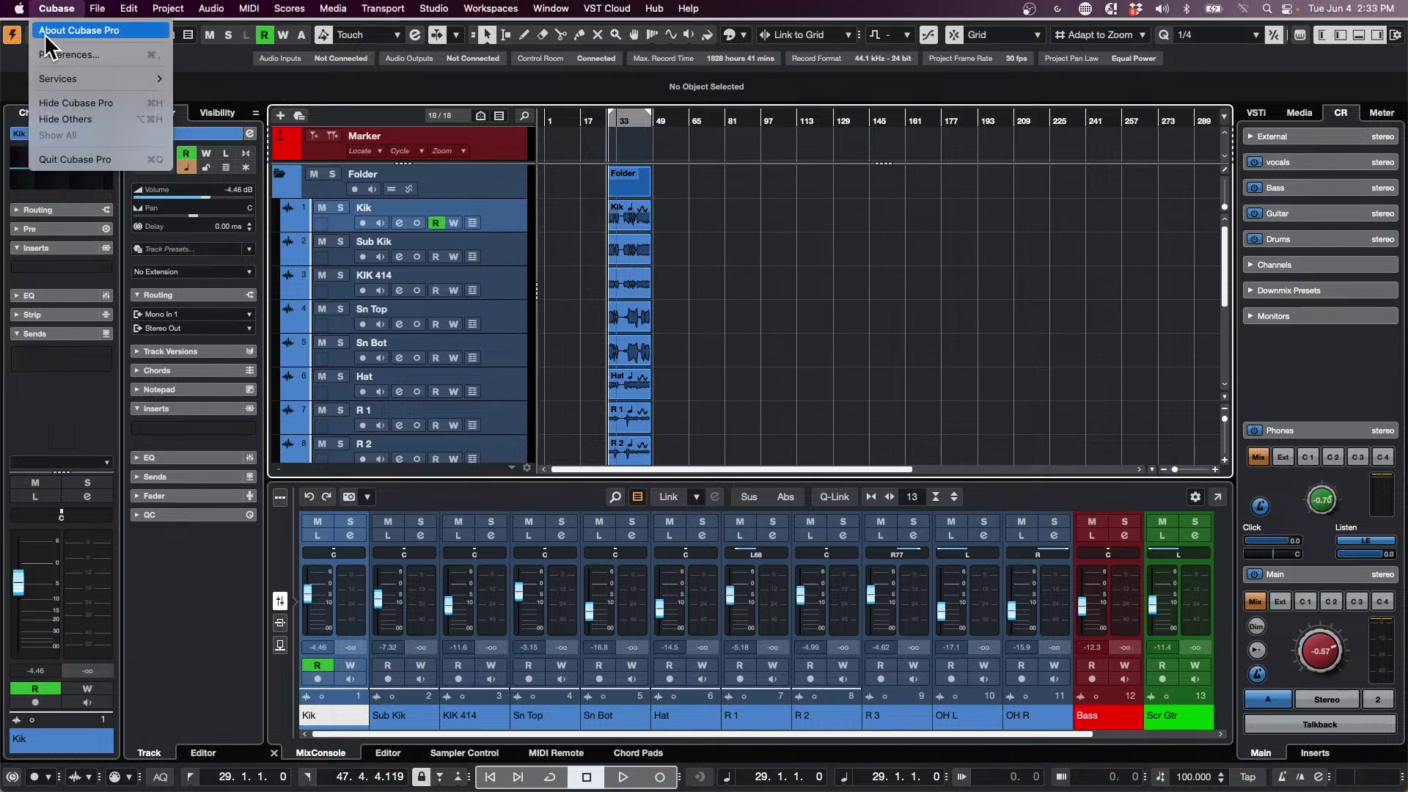
pyautogui.click(79, 59)
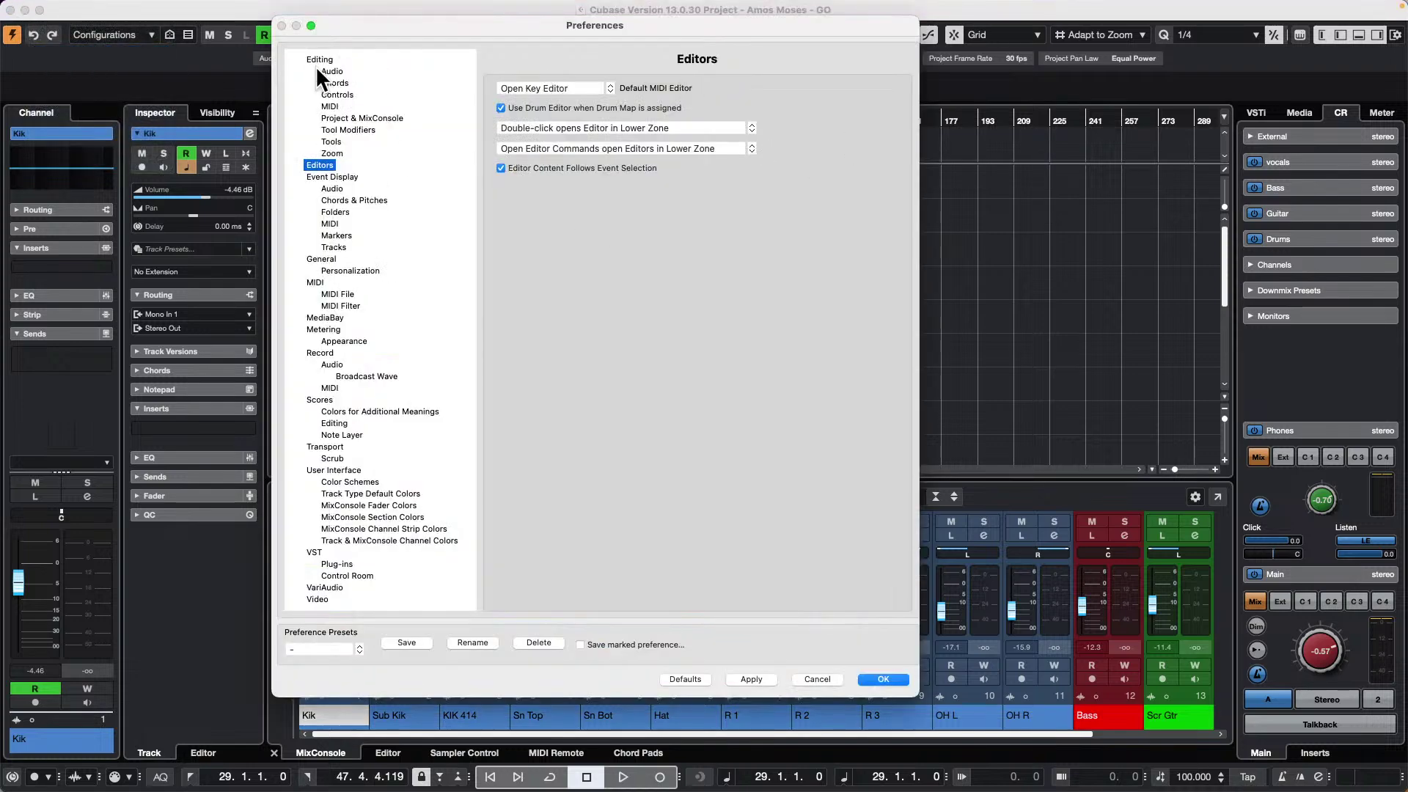
pyautogui.click(320, 59)
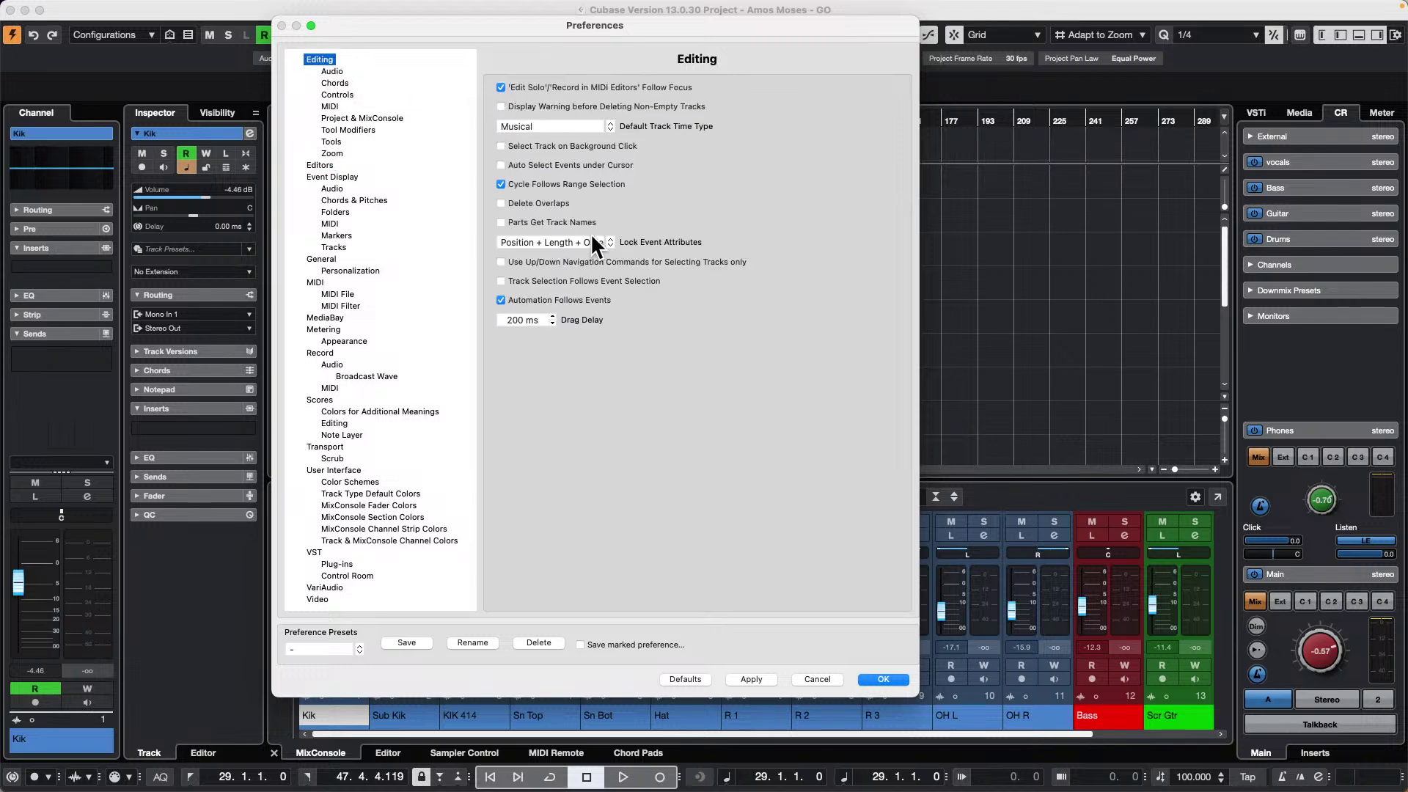
pyautogui.click(380, 119)
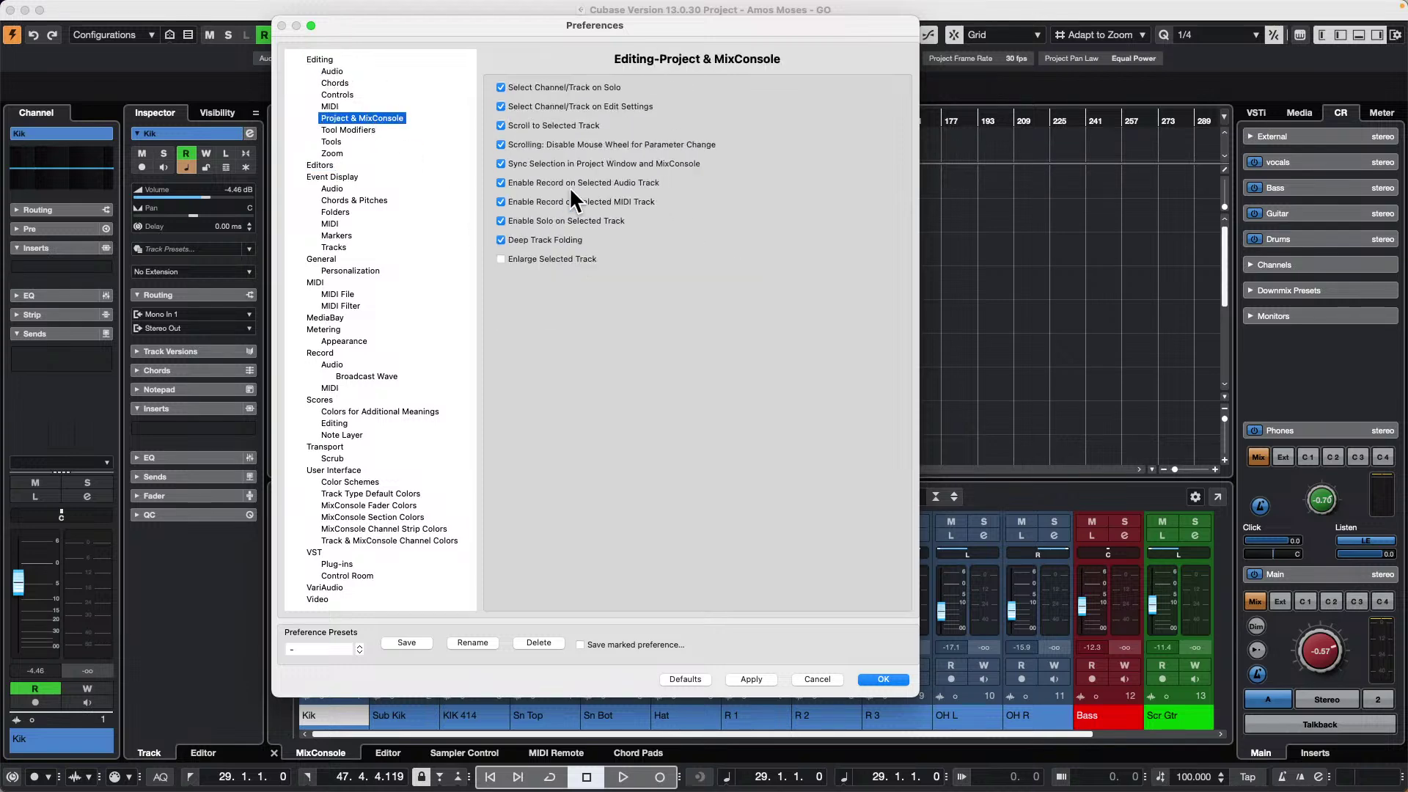
pyautogui.click(502, 202)
pyautogui.click(882, 677)
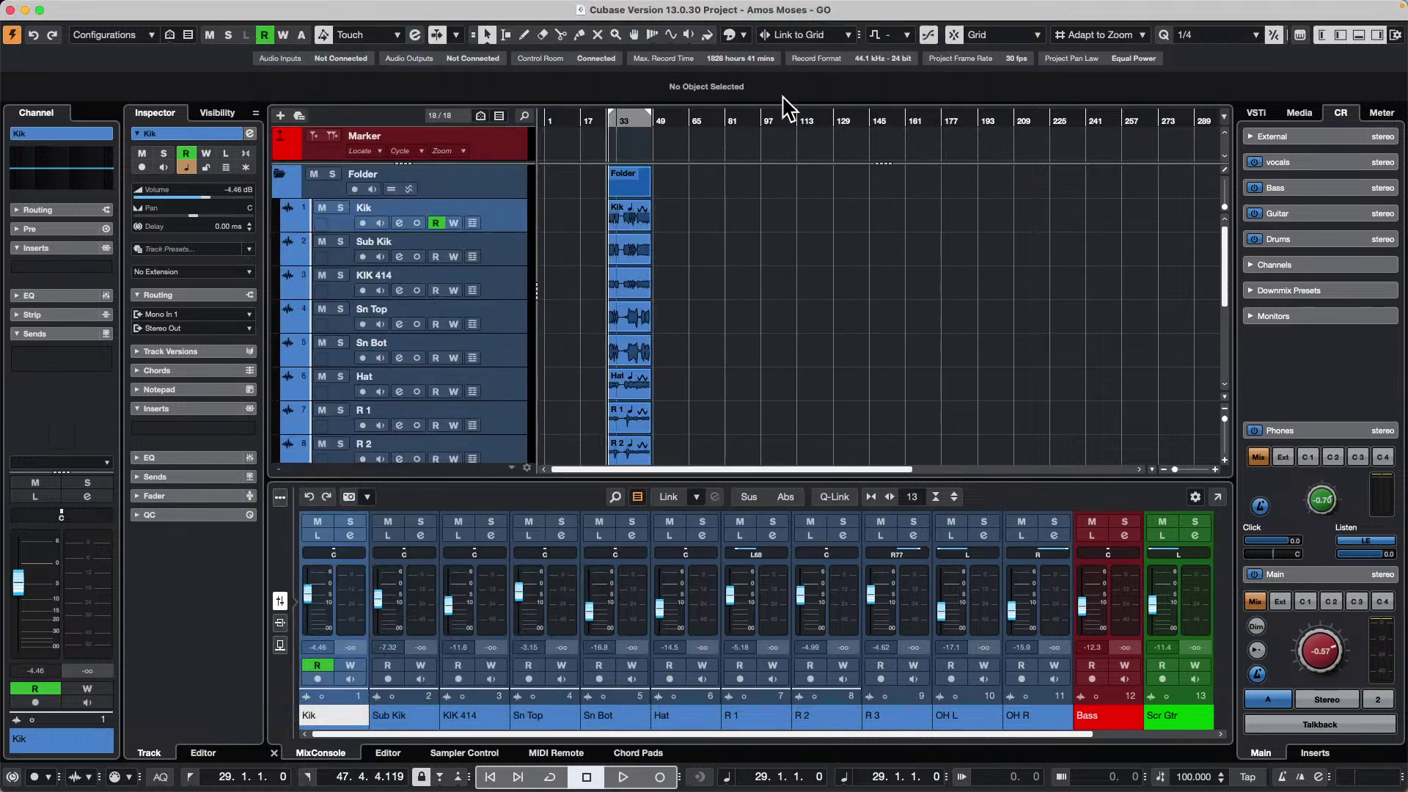
# - Render all tracks from Kik to Dbs Scr gtr in place as separate events through the Complete Signal Path and review the rendered tracks
pyautogui.scroll(-5, 506, 224)
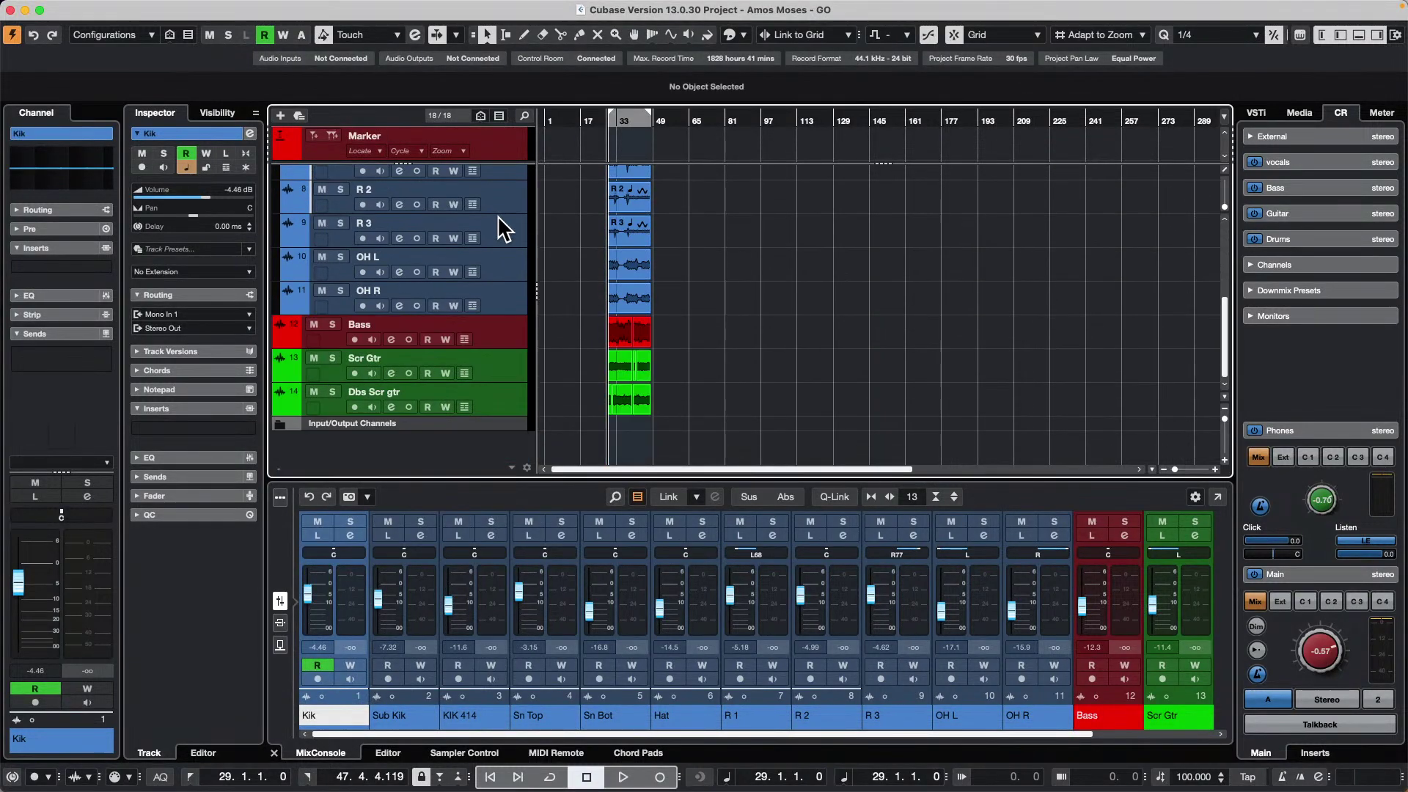
pyautogui.keyDown('shift'); pyautogui.click(489, 395); pyautogui.keyUp('shift')
pyautogui.moveTo(79, 4)
pyautogui.click(168, 8)
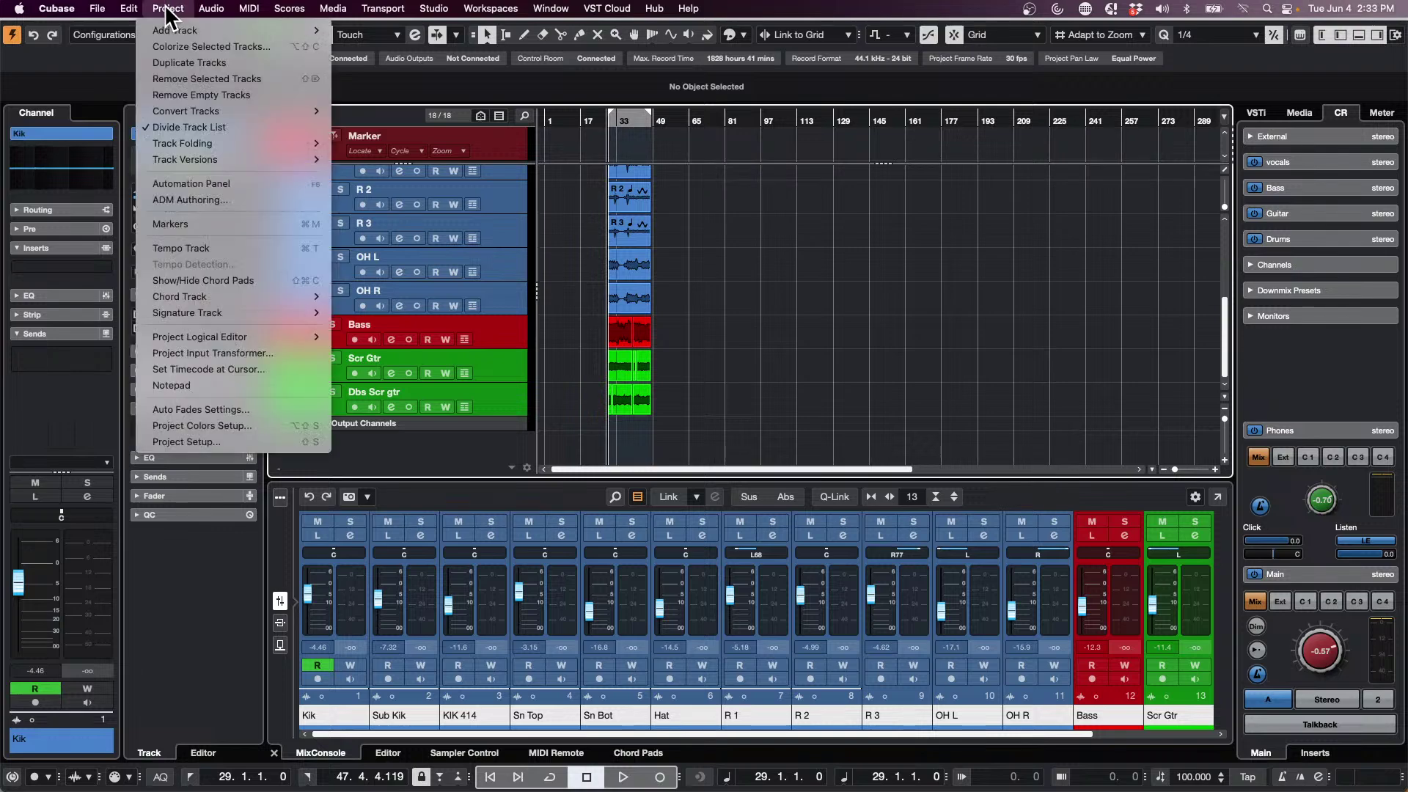
pyautogui.moveTo(140, 8)
pyautogui.moveTo(184, 169)
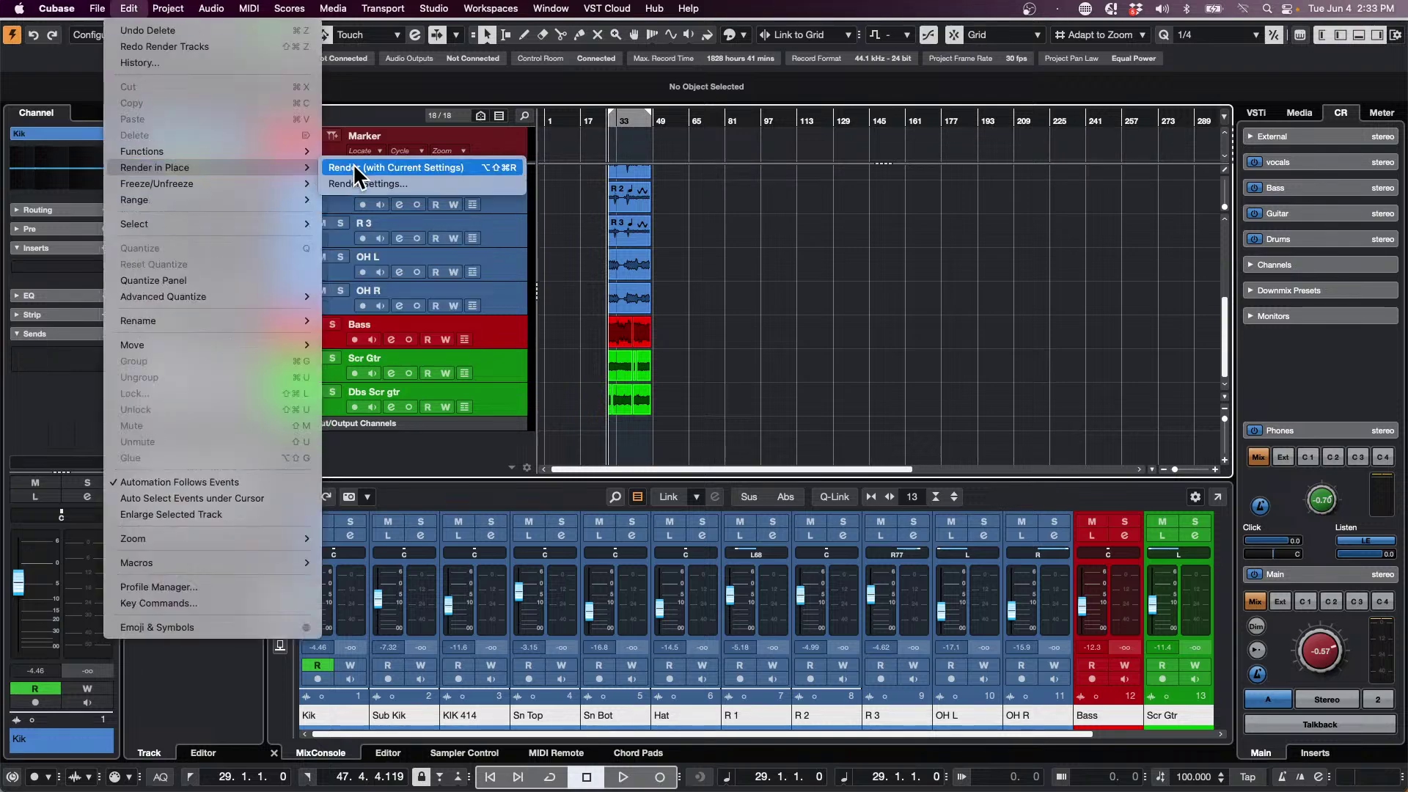
pyautogui.click(459, 183)
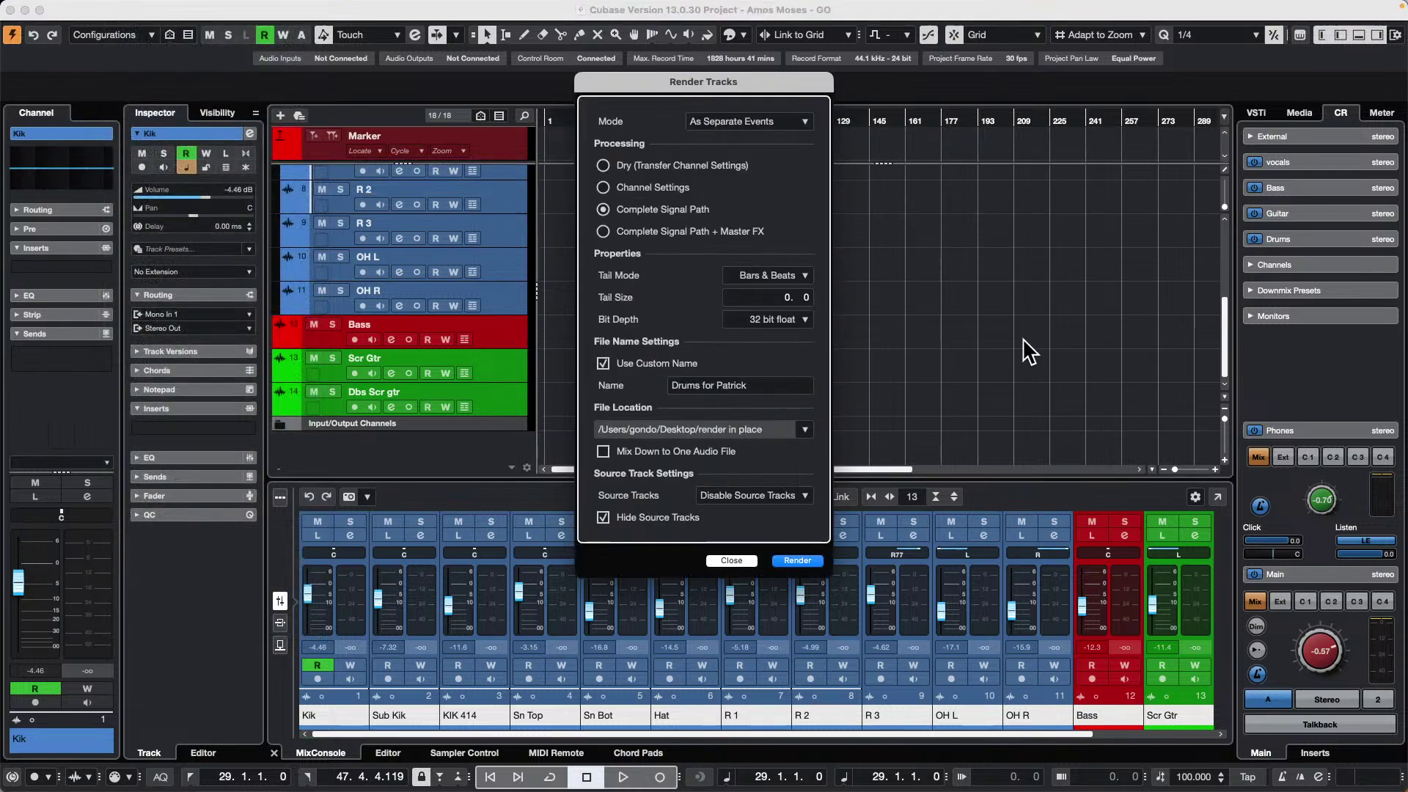
pyautogui.click(806, 561)
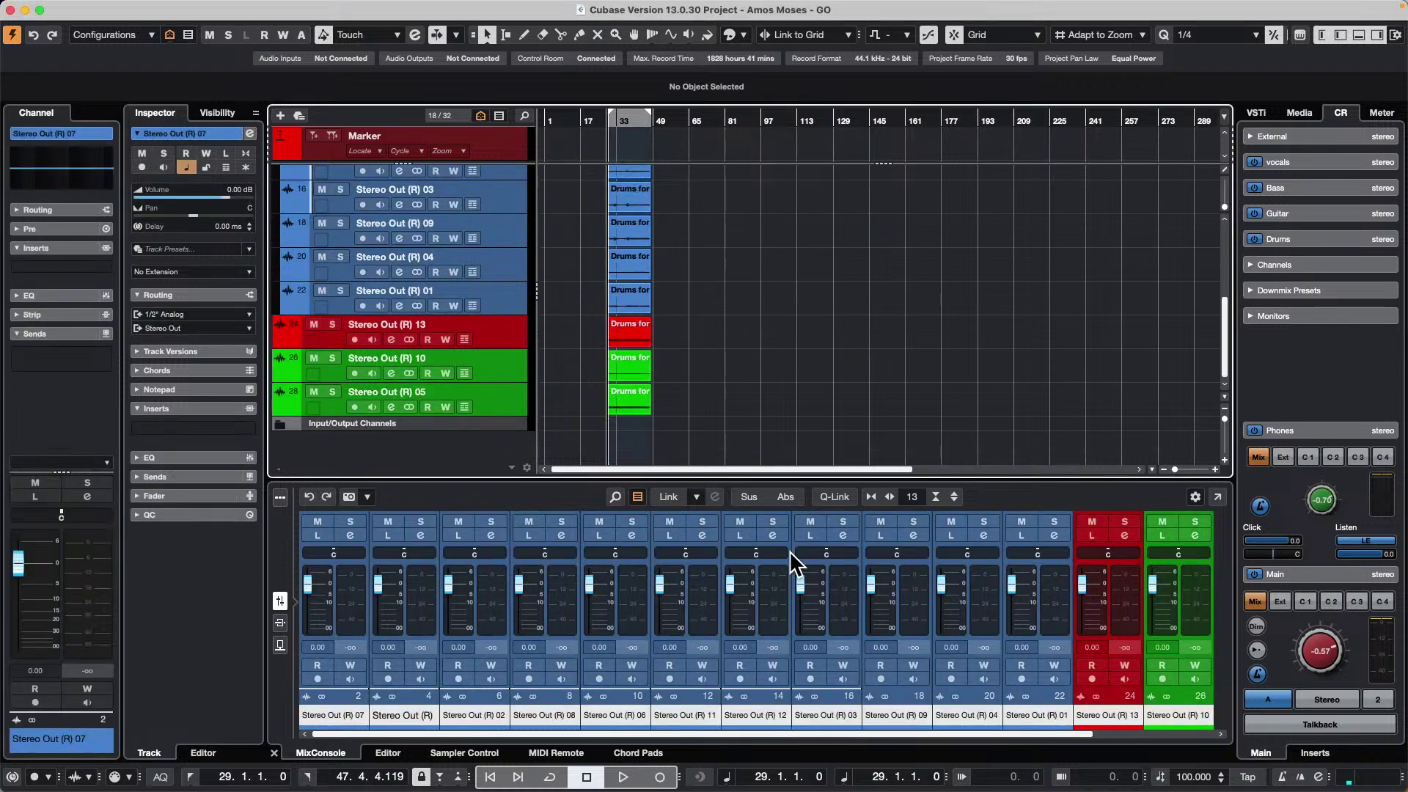
pyautogui.scroll(5, 715, 356)
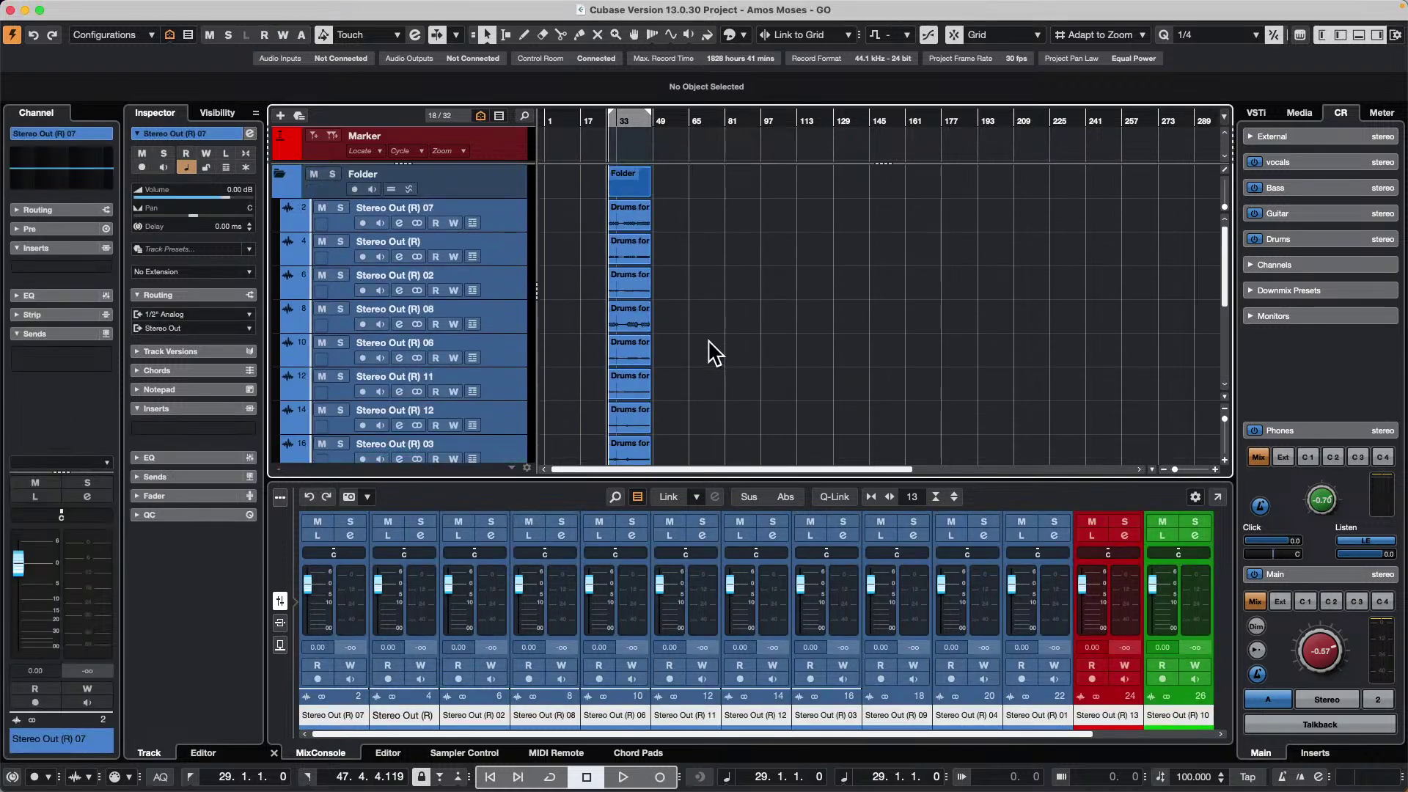
pyautogui.scroll(-5, 711, 354)
pyautogui.scroll(3, 715, 359)
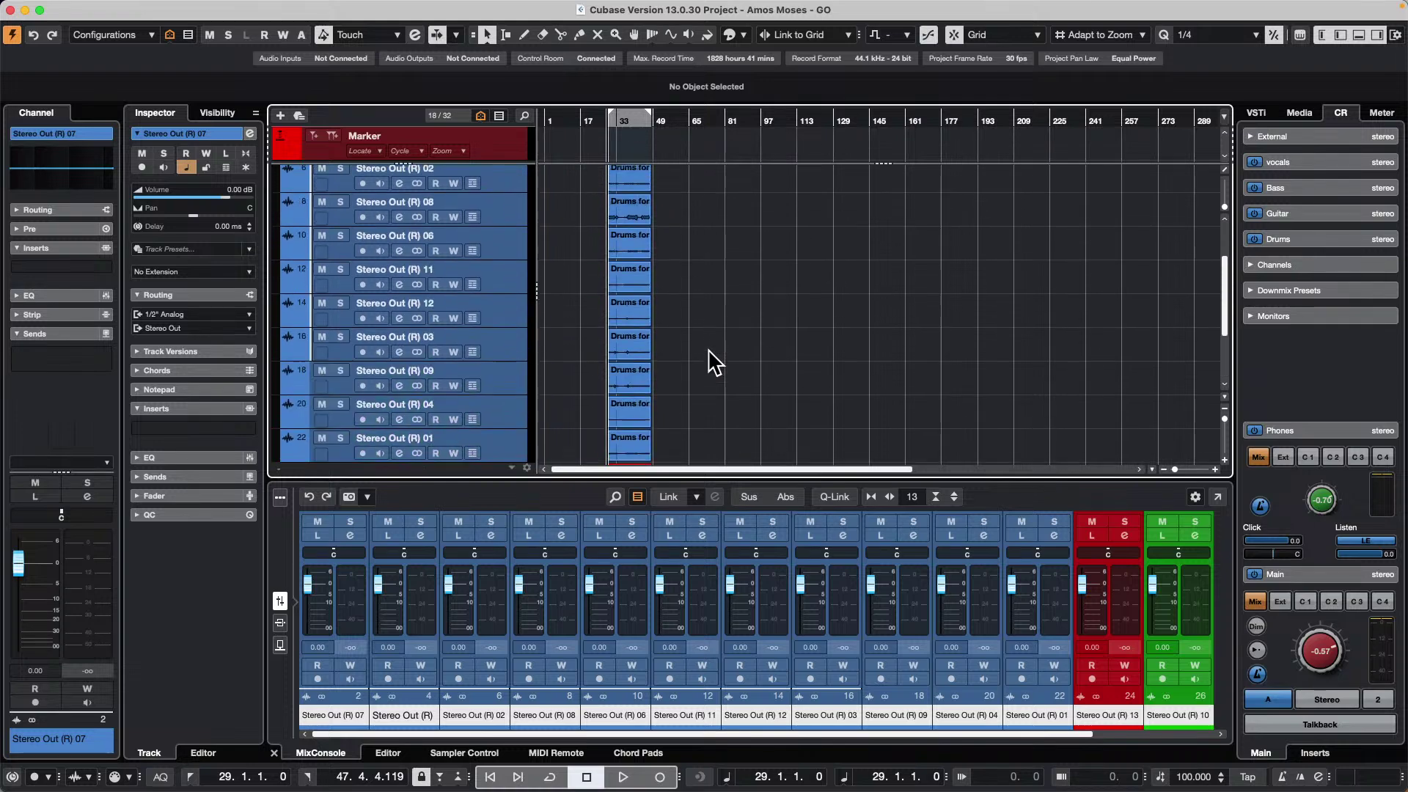
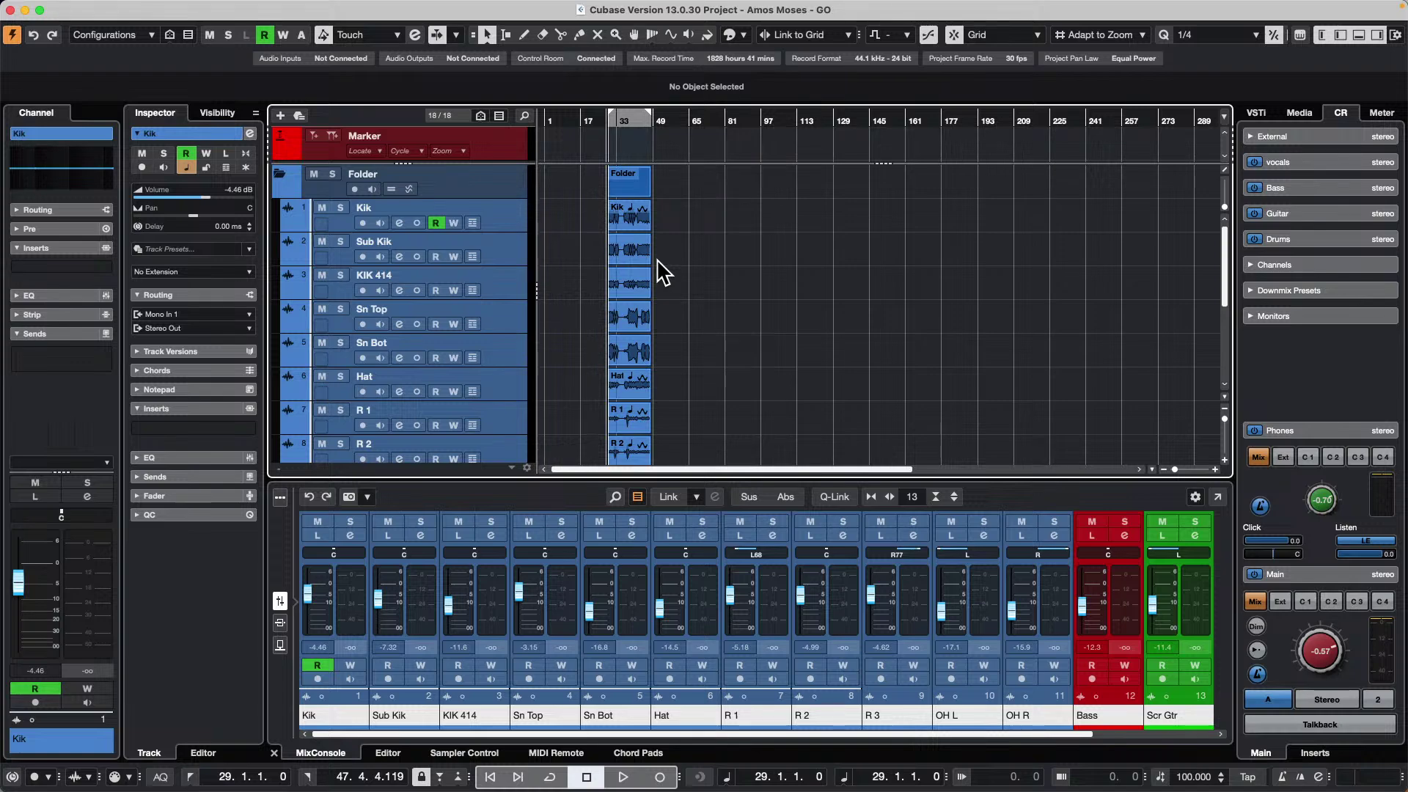
# - Create an empty project in the June 4 2024 folder and add a chord track to it
pyautogui.click(110, 9)
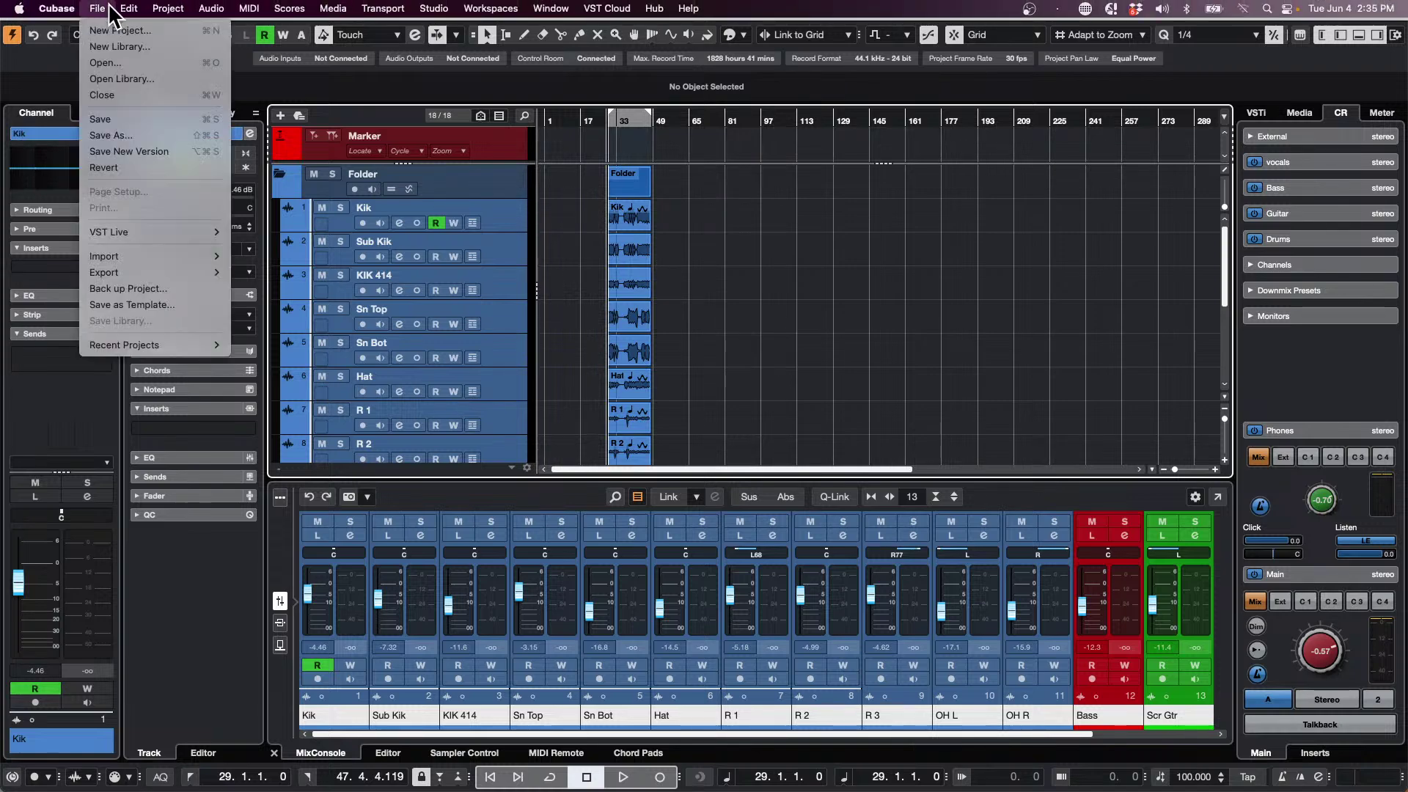
pyautogui.click(132, 31)
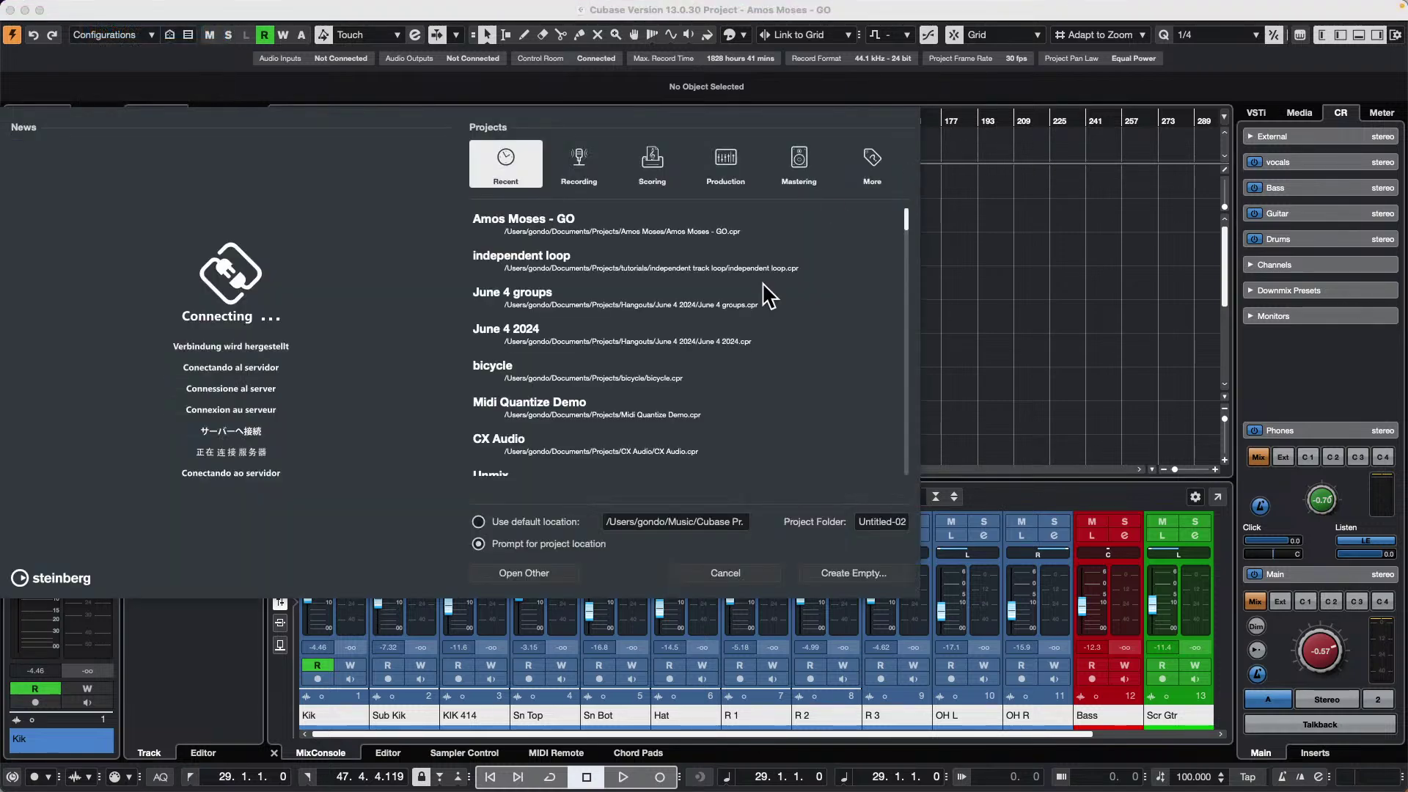
pyautogui.click(868, 572)
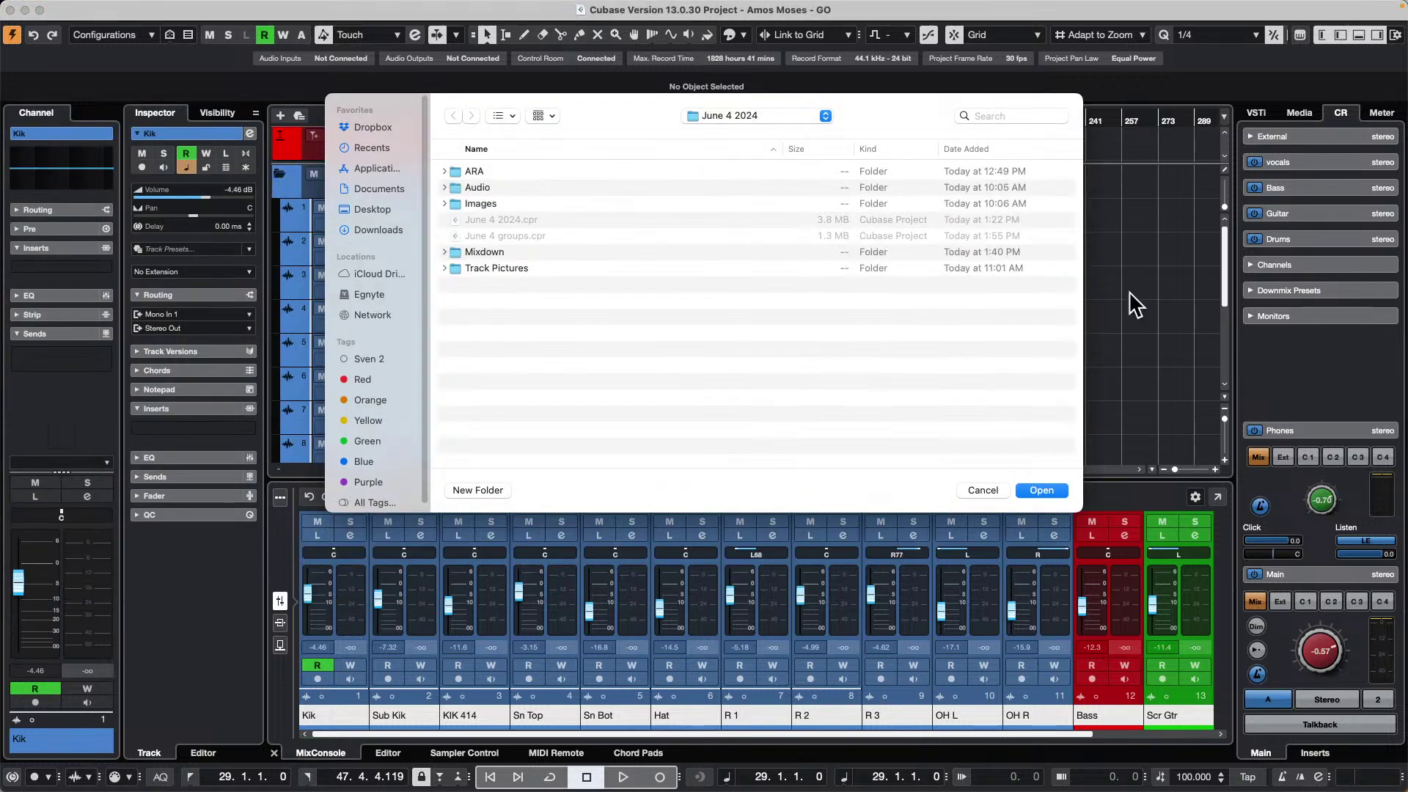
pyautogui.click(1041, 490)
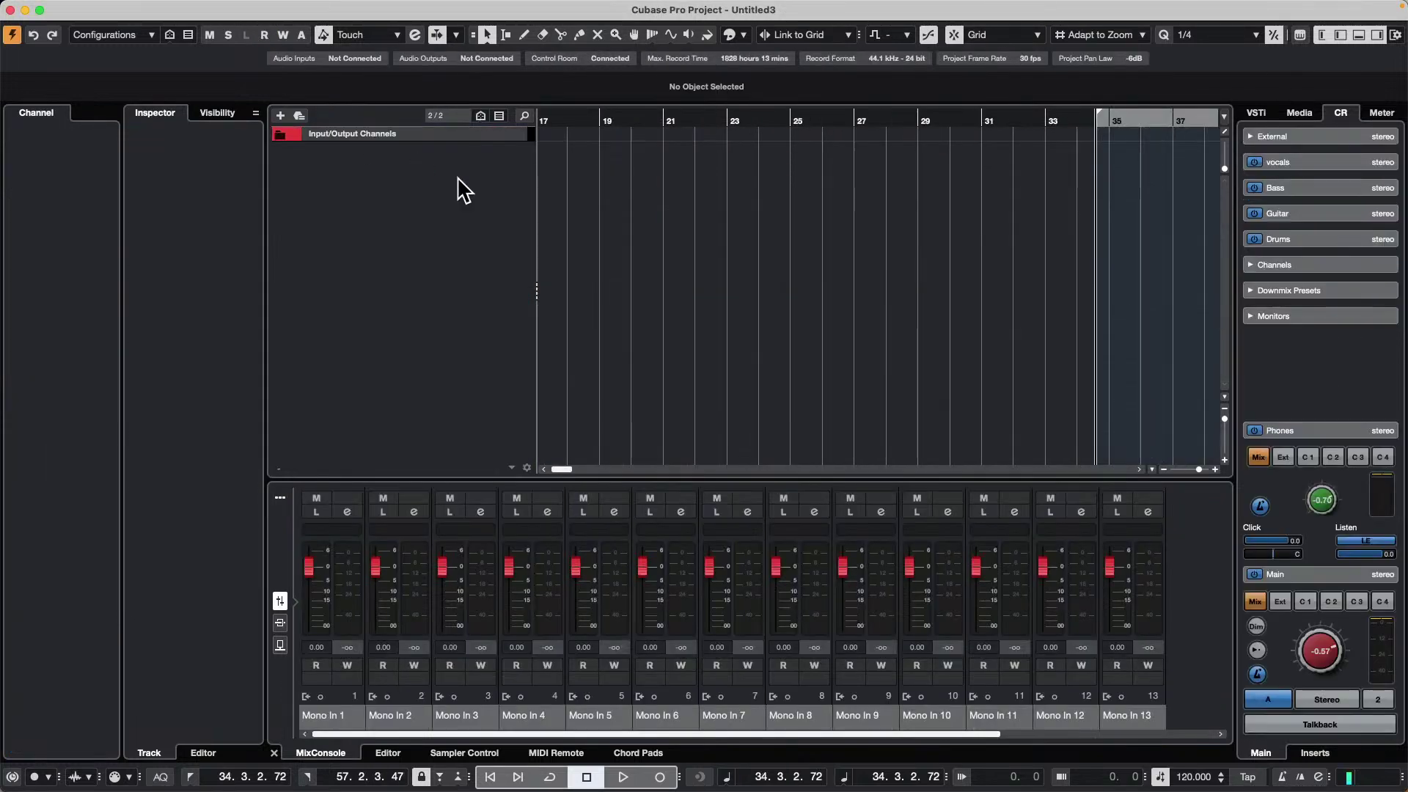
pyautogui.rightClick(386, 162)
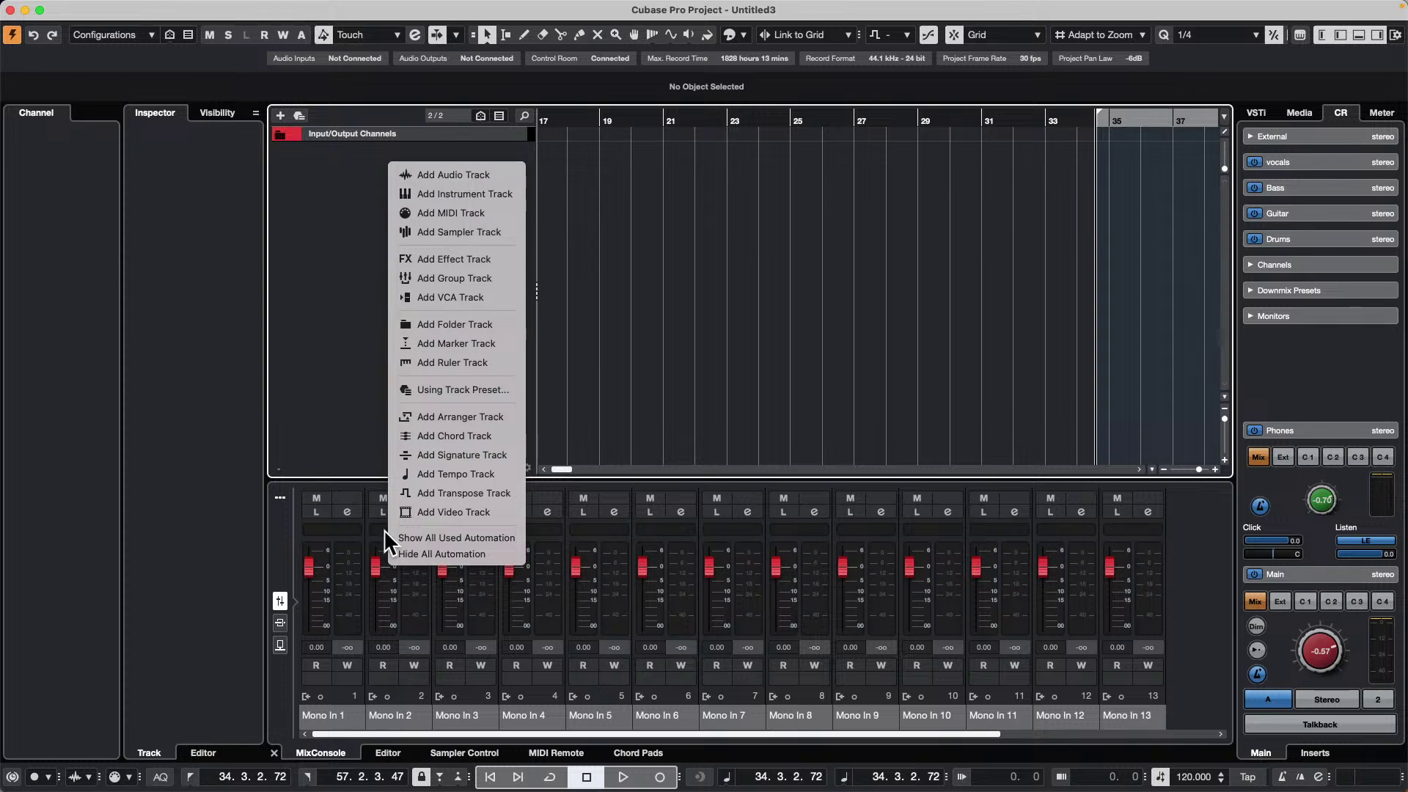
pyautogui.click(454, 436)
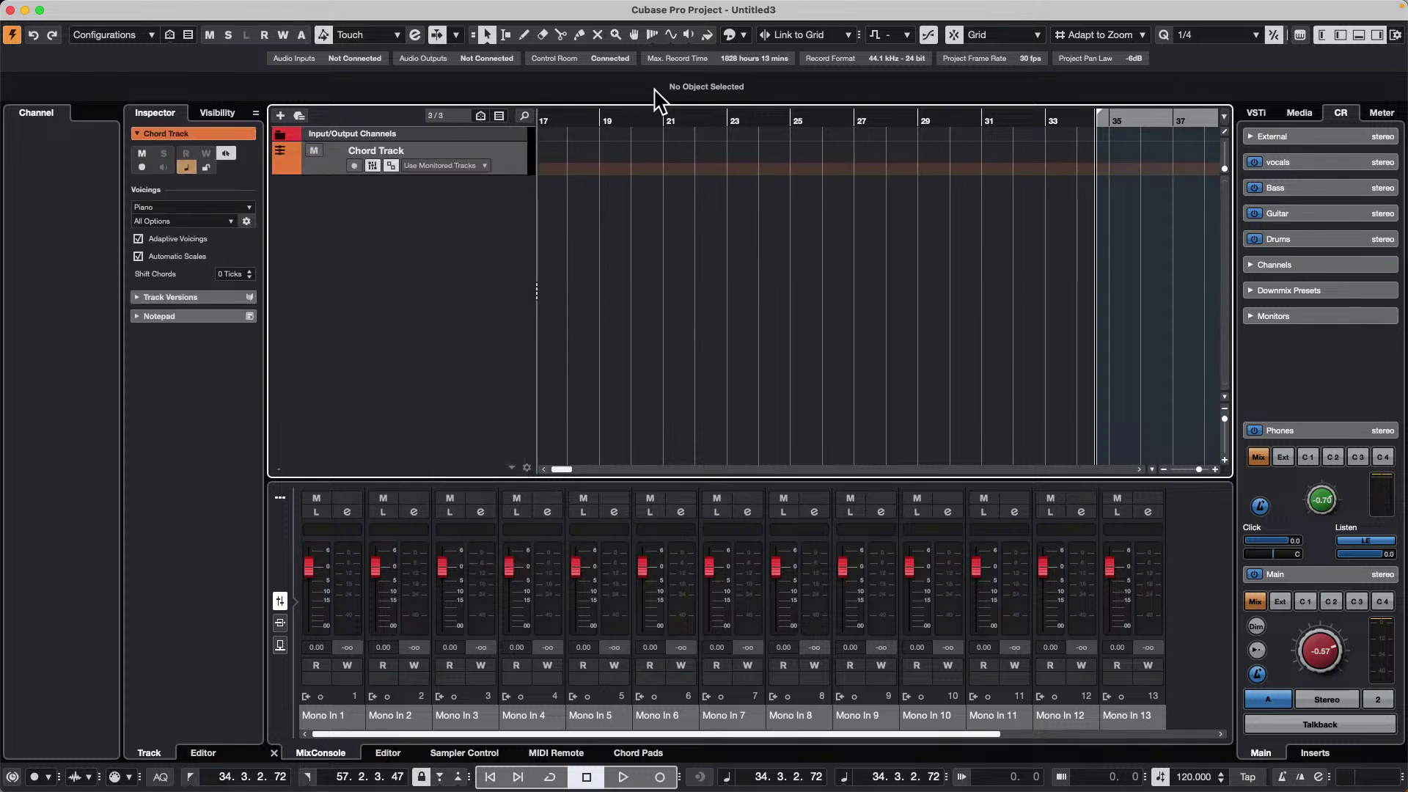
# - Draw a chord event at bar 1 of the chord track and return to the selection tool
pyautogui.rightClick(555, 159)
pyautogui.click(555, 158)
pyautogui.moveTo(582, 121); pyautogui.dragTo(242, 110)
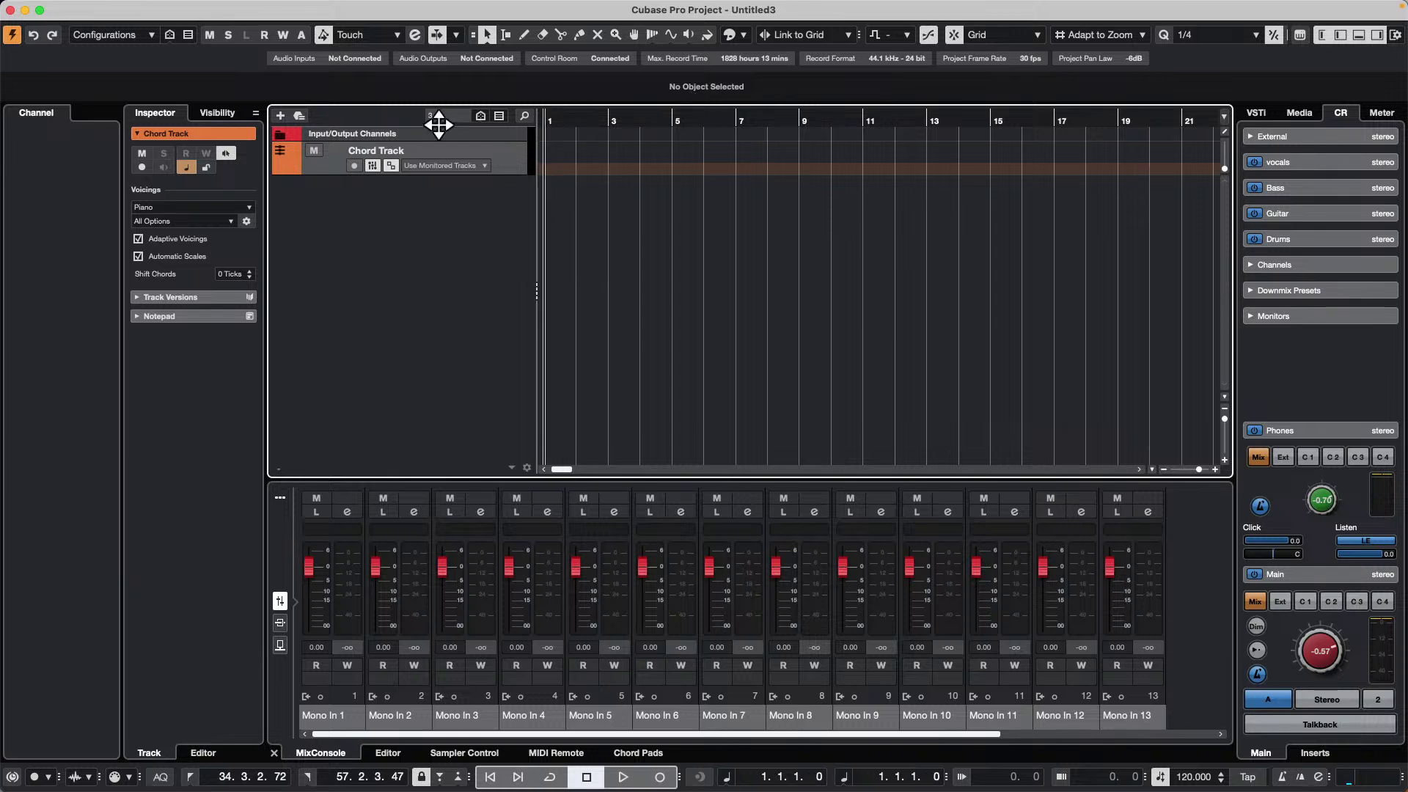
pyautogui.press('h')
pyautogui.press('h')
pyautogui.rightClick(568, 180)
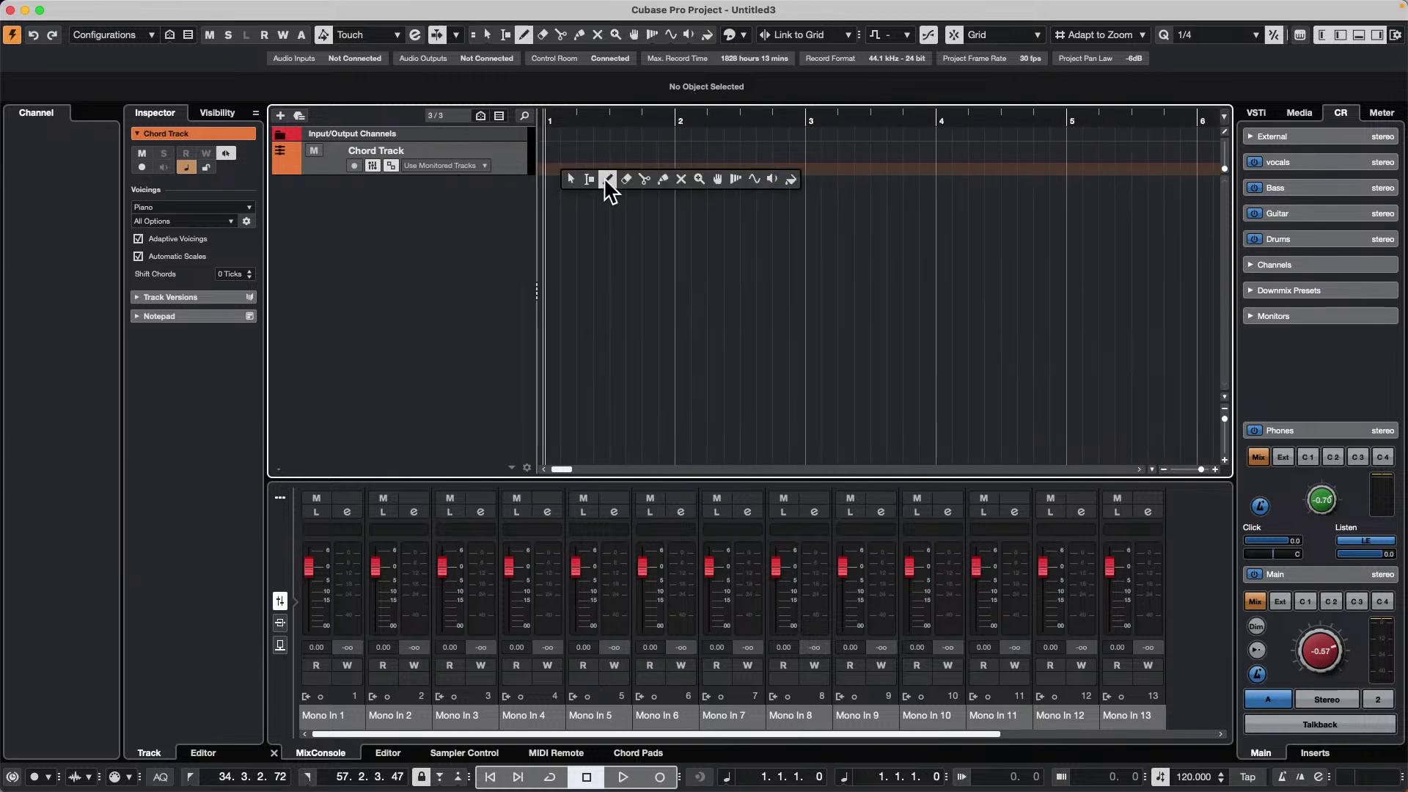
pyautogui.click(607, 180)
pyautogui.click(551, 151)
pyautogui.rightClick(545, 175)
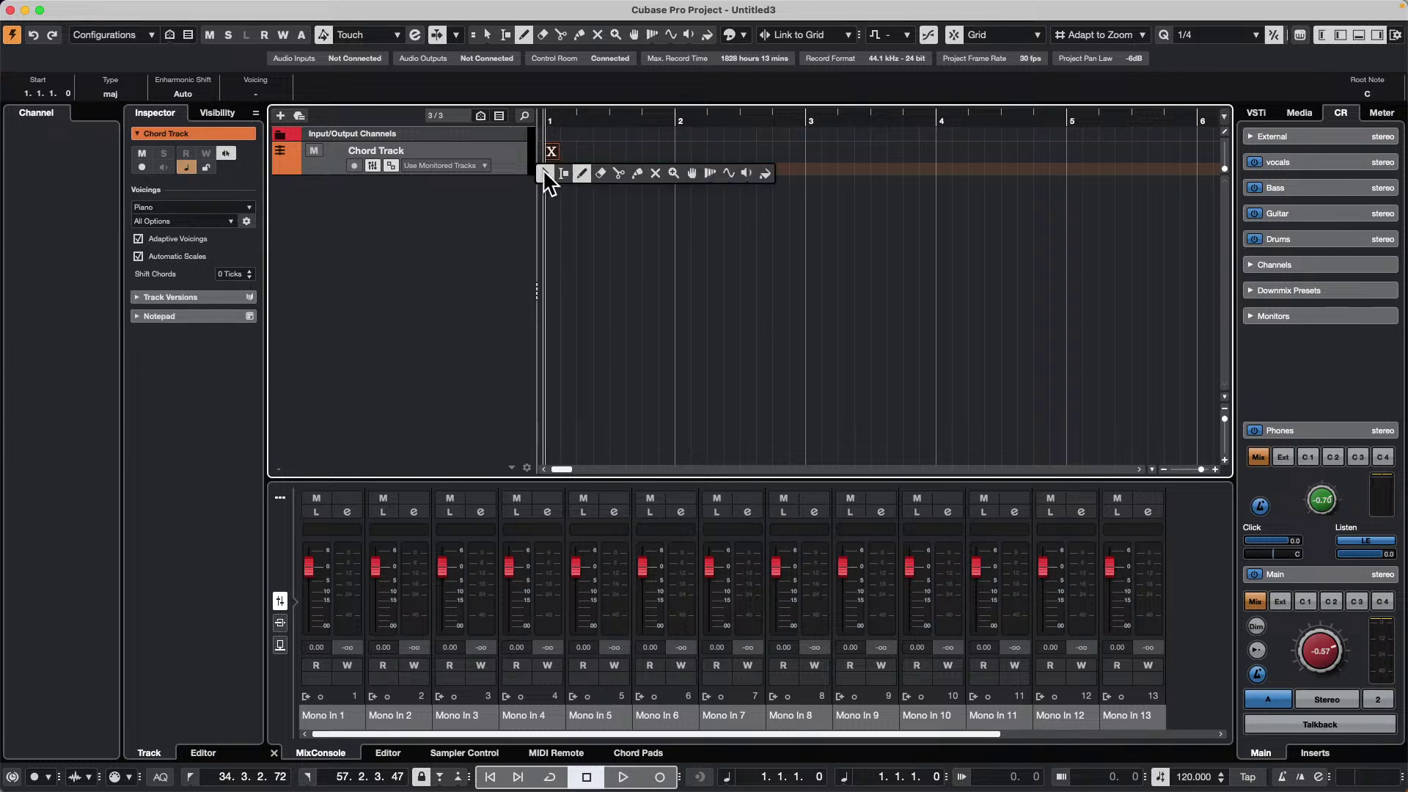
pyautogui.click(546, 174)
# - Define the bar 1 chord event as C major in the chord editor
pyautogui.doubleClick(551, 152)
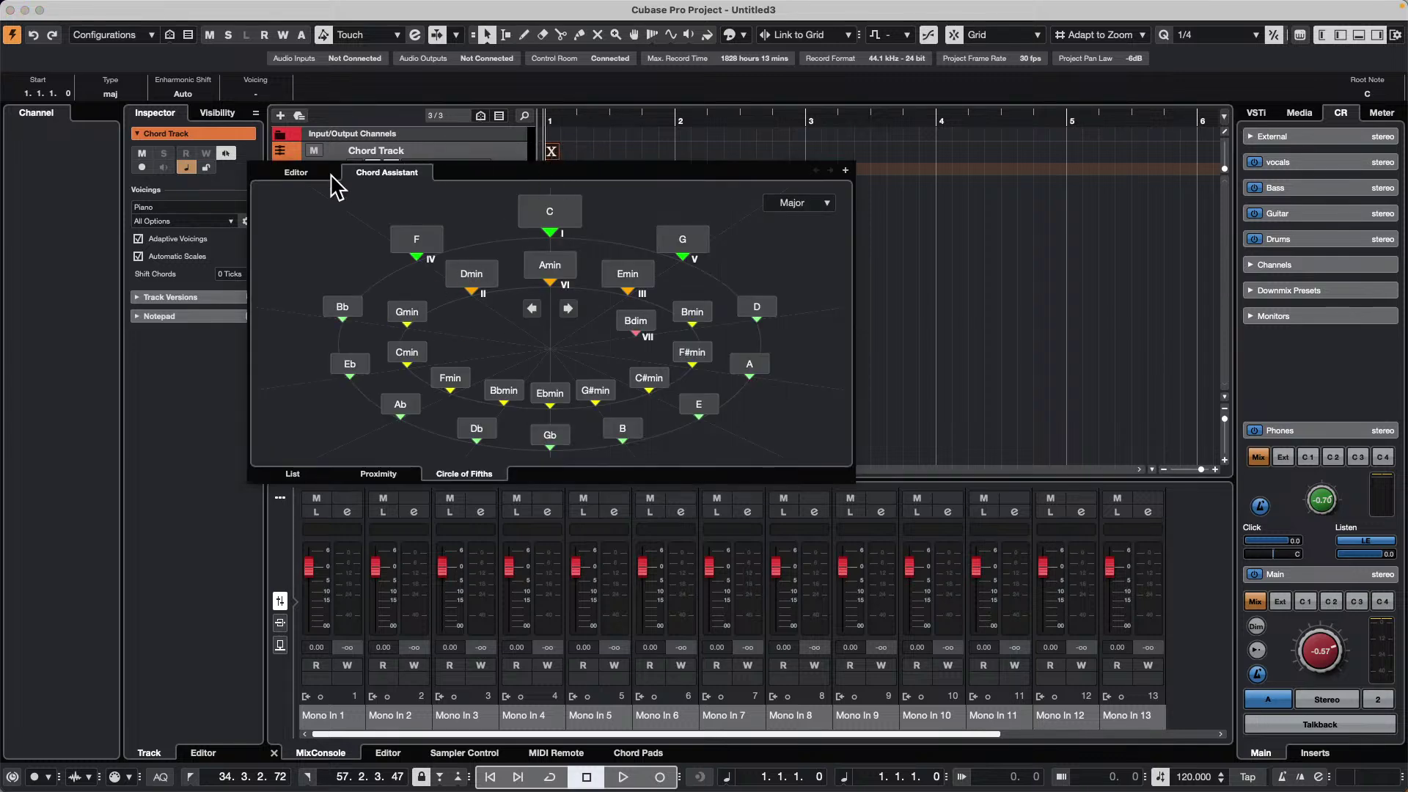
pyautogui.click(293, 173)
pyautogui.click(305, 209)
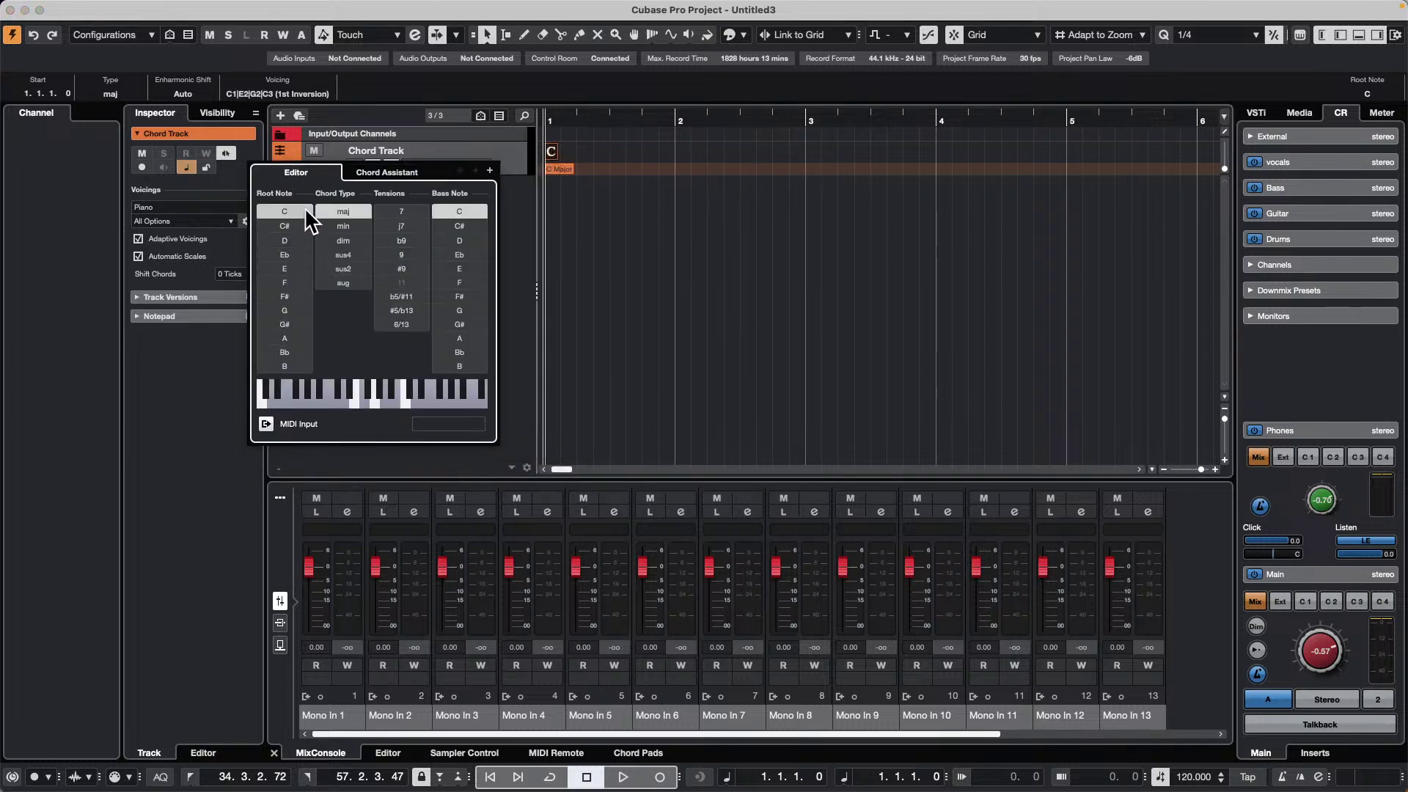
# - Add chord events of F major at bar 2, G major at bar 3 and A minor at bar 4
pyautogui.click(490, 170)
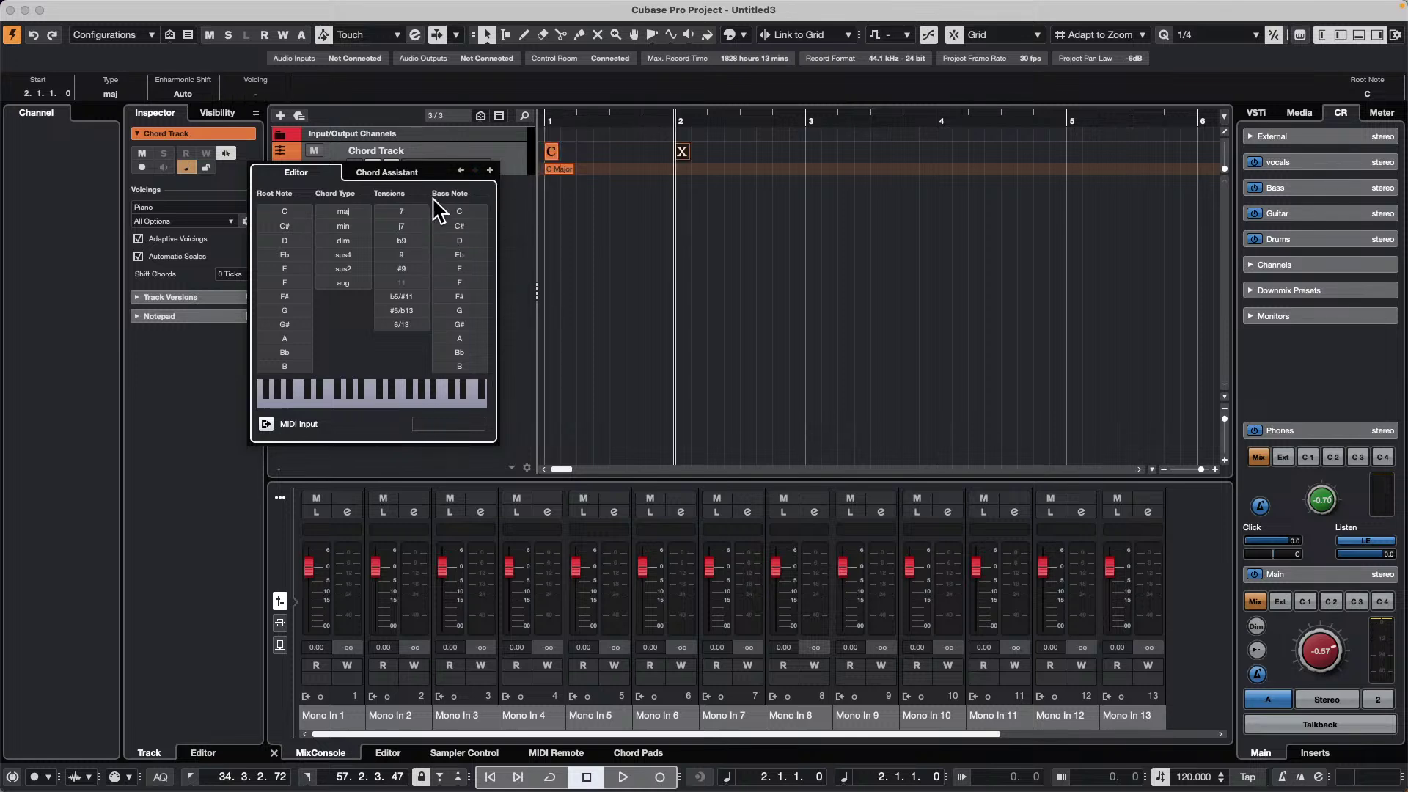
pyautogui.click(286, 282)
pyautogui.click(490, 170)
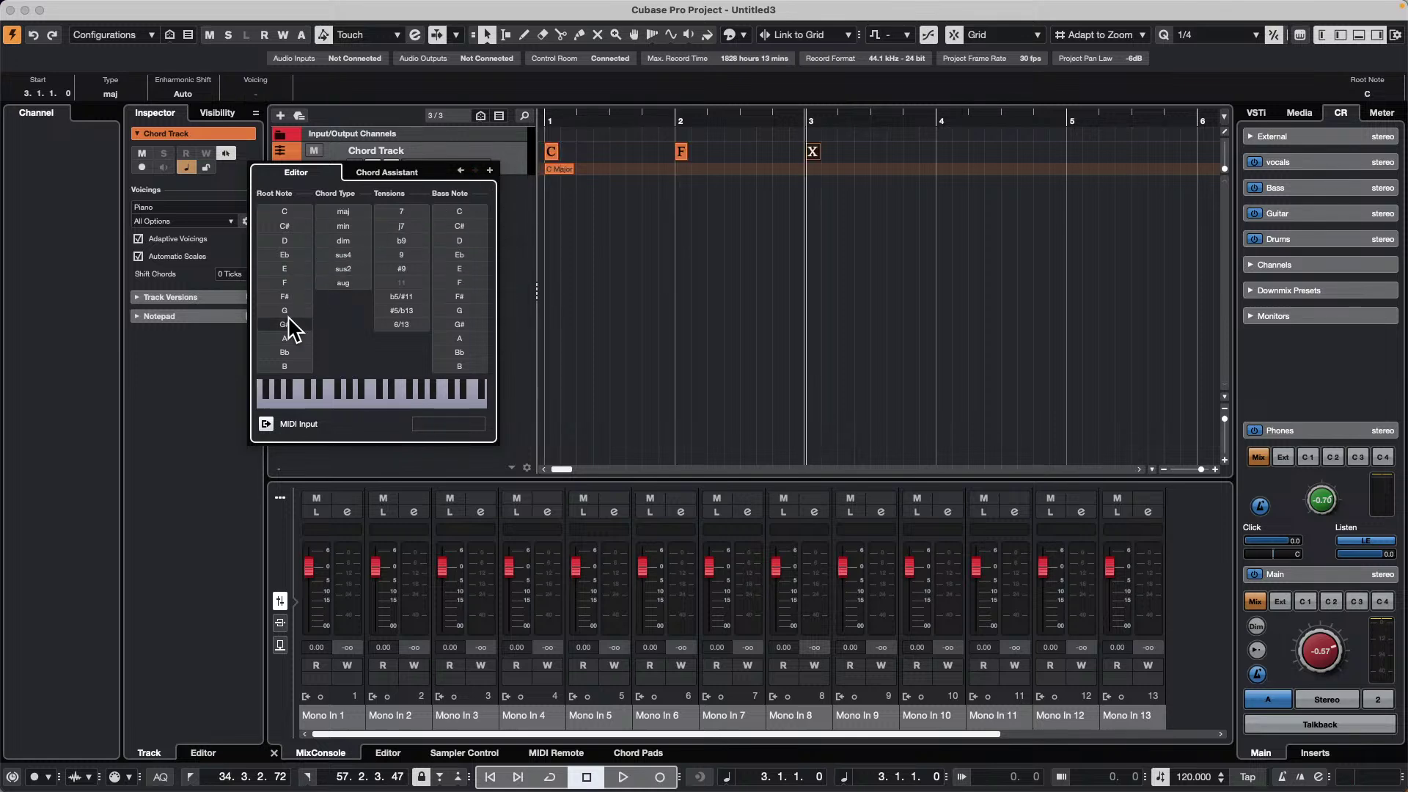
pyautogui.click(284, 310)
pyautogui.click(490, 170)
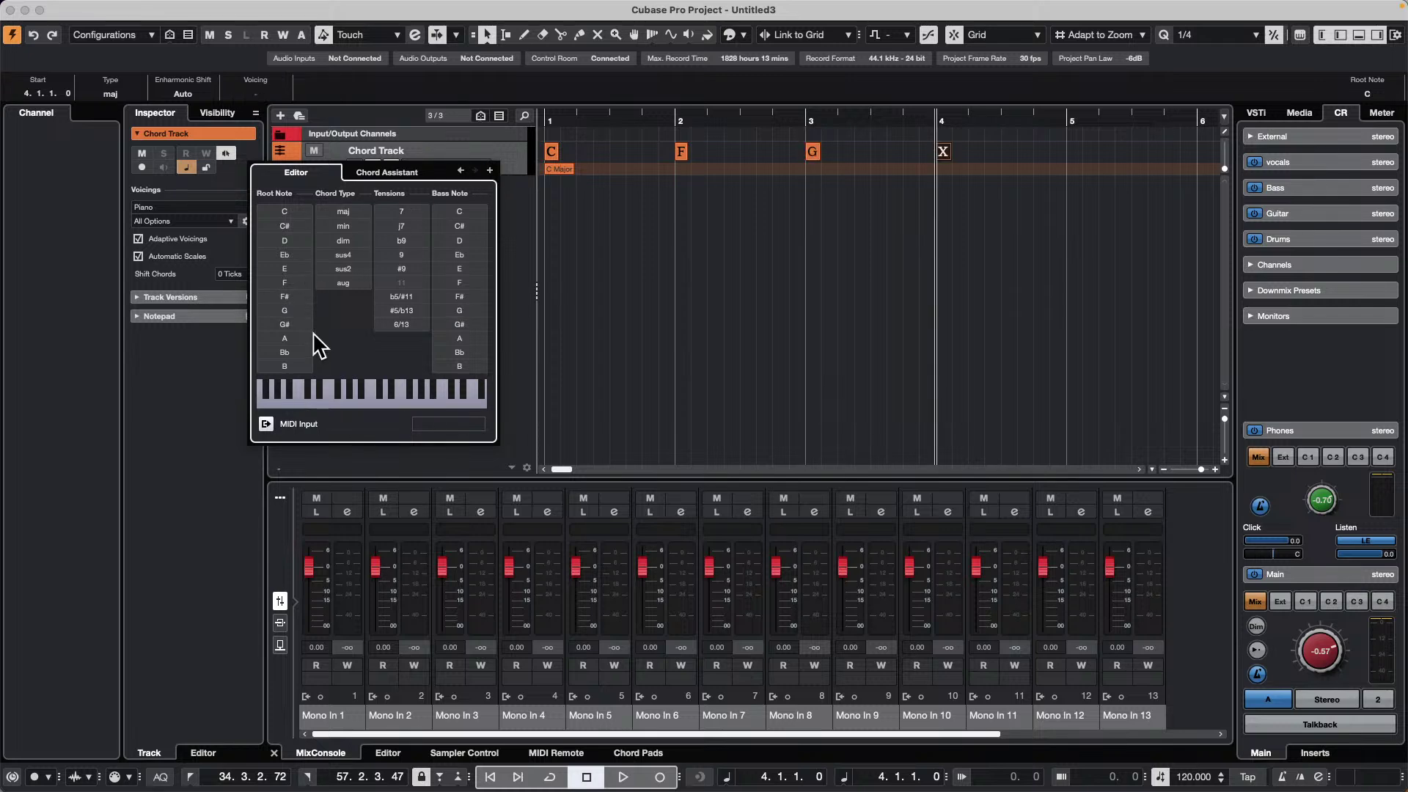
pyautogui.click(284, 338)
pyautogui.click(343, 225)
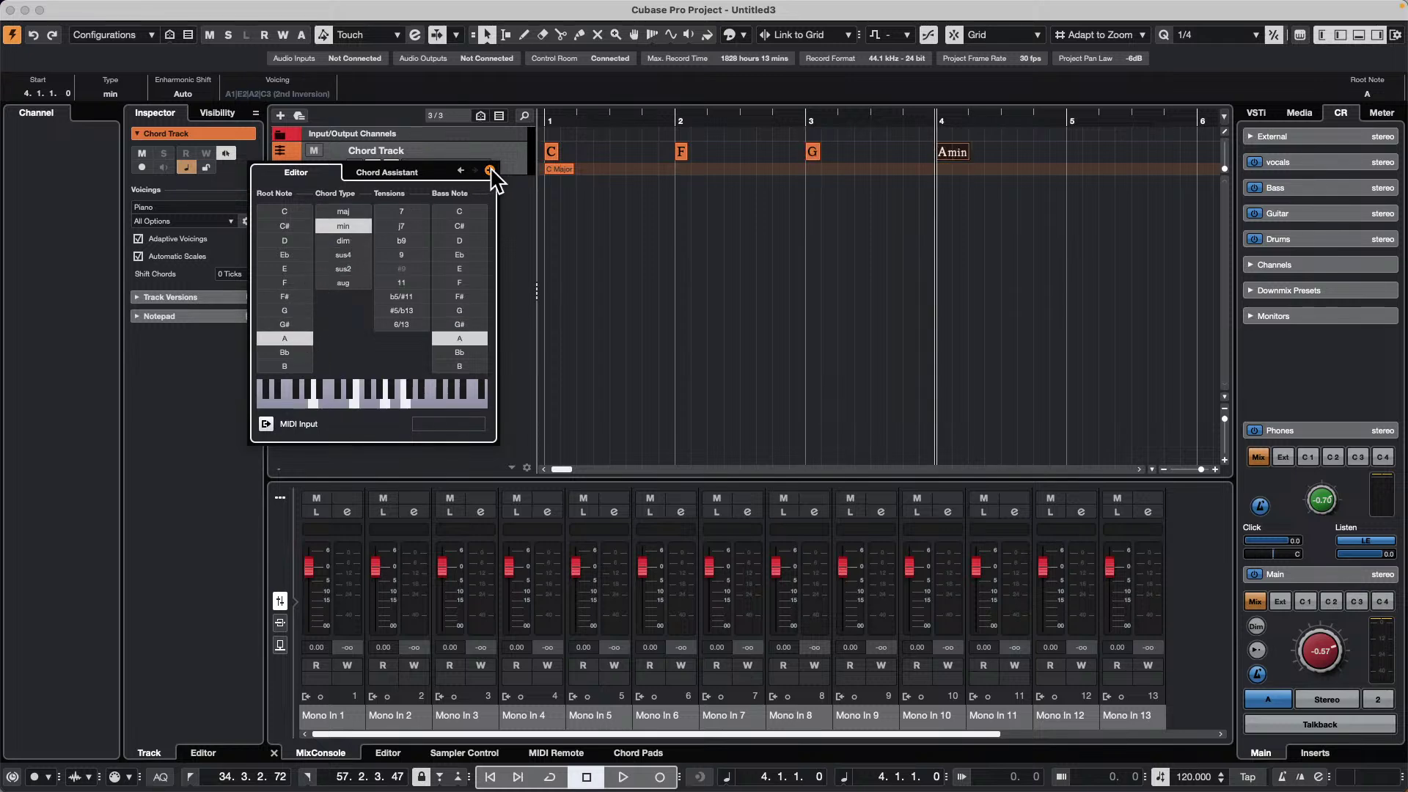
# - Add E minor, F major, G major and C major chord events at bars 5 to 8 and make the chord track taller
pyautogui.click(490, 170)
pyautogui.click(297, 269)
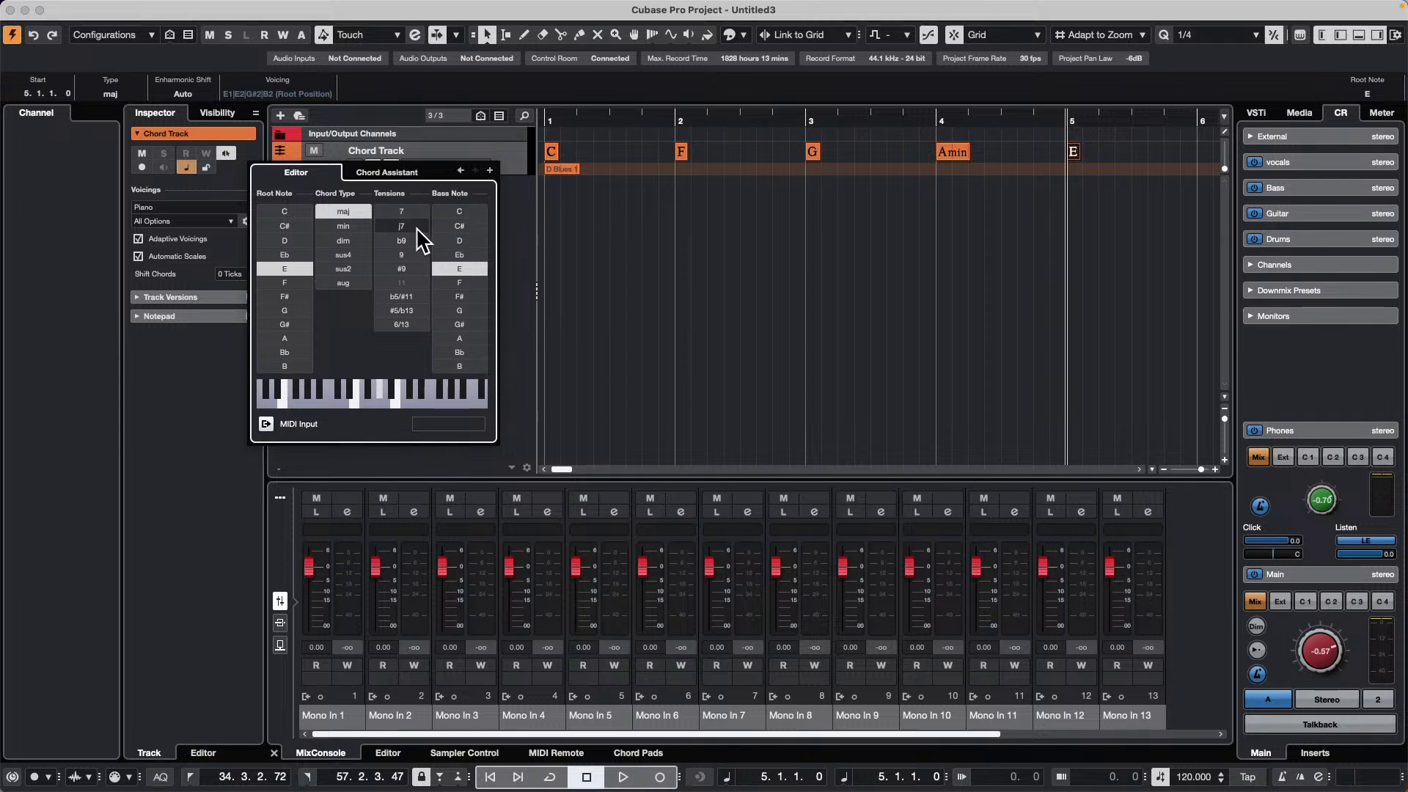
pyautogui.click(363, 227)
pyautogui.click(489, 170)
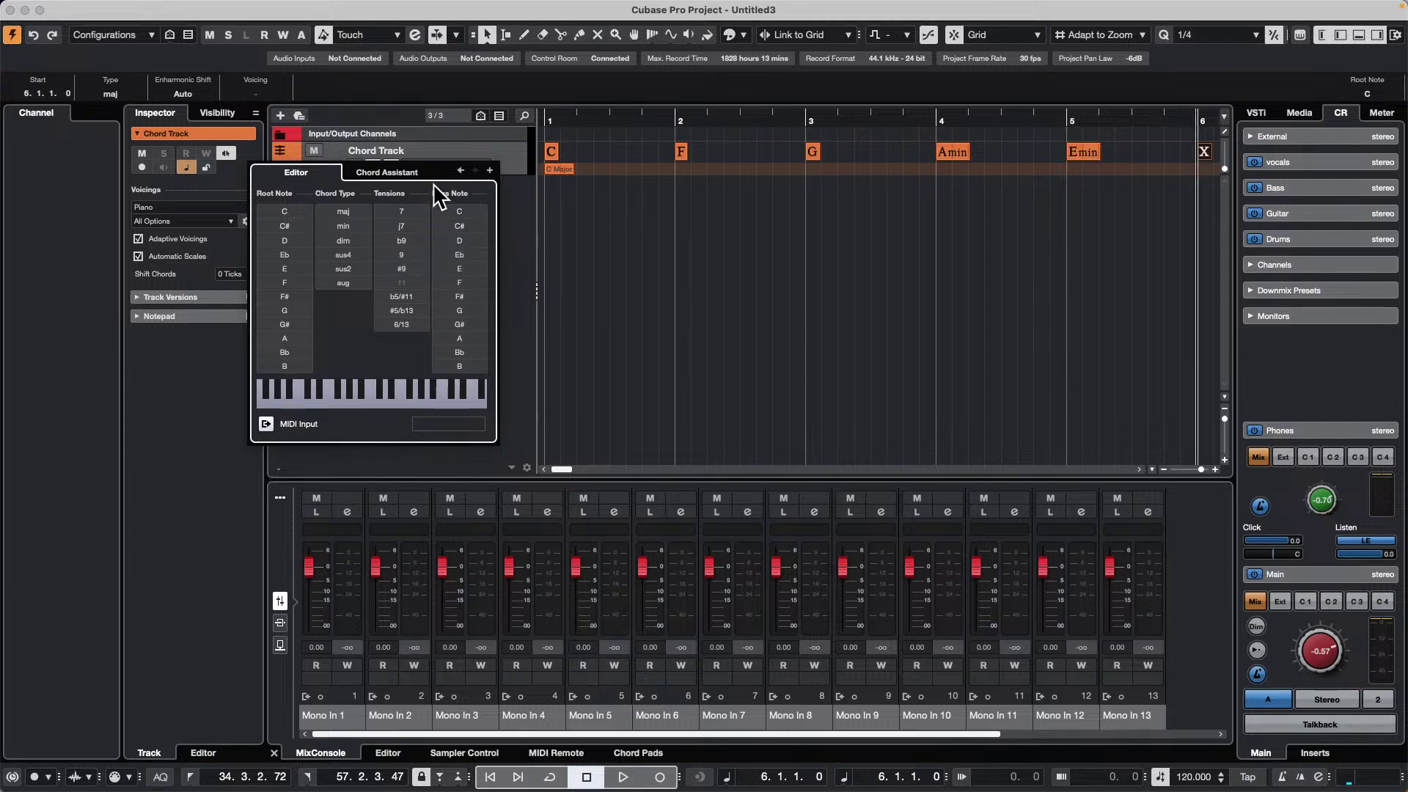
pyautogui.click(290, 284)
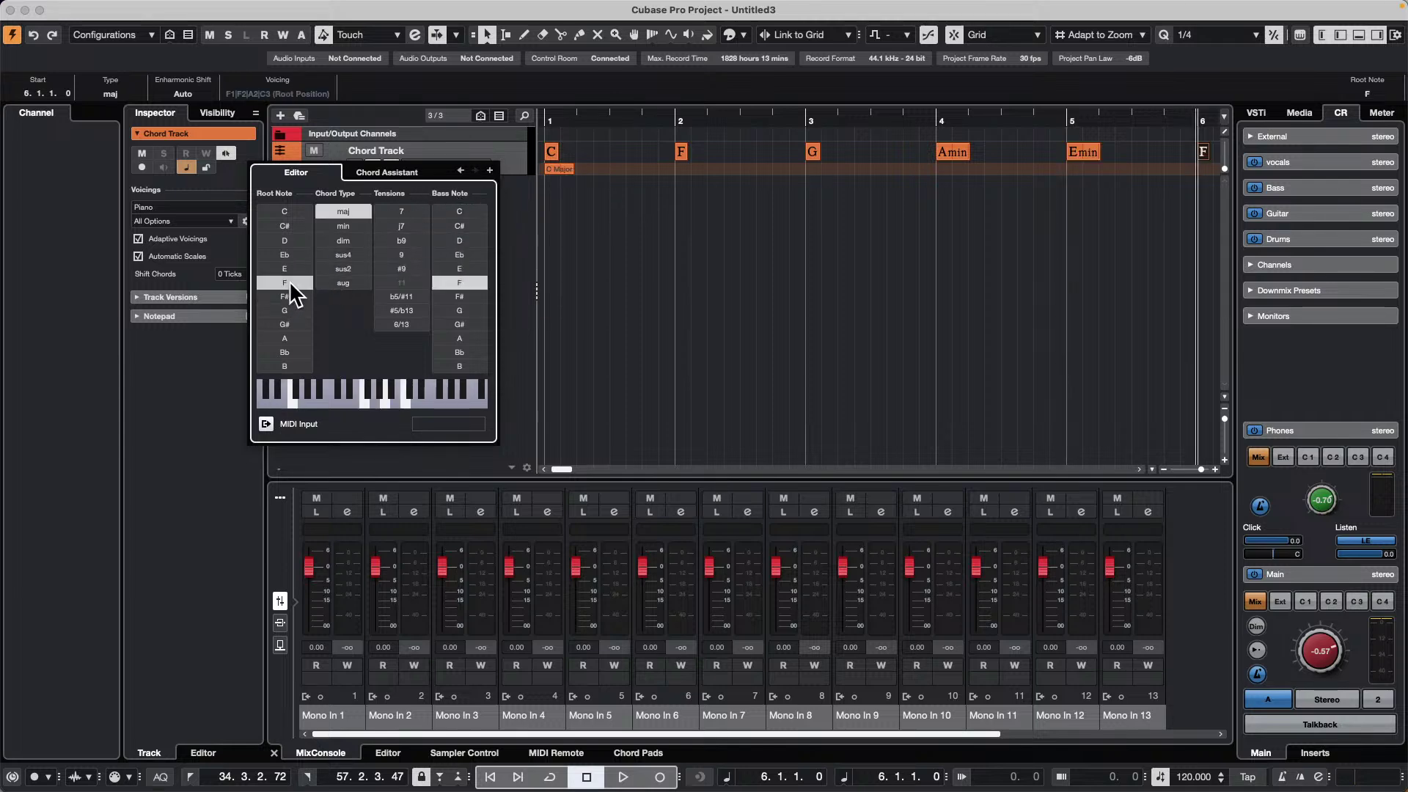
pyautogui.click(490, 170)
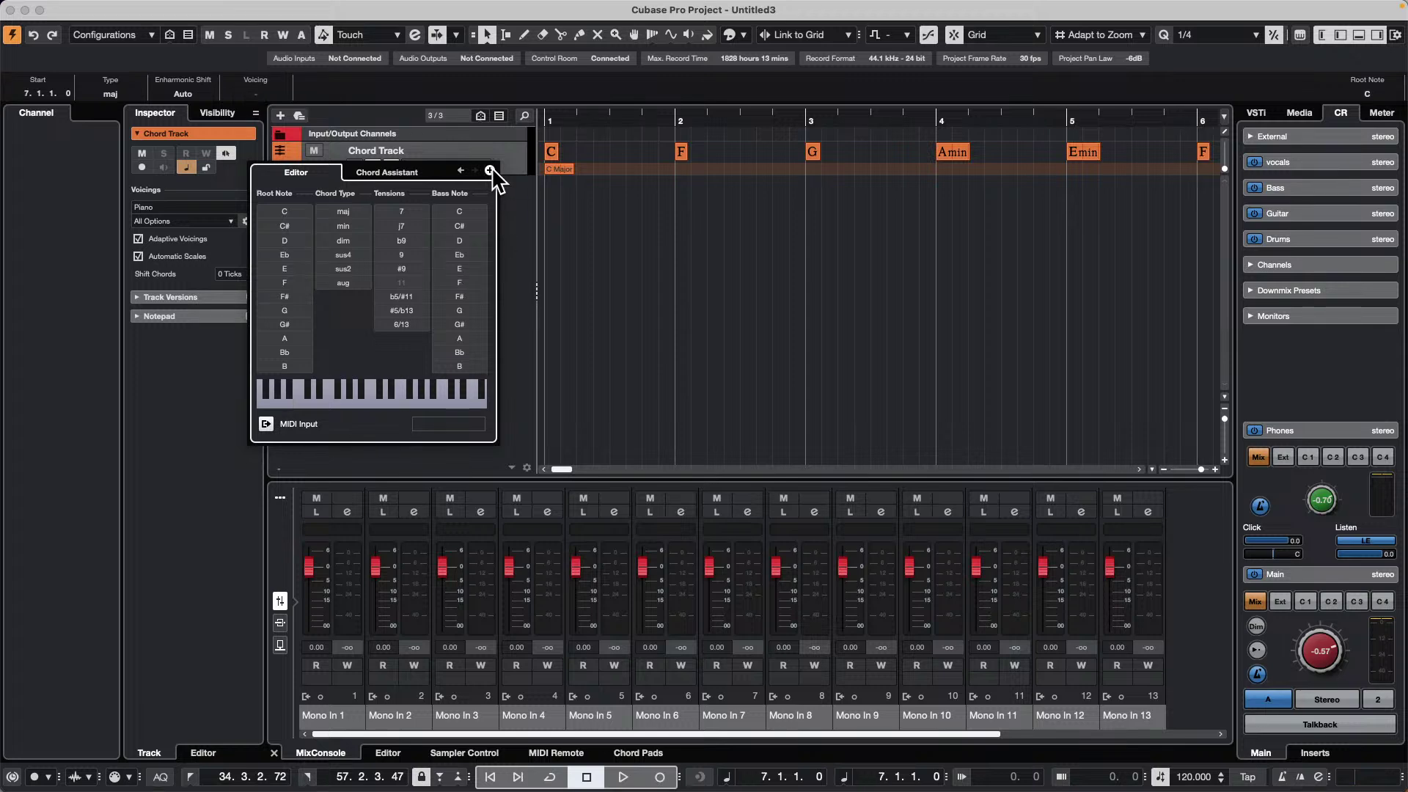
pyautogui.click(296, 309)
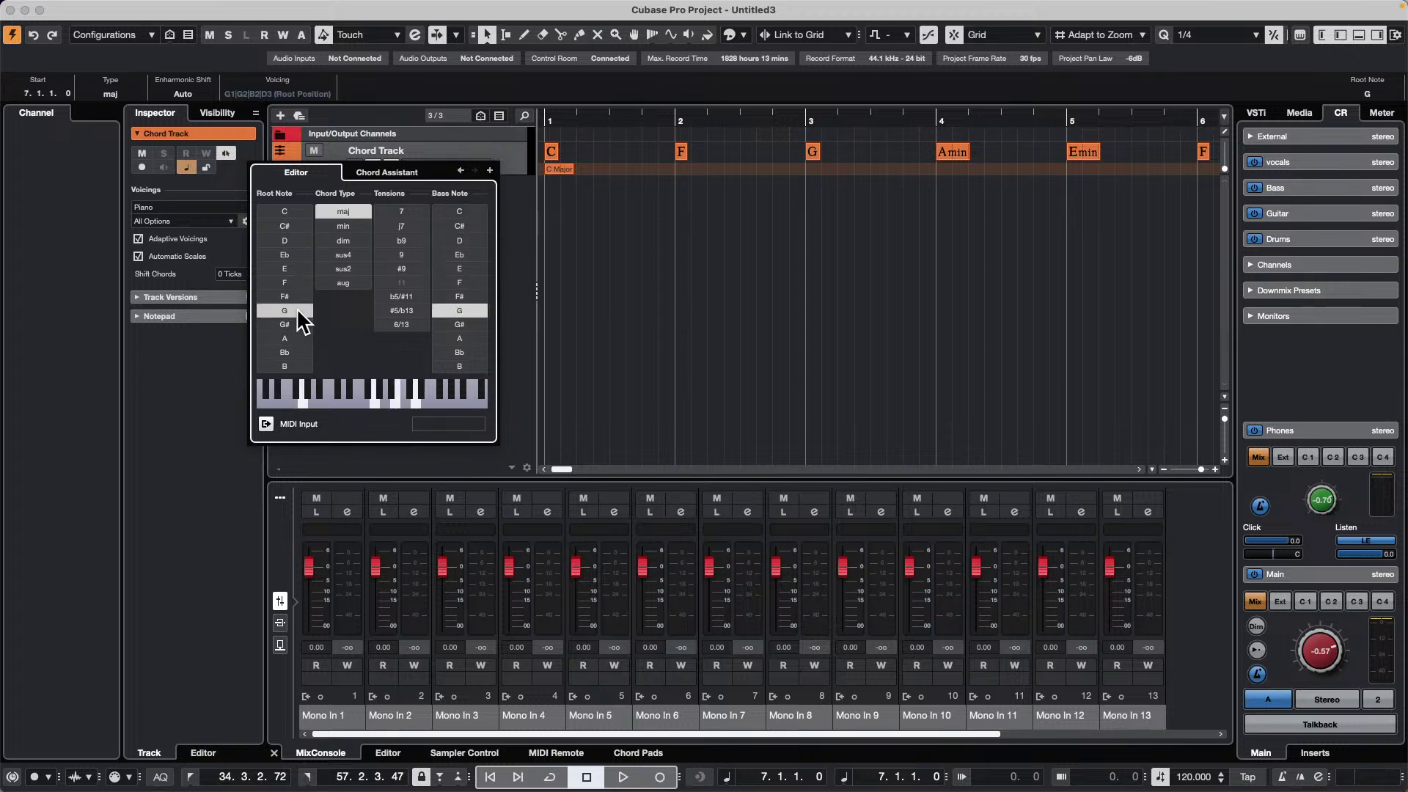
pyautogui.click(490, 170)
pyautogui.click(284, 212)
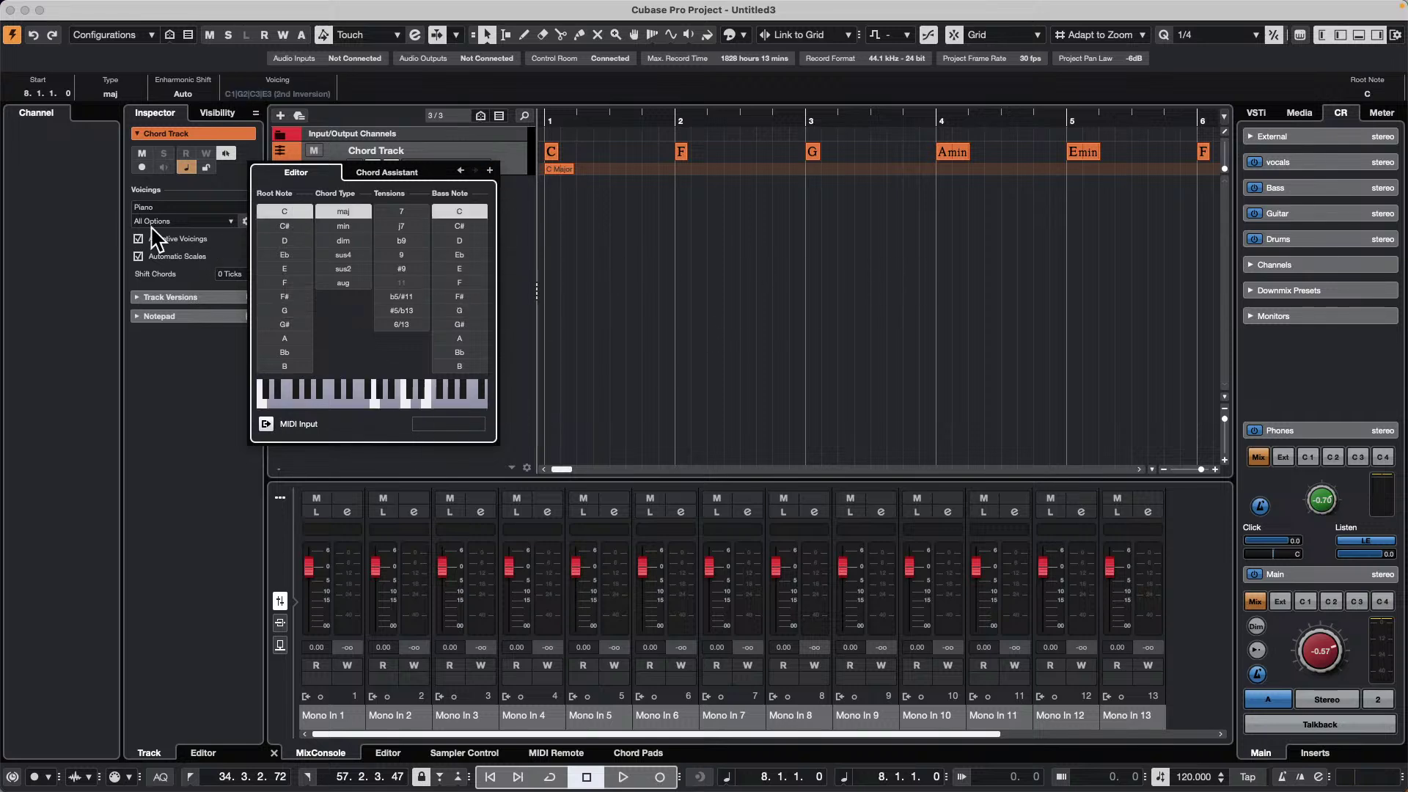
pyautogui.moveTo(586, 117); pyautogui.dragTo(550, 53)
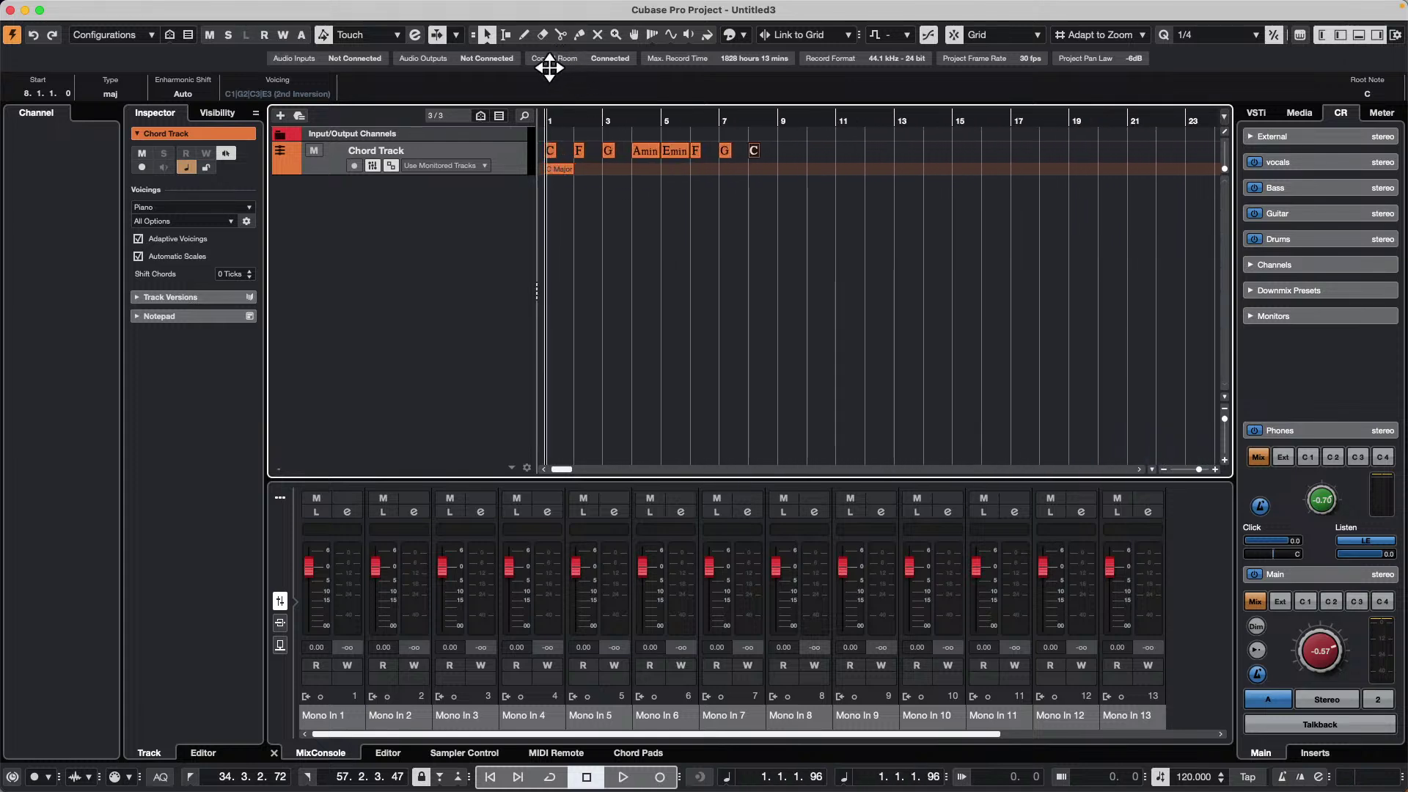
pyautogui.moveTo(510, 174); pyautogui.dragTo(509, 205)
pyautogui.rightClick(441, 241)
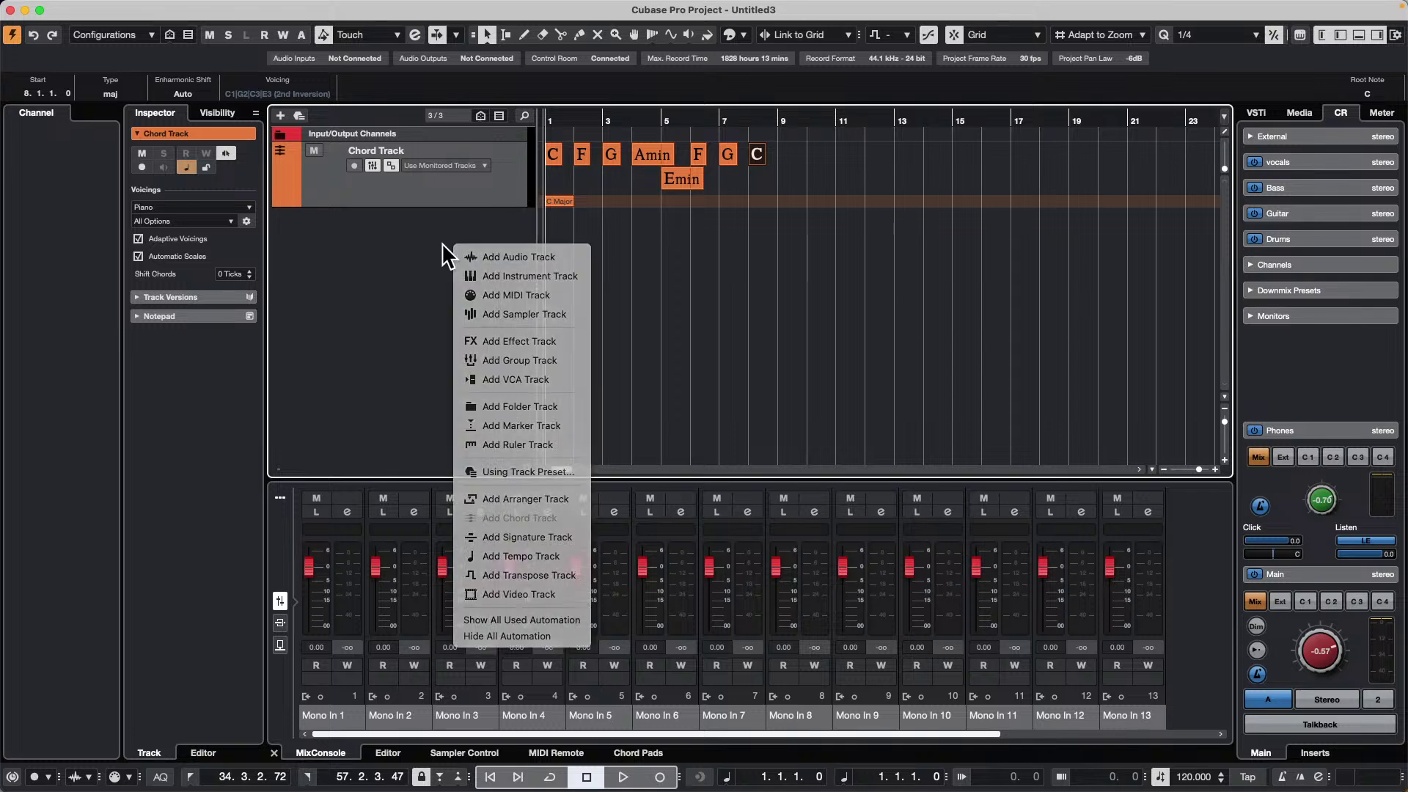
pyautogui.click(433, 245)
pyautogui.rightClick(432, 237)
pyautogui.click(511, 287)
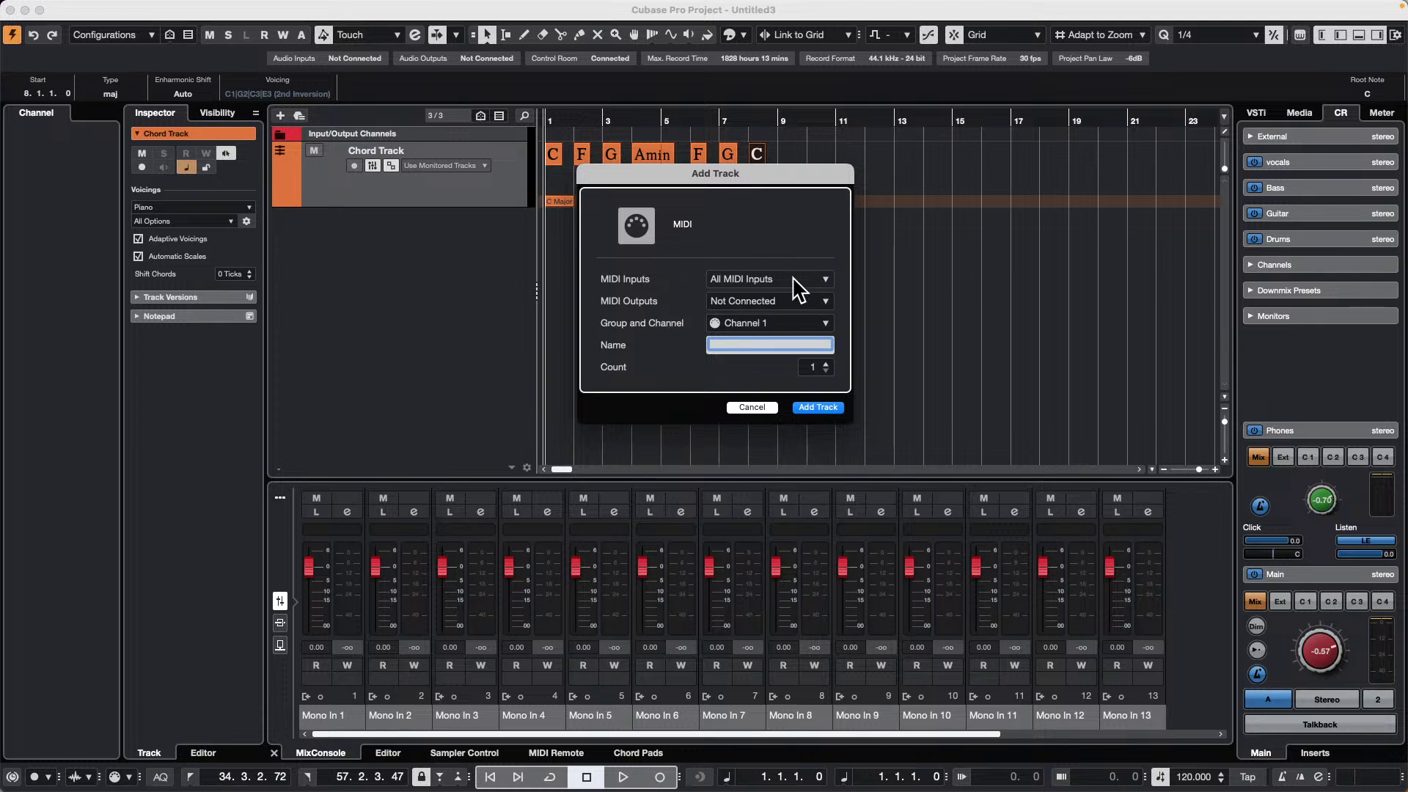
pyautogui.click(752, 407)
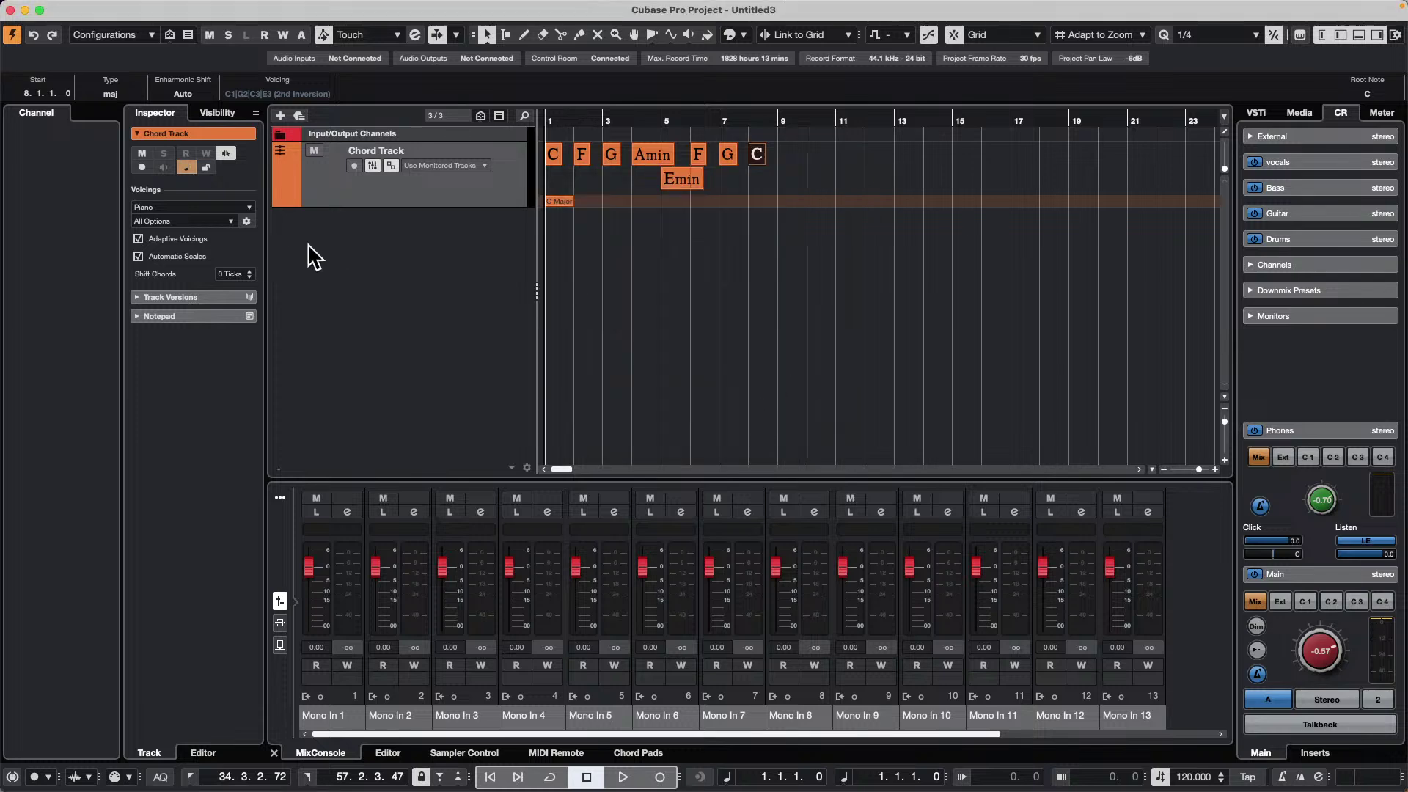
# - Add four HALion Sonic instrument tracks routed to Stereo Out and close the instrument window
pyautogui.rightClick(368, 256)
pyautogui.click(482, 286)
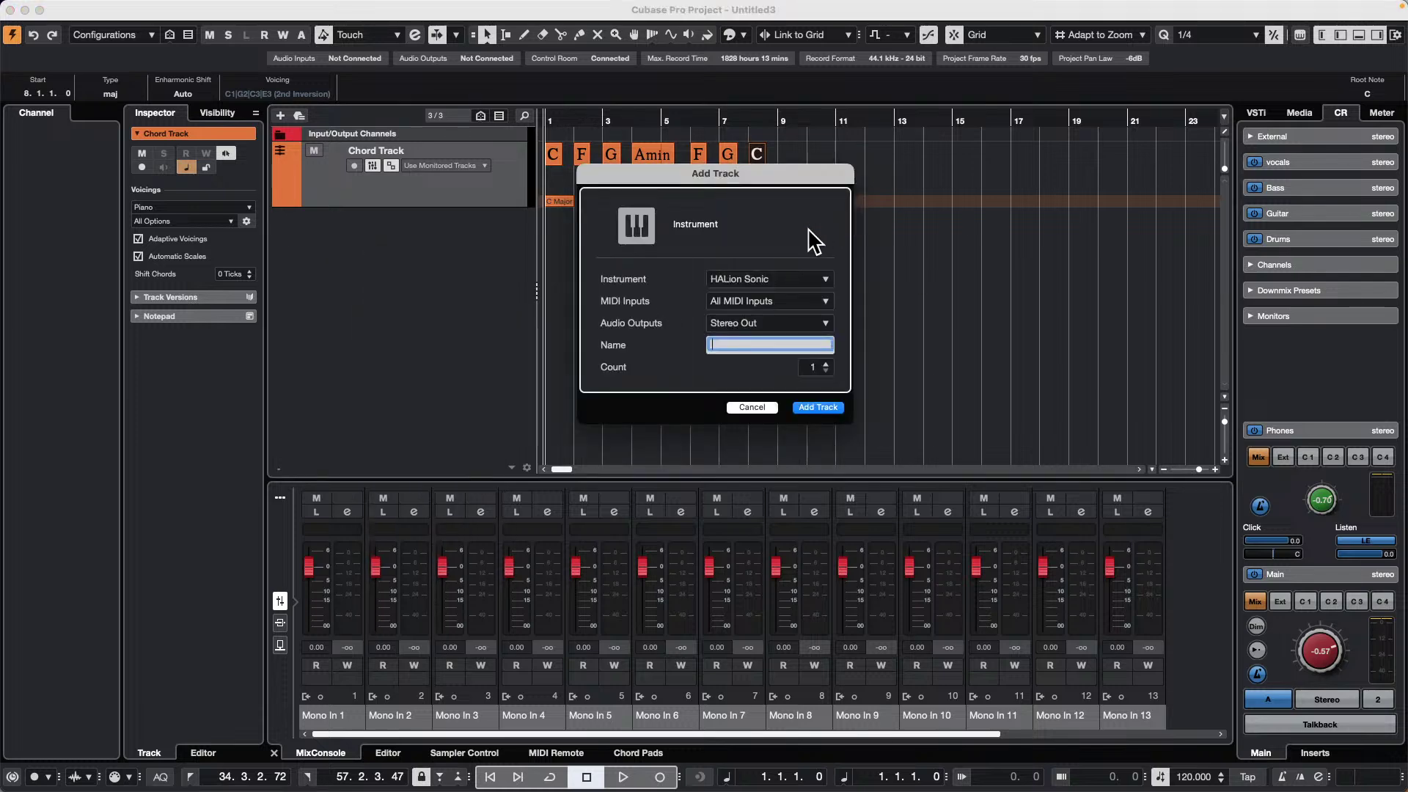
pyautogui.click(826, 363)
pyautogui.click(826, 364)
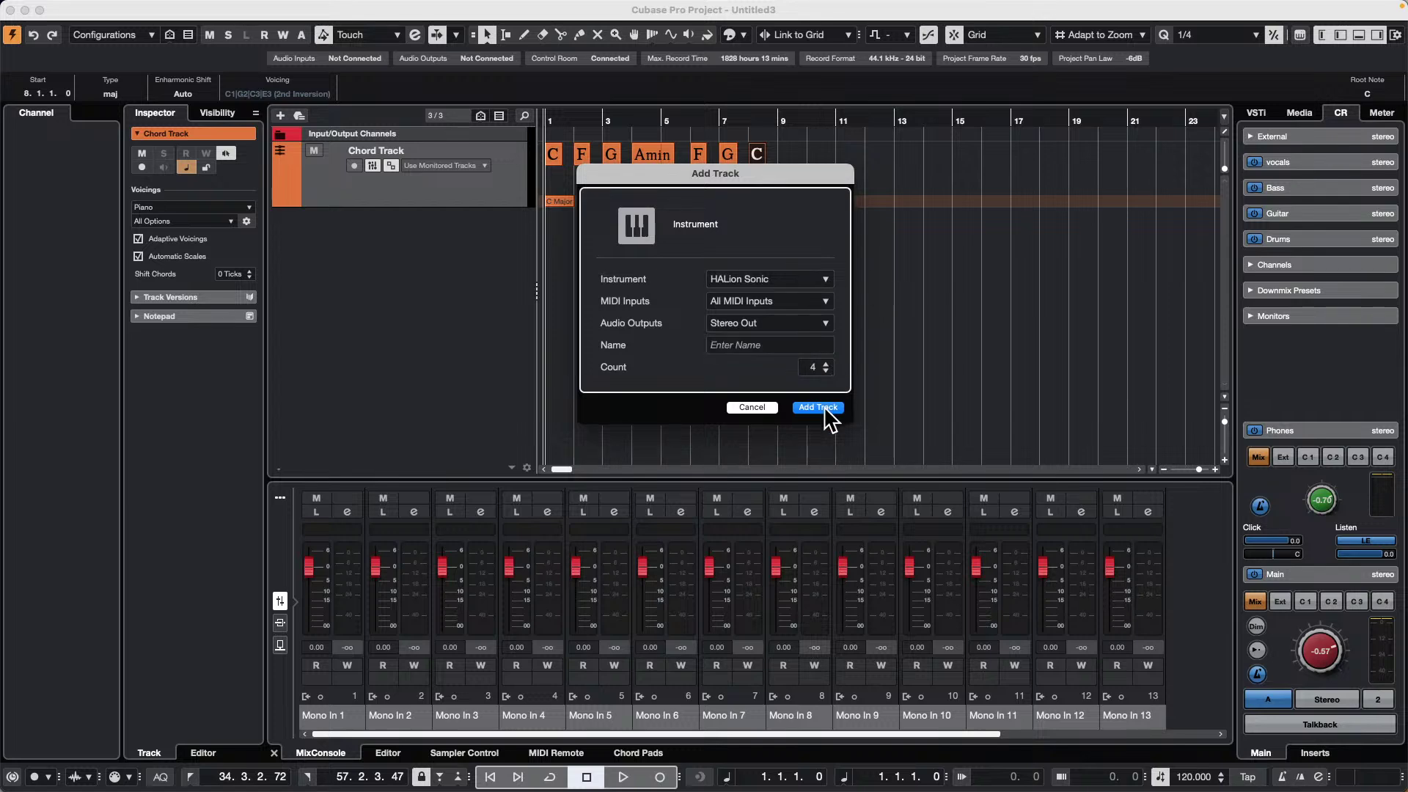
pyautogui.click(826, 408)
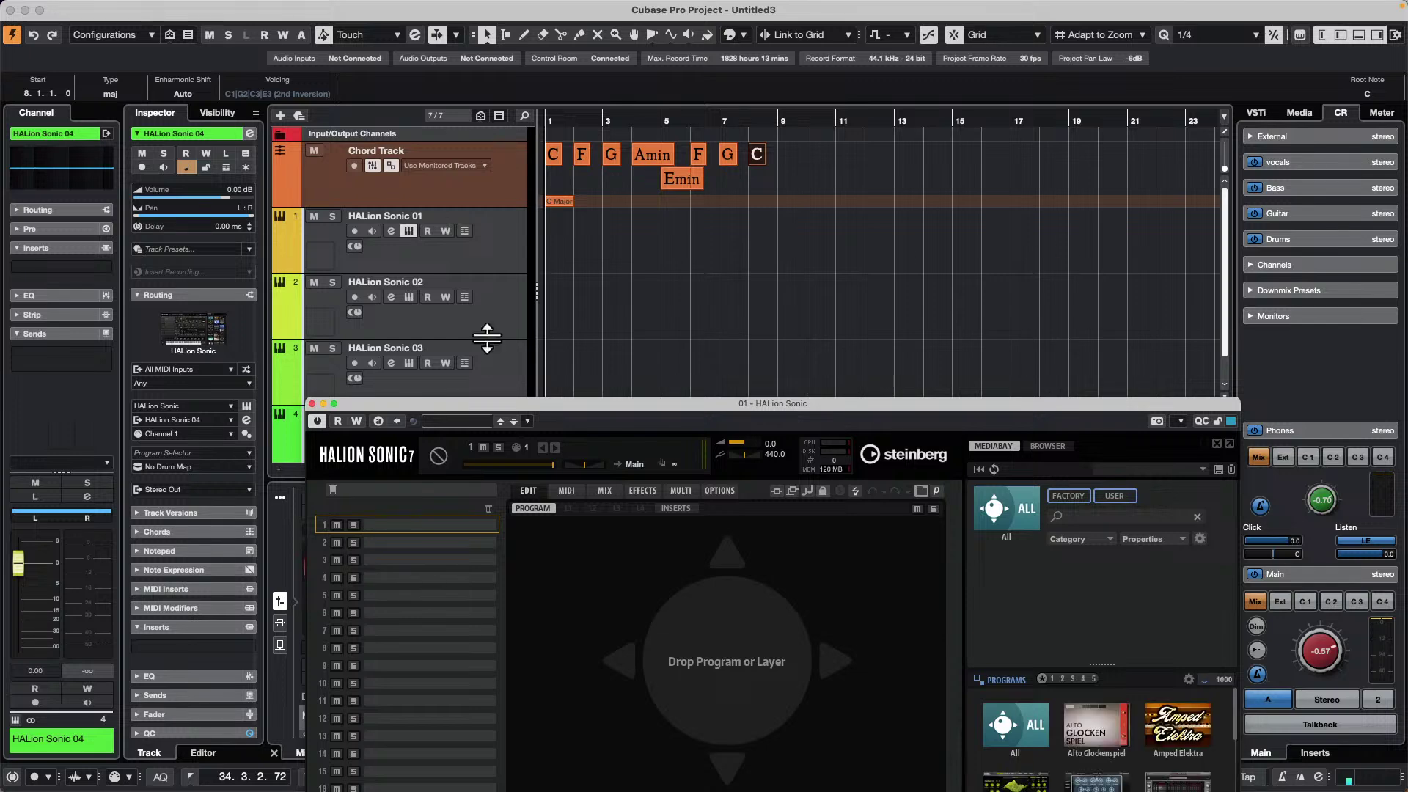
pyautogui.click(311, 404)
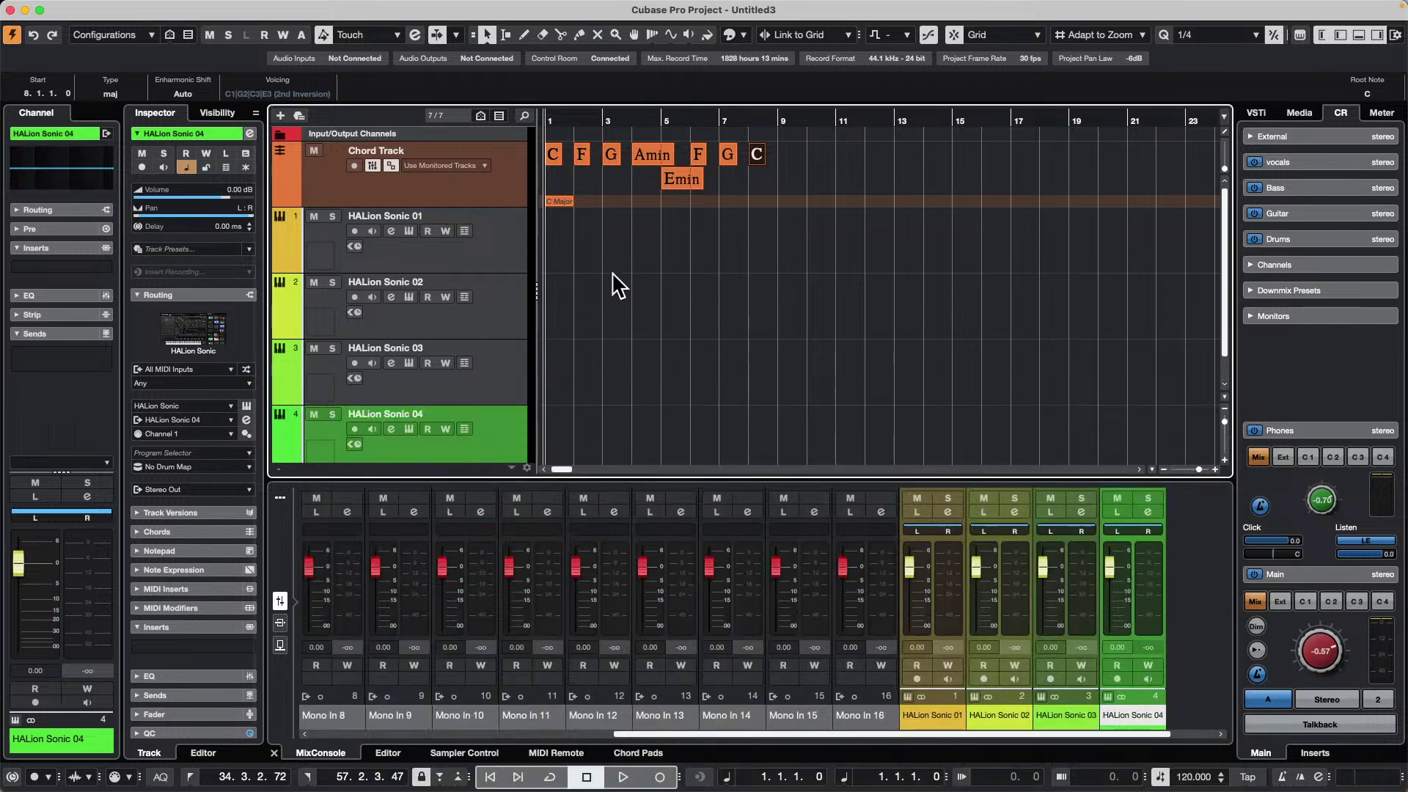
# - Reduce the track heights, select all four HALion Sonic tracks and show their chord settings instead of the routing settings
pyautogui.hotkey('shift', 'h')
pyautogui.hotkey('shift', 'g')
pyautogui.hotkey('shift', 'g')
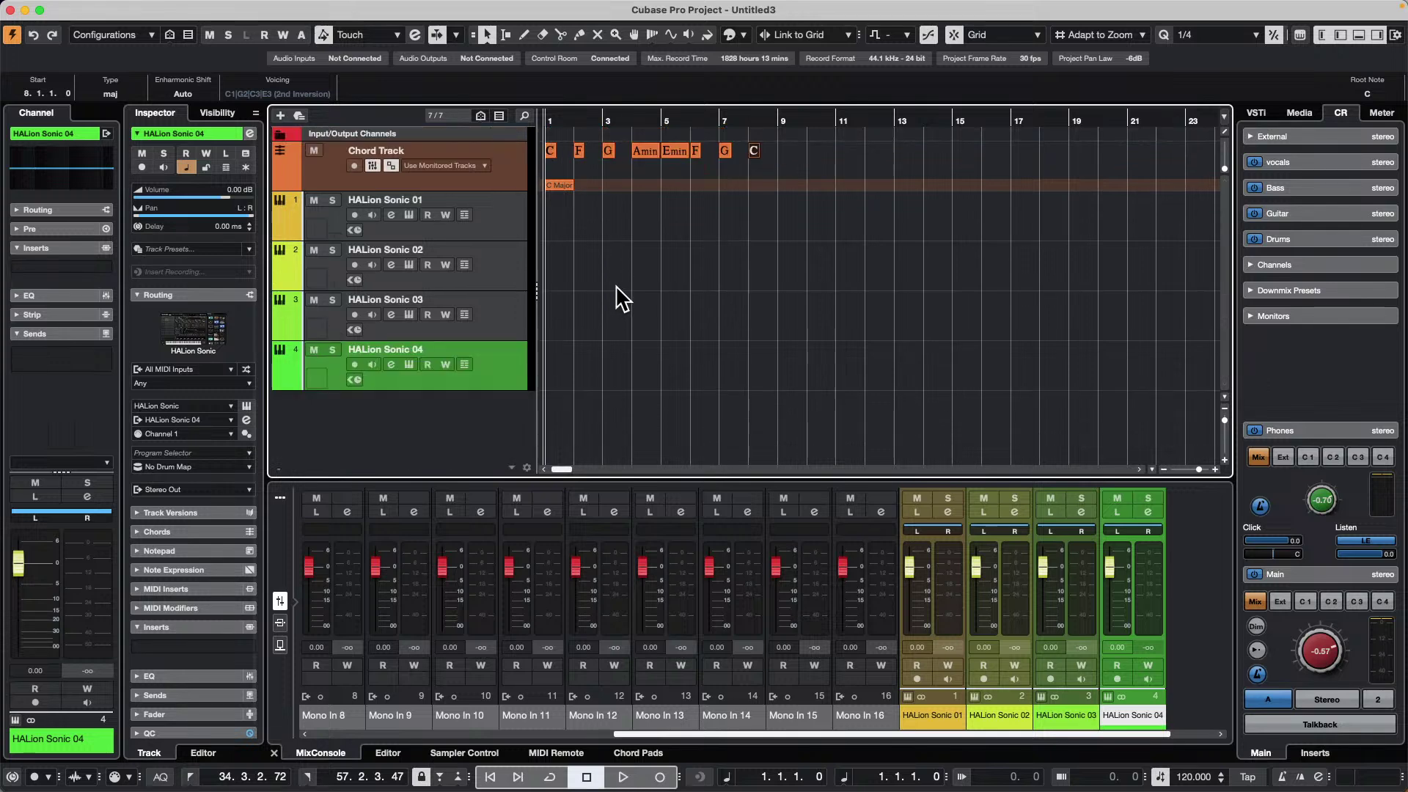
pyautogui.click(503, 220)
pyautogui.keyDown('shift'); pyautogui.click(517, 385); pyautogui.keyUp('shift')
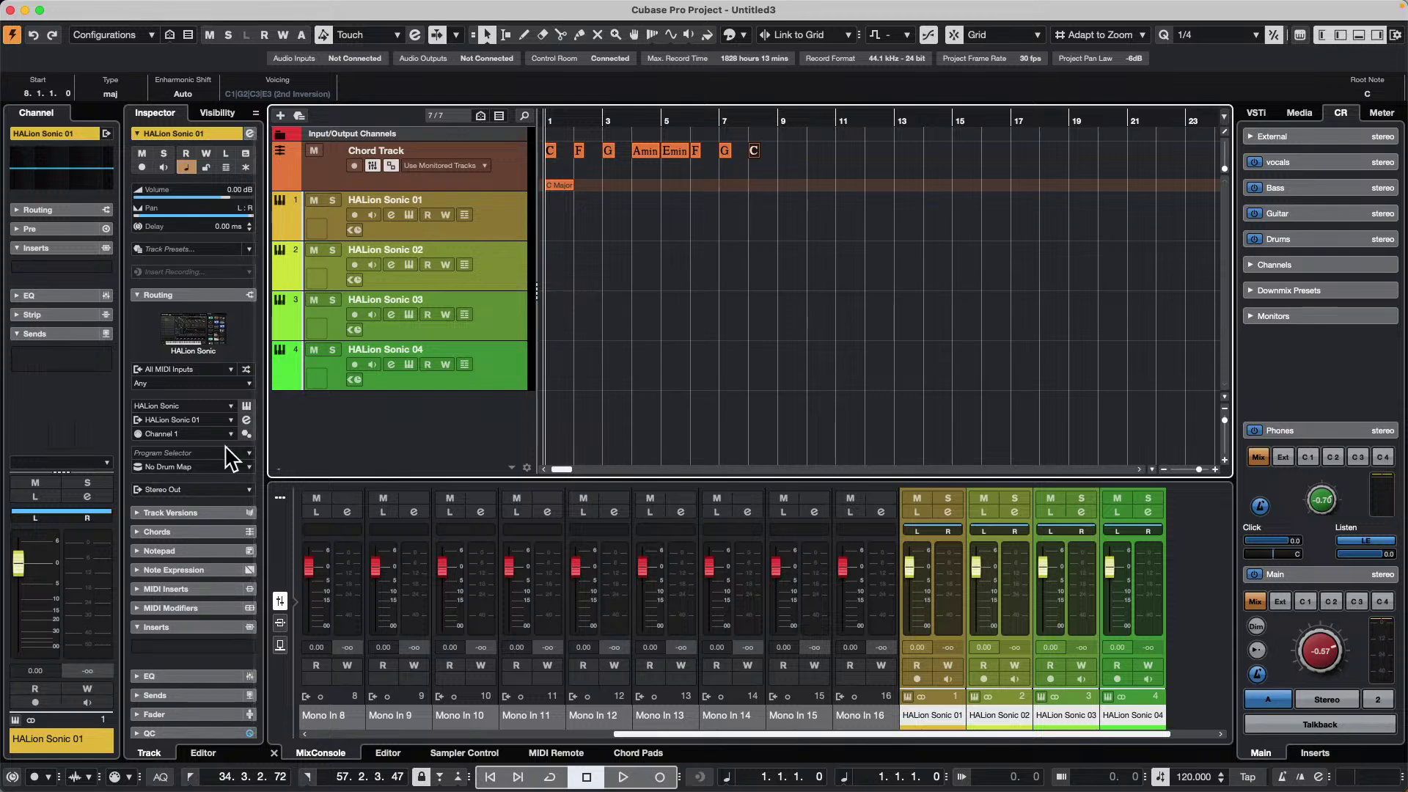
pyautogui.click(204, 294)
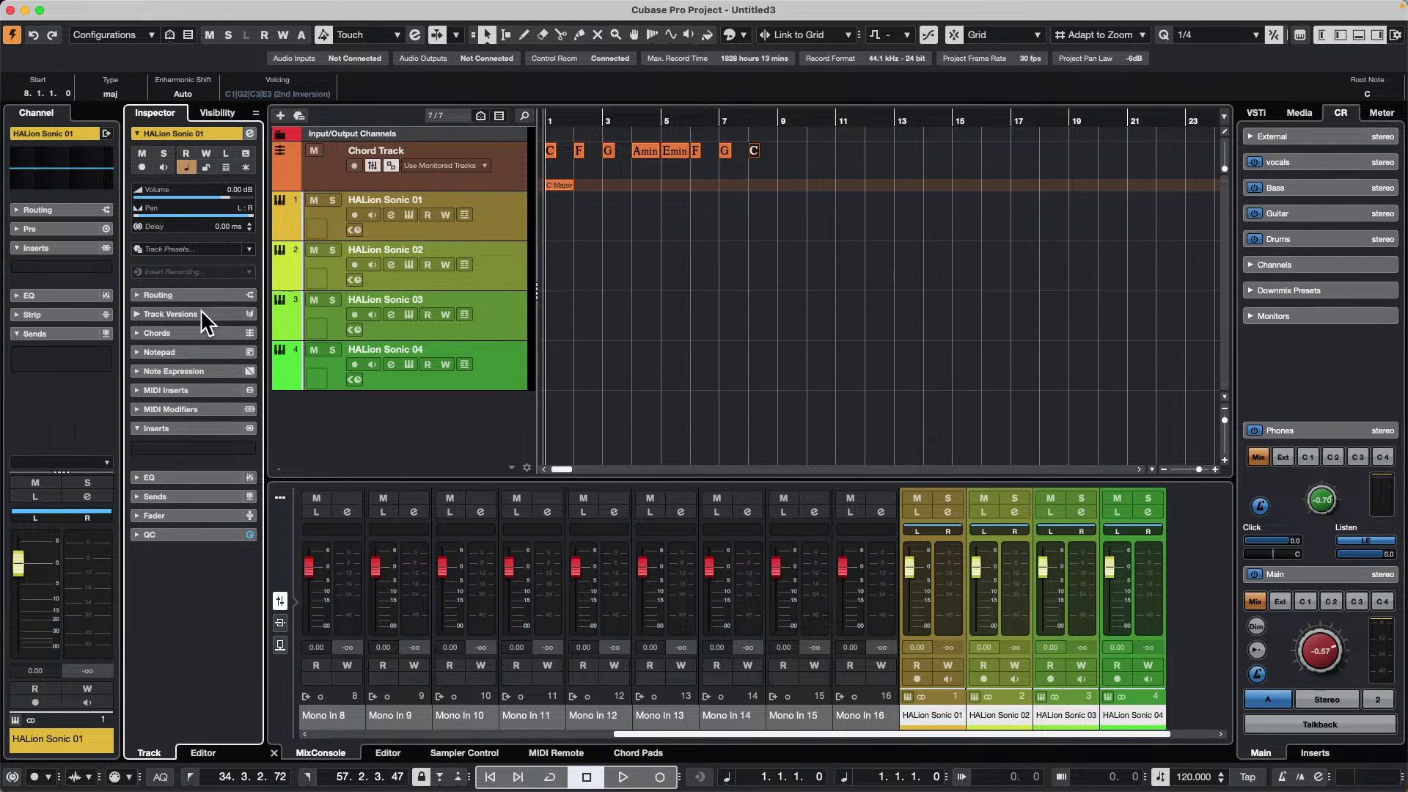
pyautogui.click(187, 330)
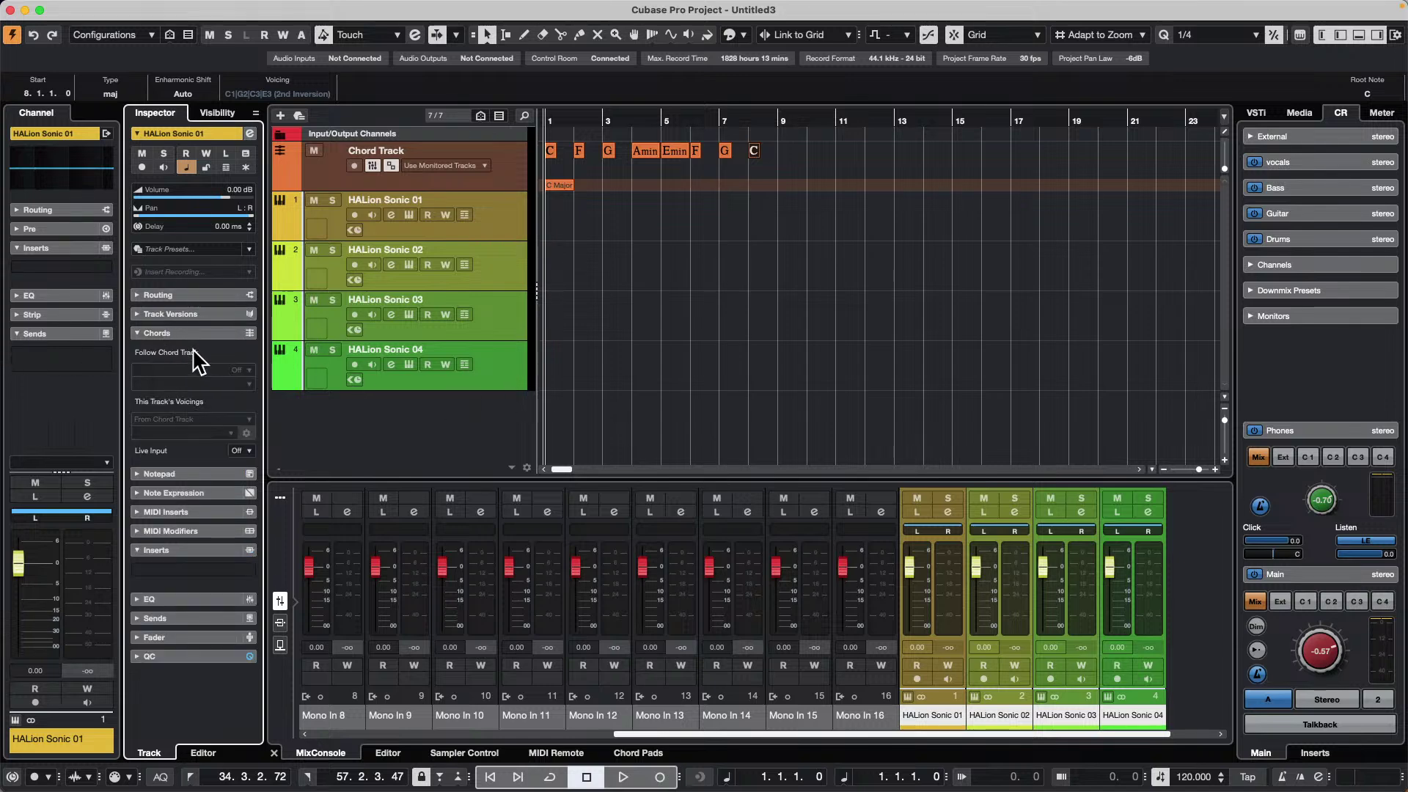
# - With the four HALion Sonic tracks selected, set Live Input to Chords and check the setting on HALion Sonic 03
pyautogui.click(497, 209)
pyautogui.keyDown('shift'); pyautogui.click(517, 380); pyautogui.keyUp('shift')
pyautogui.click(244, 451)
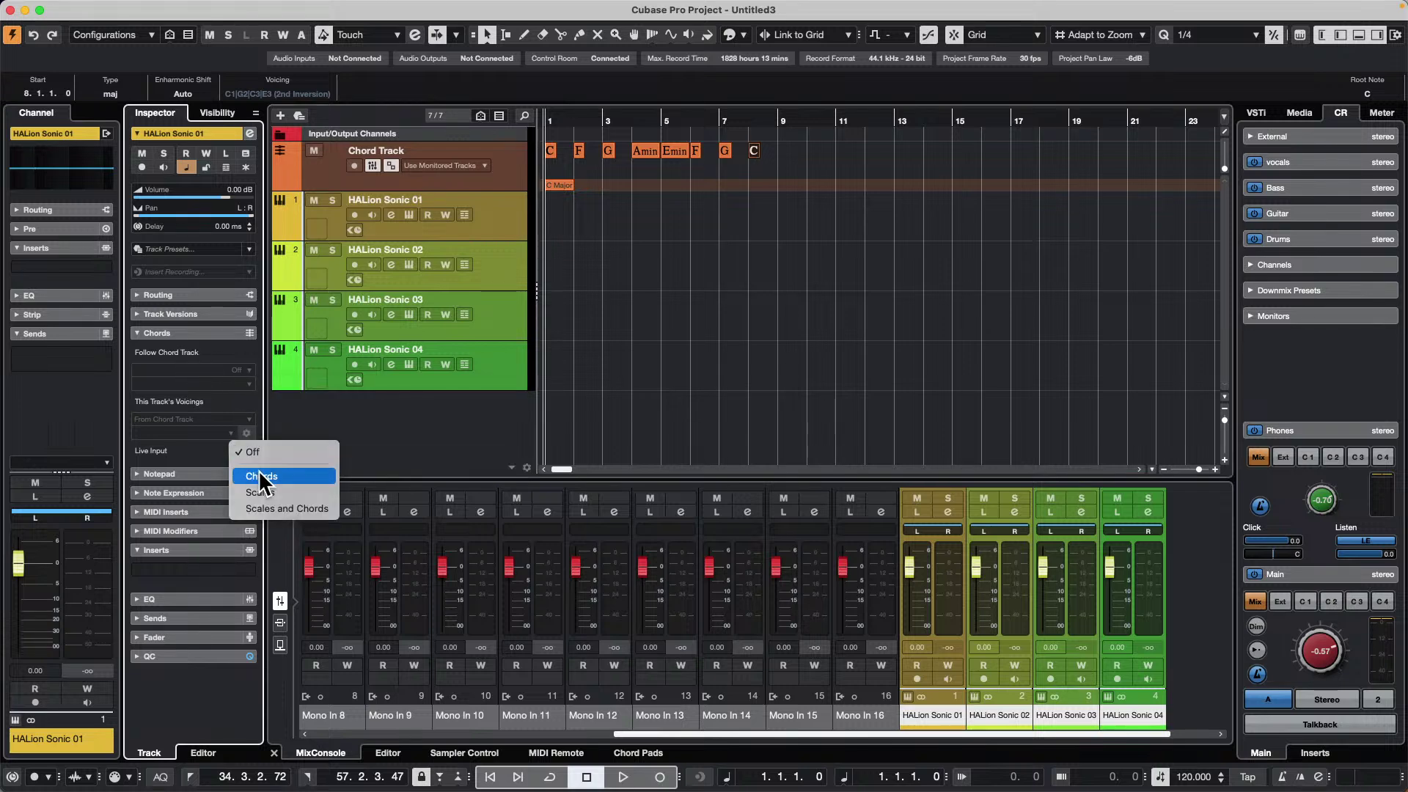
pyautogui.click(258, 476)
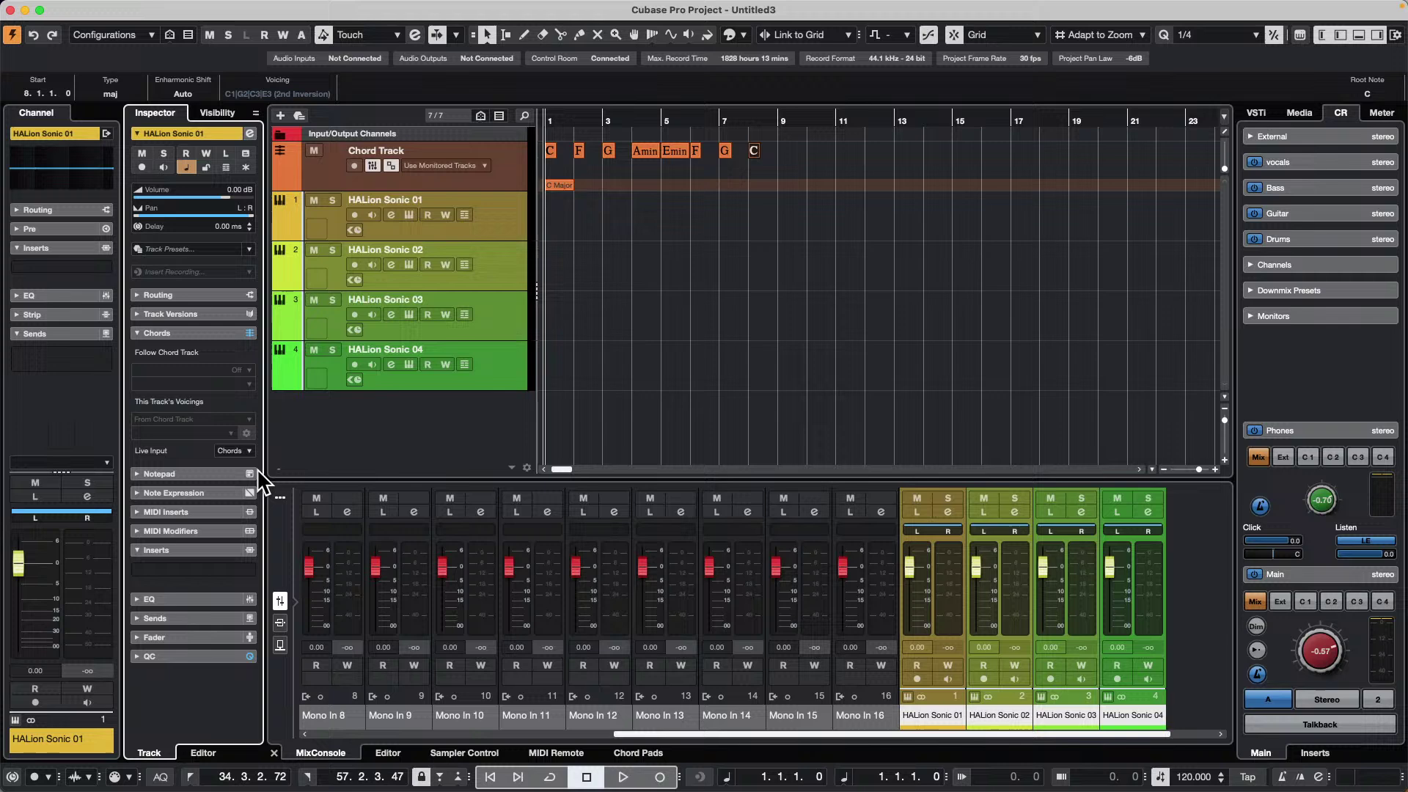
pyautogui.click(500, 250)
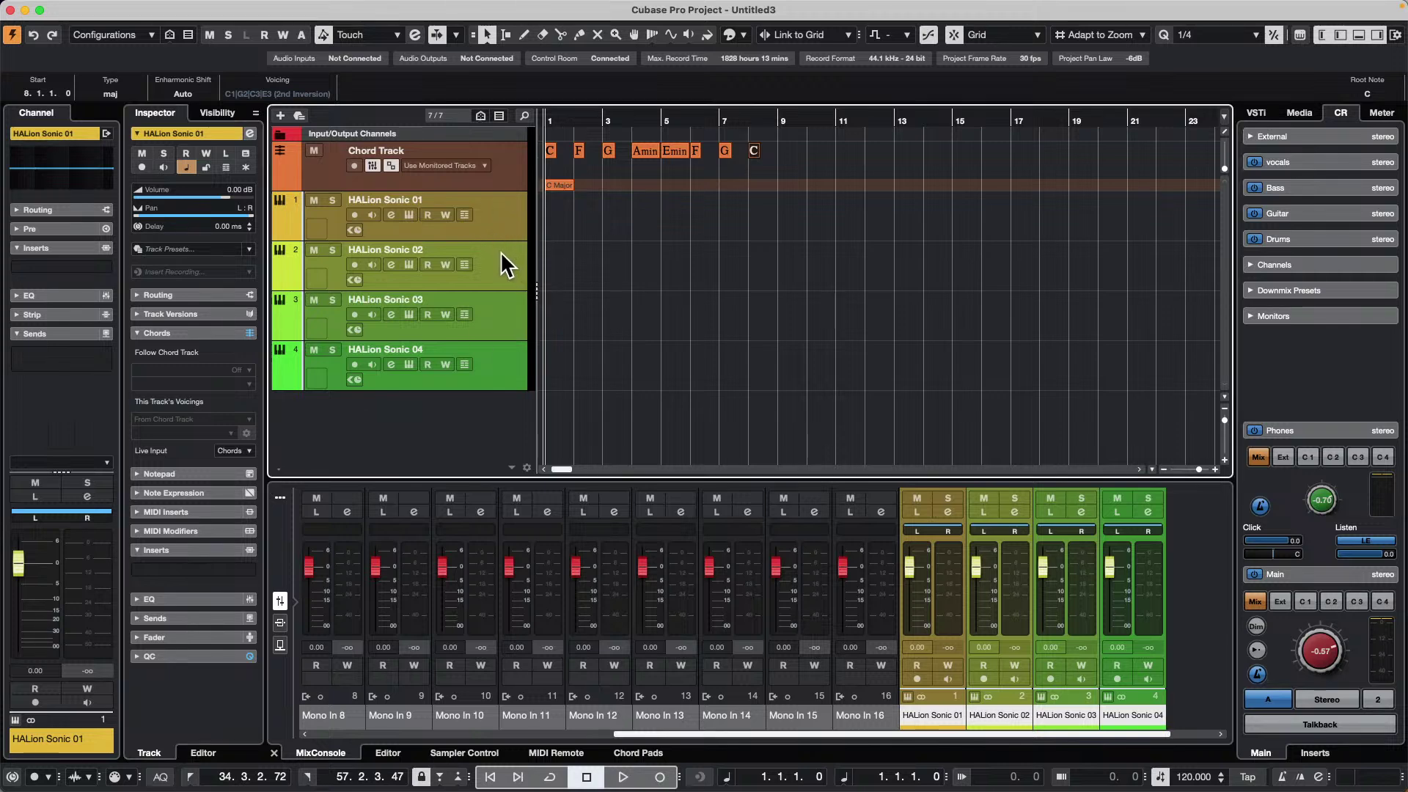
pyautogui.click(500, 292)
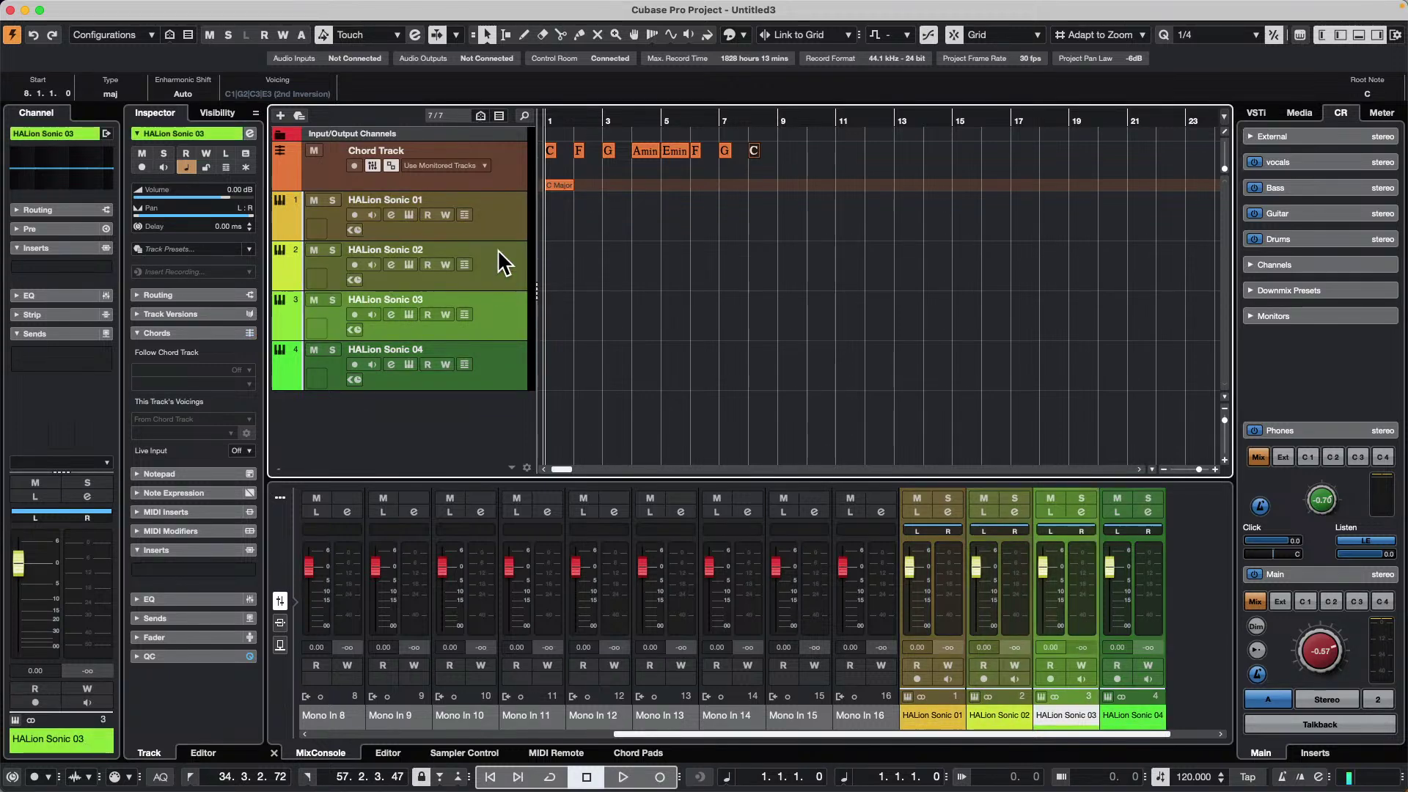
pyautogui.keyDown('shift'); pyautogui.click(496, 374); pyautogui.keyUp('shift')
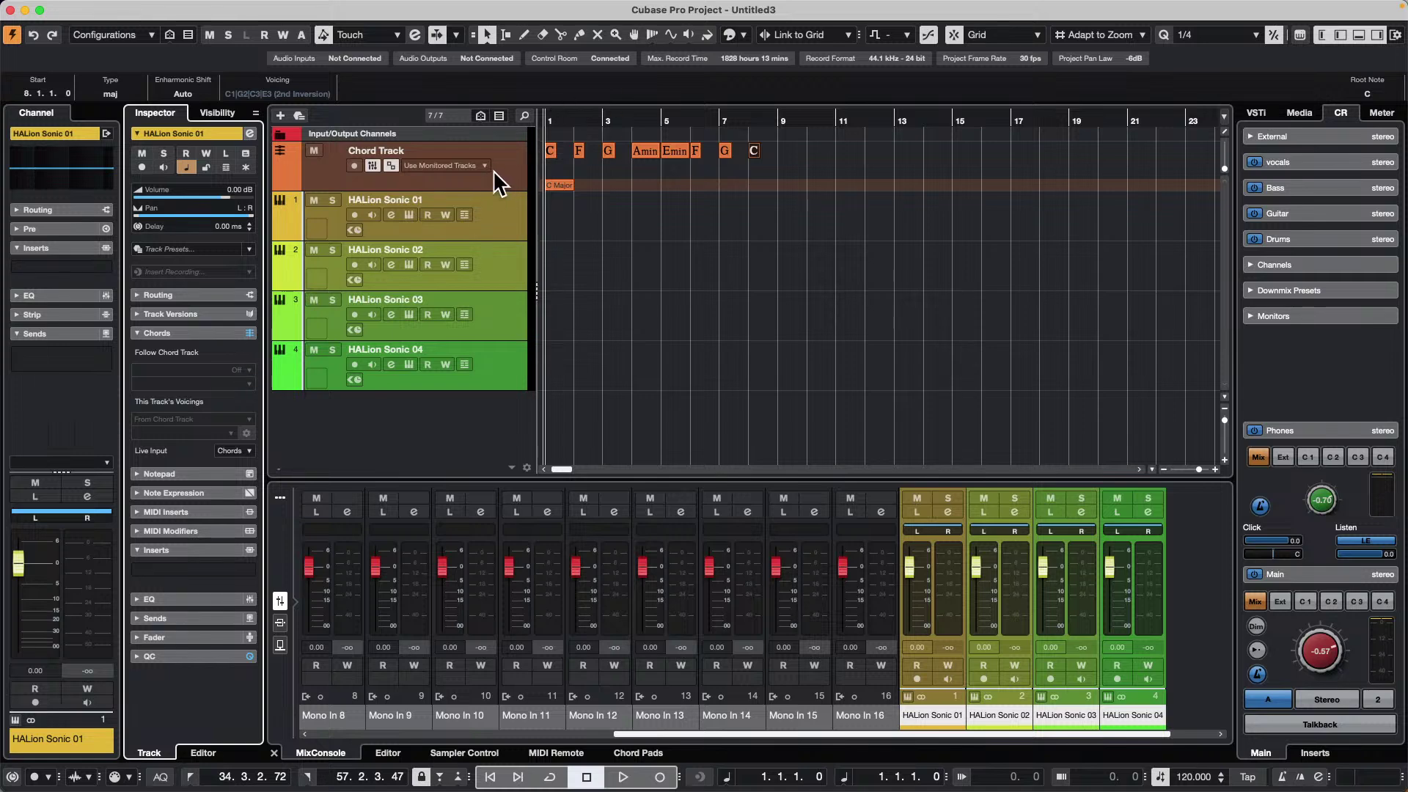
# - Select all chord events on the chord track and transpose them by setting the root note to D
pyautogui.rightClick(567, 220)
pyautogui.click(601, 220)
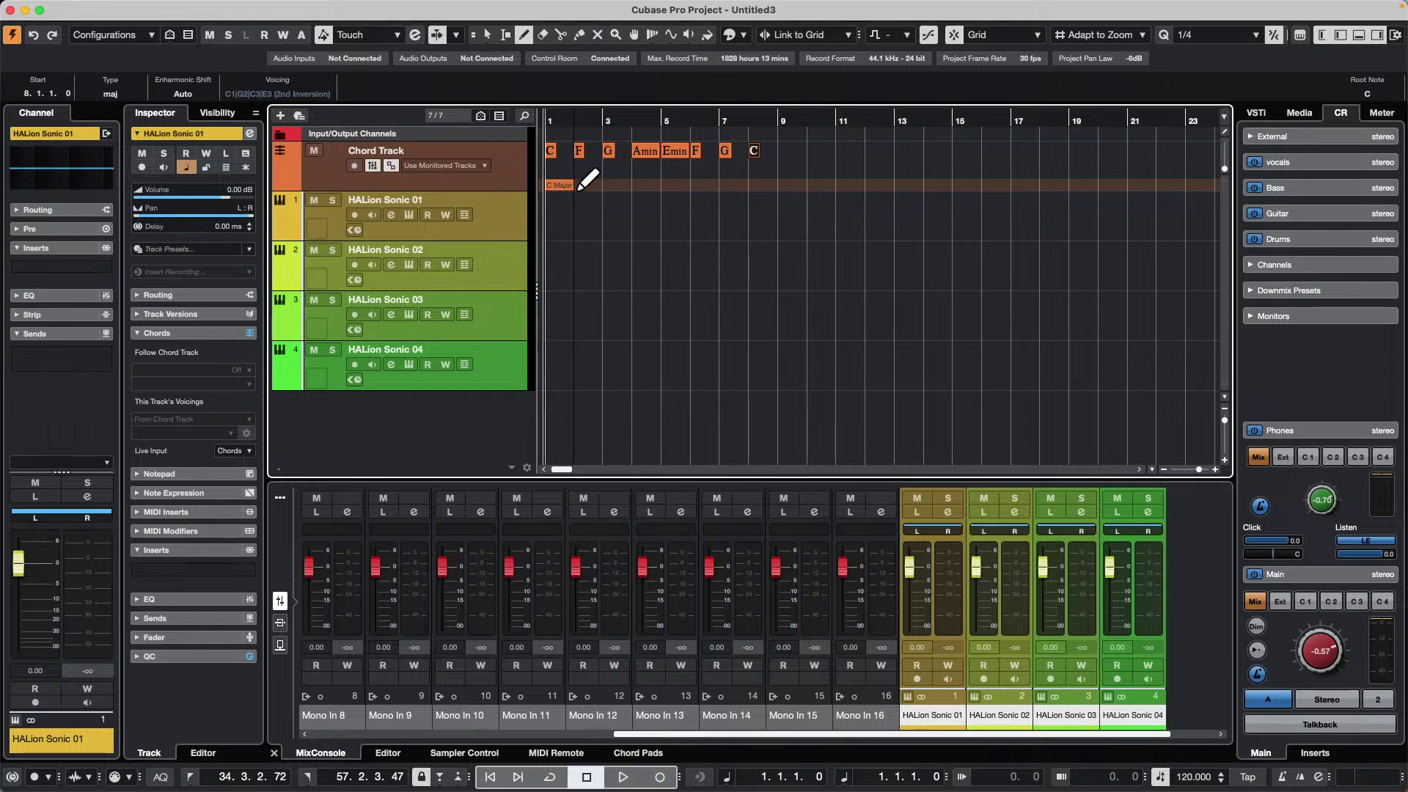
pyautogui.press('1')
pyautogui.moveTo(801, 157); pyautogui.dragTo(543, 135)
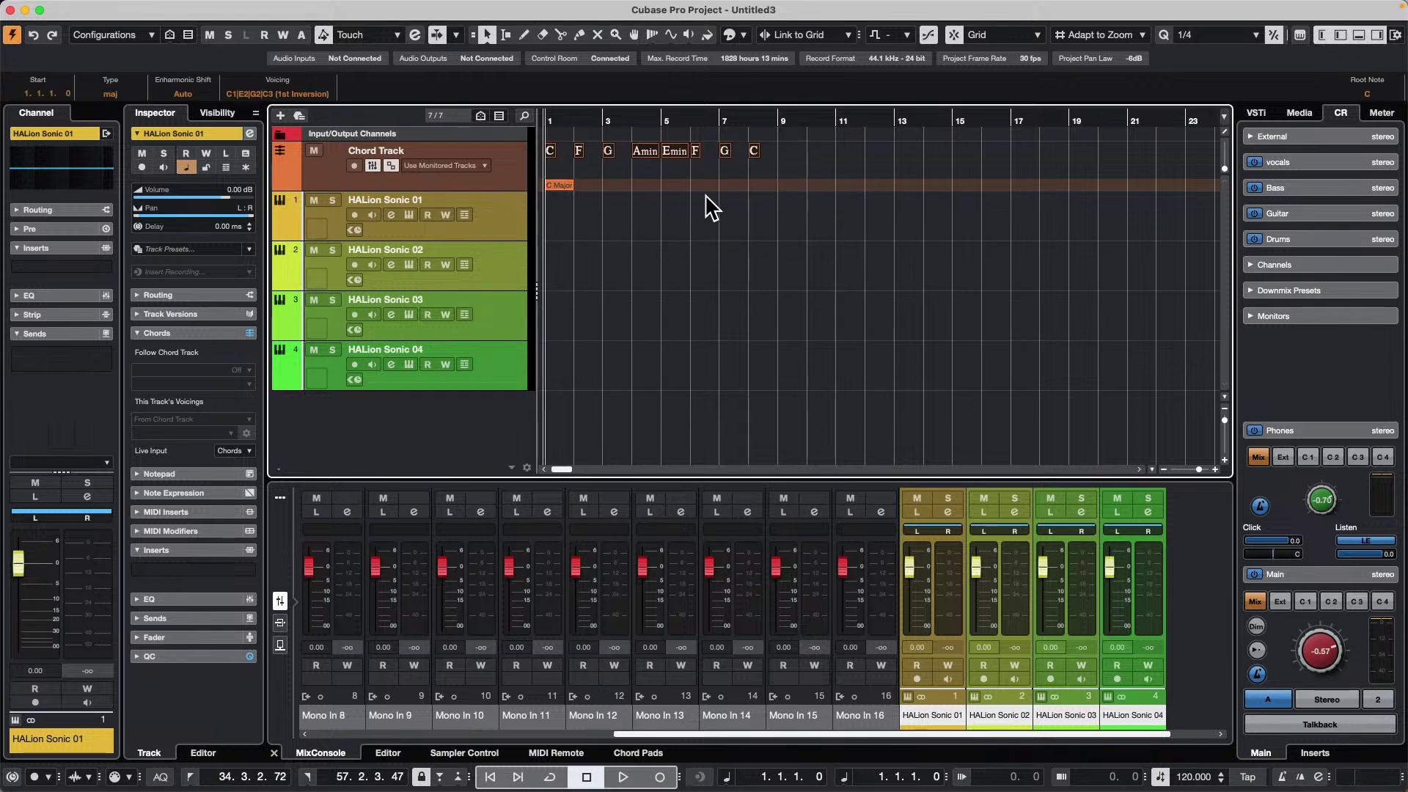
pyautogui.click(1368, 94)
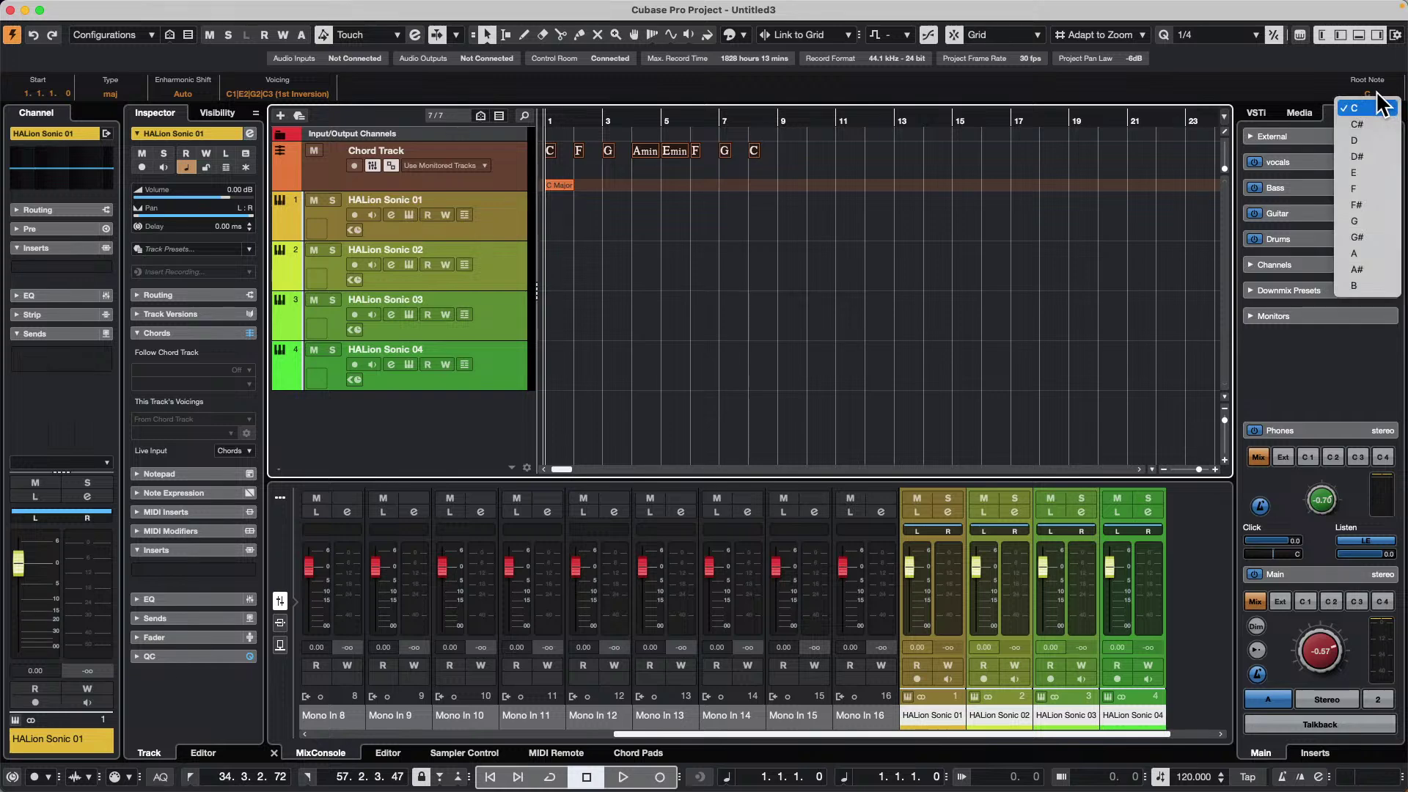
pyautogui.click(1374, 144)
# - Place the chord progression from the chord track as MIDI parts on all four HALion Sonic tracks
pyautogui.moveTo(796, 139); pyautogui.dragTo(550, 224)
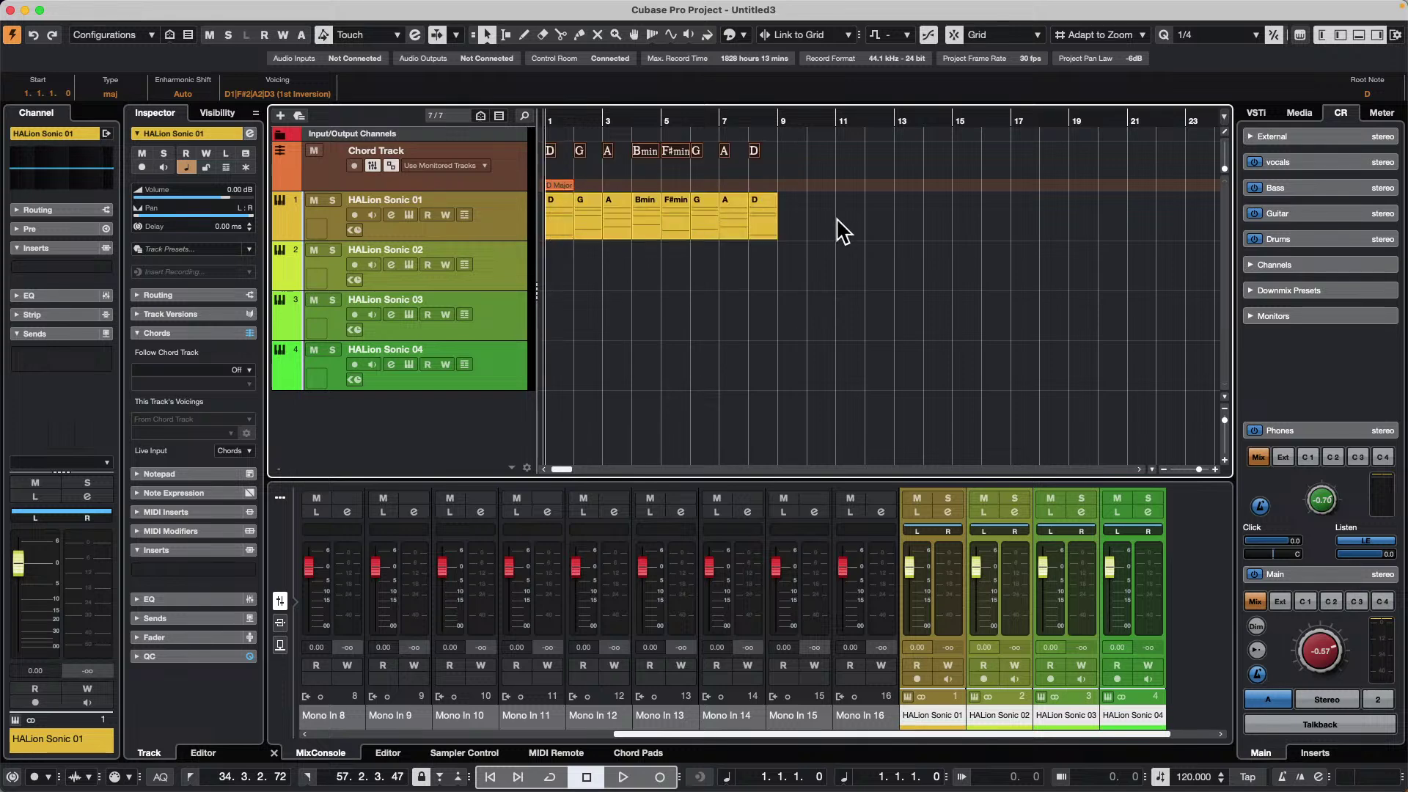
pyautogui.moveTo(839, 223); pyautogui.dragTo(565, 350)
# - Select all chord events again, step their root note through D# and set it to C
pyautogui.moveTo(826, 160); pyautogui.dragTo(555, 146)
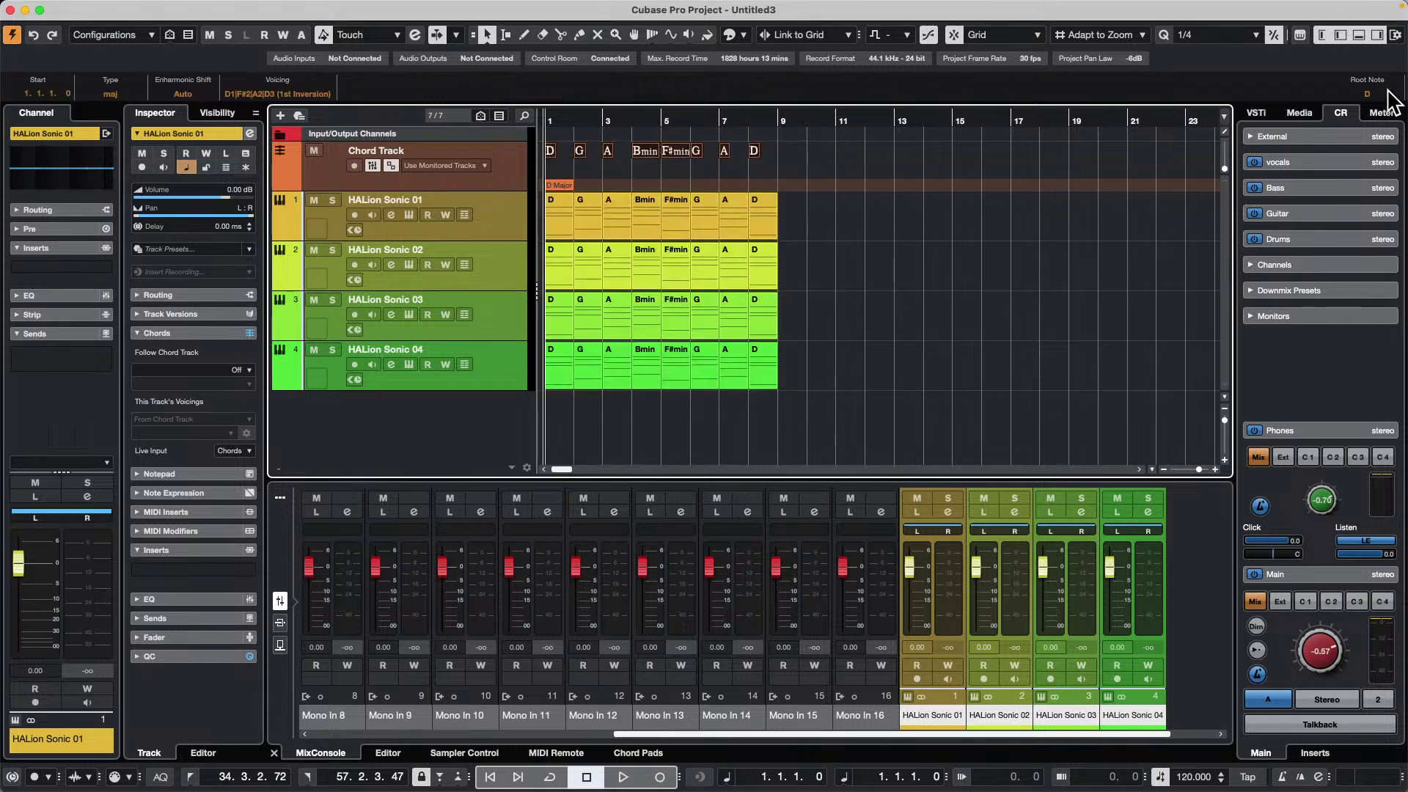
pyautogui.scroll(3, 1383, 91)
pyautogui.scroll(-2, 1384, 91)
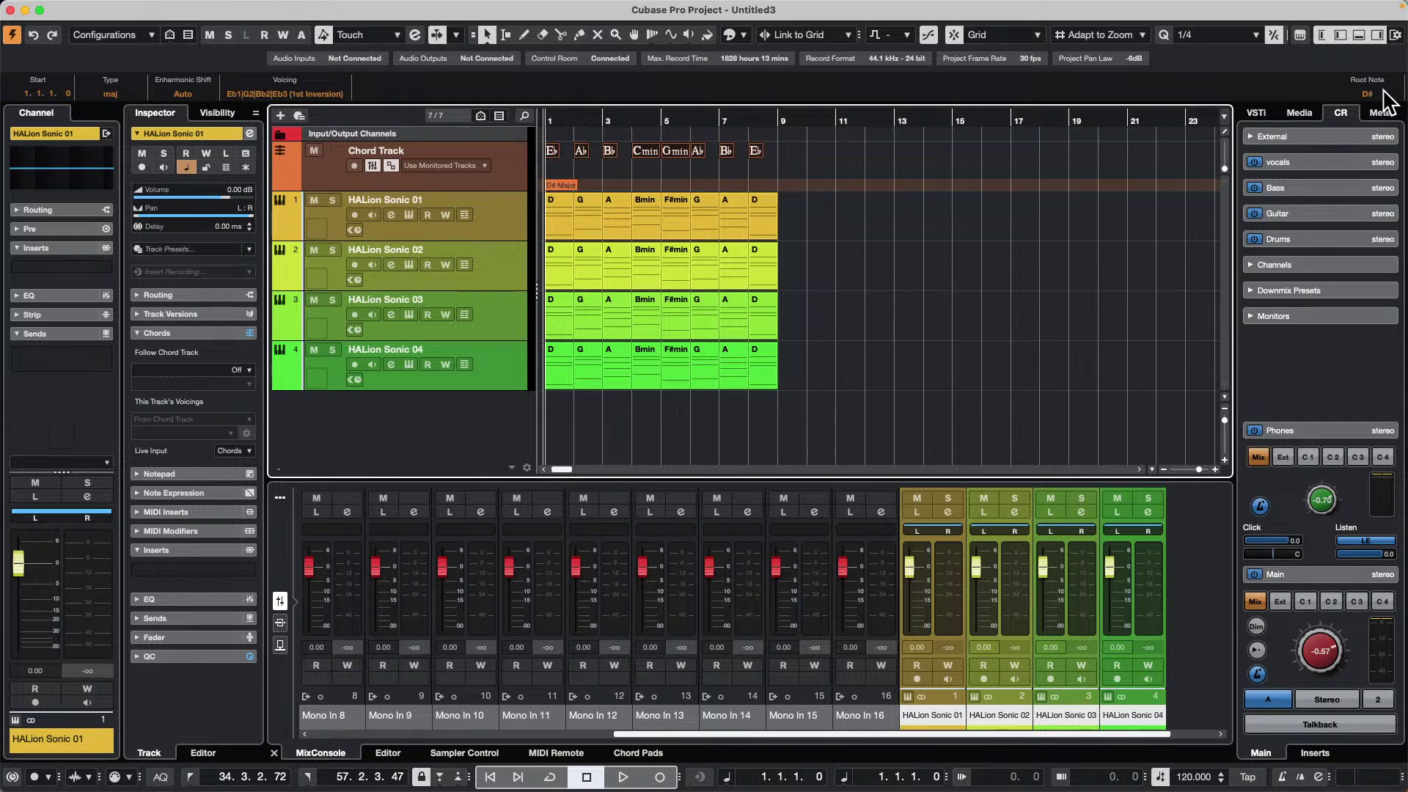
pyautogui.scroll(1, 1384, 94)
pyautogui.scroll(-3, 1384, 94)
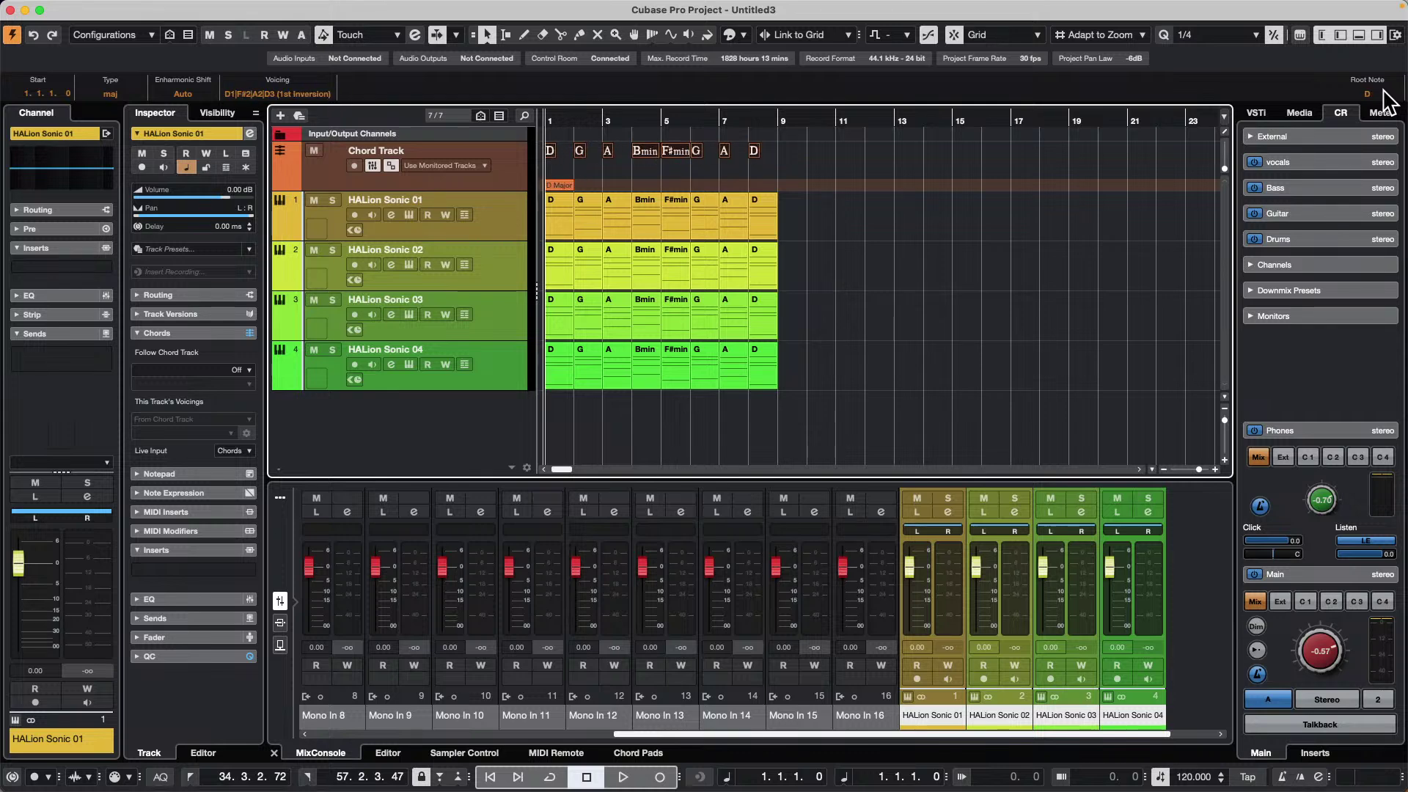
pyautogui.scroll(-1, 1384, 94)
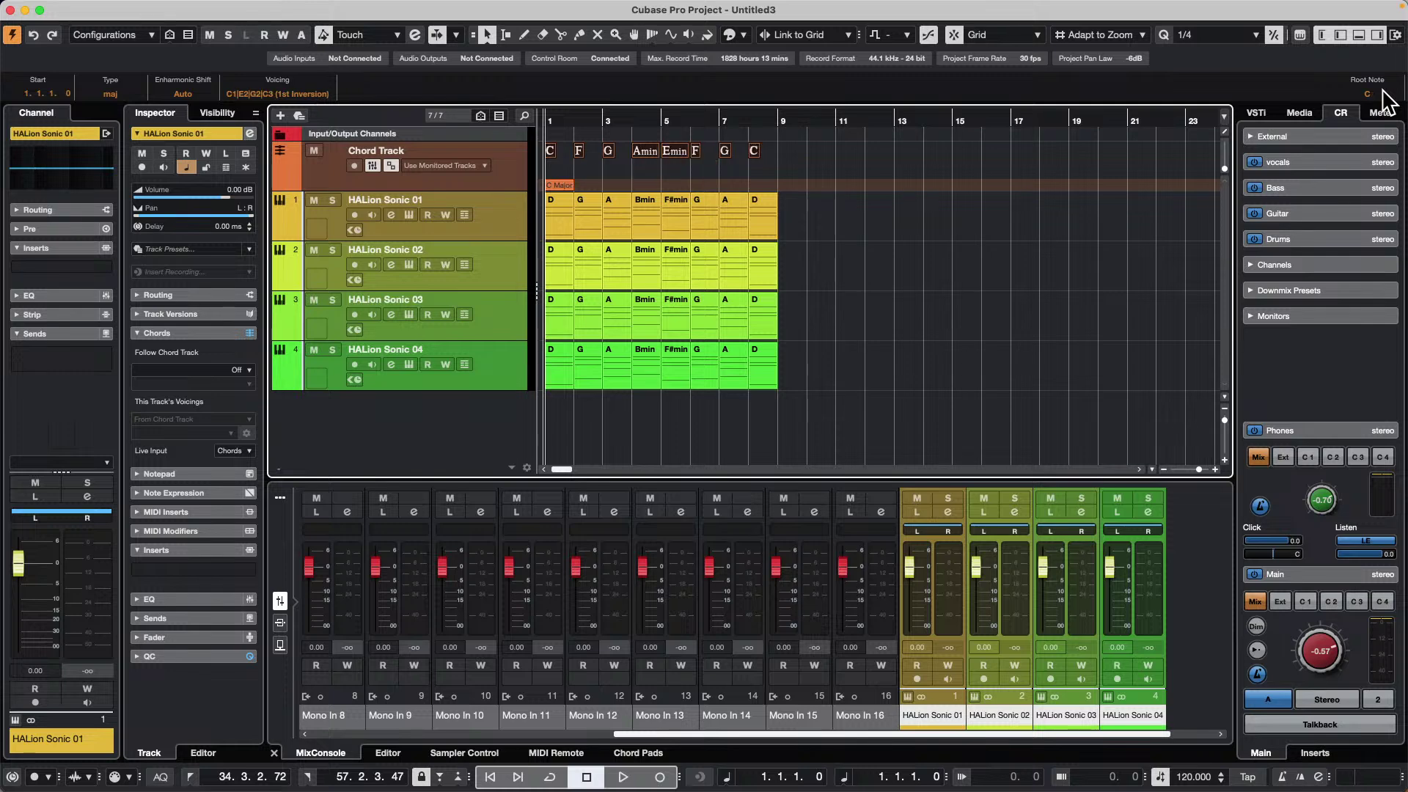
# - With the four HALion Sonic tracks selected, set Follow Chord Track to Chords & Scales using Follow Directly, and check the setting on each track
pyautogui.click(831, 253)
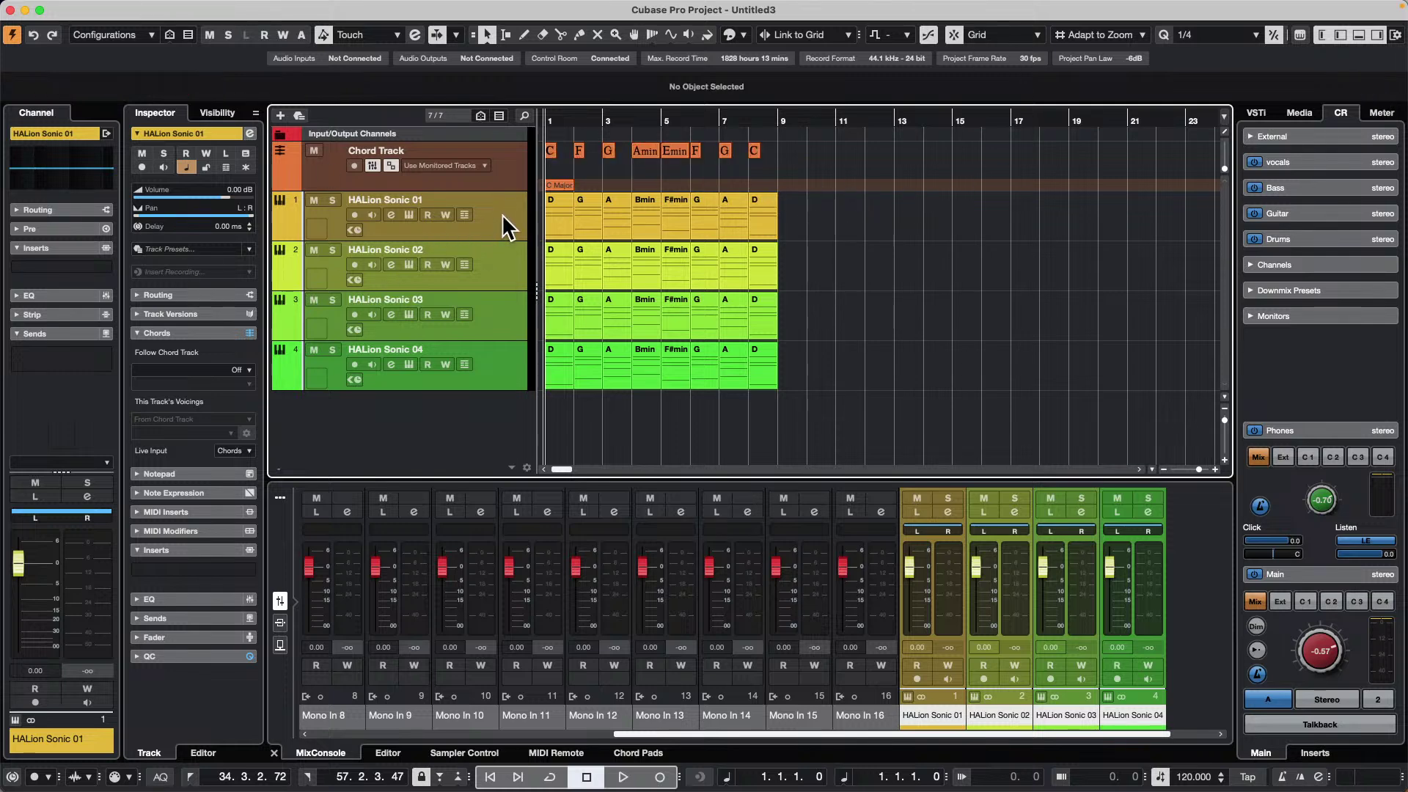
pyautogui.click(241, 370)
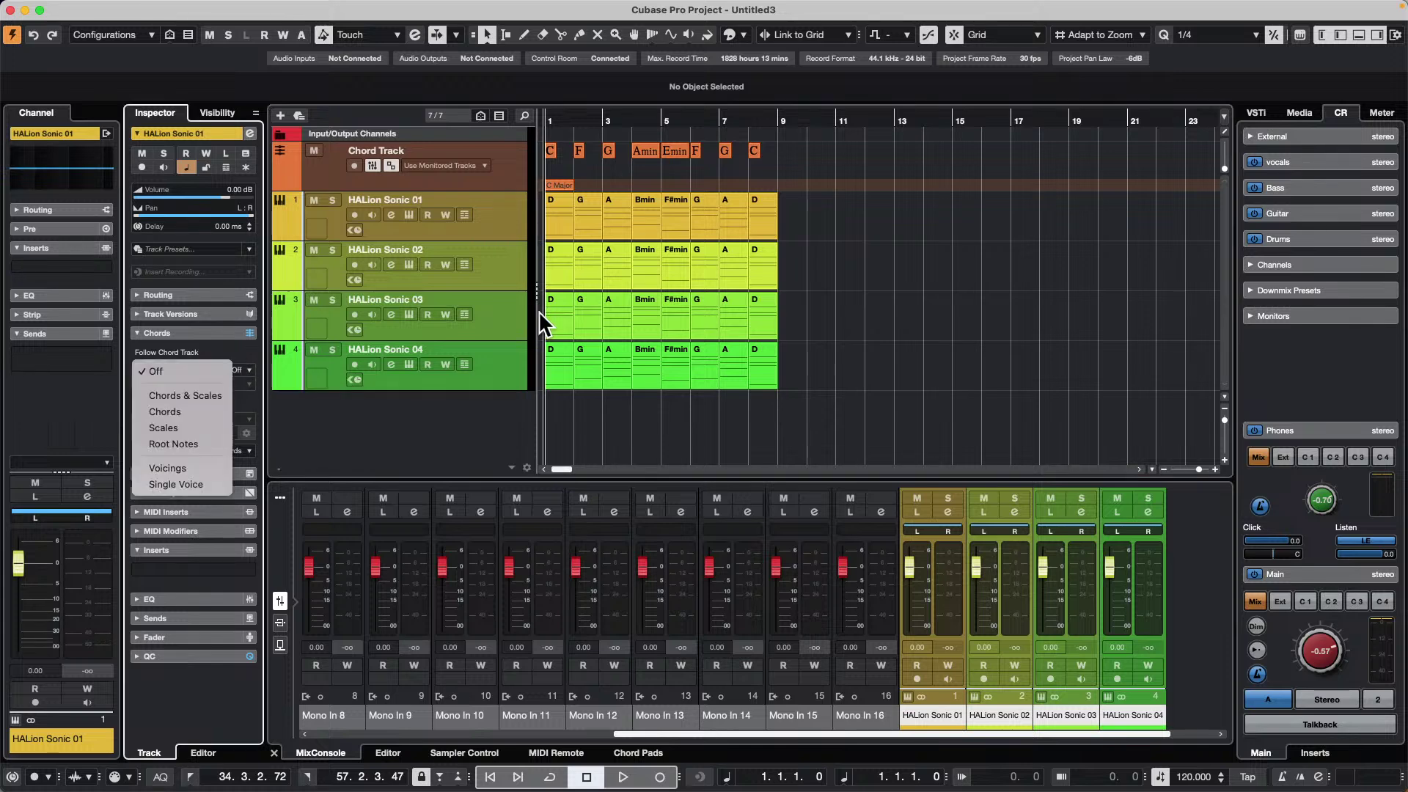
pyautogui.click(795, 256)
pyautogui.click(517, 214)
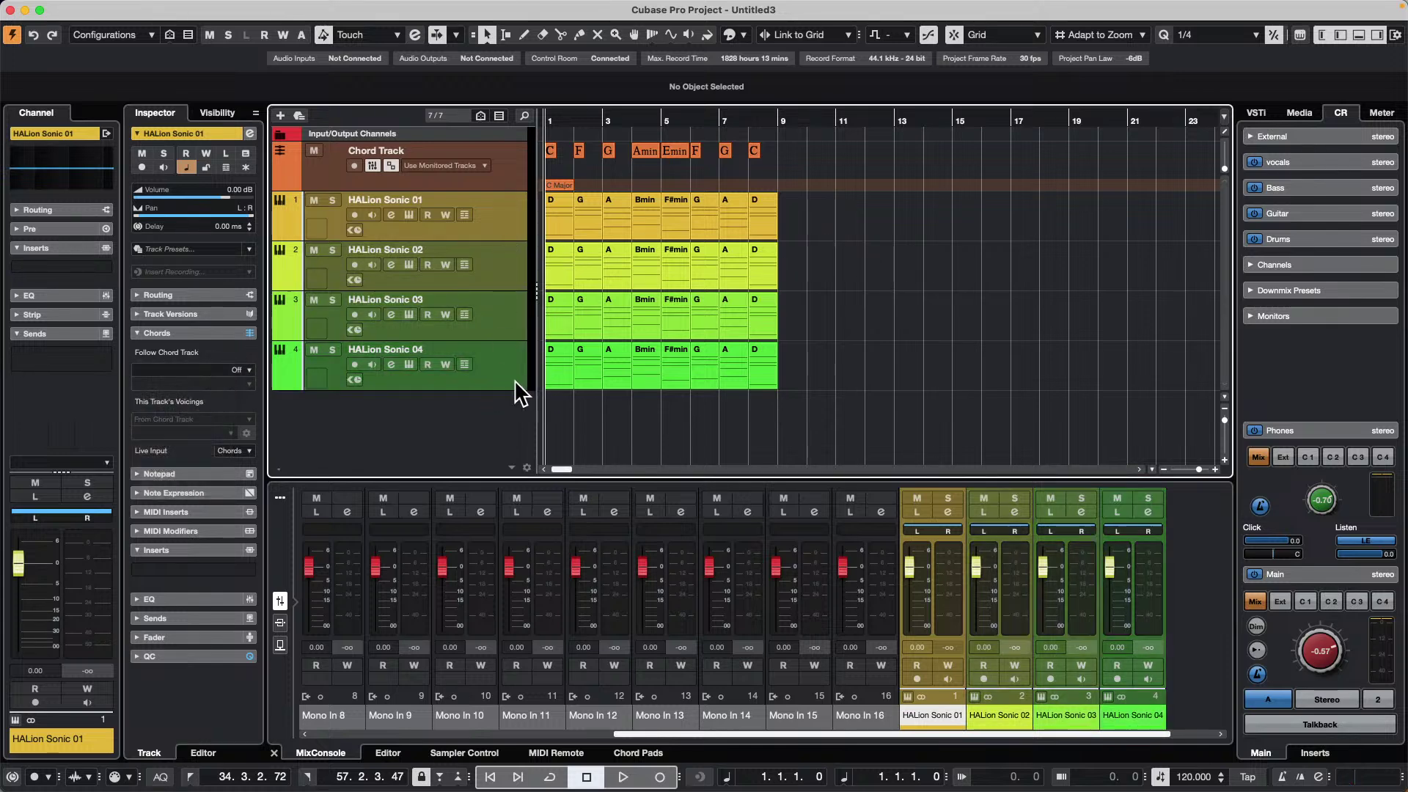
pyautogui.keyDown('shift'); pyautogui.click(508, 375); pyautogui.keyUp('shift')
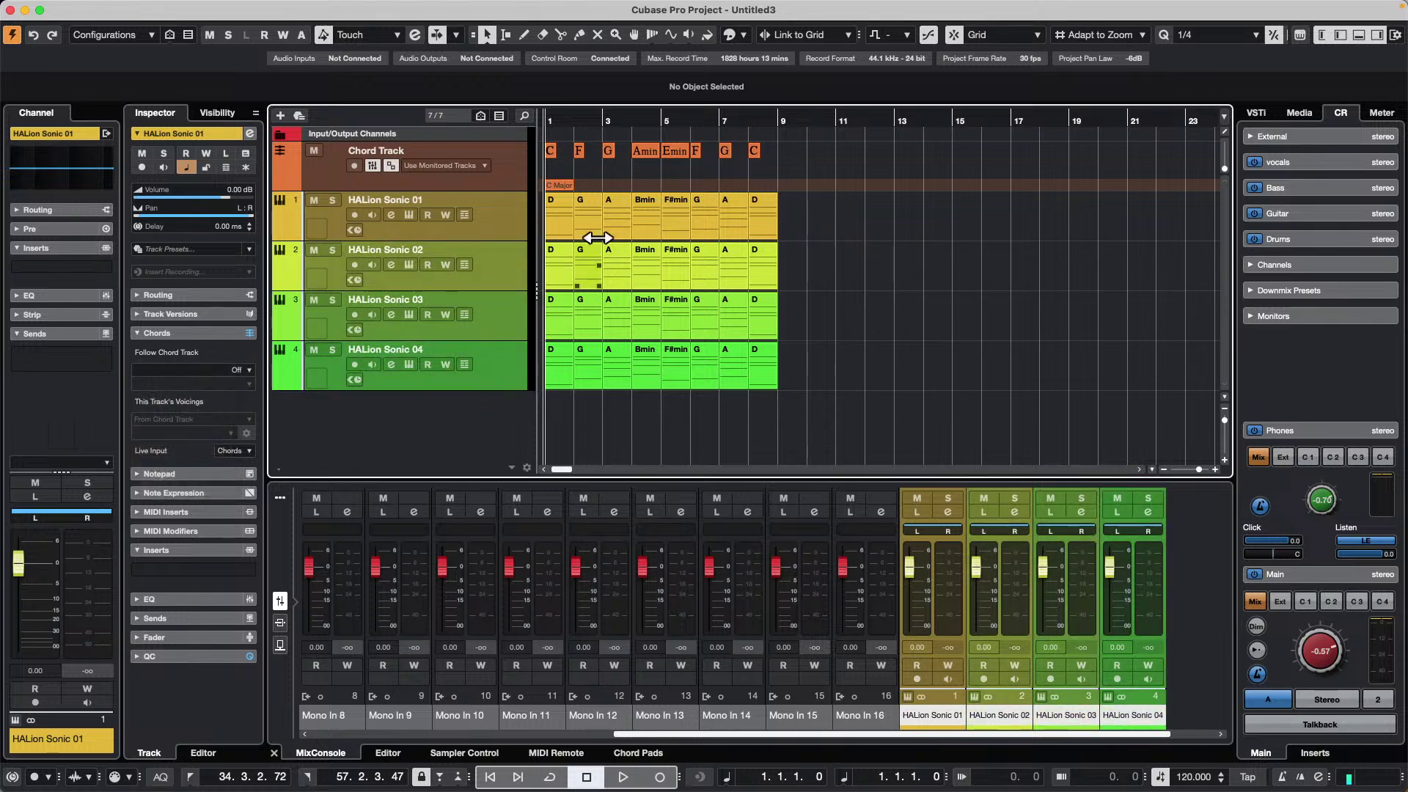
pyautogui.click(246, 372)
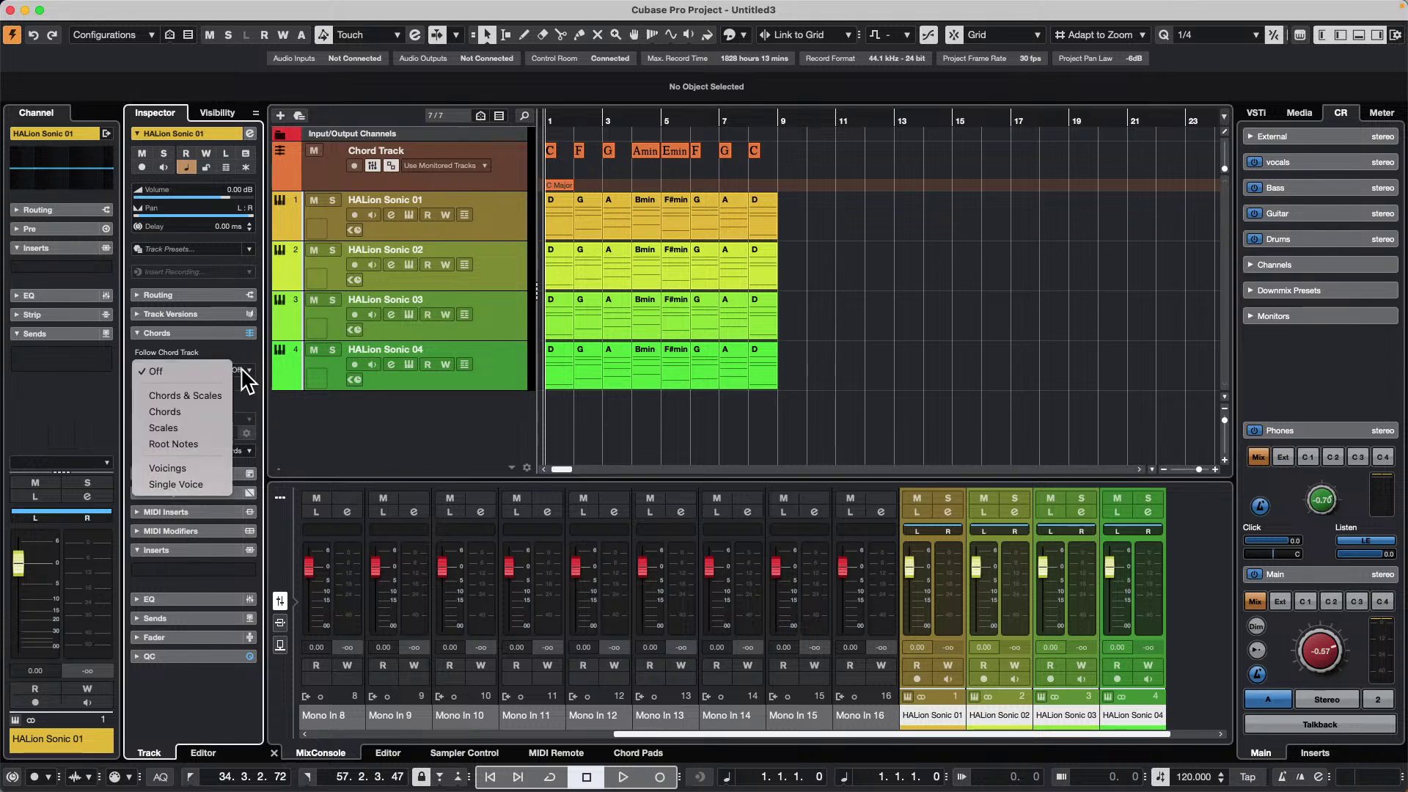
pyautogui.click(209, 400)
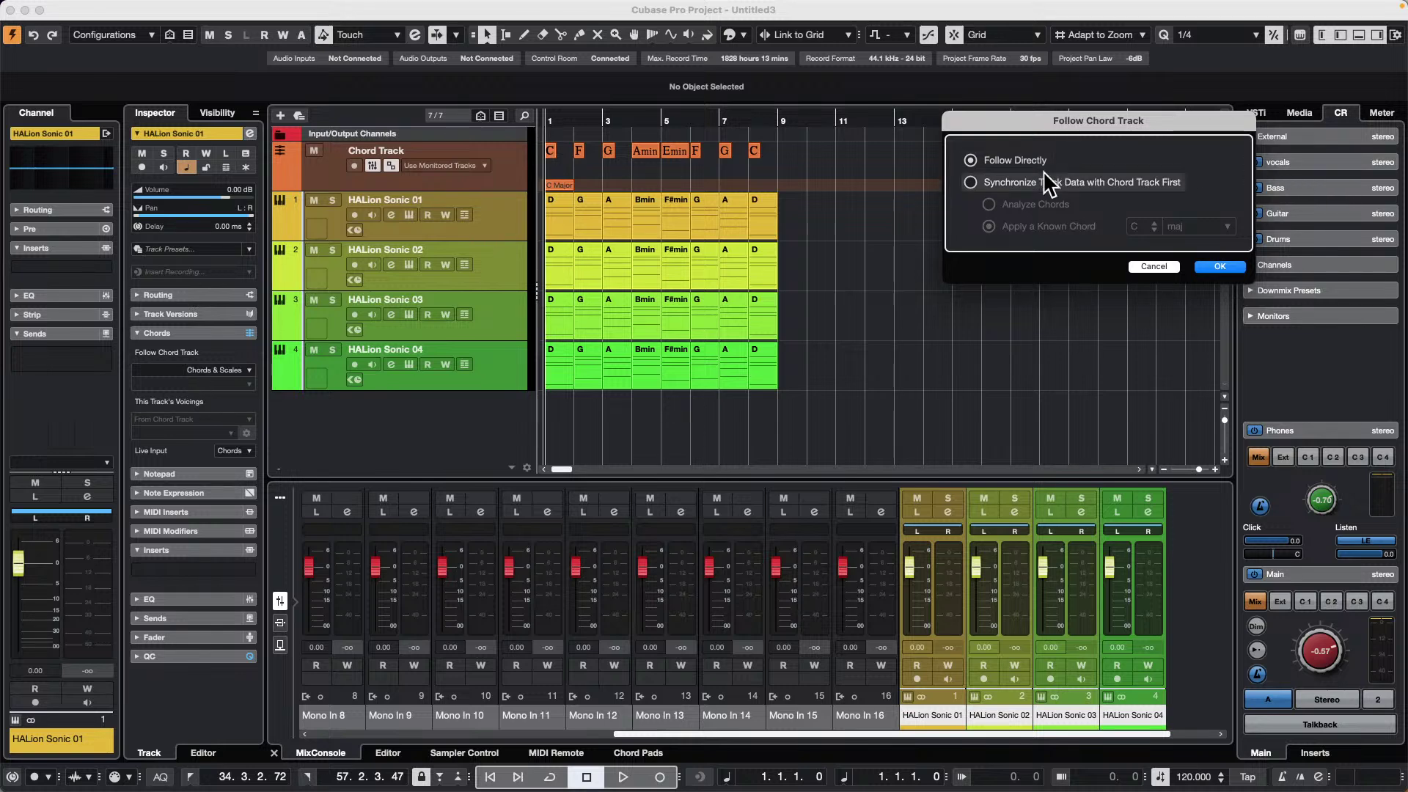
pyautogui.click(1232, 269)
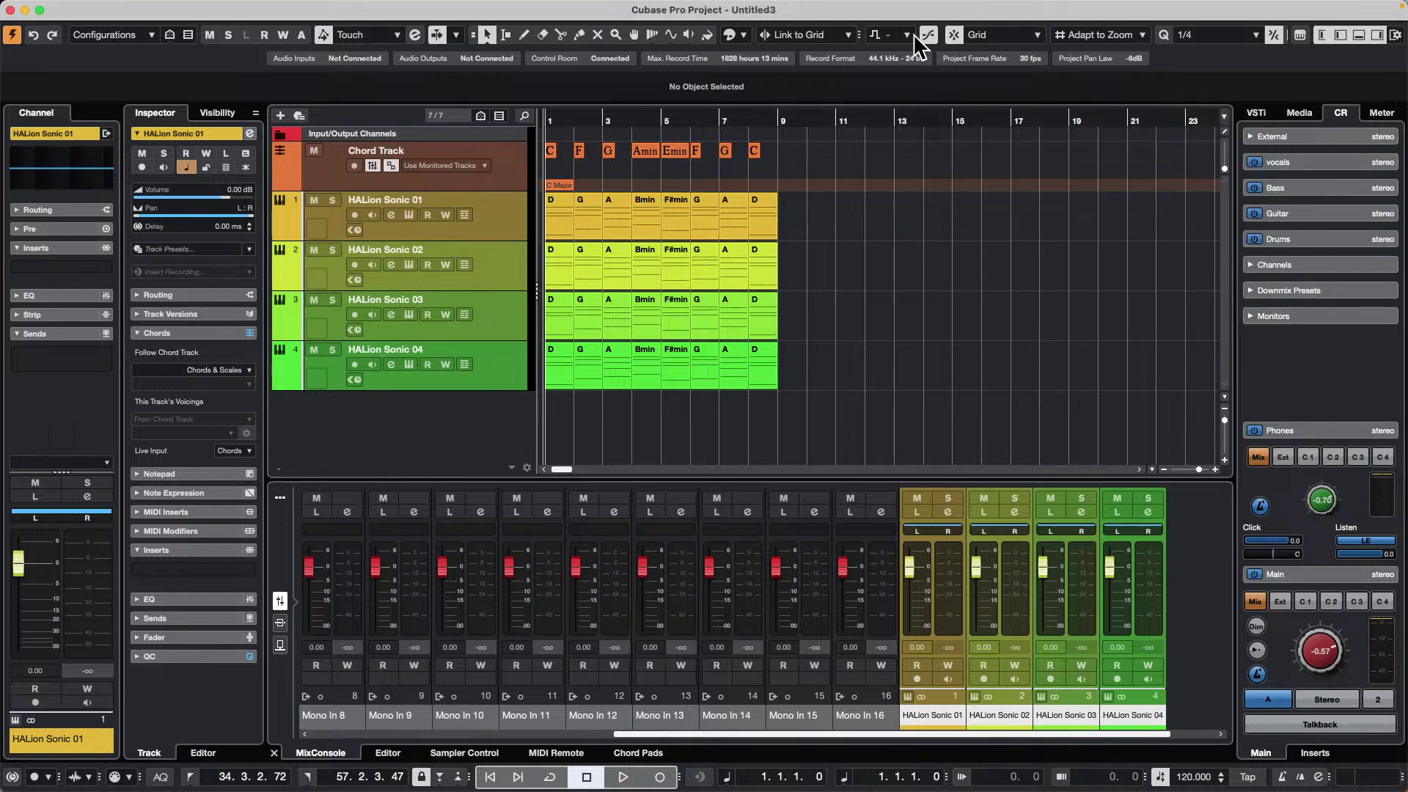
pyautogui.click(509, 222)
pyautogui.click(518, 261)
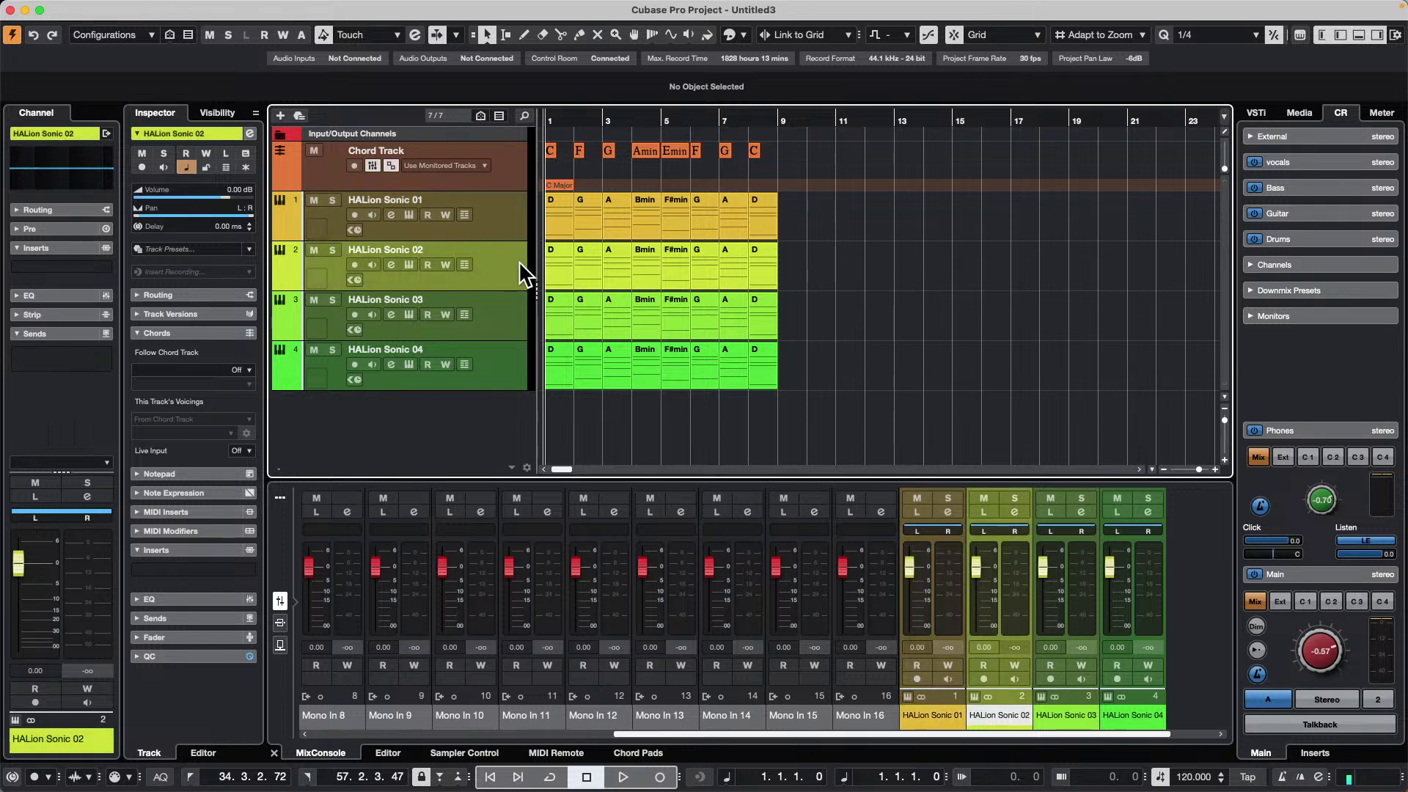
pyautogui.click(506, 308)
pyautogui.click(498, 381)
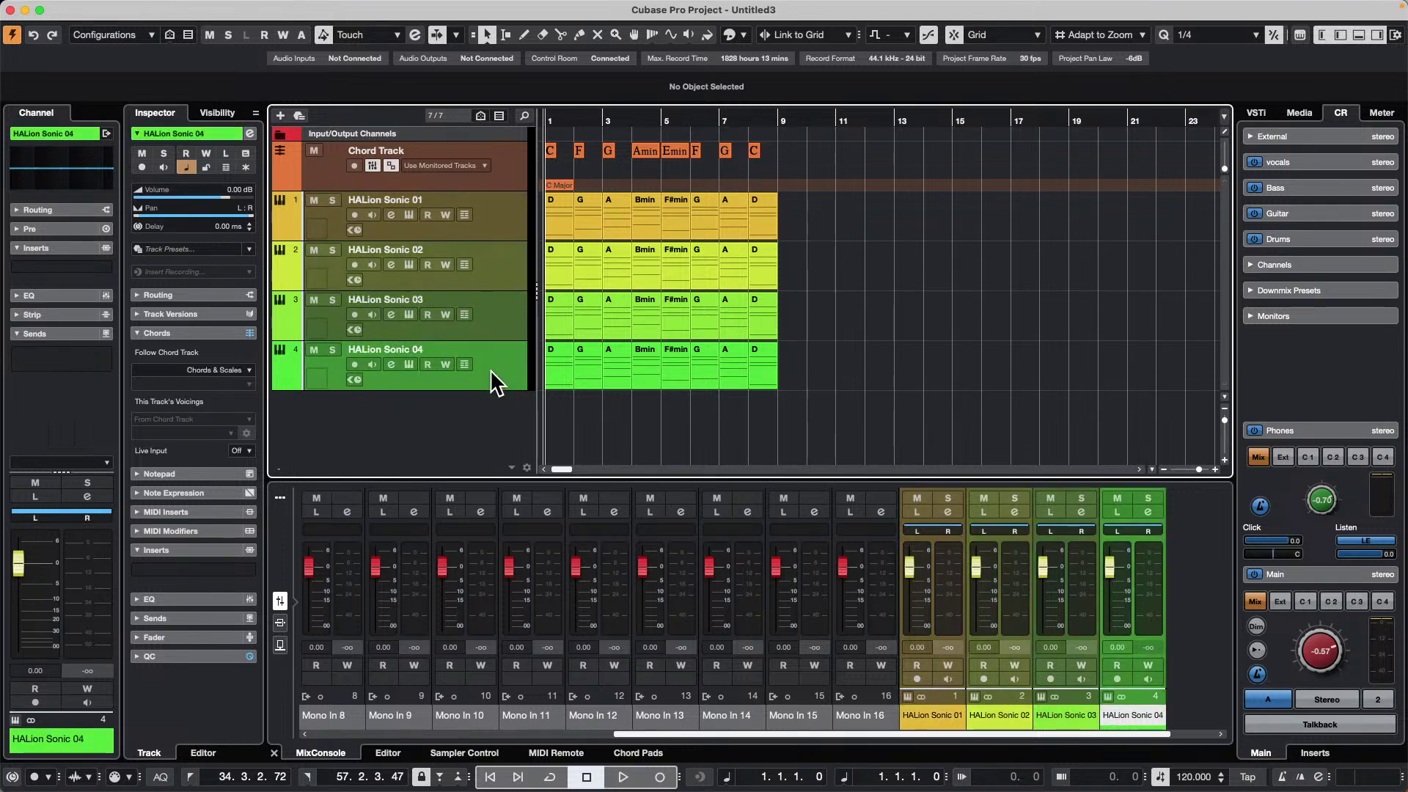
# - Try setting Follow Chord Track to Scales for all four HALion Sonic tracks and check the setting track by track
pyautogui.keyDown('shift'); pyautogui.click(505, 226); pyautogui.keyUp('shift')
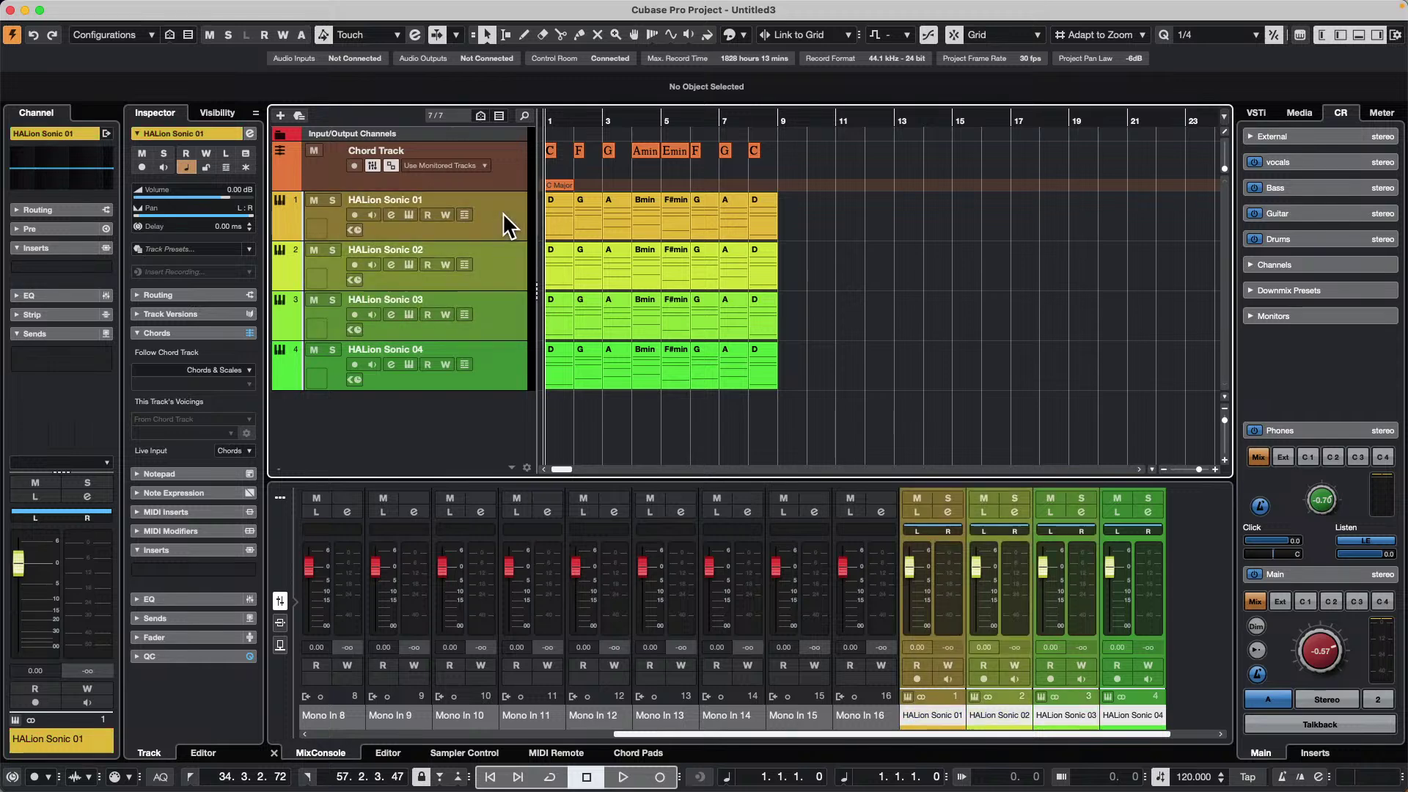
pyautogui.click(233, 371)
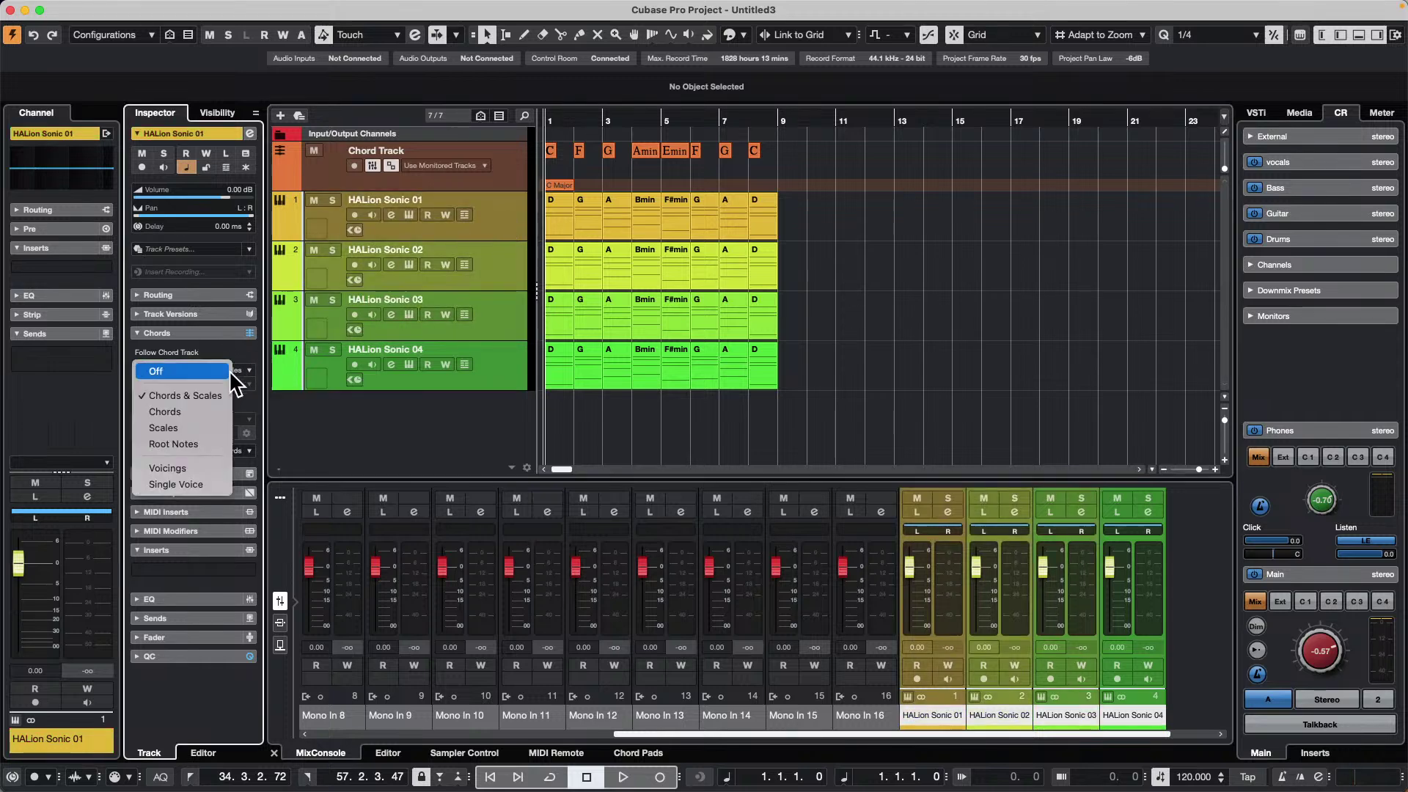
pyautogui.click(193, 425)
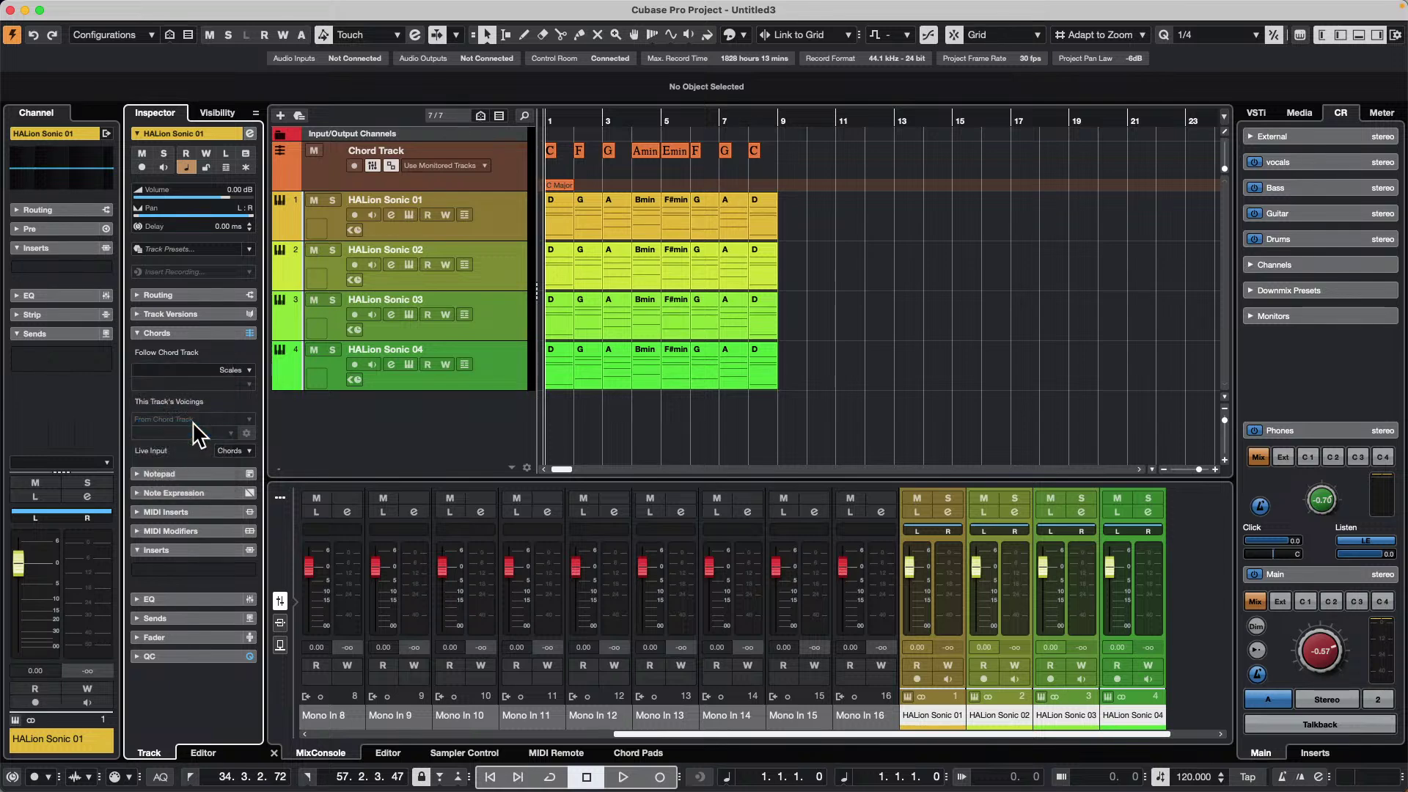
pyautogui.click(498, 217)
pyautogui.click(495, 264)
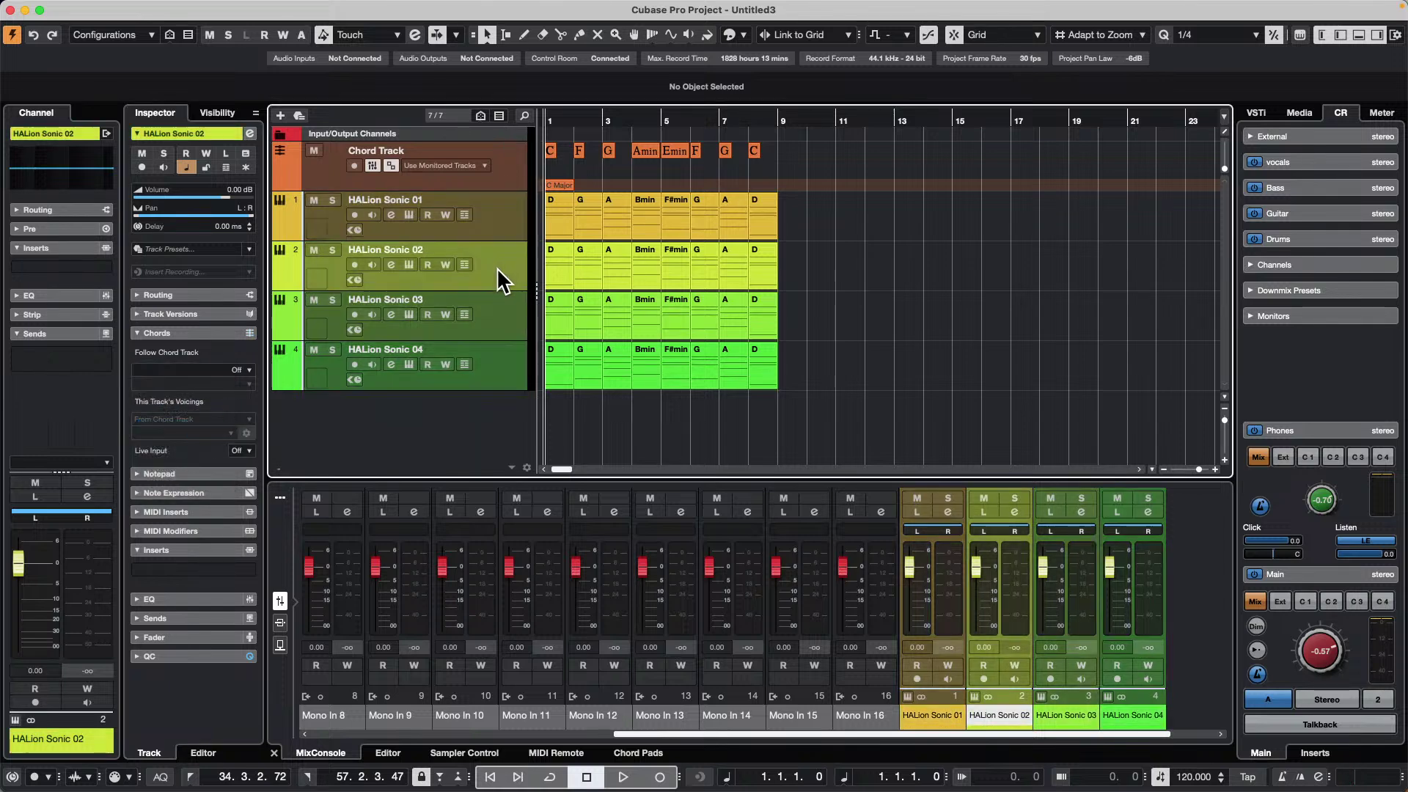
pyautogui.click(499, 303)
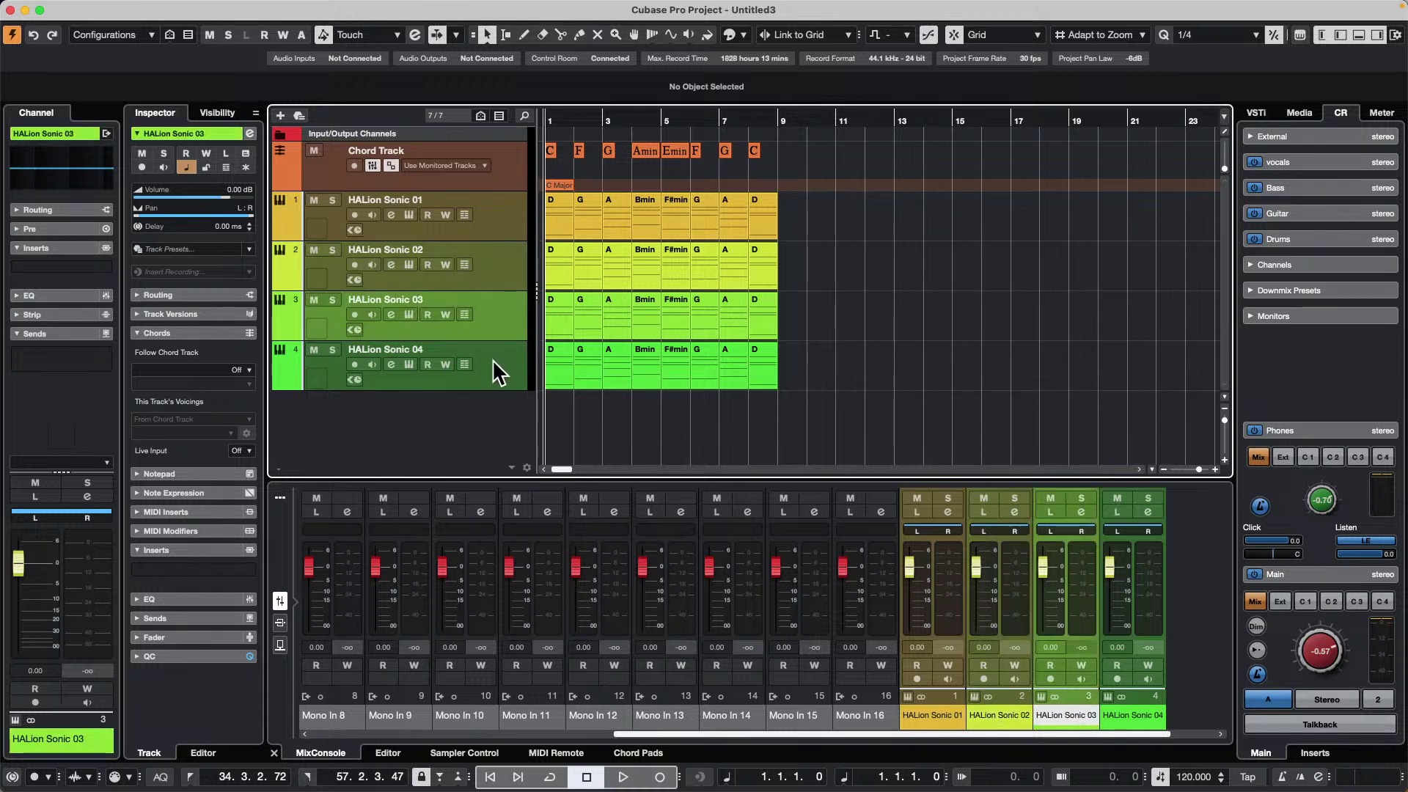
pyautogui.click(491, 358)
pyautogui.click(490, 323)
# - Try setting Follow Chord Track to Root Notes for all four HALion Sonic tracks and check each track's setting
pyautogui.click(503, 208)
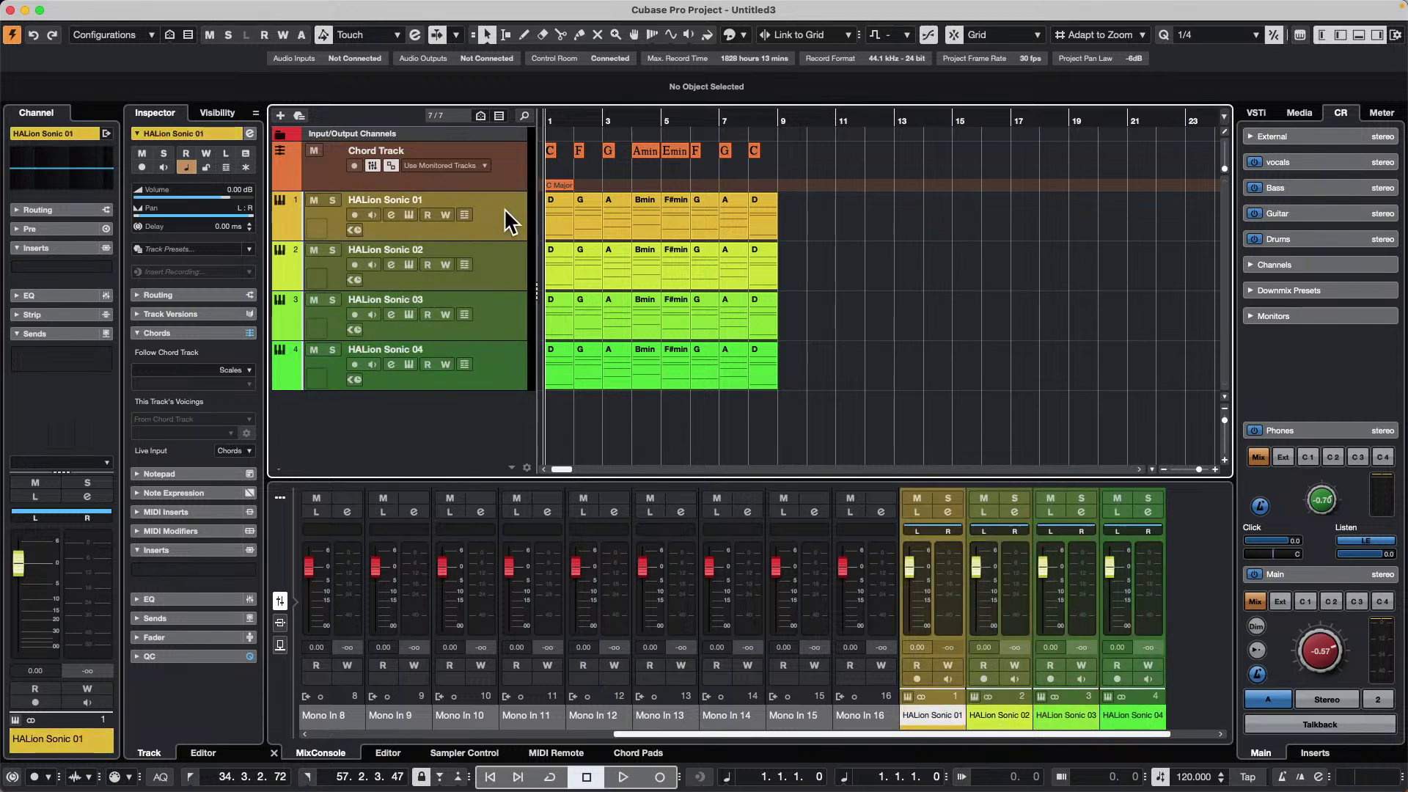
pyautogui.keyDown('shift'); pyautogui.click(503, 361); pyautogui.keyUp('shift')
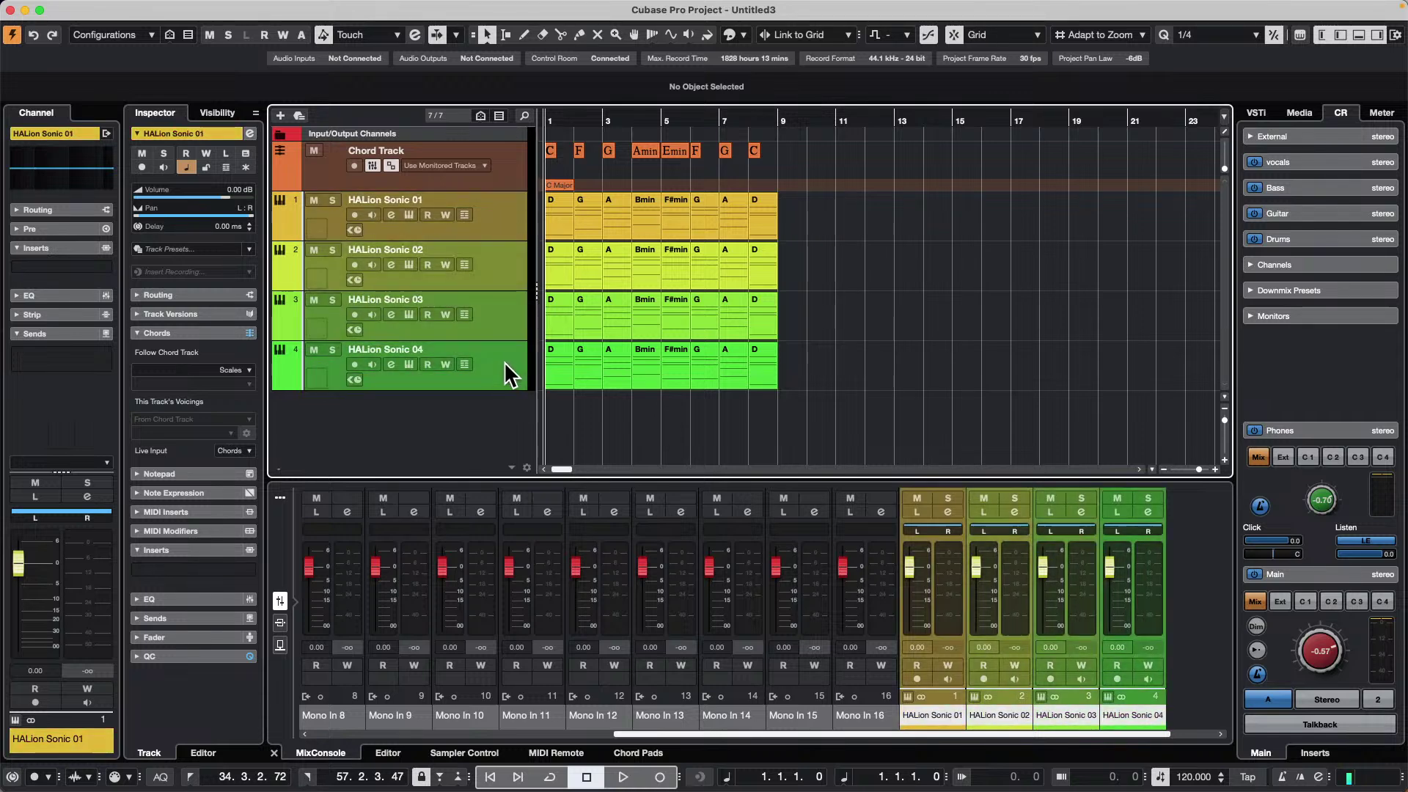
pyautogui.click(239, 370)
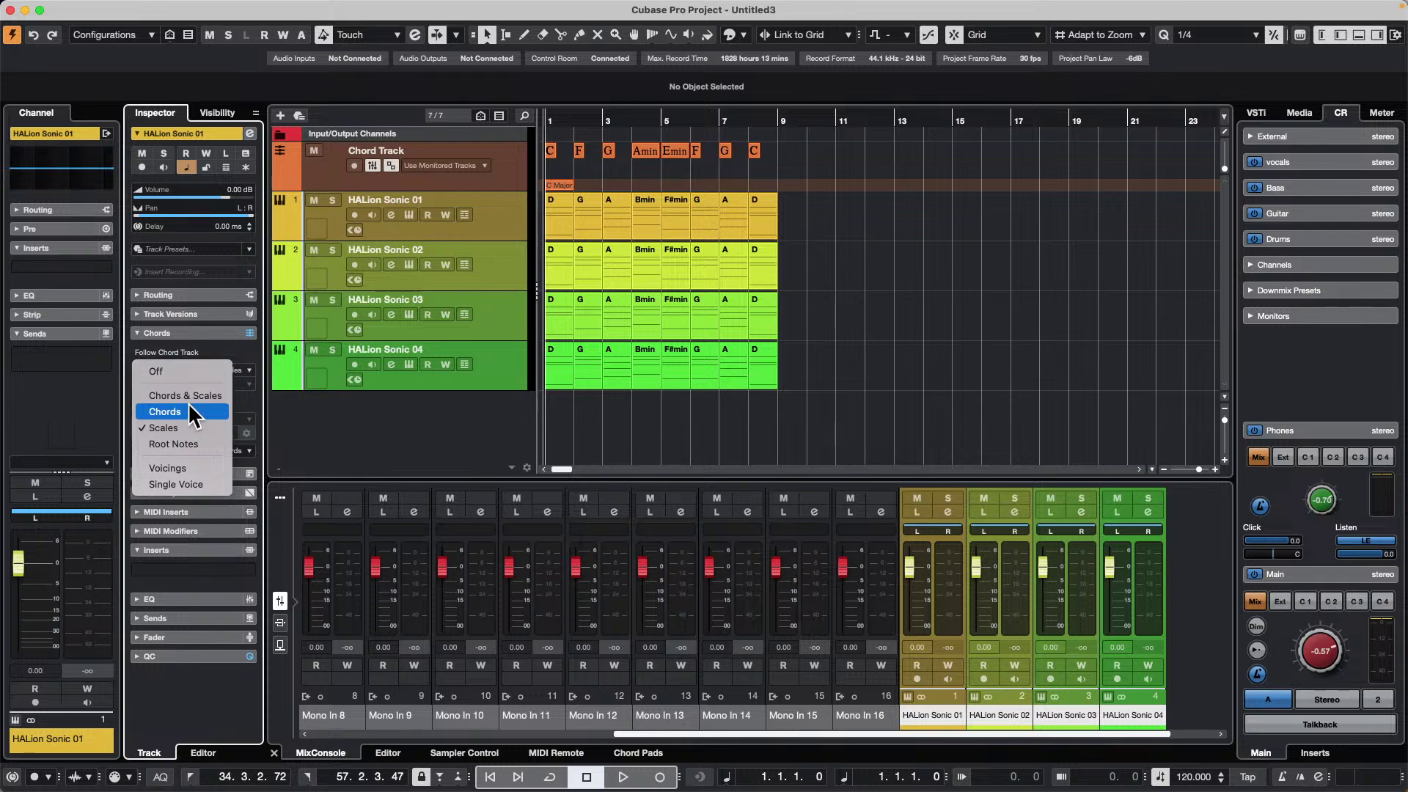
pyautogui.click(182, 443)
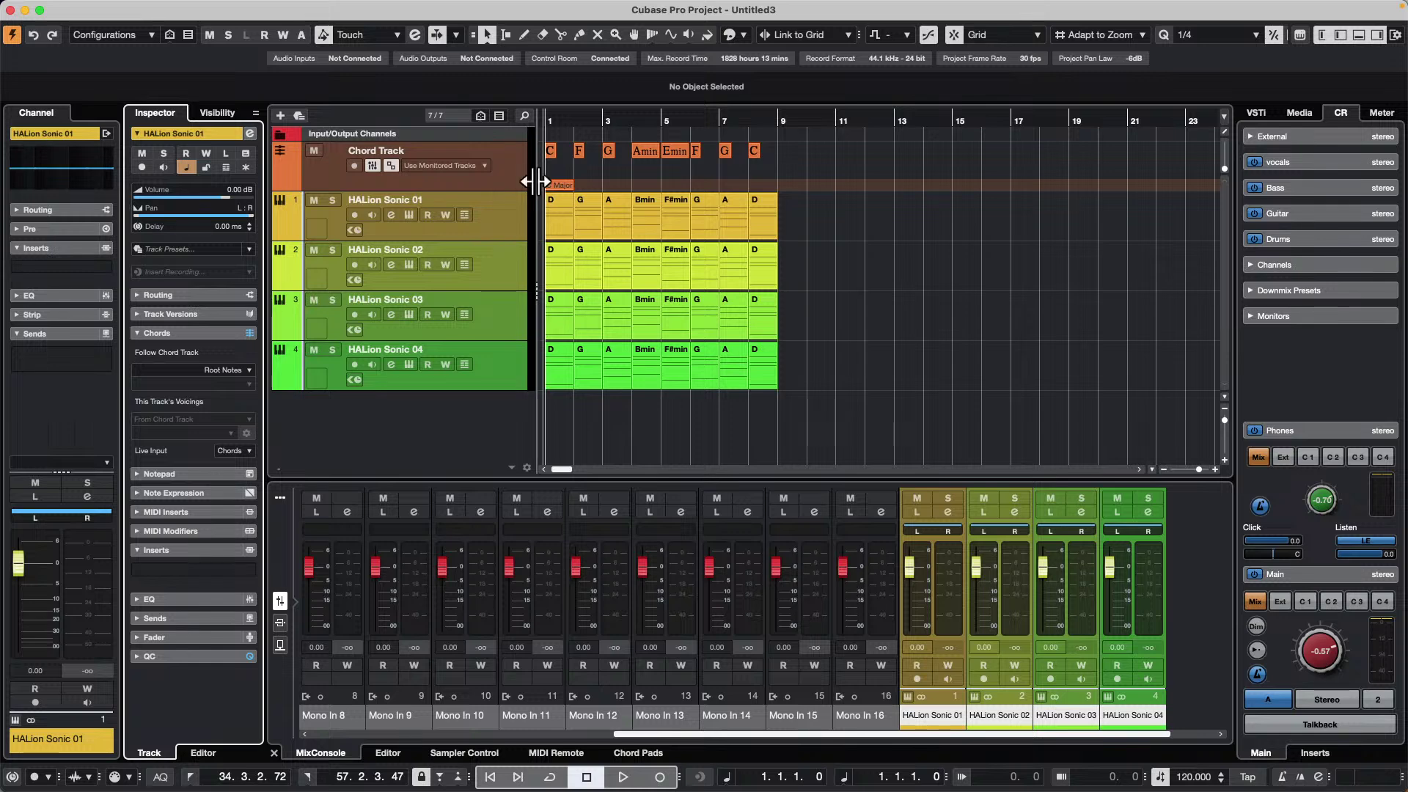
pyautogui.click(508, 208)
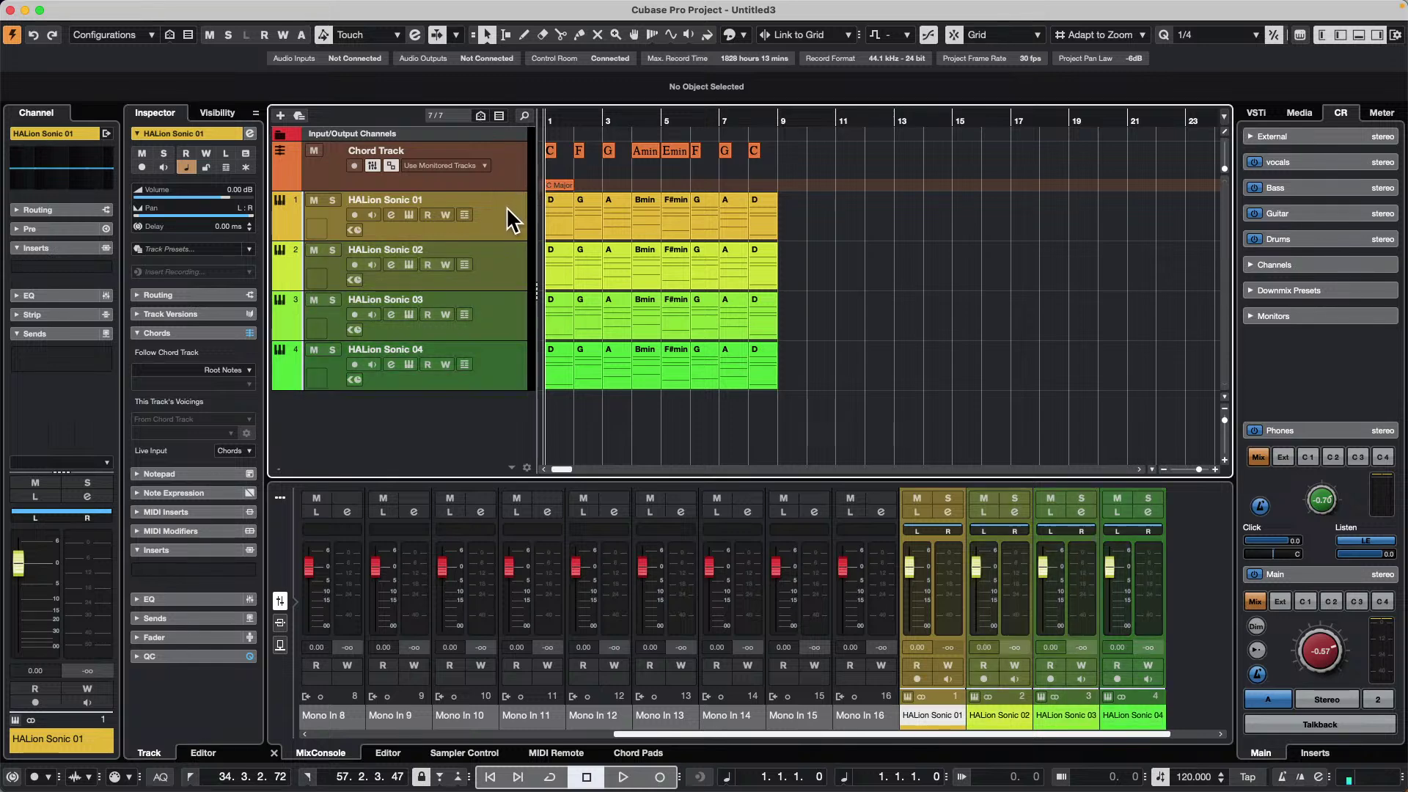
pyautogui.click(497, 258)
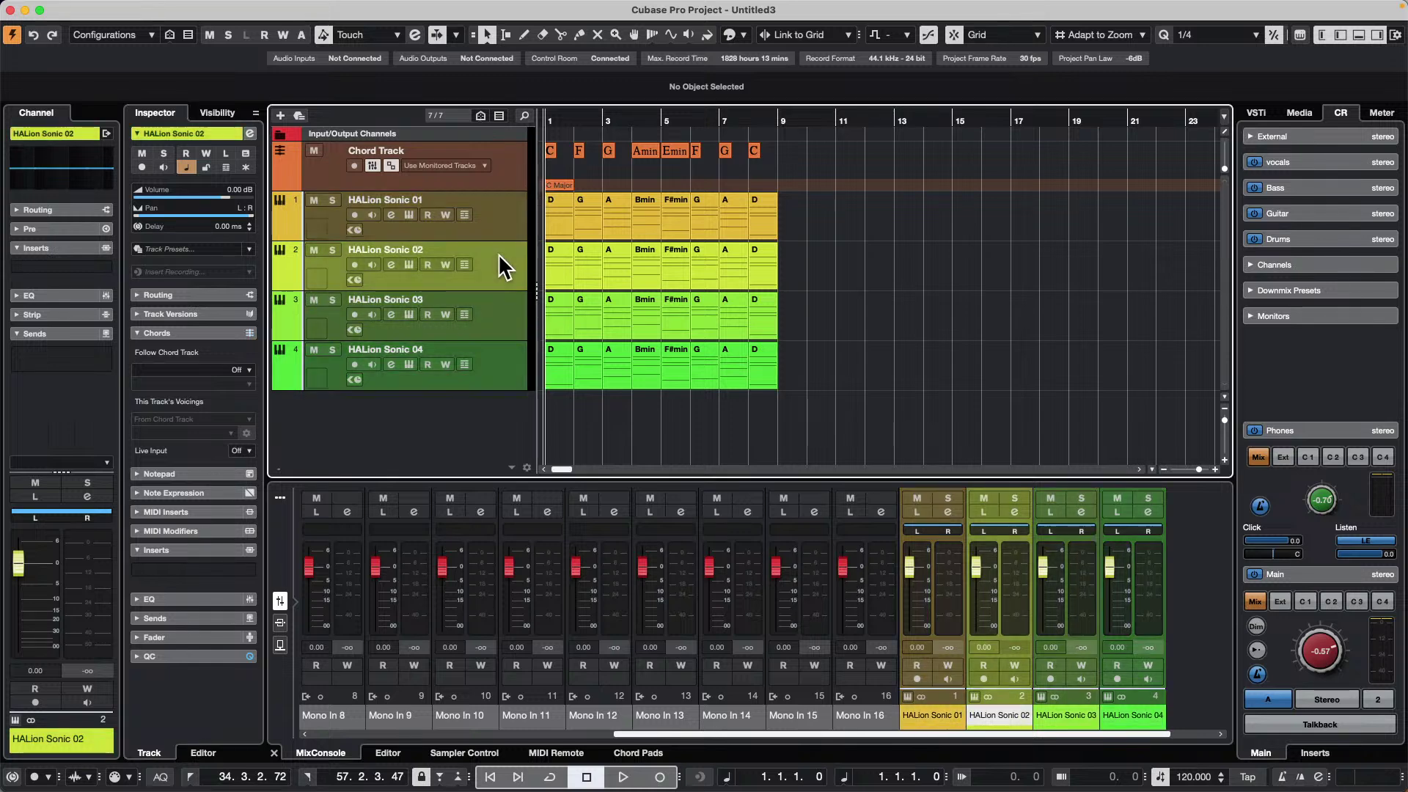
pyautogui.click(495, 314)
pyautogui.click(495, 345)
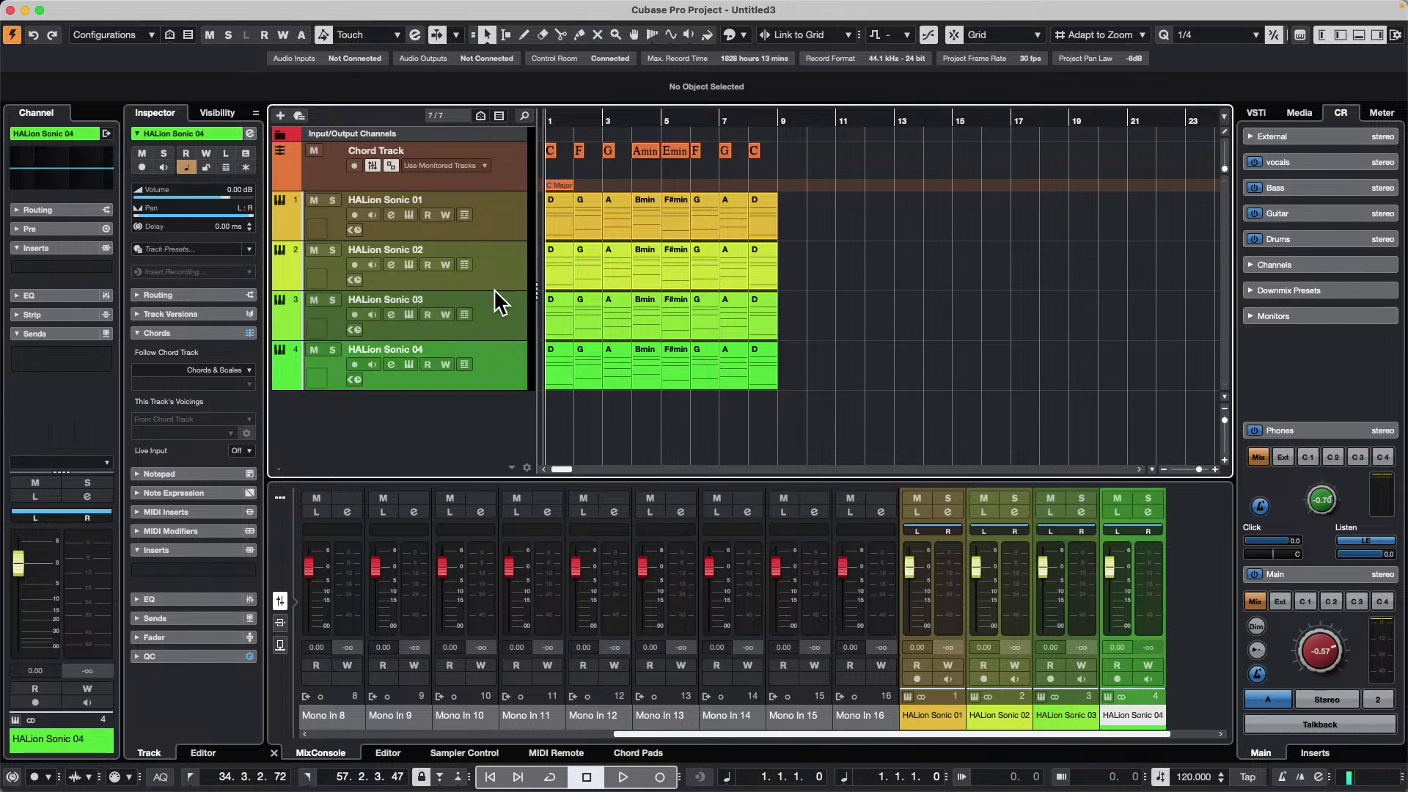
# - Set Follow Chord Track to Chords with all four HALion Sonic tracks selected, and move the HALion Sonic 03 track below HALion Sonic 04
pyautogui.click(496, 214)
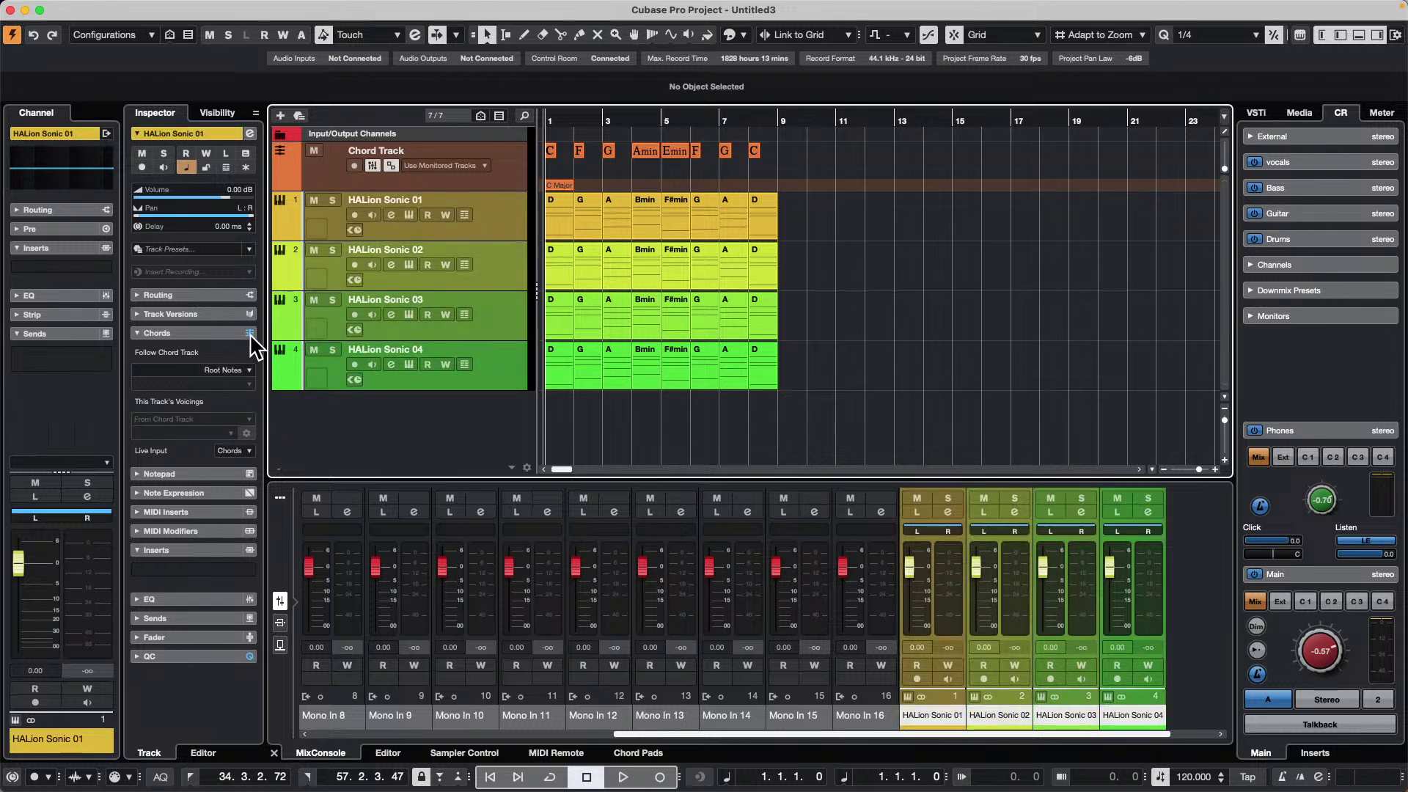
pyautogui.click(236, 371)
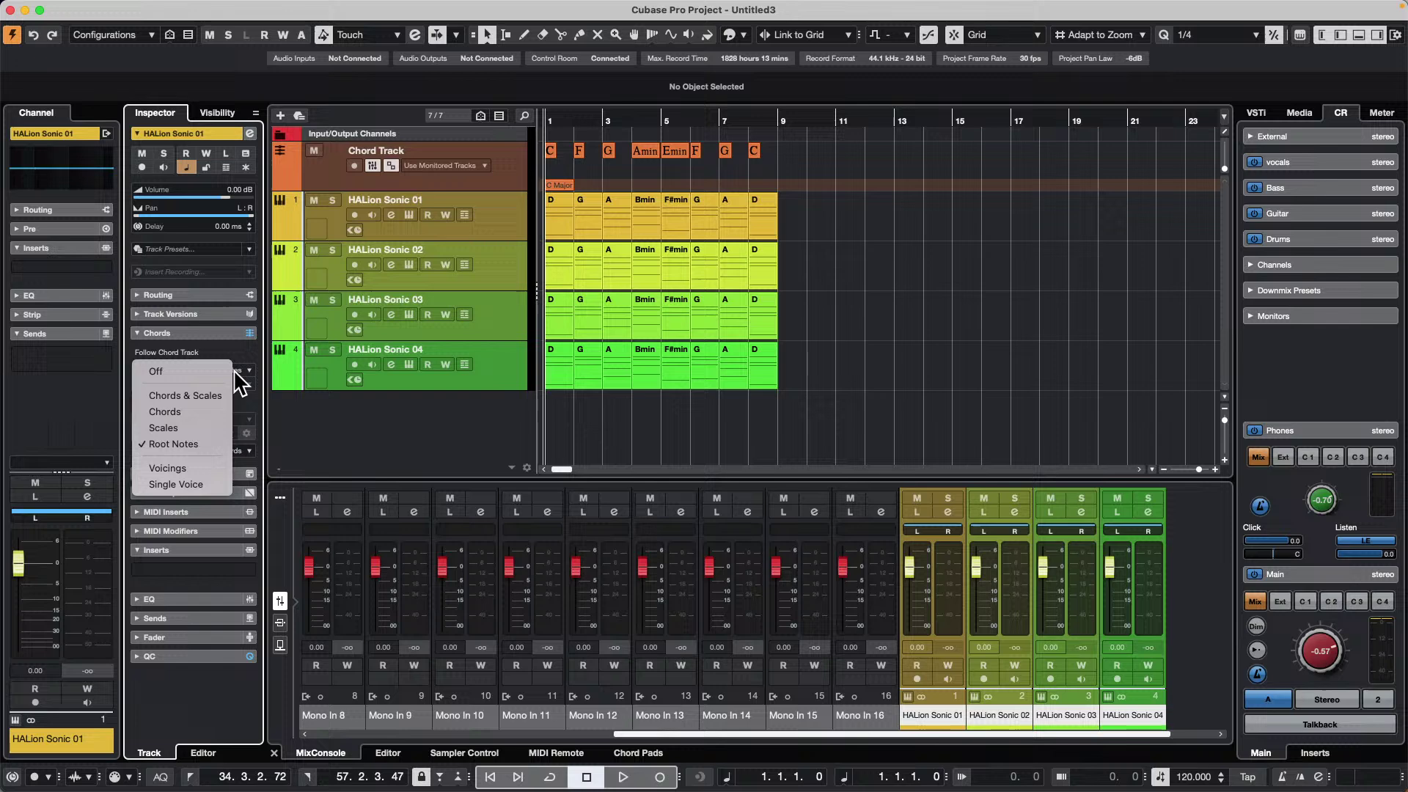
pyautogui.click(191, 411)
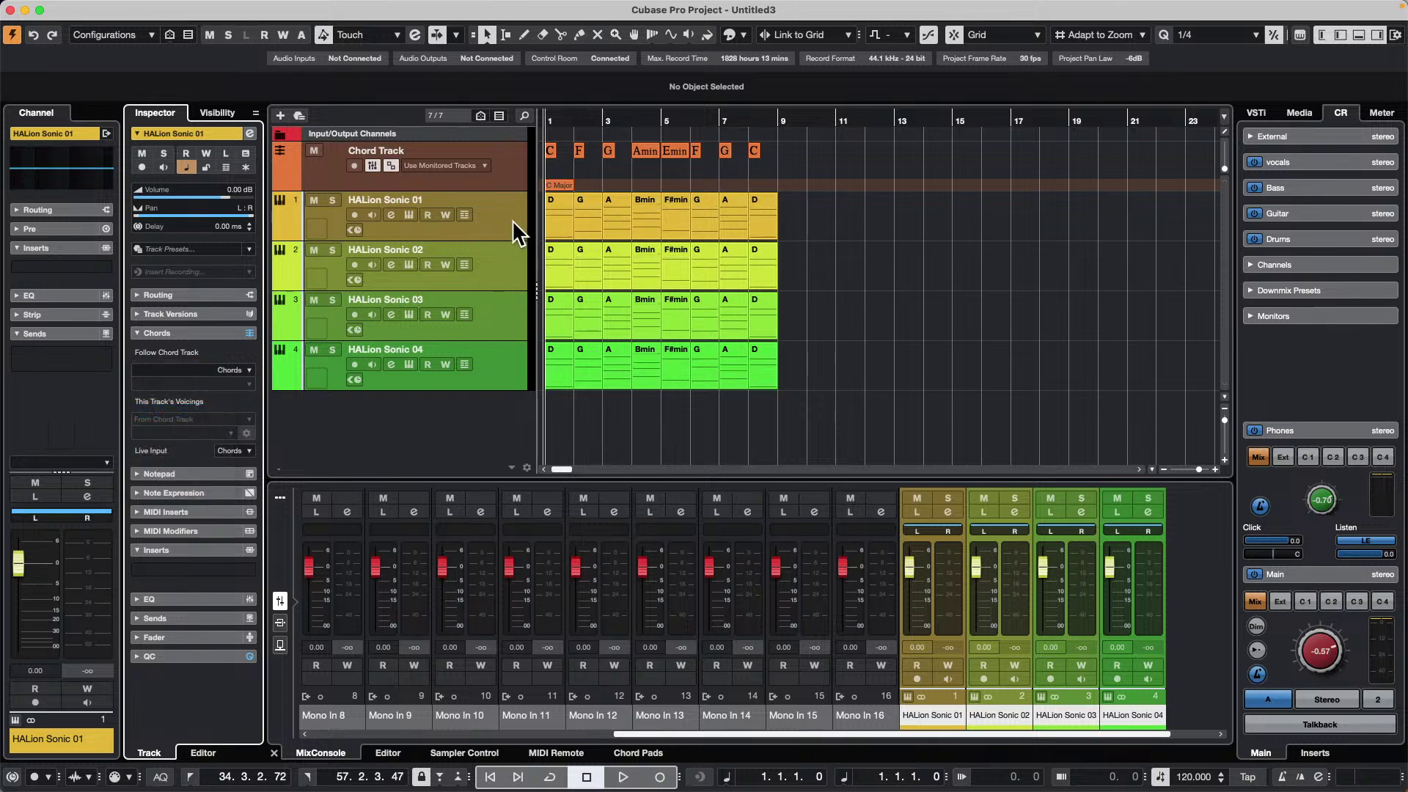
pyautogui.click(500, 269)
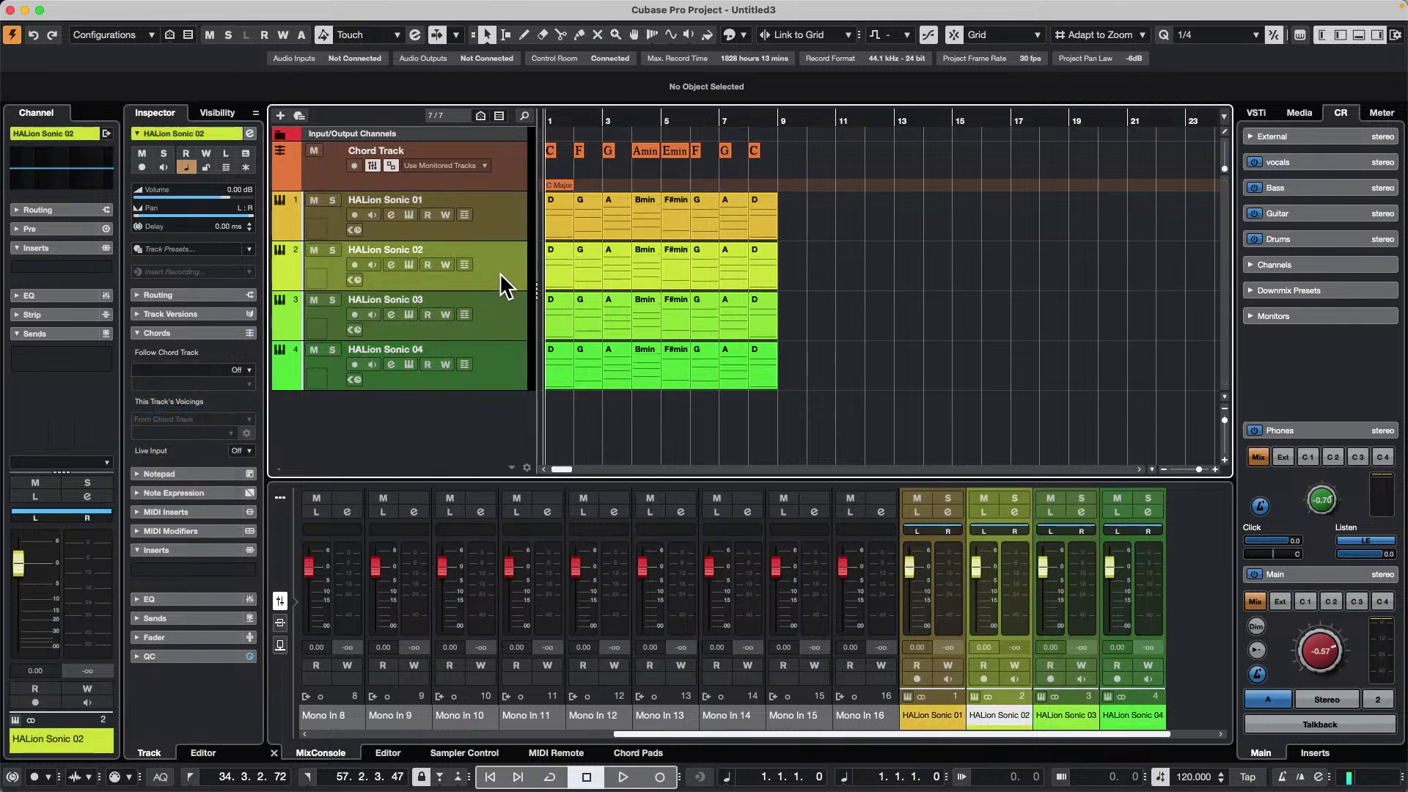
pyautogui.moveTo(497, 313); pyautogui.dragTo(516, 365)
# - Reselect all four HALion Sonic tracks, try Scales for Follow Chord Track, and check the setting on the lower tracks
pyautogui.click(501, 214)
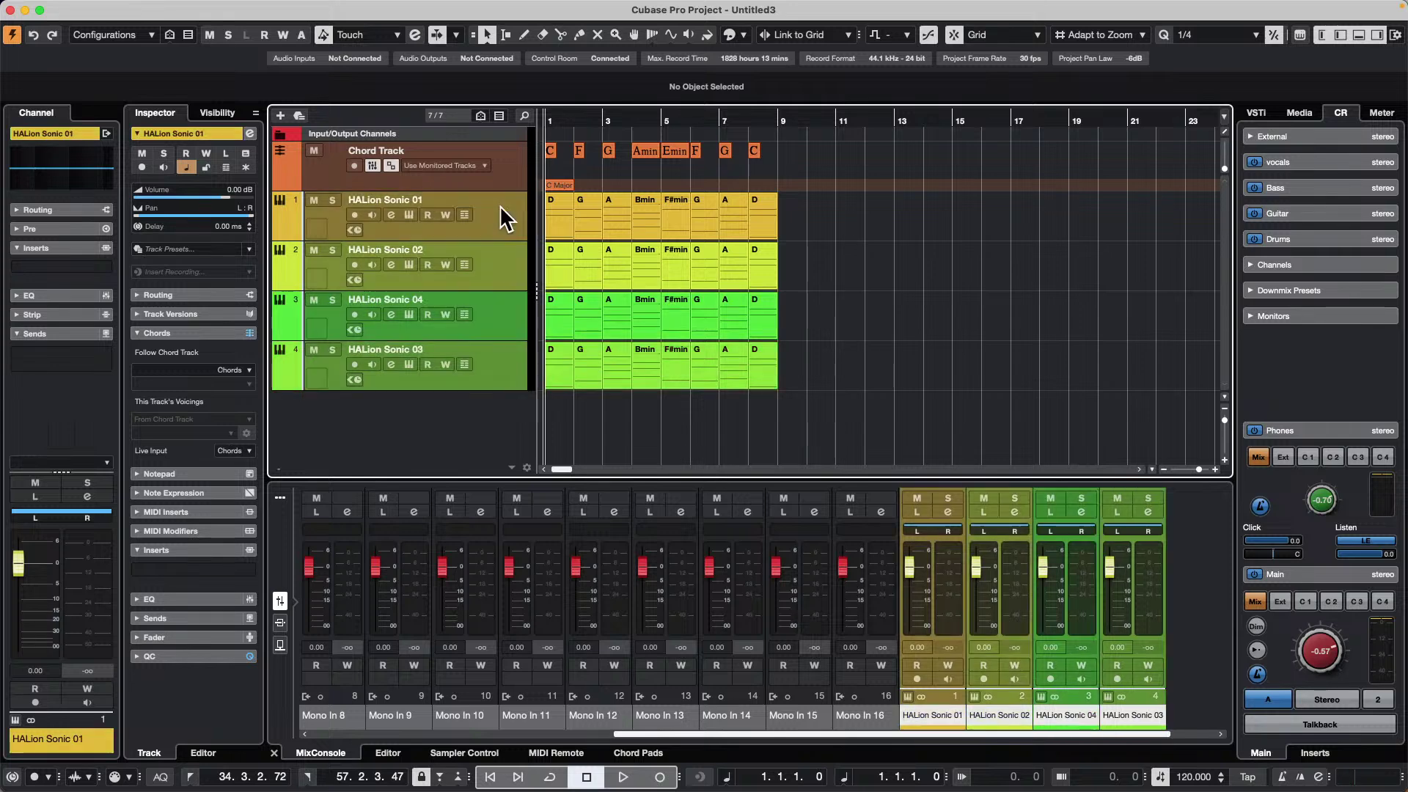
pyautogui.click(245, 370)
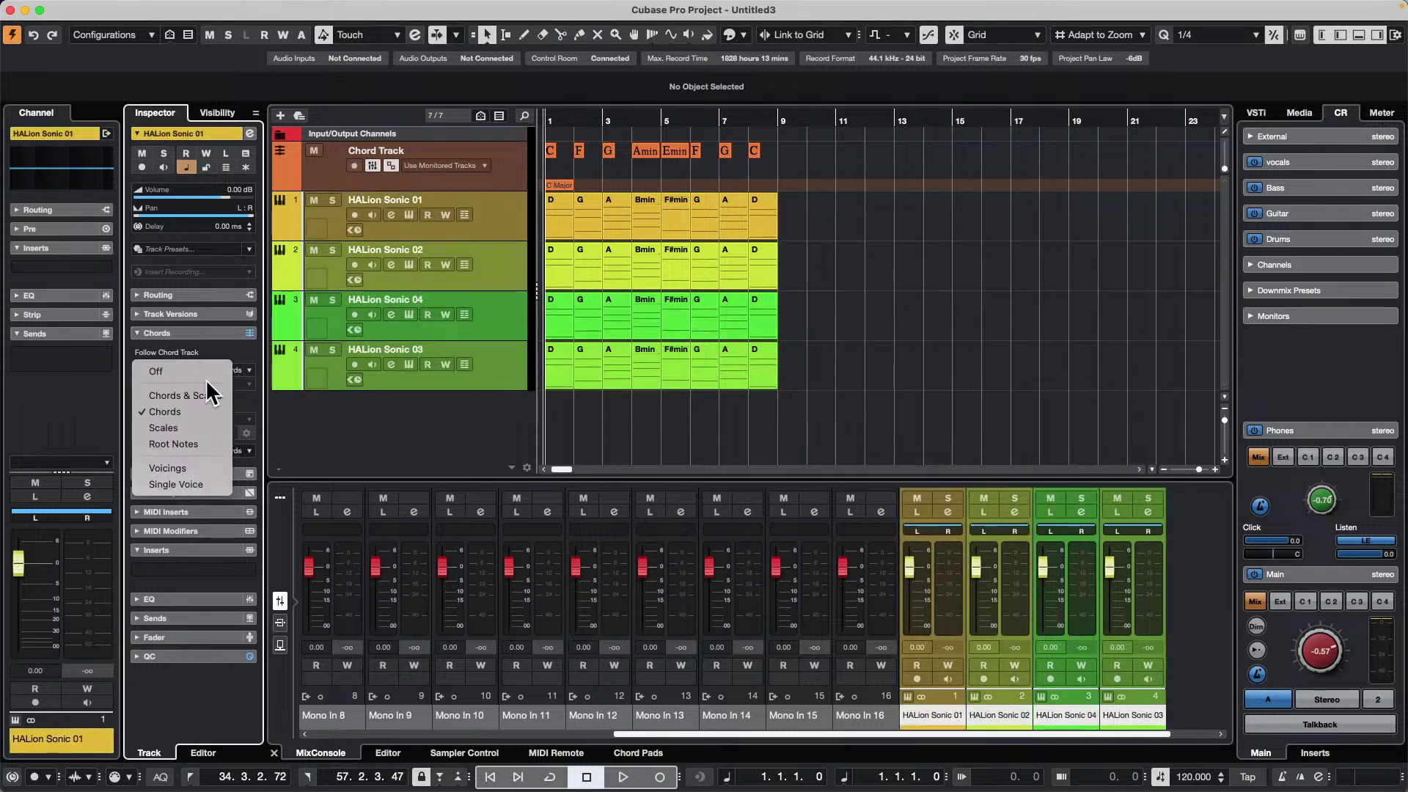
pyautogui.click(211, 428)
pyautogui.click(496, 366)
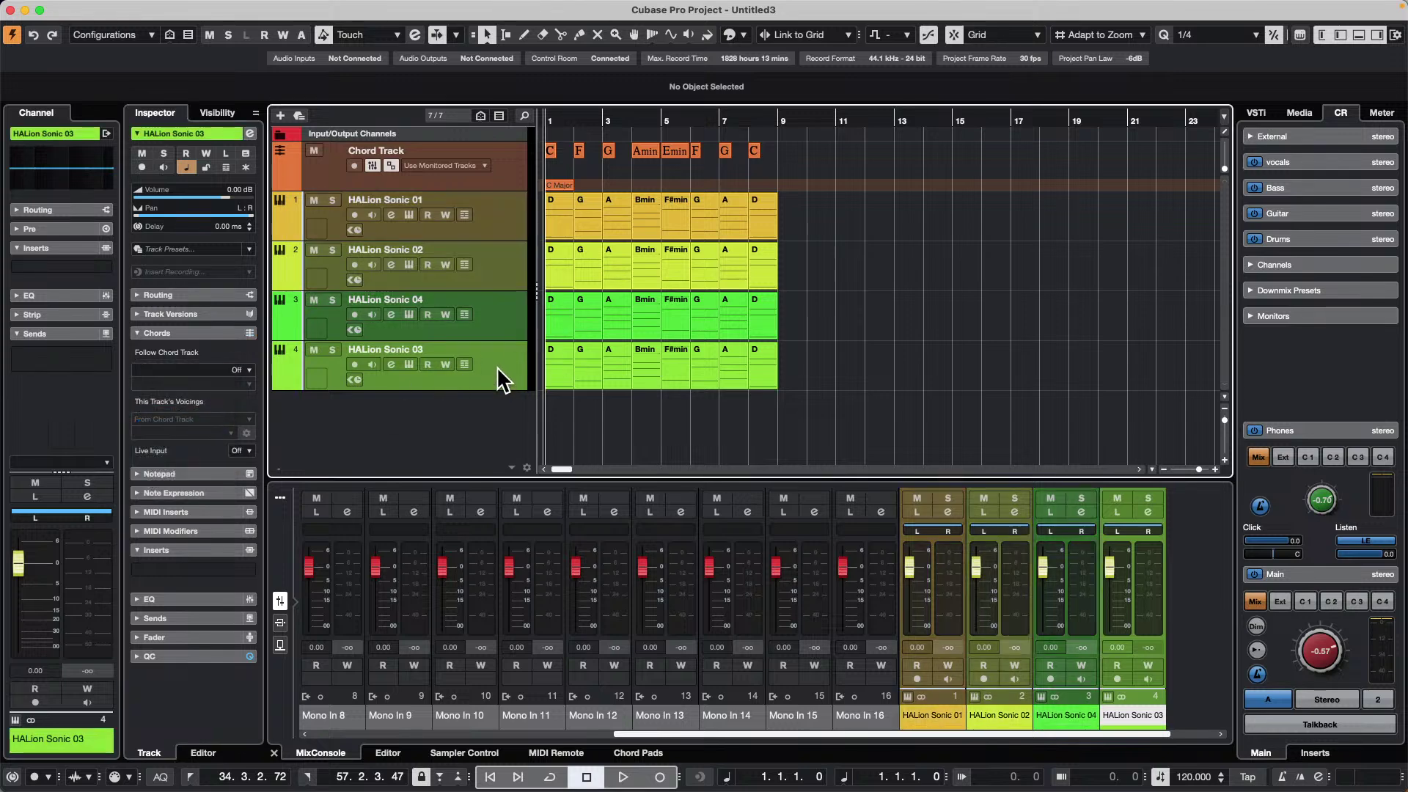
pyautogui.click(516, 321)
pyautogui.click(519, 263)
# - Turn Follow Chord Track off with all four HALion Sonic tracks selected and check the setting on the individual tracks
pyautogui.click(515, 226)
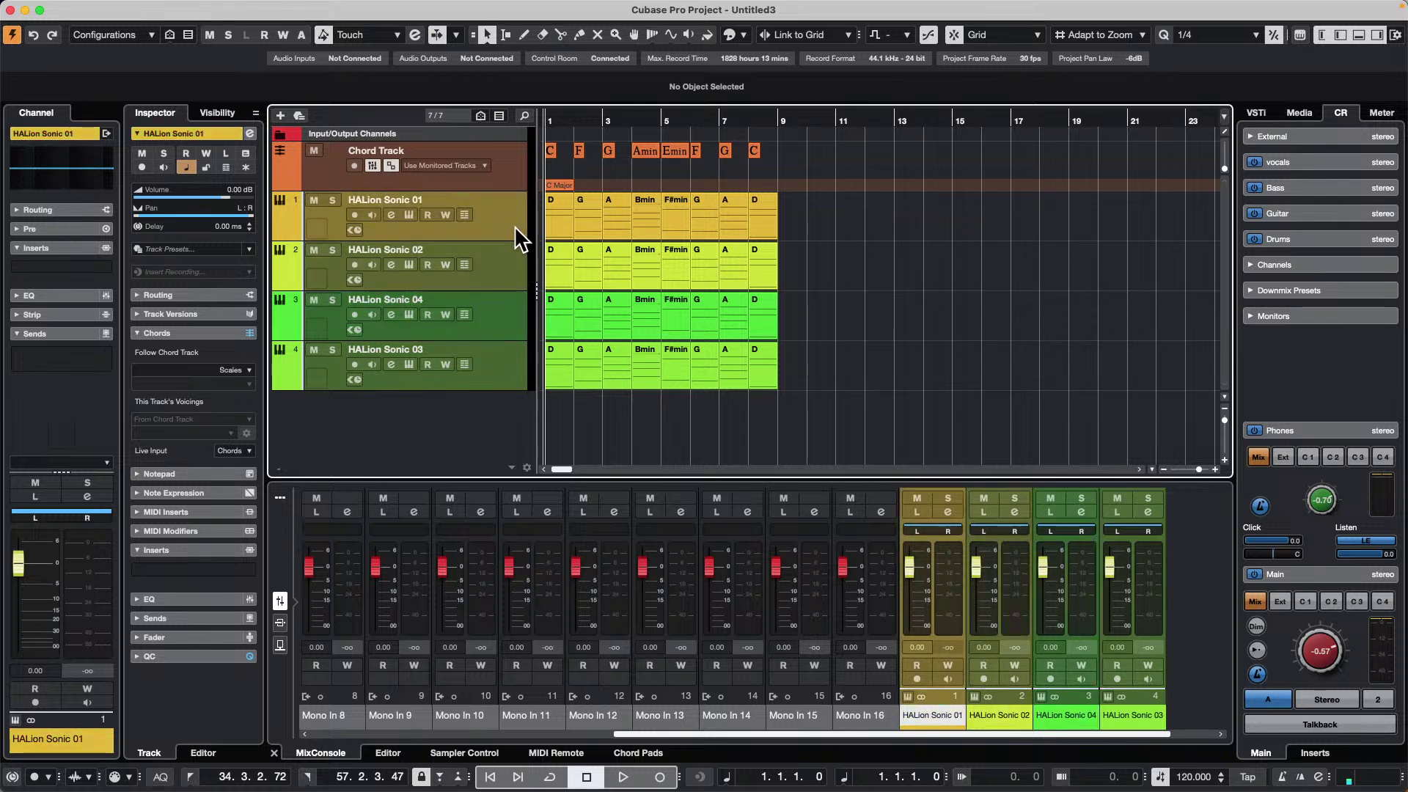
pyautogui.keyDown('shift'); pyautogui.click(504, 363); pyautogui.keyUp('shift')
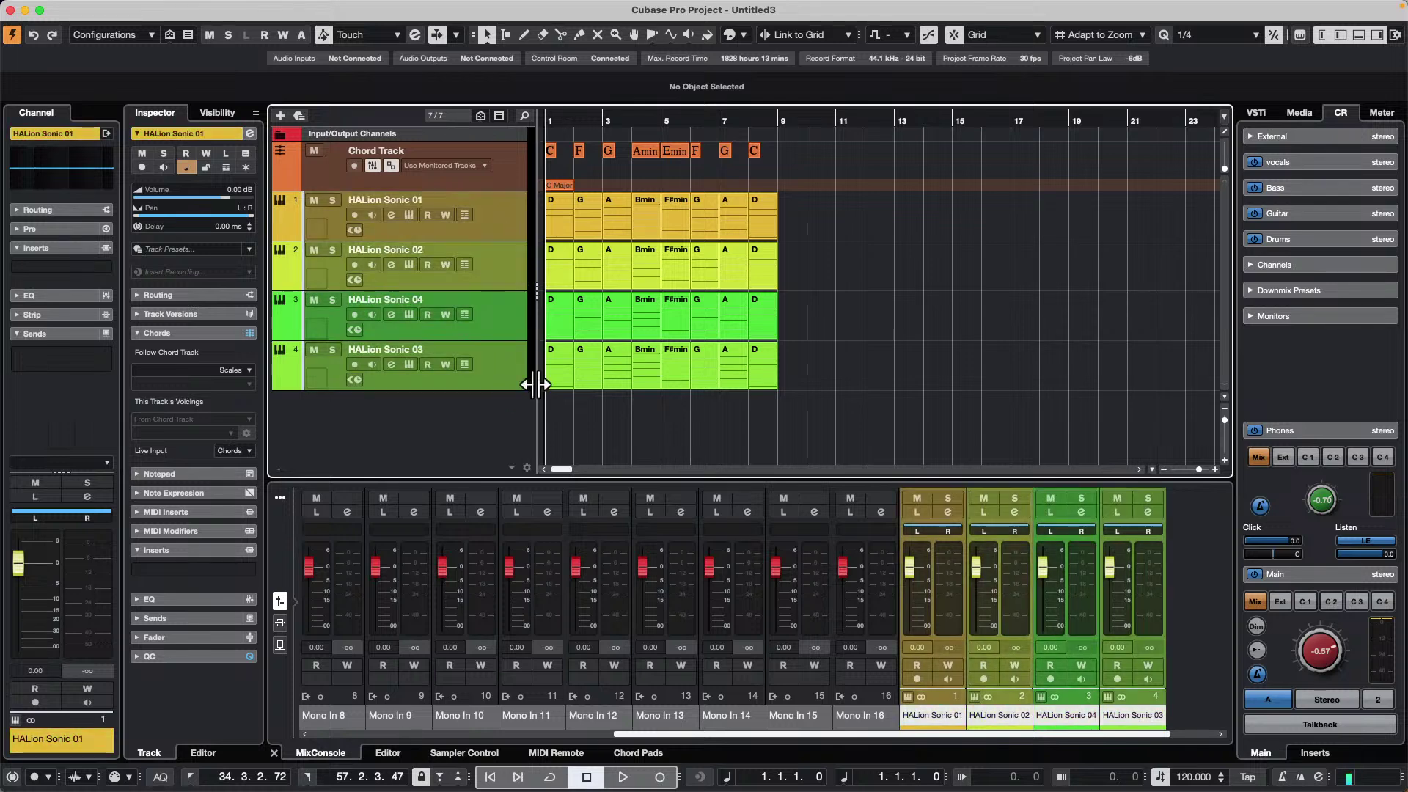
pyautogui.click(232, 373)
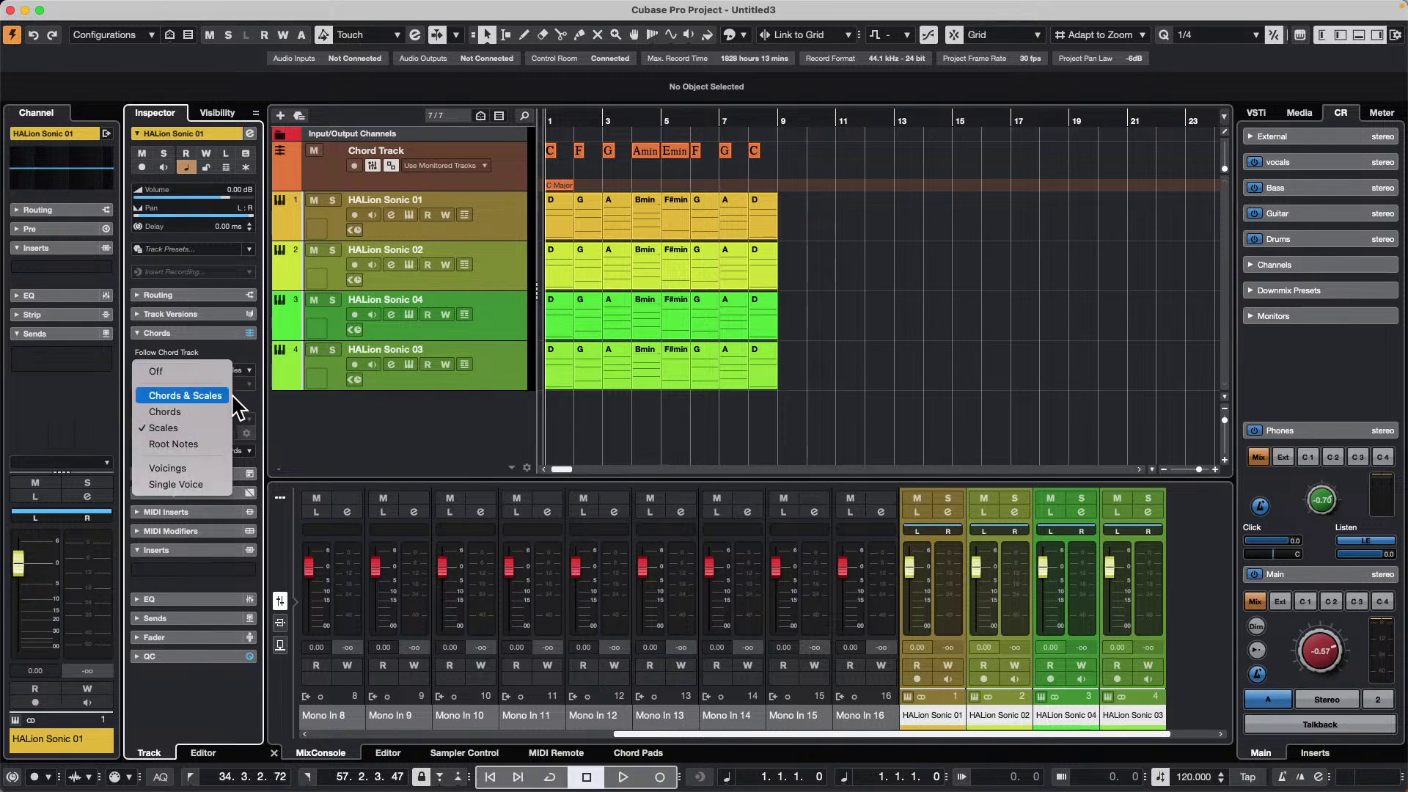
pyautogui.click(168, 368)
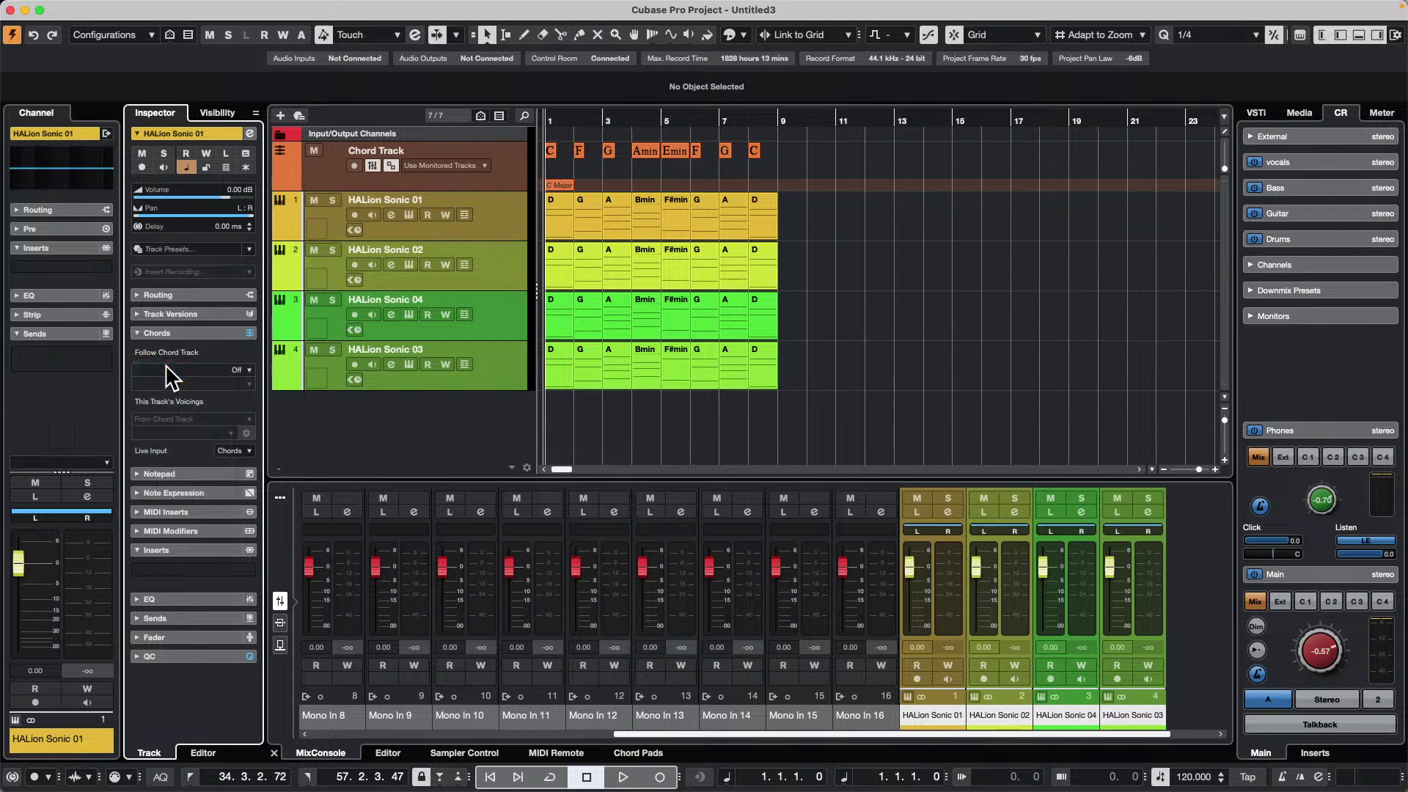
pyautogui.click(487, 295)
pyautogui.click(490, 375)
pyautogui.click(506, 312)
pyautogui.click(502, 273)
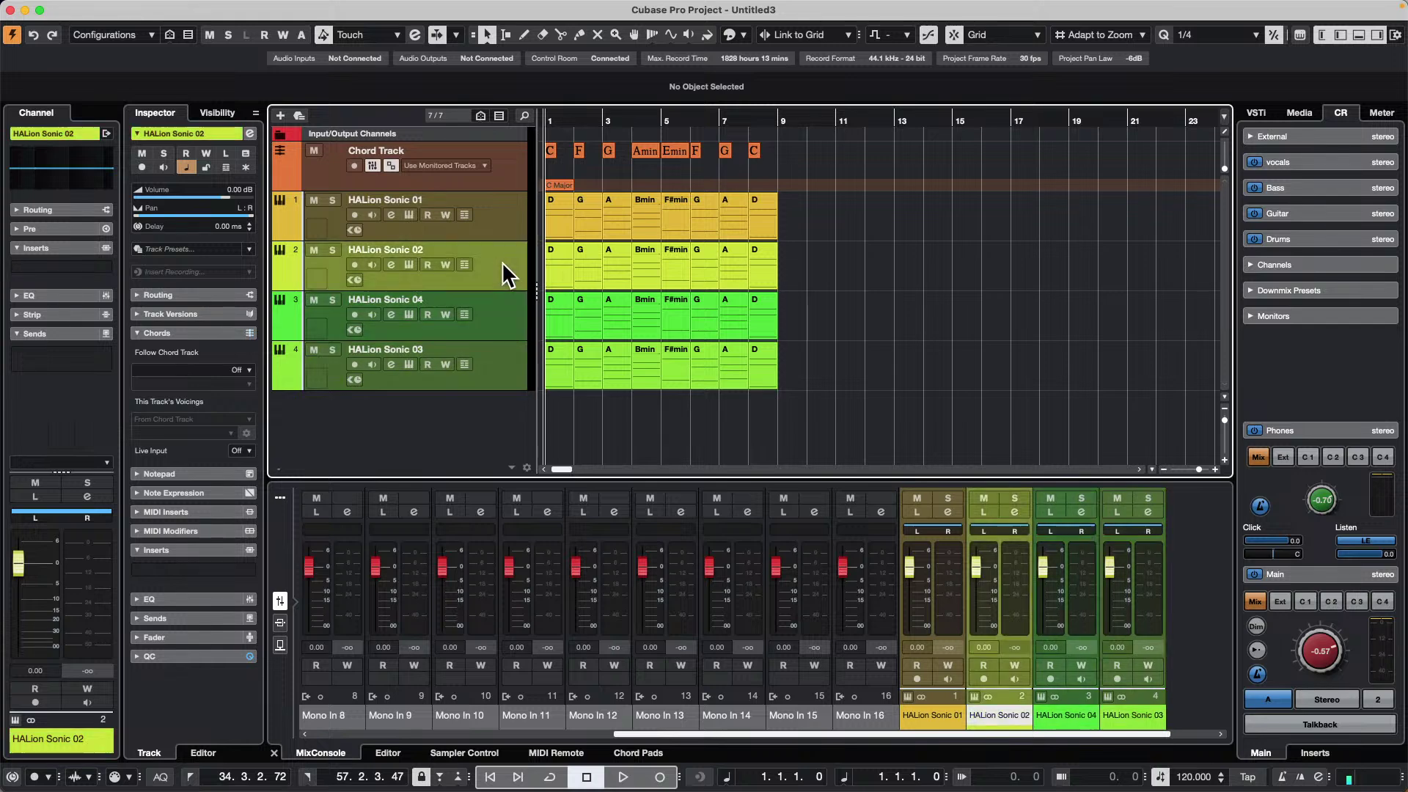
# - Set Follow Chord Track to Chords for all four selected HALion Sonic tracks, using Synchronize Track Data with Chord Track First
pyautogui.click(506, 229)
pyautogui.keyDown('shift'); pyautogui.click(498, 367); pyautogui.keyUp('shift')
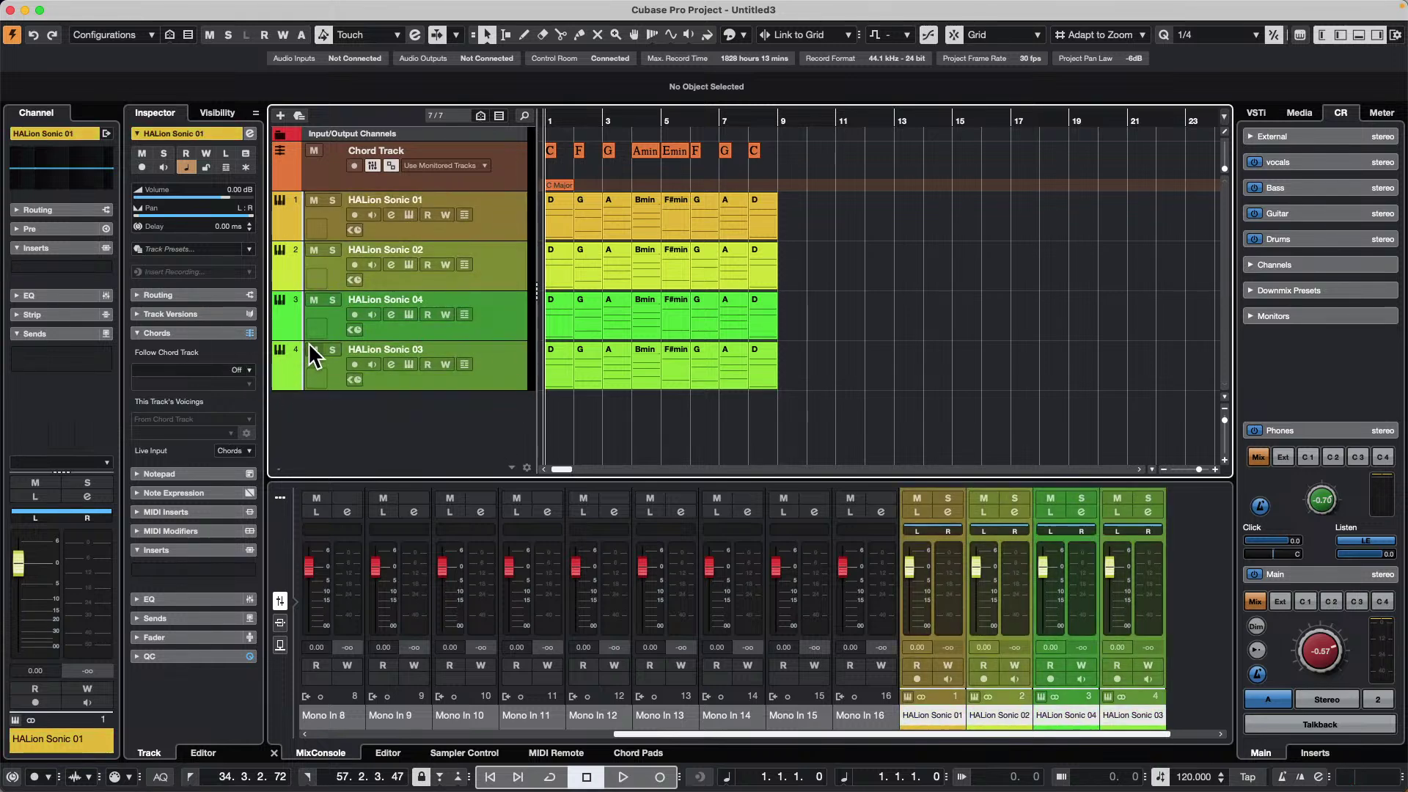
pyautogui.click(244, 370)
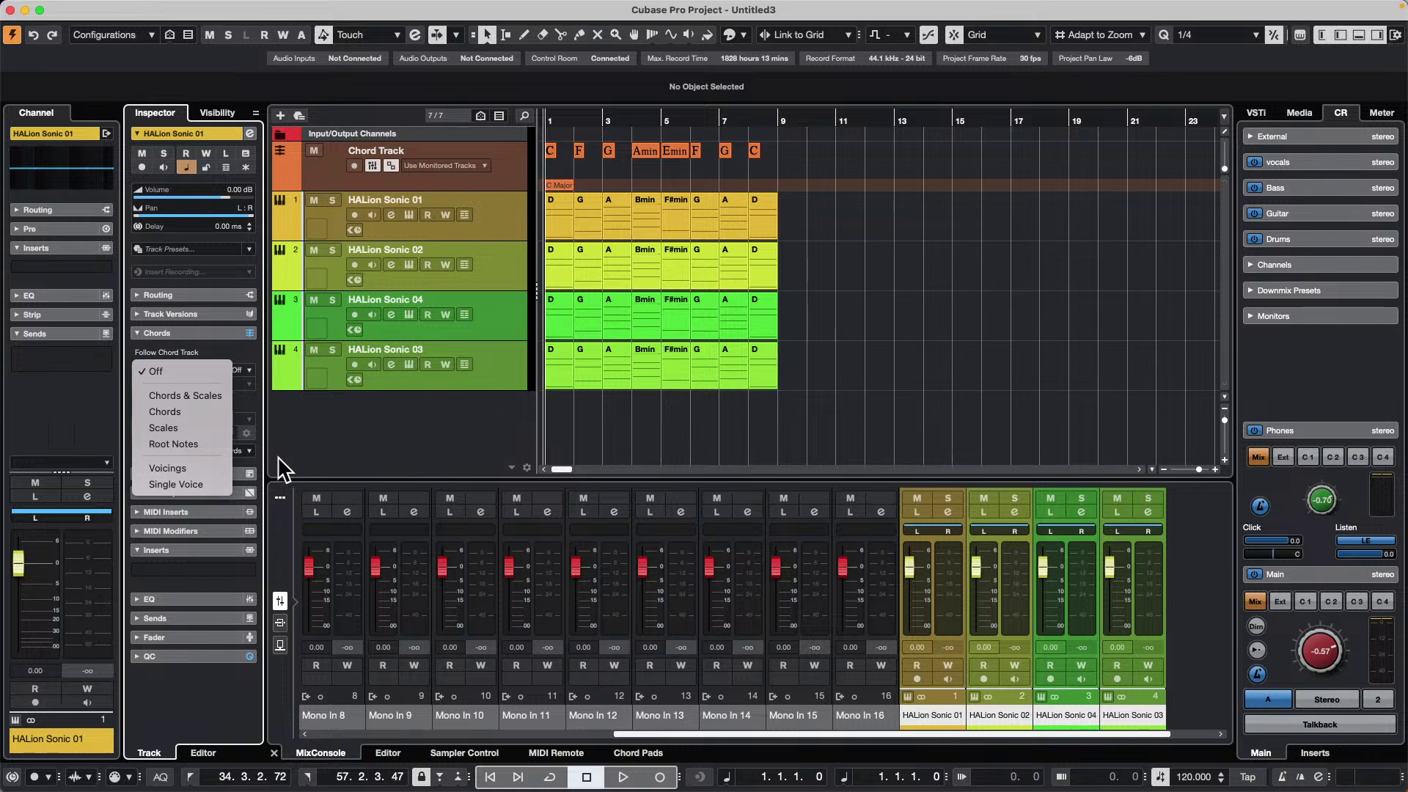
pyautogui.click(422, 433)
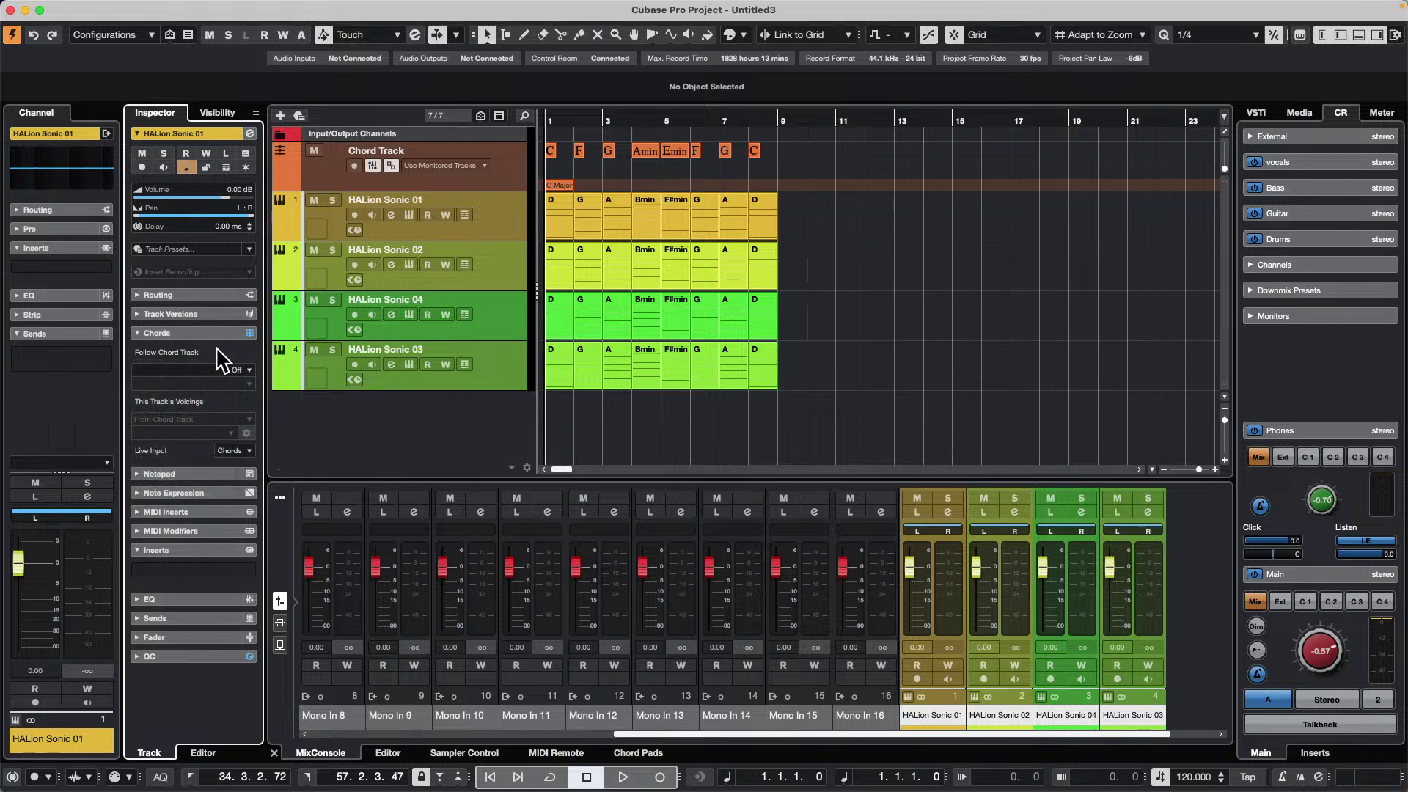
pyautogui.click(246, 370)
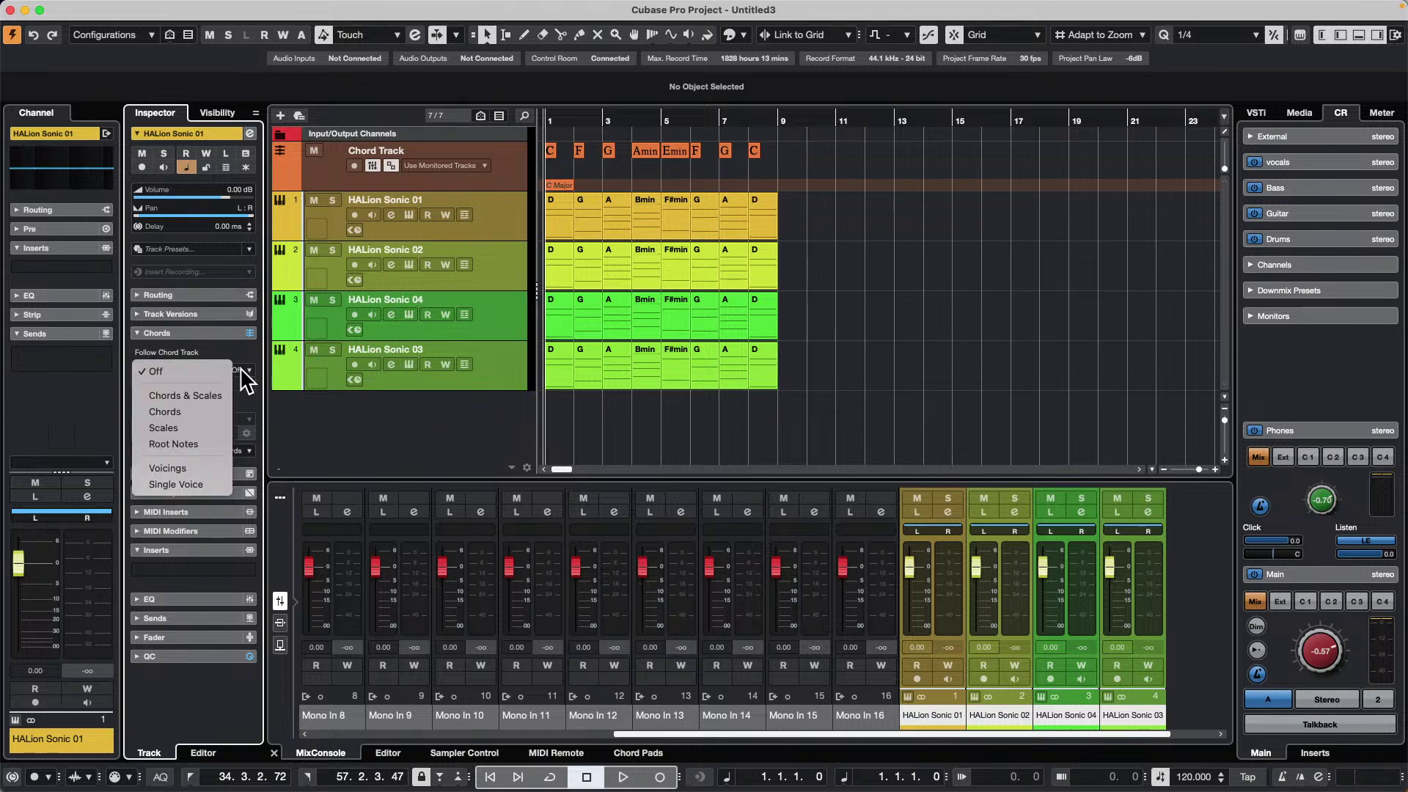
pyautogui.click(194, 411)
pyautogui.click(972, 181)
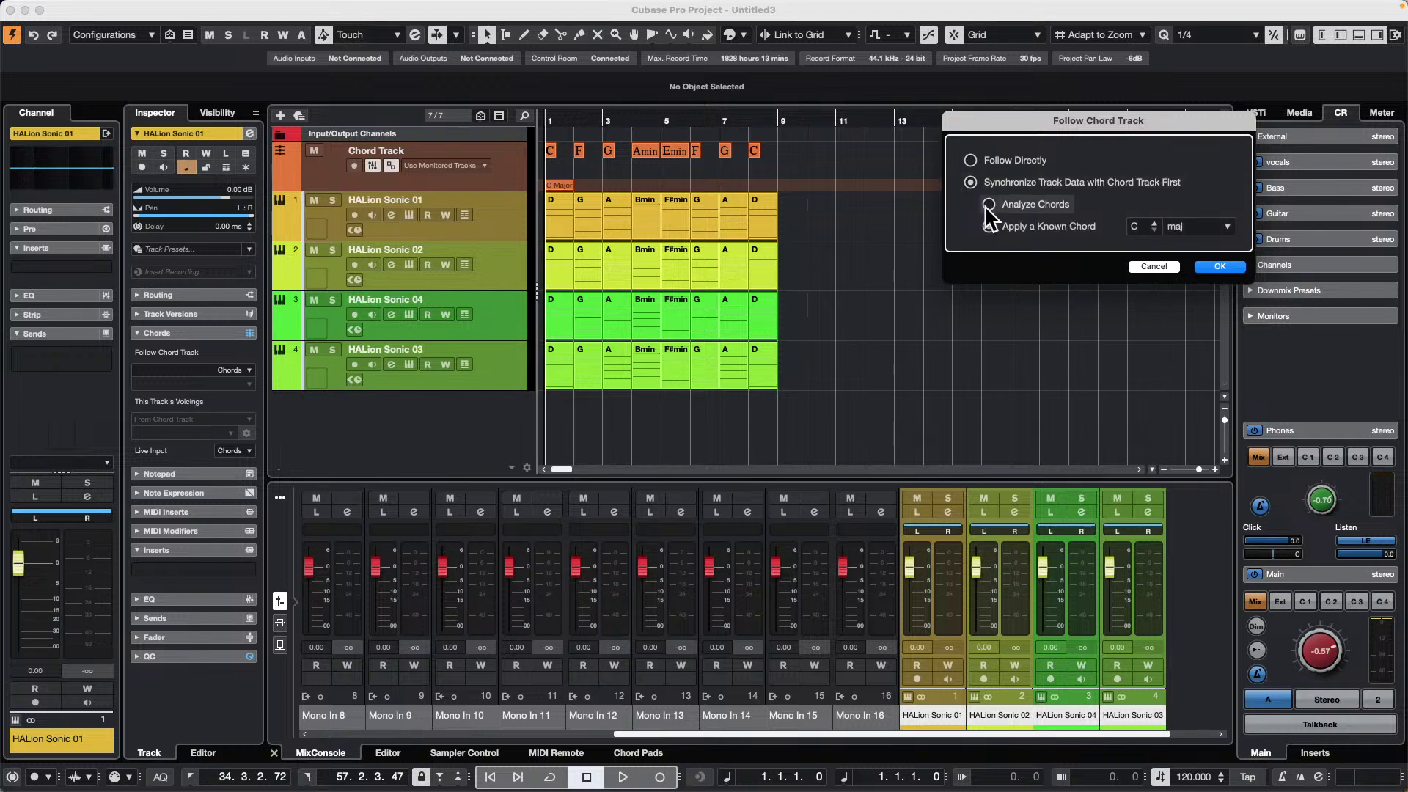
pyautogui.click(1219, 267)
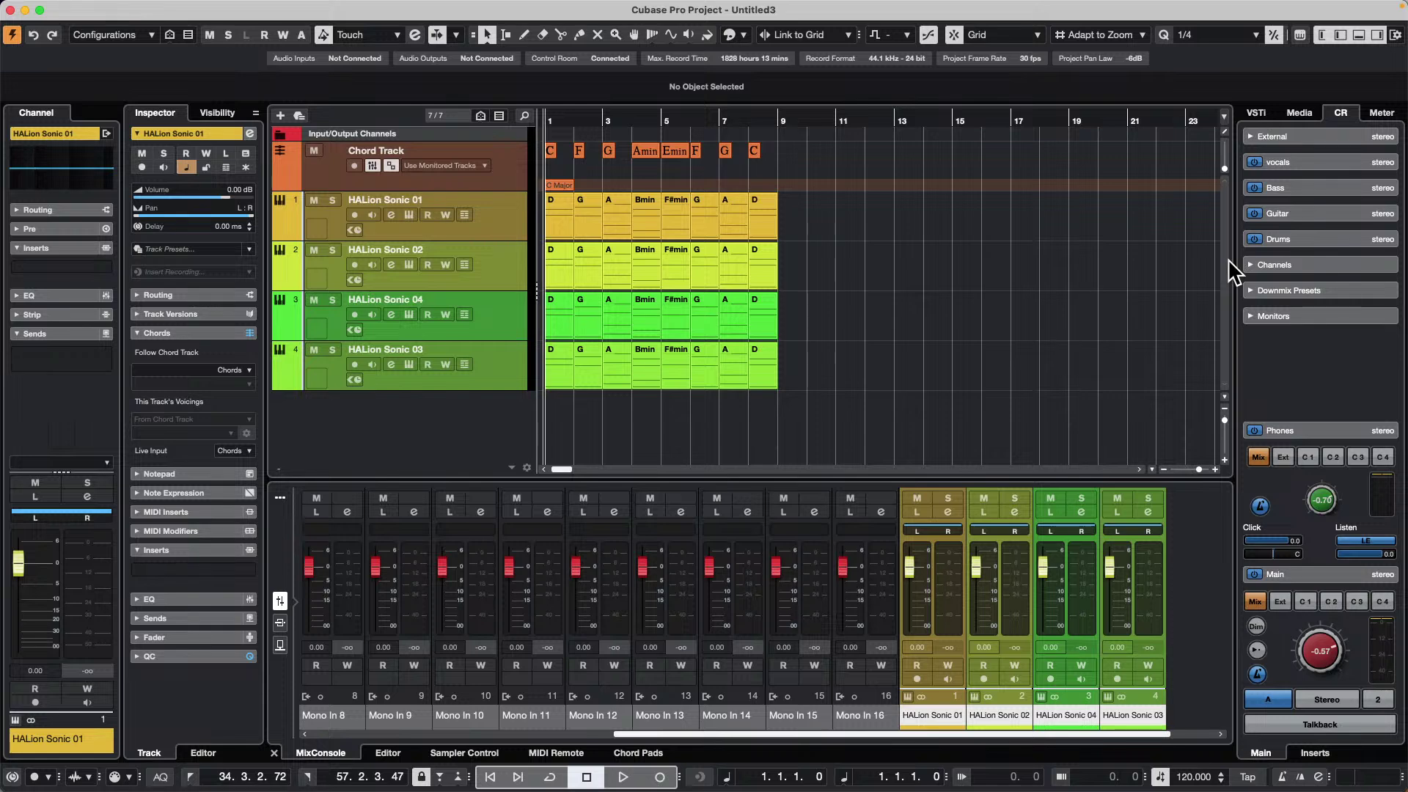
# - Check the Follow Chord Track setting on each individual HALion Sonic track
pyautogui.click(490, 270)
pyautogui.click(497, 315)
pyautogui.click(491, 363)
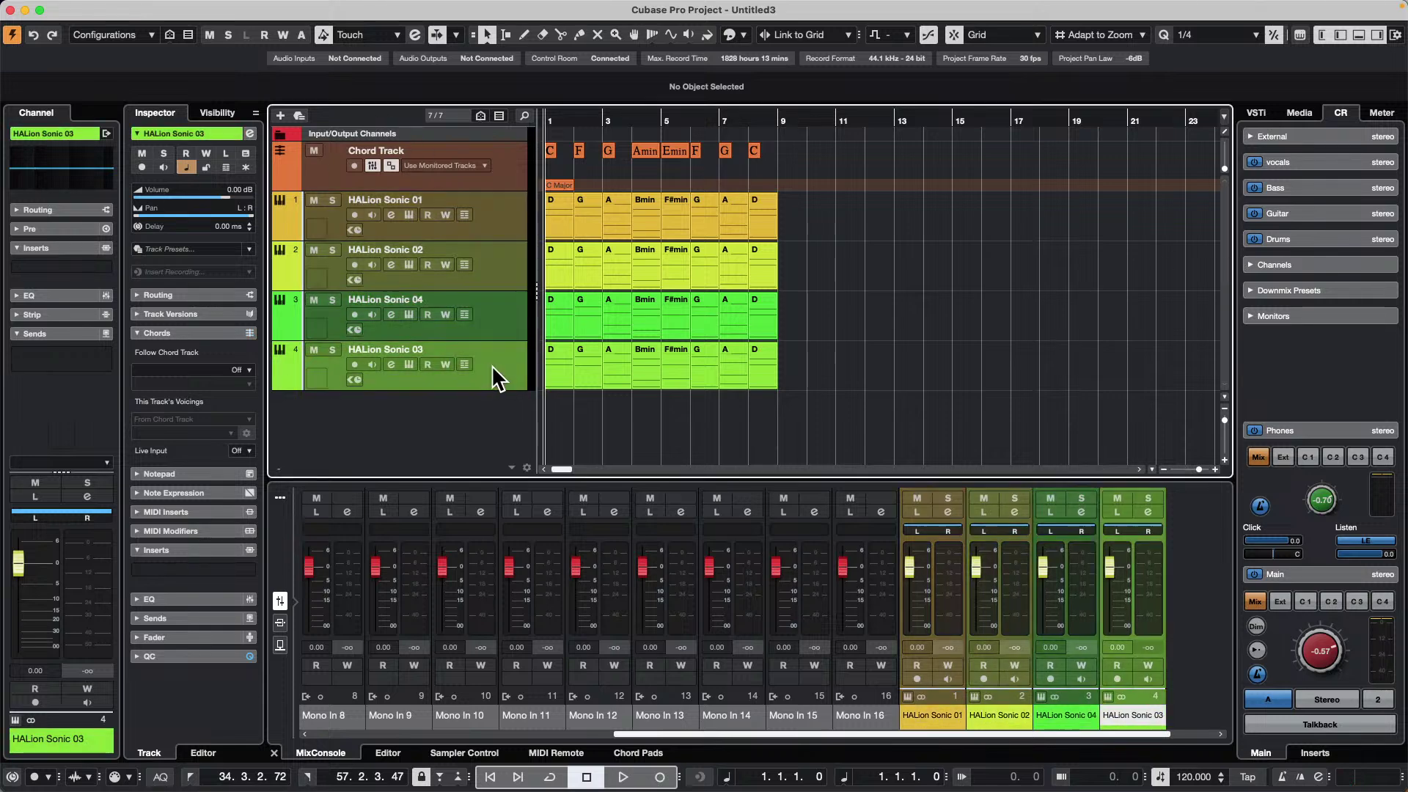
pyautogui.click(506, 214)
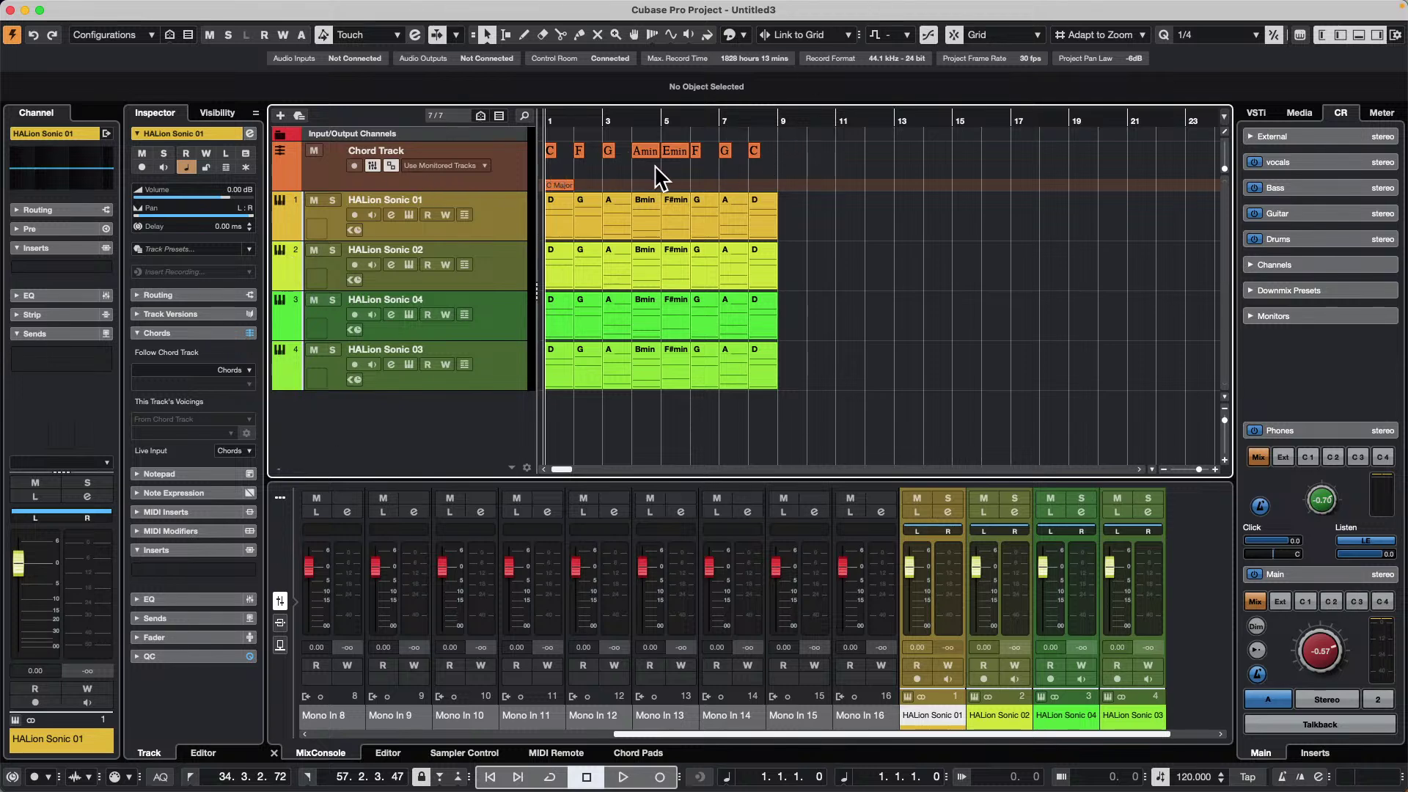
# - Copy the first six chord events, C to F, so that the copies start at bar 9 of the chord track
pyautogui.moveTo(712, 158); pyautogui.dragTo(787, 157)
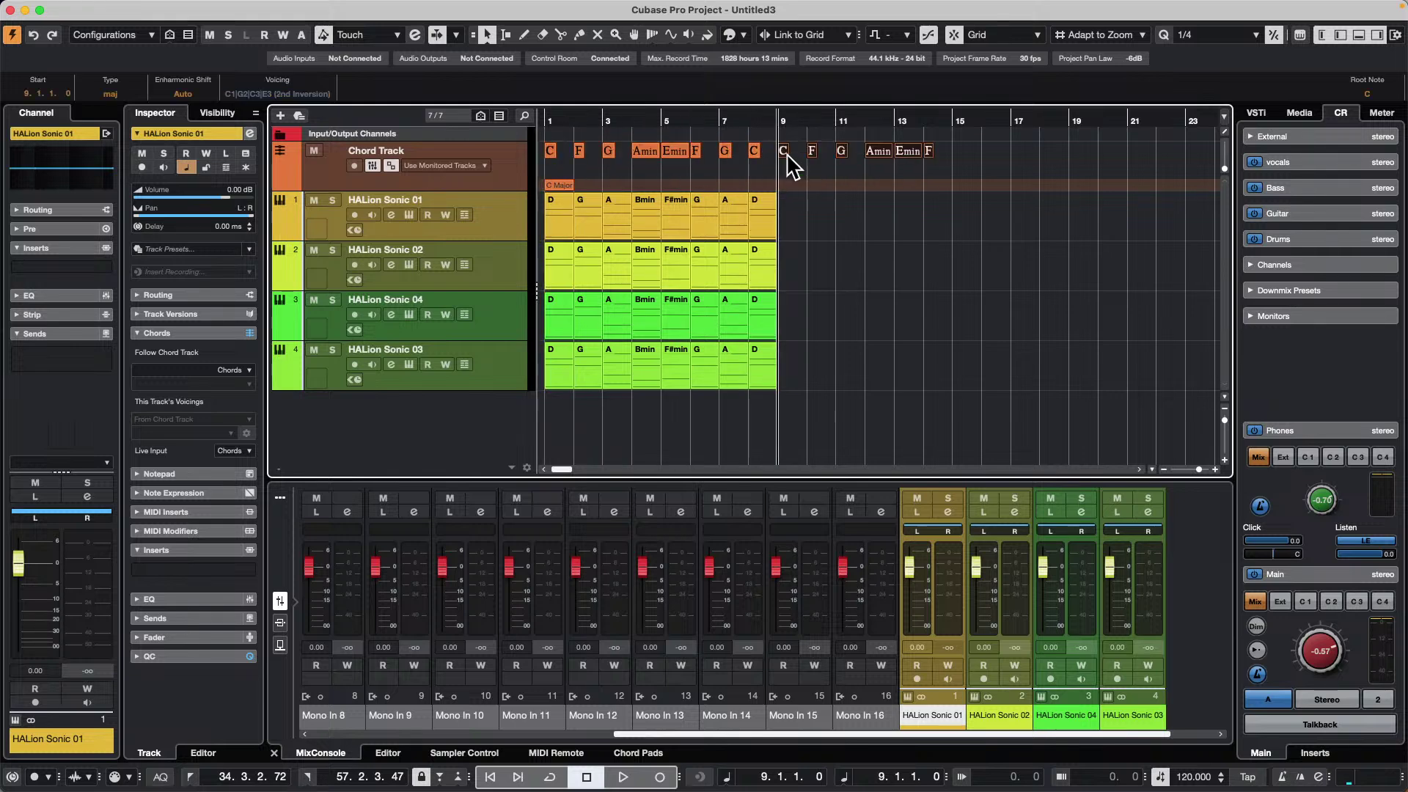
pyautogui.click(839, 179)
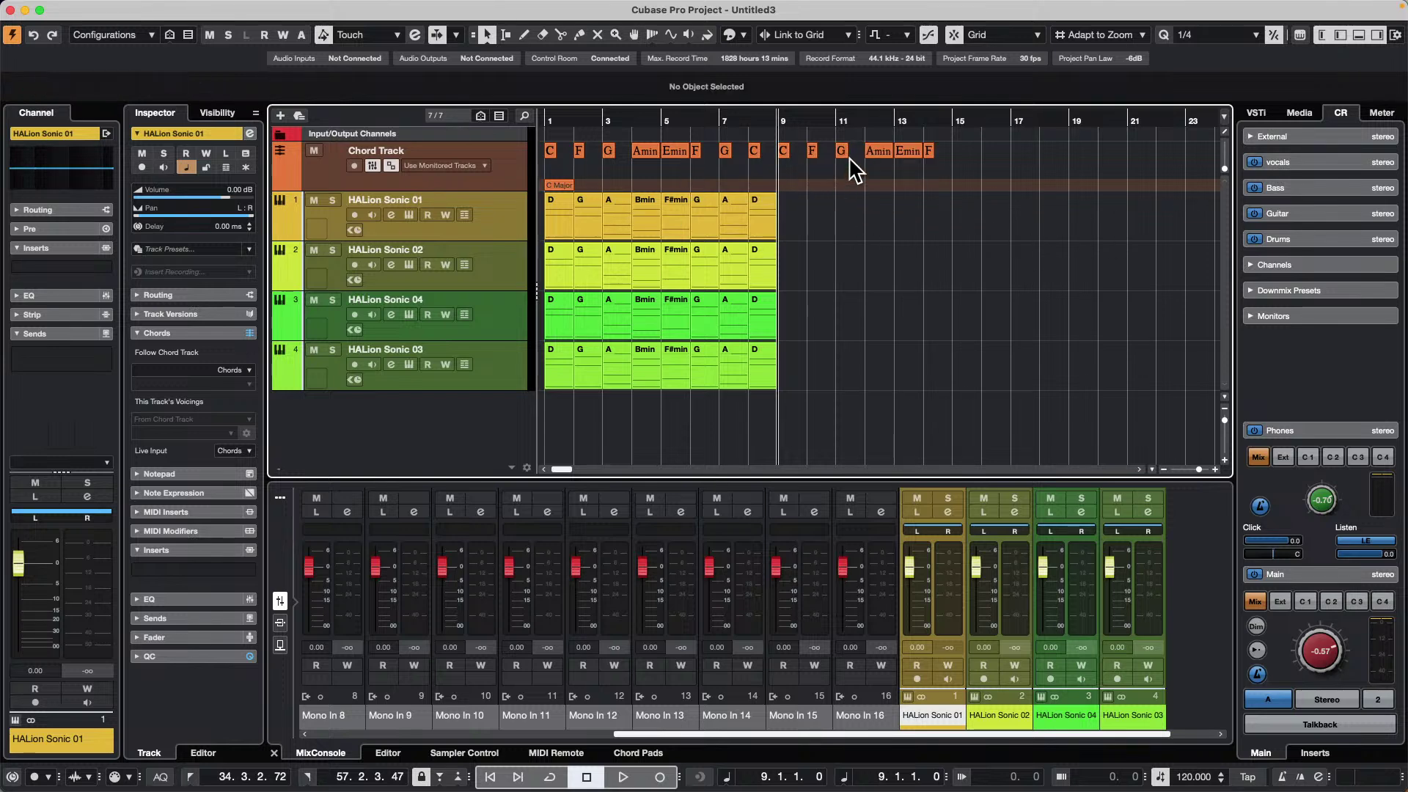
# - Open the G chord at bar 11 in the Chord Assistant and try F and C from the Proximity view
pyautogui.doubleClick(842, 149)
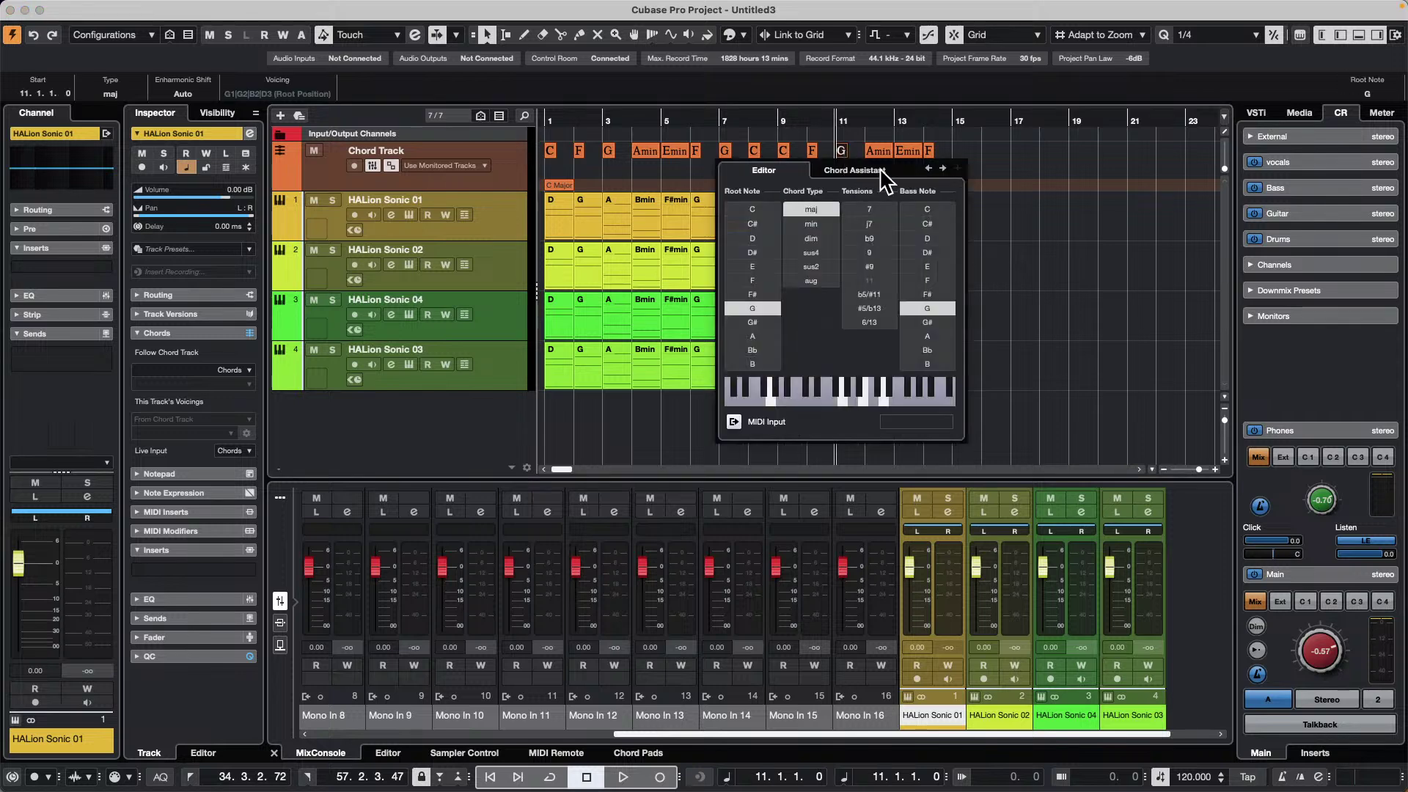
pyautogui.press('Escape')
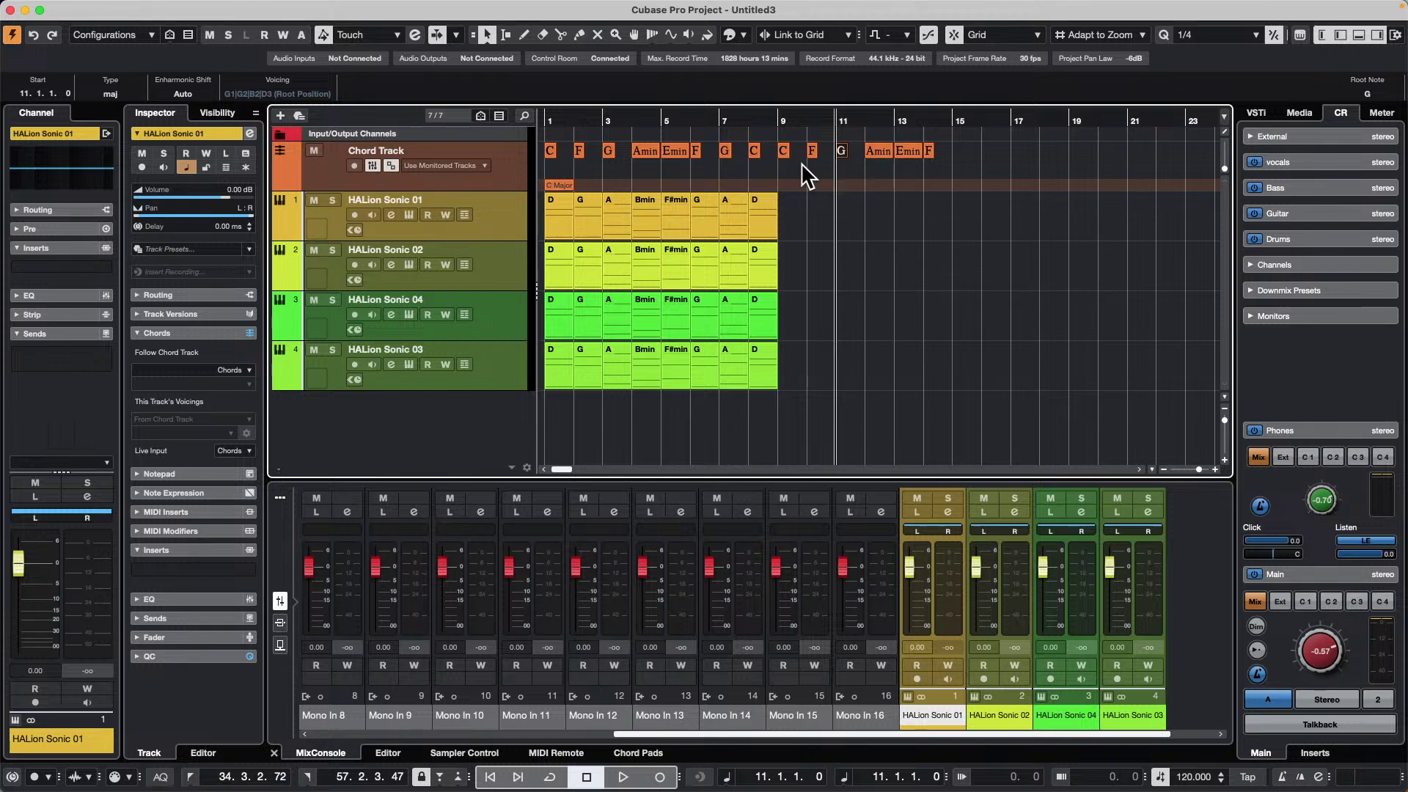
pyautogui.doubleClick(843, 153)
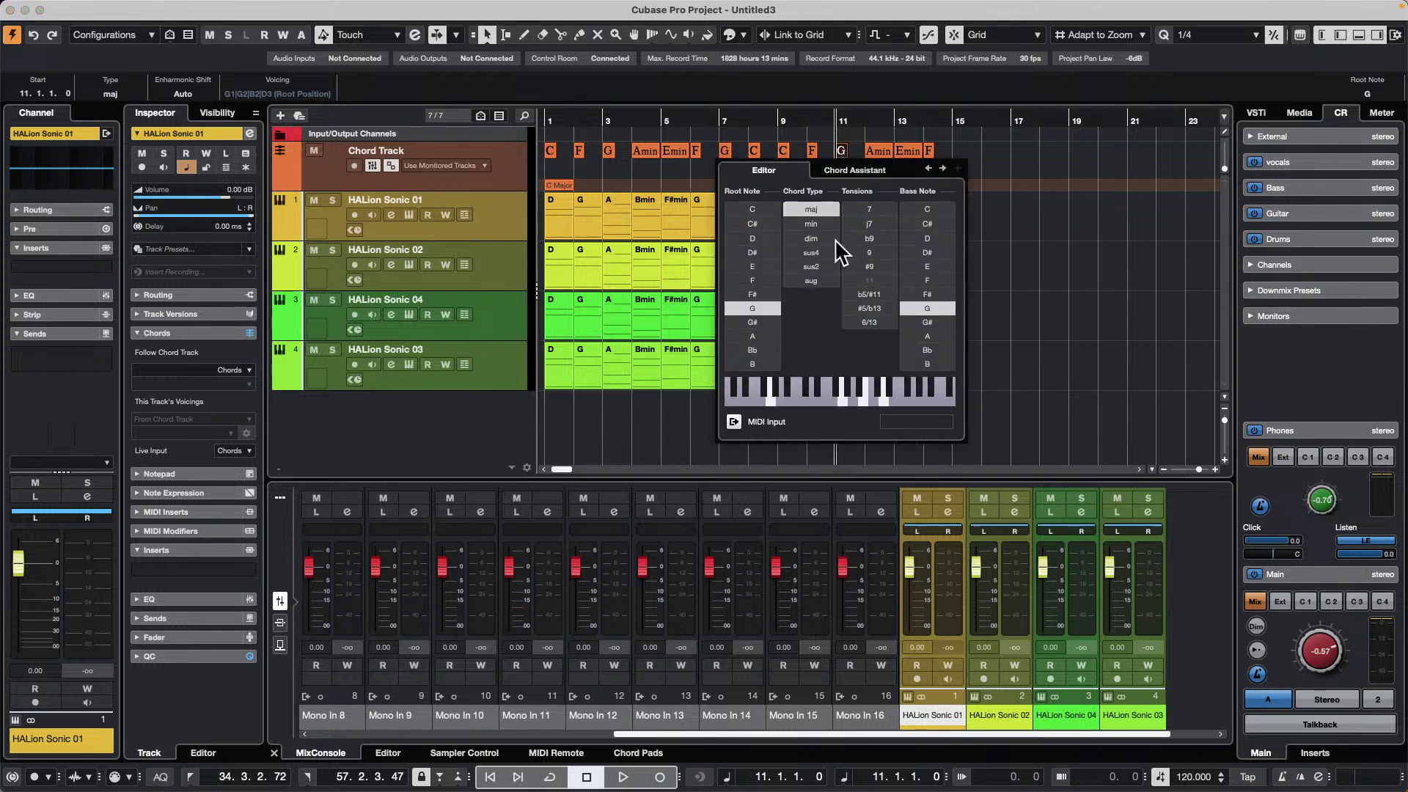
pyautogui.click(853, 176)
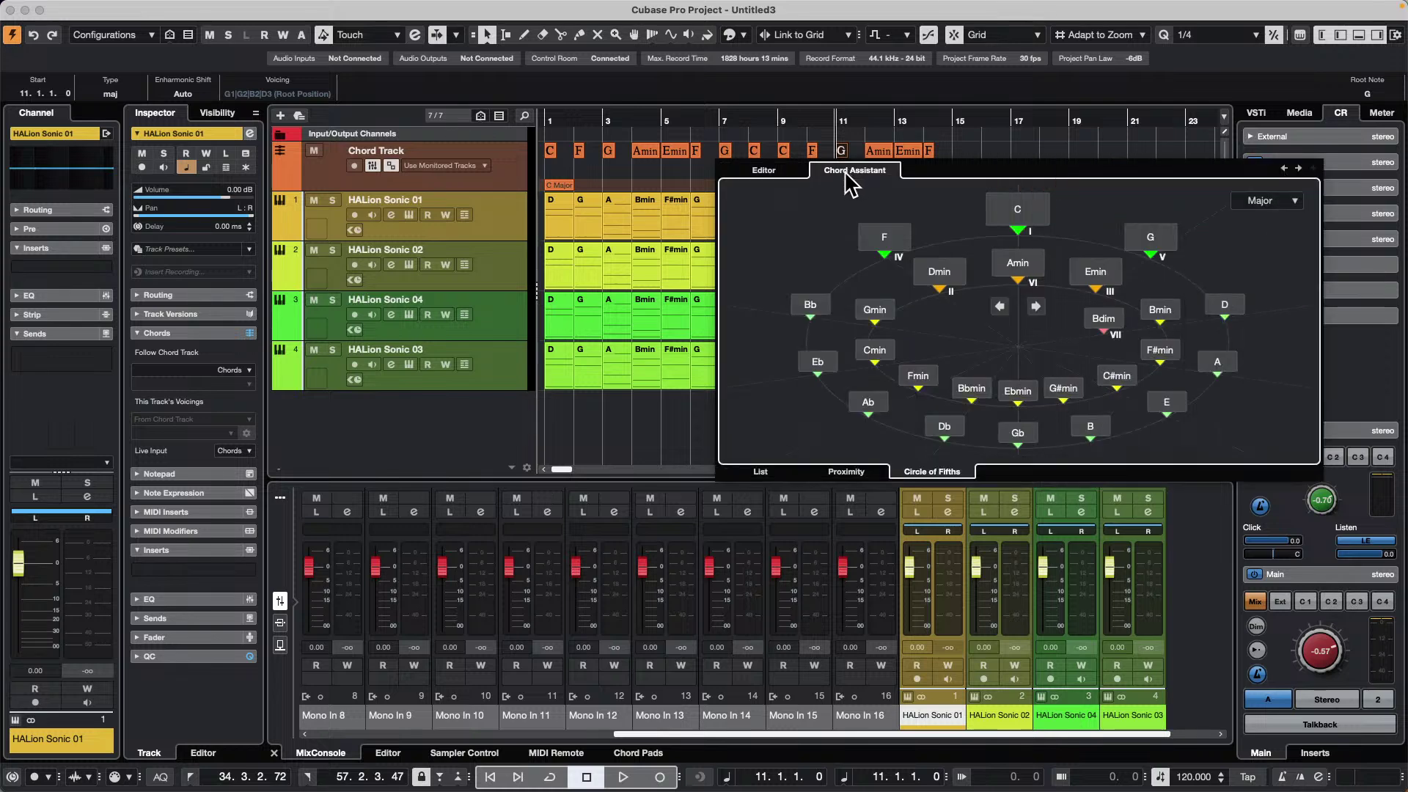
pyautogui.click(847, 473)
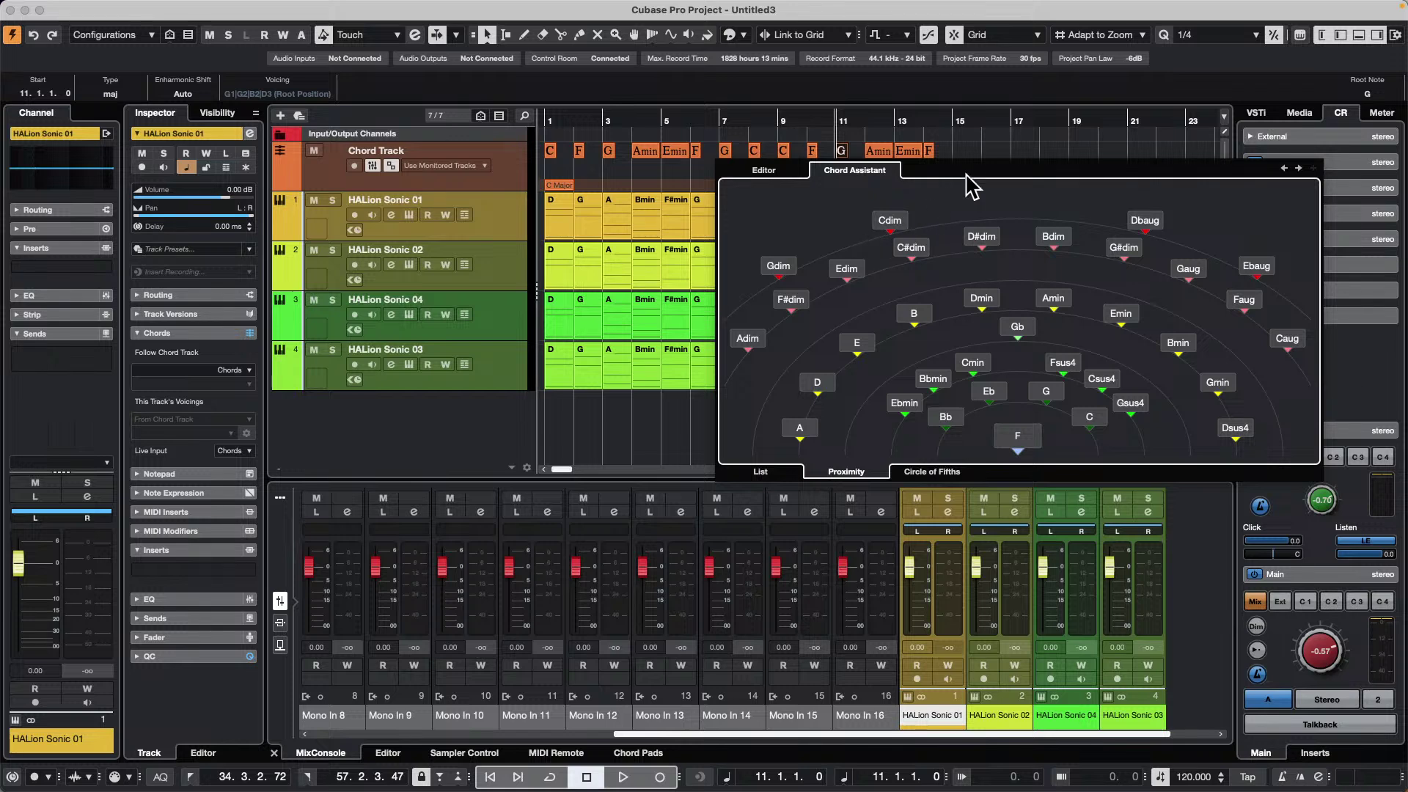
pyautogui.click(1020, 449)
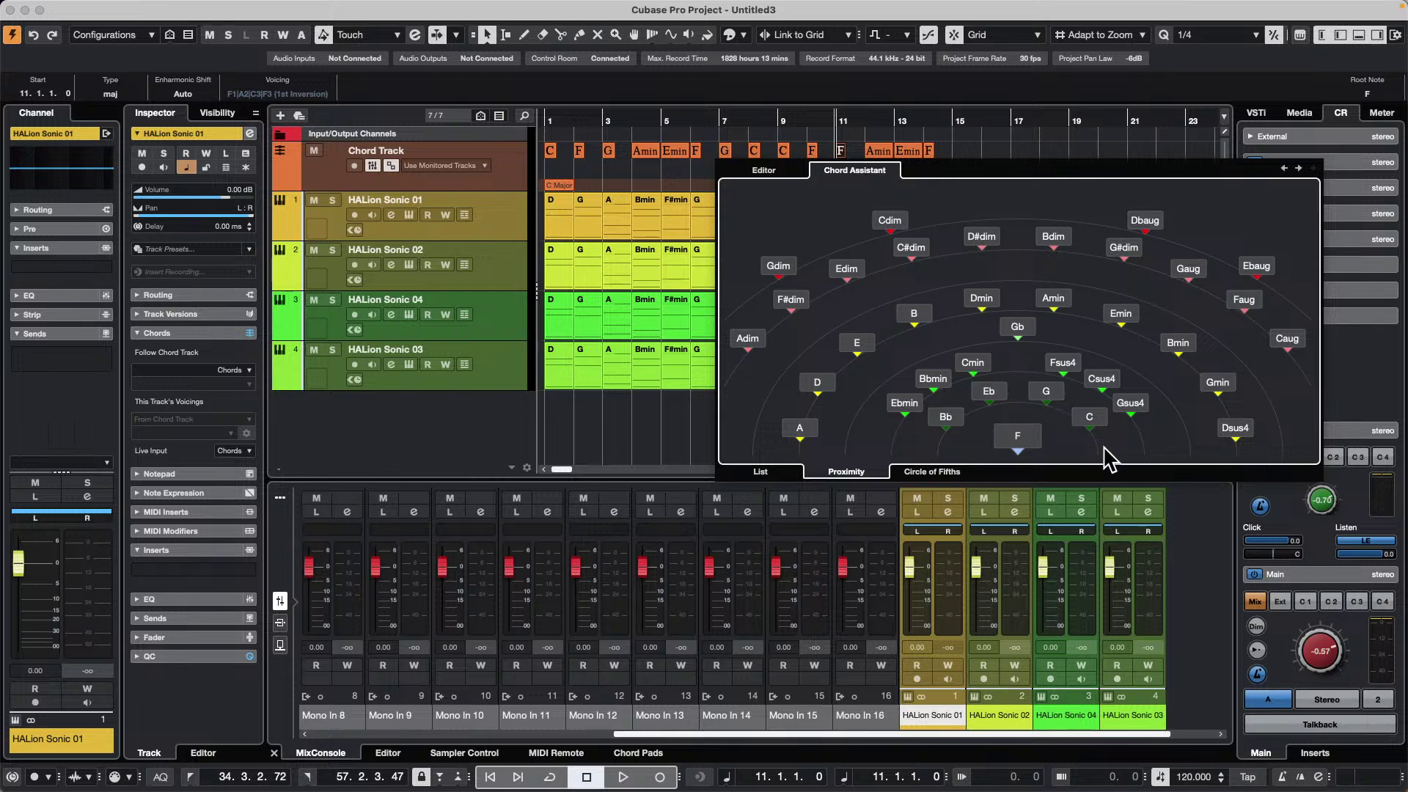
pyautogui.click(1091, 416)
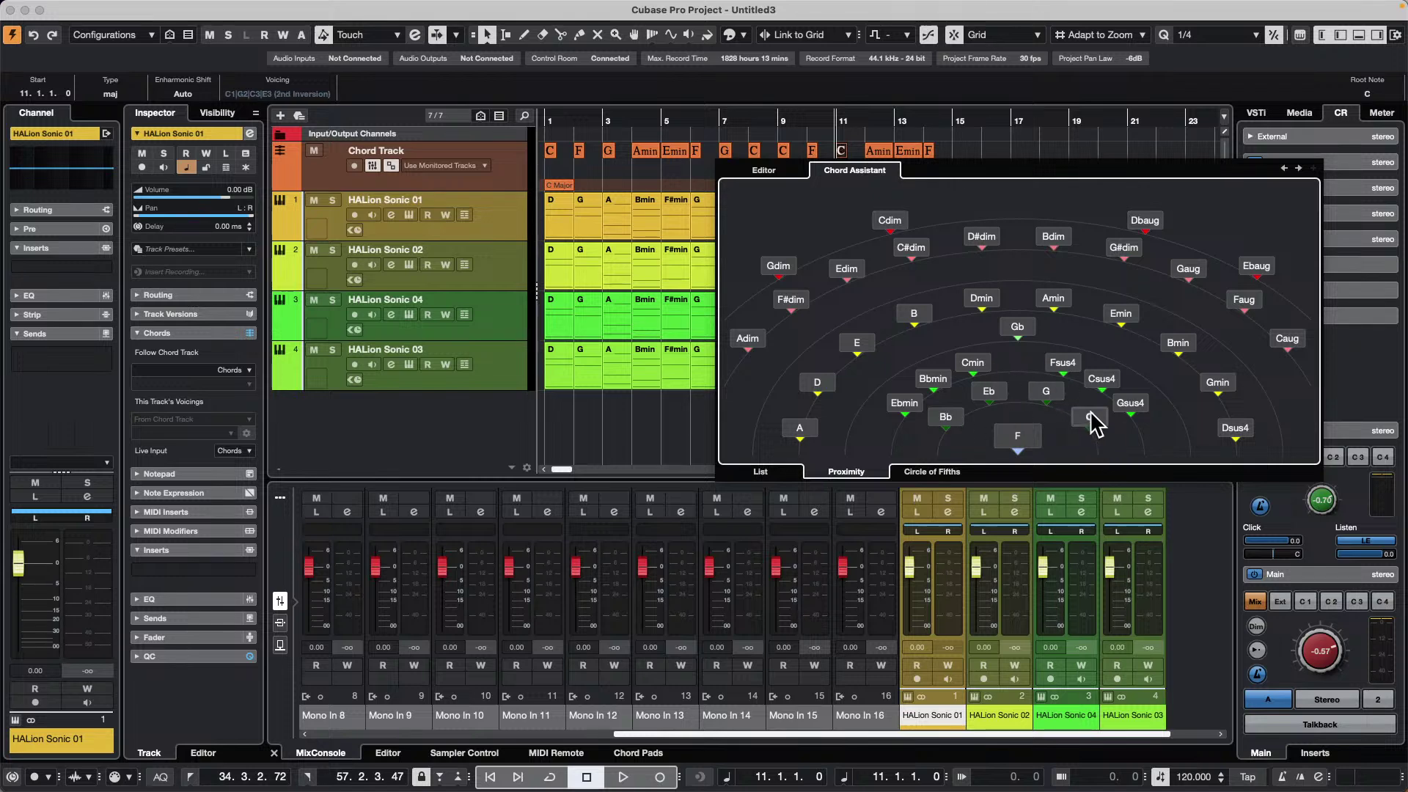
# - Examine the Chord Assistant's Circle of Fifths by rotating it through successive keys, view the List suggestions, and close the assistant
pyautogui.click(932, 475)
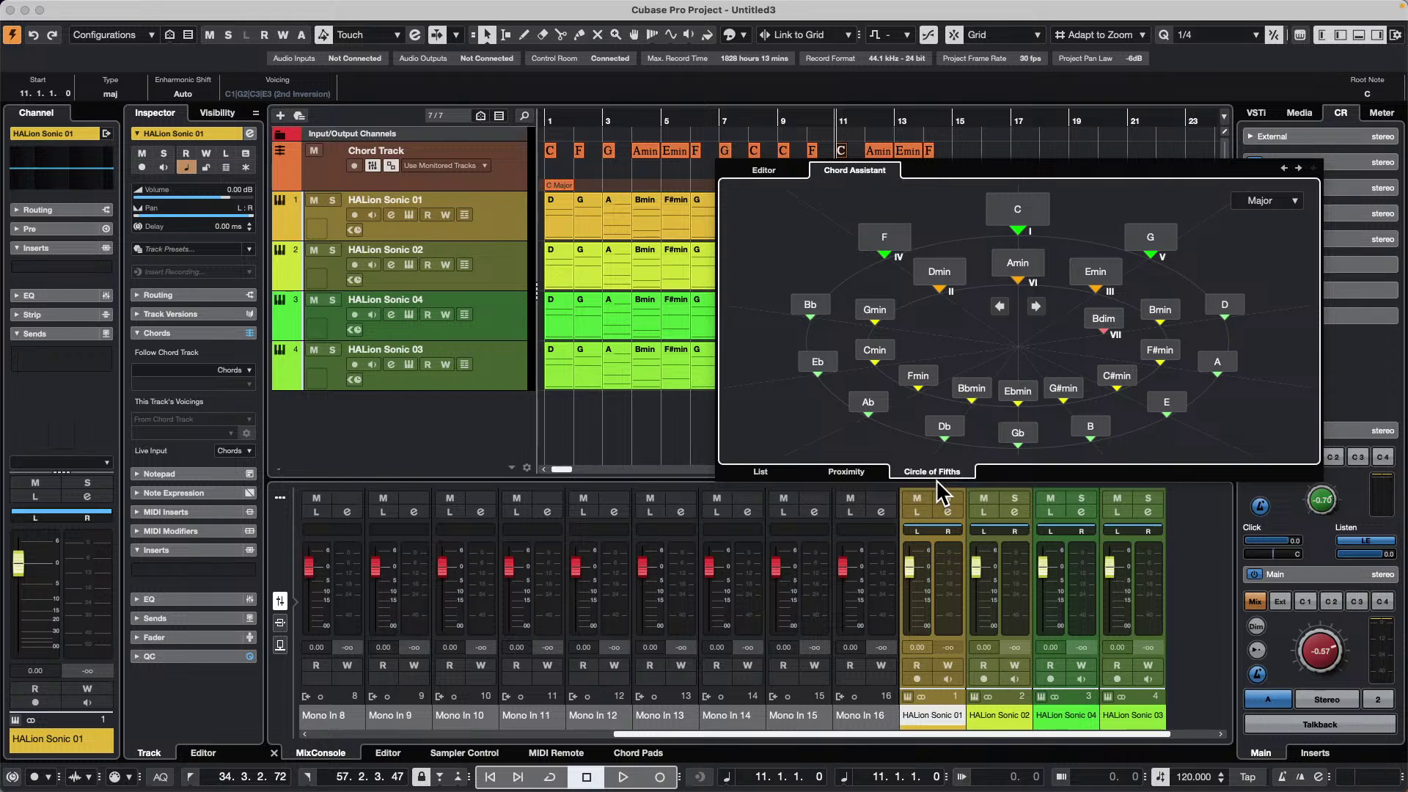
pyautogui.click(1035, 306)
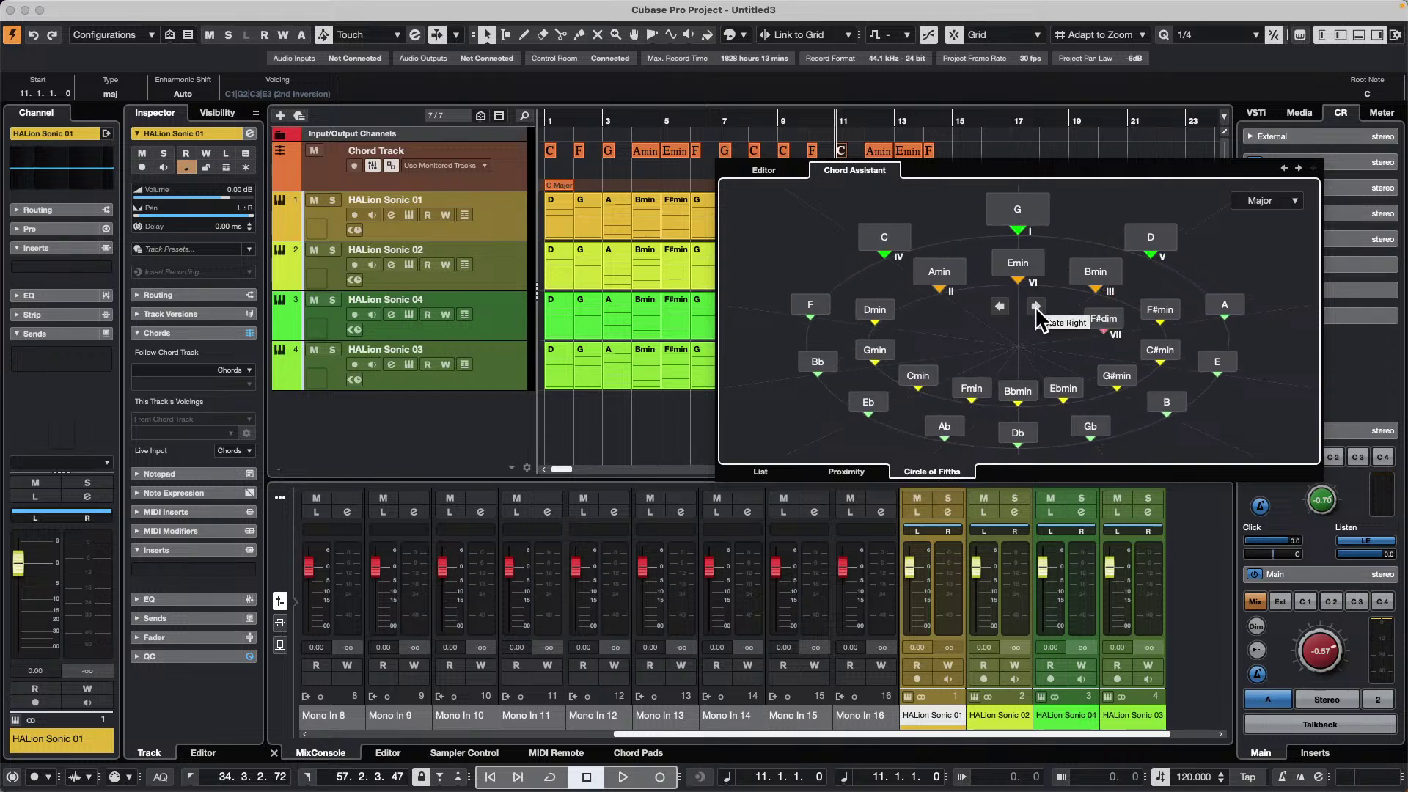
pyautogui.click(1036, 306)
pyautogui.click(1036, 306)
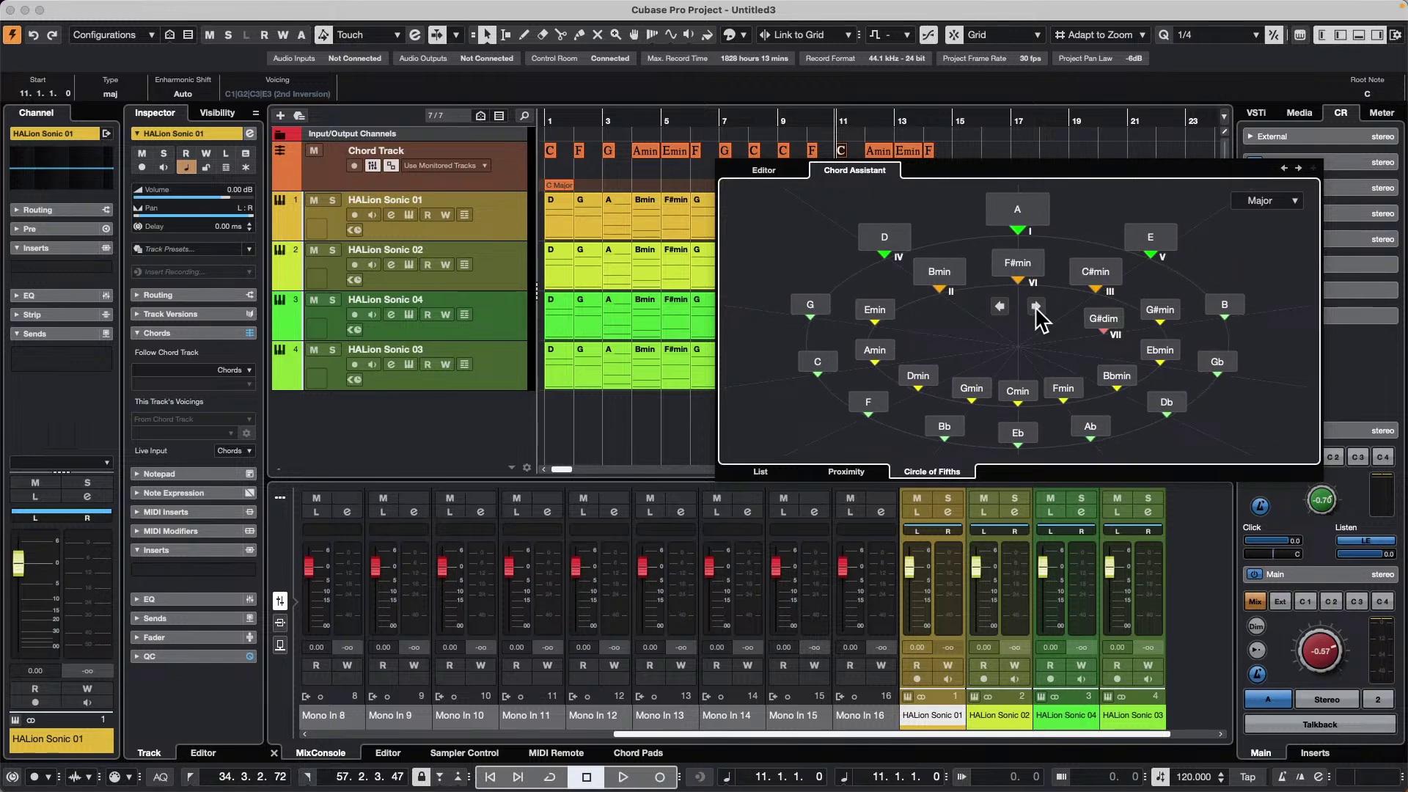
pyautogui.click(1036, 306)
pyautogui.click(1035, 305)
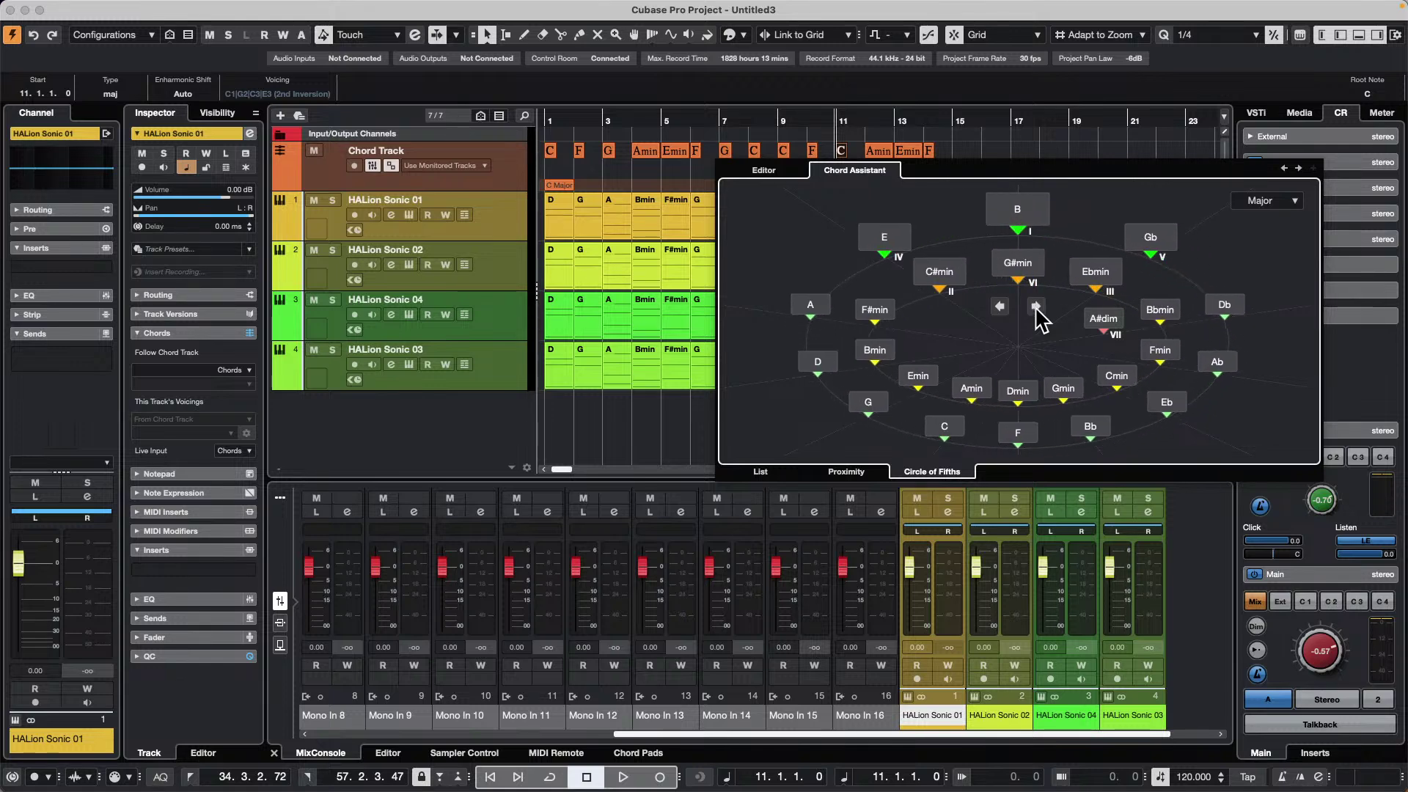
pyautogui.click(1035, 306)
pyautogui.click(1036, 306)
pyautogui.click(1035, 306)
pyautogui.click(1036, 306)
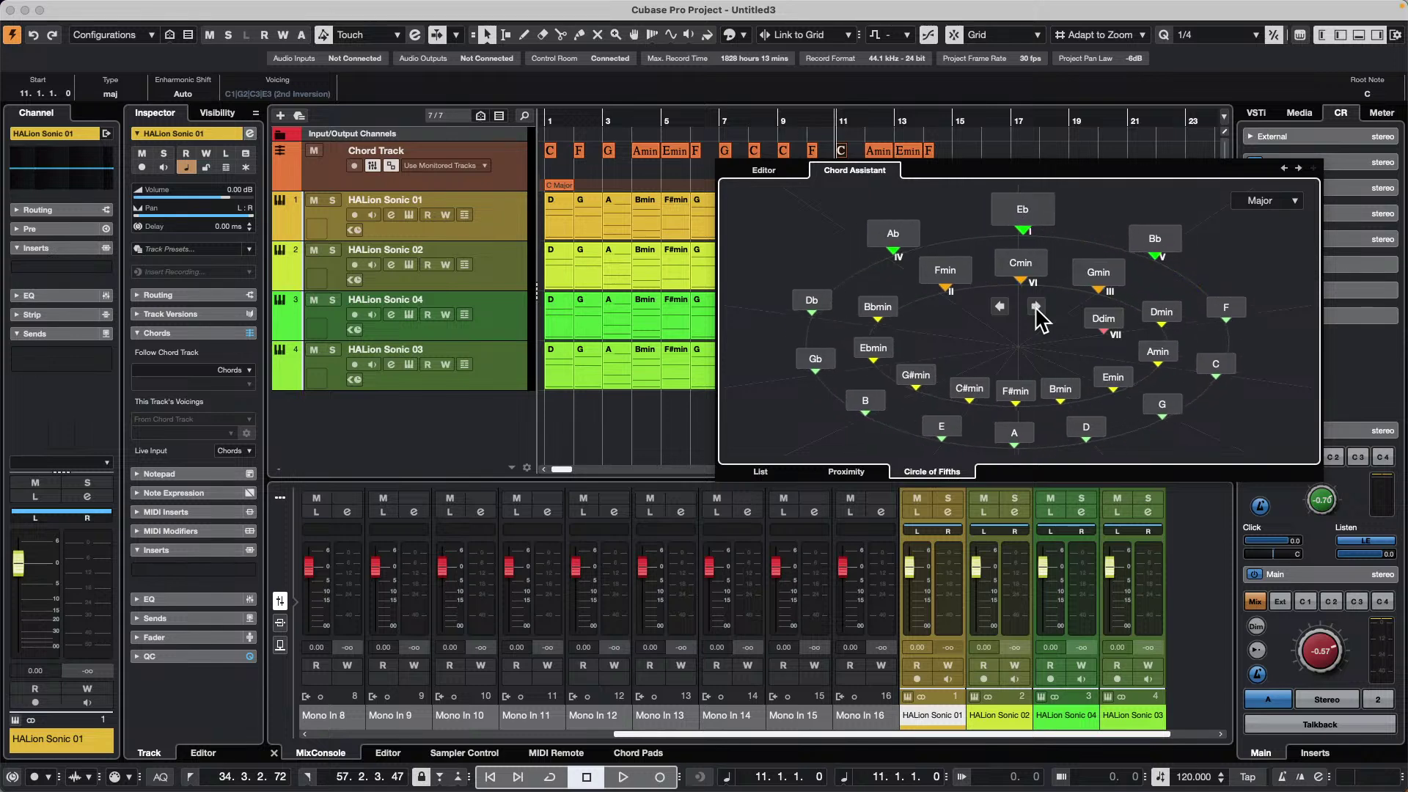
pyautogui.click(751, 472)
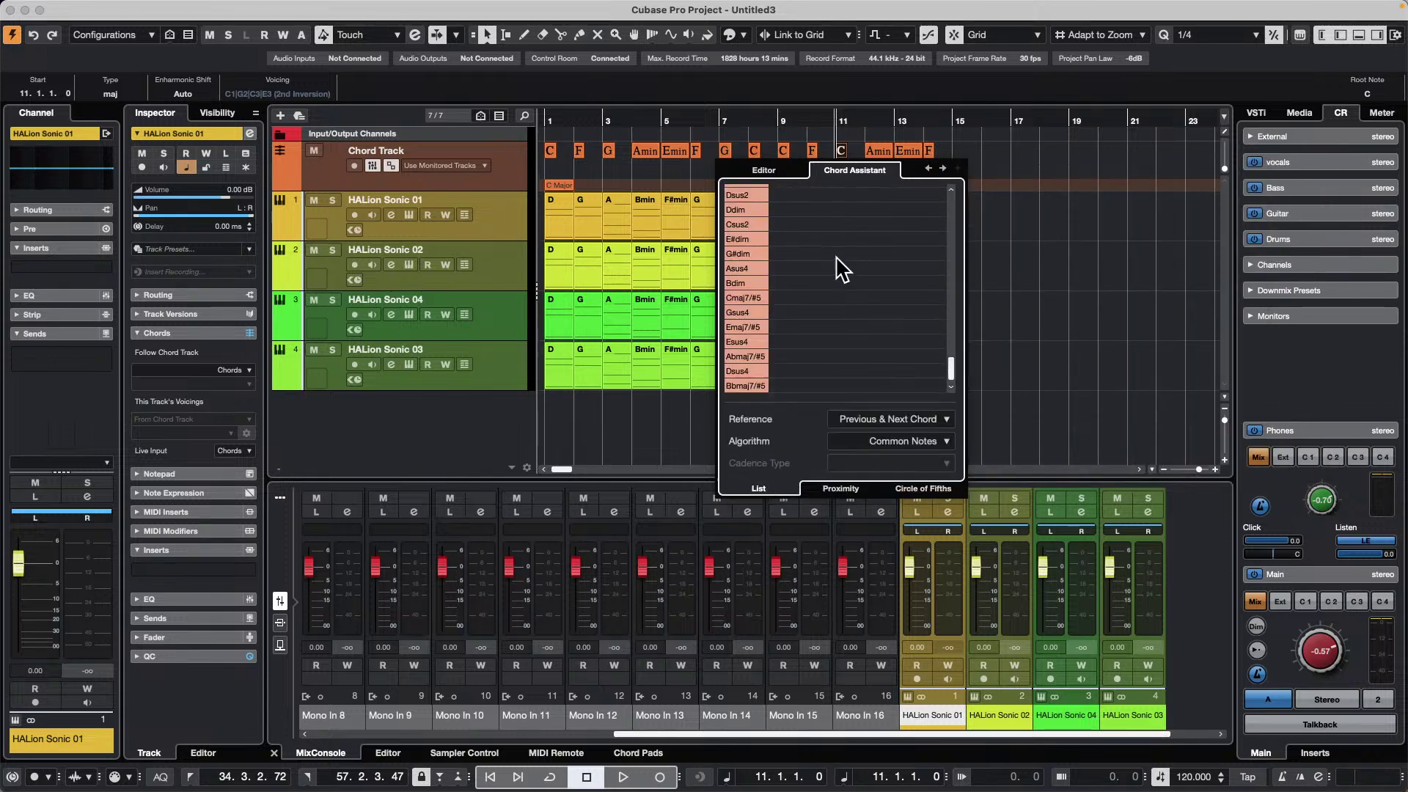
pyautogui.scroll(3, 839, 264)
pyautogui.click(1012, 190)
# - Erase the chord event at bar 11 from the chord track
pyautogui.rightClick(851, 160)
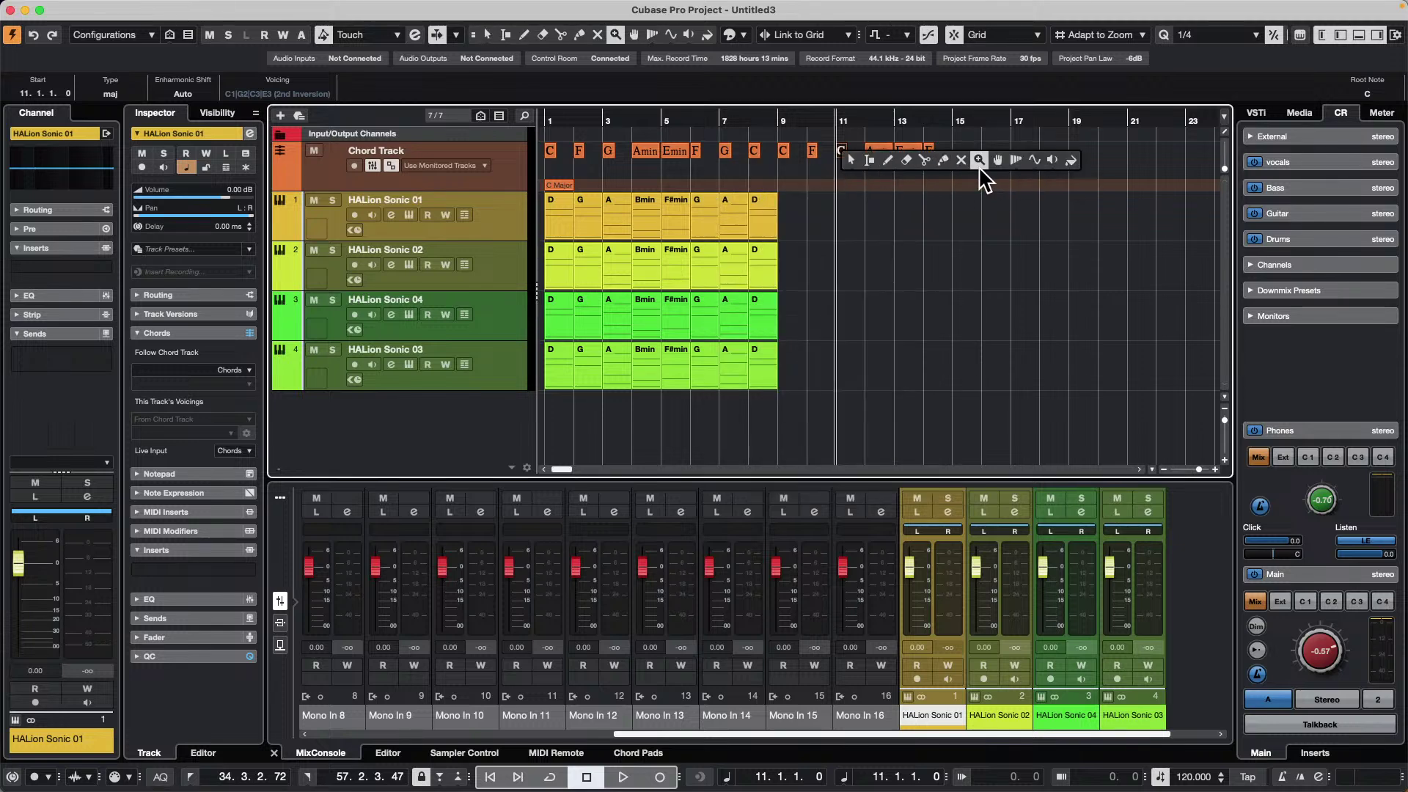
pyautogui.click(906, 160)
pyautogui.click(842, 149)
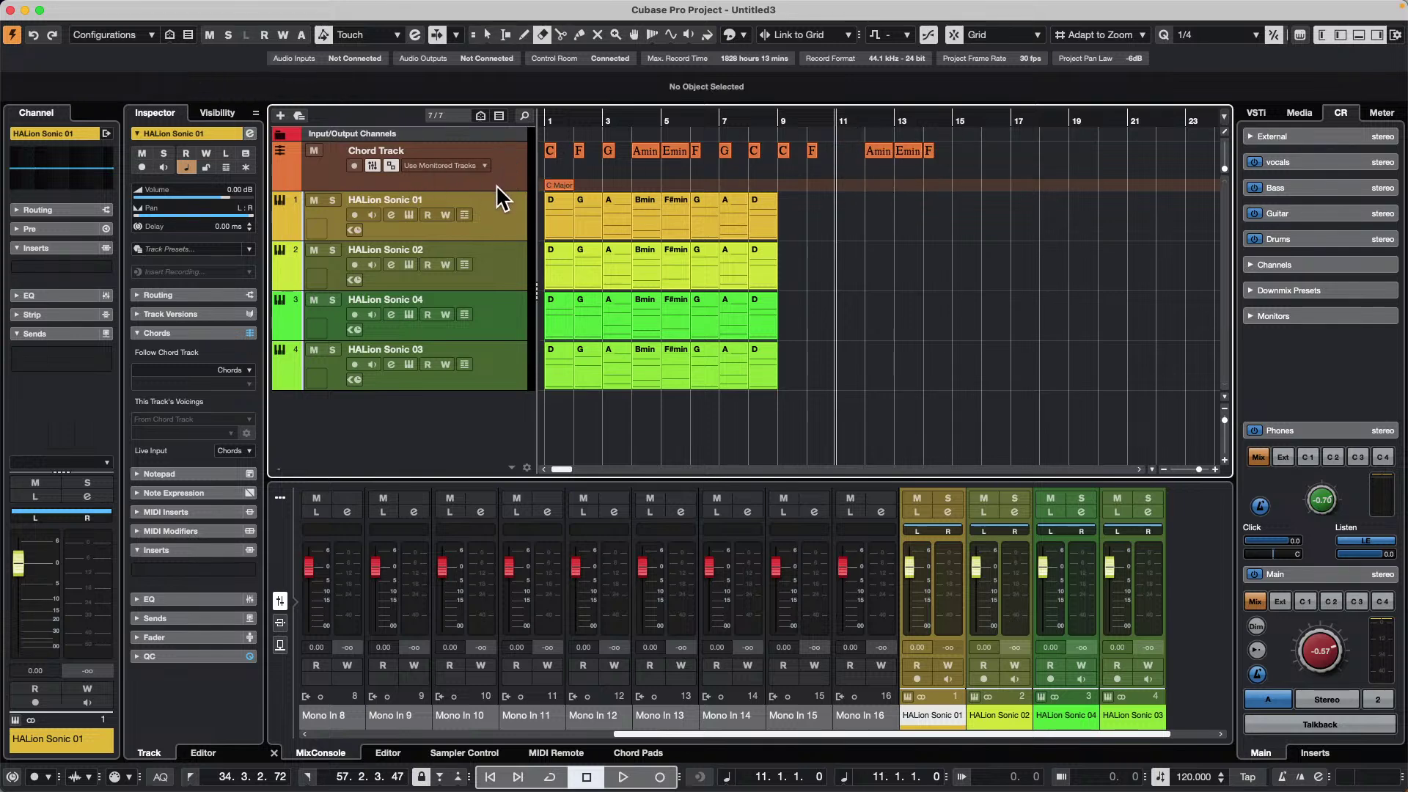
# - Enlarge the chord track, draw an empty chord event at bar 11 and open it in the Chord Assistant list
pyautogui.moveTo(495, 190); pyautogui.dragTo(492, 239)
pyautogui.moveTo(816, 121); pyautogui.dragTo(811, 180)
pyautogui.rightClick(939, 199)
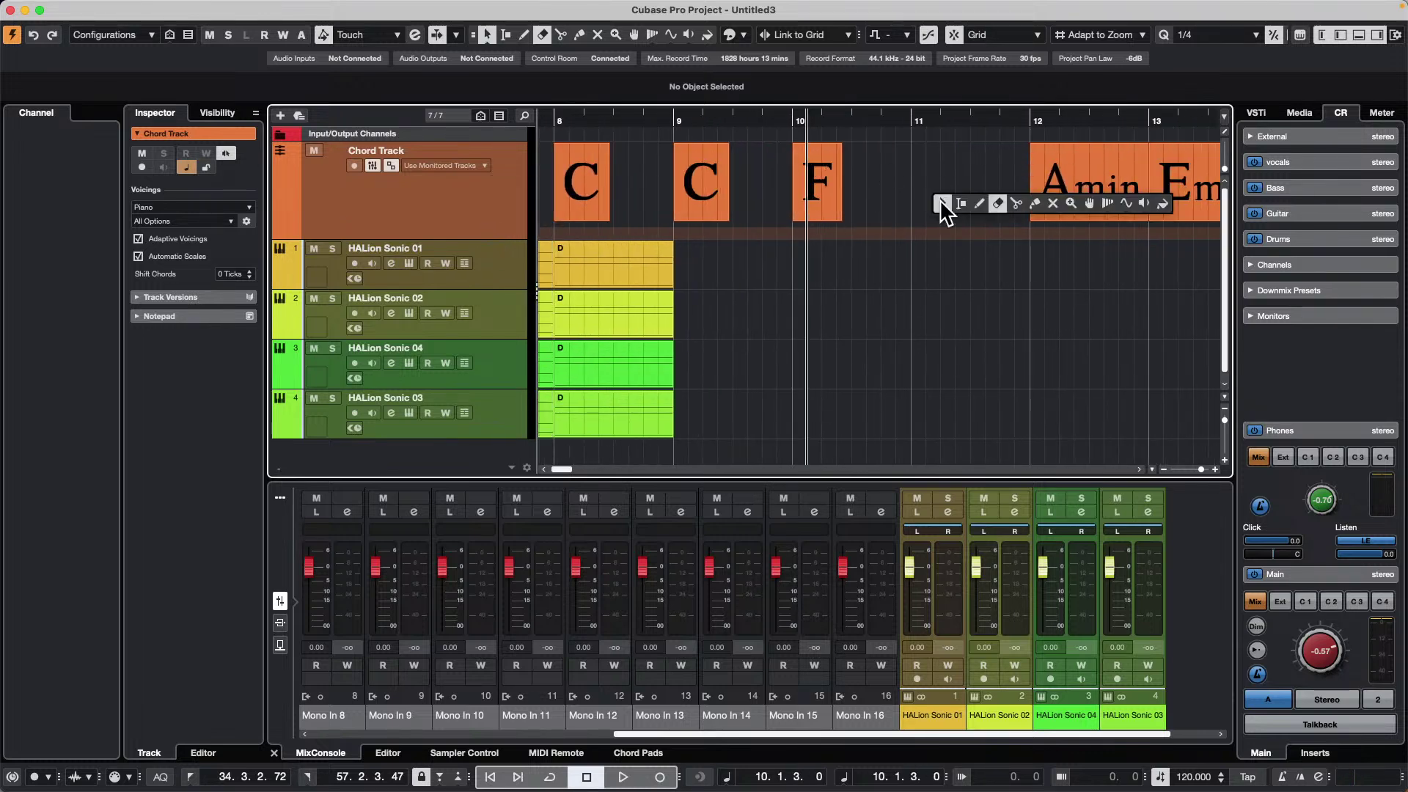
pyautogui.click(975, 204)
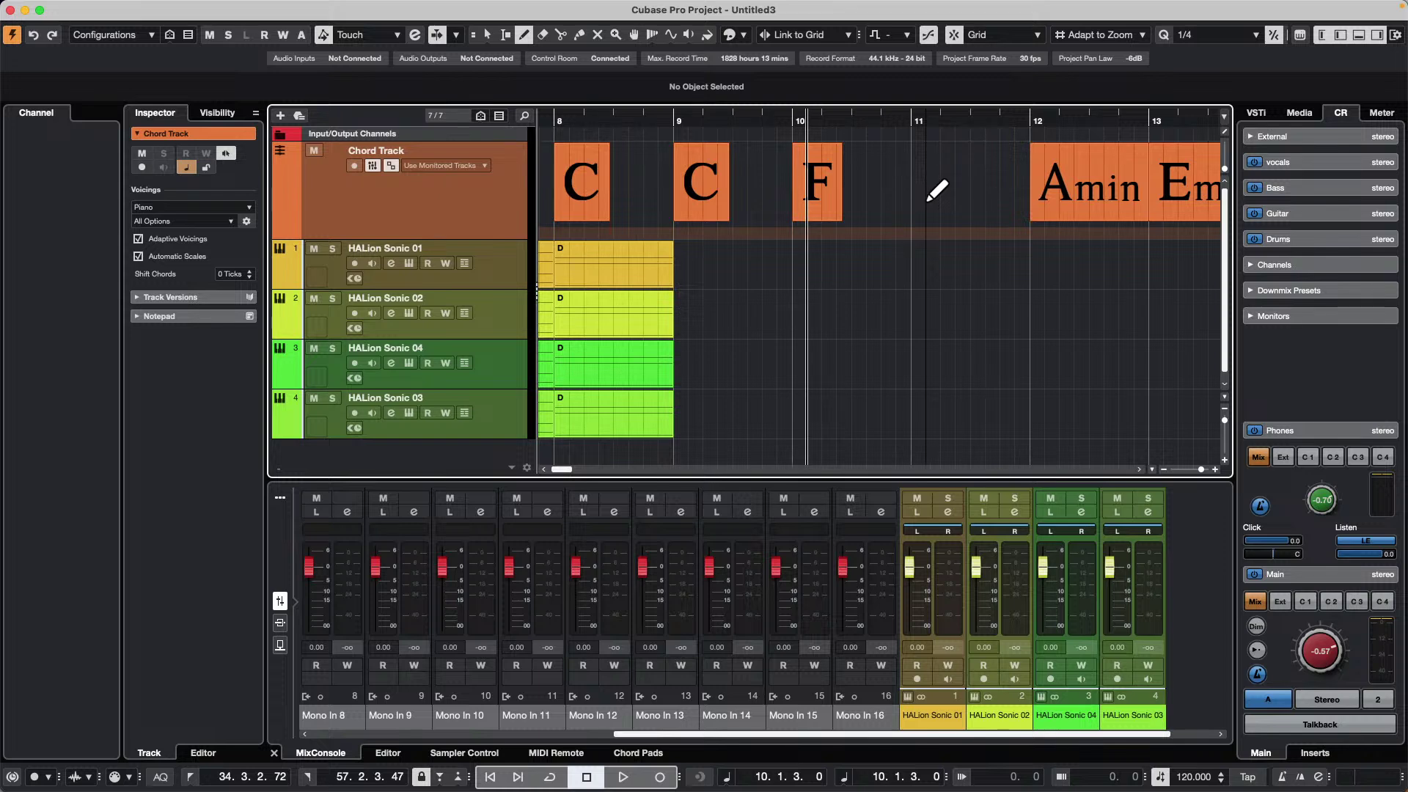
pyautogui.click(927, 200)
pyautogui.press('1')
pyautogui.moveTo(957, 200); pyautogui.dragTo(942, 198)
pyautogui.doubleClick(942, 197)
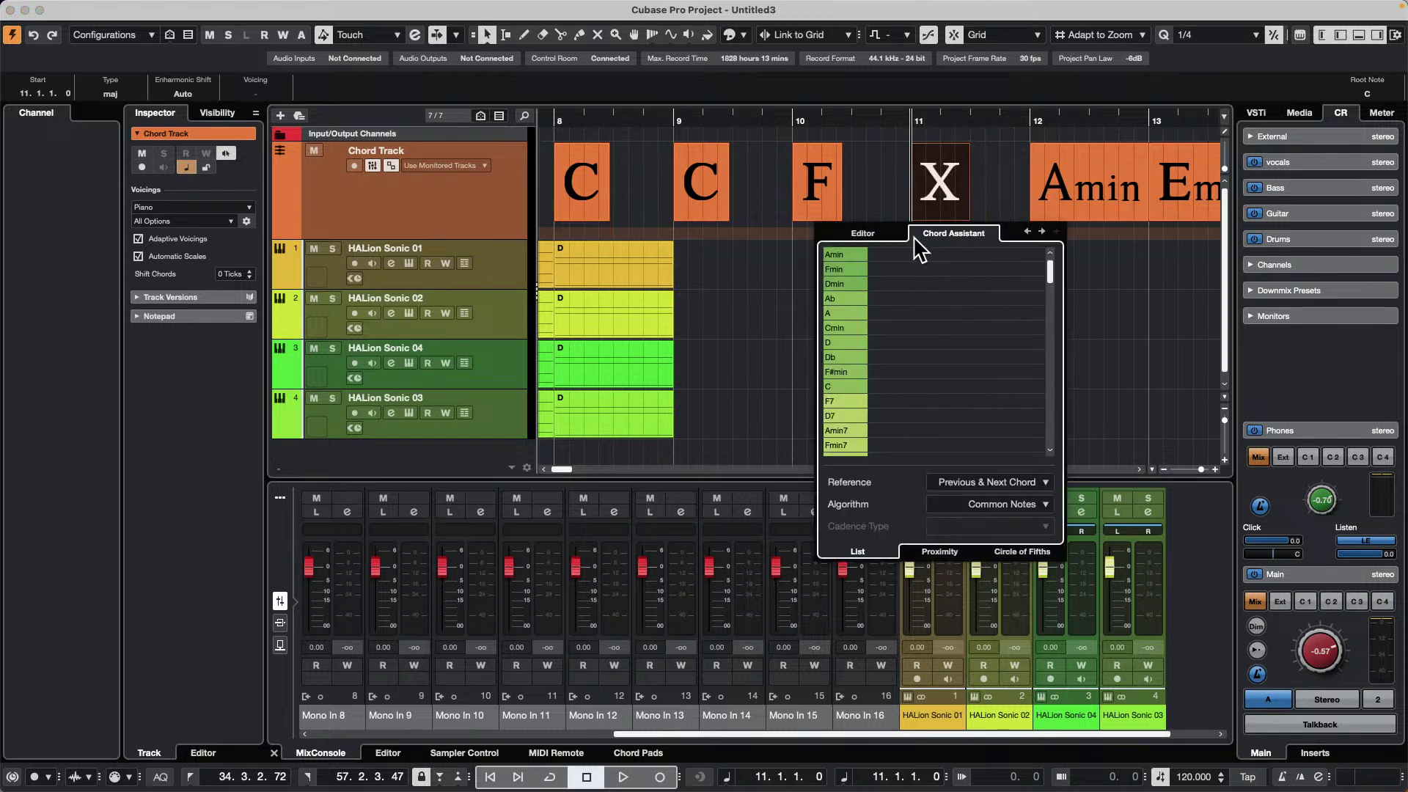
# - Try Previous Chord as the Reference for the chord suggestions, and return it to Previous & Next Chord
pyautogui.click(1019, 482)
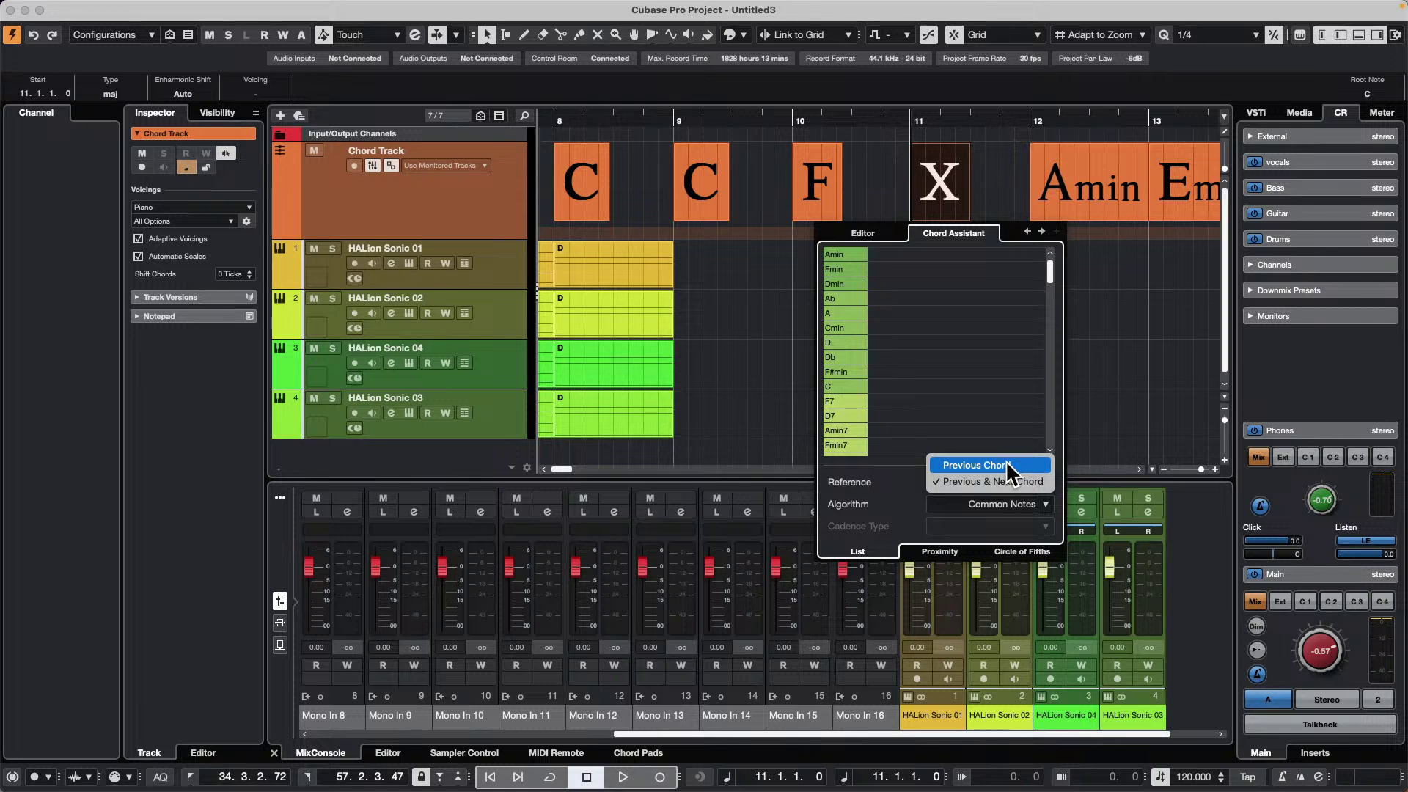
pyautogui.click(1004, 460)
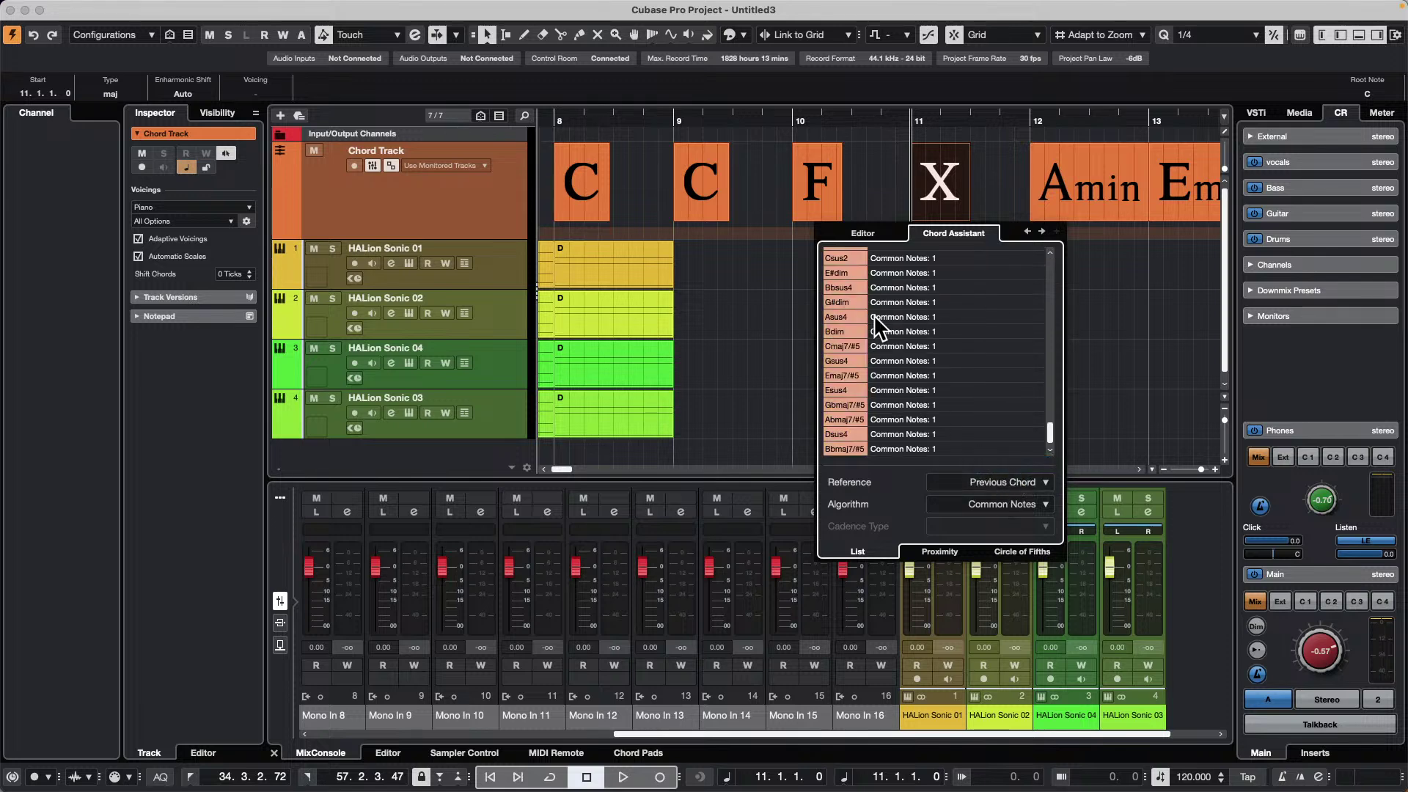
pyautogui.click(1008, 481)
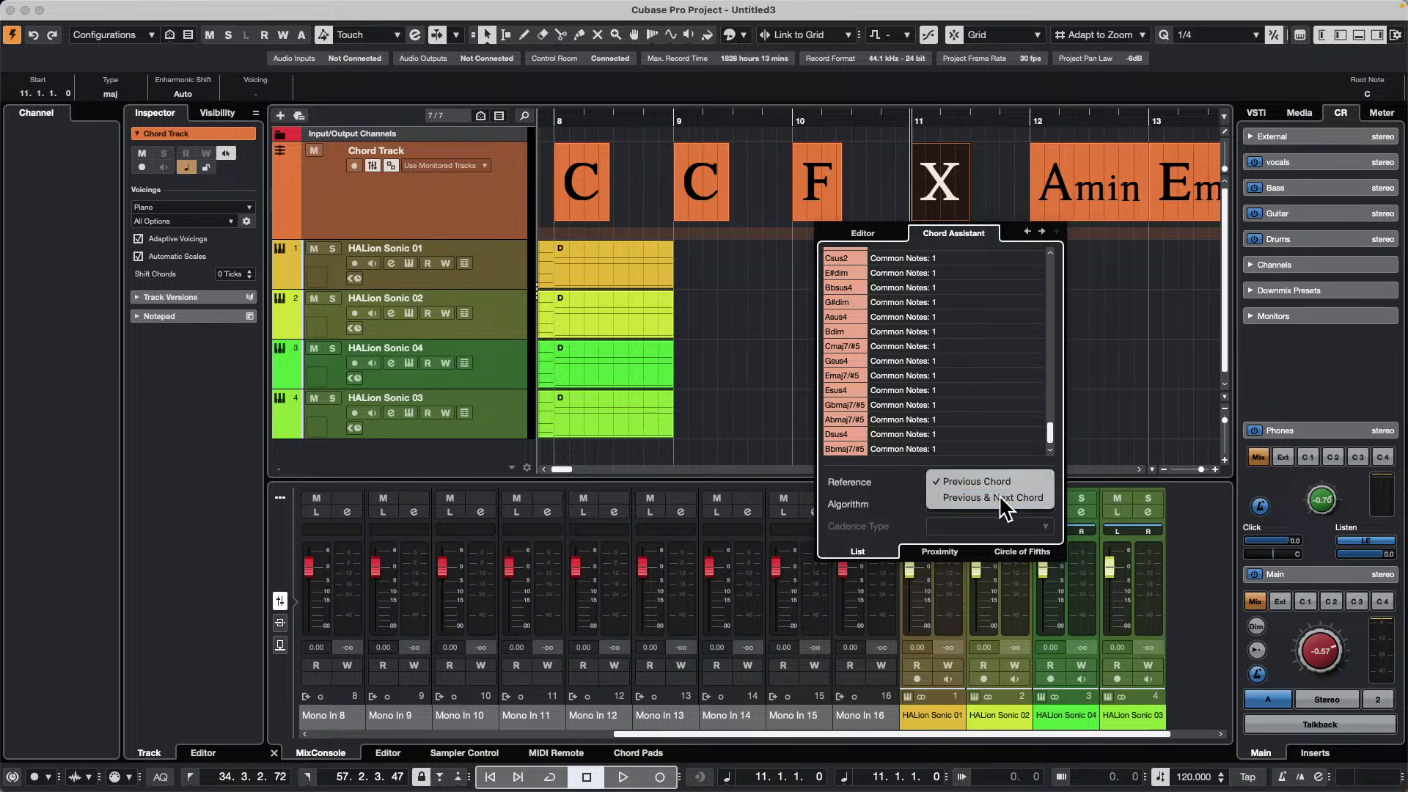
pyautogui.click(998, 495)
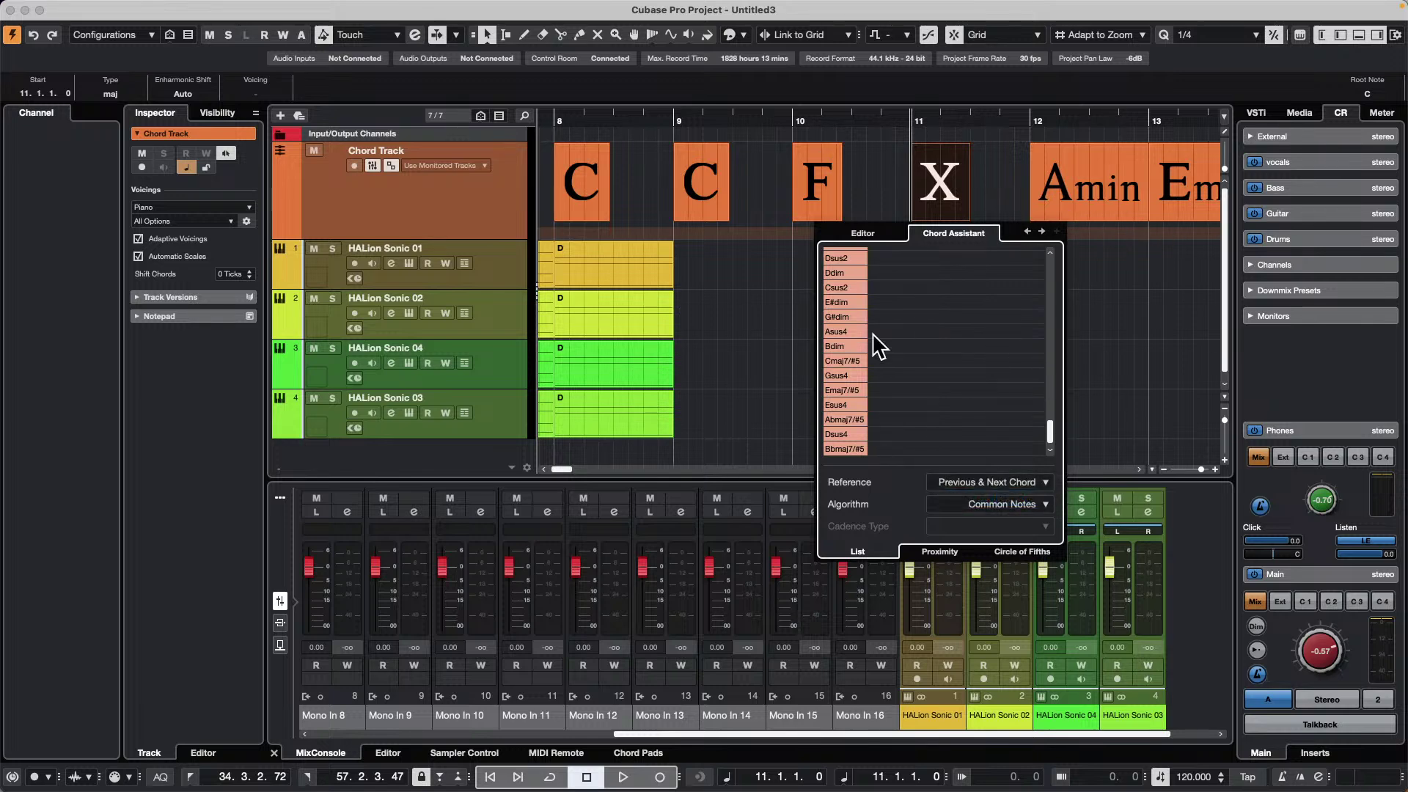
# - Try the Cadence algorithm, review its cadence type options, and return the algorithm to Common Notes
pyautogui.click(981, 504)
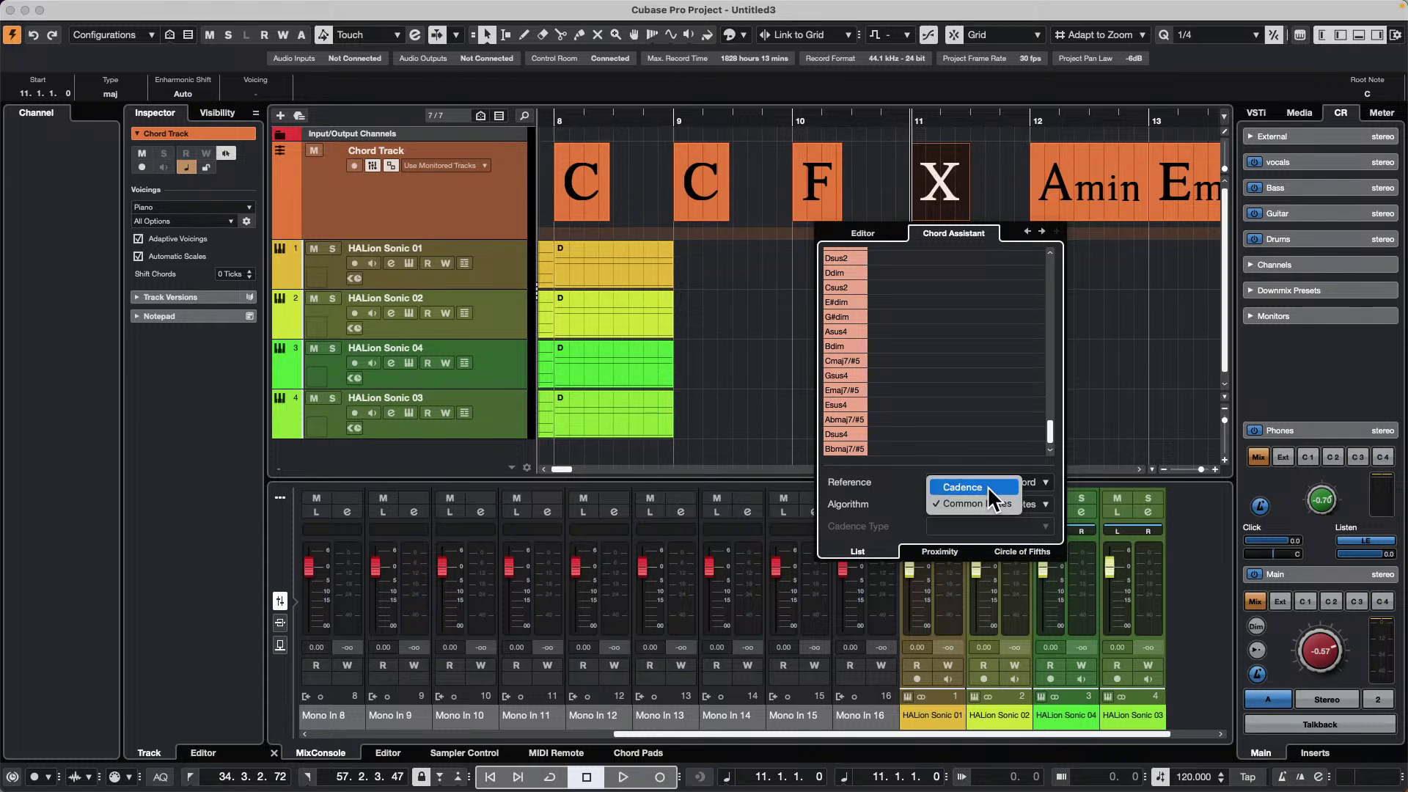
pyautogui.click(987, 485)
pyautogui.click(1031, 526)
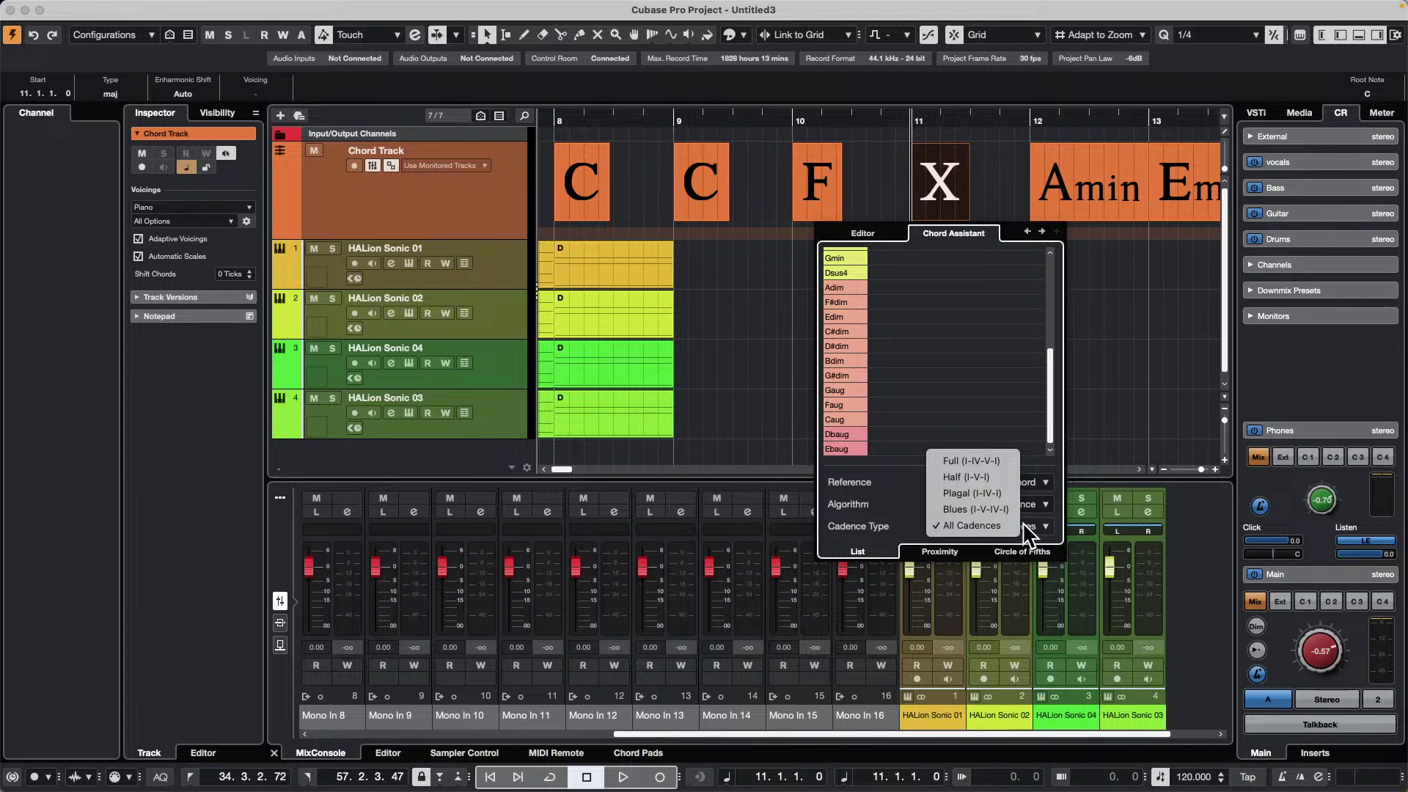
pyautogui.click(1006, 404)
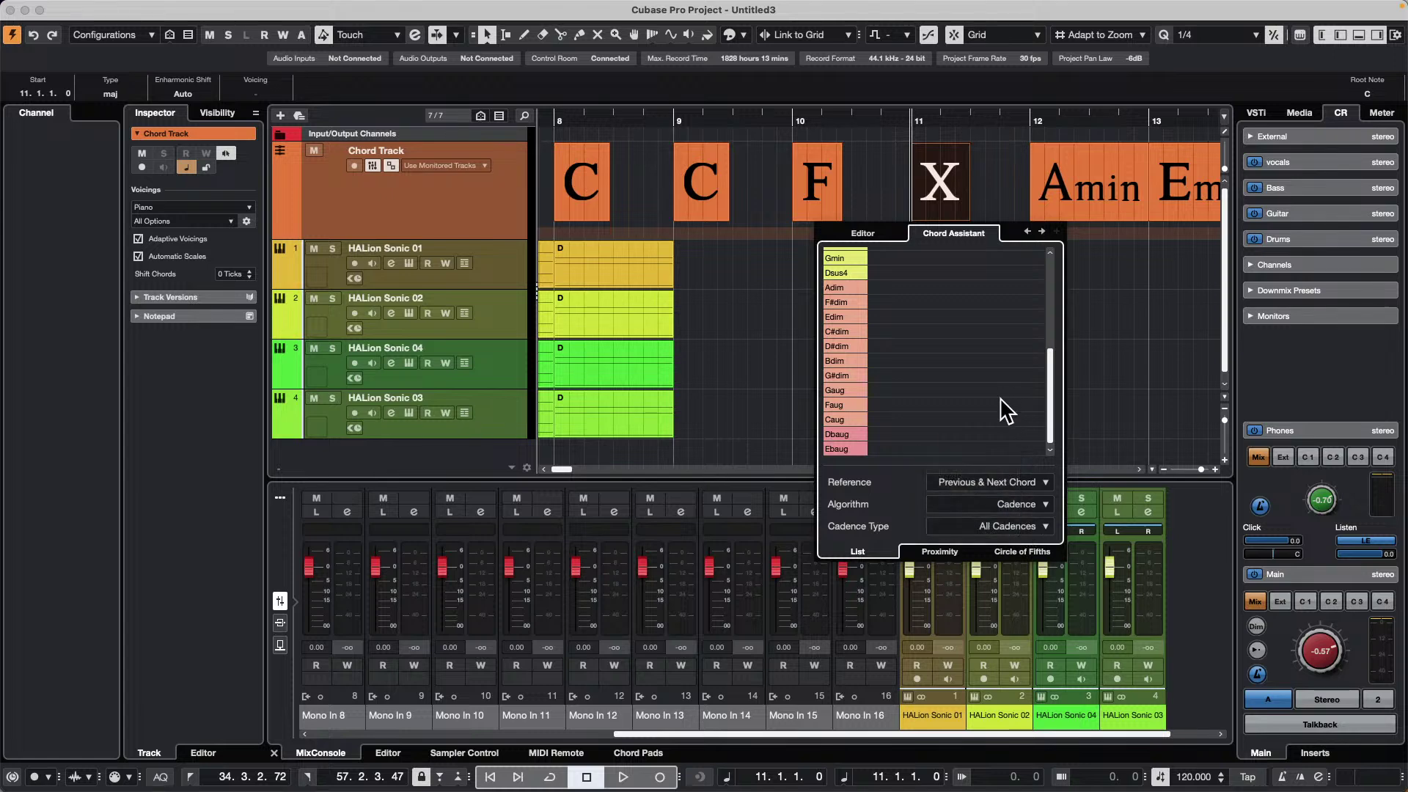
pyautogui.click(1036, 505)
pyautogui.click(1006, 520)
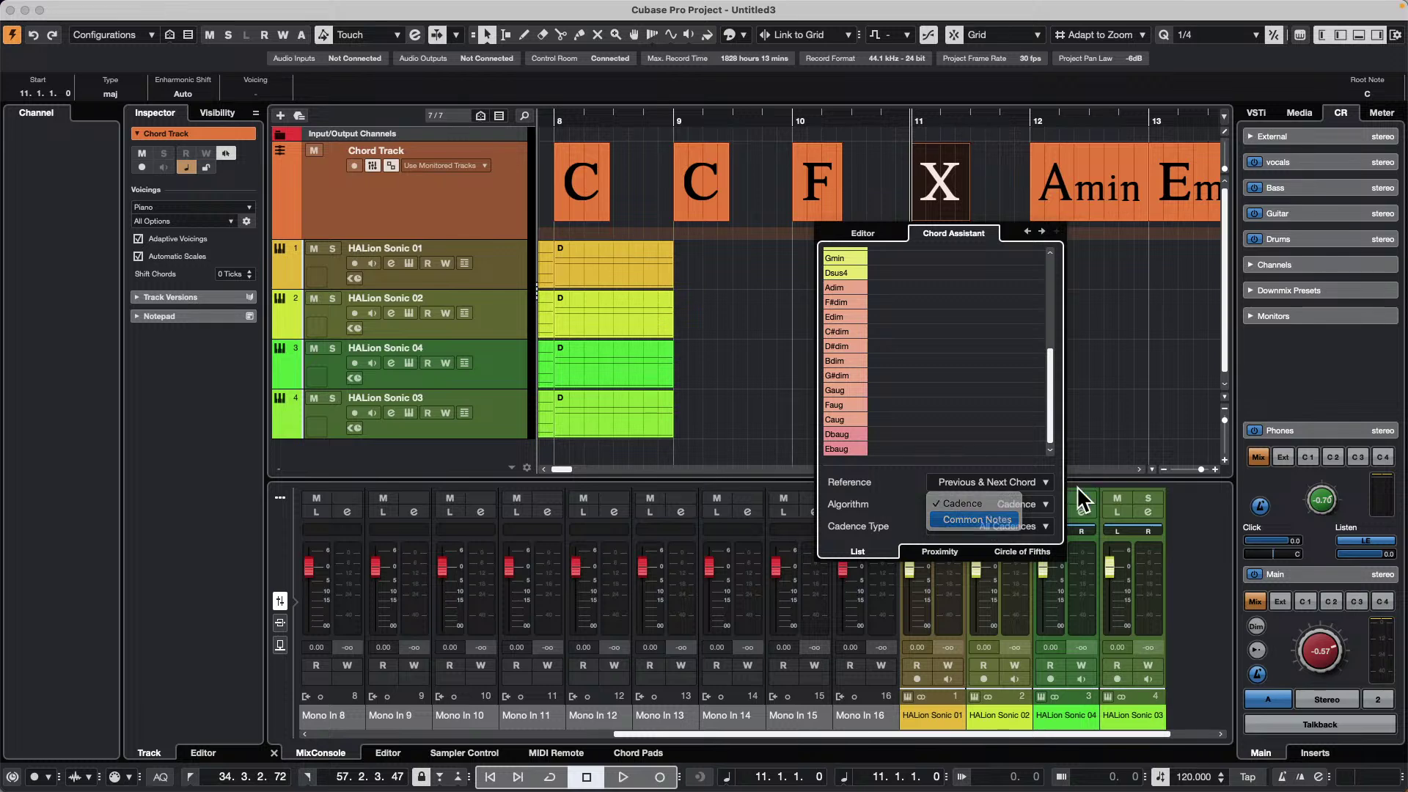
pyautogui.scroll(20, 968, 330)
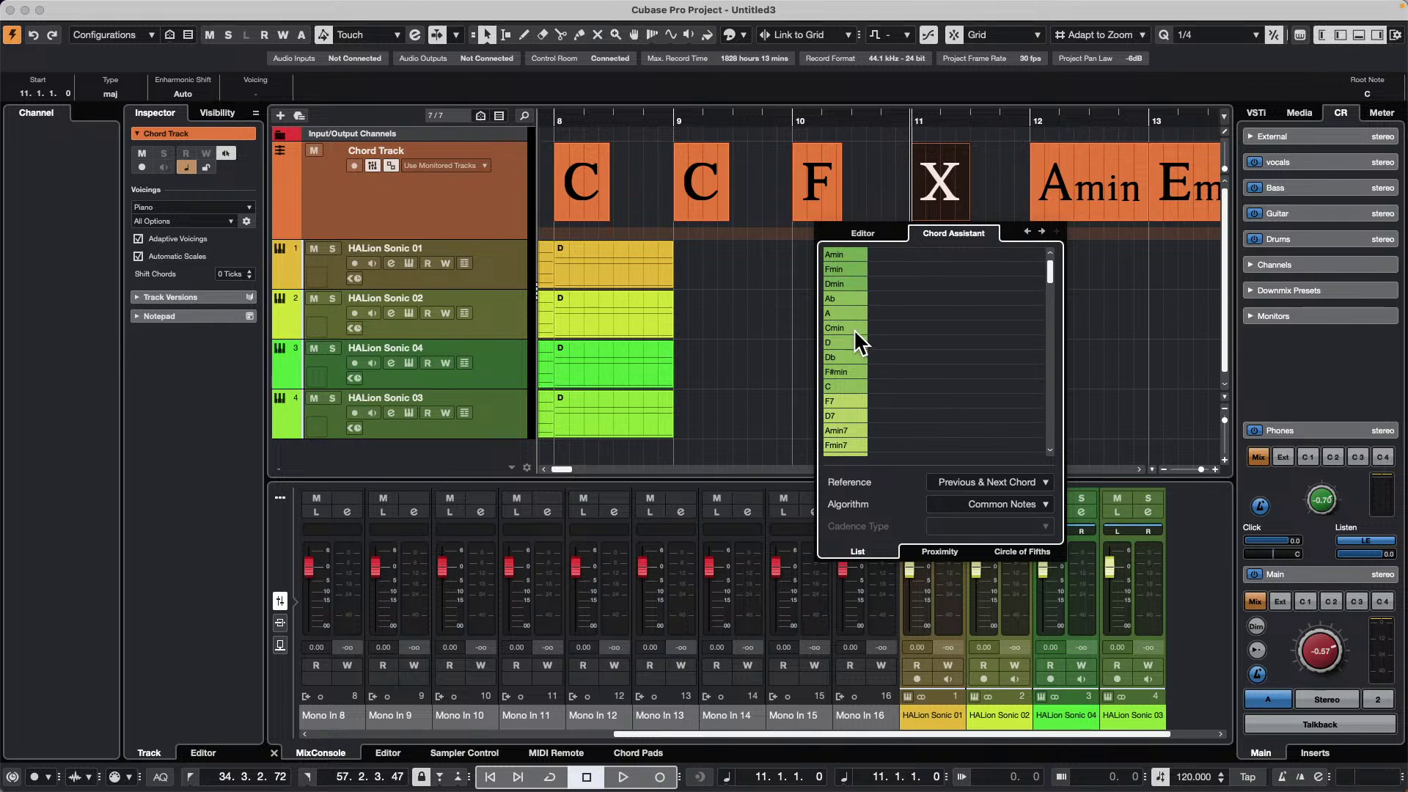
# - Audition Dmin, Cmin, D, Db and Dsus4 from the Chord Assistant list for the chord event at bar 11
pyautogui.click(849, 283)
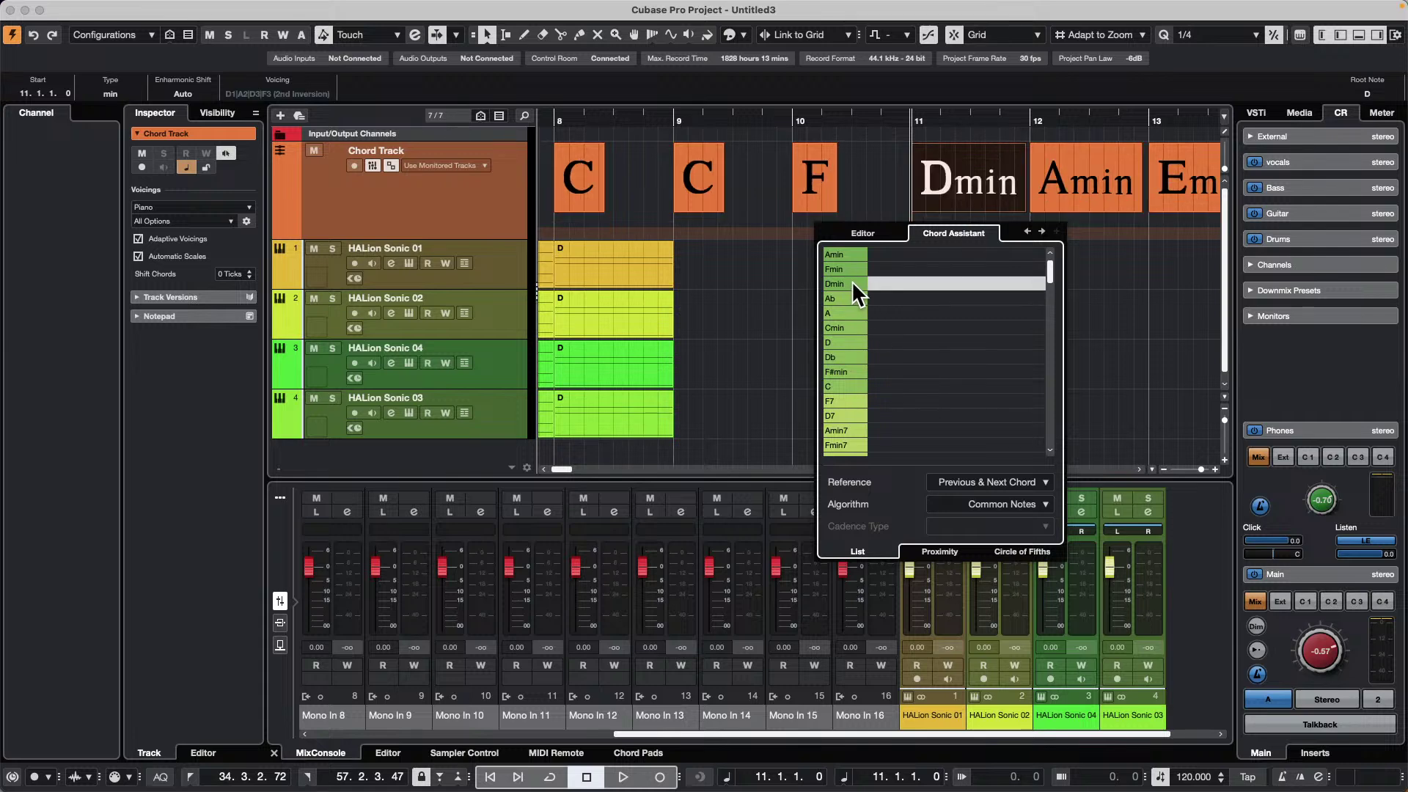
pyautogui.click(848, 328)
pyautogui.click(850, 342)
pyautogui.click(853, 357)
pyautogui.scroll(-3, 854, 360)
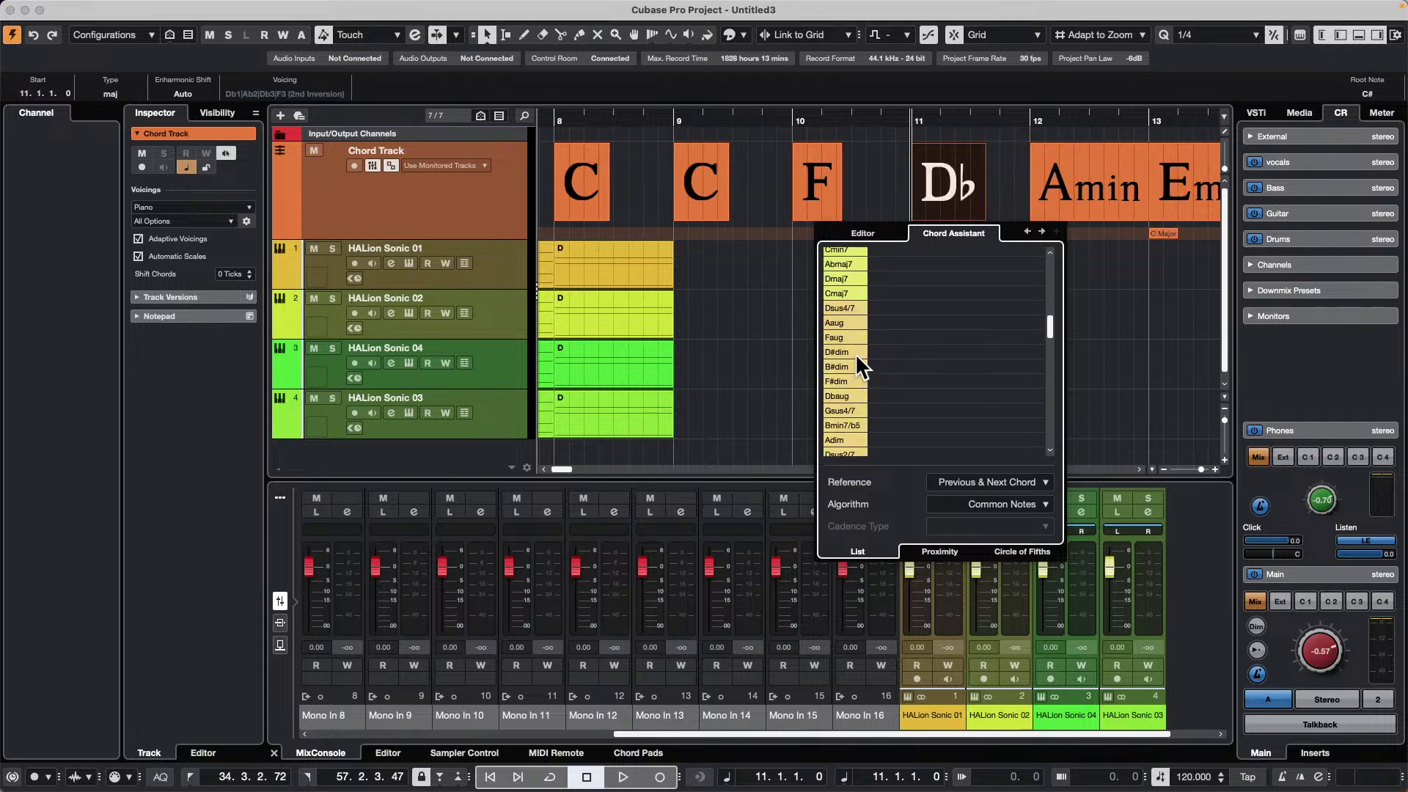
pyautogui.scroll(-5, 855, 353)
pyautogui.click(851, 433)
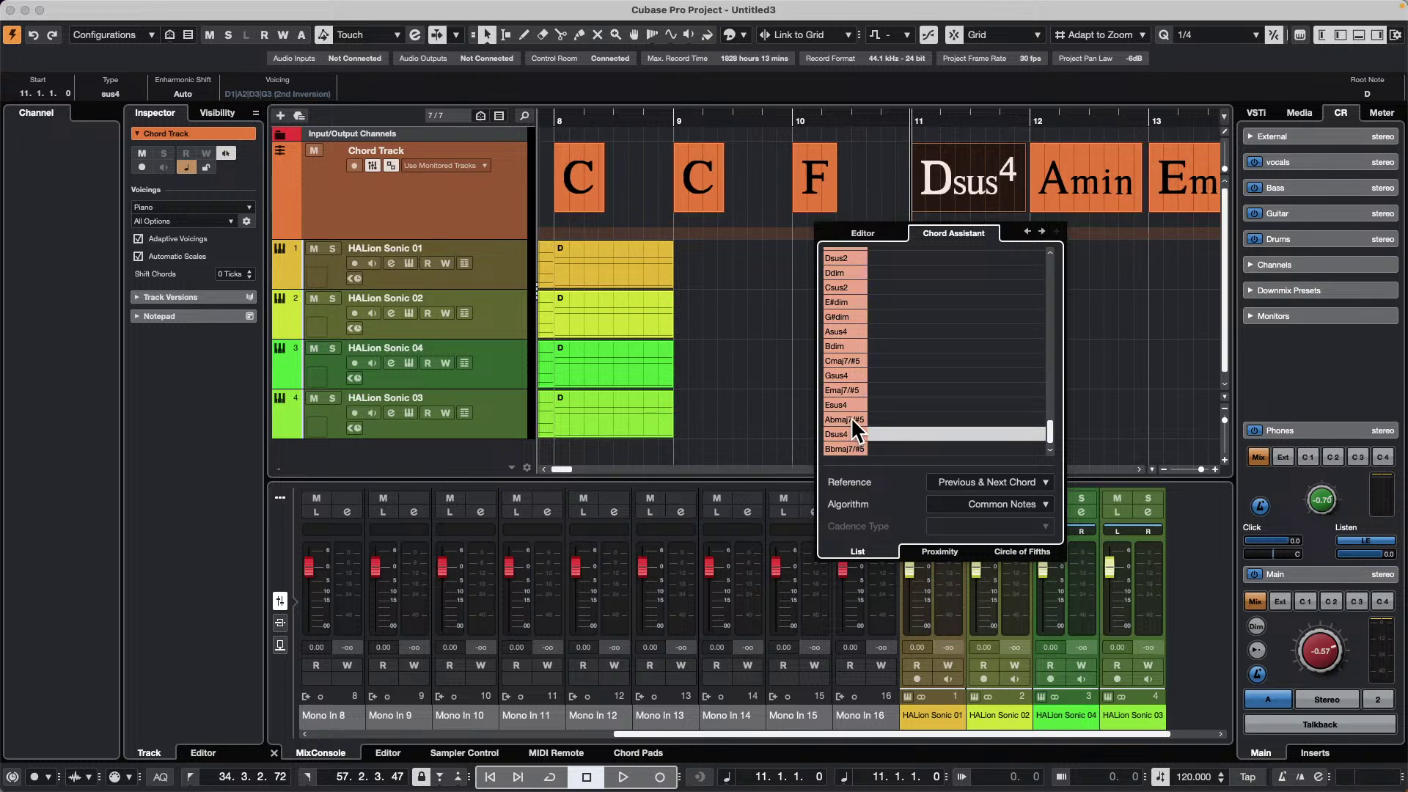
# - Try Cdim, Caug and Amin from the suggestion list for the bar 11 chord event
pyautogui.scroll(3, 848, 381)
pyautogui.click(848, 381)
pyautogui.scroll(2, 852, 371)
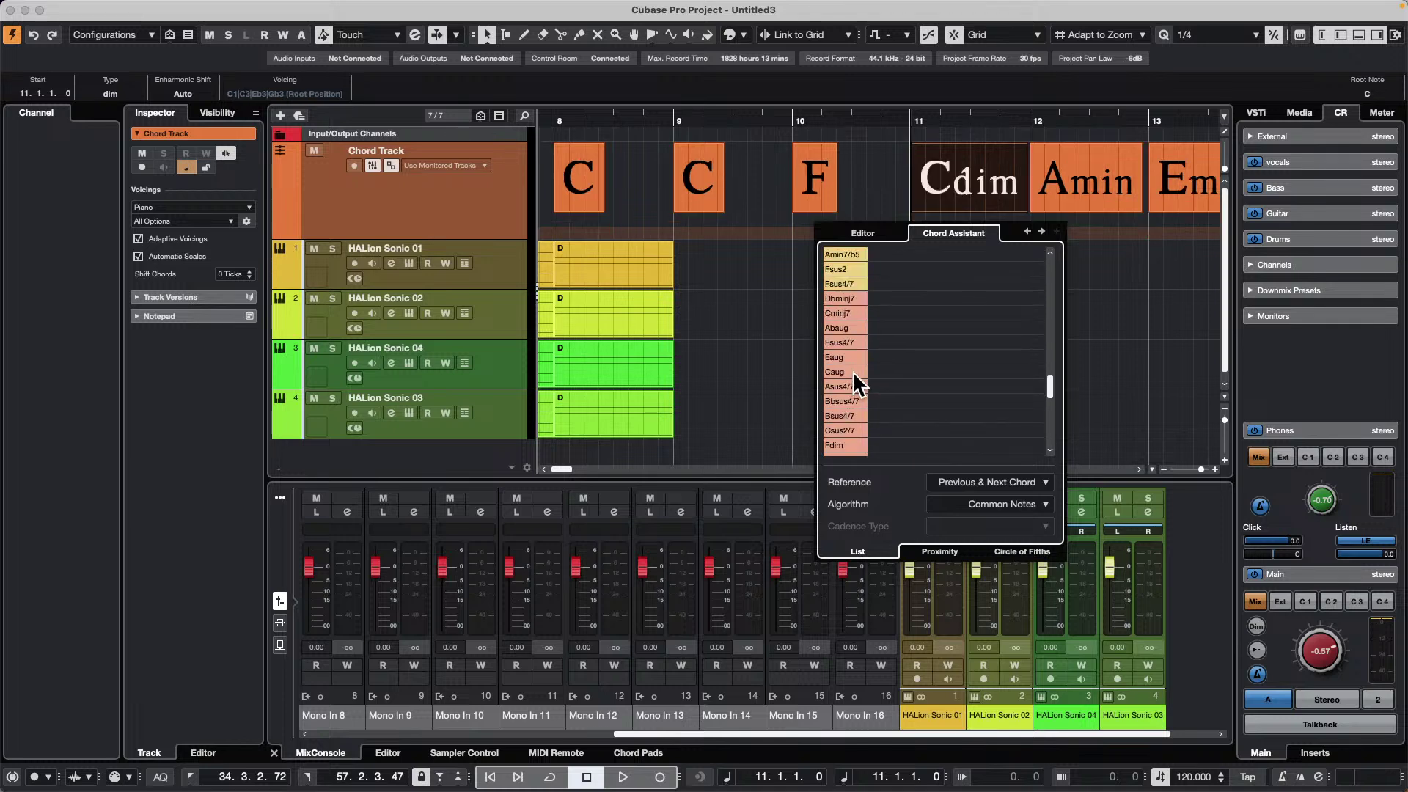
pyautogui.click(852, 371)
pyautogui.scroll(2, 855, 330)
pyautogui.scroll(4, 851, 333)
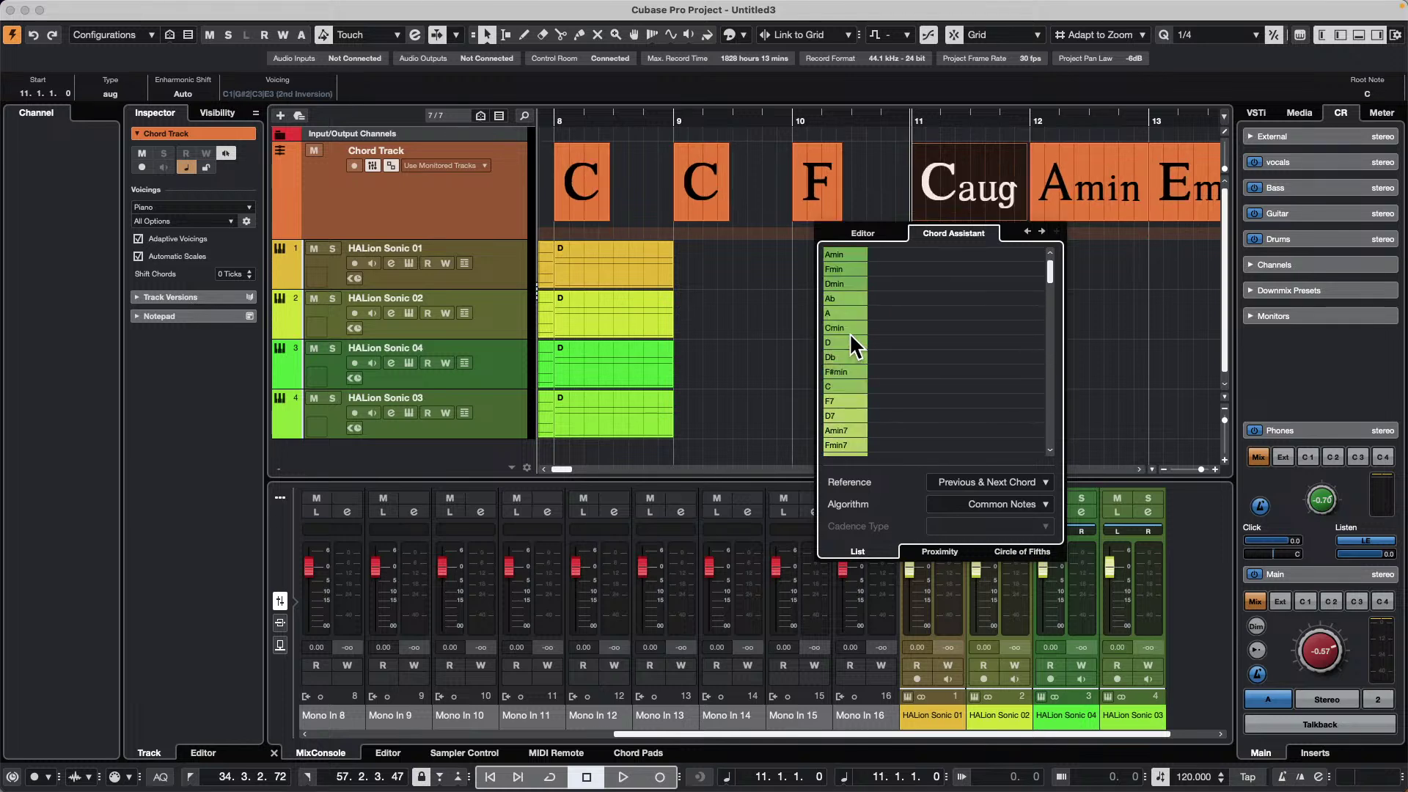
pyautogui.click(853, 254)
# - Use the Chord Assistant's Proximity view to try C and F for bar 11 and settle on G
pyautogui.click(941, 552)
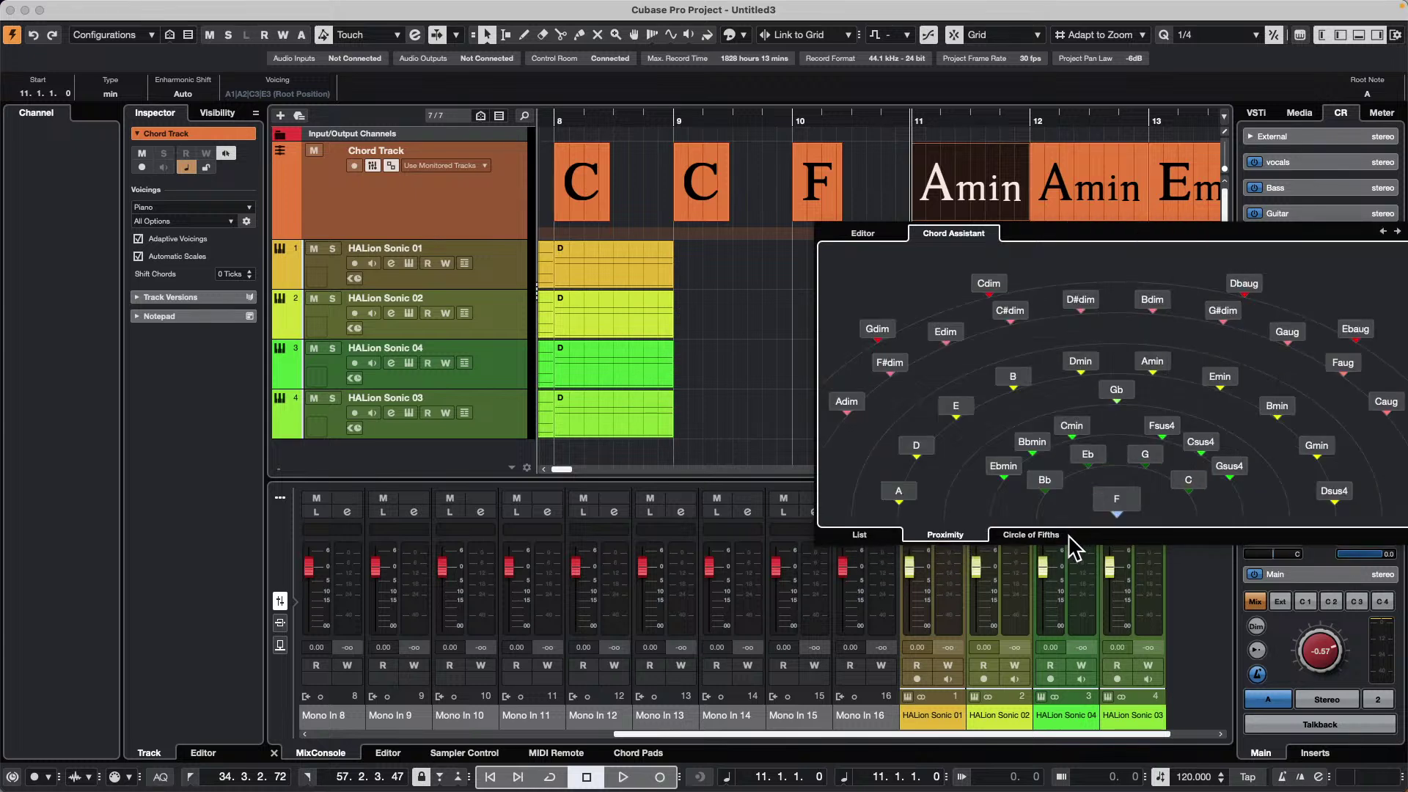
pyautogui.click(1197, 481)
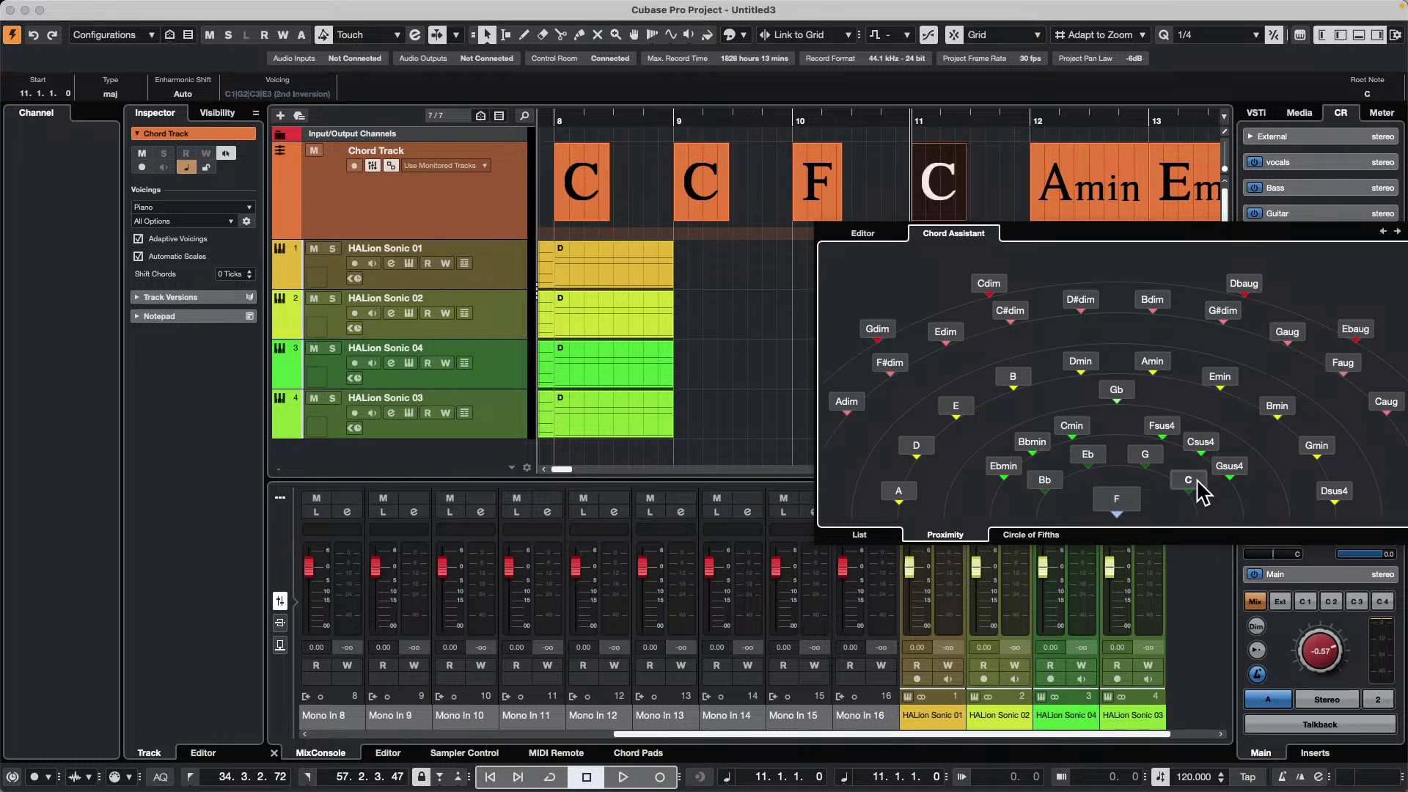
pyautogui.click(1116, 499)
pyautogui.click(1145, 454)
# - Rotate the Major Circle of Fifths so C is the root chord, and close the Chord Assistant
pyautogui.click(1041, 535)
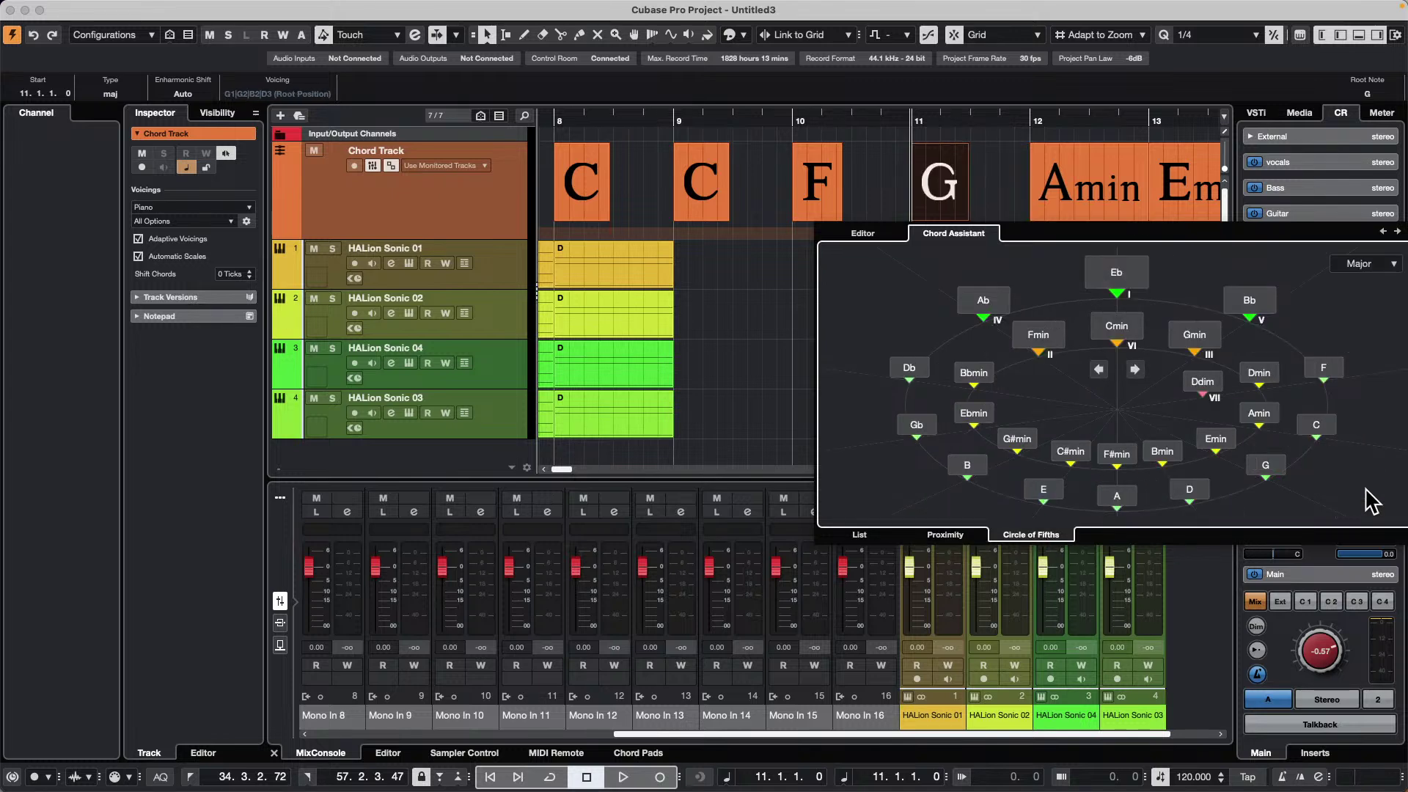
pyautogui.click(1360, 265)
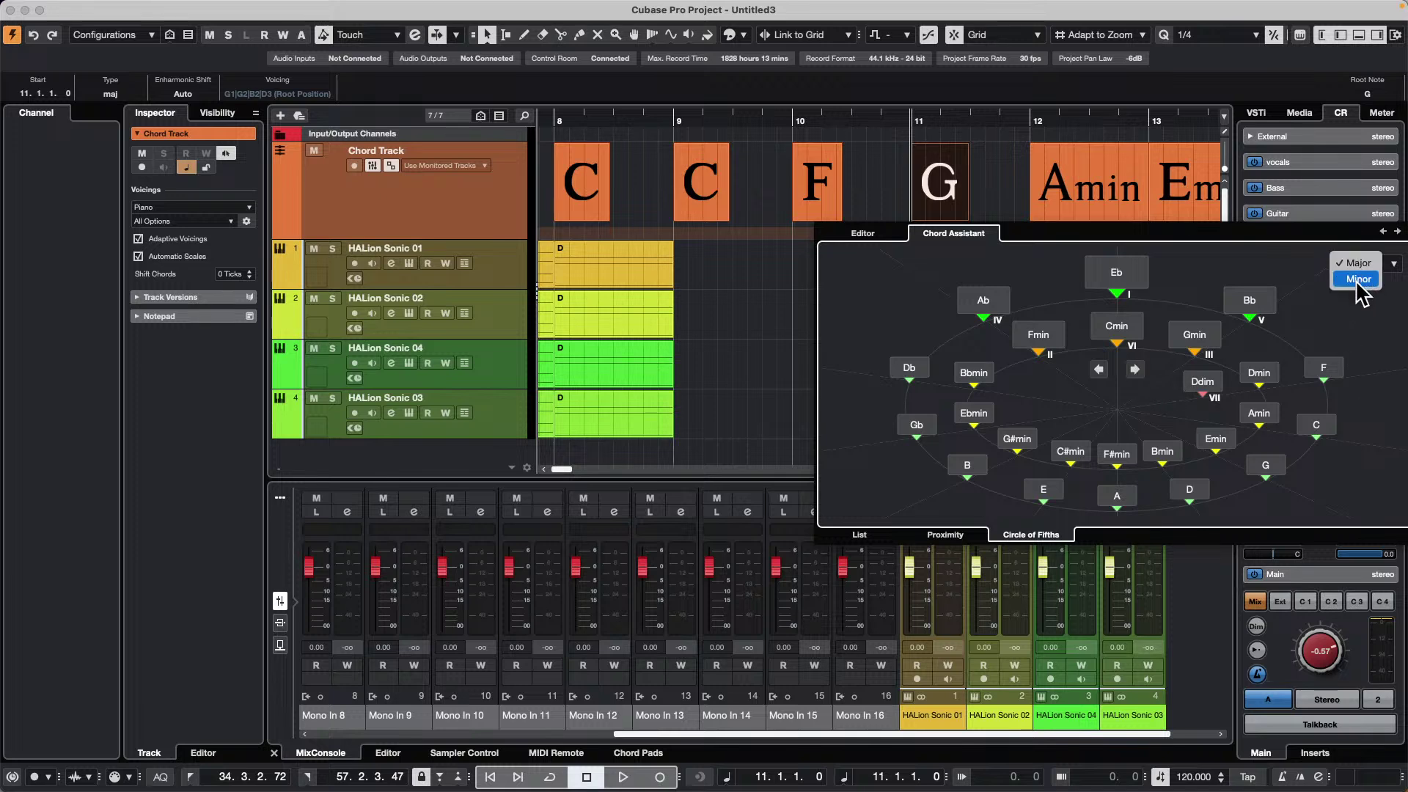
pyautogui.click(1144, 399)
pyautogui.click(1134, 370)
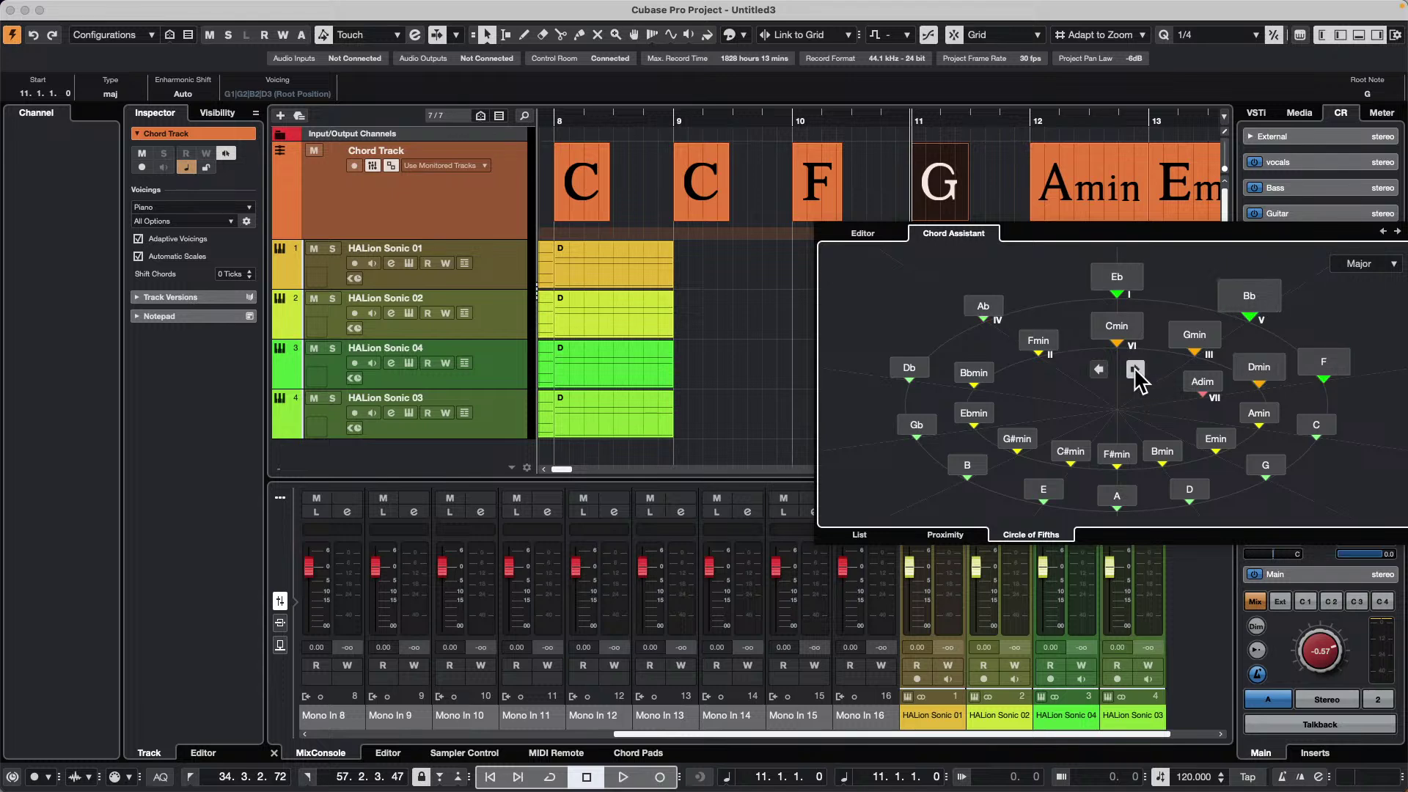
pyautogui.click(1135, 370)
pyautogui.click(1135, 369)
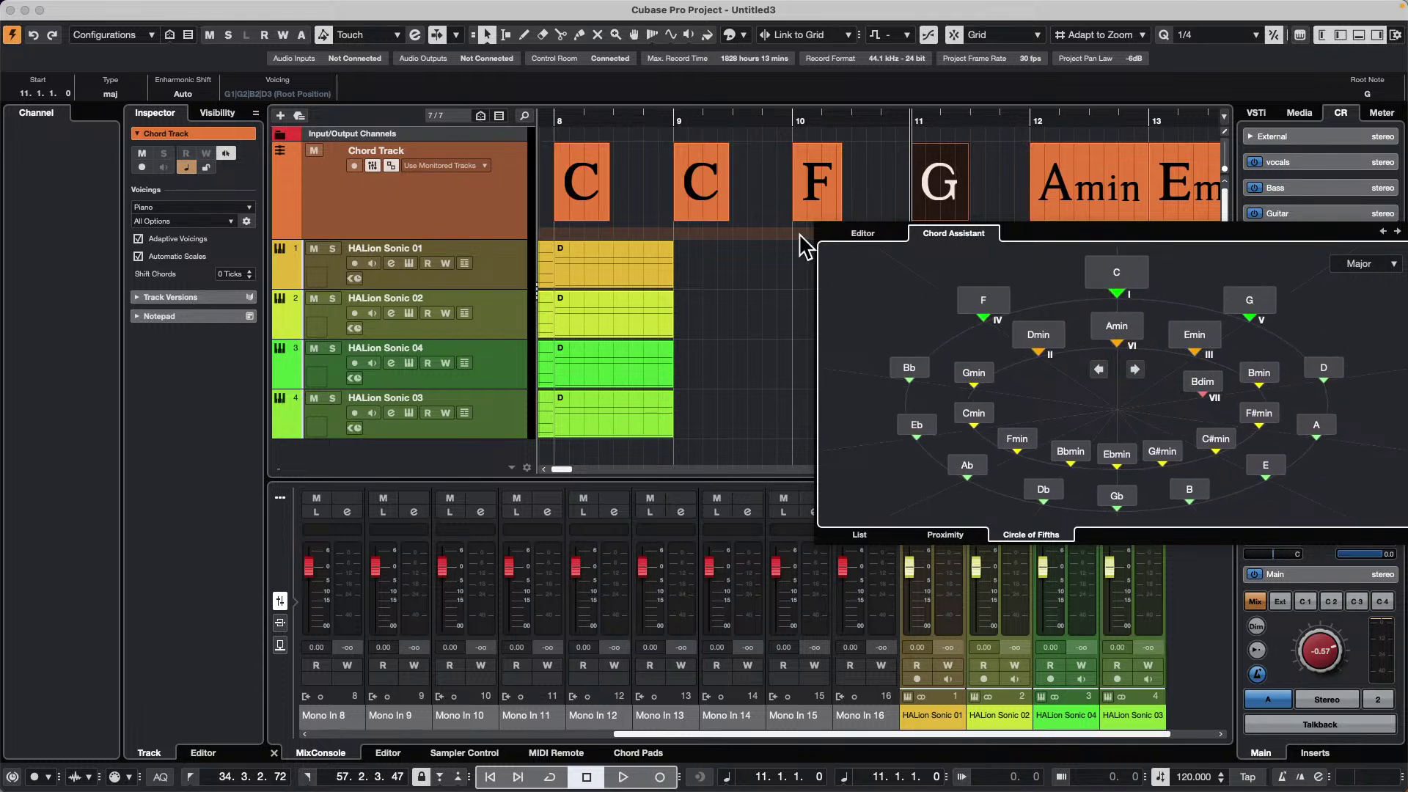
pyautogui.press('Escape')
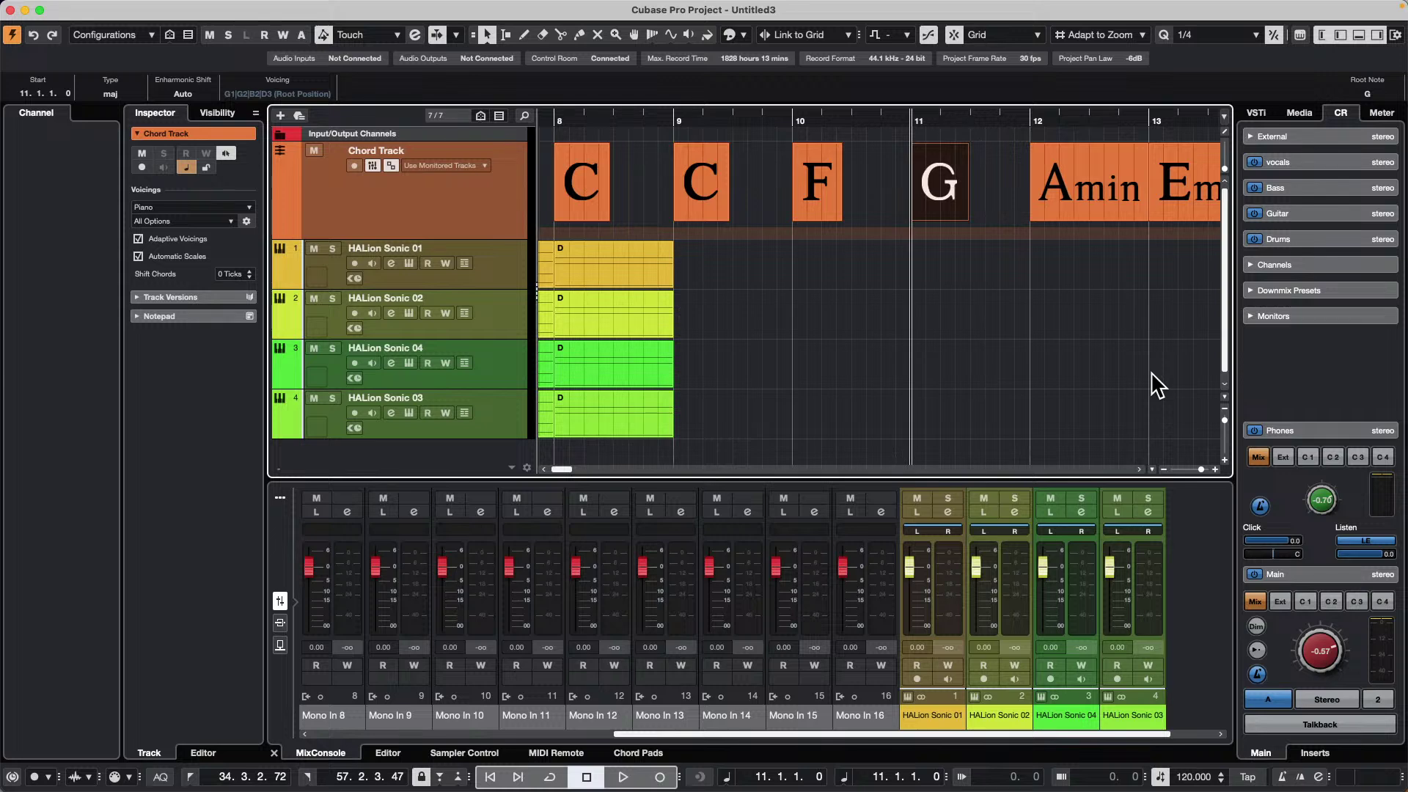
# - Add one instrument track using Groove Agent SE
pyautogui.rightClick(423, 192)
pyautogui.moveTo(499, 205)
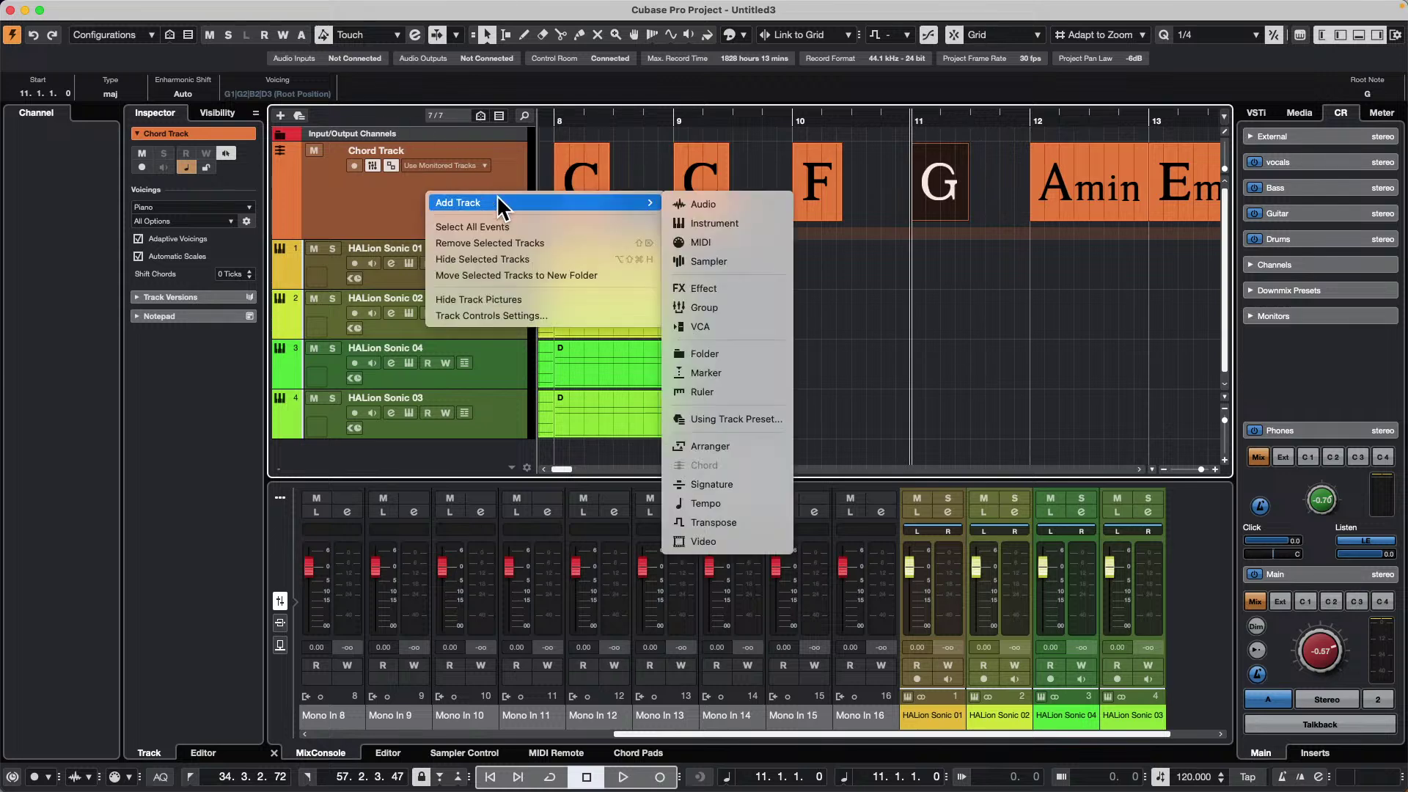
pyautogui.click(755, 222)
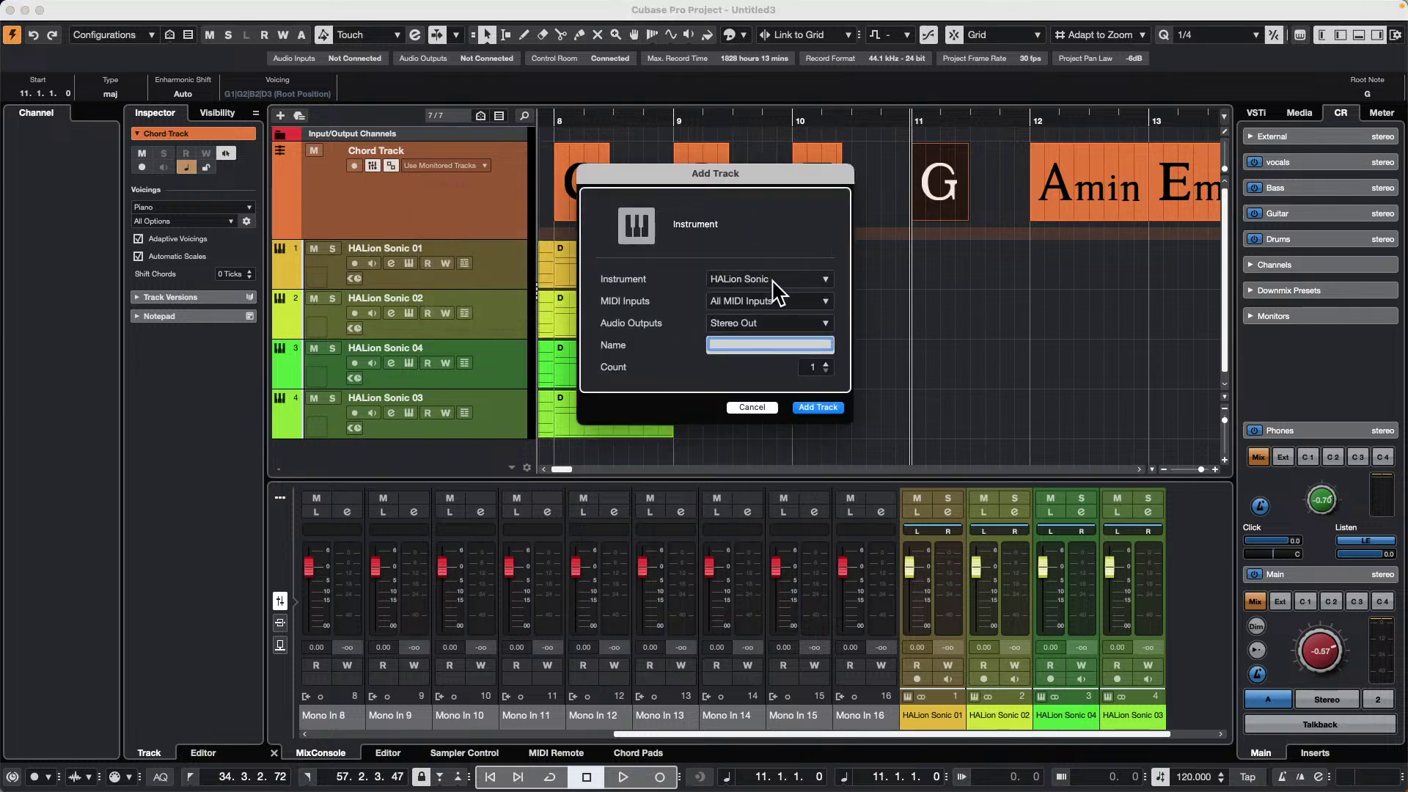
pyautogui.click(776, 283)
pyautogui.click(673, 399)
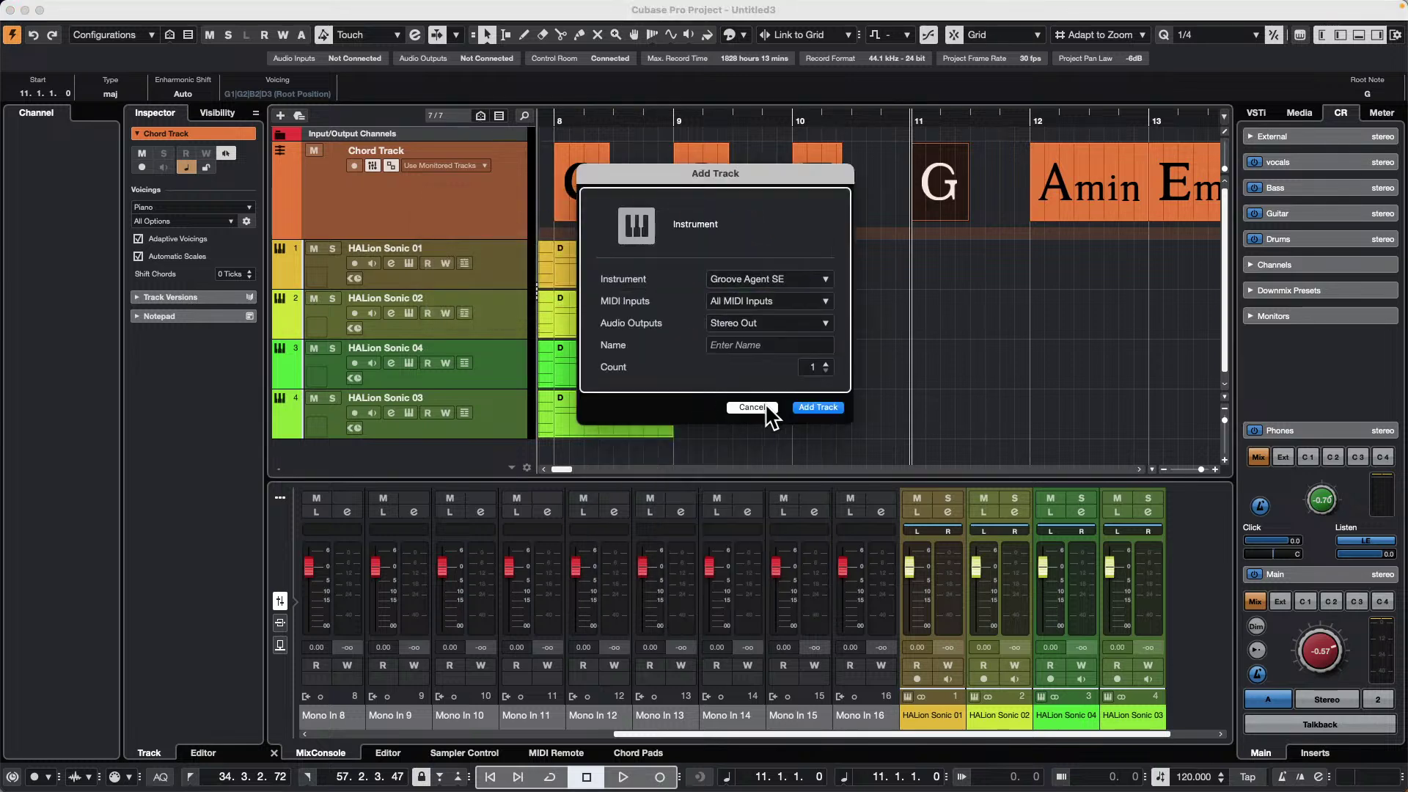
pyautogui.click(809, 405)
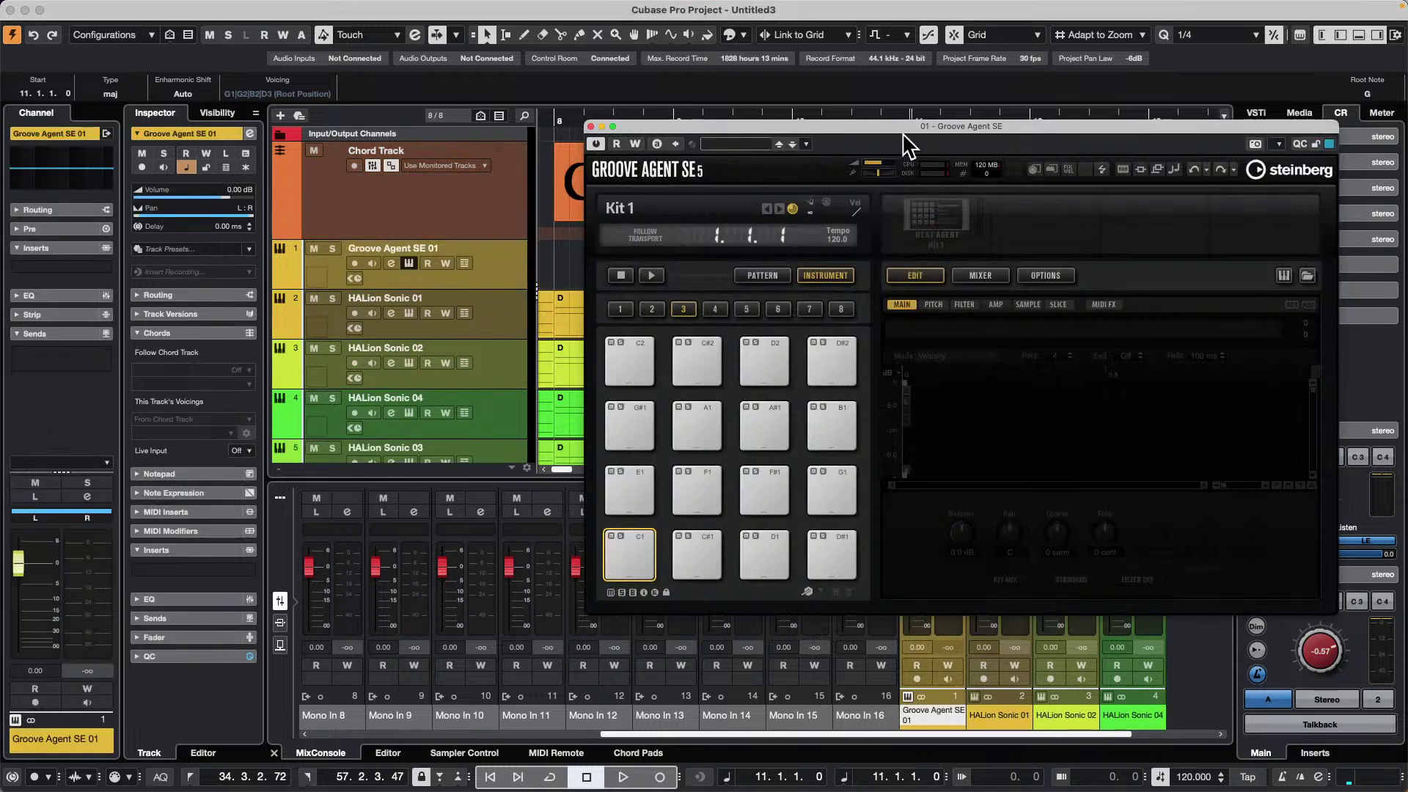
# - Load the Full Swing Brush kit with patterns from the Simon Phillips Jazz Drums library into Groove Agent SE
pyautogui.moveTo(905, 129); pyautogui.dragTo(439, 81)
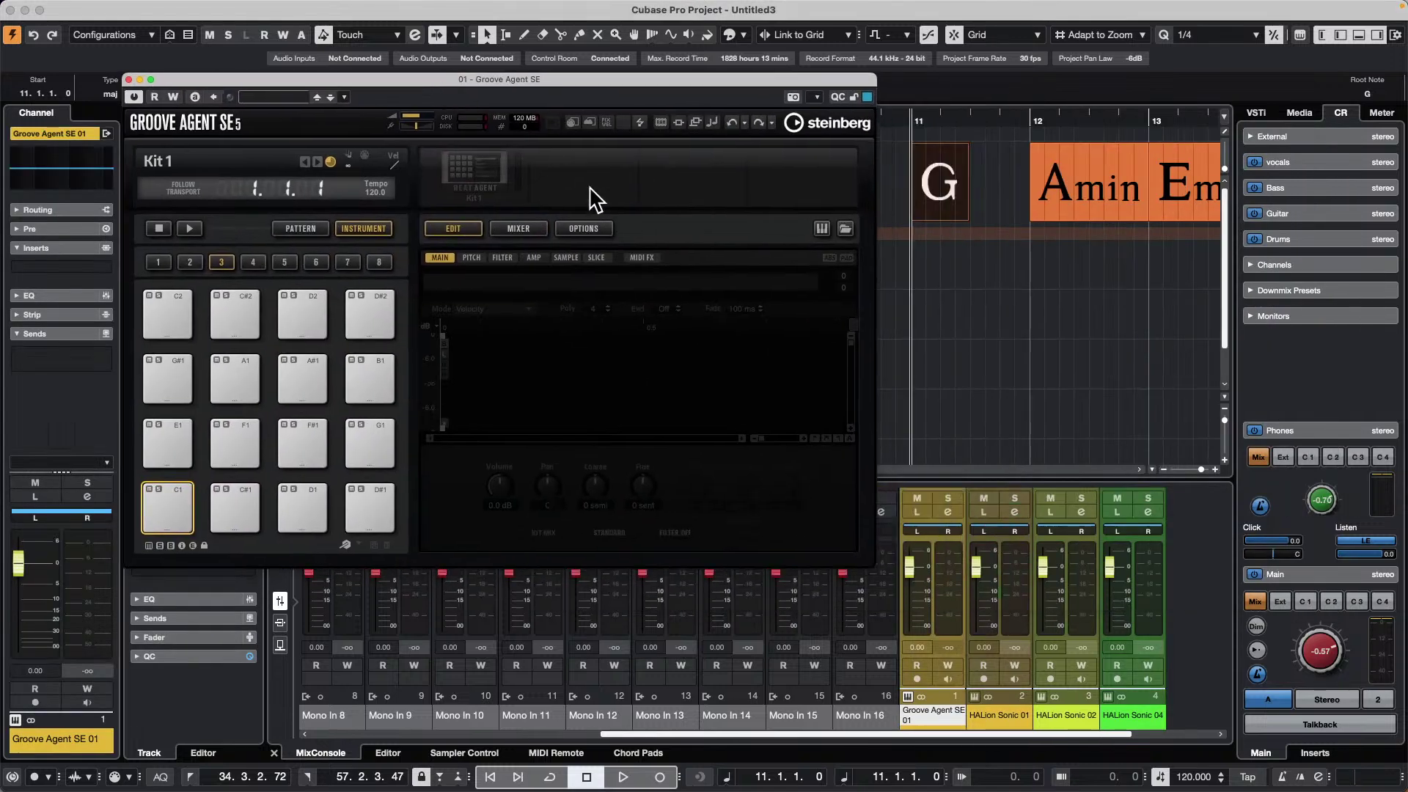
pyautogui.rightClick(476, 169)
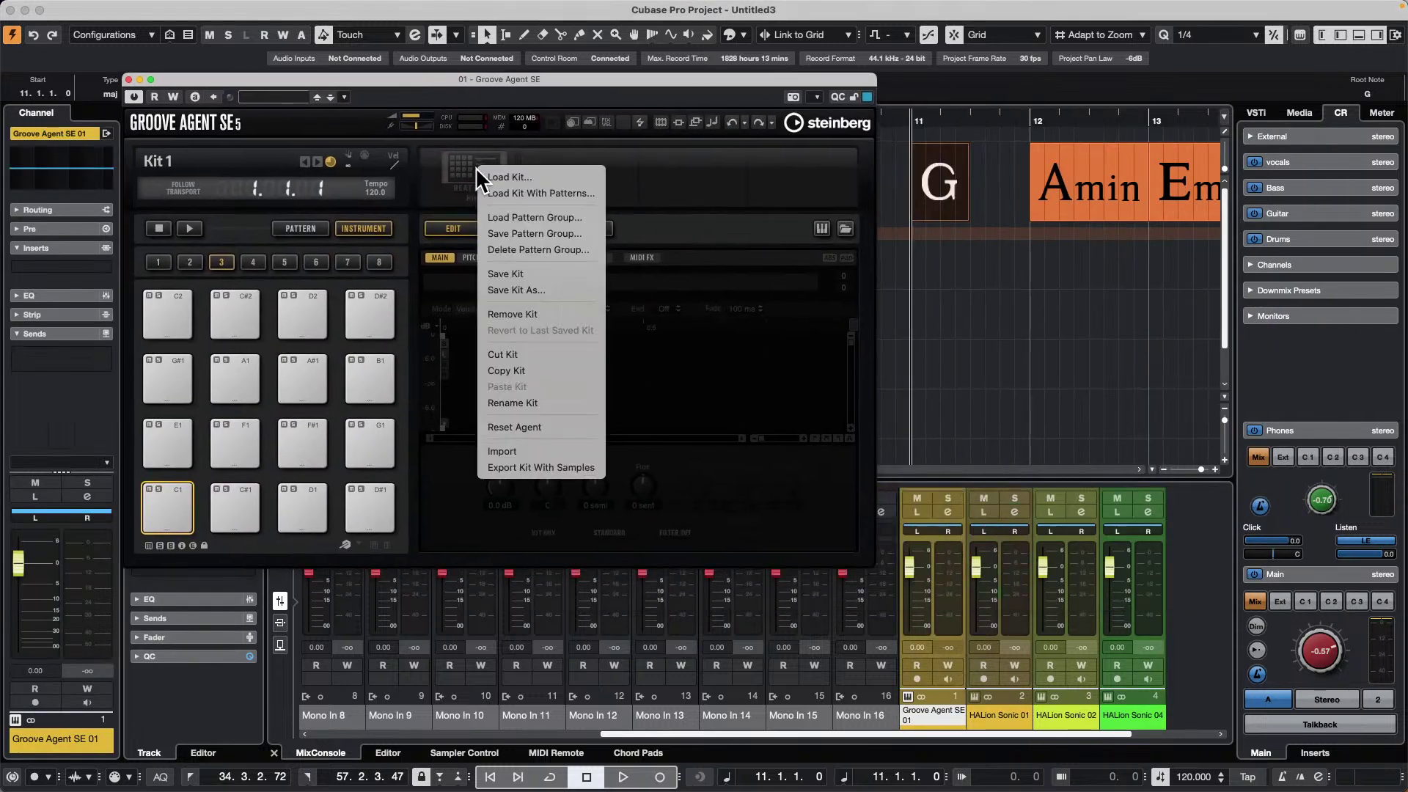
pyautogui.click(565, 191)
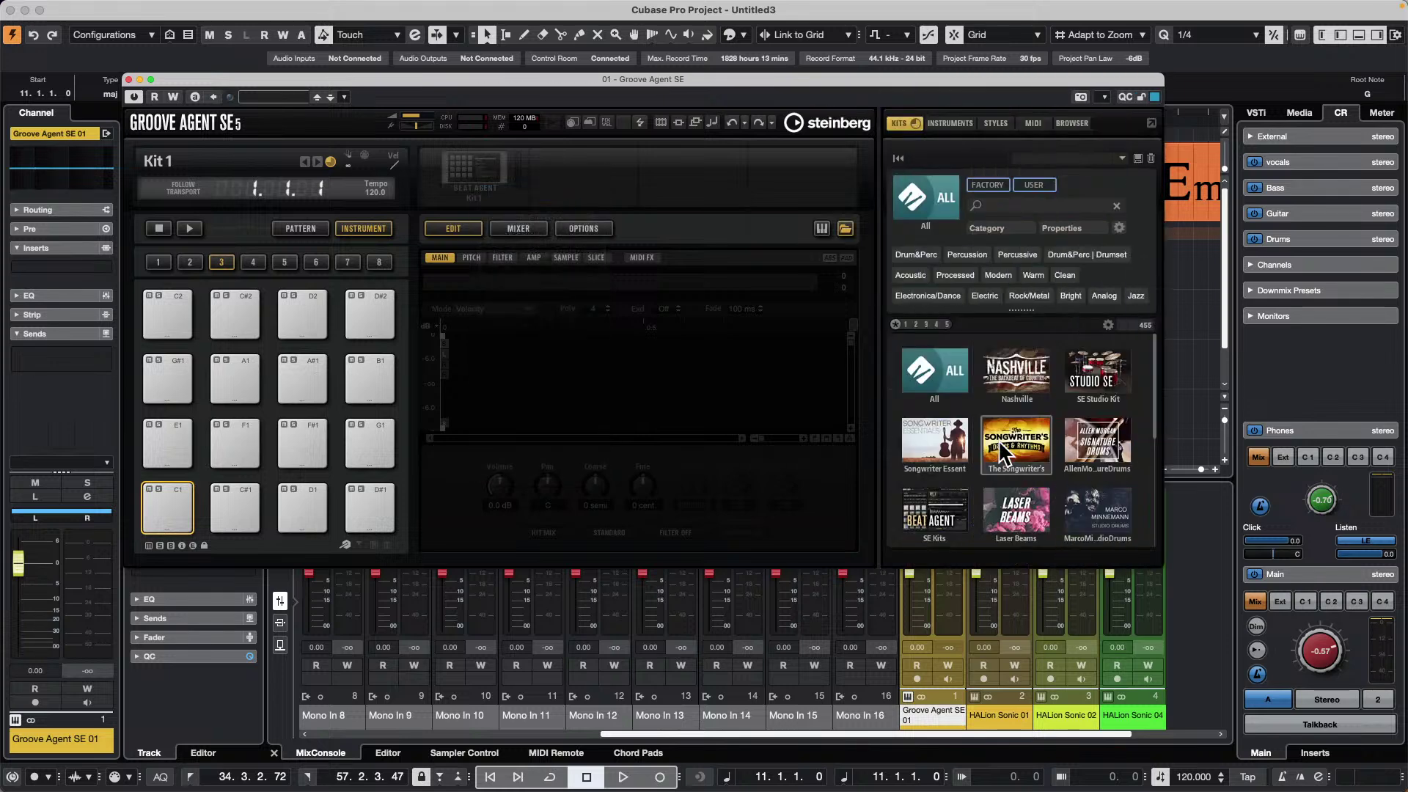
pyautogui.scroll(-5, 997, 439)
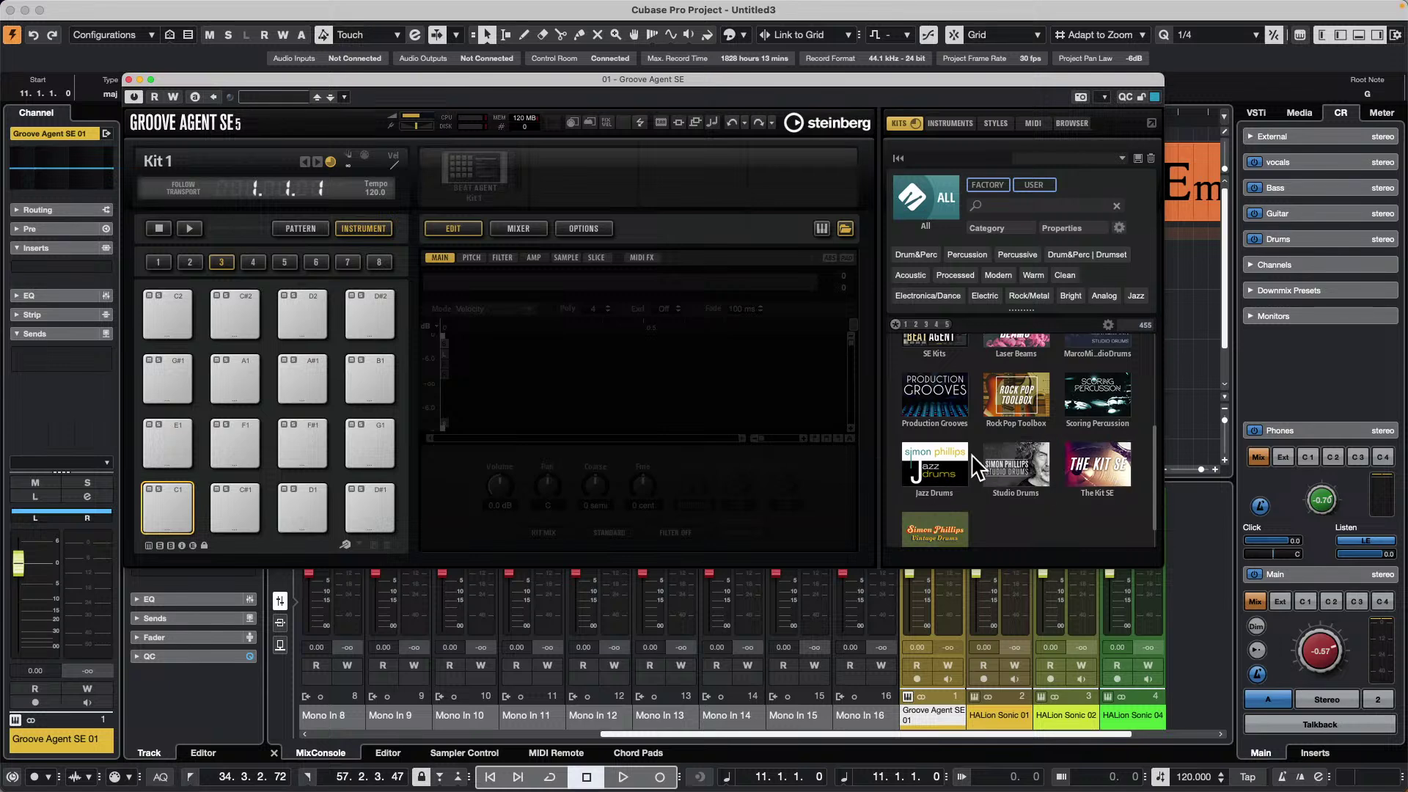
pyautogui.scroll(5, 1027, 451)
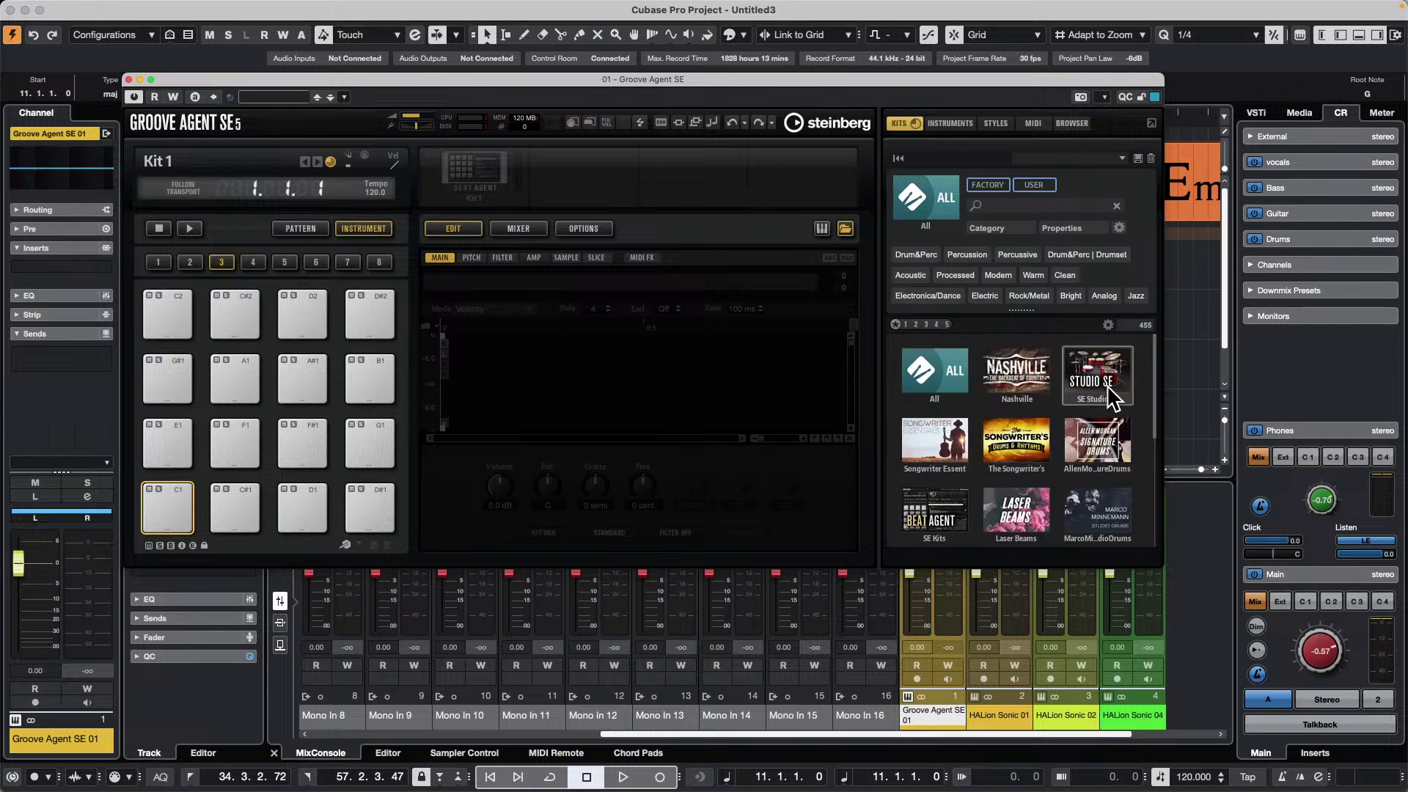
pyautogui.scroll(-5, 1023, 420)
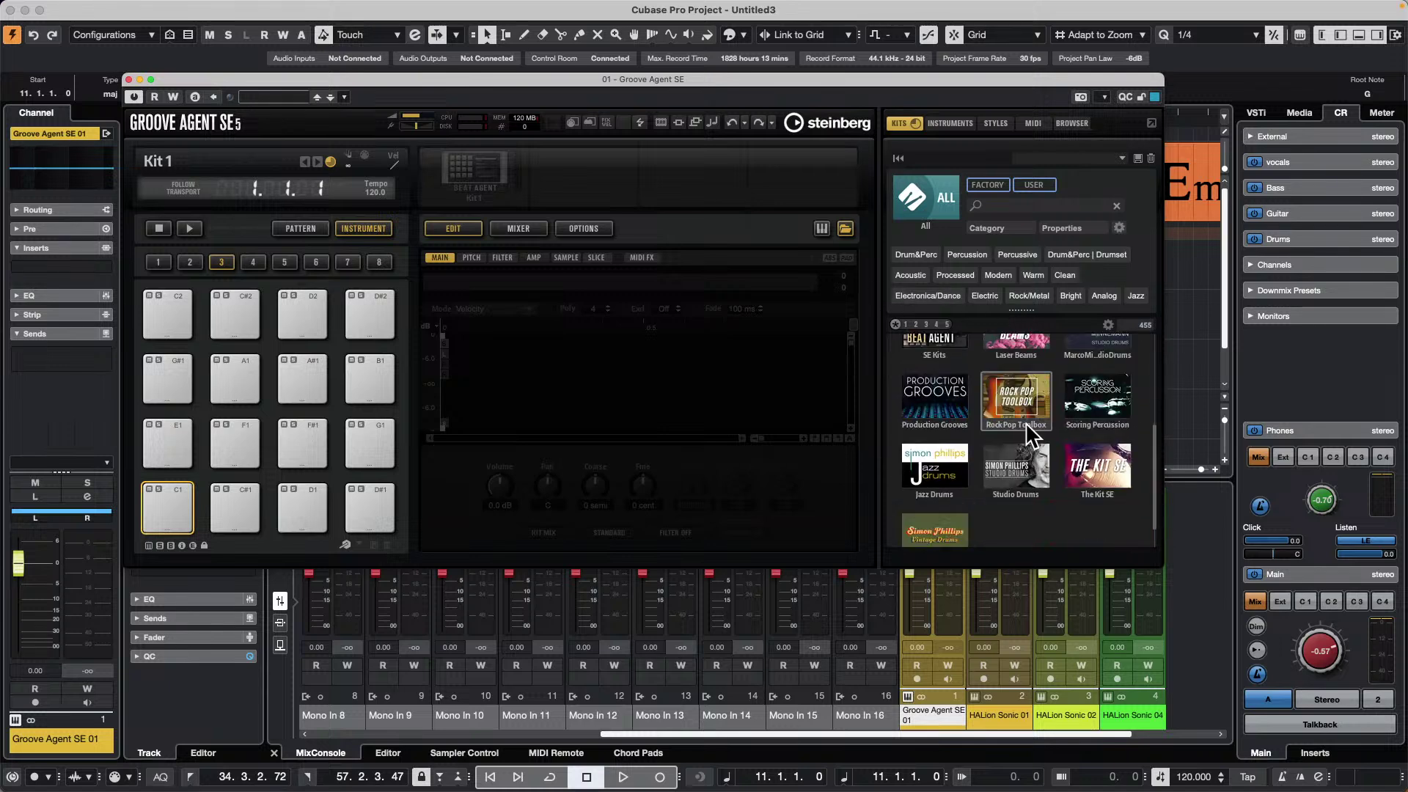
pyautogui.click(963, 489)
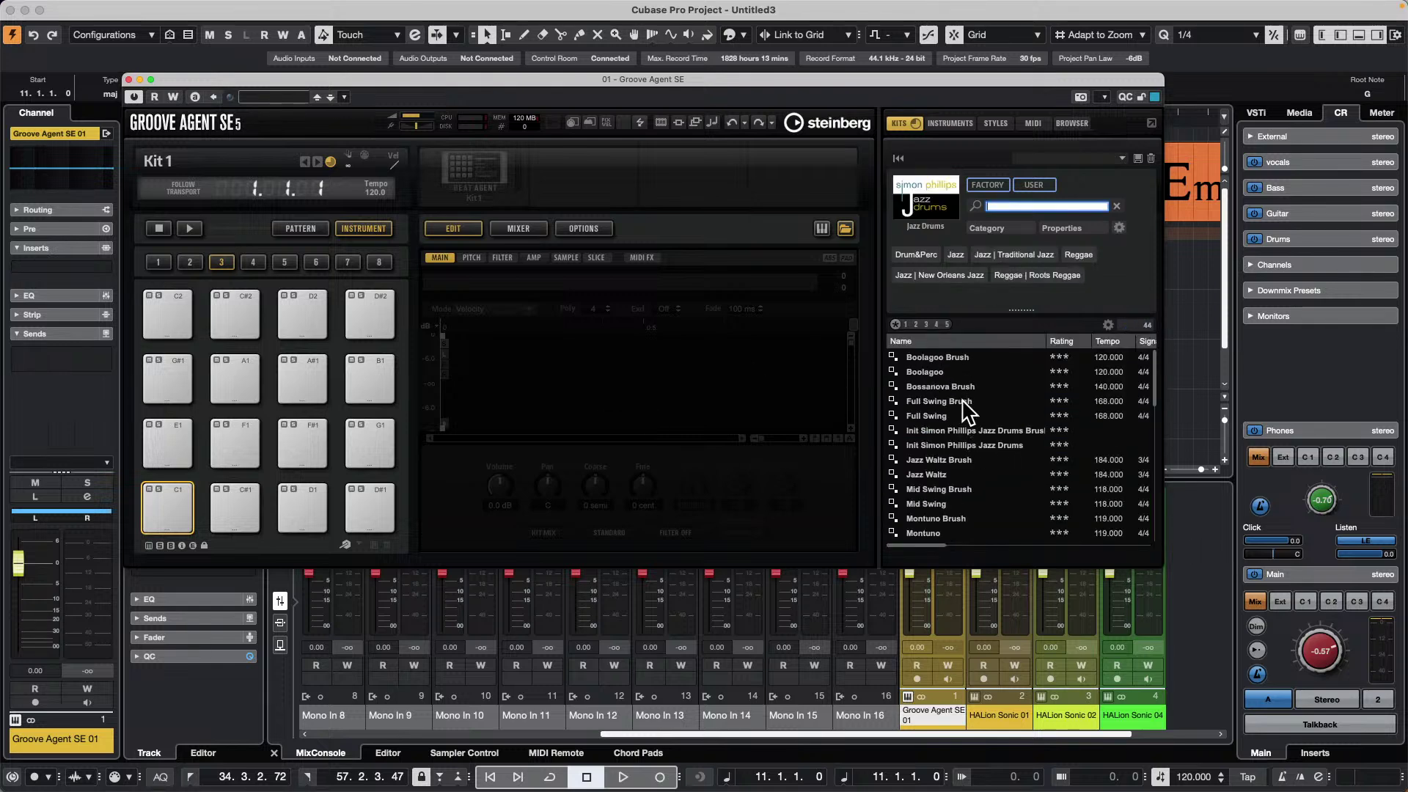
pyautogui.doubleClick(962, 402)
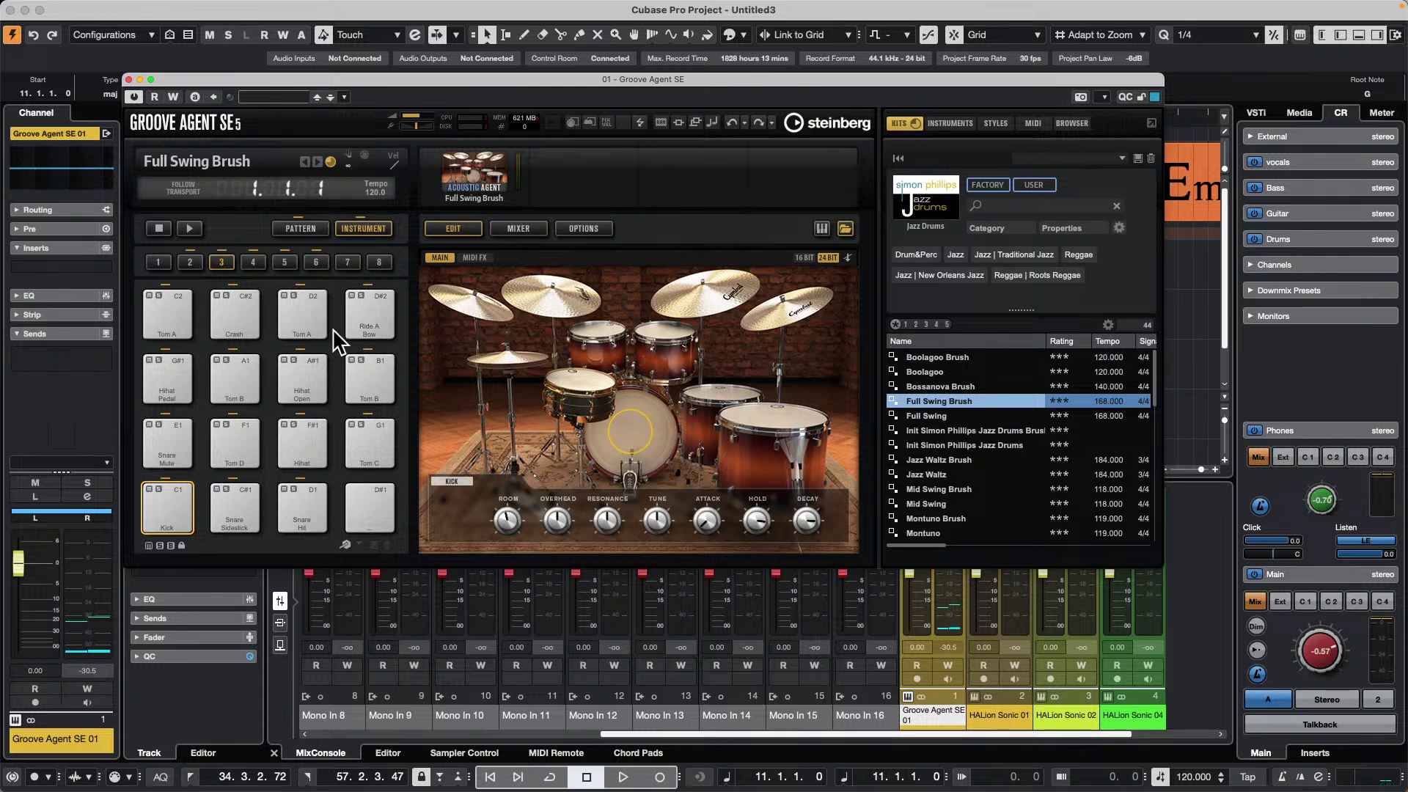
# - Play the kit's pattern in Groove Agent SE and raise the project tempo to 175 BPM
pyautogui.click(189, 228)
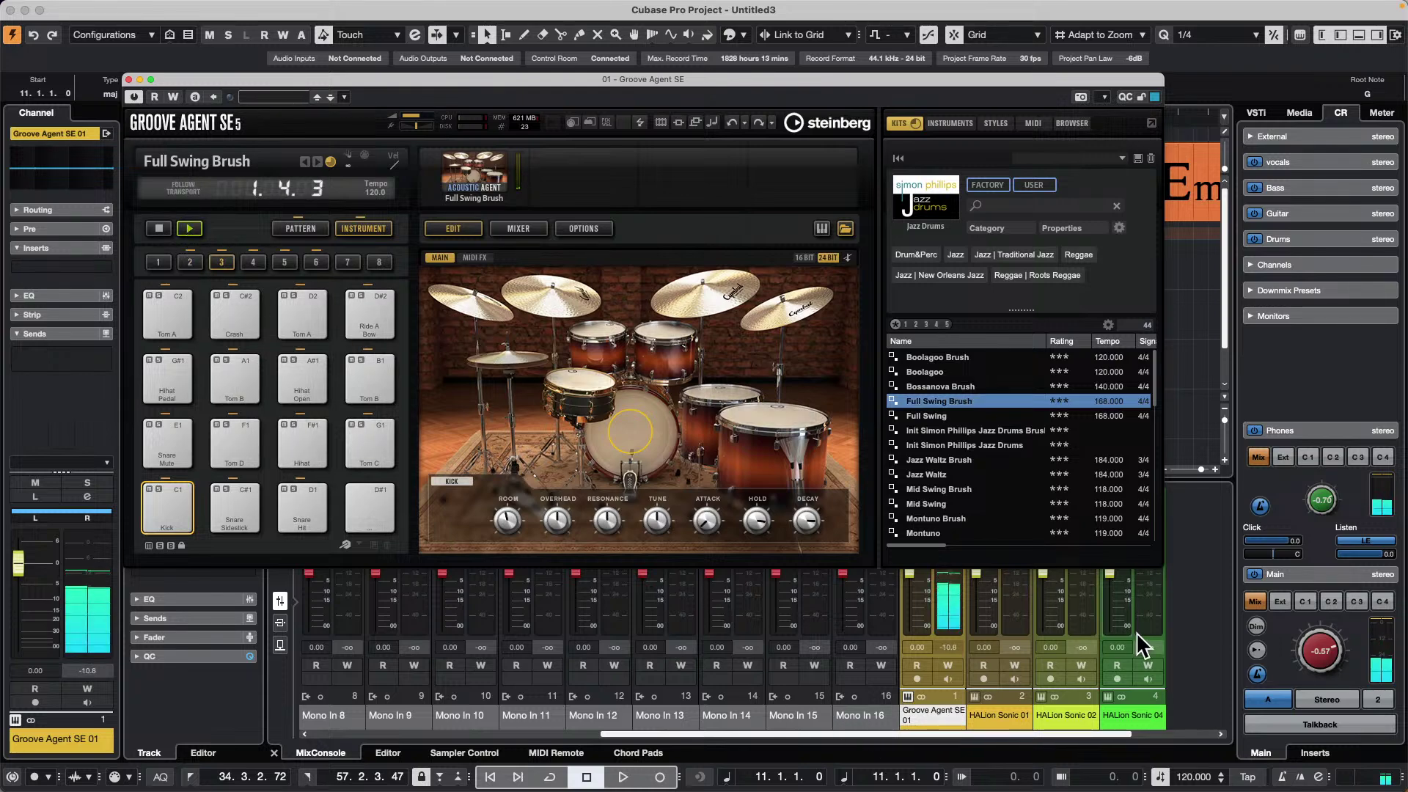
pyautogui.scroll(20, 1188, 777)
pyautogui.scroll(20, 1196, 777)
pyautogui.doubleClick(1203, 776)
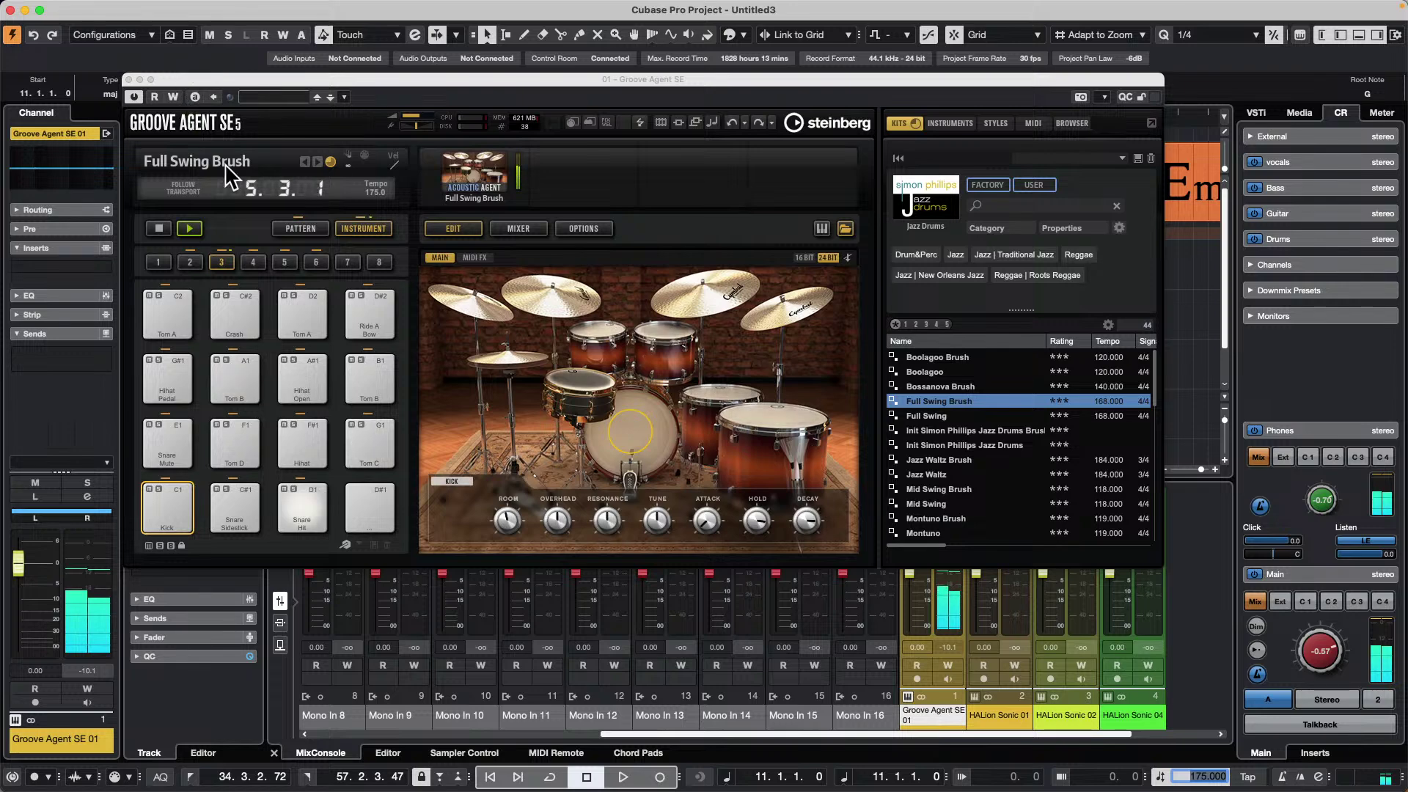
# - Show Groove Agent's pattern pads and raise the Control Room's main level to 1.58
pyautogui.click(300, 228)
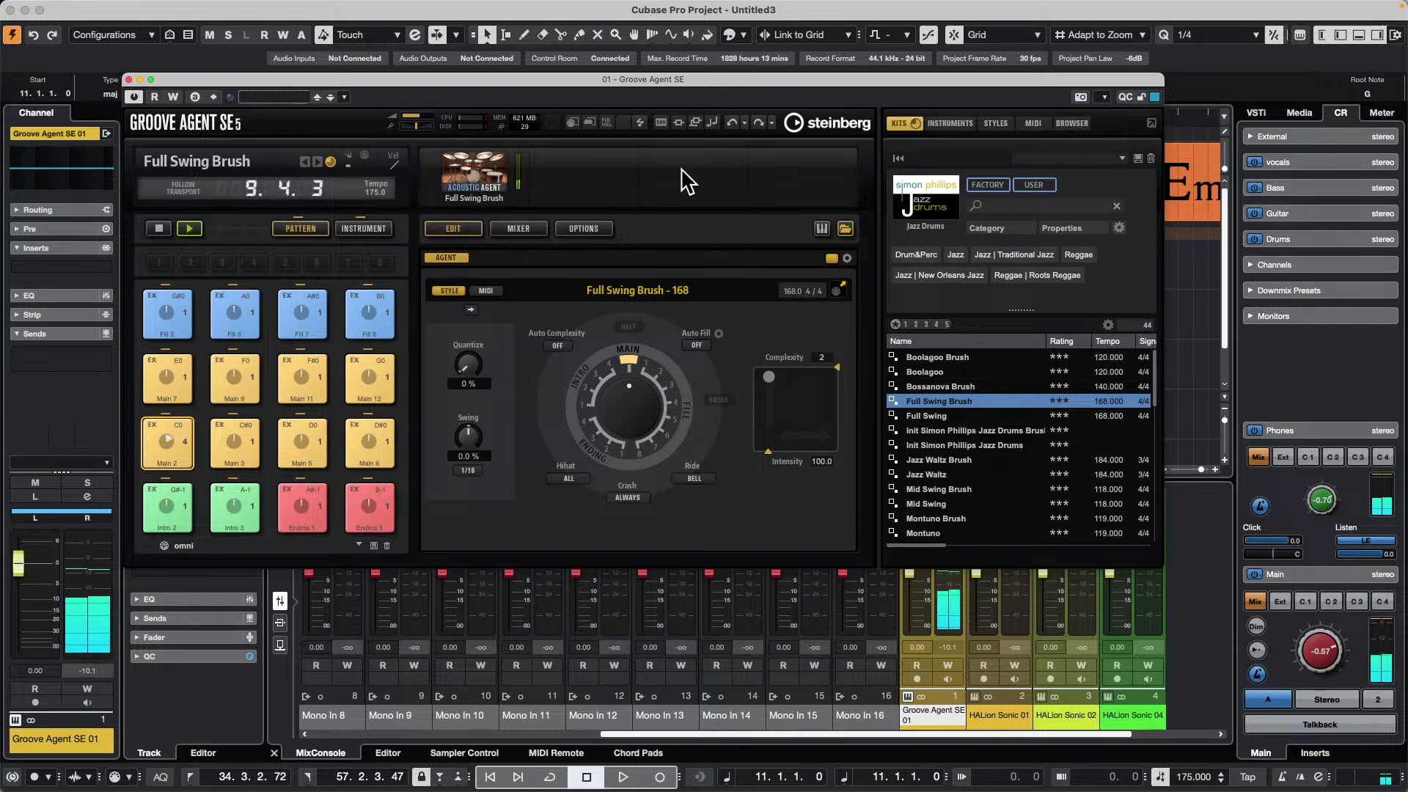
pyautogui.rightClick(474, 168)
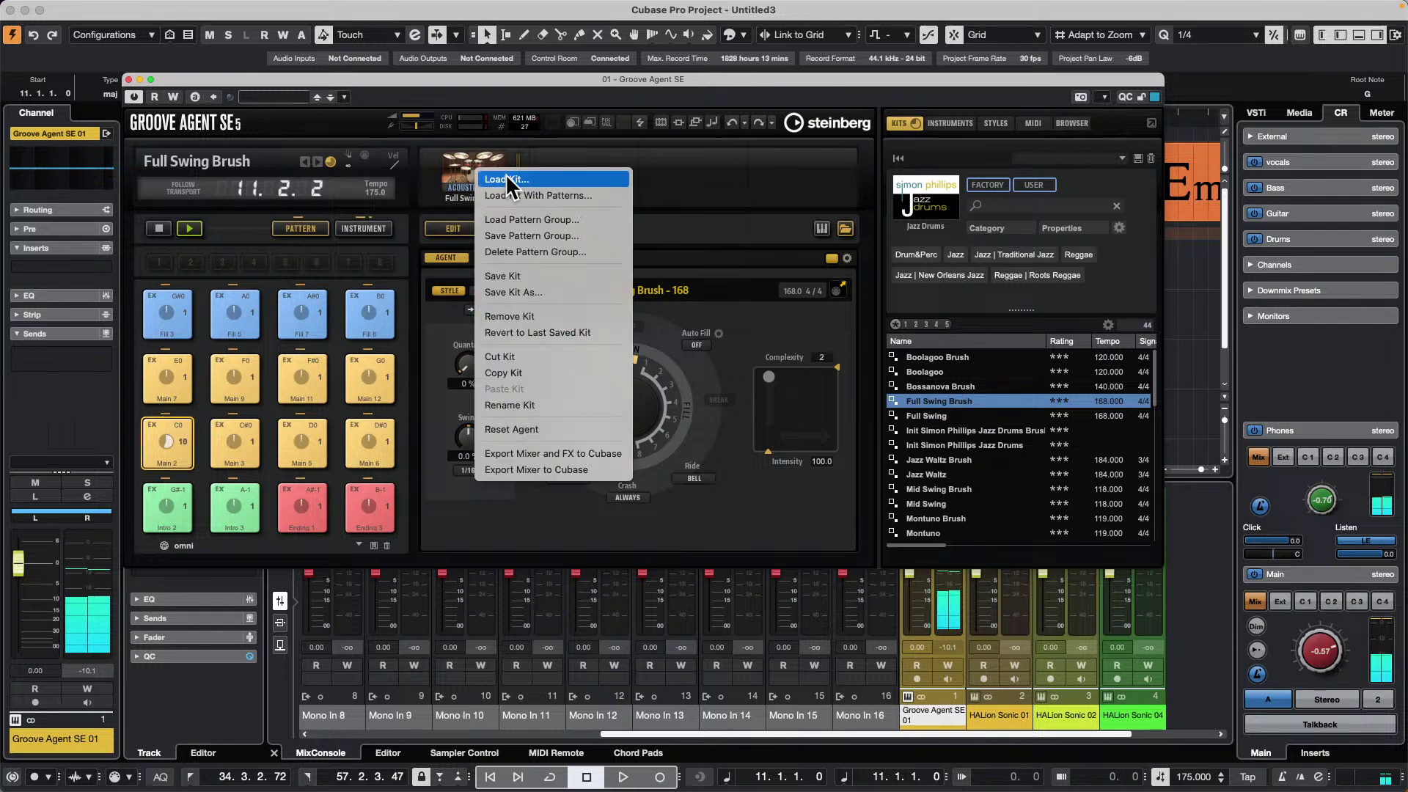
pyautogui.click(555, 197)
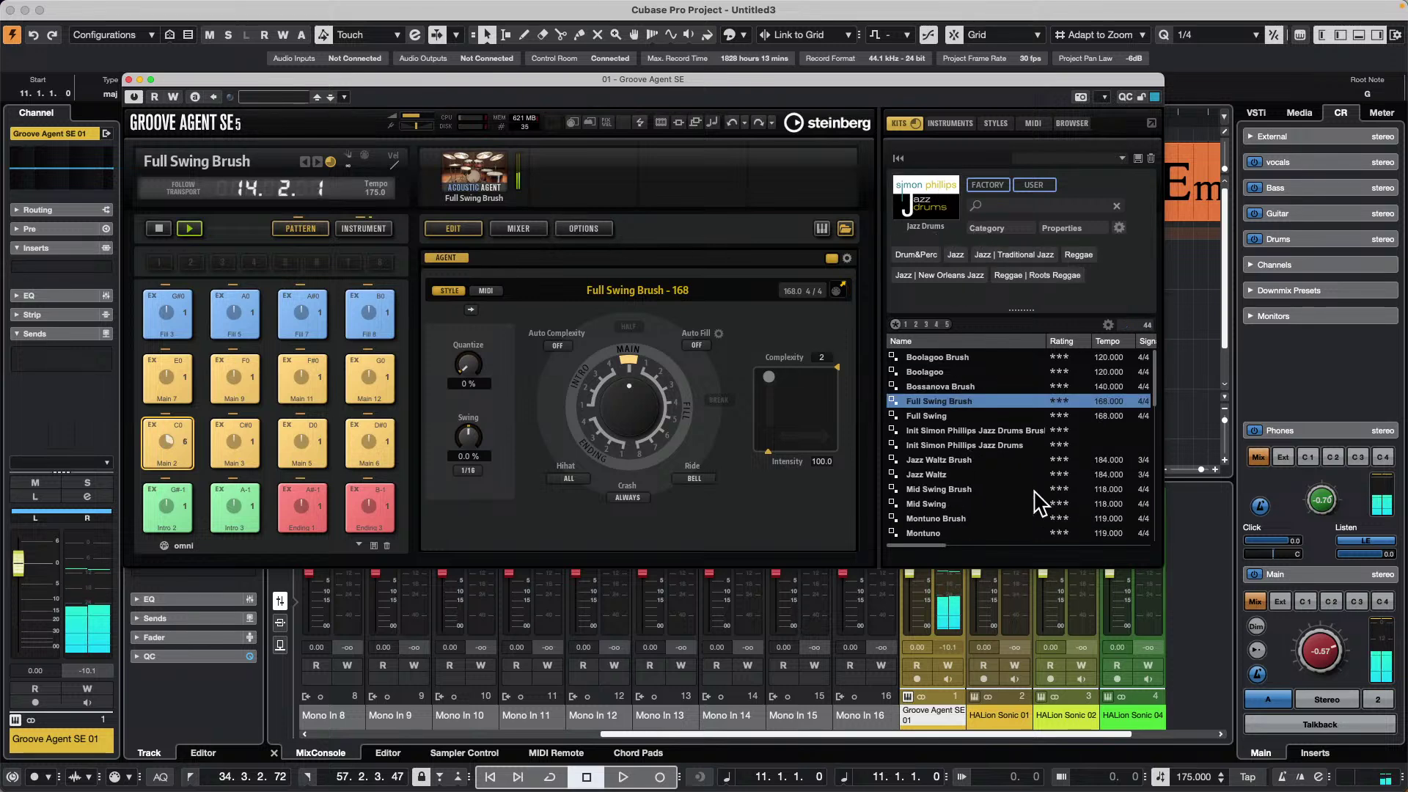
pyautogui.scroll(3, 1333, 652)
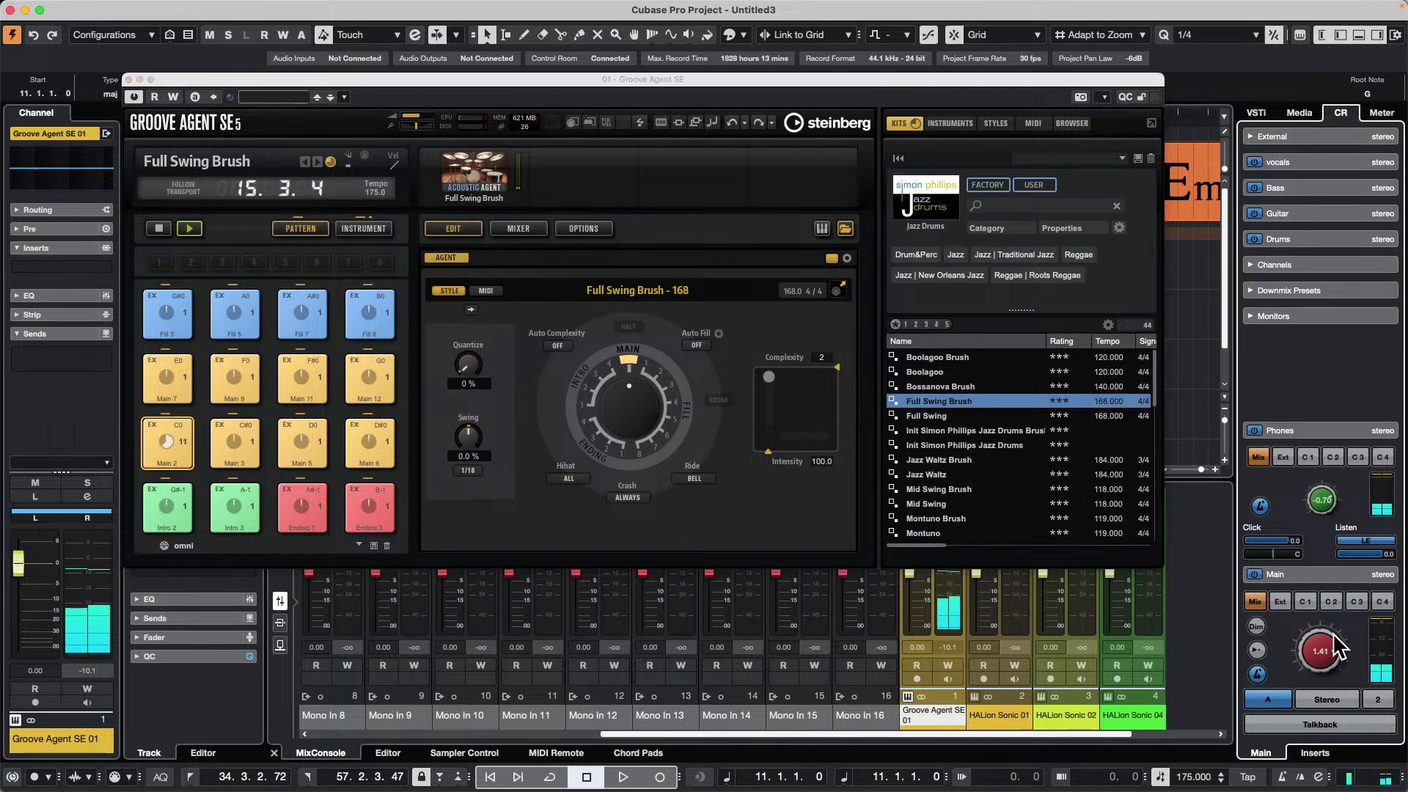
# - Set the swing pattern's complexity to 8 and its Auto Complexity to 1/1 Bar
pyautogui.moveTo(772, 374); pyautogui.dragTo(804, 376)
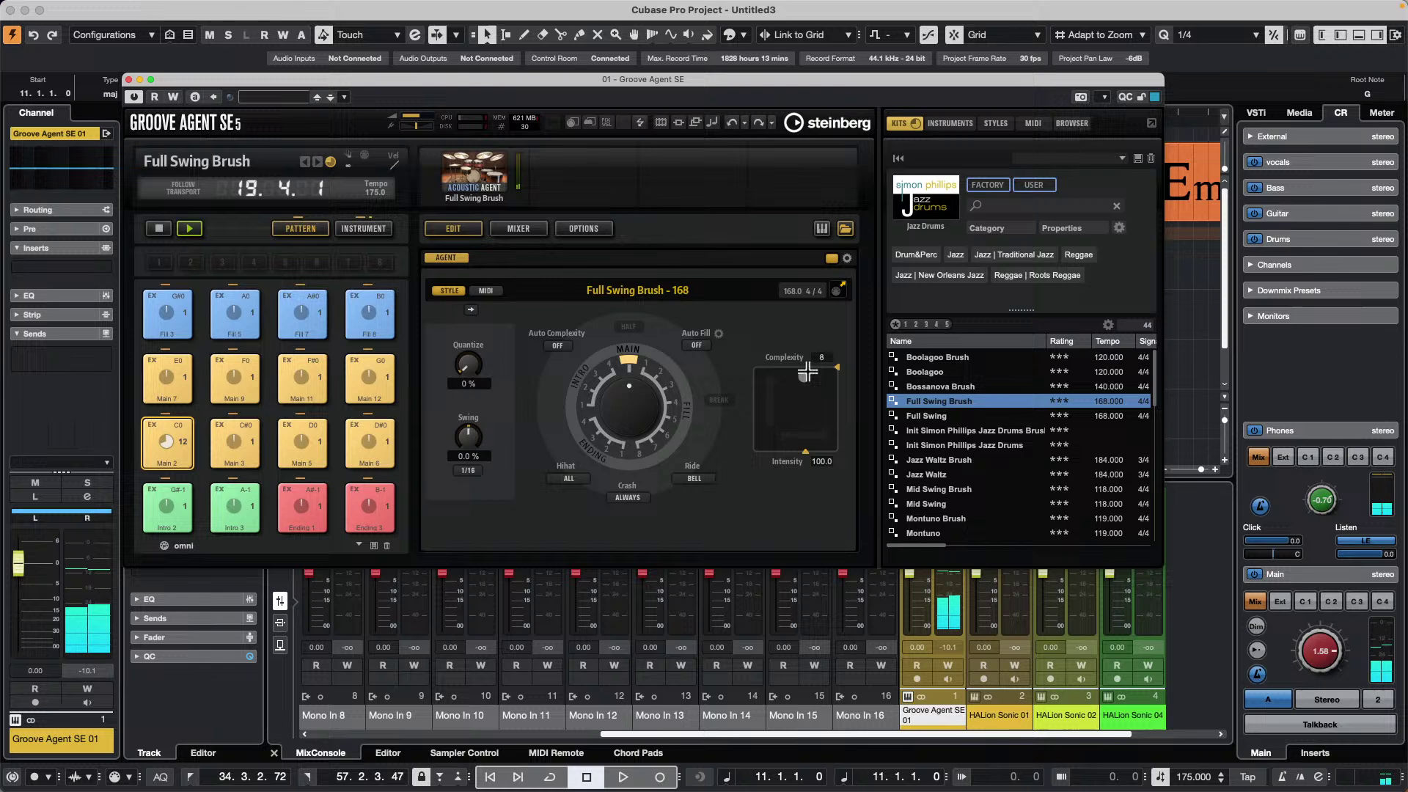
pyautogui.click(556, 345)
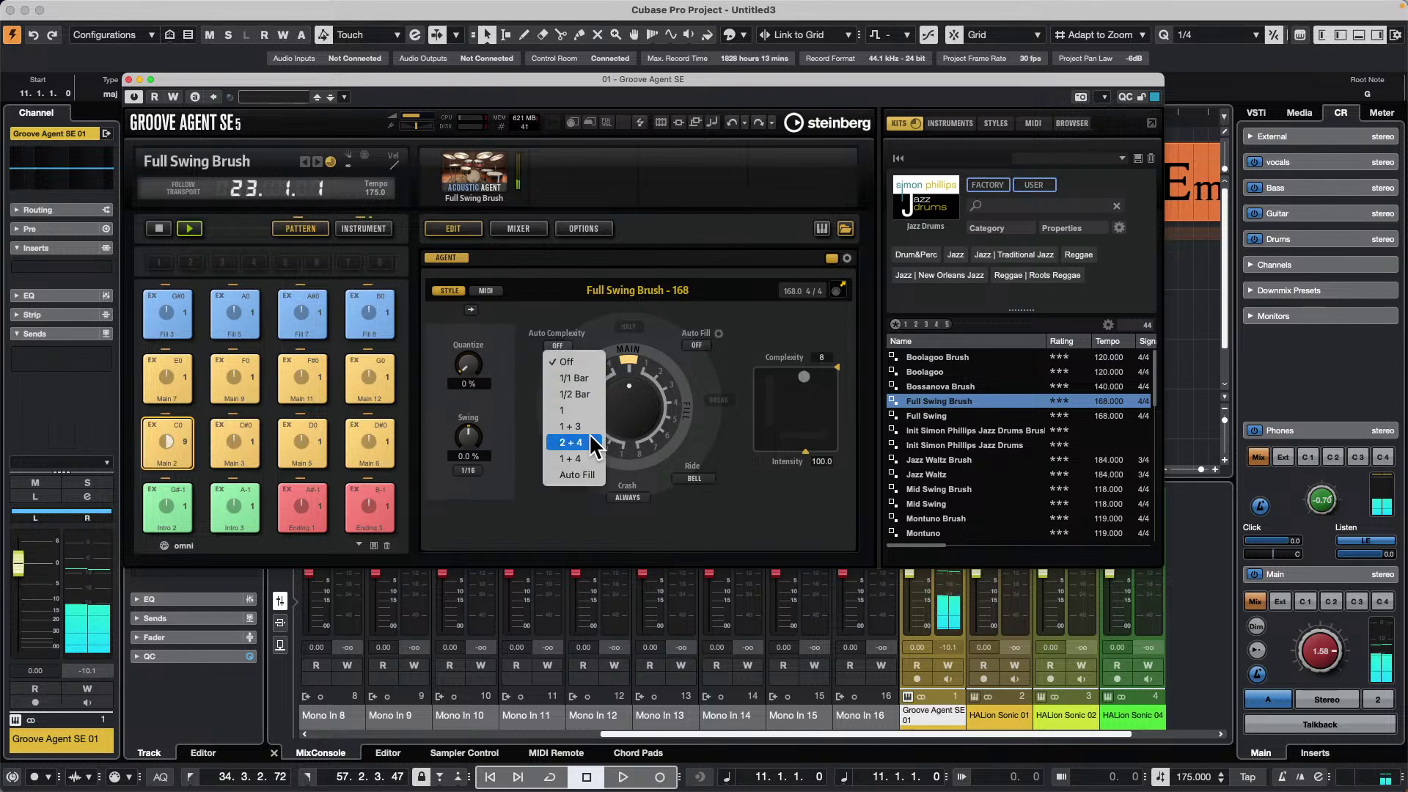
pyautogui.click(578, 378)
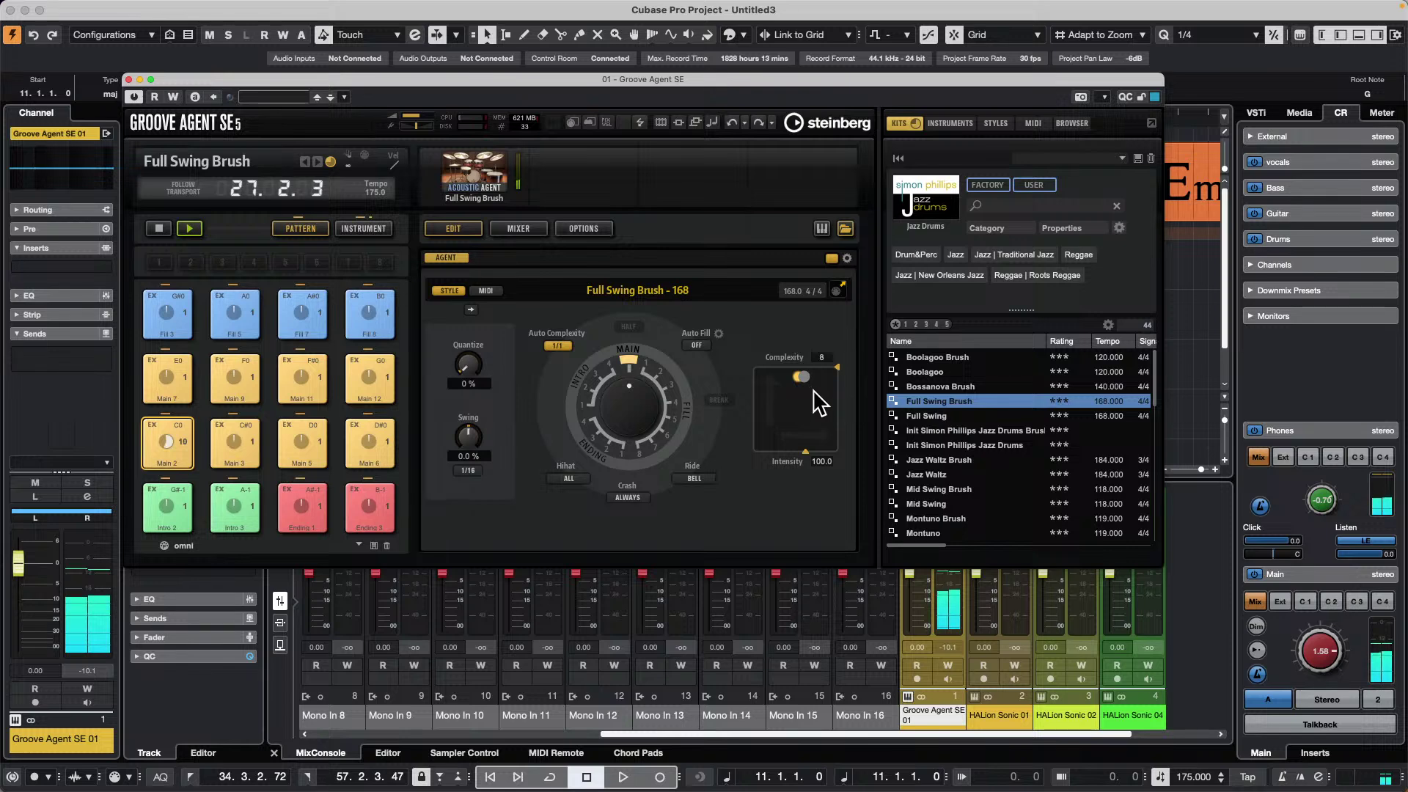
# - Set Auto Fill to 4 for the pattern and readjust the performance pad at complexity 8
pyautogui.click(695, 343)
pyautogui.click(706, 390)
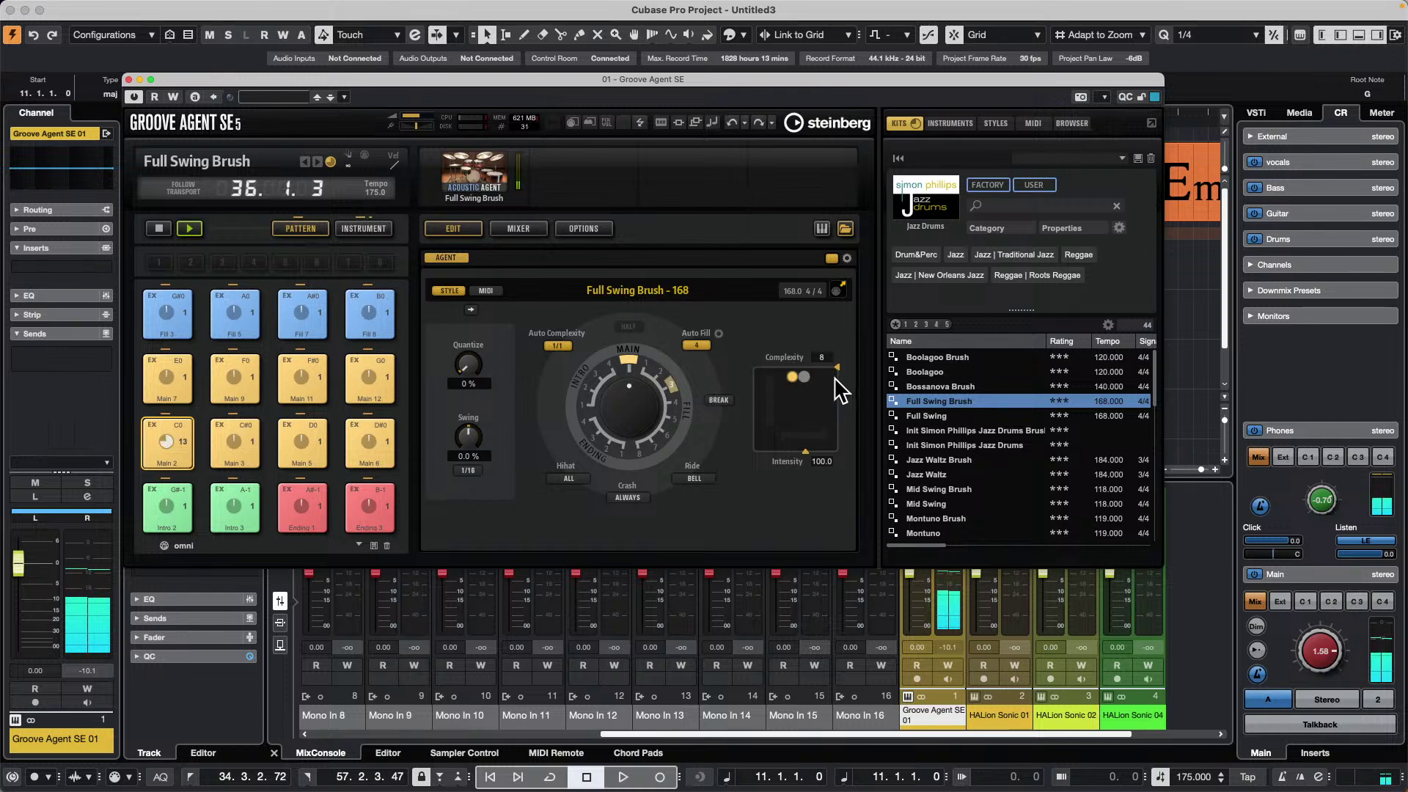
pyautogui.moveTo(807, 377)
pyautogui.mouseDown()
pyautogui.moveTo(804, 448)
pyautogui.moveTo(805, 376)
pyautogui.mouseUp()
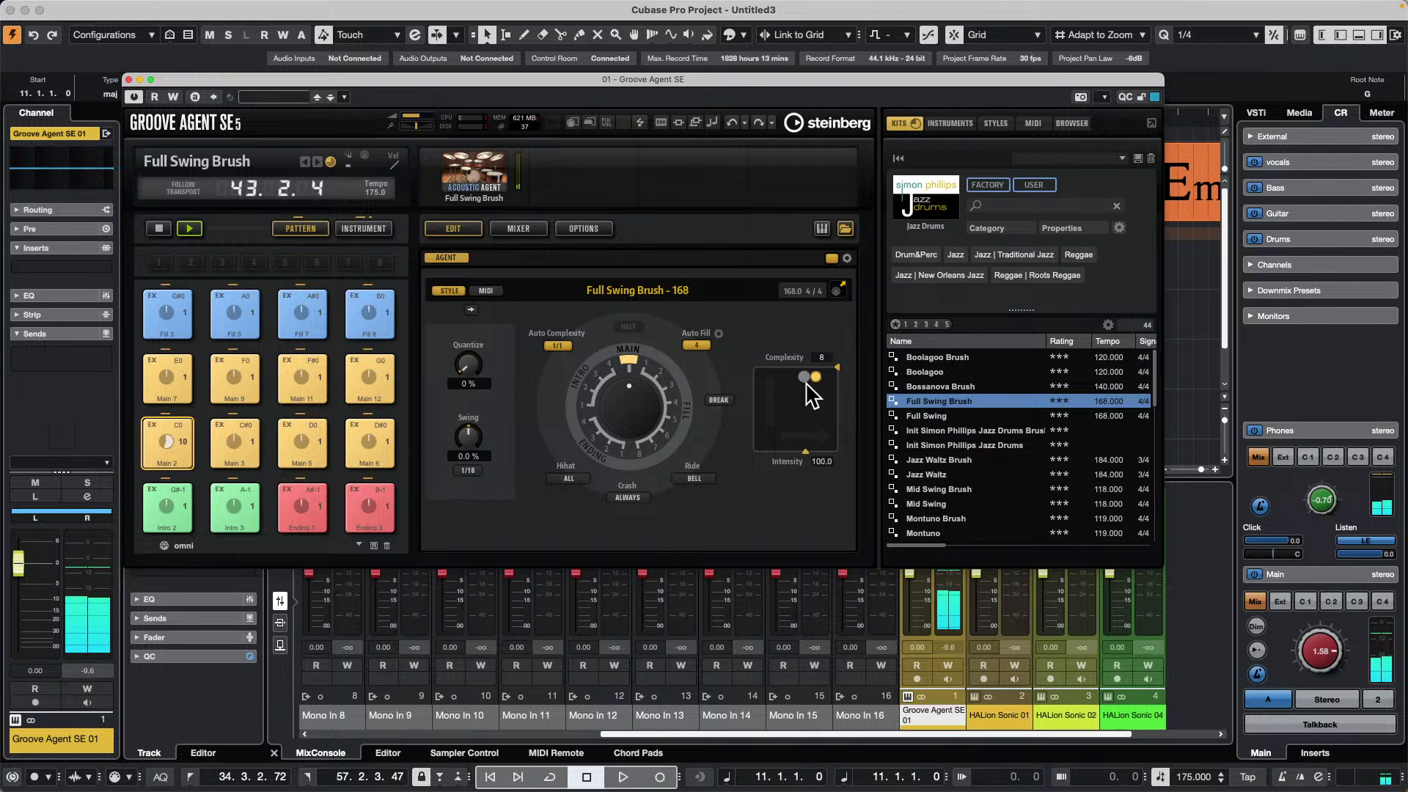
# - Set the swing pattern's intensity to 86.4 at complexity 8, and bring up the kit's mixer and instrument pads
pyautogui.moveTo(814, 382)
pyautogui.mouseDown()
pyautogui.moveTo(763, 378)
pyautogui.moveTo(806, 385)
pyautogui.mouseUp()
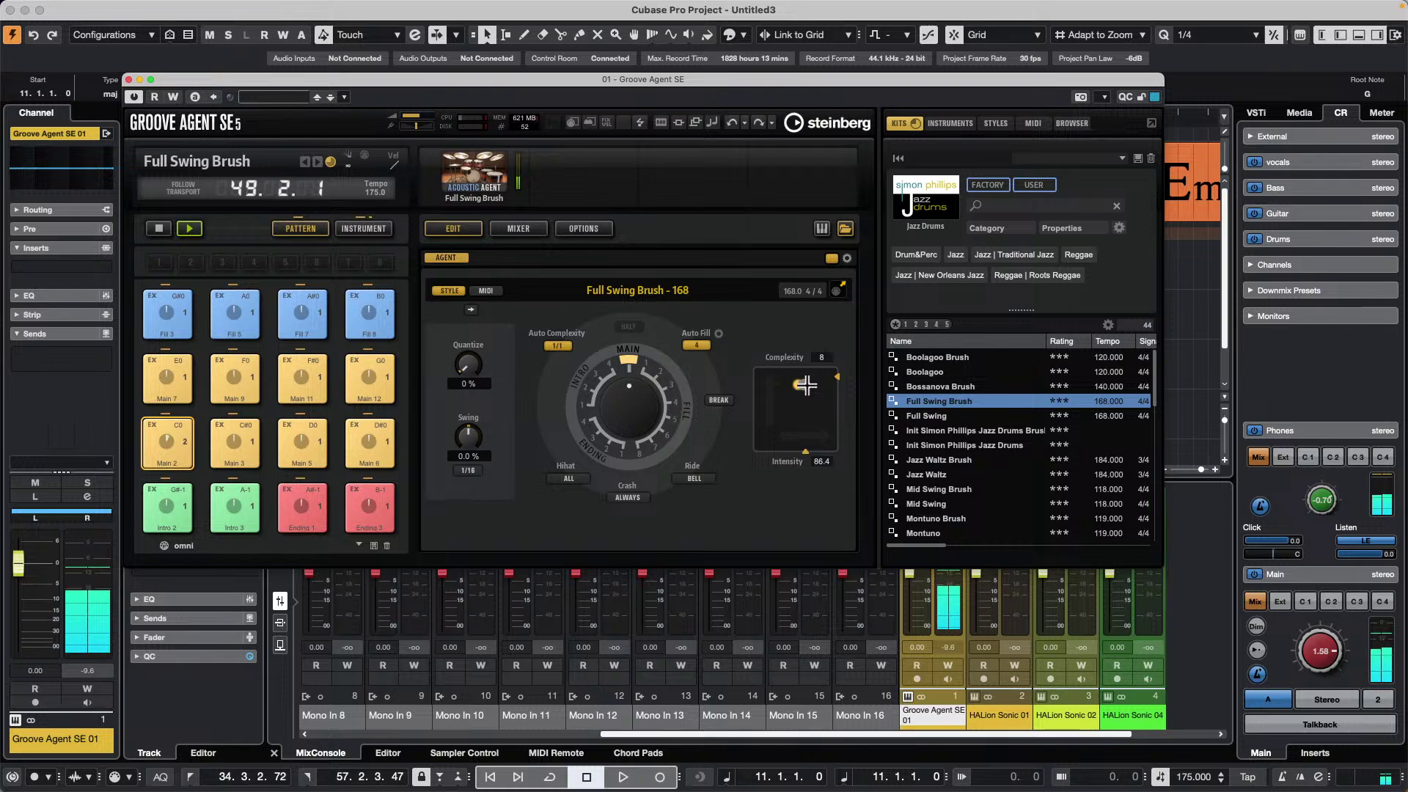
pyautogui.click(517, 229)
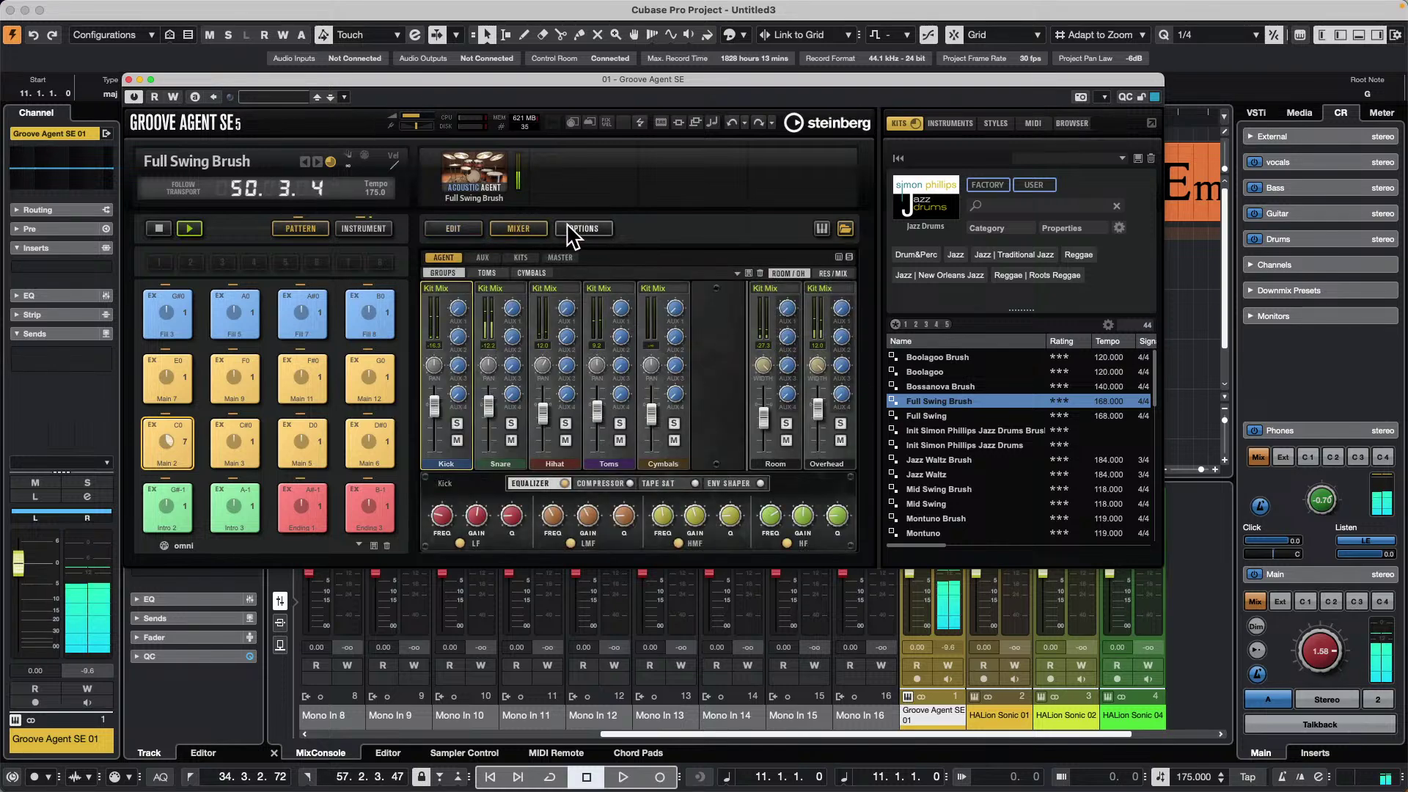
pyautogui.click(364, 228)
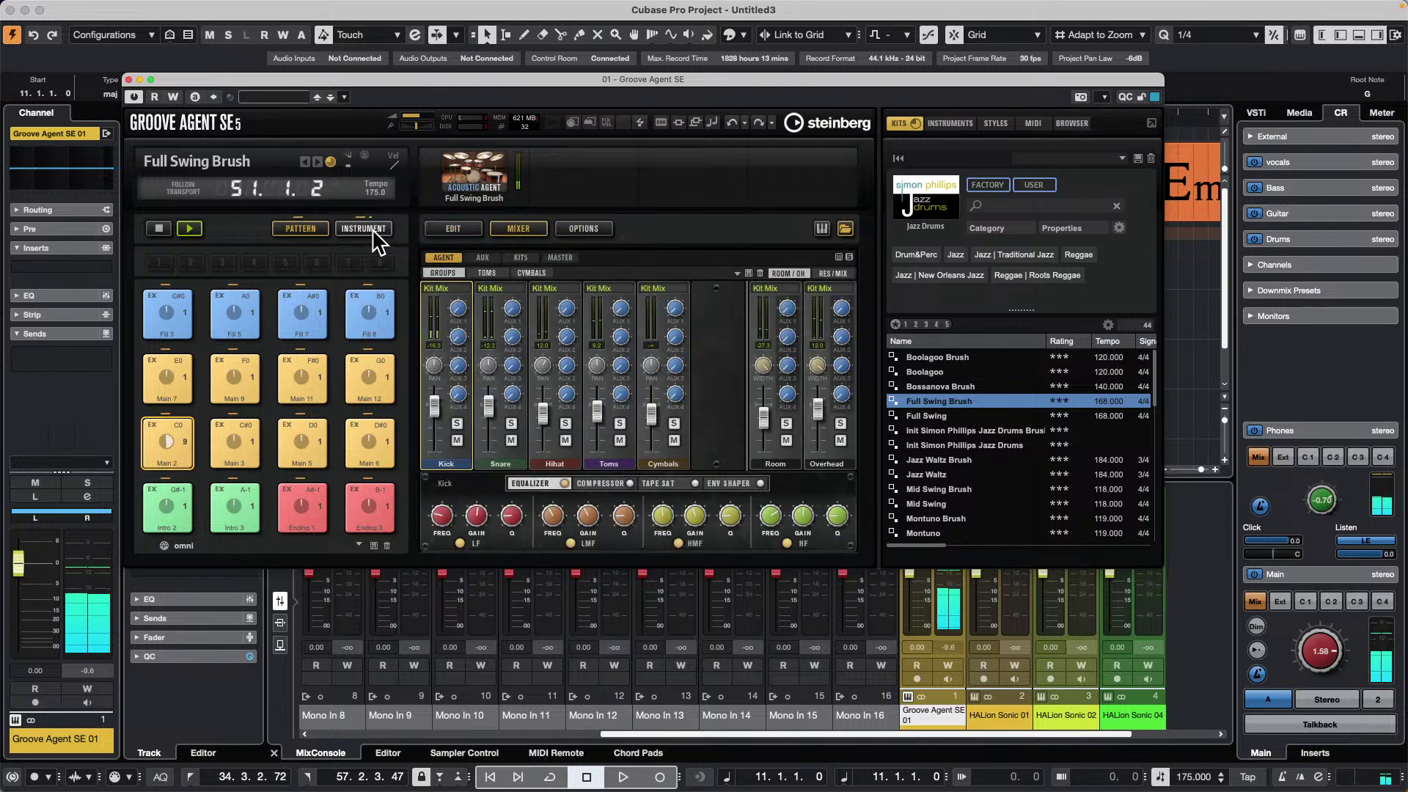
# - Show the drum kit's edit view and try the Tune control for the kick and the snare
pyautogui.click(459, 230)
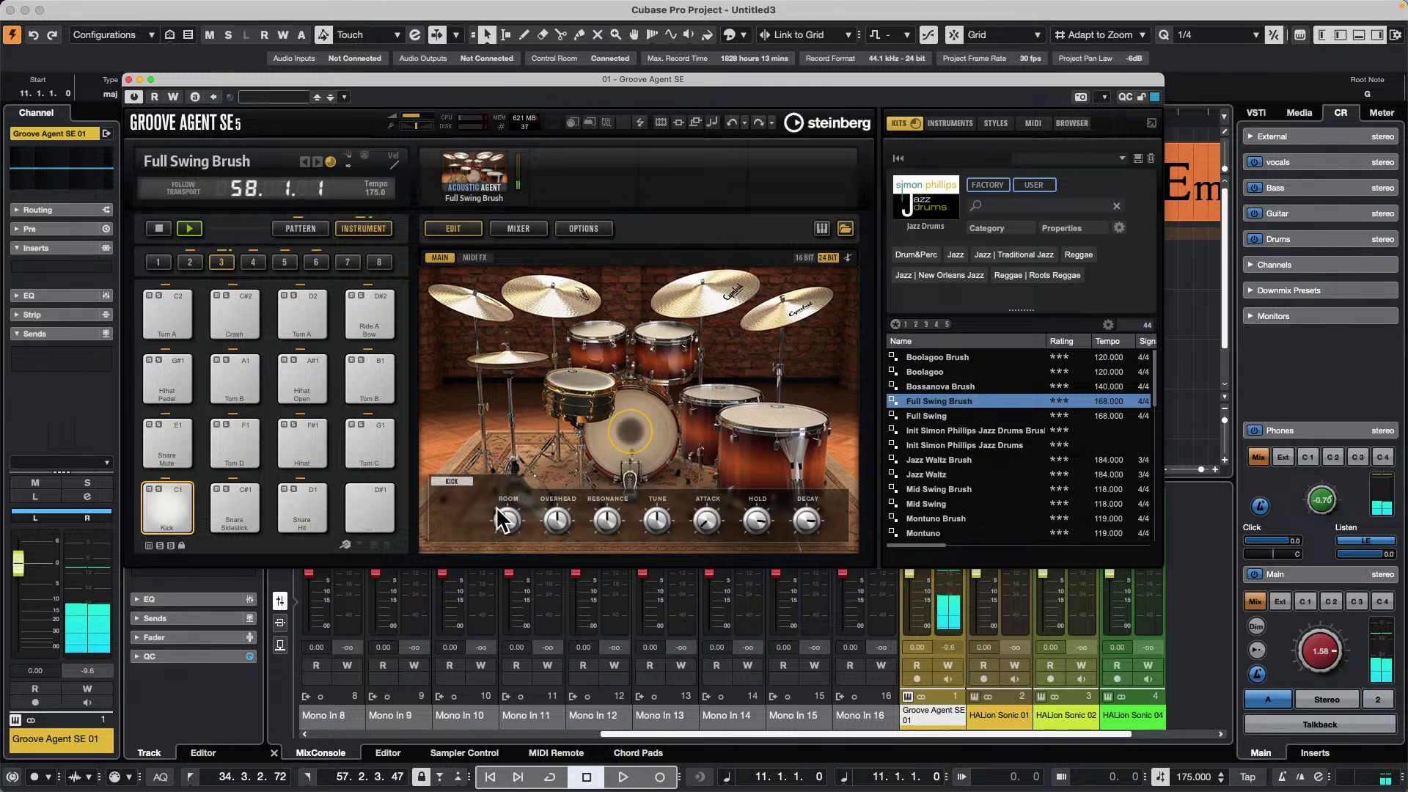
pyautogui.moveTo(659, 527)
pyautogui.mouseDown()
pyautogui.moveTo(659, 471)
pyautogui.moveTo(642, 562)
pyautogui.moveTo(652, 519)
pyautogui.mouseUp()
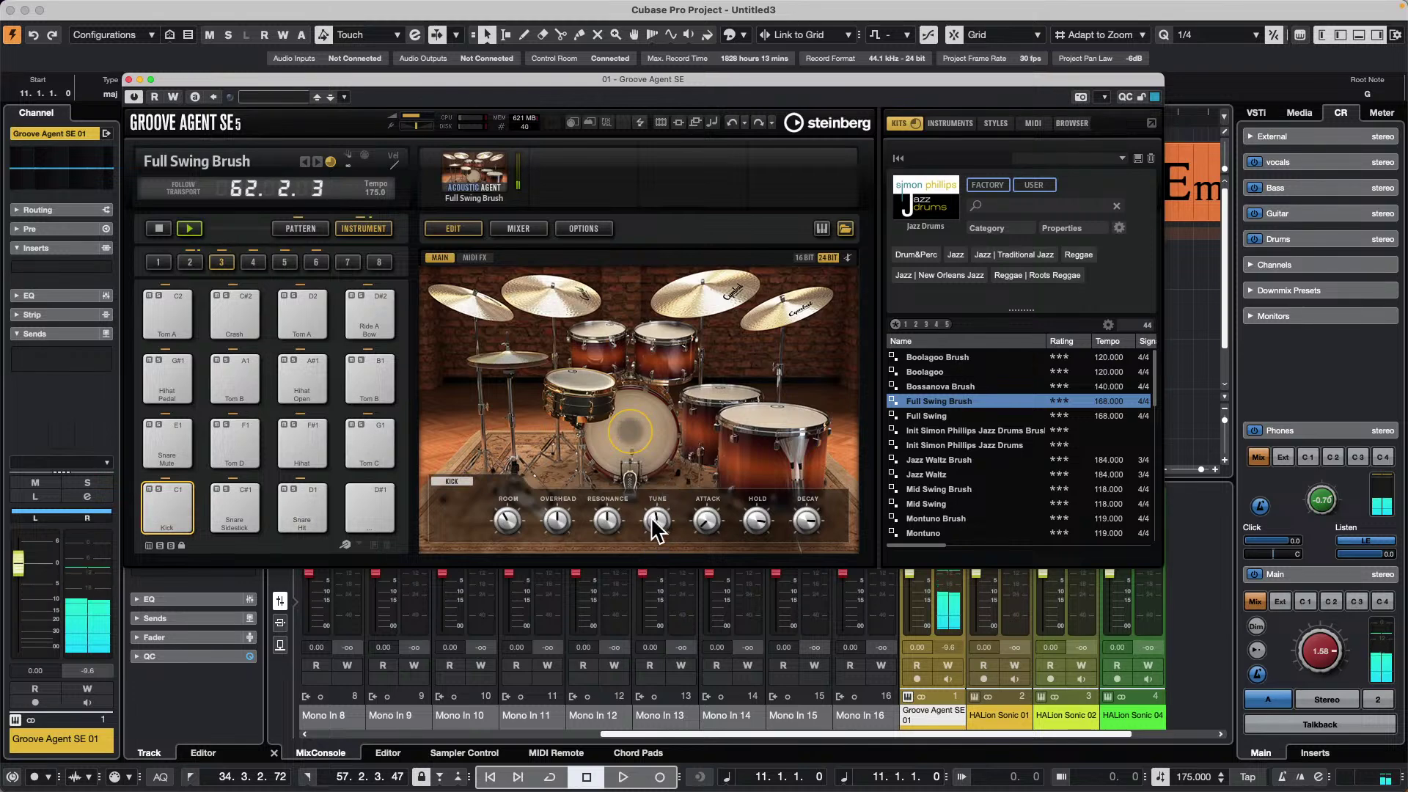
pyautogui.click(585, 380)
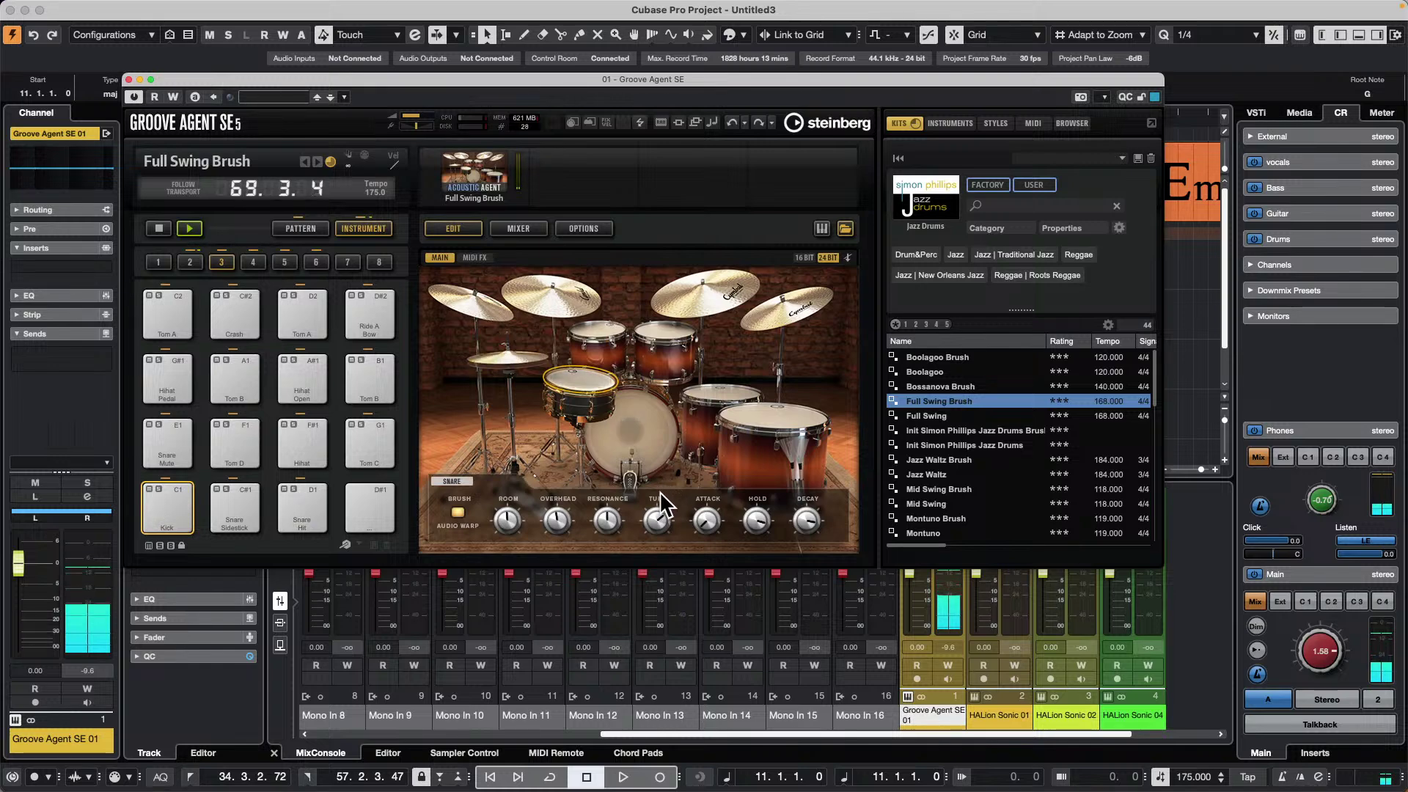
pyautogui.moveTo(658, 513); pyautogui.dragTo(649, 559)
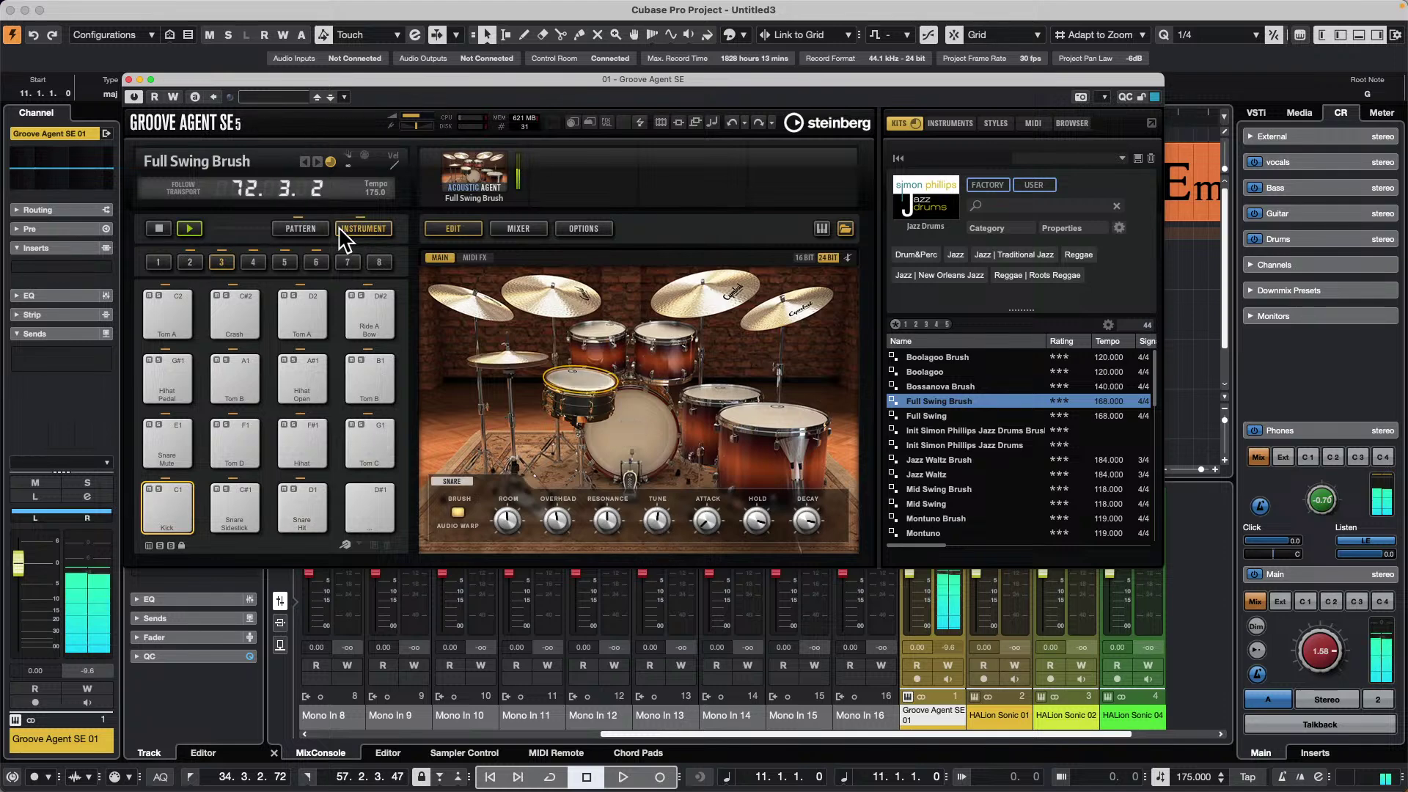
# - Stop the drum pattern and close the Groove Agent SE window
pyautogui.click(189, 228)
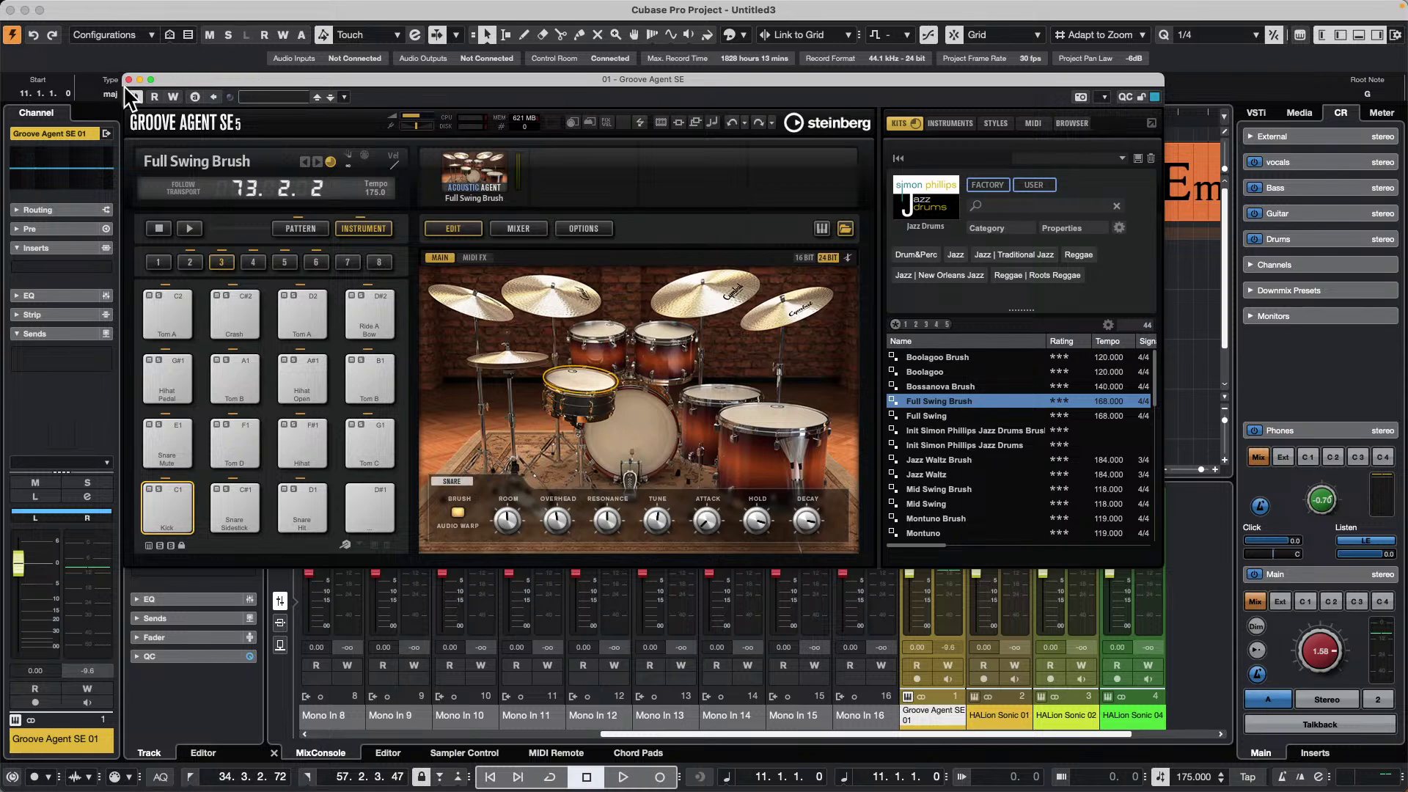
pyautogui.click(129, 78)
pyautogui.rightClick(671, 33)
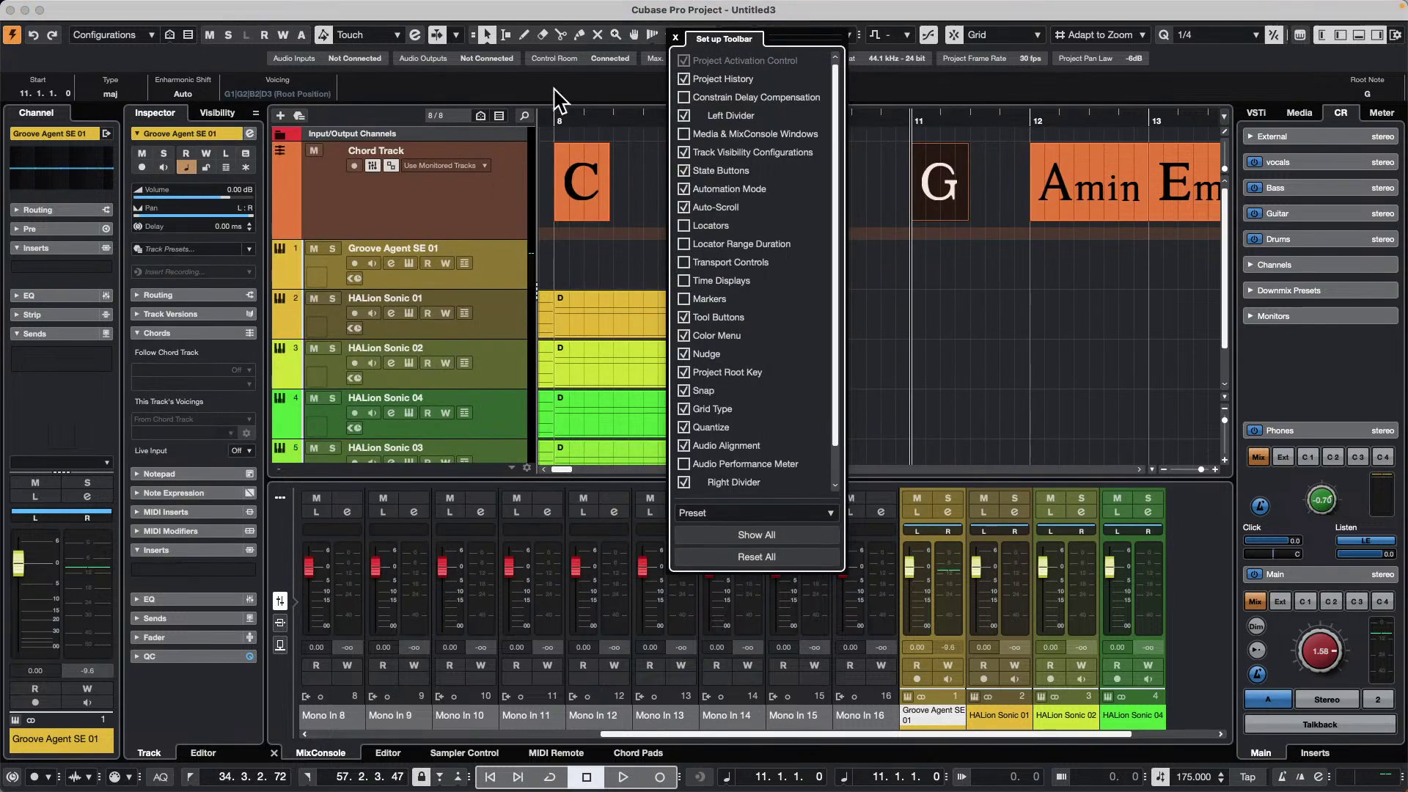
pyautogui.click(676, 38)
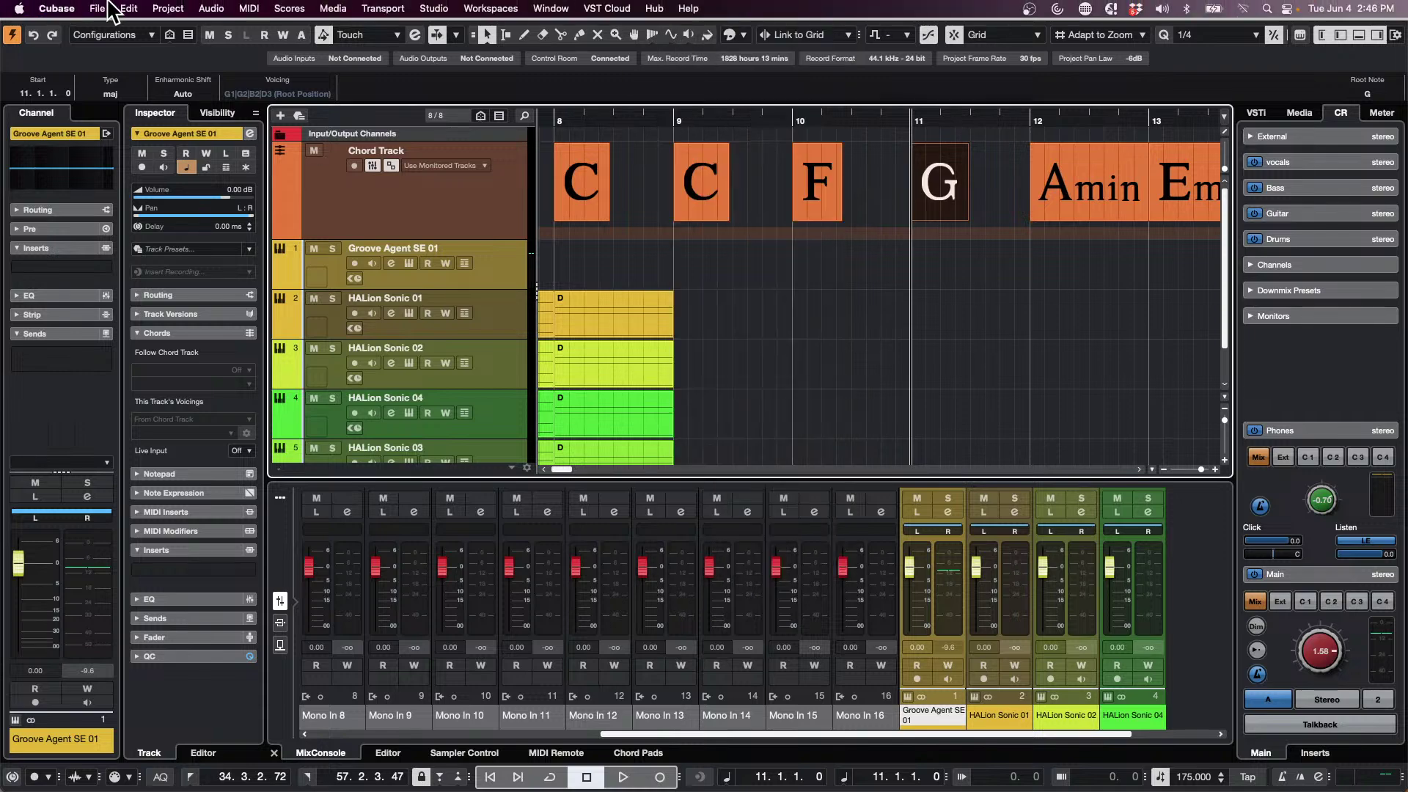
# - Open the recent project be someone.cpr, activate it and accept the missing ports mapping
pyautogui.click(97, 8)
pyautogui.moveTo(136, 346)
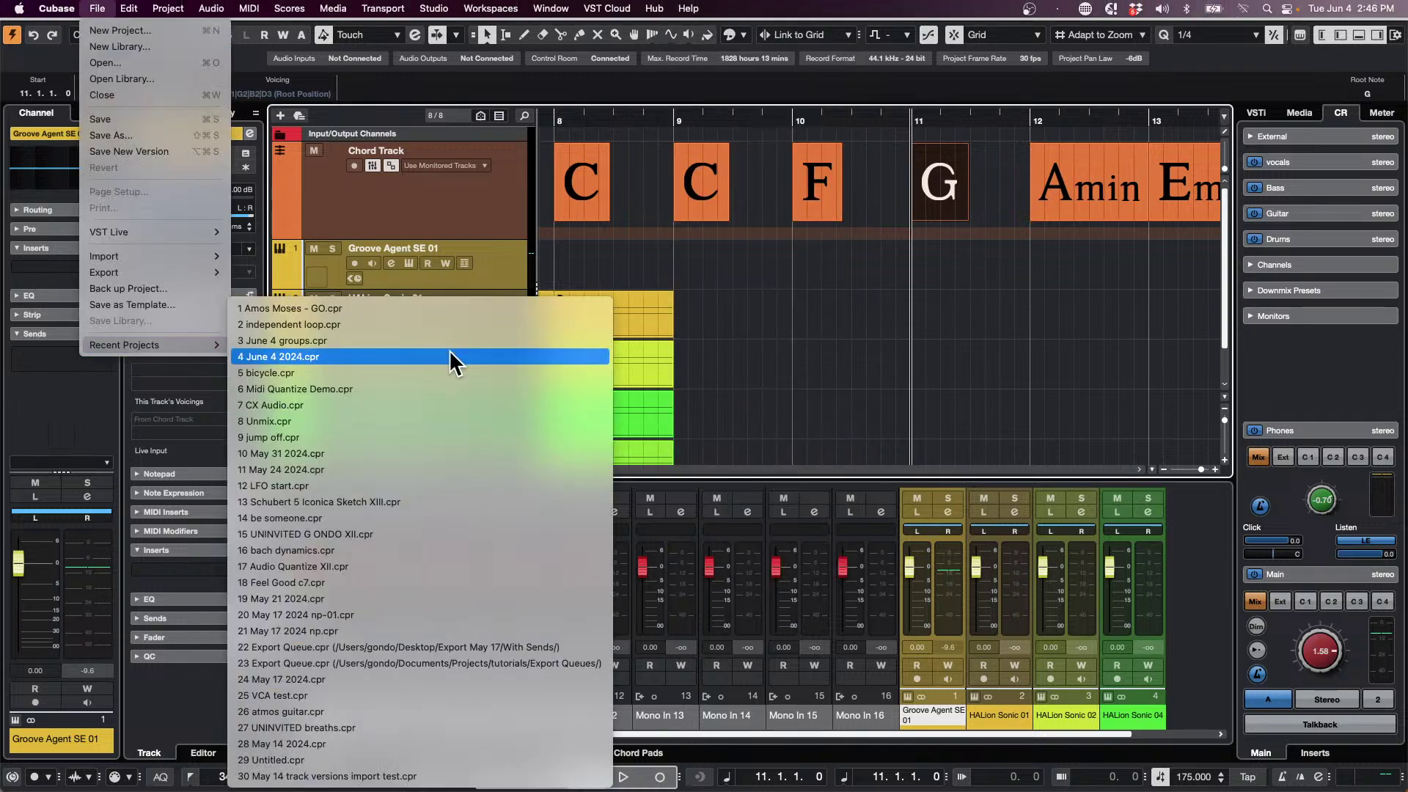
pyautogui.click(395, 517)
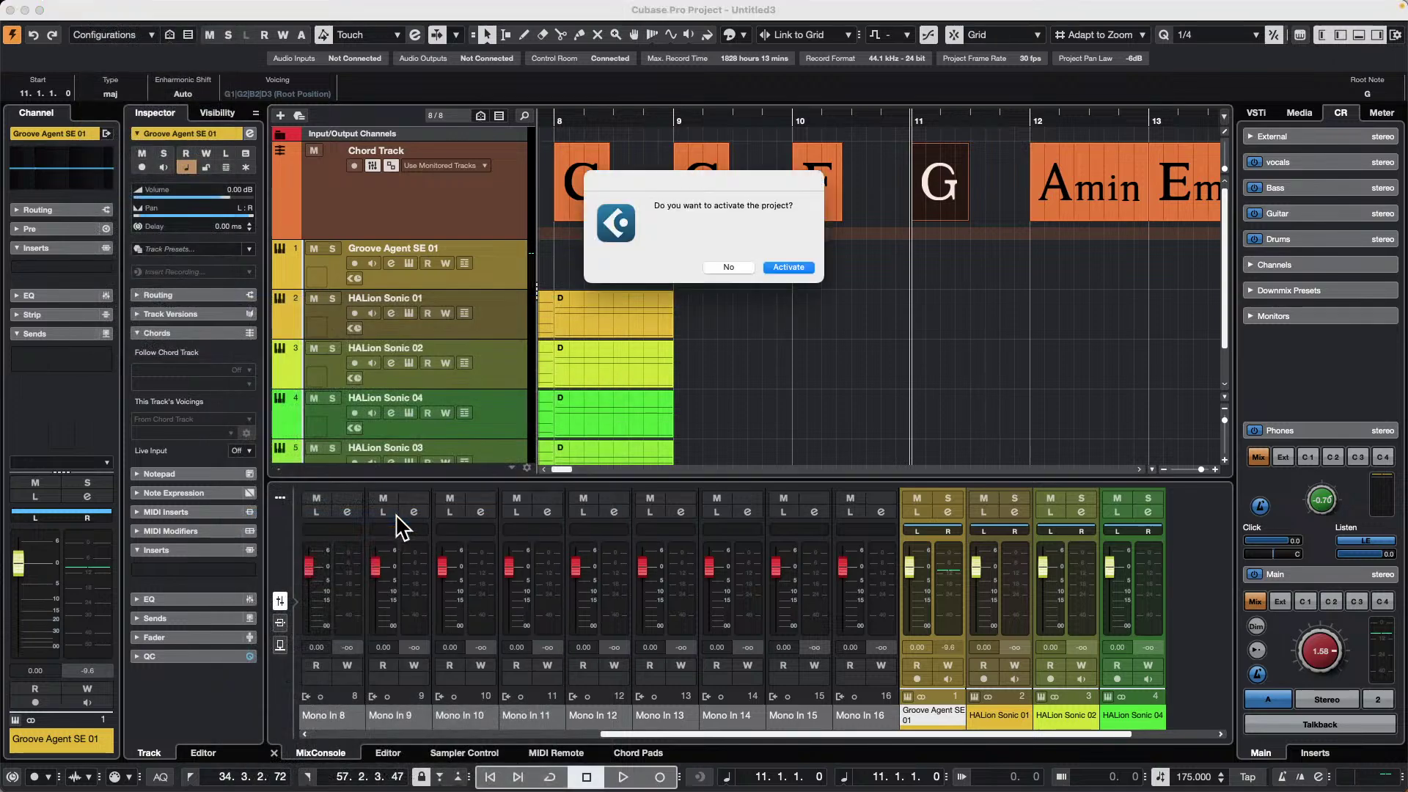
pyautogui.click(798, 277)
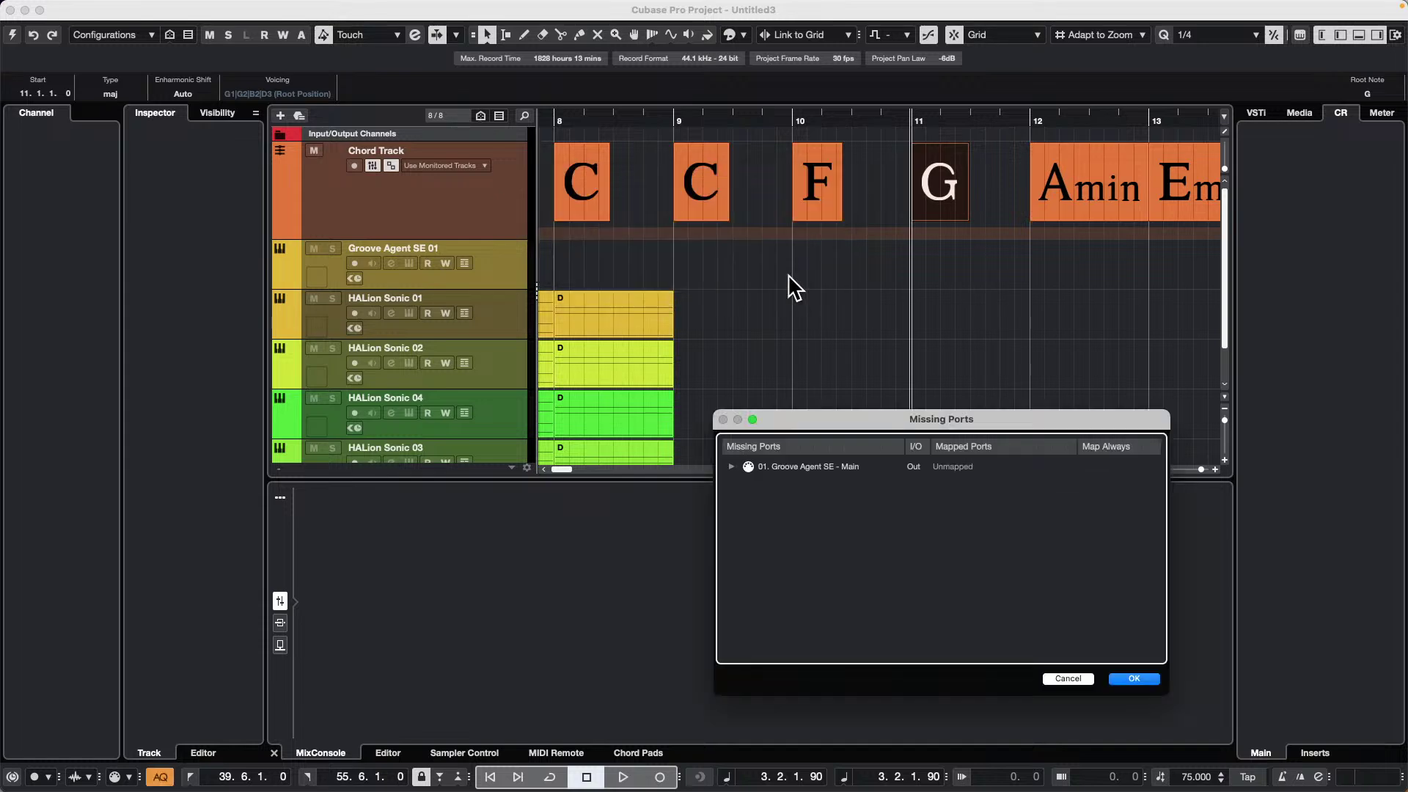
pyautogui.click(1129, 679)
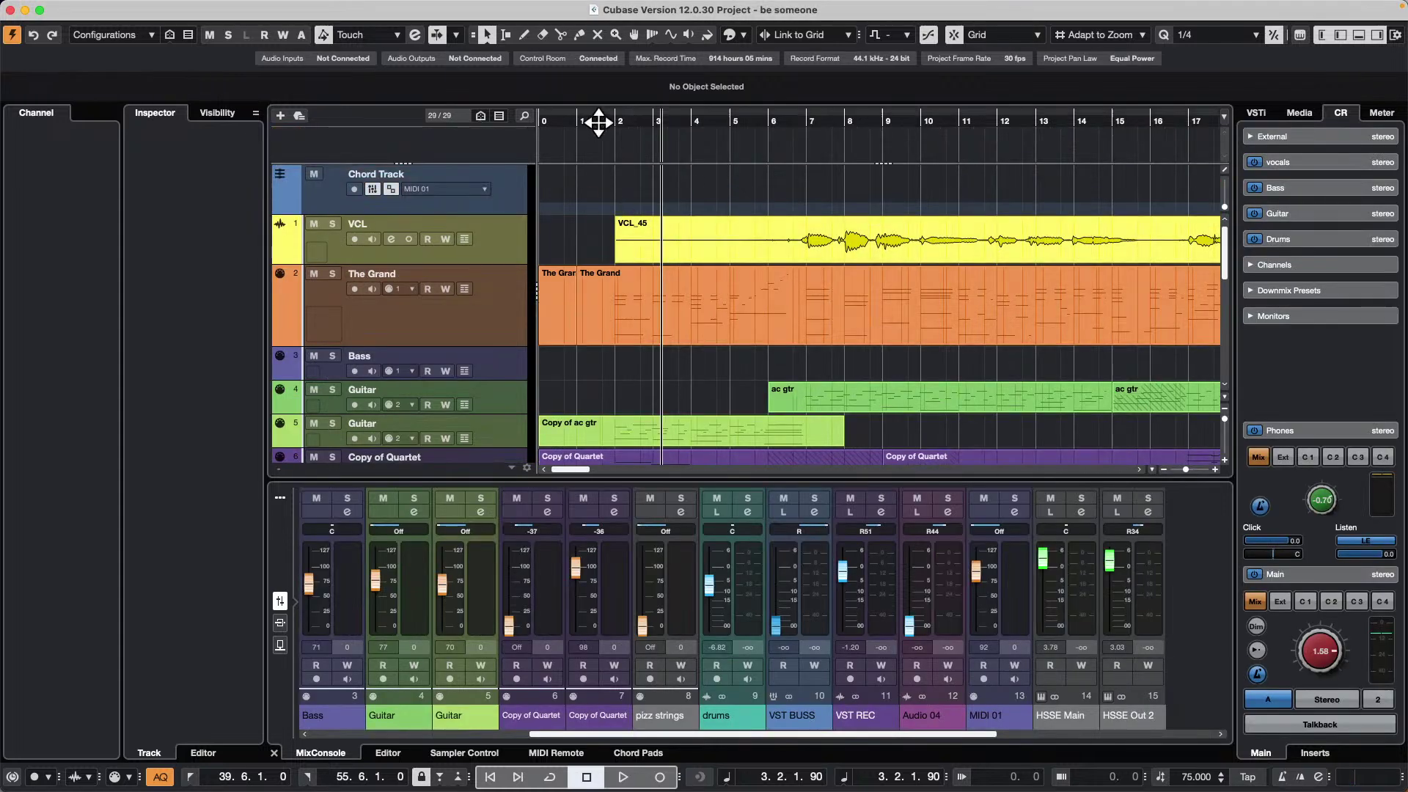
# - Split the VCL_45 vocal event at about bars 14, 25, 33, 41 and 51, and return to the Object Selection tool
pyautogui.moveTo(596, 119); pyautogui.dragTo(591, 69)
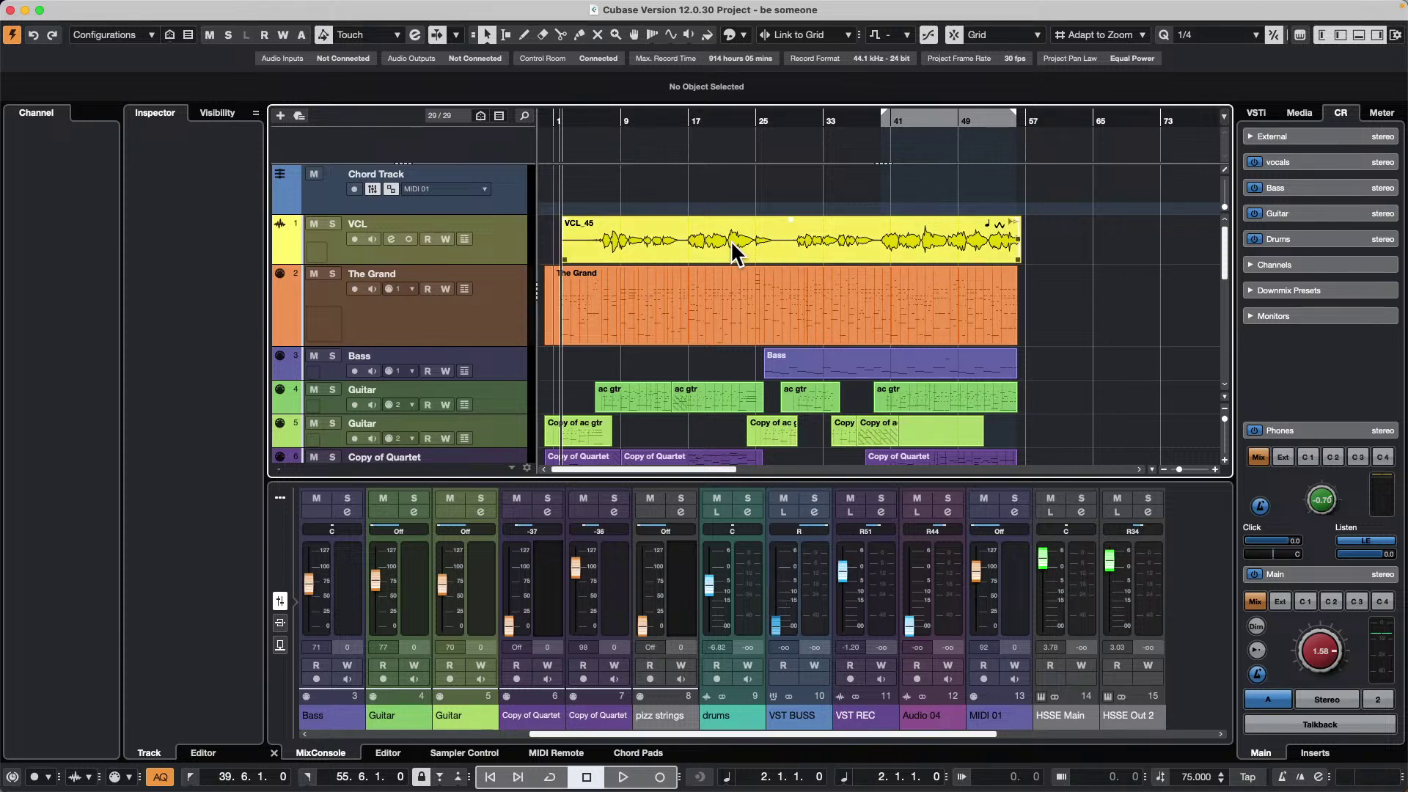
pyautogui.rightClick(658, 236)
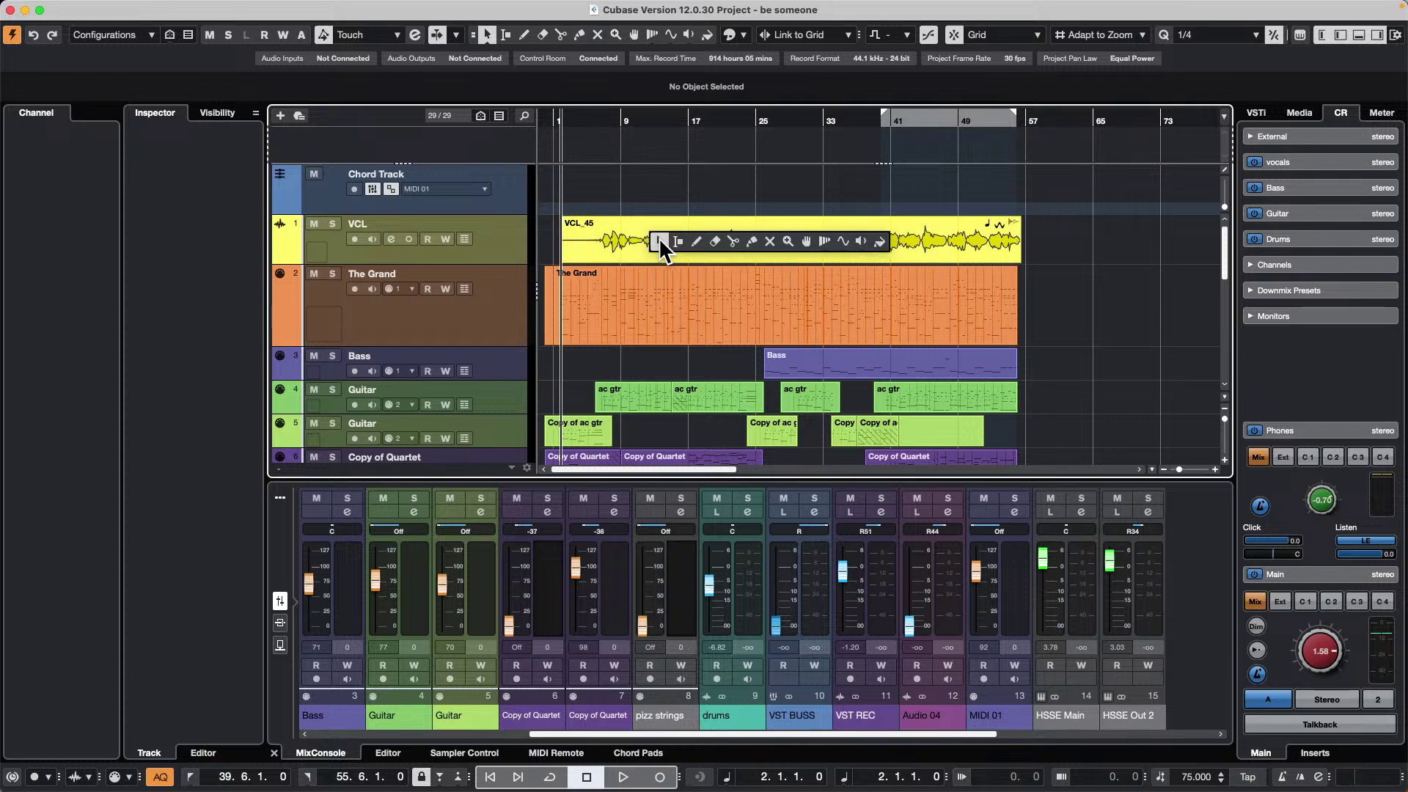
pyautogui.click(737, 246)
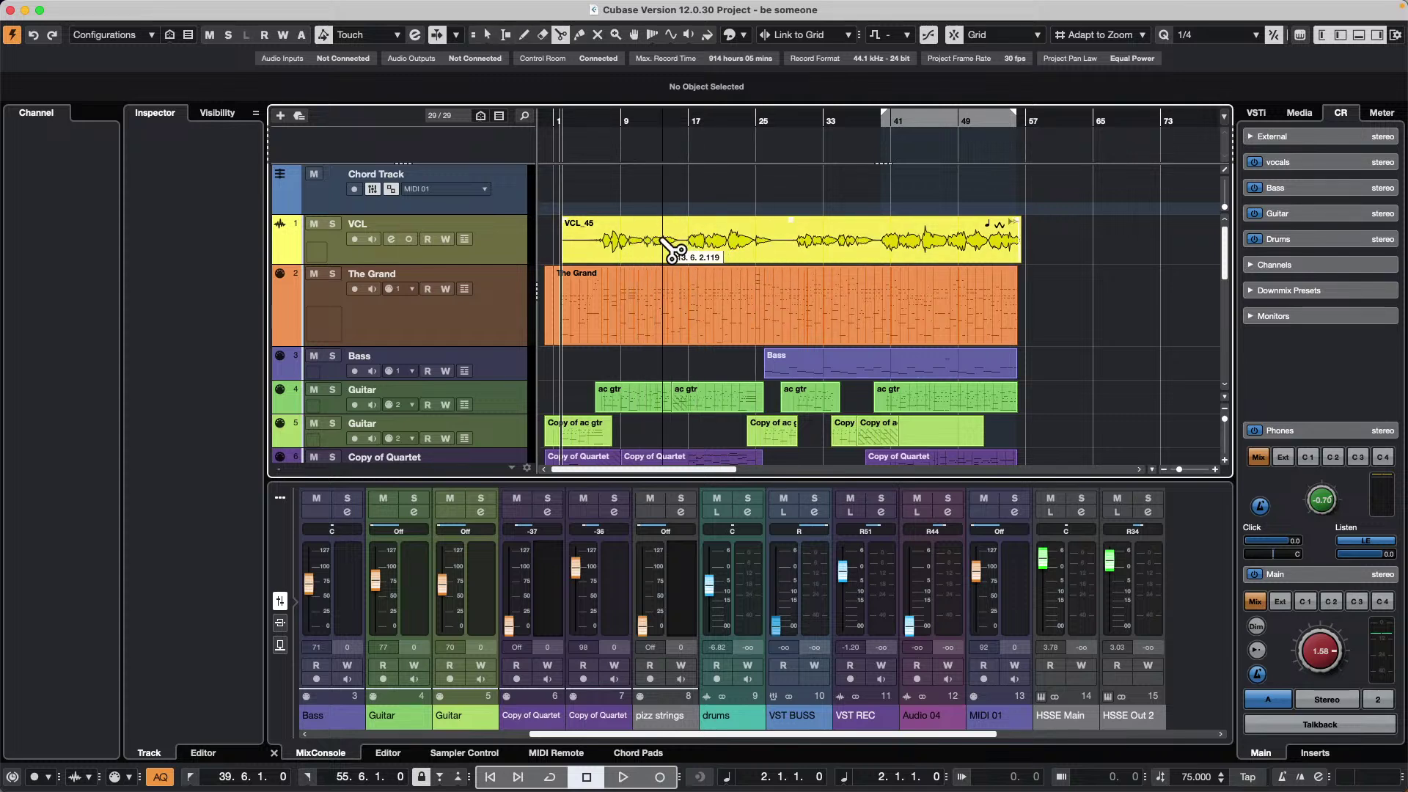
pyautogui.click(663, 242)
pyautogui.click(756, 246)
pyautogui.click(825, 251)
pyautogui.click(892, 253)
pyautogui.click(975, 248)
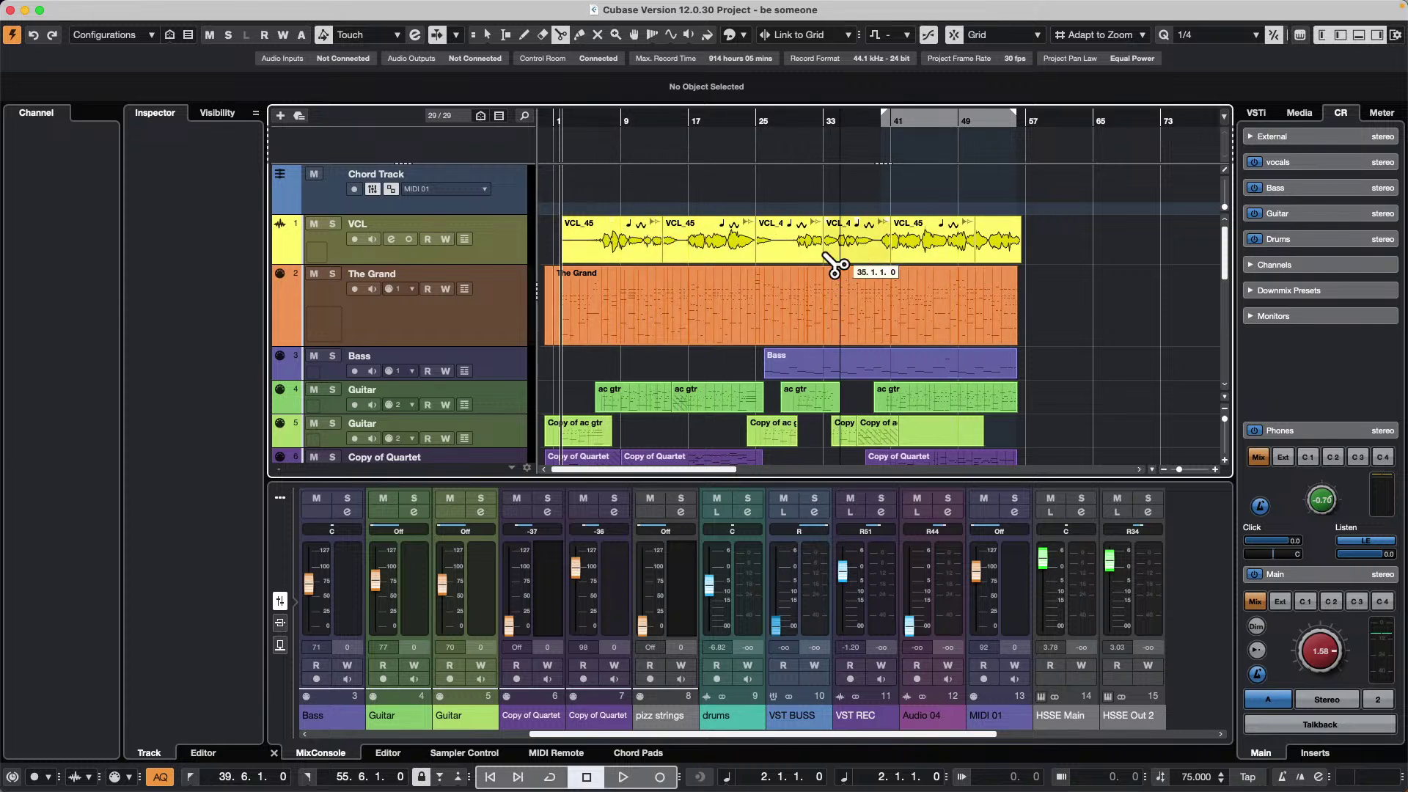
pyautogui.rightClick(766, 242)
pyautogui.click(766, 236)
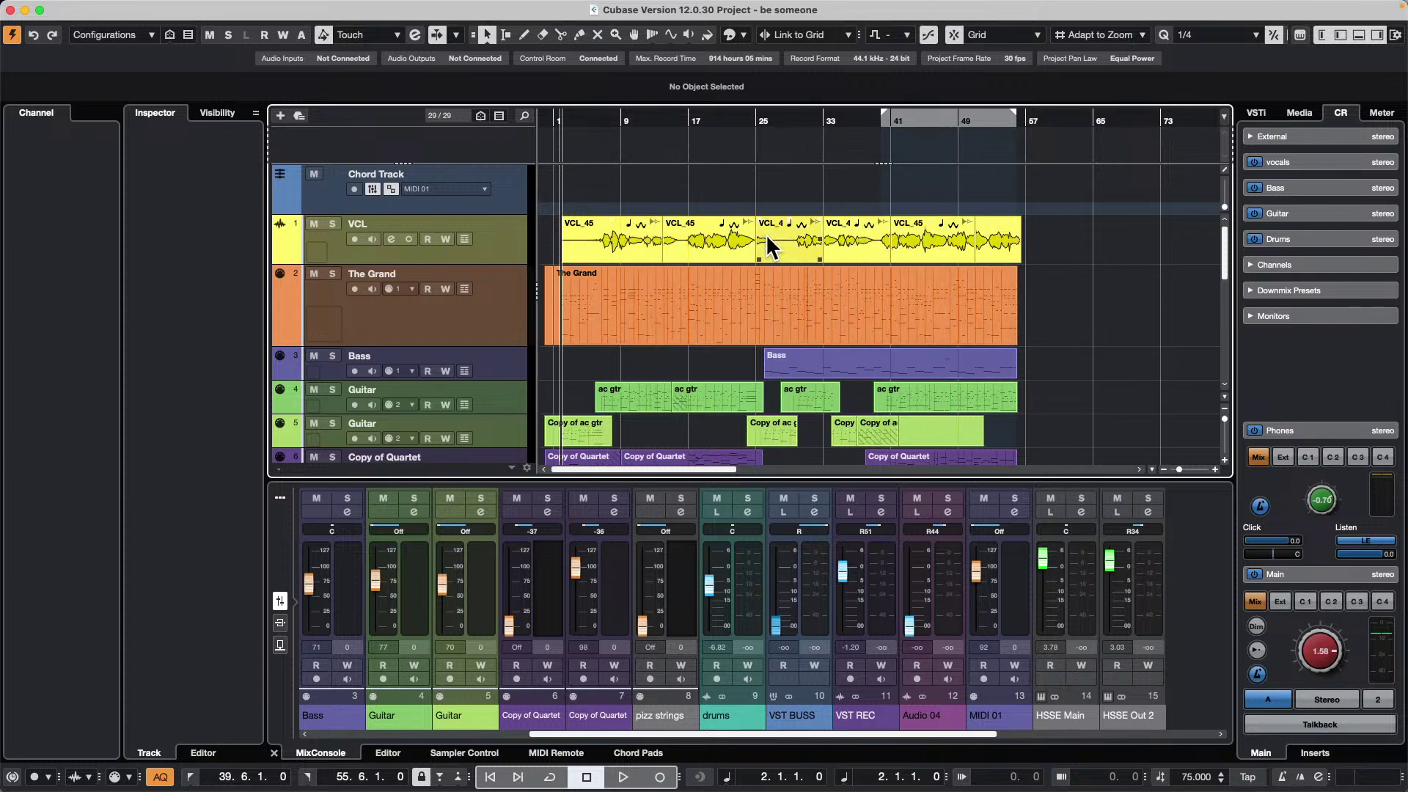
pyautogui.click(724, 230)
# - Duplicate the VCL track's version
pyautogui.click(505, 225)
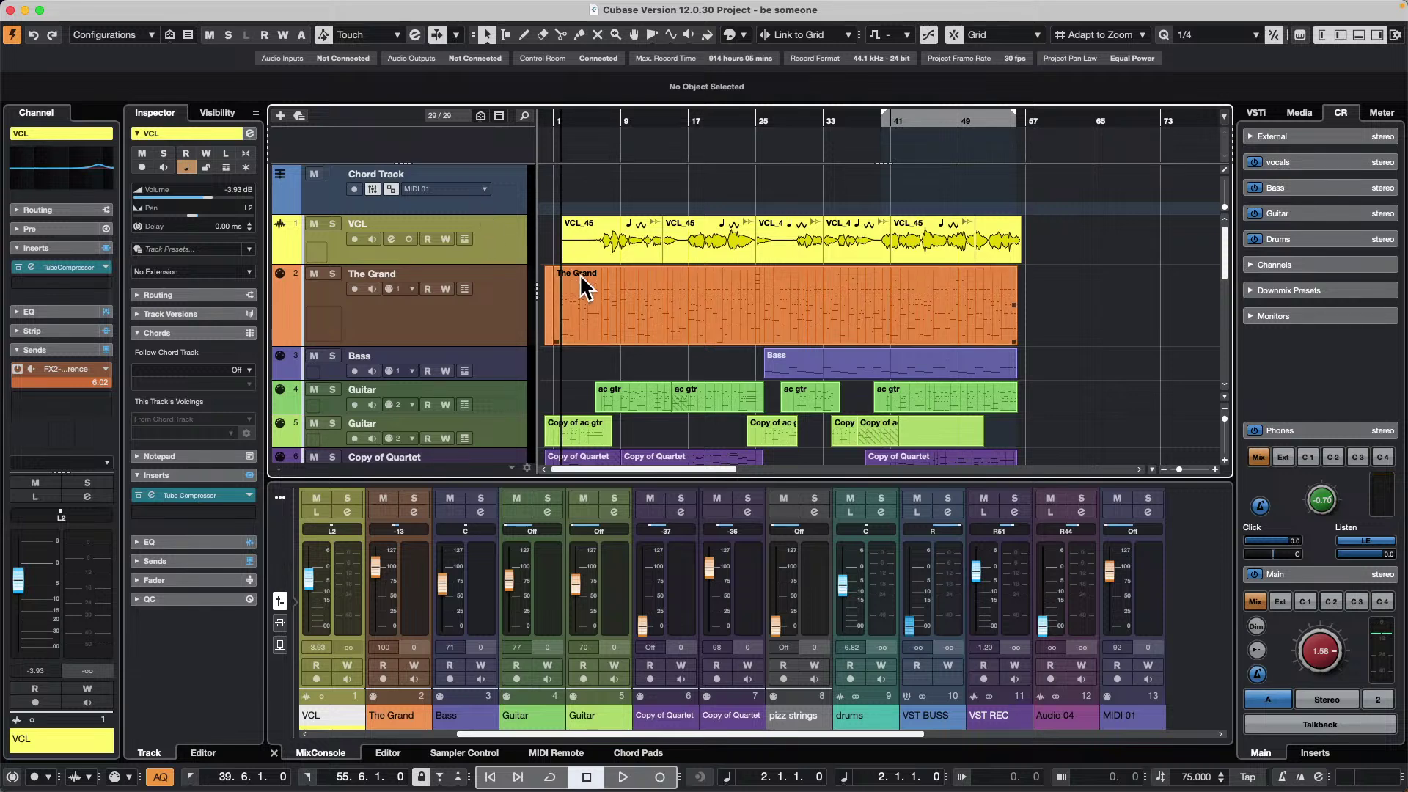
pyautogui.click(463, 224)
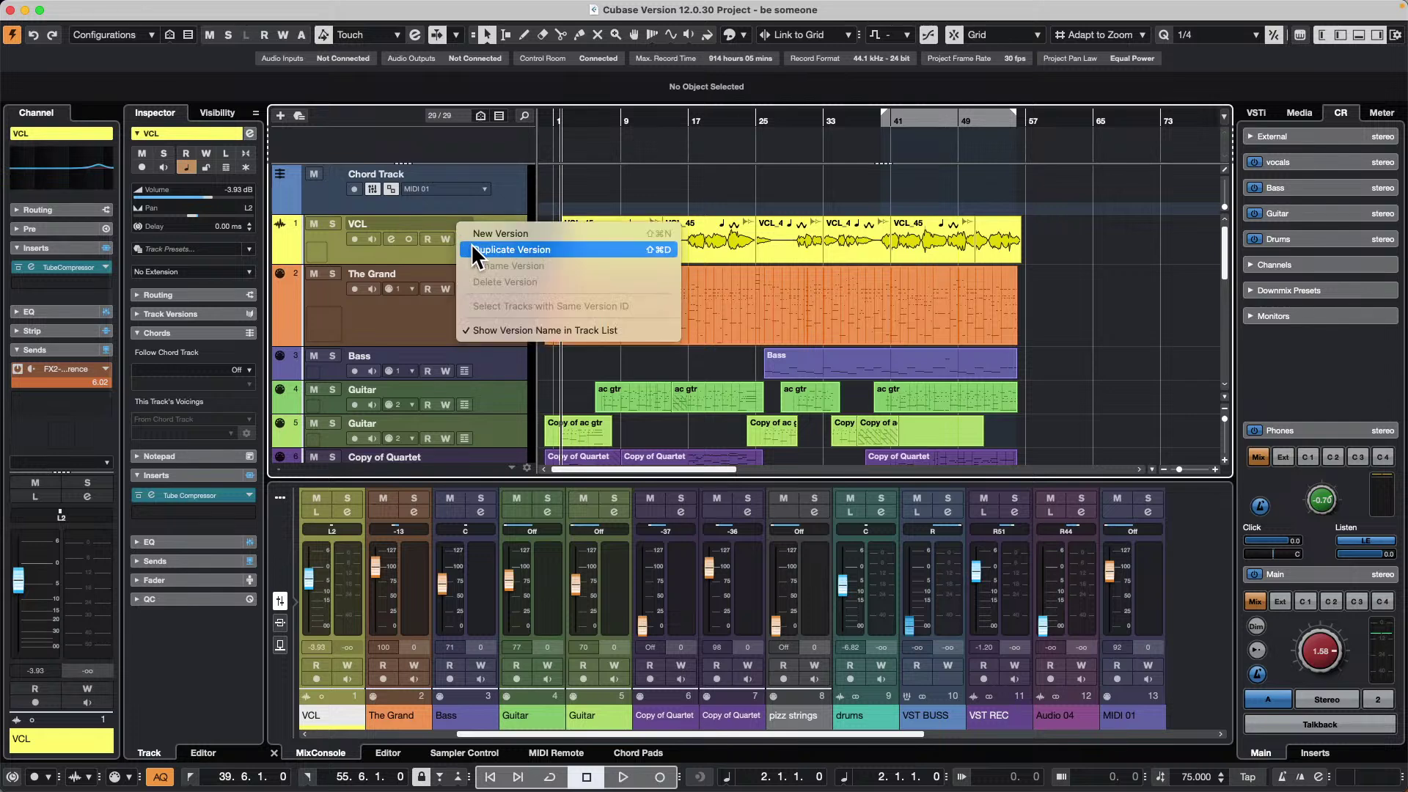
pyautogui.click(469, 247)
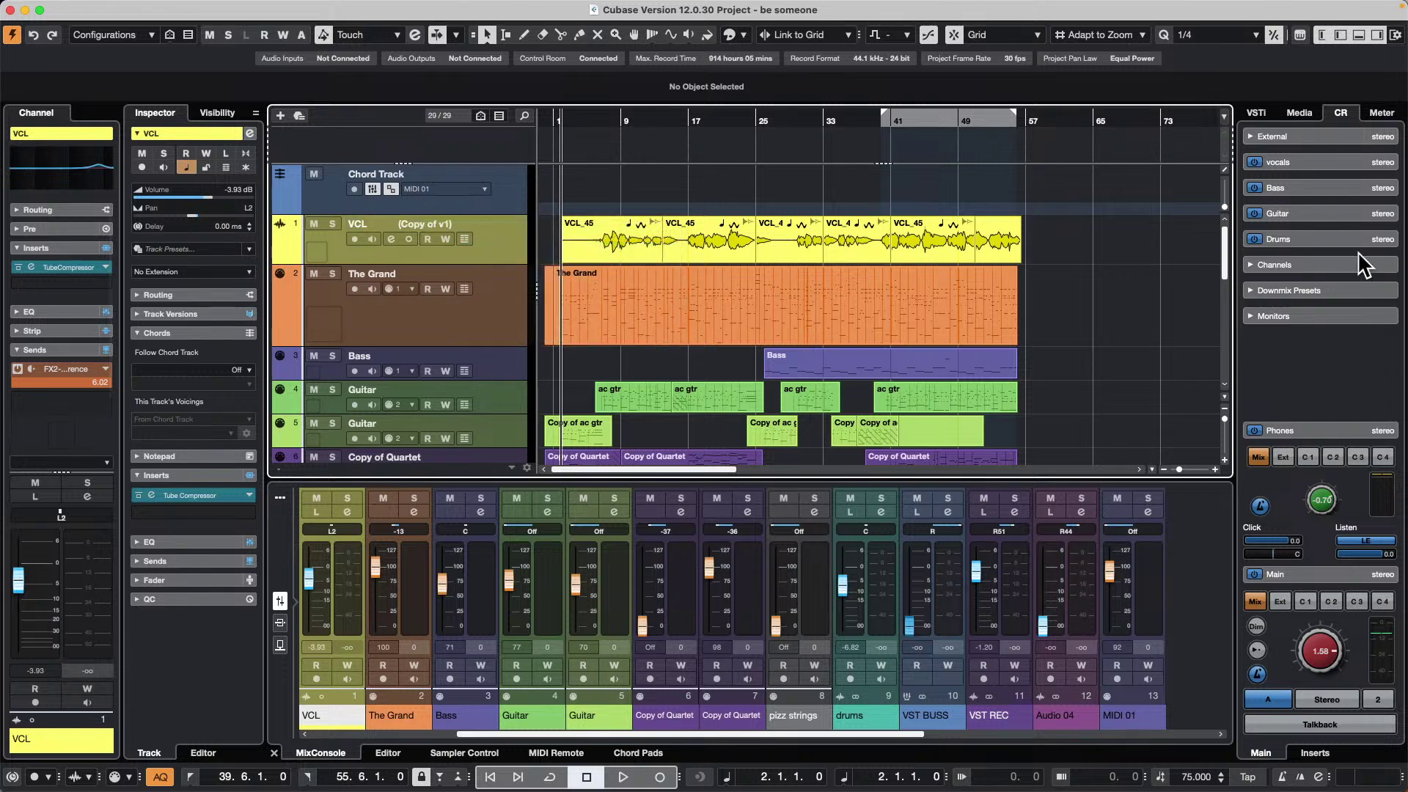
# - Bounce all the split vocal events in the VCL track's Copy of v1 version, replacing the events
pyautogui.moveTo(1080, 233); pyautogui.dragTo(602, 236)
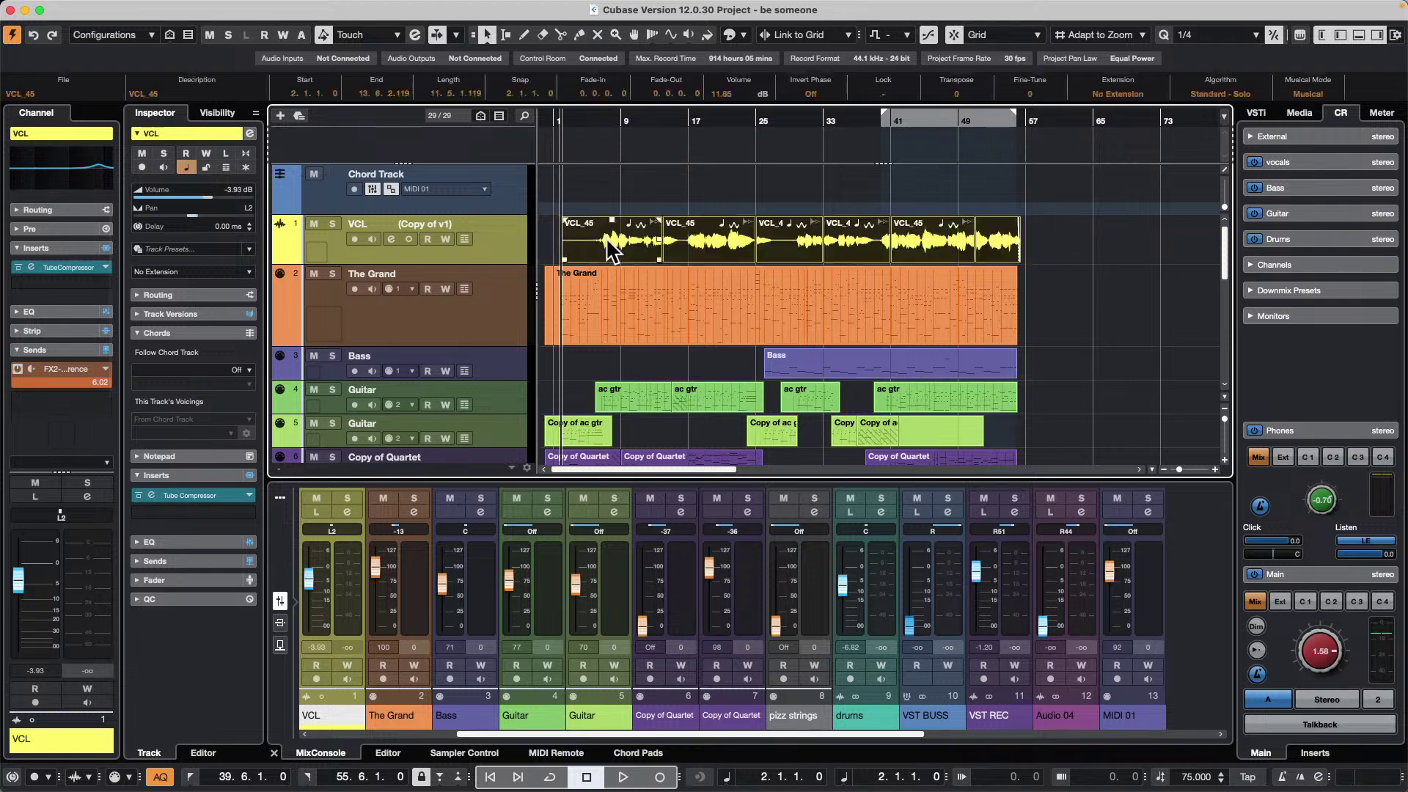
pyautogui.moveTo(242, 10)
pyautogui.click(168, 8)
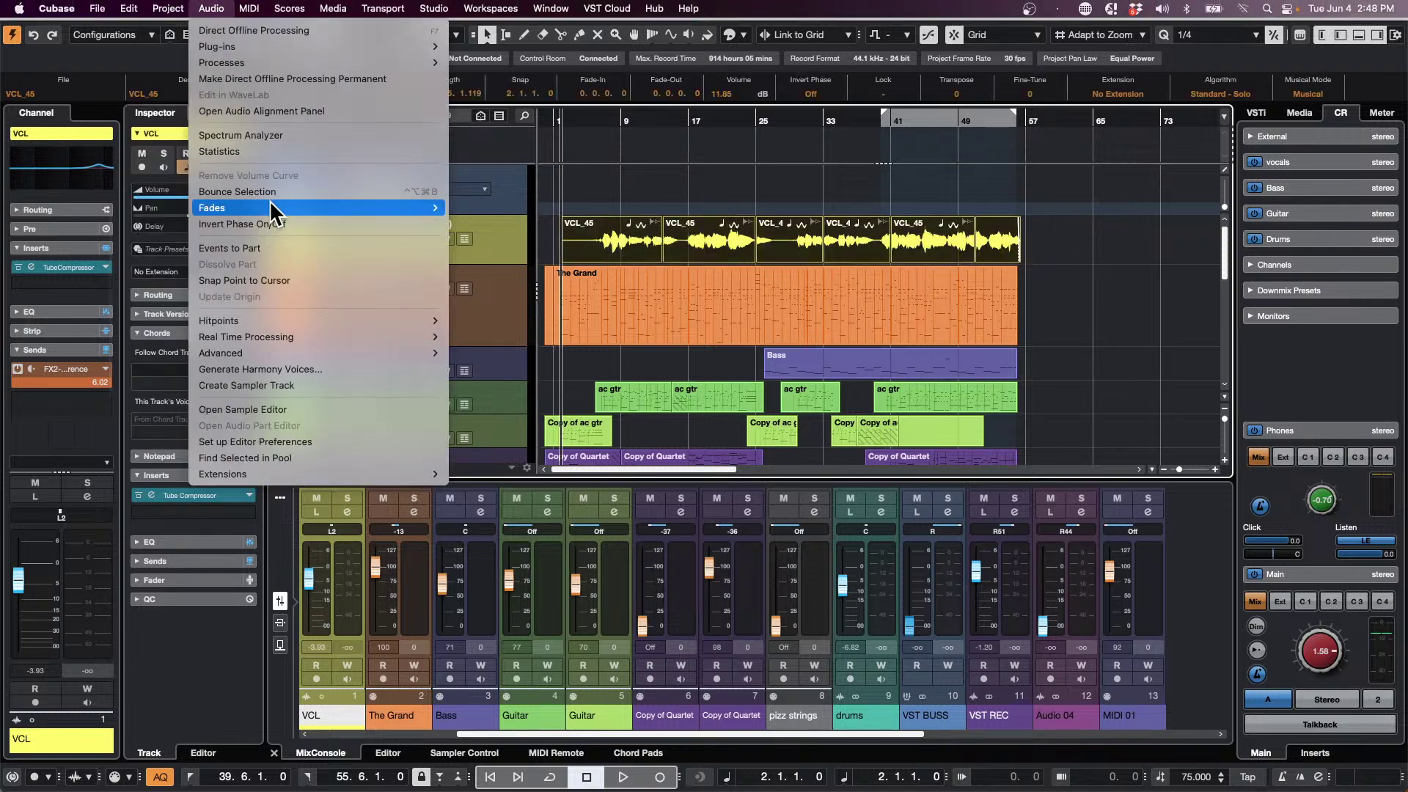
pyautogui.click(271, 187)
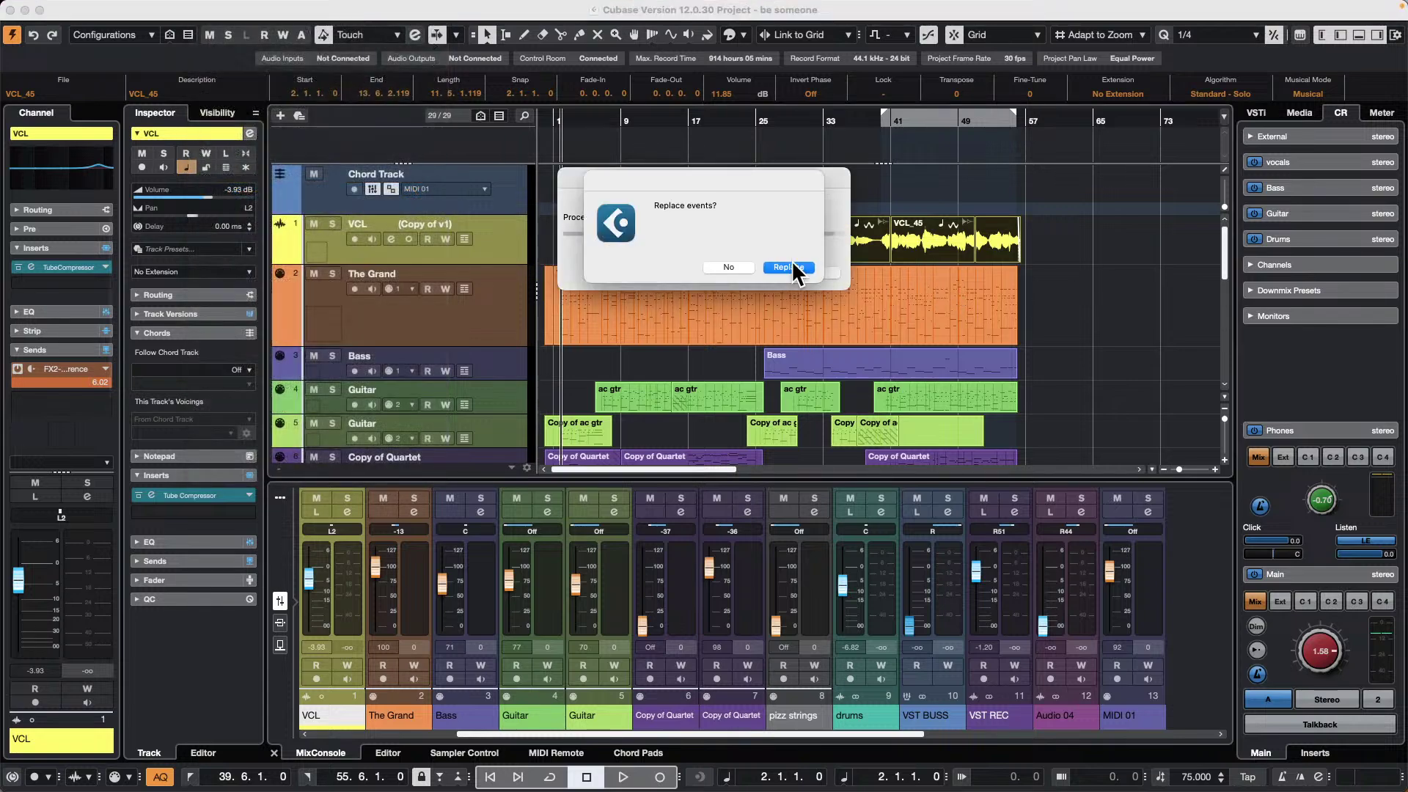
pyautogui.click(797, 269)
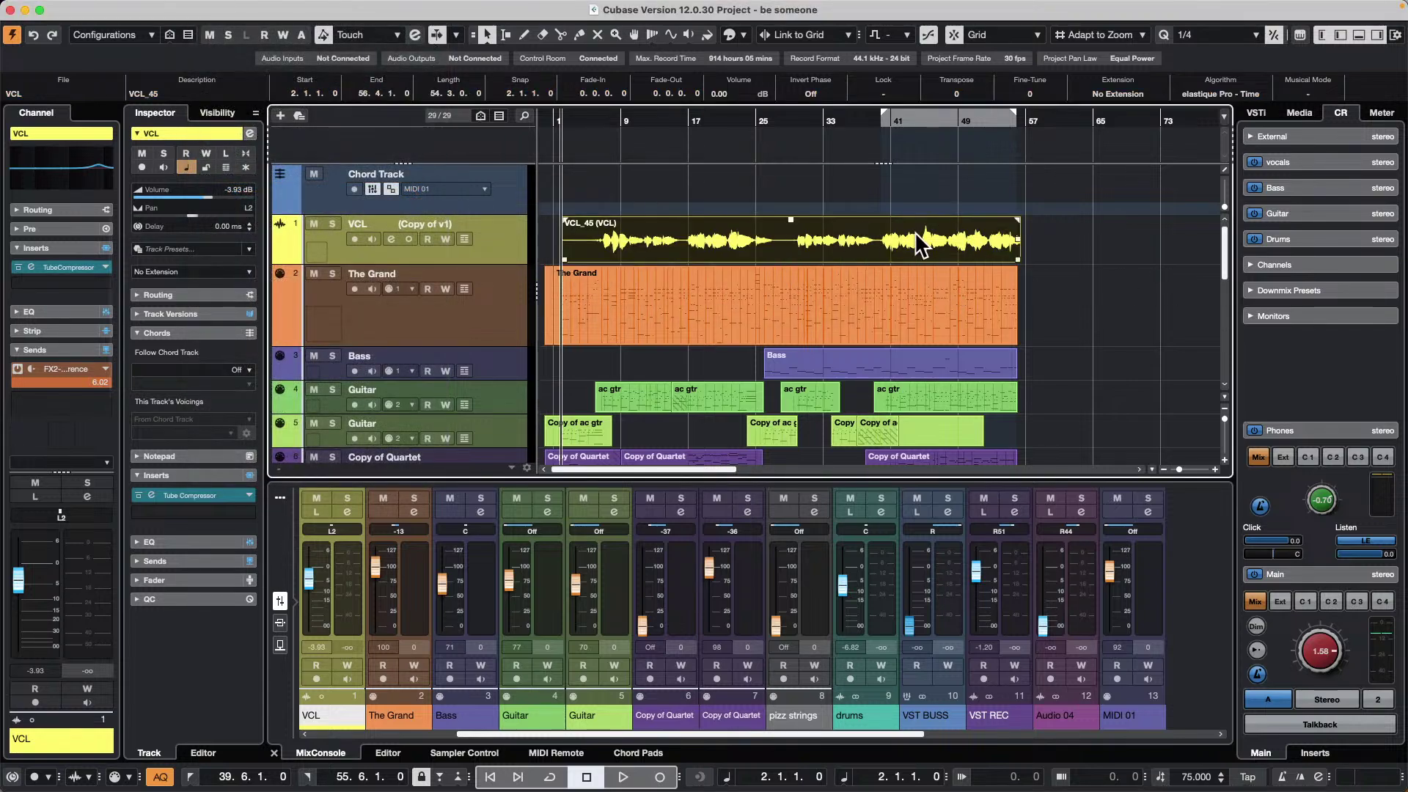
# - Compare the VCL track's versions by switching to v1 and back to Copy of v1
pyautogui.click(463, 224)
pyautogui.click(485, 218)
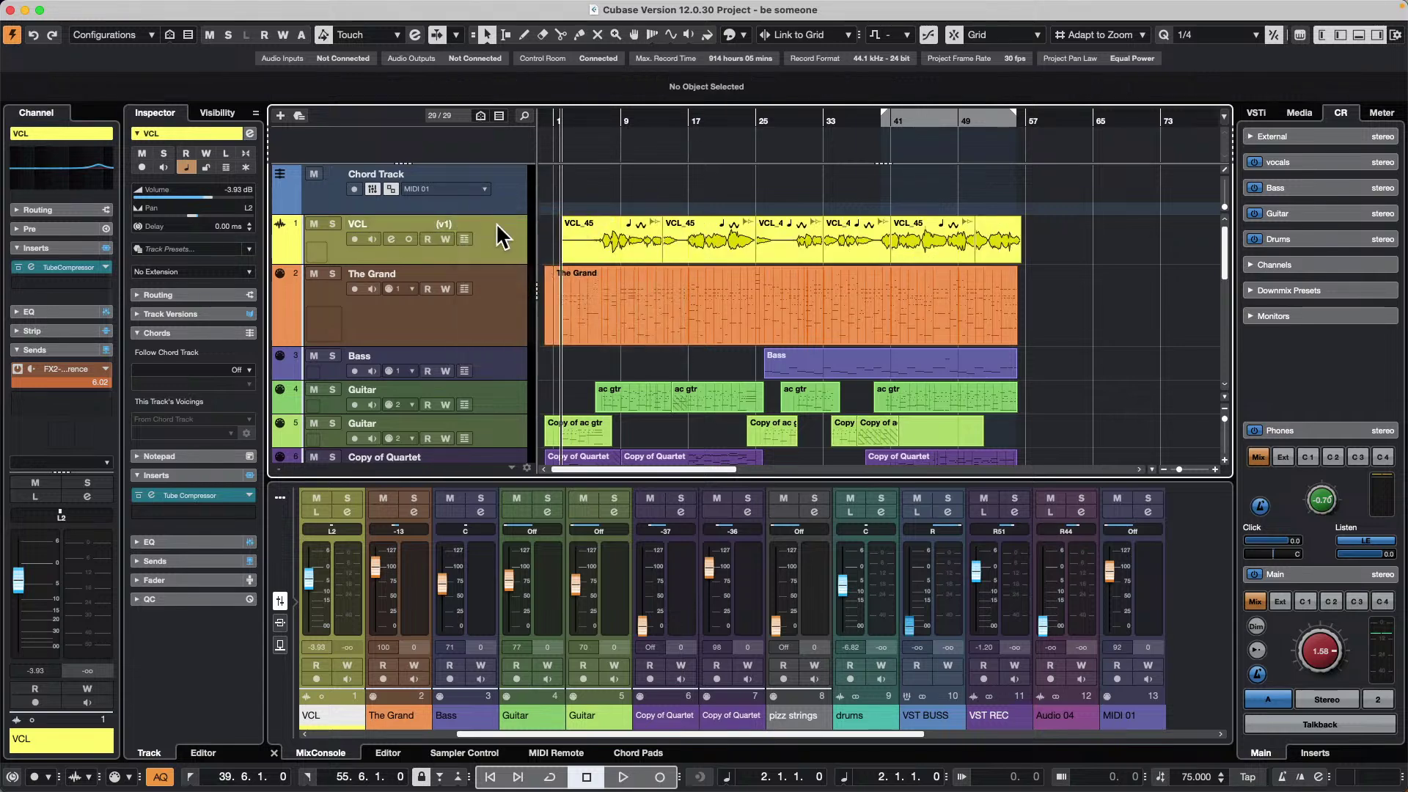
pyautogui.click(464, 220)
pyautogui.click(503, 245)
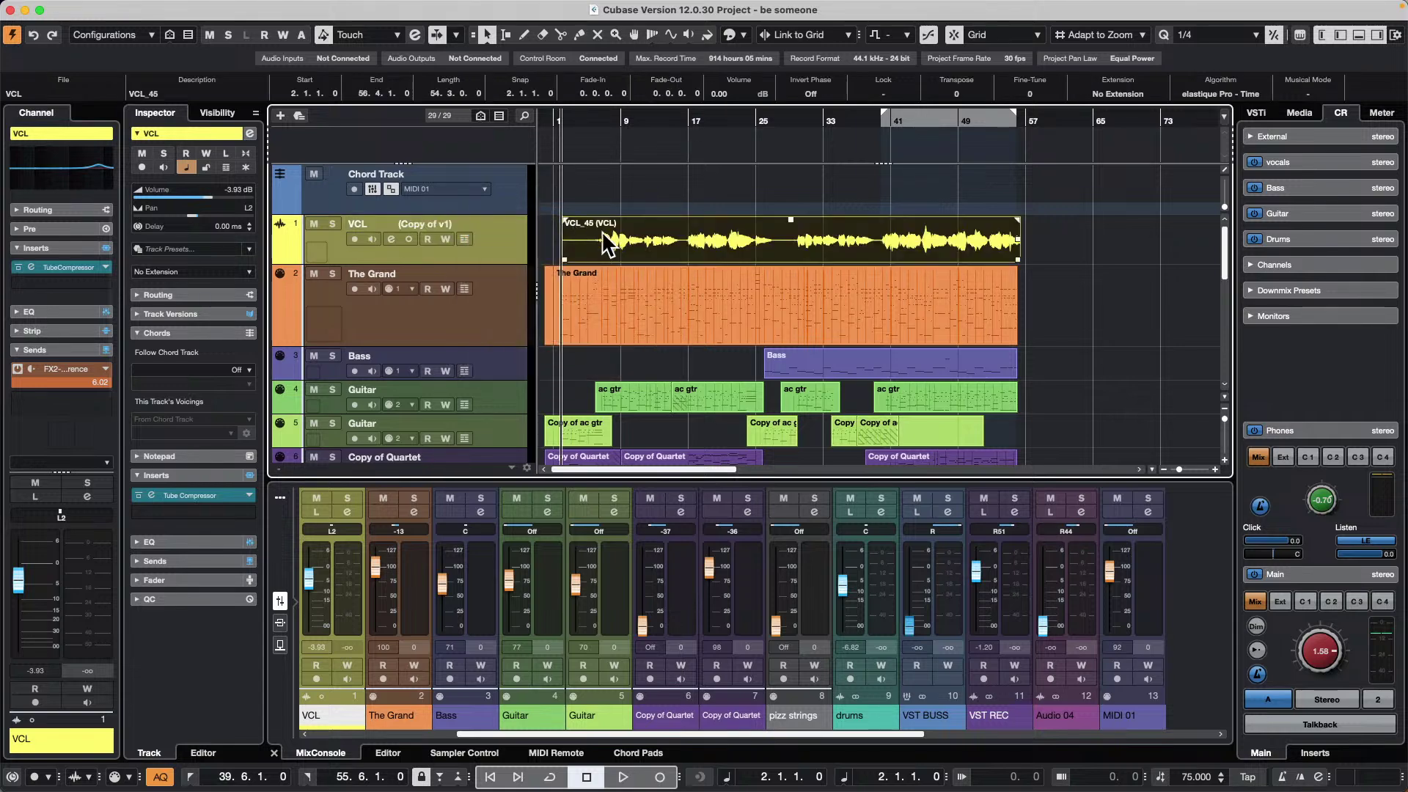
# - Open the bounced VCL_45 event in the Sample Editor and activate Edit VariAudio for it
pyautogui.click(646, 229)
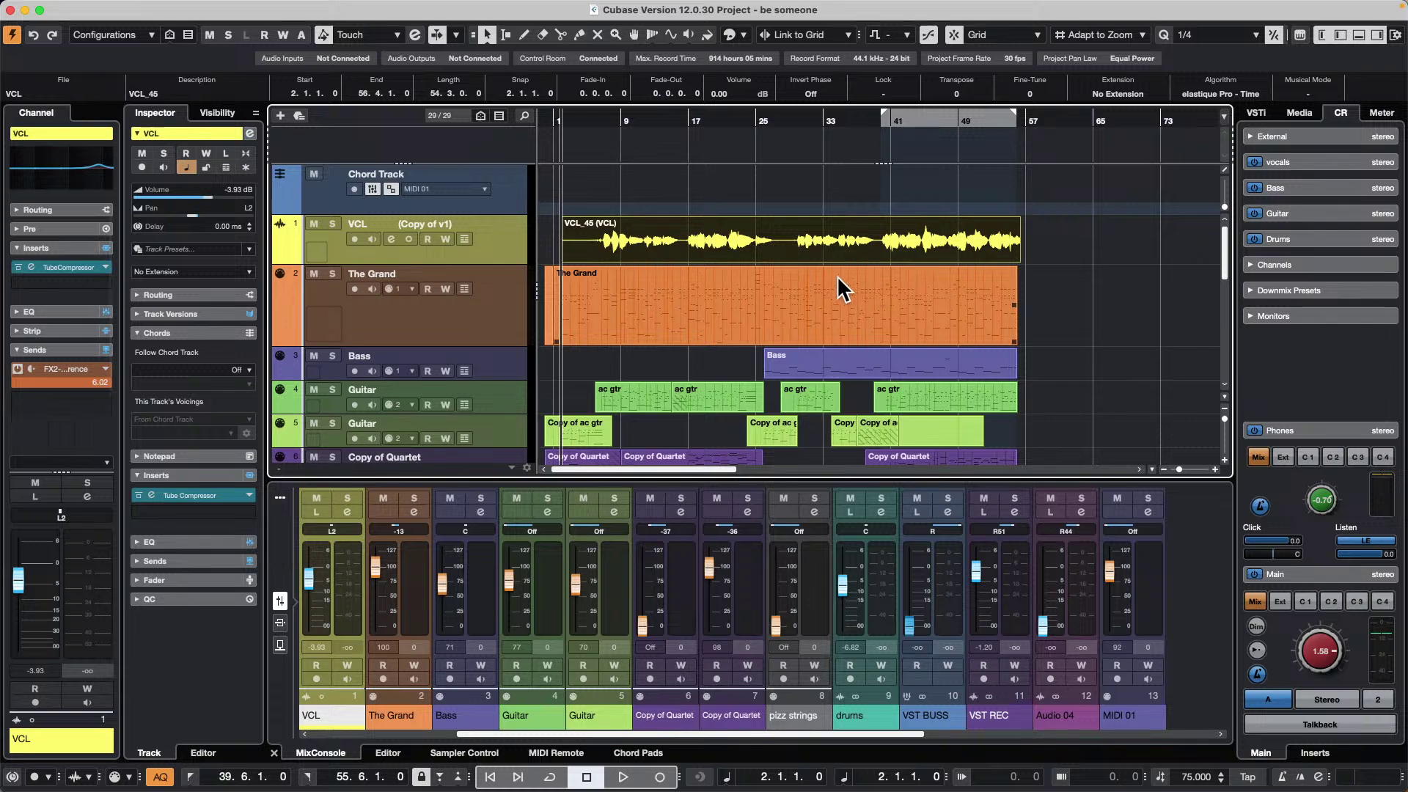
pyautogui.doubleClick(859, 239)
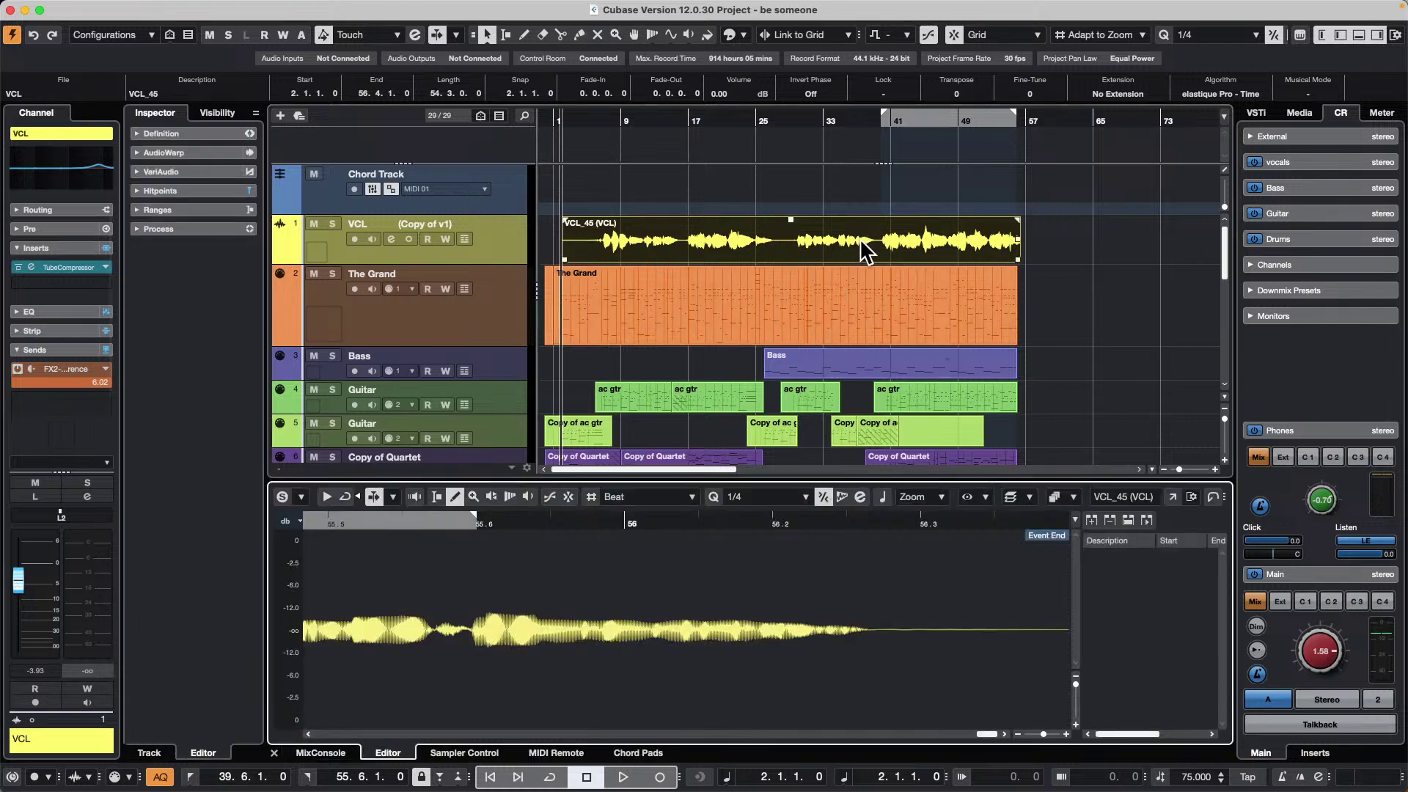
pyautogui.click(183, 172)
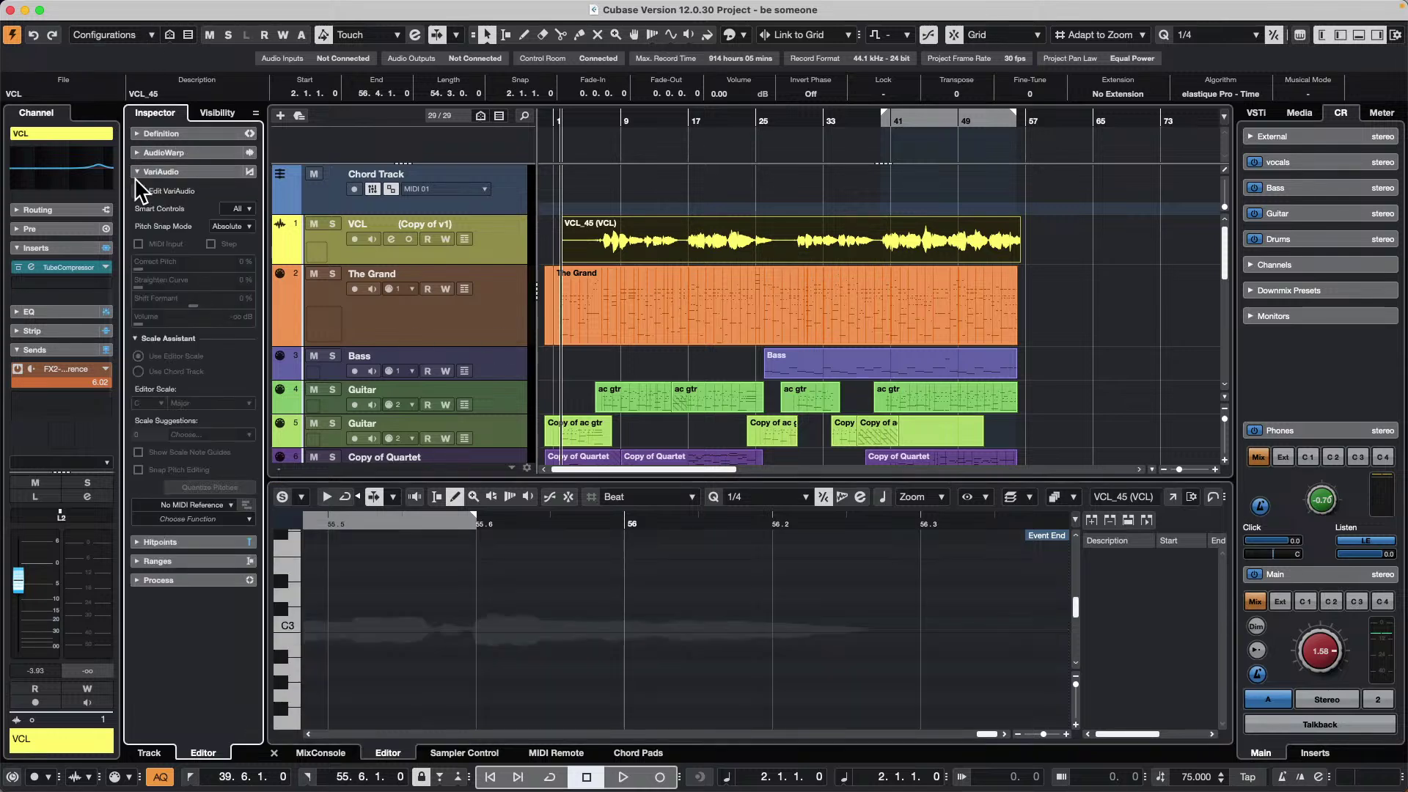
pyautogui.click(136, 190)
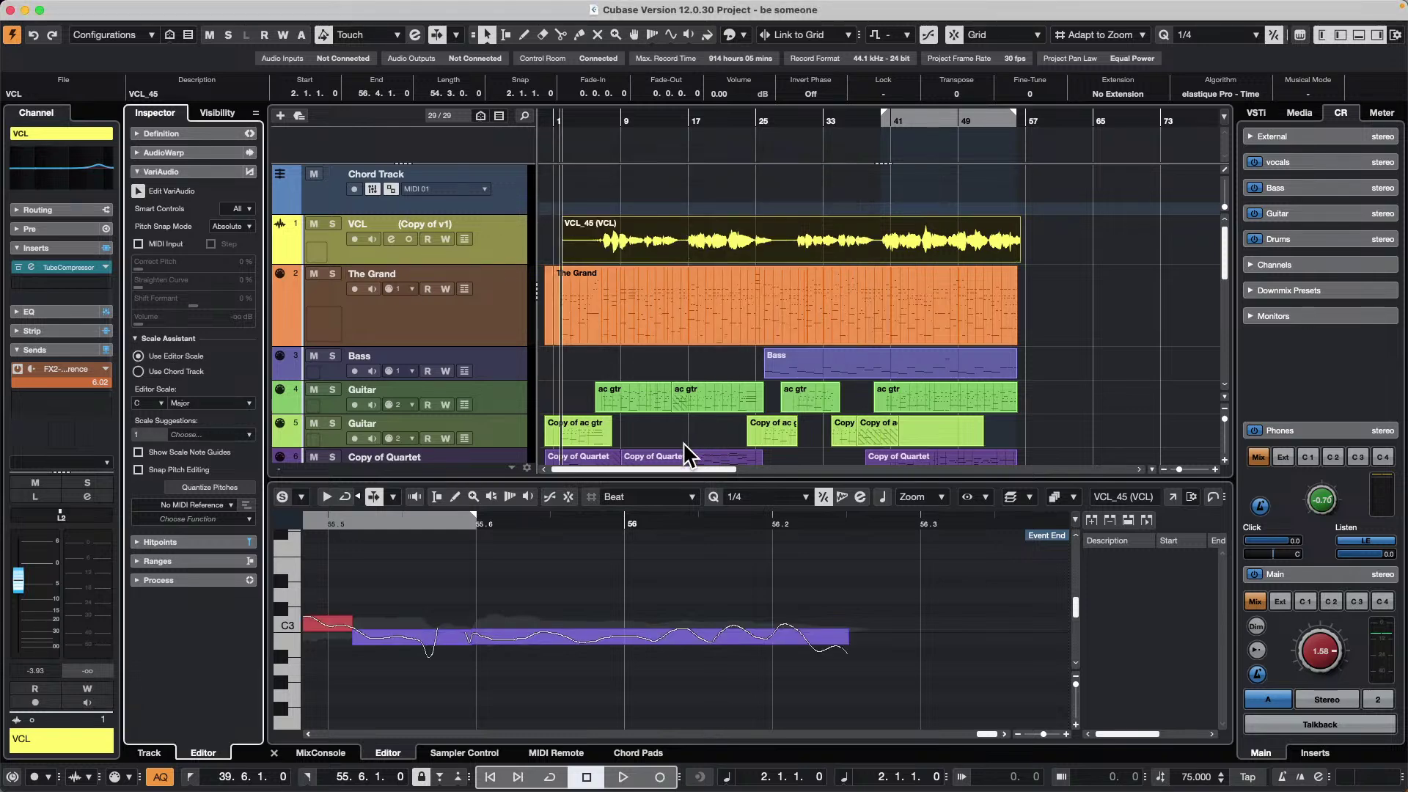
pyautogui.moveTo(586, 525); pyautogui.dragTo(597, 472)
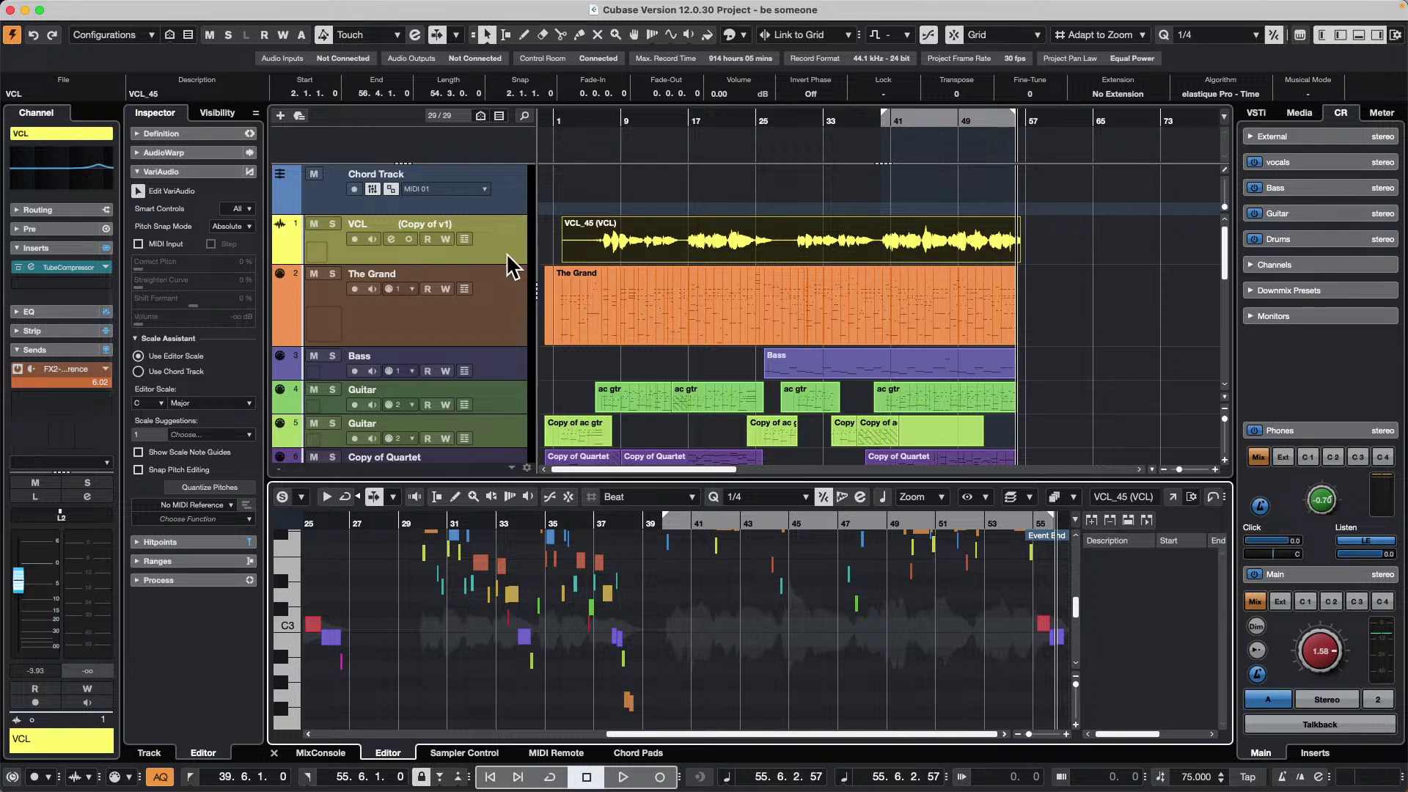
# - Switch the VCL track to version v1 with the original split events
pyautogui.click(463, 231)
pyautogui.click(467, 233)
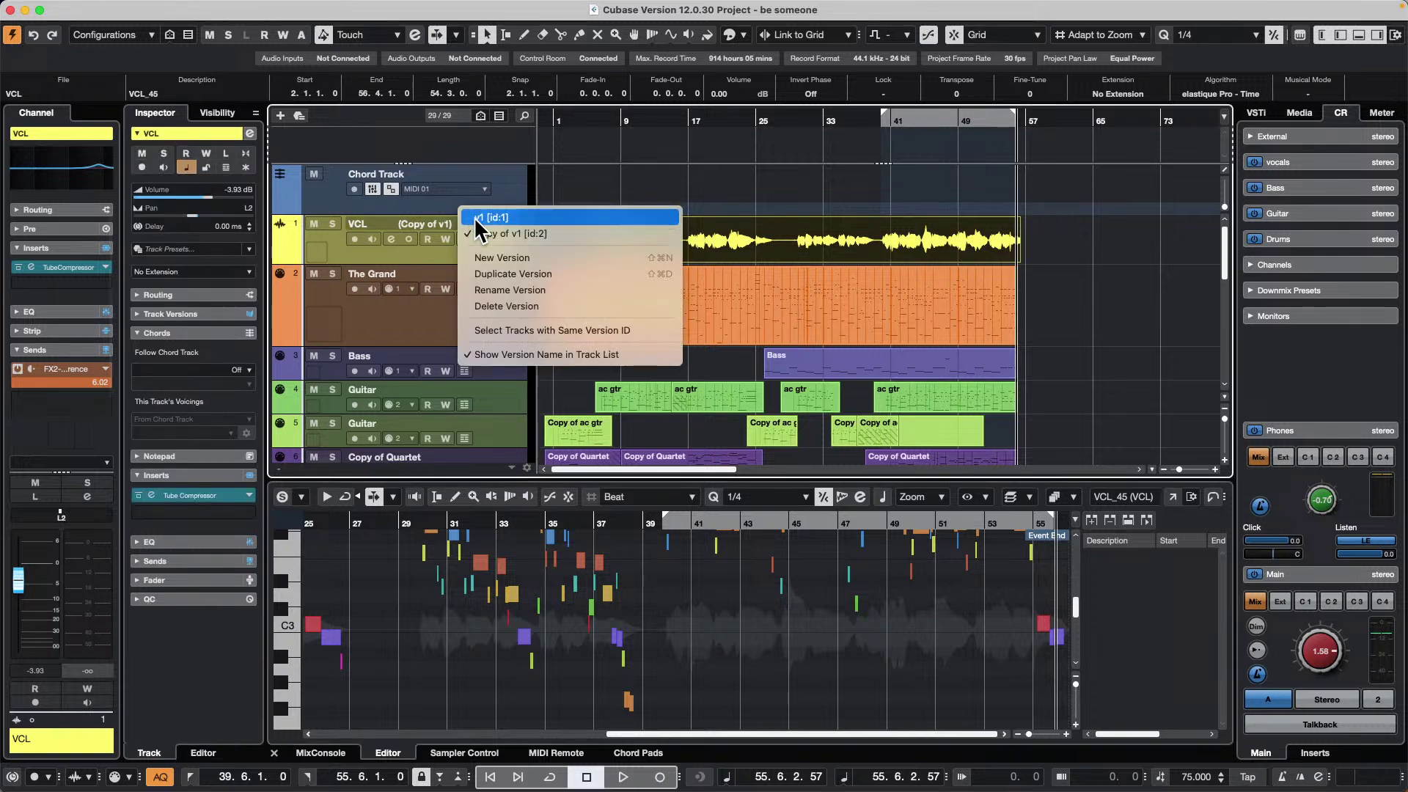
pyautogui.click(477, 216)
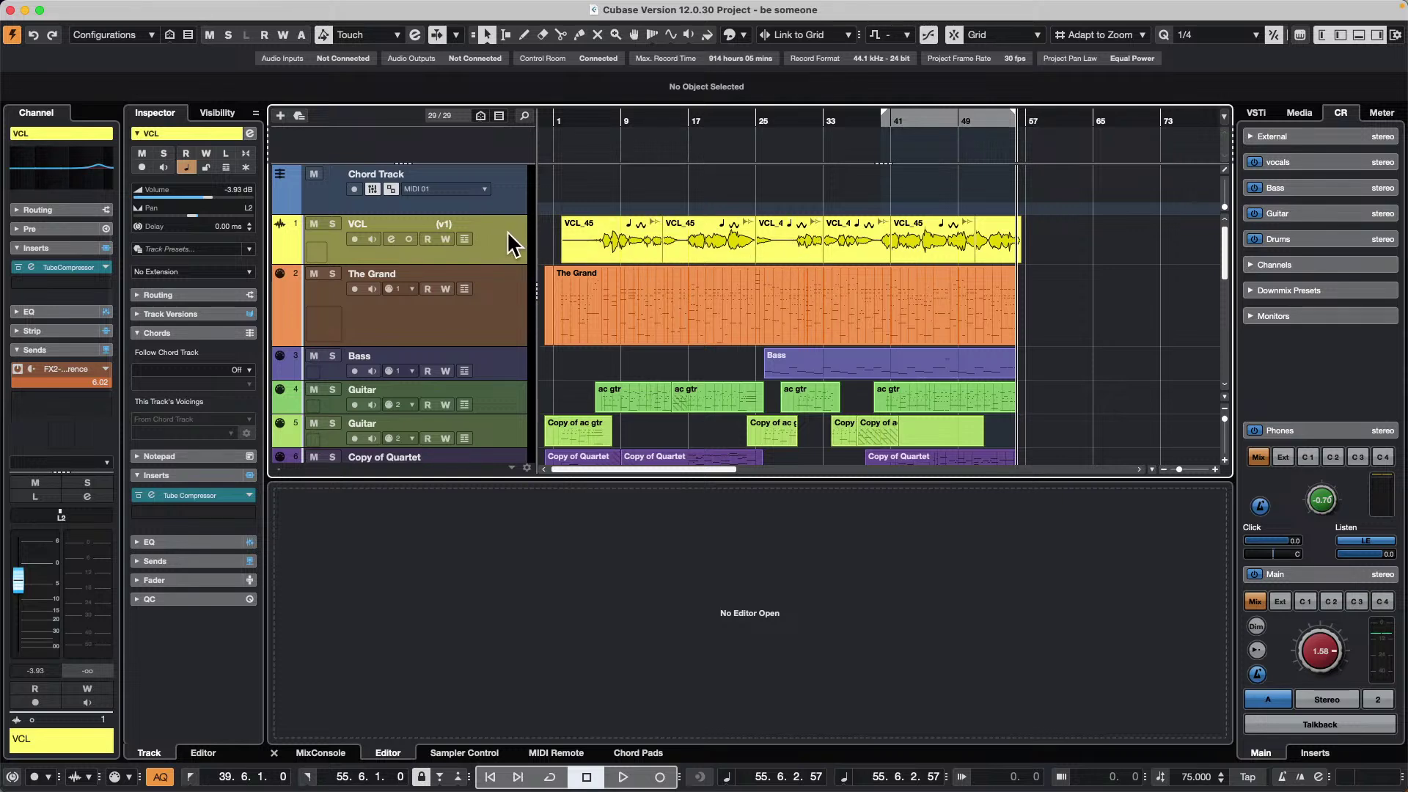
# - Return the VCL track to its Copy of v1 version with the bounced vocal event
pyautogui.click(456, 224)
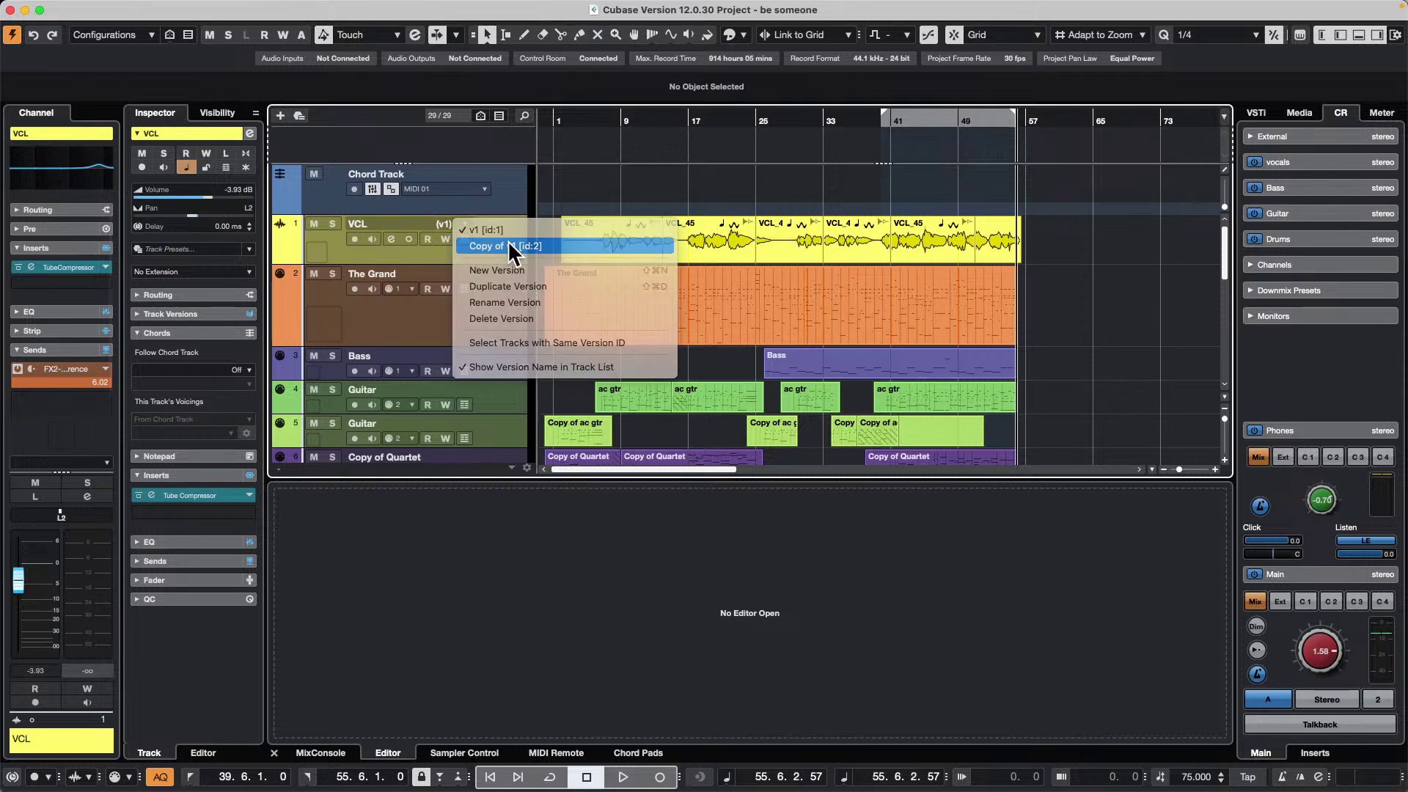
pyautogui.click(507, 240)
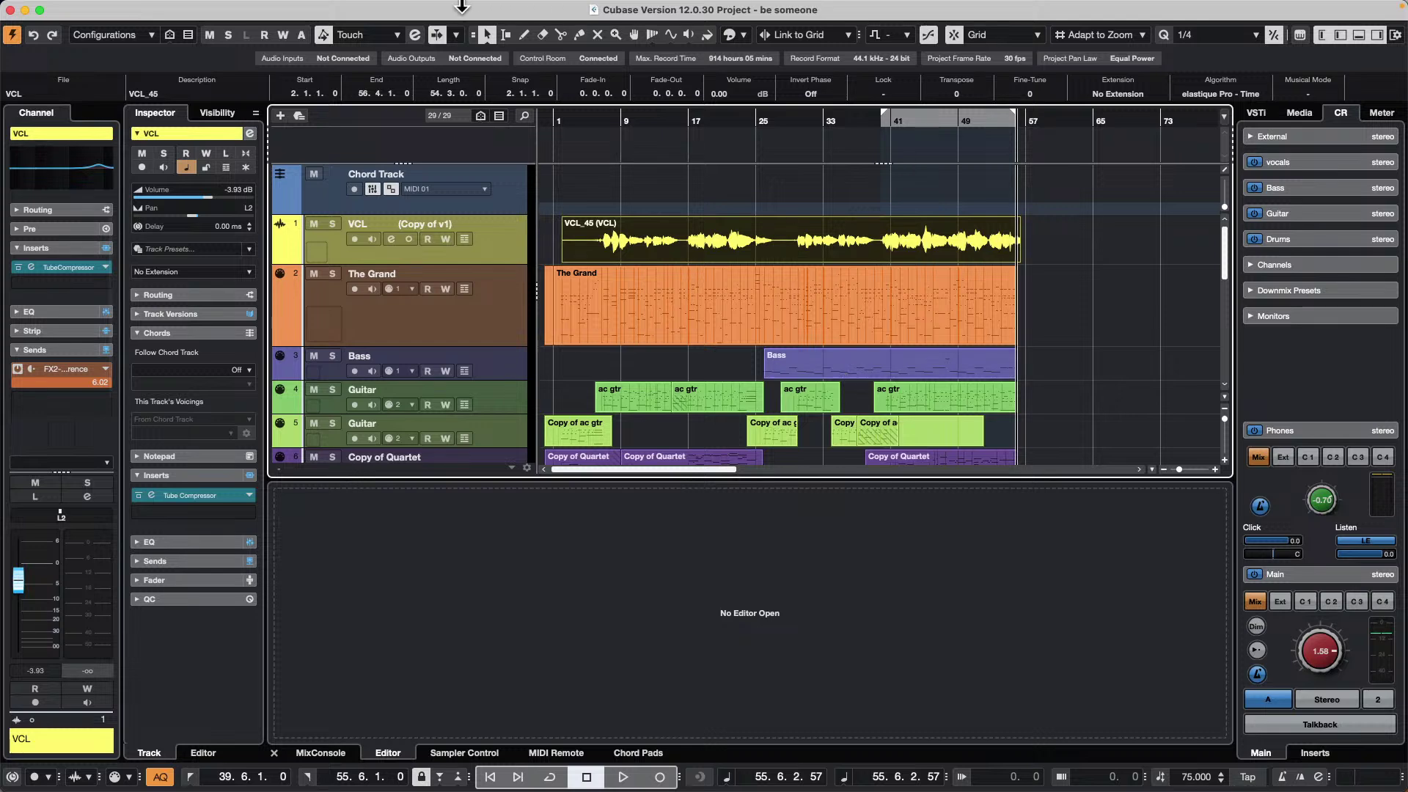
# - Open the project Hit the Road go.cpr from the hit the road folder inside Projects
pyautogui.click(98, 9)
pyautogui.moveTo(174, 345)
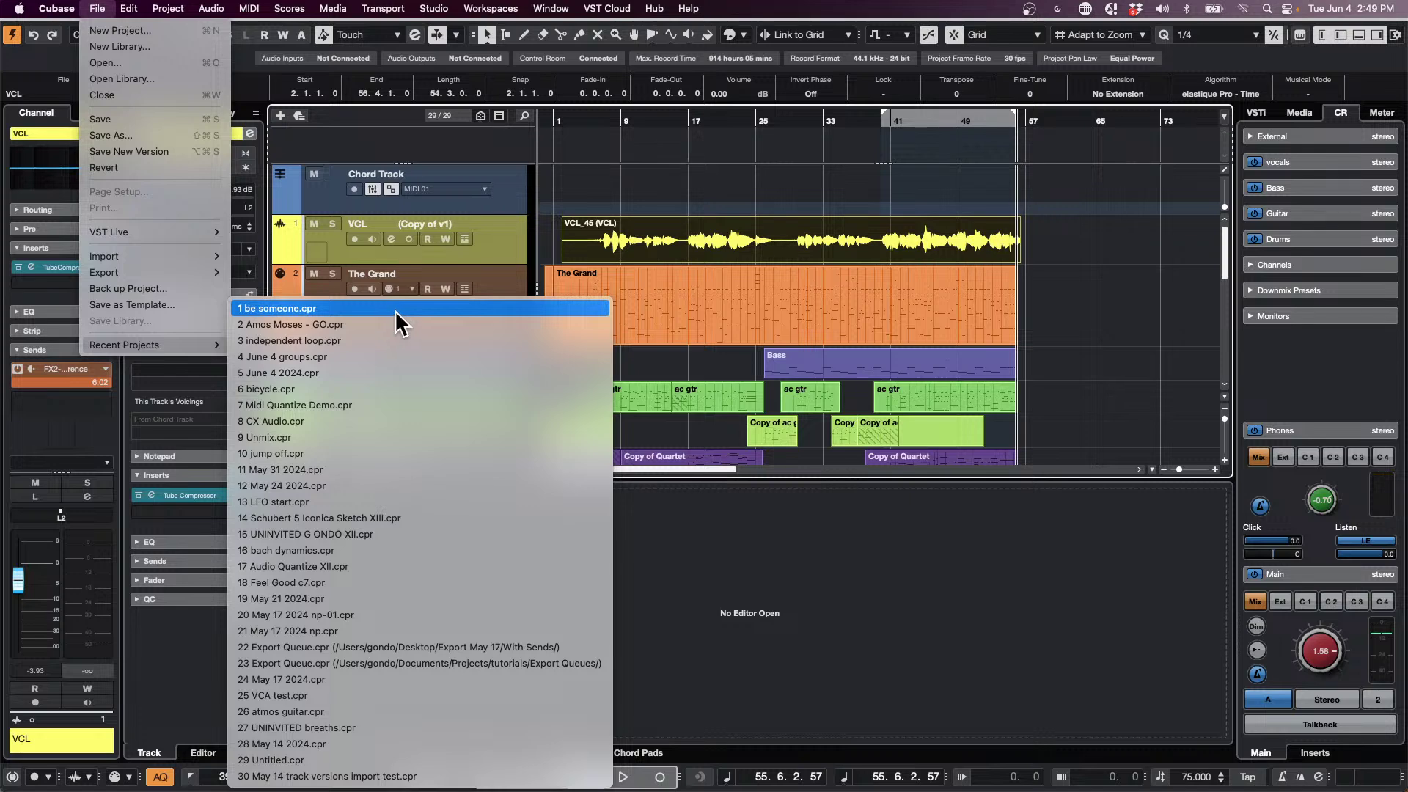
pyautogui.click(180, 62)
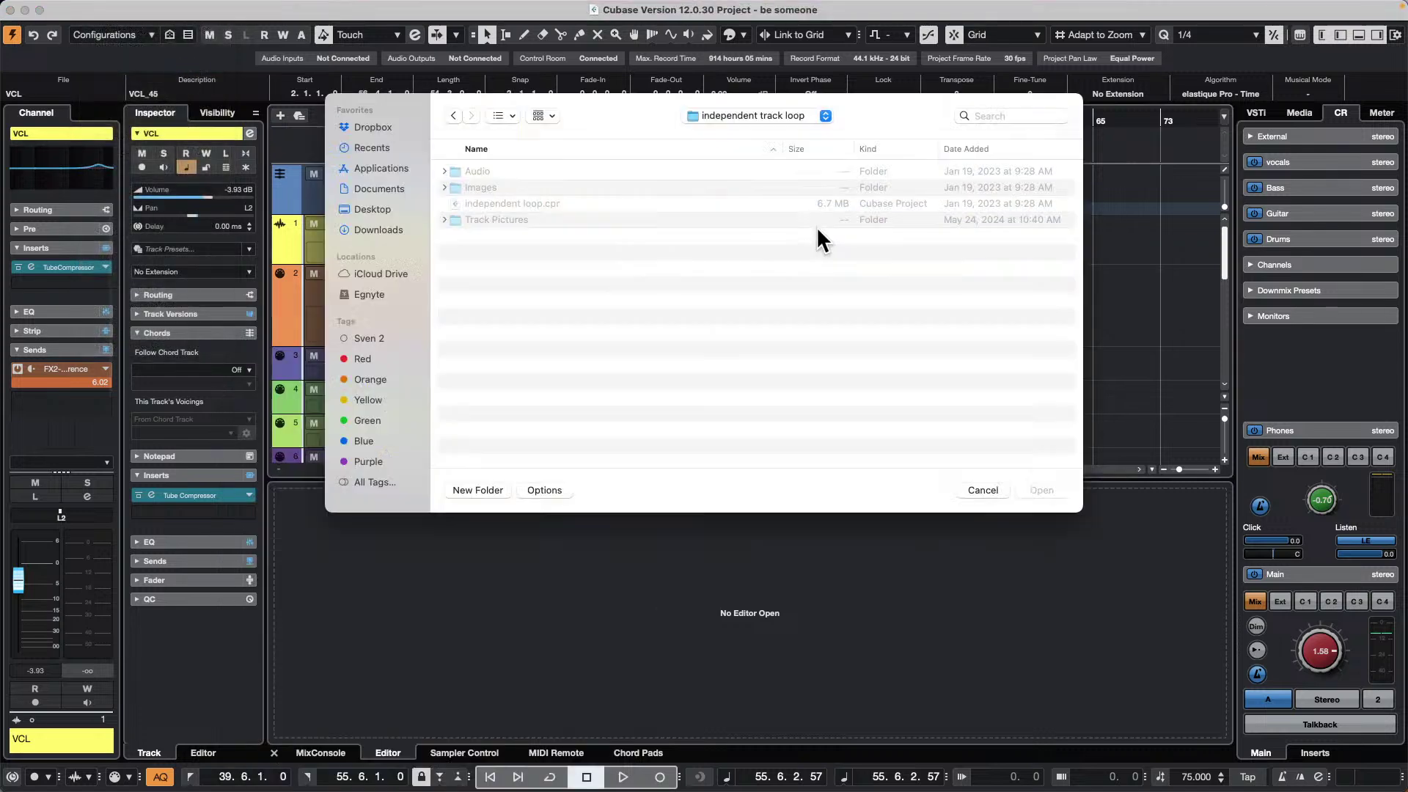
pyautogui.click(759, 115)
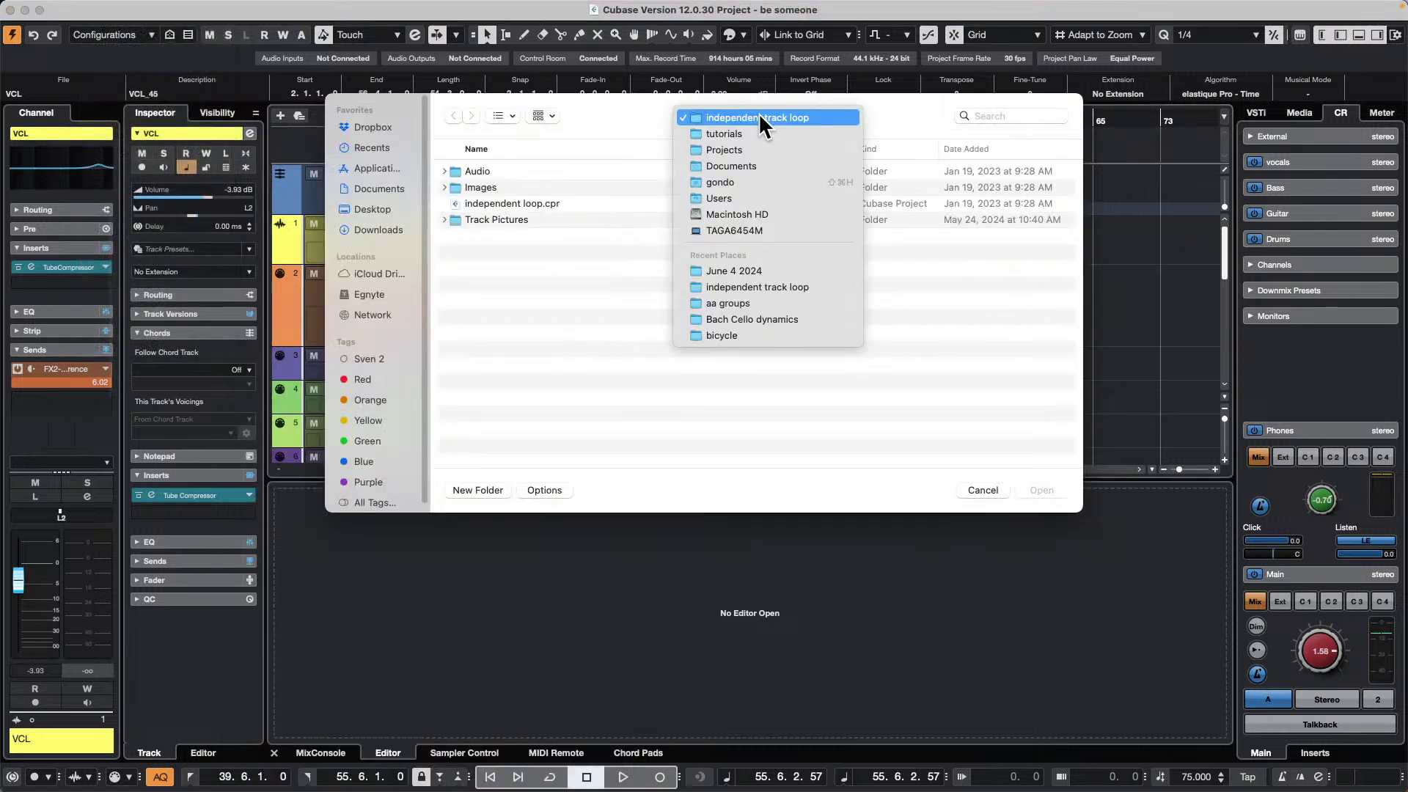
pyautogui.click(758, 131)
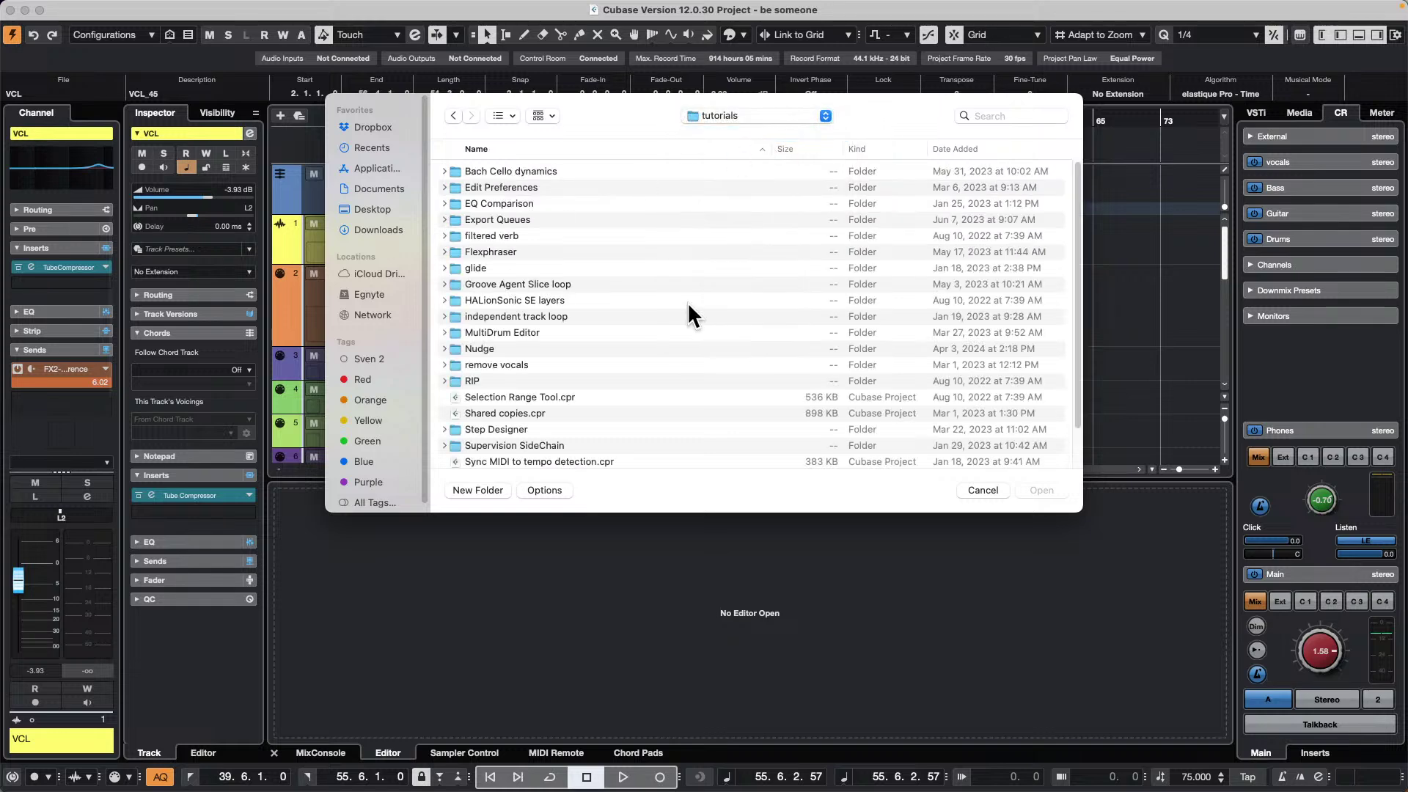
pyautogui.click(748, 116)
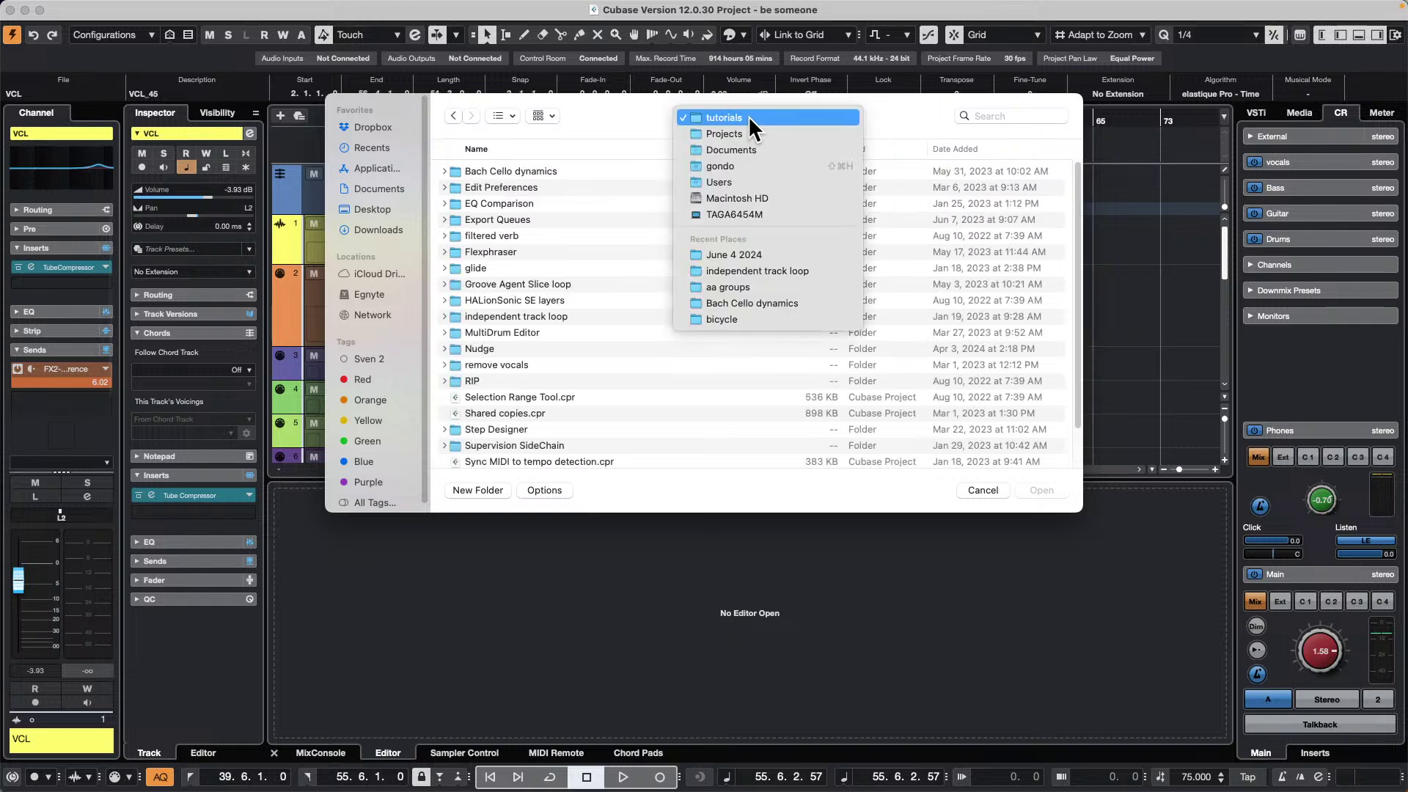
pyautogui.click(746, 129)
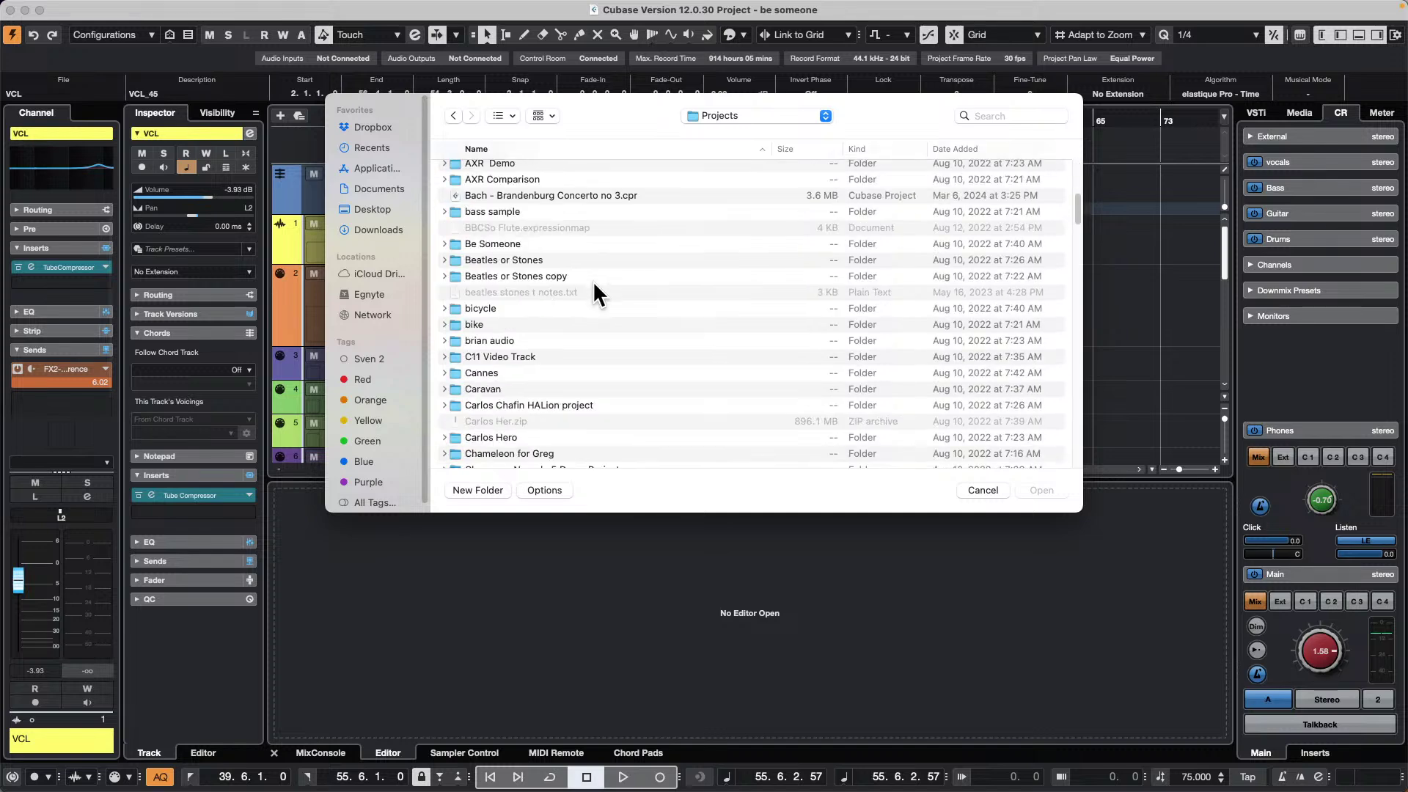
pyautogui.scroll(-15, 592, 280)
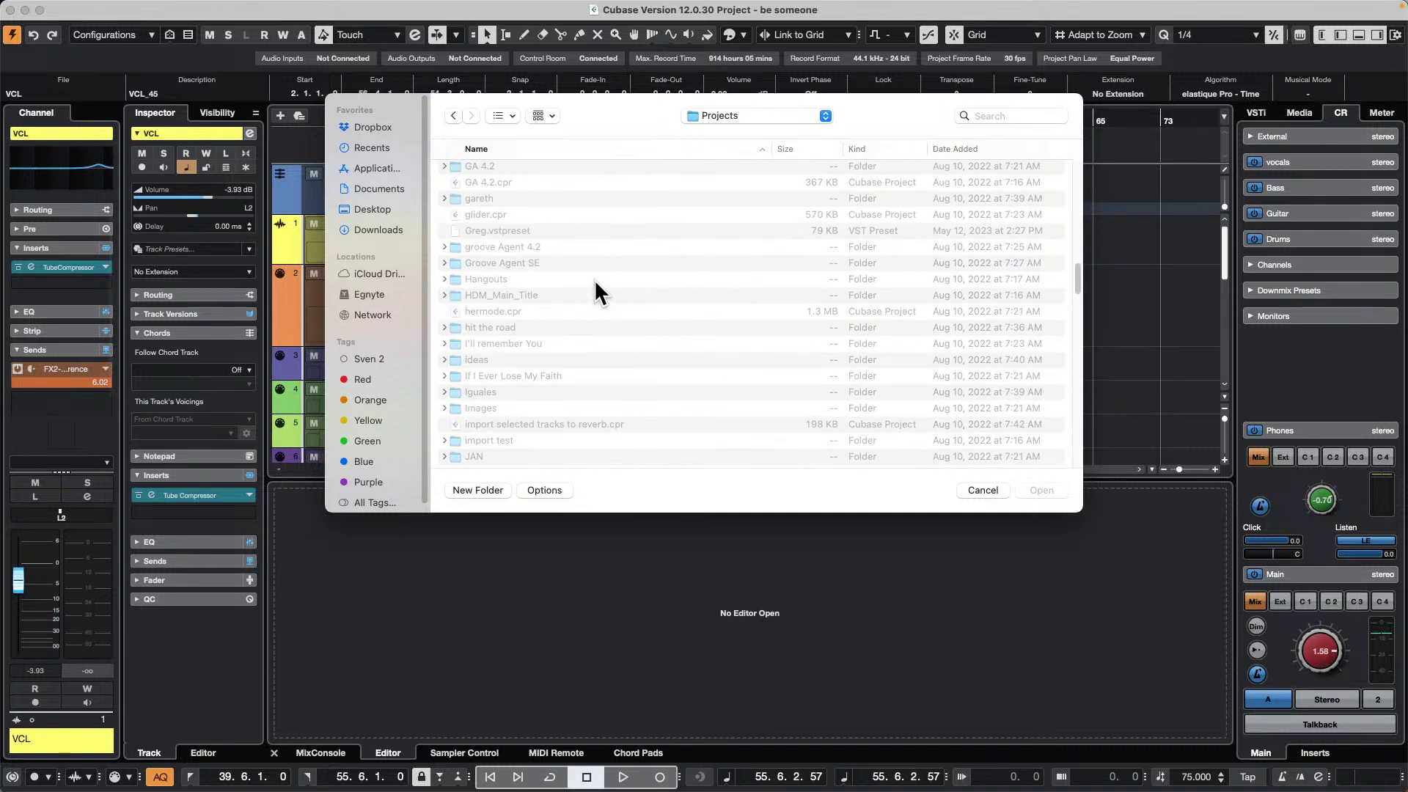
pyautogui.doubleClick(473, 326)
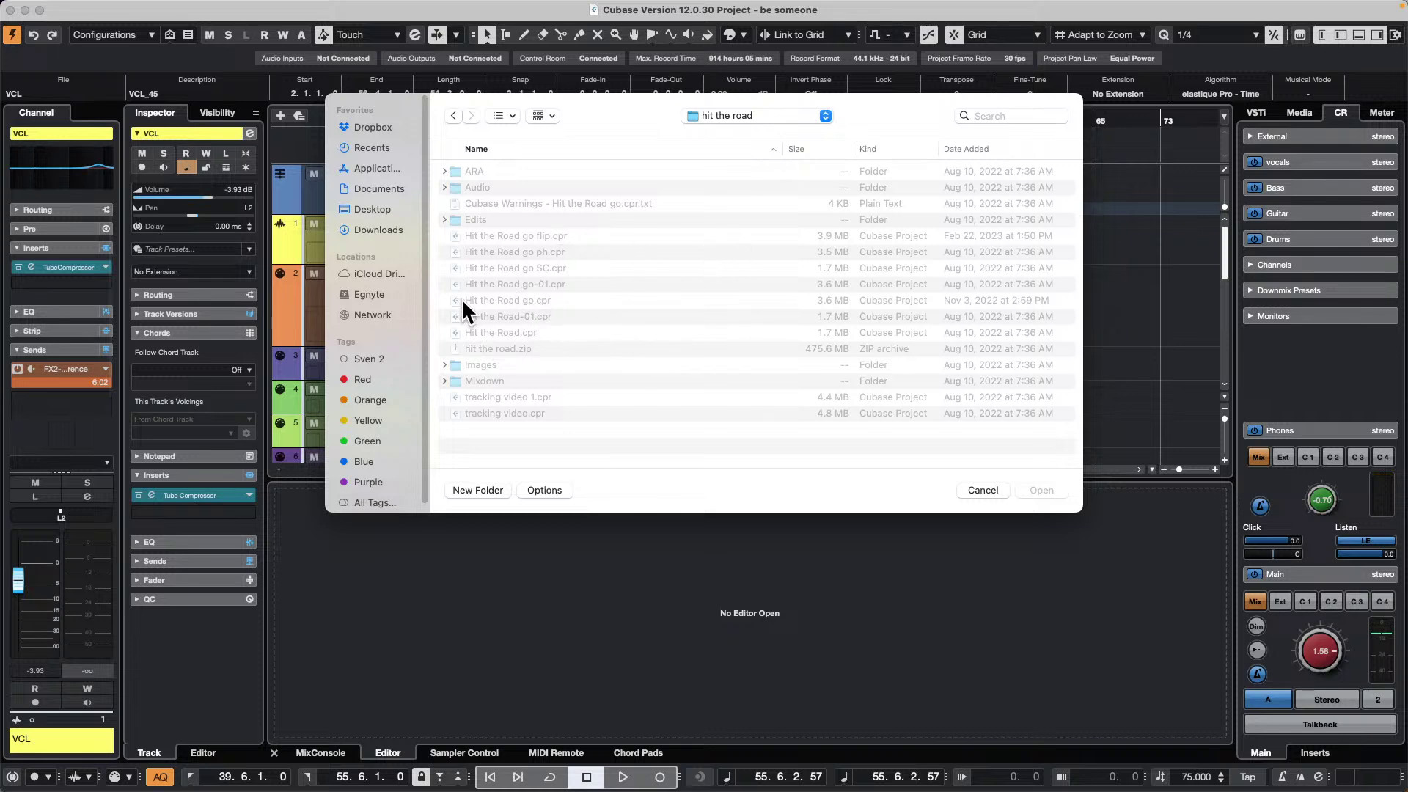
pyautogui.doubleClick(512, 300)
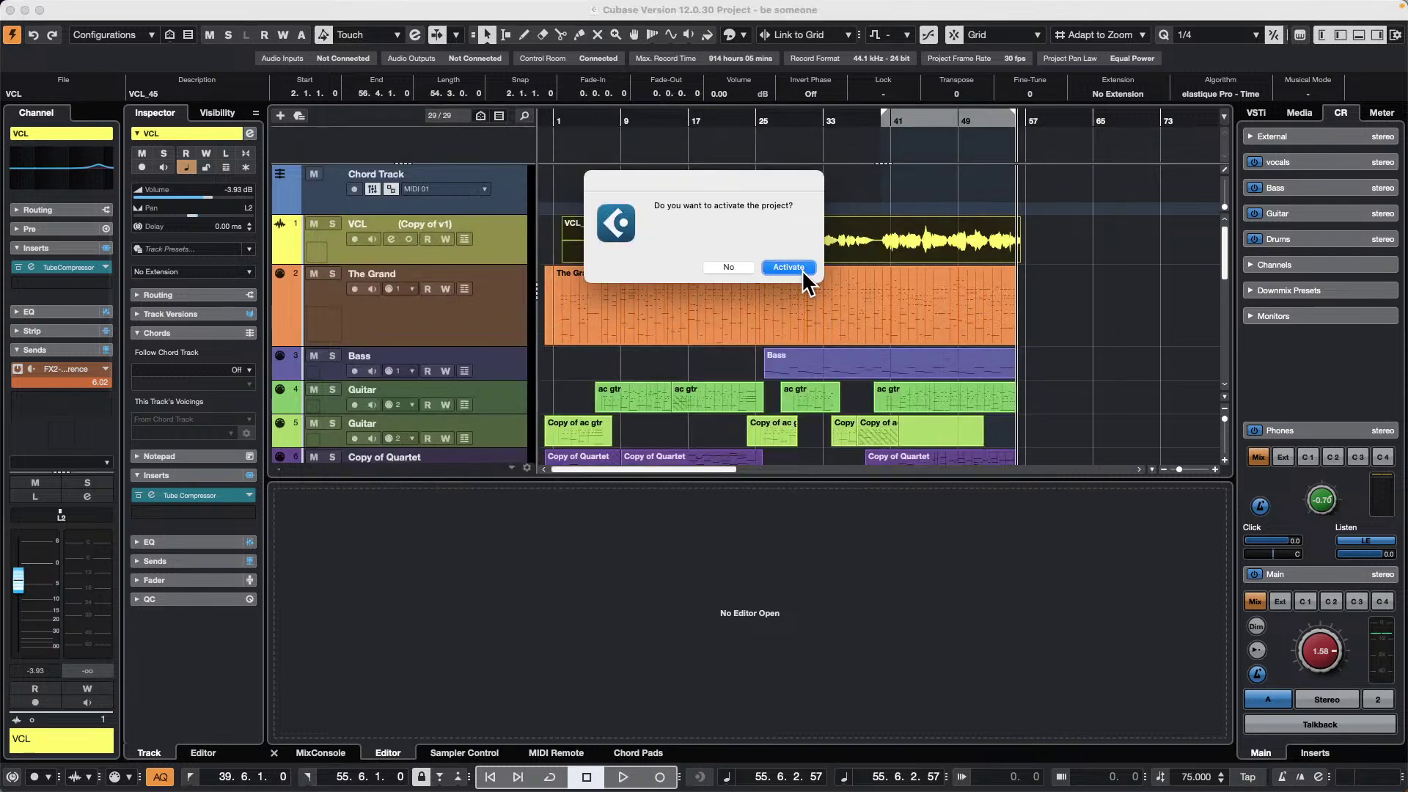
# - Activate the opened project, skip resolving the missing audio file and accept the unmapped Groove Agent SE port
pyautogui.click(804, 269)
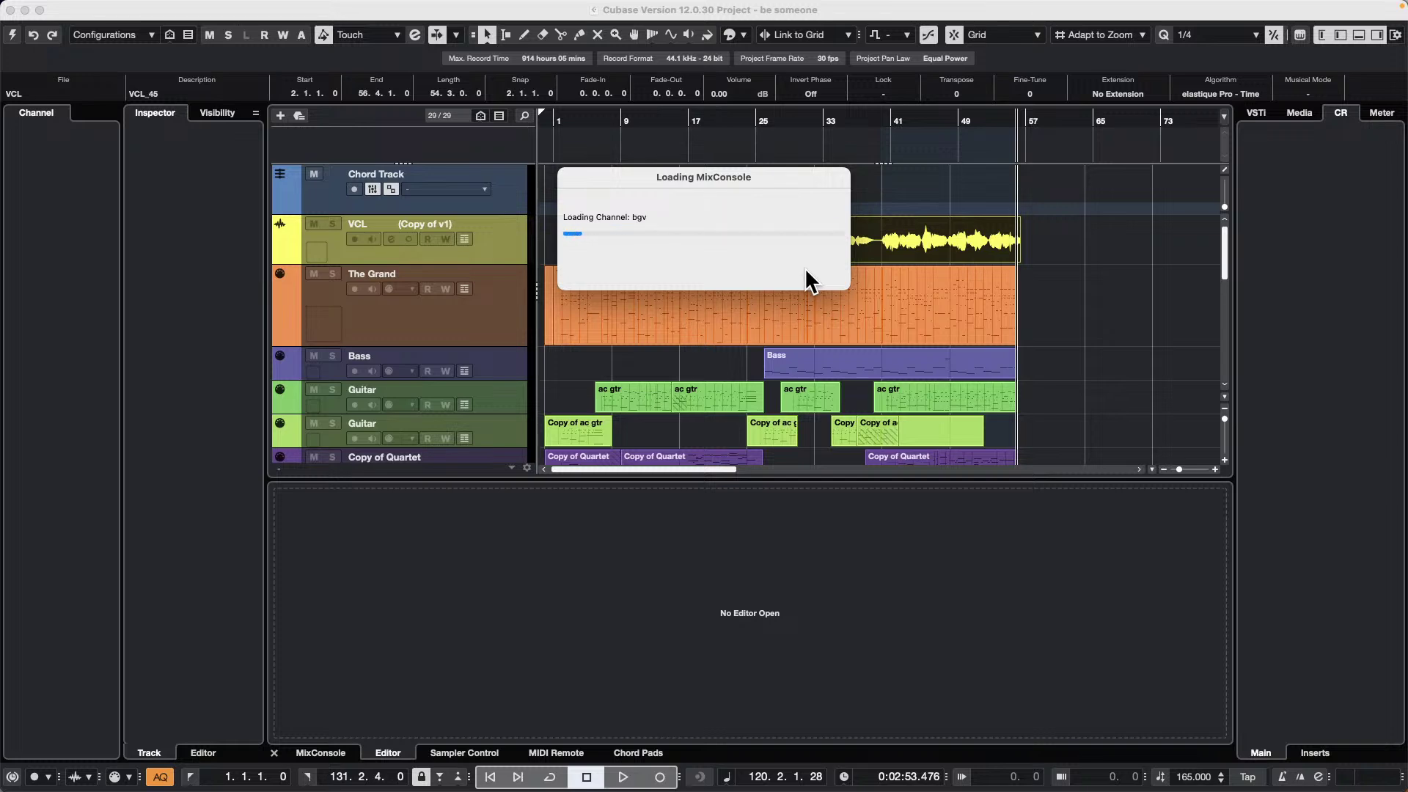
pyautogui.click(940, 339)
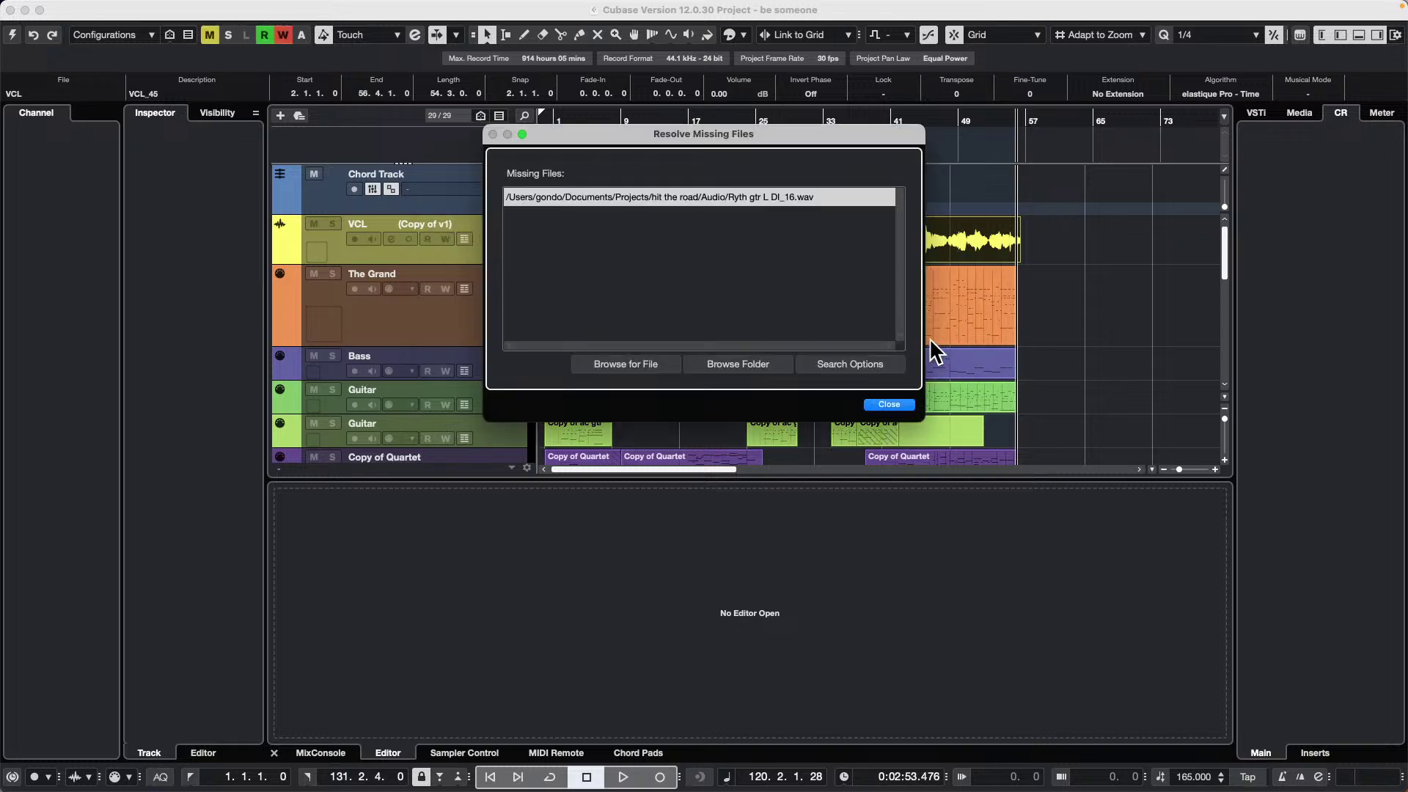
pyautogui.click(893, 405)
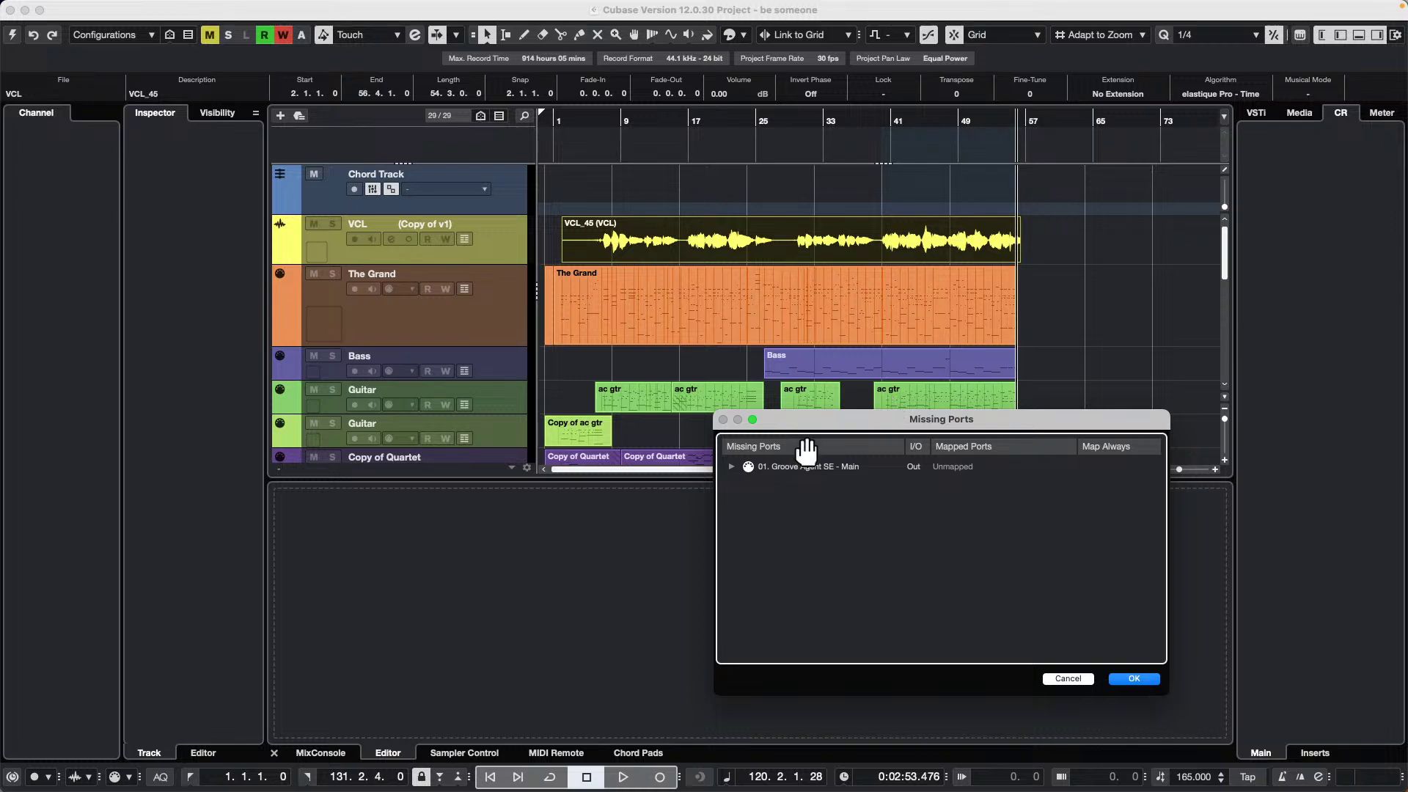
pyautogui.click(1136, 679)
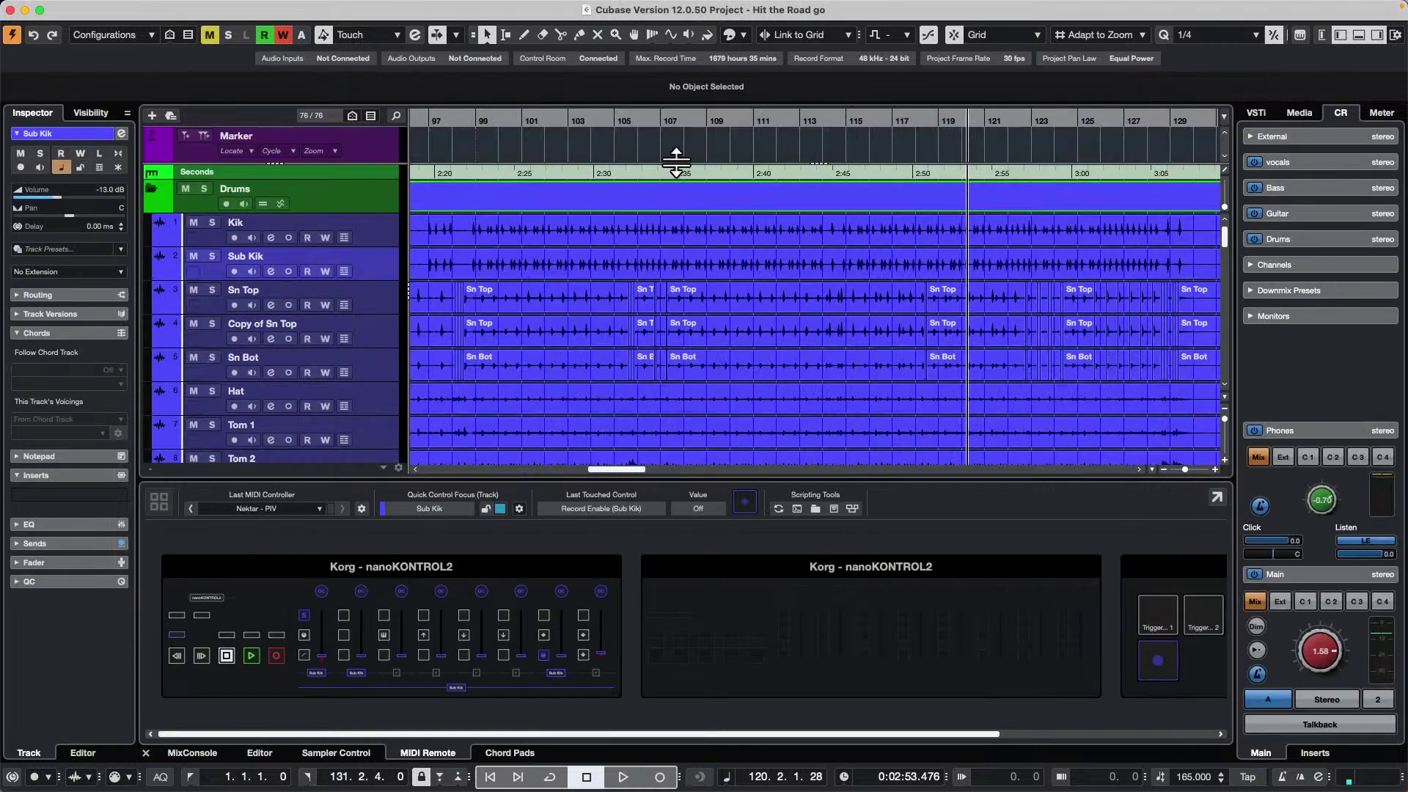
# - Lower the Control Room main level to -7.92 and audition the guitar solo on the first Solo Gtr track
pyautogui.moveTo(625, 117); pyautogui.dragTo(456, 69)
pyautogui.scroll(-15, 745, 289)
pyautogui.scroll(6, 745, 286)
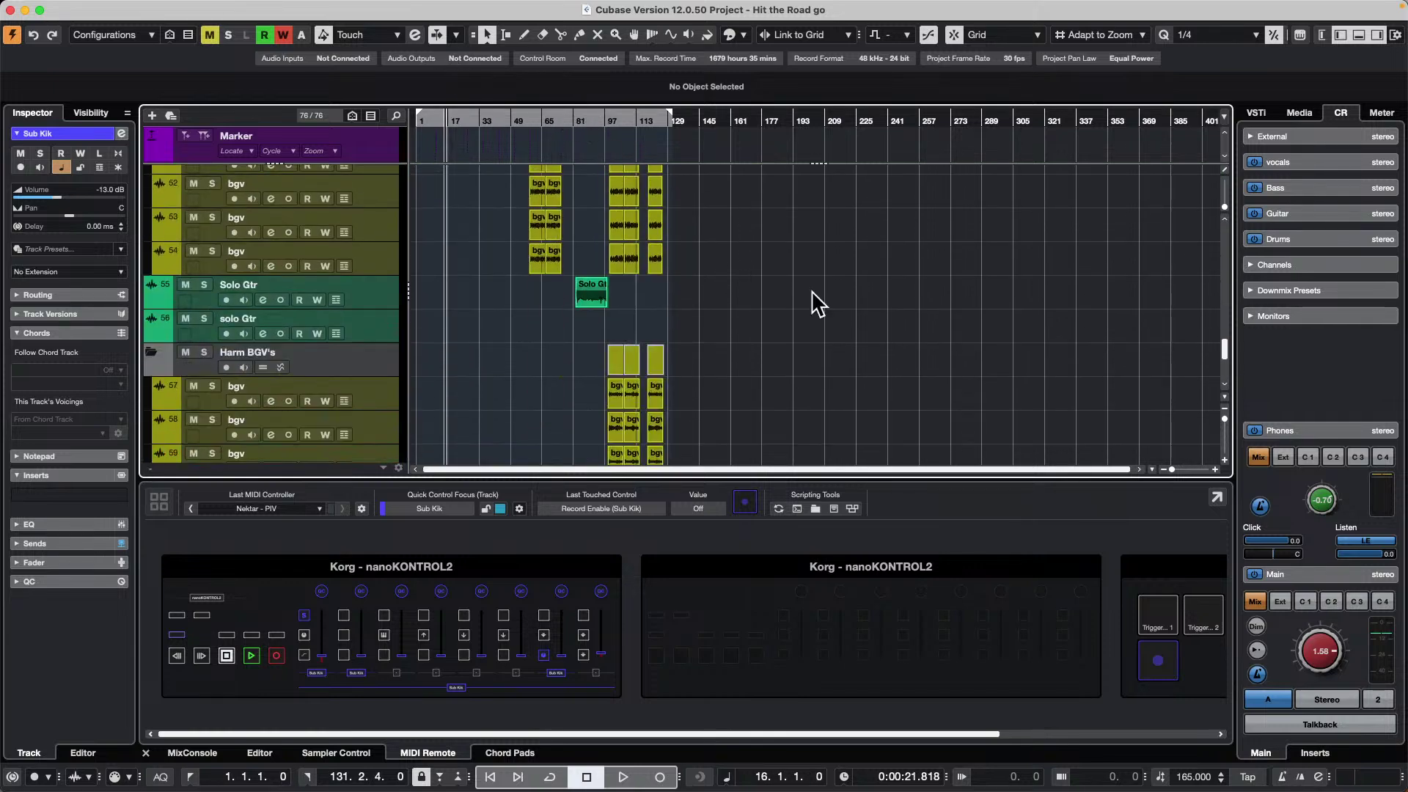
pyautogui.moveTo(1323, 663); pyautogui.dragTo(1311, 684)
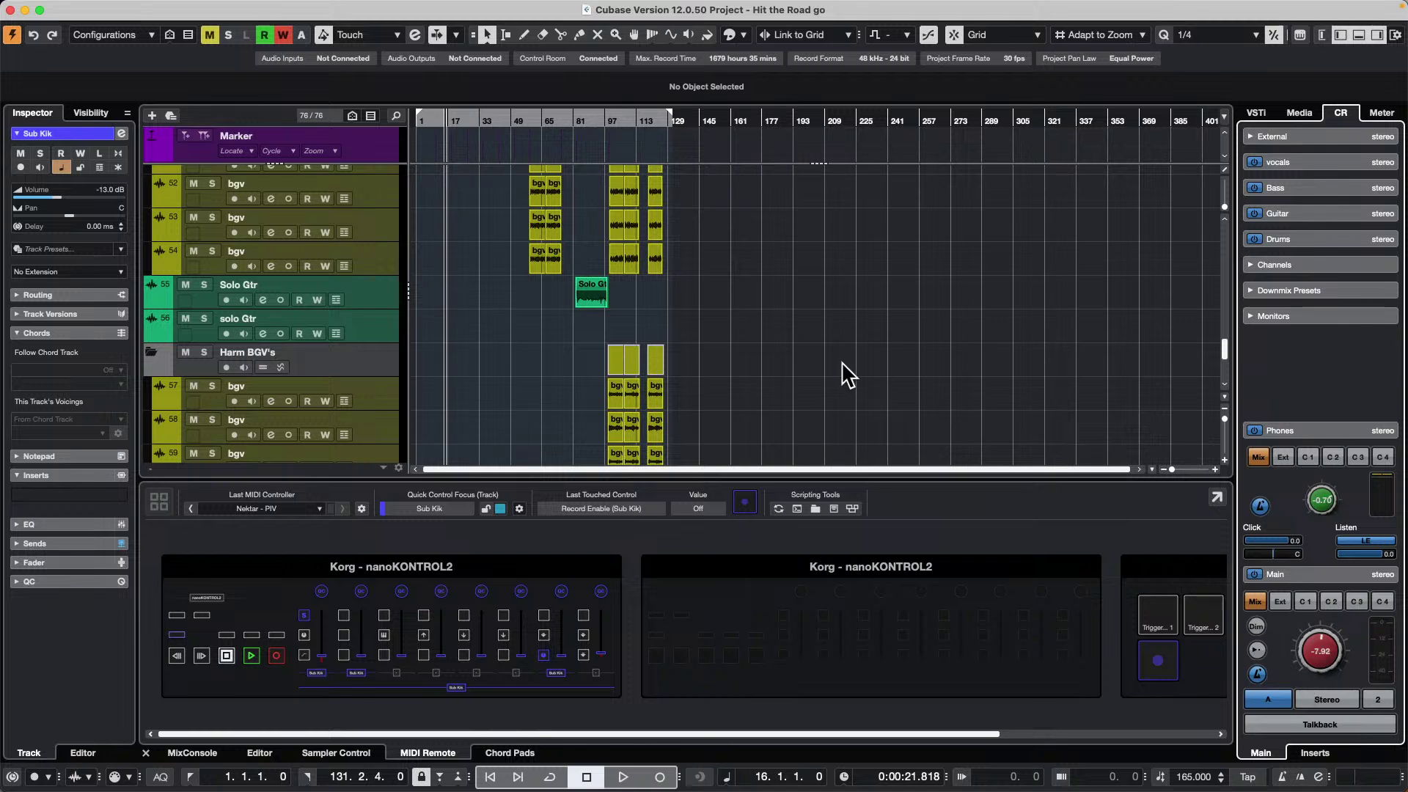
pyautogui.moveTo(585, 122); pyautogui.dragTo(575, 176)
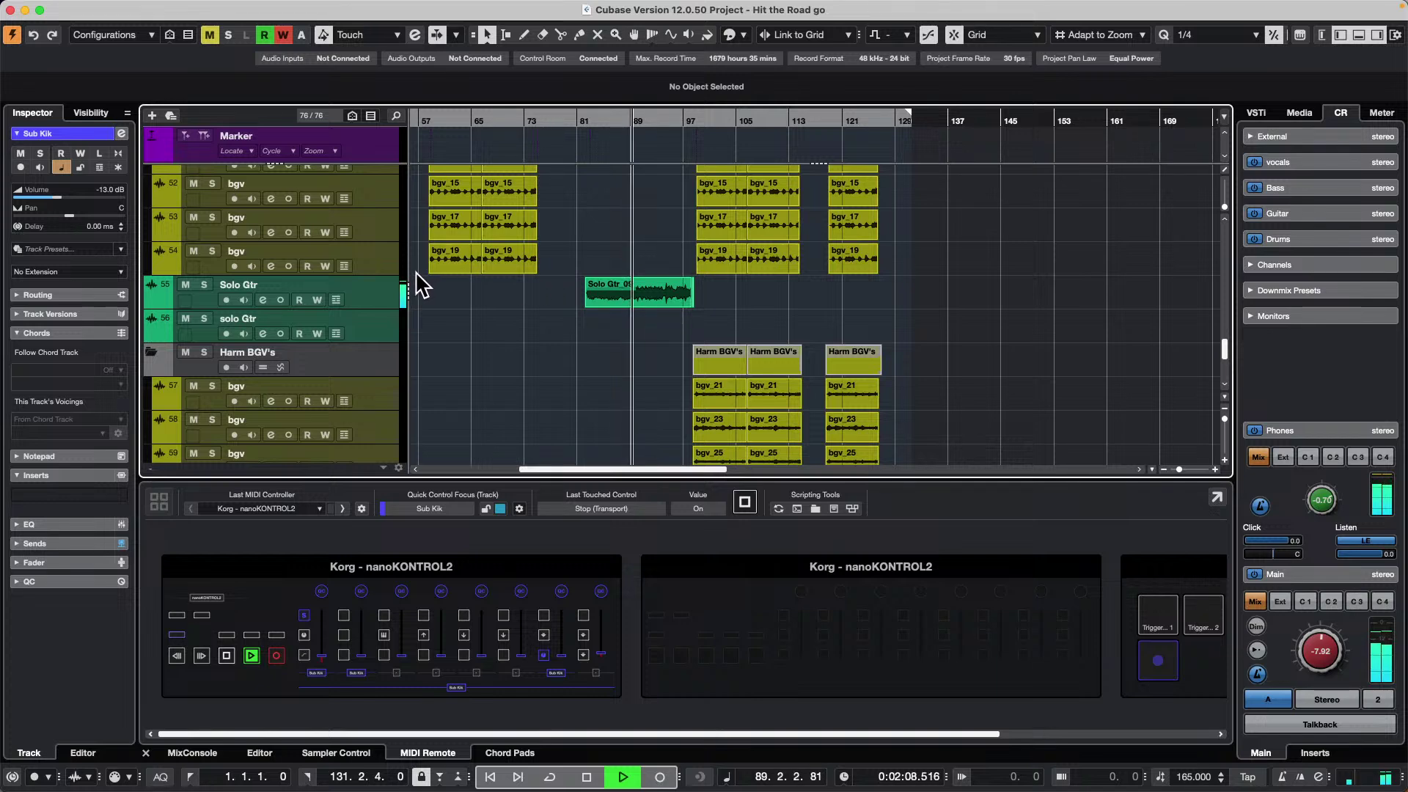
pyautogui.press('space')
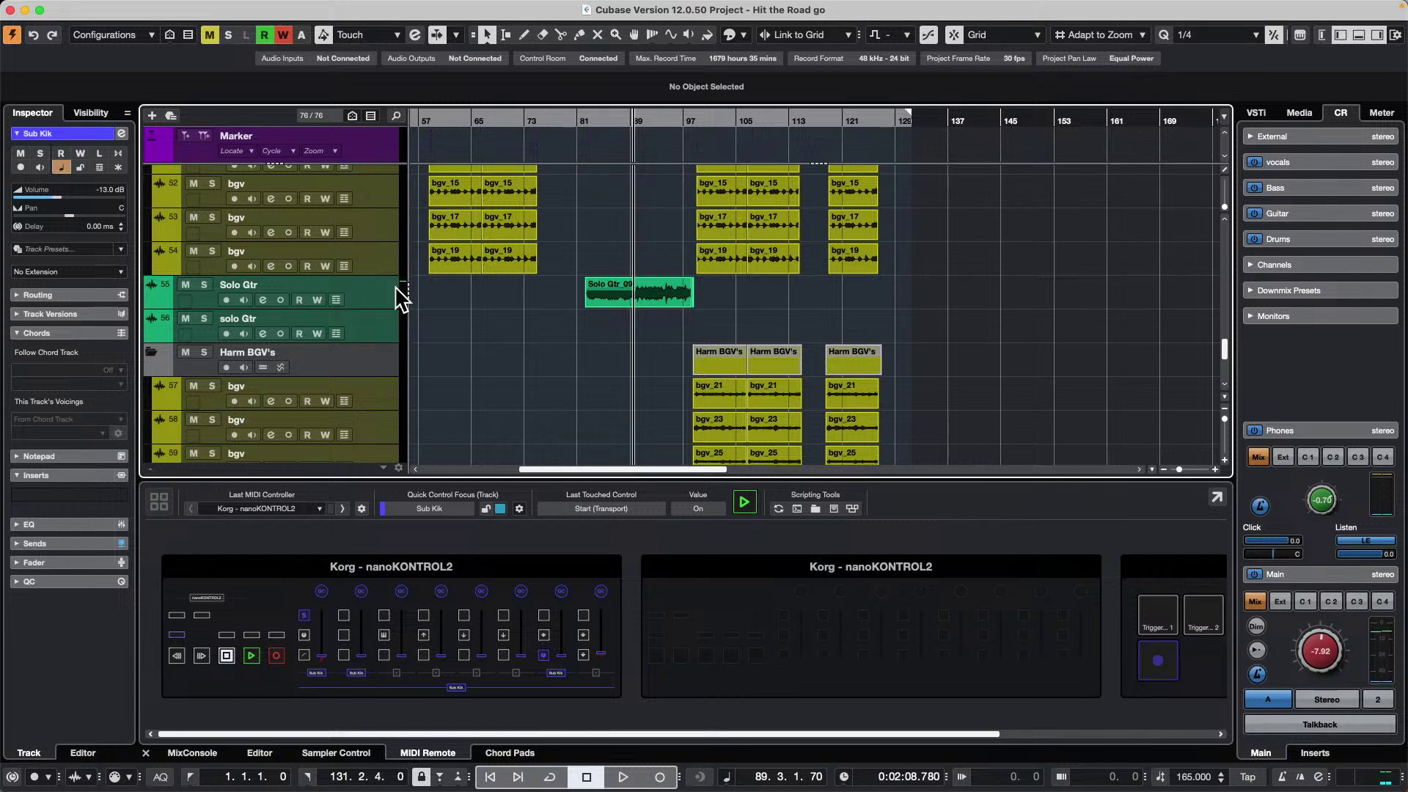
# - Create chord events on the Chord Track from the Solo Gtr_09 audio event
pyautogui.click(379, 302)
pyautogui.click(644, 293)
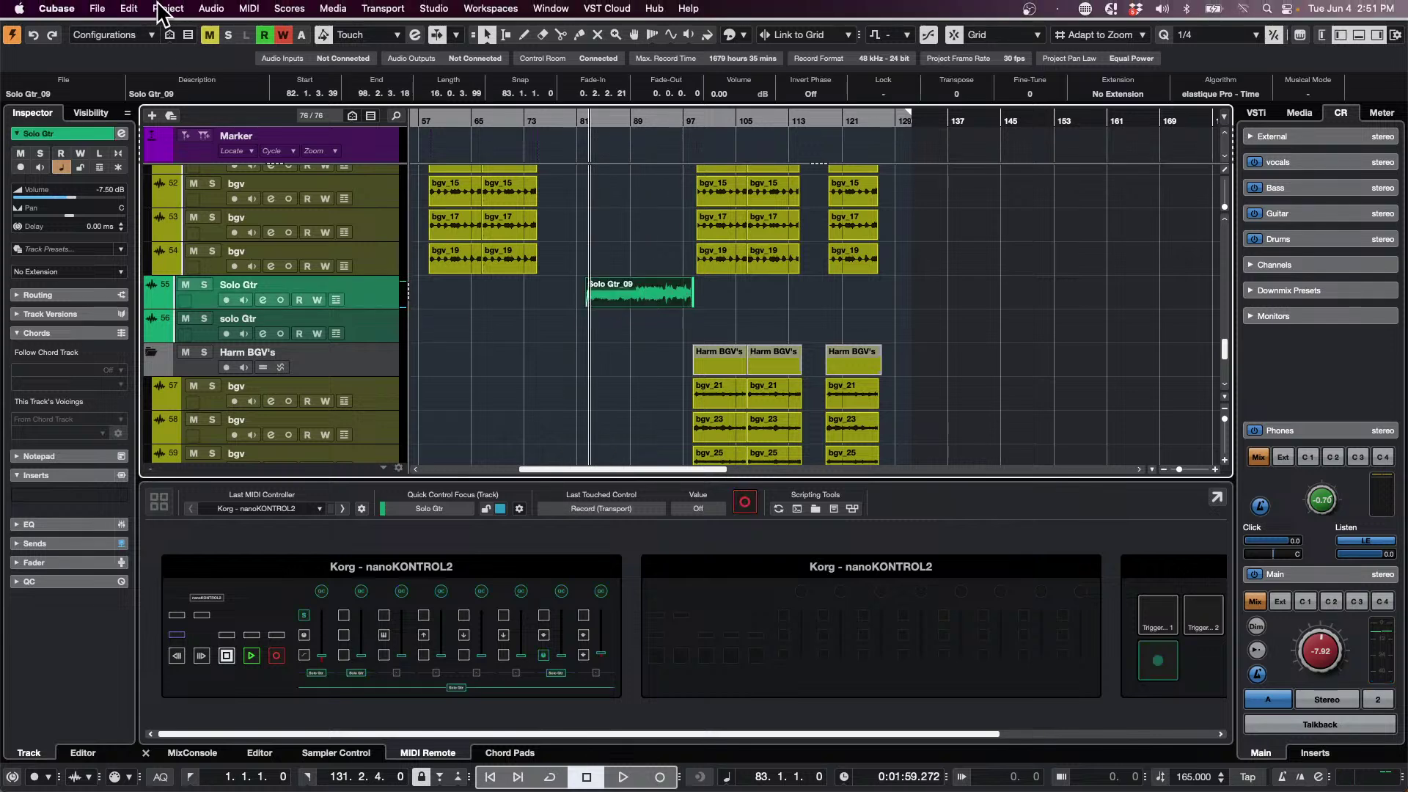
pyautogui.click(129, 8)
pyautogui.moveTo(200, 15)
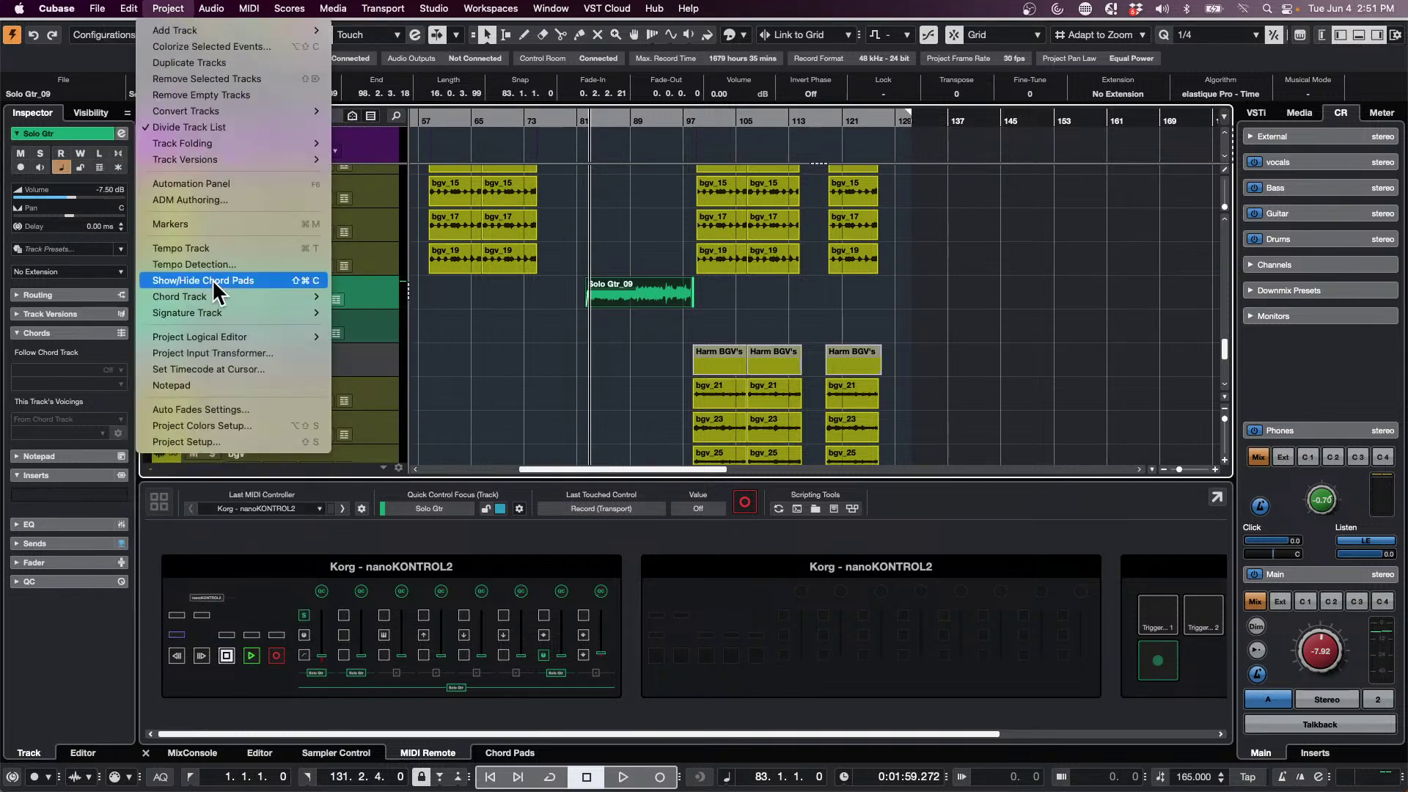
pyautogui.moveTo(239, 293)
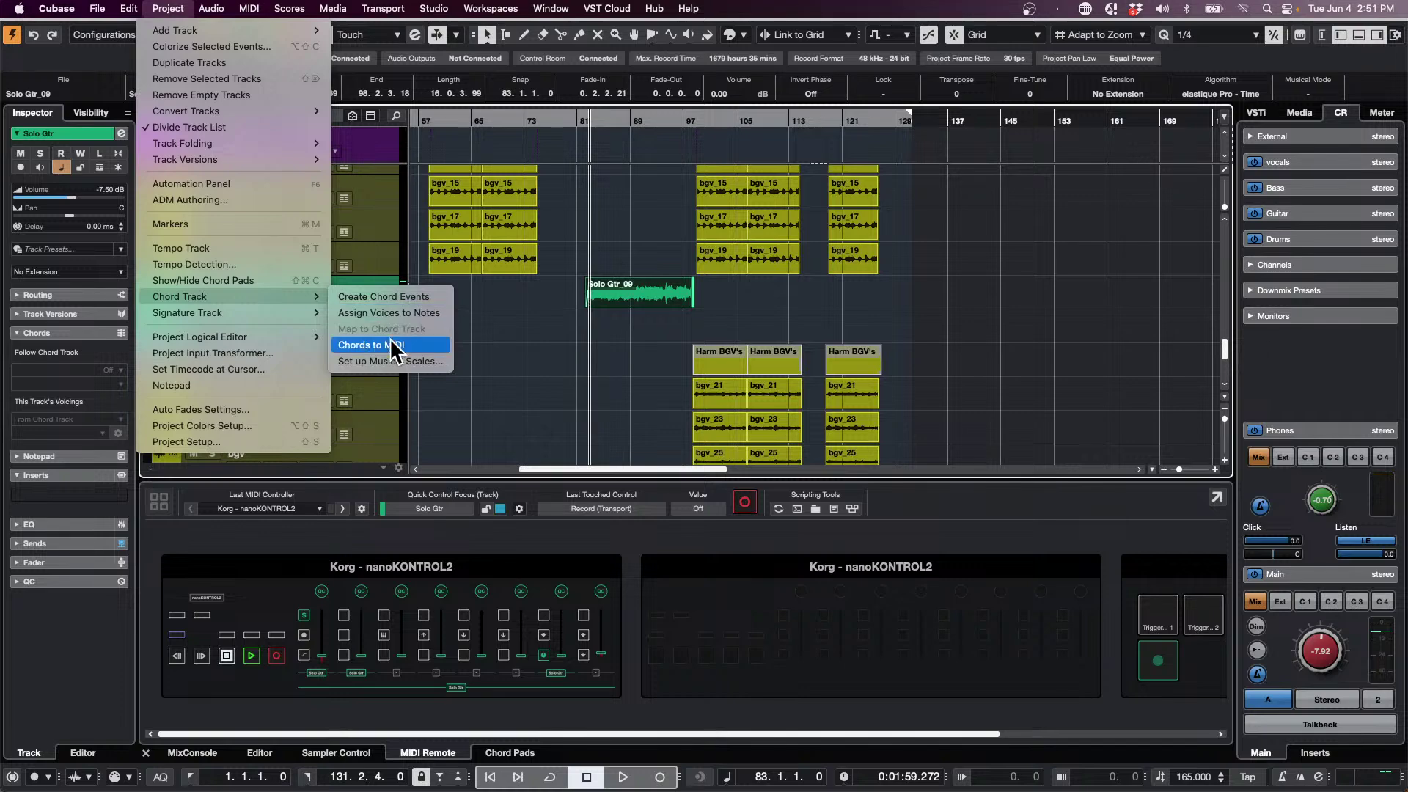
pyautogui.click(429, 296)
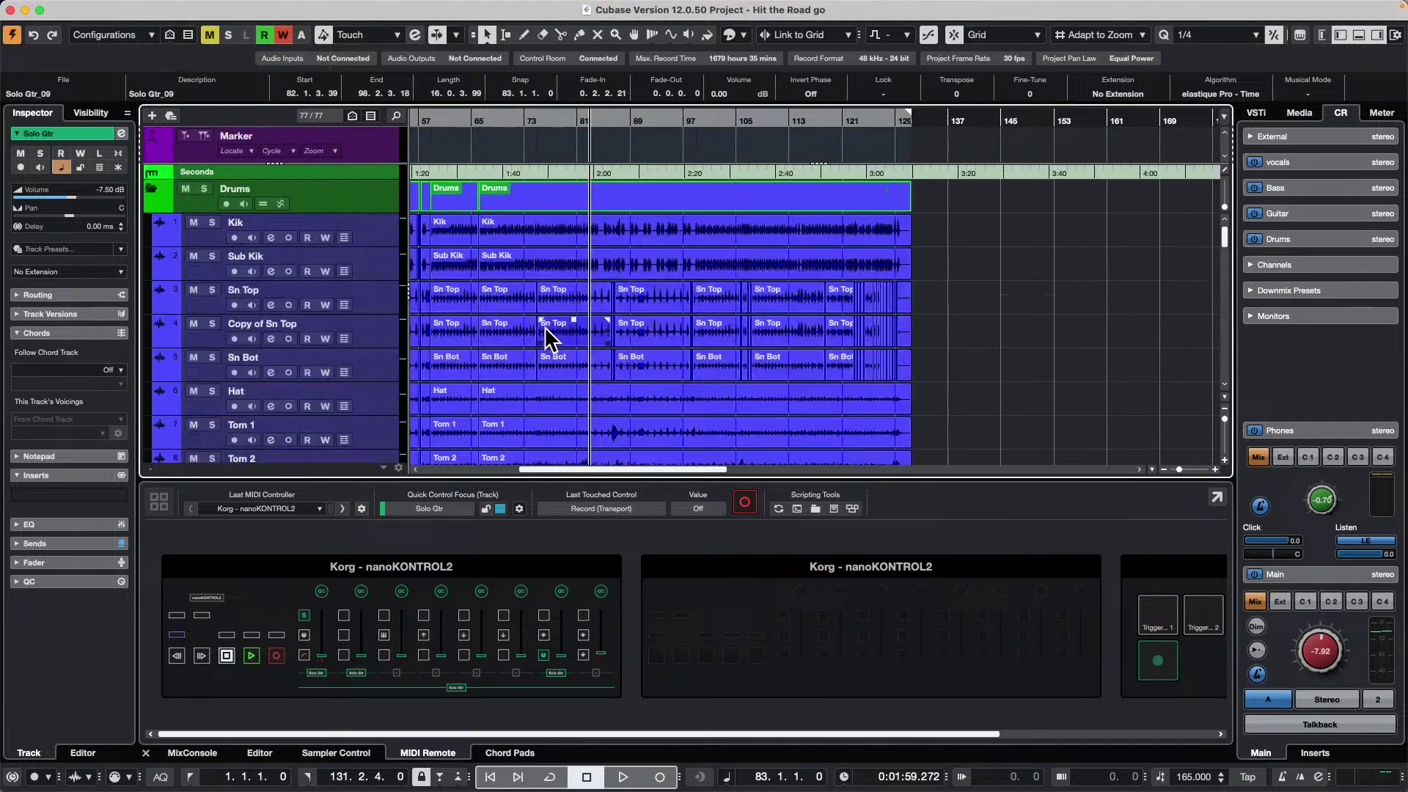
# - Turn off the divided track list and examine the Chord Track's chord events from bar 83 up close
pyautogui.moveTo(355, 163); pyautogui.dragTo(353, 143)
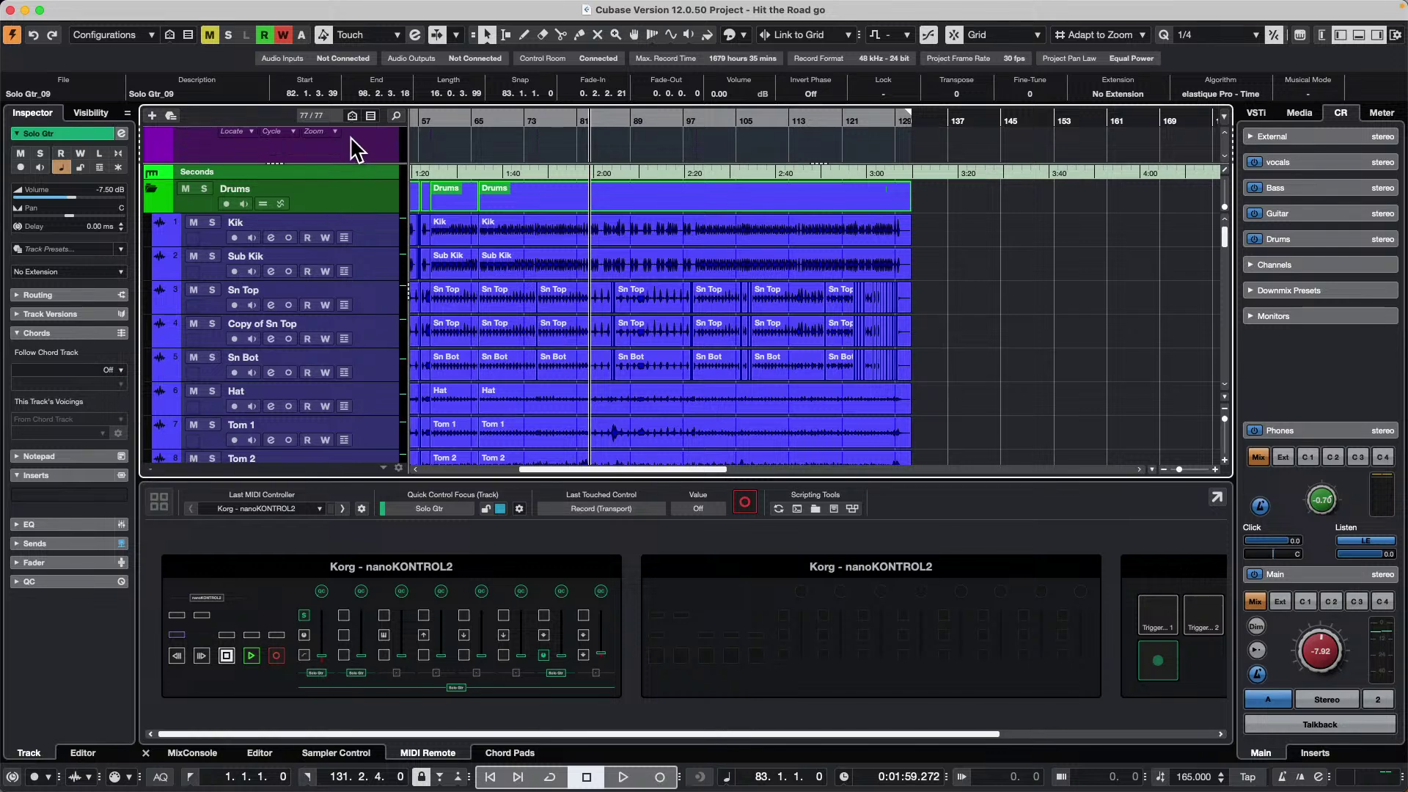
pyautogui.scroll(-2, 354, 143)
pyautogui.scroll(3, 354, 143)
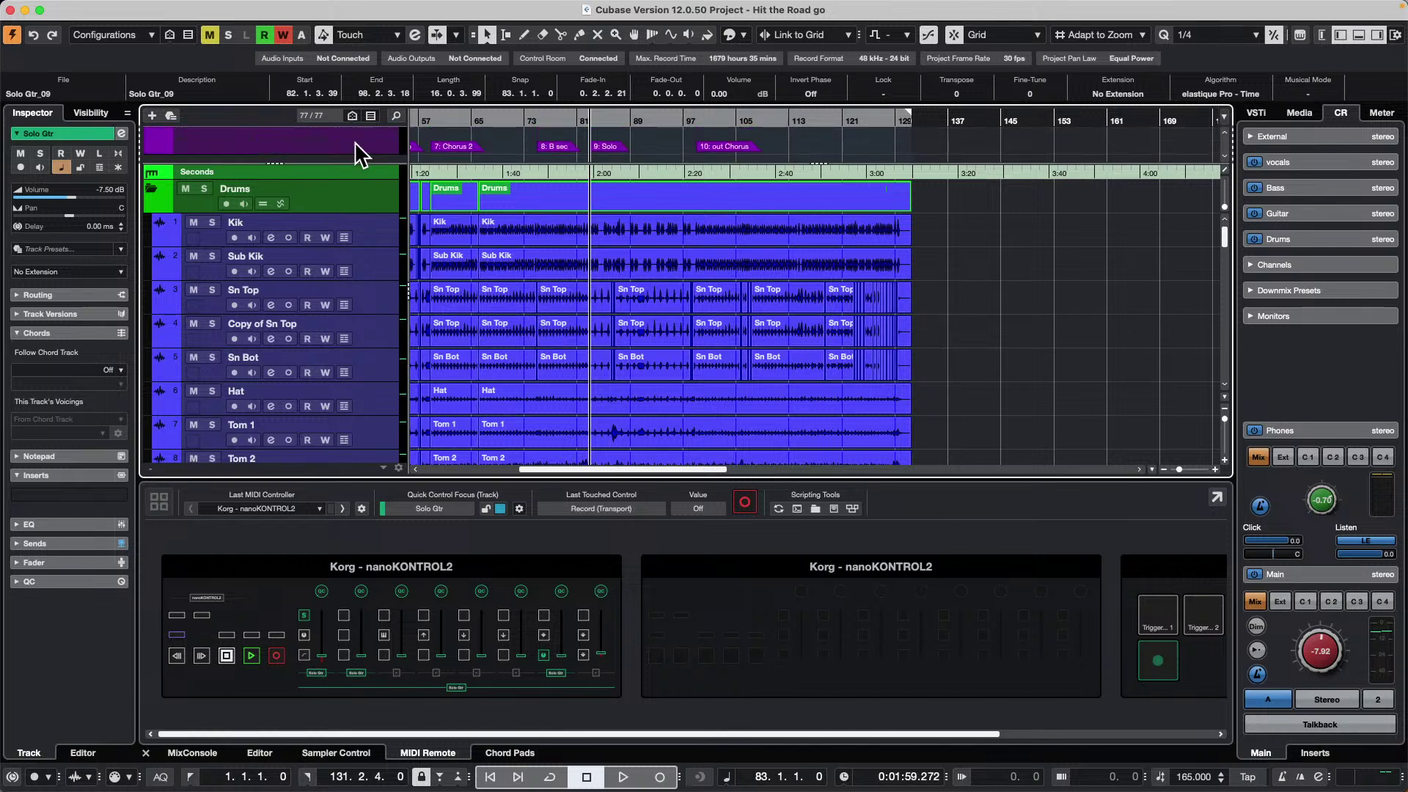
pyautogui.scroll(-3, 354, 143)
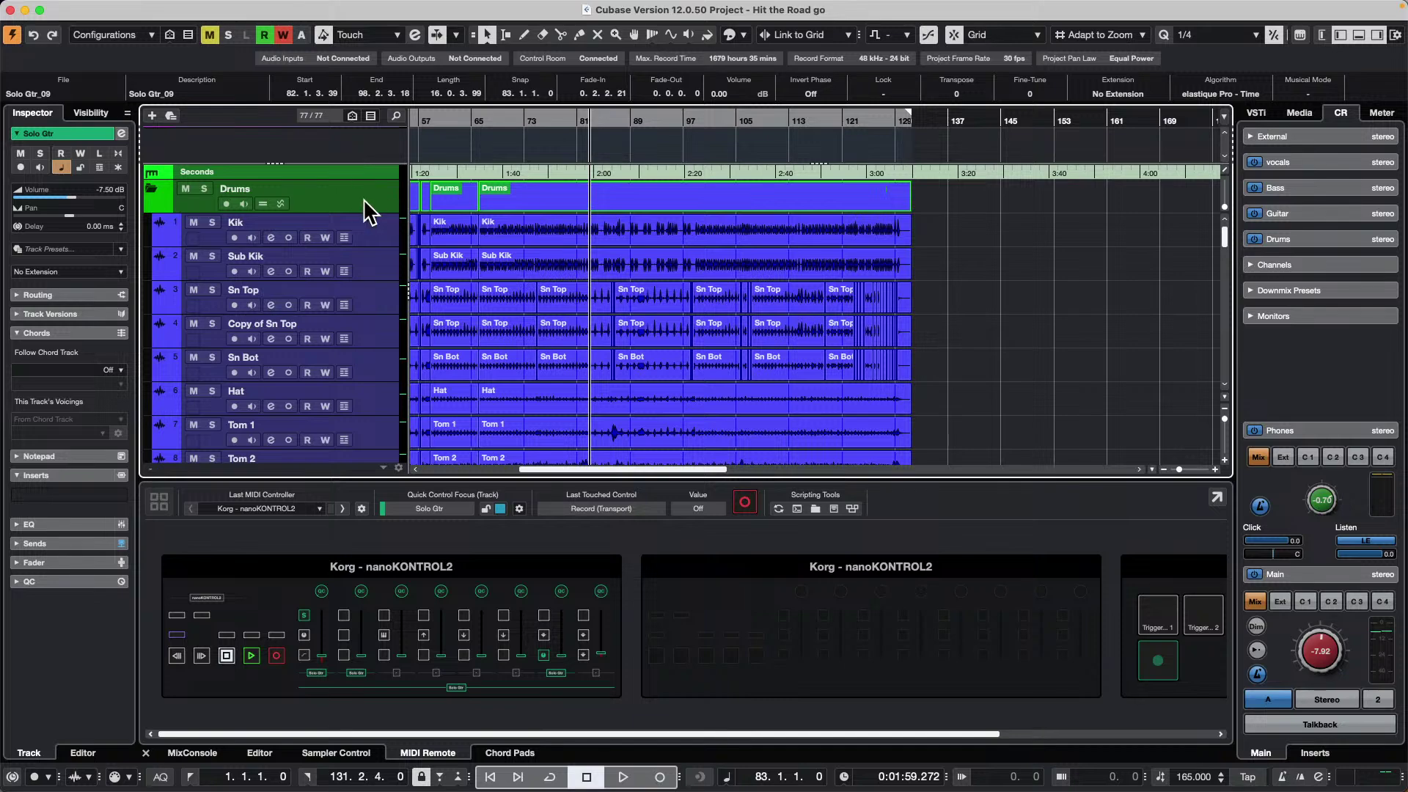
pyautogui.scroll(-2, 364, 209)
pyautogui.scroll(2, 365, 209)
pyautogui.click(168, 8)
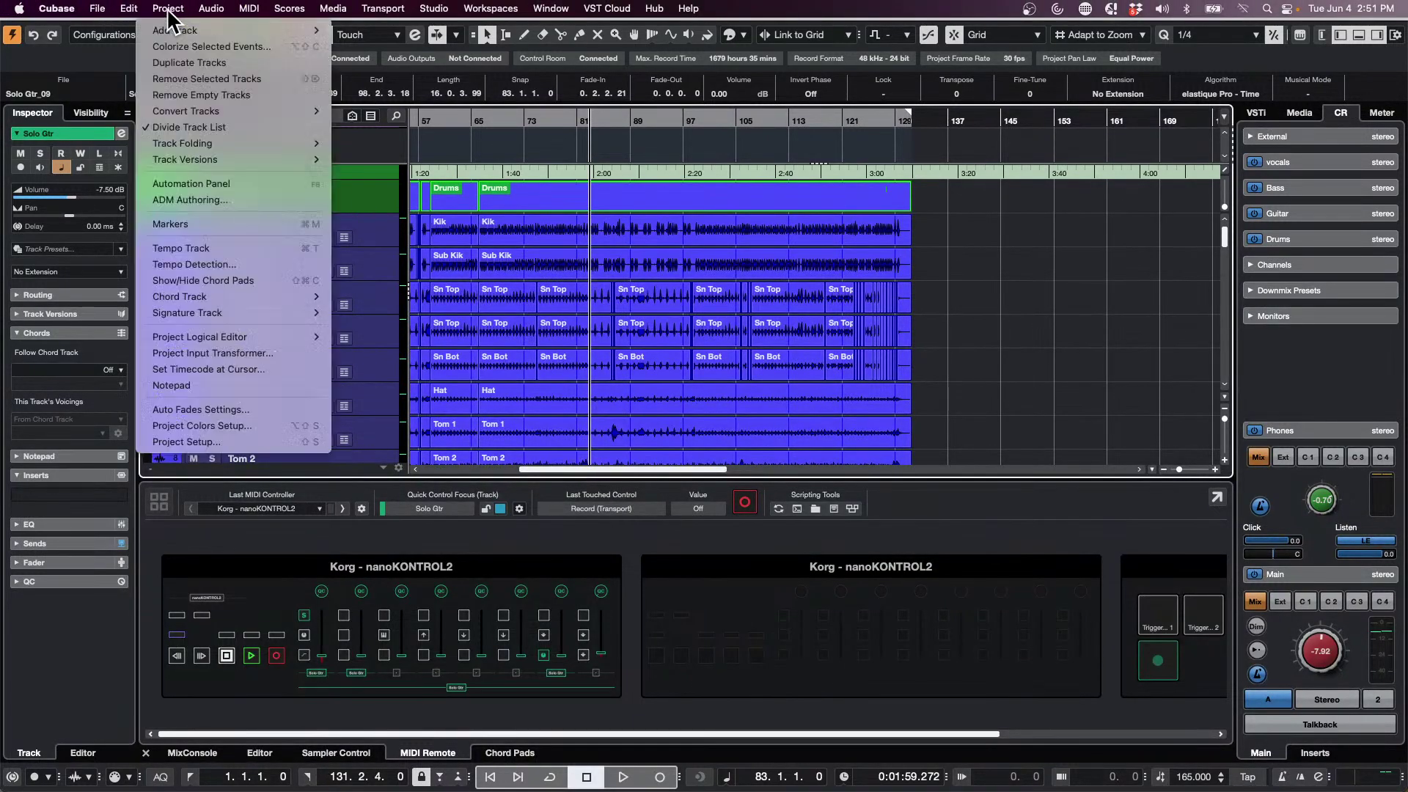
pyautogui.click(183, 126)
pyautogui.scroll(-15, 547, 282)
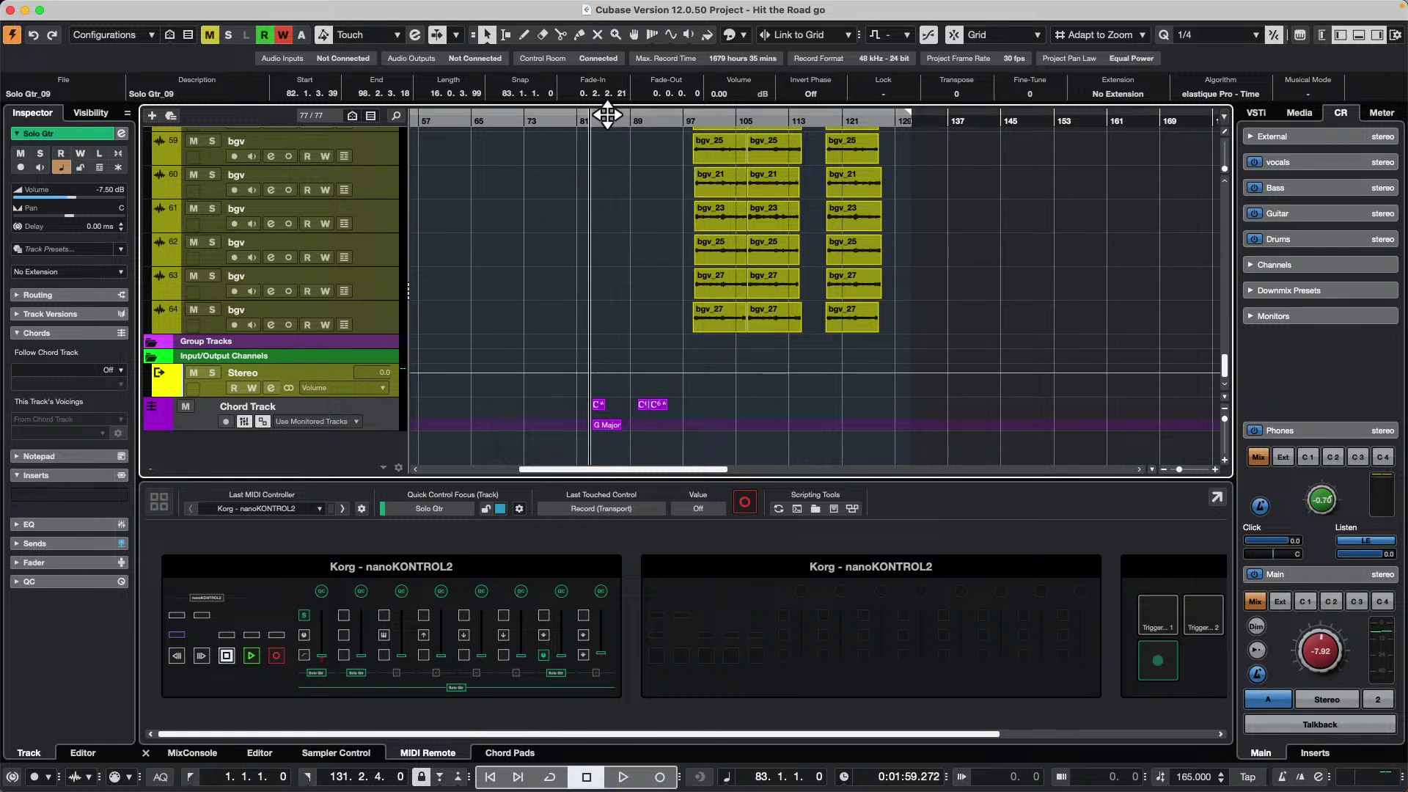
pyautogui.moveTo(606, 117); pyautogui.dragTo(582, 179)
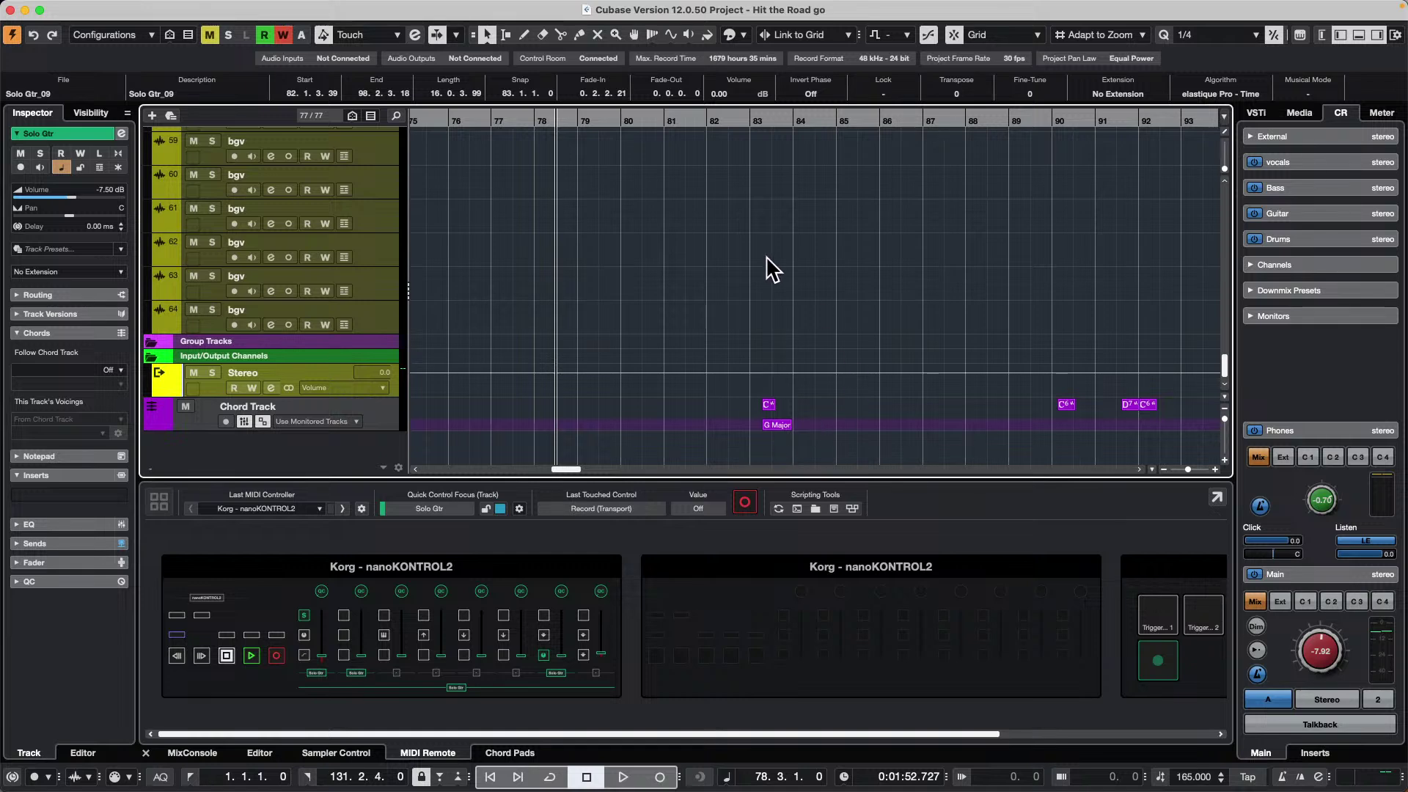
# - Open the Solo Gtr_09 event in the Sample Editor and reselect the event in the project
pyautogui.scroll(5, 776, 327)
pyautogui.scroll(1, 782, 316)
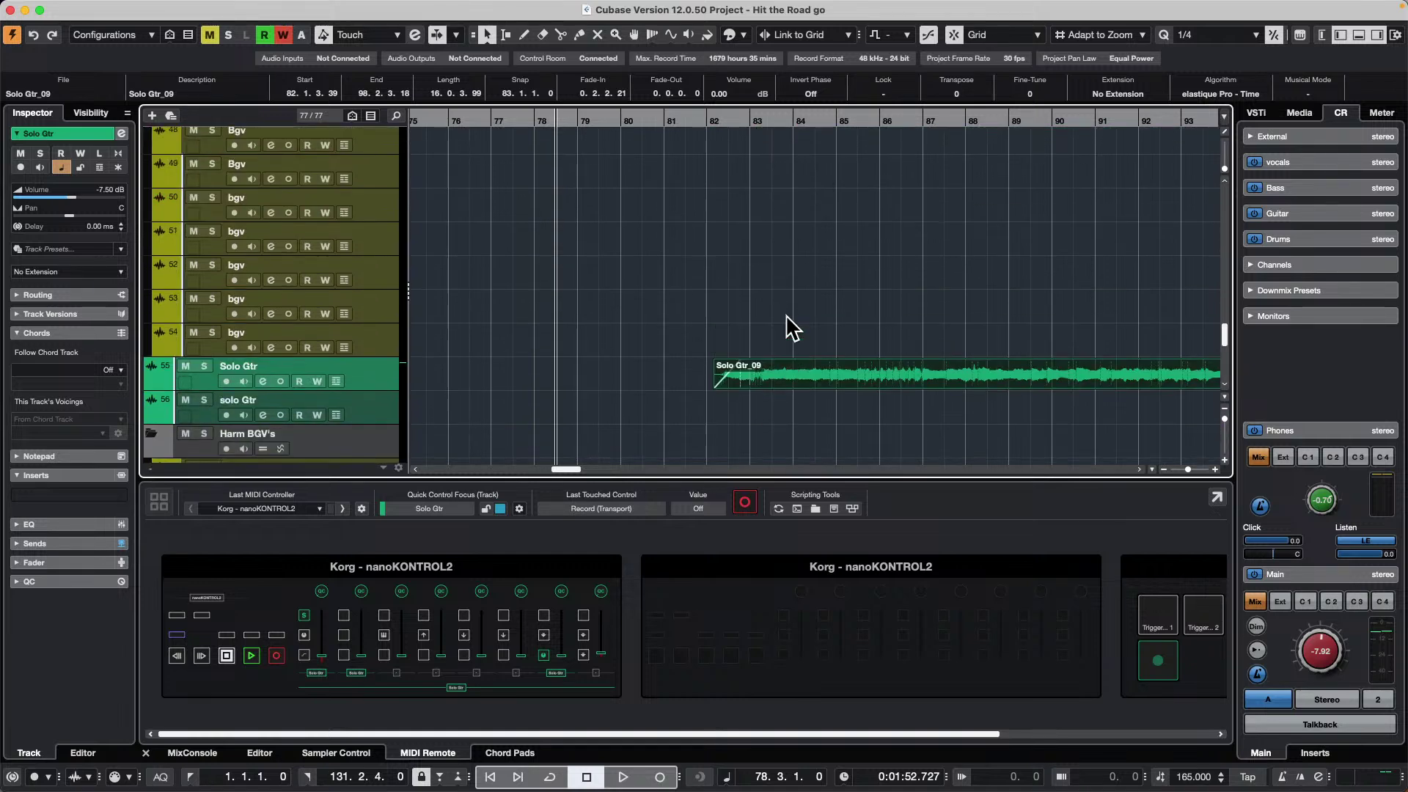
pyautogui.doubleClick(913, 373)
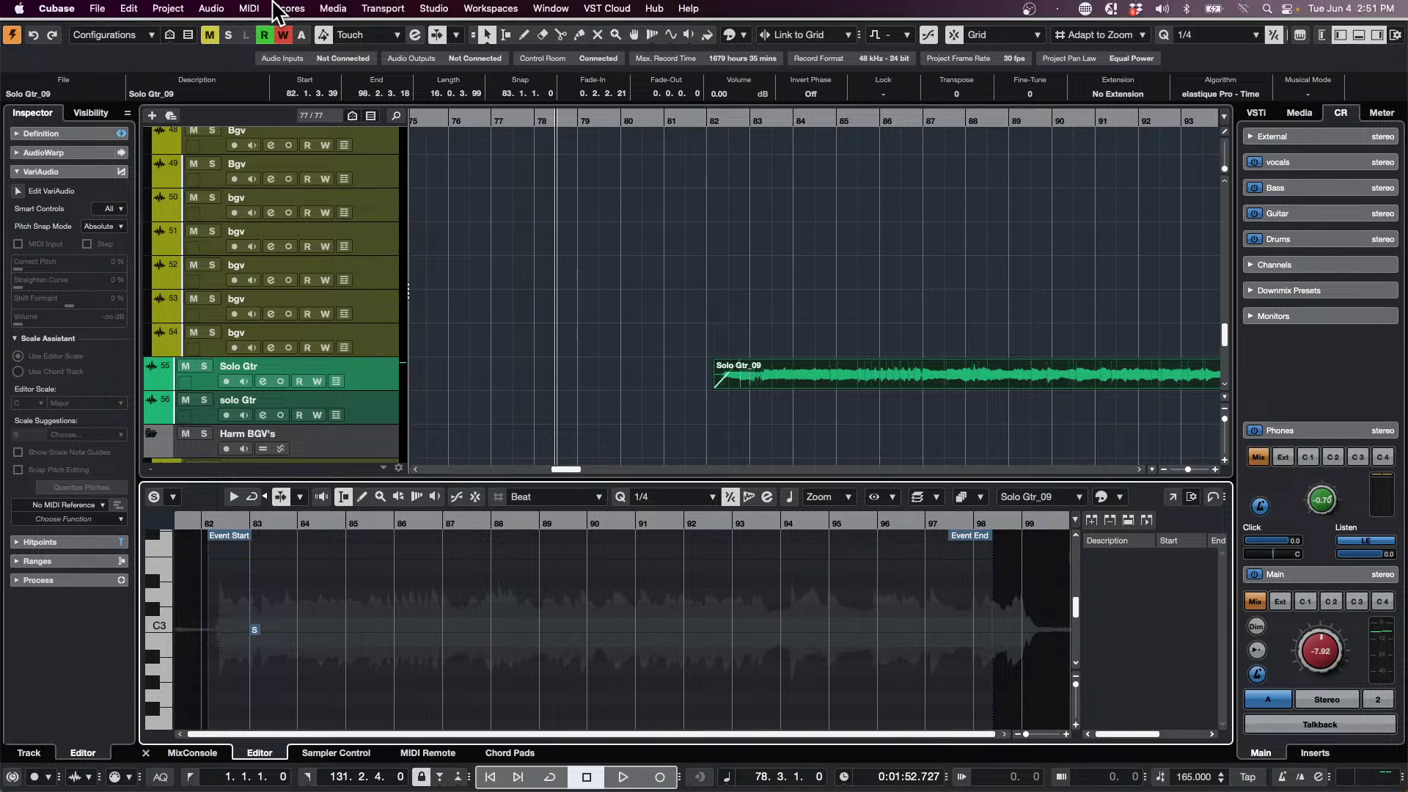
pyautogui.click(249, 8)
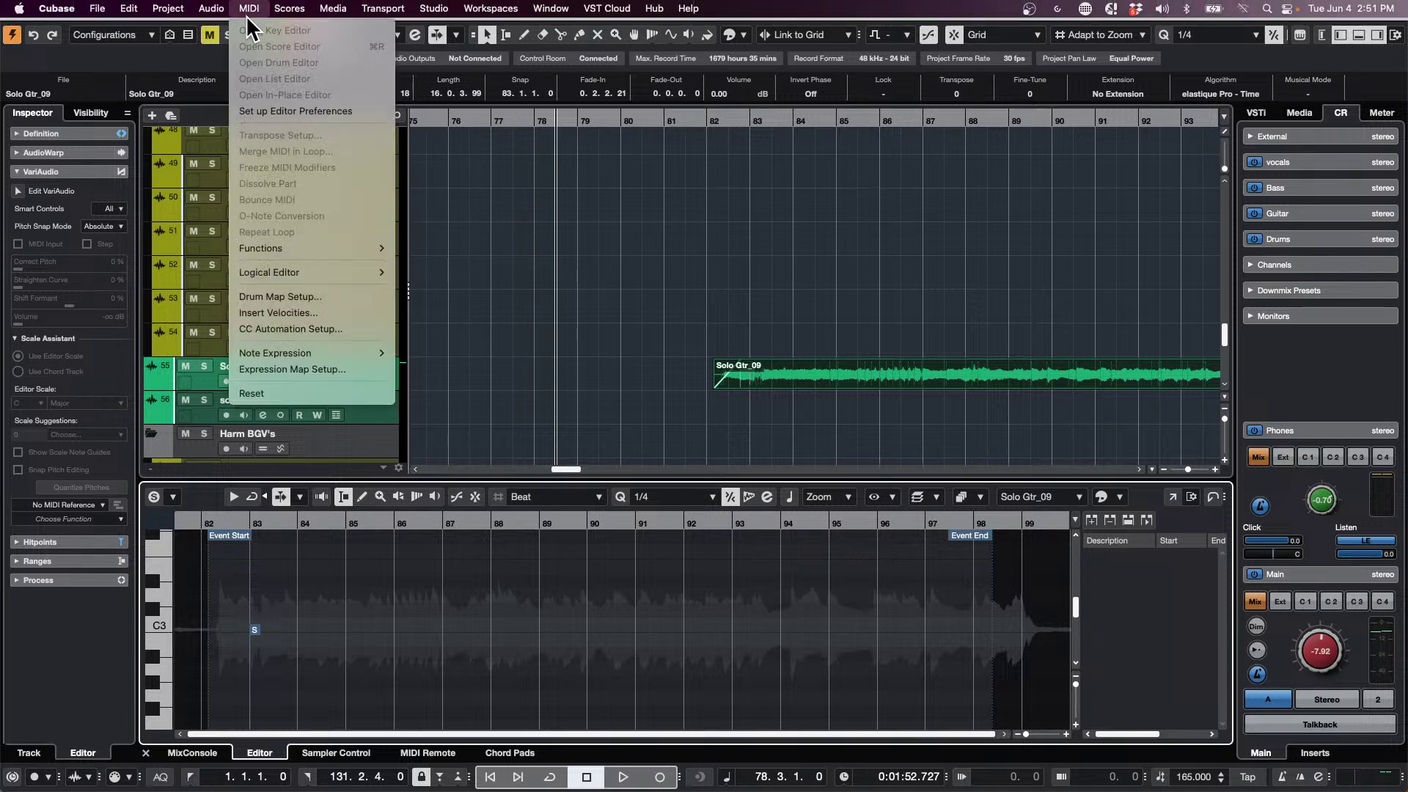
pyautogui.moveTo(211, 8)
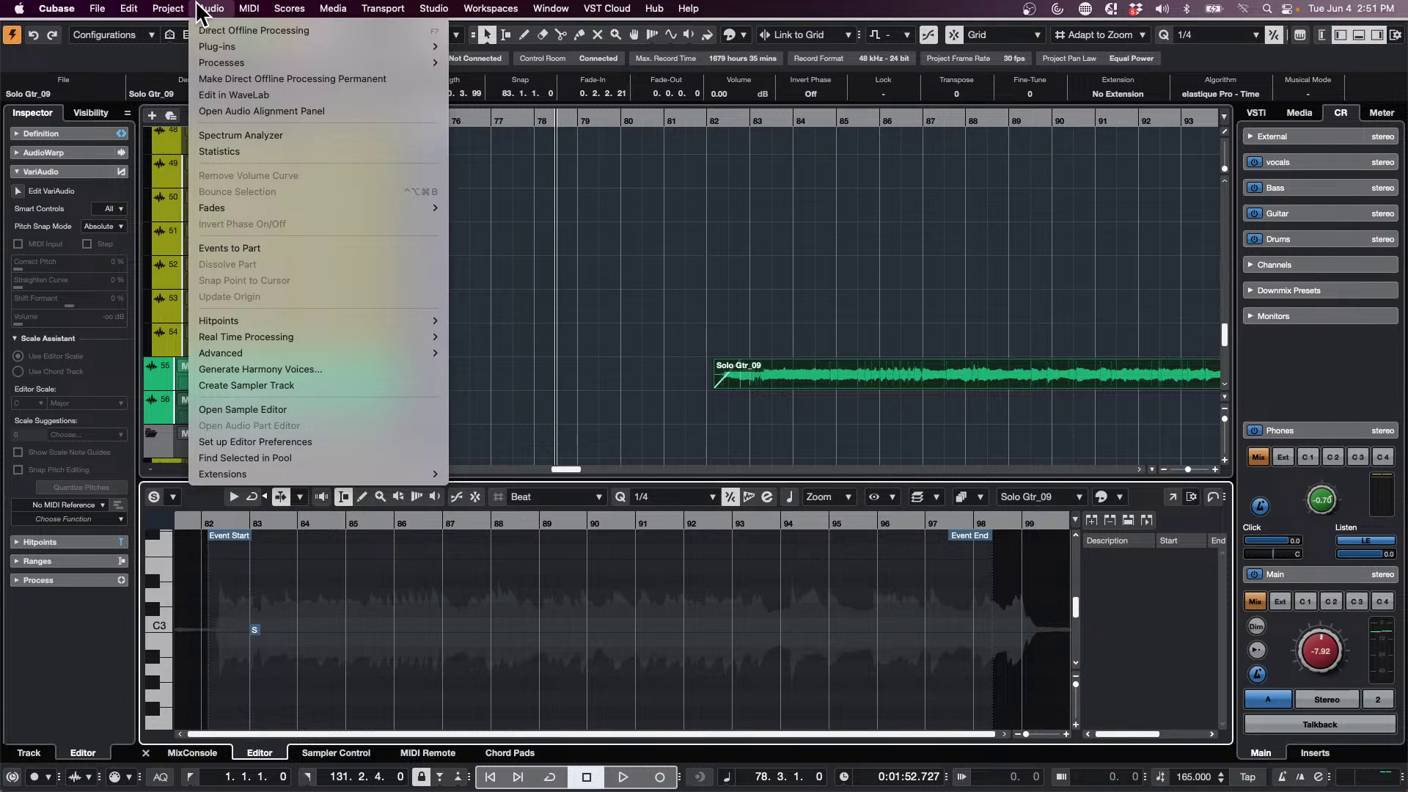
pyautogui.click(708, 411)
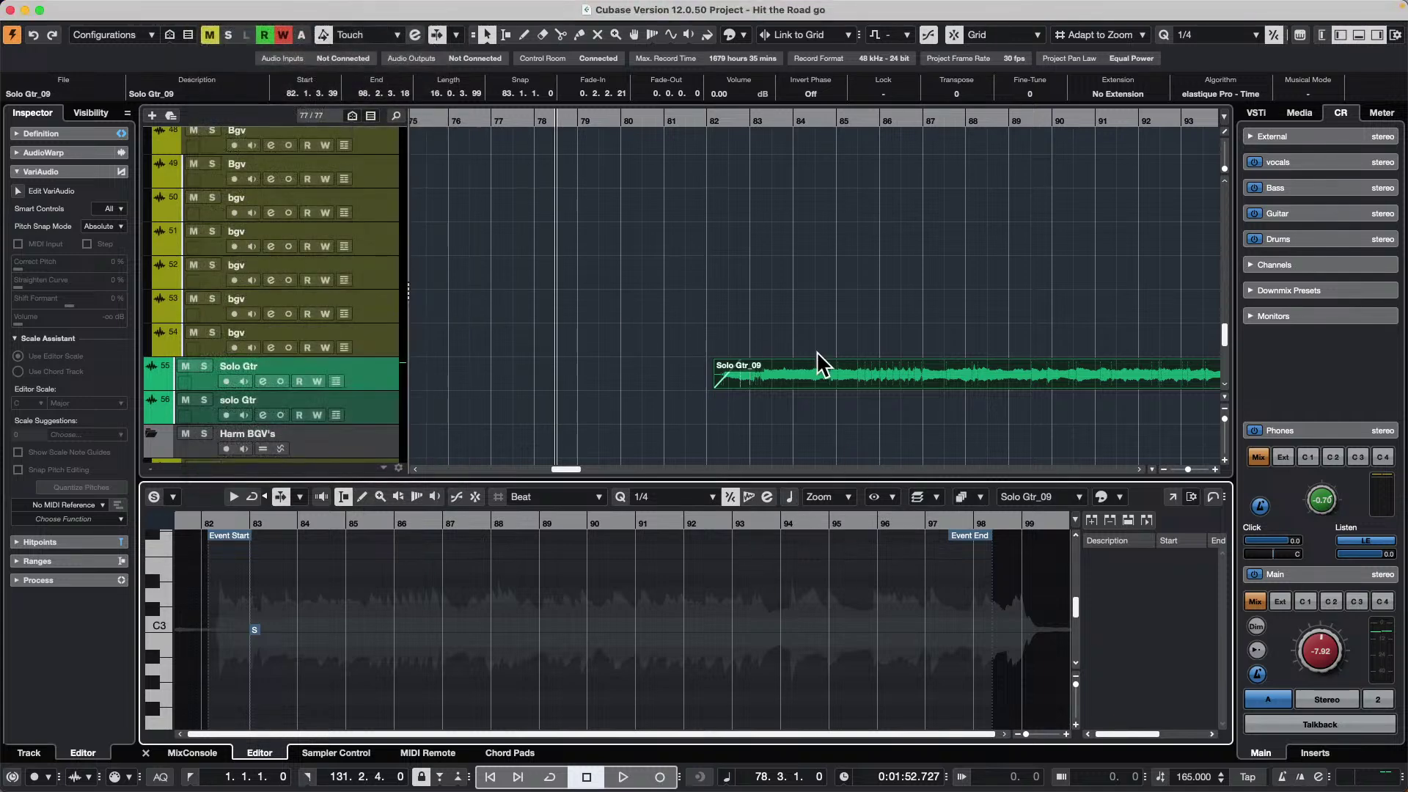
pyautogui.click(837, 369)
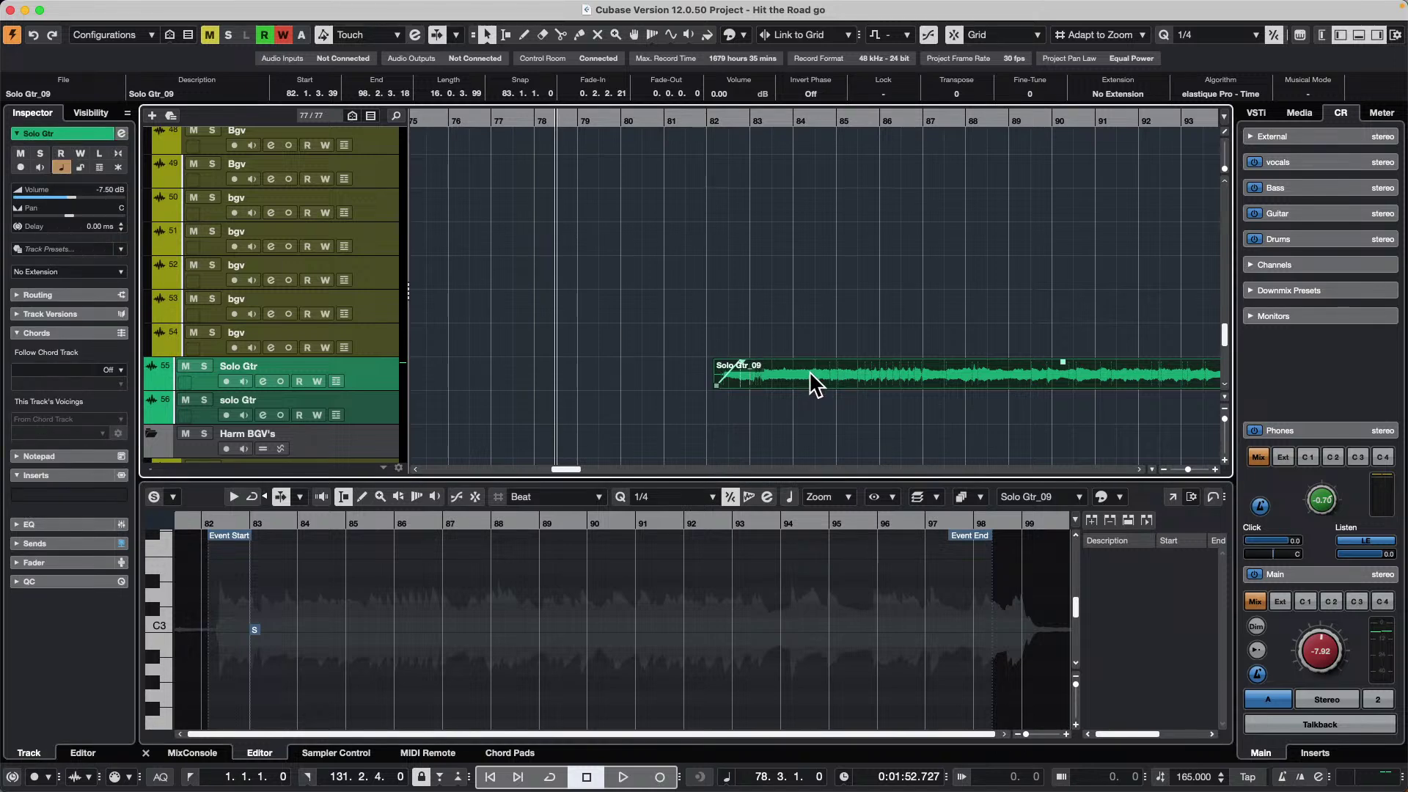
# - Enable VariAudio editing on the Solo Gtr_09 event and check the Scale Assistant's scale suggestions
pyautogui.doubleClick(811, 368)
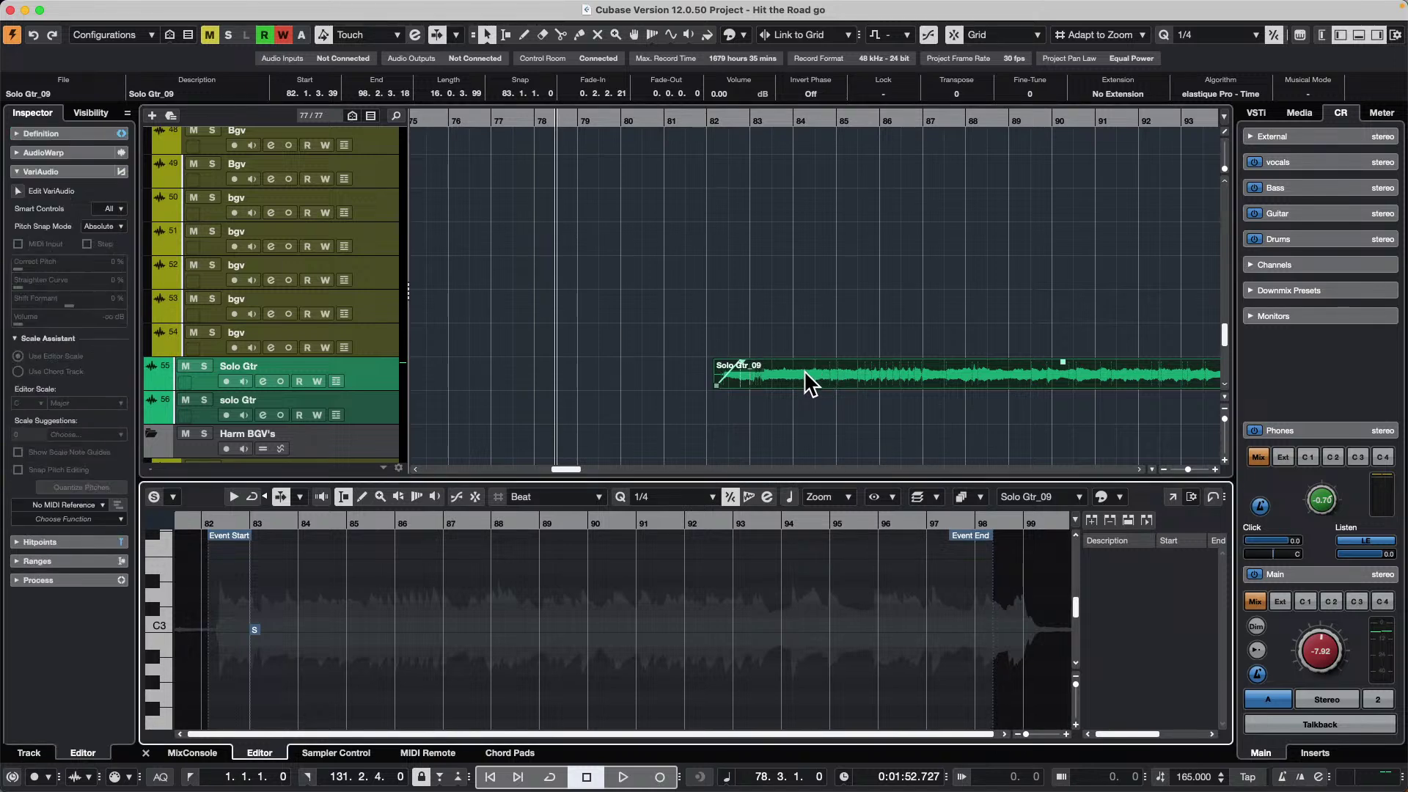
pyautogui.click(17, 191)
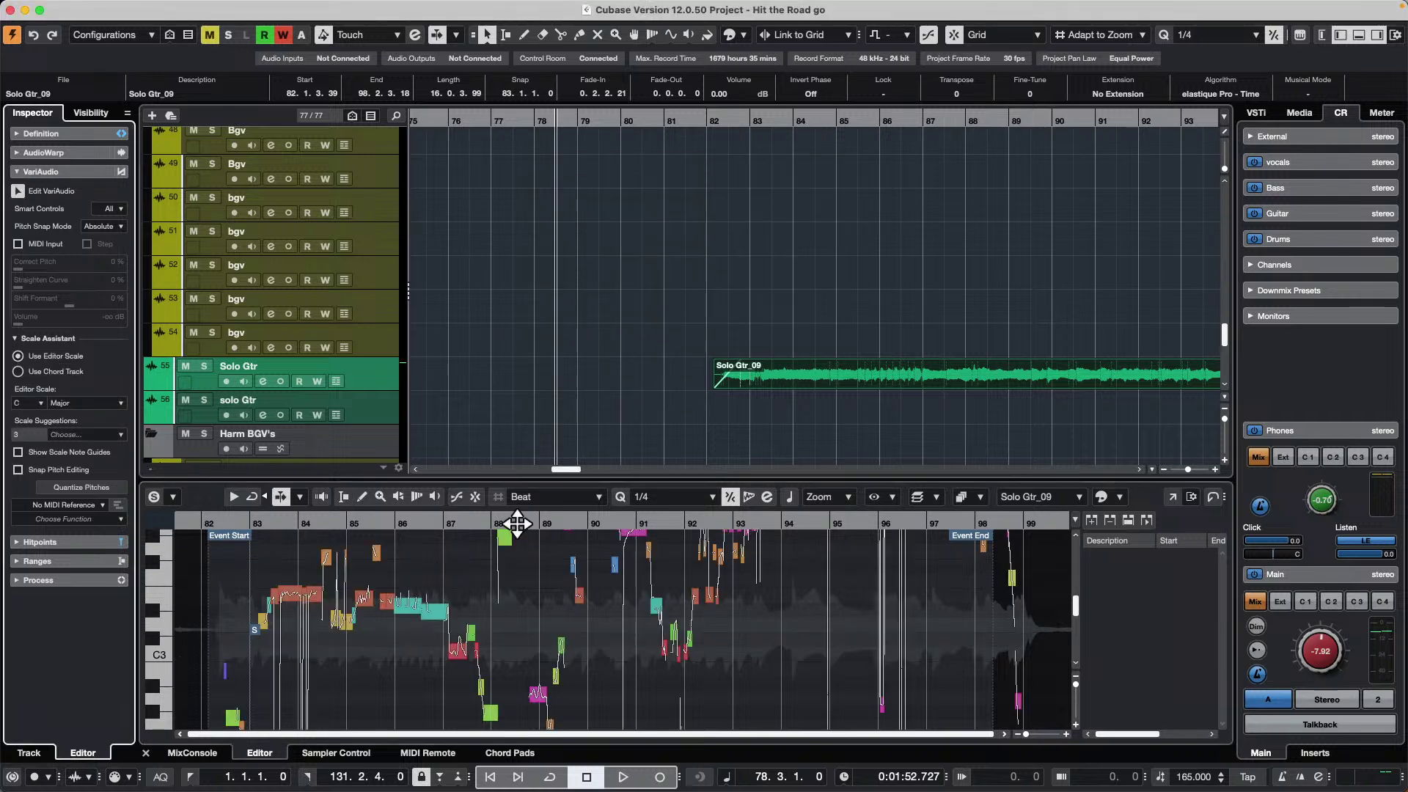
pyautogui.click(517, 522)
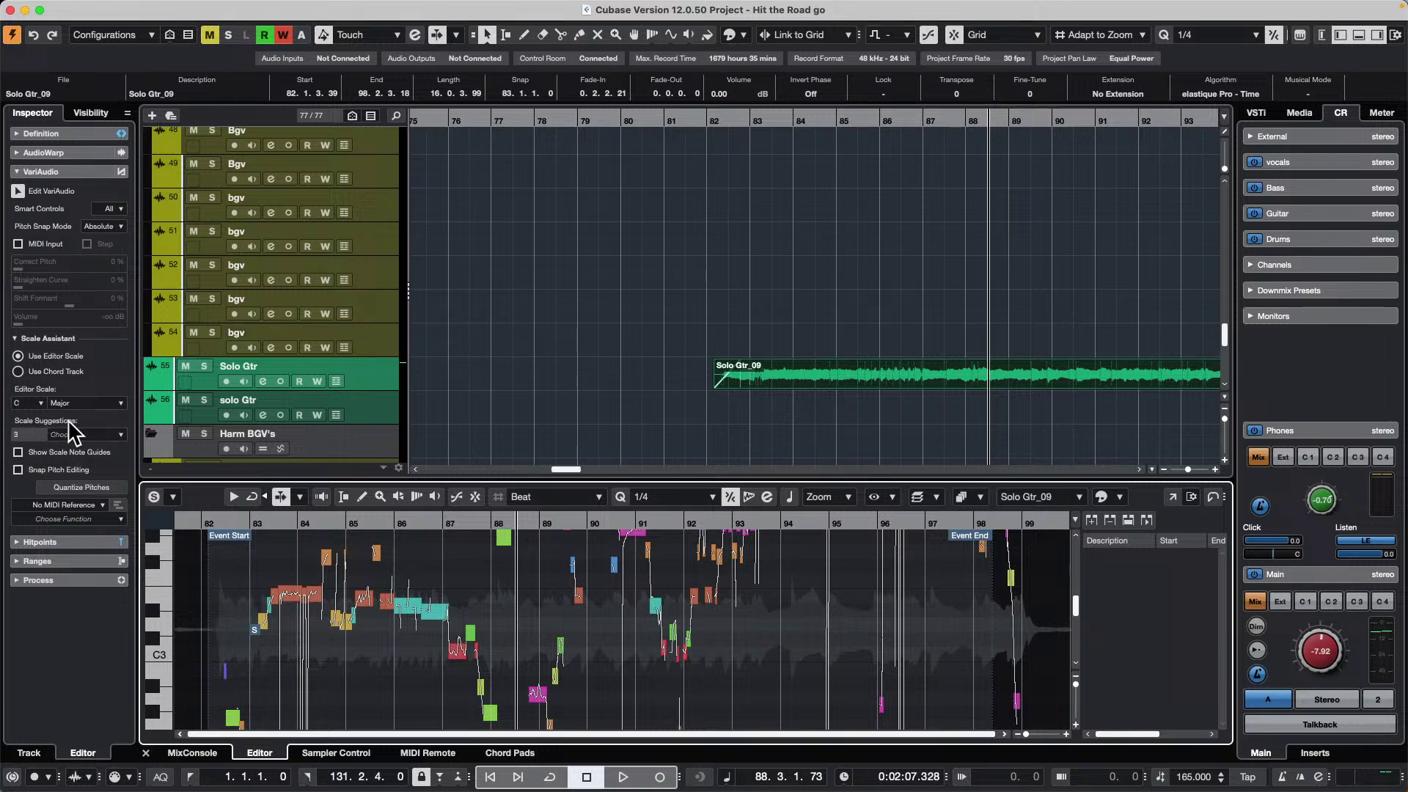
pyautogui.click(122, 434)
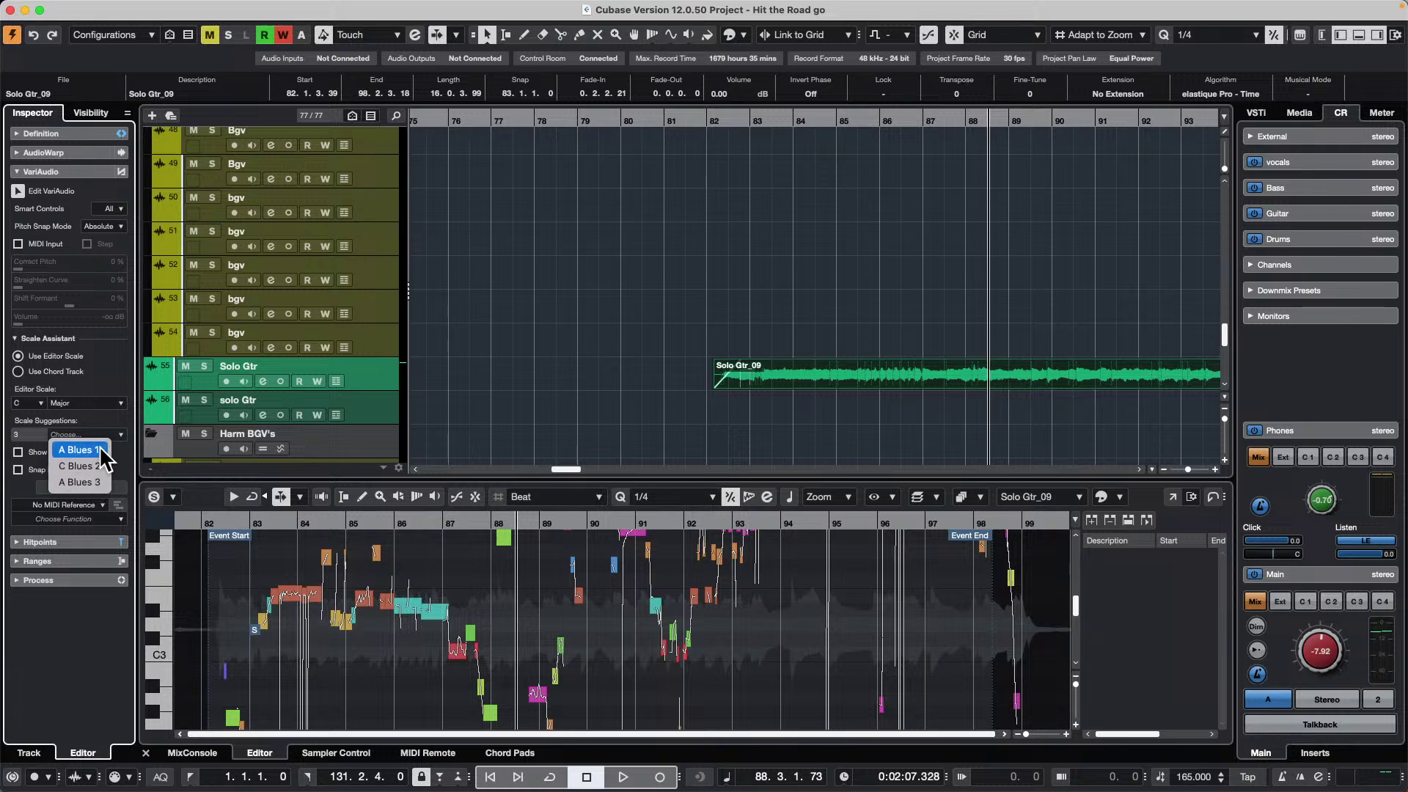
pyautogui.click(516, 428)
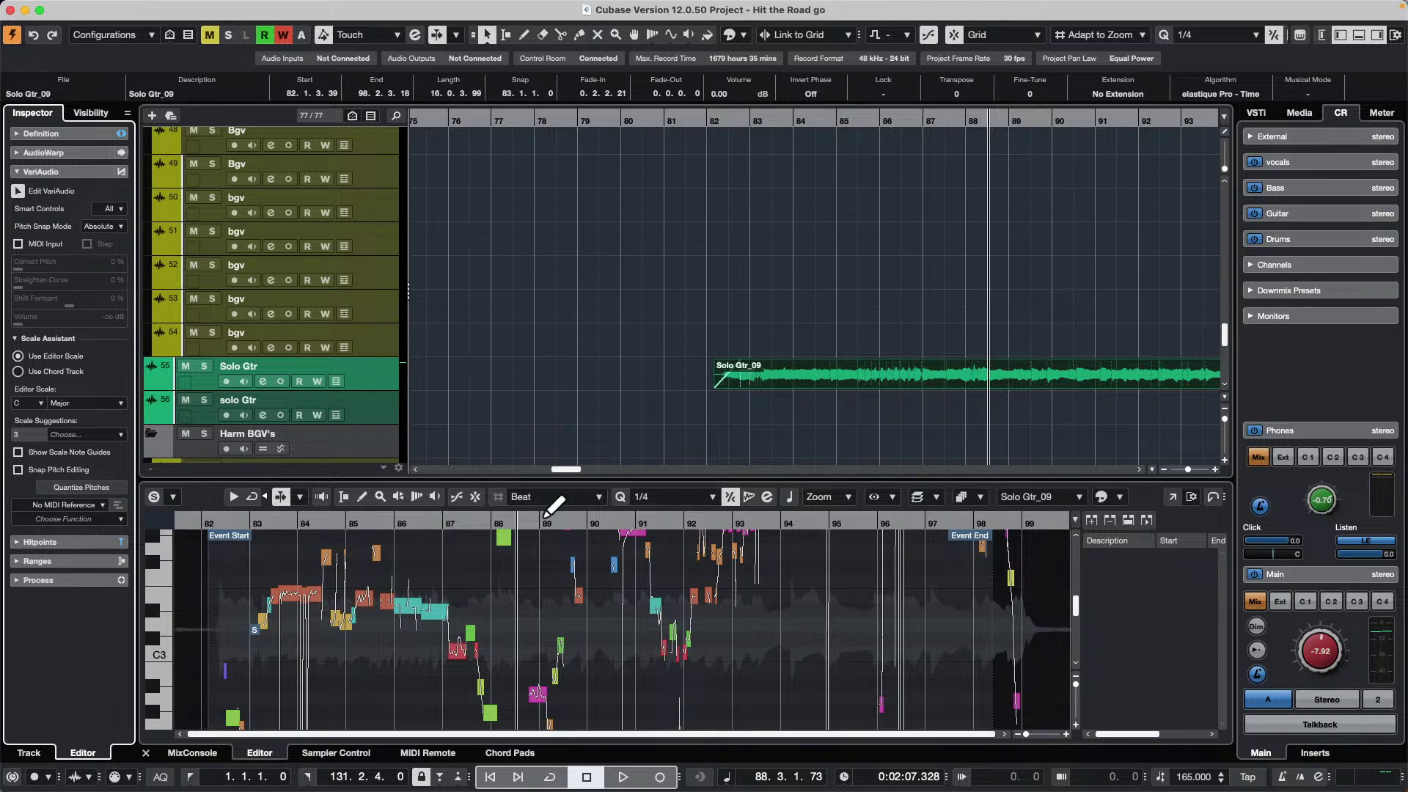
# - Look up the Disable/Enable Track command in the Audio category of the Key Commands
pyautogui.click(135, 7)
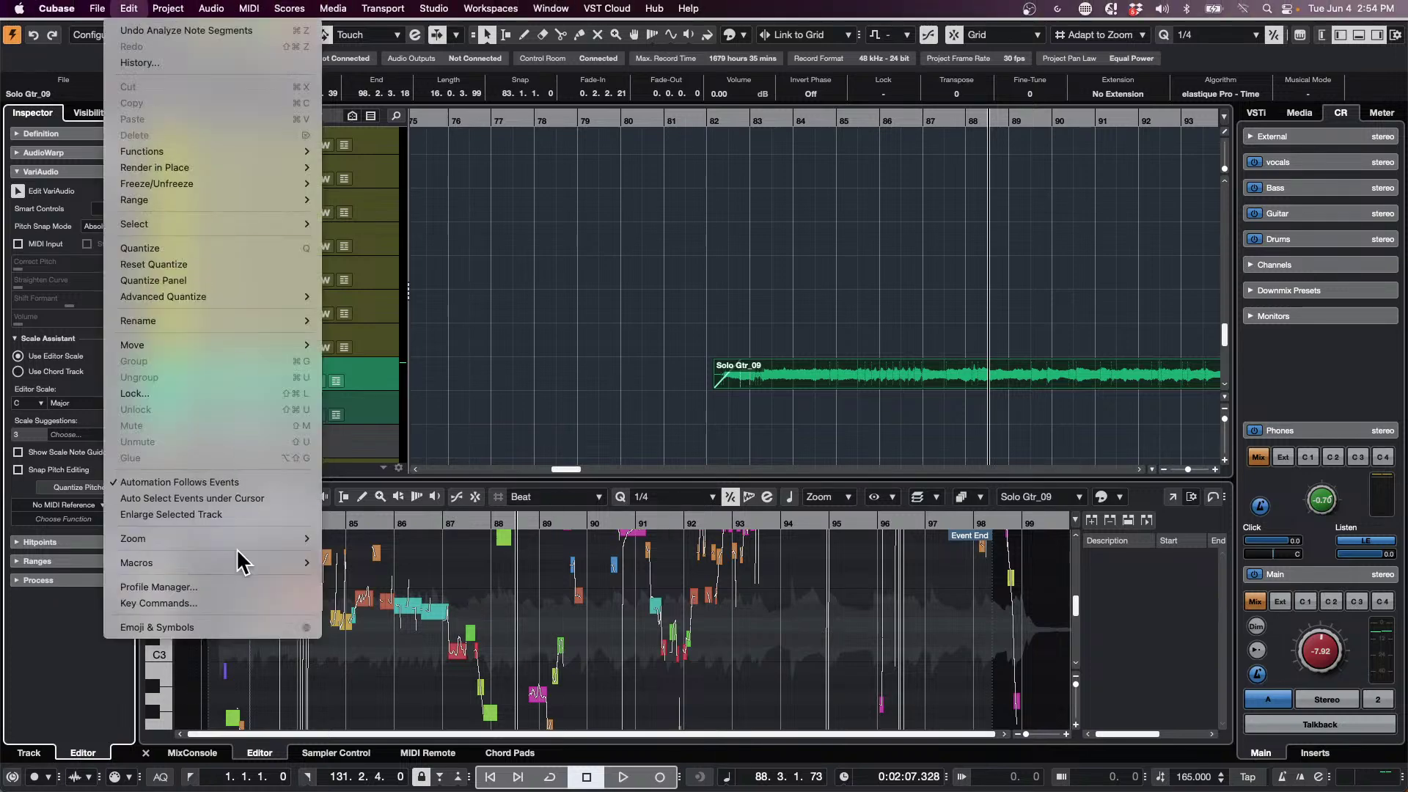
pyautogui.click(239, 605)
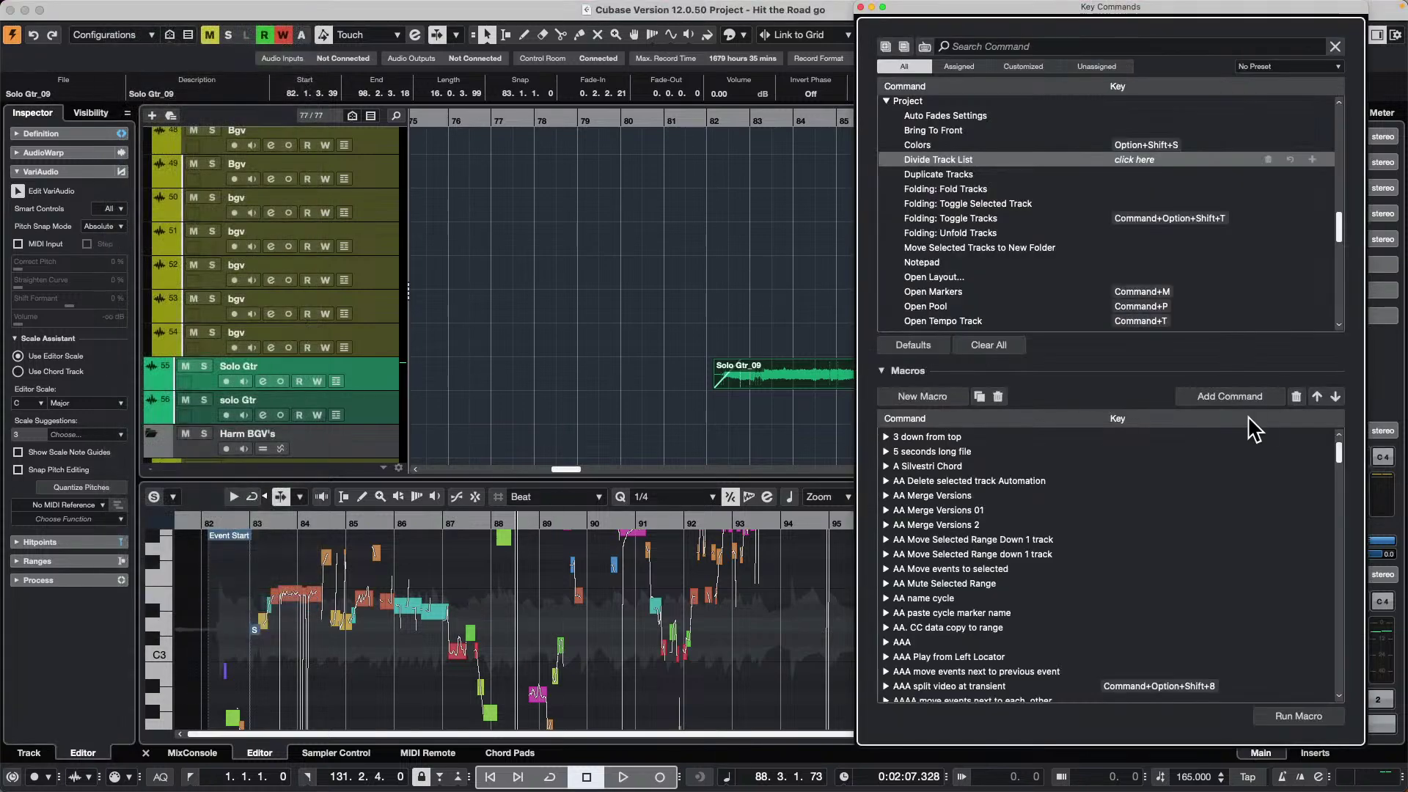
pyautogui.click(895, 102)
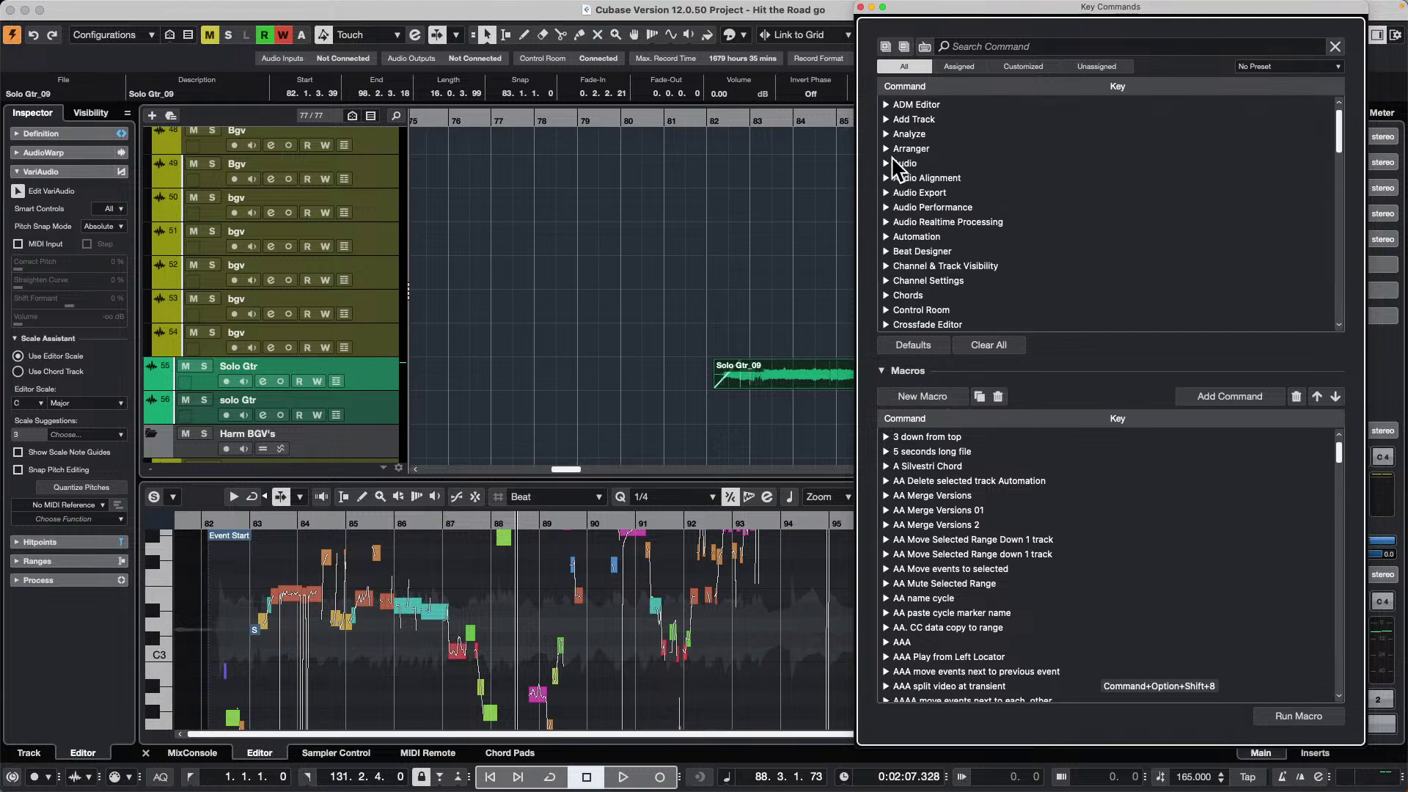
pyautogui.click(890, 162)
pyautogui.scroll(-3, 1028, 217)
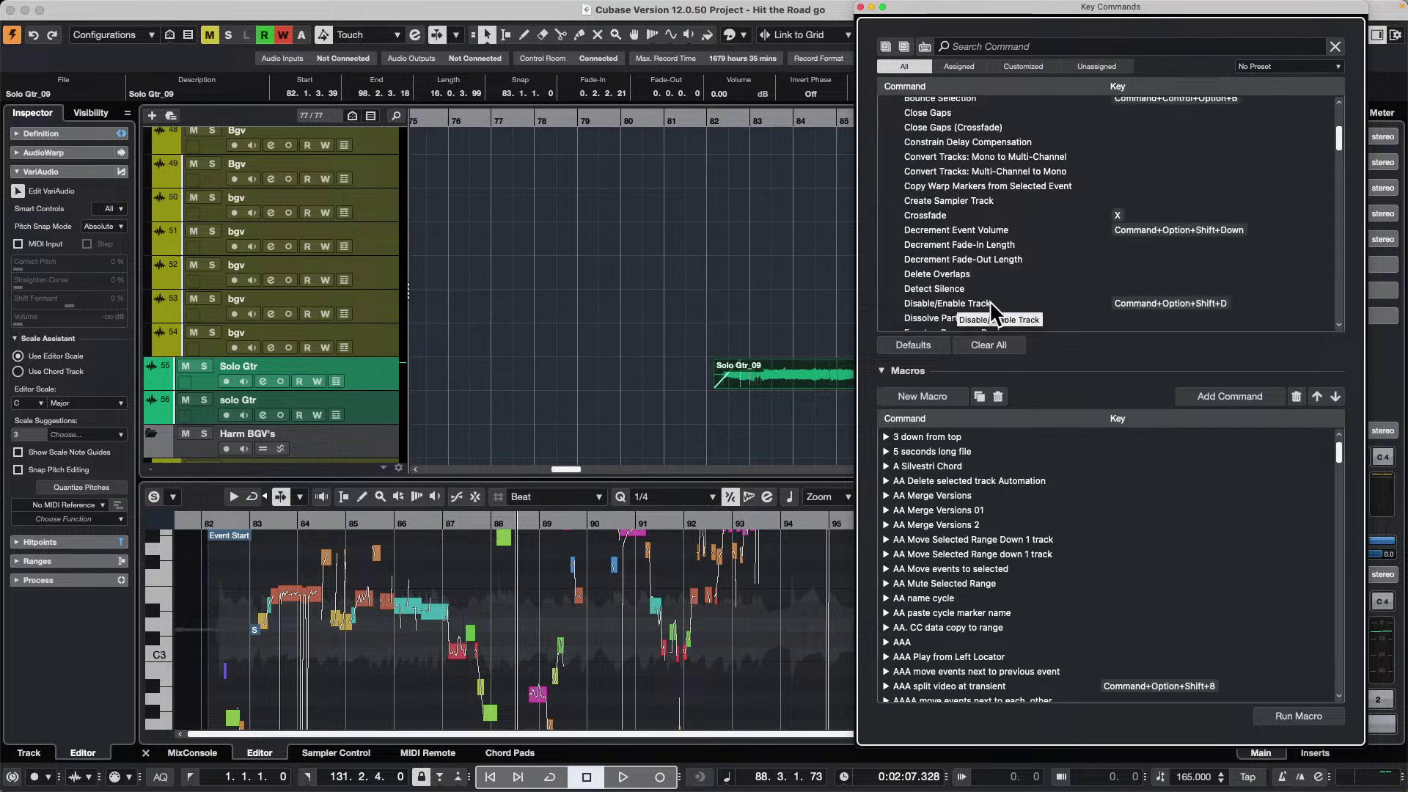
pyautogui.click(942, 301)
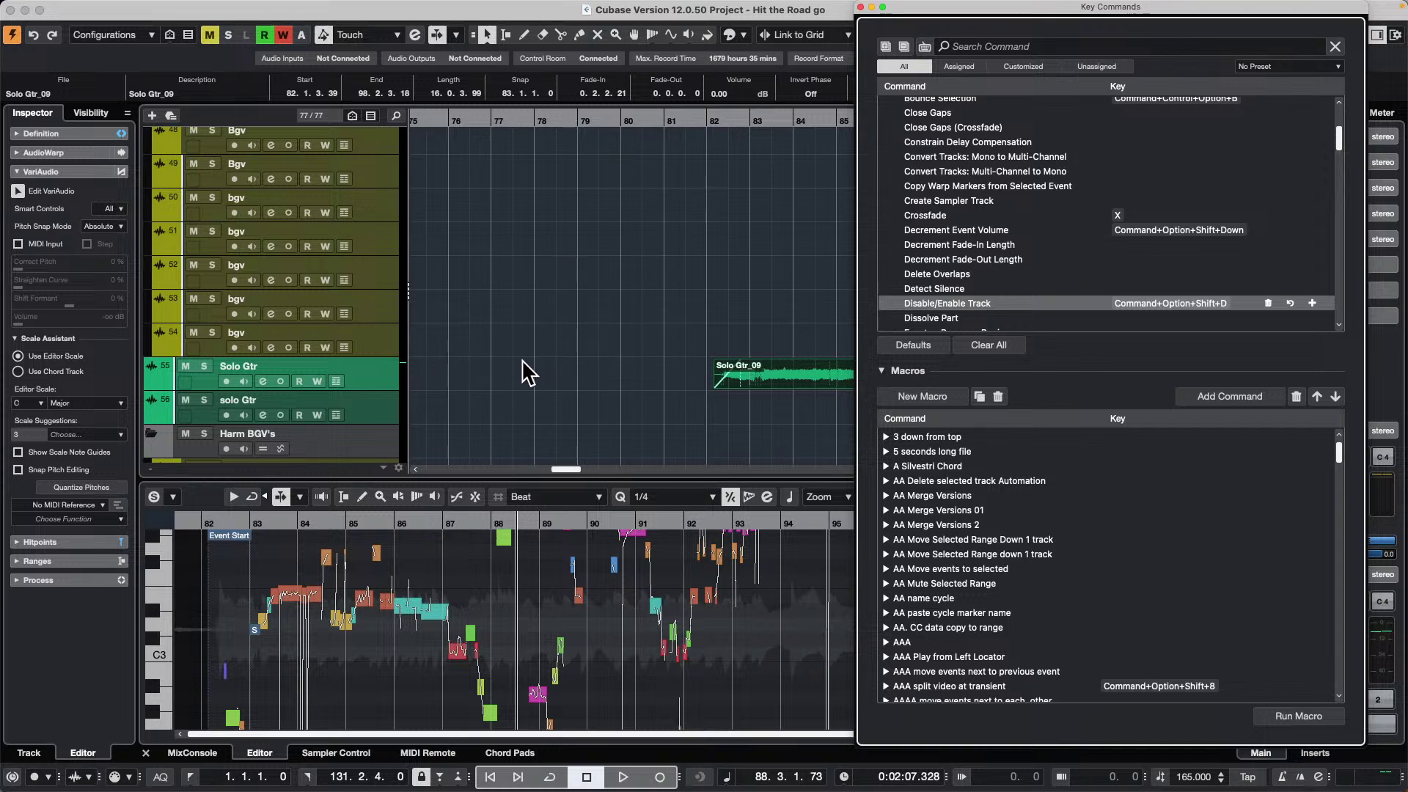
# - Switch the nanoKONTROL2 MIDI Remote to Untitled Page and open the Mapping Assistant with the functions browser for its Nudge Up control
pyautogui.click(433, 752)
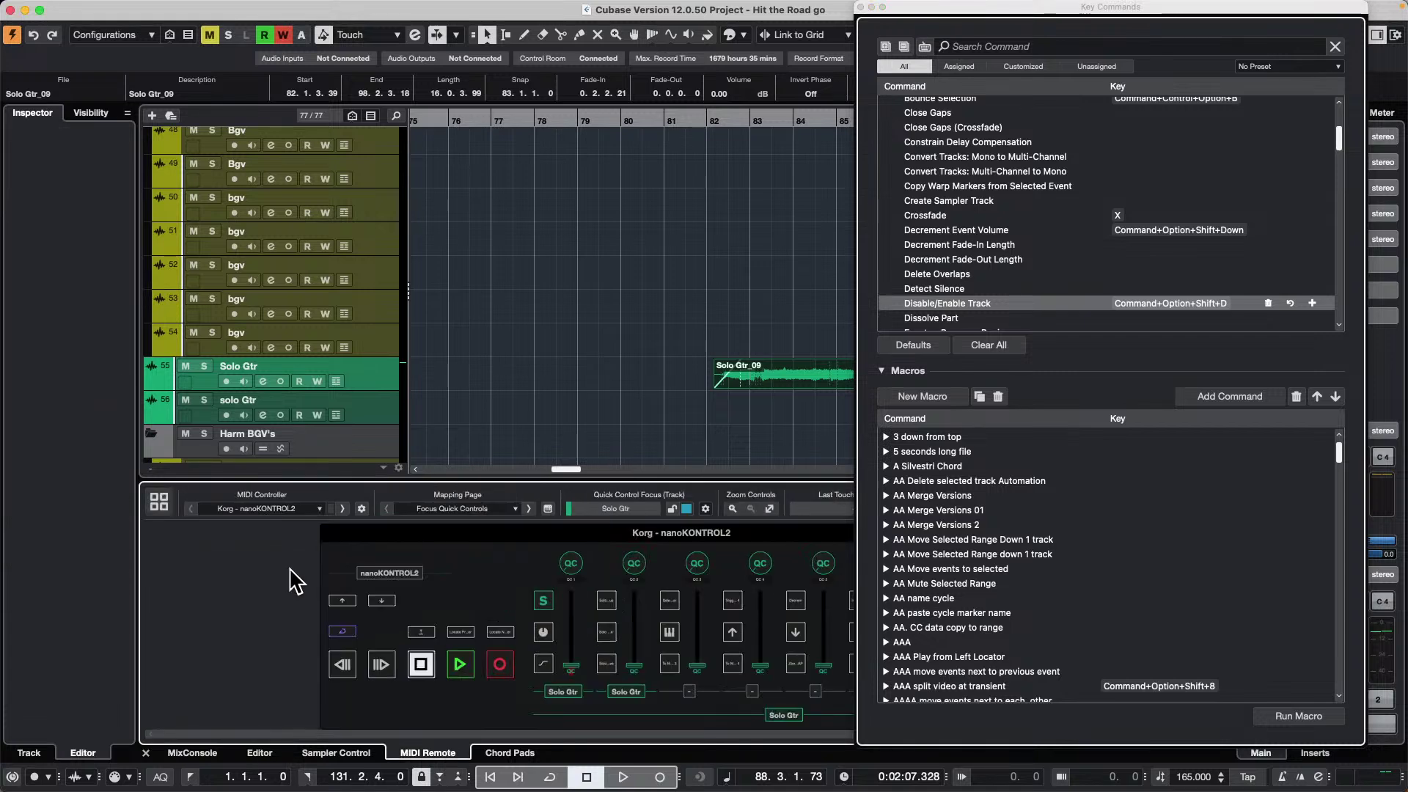
pyautogui.click(494, 510)
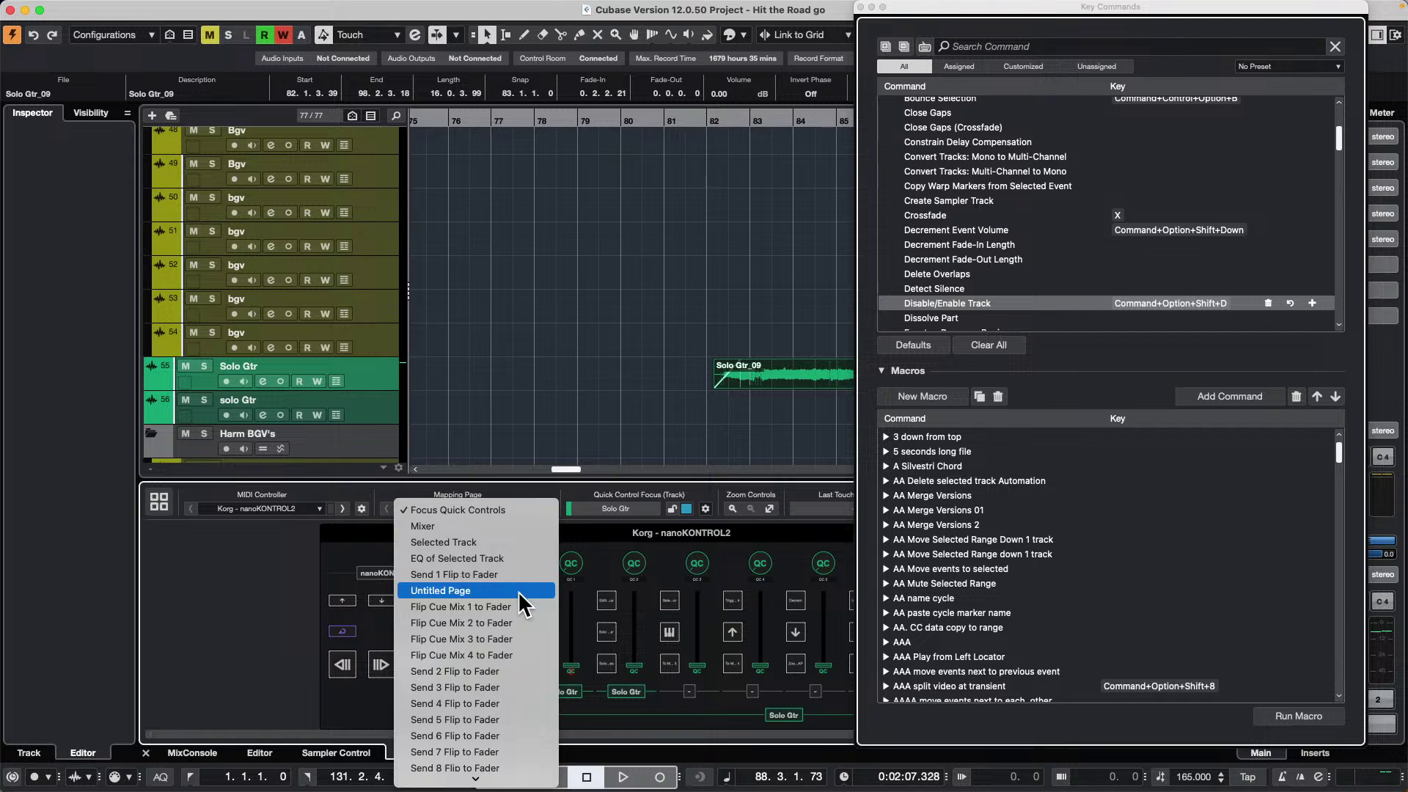
pyautogui.click(518, 591)
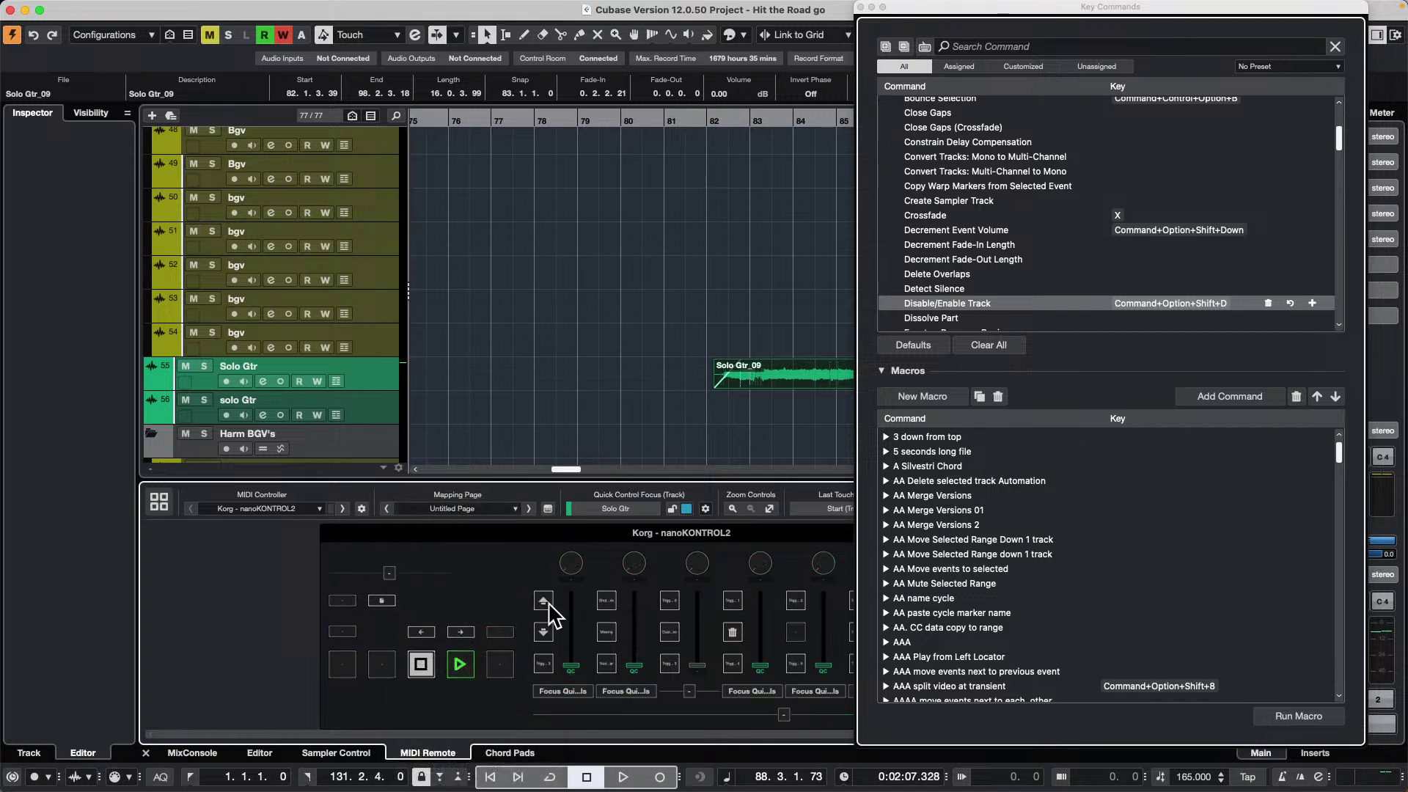
pyautogui.doubleClick(546, 603)
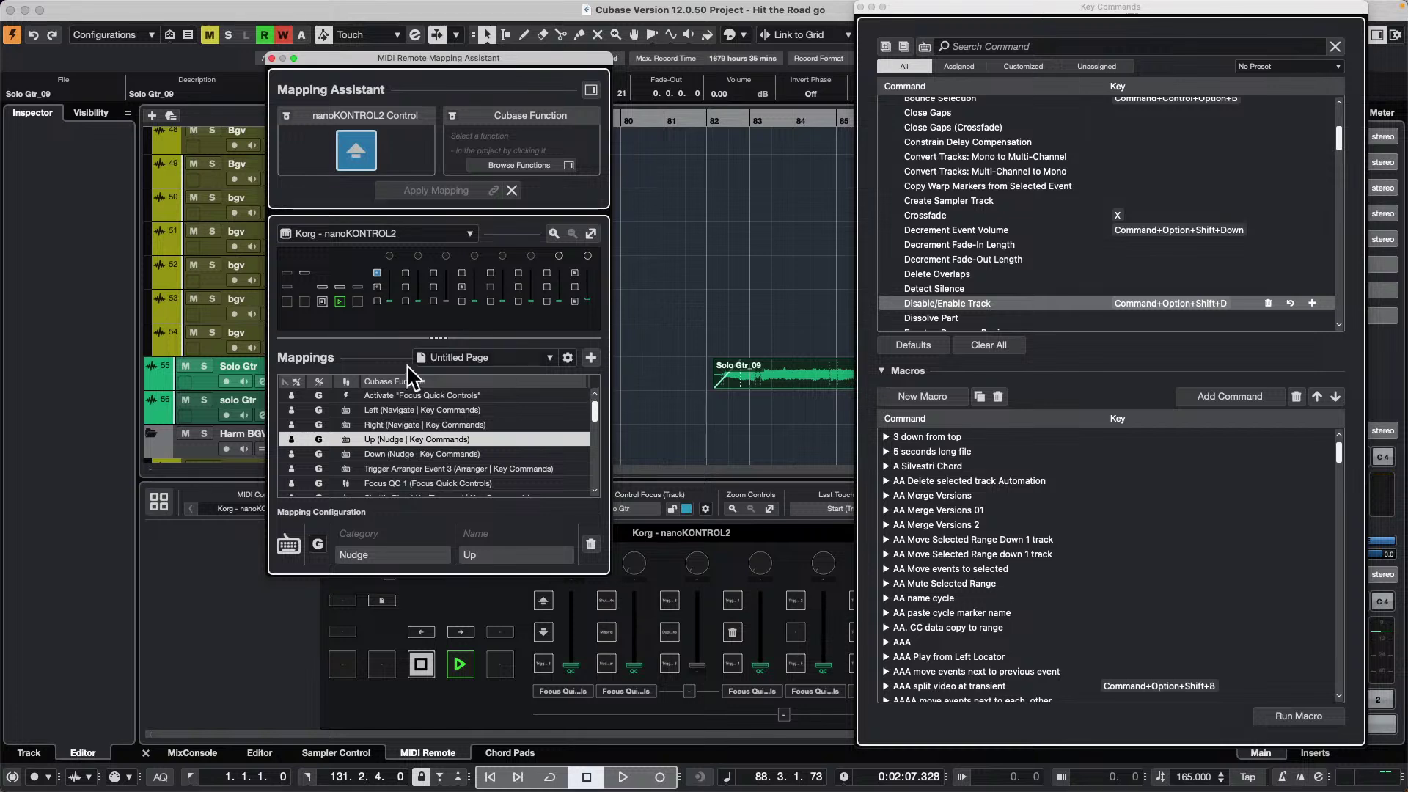
pyautogui.click(592, 90)
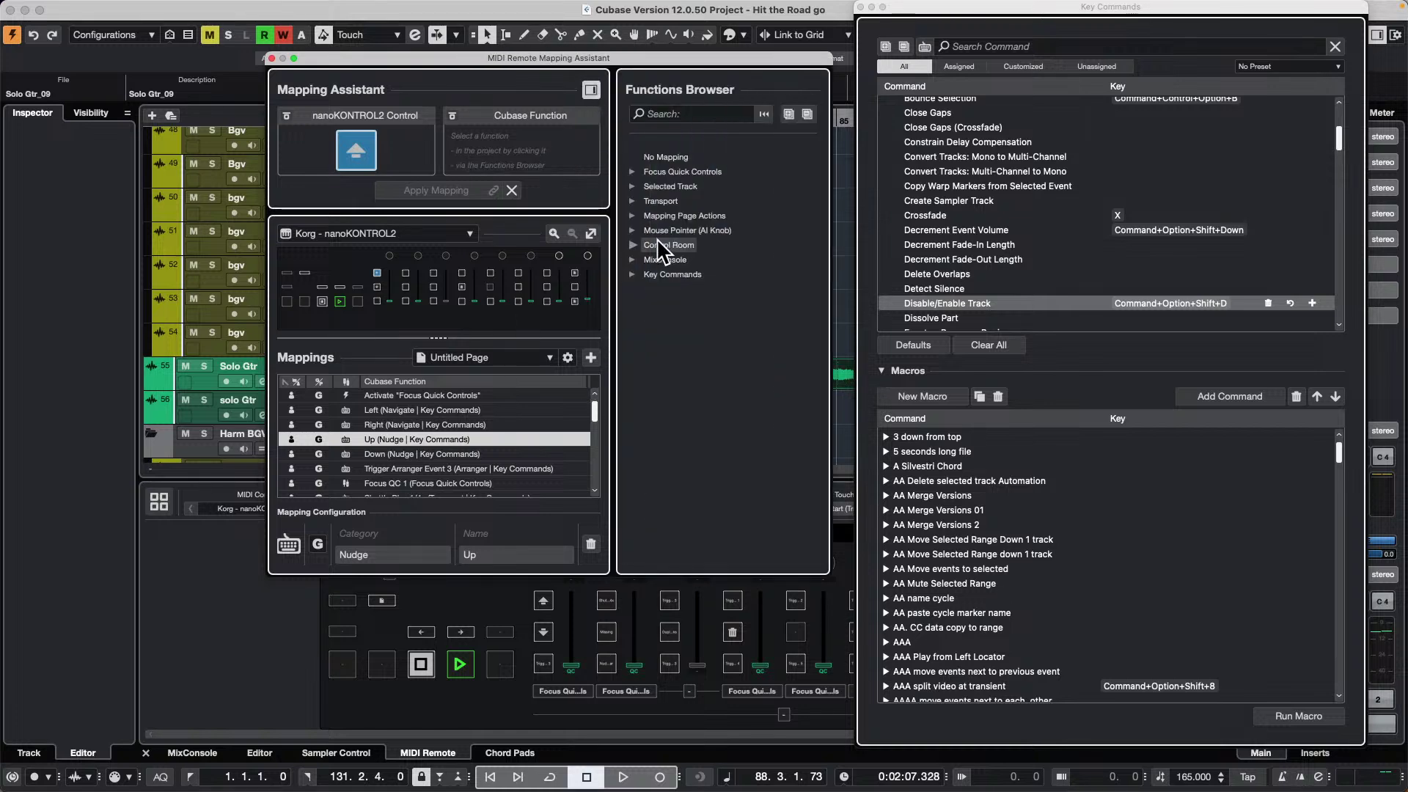
# - Map the selected nanoKONTROL2 control to the Audio key command Disable/Enable Track and close the Mapping Assistant
pyautogui.click(631, 273)
pyautogui.click(646, 348)
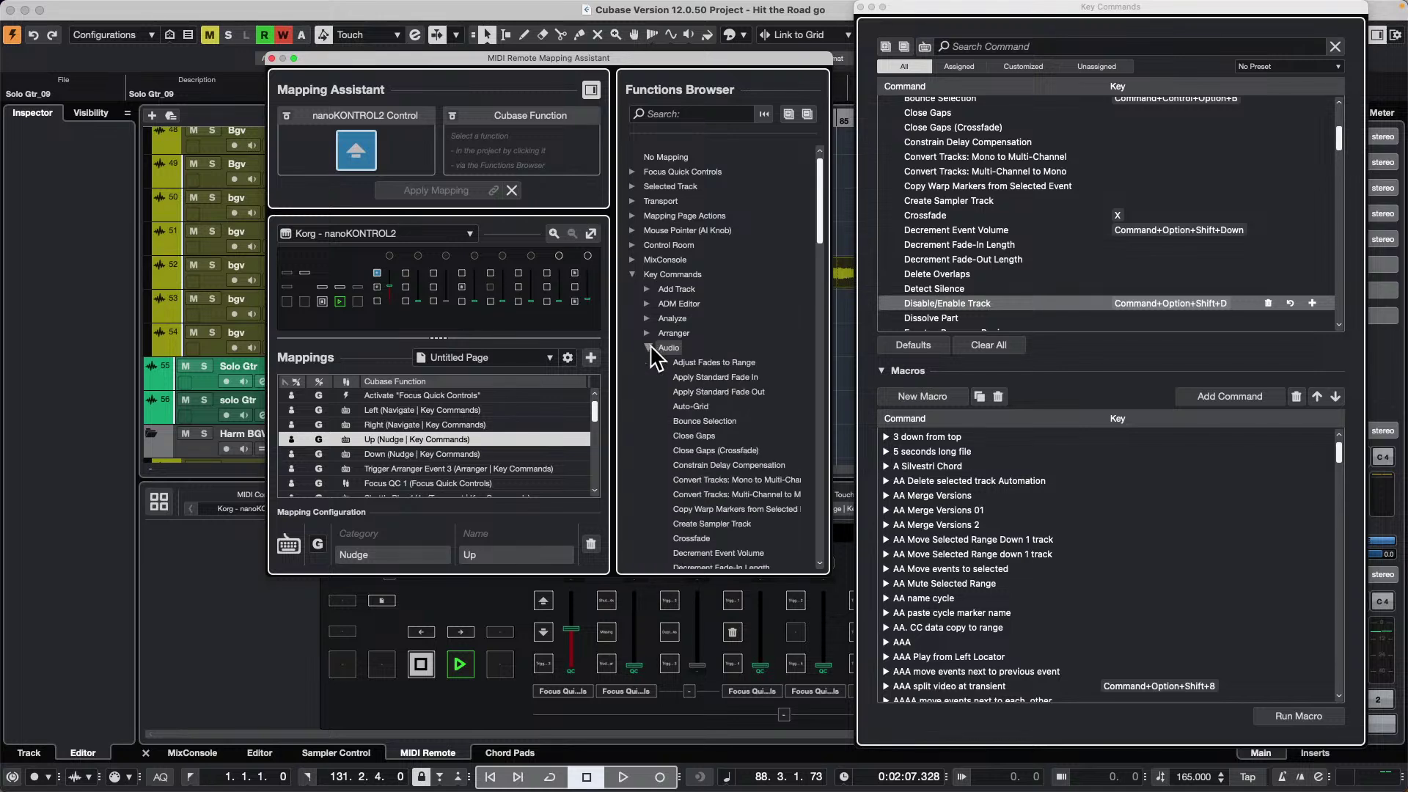
pyautogui.scroll(-5, 698, 371)
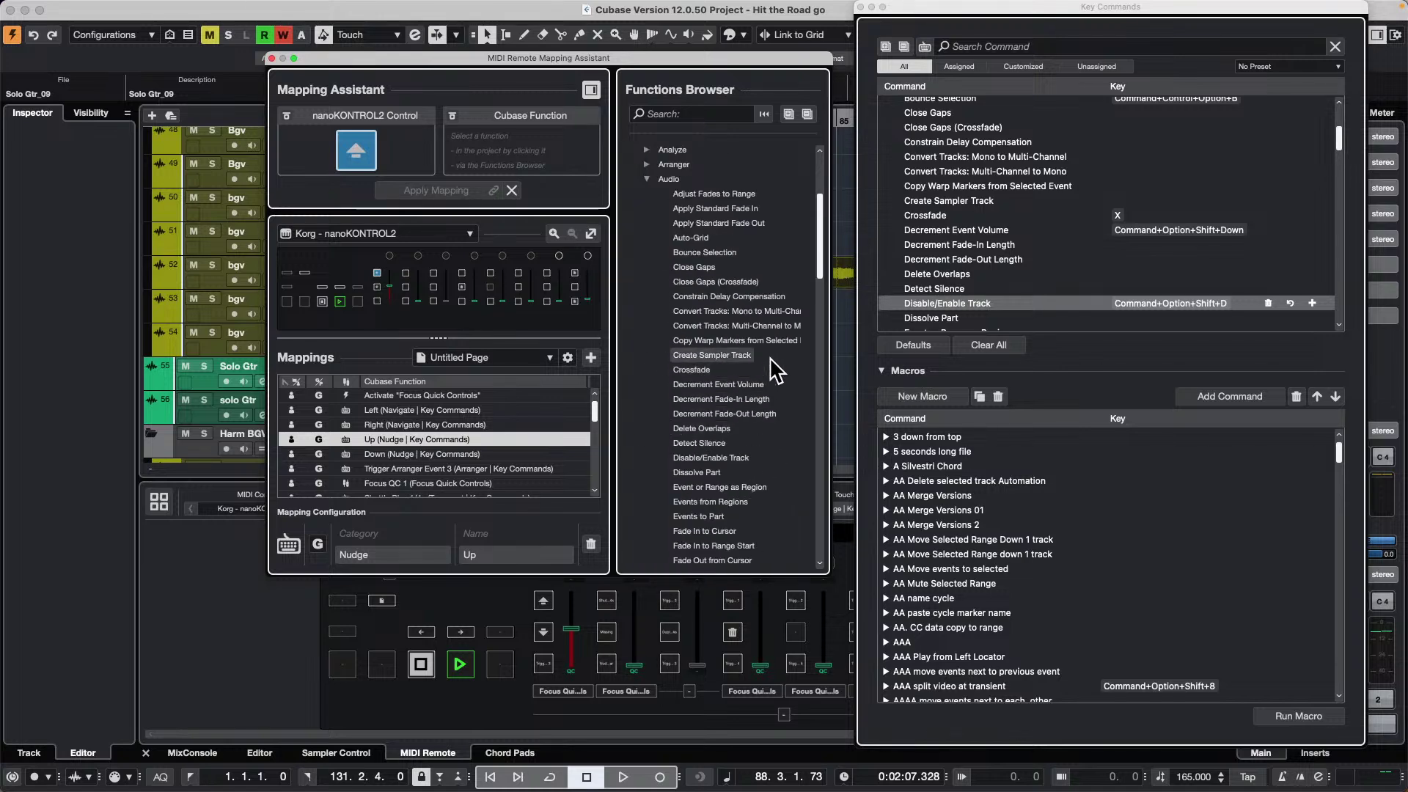
pyautogui.click(742, 457)
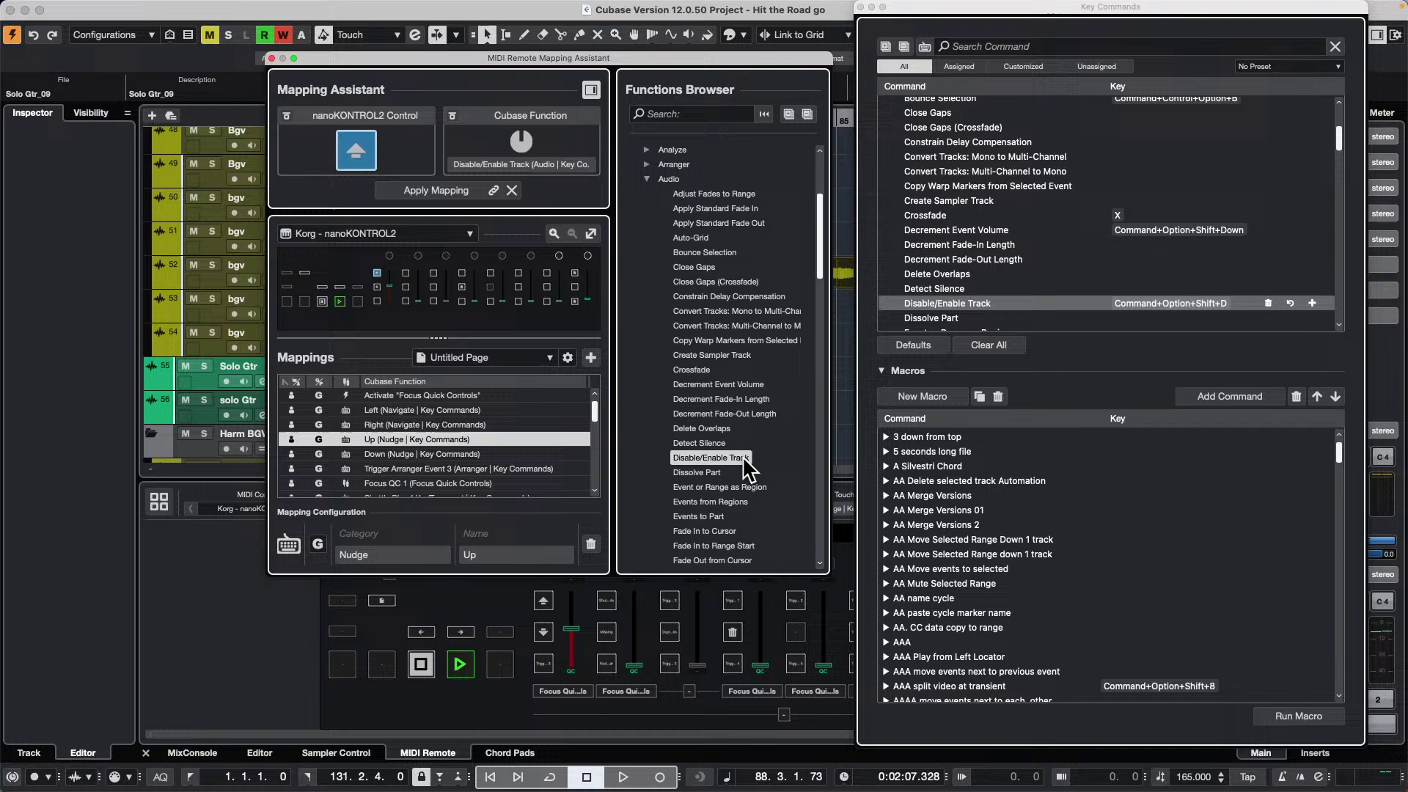
pyautogui.click(448, 190)
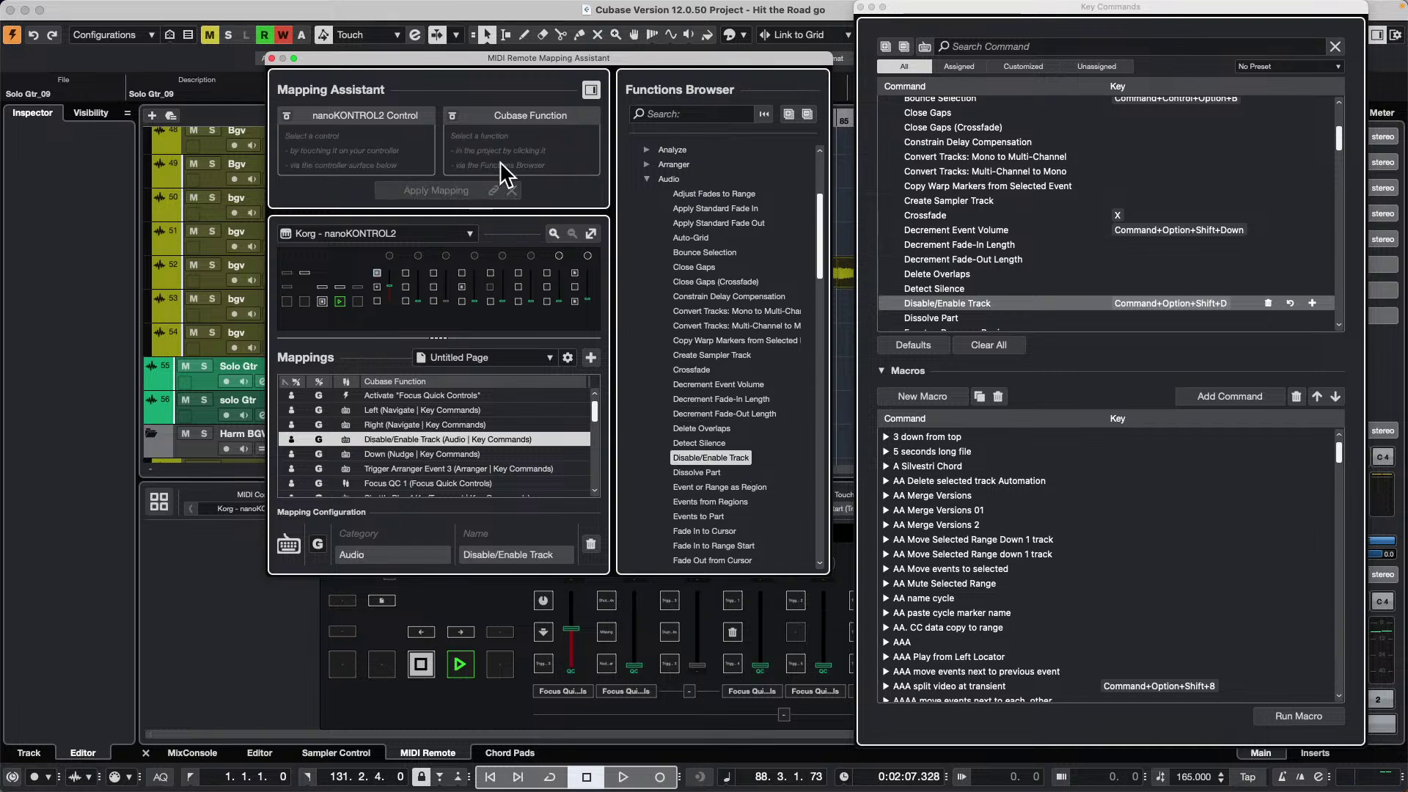
pyautogui.click(271, 58)
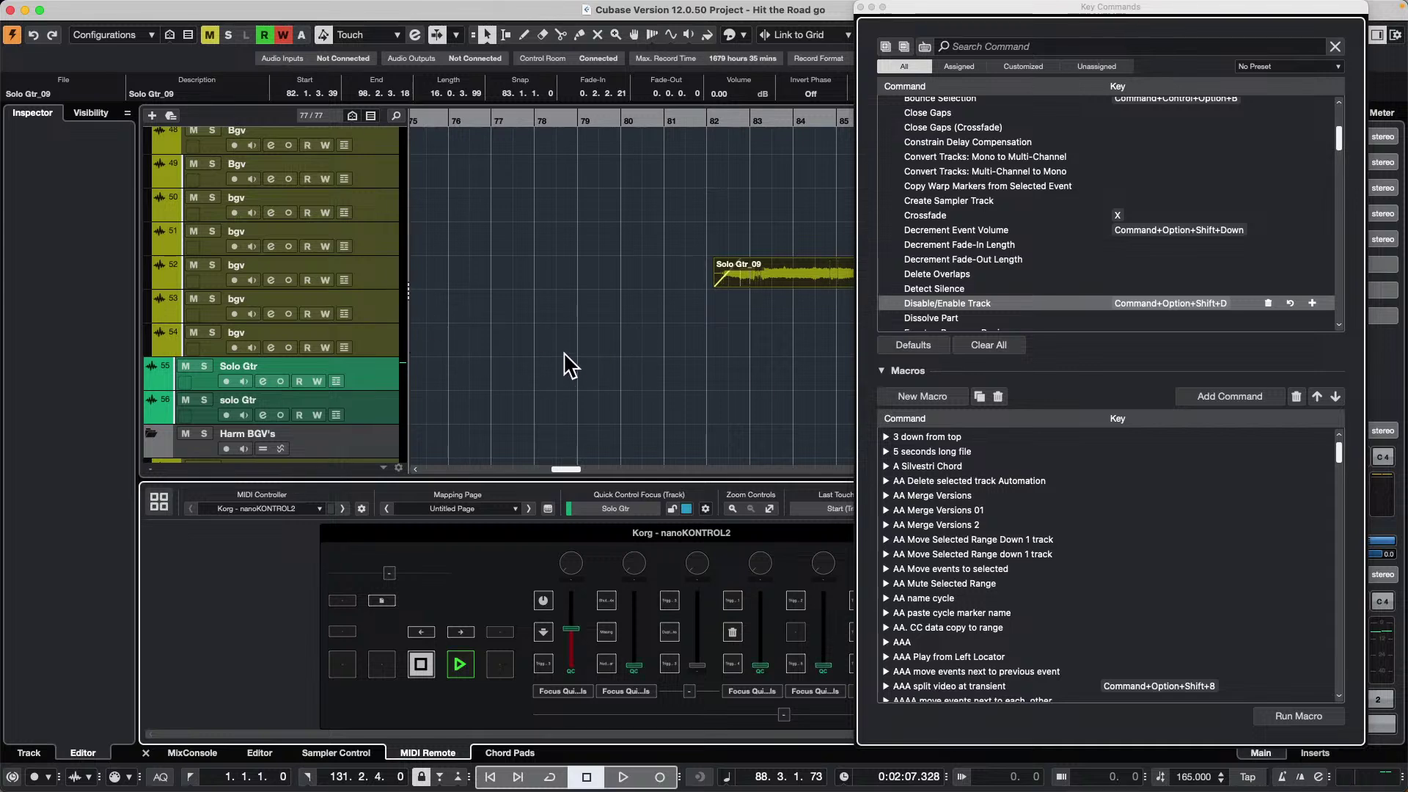
# - Disable and re-enable the Ryth gtr L DI track, and do the same with the Ryth Gtr R track
pyautogui.scroll(1, 513, 345)
pyautogui.click(377, 282)
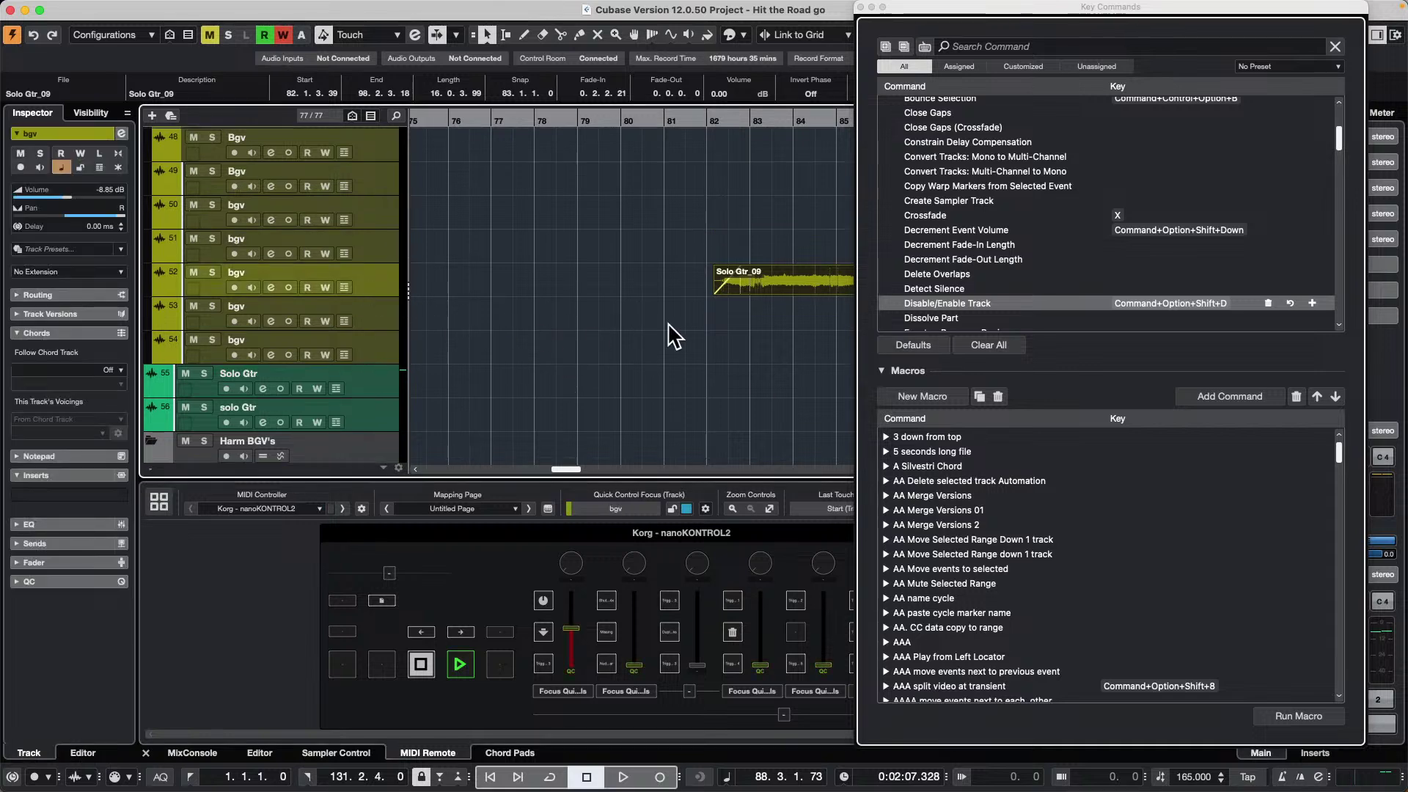
pyautogui.scroll(15, 597, 320)
pyautogui.click(366, 379)
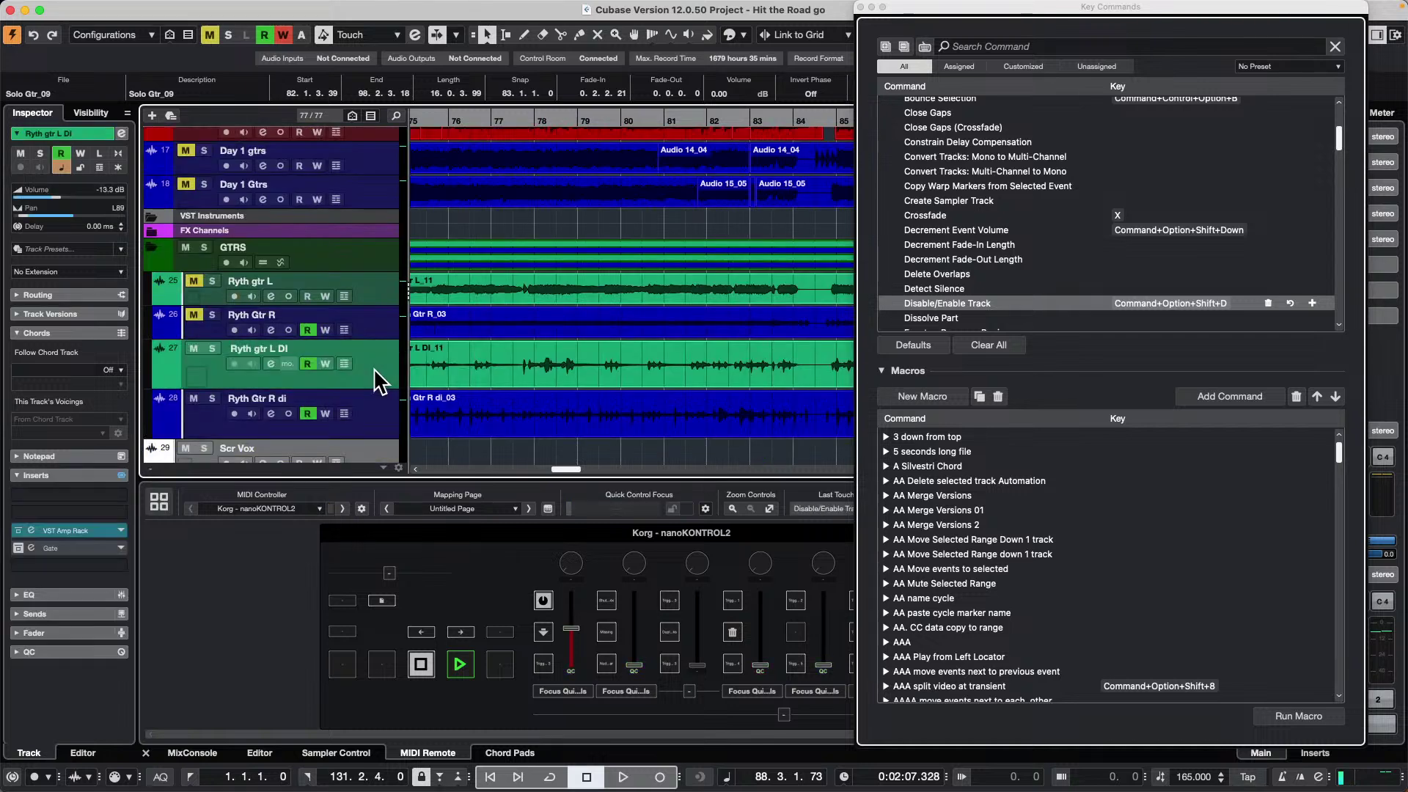
pyautogui.press('super+alt+shift+d')
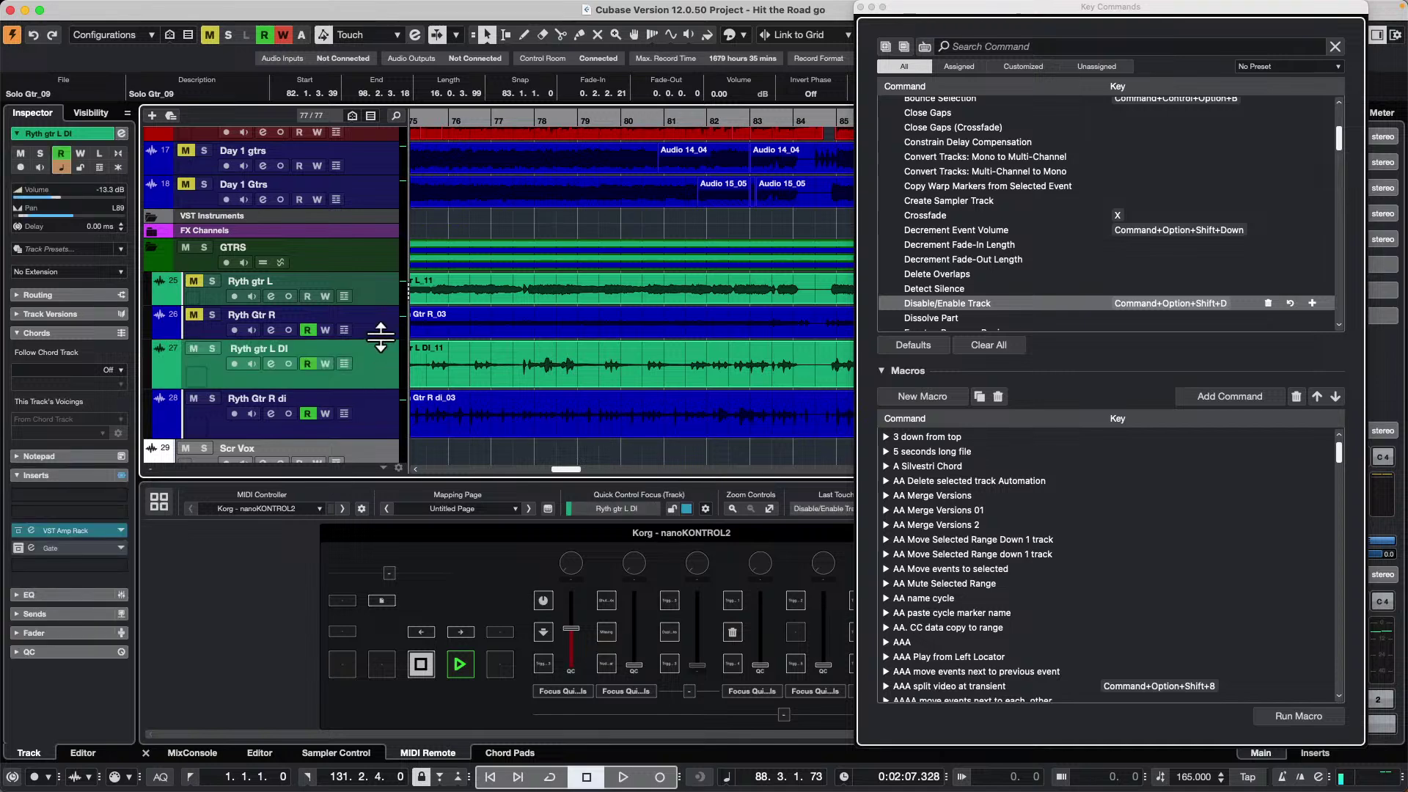
pyautogui.click(387, 325)
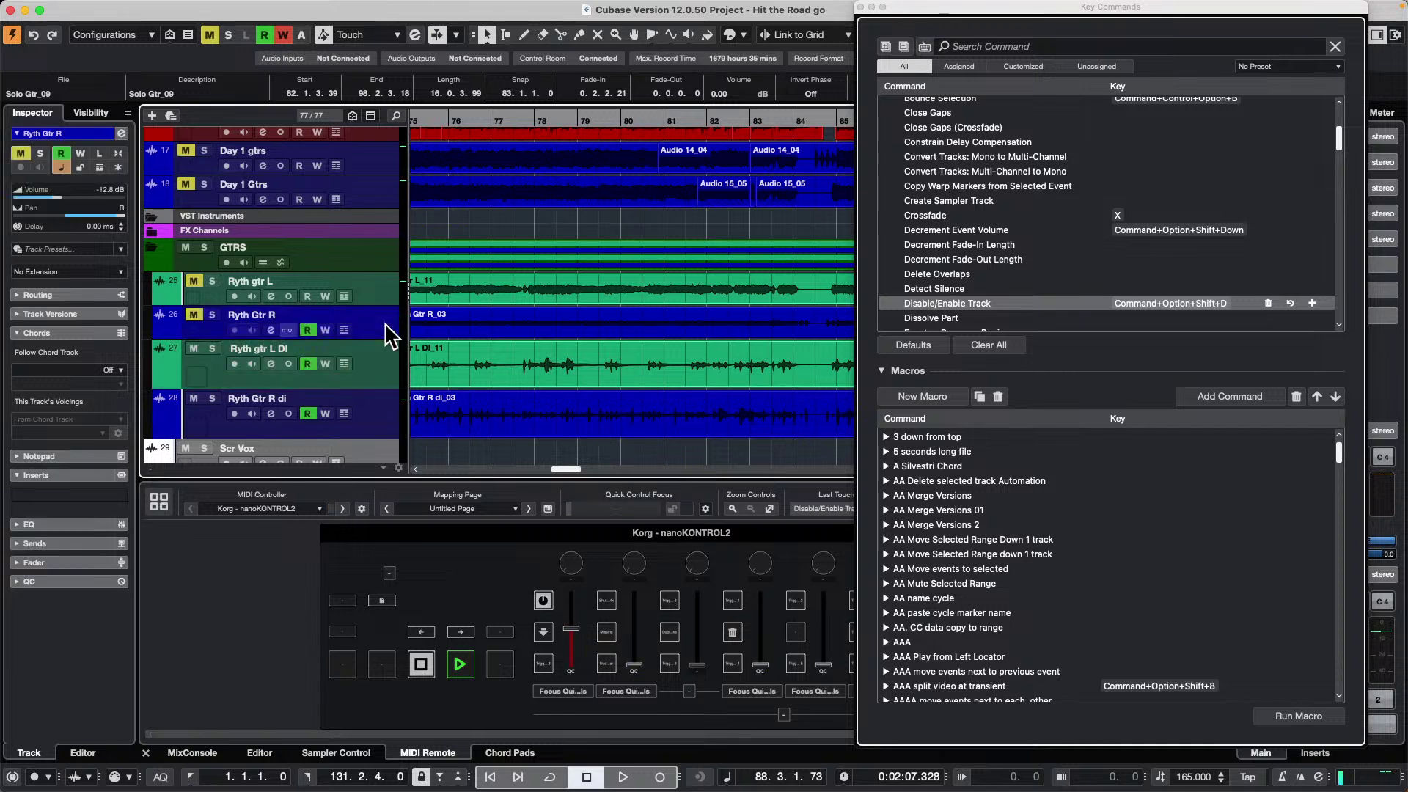
pyautogui.scroll(-4, 386, 346)
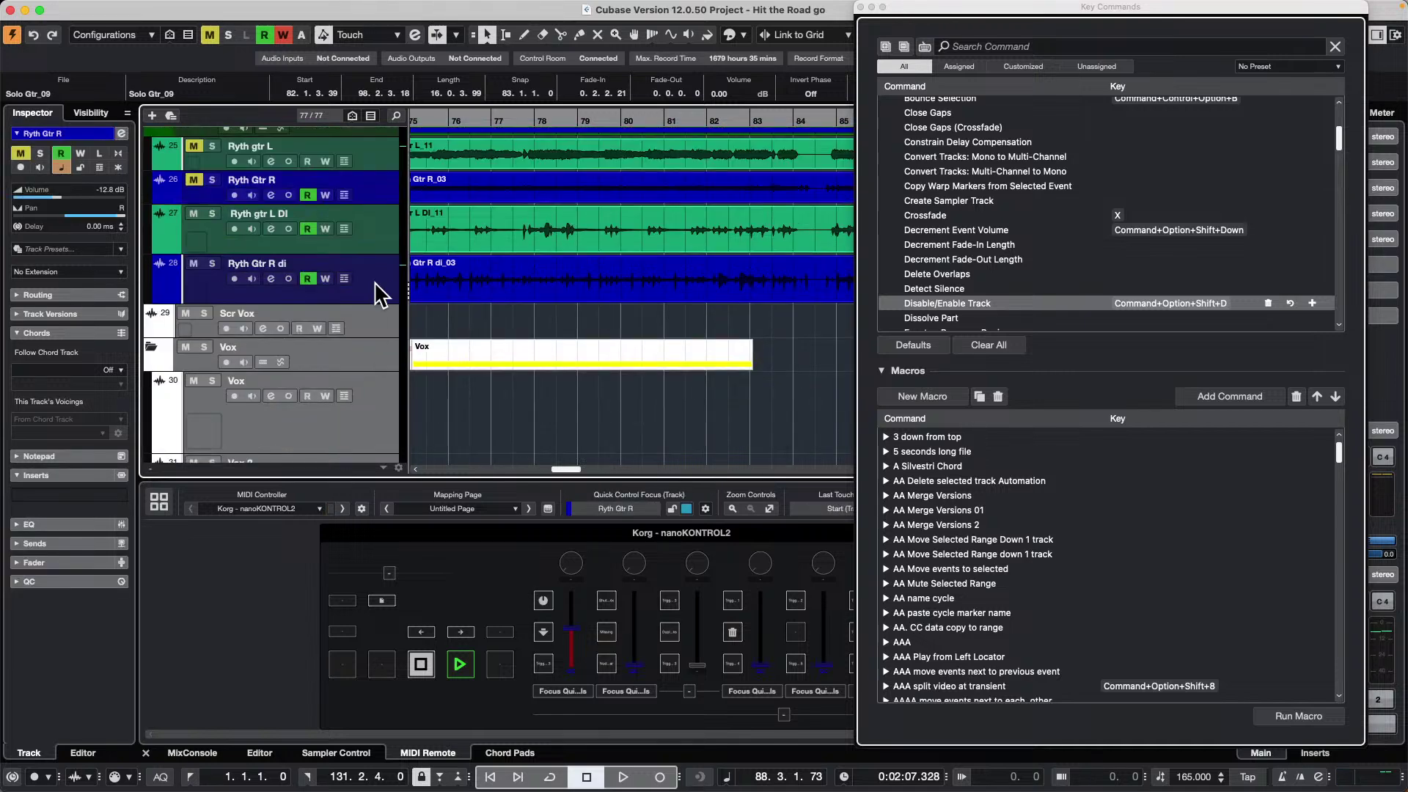
pyautogui.scroll(2, 366, 286)
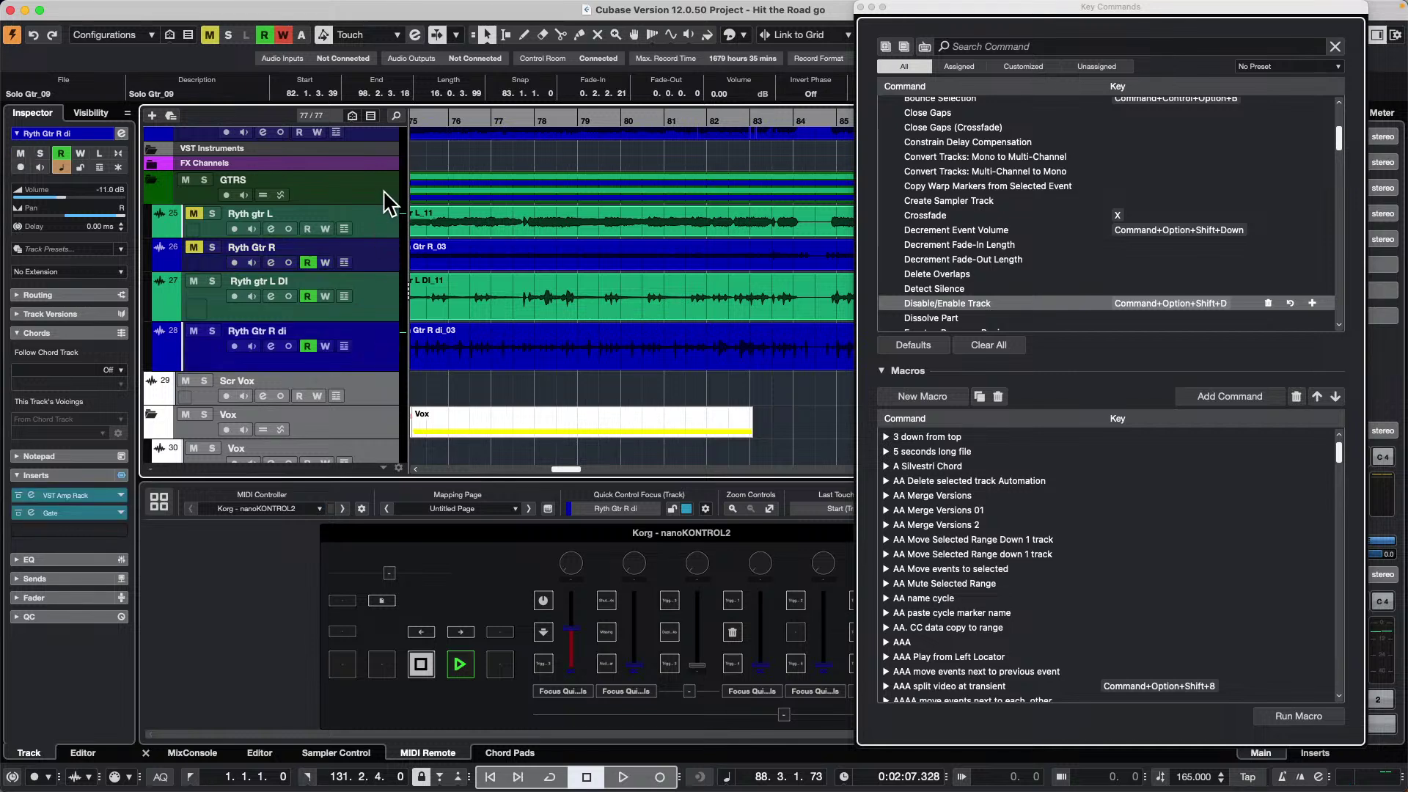
# - Toggle the Ryth gtr L track between disabled and enabled repeatedly, and close the Key Commands window
pyautogui.click(386, 224)
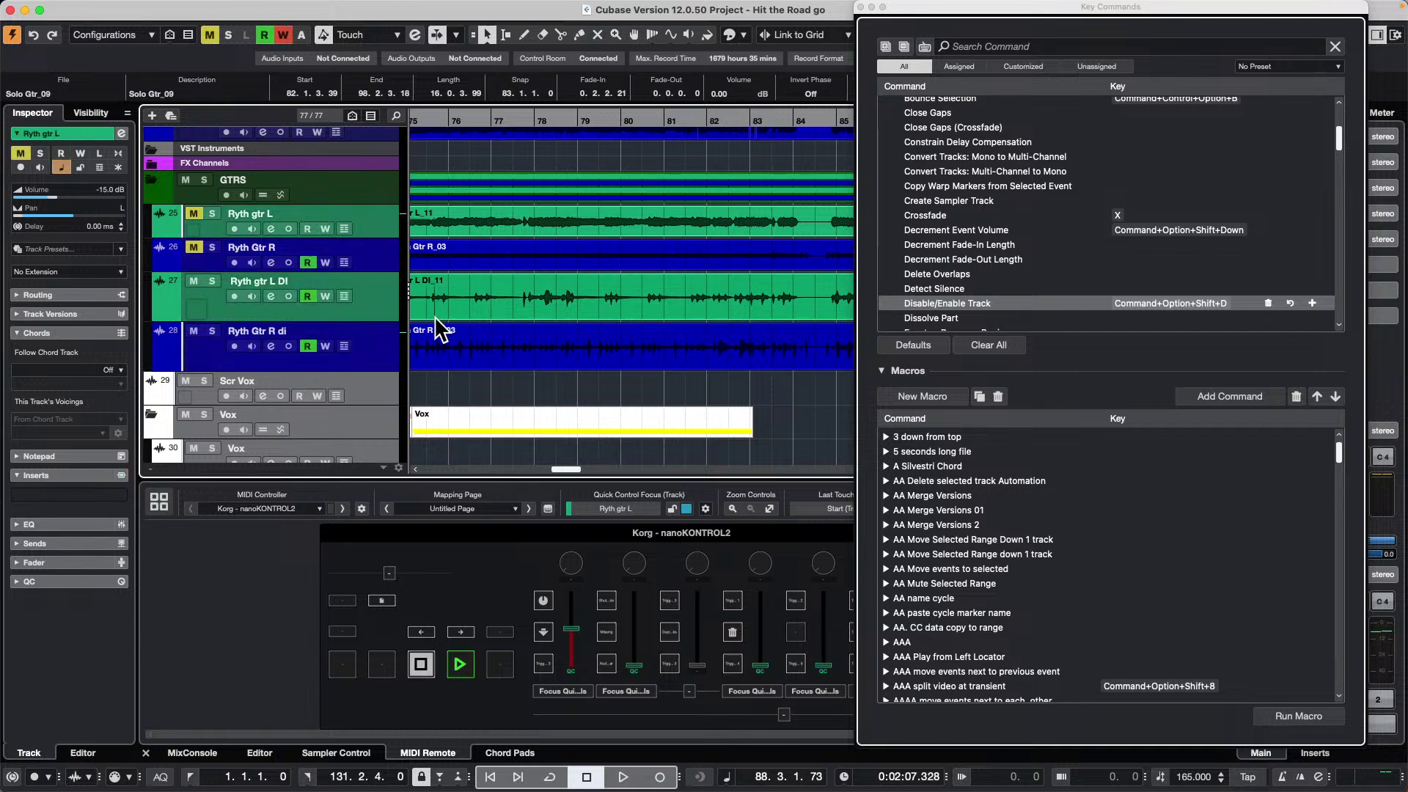
pyautogui.press('alt+shift+super+d')
pyautogui.press('alt+shift+super+d')
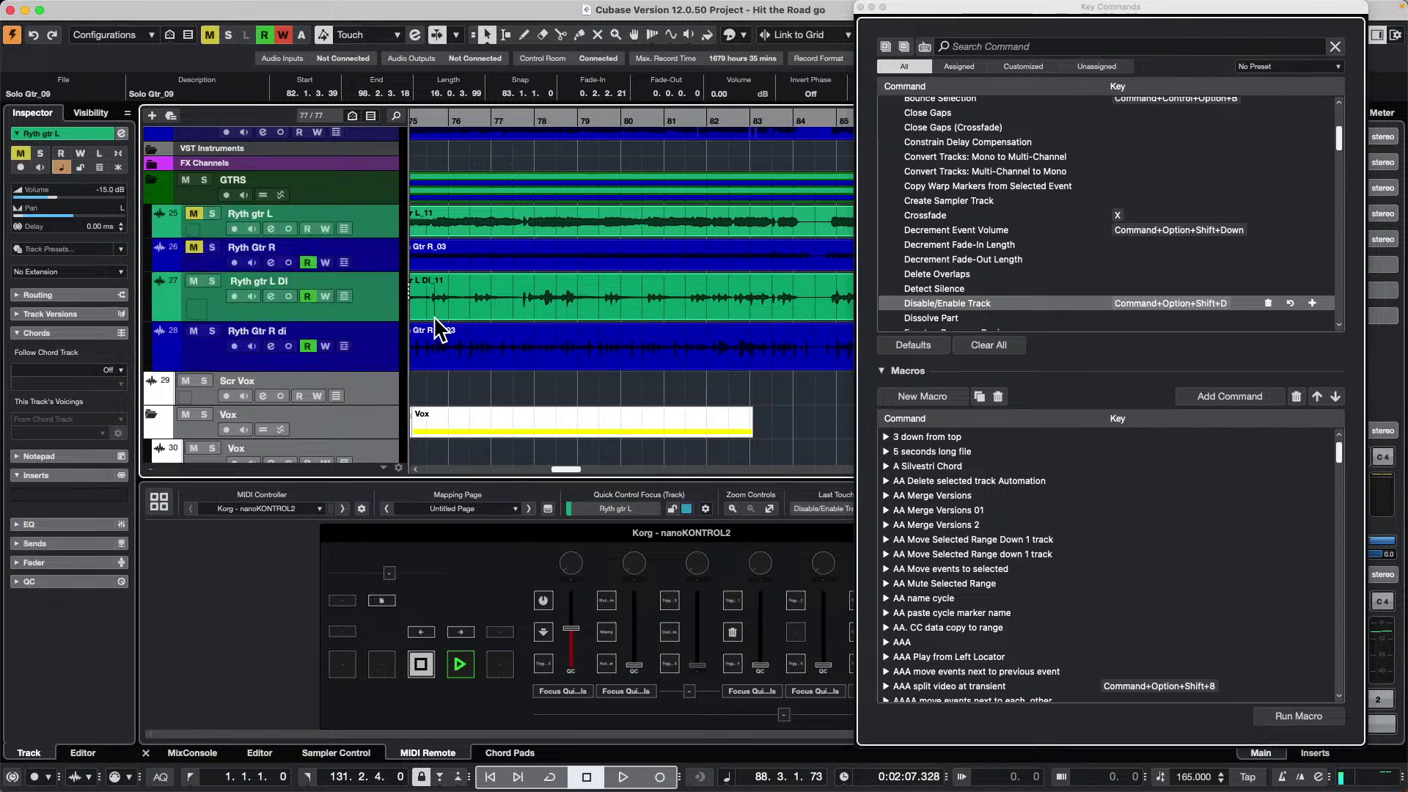
pyautogui.press('alt+shift+super+d')
pyautogui.press('alt+shift+super+d')
pyautogui.scroll(-2, 970, 206)
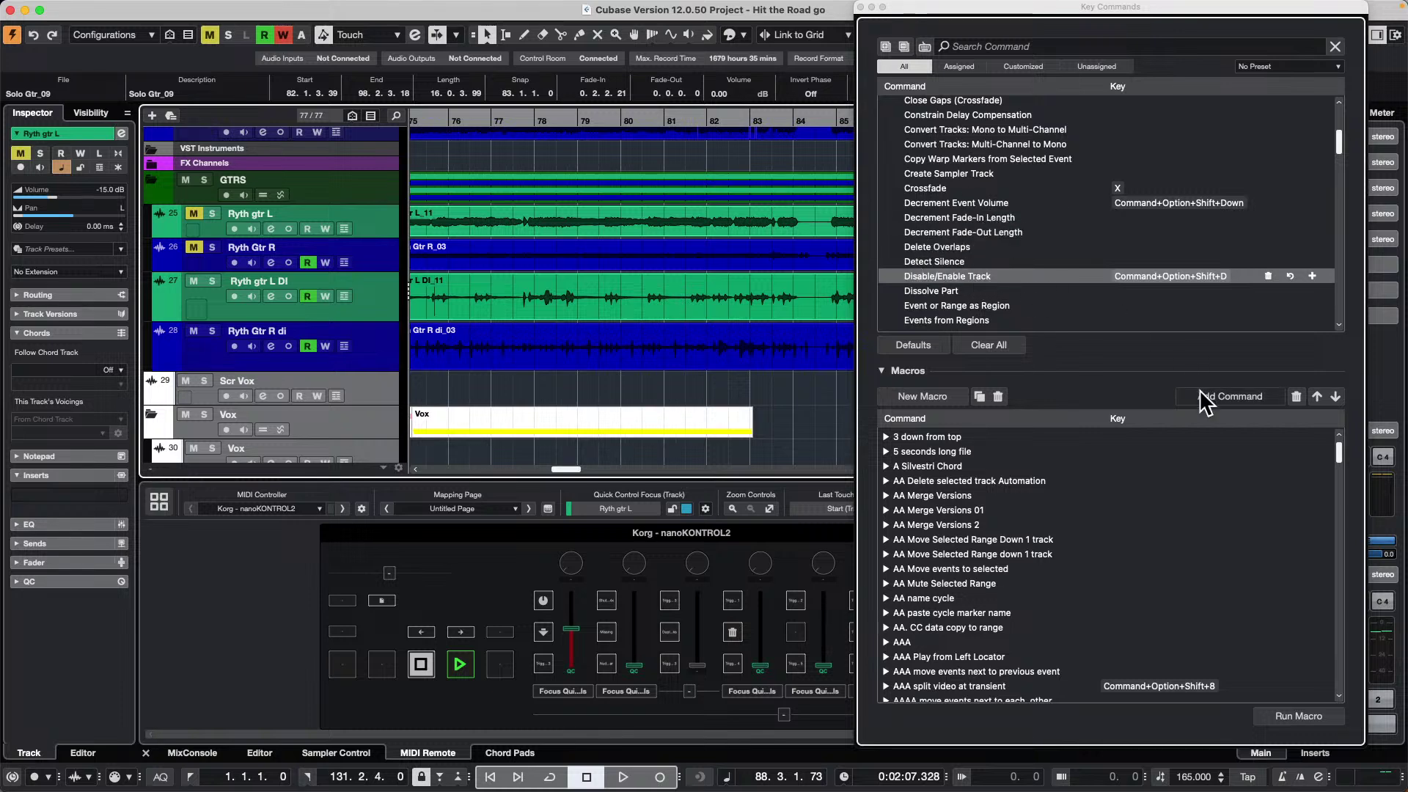
pyautogui.click(861, 8)
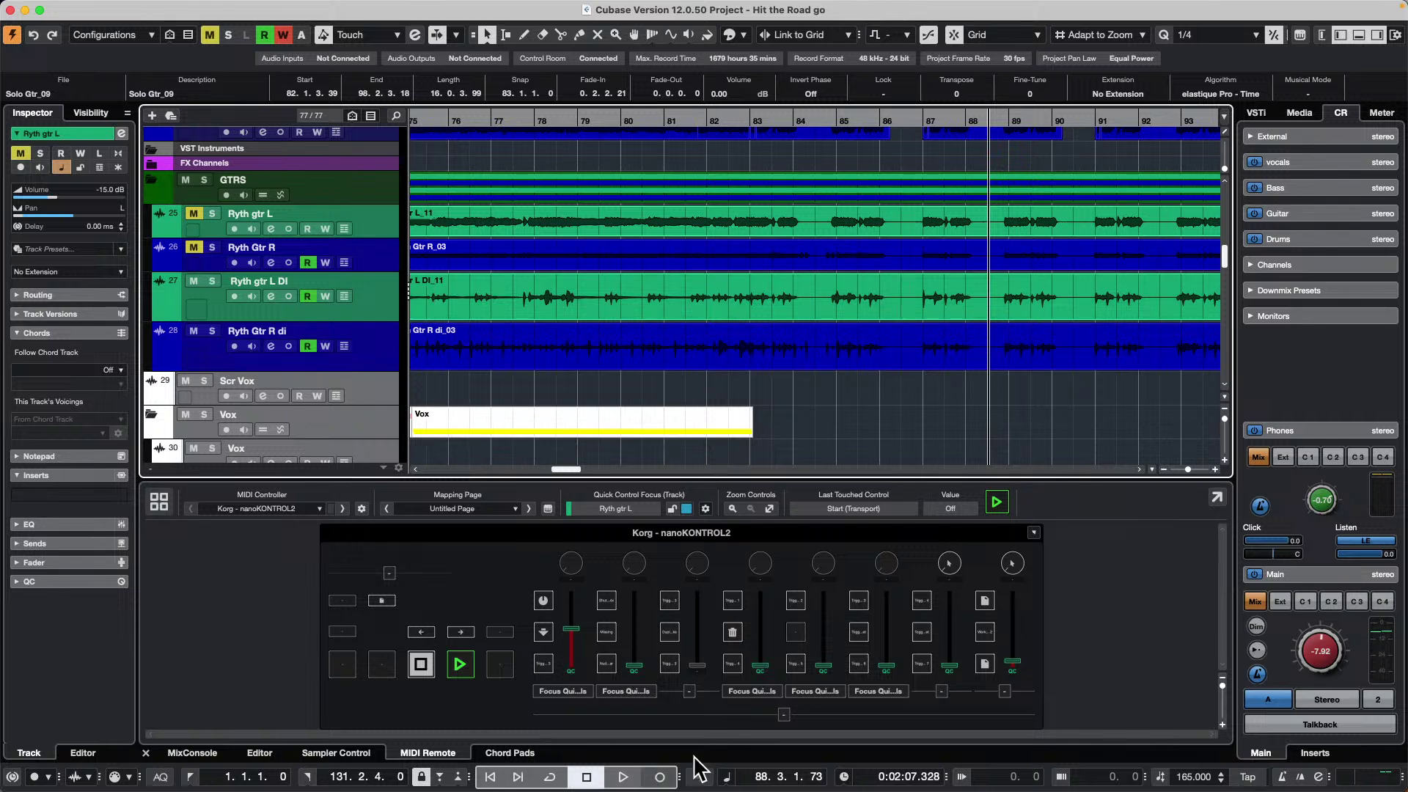
# - Switch to Safari and search the web for "programs on Steinberg licensing"
pyautogui.moveTo(630, 788)
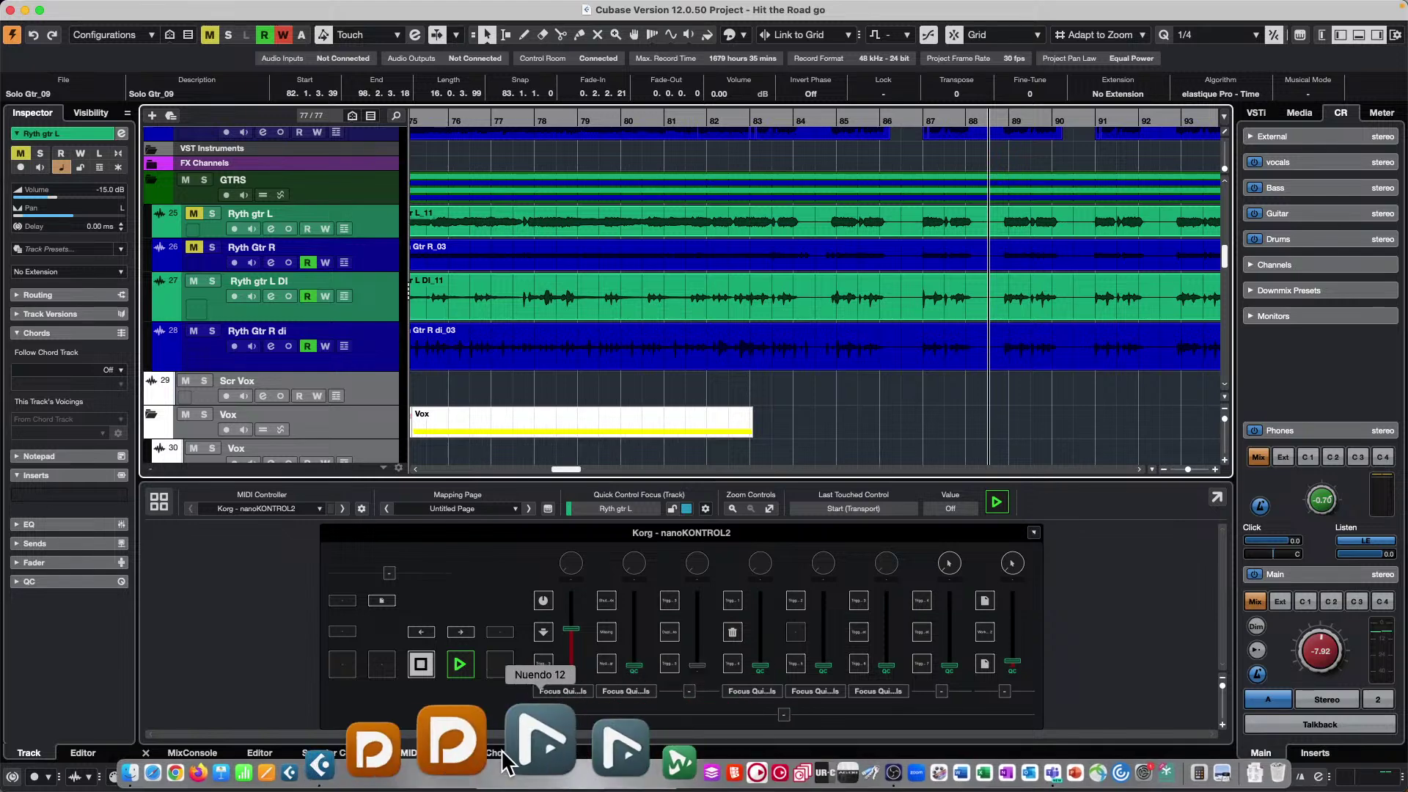
pyautogui.click(290, 755)
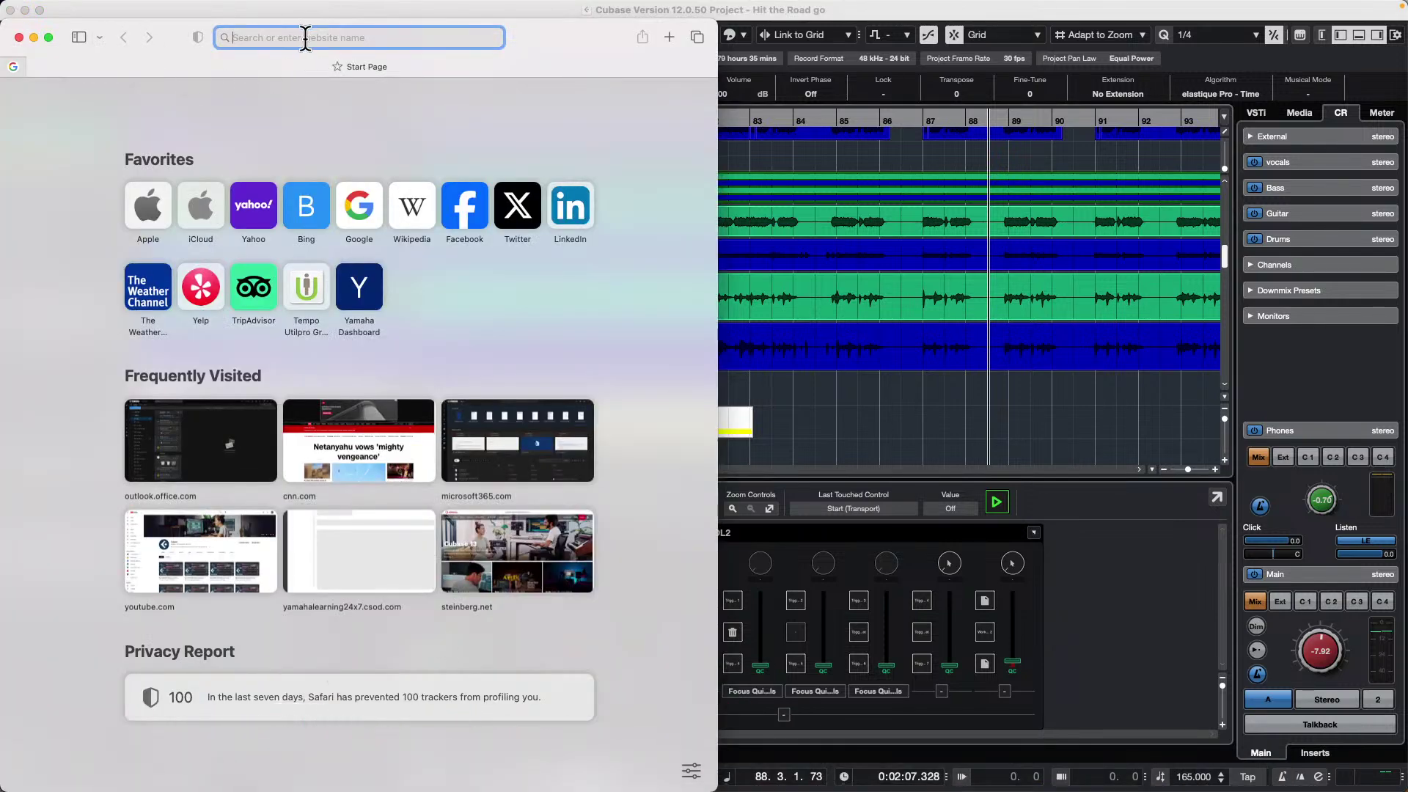
pyautogui.write('pr')
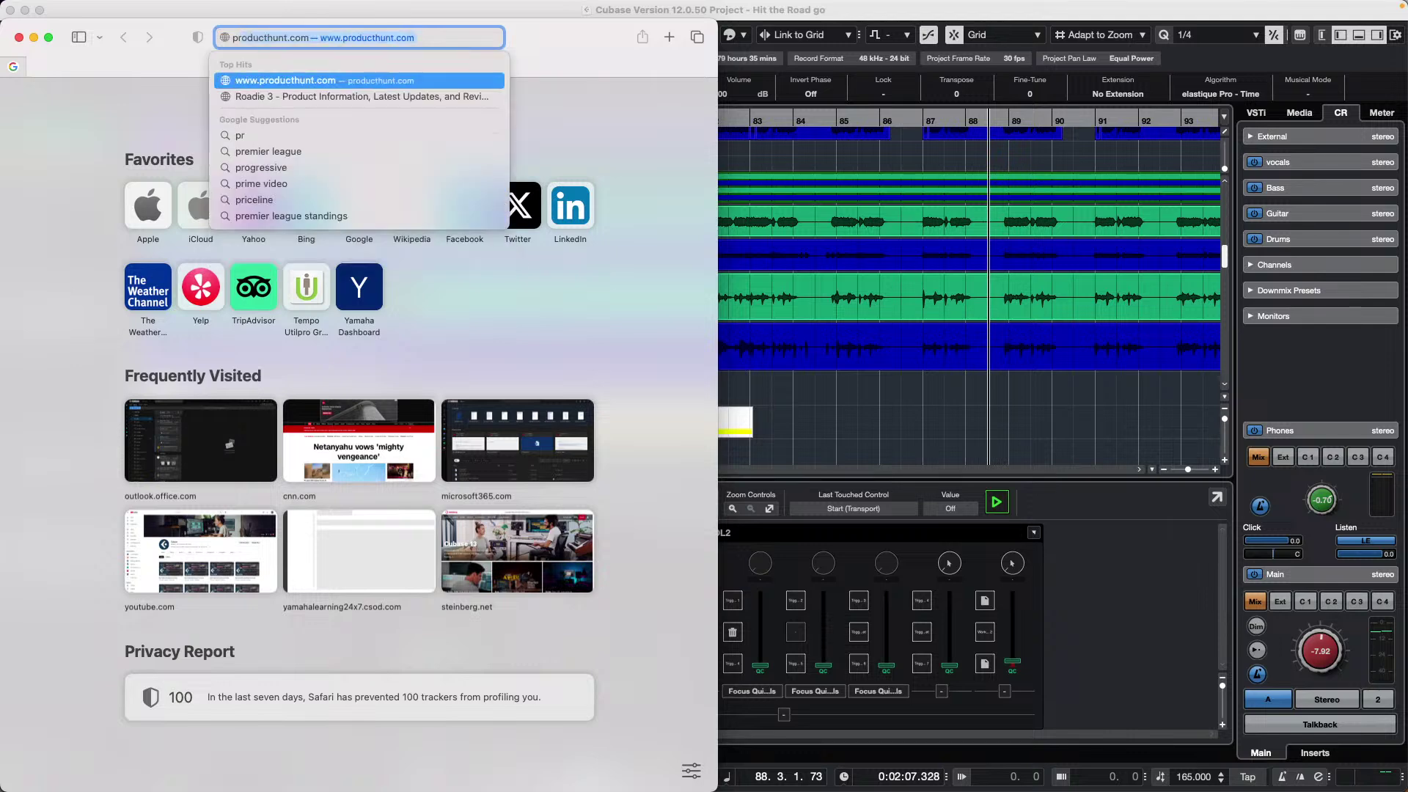
pyautogui.write('ograms')
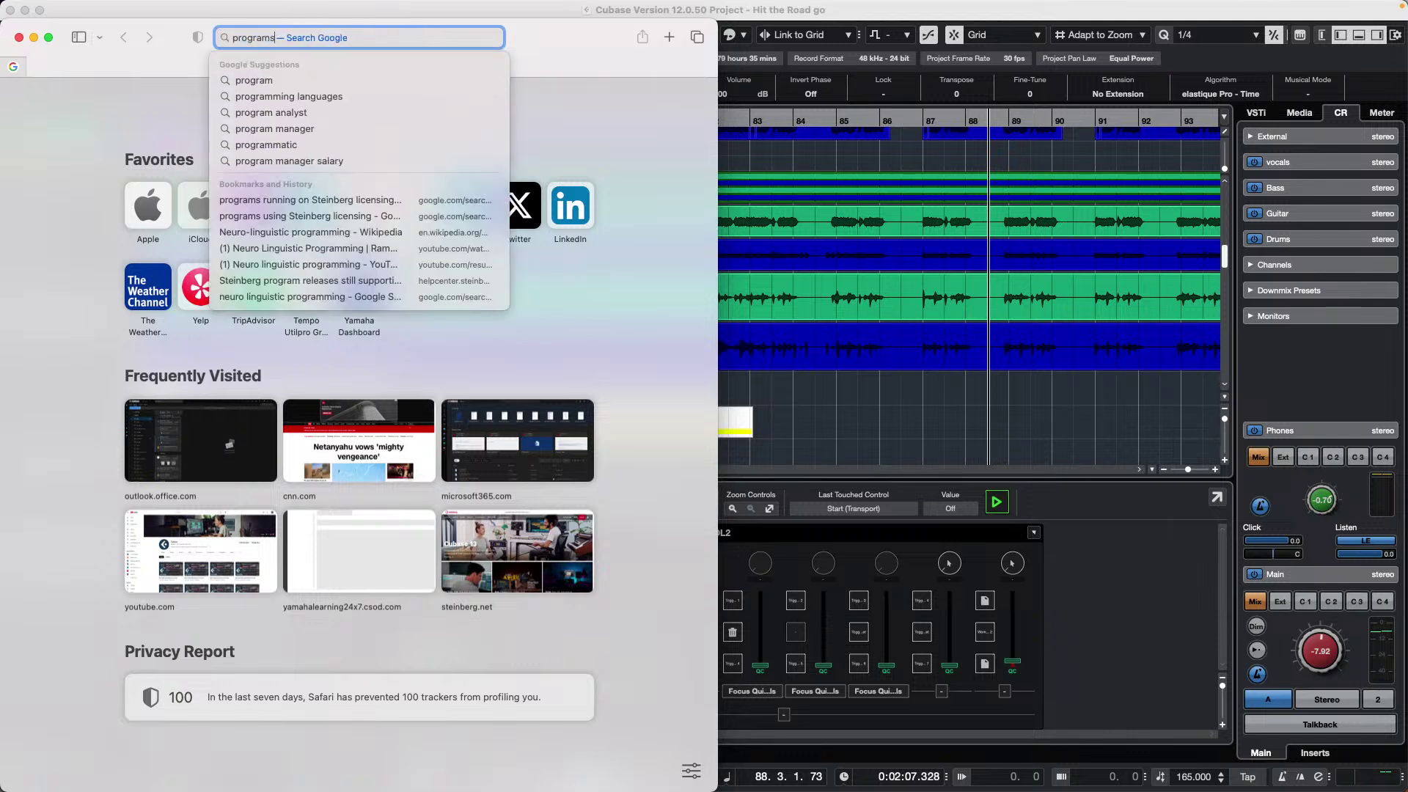
pyautogui.write(' on Ste')
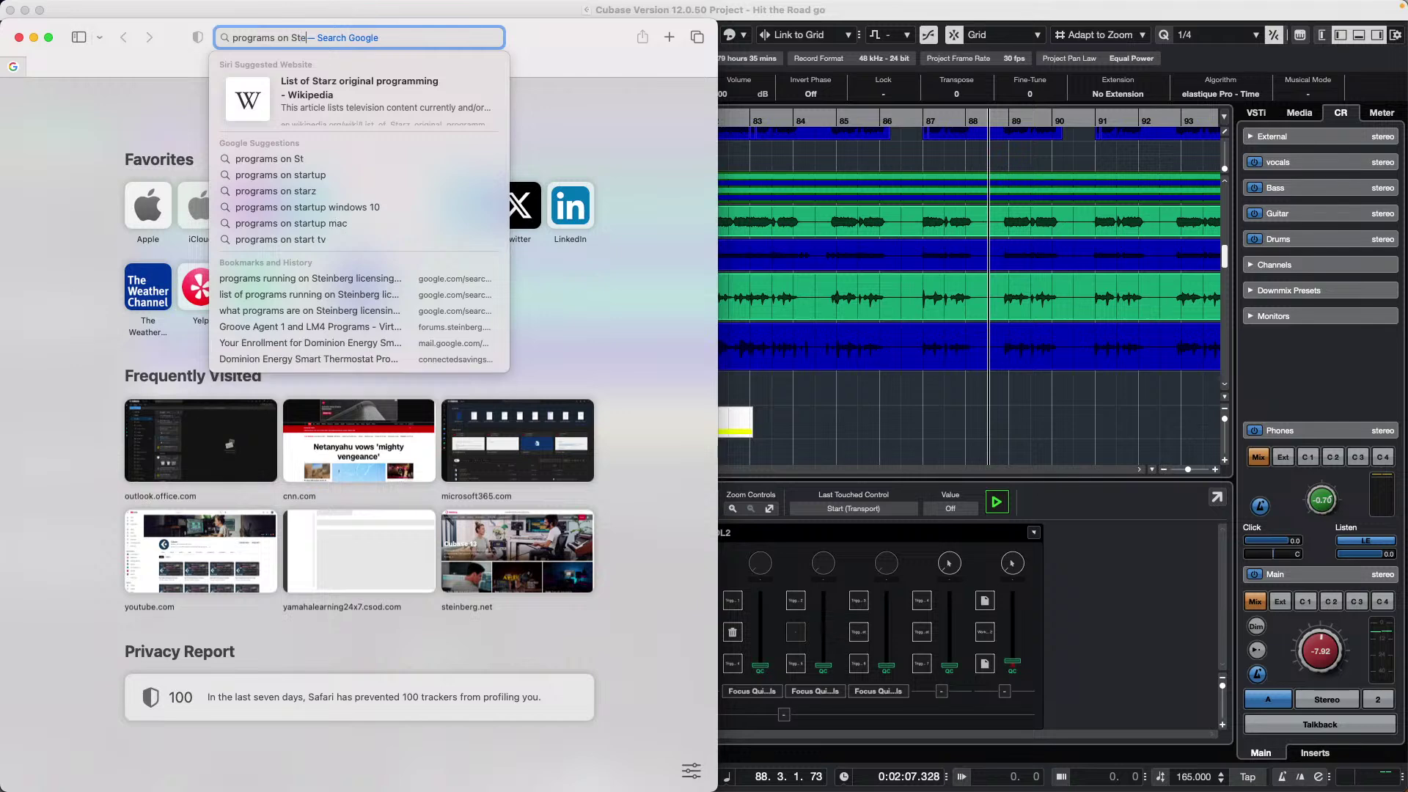
pyautogui.write('inberg ')
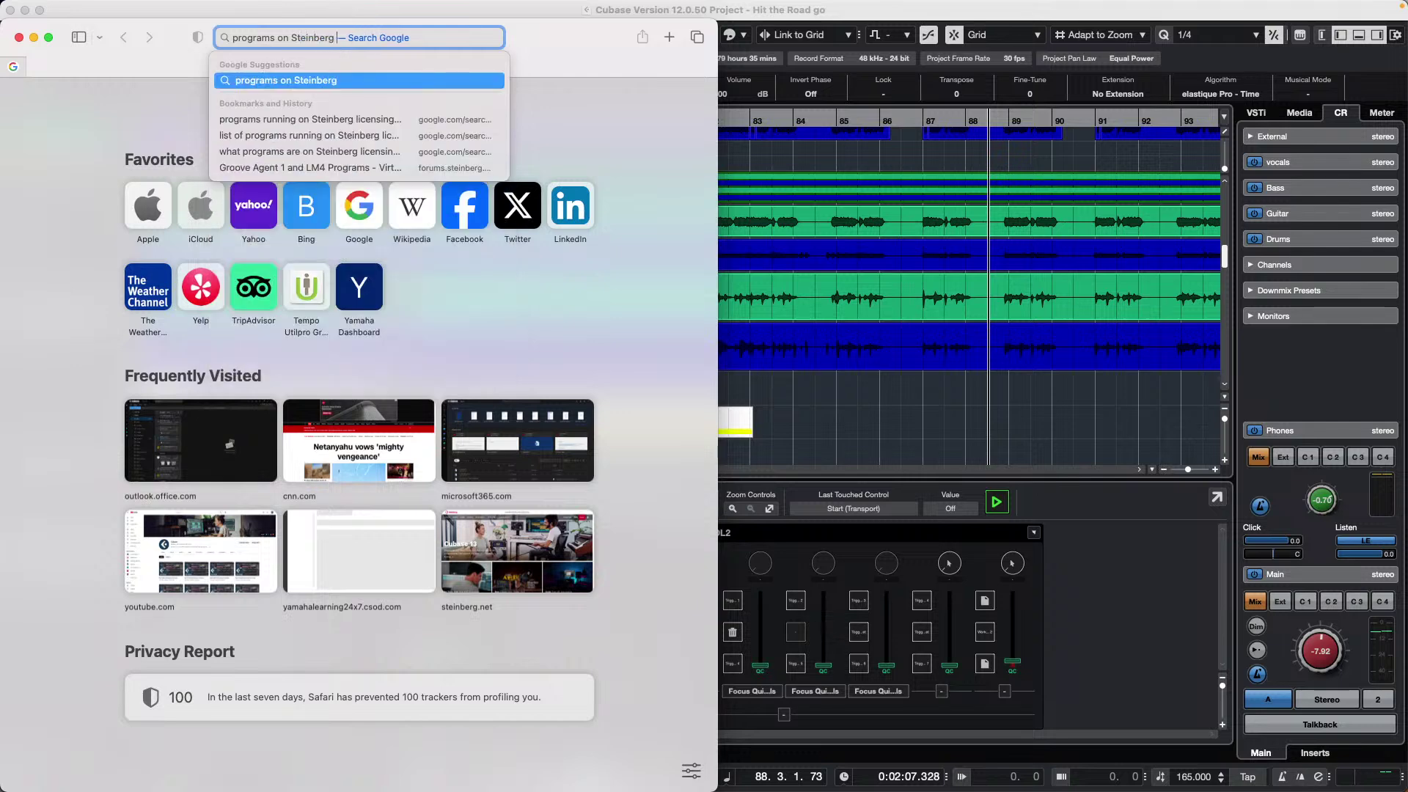
pyautogui.write('licensing')
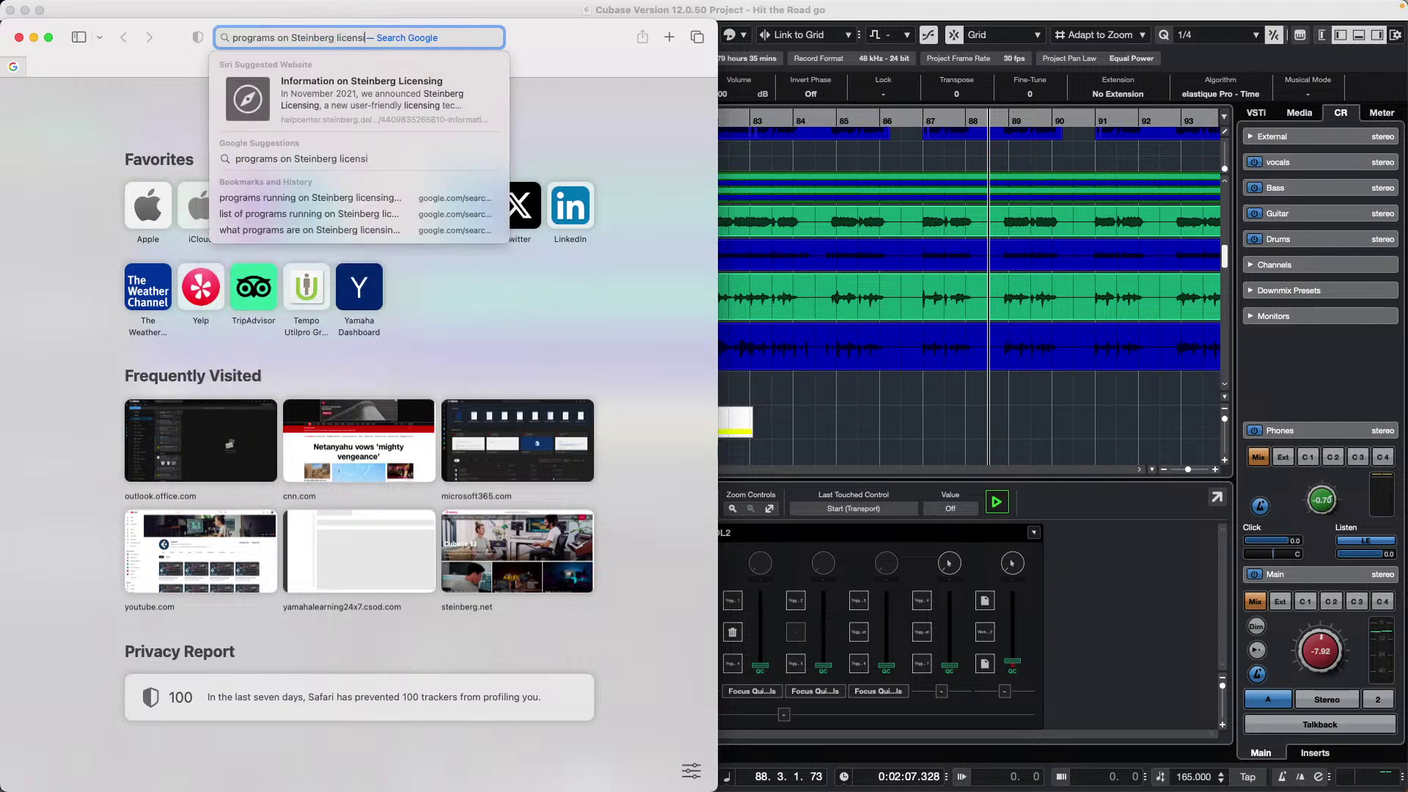
pyautogui.press('Return')
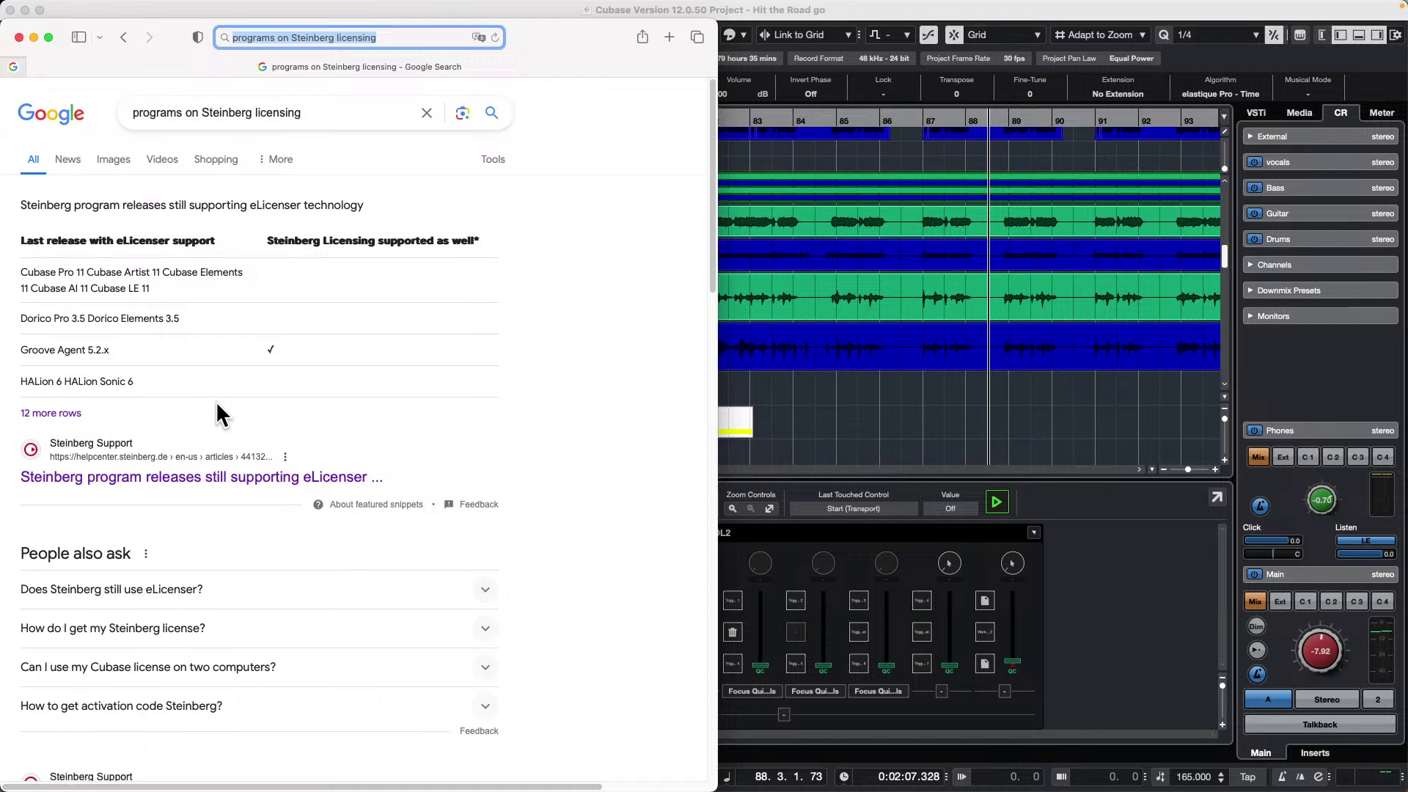
# - Open the Information on Steinberg Licensing support article from the search results and examine it for programs using the new licensing
pyautogui.scroll(-3, 297, 157)
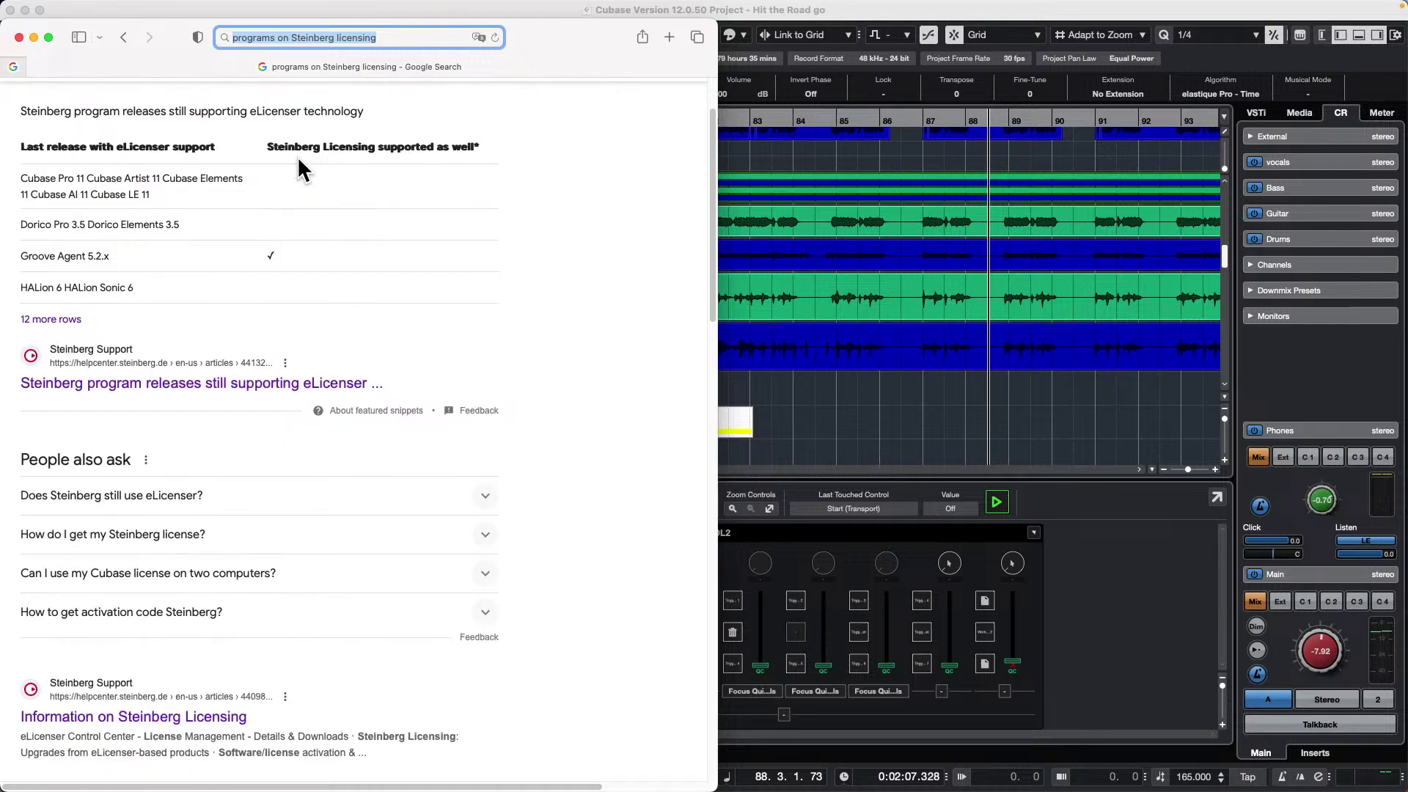
pyautogui.scroll(-7, 298, 158)
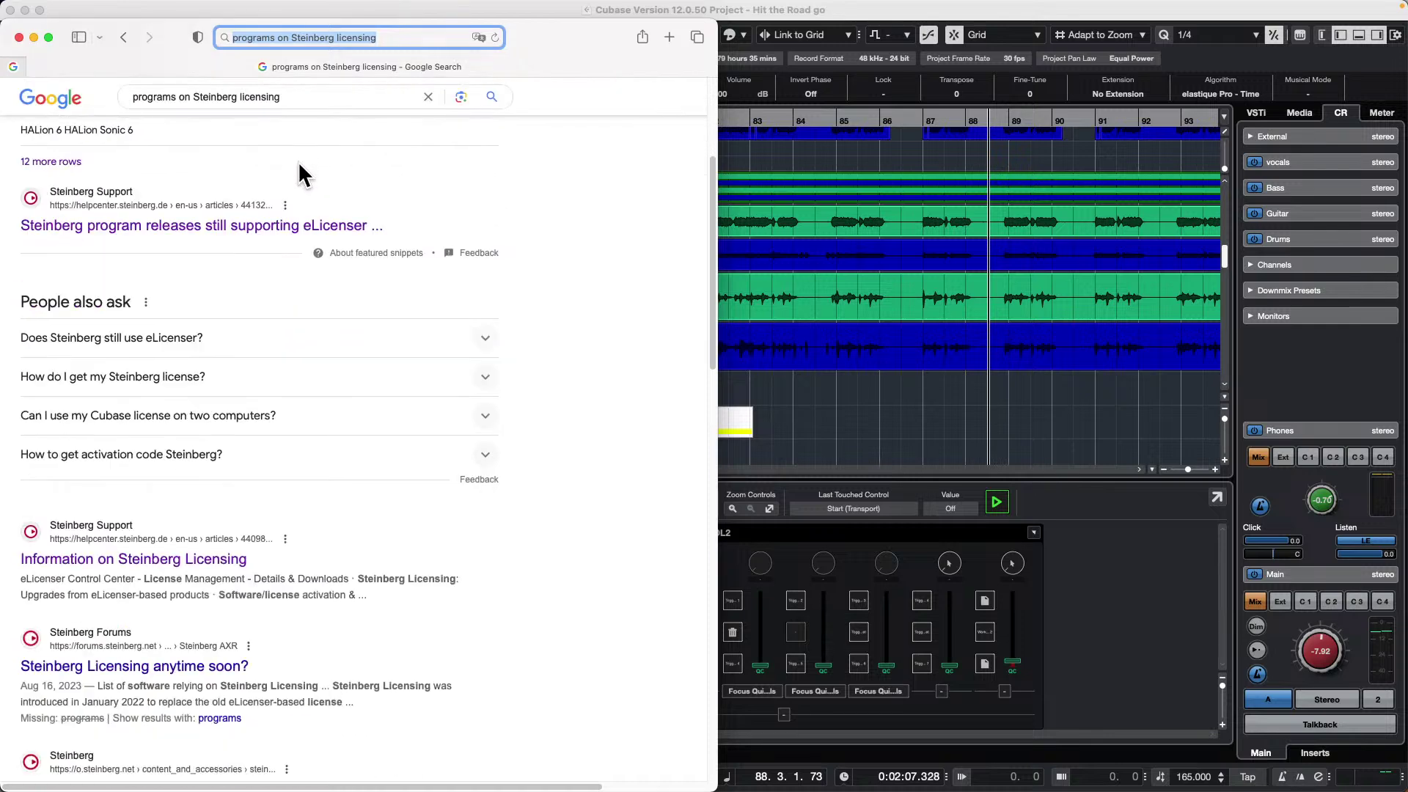
pyautogui.scroll(-7, 299, 167)
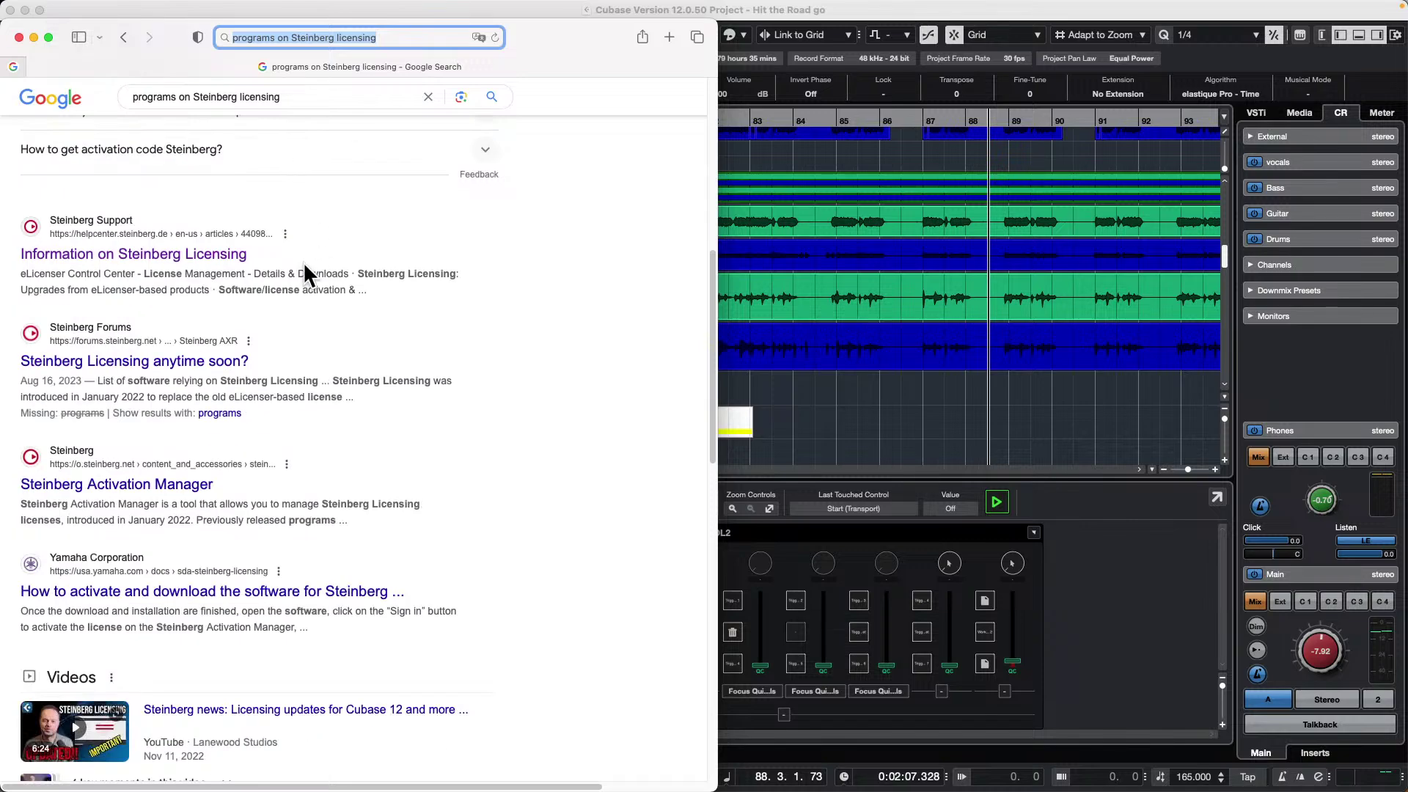
pyautogui.scroll(-5, 279, 253)
pyautogui.scroll(12, 283, 247)
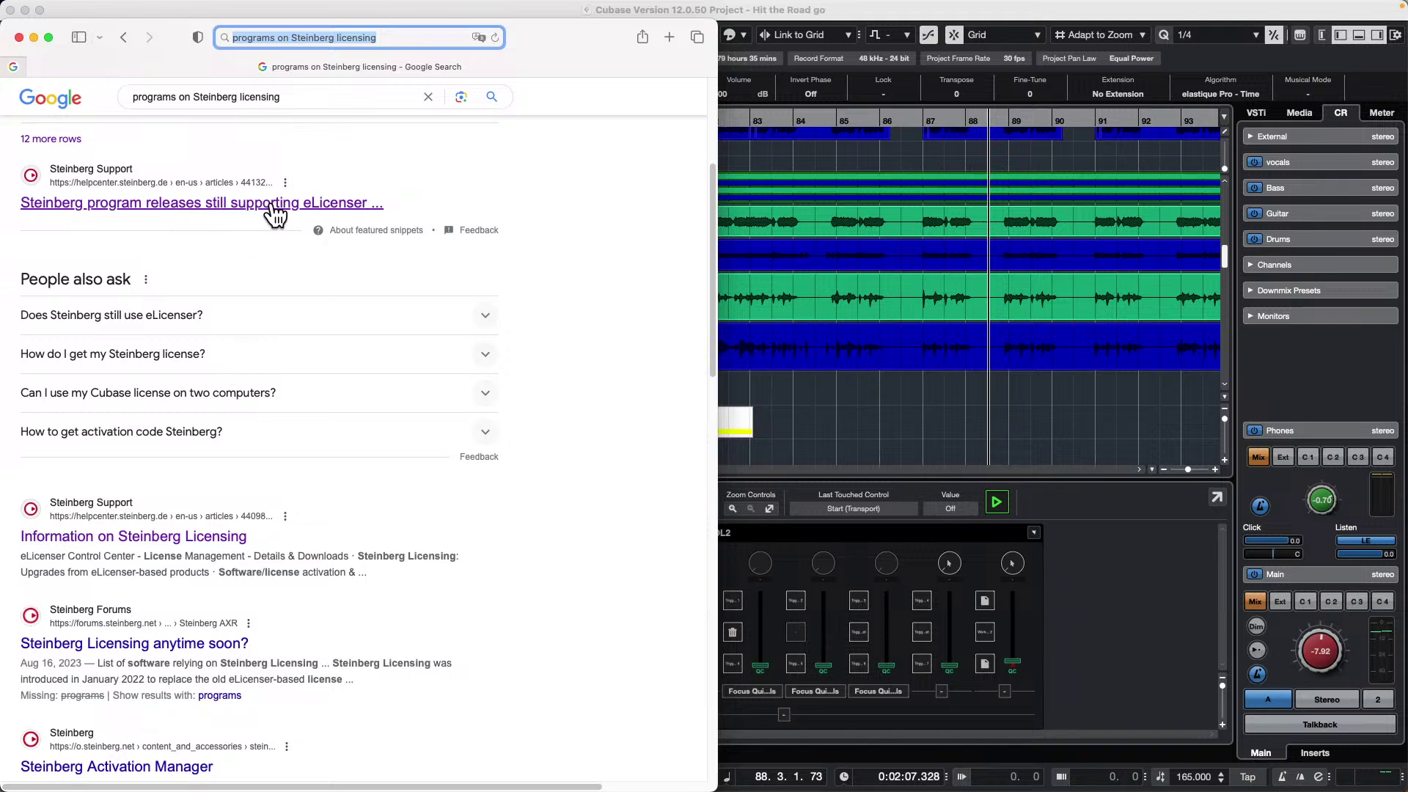
pyautogui.click(224, 541)
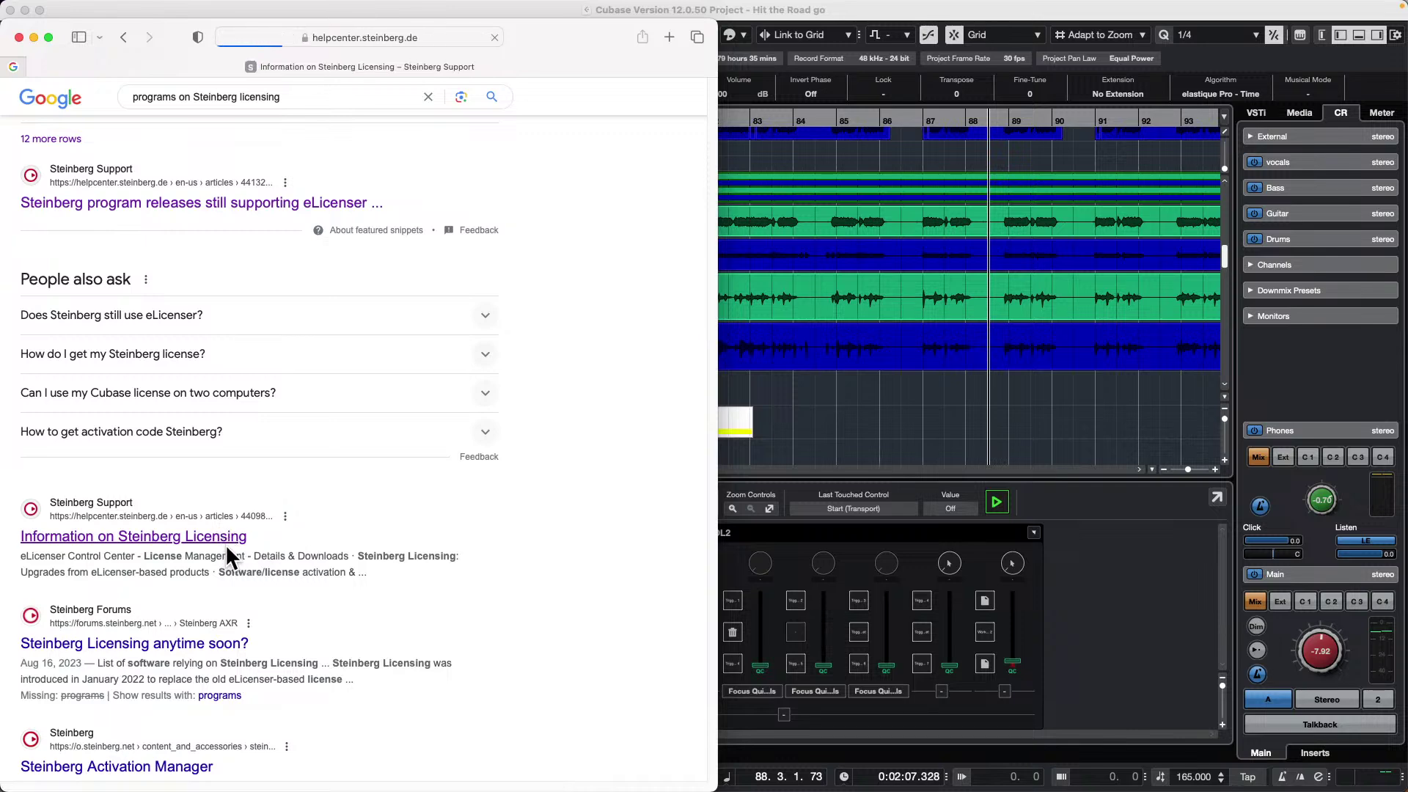
pyautogui.scroll(-15, 299, 487)
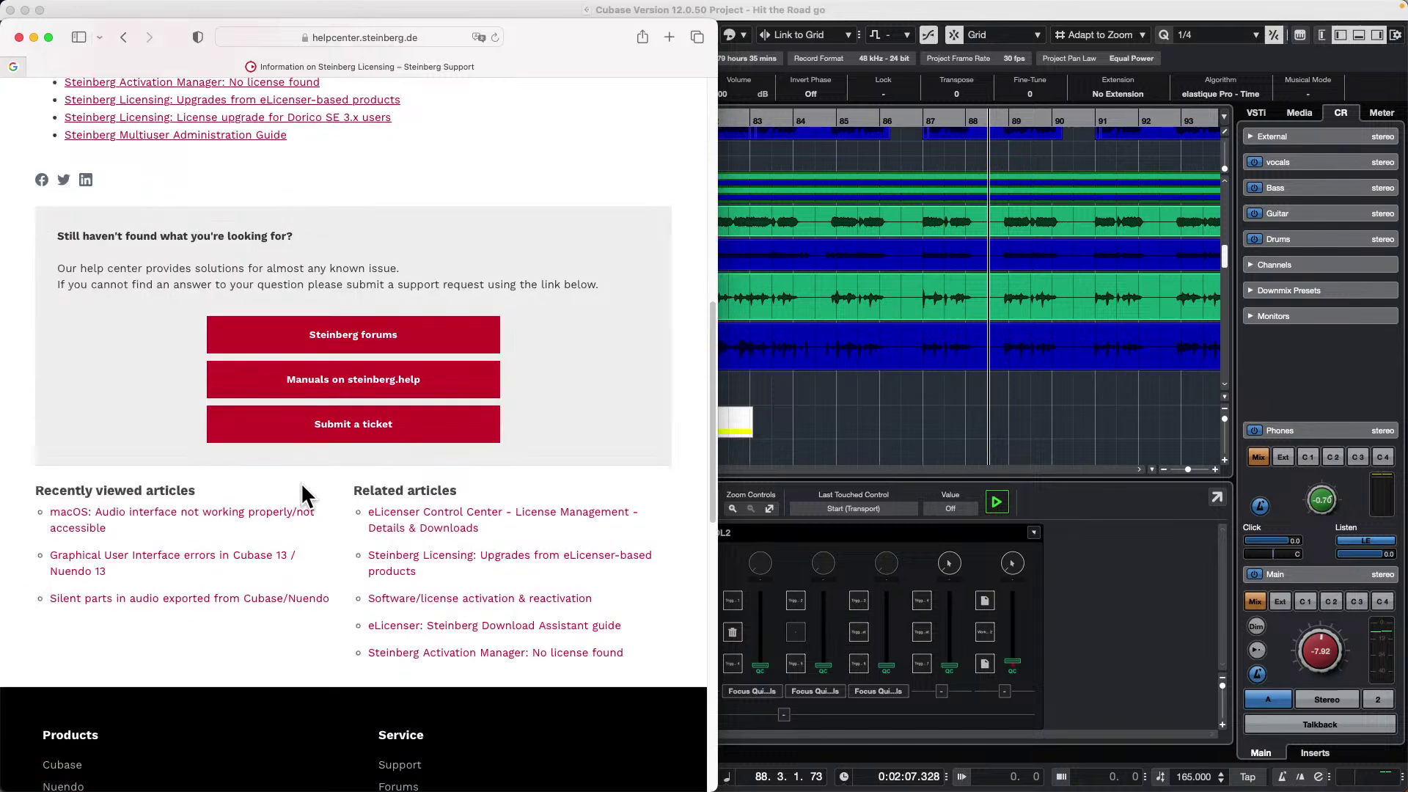
pyautogui.scroll(4, 179, 371)
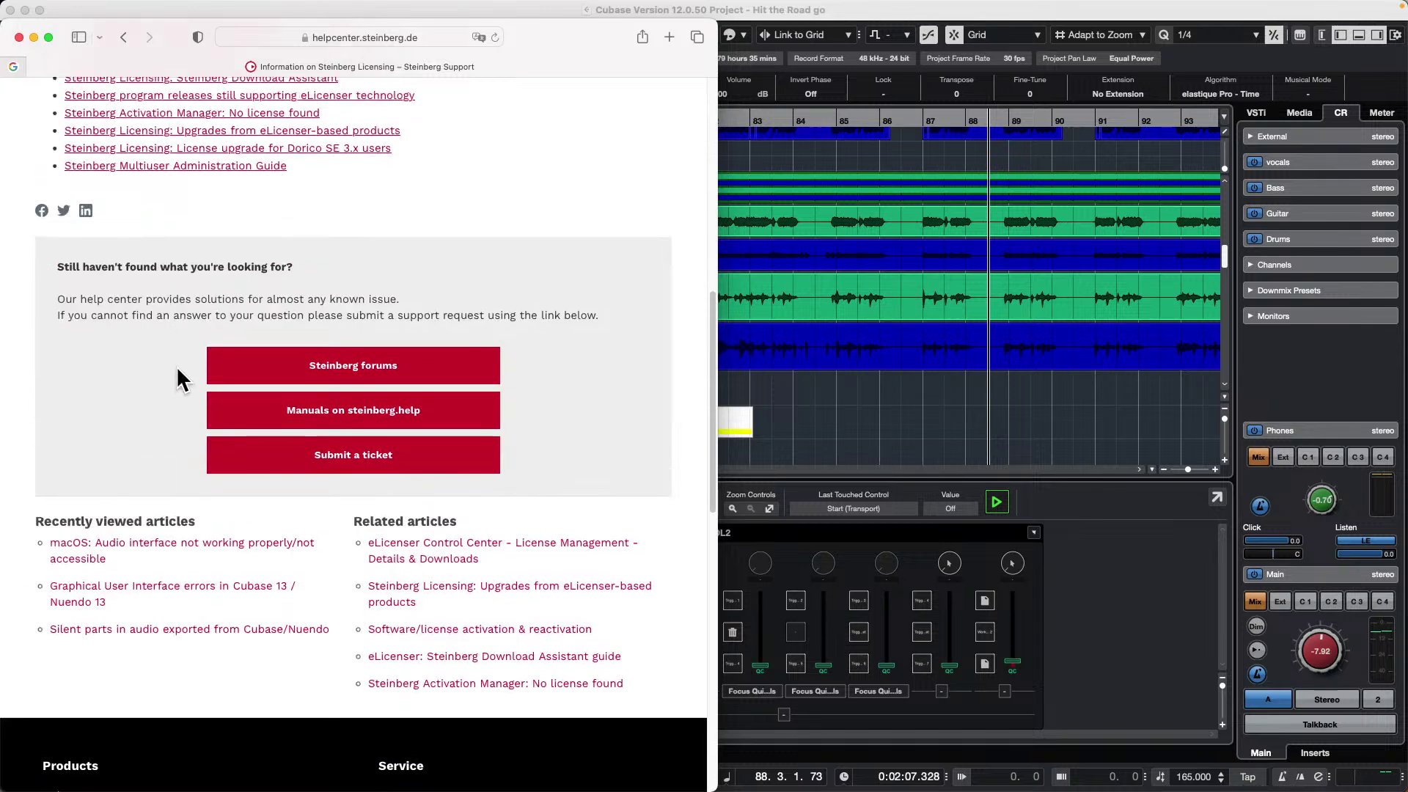
pyautogui.scroll(-4, 176, 365)
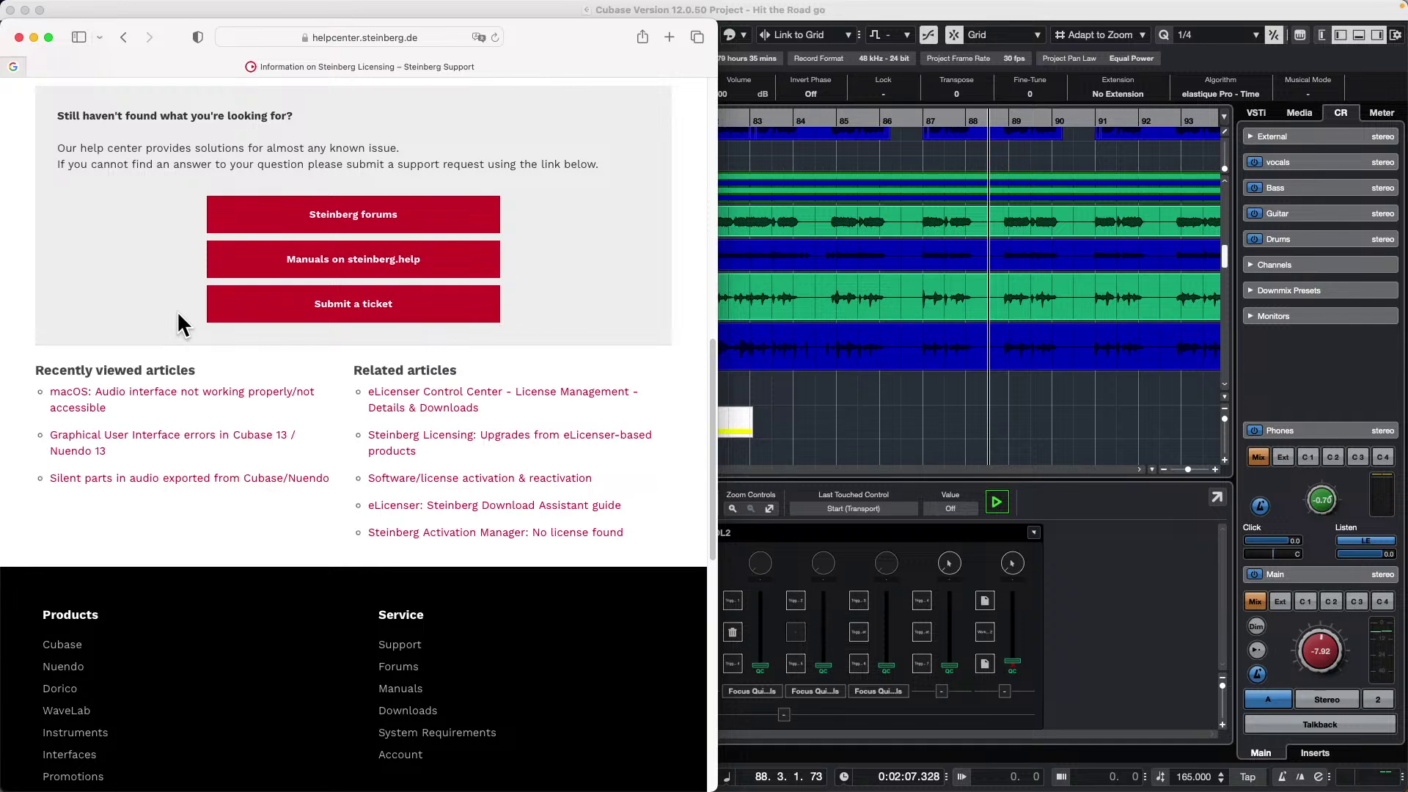
pyautogui.scroll(15, 230, 367)
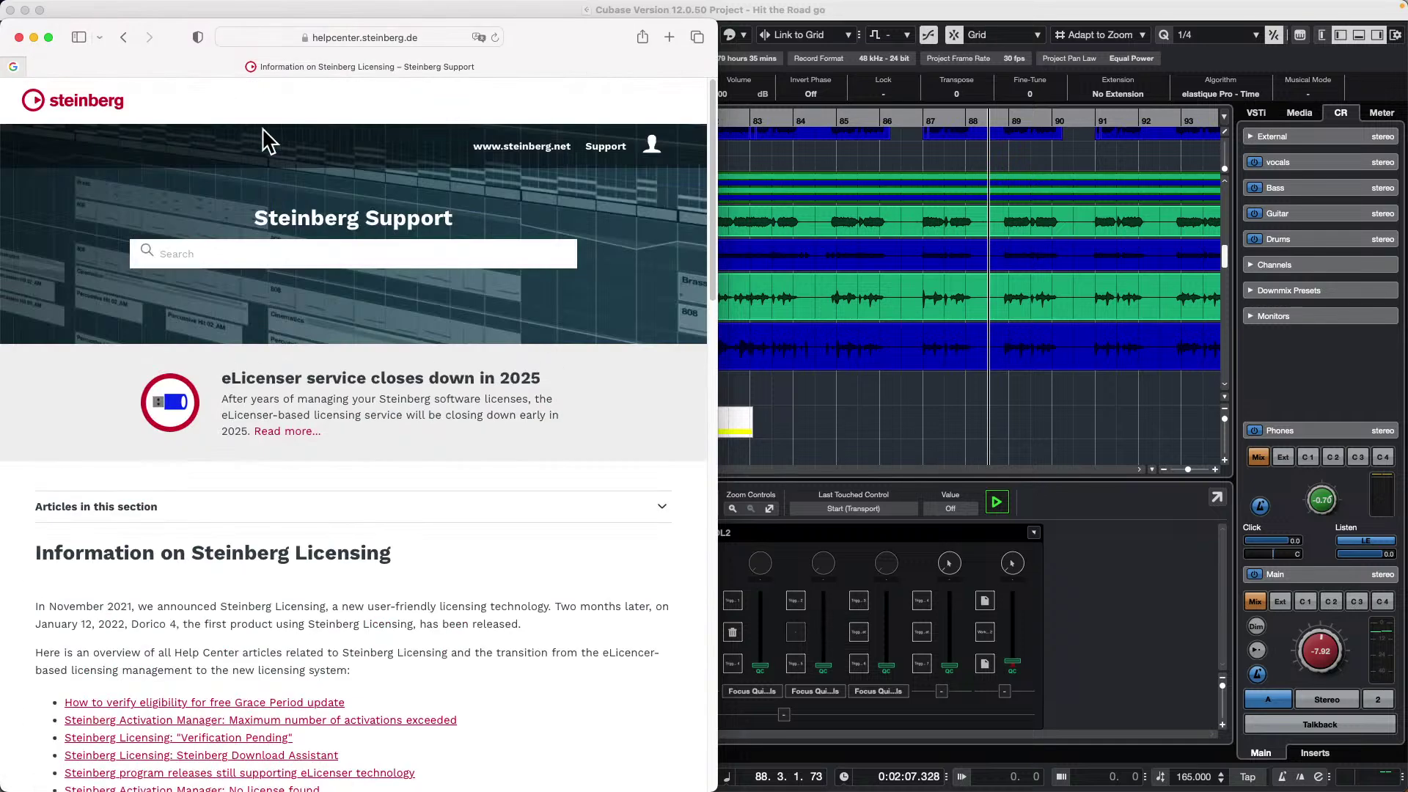
# - Sign in to the Steinberg account with the saved e-mail and password
pyautogui.click(651, 147)
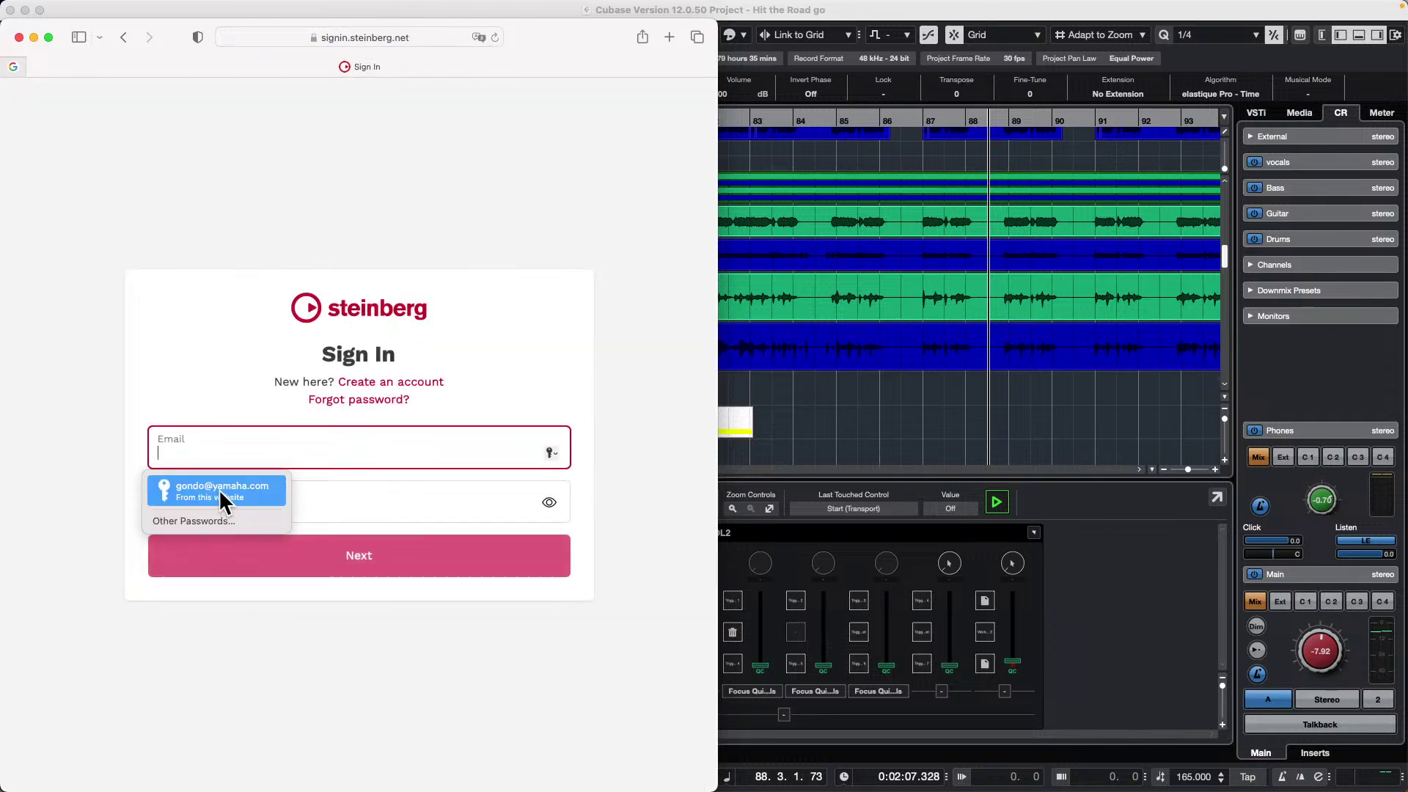
pyautogui.click(222, 492)
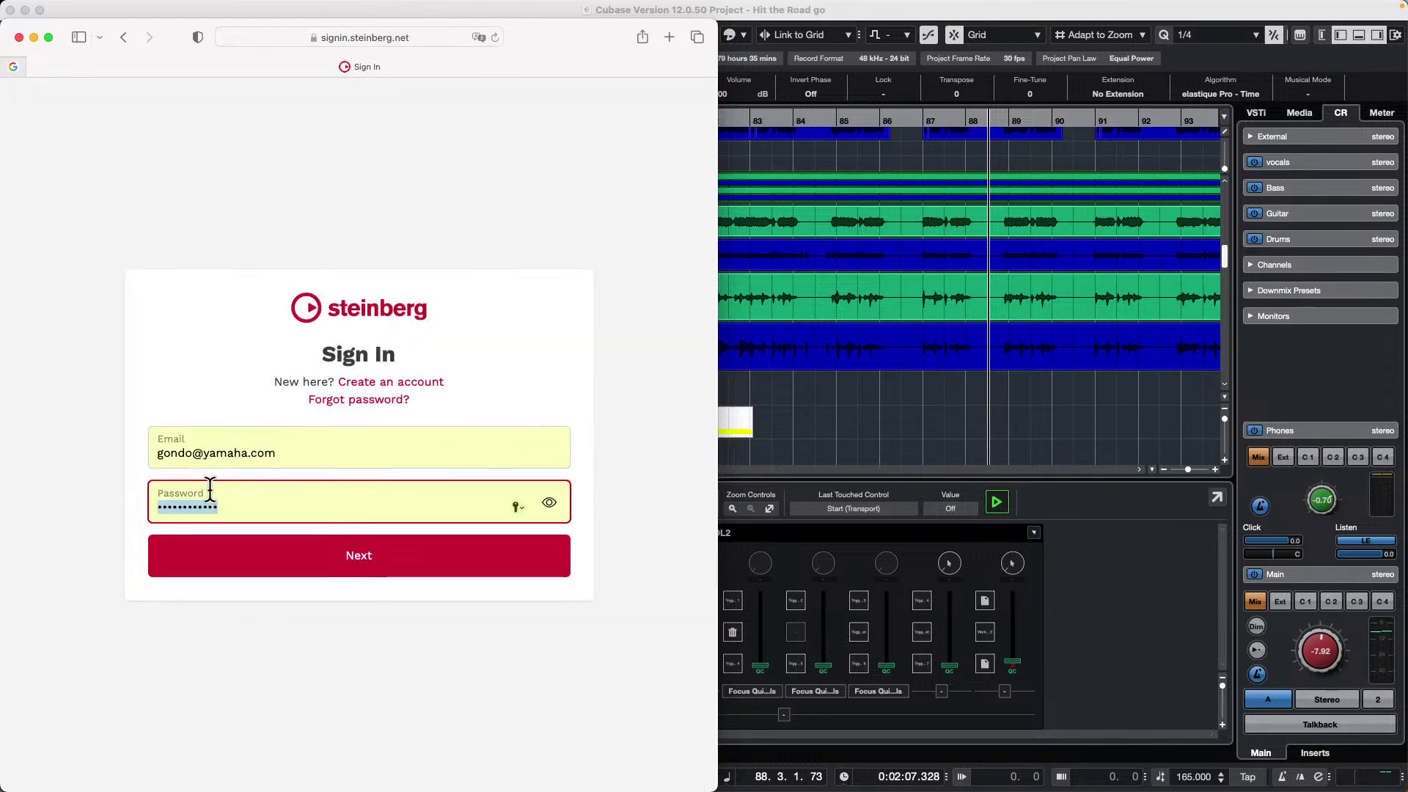
pyautogui.click(290, 560)
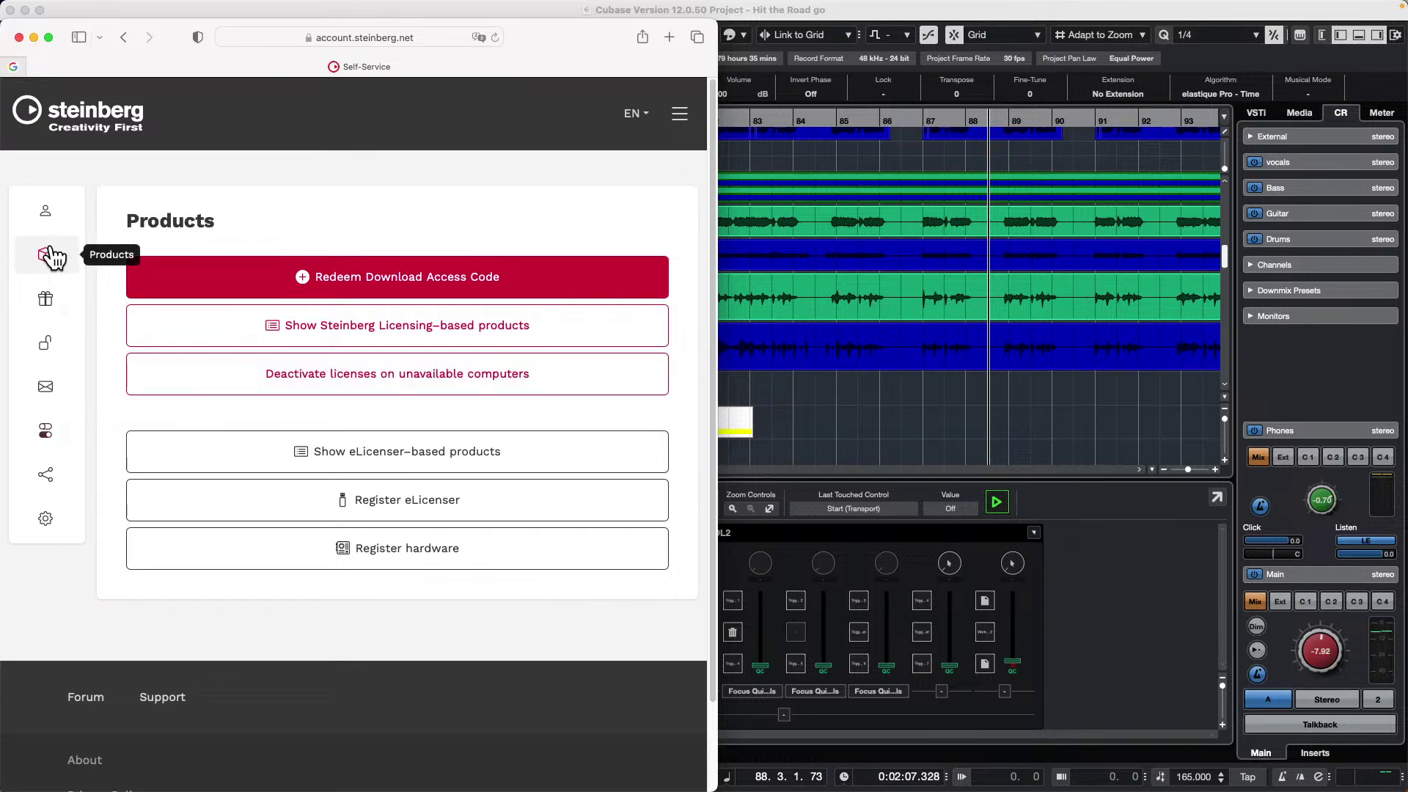
# - Show the account's Vouchers and examine the available software upgrade offers
pyautogui.click(48, 300)
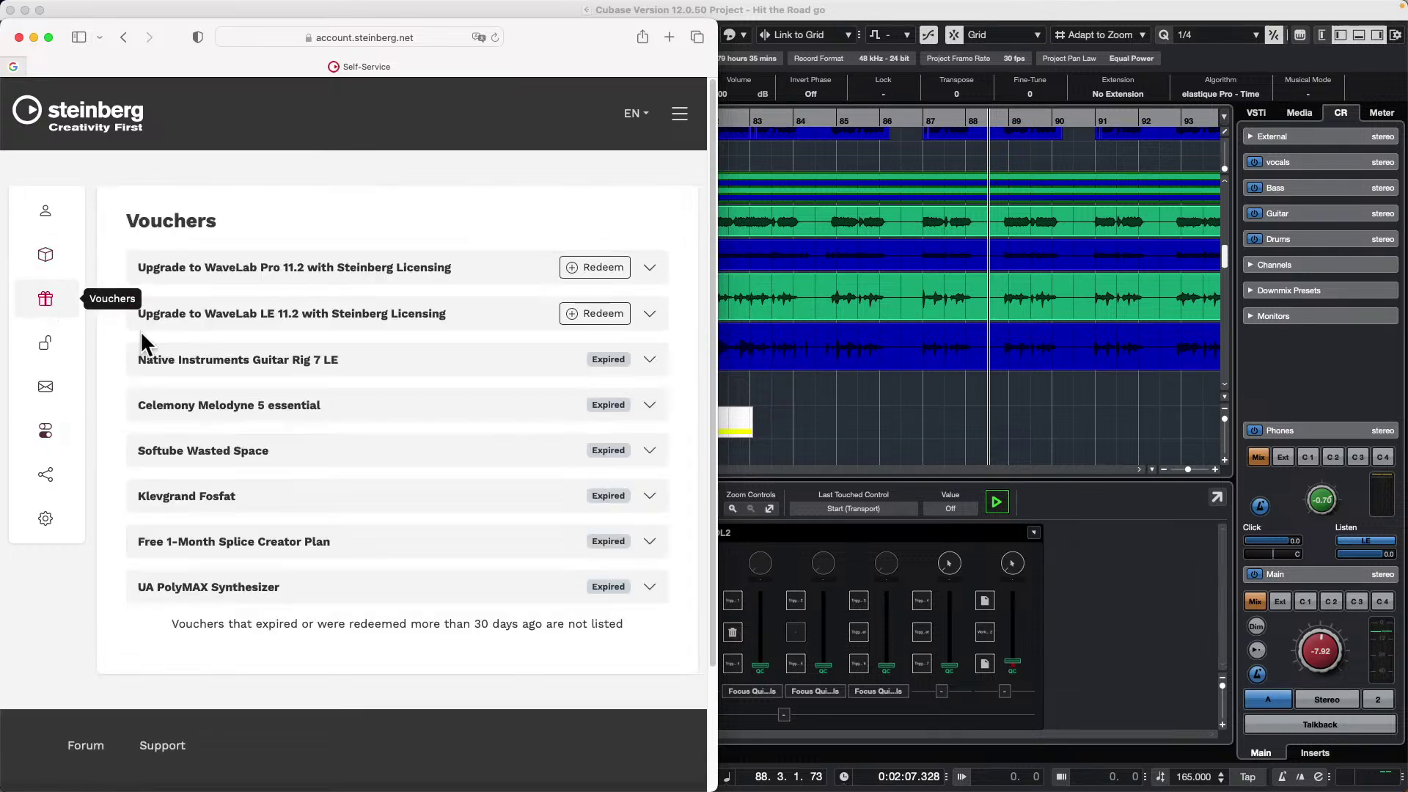
pyautogui.scroll(-2, 304, 339)
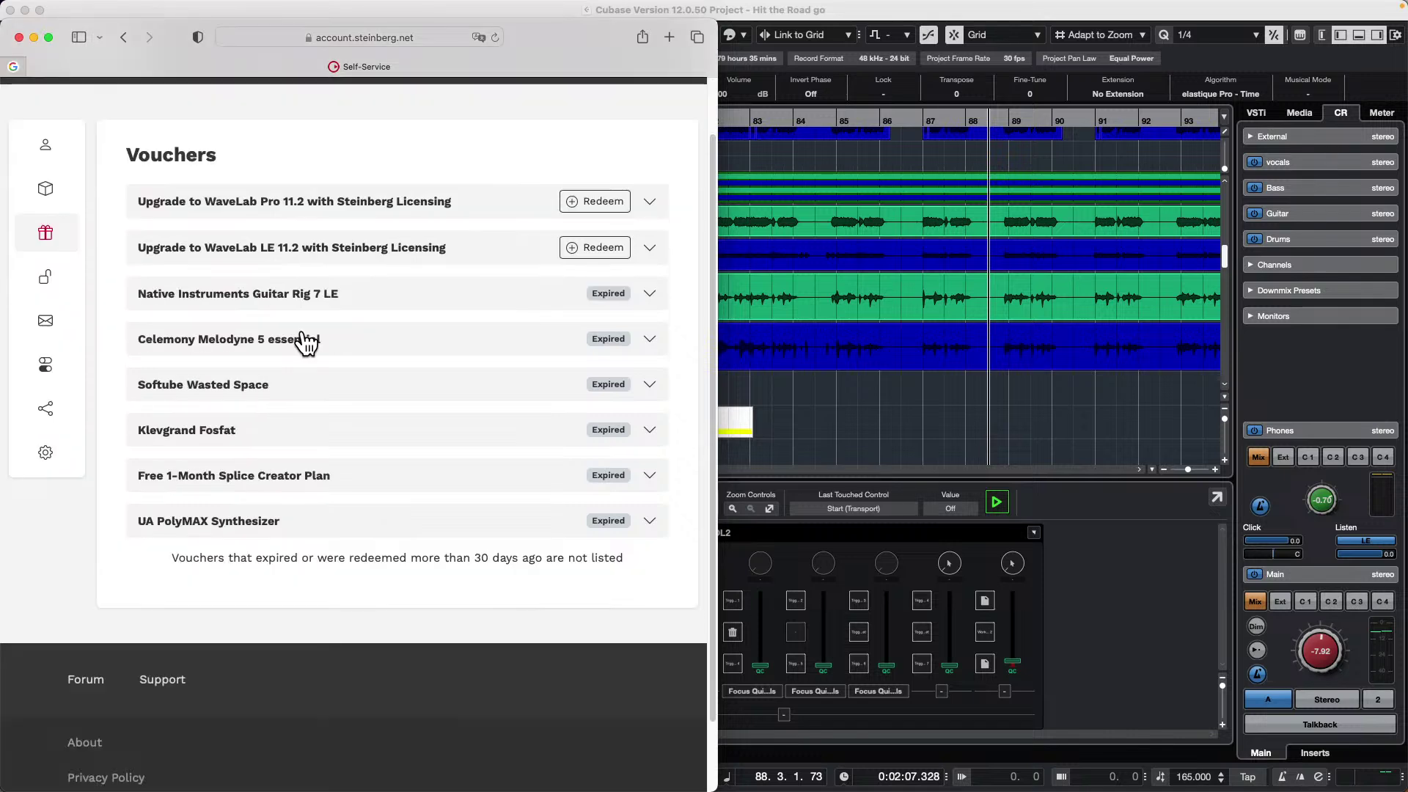
pyautogui.scroll(1, 169, 363)
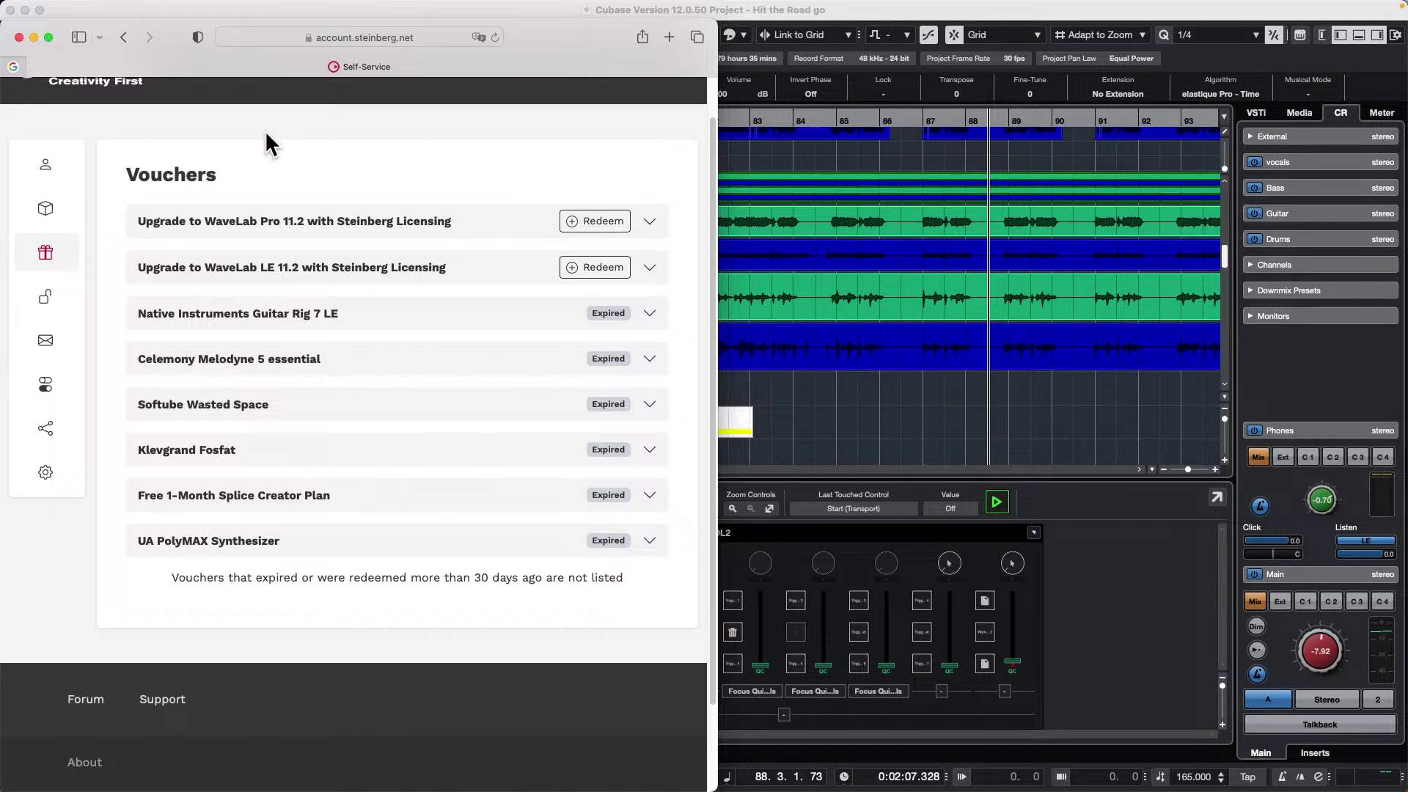
# - Close the Hit the Road go project in Cubase without saving and close the Safari window
pyautogui.click(10, 10)
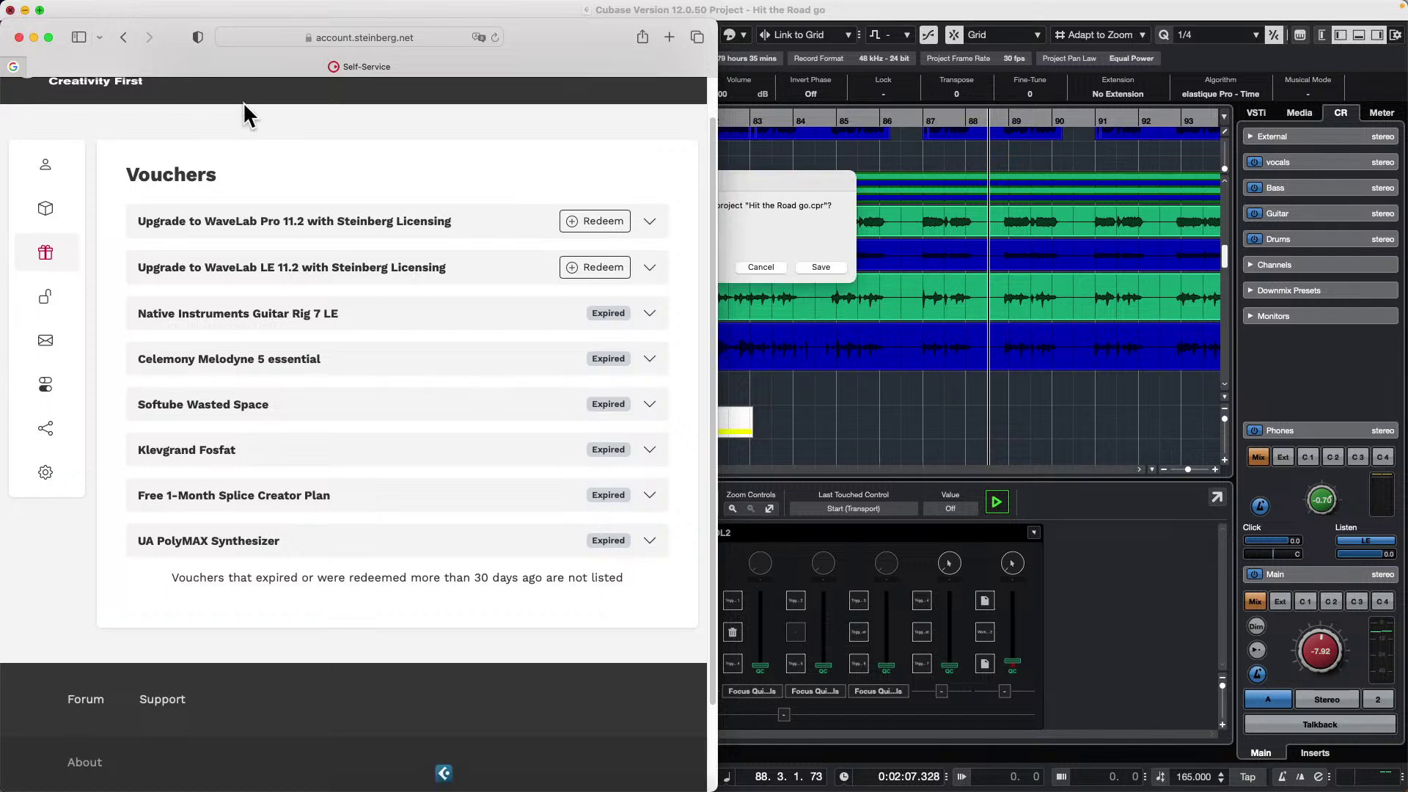
pyautogui.click(788, 246)
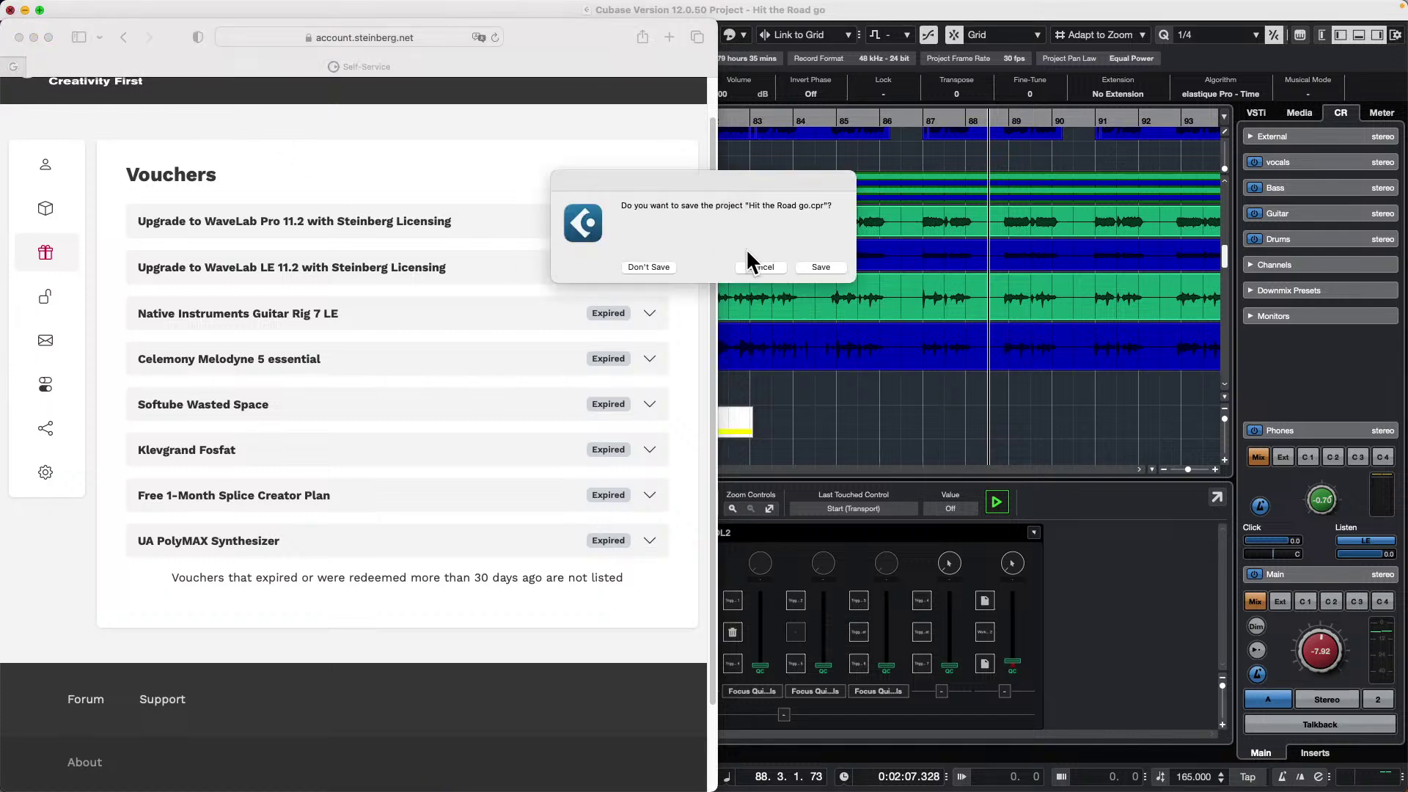
pyautogui.click(646, 266)
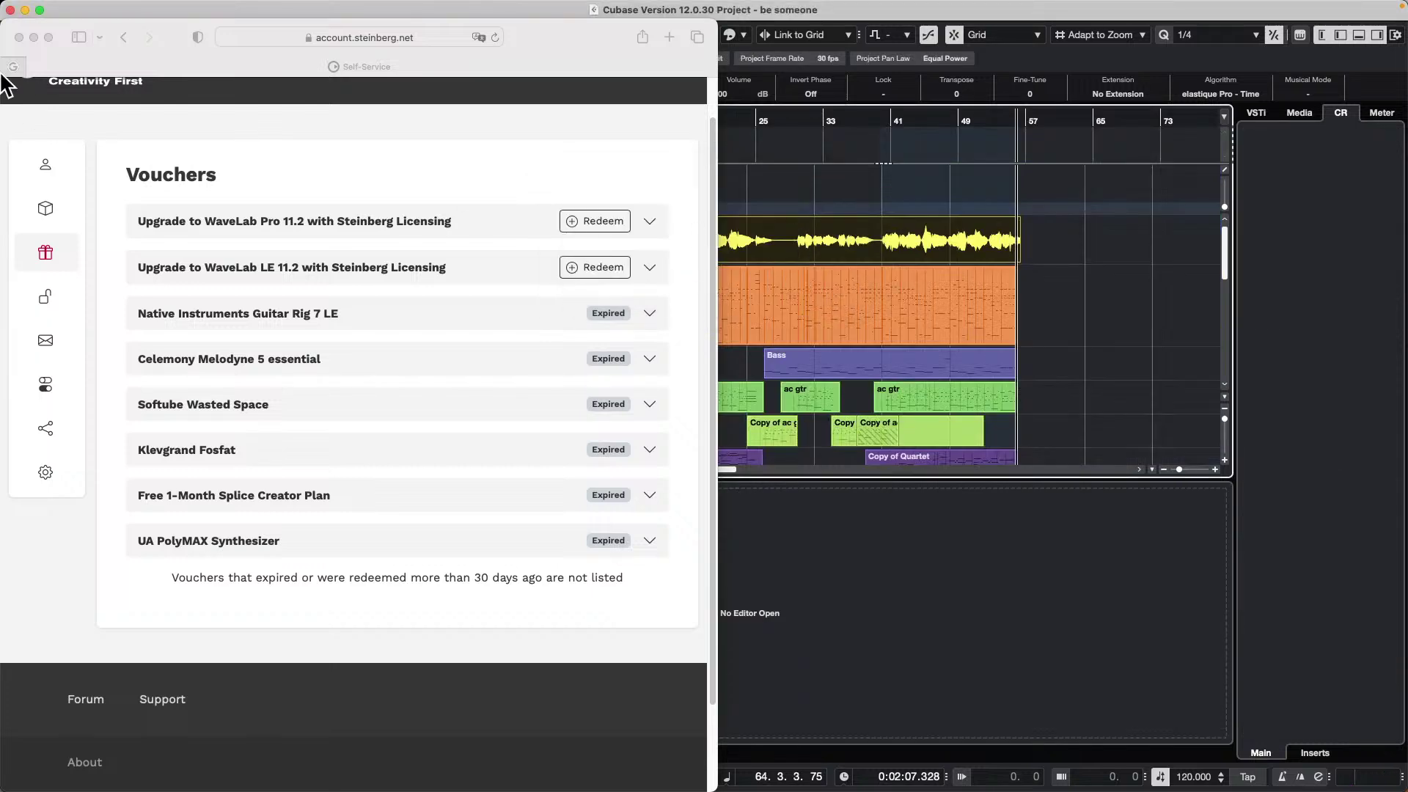
pyautogui.click(19, 36)
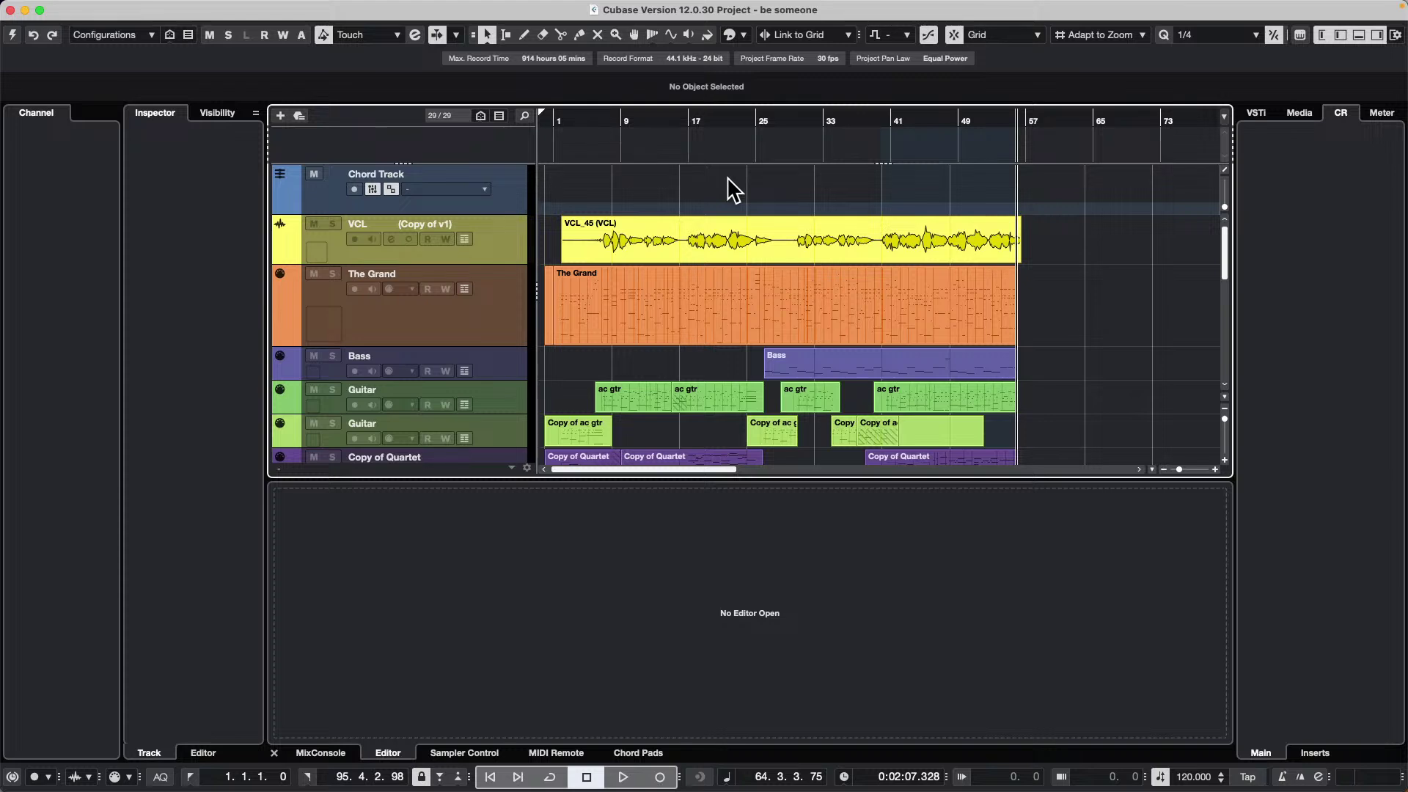
# - Open the June 4 groups project from the recent projects and activate it
pyautogui.click(97, 9)
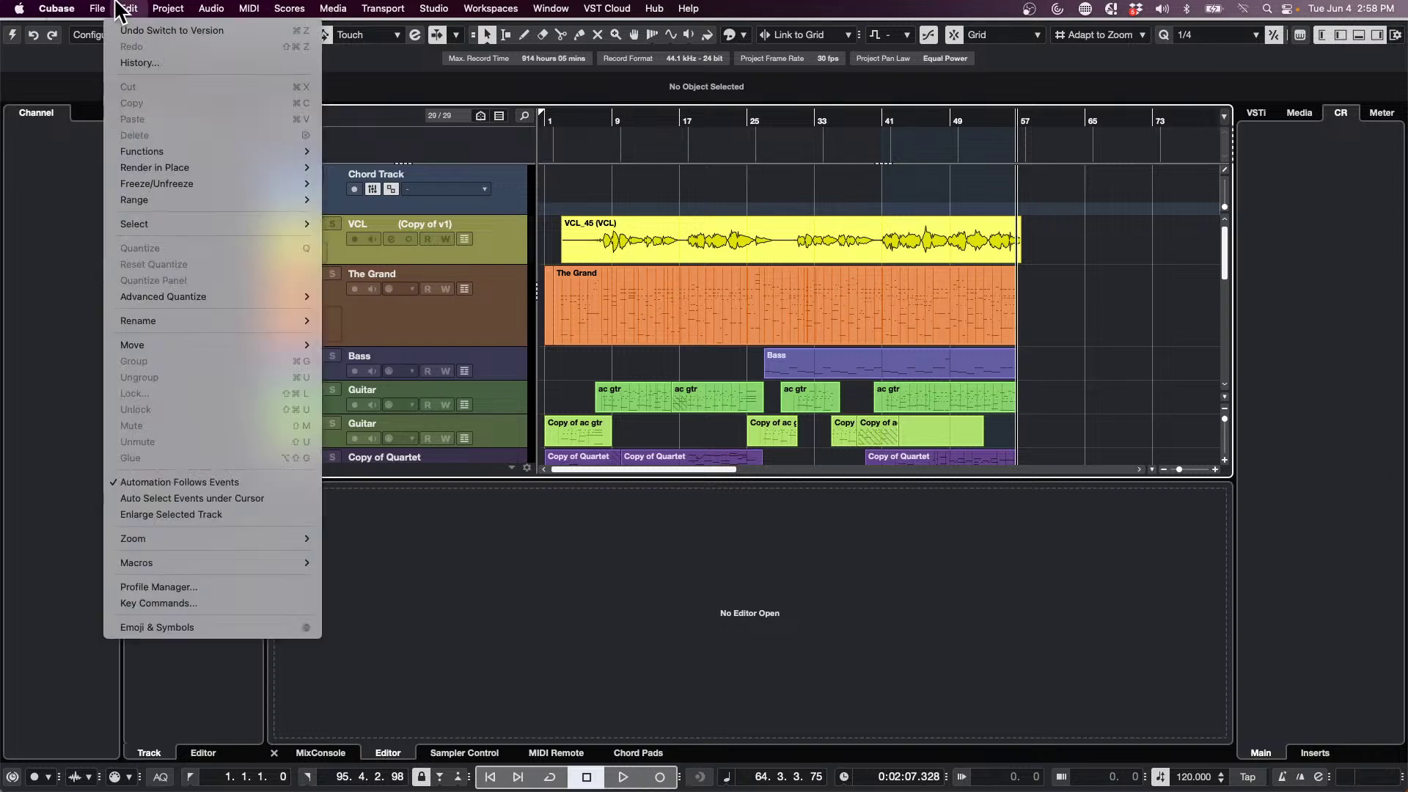
pyautogui.moveTo(165, 344)
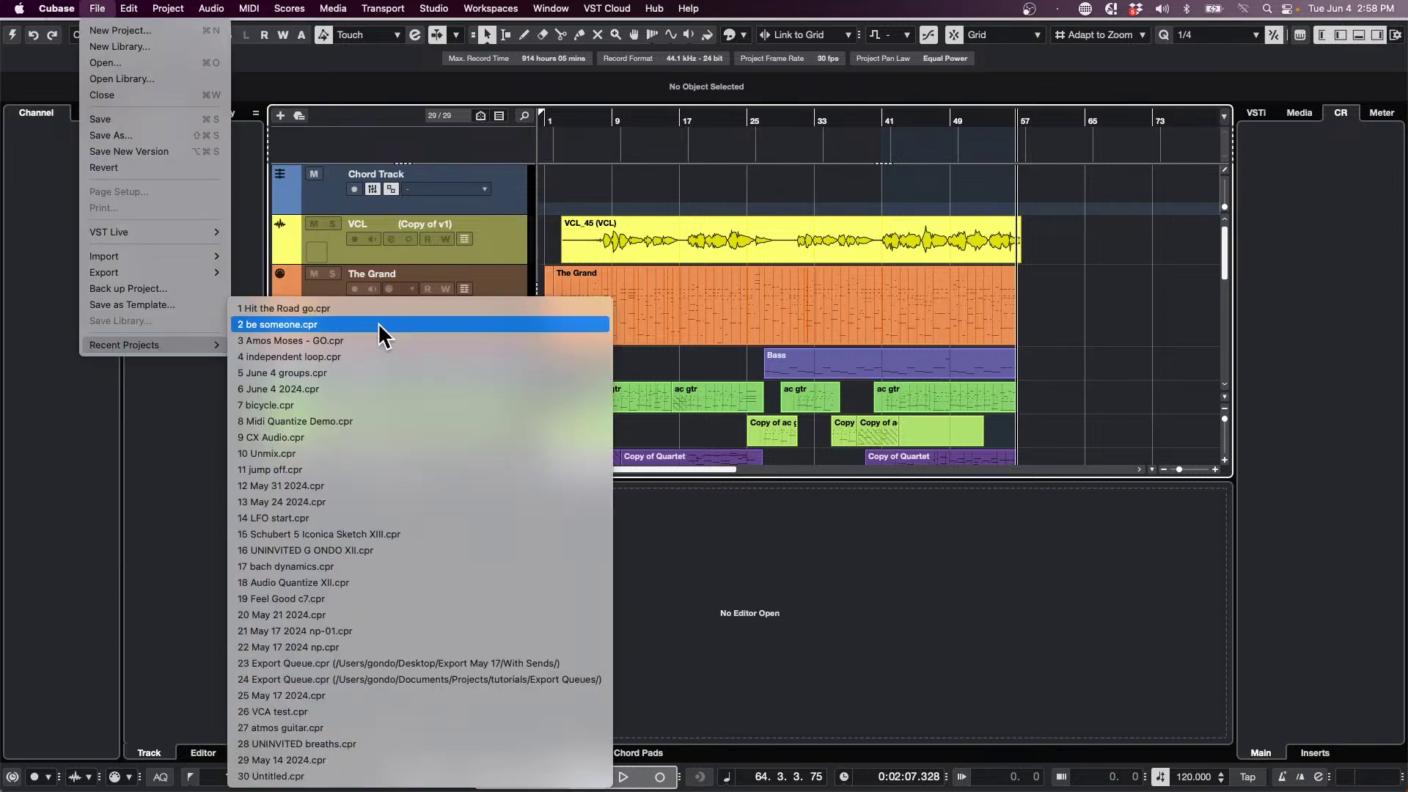
pyautogui.click(360, 324)
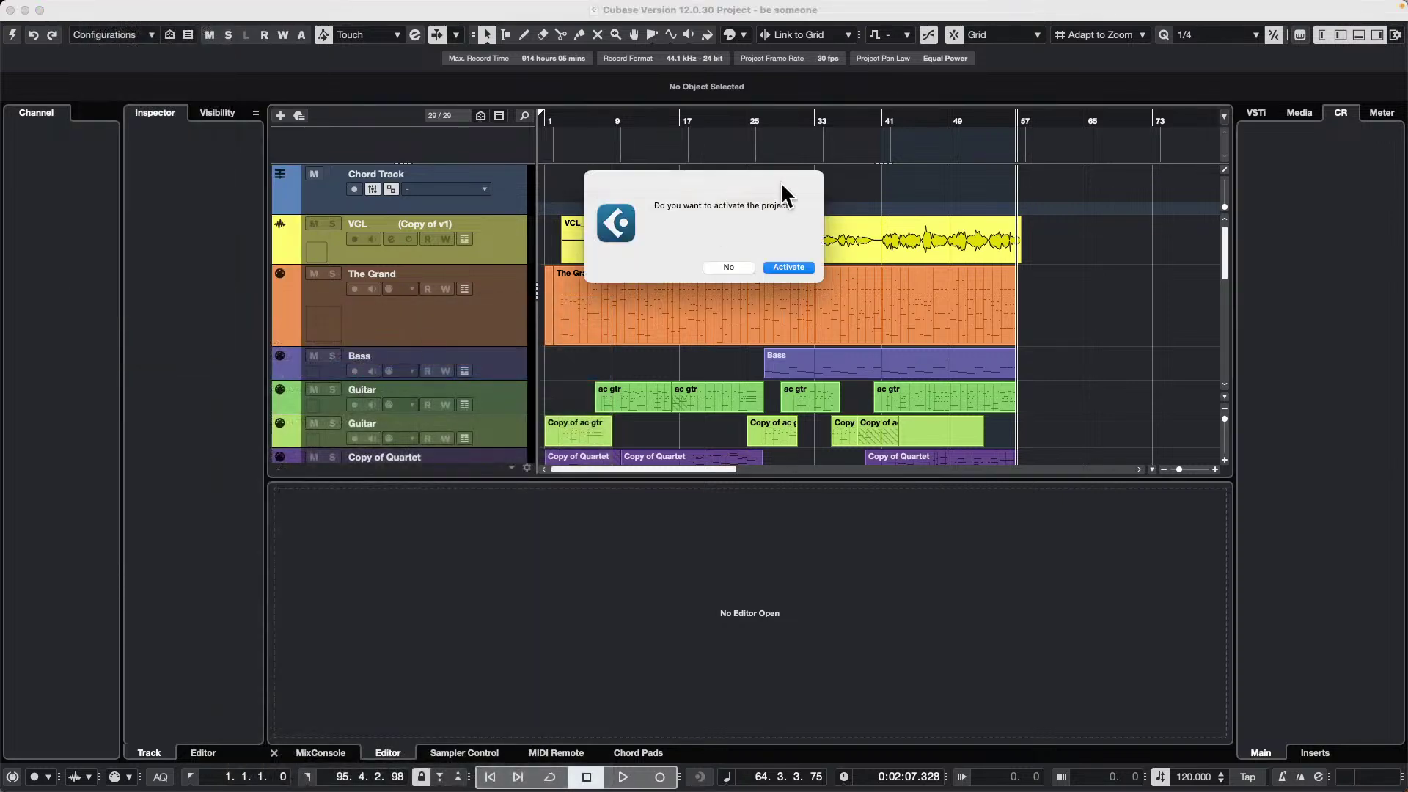
pyautogui.click(788, 267)
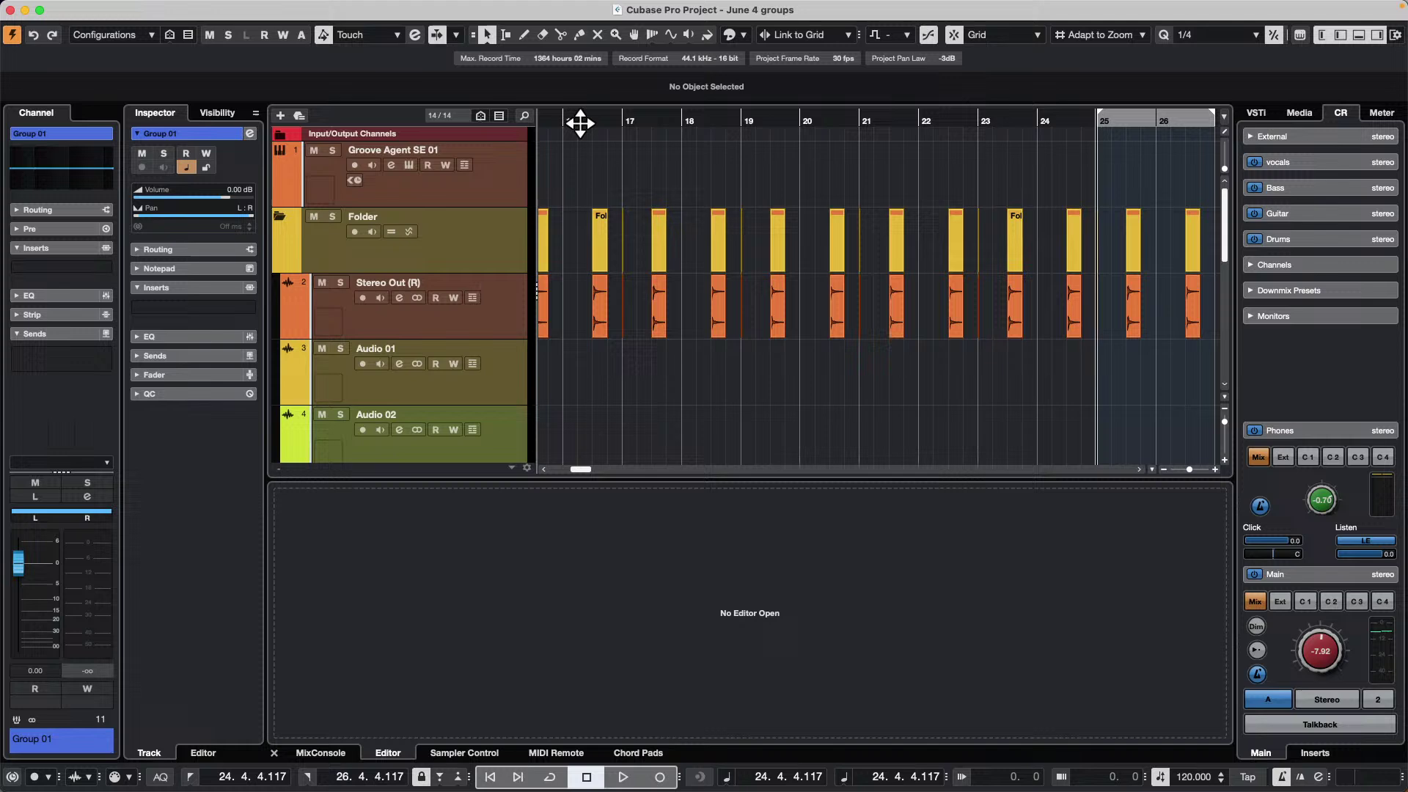
# - Move the project cursor to bar 2 and examine the tracks from Groove Agent SE 01 down to Group 01
pyautogui.moveTo(579, 120); pyautogui.dragTo(411, 110)
pyautogui.scroll(-10, 605, 272)
pyautogui.scroll(10, 605, 272)
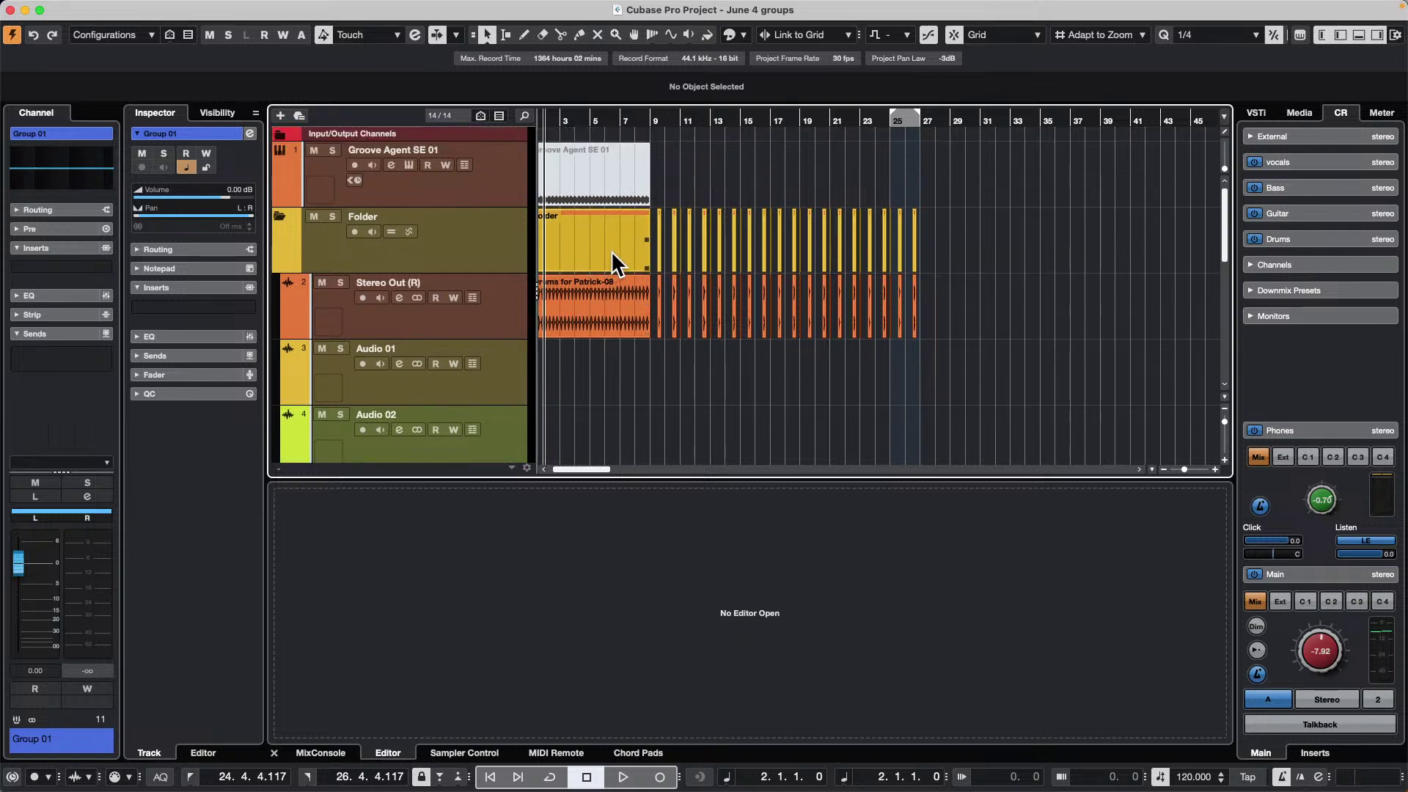
pyautogui.scroll(-10, 612, 251)
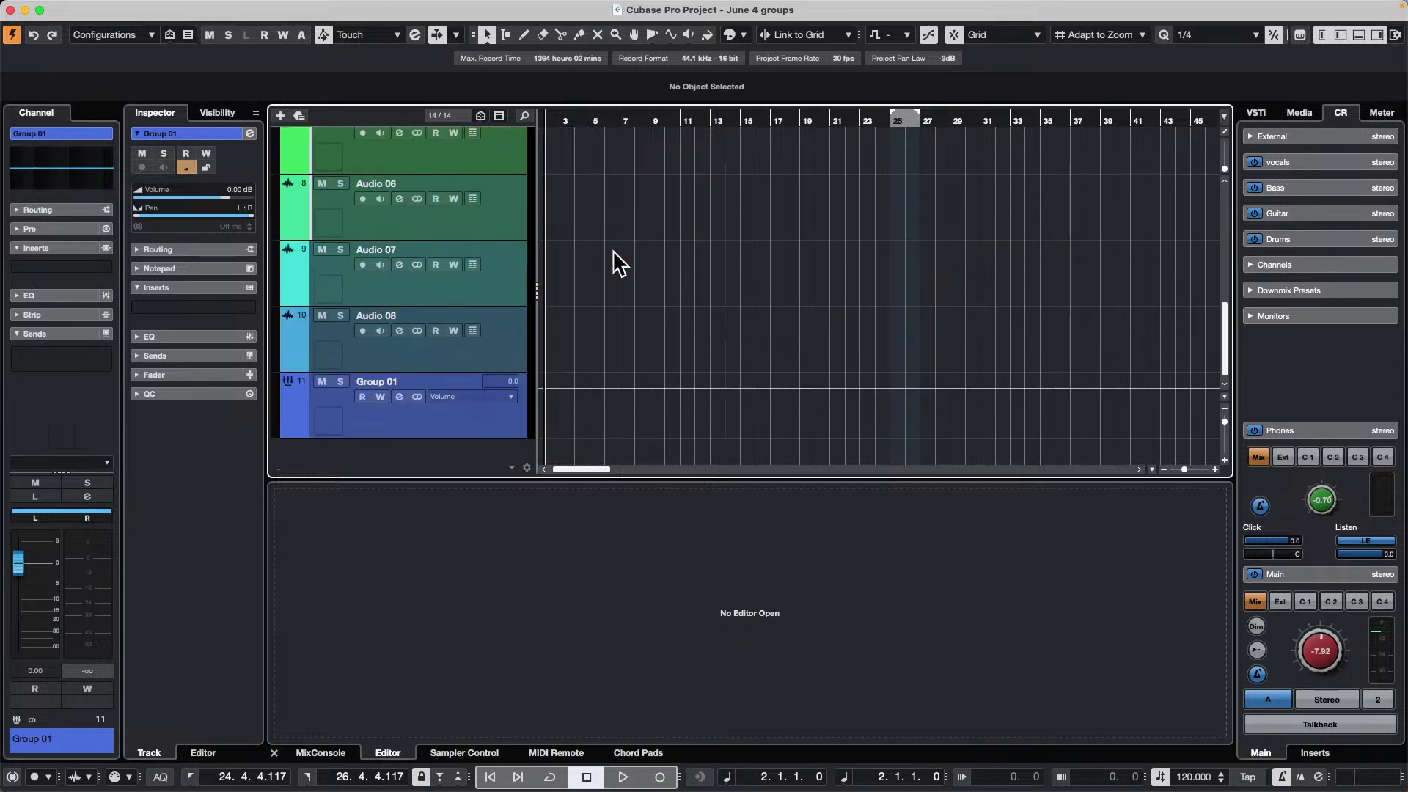
pyautogui.scroll(10, 611, 250)
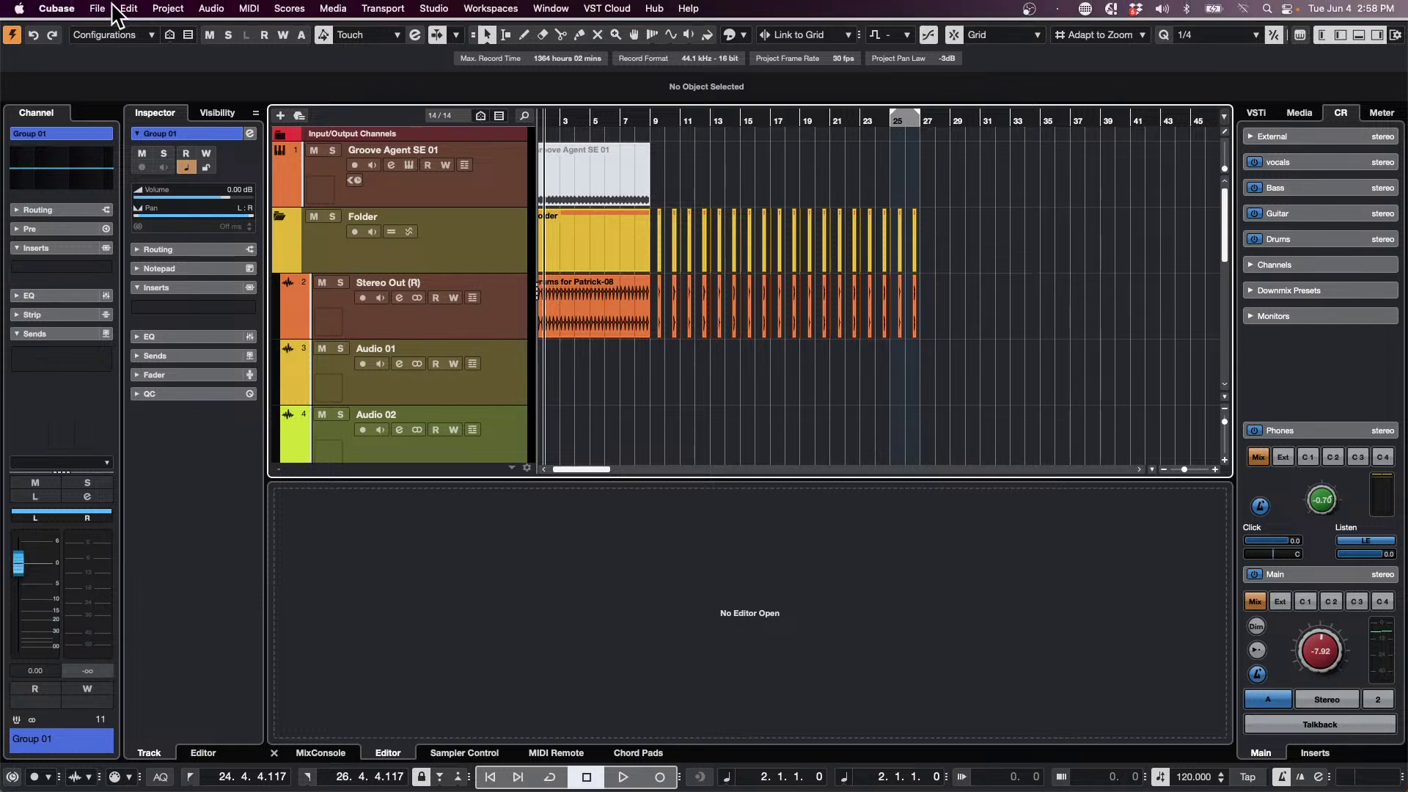
# - Select the Folder track in the June 4 groups project
pyautogui.click(97, 9)
pyautogui.moveTo(113, 230)
pyautogui.click(494, 233)
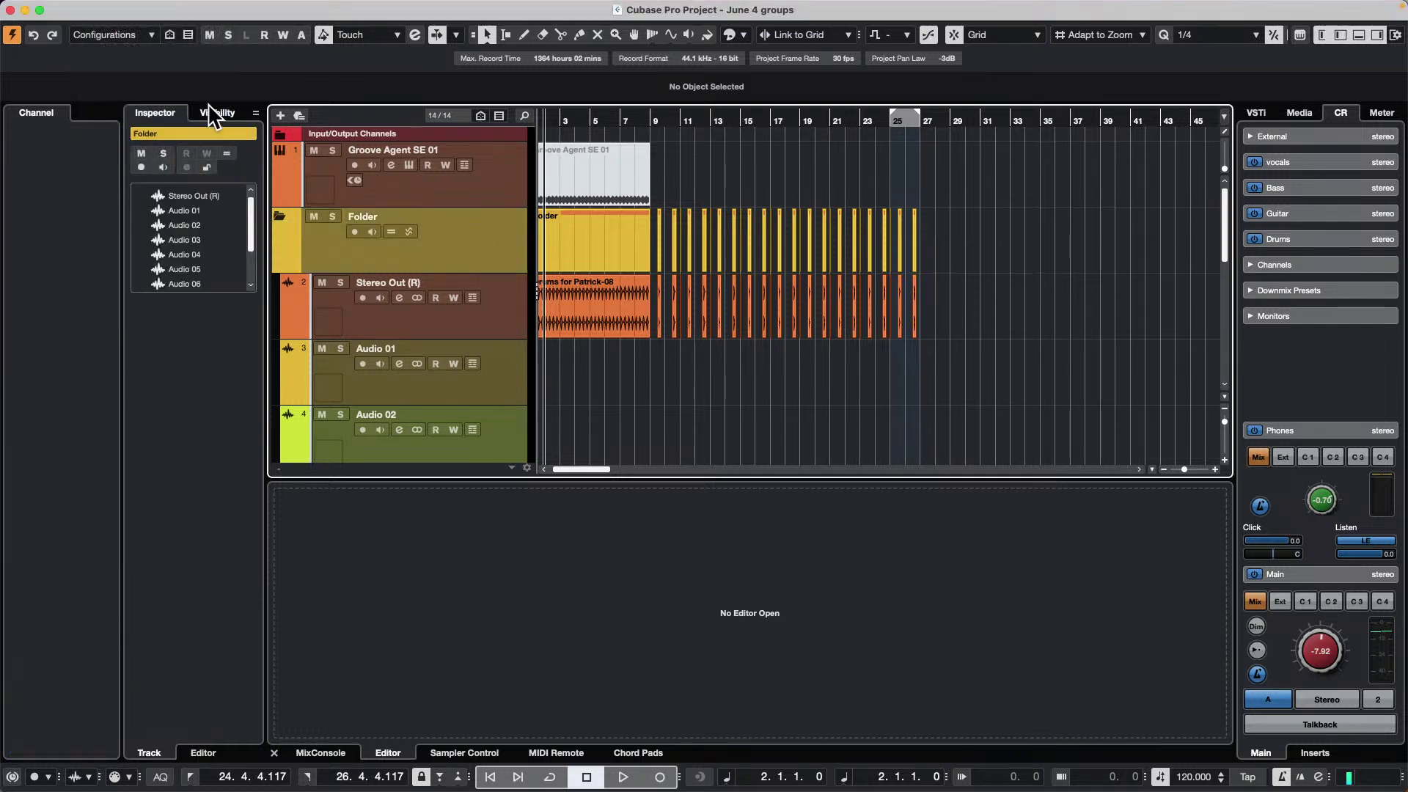
# - Revert the June 4 groups project to its last saved version and look over its track list
pyautogui.click(217, 111)
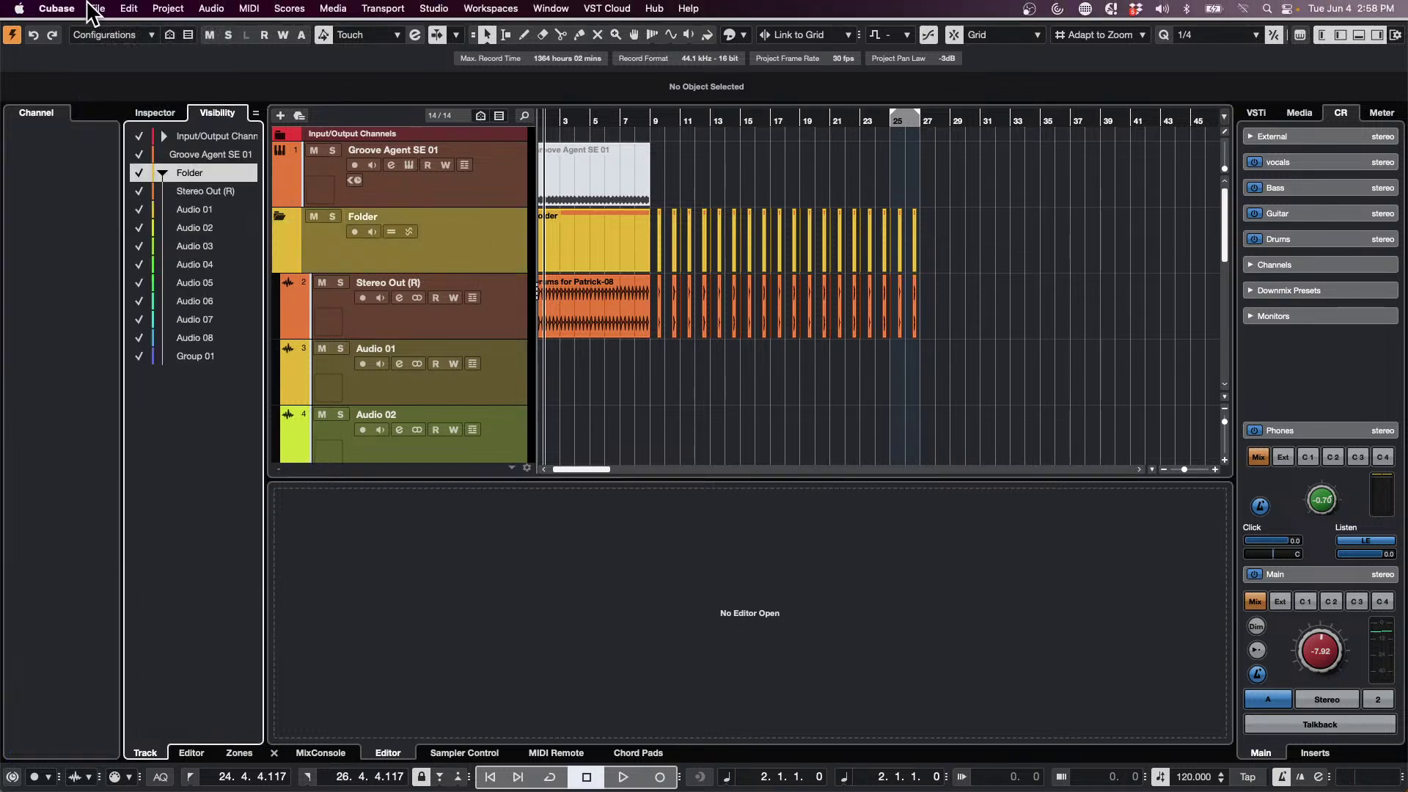
pyautogui.click(96, 8)
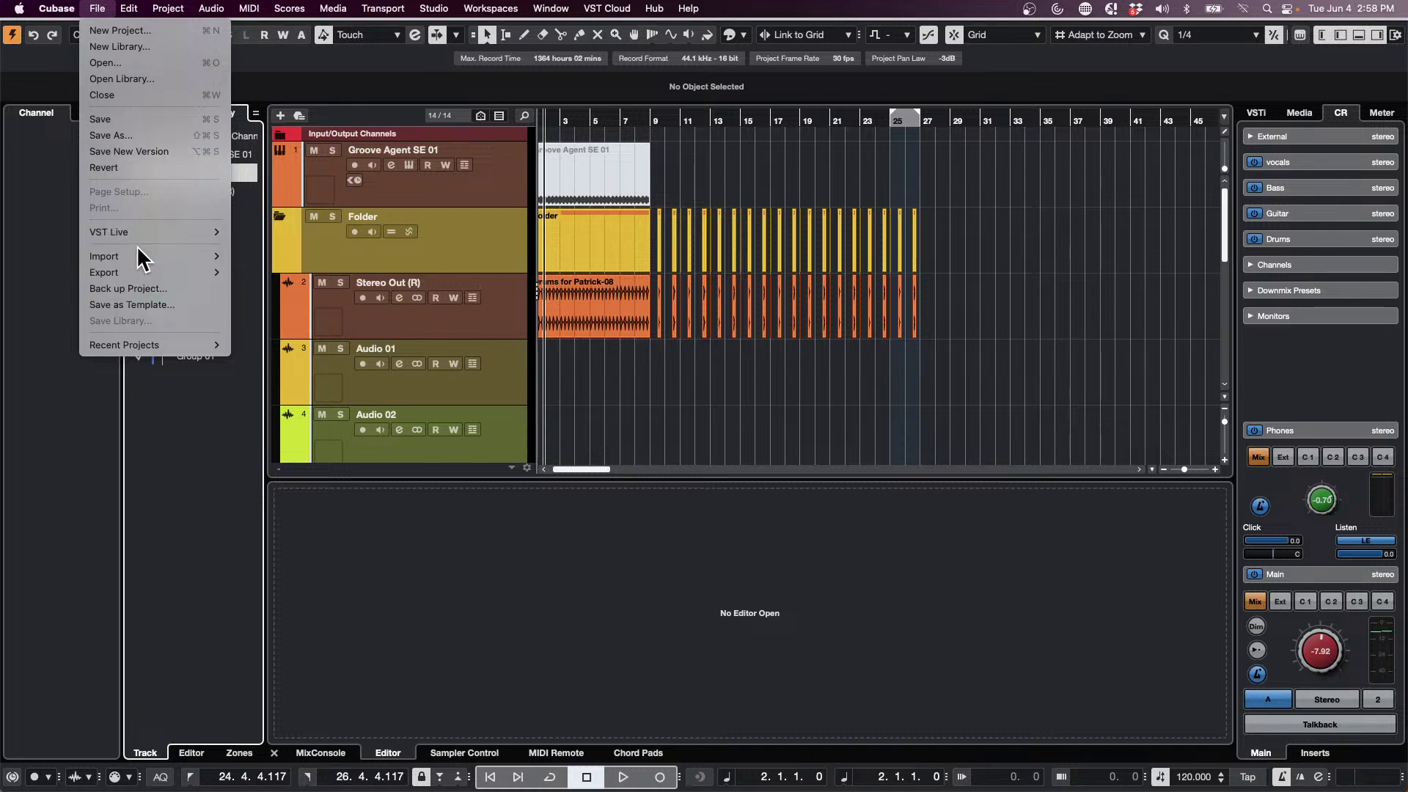
pyautogui.click(135, 167)
pyautogui.click(778, 267)
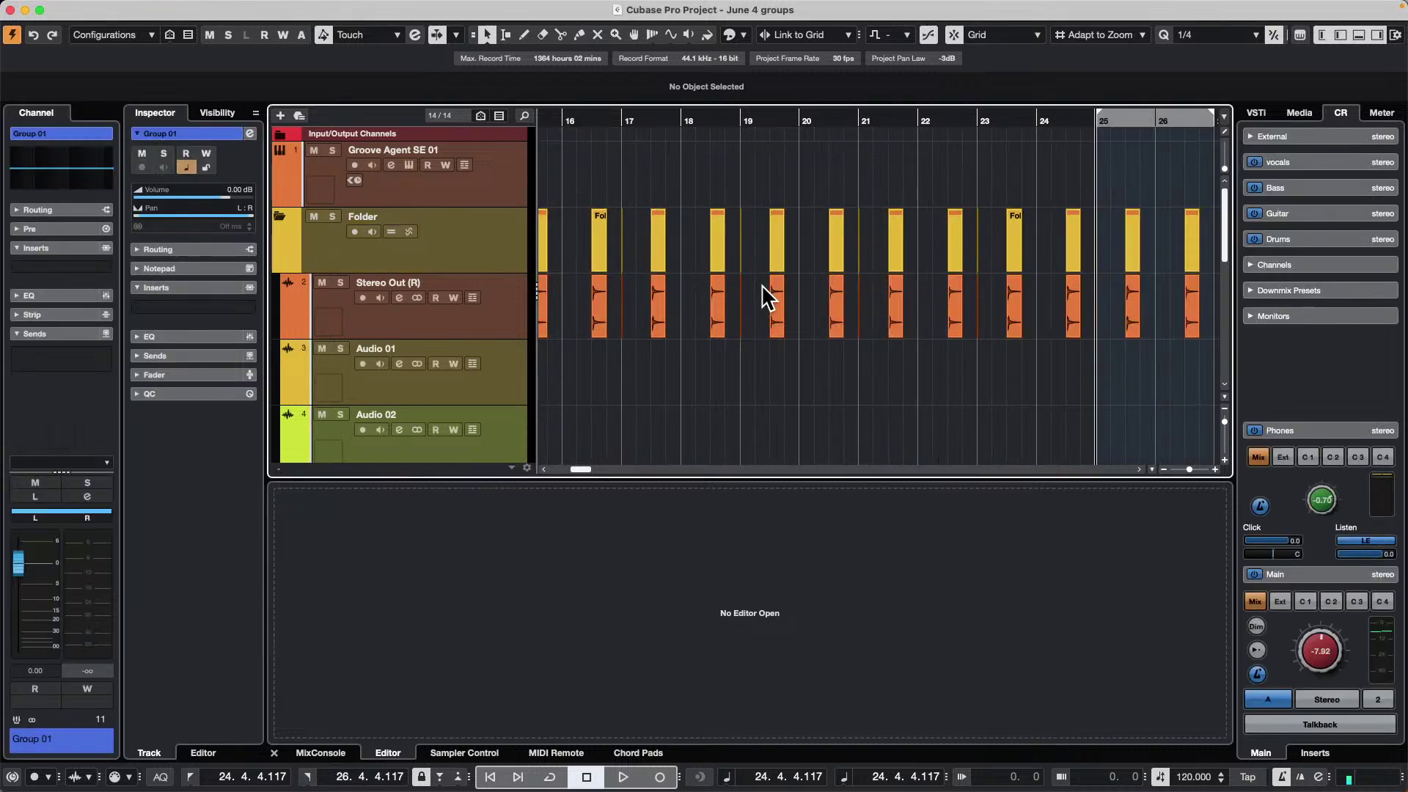
pyautogui.scroll(-10, 720, 349)
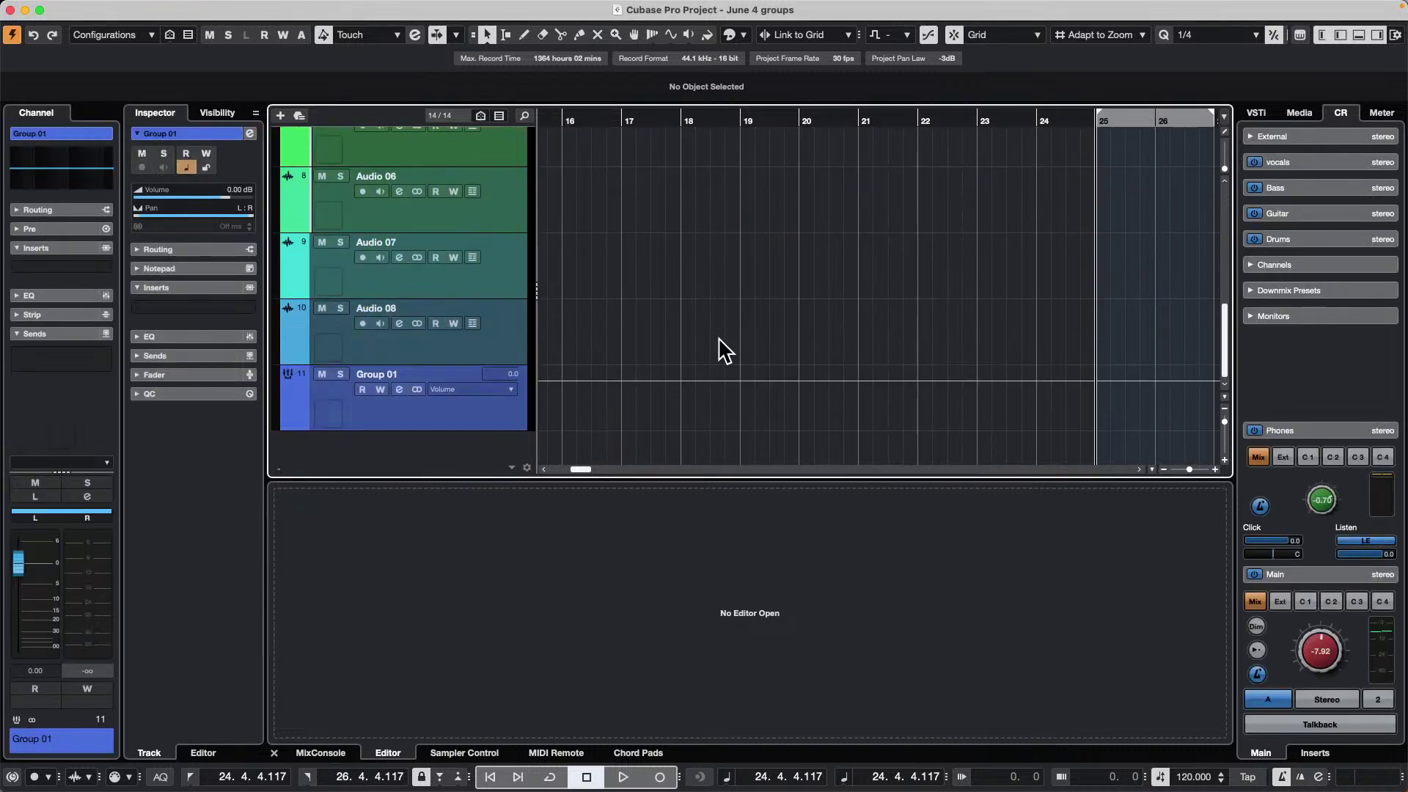
pyautogui.scroll(10, 724, 350)
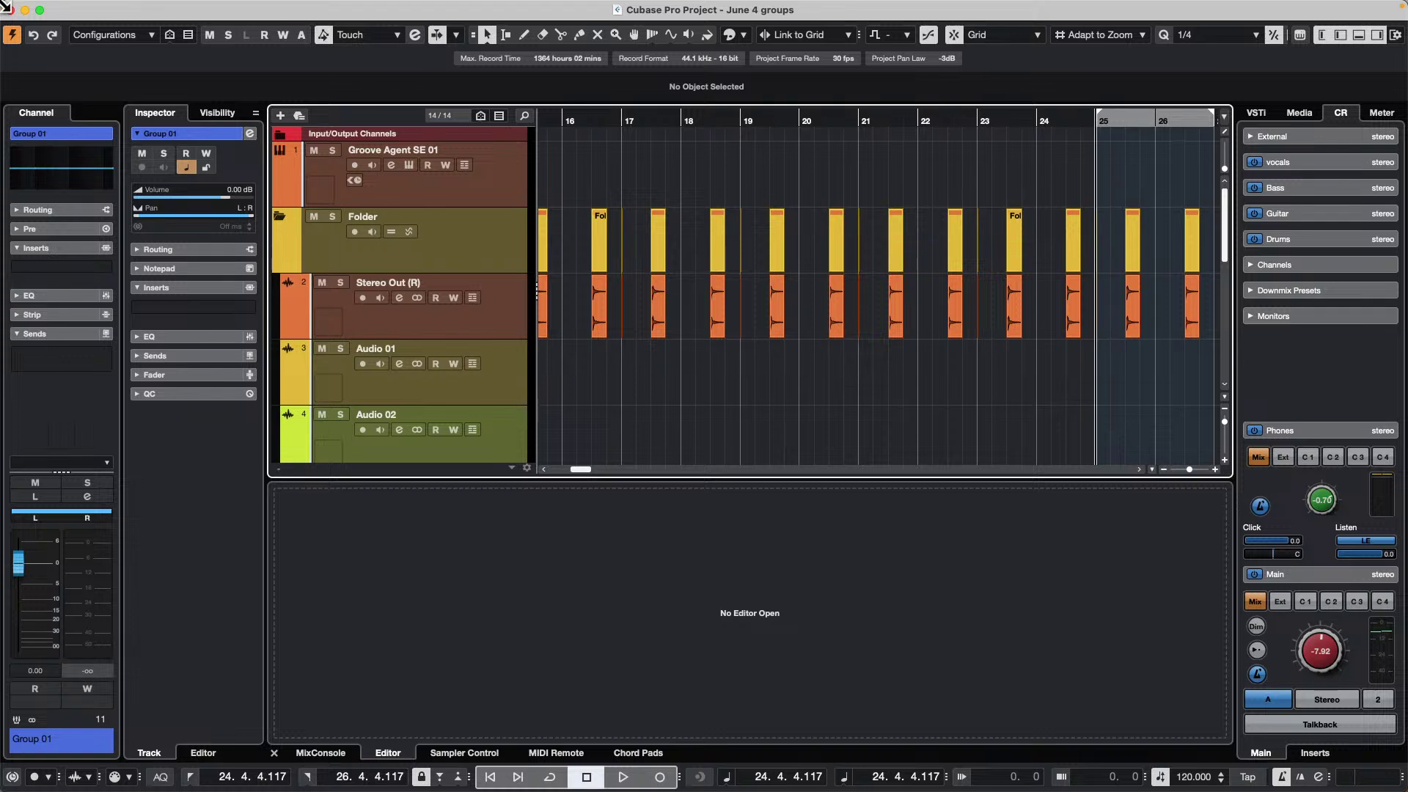
# - Open the June 4 2024 project from the recent projects
pyautogui.click(78, 7)
pyautogui.moveTo(98, 8)
pyautogui.moveTo(145, 344)
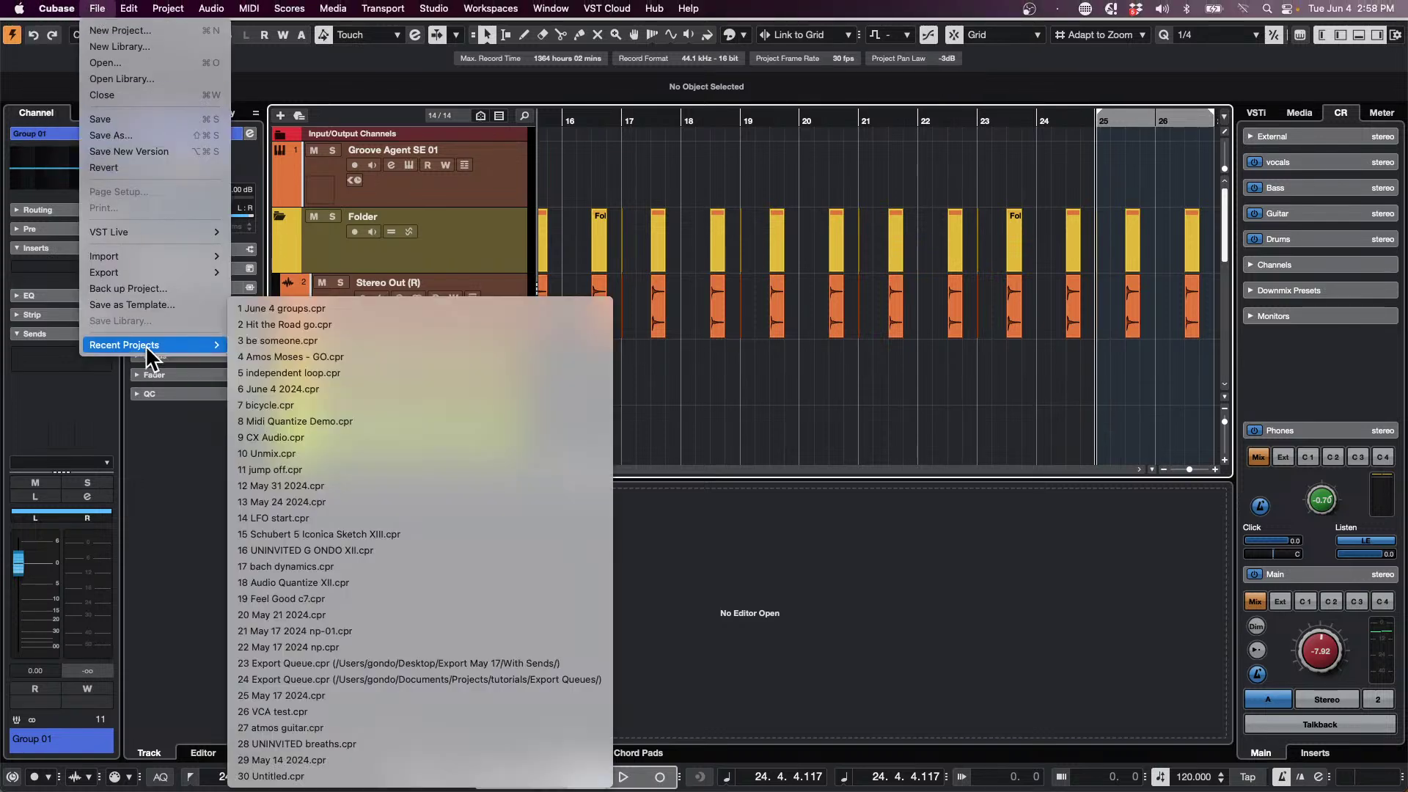
pyautogui.click(384, 390)
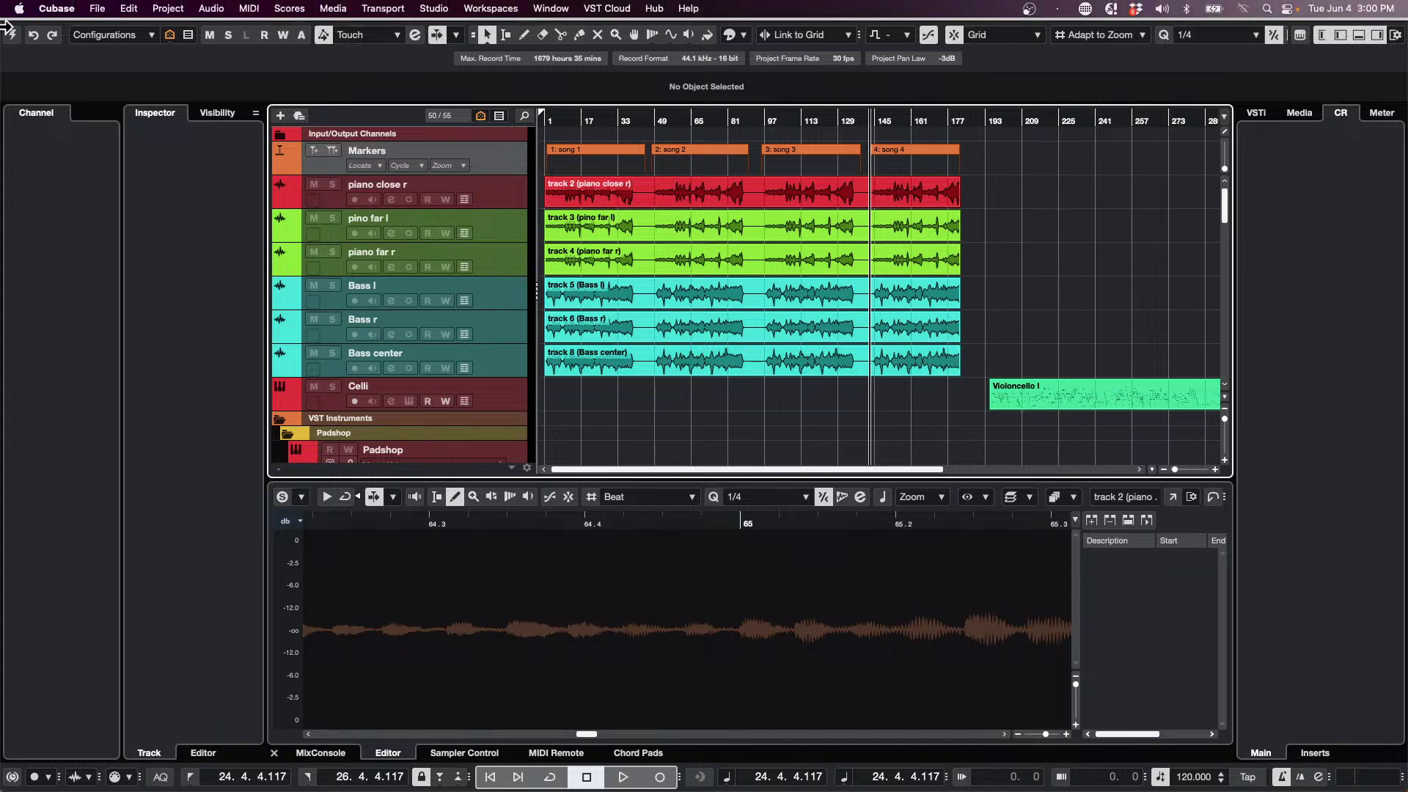
# - Set the Editors preference so that double-clicking an event opens its editor in a window
pyautogui.click(98, 8)
pyautogui.moveTo(220, 346)
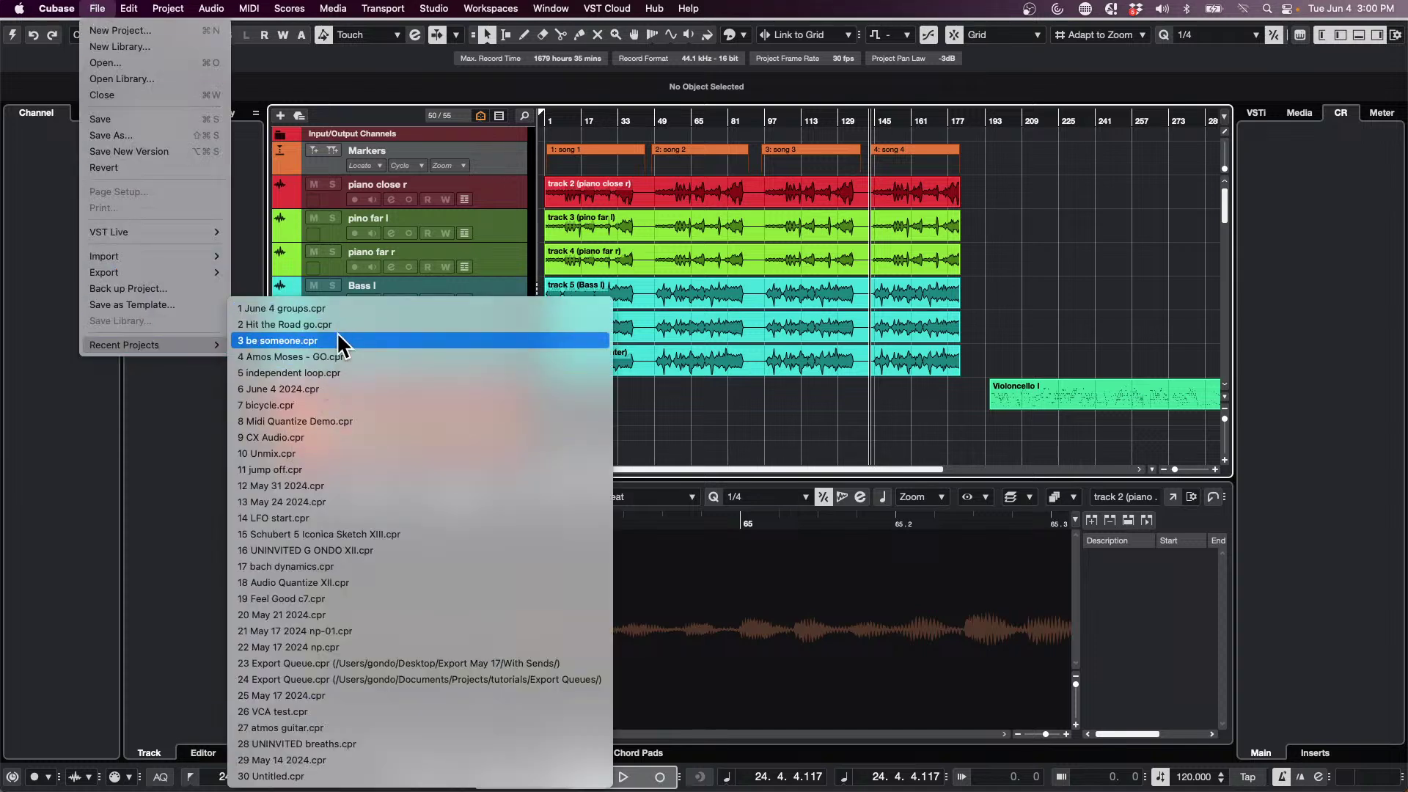
pyautogui.moveTo(56, 9)
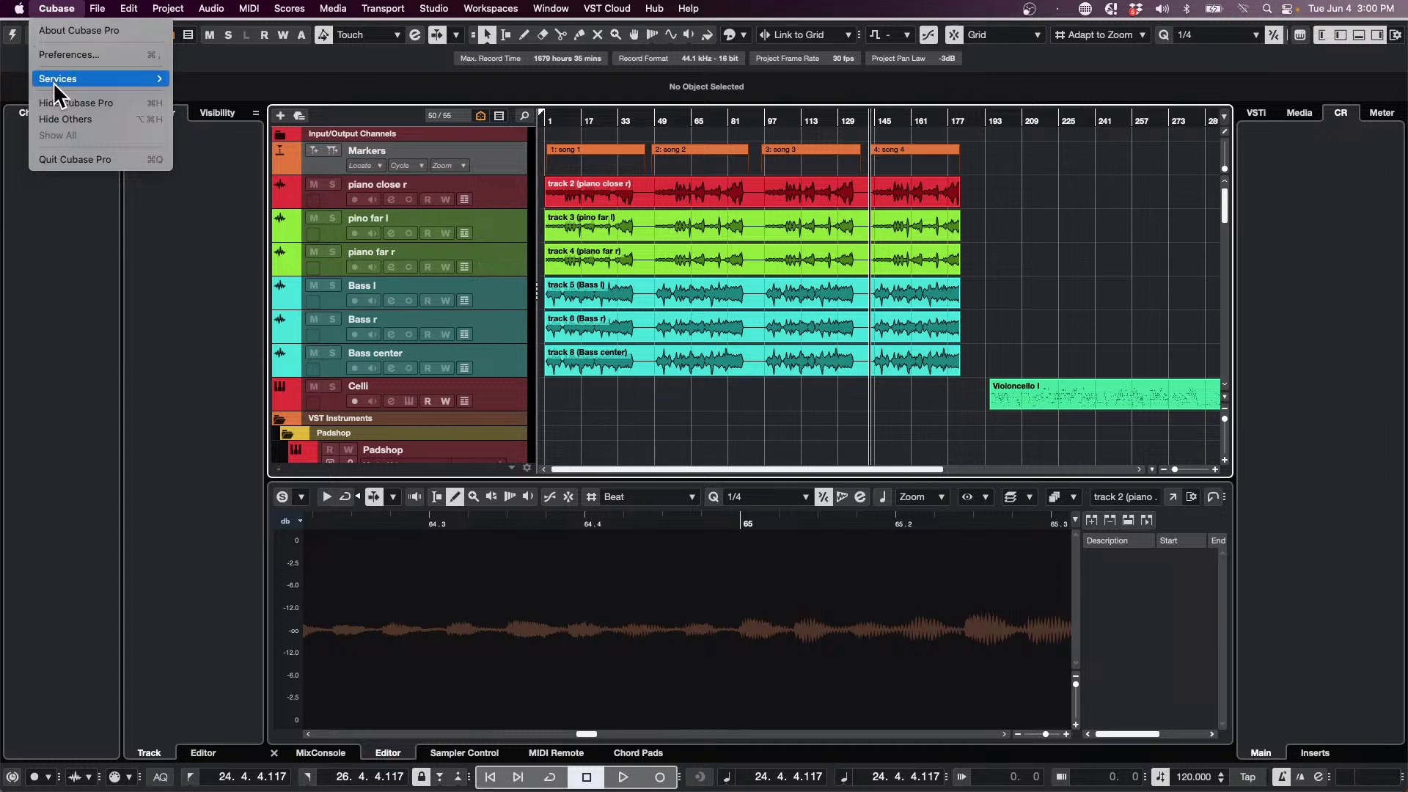
pyautogui.press('Return')
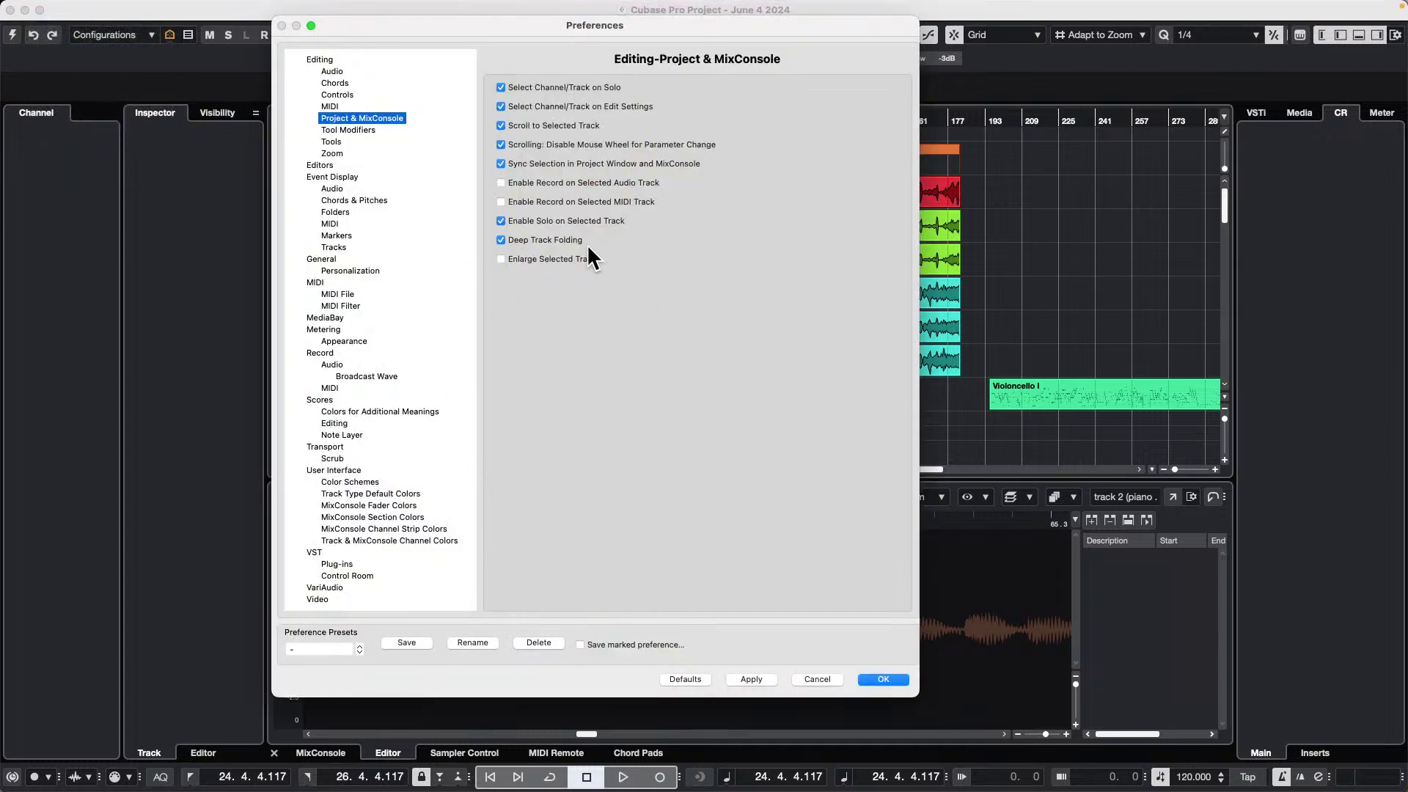
pyautogui.click(321, 165)
pyautogui.click(604, 126)
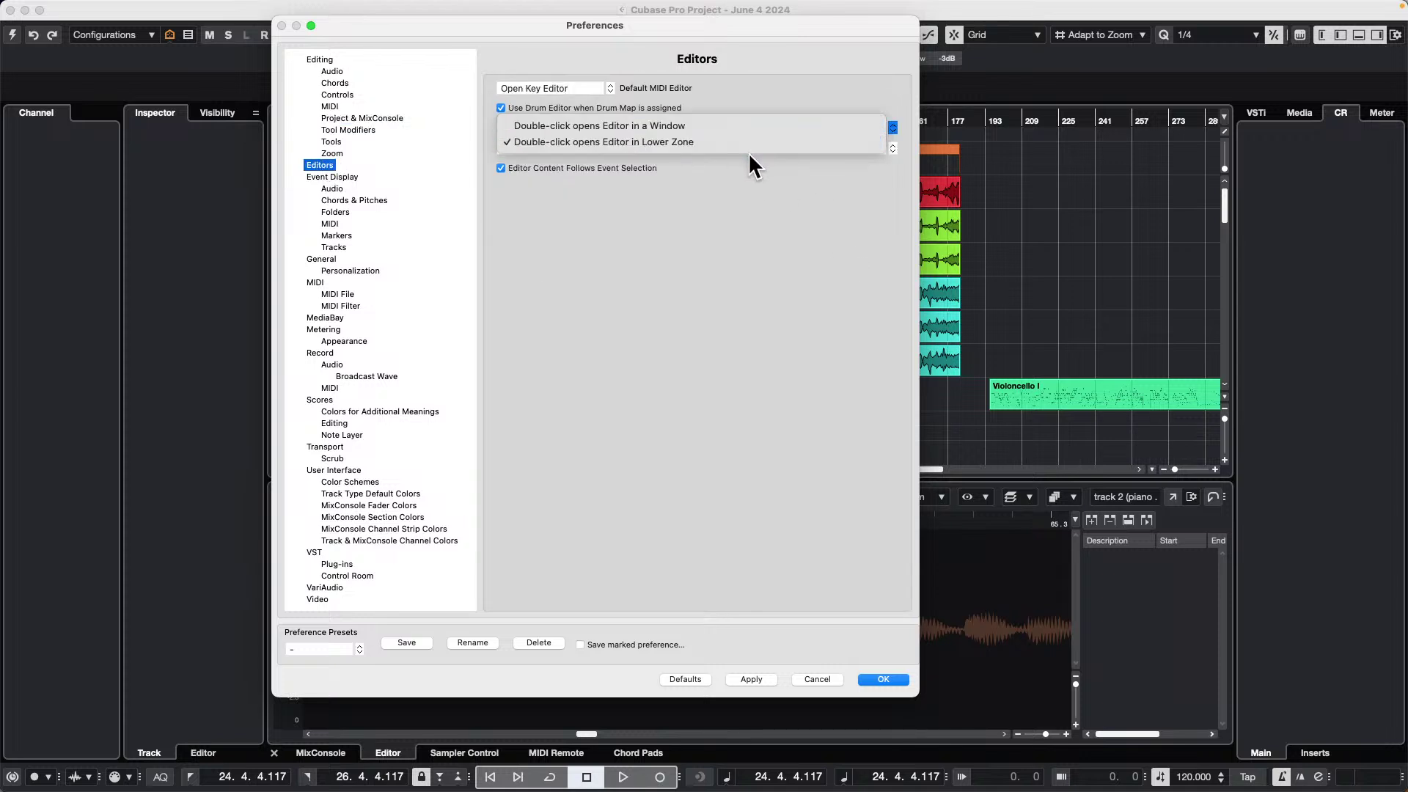
pyautogui.click(725, 125)
pyautogui.click(882, 679)
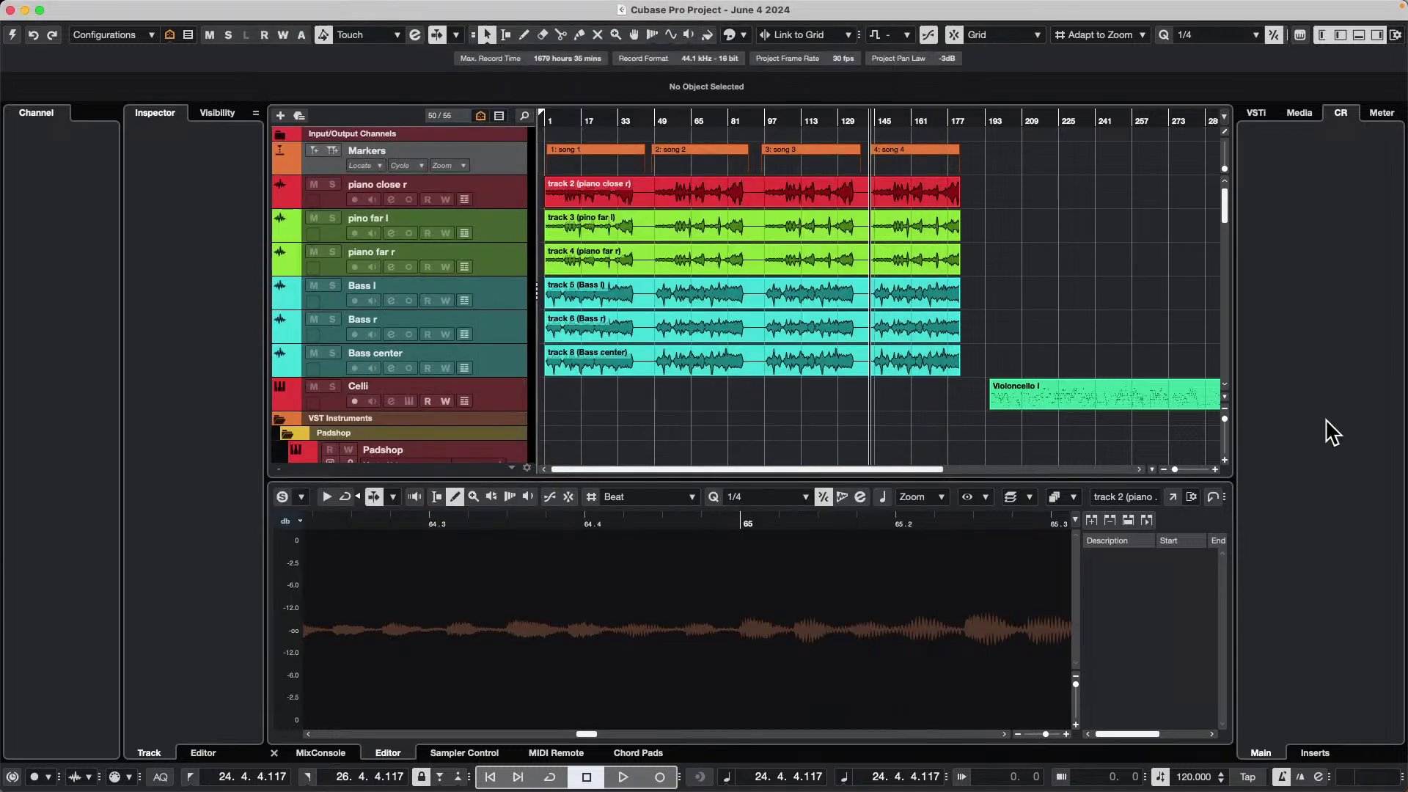
# - Open the Violoncello I event in its own Key Editor window and narrow the June 4 2024 project window beside it
pyautogui.doubleClick(1138, 406)
pyautogui.moveTo(156, 7); pyautogui.dragTo(624, 44)
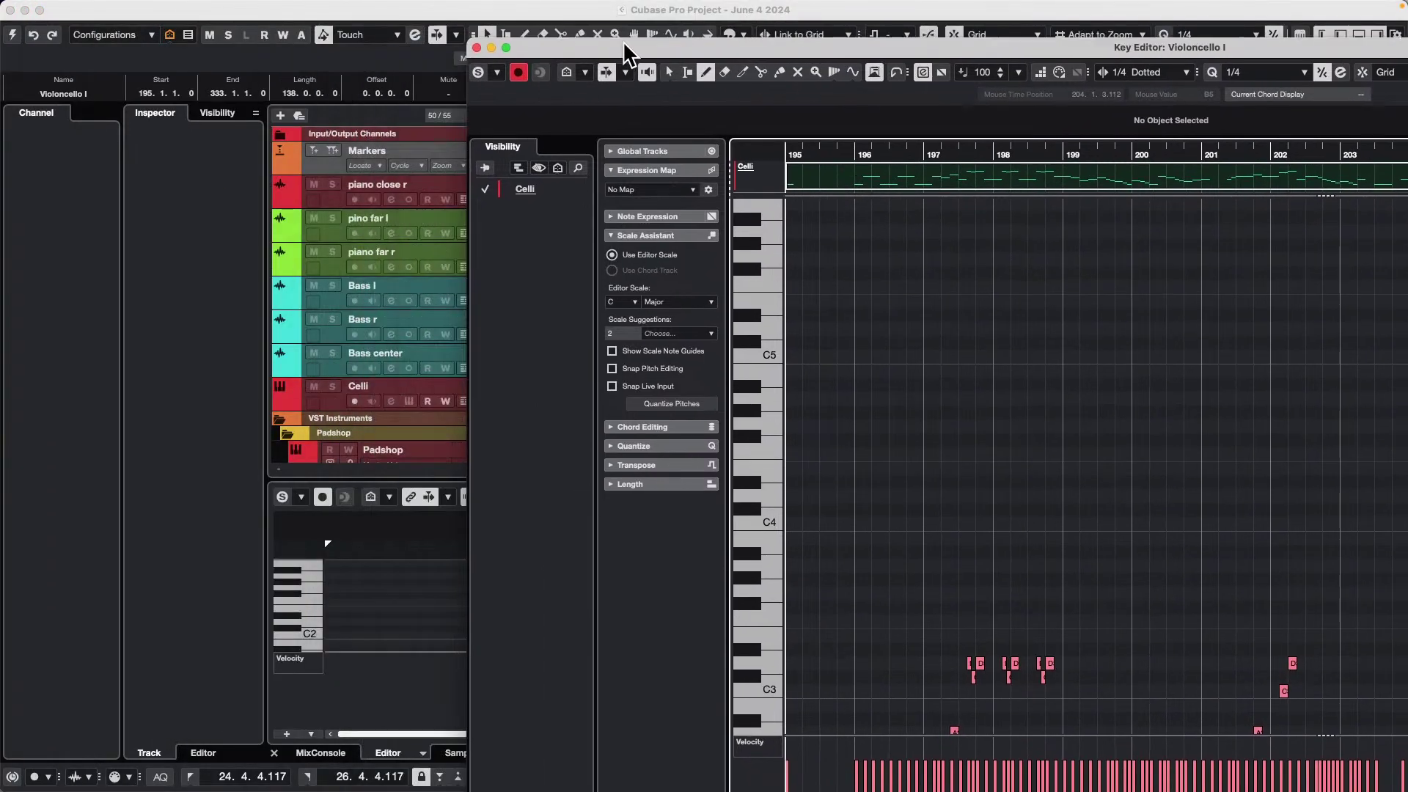
pyautogui.click(304, 10)
pyautogui.moveTo(304, 10); pyautogui.dragTo(242, 23)
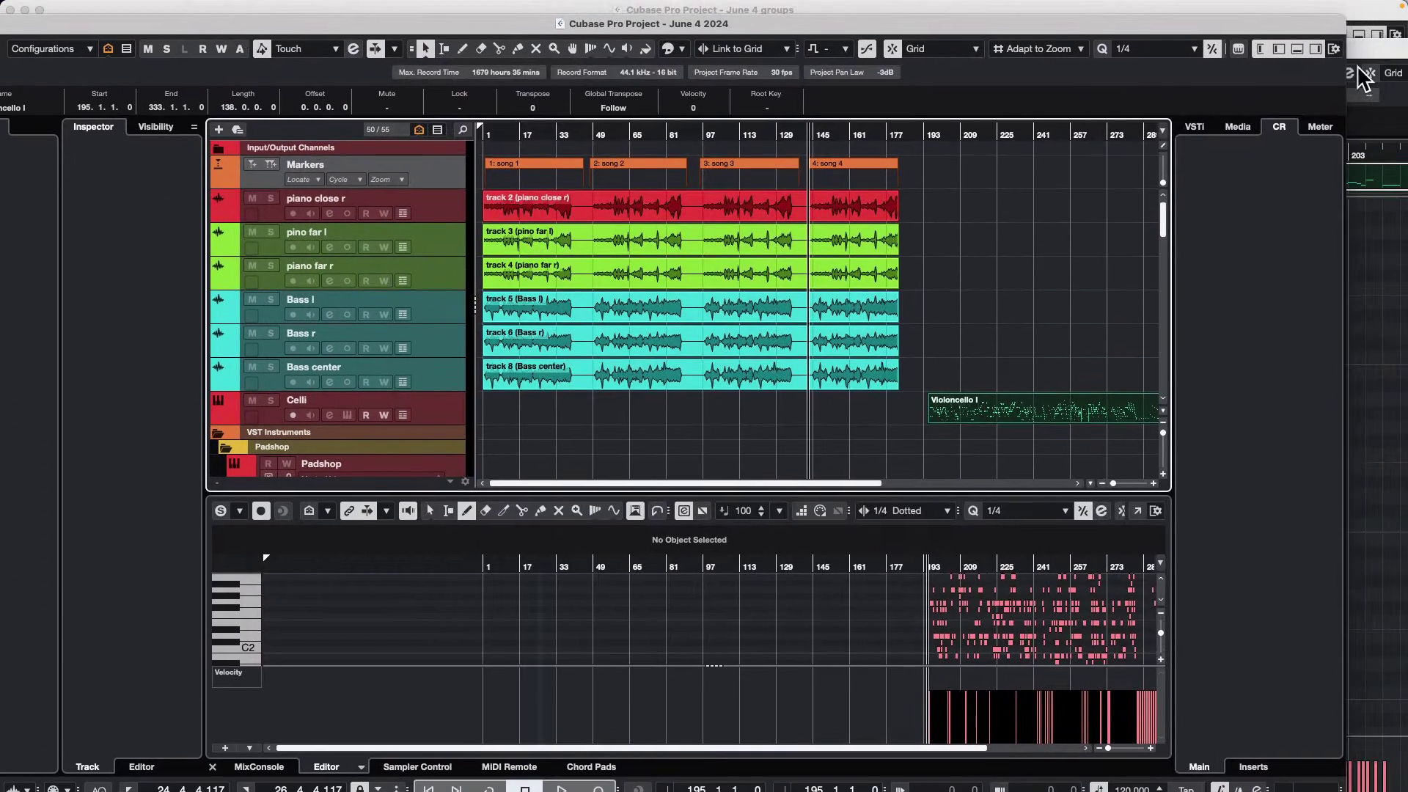
pyautogui.moveTo(1346, 121); pyautogui.dragTo(1274, 121)
pyautogui.moveTo(718, 105); pyautogui.dragTo(627, 105)
# - Narrow the Violoncello I Key Editor window and place it side by side with the project window
pyautogui.moveTo(895, 37); pyautogui.dragTo(993, 28)
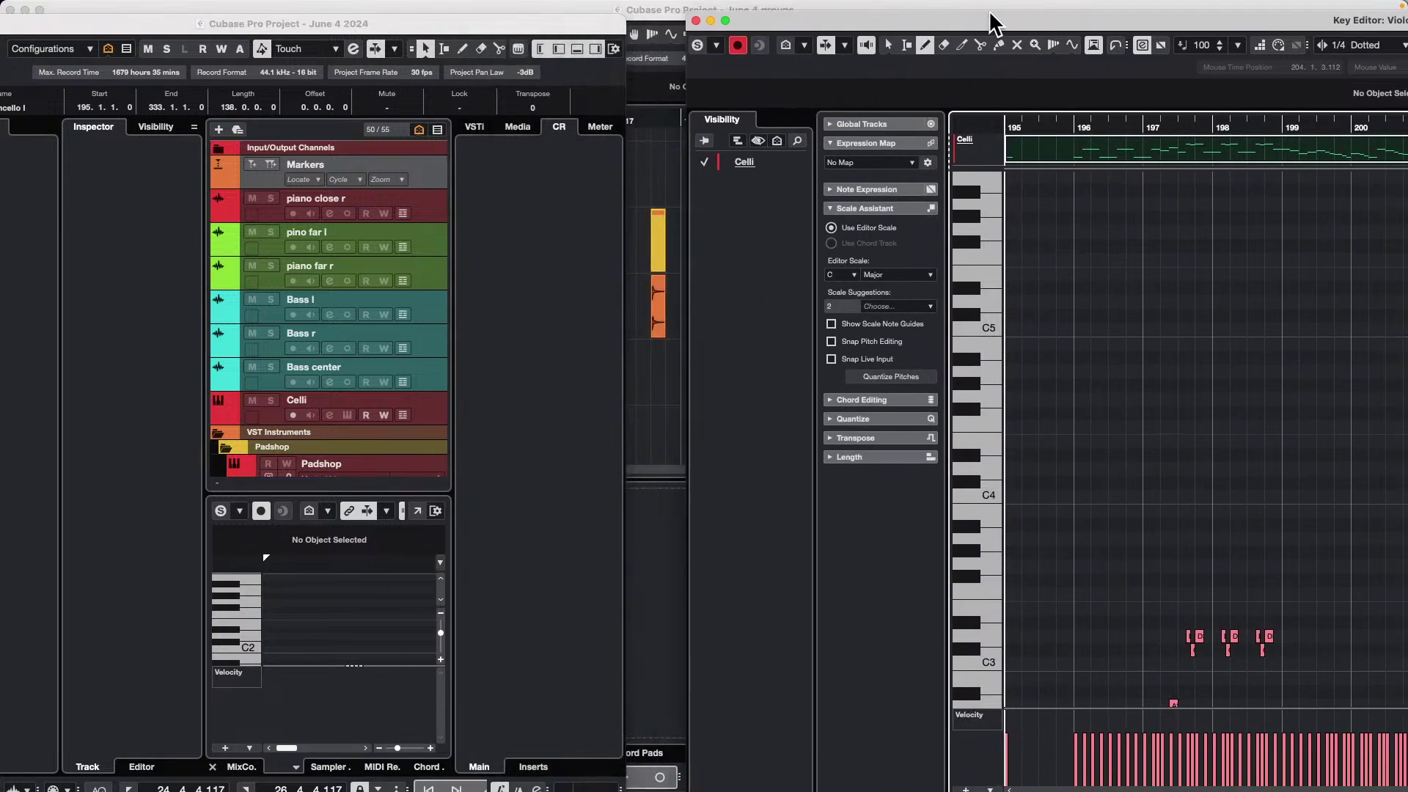
pyautogui.moveTo(684, 197); pyautogui.dragTo(914, 181)
pyautogui.moveTo(1157, 26); pyautogui.dragTo(428, 11)
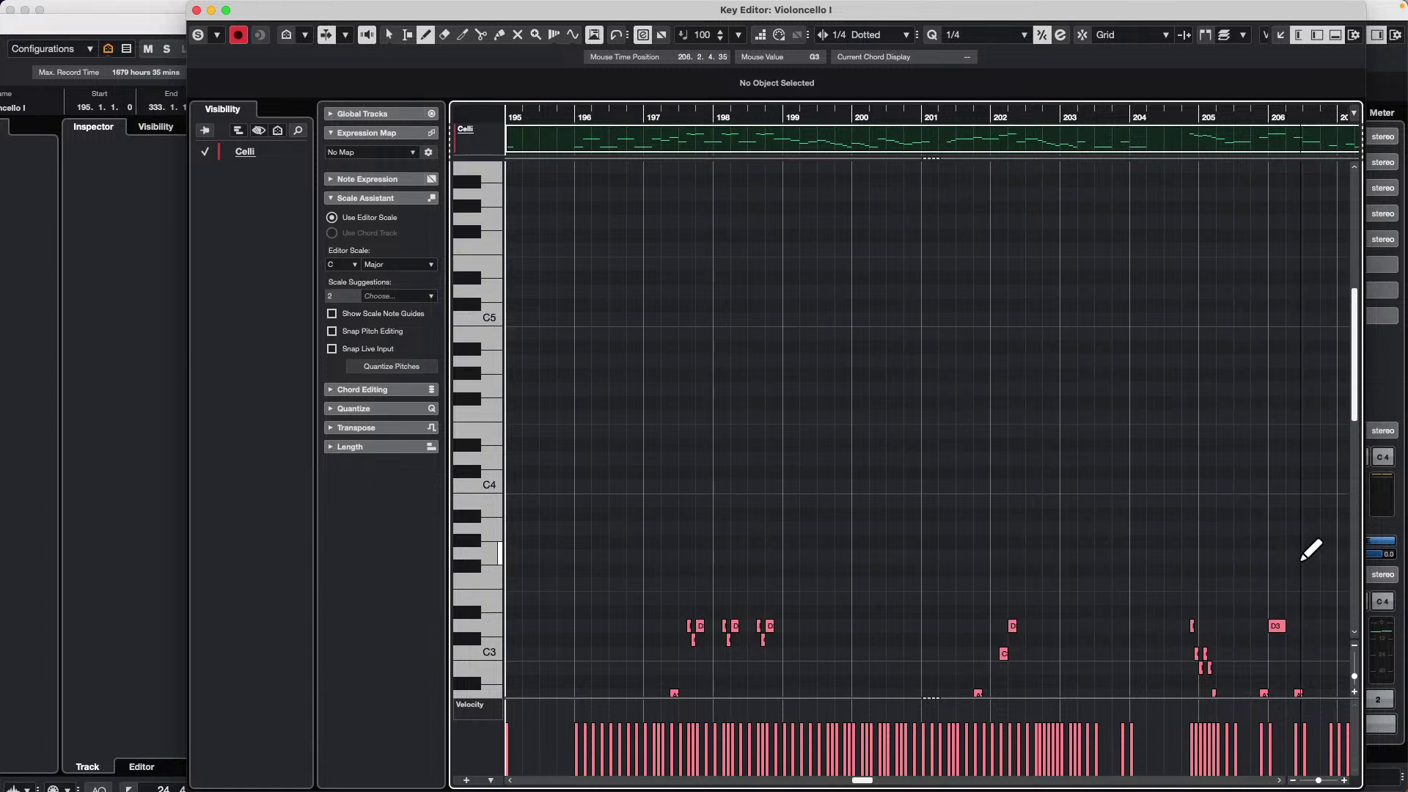
pyautogui.moveTo(1365, 603); pyautogui.dragTo(911, 558)
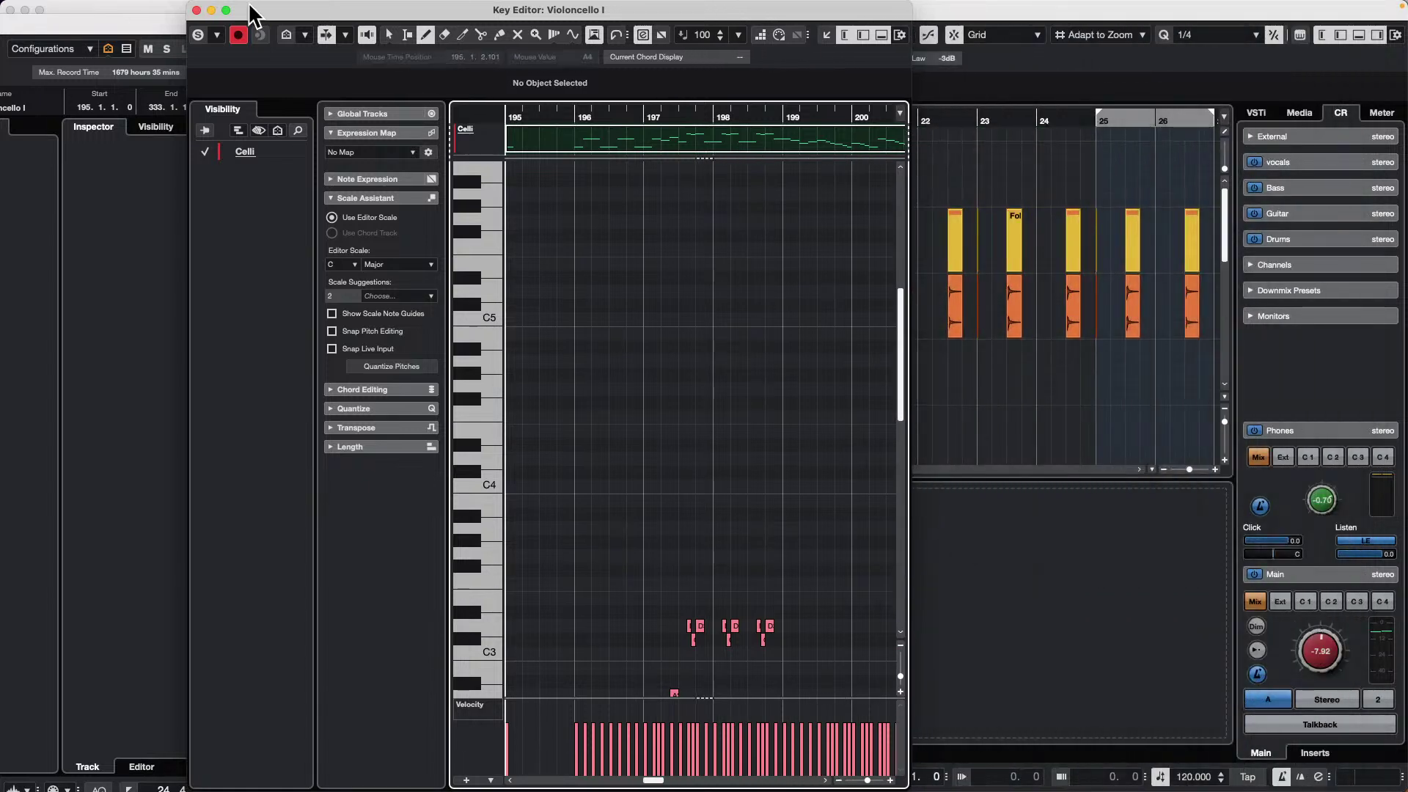
pyautogui.moveTo(252, 13); pyautogui.dragTo(742, 11)
# - Hide the left-hand channel and inspector zones of the June 4 2024 project window to expose its event display
pyautogui.scroll(-5, 389, 265)
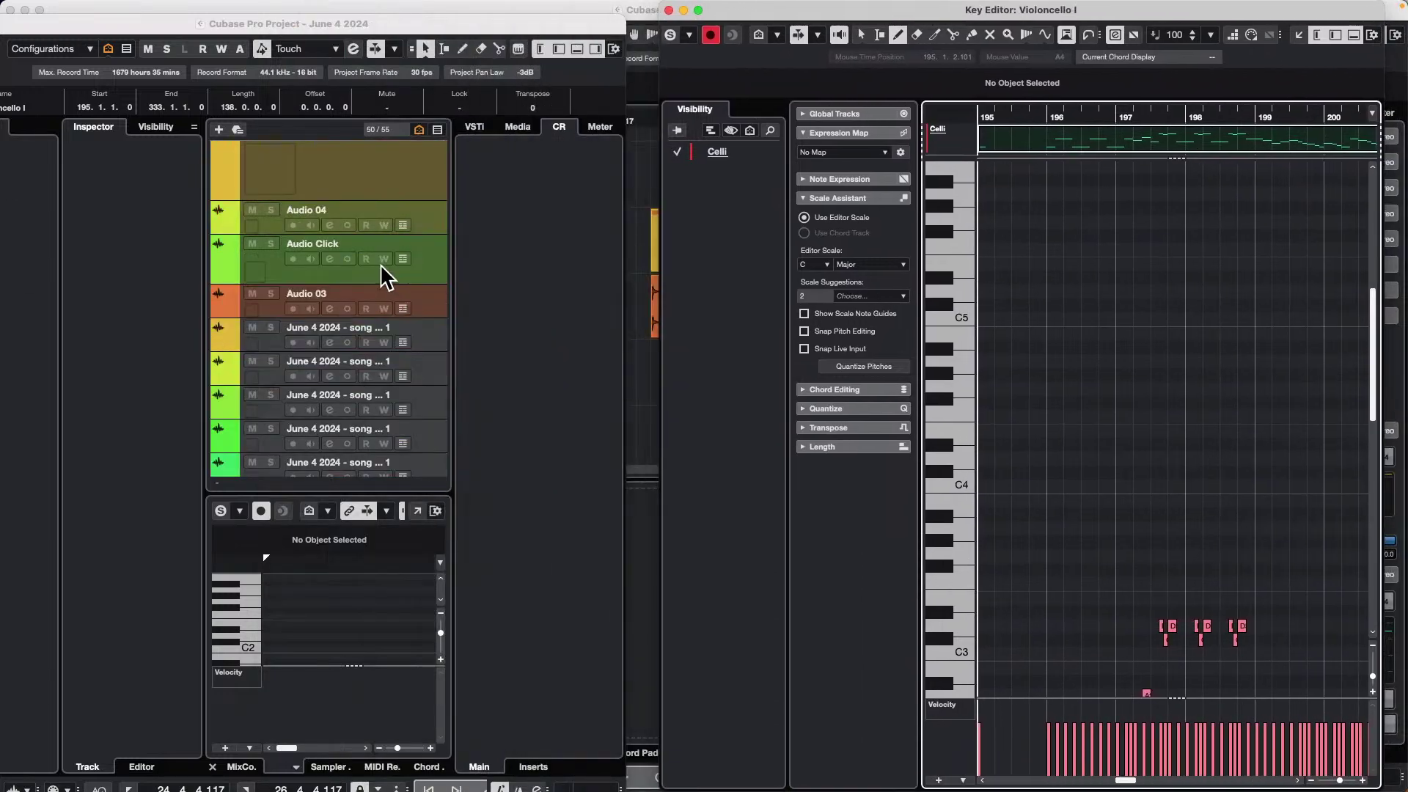
pyautogui.click(539, 48)
pyautogui.click(558, 49)
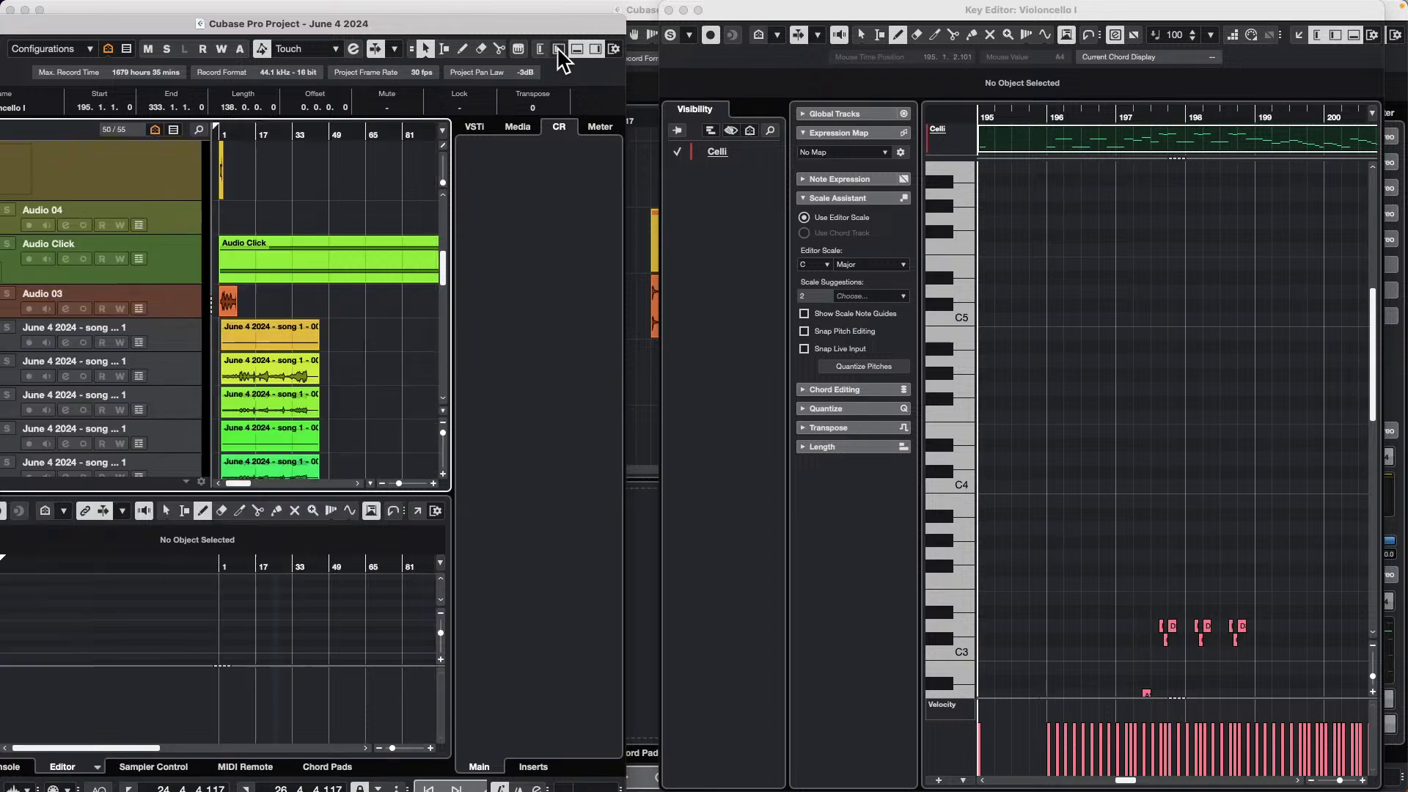
# - Zoom out the project timeline and look through the tracks from Markers down to the song 3 tracks
pyautogui.scroll(-3, 348, 277)
pyautogui.scroll(3, 347, 278)
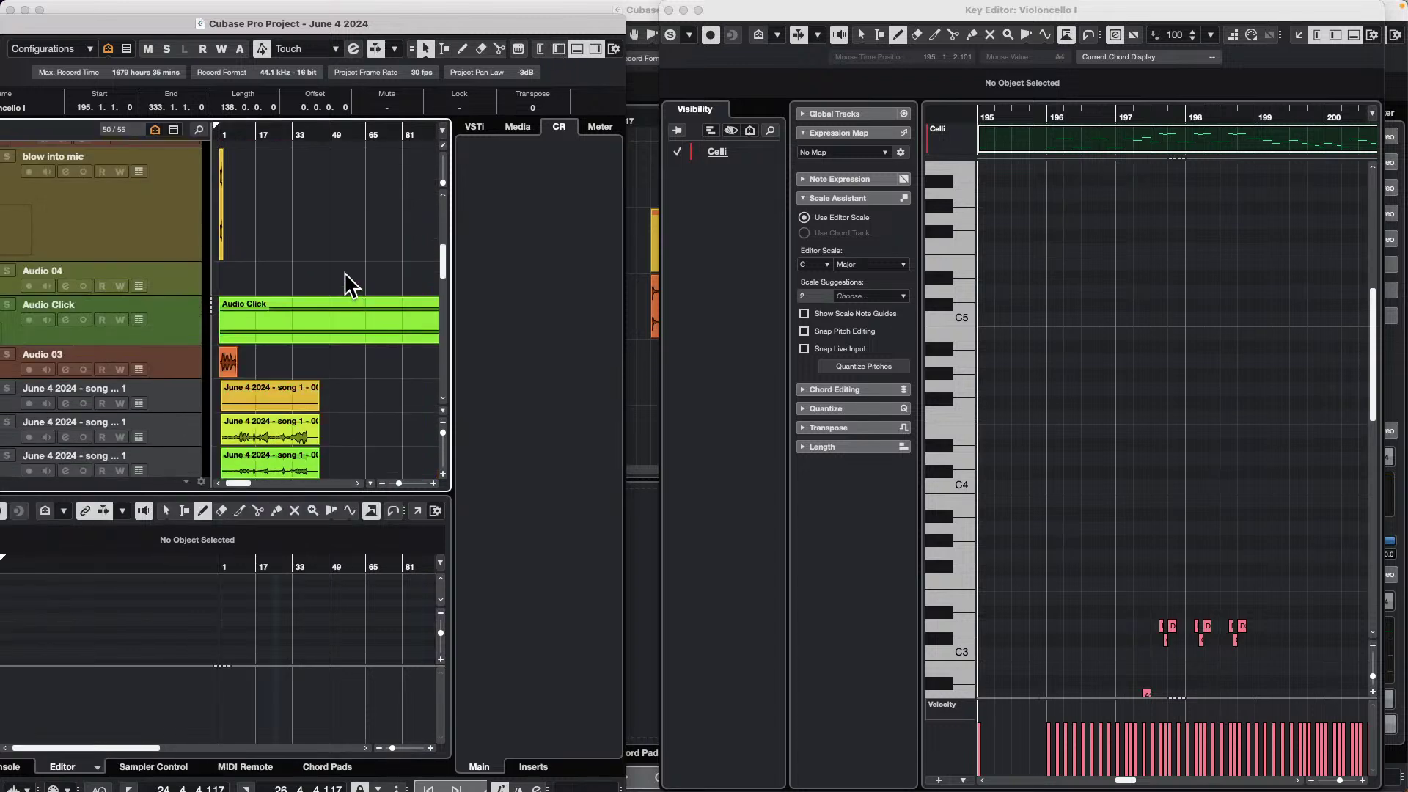
pyautogui.scroll(1, 348, 279)
pyautogui.scroll(-5, 347, 281)
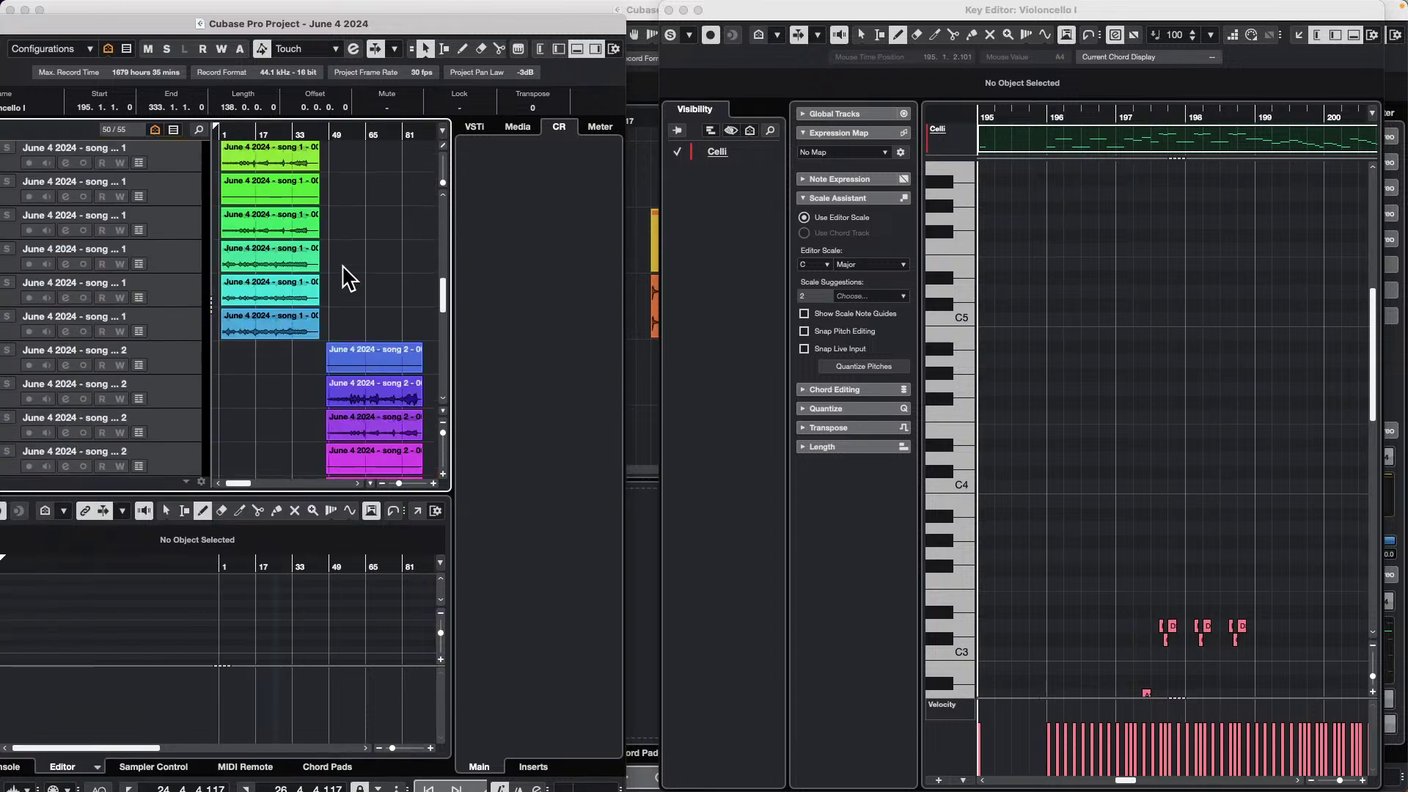
pyautogui.scroll(4, 343, 277)
pyautogui.scroll(10, 341, 261)
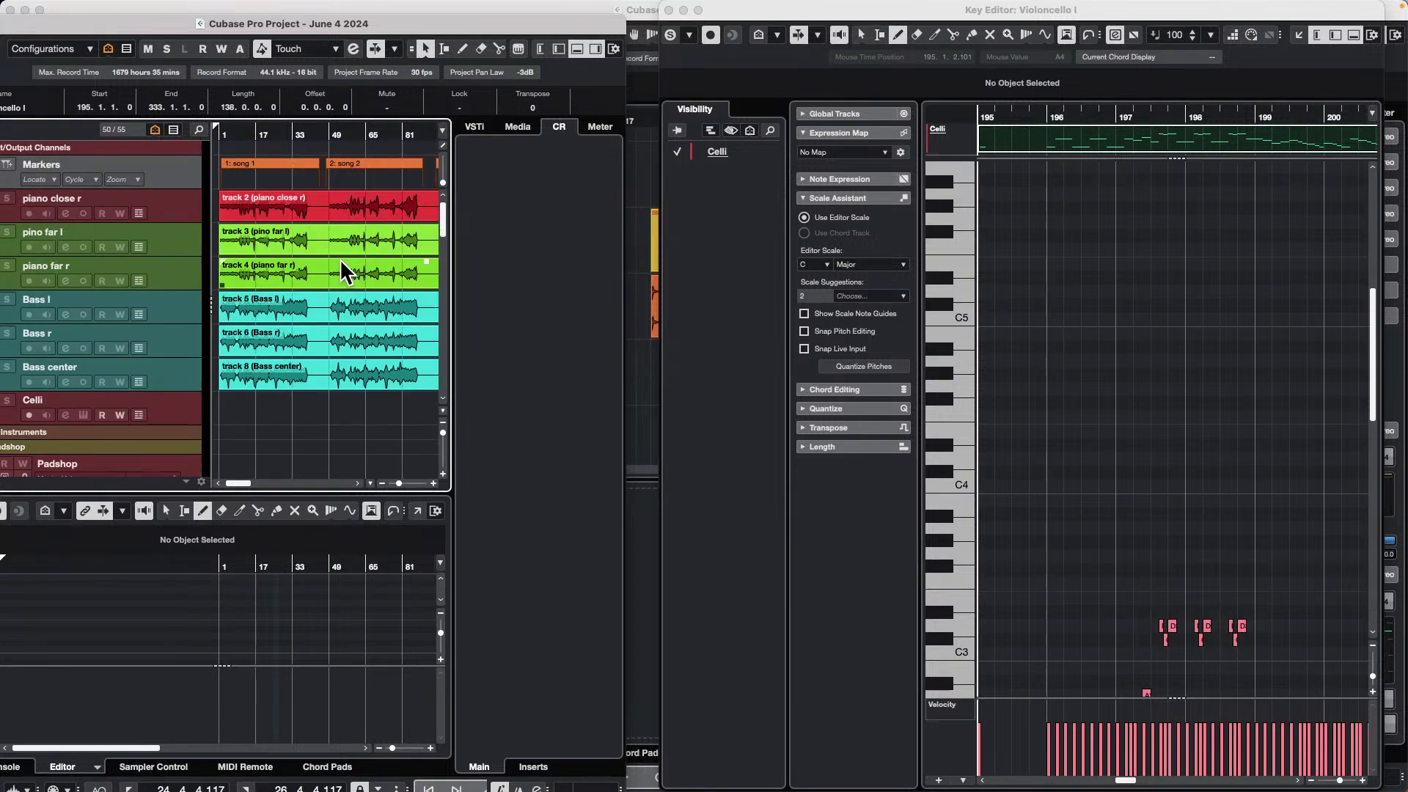
pyautogui.scroll(-6, 340, 258)
pyautogui.moveTo(278, 133); pyautogui.dragTo(252, 102)
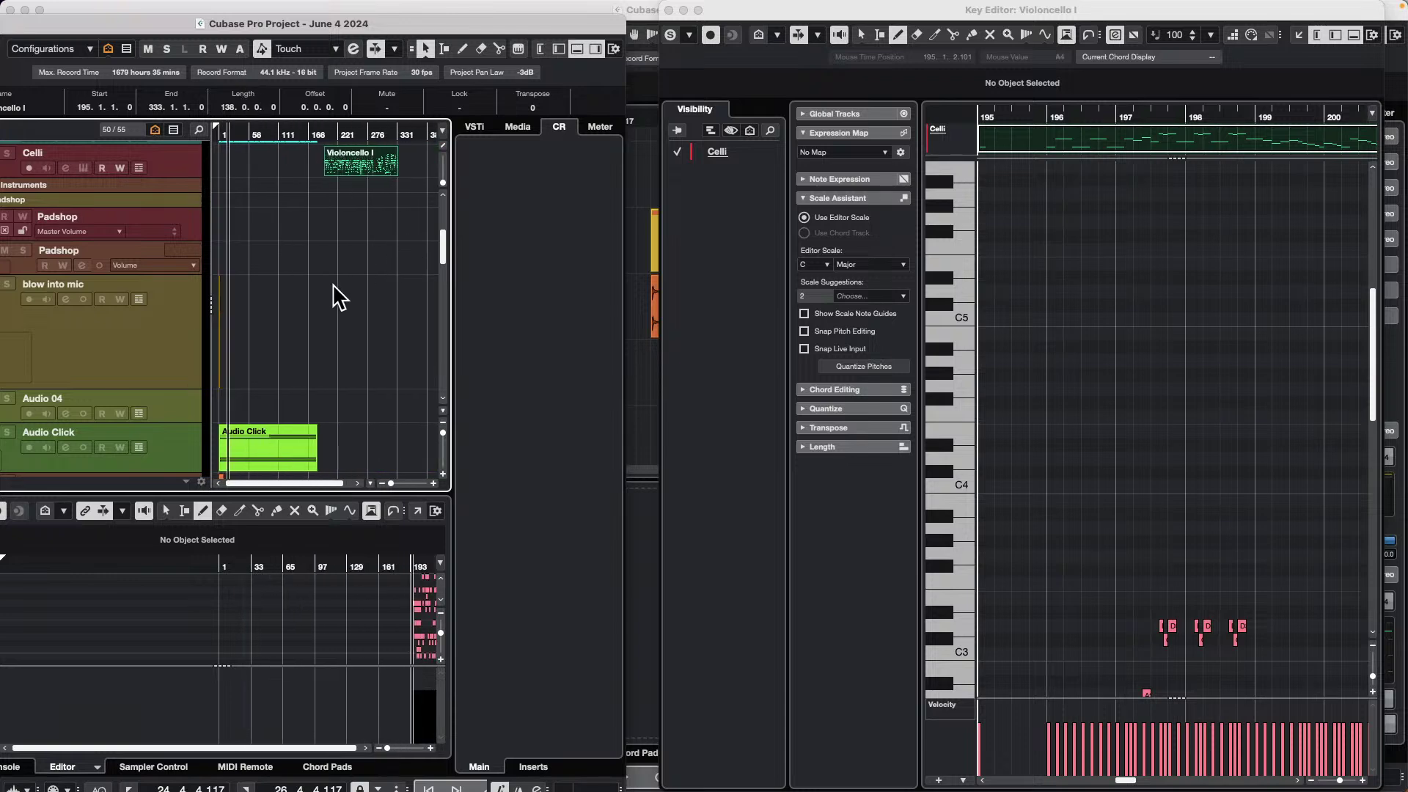
pyautogui.scroll(-8, 339, 299)
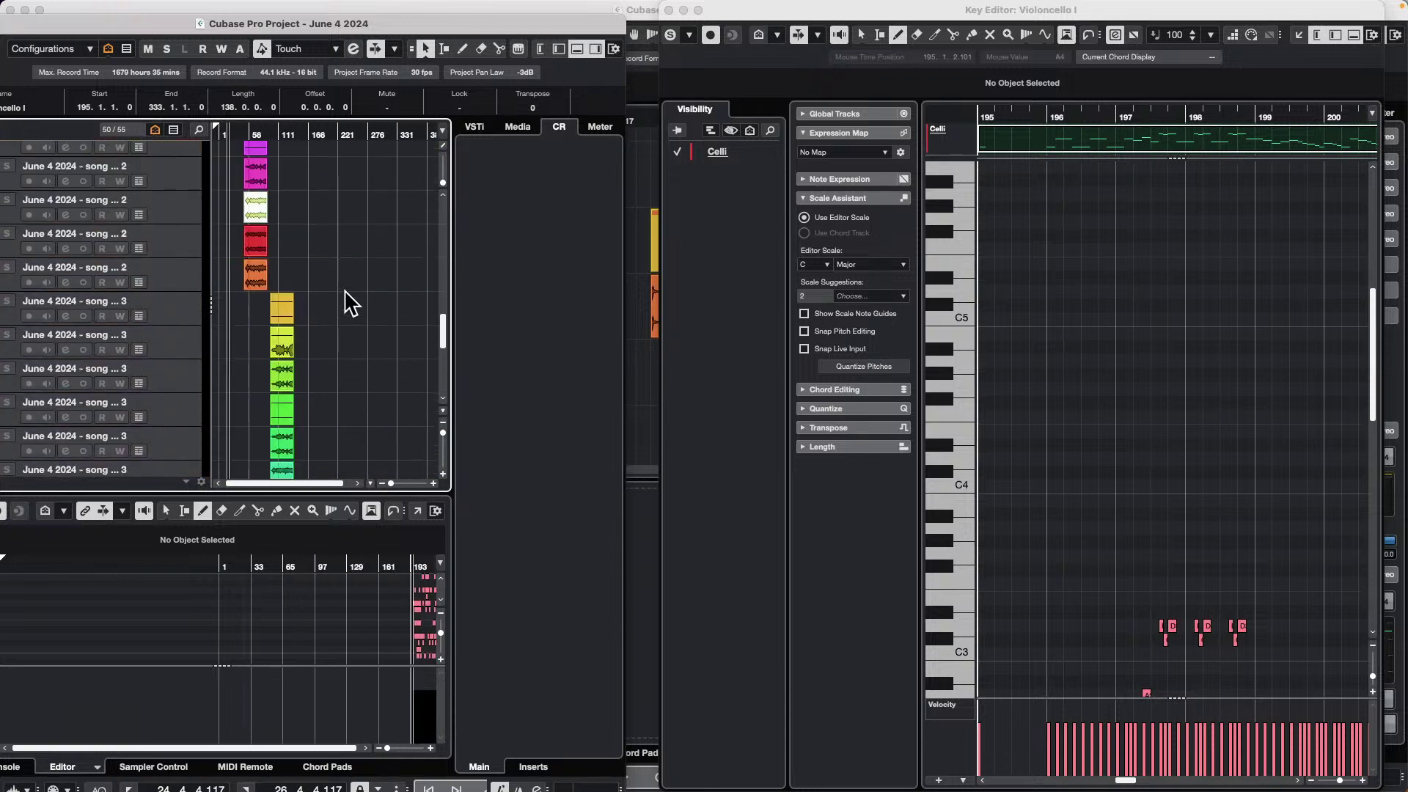
pyautogui.scroll(12, 352, 302)
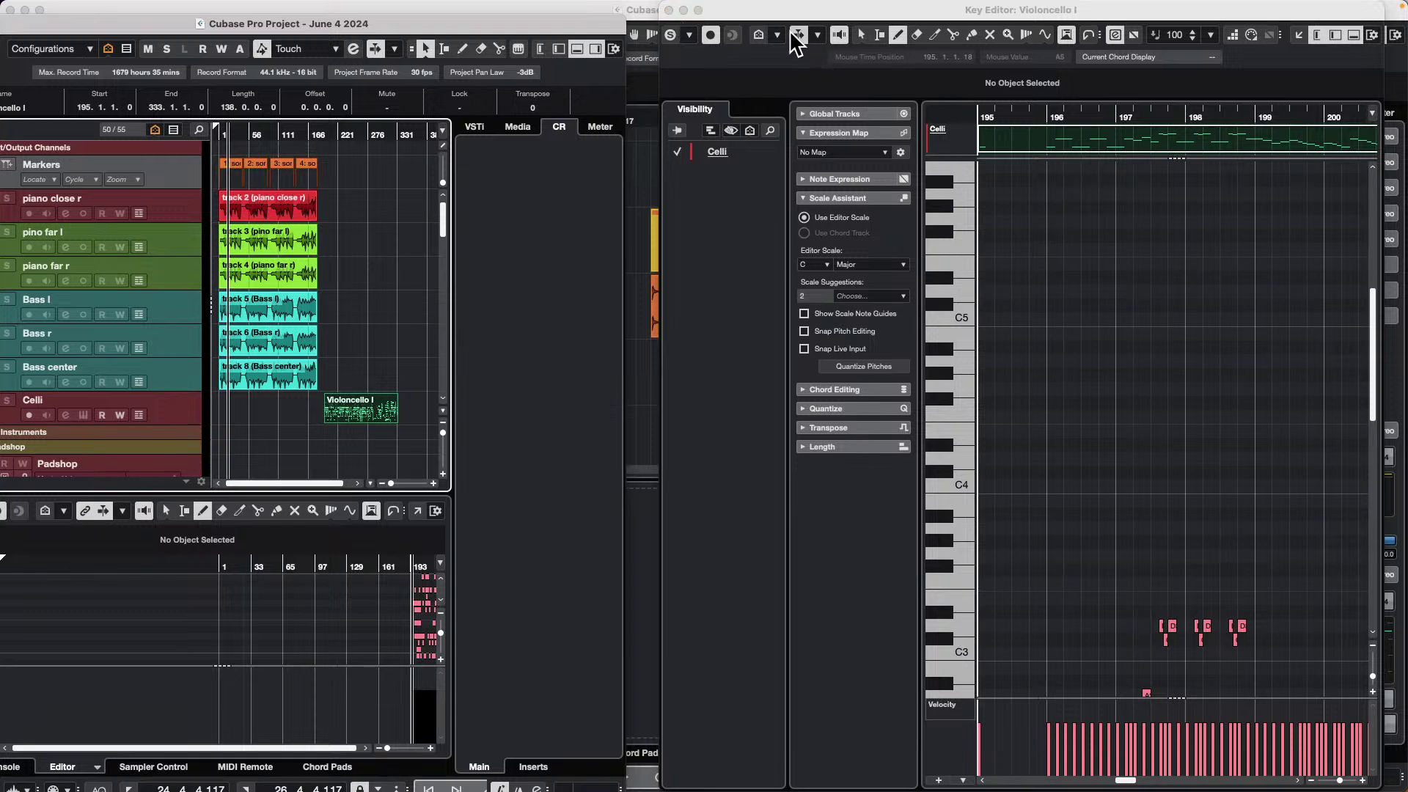
# - Close the Violoncello I Key Editor and start playback from a point inside the Violoncello I event
pyautogui.click(749, 11)
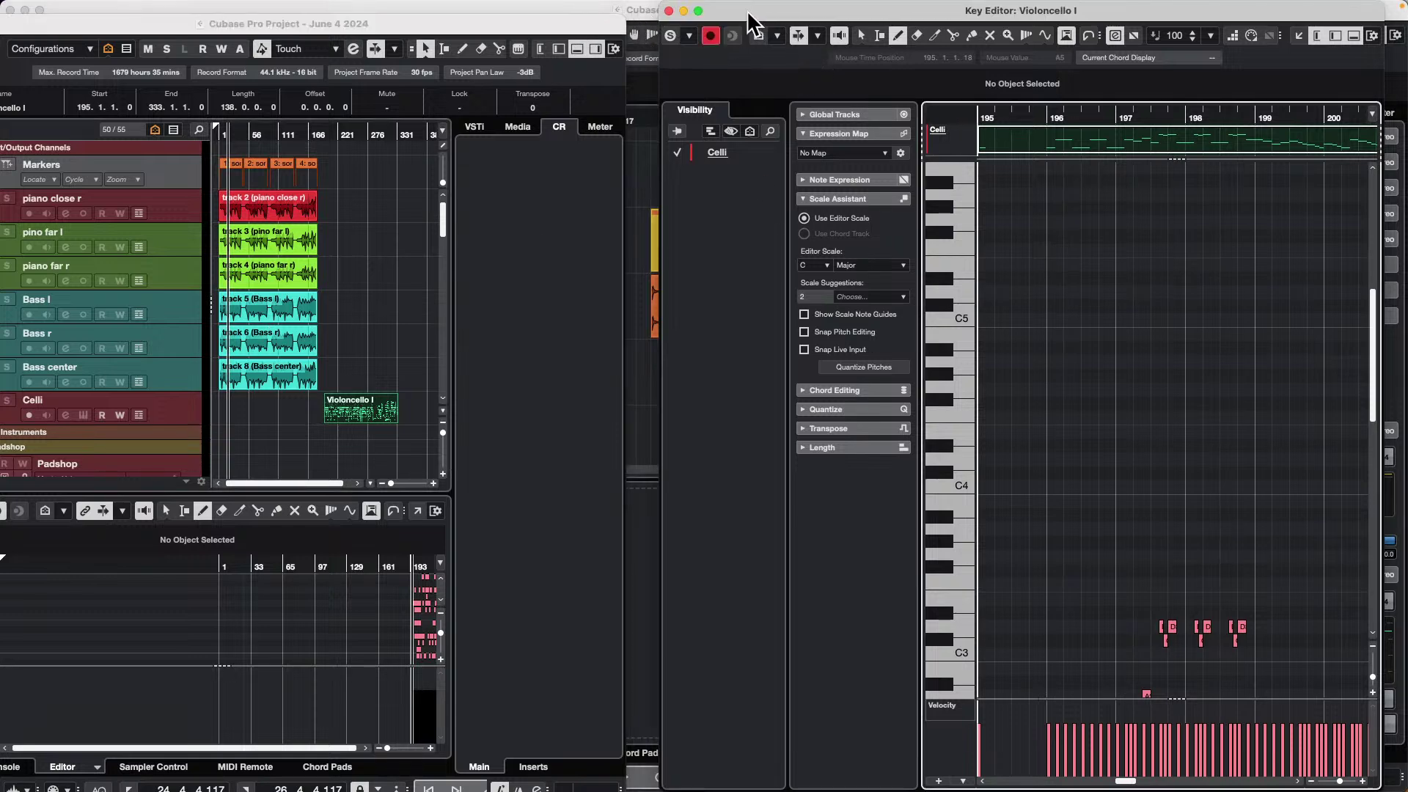
pyautogui.click(668, 11)
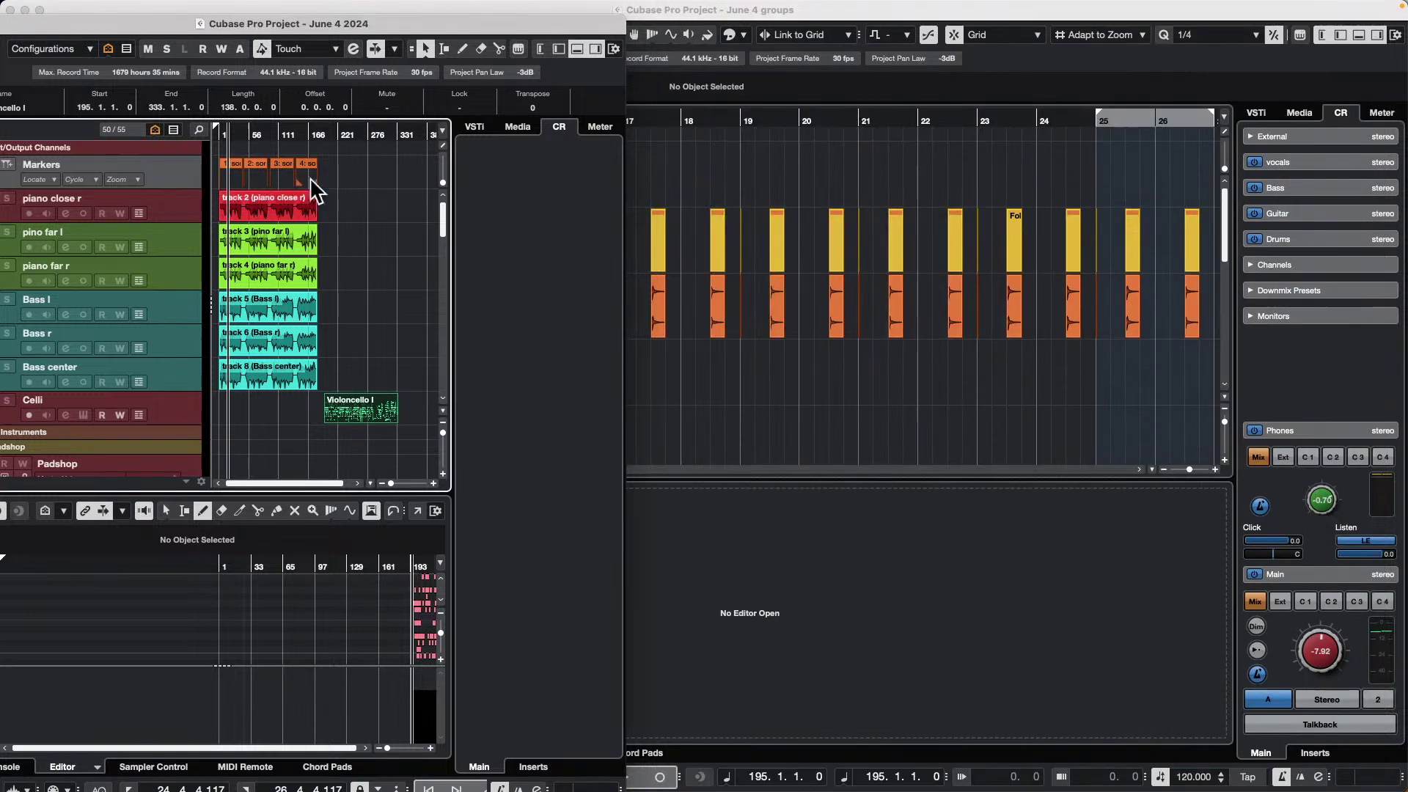
pyautogui.click(334, 132)
pyautogui.press('space')
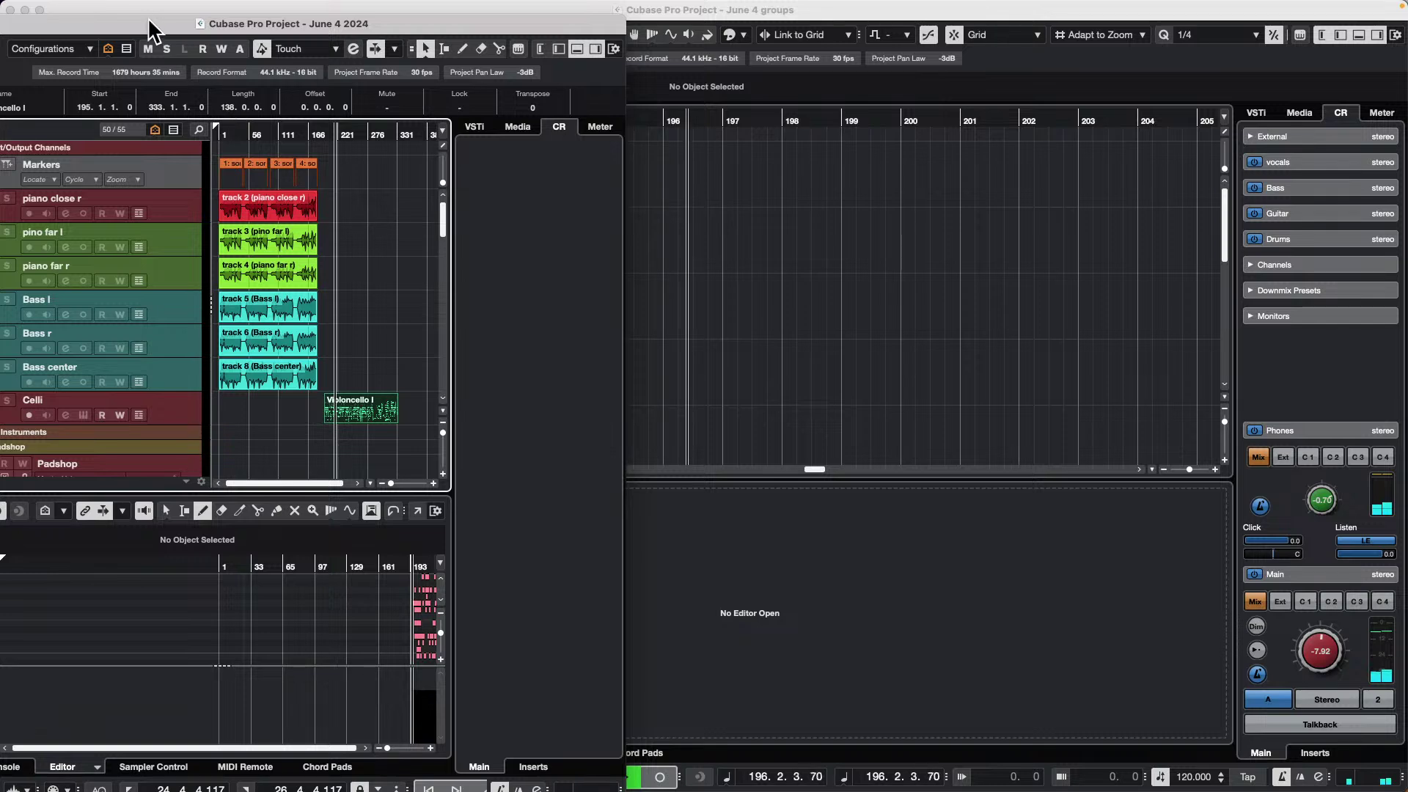
pyautogui.moveTo(198, 18); pyautogui.dragTo(239, 12)
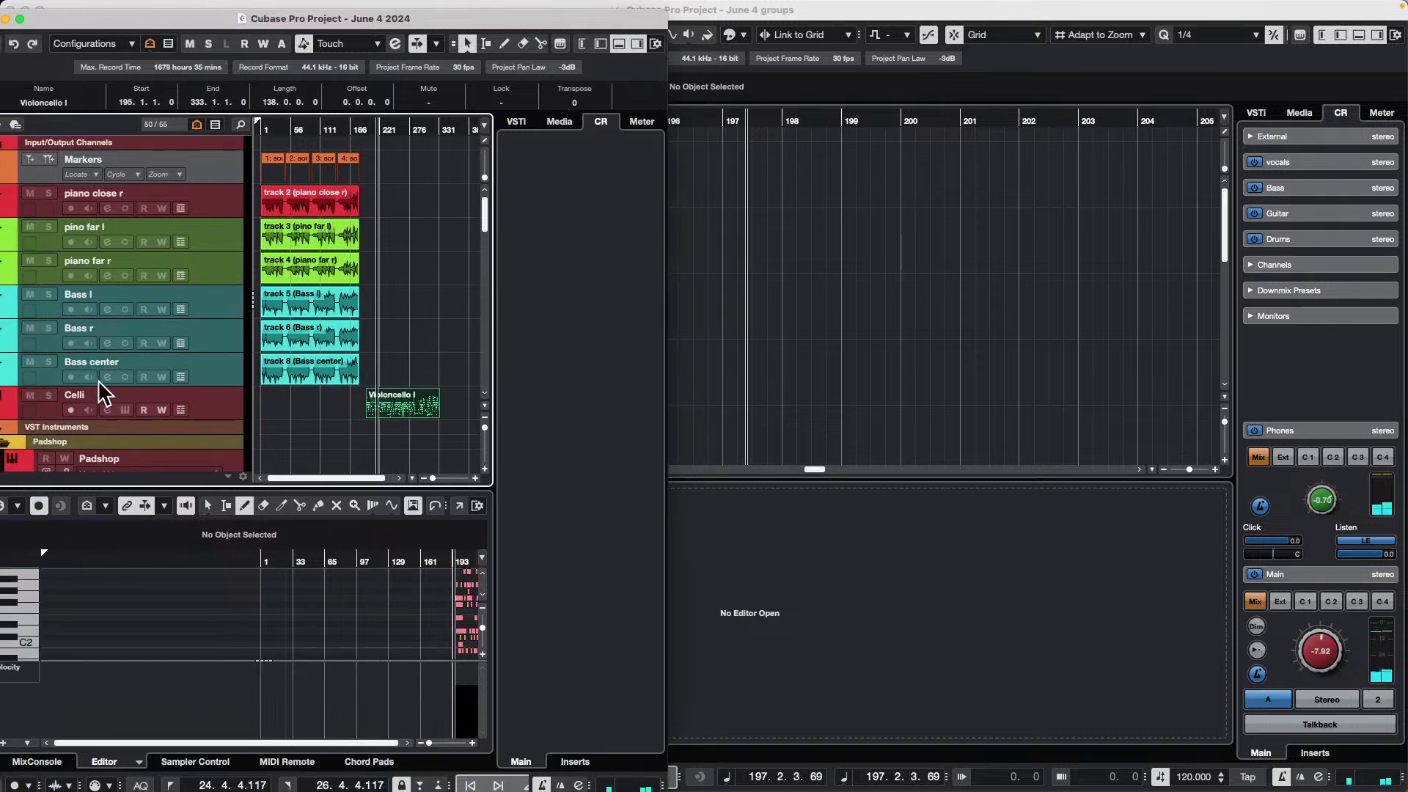
# - Try to solo the Celli track in the June 4 2024 project and leave that track selected
pyautogui.click(47, 389)
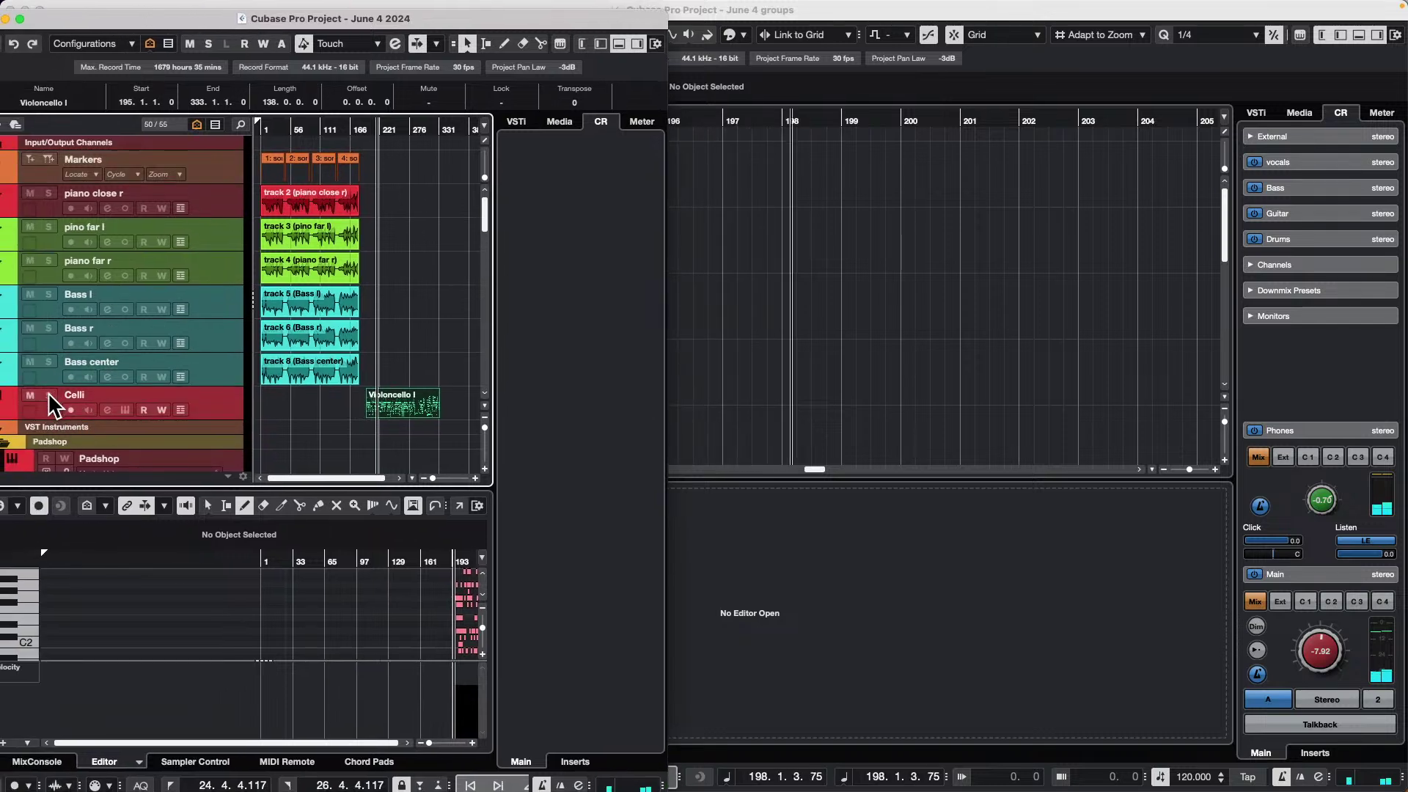
pyautogui.rightClick(211, 398)
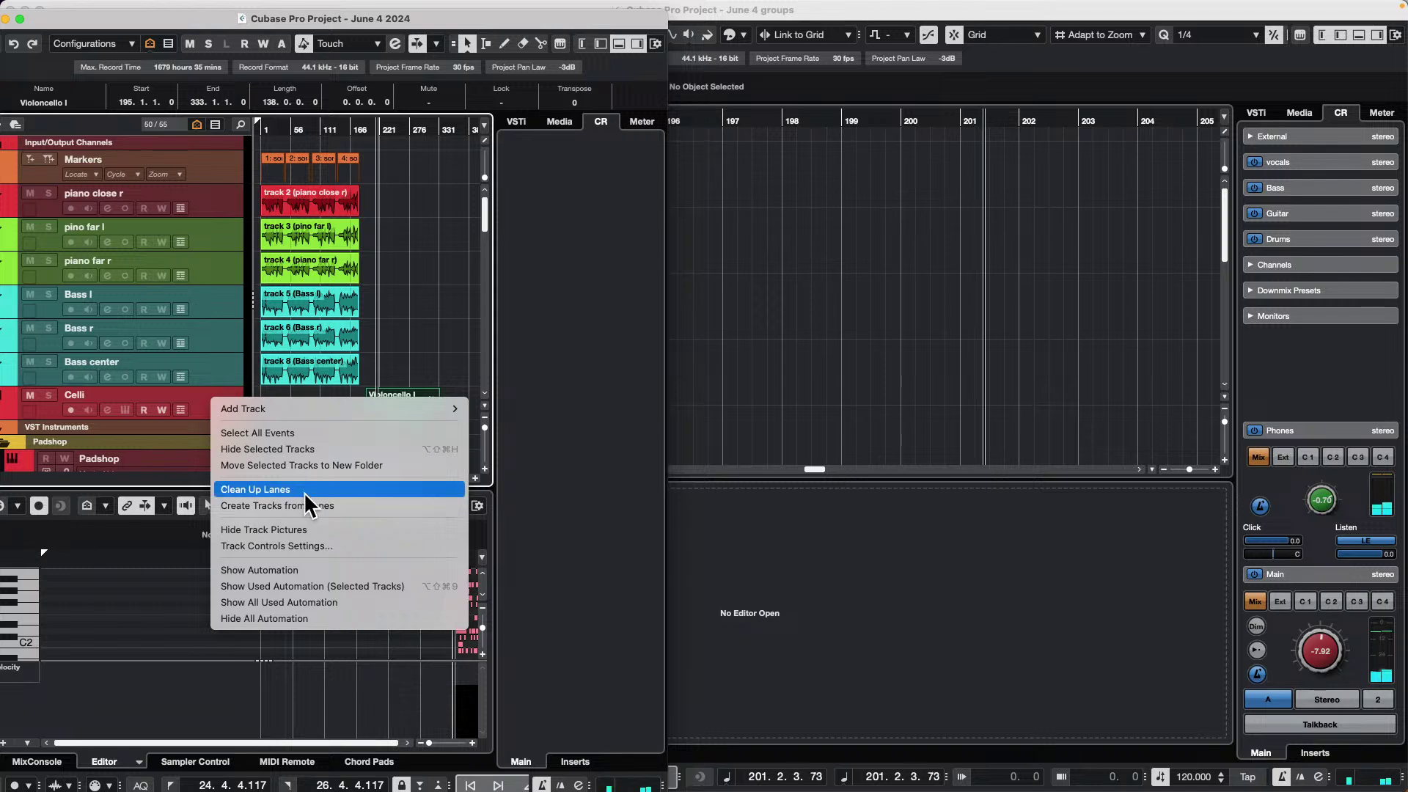
pyautogui.click(135, 407)
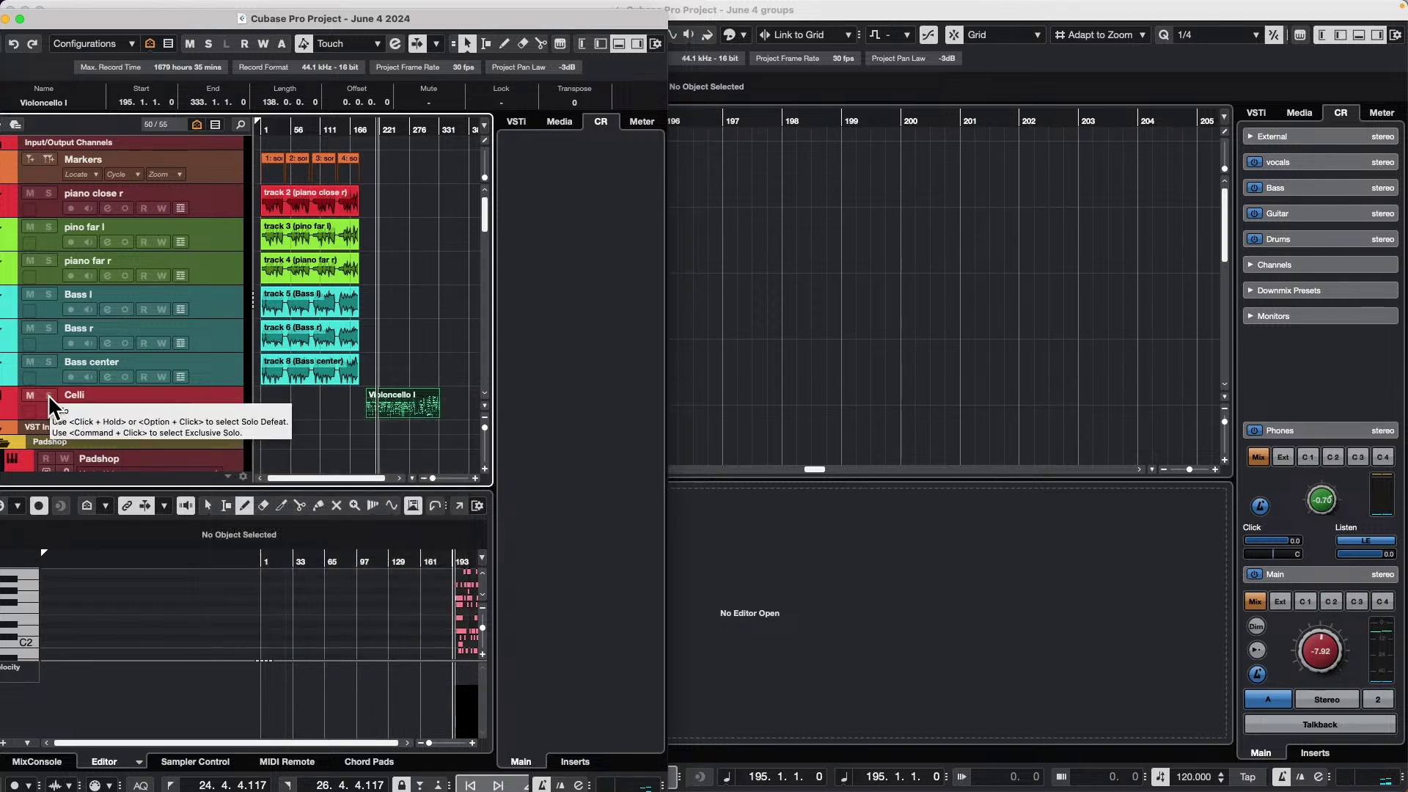
pyautogui.click(219, 369)
pyautogui.click(222, 396)
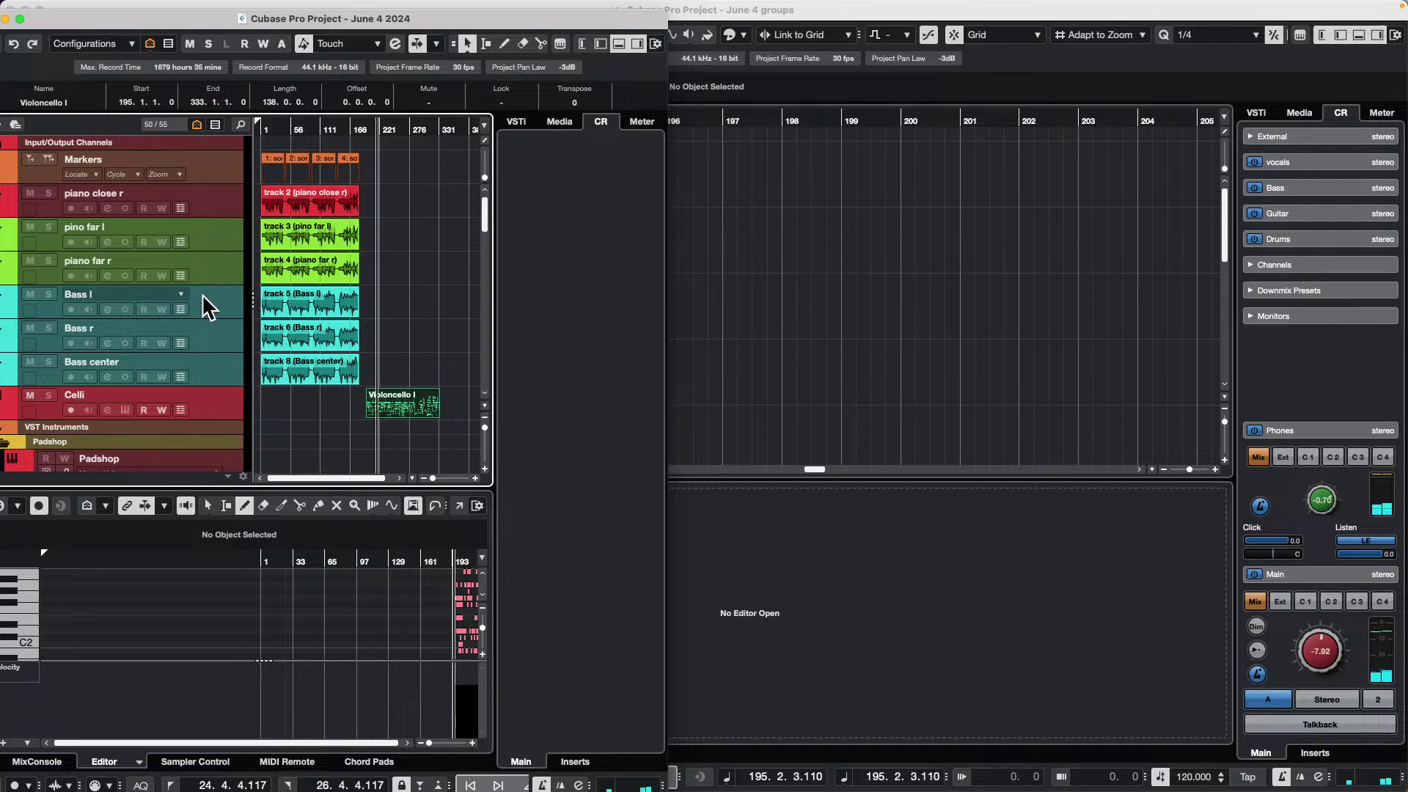
# - Reopen the Violoncello I event in its own Key Editor and bring the notes around C2 into view
pyautogui.doubleClick(403, 417)
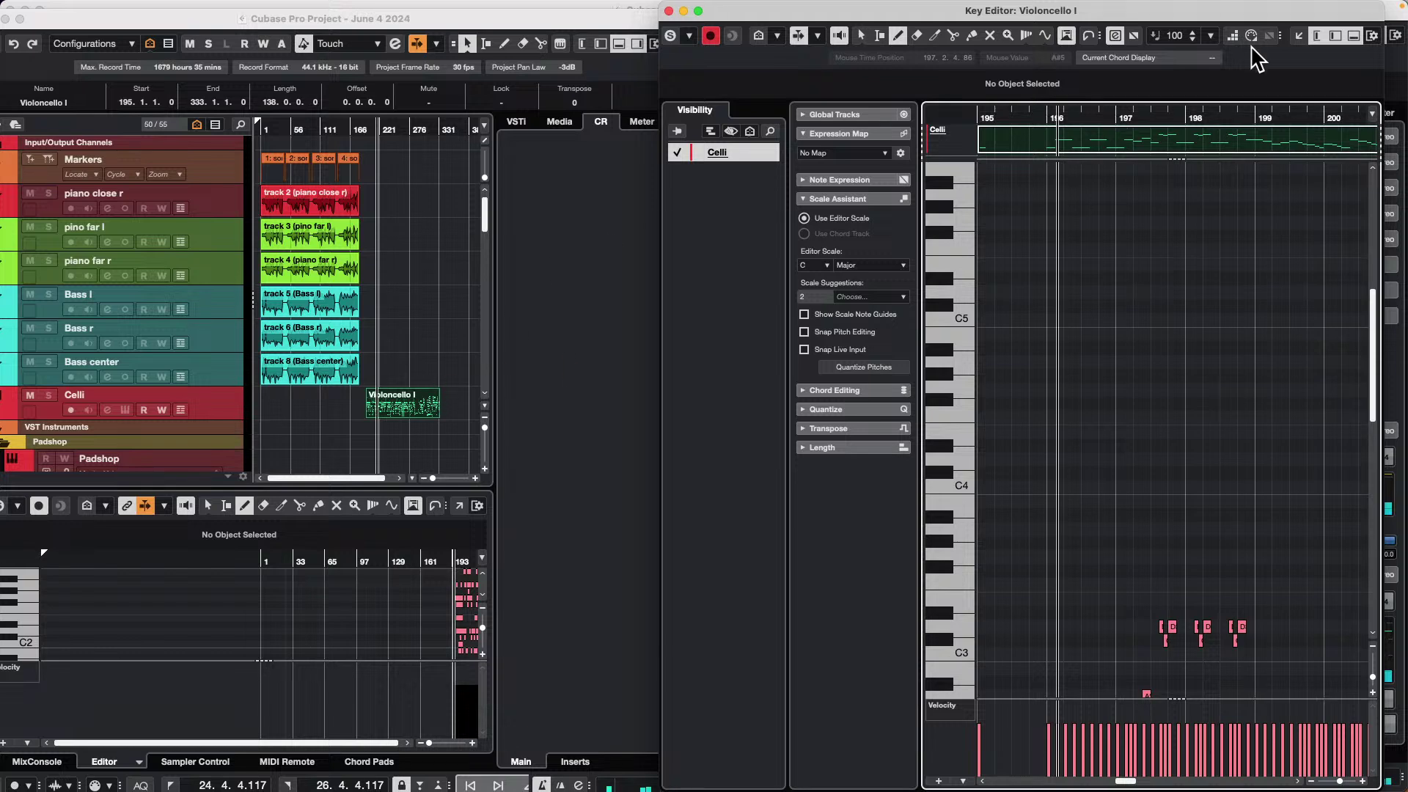
pyautogui.scroll(-5, 1154, 238)
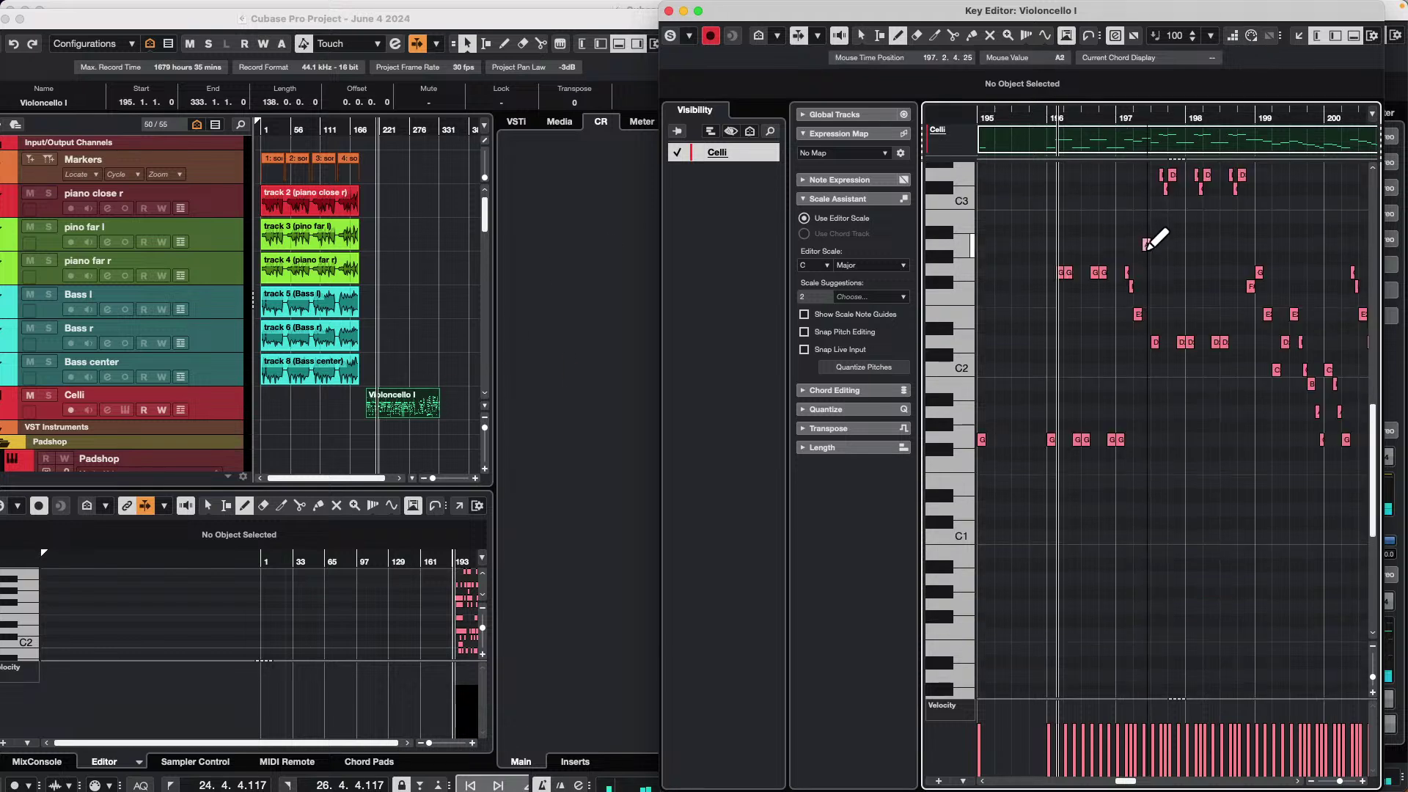
# - Return from the Violoncello I Key Editor to the June 4 2024 project window and enlarge that window to full size
pyautogui.click(1146, 244)
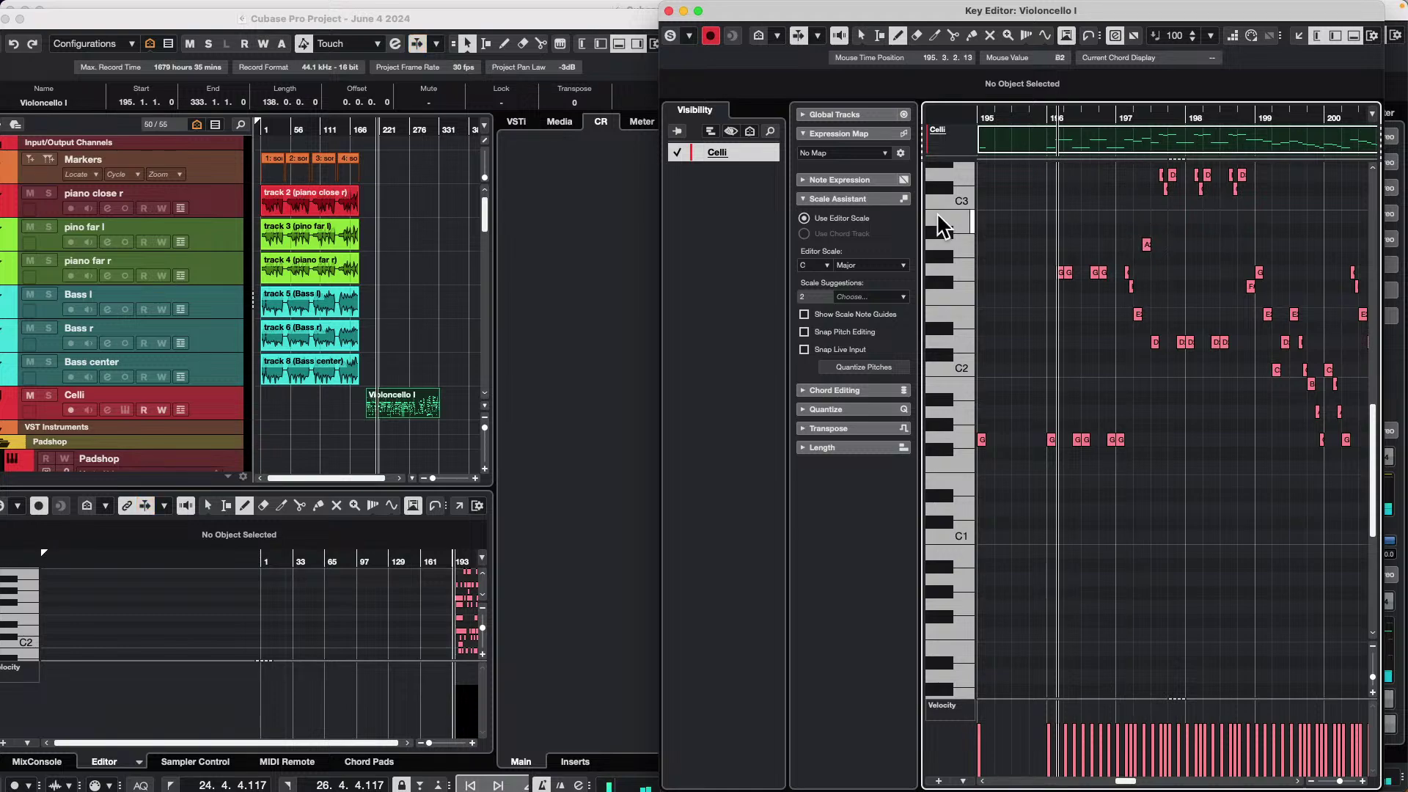
pyautogui.click(386, 202)
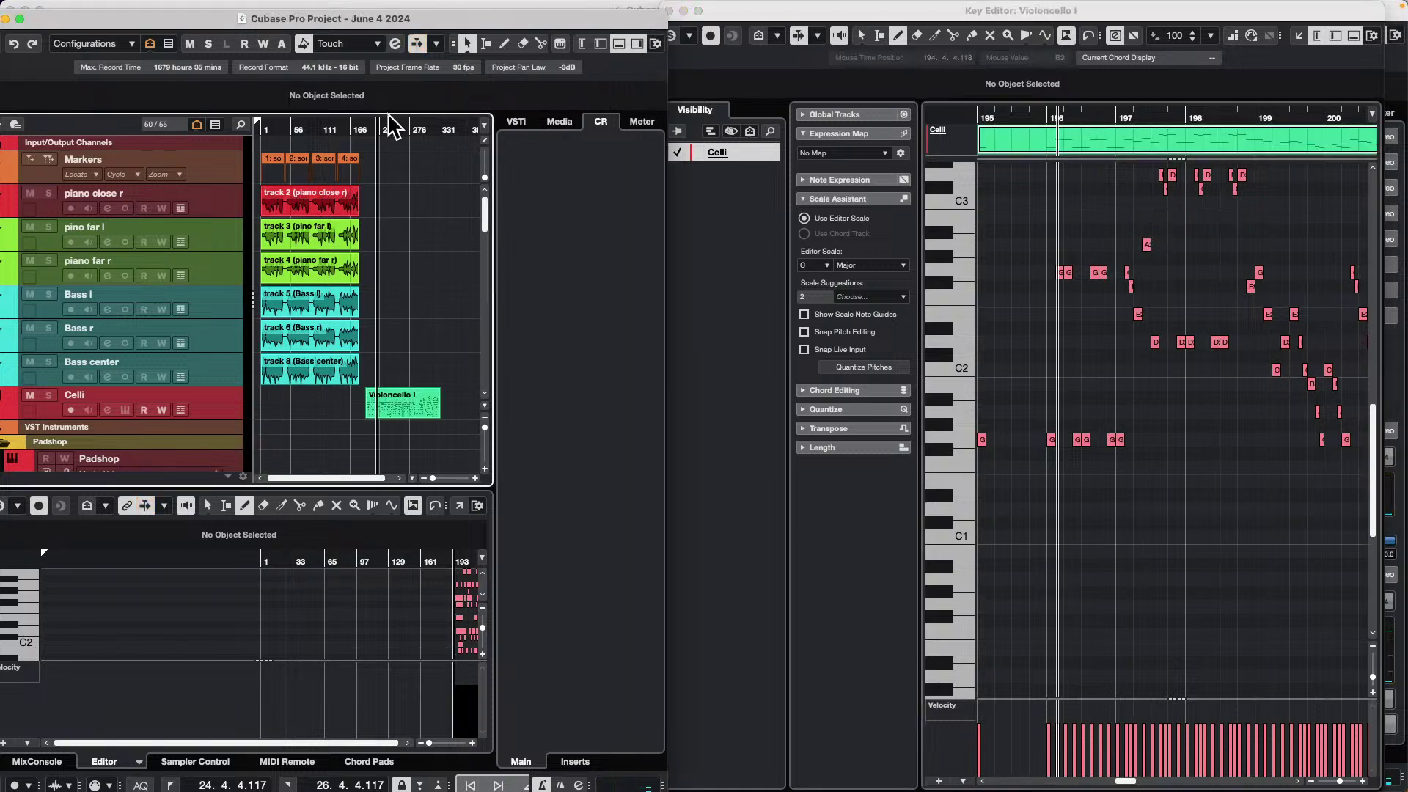
pyautogui.click(19, 19)
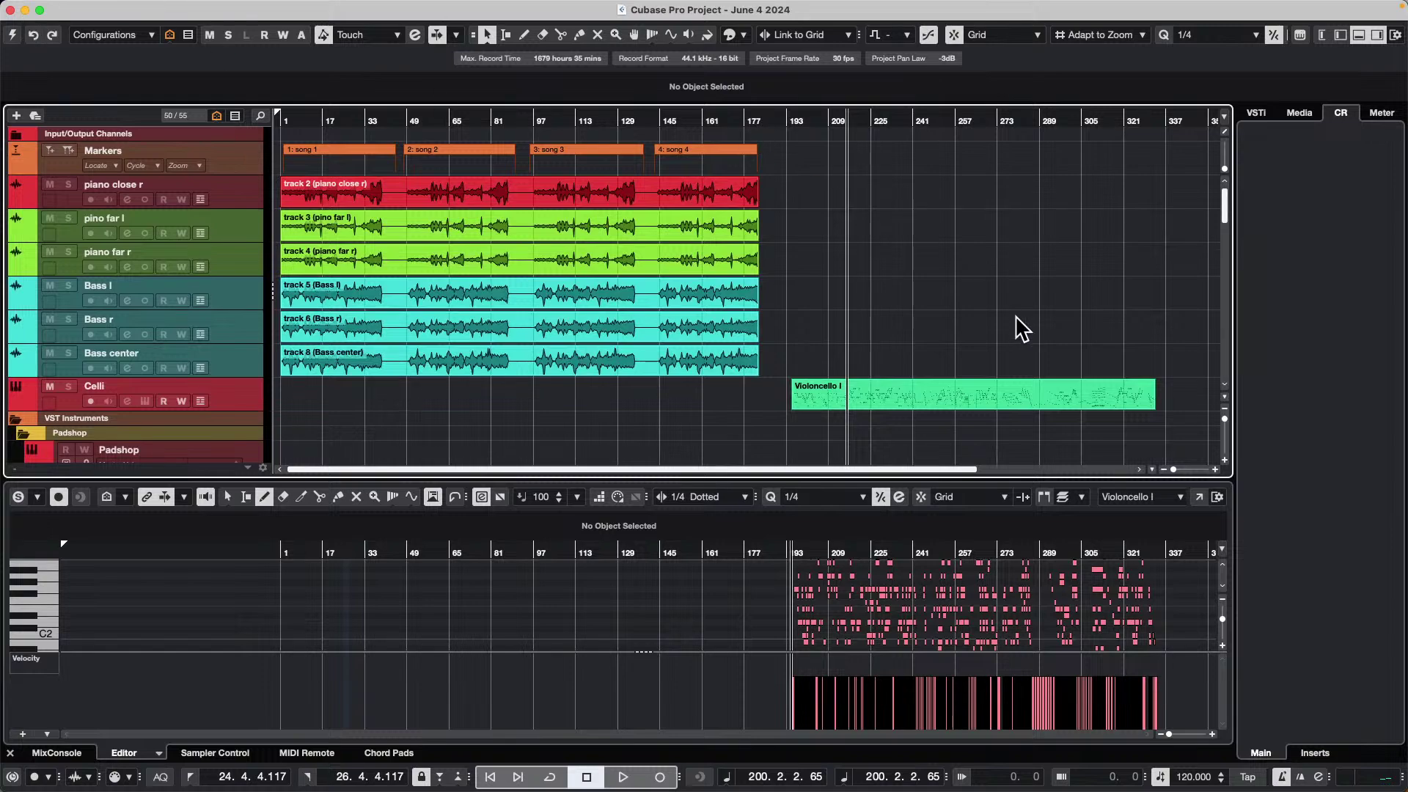
pyautogui.scroll(-6, 307, 378)
pyautogui.scroll(6, 307, 378)
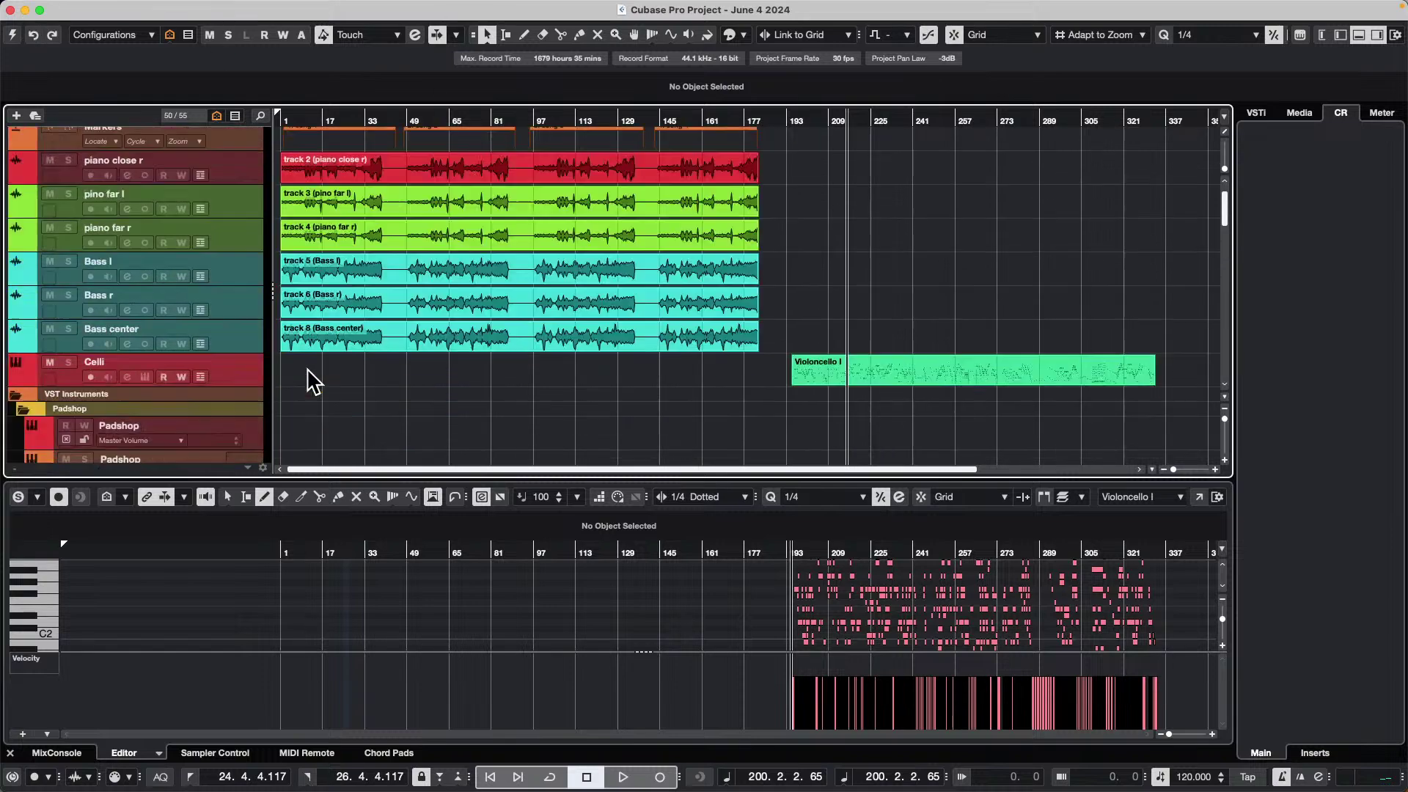
# - Revert the June 4 2024 project to its saved version, skipping the missing file, deleting the newly created files and closing the Retrologue window
pyautogui.click(96, 9)
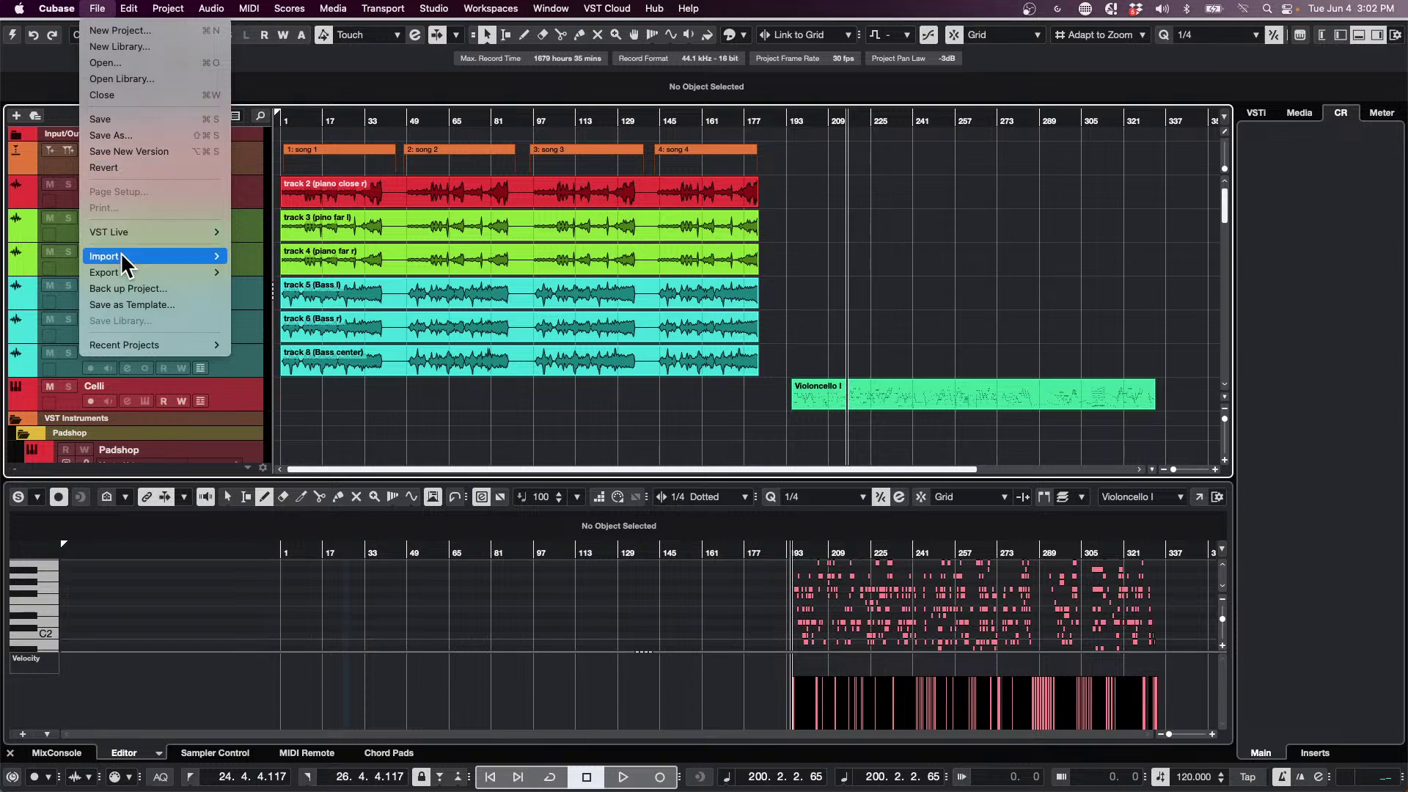
pyautogui.click(110, 168)
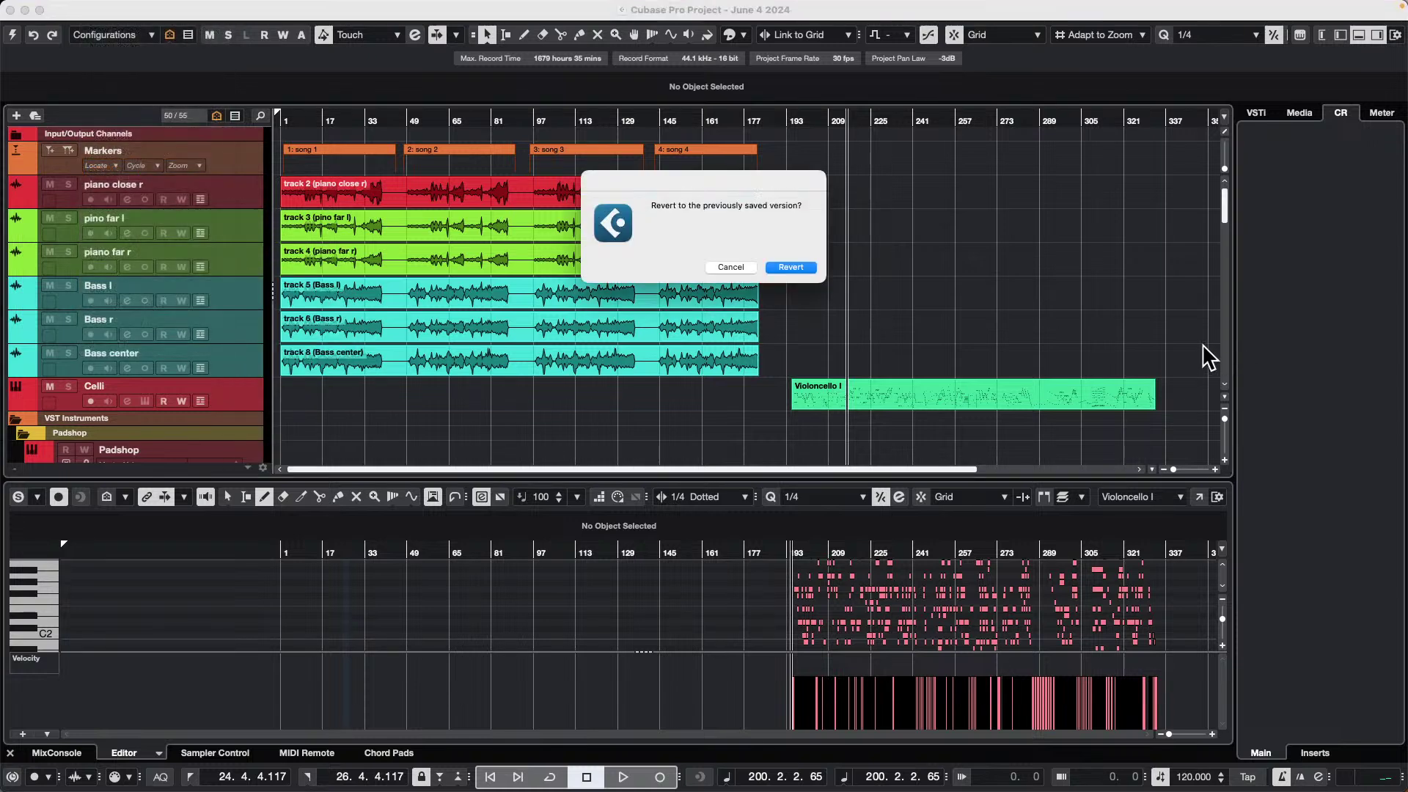
pyautogui.click(803, 267)
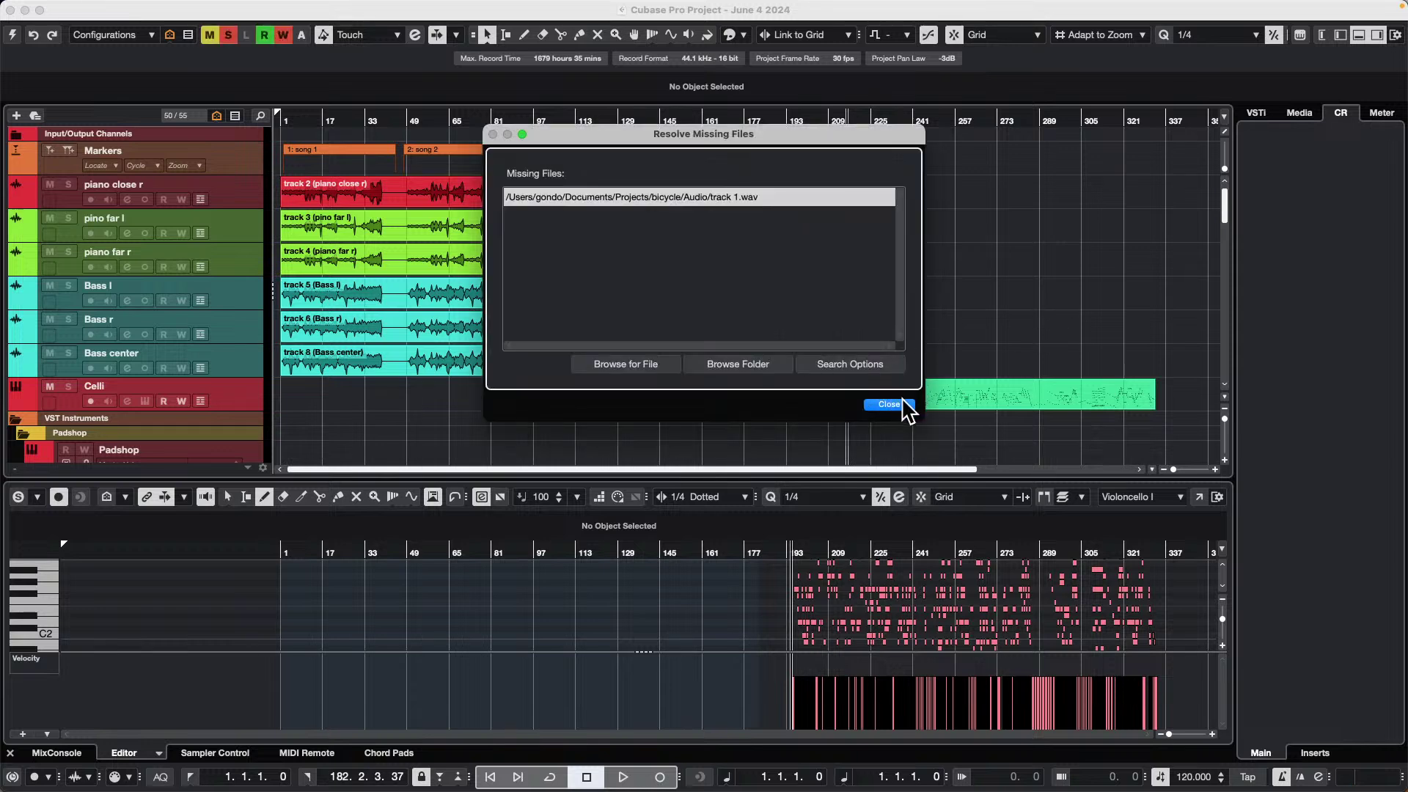
pyautogui.click(889, 405)
pyautogui.click(1115, 682)
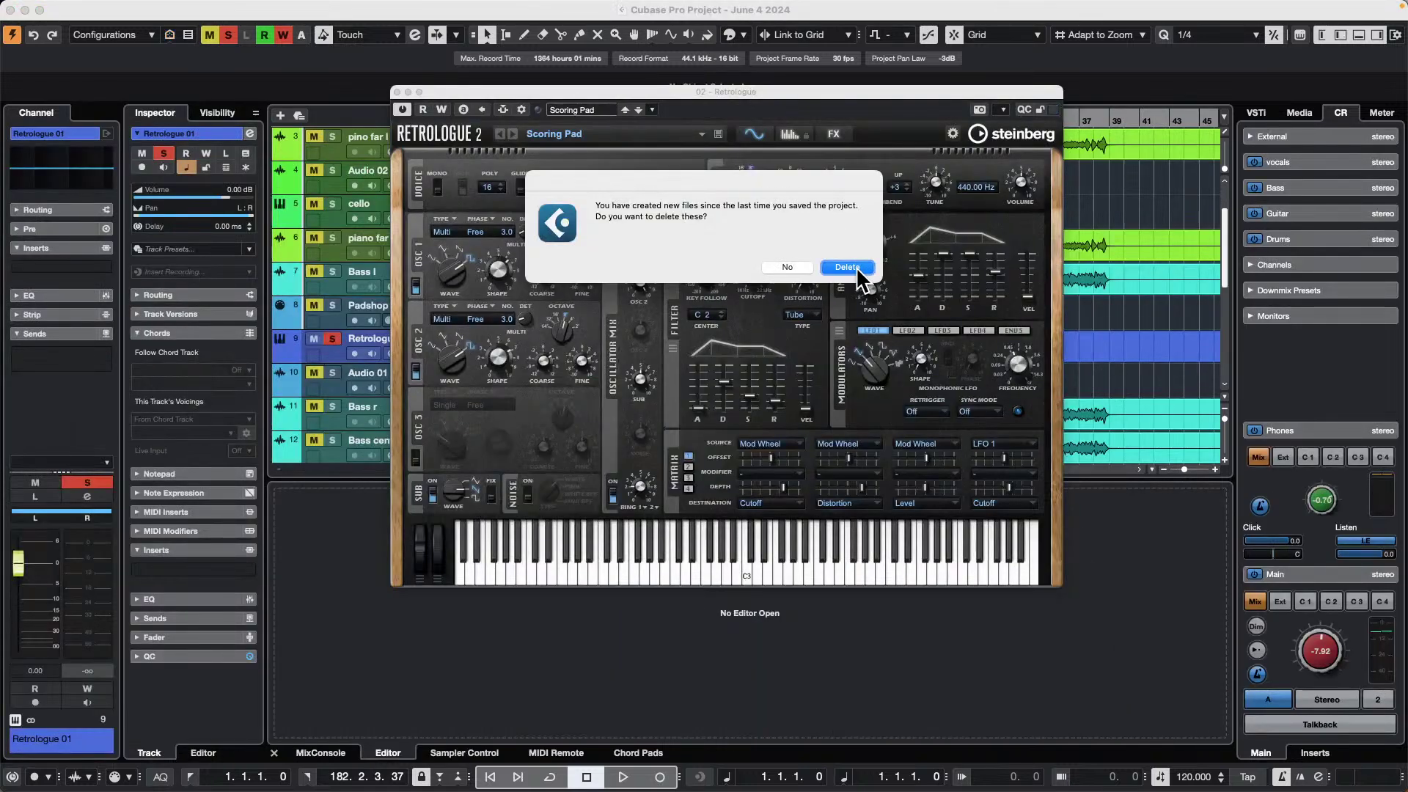
pyautogui.click(853, 269)
pyautogui.click(396, 93)
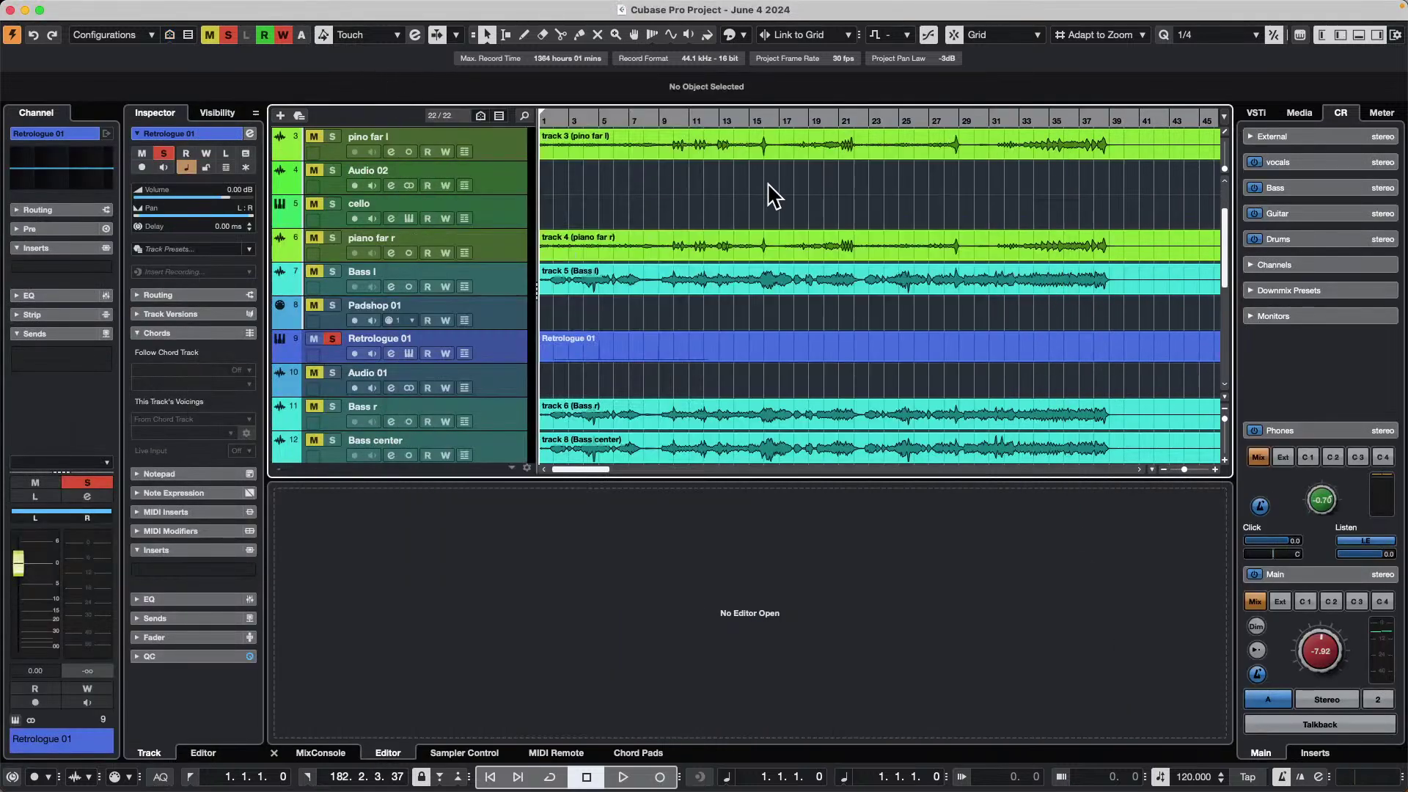
# - Shrink the reverted June 4 2024 project window and reposition it to leave room for a separate editor beside it
pyautogui.moveTo(598, 123); pyautogui.dragTo(718, 53)
pyautogui.scroll(-6, 960, 286)
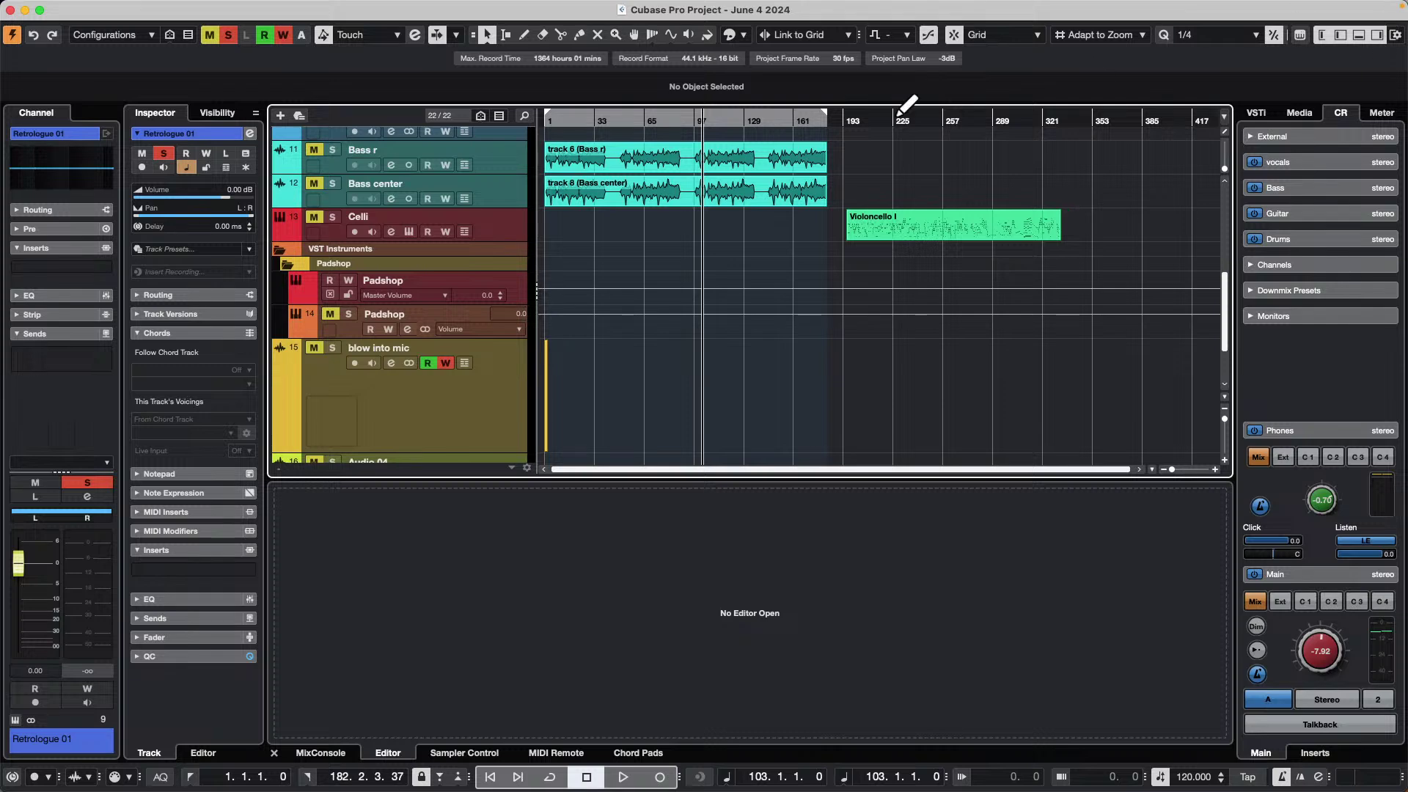
pyautogui.click(39, 10)
pyautogui.moveTo(73, 26); pyautogui.dragTo(577, 66)
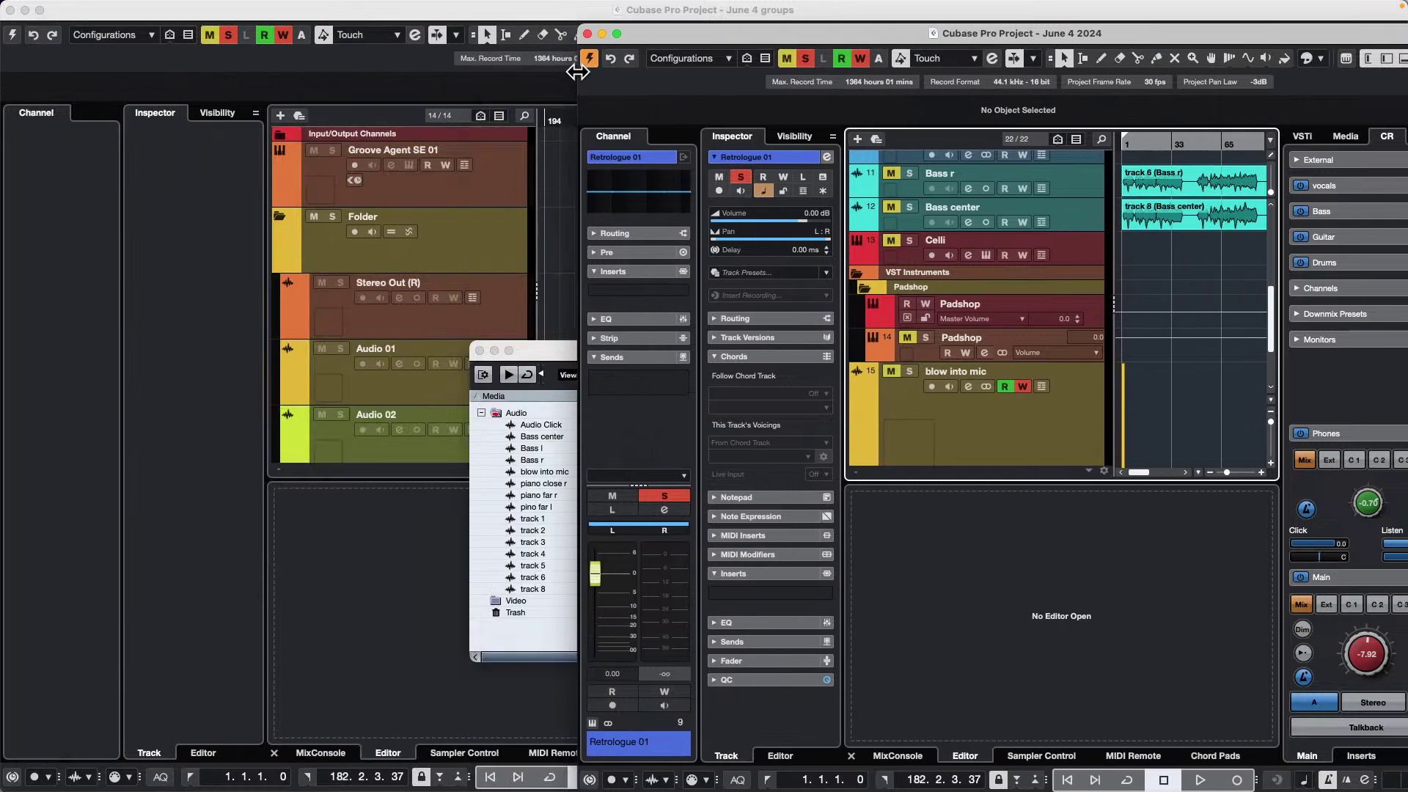
pyautogui.moveTo(1213, 34); pyautogui.dragTo(547, 10)
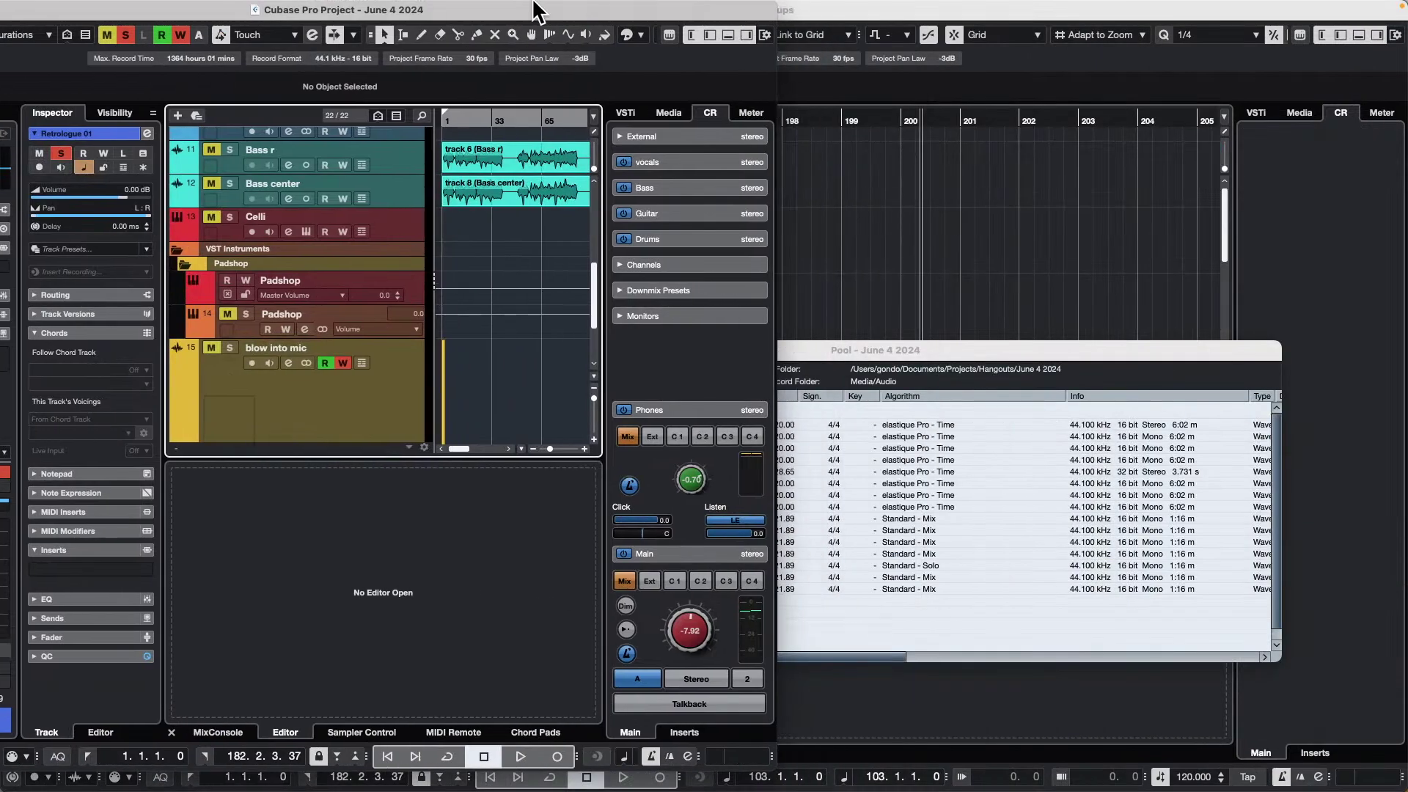
# - Start playback around bar 200 of the Violoncello I event on the Celli track and open the event in its own Key Editor
pyautogui.scroll(-5, 557, 286)
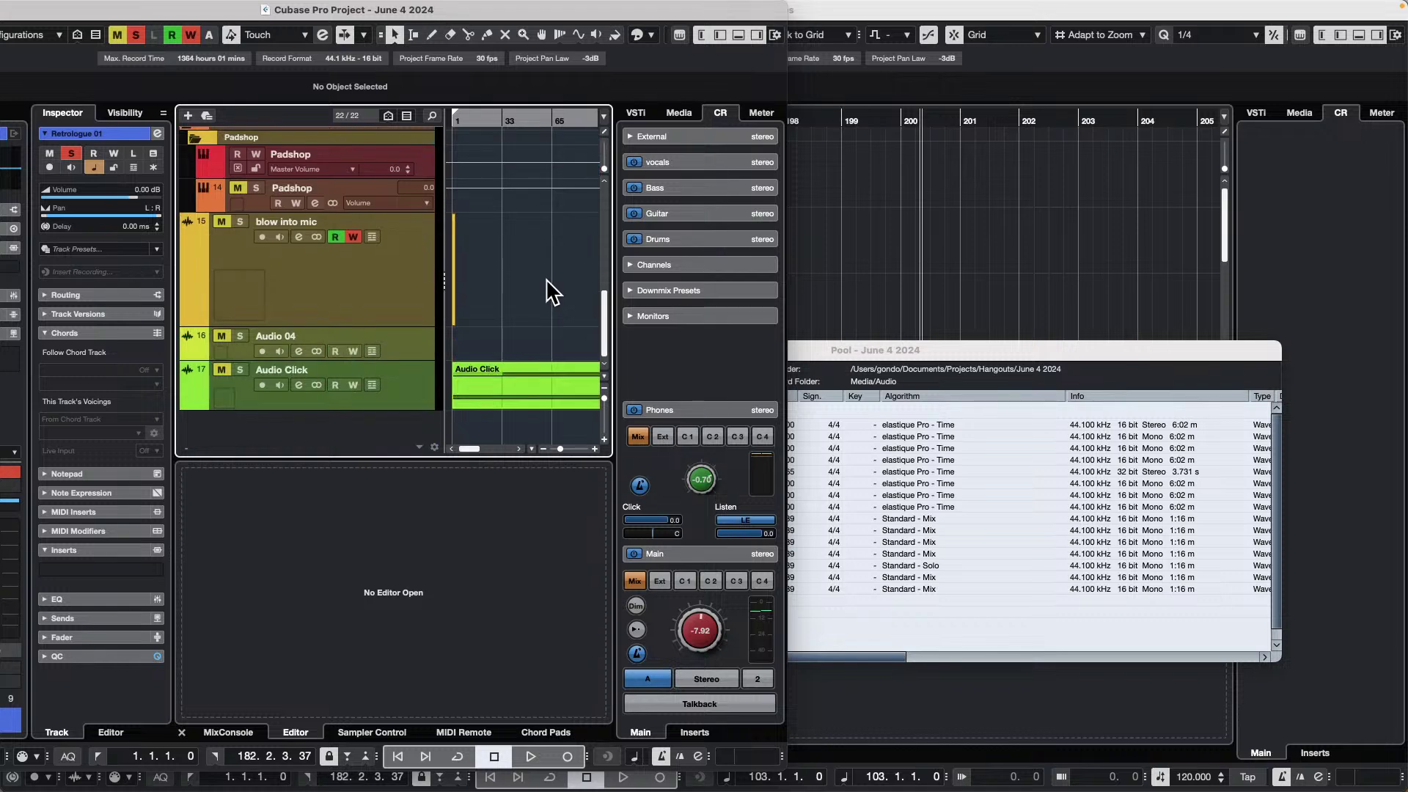
pyautogui.moveTo(481, 116); pyautogui.dragTo(472, 71)
pyautogui.scroll(4, 509, 268)
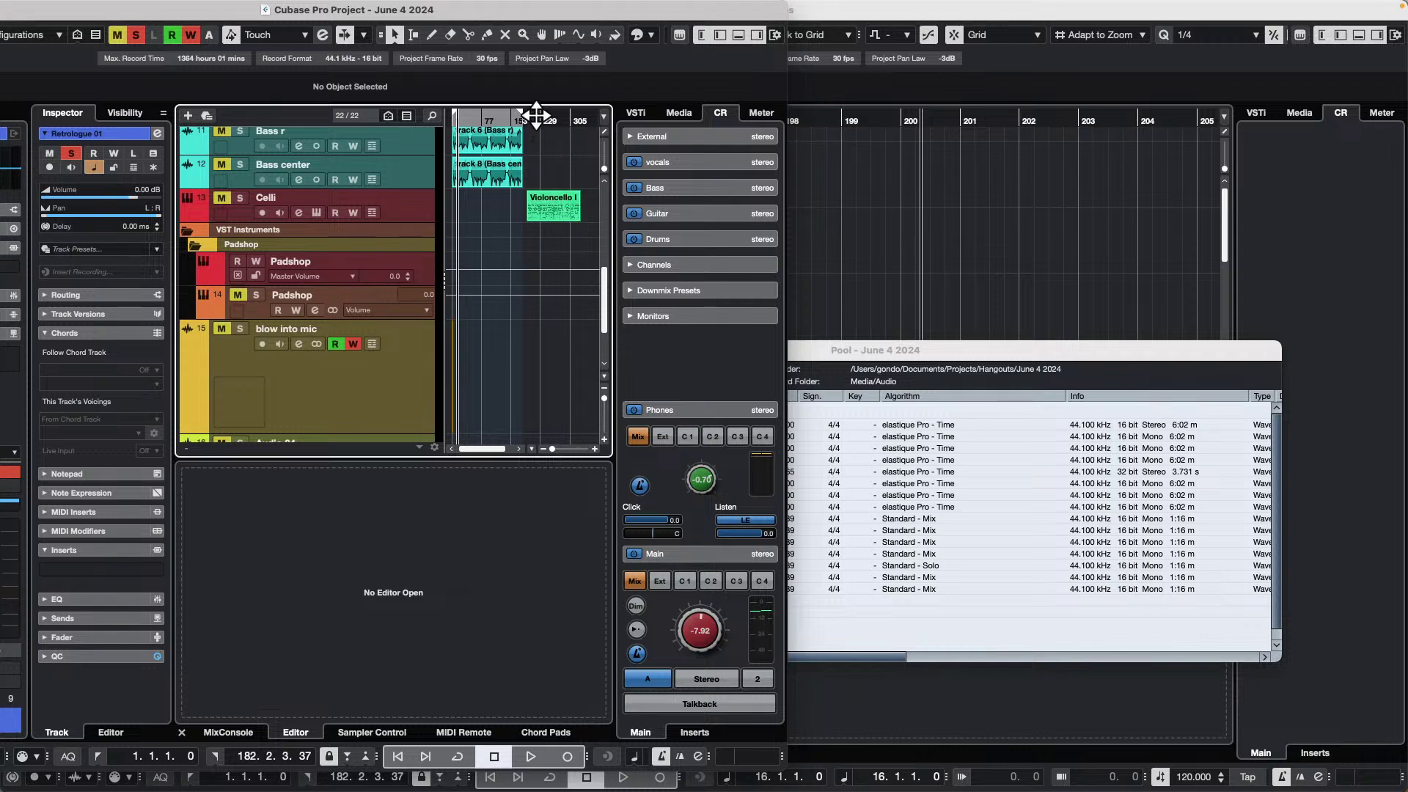
pyautogui.moveTo(541, 116); pyautogui.dragTo(503, 202)
pyautogui.press('space')
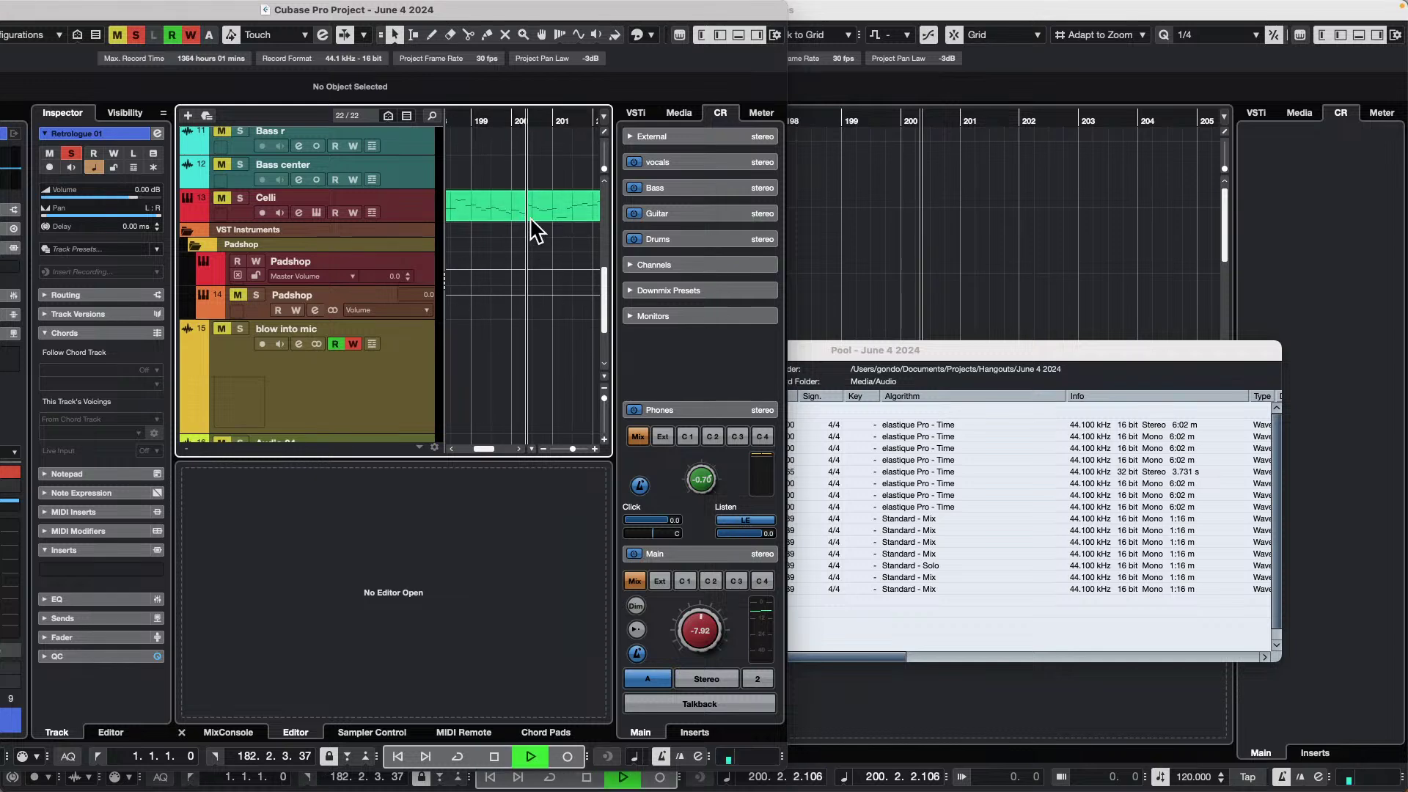
pyautogui.doubleClick(530, 217)
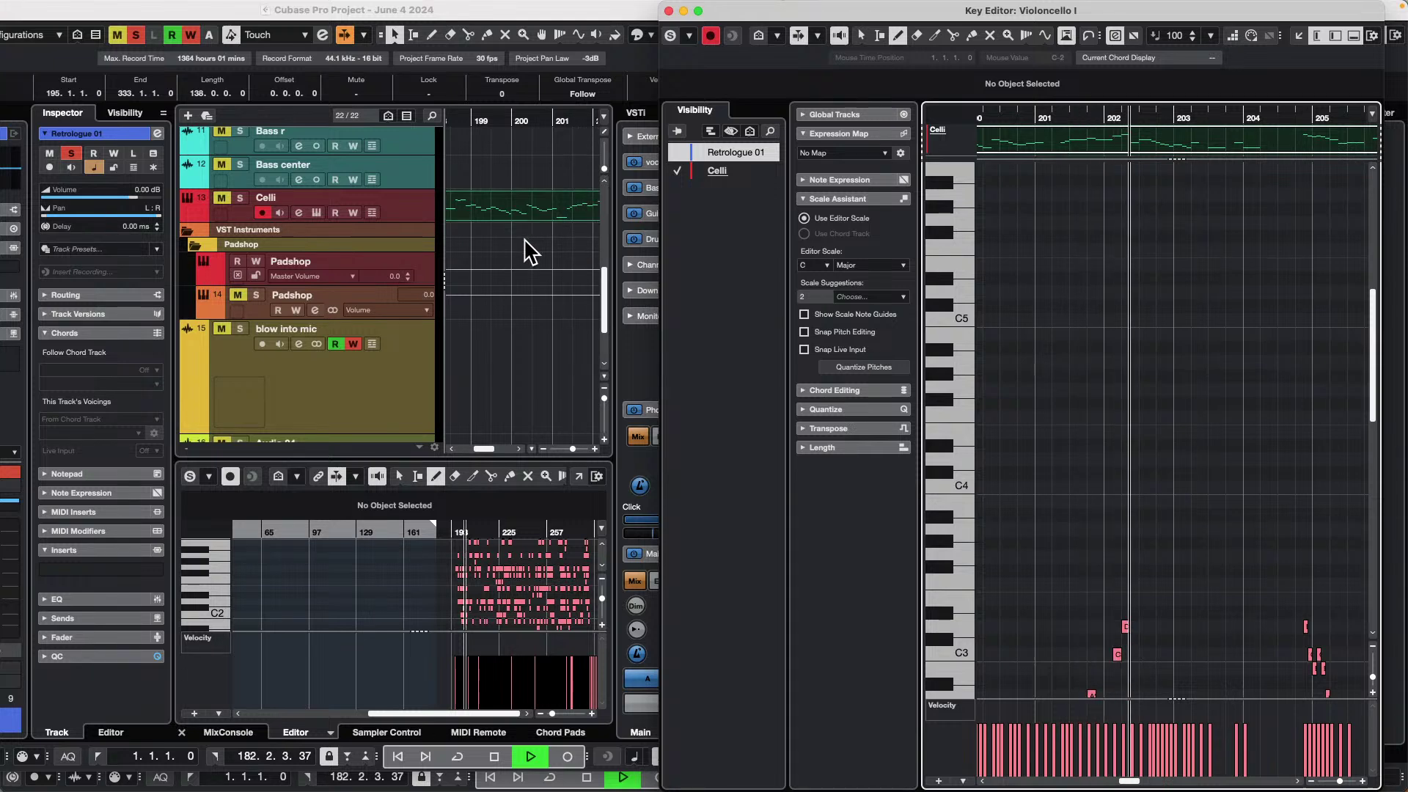
# - Return to the project window's track list during playback, select another track and stop playback
pyautogui.scroll(6, 508, 268)
pyautogui.scroll(-8, 506, 264)
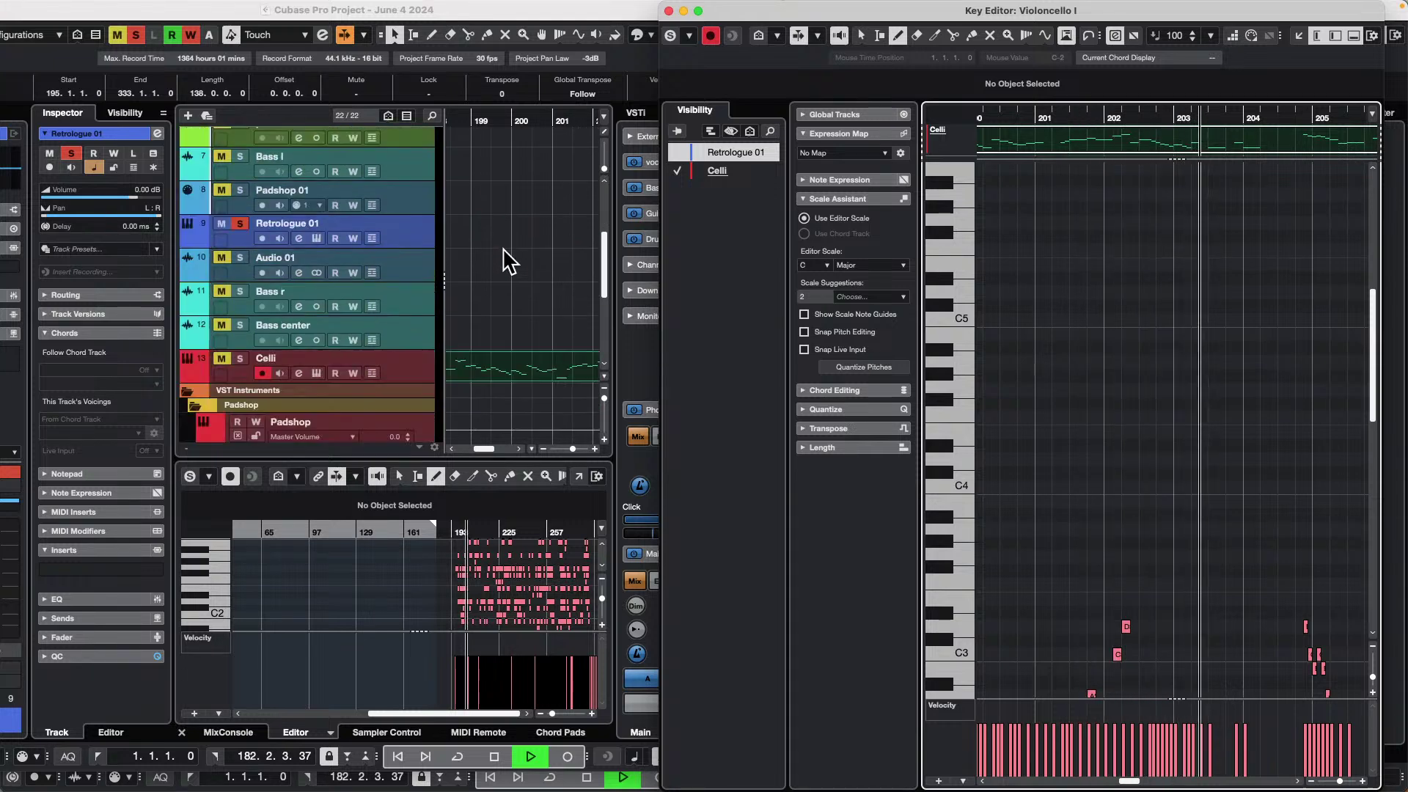
pyautogui.click(488, 330)
pyautogui.click(370, 352)
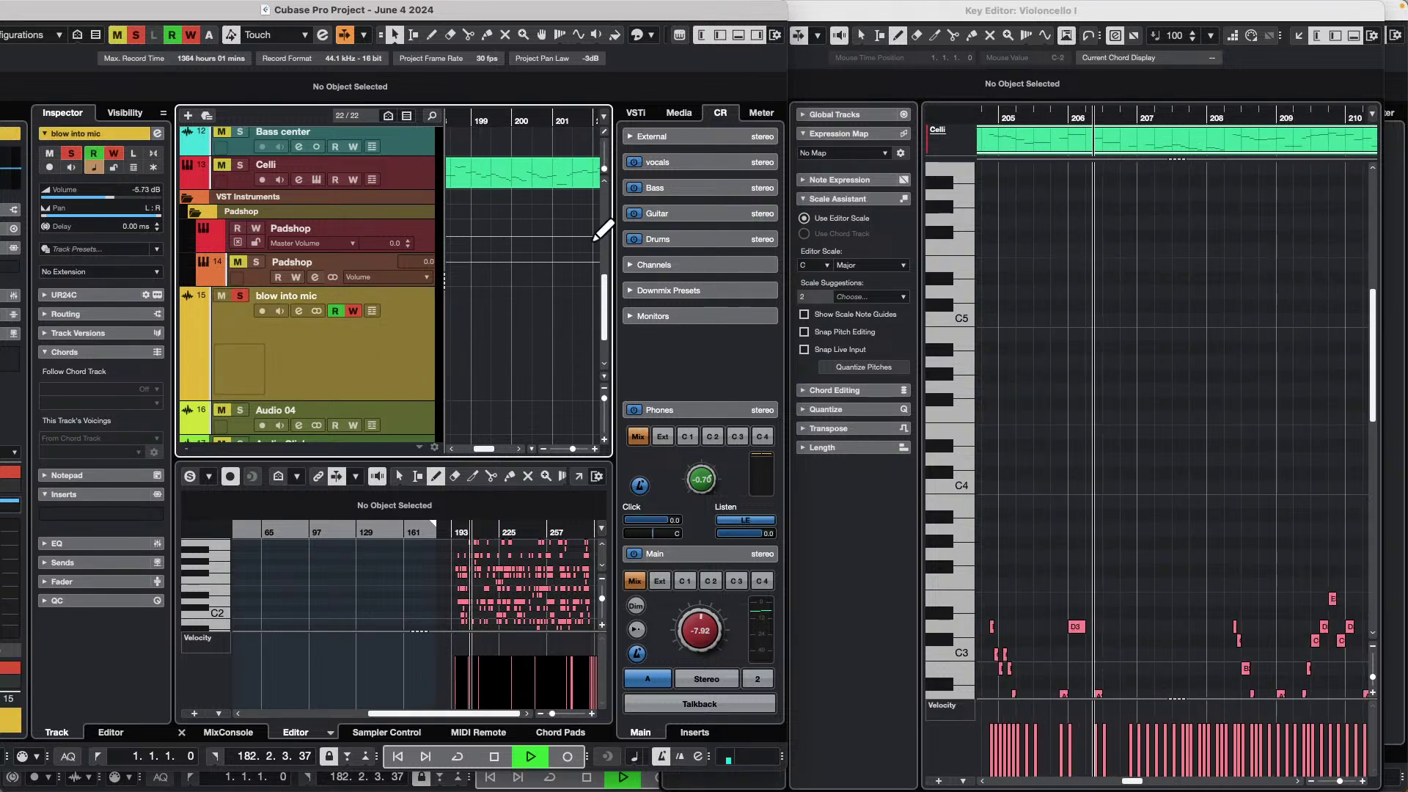
pyautogui.scroll(1, 512, 246)
pyautogui.press('space')
# - Duplicate the Celli track and move the copy's Violoncello I event to start at bar 217
pyautogui.click(421, 187)
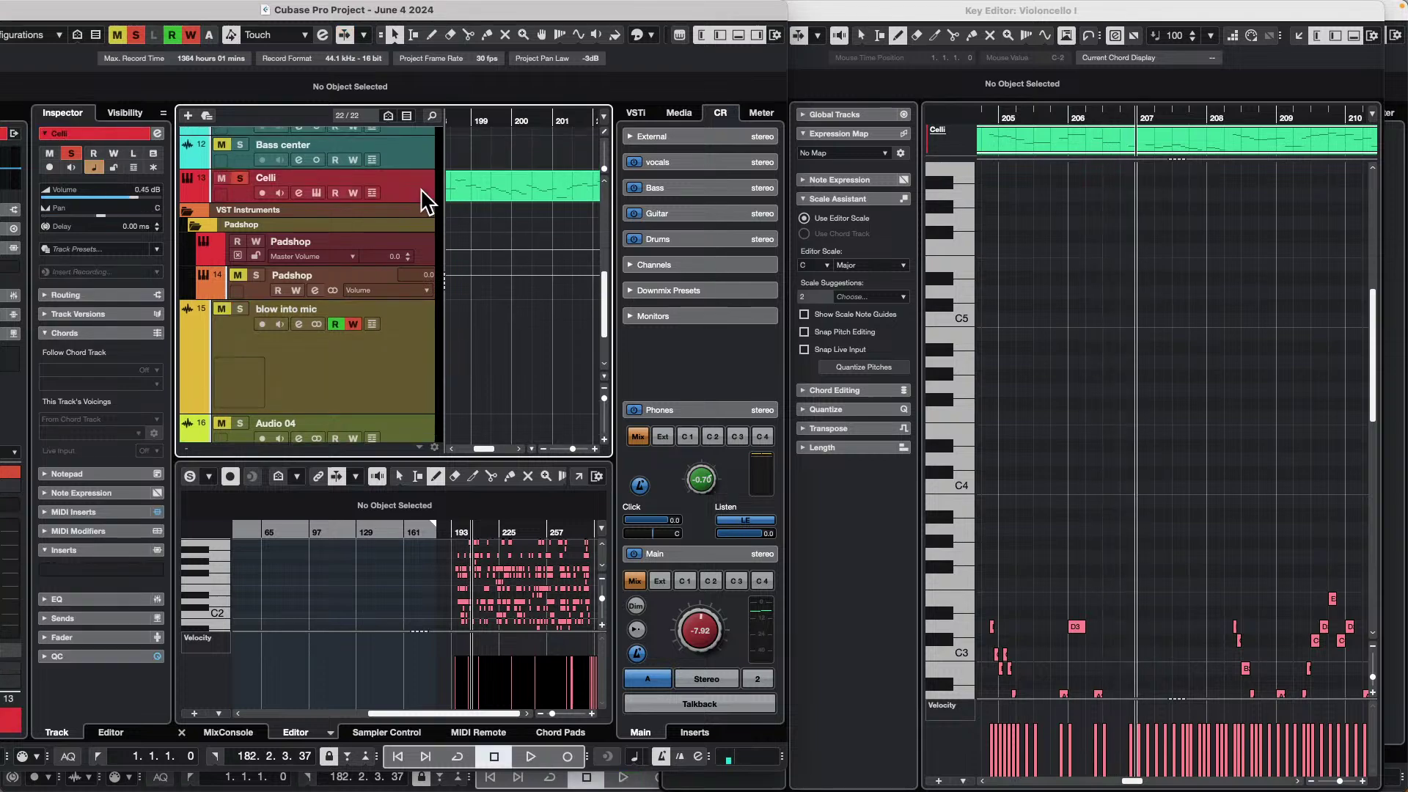
pyautogui.rightClick(420, 186)
pyautogui.moveTo(482, 202)
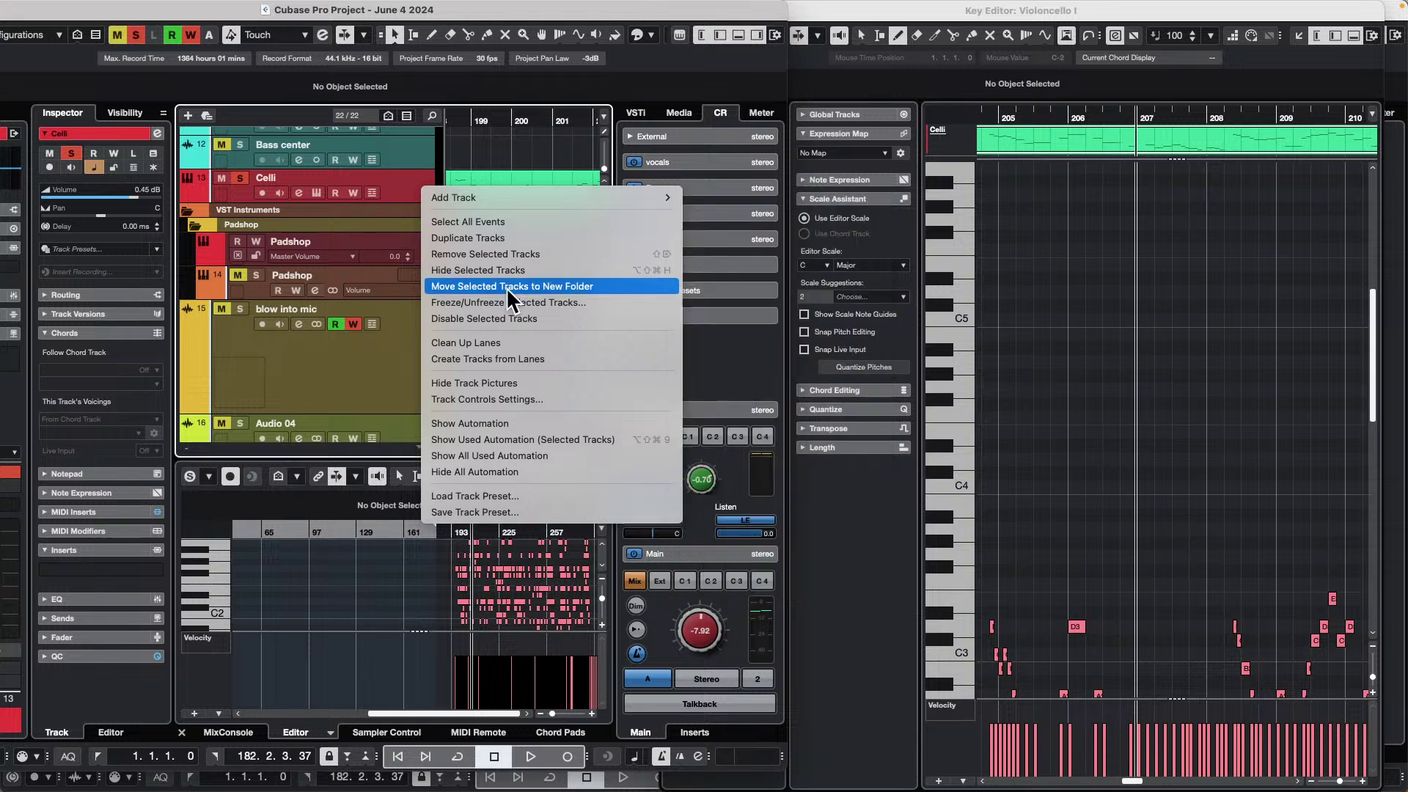
pyautogui.click(571, 236)
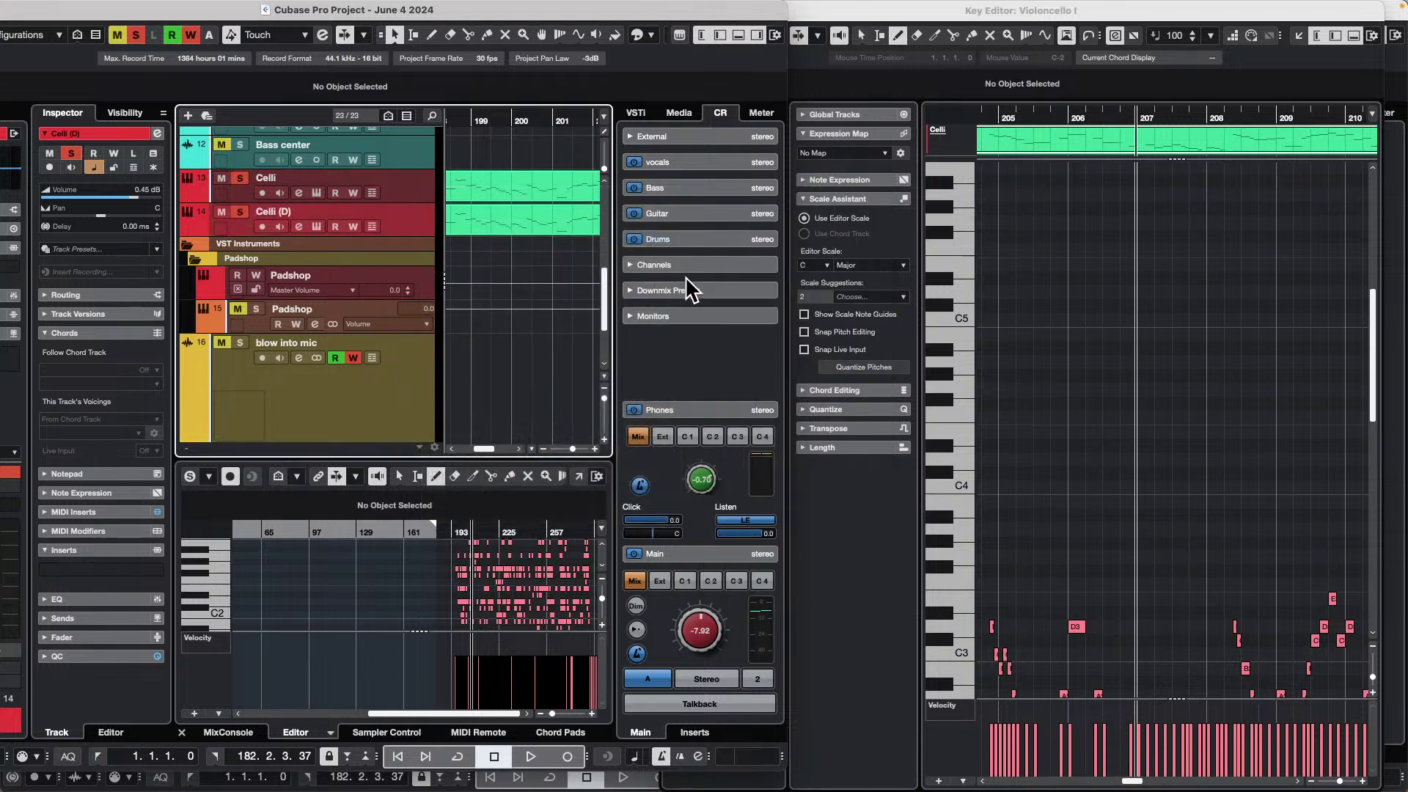
pyautogui.moveTo(462, 115); pyautogui.dragTo(466, 66)
pyautogui.moveTo(498, 233); pyautogui.dragTo(522, 227)
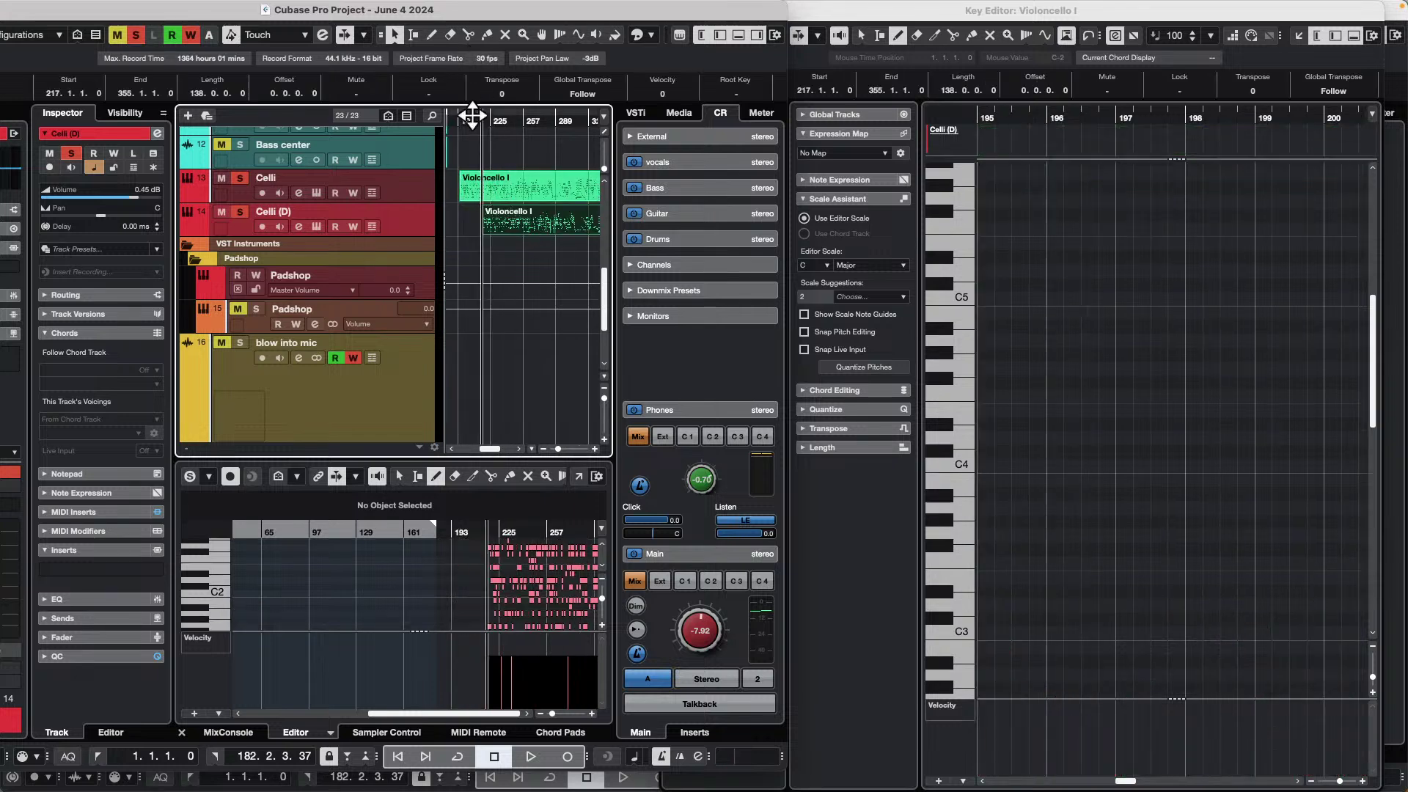
# - Start playback shortly before bar 217 and open the Celli (D) event in the Key Editor
pyautogui.moveTo(472, 115); pyautogui.dragTo(465, 142)
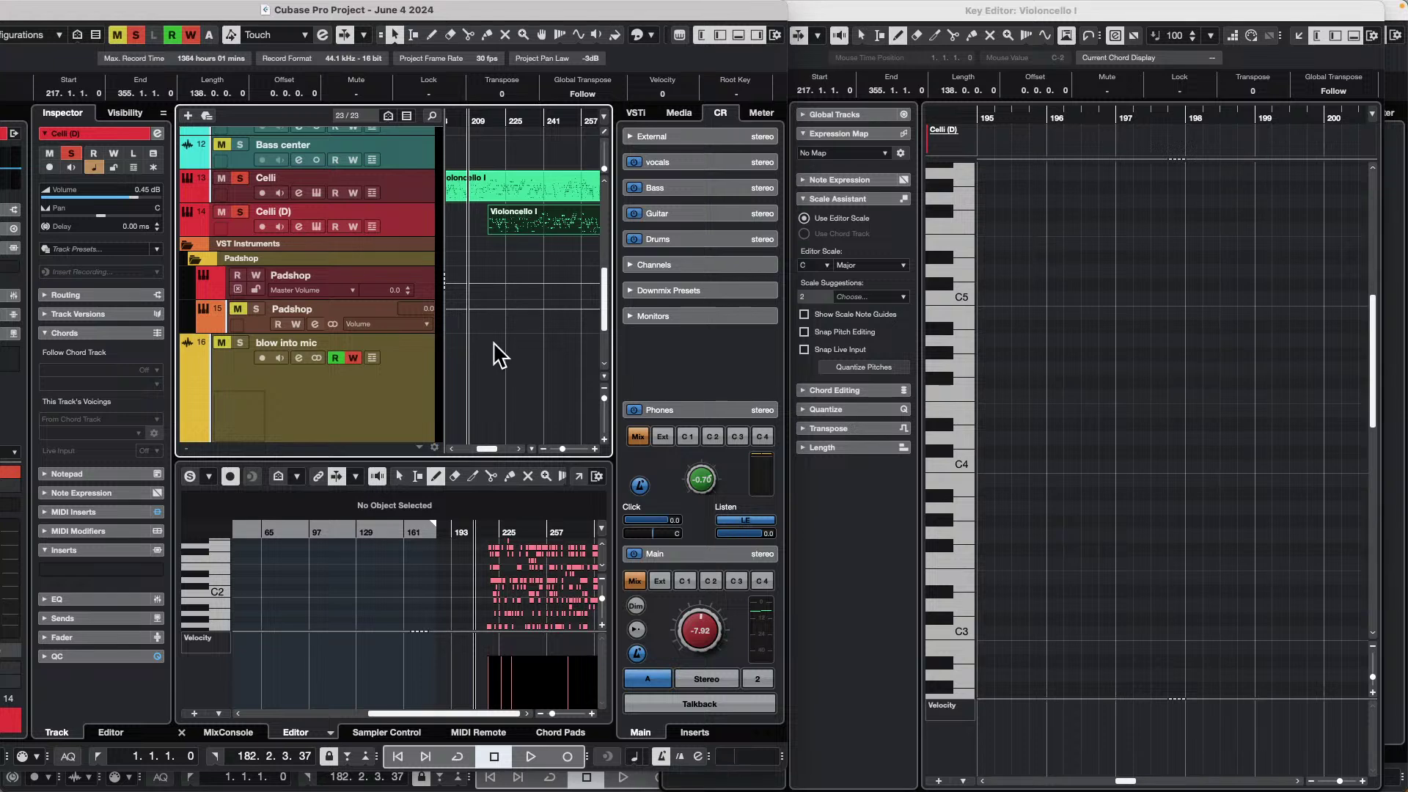
pyautogui.press('space')
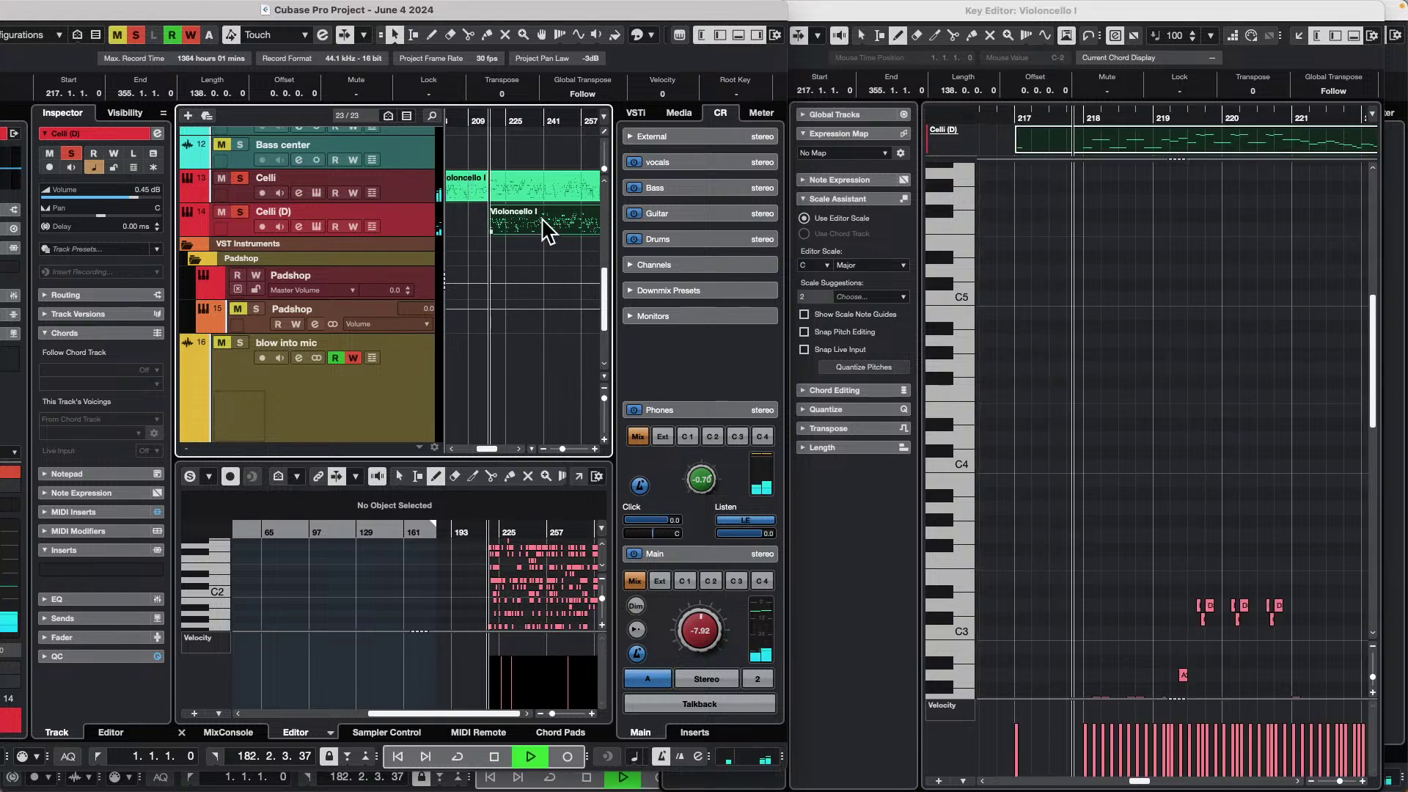
pyautogui.press('Return')
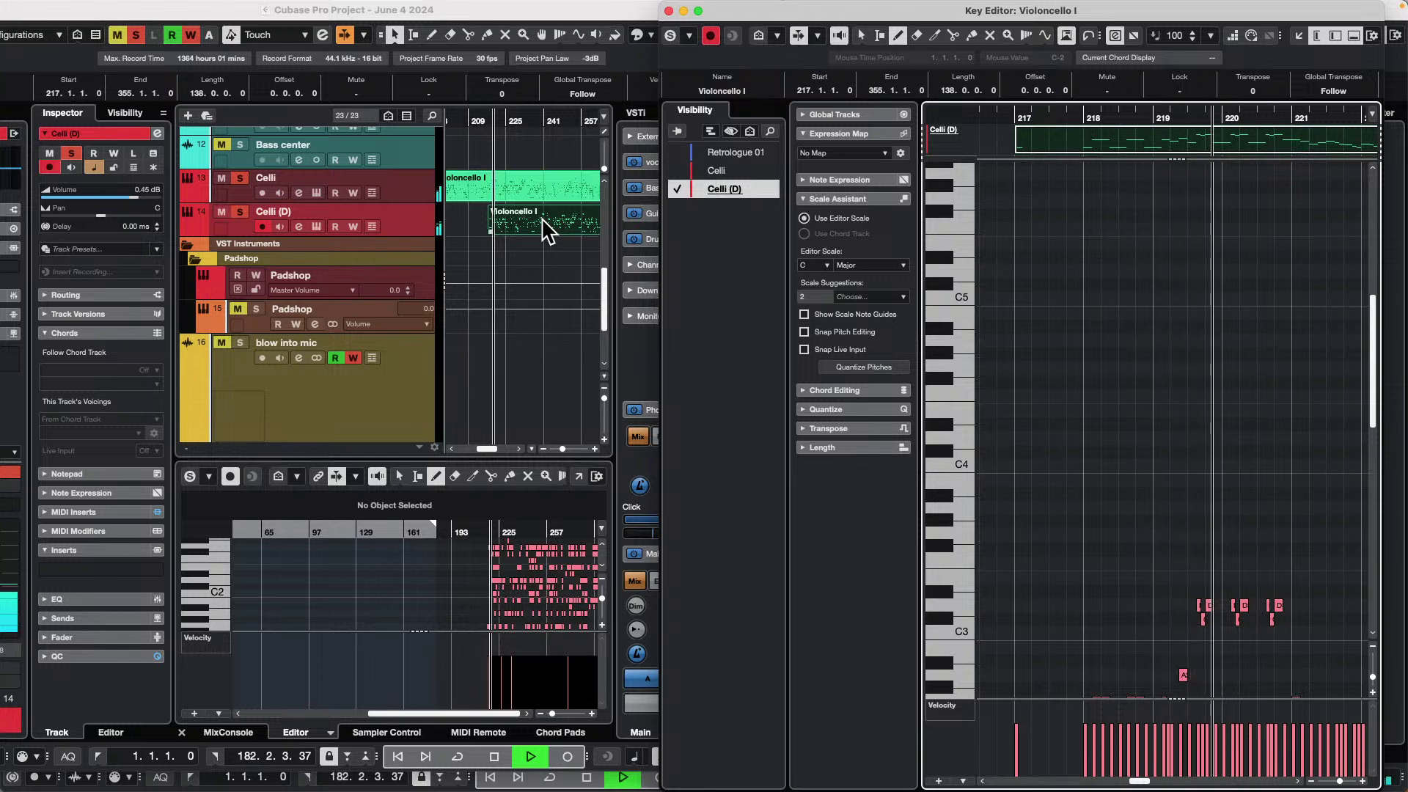
# - Switch the Key Editor back and forth between the Celli and Celli (D) events during playback, ending on Celli, and stop playback
pyautogui.click(517, 182)
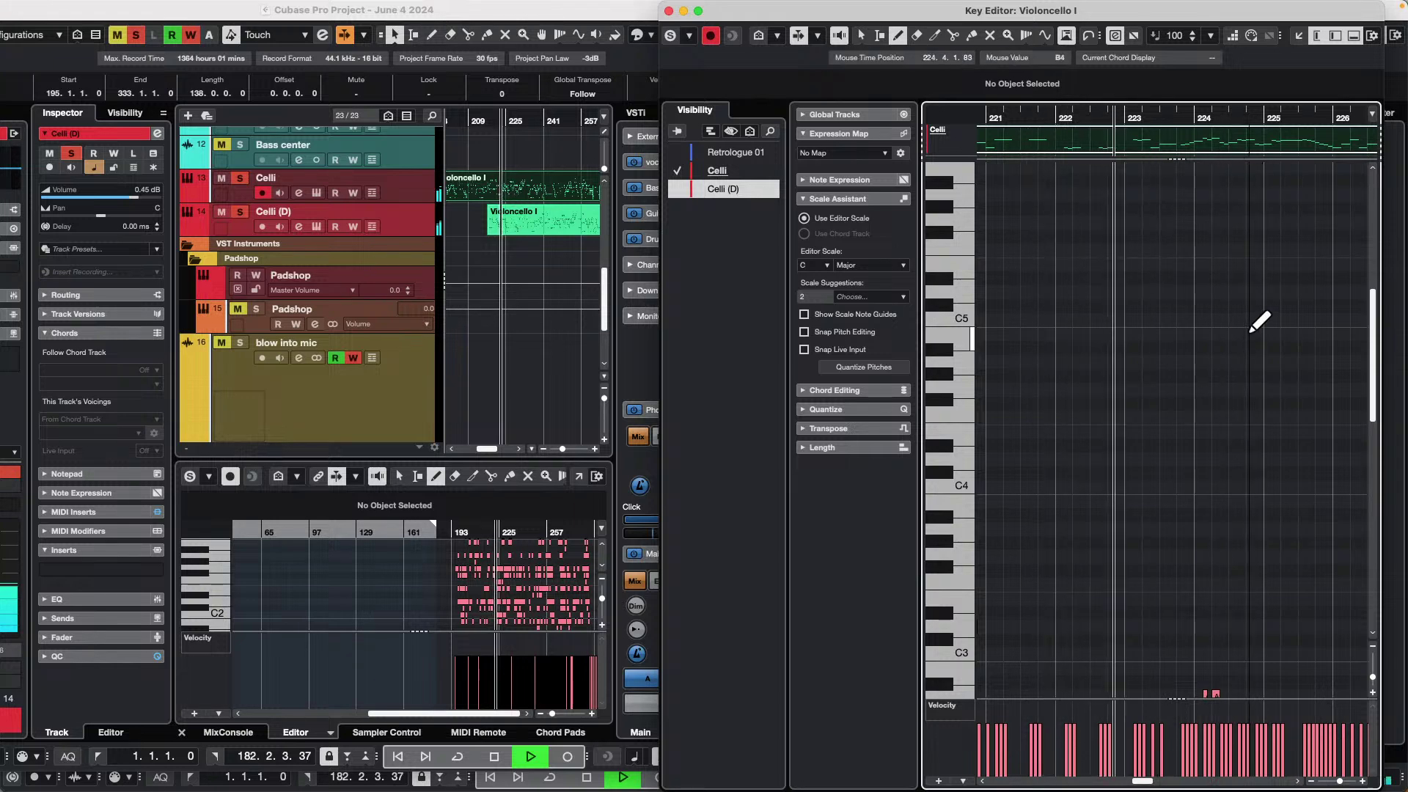
pyautogui.click(555, 214)
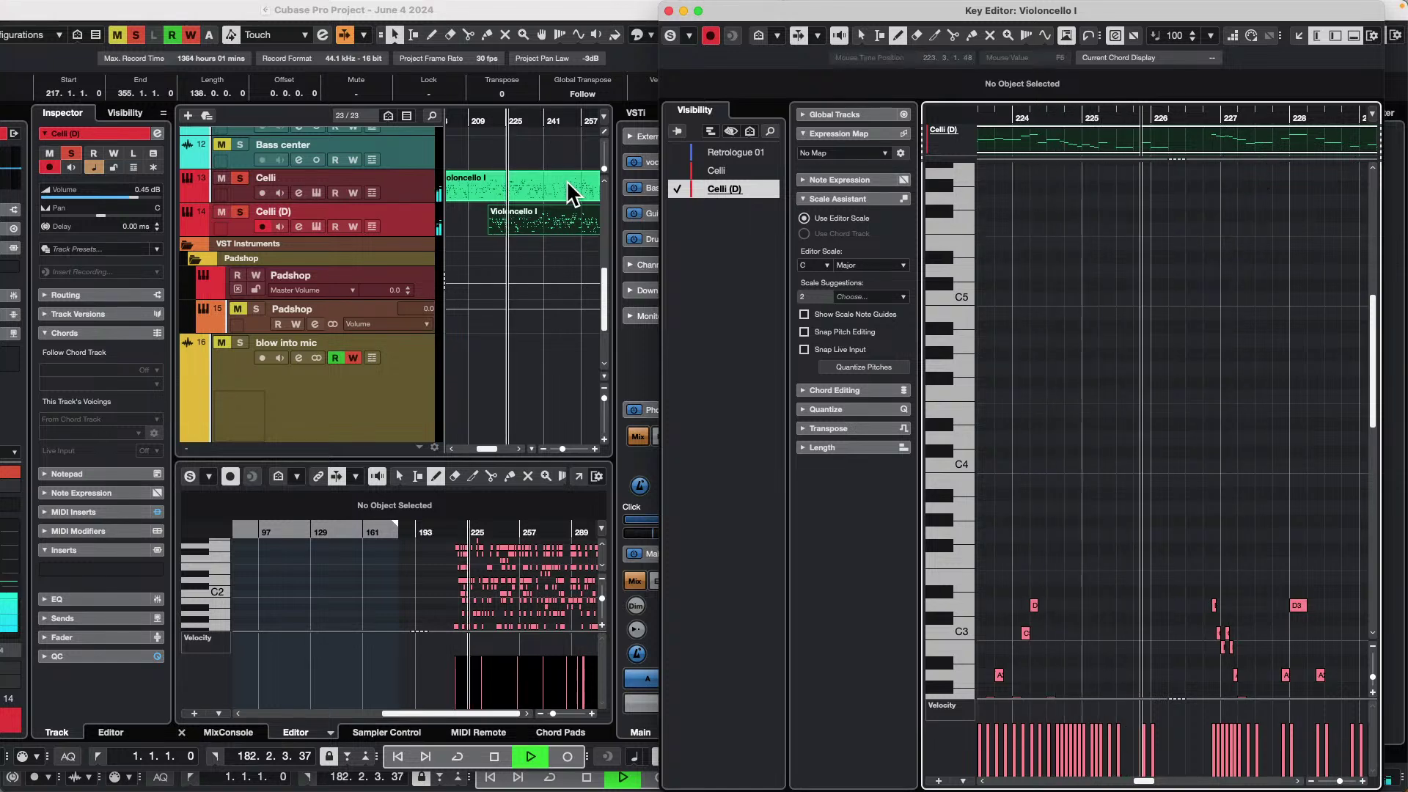
pyautogui.click(543, 179)
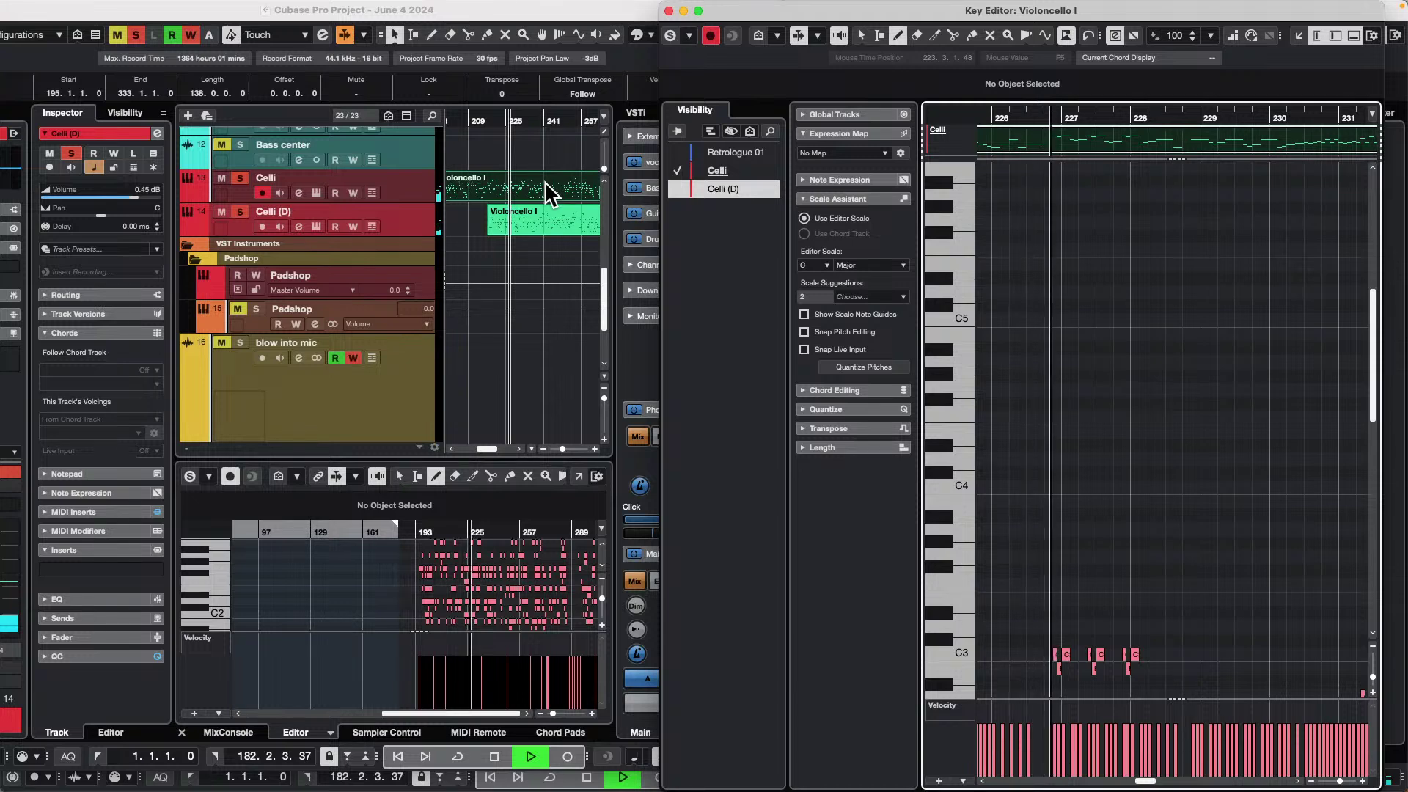
pyautogui.click(555, 220)
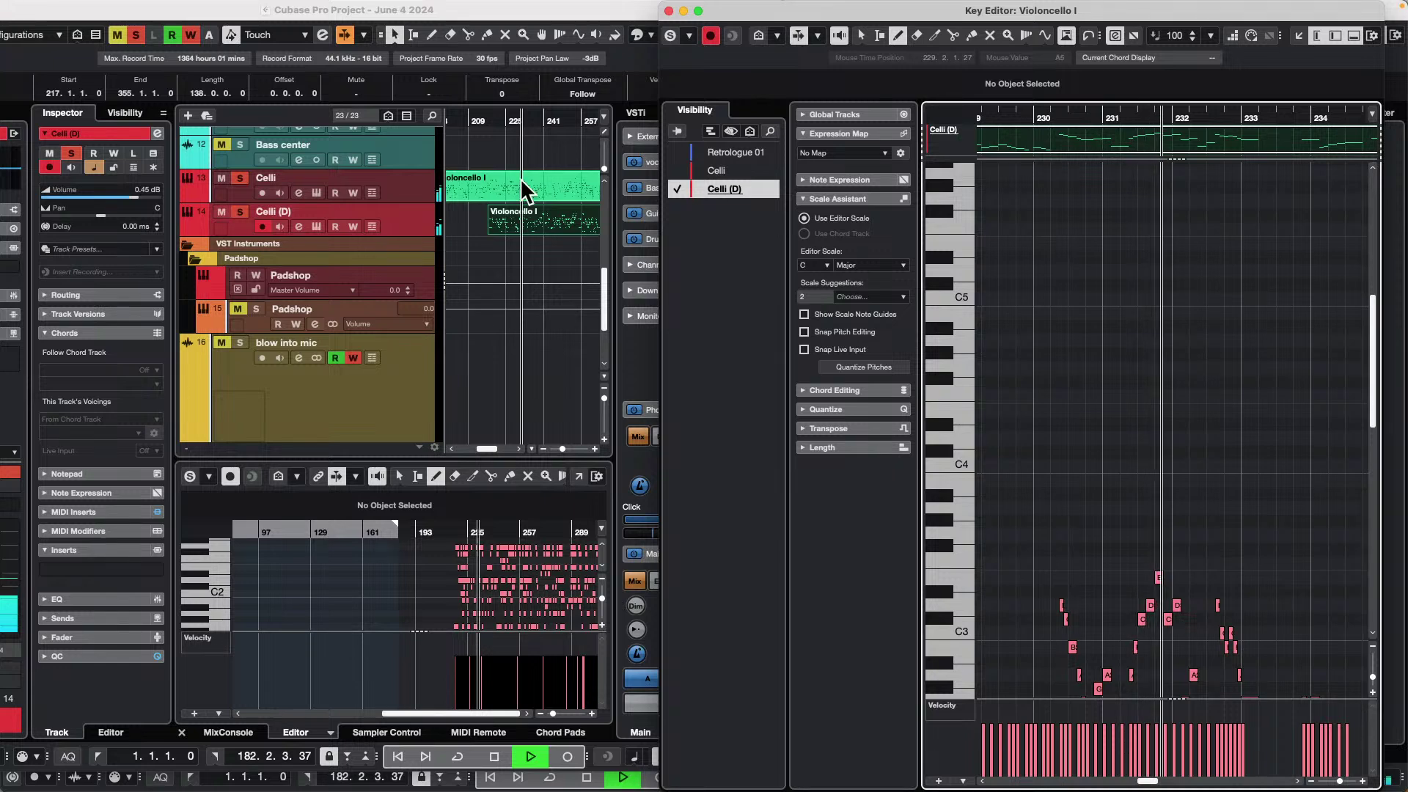
pyautogui.click(560, 181)
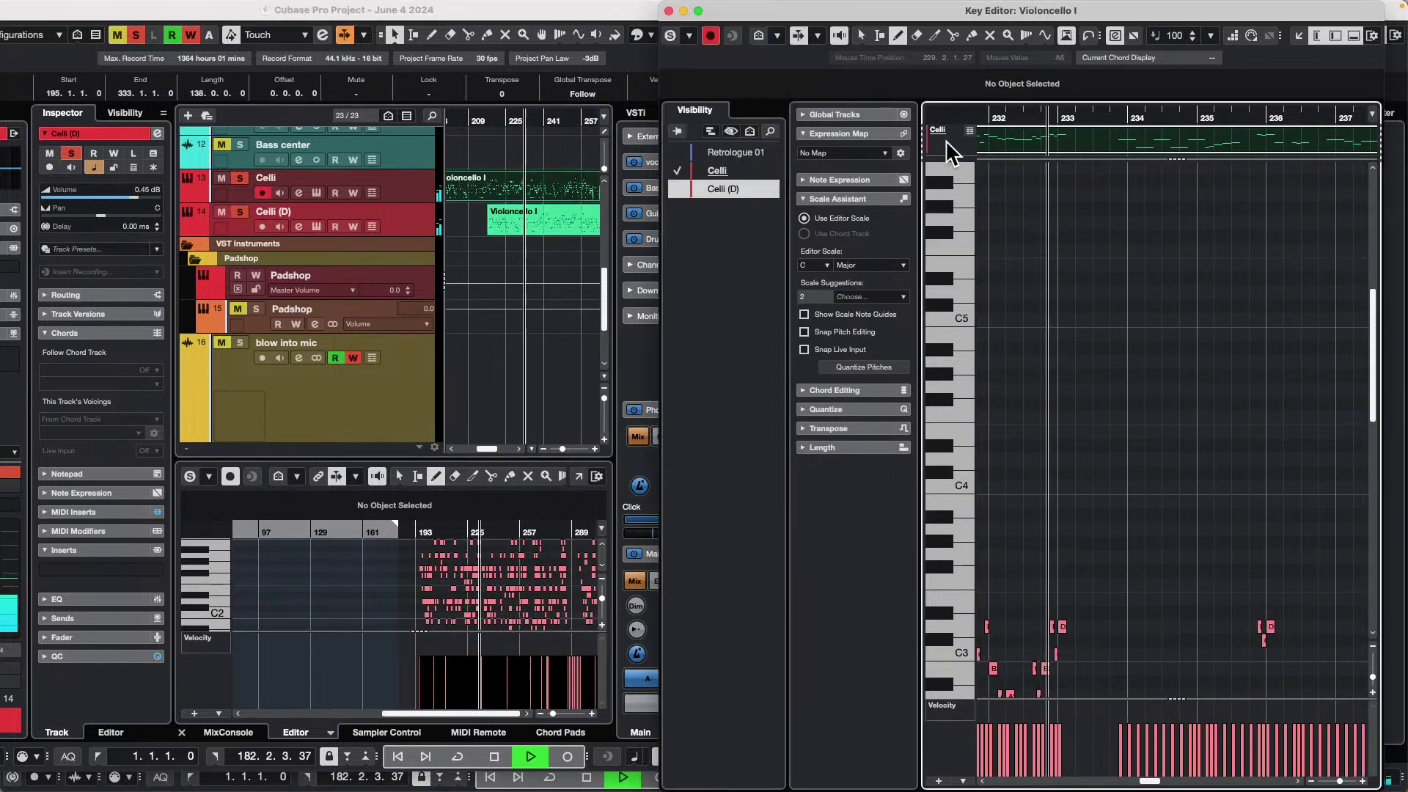
pyautogui.press('space')
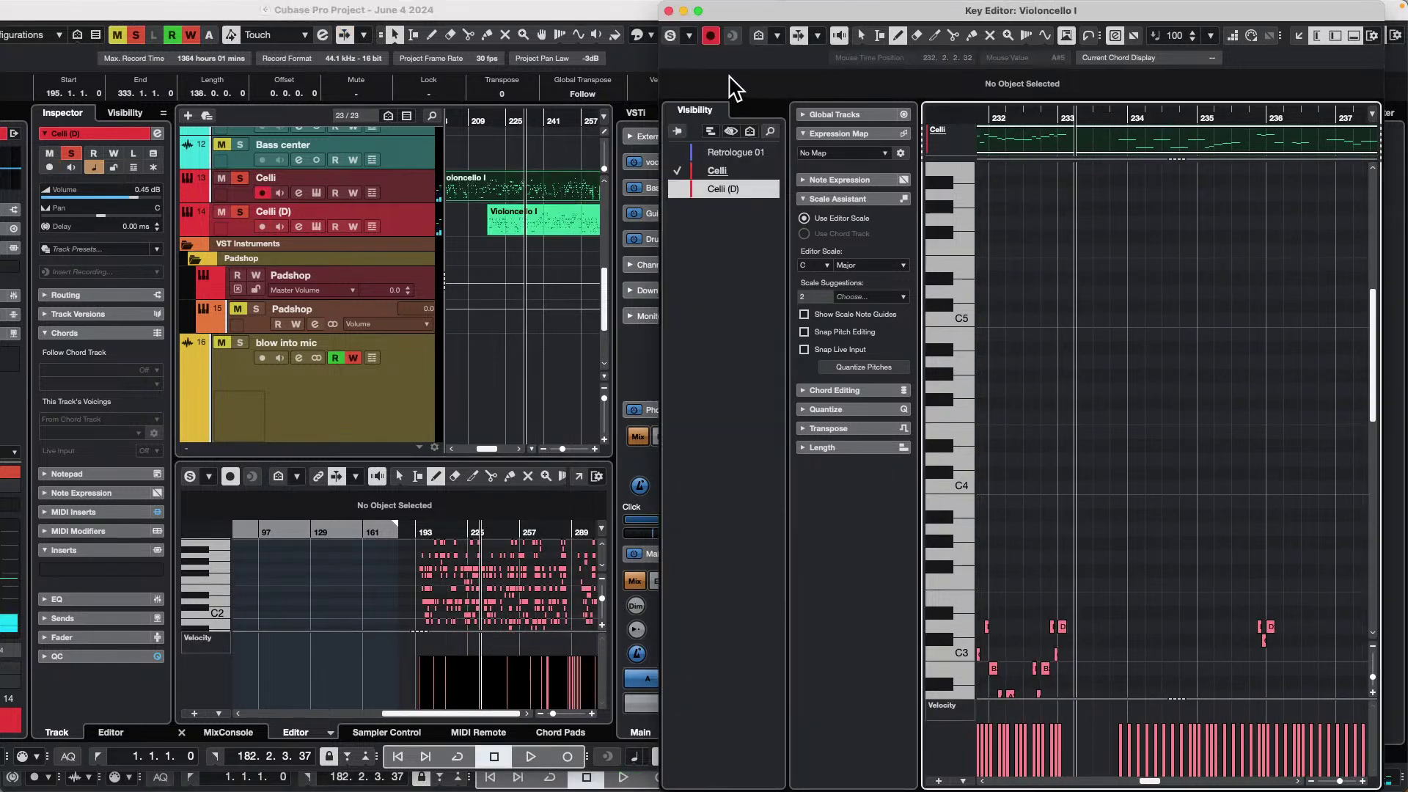
# - Check the Key Editor's Auto-Scroll options and start playback from the beginning of the Celli event at bar 195
pyautogui.click(817, 39)
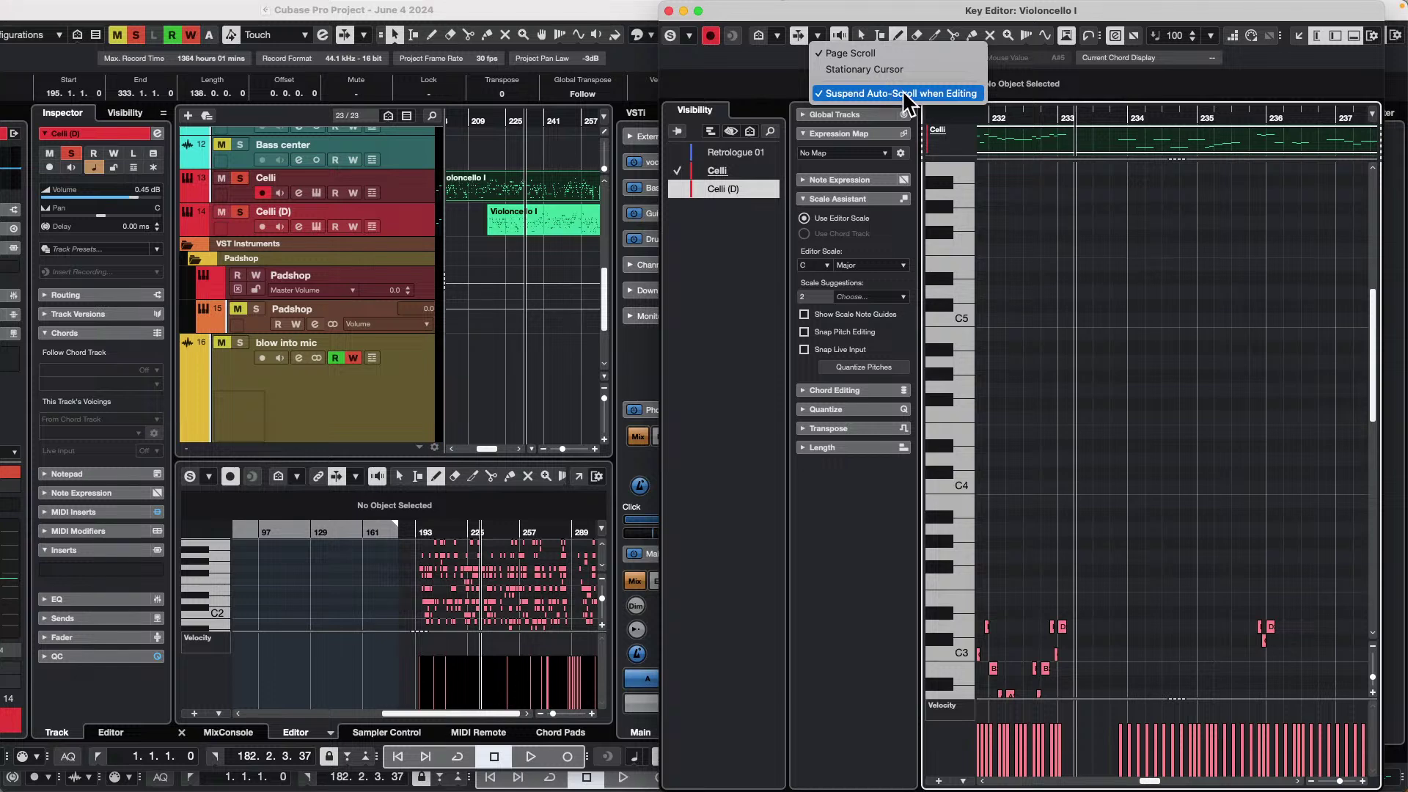
pyautogui.click(1095, 216)
pyautogui.press('space')
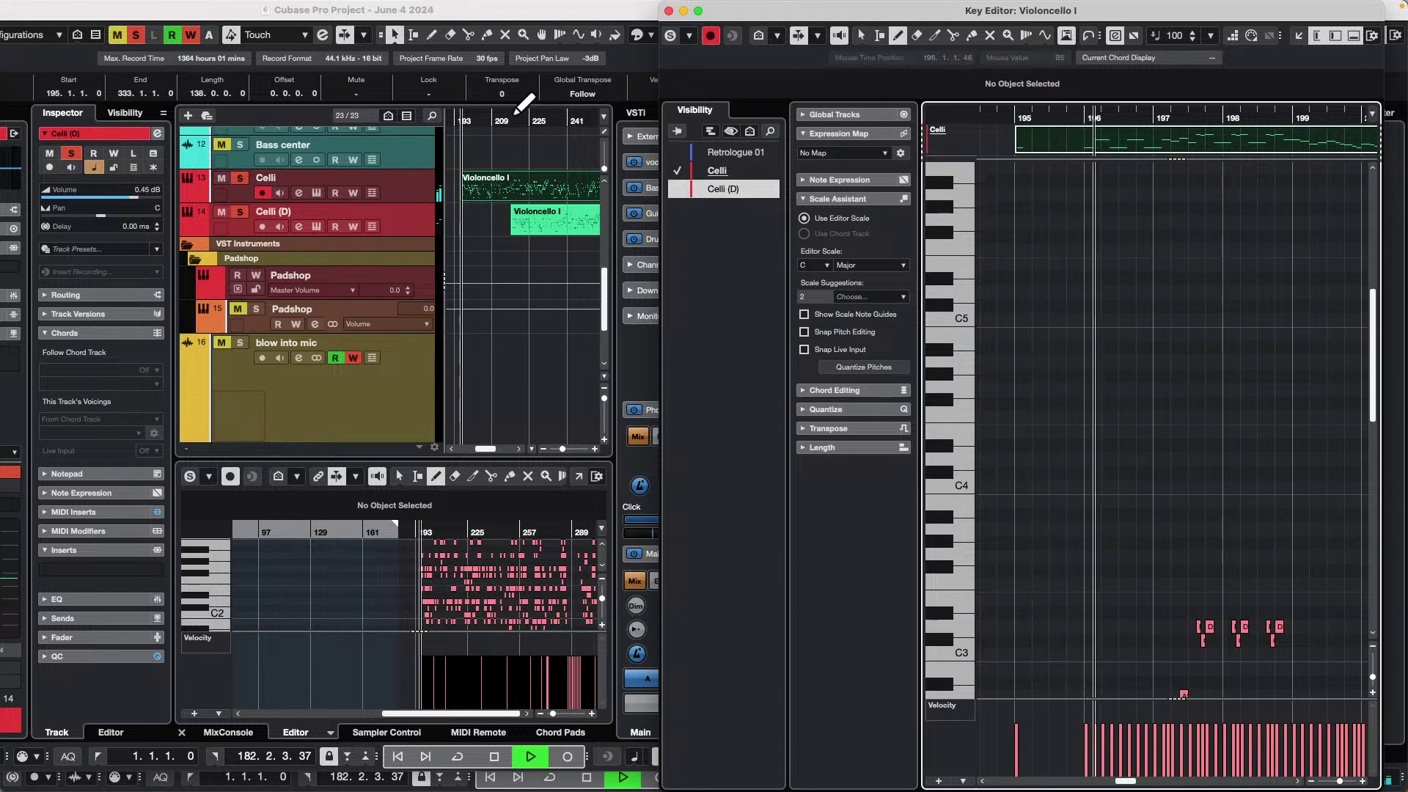
# - Jump playback to about bar 235 and show the Celli (D) event, followed by the Celli event, in the Key Editor
pyautogui.click(546, 117)
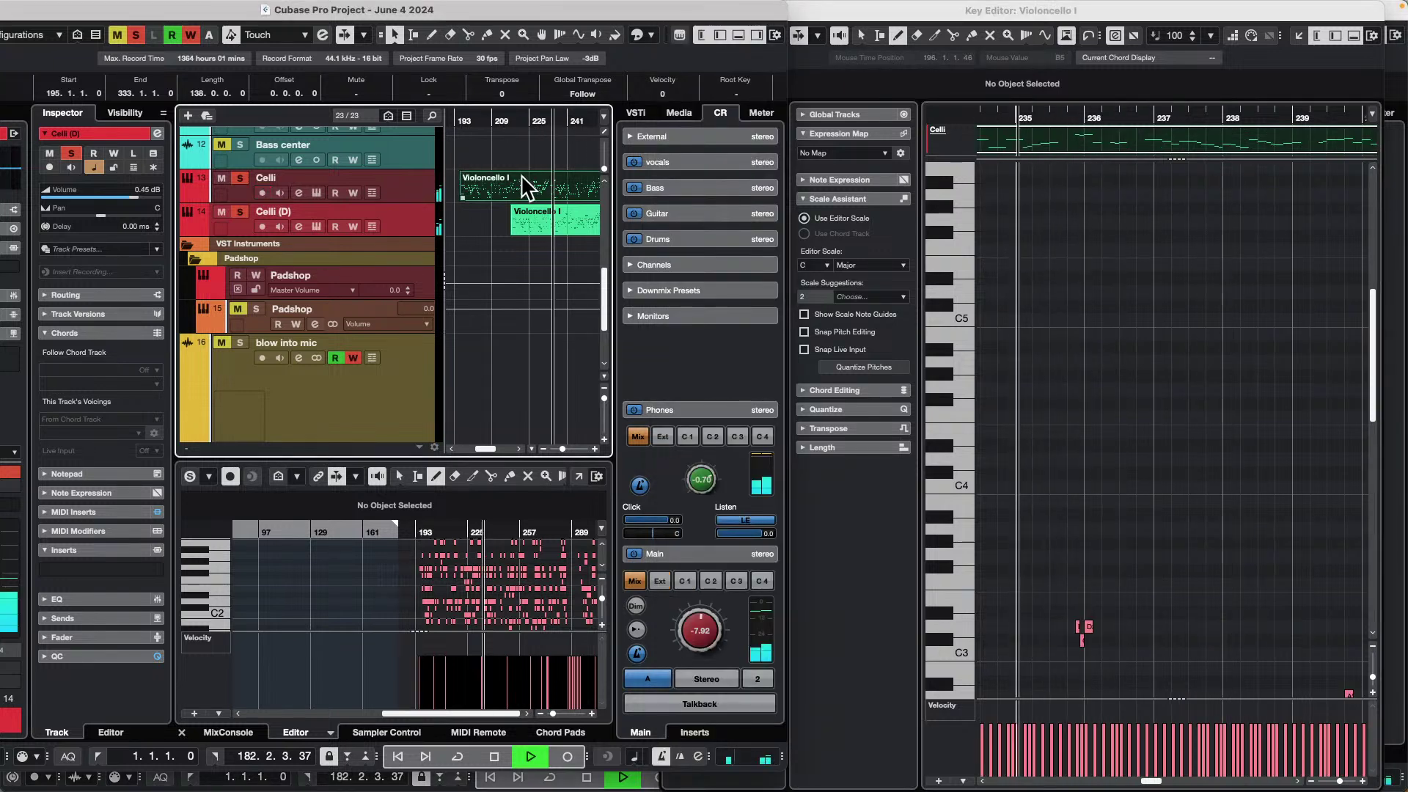
pyautogui.doubleClick(585, 219)
pyautogui.click(576, 190)
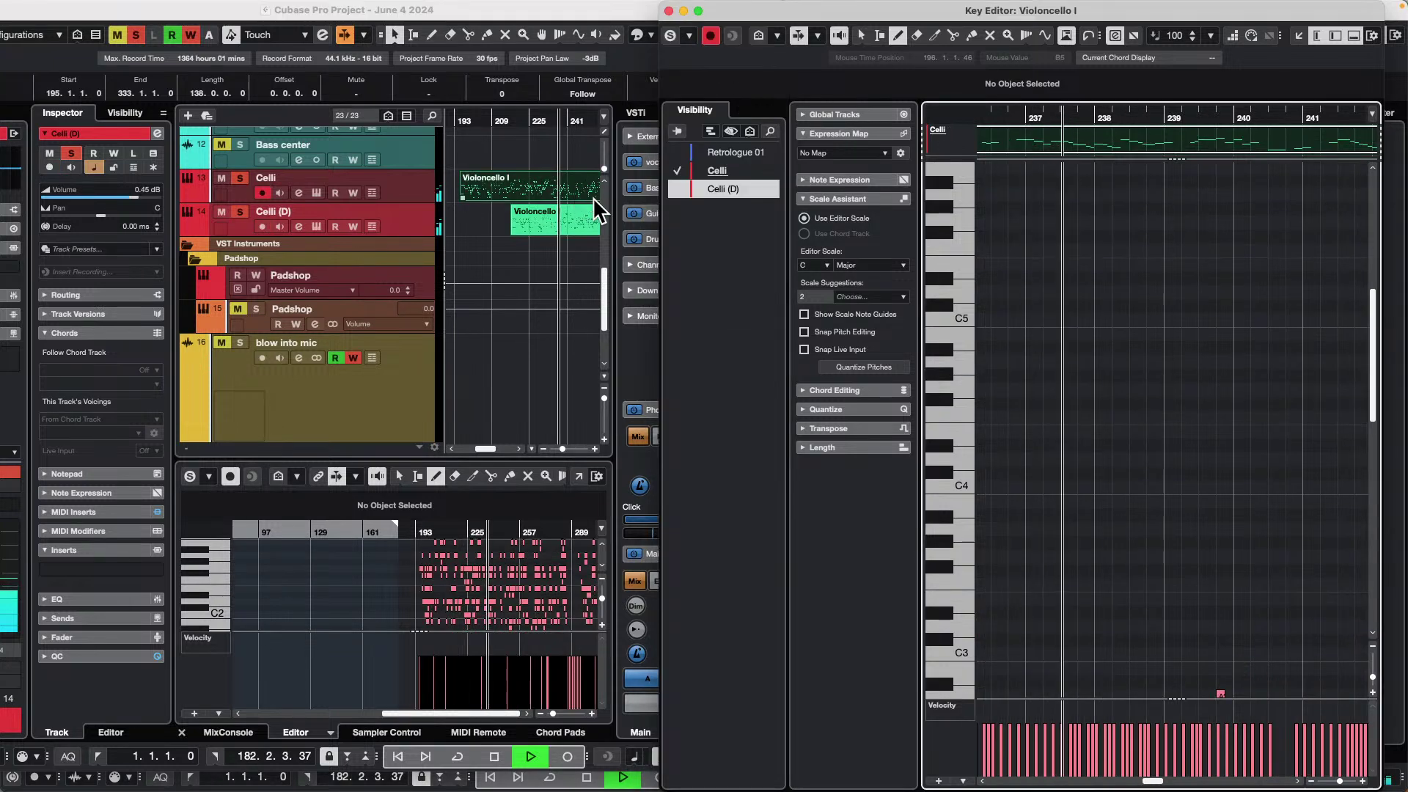
# - Alternate the Key Editor between the Celli (D) and Celli events during playback, ending on Celli (D), and stop playback
pyautogui.click(582, 221)
pyautogui.doubleClick(584, 230)
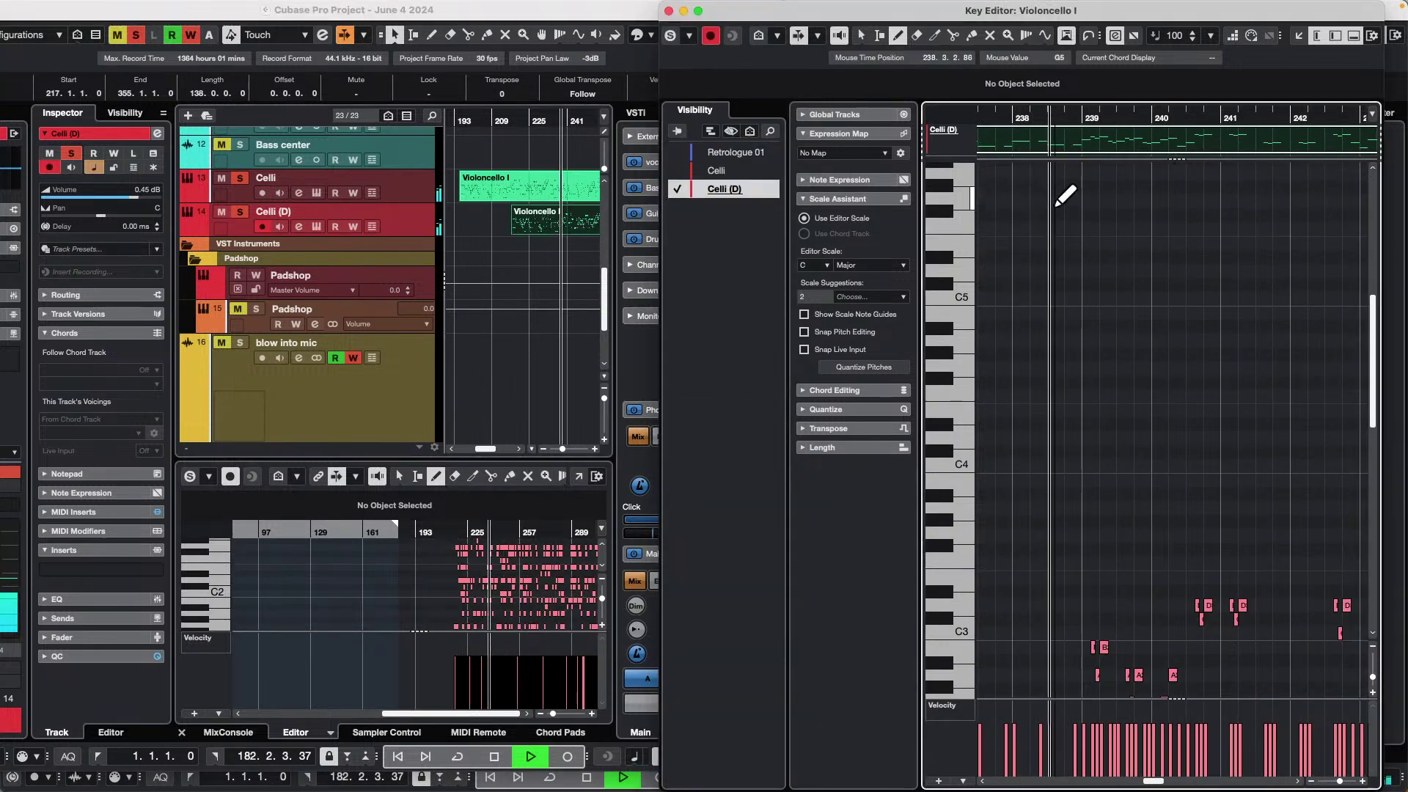
pyautogui.click(553, 186)
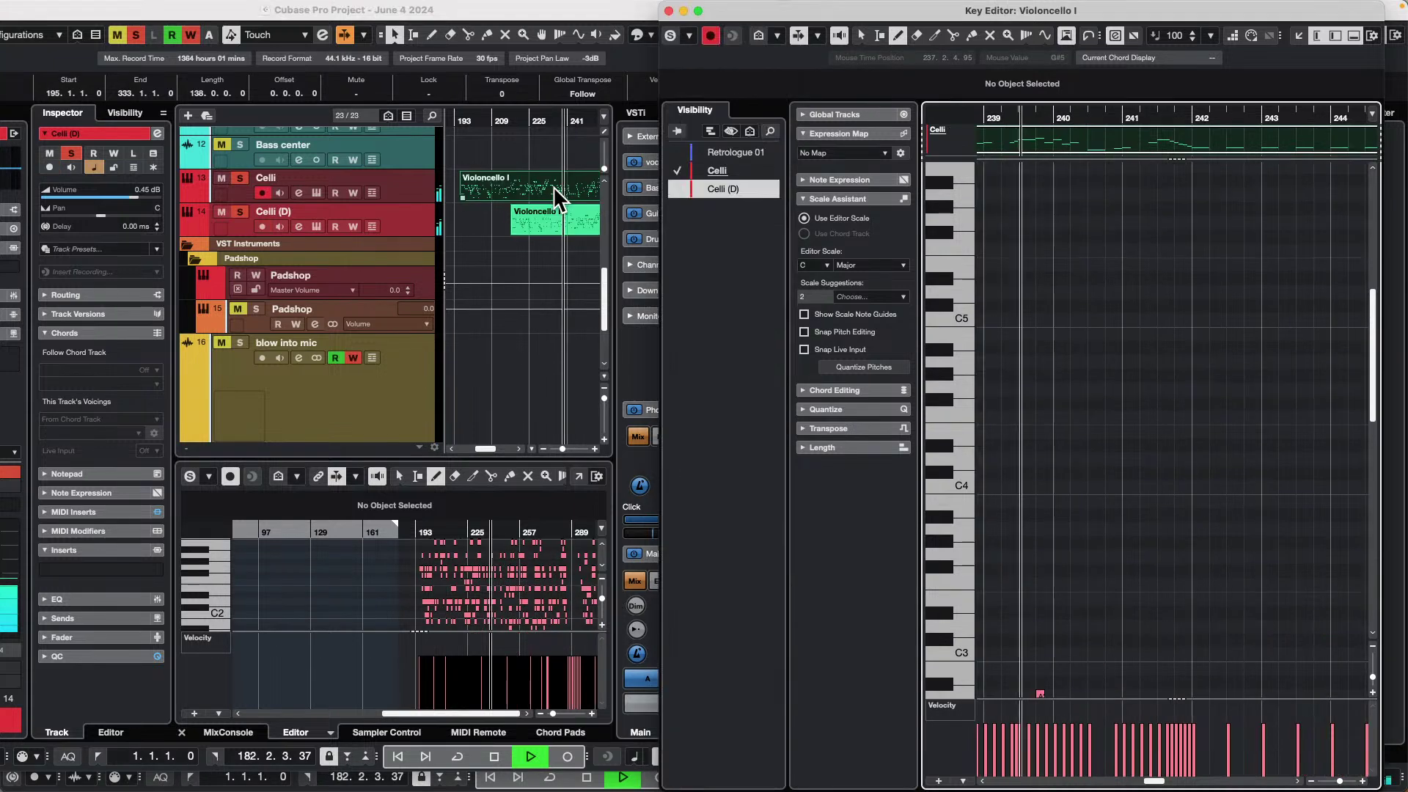
pyautogui.click(582, 221)
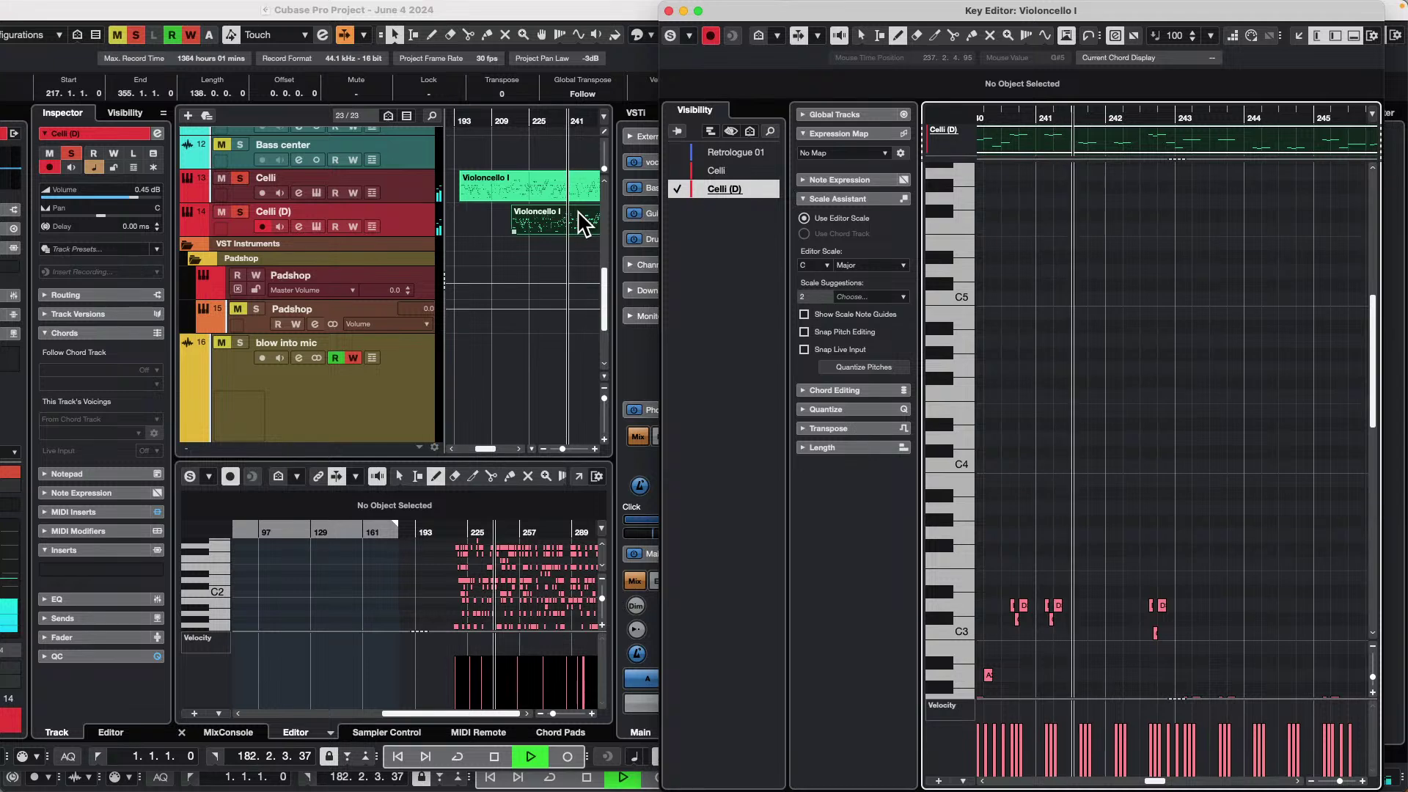
pyautogui.click(565, 192)
pyautogui.click(562, 183)
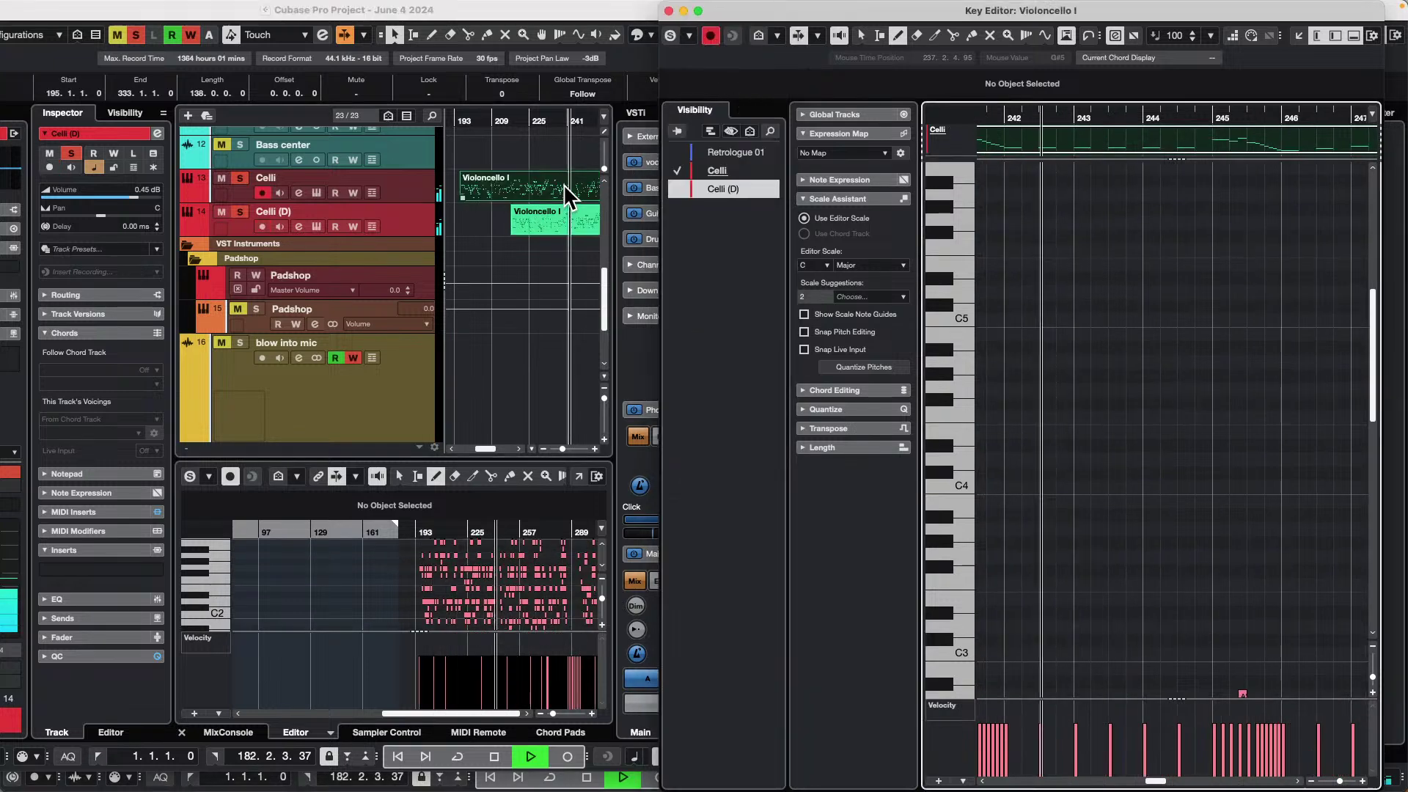
pyautogui.click(576, 226)
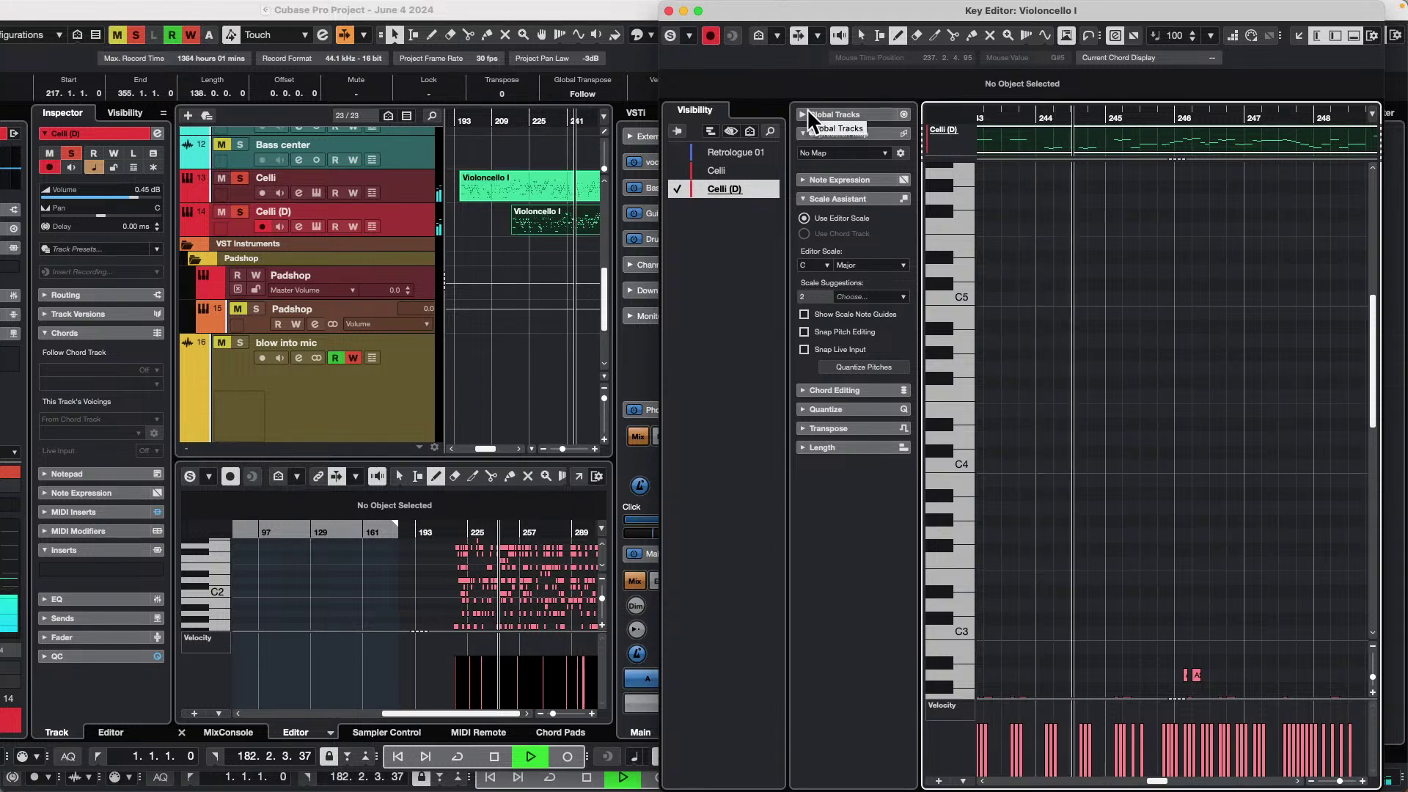
pyautogui.press('space')
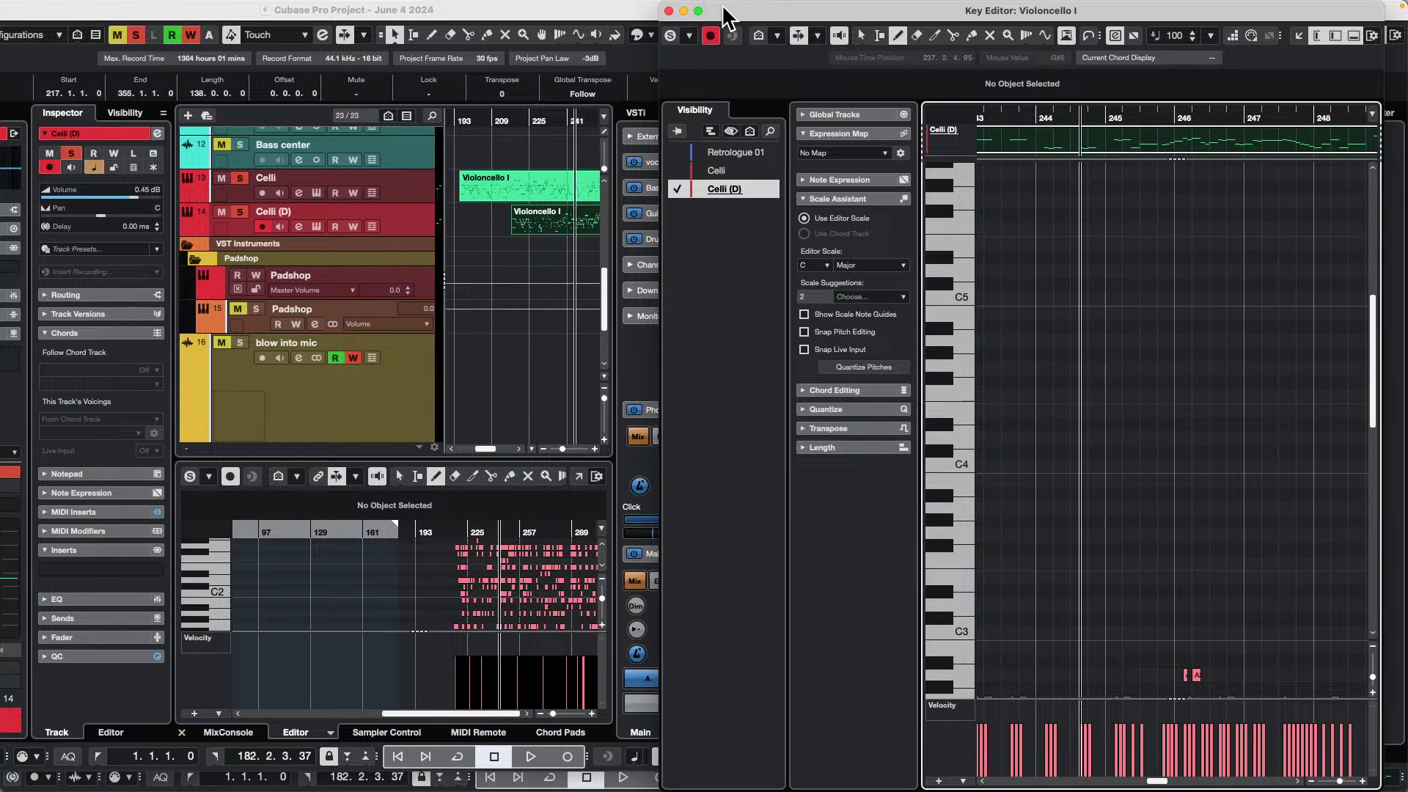
# - Close the separate Key Editor window and enlarge the June 4 2024 project window to fill the screen
pyautogui.click(669, 11)
pyautogui.click(44, 10)
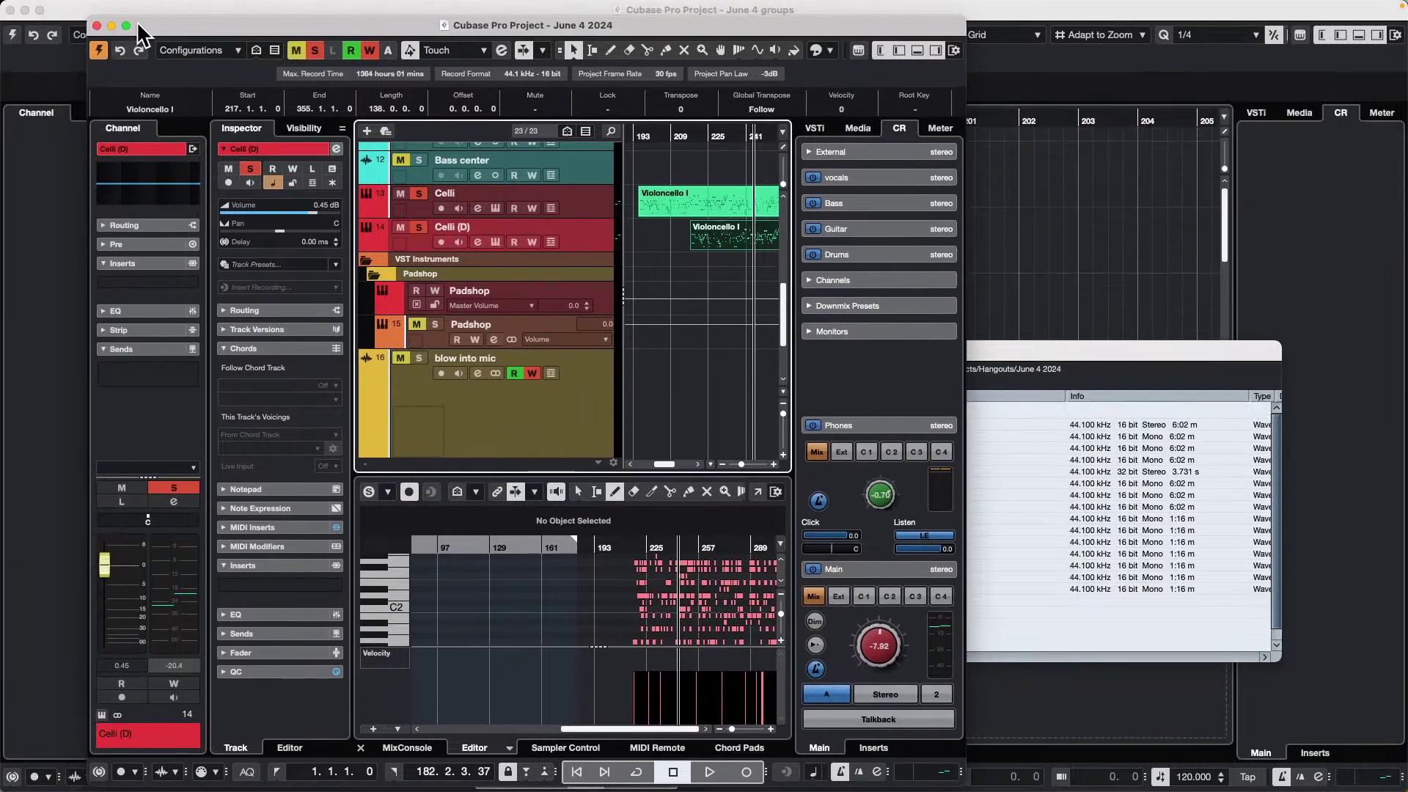
pyautogui.click(126, 26)
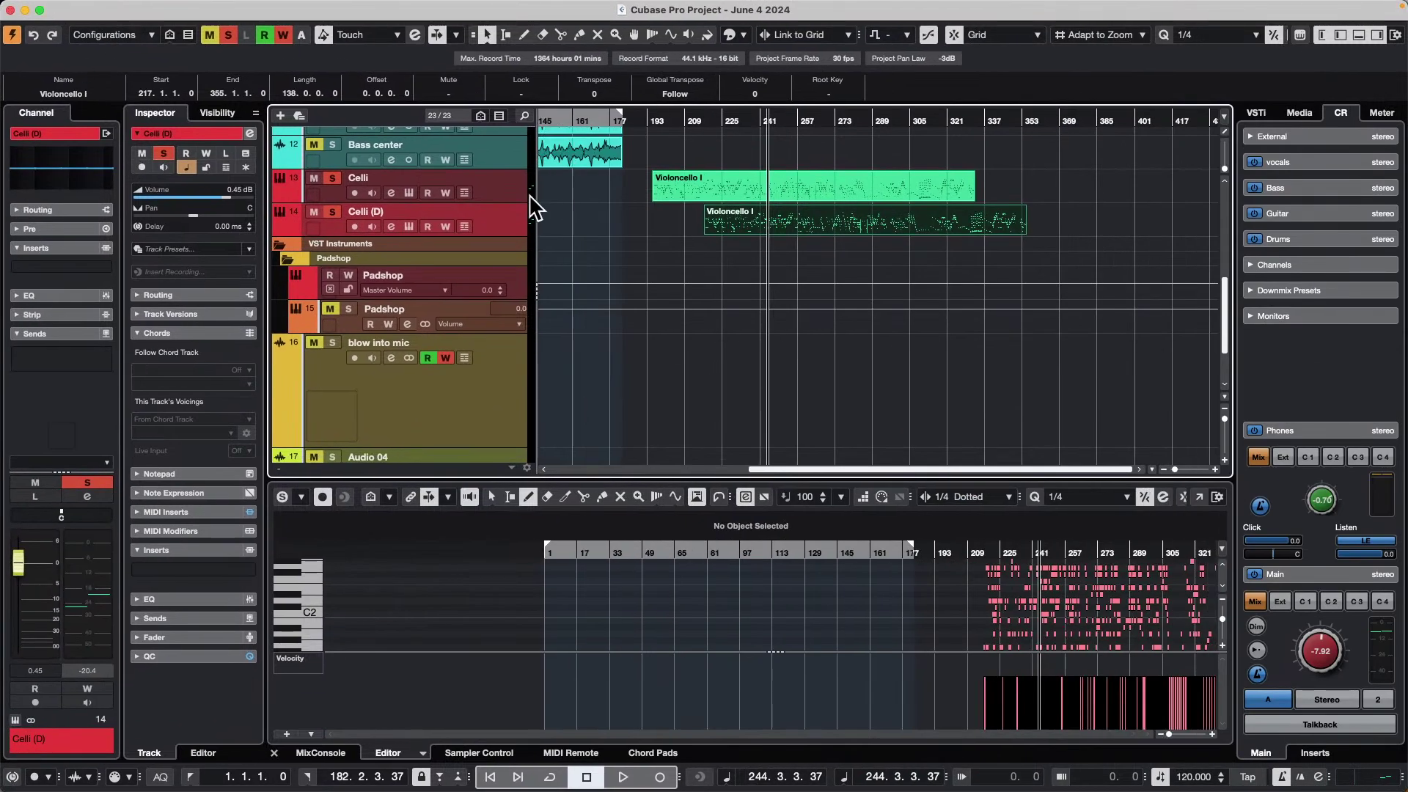
# - Select the Padshop 01 track and hide and show the project window's Channel section repeatedly, leaving it shown
pyautogui.scroll(10, 509, 220)
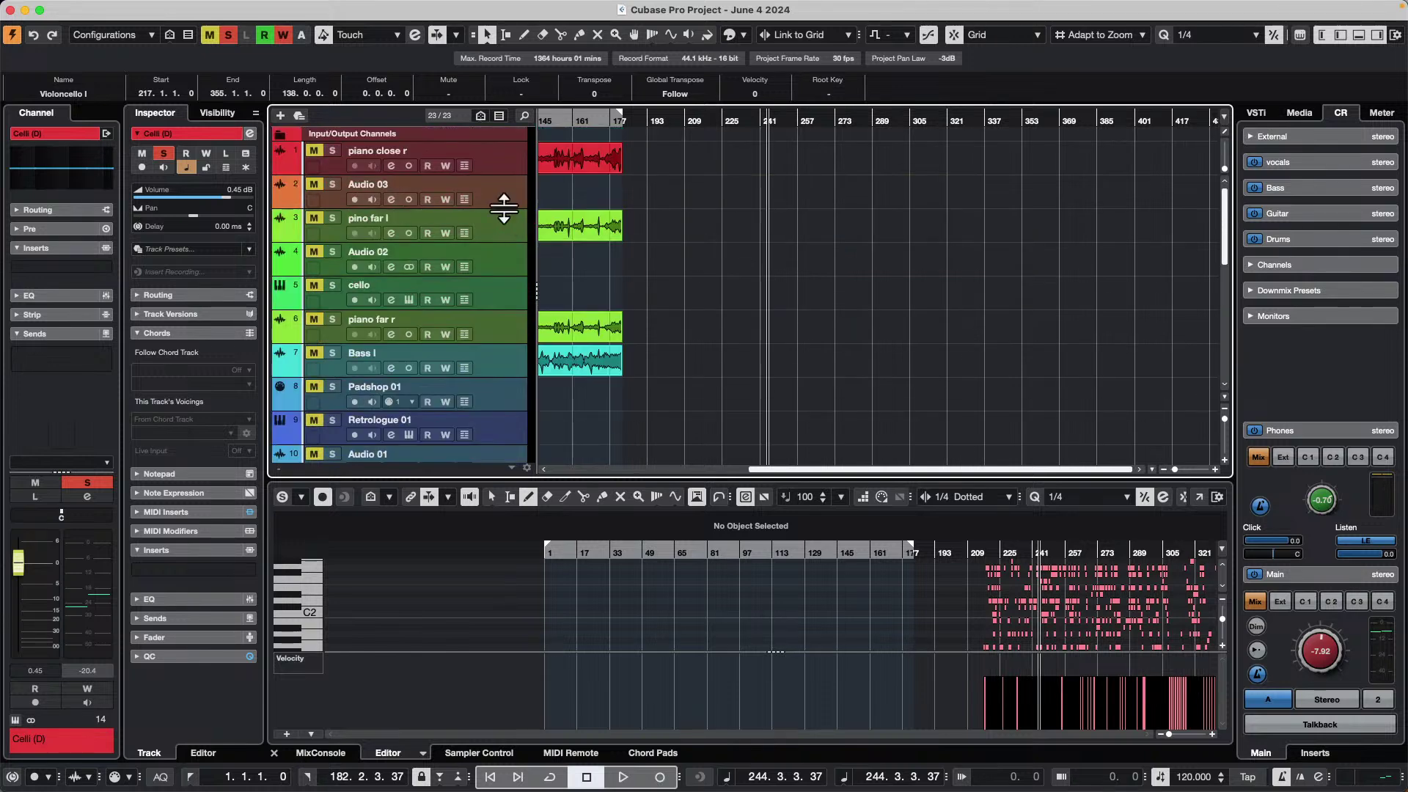
pyautogui.click(525, 396)
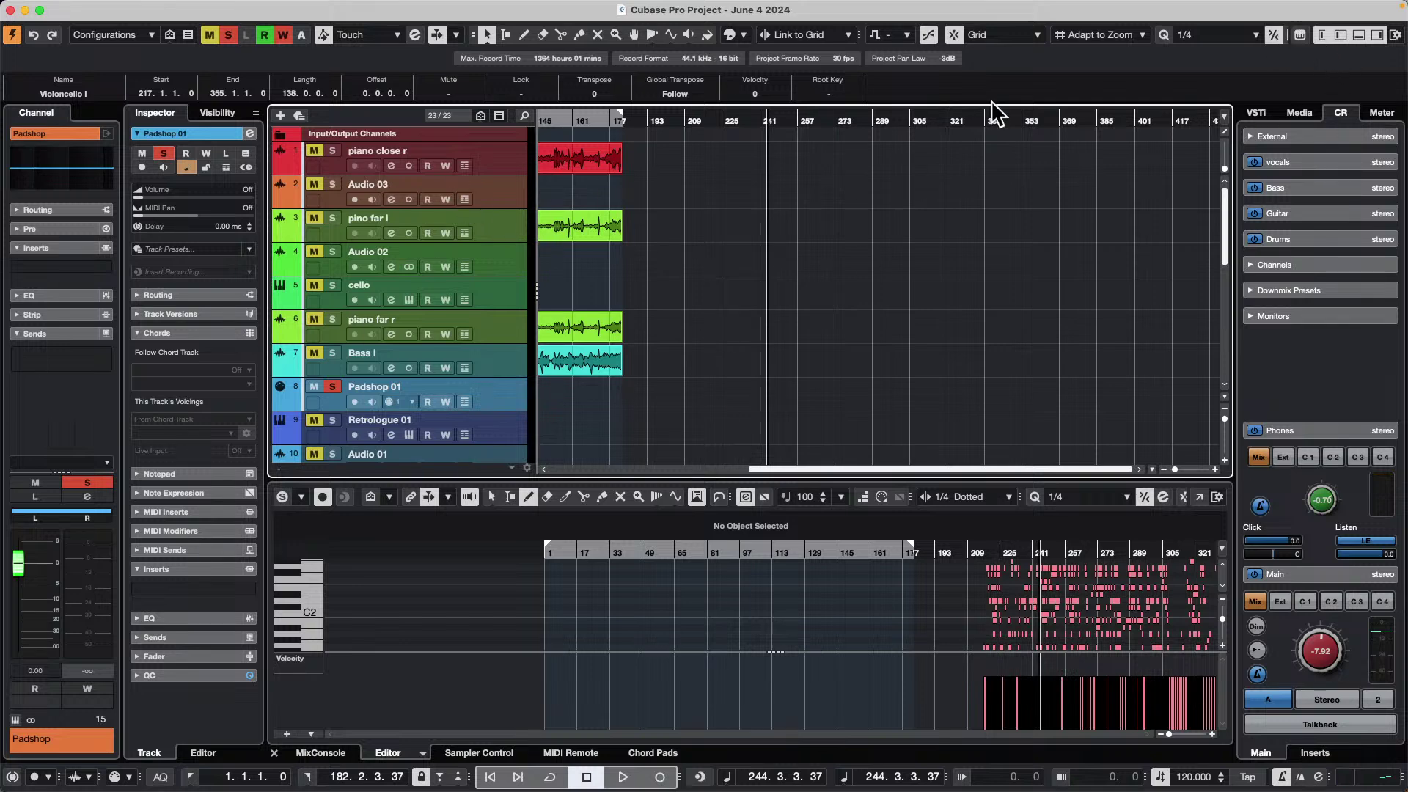
pyautogui.click(1323, 35)
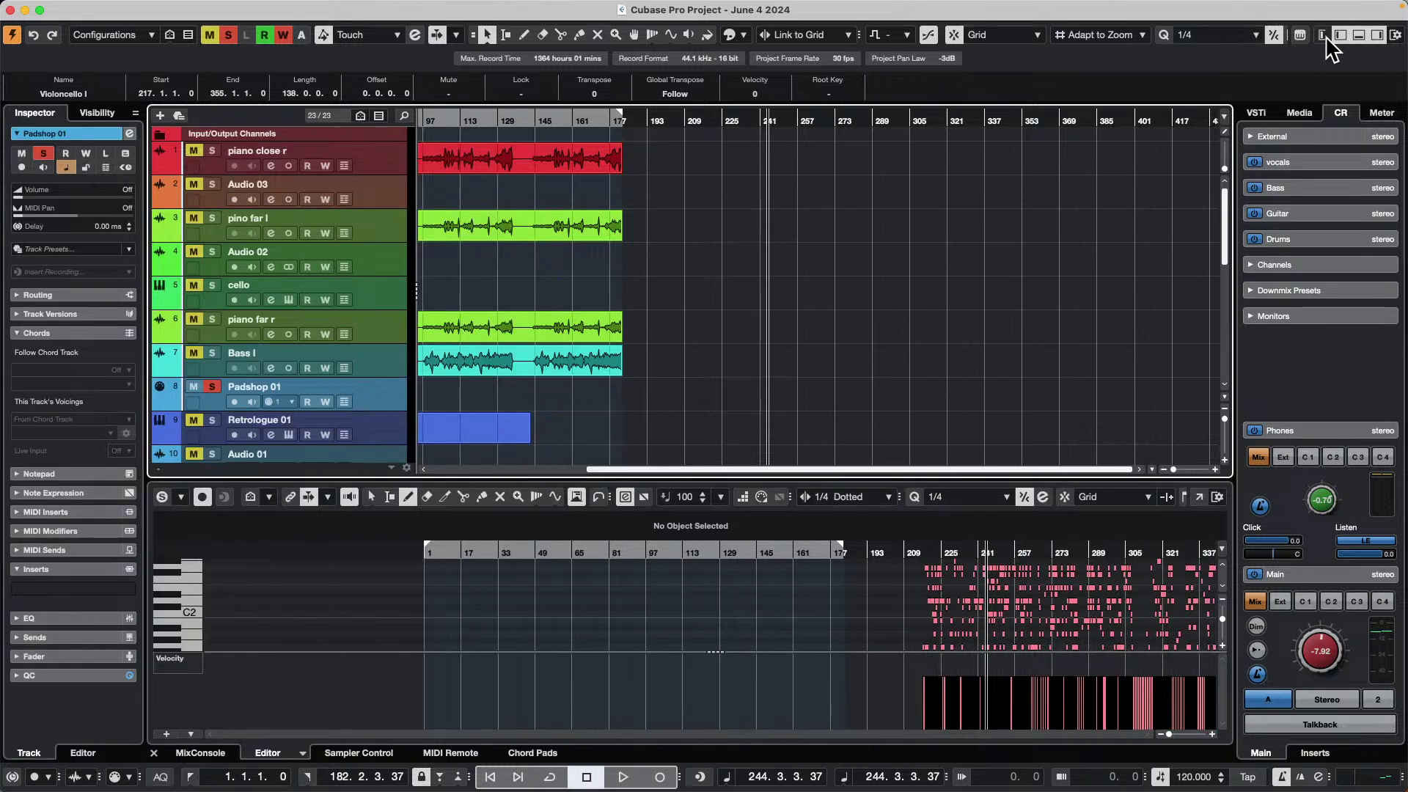
pyautogui.click(1324, 36)
pyautogui.click(1323, 35)
pyautogui.click(1325, 35)
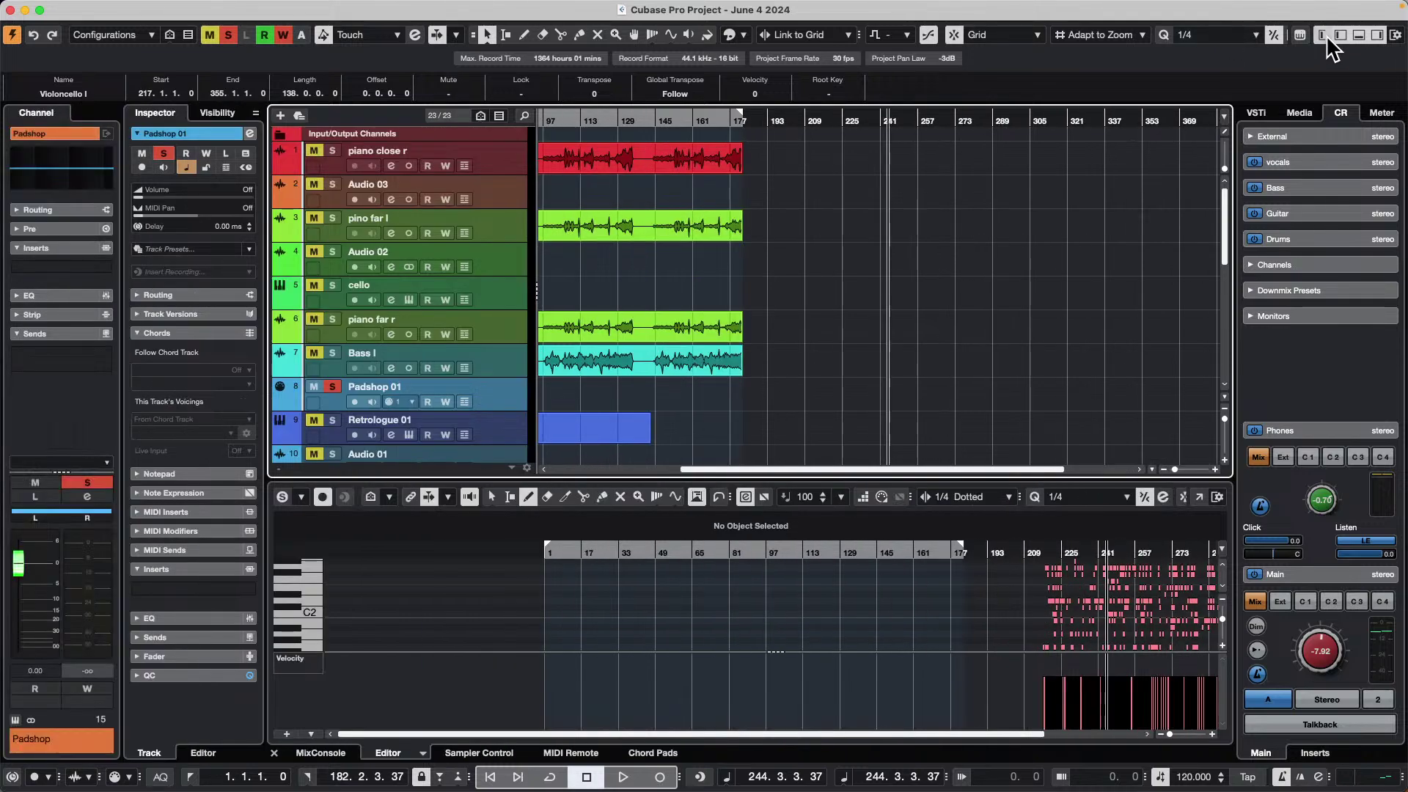
pyautogui.click(1324, 35)
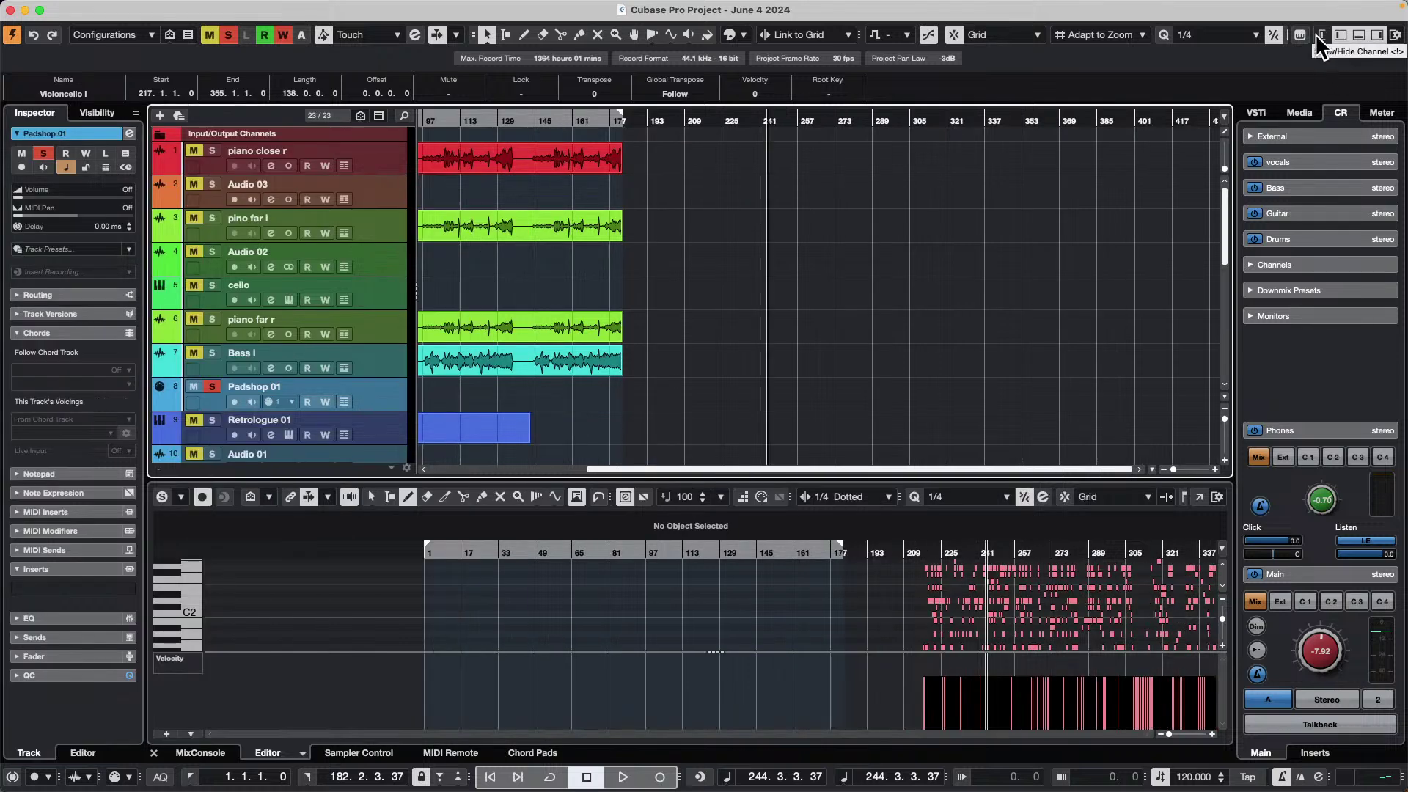
pyautogui.click(1316, 34)
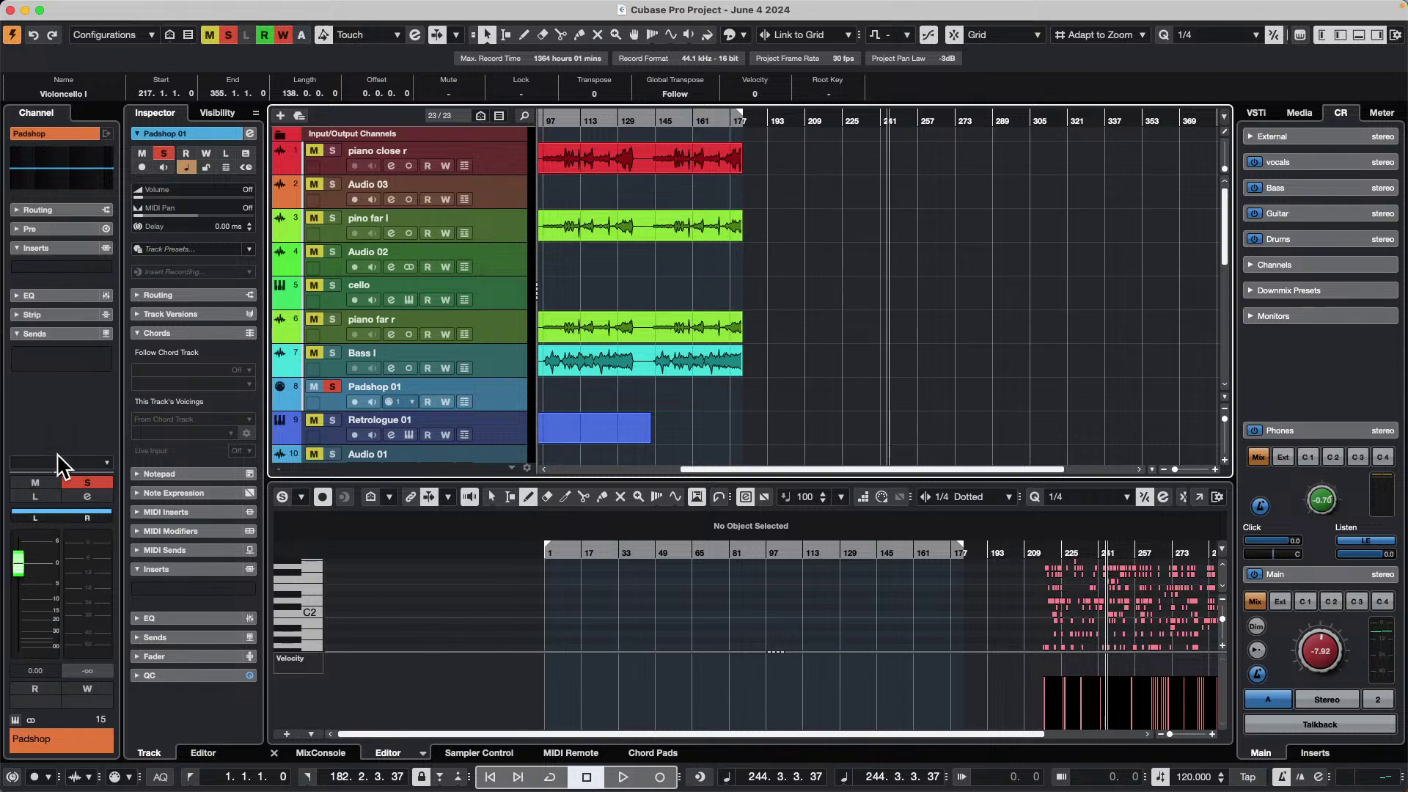
# - Expand the Routing and Strip sections of the Padshop channel and view its enlarged EQ curve
pyautogui.click(68, 208)
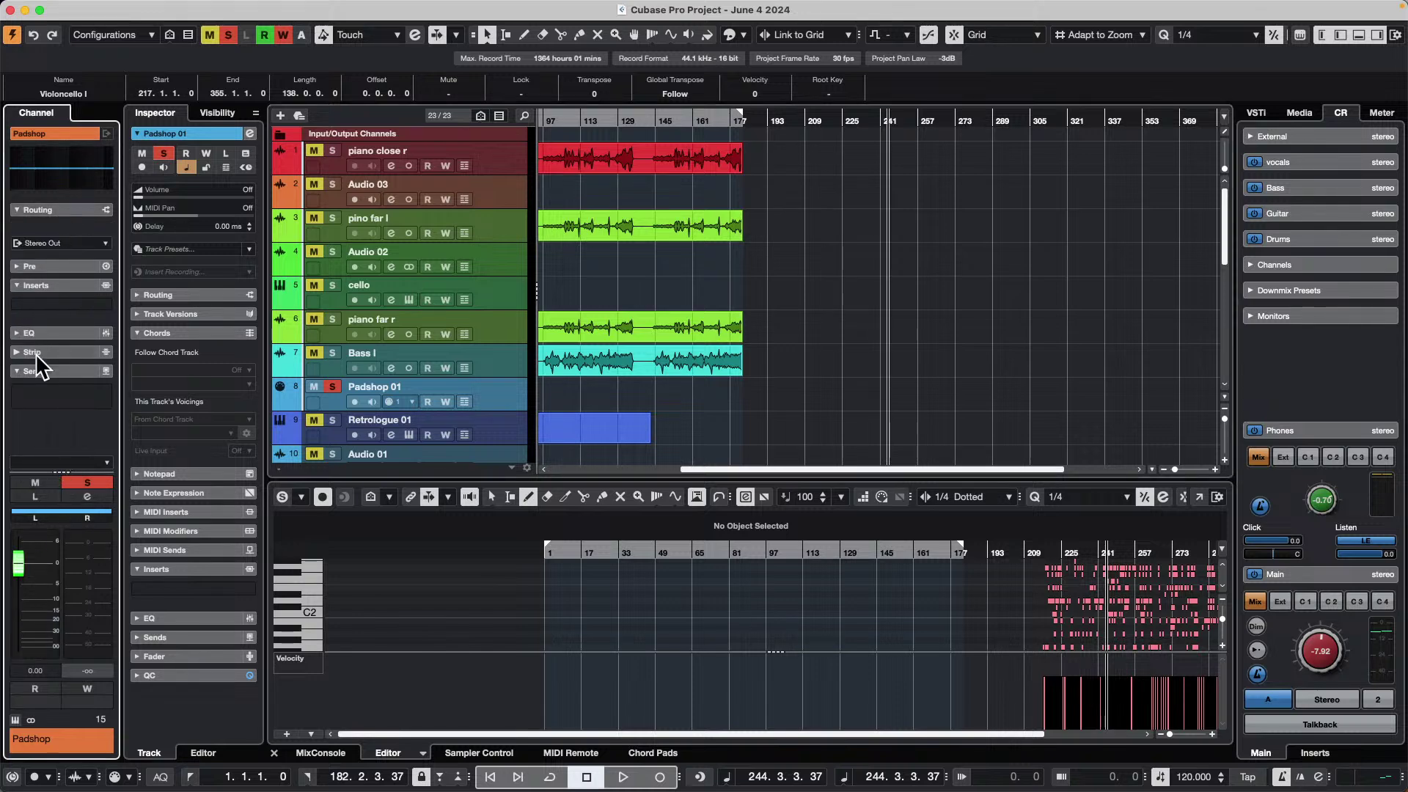
pyautogui.click(73, 146)
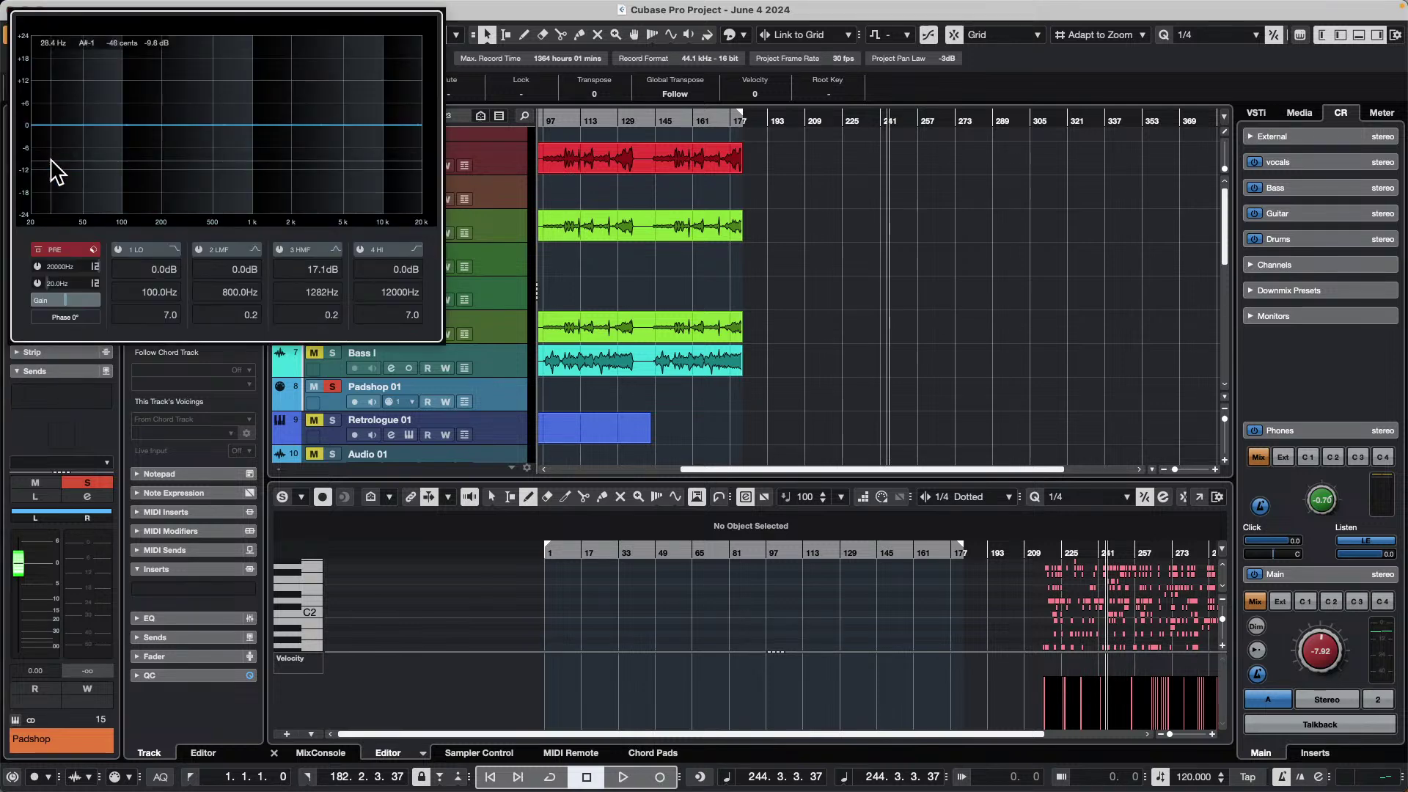
pyautogui.click(50, 351)
pyautogui.scroll(-2, 68, 304)
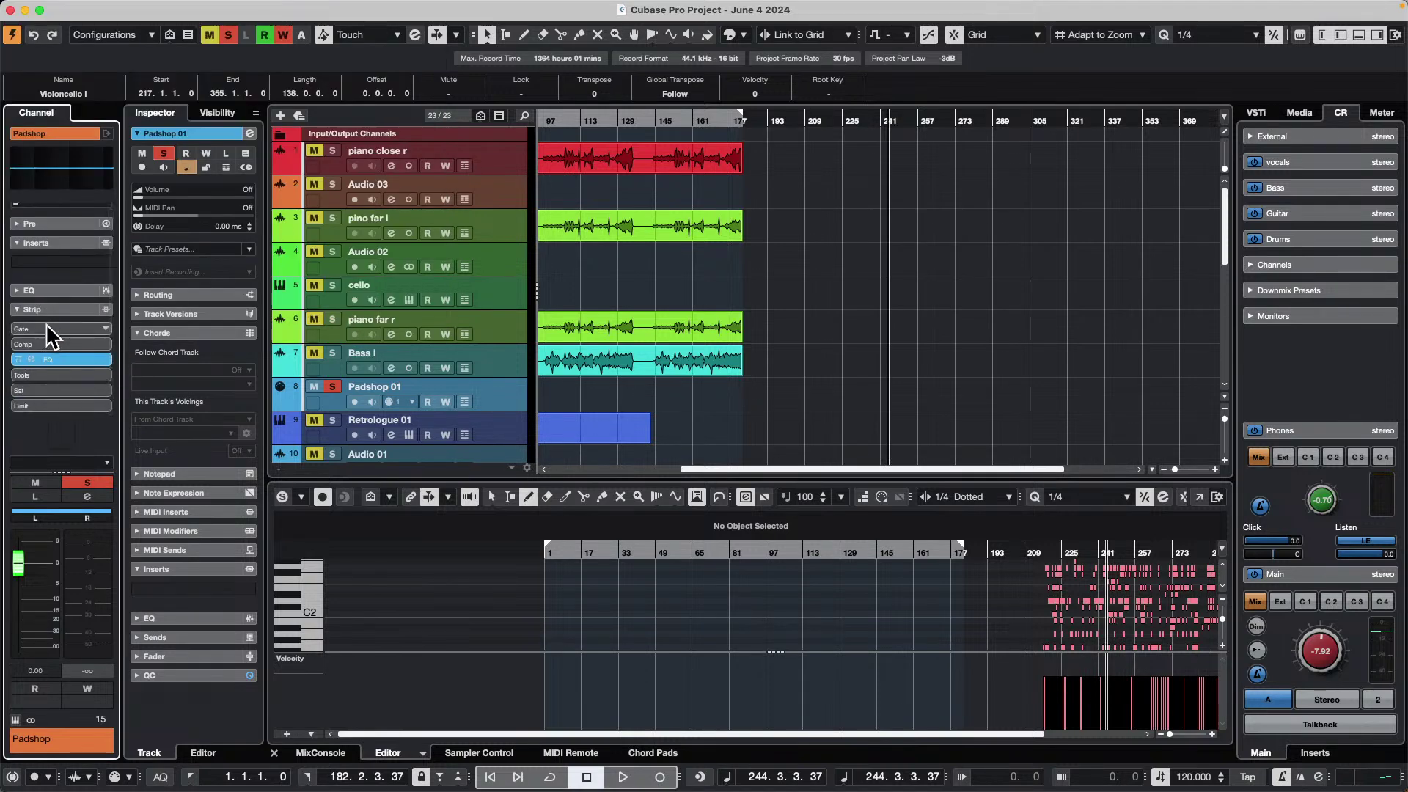
# - Load Noise Gate, Vintage Compressor, DeEsser, Tube Saturation and Maximizer in the Padshop channel strip, and view the Noise Gate and EQ settings
pyautogui.click(46, 325)
pyautogui.click(39, 341)
pyautogui.click(37, 357)
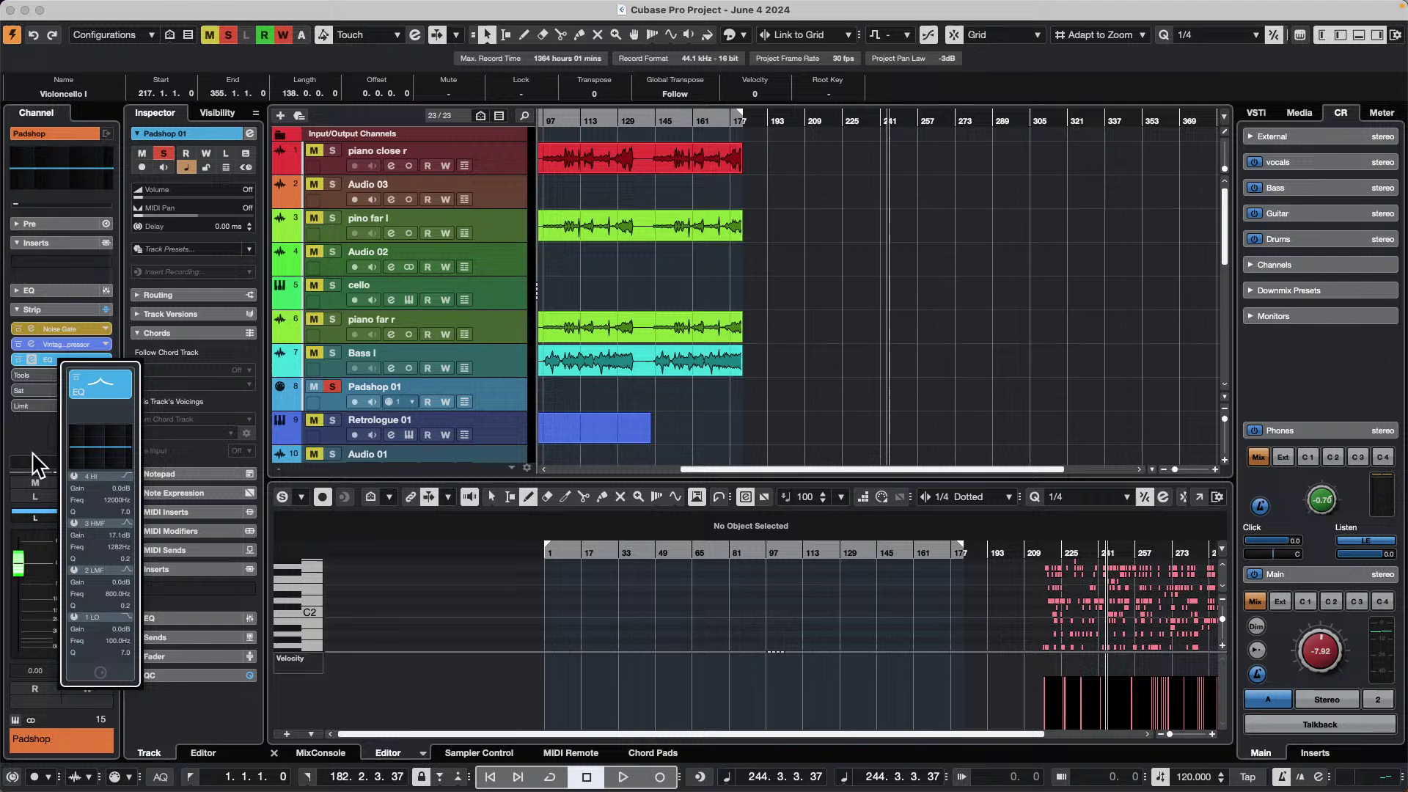
pyautogui.click(25, 375)
pyautogui.click(33, 390)
pyautogui.click(29, 405)
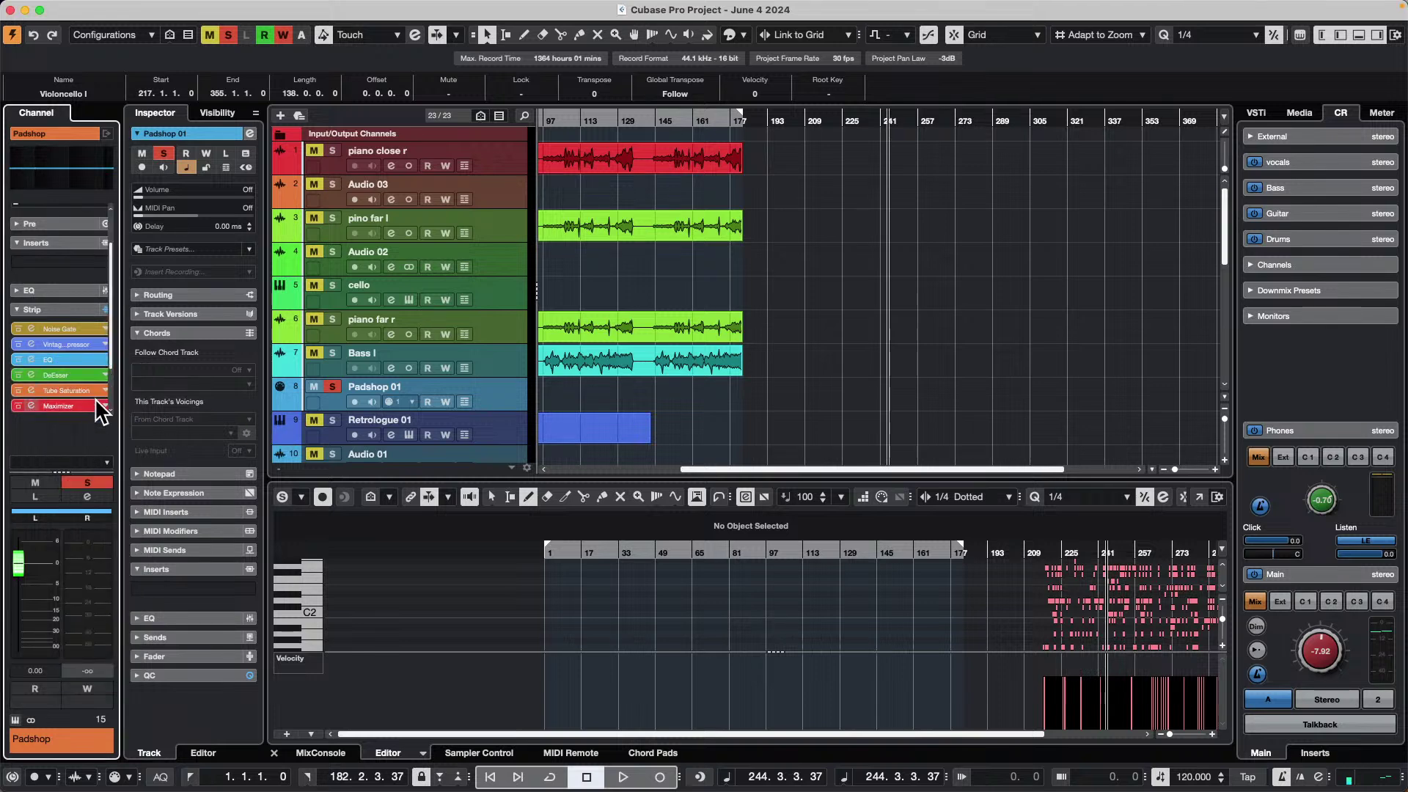
pyautogui.click(42, 379)
pyautogui.click(69, 330)
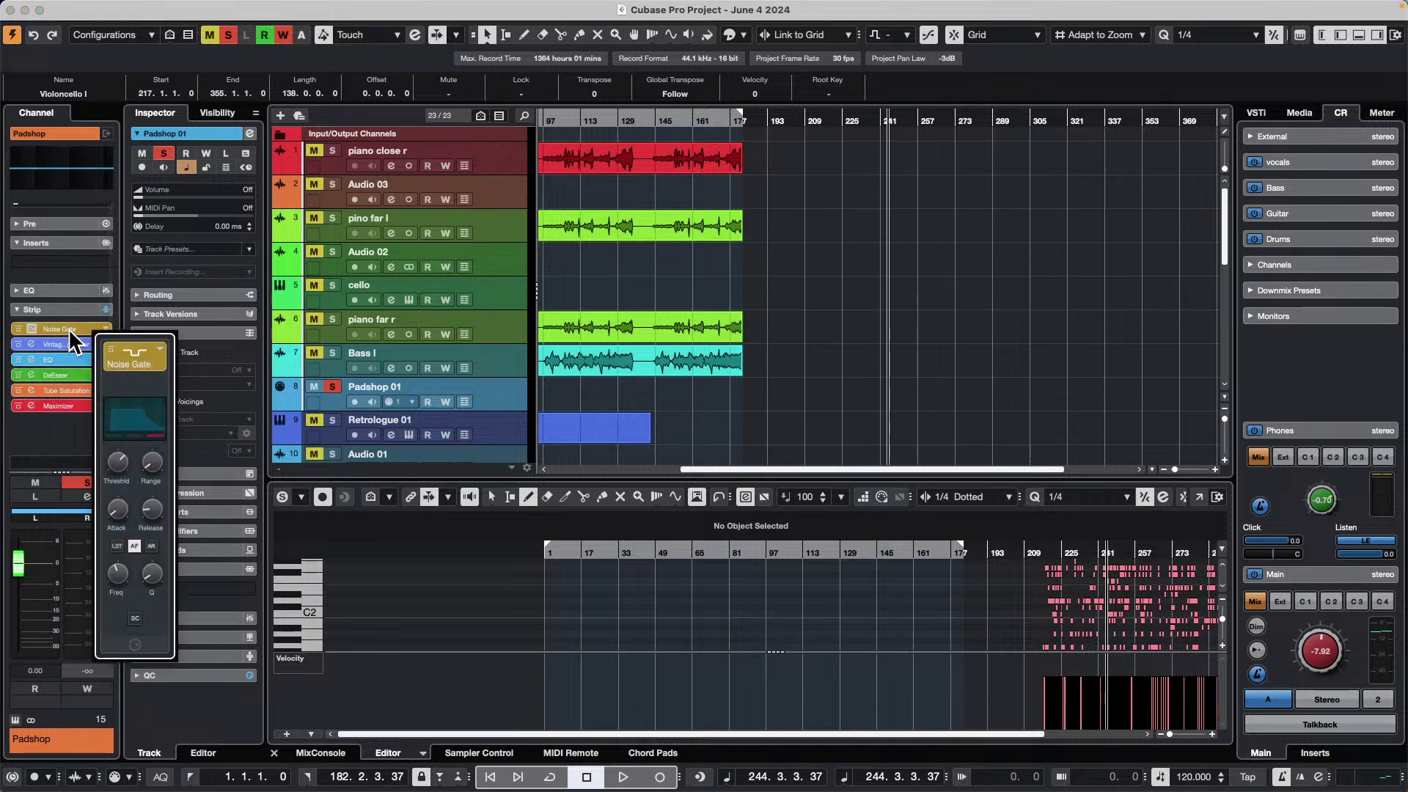
pyautogui.click(50, 358)
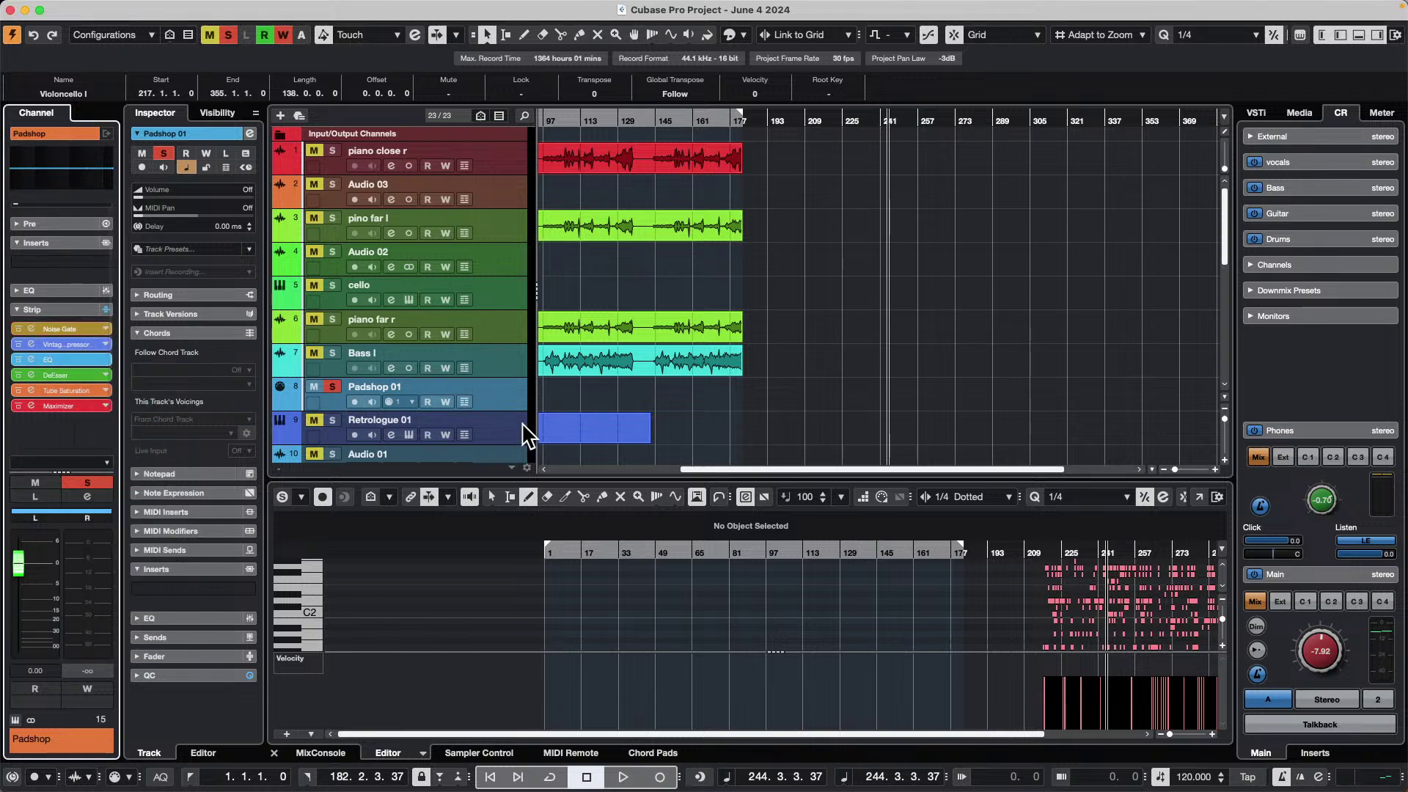
# - Shape the Padshop channel's EQ curve by placing three points from the low to the high-mid range
pyautogui.click(37, 172)
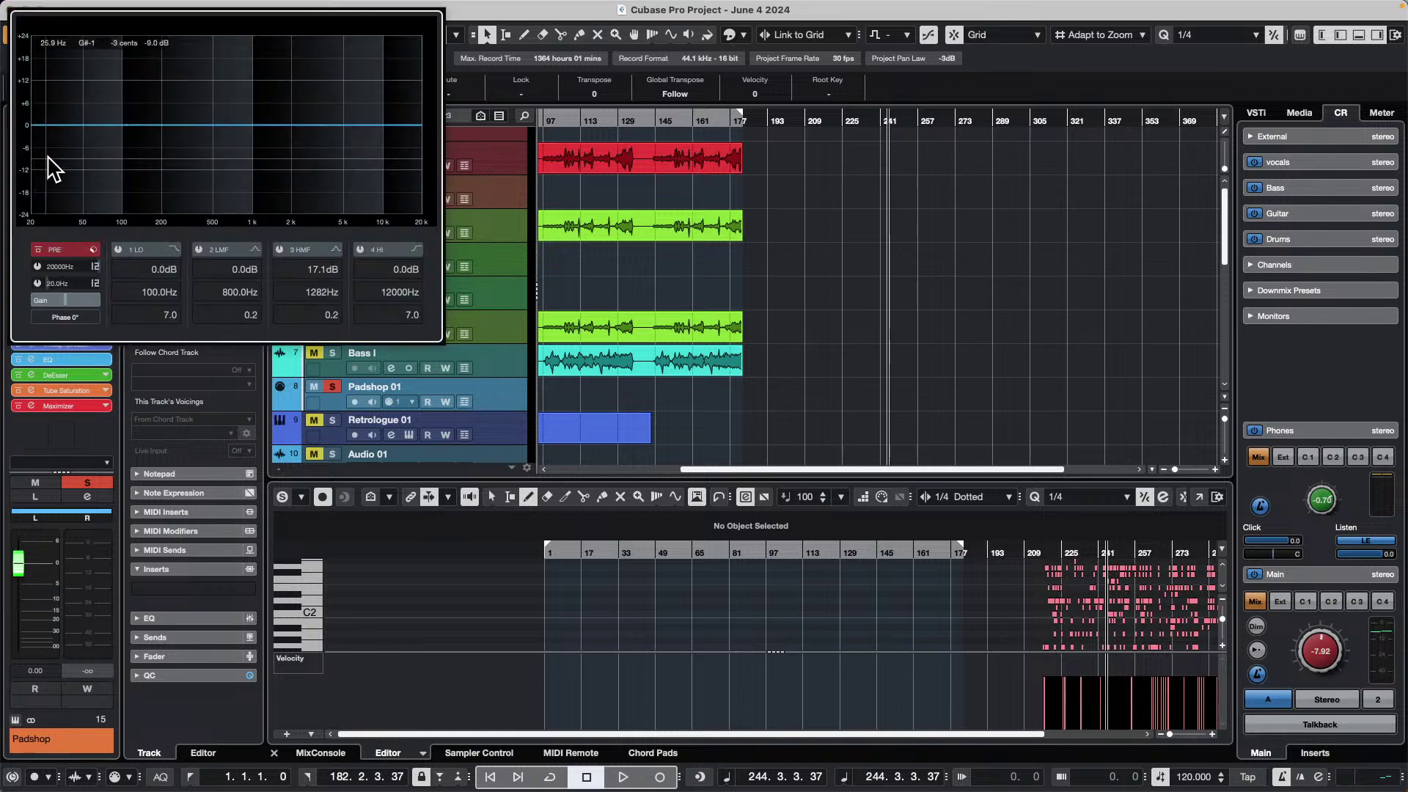
pyautogui.click(137, 144)
pyautogui.click(265, 123)
pyautogui.click(317, 117)
pyautogui.click(799, 266)
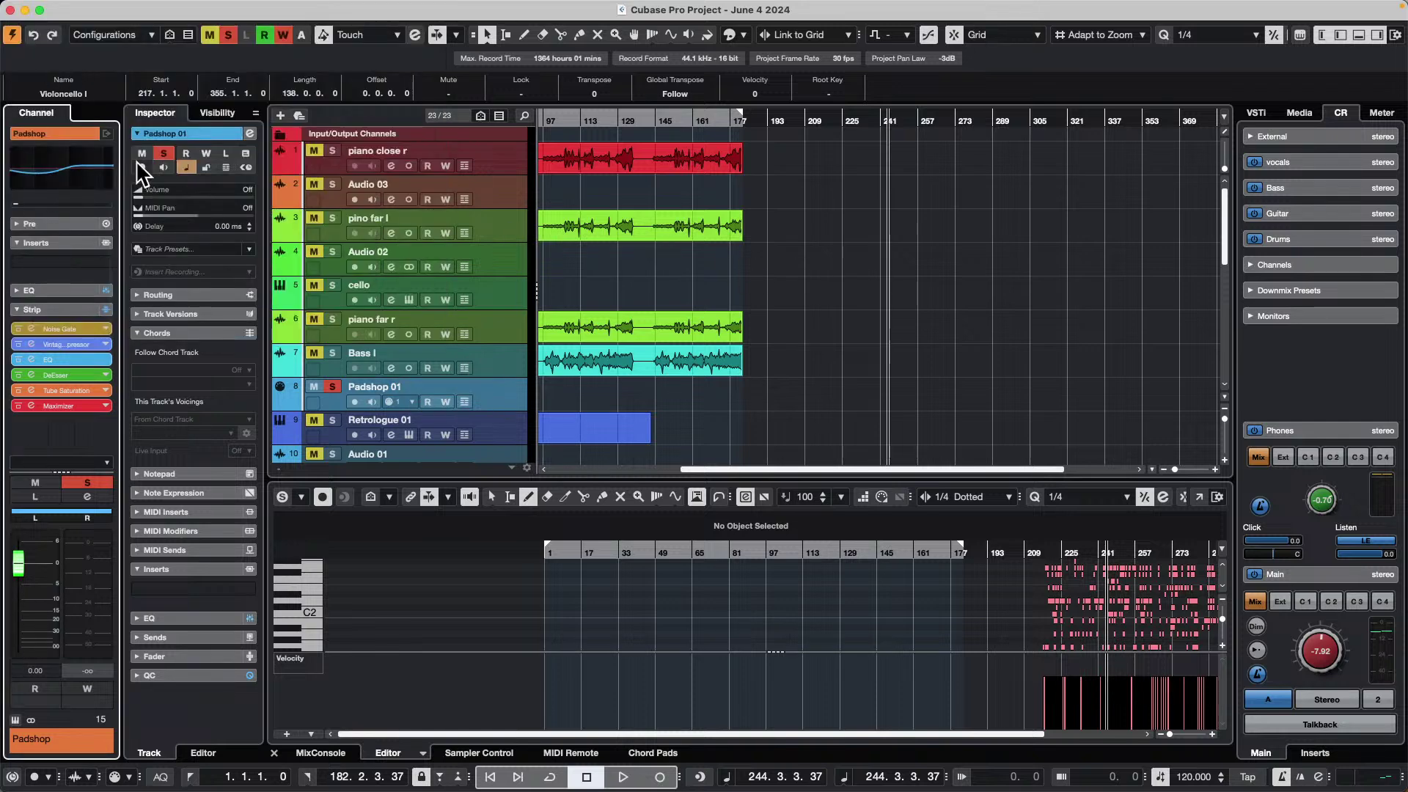
# - Toggle the Channel section's visibility again for the edited Padshop channel, ending with it shown
pyautogui.click(1323, 36)
pyautogui.click(1323, 36)
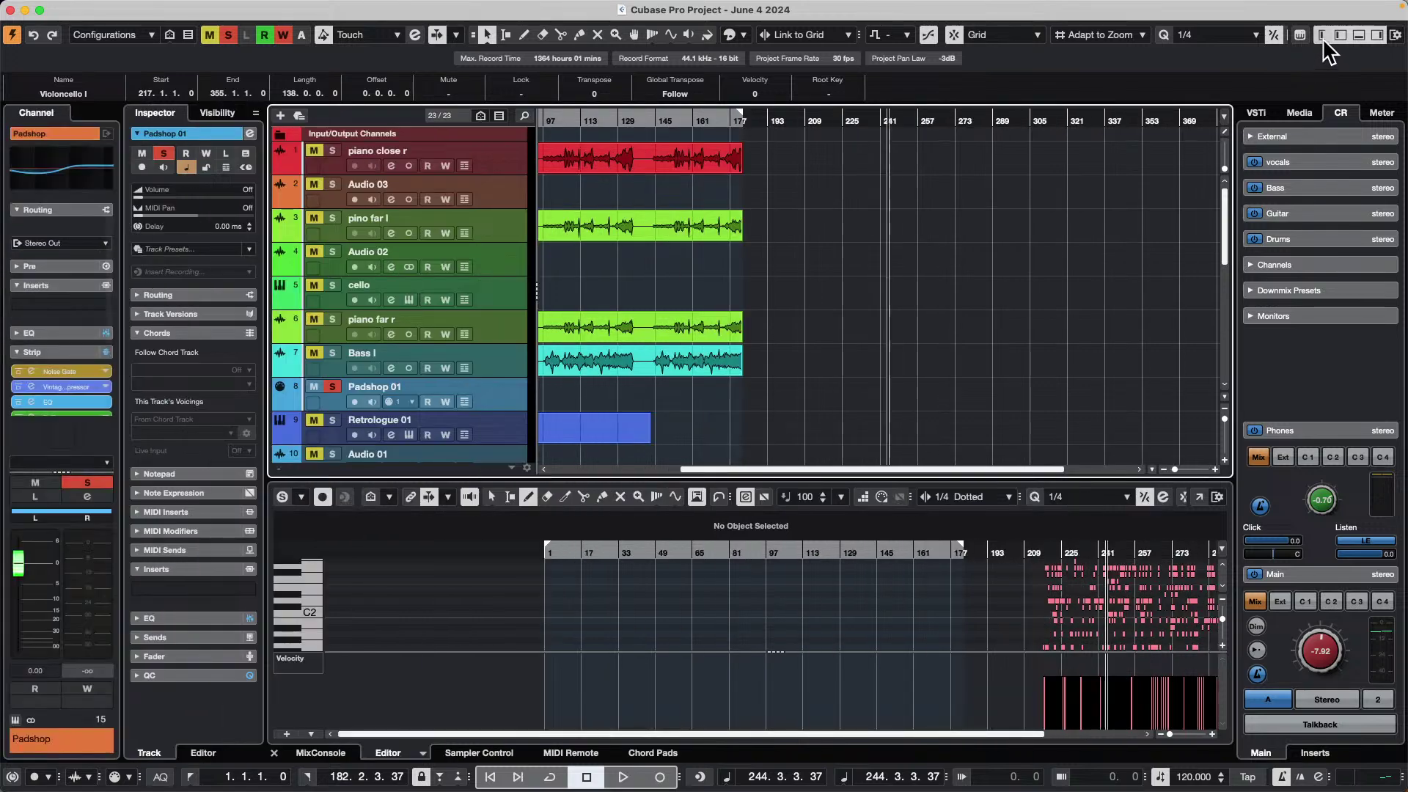
pyautogui.click(1322, 36)
pyautogui.click(1322, 36)
# - Launch Nuendo and accept Built-in Audio as its audio driver
pyautogui.moveTo(519, 755)
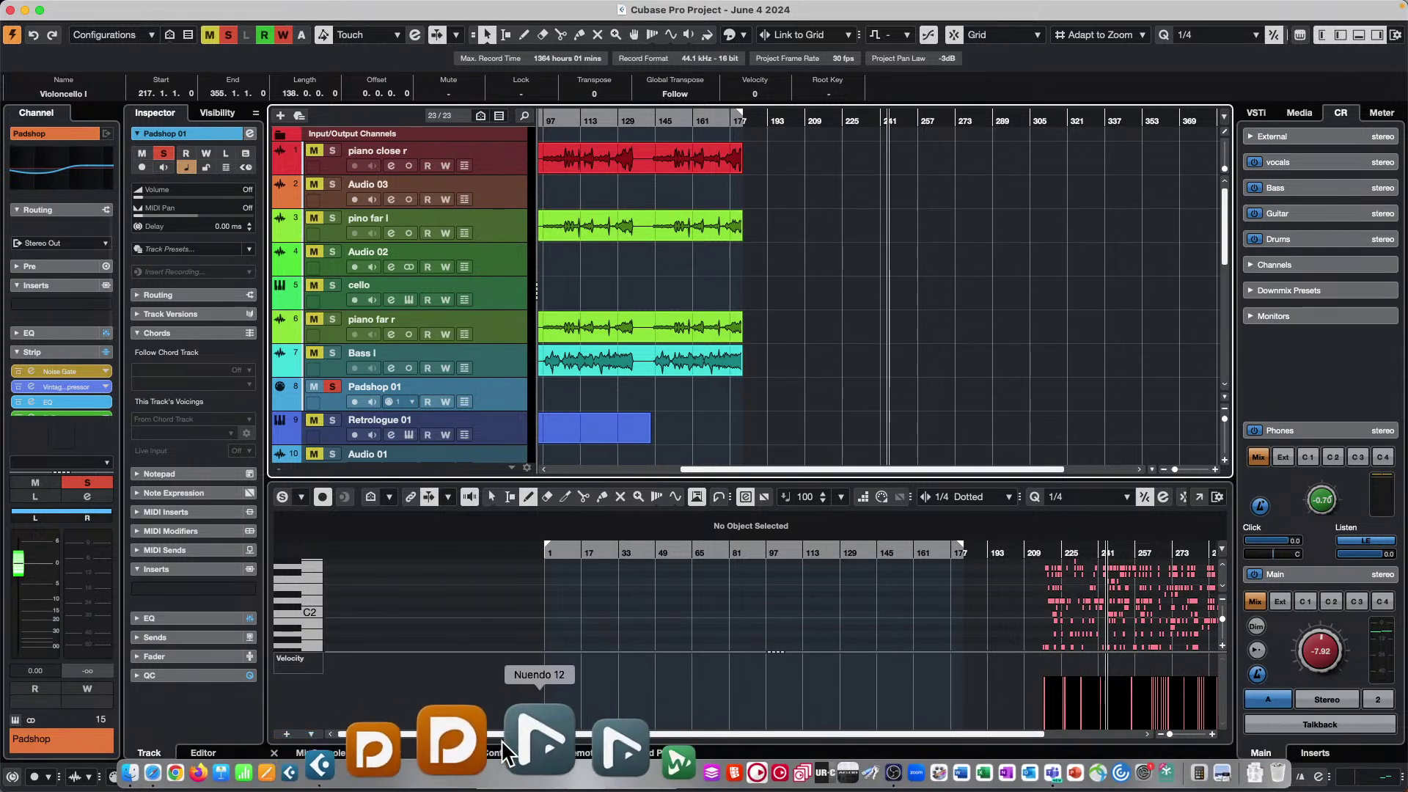
pyautogui.click(533, 747)
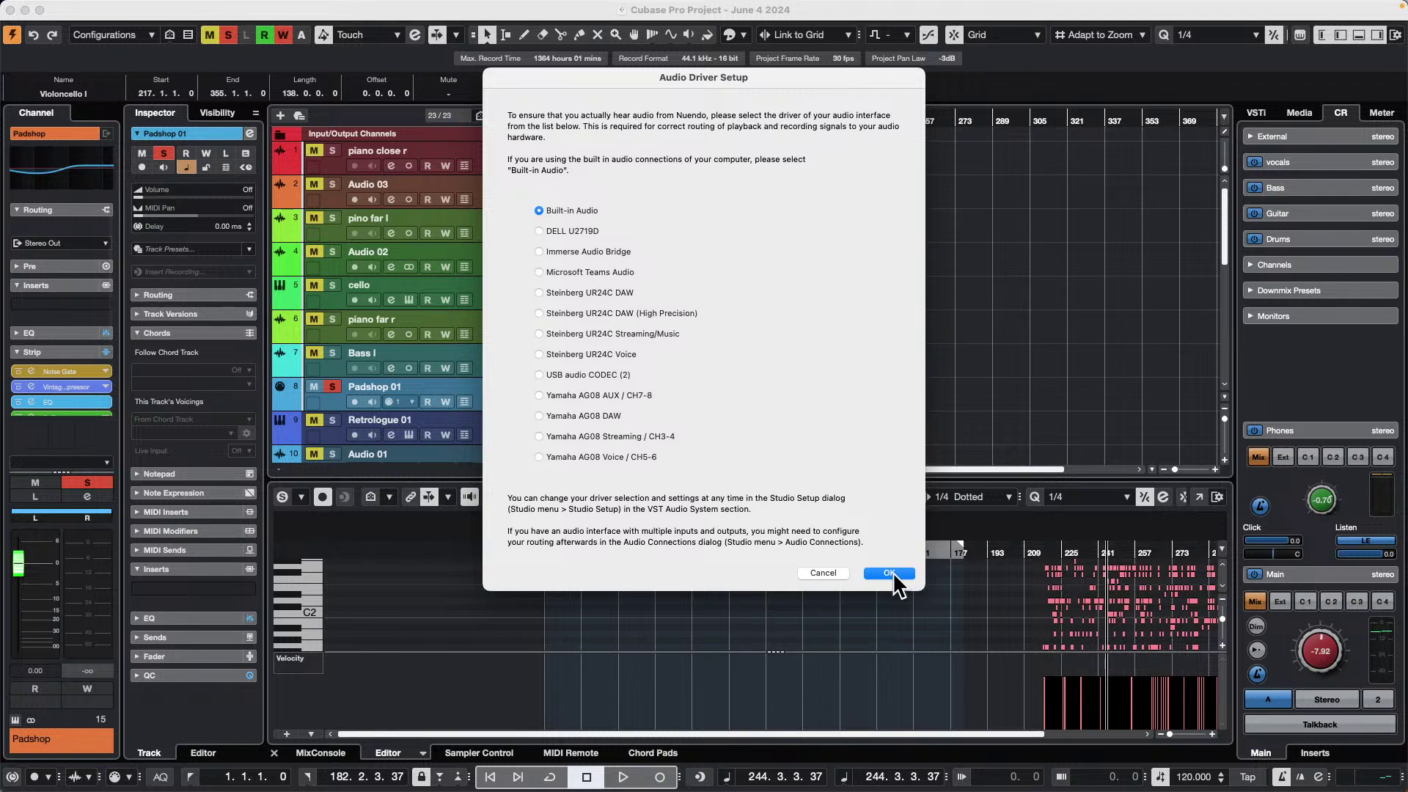
pyautogui.click(890, 574)
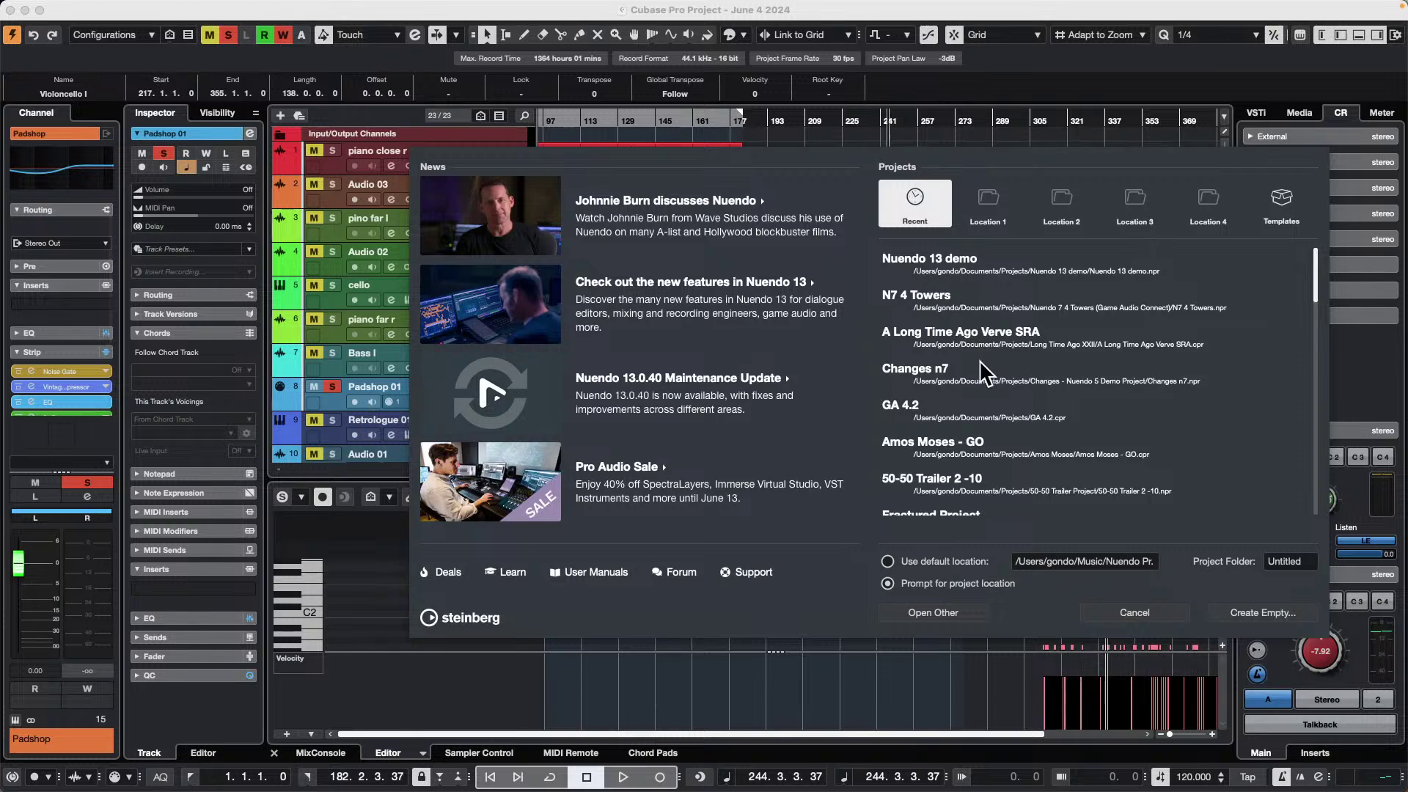
# - Browse the recent Nuendo projects, open Changes n7, and accept the missing ports as unmapped
pyautogui.scroll(-4, 975, 361)
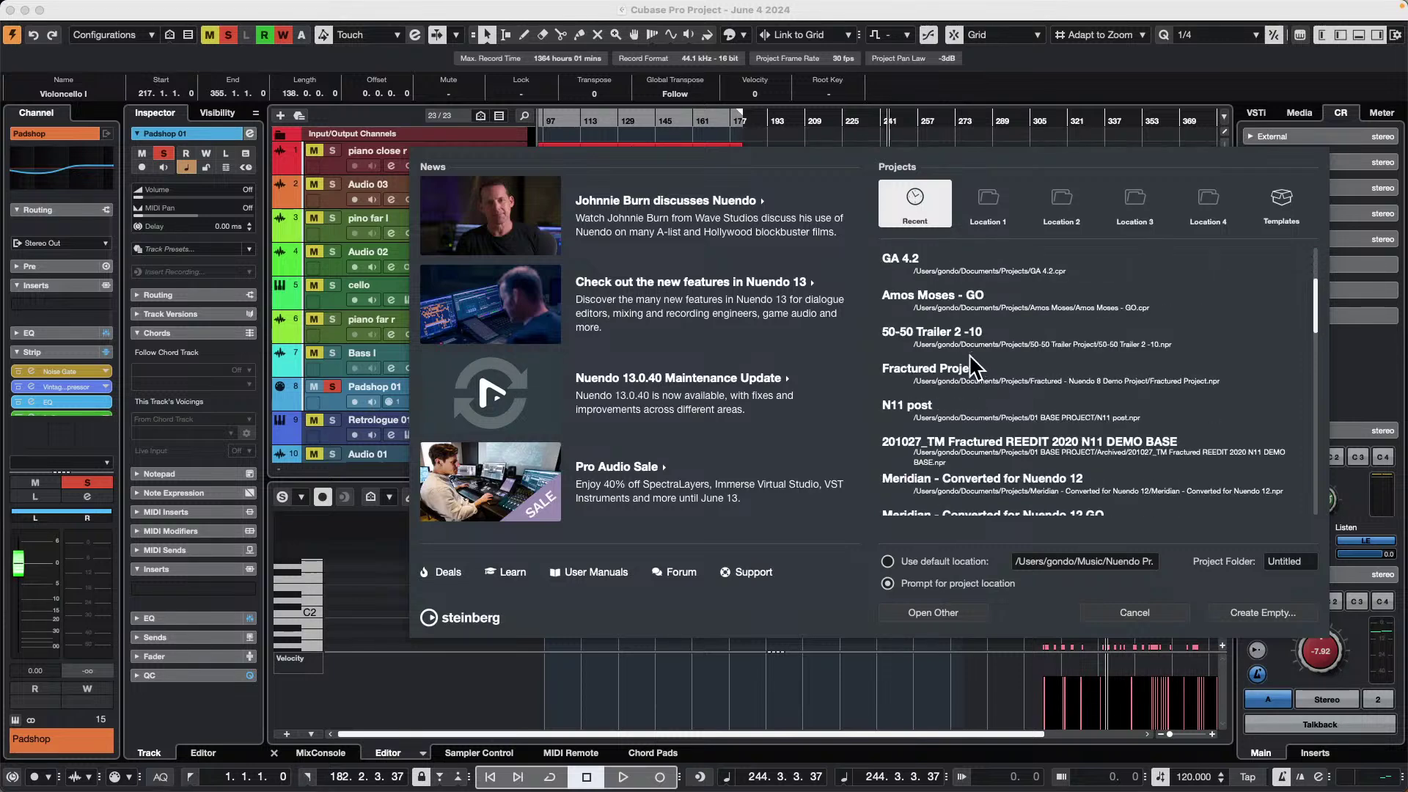
pyautogui.scroll(-2, 976, 365)
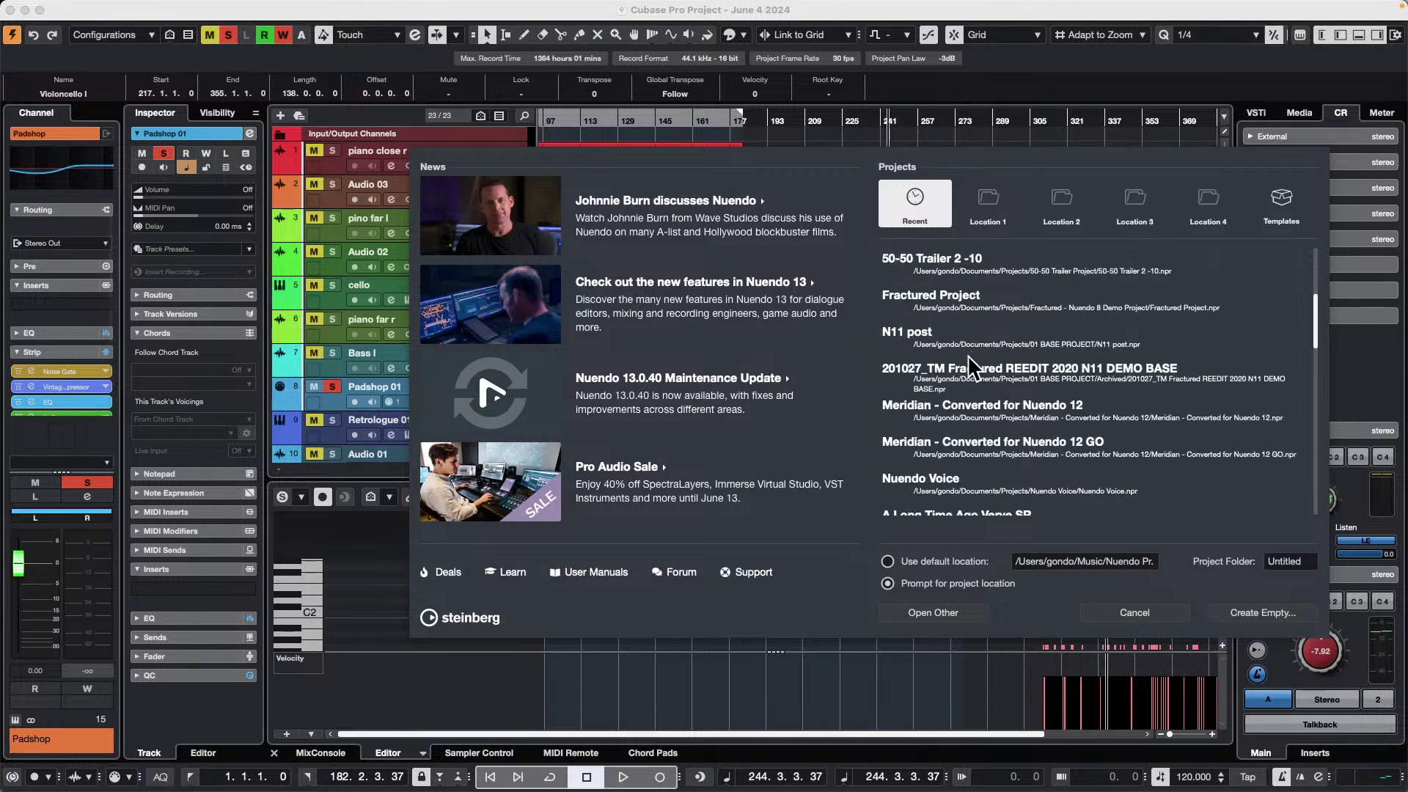
pyautogui.scroll(-2, 966, 354)
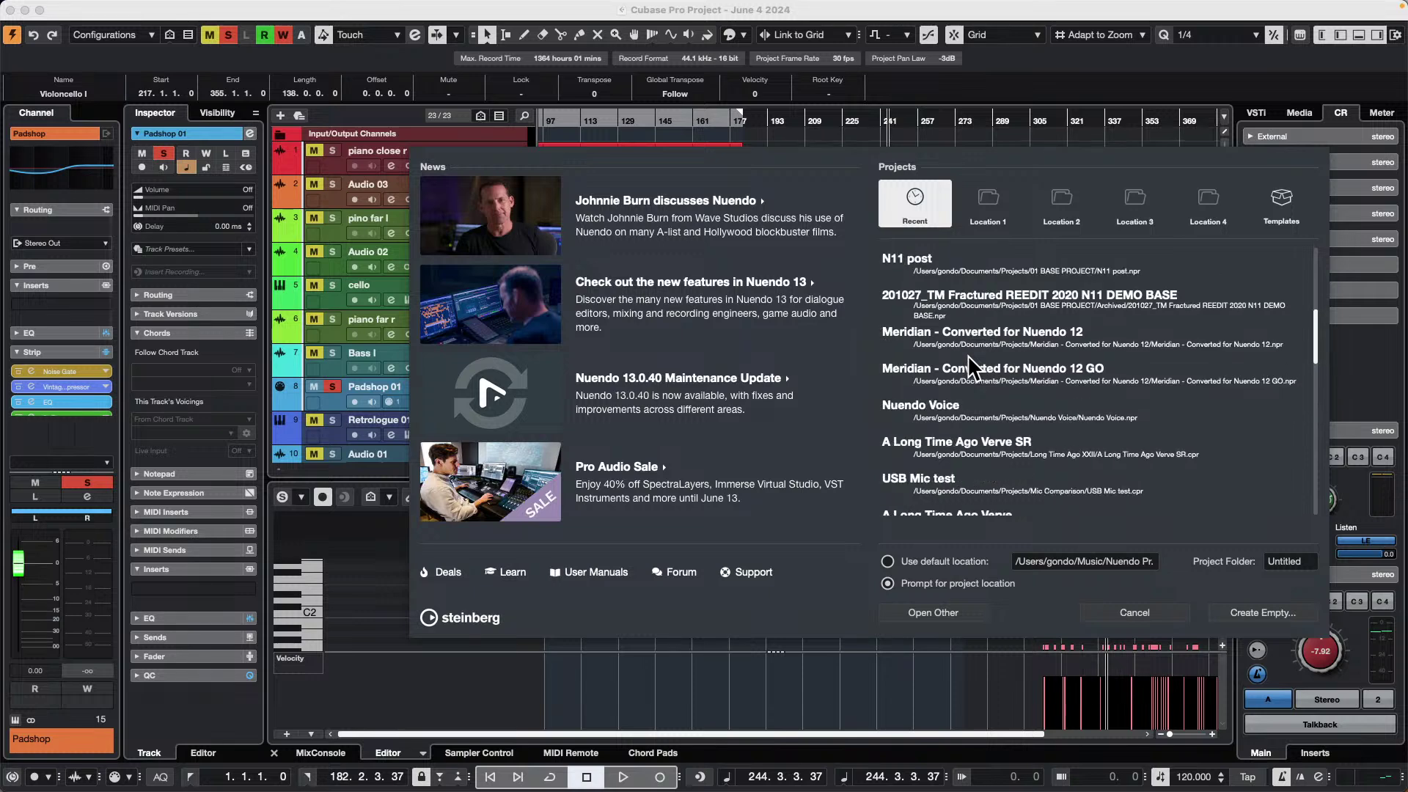
pyautogui.scroll(-2, 966, 354)
pyautogui.scroll(10, 966, 355)
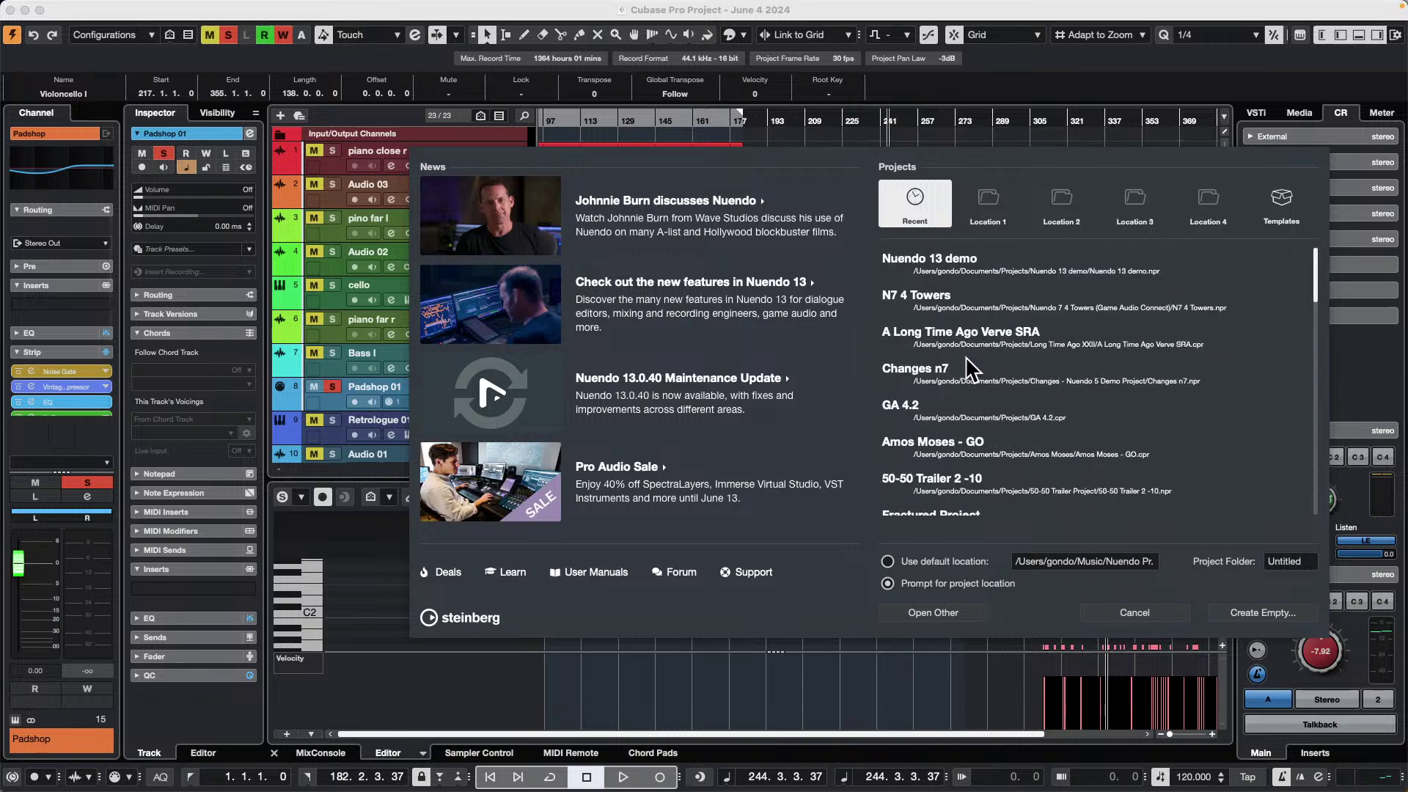
pyautogui.doubleClick(1077, 381)
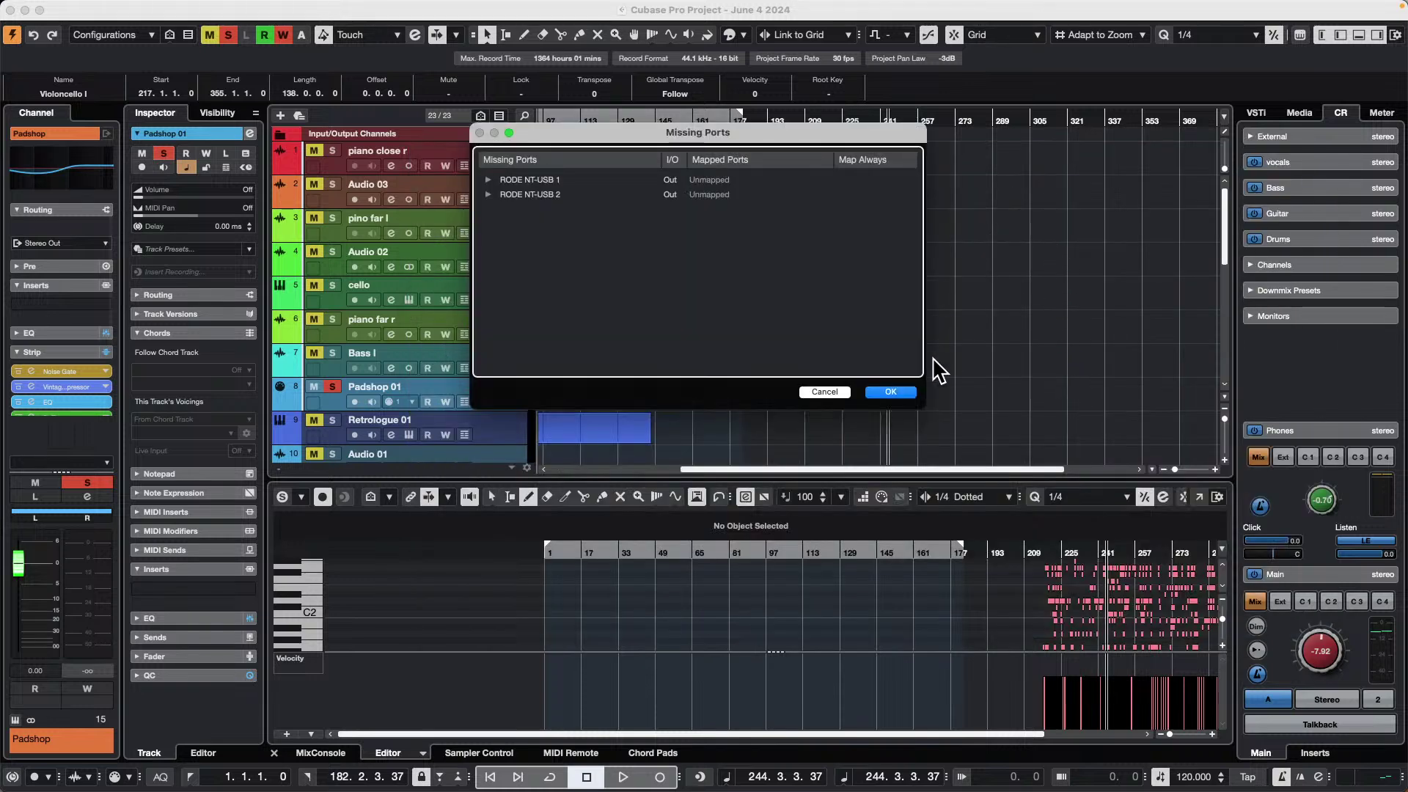
pyautogui.click(901, 394)
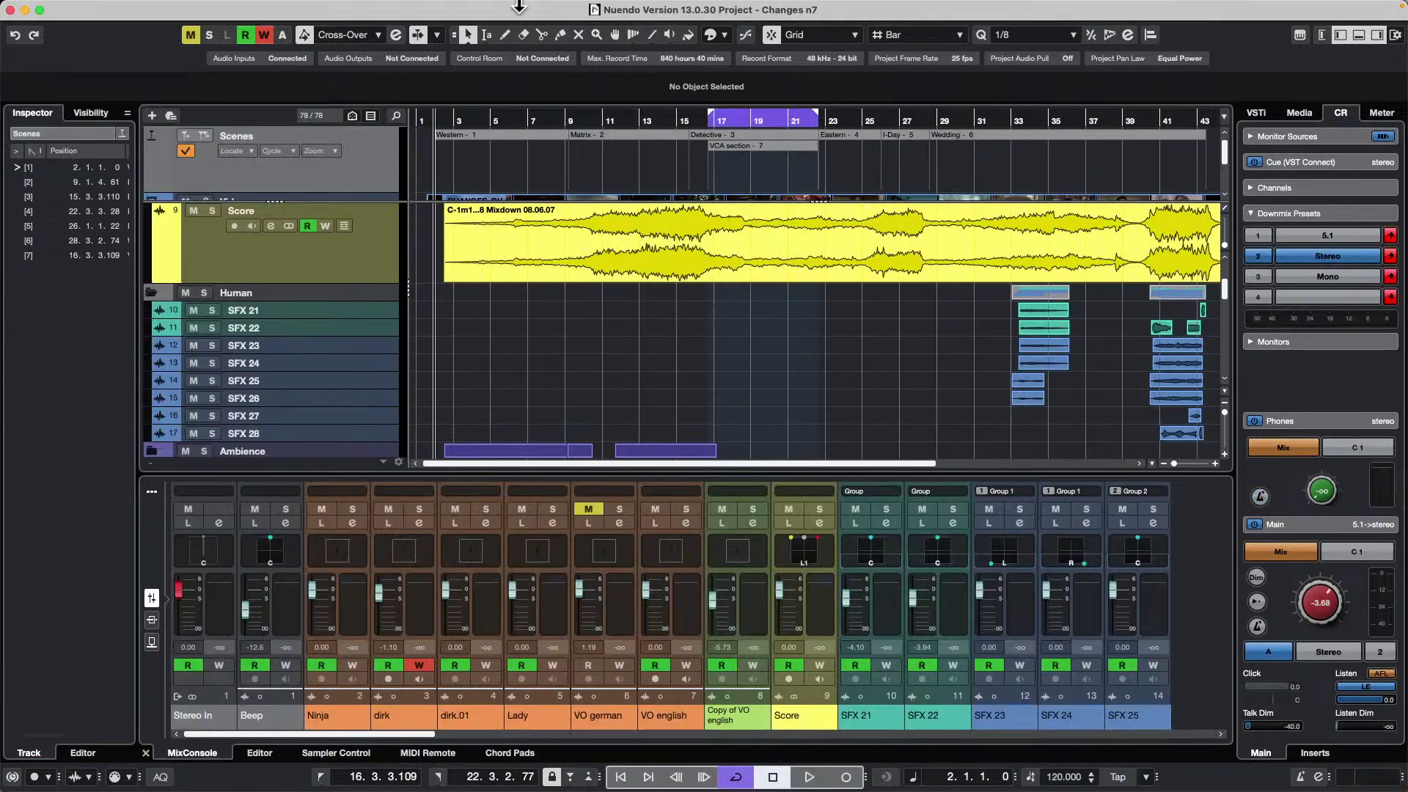
# - Share the Changes n7 project through Project Sharing and Permissions and enable editing of the Score track's network permissions
pyautogui.click(383, 251)
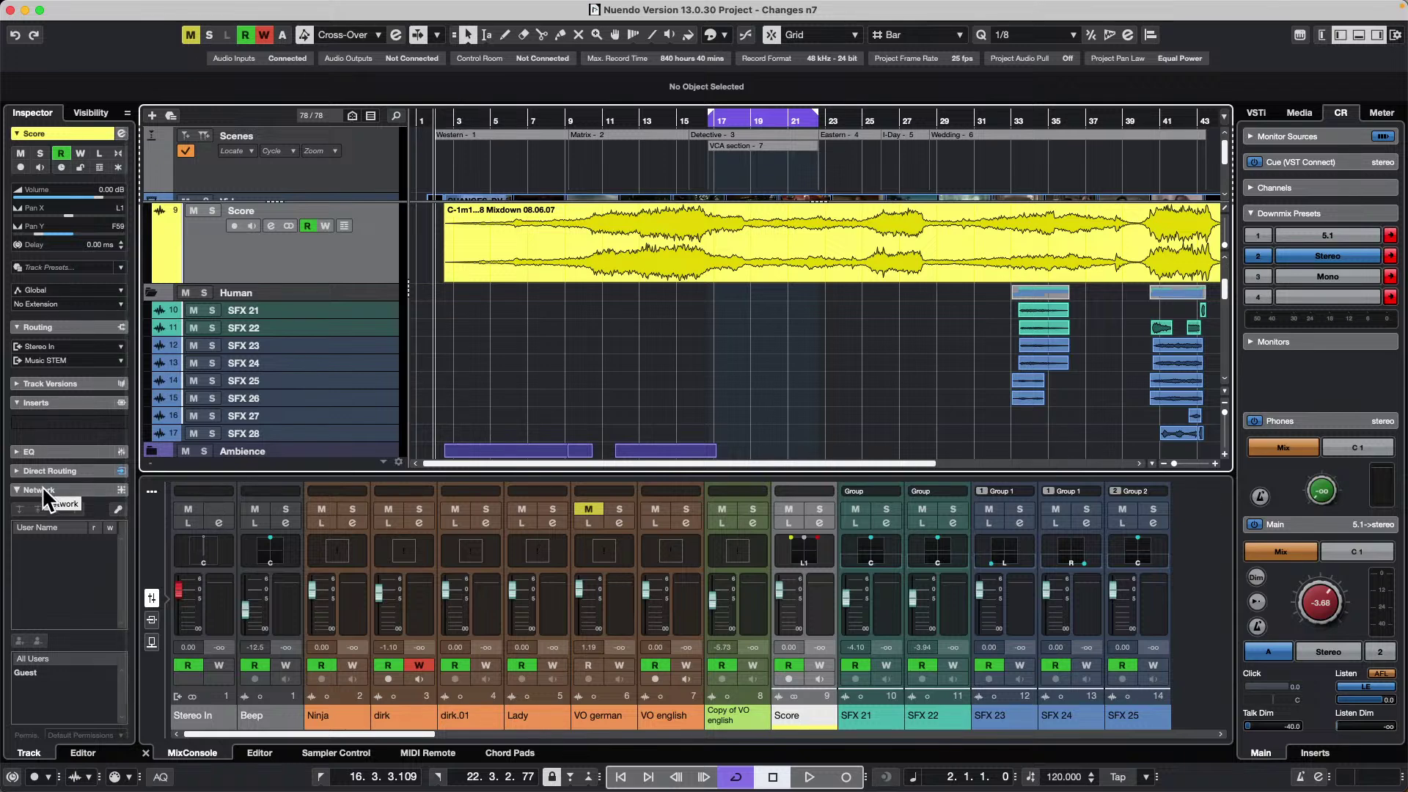
pyautogui.click(440, 8)
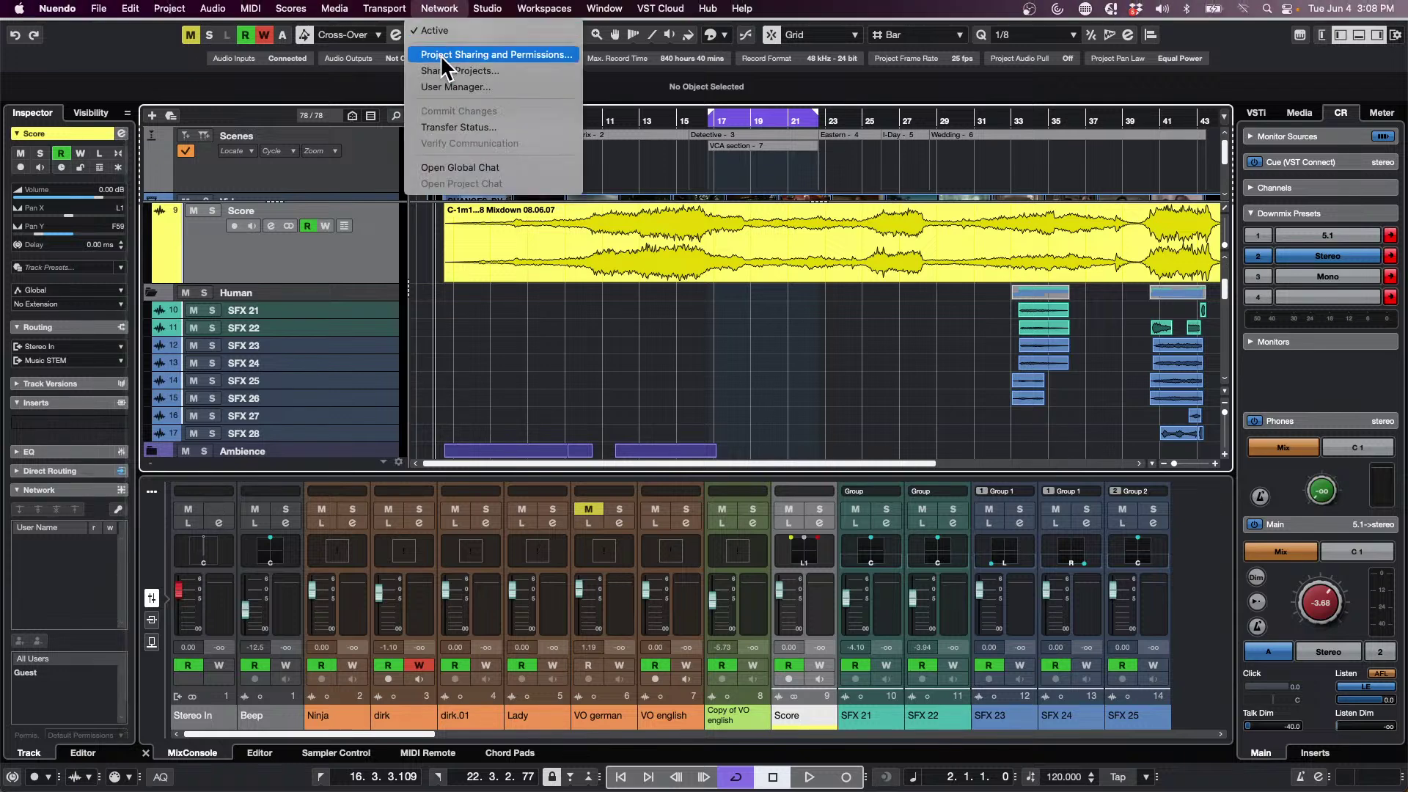
pyautogui.click(439, 56)
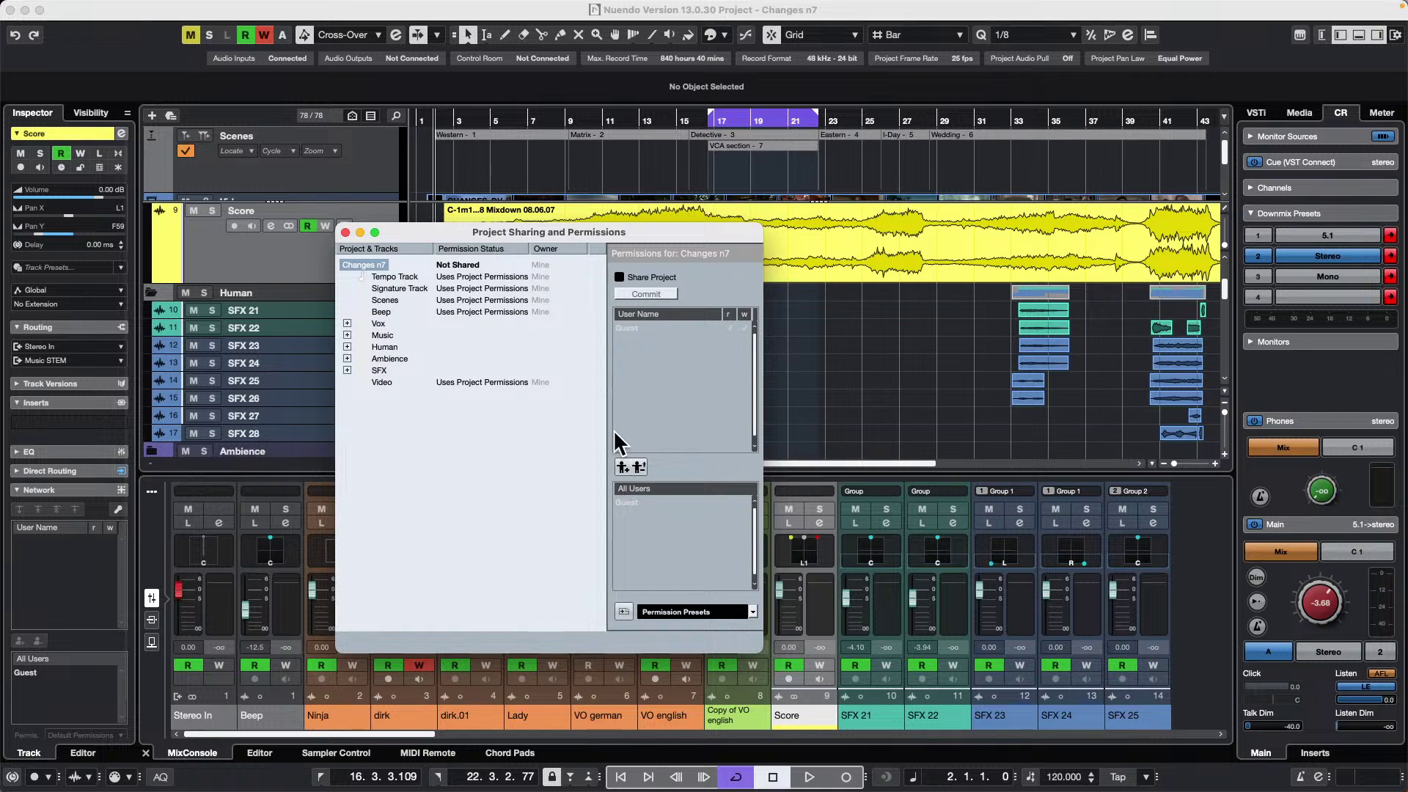
pyautogui.click(618, 277)
pyautogui.moveTo(442, 232); pyautogui.dragTo(966, 237)
pyautogui.click(330, 266)
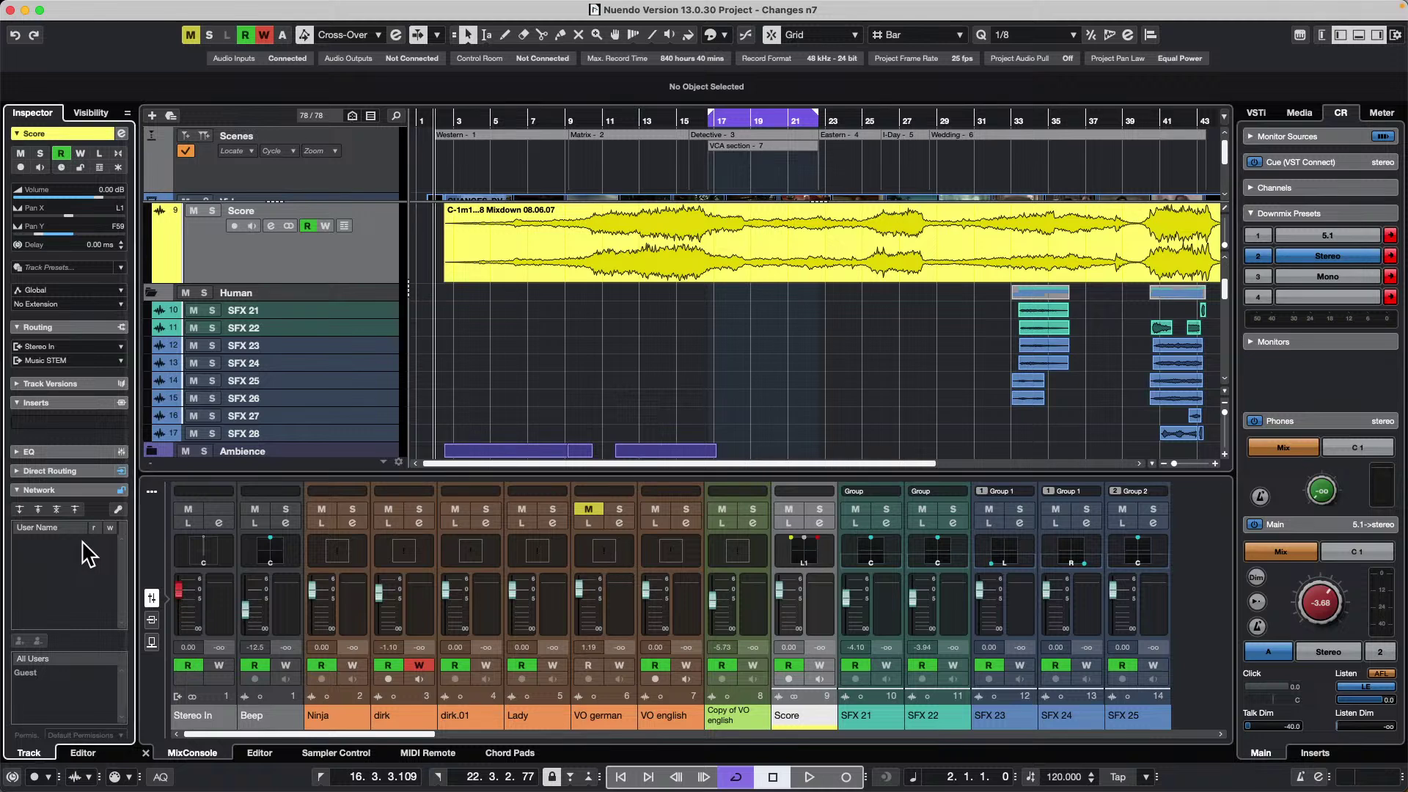
pyautogui.click(118, 508)
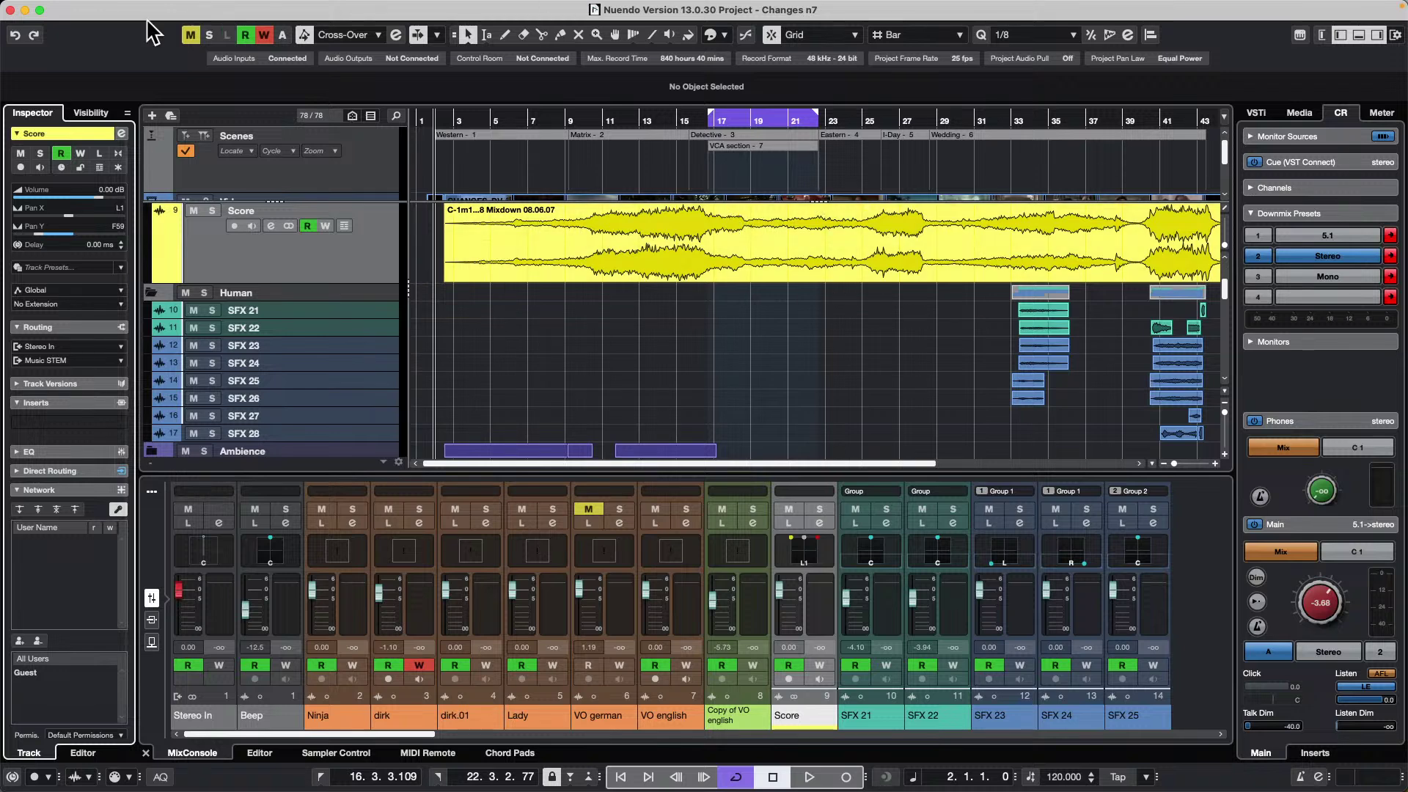
# - Quit Nuendo and dismiss its problem report without reopening it, returning to the Cubase project
pyautogui.moveTo(10, 2)
pyautogui.click(63, 9)
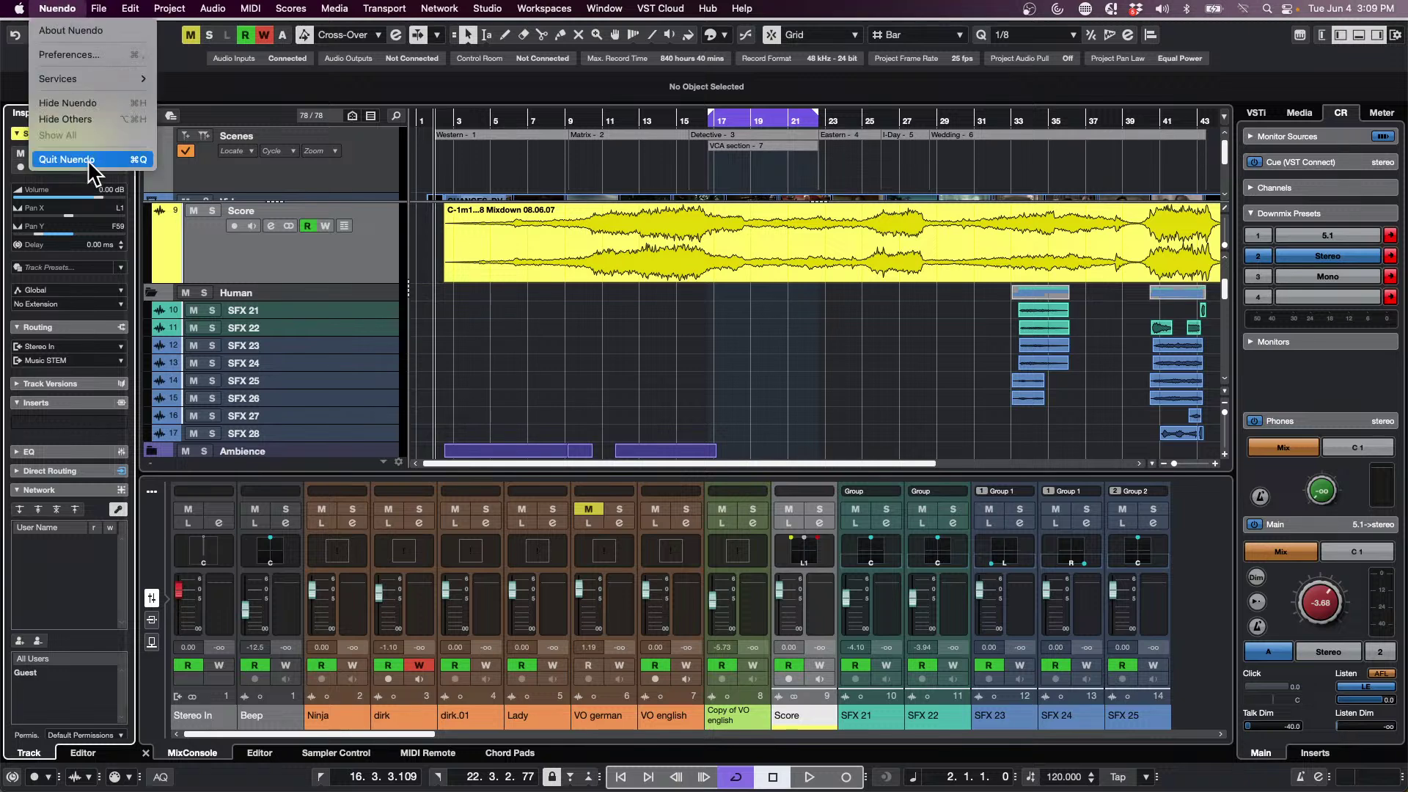
pyautogui.click(92, 165)
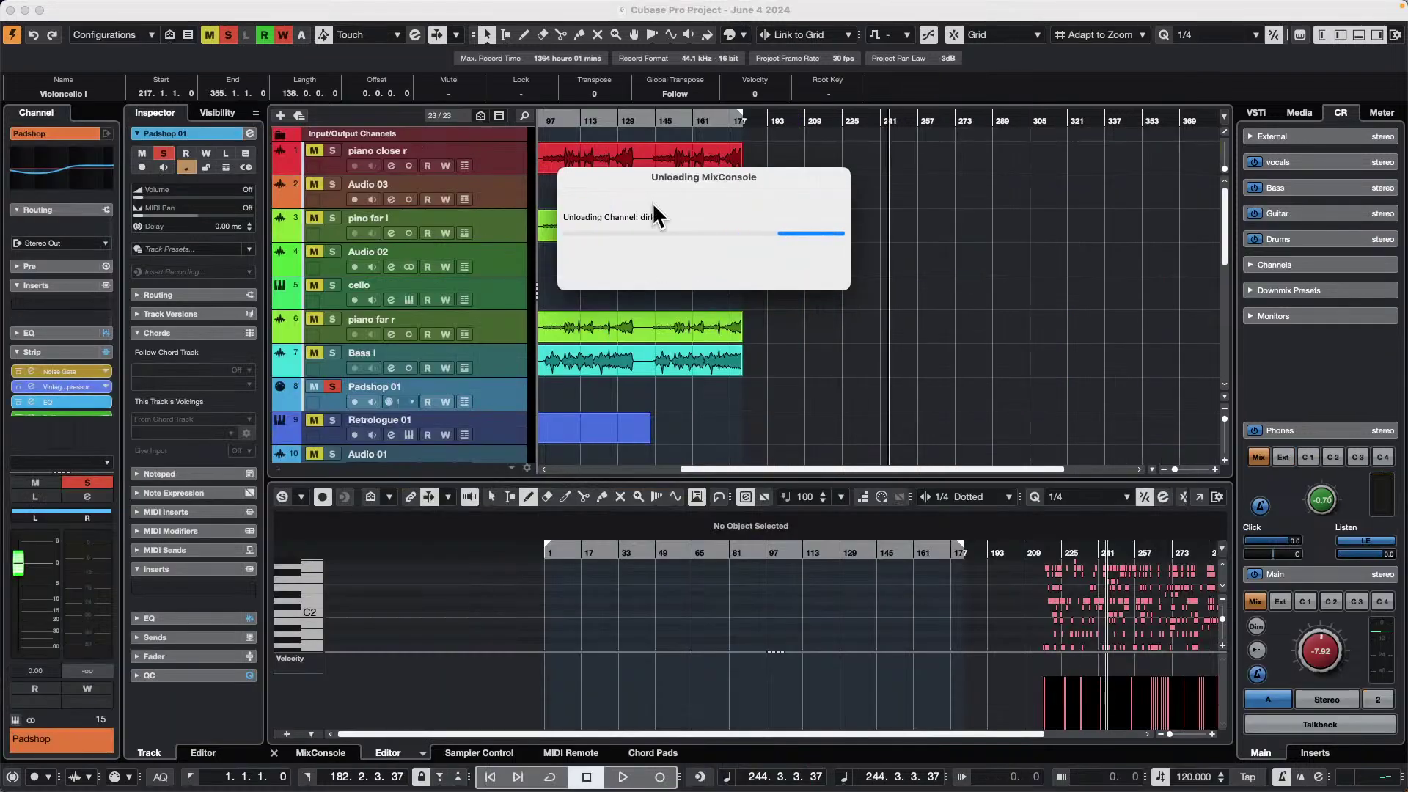
pyautogui.click(443, 11)
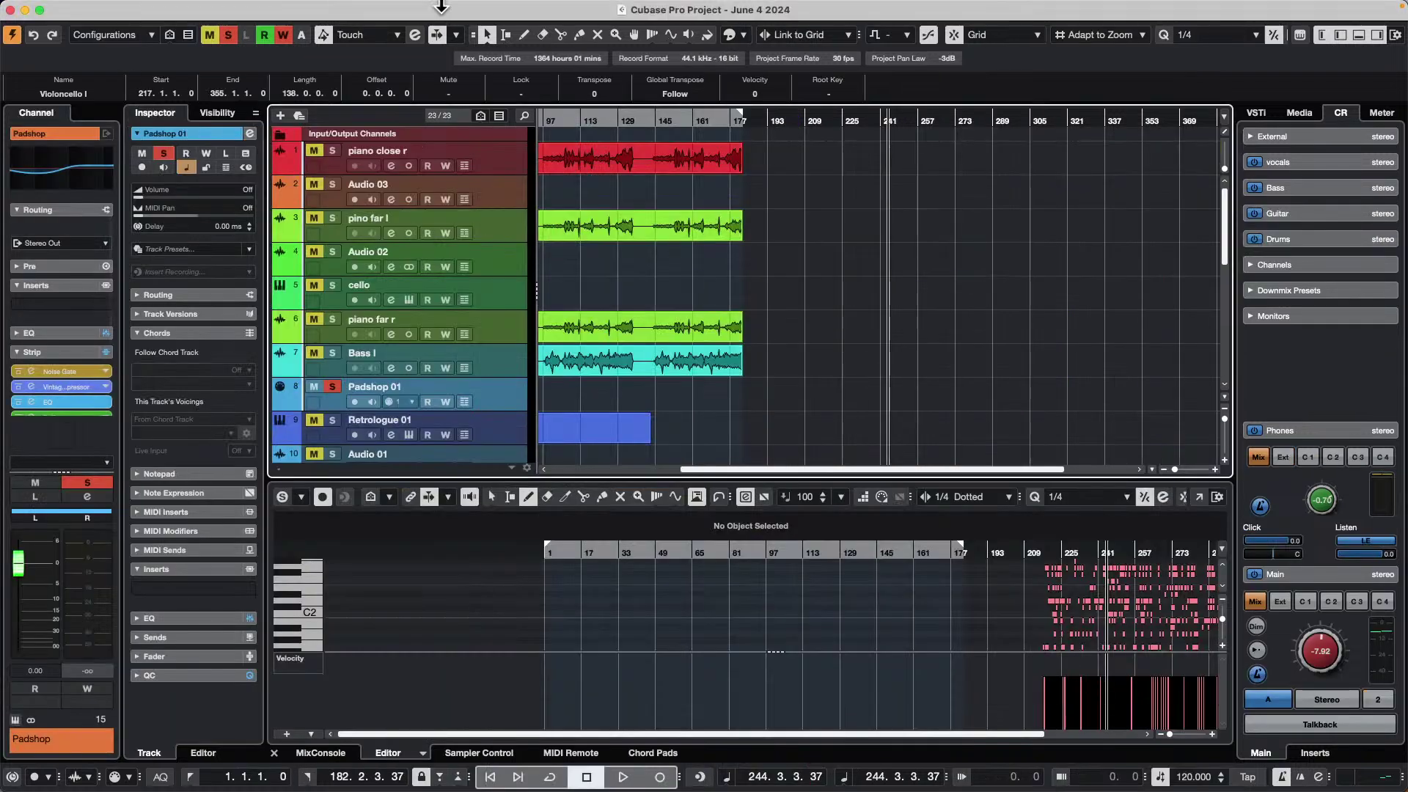
pyautogui.moveTo(440, 5)
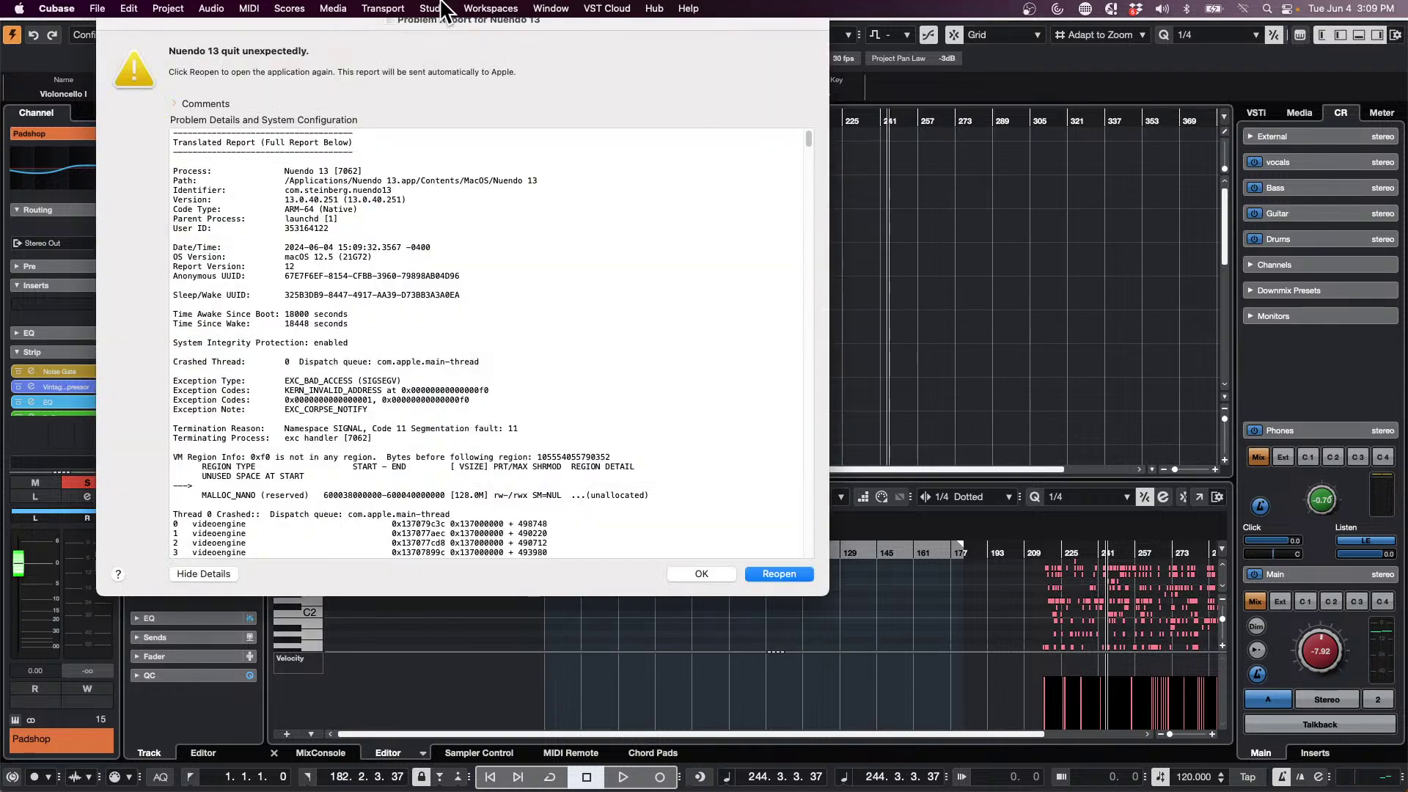
pyautogui.click(715, 572)
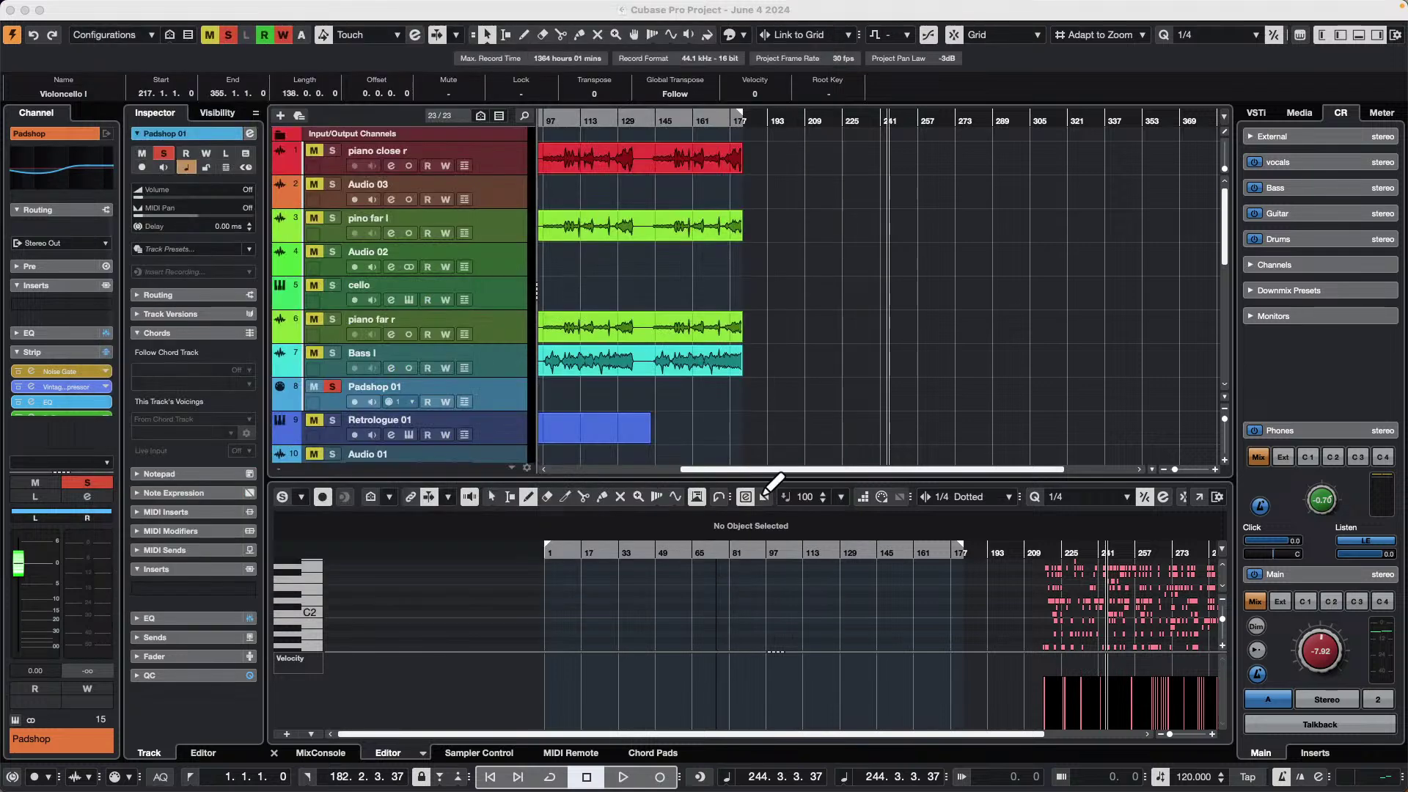
# - Deactivate all solo states in the June 4 2024 project and look over its track list
pyautogui.rightClick(791, 321)
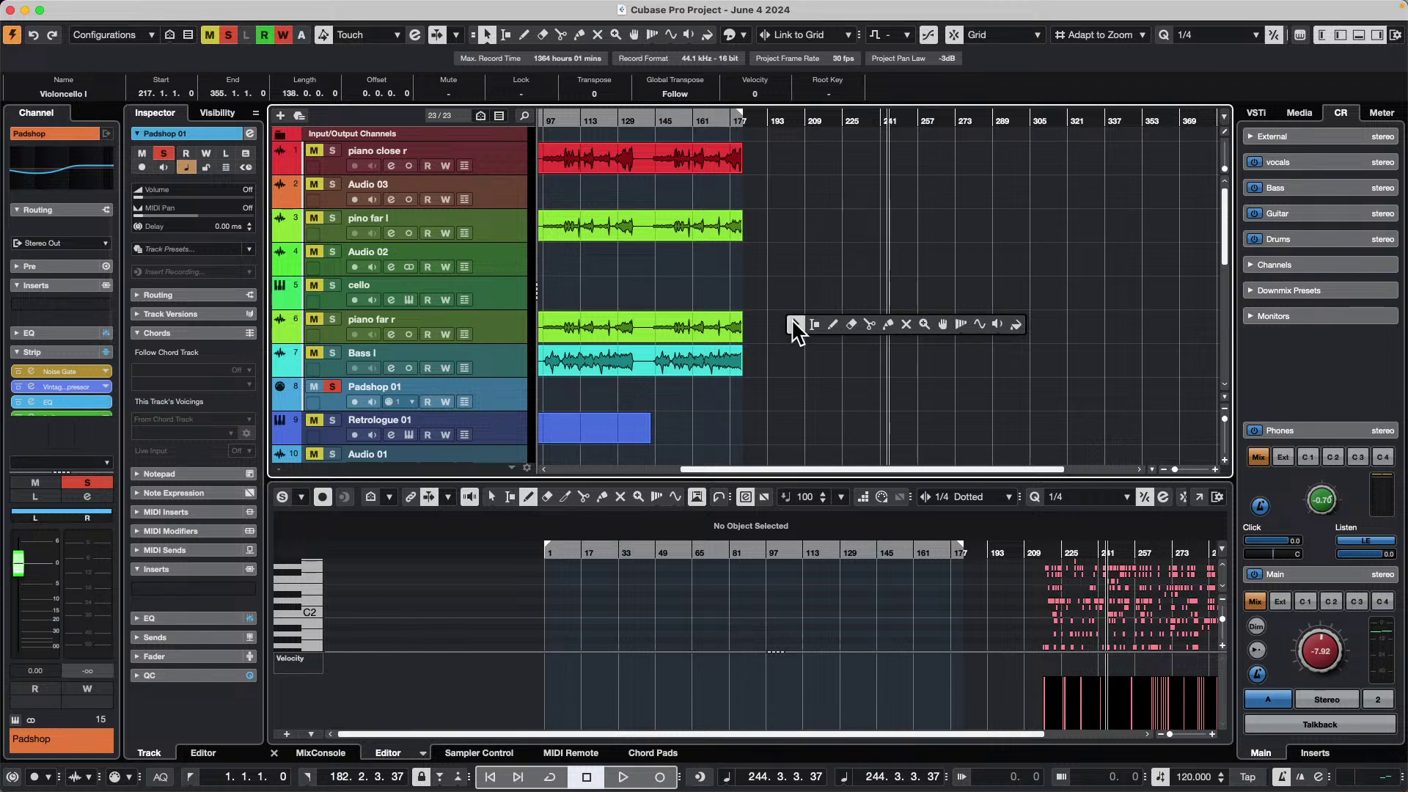
pyautogui.click(827, 220)
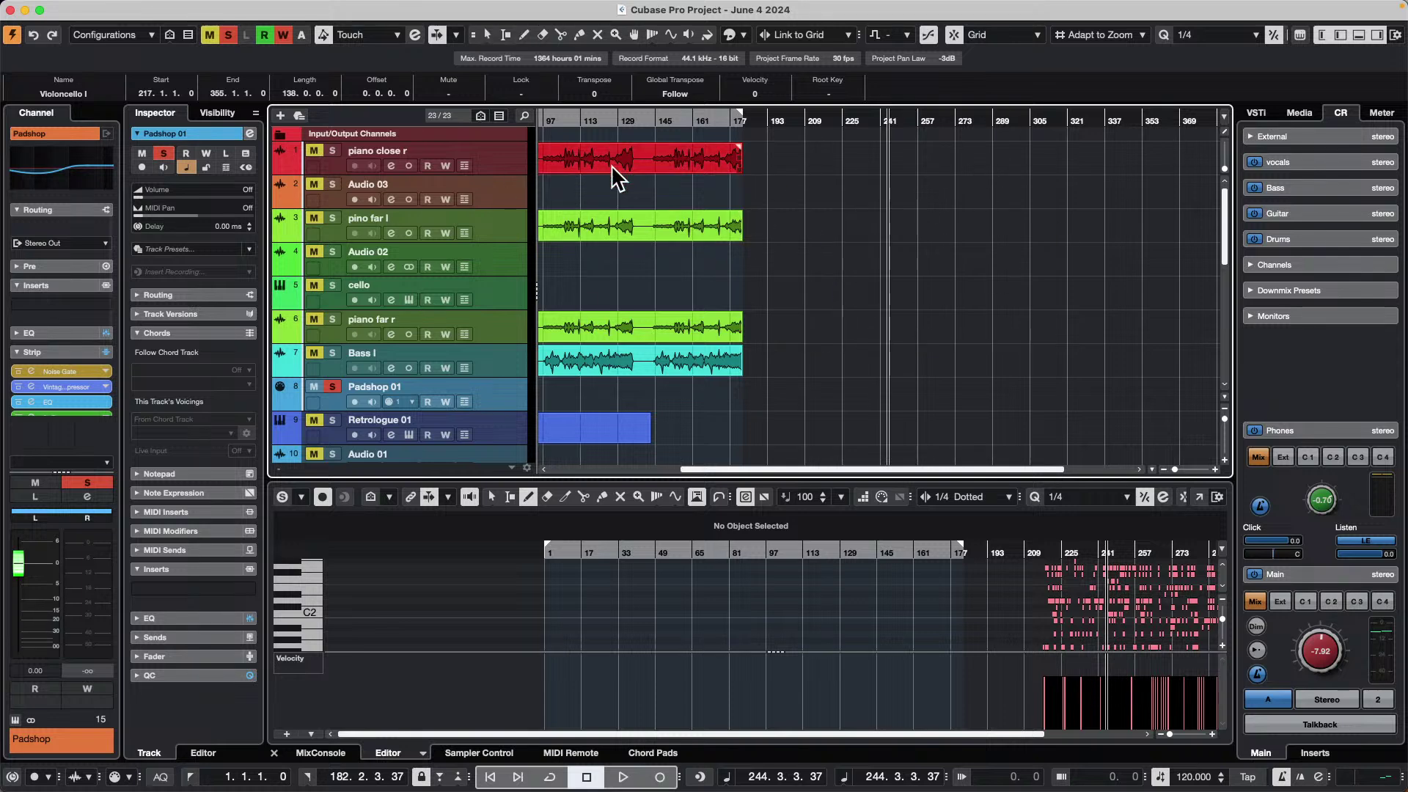
pyautogui.click(228, 35)
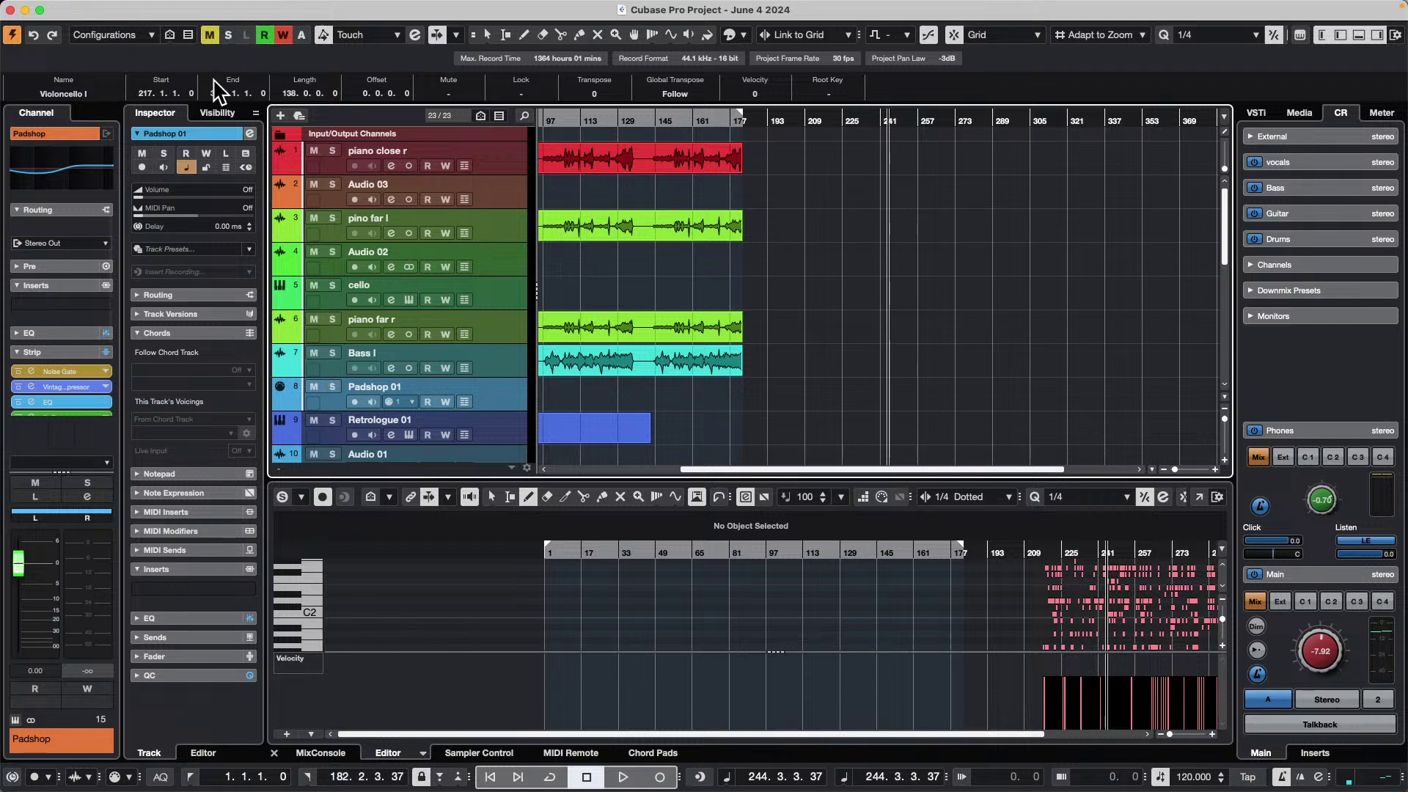
pyautogui.scroll(-3, 799, 227)
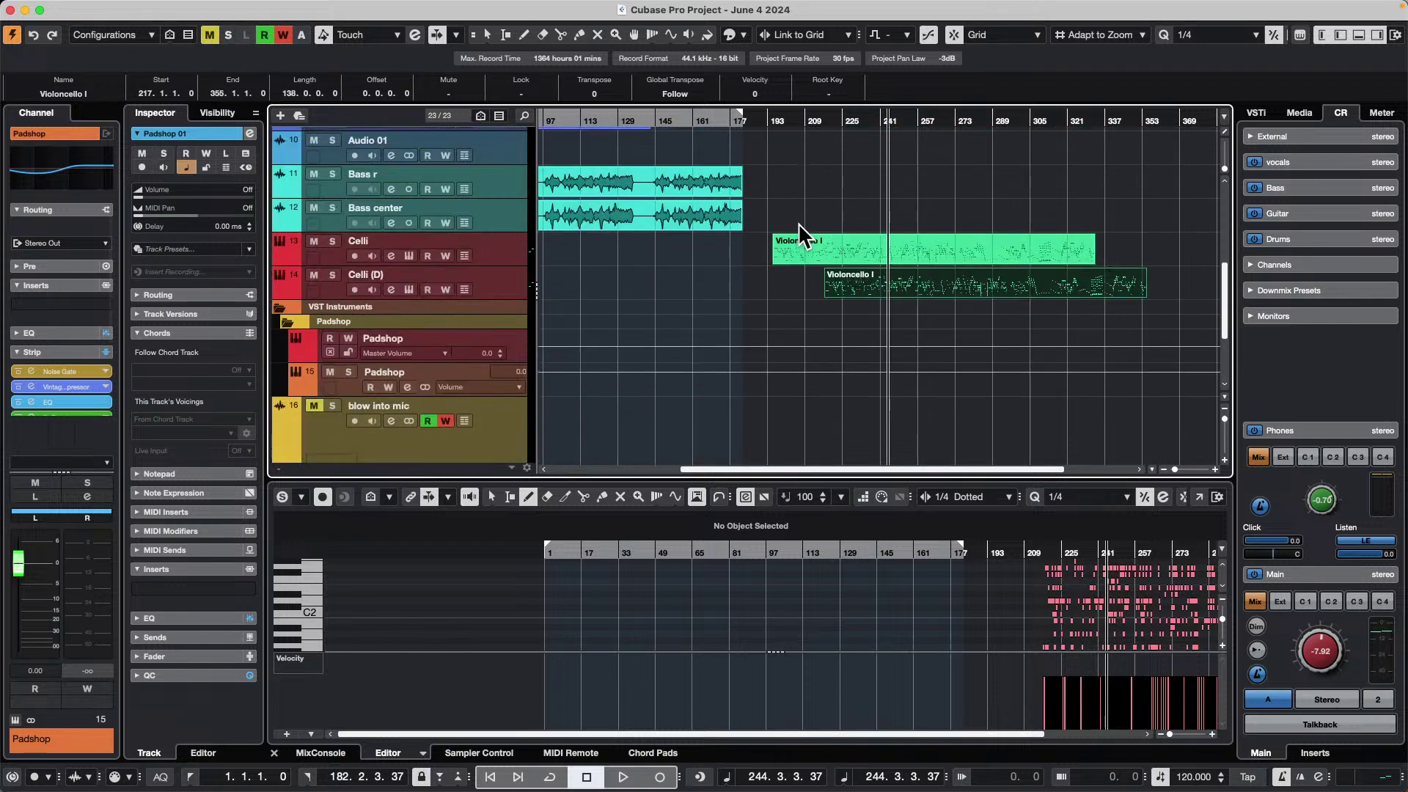
pyautogui.scroll(2, 733, 234)
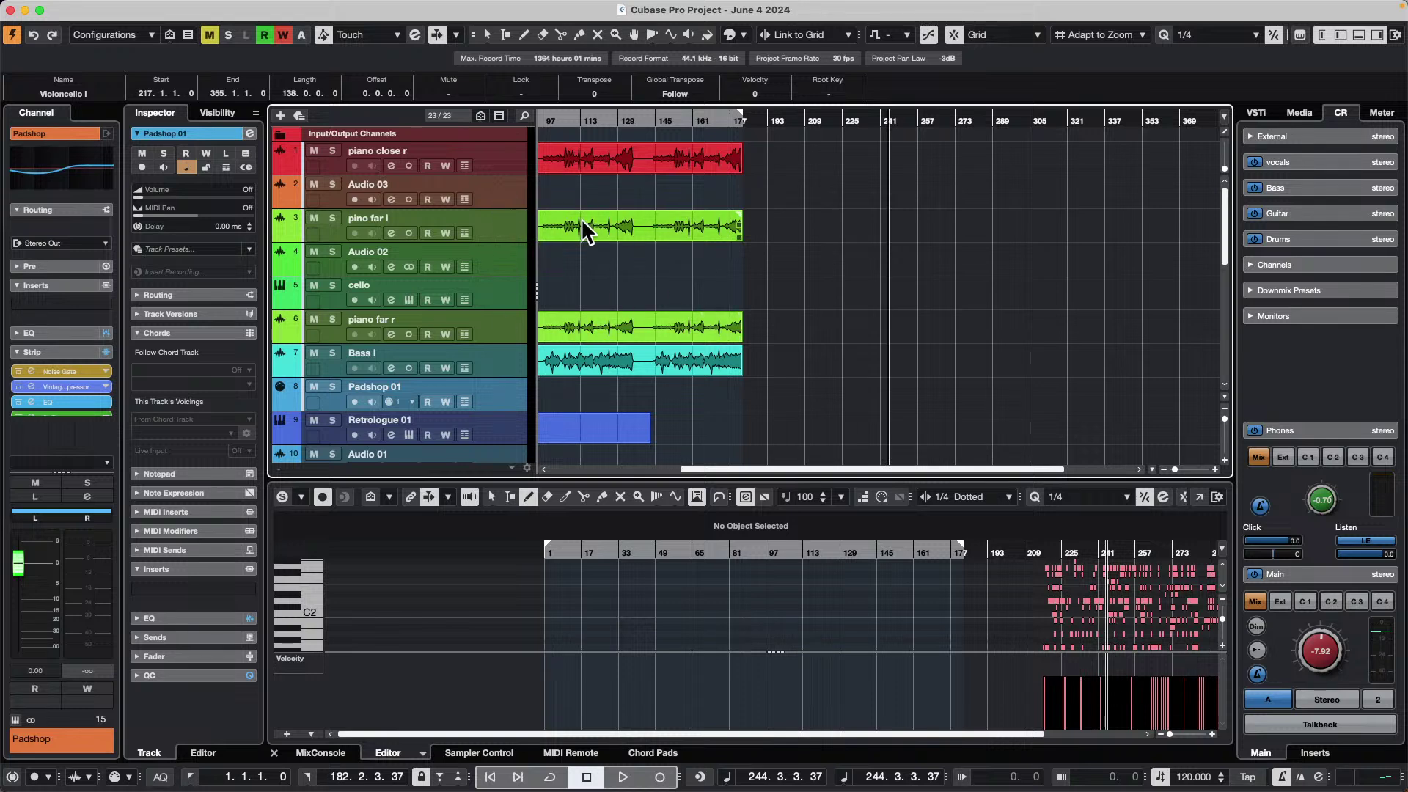
# - Open the Project Logical Editor and clear both target filters and the HideSelected post-process command, keeping the function at Select
pyautogui.moveTo(409, 3)
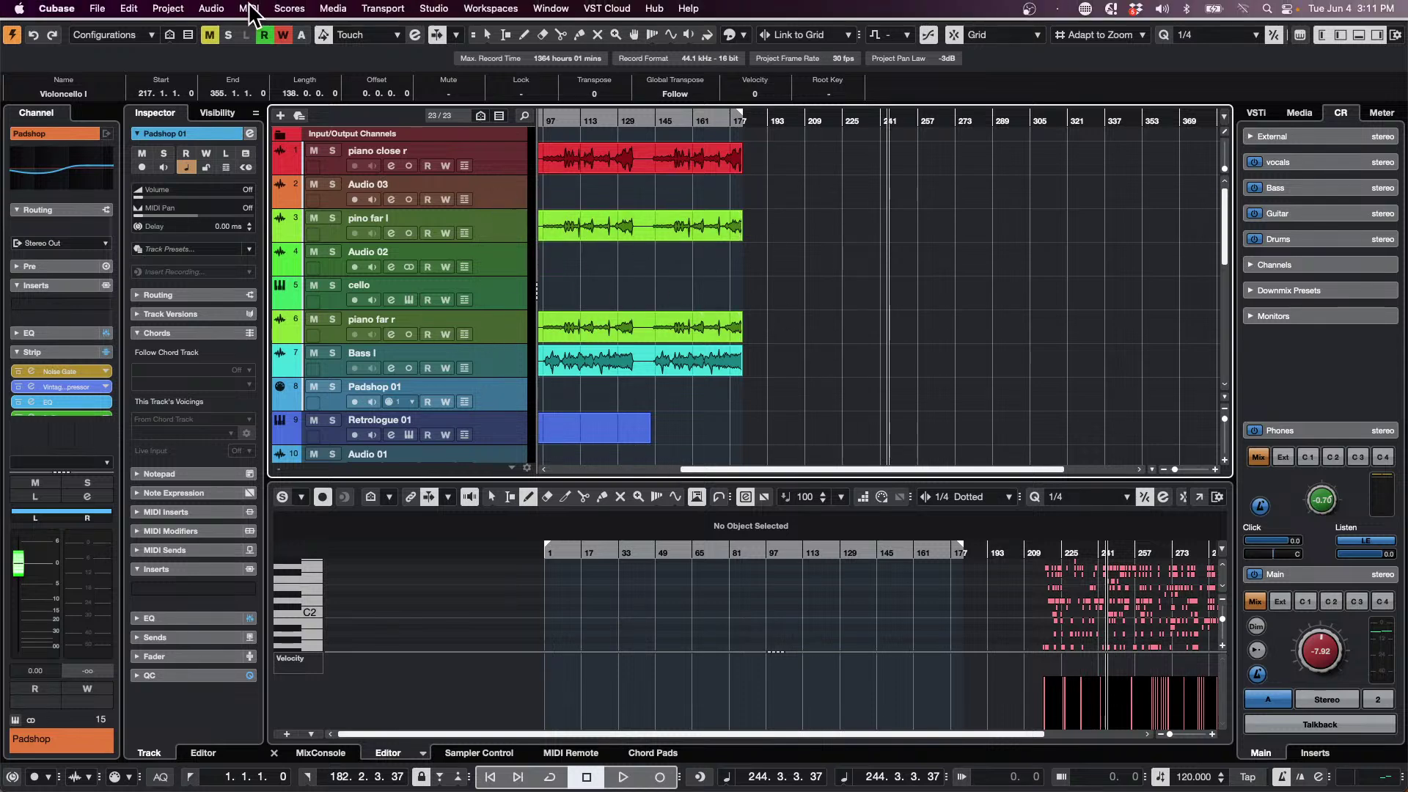
pyautogui.click(211, 8)
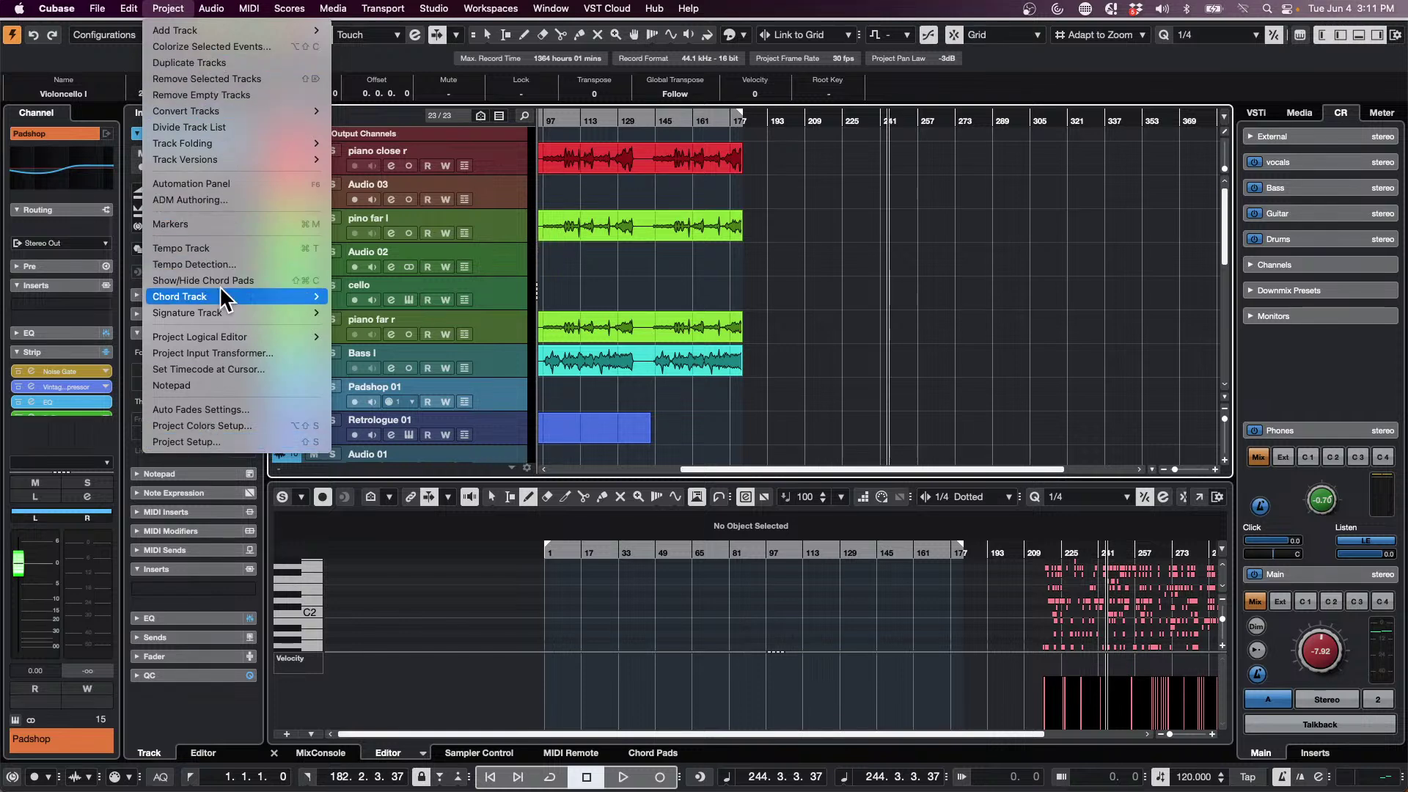
pyautogui.moveTo(257, 333)
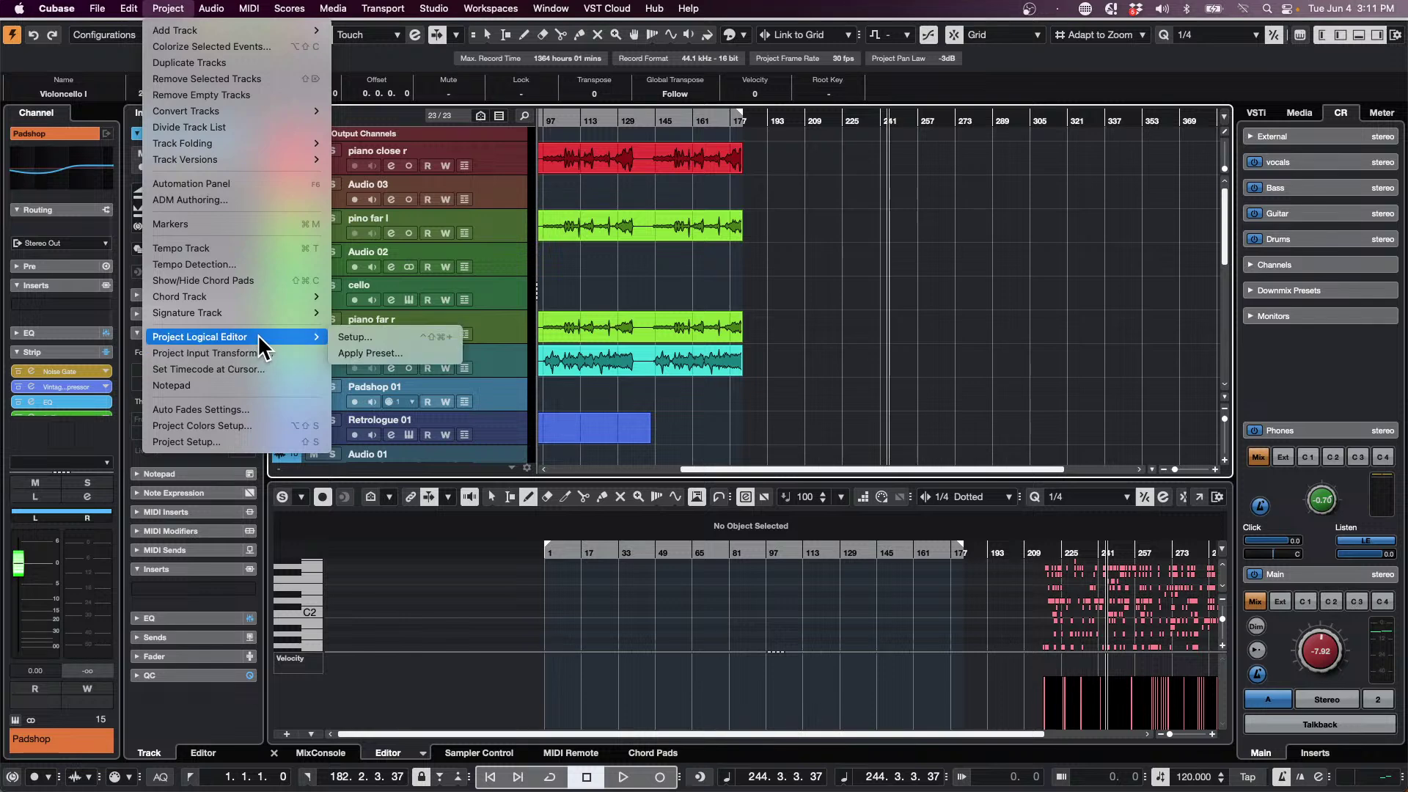
pyautogui.click(442, 340)
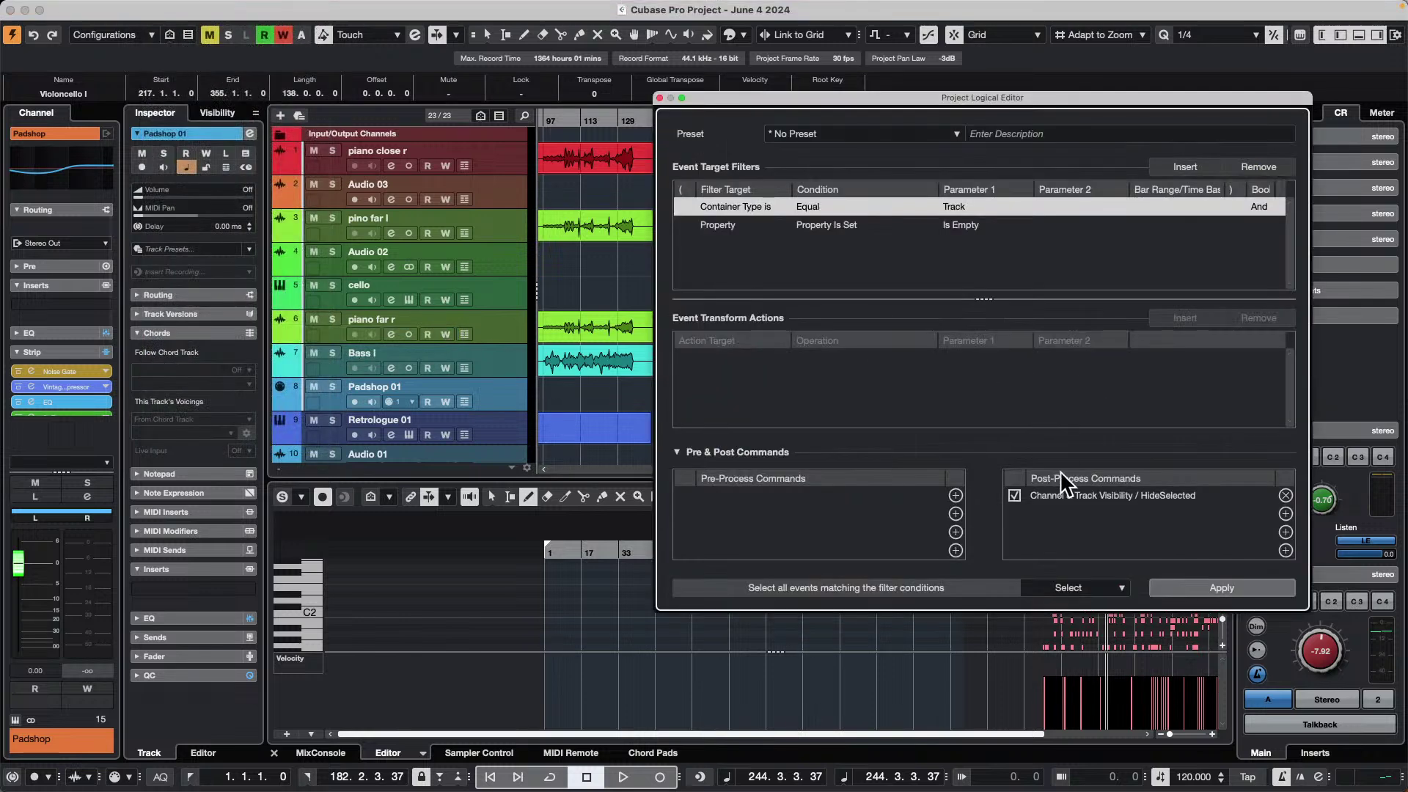
pyautogui.click(1286, 495)
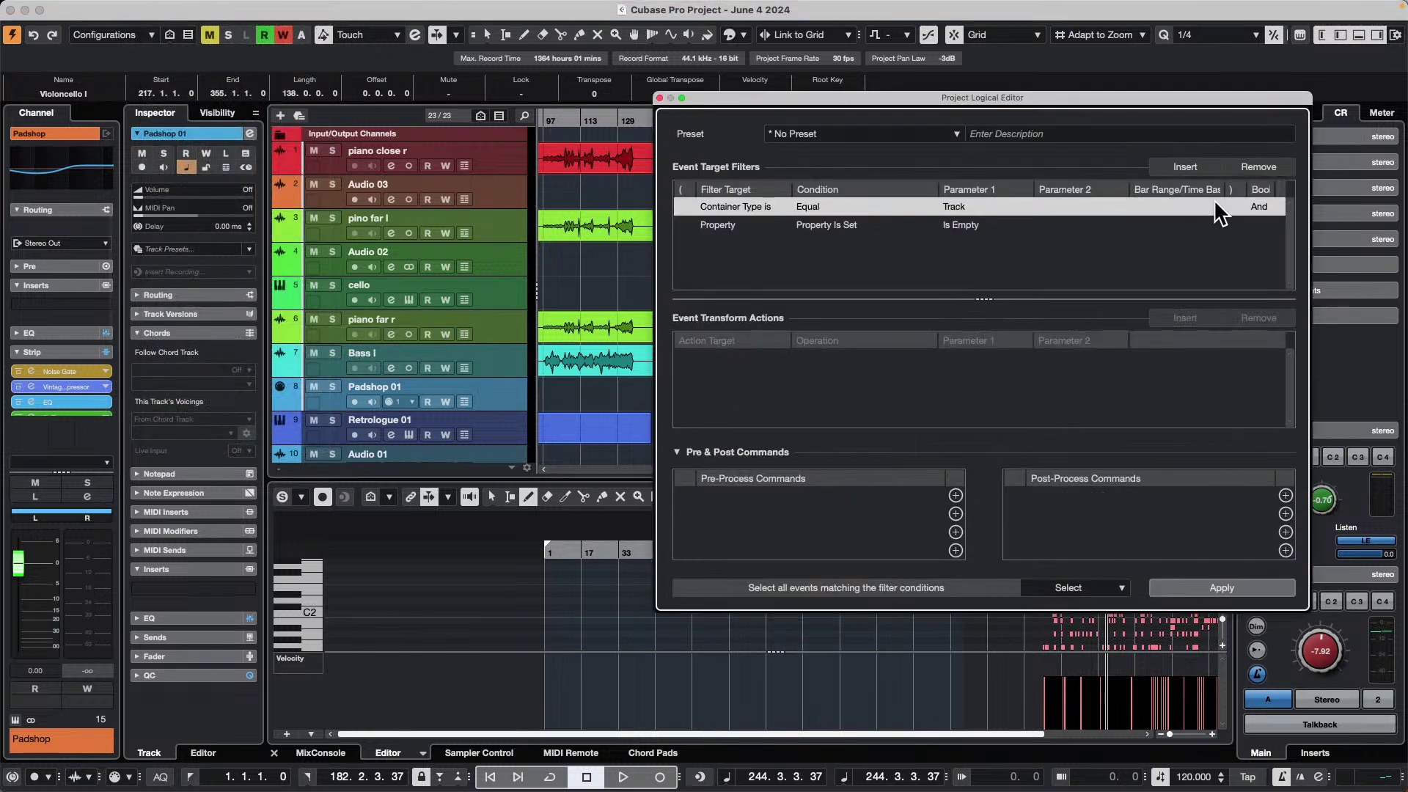
pyautogui.click(1268, 167)
pyautogui.click(1269, 167)
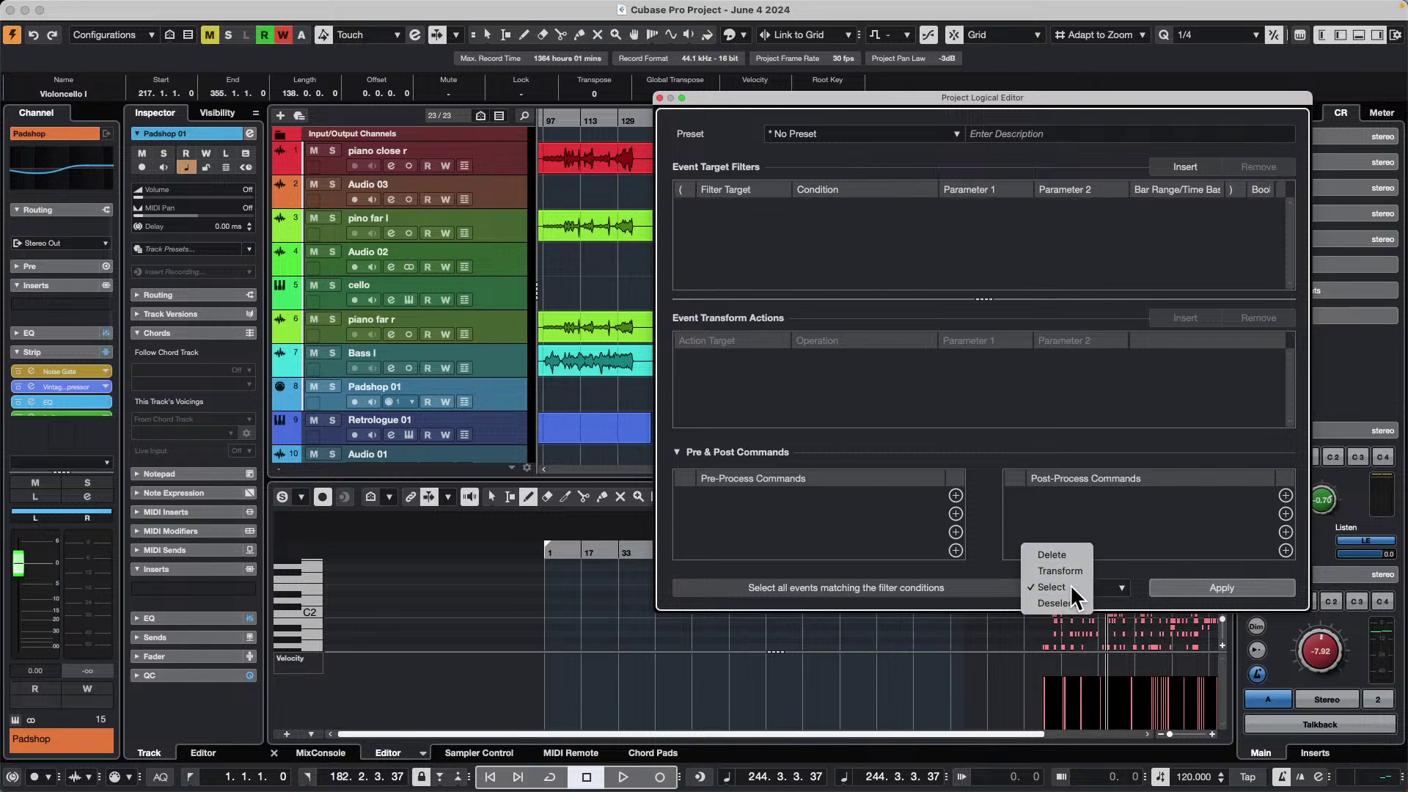
pyautogui.click(1064, 587)
# - Add an event target filter with Container Type Equal Track
pyautogui.click(1166, 168)
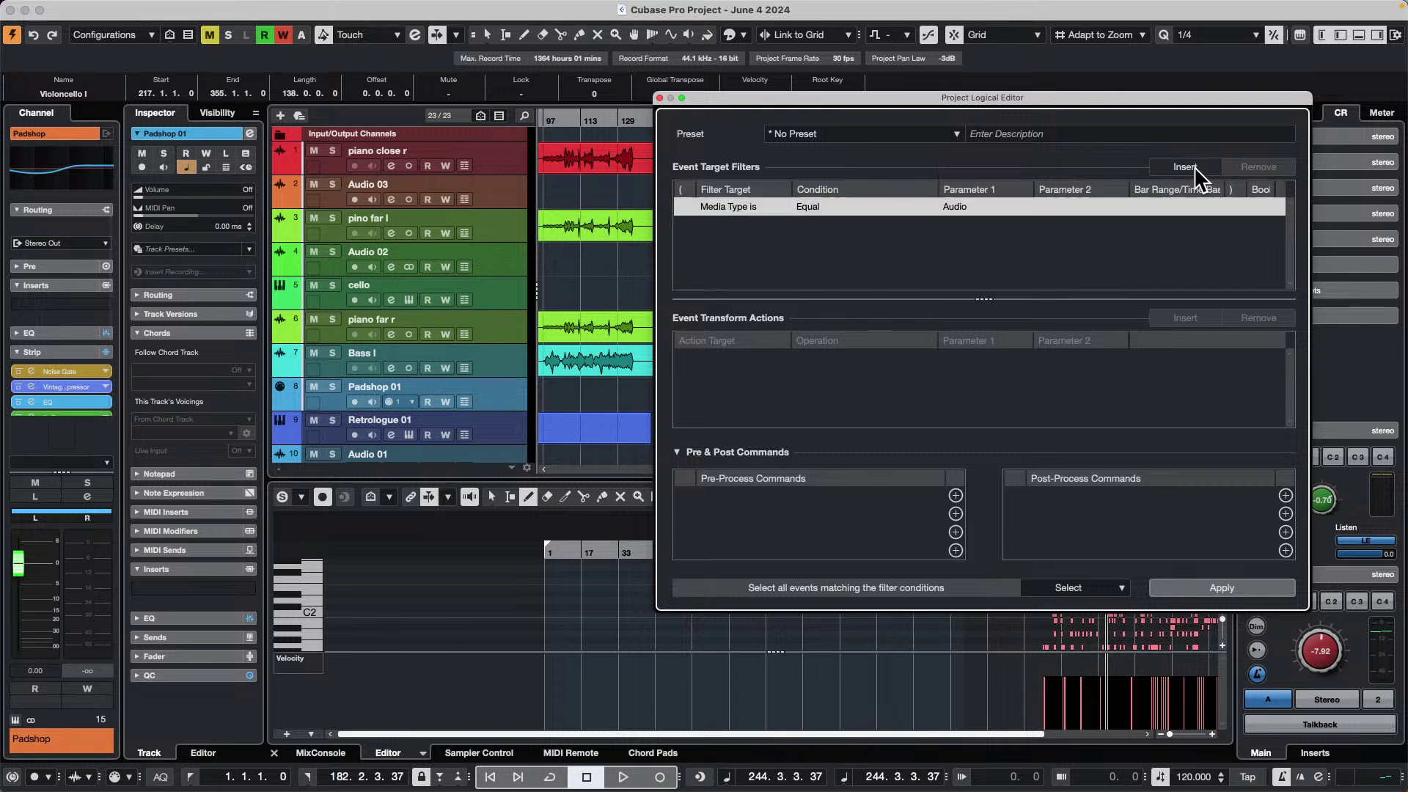
pyautogui.click(726, 206)
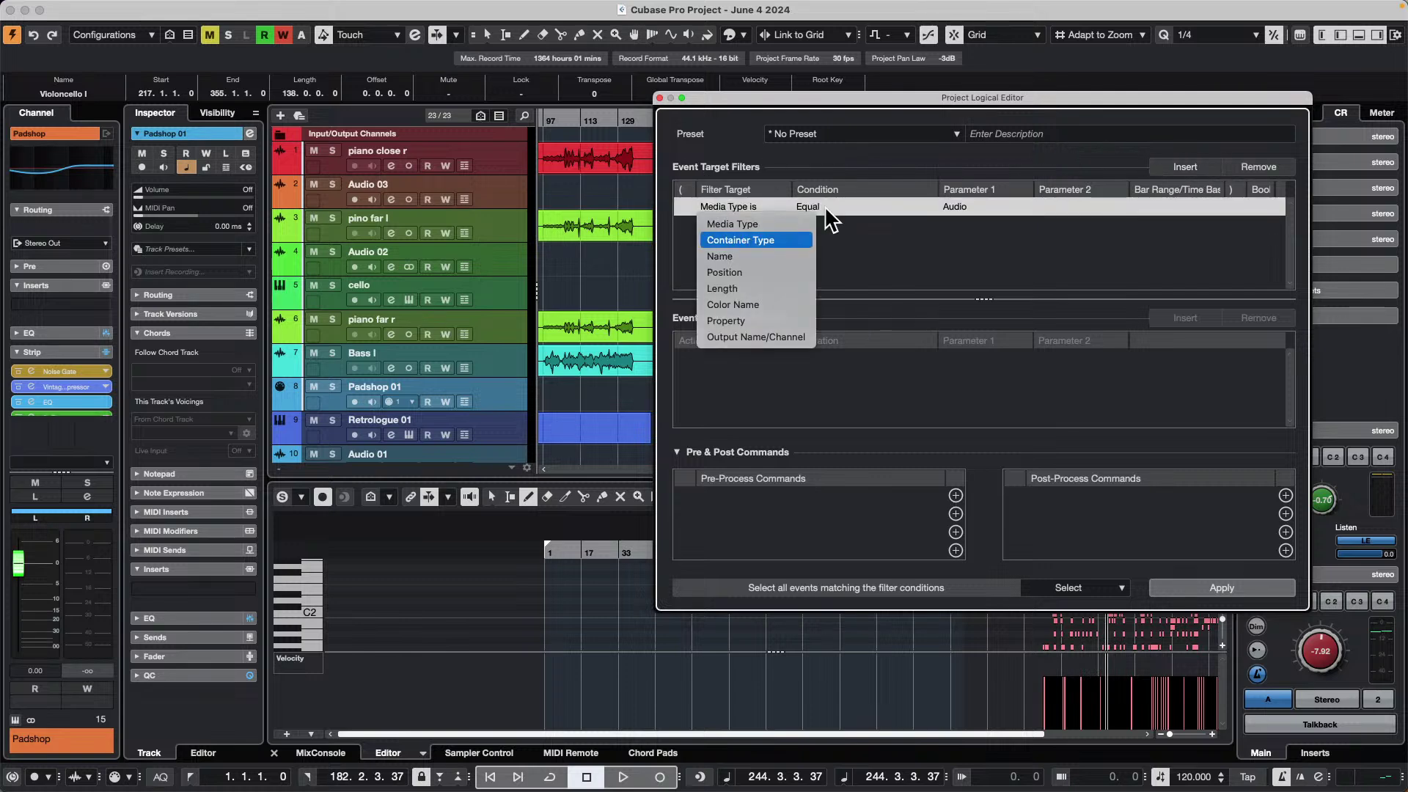
pyautogui.click(745, 240)
pyautogui.click(816, 206)
pyautogui.click(833, 221)
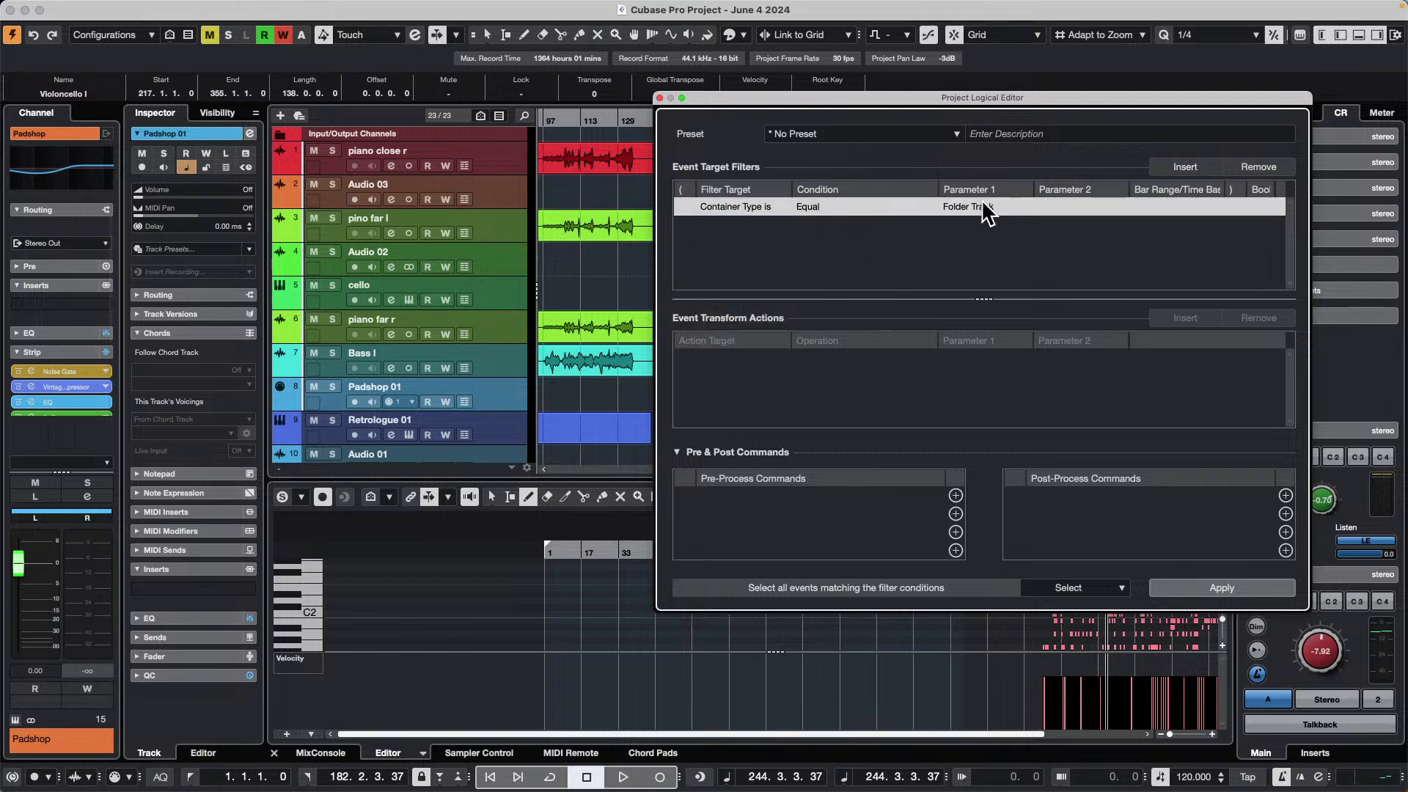
pyautogui.click(980, 206)
pyautogui.click(980, 236)
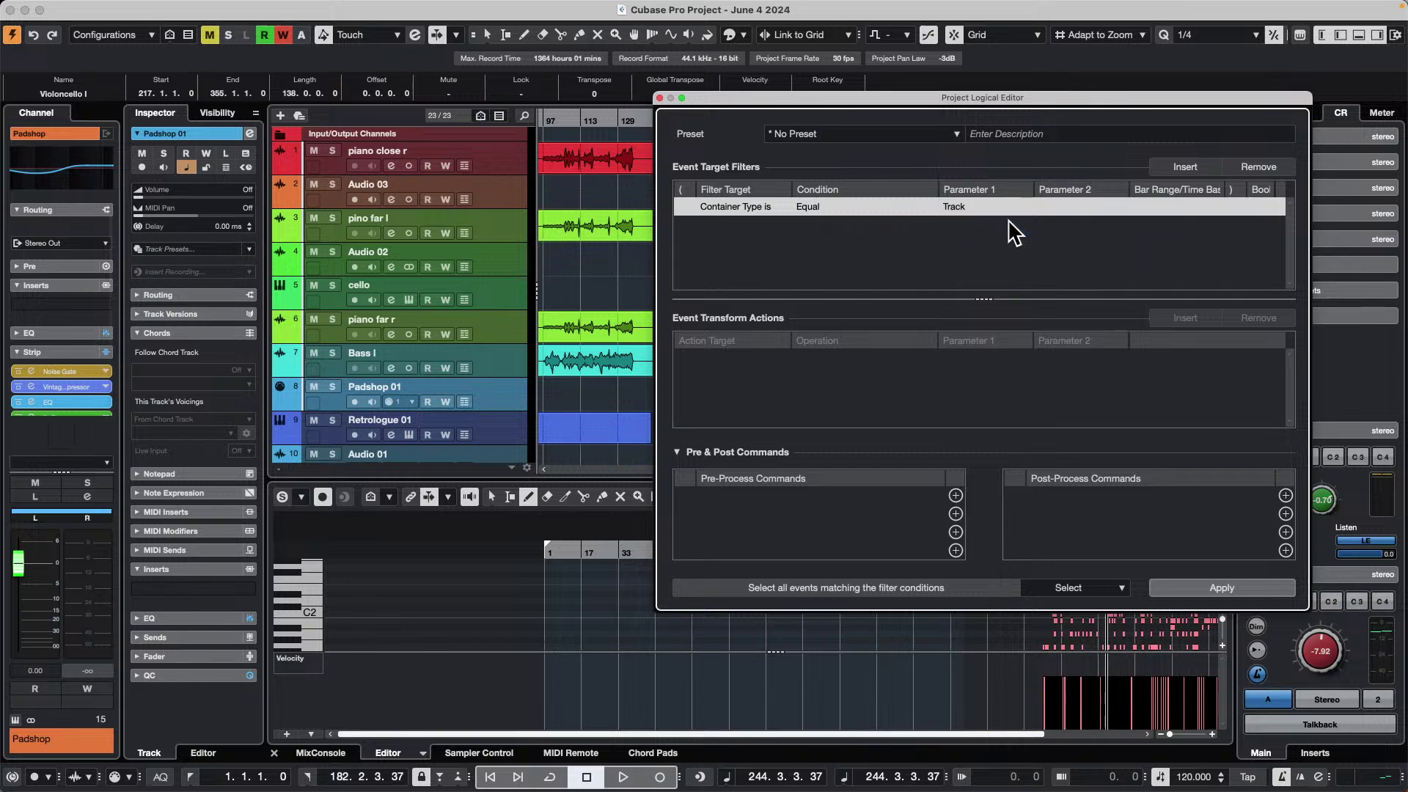
# - Add a second event target filter with Property Is Set to Is Empty, combined with And
pyautogui.click(1181, 167)
pyautogui.click(732, 220)
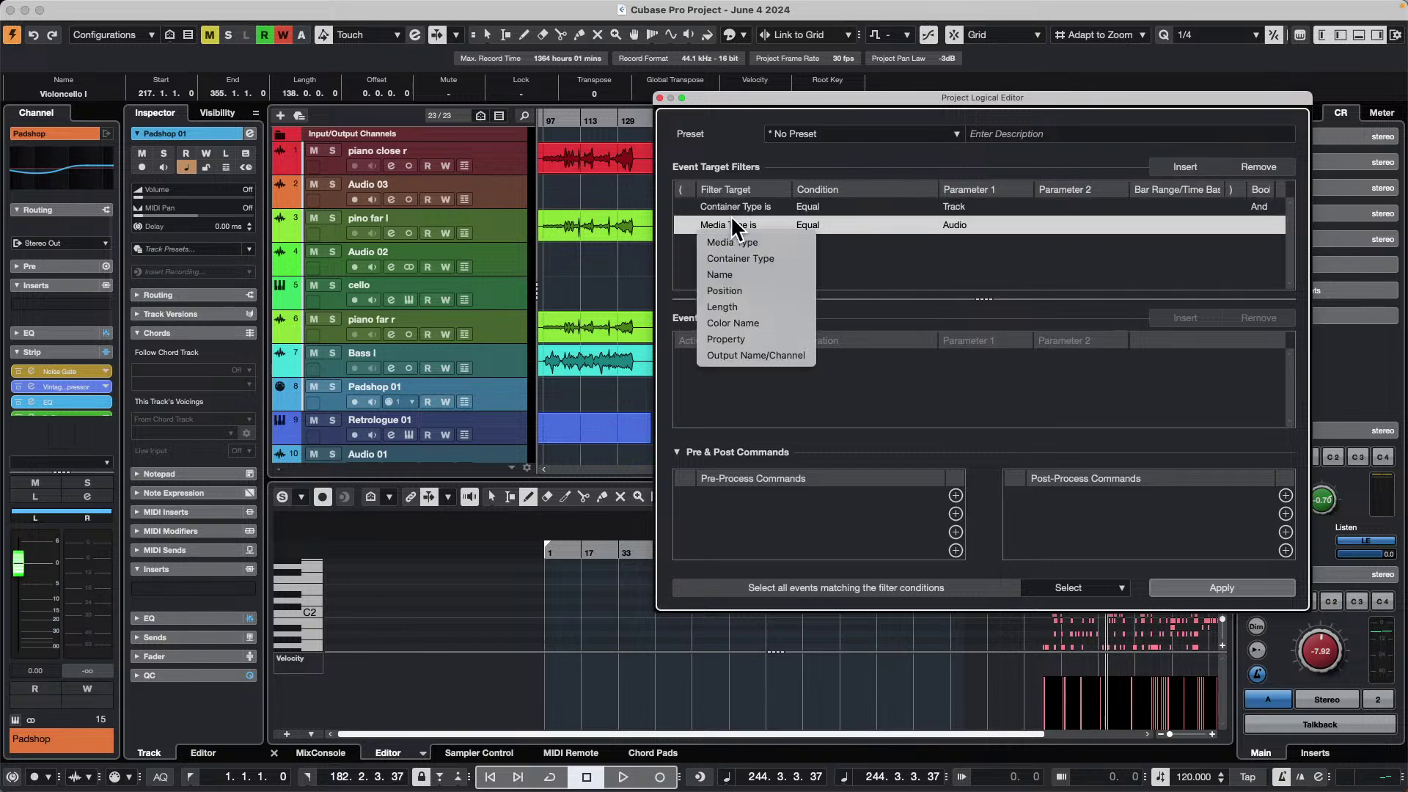
pyautogui.click(762, 334)
pyautogui.click(829, 223)
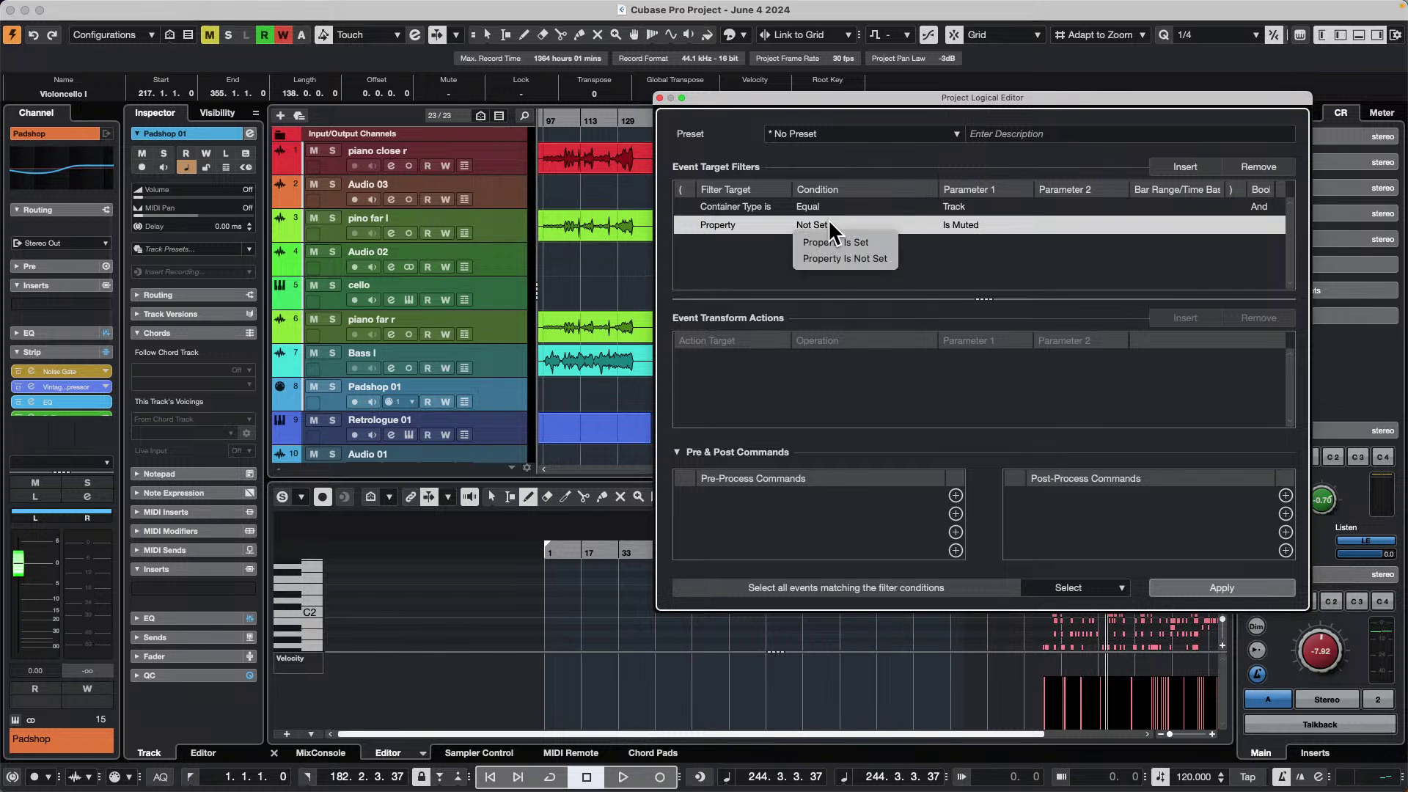
pyautogui.click(871, 241)
pyautogui.click(979, 222)
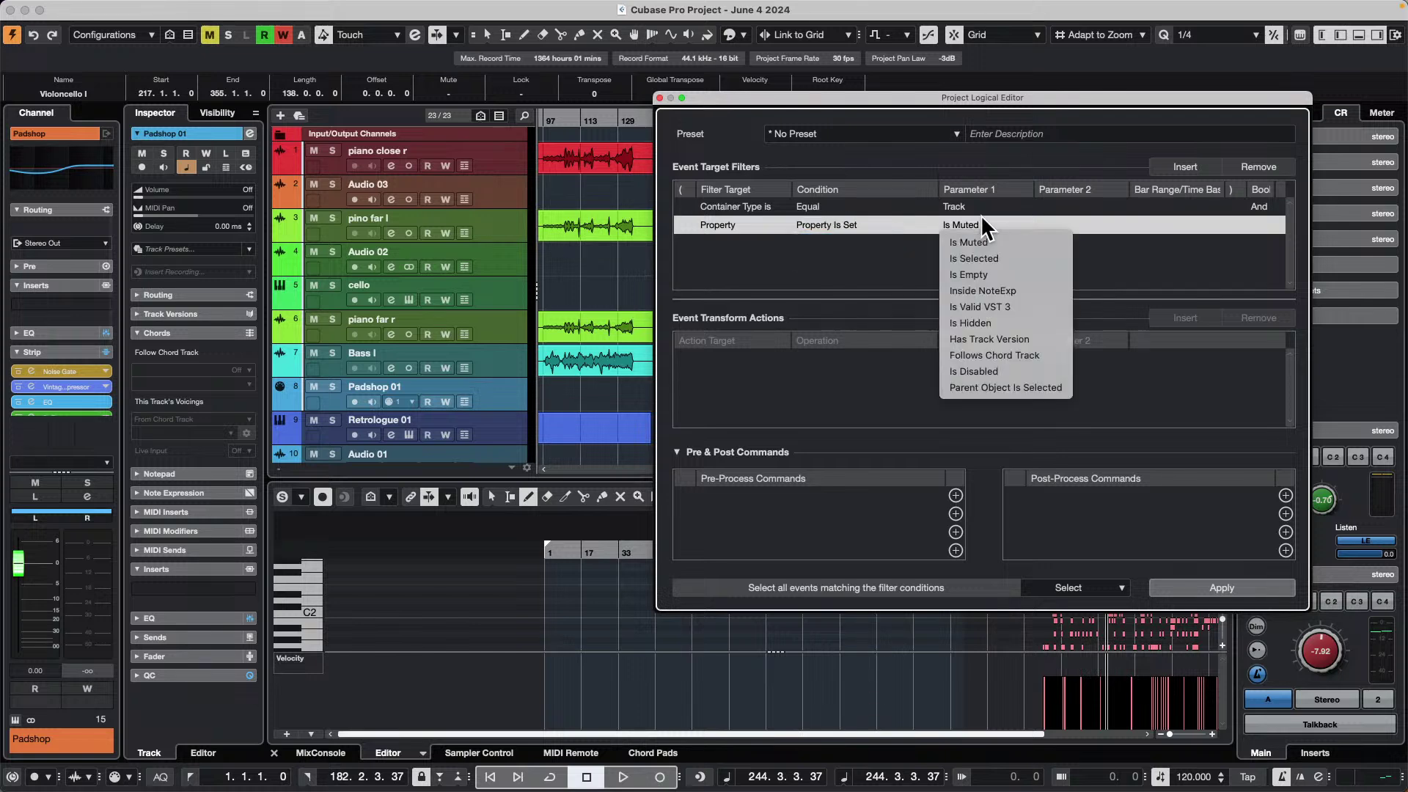
pyautogui.click(997, 271)
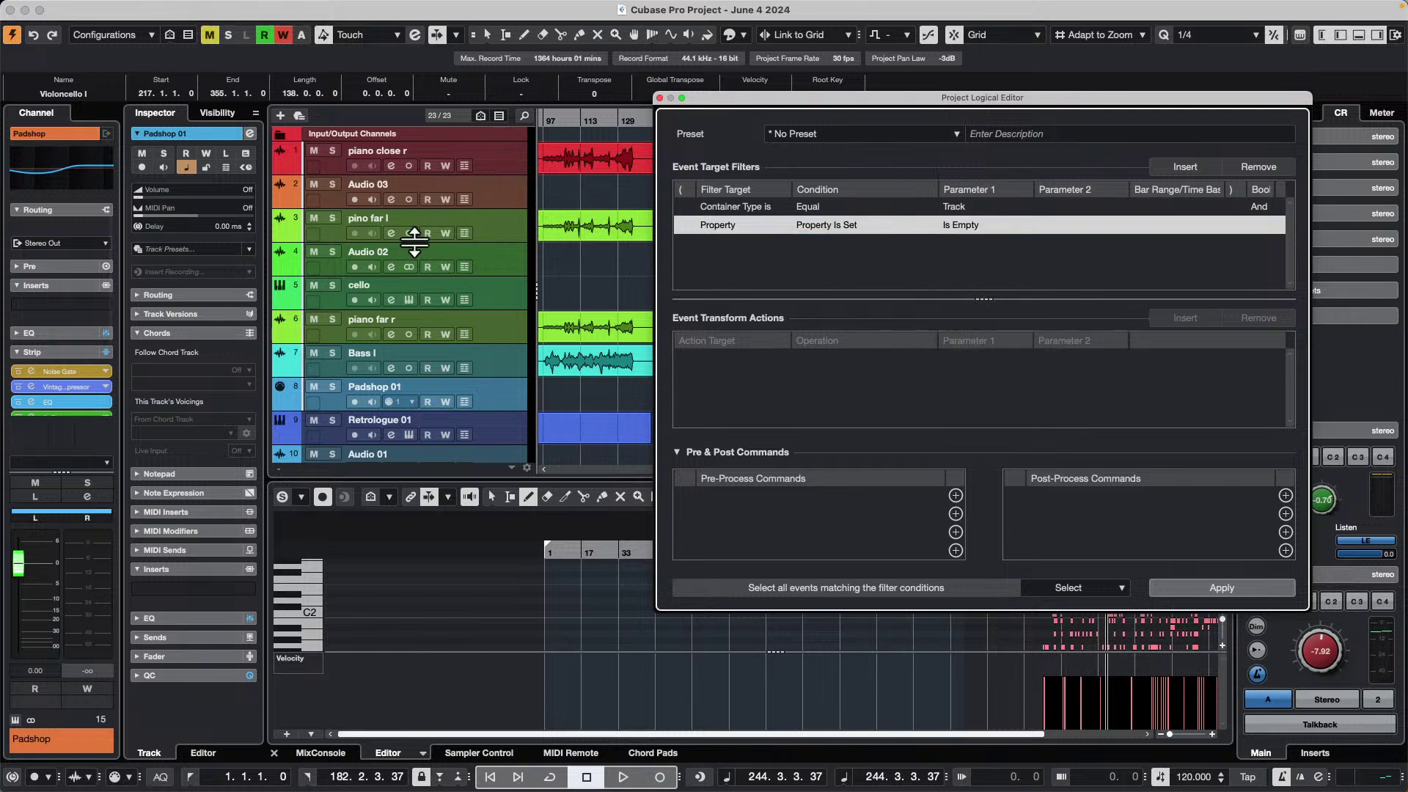
# - Deselect the events in the project and apply the filter to select all empty tracks, checking the available post-process commands
pyautogui.click(575, 270)
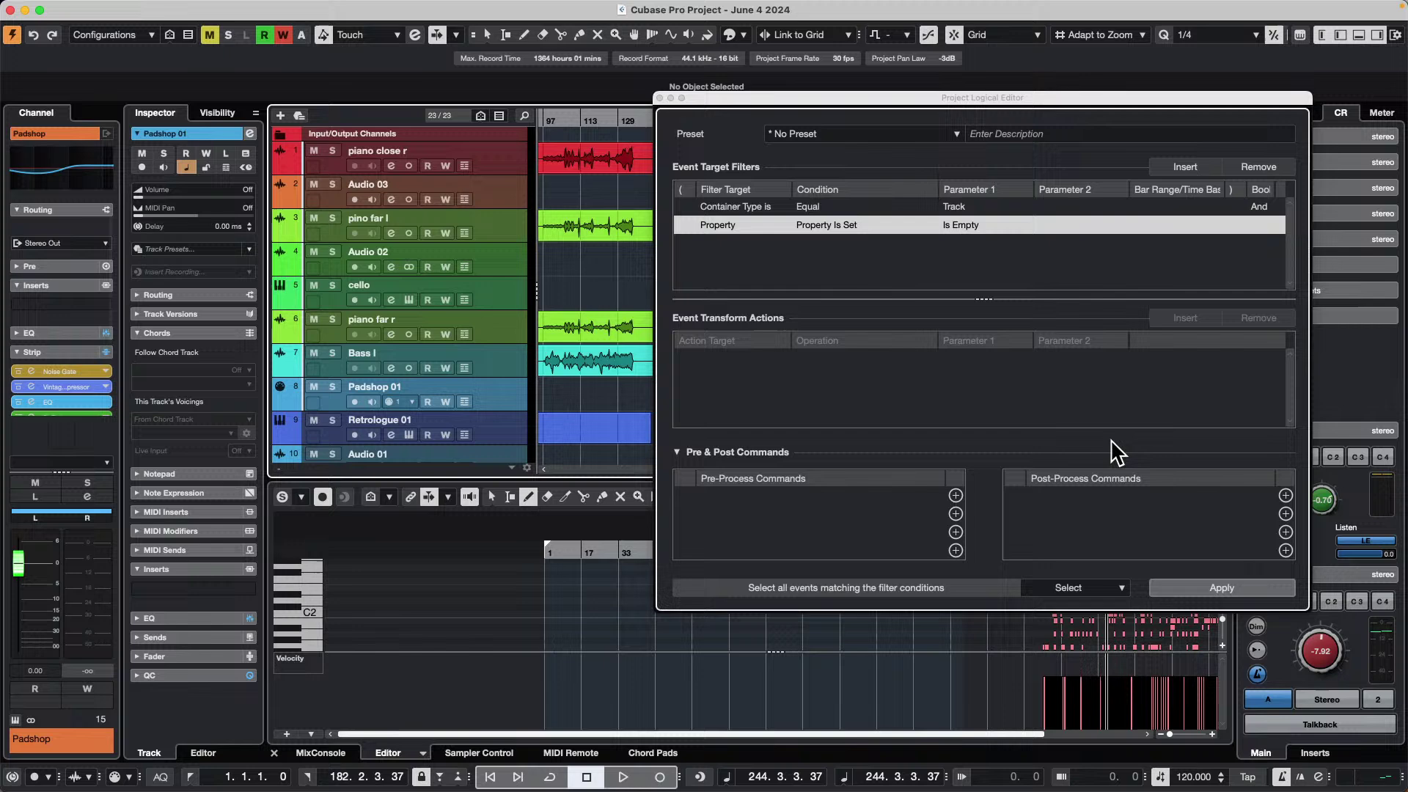
pyautogui.click(1228, 589)
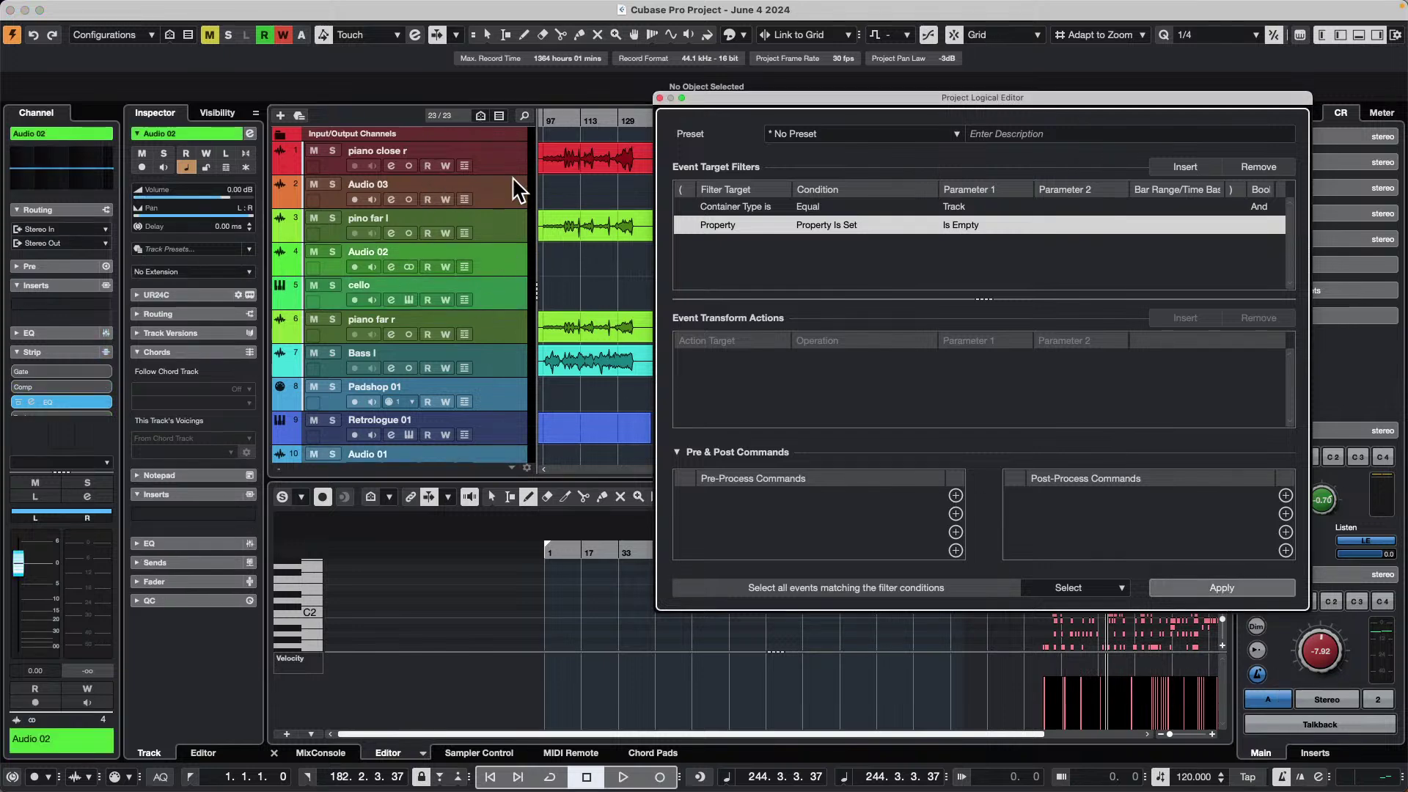
pyautogui.click(566, 289)
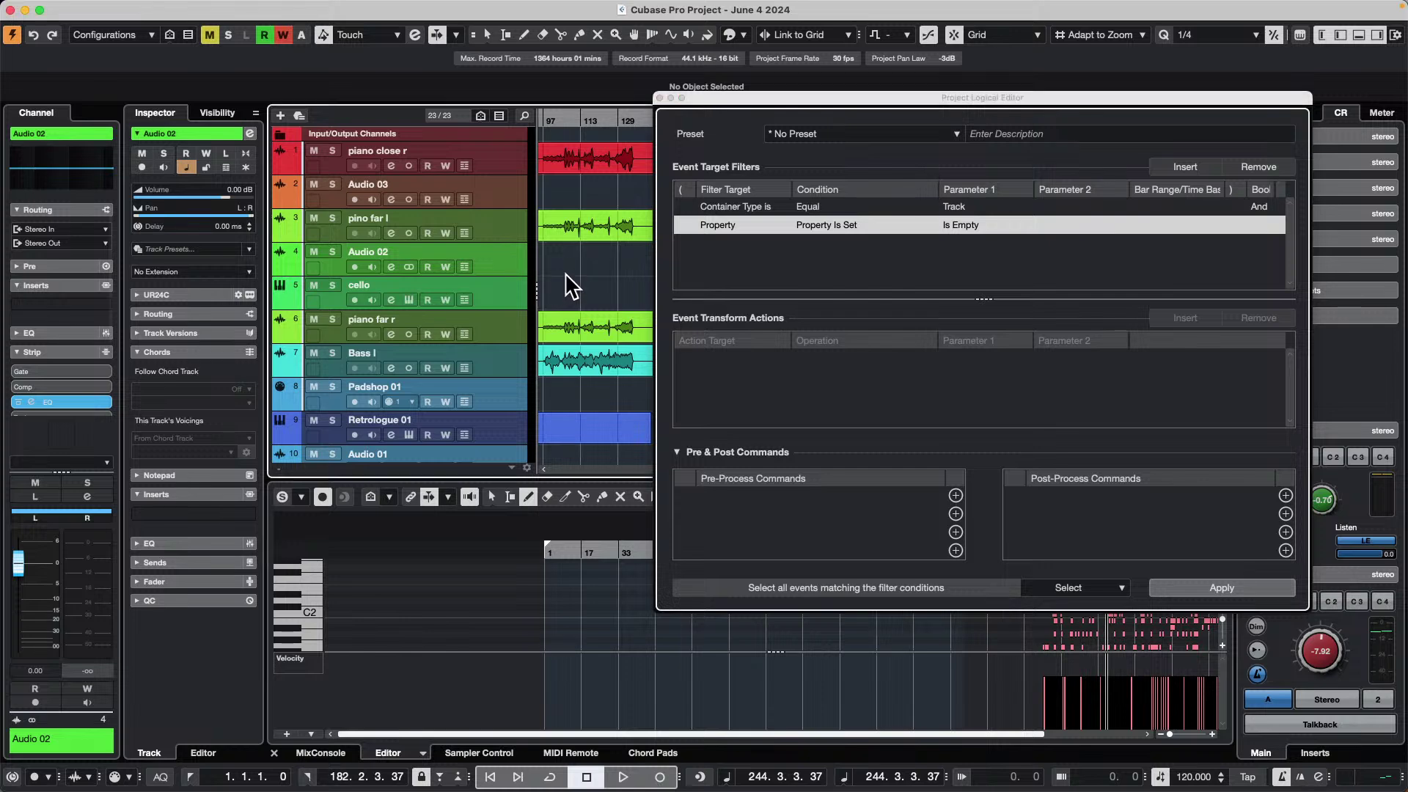
pyautogui.click(1284, 495)
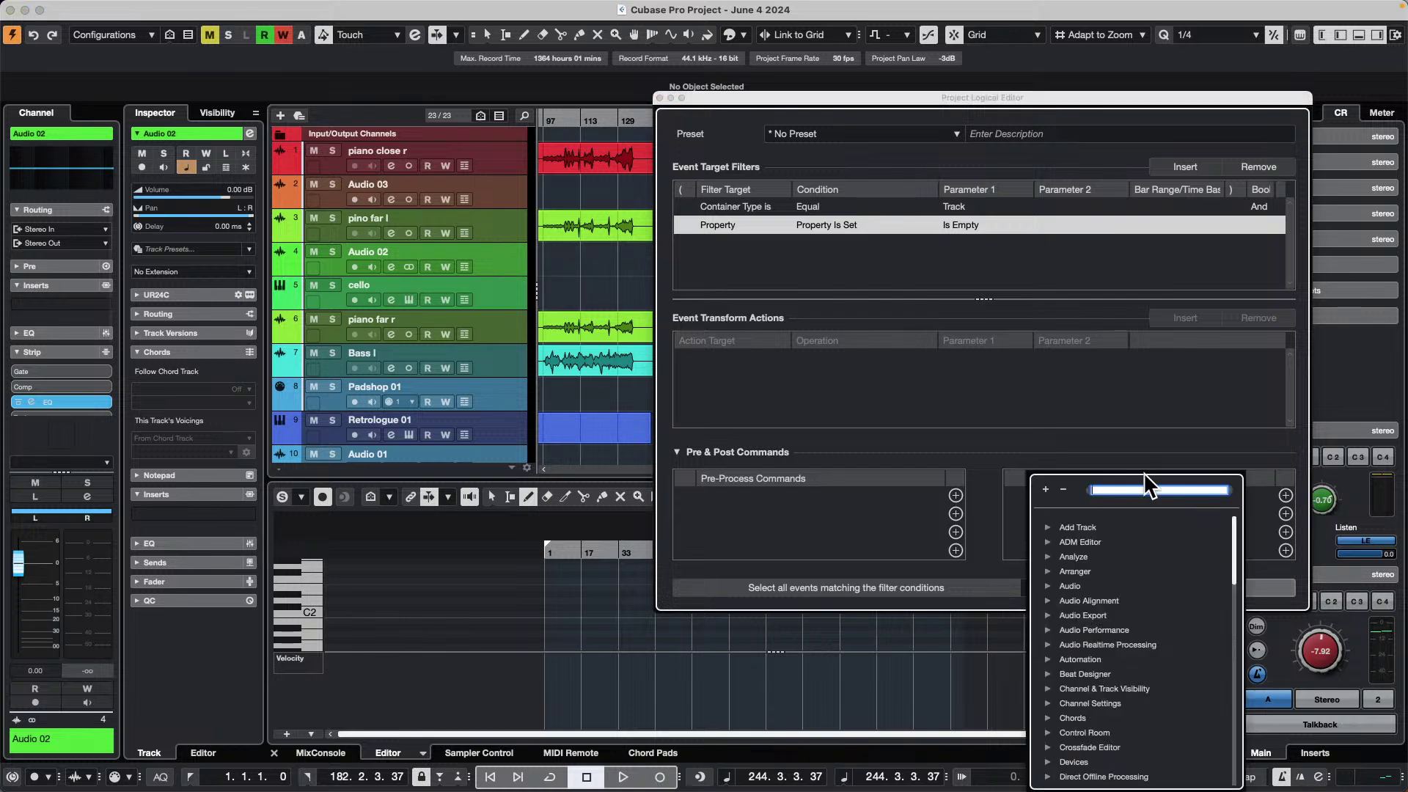
pyautogui.click(1026, 410)
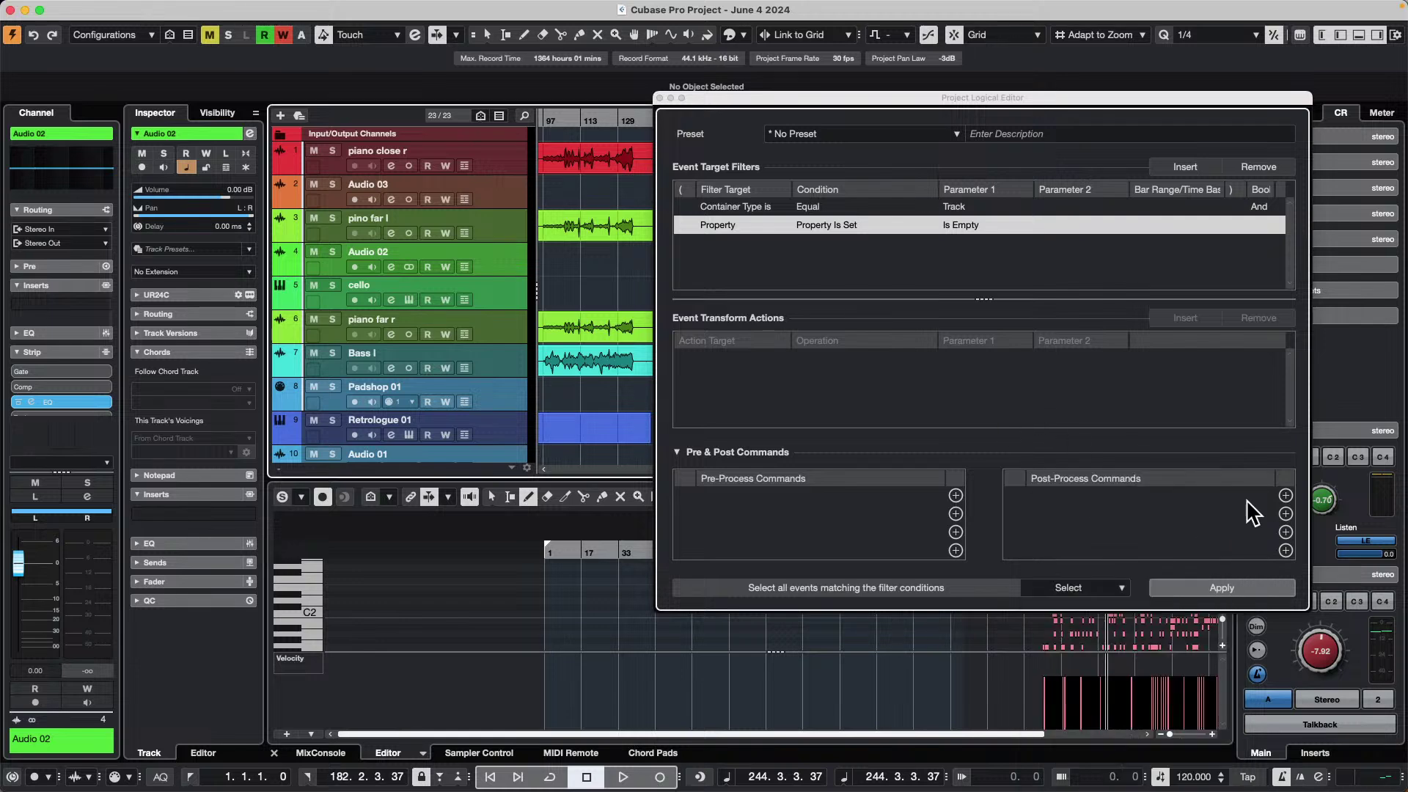
pyautogui.click(1222, 587)
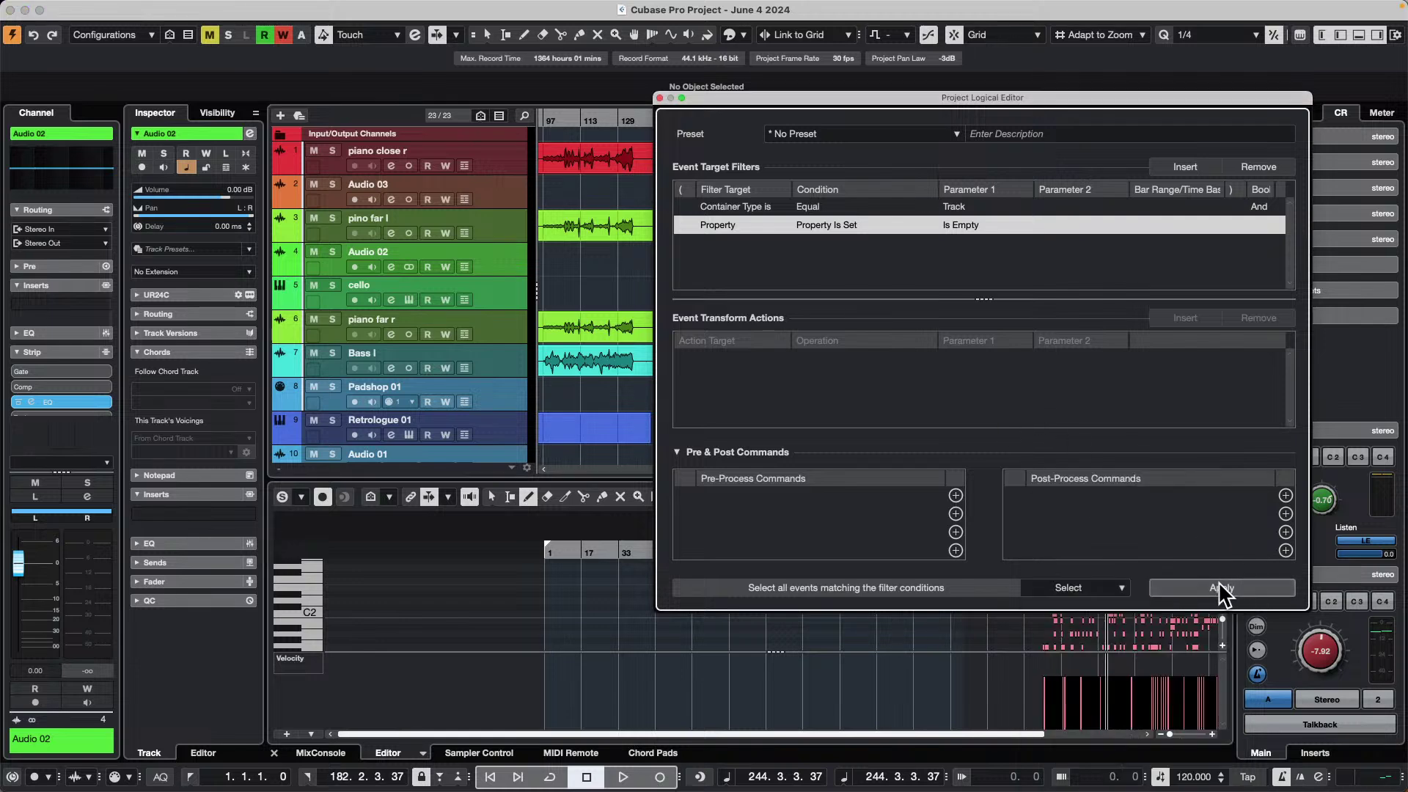
# - Add the Agents: Hide Selected Channels/Tracks command as a post-process command in the Project Logical Editor
pyautogui.click(1285, 495)
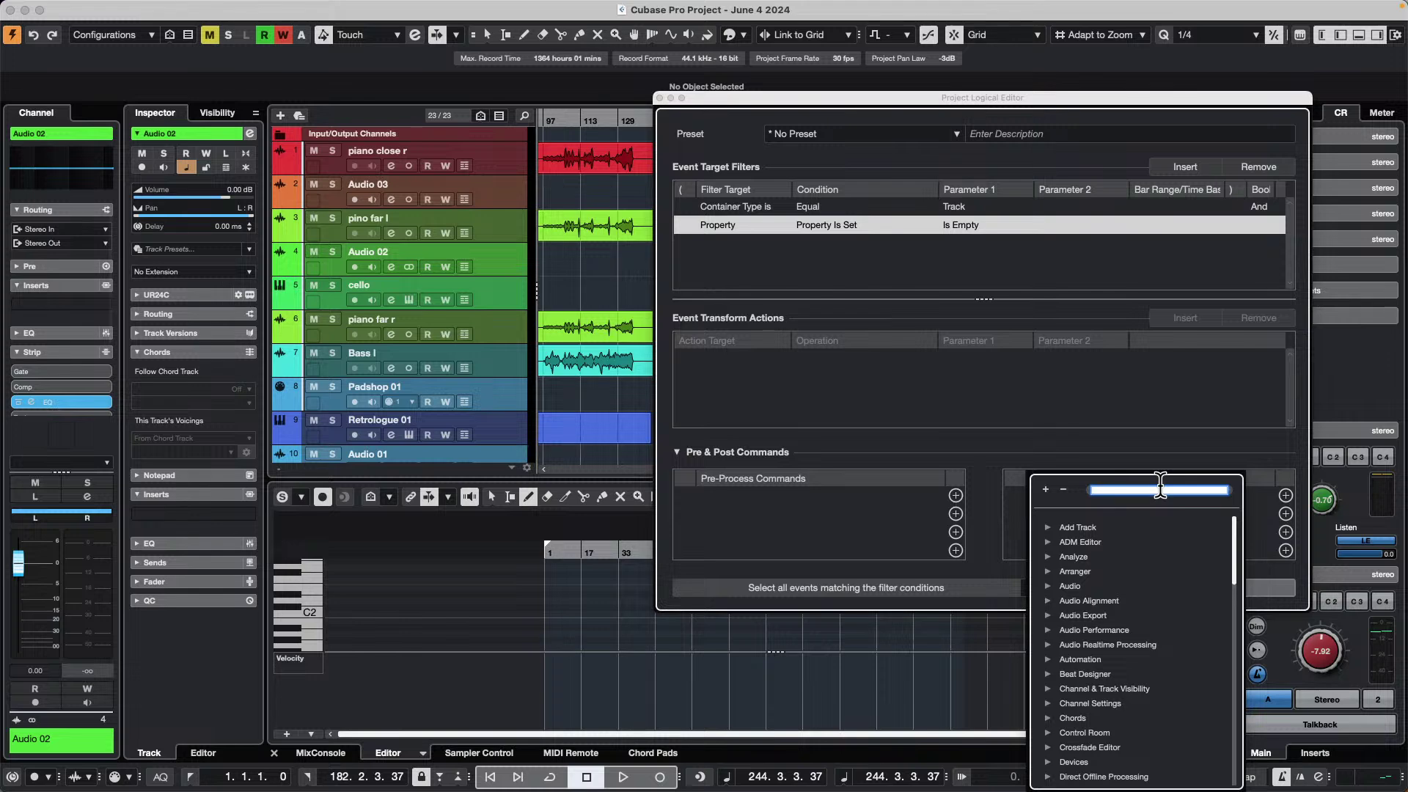
pyautogui.write('hid')
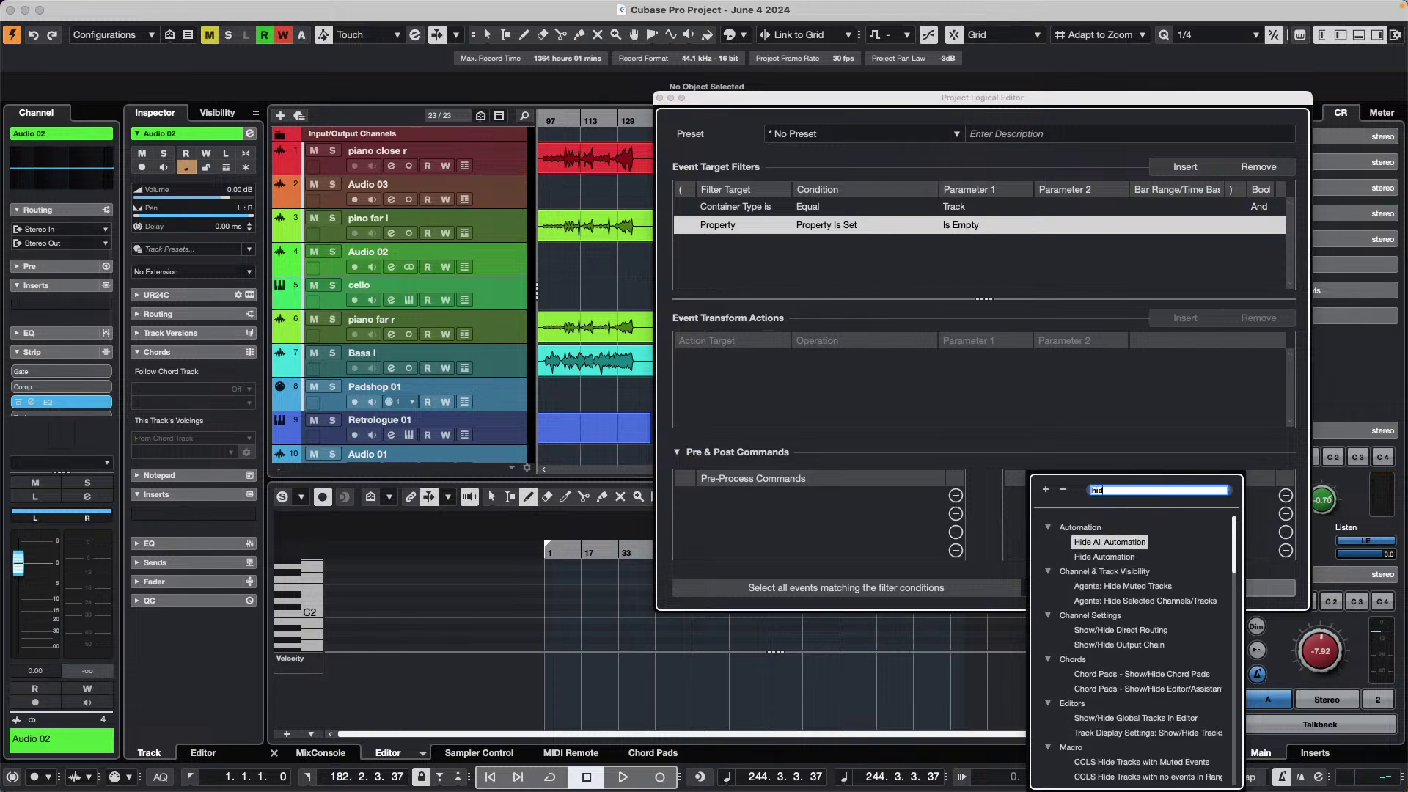
pyautogui.write('e select')
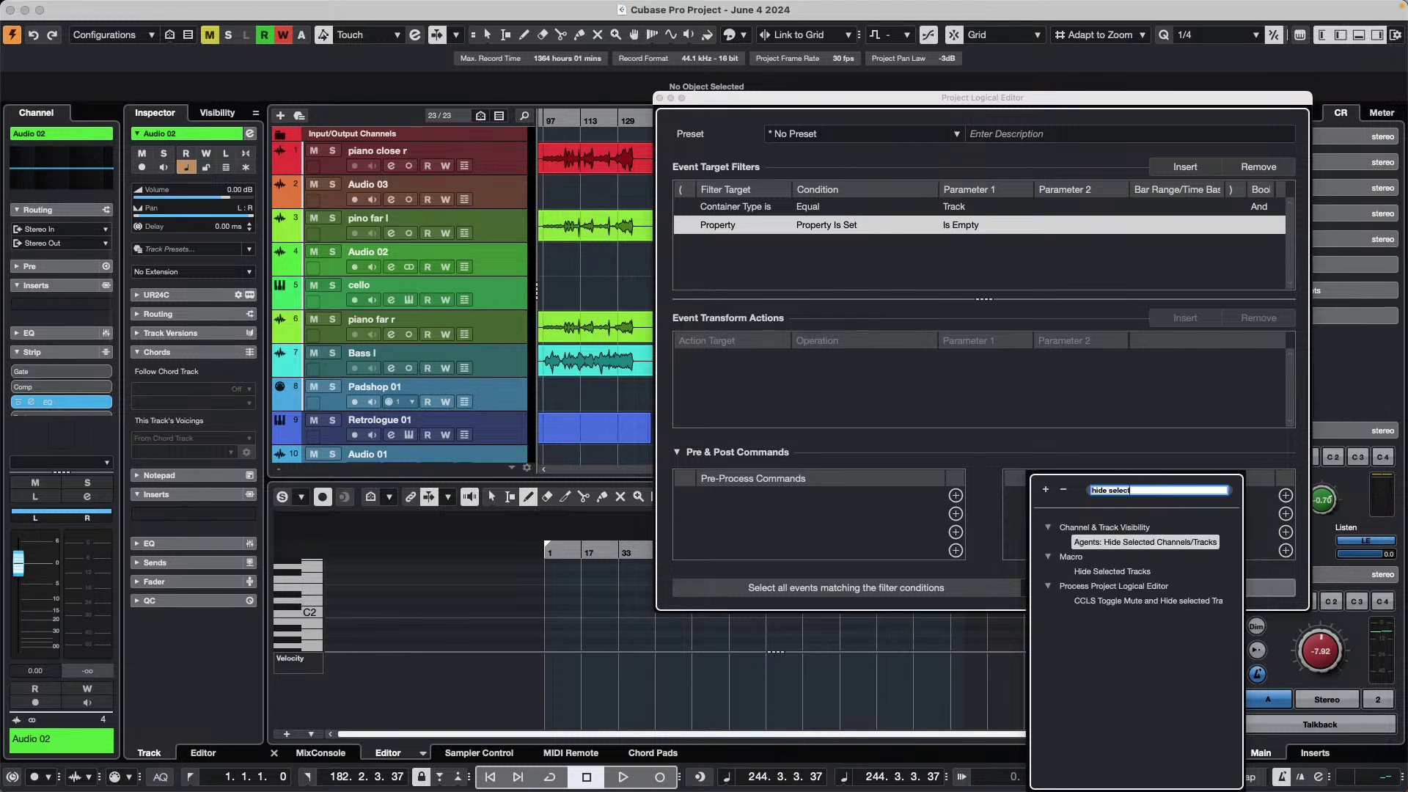
pyautogui.write('ed trac')
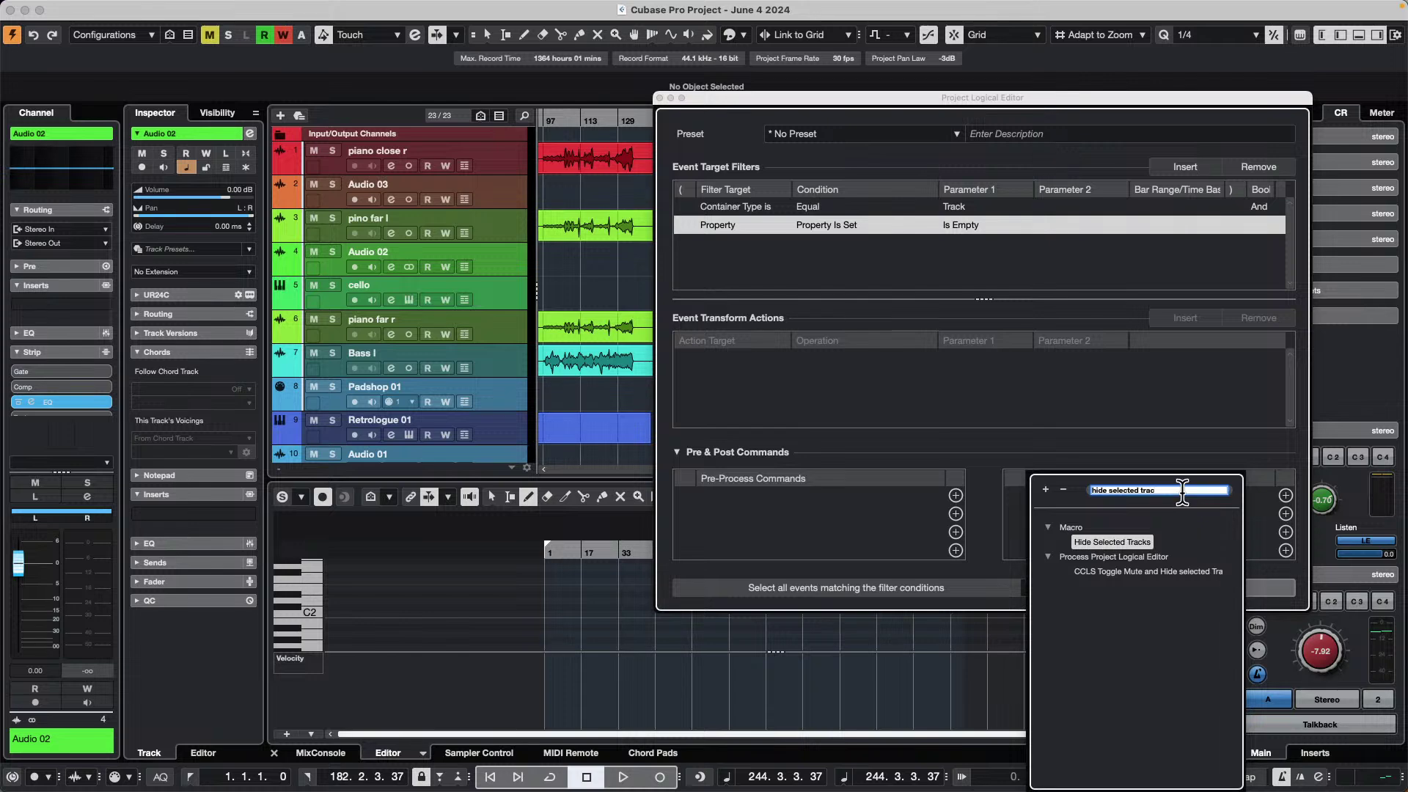
pyautogui.click(1158, 490)
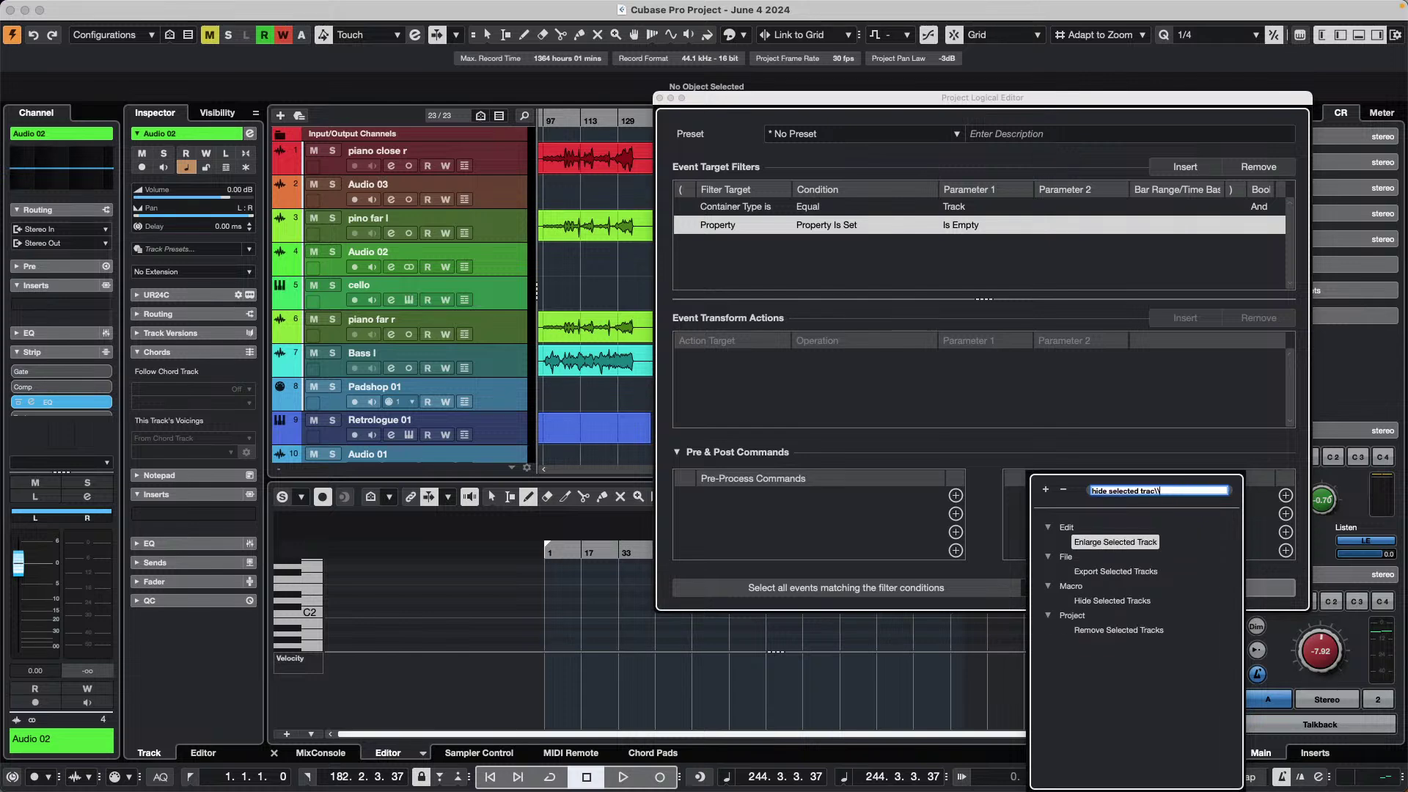
pyautogui.press('BackSpace')
pyautogui.press('BackSpace')
pyautogui.press('BackSpace')
pyautogui.press('BackSpace')
pyautogui.press('BackSpace')
pyautogui.press('BackSpace')
pyautogui.press('BackSpace')
pyautogui.press('BackSpace')
pyautogui.press('BackSpace')
pyautogui.press('BackSpace')
pyautogui.press('BackSpace')
pyautogui.press('BackSpace')
pyautogui.press('BackSpace')
pyautogui.press('BackSpace')
pyautogui.press('BackSpace')
pyautogui.press('BackSpace')
pyautogui.press('BackSpace')
pyautogui.press('BackSpace')
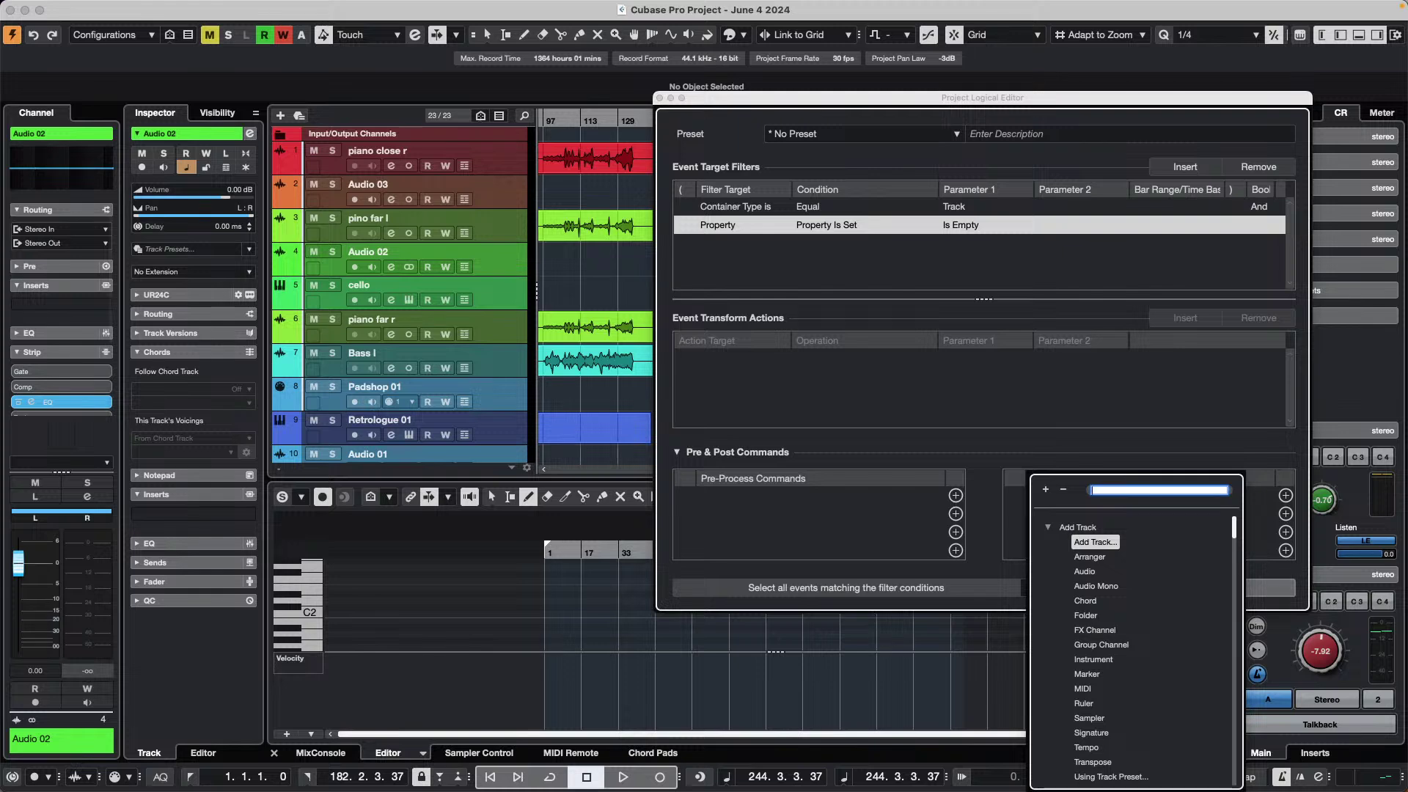
pyautogui.write('hide')
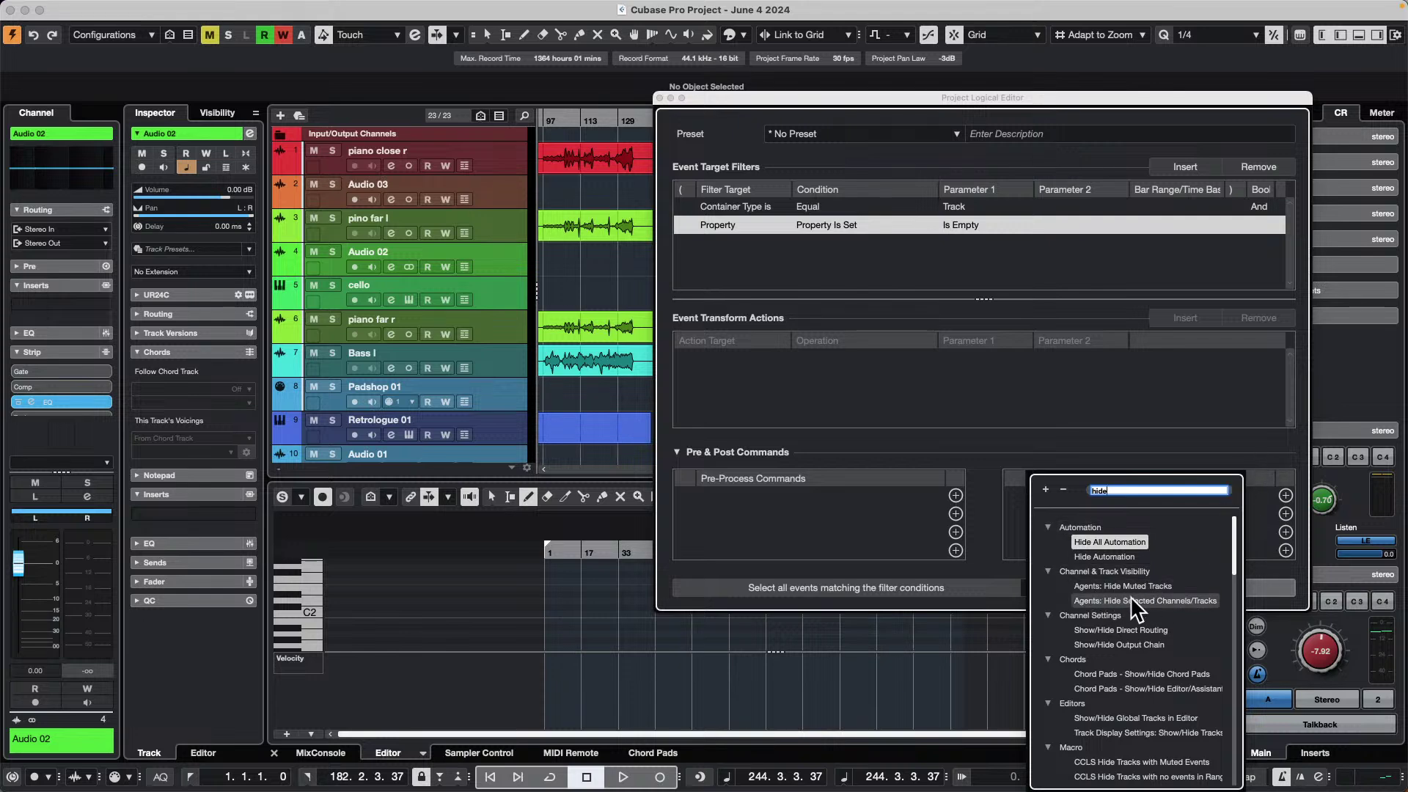
pyautogui.click(1176, 601)
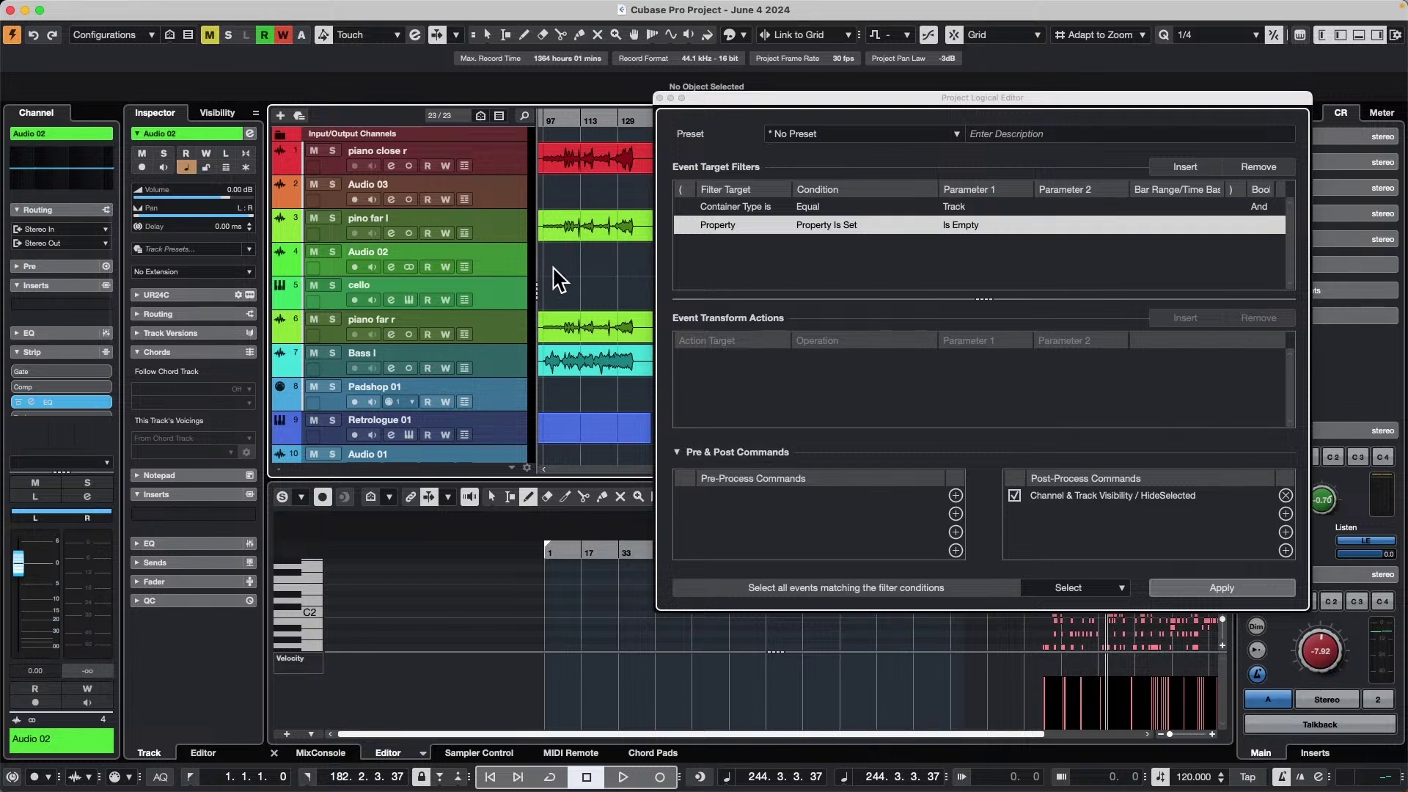
# - Select the pino far l track, then apply the filter to select and hide all empty tracks
pyautogui.click(477, 212)
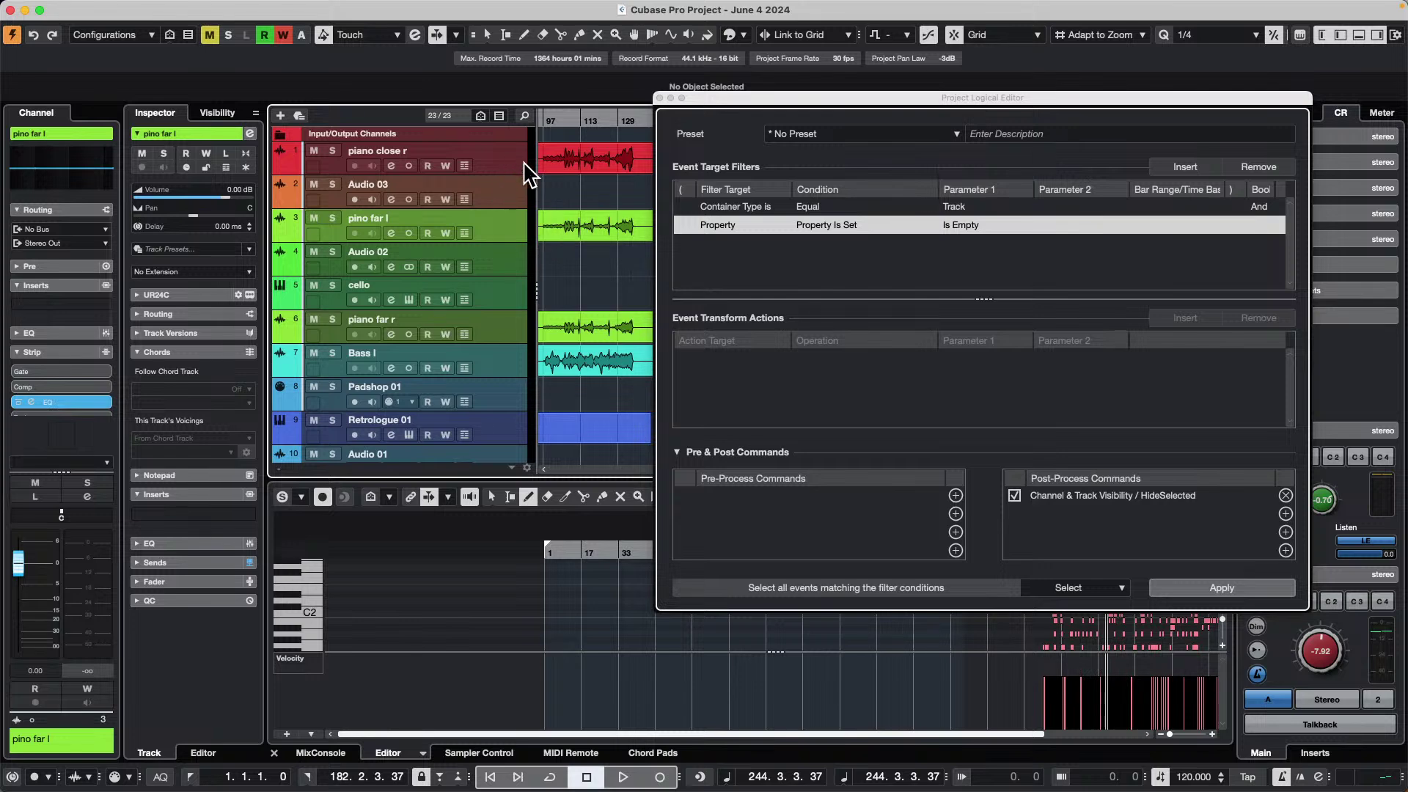
pyautogui.scroll(-5, 586, 290)
pyautogui.scroll(6, 591, 291)
pyautogui.click(1237, 585)
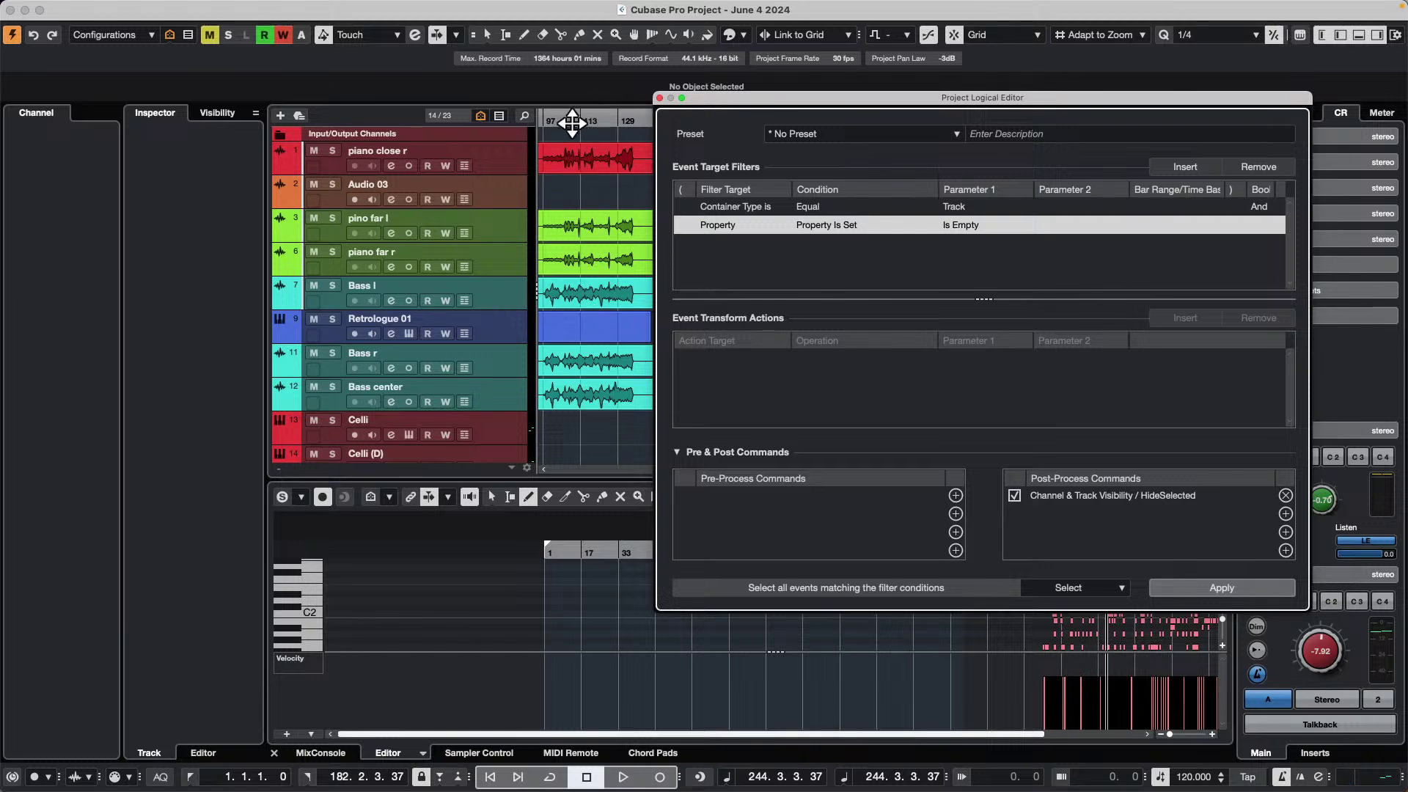
# - Zoom the arrangement out, move the editor window aside and check which tracks are hidden in the track visibility list
pyautogui.moveTo(570, 119); pyautogui.dragTo(566, 78)
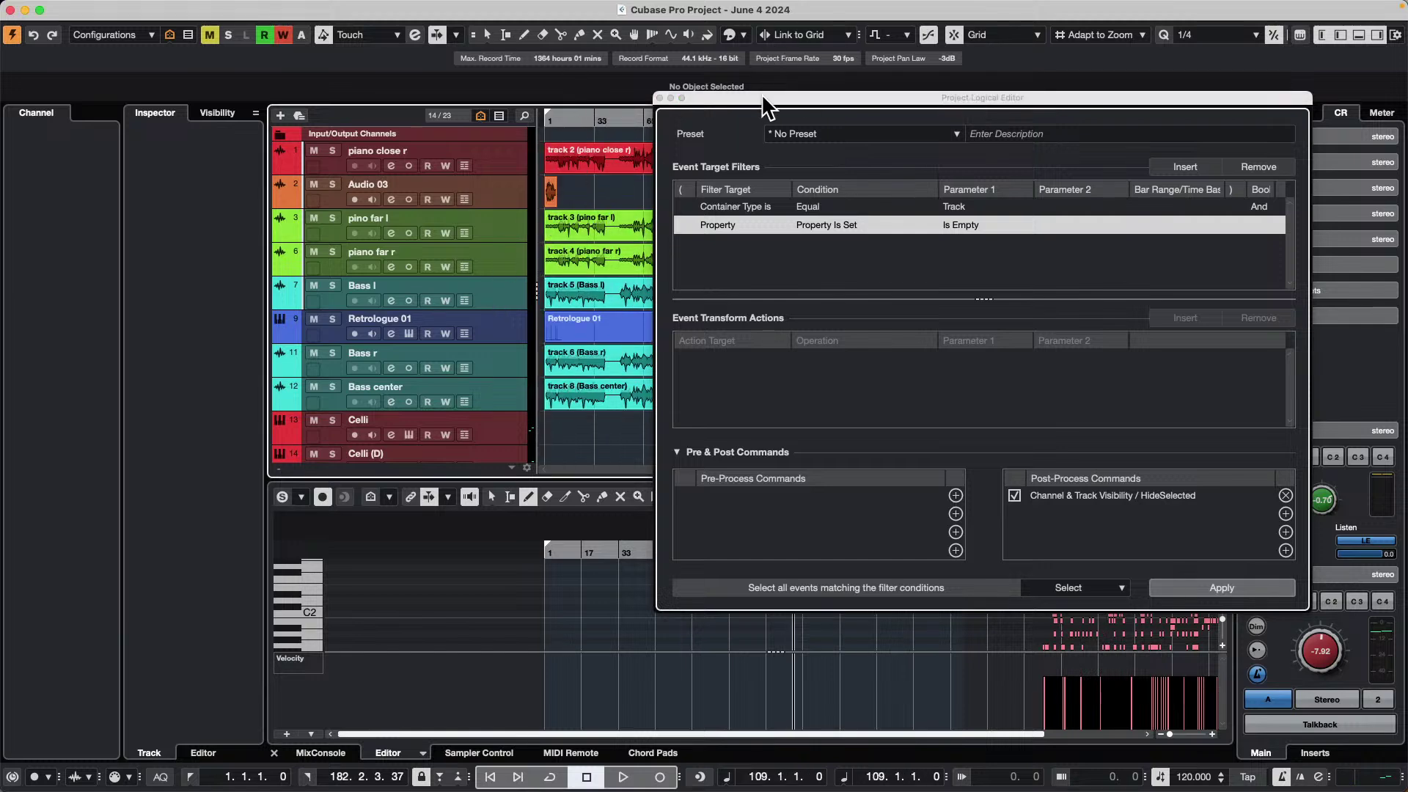
pyautogui.moveTo(762, 99); pyautogui.dragTo(1015, 233)
pyautogui.click(666, 333)
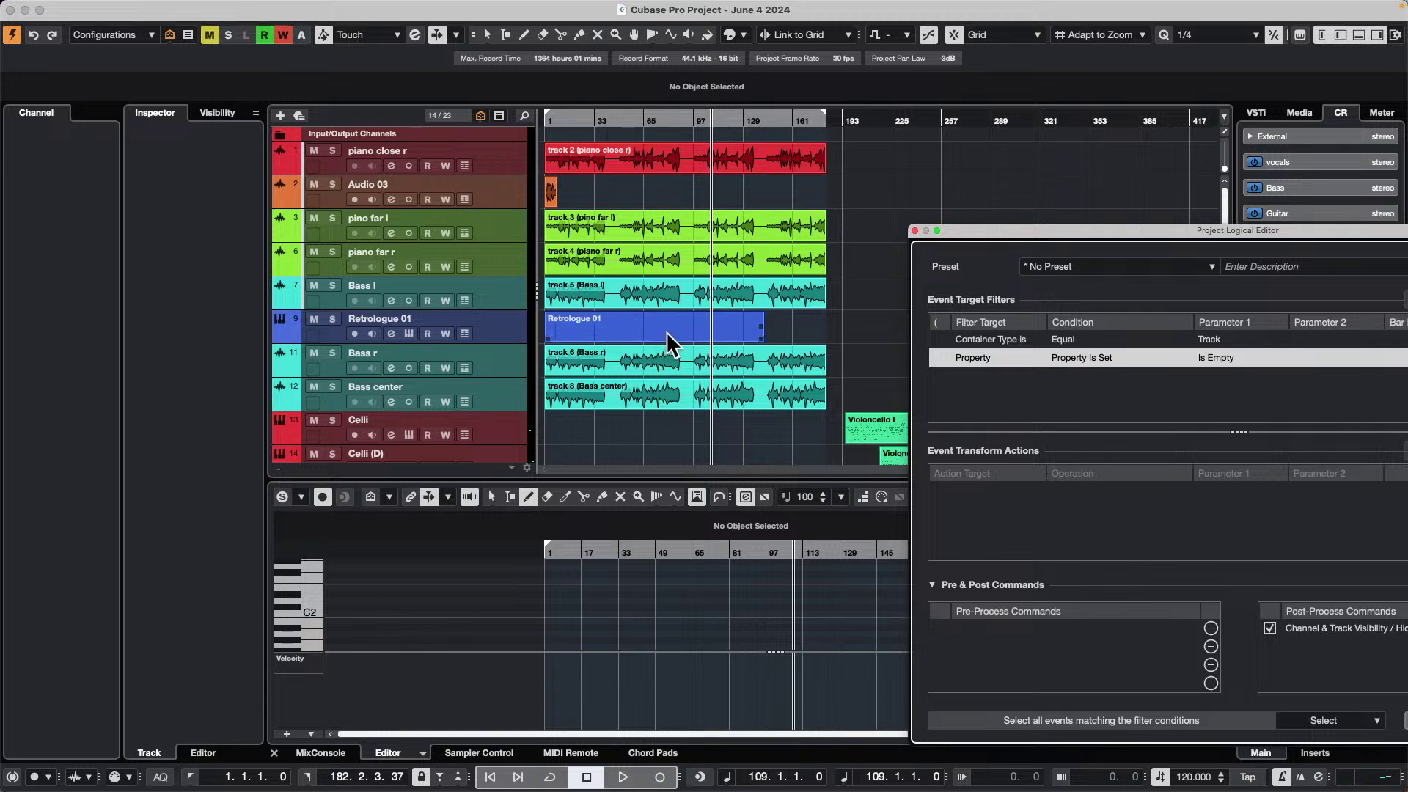
pyautogui.click(217, 112)
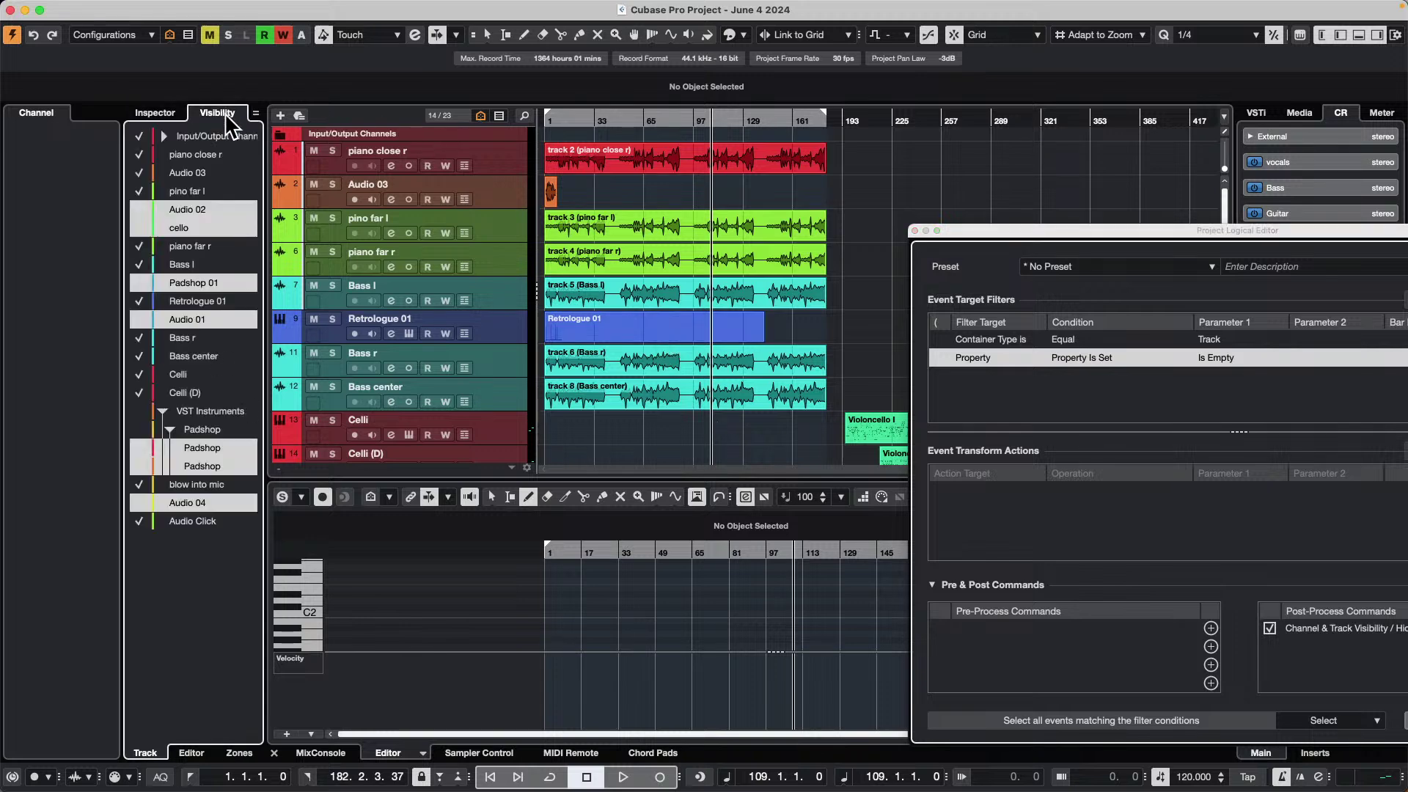
# - In the Audio Mixdown export, set channel selection to Multiple and link it to the project's track selection, then close the dialog
pyautogui.click(97, 8)
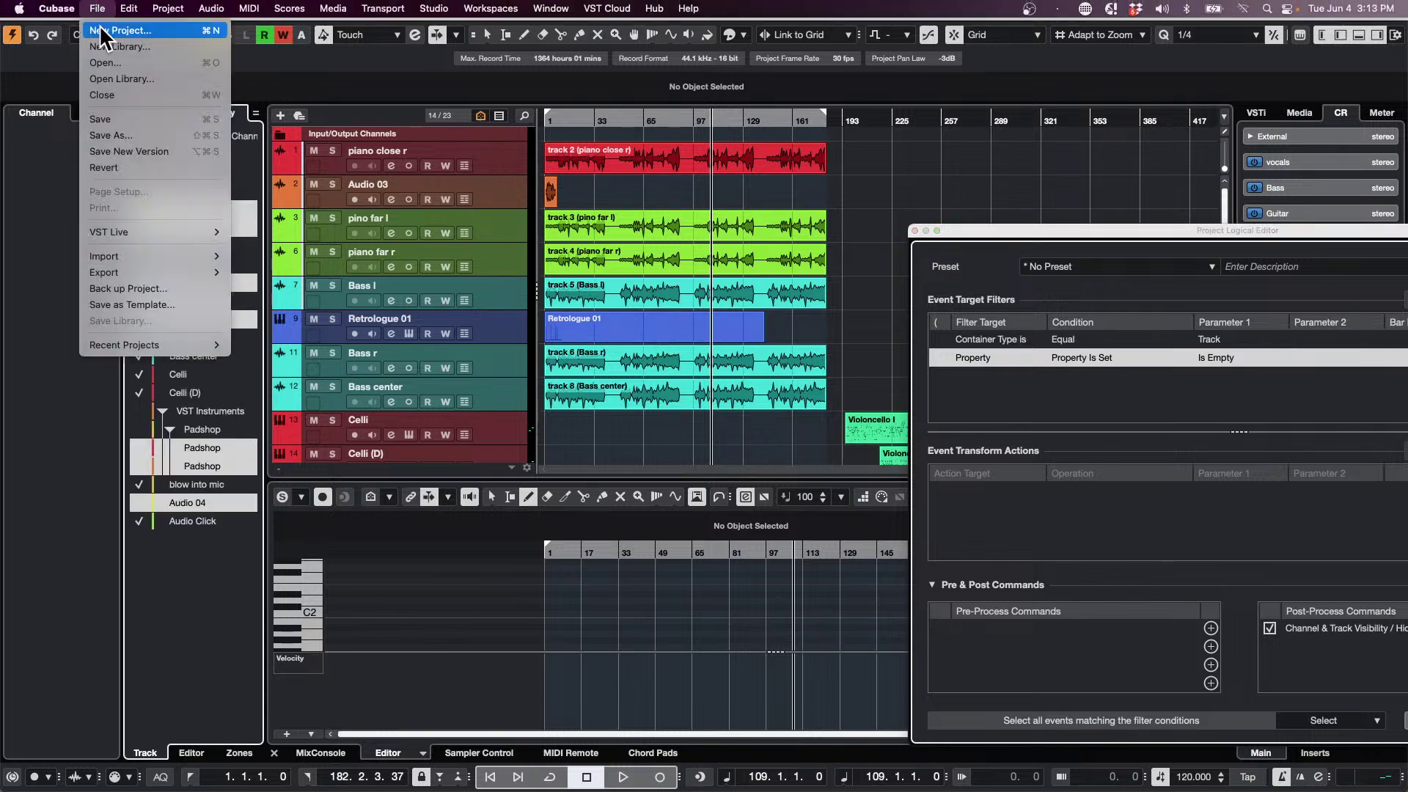
pyautogui.moveTo(139, 274)
pyautogui.click(368, 269)
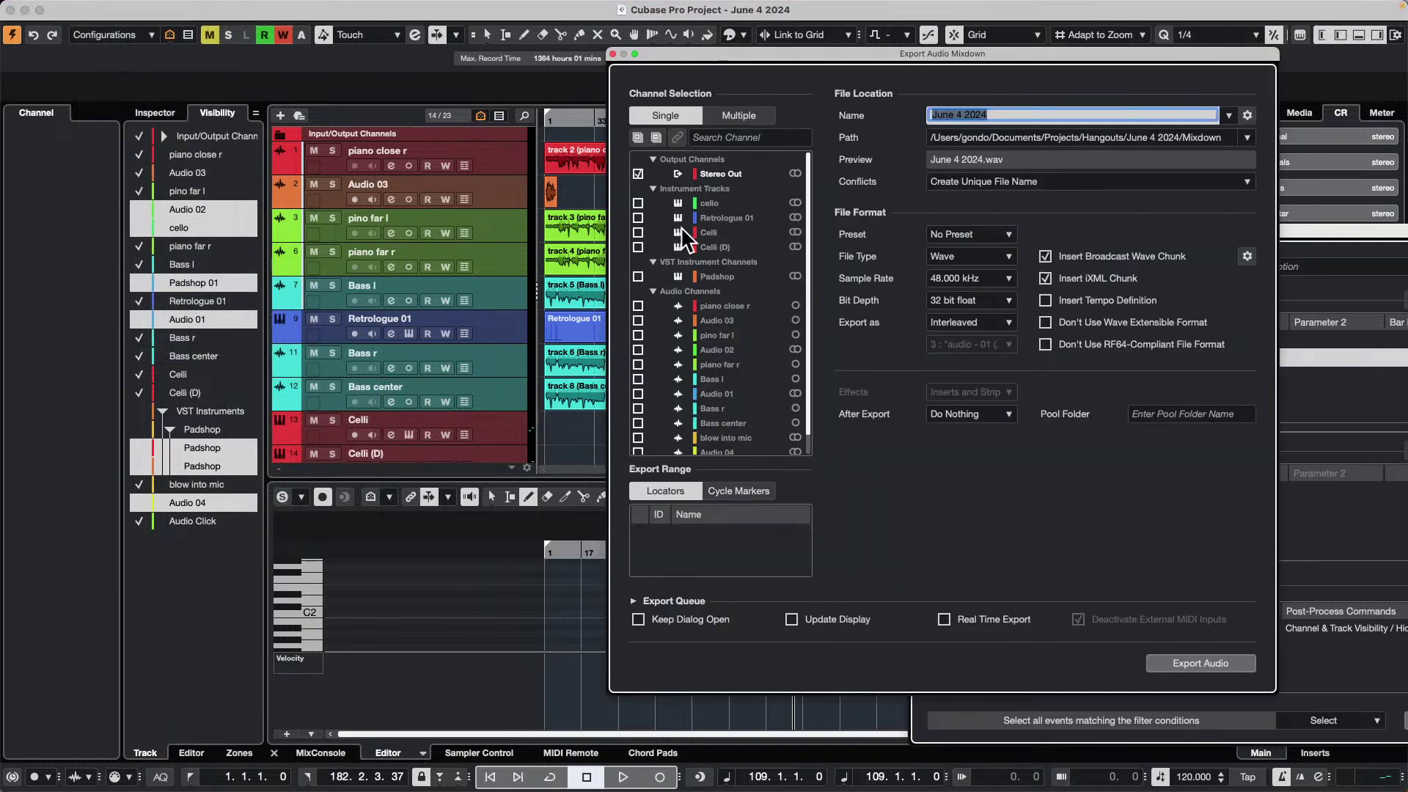
pyautogui.click(154, 112)
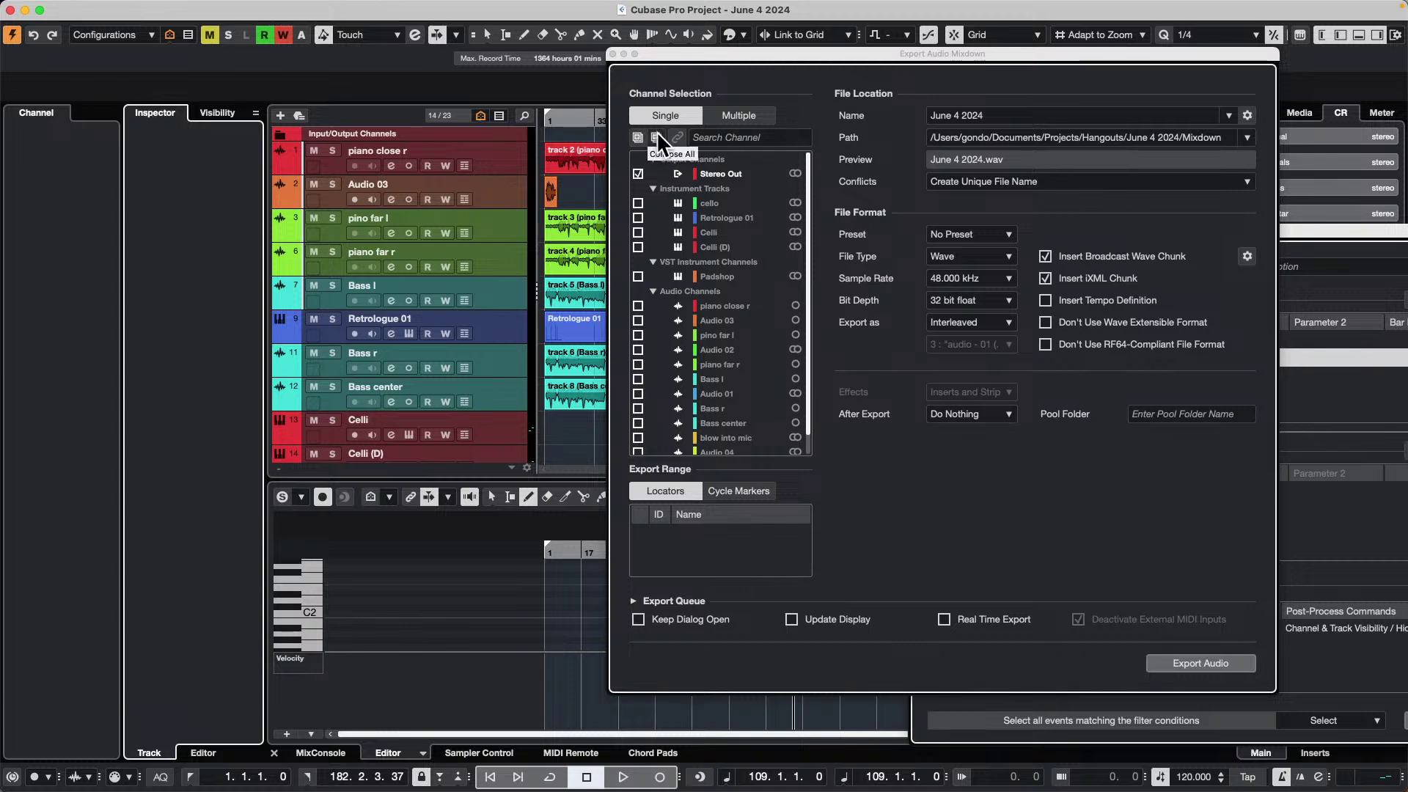
pyautogui.click(741, 119)
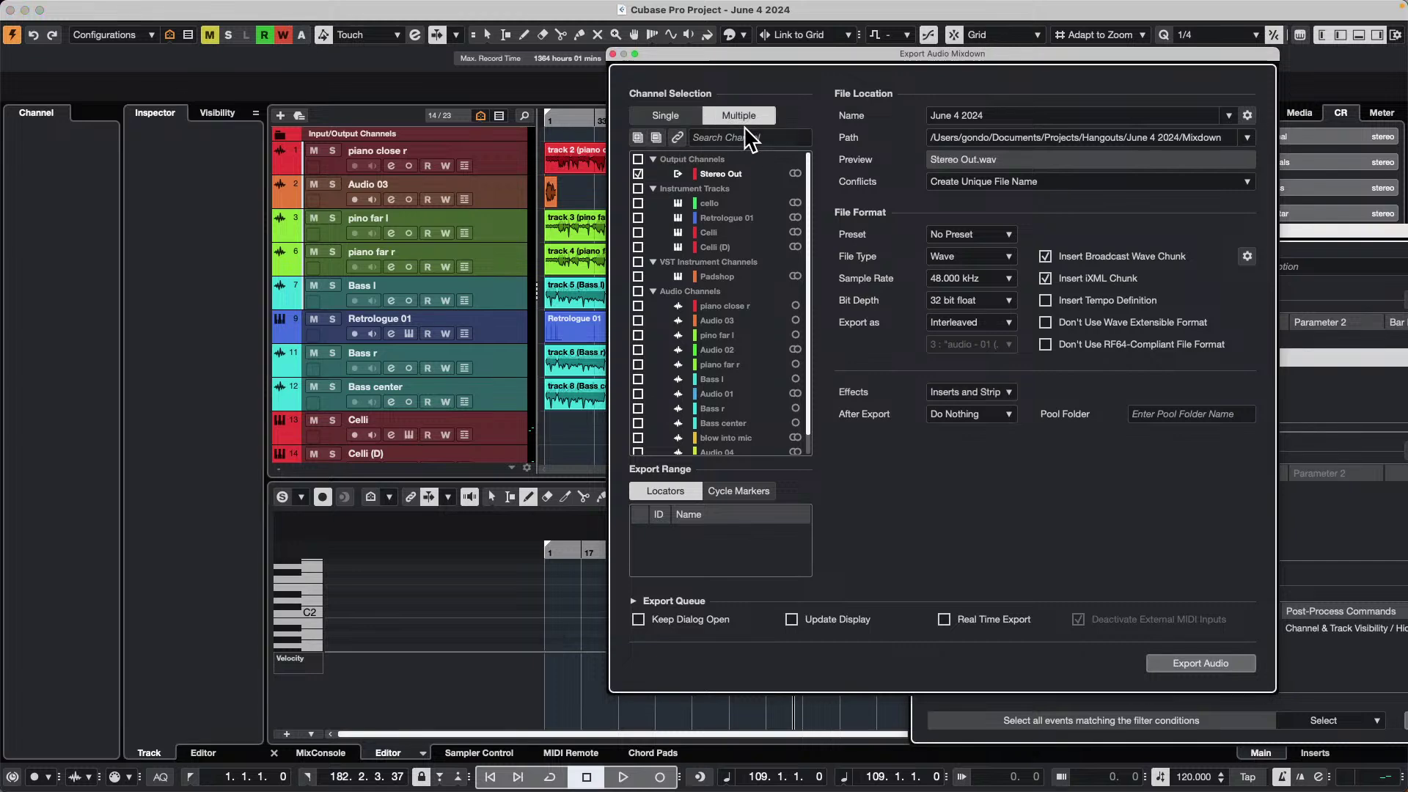
pyautogui.click(677, 137)
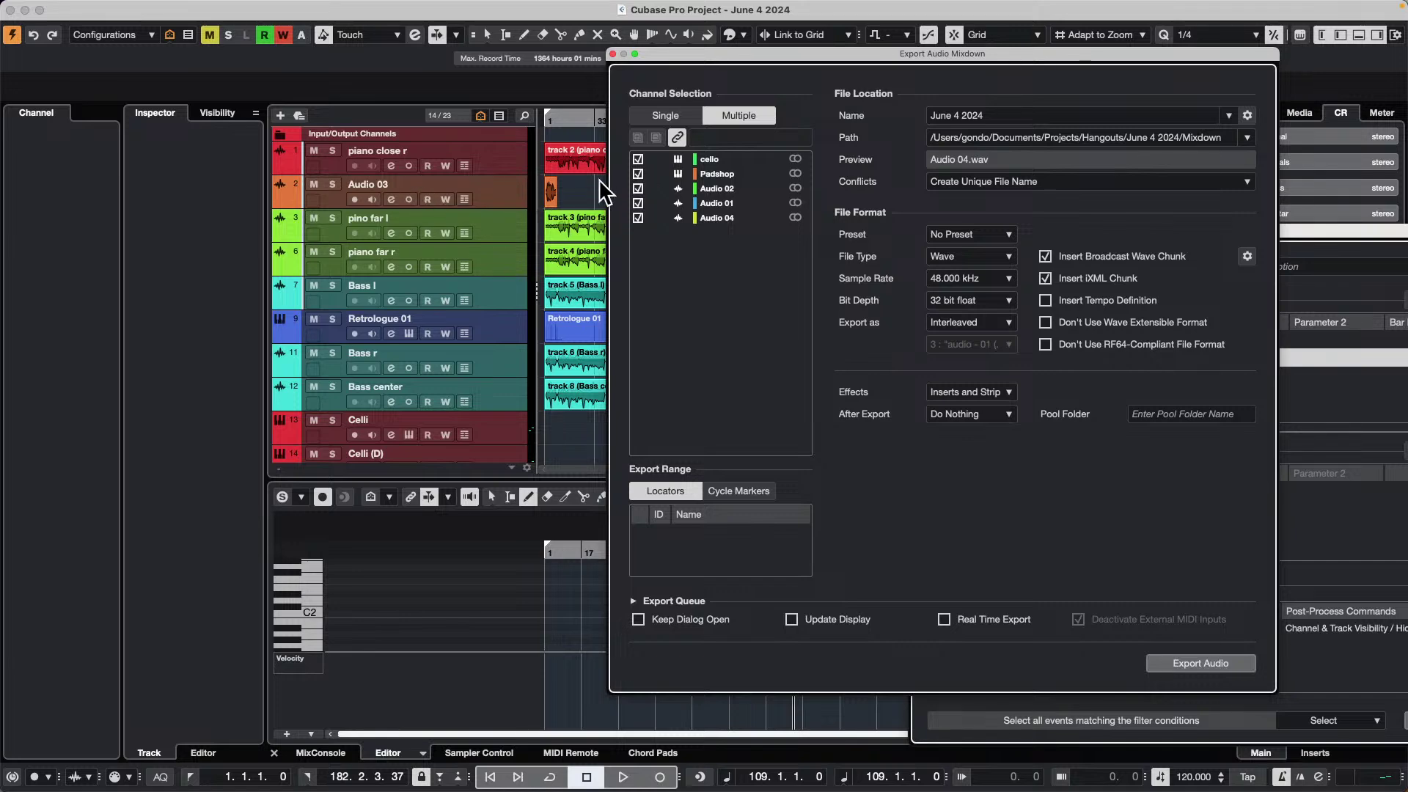
pyautogui.click(613, 54)
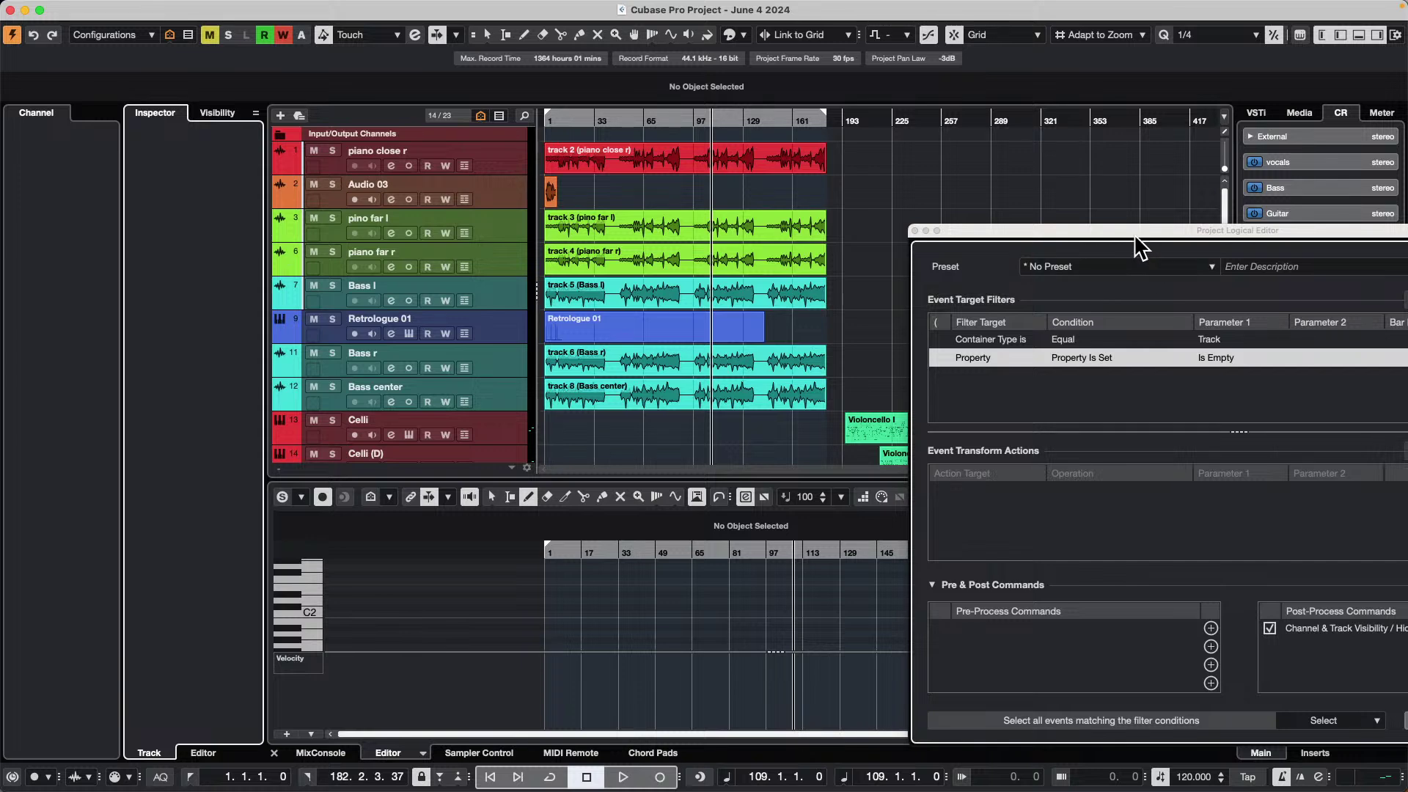
# - Bring the Project Logical Editor back into view and make the hidden empty tracks visible again
pyautogui.moveTo(1136, 233); pyautogui.dragTo(883, 108)
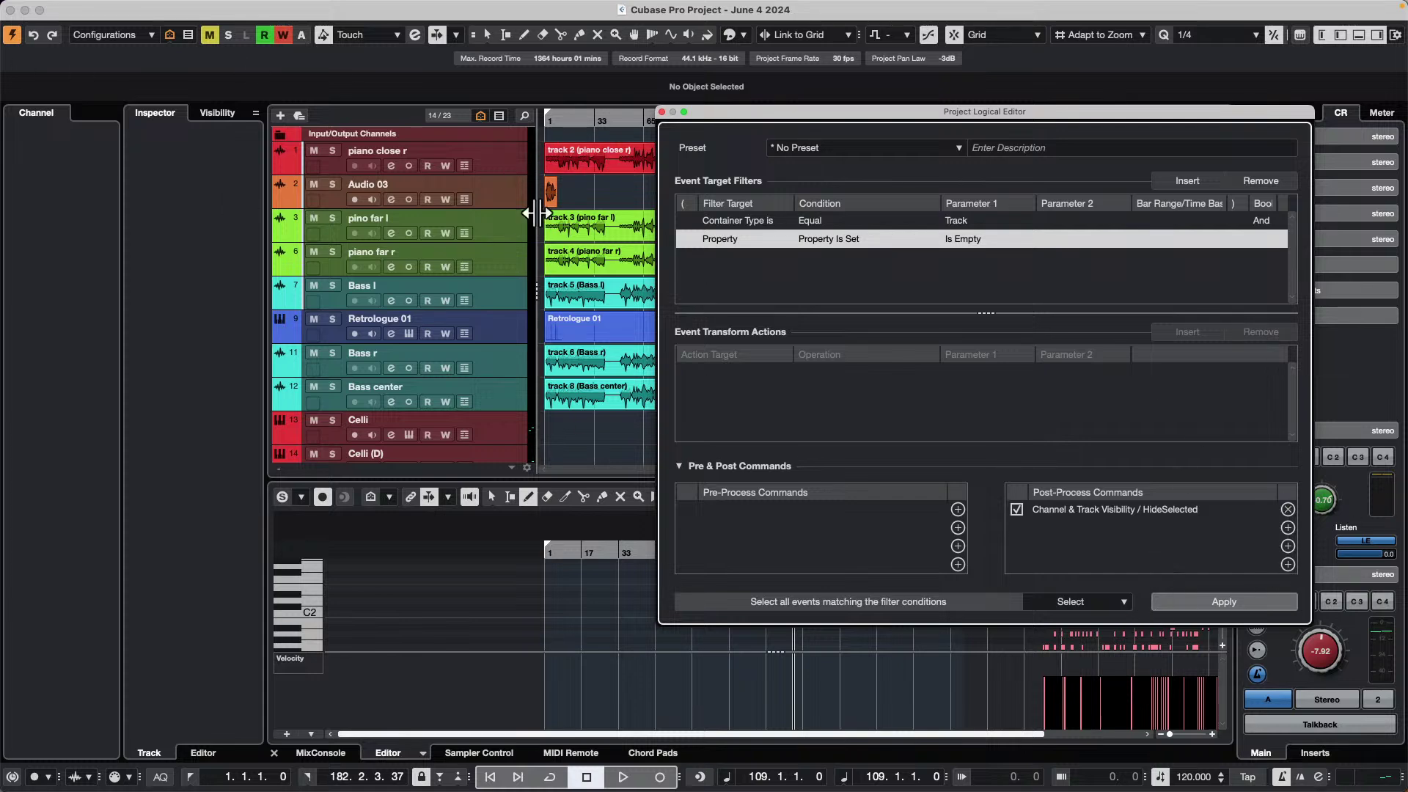
pyautogui.click(220, 115)
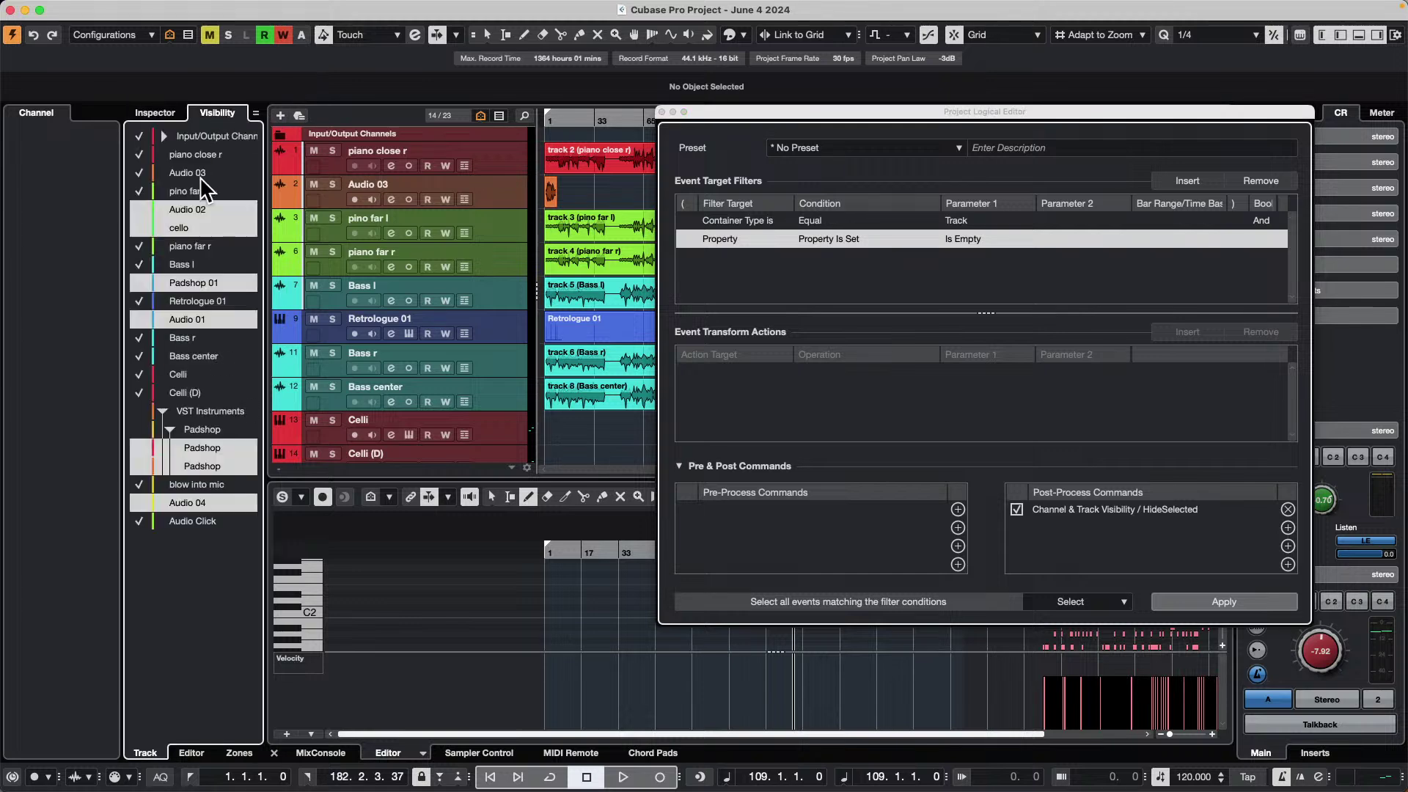
pyautogui.keyDown('alt'); pyautogui.click(138, 210); pyautogui.keyUp('alt')
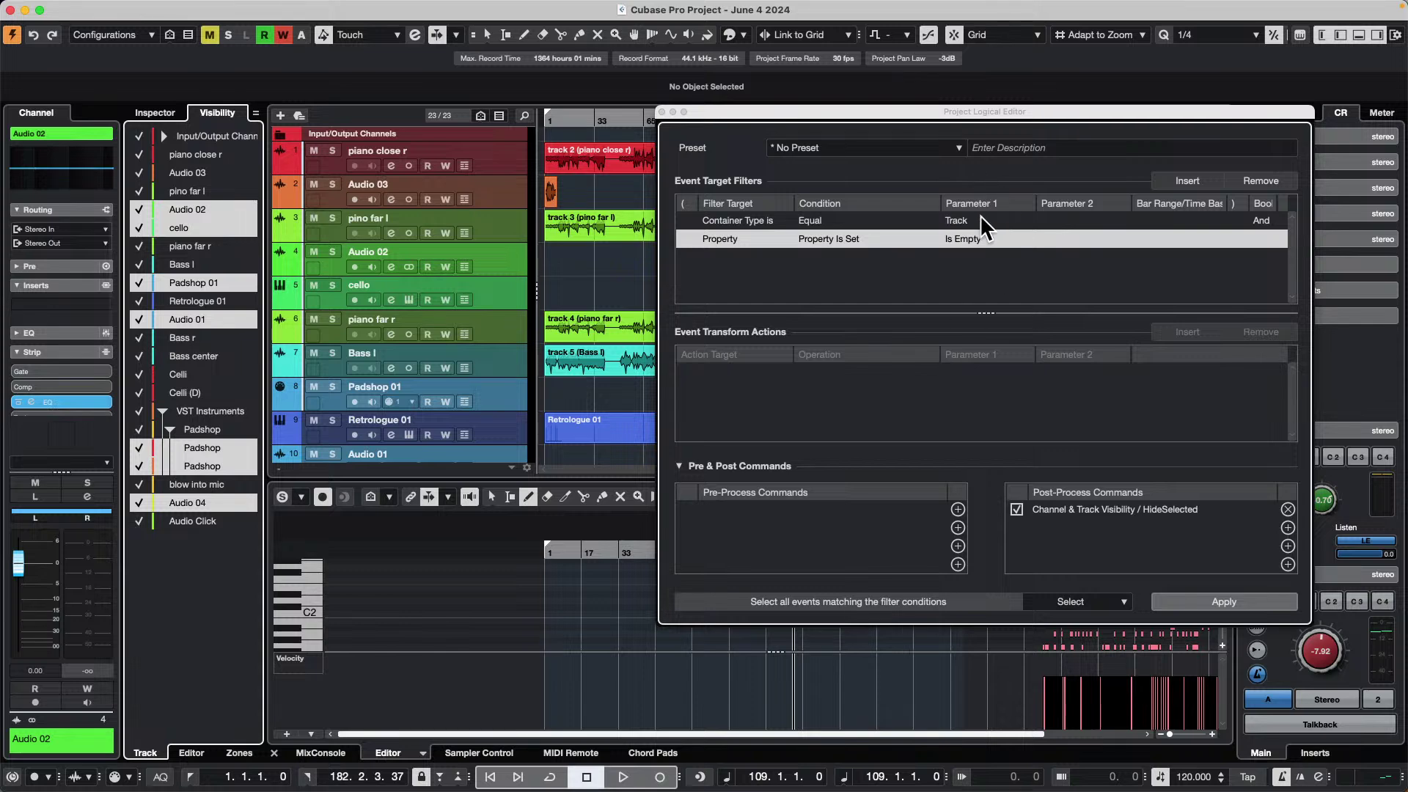
# - Change the second target filter to Property Is Not Set with Is Empty, and apply it to the project
pyautogui.click(962, 238)
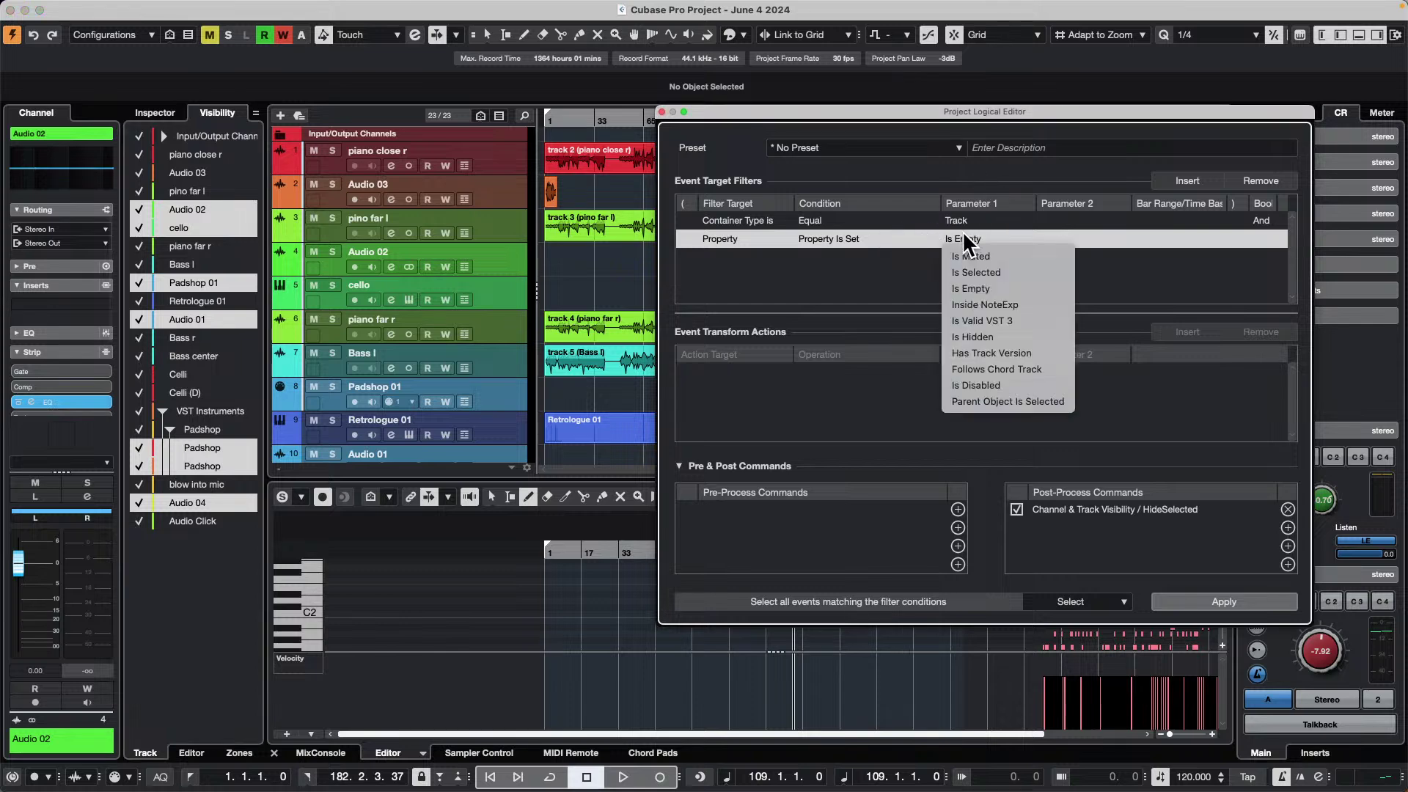
pyautogui.click(859, 238)
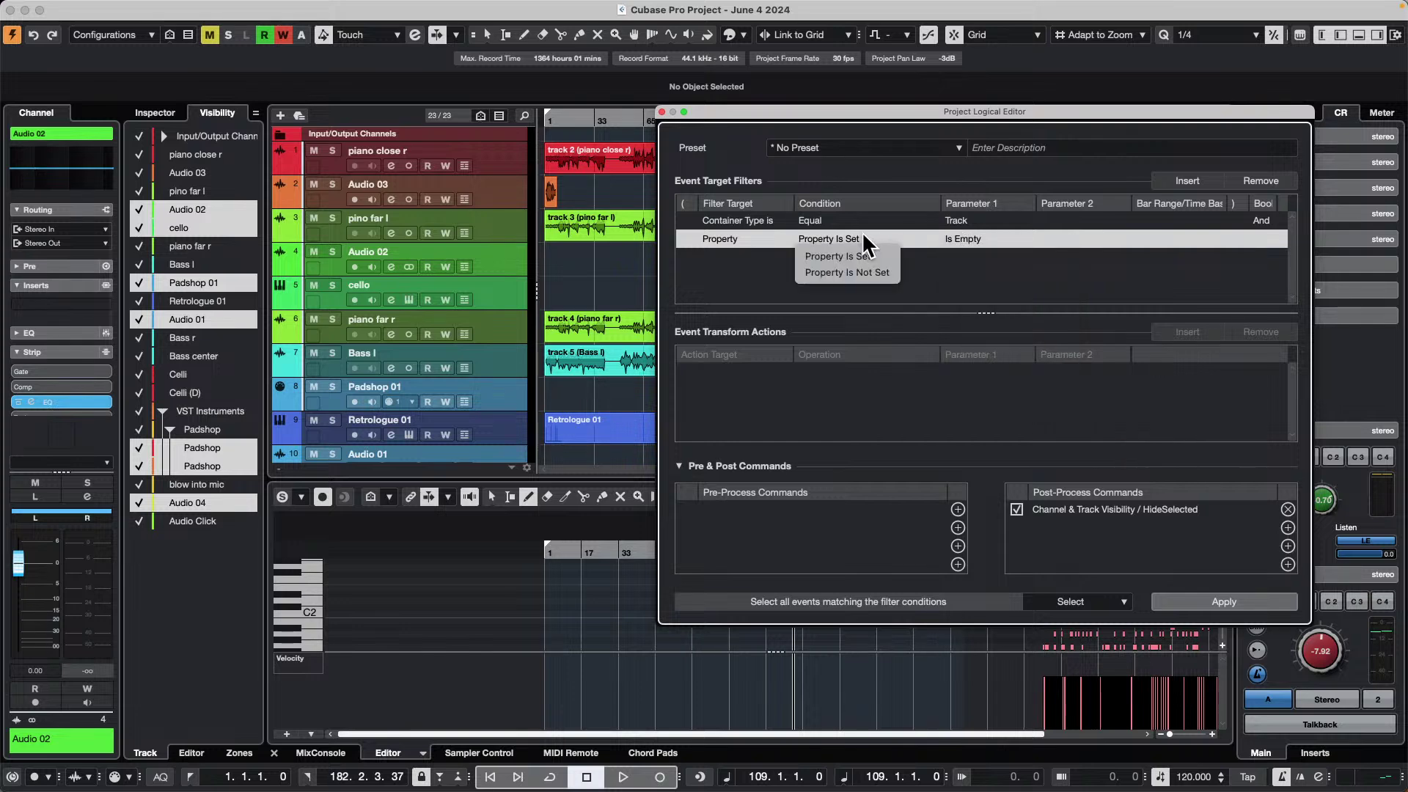
pyautogui.click(889, 270)
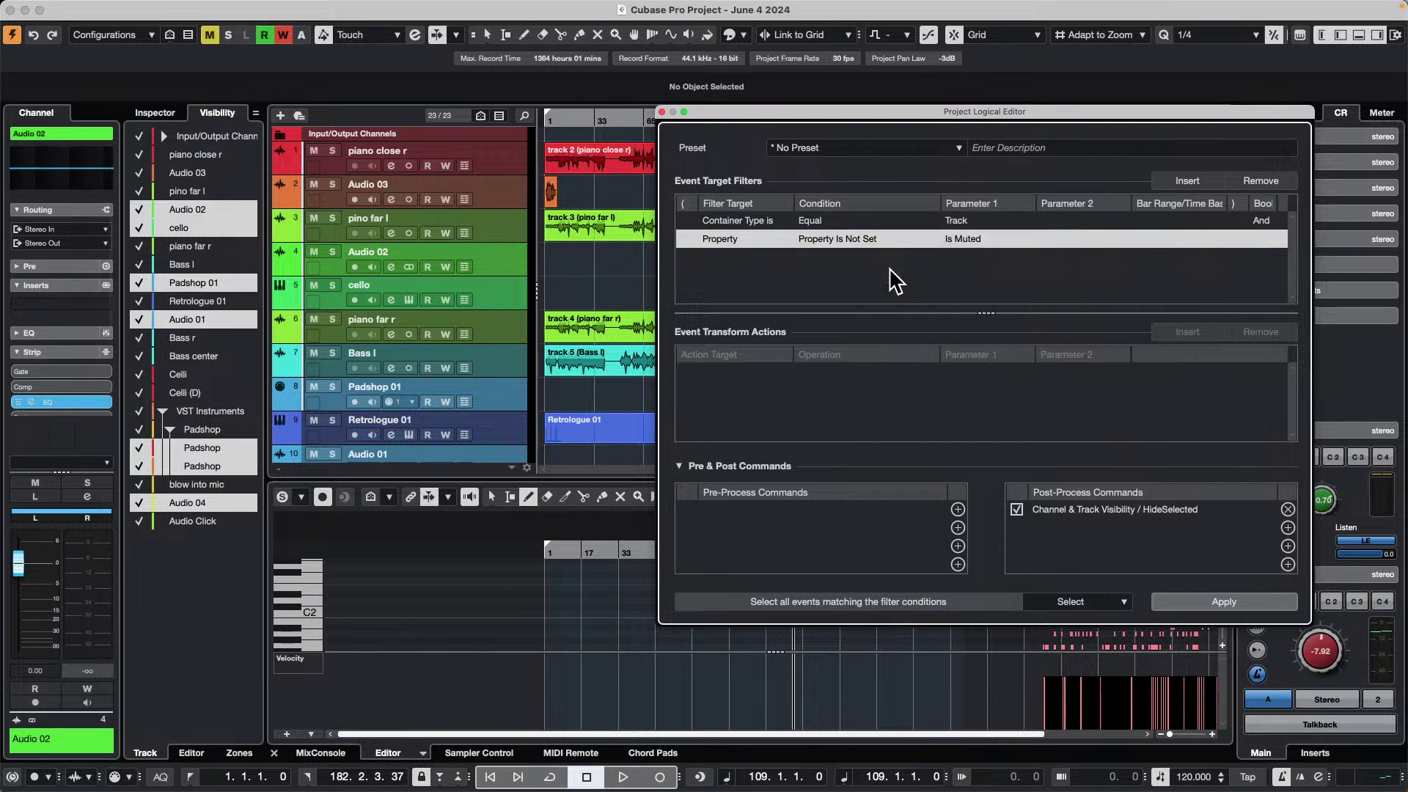
pyautogui.click(971, 239)
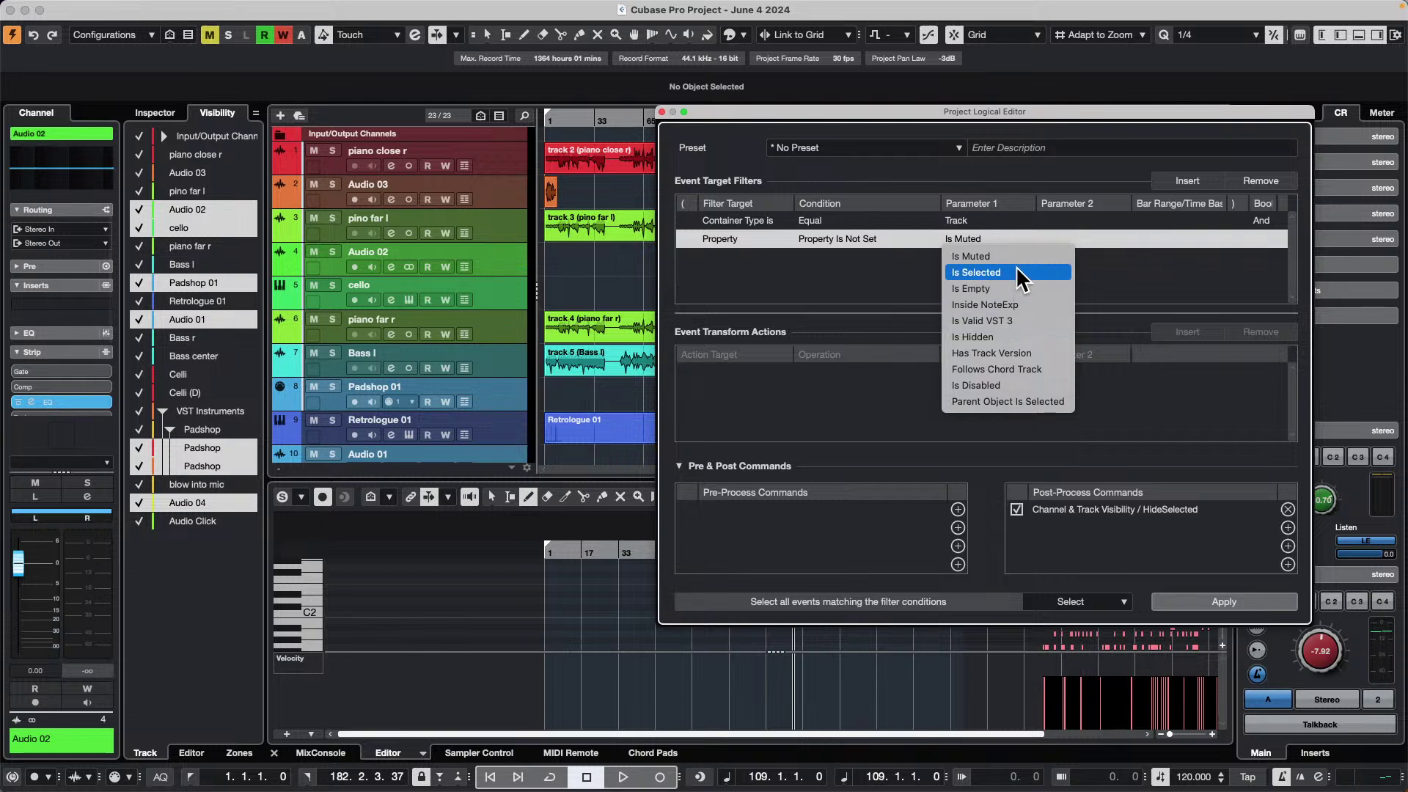
pyautogui.click(1015, 288)
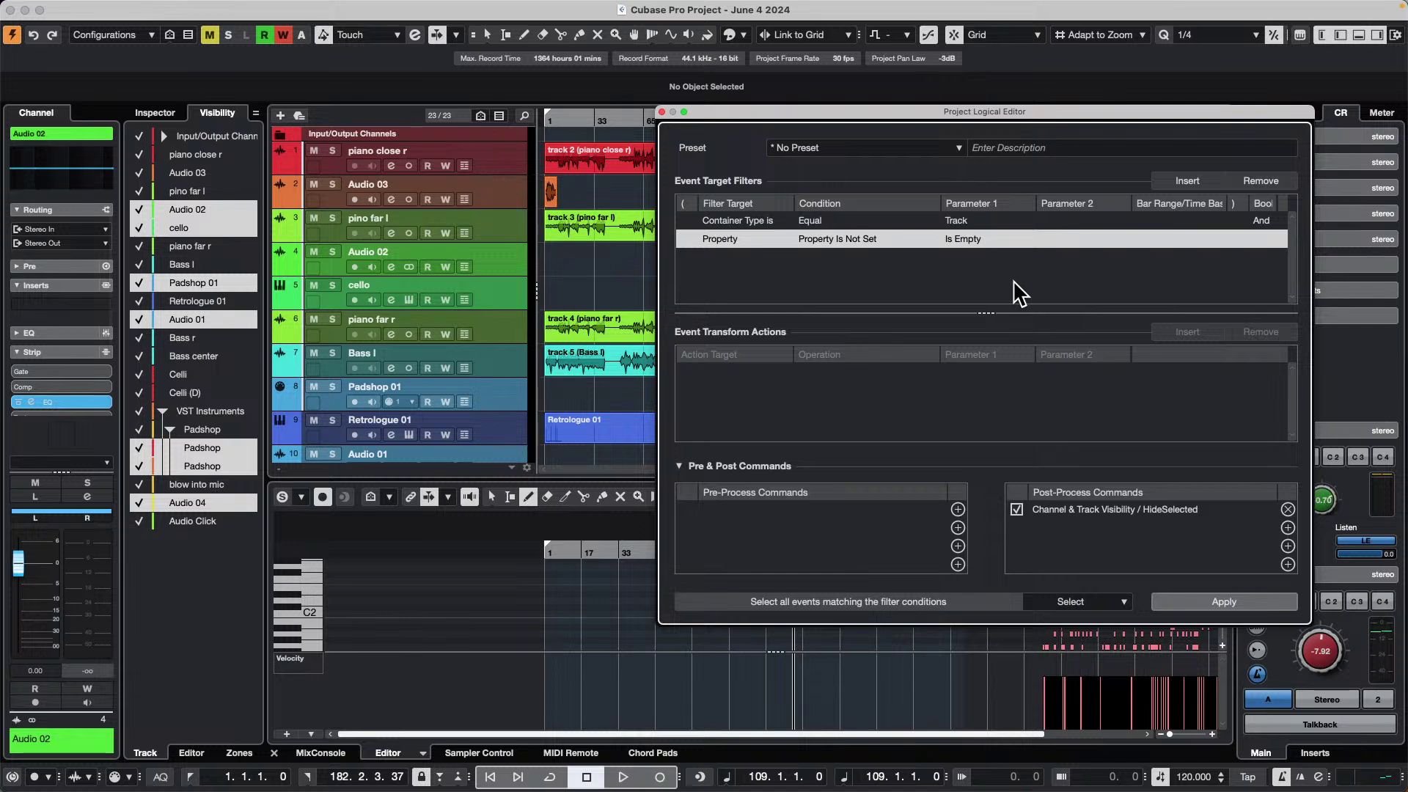
pyautogui.click(1180, 602)
pyautogui.click(1246, 603)
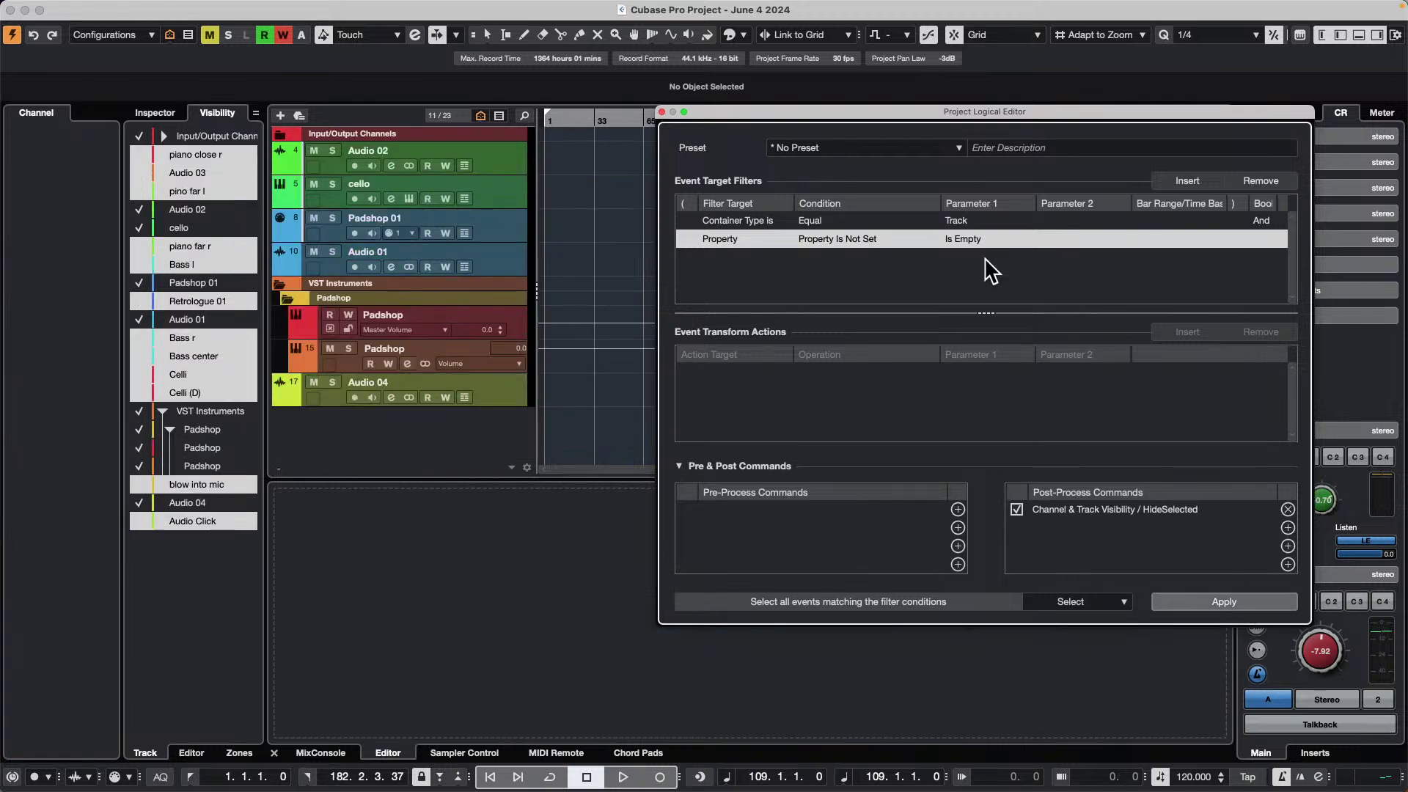
# - Remove the HideSelected post-process command and make all hidden tracks visible again
pyautogui.click(424, 110)
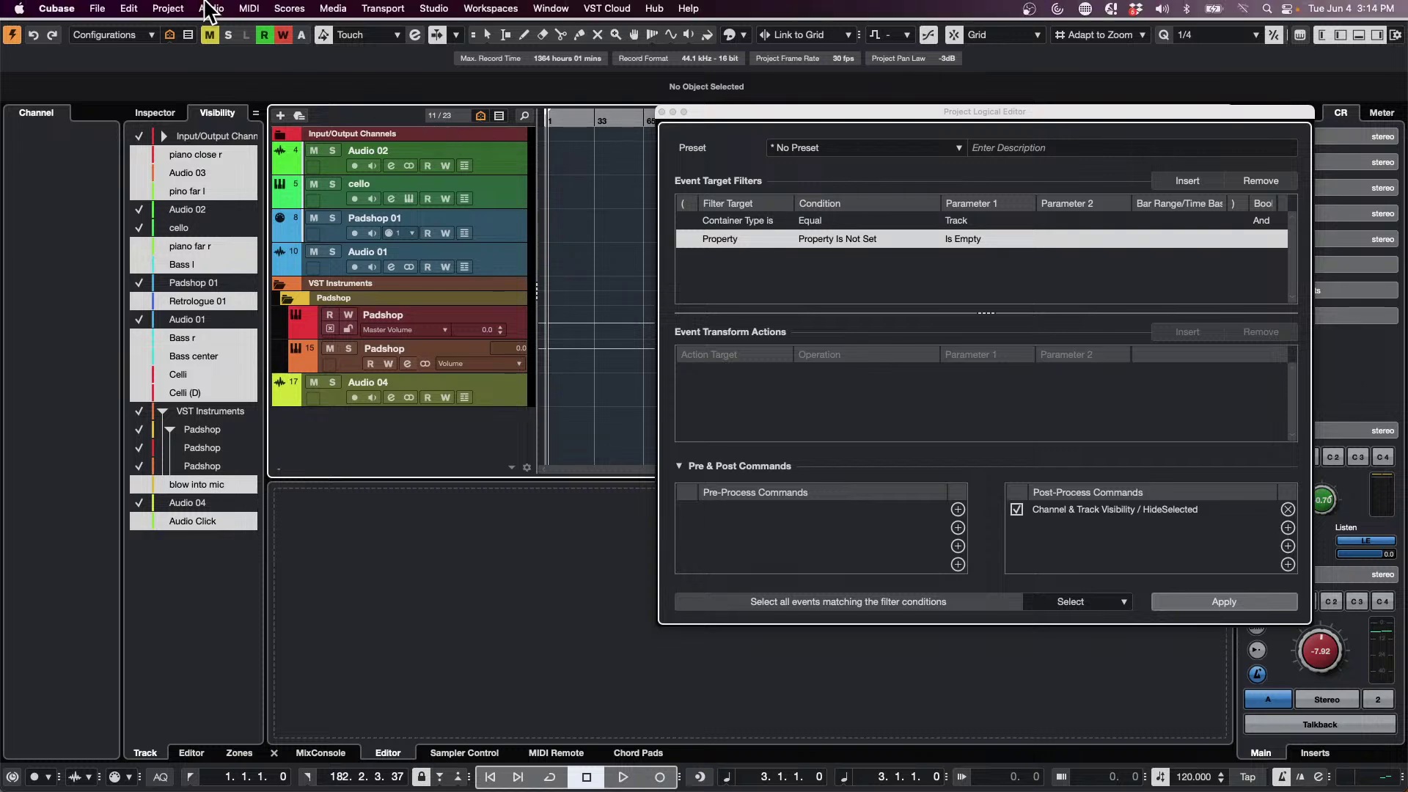
pyautogui.click(1287, 509)
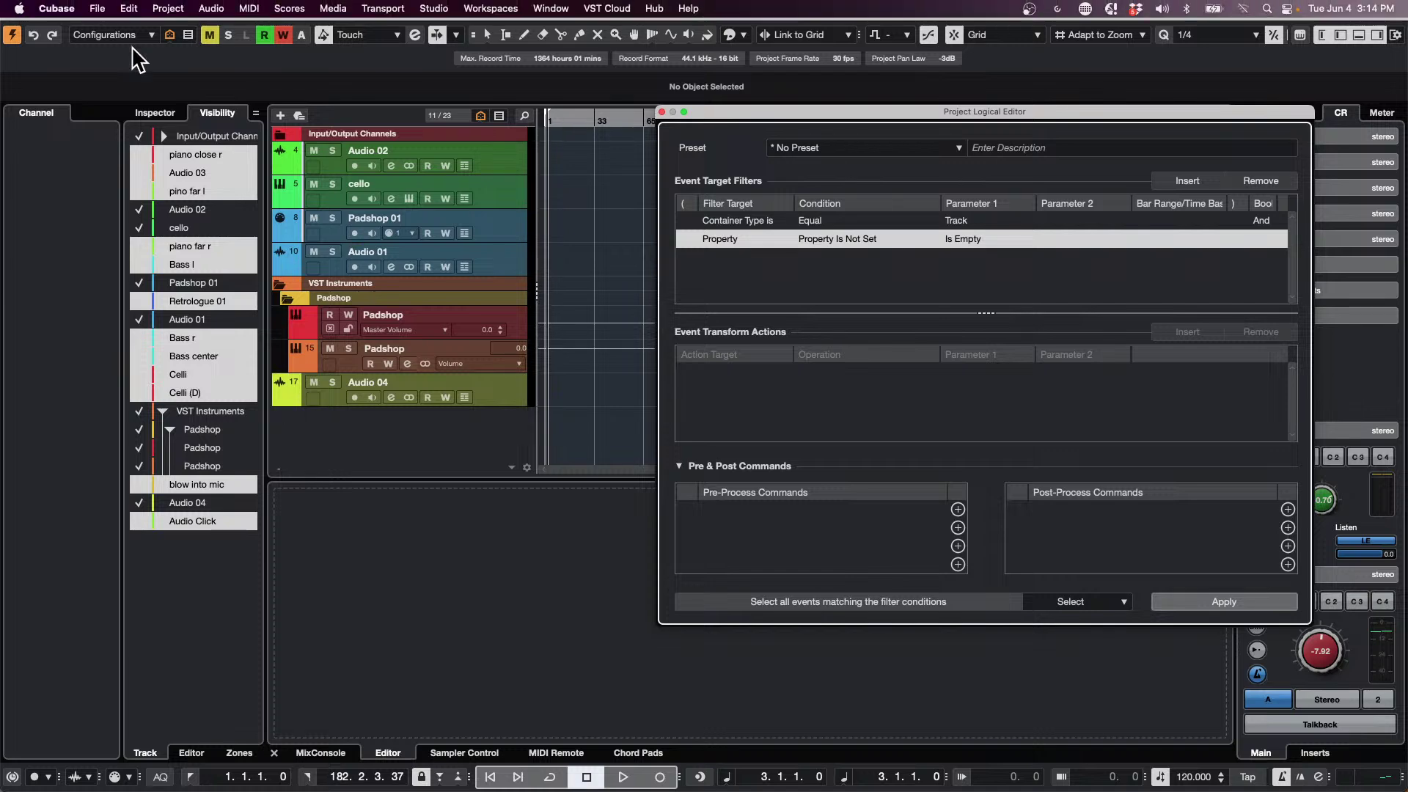
pyautogui.click(150, 118)
pyautogui.click(214, 116)
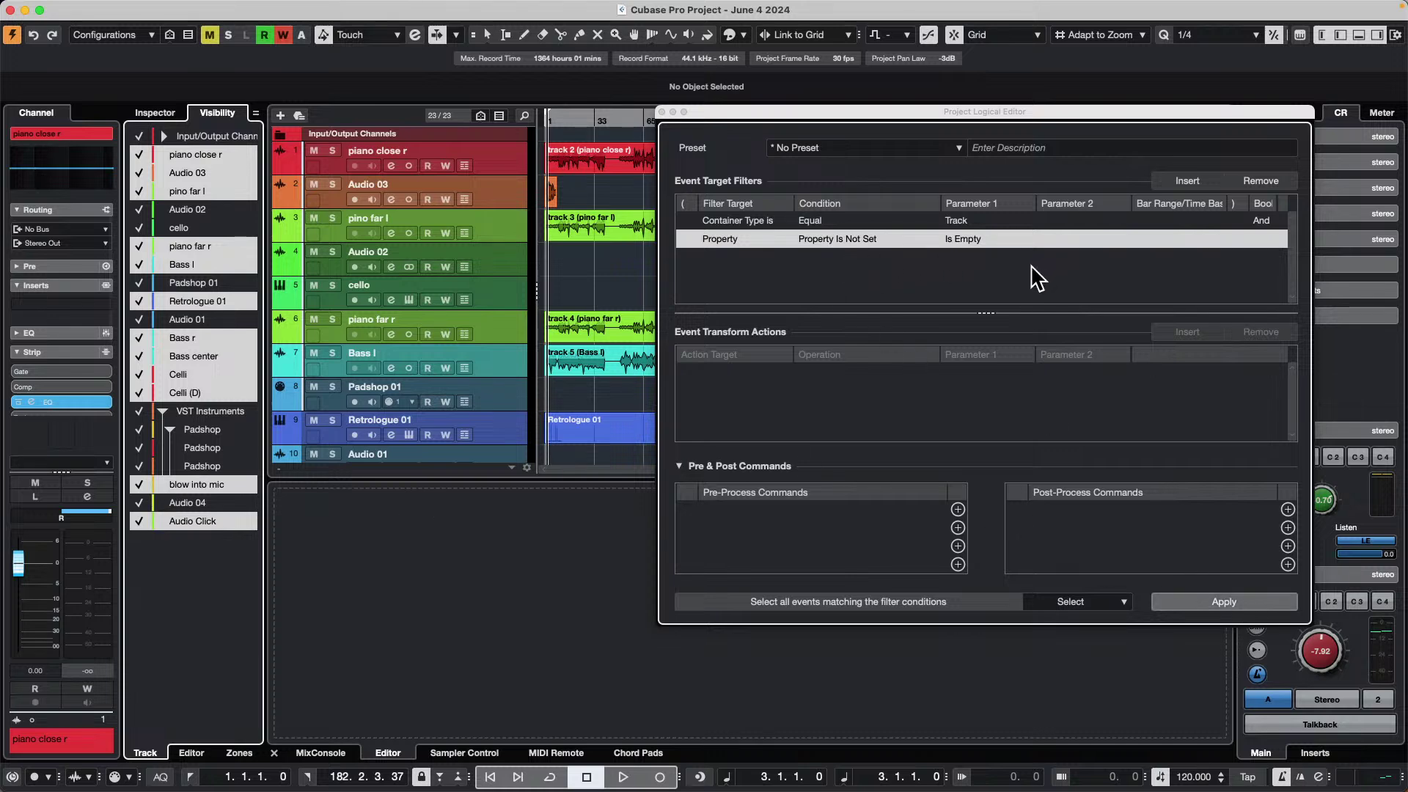
# - Apply the filter to select the tracks that contain events, and open the Audio Mixdown export for them
pyautogui.click(1225, 602)
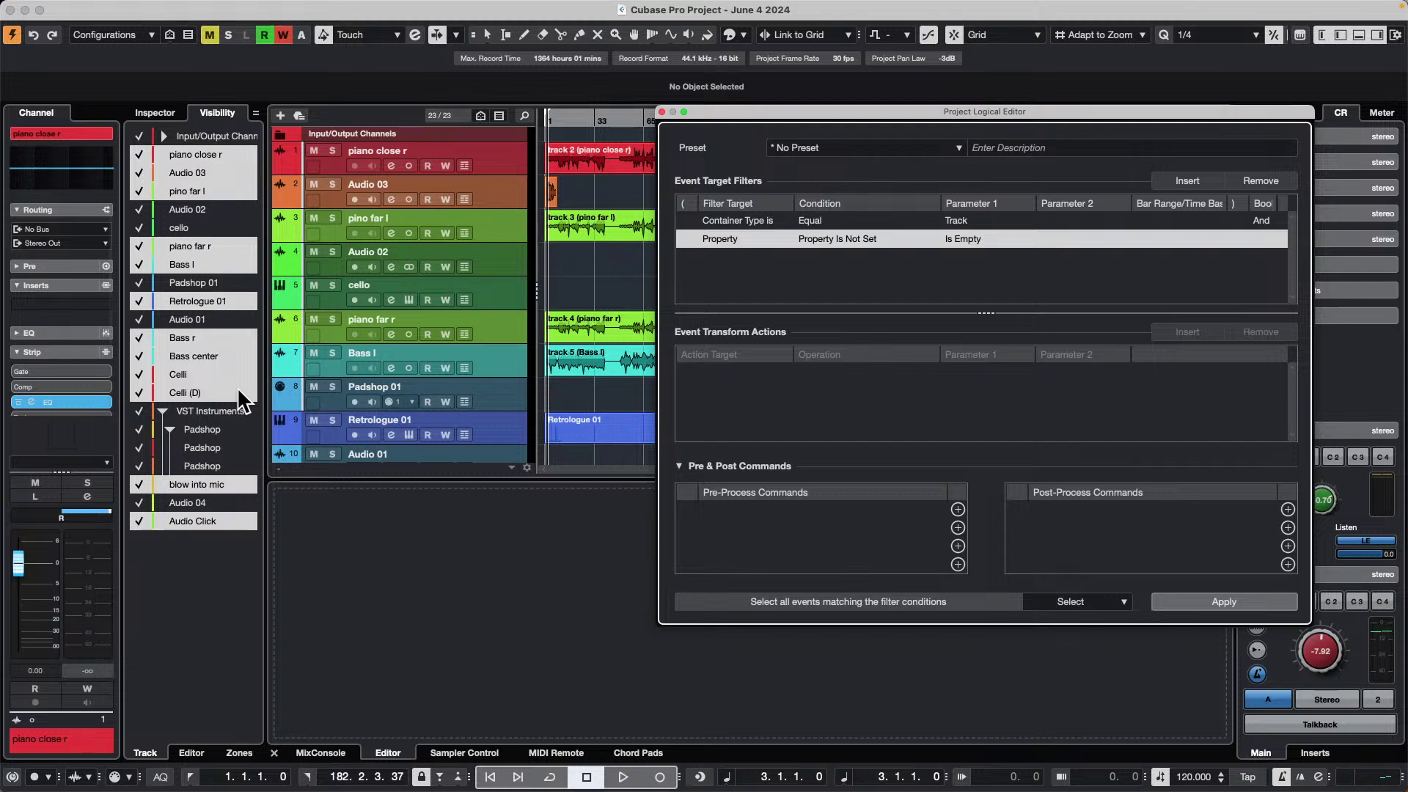
pyautogui.moveTo(220, 6)
pyautogui.click(102, 9)
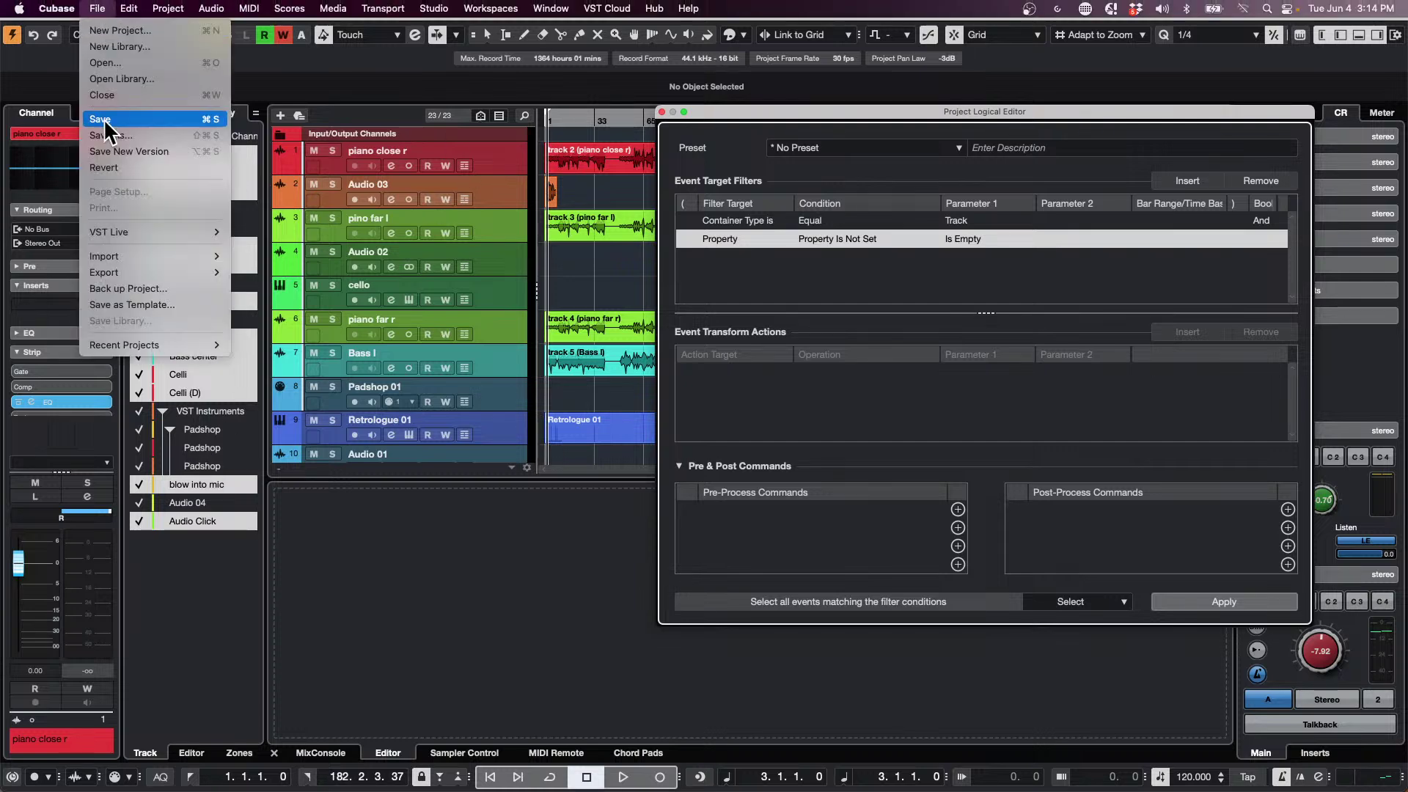
pyautogui.moveTo(154, 273)
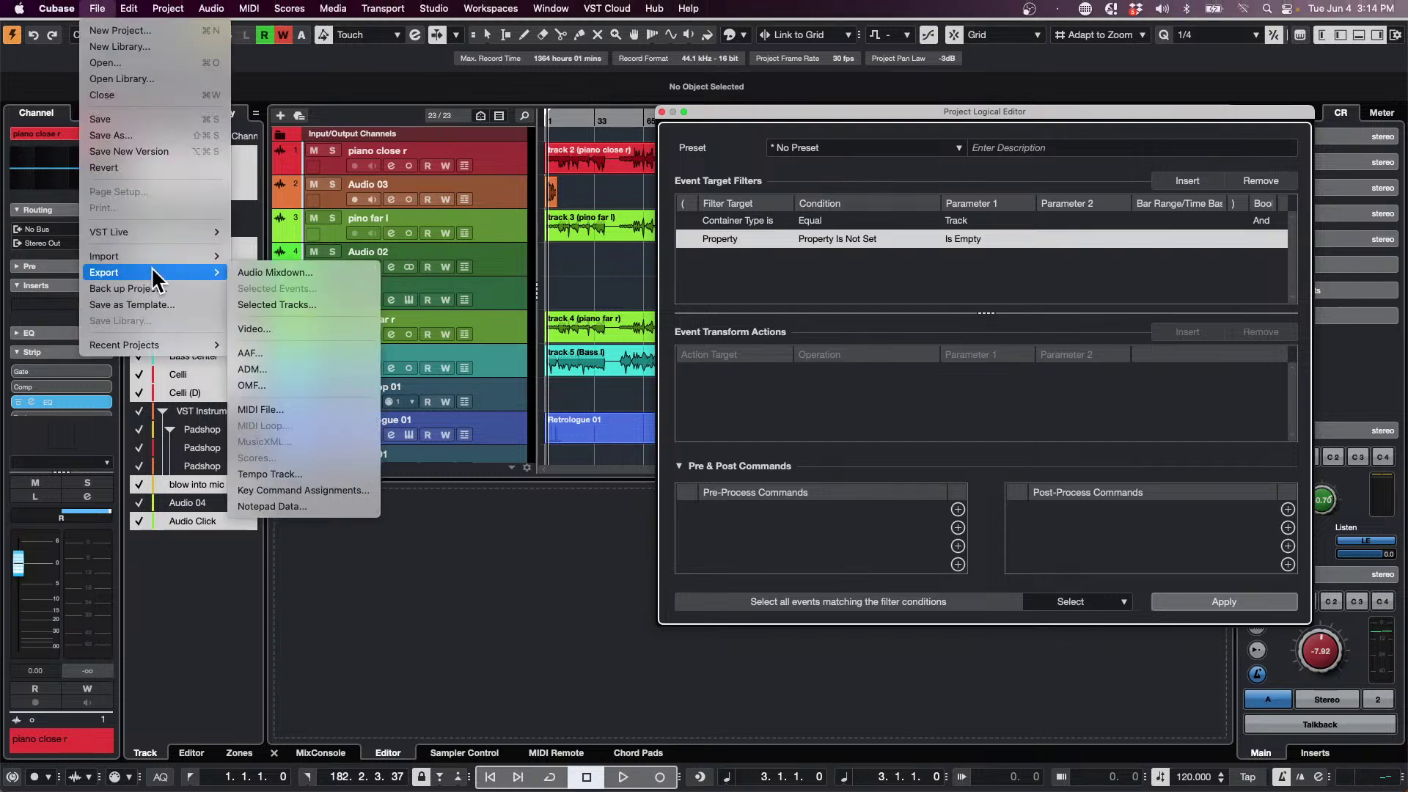
pyautogui.click(322, 272)
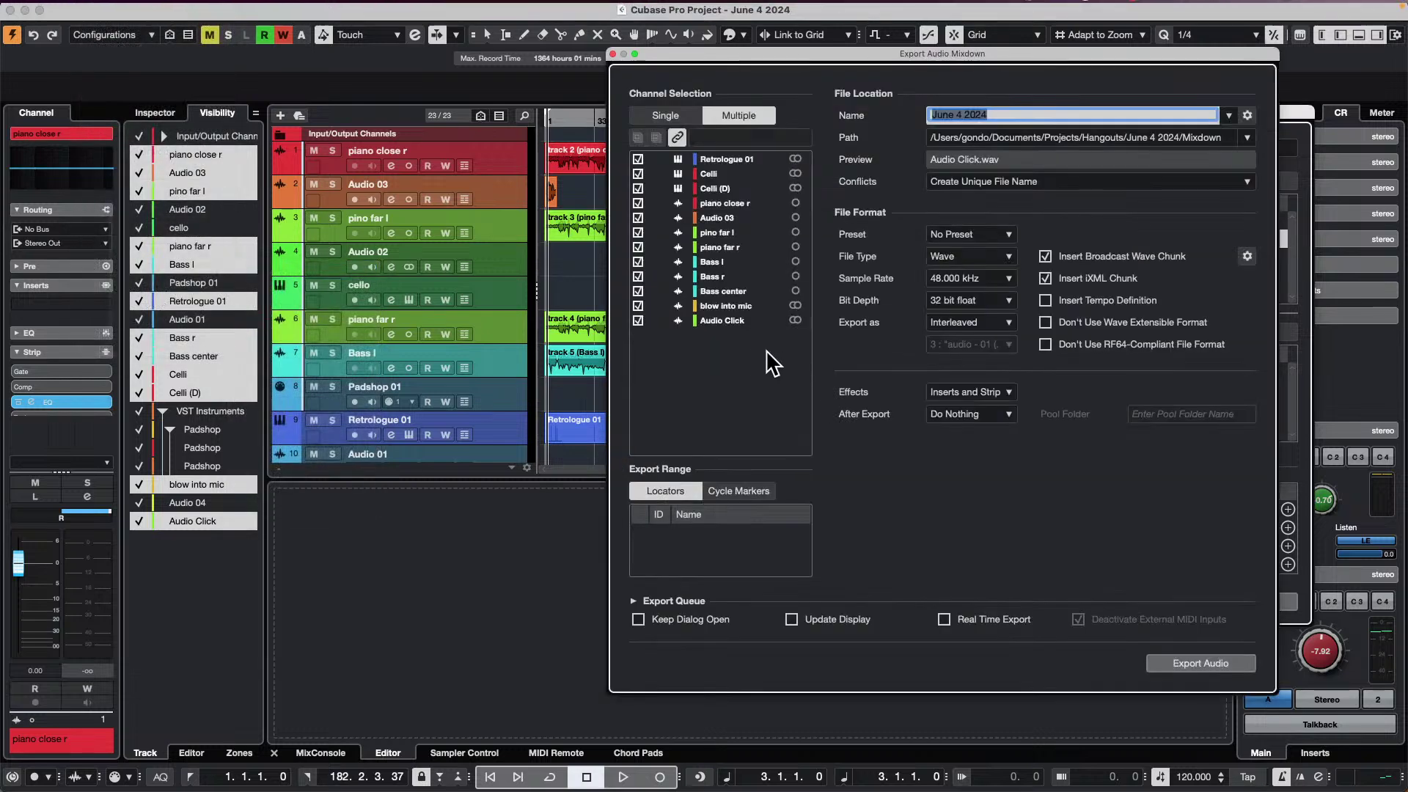
# - Close the Export Audio Mixdown dialog without exporting, and close the Project Logical Editor
pyautogui.click(678, 135)
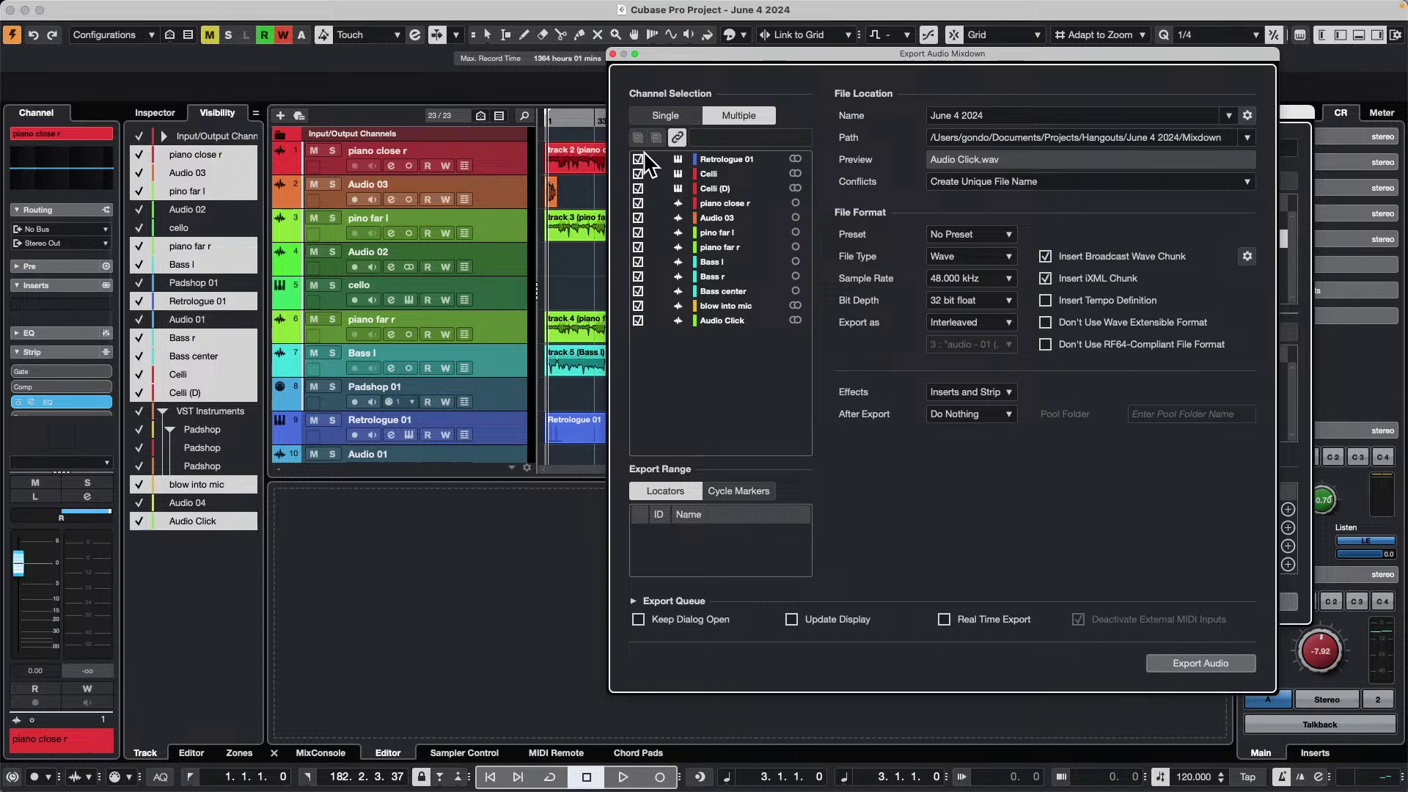
pyautogui.click(613, 54)
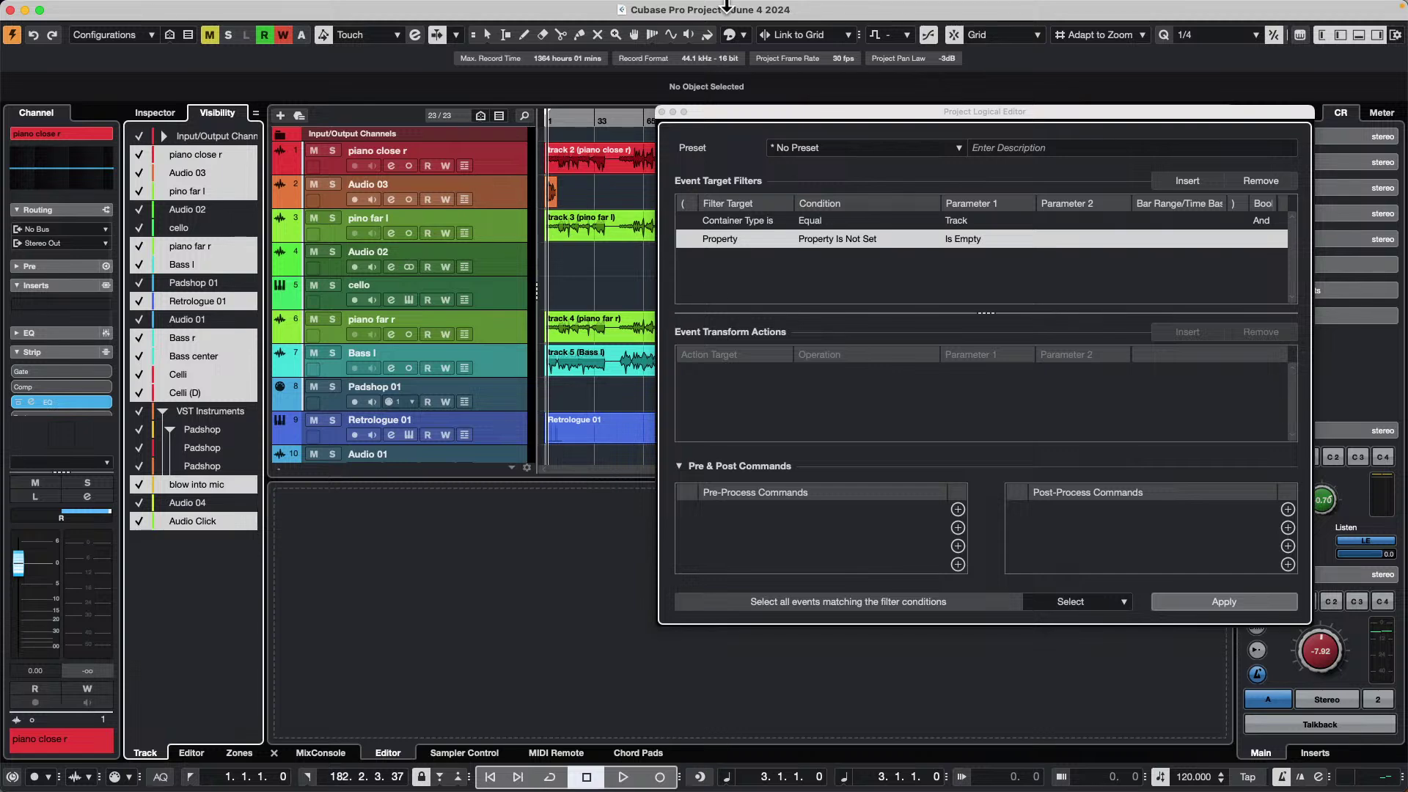
pyautogui.moveTo(147, 8)
pyautogui.click(662, 112)
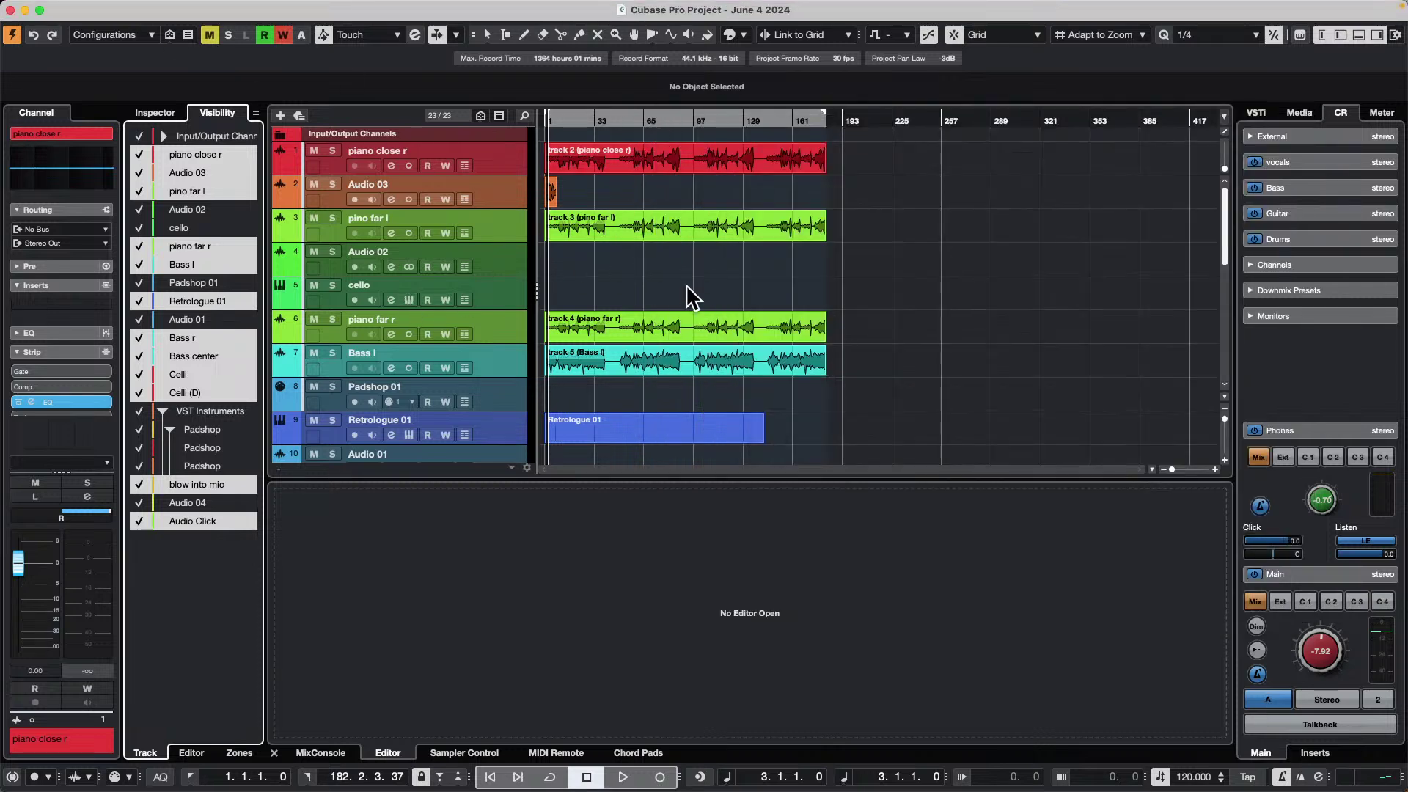
# - Replace the multi-track selection with only the empty Audio 02 track
pyautogui.click(631, 263)
pyautogui.scroll(-5, 629, 257)
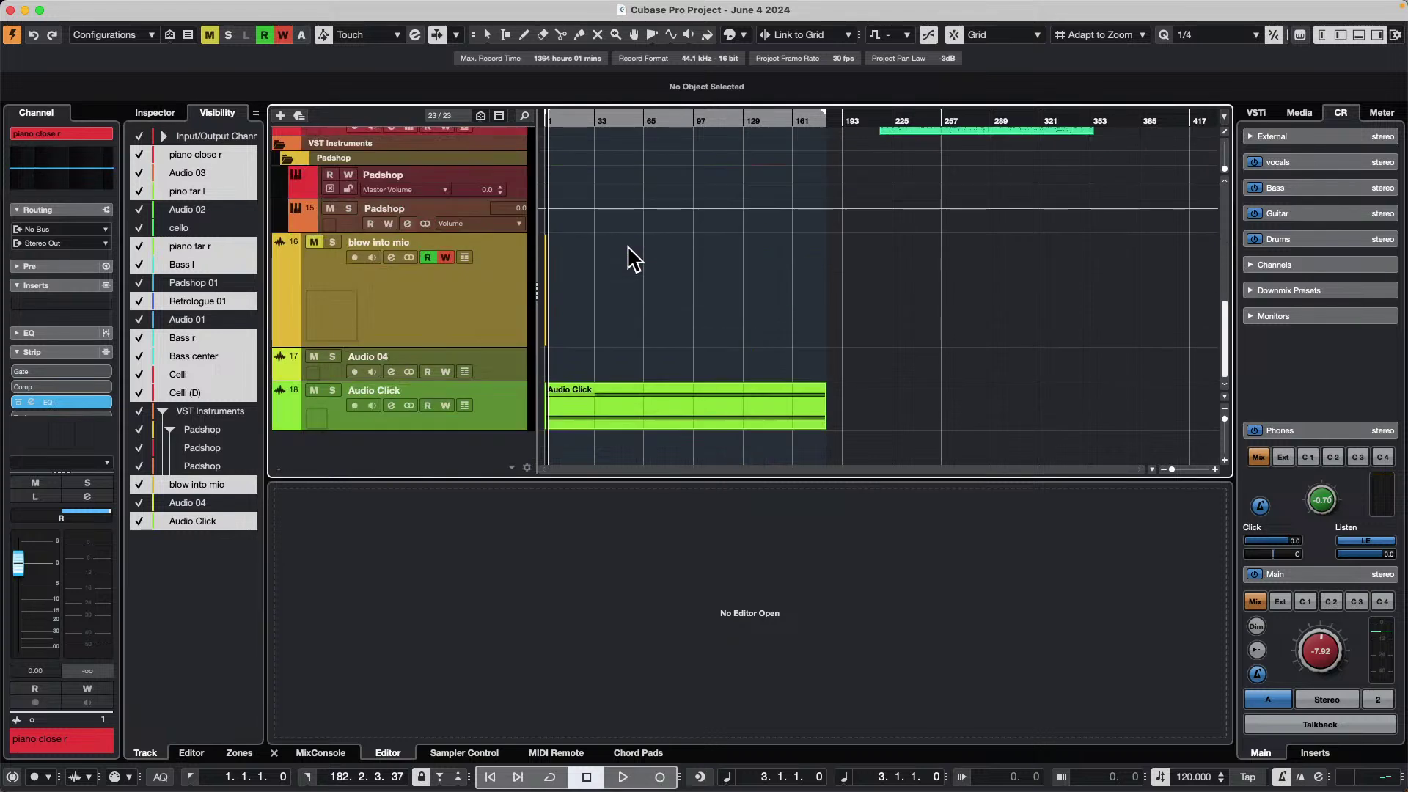
pyautogui.scroll(5, 629, 253)
pyautogui.click(544, 259)
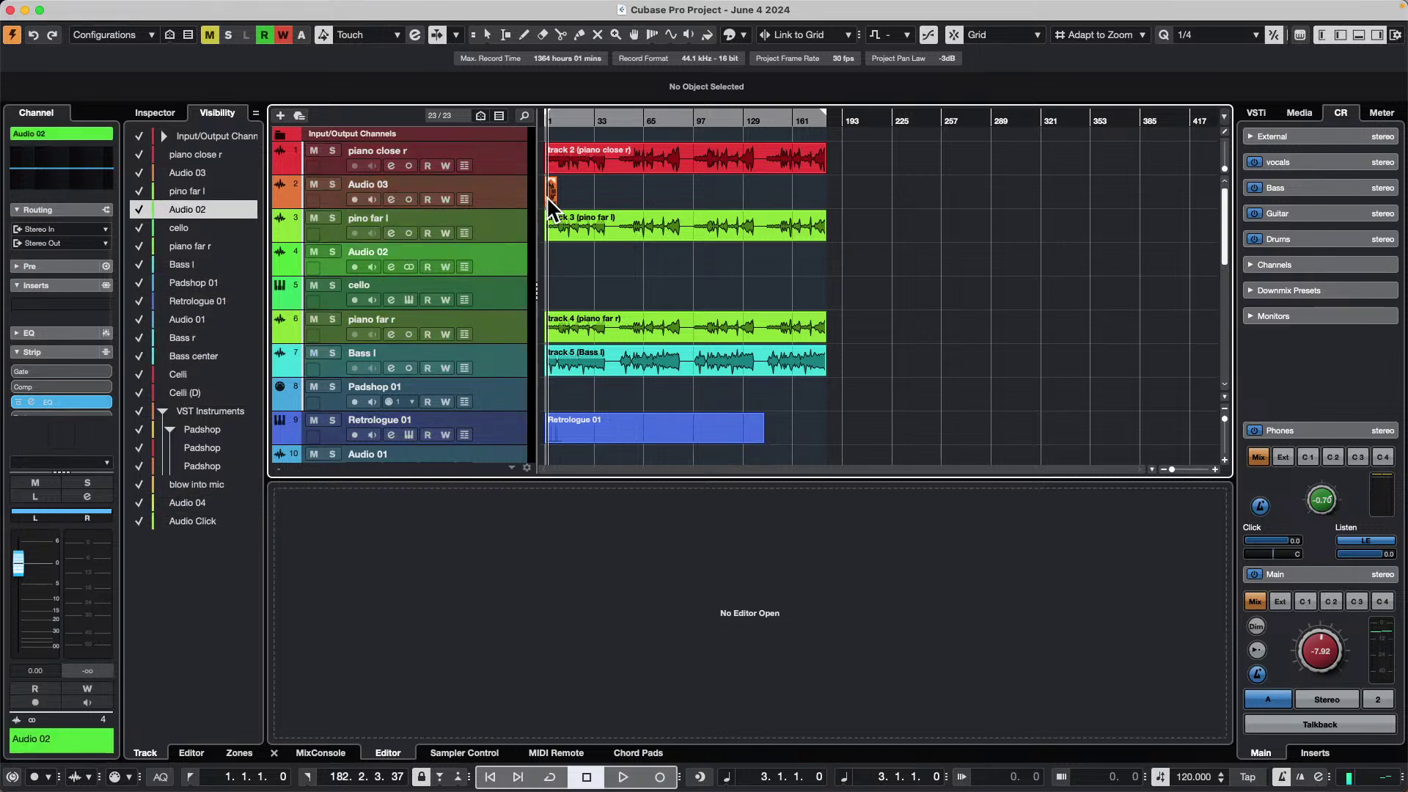
# - Start a project backup and create the folder "delete me June 4" on the Desktop as its destination
pyautogui.moveTo(63, 12)
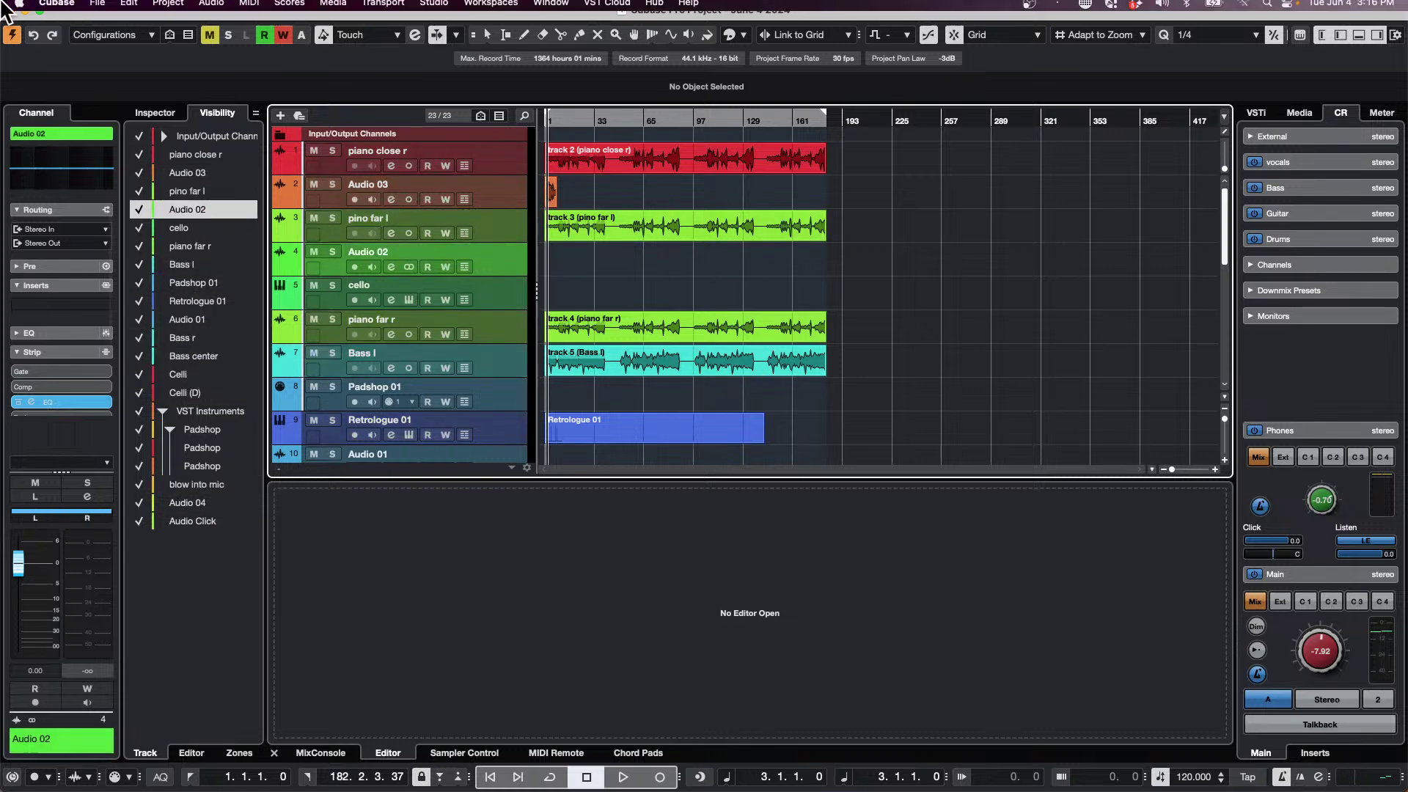
pyautogui.click(97, 9)
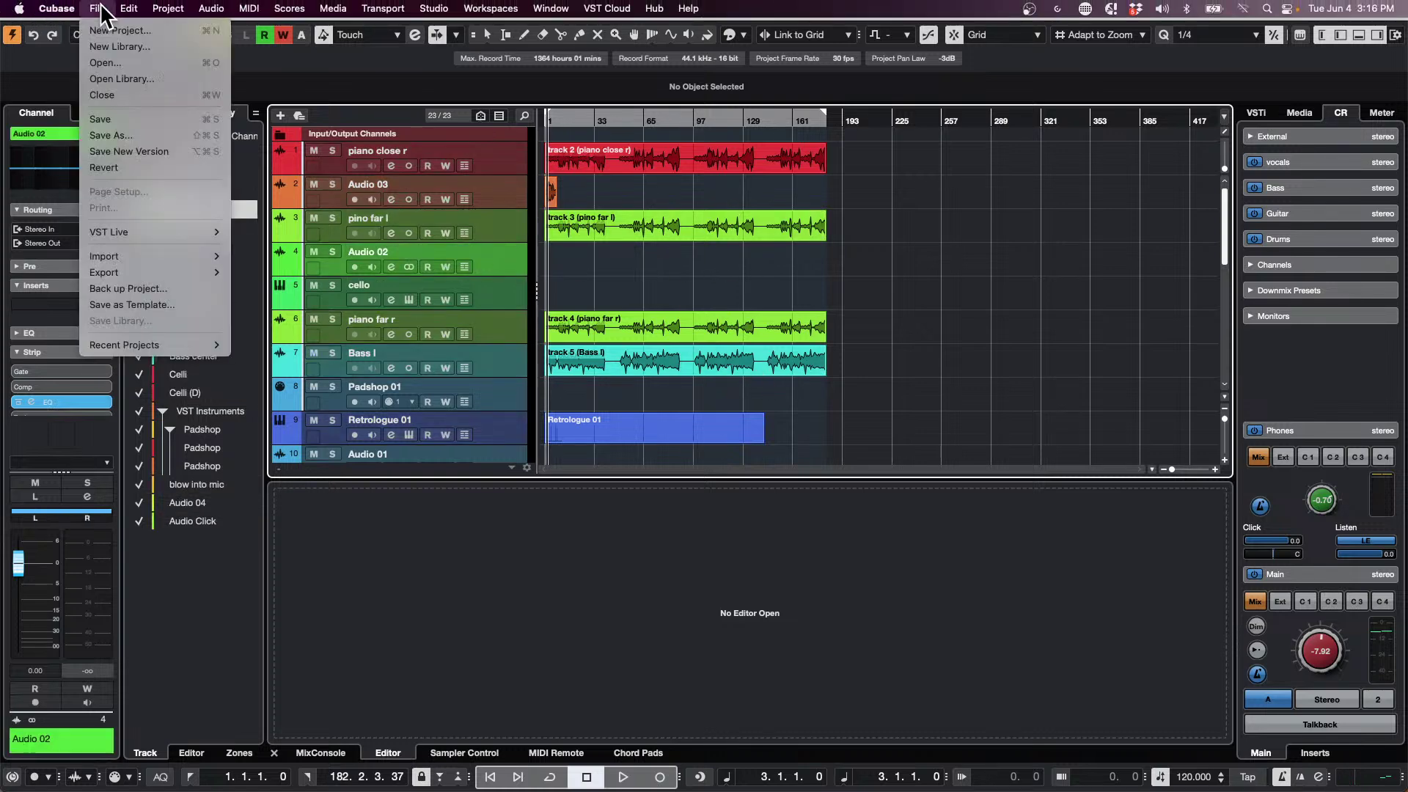
pyautogui.click(134, 287)
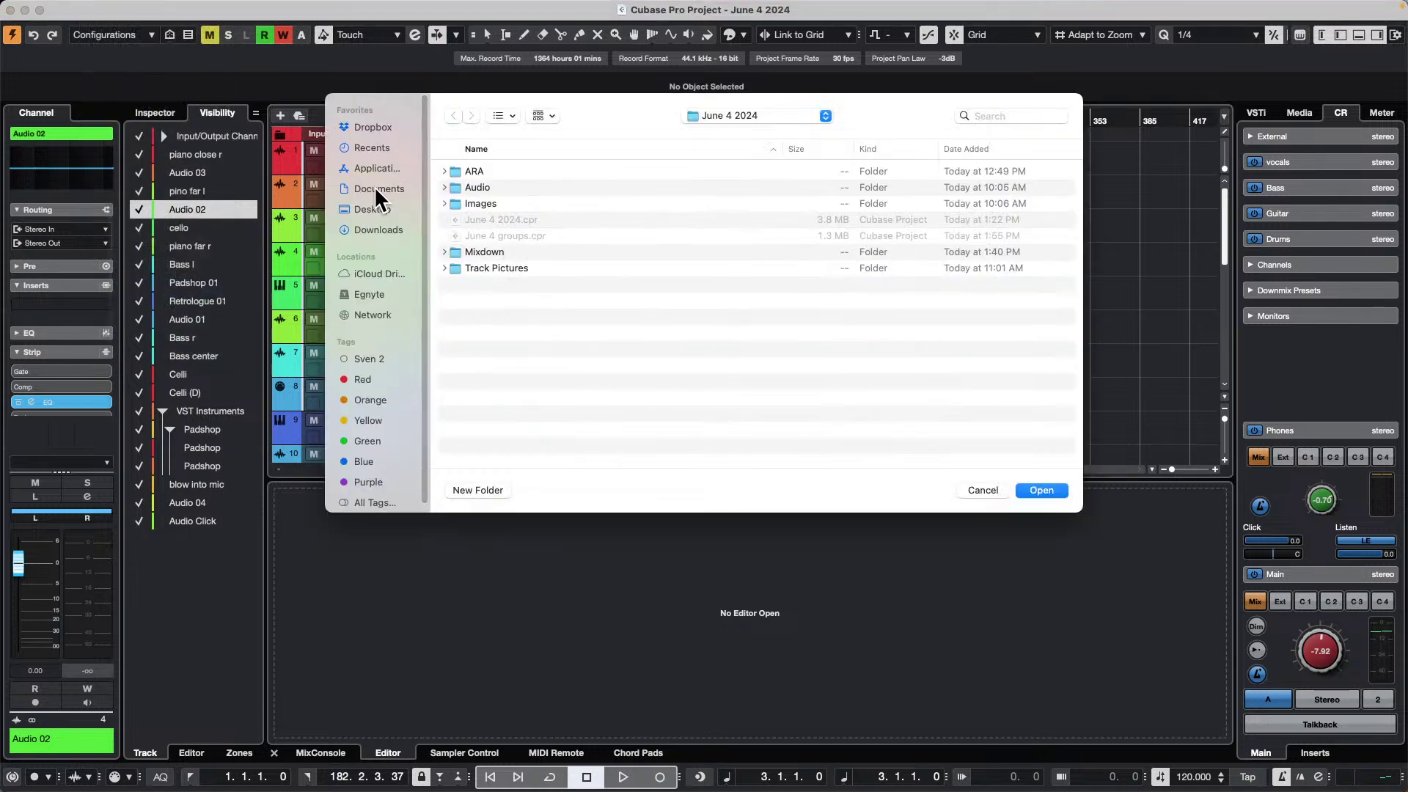
pyautogui.click(371, 210)
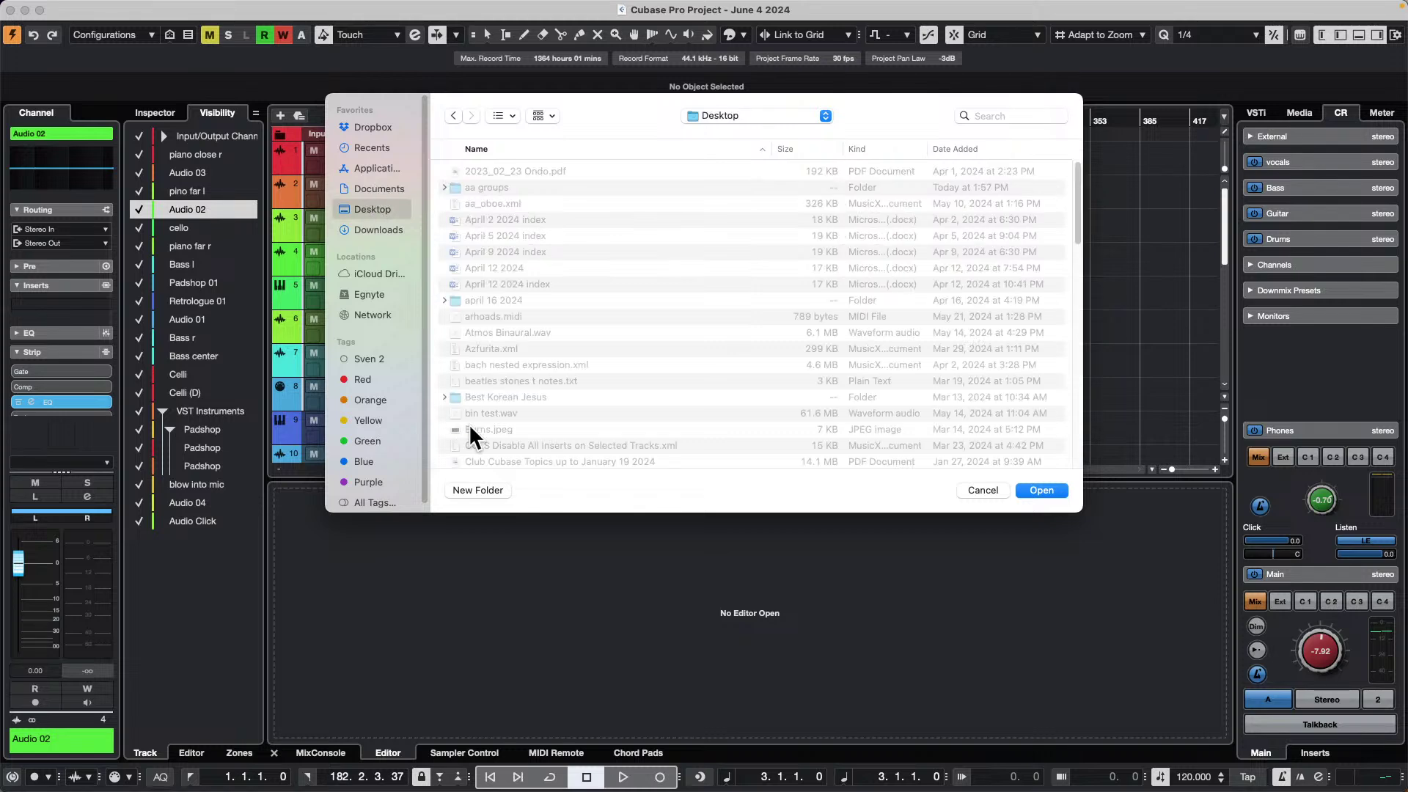
pyautogui.click(452, 488)
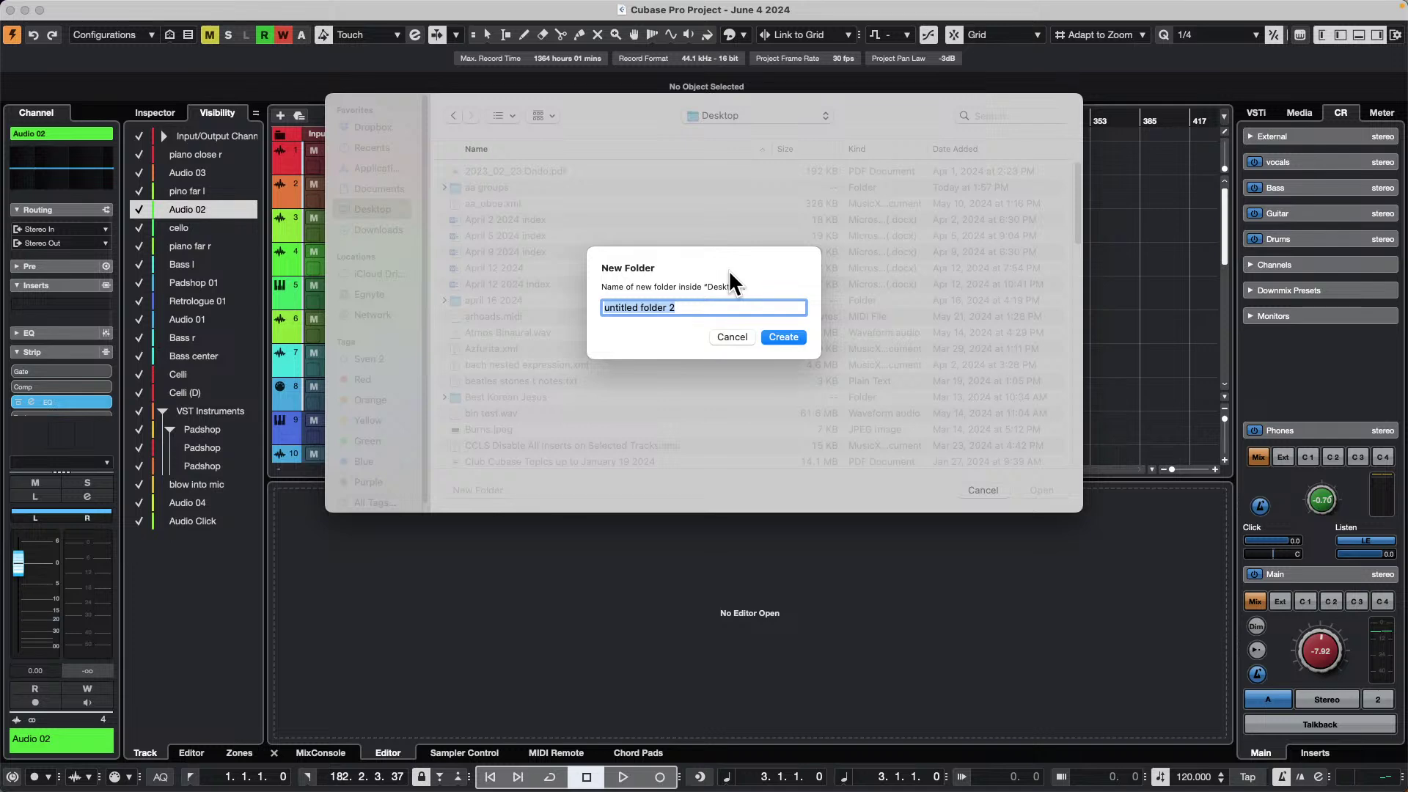
pyautogui.write('delete me June 4')
pyautogui.press('Return')
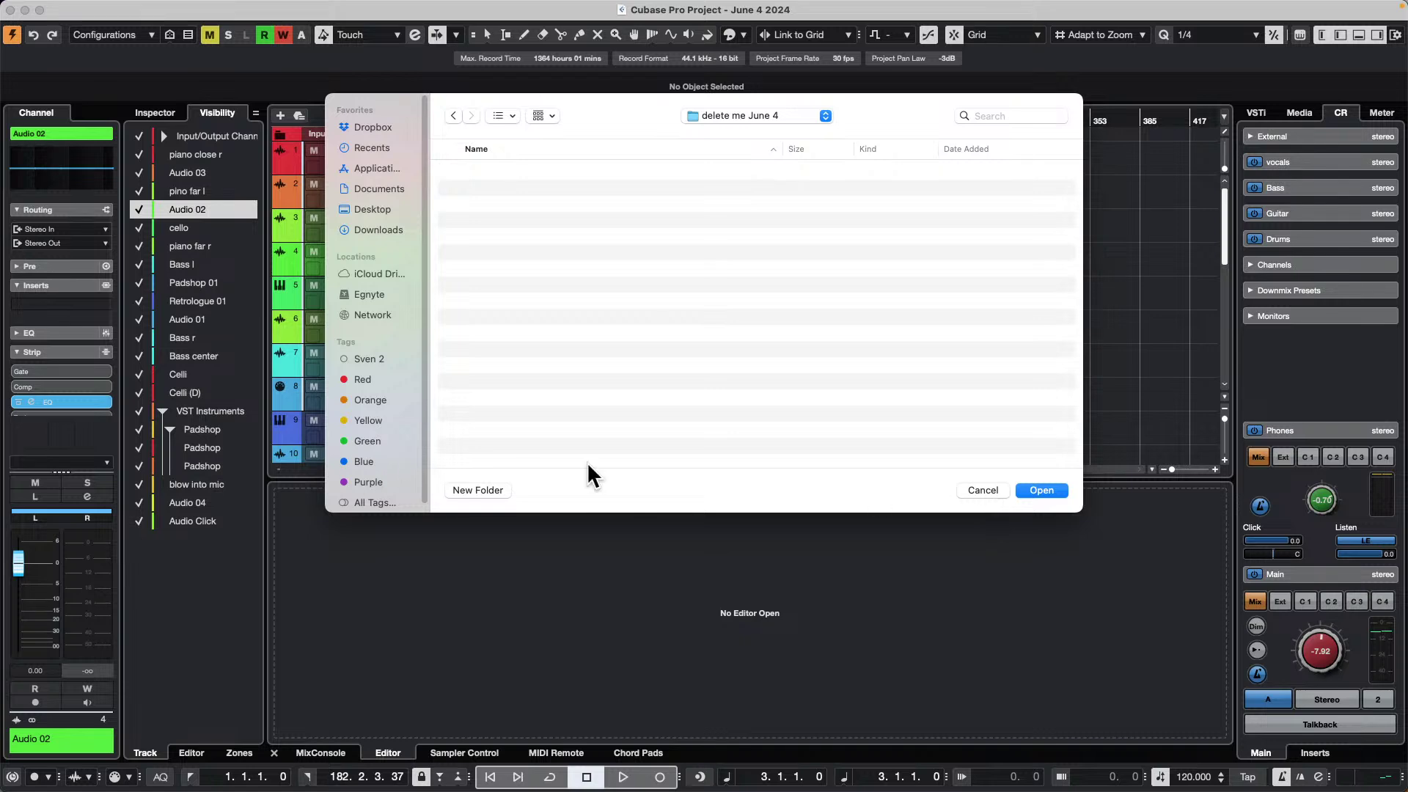
pyautogui.click(1041, 489)
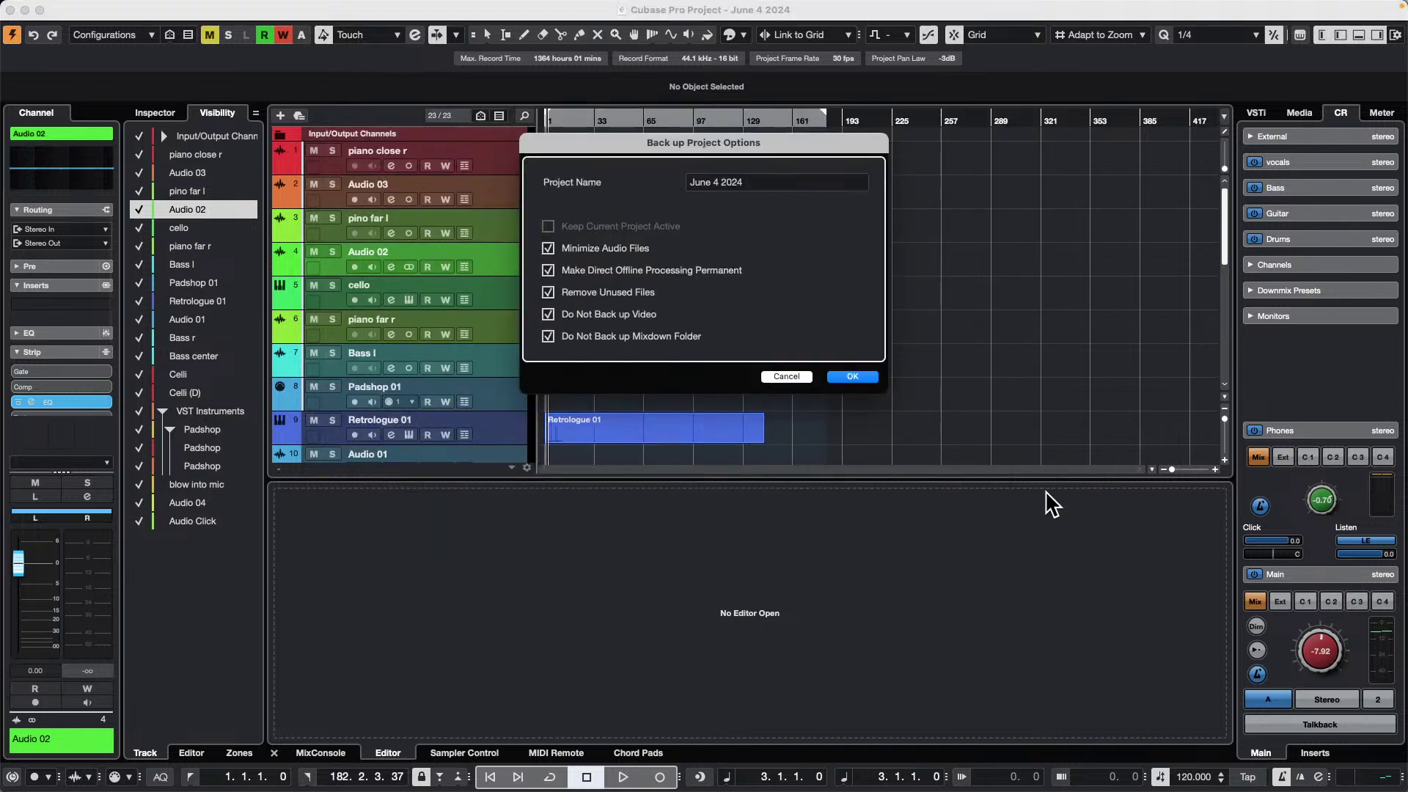
# - Back up the project as June 4 2024 with minimized audio, permanent offline processing, unused files removed, and video and the Mixdown folder excluded
pyautogui.click(773, 182)
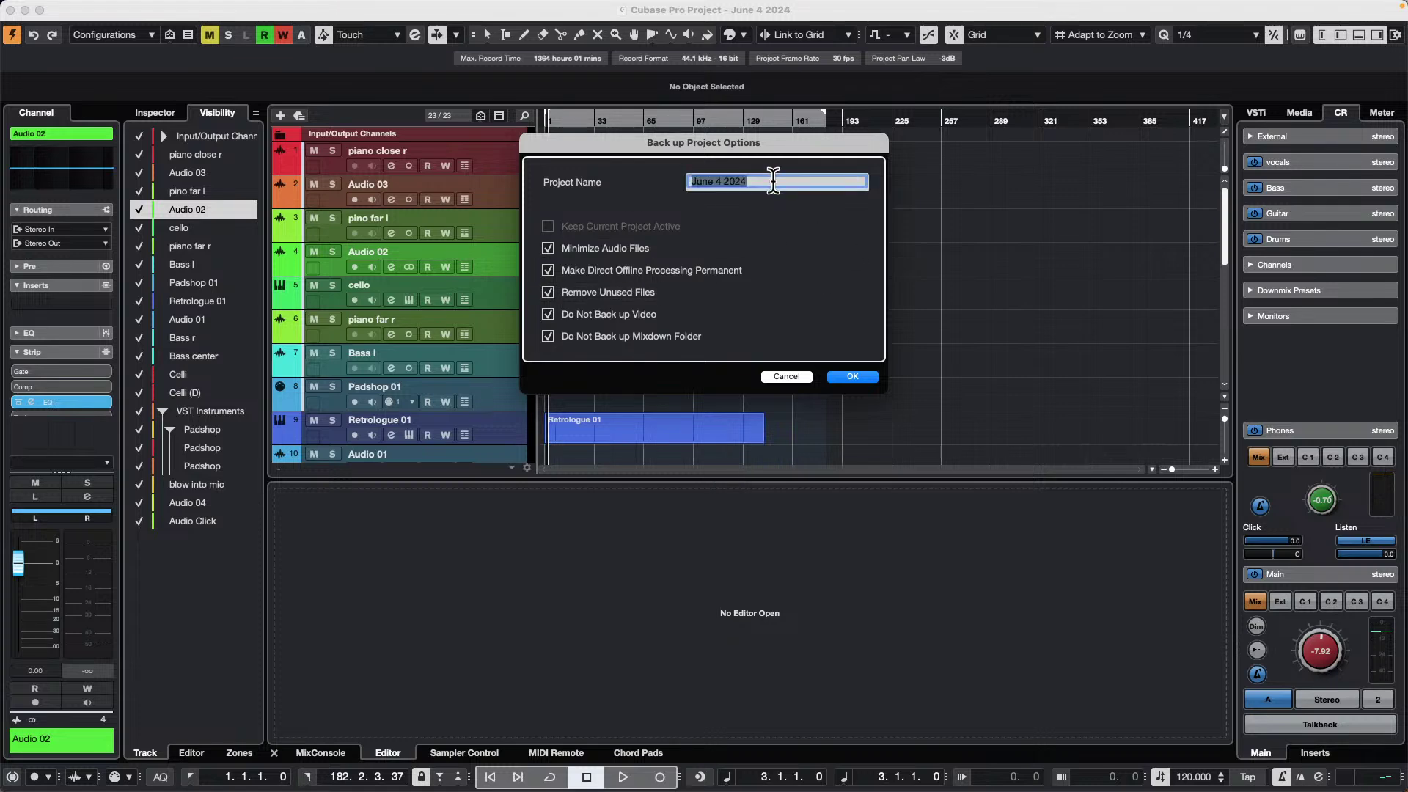
pyautogui.click(783, 224)
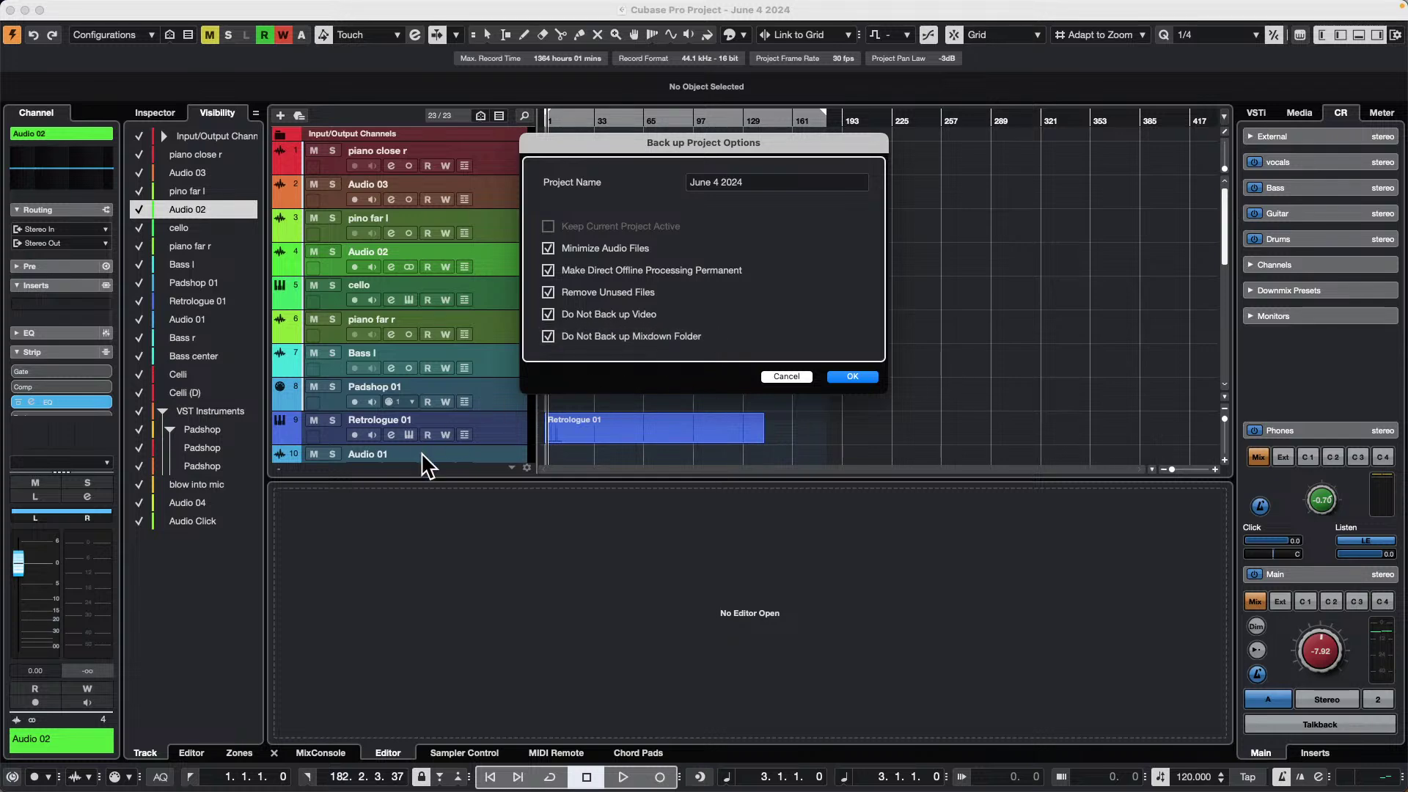
pyautogui.click(852, 376)
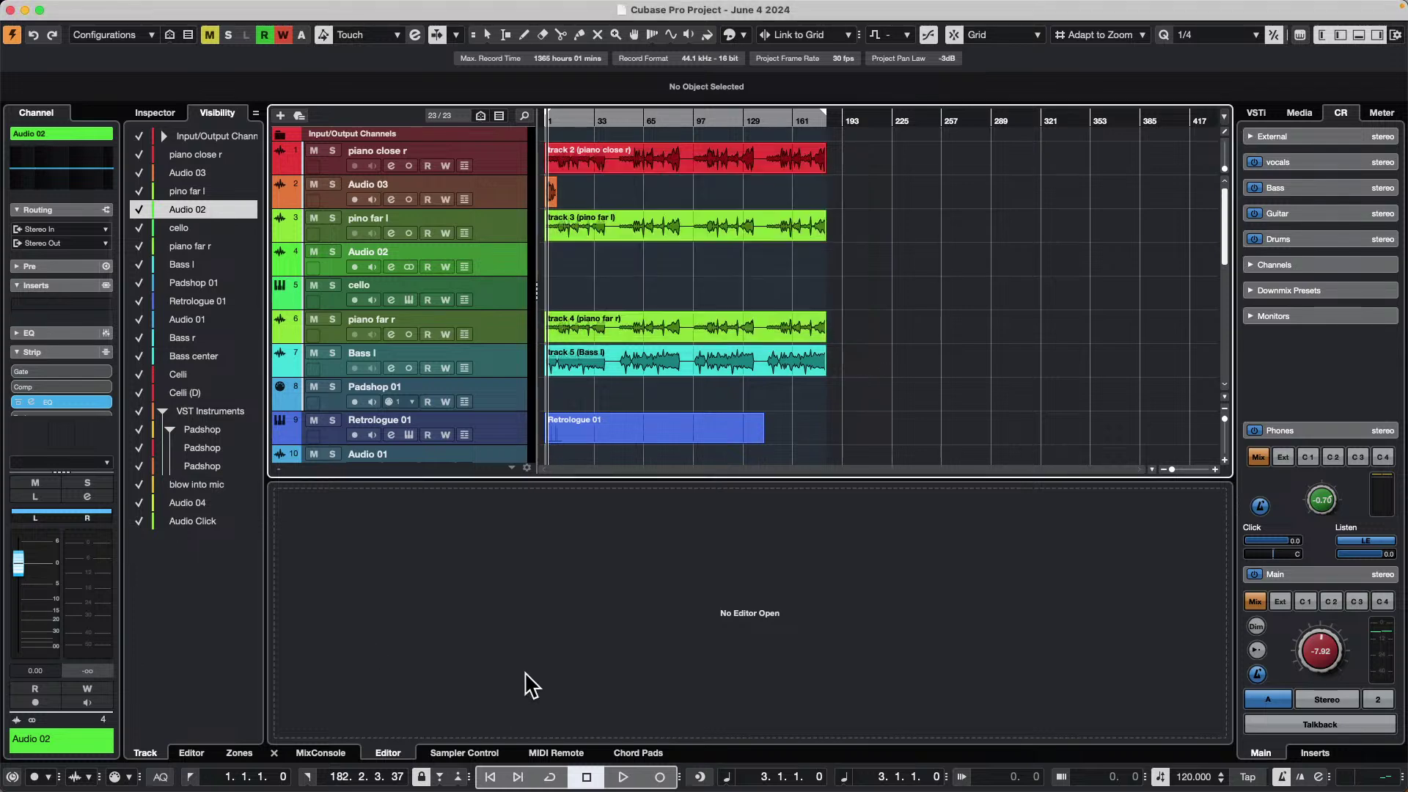
# - Switch to Finder, examine the Audio folder inside the Desktop's "delete me June 4" backup folder, and close the Finder window
pyautogui.moveTo(543, 788)
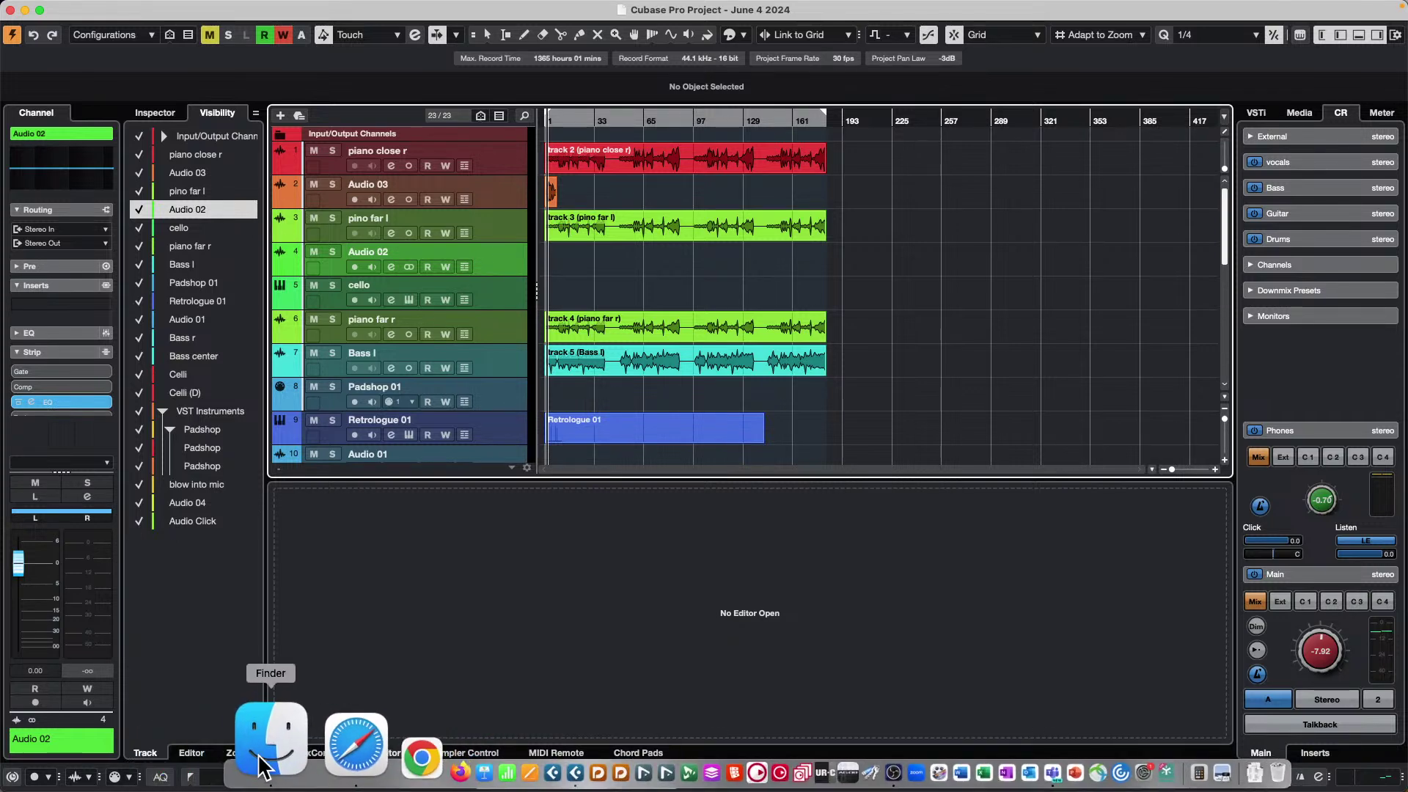
pyautogui.click(263, 762)
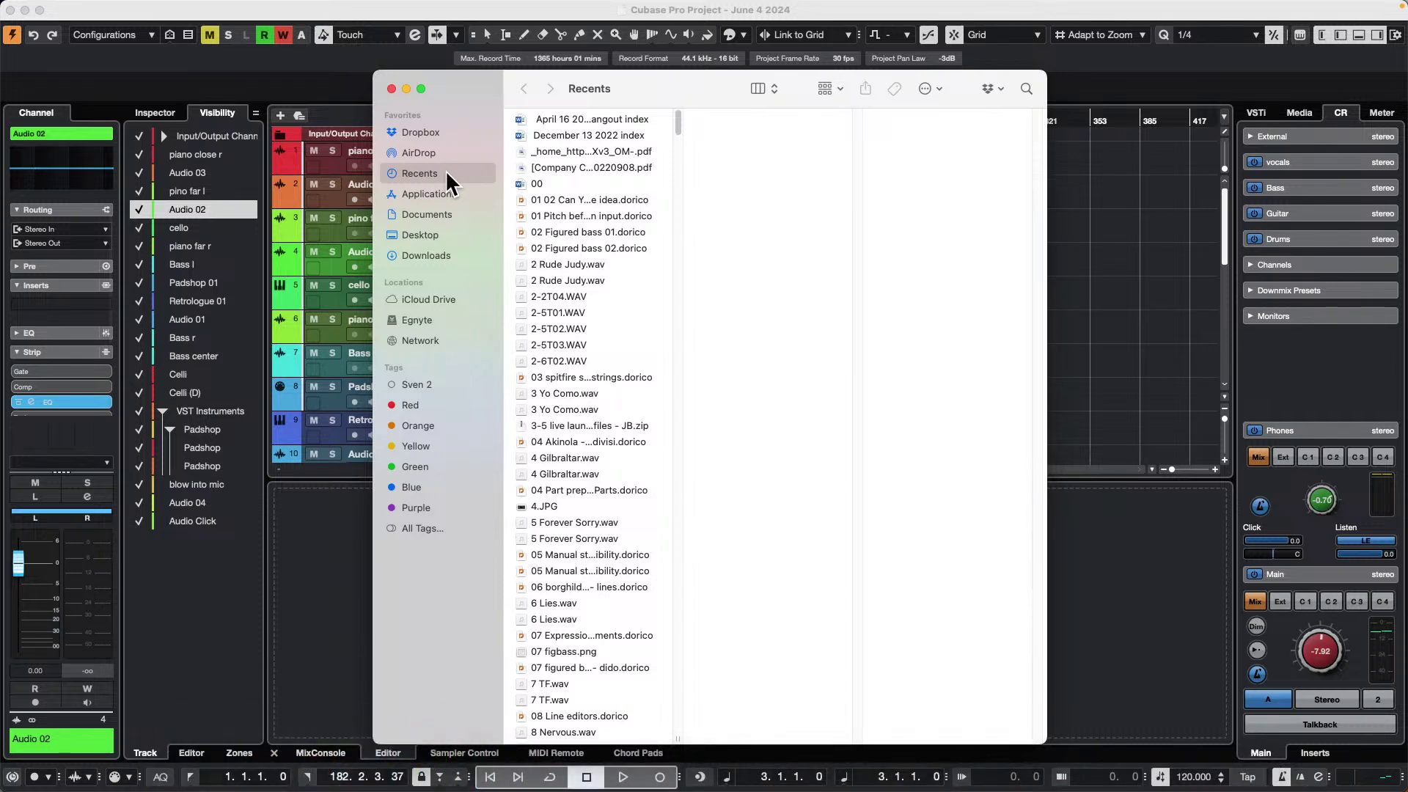
pyautogui.click(421, 235)
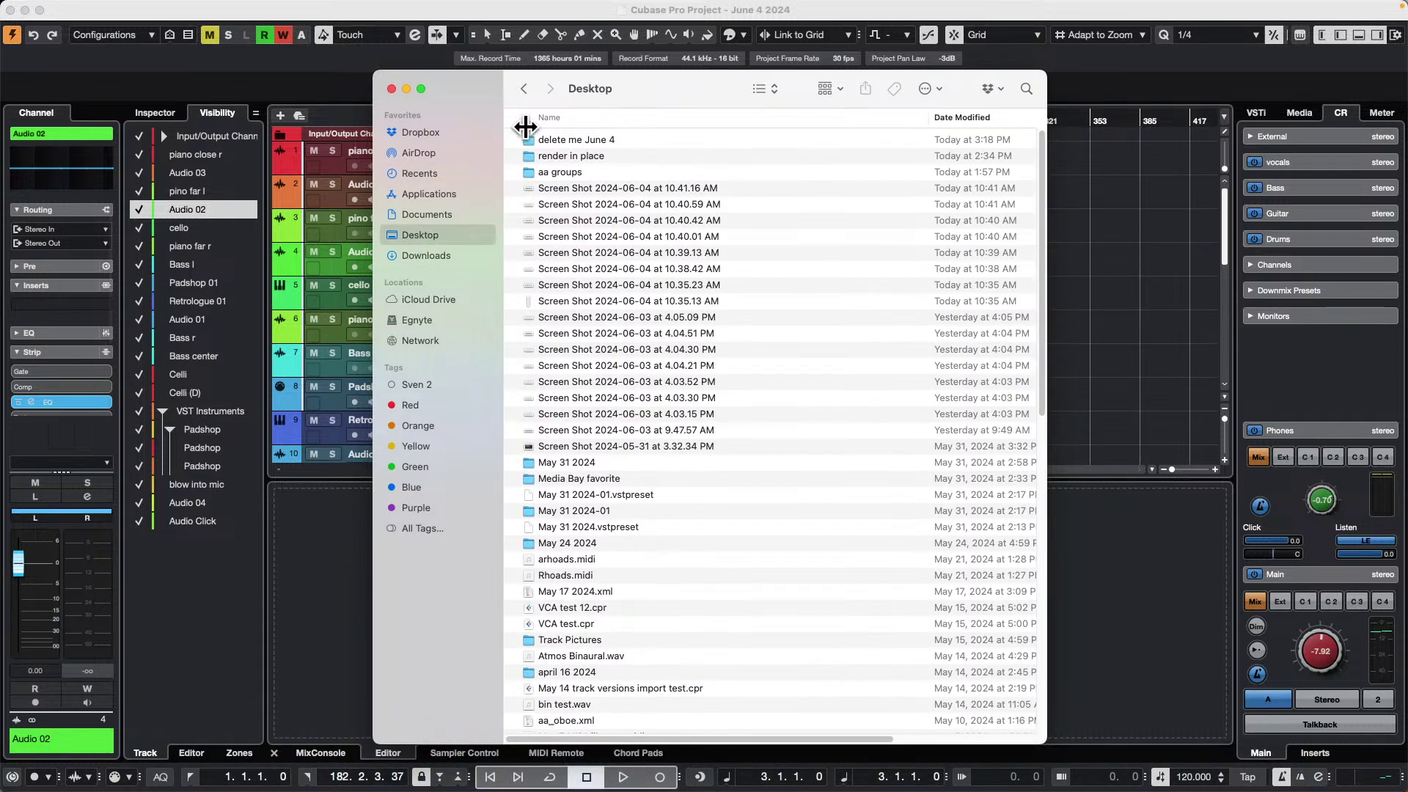
pyautogui.doubleClick(575, 139)
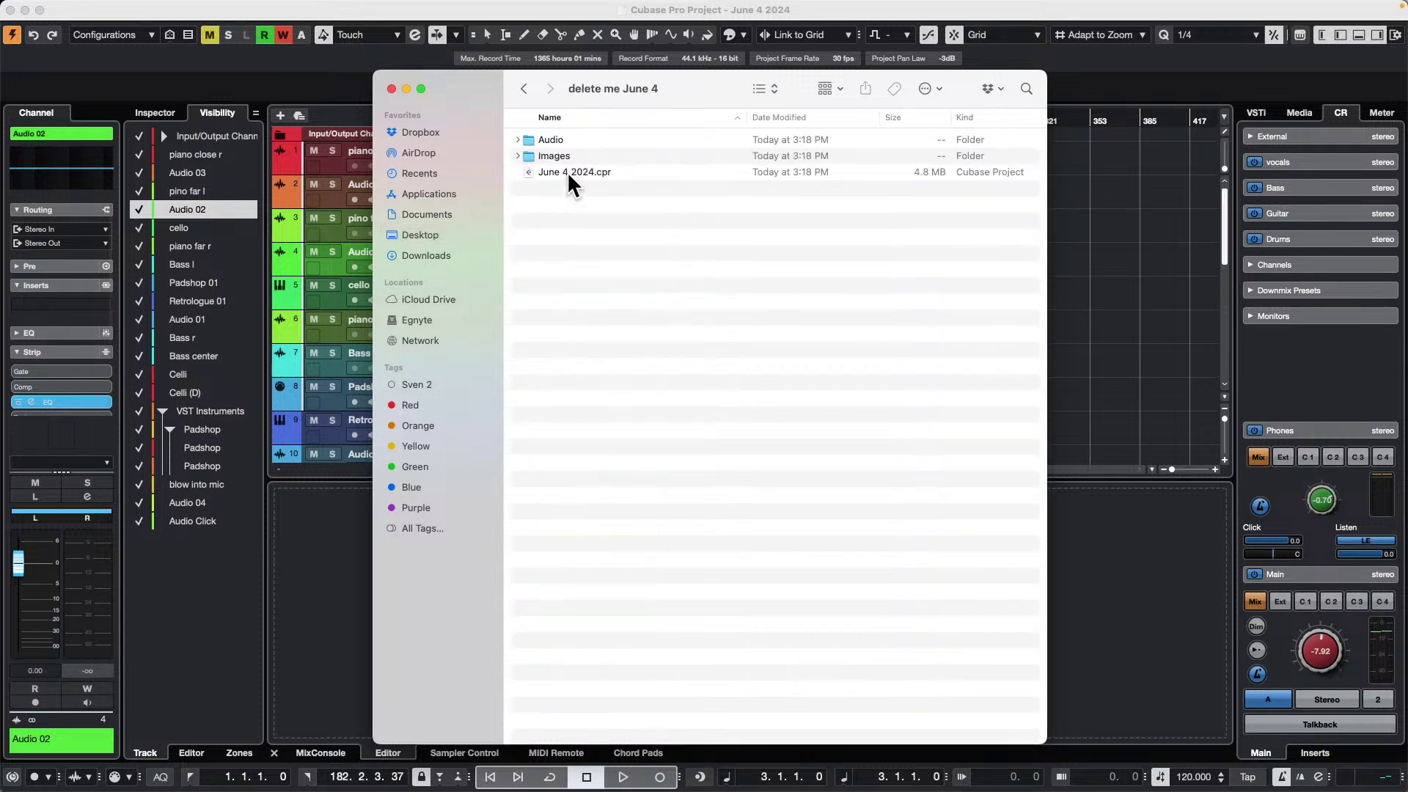
pyautogui.click(516, 140)
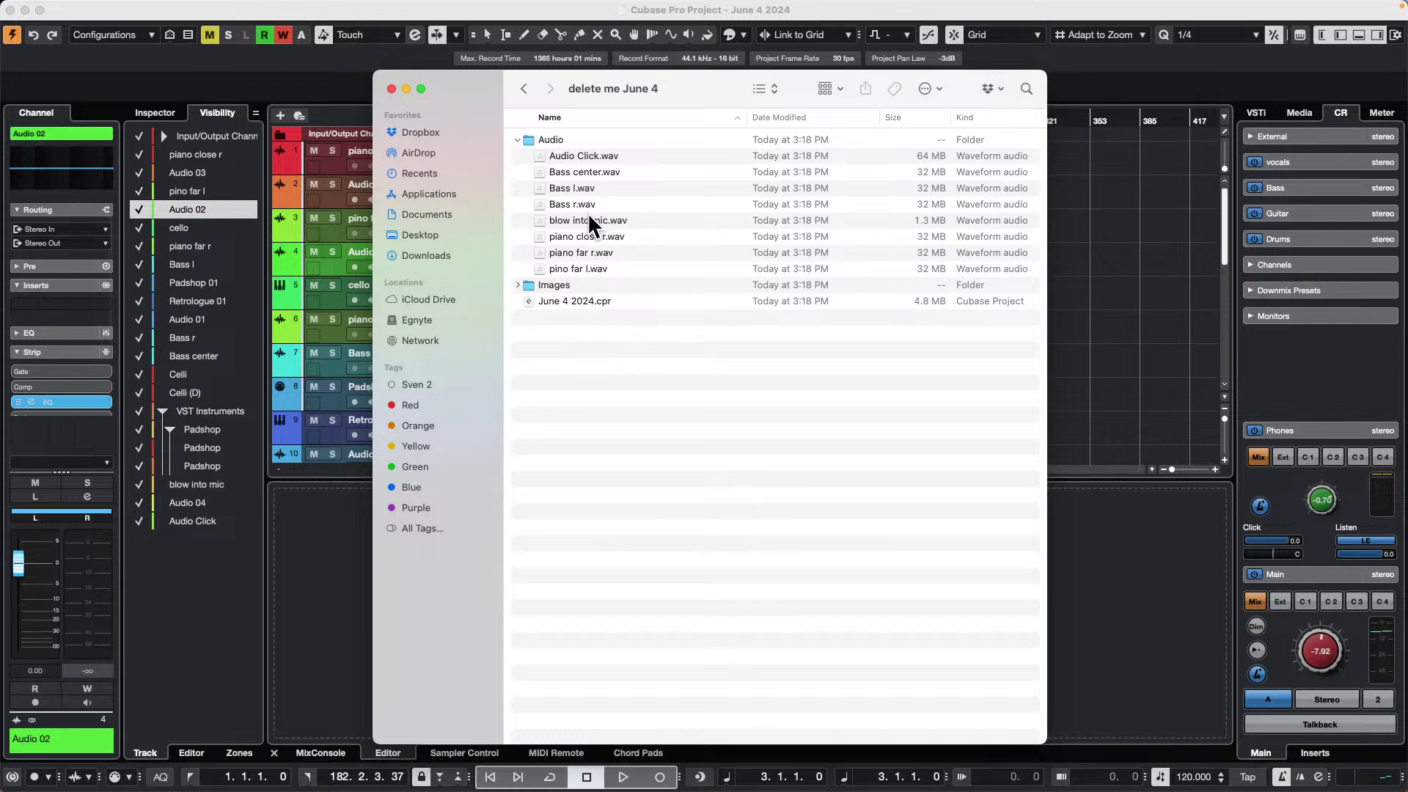
pyautogui.click(524, 88)
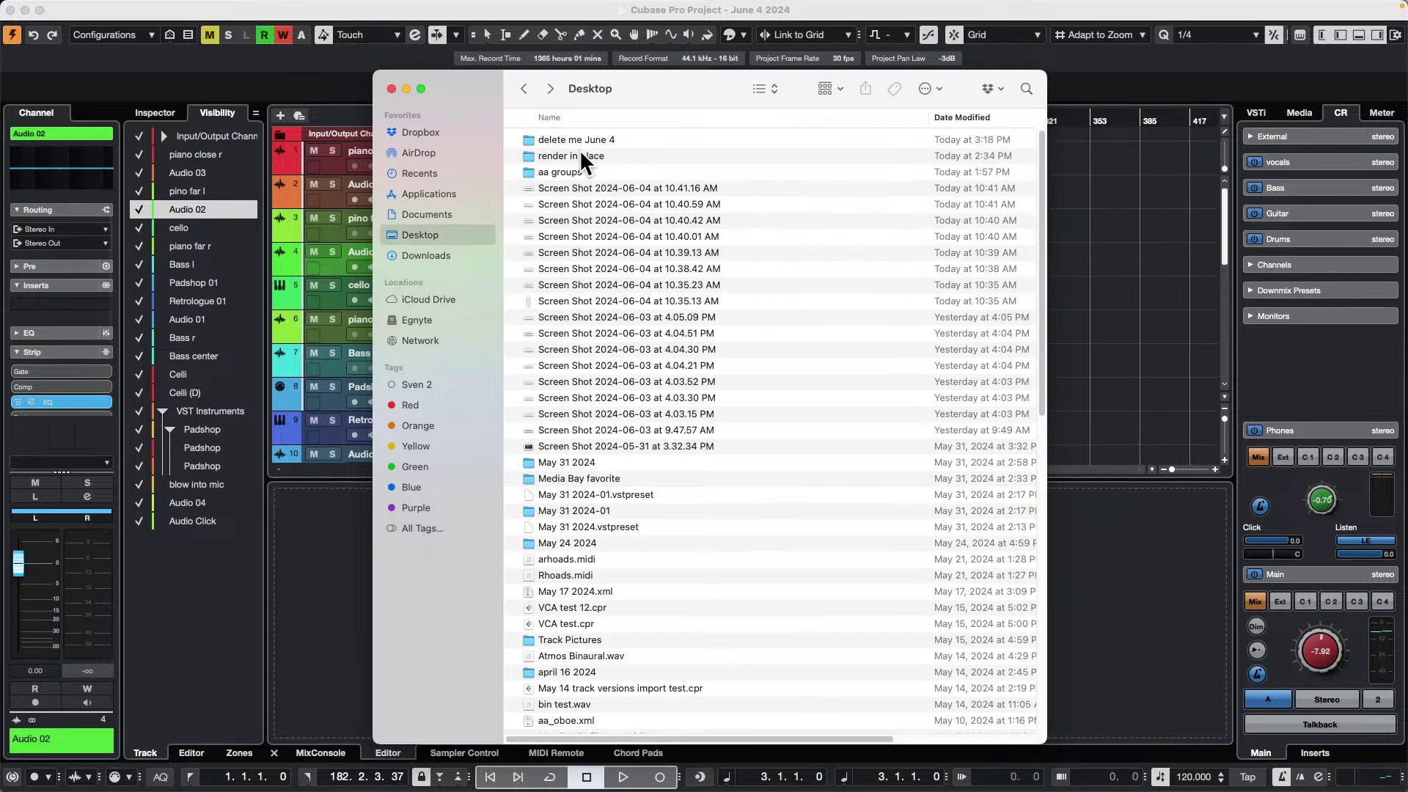
pyautogui.click(597, 140)
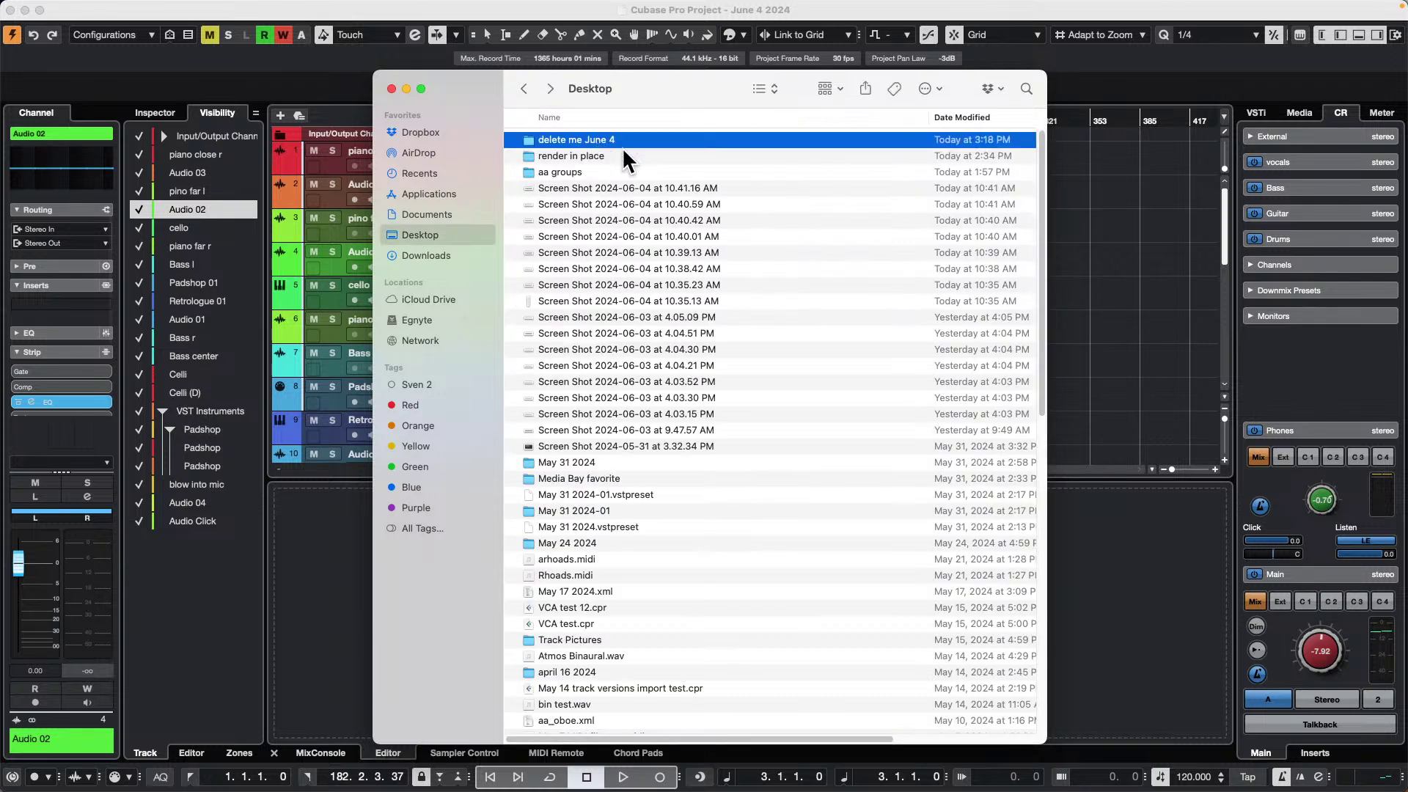
pyautogui.click(391, 89)
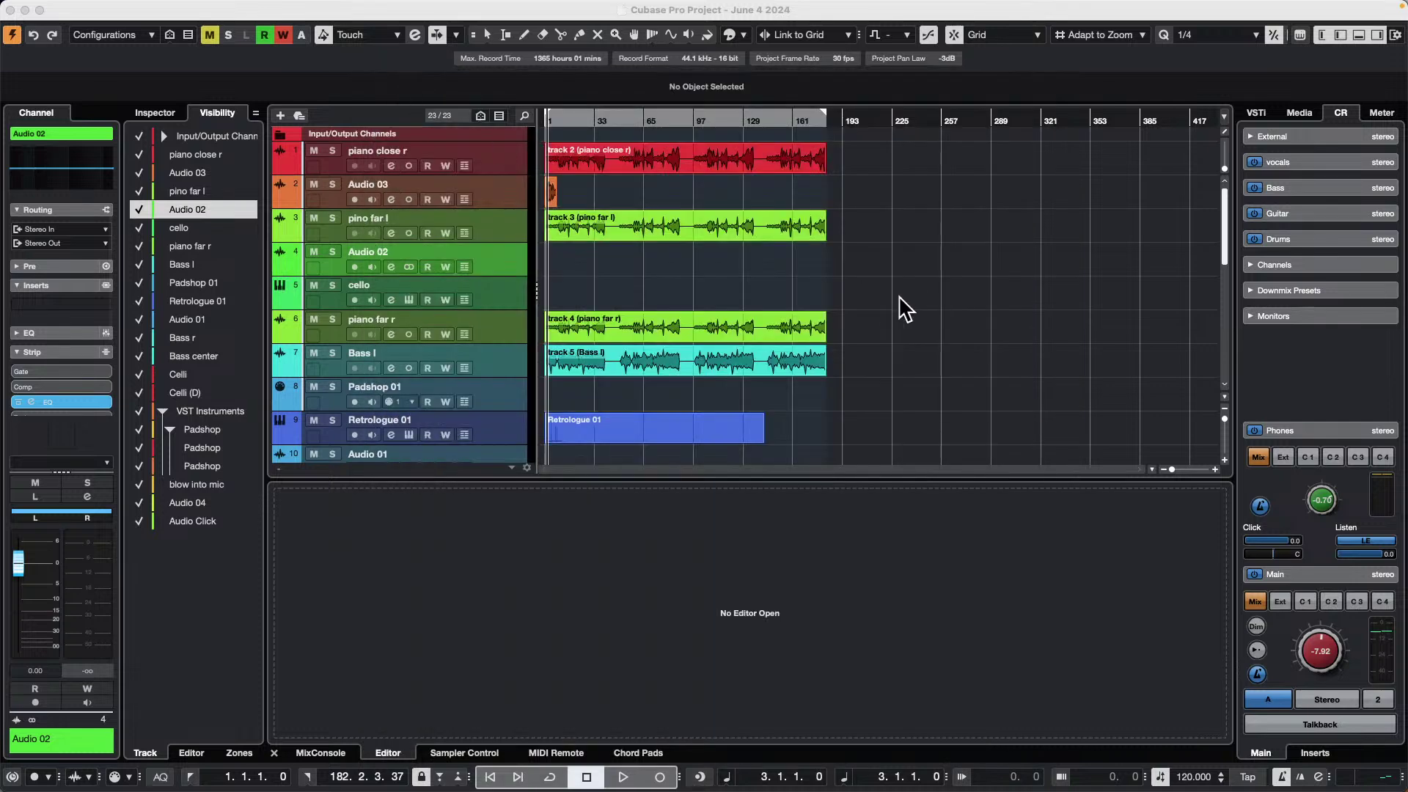
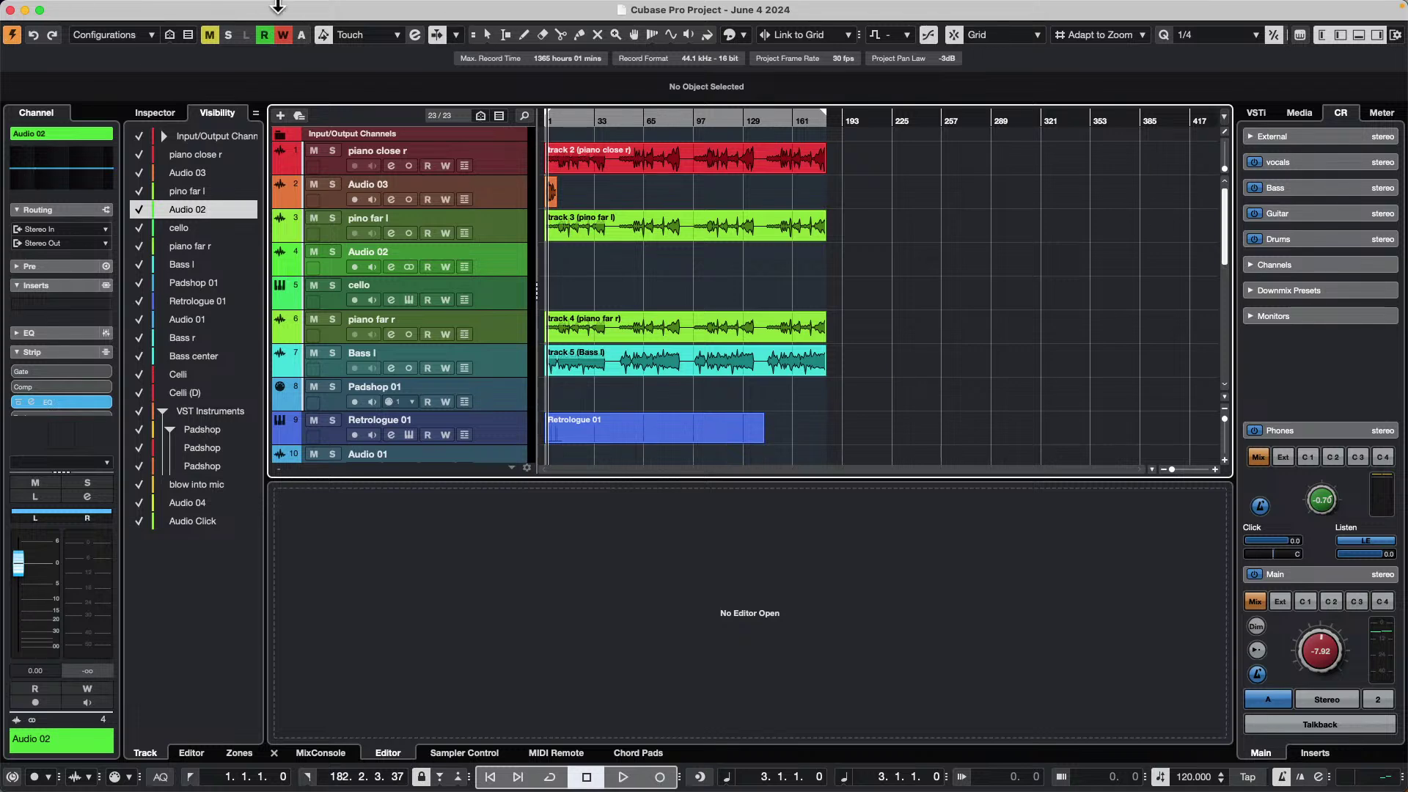
# - Switch to Cubase and create a new empty project, using the June 4 2024 folder as its location
pyautogui.moveTo(271, 6)
pyautogui.click(99, 10)
pyautogui.click(118, 25)
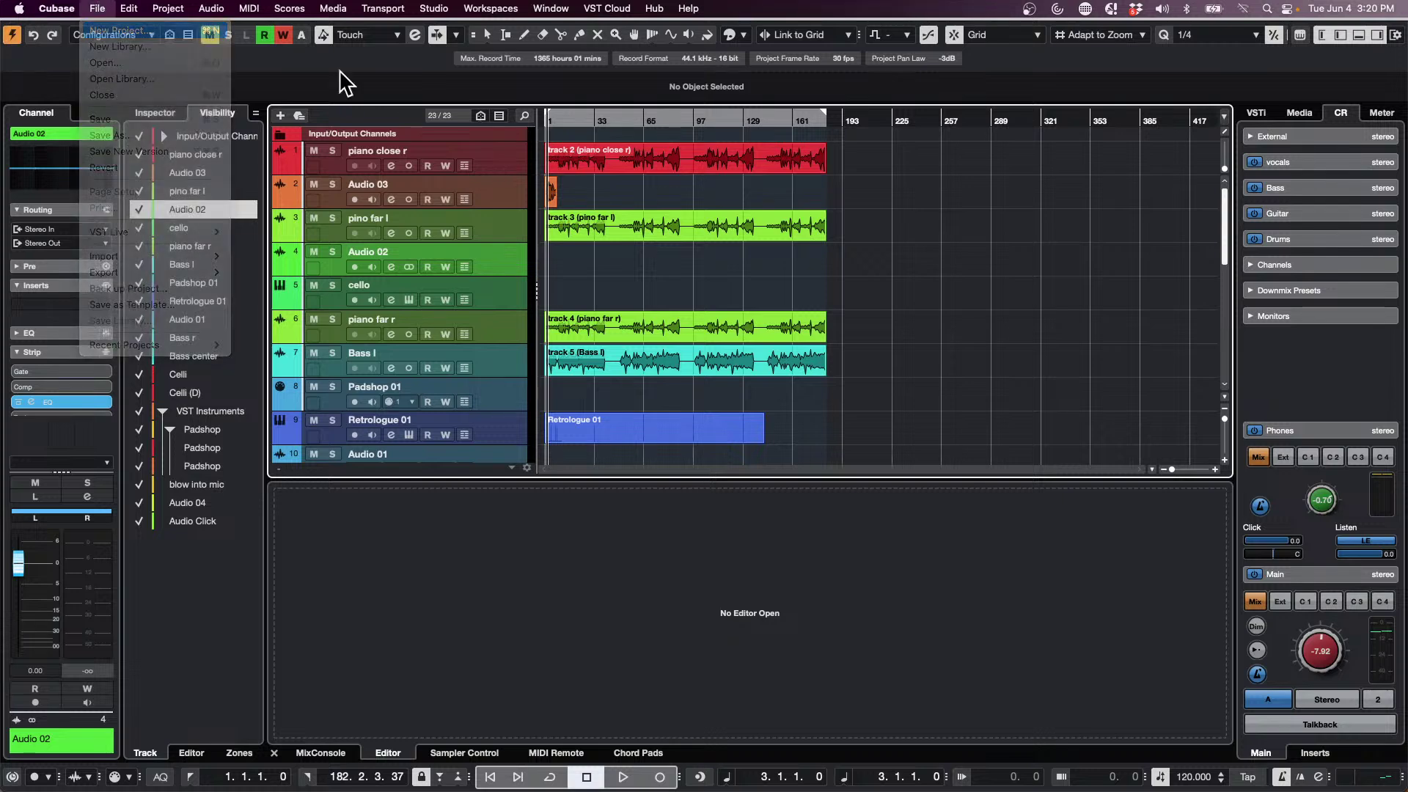
pyautogui.click(865, 576)
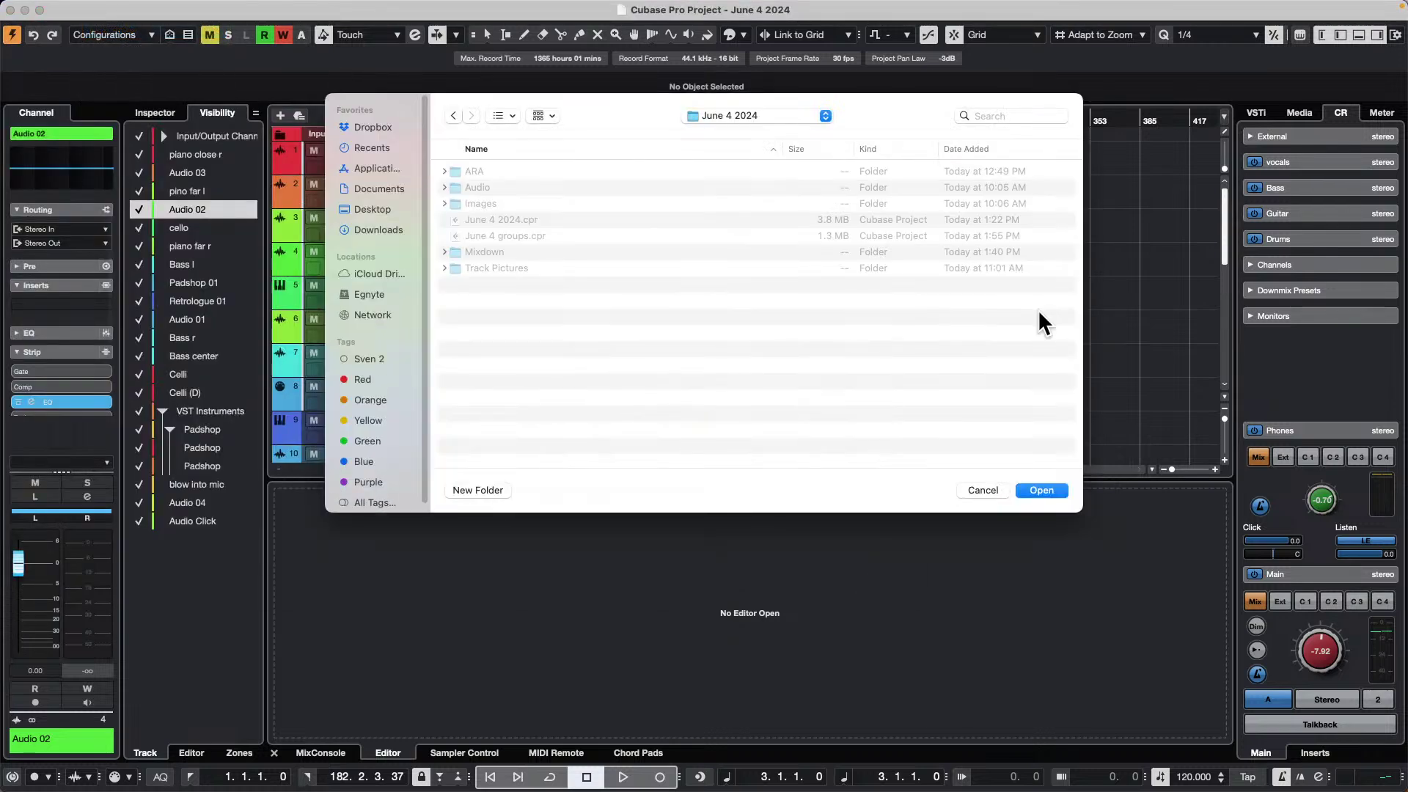
pyautogui.click(1049, 488)
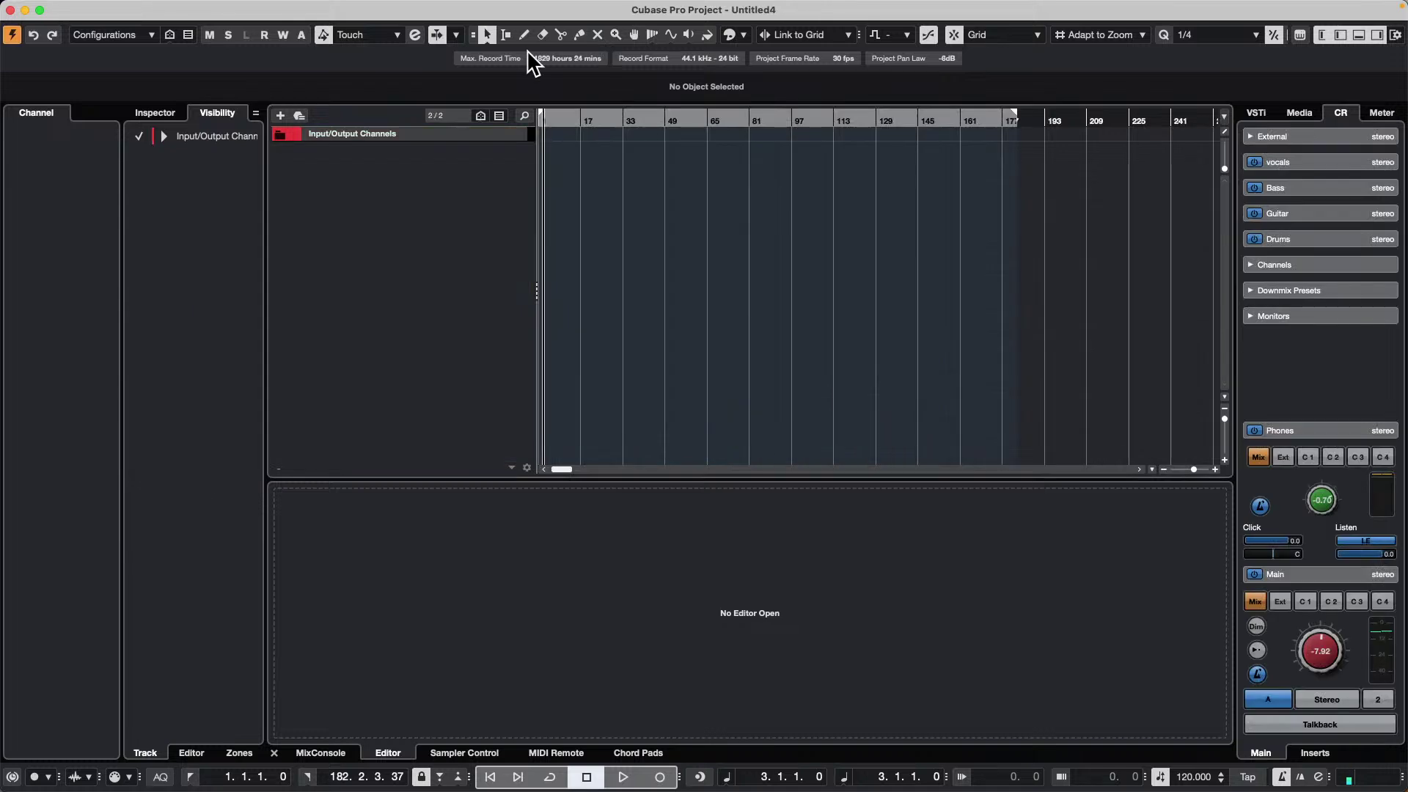
# - Add two instrument tracks using HALion Sonic and close the instrument window that opens
pyautogui.rightClick(402, 165)
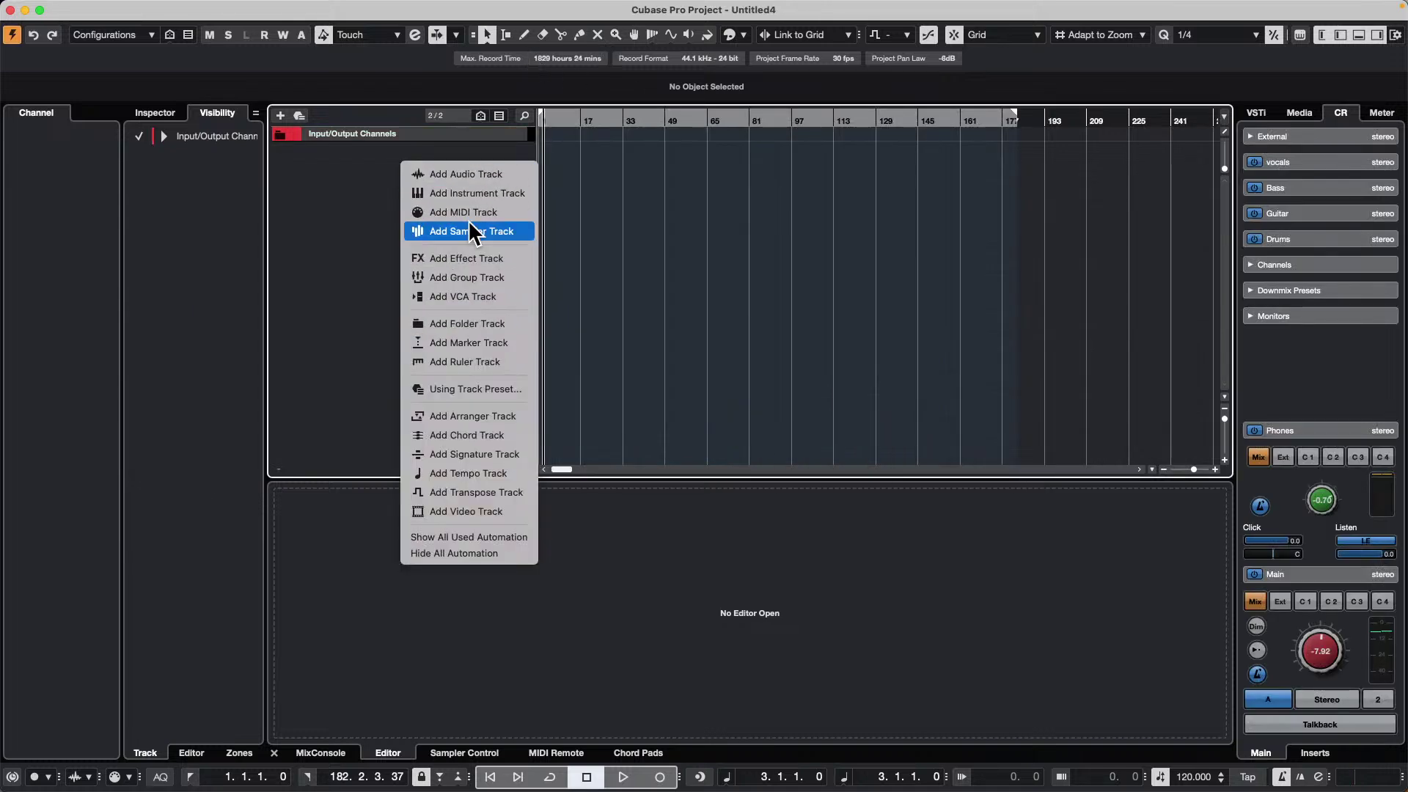
pyautogui.click(513, 193)
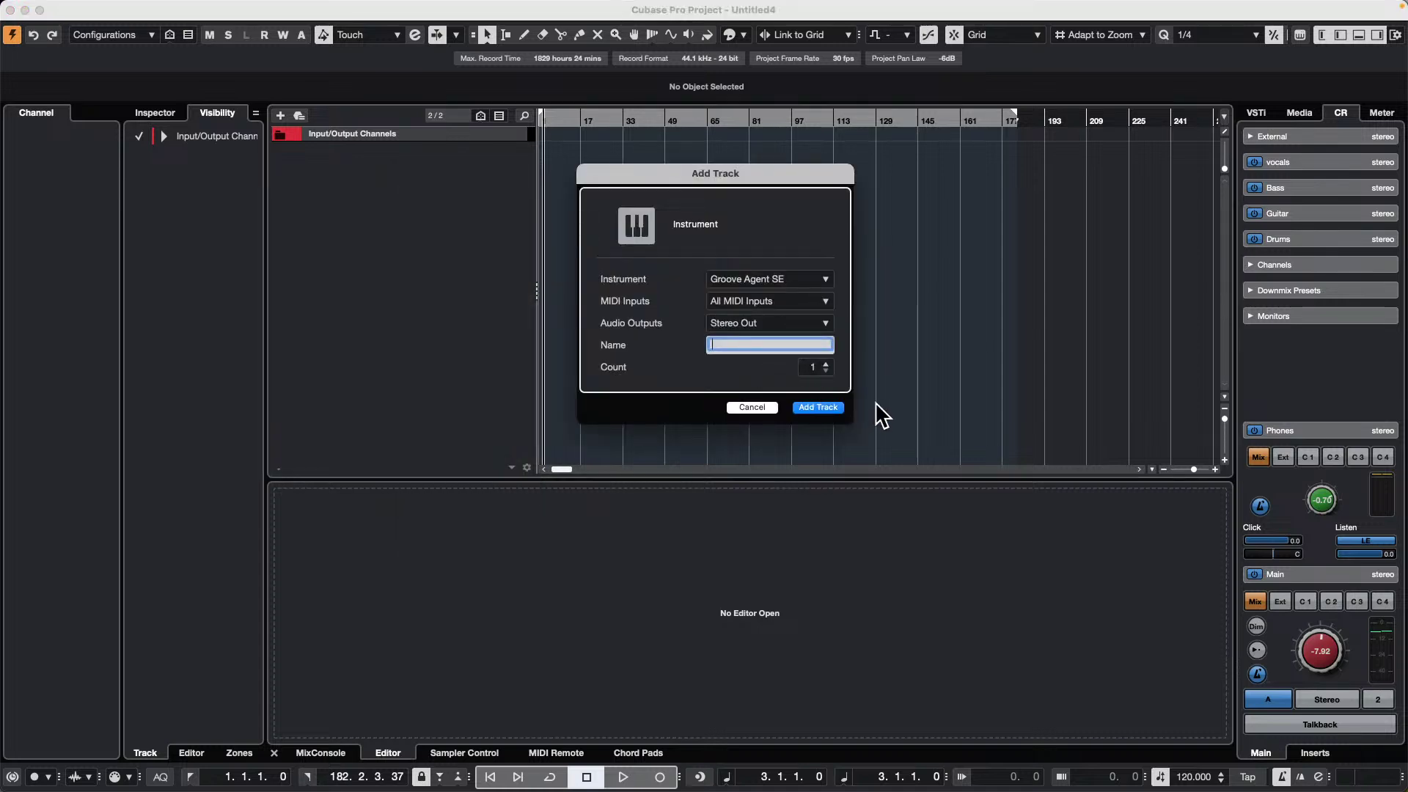
pyautogui.click(776, 286)
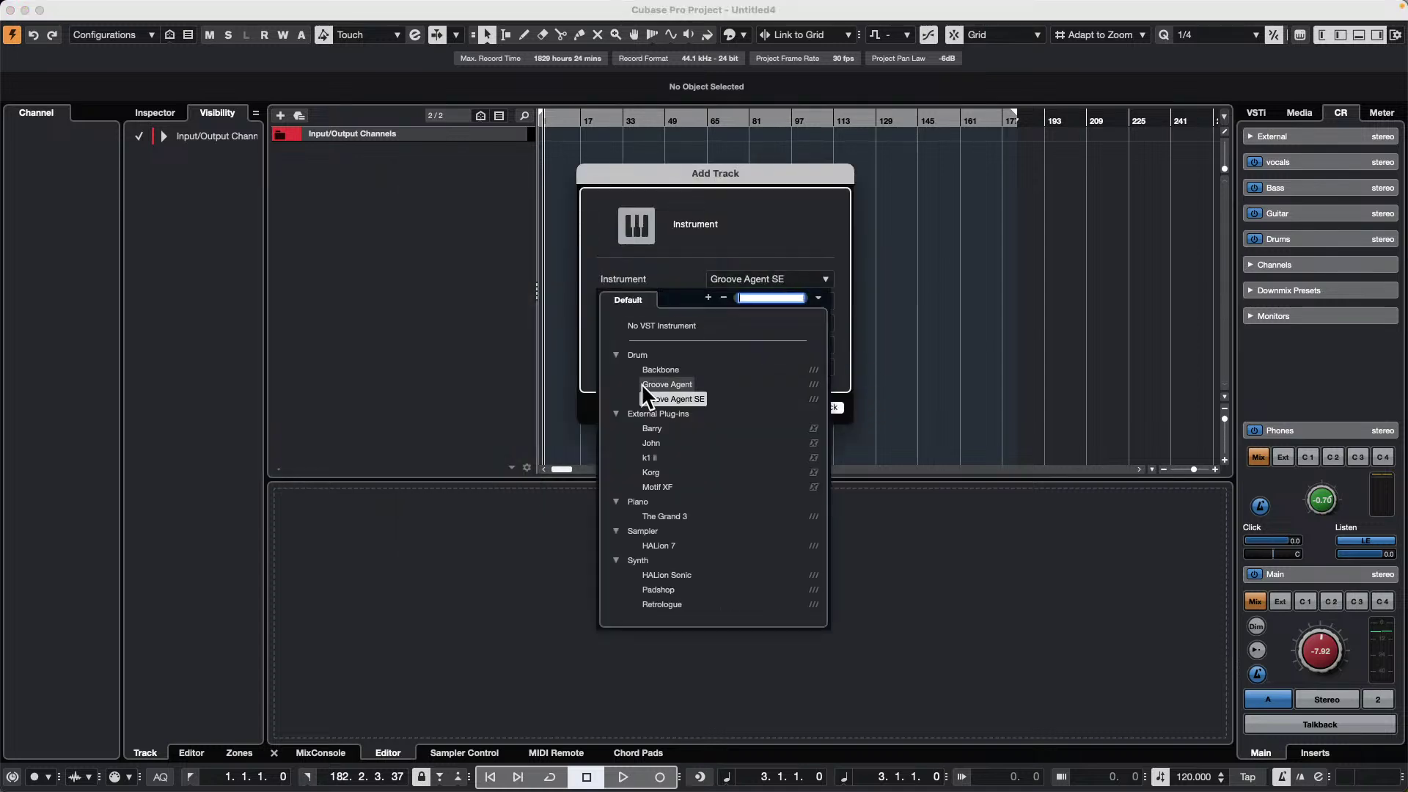
pyautogui.click(666, 573)
pyautogui.click(826, 363)
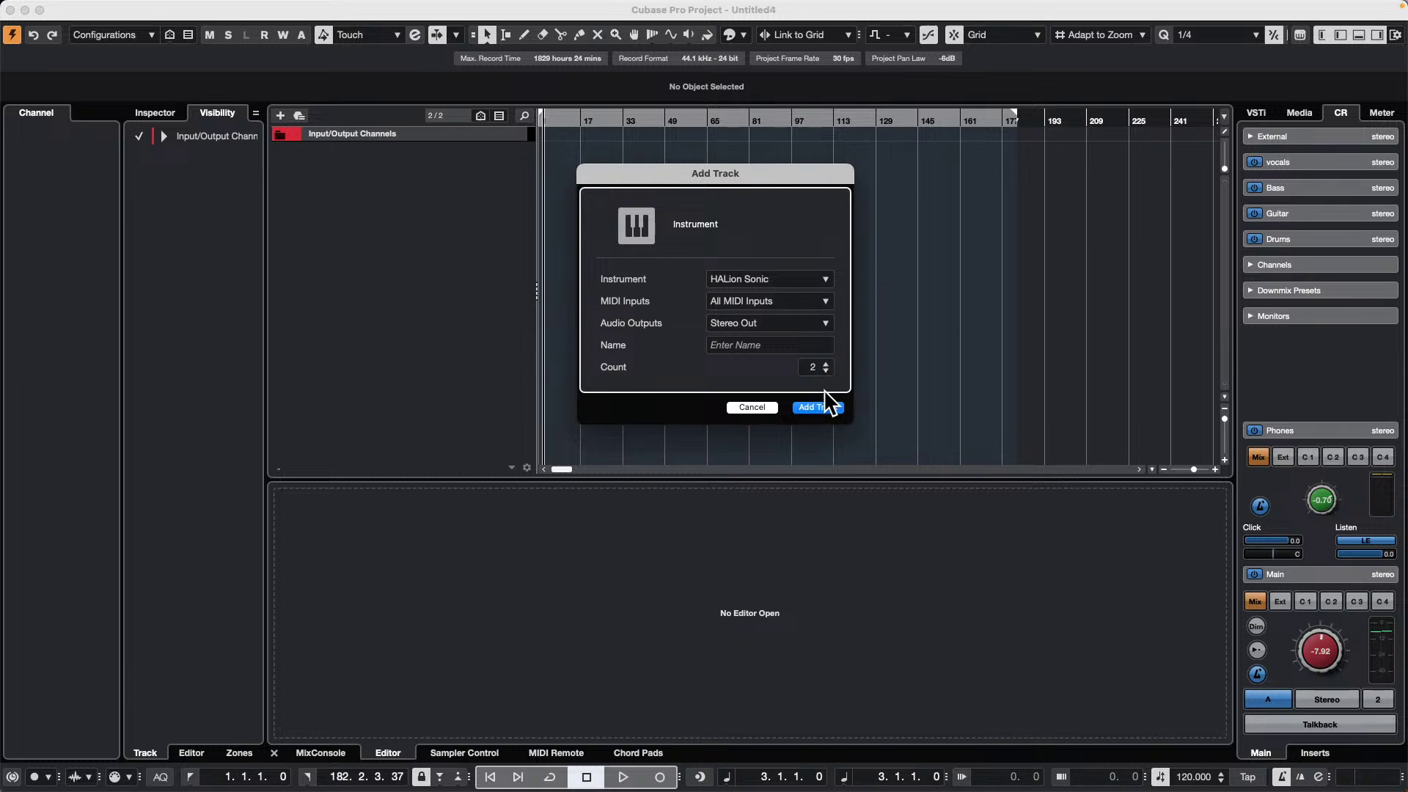
pyautogui.click(818, 408)
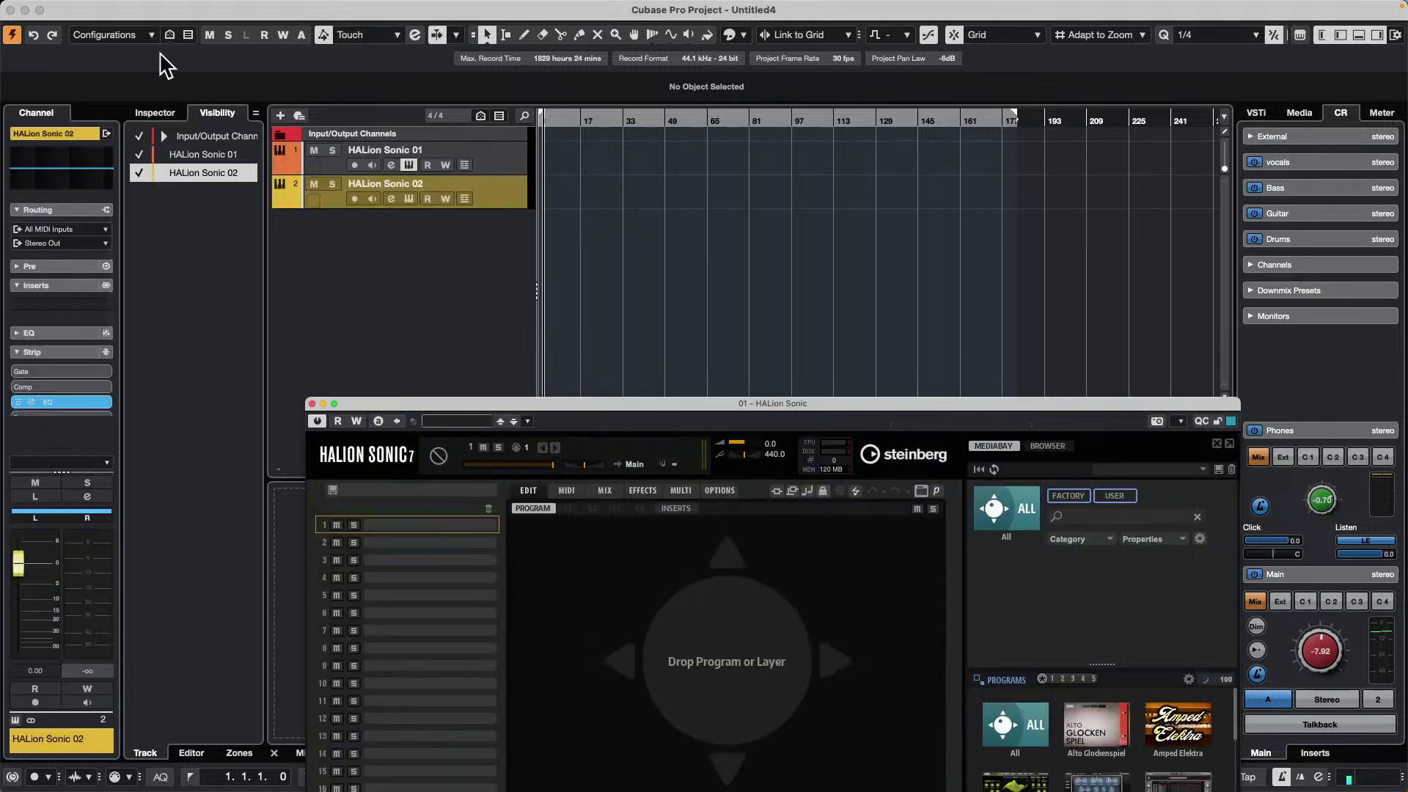
pyautogui.click(312, 404)
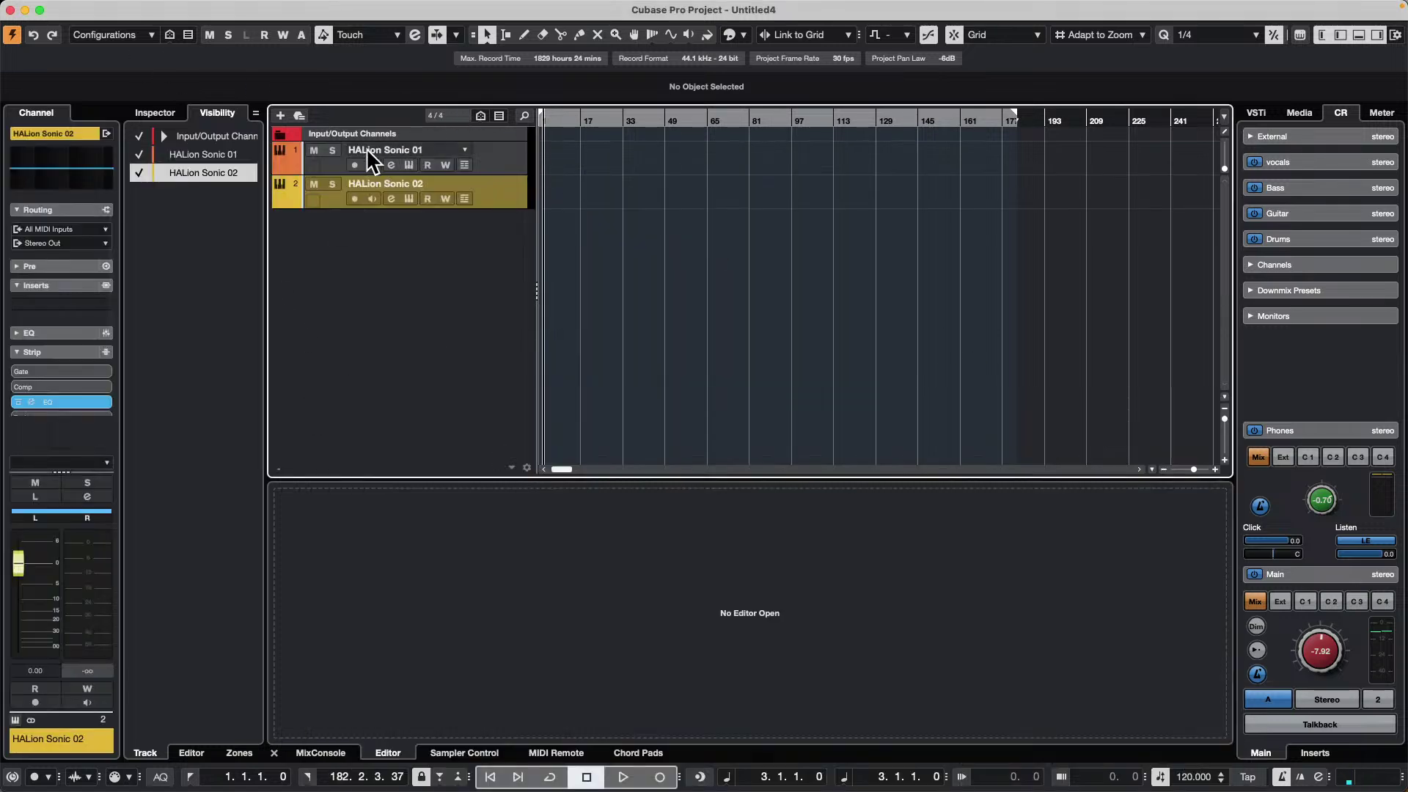
# - Record-enable both HALion Sonic tracks and record a 13-bar MIDI part on them simultaneously from the project start
pyautogui.click(354, 165)
pyautogui.click(353, 198)
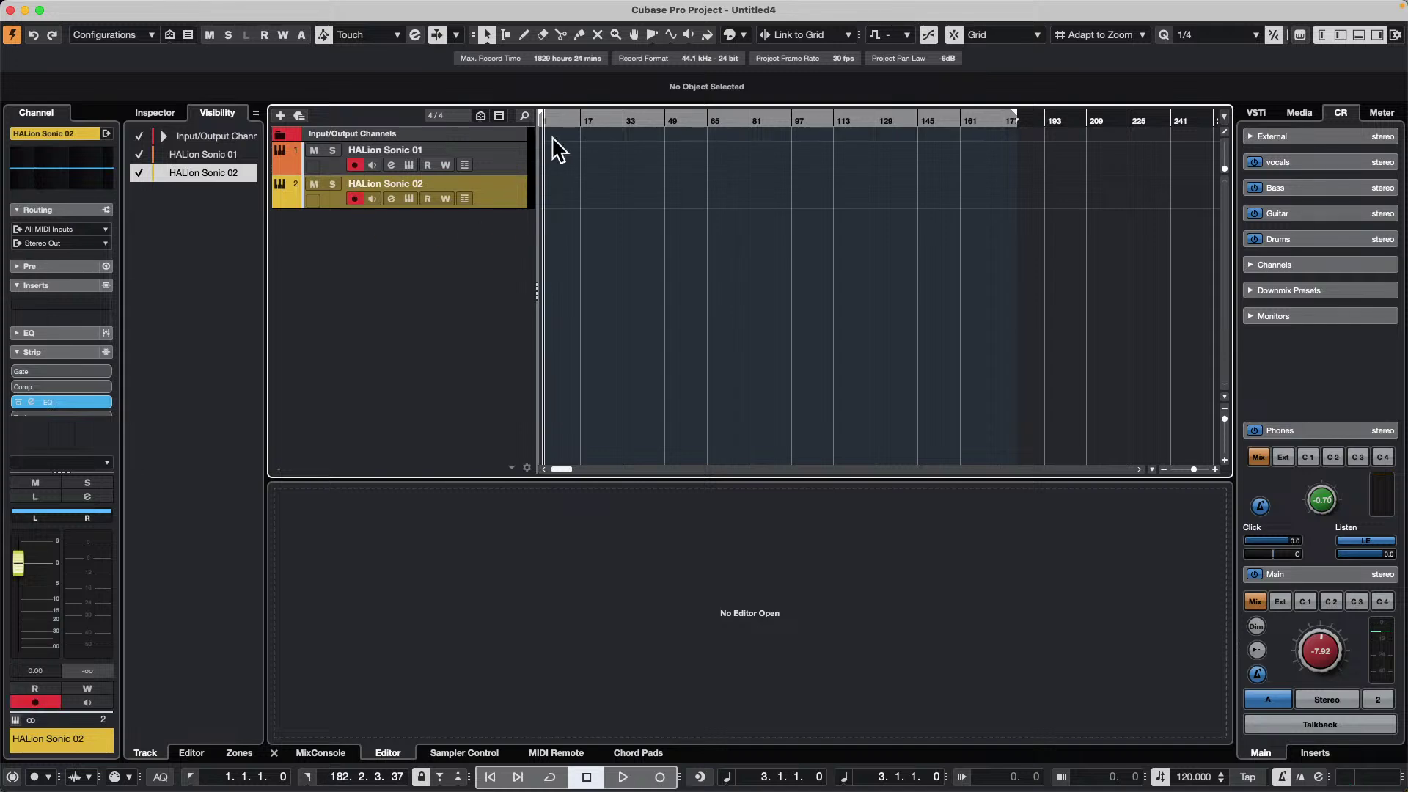
pyautogui.press('KP_Decimal')
pyautogui.press('KP_Multiply')
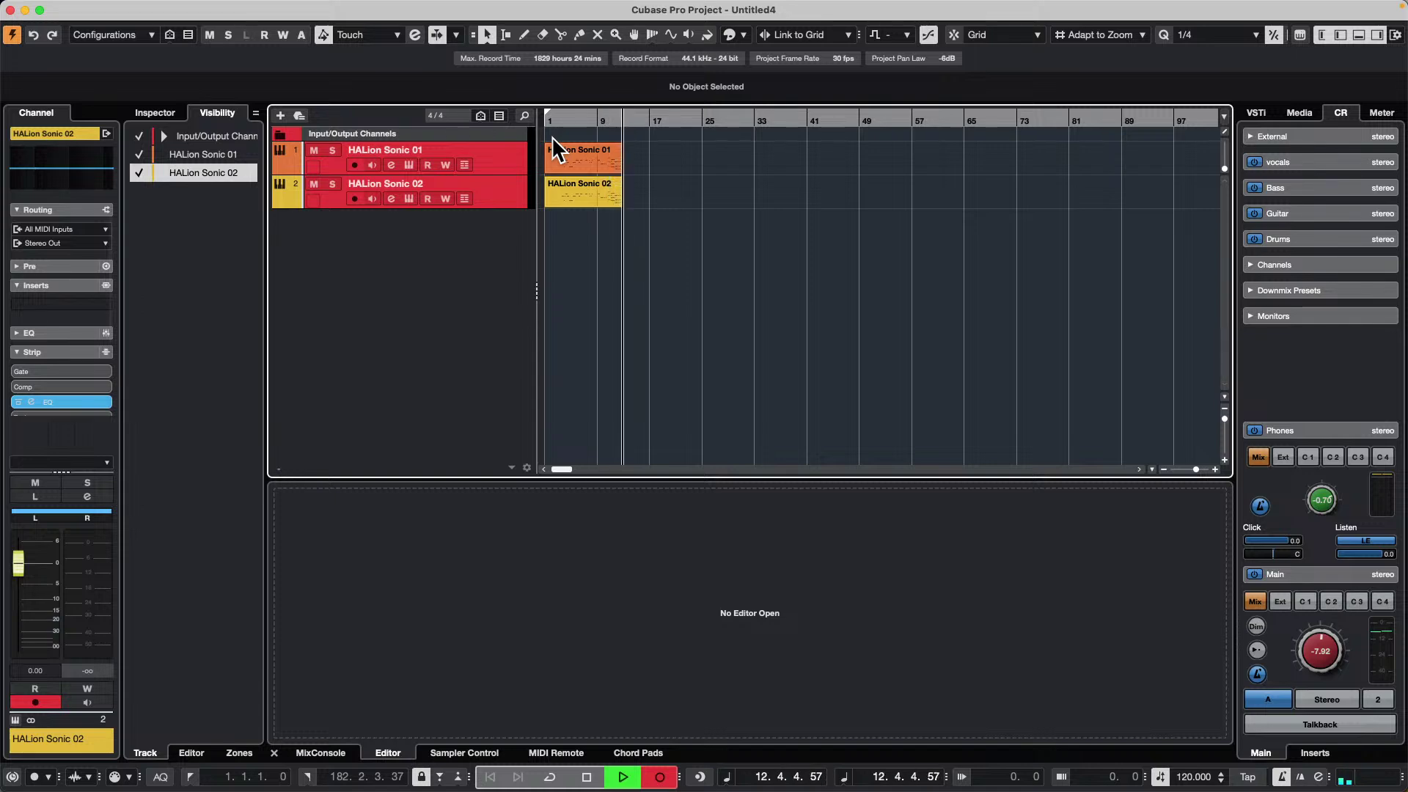
pyautogui.press('space')
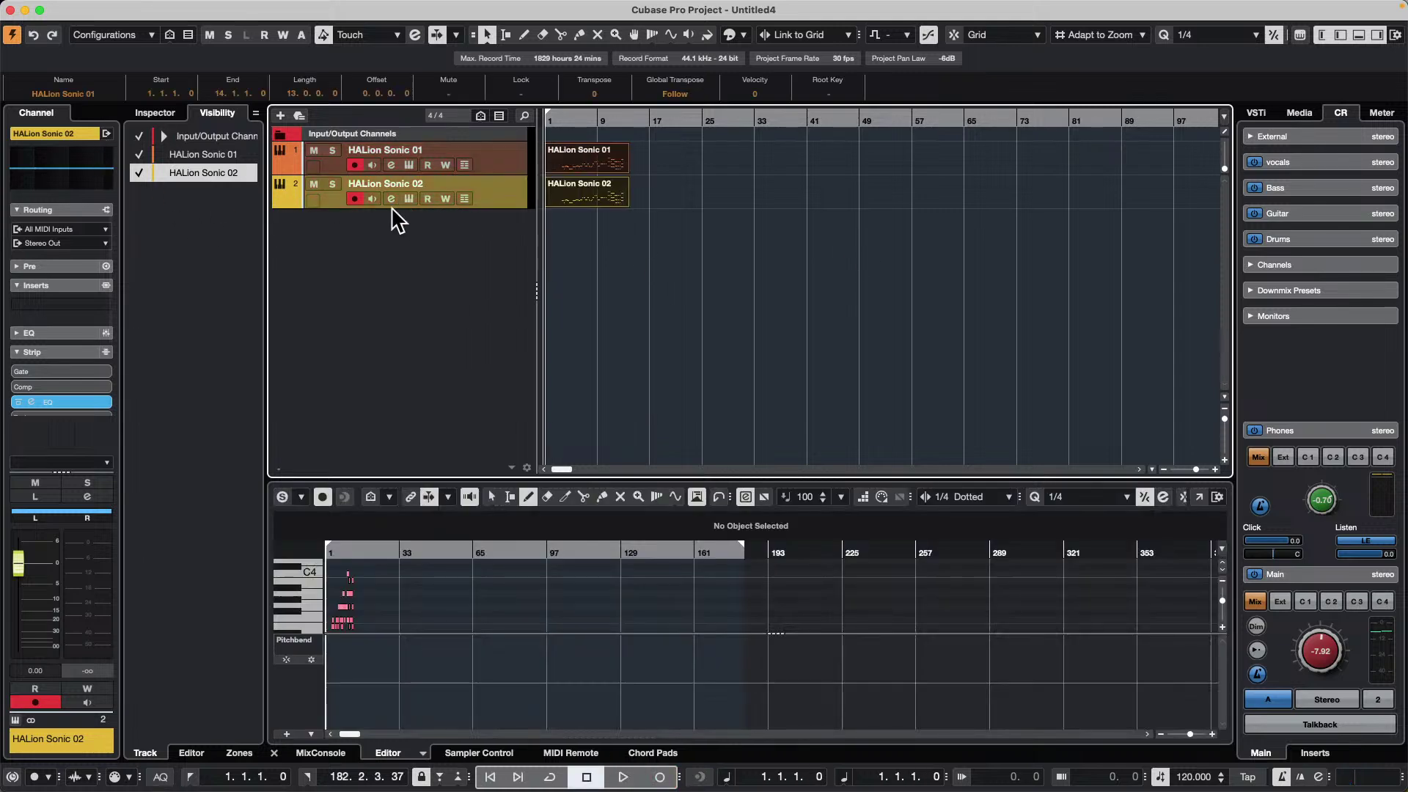
# - Colour the HALion Sonic 02 track green and open both recorded parts together in the Key Editor
pyautogui.click(92, 143)
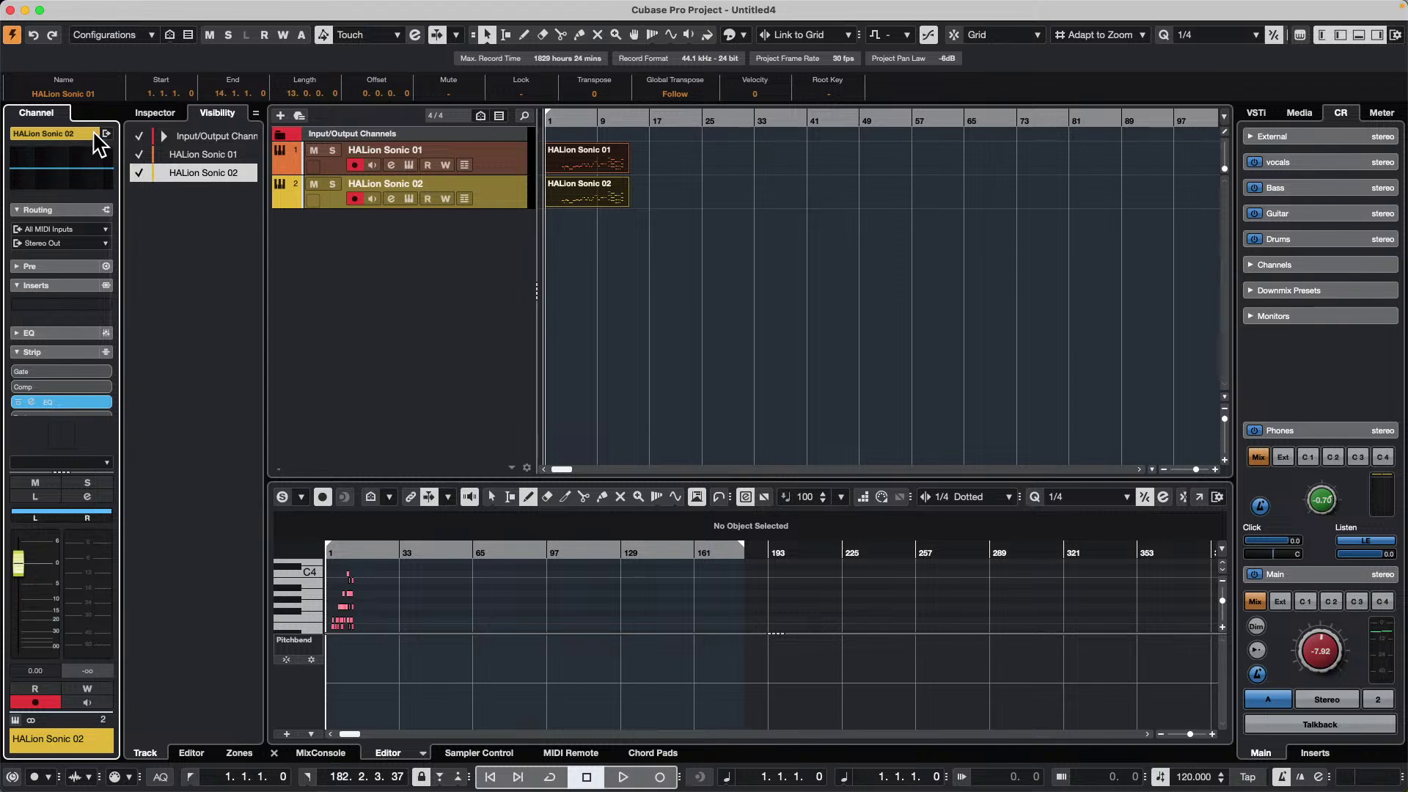
pyautogui.scroll(-2, 93, 132)
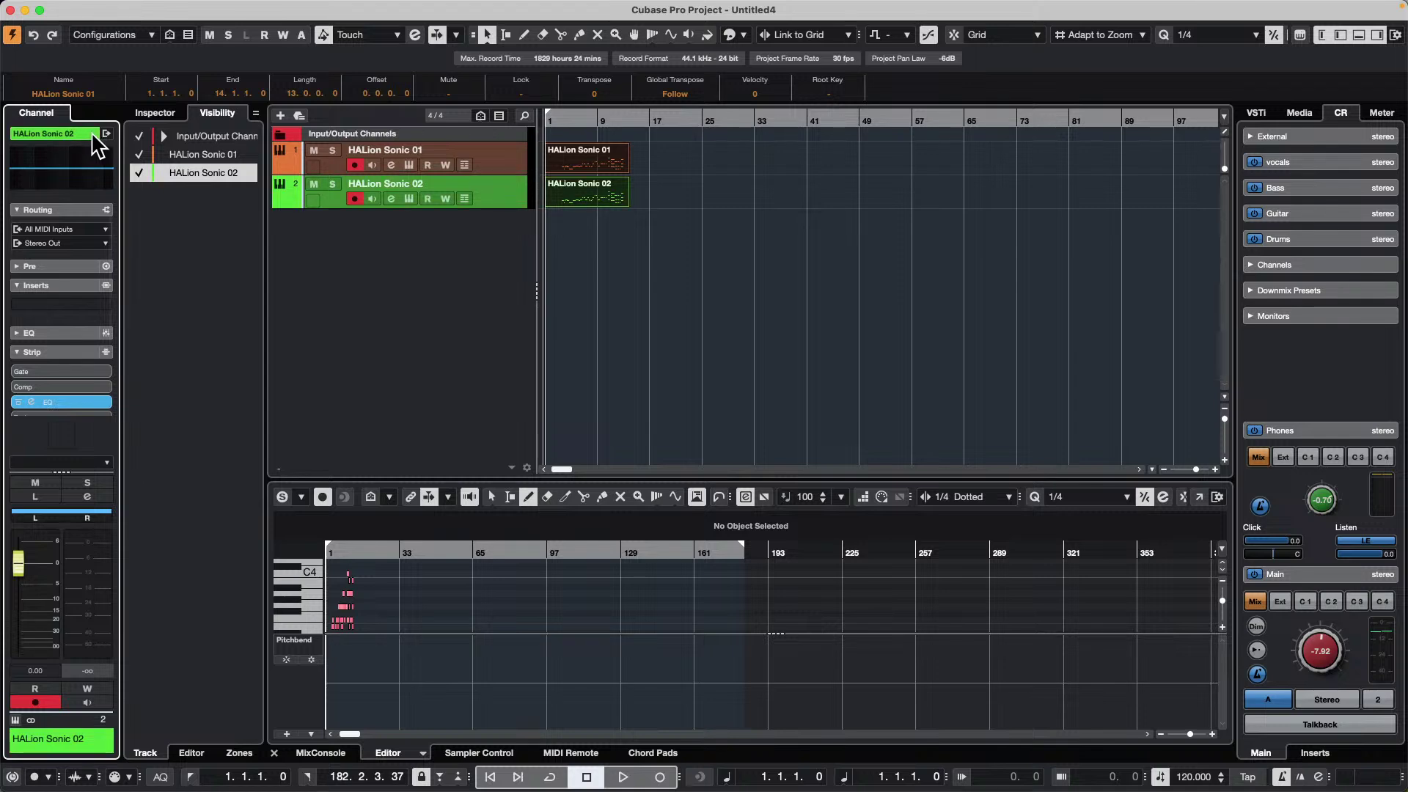
pyautogui.moveTo(679, 149); pyautogui.dragTo(540, 214)
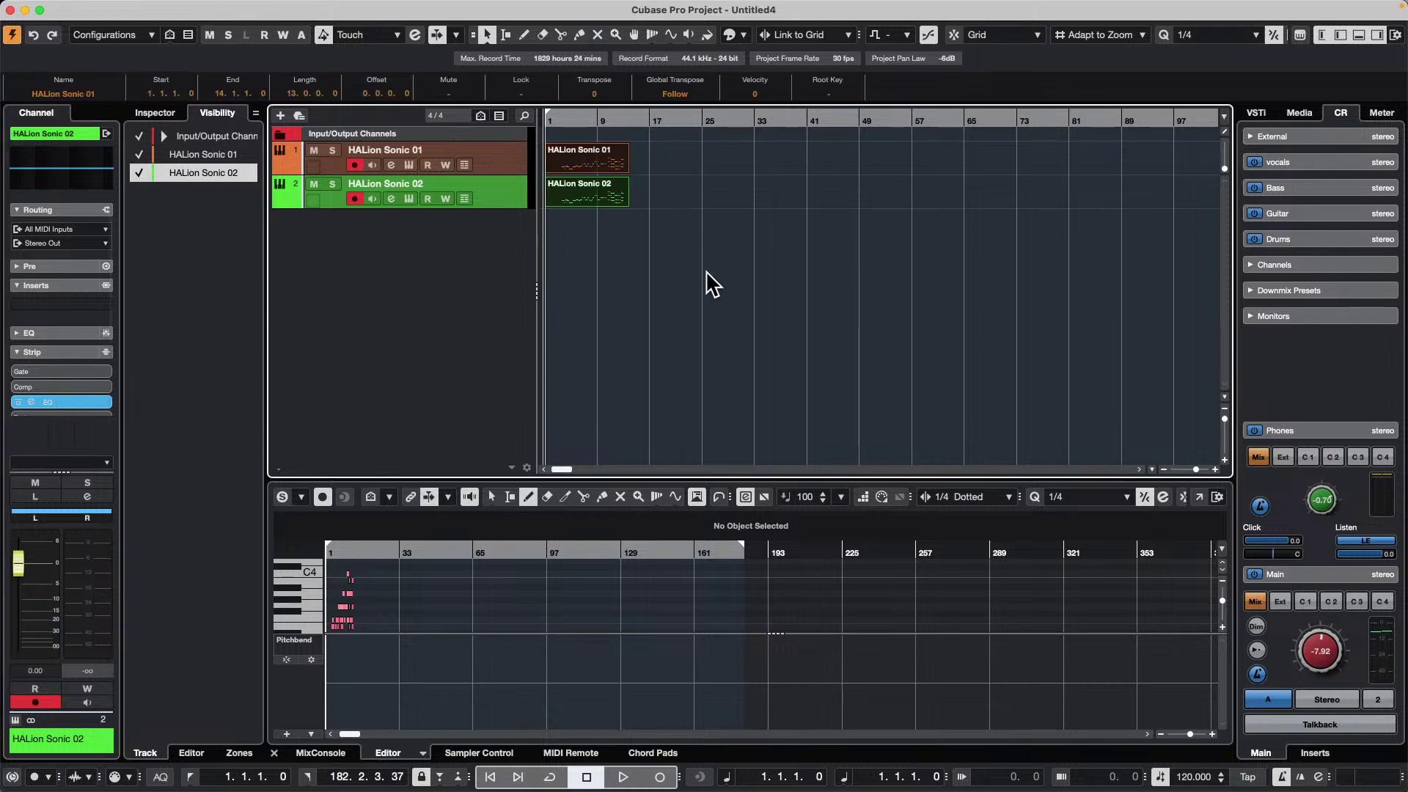
pyautogui.press('Return')
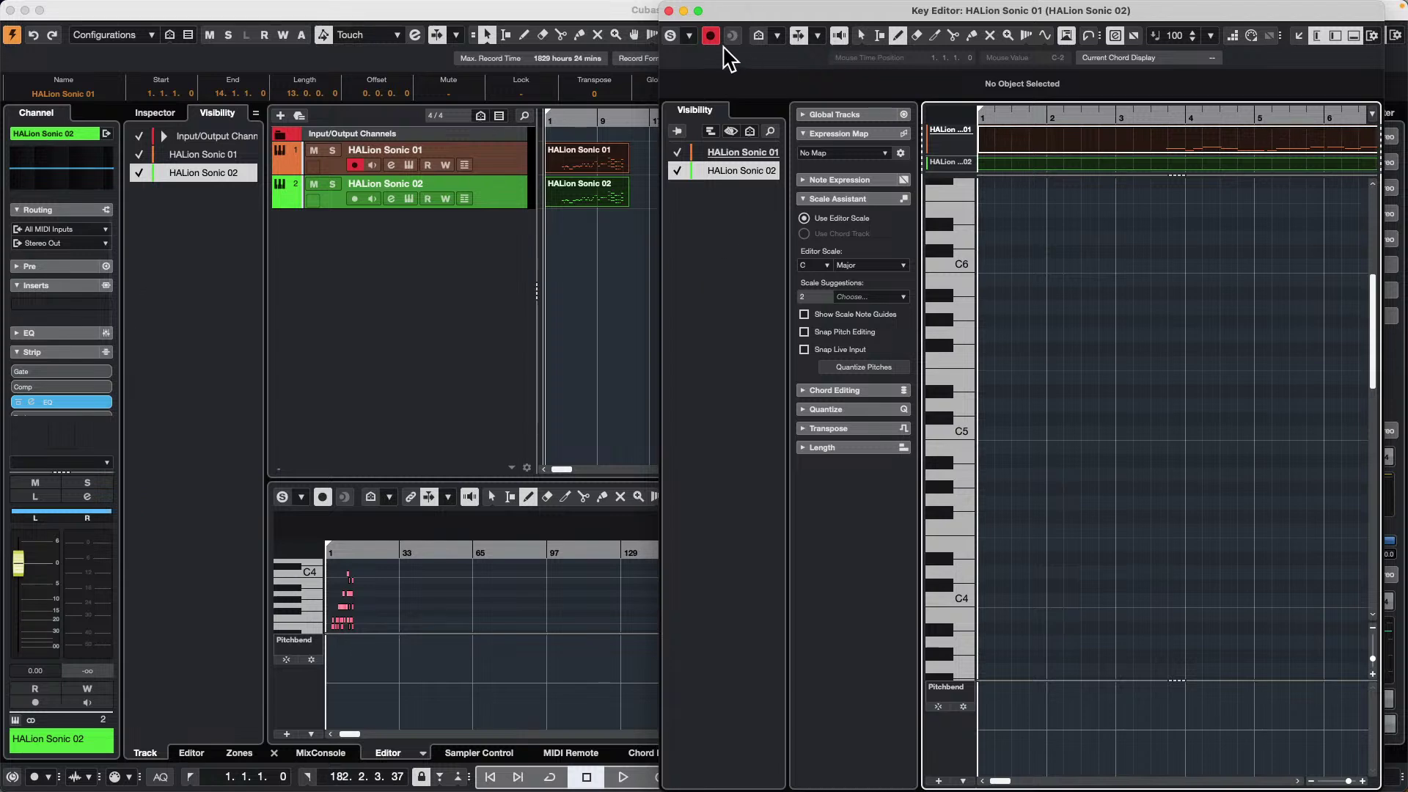
# - Close the separate Key Editor and set the Editors preference to "Double-click opens Editor in Lower Zone"
pyautogui.click(668, 10)
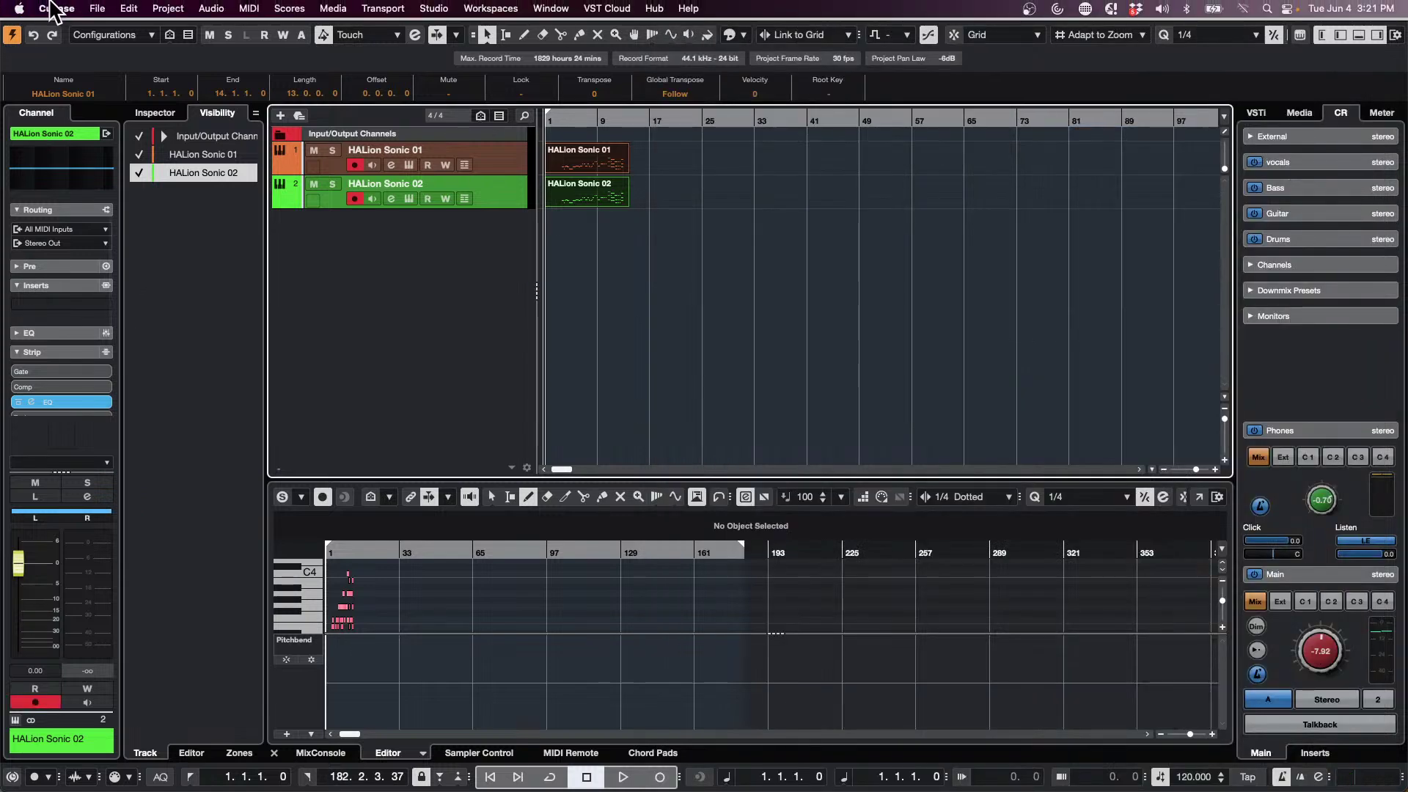
pyautogui.click(73, 9)
pyautogui.click(45, 54)
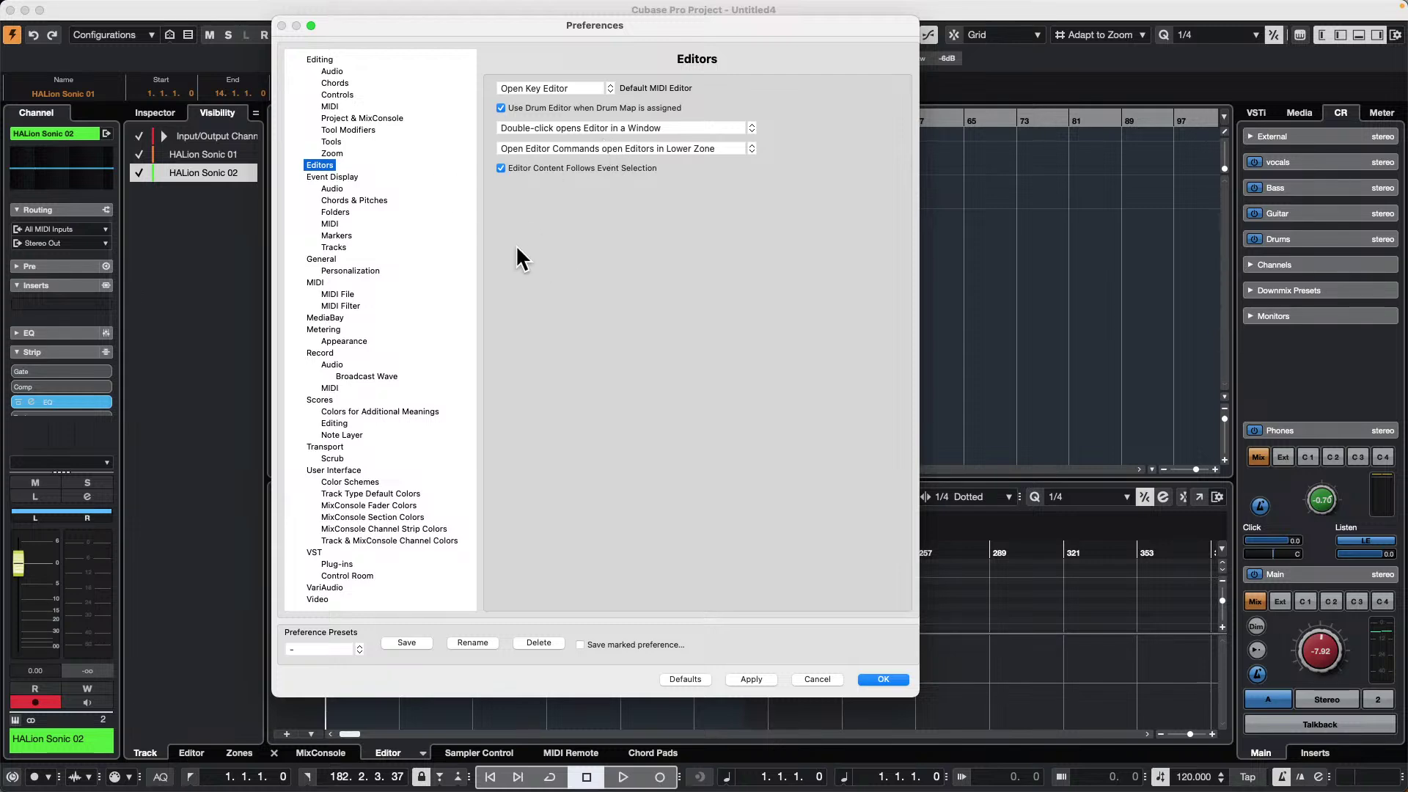
pyautogui.click(665, 128)
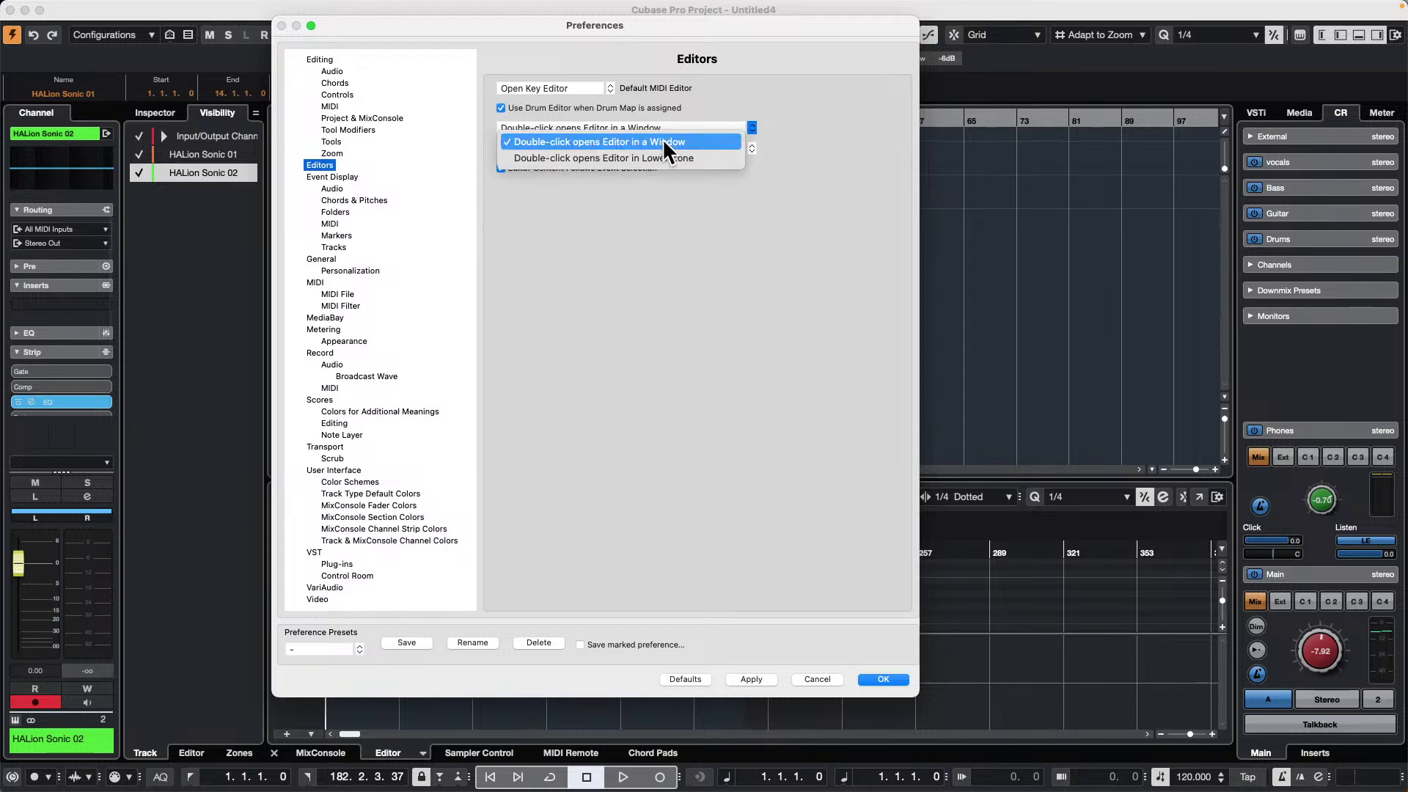
pyautogui.click(623, 154)
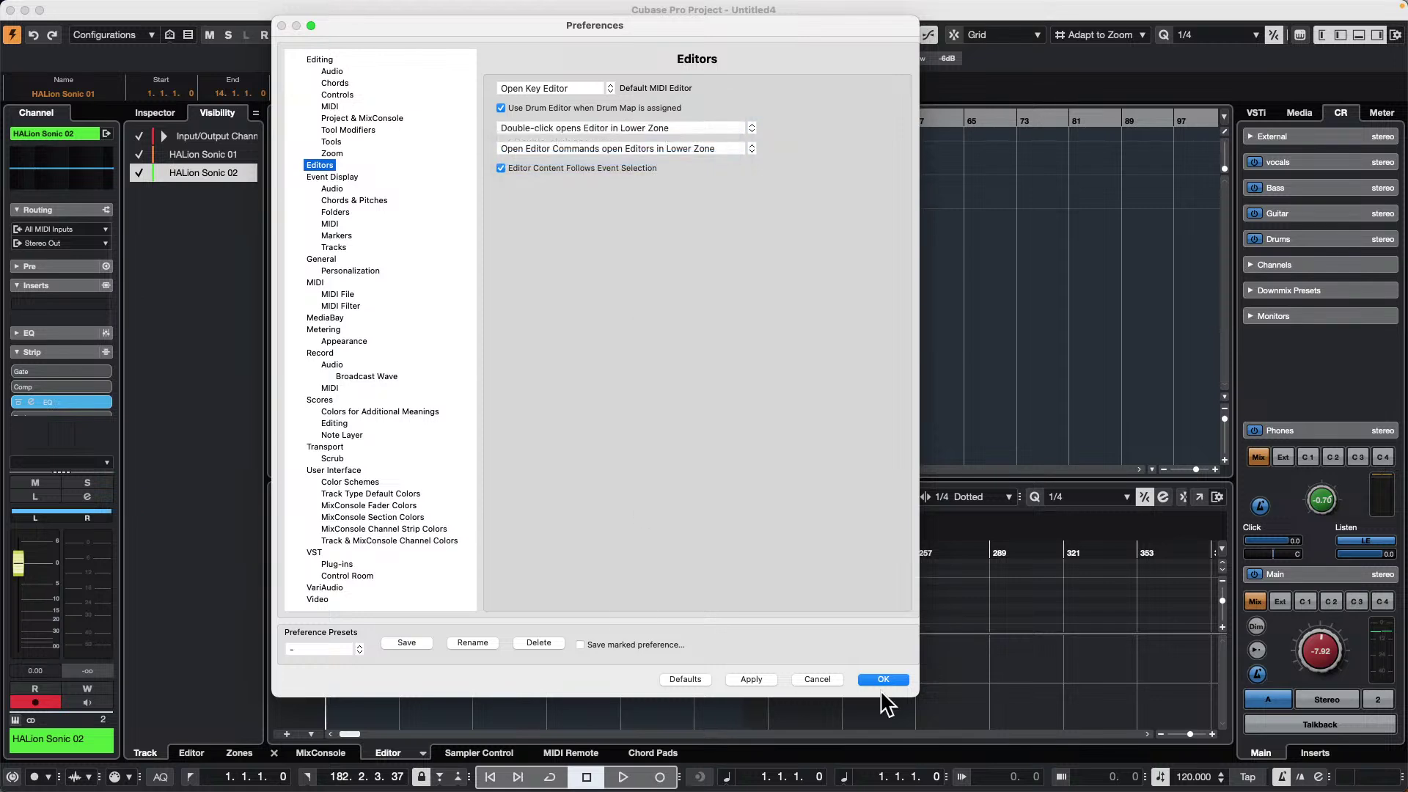
pyautogui.click(873, 679)
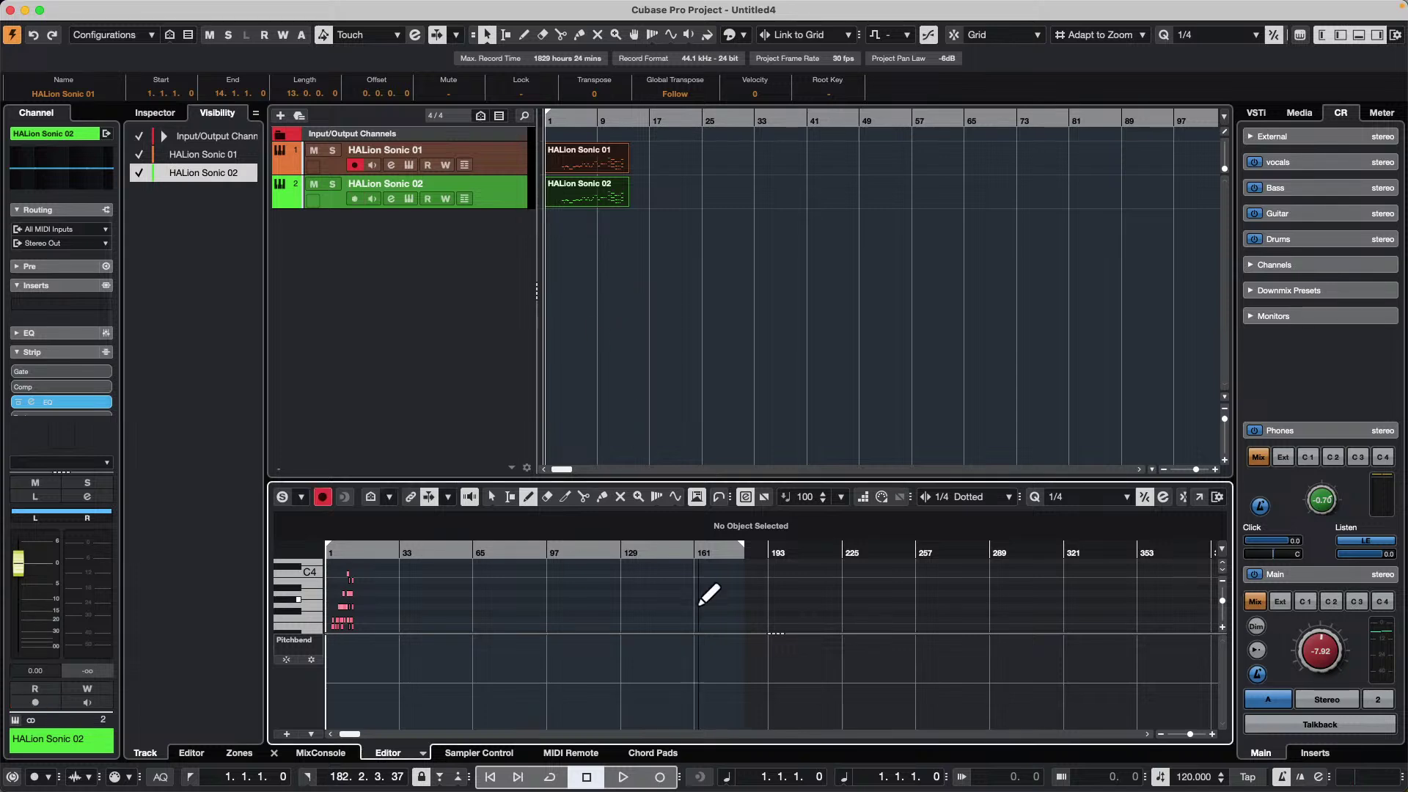
# - Open the lower-zone Key Editor in its own window, enlarge it to full screen and bring the recorded notes into view
pyautogui.moveTo(393, 548); pyautogui.dragTo(260, 536)
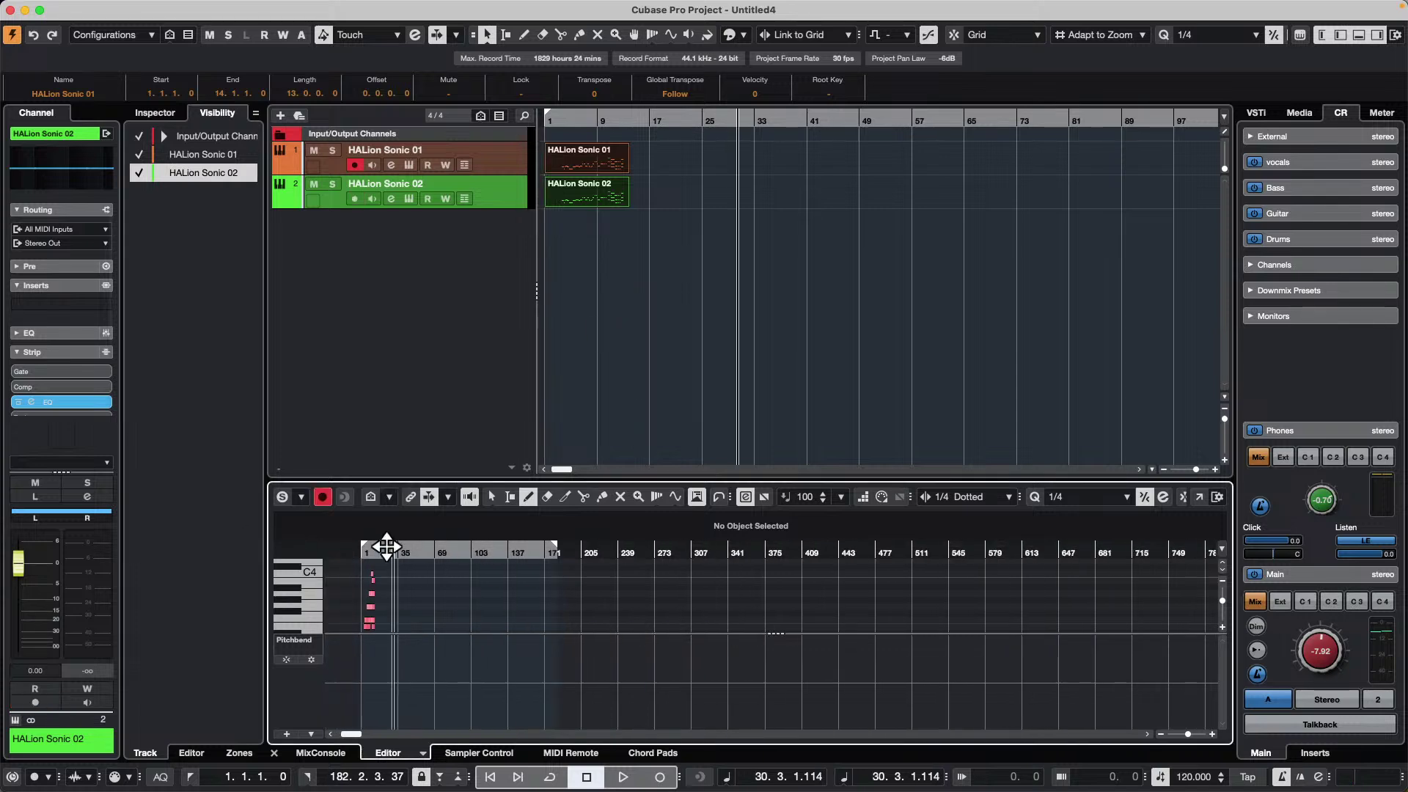
pyautogui.moveTo(365, 549); pyautogui.dragTo(372, 598)
pyautogui.click(1203, 498)
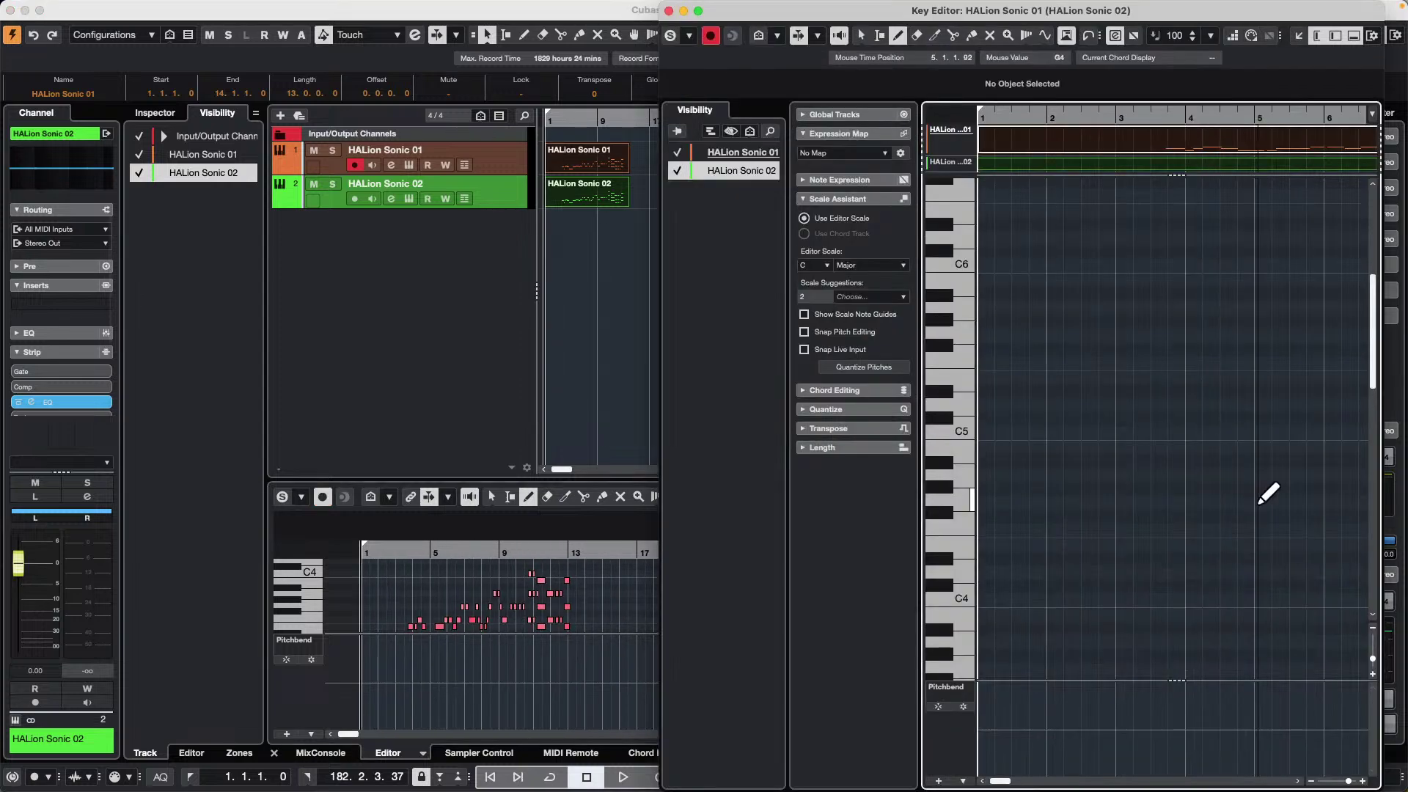
pyautogui.click(698, 10)
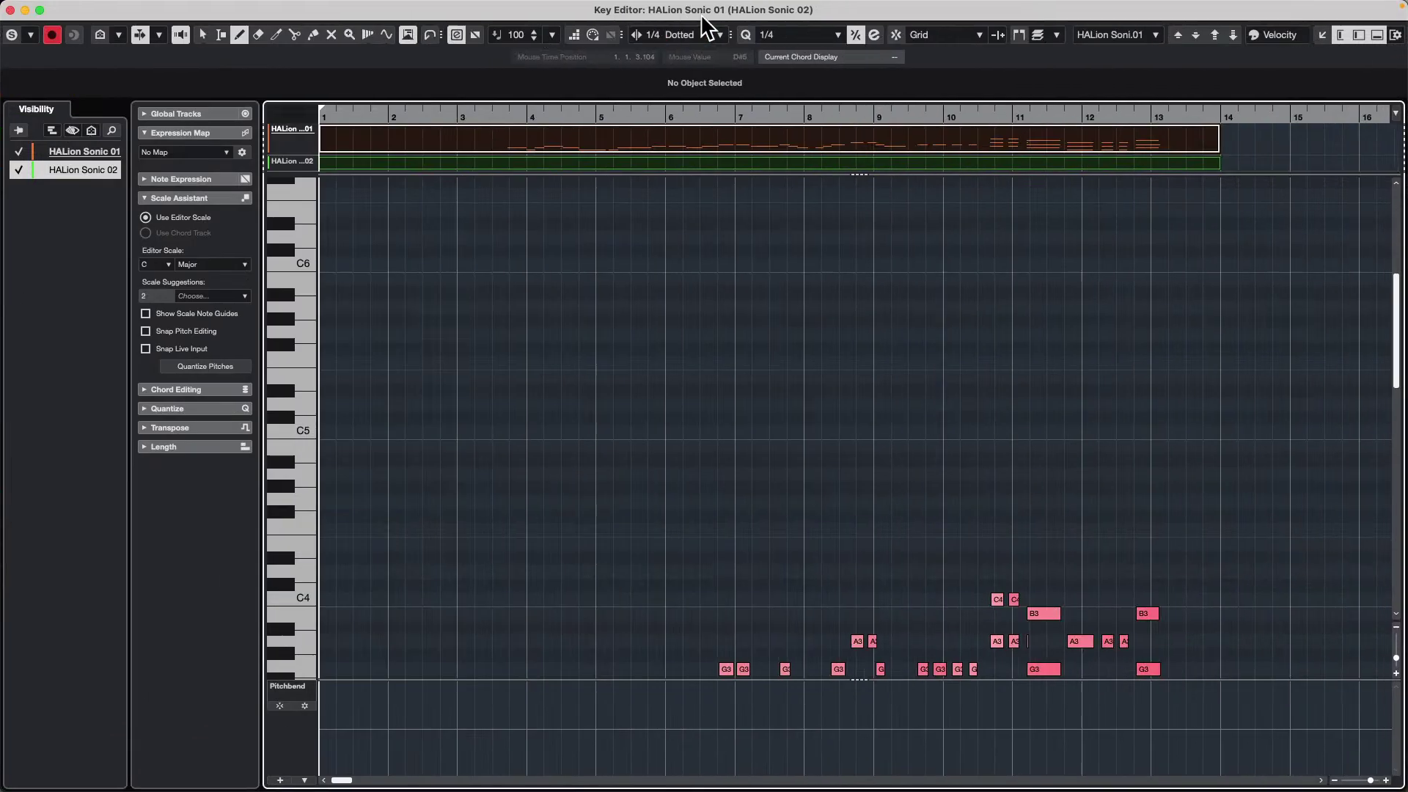
pyautogui.scroll(-2, 924, 276)
pyautogui.scroll(-3, 924, 276)
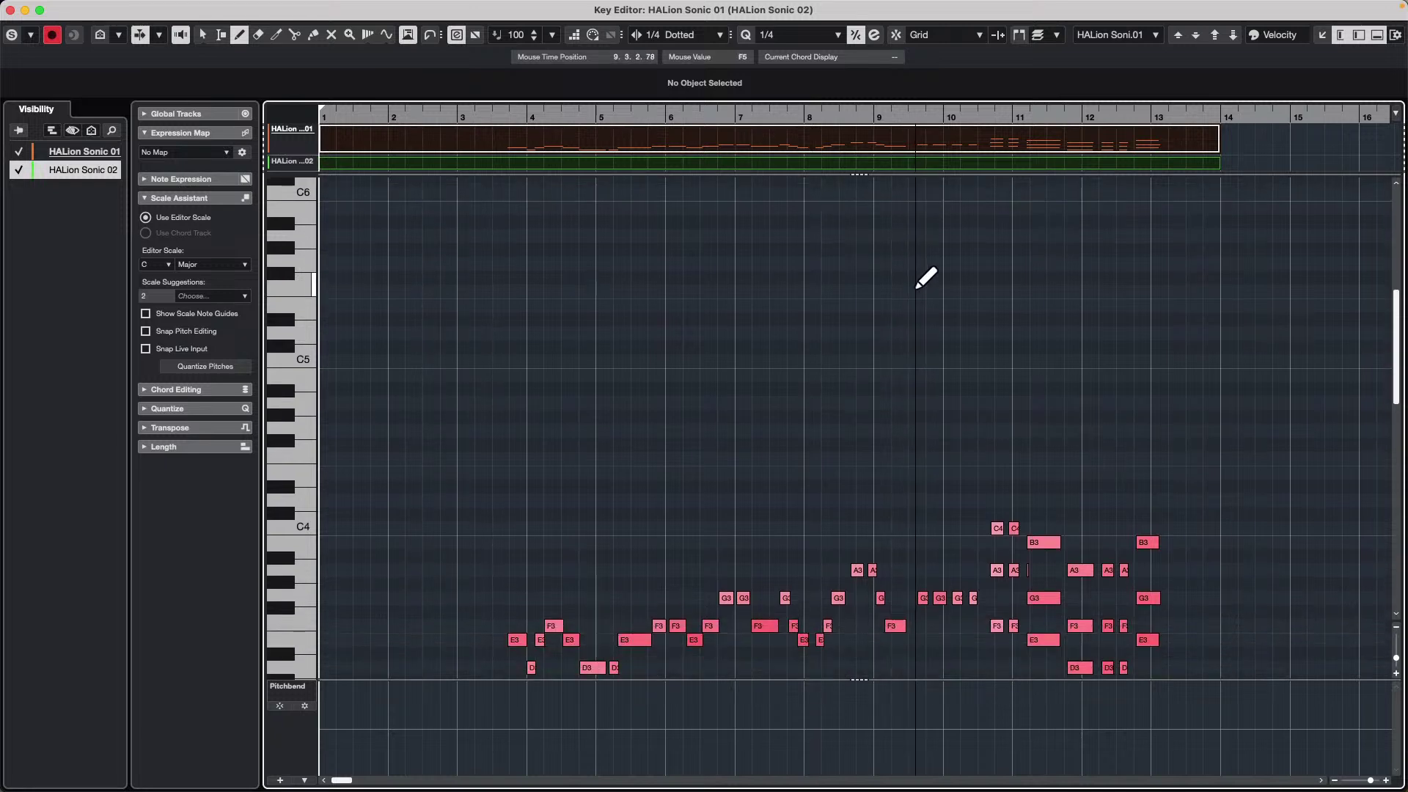
pyautogui.scroll(-1, 907, 272)
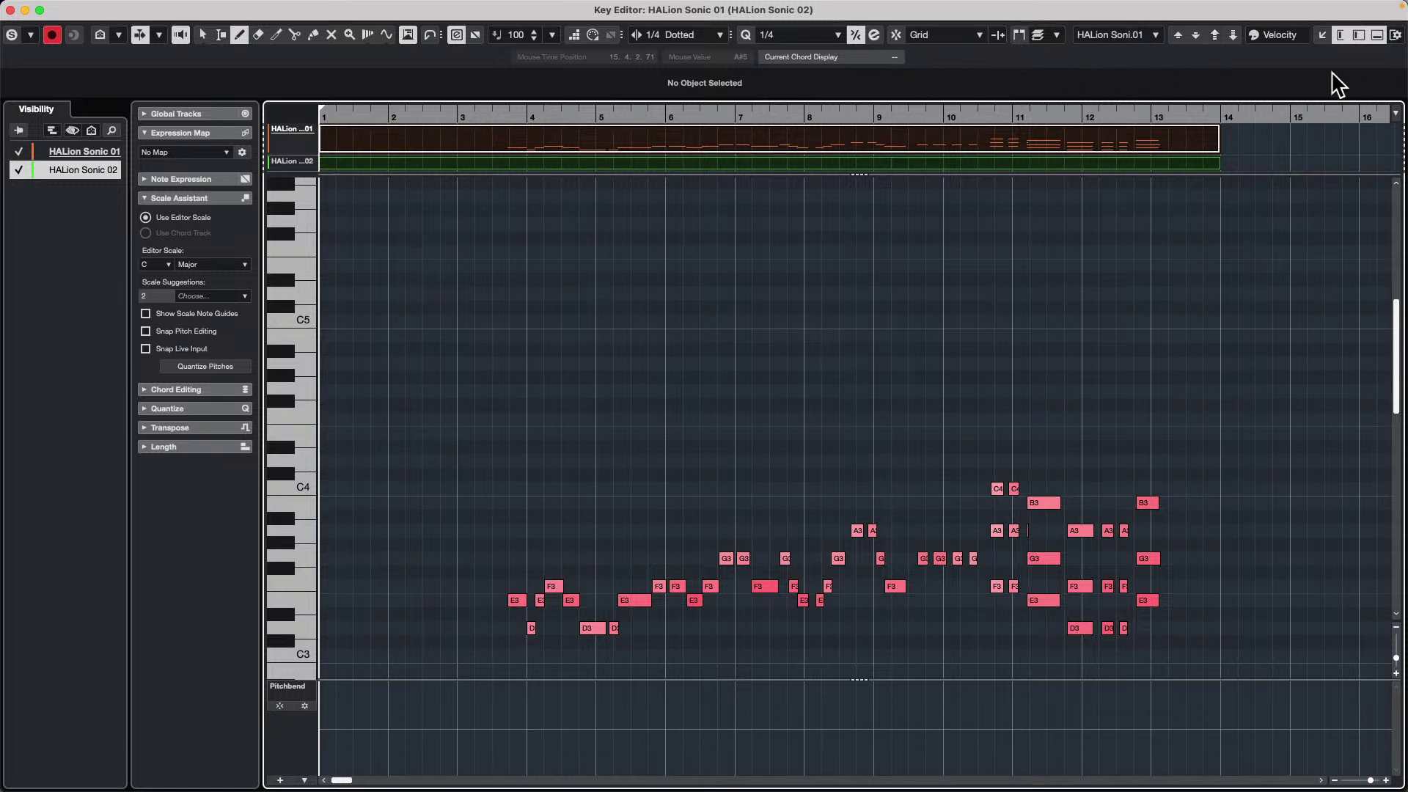
# - Set the event colours to Part and draw a D#5 note in bar 10 of the HALion Sonic 01 part
pyautogui.click(1297, 35)
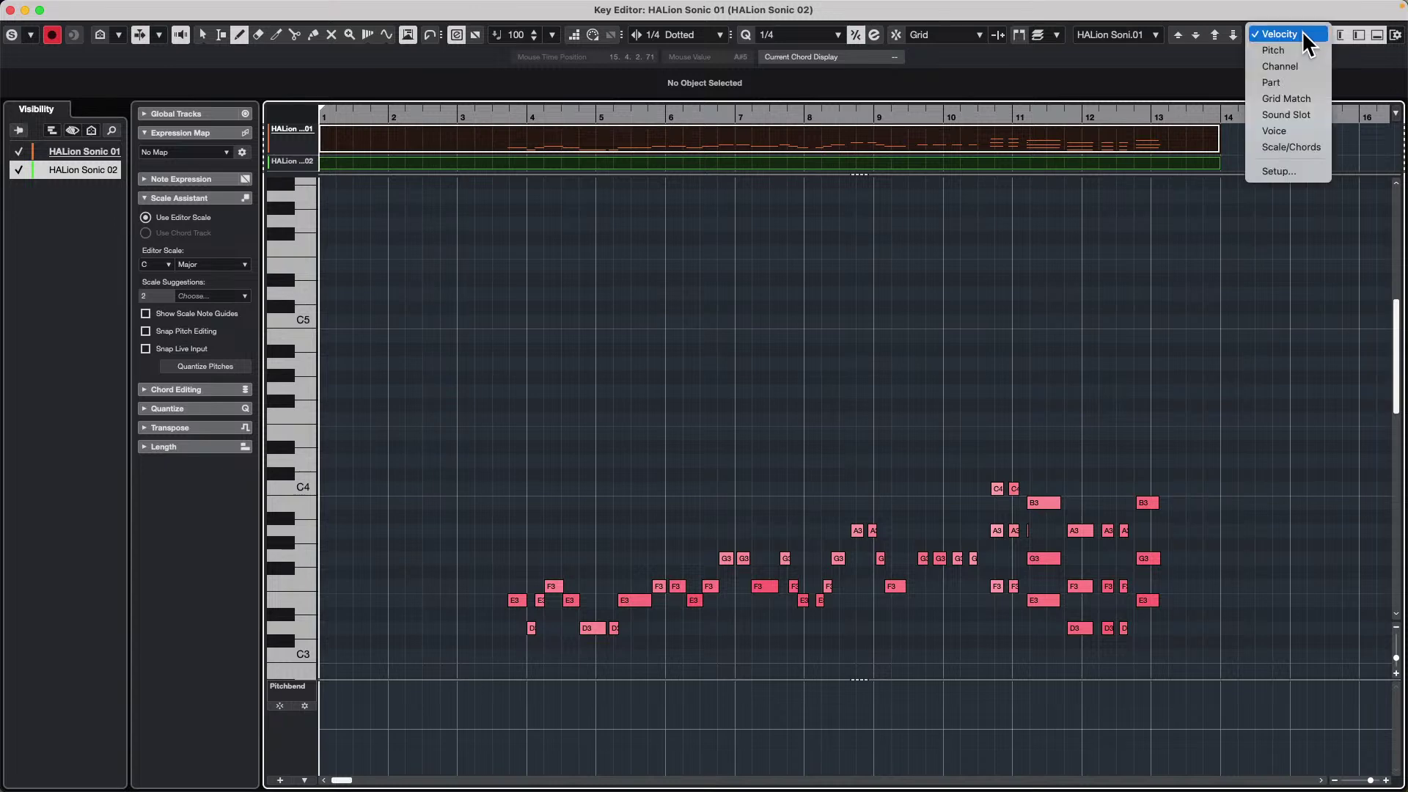
pyautogui.click(1304, 83)
pyautogui.click(962, 279)
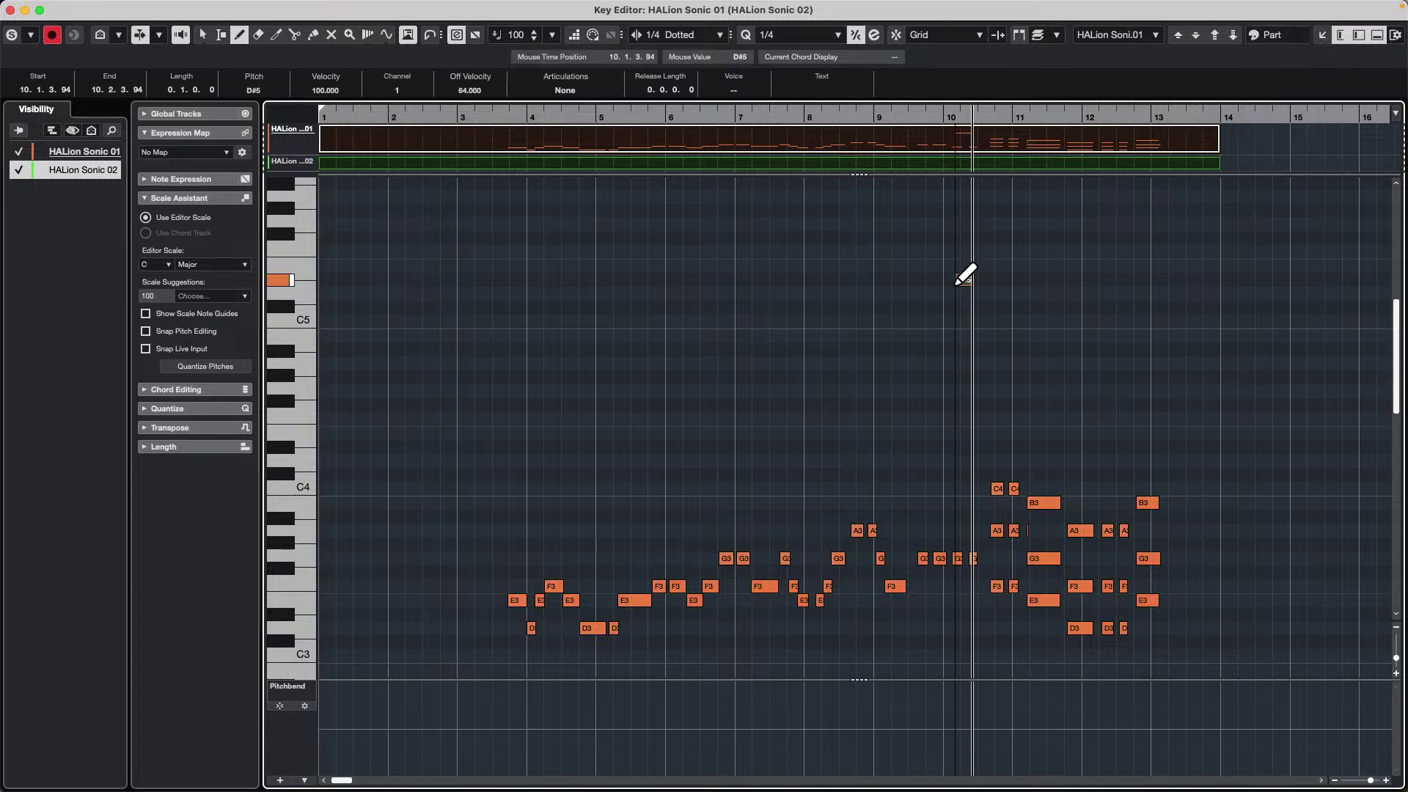
pyautogui.press('1')
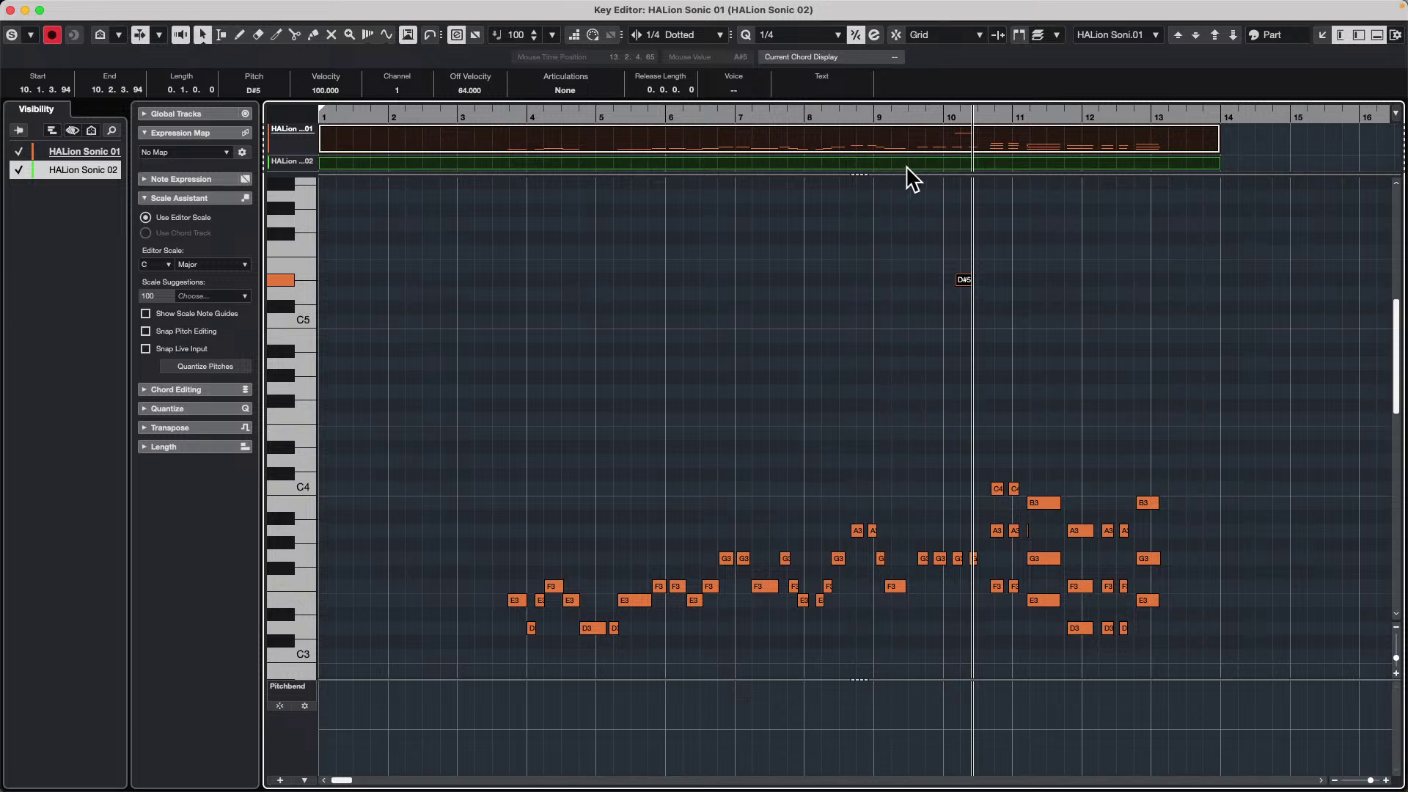
# - Make the HALion Sonic 02 part active for editing and try resizing the track lanes above the note display
pyautogui.click(918, 164)
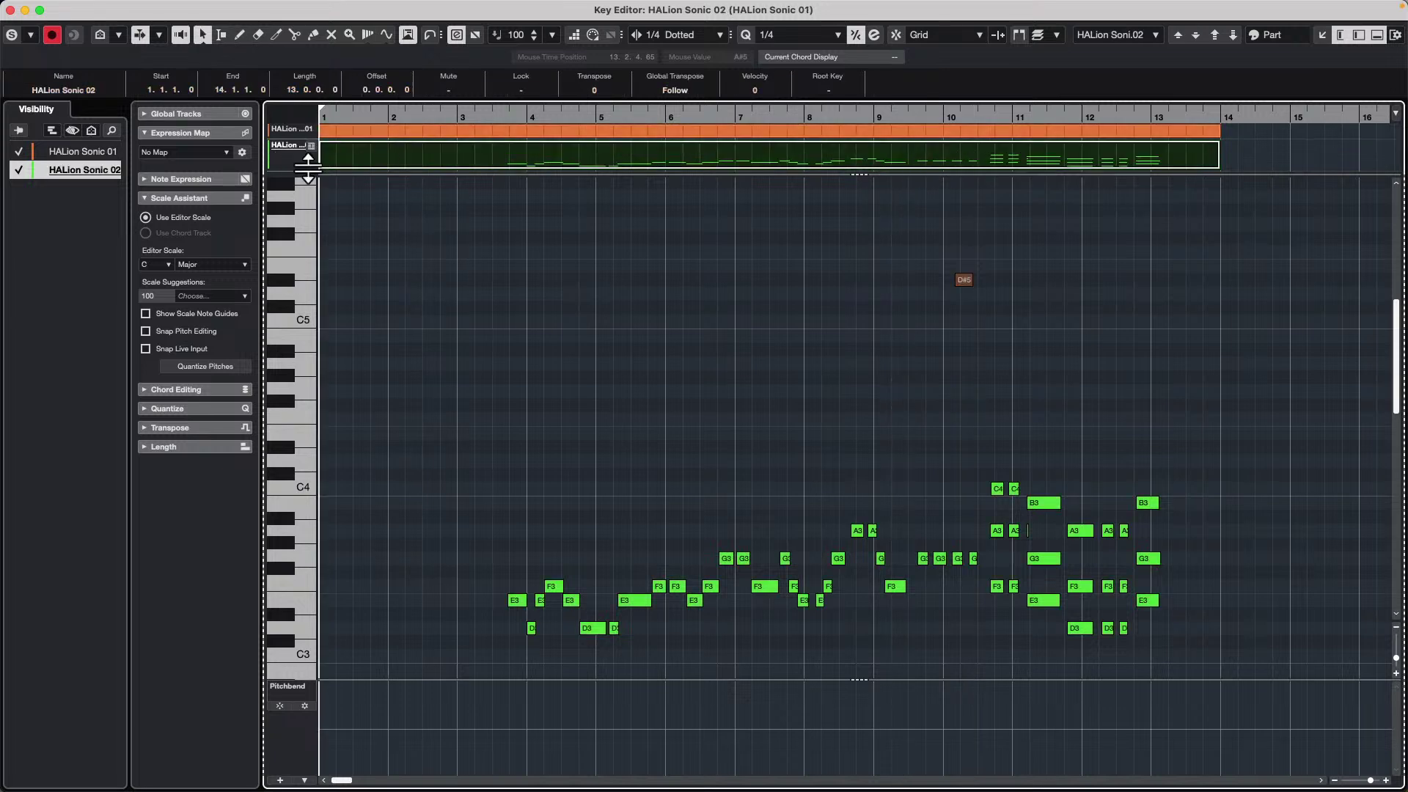
pyautogui.moveTo(291, 168); pyautogui.dragTo(288, 191)
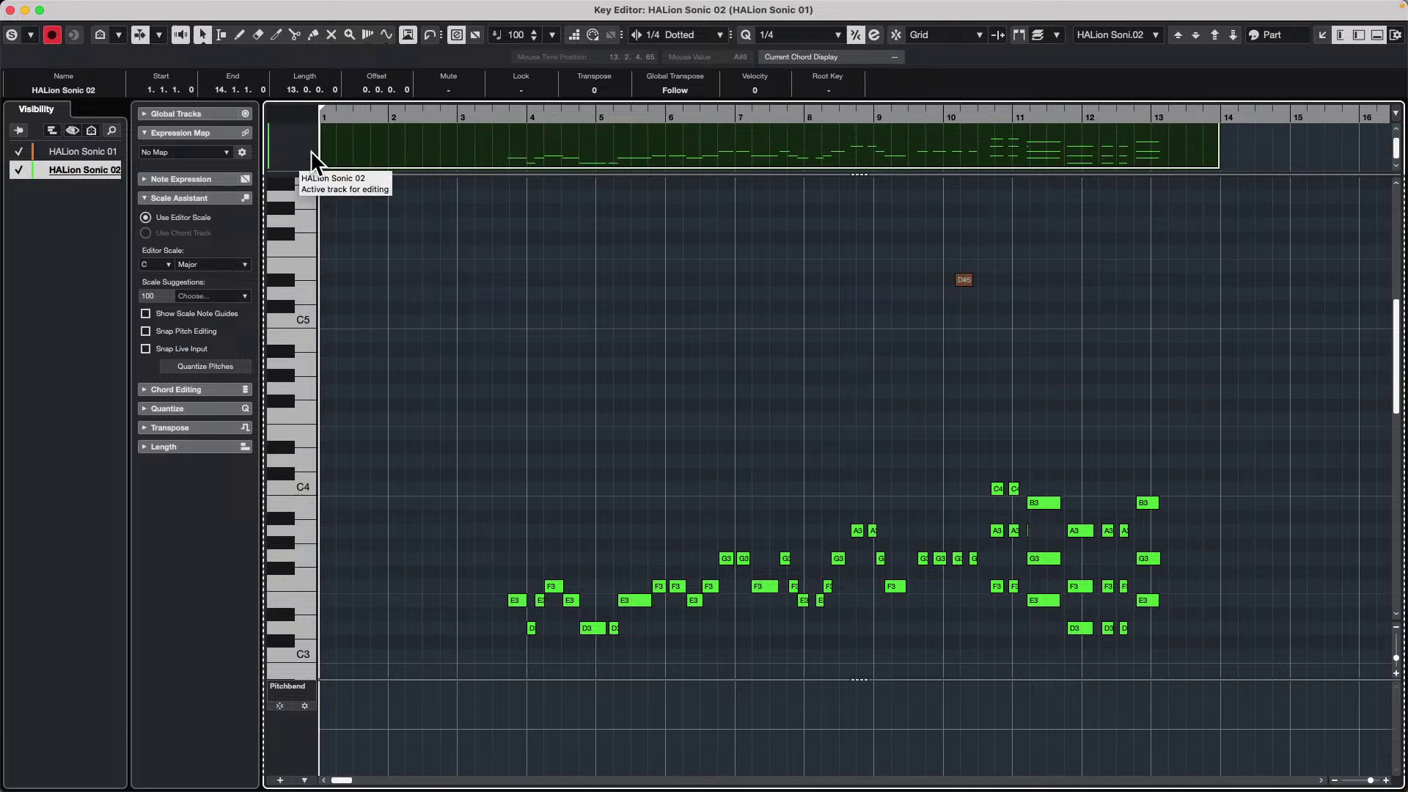
pyautogui.scroll(1, 363, 156)
pyautogui.scroll(-1, 362, 154)
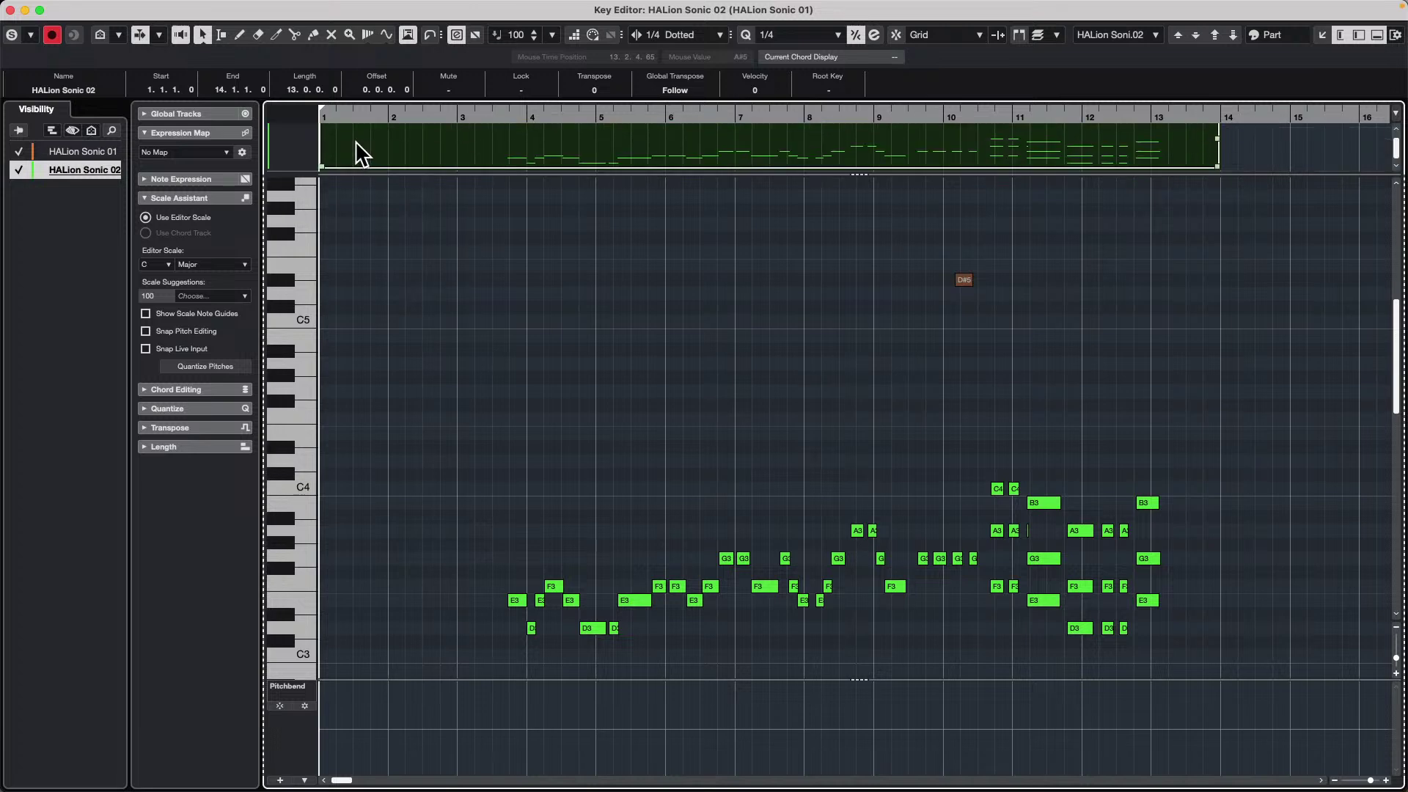
pyautogui.moveTo(289, 171)
pyautogui.mouseDown()
pyautogui.moveTo(289, 200)
pyautogui.moveTo(298, 149)
pyautogui.mouseUp()
pyautogui.scroll(1, 297, 149)
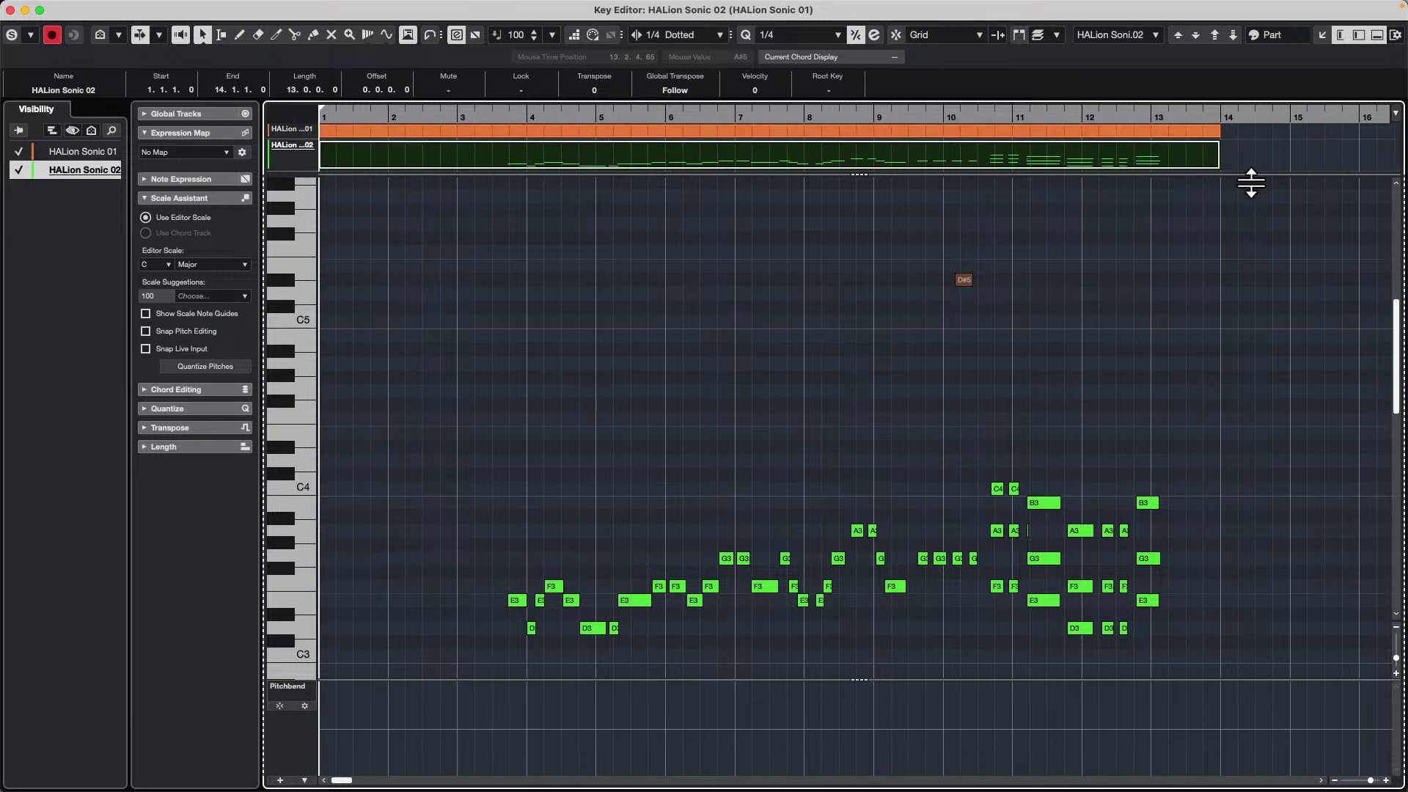
# - Switch the active part back and forth between HALion Sonic 01 and 02, ending on HALion Sonic 01
pyautogui.click(799, 154)
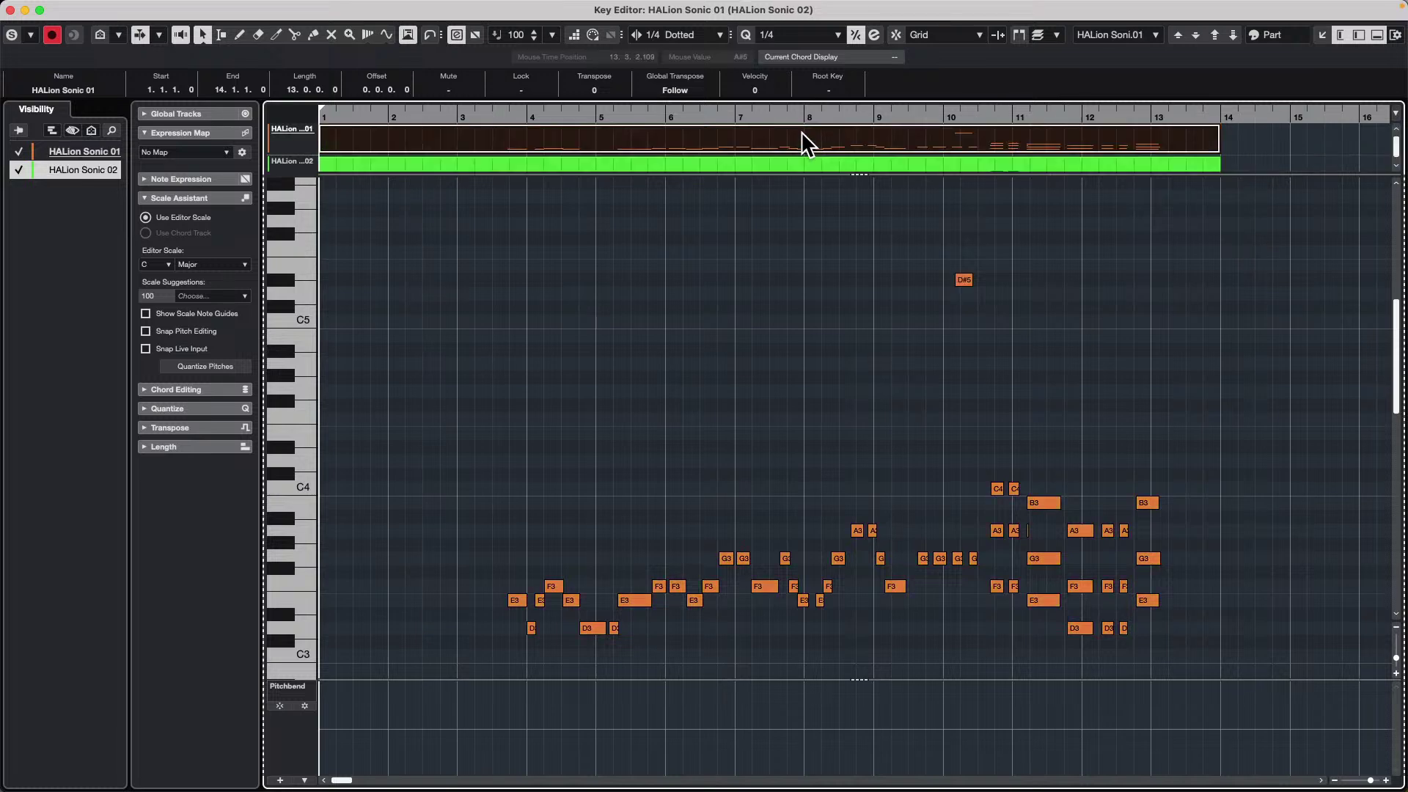
pyautogui.click(820, 150)
pyautogui.click(829, 143)
pyautogui.click(833, 163)
pyautogui.click(843, 132)
pyautogui.click(839, 160)
pyautogui.click(876, 129)
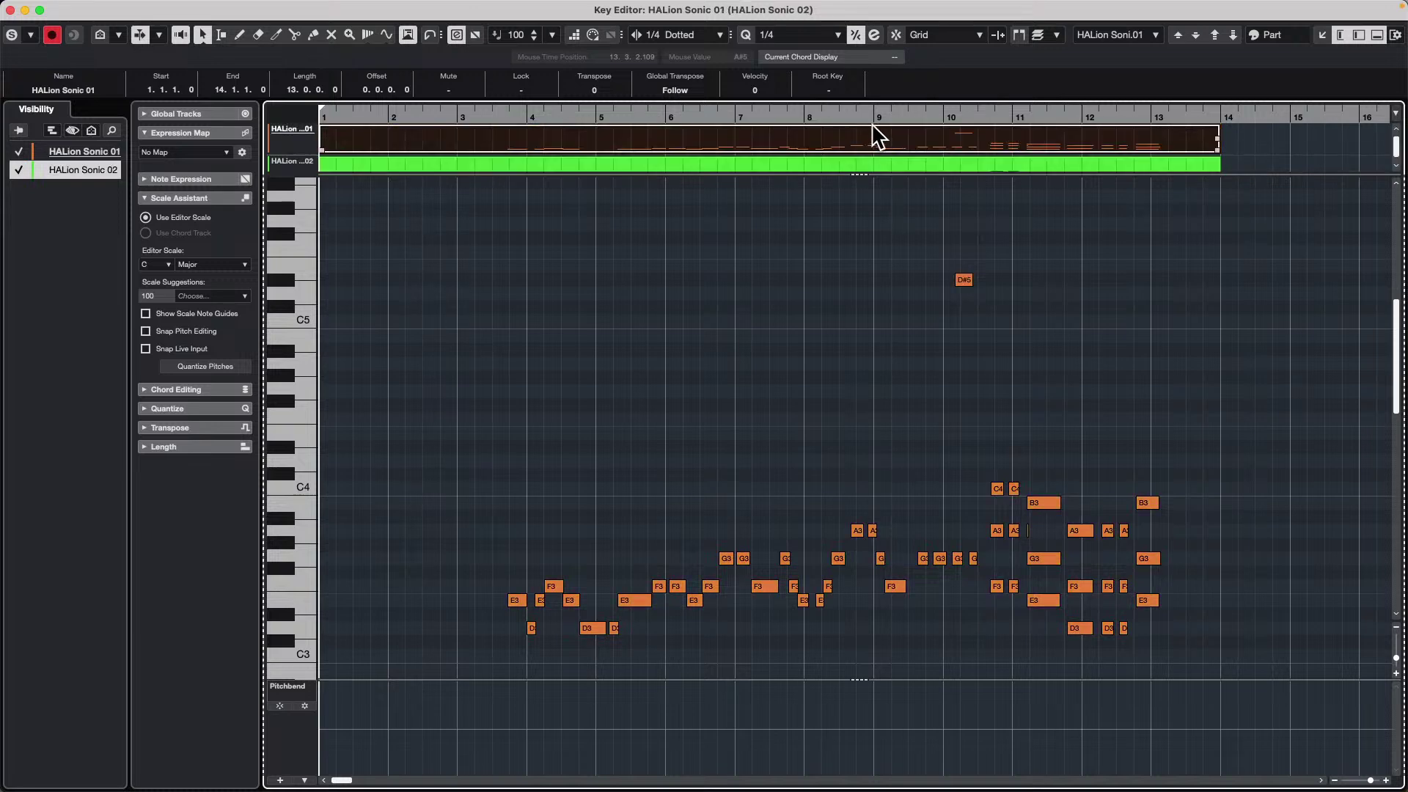
# - Toggle the Visibility and Tracks sections off and on in the Key Editor's window layout setup, leaving both shown
pyautogui.click(1396, 35)
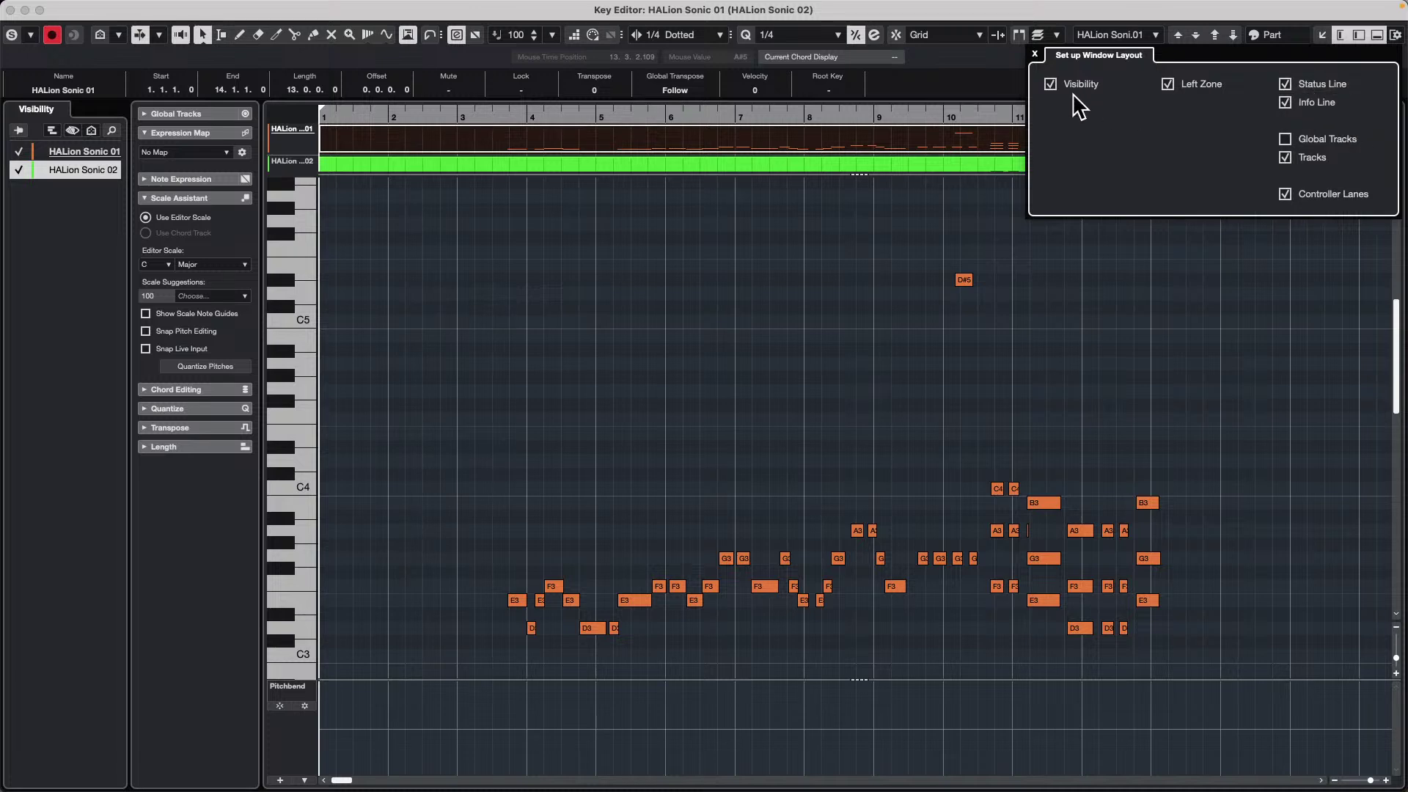
pyautogui.click(1050, 84)
pyautogui.click(1050, 83)
pyautogui.click(1285, 157)
pyautogui.click(1284, 157)
pyautogui.click(1285, 156)
pyautogui.click(1285, 157)
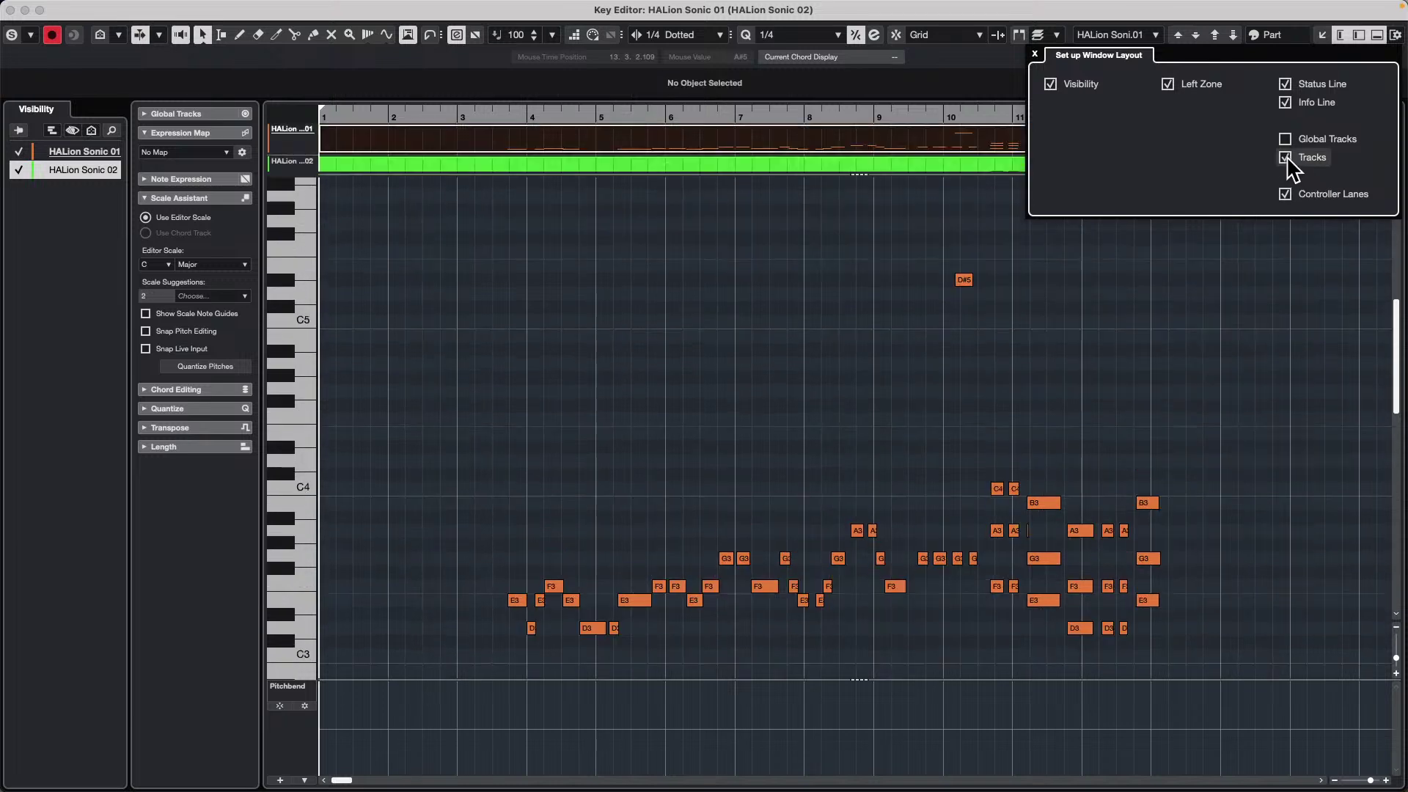
pyautogui.click(1286, 157)
pyautogui.click(1285, 157)
pyautogui.click(1286, 157)
pyautogui.click(1285, 157)
pyautogui.click(1035, 55)
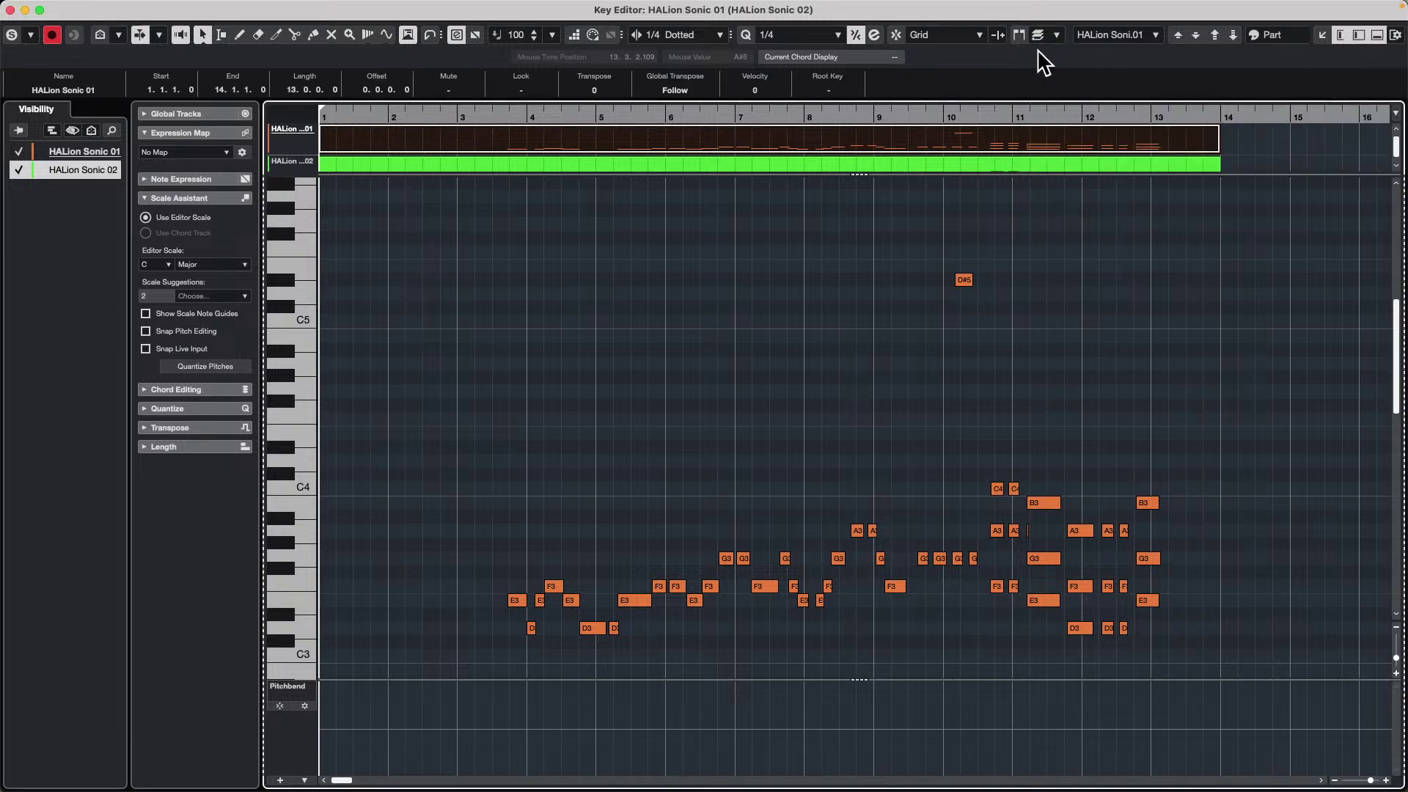
# - Switch the active part between HALion Sonic 02 and HALion Sonic 01 using the track lanes above the note display
pyautogui.click(826, 161)
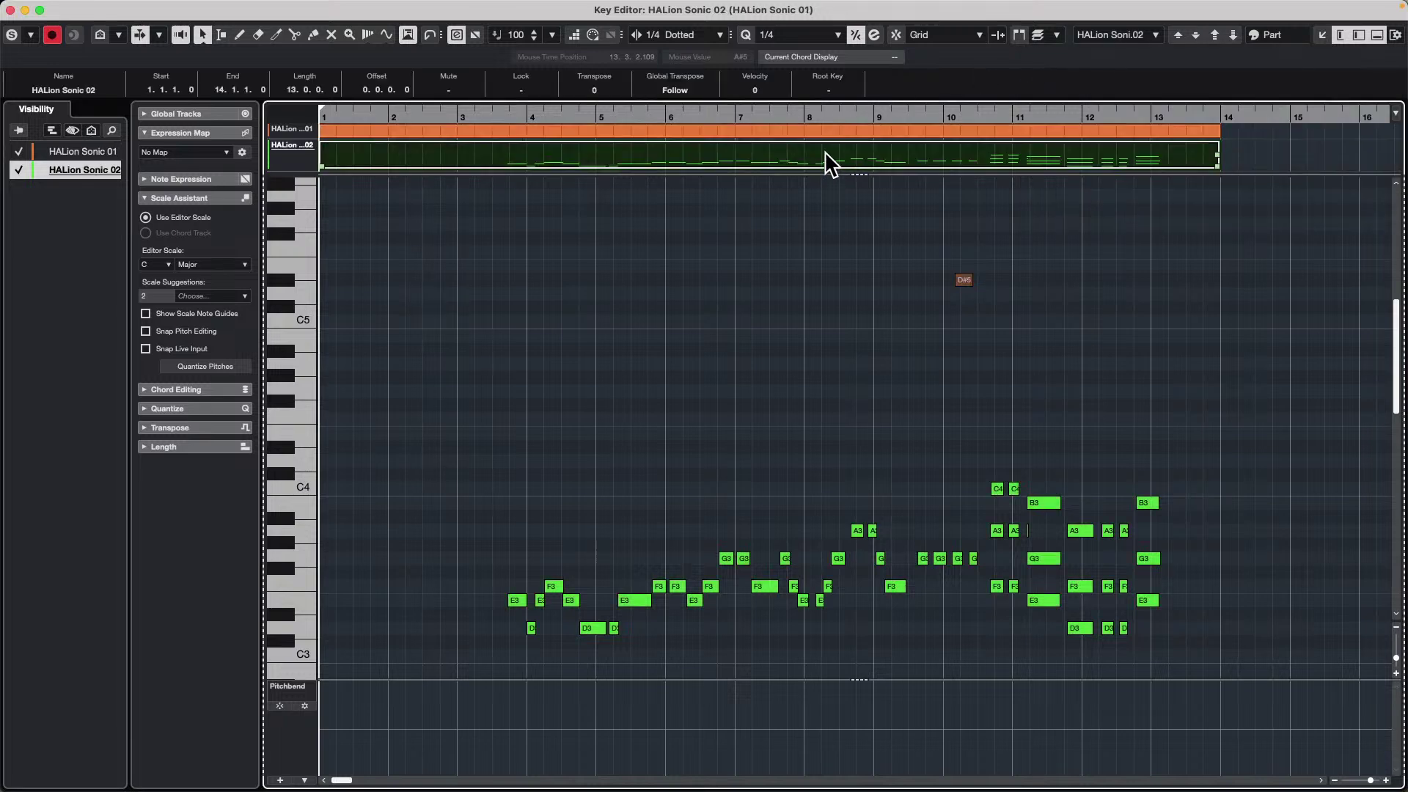
pyautogui.click(913, 132)
pyautogui.click(901, 161)
# - Alternate the active part through the visibility track list, ending on HALion Sonic 02, and close the Key Editor window
pyautogui.click(88, 151)
pyautogui.click(85, 169)
pyautogui.click(86, 156)
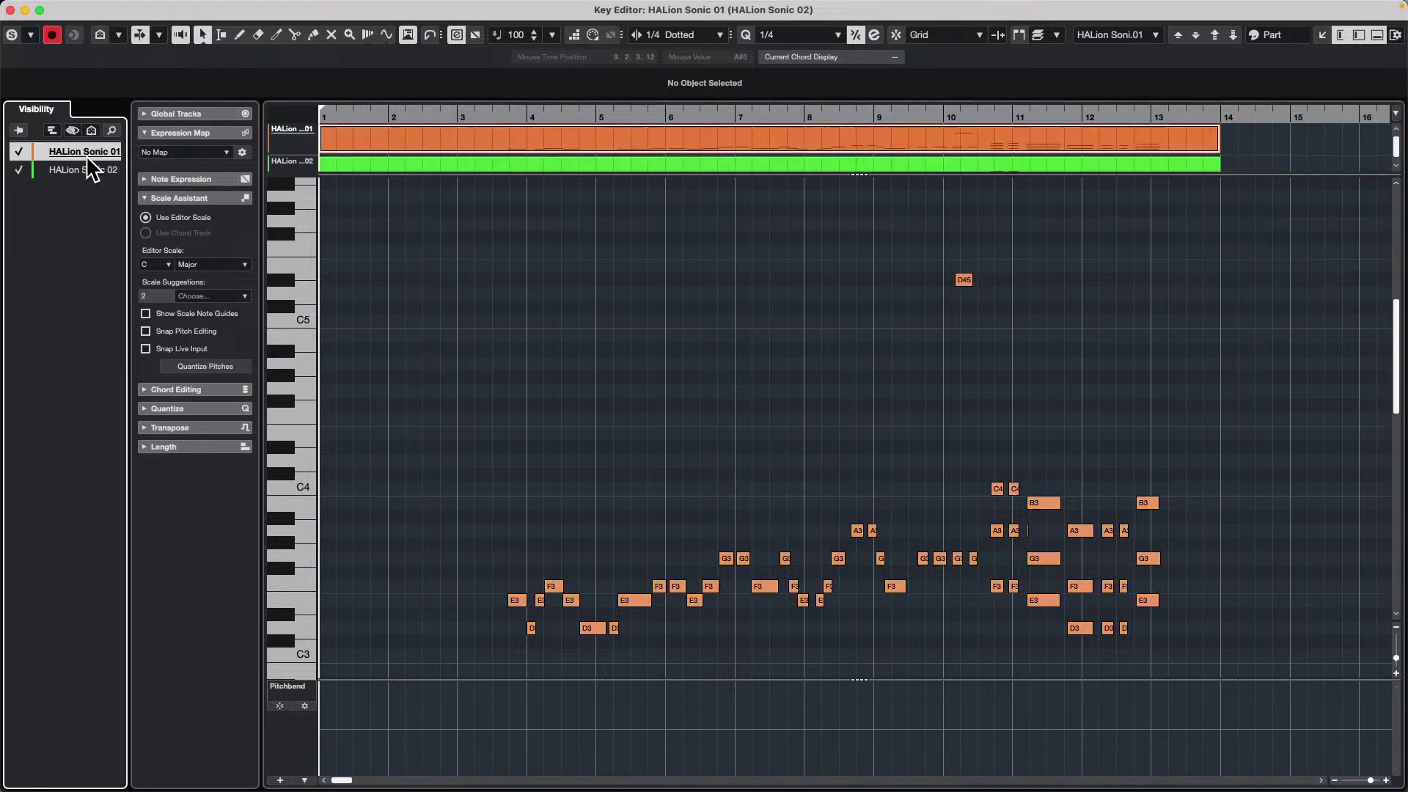
pyautogui.click(85, 169)
pyautogui.click(88, 151)
pyautogui.click(86, 168)
pyautogui.click(87, 151)
pyautogui.click(84, 170)
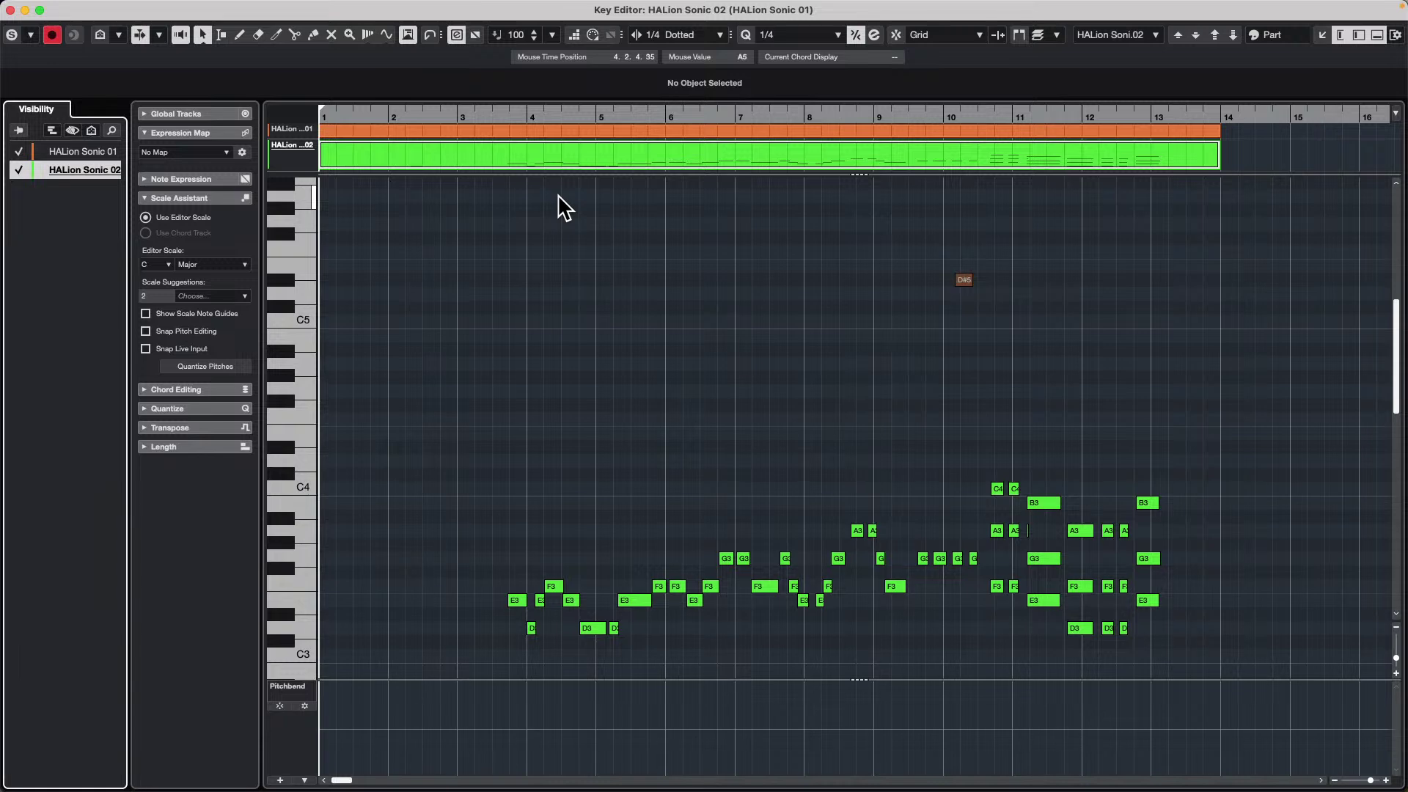
pyautogui.click(9, 11)
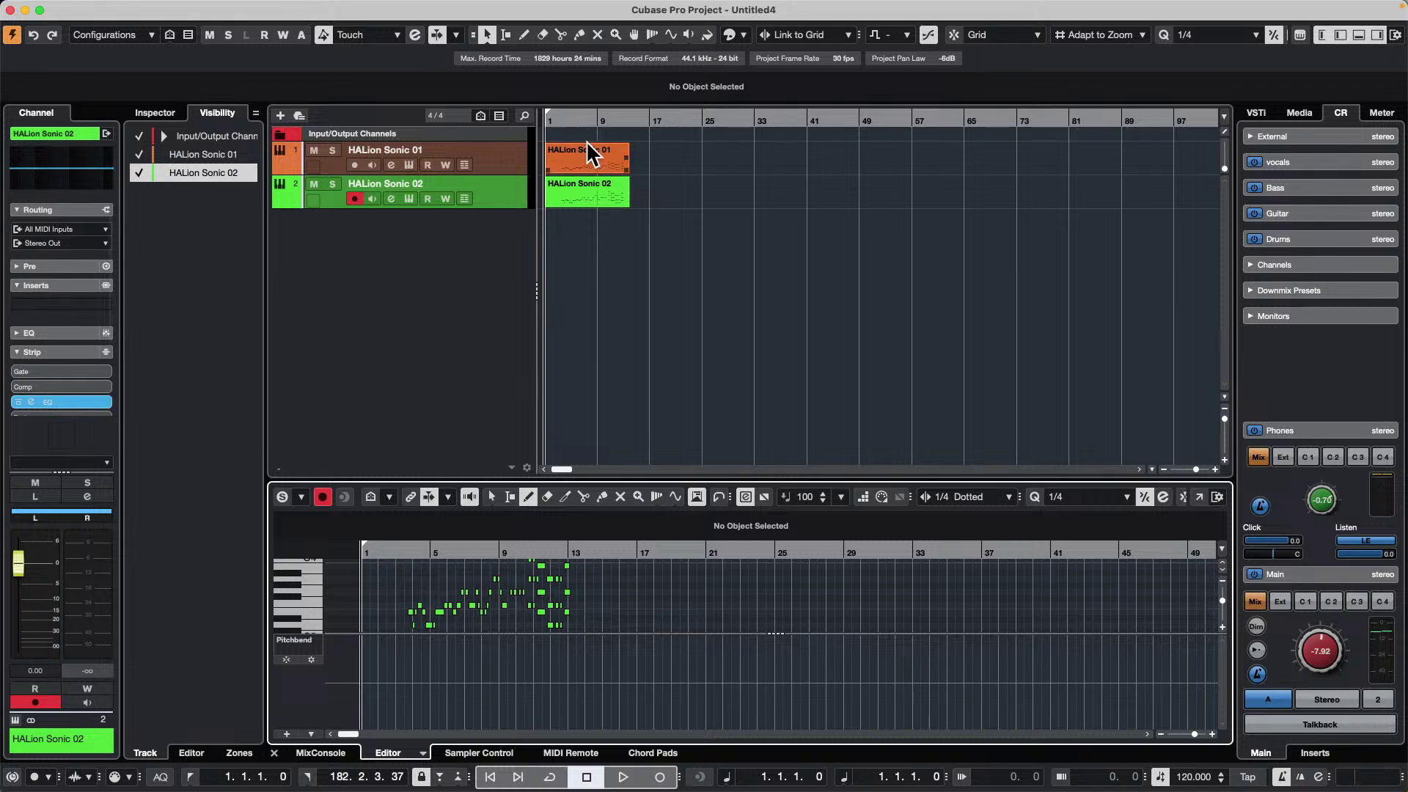
# - Add three stereo REVerence effect tracks routed to Stereo Out outside a folder and close the opened plug-in window
pyautogui.moveTo(582, 117); pyautogui.dragTo(400, 118)
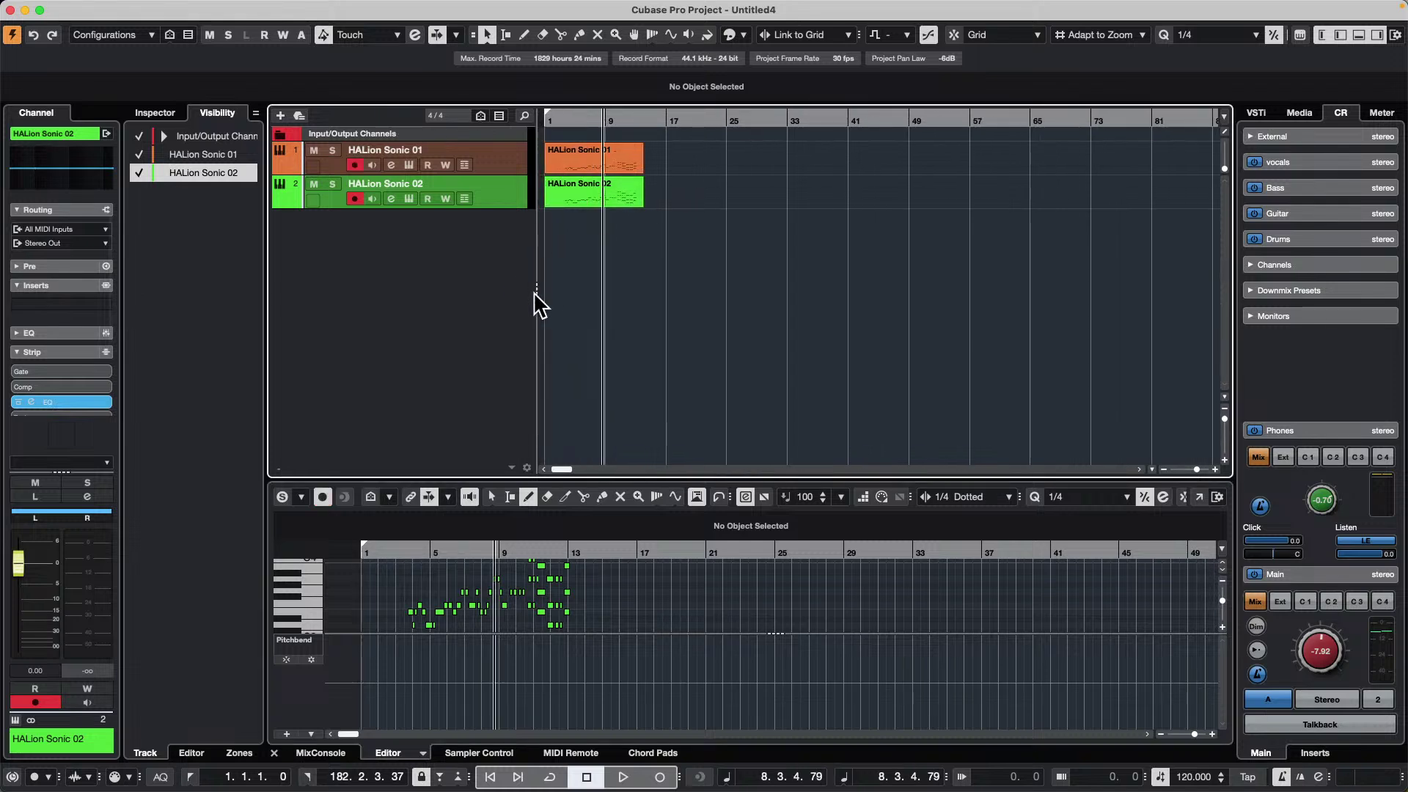
pyautogui.rightClick(411, 250)
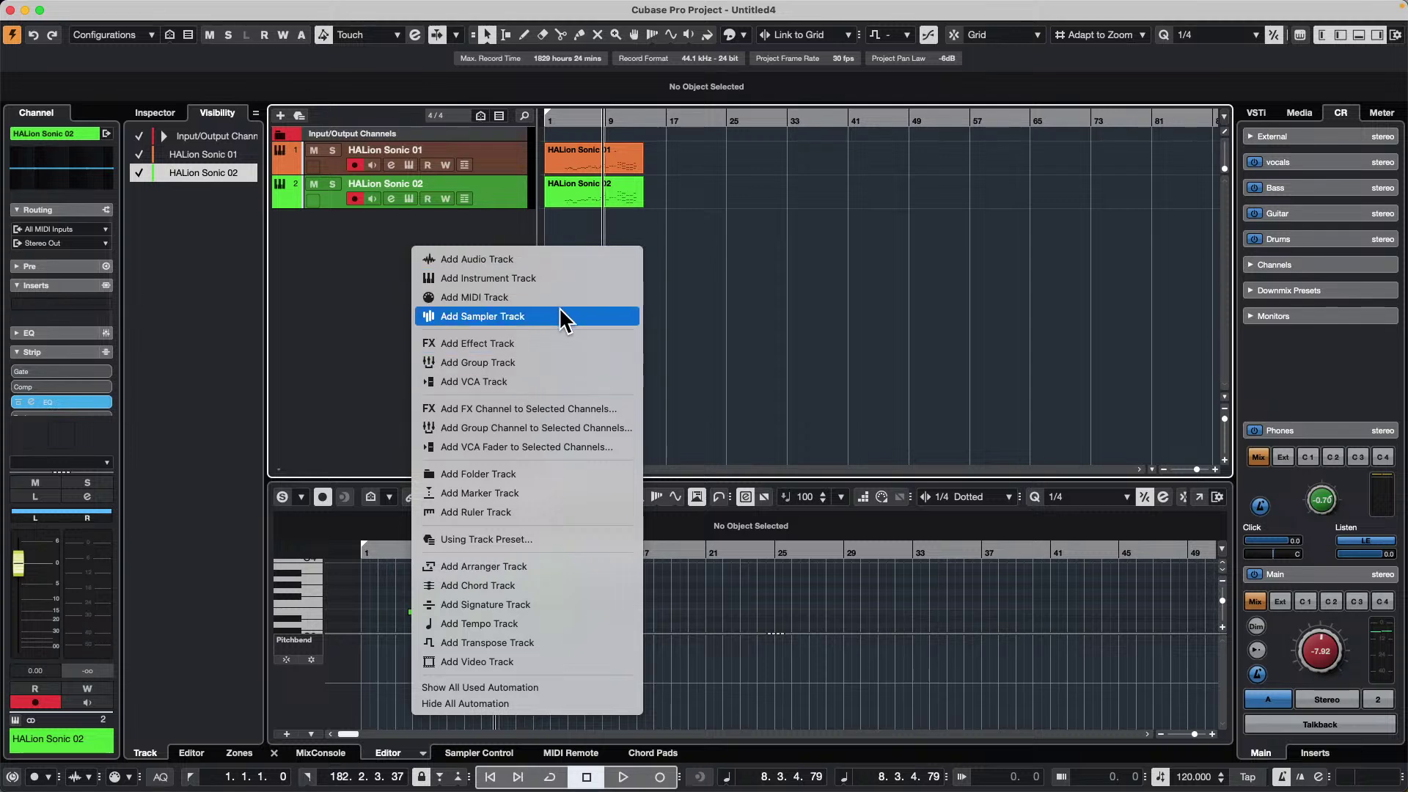
pyautogui.click(535, 345)
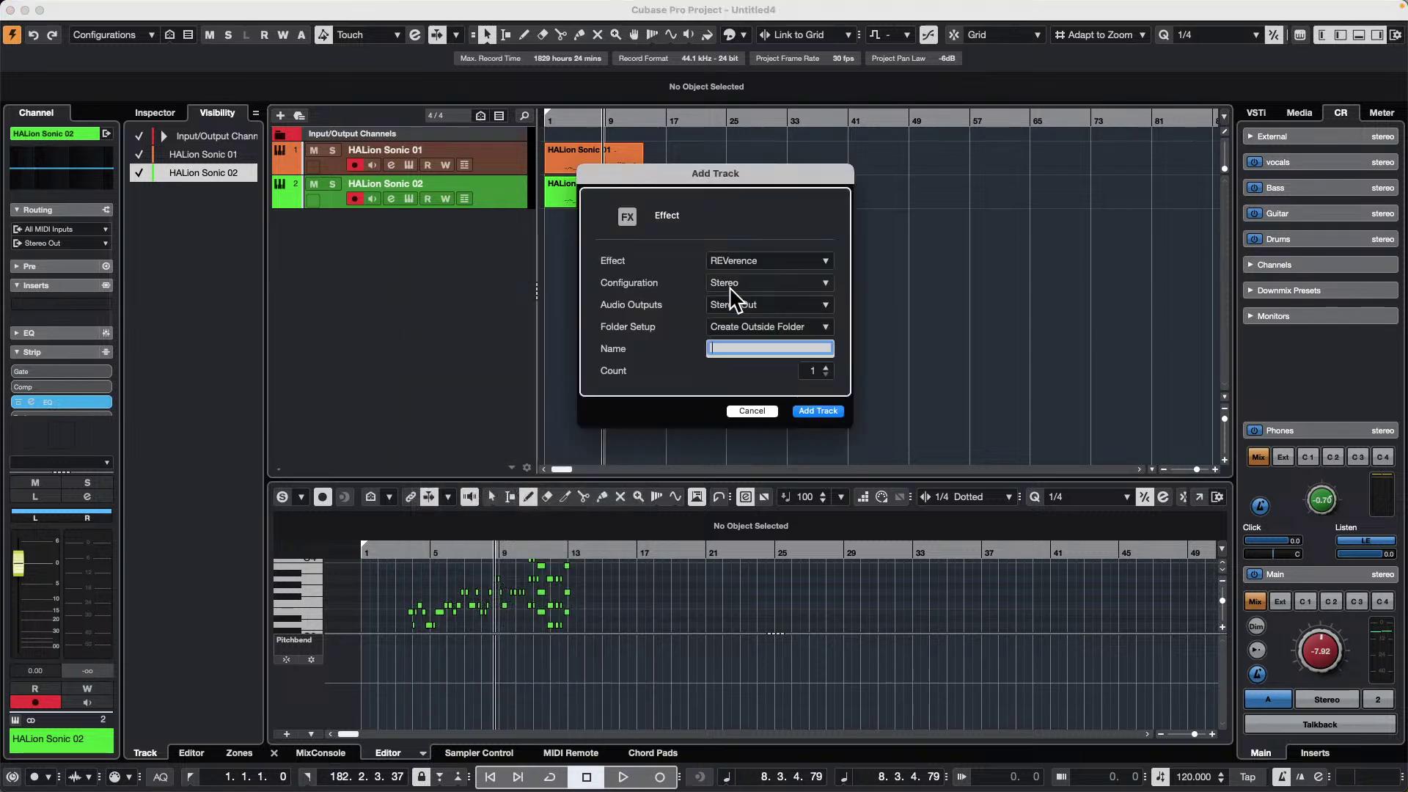
pyautogui.click(827, 368)
pyautogui.click(826, 367)
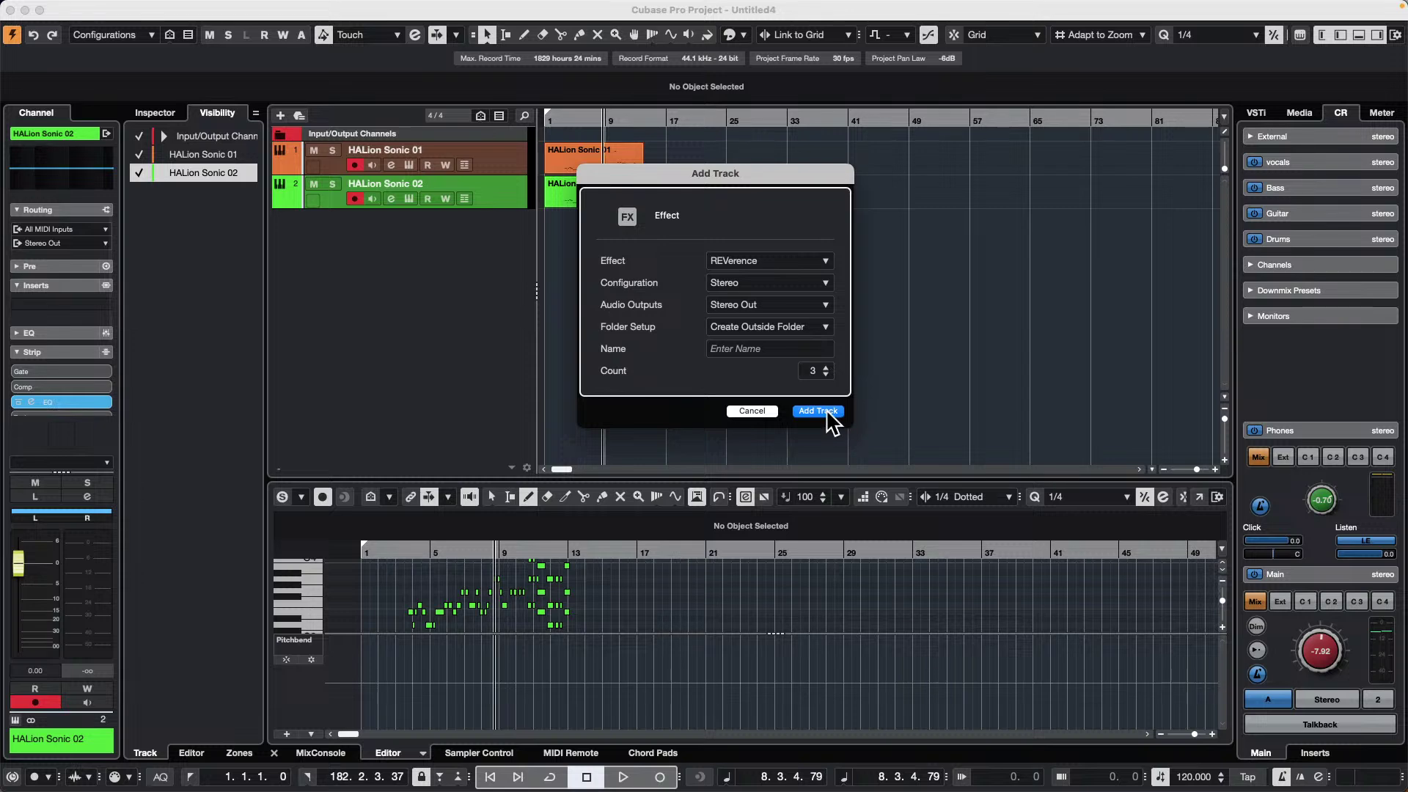
pyautogui.press('Return')
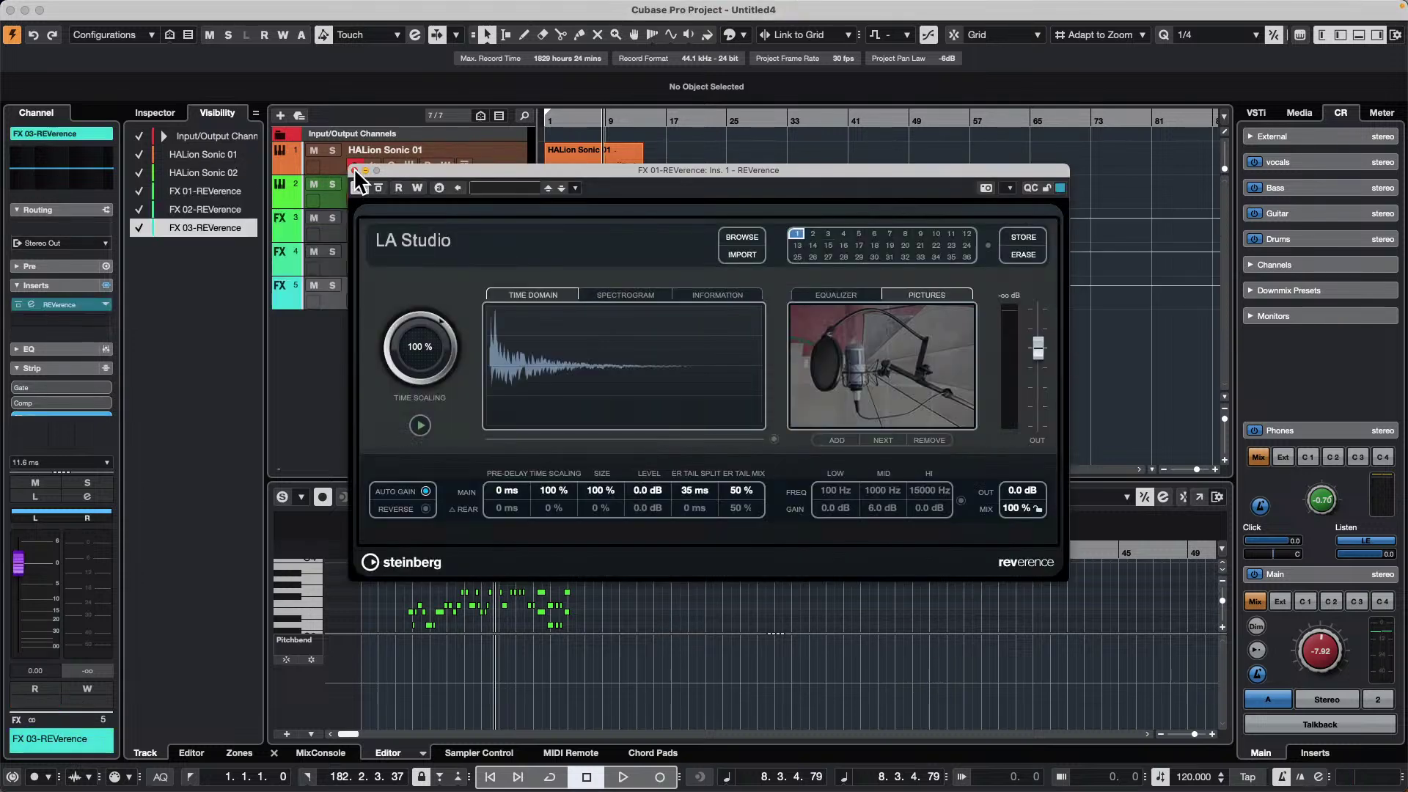
pyautogui.click(354, 169)
# - Add a stereo group channel named Verb to the three REVerence FX tracks and set its fader to -0.66 in the MixConsole
pyautogui.click(317, 753)
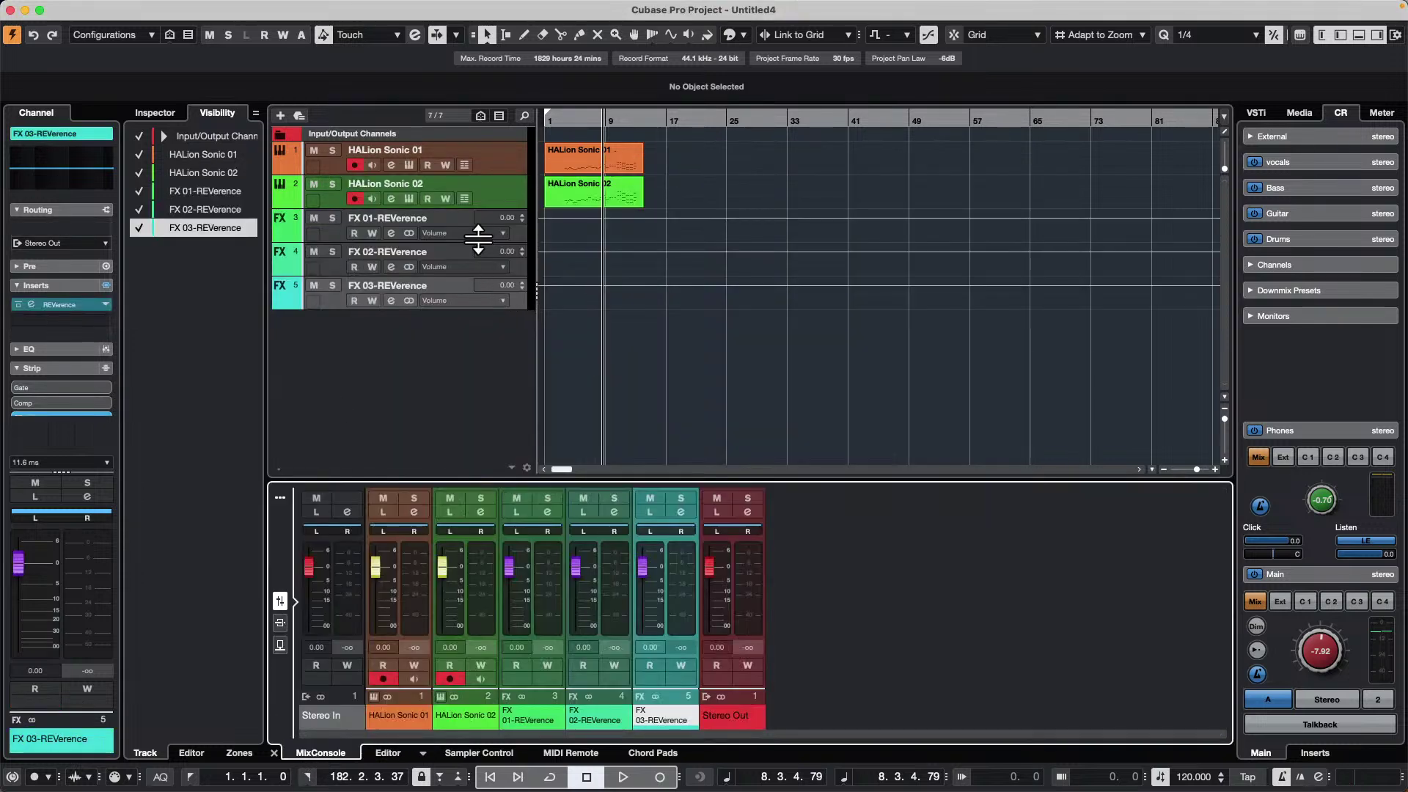
pyautogui.keyDown('shift'); pyautogui.click(525, 241); pyautogui.keyUp('shift')
pyautogui.click(472, 303)
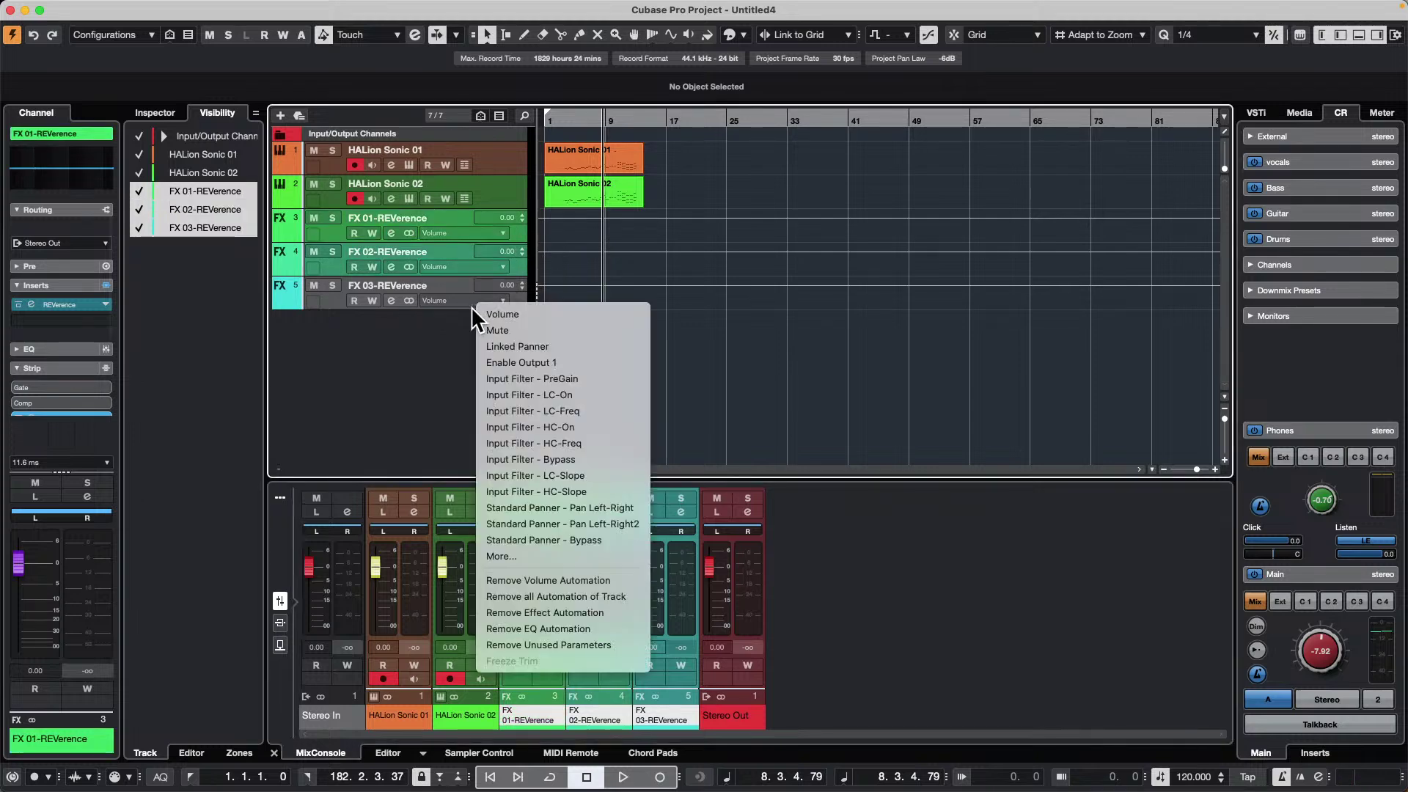
pyautogui.click(318, 294)
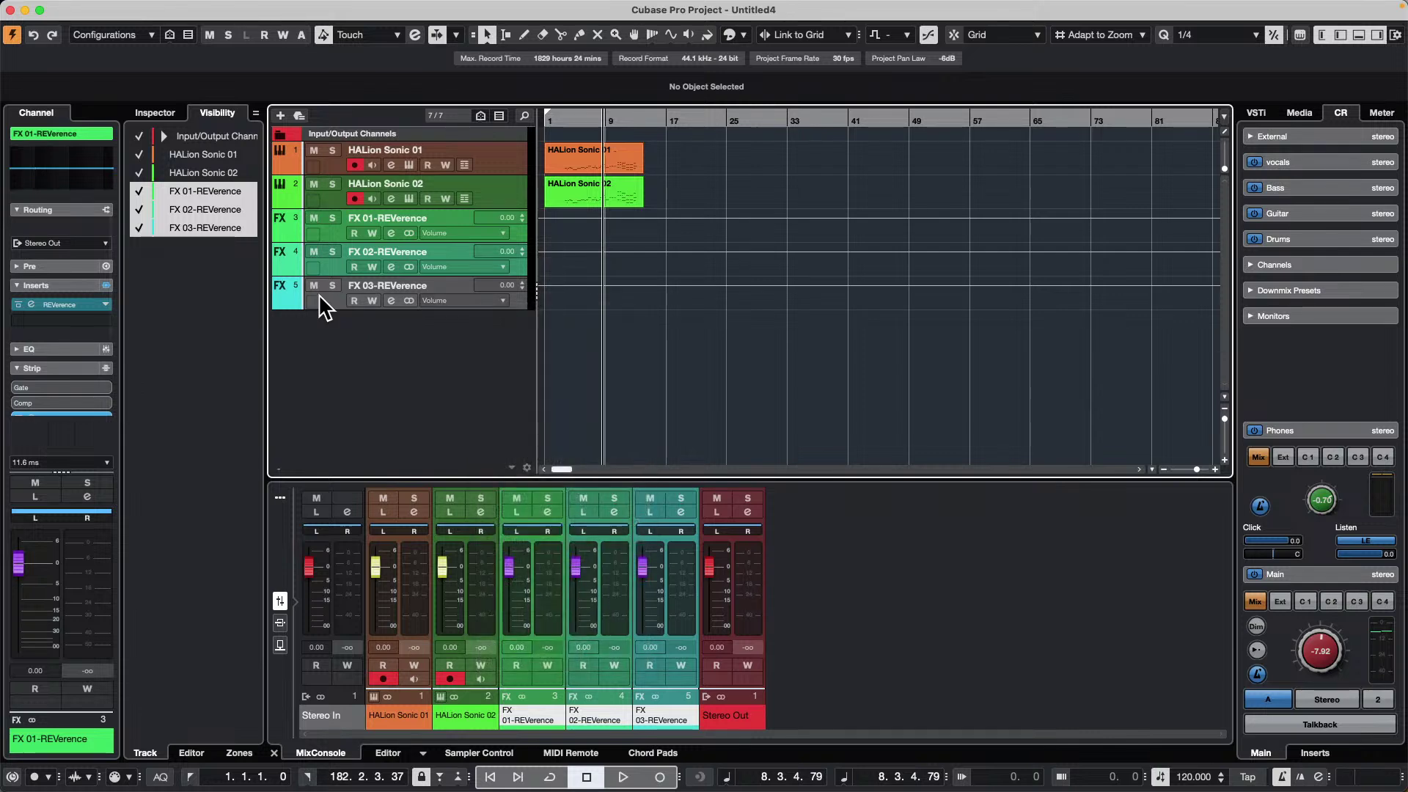
pyautogui.click(318, 294)
pyautogui.click(326, 228)
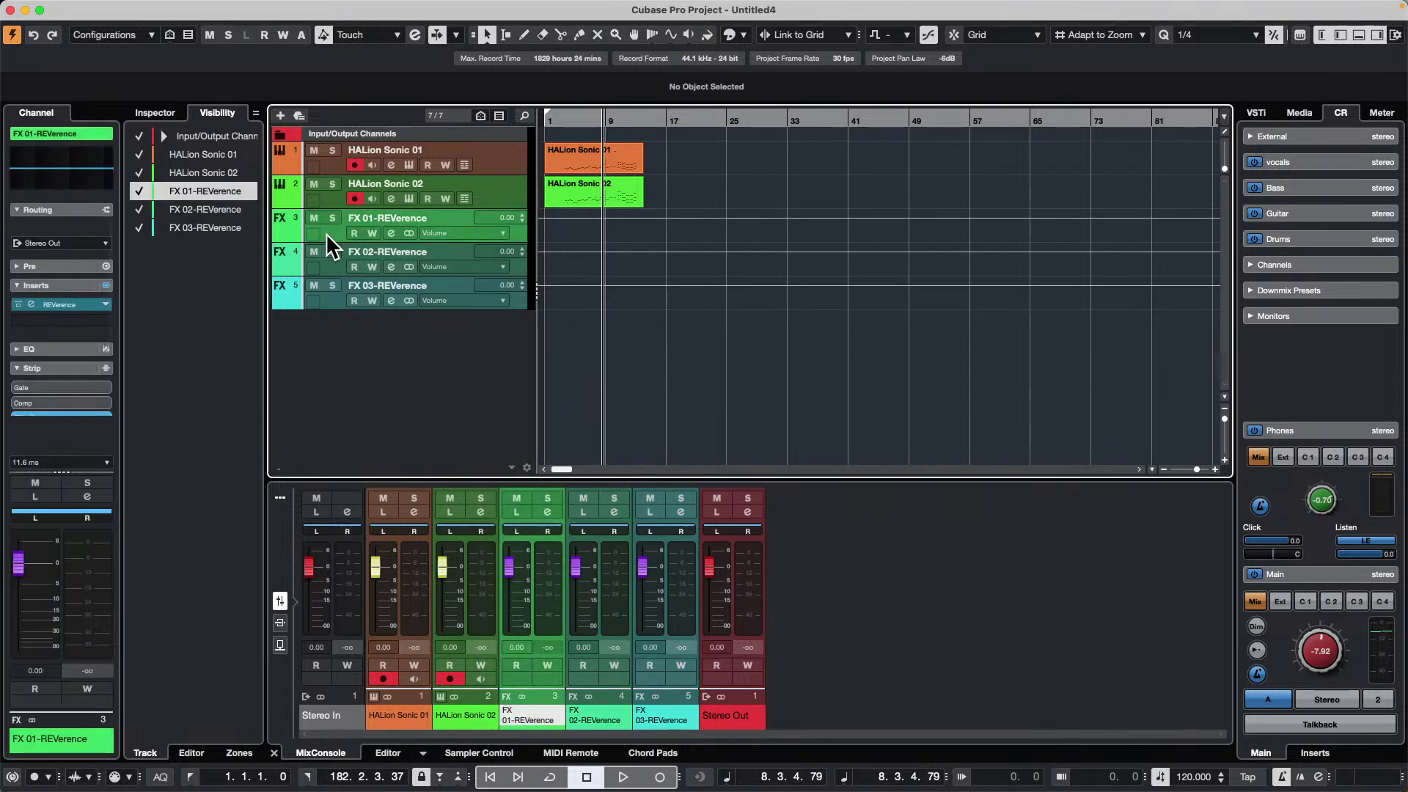
pyautogui.keyDown('shift'); pyautogui.click(330, 305); pyautogui.keyUp('shift')
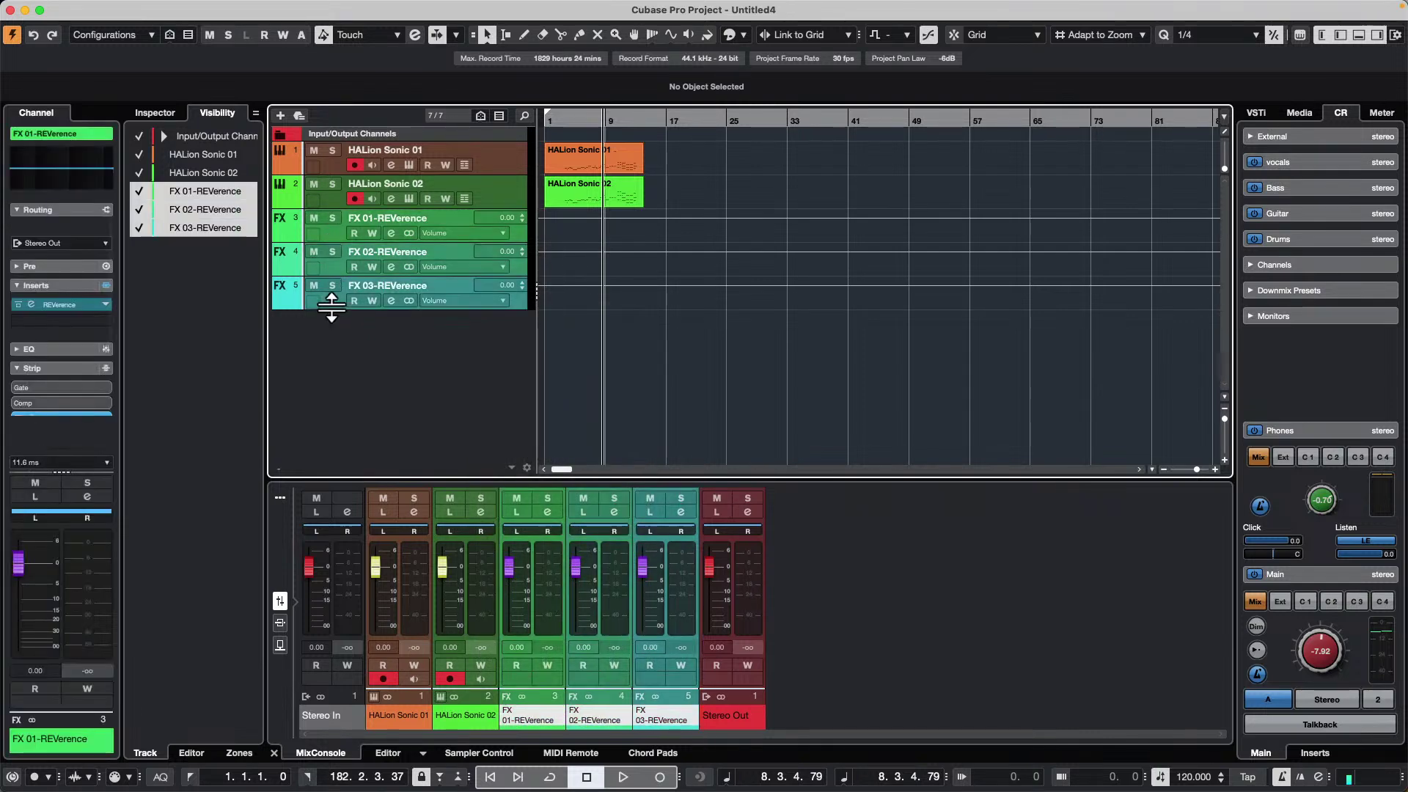
pyautogui.rightClick(461, 296)
pyautogui.moveTo(628, 307)
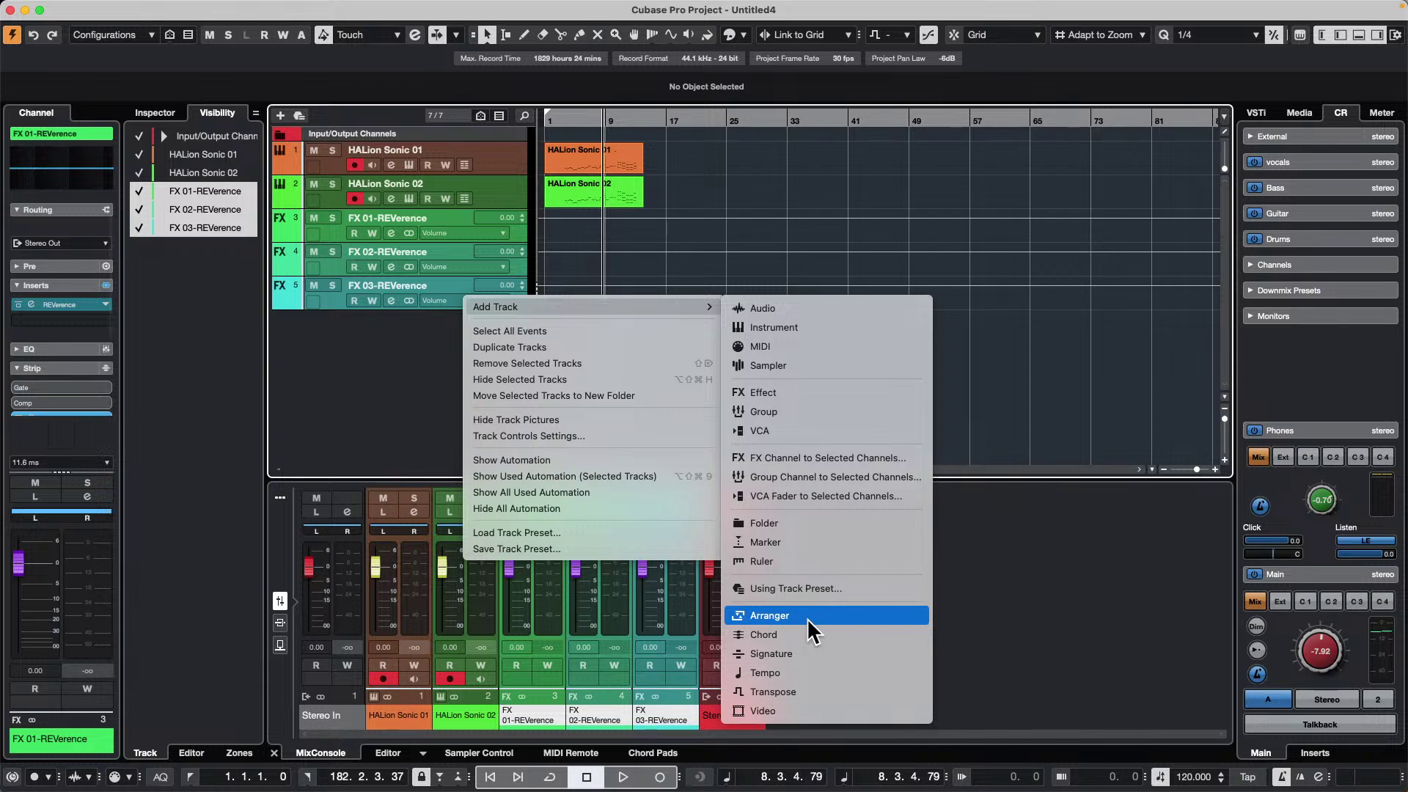
pyautogui.click(854, 478)
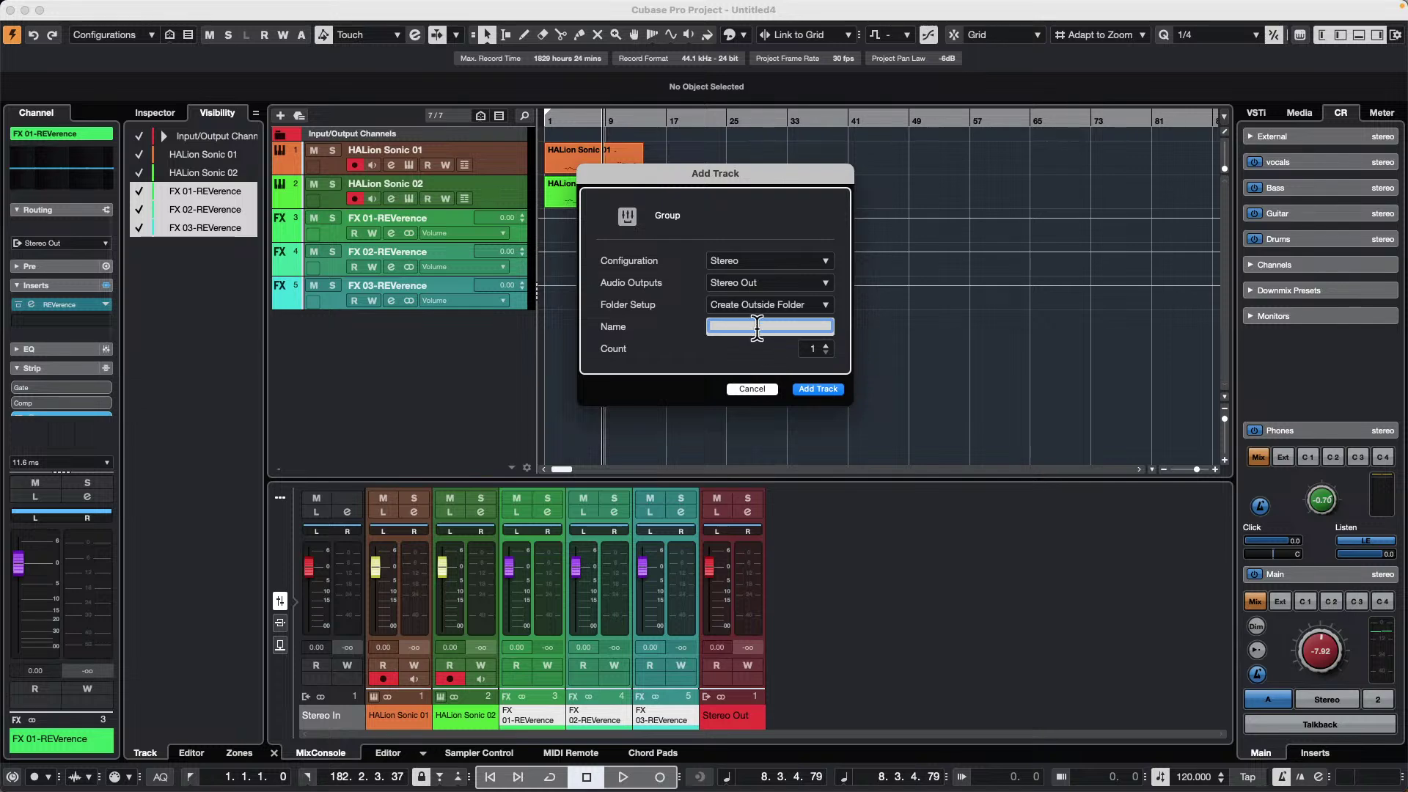
pyautogui.press('Return')
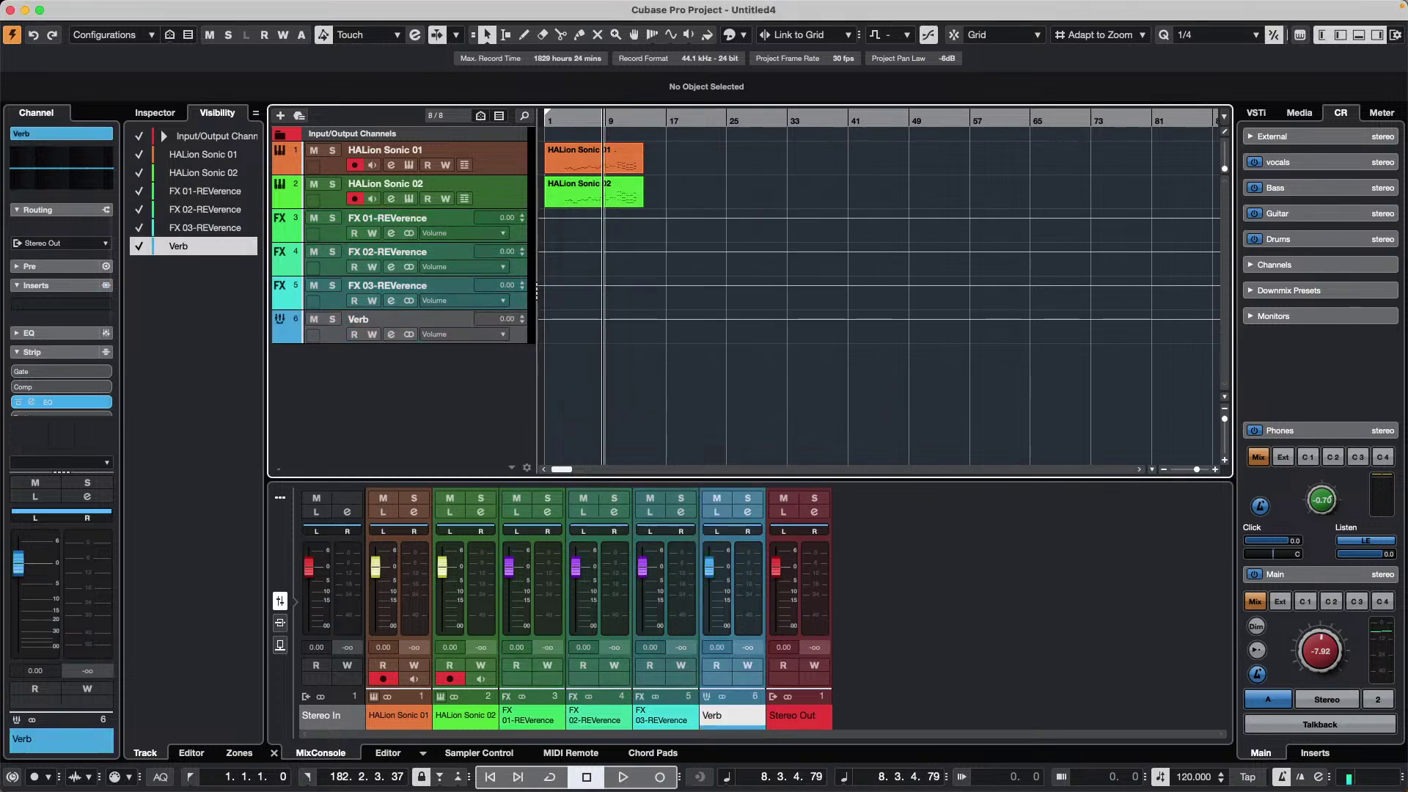
pyautogui.moveTo(714, 587)
pyautogui.mouseDown()
pyautogui.moveTo(743, 569)
pyautogui.moveTo(742, 591)
pyautogui.moveTo(716, 596)
pyautogui.moveTo(728, 600)
pyautogui.moveTo(726, 577)
pyautogui.moveTo(716, 623)
pyautogui.moveTo(726, 569)
pyautogui.mouseUp()
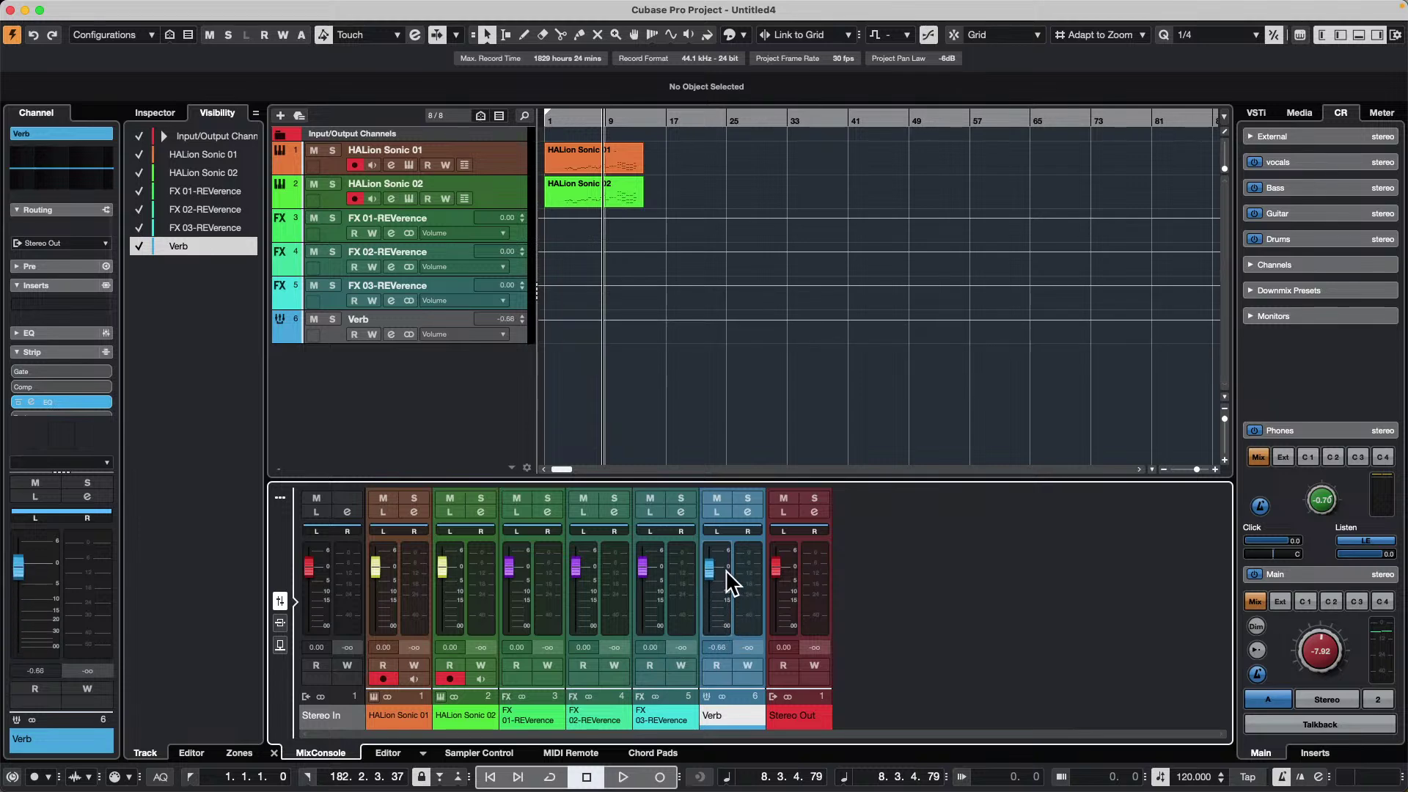
# - Select the HALion Sonic 02 track in the project's track list
pyautogui.click(556, 161)
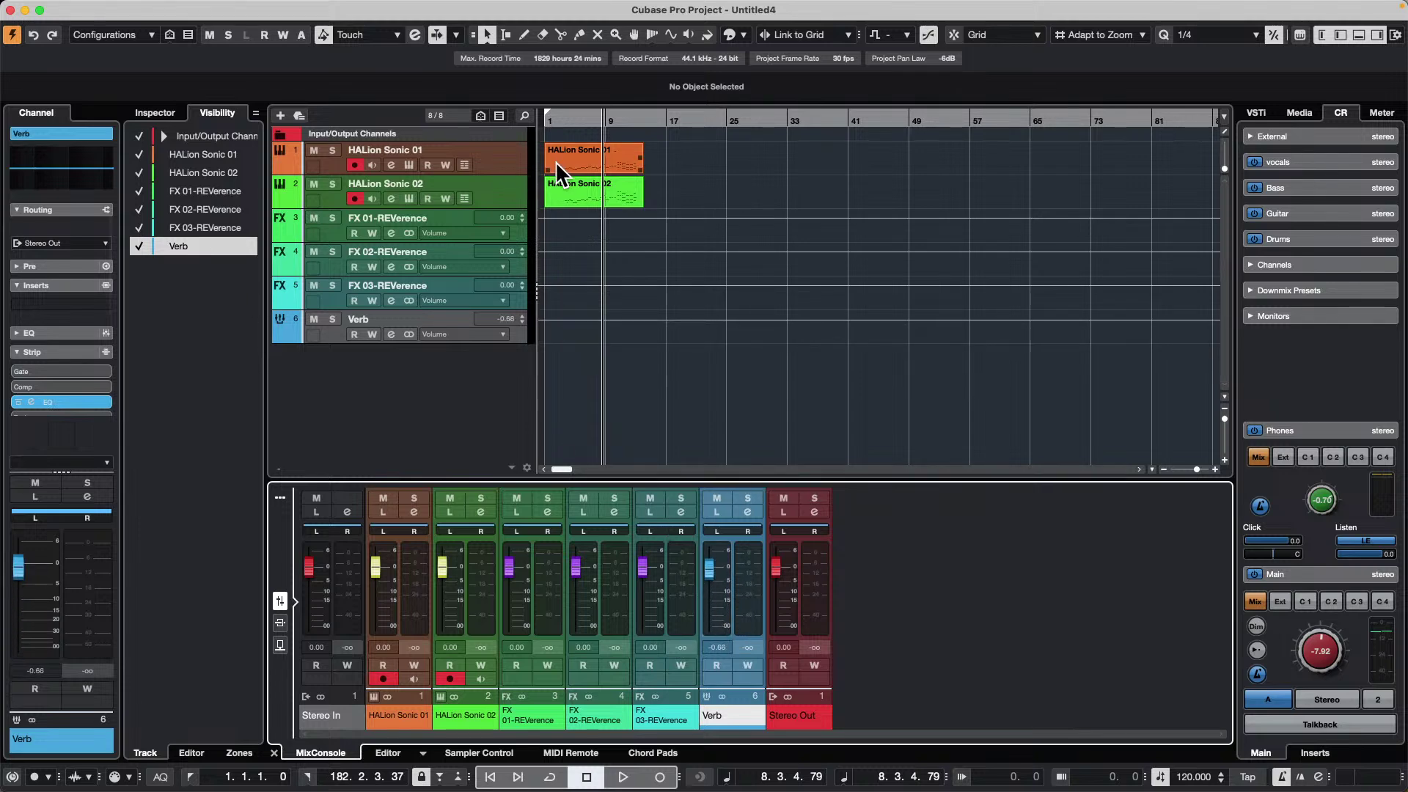
pyautogui.click(582, 190)
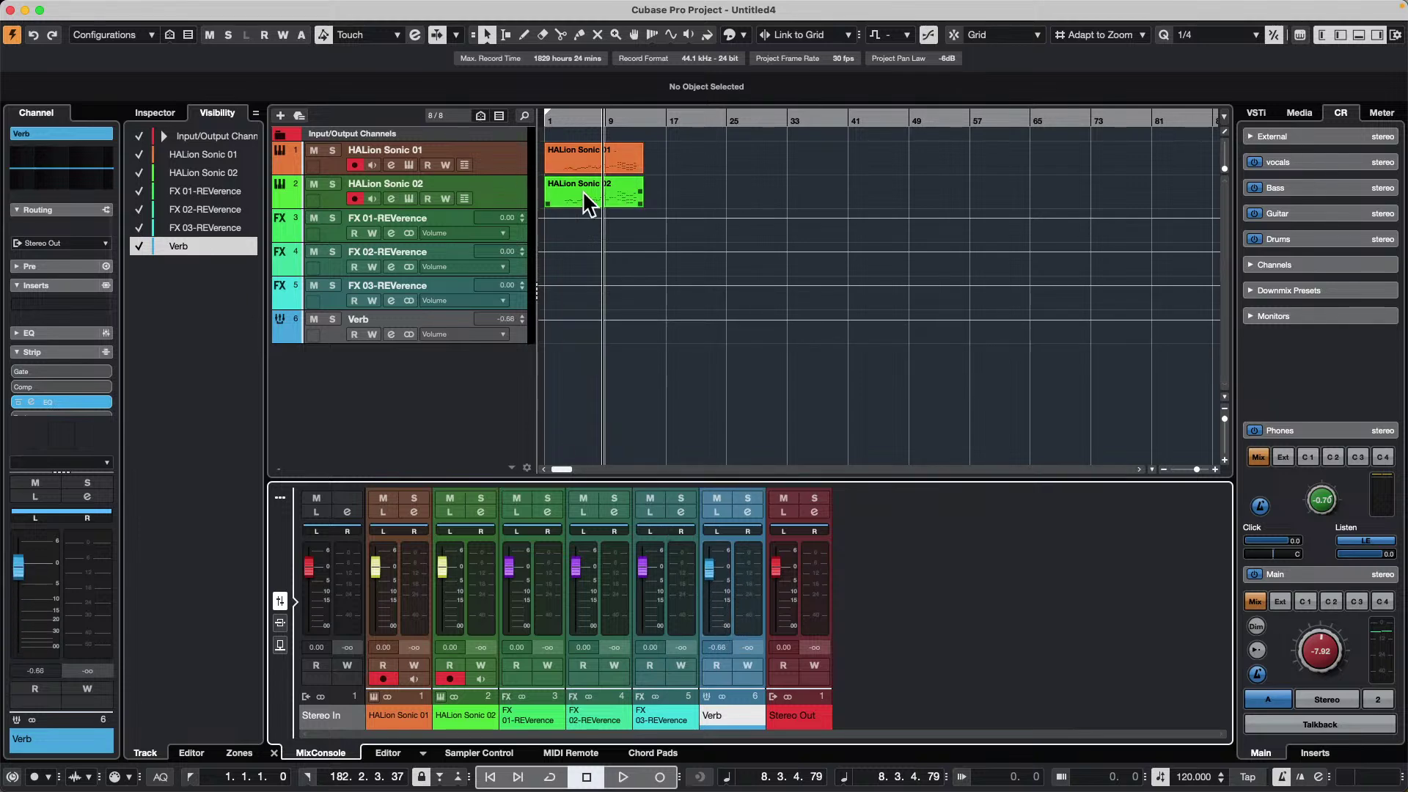
pyautogui.click(522, 192)
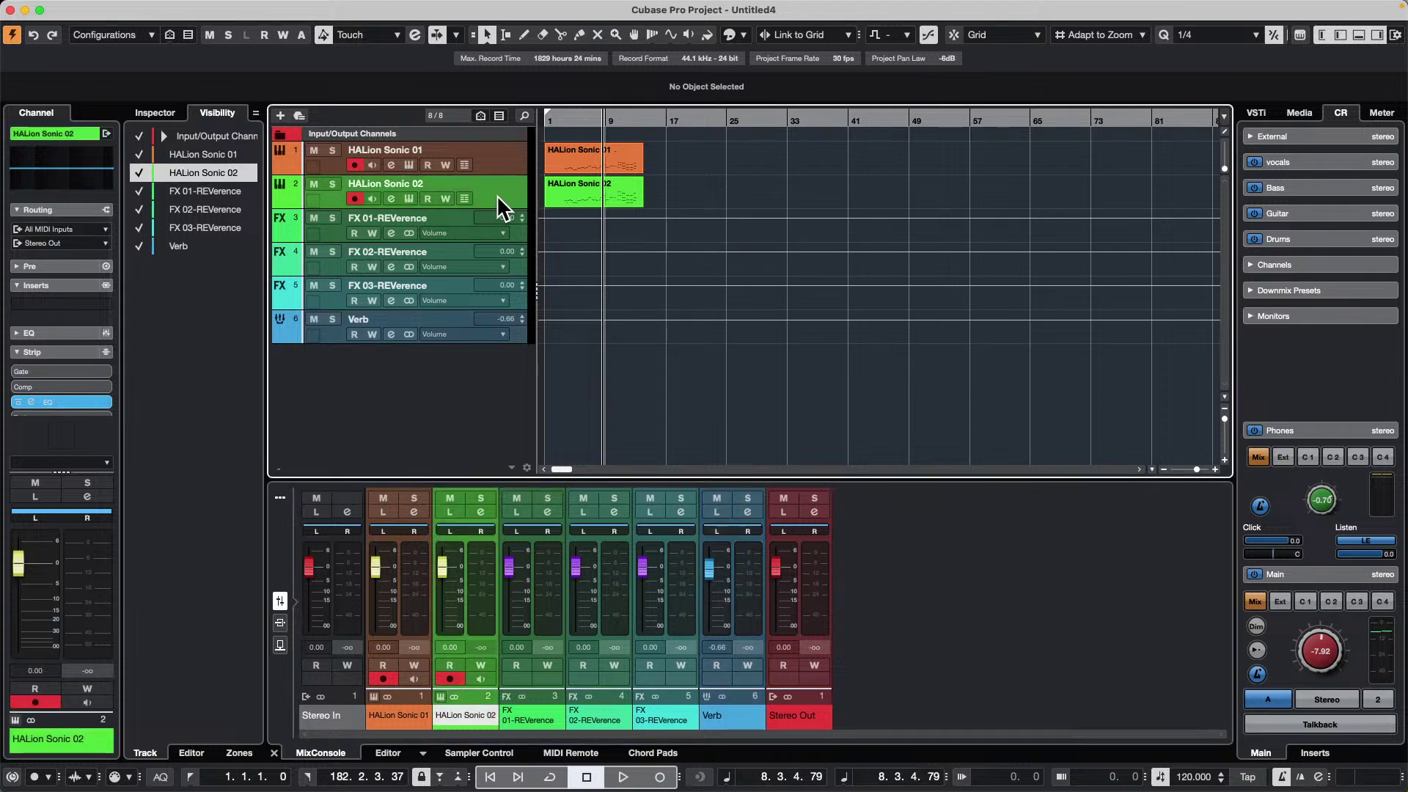
# - Search the Loops & Samples media library for kick and preview one of the Kick 04-EnvelopeShaper samples
pyautogui.click(1299, 114)
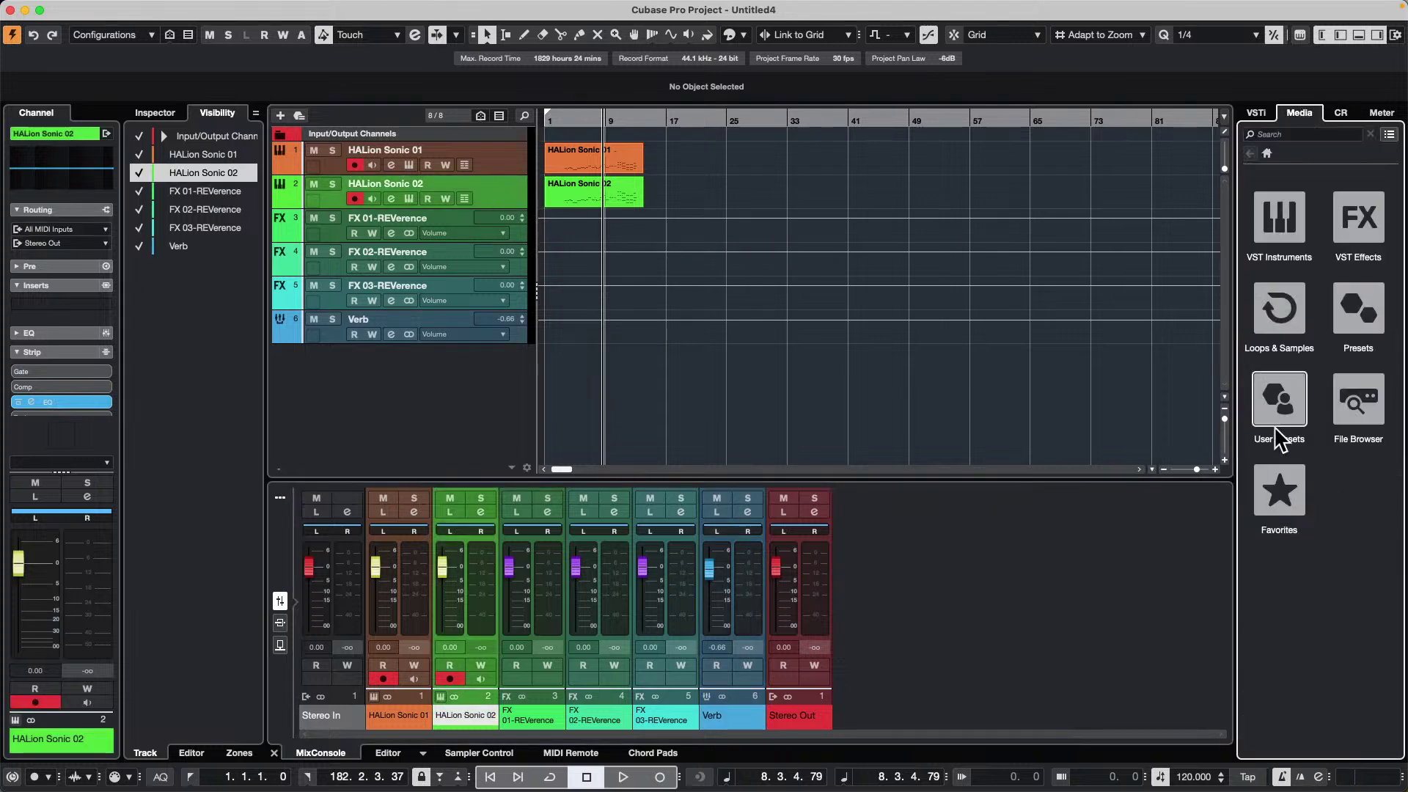
pyautogui.click(1282, 312)
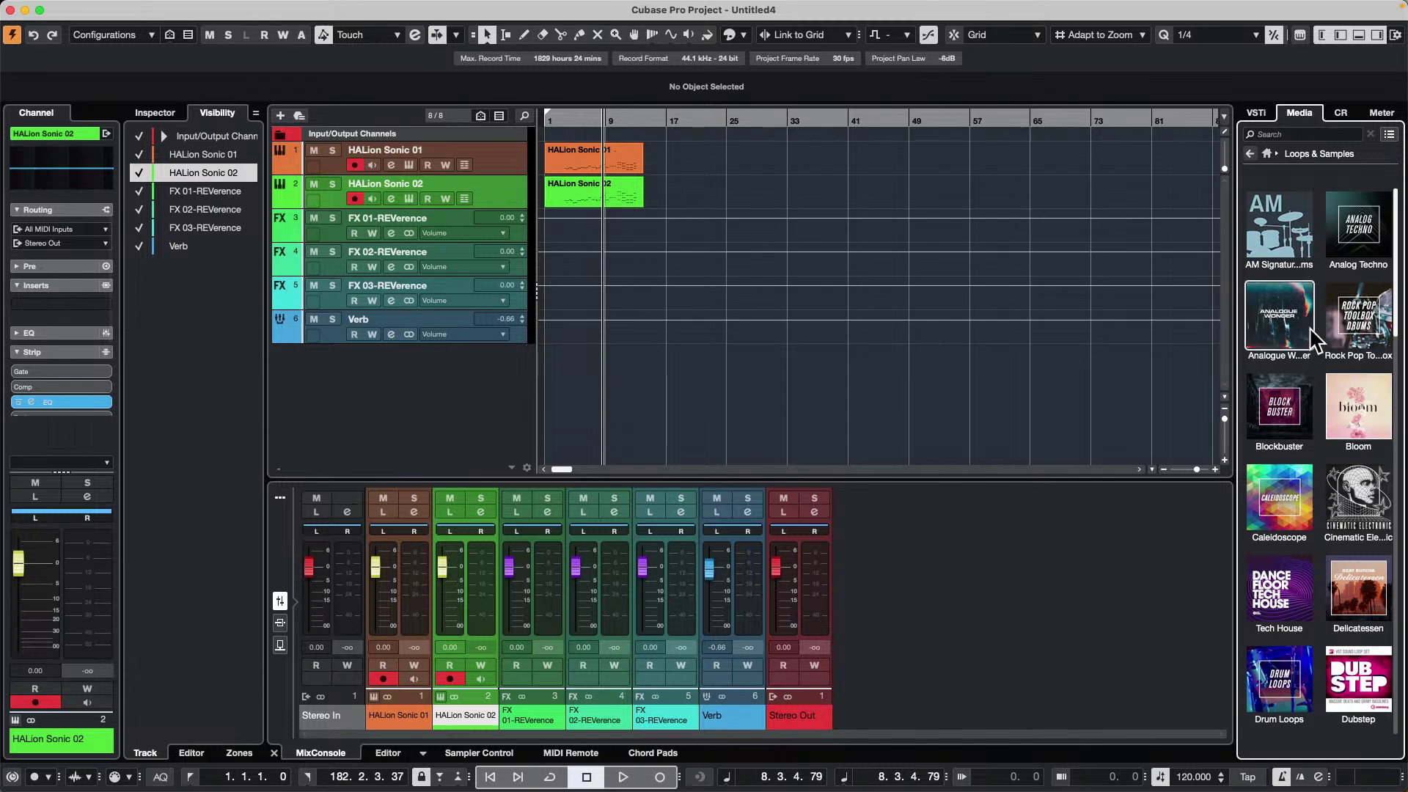
pyautogui.click(1300, 134)
pyautogui.write('kic')
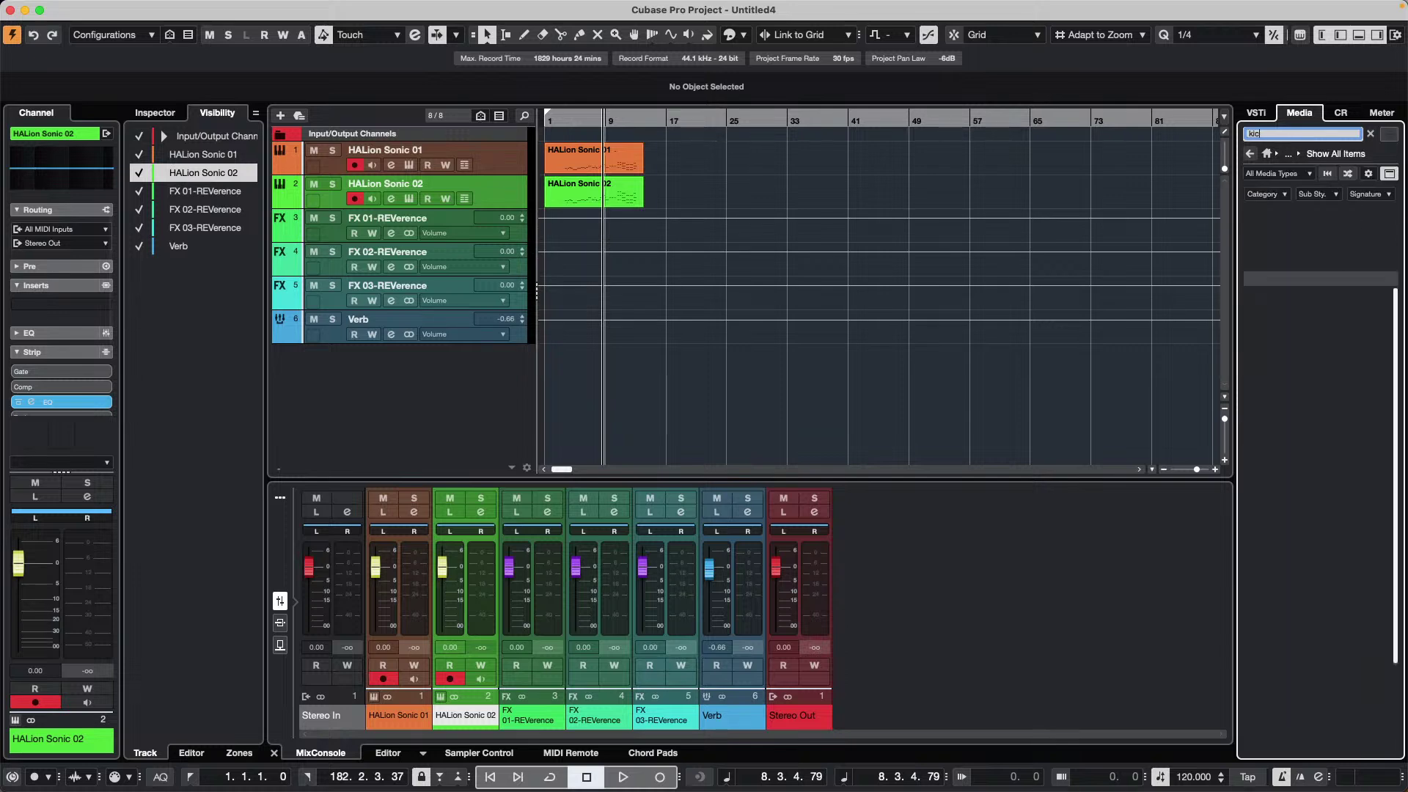
pyautogui.write('k')
pyautogui.click(1322, 394)
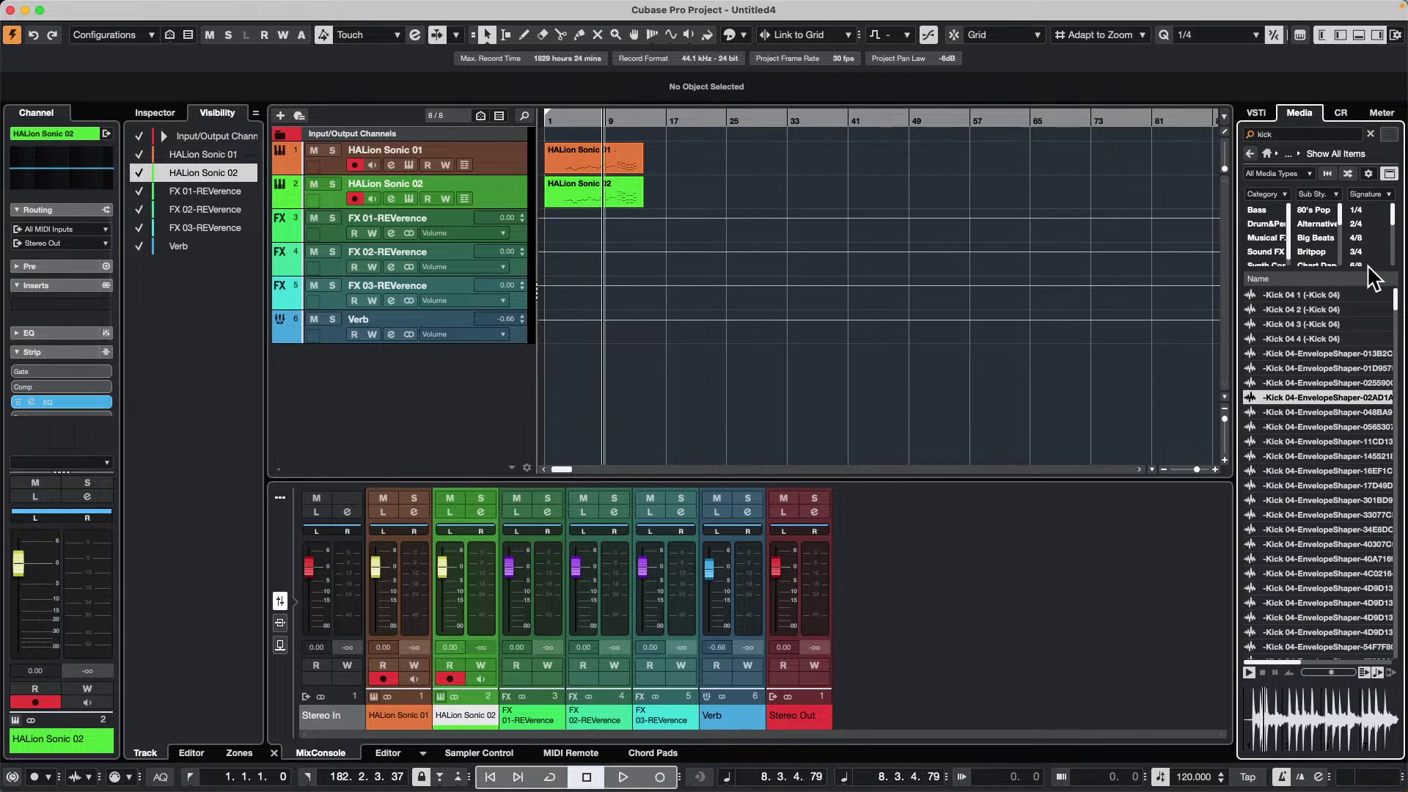
# - Return to the Loops & Samples sets and search the Tech House set for kick
pyautogui.click(1251, 154)
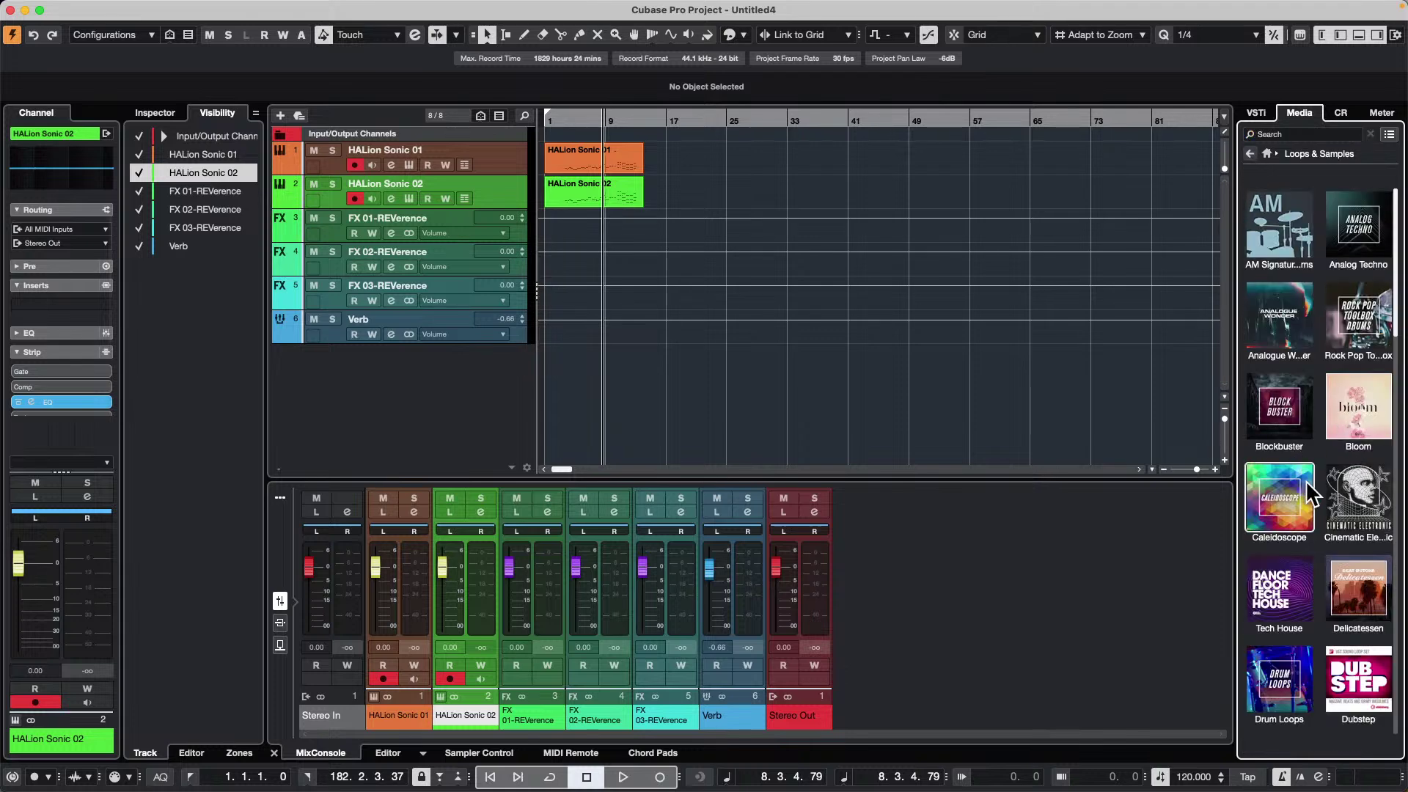
pyautogui.click(1279, 594)
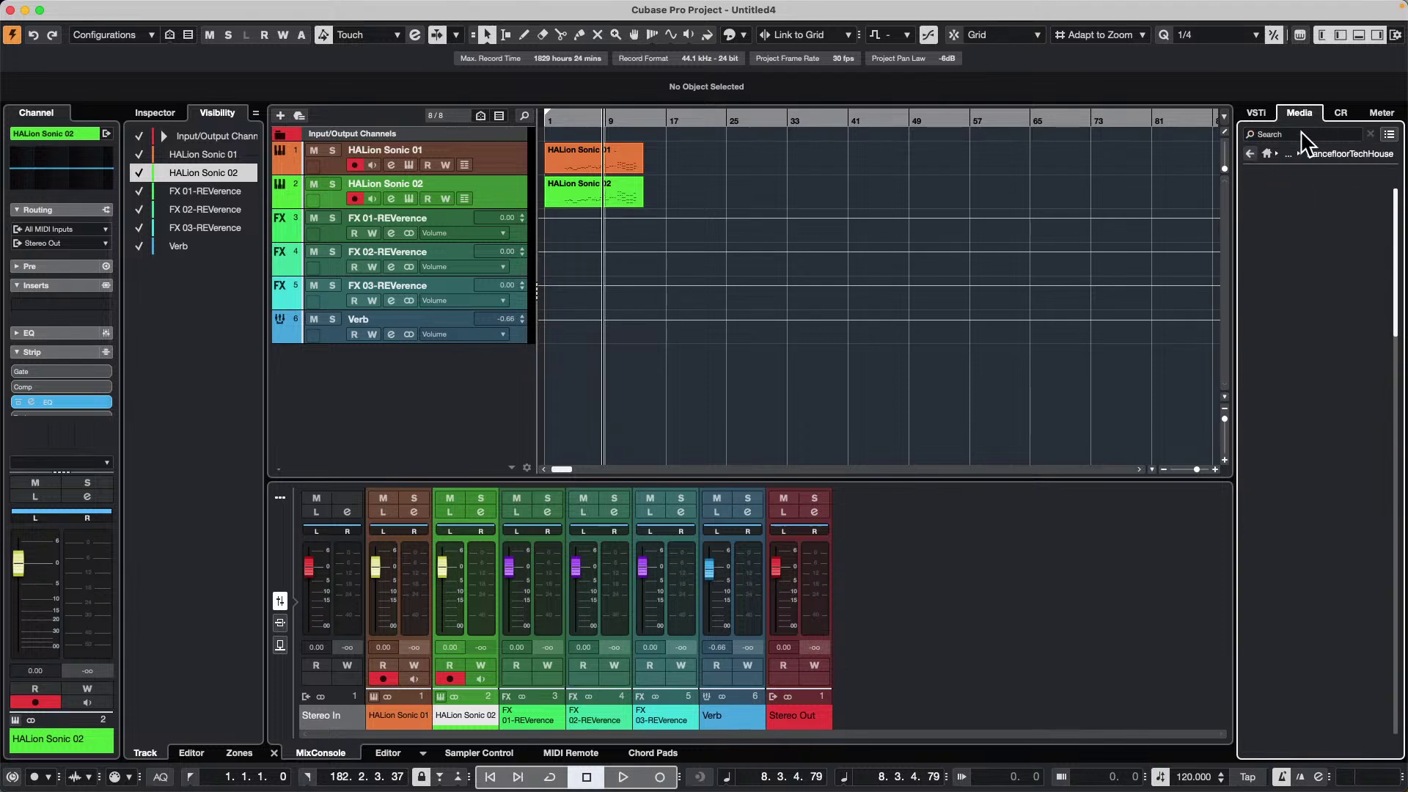
pyautogui.click(1305, 133)
pyautogui.write('kick')
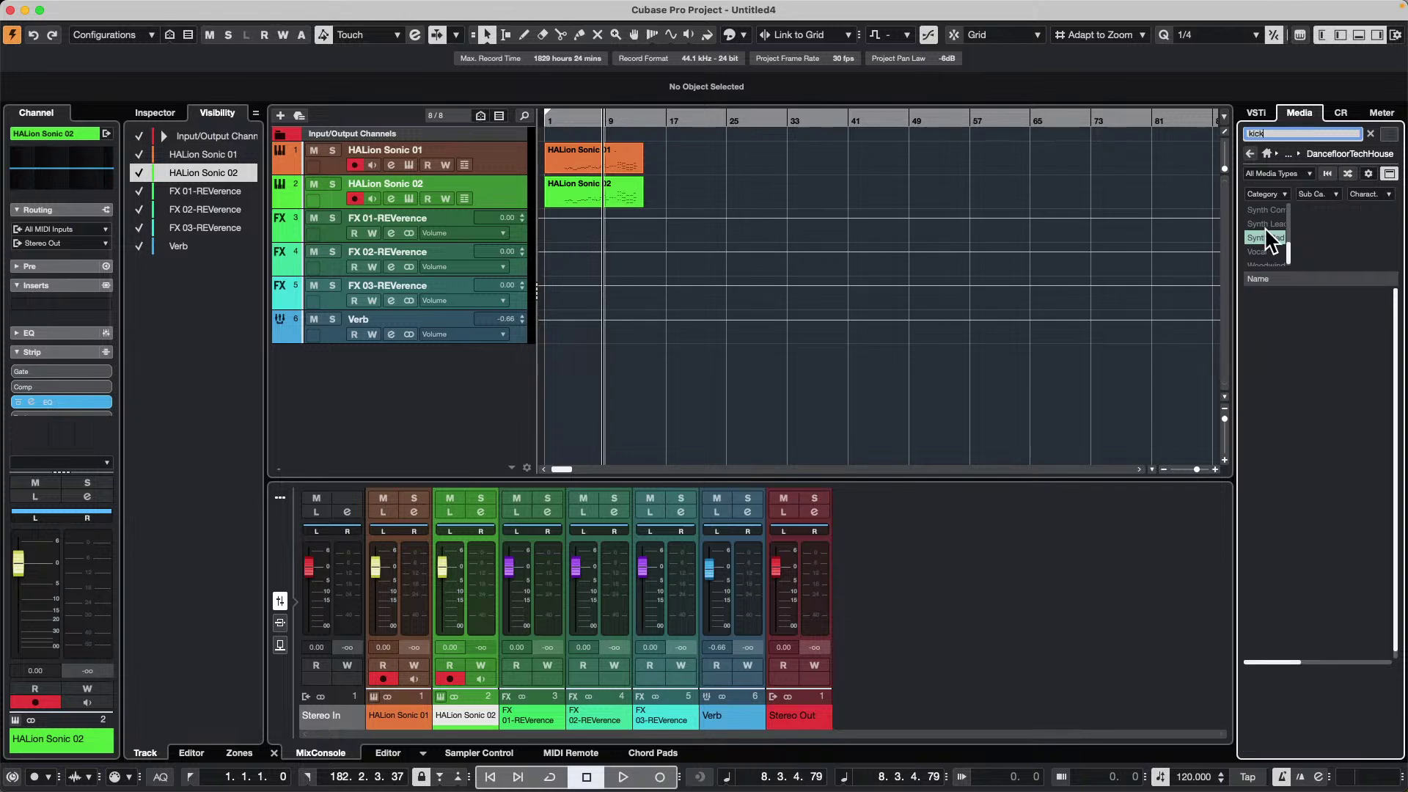
pyautogui.press('Return')
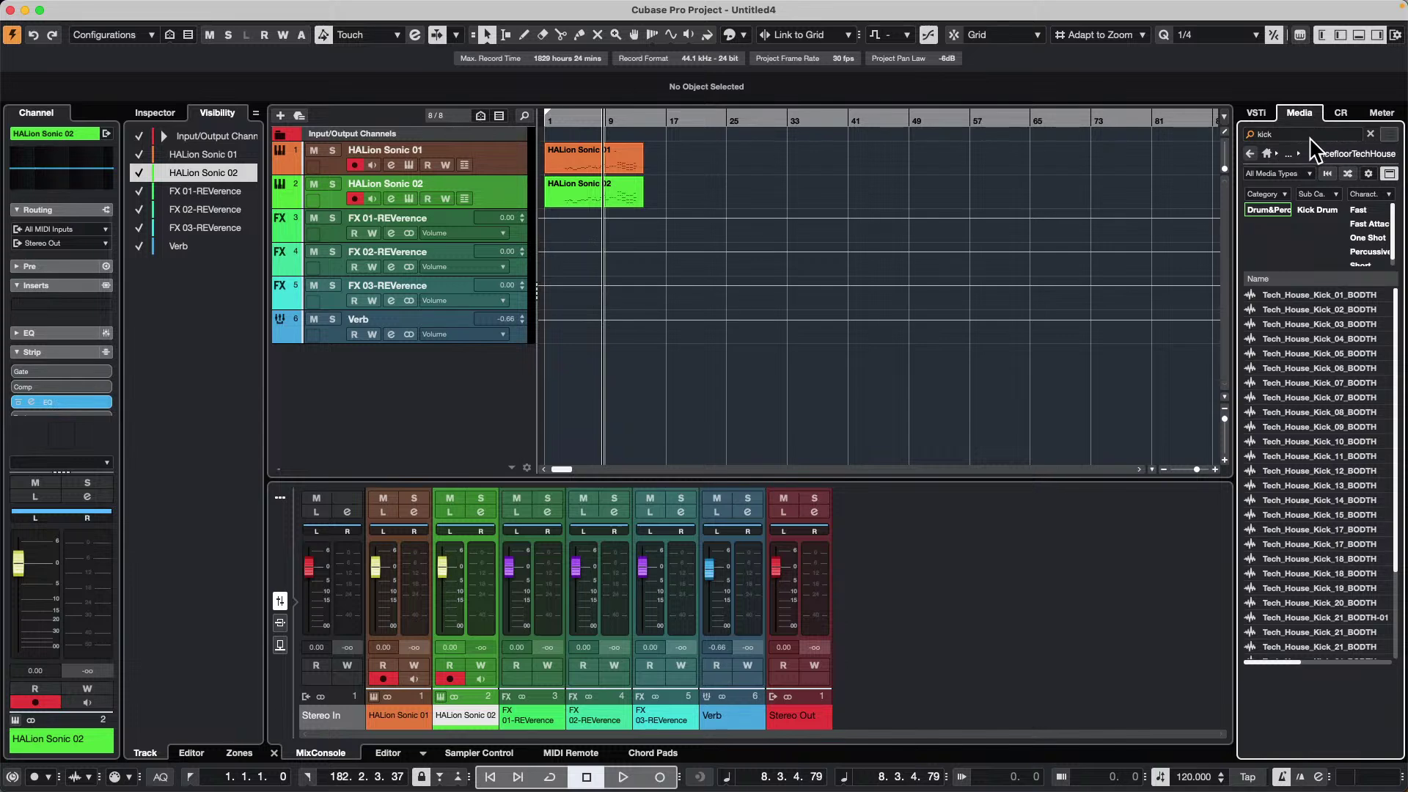
# - Preview Tech_House_Kick_09_BODTH, add it as a new audio track and place its event at the start of bar 1
pyautogui.click(1304, 425)
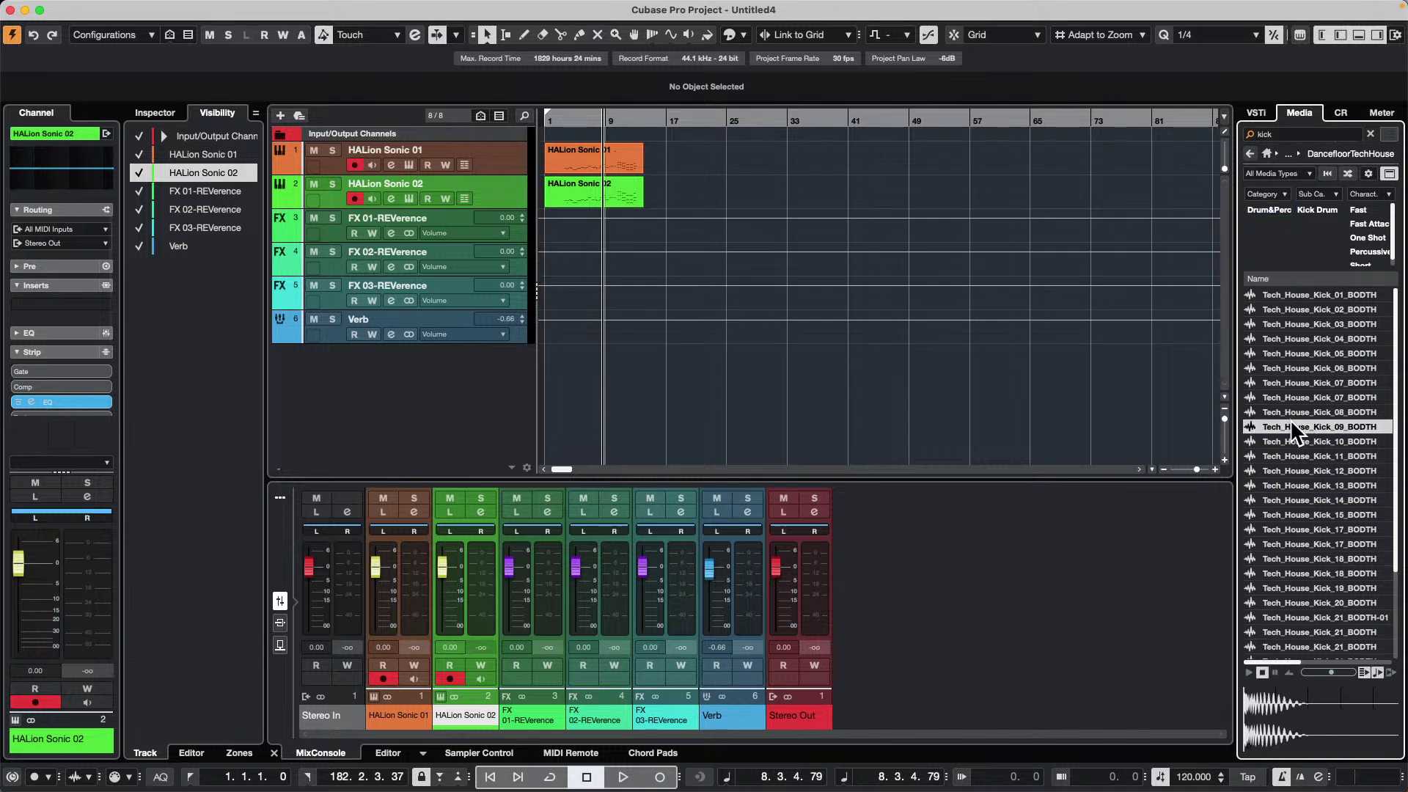
pyautogui.moveTo(1293, 433); pyautogui.dragTo(503, 384)
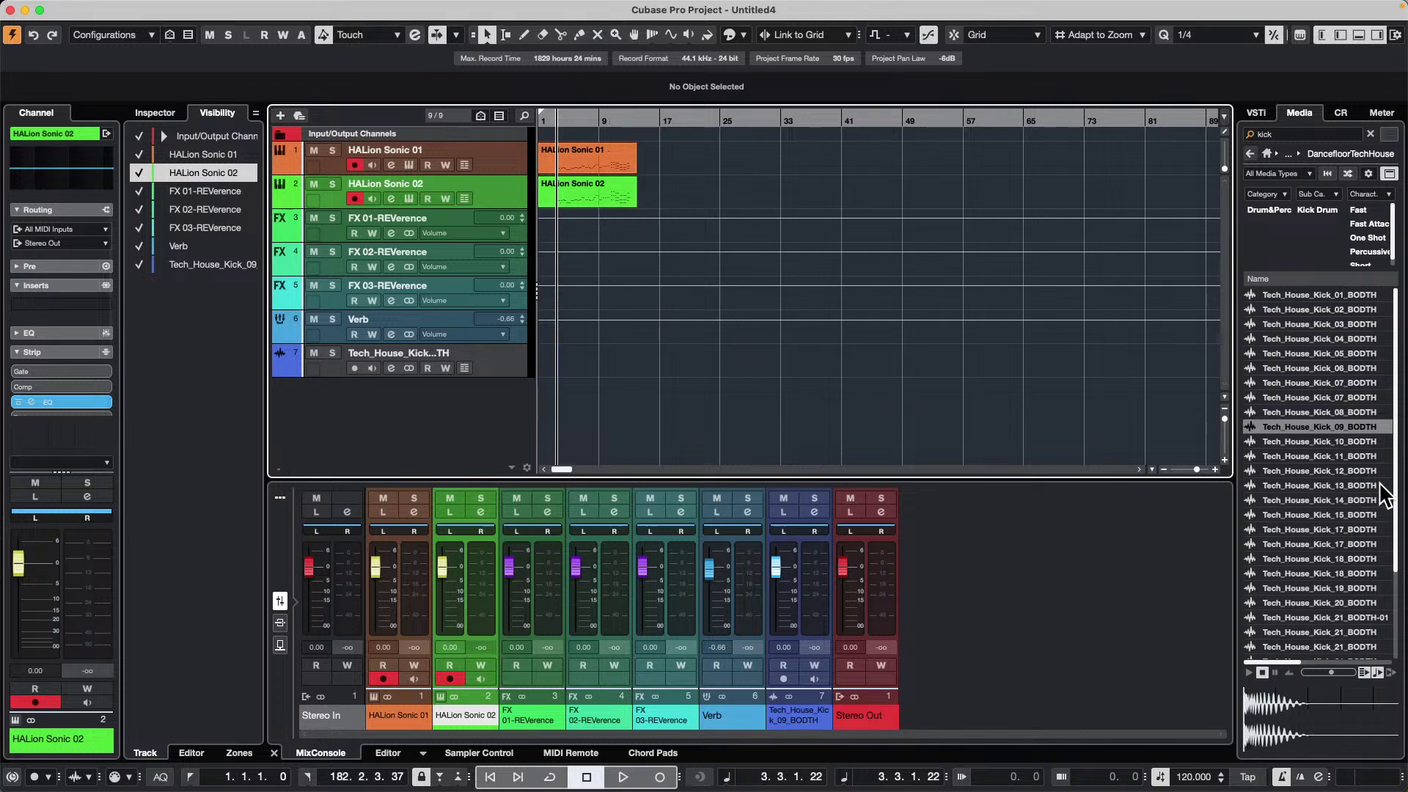
pyautogui.moveTo(612, 116); pyautogui.dragTo(560, 349)
pyautogui.moveTo(817, 362); pyautogui.dragTo(550, 372)
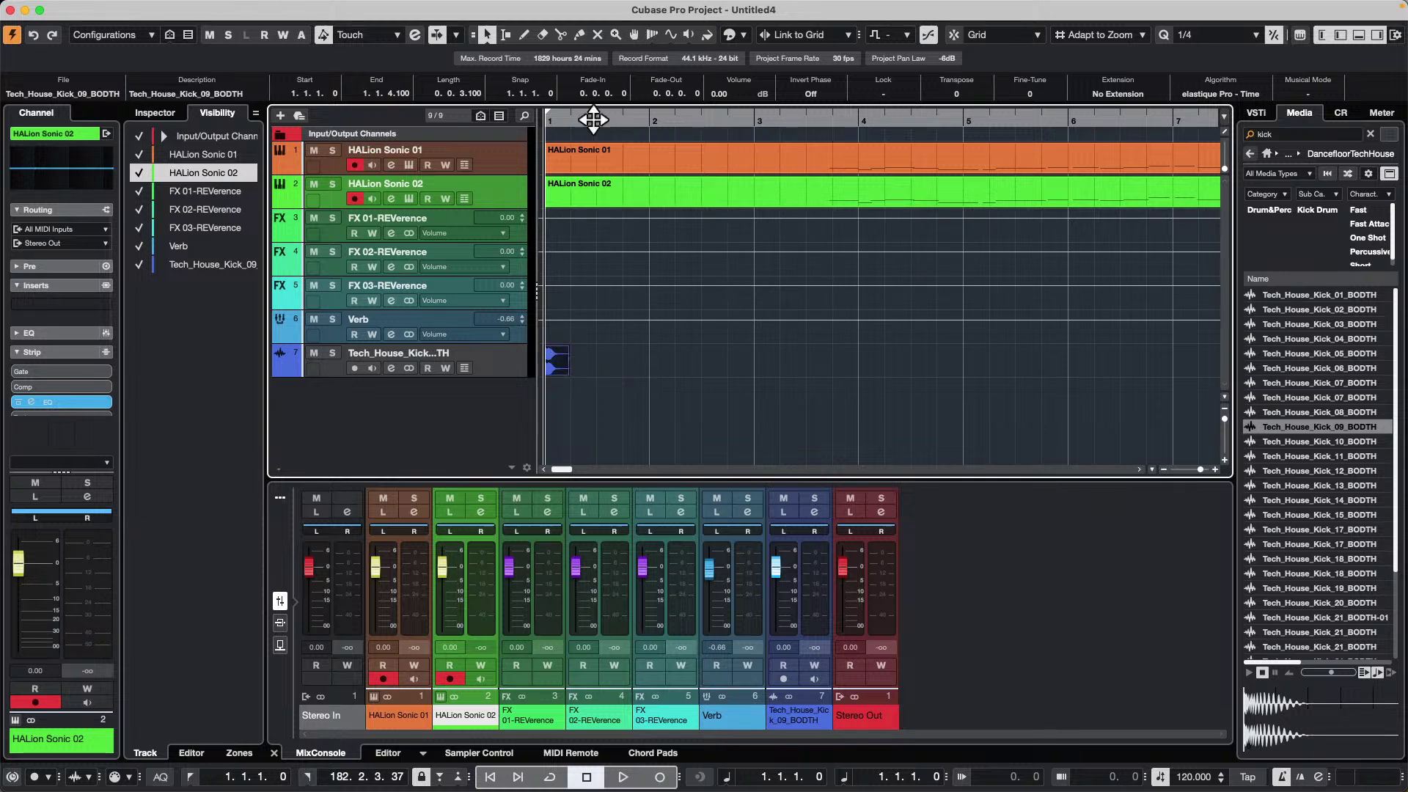
# - Copy the kick event on the new audio track to beat 2 of bar 1 and select the original event
pyautogui.press('h')
pyautogui.press('h')
pyautogui.press('h')
pyautogui.press('h')
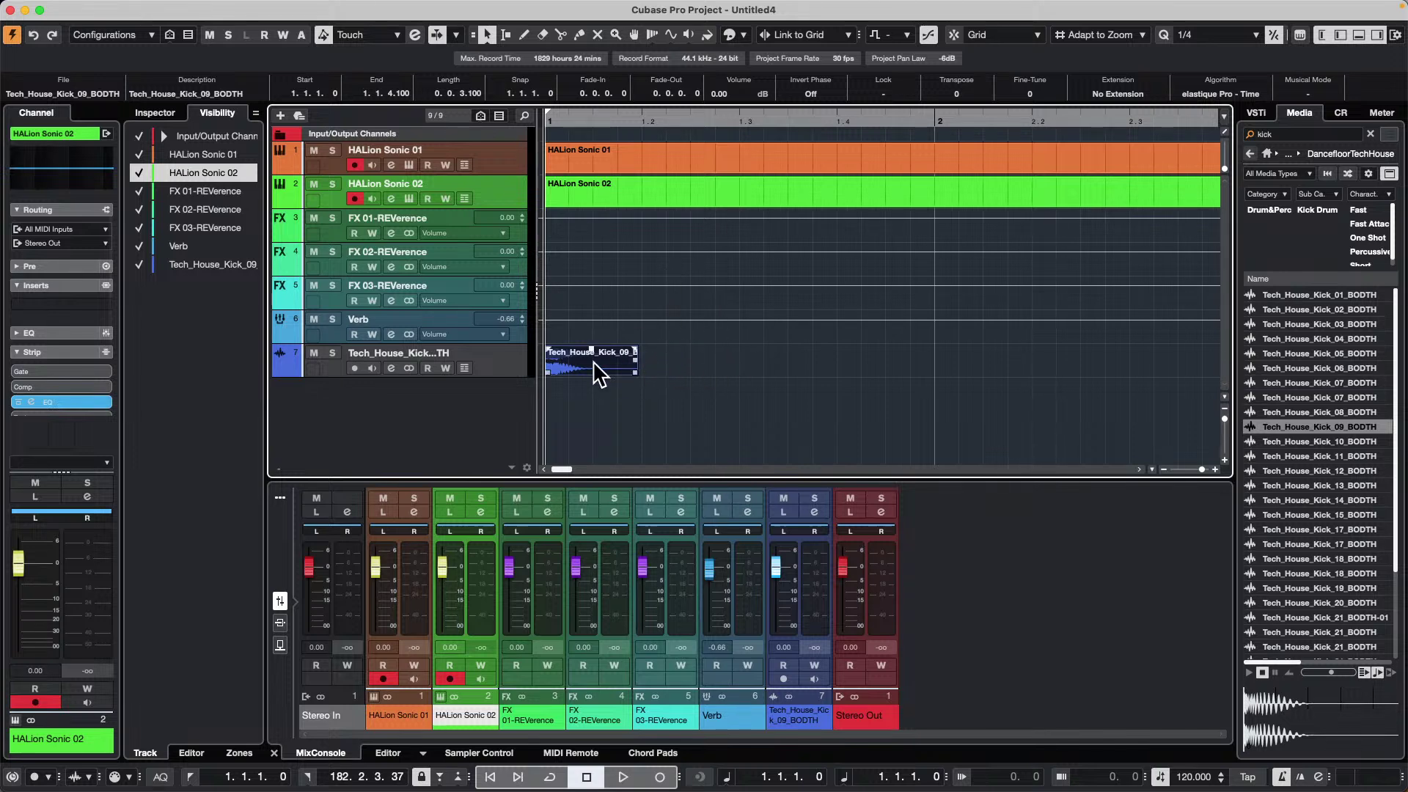
pyautogui.moveTo(591, 359); pyautogui.dragTo(688, 358)
pyautogui.press('alt')
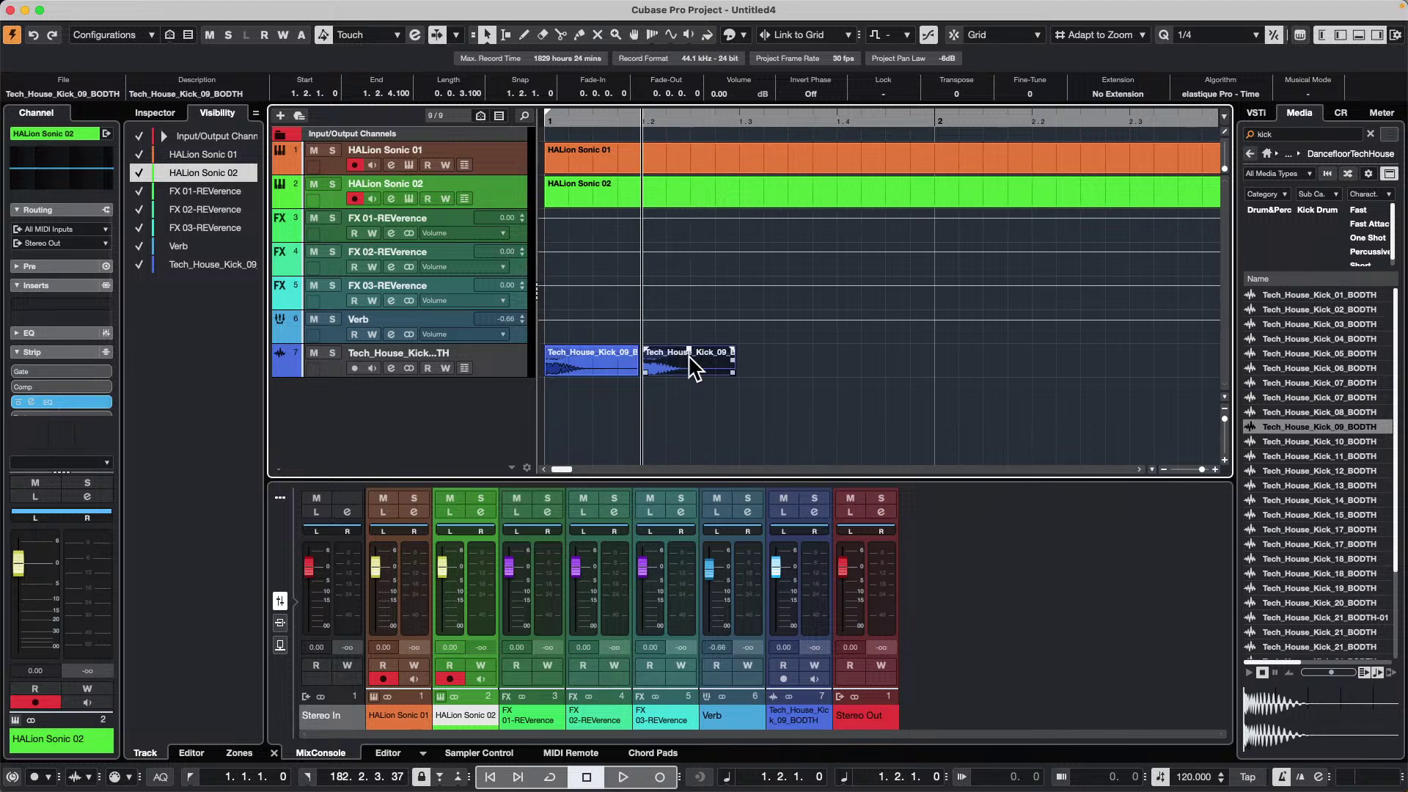
pyautogui.click(760, 365)
pyautogui.click(586, 374)
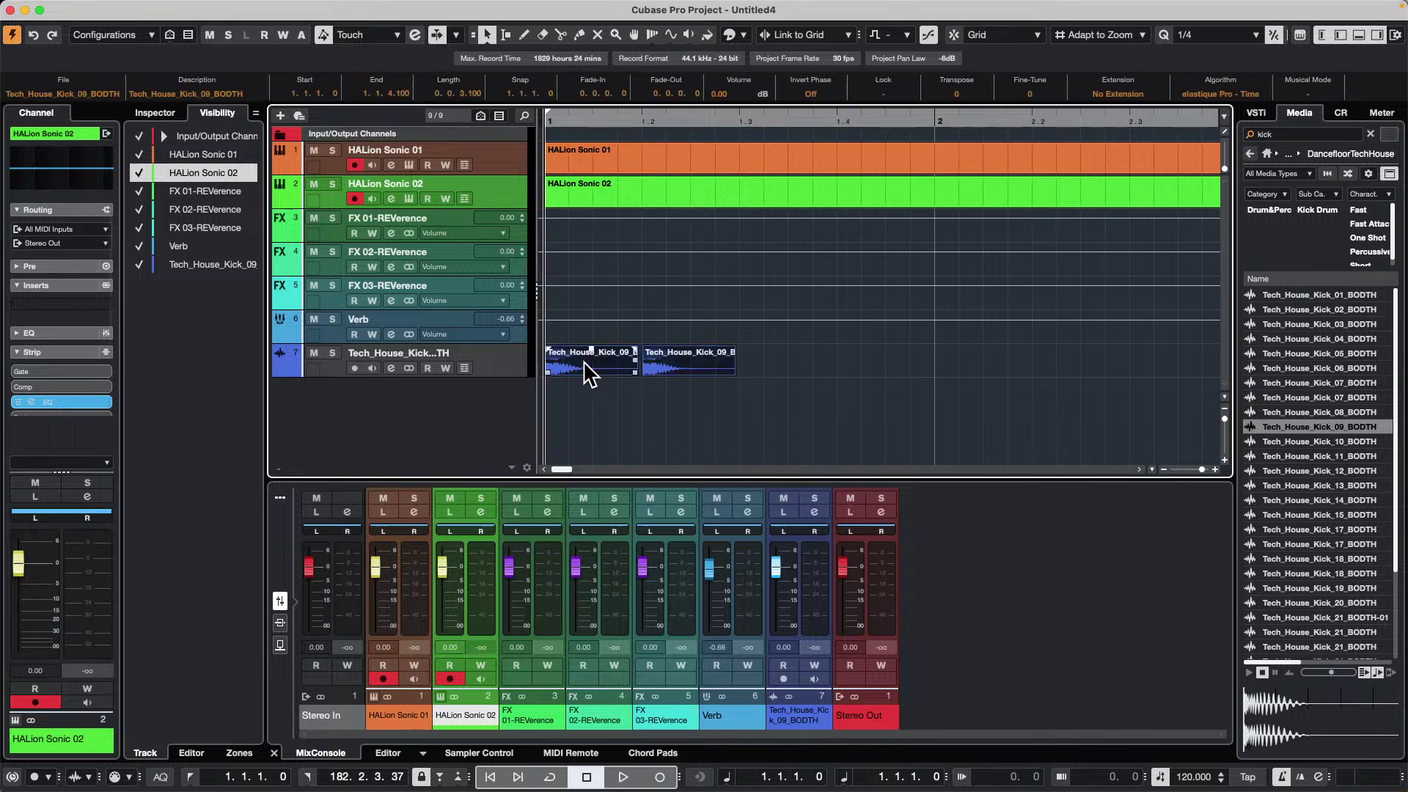
# - Try to shift the two kick events to beat 3 of bar 1 and undo the move
pyautogui.moveTo(591, 374); pyautogui.dragTo(774, 361)
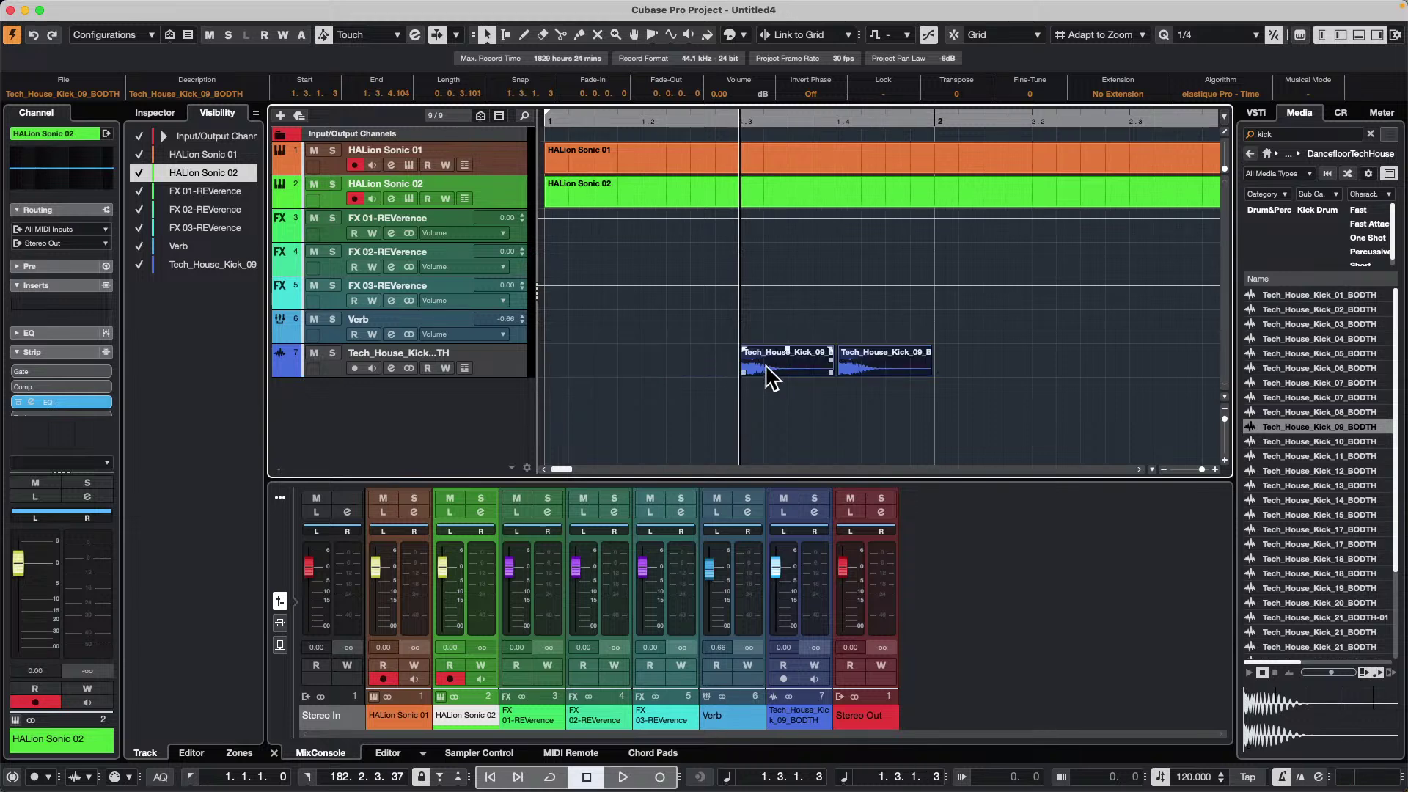
pyautogui.press('super+z')
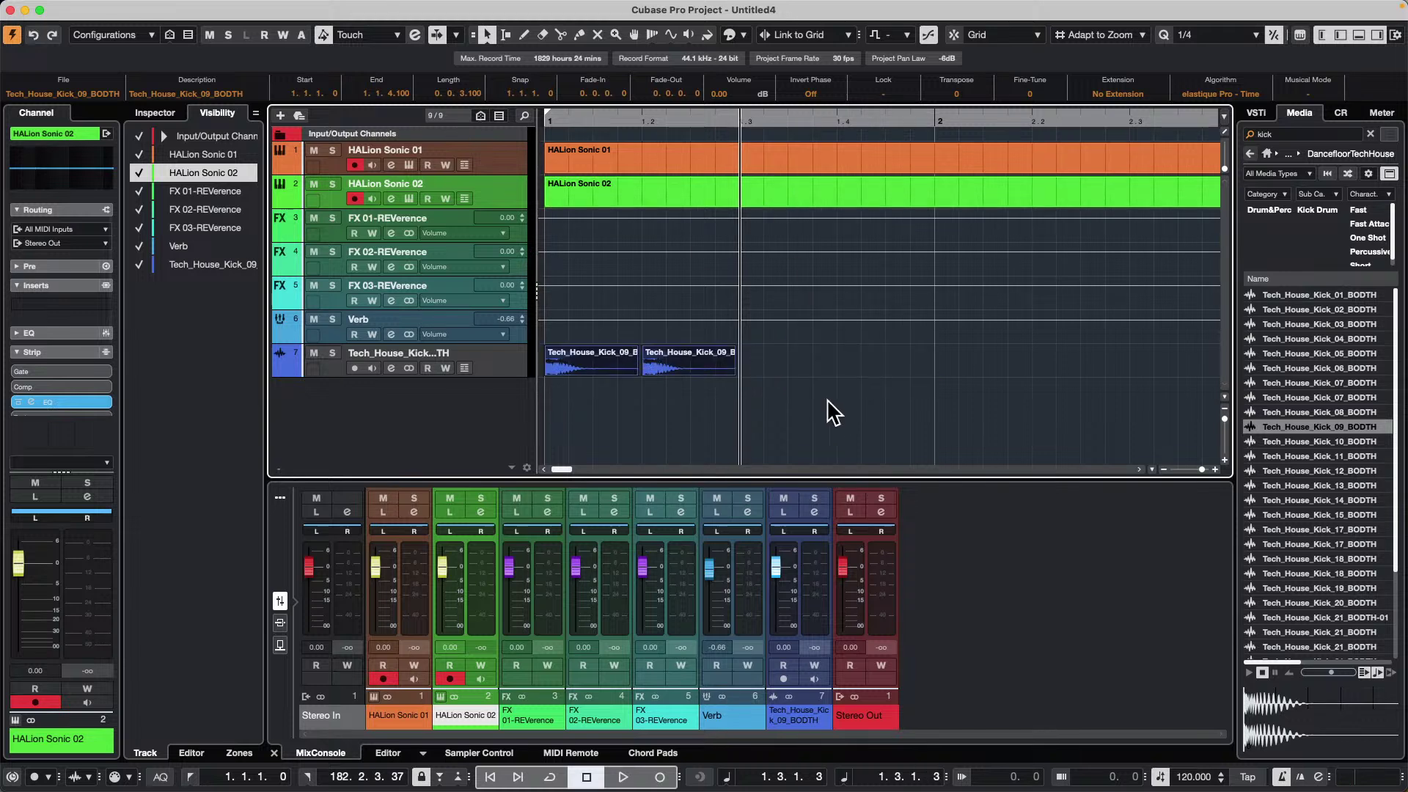
pyautogui.click(669, 361)
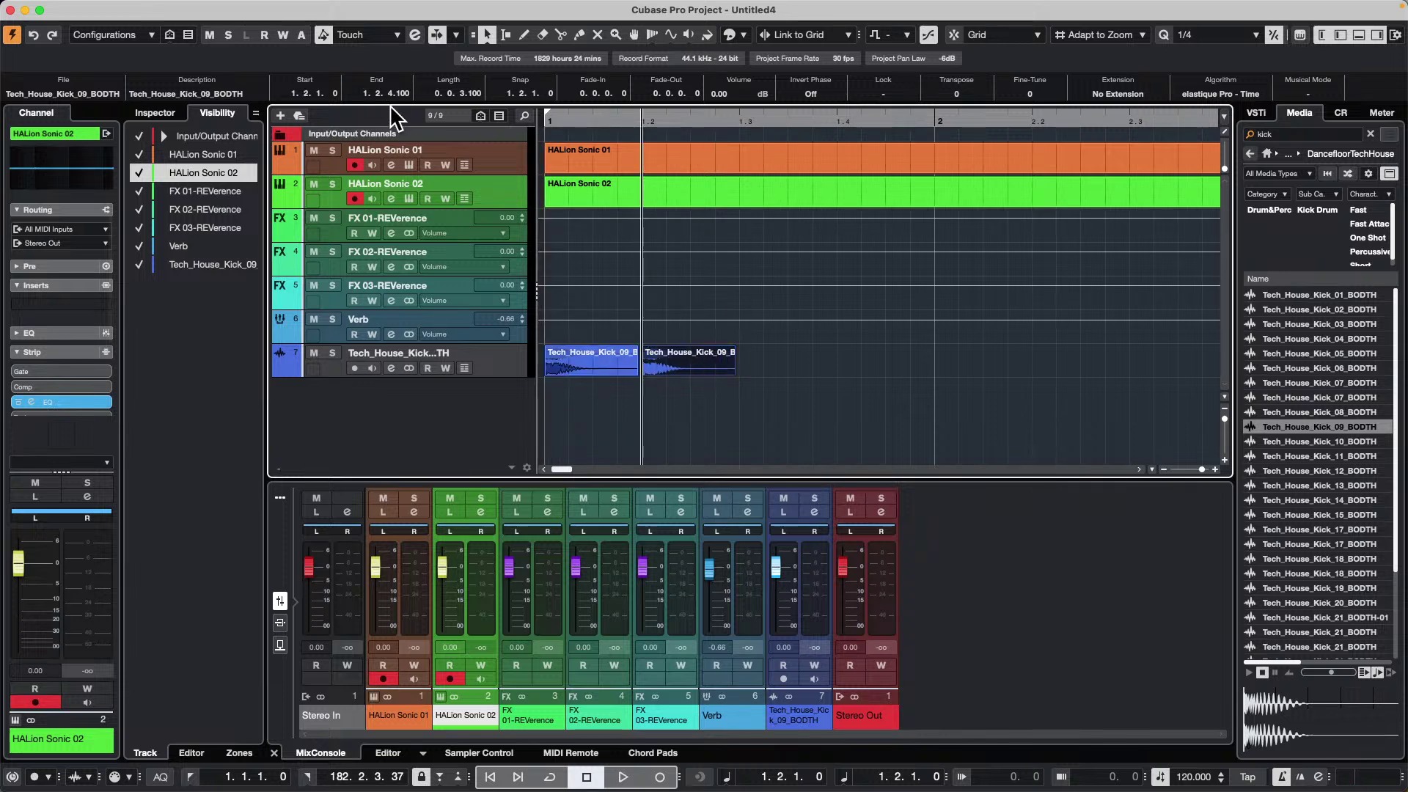
pyautogui.rightClick(752, 357)
pyautogui.press('Escape')
# - Select the range covering both kick events from bar 1 to beat 3 with the Range Selection tool and duplicate it once
pyautogui.moveTo(730, 133); pyautogui.dragTo(732, 197)
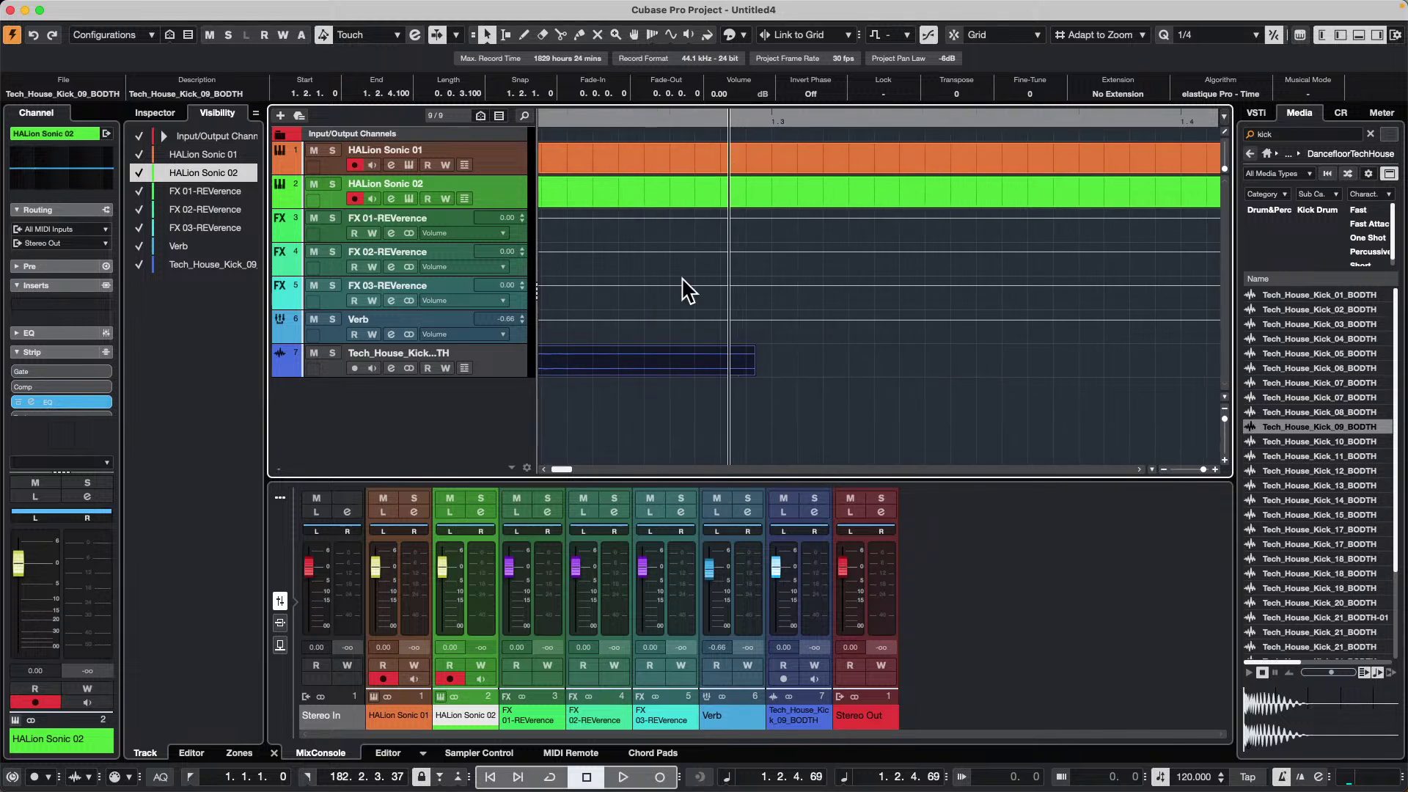
pyautogui.rightClick(759, 363)
pyautogui.click(777, 367)
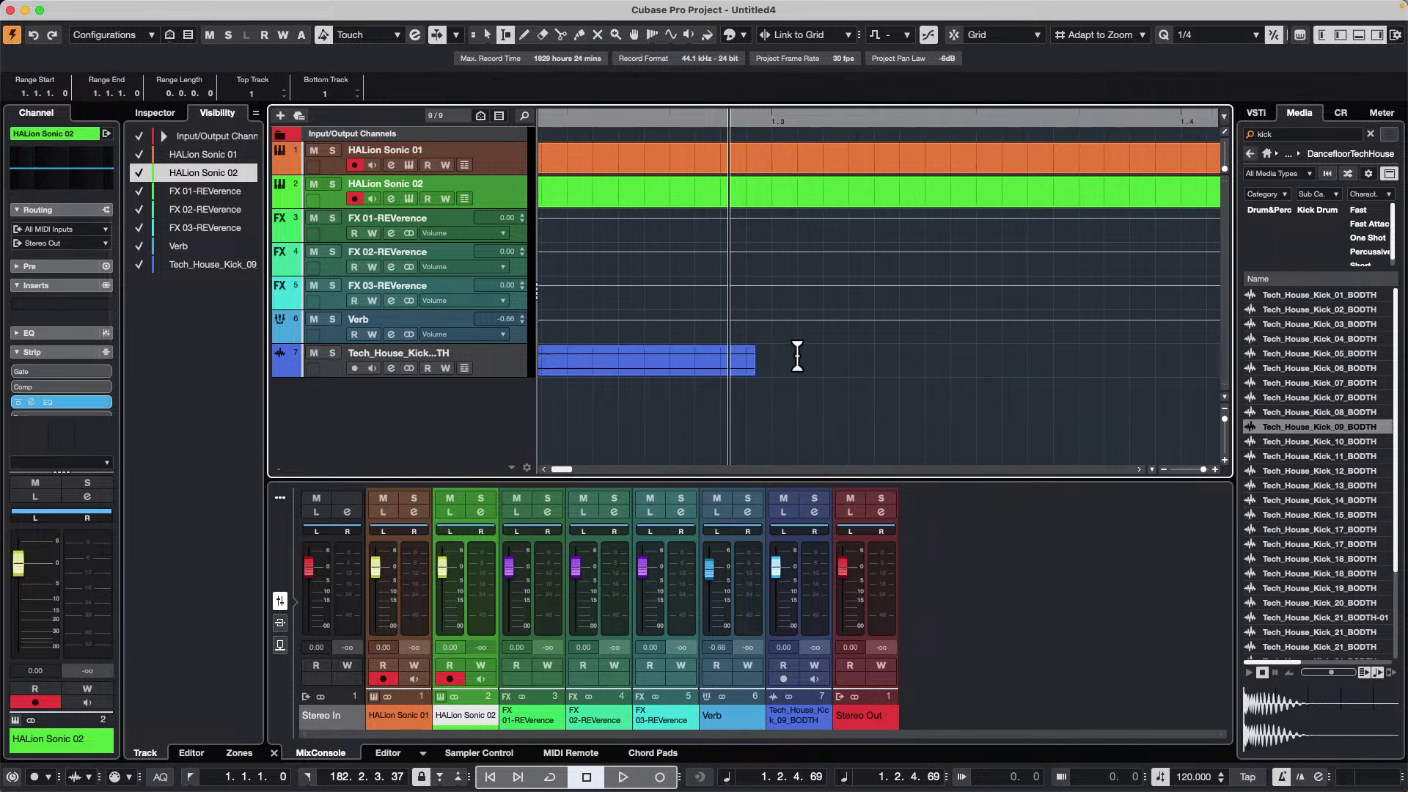
pyautogui.moveTo(776, 356); pyautogui.dragTo(389, 352)
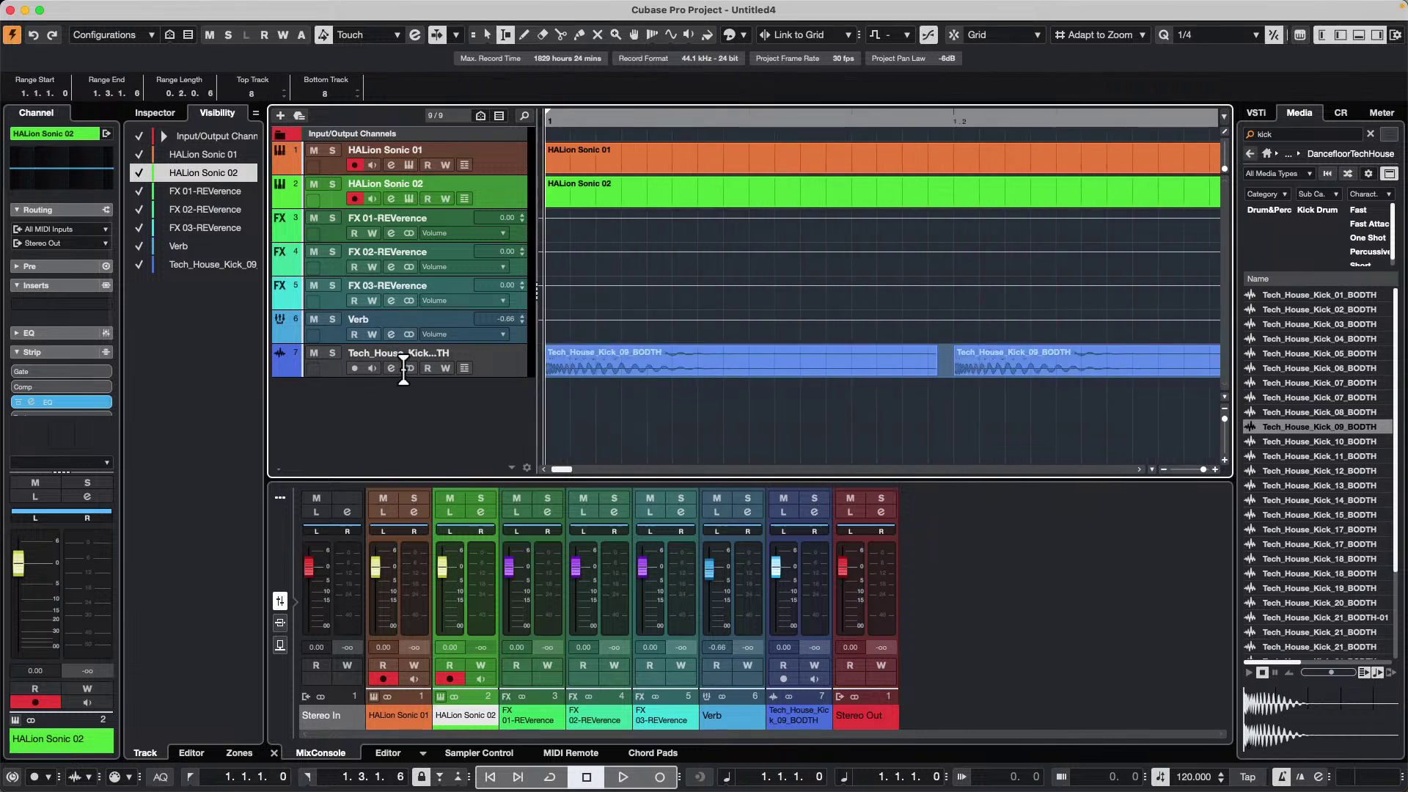
pyautogui.press('super+d')
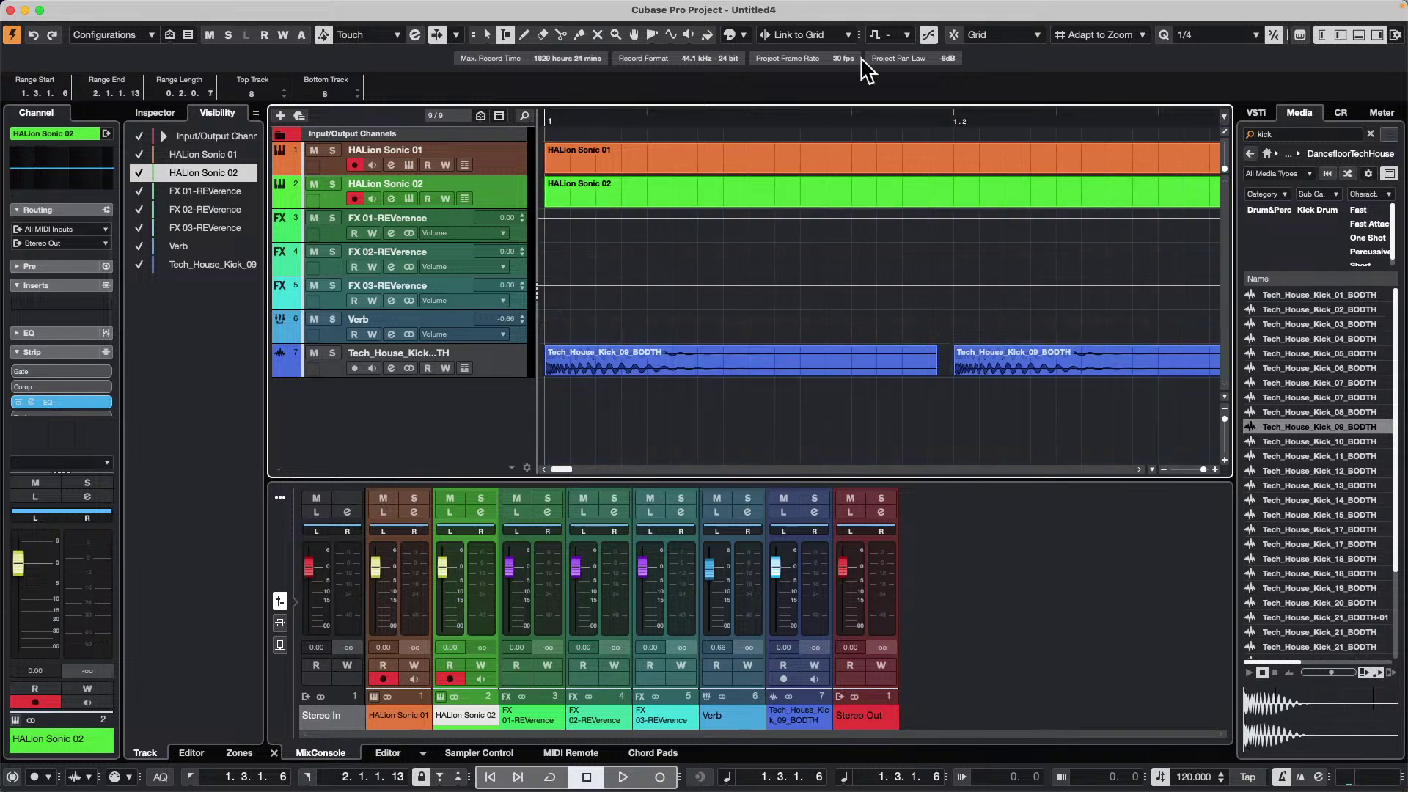
# - Duplicate the selected kick range five more times, extending the pattern to beat 3 of bar 4
pyautogui.moveTo(572, 119); pyautogui.dragTo(569, 71)
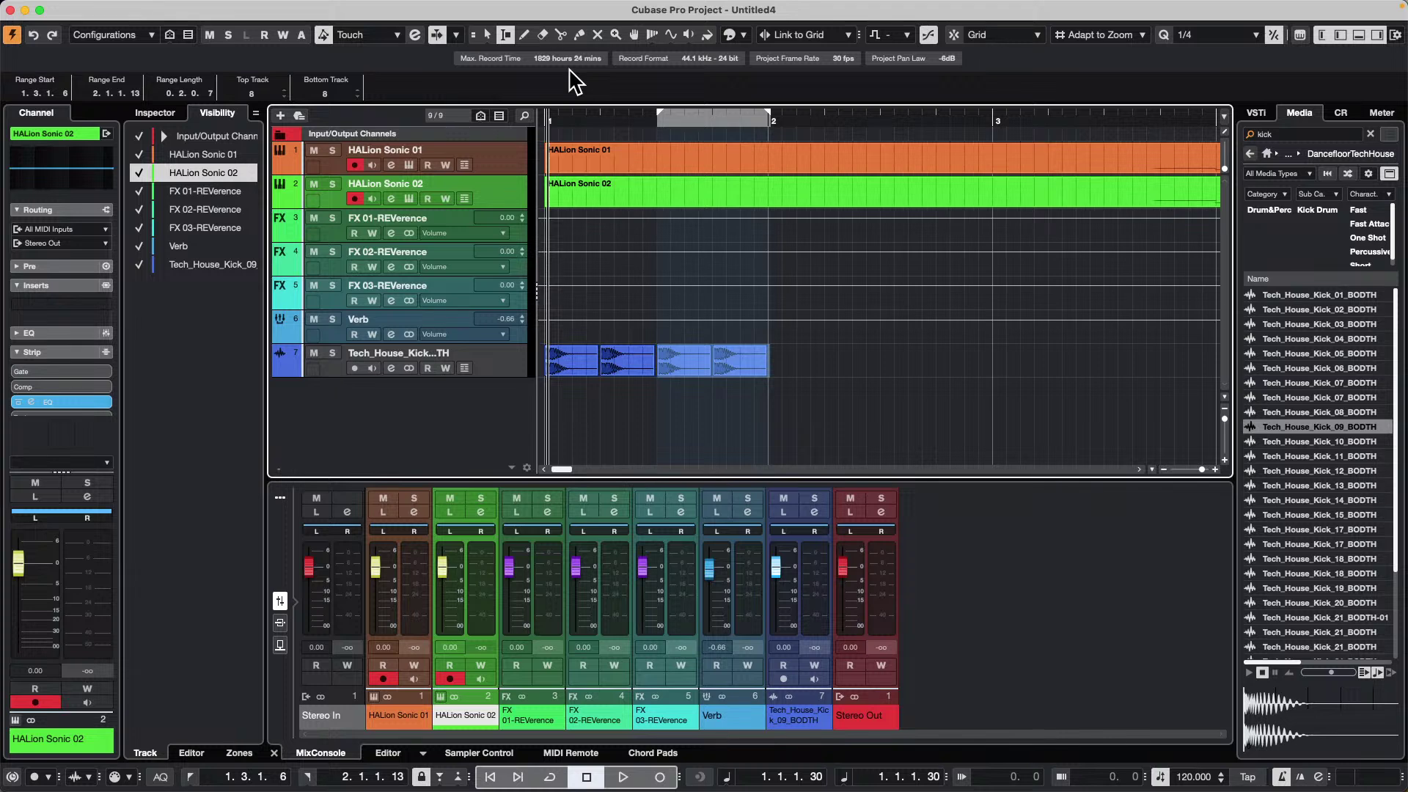
pyautogui.press('super+s')
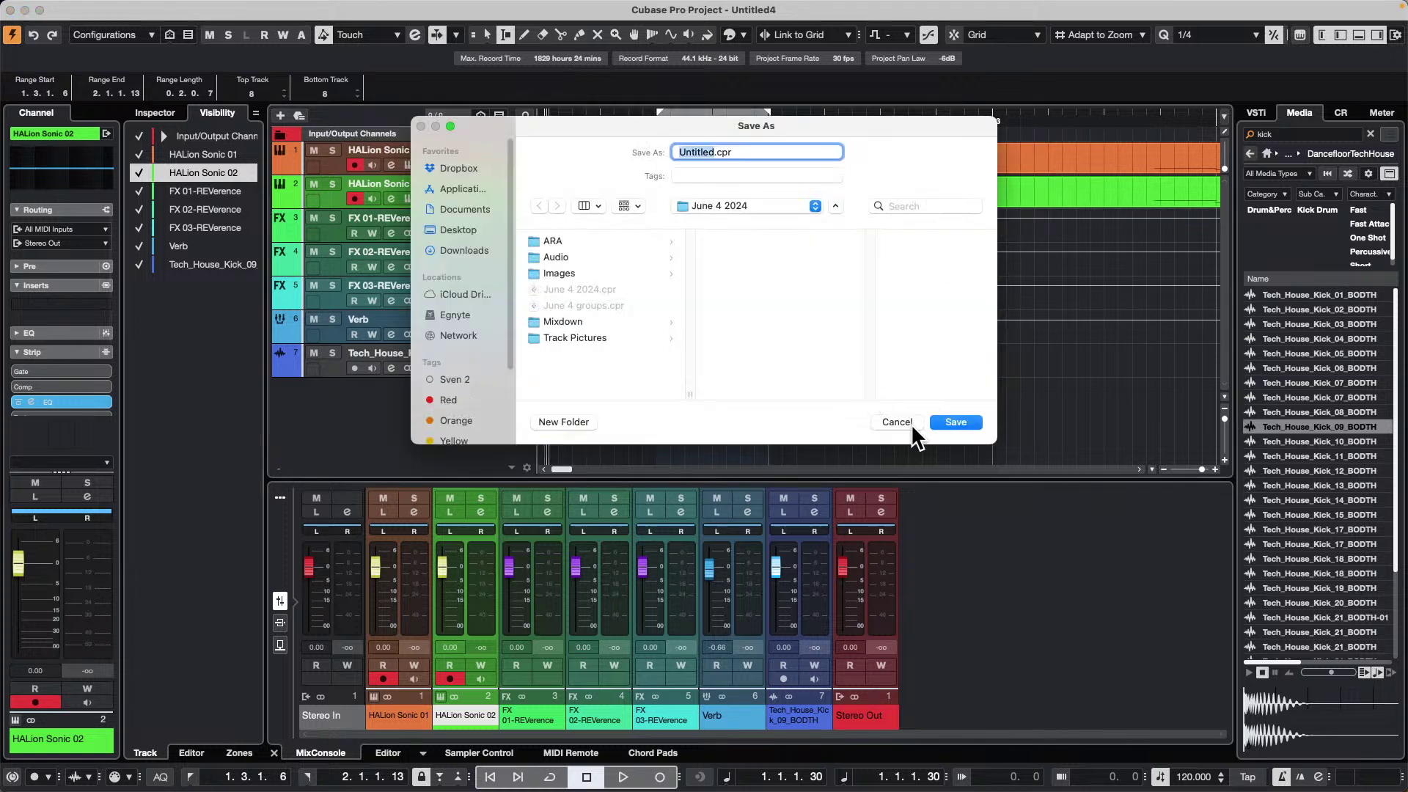
pyautogui.click(898, 422)
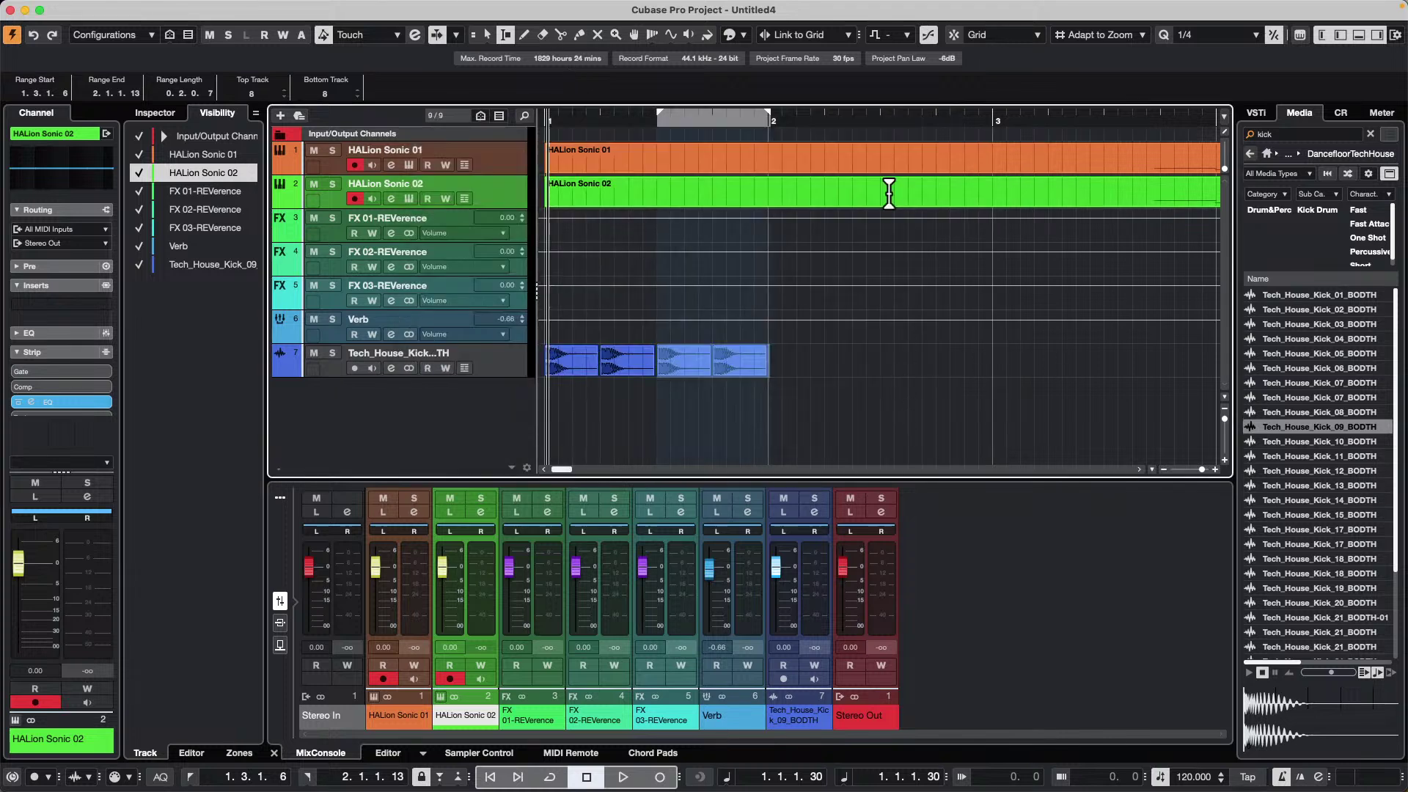
pyautogui.press('super+d')
pyautogui.press('super+d')
pyautogui.press('super+d')
pyautogui.press('super+d')
pyautogui.press('super+d')
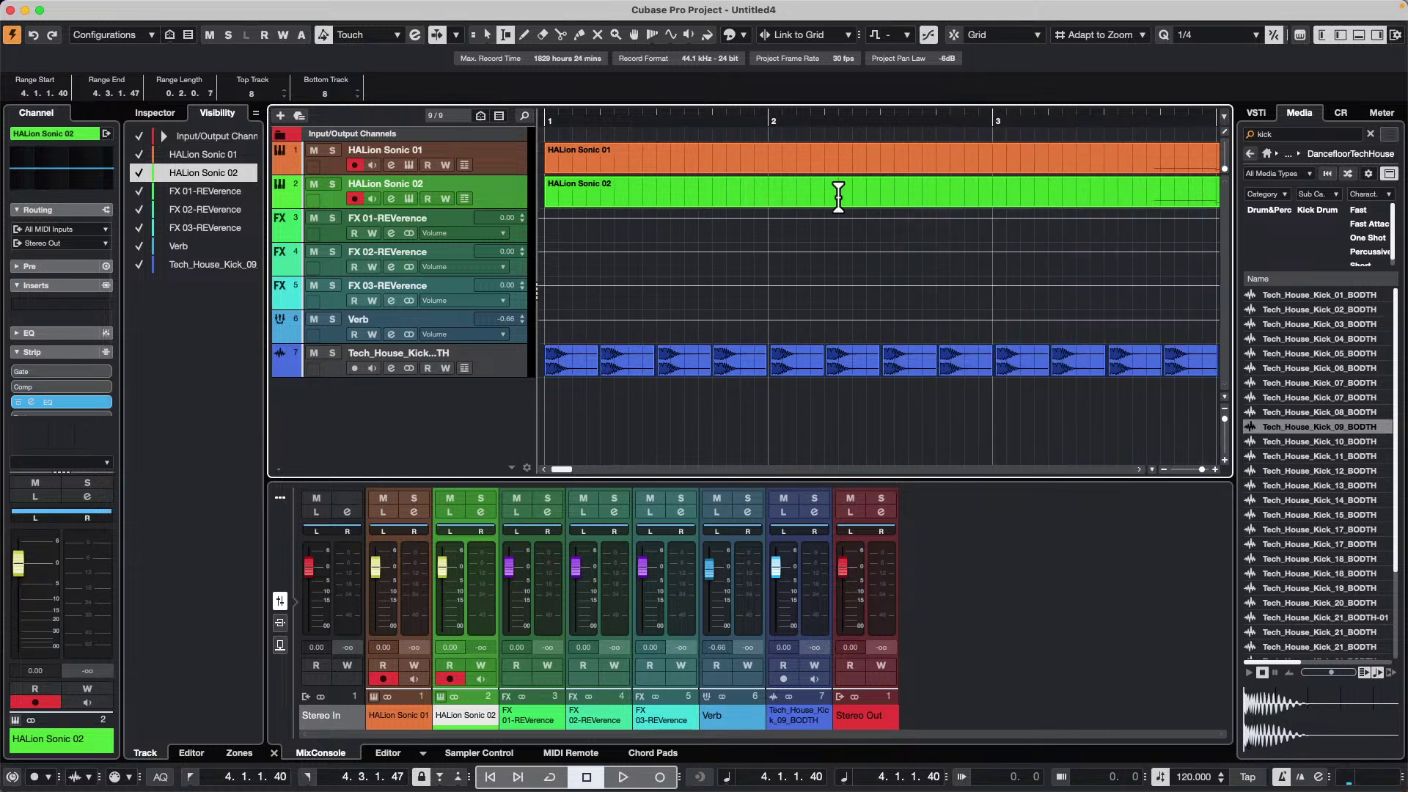
# - Solo the Tech_House_Kick track and play back the duplicated kicks briefly
pyautogui.click(336, 352)
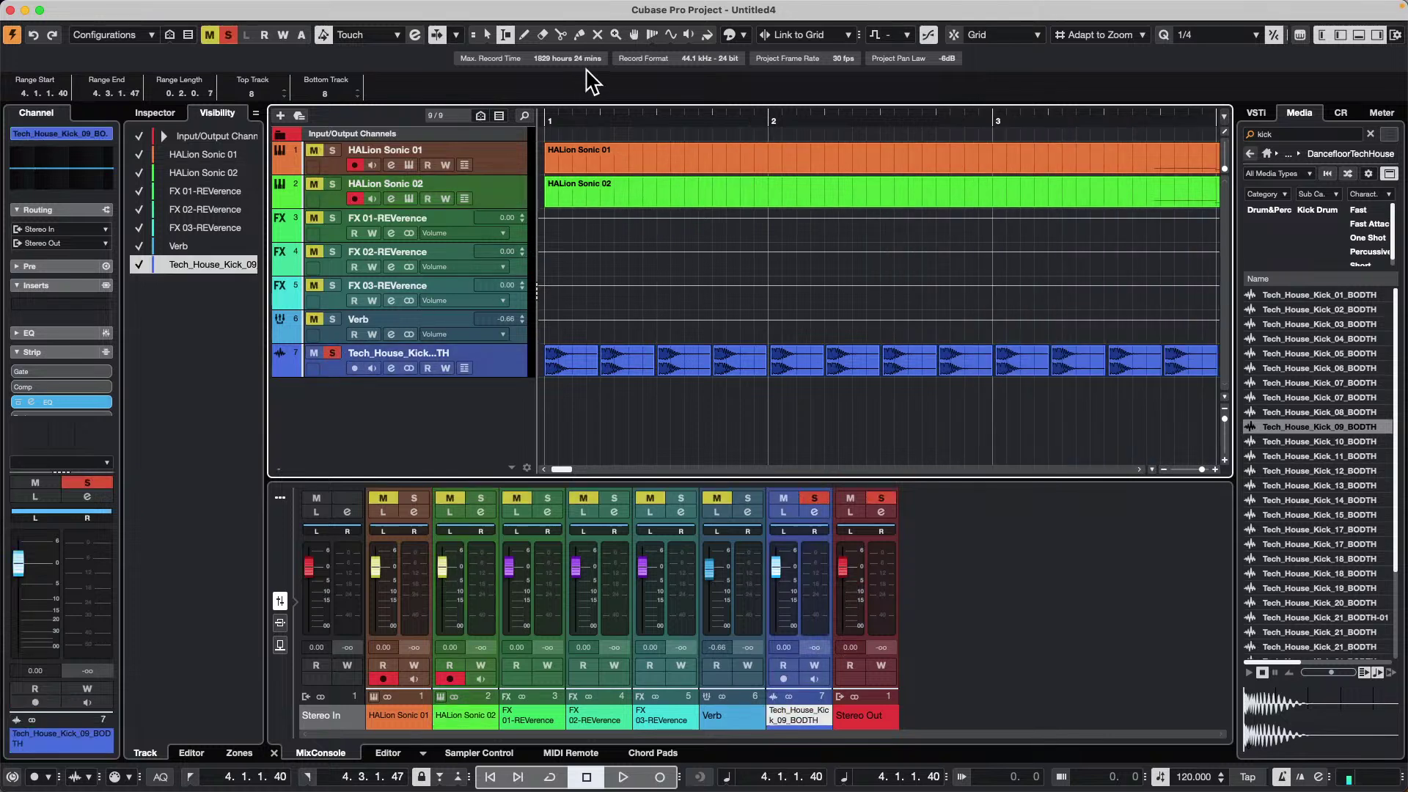
pyautogui.moveTo(575, 124); pyautogui.dragTo(364, 117)
pyautogui.press('space')
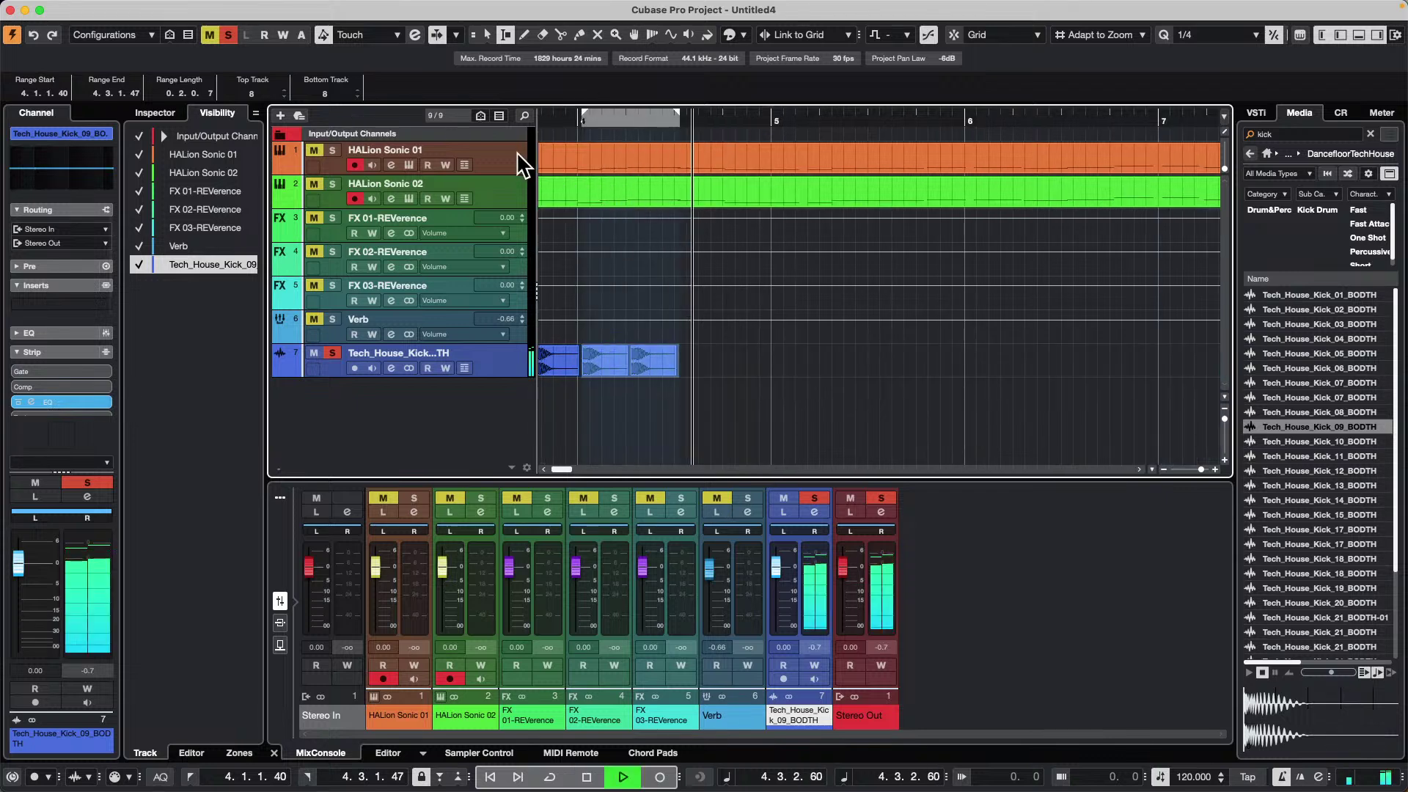
pyautogui.press('space')
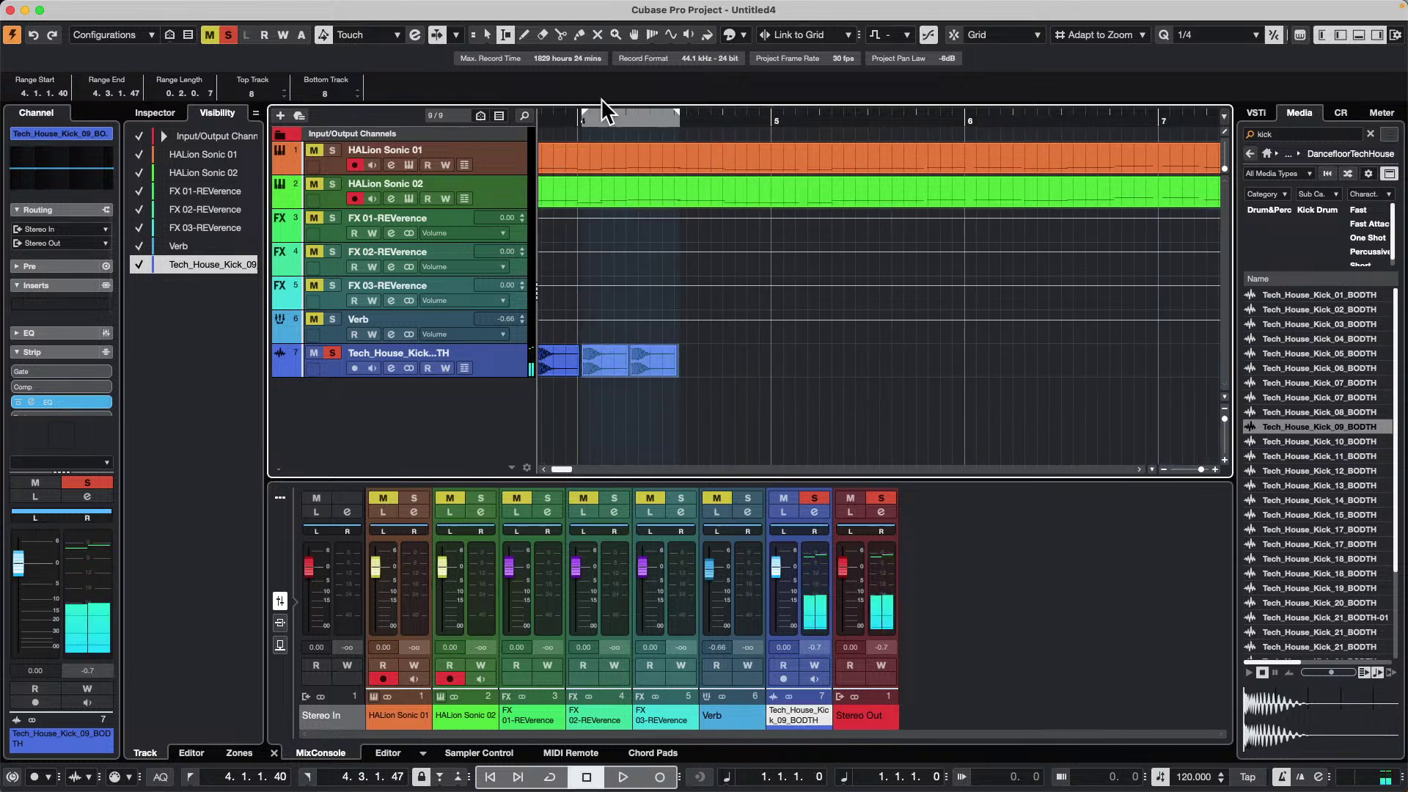
# - Select all events on the kick track with the Object Selection tool, set the locators to them and play the pattern briefly
pyautogui.rightClick(775, 367)
pyautogui.click(776, 368)
pyautogui.click(771, 364)
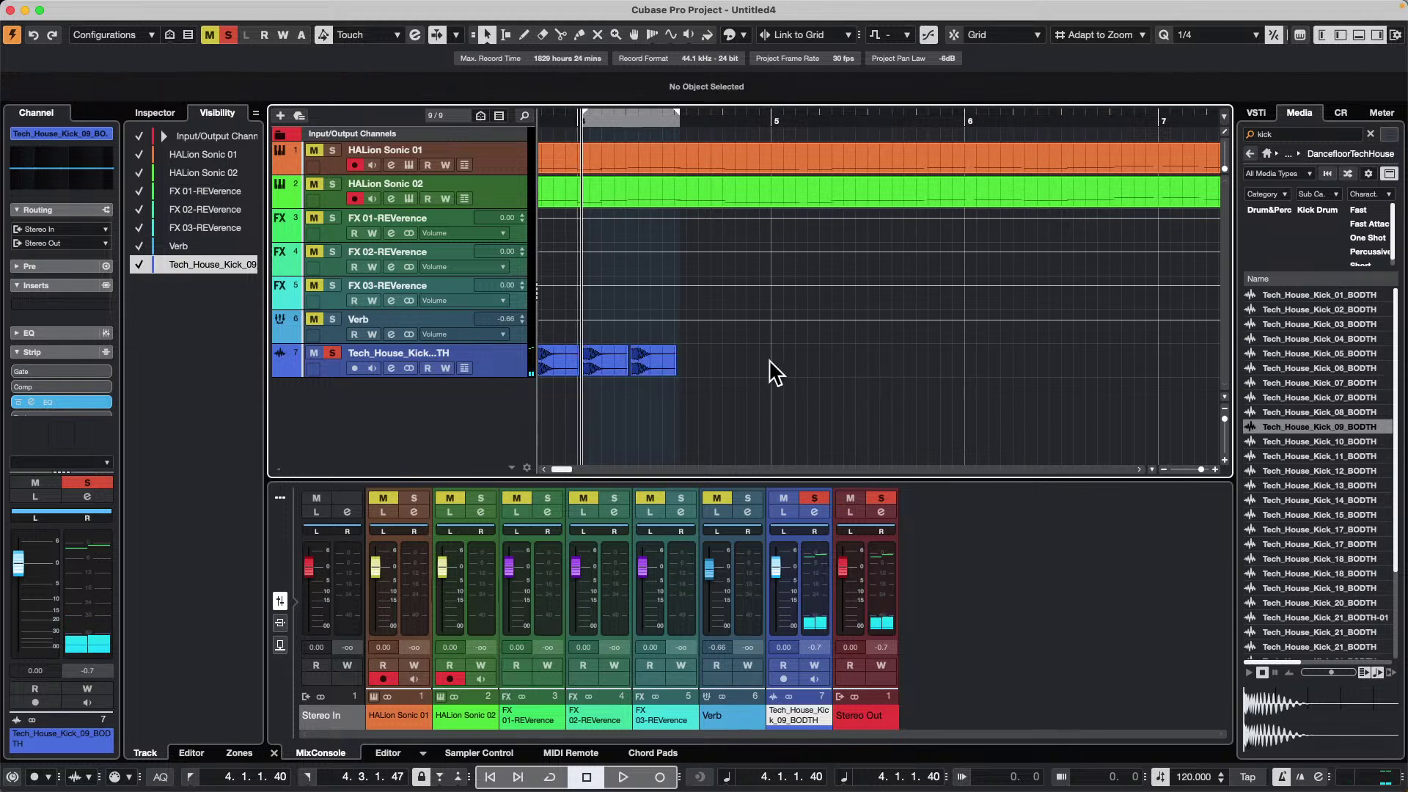
pyautogui.hscroll(-10, 587, 363)
pyautogui.doubleClick(302, 359)
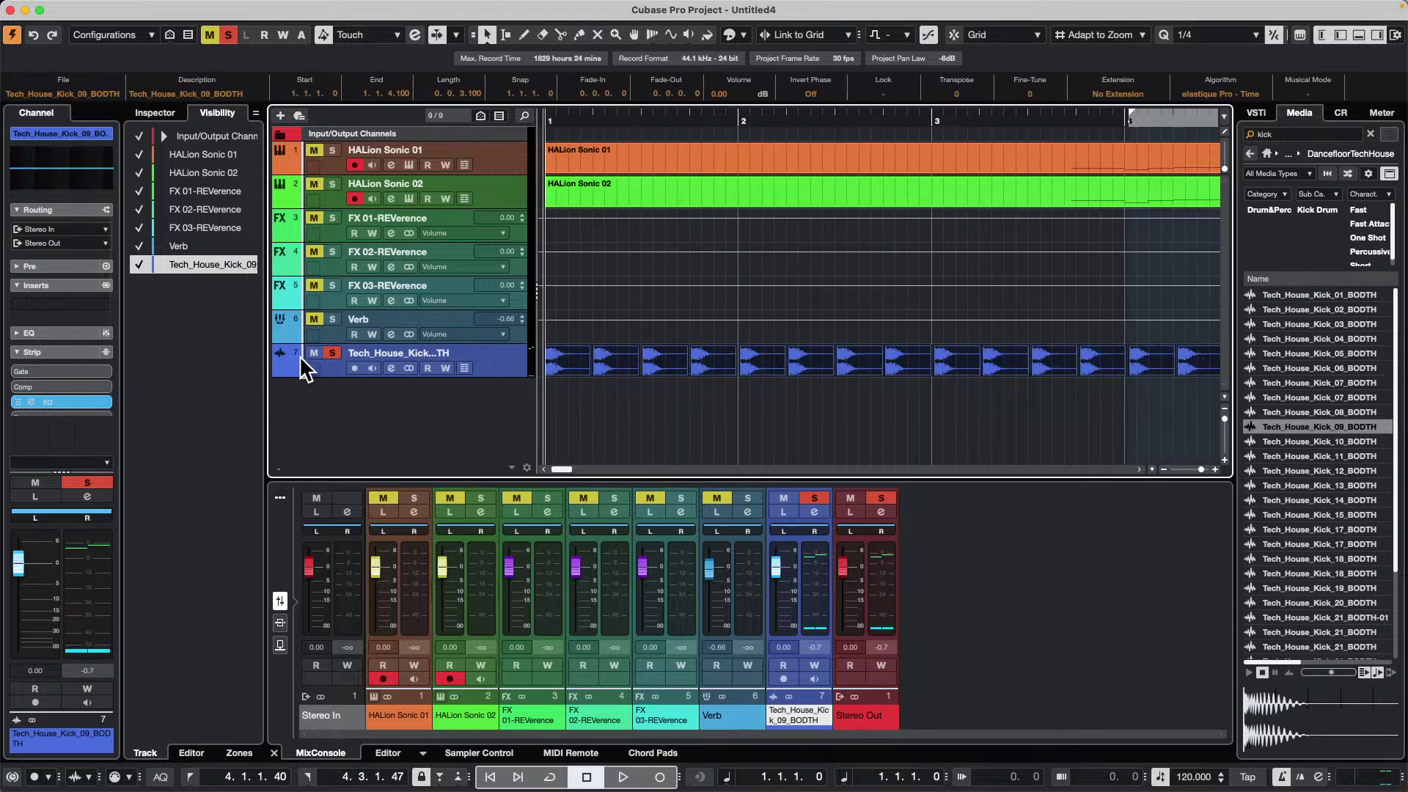
pyautogui.press('p')
pyautogui.press('space')
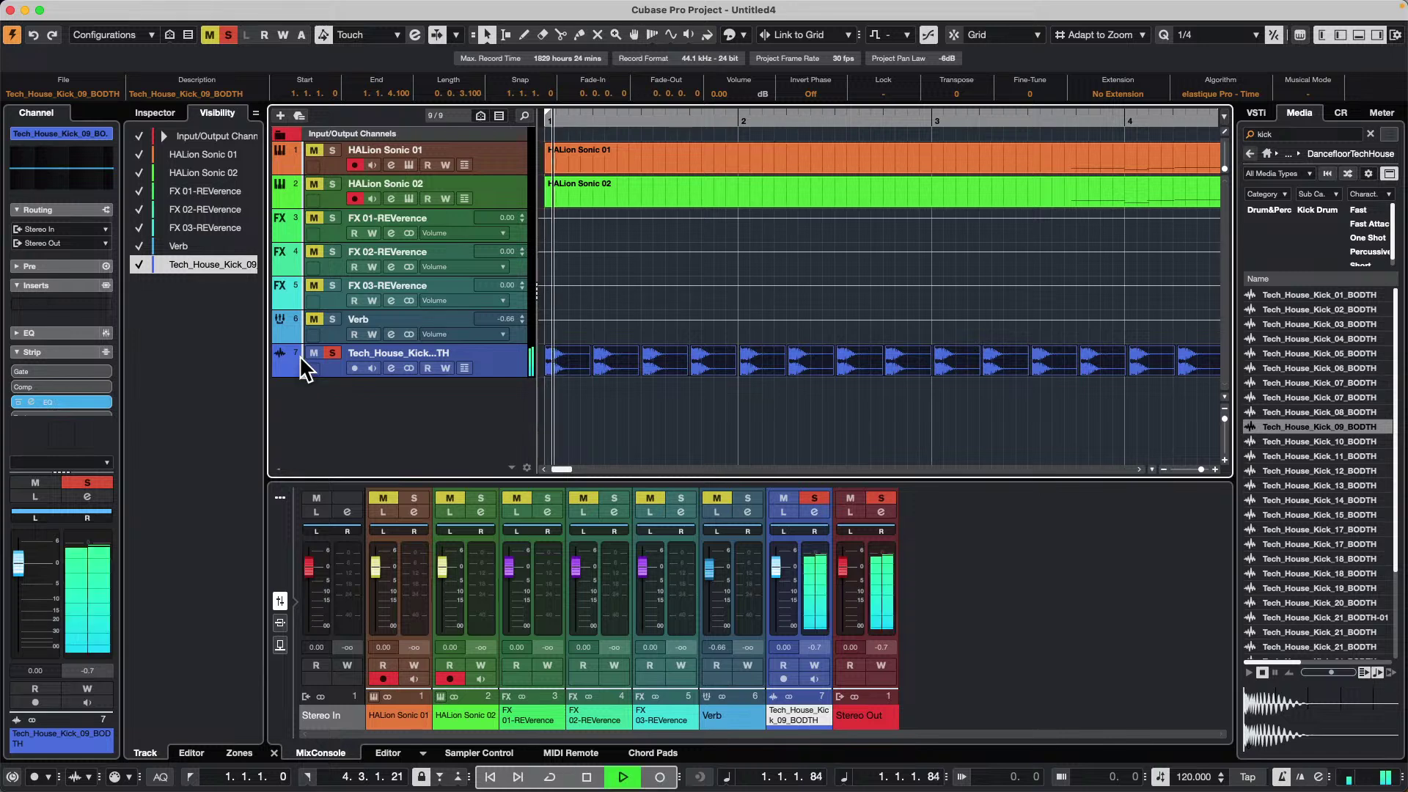
pyautogui.press('space')
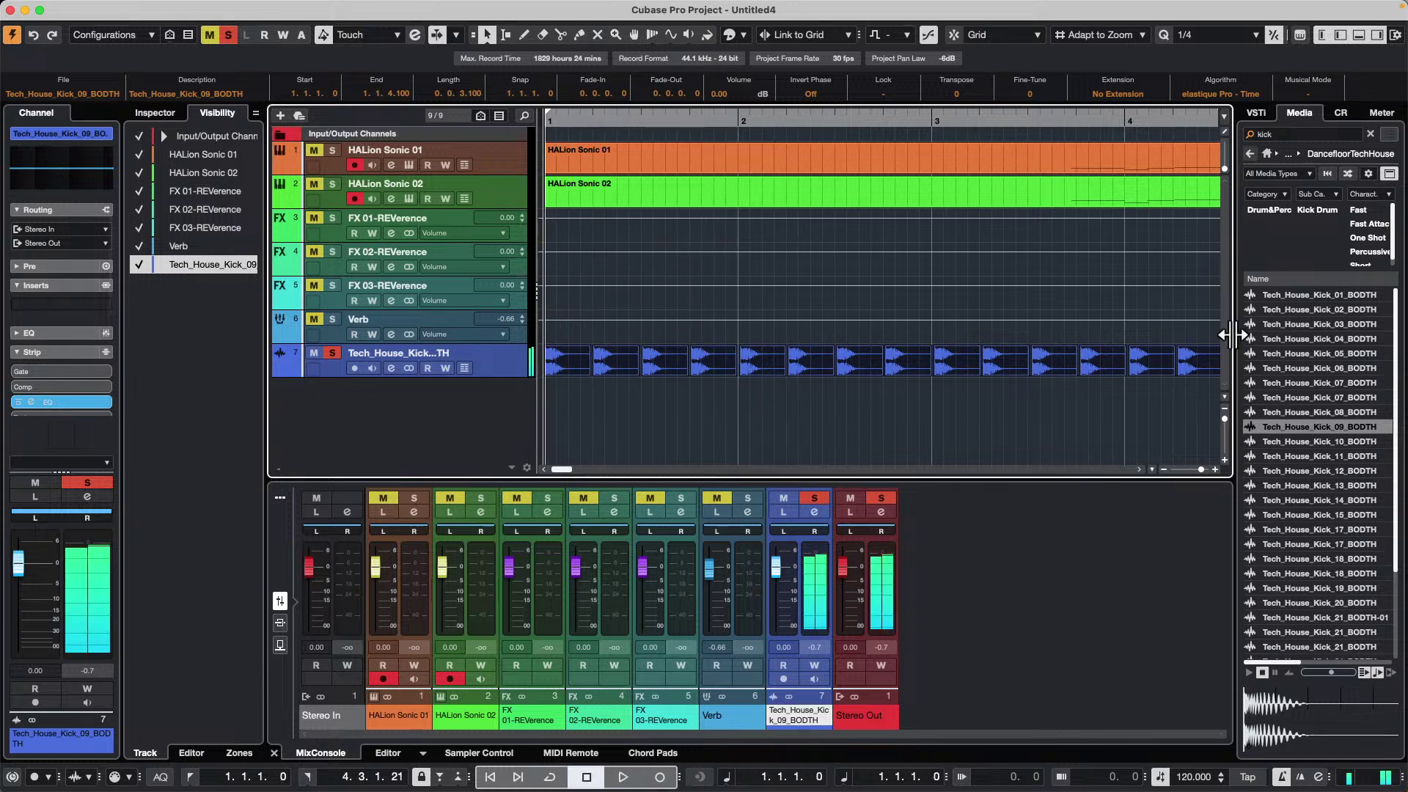
# - Search the Tech House set in the media library for bass
pyautogui.click(1256, 114)
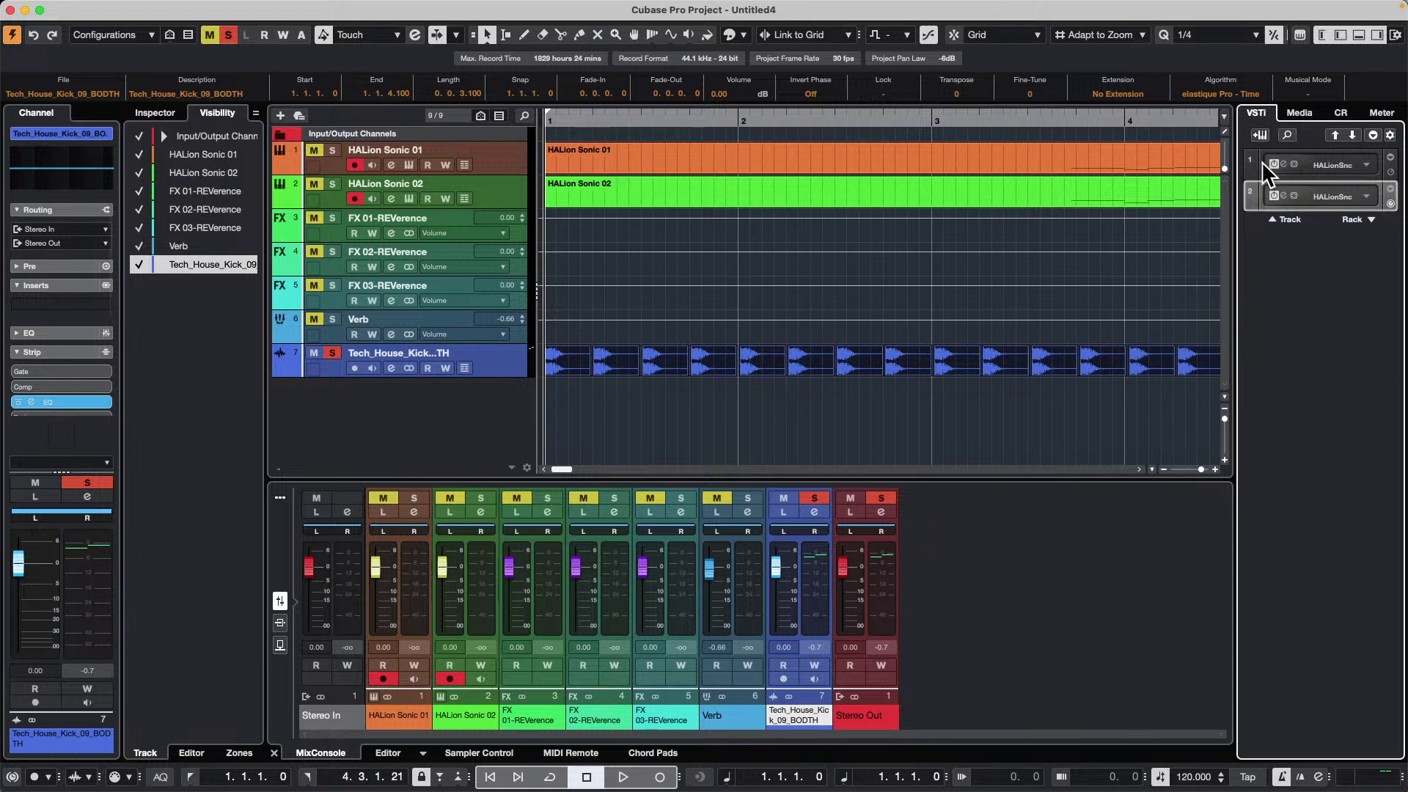
pyautogui.click(1299, 114)
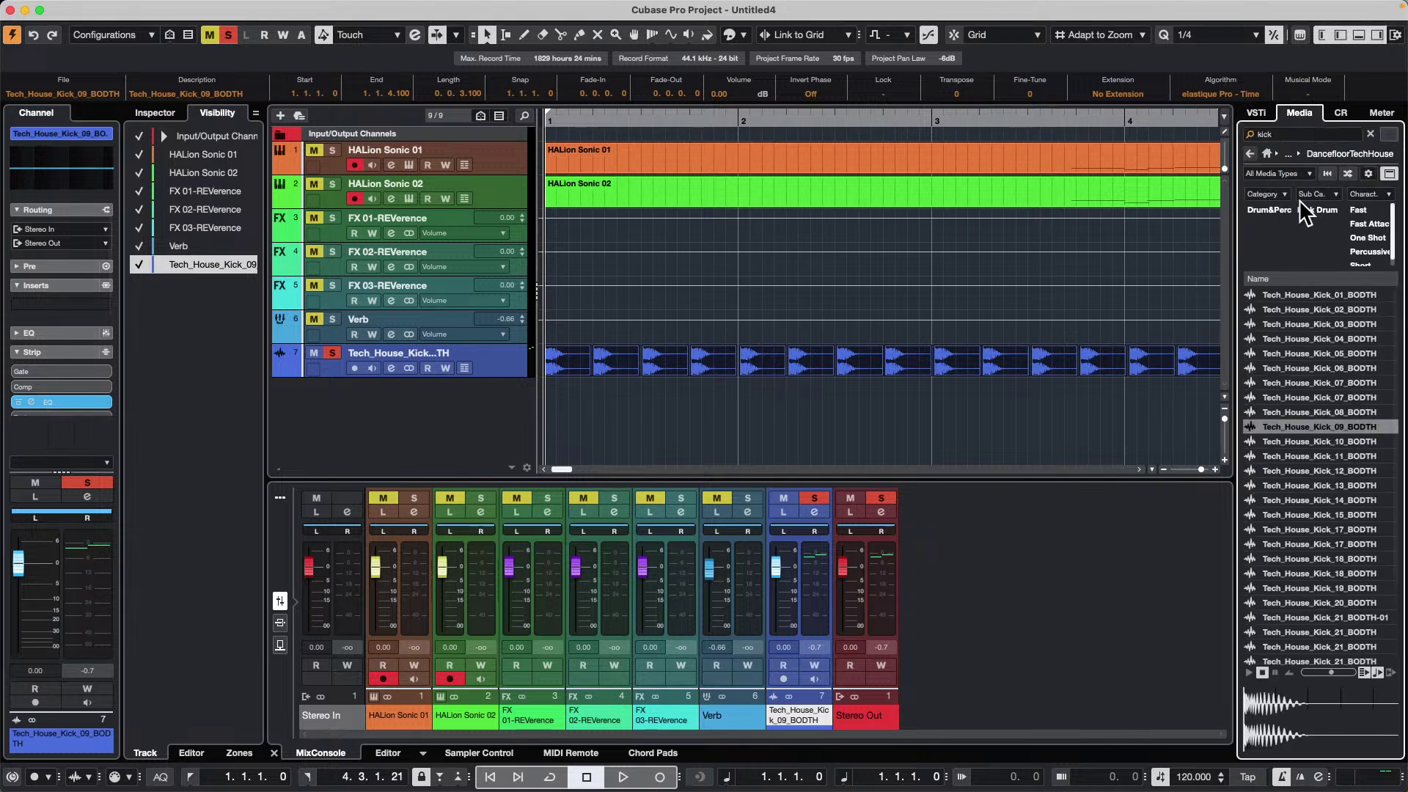
pyautogui.click(1277, 139)
pyautogui.click(1251, 154)
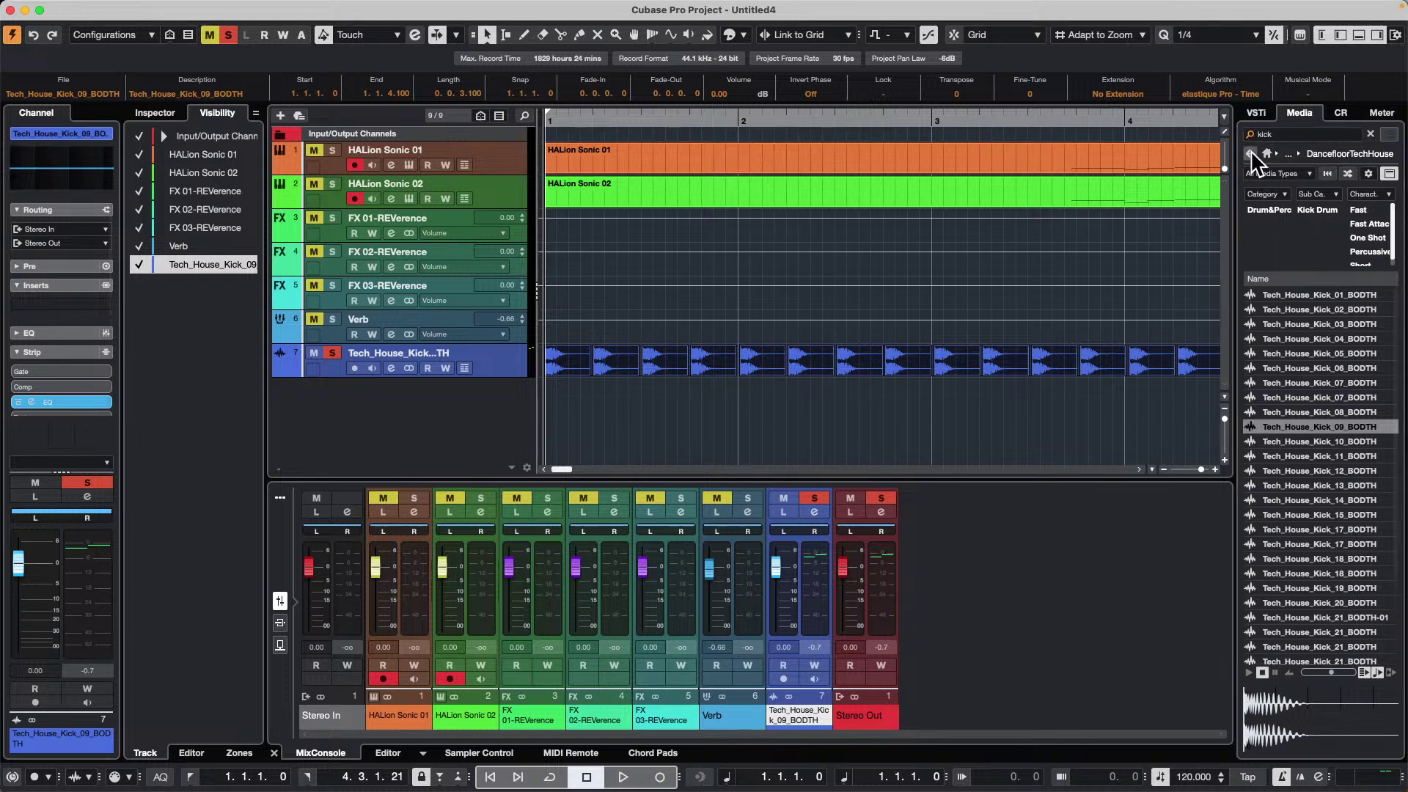
pyautogui.click(1273, 585)
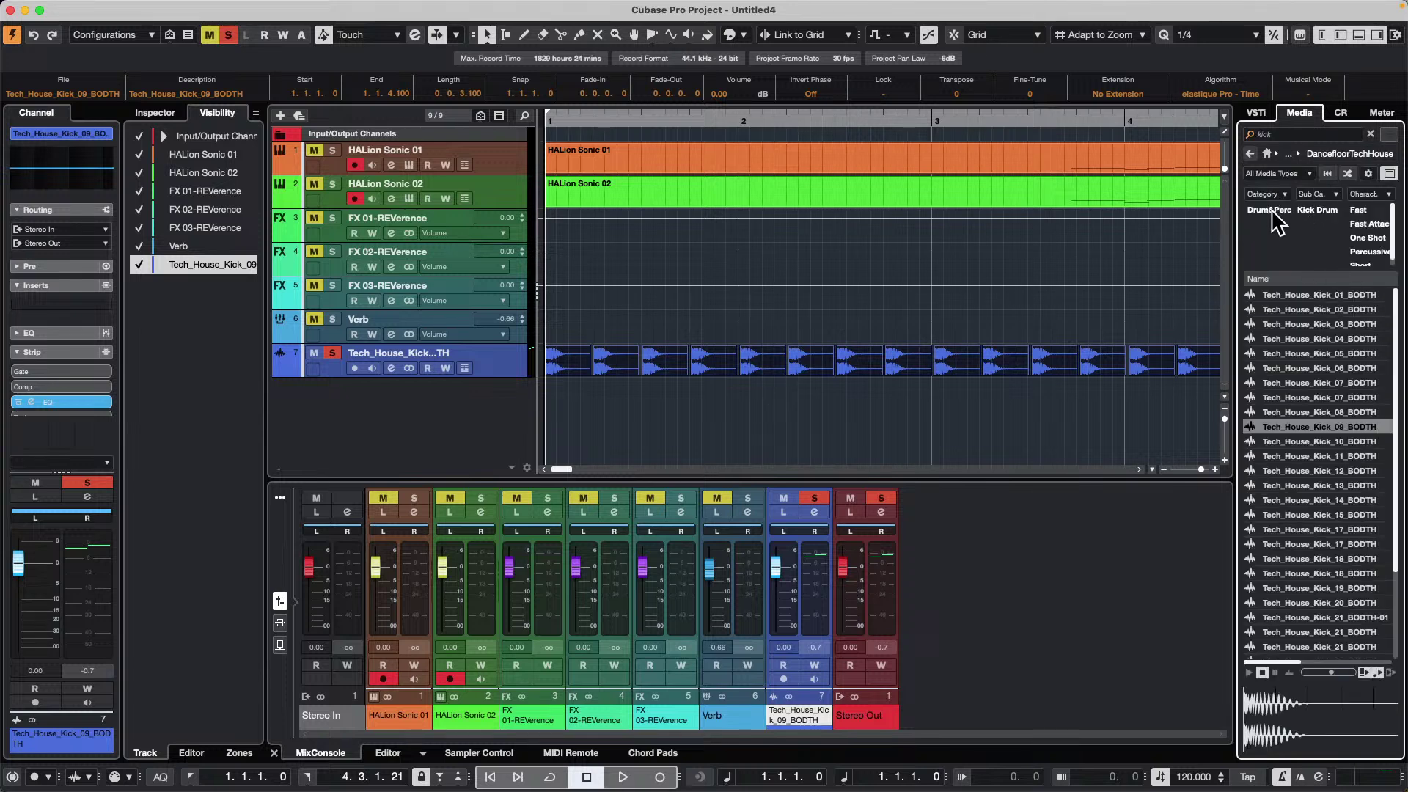
pyautogui.click(1306, 134)
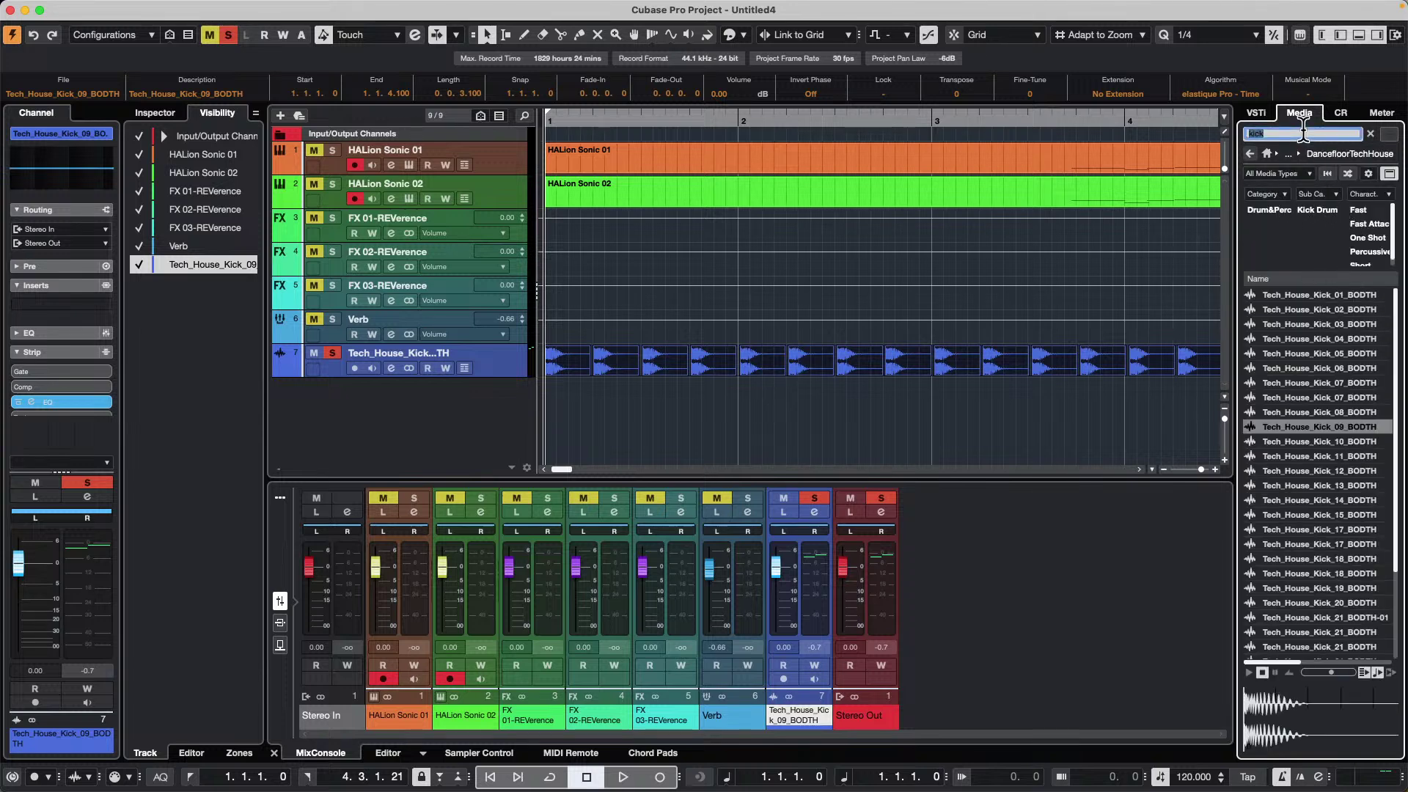
pyautogui.write('bass')
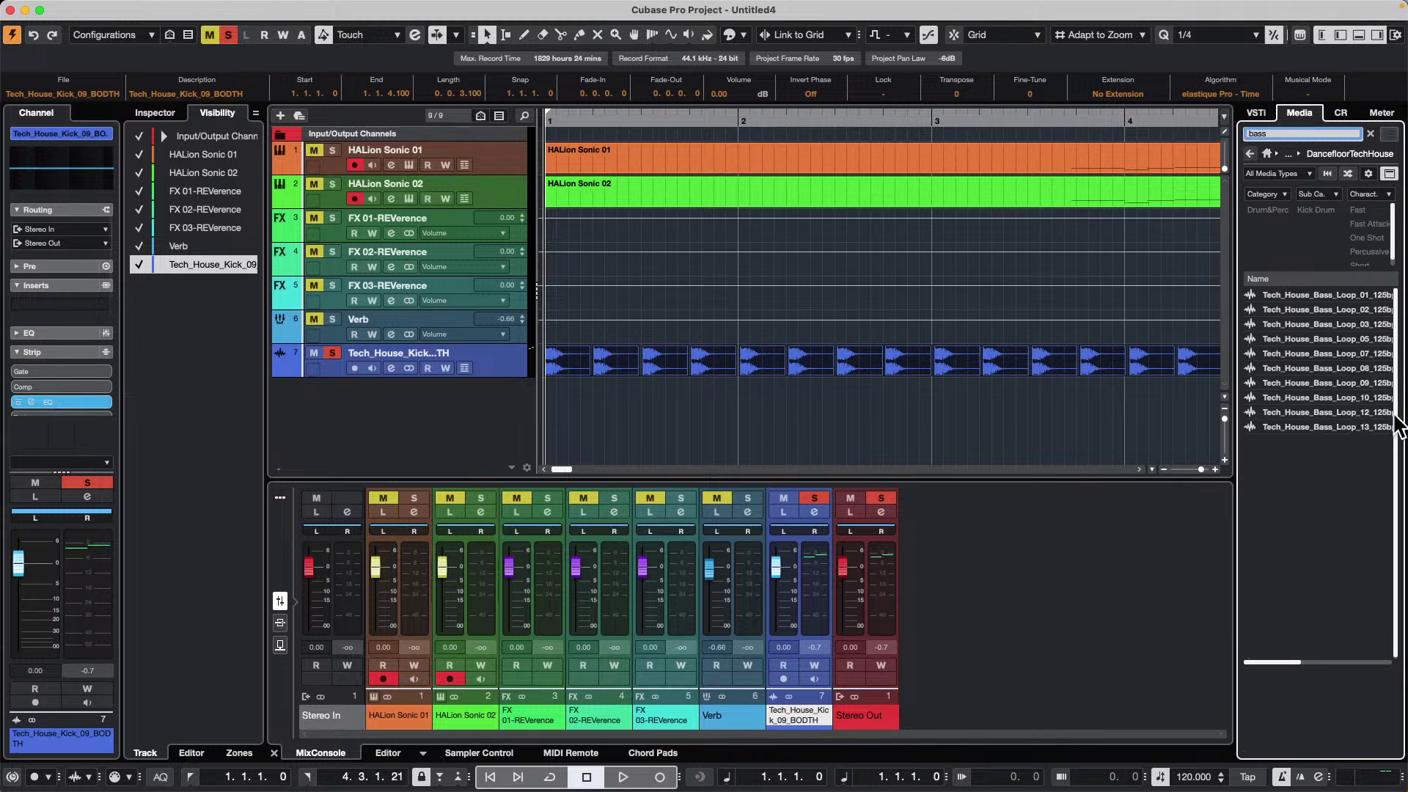
# - Add Tech_House_Bass_Loop_16_125bpm_G#_BODTH as a new audio track starting at bar 1 and solo it together with the kick track
pyautogui.click(1298, 544)
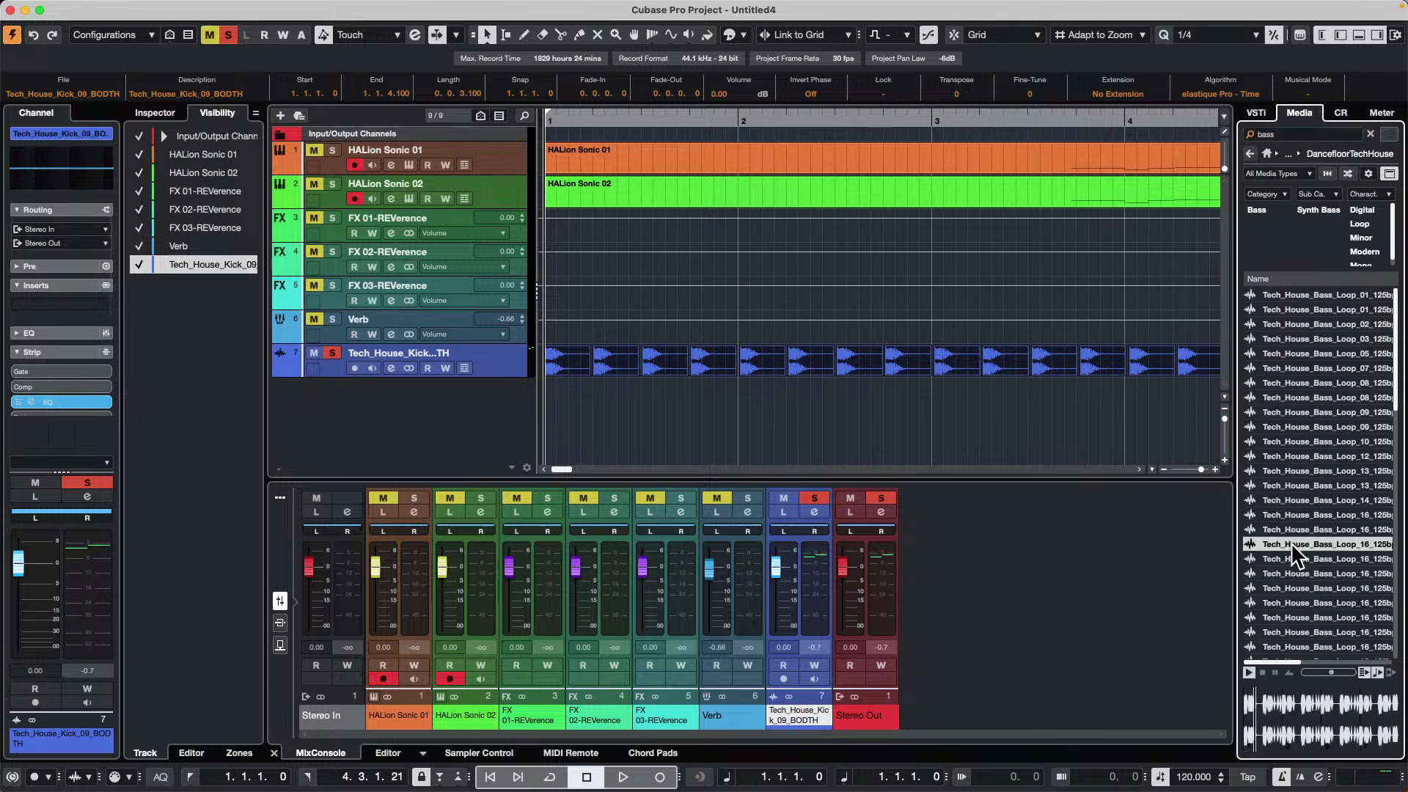
pyautogui.moveTo(1289, 548); pyautogui.dragTo(437, 415)
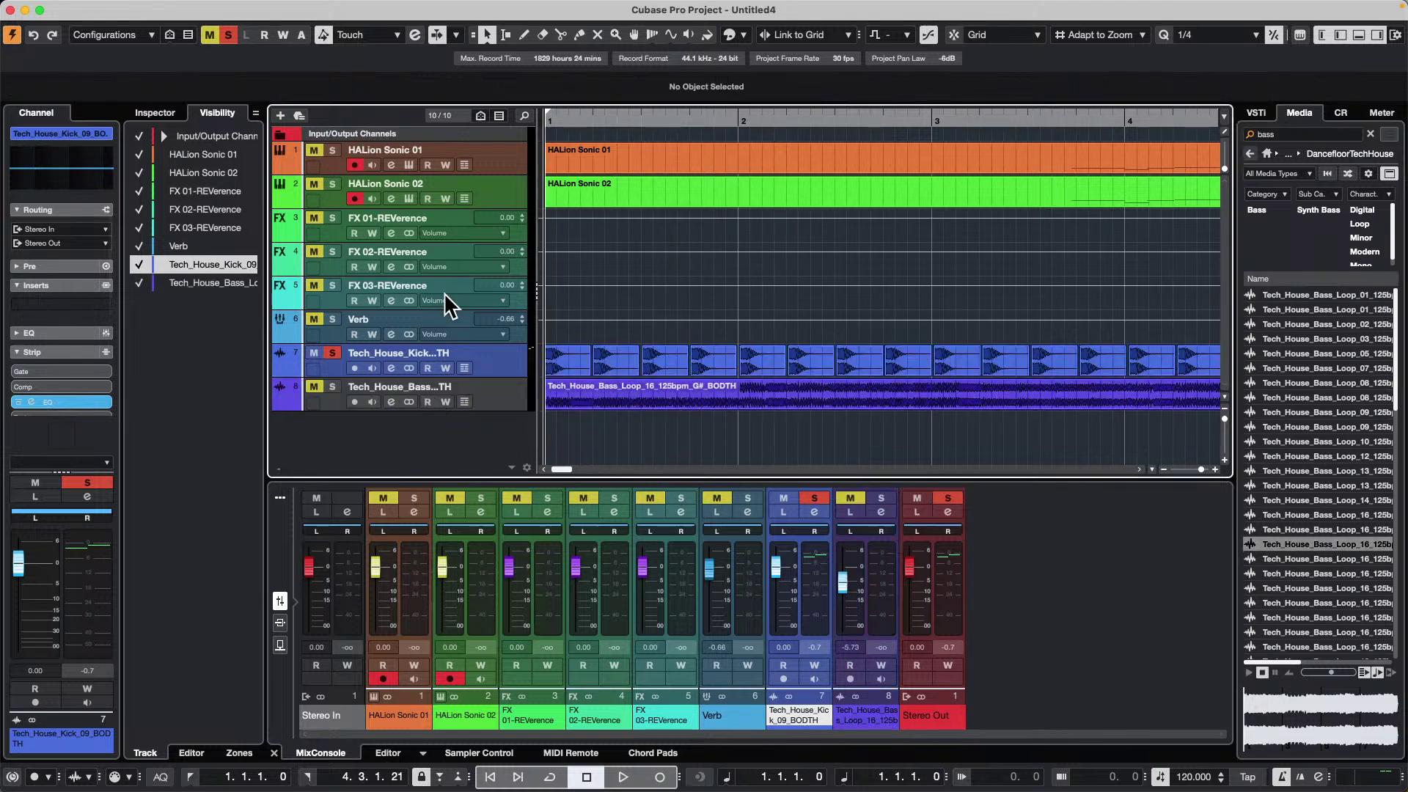
pyautogui.click(504, 389)
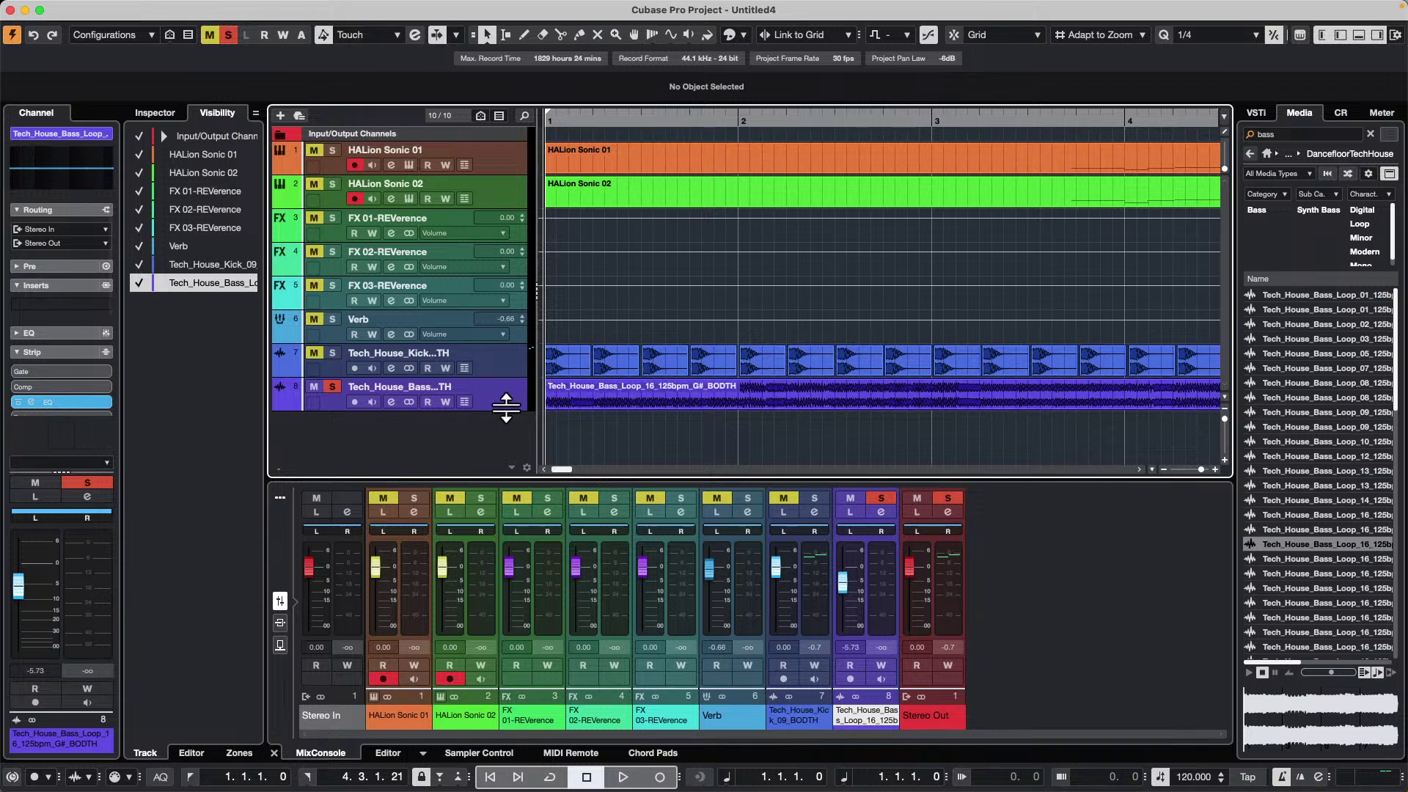
pyautogui.click(332, 355)
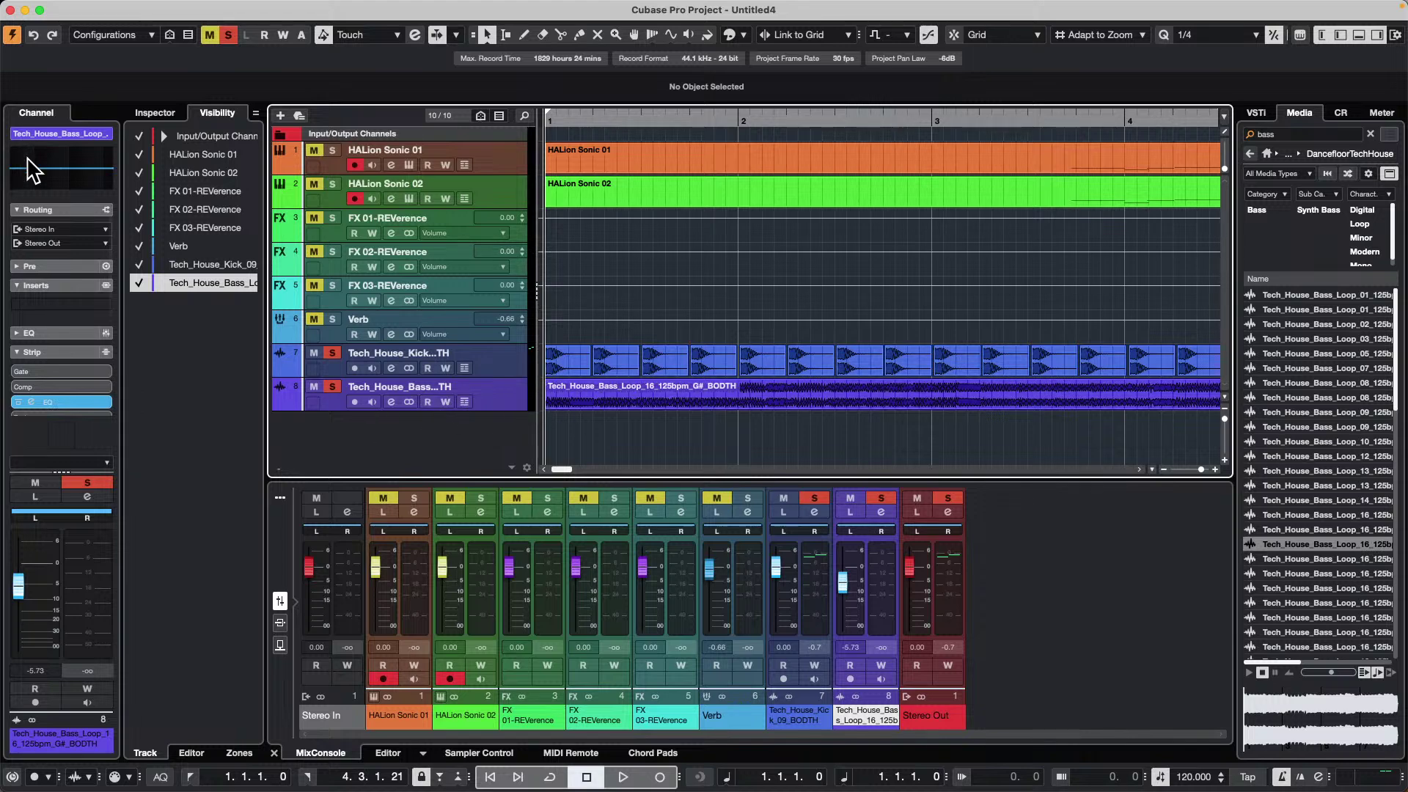
# - Insert the Black Valve dynamics effect on the bass loop track
pyautogui.click(76, 305)
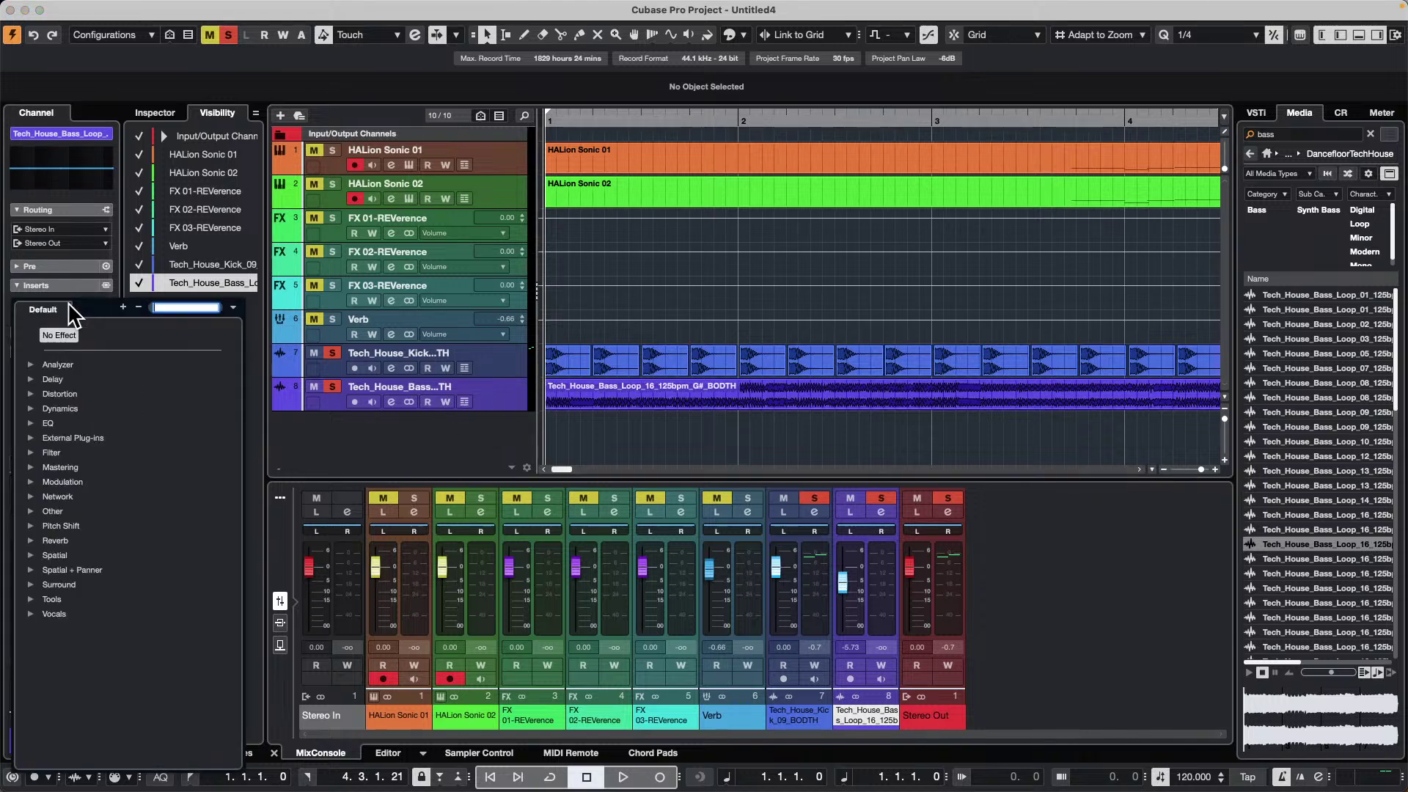
pyautogui.click(31, 408)
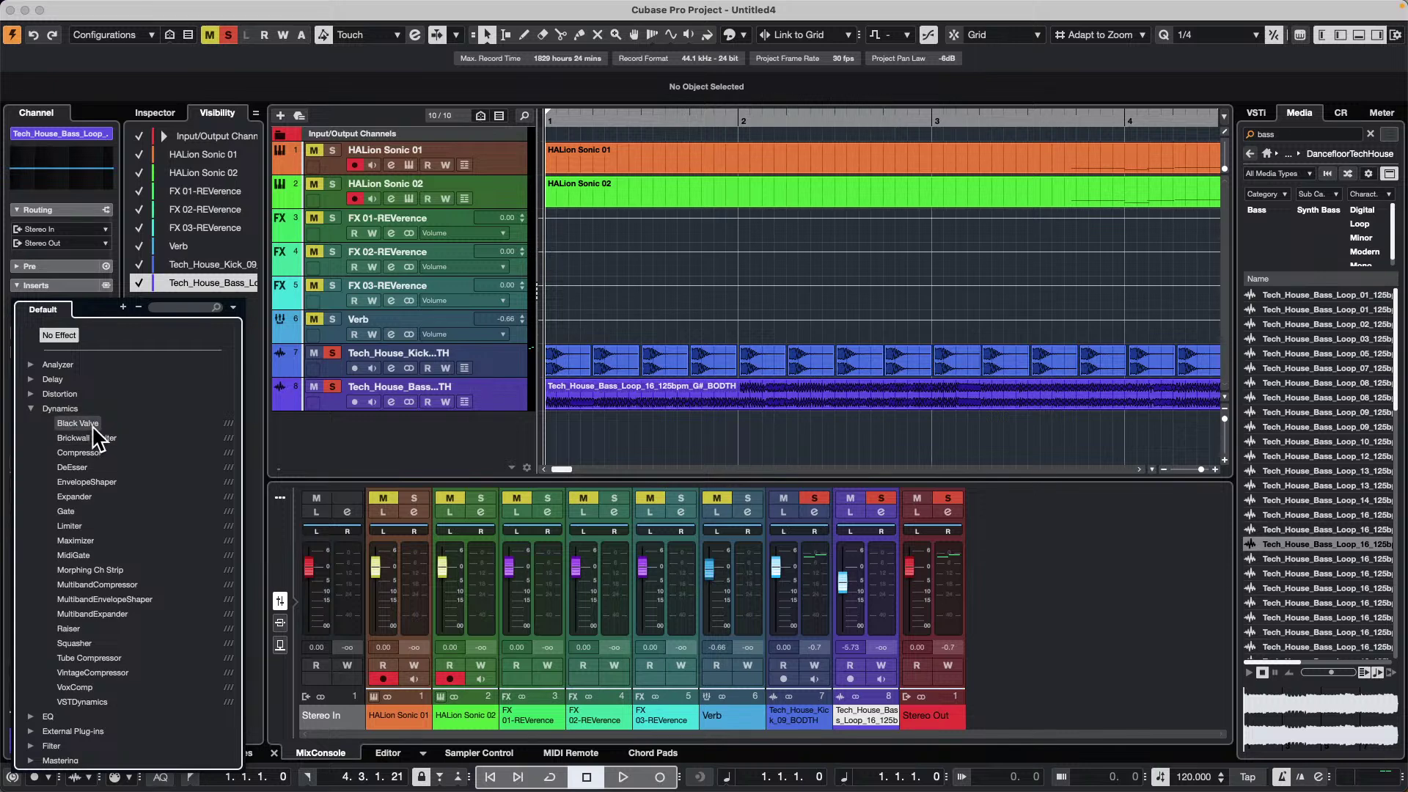
pyautogui.click(91, 425)
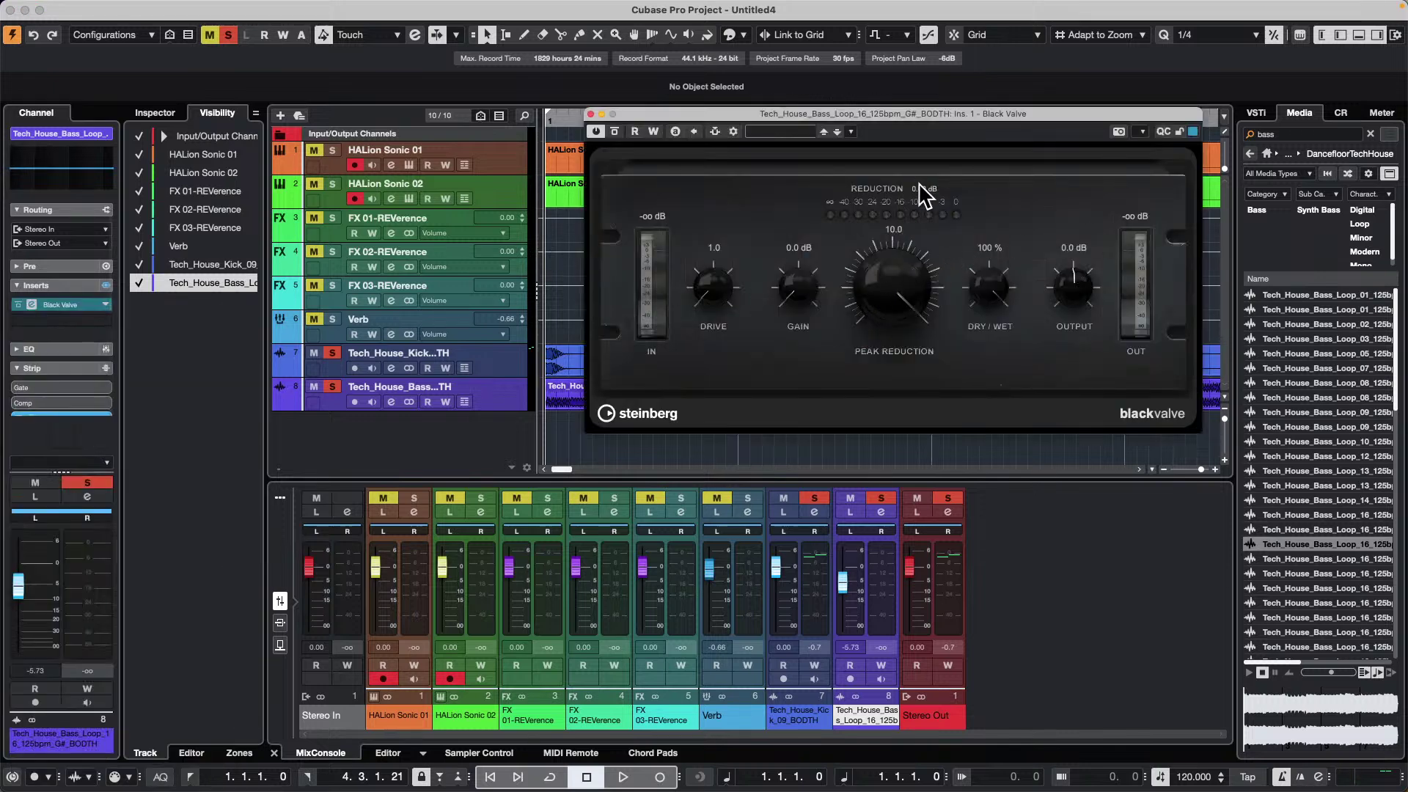
# - Activate side-chaining in Black Valve and add Tech_House_Kick_09_BODTH as its side-chain source
pyautogui.click(716, 132)
pyautogui.click(735, 133)
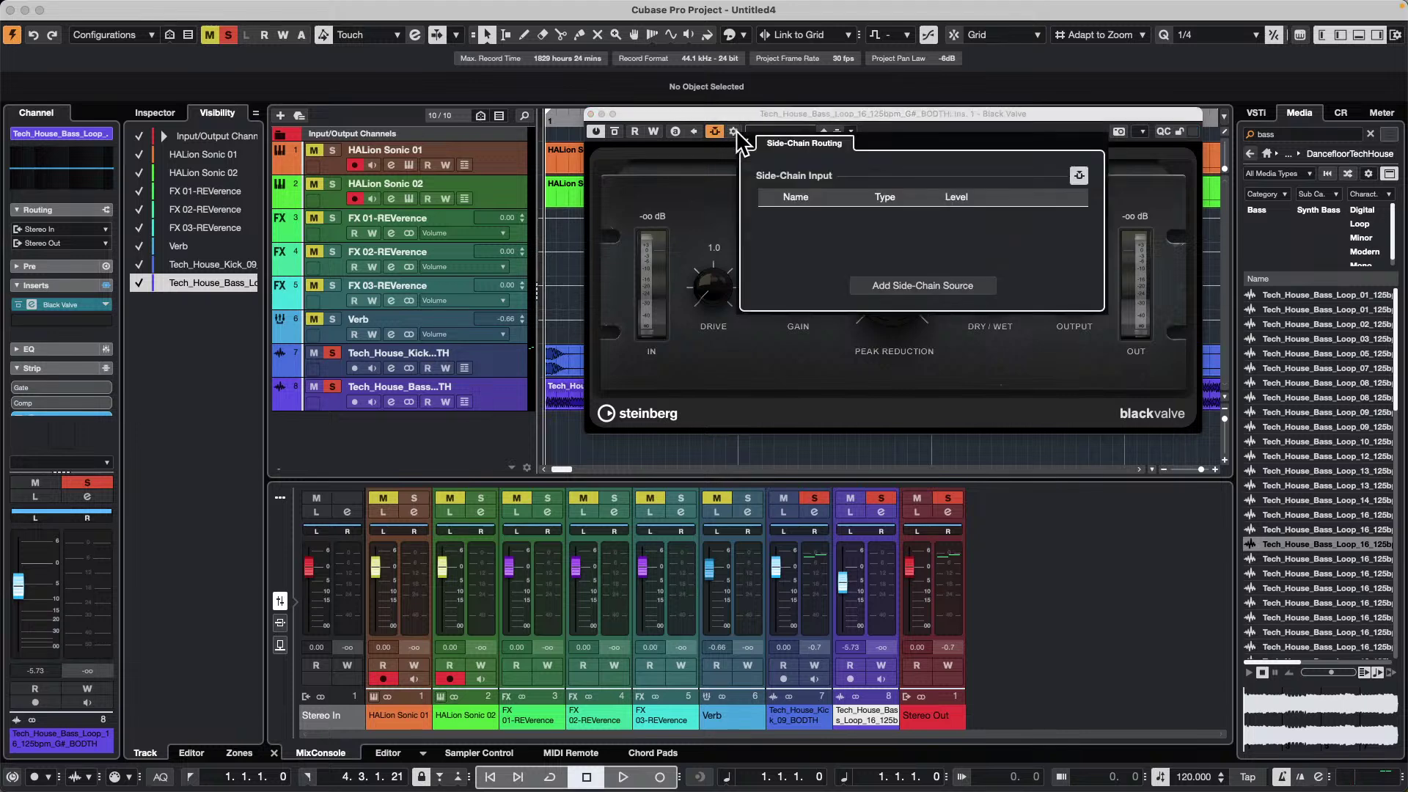
pyautogui.click(902, 286)
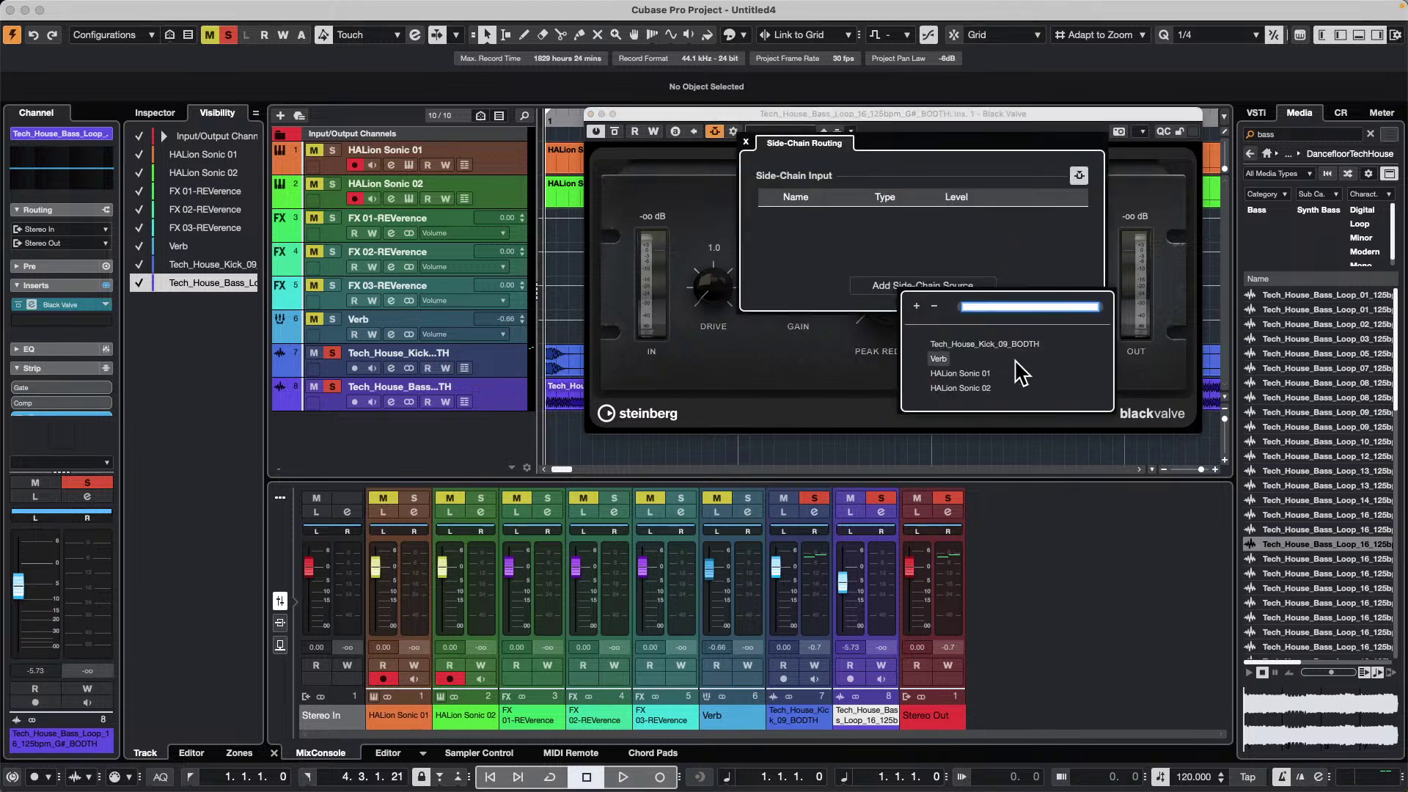
pyautogui.click(988, 343)
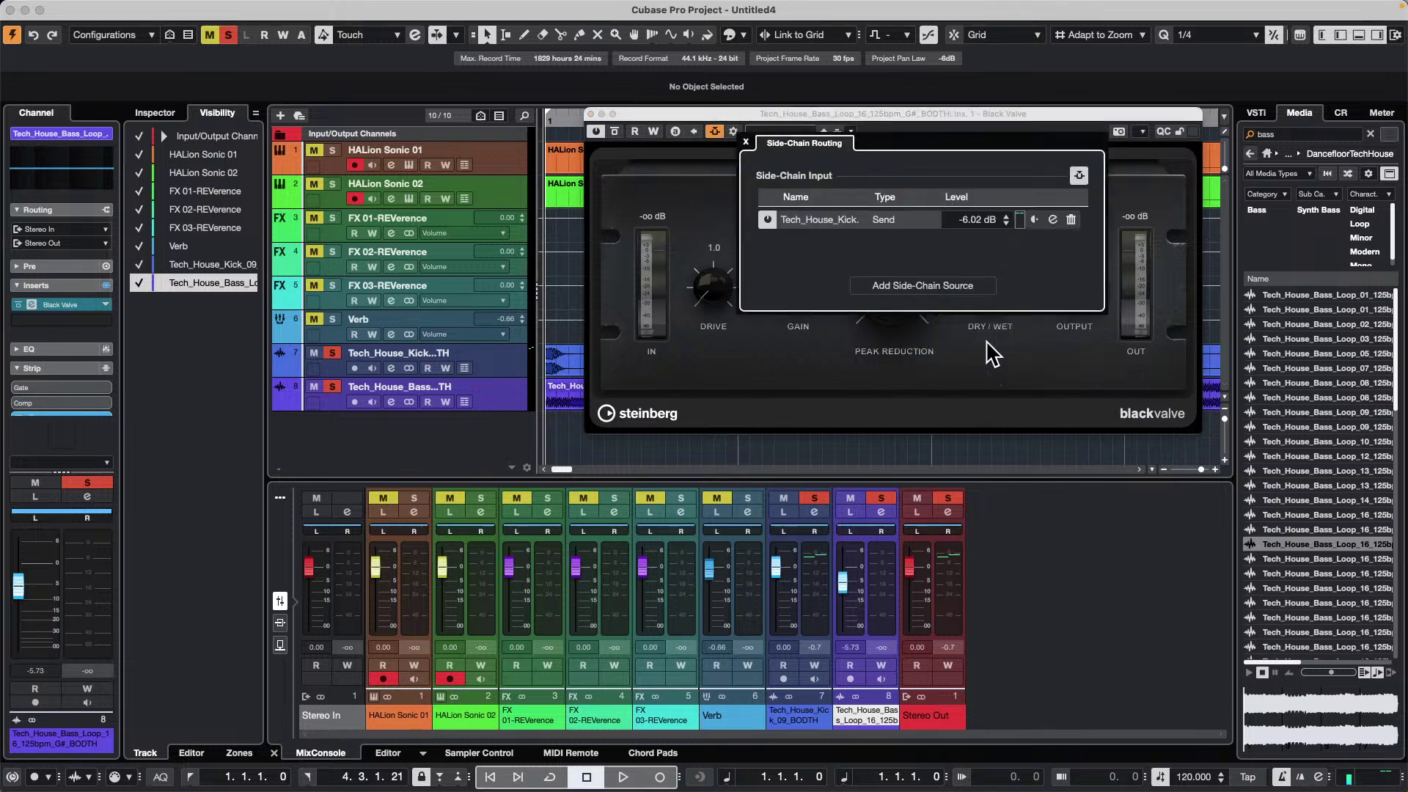
# - Shift the Black Valve window clear of the ruler and play the kick and bass to check the side-chained gain reduction
pyautogui.click(655, 111)
pyautogui.moveTo(656, 108); pyautogui.dragTo(668, 203)
pyautogui.press('space')
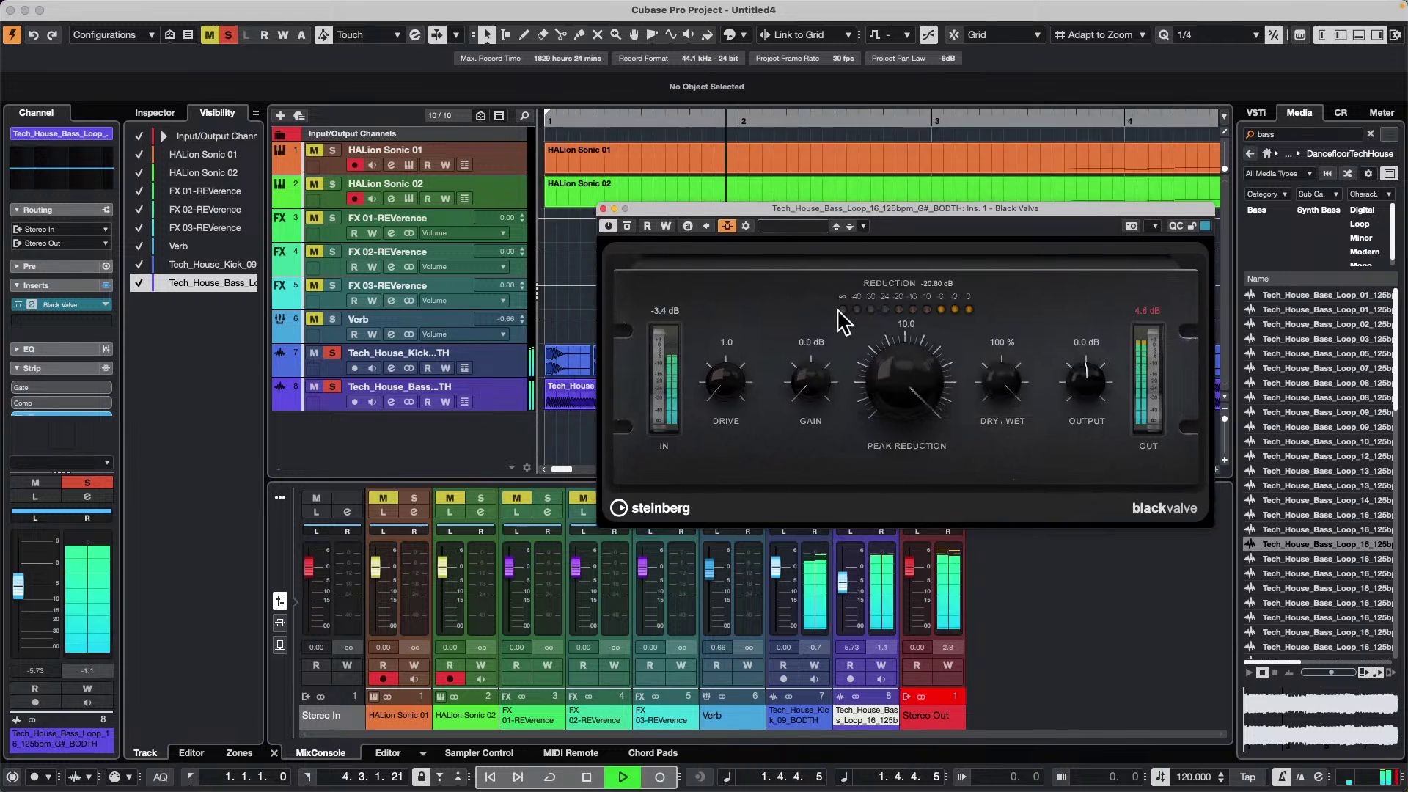
# - Move the Black Valve window off the kick and bass events, stop playback and return the cursor to the project start
pyautogui.moveTo(816, 208); pyautogui.dragTo(934, 169)
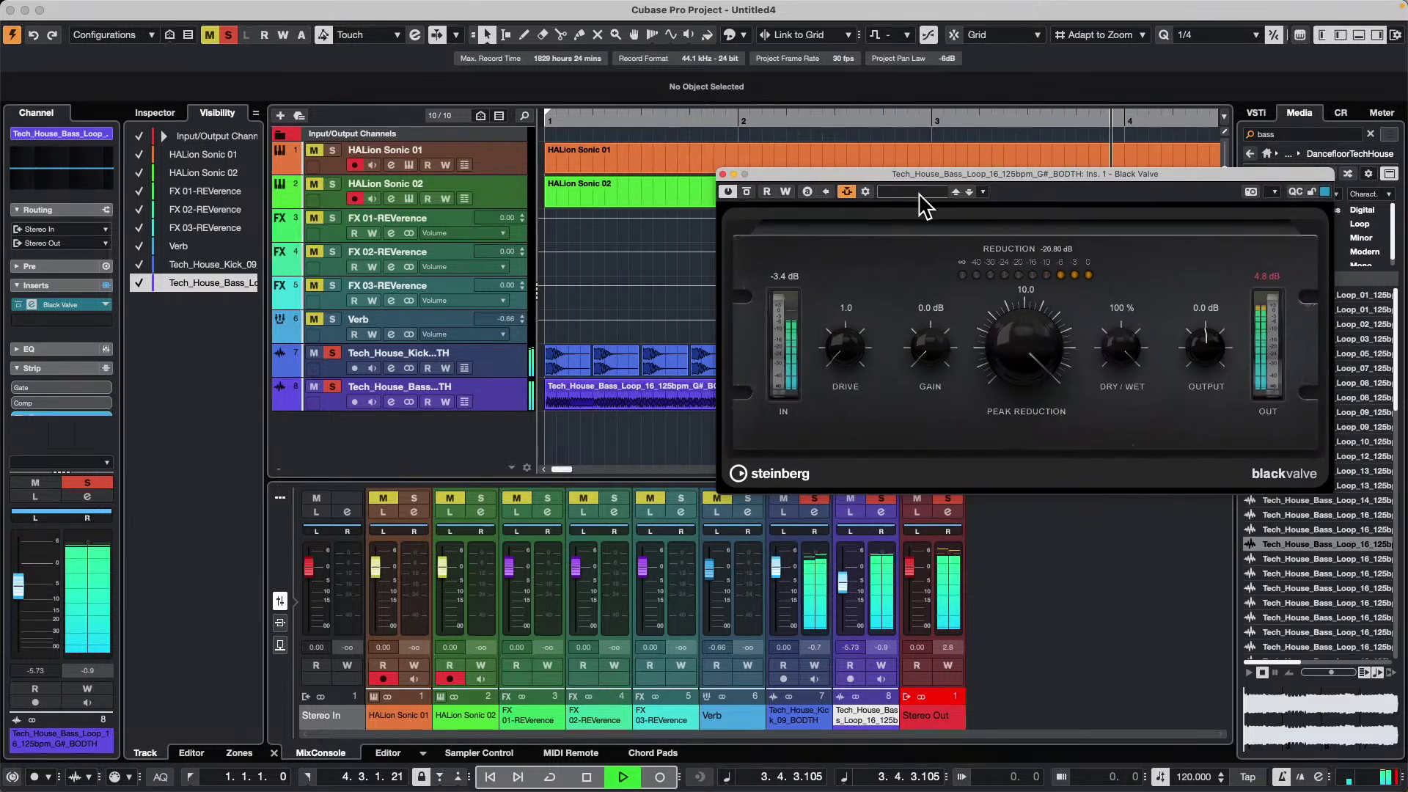
pyautogui.press('space')
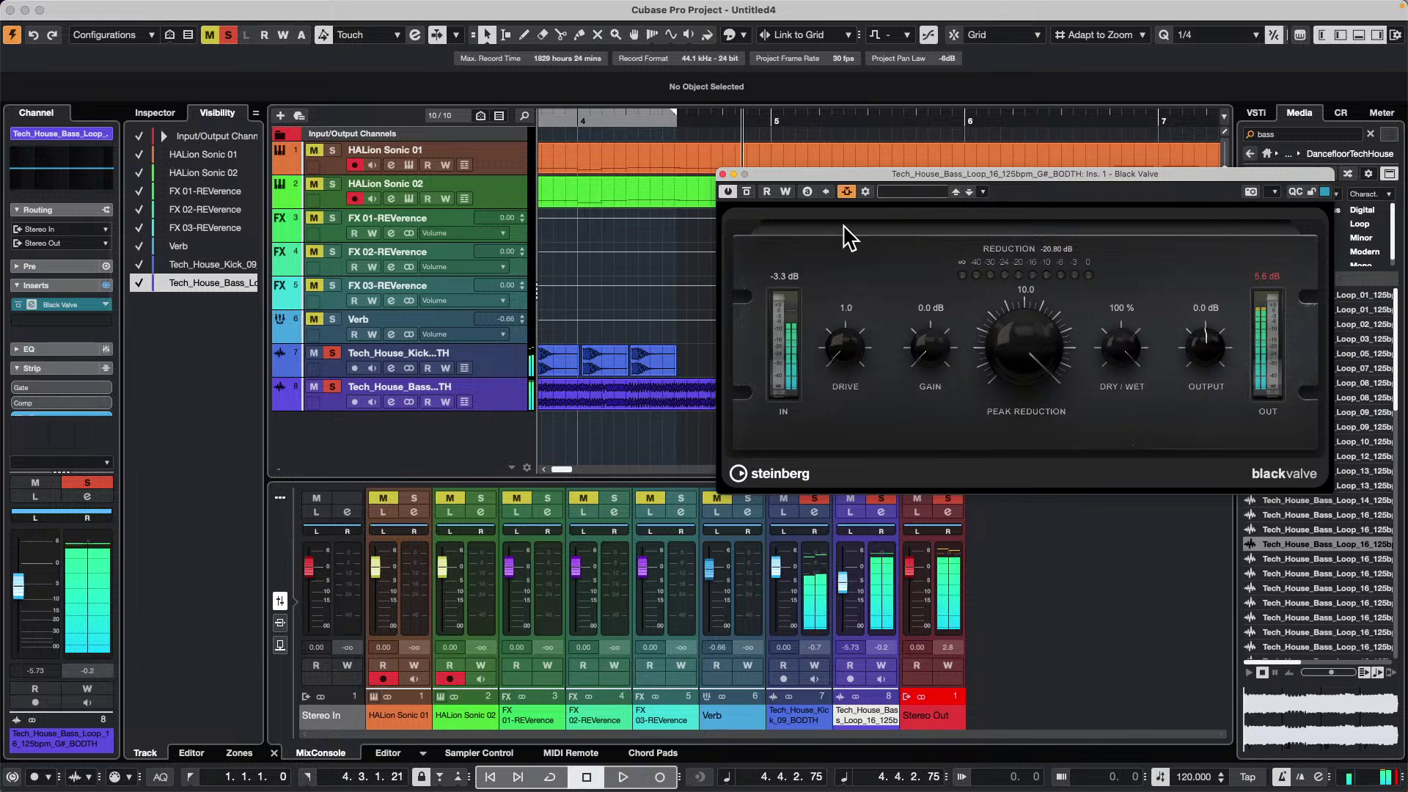
pyautogui.click(586, 118)
pyautogui.press('Home')
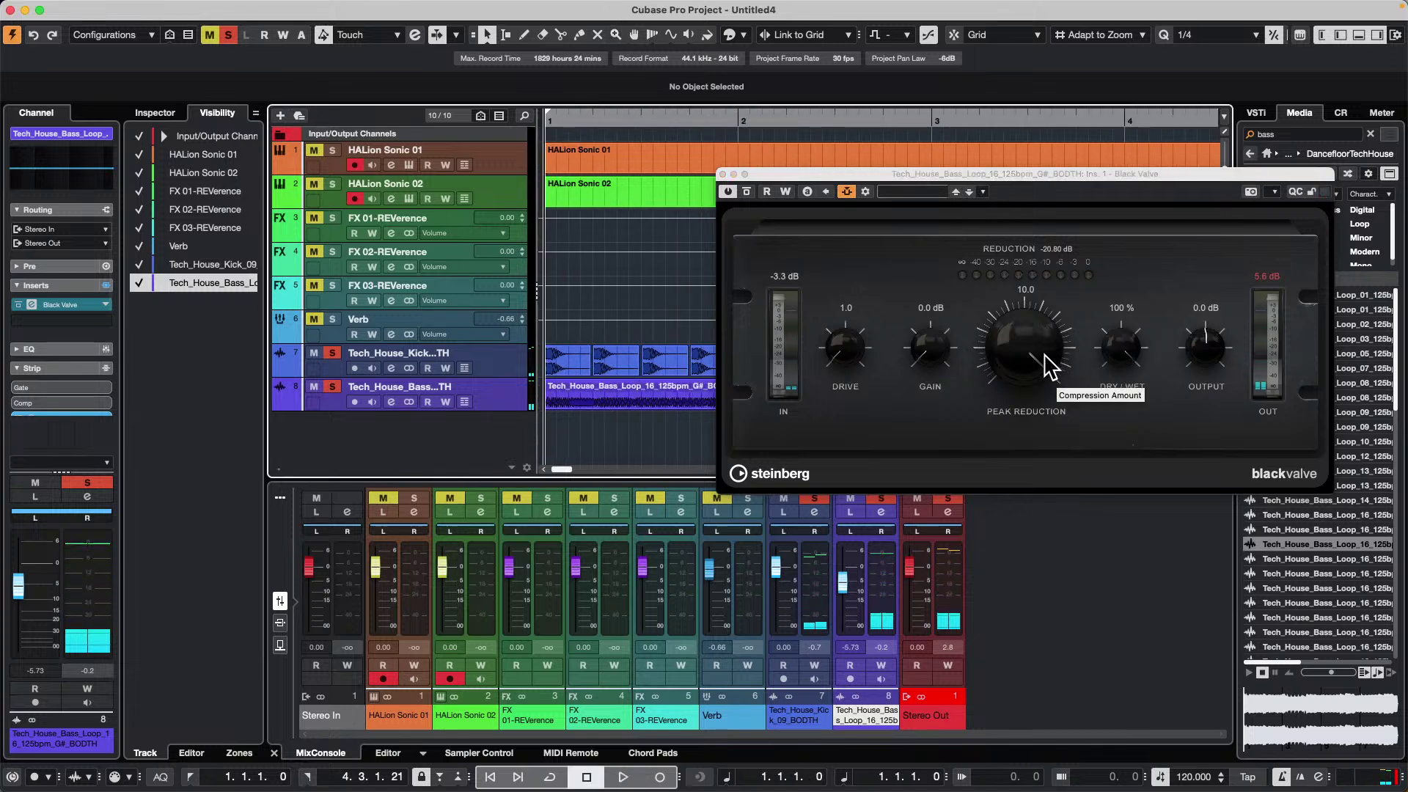
# - Play the kick and bass from the start, comparing Black Valve with side-chaining off and on, then return to bar 1
pyautogui.press('space')
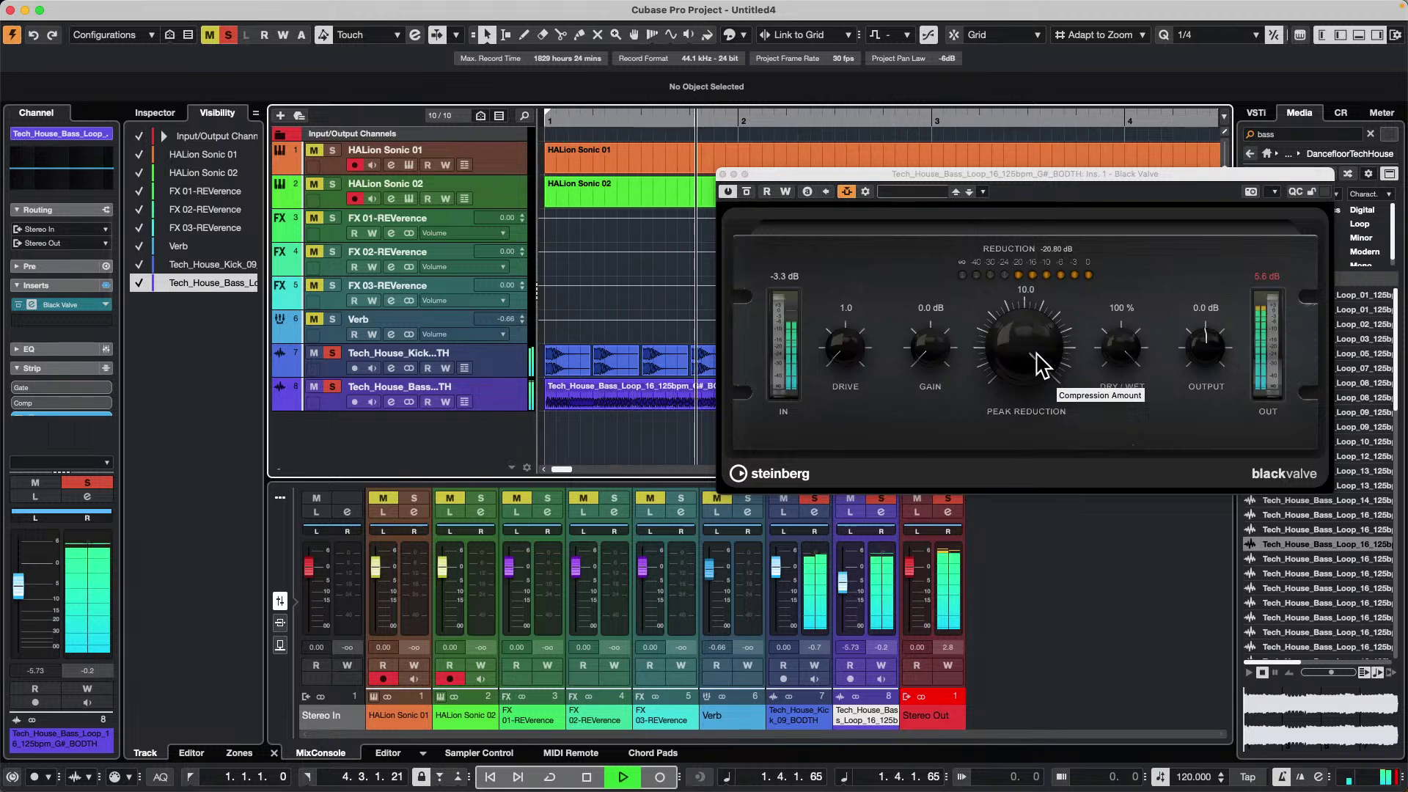
pyautogui.click(849, 192)
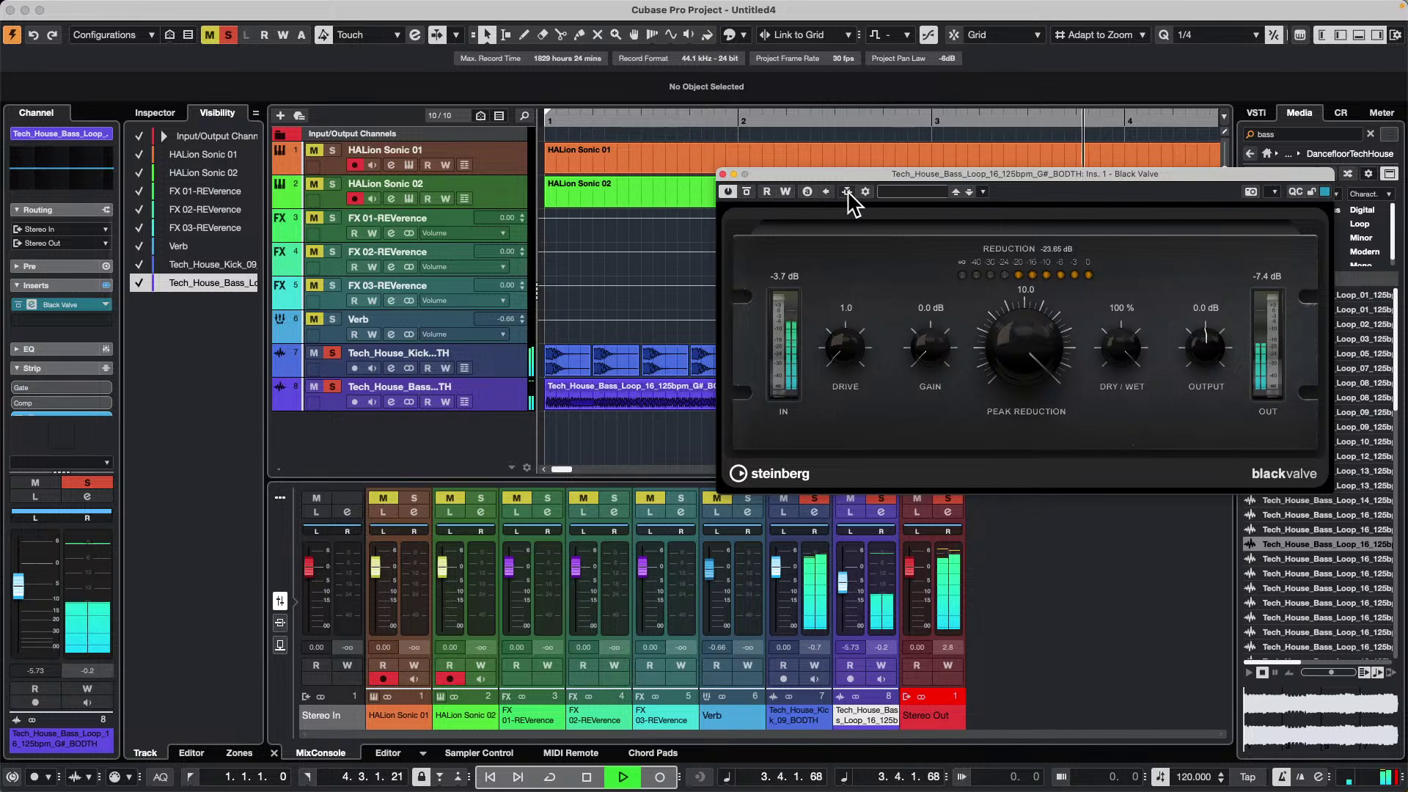
pyautogui.click(847, 192)
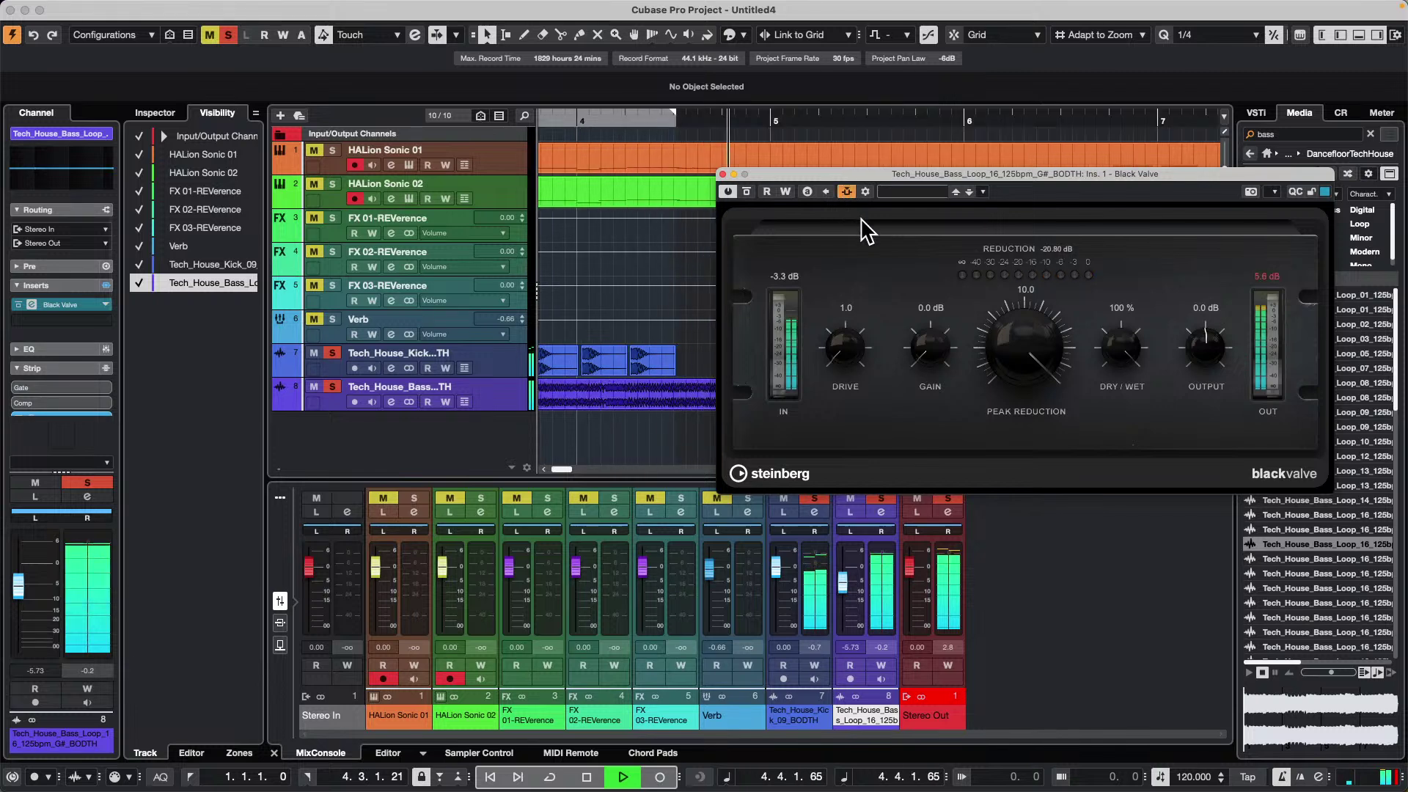
pyautogui.press('space')
pyautogui.click(619, 119)
pyautogui.press('.')
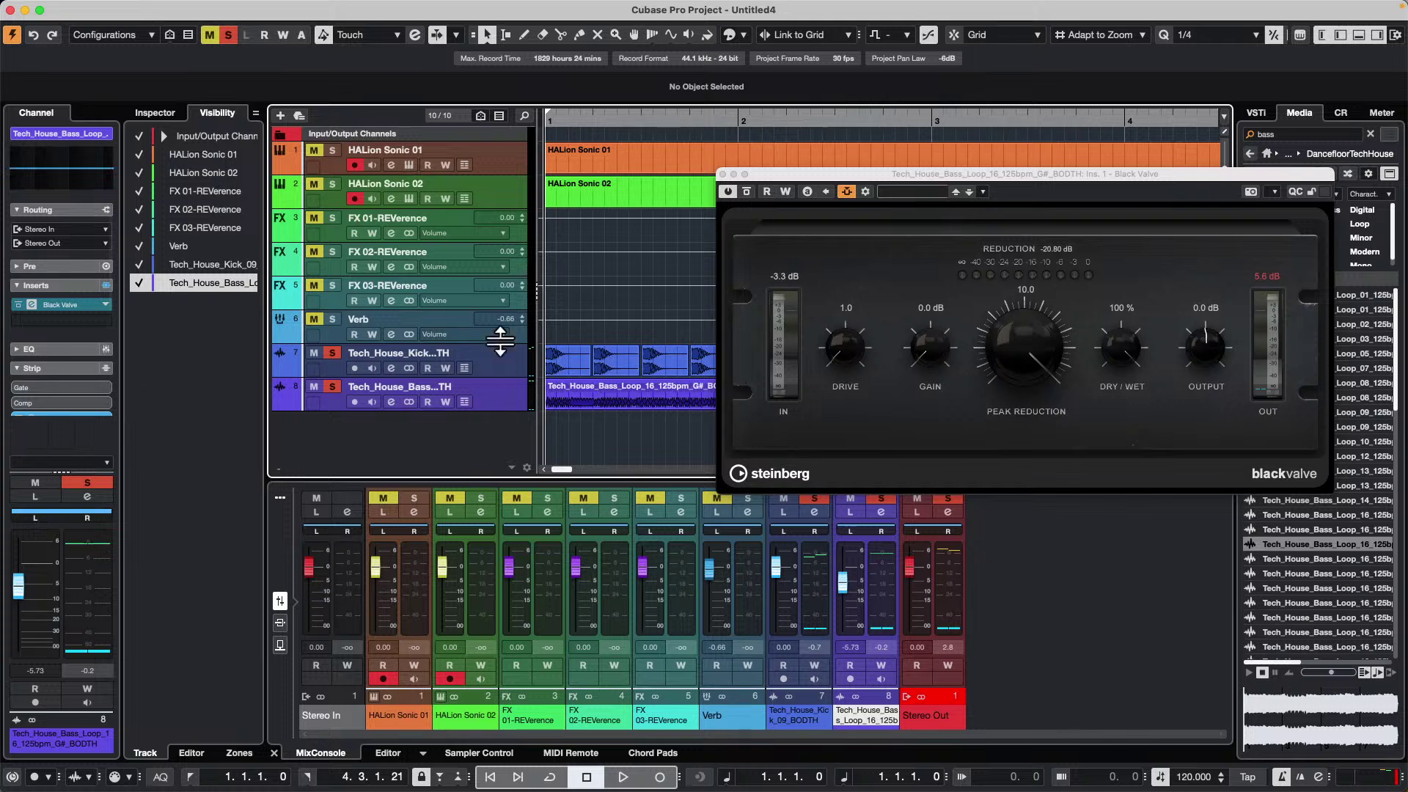
# - Review Black Valve's side-chain routing and its option for adding sources, leaving the sources as they are, and close the plug-in window
pyautogui.click(81, 307)
pyautogui.click(81, 307)
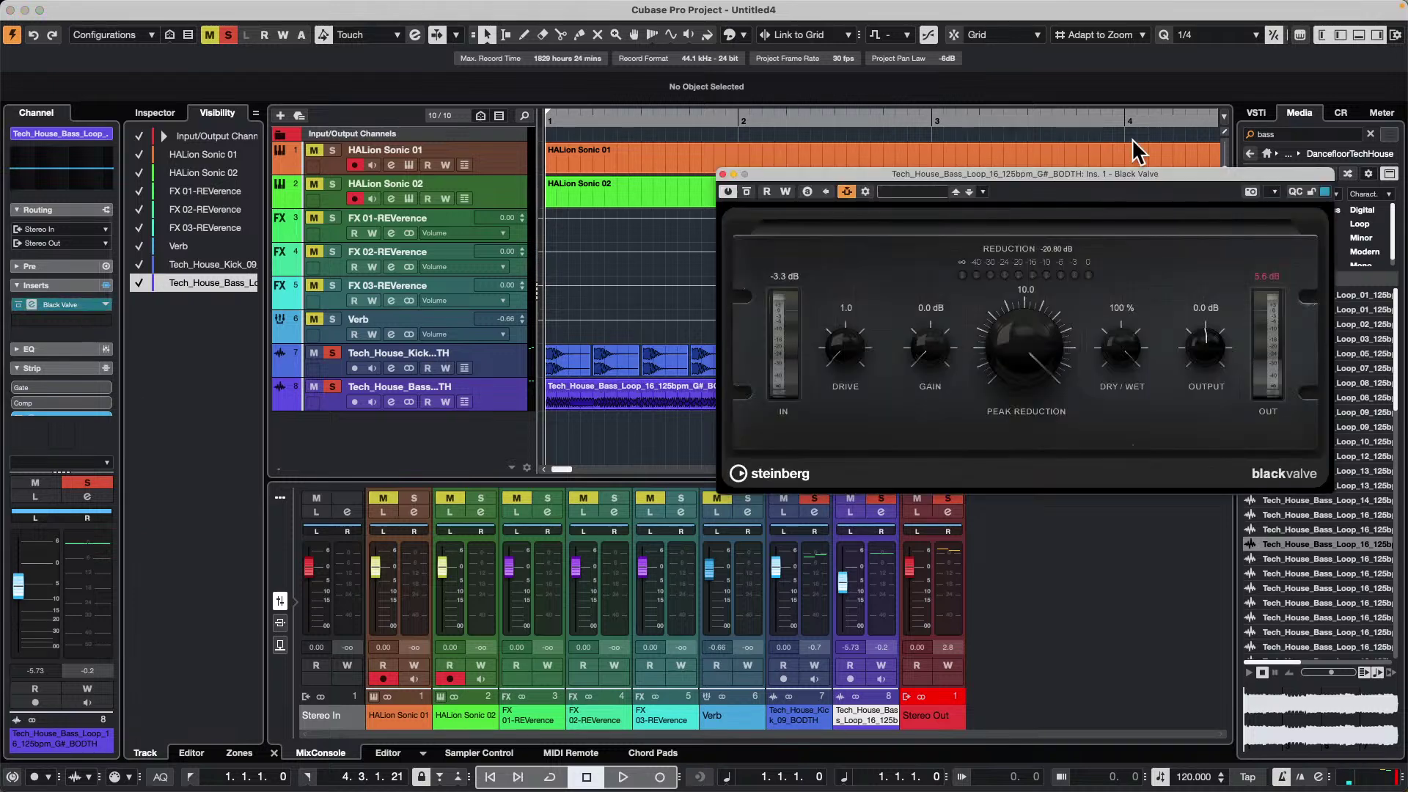
pyautogui.click(932, 193)
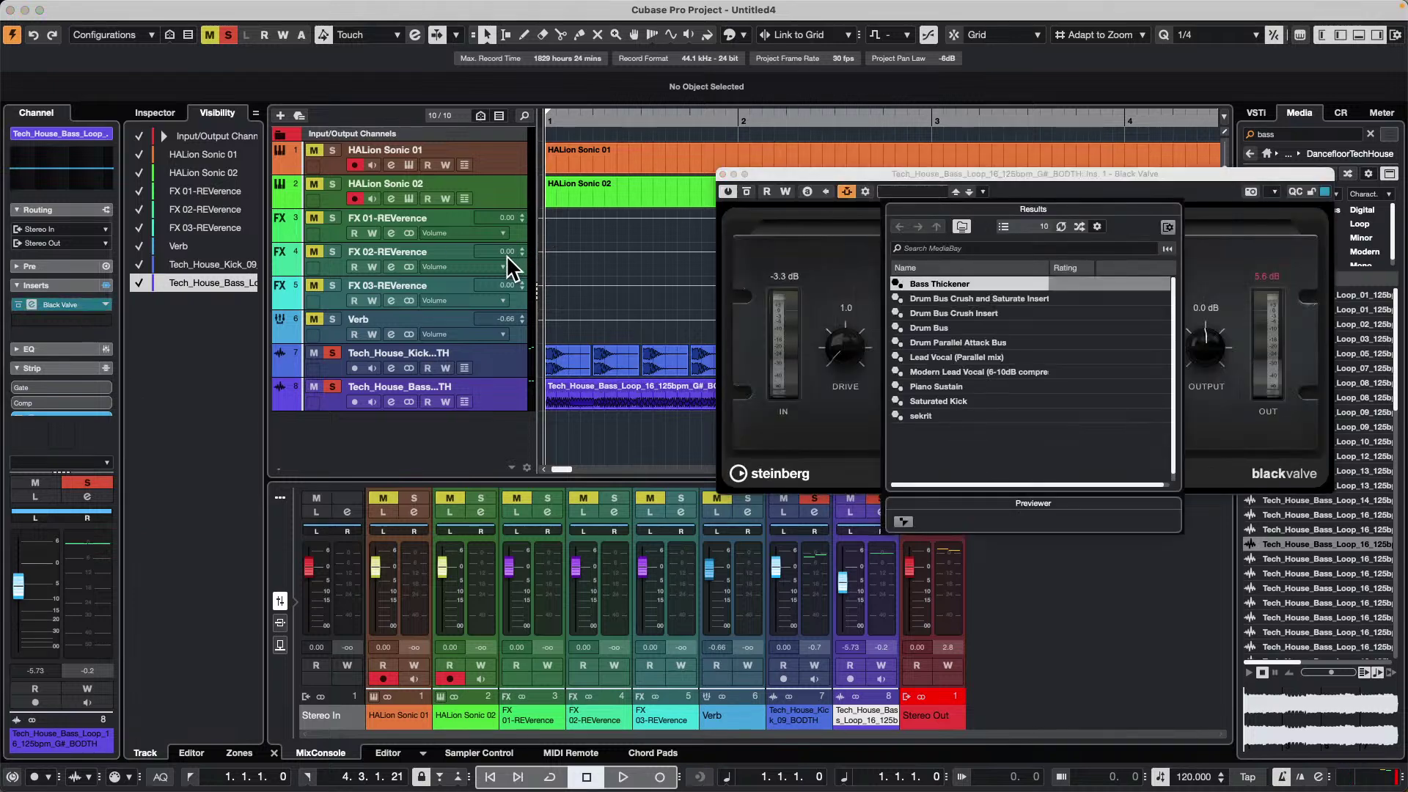
pyautogui.click(855, 196)
pyautogui.click(861, 196)
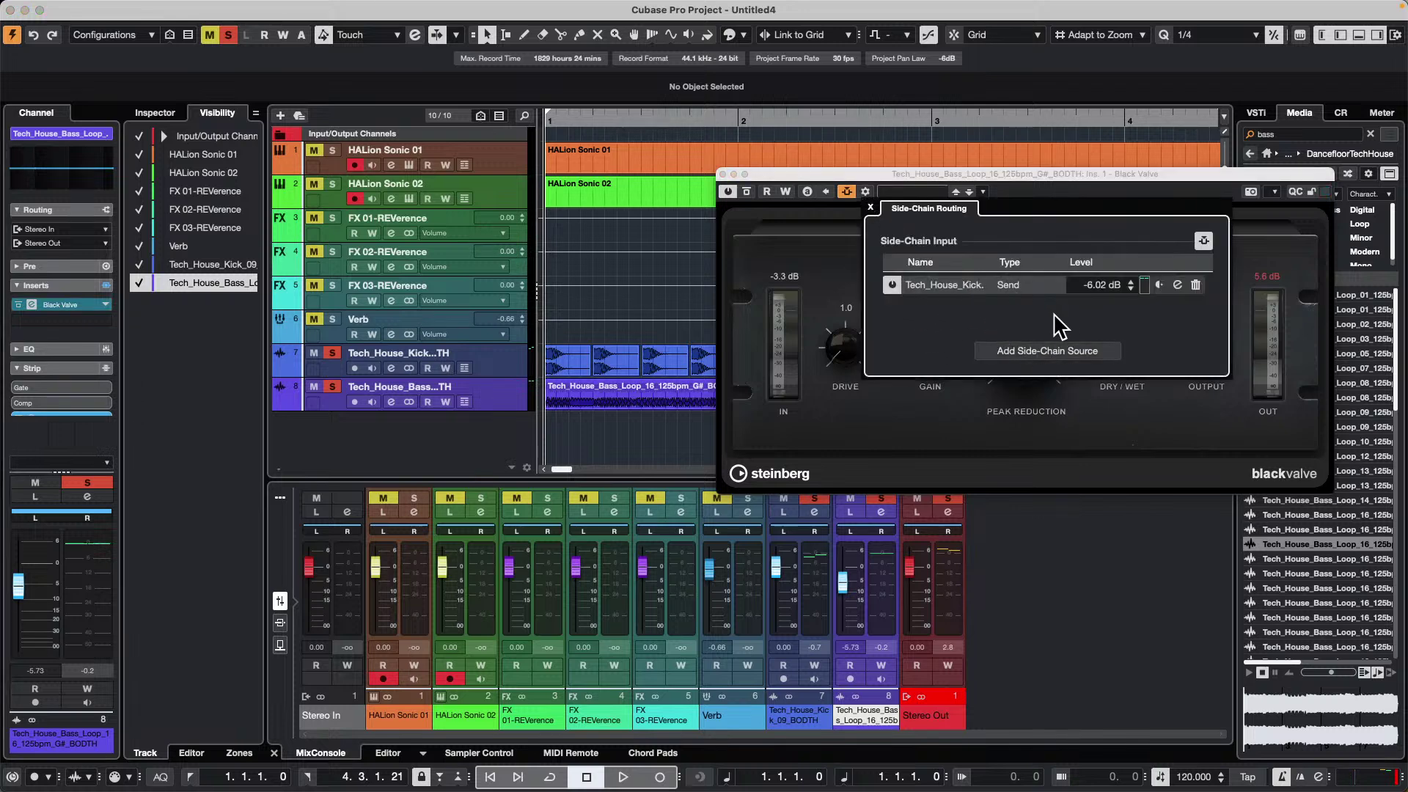
pyautogui.click(1047, 352)
pyautogui.click(1056, 502)
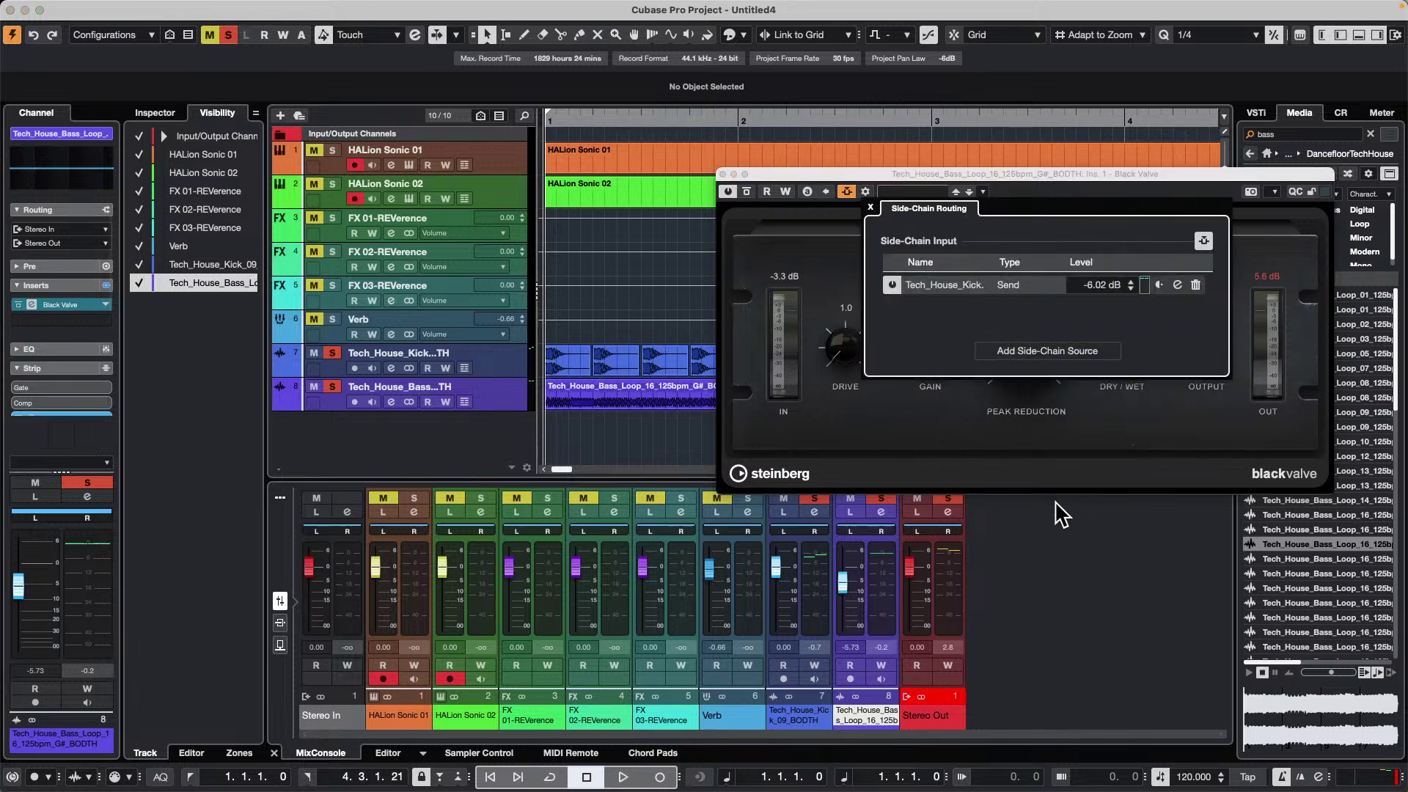
pyautogui.click(723, 174)
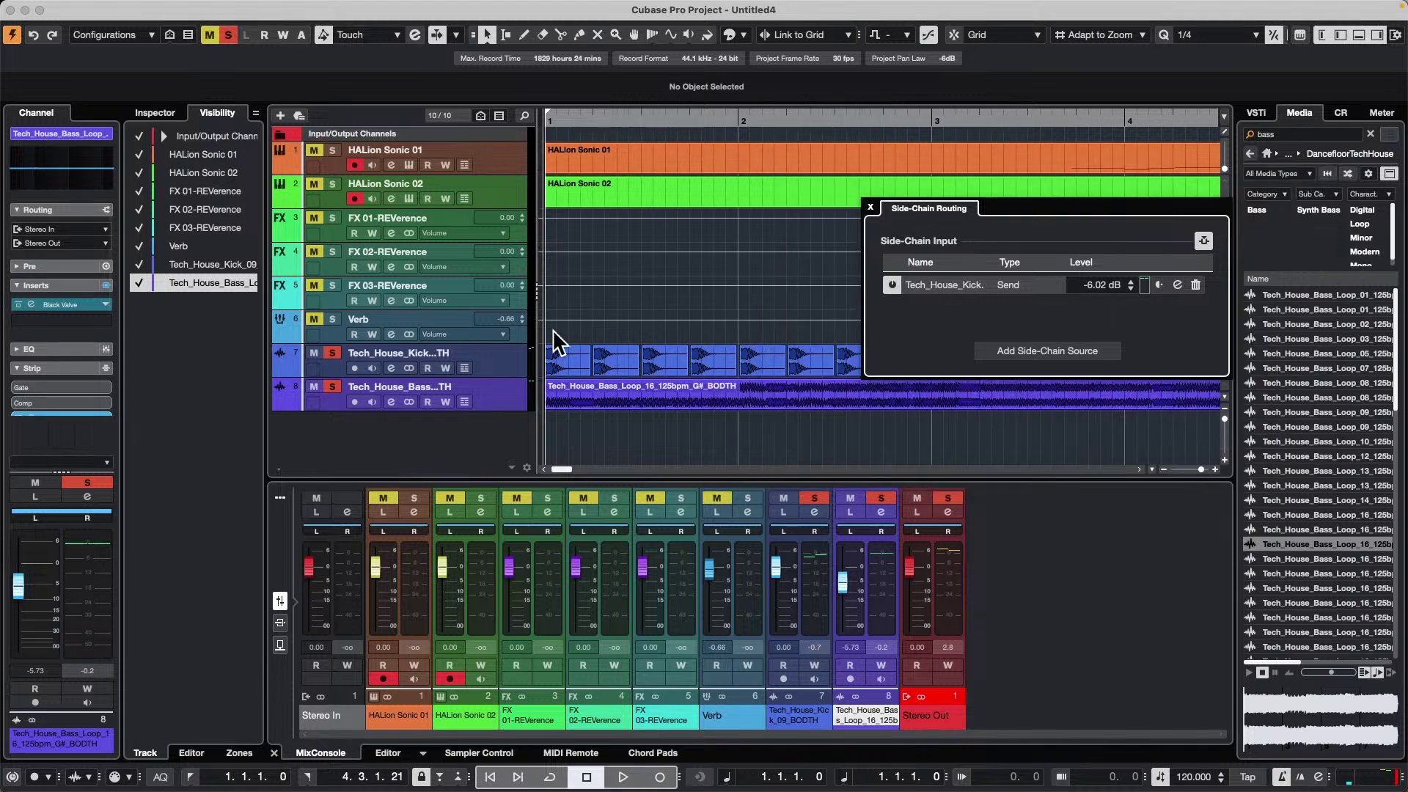
# - Add one stereo audio track below the bass loop, inspecting the available input sources but keeping UR24C Input 1 and Stereo Out
pyautogui.rightClick(423, 419)
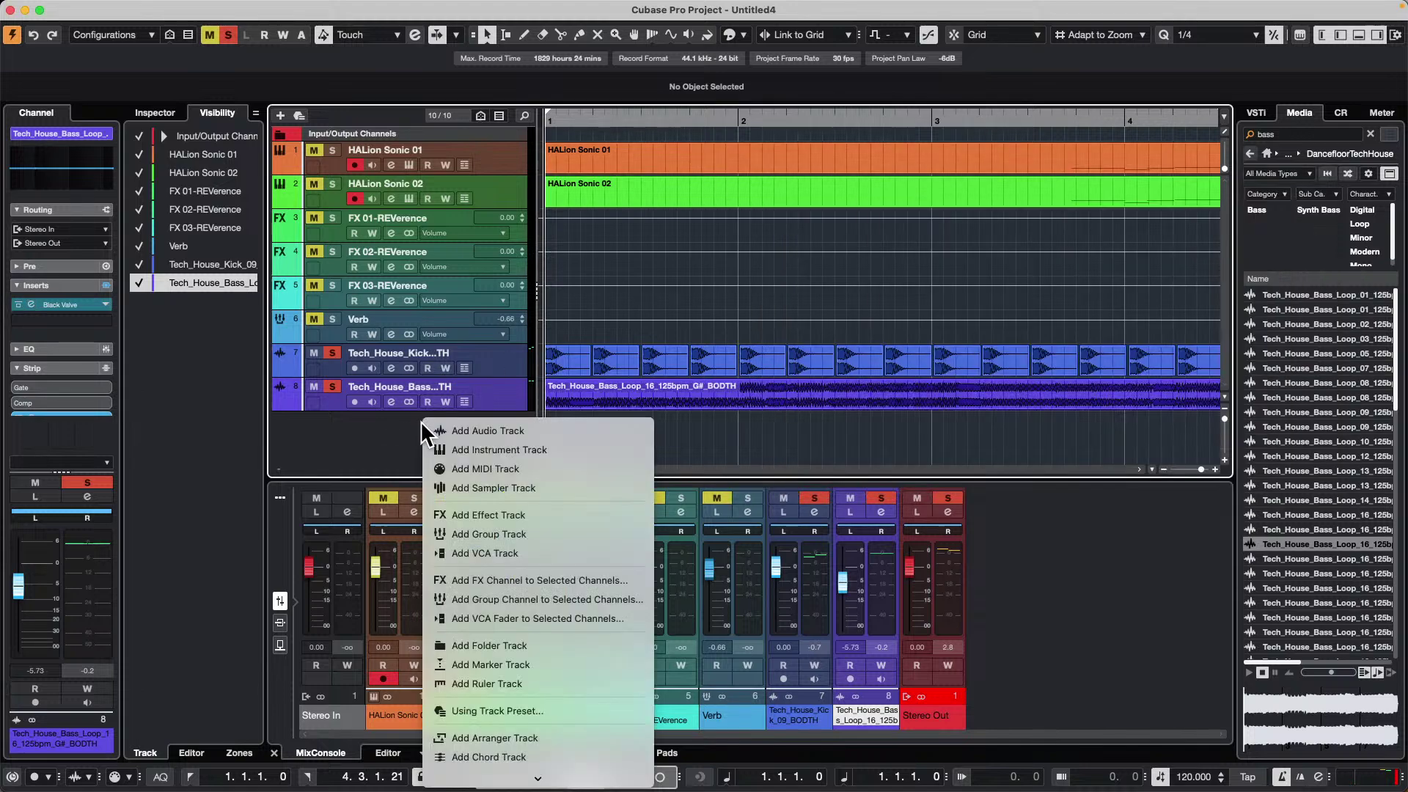
pyautogui.click(536, 428)
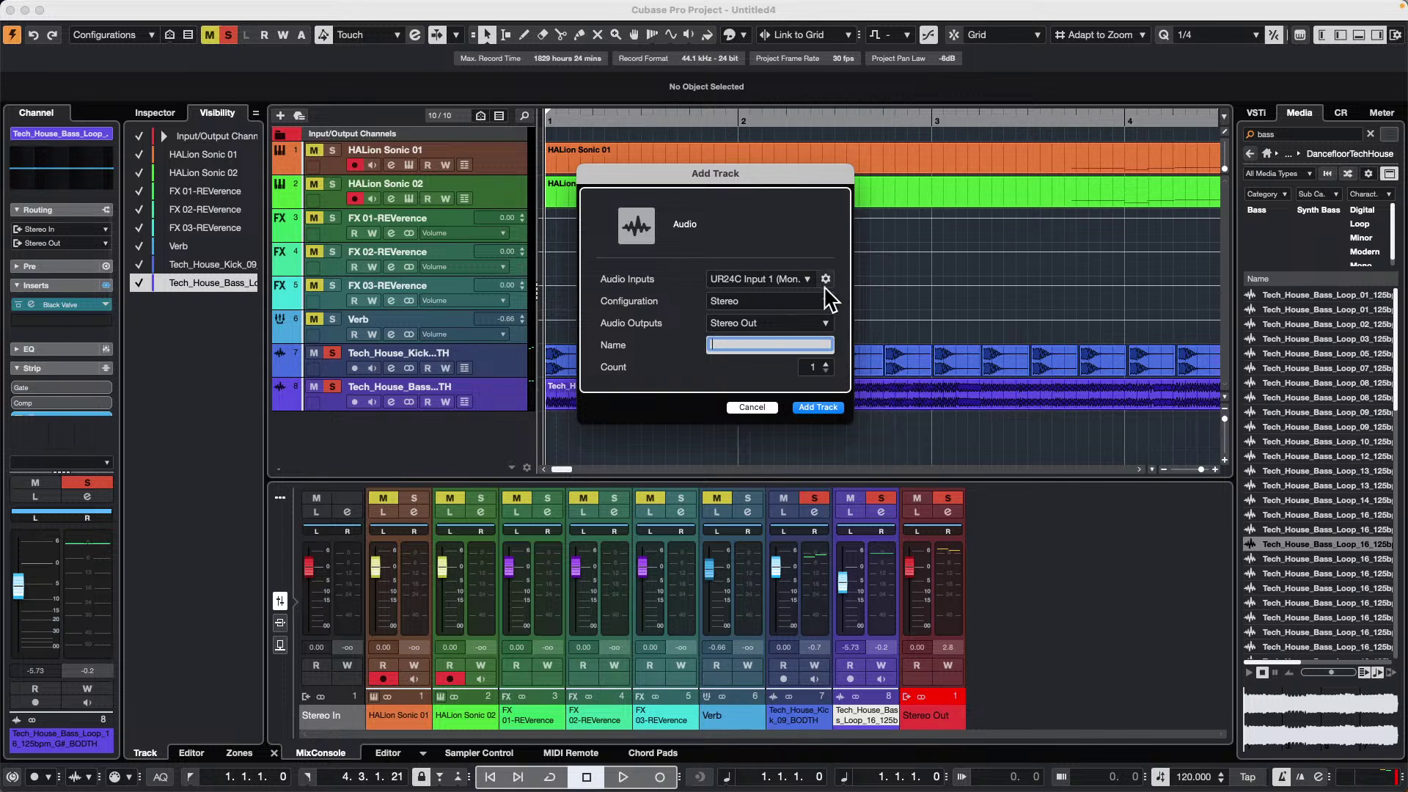
pyautogui.click(770, 278)
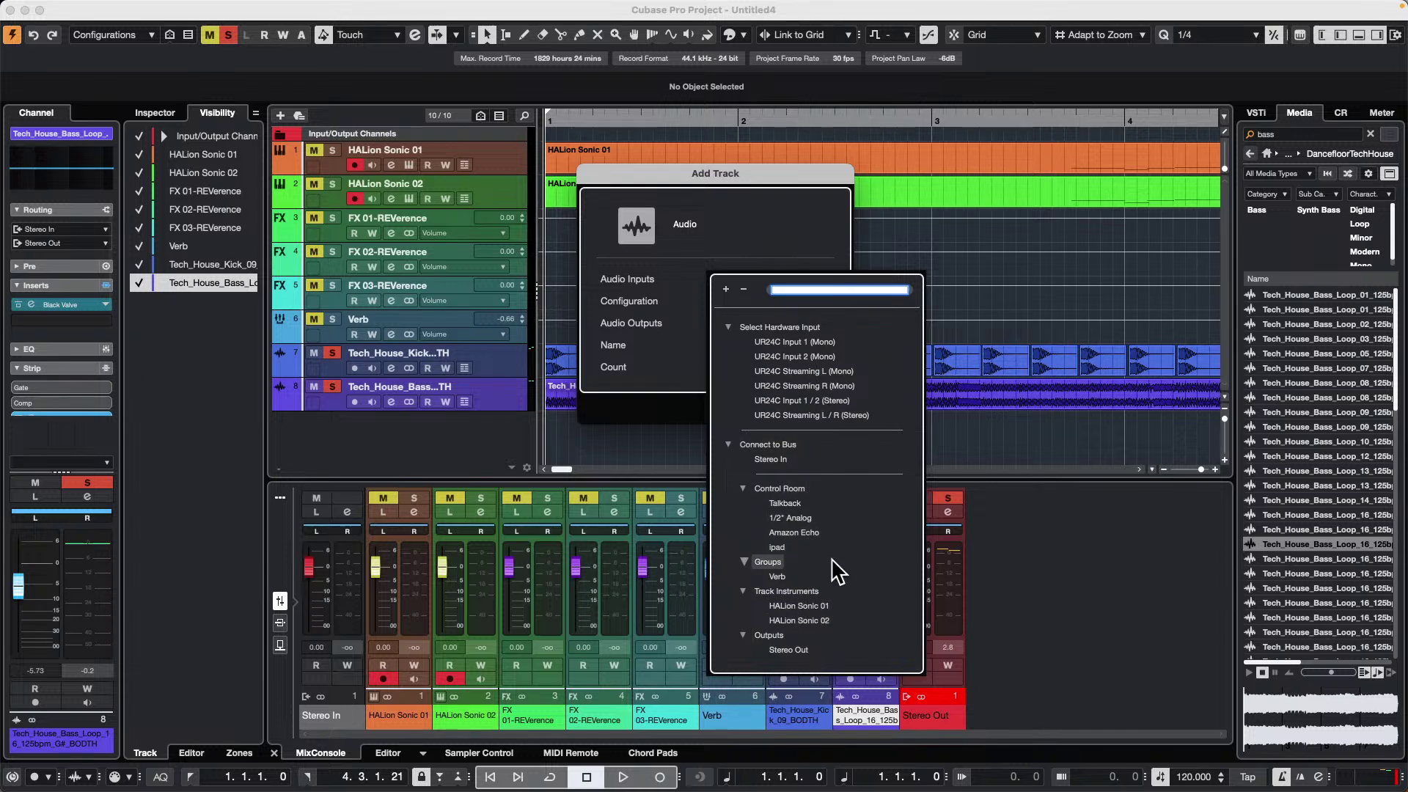
pyautogui.click(1003, 305)
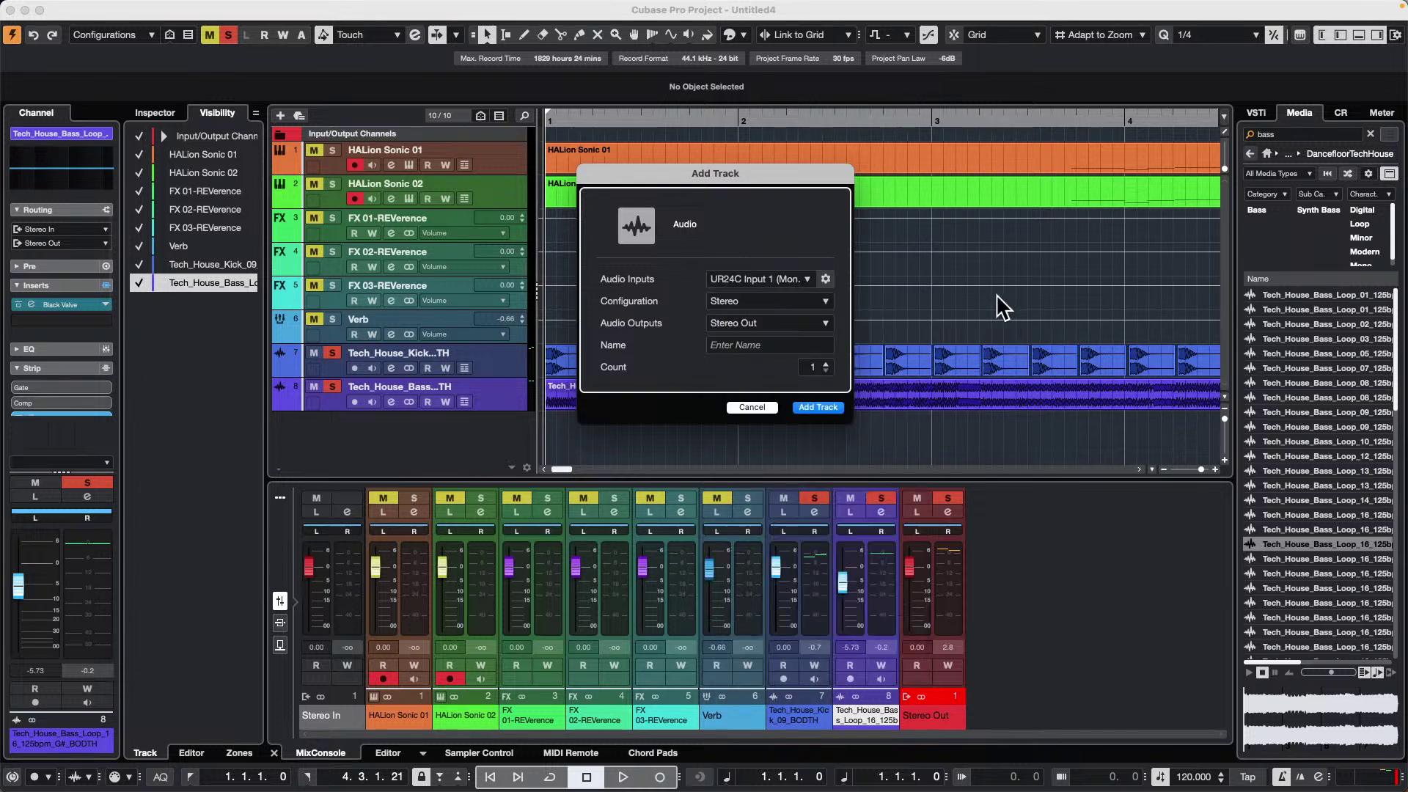
pyautogui.click(818, 407)
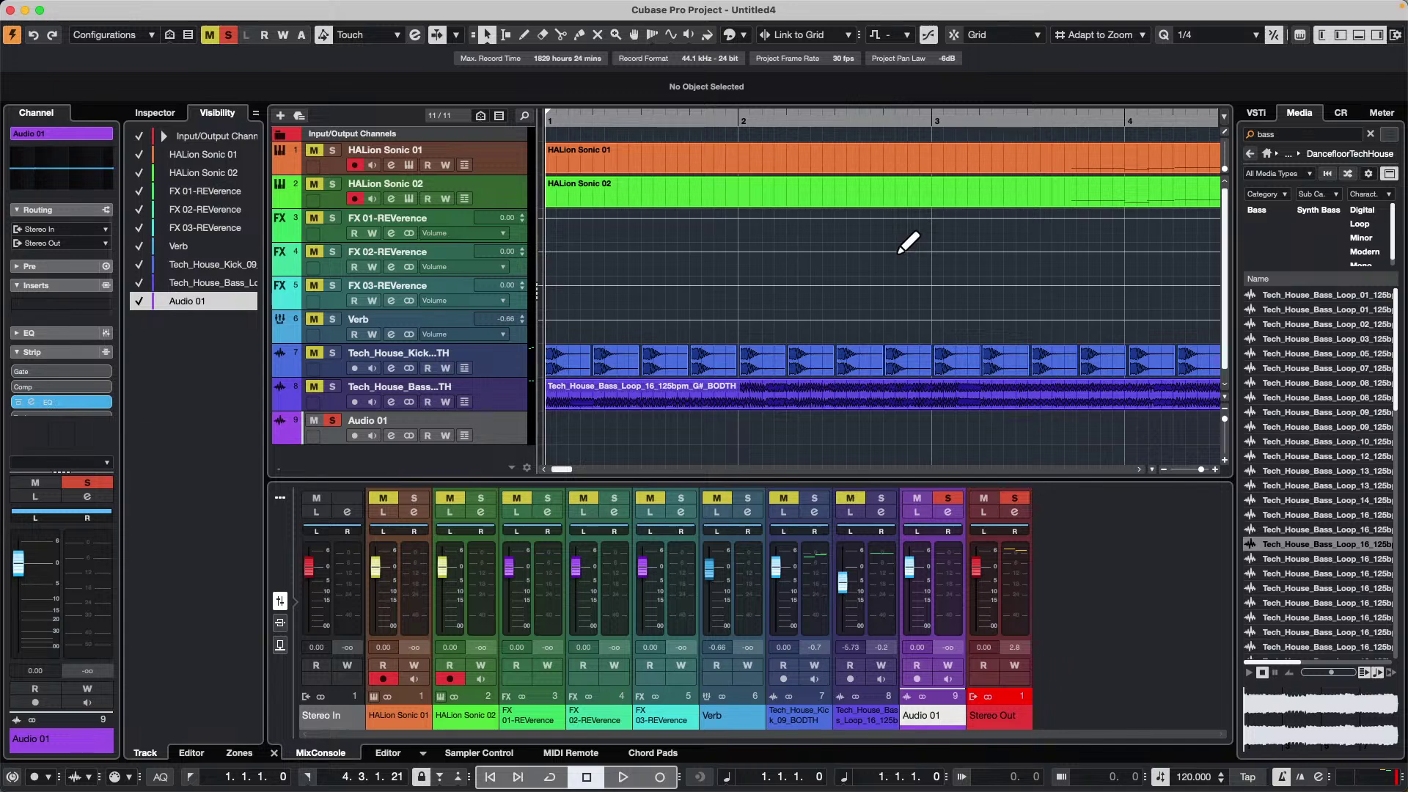
# - Add a Groove Agent SE instrument track directly below the kick track
pyautogui.rightClick(503, 363)
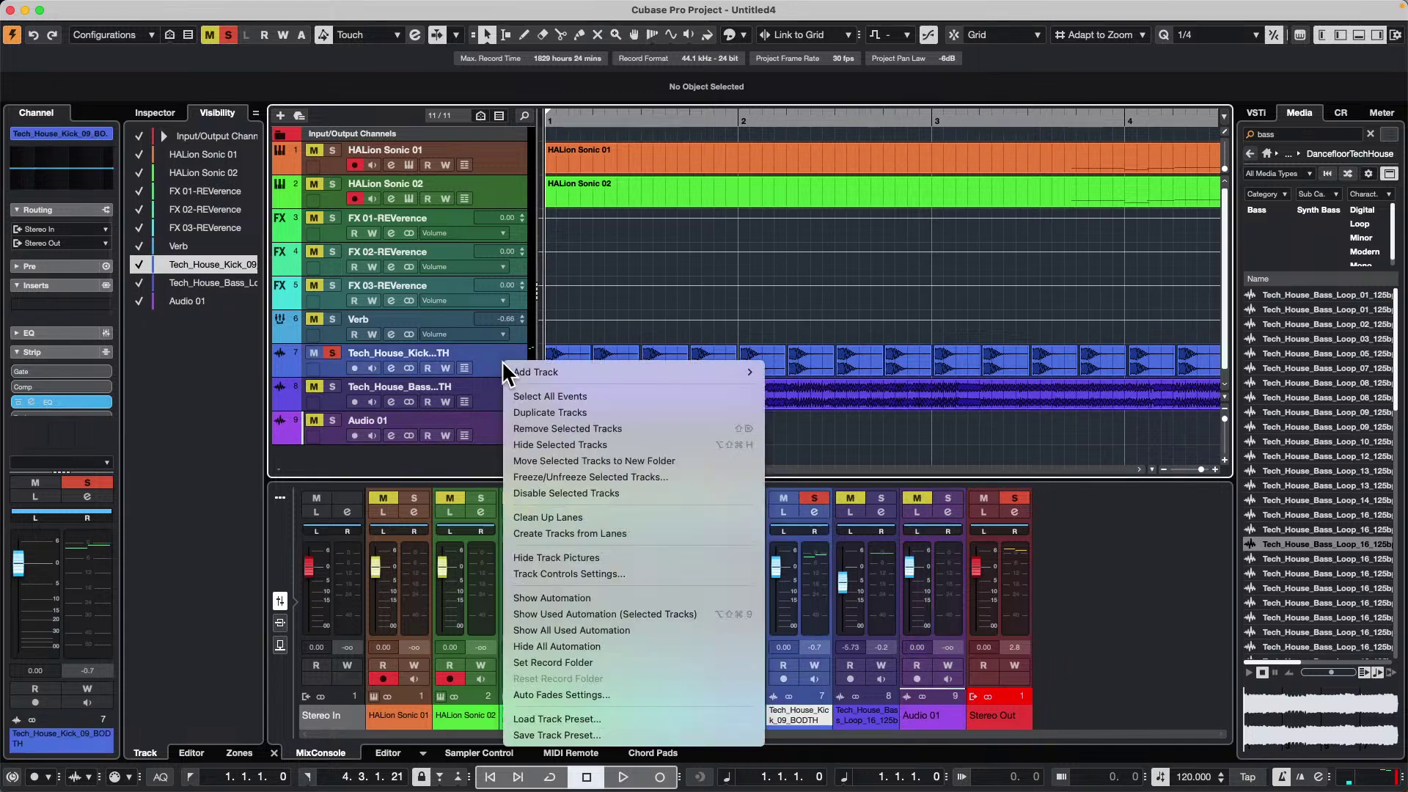
pyautogui.moveTo(728, 371)
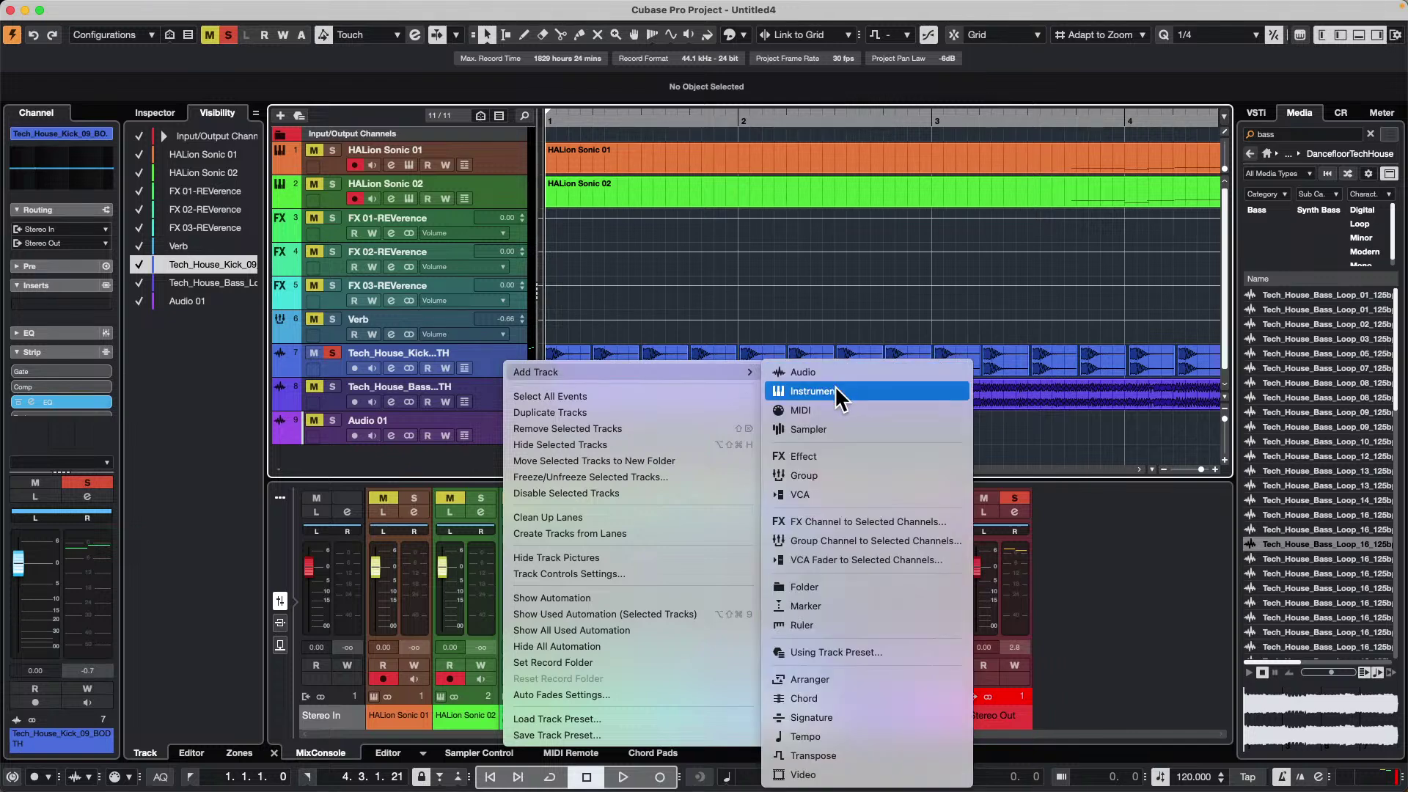
pyautogui.moveTo(644, 372)
pyautogui.click(878, 391)
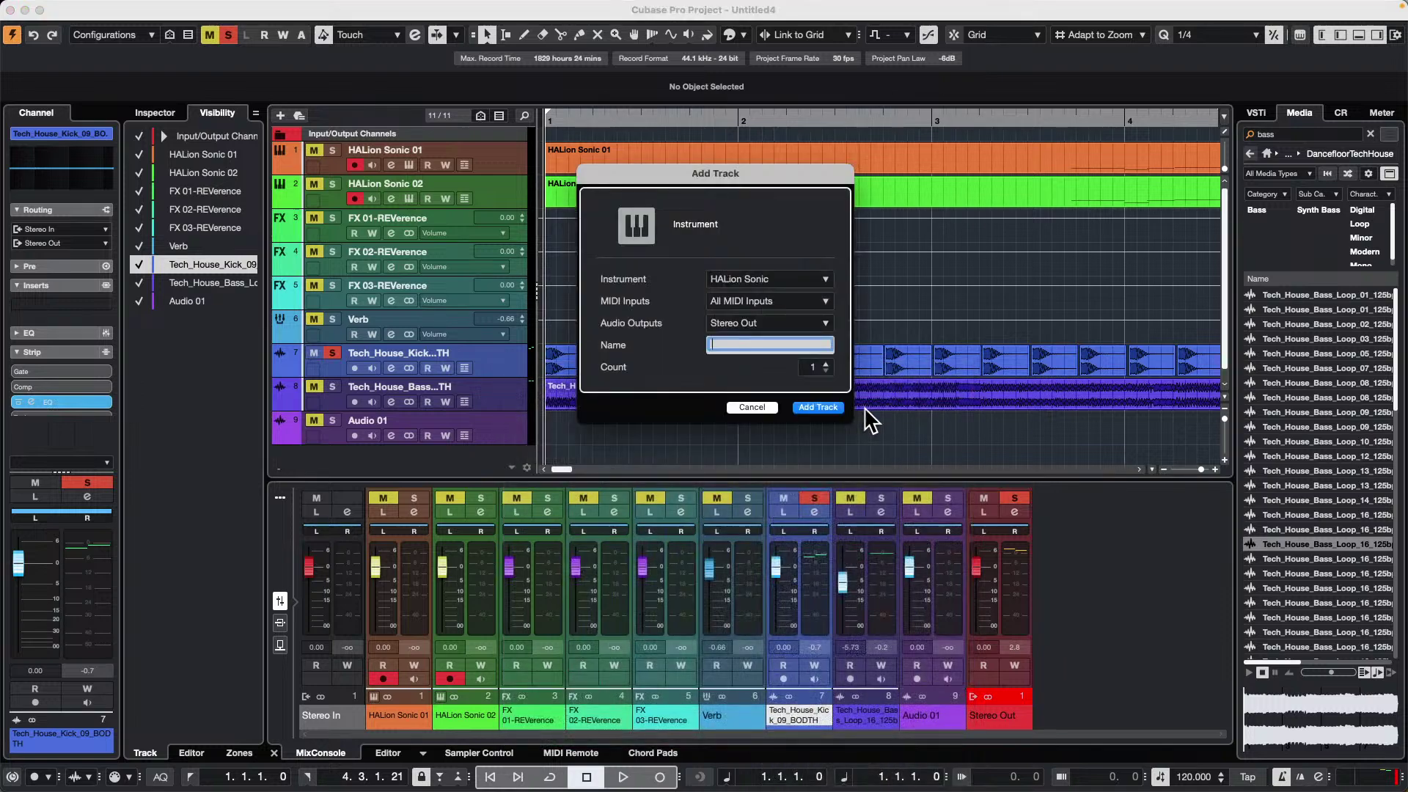
pyautogui.click(748, 279)
pyautogui.click(697, 399)
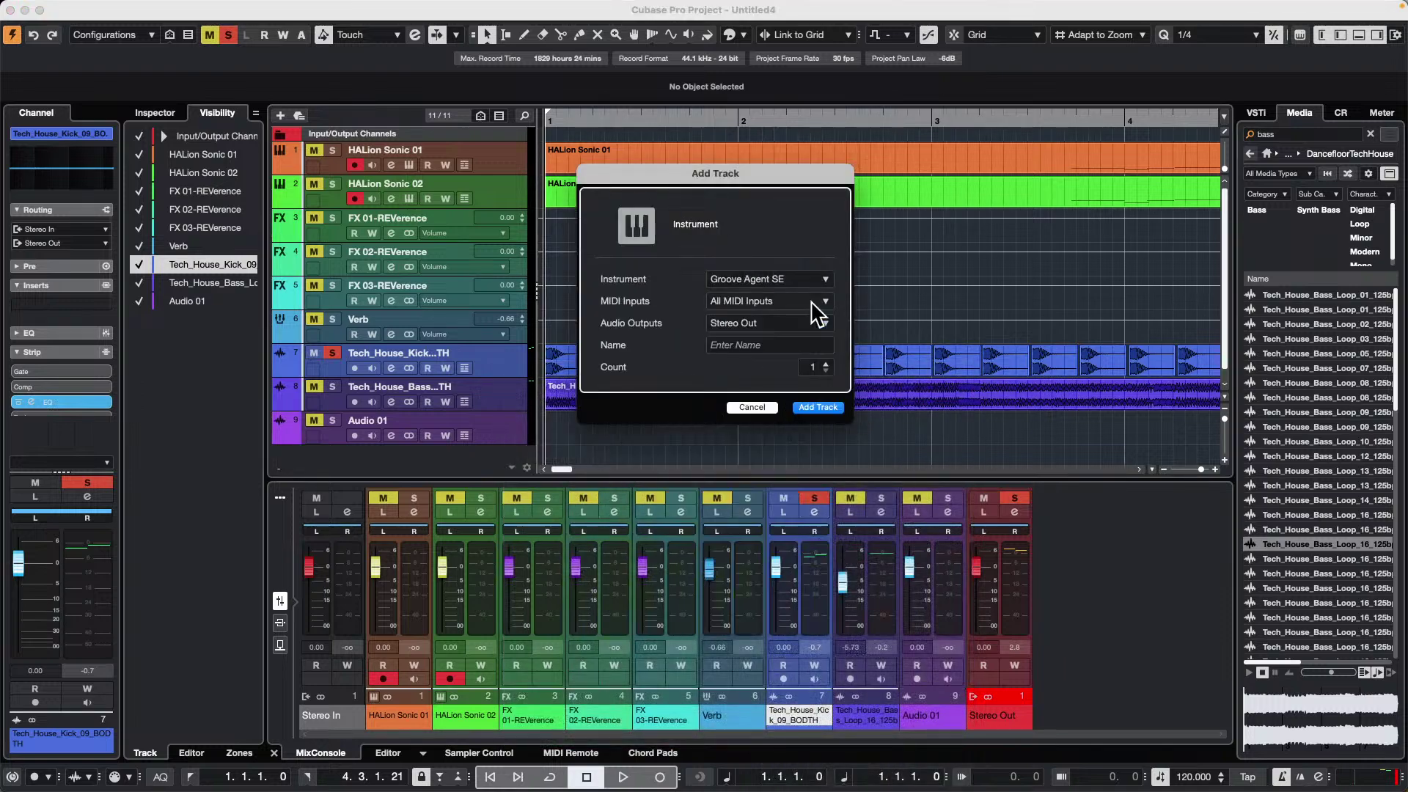
pyautogui.click(823, 409)
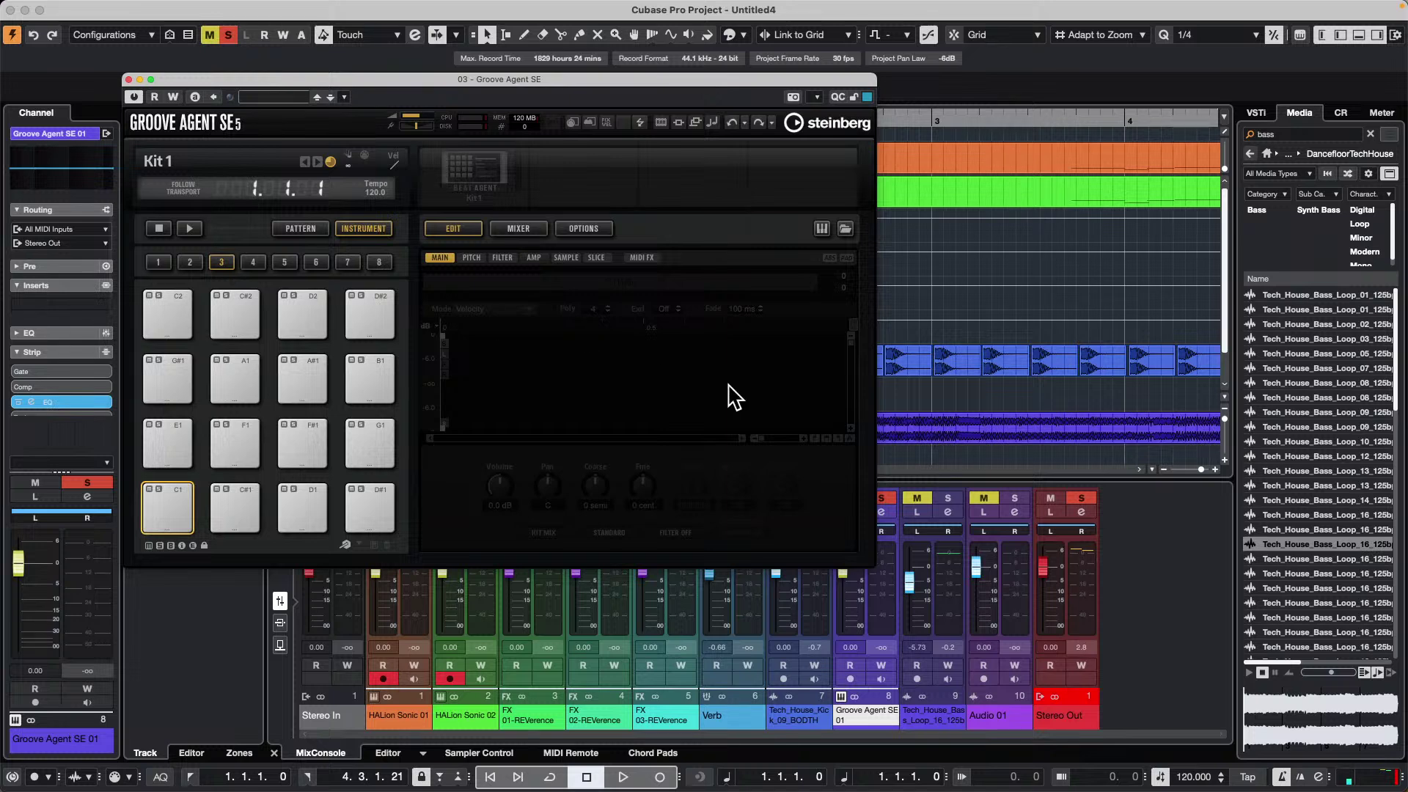
# - Load the Full Swing Brush kit with patterns from the Simon Phillips Jazz Drums library into Groove Agent SE
pyautogui.rightClick(475, 174)
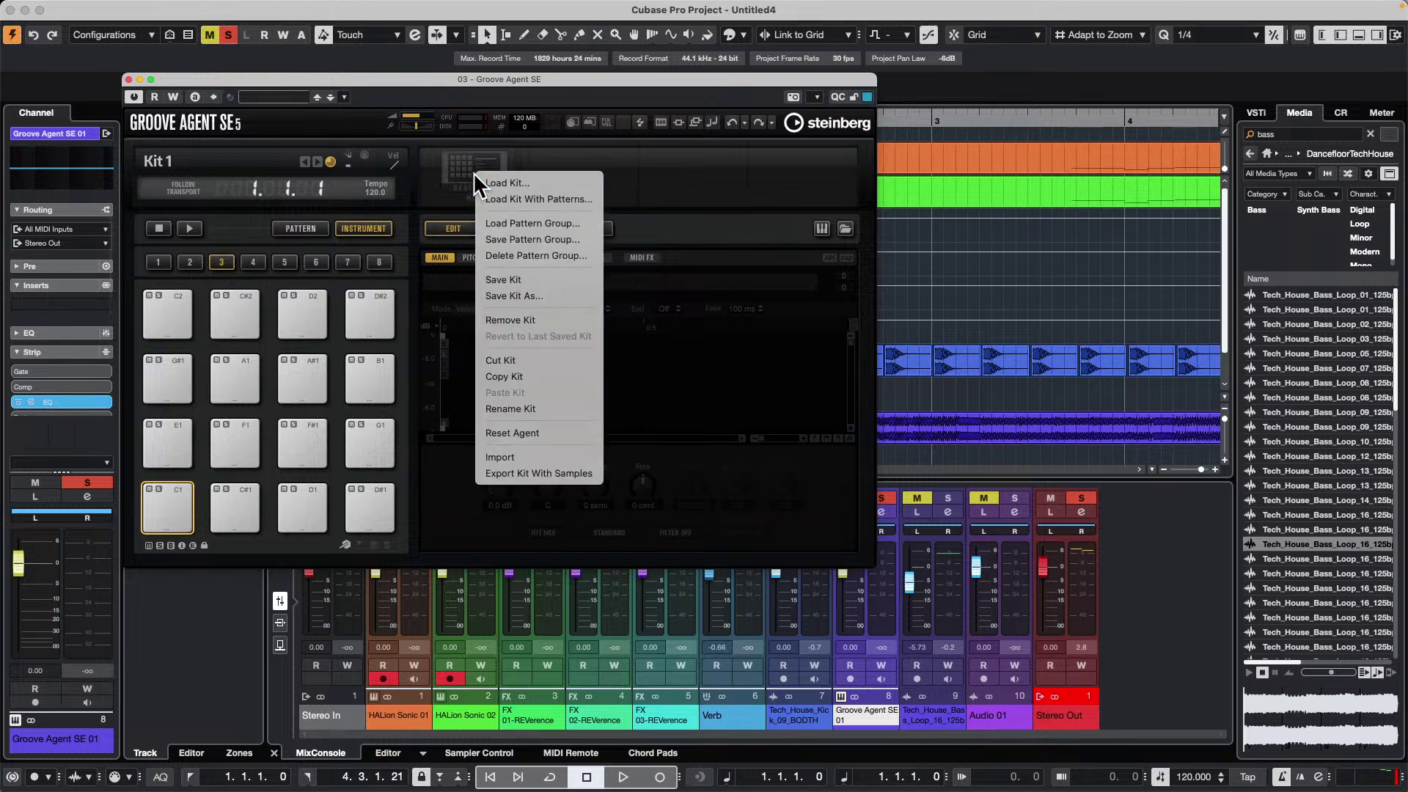
pyautogui.click(552, 202)
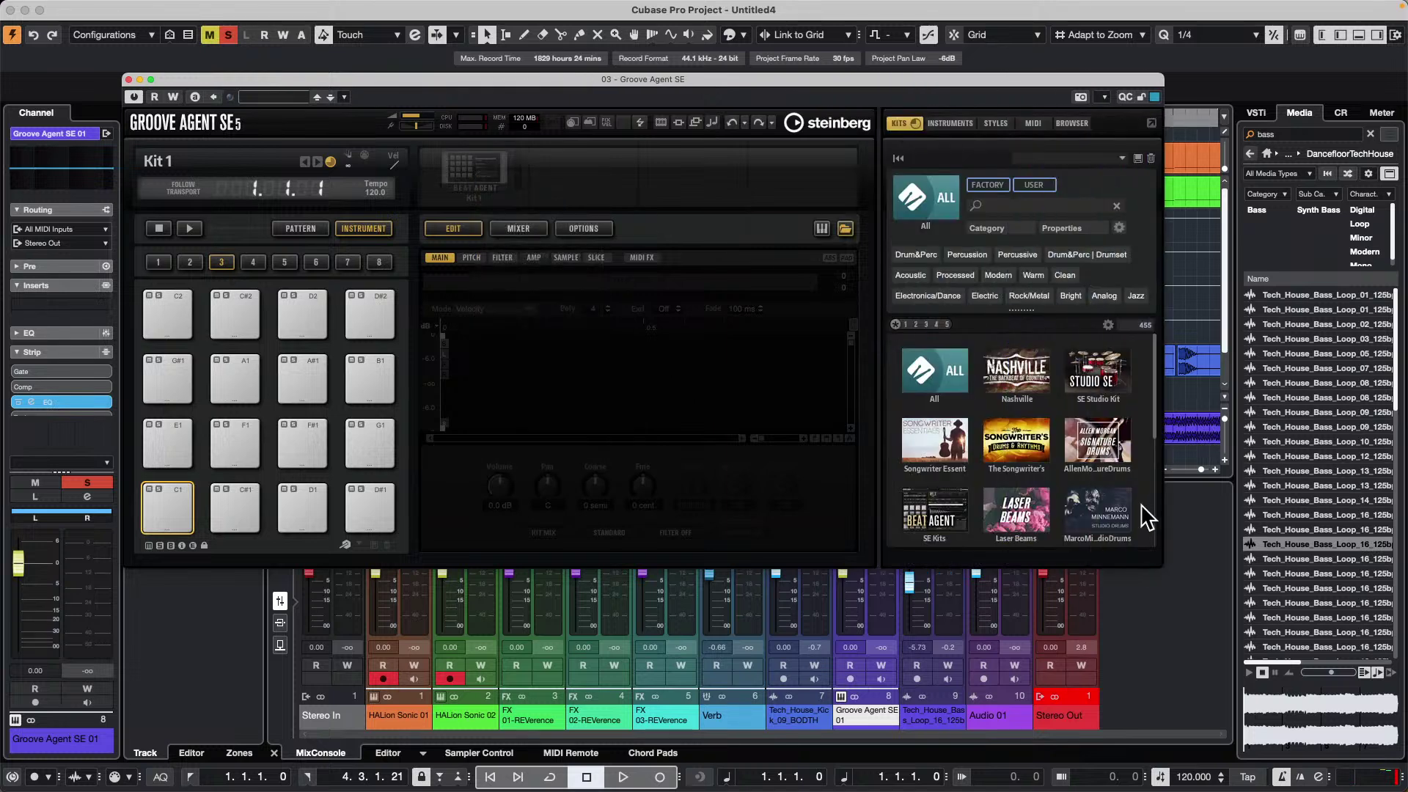
pyautogui.scroll(-5, 1009, 453)
pyautogui.click(934, 434)
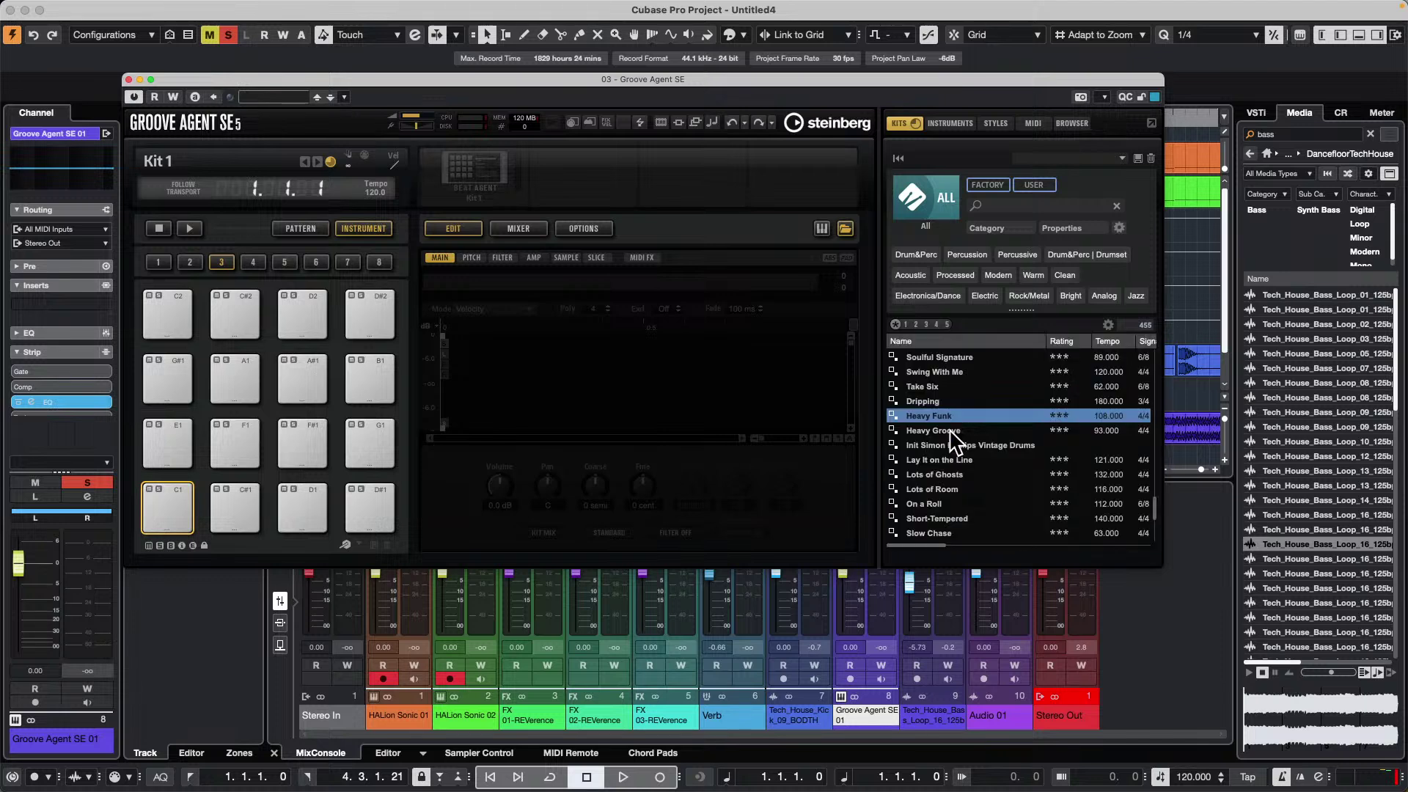
pyautogui.doubleClick(952, 401)
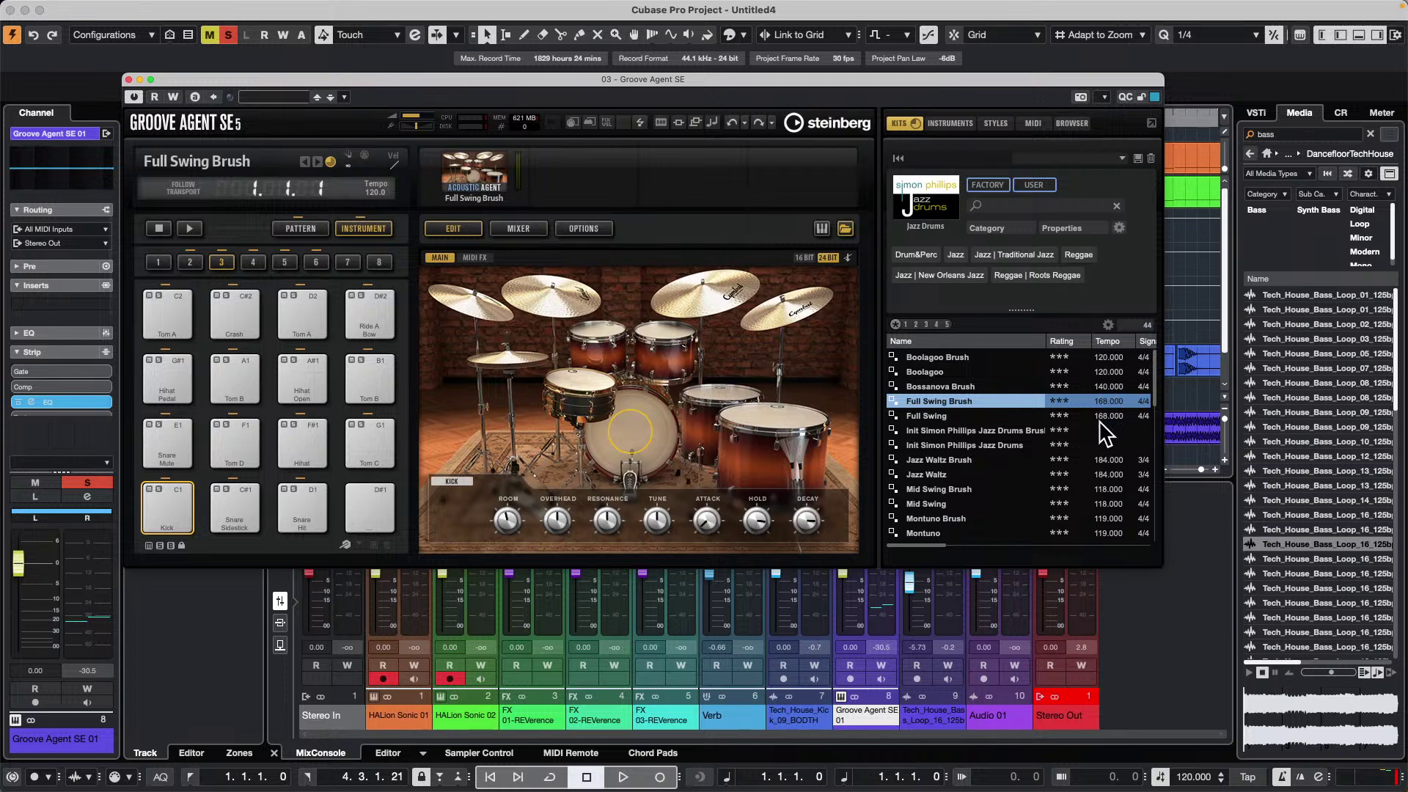
# - Set the project tempo to 80 BPM
pyautogui.doubleClick(1184, 778)
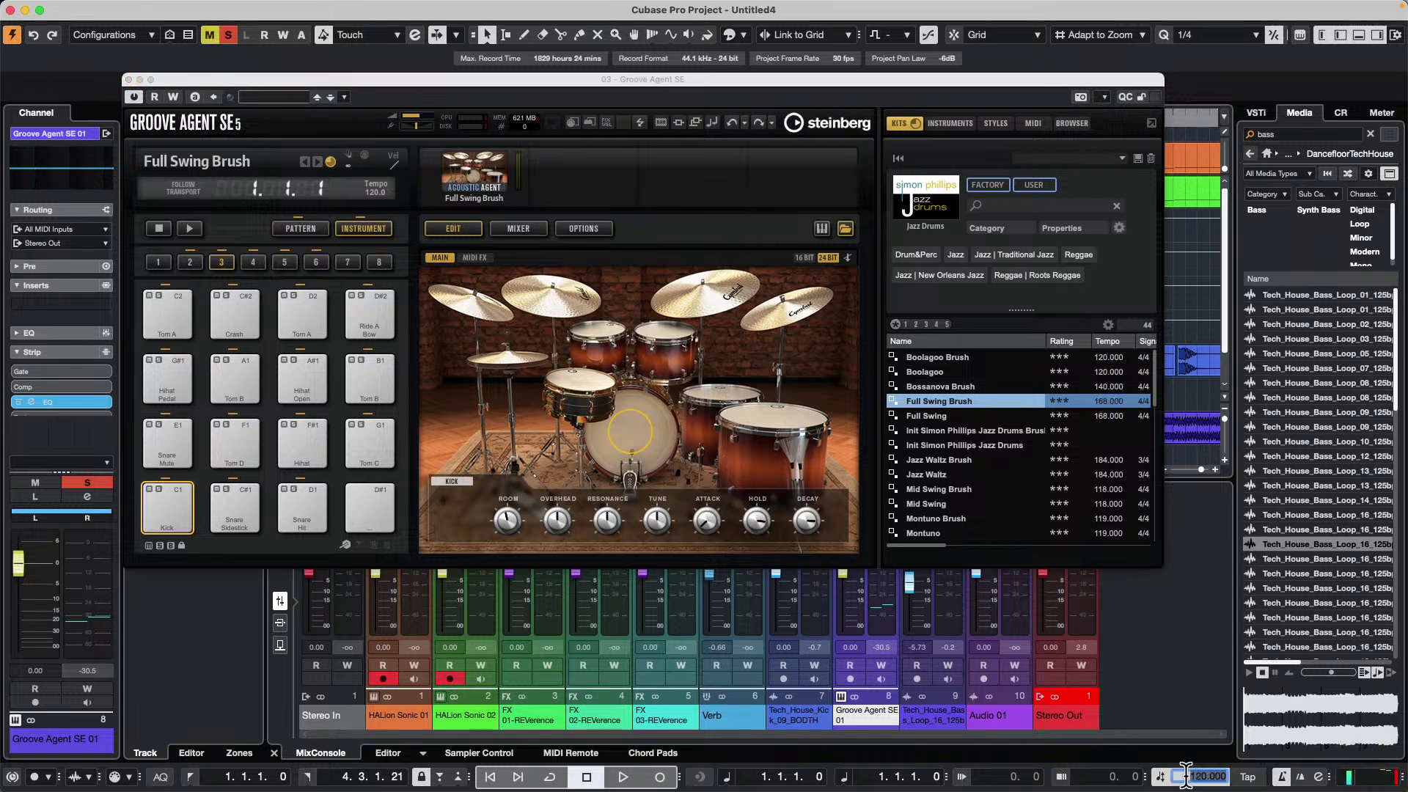
pyautogui.write('80')
pyautogui.press('Return')
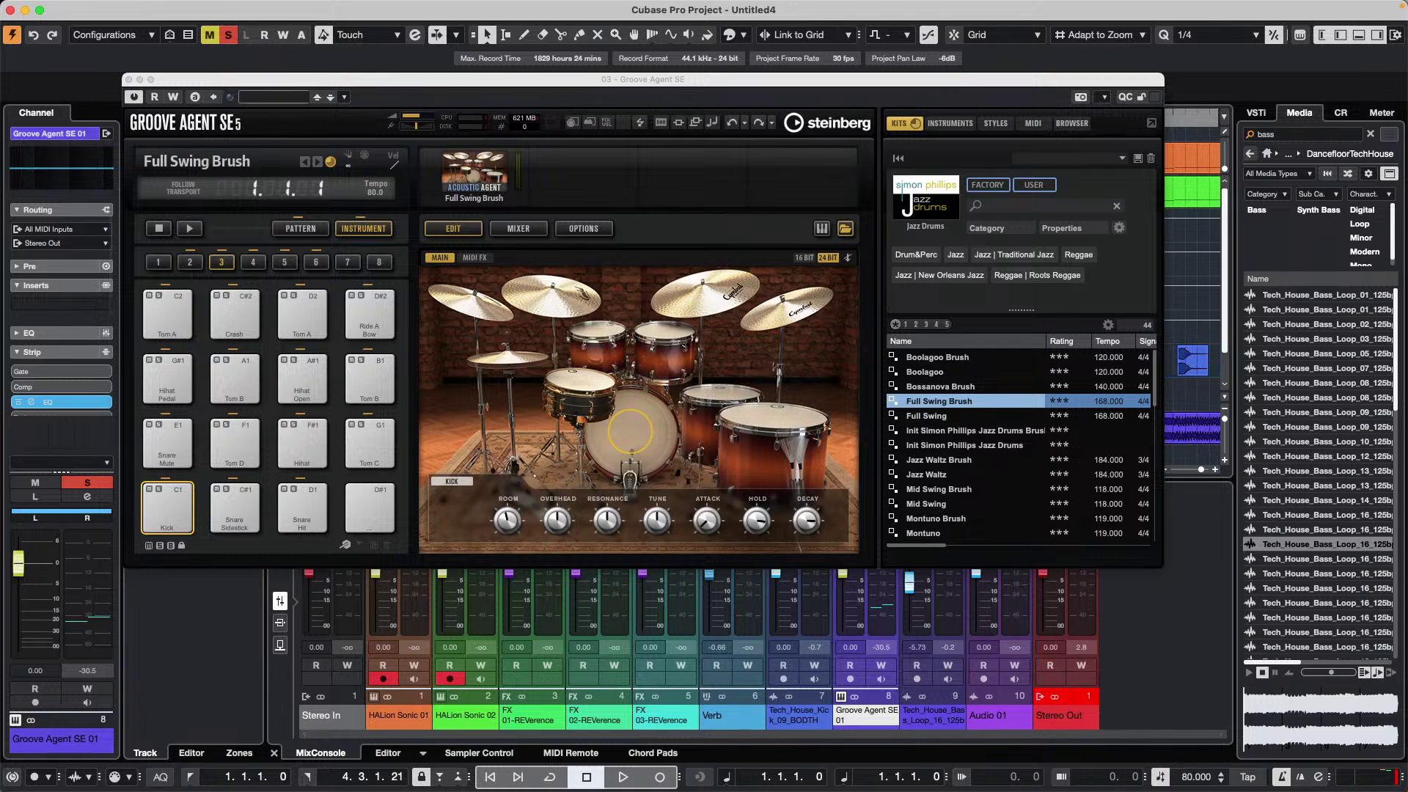
# - Play the Main 2 pattern in Groove Agent SE and raise the Control Room main level to 6.02
pyautogui.click(301, 229)
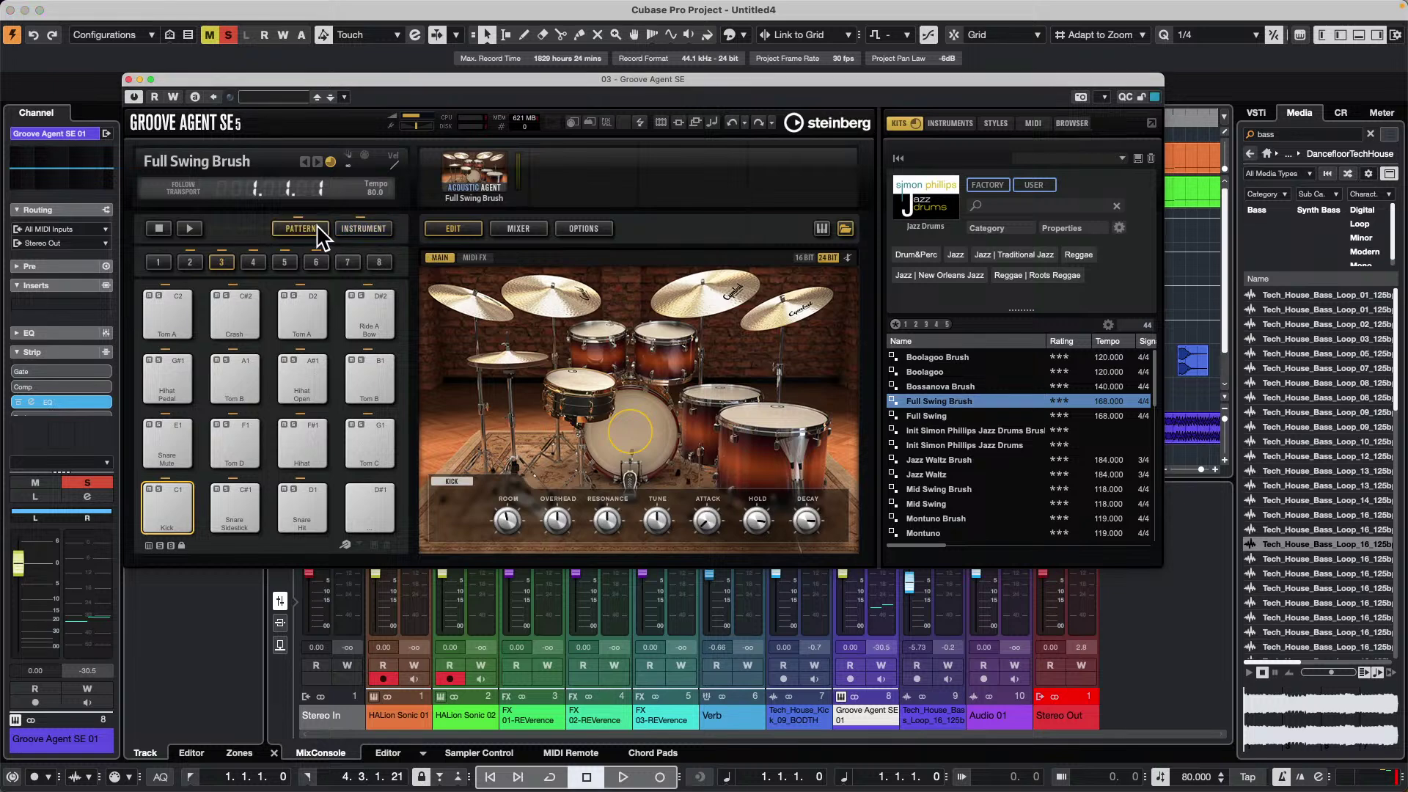
pyautogui.click(167, 442)
pyautogui.click(189, 228)
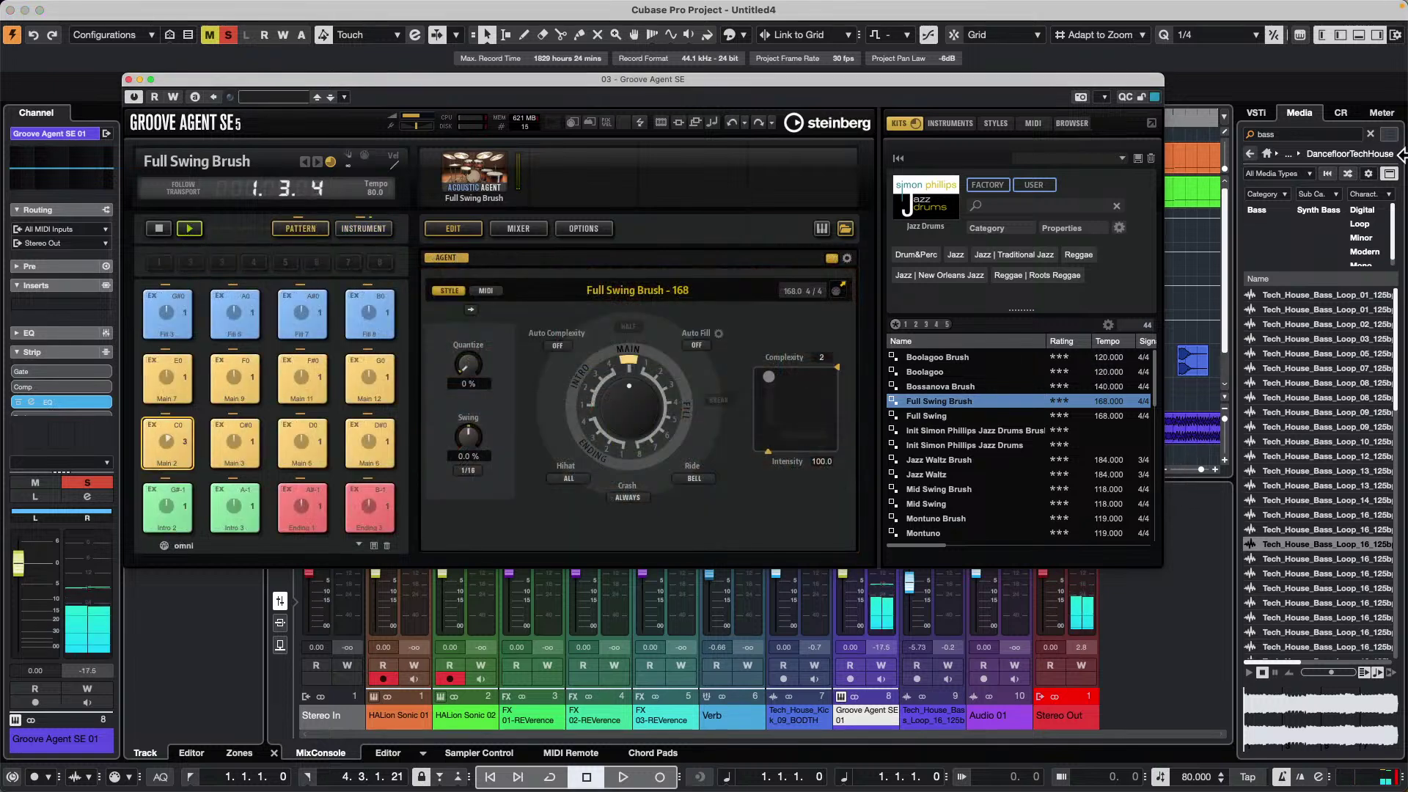
pyautogui.click(1340, 113)
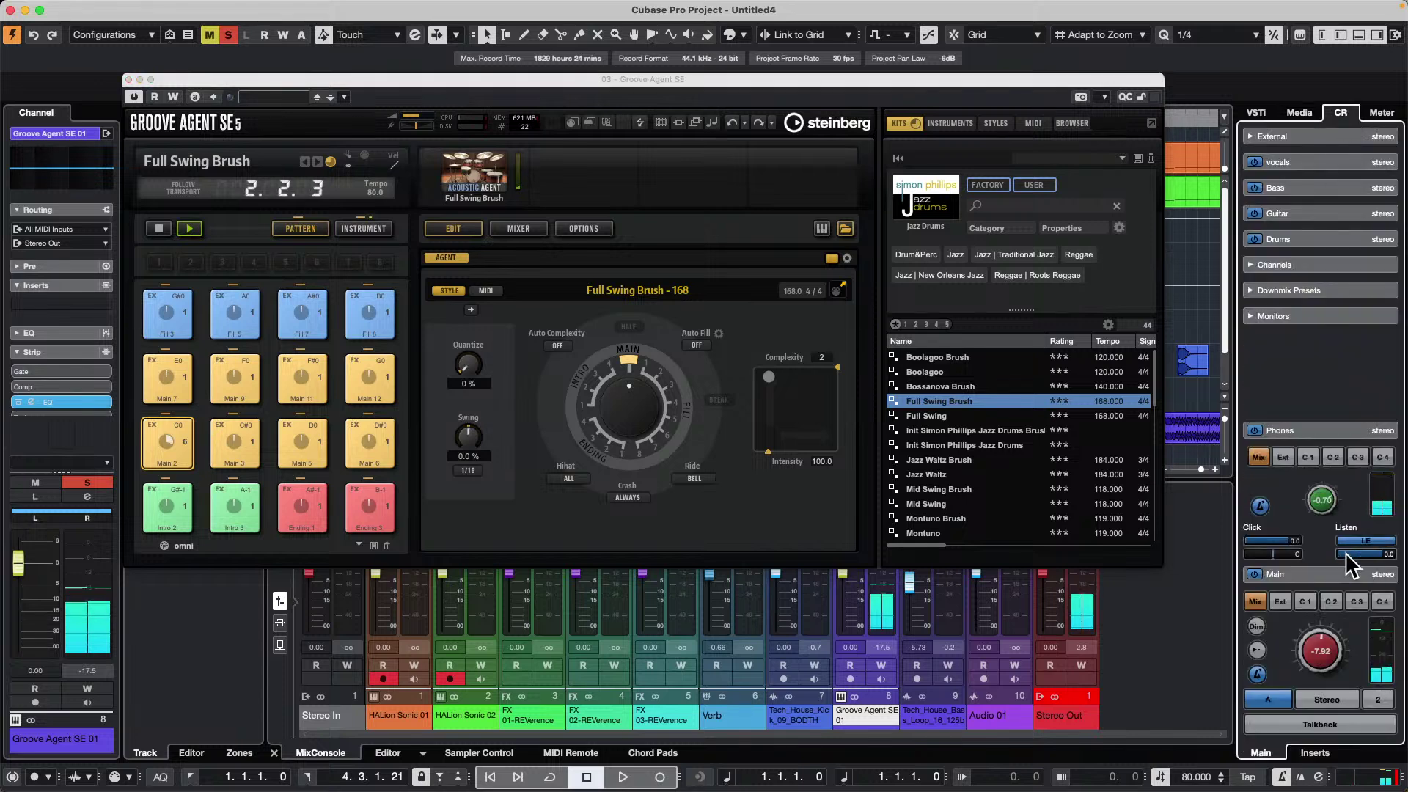
pyautogui.moveTo(1330, 653); pyautogui.dragTo(1330, 563)
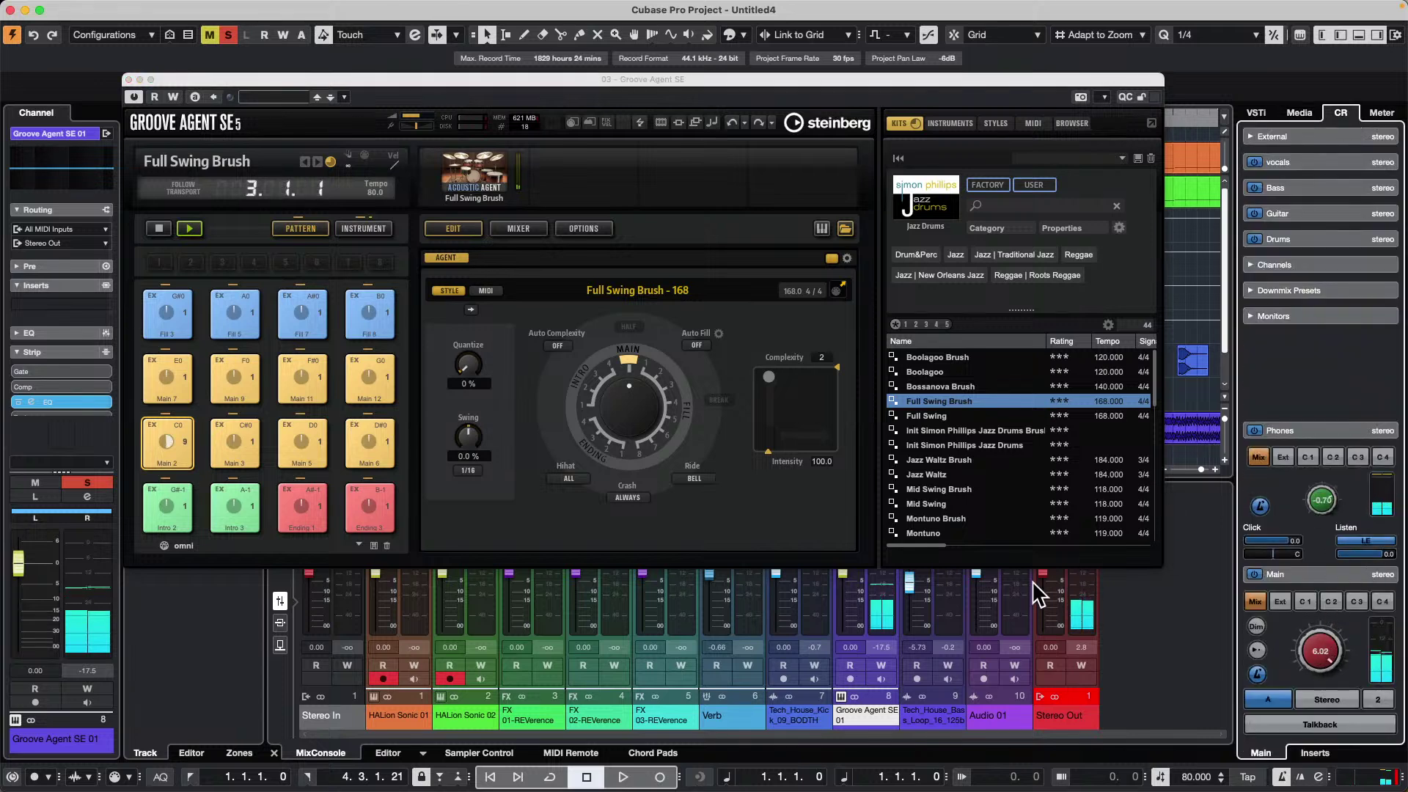
# - Set the project tempo to 40 BPM while the Main 2 pattern keeps playing
pyautogui.scroll(-4, 1194, 777)
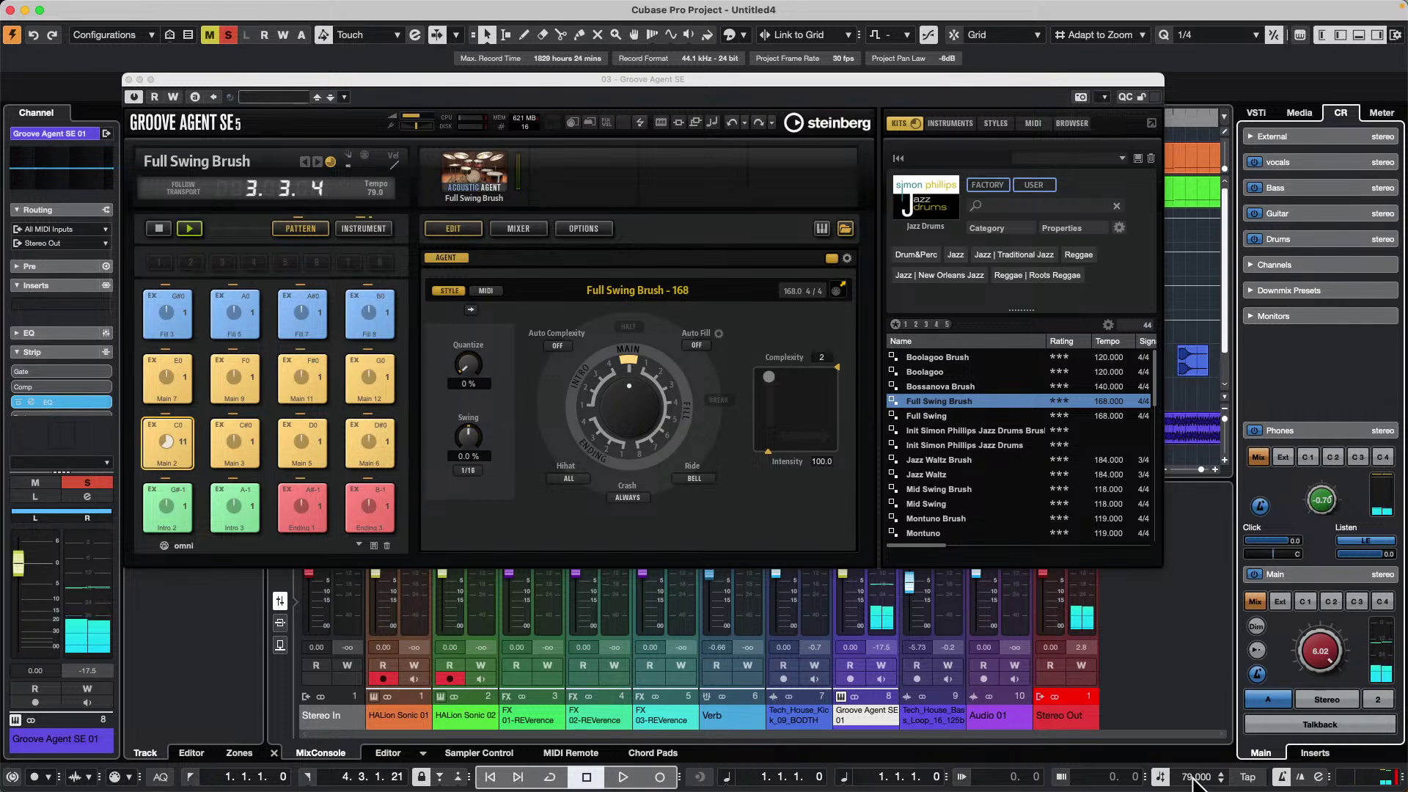
pyautogui.scroll(-3, 1195, 778)
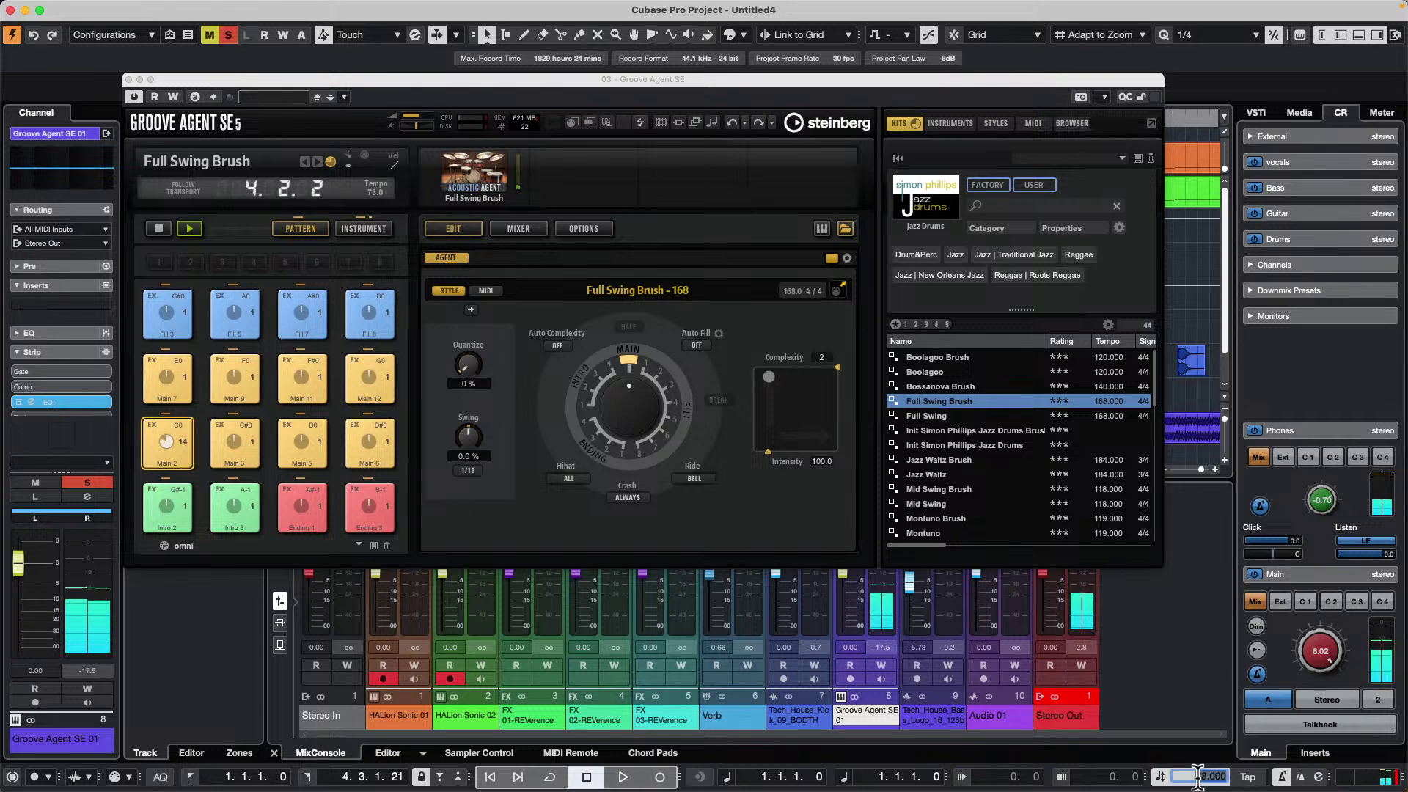
pyautogui.doubleClick(1195, 777)
pyautogui.write('40')
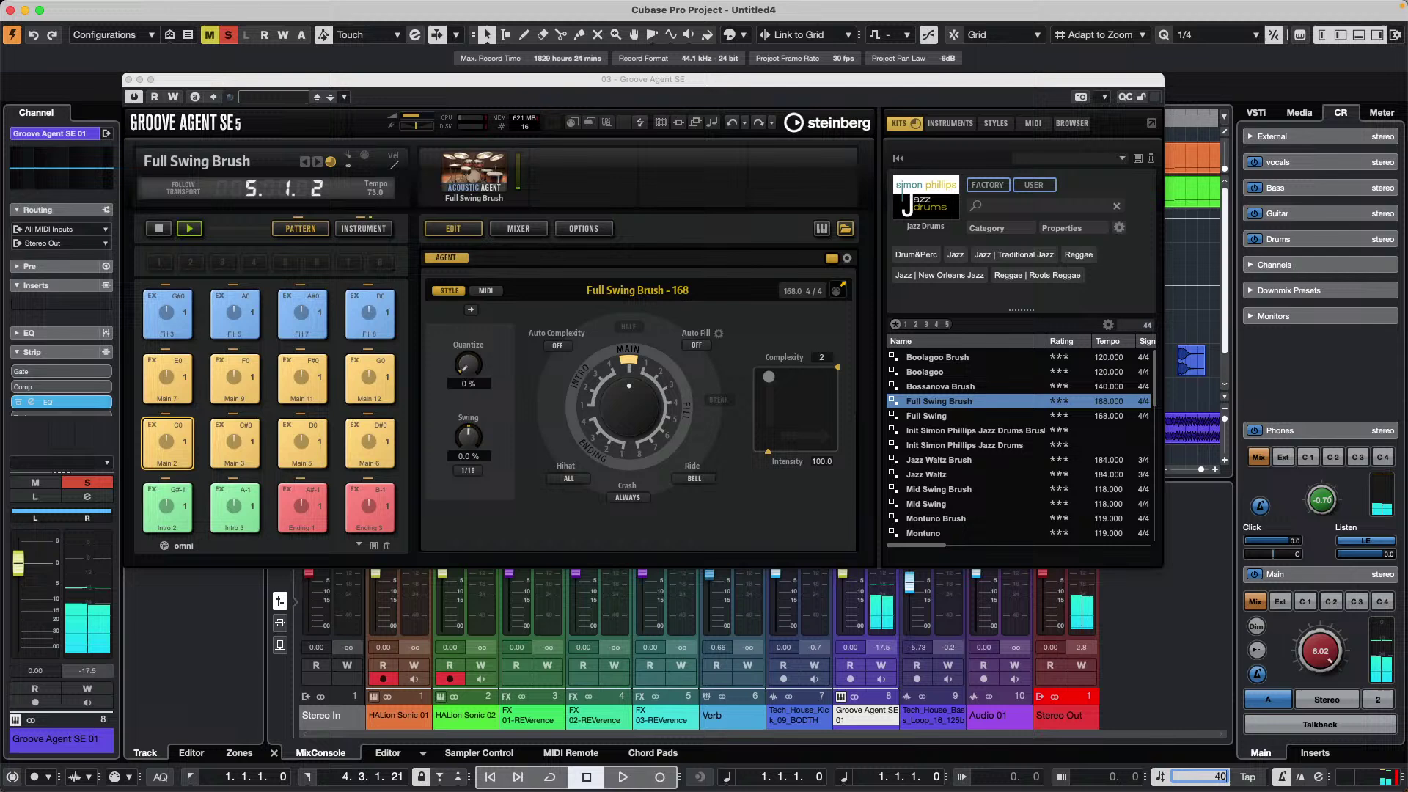
pyautogui.press('Return')
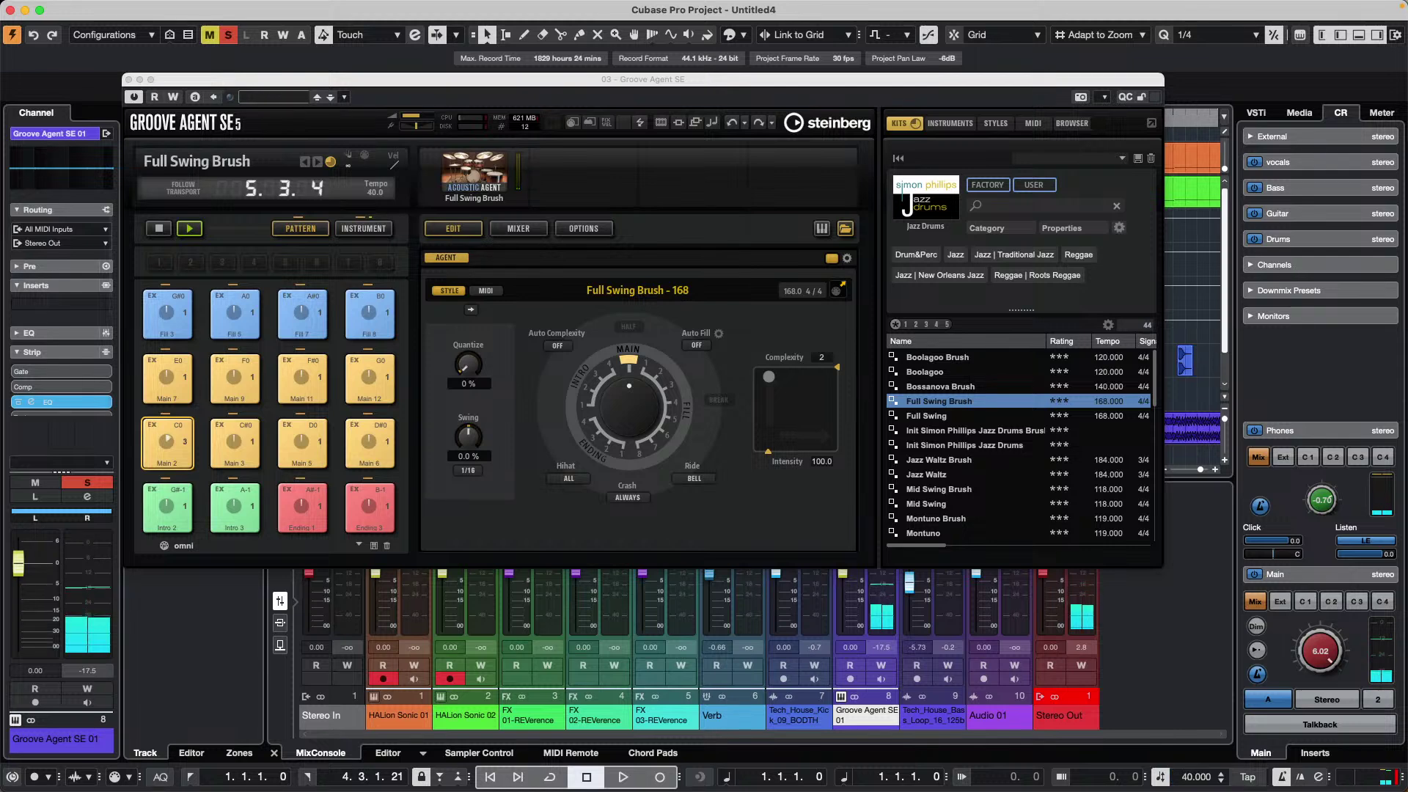
# - Set the project tempo to 168 BPM to match the Full Swing Brush style
pyautogui.doubleClick(1202, 779)
pyautogui.write('16')
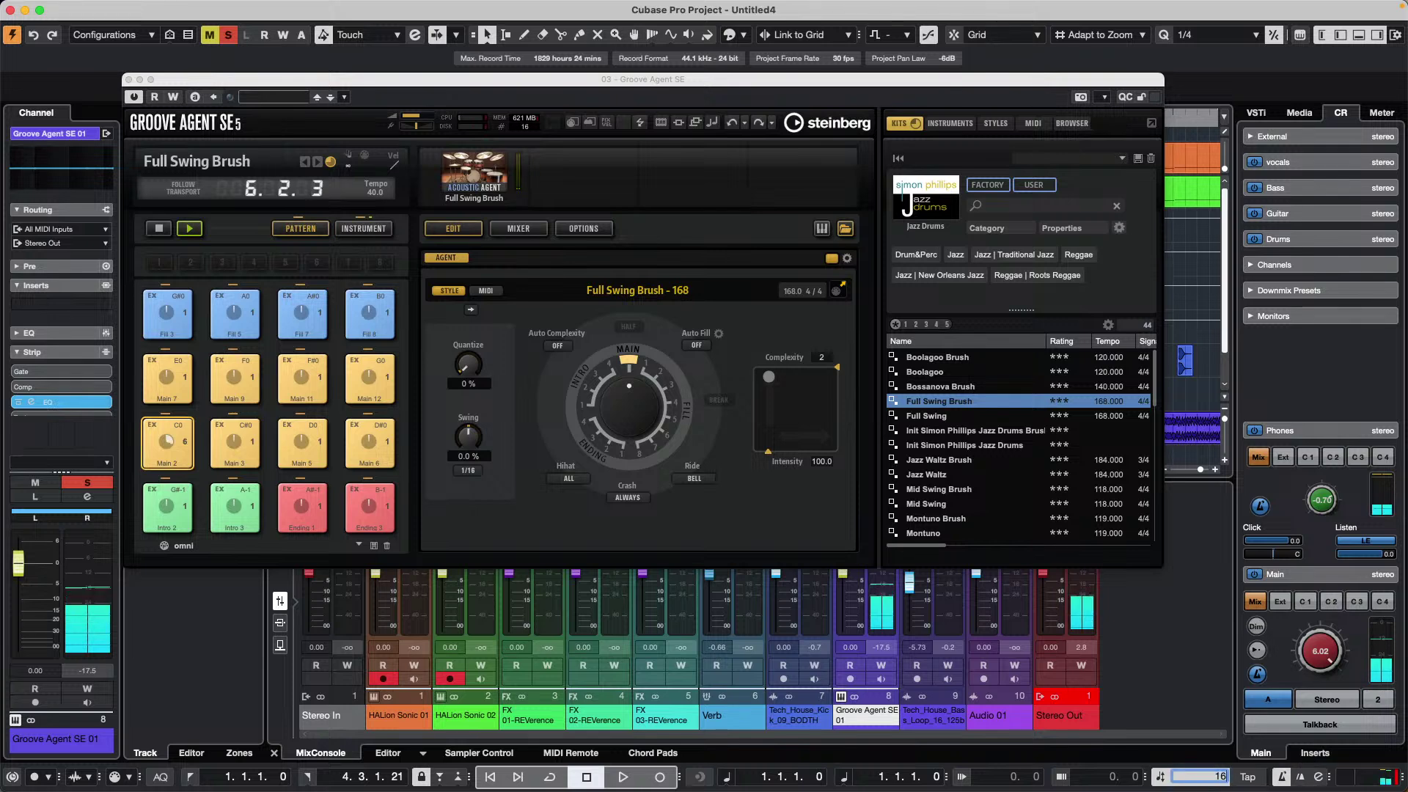
pyautogui.write('8')
pyautogui.press('Return')
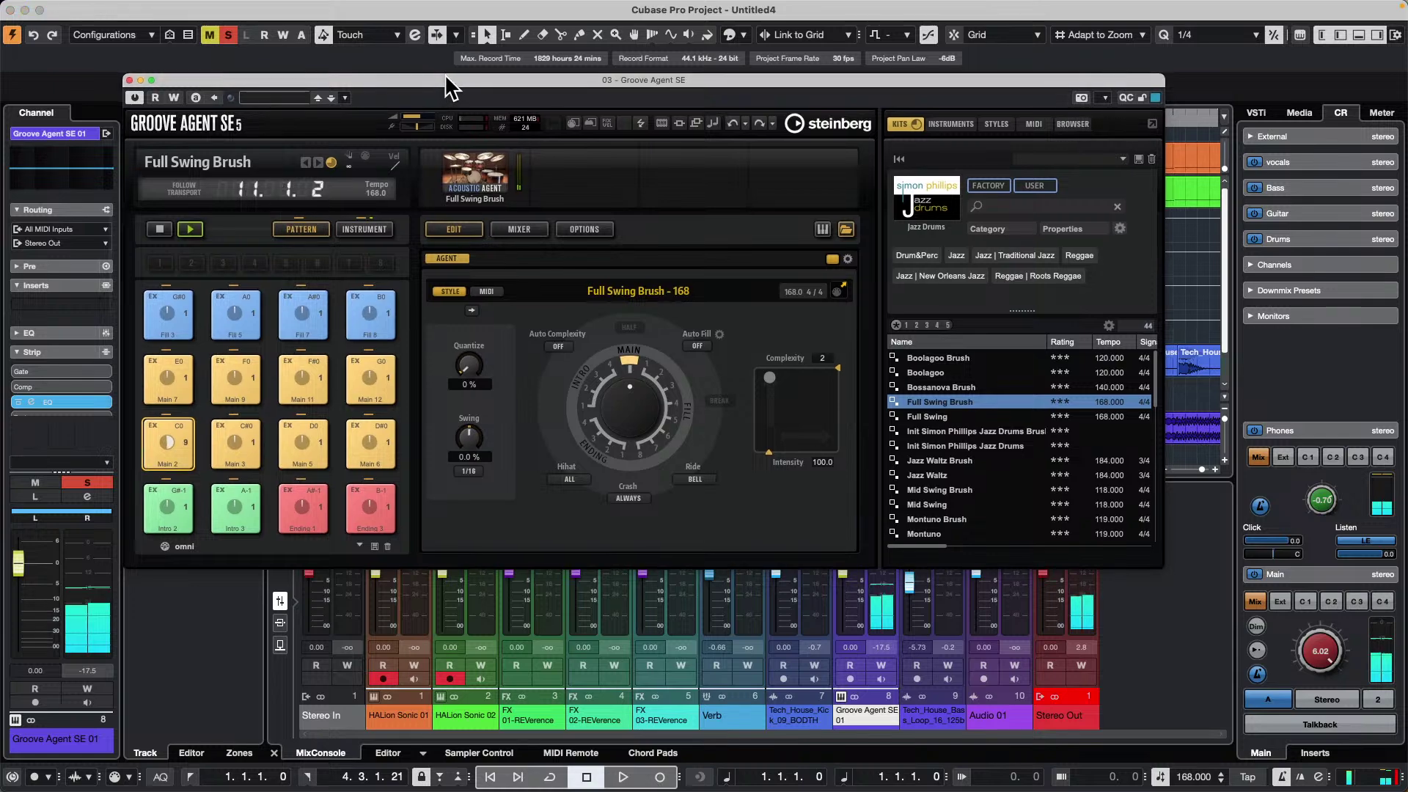
# - Stop the Main 2 pattern and move the Groove Agent SE window away from the track area
pyautogui.moveTo(446, 82); pyautogui.dragTo(1051, 153)
pyautogui.press('space')
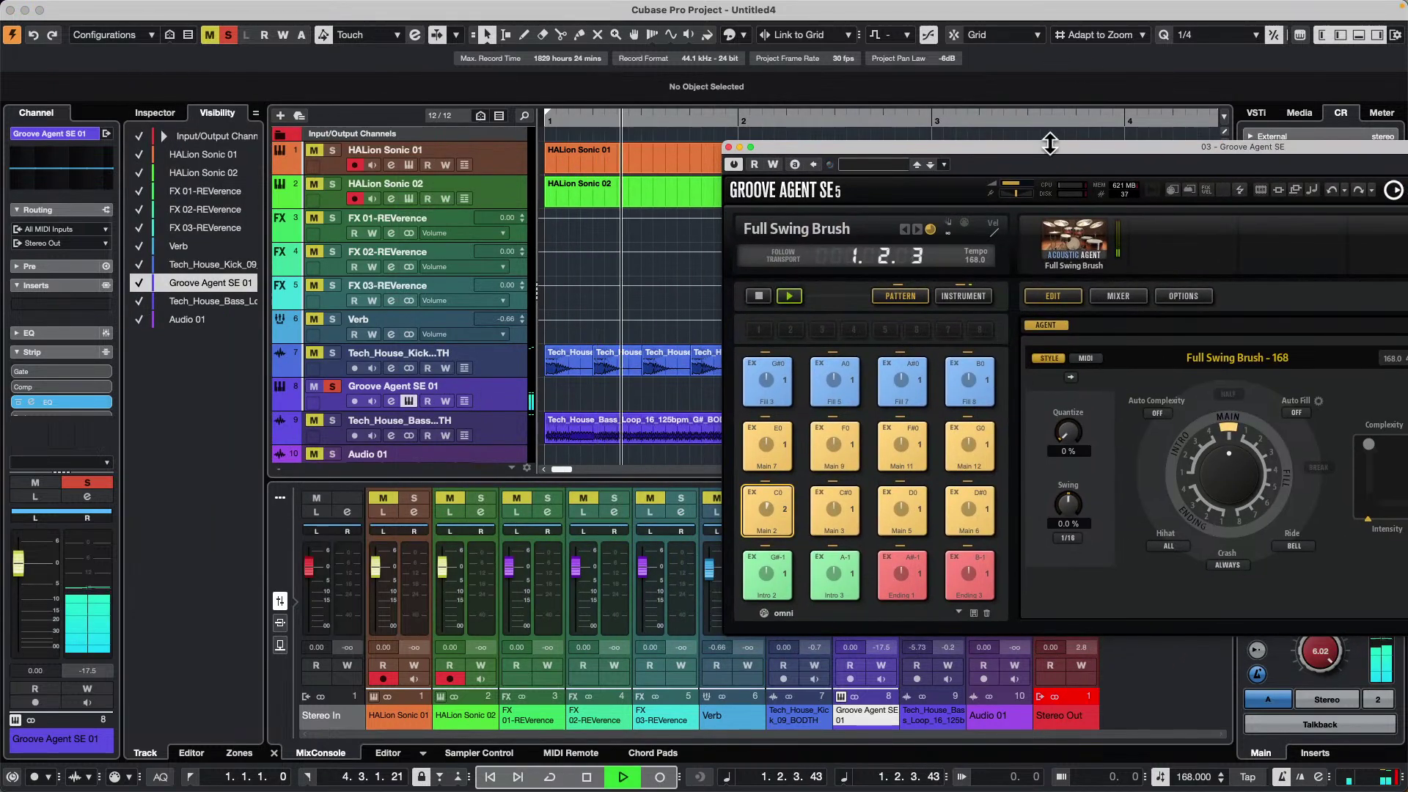
pyautogui.press('space')
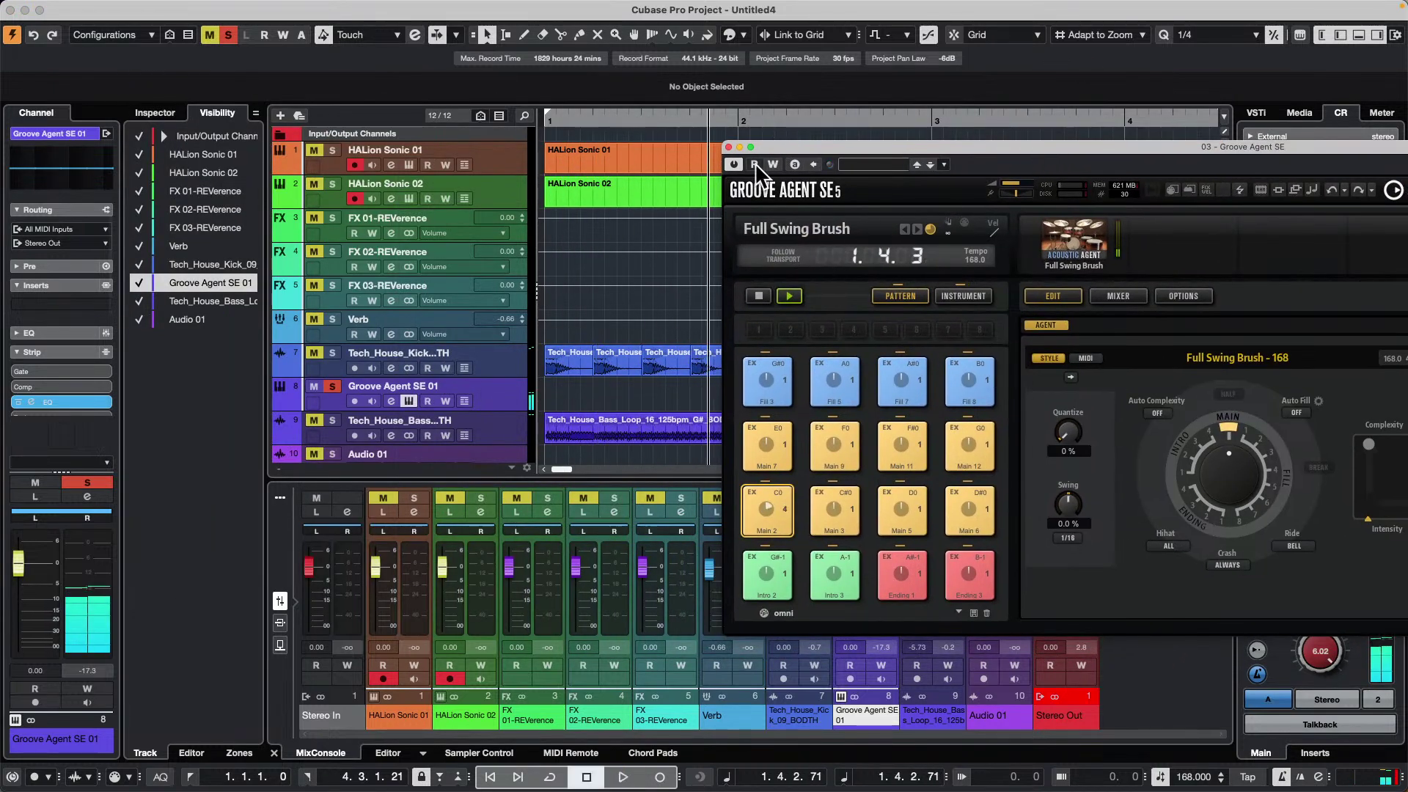
pyautogui.click(759, 294)
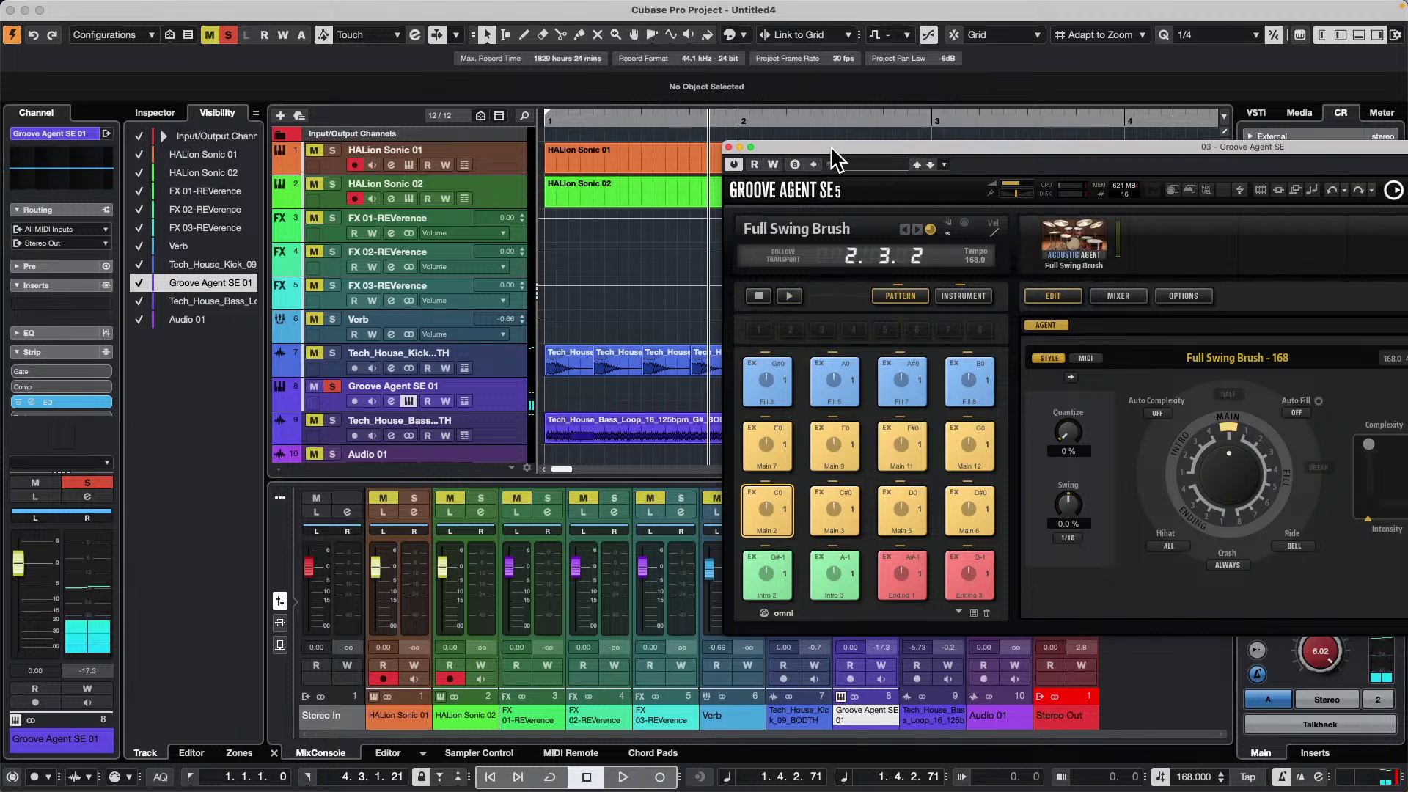
pyautogui.moveTo(830, 145); pyautogui.dragTo(852, 10)
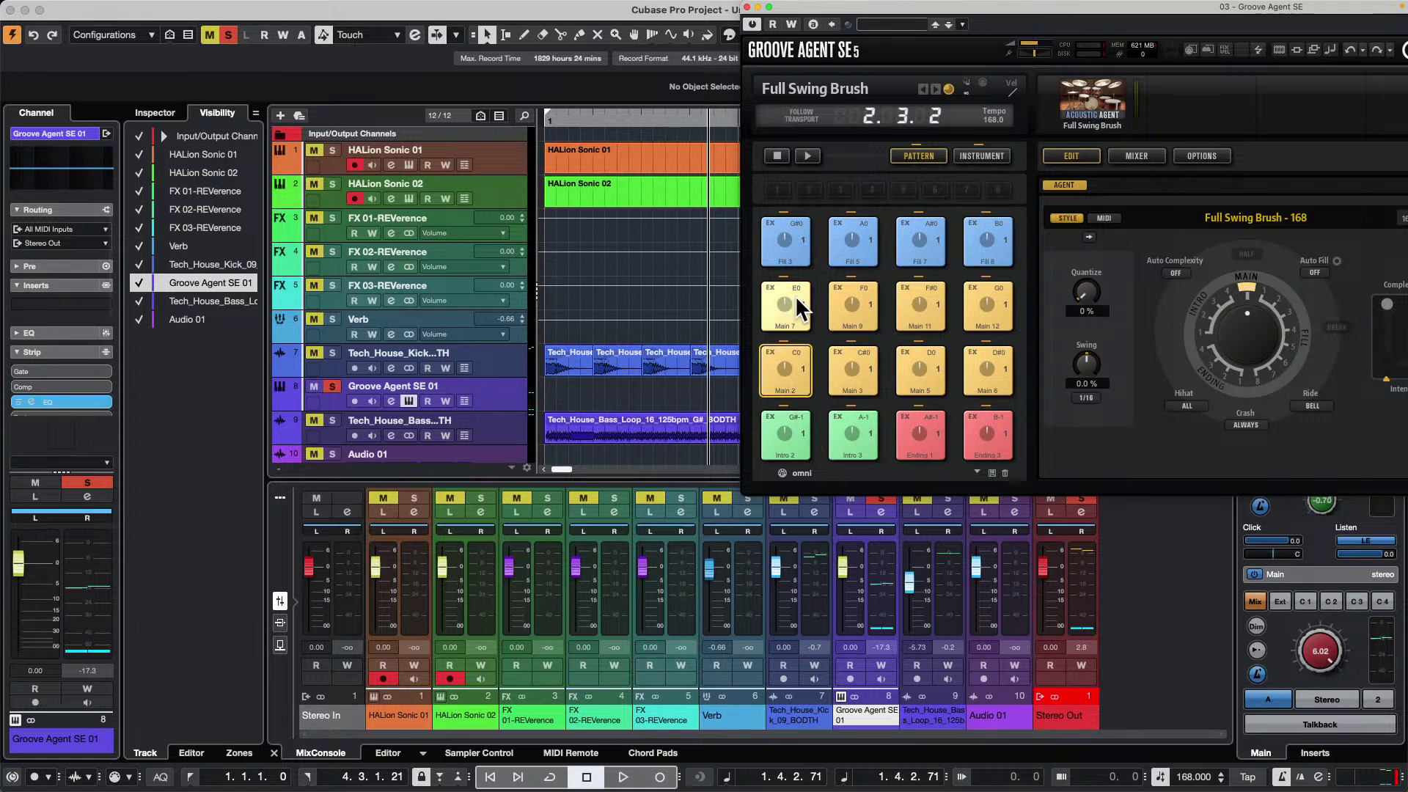
# - Audition the Main 2 pattern briefly, and place it as a MIDI part at bar 17 on the Groove Agent SE track
pyautogui.click(806, 157)
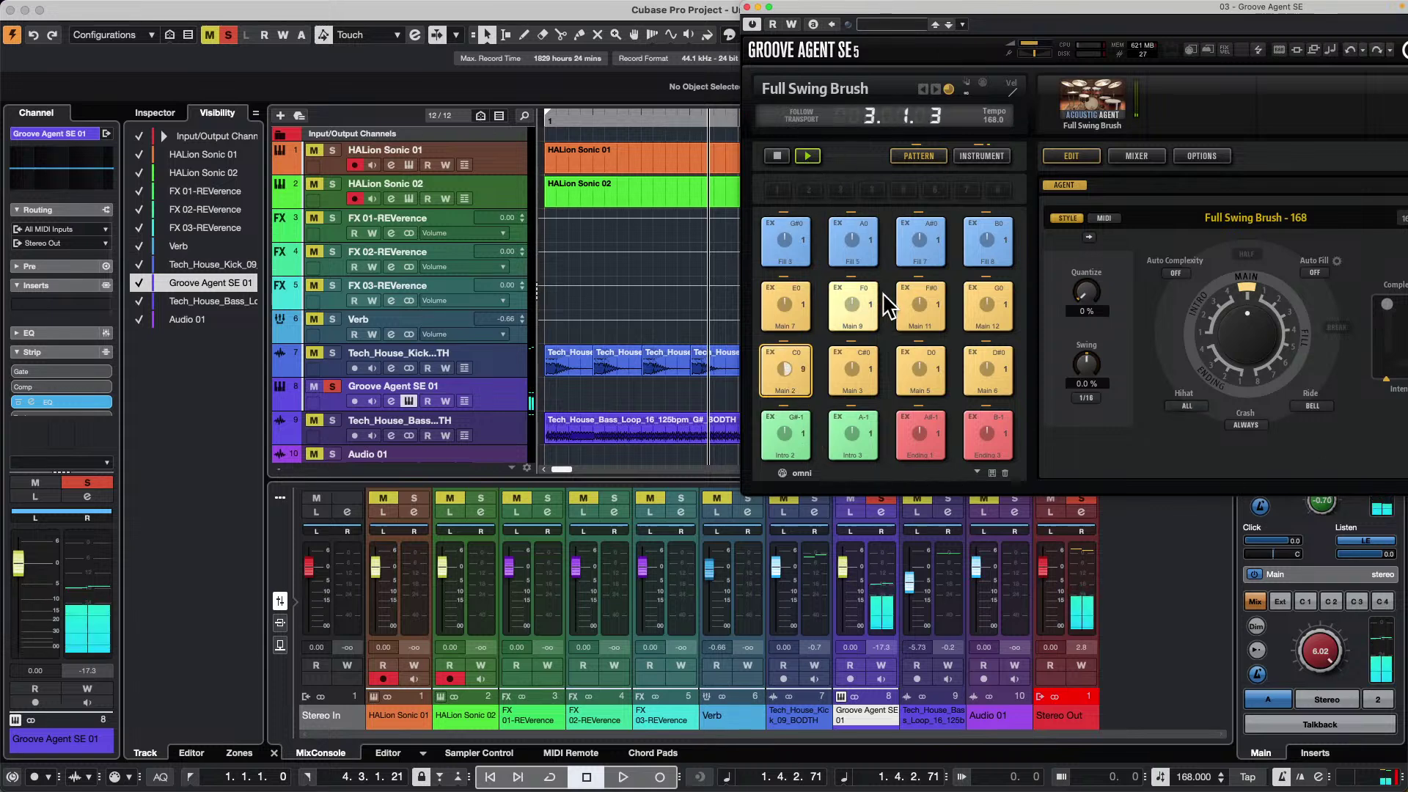
pyautogui.click(570, 118)
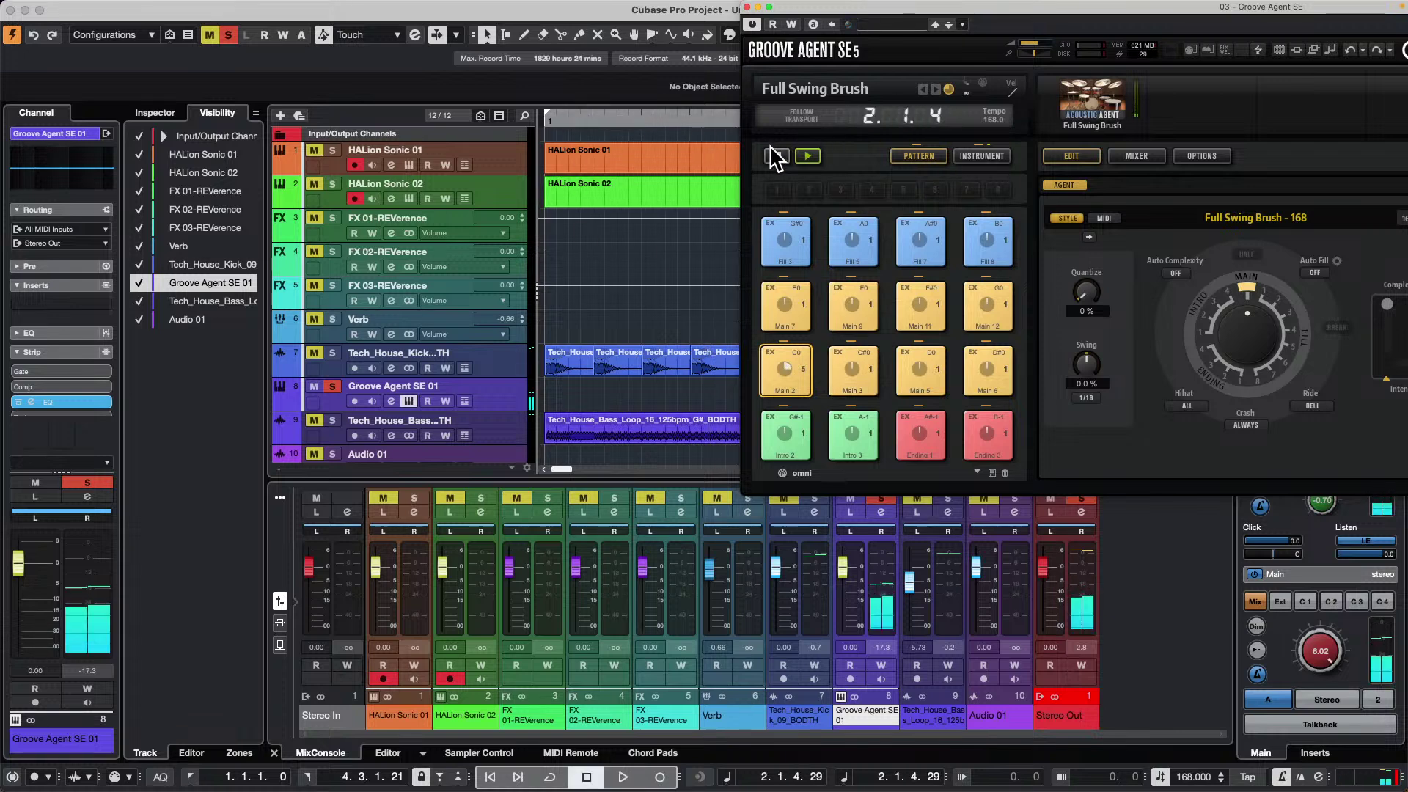
pyautogui.click(807, 156)
pyautogui.moveTo(601, 107); pyautogui.dragTo(692, 110)
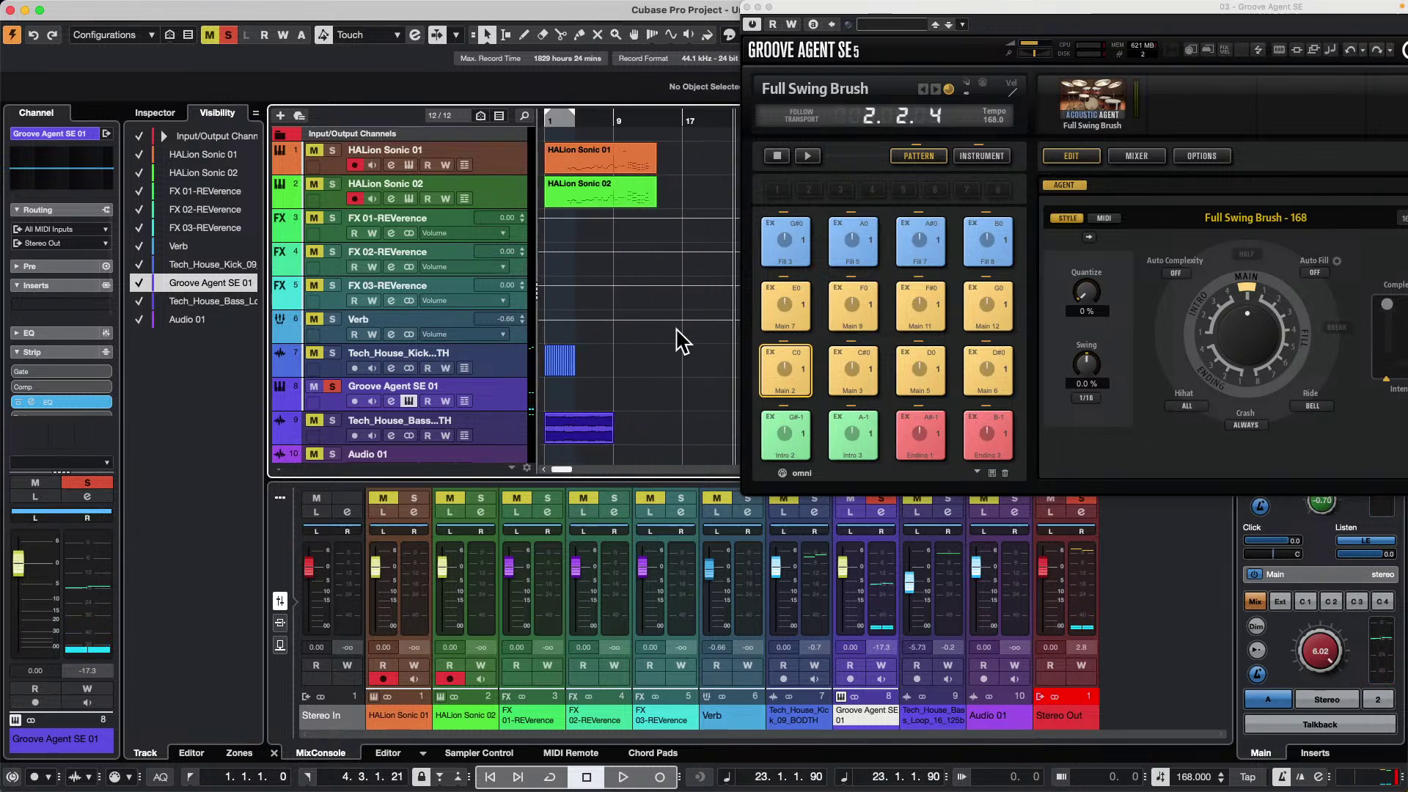
pyautogui.scroll(-1, 694, 349)
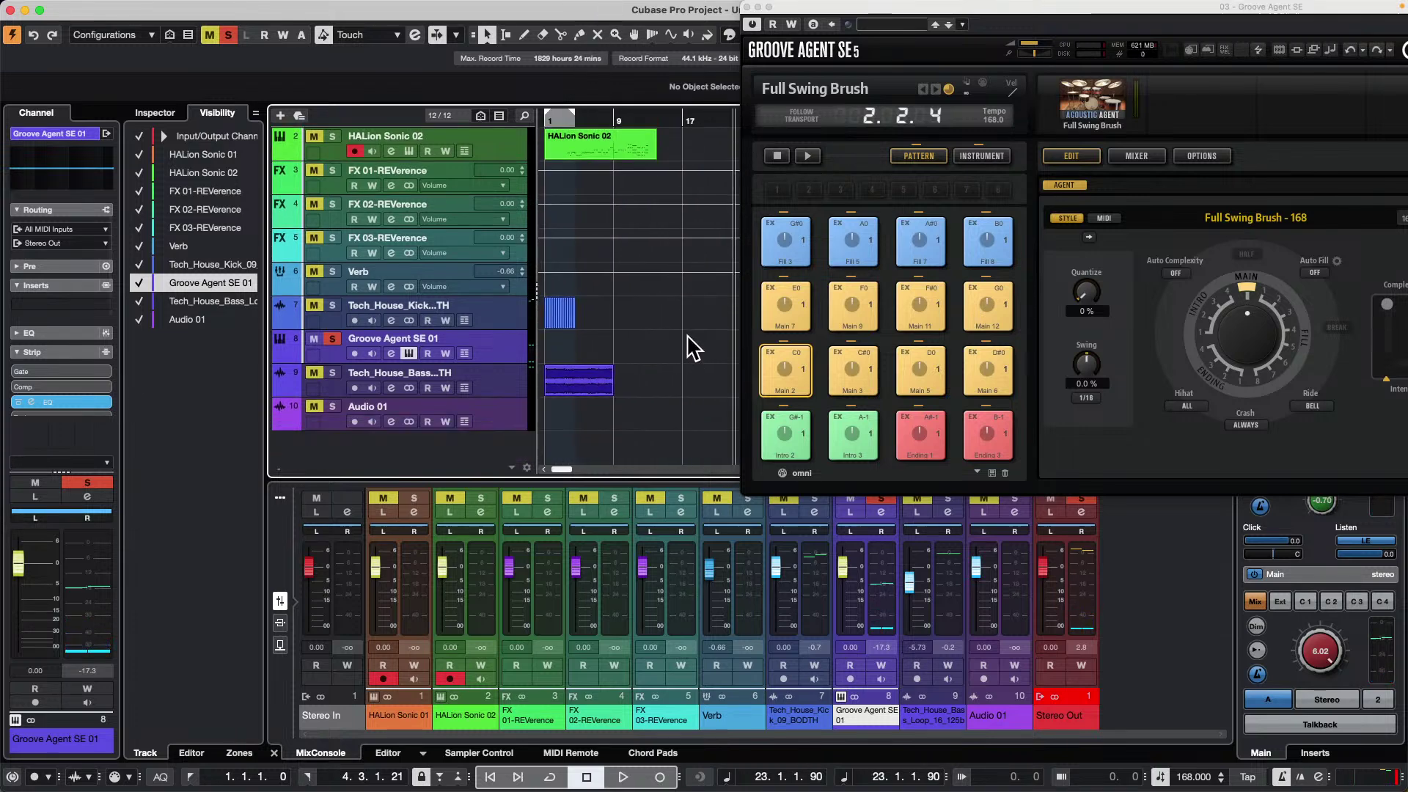
pyautogui.moveTo(785, 374); pyautogui.dragTo(683, 355)
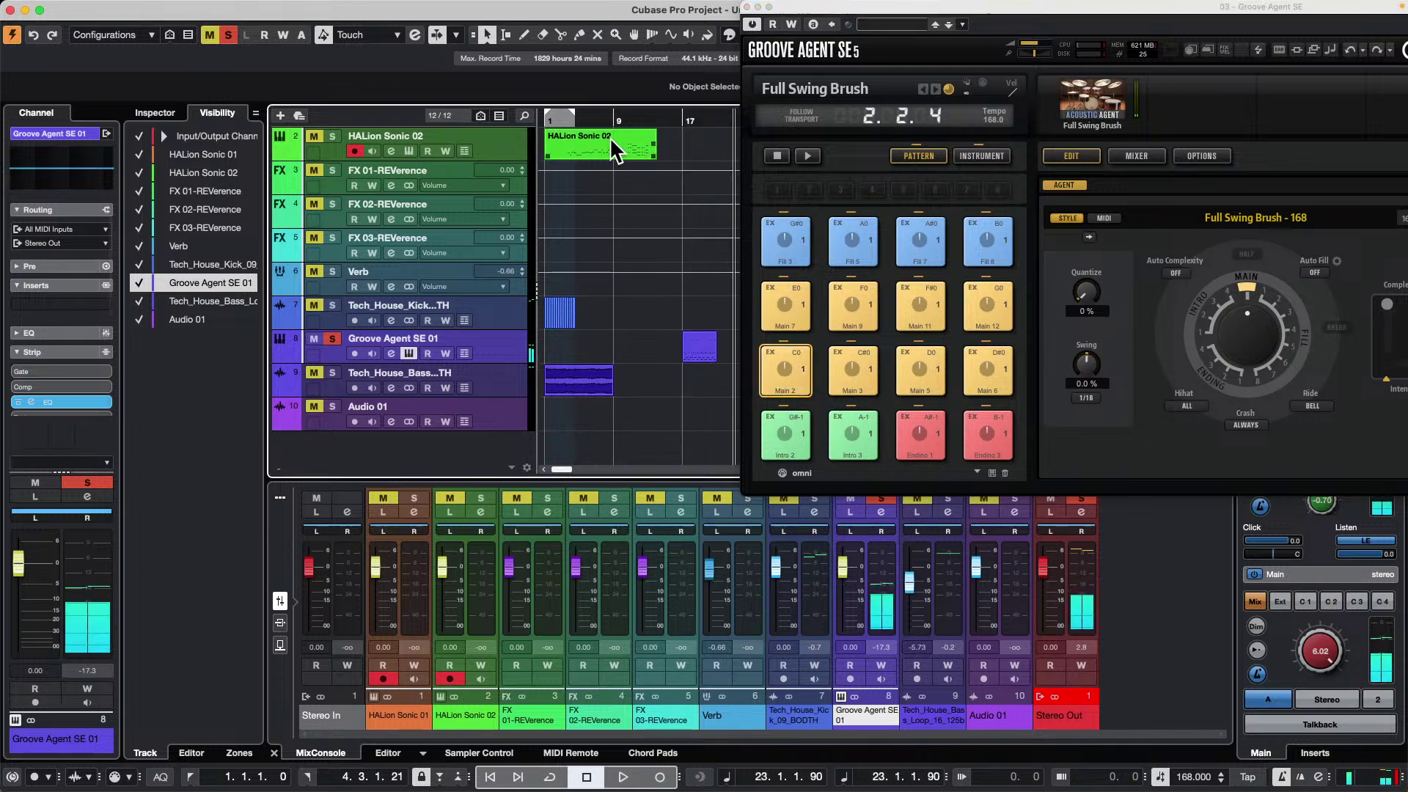
# - Select the Groove Agent SE part at bar 17 and open the Logical Editor for it
pyautogui.moveTo(685, 119); pyautogui.dragTo(682, 183)
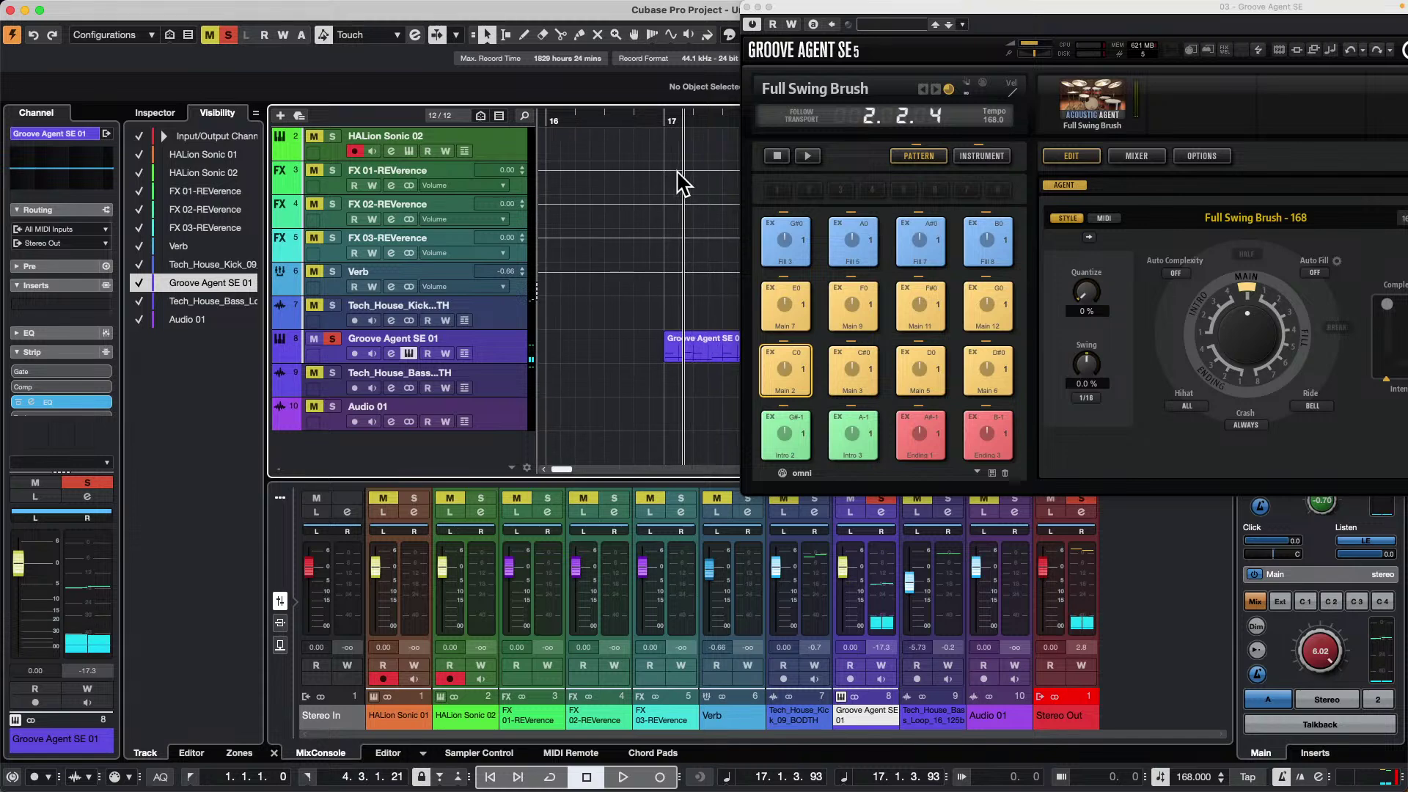
pyautogui.click(694, 356)
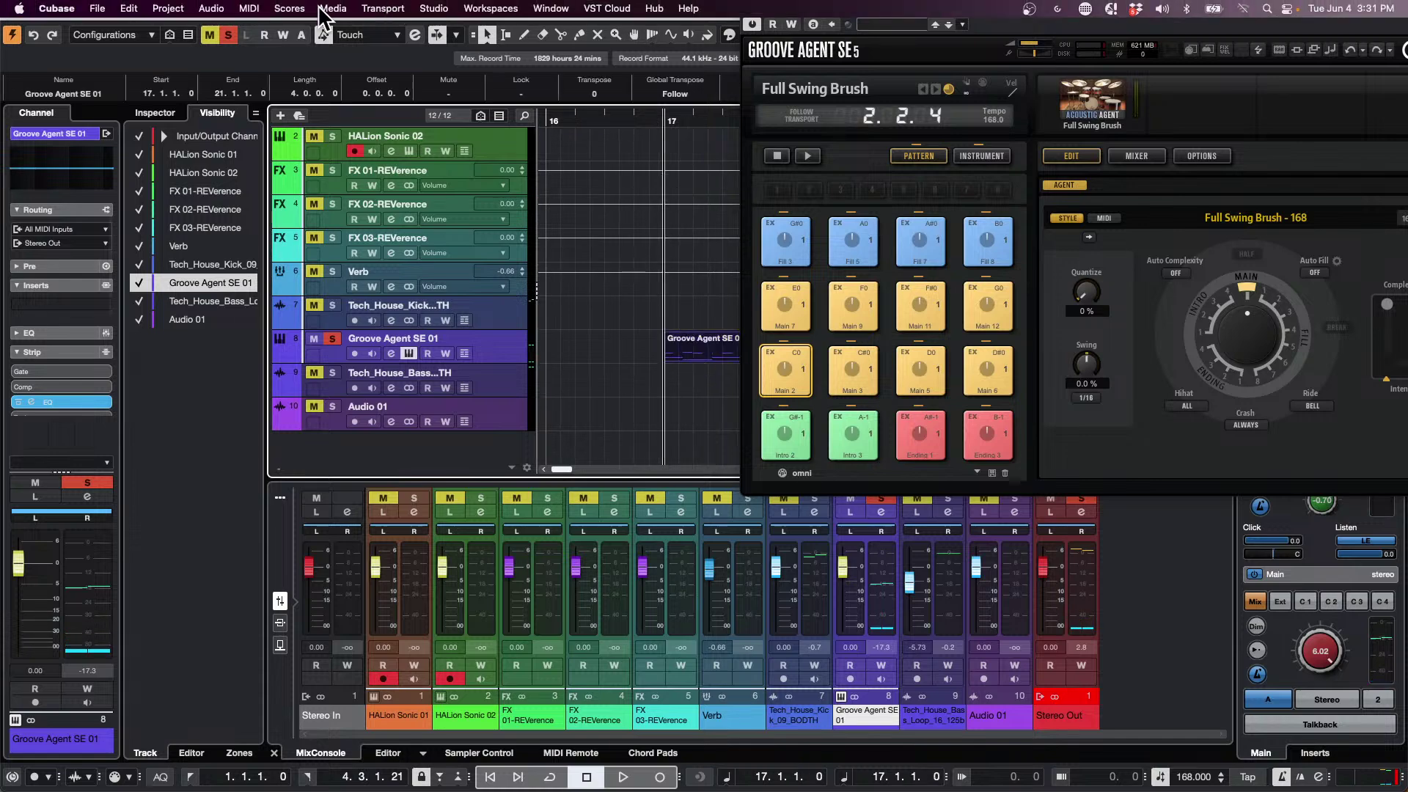
pyautogui.click(292, 8)
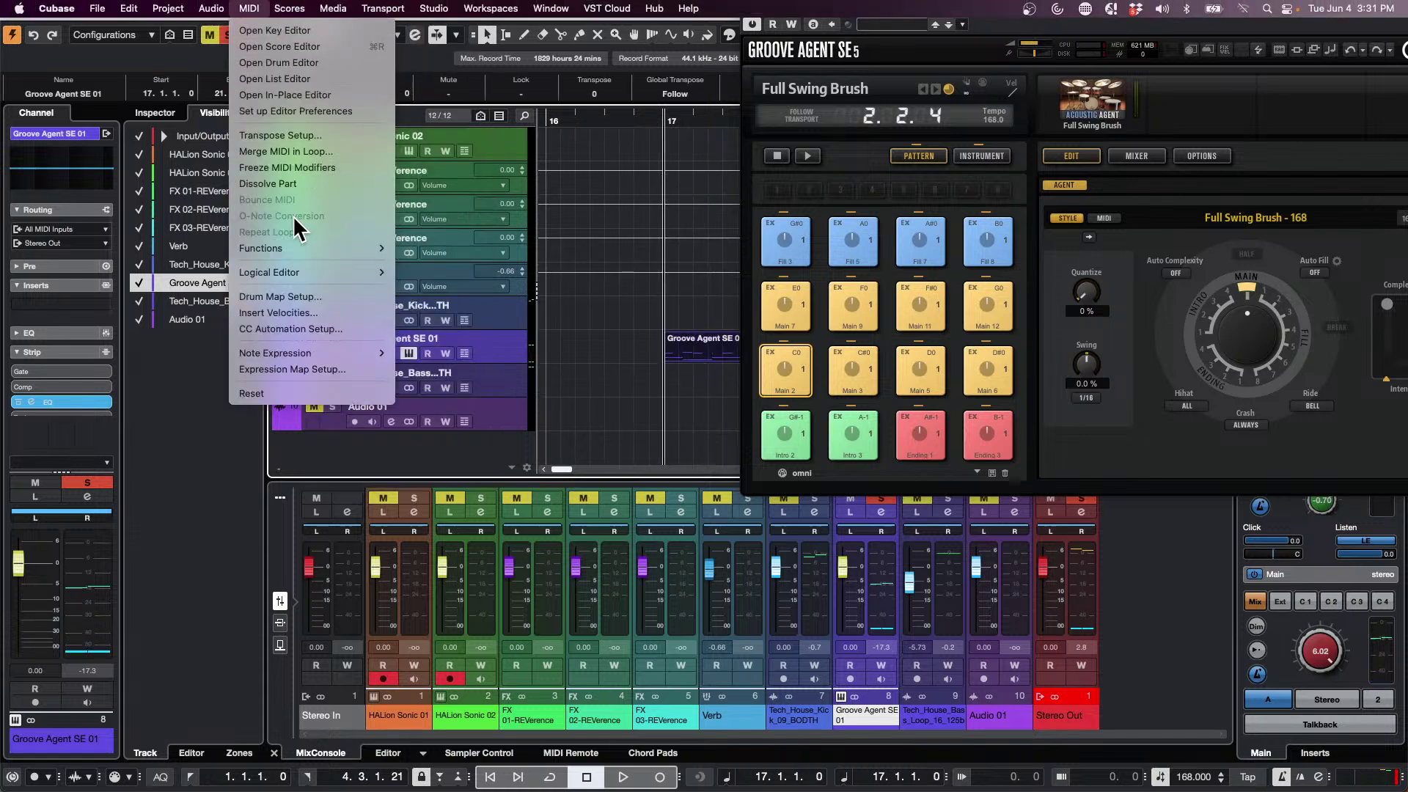
pyautogui.moveTo(346, 268)
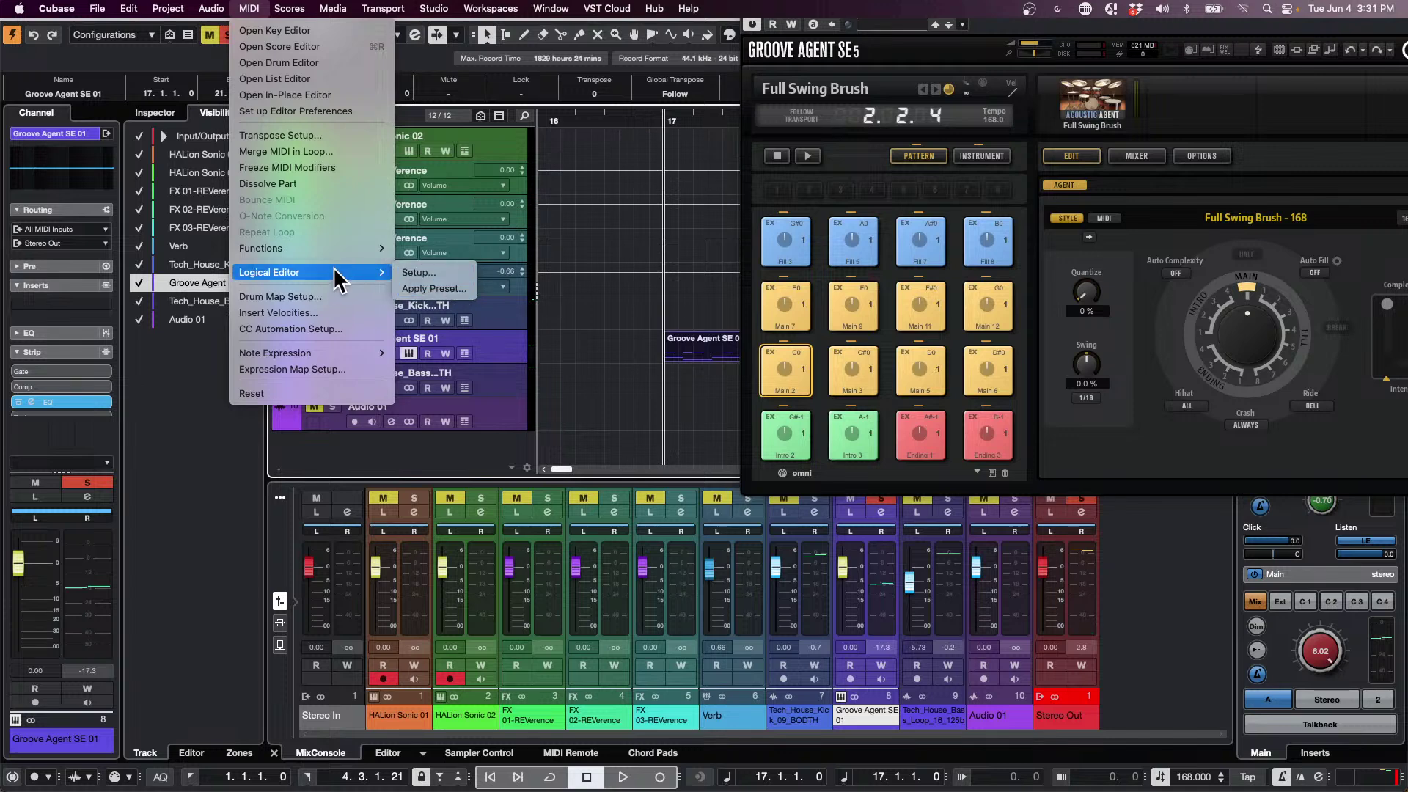
pyautogui.click(425, 273)
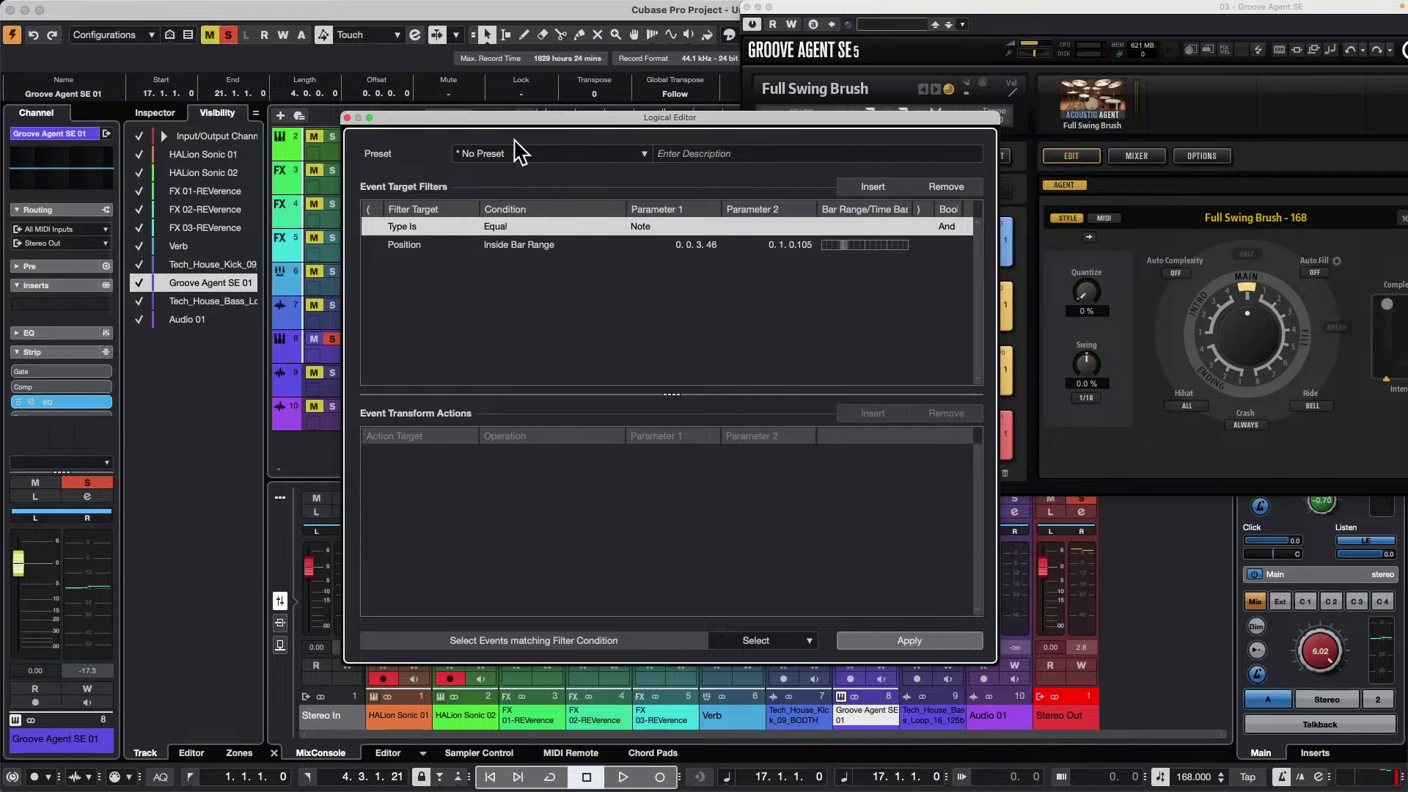
# - Apply the user preset "double tempo" from standard set 1 to the selected part and close the Logical Editor
pyautogui.click(524, 154)
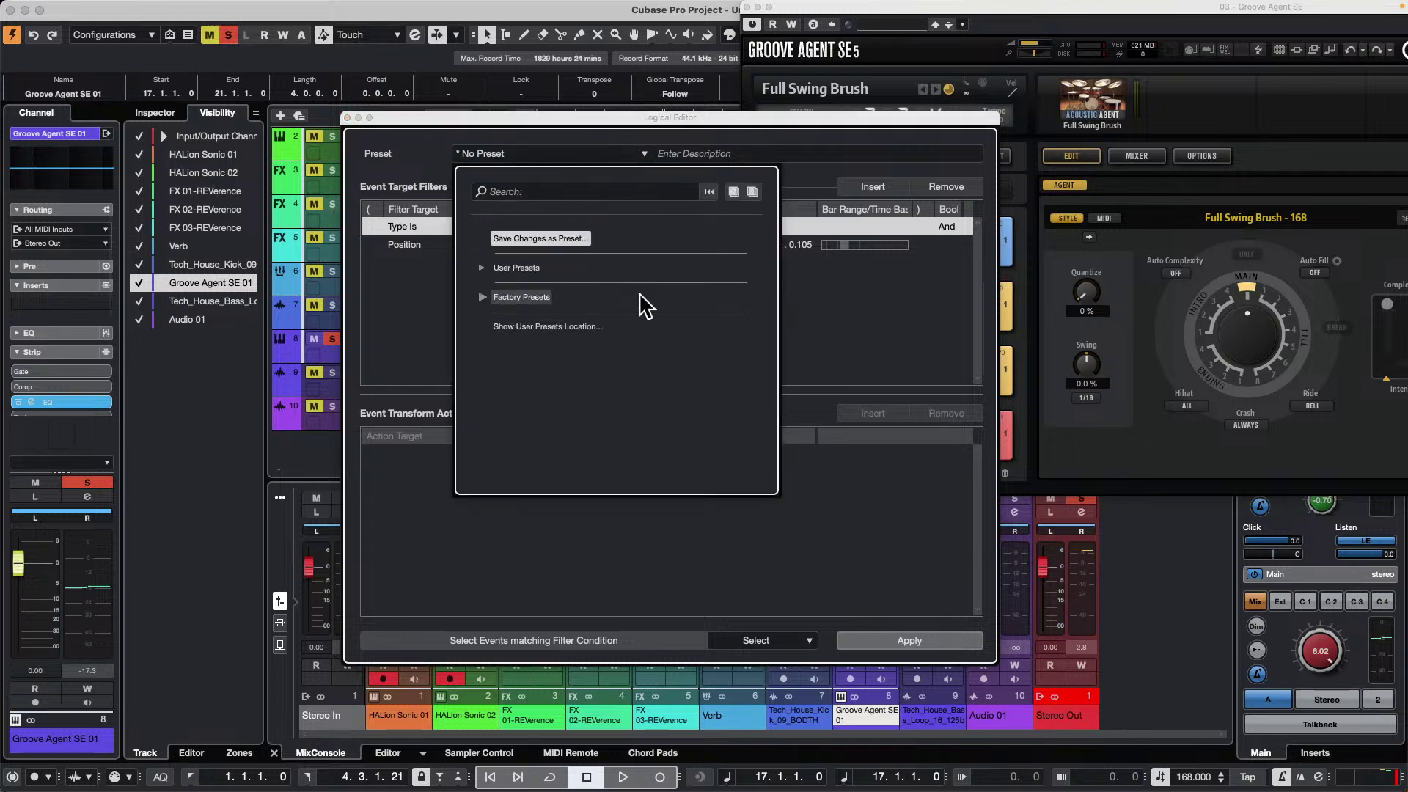
pyautogui.click(483, 297)
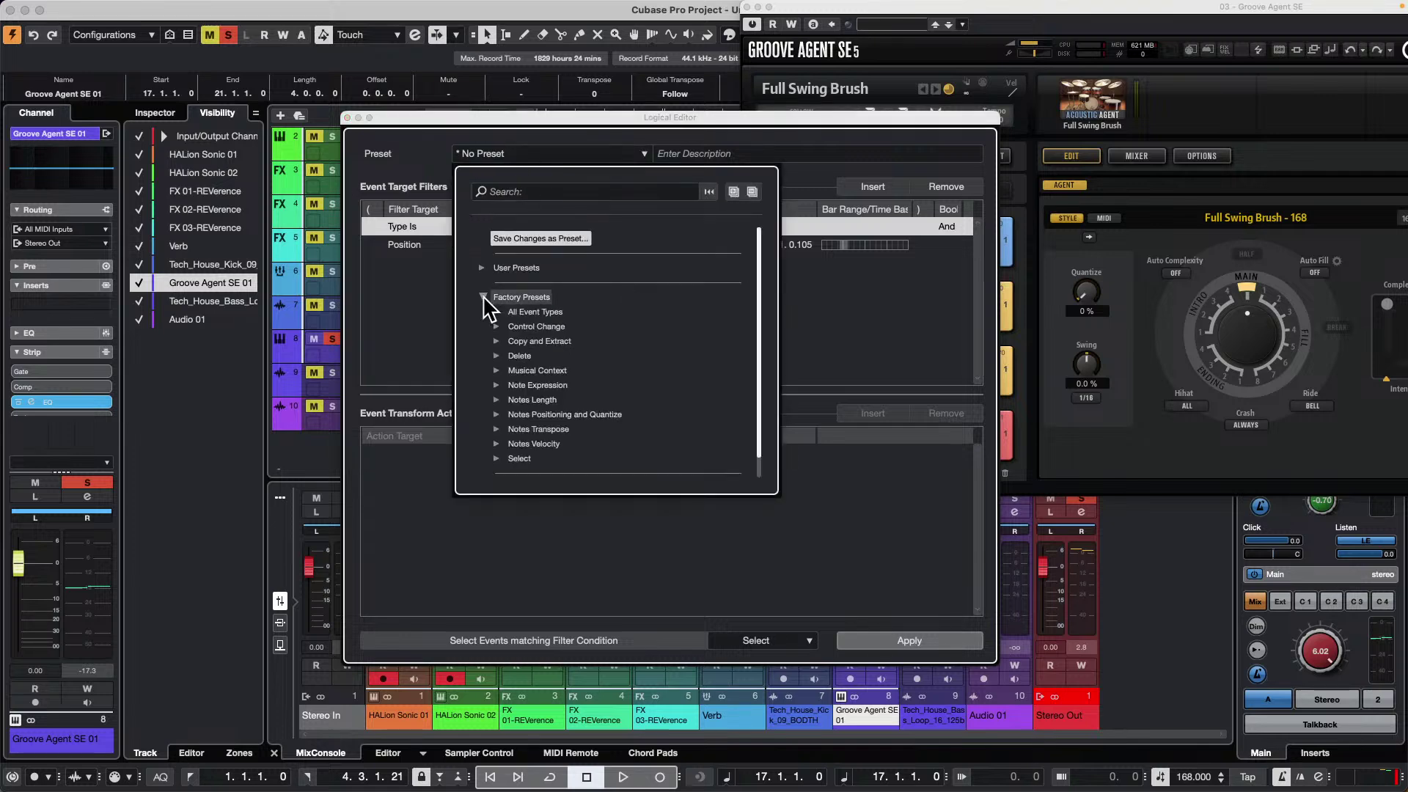
pyautogui.click(541, 191)
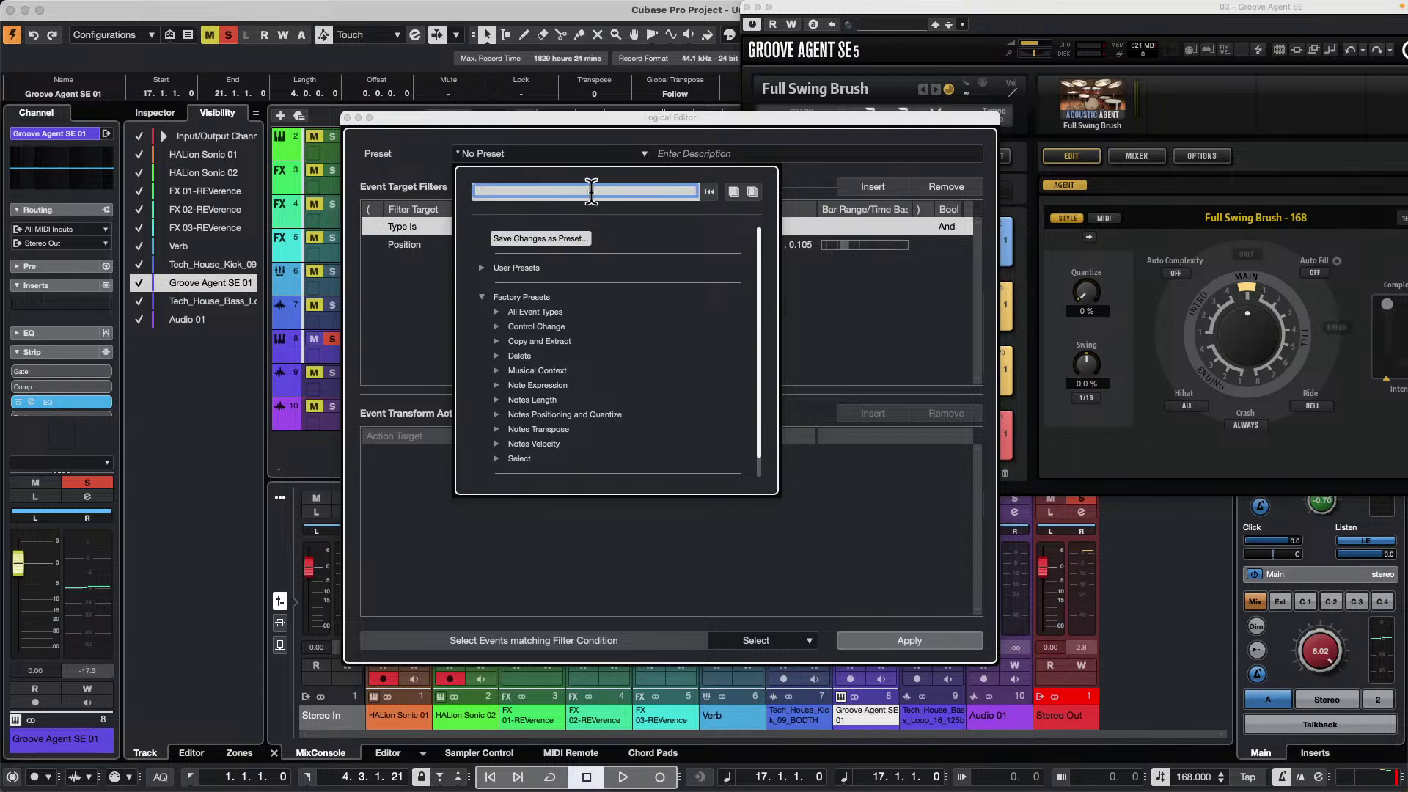
pyautogui.write('double')
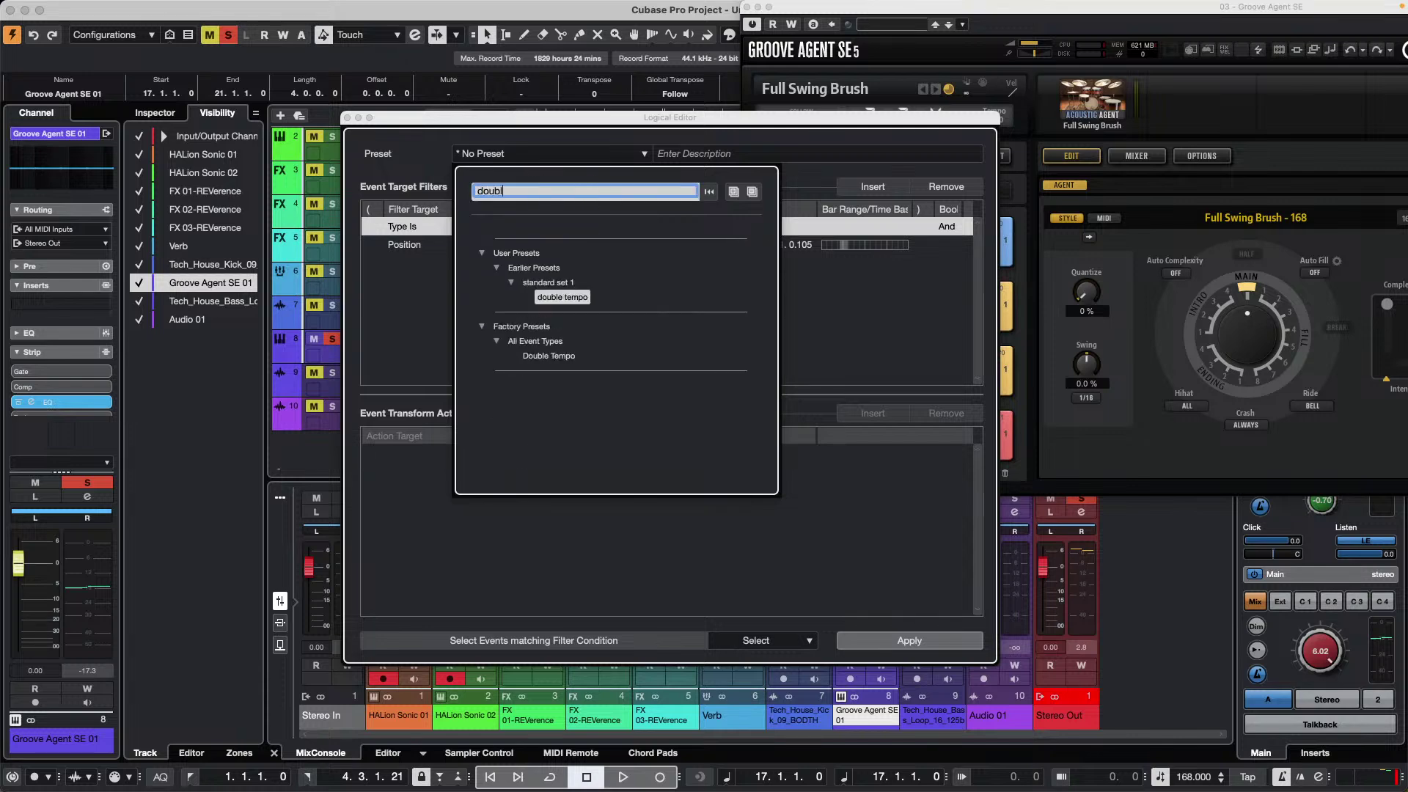
pyautogui.click(572, 299)
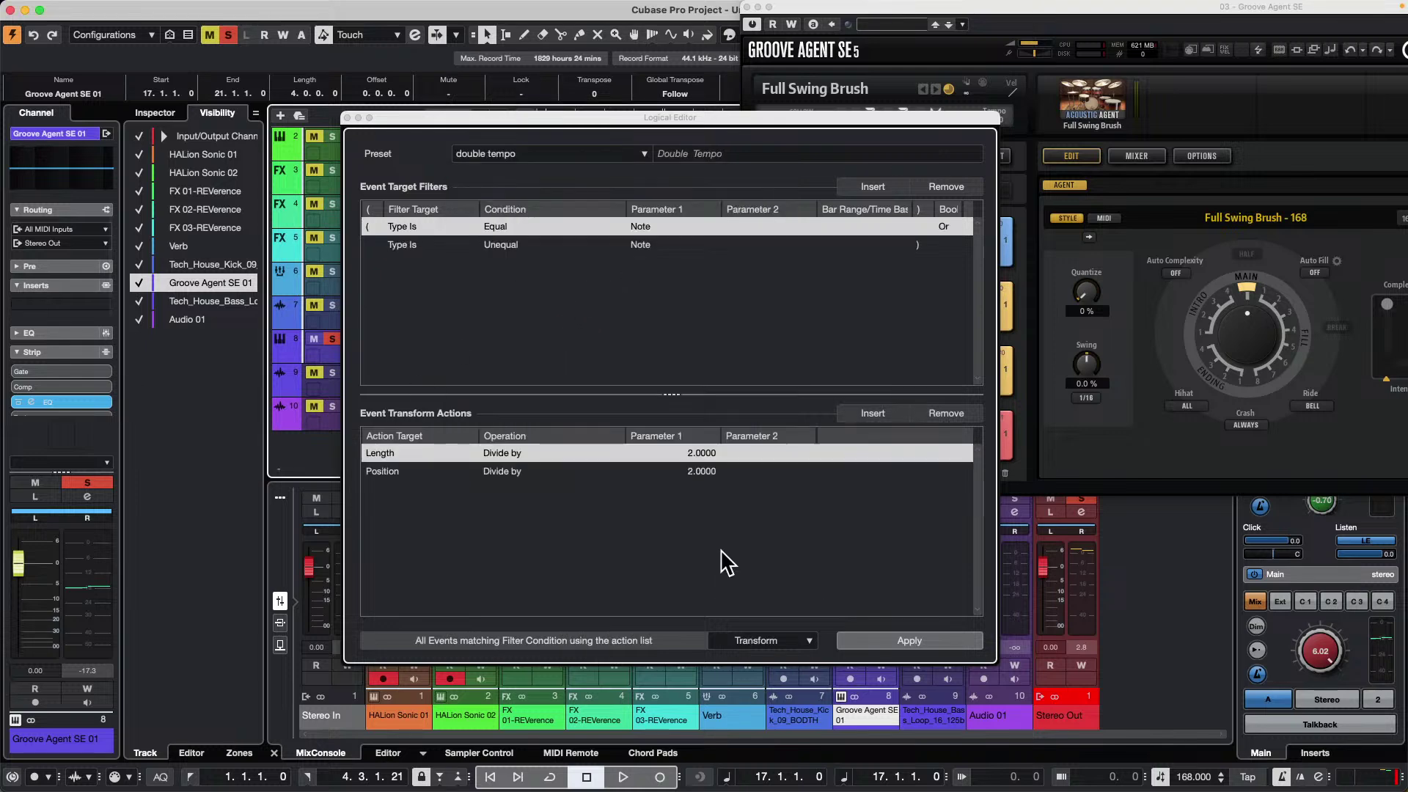
pyautogui.click(921, 640)
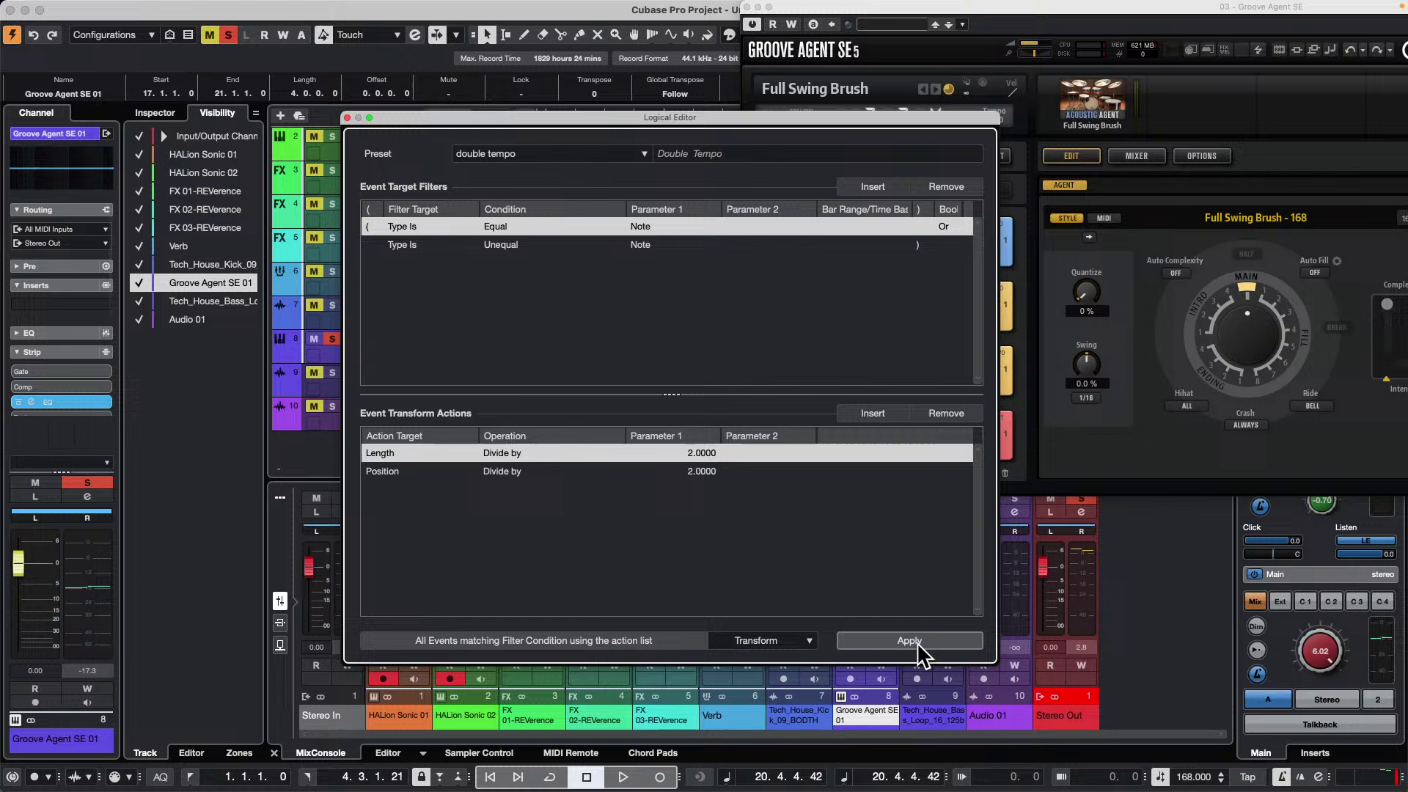
pyautogui.click(347, 118)
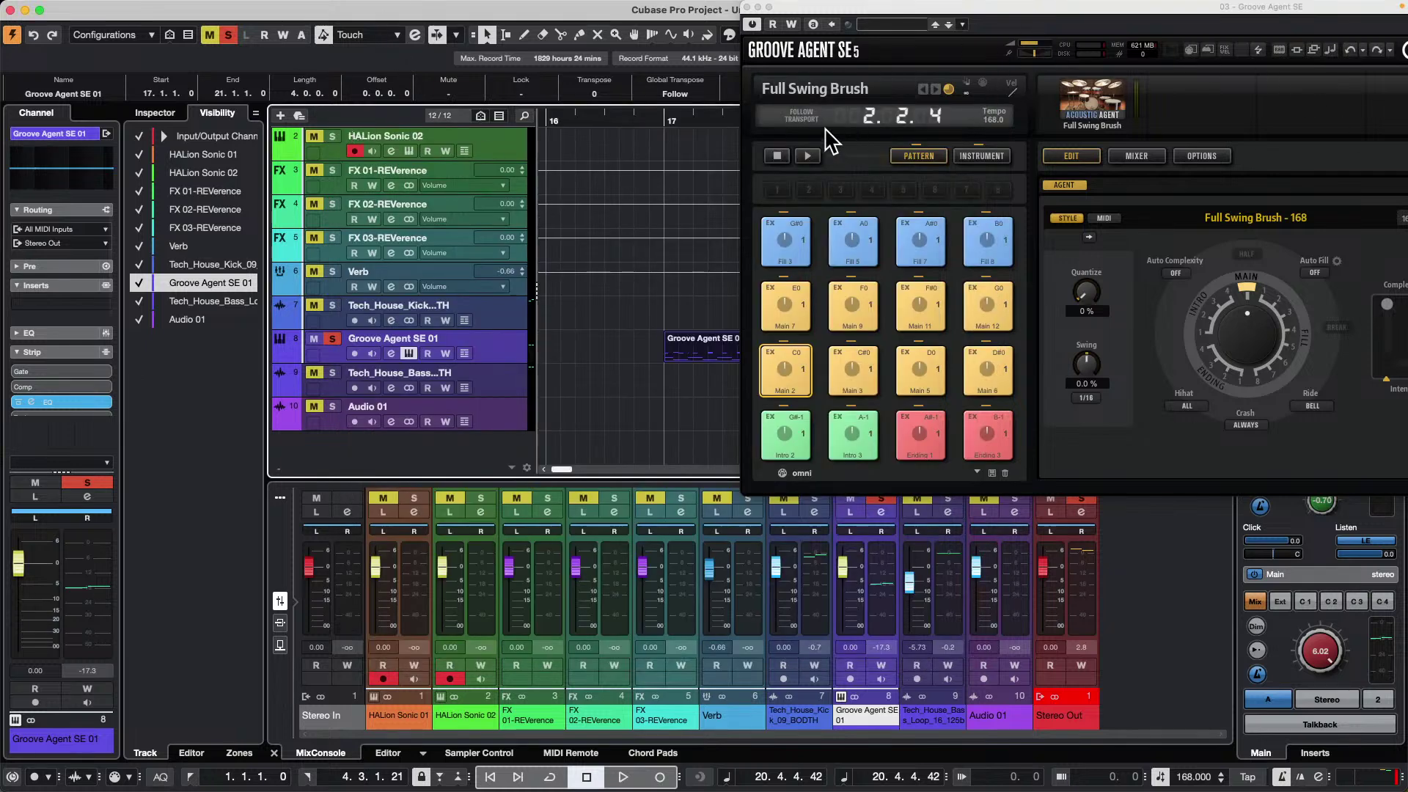
# - Play the transformed Groove Agent SE part from bar 17 at 168 BPM
pyautogui.click(676, 122)
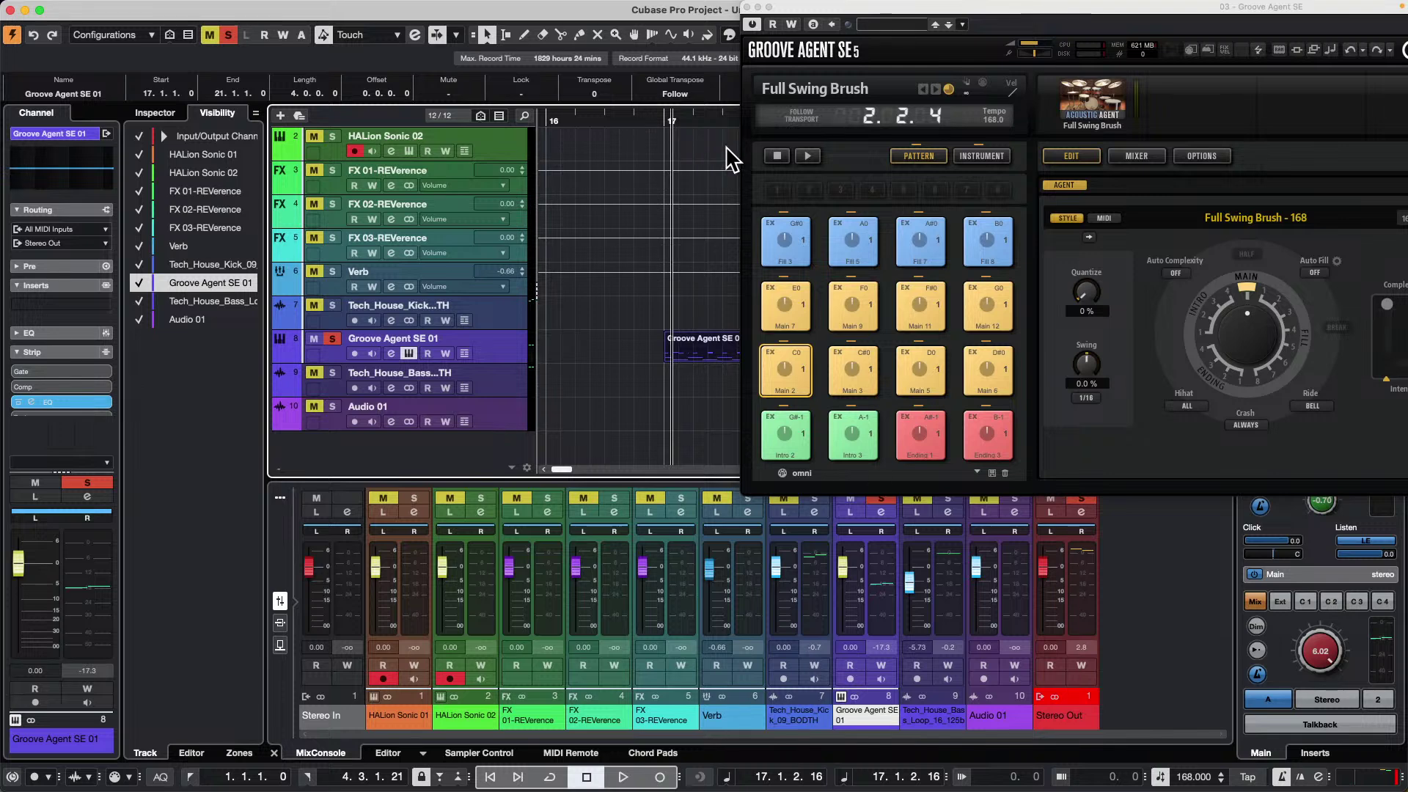
pyautogui.press('space')
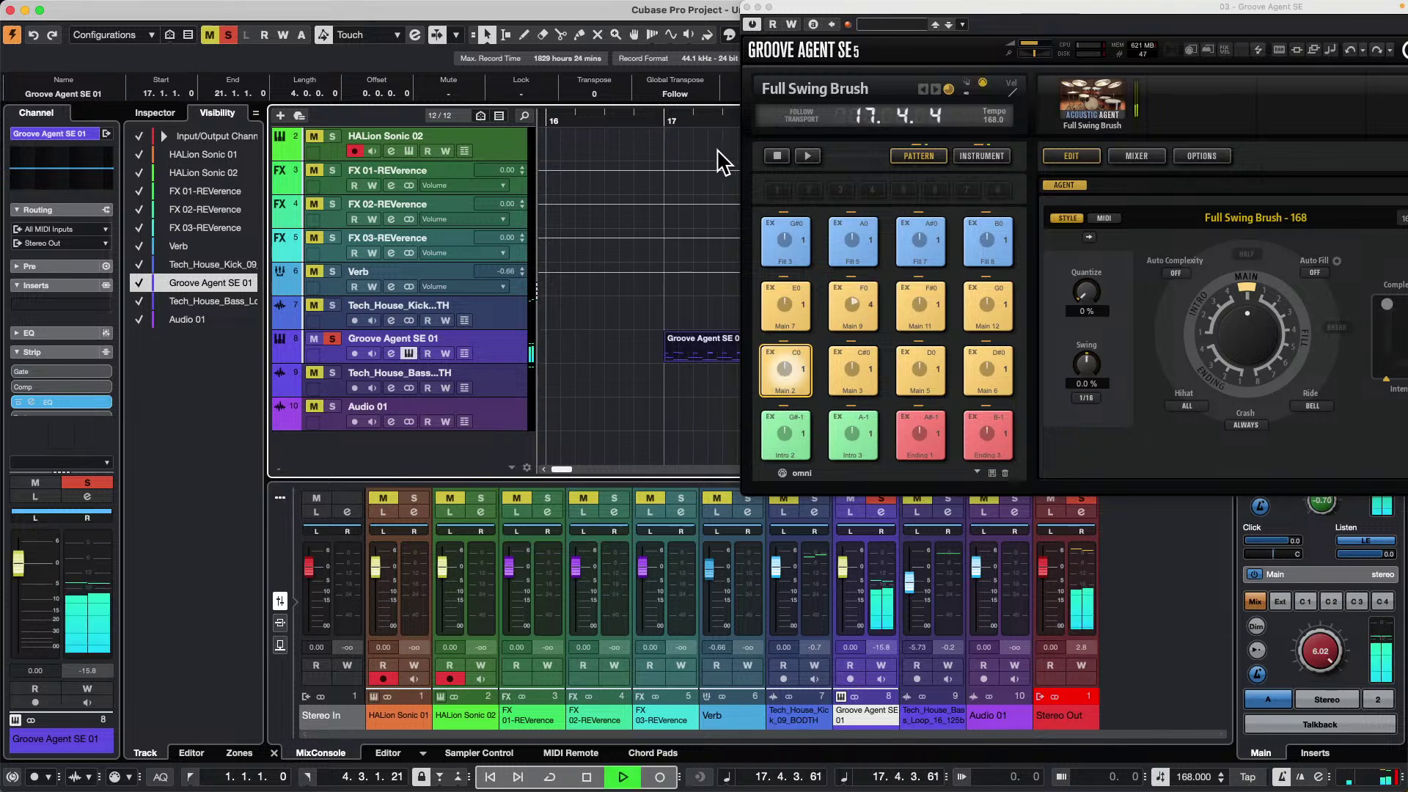
pyautogui.press('space')
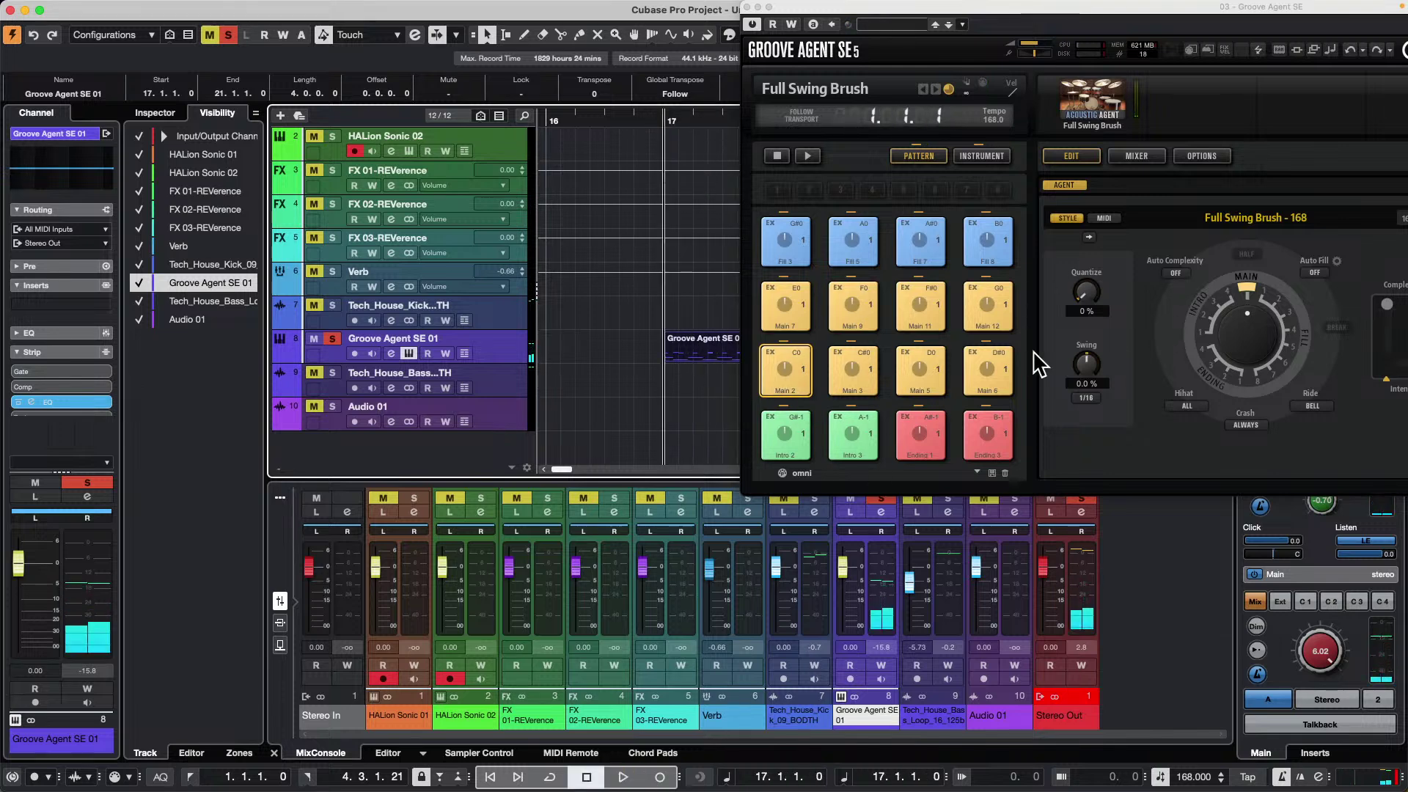
# - Set the project tempo to 84 BPM and play the drum part from bar 17
pyautogui.click(1191, 776)
pyautogui.write('84')
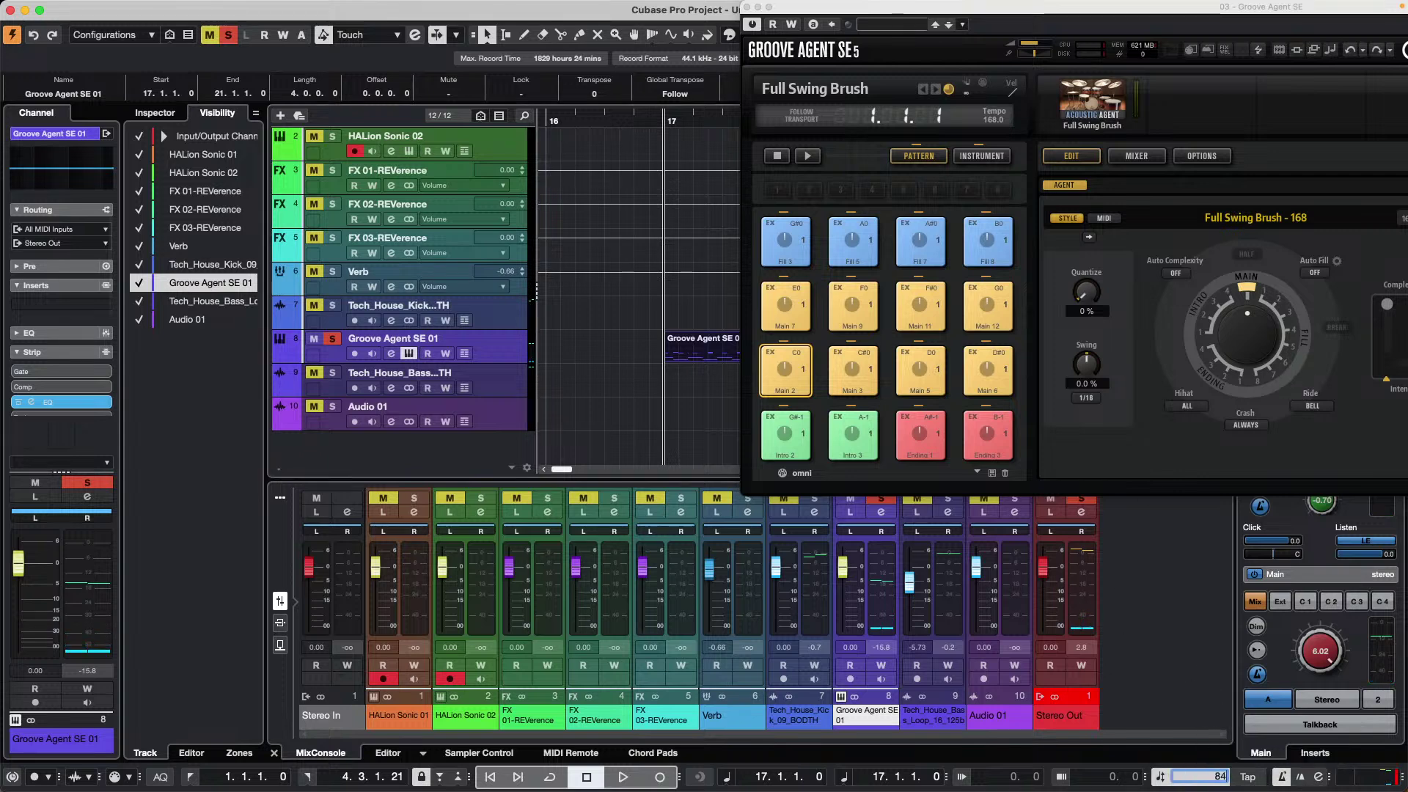
pyautogui.press('Return')
pyautogui.moveTo(672, 117); pyautogui.dragTo(658, 117)
pyautogui.press('space')
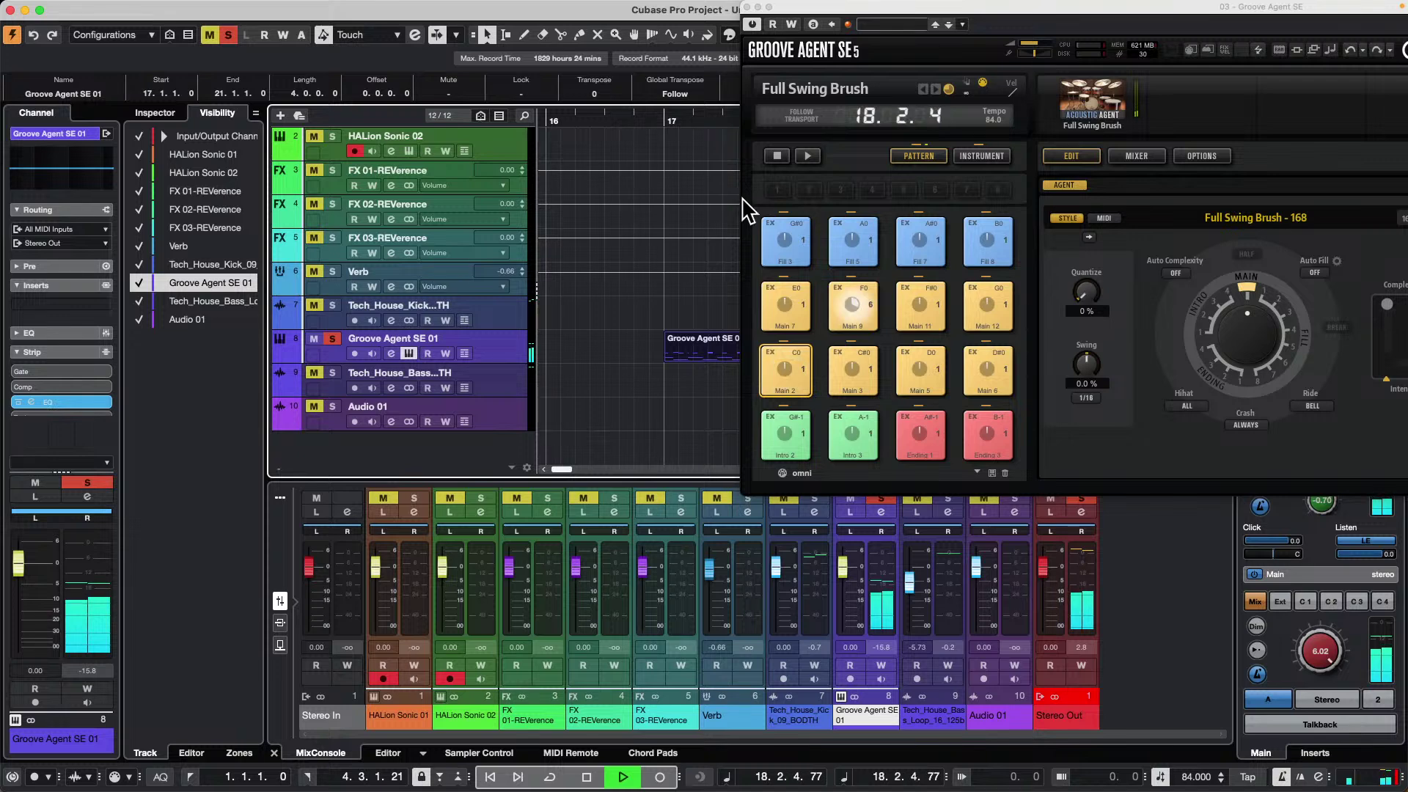
pyautogui.press('space')
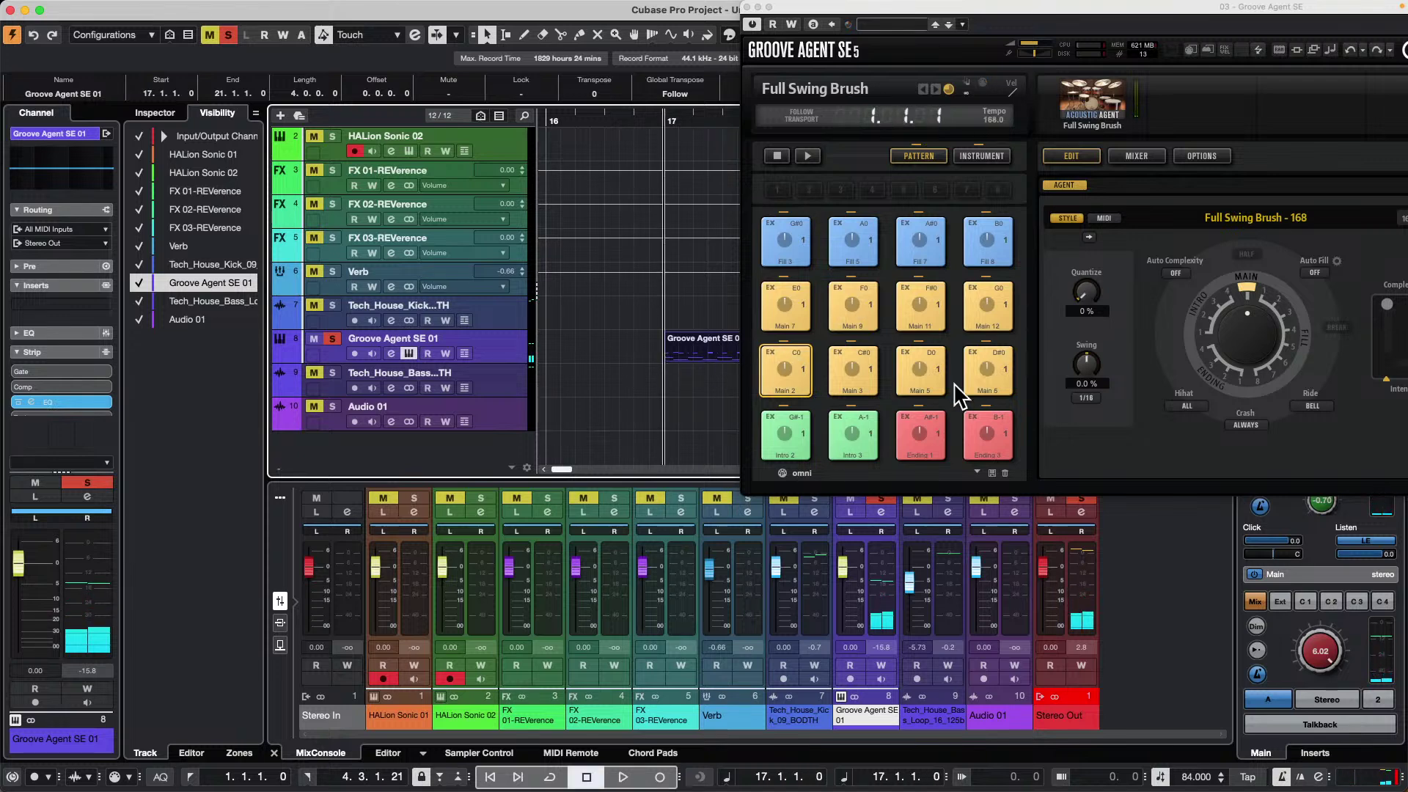
# - Move the Groove Agent SE window back into full view and close it
pyautogui.moveTo(911, 22); pyautogui.dragTo(508, 65)
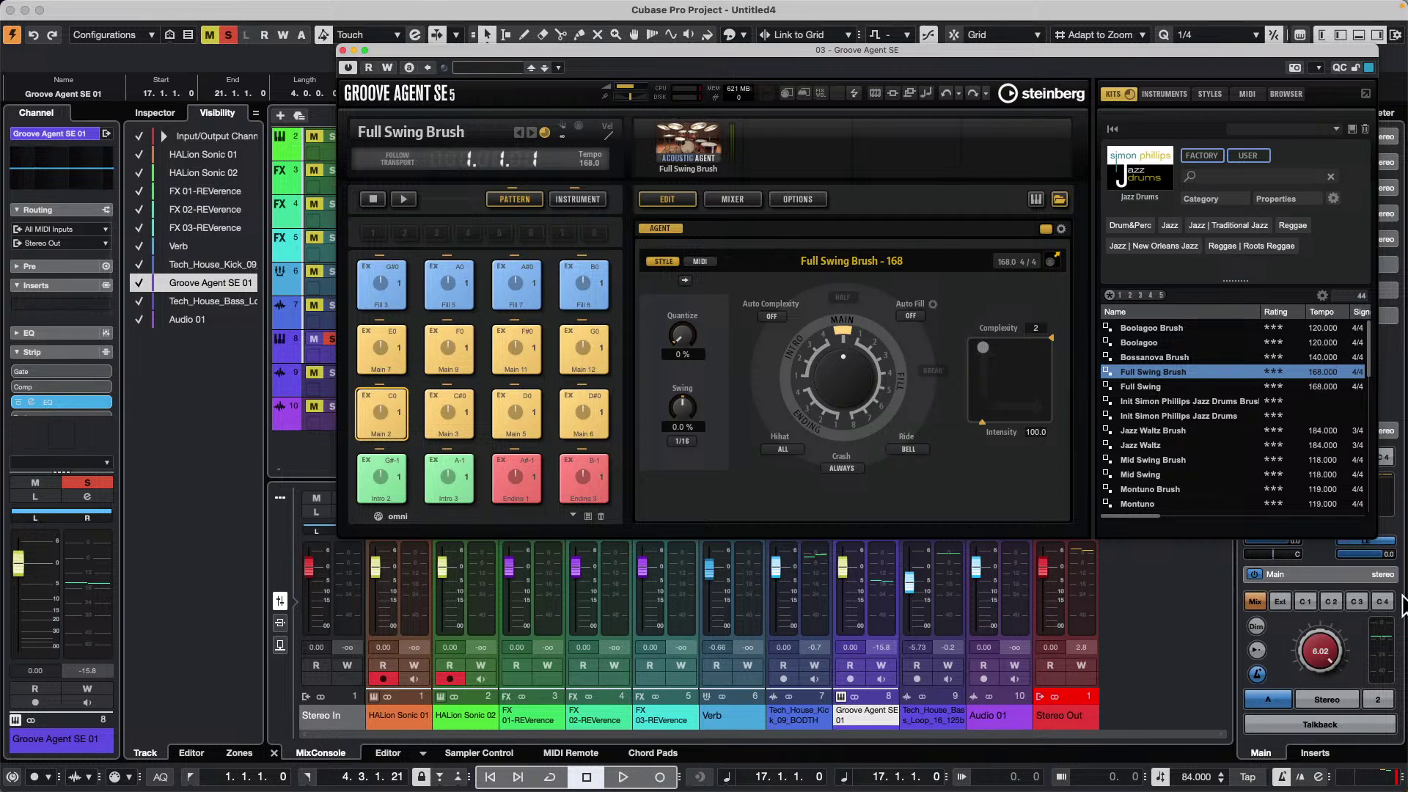
pyautogui.moveTo(1149, 518)
pyautogui.mouseDown()
pyautogui.moveTo(1207, 517)
pyautogui.moveTo(1139, 518)
pyautogui.mouseUp()
pyautogui.click(343, 49)
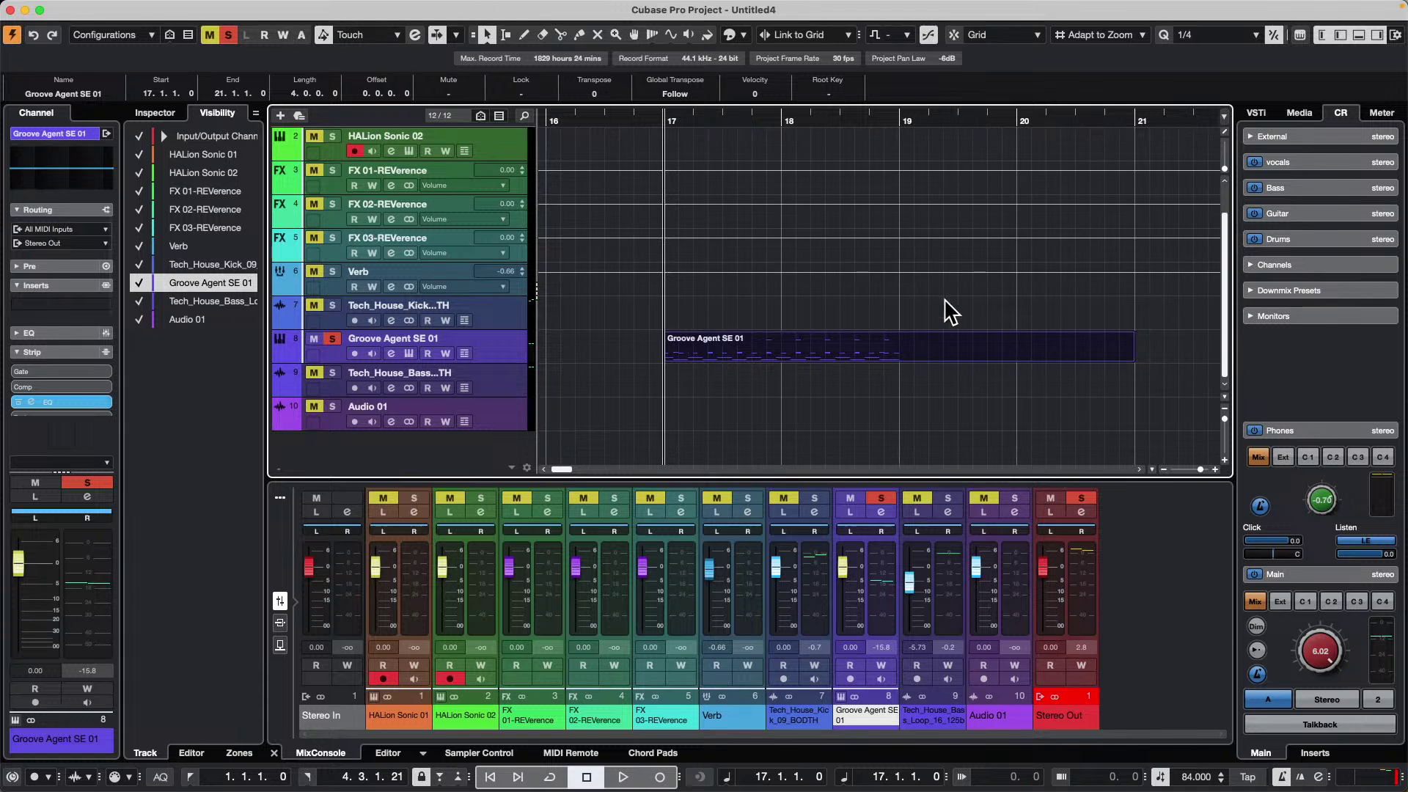
# - Show the MIDI Remote controller surface and open the Imager insert on the Control Room's Phones channel
pyautogui.click(572, 753)
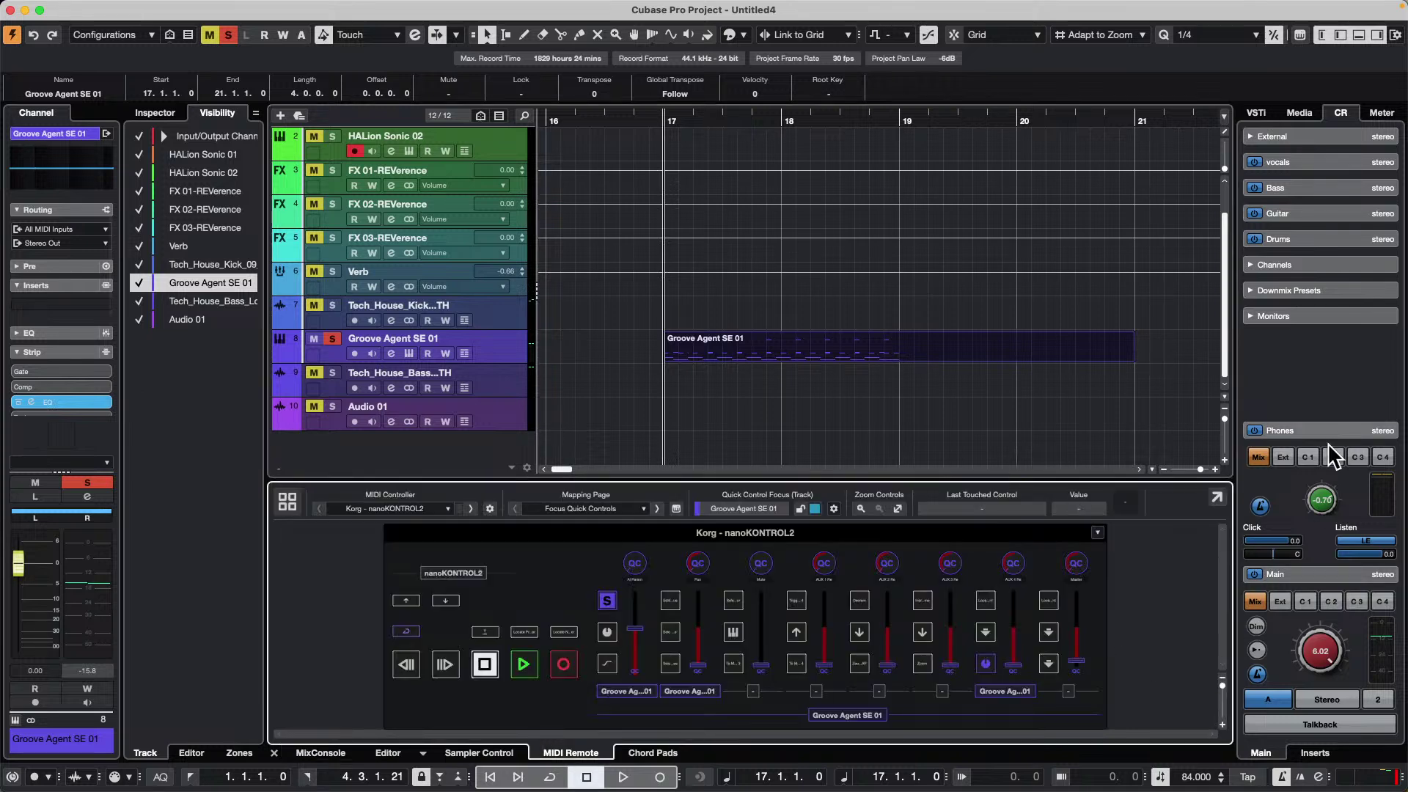
pyautogui.click(1316, 756)
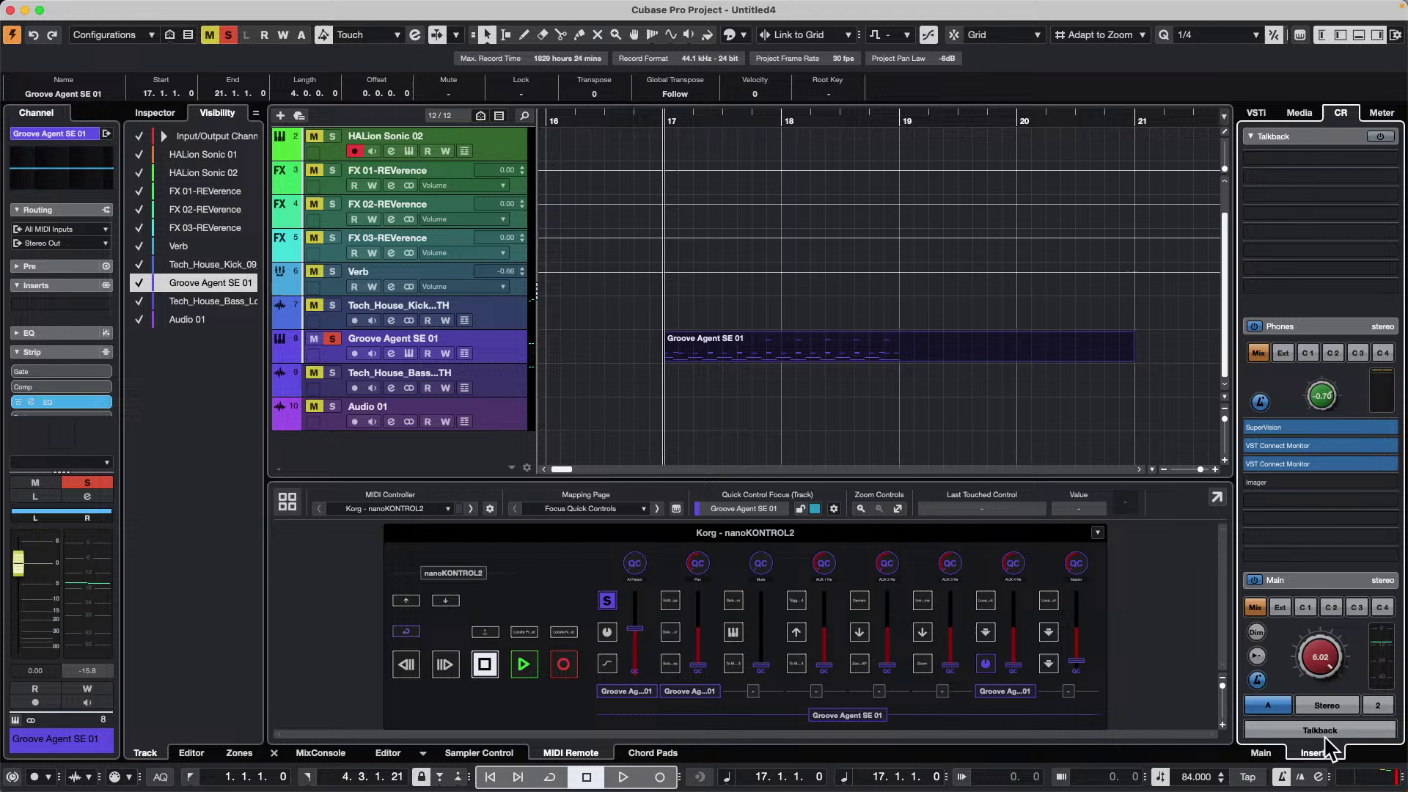
pyautogui.click(1319, 480)
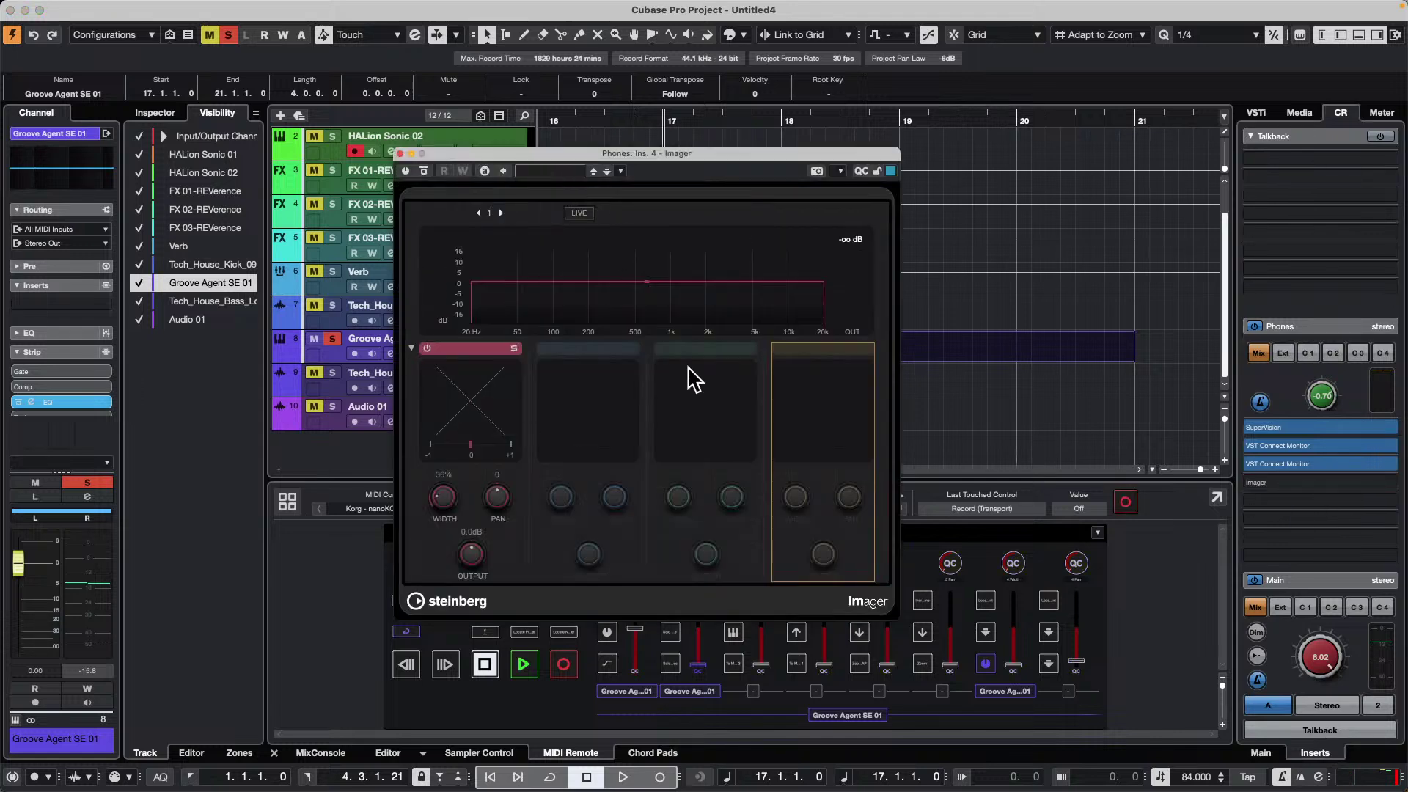
pyautogui.click(469, 355)
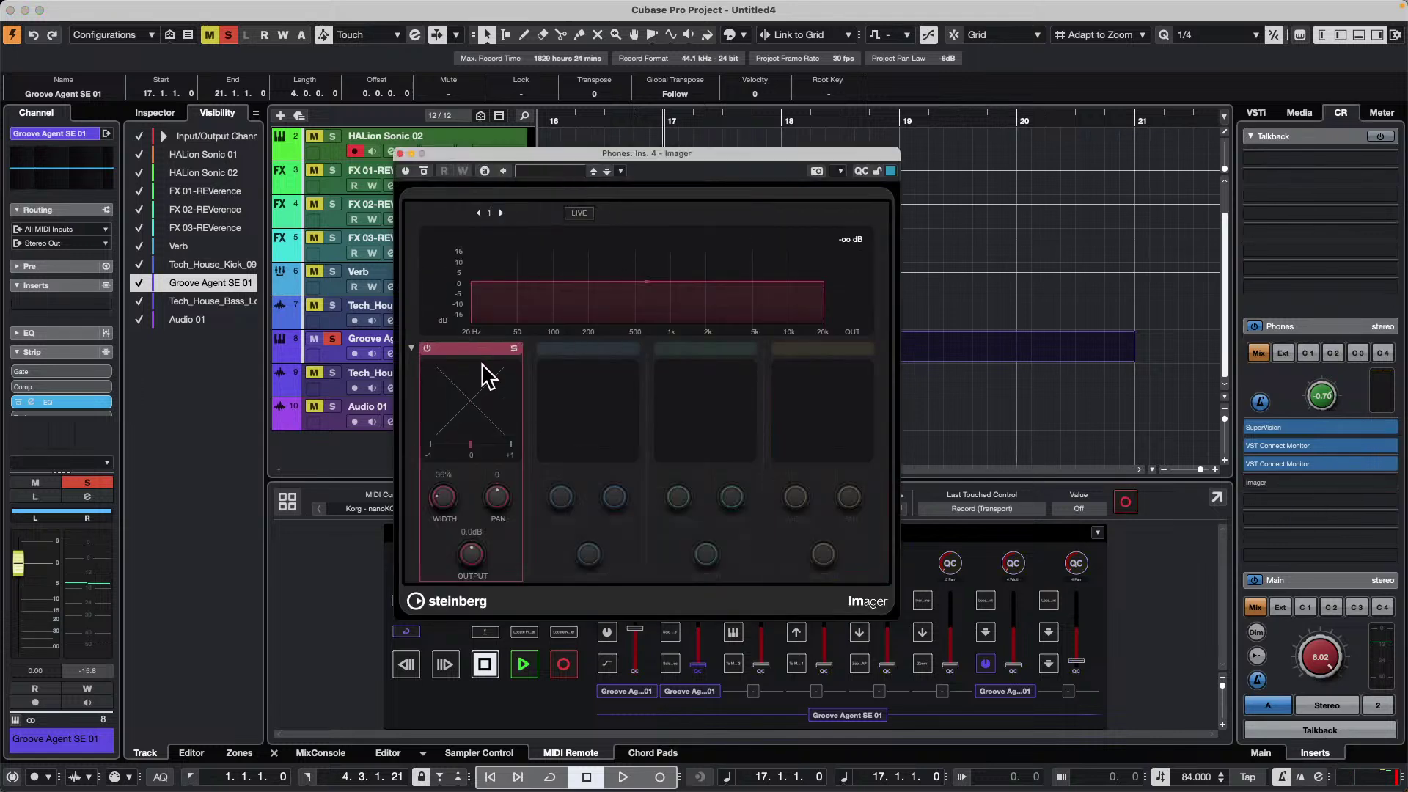
# - Map Imager's first-band Pan to the nanoKONTROL2's first knob with the MIDI Remote Mapping Assistant, and close the assistant and Imager
pyautogui.rightClick(497, 505)
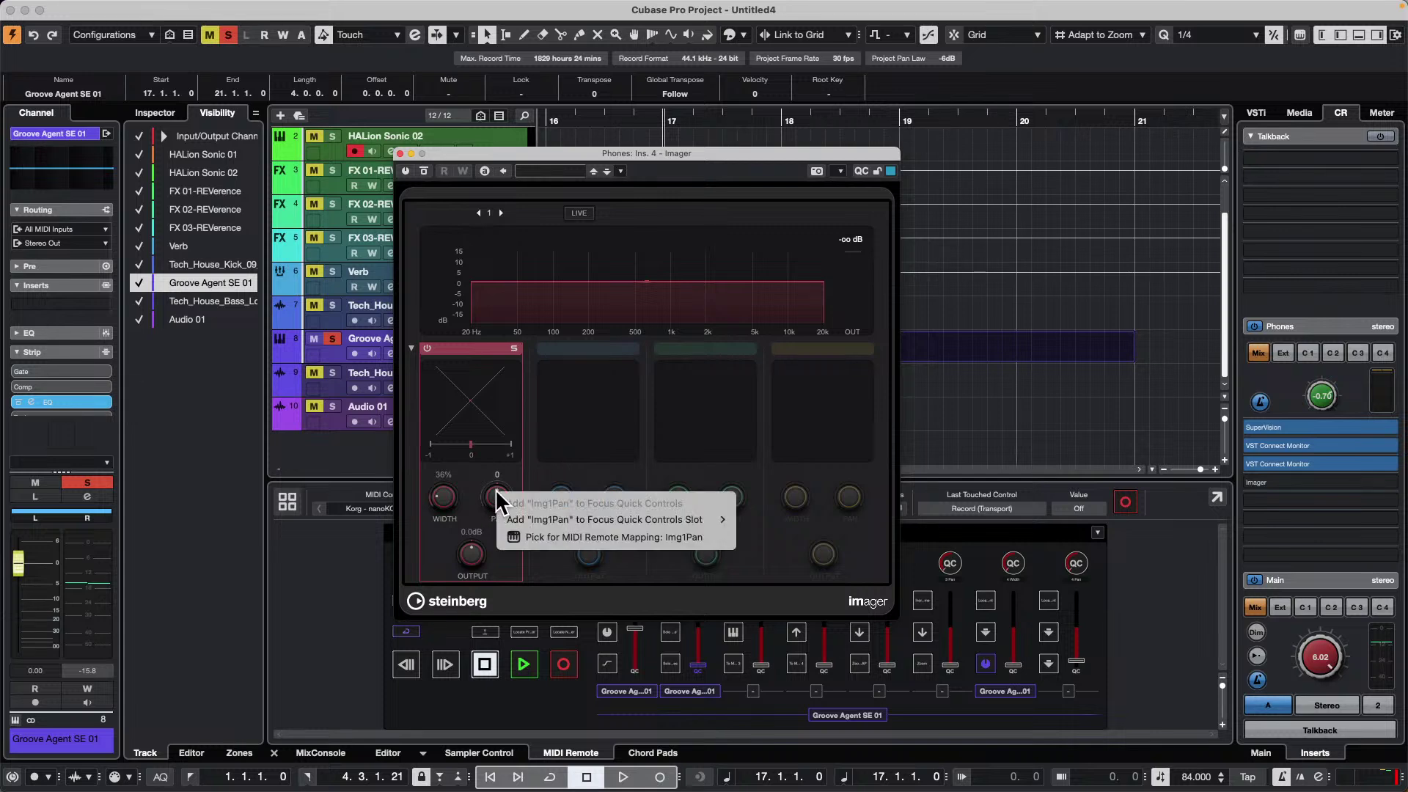
pyautogui.click(615, 537)
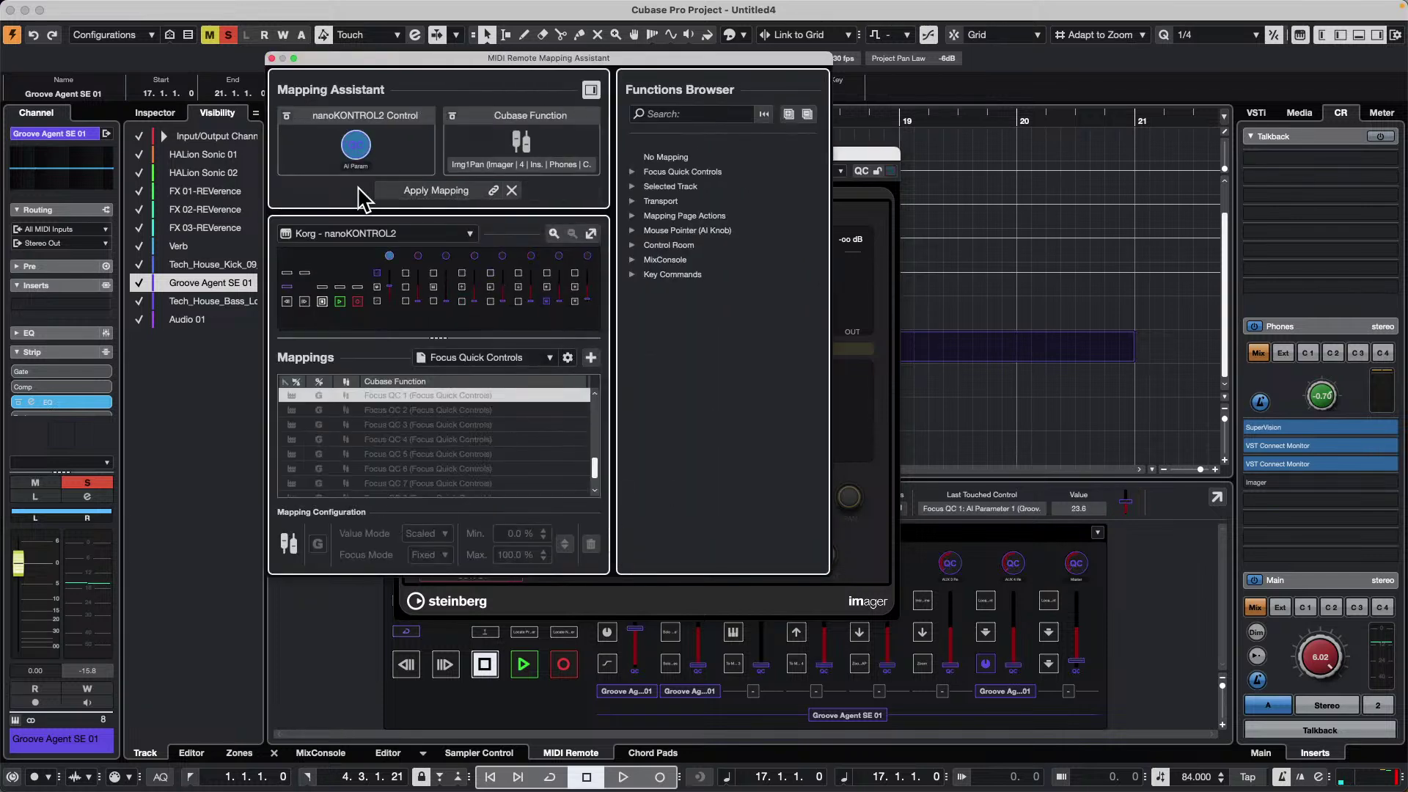
pyautogui.click(382, 191)
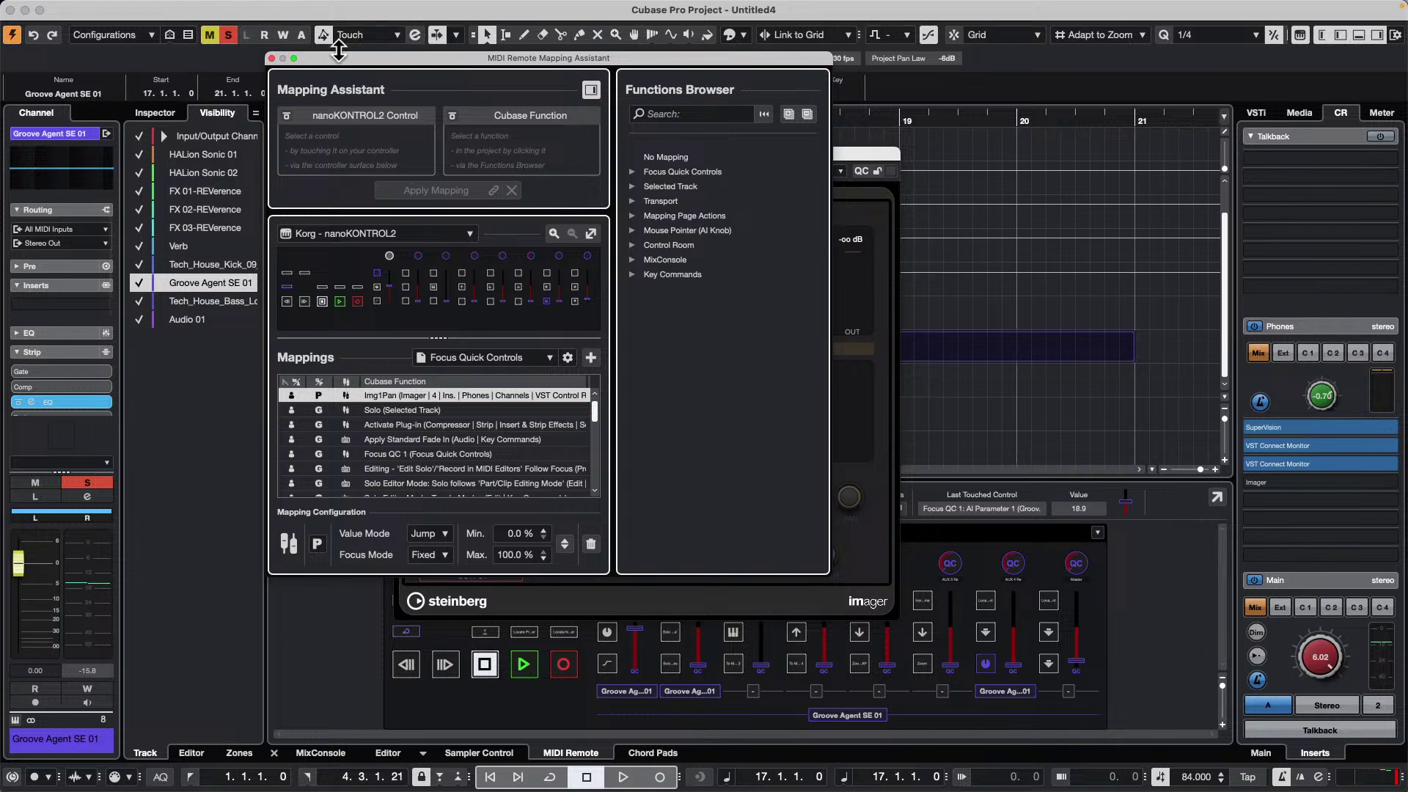
pyautogui.click(271, 58)
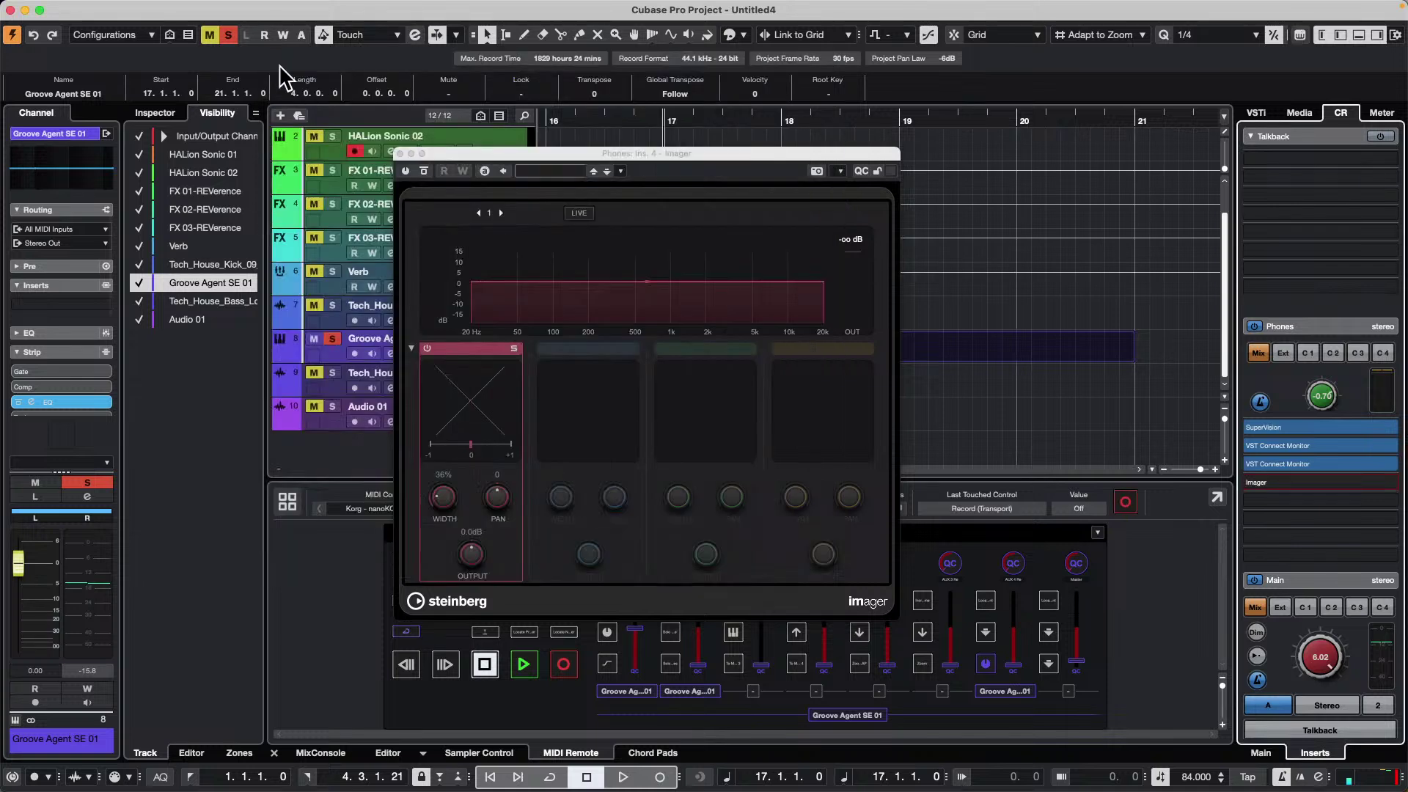
pyautogui.click(399, 154)
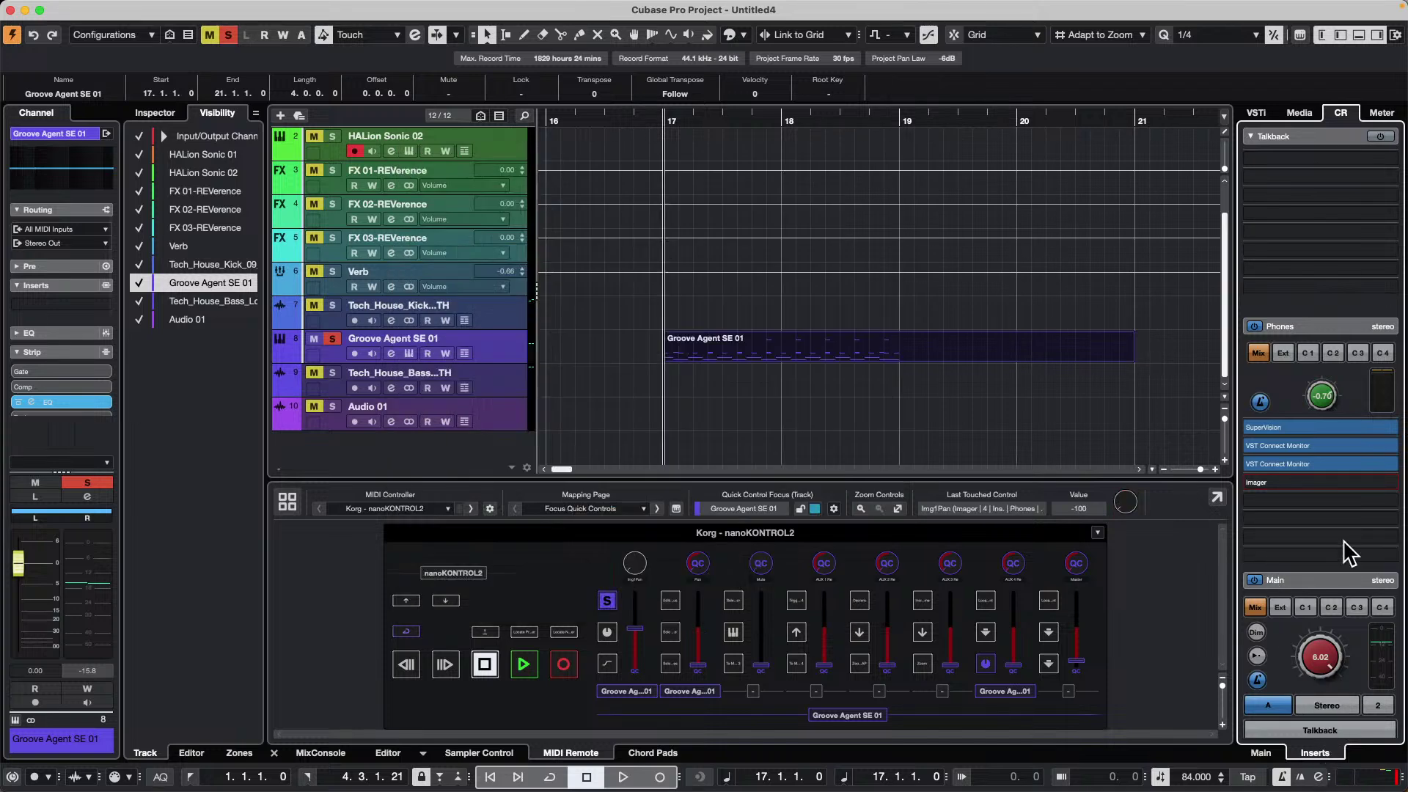
# - Activate the Imager insert on the Phones channel, reopen it, and move its window clear of the controller's mapped first knob
pyautogui.moveTo(1316, 475)
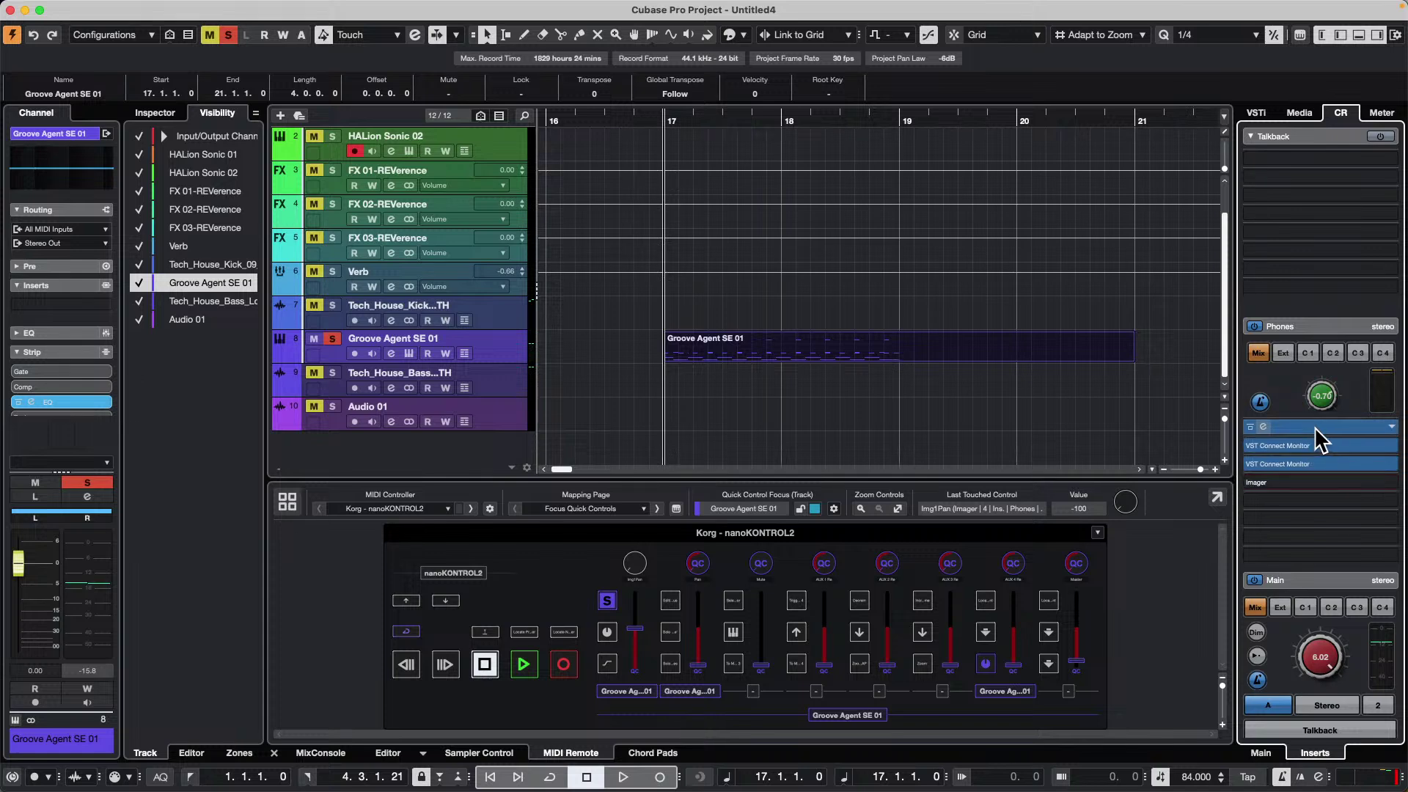
pyautogui.moveTo(1312, 445); pyautogui.dragTo(1312, 464)
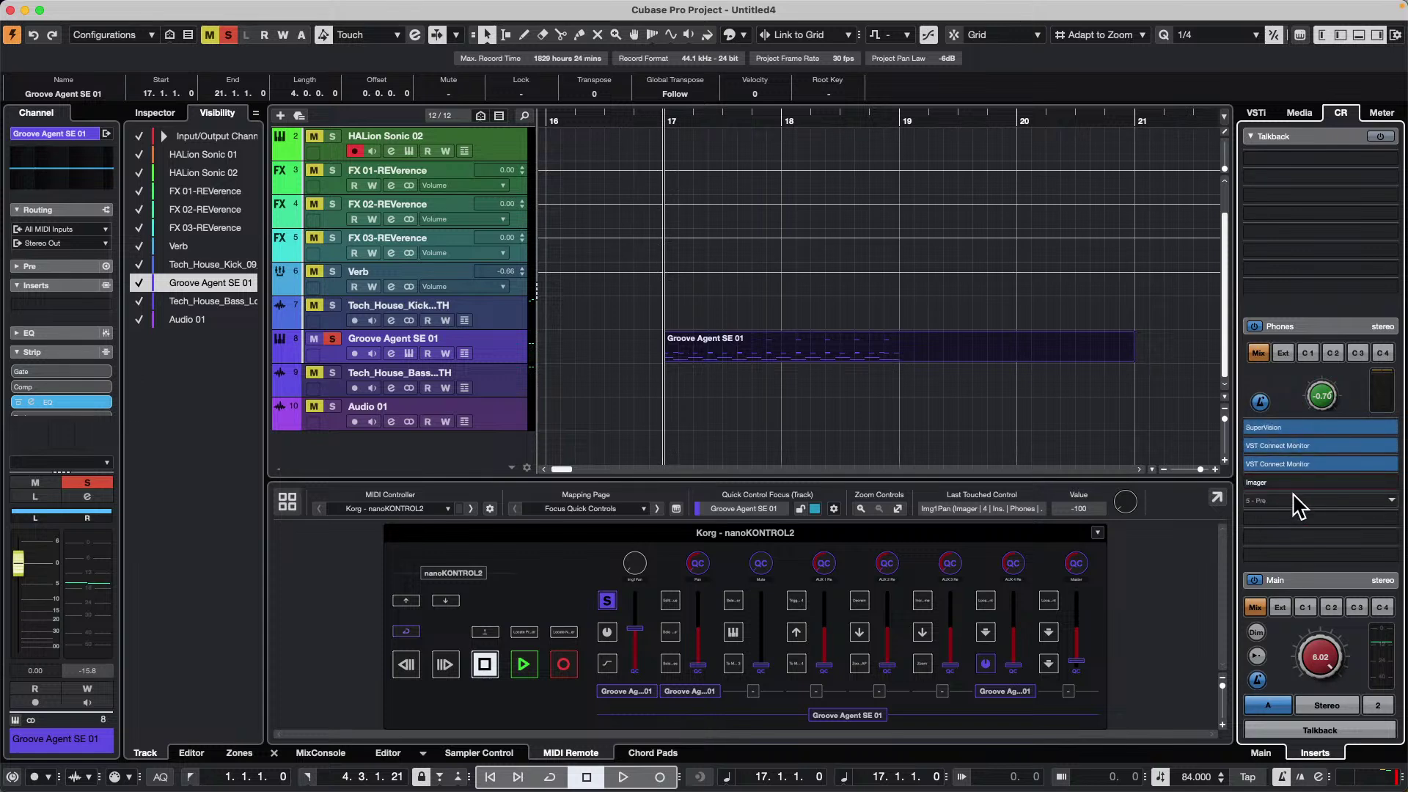
pyautogui.moveTo(1248, 482)
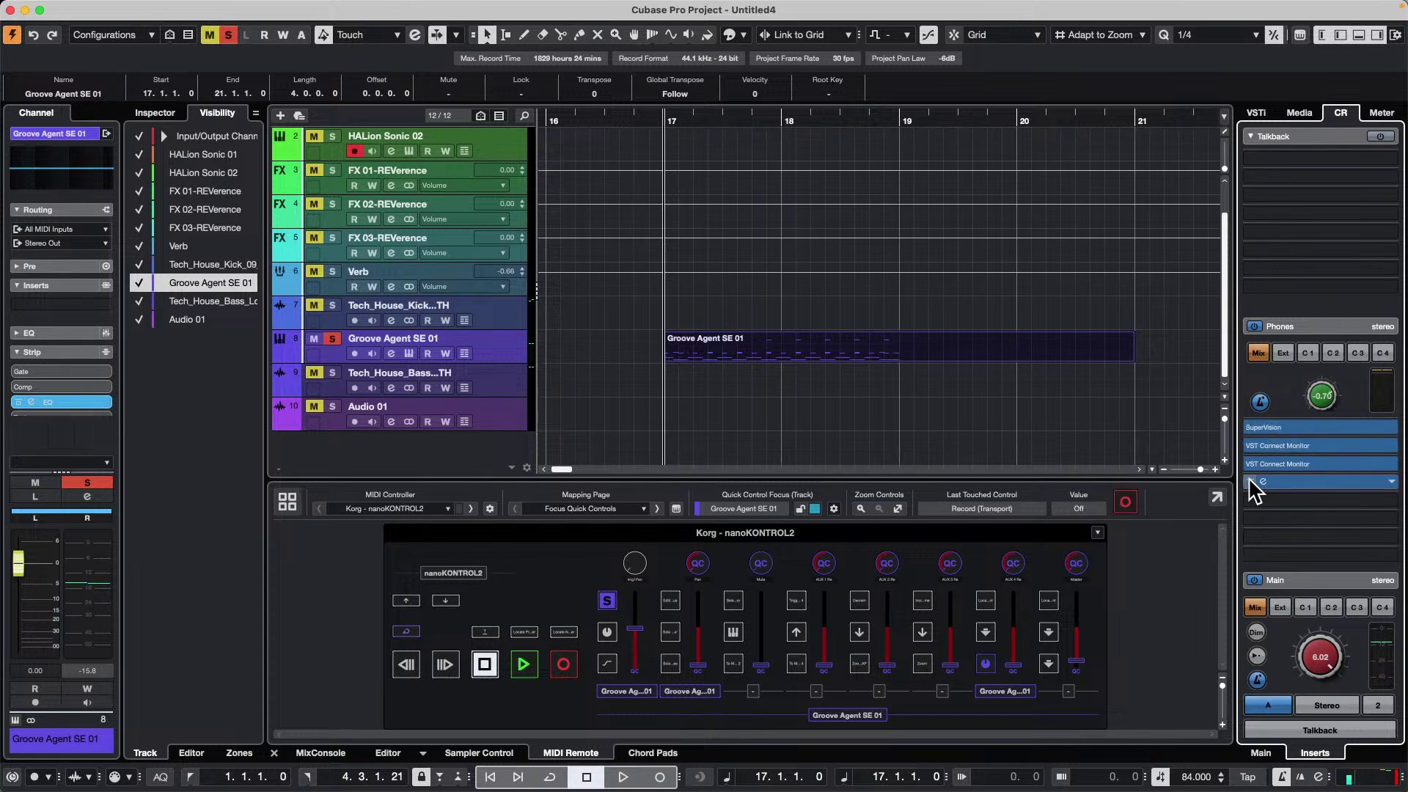
pyautogui.click(1304, 481)
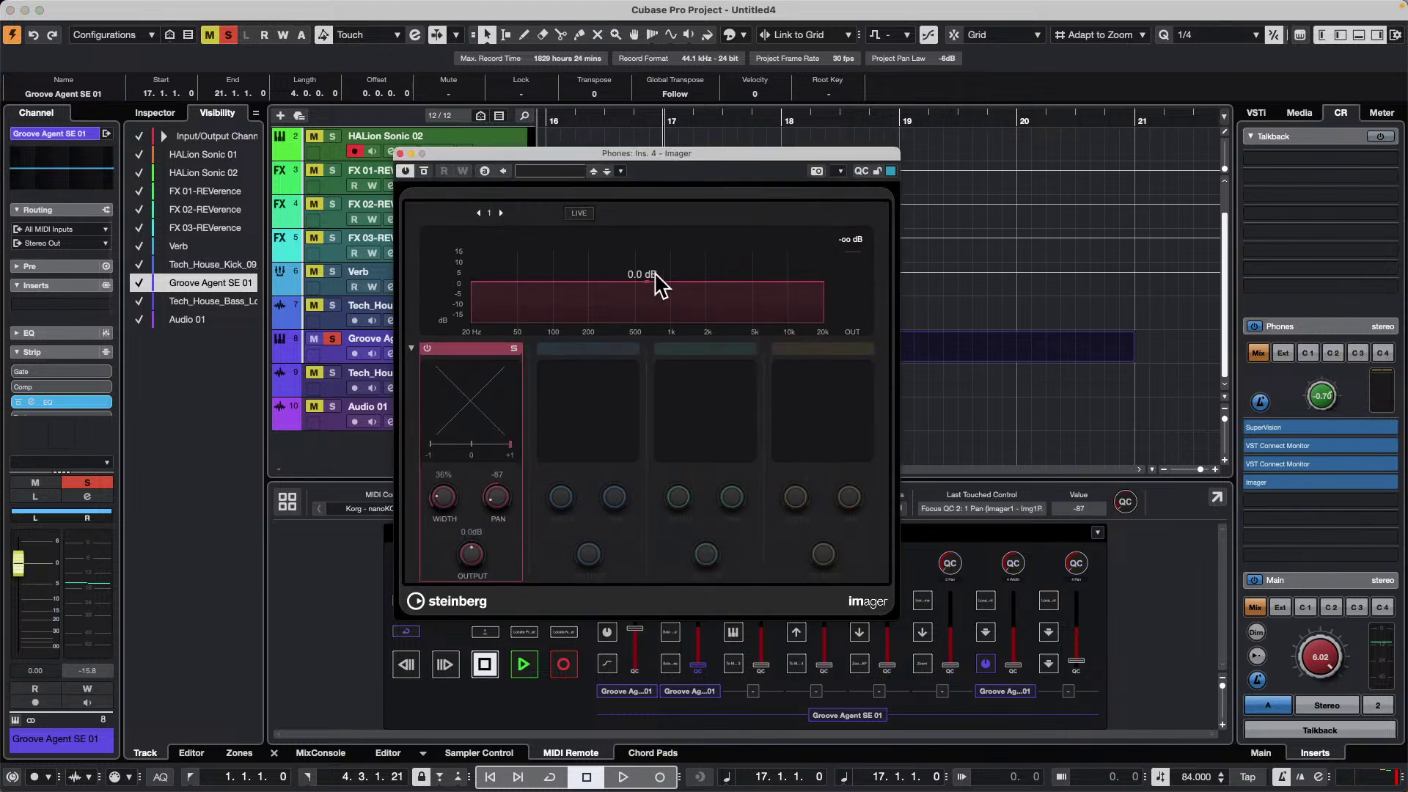
pyautogui.moveTo(657, 155); pyautogui.dragTo(951, 87)
pyautogui.click(635, 578)
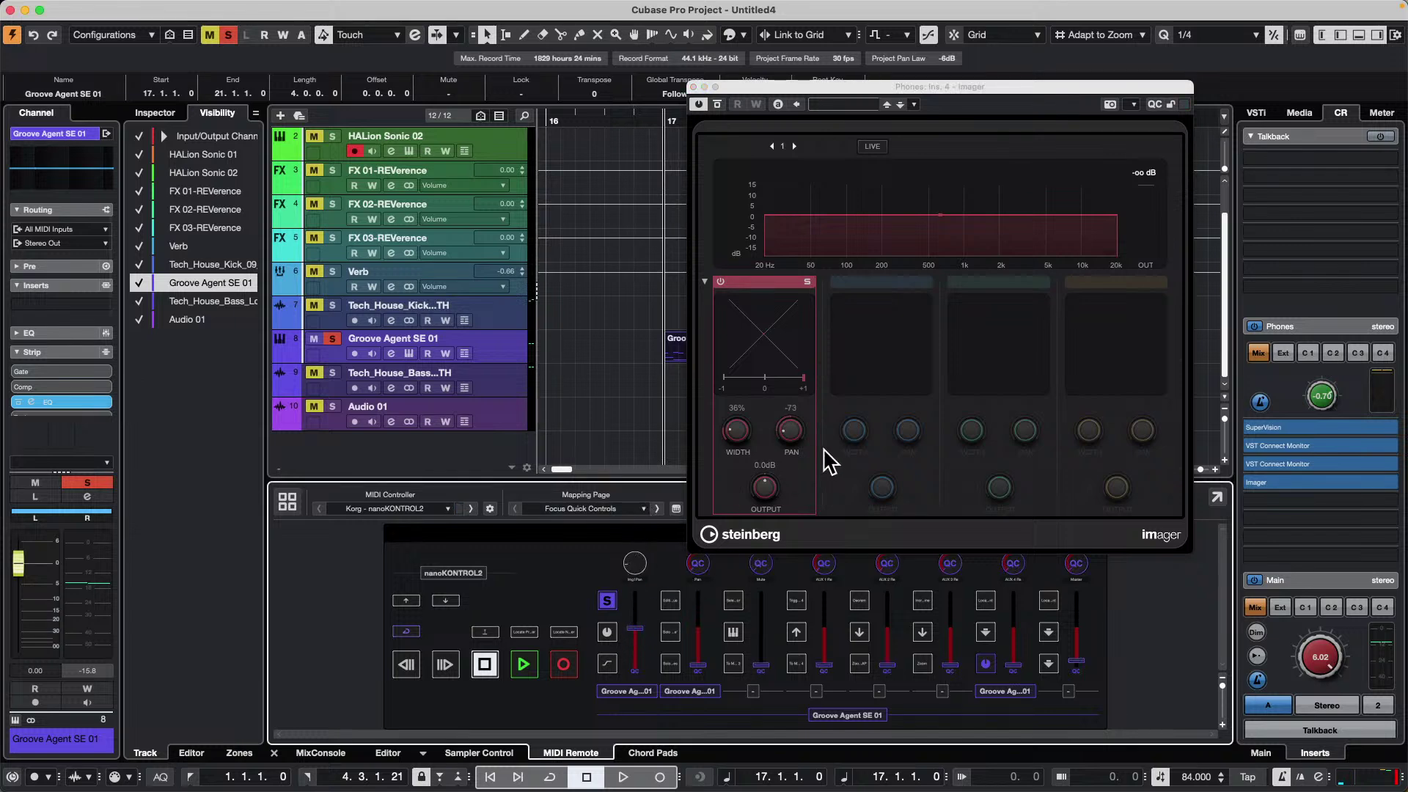
pyautogui.keyDown('super'); pyautogui.click(801, 443); pyautogui.keyUp('super')
# - View the VST Connect Monitor in the Phones channel's third insert slot and close it
pyautogui.moveTo(1272, 489)
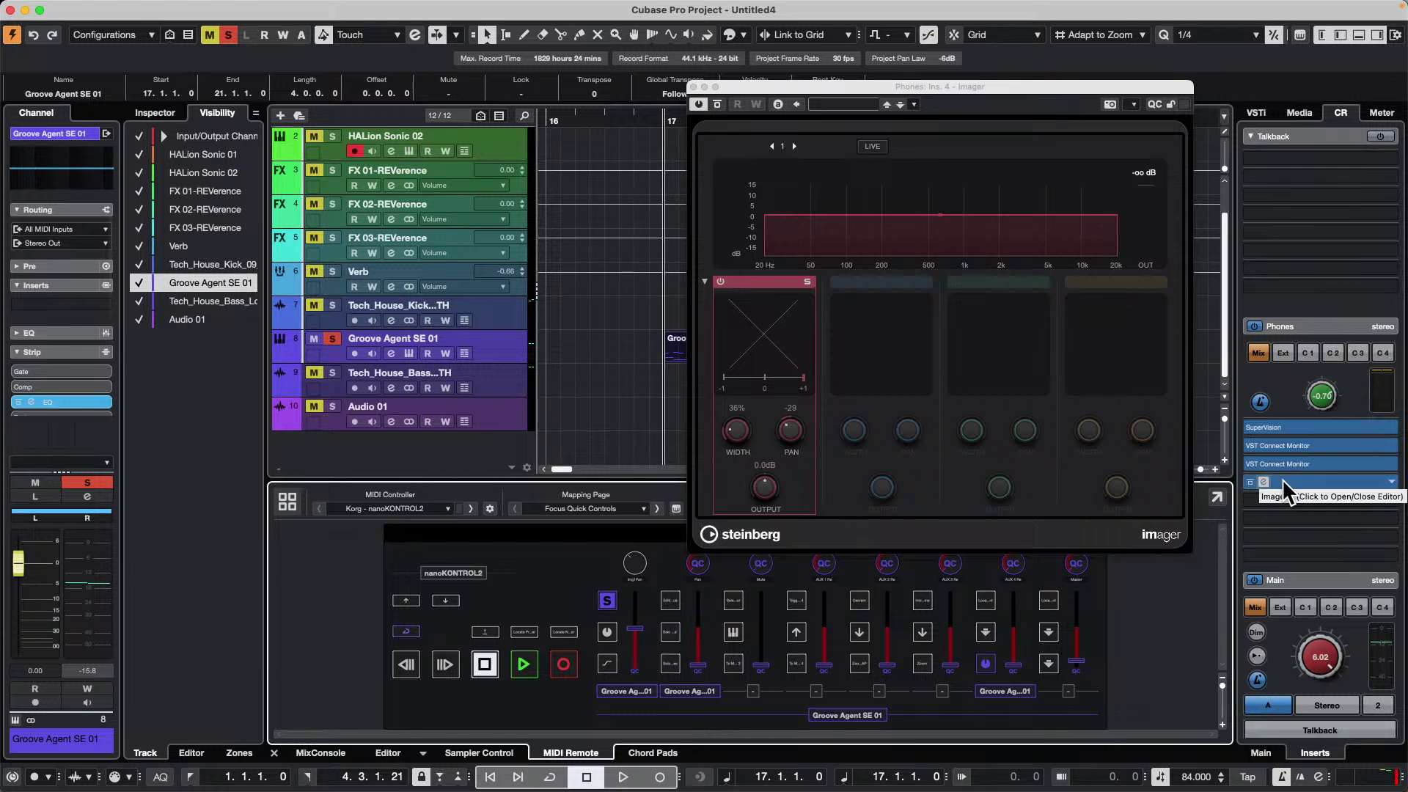
pyautogui.click(1301, 460)
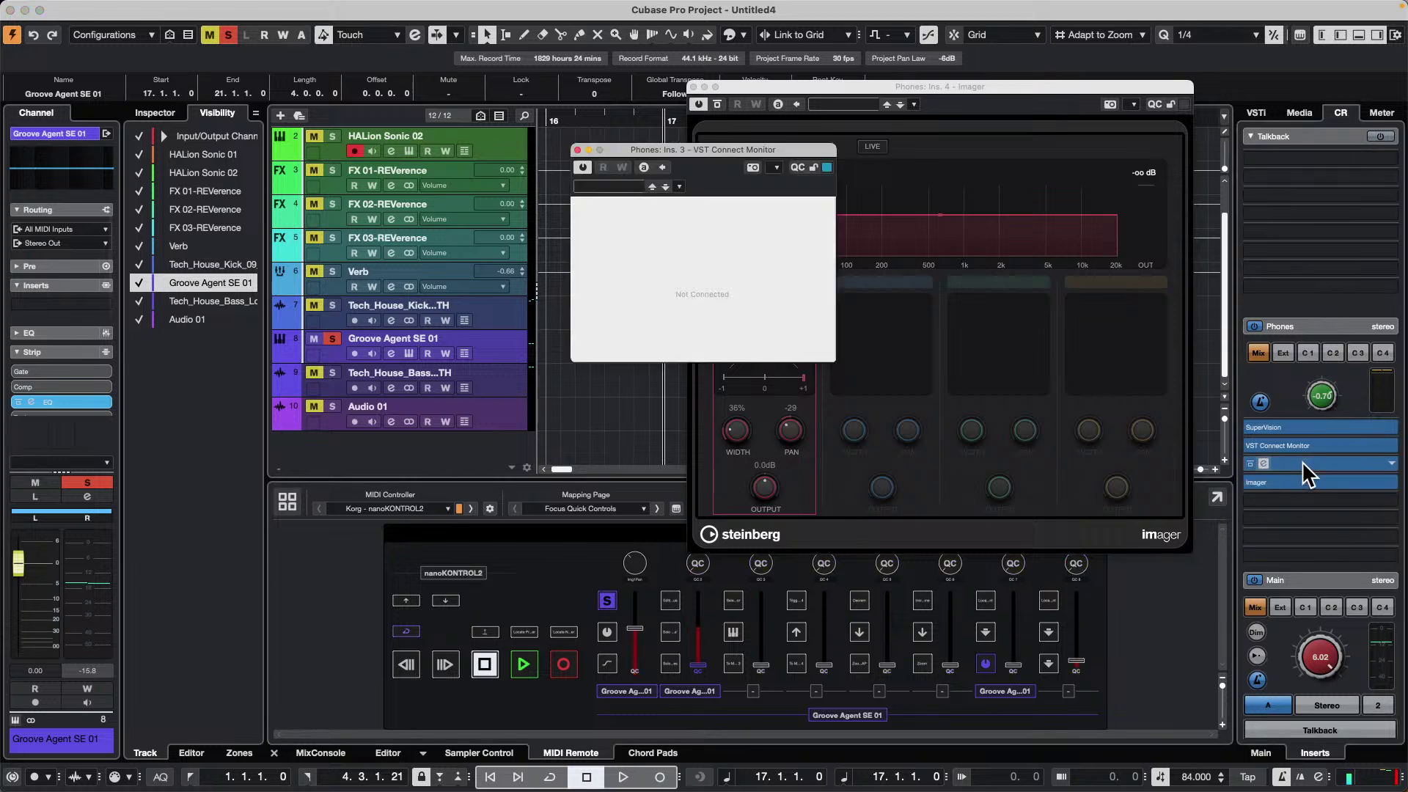
pyautogui.click(576, 150)
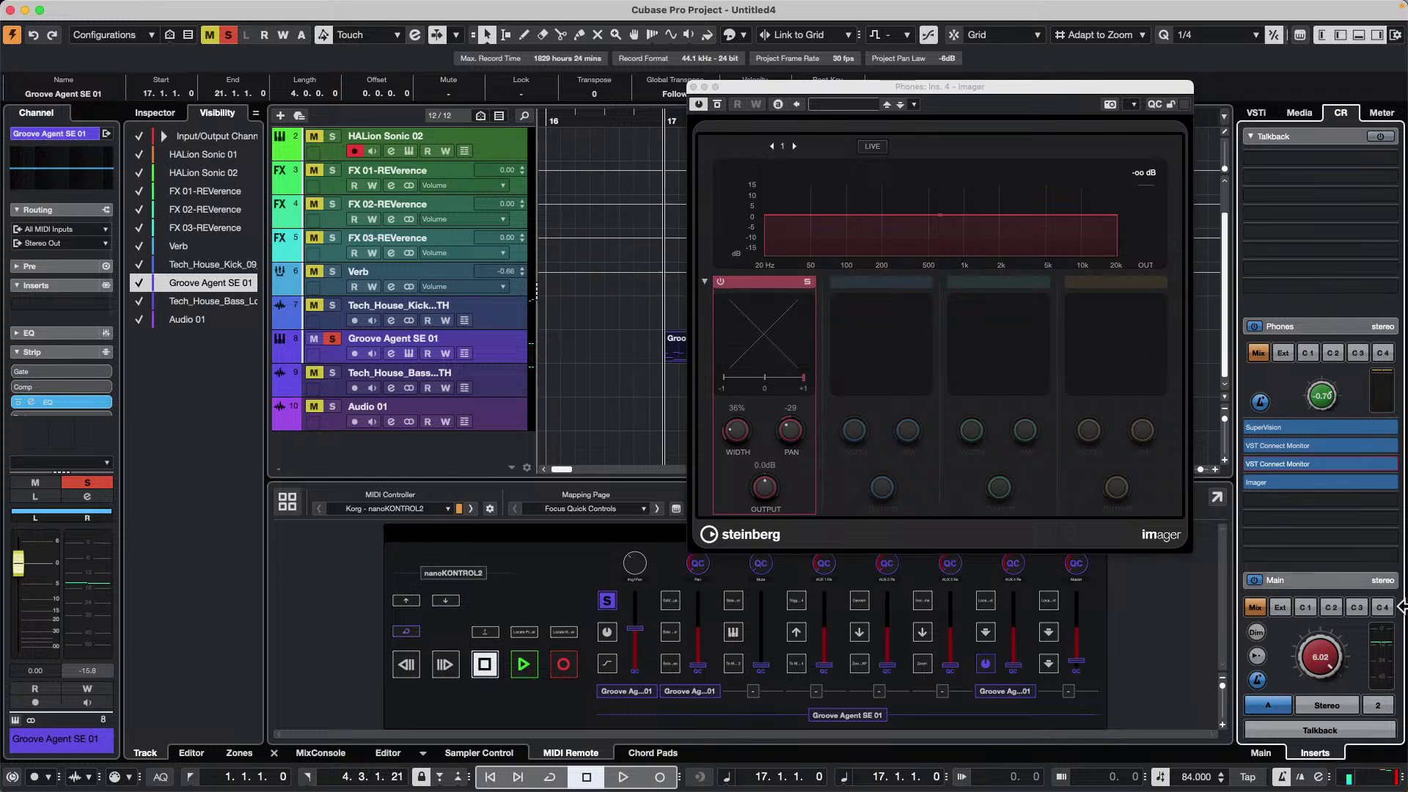
# - Add the EQ-M5 equalizer to the Phones channel's fifth insert slot
pyautogui.click(1286, 503)
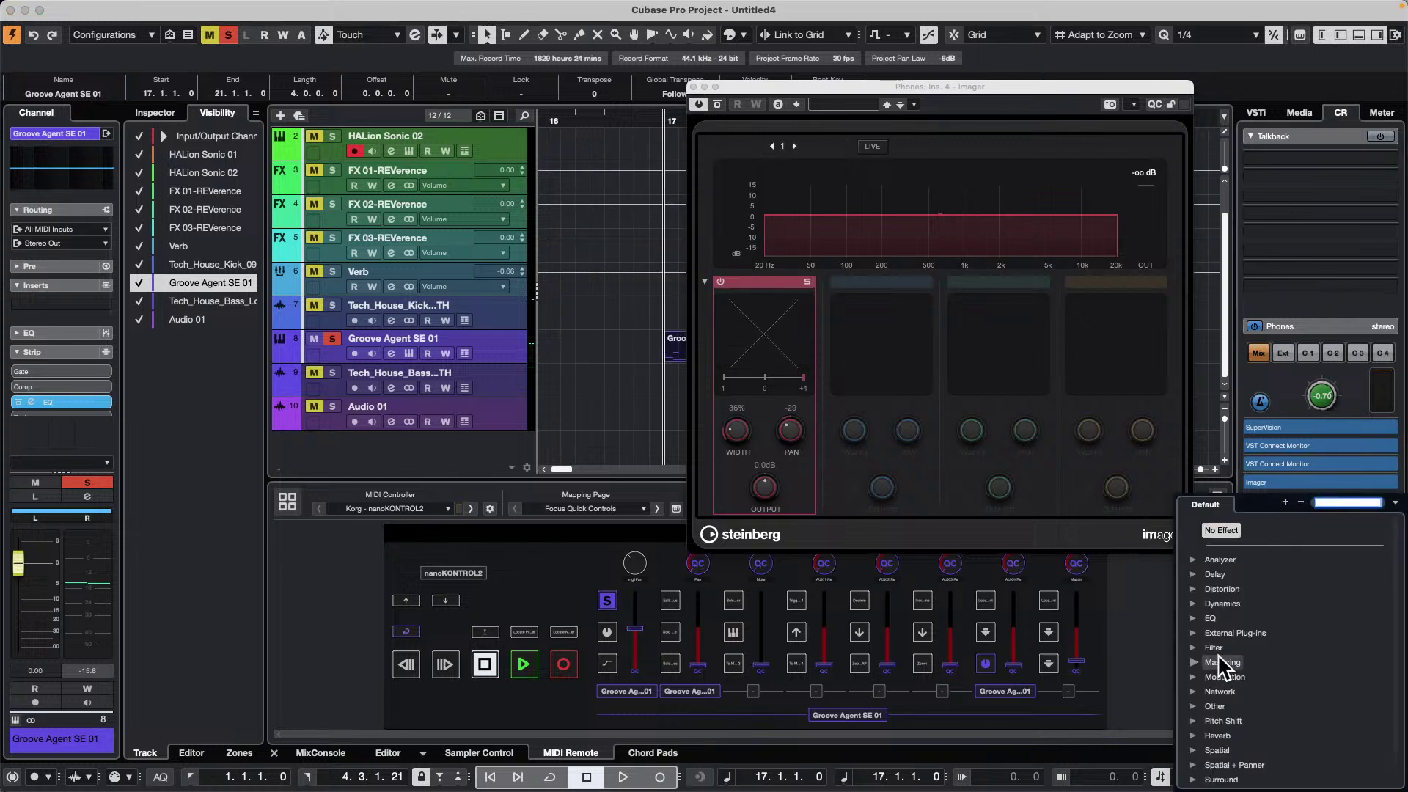
pyautogui.click(1193, 618)
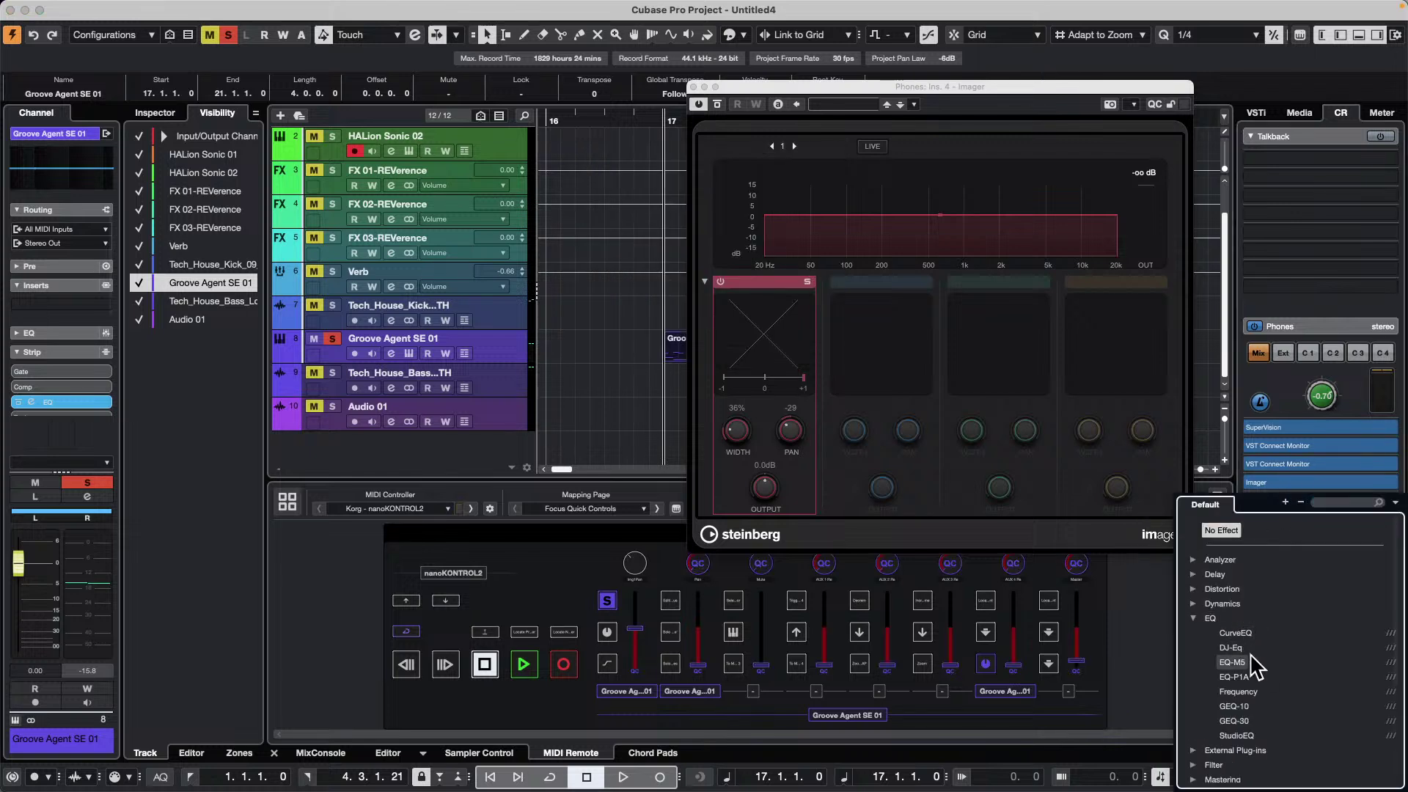
pyautogui.click(1238, 669)
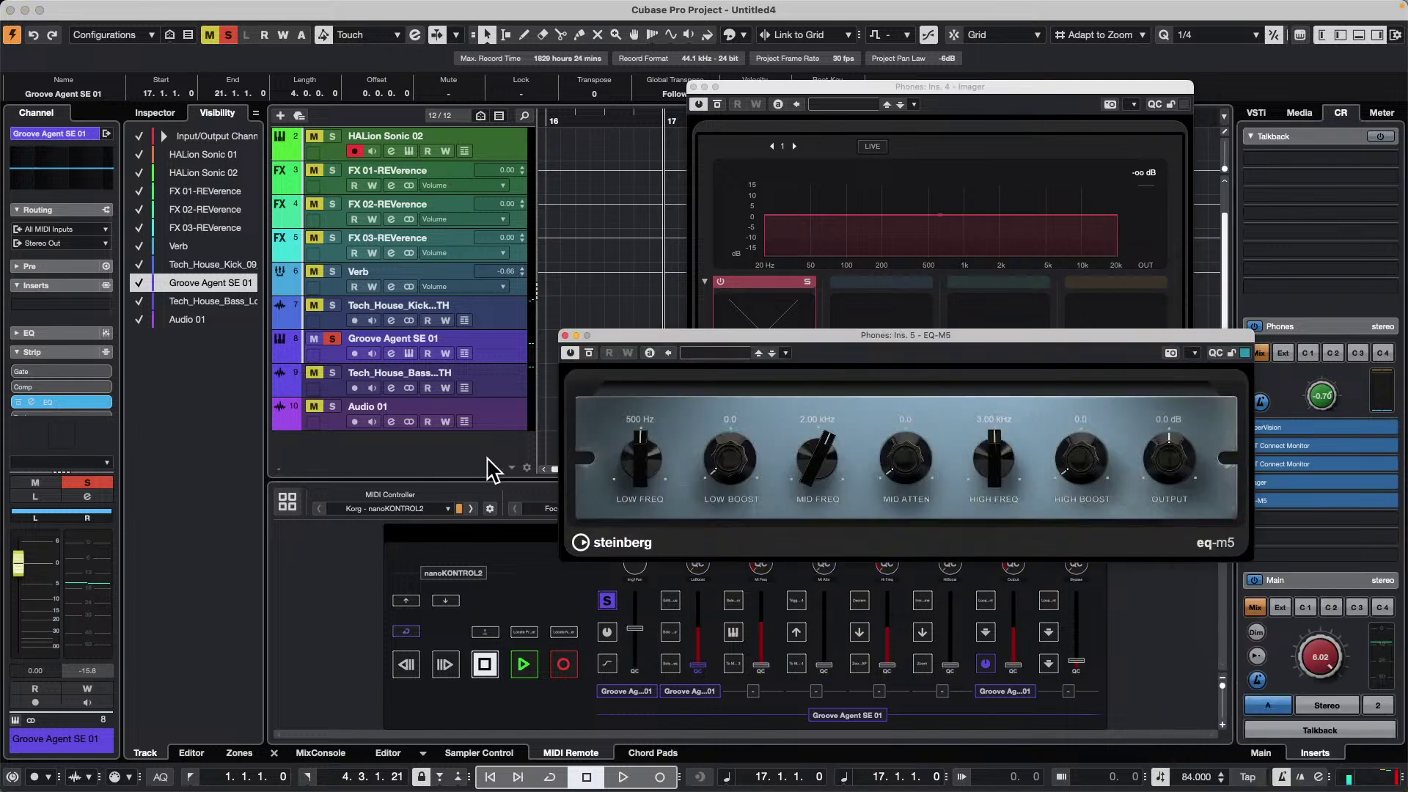
# - Show the MIDI Remote mapping options for EQ-M5's Low Boost knob, and close the EQ-M5 and Imager windows
pyautogui.rightClick(727, 462)
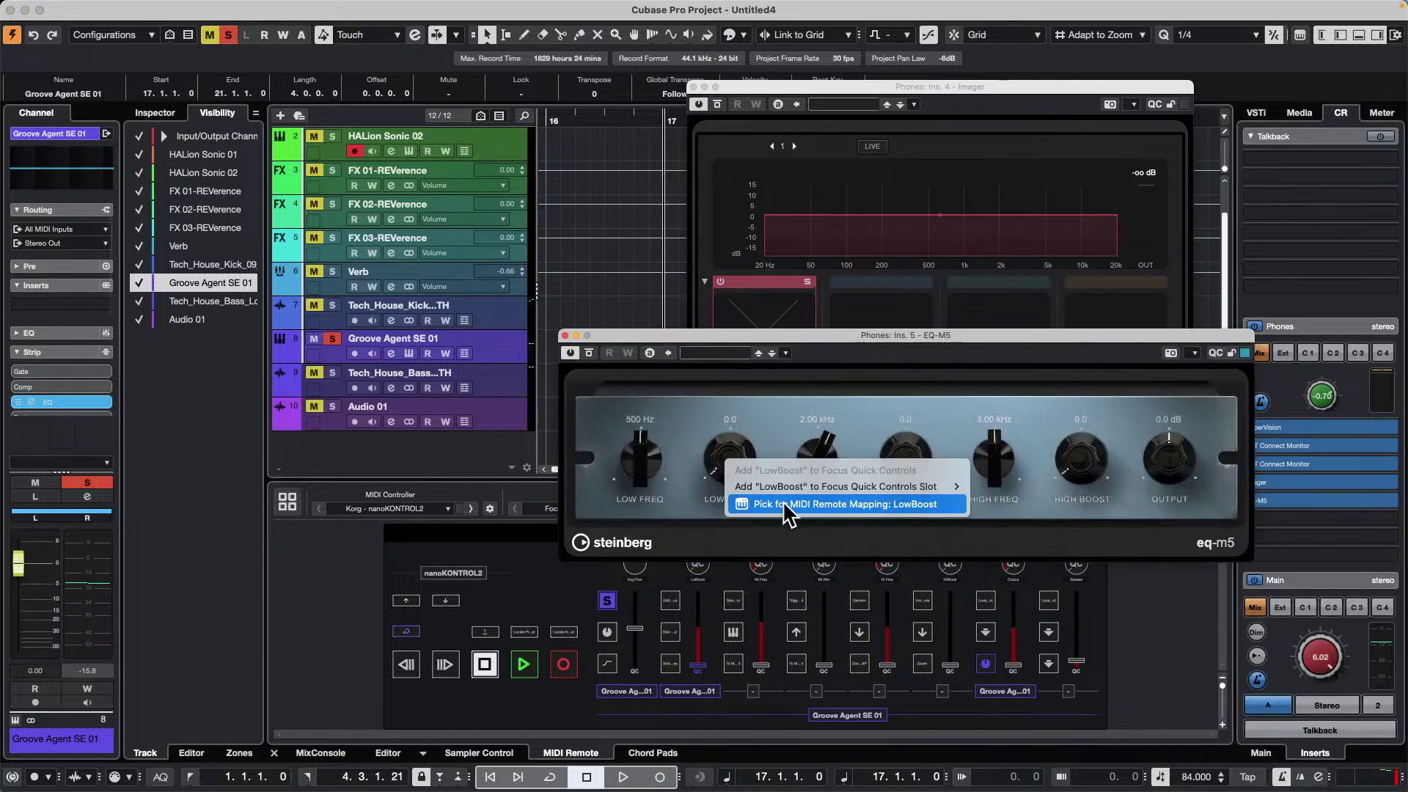
pyautogui.click(564, 335)
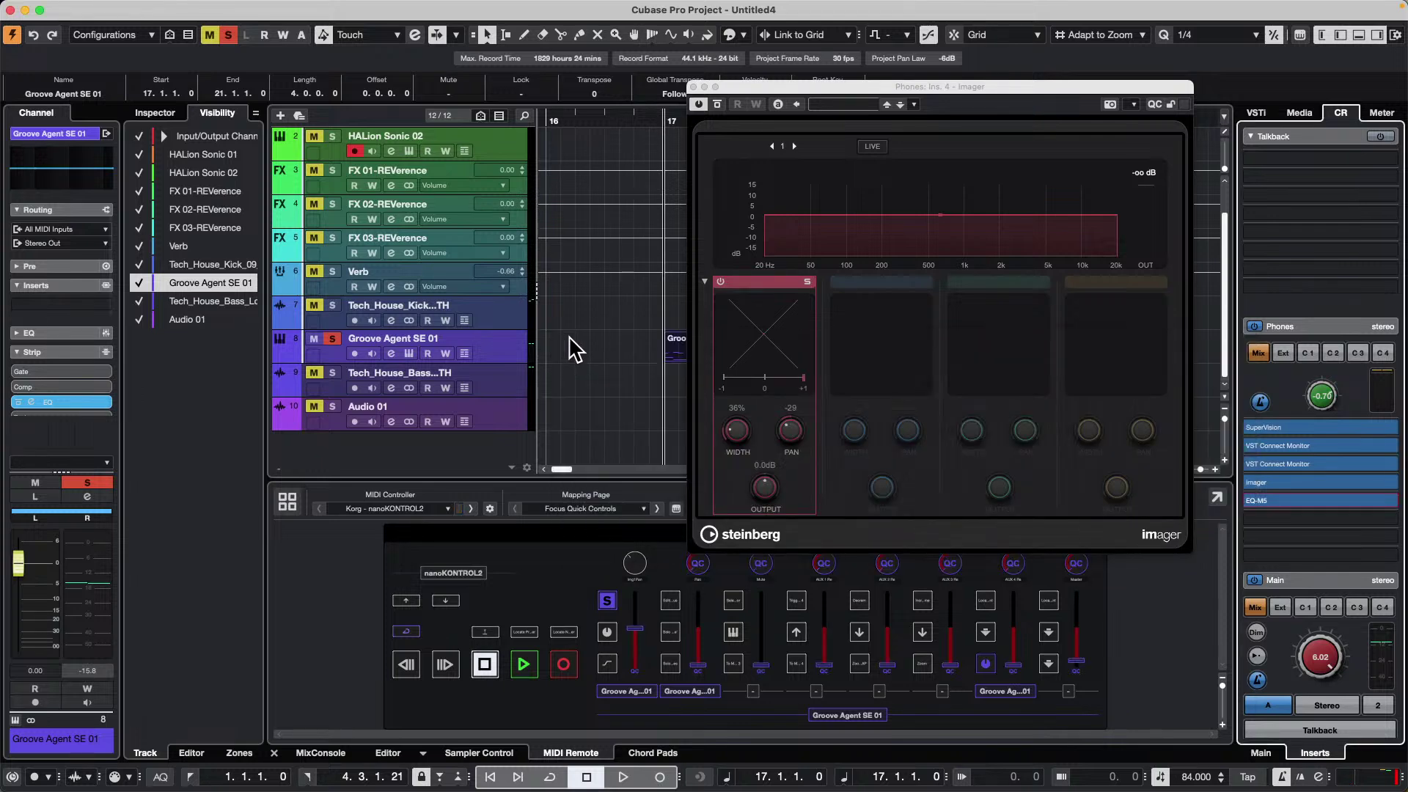
pyautogui.click(692, 87)
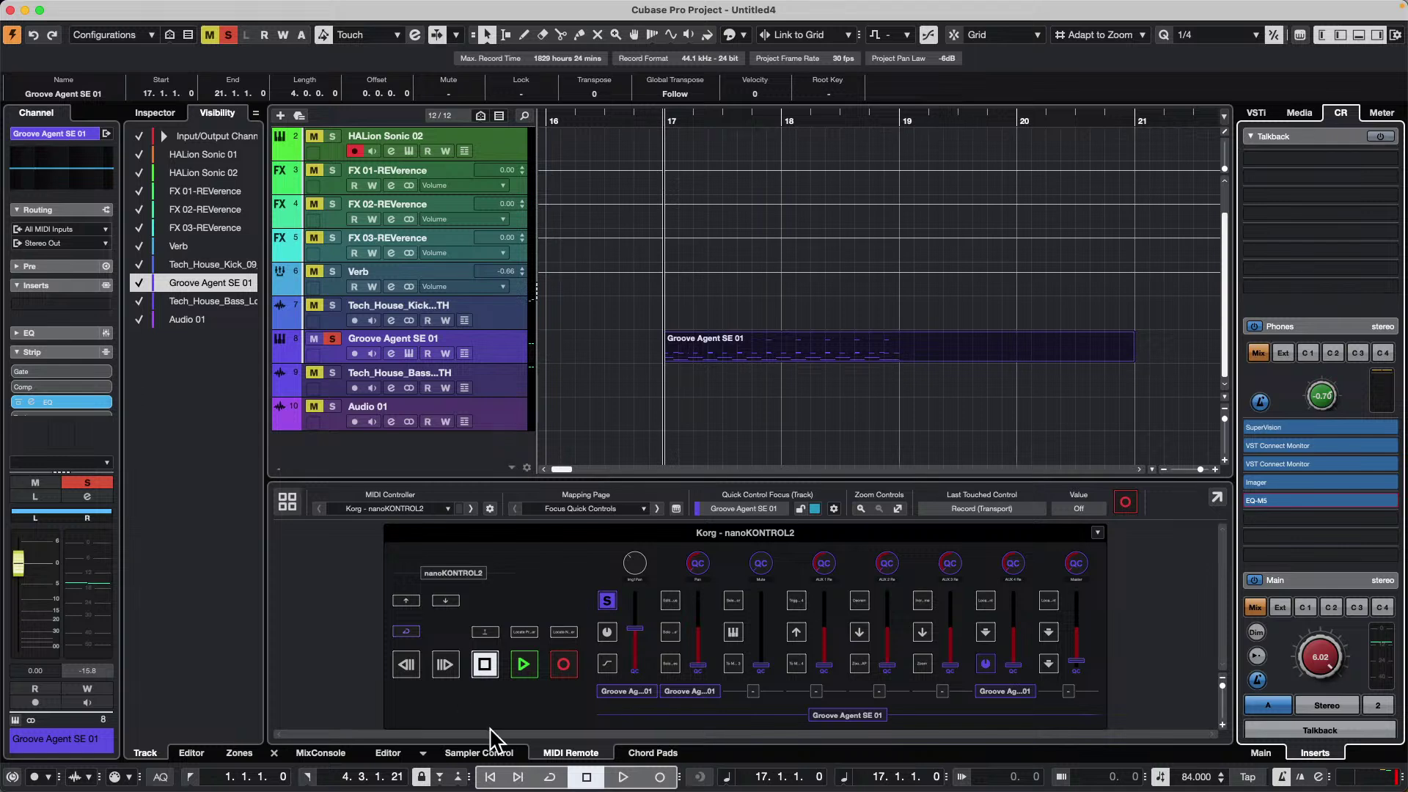
# - Switch to Finder and open the user account's hidden Library folder
pyautogui.moveTo(379, 787)
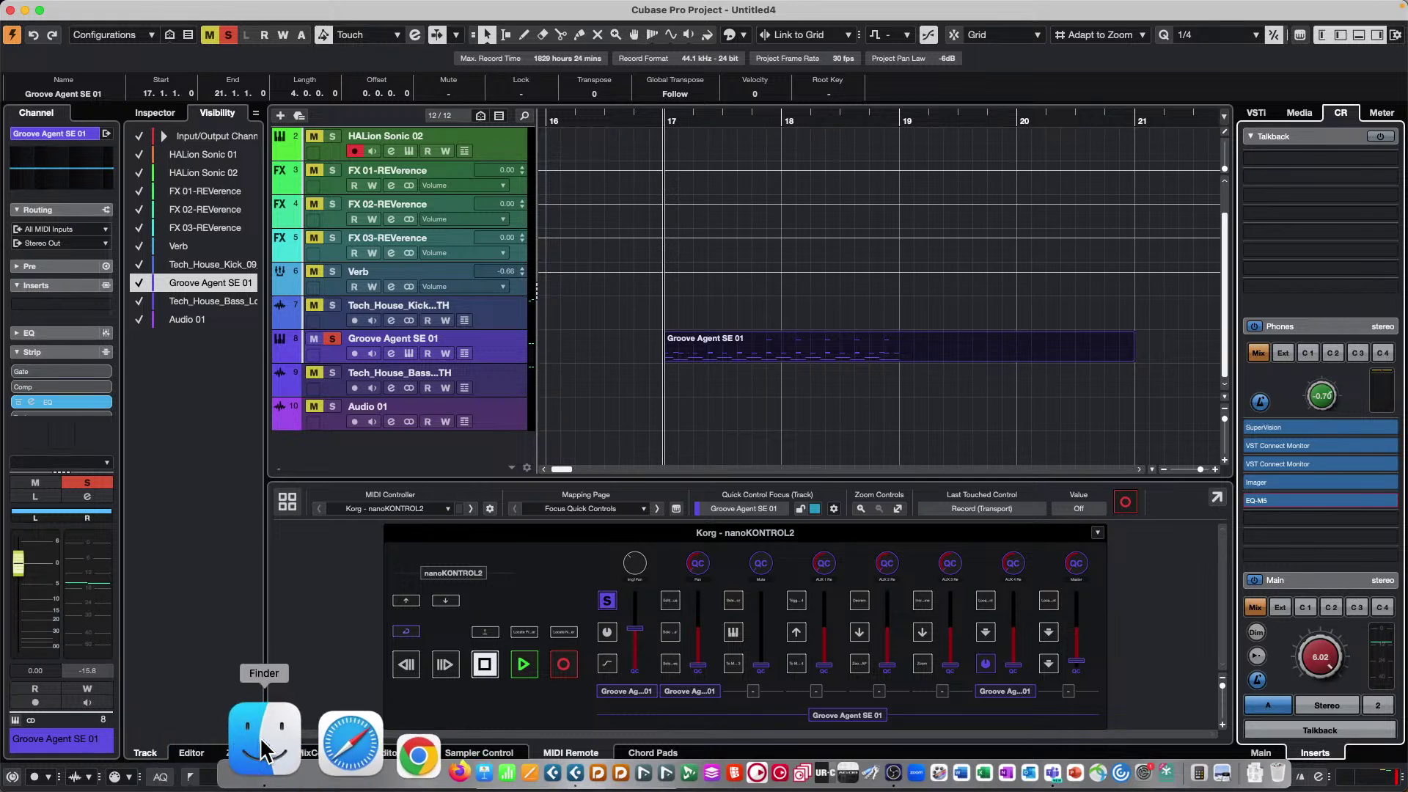
pyautogui.click(211, 742)
pyautogui.click(240, 9)
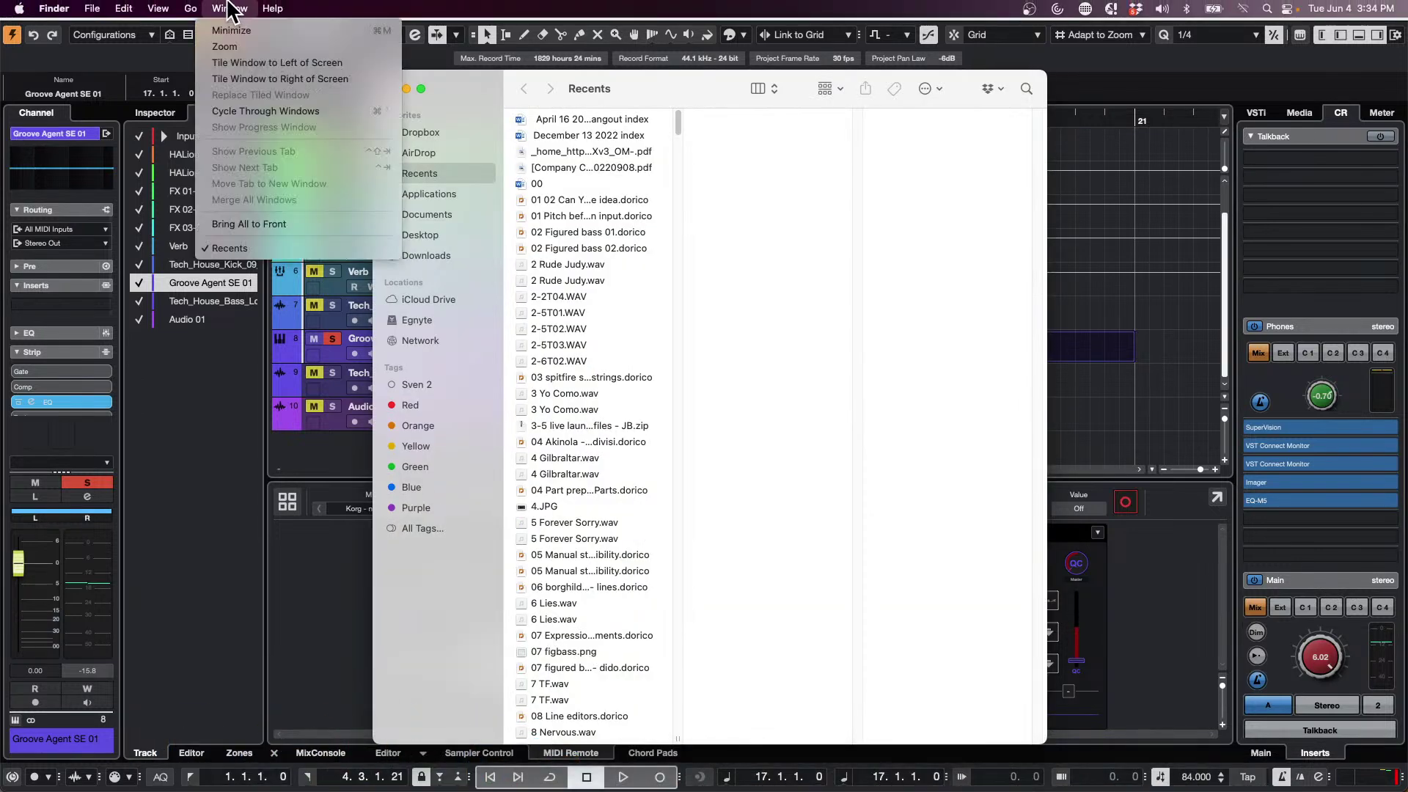
pyautogui.moveTo(196, 8)
pyautogui.press('alt')
pyautogui.press('alt')
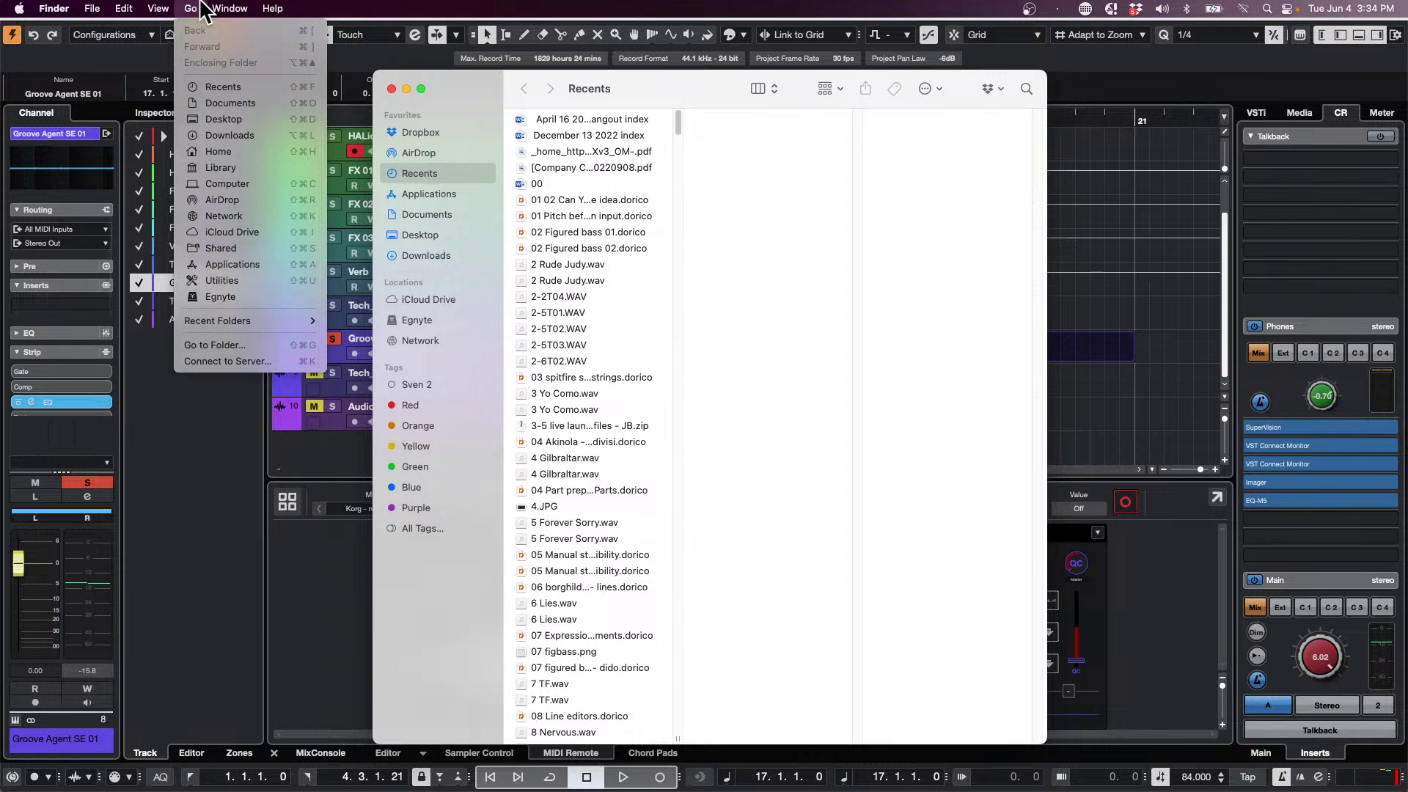
pyautogui.click(265, 167)
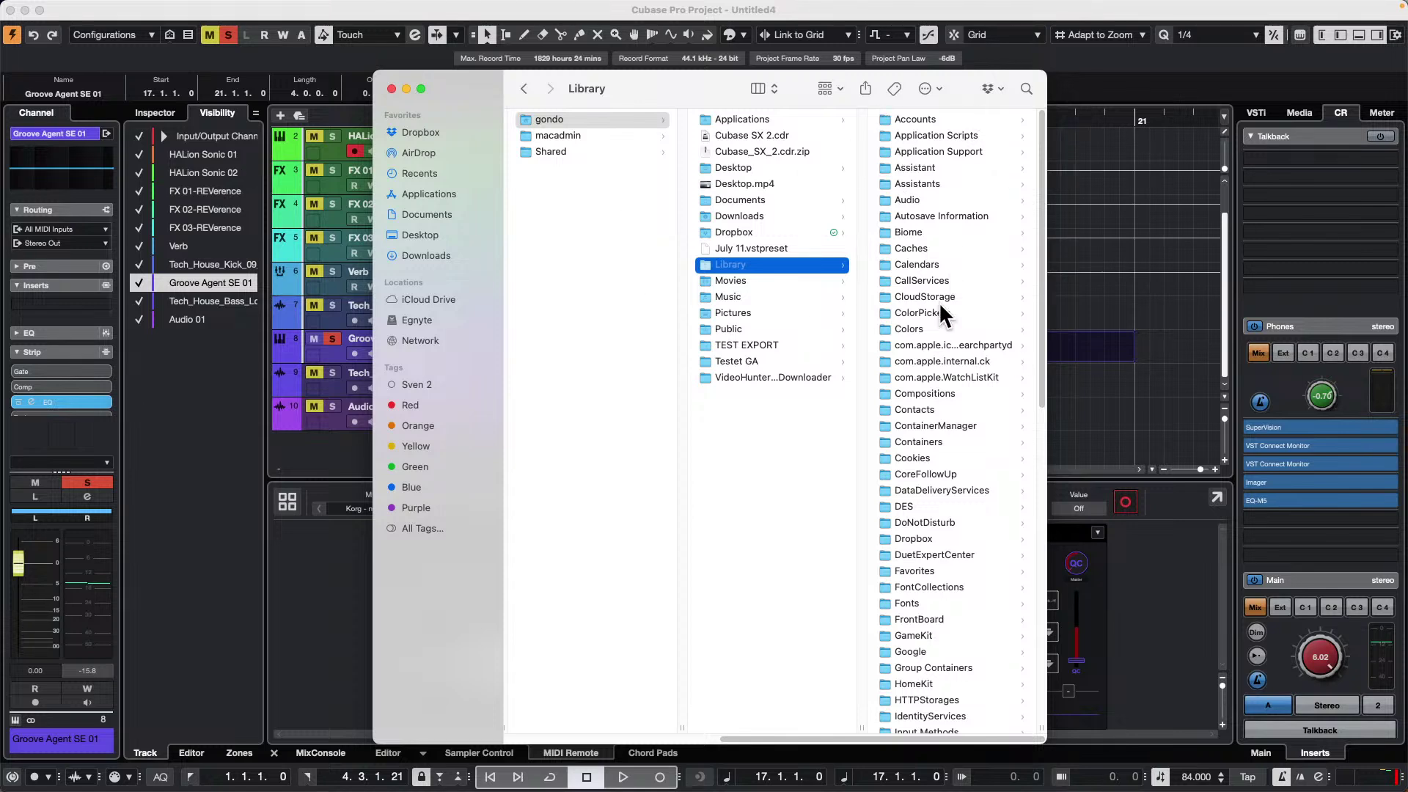
# - Open the Preferences folder inside Library and move the Finder window toward the screen's upper-left area
pyautogui.scroll(-15, 937, 375)
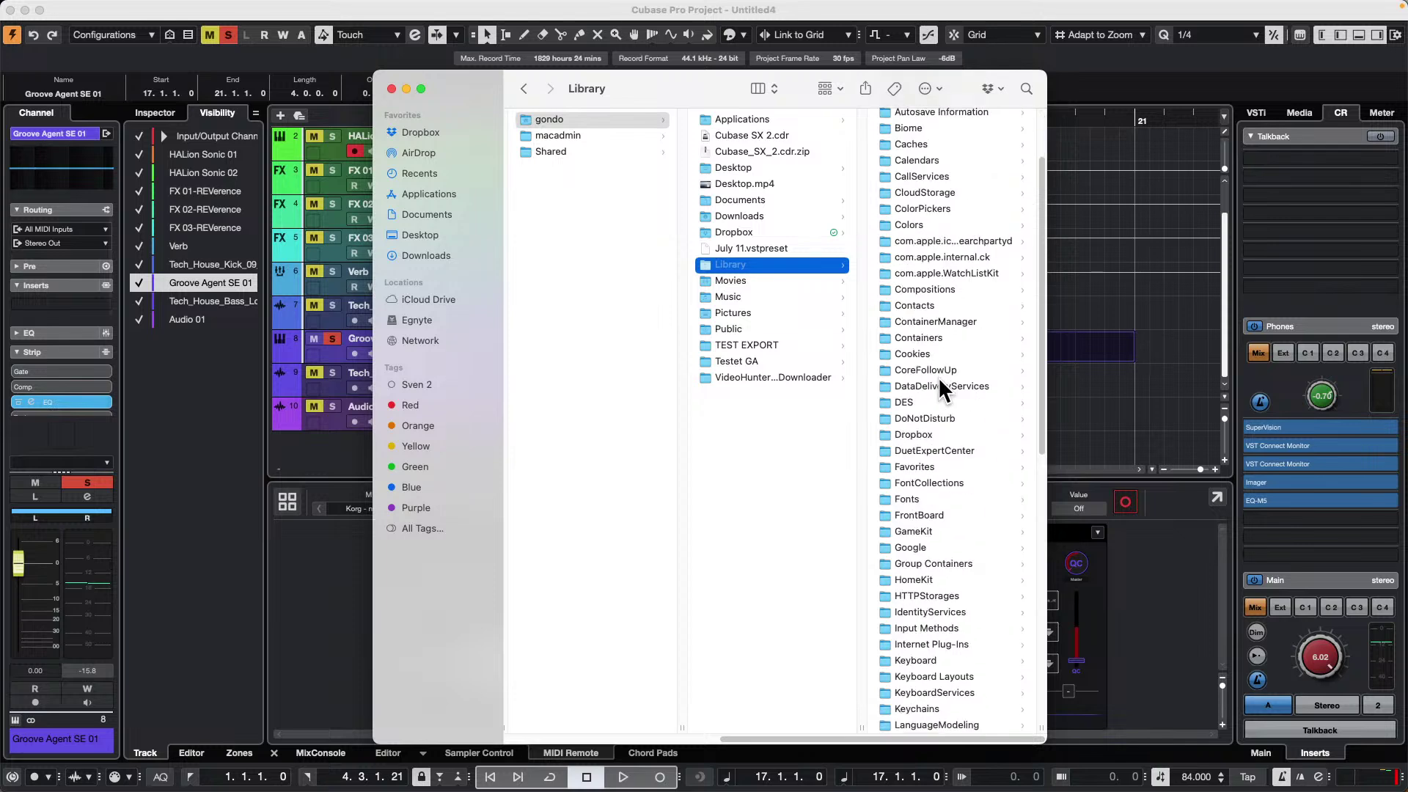
pyautogui.scroll(-5, 940, 376)
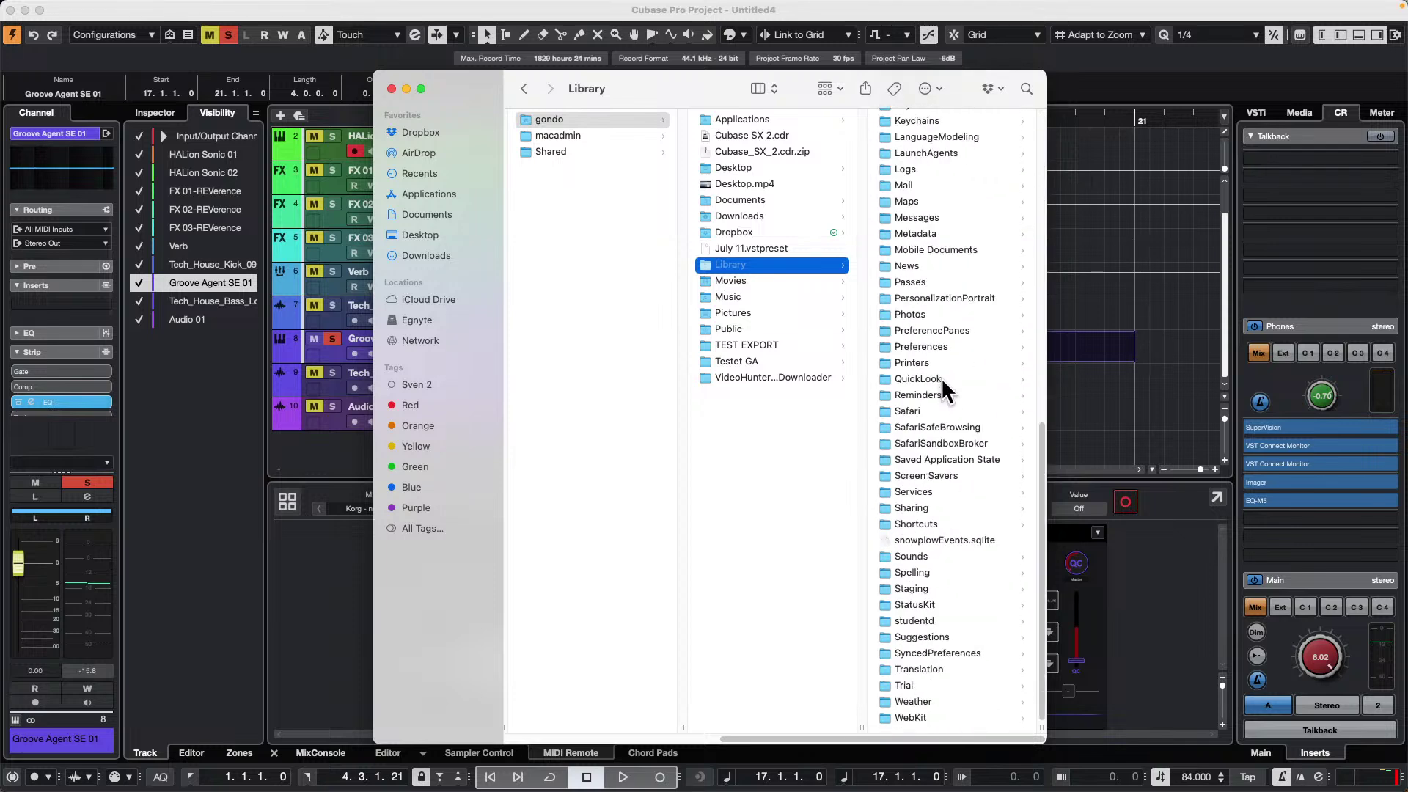
pyautogui.click(909, 346)
pyautogui.moveTo(811, 71); pyautogui.dragTo(563, 35)
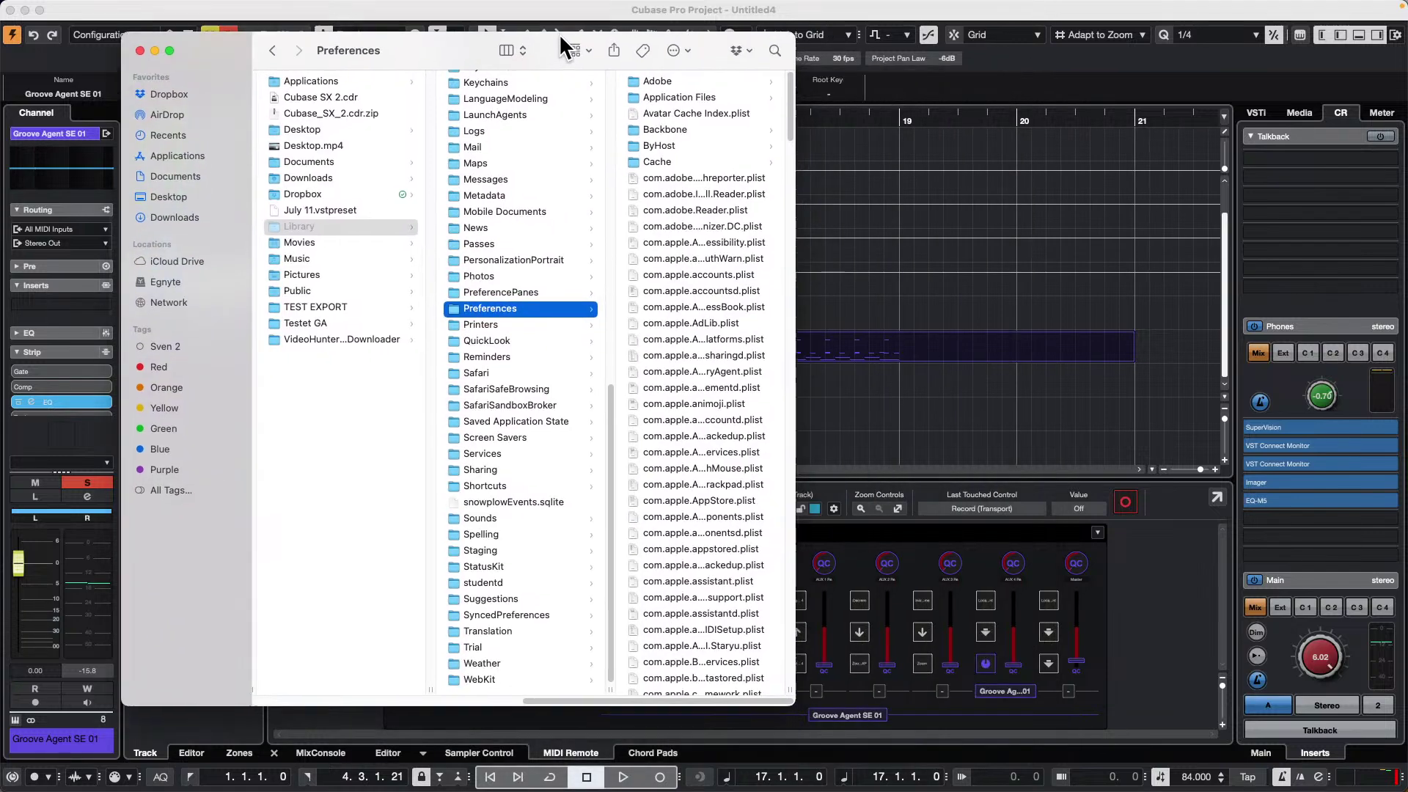
# - Open the Cubase 13 folder within Preferences and its Presets subfolder
pyautogui.scroll(-10, 681, 462)
pyautogui.scroll(-20, 686, 448)
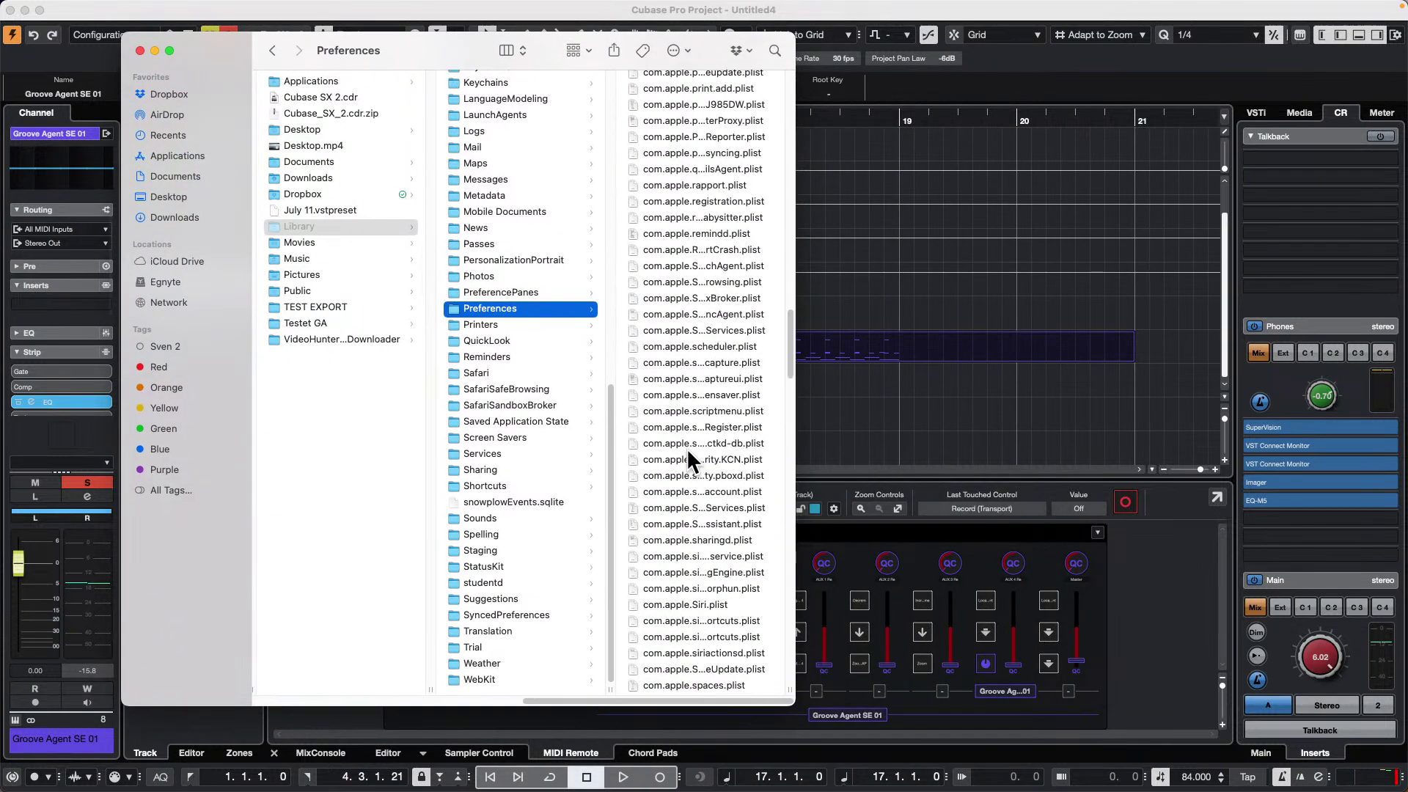
pyautogui.scroll(3, 691, 440)
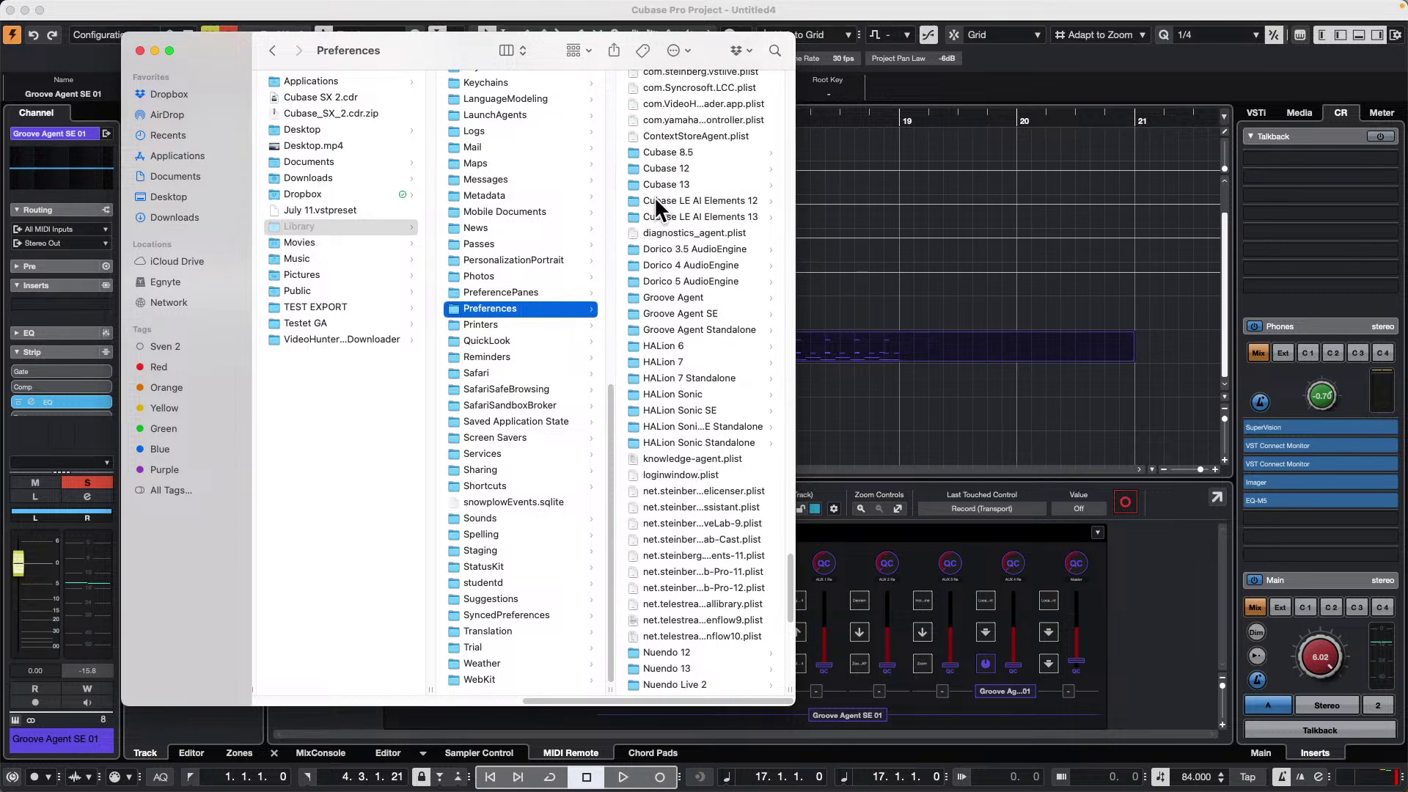
pyautogui.click(636, 179)
pyautogui.click(636, 179)
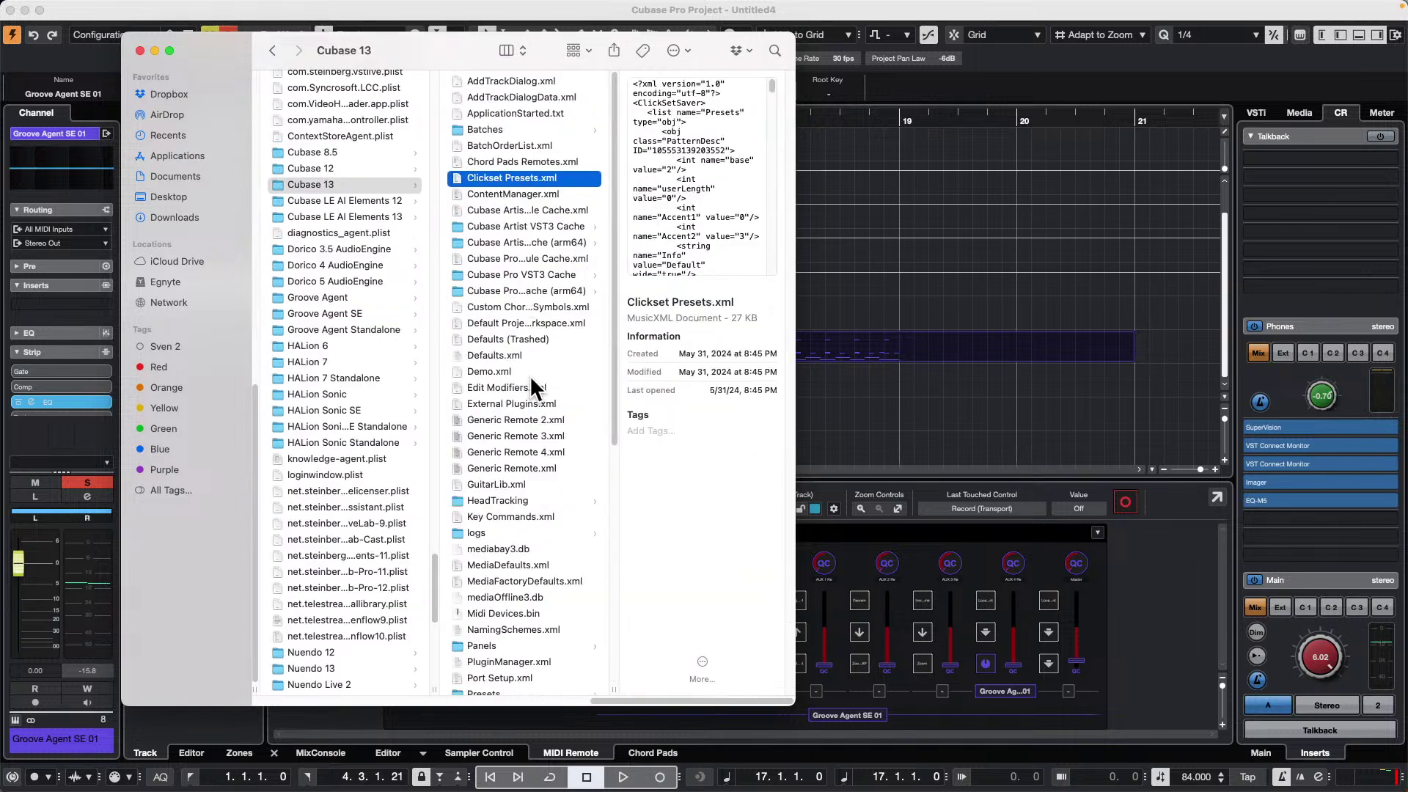
pyautogui.scroll(-3, 533, 387)
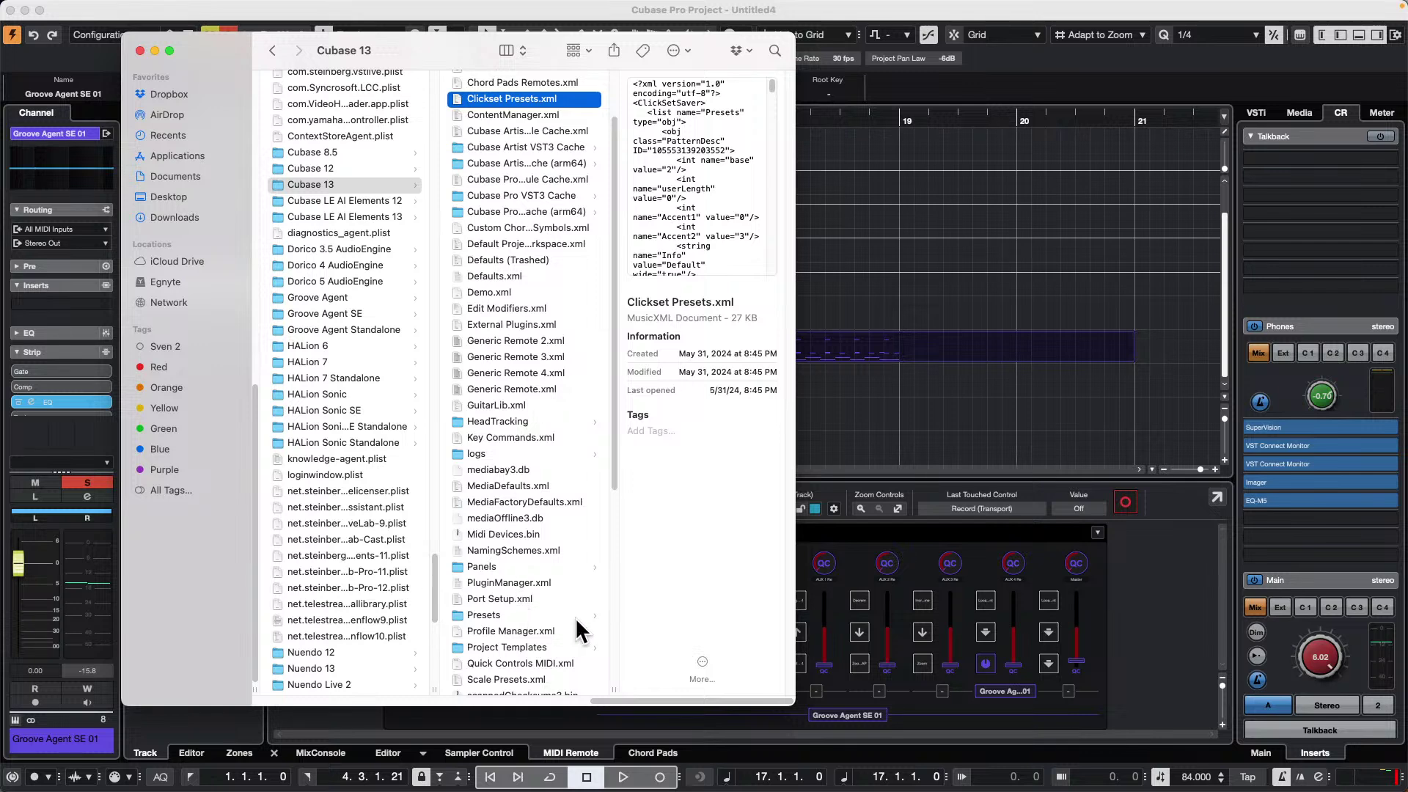
pyautogui.click(469, 614)
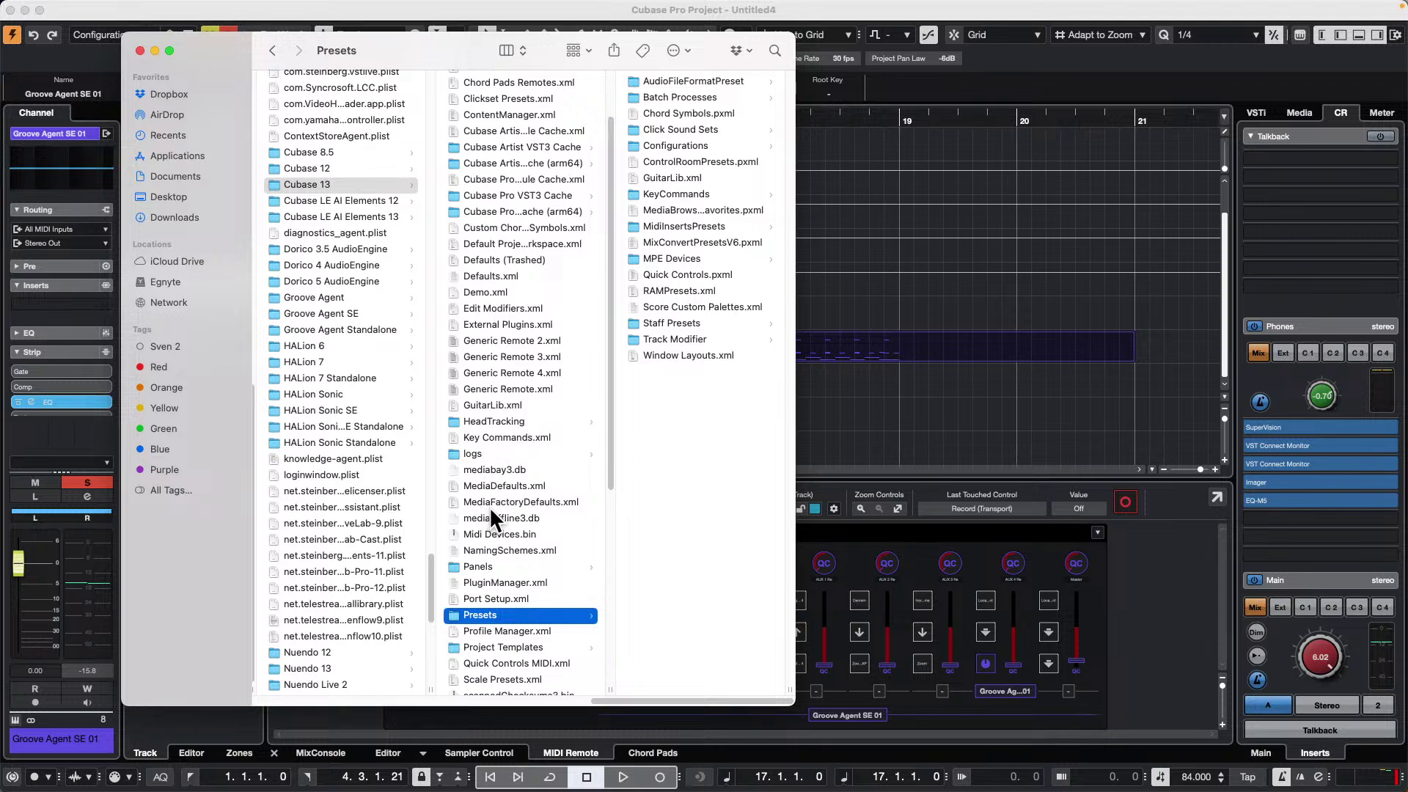
# - Browse the Cubase 13 preferences folder and open Scripts, Patchnames, inactive, and the emu folder
pyautogui.scroll(-1, 491, 512)
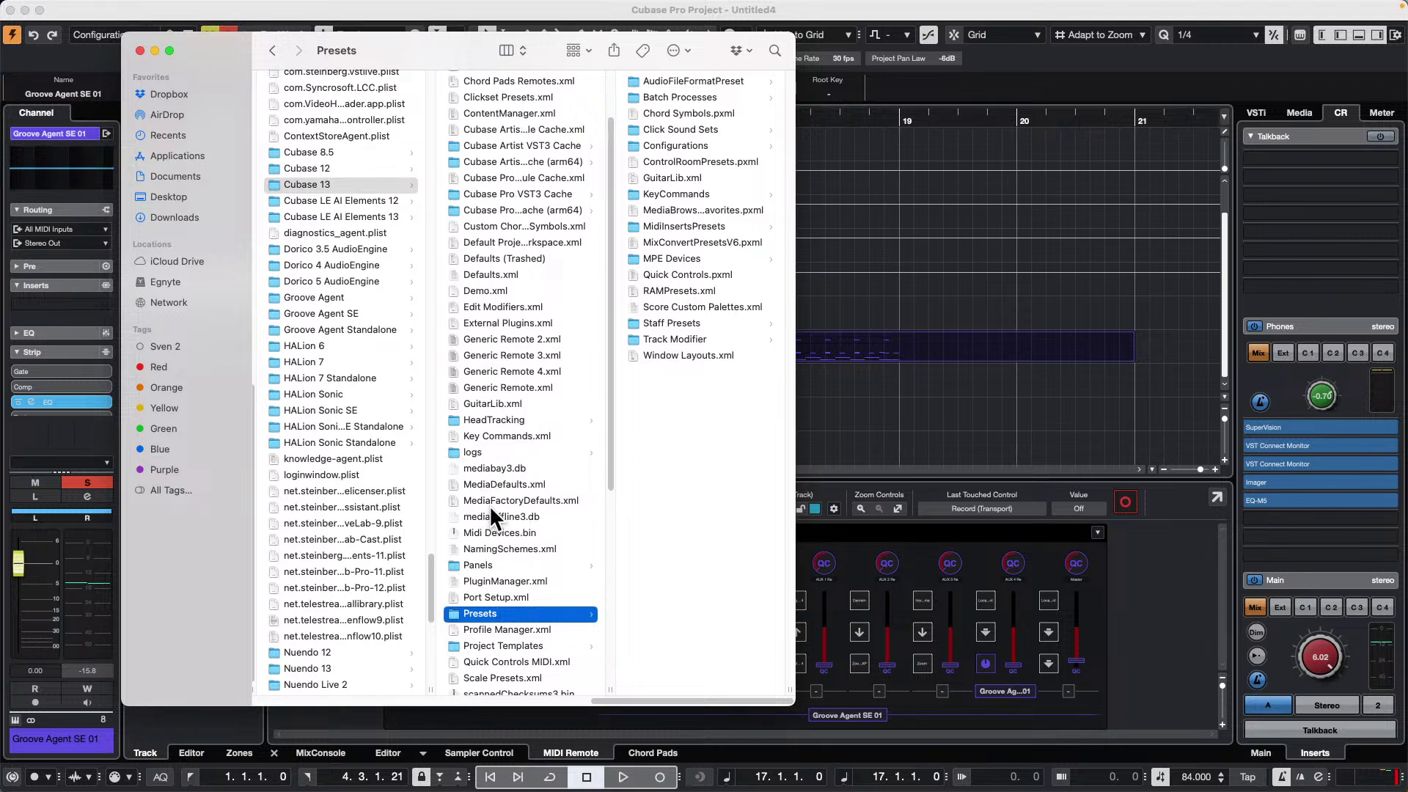
pyautogui.scroll(3, 490, 509)
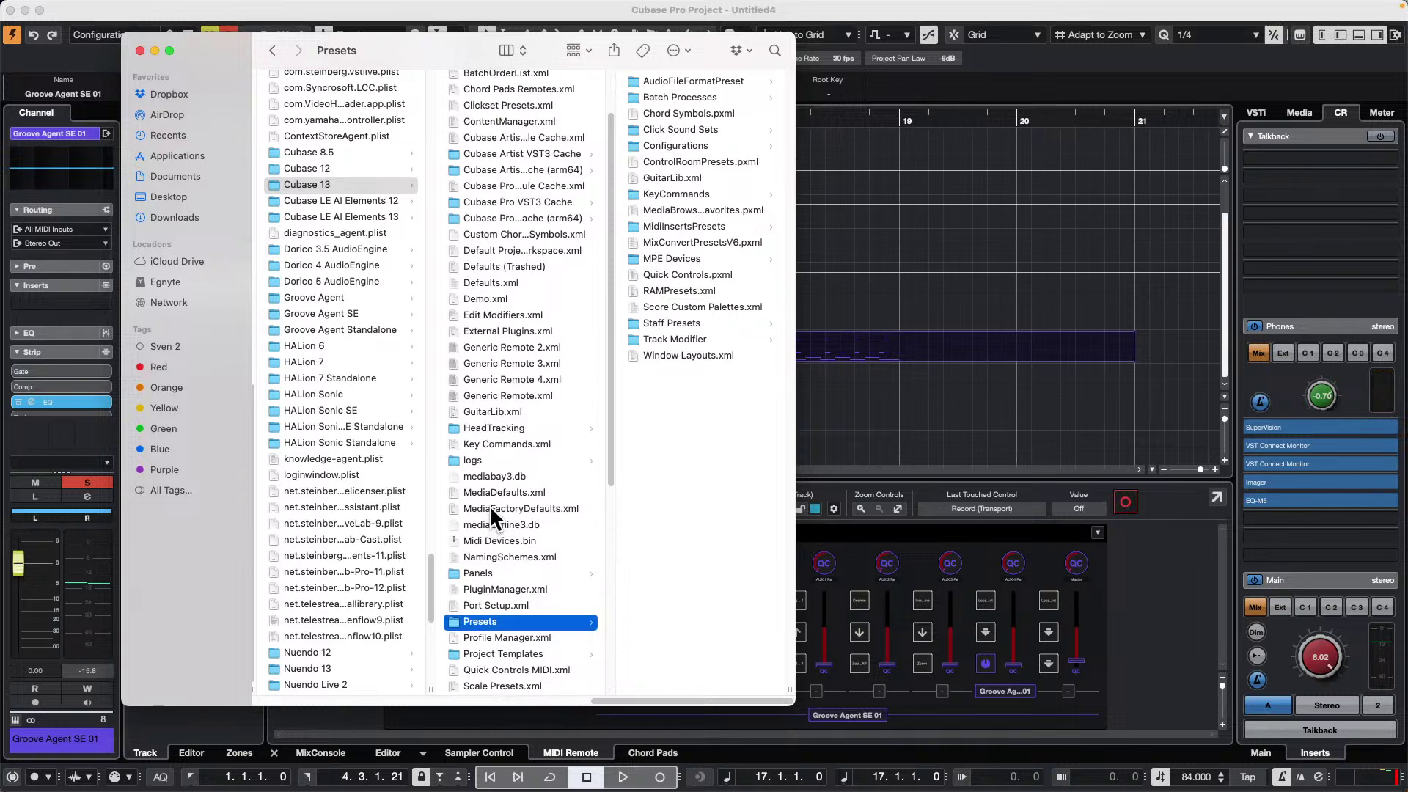
pyautogui.scroll(5, 491, 510)
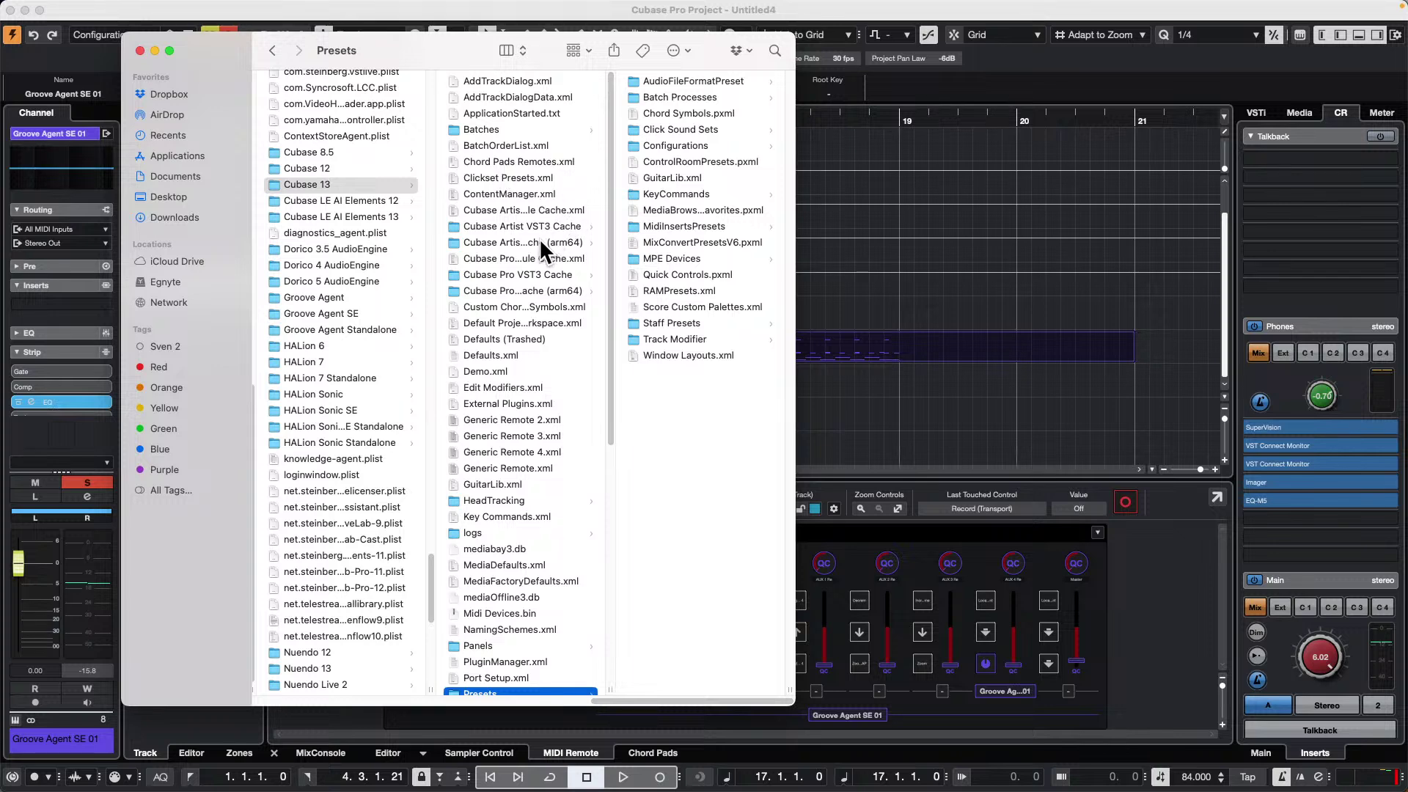
pyautogui.scroll(-1, 530, 248)
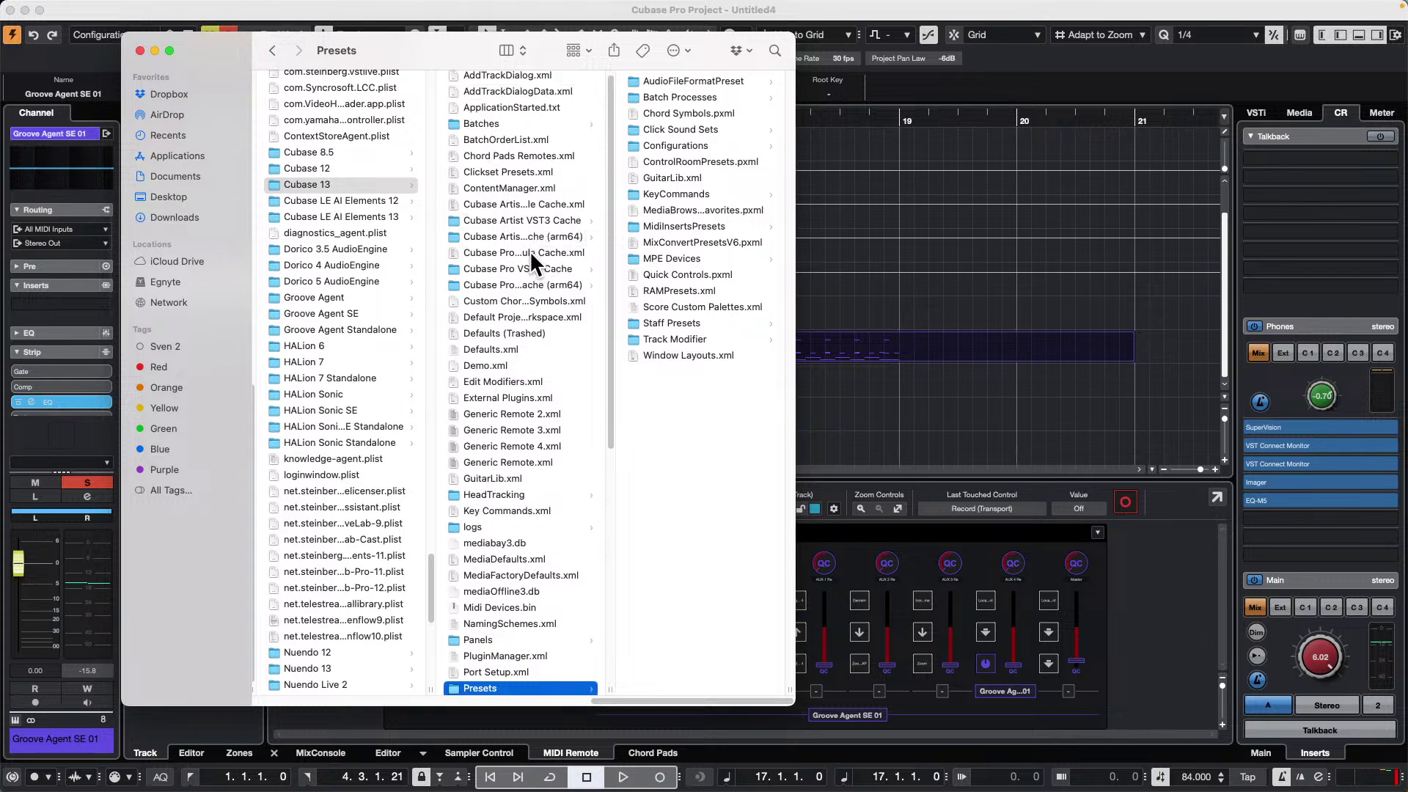
pyautogui.scroll(-5, 529, 250)
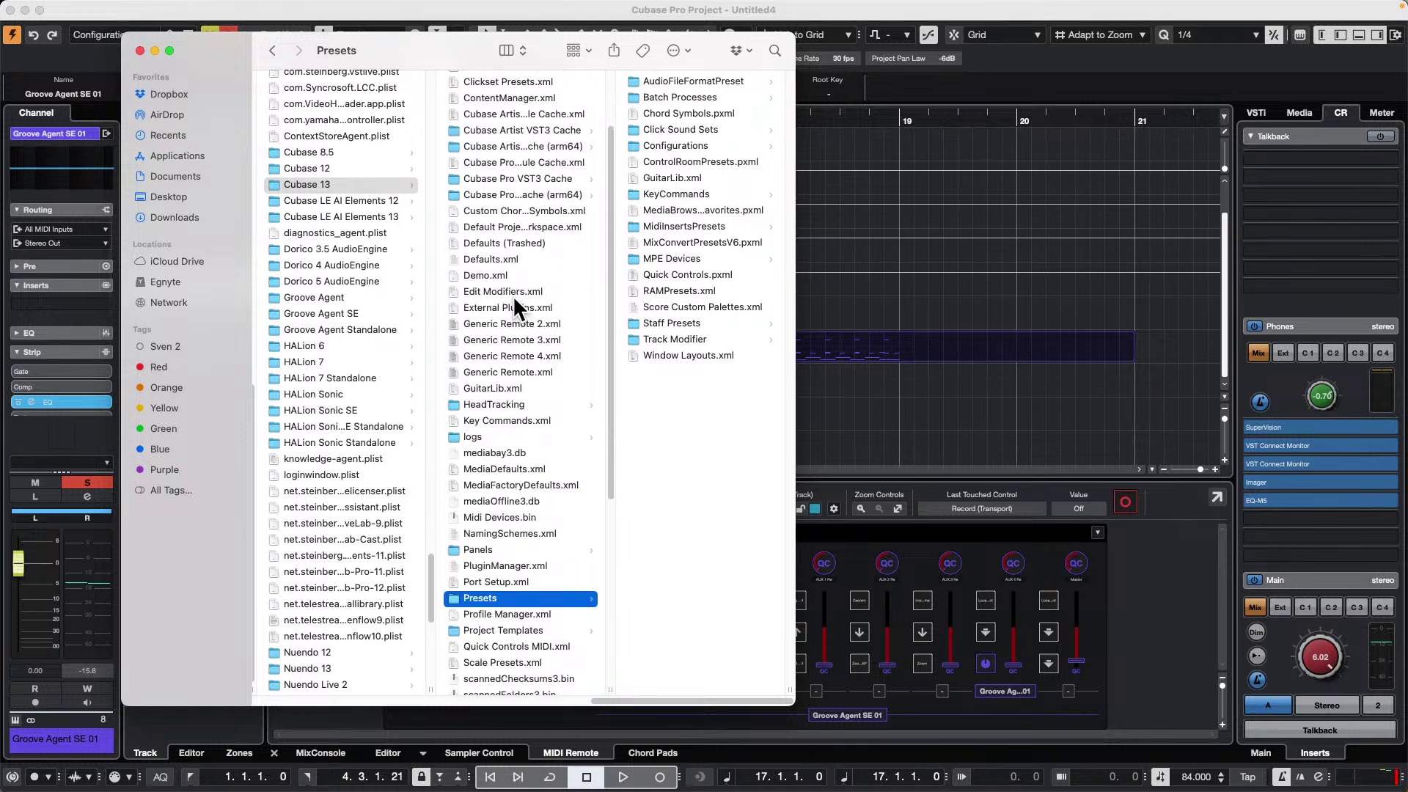
pyautogui.scroll(-2, 514, 300)
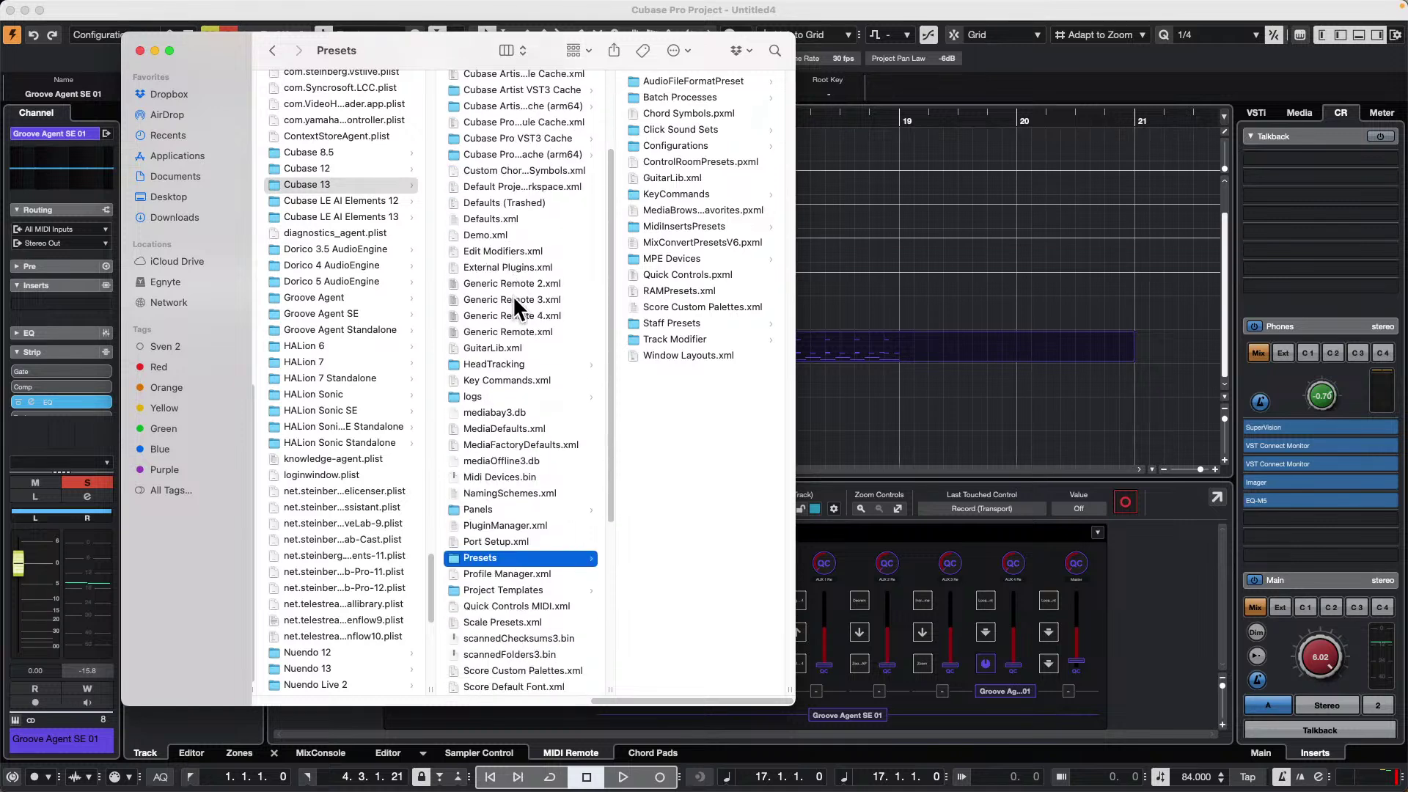
pyautogui.scroll(-5, 512, 298)
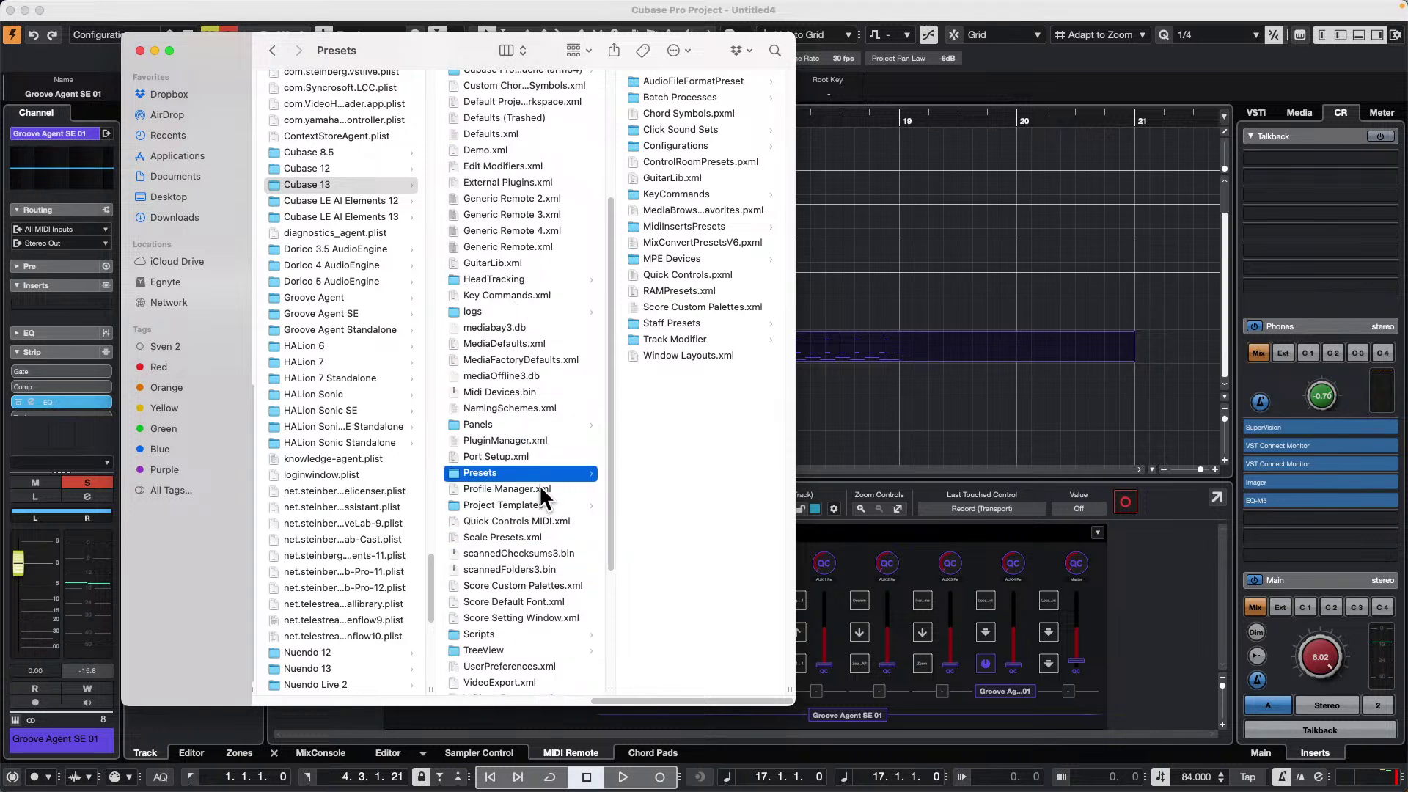
pyautogui.click(491, 631)
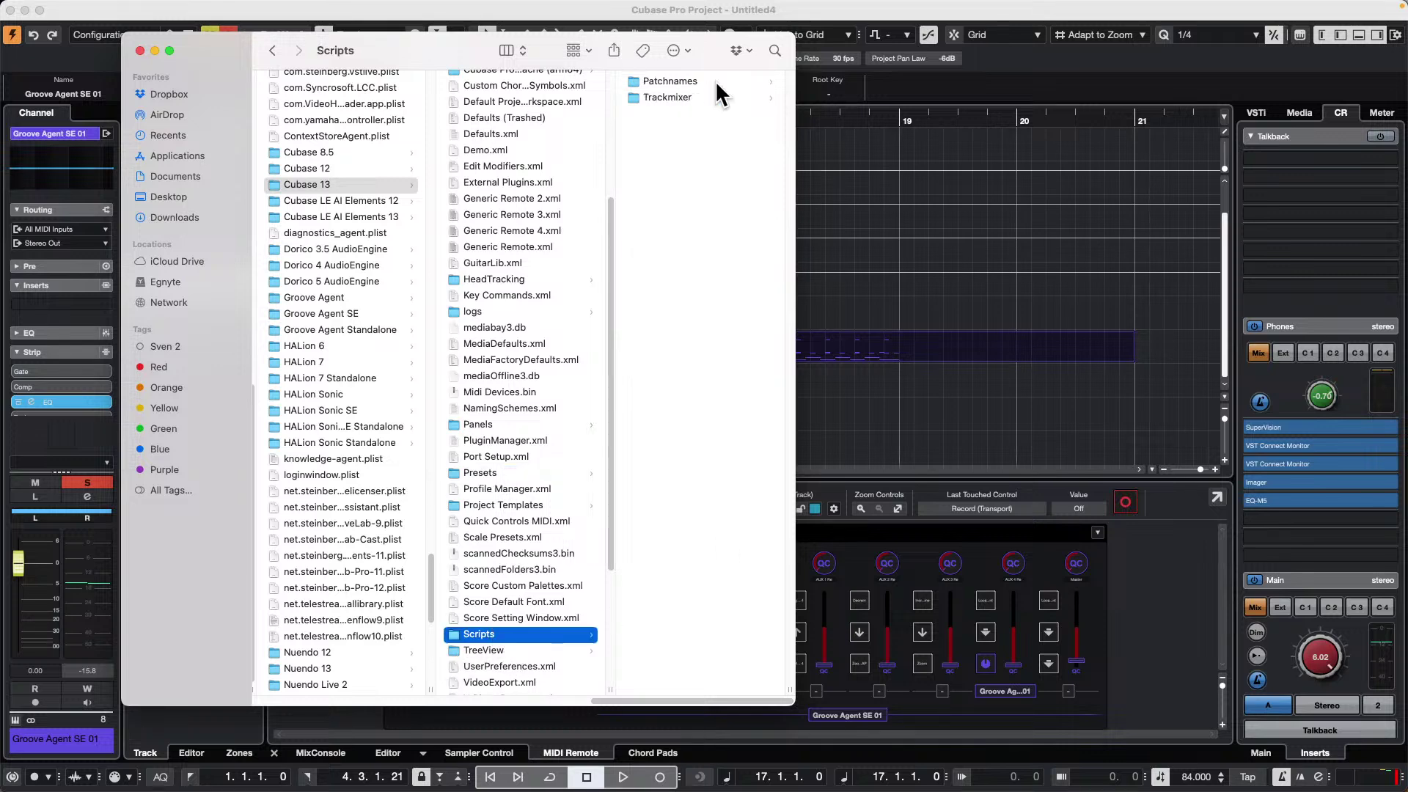
pyautogui.click(685, 79)
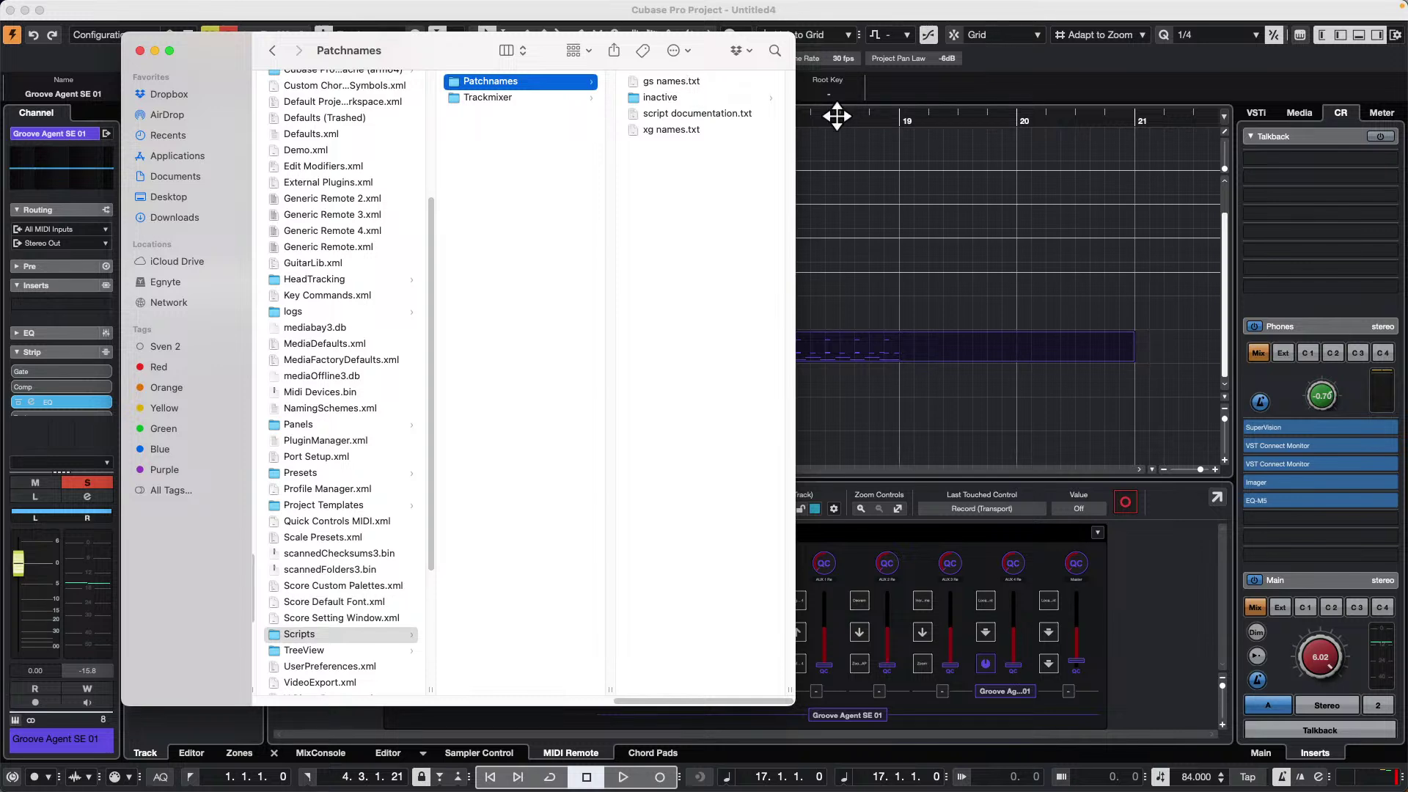
pyautogui.click(654, 92)
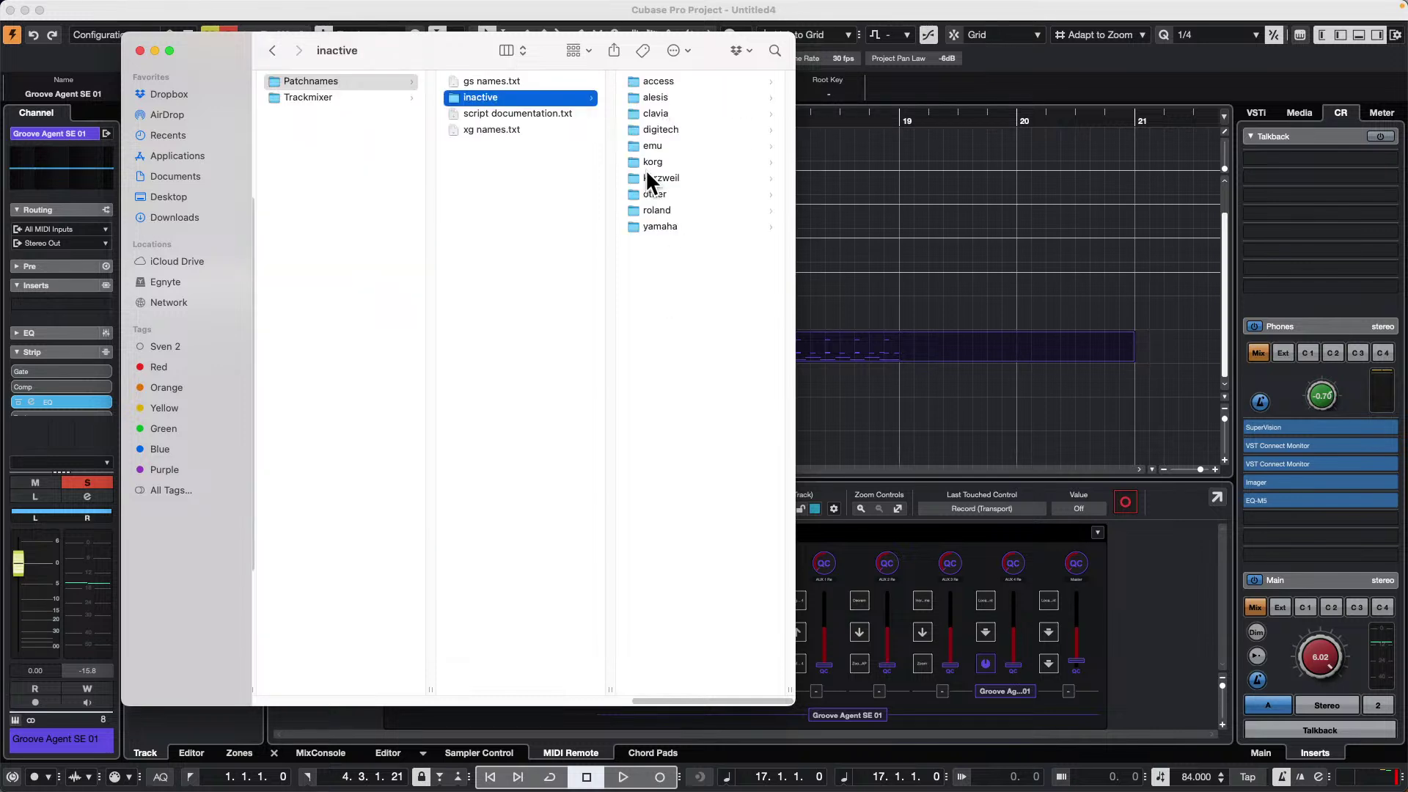
pyautogui.click(639, 143)
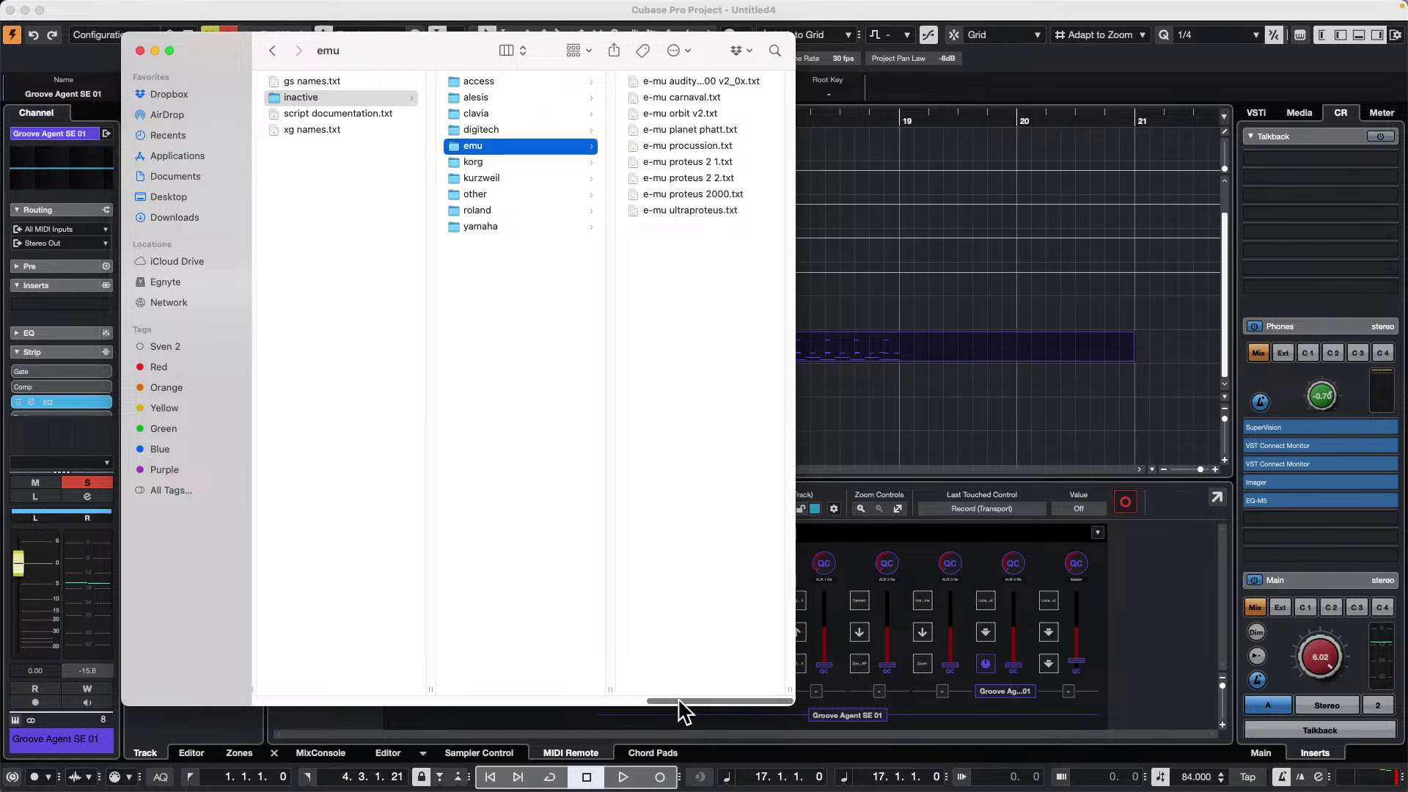
# - Review the folder path back through Library, Preferences and Cubase 13 to the Patchnames scripts, and close the Finder window
pyautogui.moveTo(684, 701); pyautogui.dragTo(423, 702)
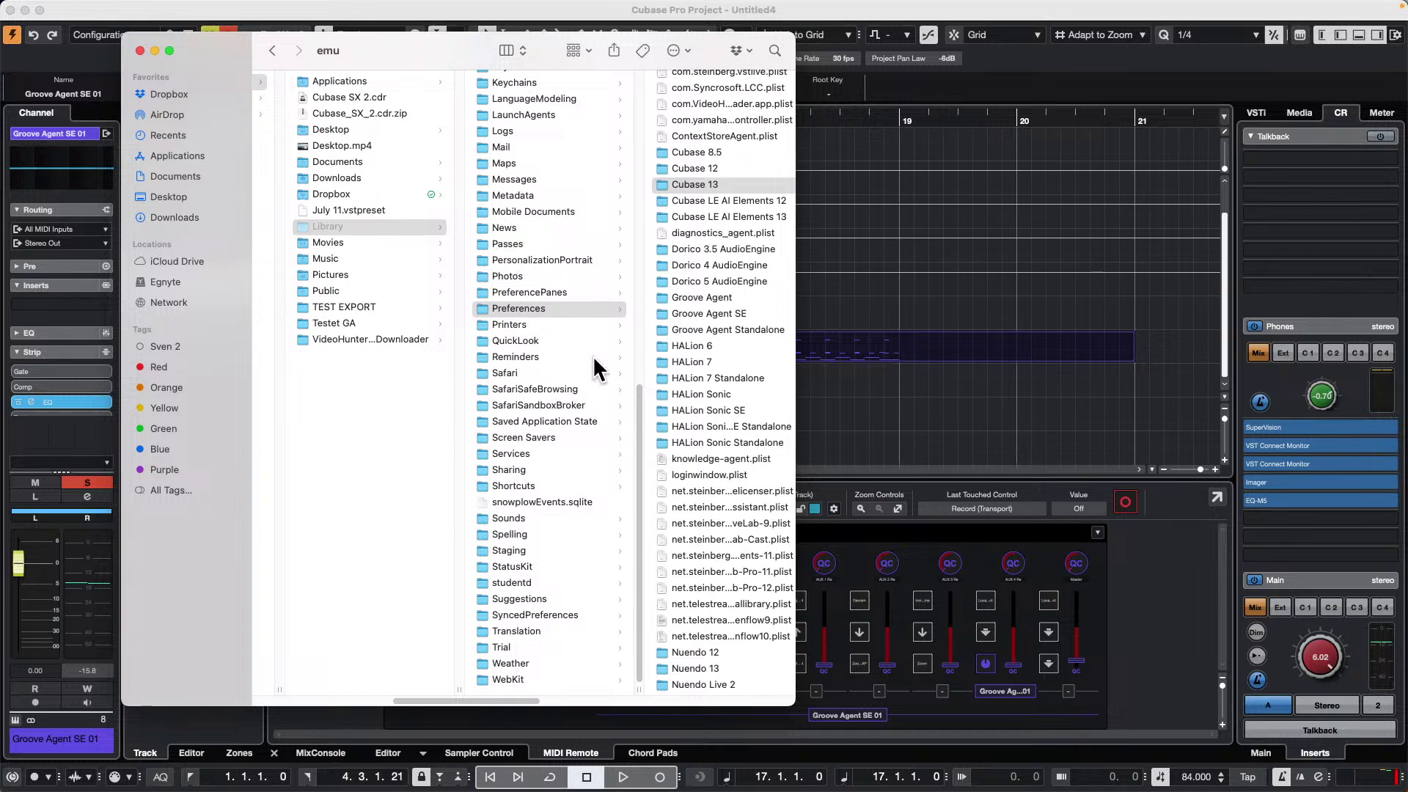
pyautogui.moveTo(517, 702); pyautogui.dragTo(630, 702)
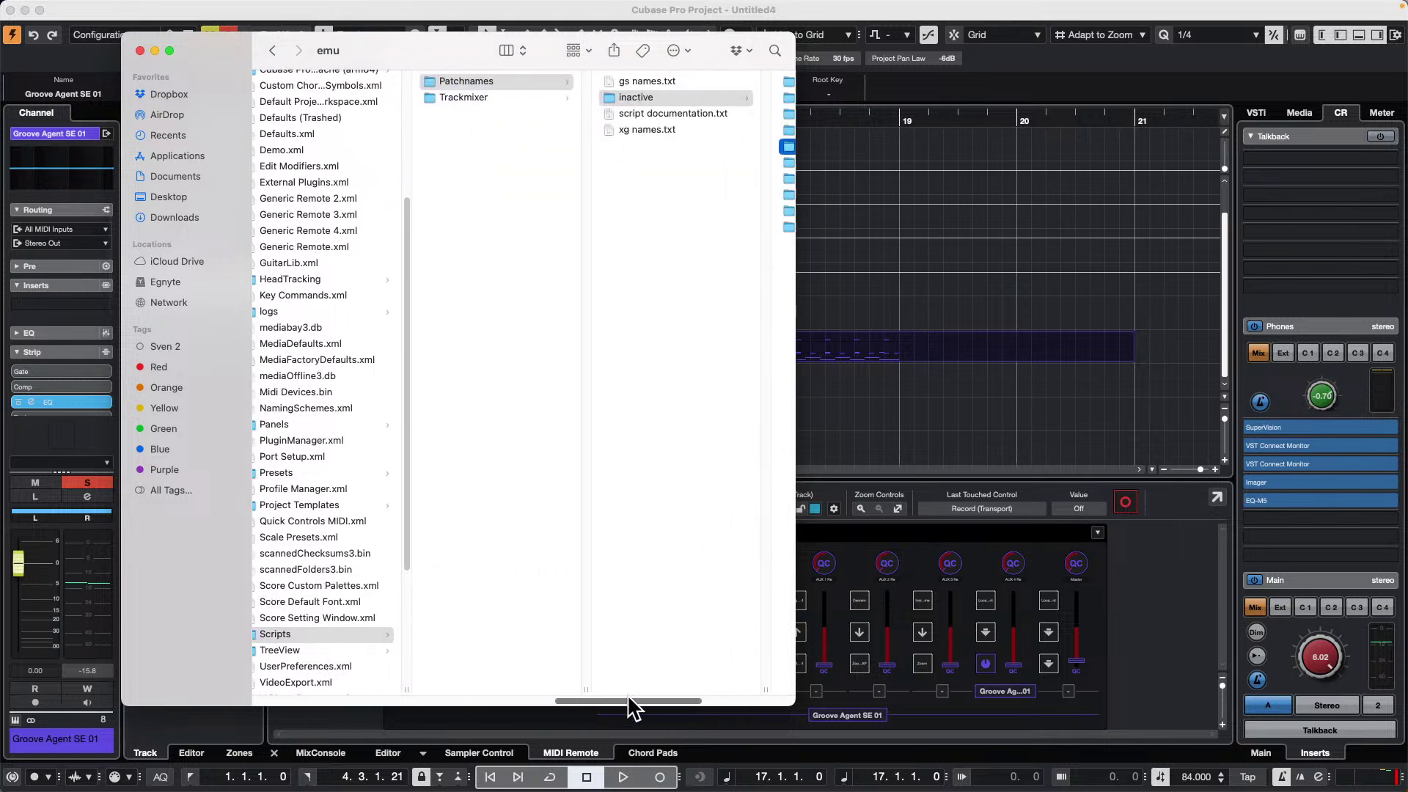
pyautogui.click(141, 50)
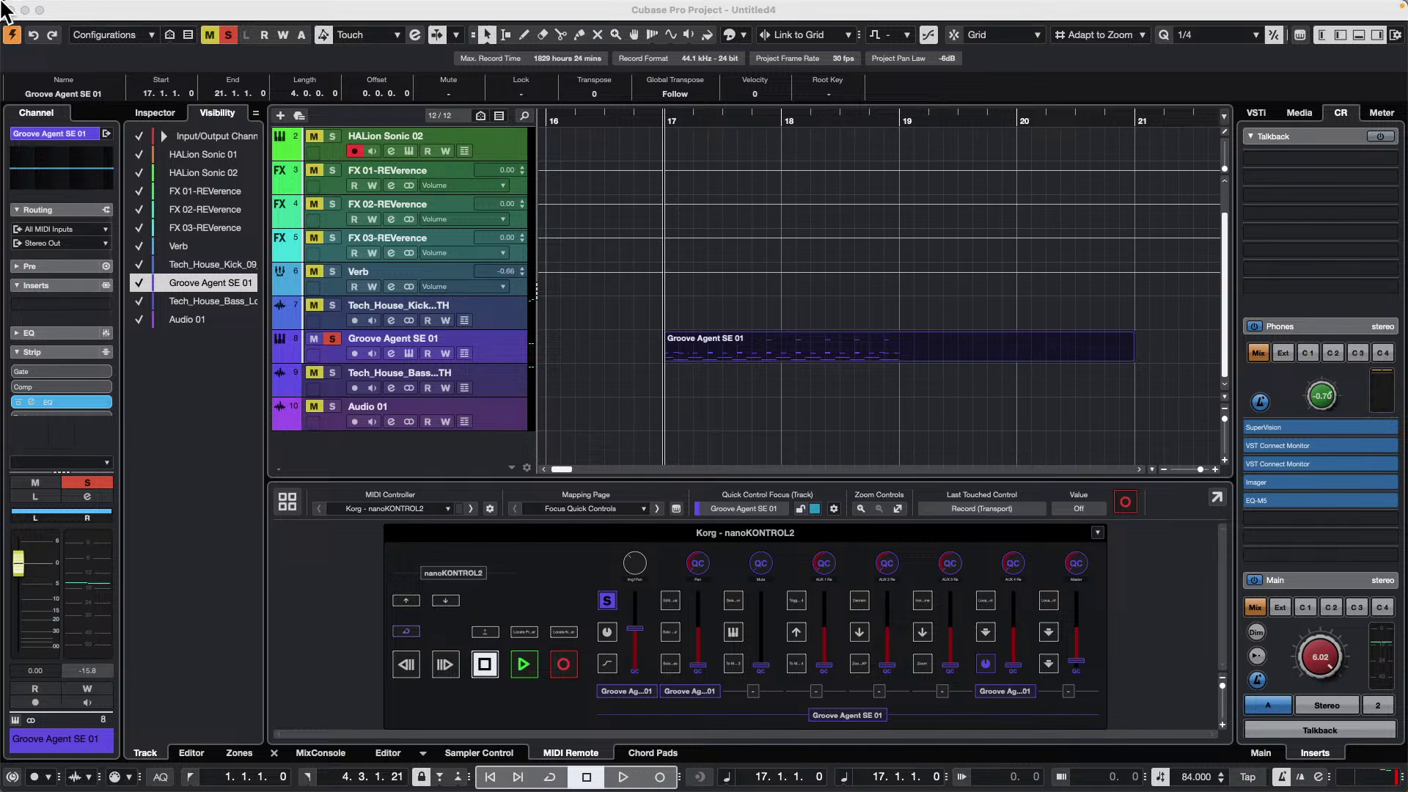
# - Switch back to Cubase, open the recent project "Amos Moses - GO.cpr" and activate it
pyautogui.moveTo(92, 9)
pyautogui.click(513, 227)
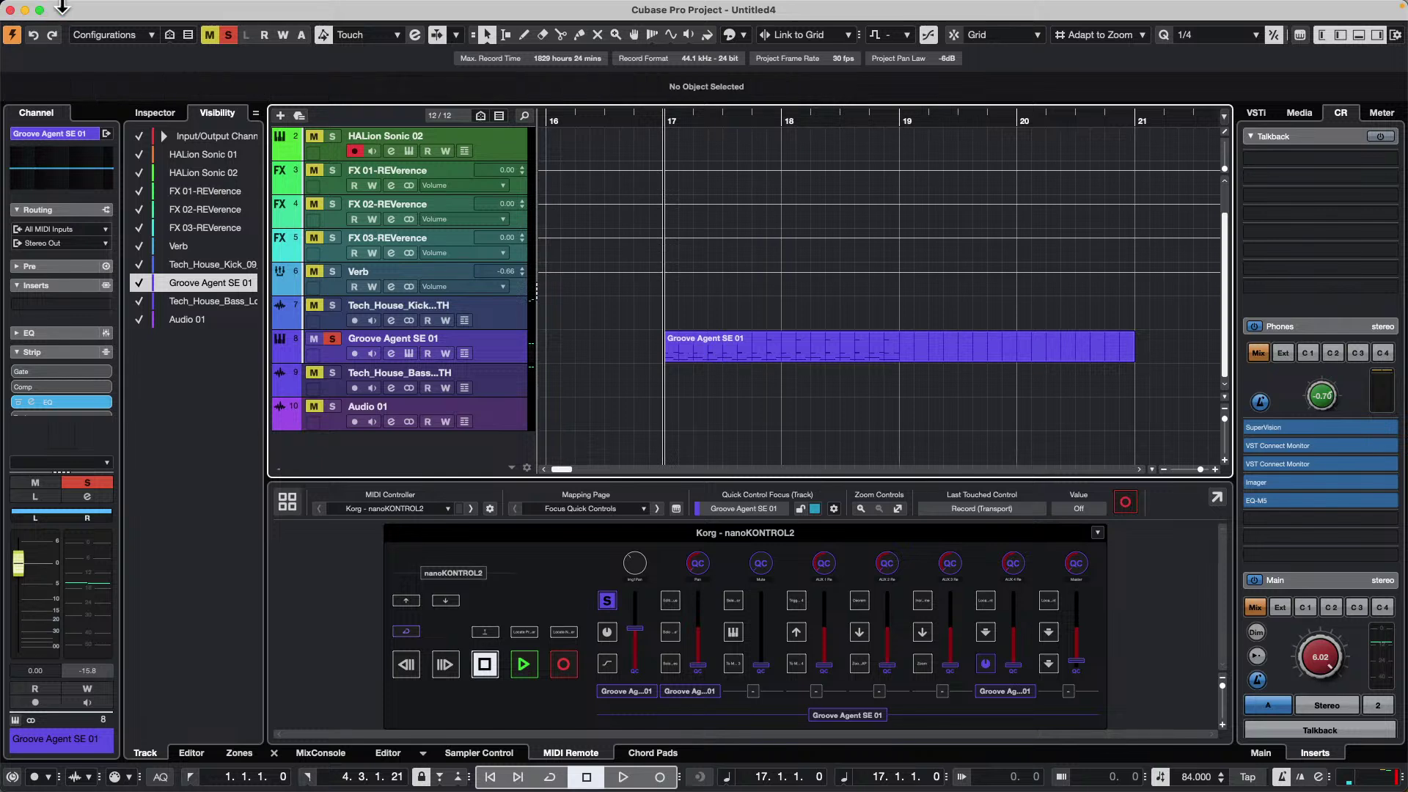
pyautogui.click(99, 8)
pyautogui.moveTo(142, 341)
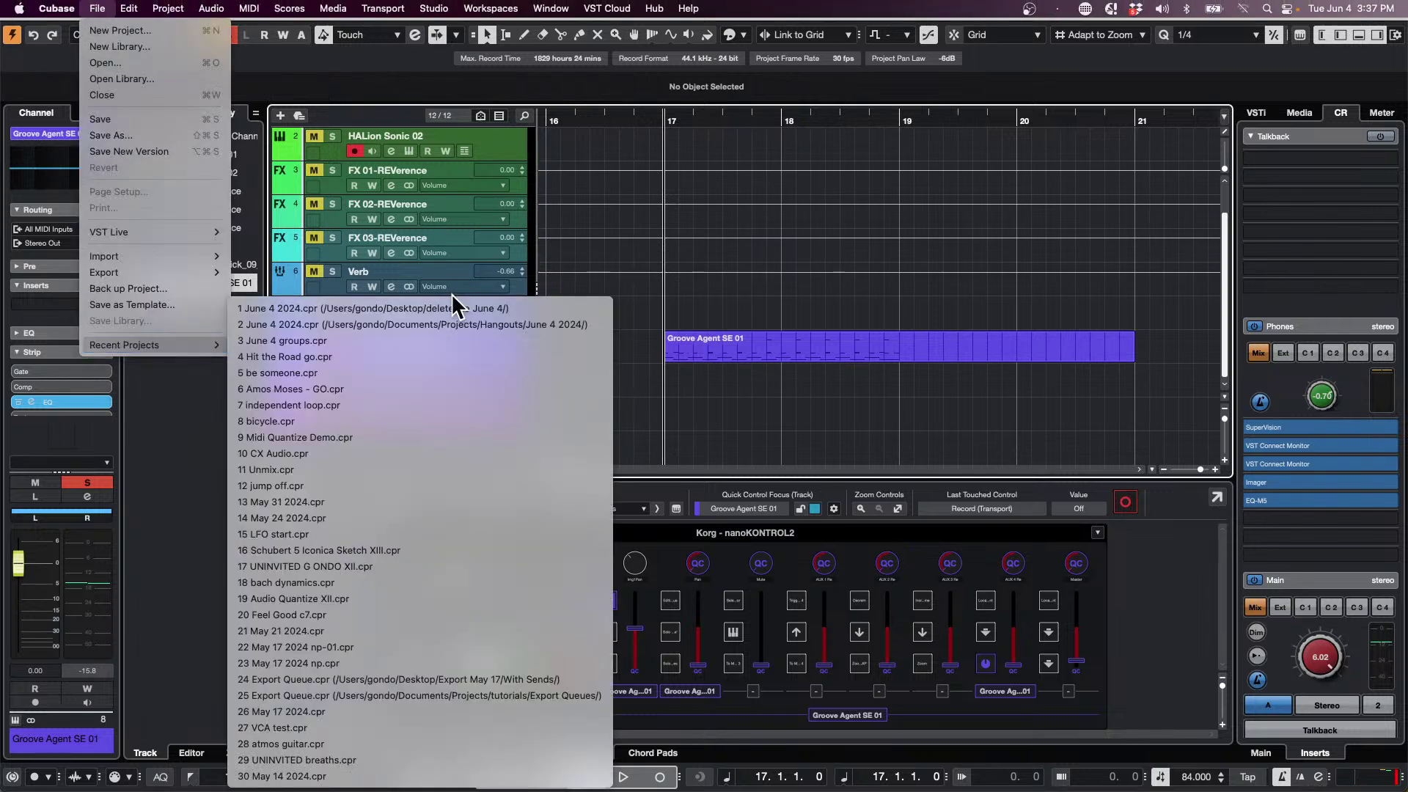
pyautogui.click(389, 389)
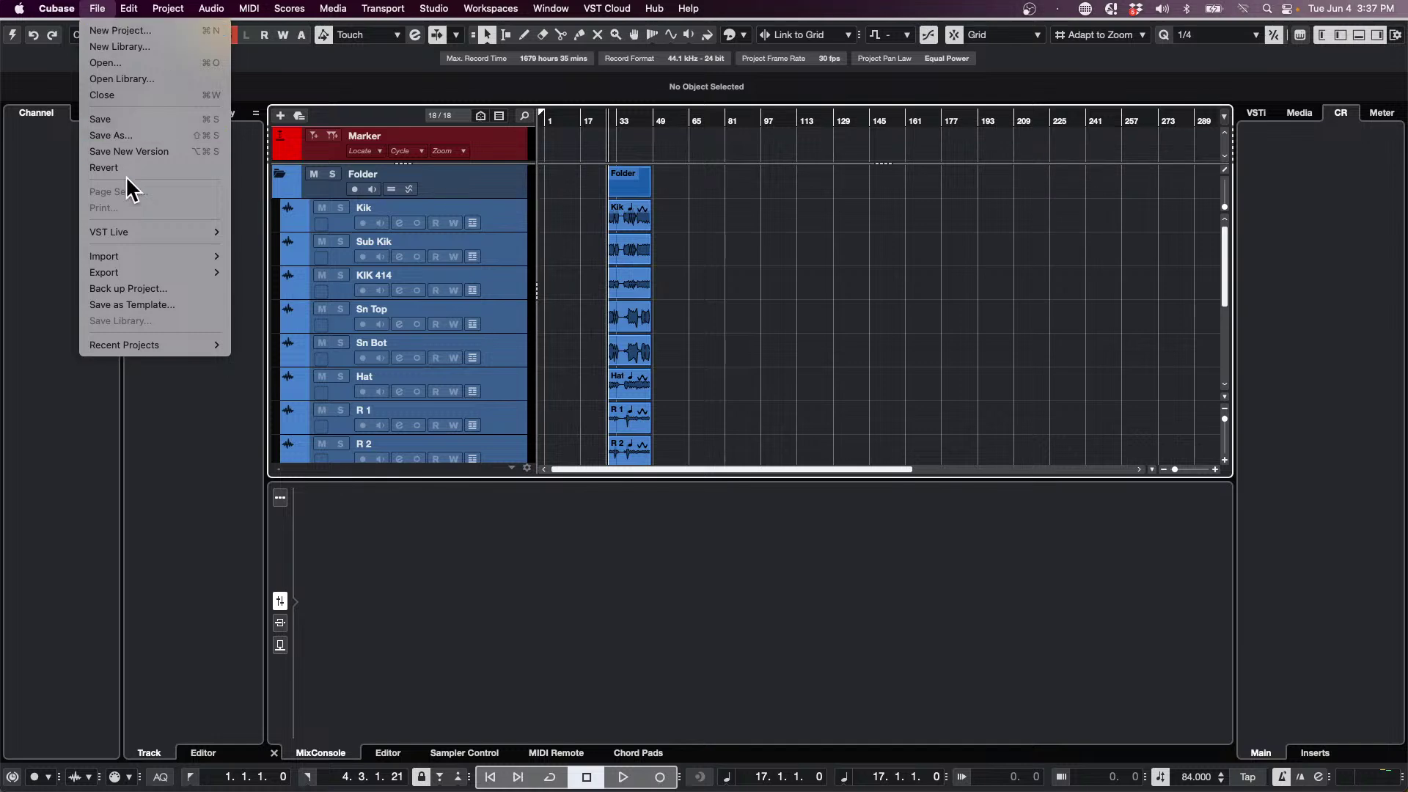
pyautogui.click(18, 36)
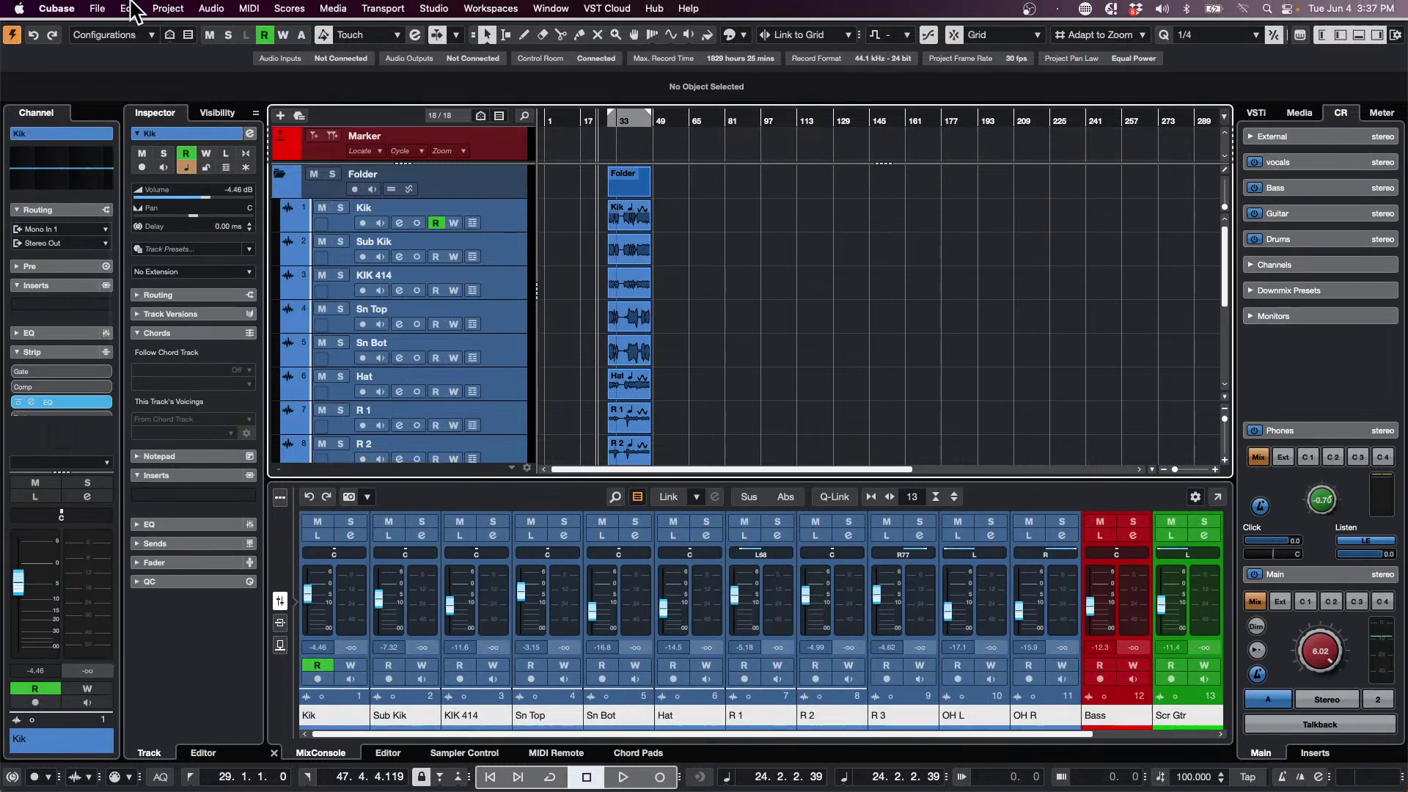
# - Revert the project to its previously saved version and accept the missing ports mapping
pyautogui.click(132, 10)
pyautogui.moveTo(103, 10)
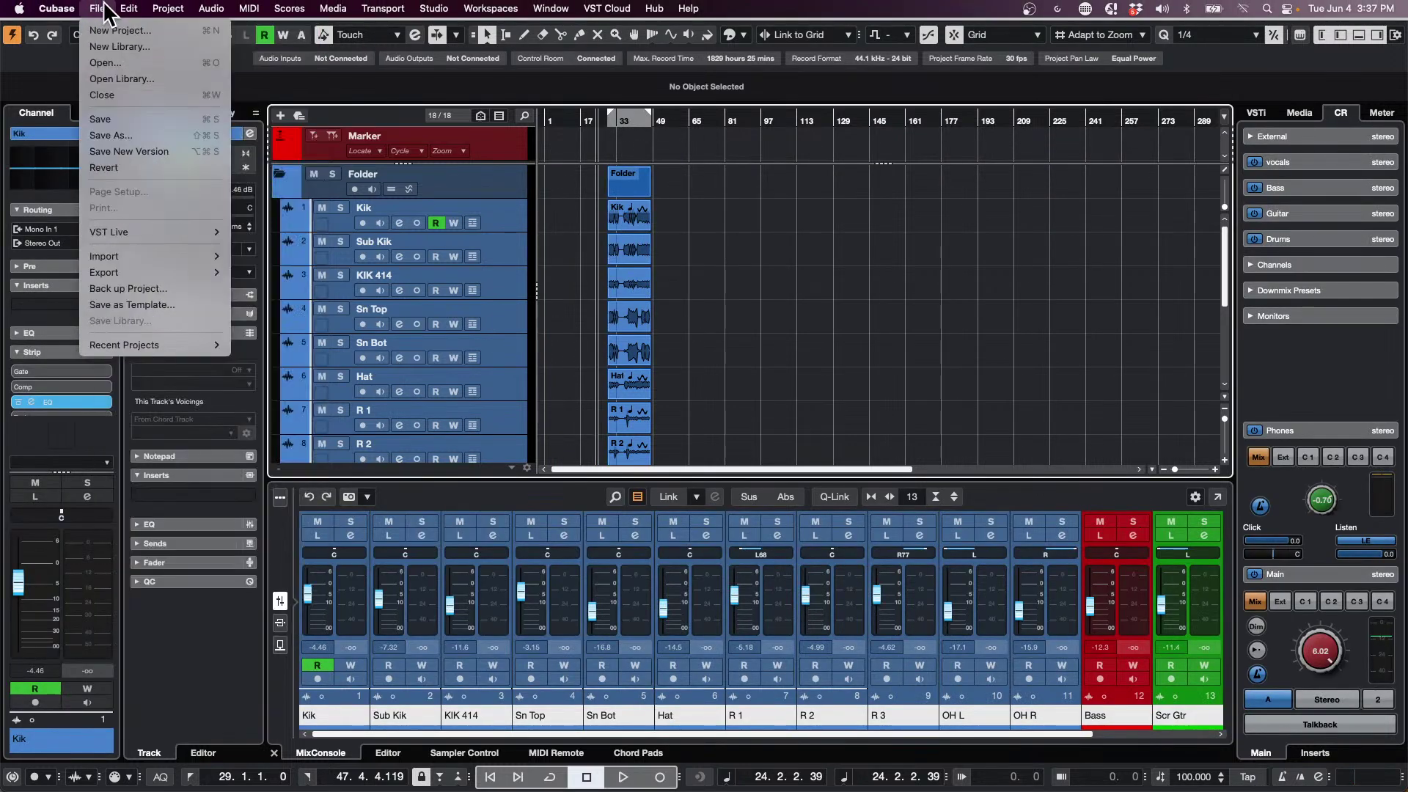
pyautogui.click(146, 167)
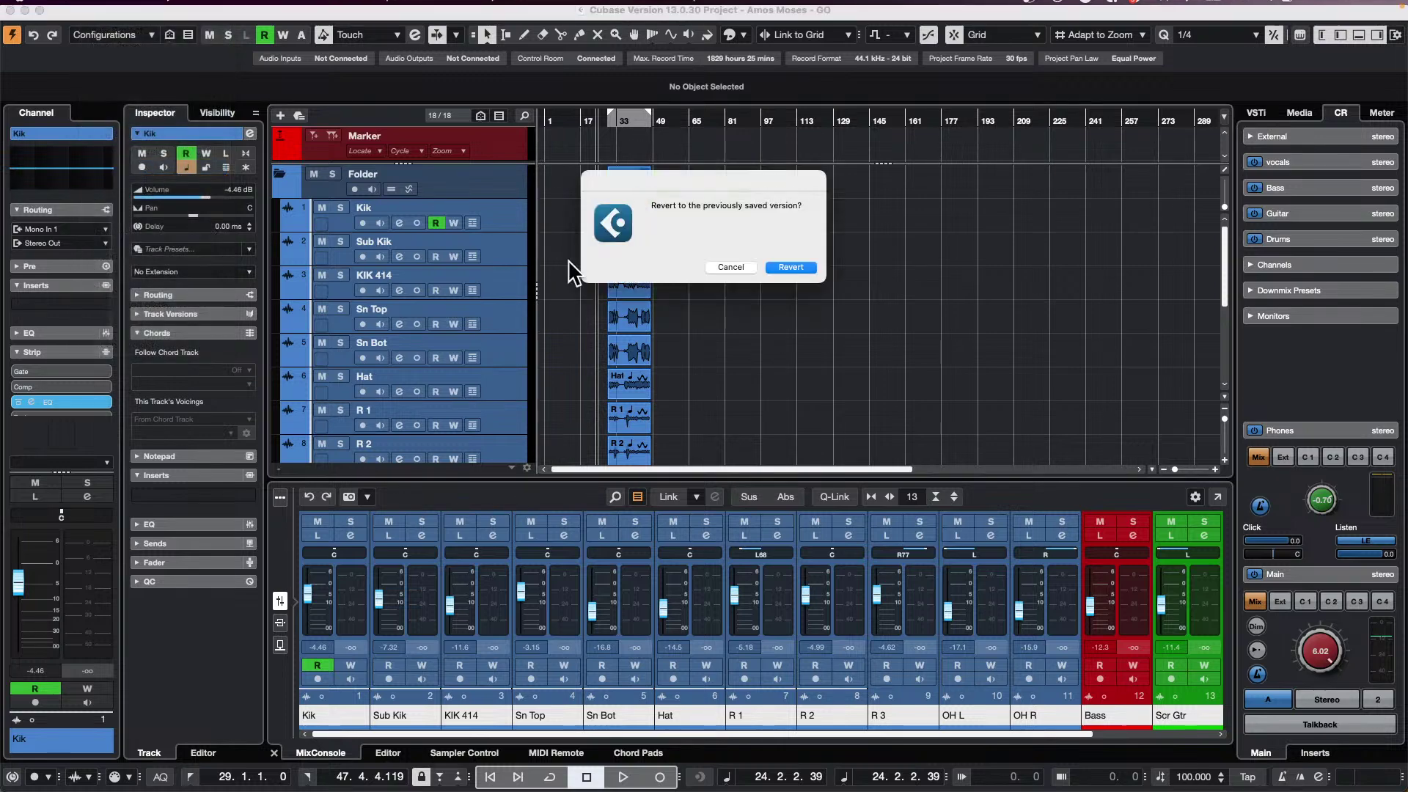
pyautogui.click(791, 267)
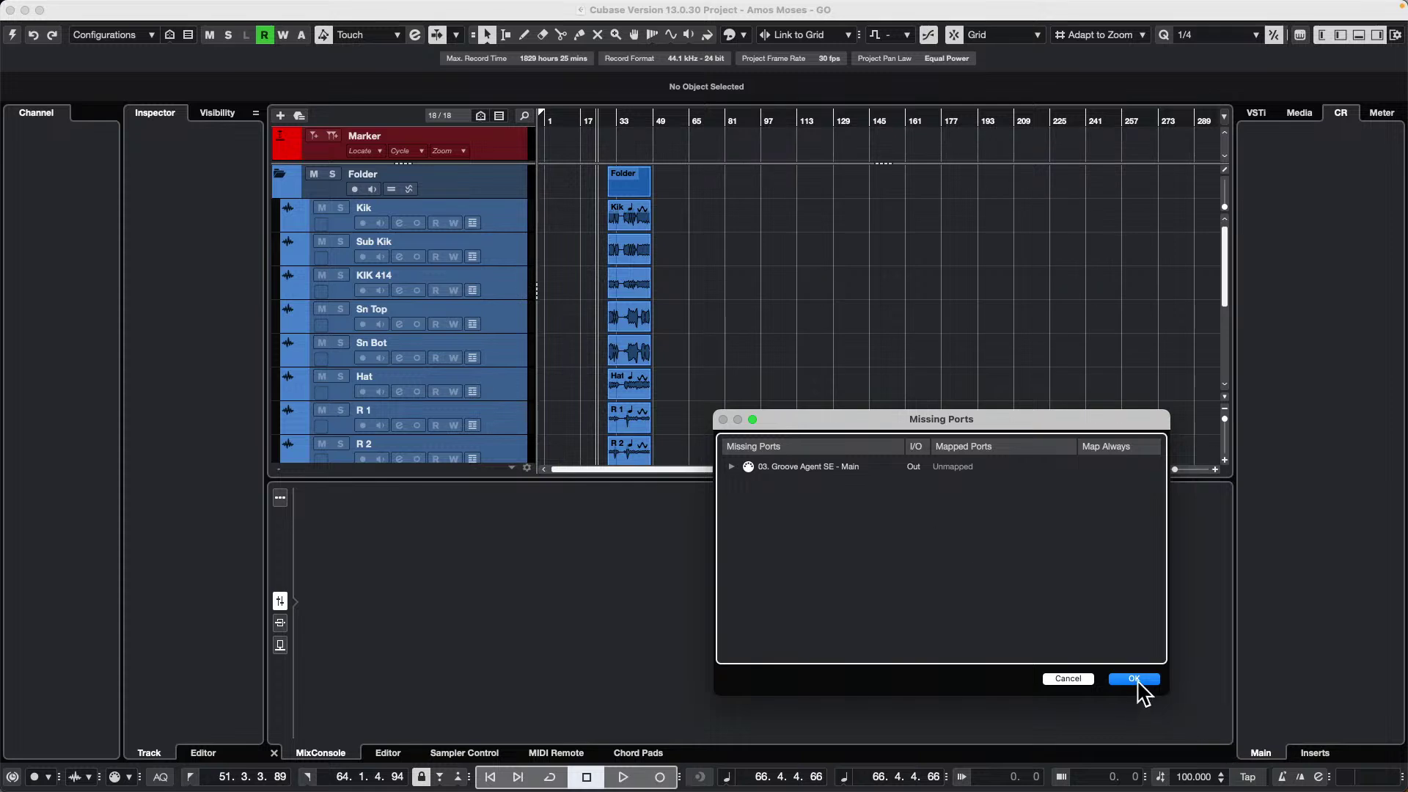
pyautogui.click(1134, 679)
pyautogui.click(849, 267)
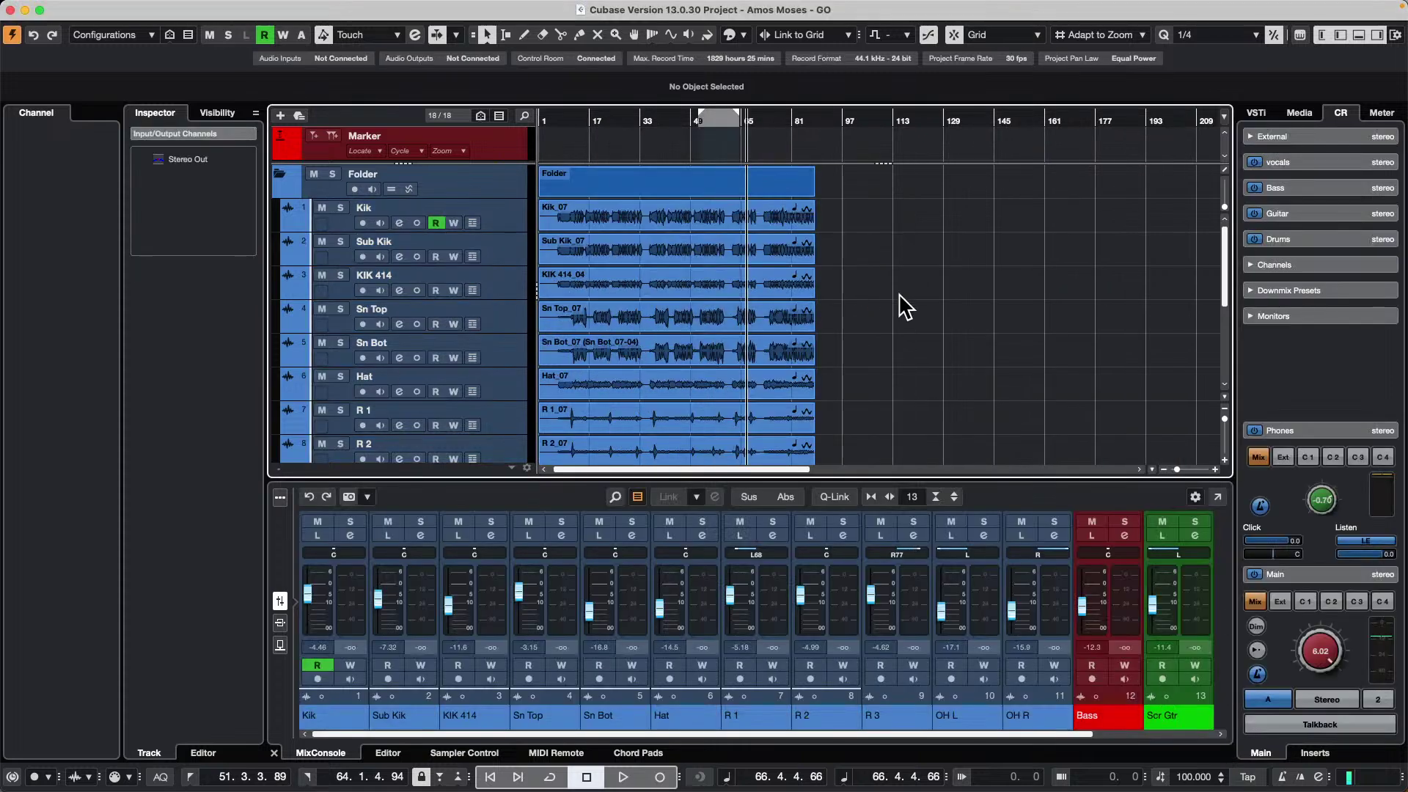
# - Play the project briefly from bar 17, and restart playback from about bar 114, past the end of the audio events
pyautogui.scroll(-1, 841, 253)
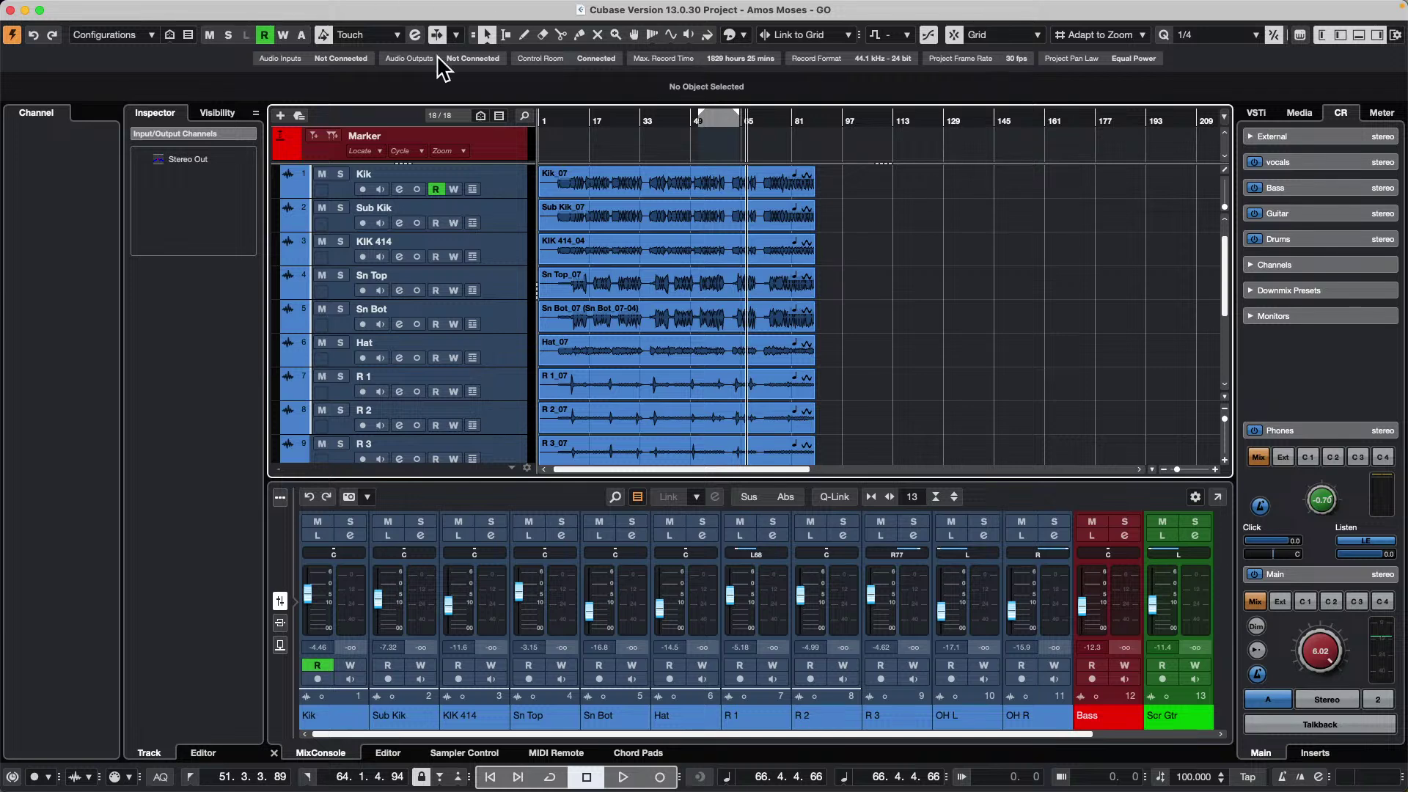
pyautogui.click(577, 120)
pyautogui.press('space')
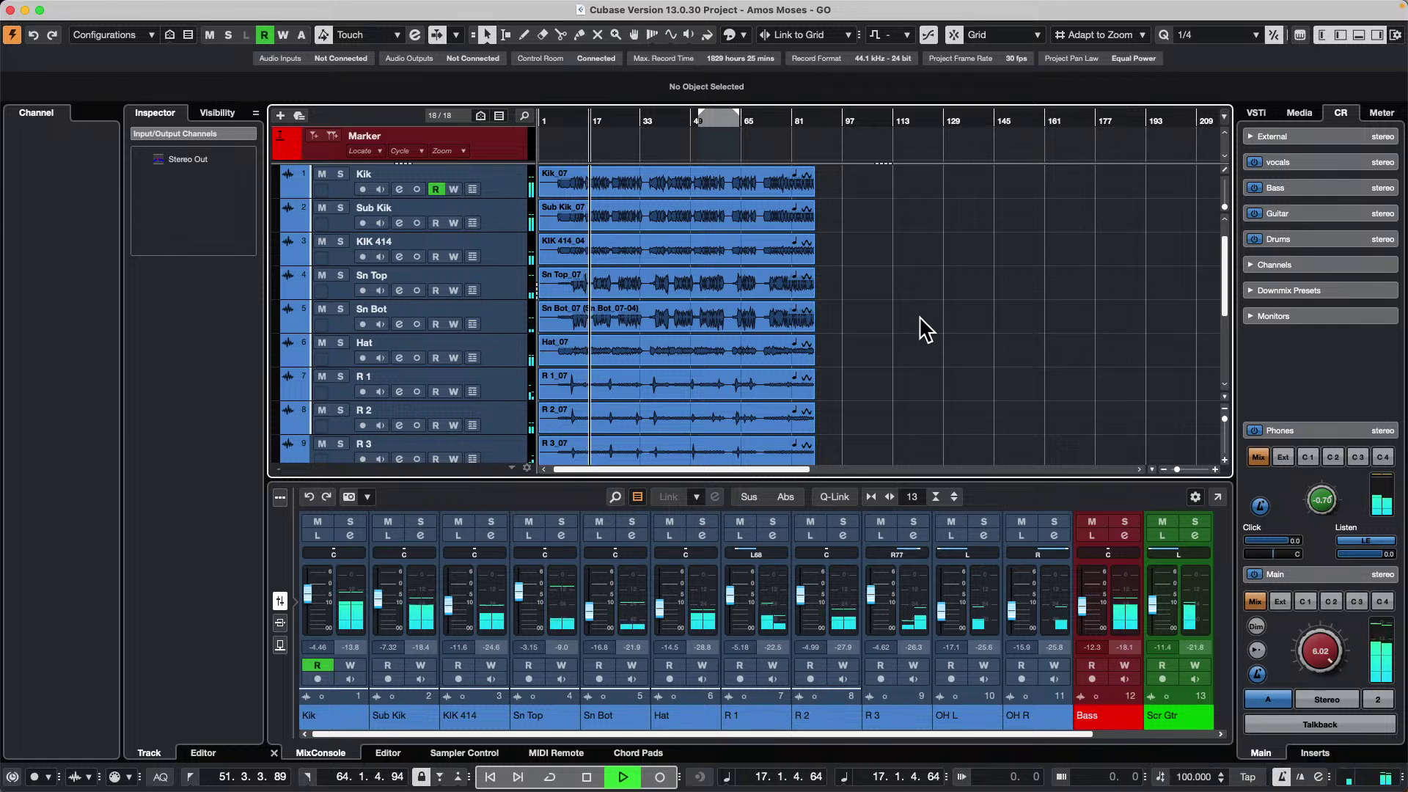
pyautogui.press('space')
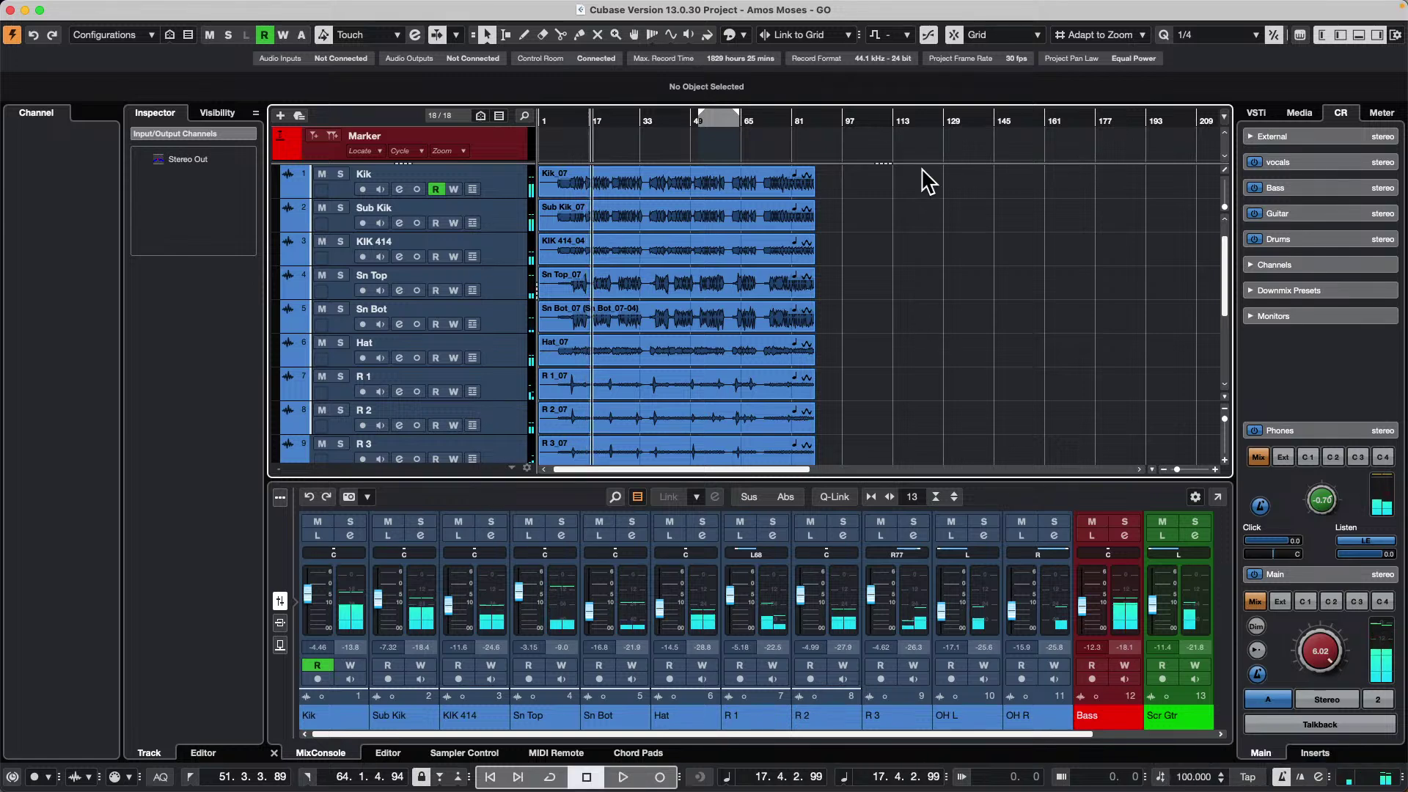
pyautogui.click(895, 120)
pyautogui.press('space')
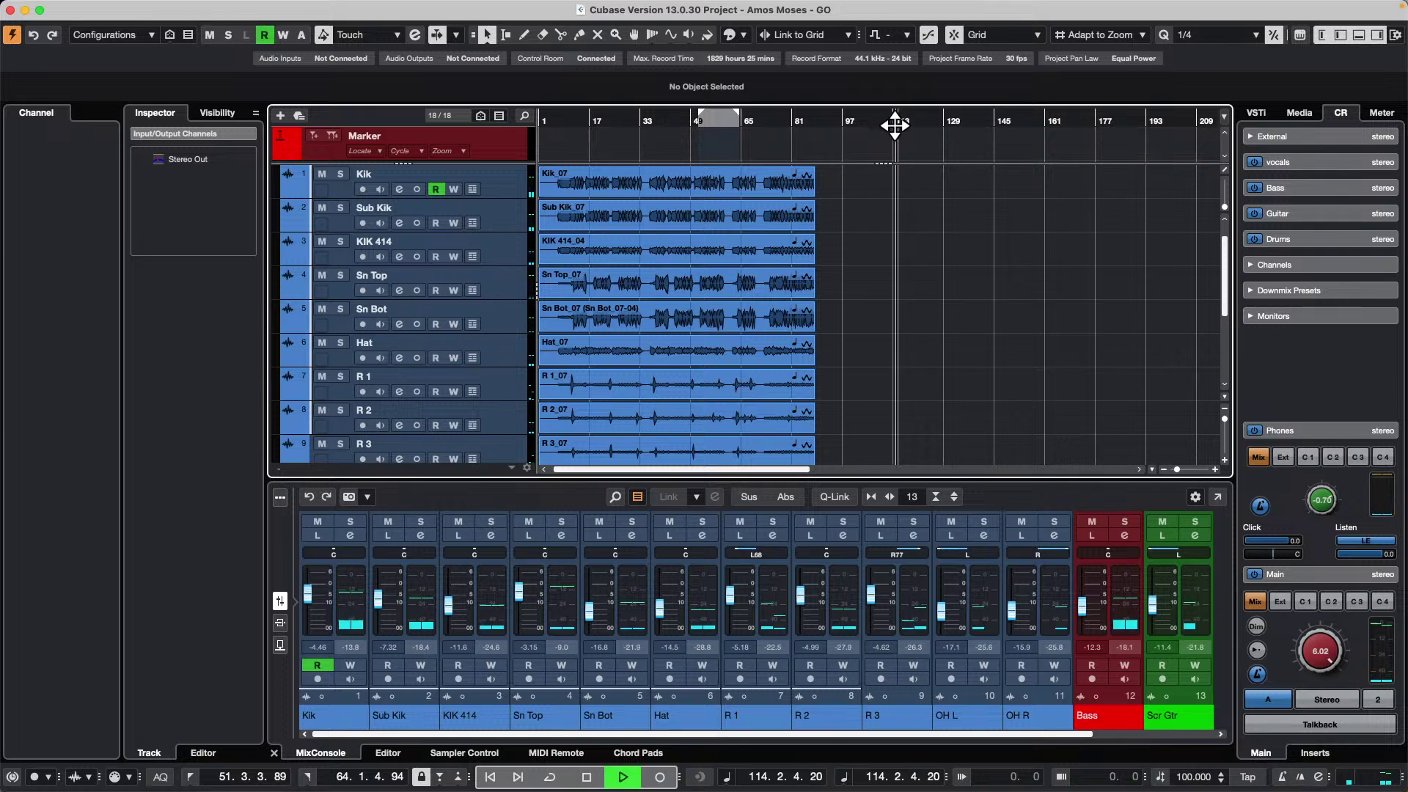
pyautogui.press('space')
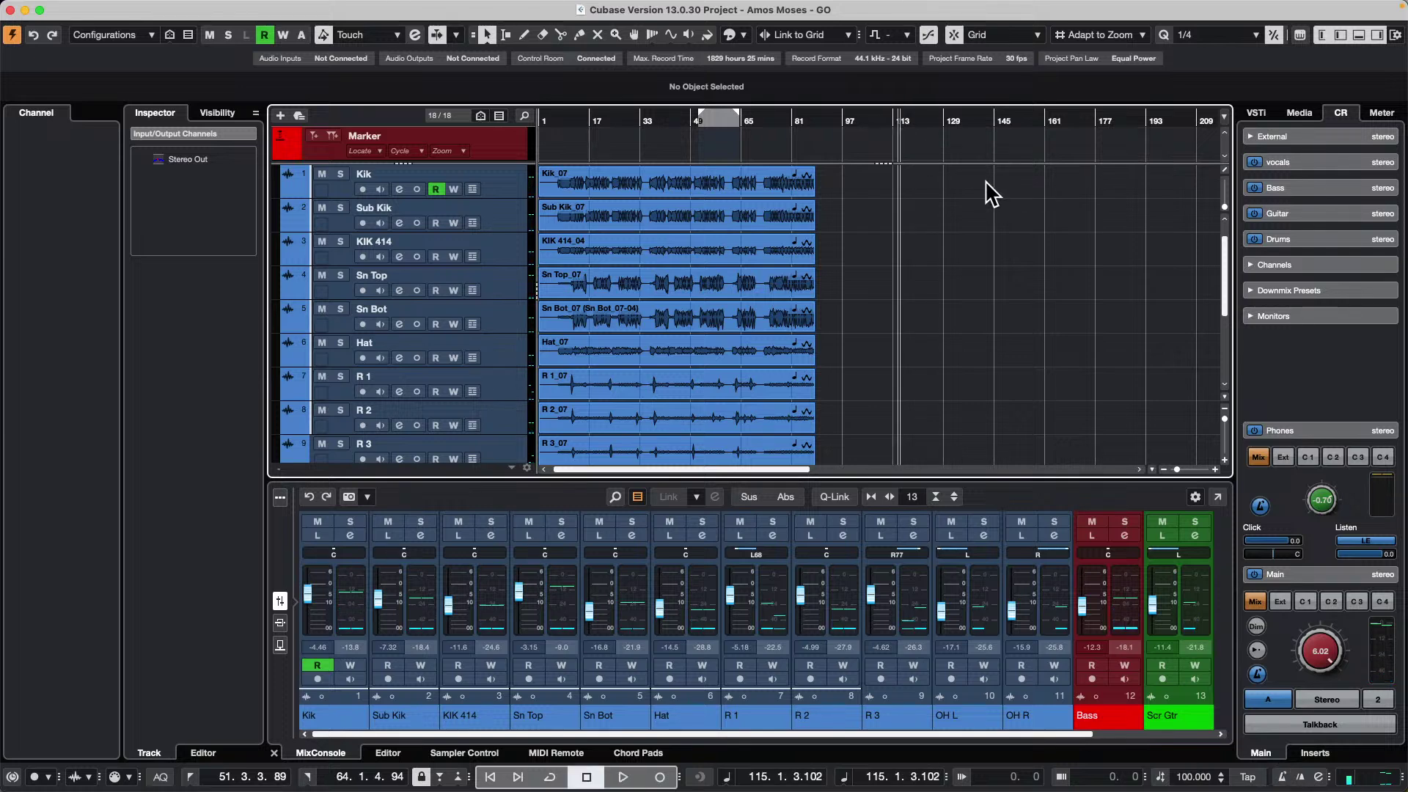
pyautogui.press('space')
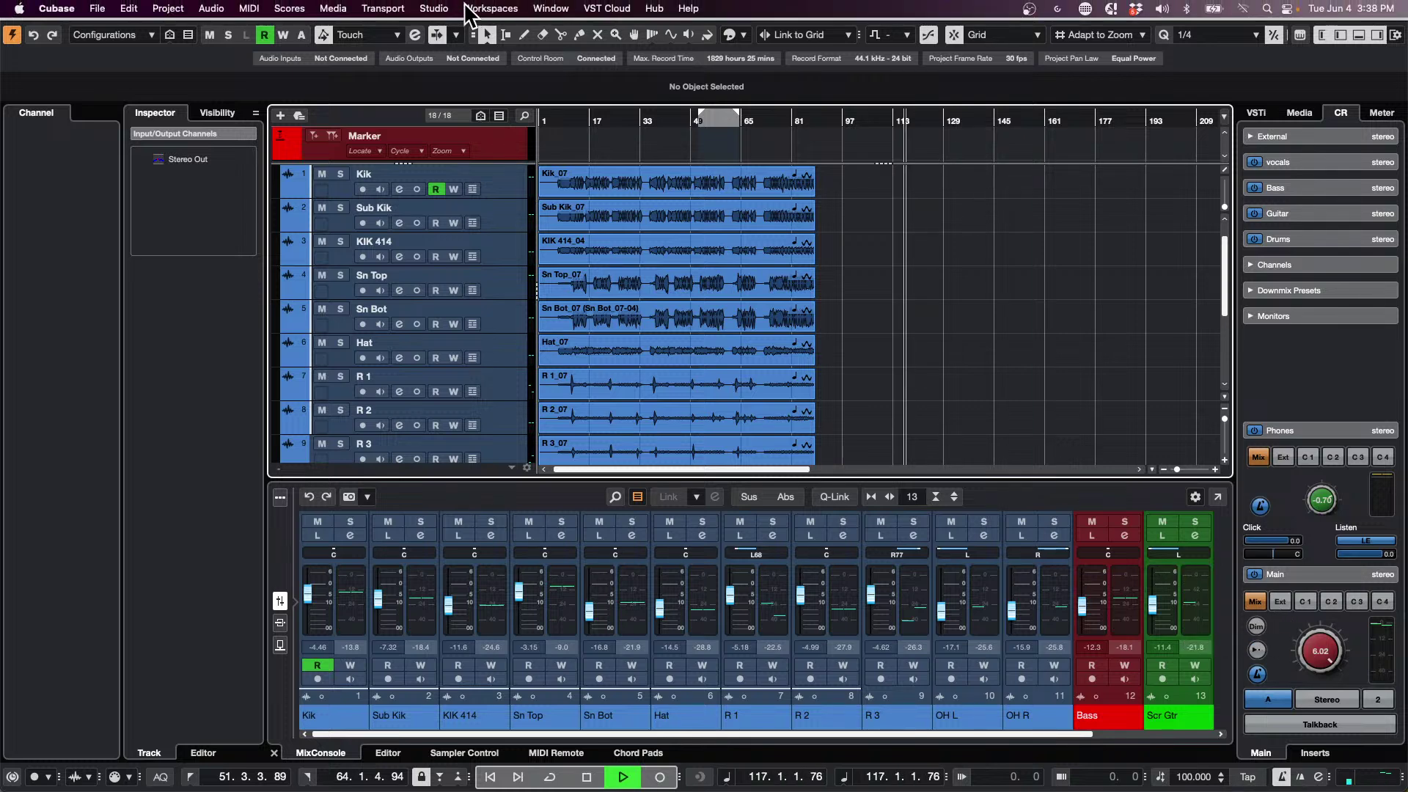
pyautogui.click(434, 8)
pyautogui.moveTo(383, 8)
pyautogui.moveTo(434, 8)
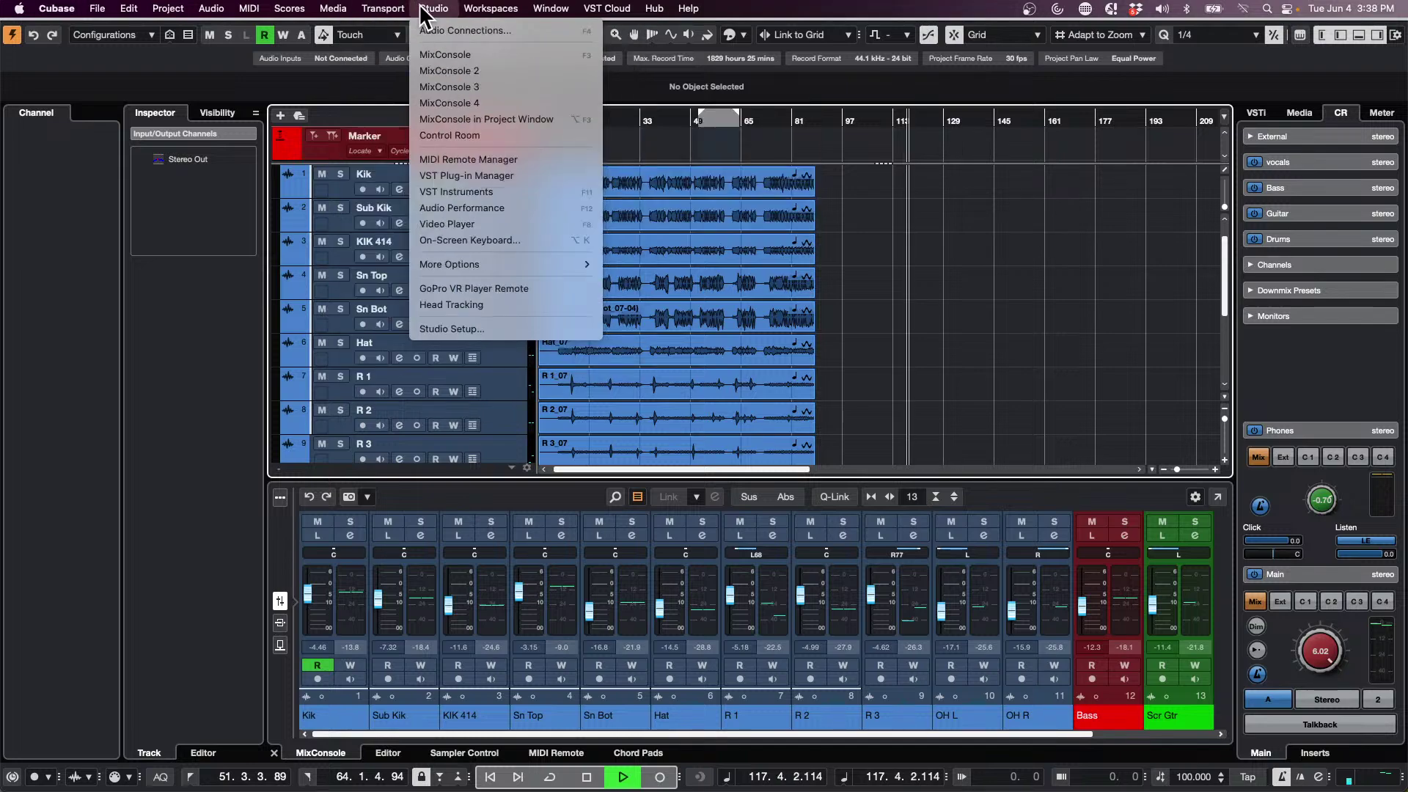
pyautogui.click(487, 328)
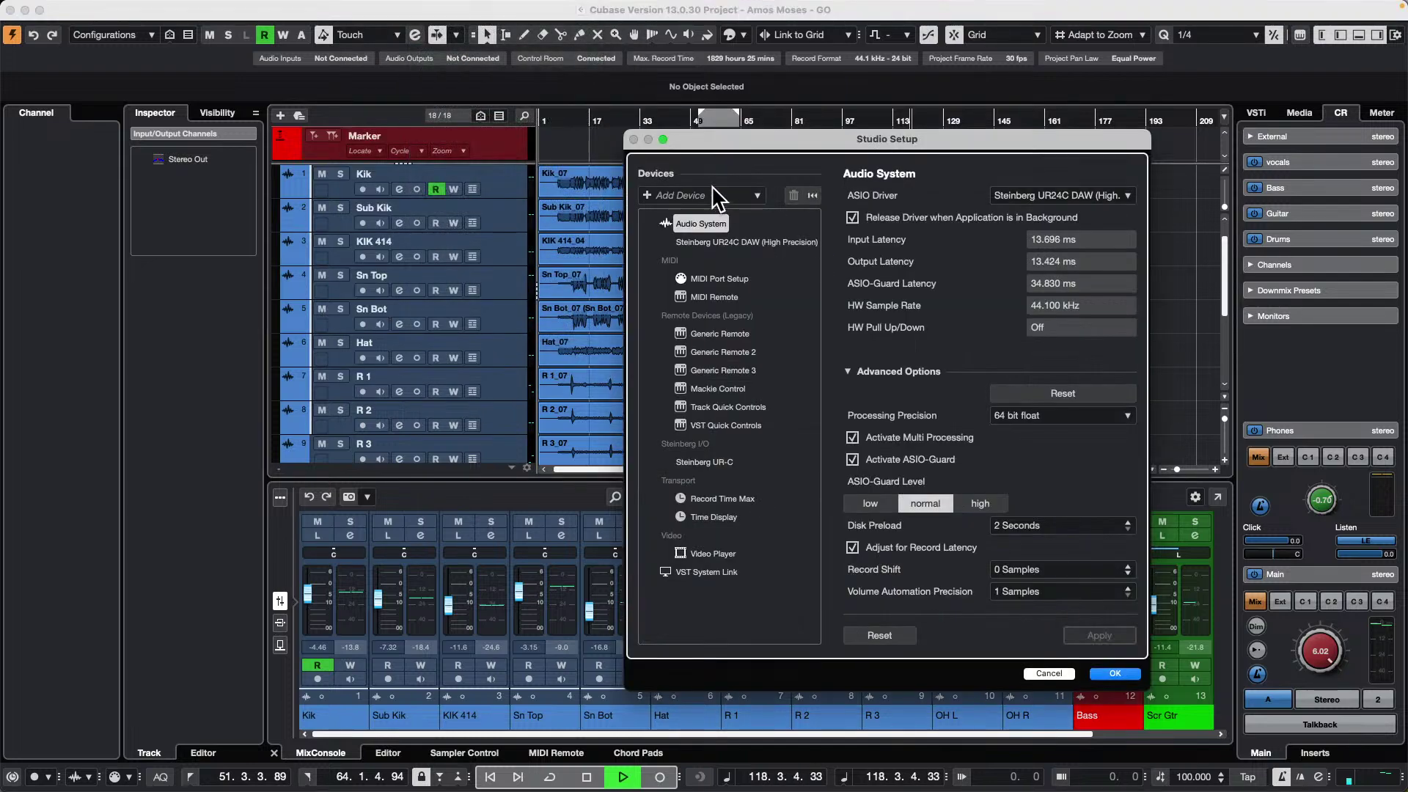
pyautogui.click(382, 8)
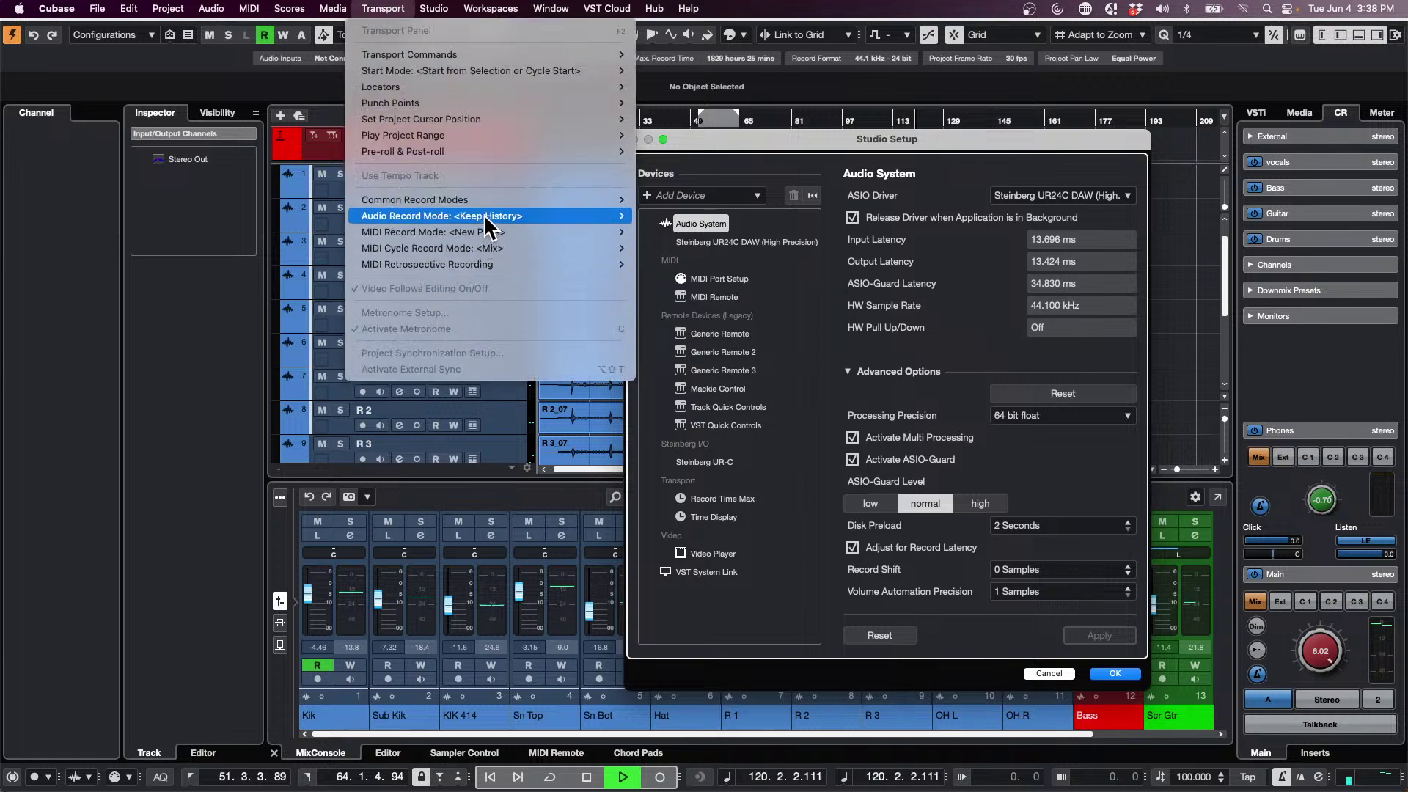
pyautogui.click(1100, 713)
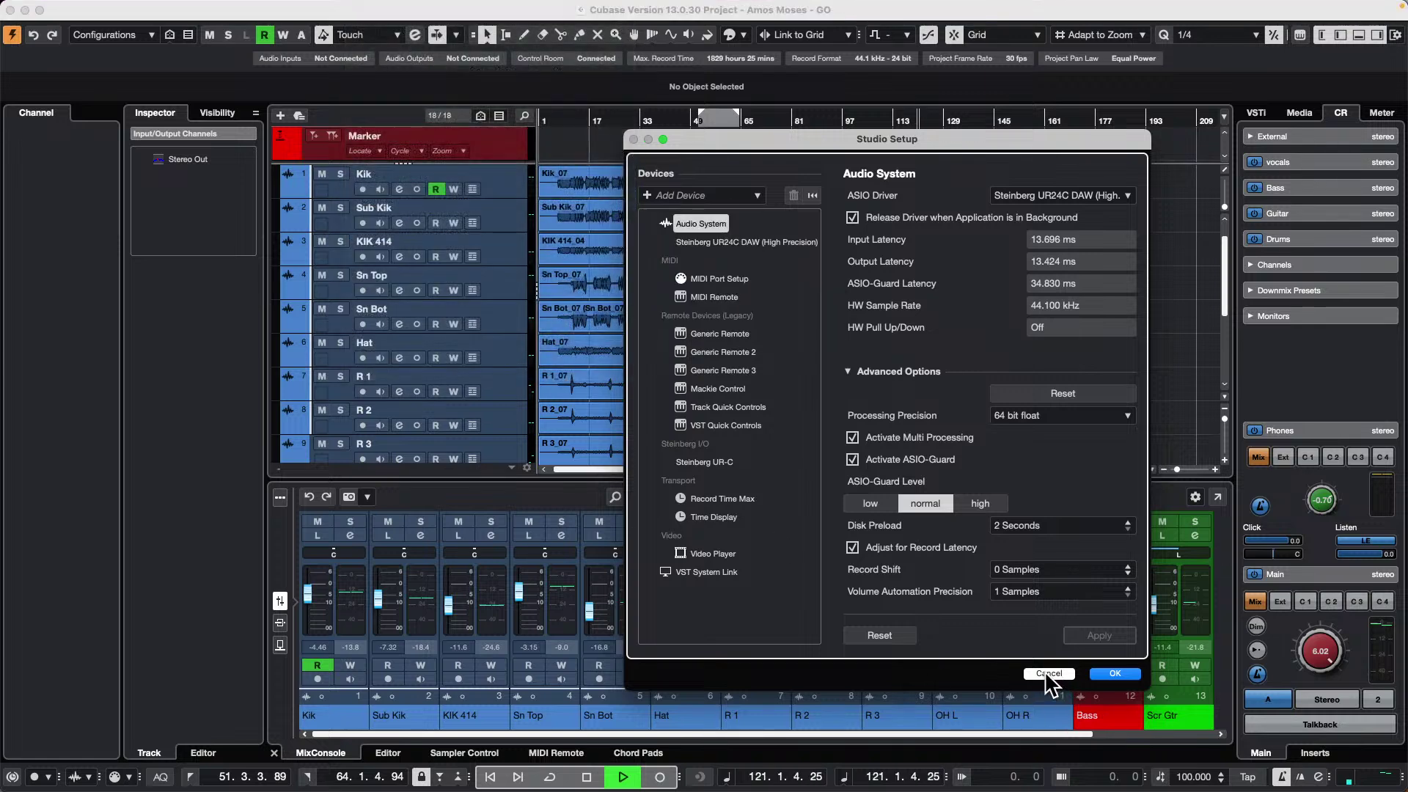
pyautogui.click(1049, 673)
# - Enable the audio click in the metronome setup, and stop playback with the cursor back at the project start
pyautogui.click(382, 8)
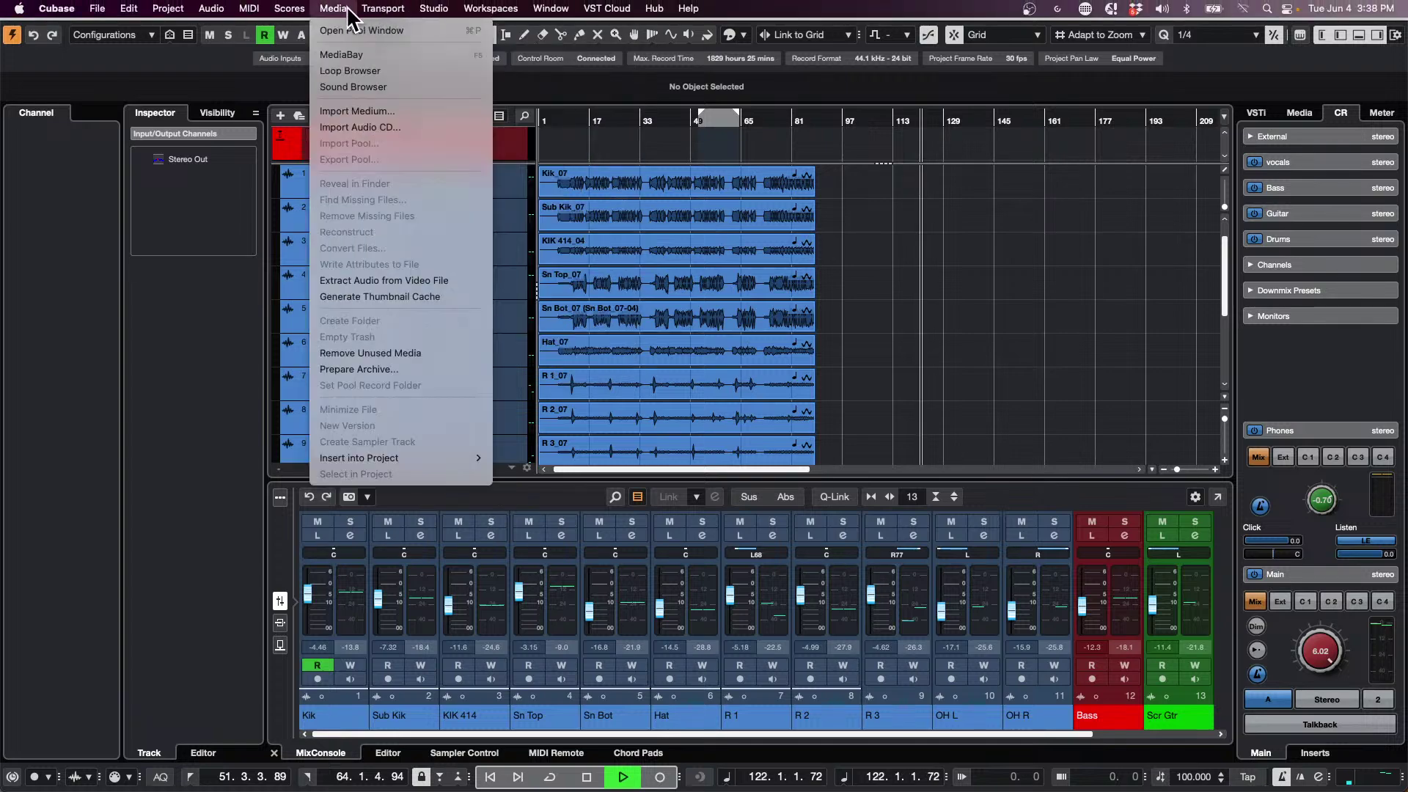
pyautogui.click(454, 314)
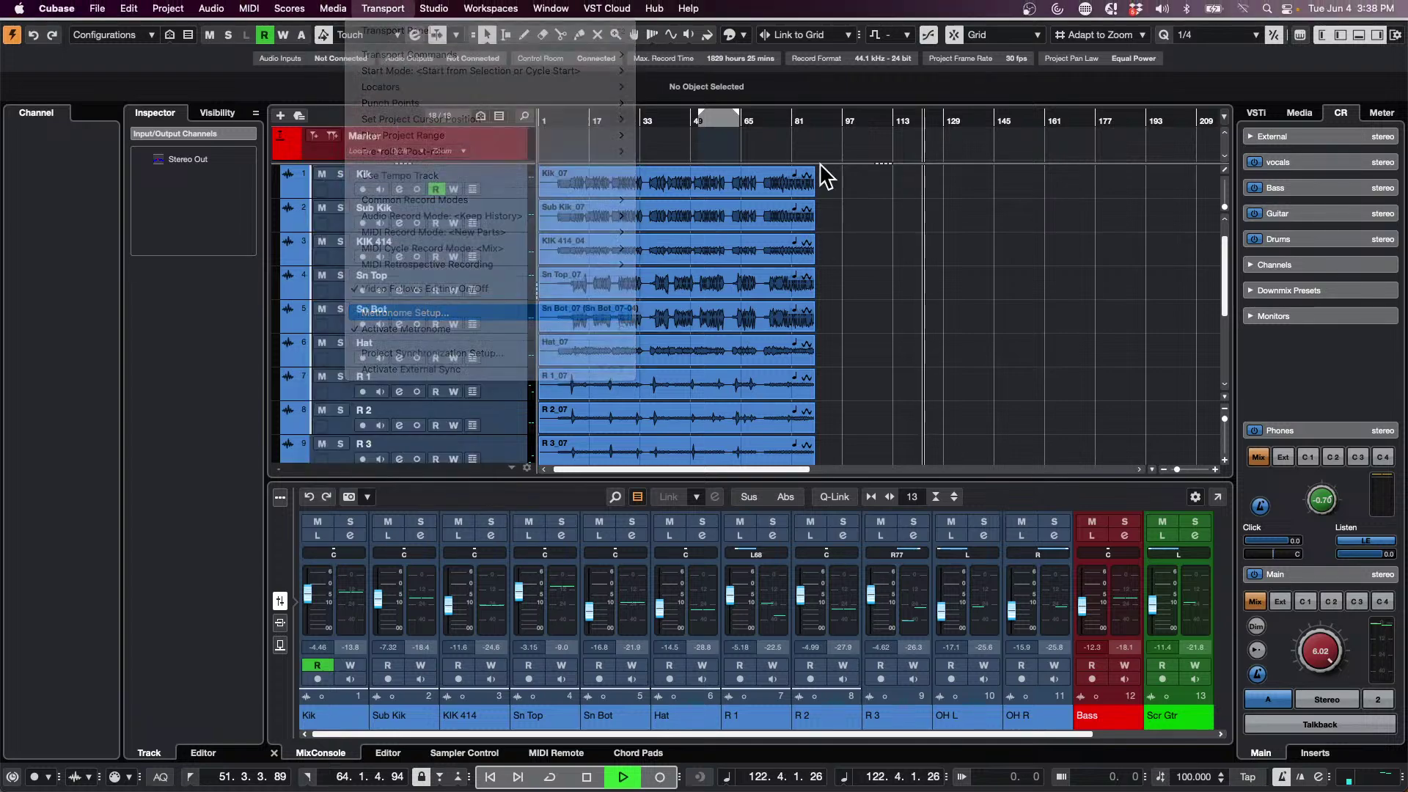
pyautogui.click(602, 222)
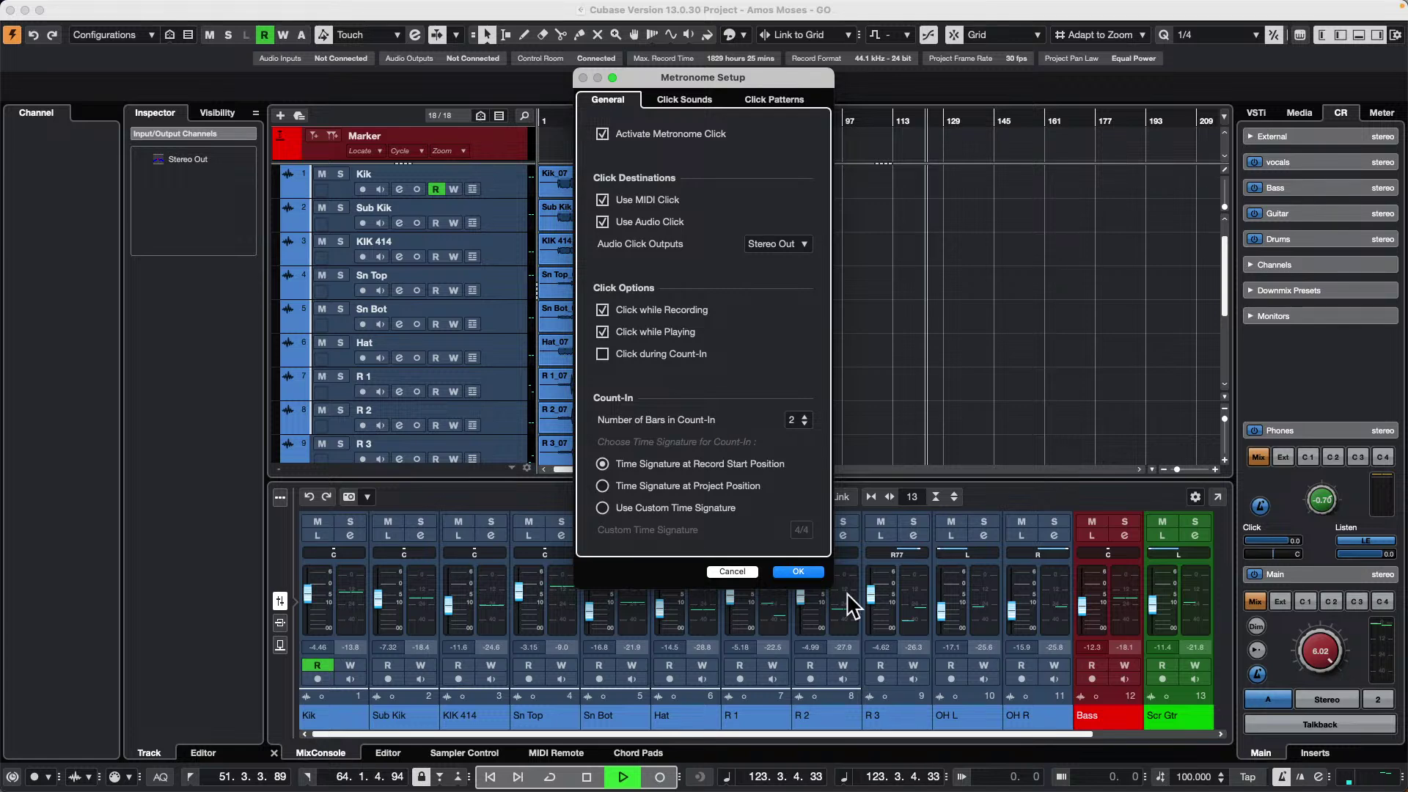
pyautogui.click(797, 571)
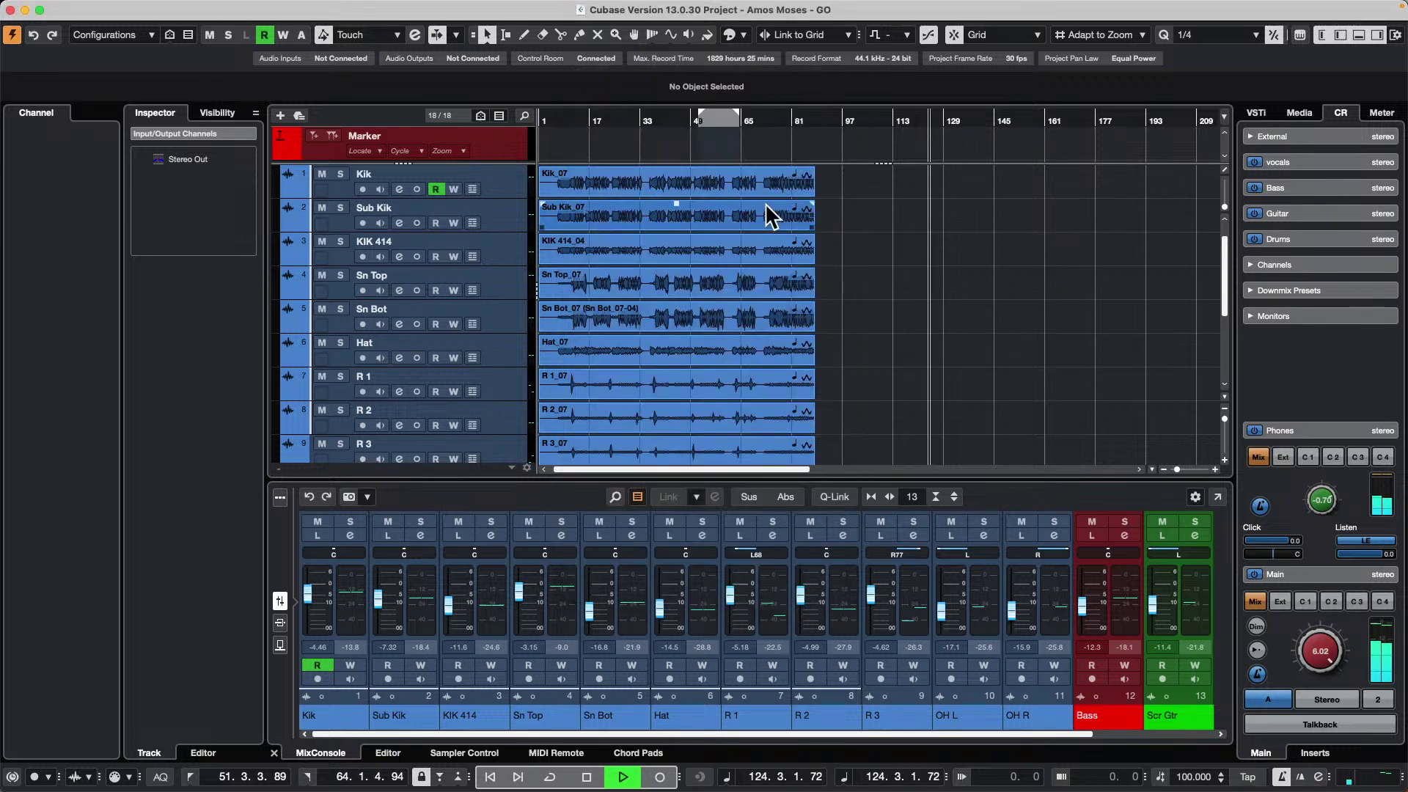
pyautogui.press('space')
pyautogui.press('Home')
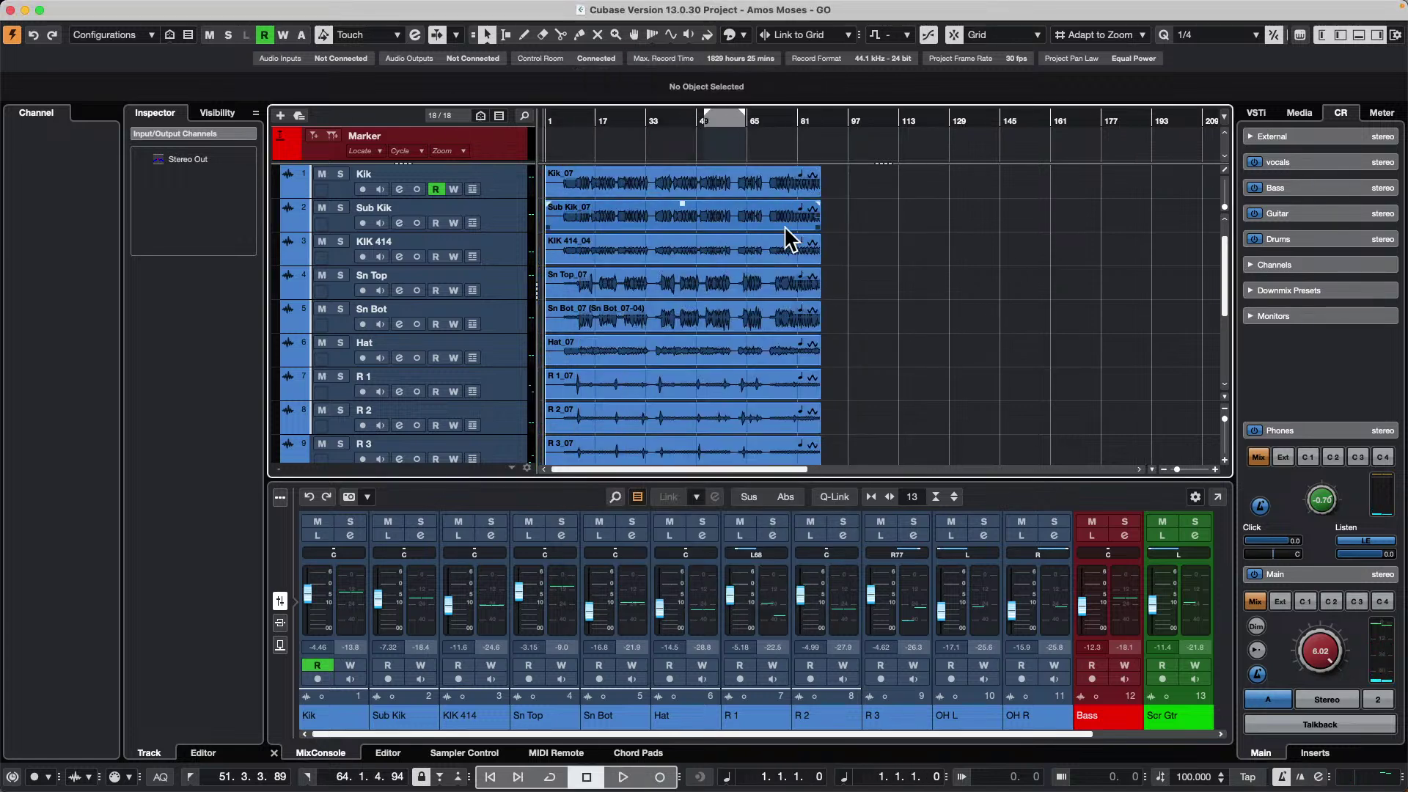
# - Select all the audio events across the drum, bass and guitar tracks
pyautogui.scroll(1, 761, 228)
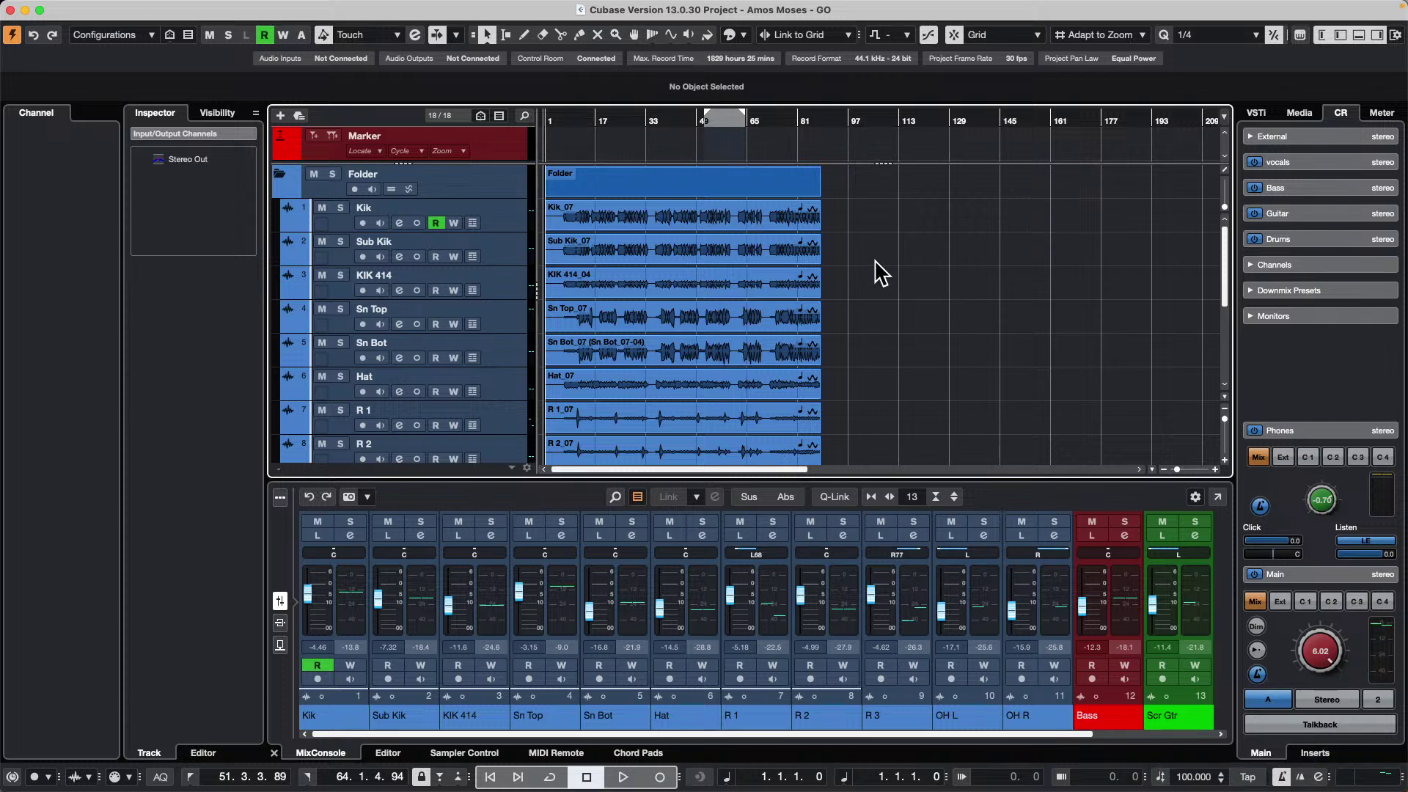
pyautogui.moveTo(869, 228); pyautogui.dragTo(799, 477)
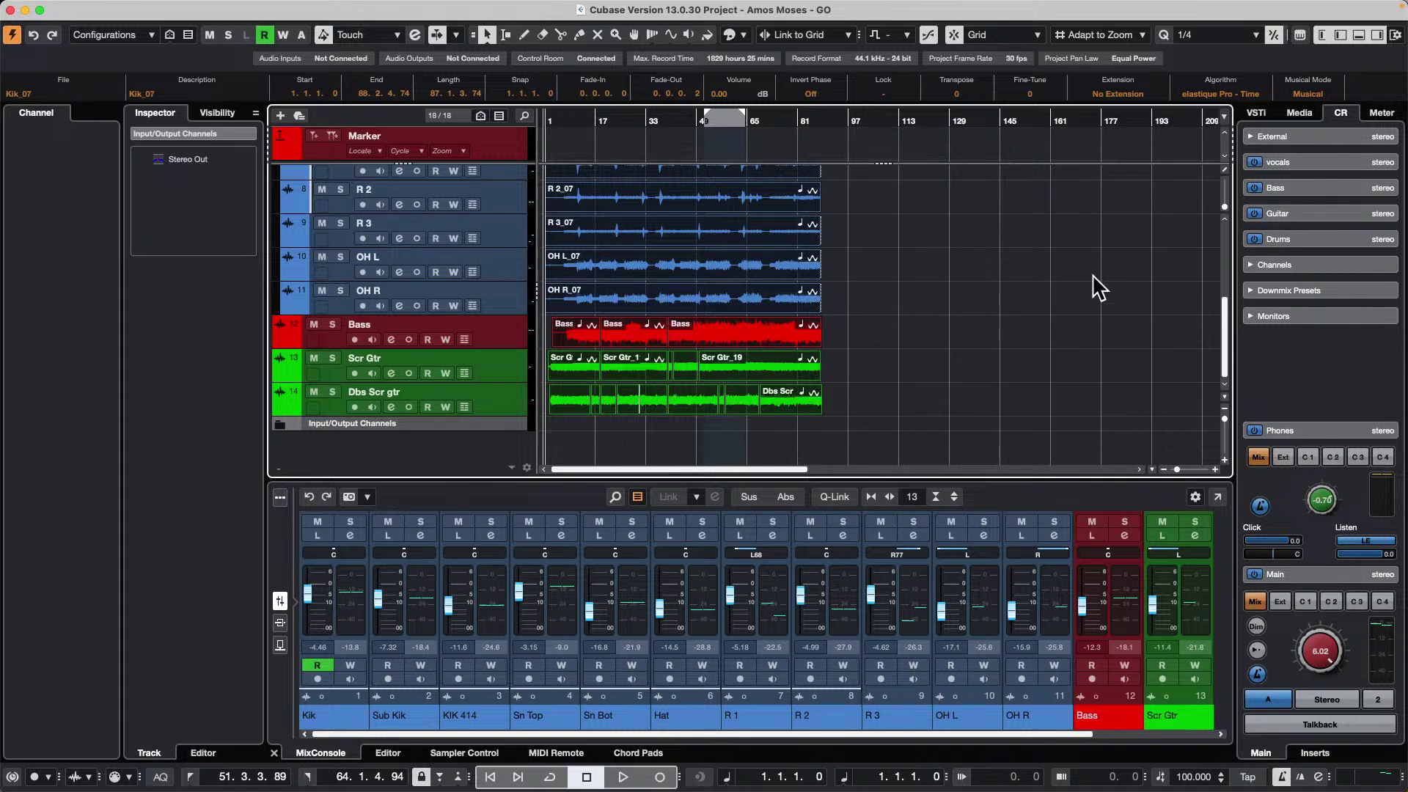
pyautogui.moveTo(621, 10)
pyautogui.click(427, 10)
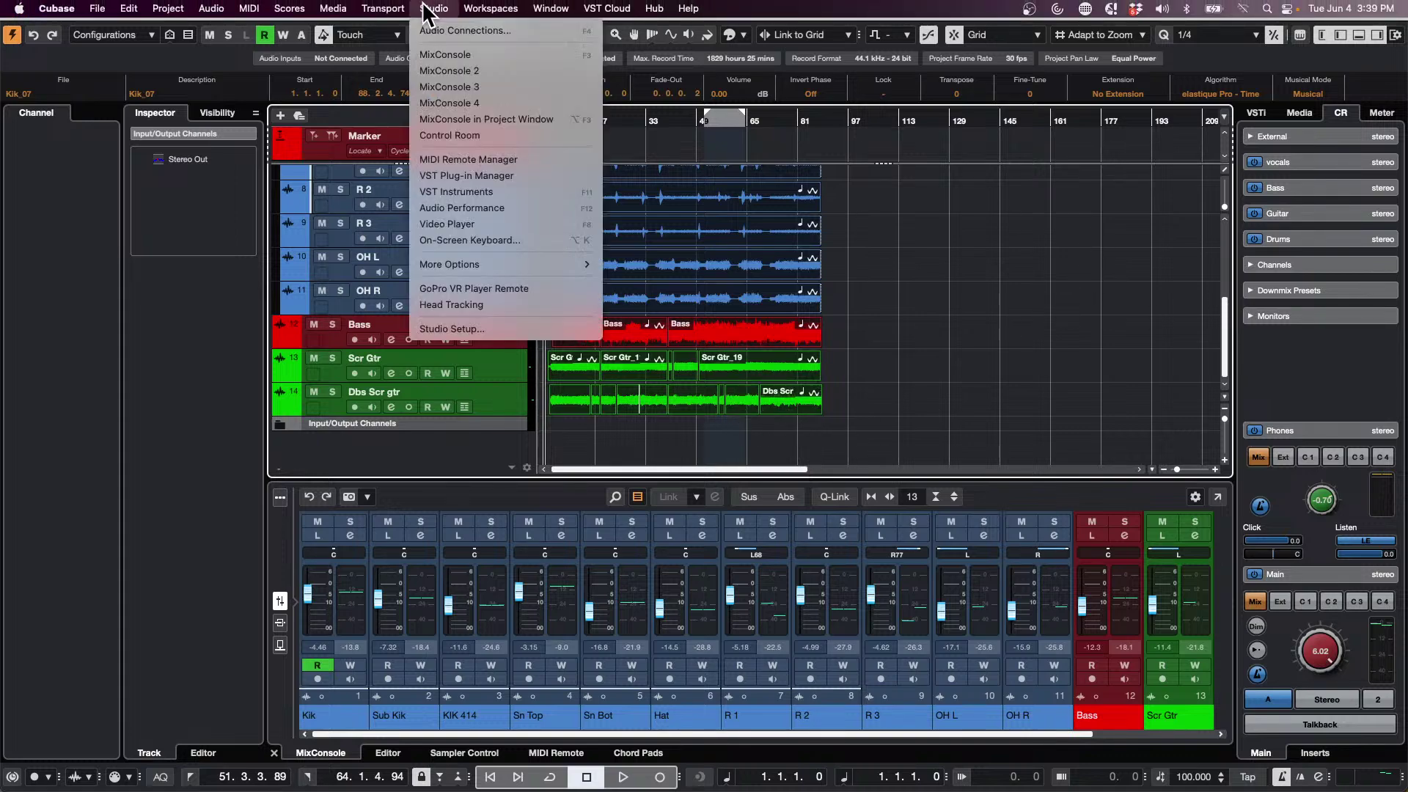
pyautogui.click(1345, 118)
pyautogui.click(1307, 93)
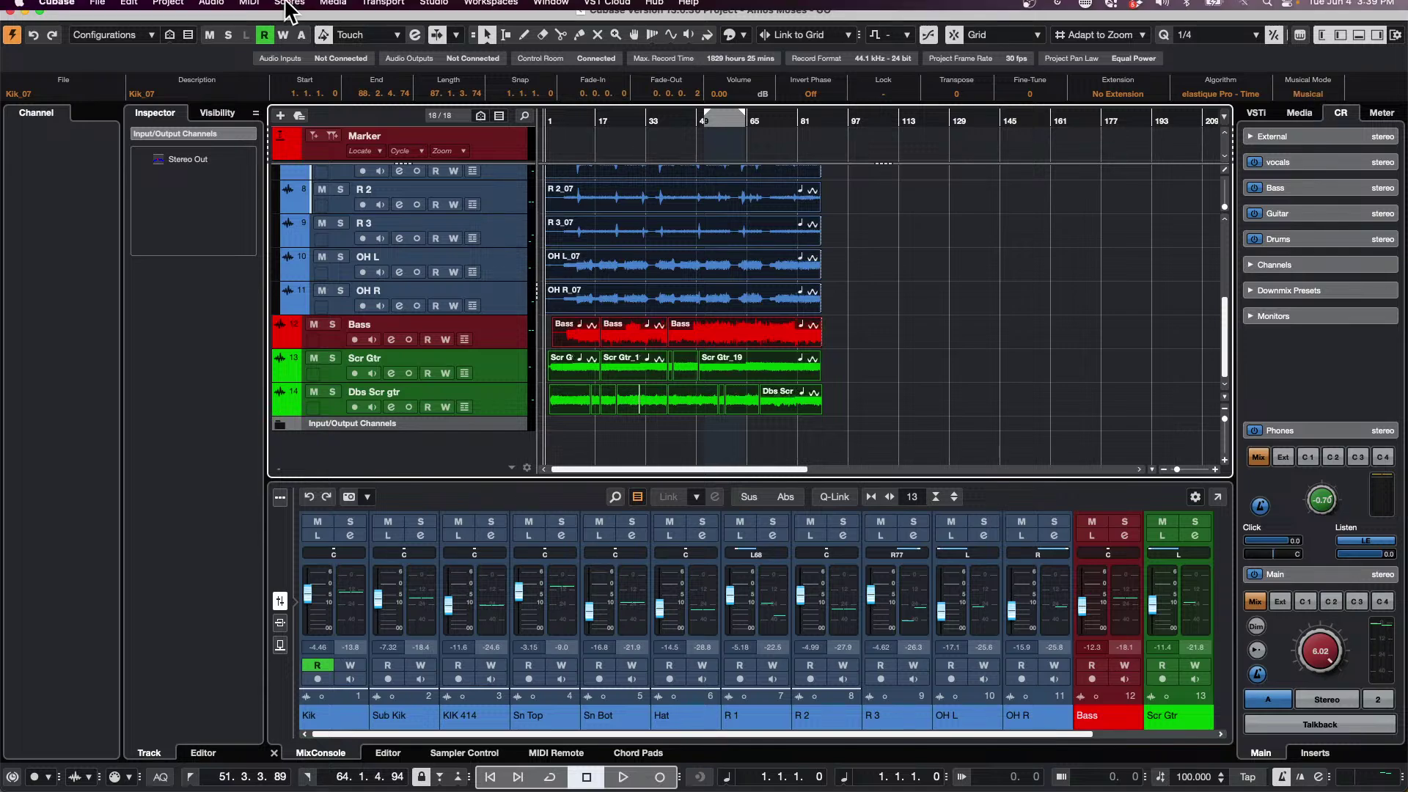
# - Open the Pool, check the Musical Mode and tempo entries of the audio files, and close it
pyautogui.click(332, 9)
pyautogui.click(359, 31)
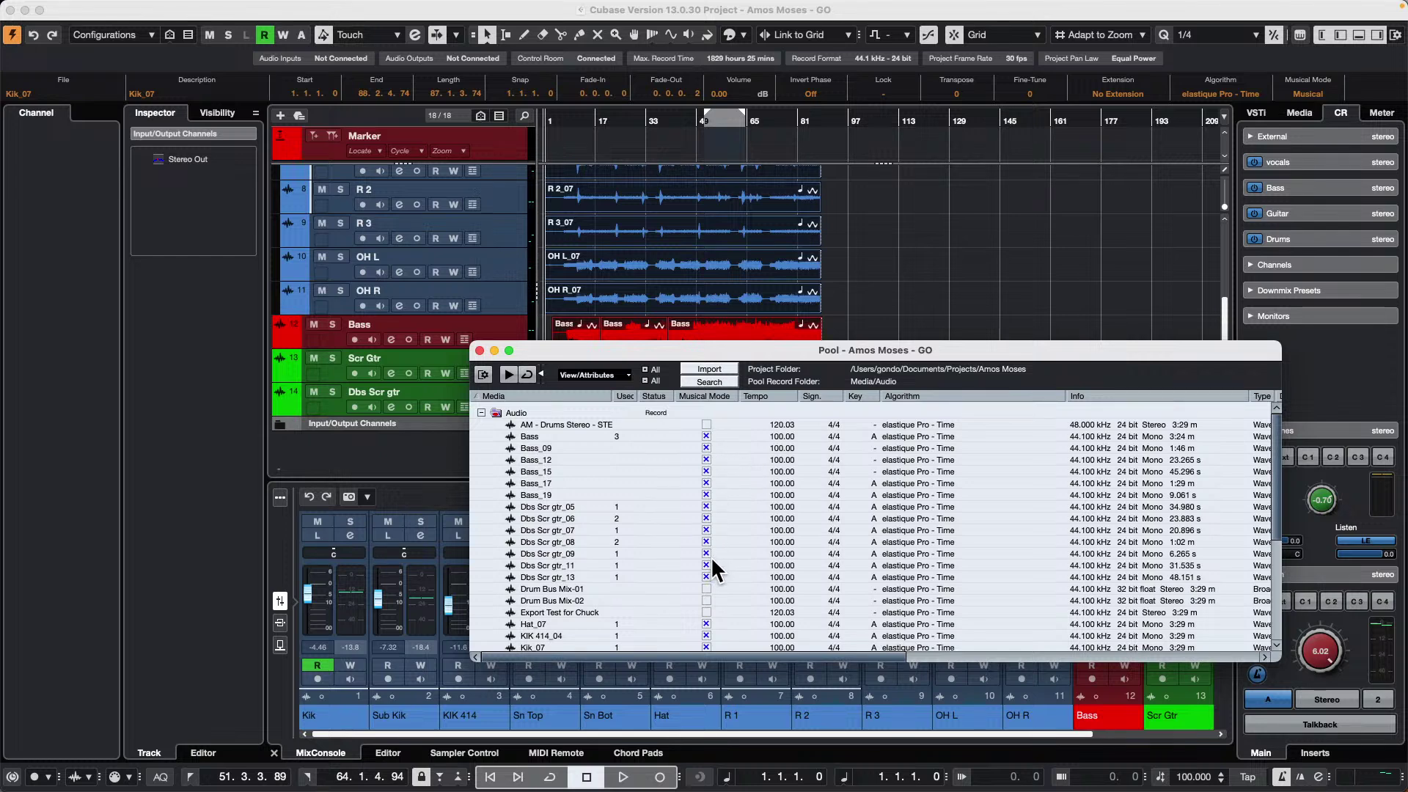
pyautogui.scroll(-5, 710, 562)
pyautogui.scroll(3, 707, 561)
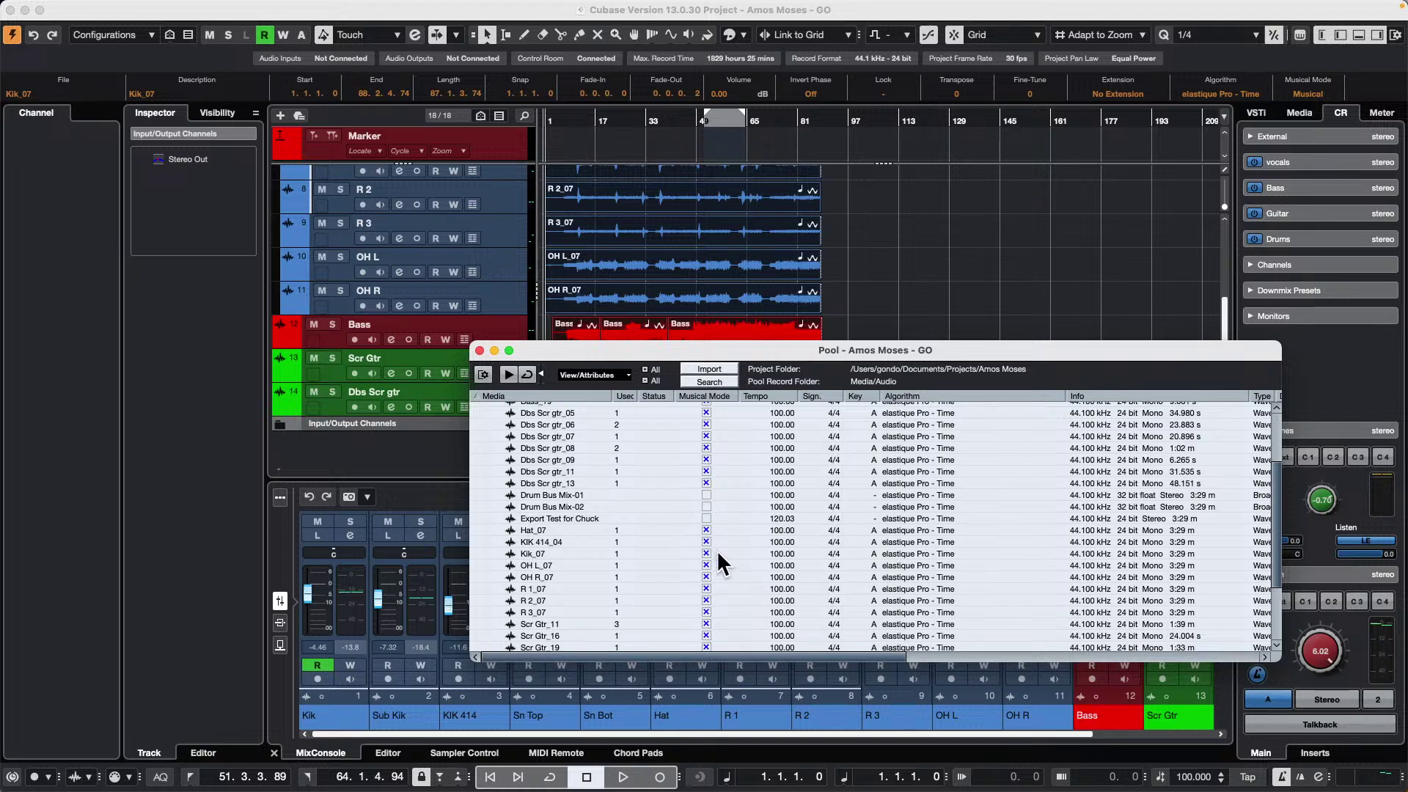
pyautogui.click(479, 350)
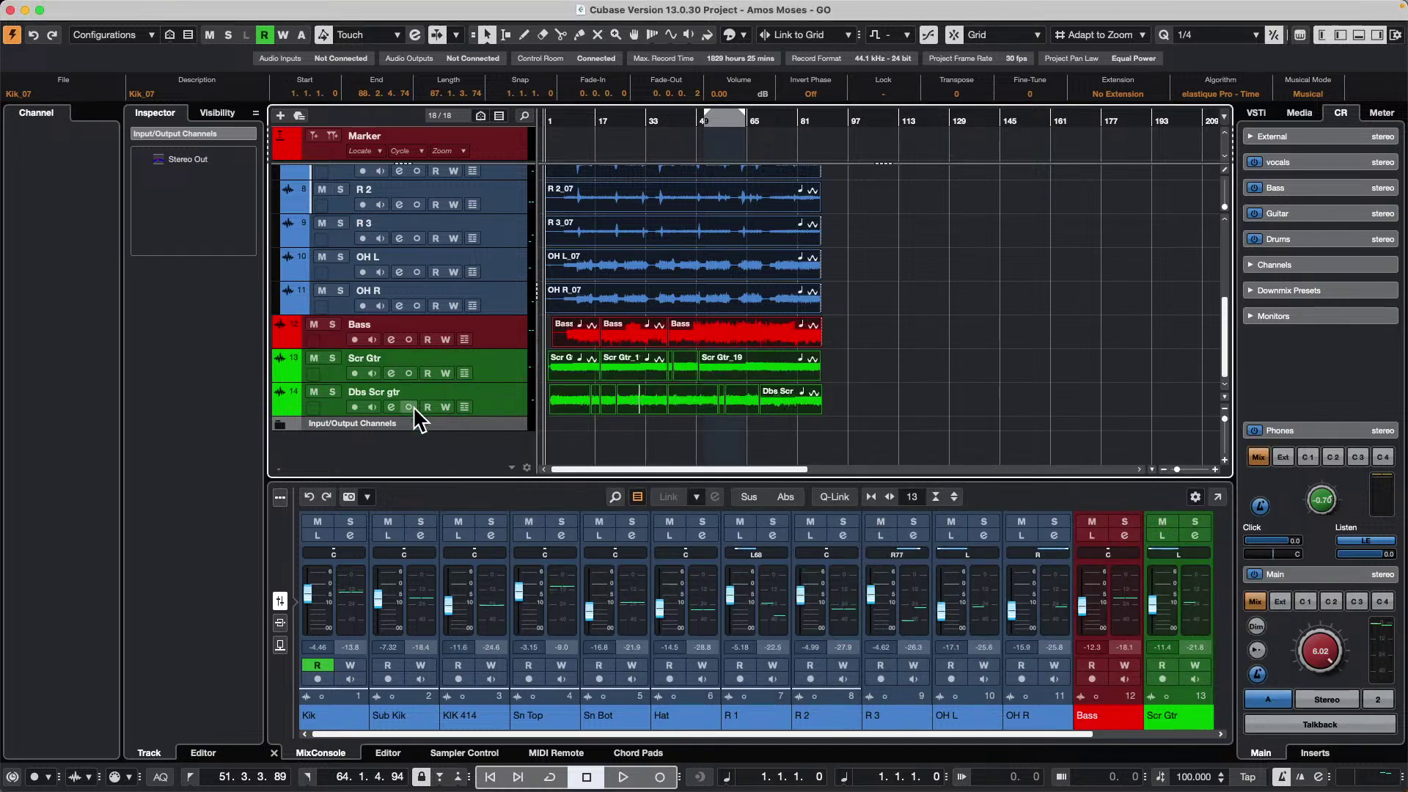
# - Play the project briefly from the start and stop it
pyautogui.scroll(7, 726, 278)
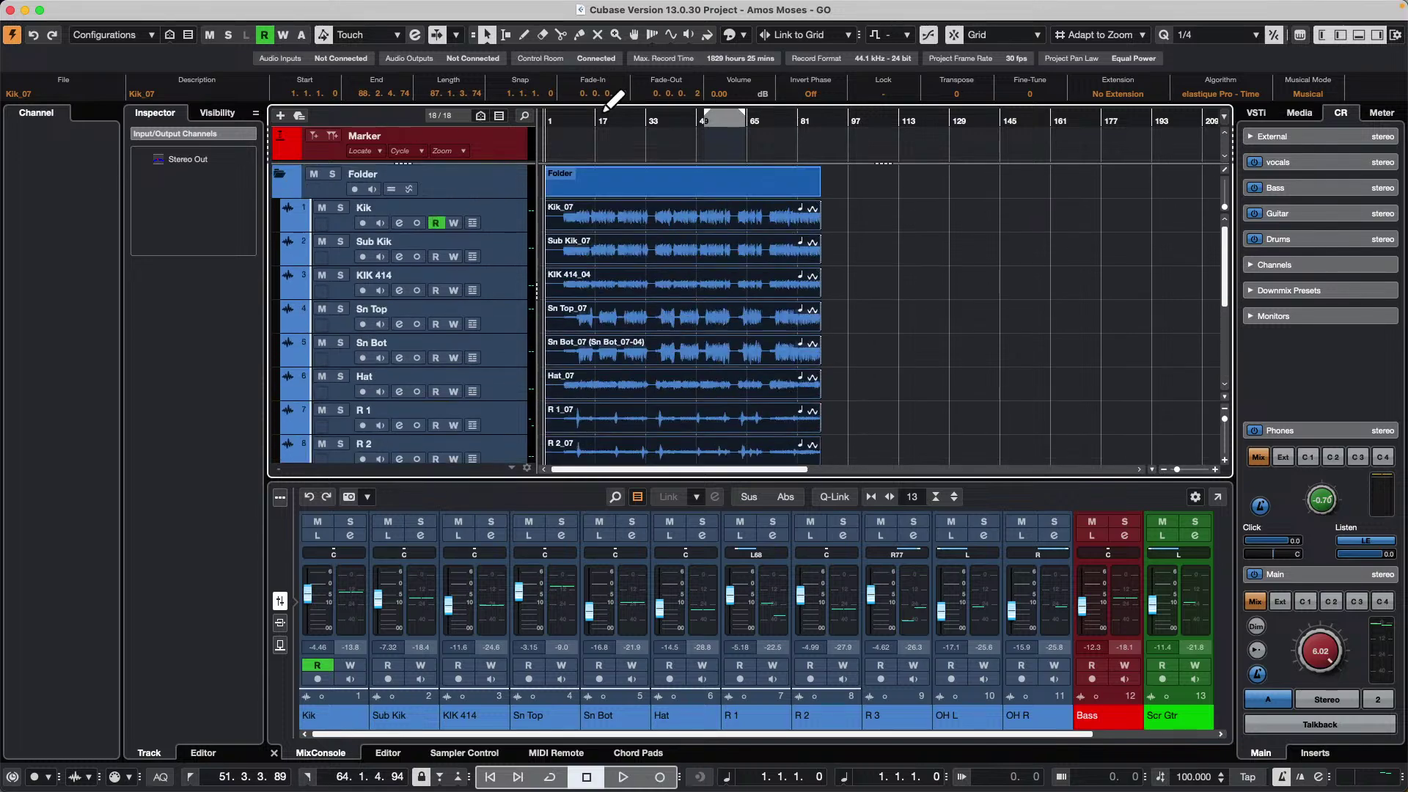
pyautogui.press('space')
pyautogui.click(678, 279)
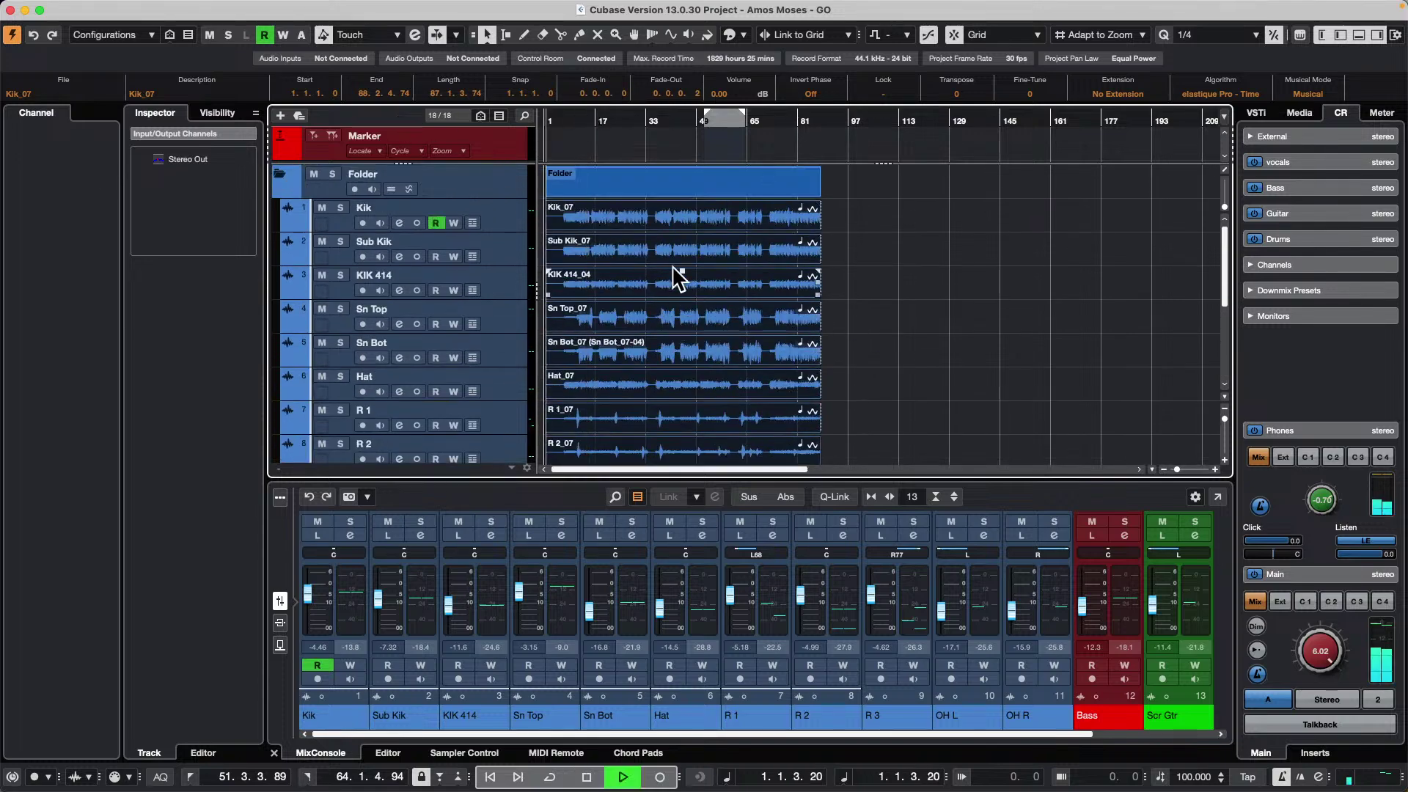
pyautogui.press('space')
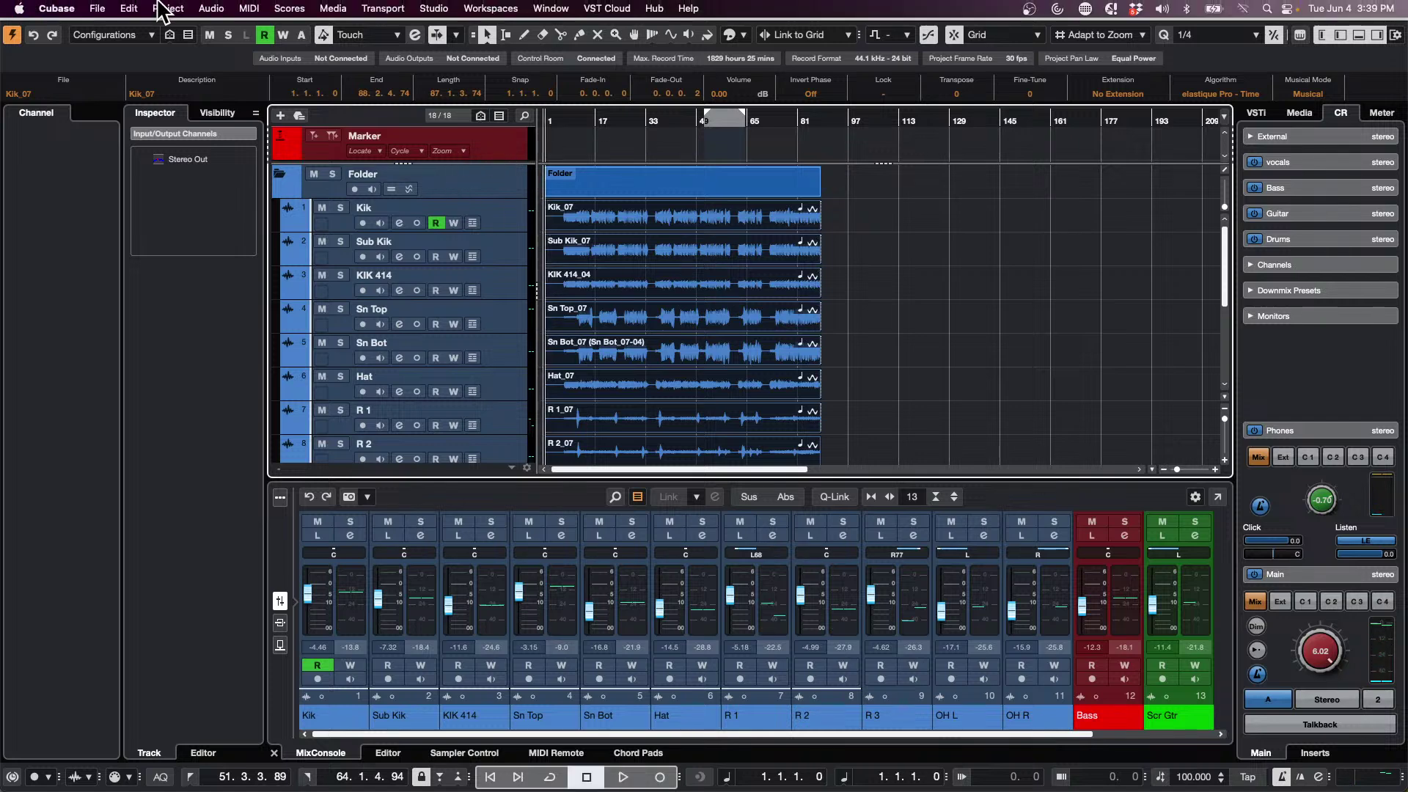
# - Undo the division of the track list and add a Tempo track to the project
pyautogui.click(168, 8)
pyautogui.click(247, 126)
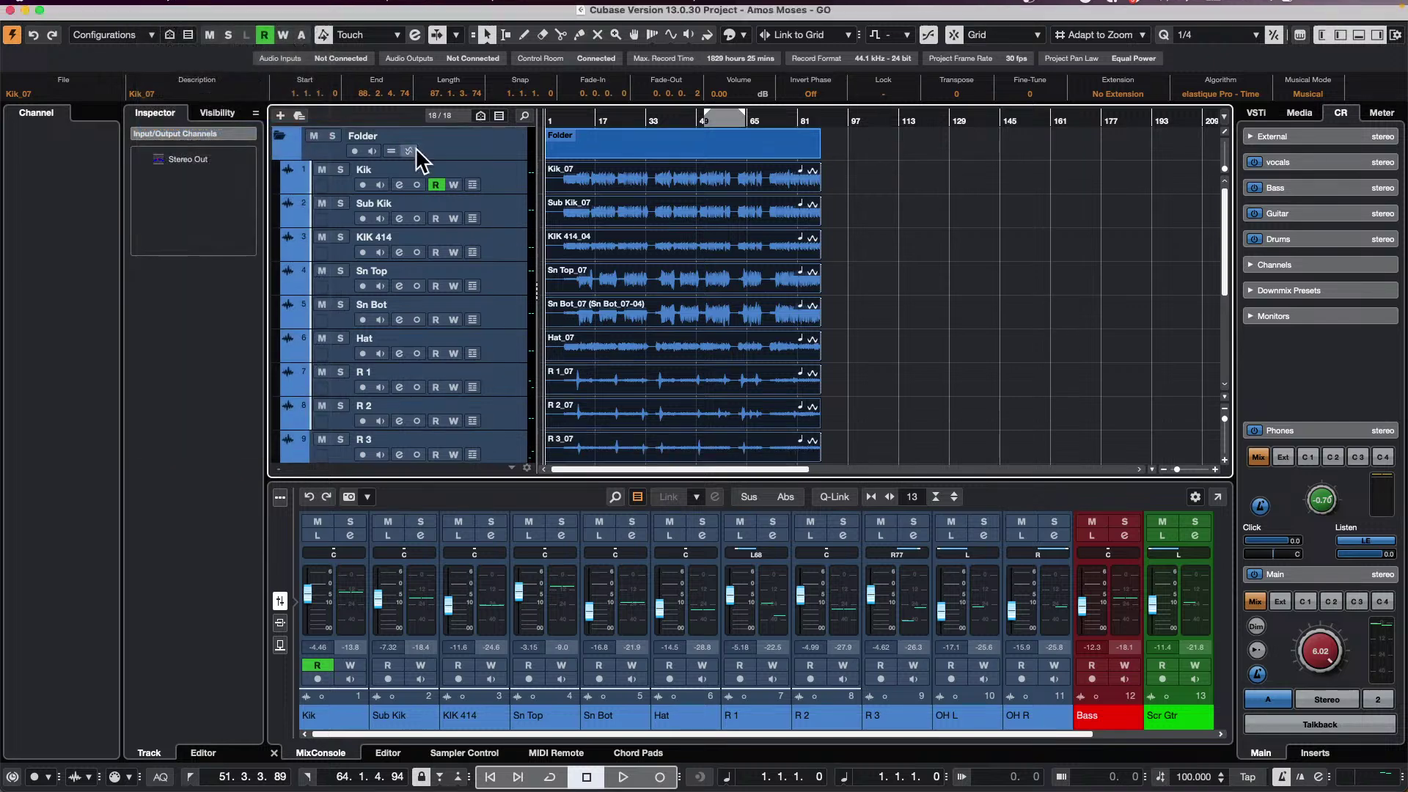
pyautogui.rightClick(483, 143)
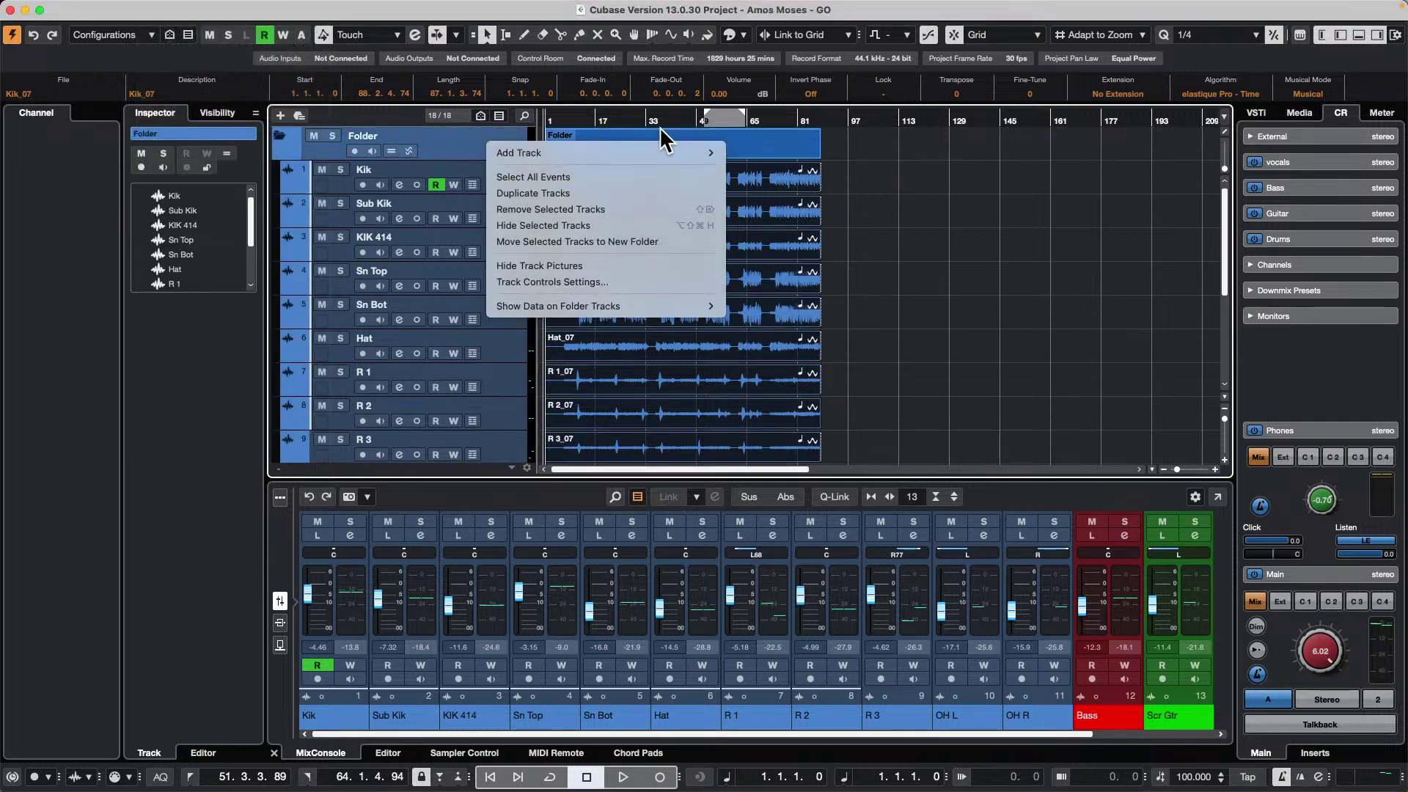
pyautogui.moveTo(660, 153)
pyautogui.click(827, 466)
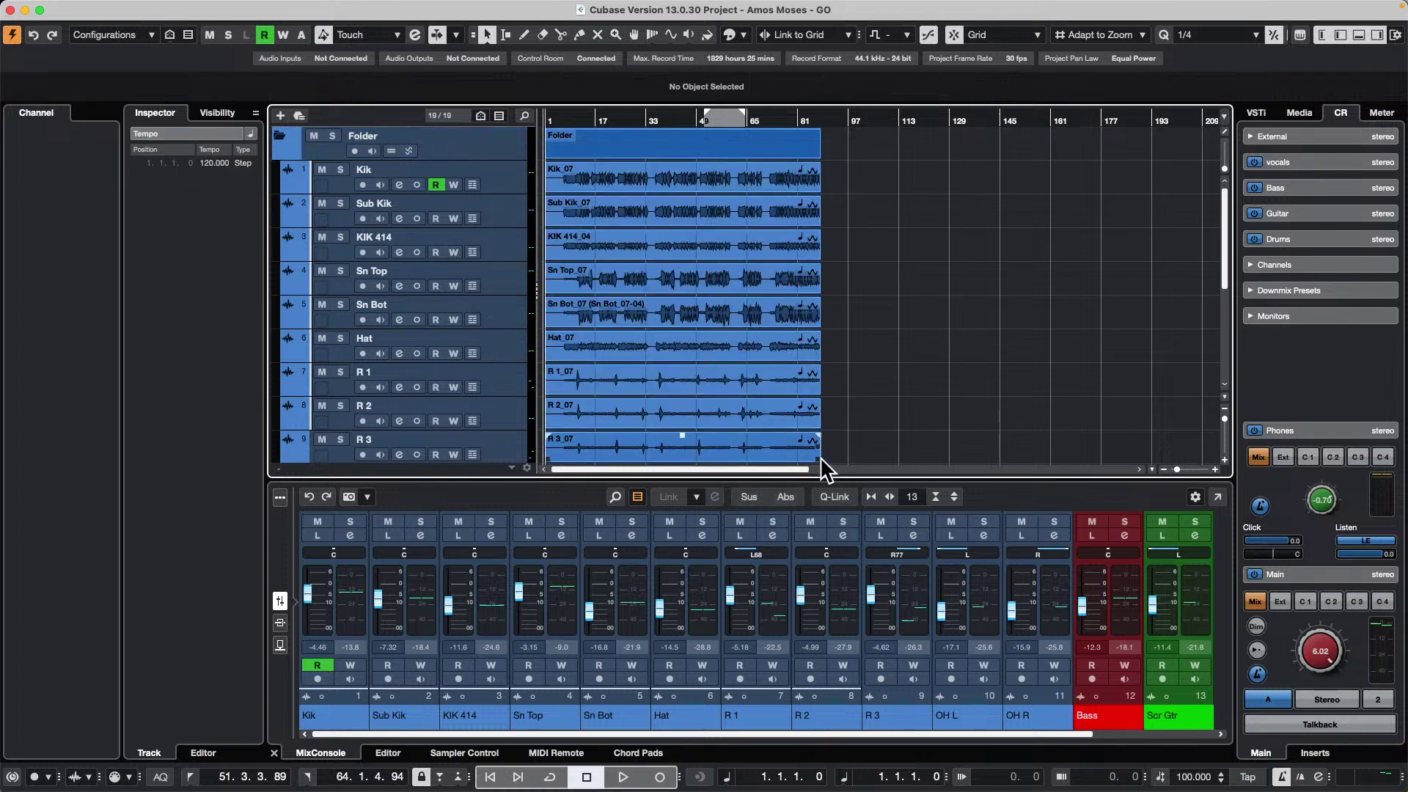
pyautogui.scroll(-5, 904, 377)
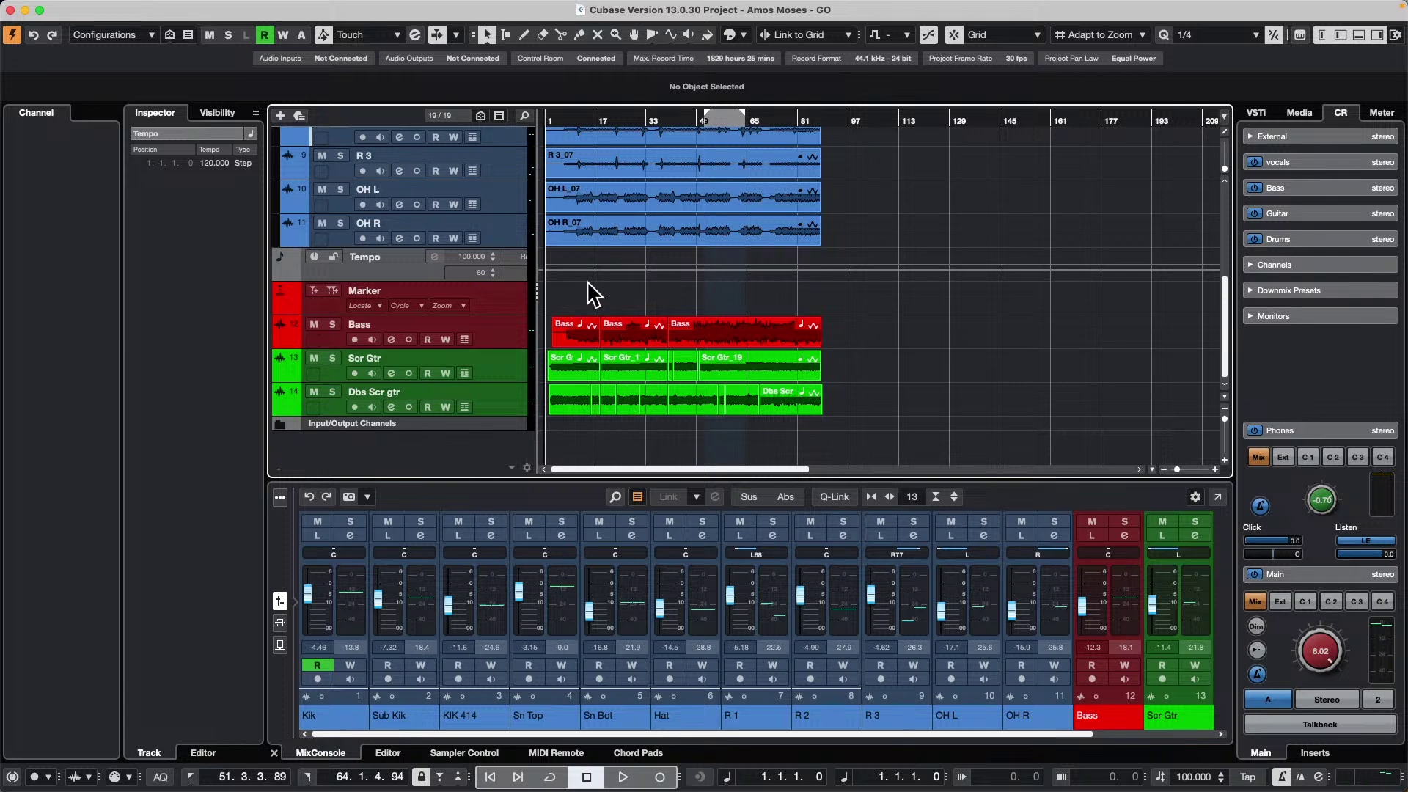
# - Play the project from bar 1, skip ahead to about bar 9 and stop at about bar 11
pyautogui.press('space')
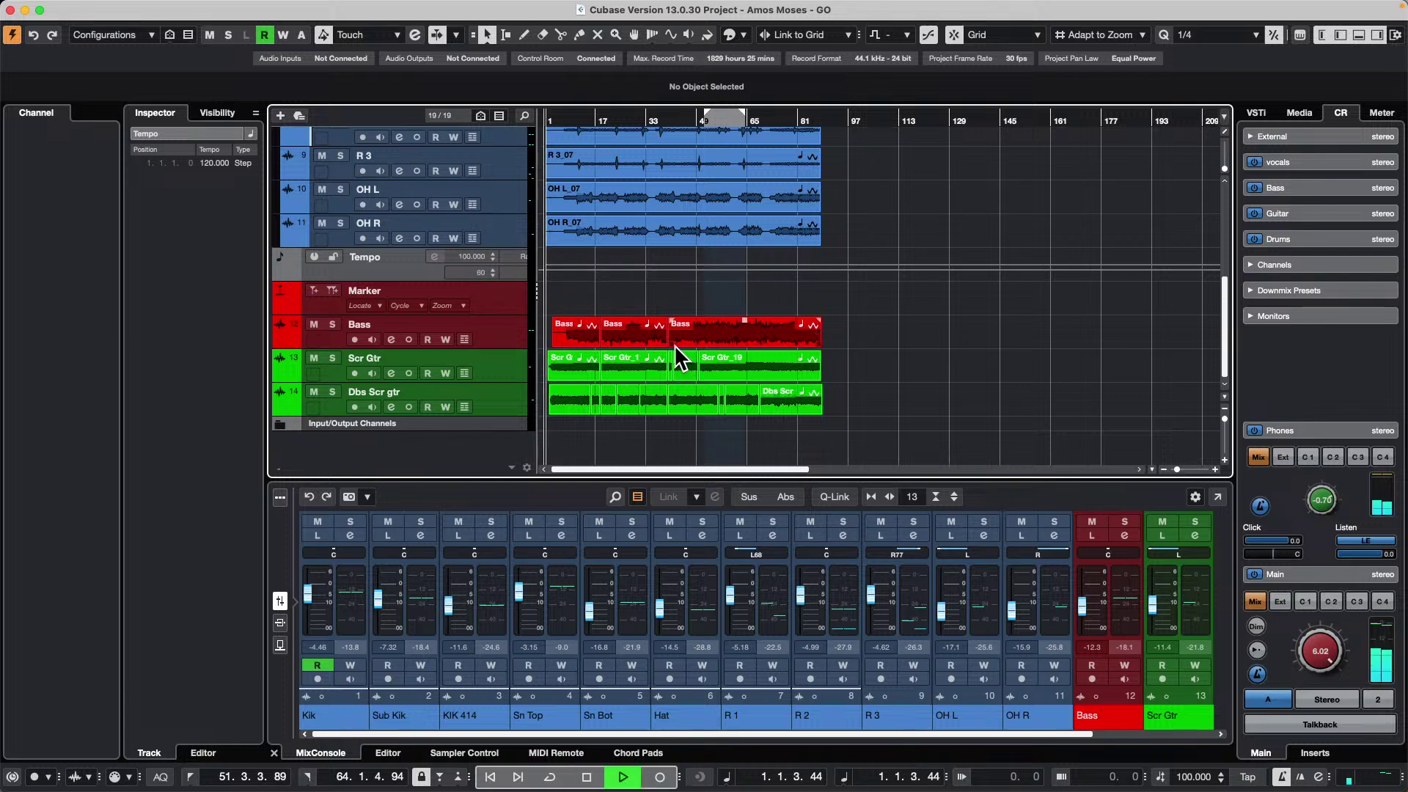
pyautogui.click(570, 118)
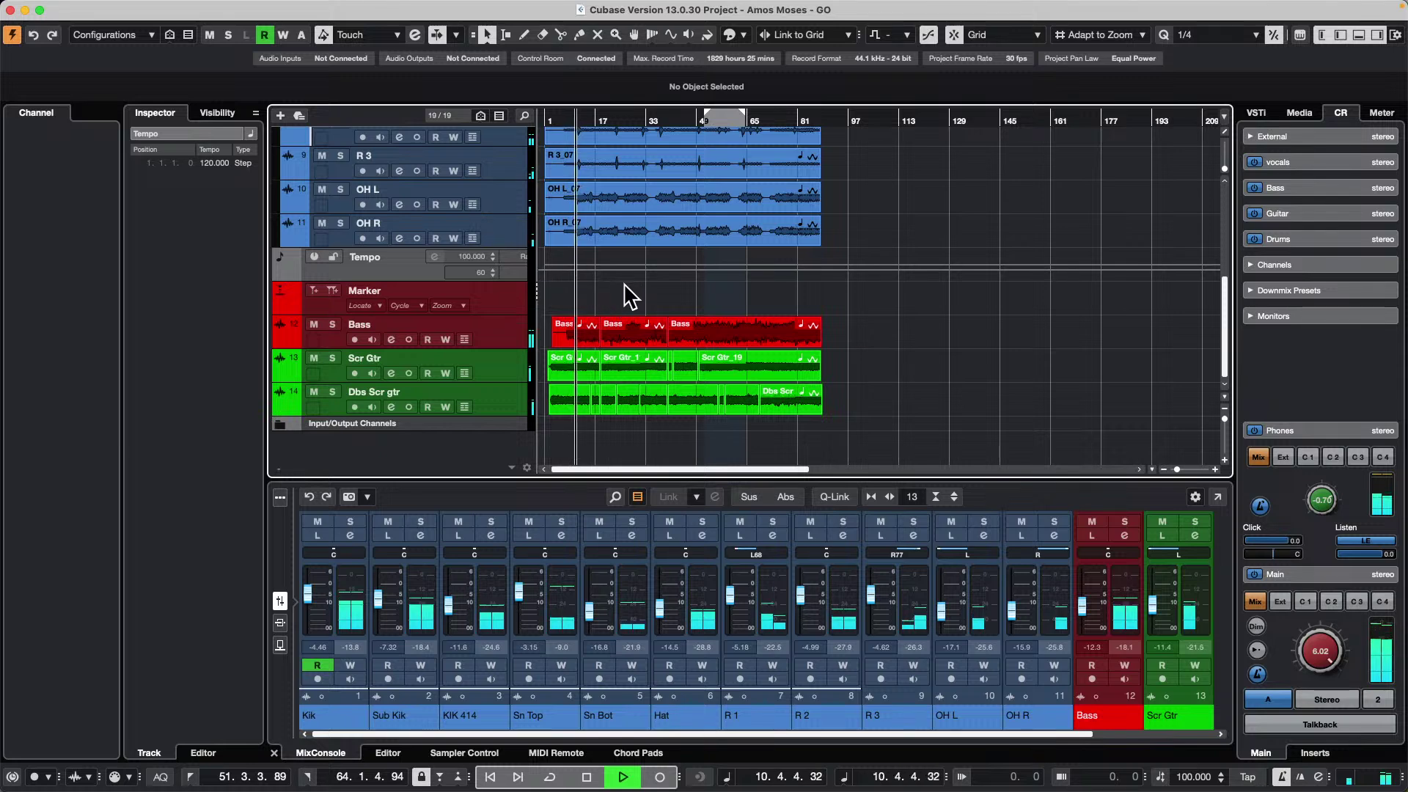
pyautogui.press('space')
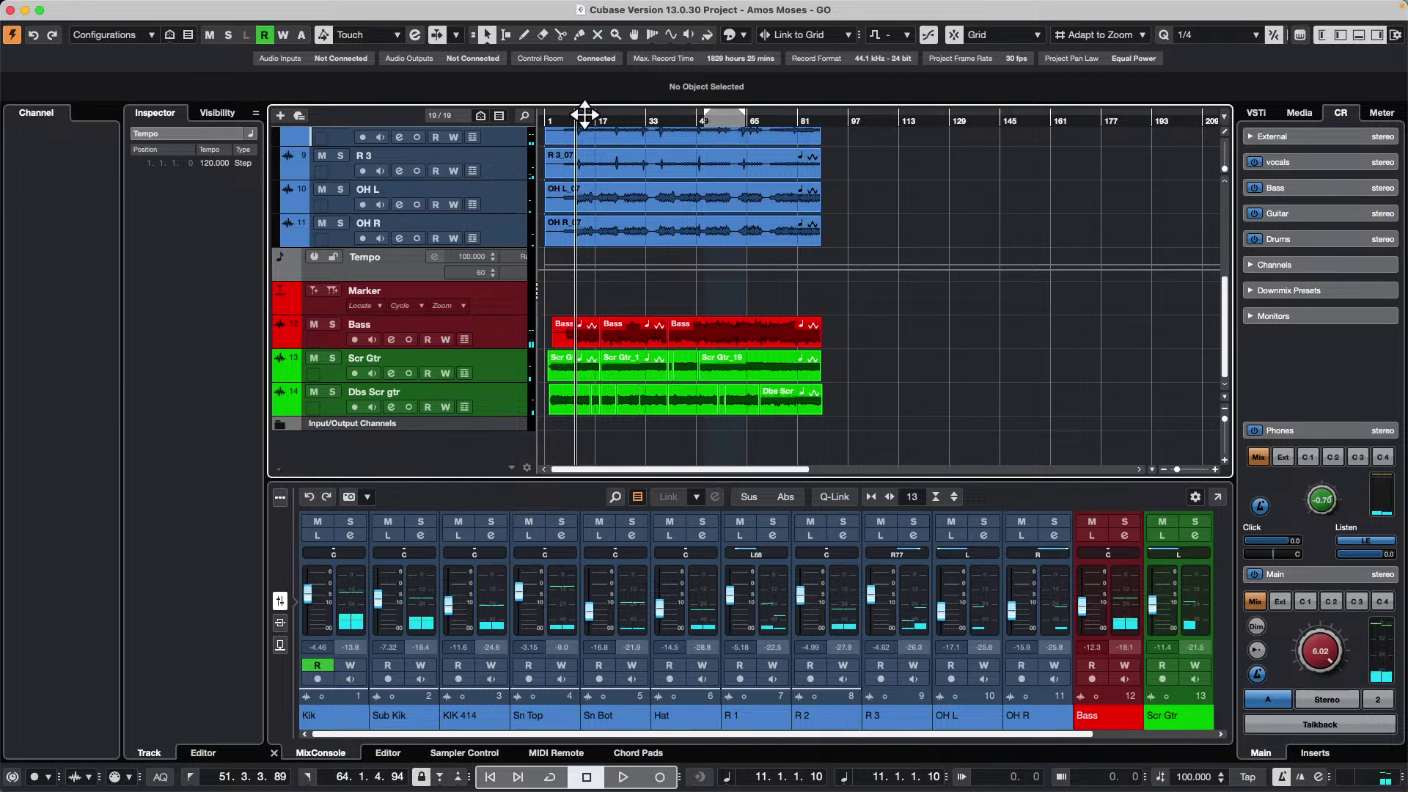
# - Set the Tempo track's new tempo points to Step and choose the Draw tool, working around bar 13
pyautogui.moveTo(585, 117); pyautogui.dragTo(582, 158)
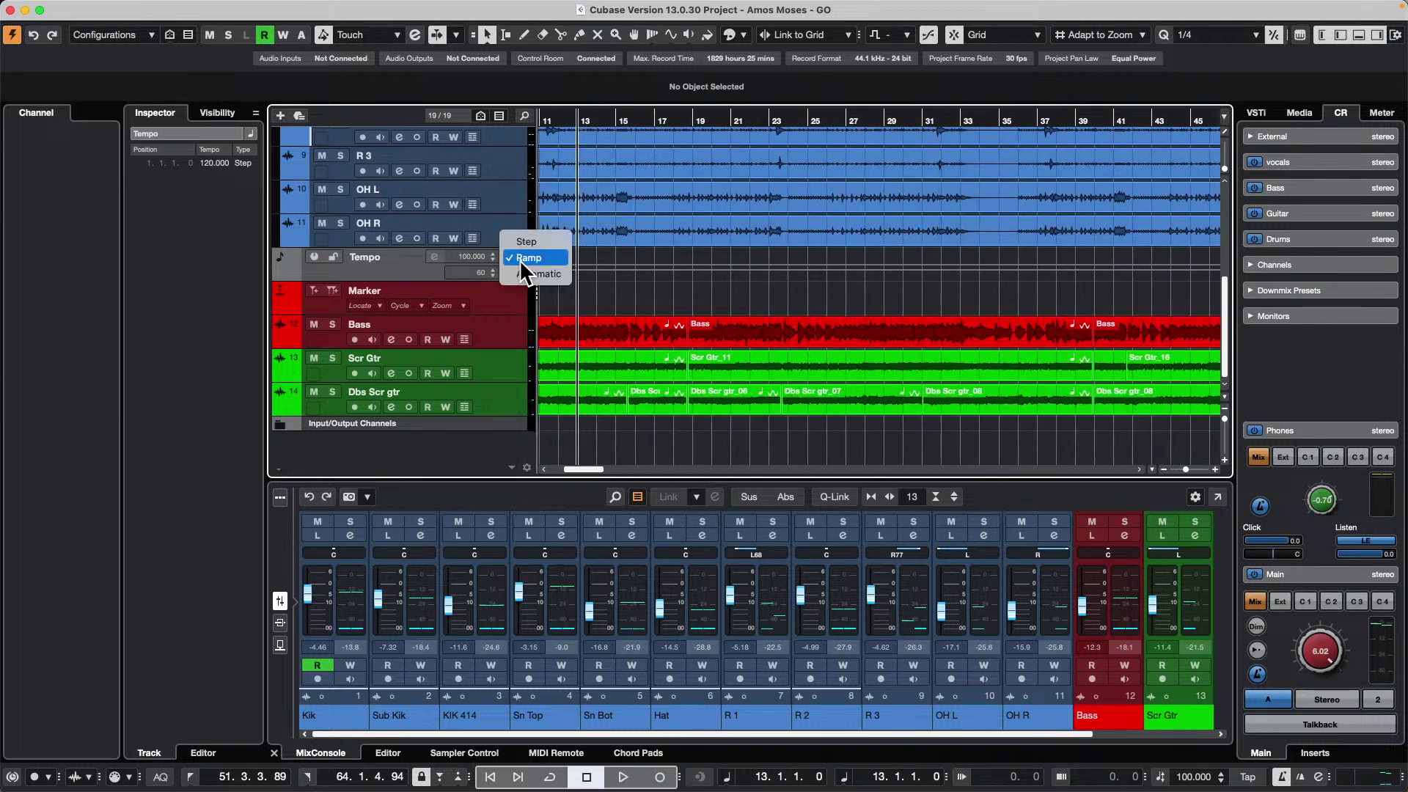
pyautogui.click(560, 239)
pyautogui.rightClick(652, 291)
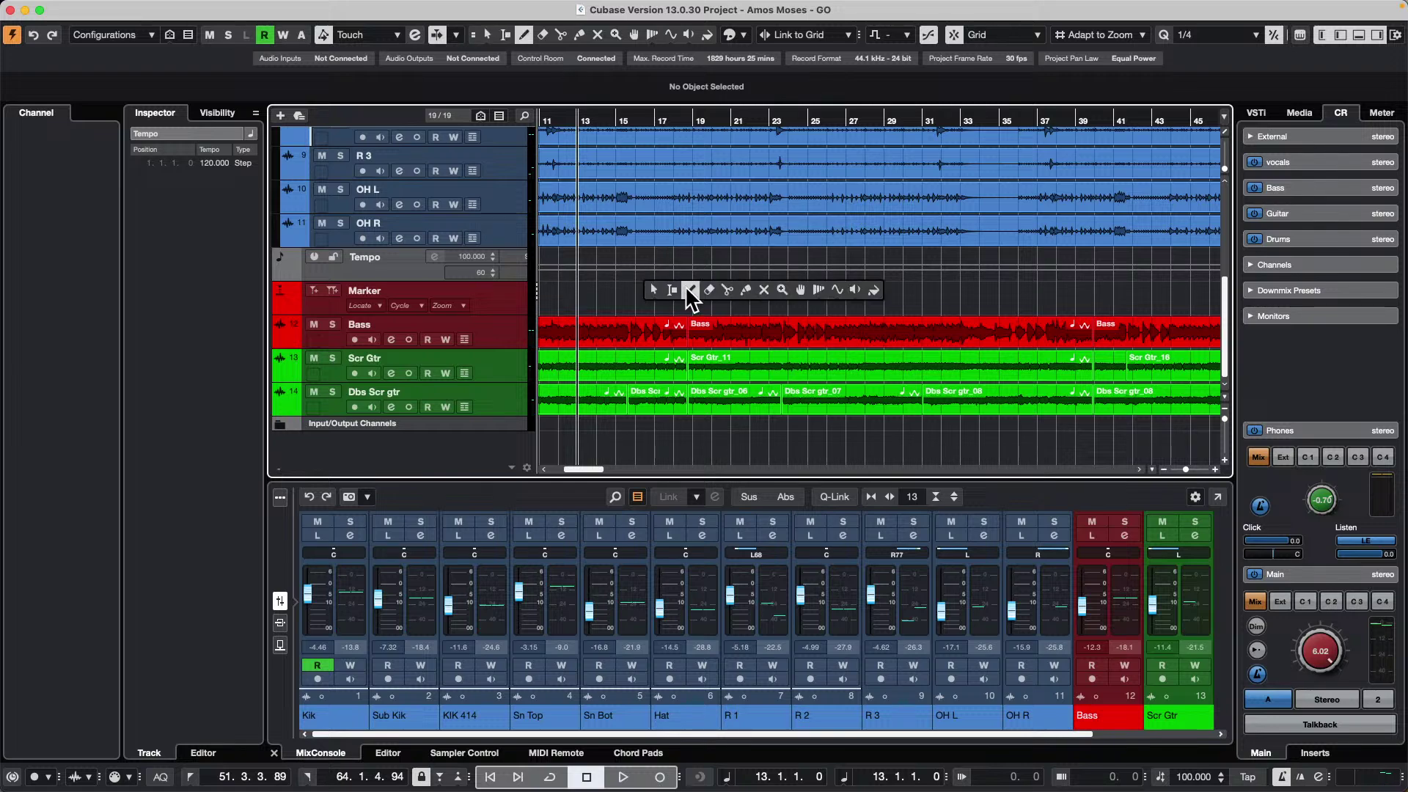
pyautogui.click(690, 290)
pyautogui.click(526, 258)
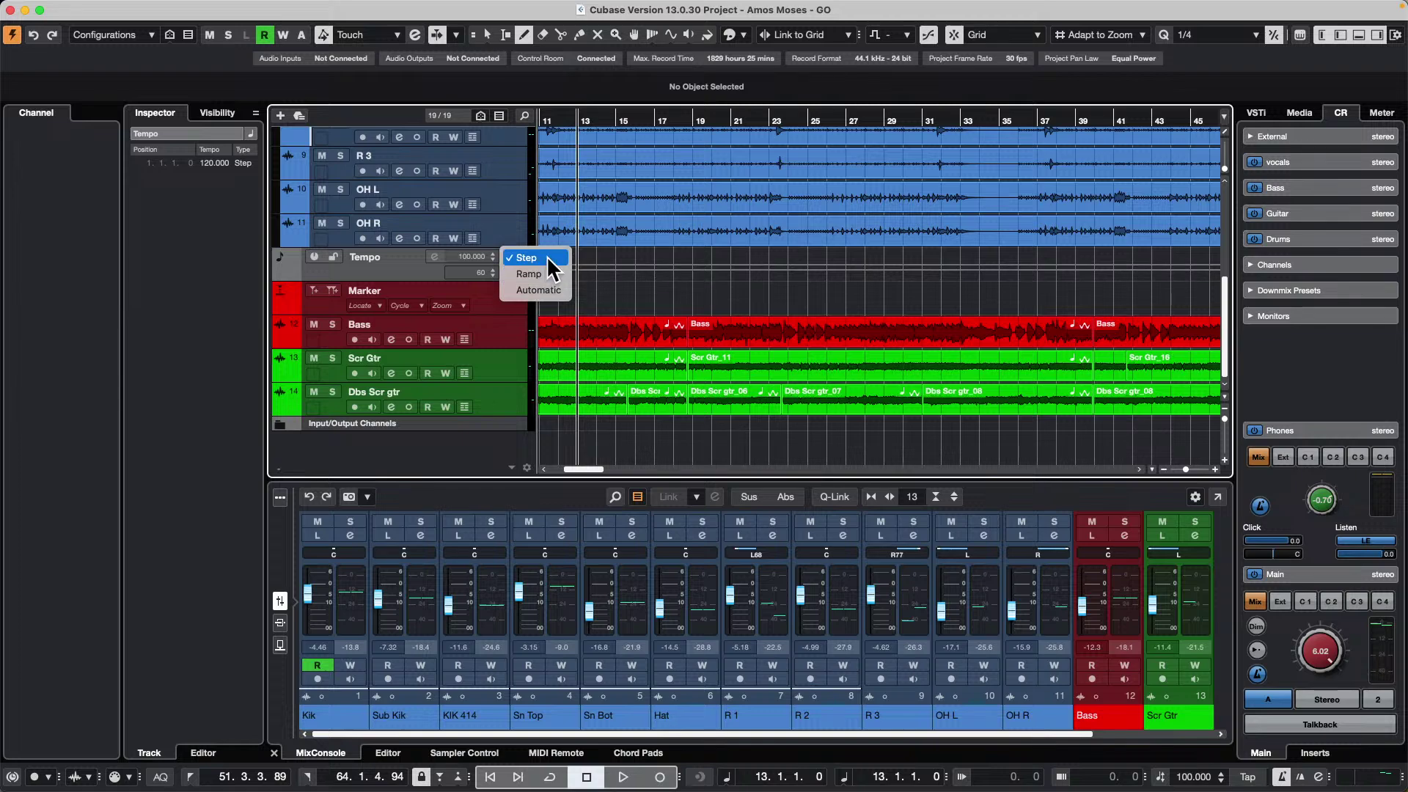
pyautogui.click(547, 257)
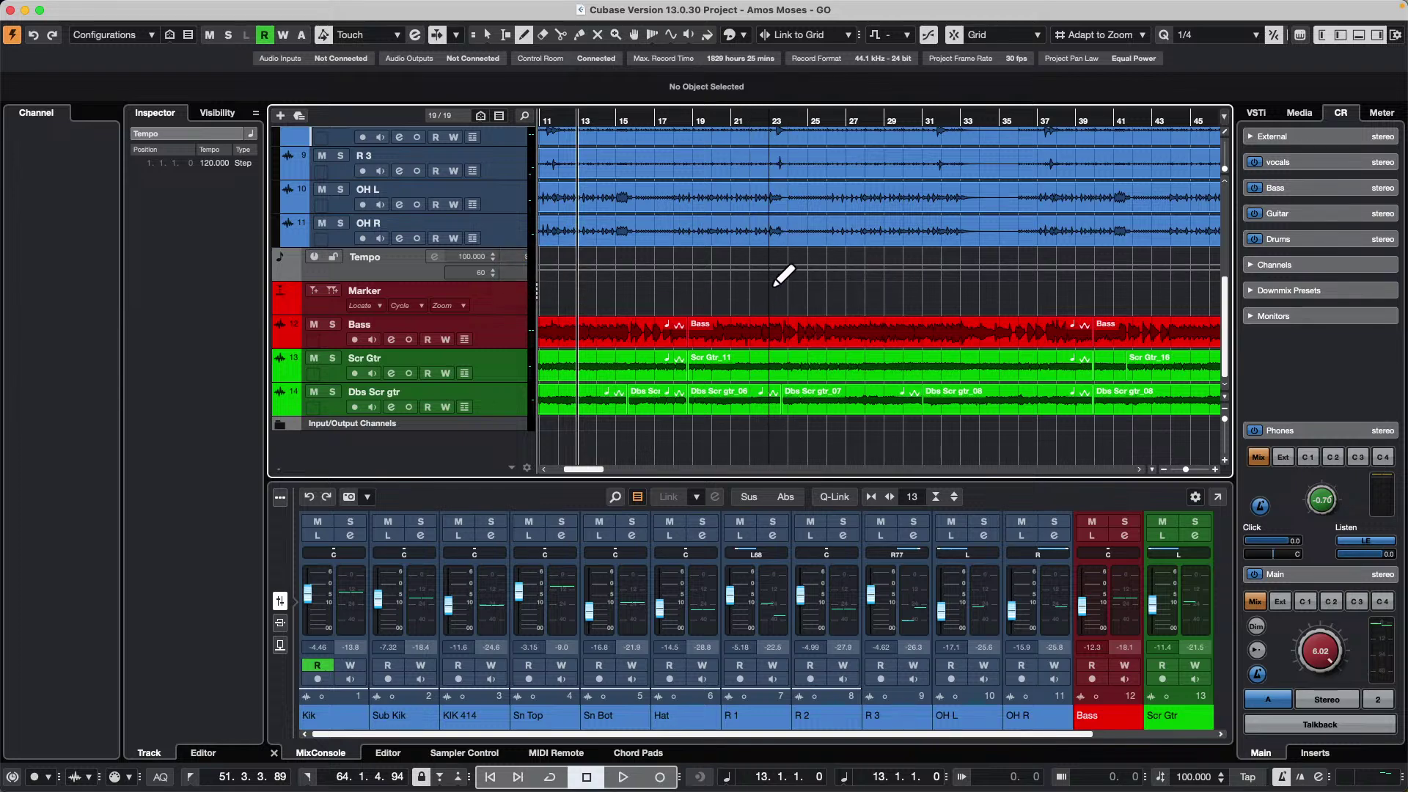
# - Place a marker at bar 23, increase the Tempo track's height, and return to the Object Selection tool
pyautogui.click(774, 285)
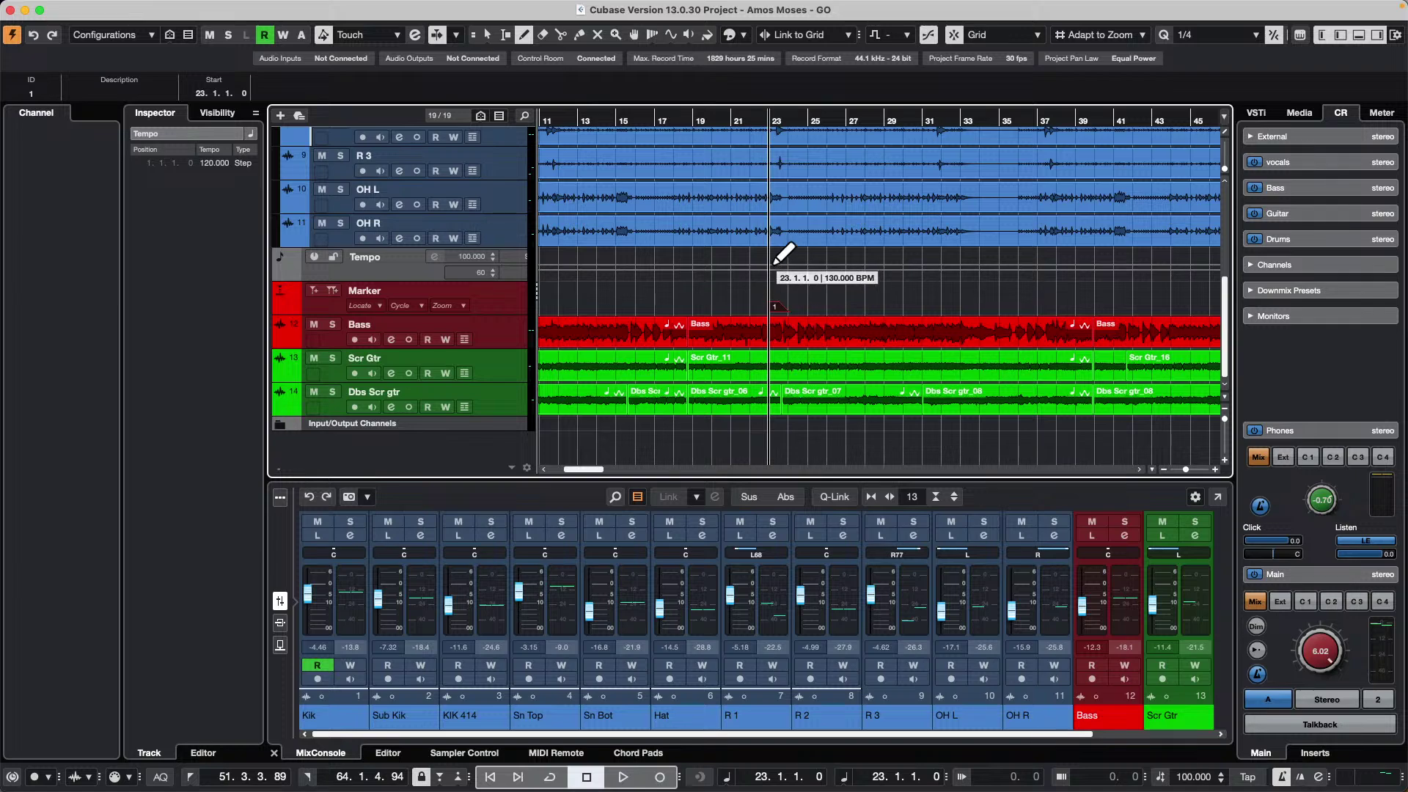
pyautogui.moveTo(386, 282); pyautogui.dragTo(406, 362)
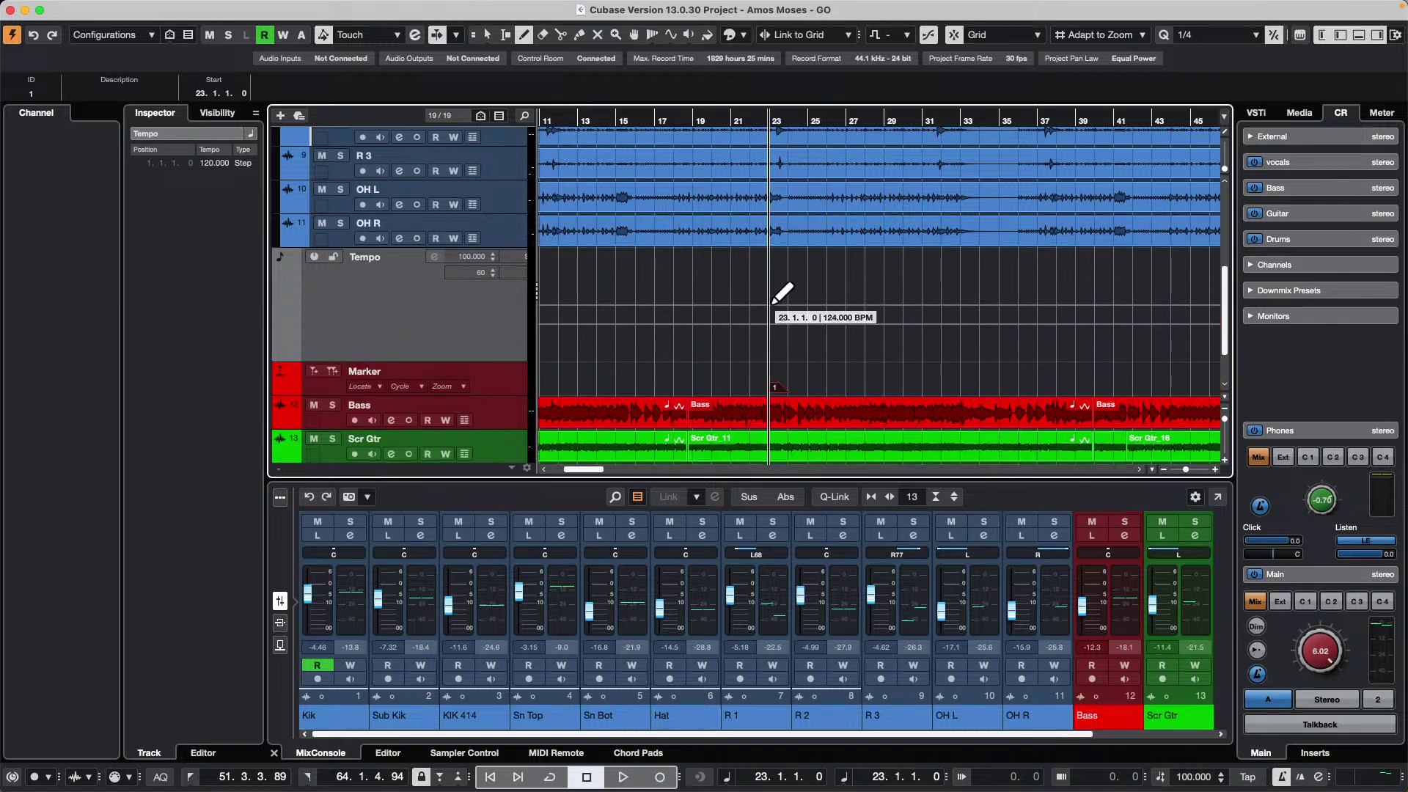
pyautogui.press('1')
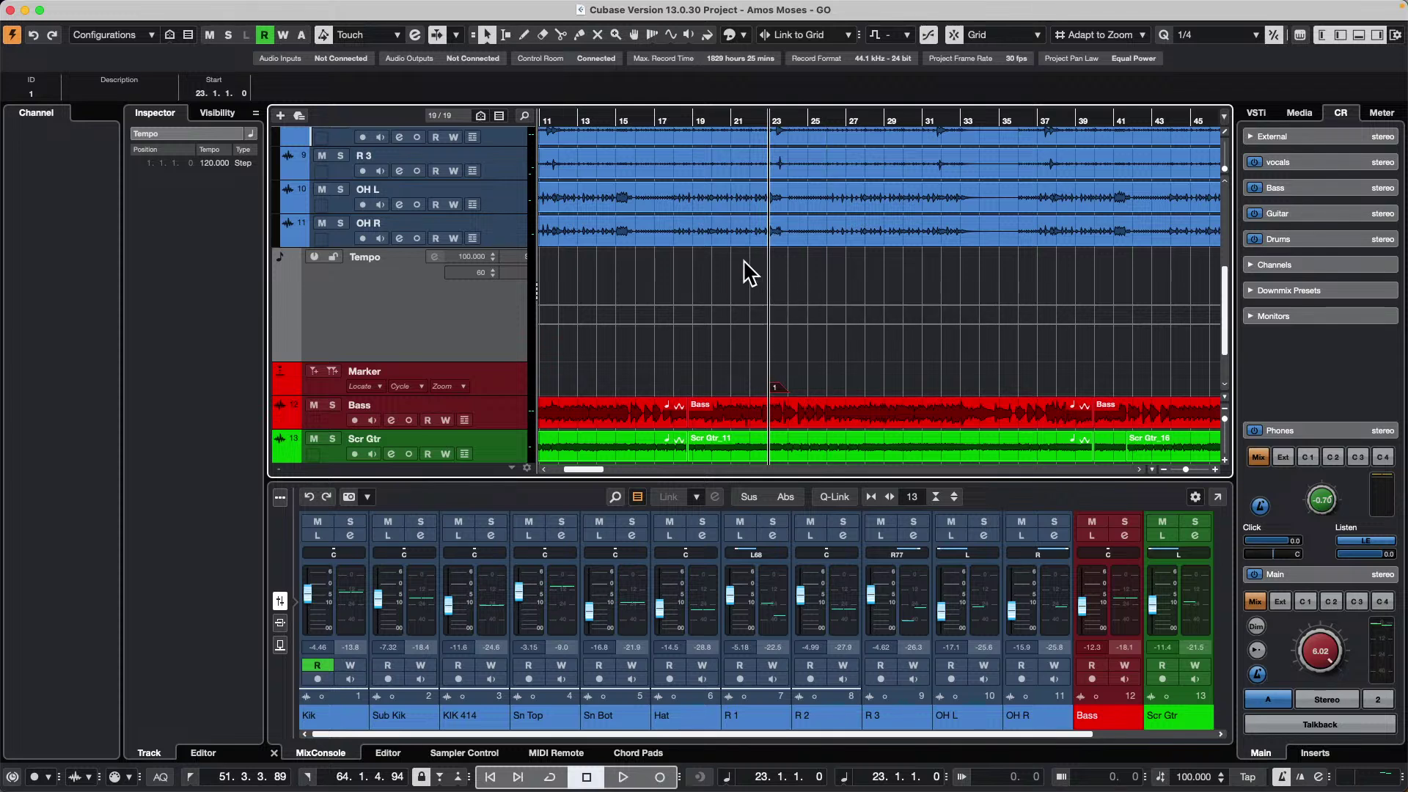
# - Move the project cursor to bar 21, activate the Tempo track and draw a 100 BPM tempo point there
pyautogui.click(736, 119)
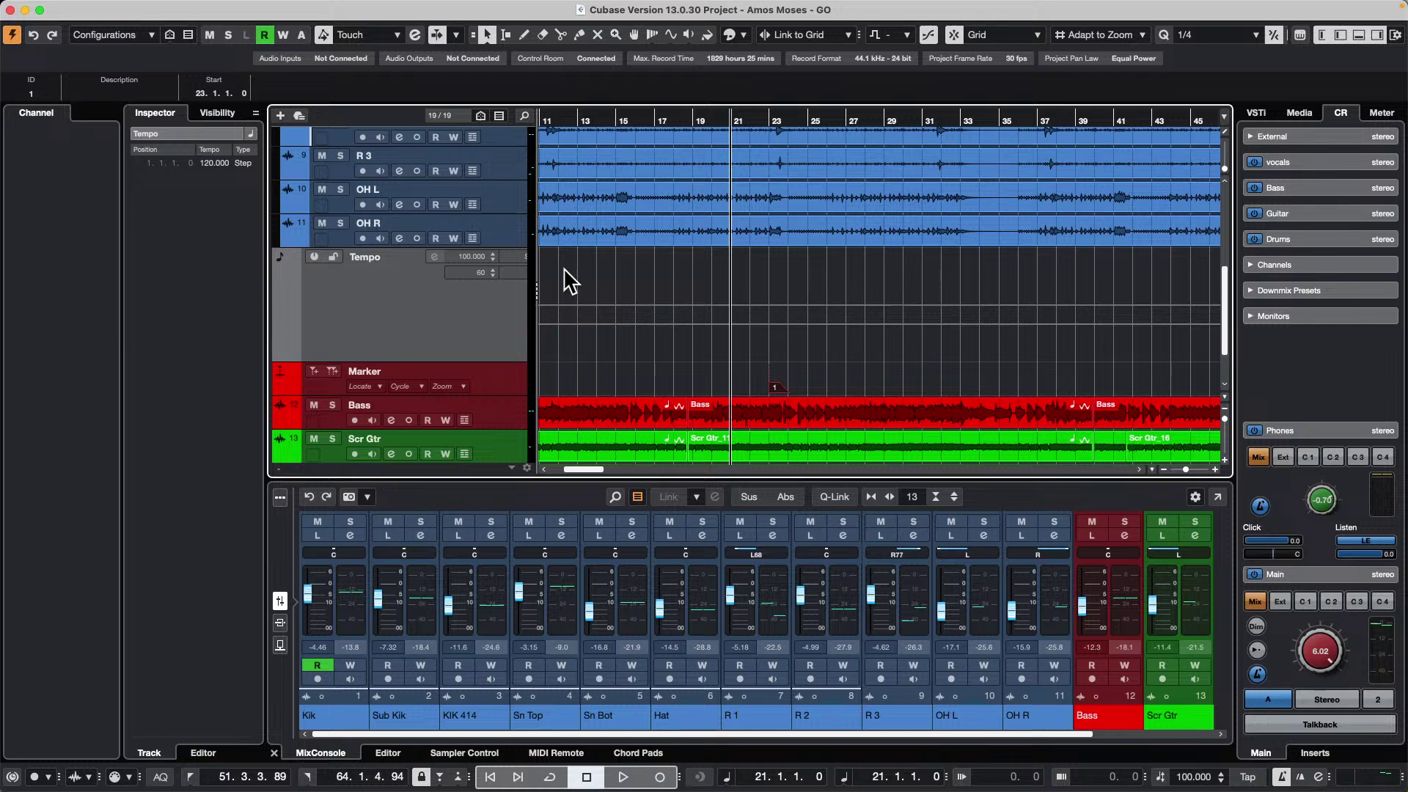
pyautogui.click(314, 257)
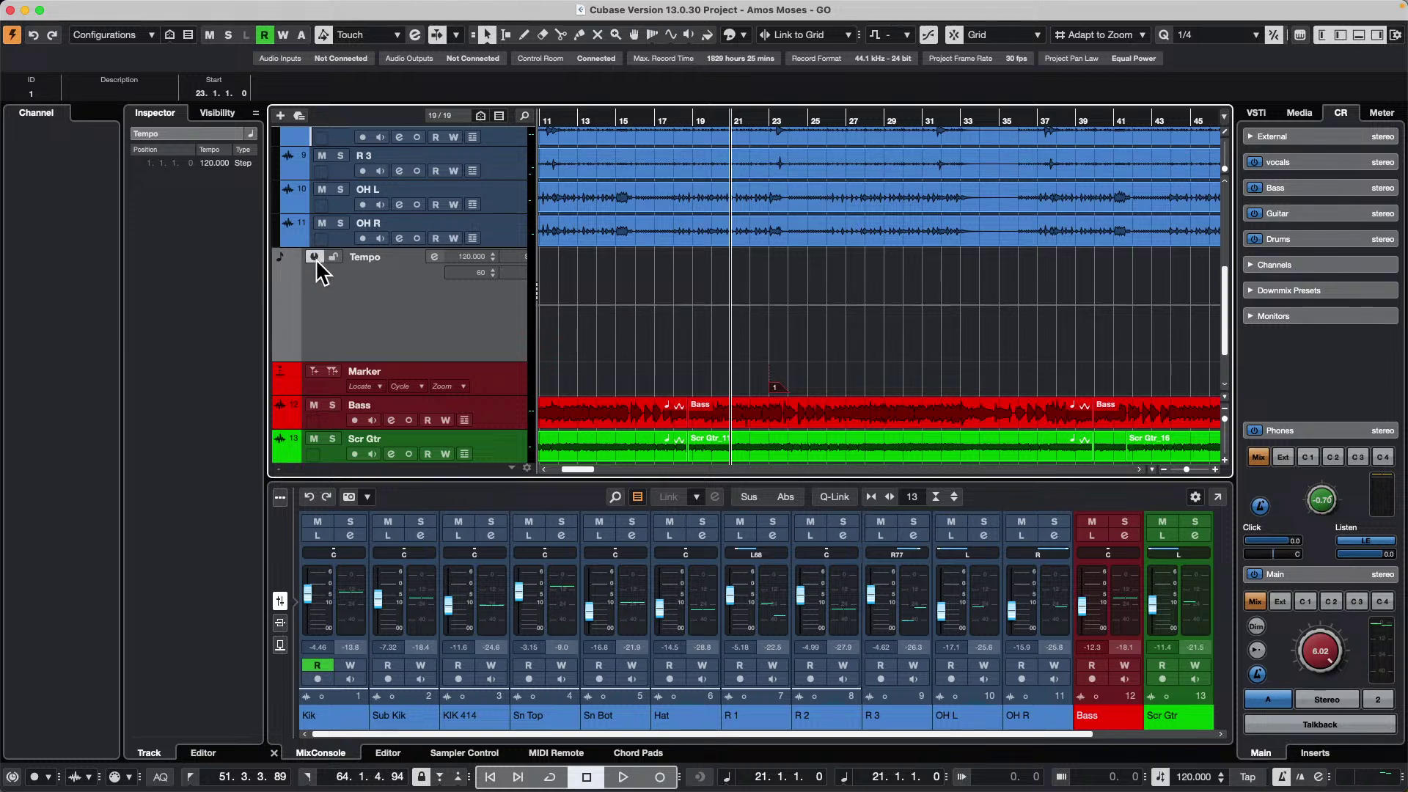
pyautogui.rightClick(775, 305)
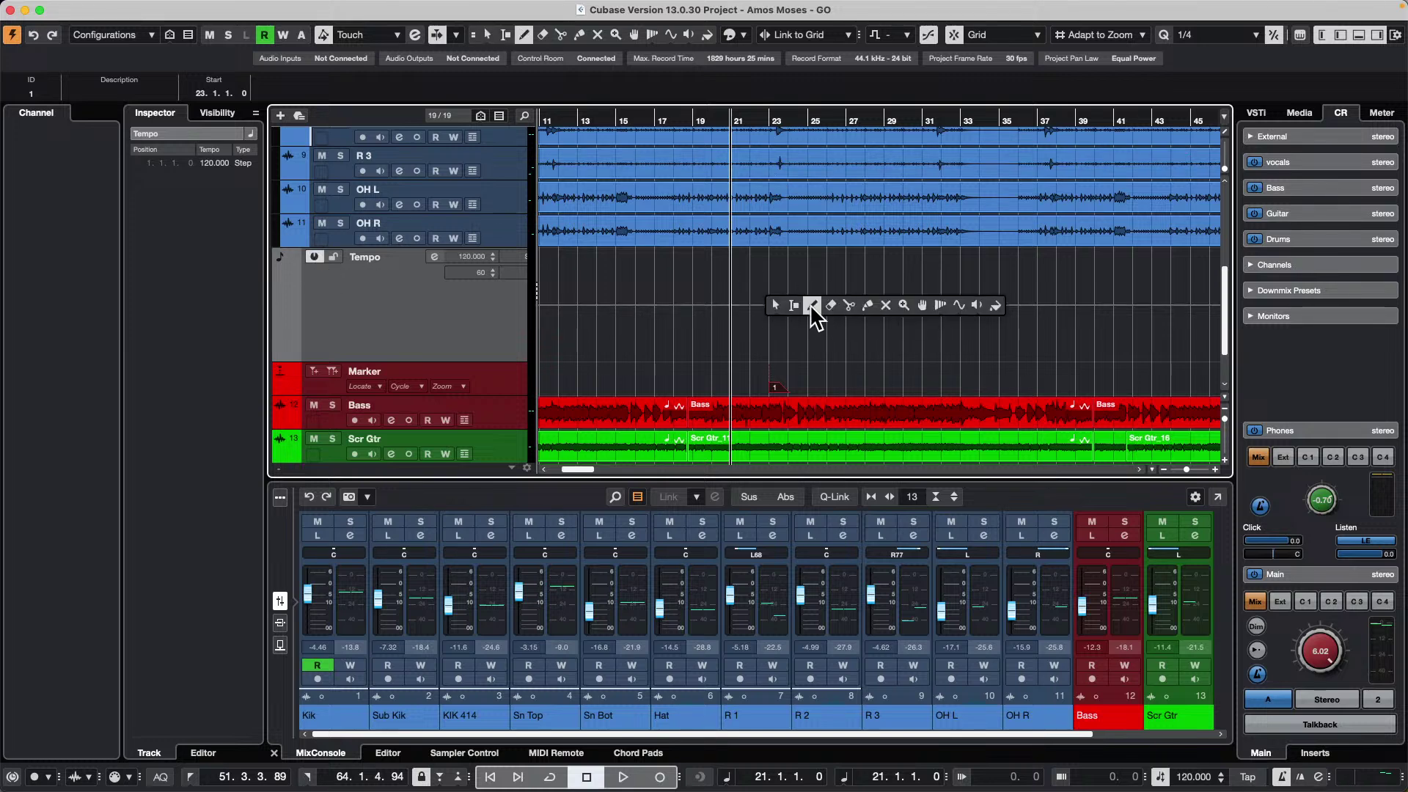
pyautogui.click(810, 305)
pyautogui.click(736, 324)
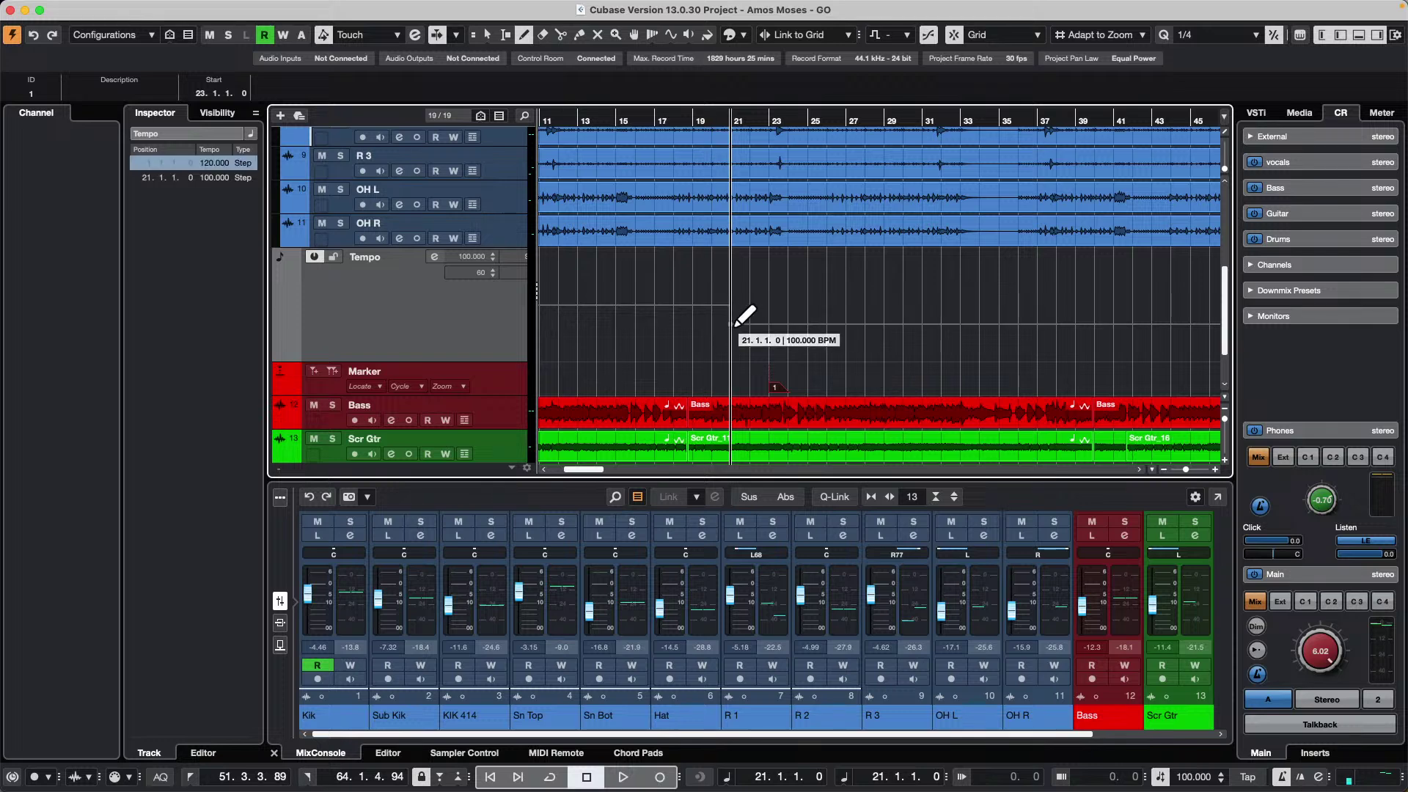
# - Set the tempo point at bar 1 to 100 BPM in the Tempo track's event list
pyautogui.doubleClick(220, 162)
pyautogui.write('1')
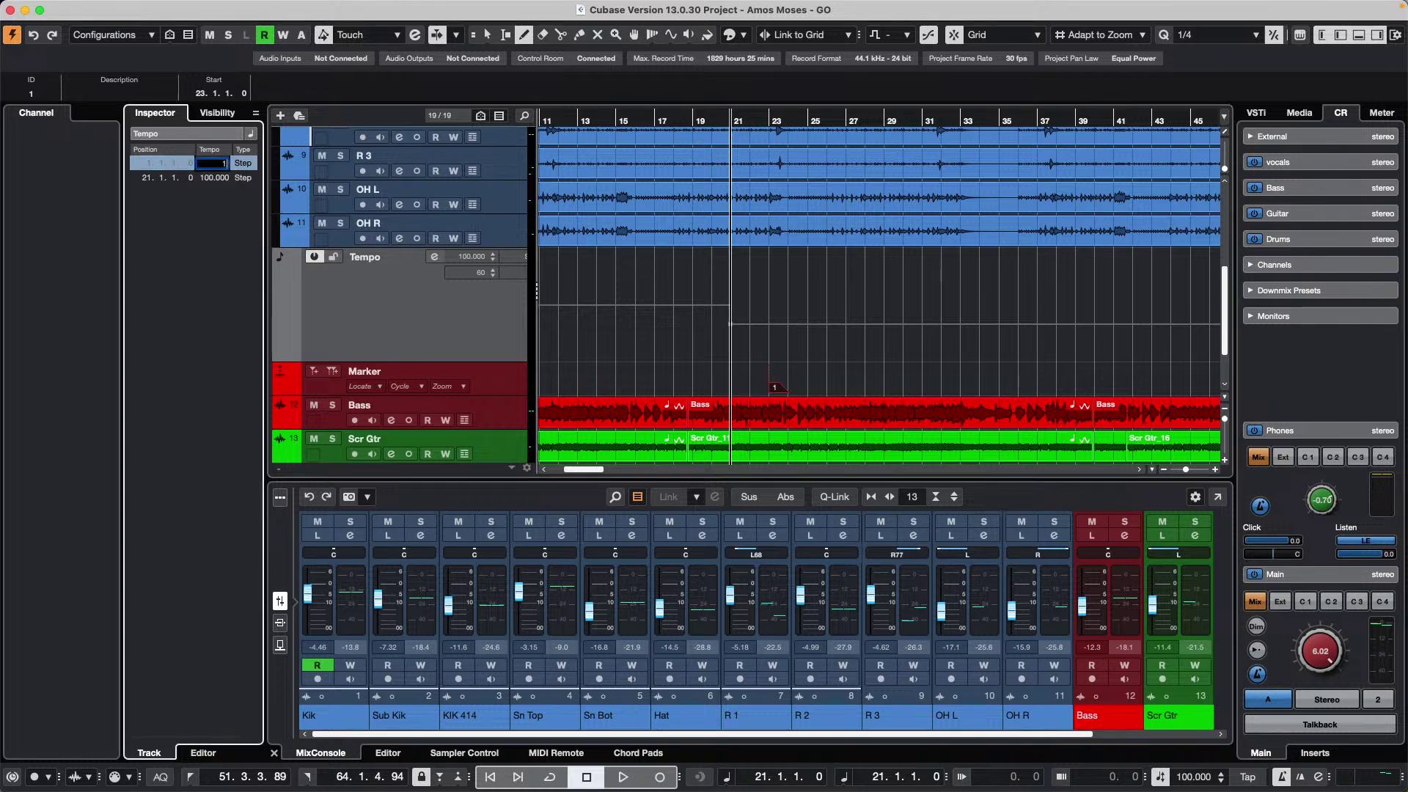
pyautogui.write('00')
pyautogui.press('Return')
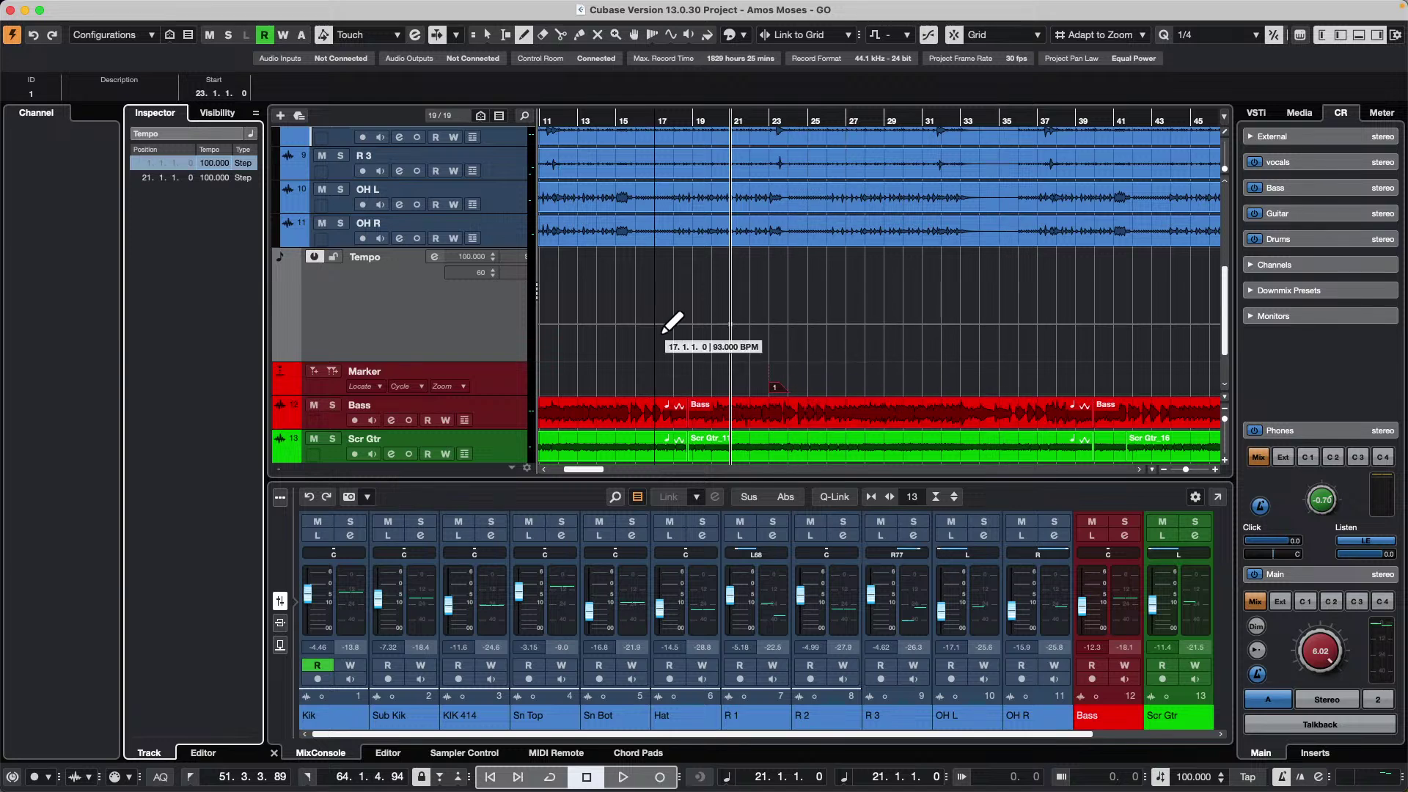
# - Set the tempo point at bar 21 to 80 BPM in the Tempo track's event list
pyautogui.click(218, 179)
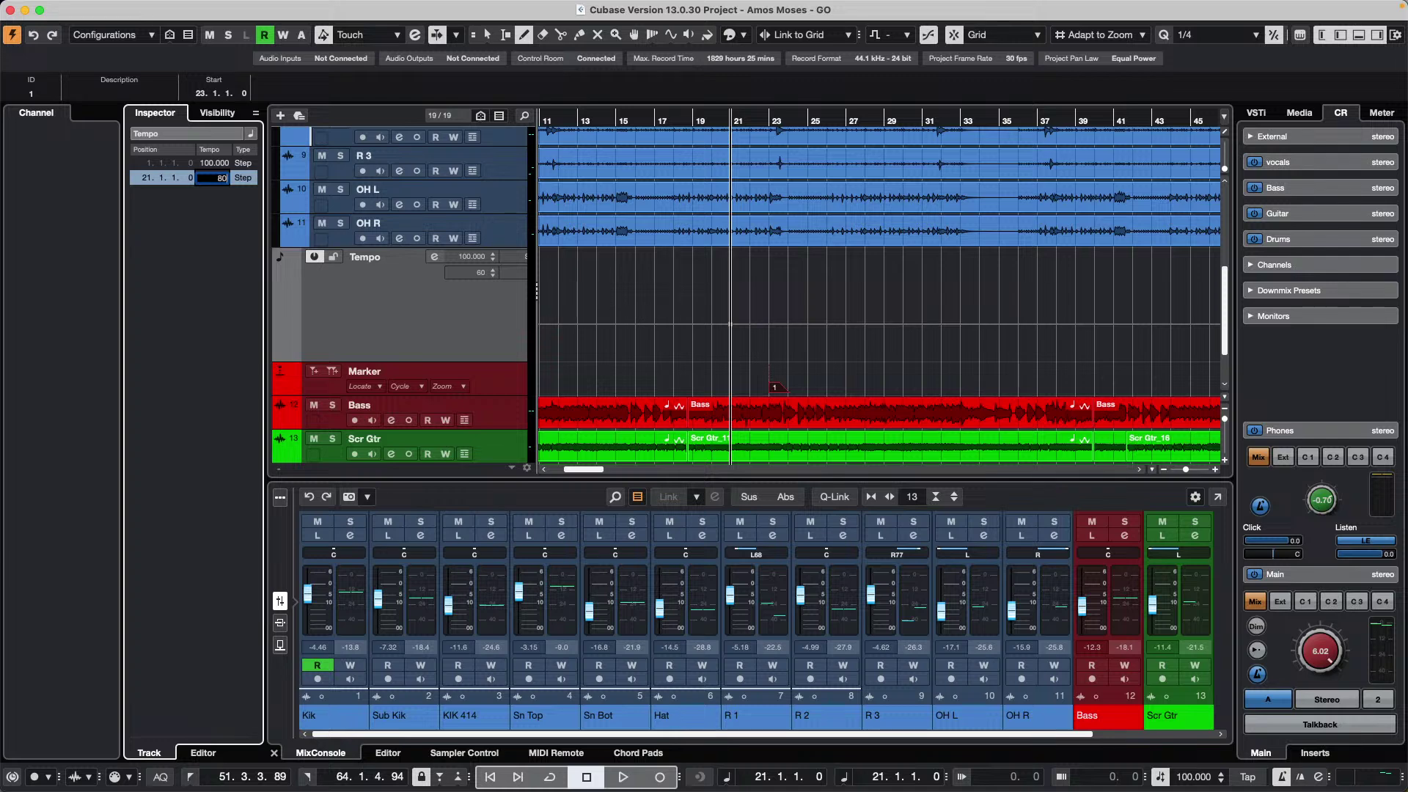
pyautogui.press('Return')
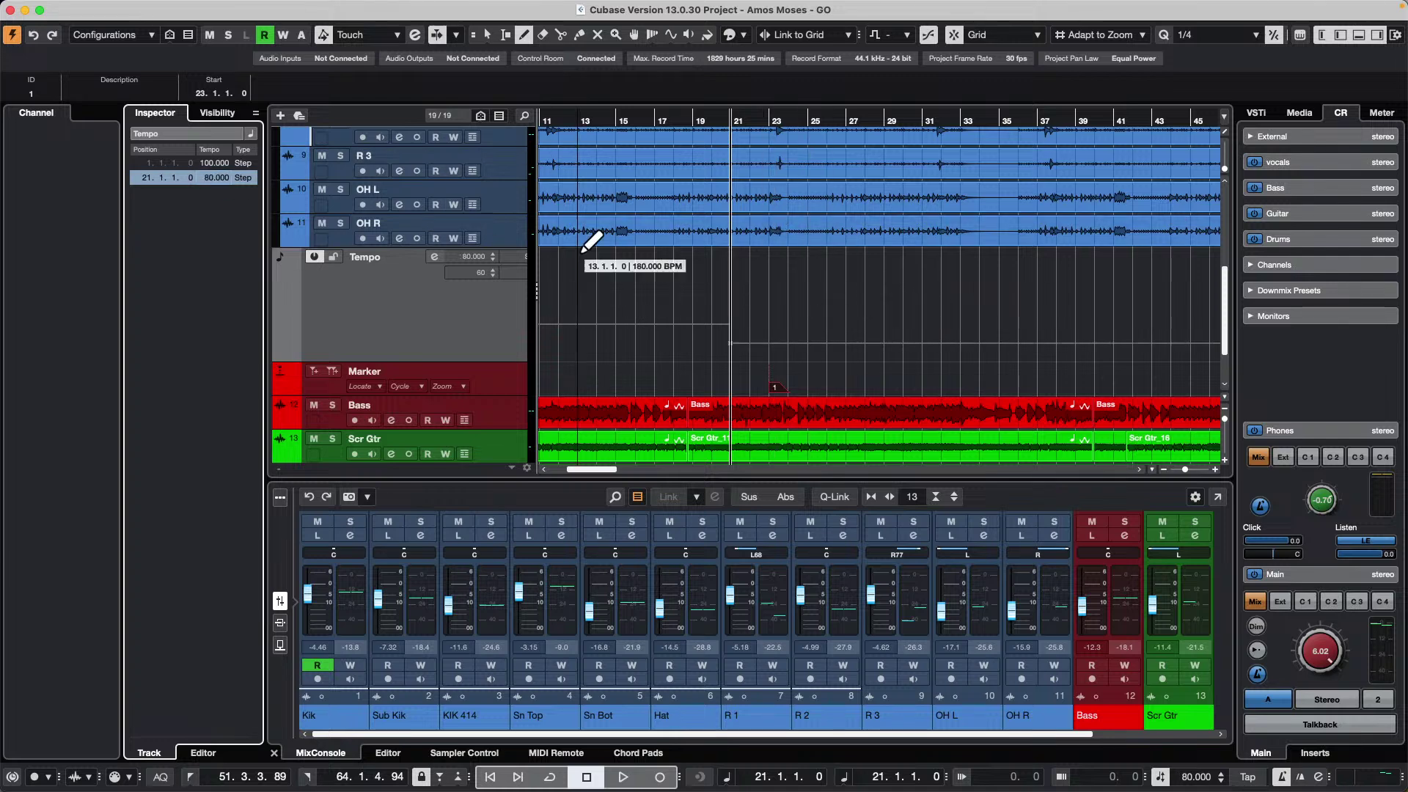
# - Switch new tempo points to Ramp, draw one at bar 24 in the Tempo track, and set its value to 100 BPM
pyautogui.moveTo(537, 263); pyautogui.dragTo(601, 259)
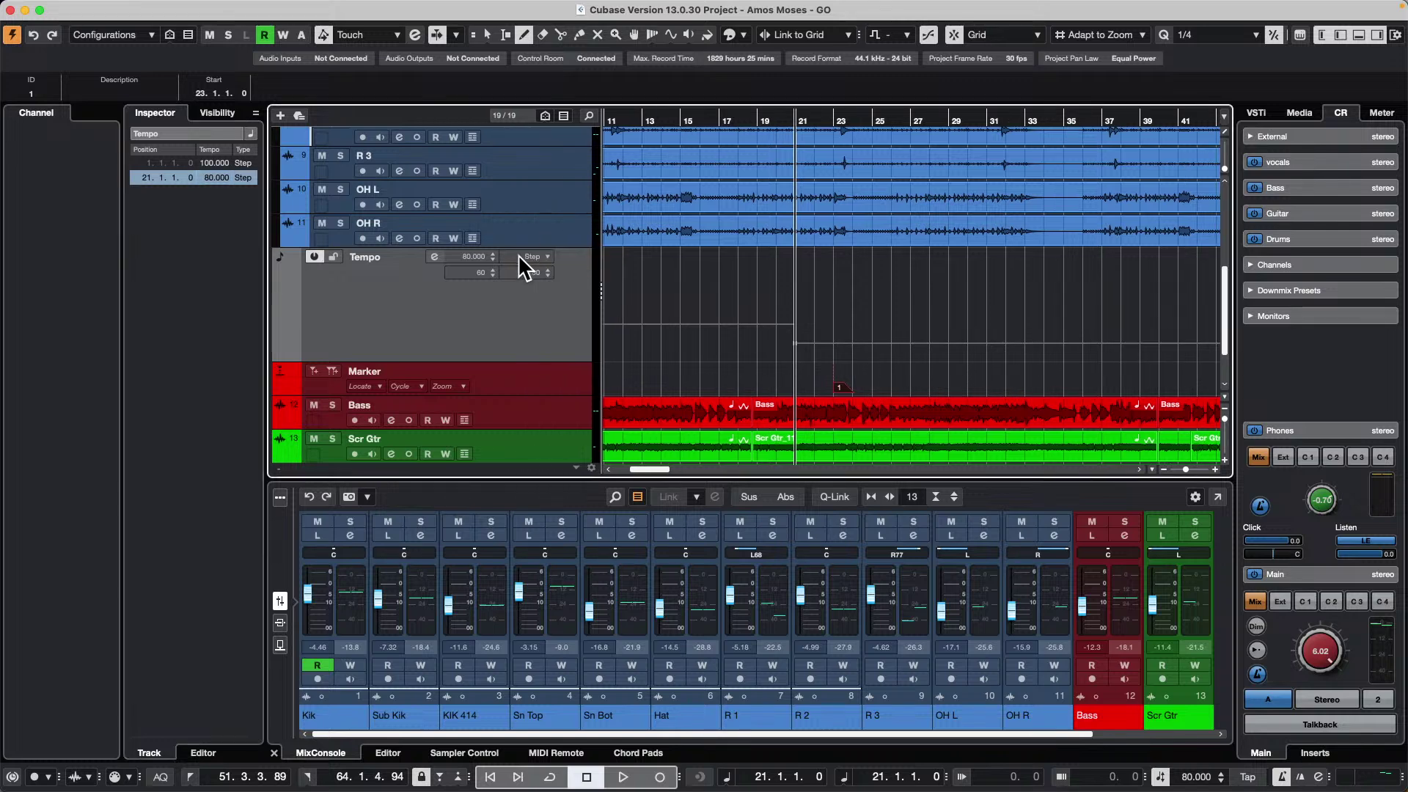
pyautogui.click(530, 273)
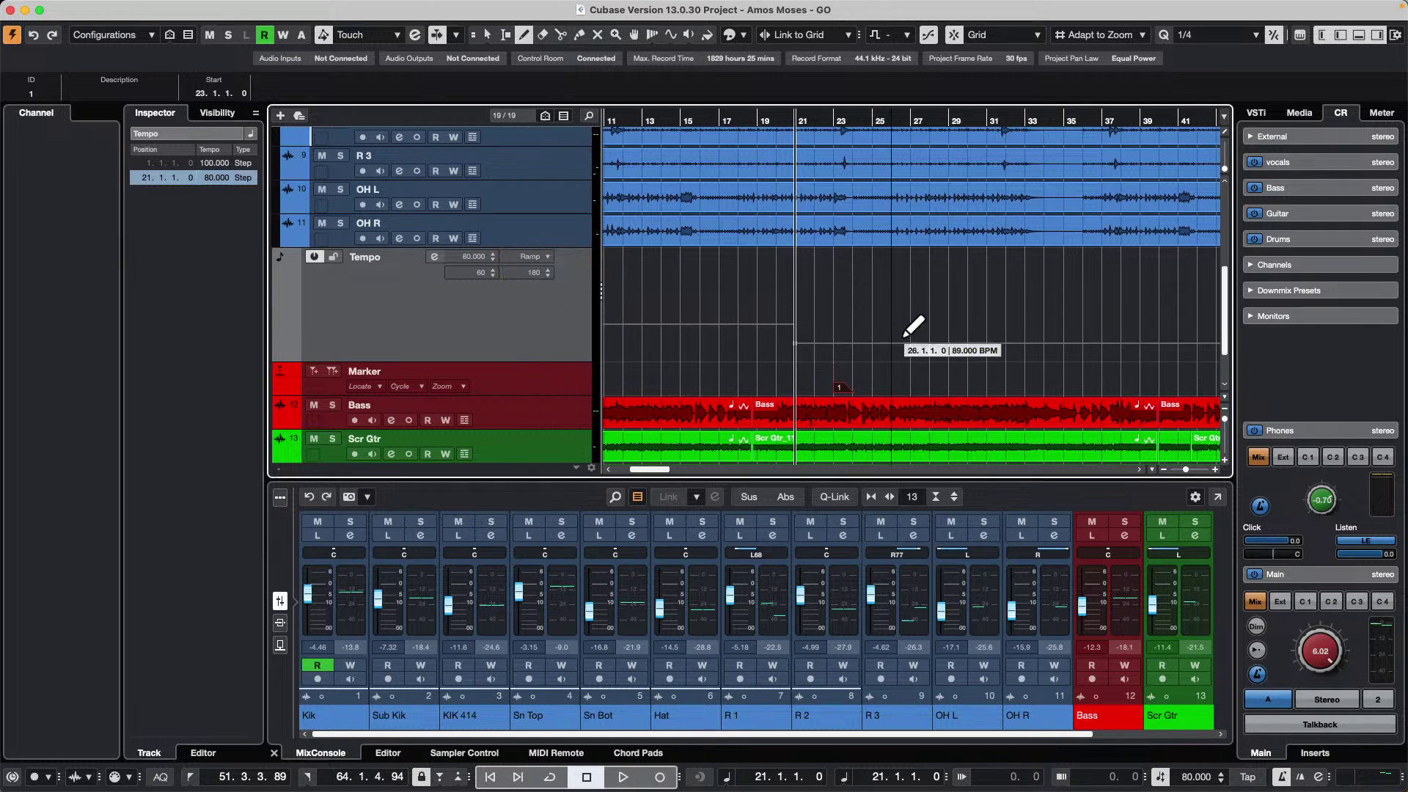
pyautogui.click(859, 322)
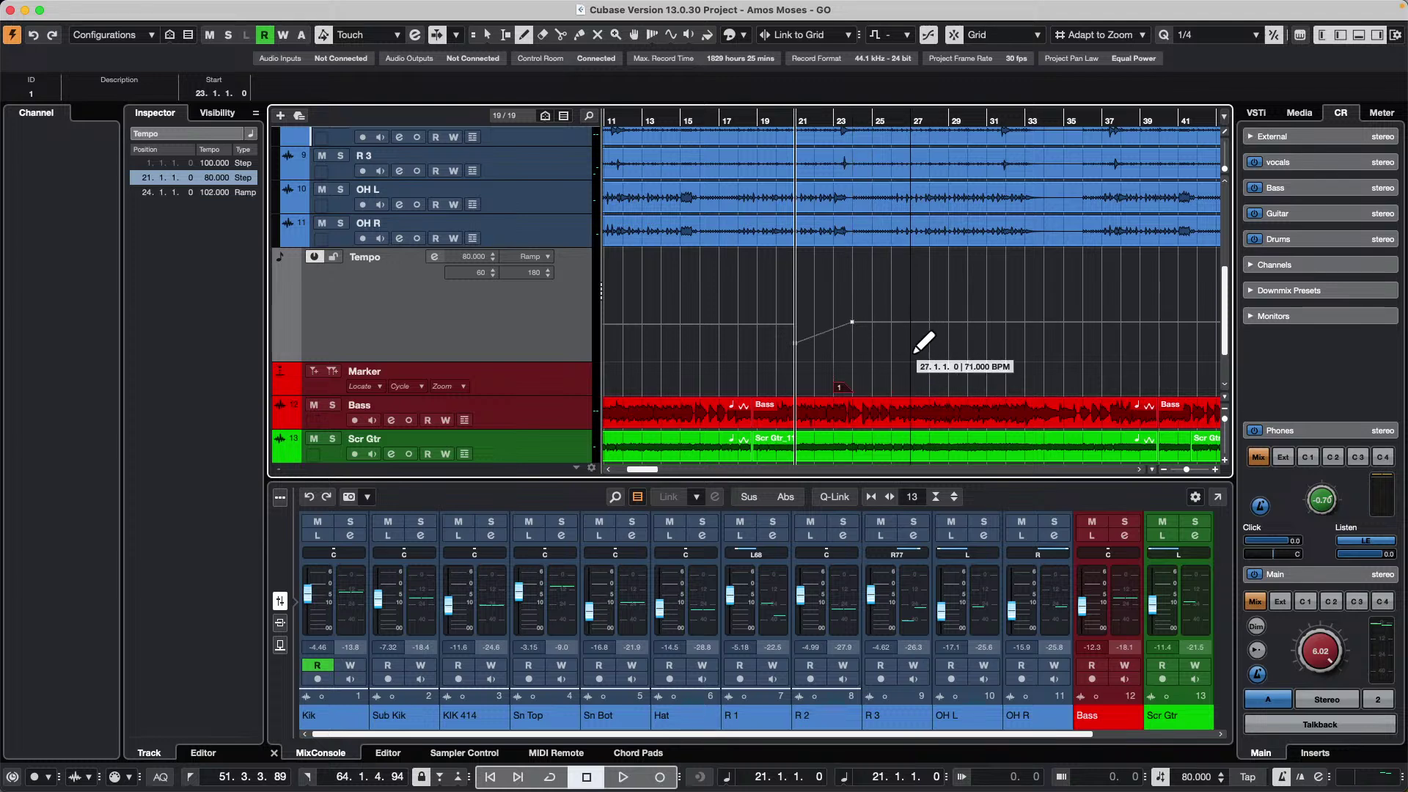
pyautogui.press('1')
pyautogui.click(851, 323)
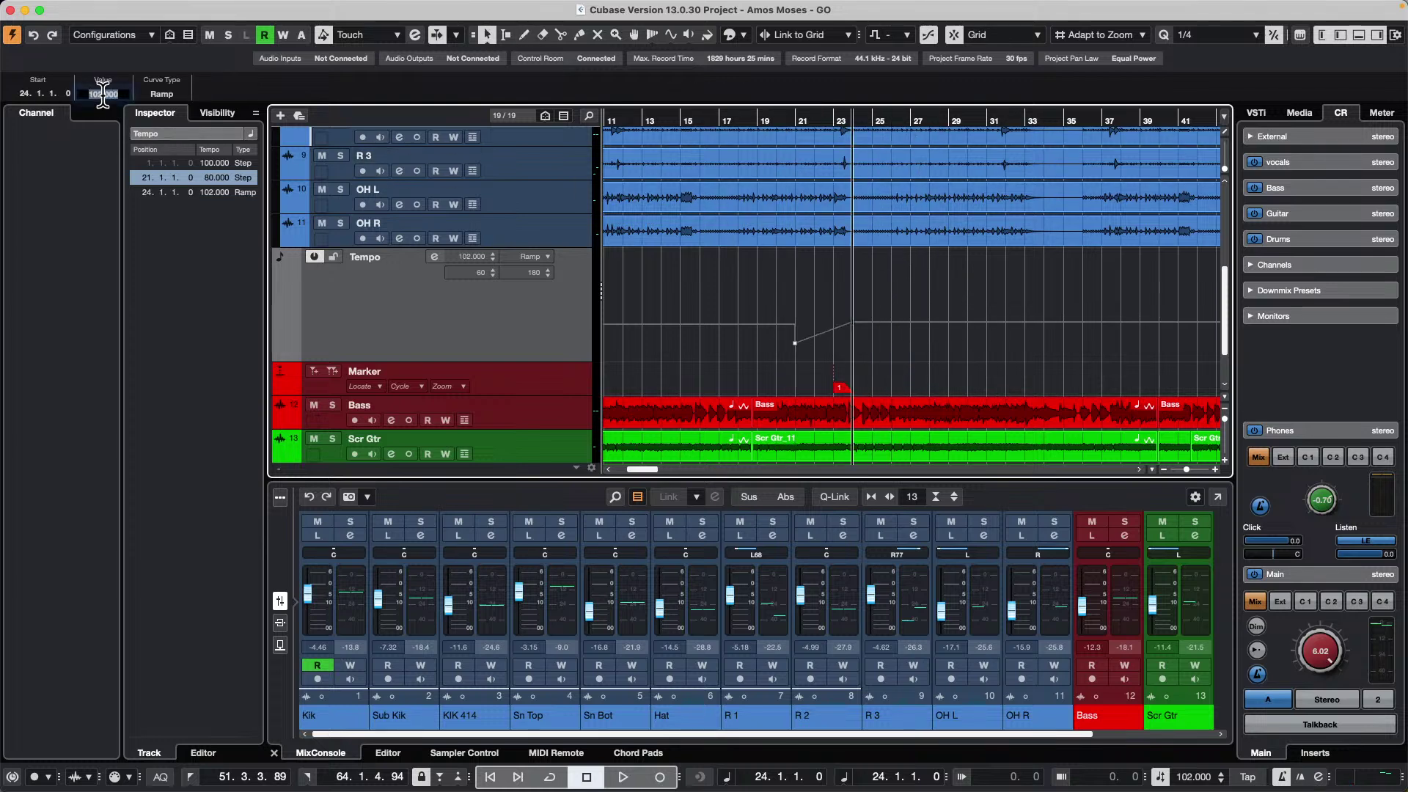
pyautogui.press('Return')
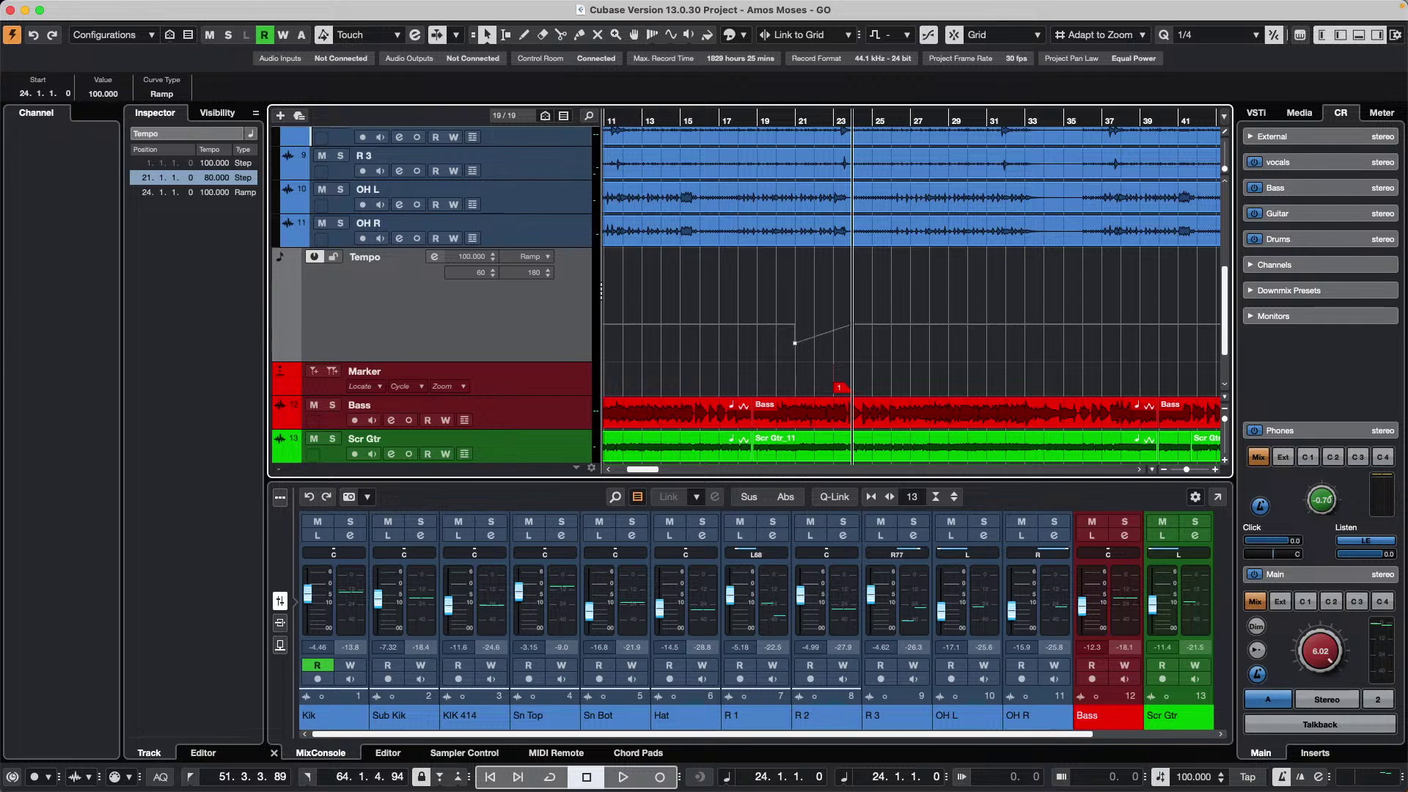
# - Play the project from bar 18 to hear the tempo drop at bar 21 and the ramp to bar 24, and stop playback
pyautogui.click(740, 115)
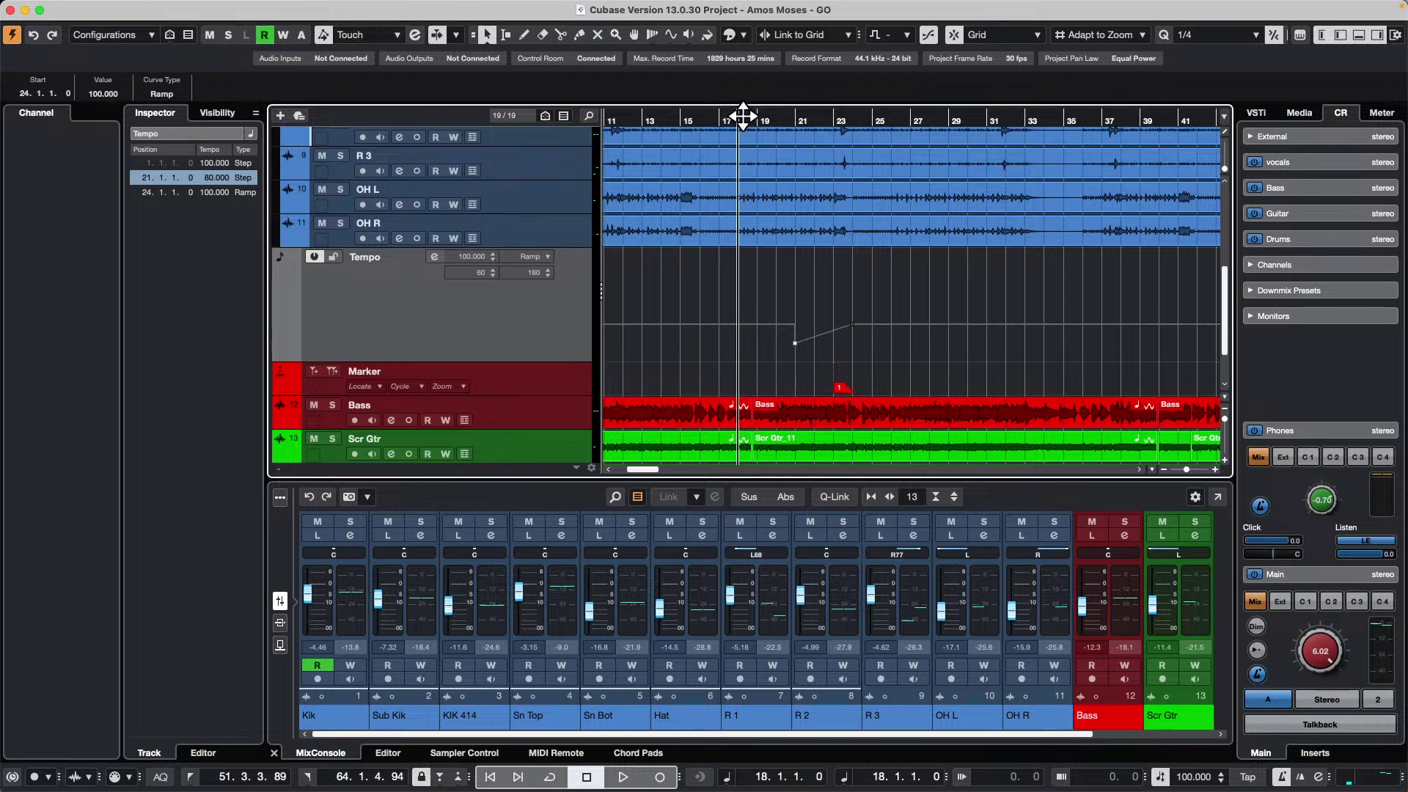
pyautogui.press('space')
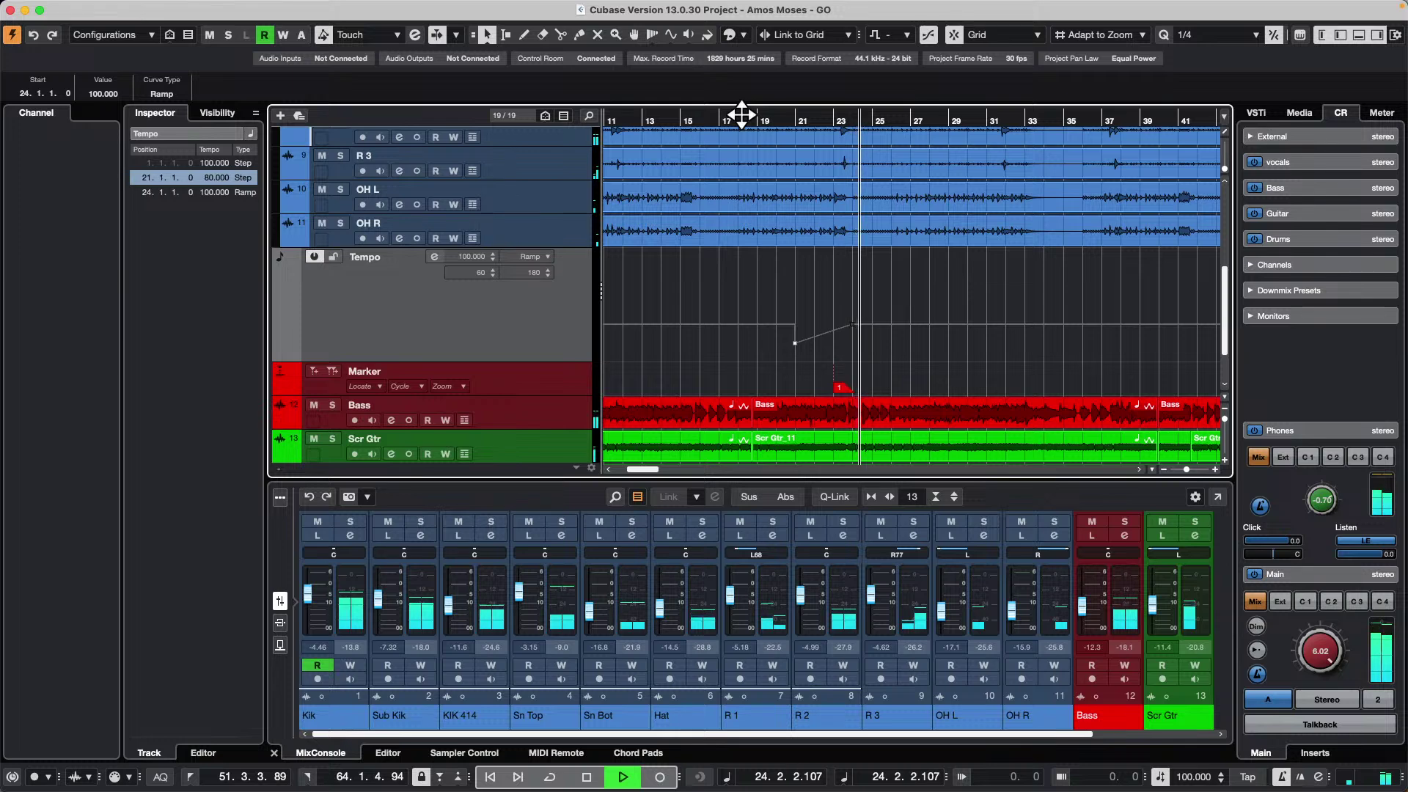
pyautogui.click(722, 122)
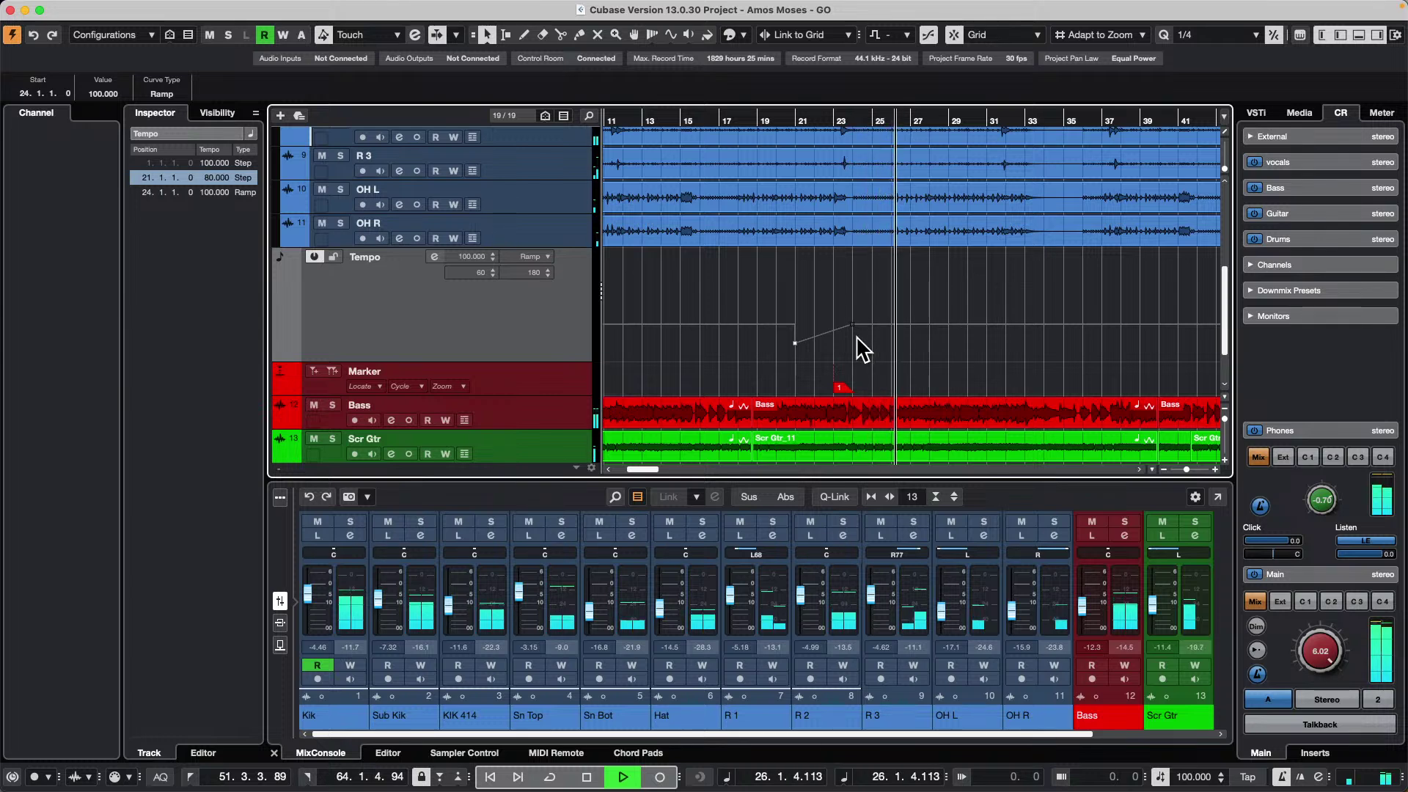
pyautogui.press('space')
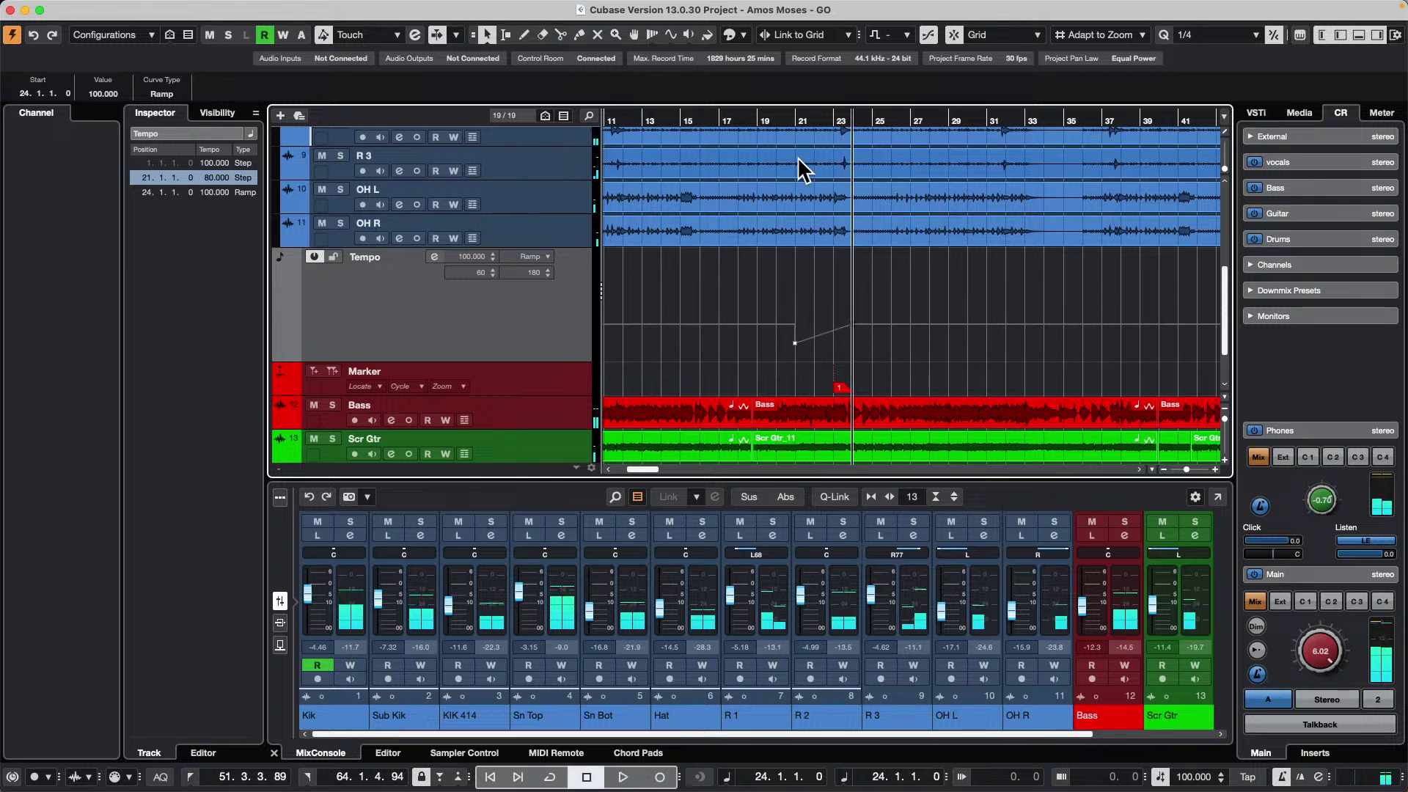
pyautogui.moveTo(55, 7)
pyautogui.click(98, 8)
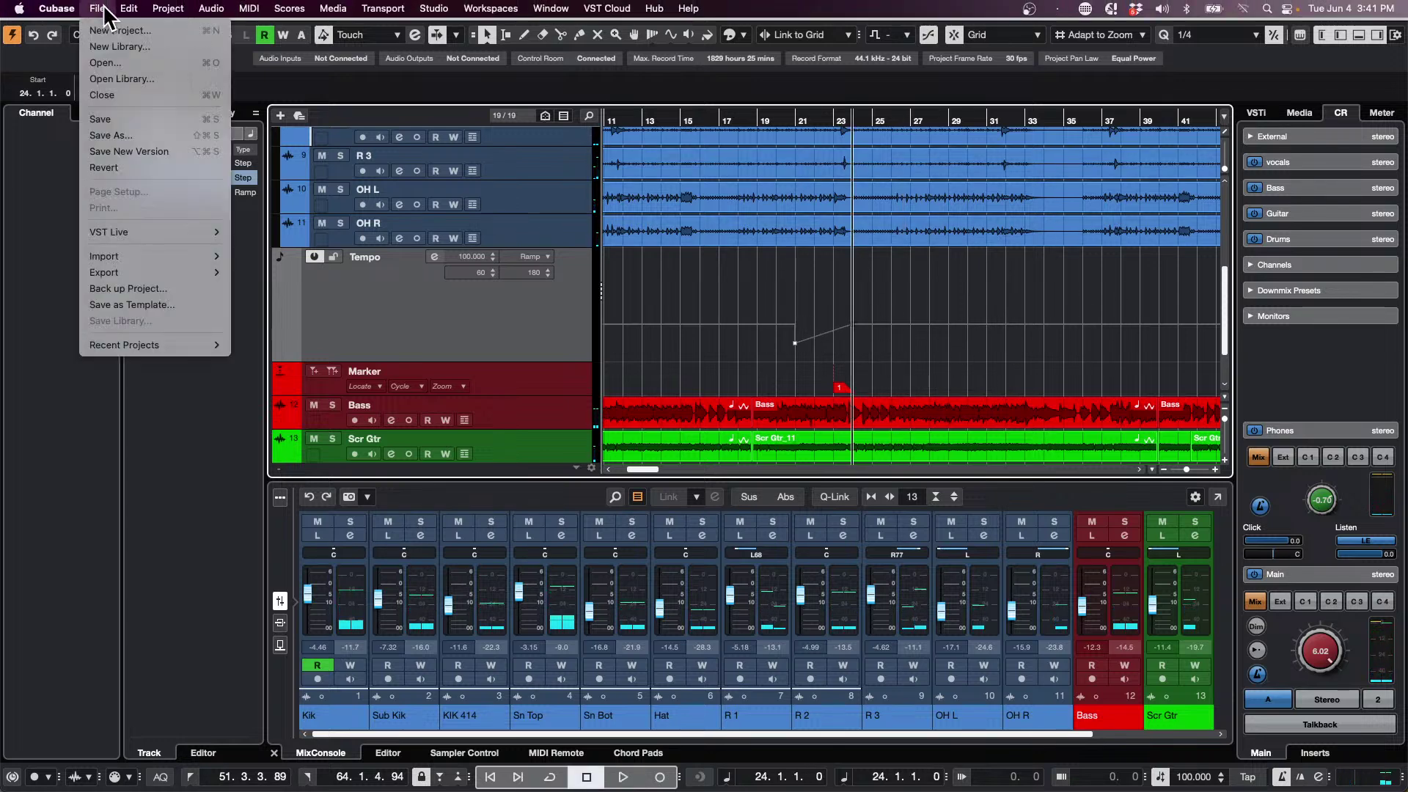
pyautogui.click(107, 26)
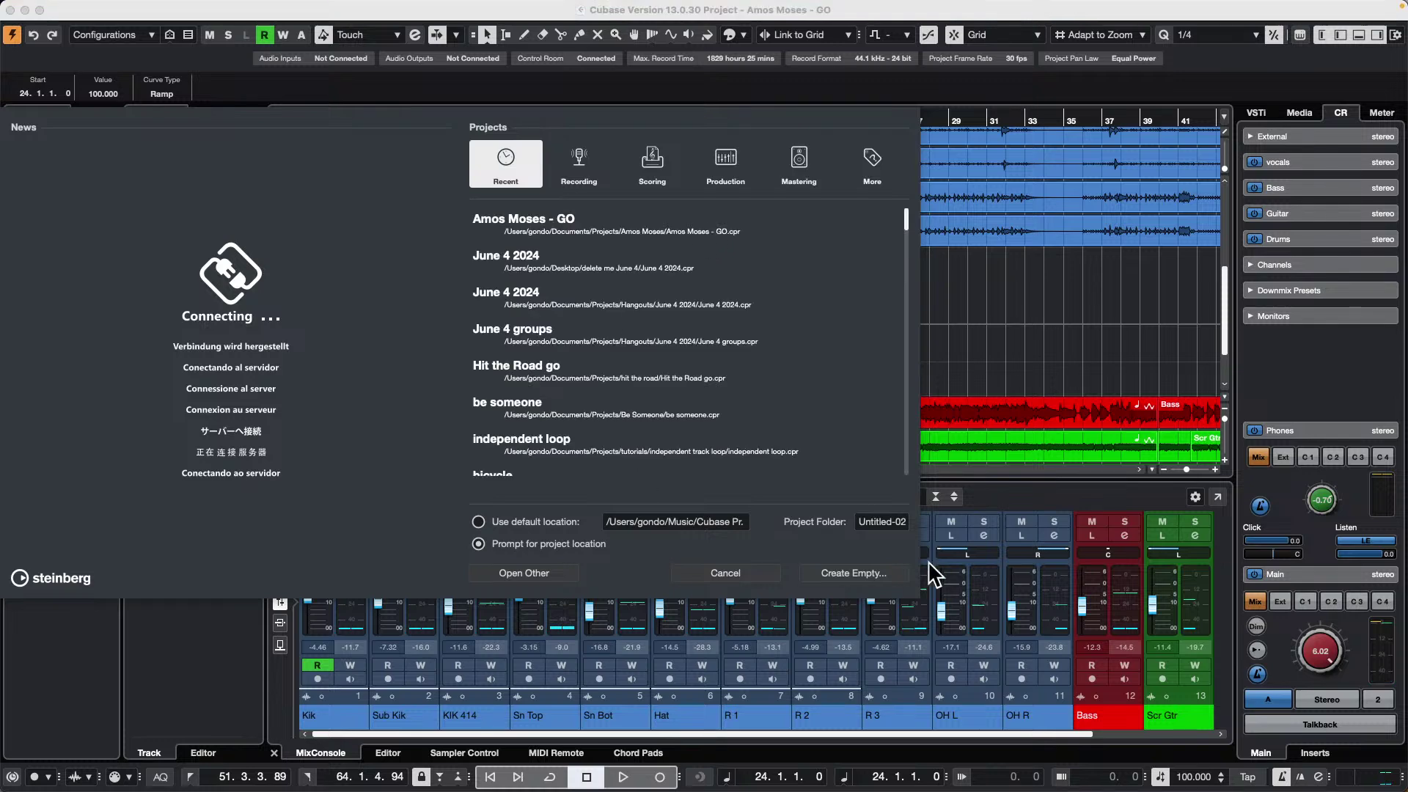
pyautogui.click(870, 563)
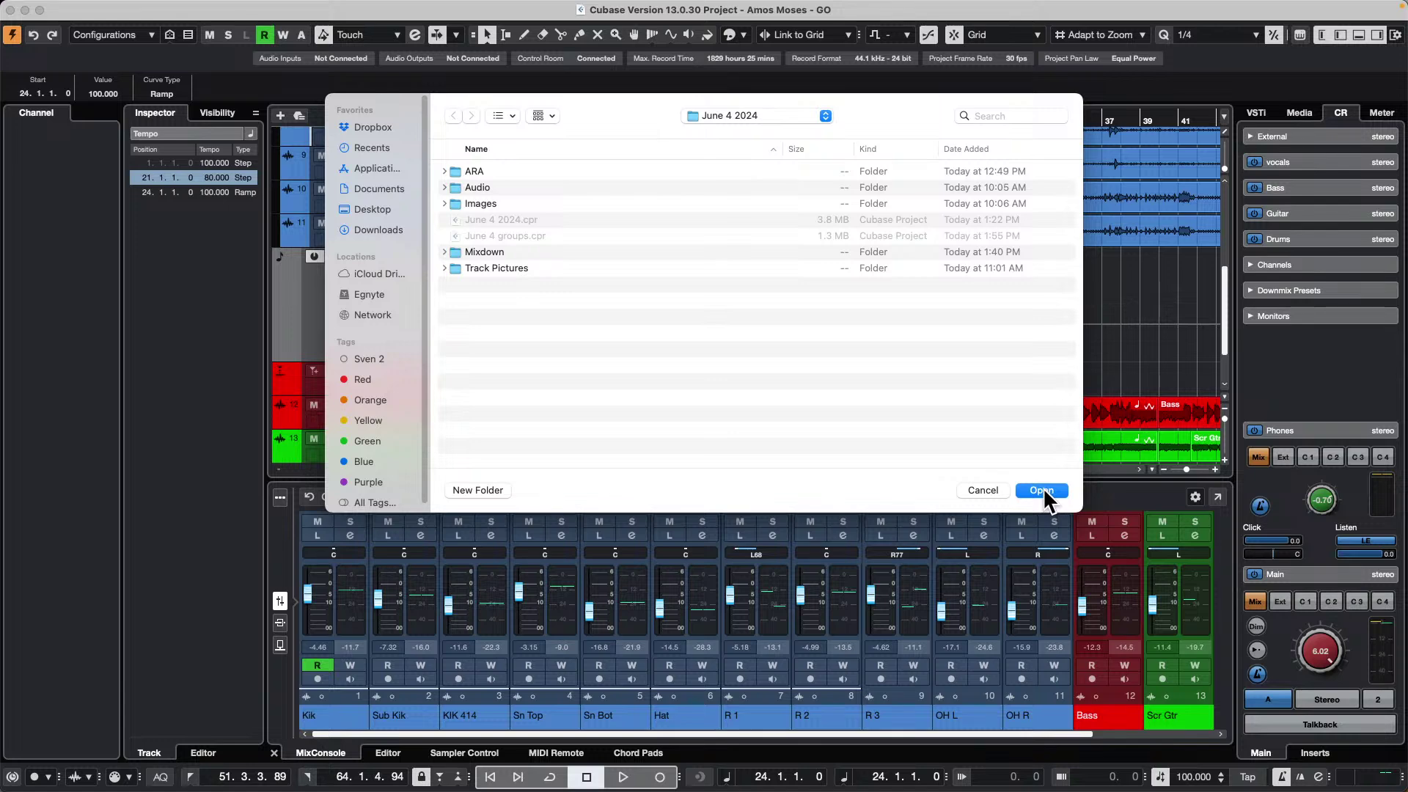
pyautogui.click(742, 110)
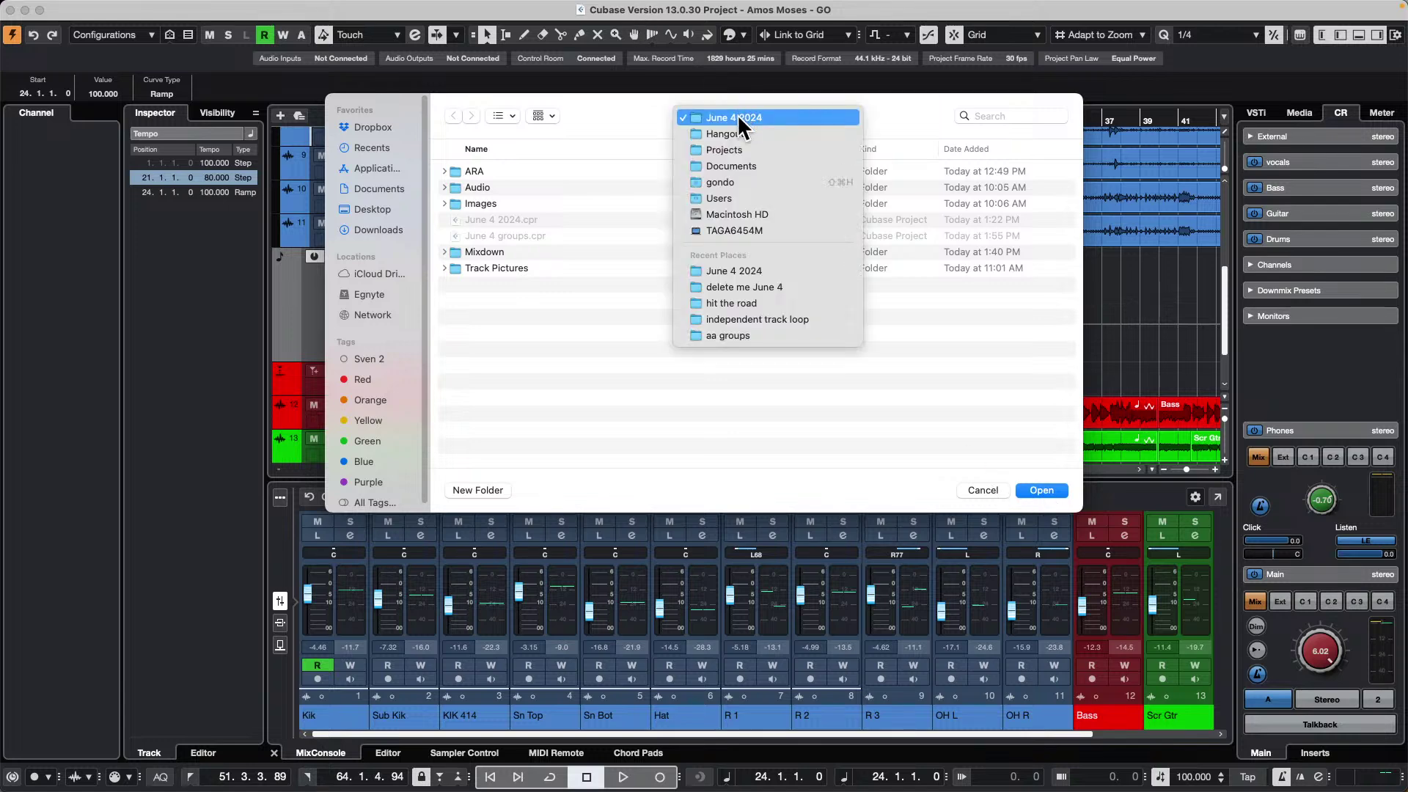
pyautogui.click(780, 151)
pyautogui.scroll(-1, 583, 307)
pyautogui.scroll(-15, 553, 301)
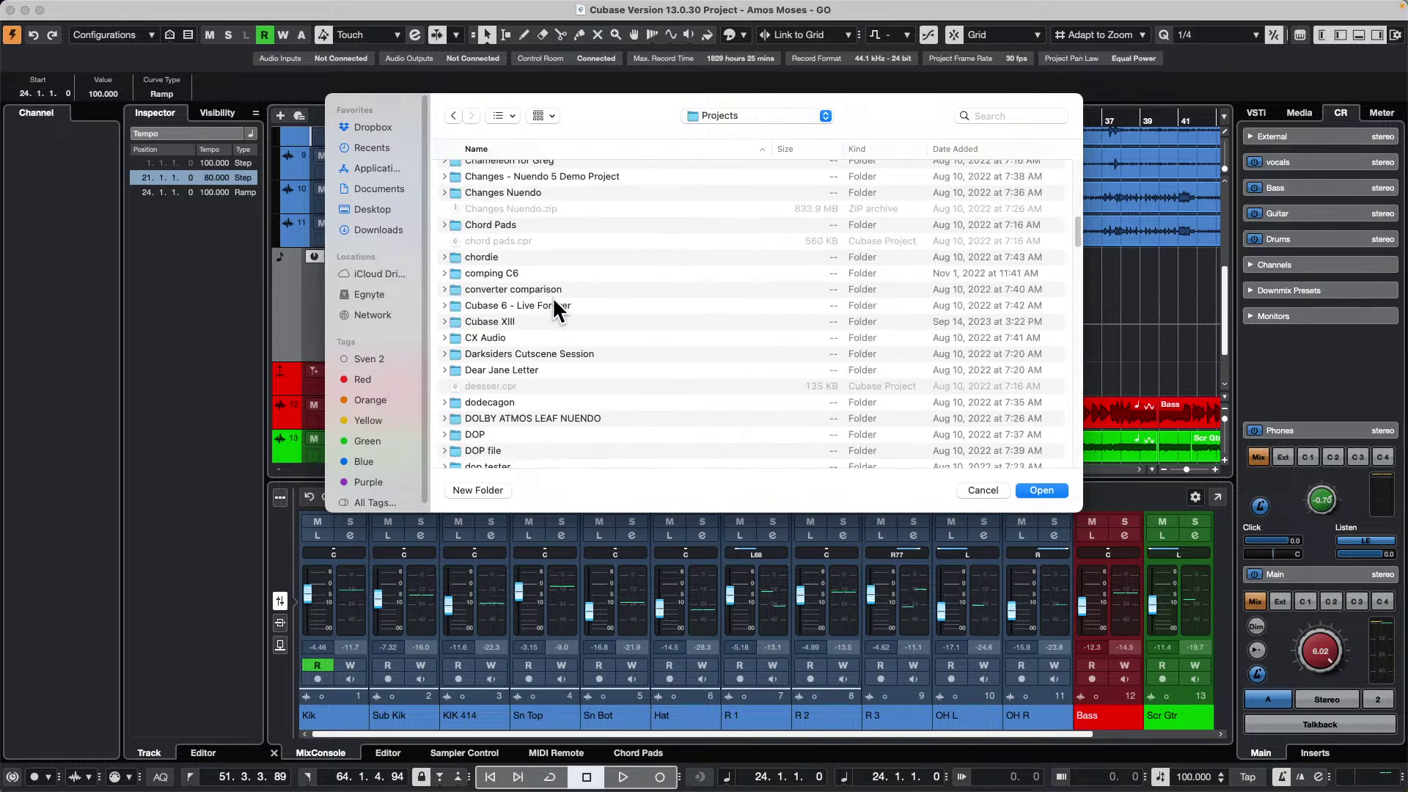
pyautogui.scroll(-5, 554, 290)
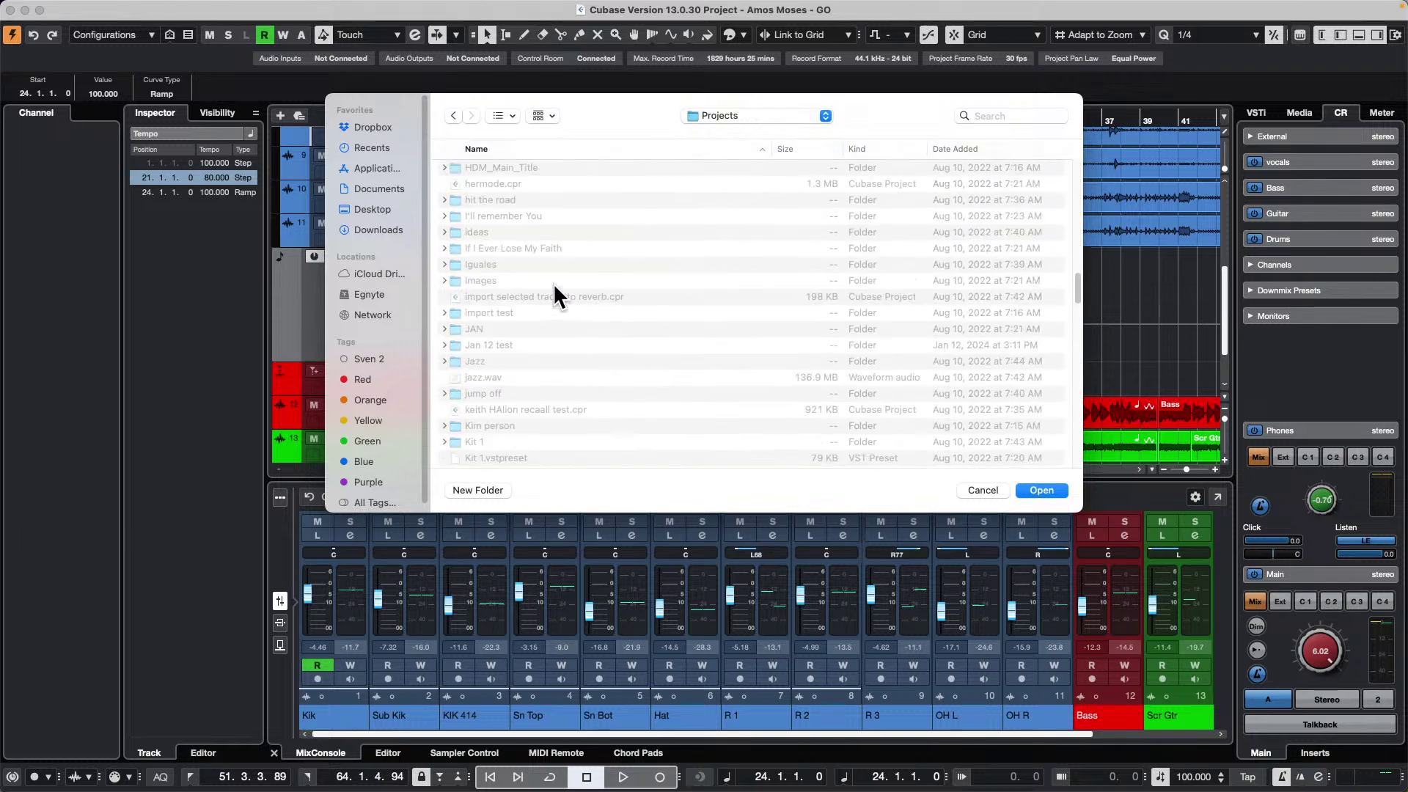
pyautogui.doubleClick(486, 359)
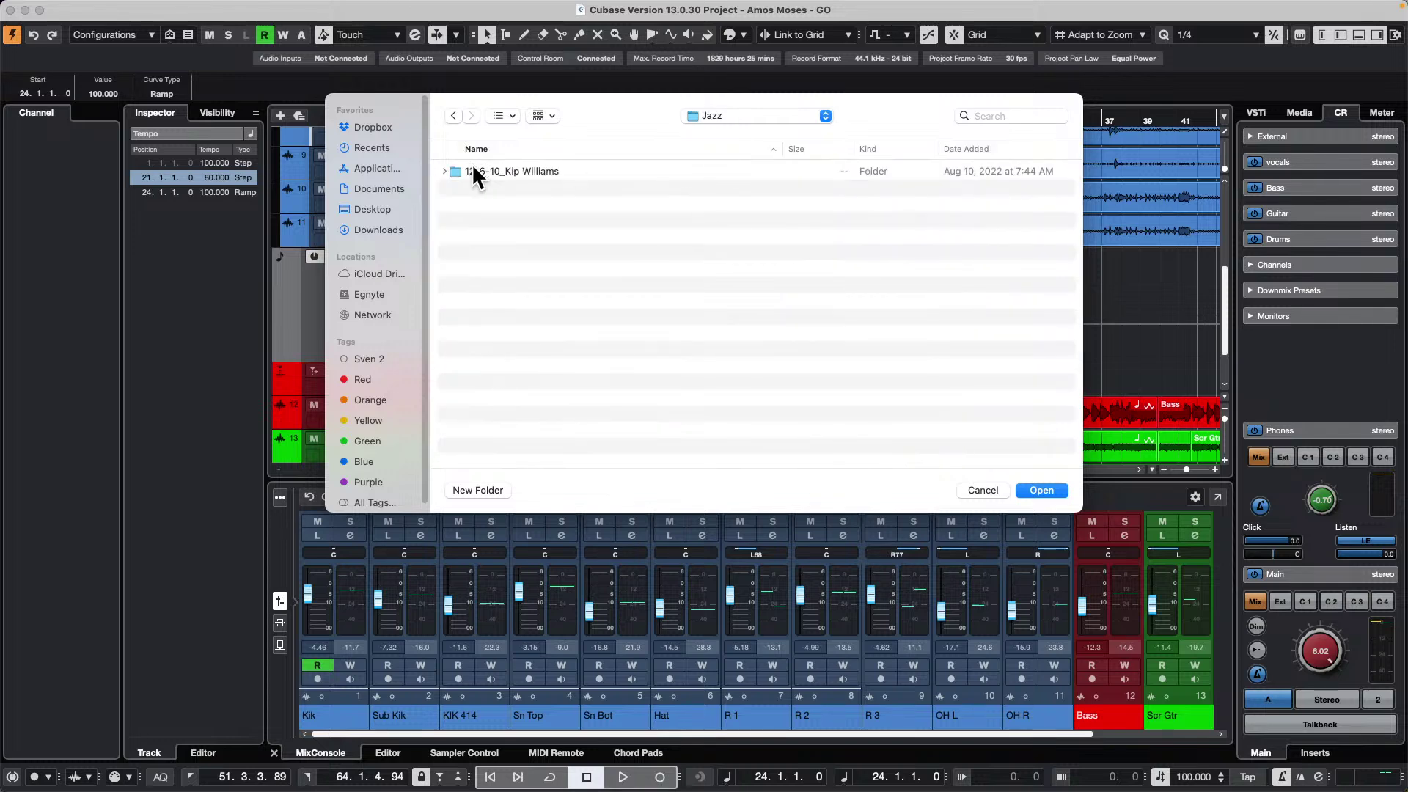
pyautogui.click(515, 171)
pyautogui.doubleClick(513, 170)
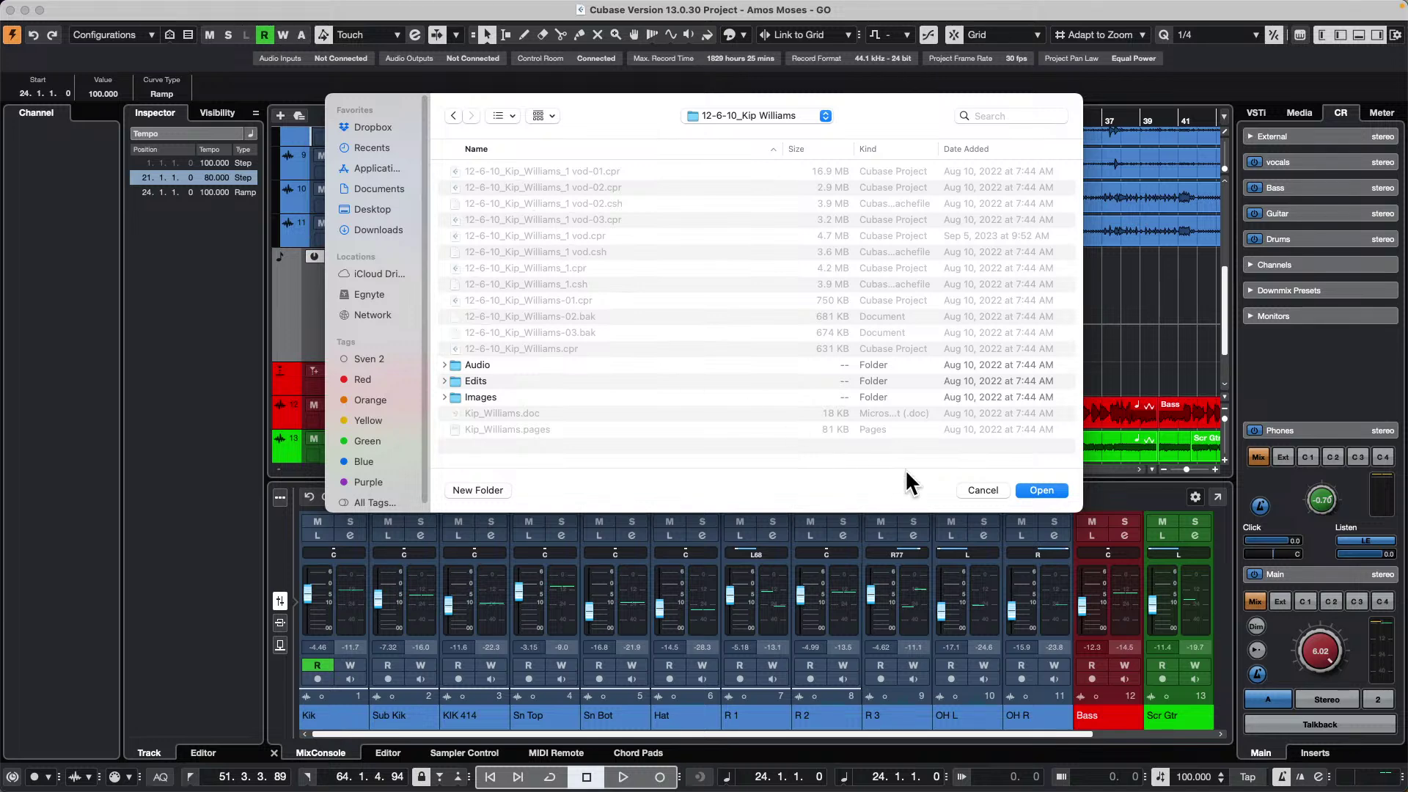
pyautogui.click(978, 489)
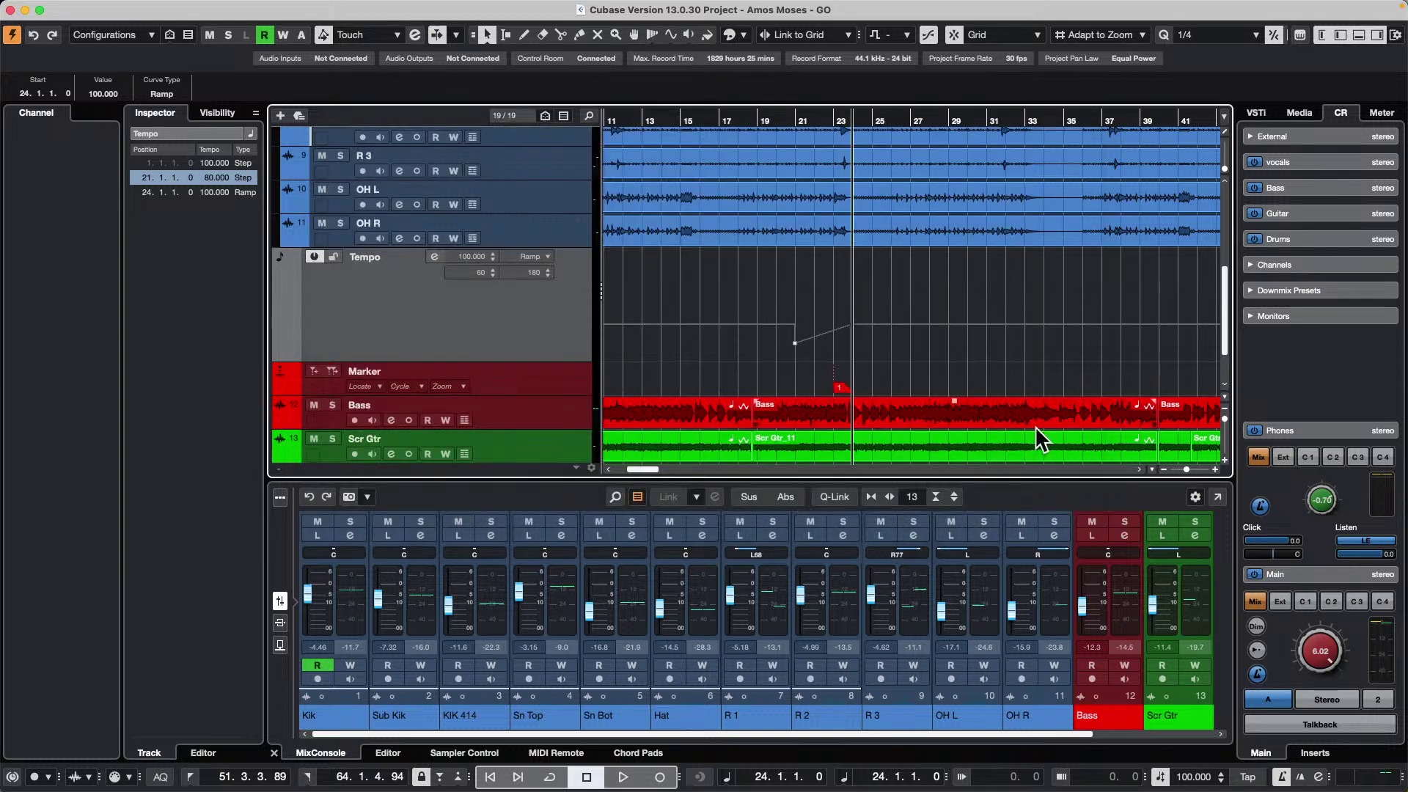
# - Open the "_1 vod.cpr" project from the 12-6-10 folder inside Projects > Jazz and activate it
pyautogui.click(97, 8)
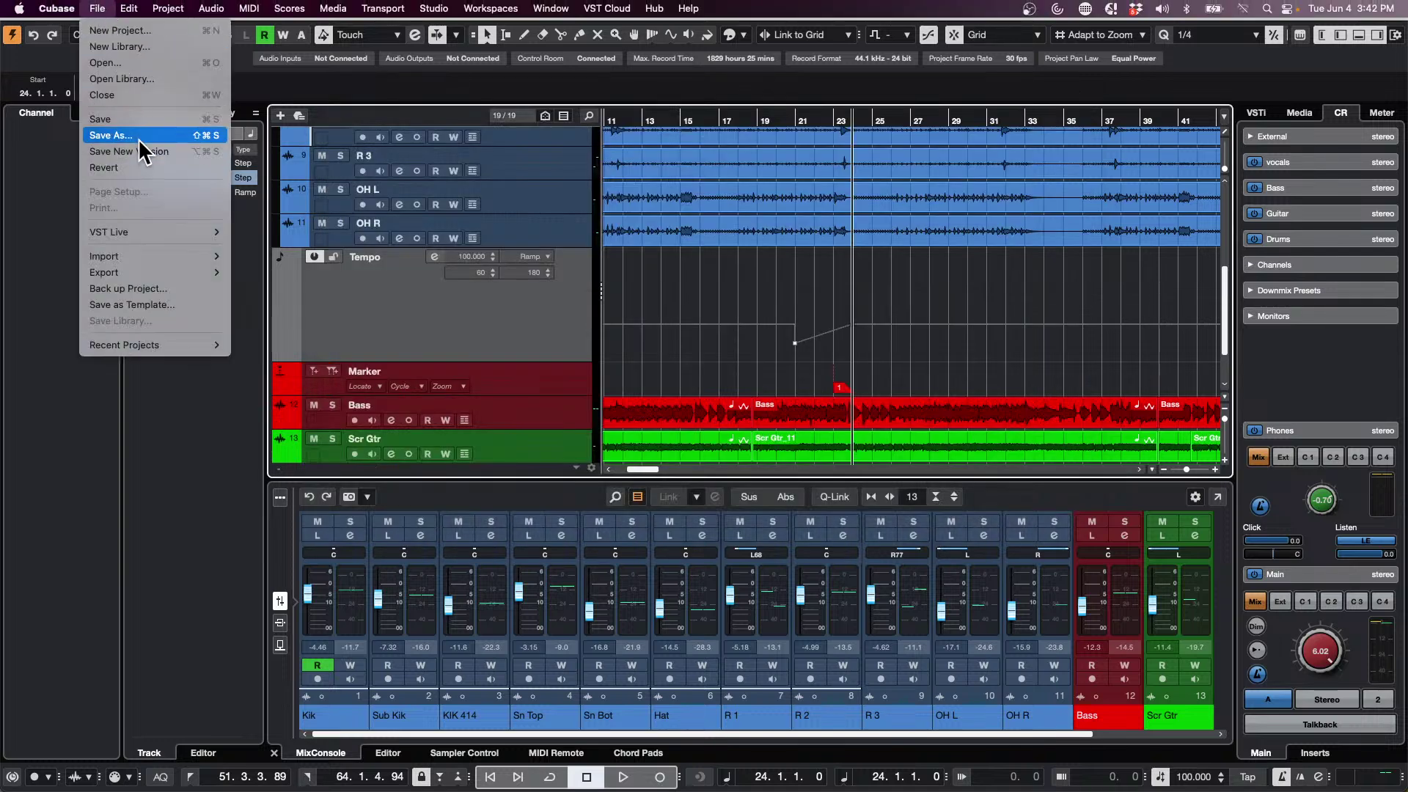
pyautogui.click(142, 59)
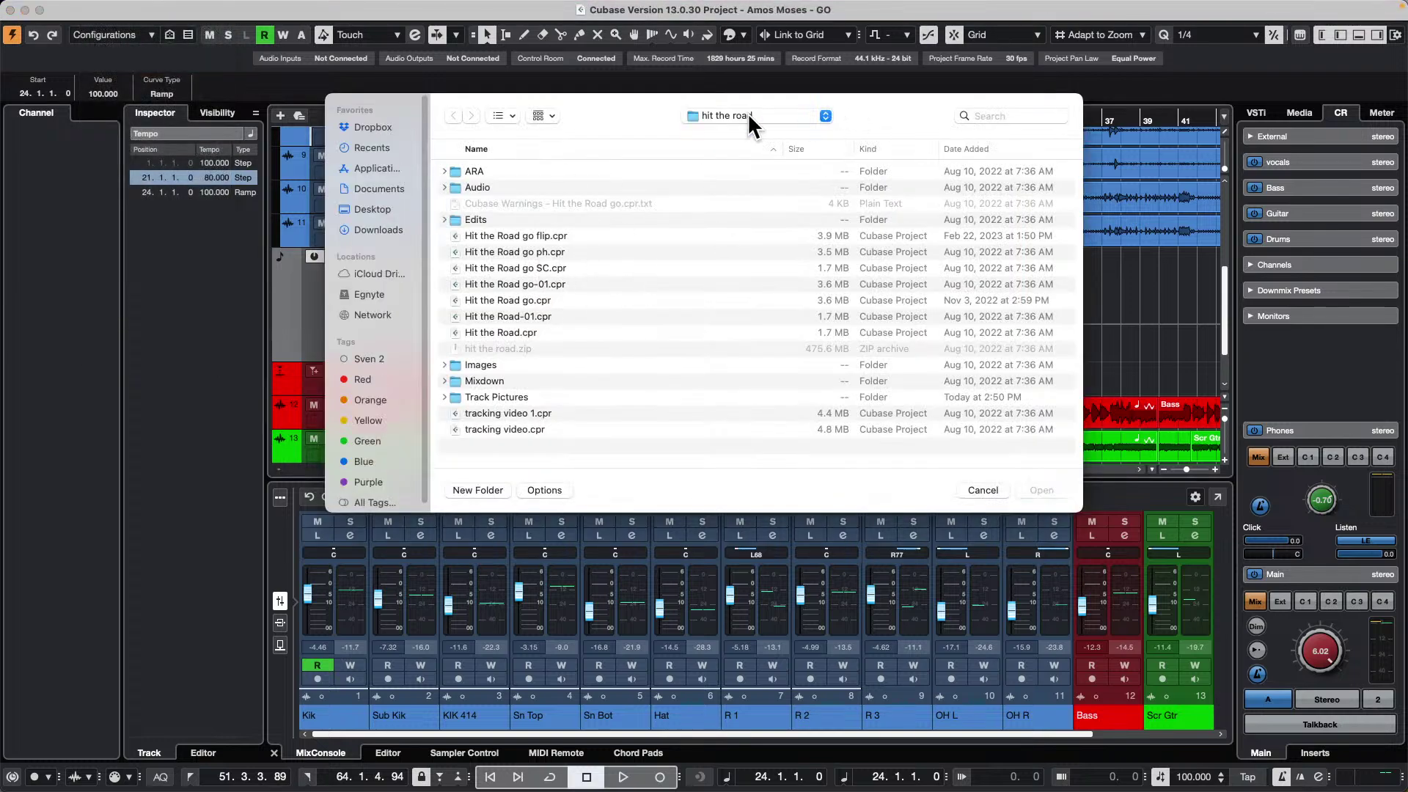
pyautogui.click(746, 112)
pyautogui.click(755, 135)
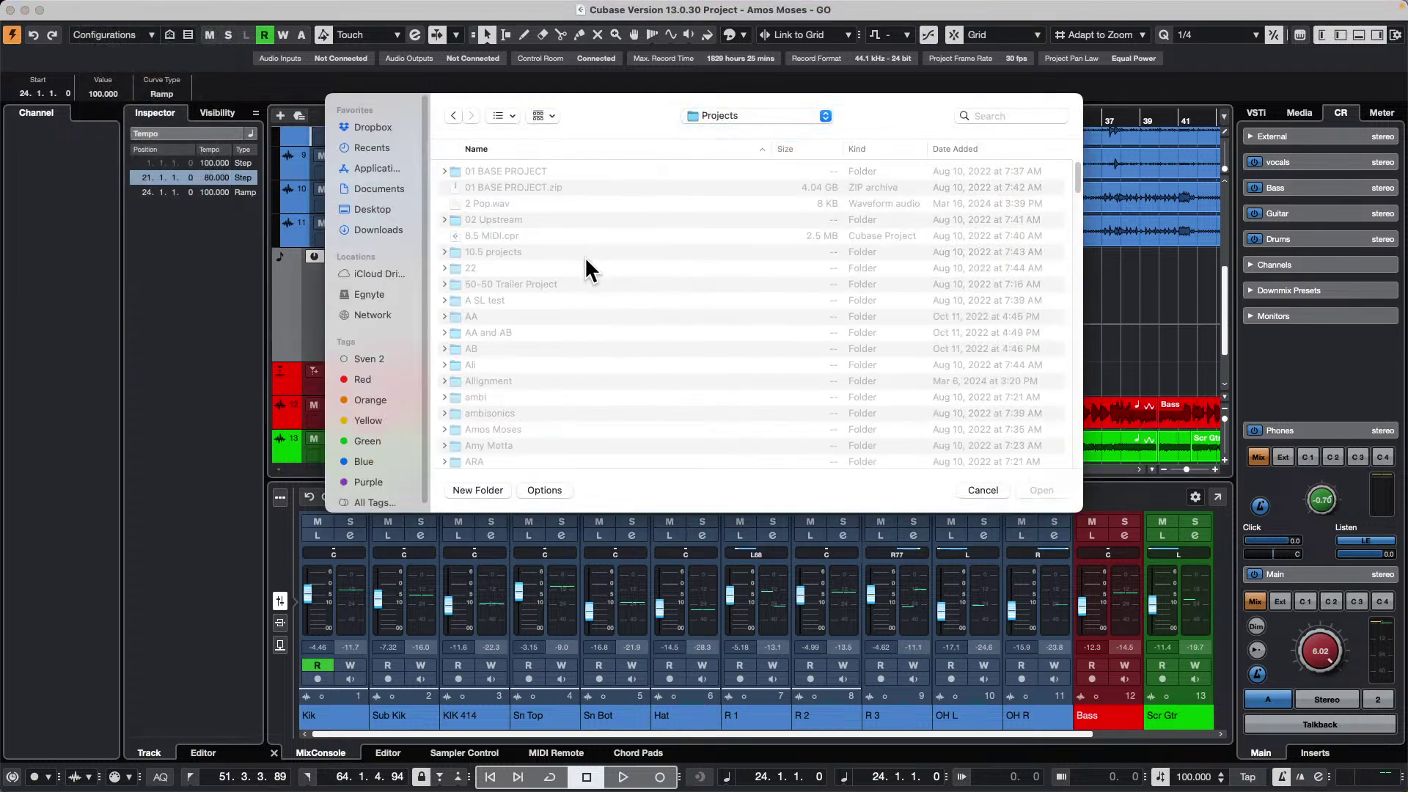
pyautogui.scroll(-15, 543, 293)
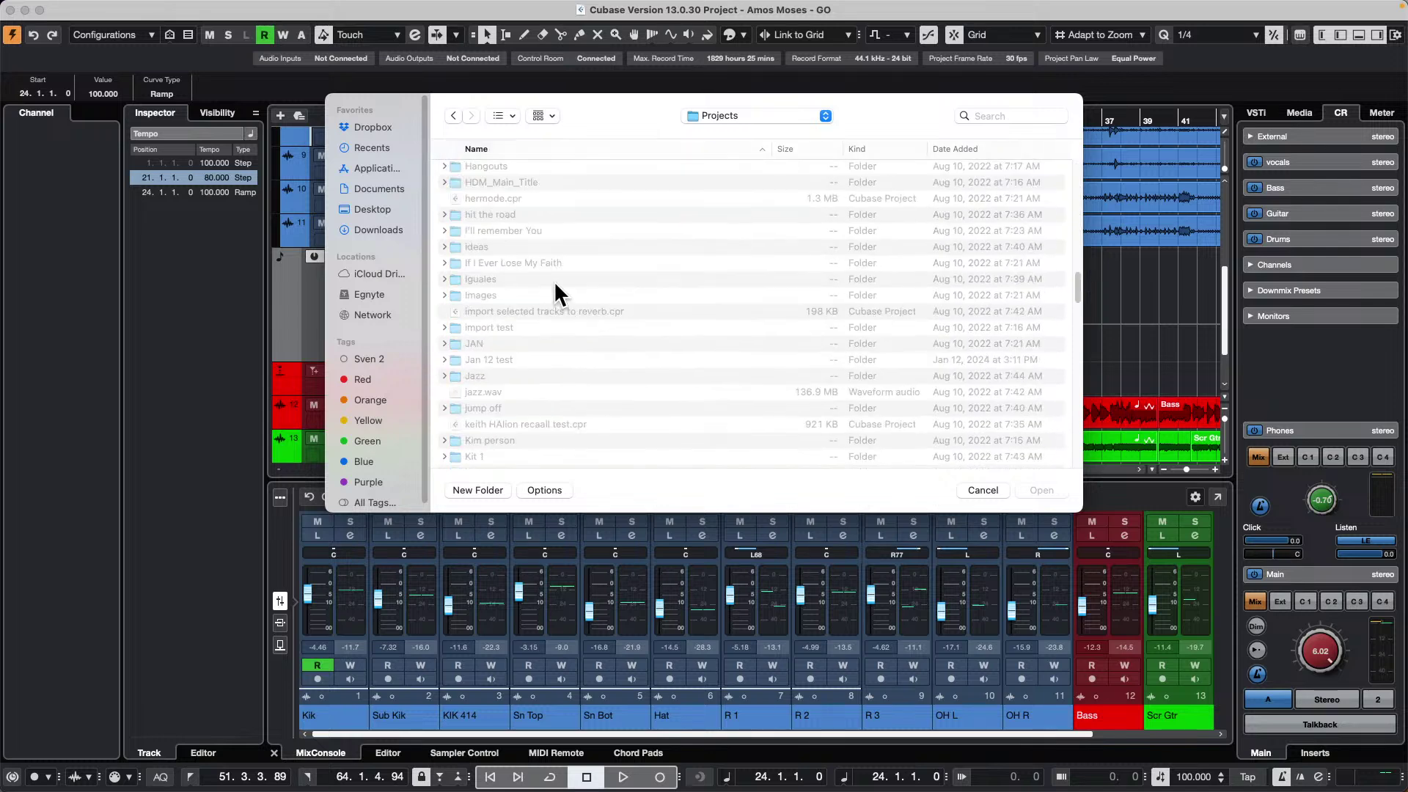
pyautogui.doubleClick(491, 374)
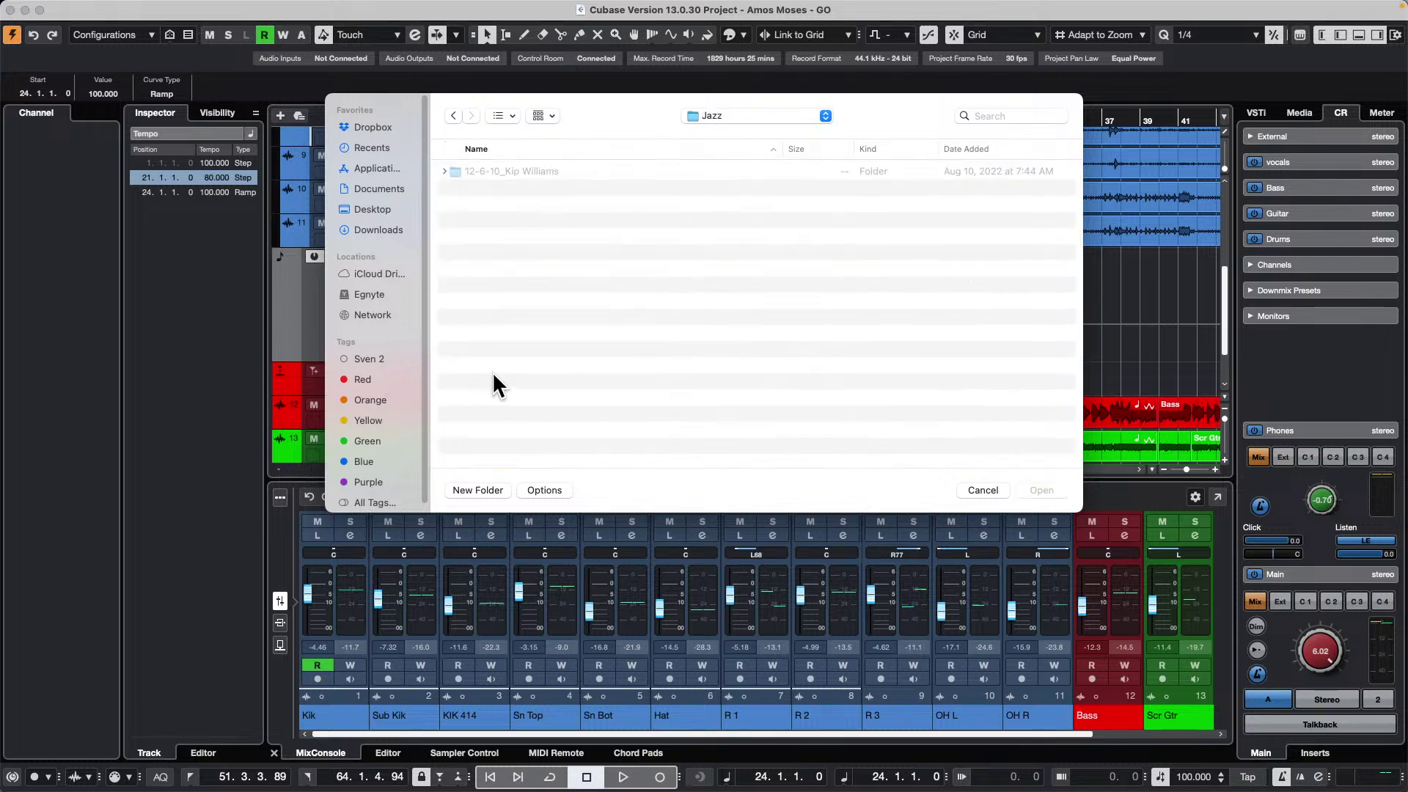
pyautogui.doubleClick(548, 171)
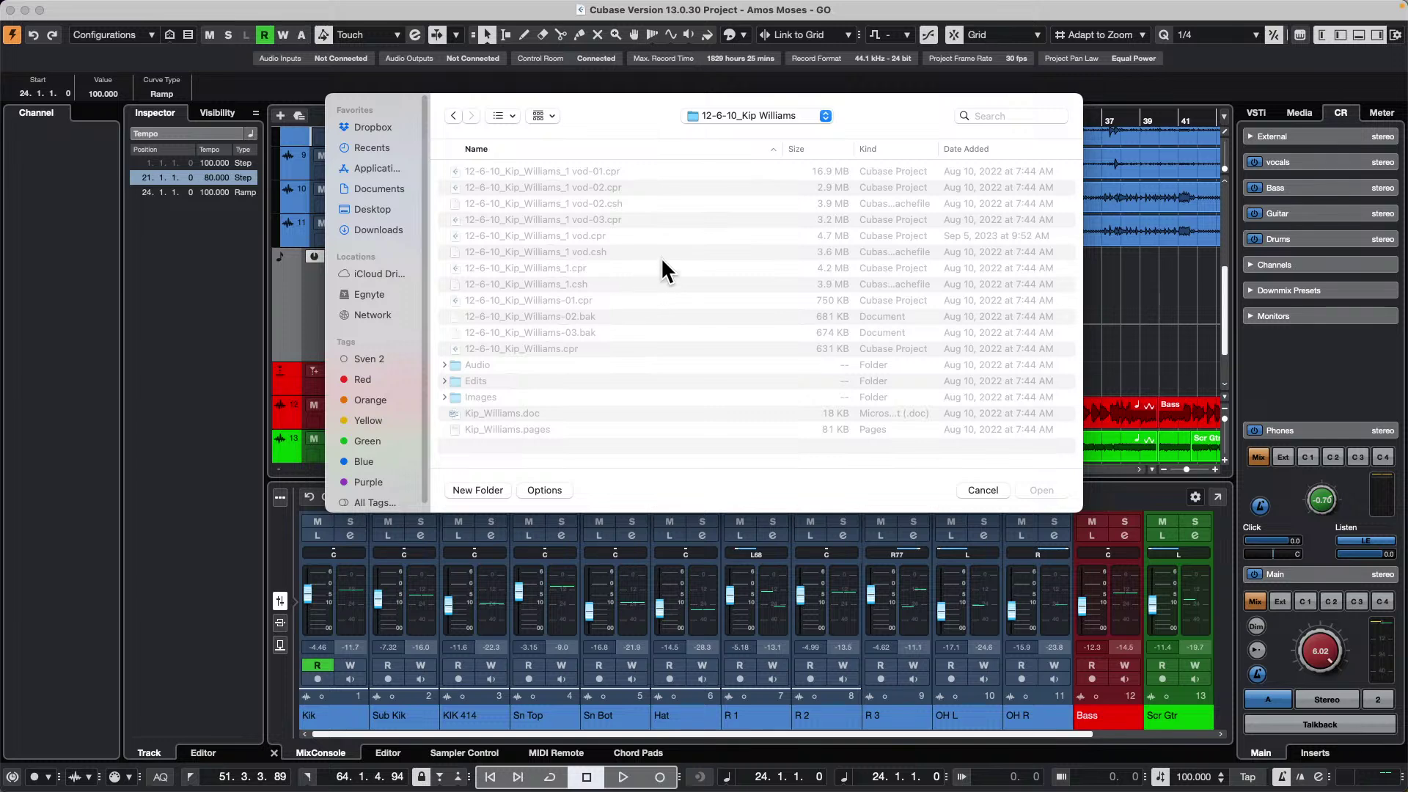
pyautogui.click(530, 234)
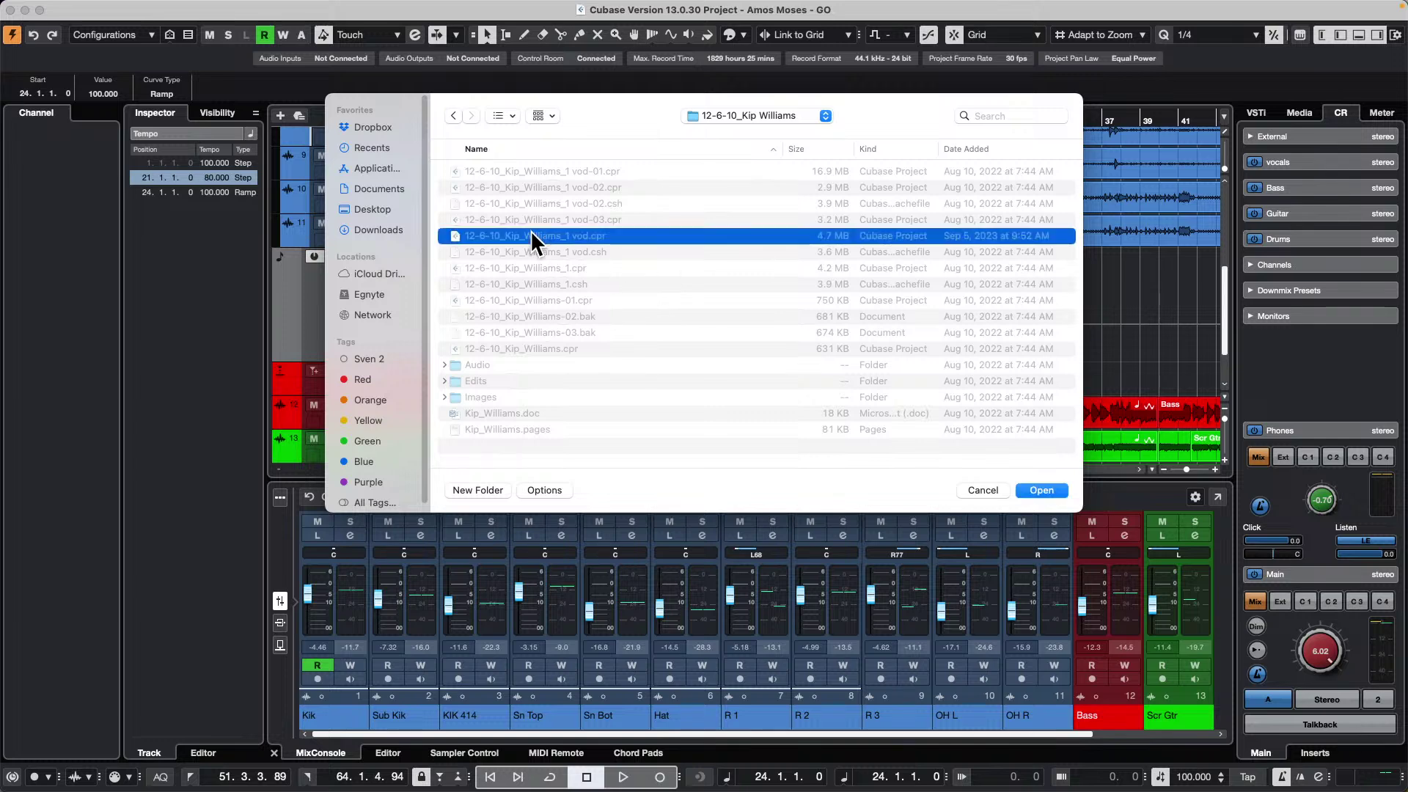
pyautogui.click(1057, 492)
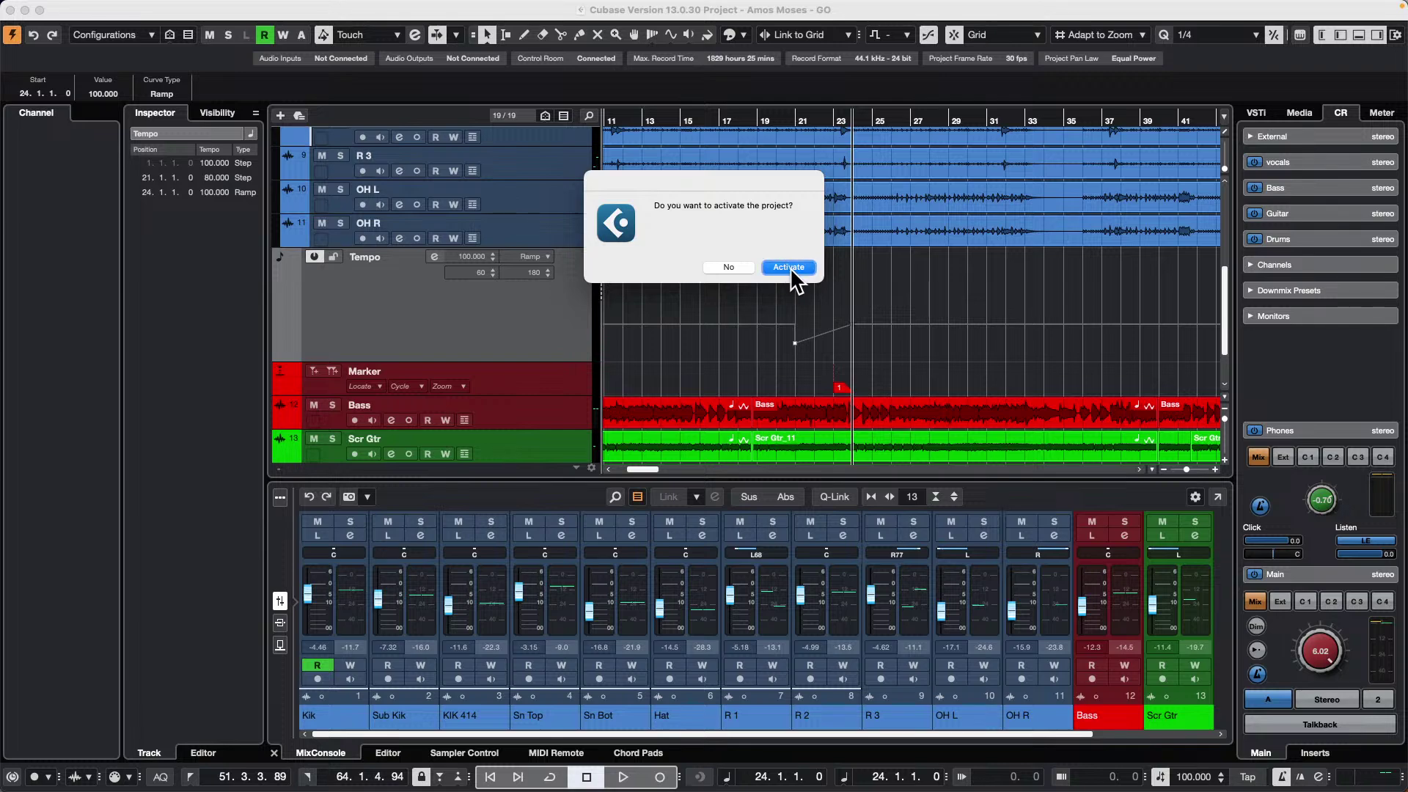
pyautogui.click(788, 267)
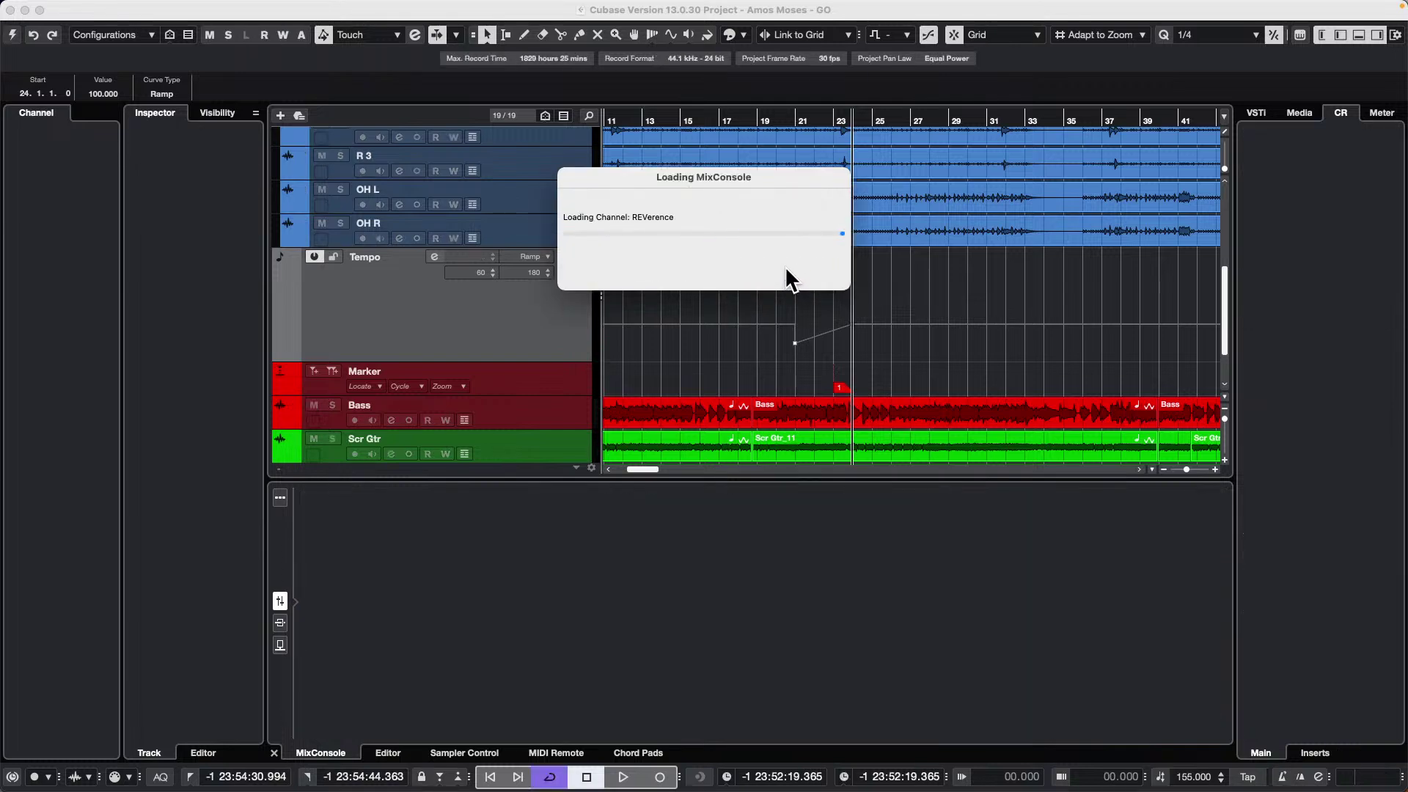
pyautogui.click(1141, 681)
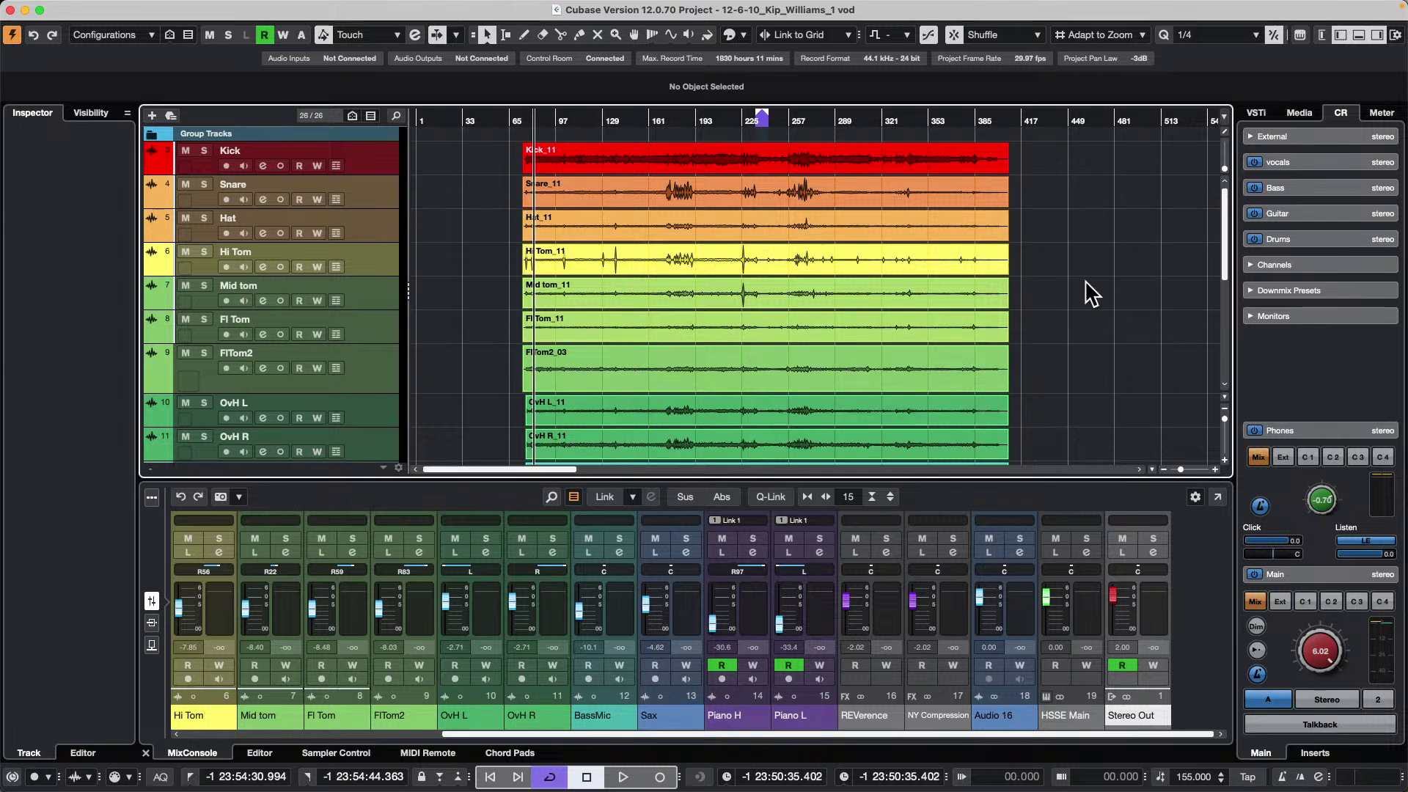
# - Play the jazz project, set the locators around the Kick_11 event, and stop playback
pyautogui.press('space')
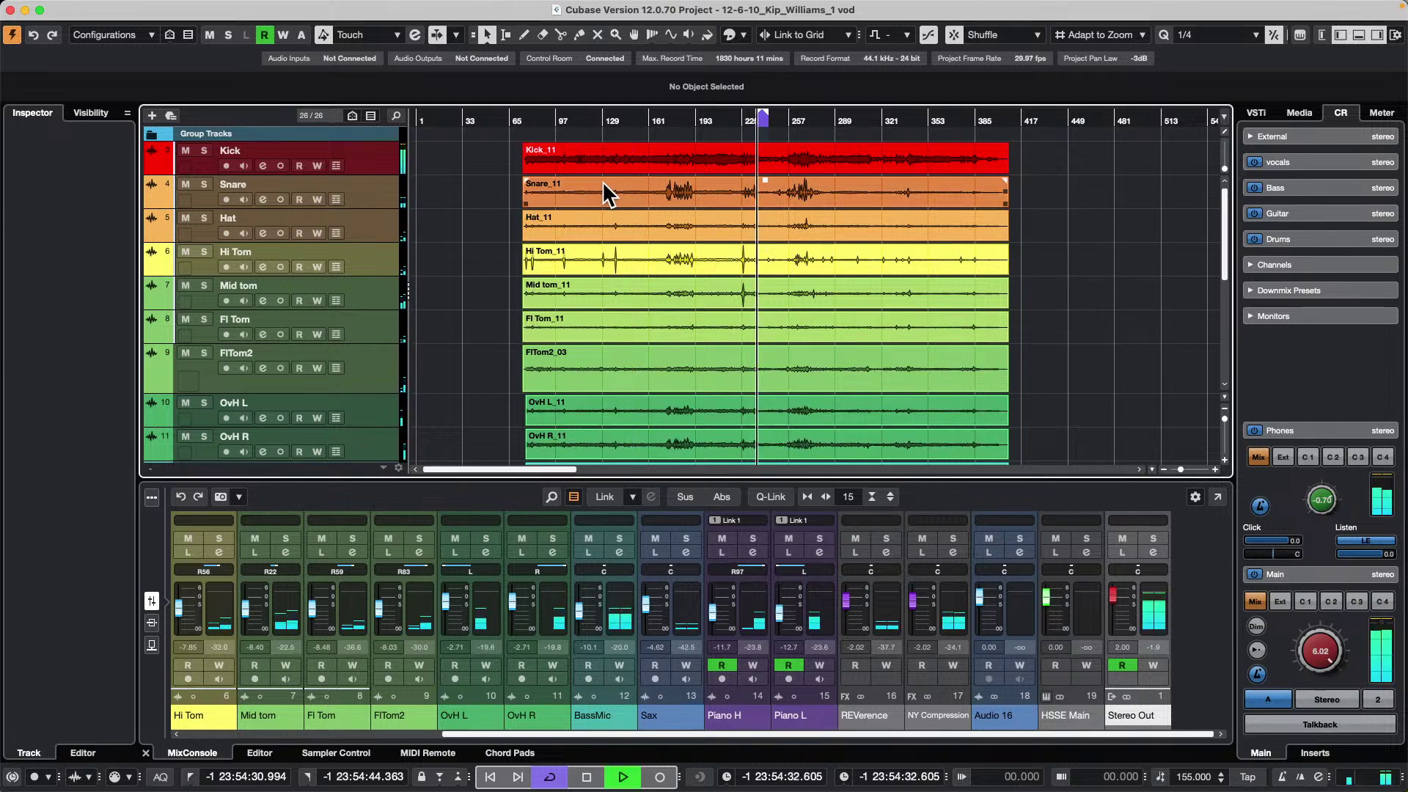
pyautogui.click(574, 163)
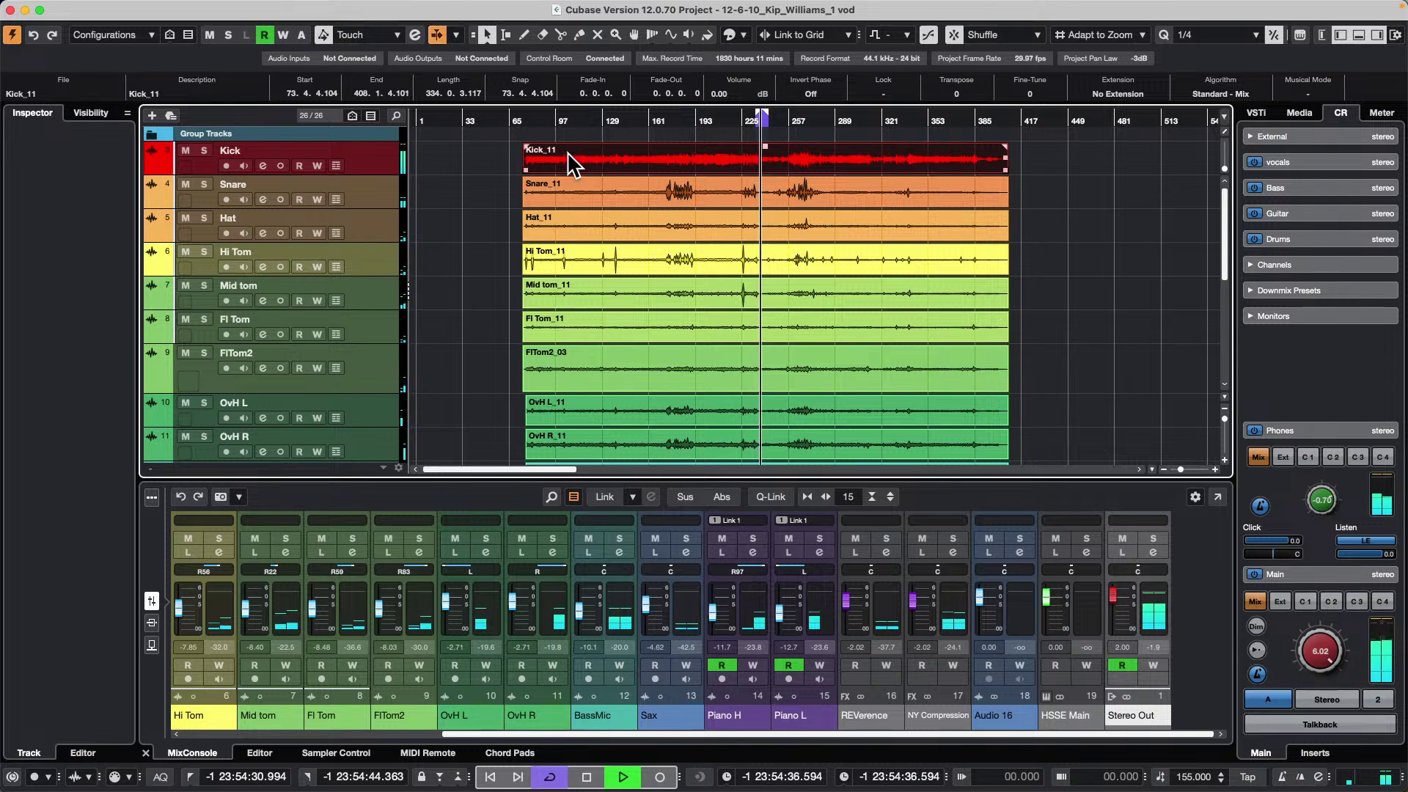
pyautogui.press('p')
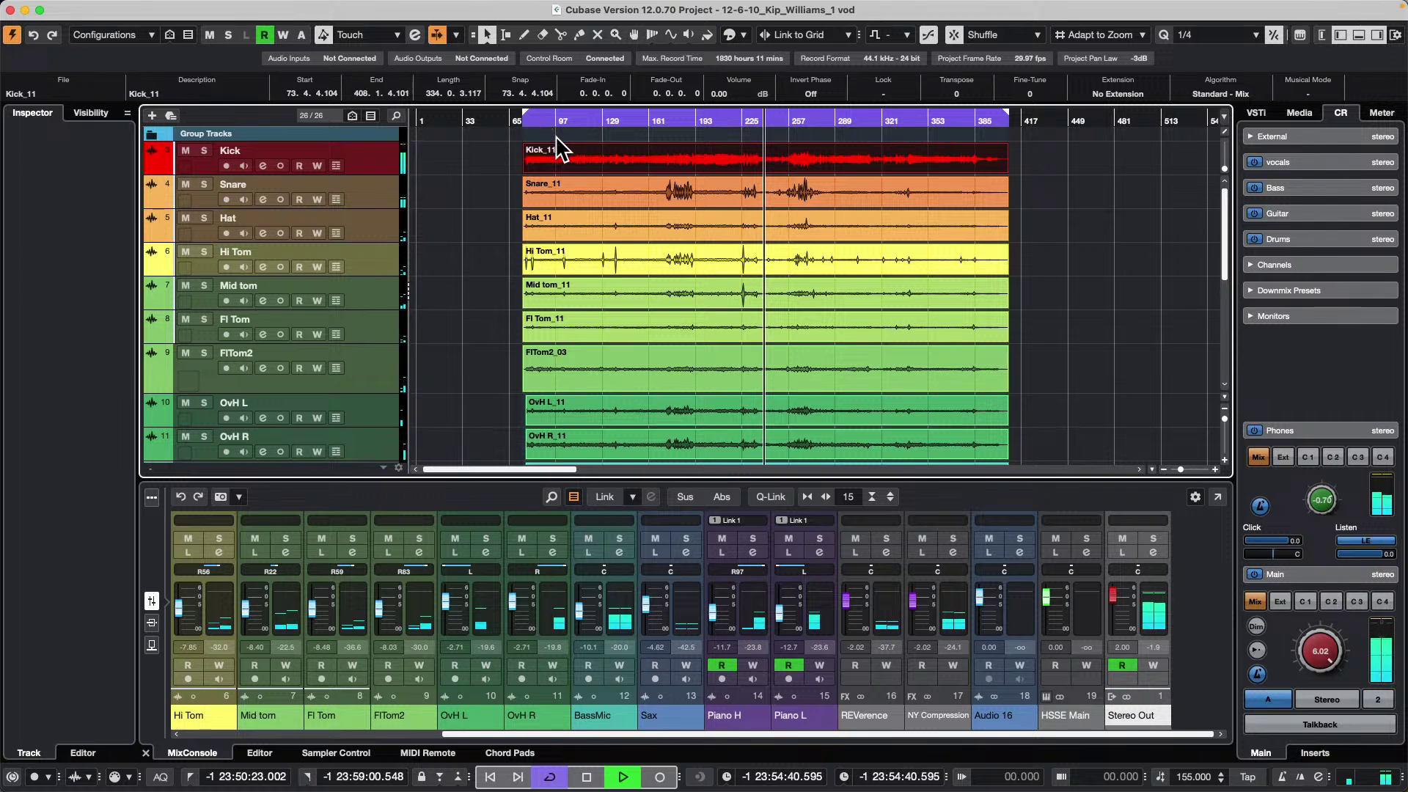
pyautogui.press('space')
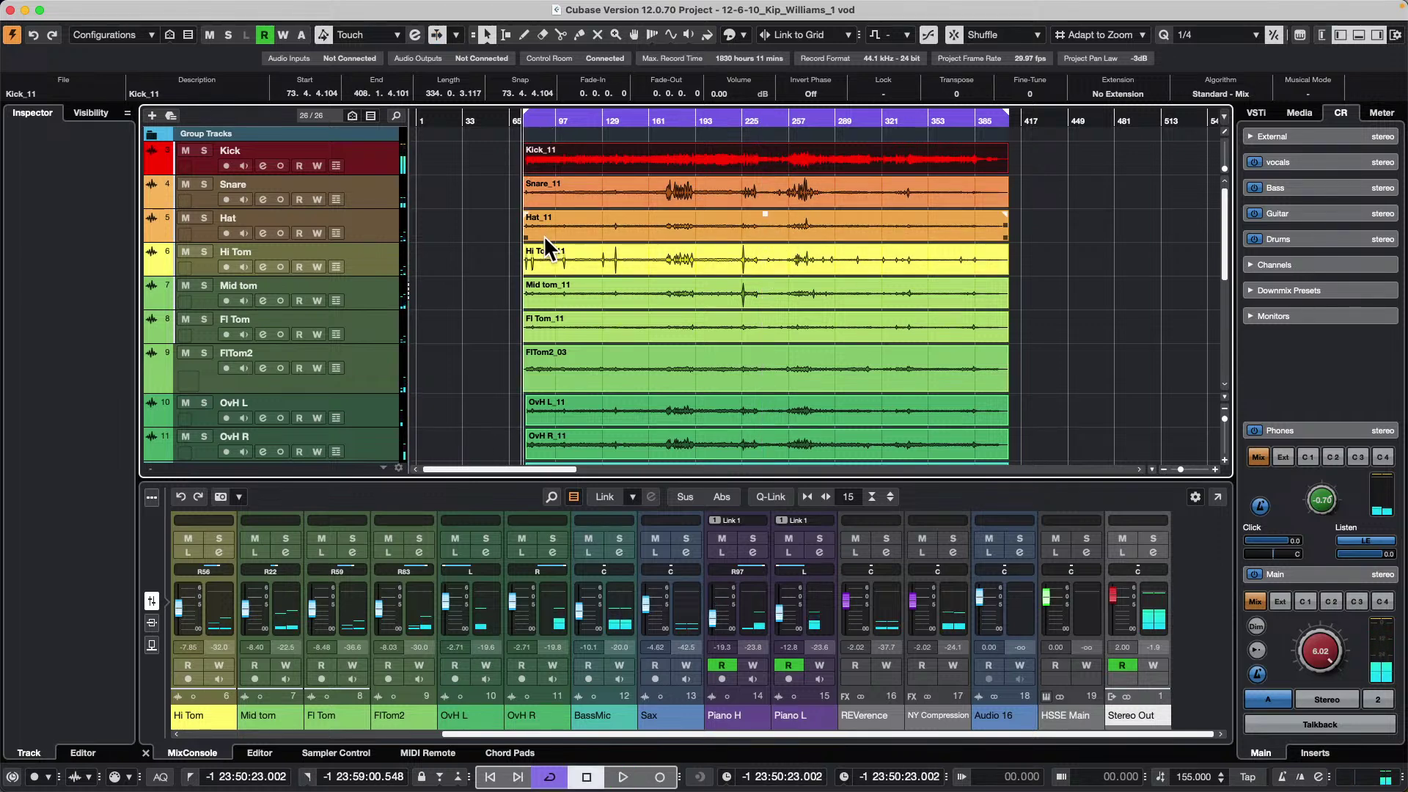
pyautogui.click(684, 407)
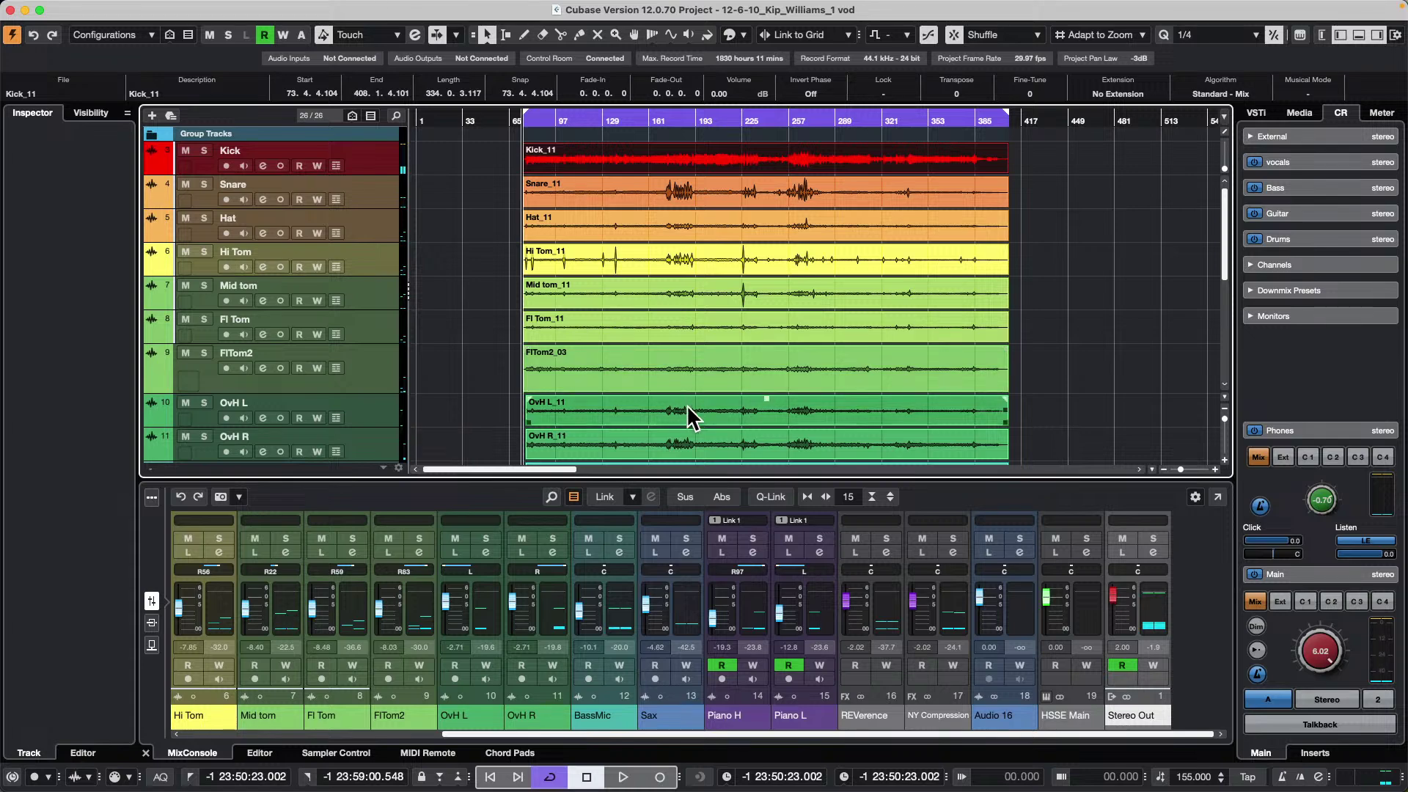
# - Run Tempo Detection on the selected OvH L_11 overhead event and analyze its tempo
pyautogui.scroll(-5, 778, 253)
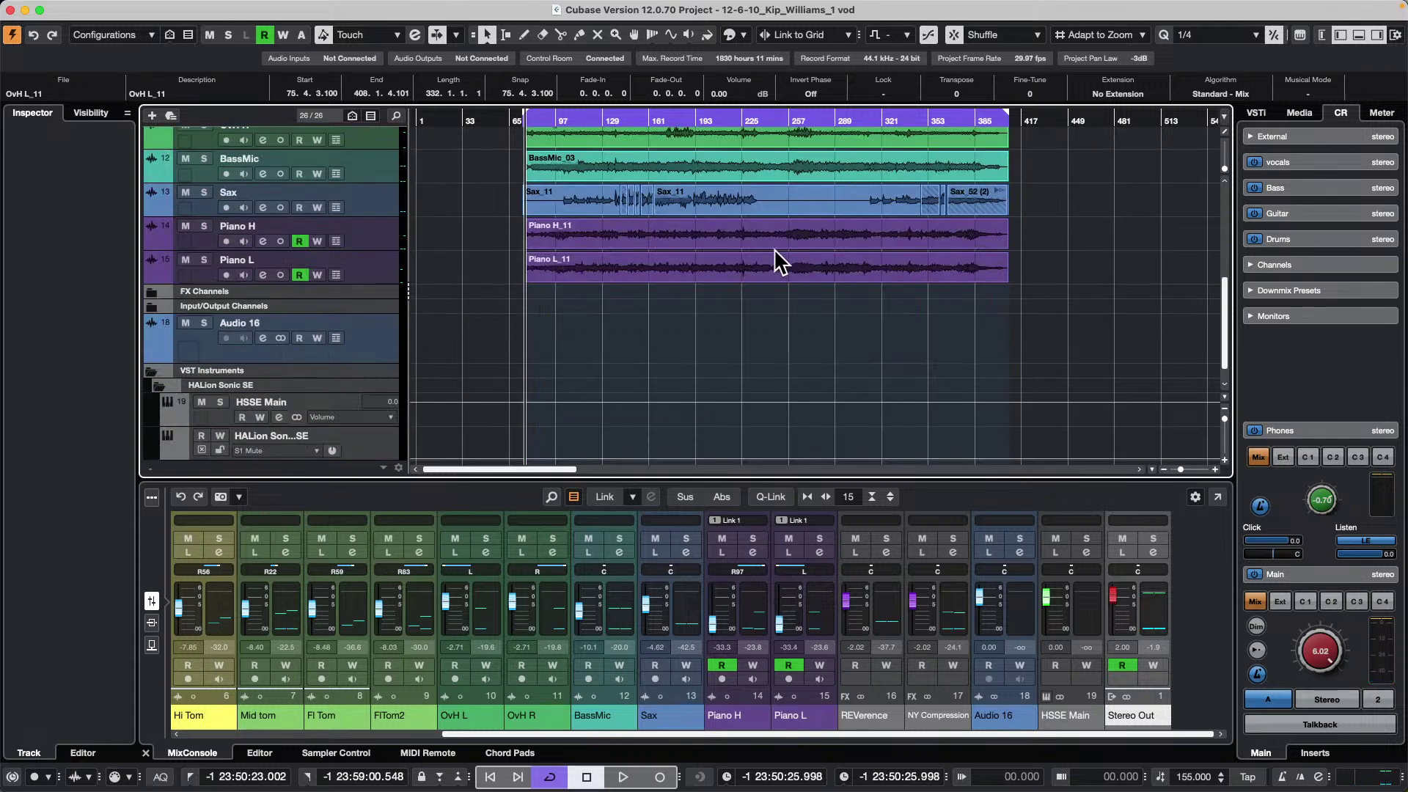
pyautogui.scroll(1, 777, 259)
pyautogui.scroll(2, 771, 264)
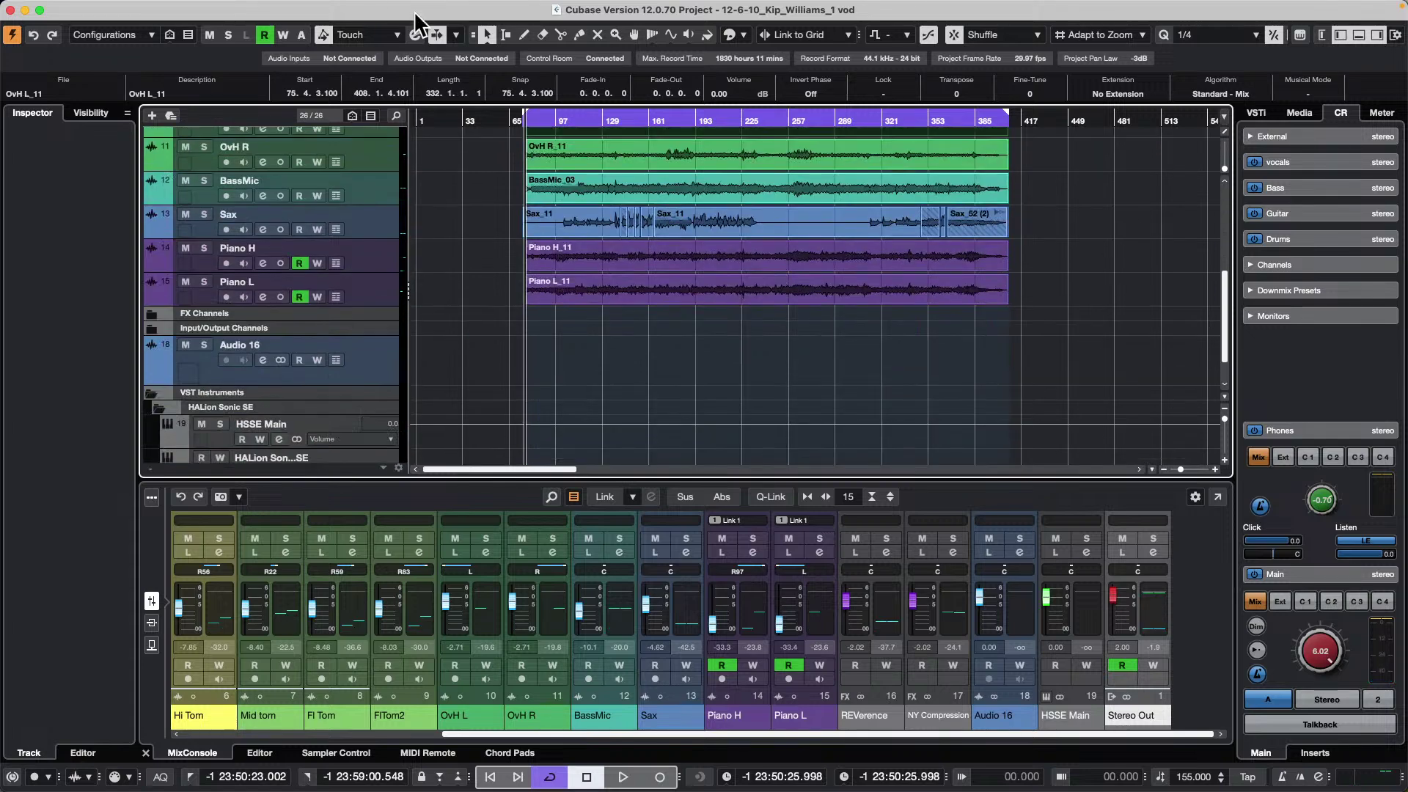
pyautogui.click(99, 8)
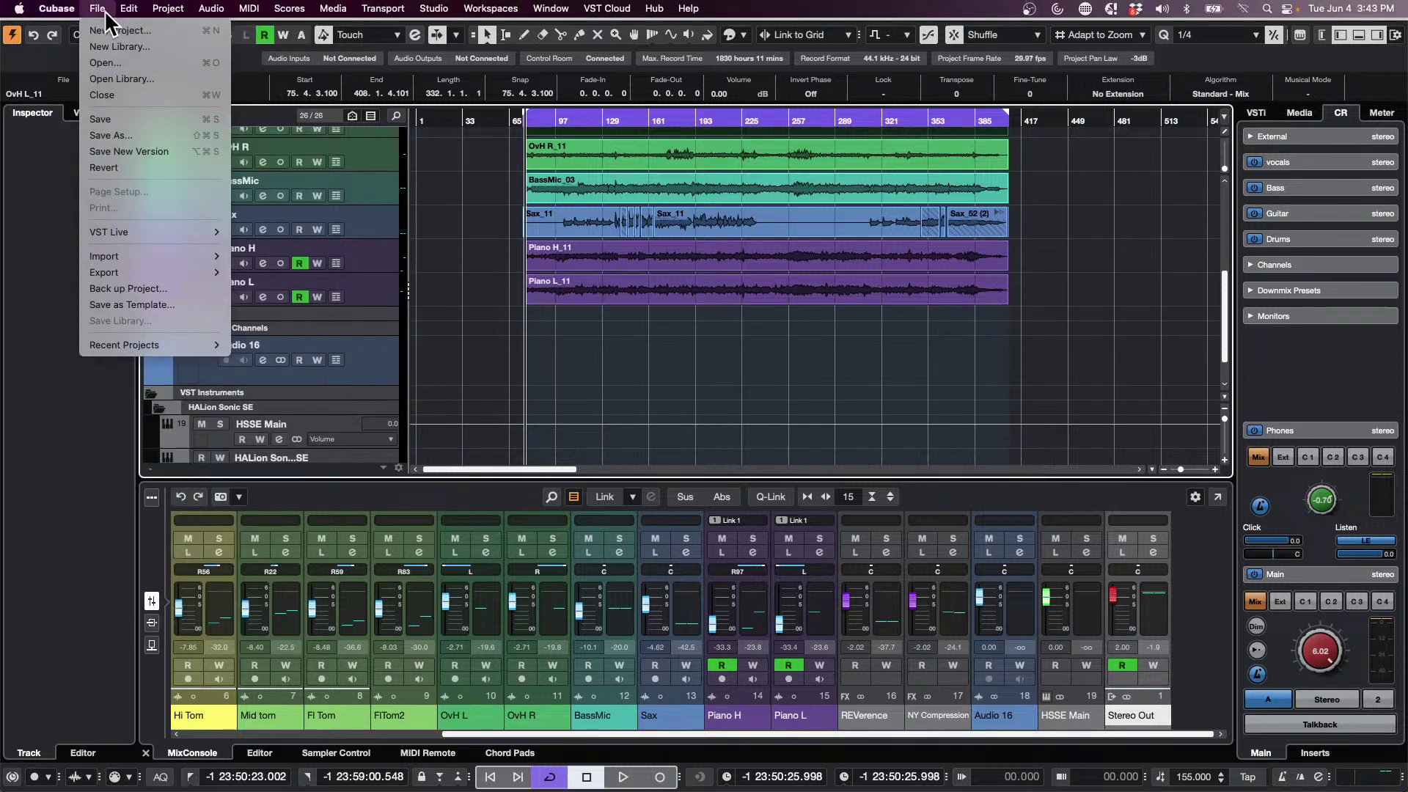
pyautogui.moveTo(173, 8)
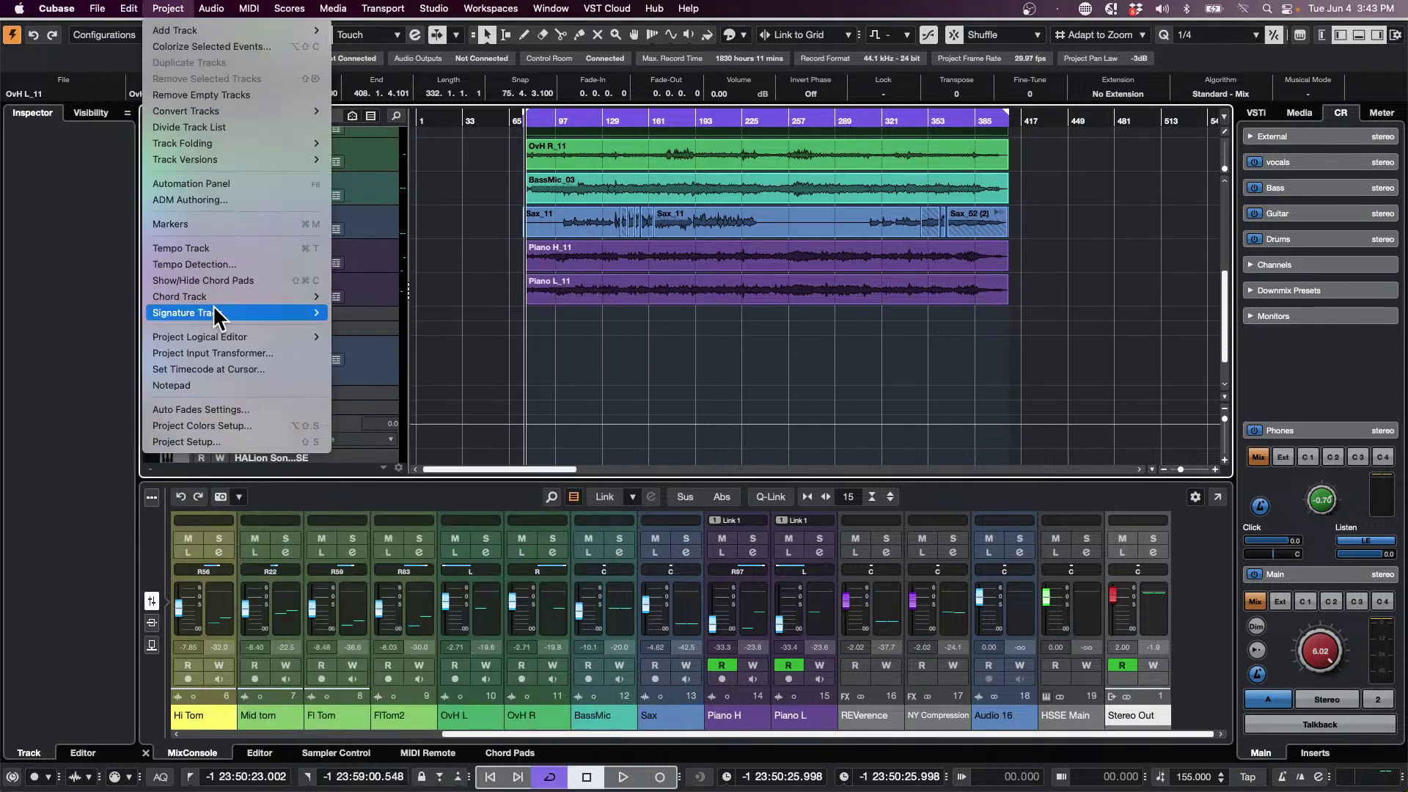
pyautogui.click(245, 263)
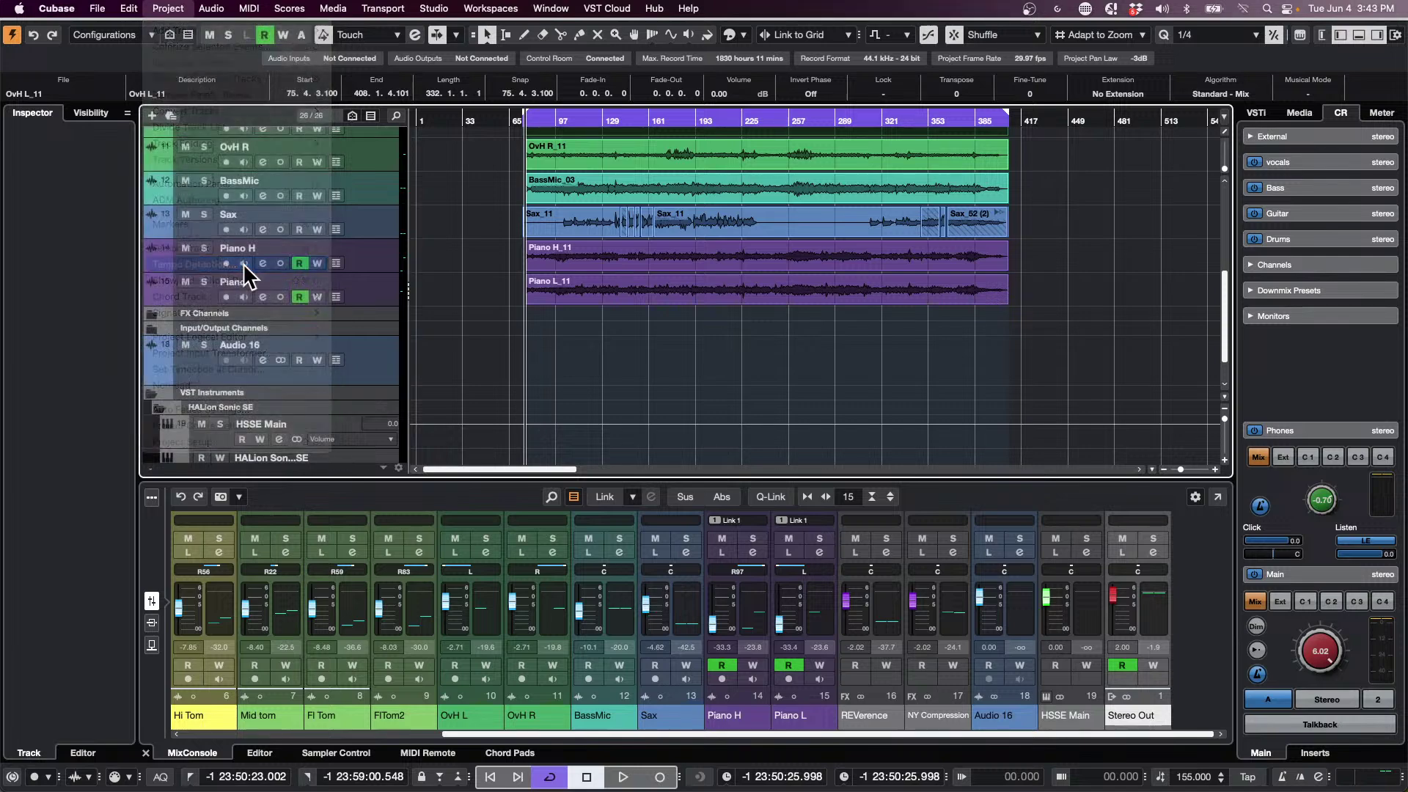
pyautogui.click(1040, 293)
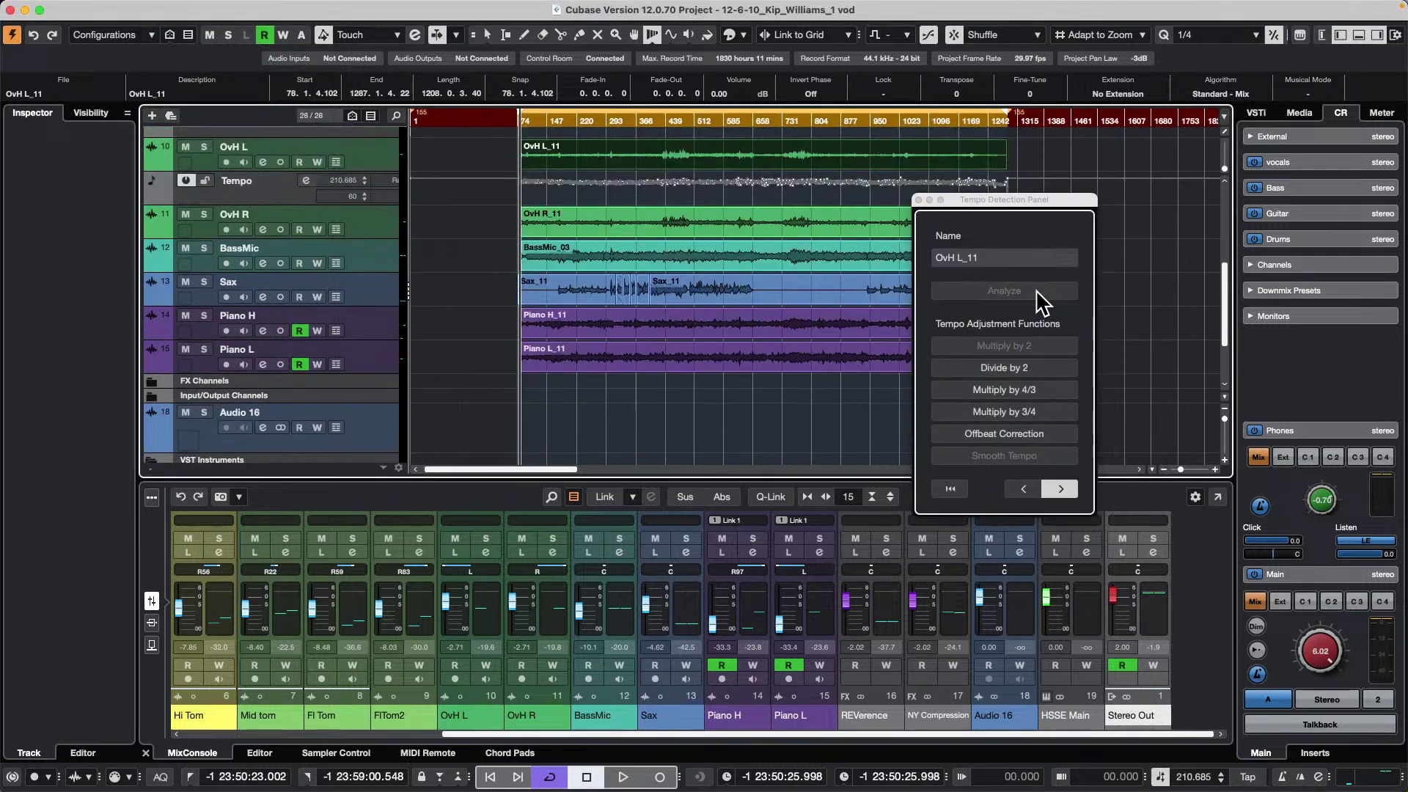
# - Play the recording to check it against the detected tempo, stop playback, and close the Tempo Detection Panel
pyautogui.press('space')
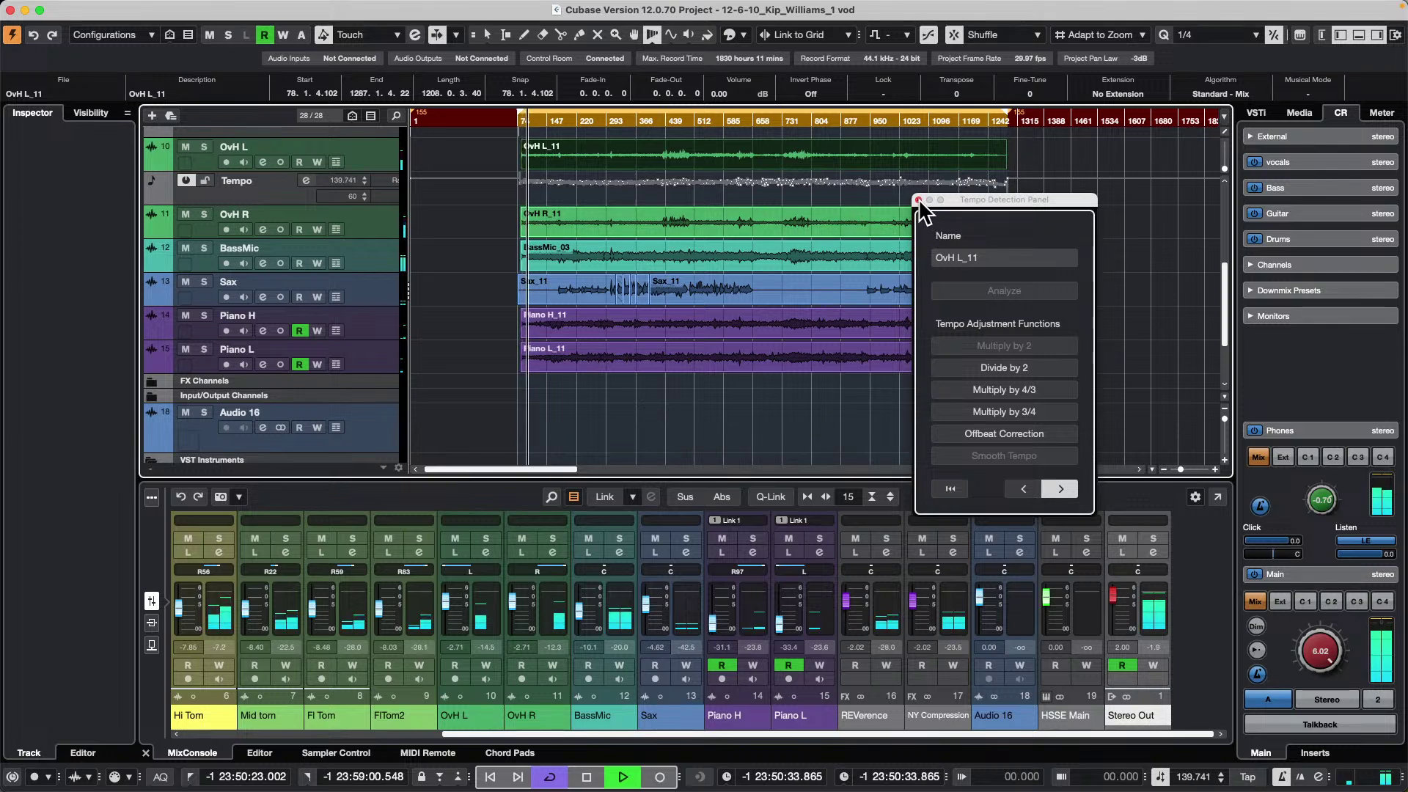
pyautogui.press('space')
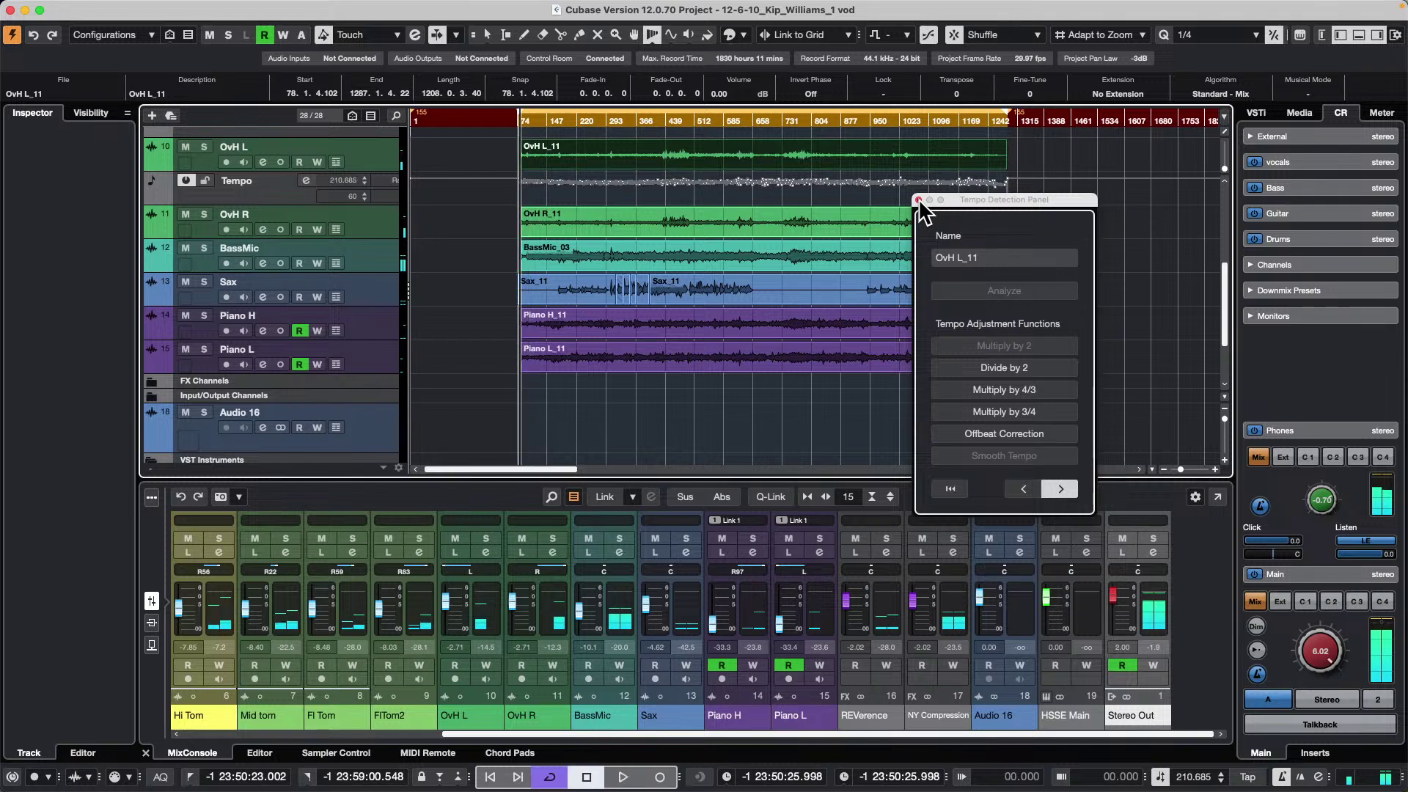
pyautogui.click(917, 200)
# - Audition the start of the recording and draw a 4/4 time signature at bar 80 in the Signature track
pyautogui.scroll(5, 513, 235)
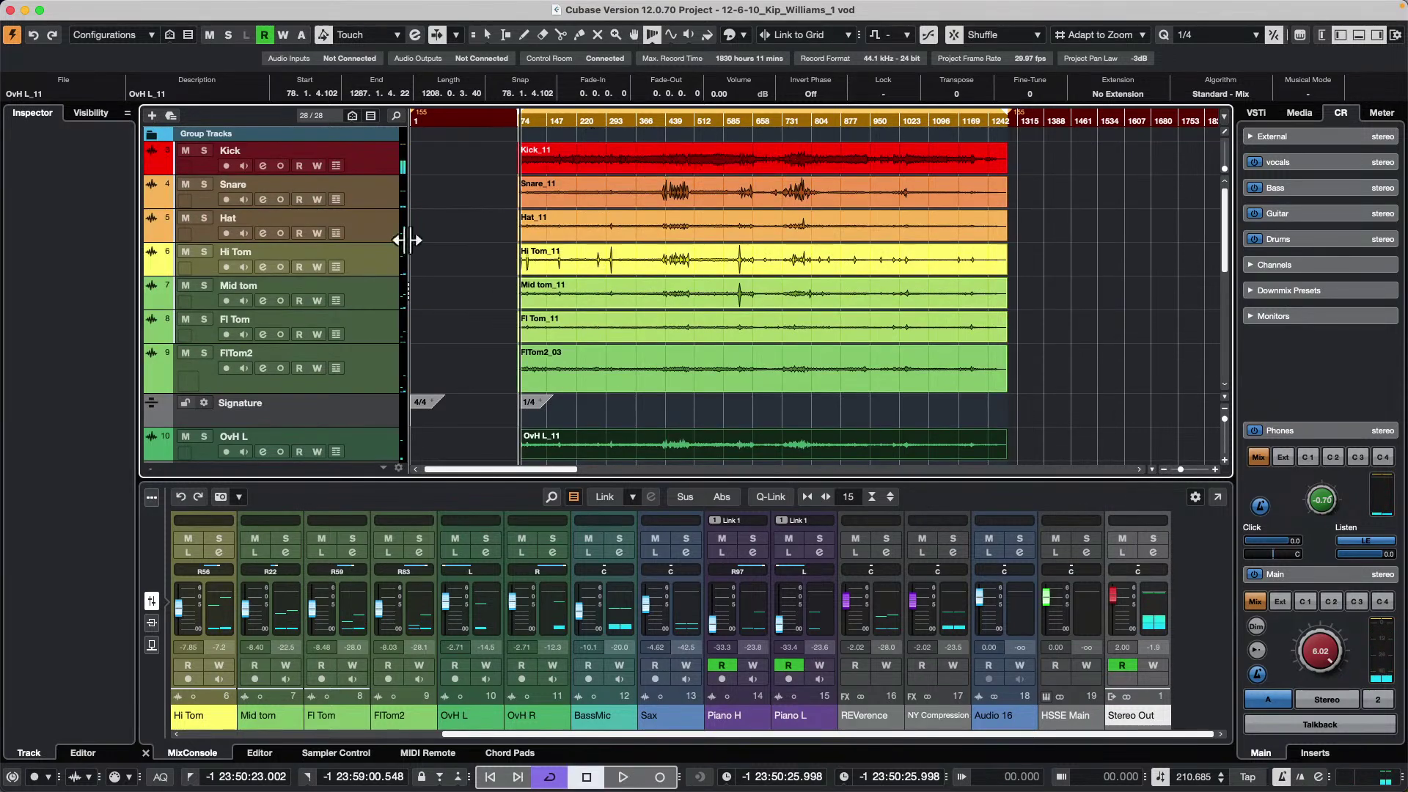
pyautogui.scroll(-3, 589, 244)
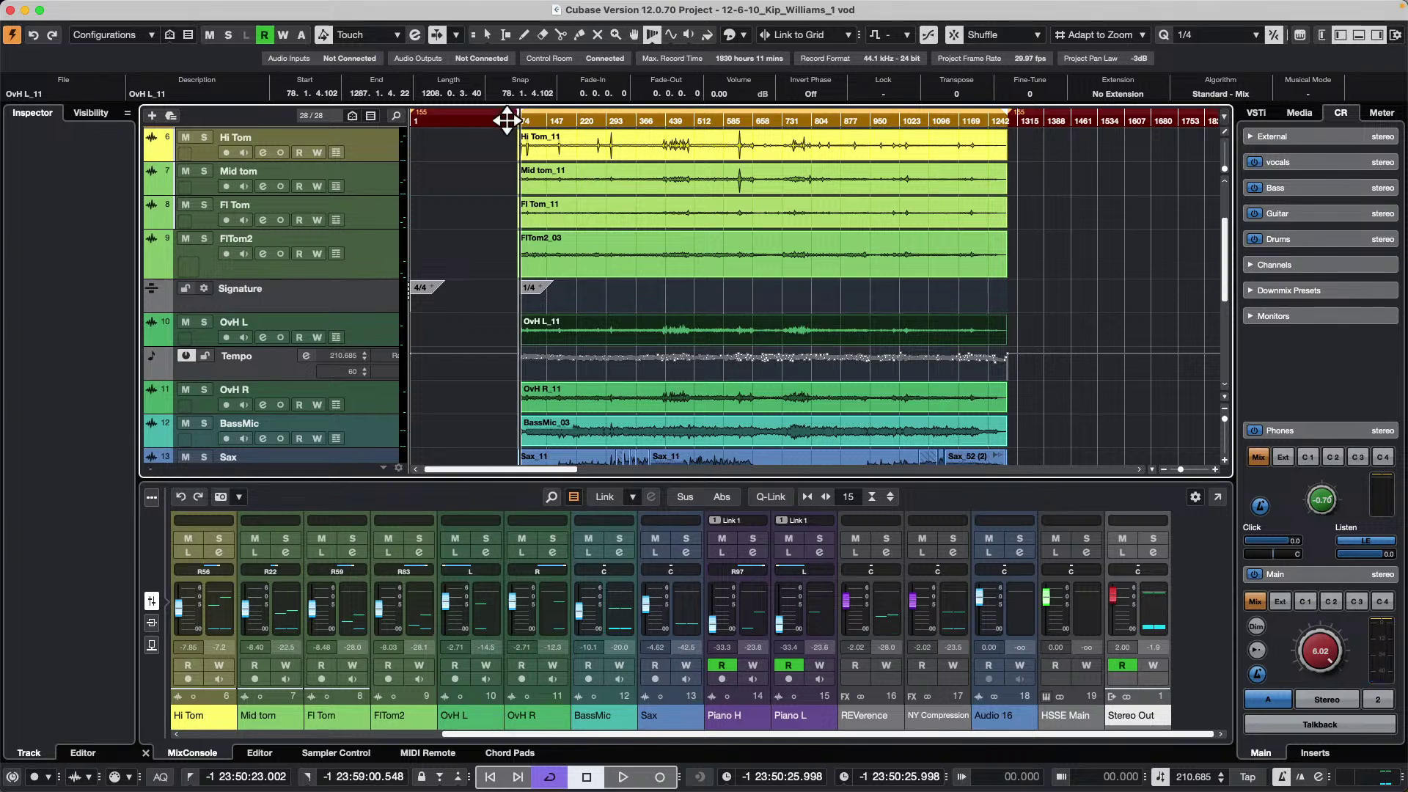
pyautogui.moveTo(506, 116); pyautogui.dragTo(558, 199)
pyautogui.press('space')
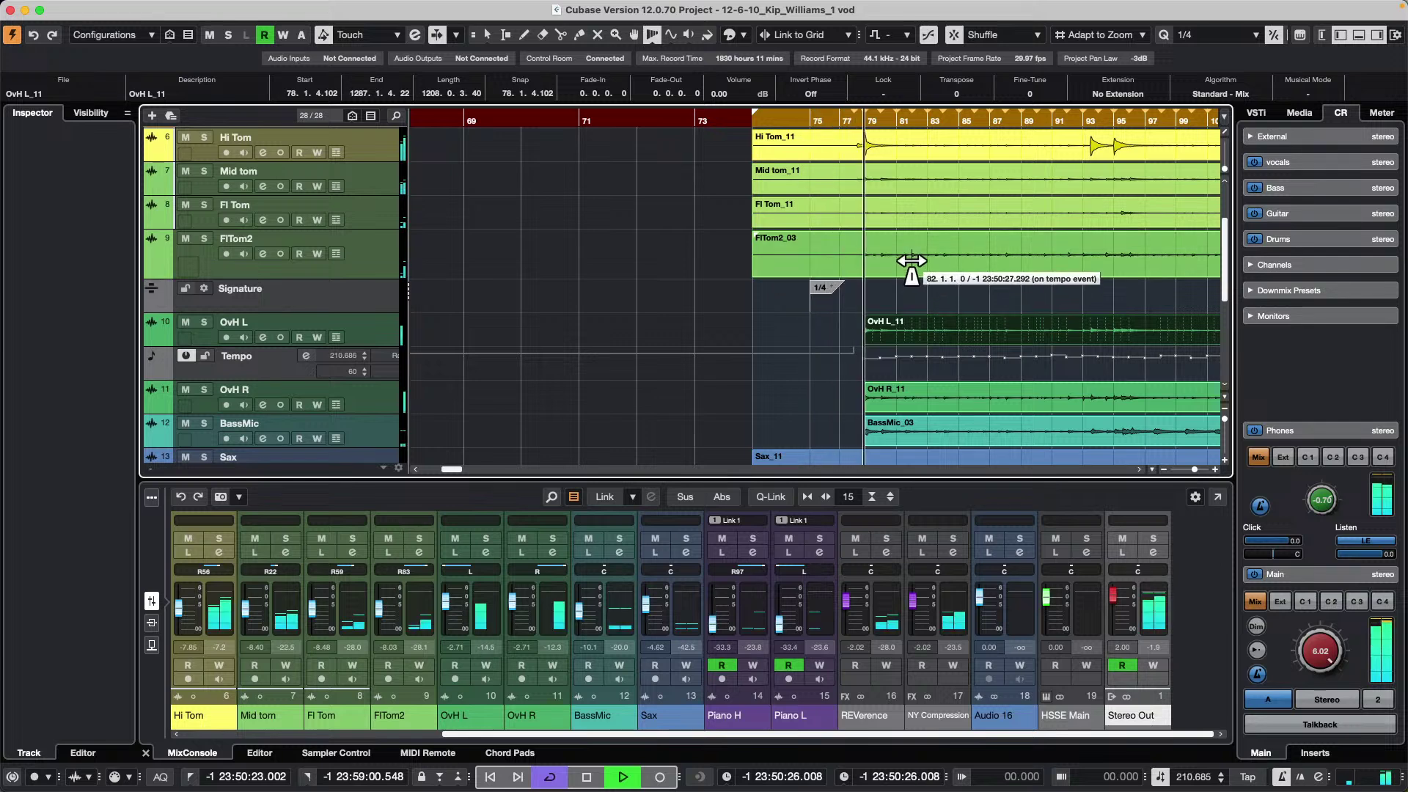
pyautogui.press('space')
pyautogui.rightClick(882, 323)
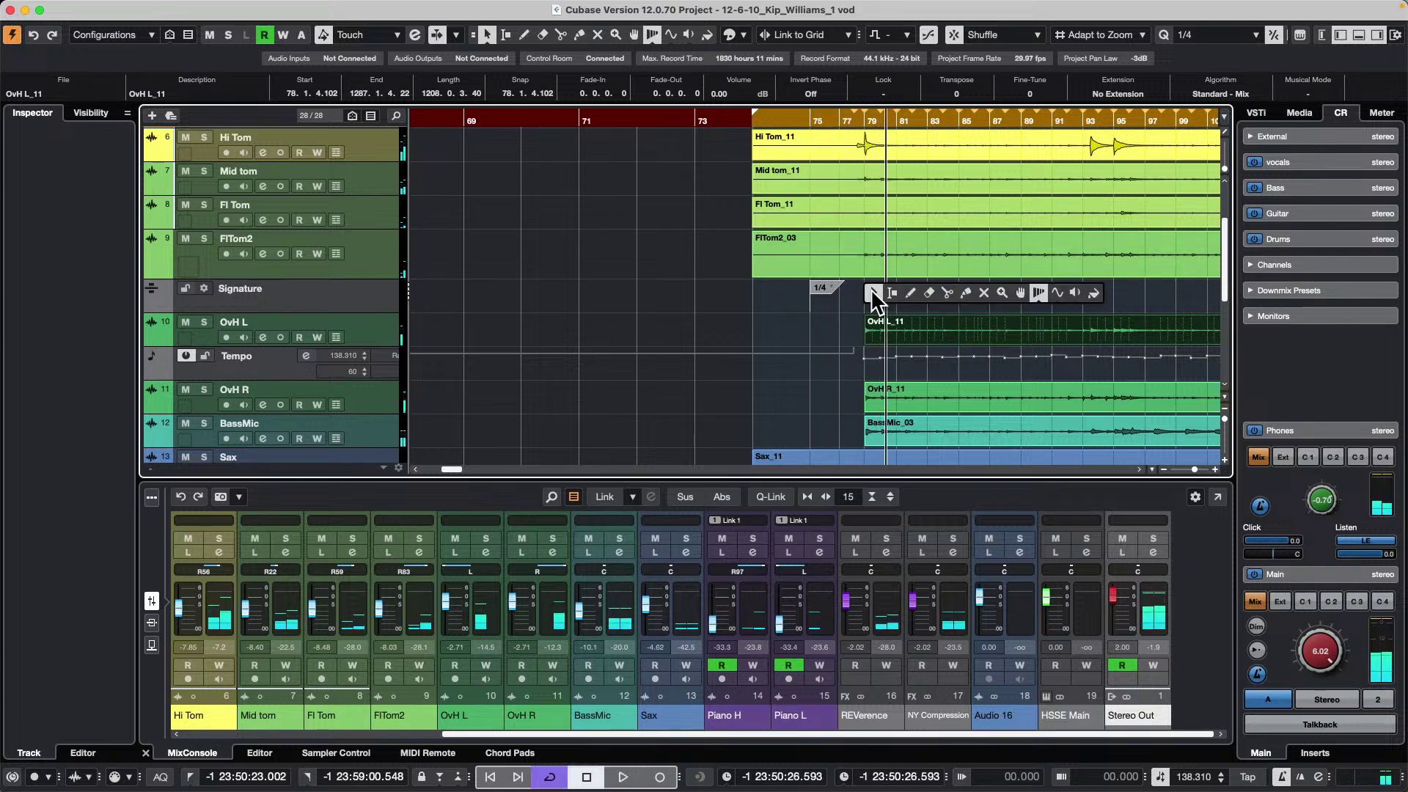
pyautogui.click(915, 297)
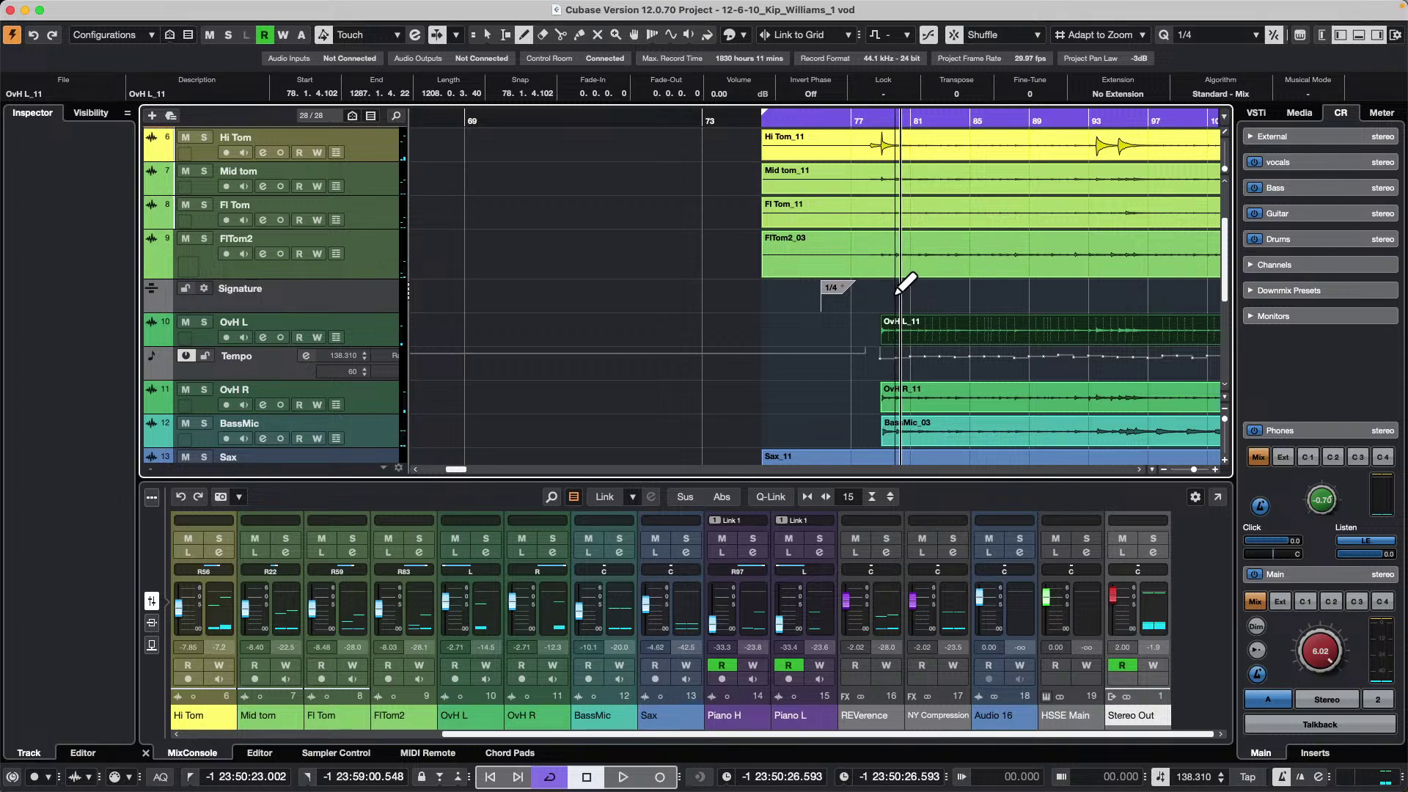
pyautogui.click(898, 290)
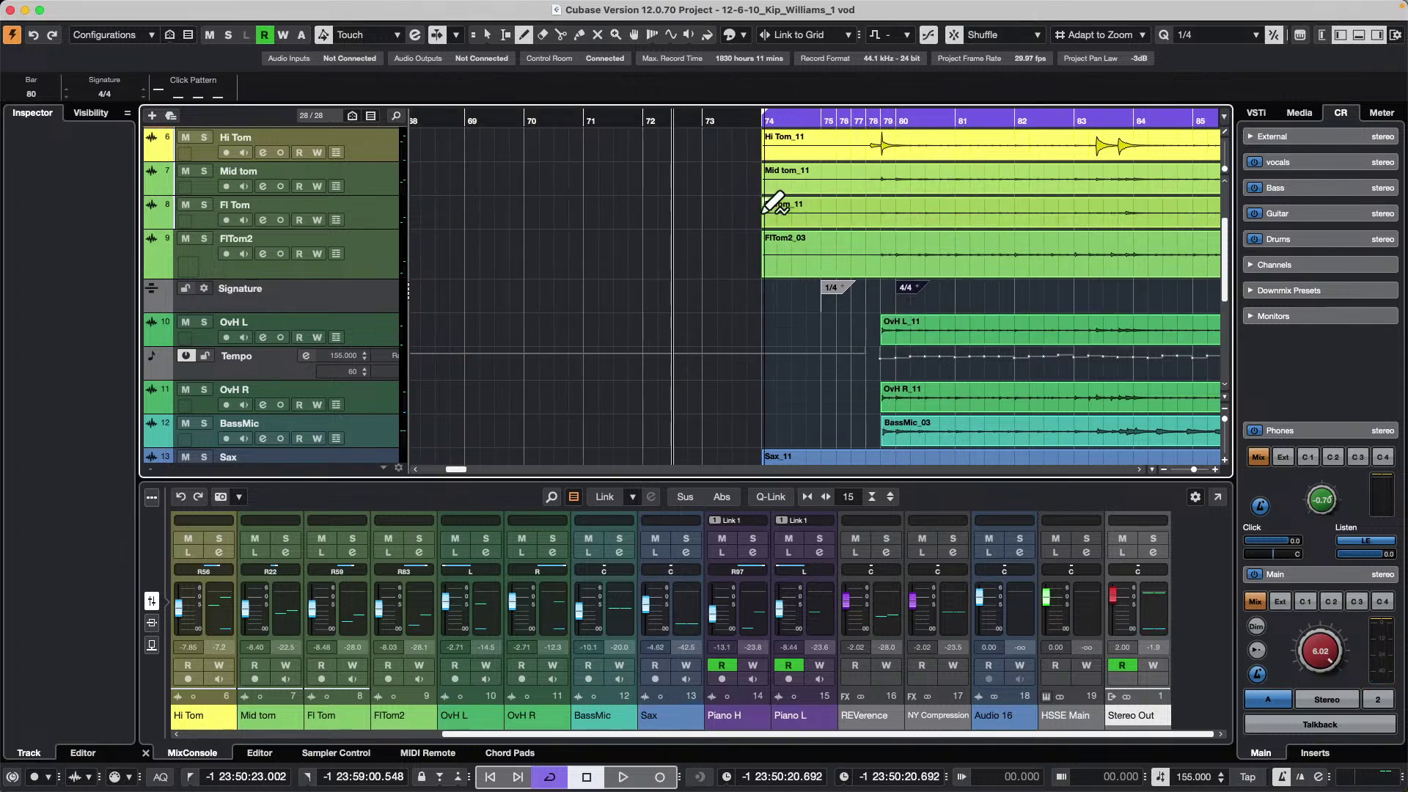
# - Play the start of the recording from around bar 75 to check the bar alignment, and stop playback
pyautogui.press('Home')
pyautogui.press('Home')
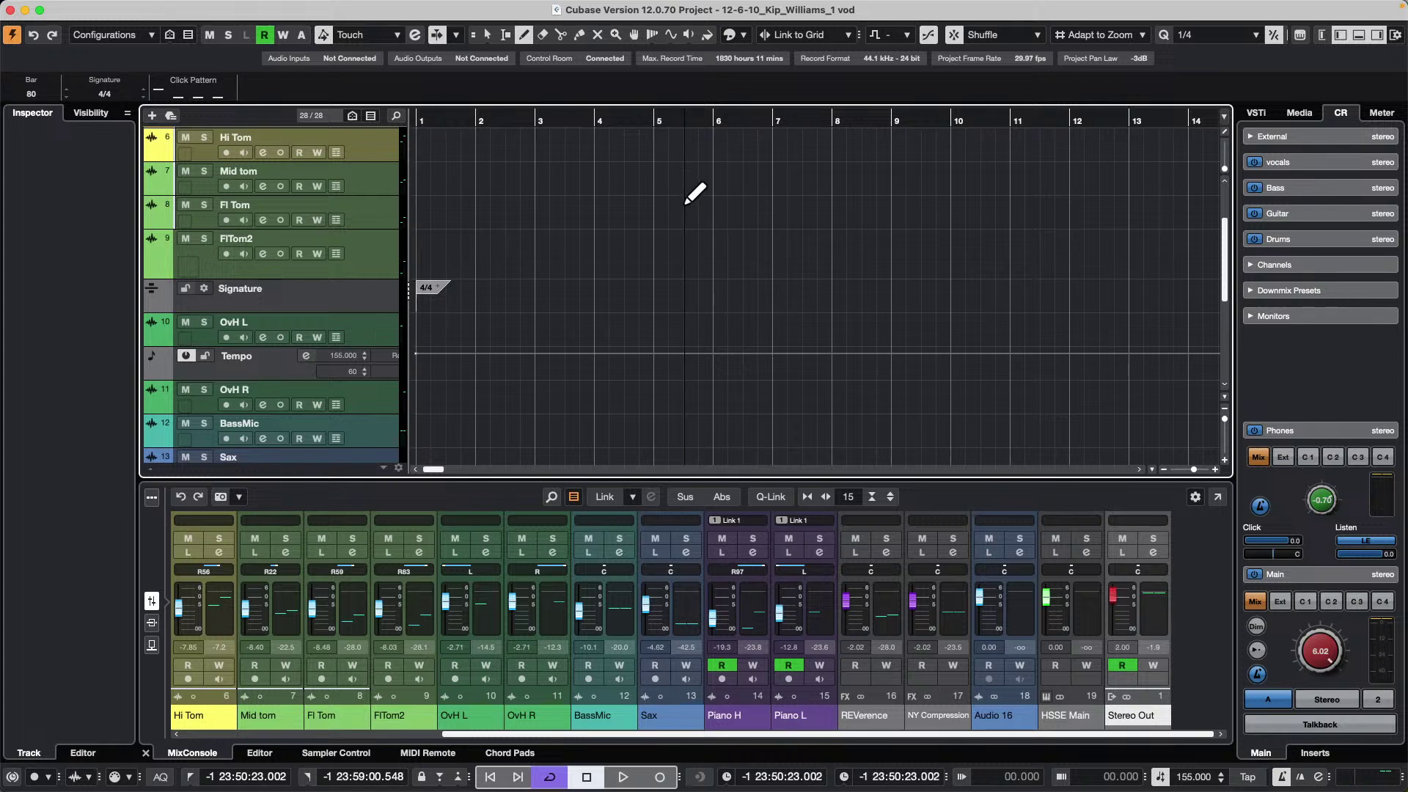
pyautogui.moveTo(569, 121)
pyautogui.mouseDown()
pyautogui.moveTo(396, 40)
pyautogui.moveTo(1089, 123)
pyautogui.moveTo(1094, 164)
pyautogui.mouseUp()
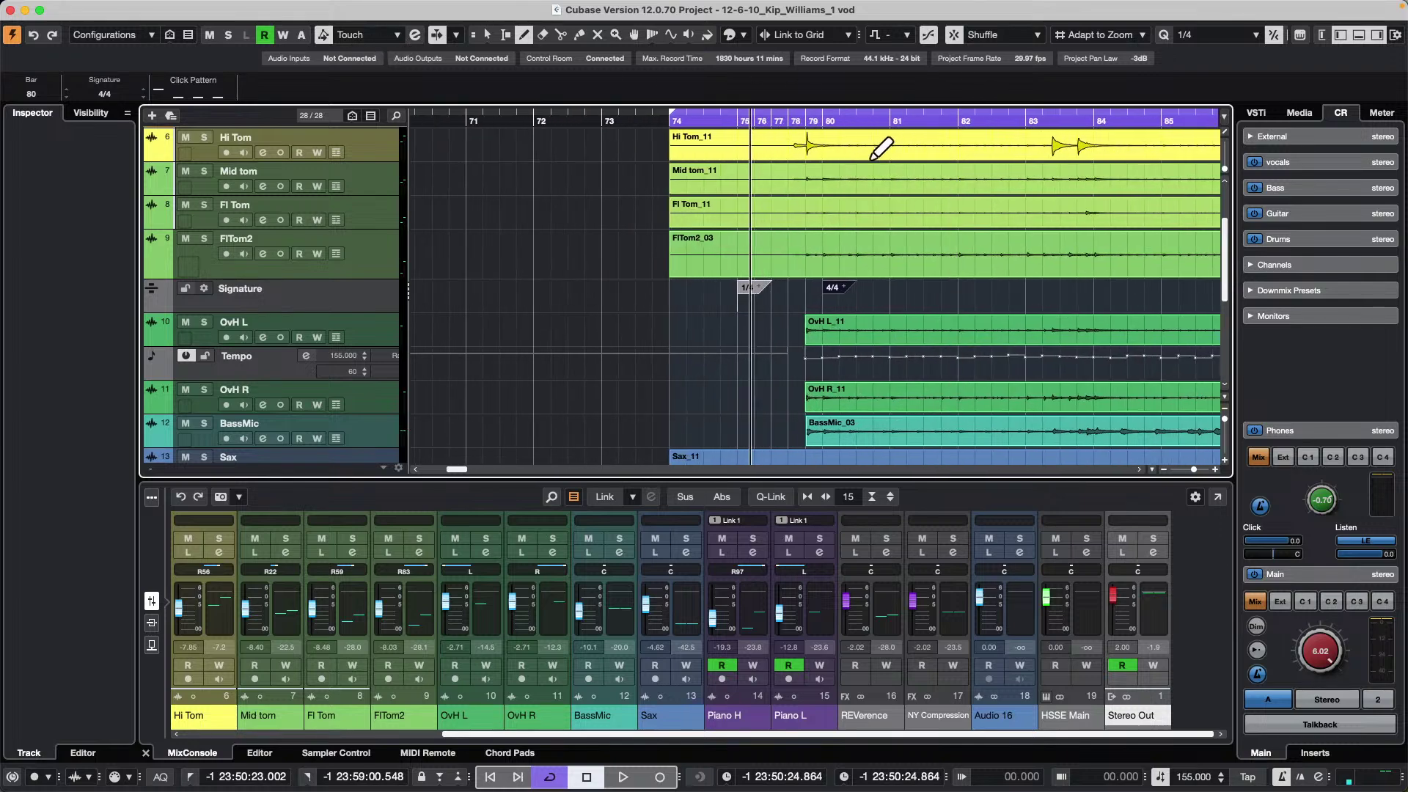
pyautogui.press('space')
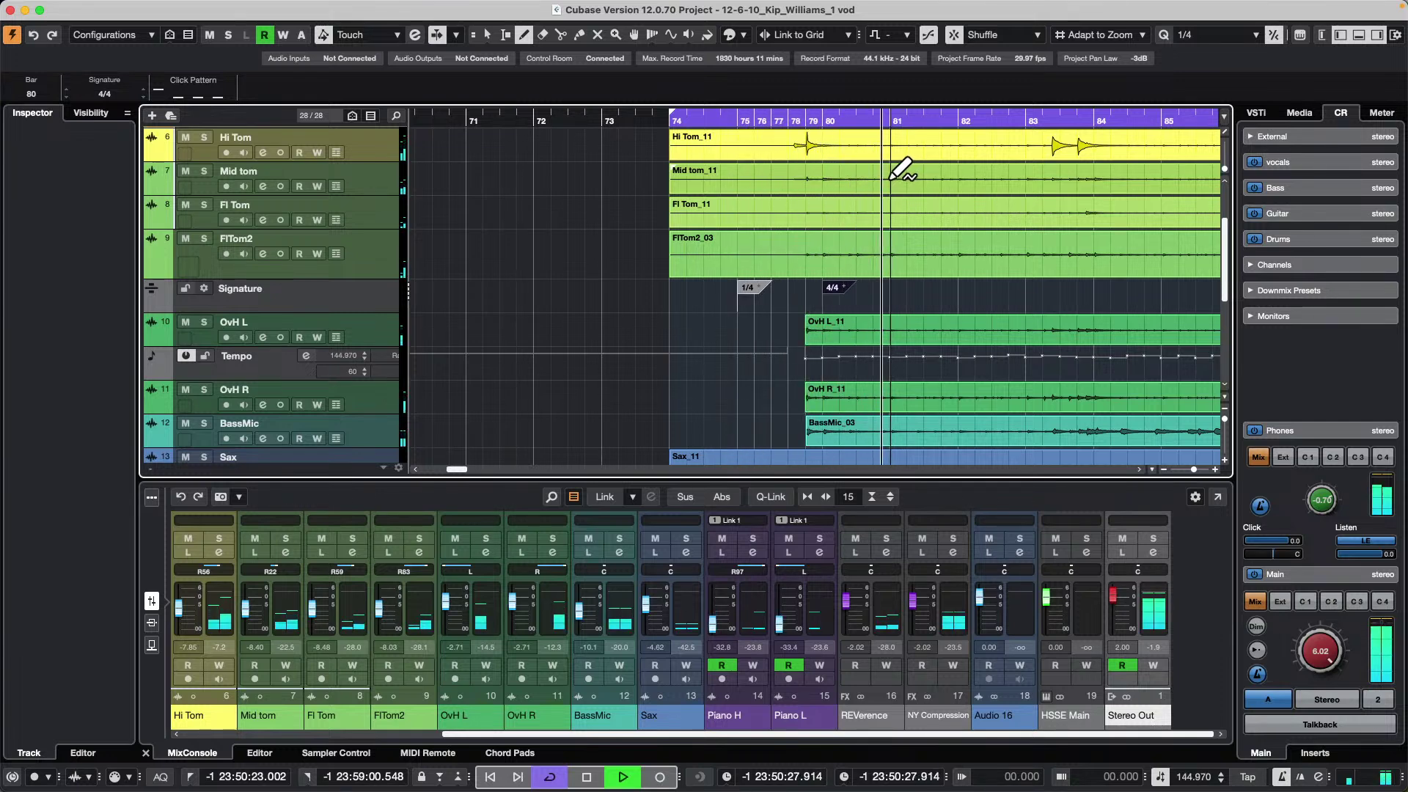
pyautogui.press('space')
# - Move the Tempo track above the Kick track and place the Signature track directly beneath it
pyautogui.moveTo(549, 95); pyautogui.dragTo(544, 15)
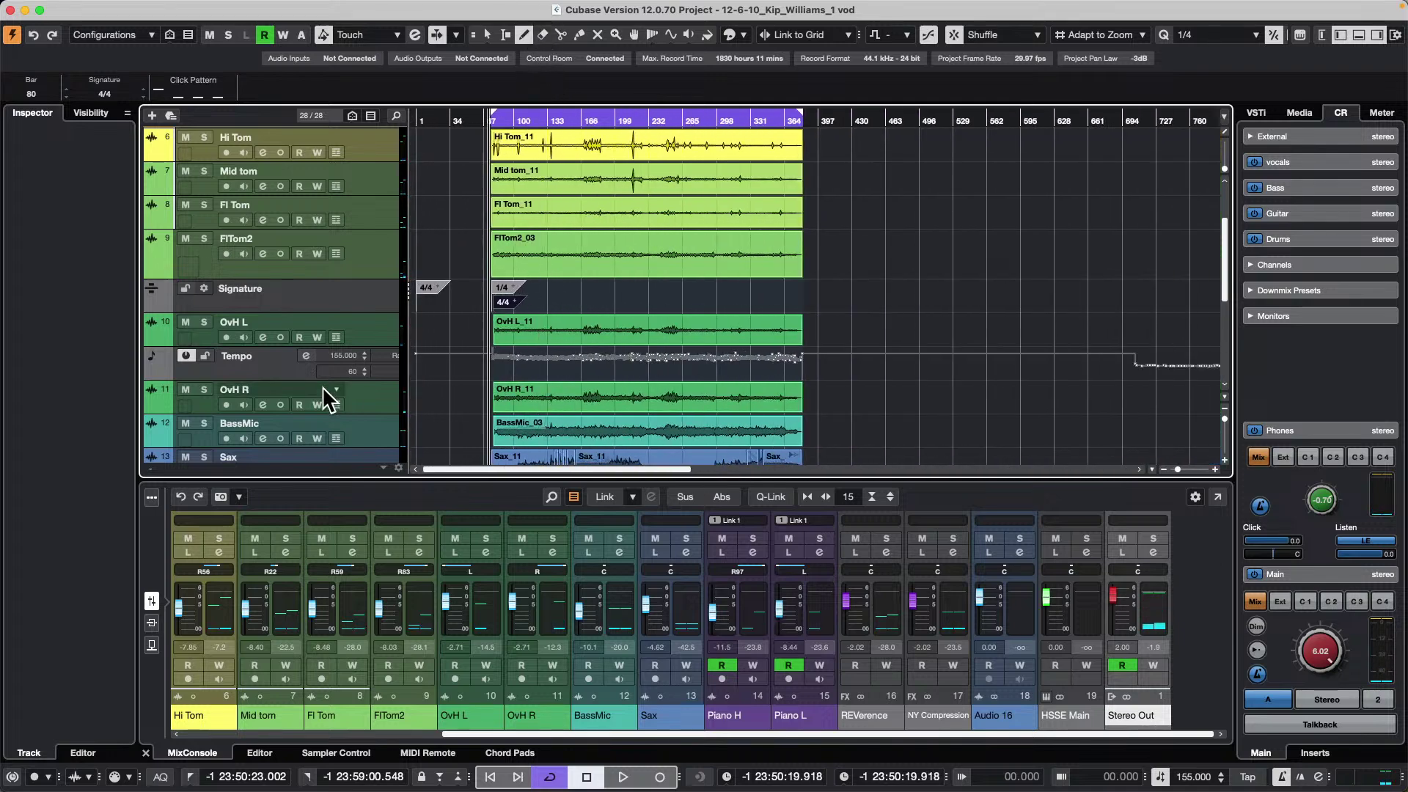
pyautogui.click(274, 367)
pyautogui.moveTo(272, 366); pyautogui.dragTo(298, 150)
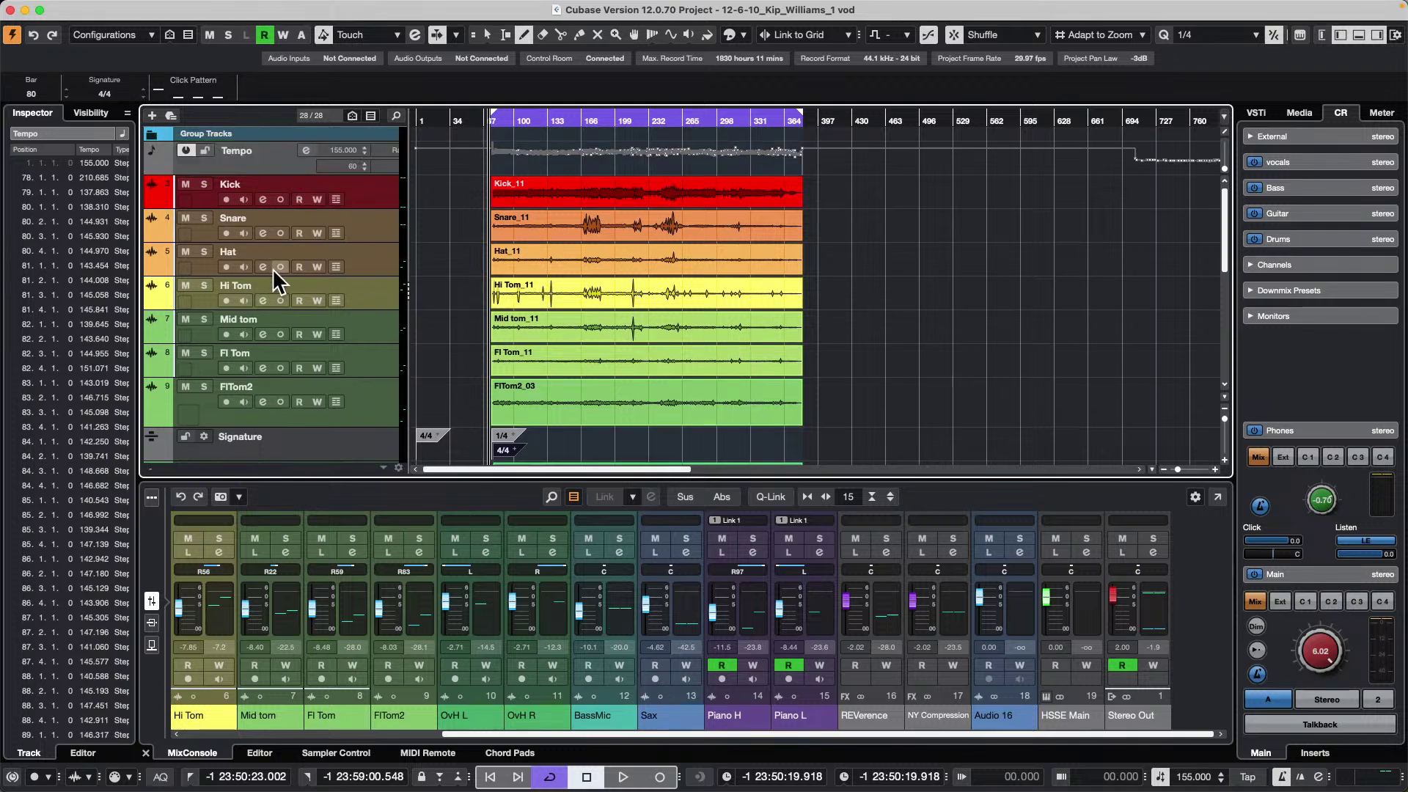
pyautogui.scroll(-8, 271, 266)
pyautogui.scroll(1, 344, 191)
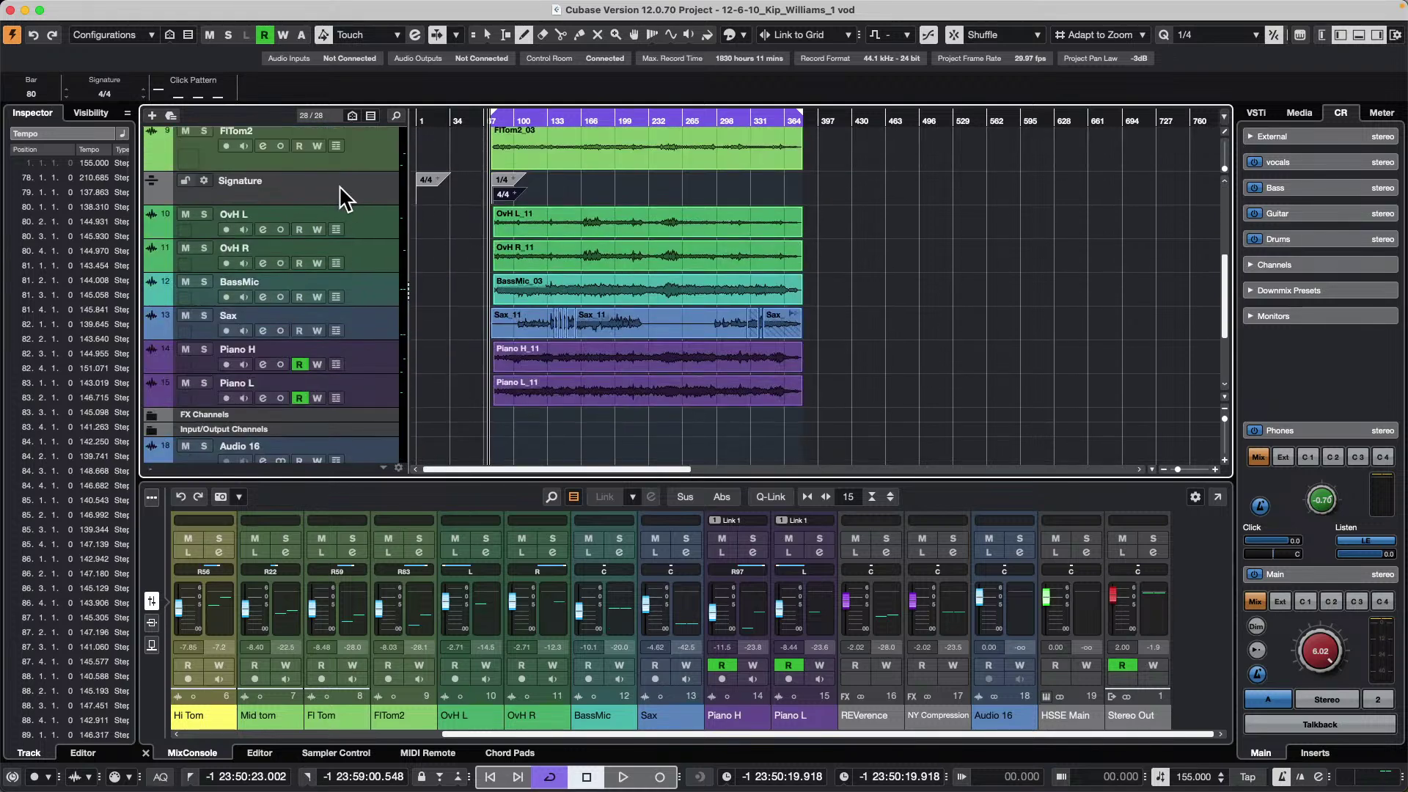
pyautogui.click(346, 192)
pyautogui.scroll(4, 358, 143)
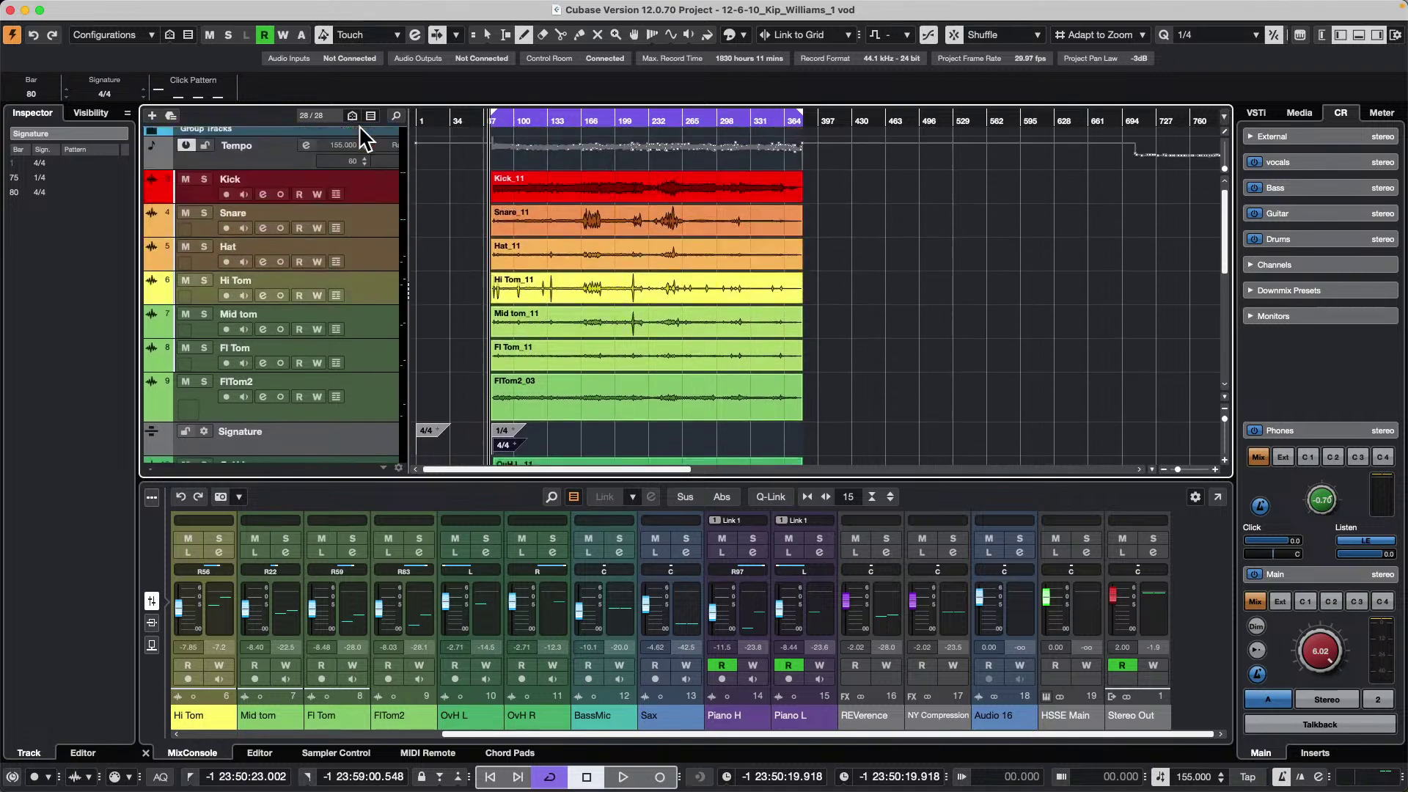
pyautogui.moveTo(359, 125); pyautogui.dragTo(362, 192)
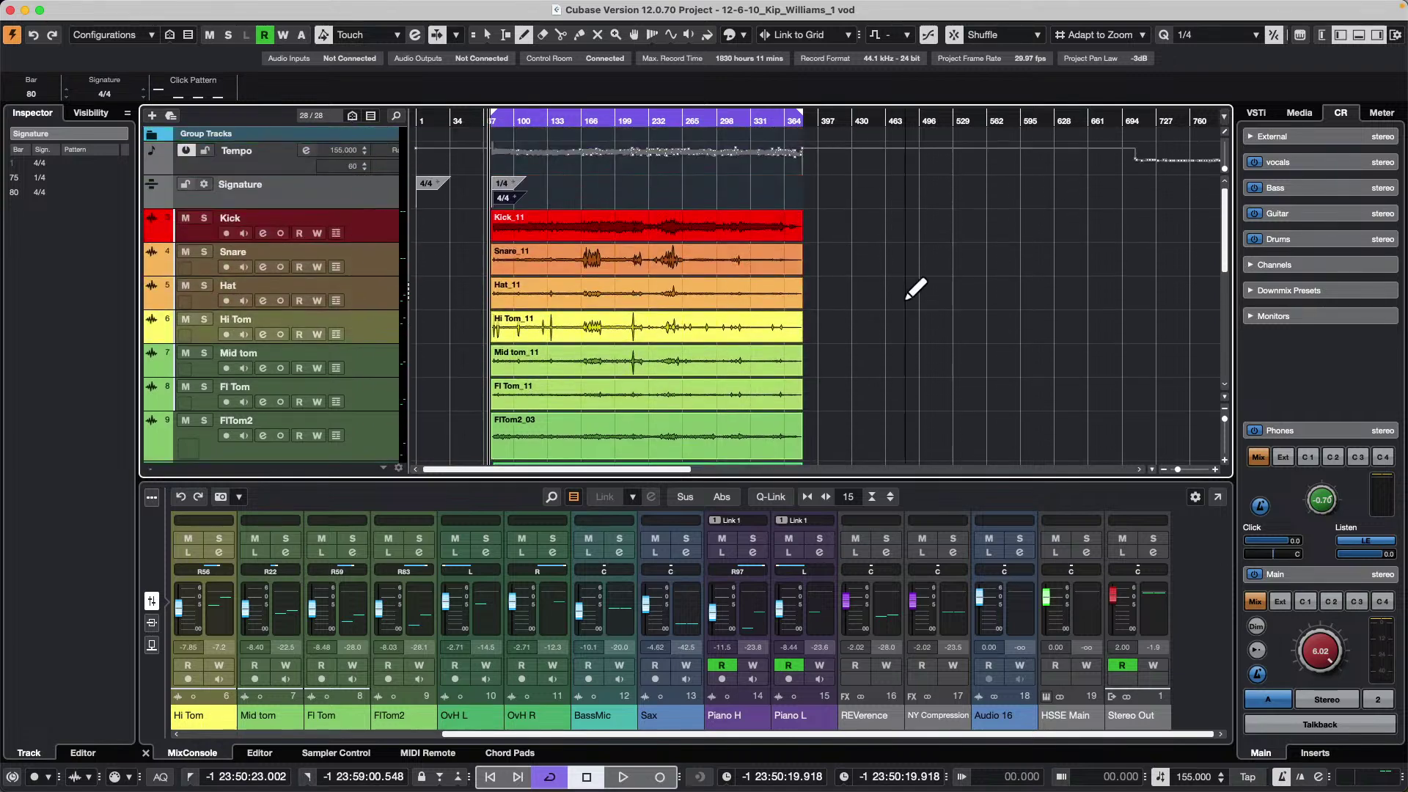
# - Select all the audio events and apply Set Definition From Tempo, saved in the project only, with all tracks set to Musical Time Base
pyautogui.press('1')
pyautogui.moveTo(841, 229)
pyautogui.mouseDown()
pyautogui.moveTo(480, 434)
pyautogui.moveTo(478, 526)
pyautogui.moveTo(493, 314)
pyautogui.mouseUp()
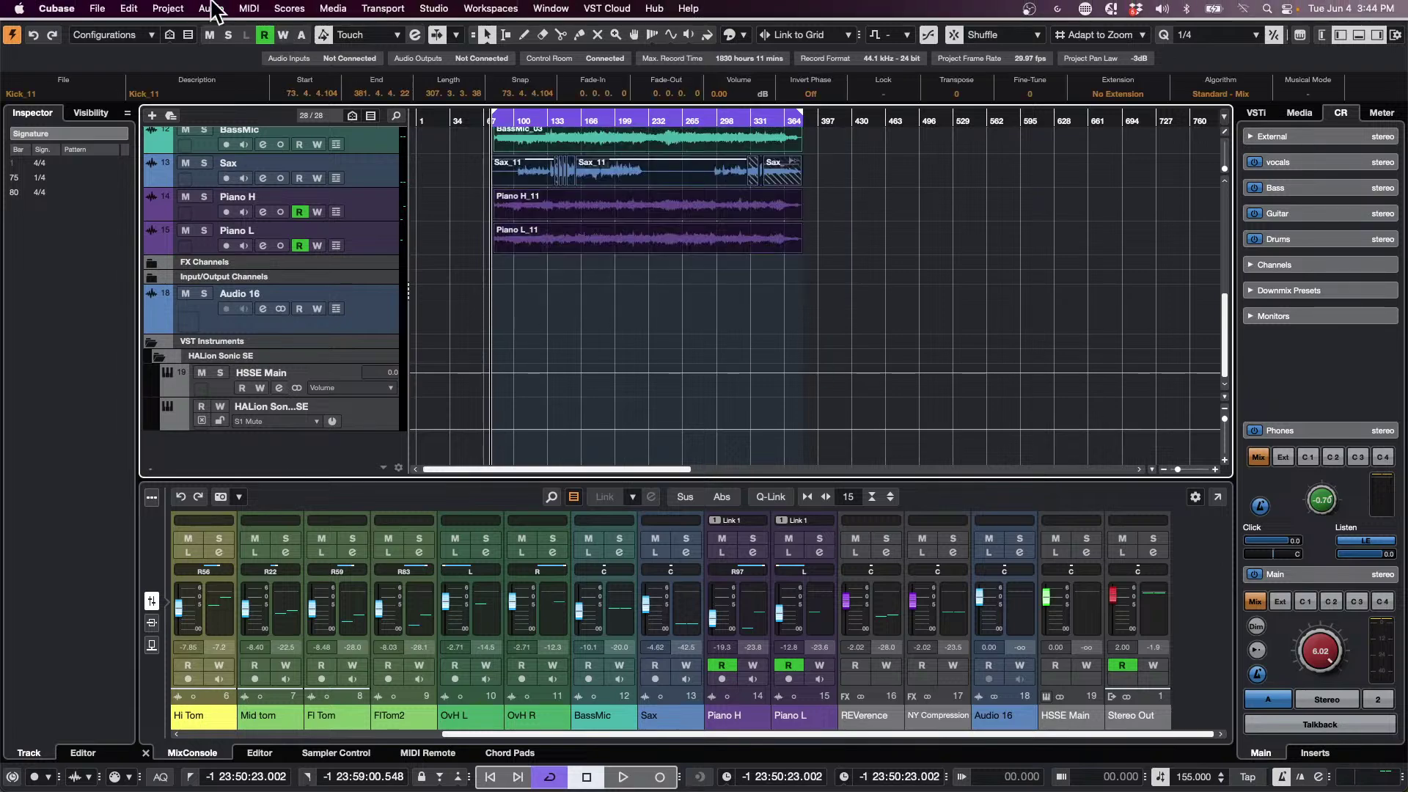
pyautogui.click(211, 8)
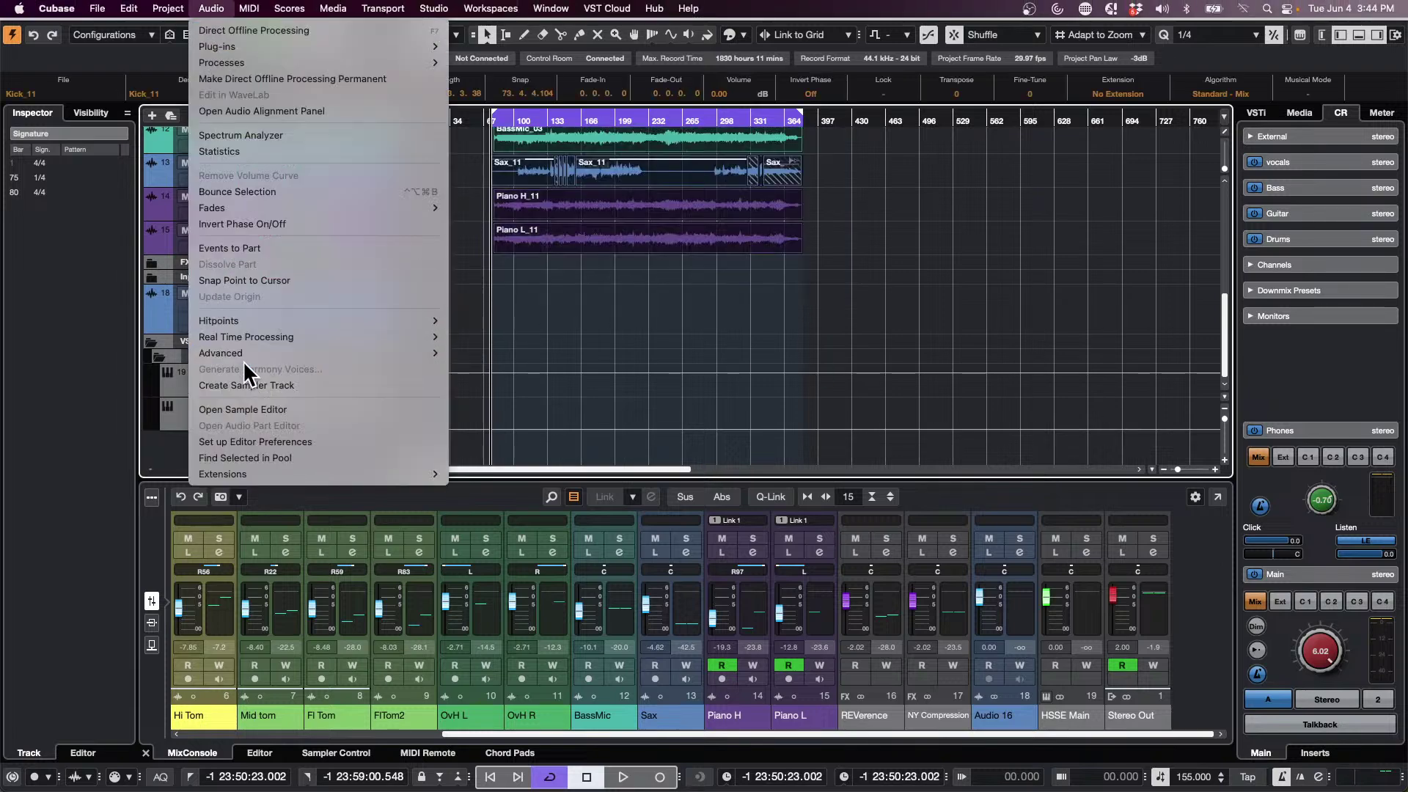
pyautogui.moveTo(234, 49)
pyautogui.moveTo(294, 355)
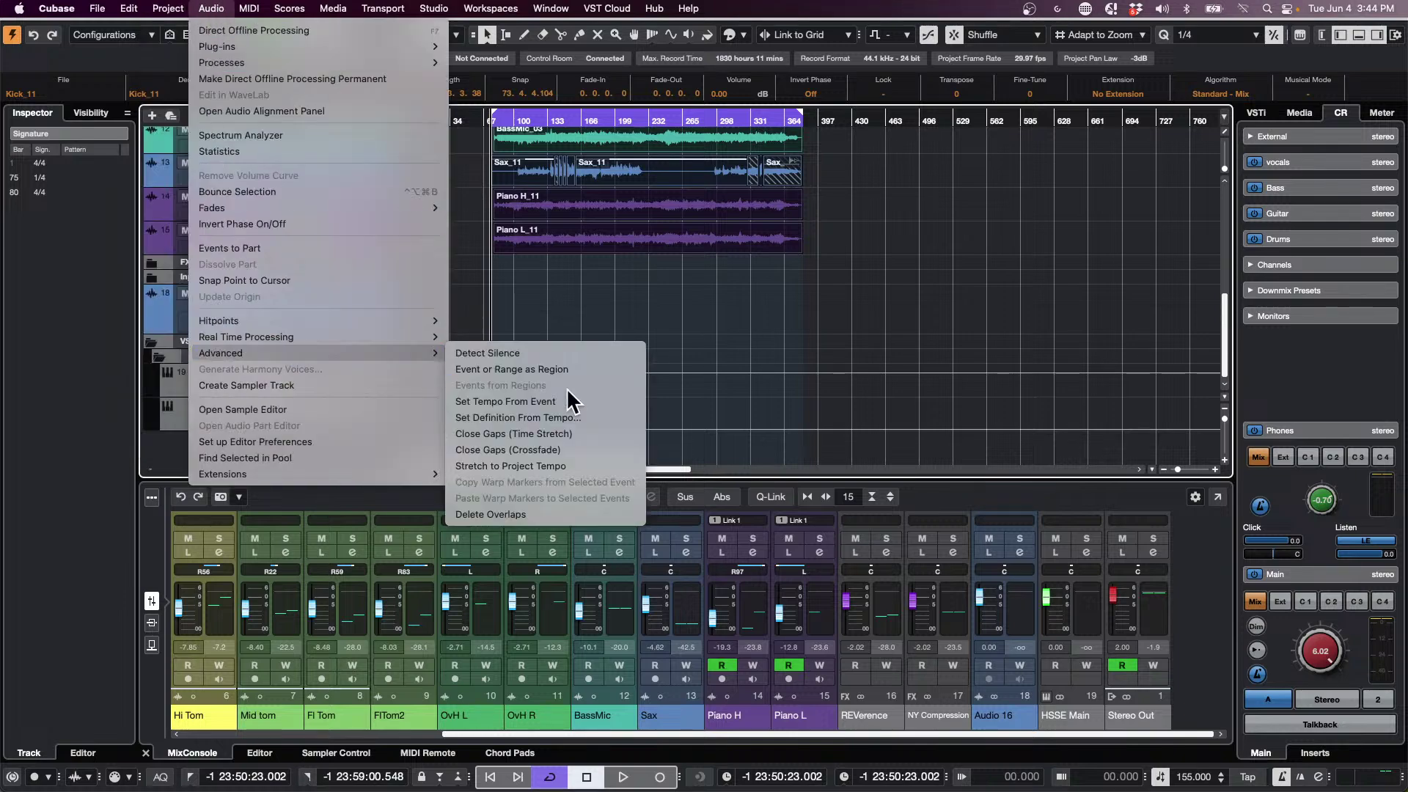
pyautogui.click(587, 418)
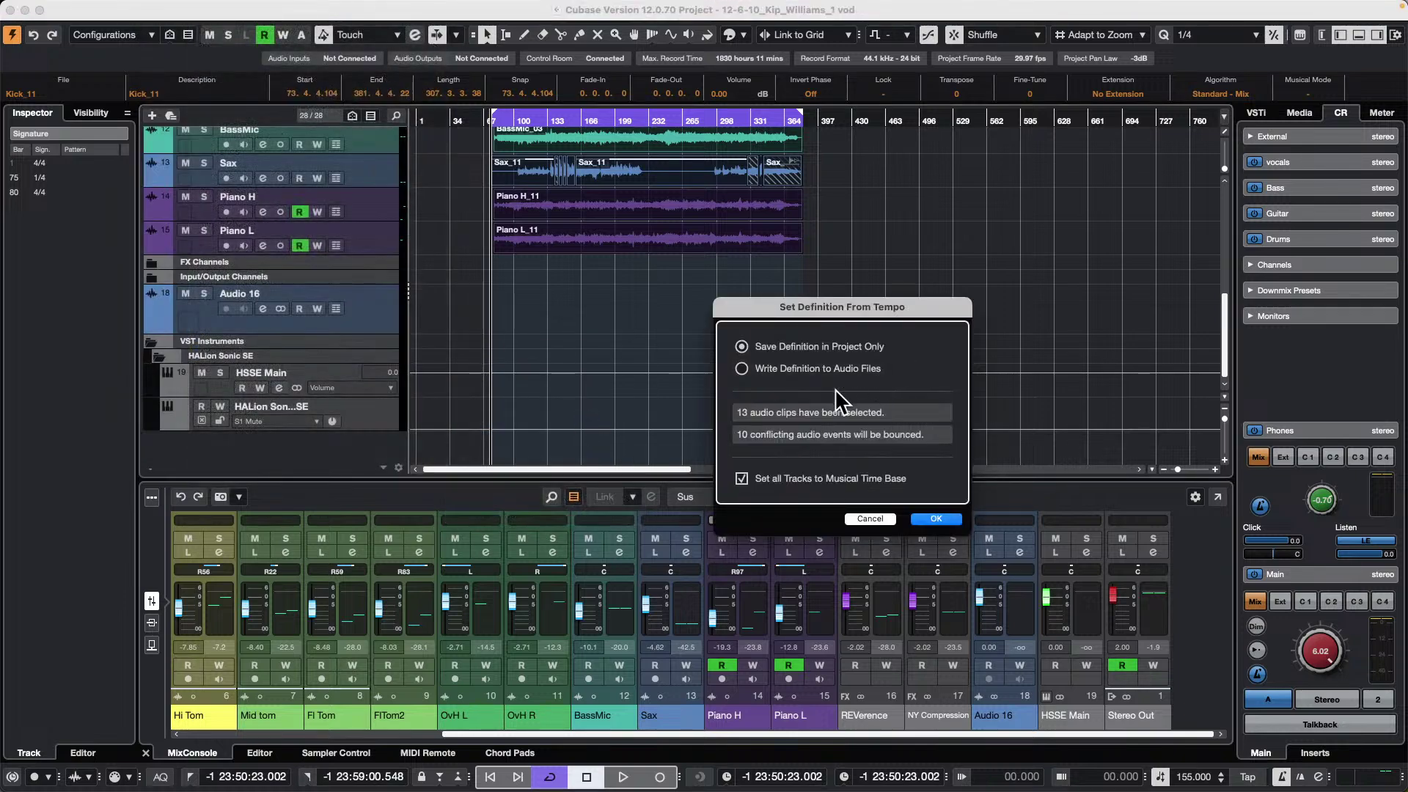
pyautogui.click(939, 518)
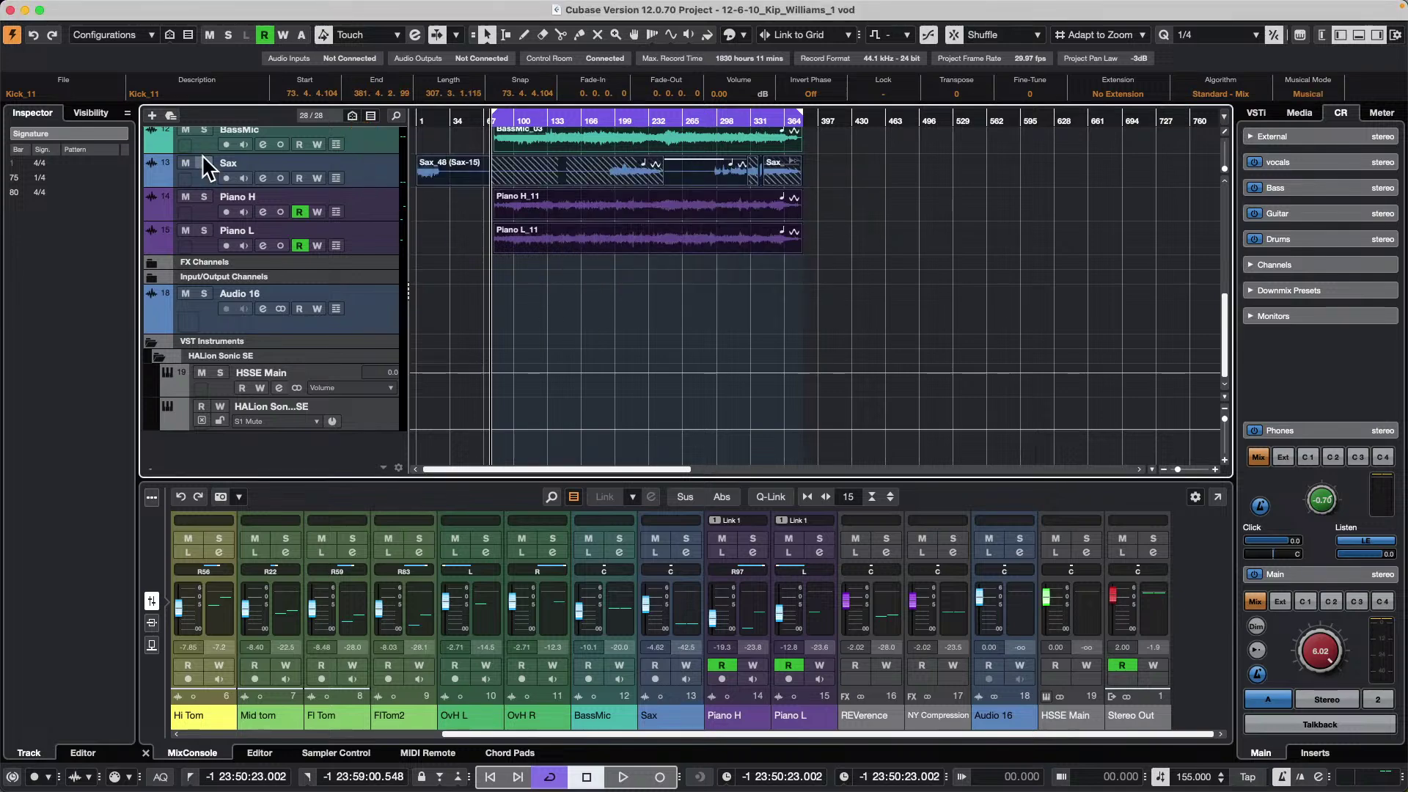
# - Mute the Sax track and play the recording from near the beginning of the Kick_11 event
pyautogui.click(187, 164)
pyautogui.scroll(10, 491, 286)
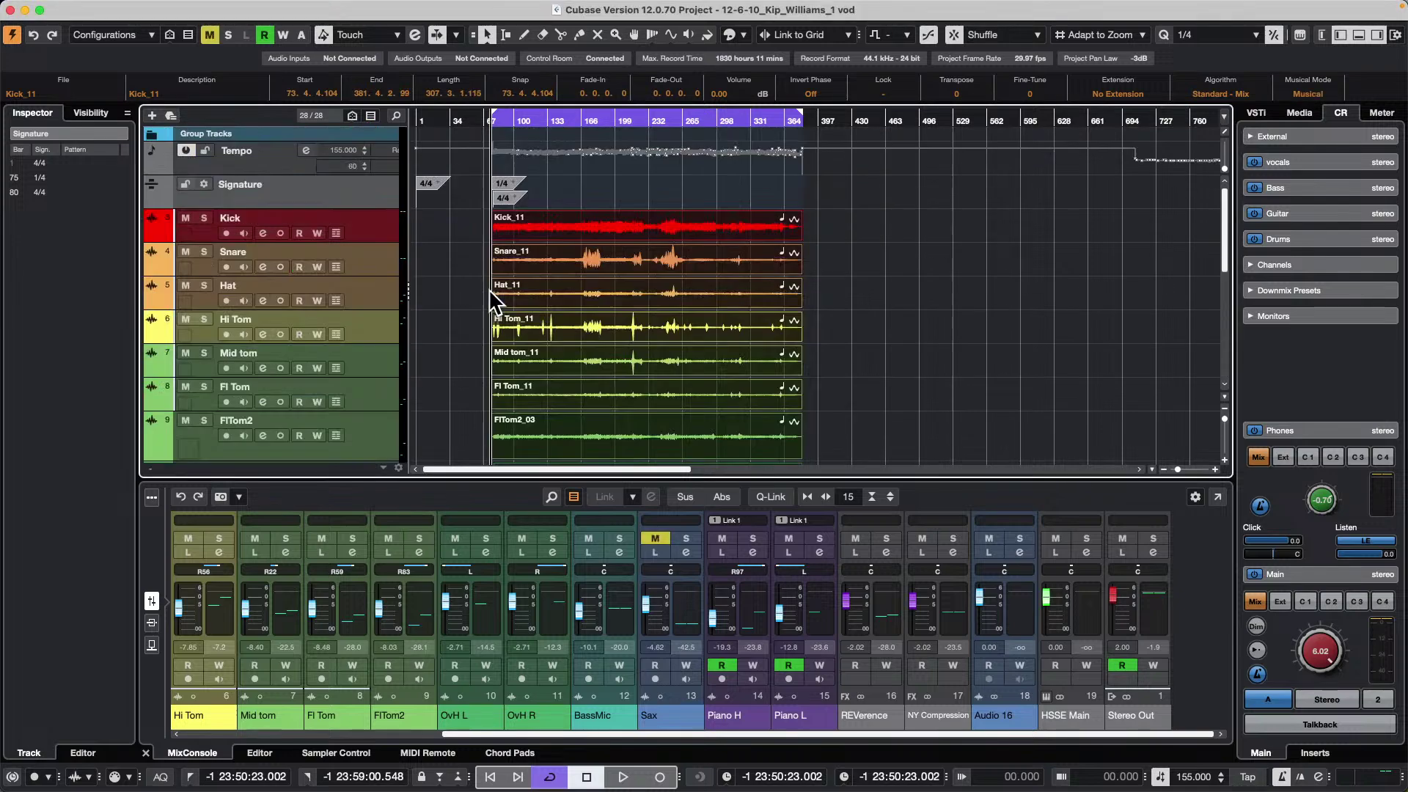
pyautogui.press('space')
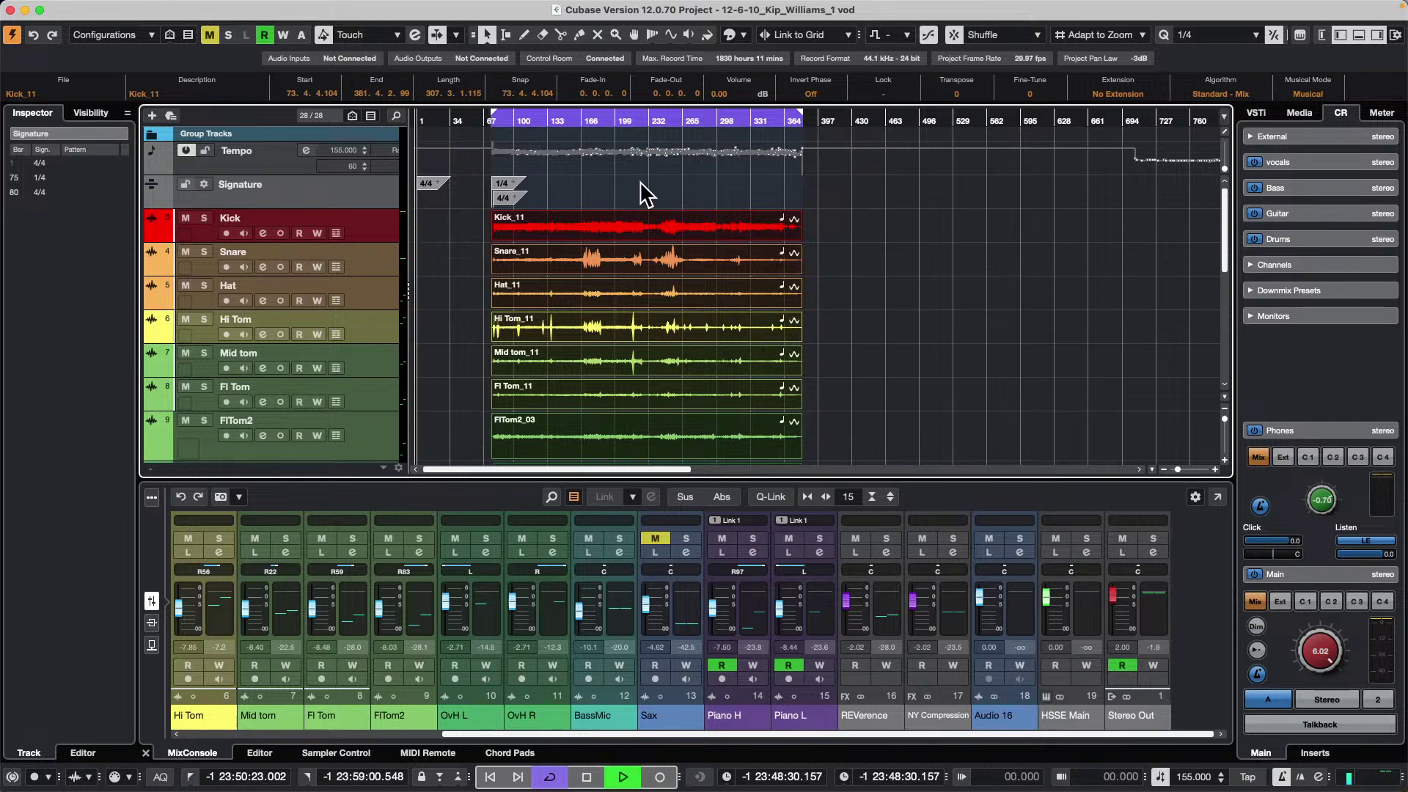
pyautogui.click(499, 117)
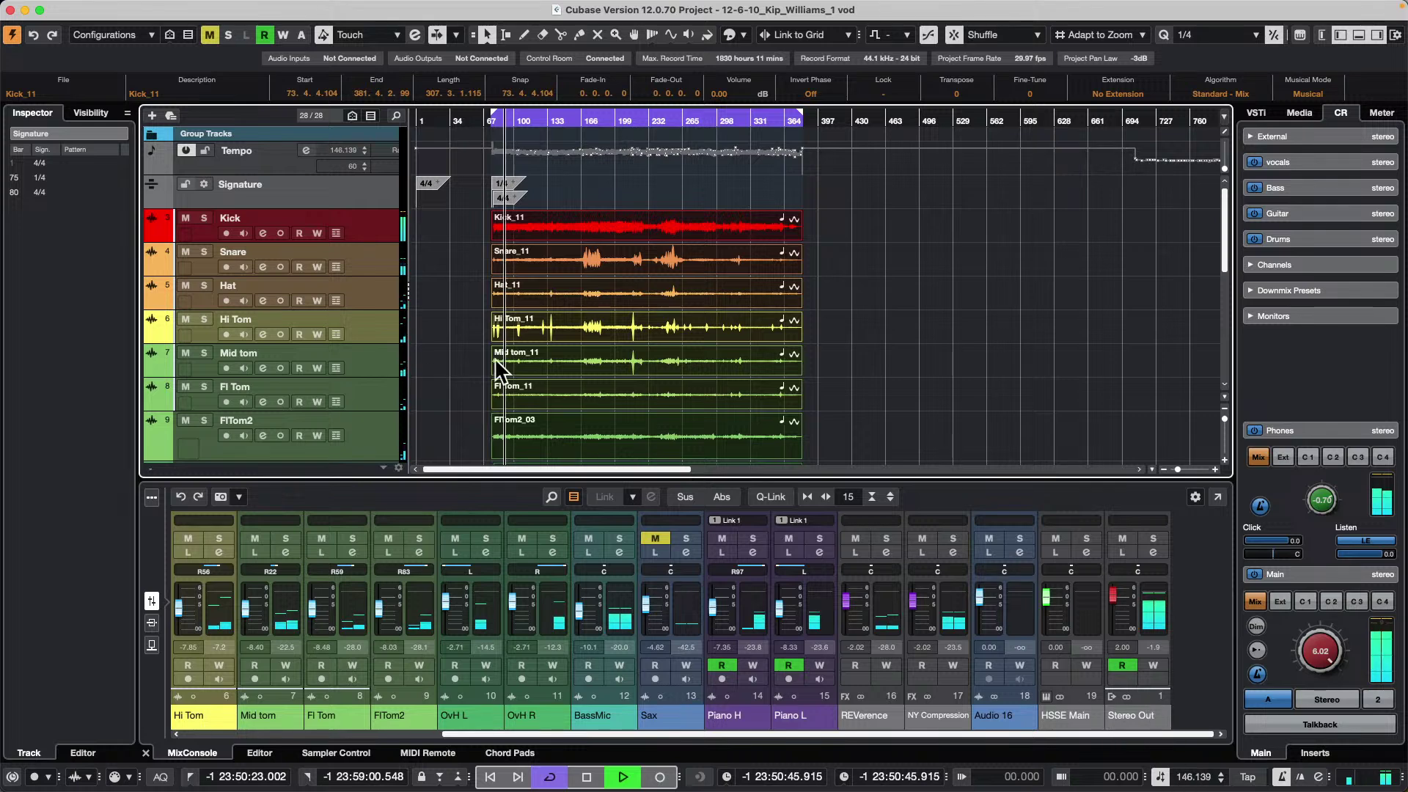
# - Deactivate the Tempo track, set a fixed project tempo of 144 BPM during playback, and increase the Tempo track's height
pyautogui.doubleClick(1190, 779)
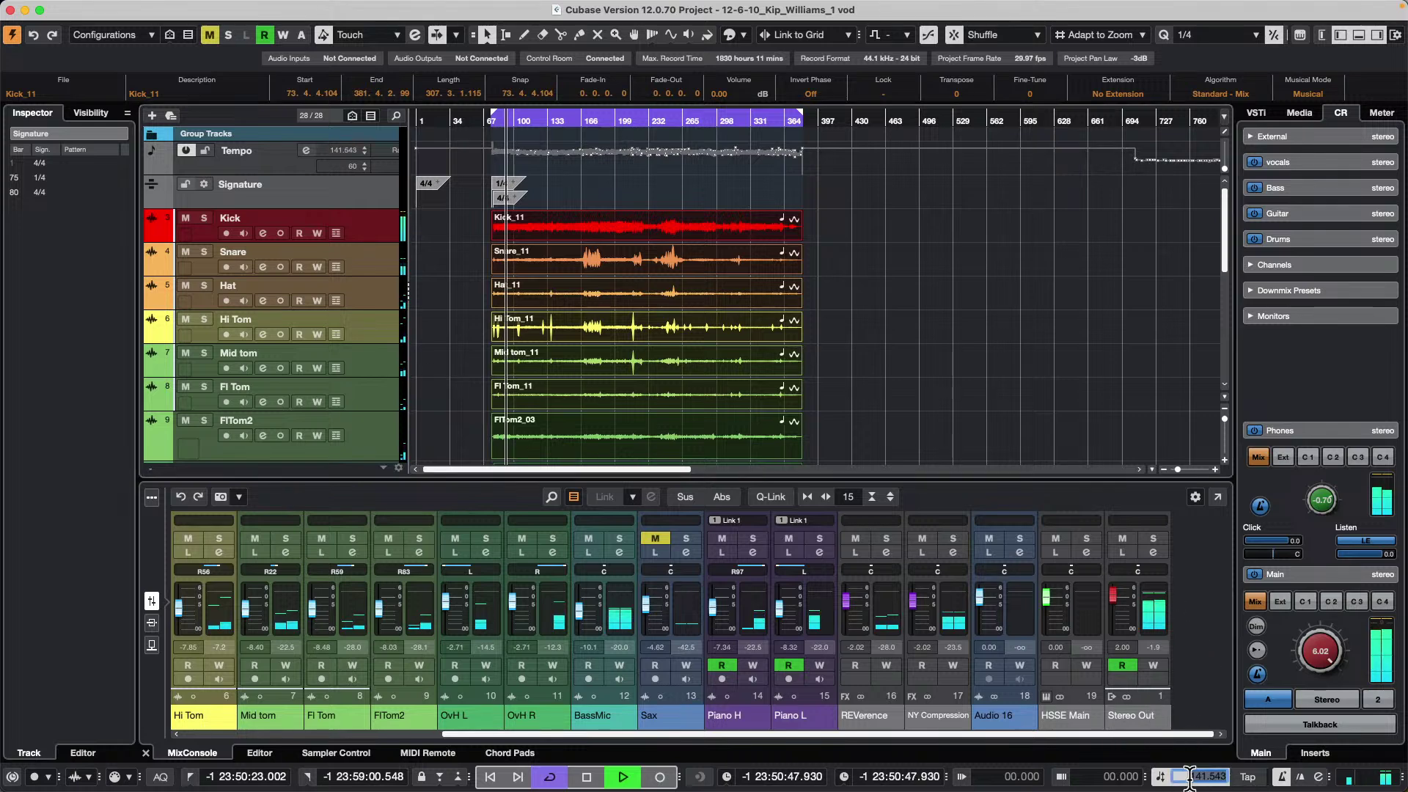
pyautogui.press('Escape')
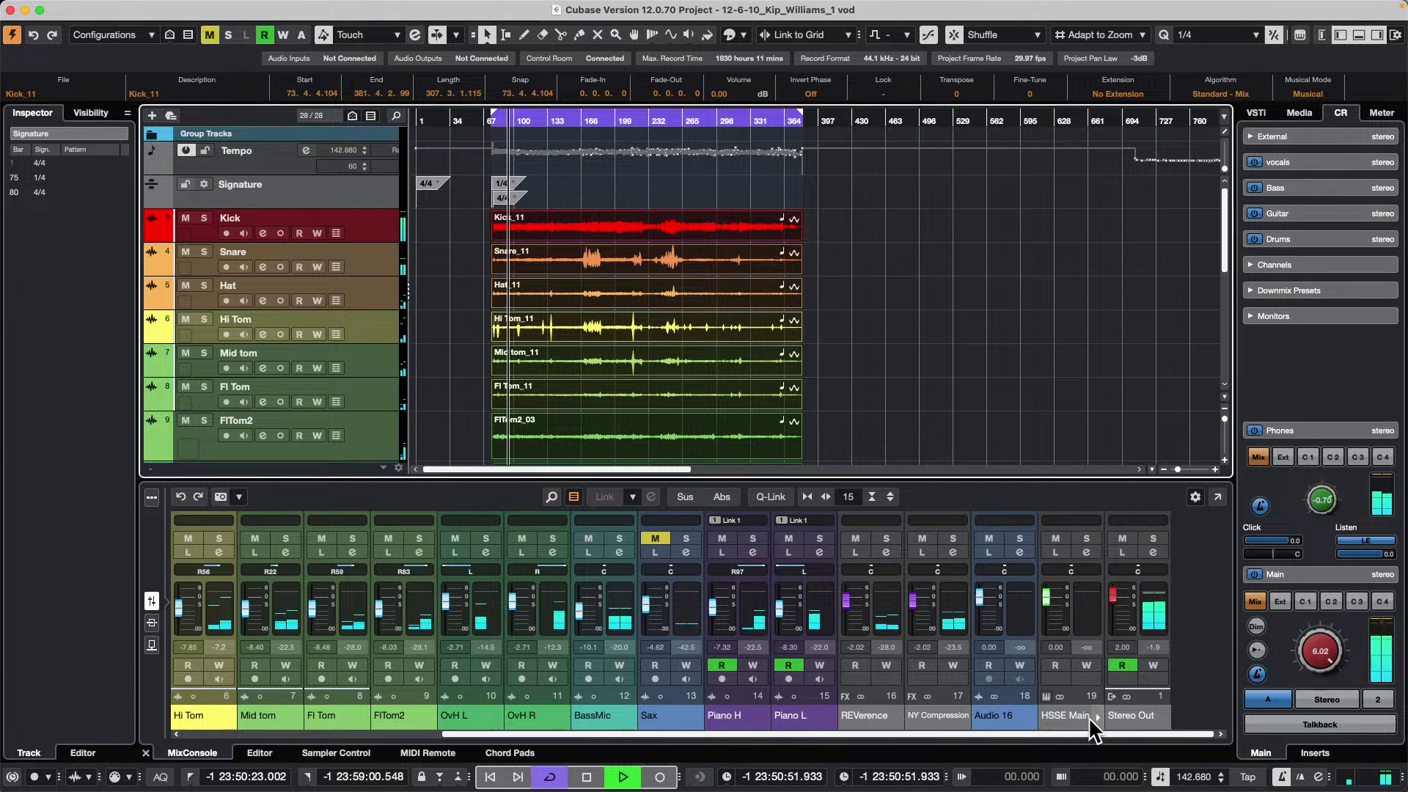
pyautogui.click(1189, 777)
pyautogui.write('144')
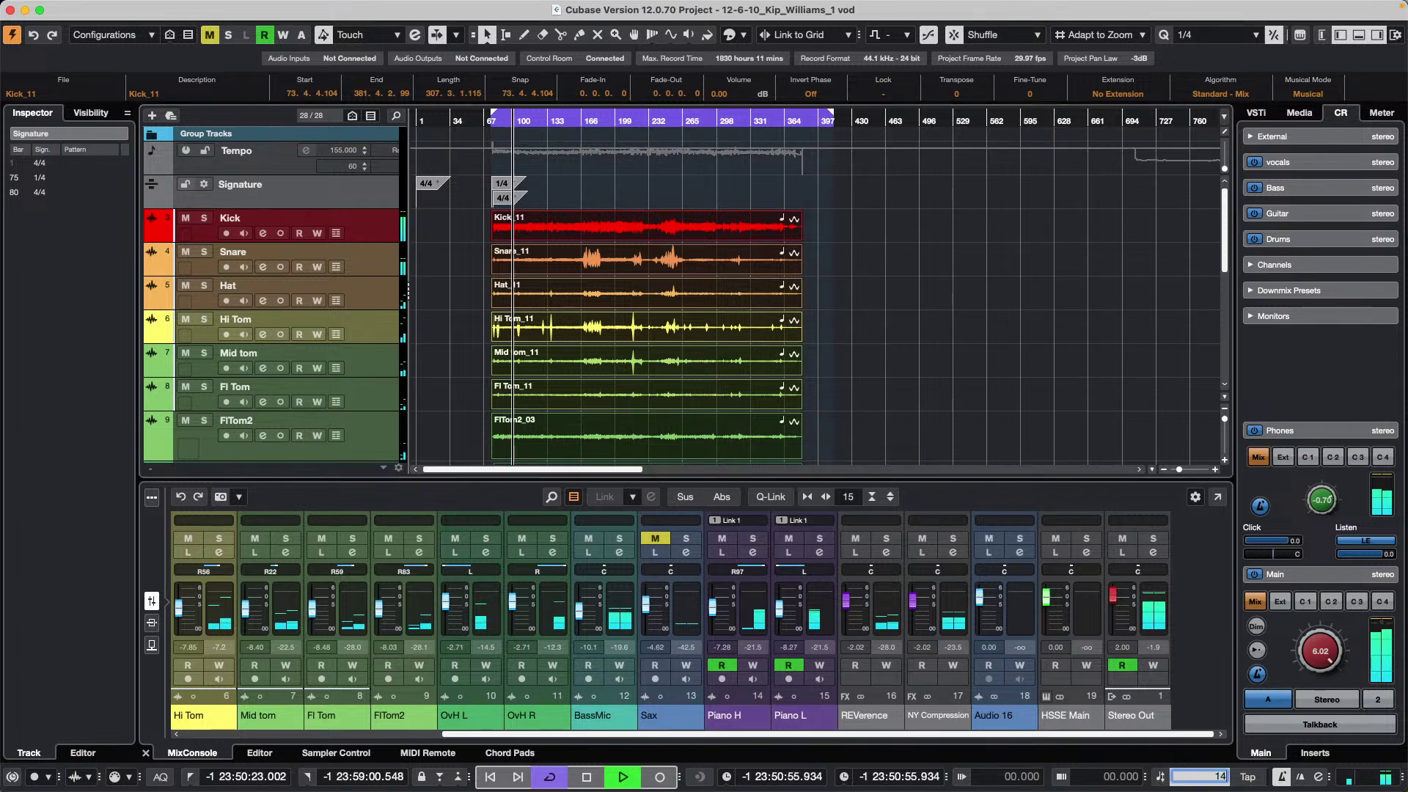
pyautogui.press('Return')
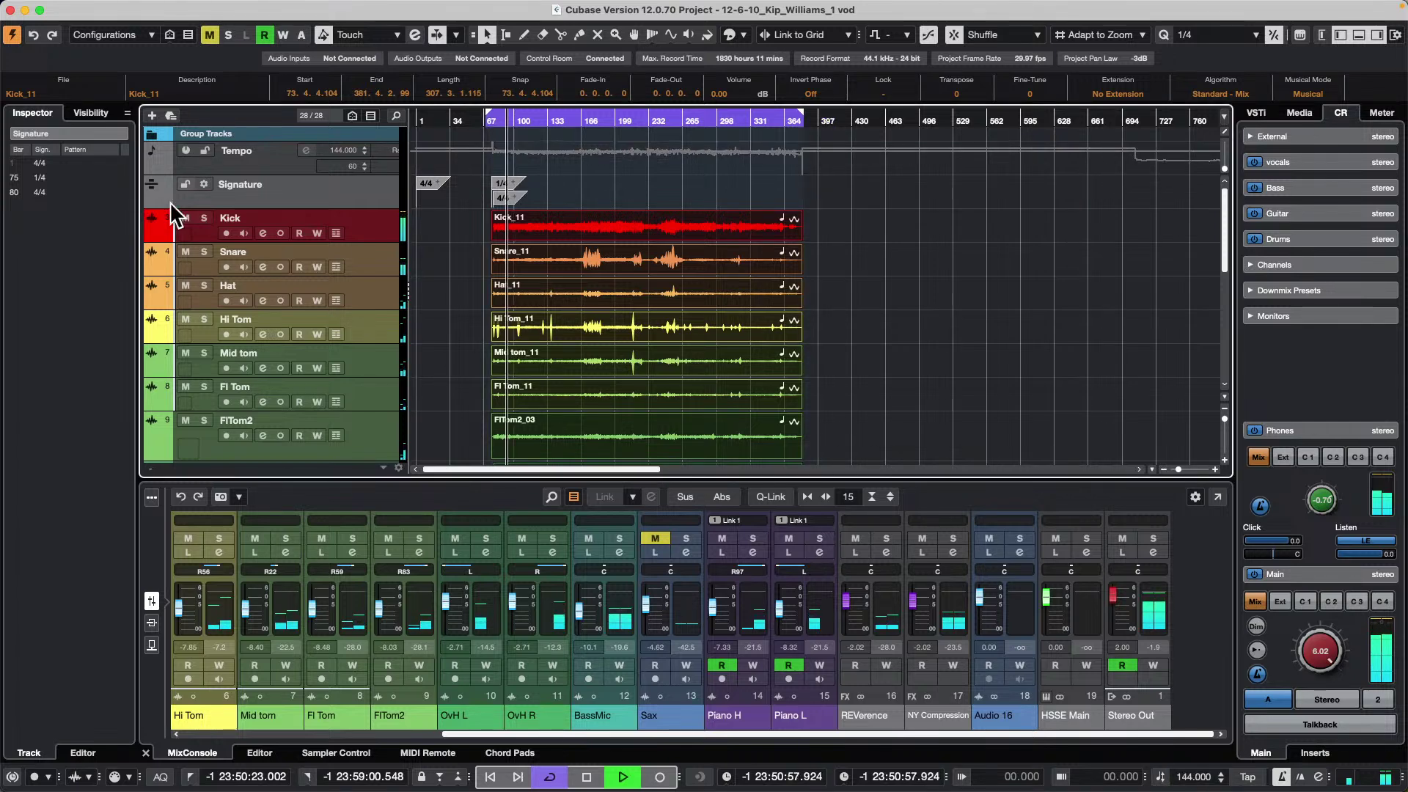
pyautogui.moveTo(297, 175); pyautogui.dragTo(294, 275)
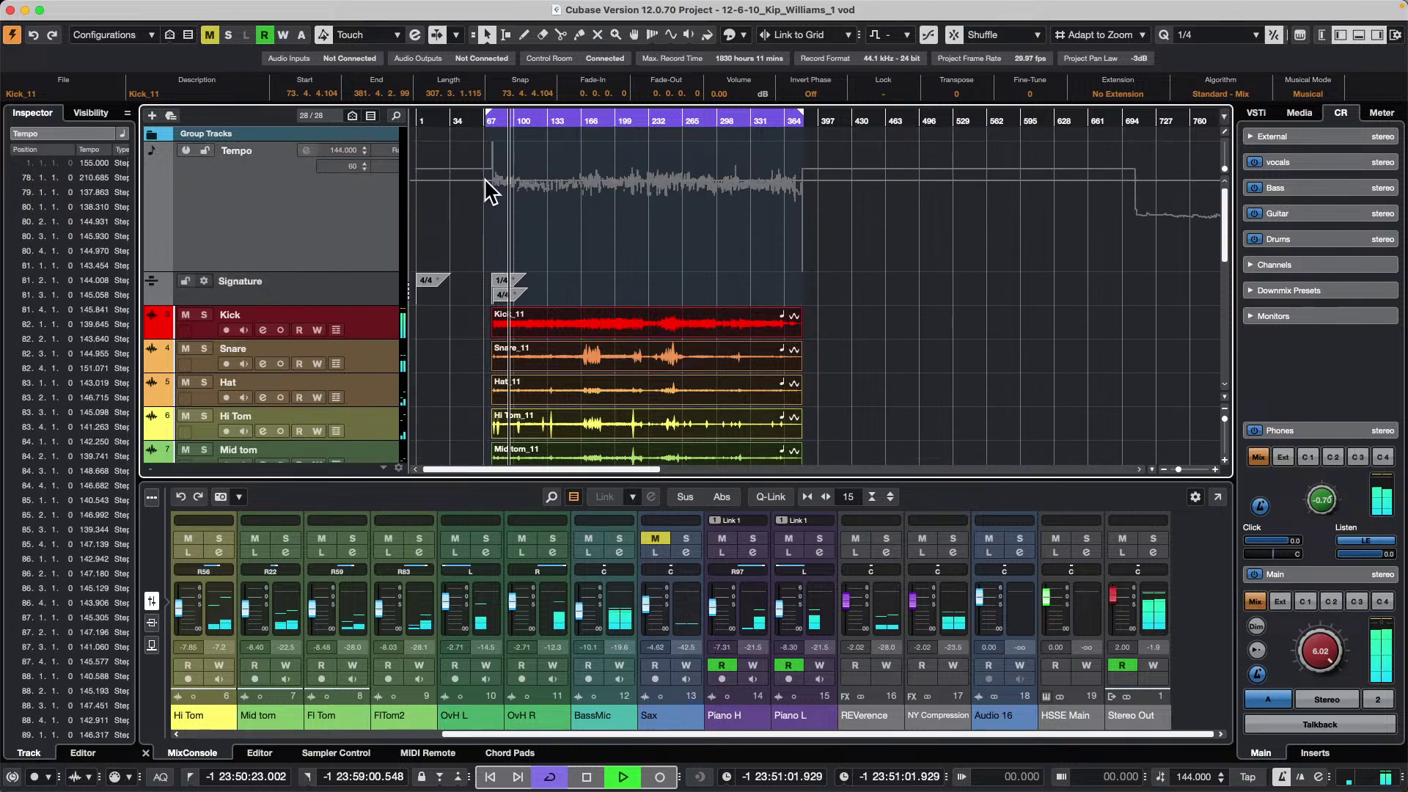
# - Choose the Draw tool for editing the tempo curve in the Tempo track during playback
pyautogui.rightClick(518, 184)
pyautogui.click(518, 184)
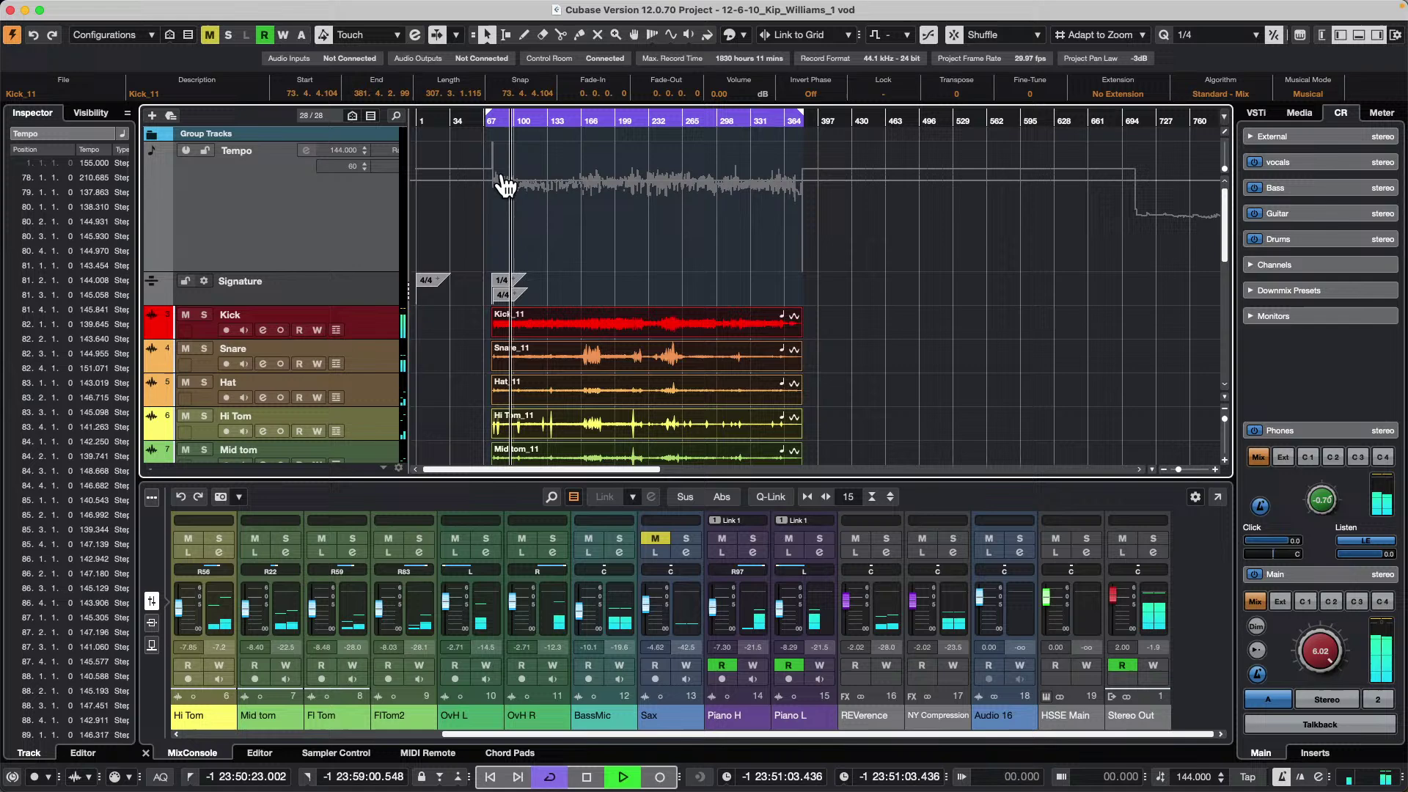
pyautogui.click(395, 151)
pyautogui.click(591, 217)
pyautogui.rightClick(541, 211)
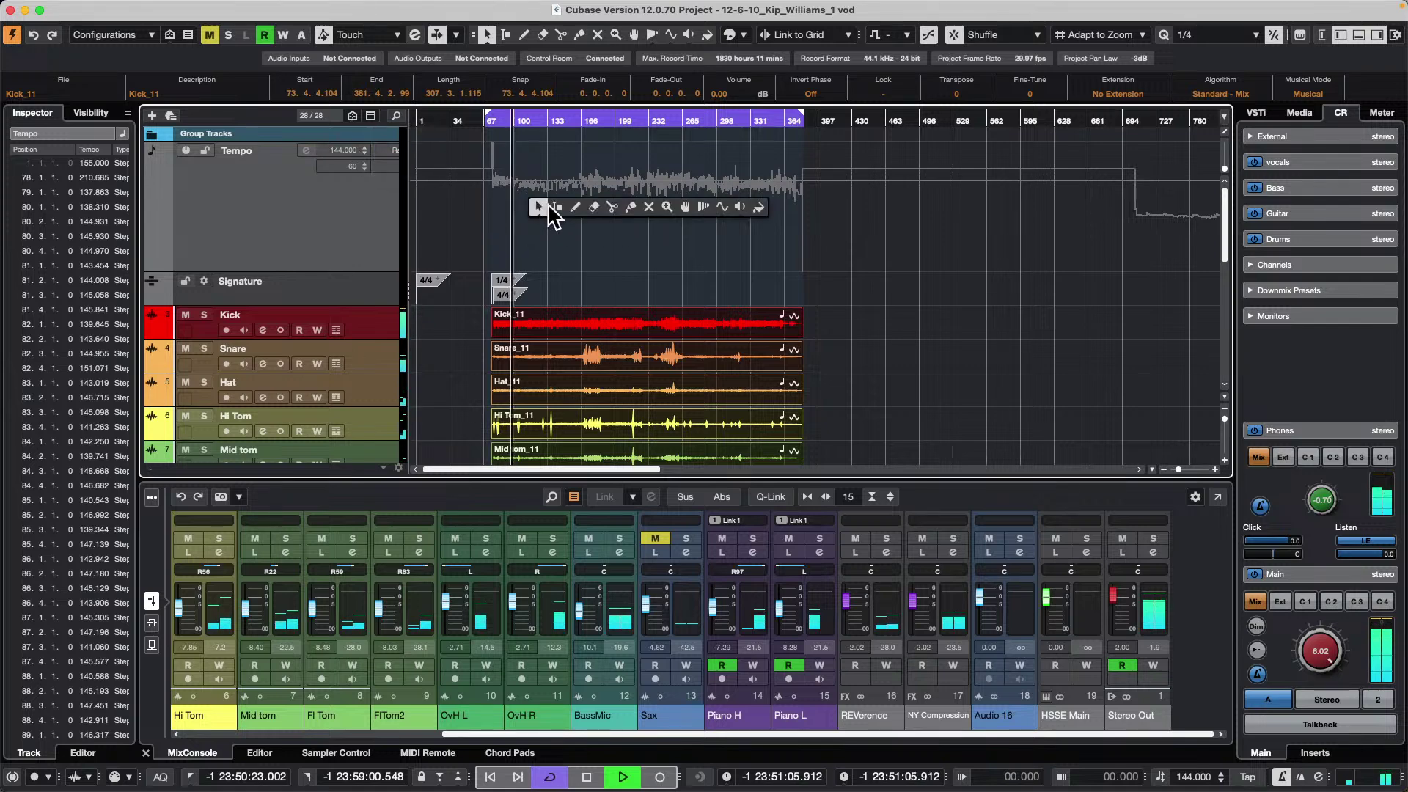
pyautogui.click(579, 211)
pyautogui.click(547, 219)
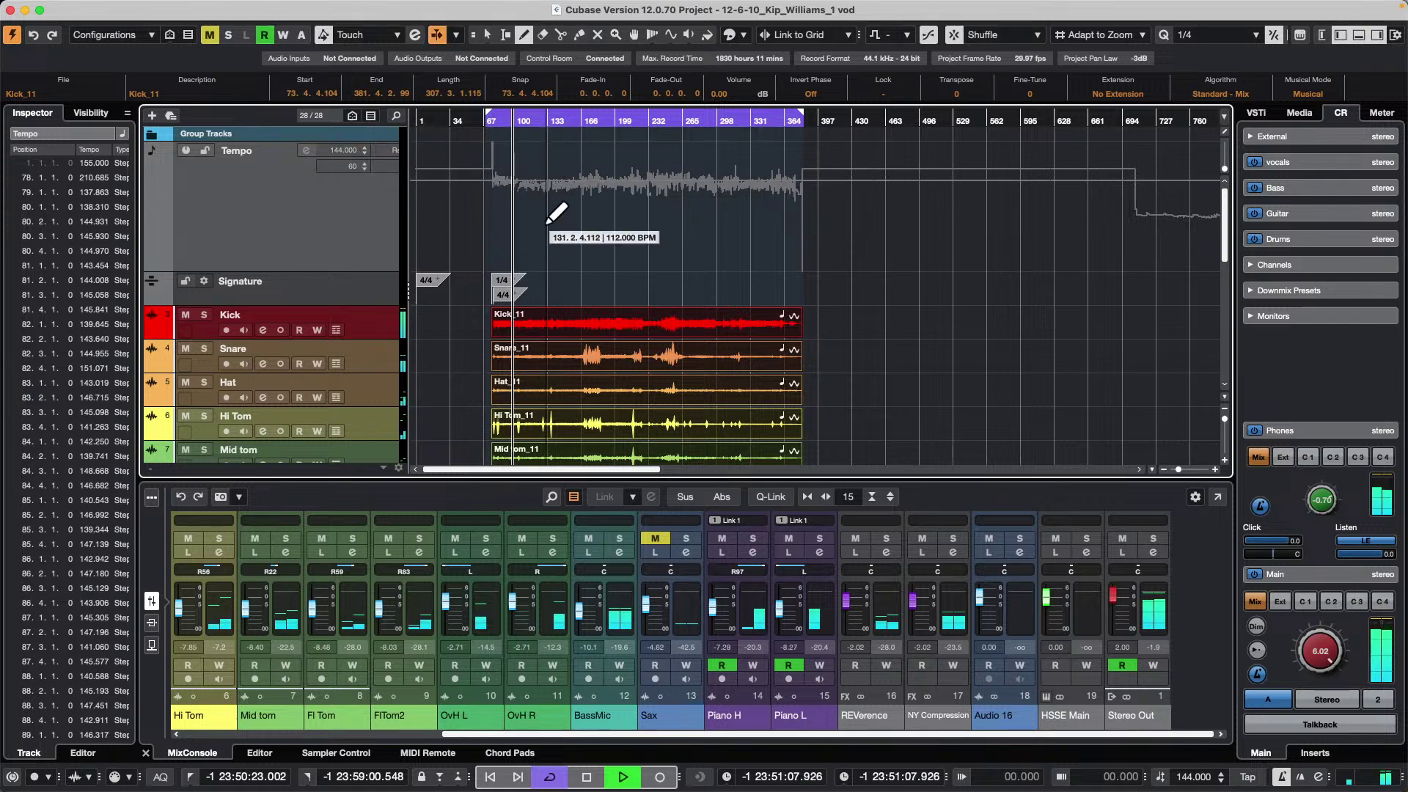
# - Reactivate the Tempo track and create a new, empty track version of it
pyautogui.click(186, 151)
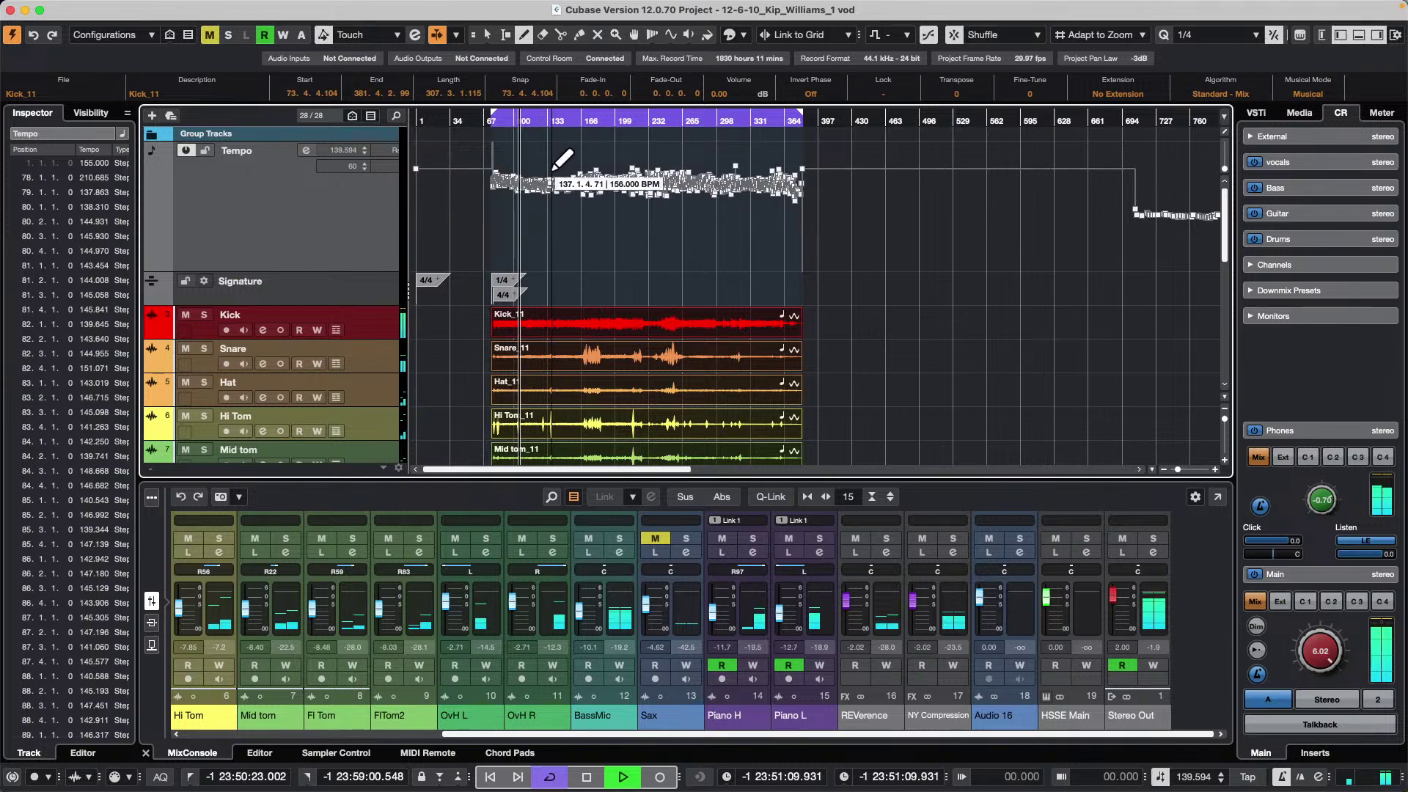
pyautogui.click(186, 151)
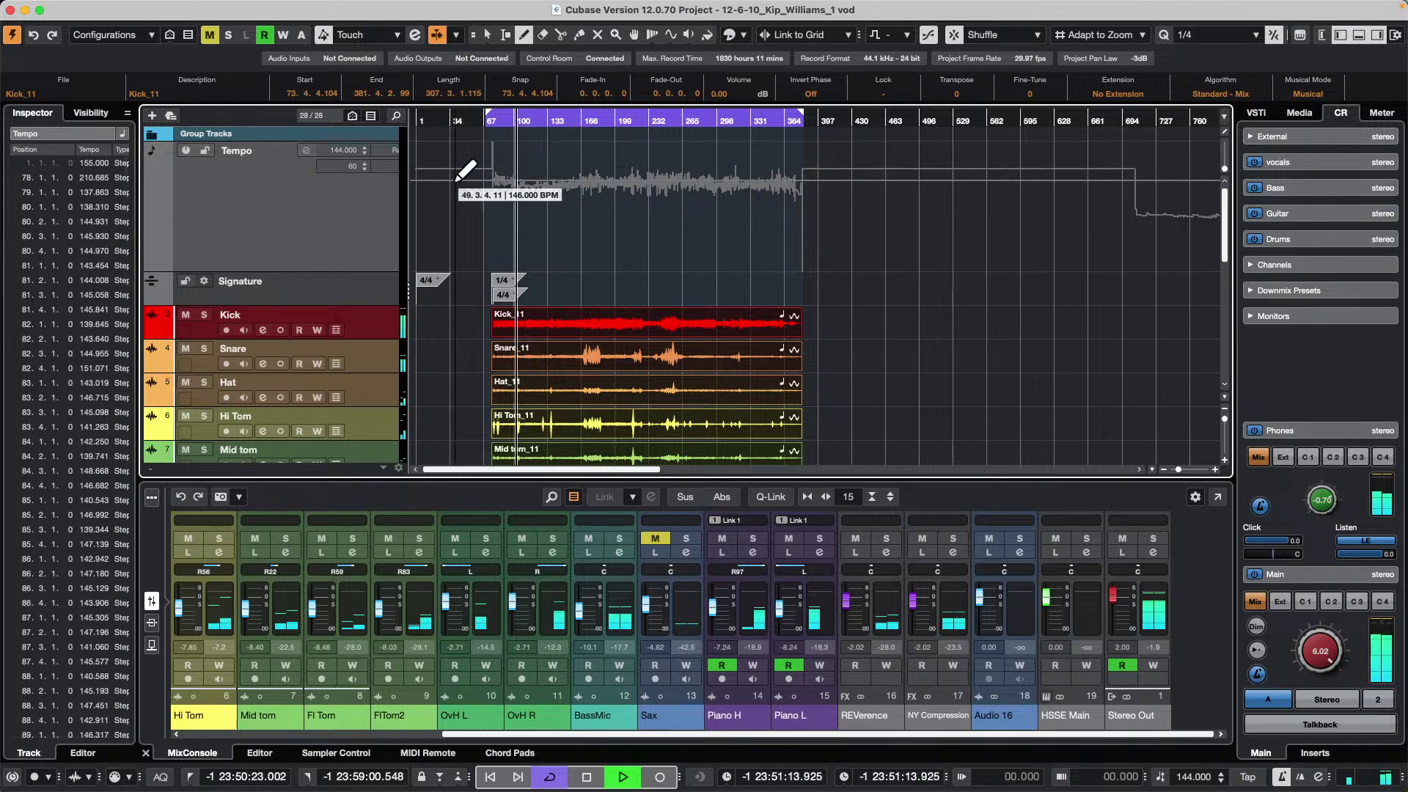
pyautogui.click(187, 151)
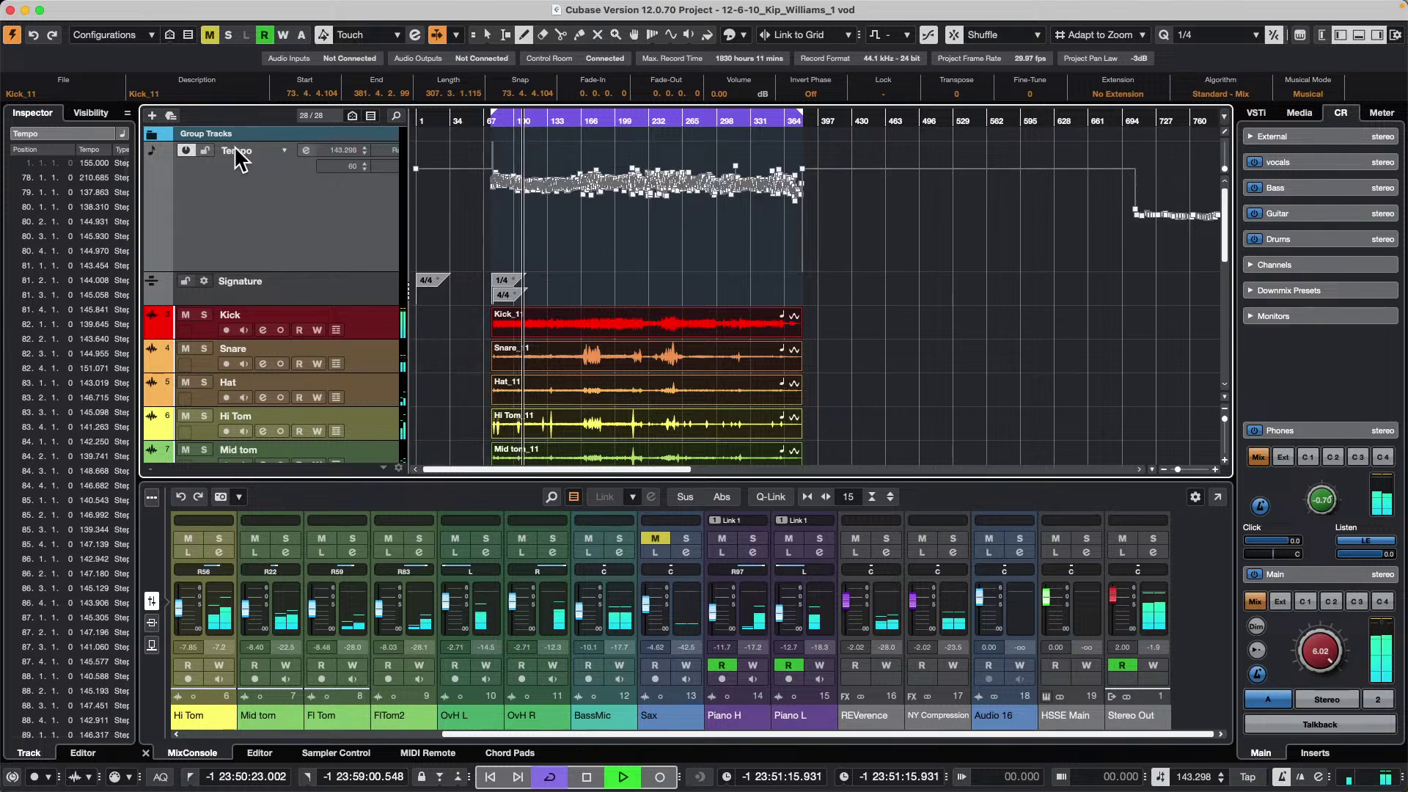
pyautogui.click(286, 155)
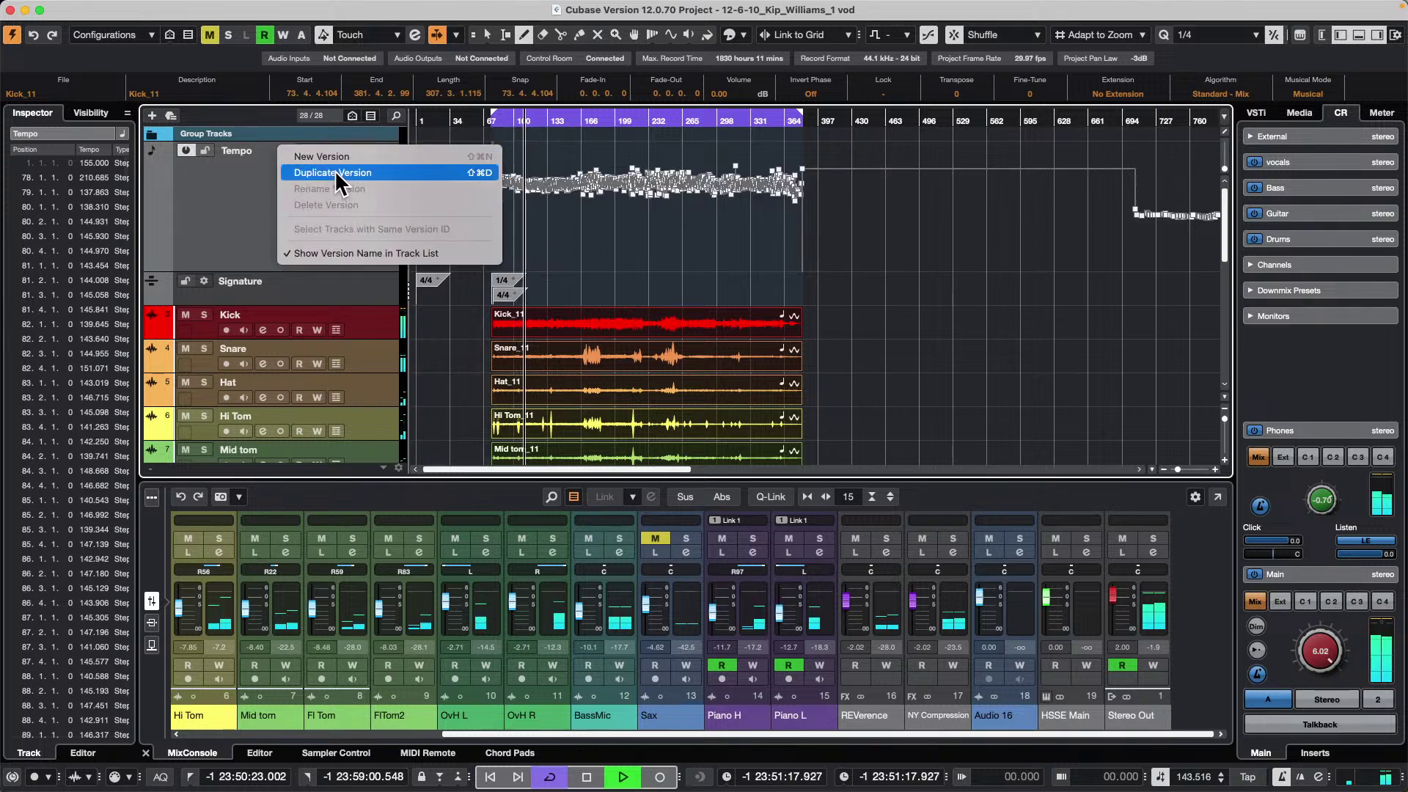
pyautogui.click(350, 156)
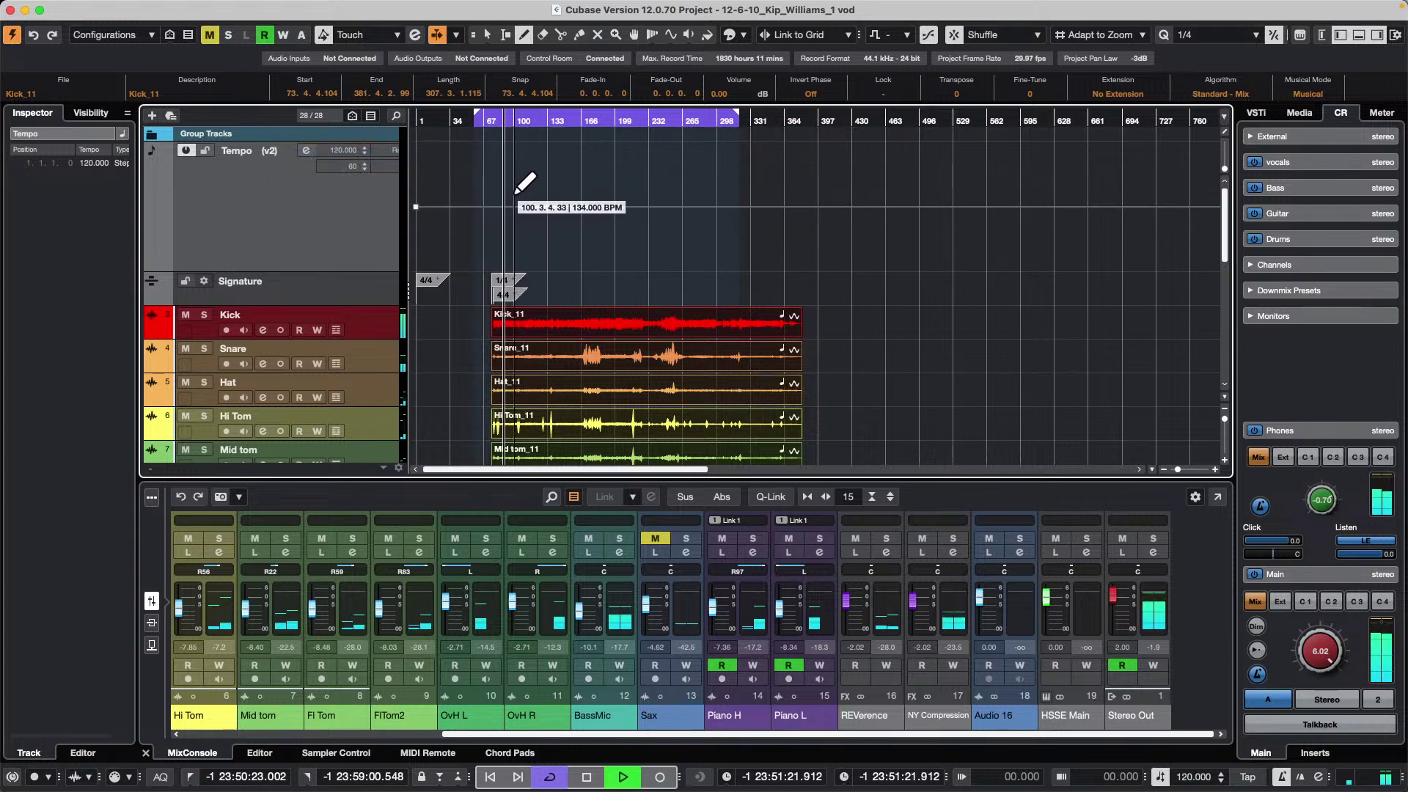
# - Draw a tempo curve in version v2 with points of 136 BPM near bar 100, 154 BPM near bar 138 and 140 BPM near bar 153
pyautogui.click(514, 190)
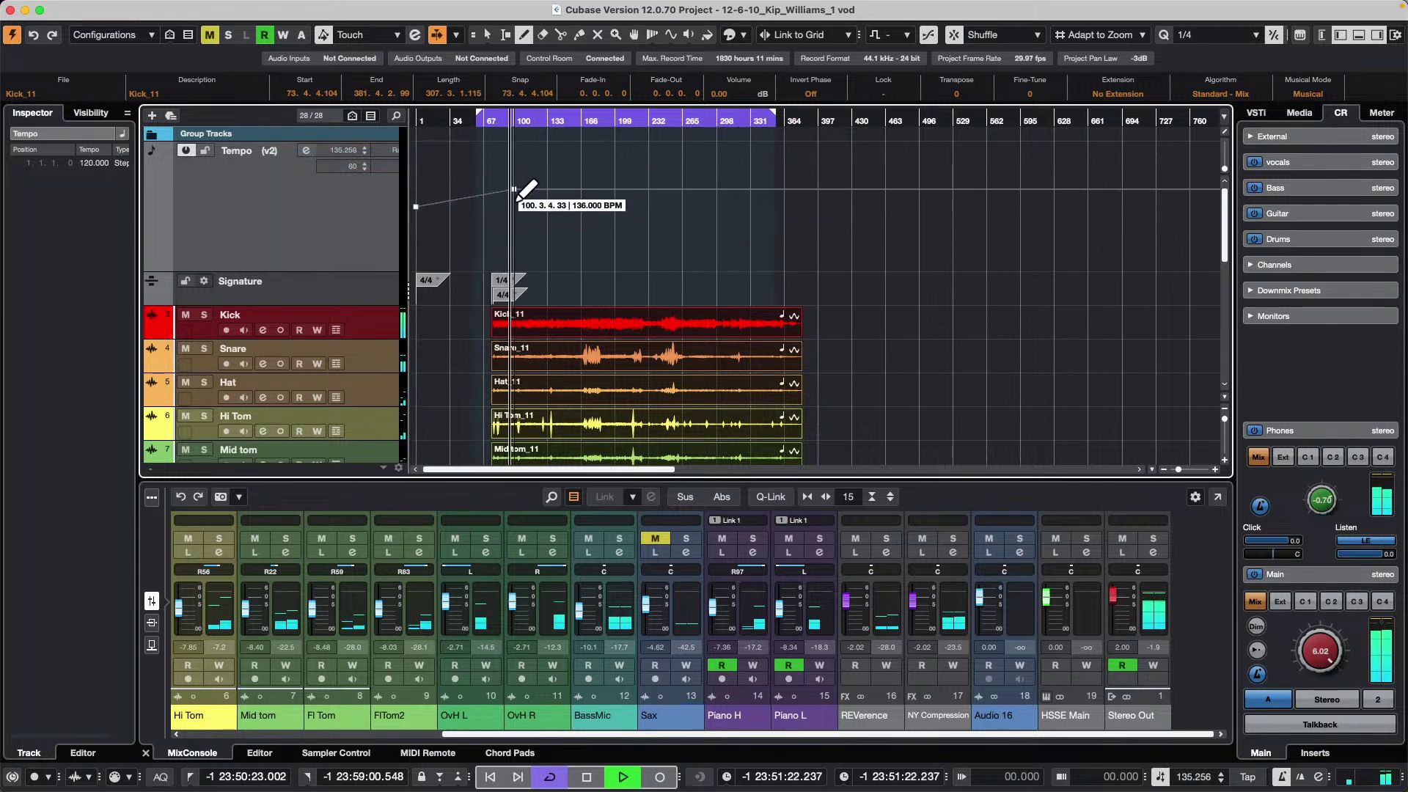
pyautogui.click(553, 170)
pyautogui.click(568, 185)
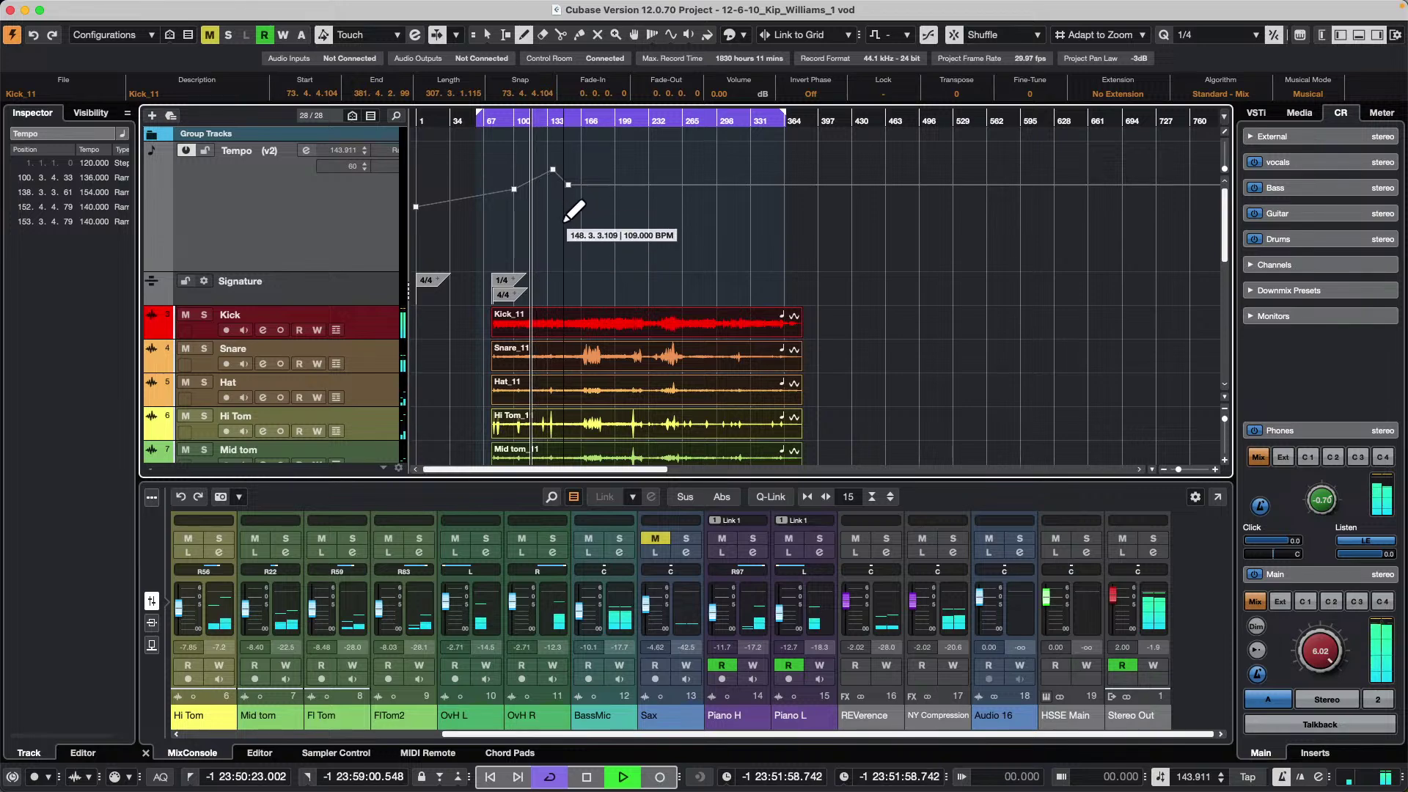
# - Draw a steep tempo rise to about 178 BPM around bar 120 in the Tempo track
pyautogui.press('h')
pyautogui.press('h')
pyautogui.press('h')
pyautogui.press('h')
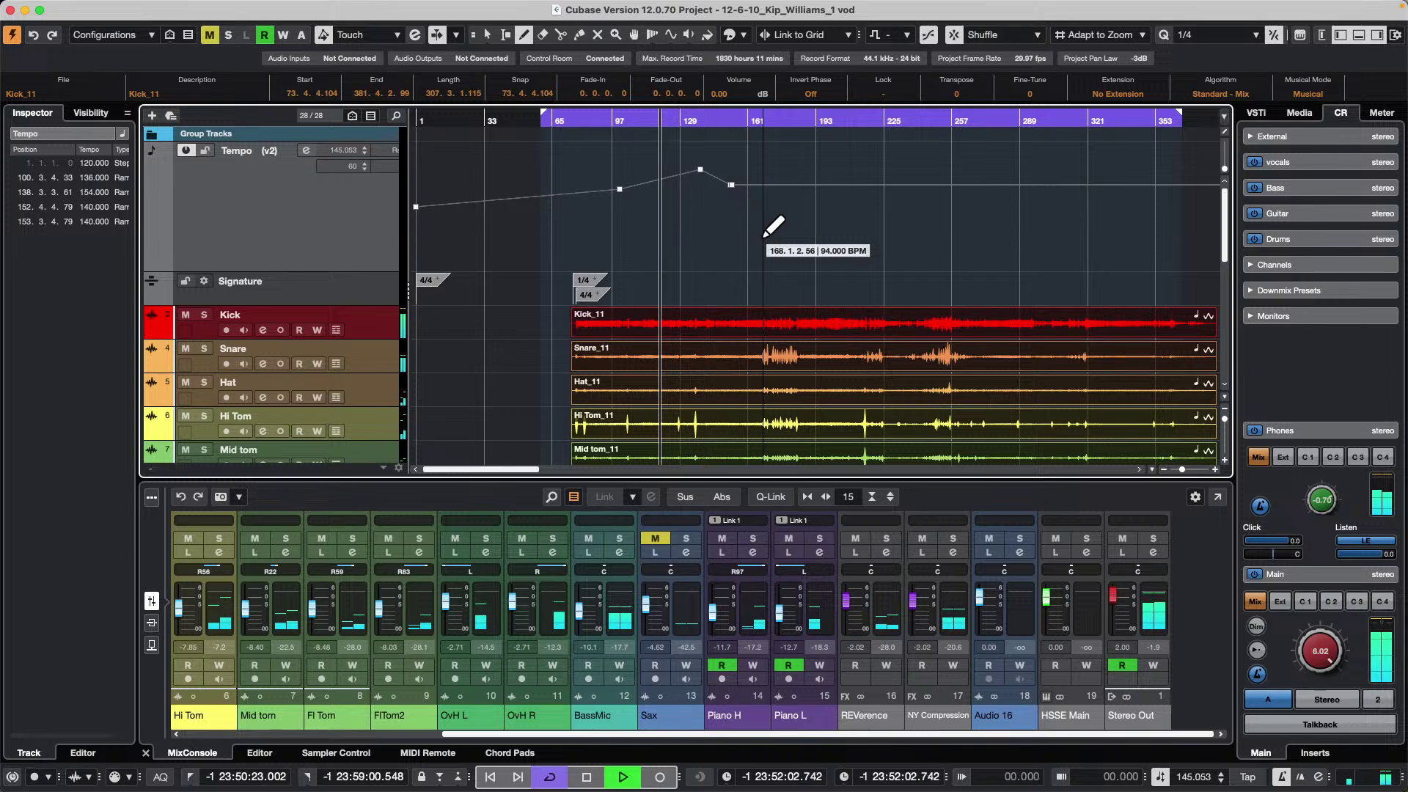
pyautogui.moveTo(662, 172); pyautogui.dragTo(661, 145)
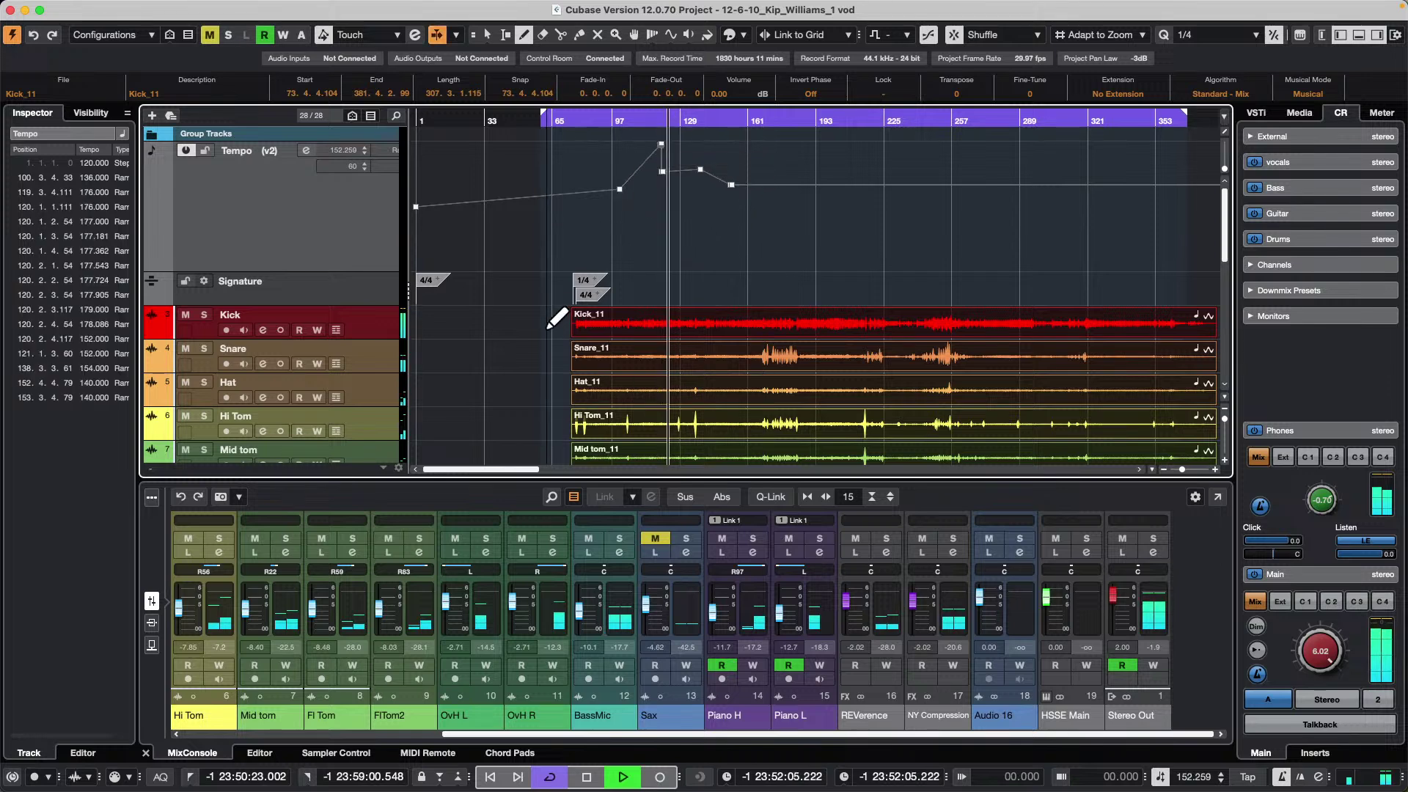
# - Move the tempo point near bar 138 to about bar 143 at 182 BPM with the Object Selection tool, and stop playback
pyautogui.press('1')
pyautogui.click(662, 171)
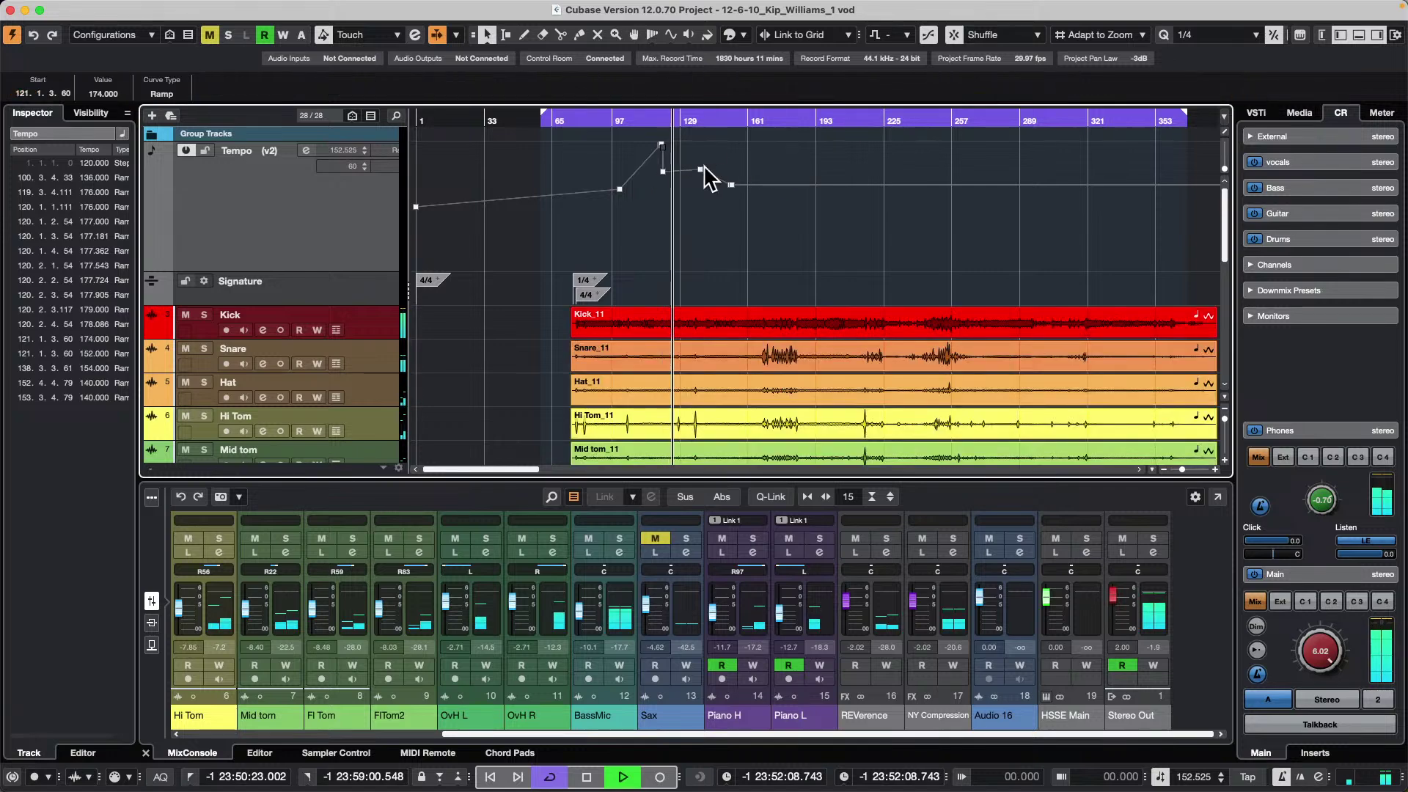
pyautogui.moveTo(702, 171); pyautogui.dragTo(710, 143)
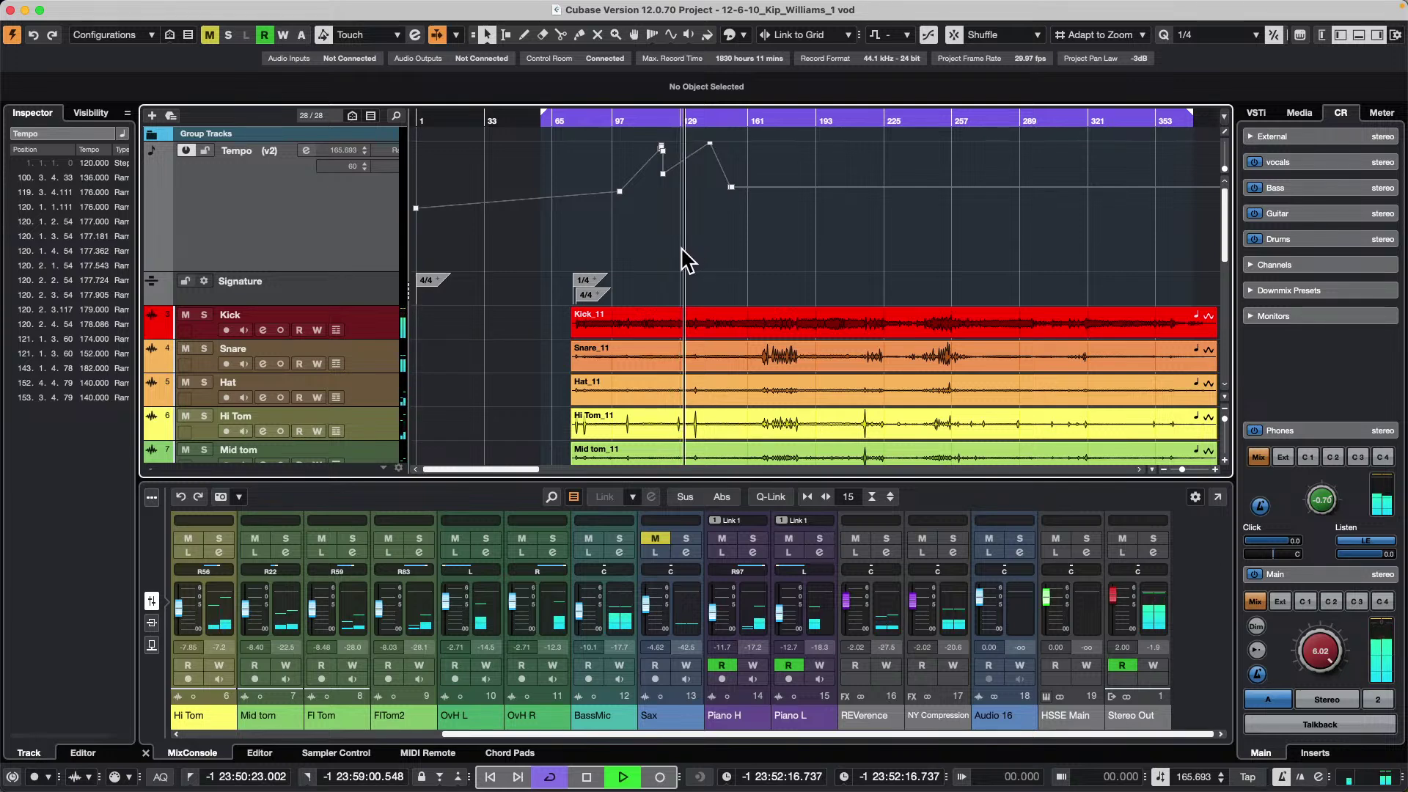
pyautogui.press('space')
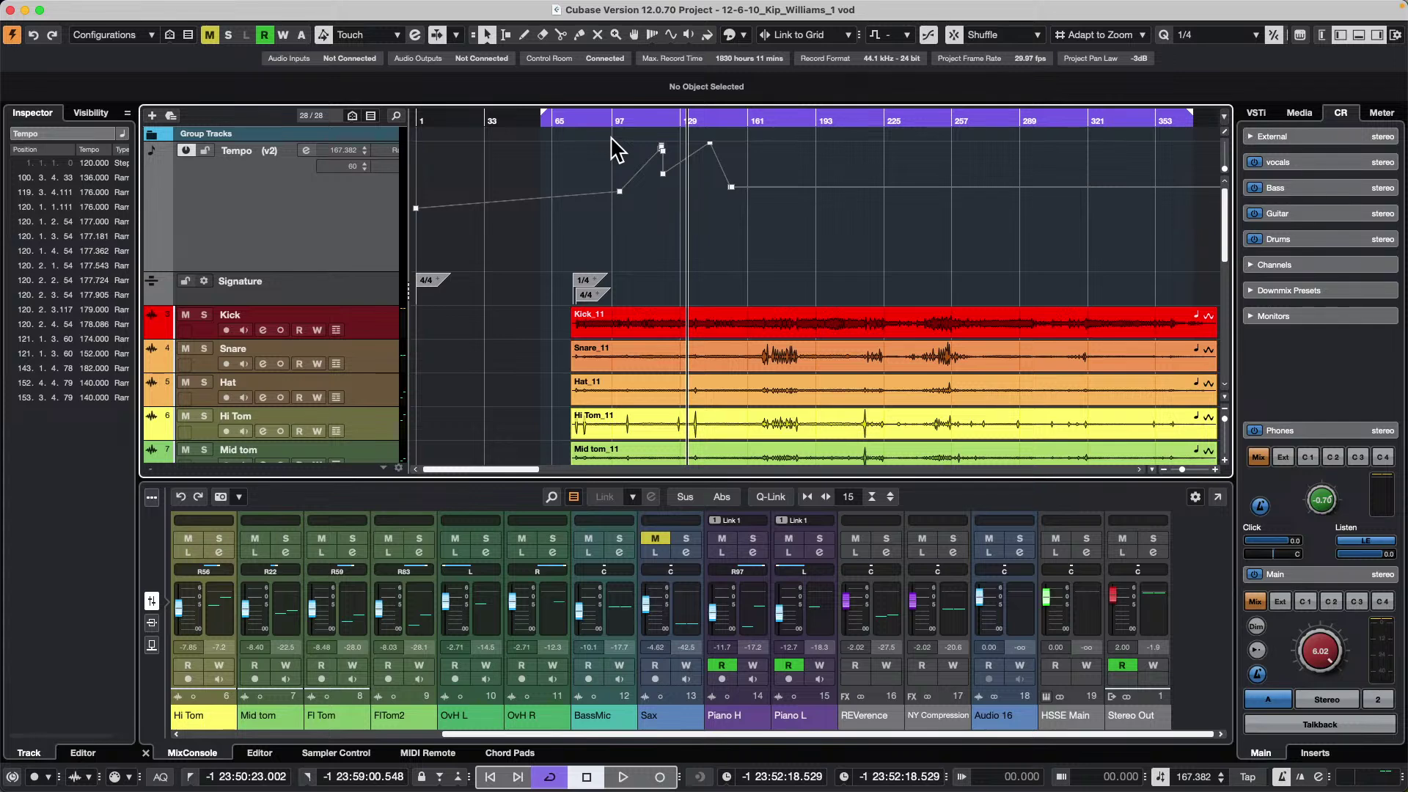
# - Open the recent project Schubert 5 Iconica Sketch XIII.cpr and activate it
pyautogui.click(97, 8)
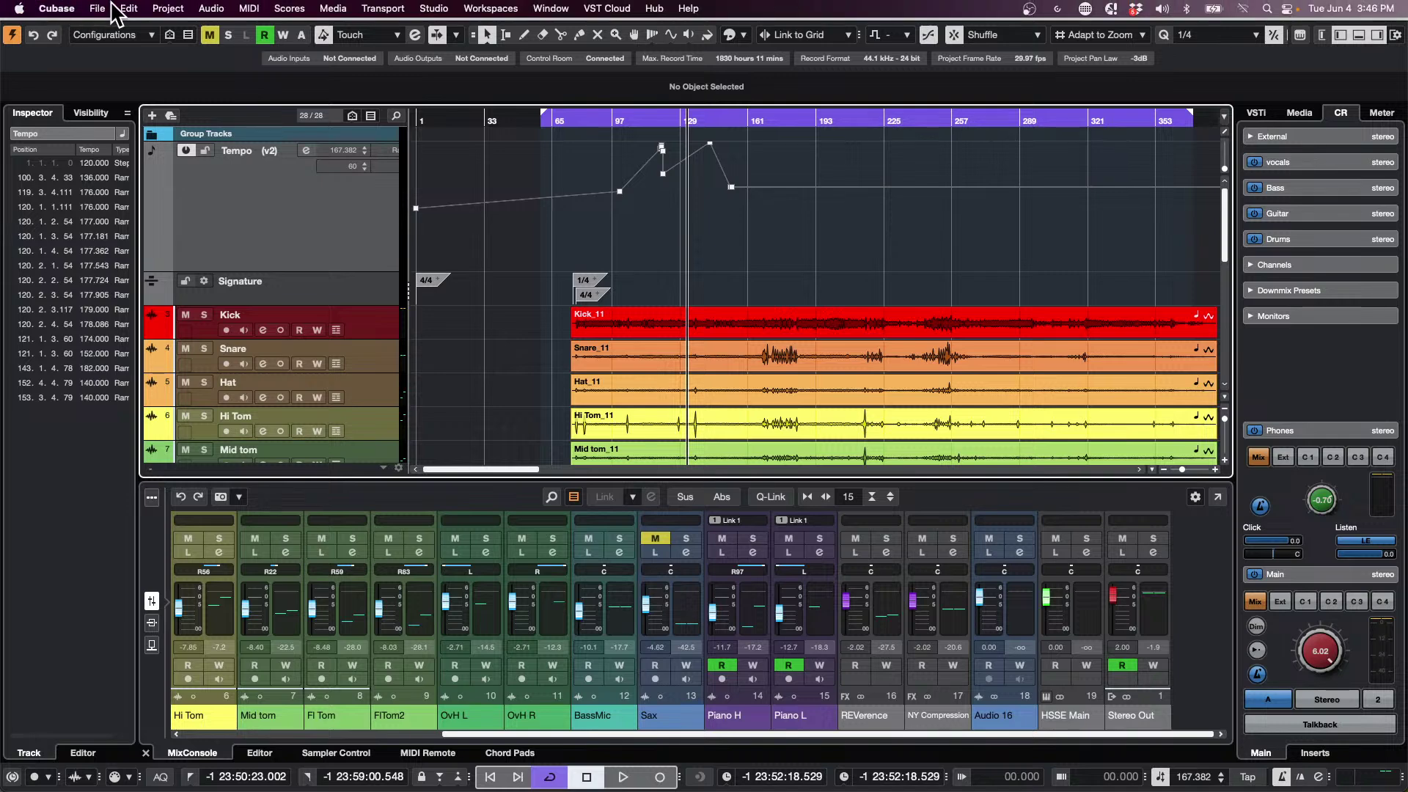
pyautogui.moveTo(172, 348)
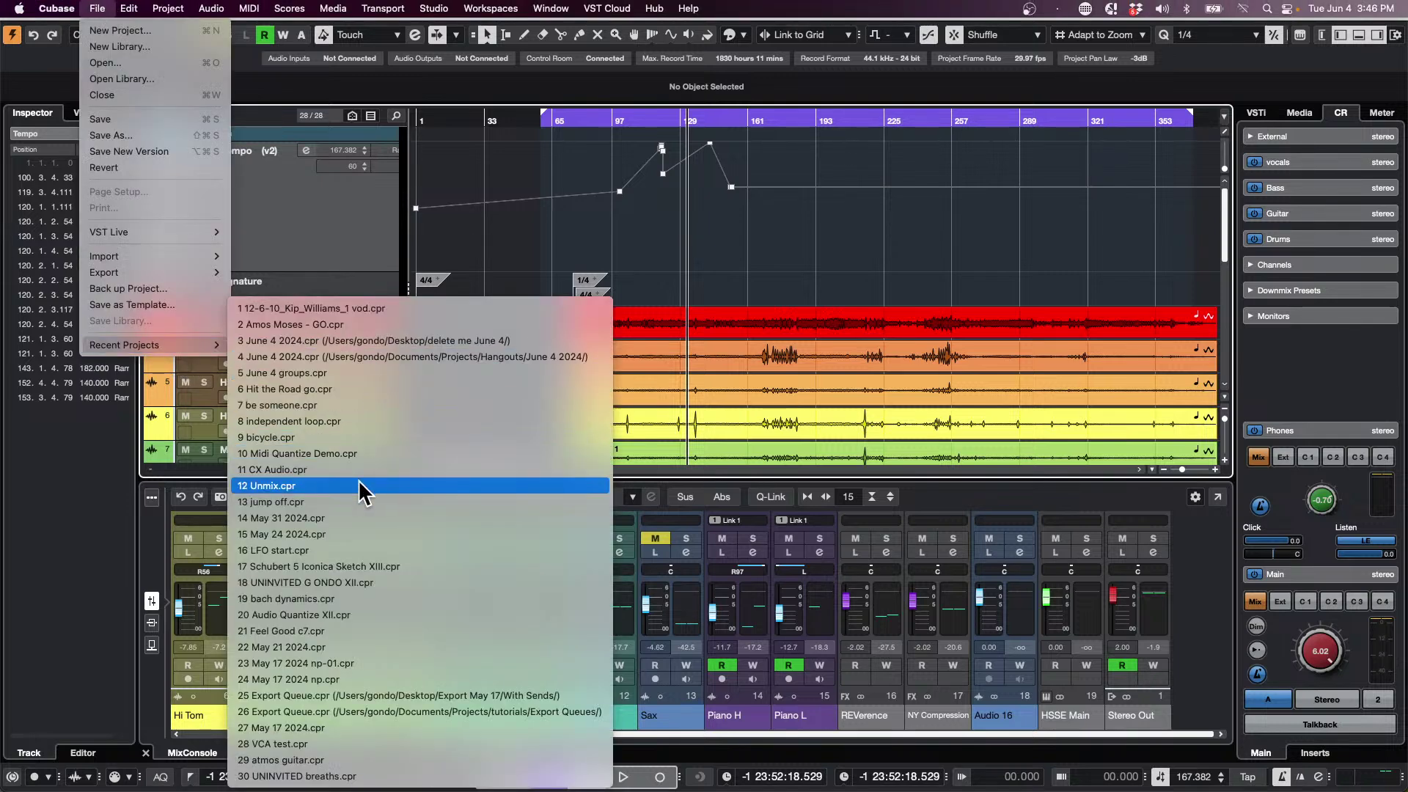
pyautogui.click(363, 563)
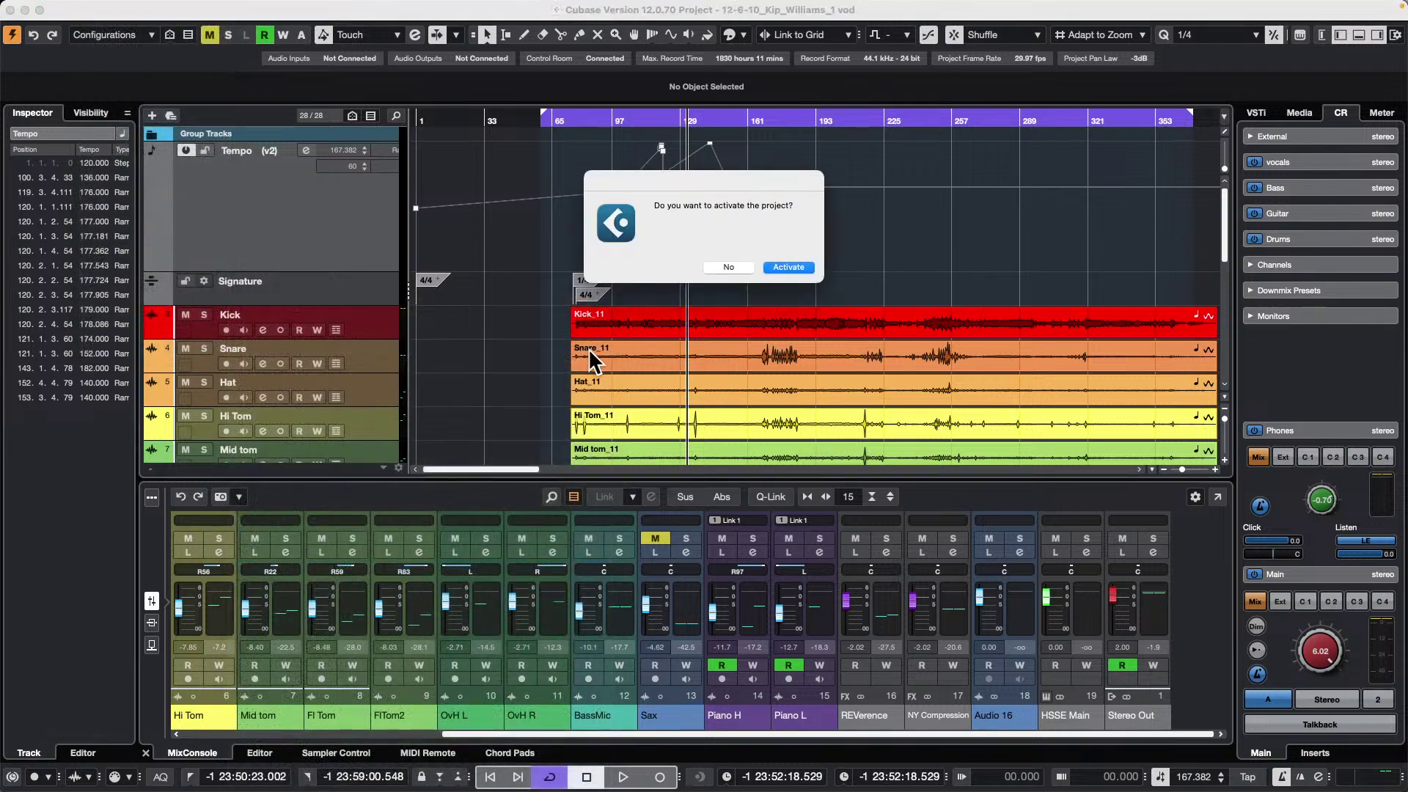
pyautogui.click(790, 267)
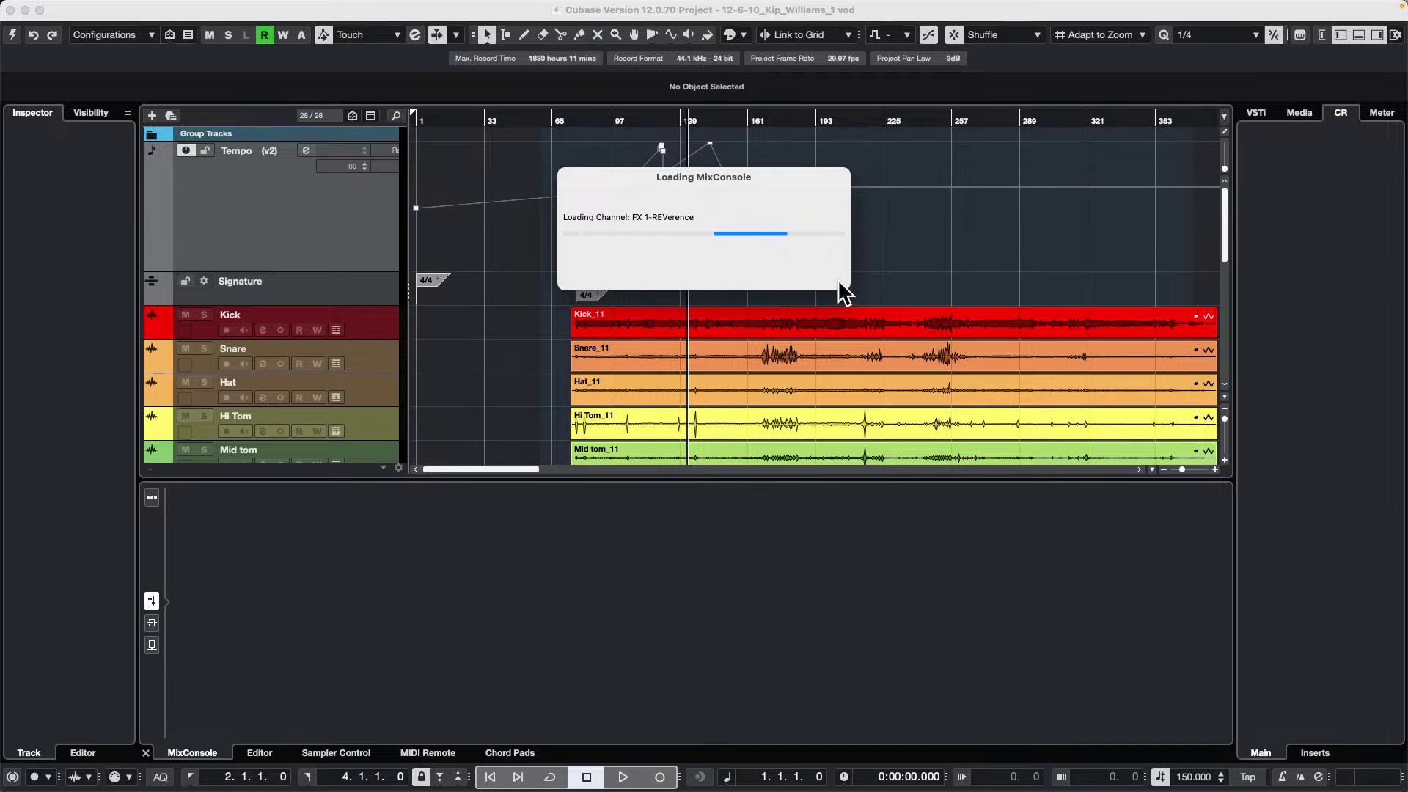
pyautogui.click(1133, 678)
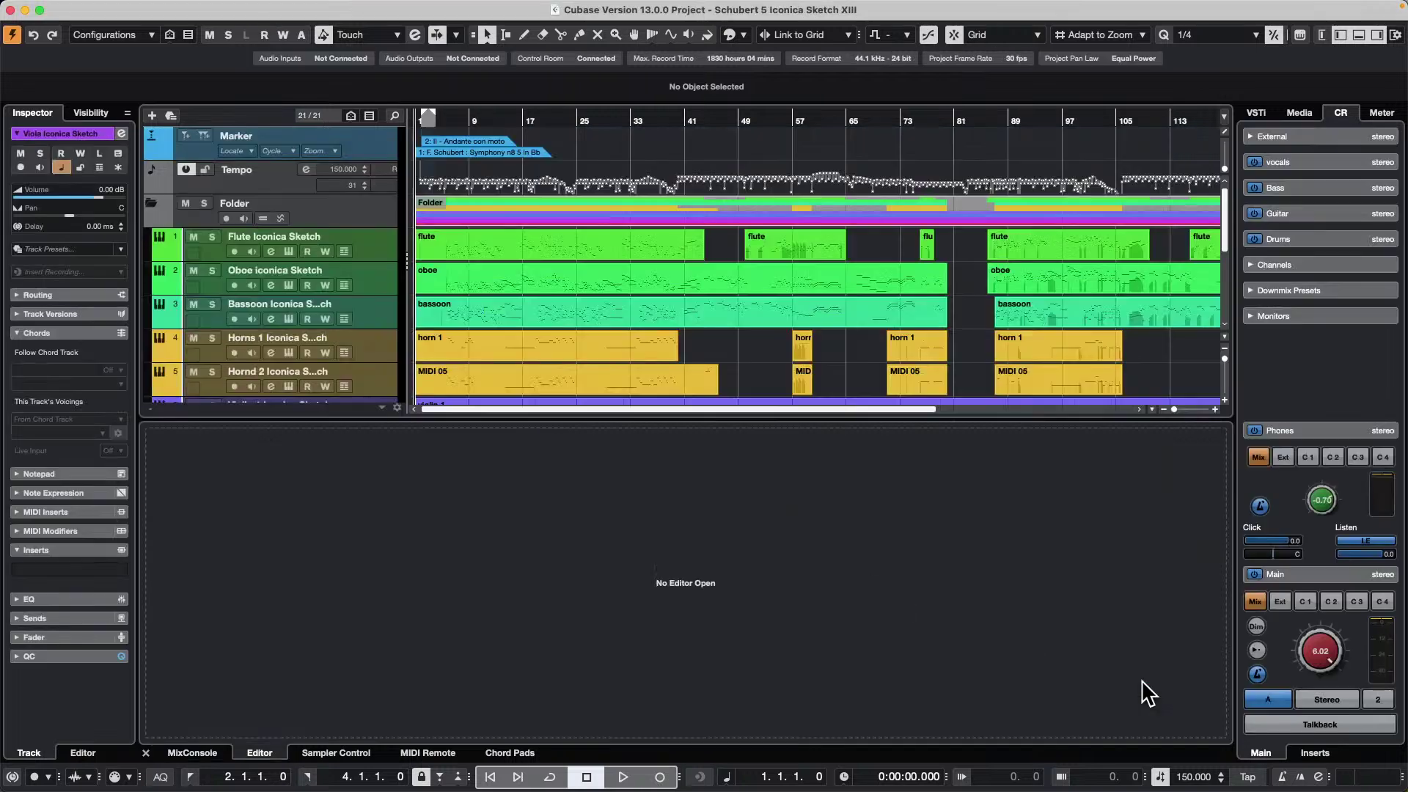
# - Solo the Violin 1 Iconica Sketch track and start playback from bar 3
pyautogui.click(426, 115)
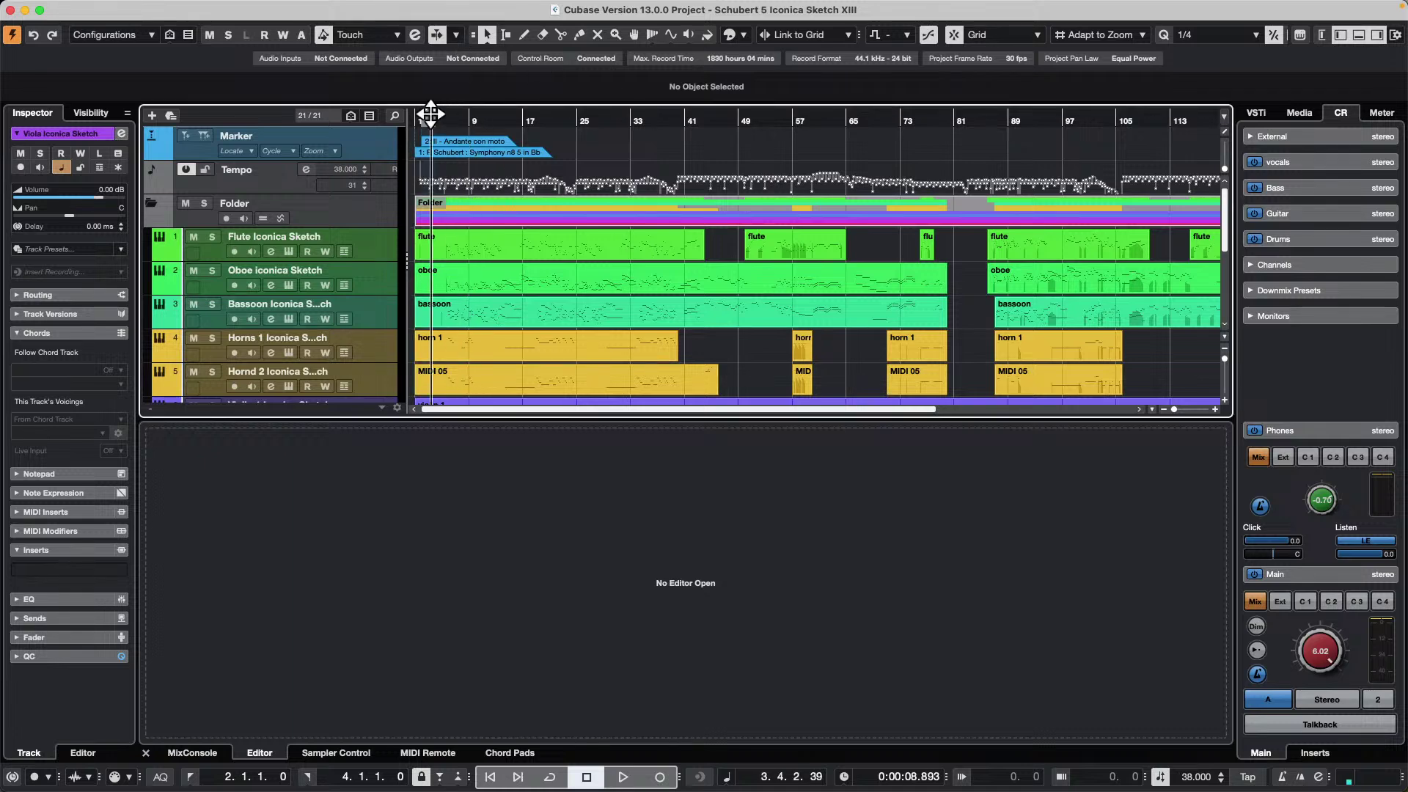
pyautogui.scroll(-5, 381, 151)
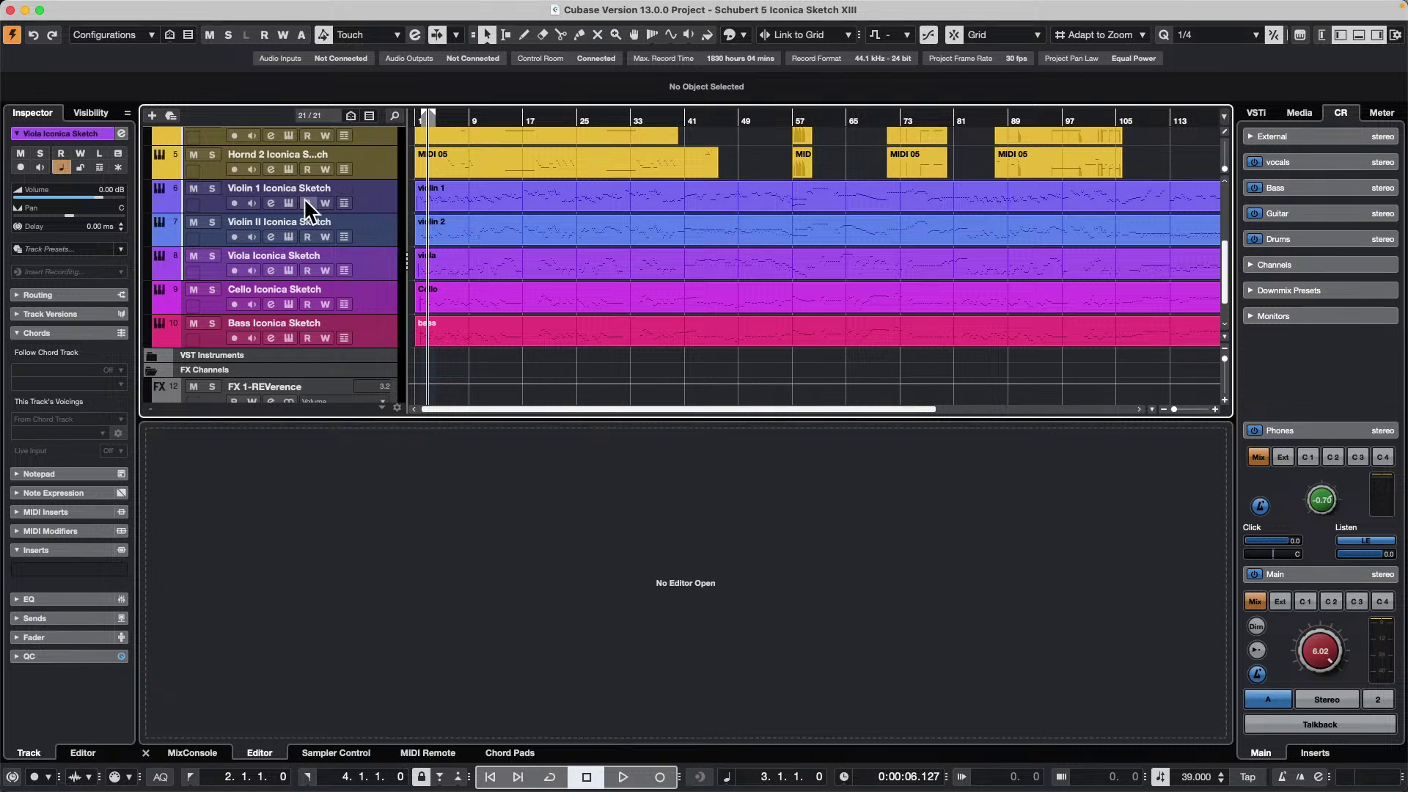
pyautogui.click(212, 188)
pyautogui.press('space')
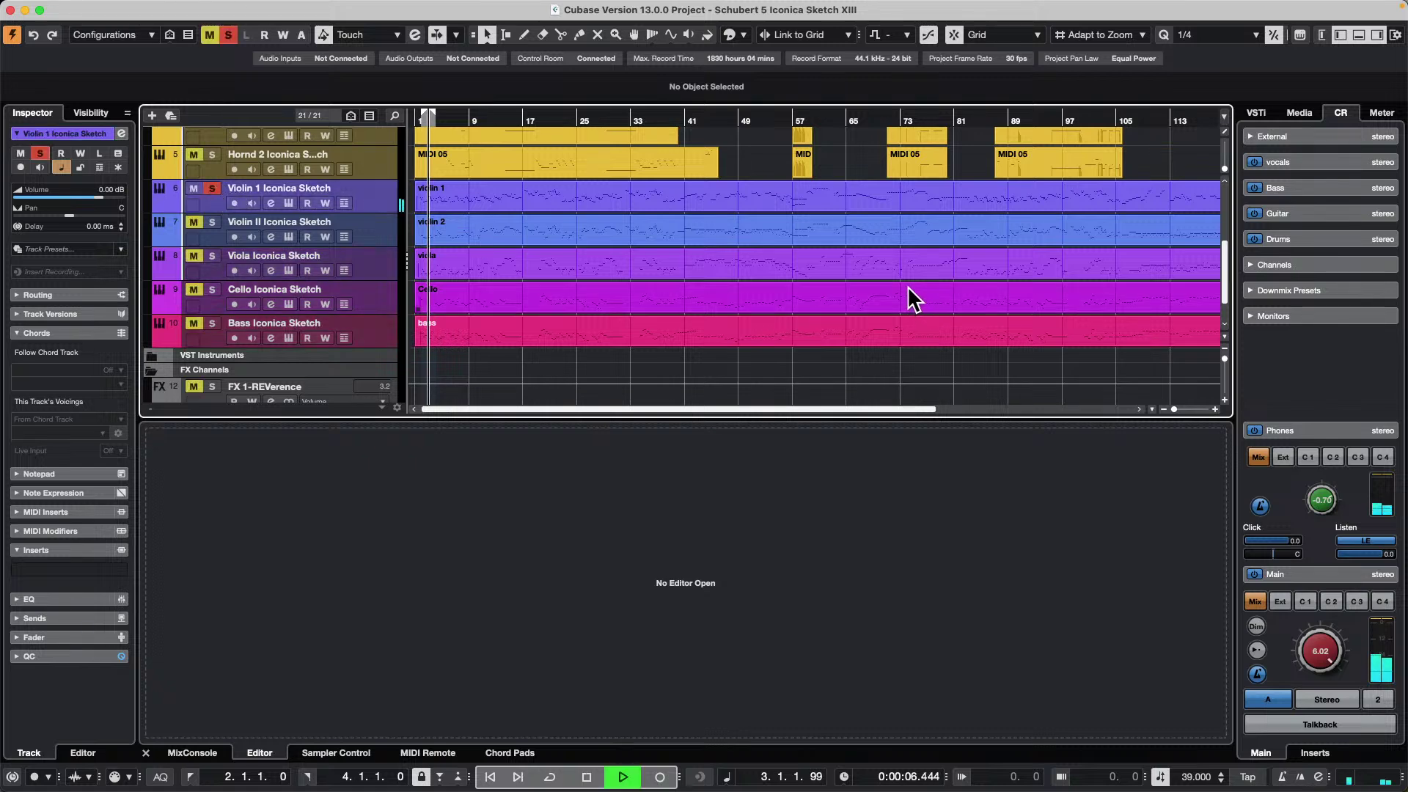
# - Open the Violin 1 track's HALion Sonic instrument, enable automation writing, and record mute changes for the Violins I slot during playback
pyautogui.click(288, 203)
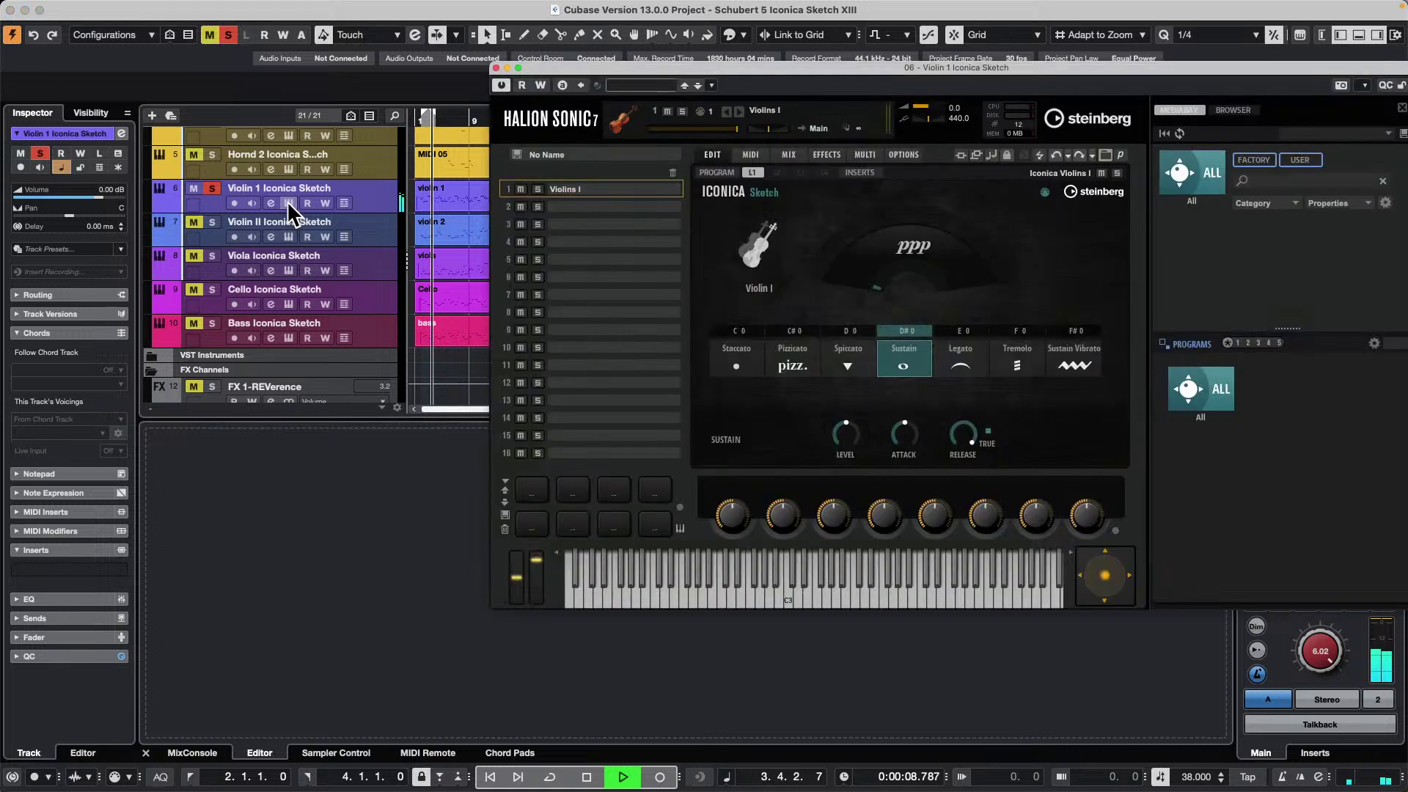
pyautogui.click(540, 85)
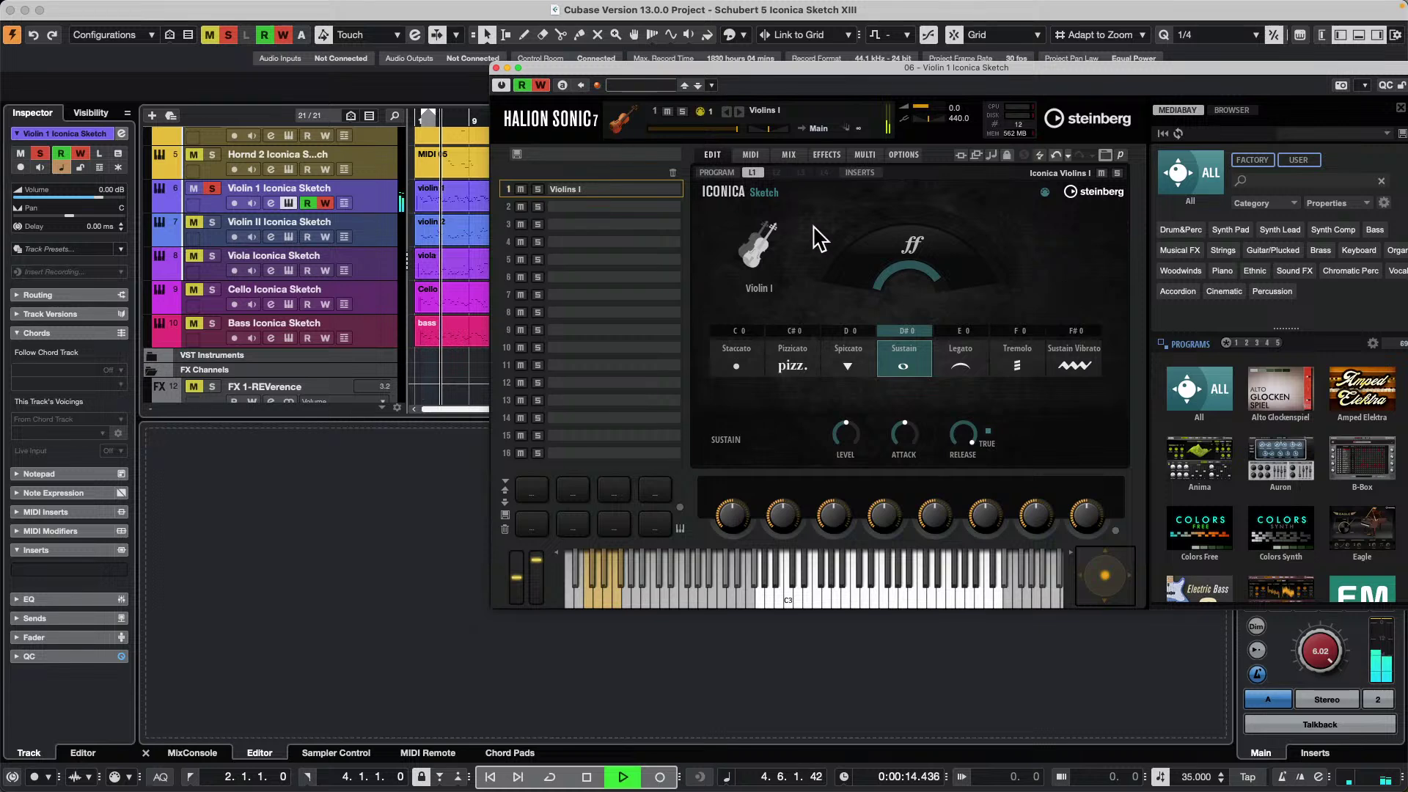
pyautogui.click(522, 189)
pyautogui.click(522, 189)
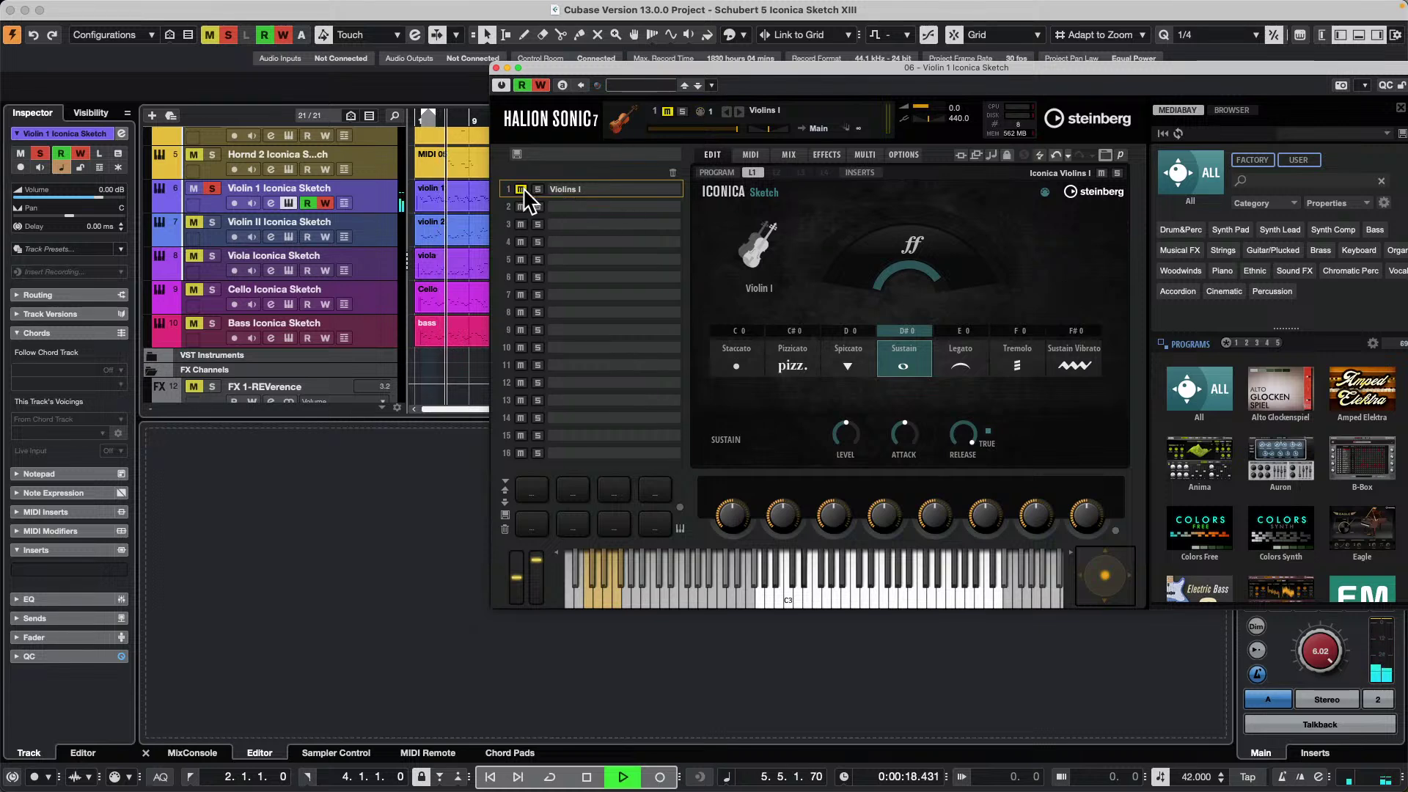
pyautogui.click(521, 189)
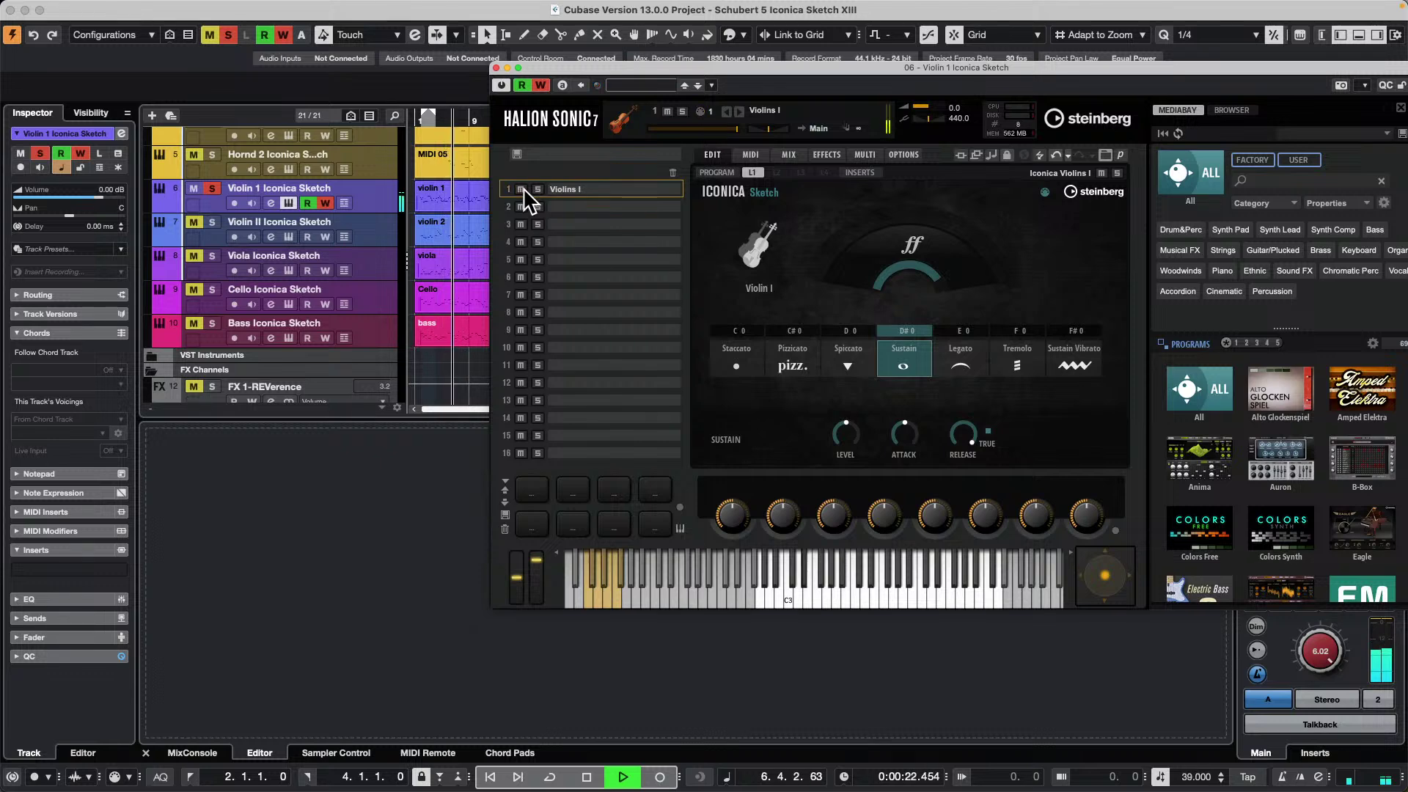
# - Record mute automation for slot 1 of the Violin 1 instrument during playback and stop the transport
pyautogui.click(521, 189)
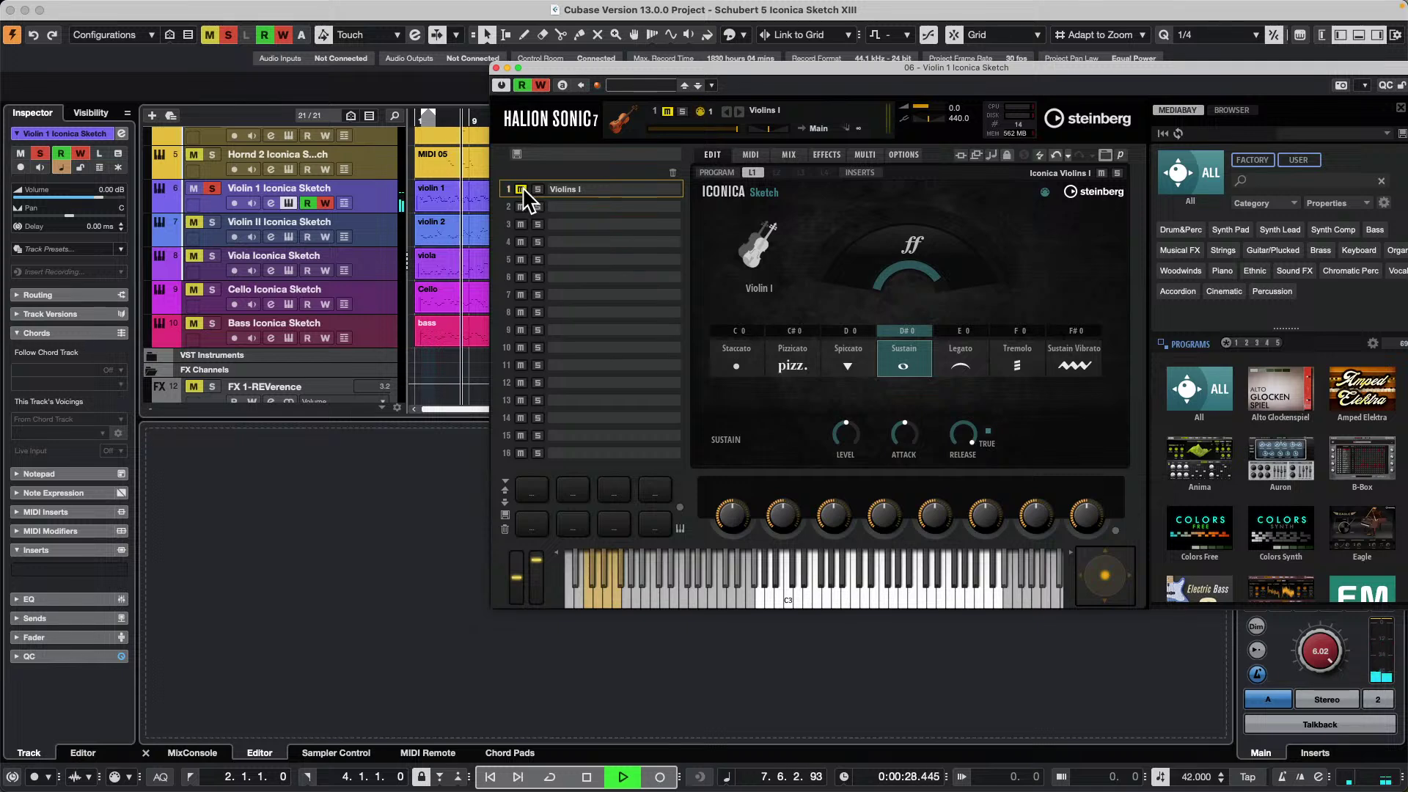
pyautogui.click(423, 114)
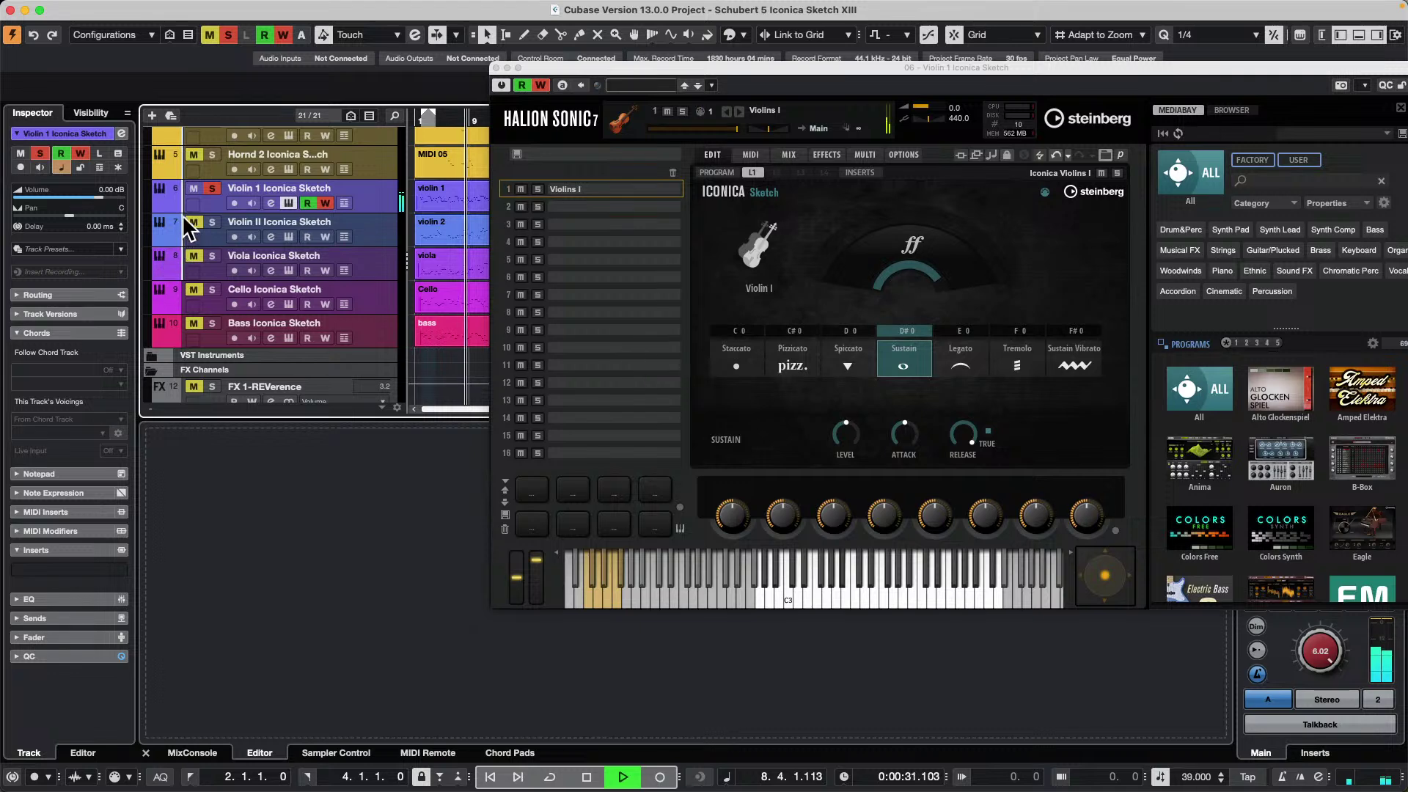
pyautogui.press('space')
# - Show the Violin 1 track's slot 1 S1 Mute automation lane and enlarge it, with the instrument window moved clear of it
pyautogui.click(160, 204)
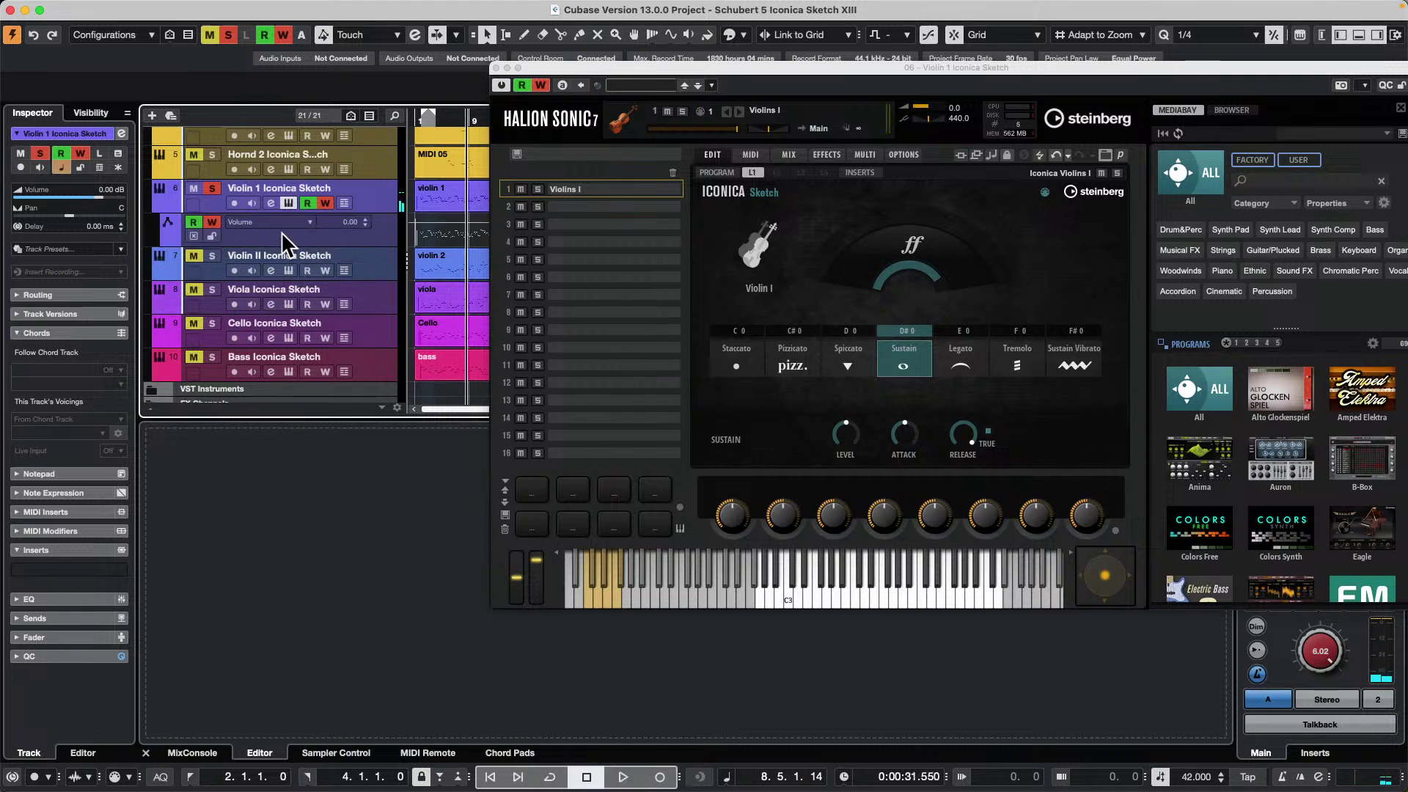
pyautogui.click(310, 221)
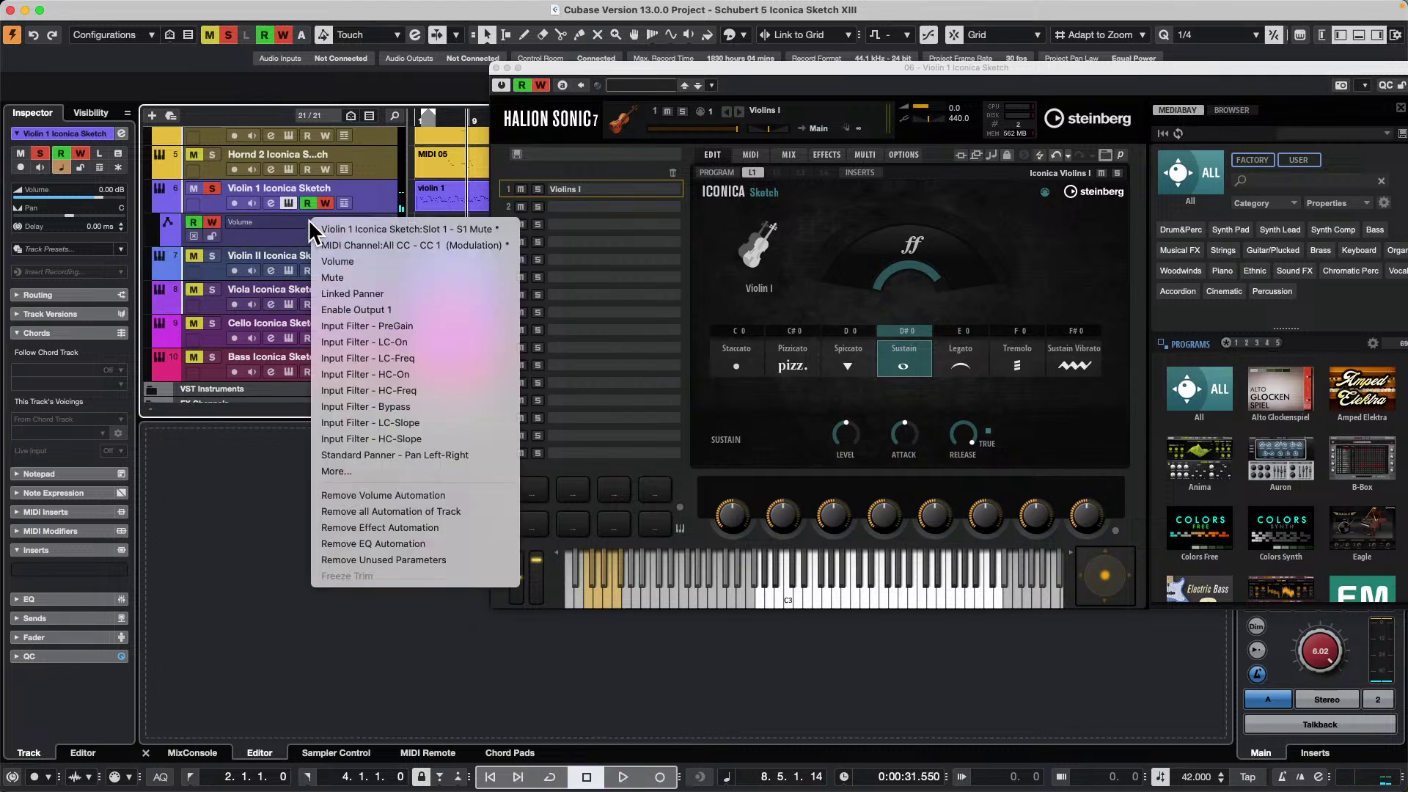
pyautogui.click(409, 228)
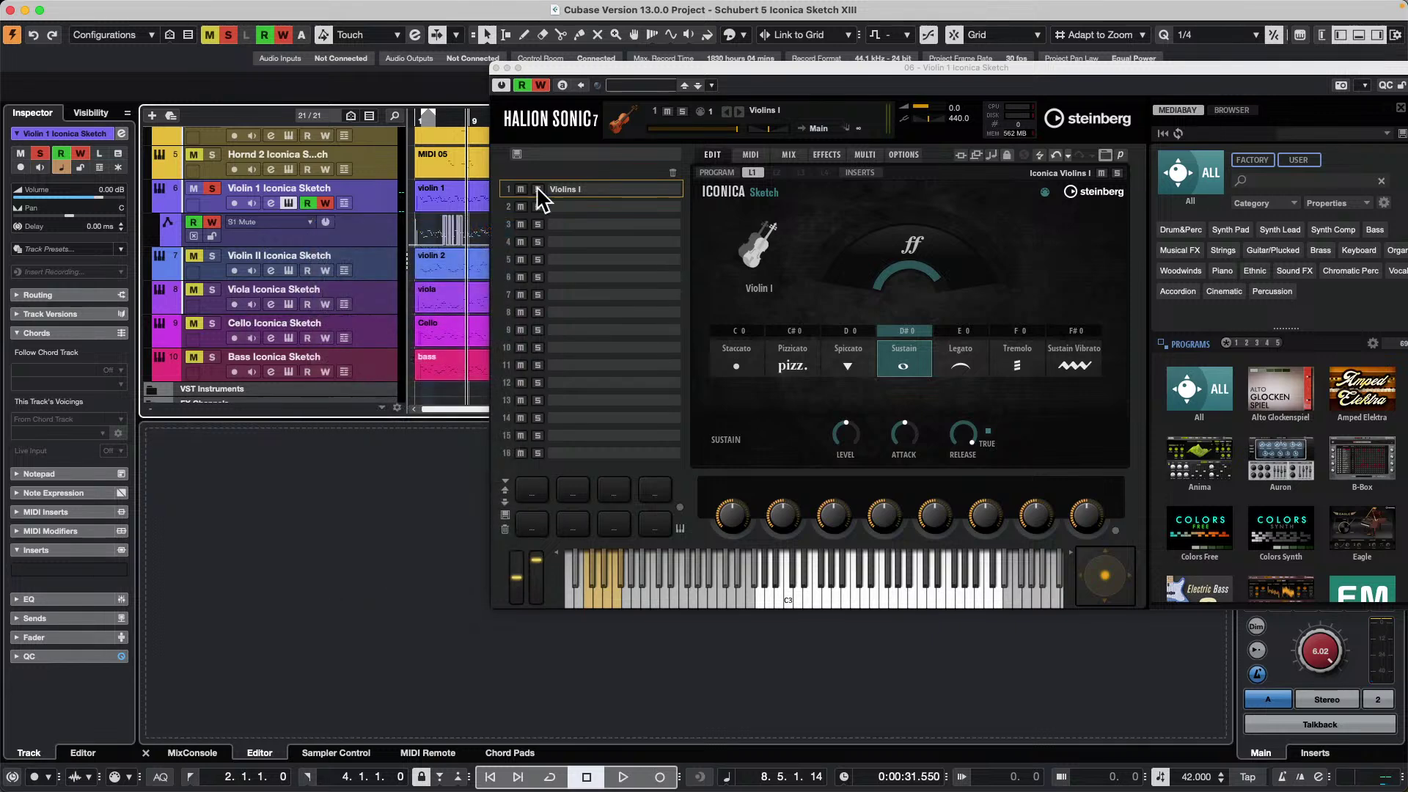
pyautogui.moveTo(459, 118)
pyautogui.mouseDown()
pyautogui.moveTo(442, 188)
pyautogui.moveTo(477, 115)
pyautogui.mouseUp()
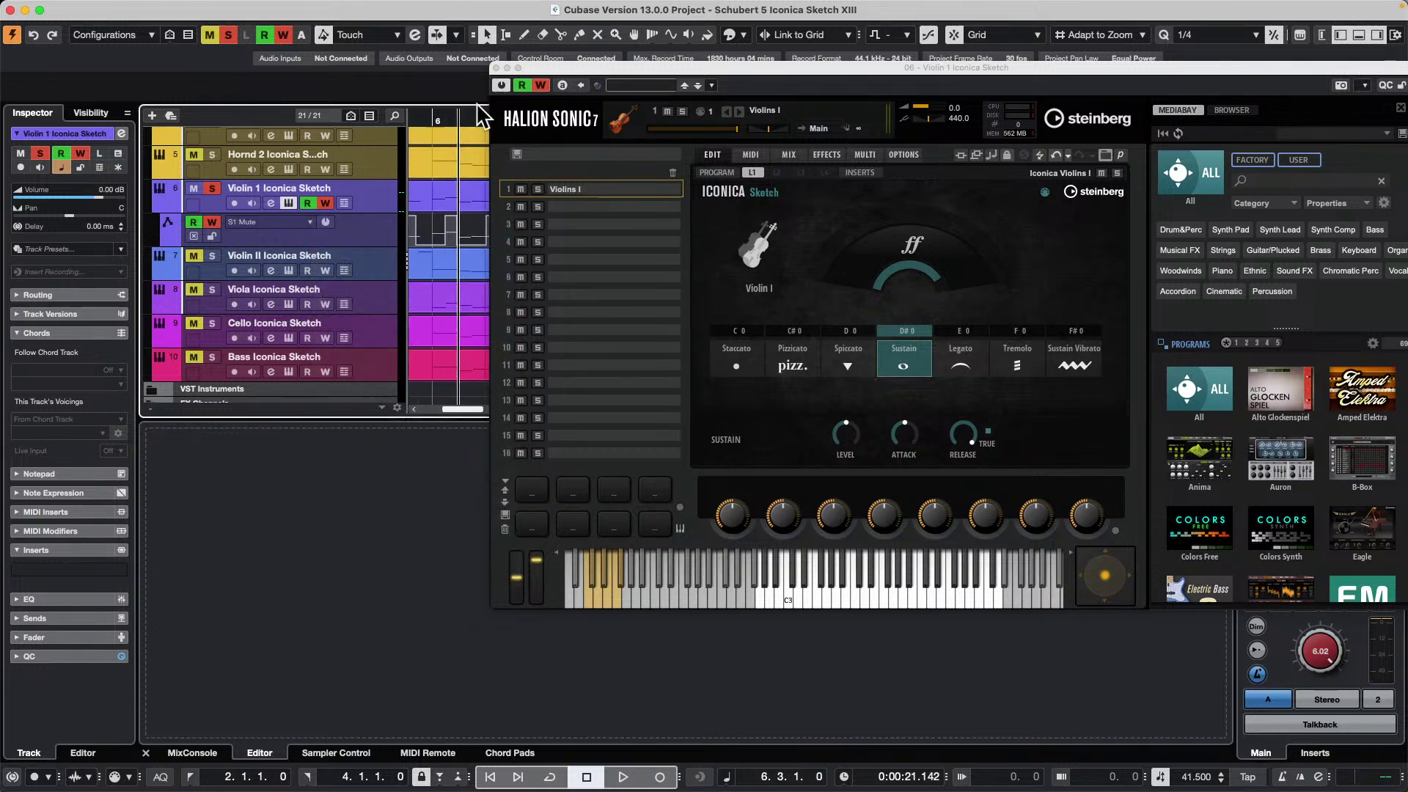
pyautogui.moveTo(578, 68); pyautogui.dragTo(780, 136)
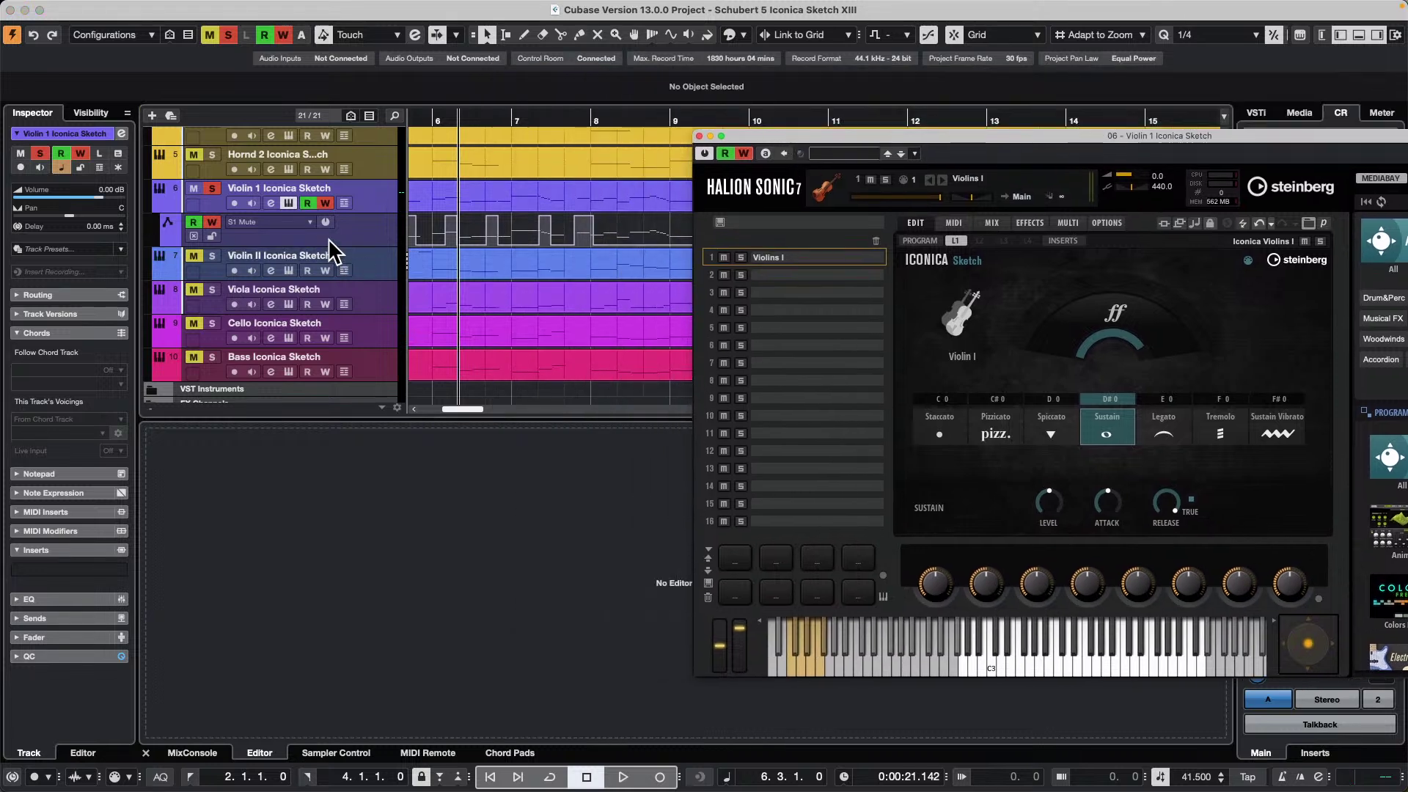
pyautogui.moveTo(330, 244); pyautogui.dragTo(317, 338)
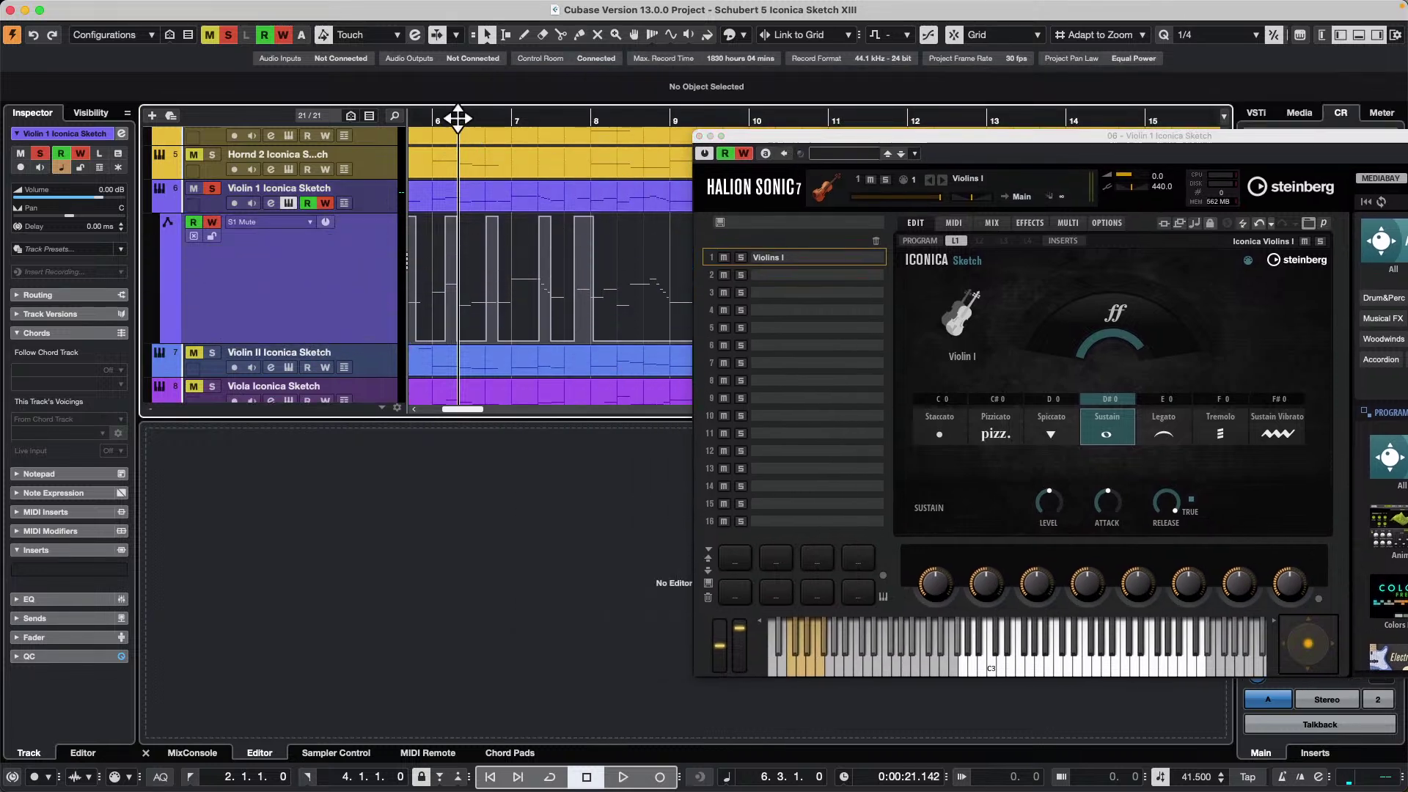
pyautogui.moveTo(459, 117); pyautogui.dragTo(737, 107)
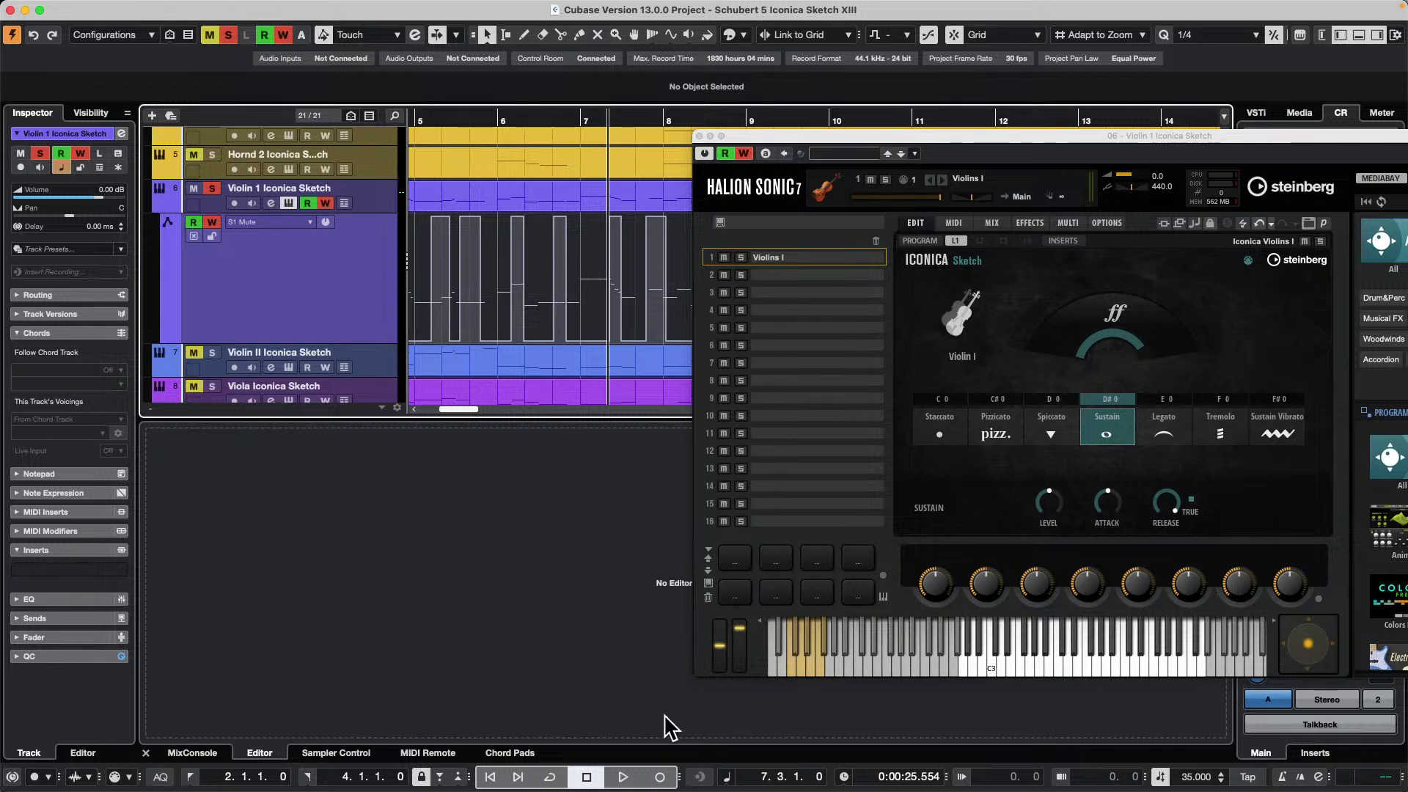
# - Switch to Steinberg Library Manager, look through the installed Groove Agent libraries and close it
pyautogui.moveTo(607, 755)
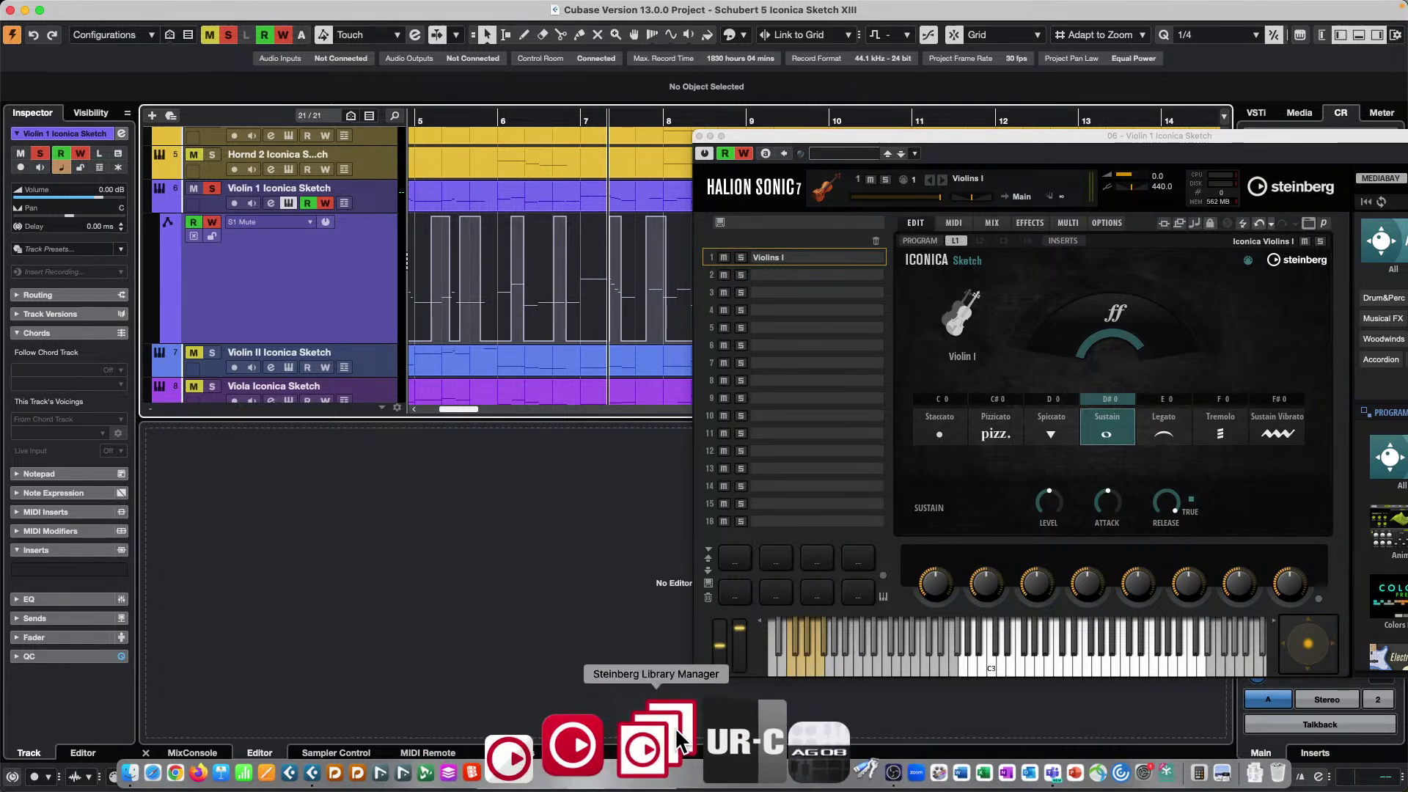
pyautogui.click(670, 736)
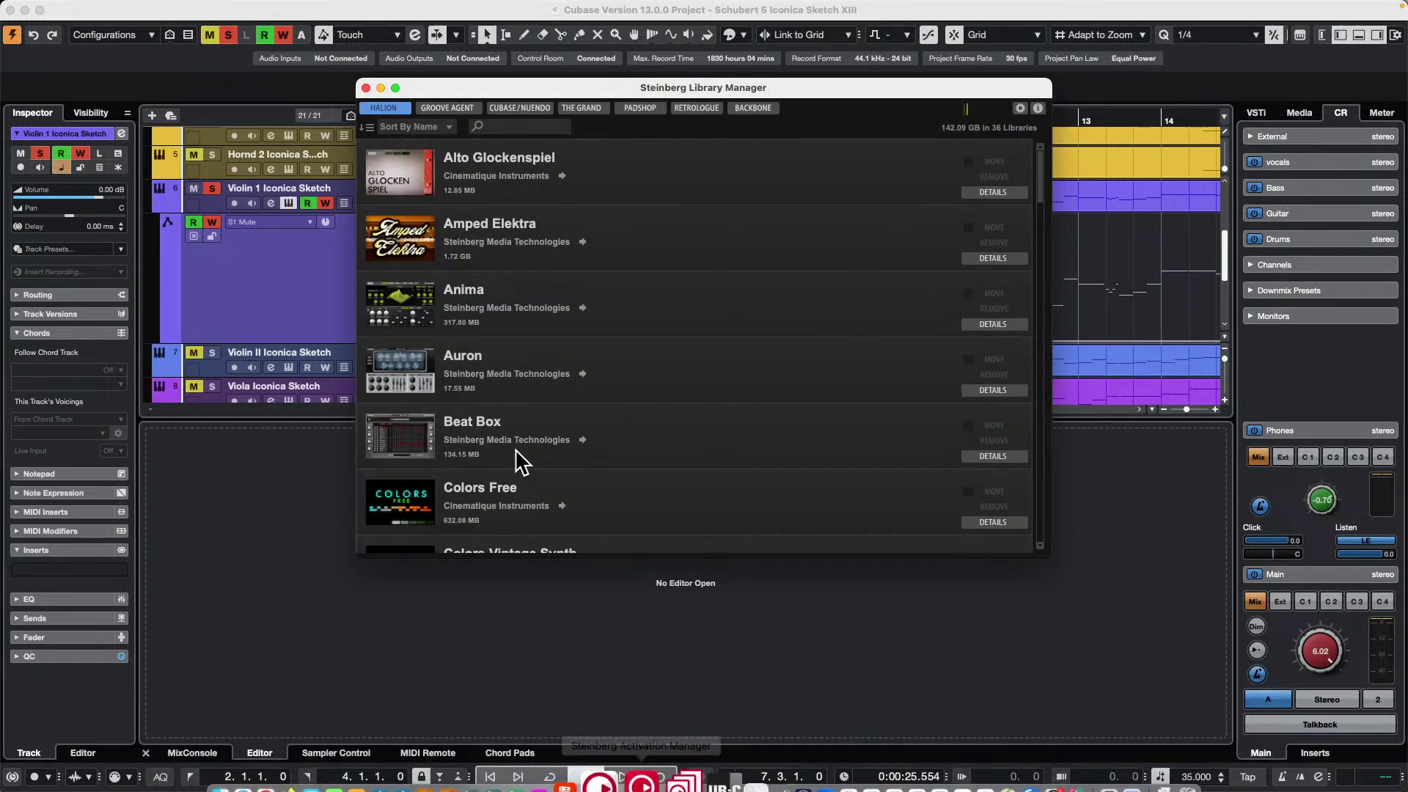
pyautogui.click(447, 109)
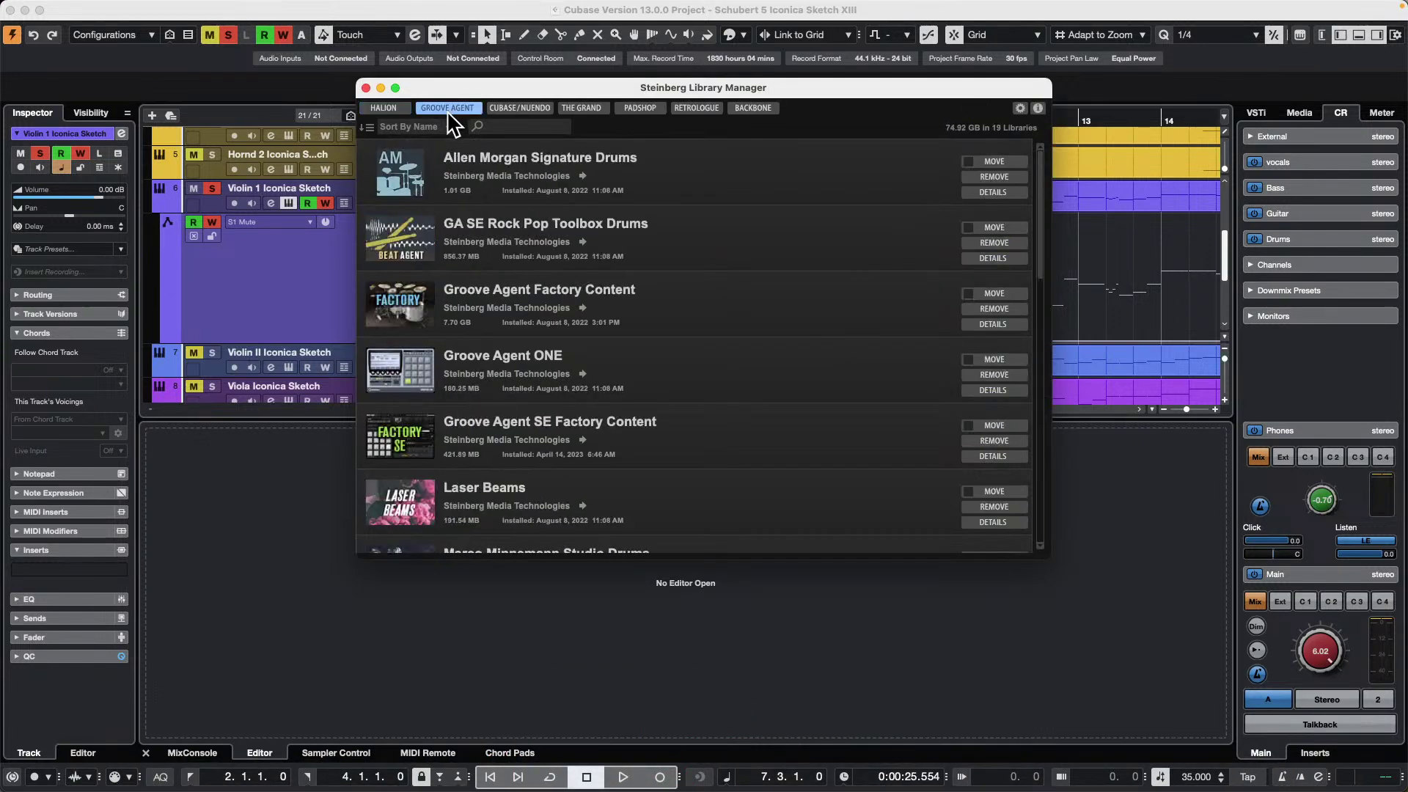
pyautogui.scroll(-10, 590, 301)
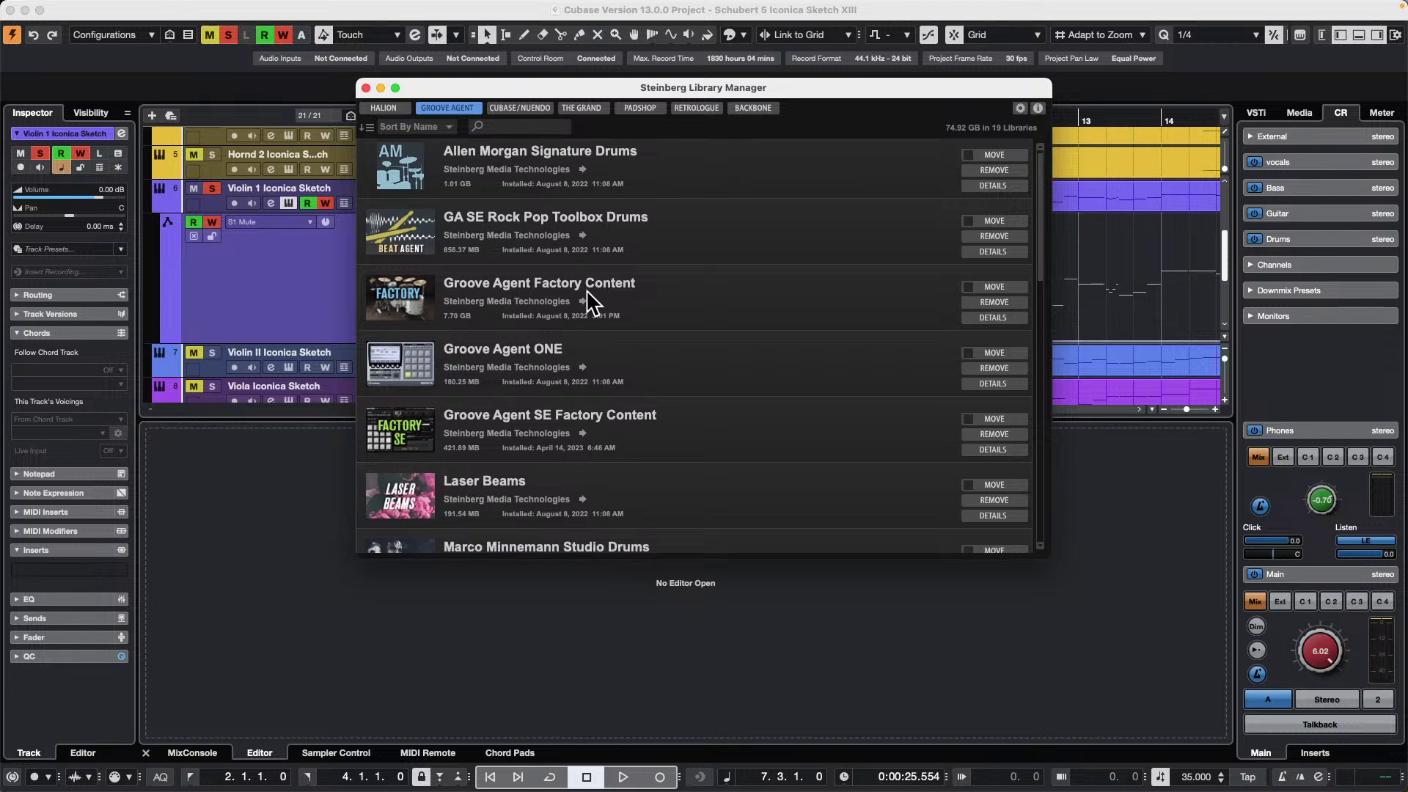
pyautogui.scroll(-5, 591, 291)
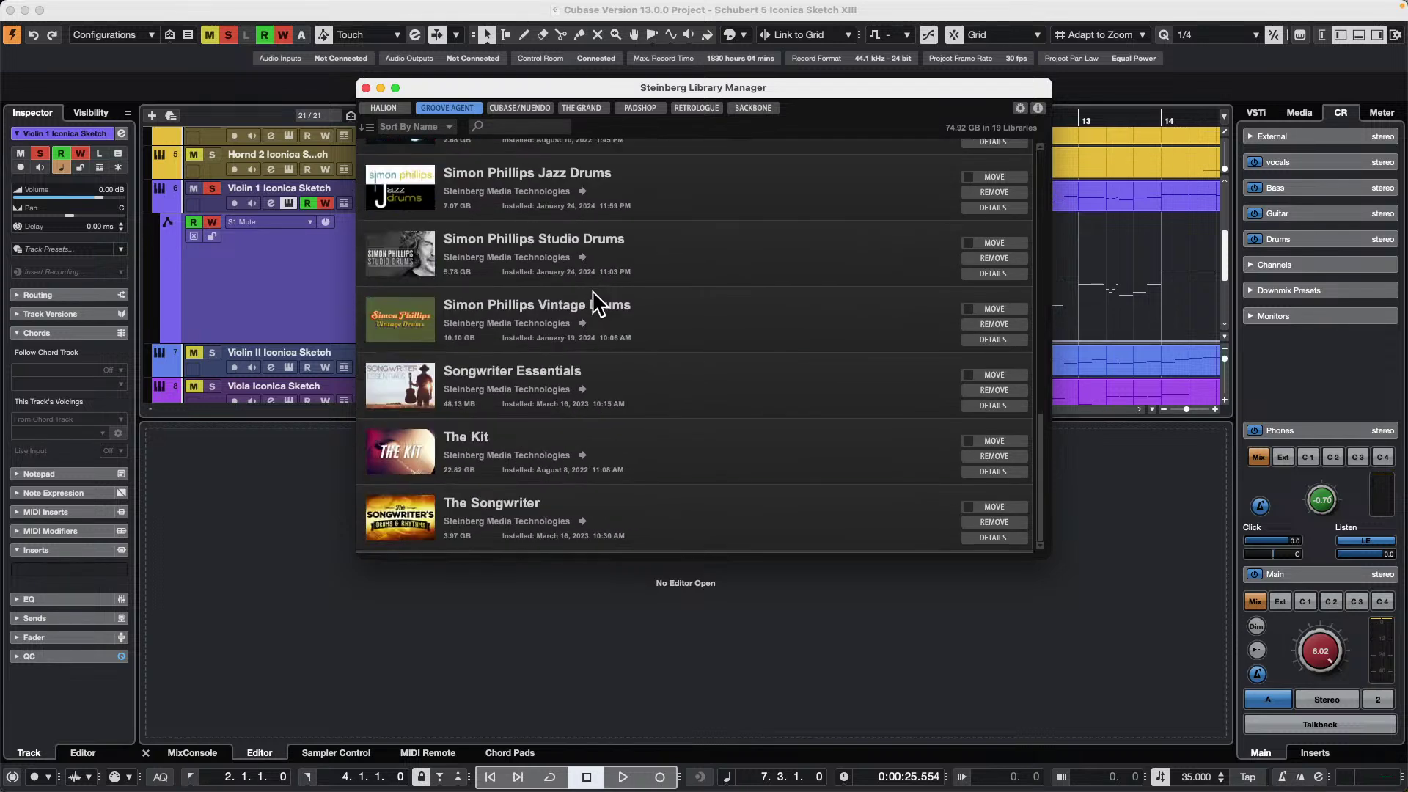
pyautogui.scroll(15, 592, 289)
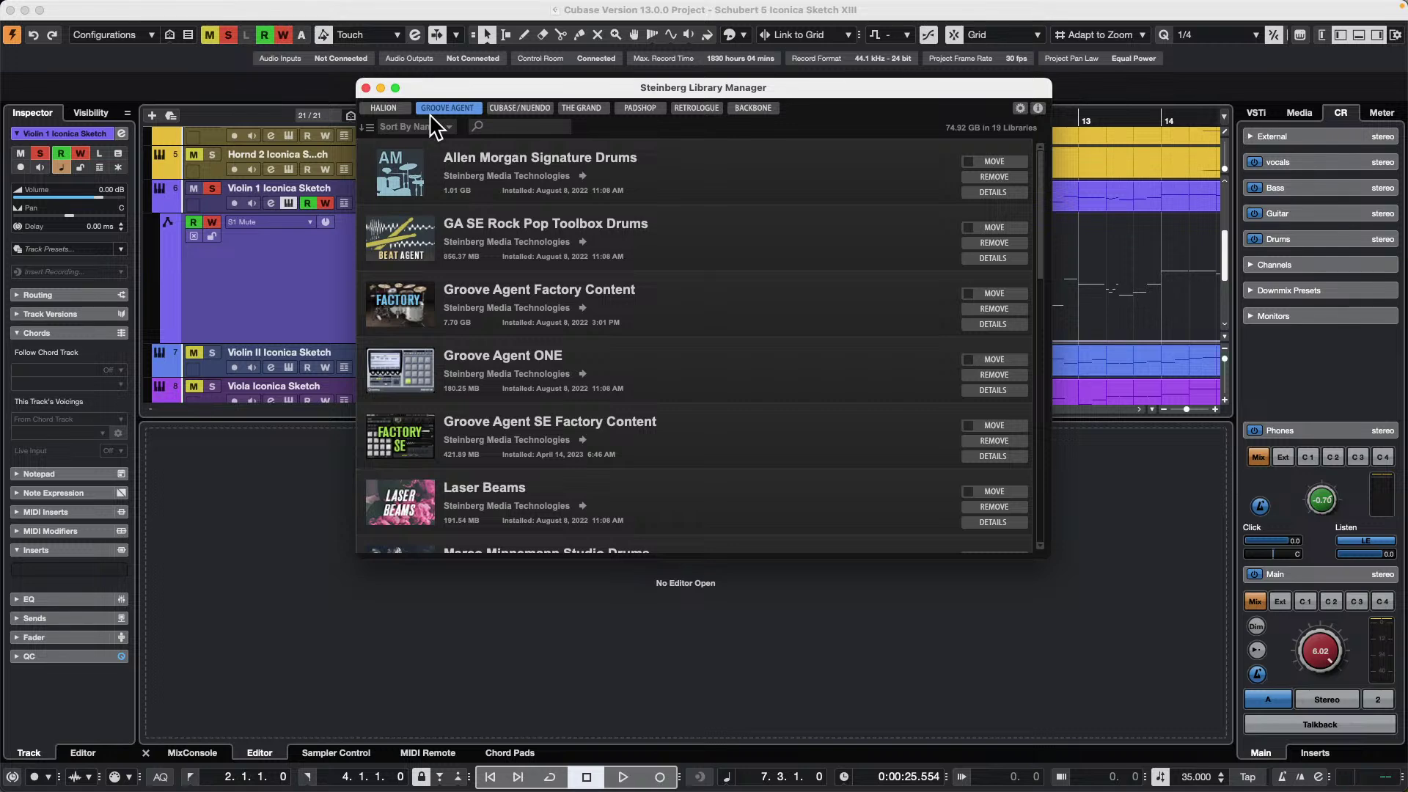
pyautogui.click(366, 88)
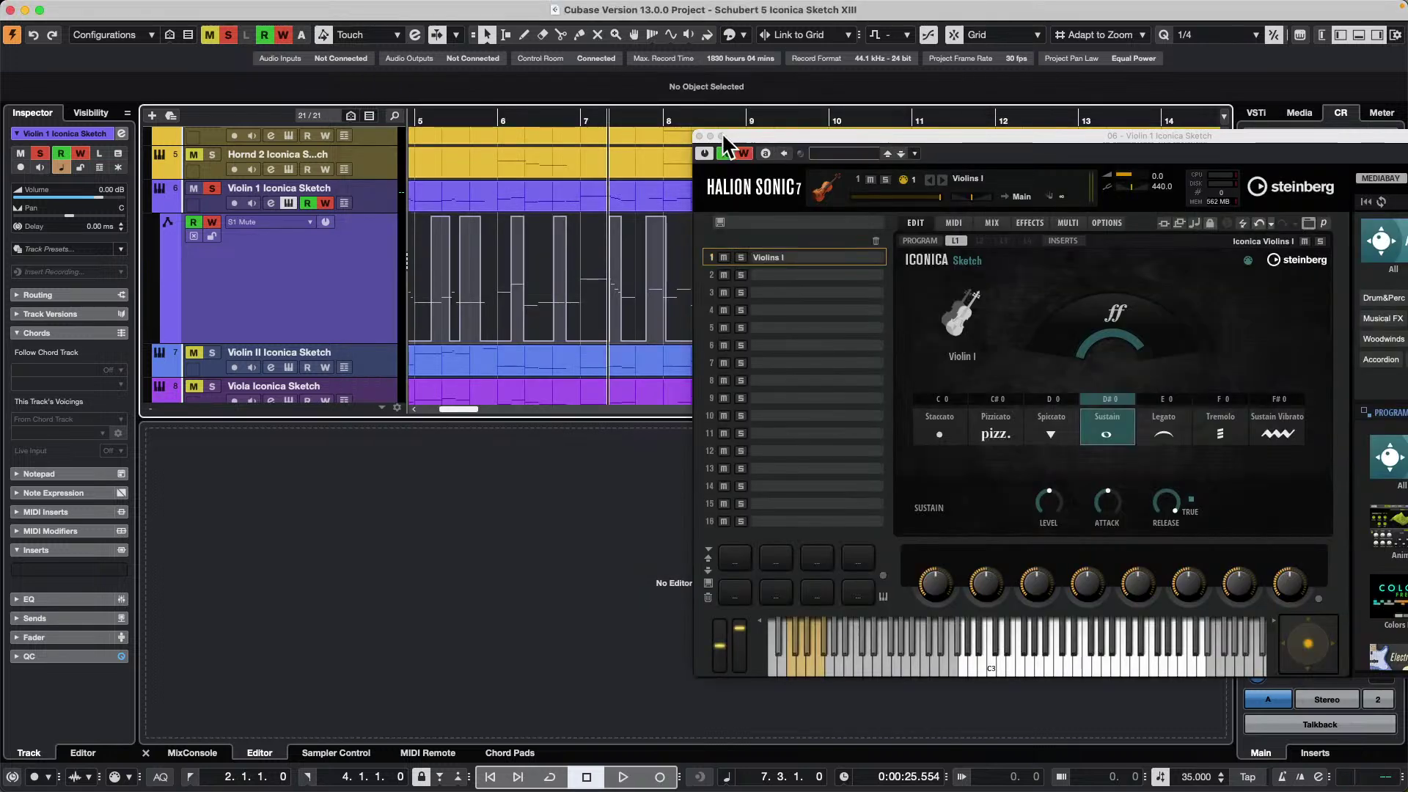
# - Close the HALion Sonic window and create a new empty project in the June 4 2024 folder
pyautogui.click(698, 135)
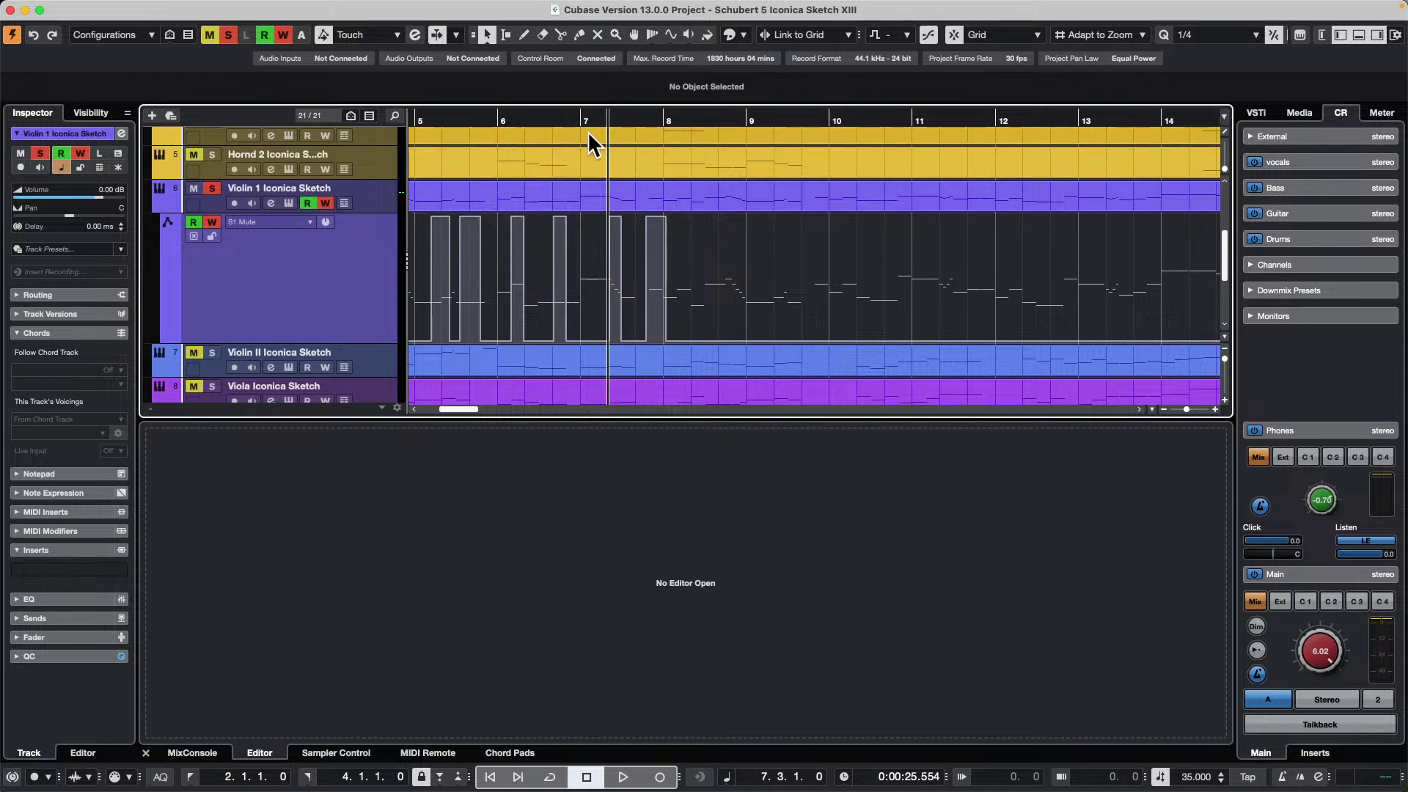
pyautogui.moveTo(595, 111); pyautogui.dragTo(82, 9)
pyautogui.click(96, 8)
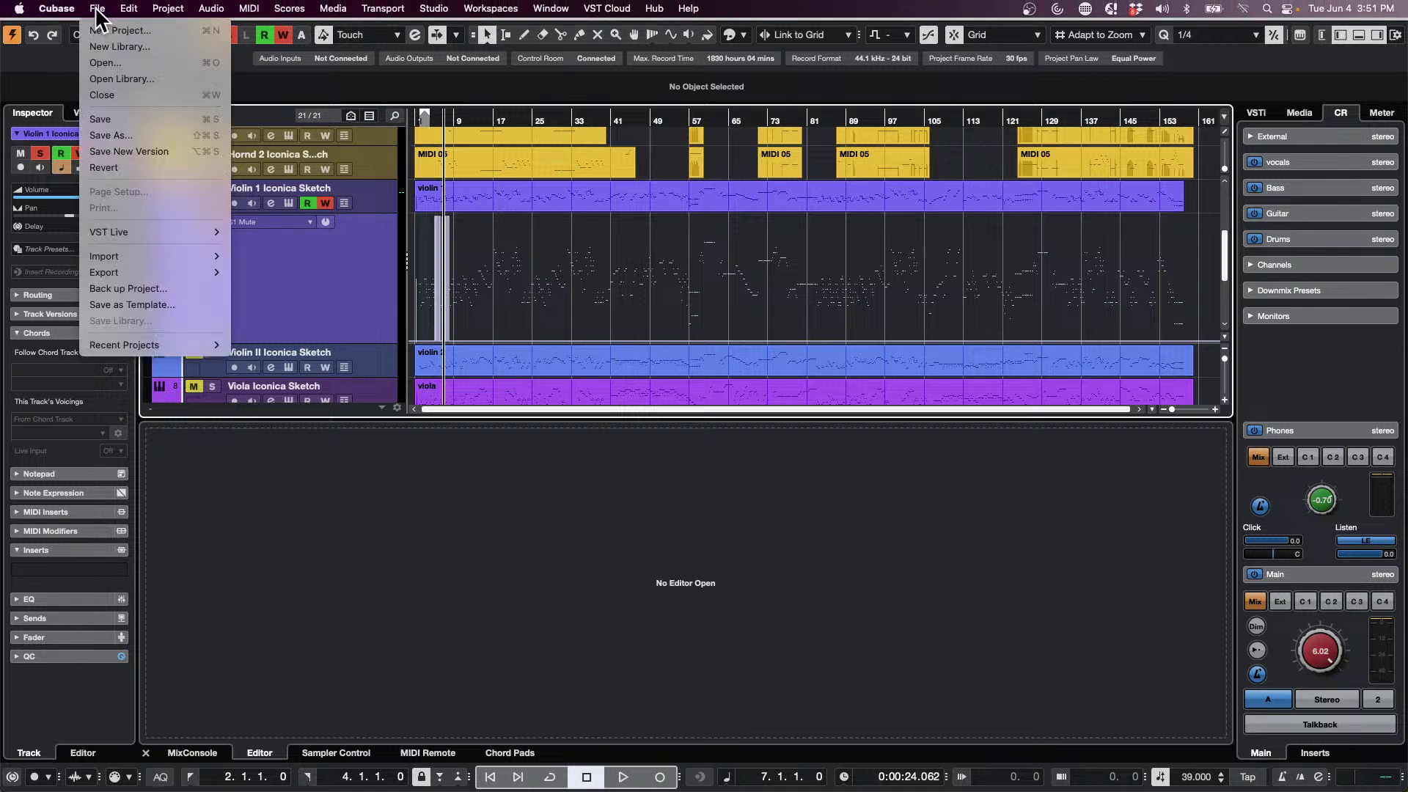
pyautogui.moveTo(137, 345)
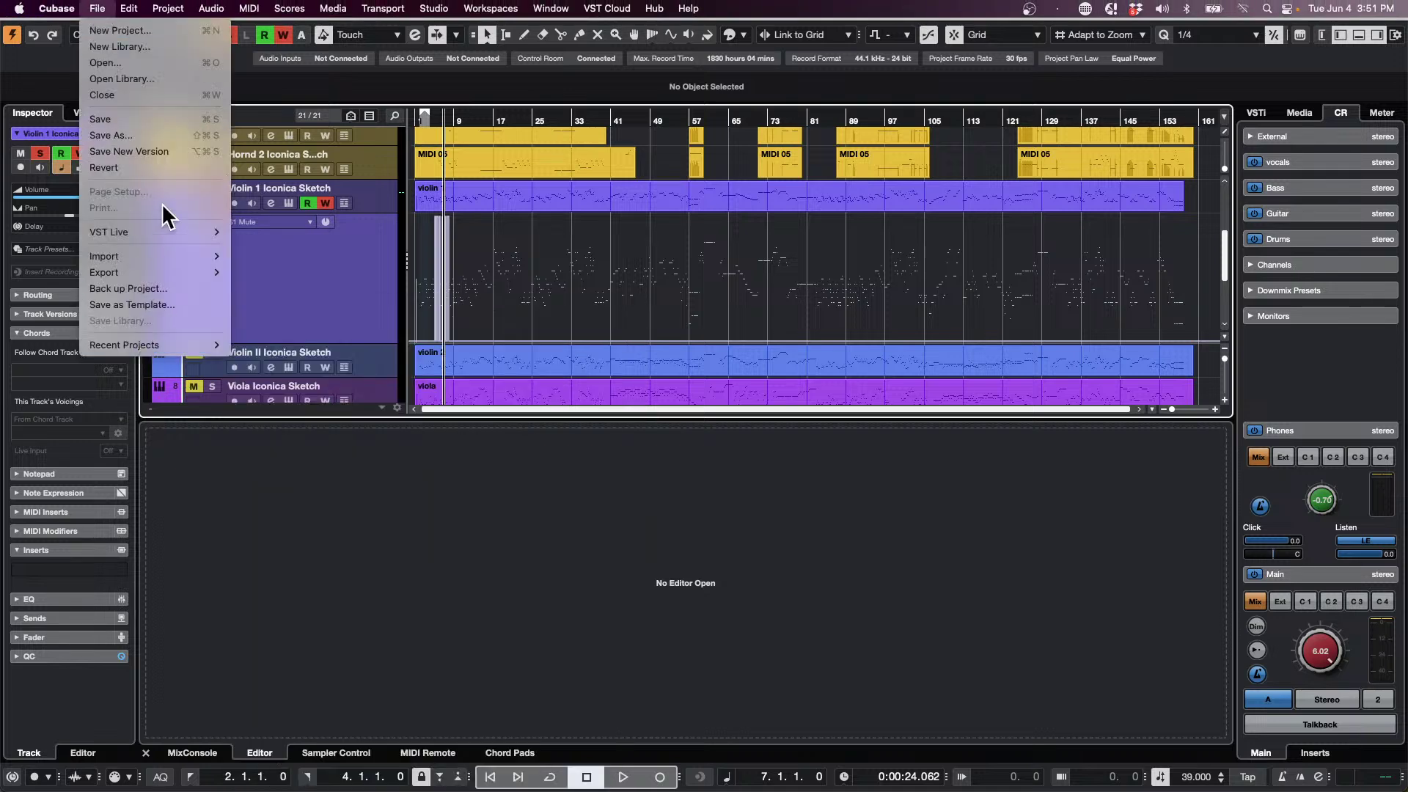
pyautogui.click(157, 31)
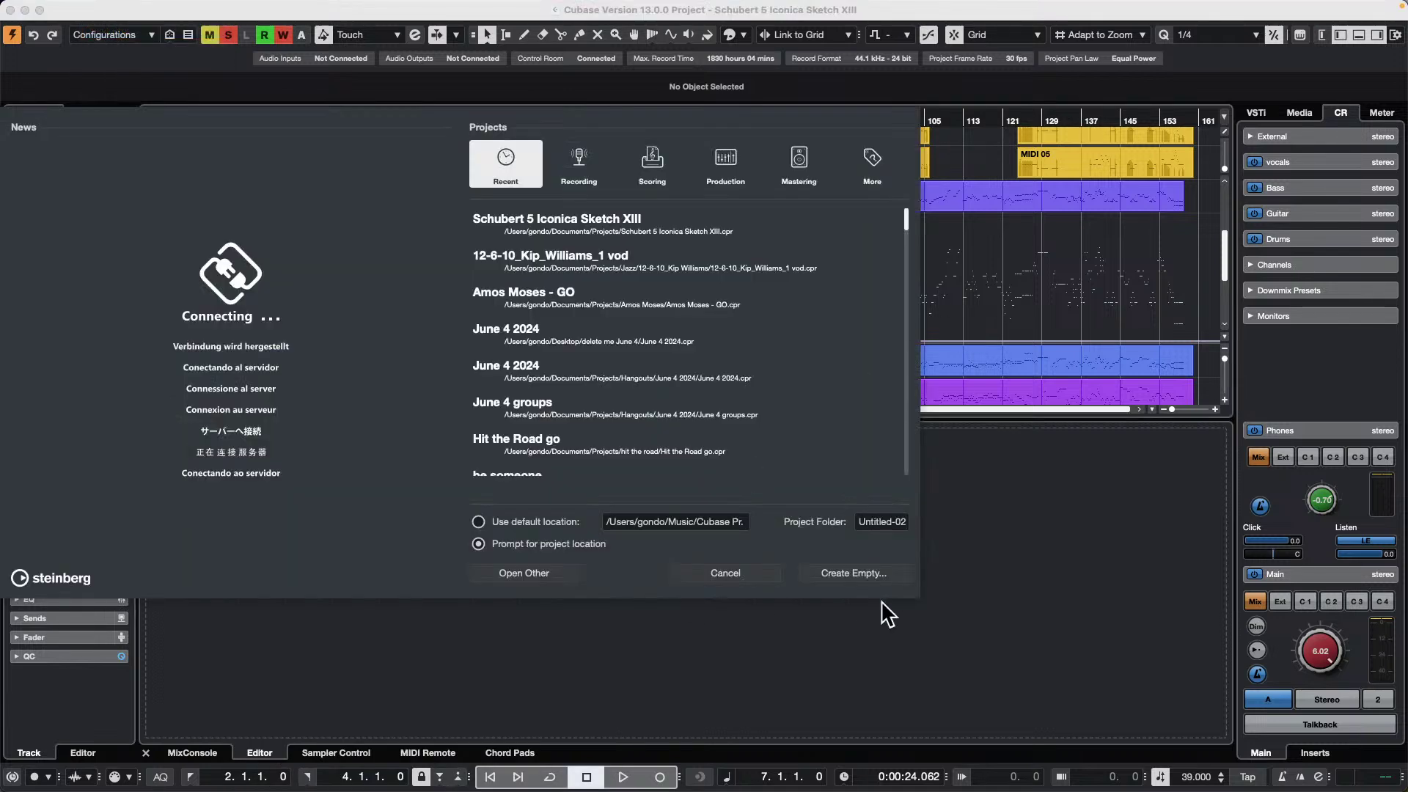
pyautogui.click(871, 574)
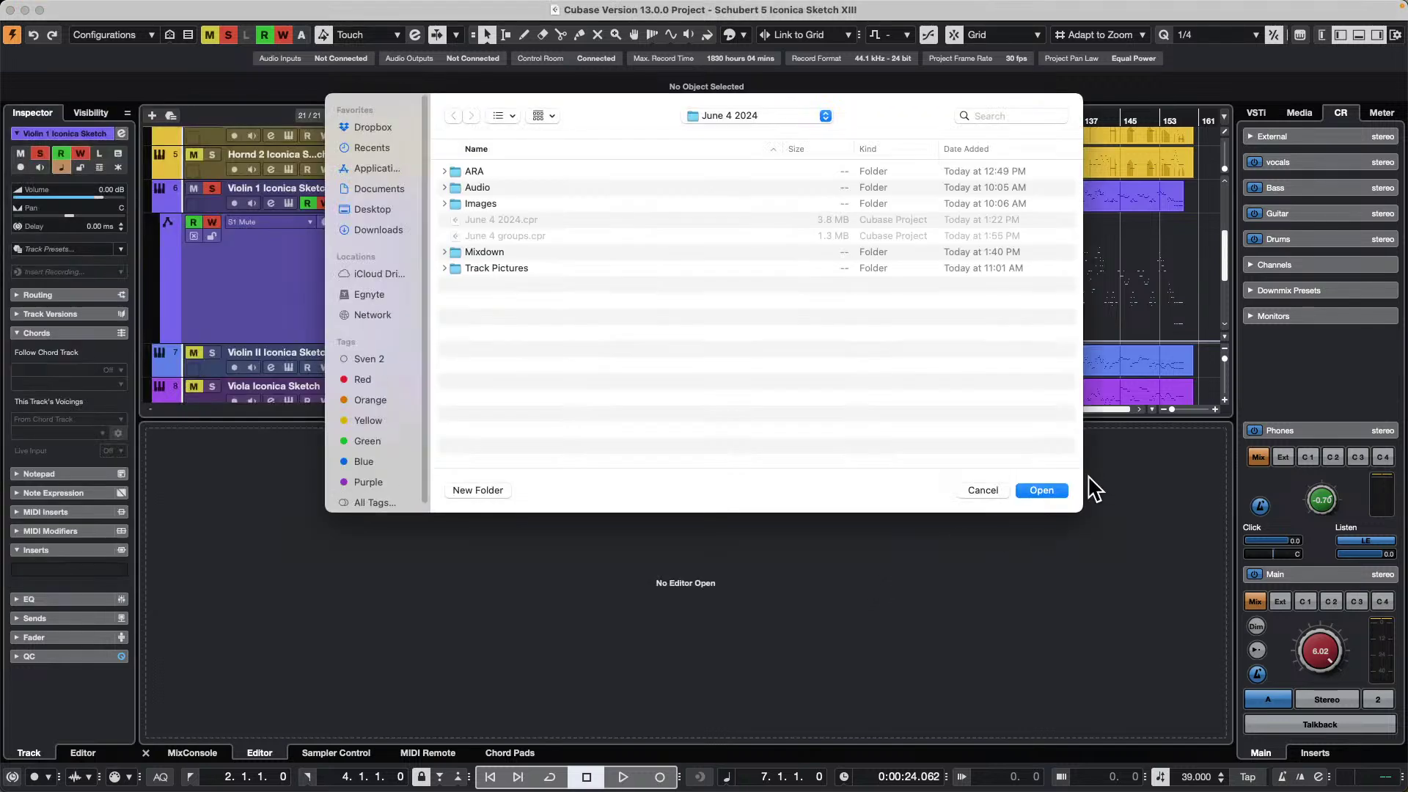
pyautogui.click(1042, 491)
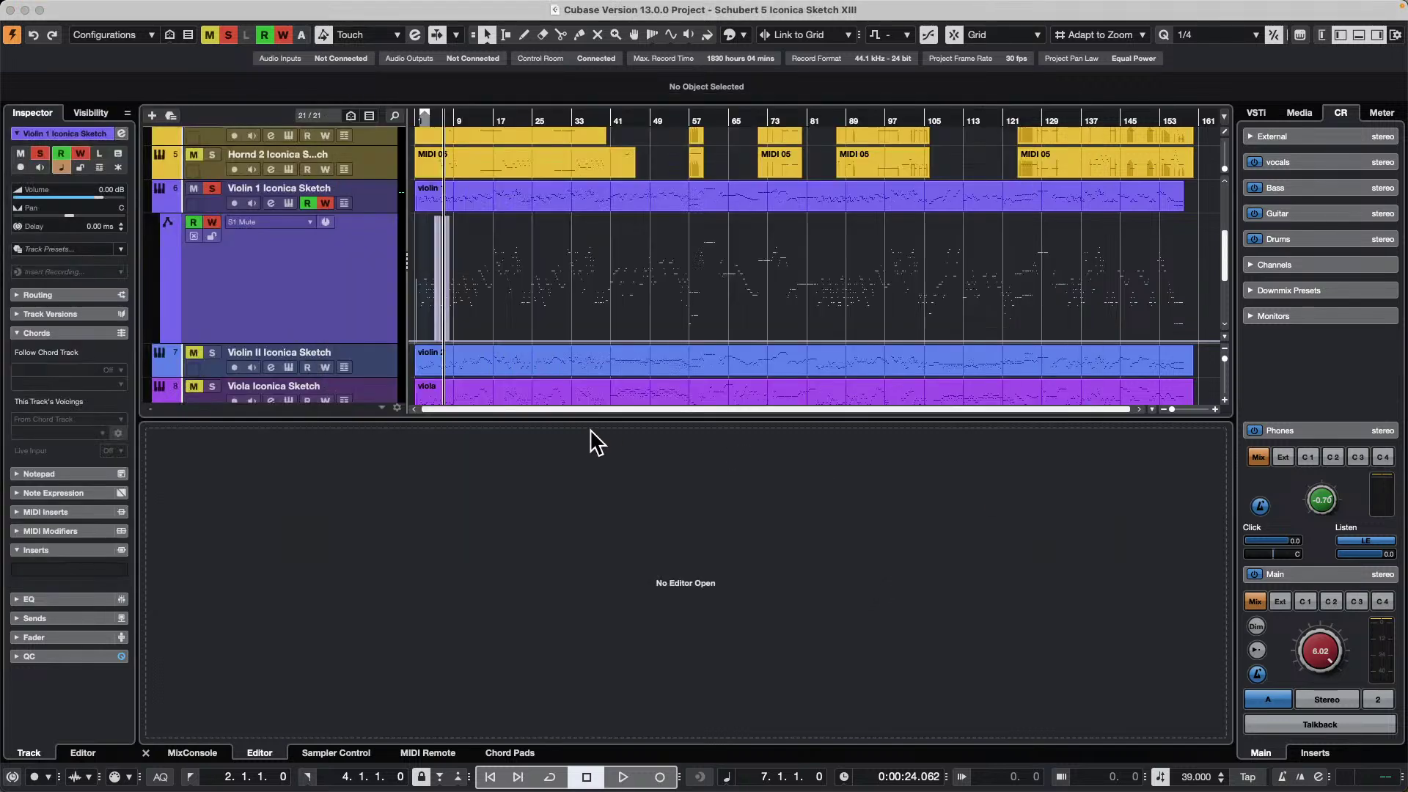
# - Add one instrument track using Groove Agent SE with all MIDI inputs and stereo output
pyautogui.rightClick(403, 182)
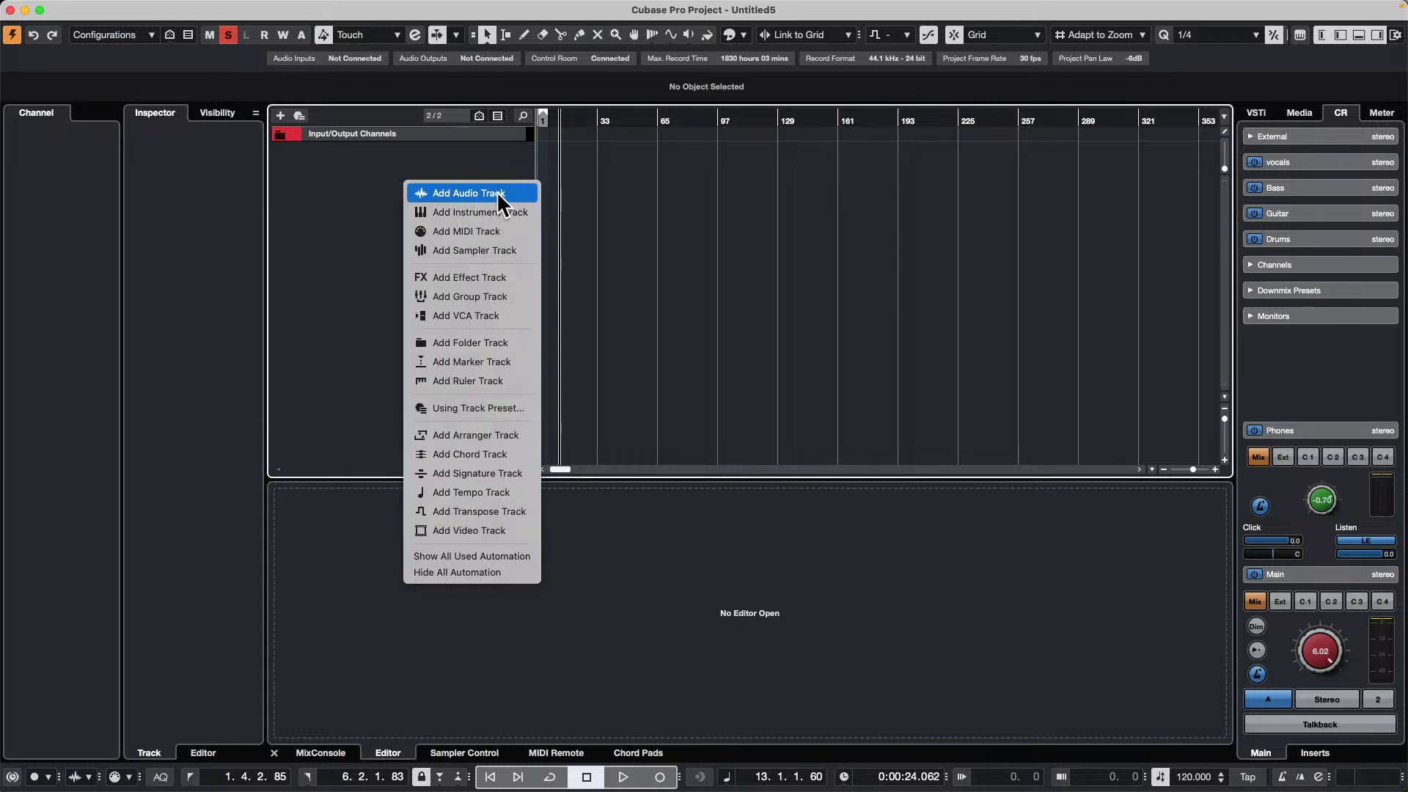
pyautogui.click(491, 213)
pyautogui.click(772, 280)
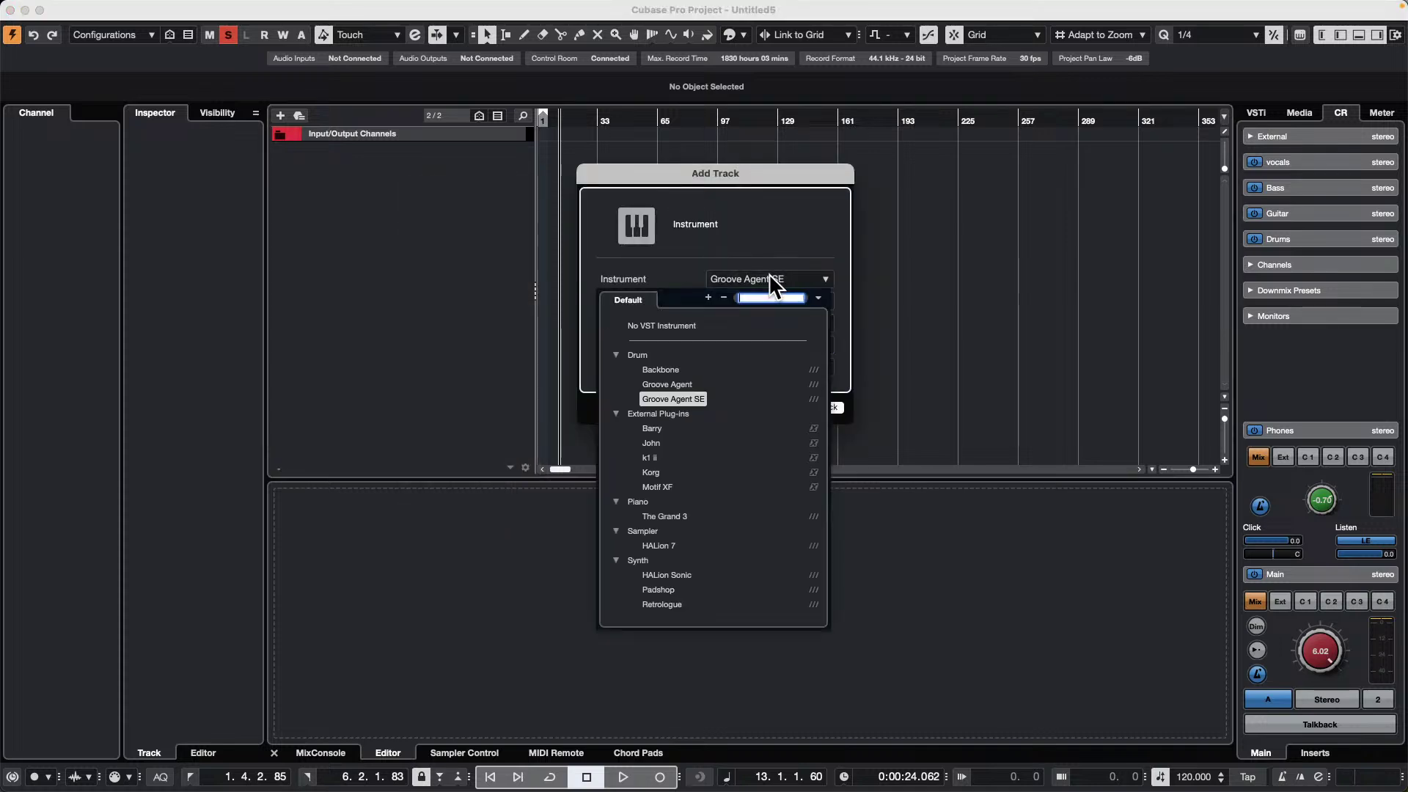
pyautogui.click(697, 399)
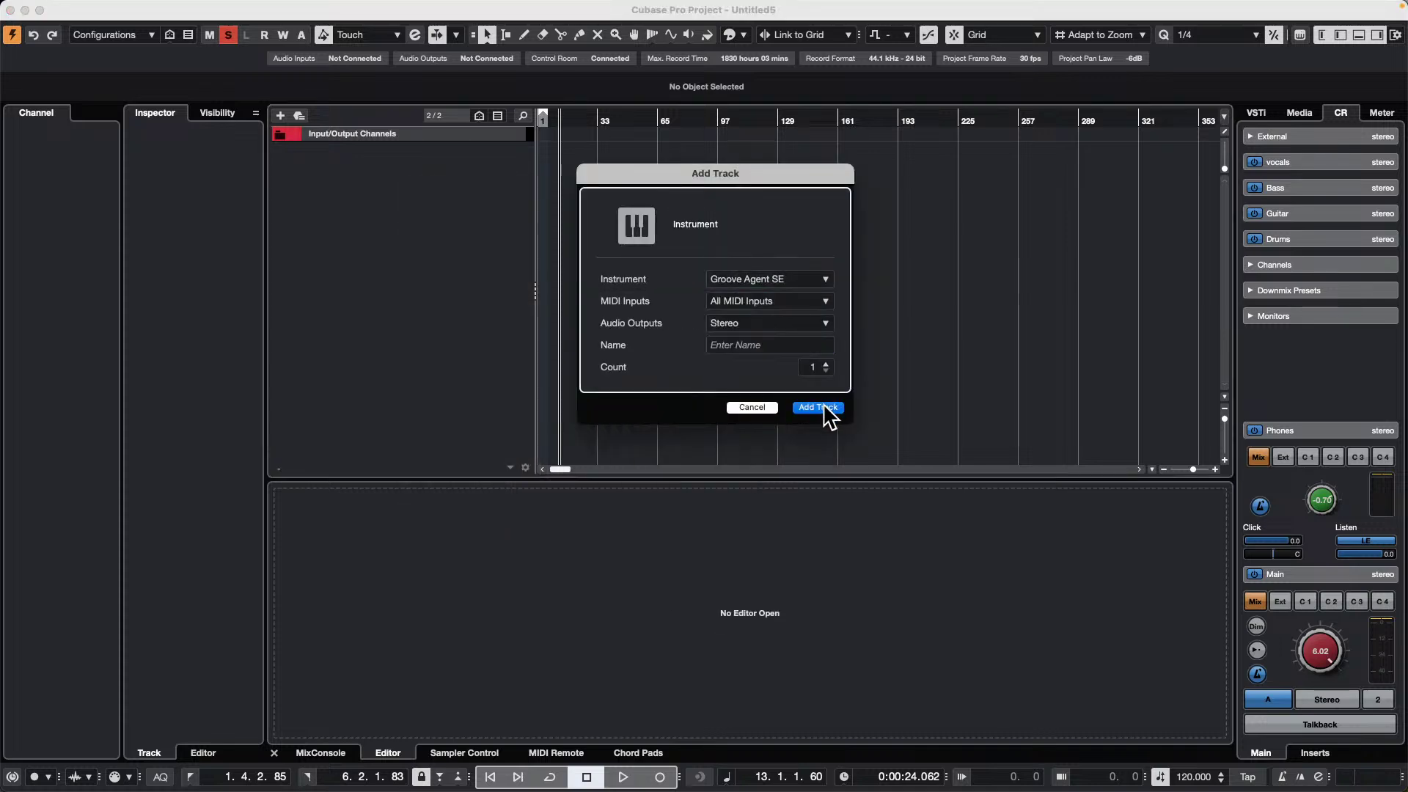
pyautogui.click(823, 408)
# - Load the Ambush Of Tigers kit with its patterns from the Laser Beams library into the empty kit slot
pyautogui.rightClick(688, 131)
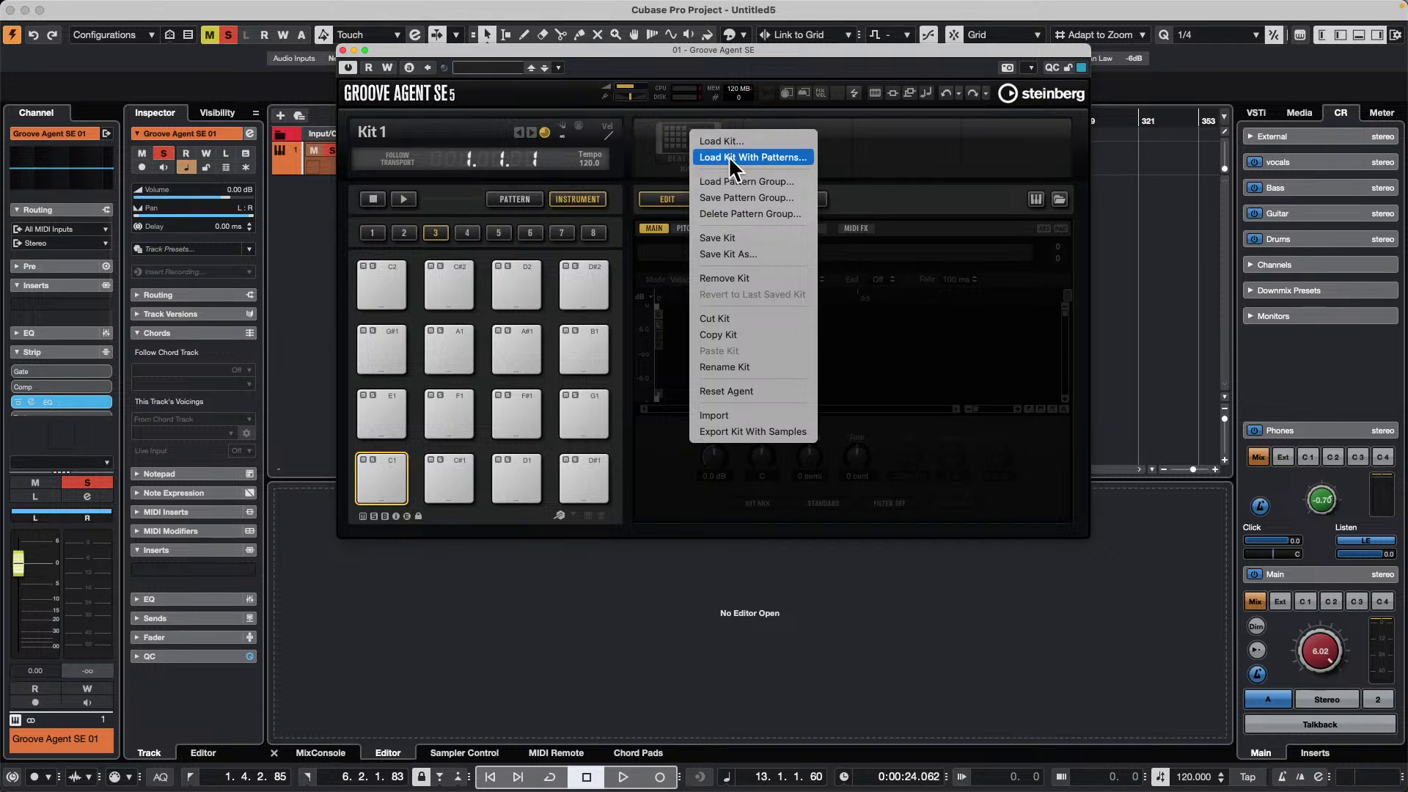
pyautogui.click(747, 164)
pyautogui.scroll(-2, 1255, 394)
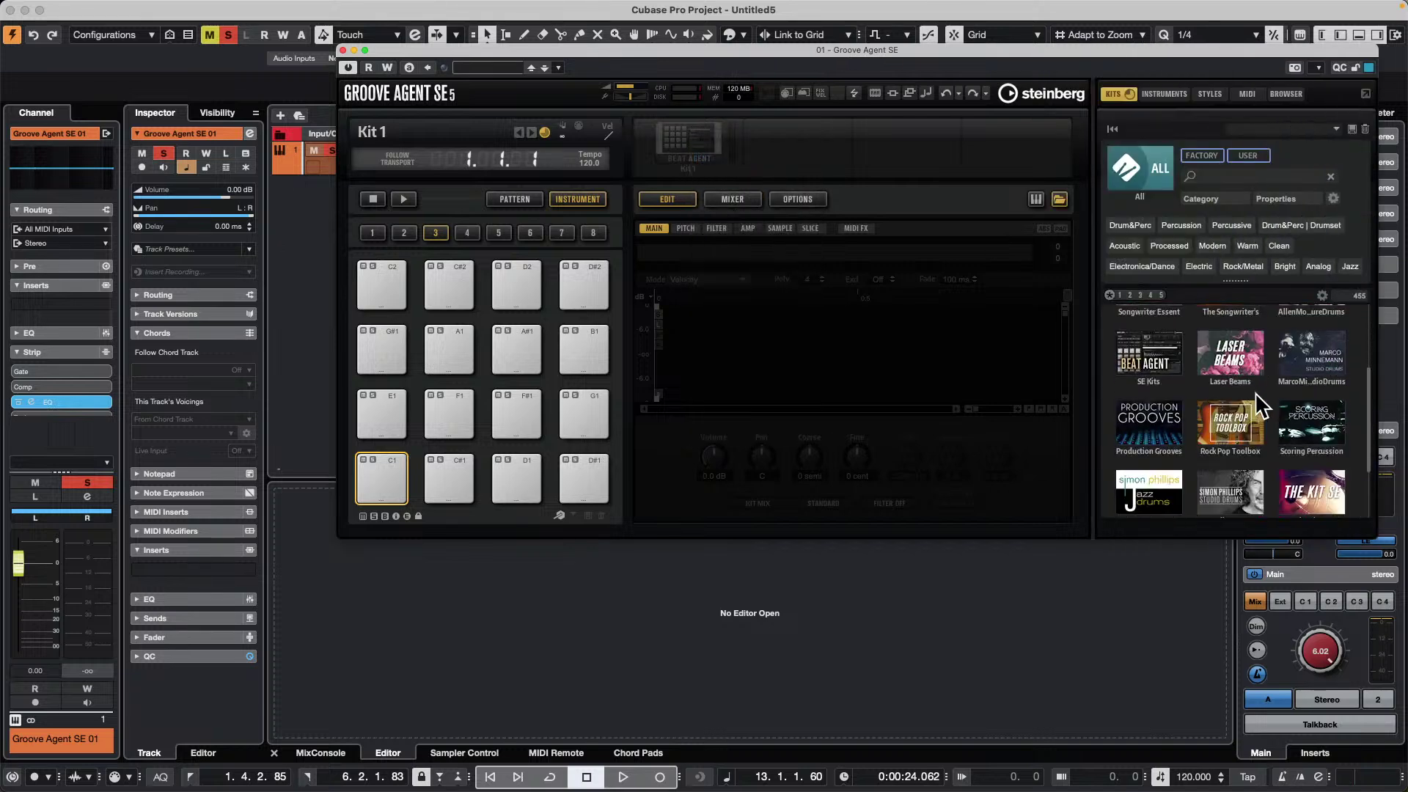
pyautogui.click(1246, 370)
pyautogui.scroll(-3, 1214, 393)
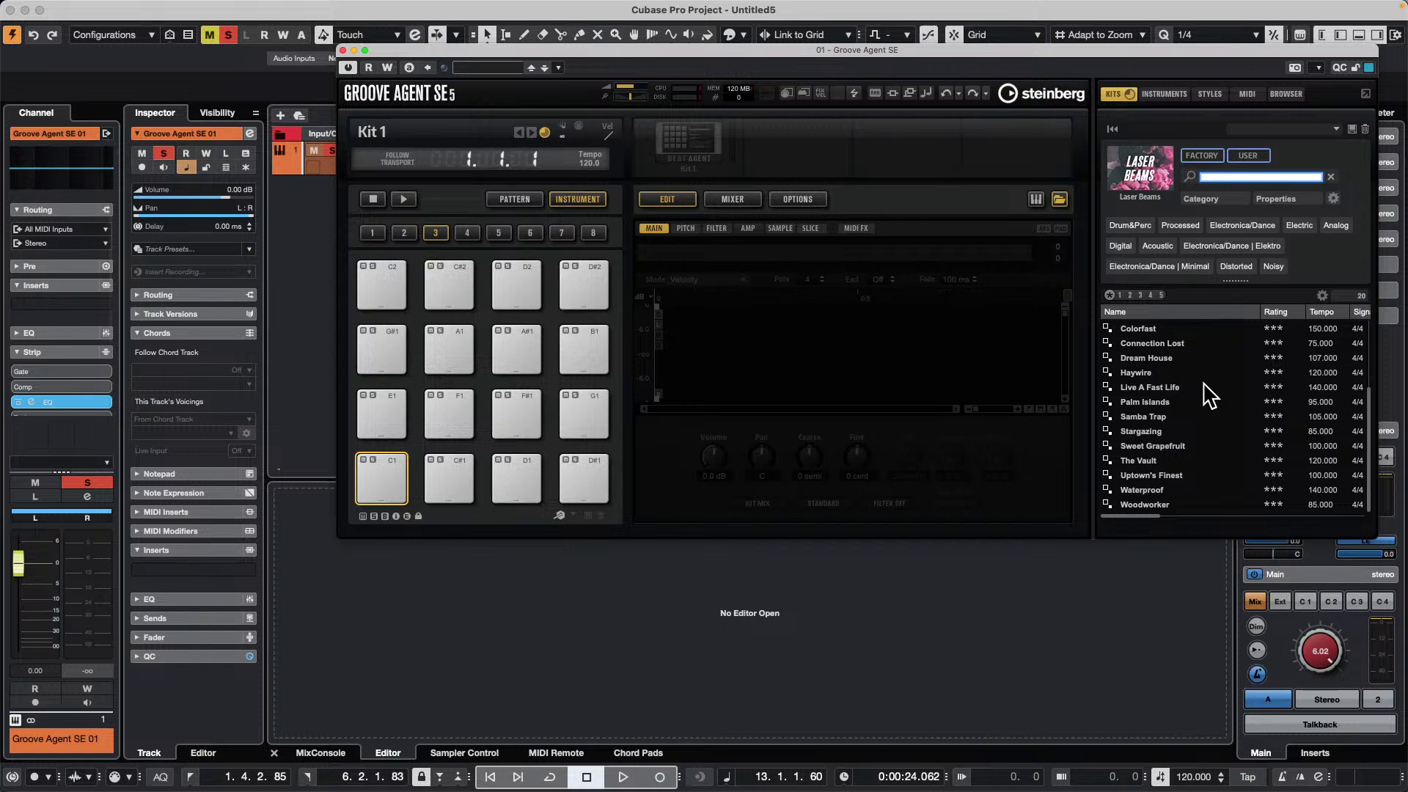
pyautogui.scroll(3, 1210, 396)
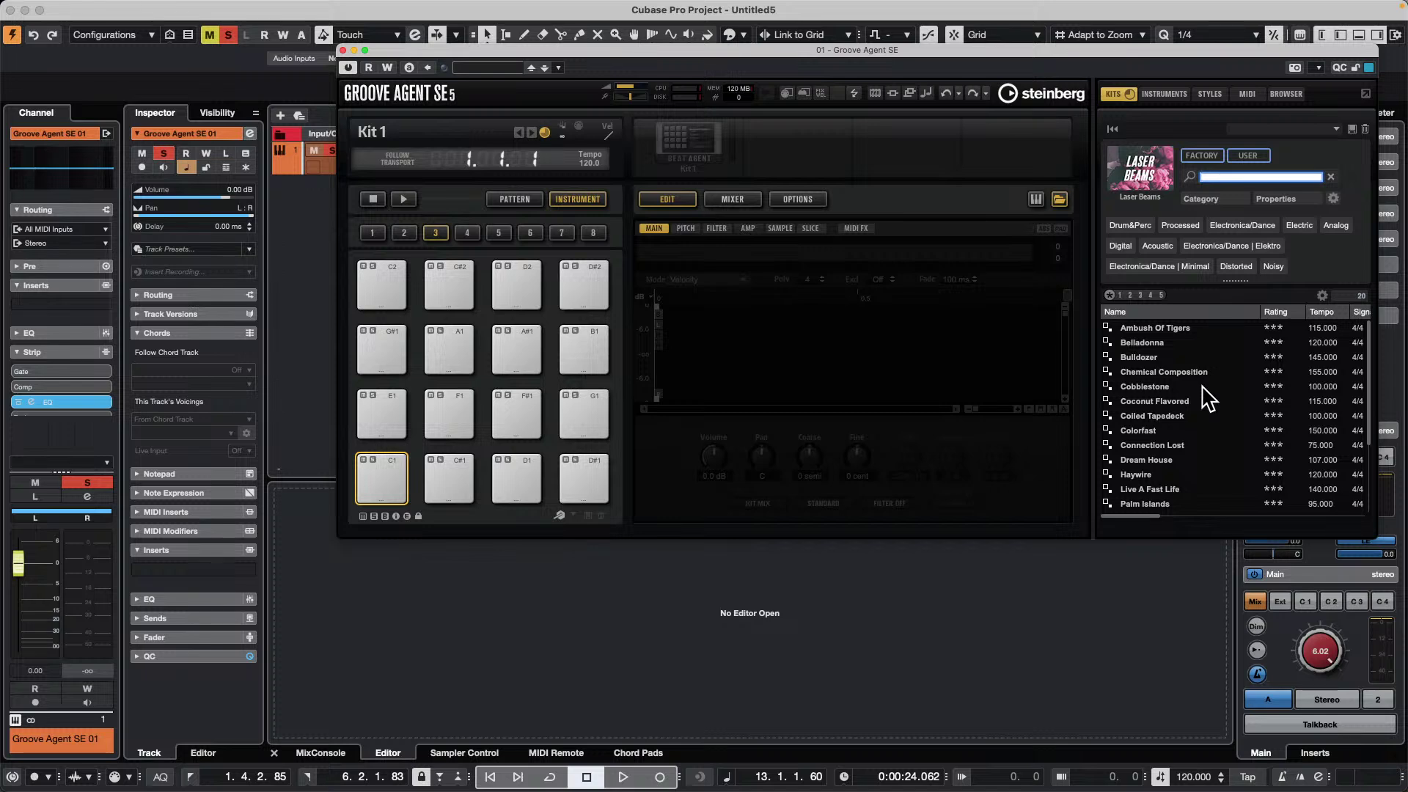
pyautogui.click(1188, 328)
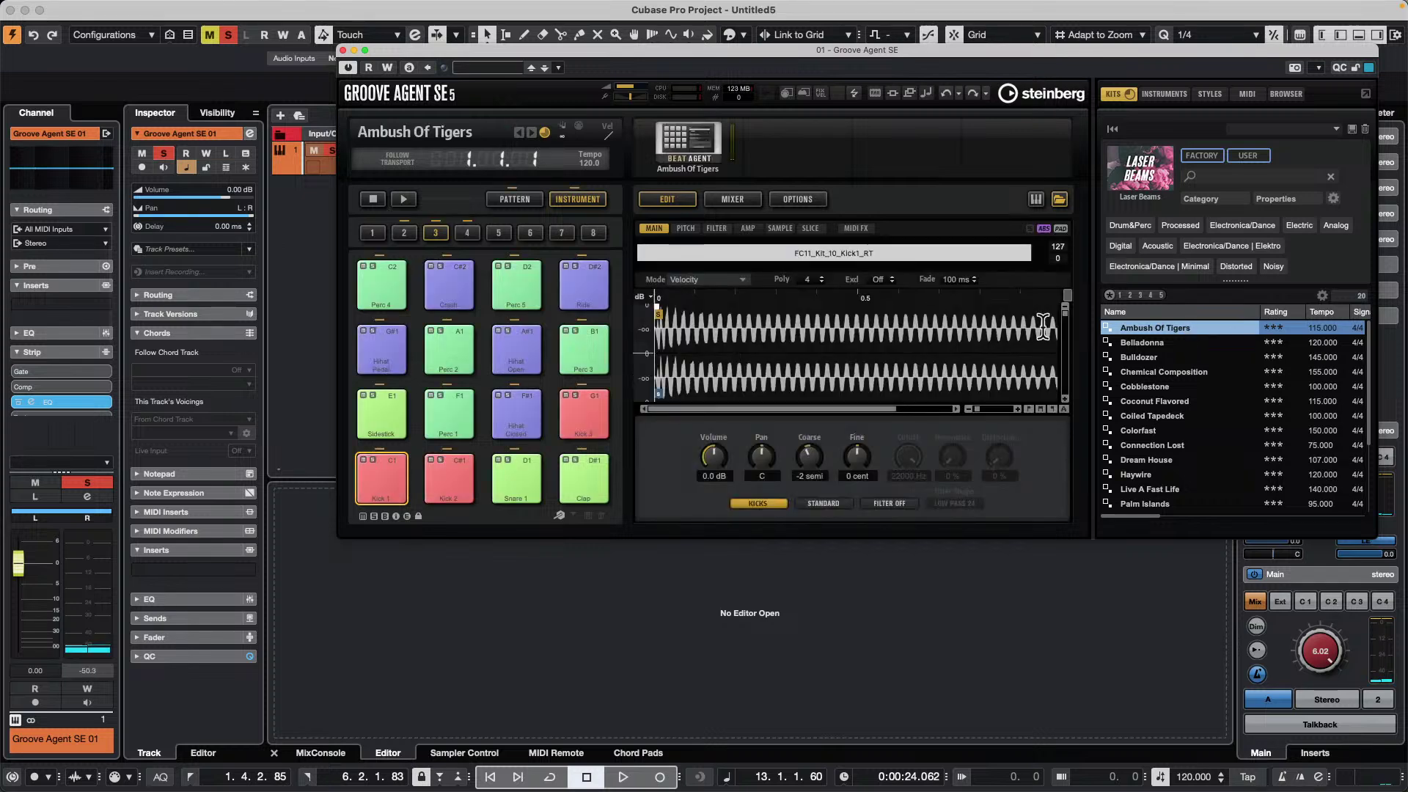
# - Audition the kit's instrument pads, including the C1 kick, the closed hi-hat and the G1 kick
pyautogui.click(387, 484)
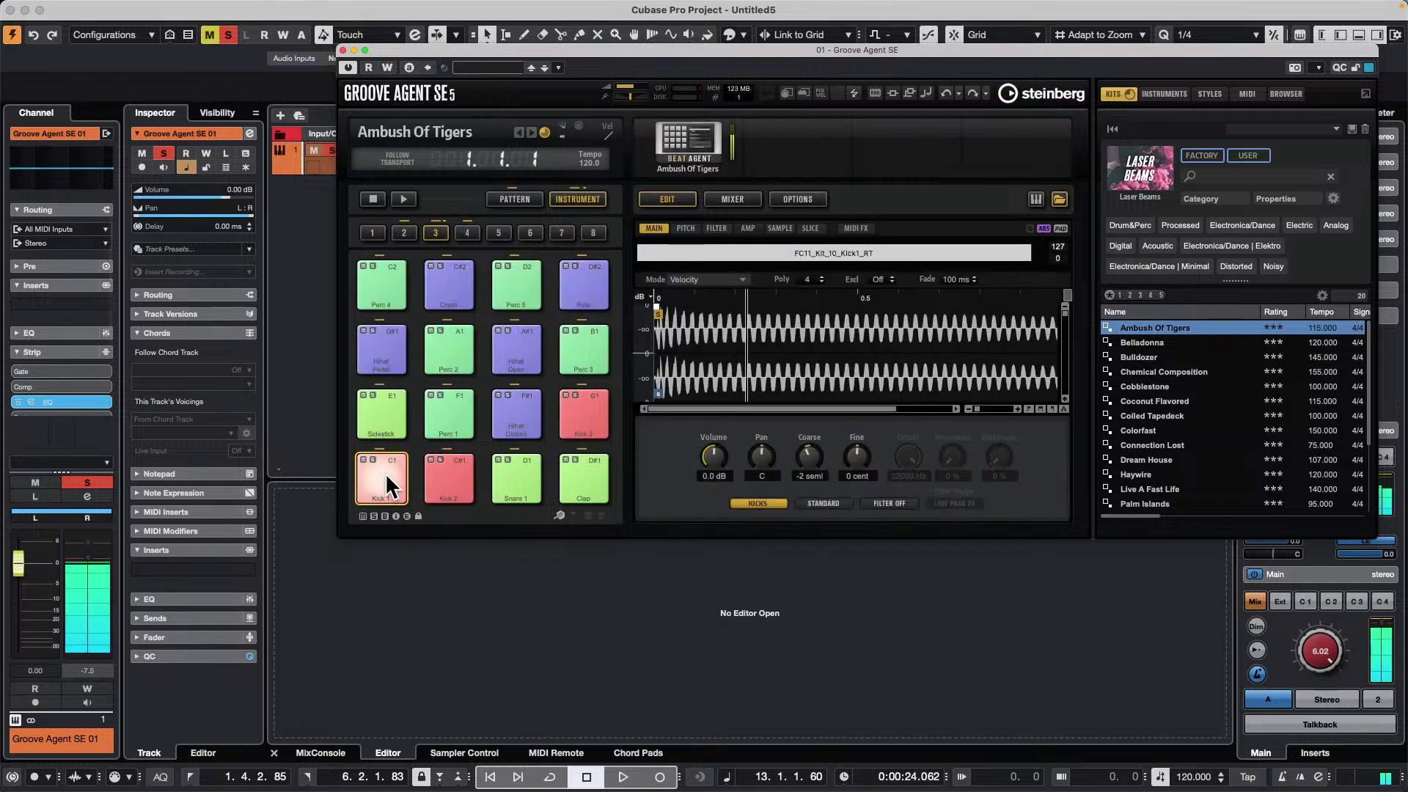
pyautogui.click(500, 423)
pyautogui.click(579, 401)
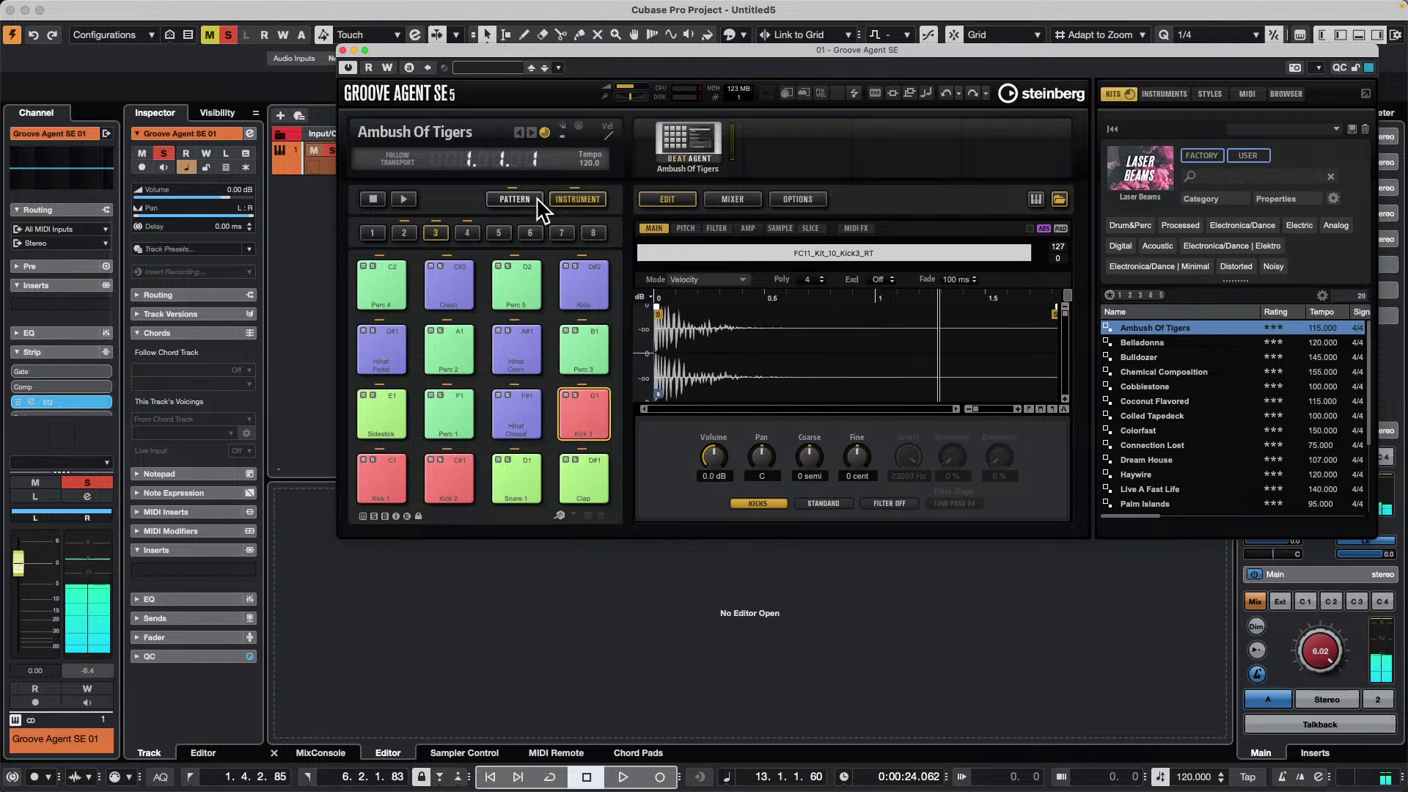
# - Switch the pads to patterns and audition Intro 1, Intro 2, Kick and Groove 3
pyautogui.click(518, 201)
pyautogui.click(378, 473)
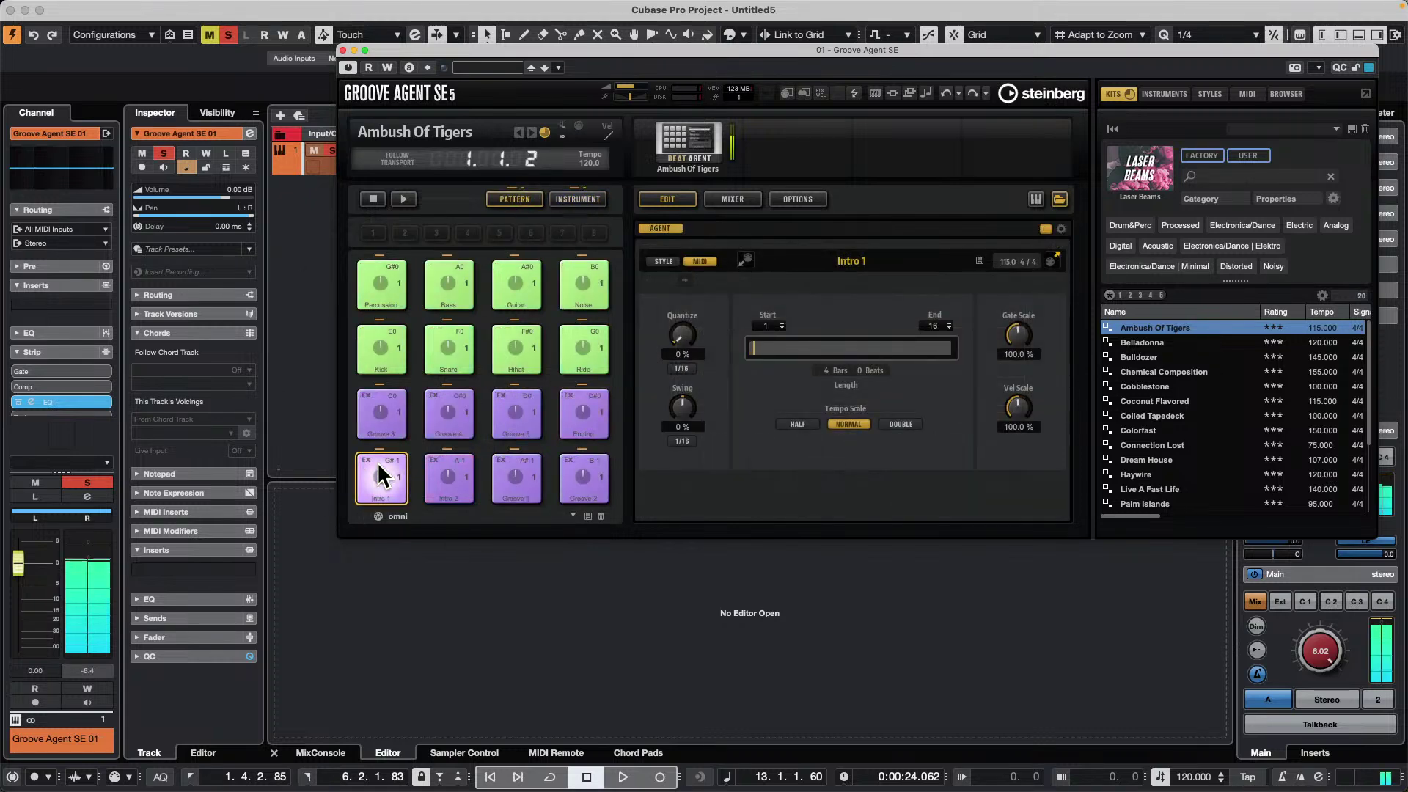
pyautogui.click(431, 480)
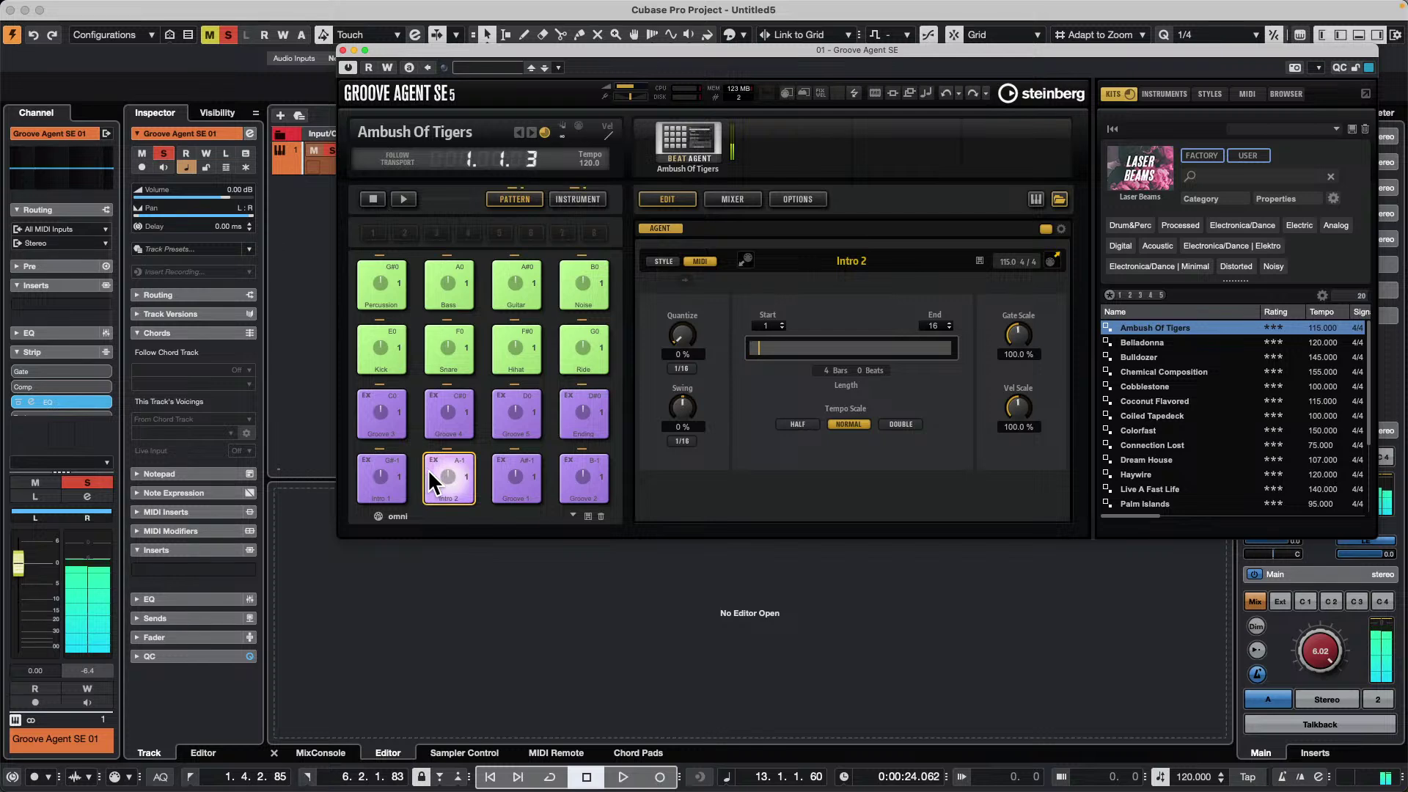
pyautogui.click(393, 349)
pyautogui.click(372, 416)
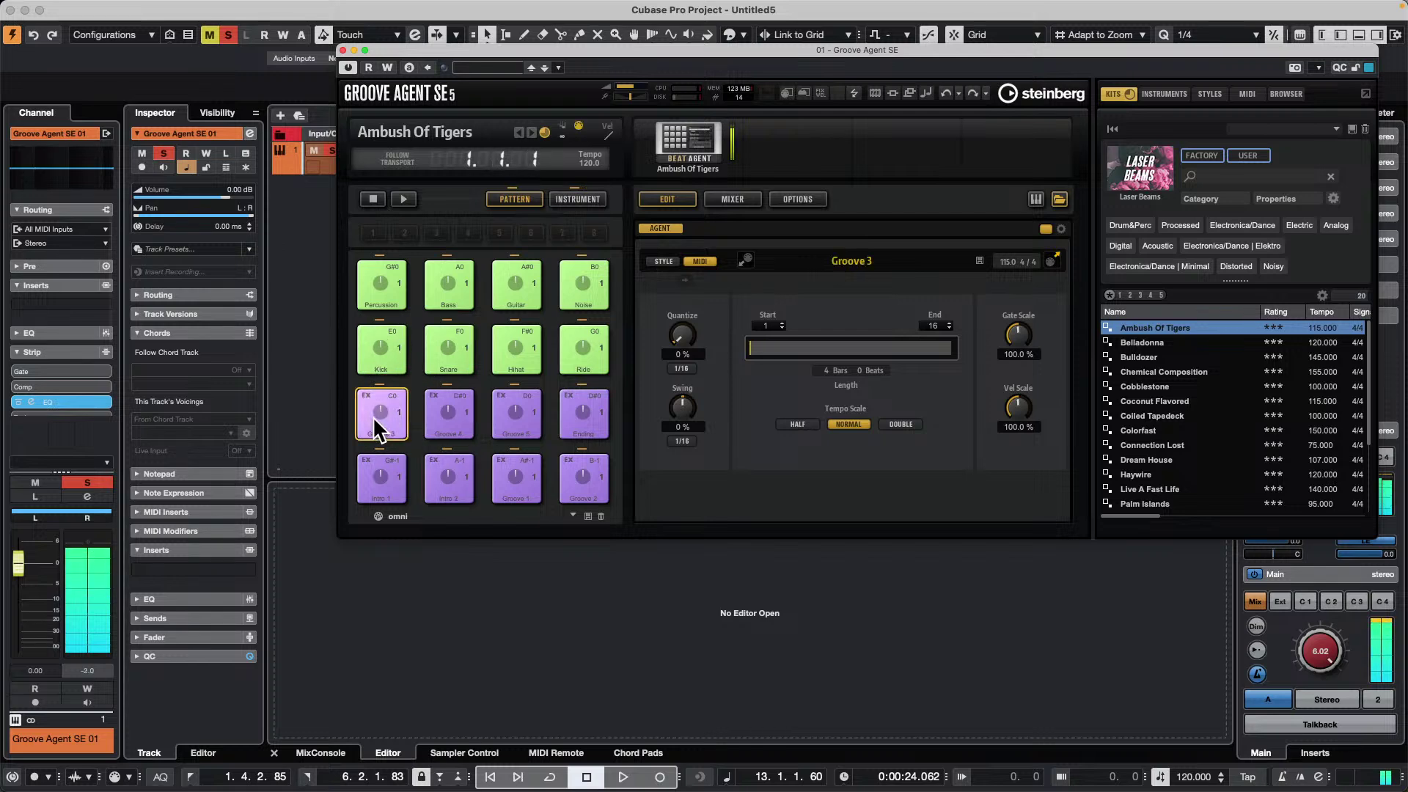
# - Audition more pattern pads, from C#0 and D0 to Ending, Groove 2 and Groove 1
pyautogui.click(455, 412)
pyautogui.click(512, 402)
pyautogui.click(570, 411)
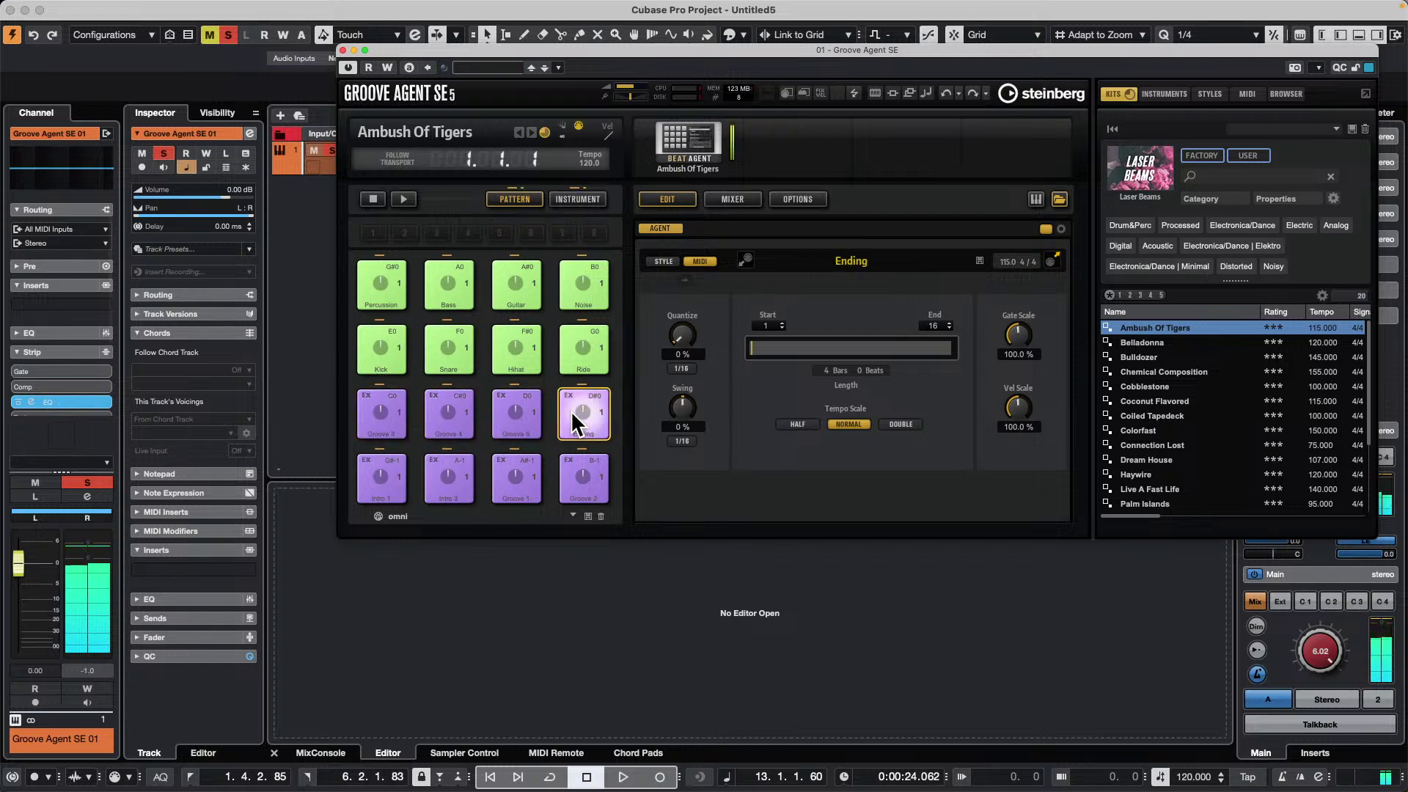
pyautogui.click(583, 469)
pyautogui.click(503, 476)
pyautogui.click(573, 293)
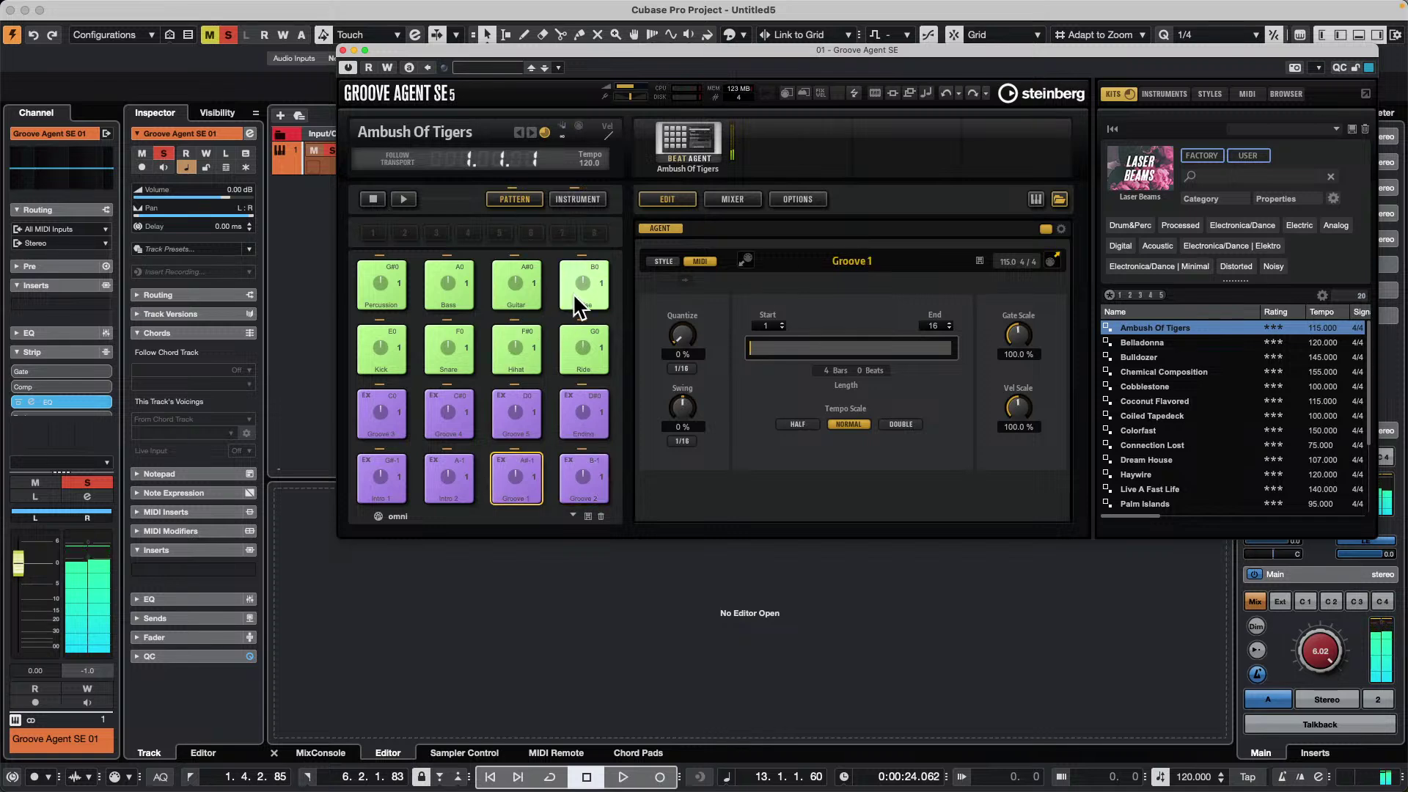
# - Switch the pads back to instruments and audition the Kick 1 and Kick 2 pads
pyautogui.click(580, 199)
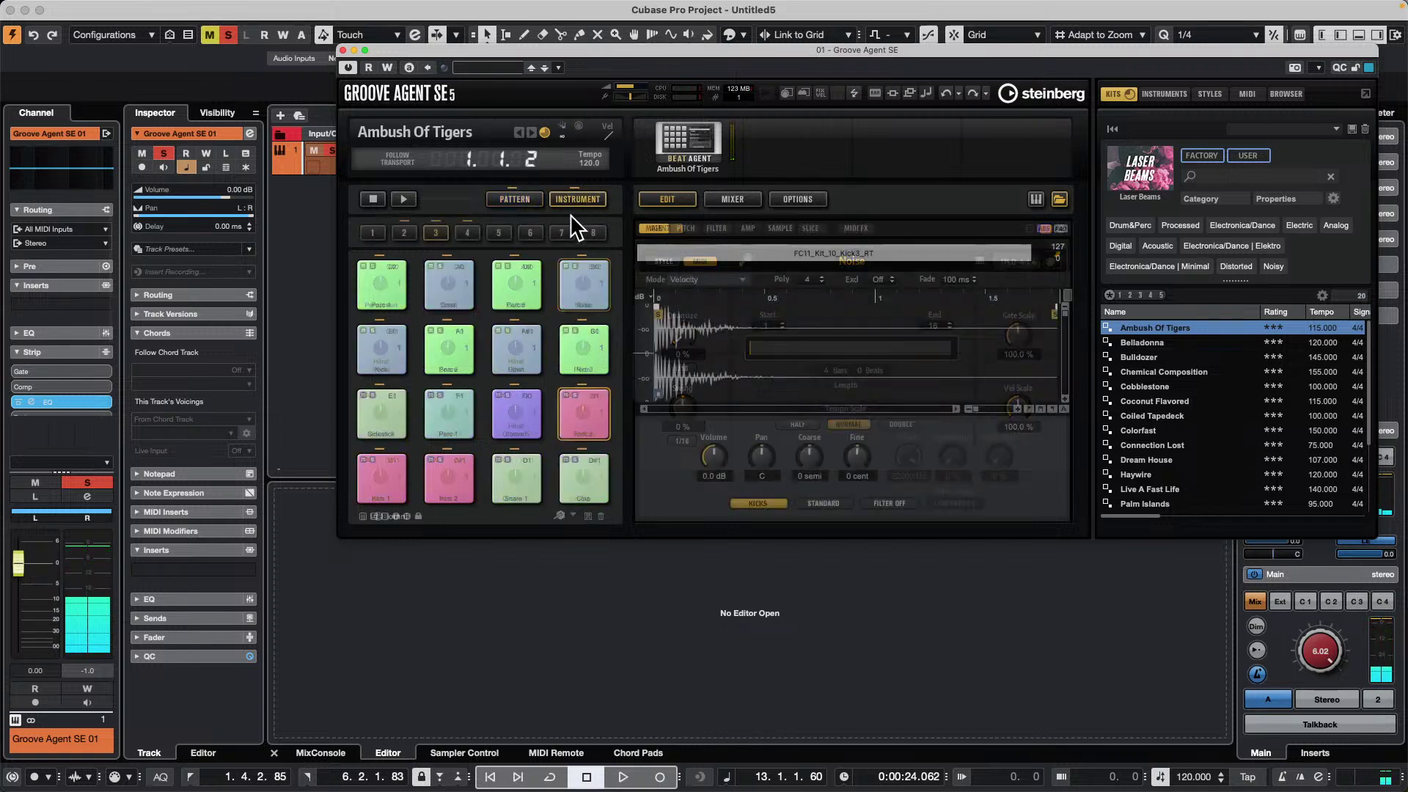
pyautogui.click(381, 474)
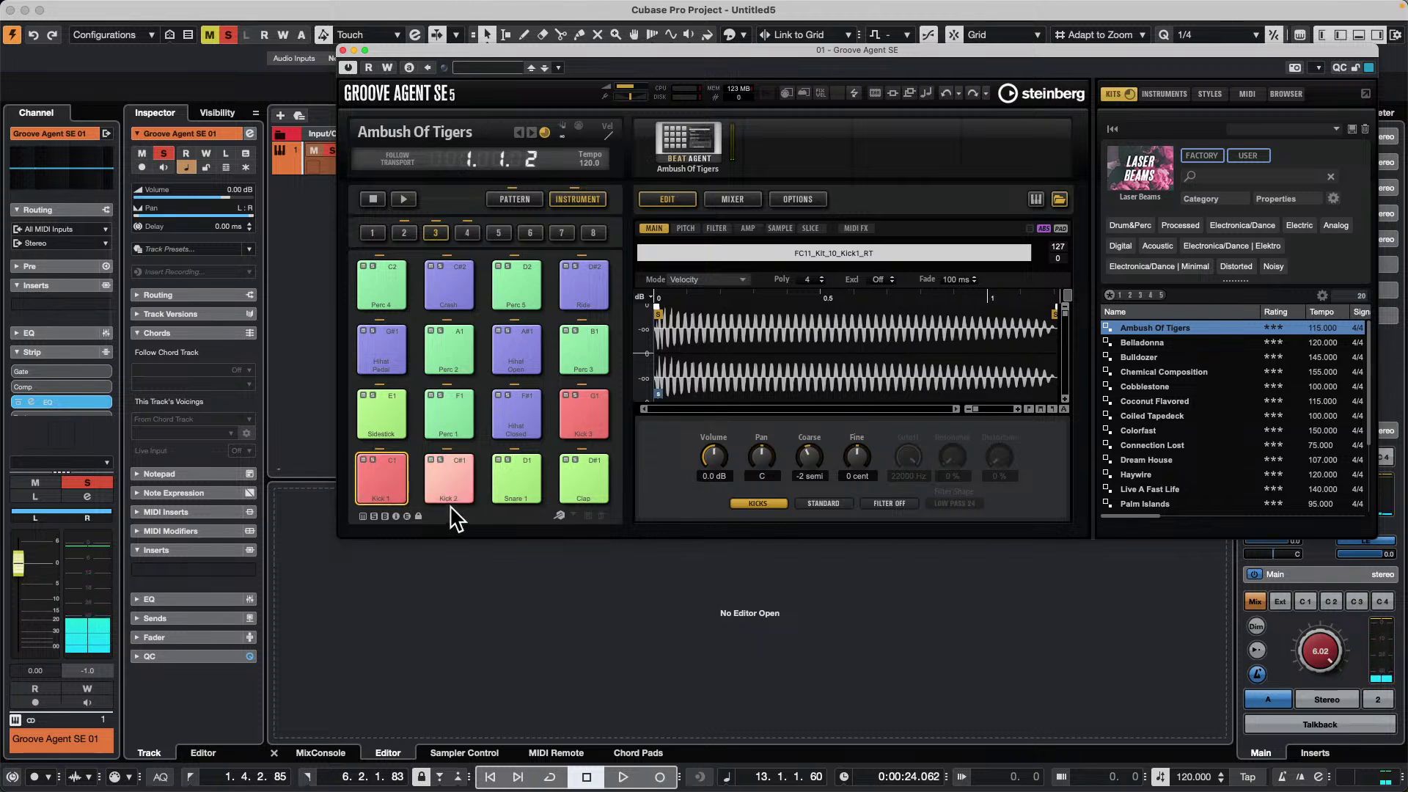
pyautogui.click(388, 465)
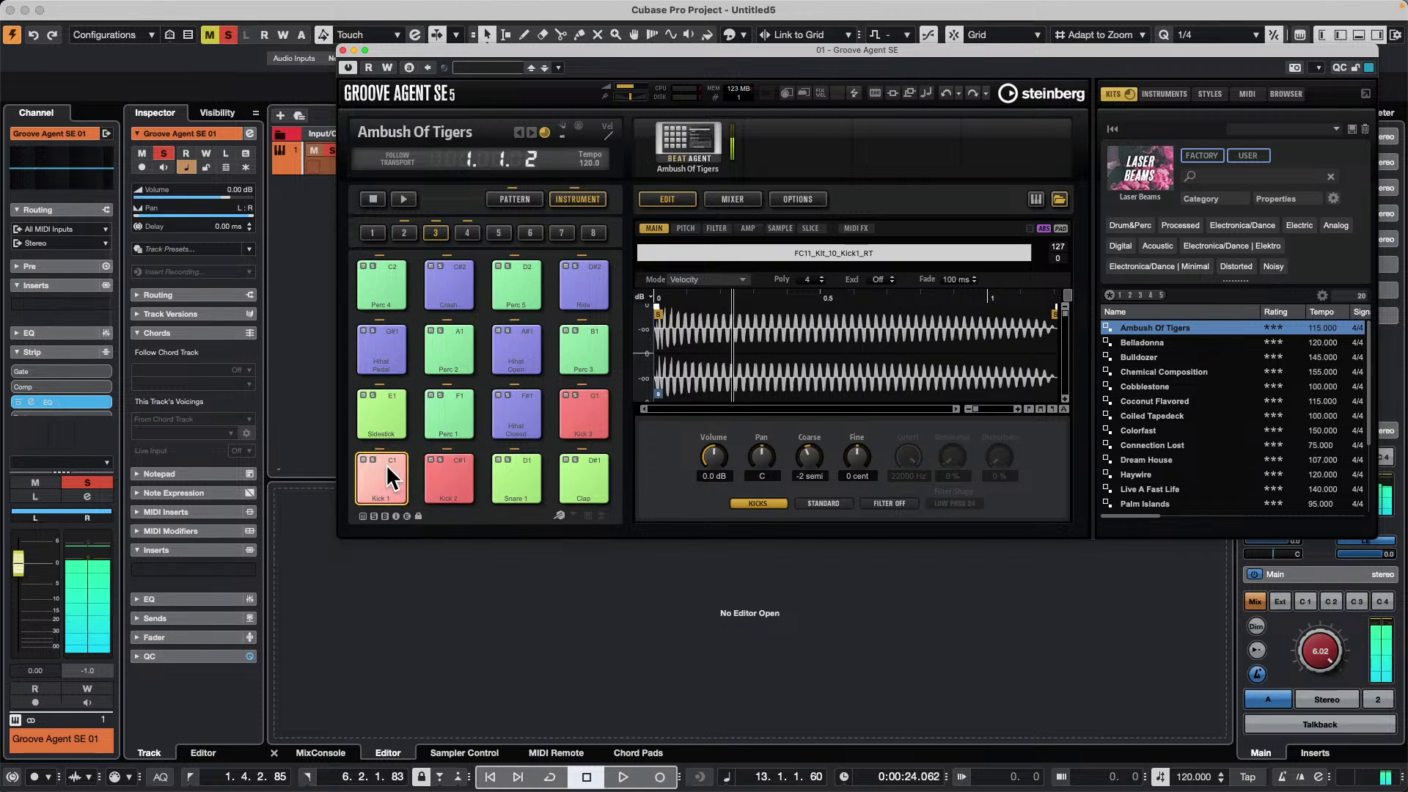
pyautogui.click(383, 483)
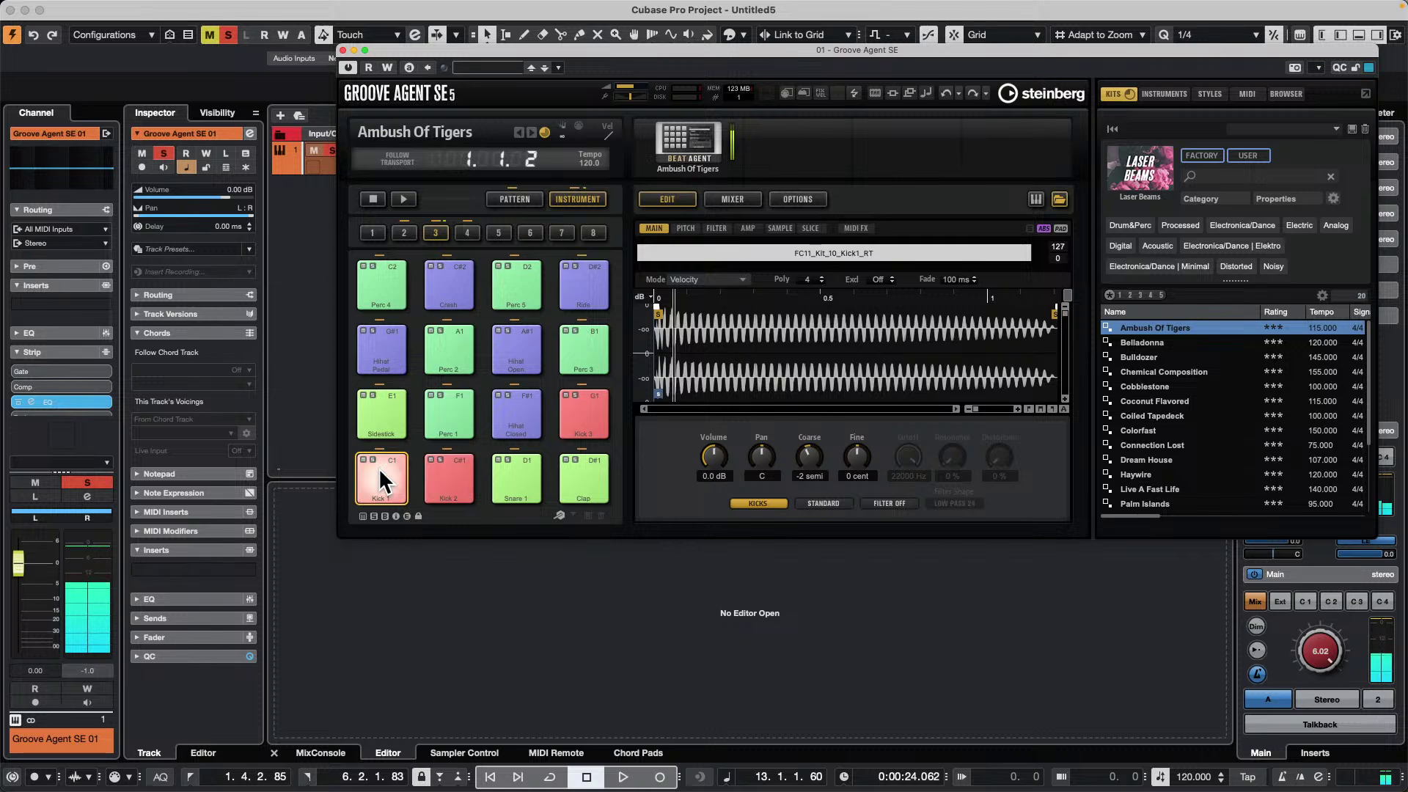
pyautogui.click(441, 473)
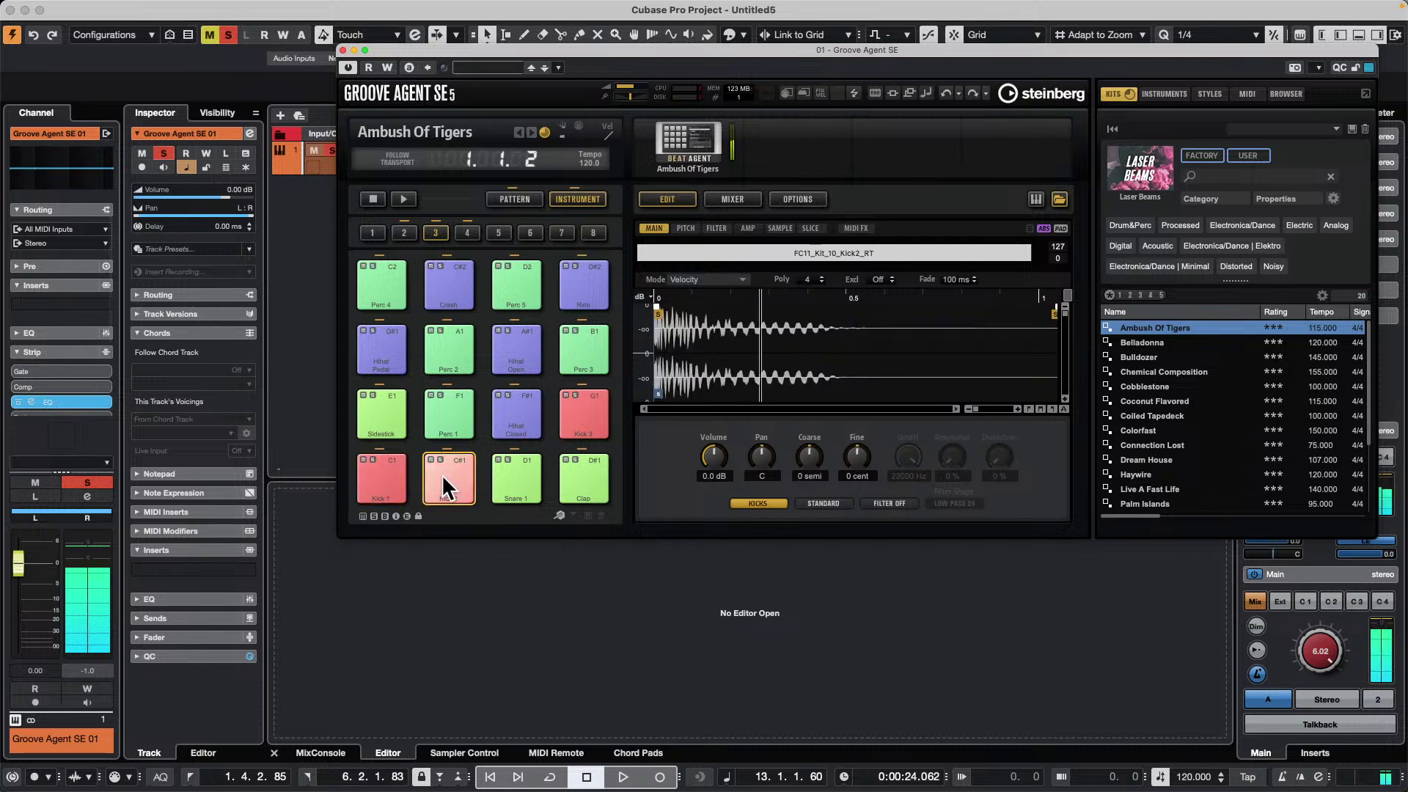
# - Select every pad in the group except Kick 1 on C1 and cut them
pyautogui.keyDown('shift'); pyautogui.click(589, 294); pyautogui.keyUp('shift')
pyautogui.rightClick(590, 292)
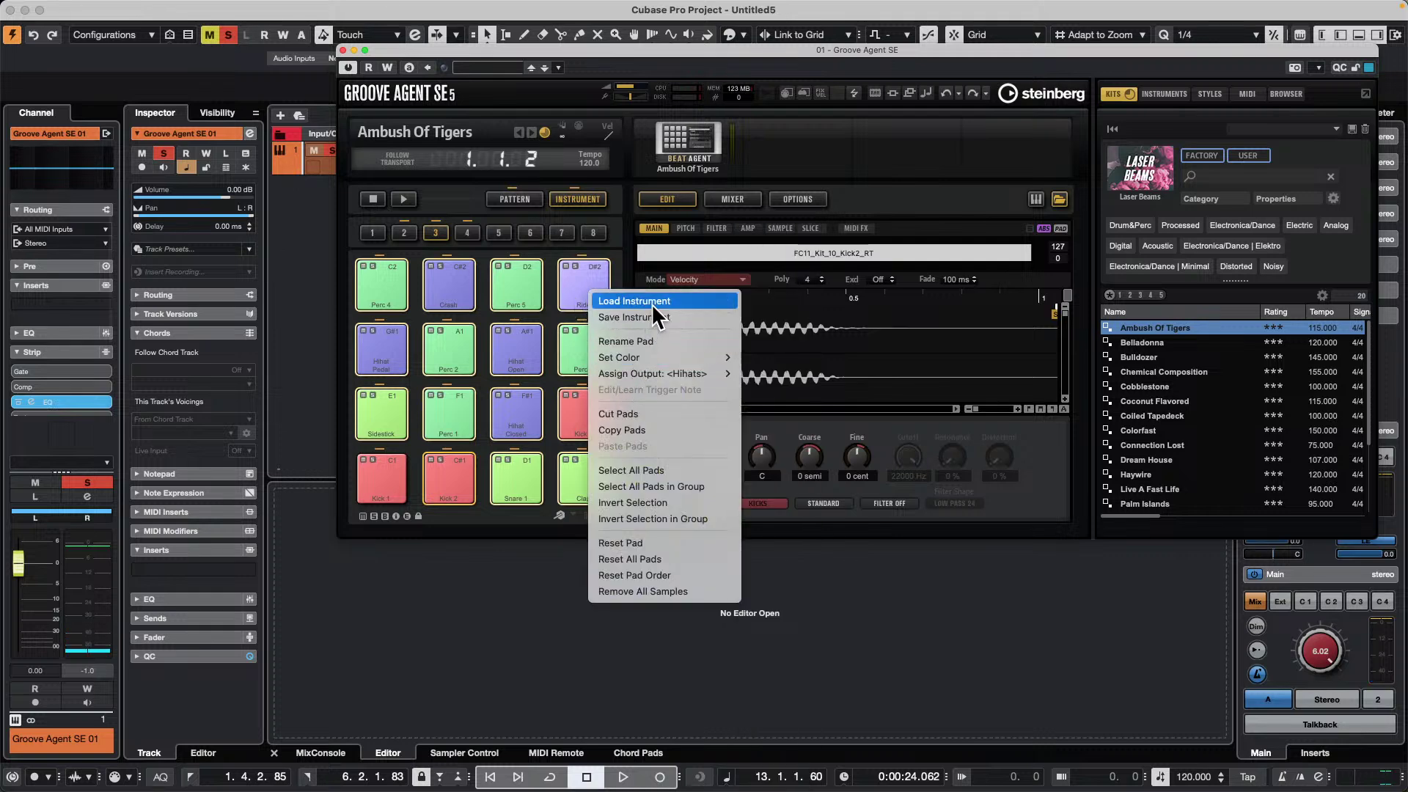
pyautogui.click(644, 411)
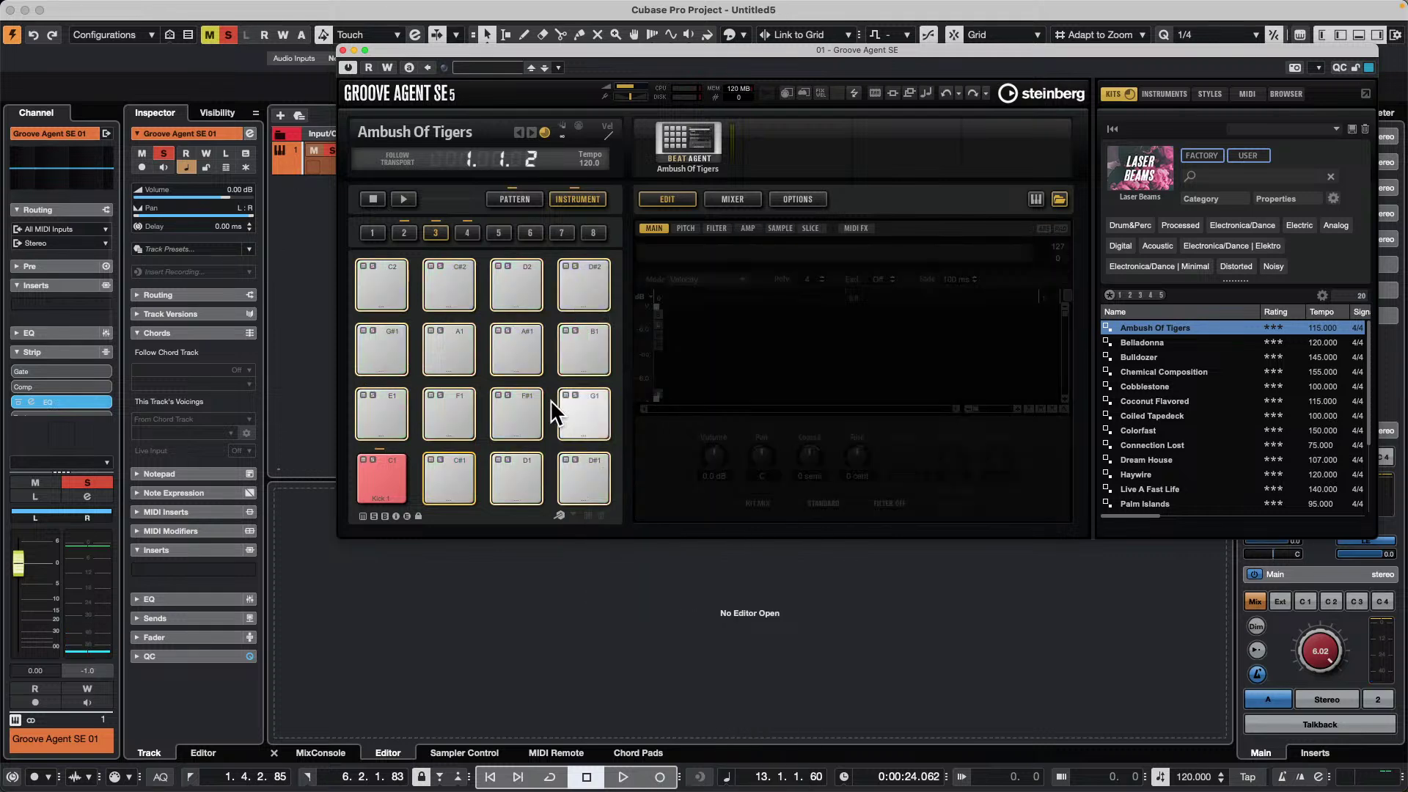
# - Enable the key range in the Kick 1 pad's pitch settings and set its high key to C2
pyautogui.click(389, 475)
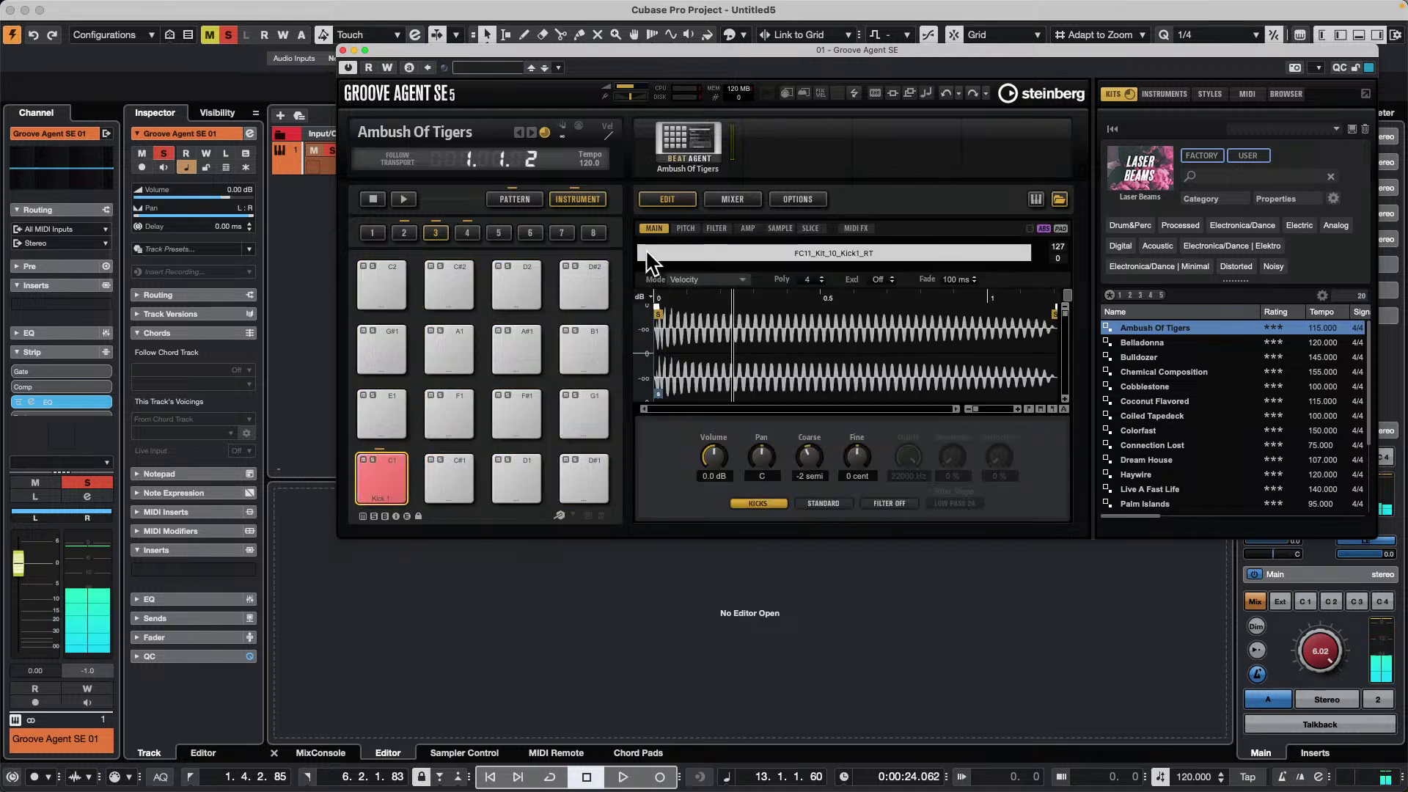
pyautogui.click(687, 228)
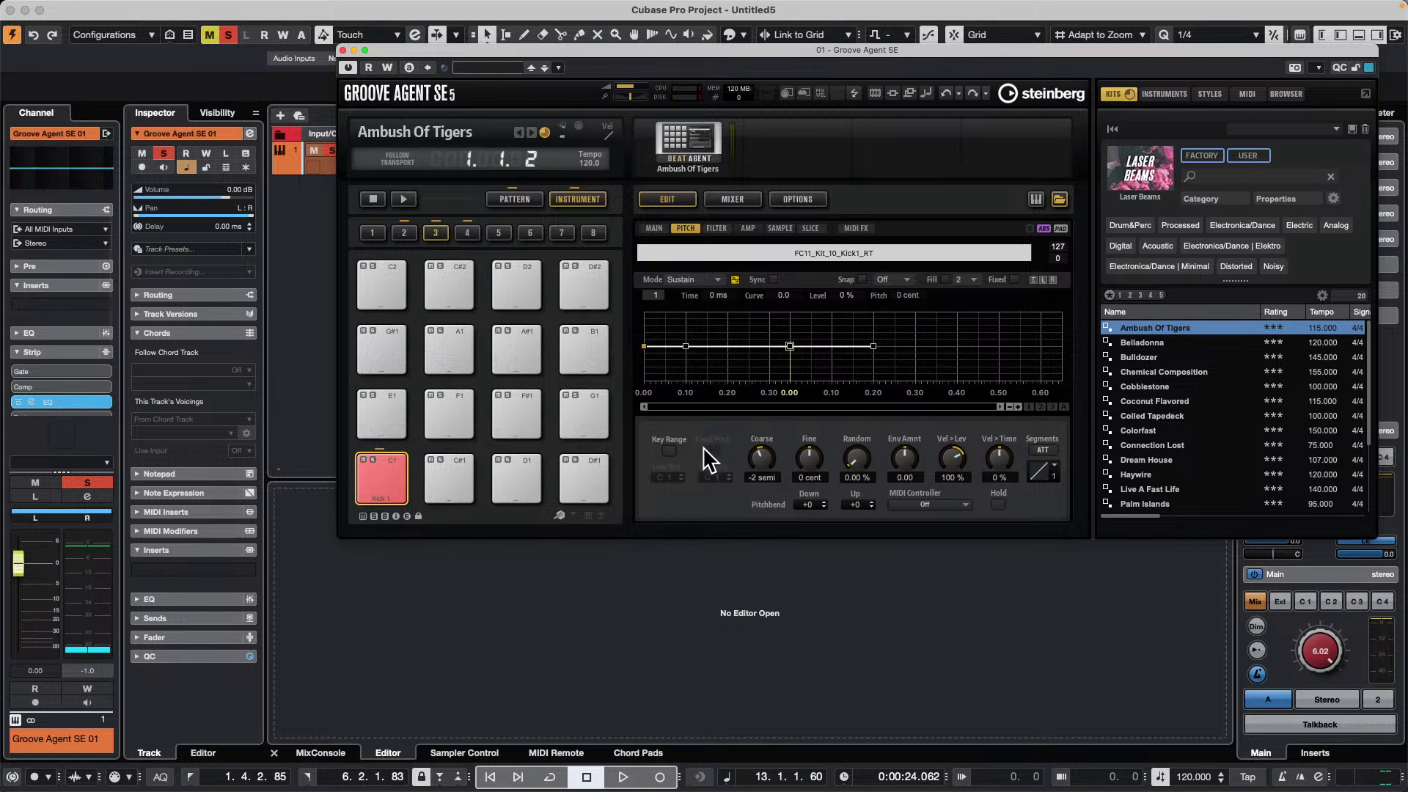
pyautogui.click(669, 450)
pyautogui.scroll(4, 723, 480)
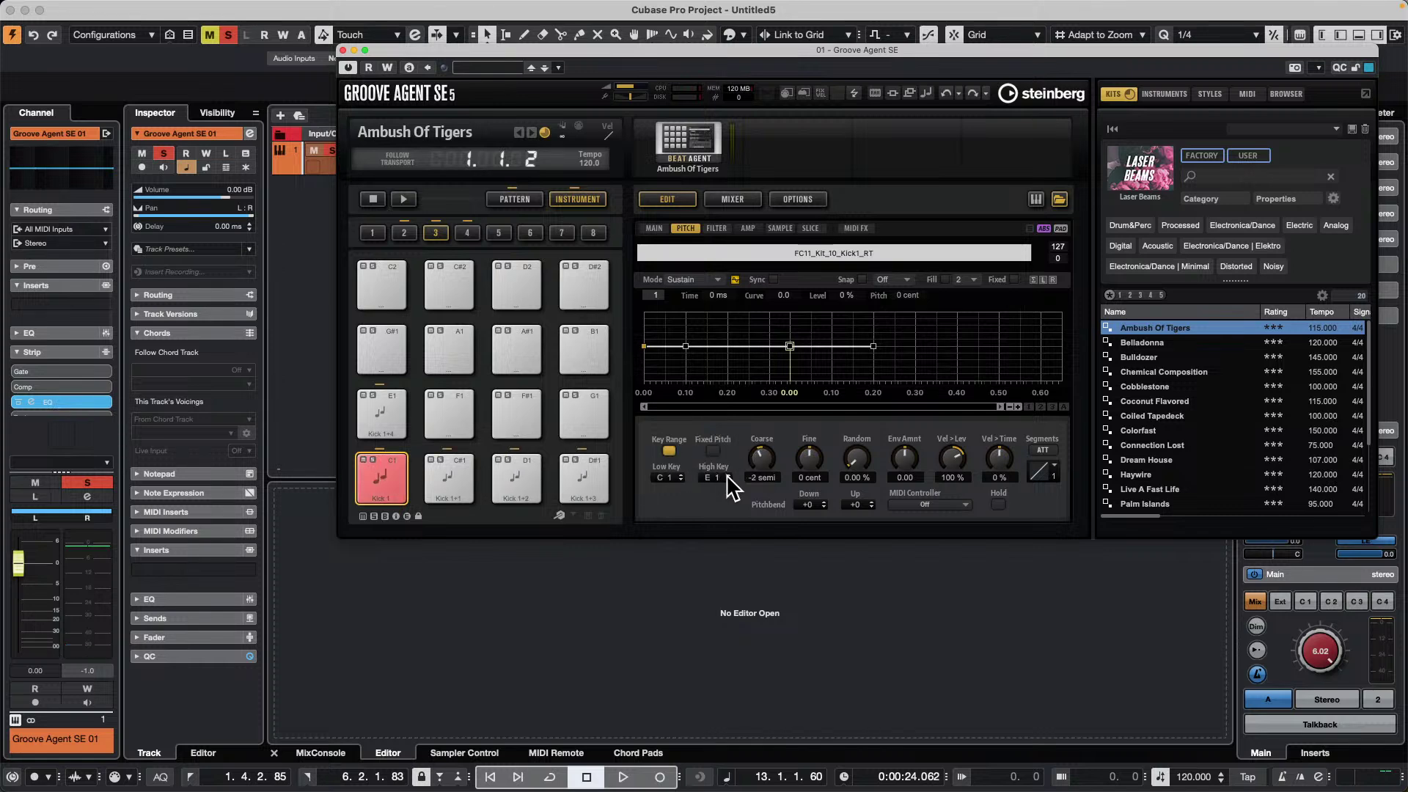
pyautogui.scroll(4, 730, 485)
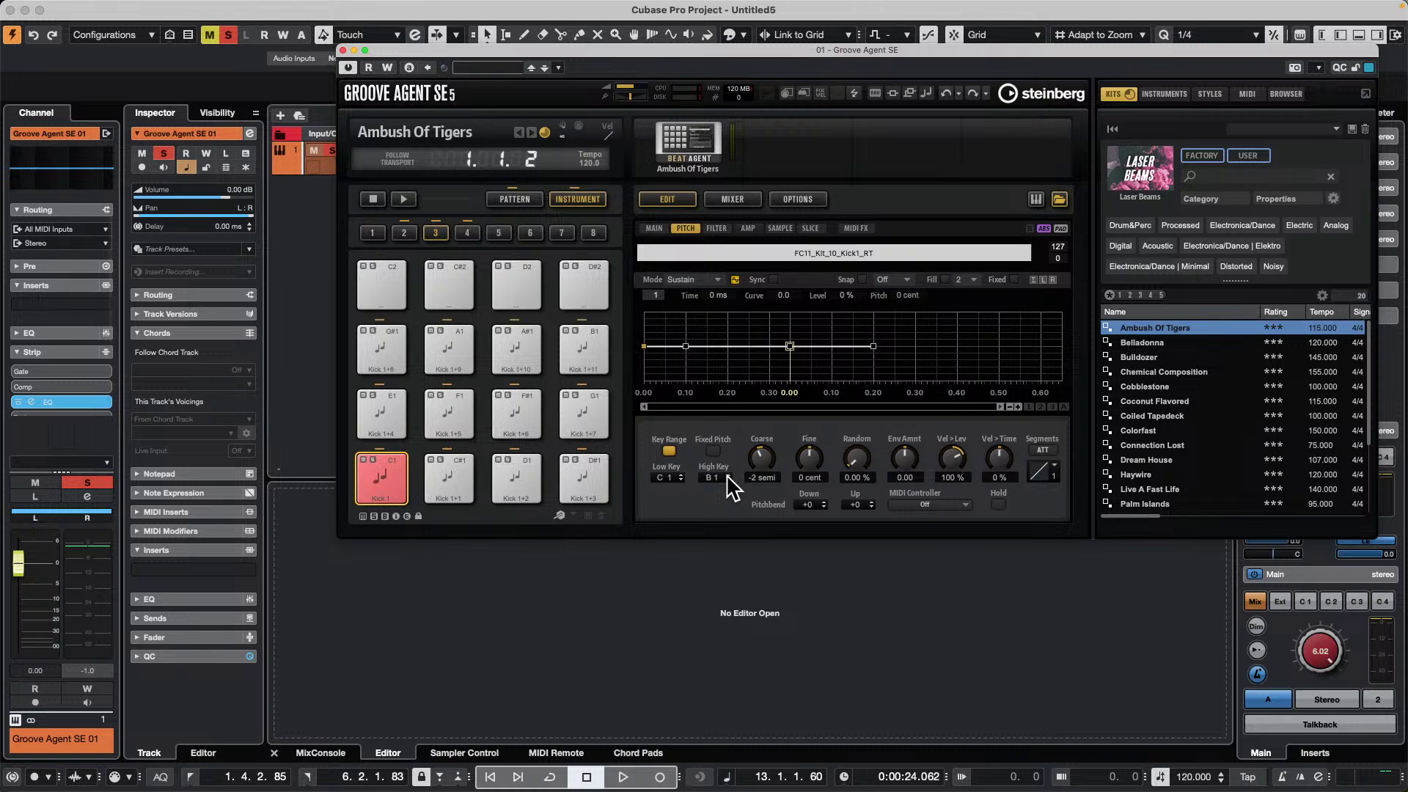
pyautogui.scroll(1, 727, 475)
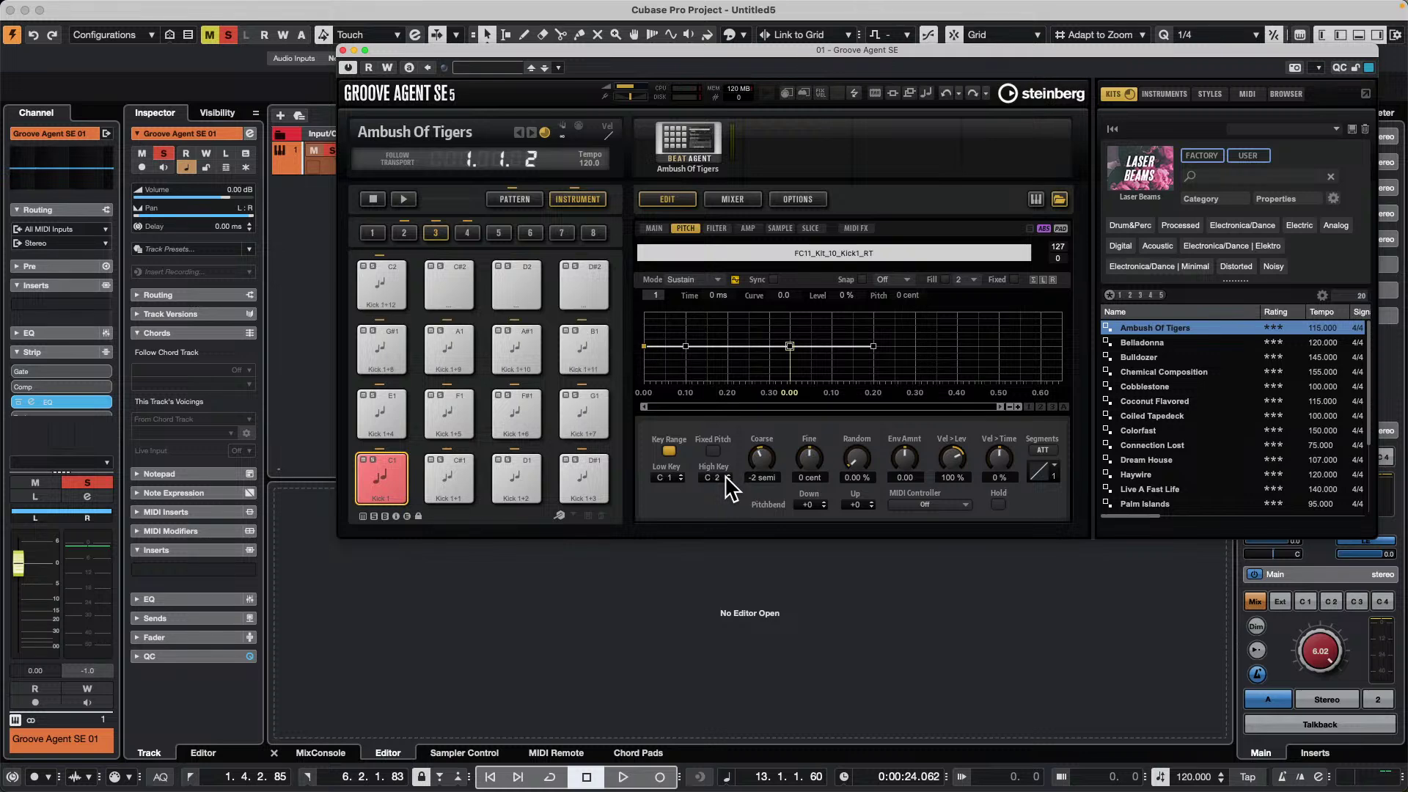
# - Audition Kick 1 at different pitches on the C1, D1 and B1 pads
pyautogui.click(386, 474)
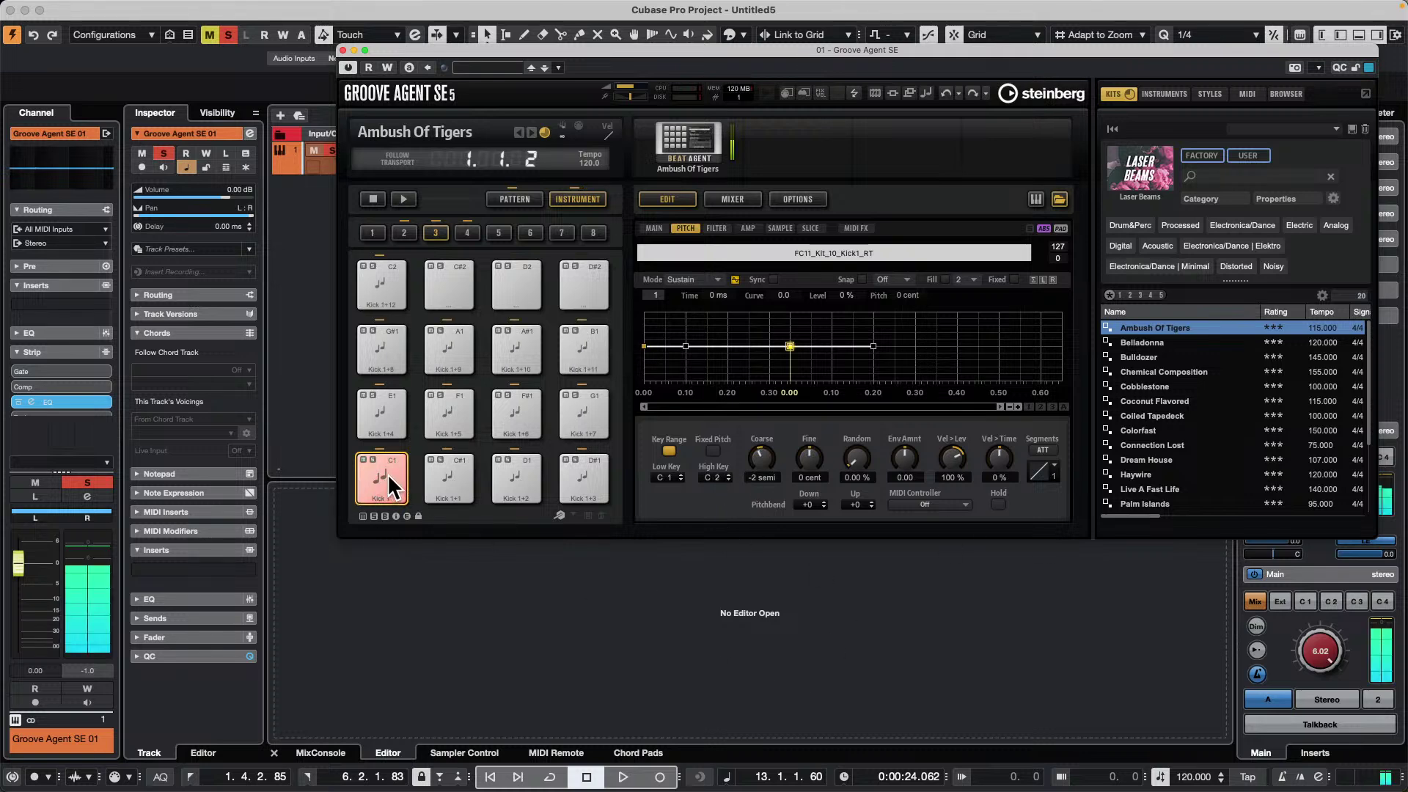
pyautogui.click(506, 469)
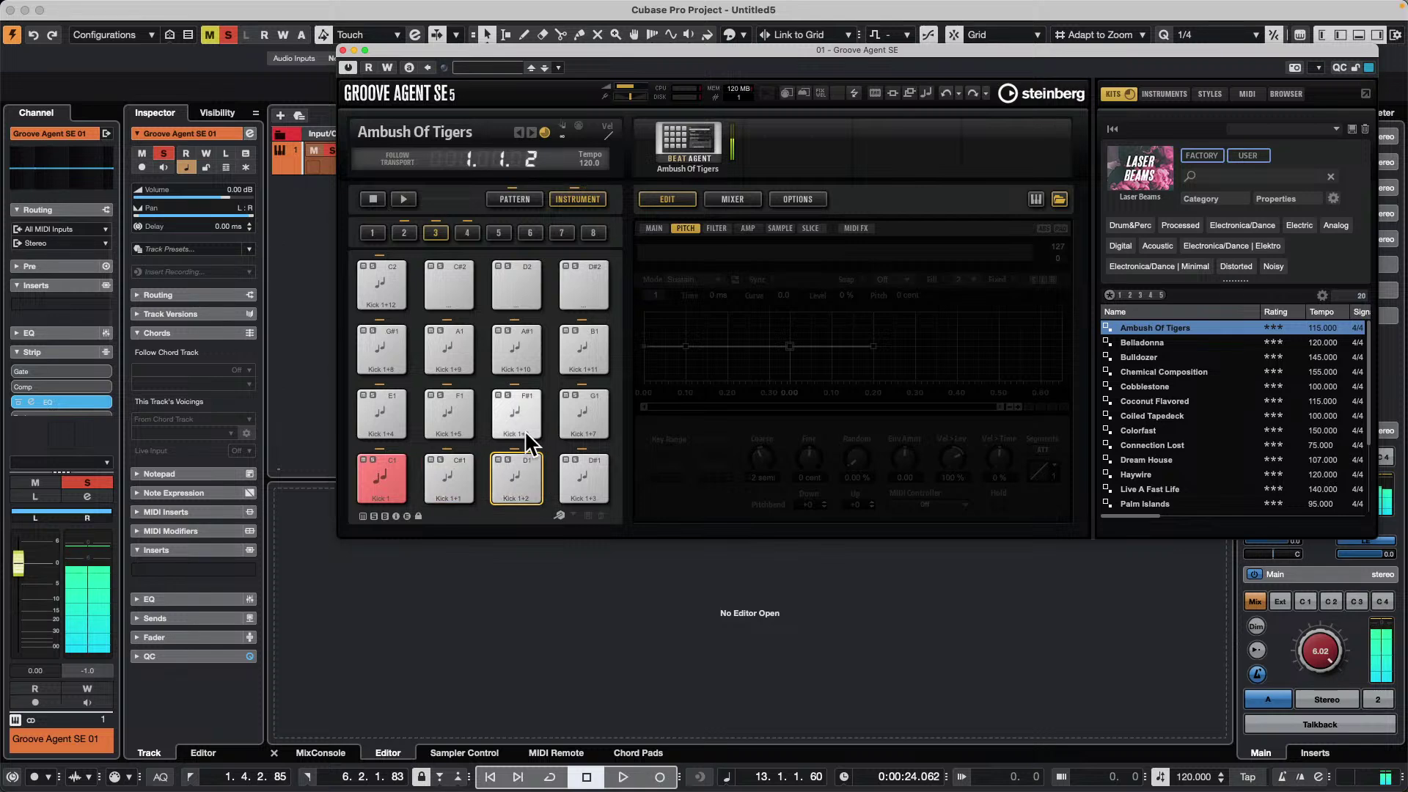
pyautogui.click(587, 332)
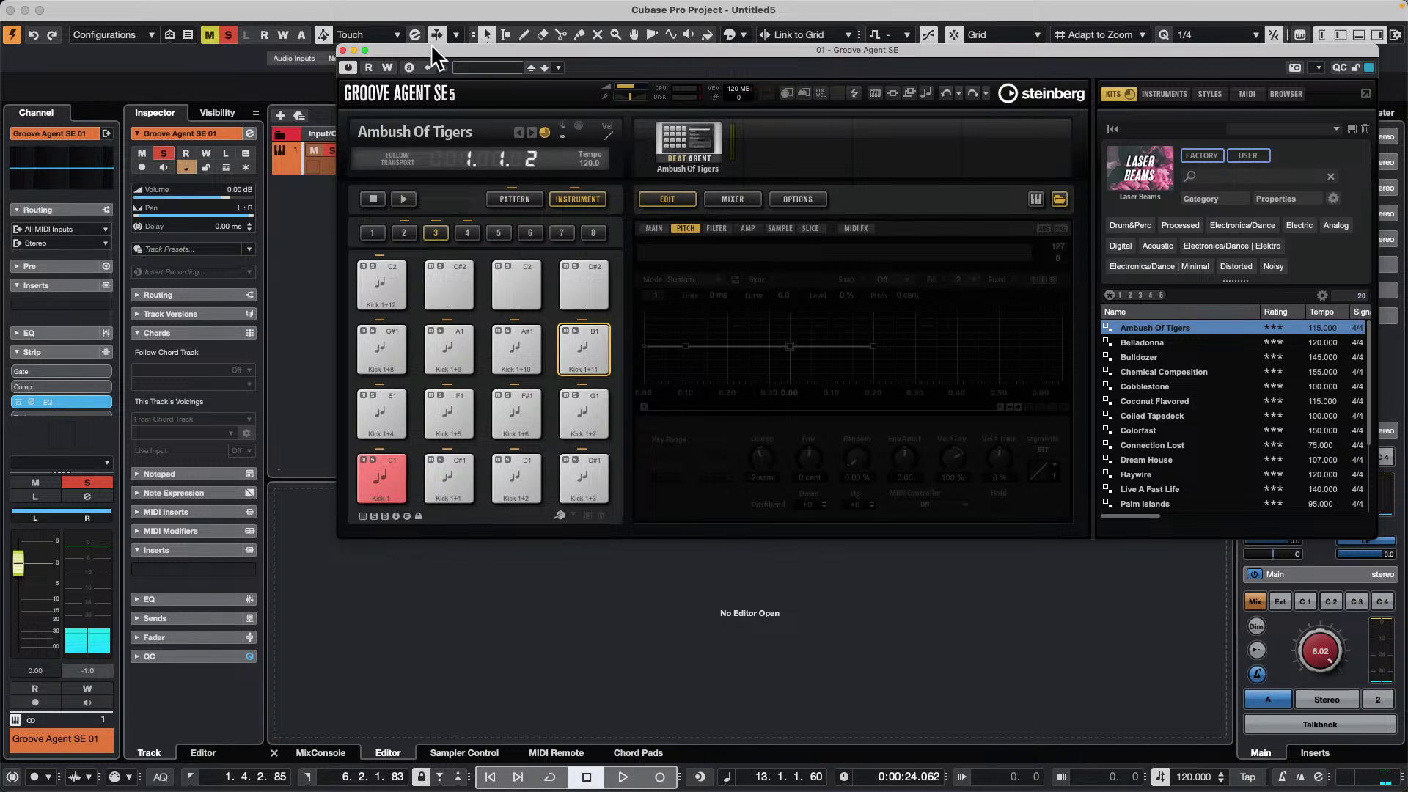
# - Record-enable the Groove Agent SE 01 track and select the Kick 1 pad for editing
pyautogui.moveTo(430, 46); pyautogui.dragTo(653, 78)
pyautogui.click(355, 164)
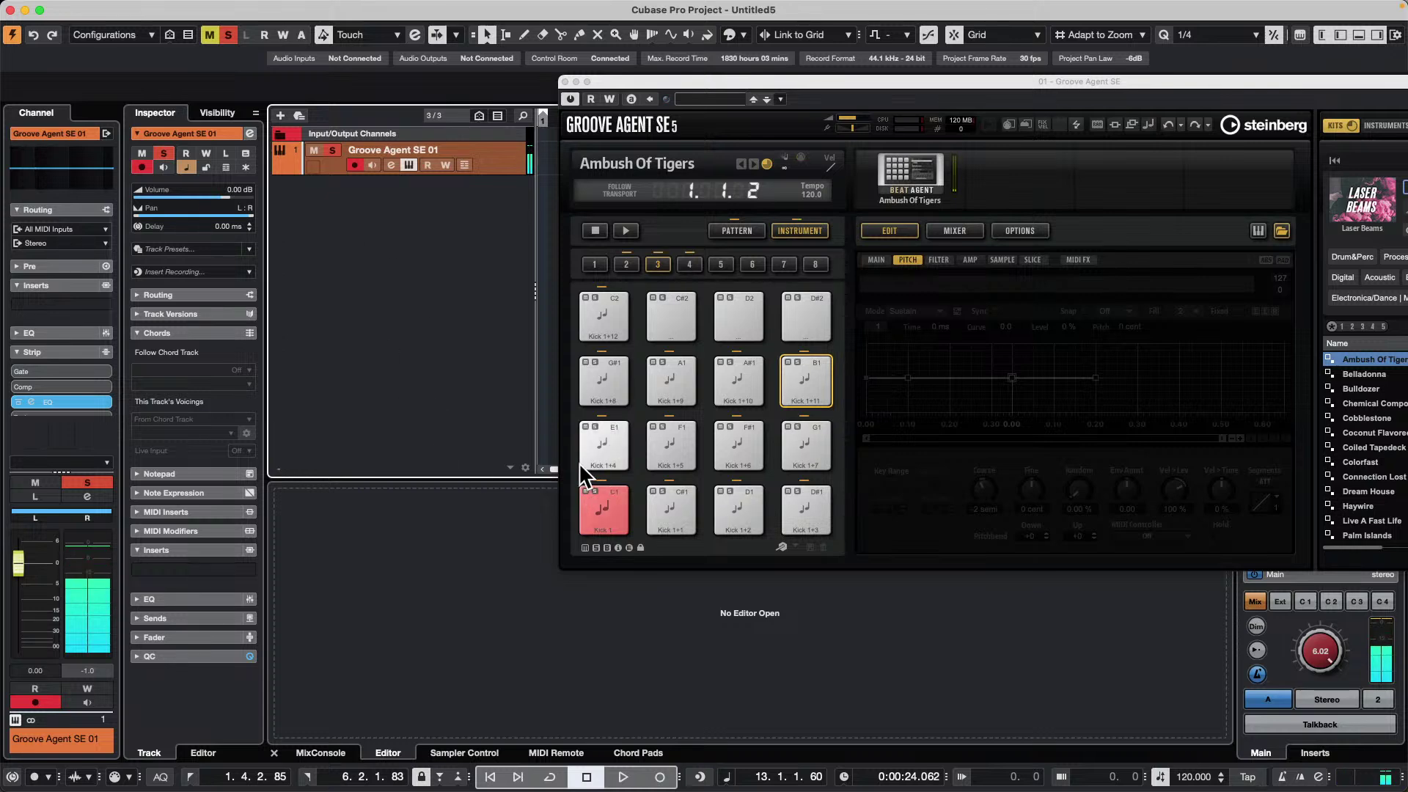
pyautogui.click(614, 503)
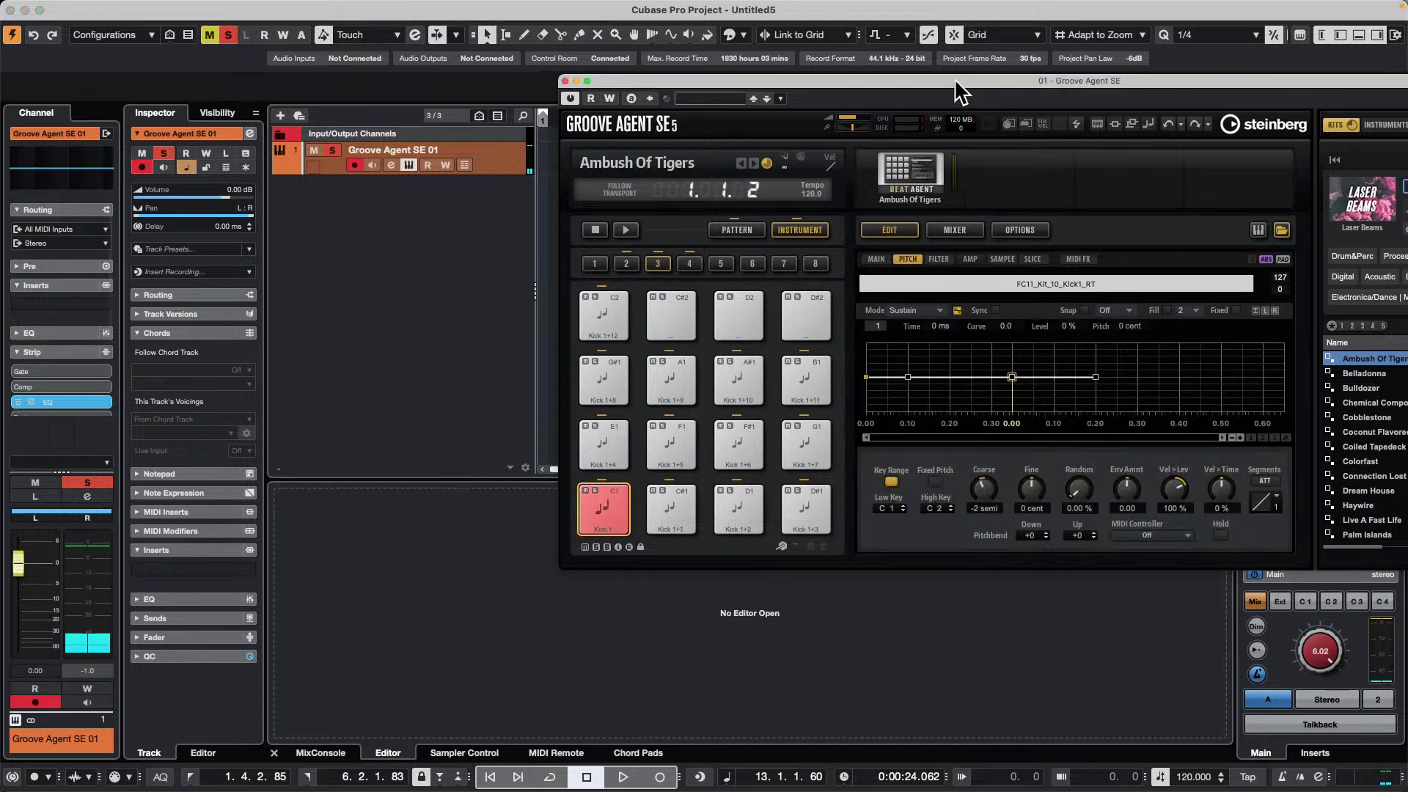
pyautogui.moveTo(953, 79); pyautogui.dragTo(714, 78)
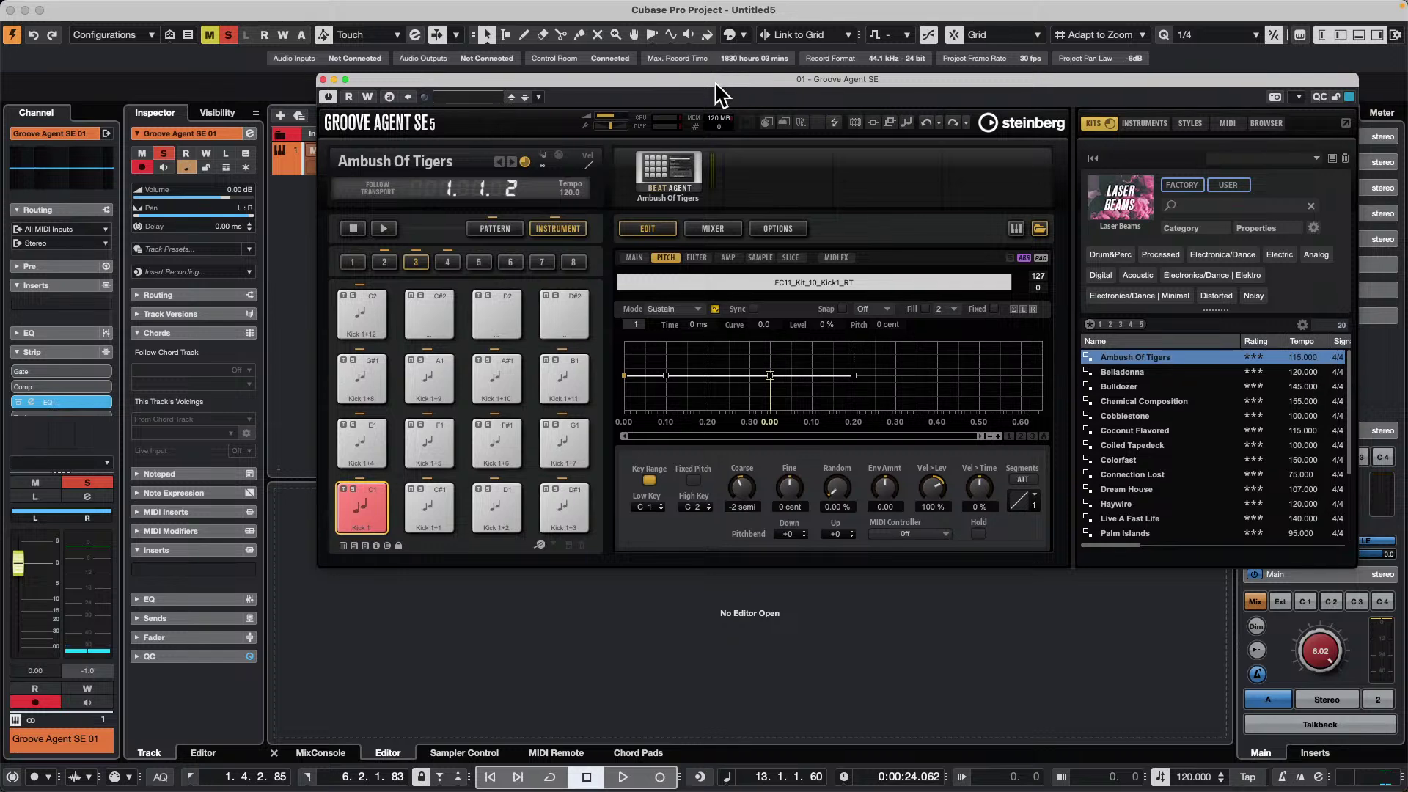
# - Reset the key range in Kick 1's pitch settings and extend its high key to C3
pyautogui.click(635, 258)
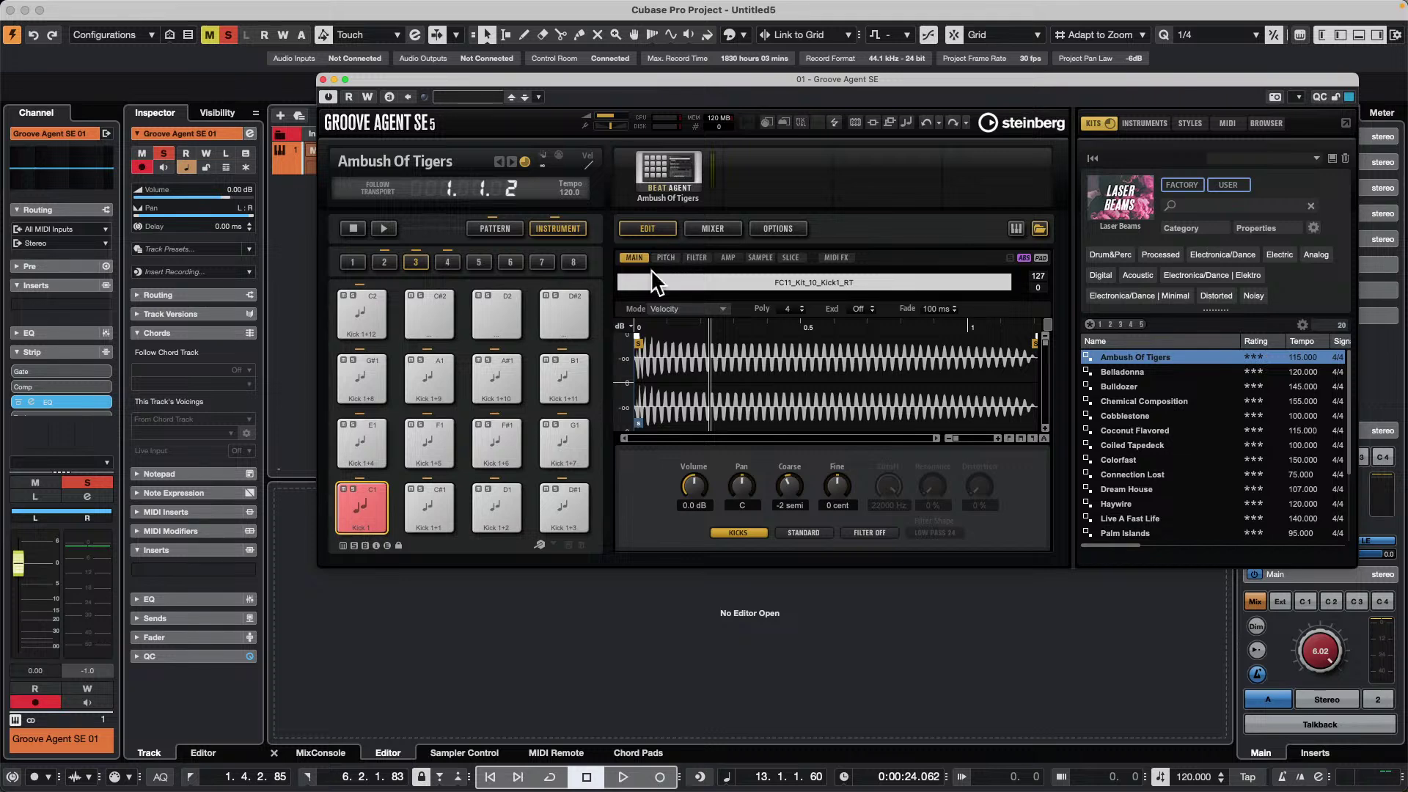
pyautogui.click(666, 258)
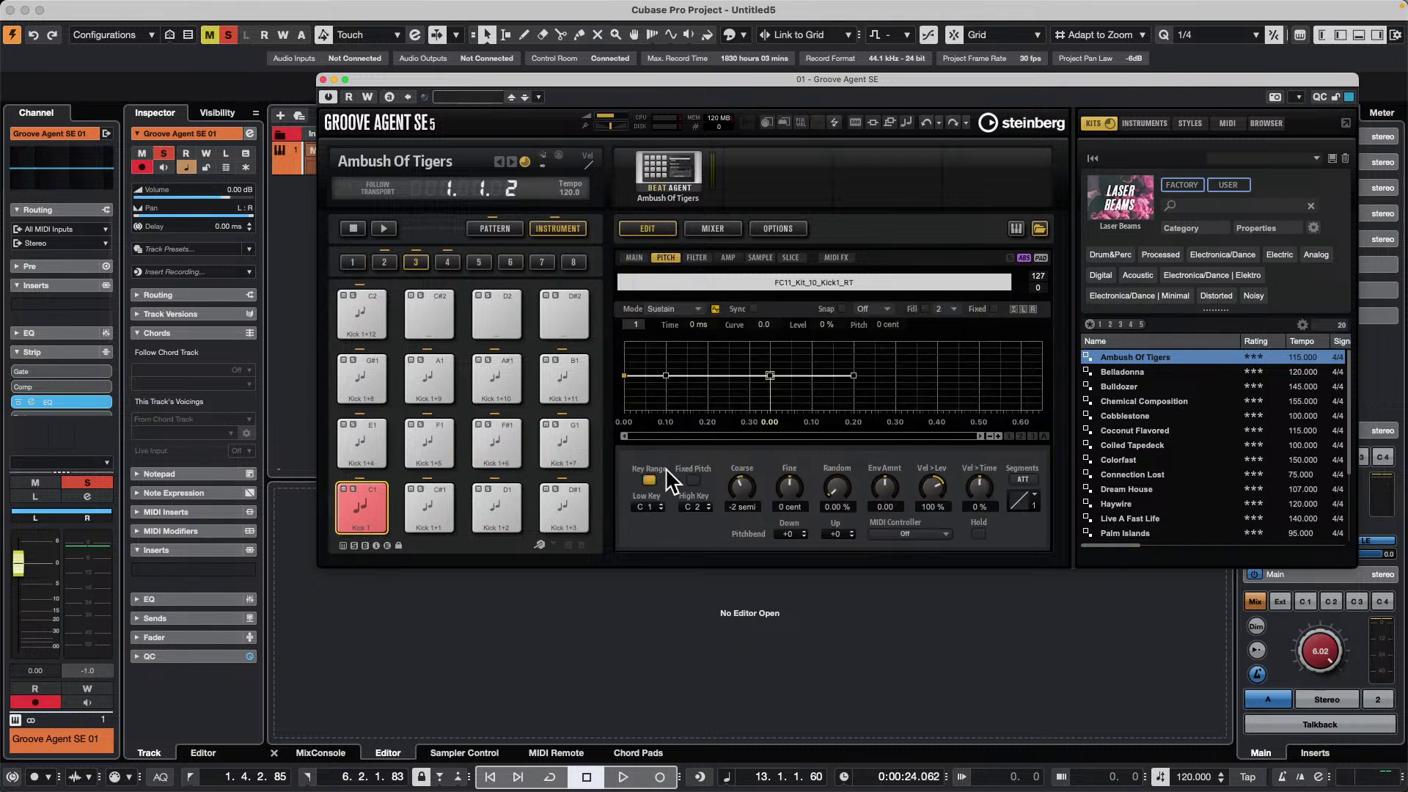
pyautogui.click(649, 480)
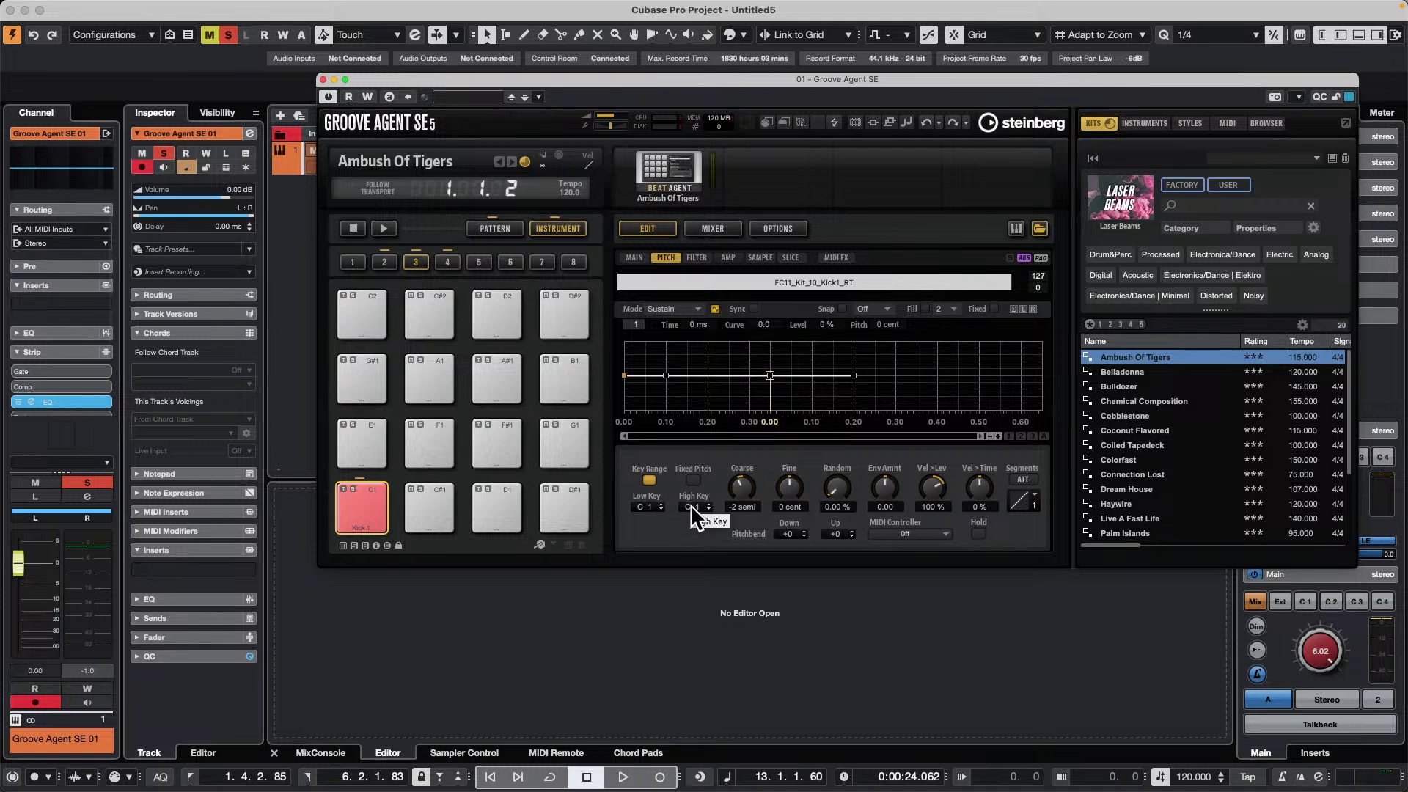
pyautogui.scroll(2, 695, 507)
pyautogui.scroll(12, 694, 506)
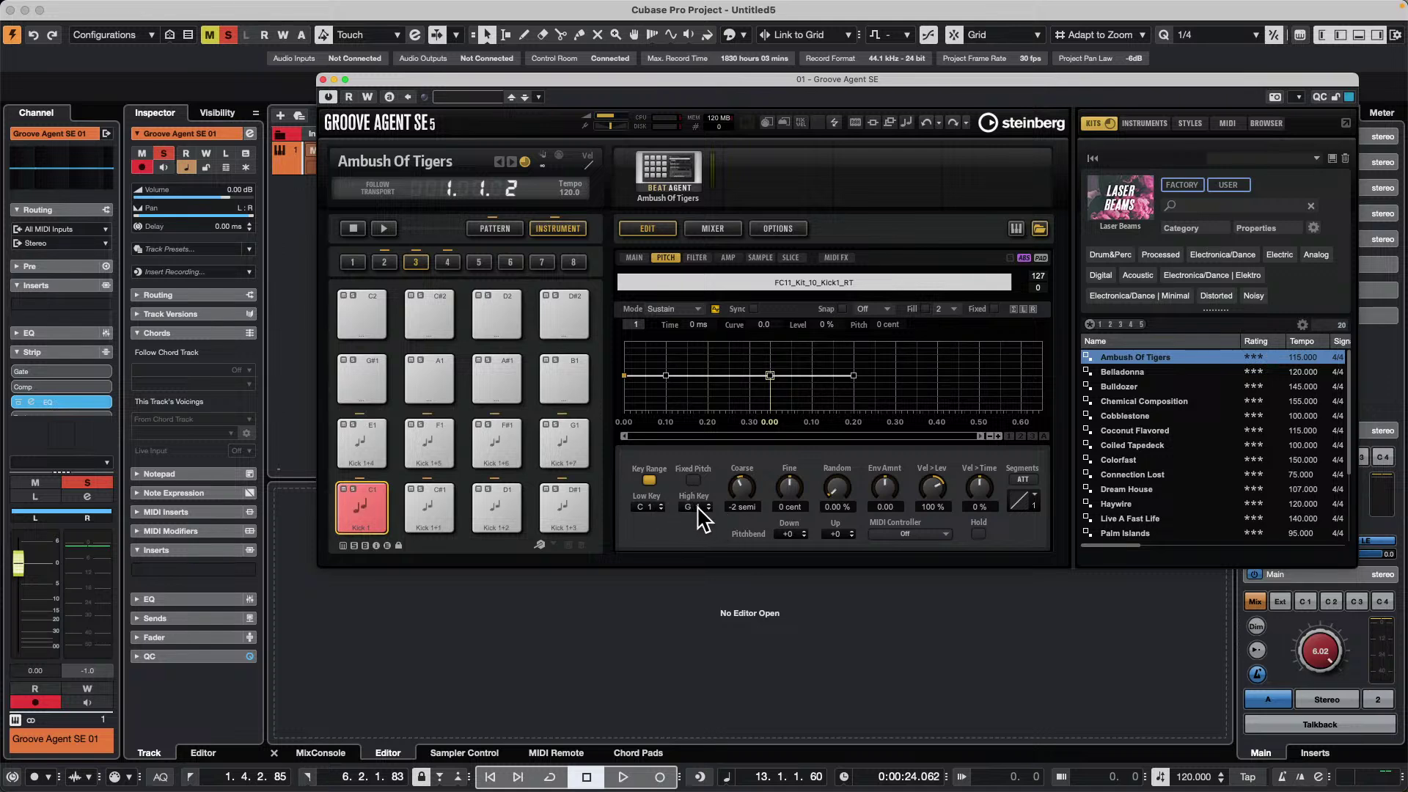
pyautogui.scroll(4, 709, 508)
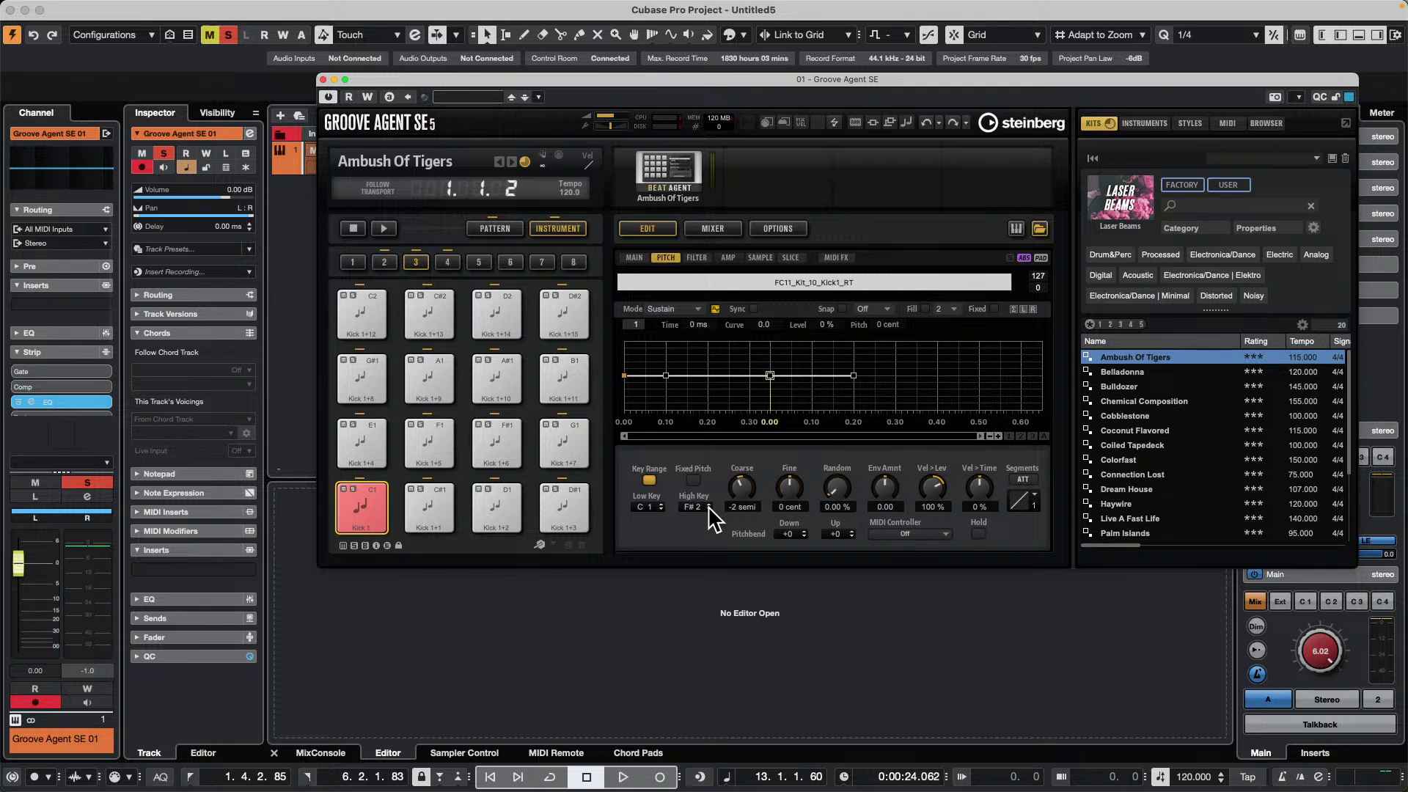
pyautogui.scroll(3, 709, 507)
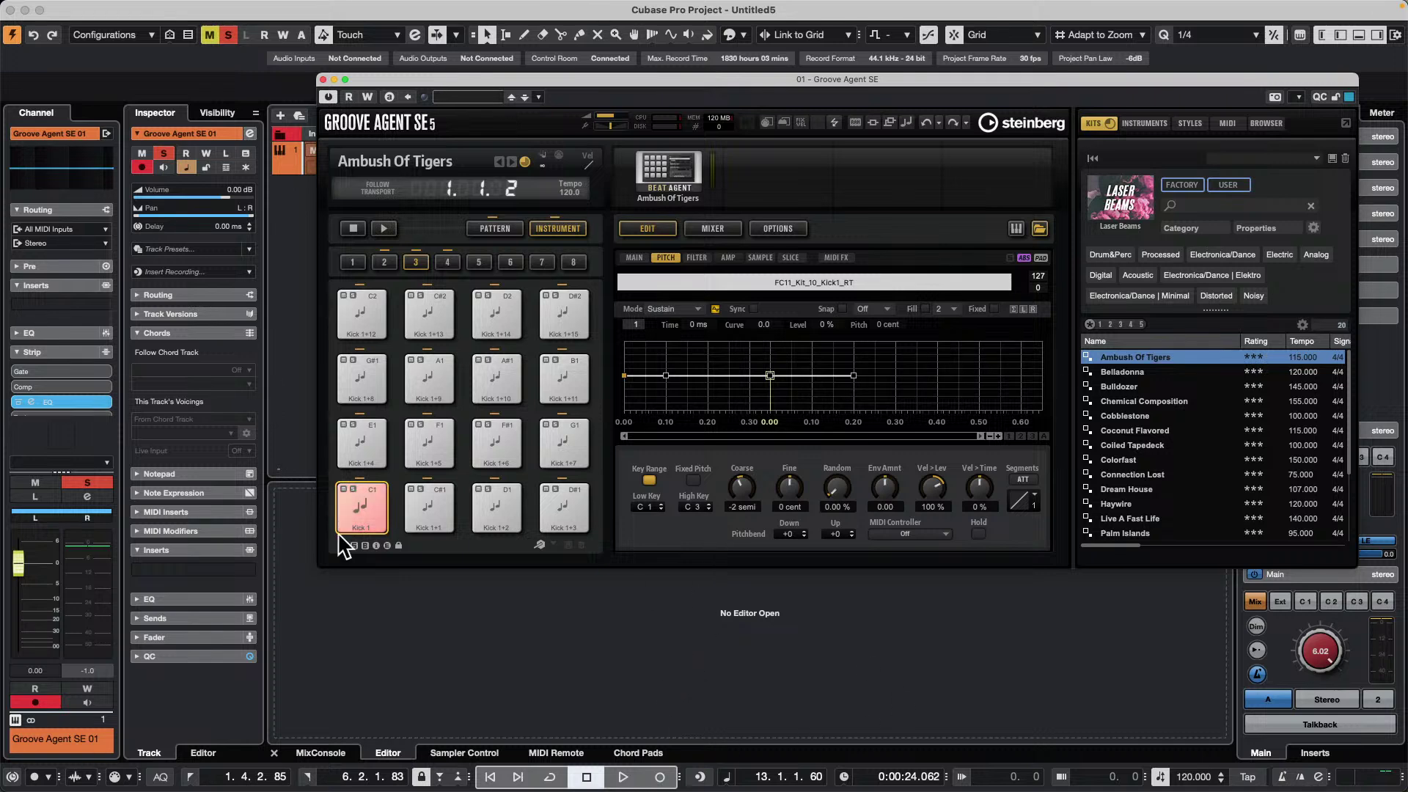
# - Close the Groove Agent SE window and review the MIDI Port Setup in Studio Setup
pyautogui.click(322, 78)
pyautogui.click(444, 7)
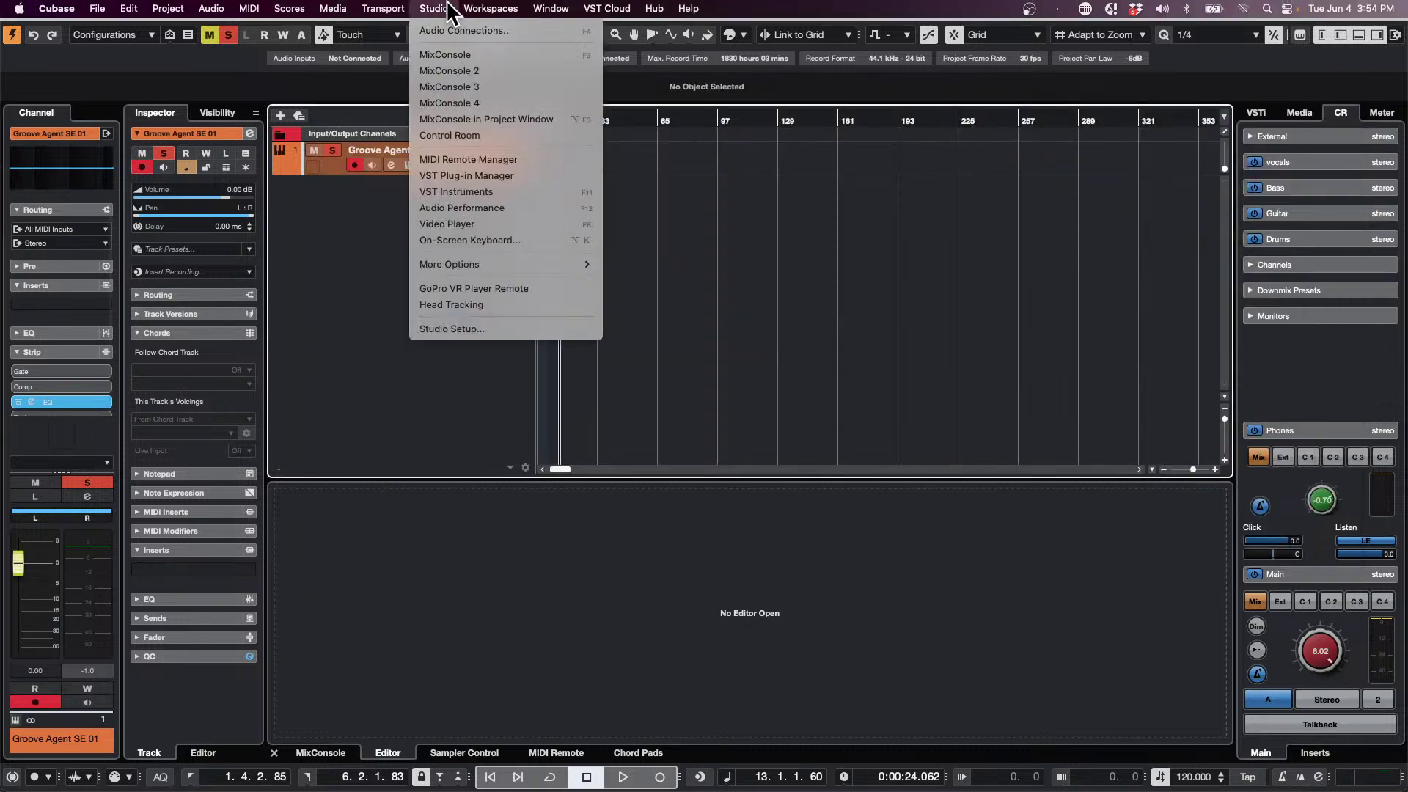
pyautogui.click(466, 329)
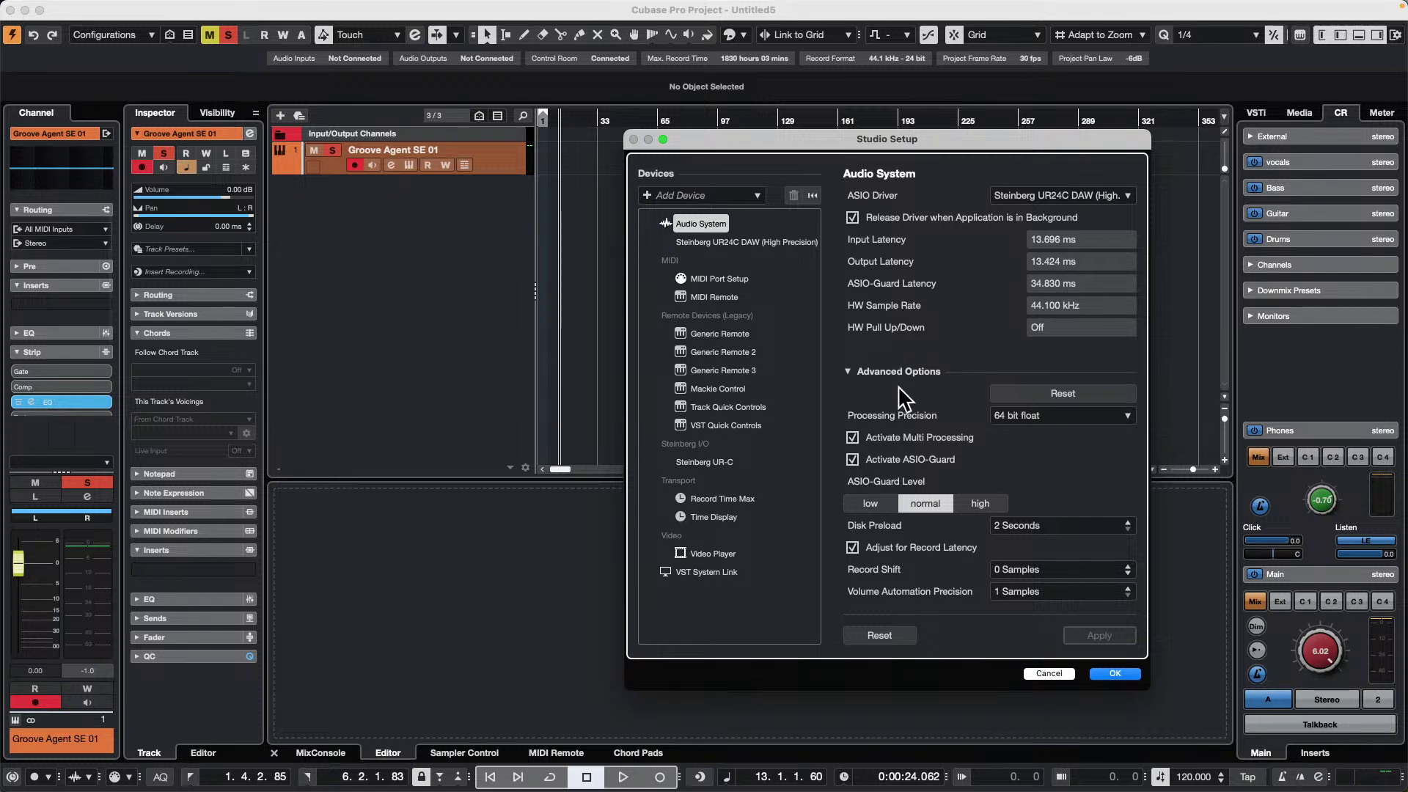
pyautogui.click(742, 279)
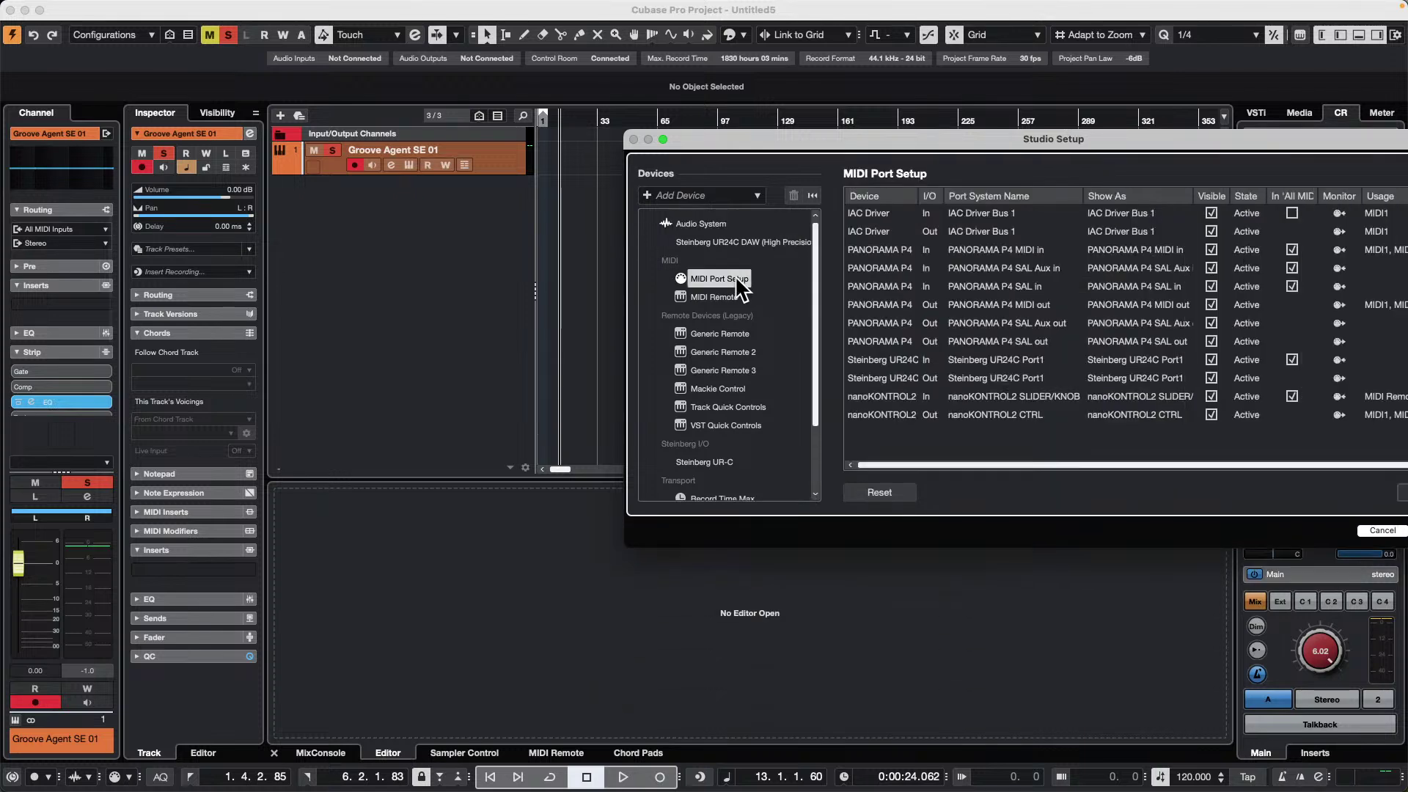
pyautogui.moveTo(895, 140); pyautogui.dragTo(618, 127)
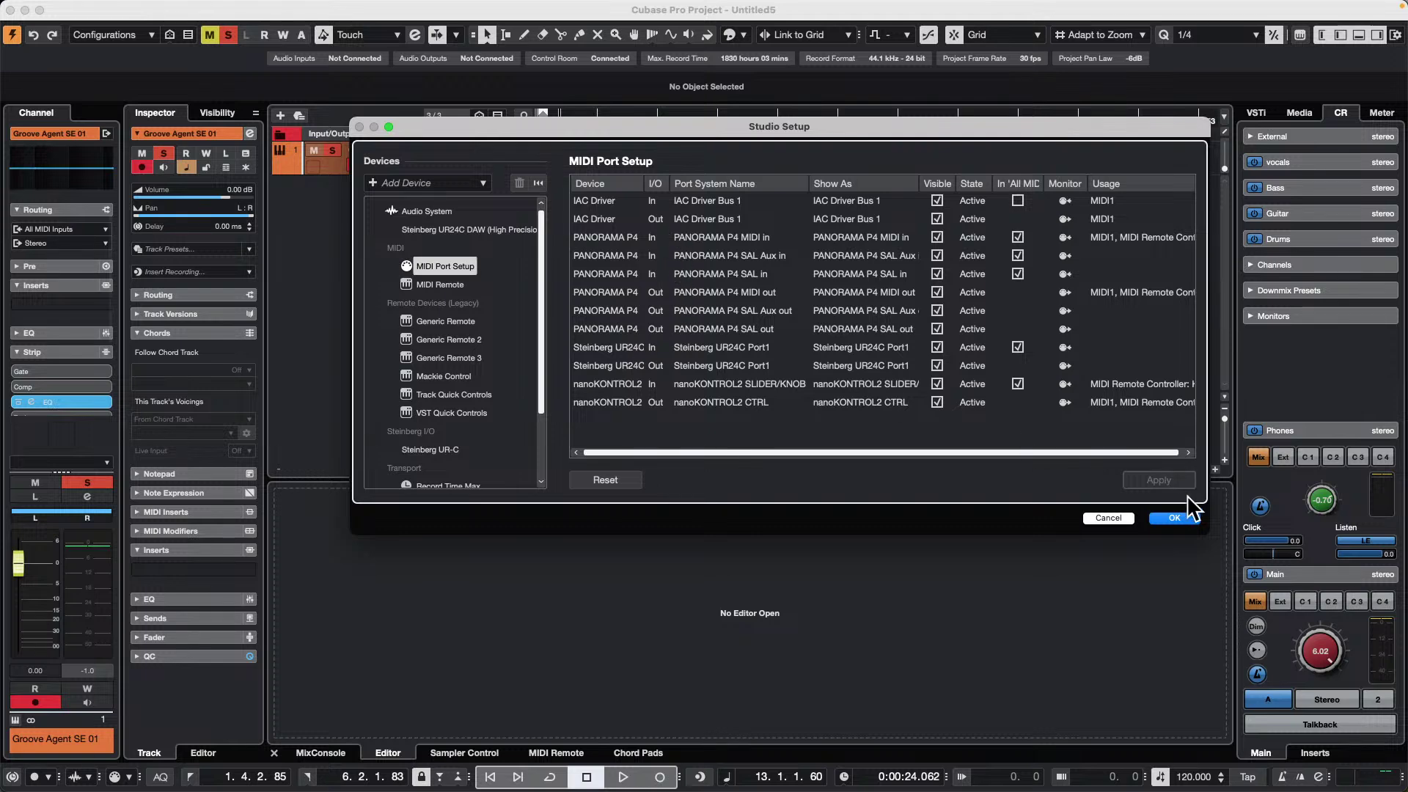
pyautogui.click(1176, 518)
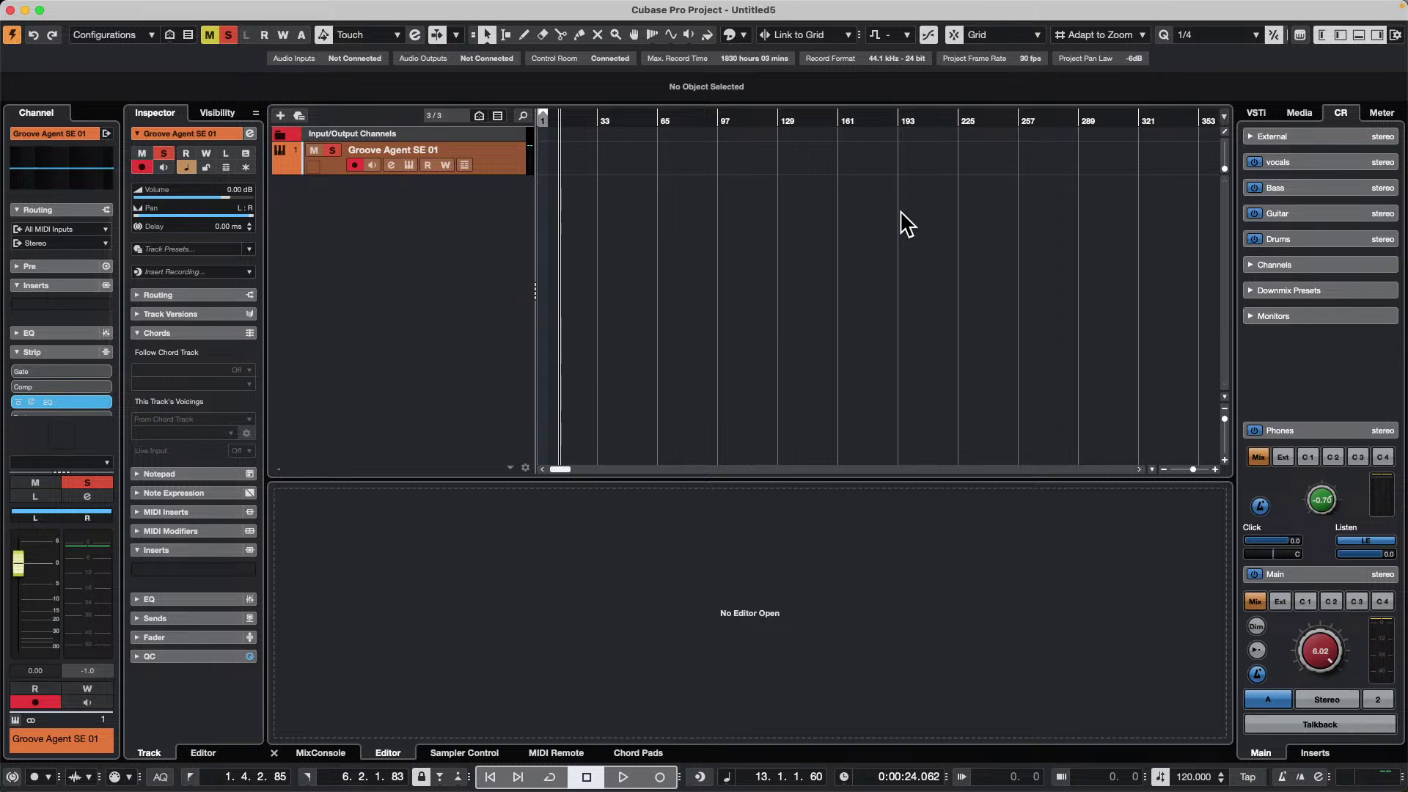
# - Open the recent project jump off.cpr and activate it
pyautogui.click(97, 8)
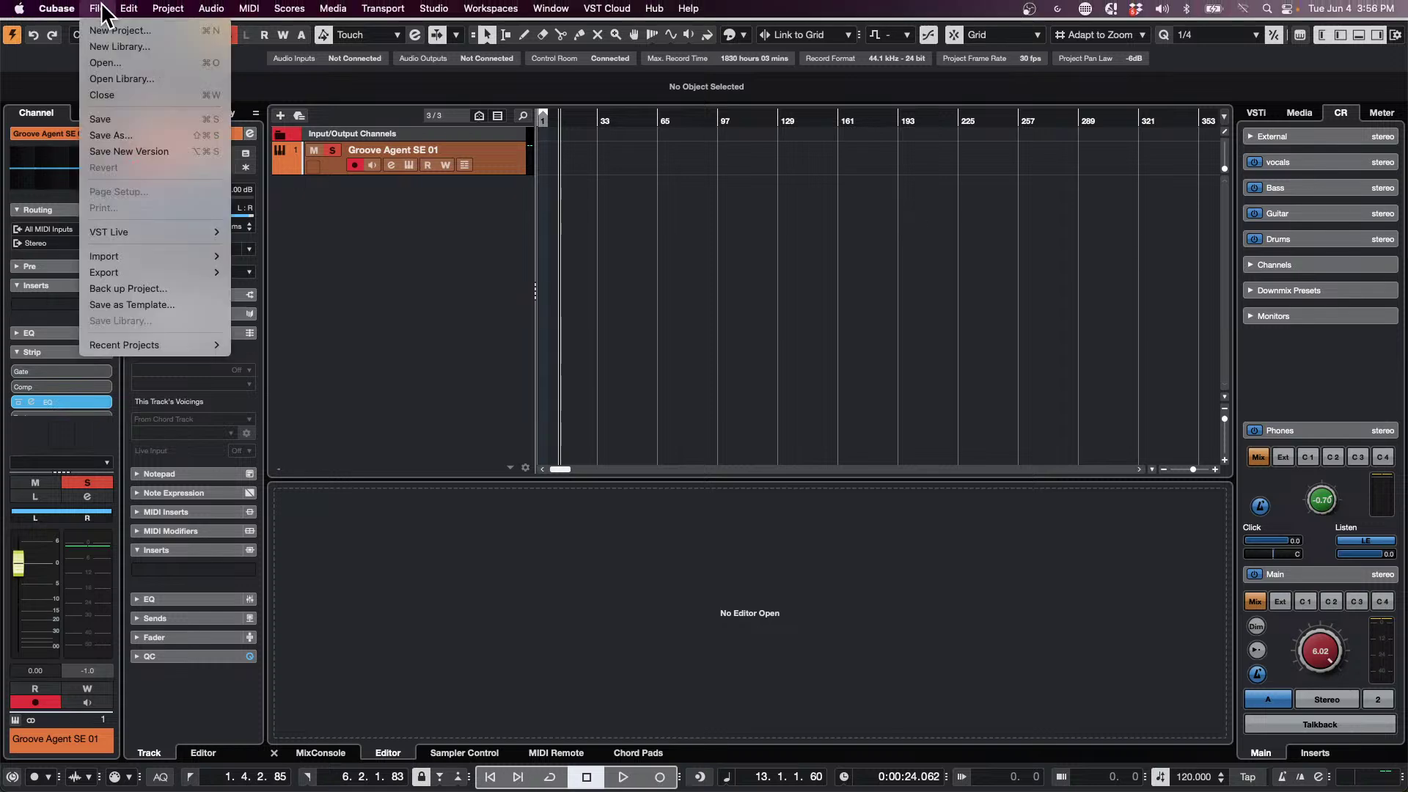
pyautogui.moveTo(143, 343)
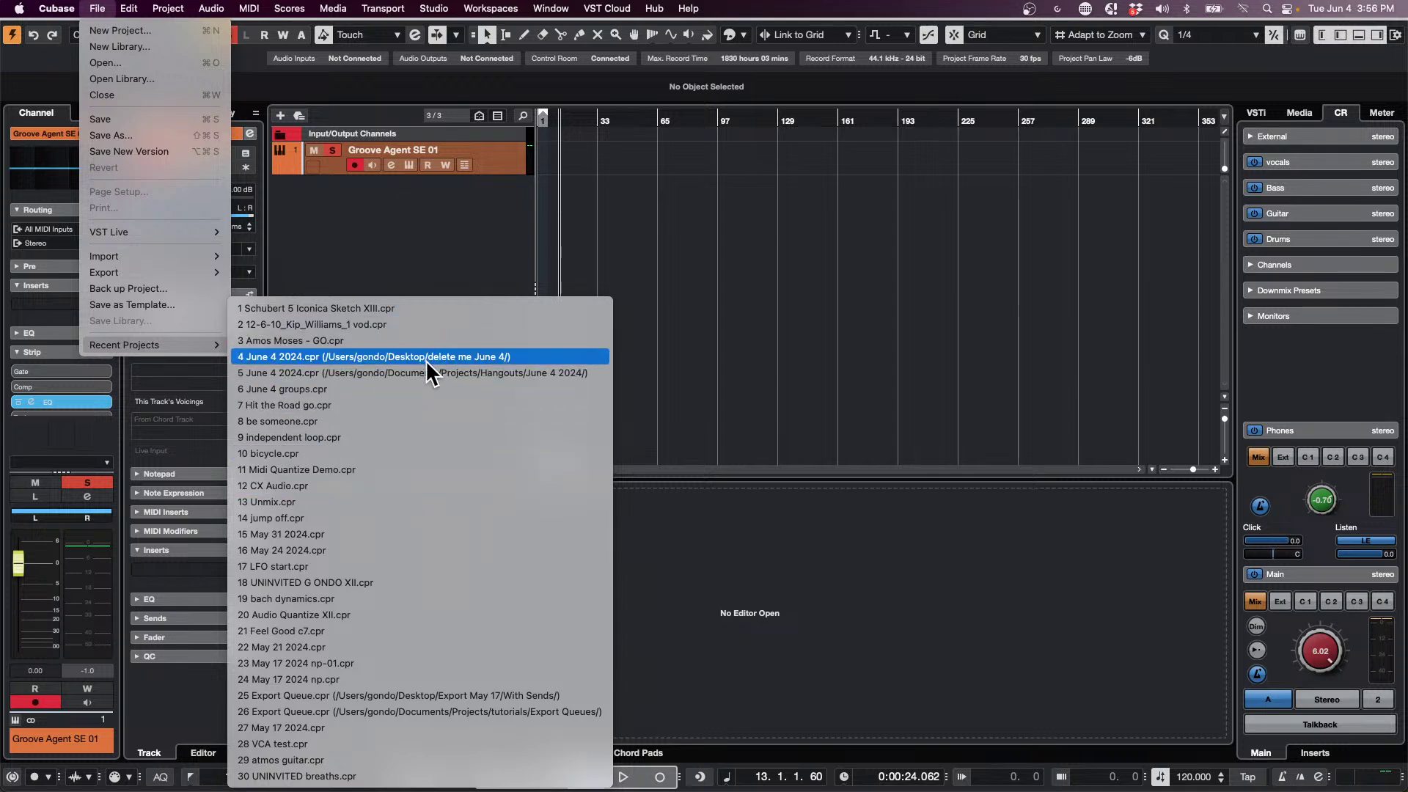
pyautogui.click(407, 514)
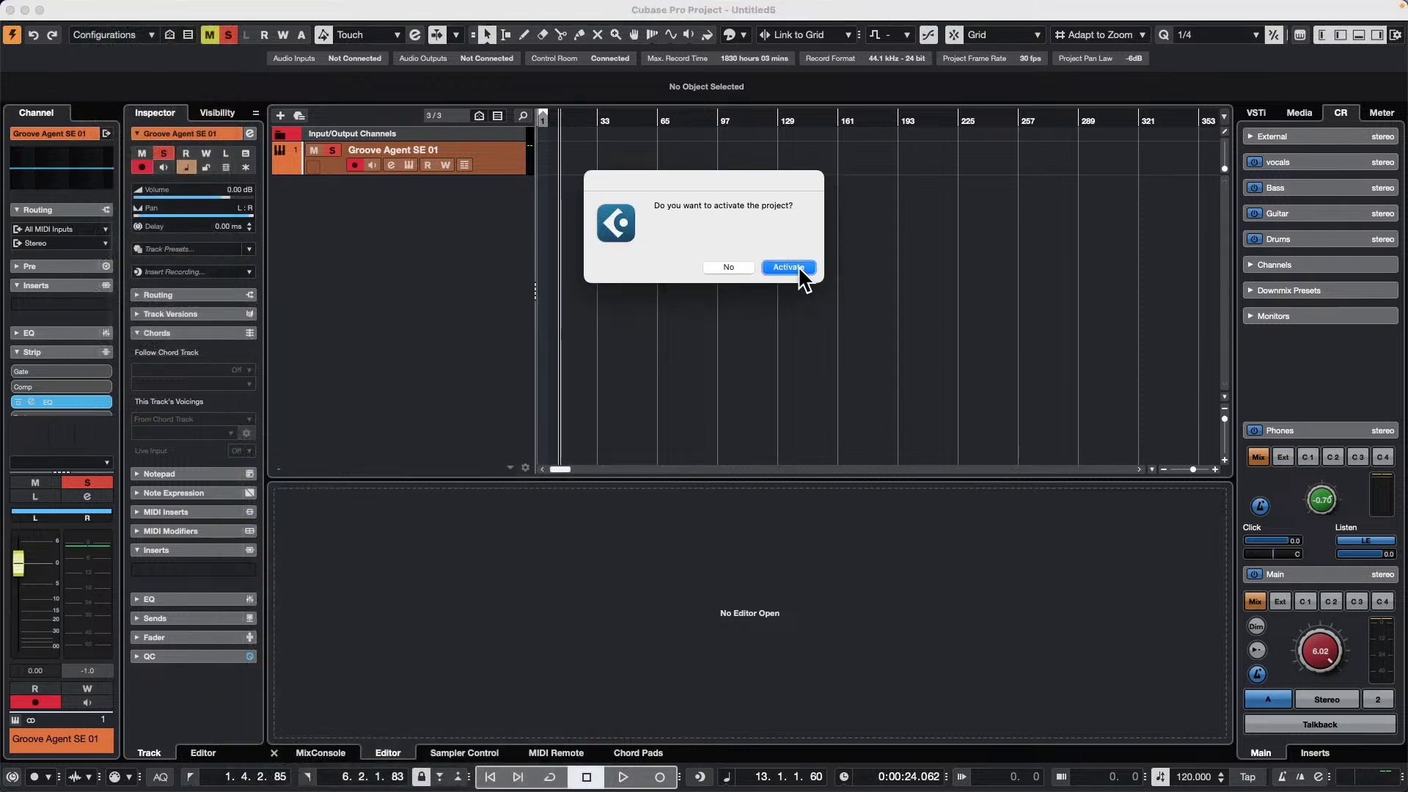
pyautogui.click(802, 268)
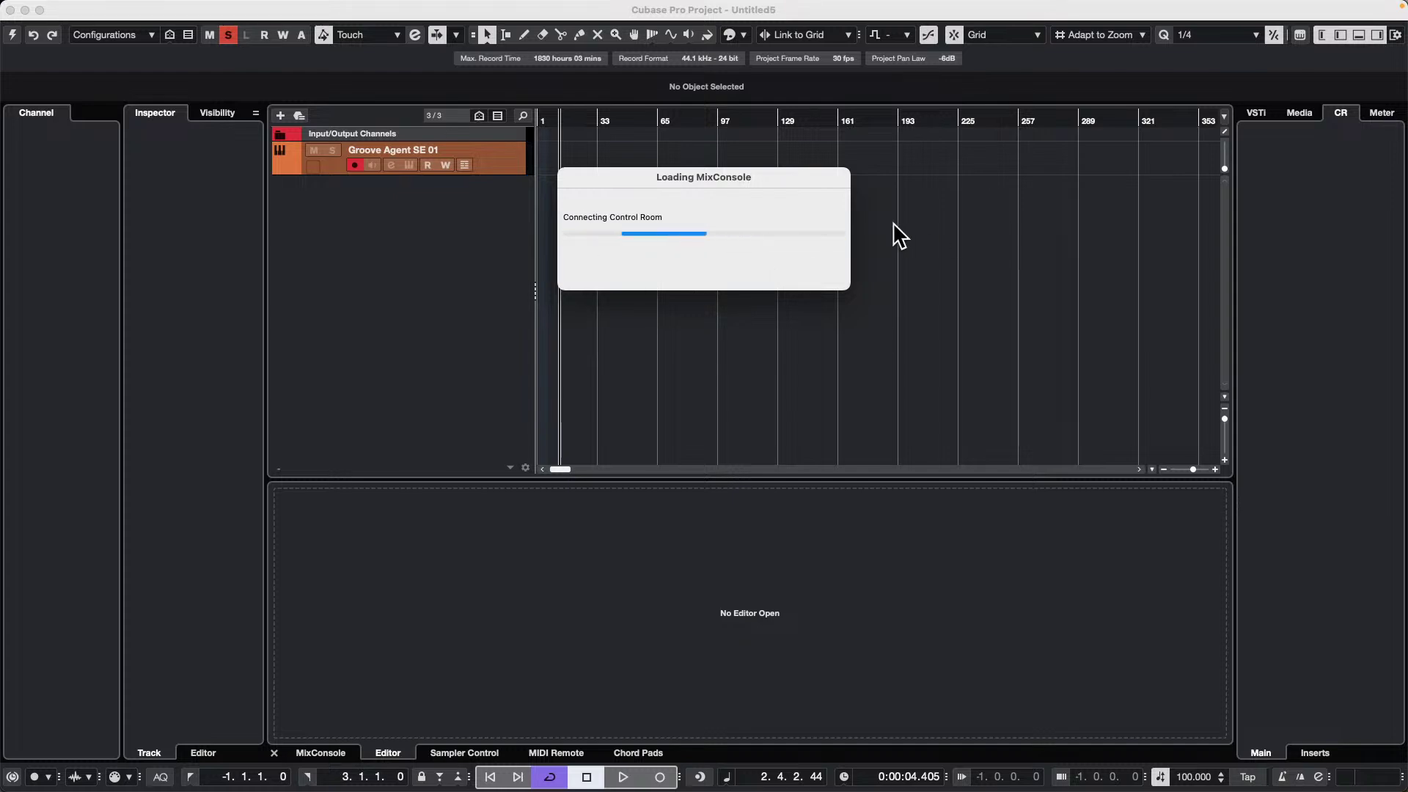
# - Show the Chord Pads for the rhodes track, activate them, and record-enable the track
pyautogui.click(889, 405)
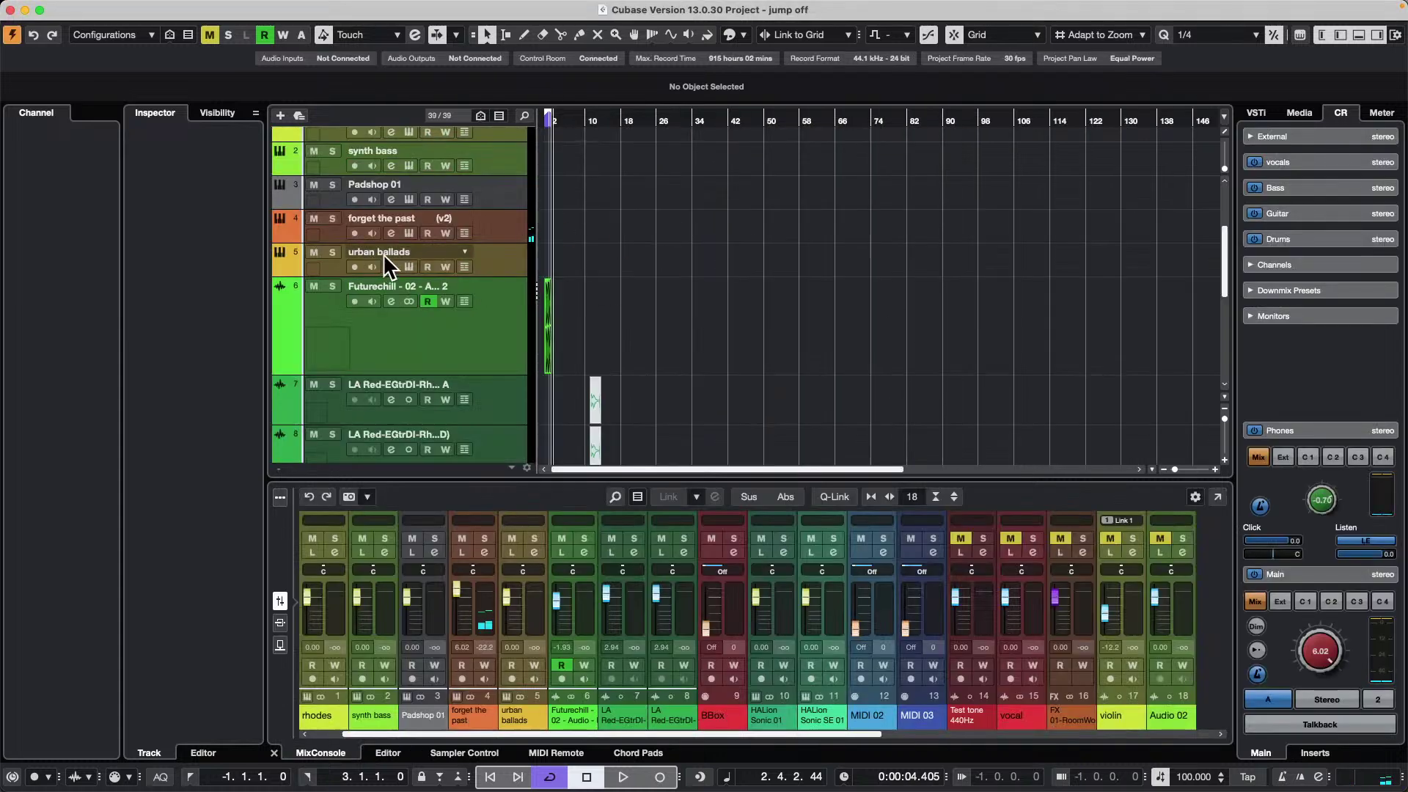
pyautogui.click(514, 292)
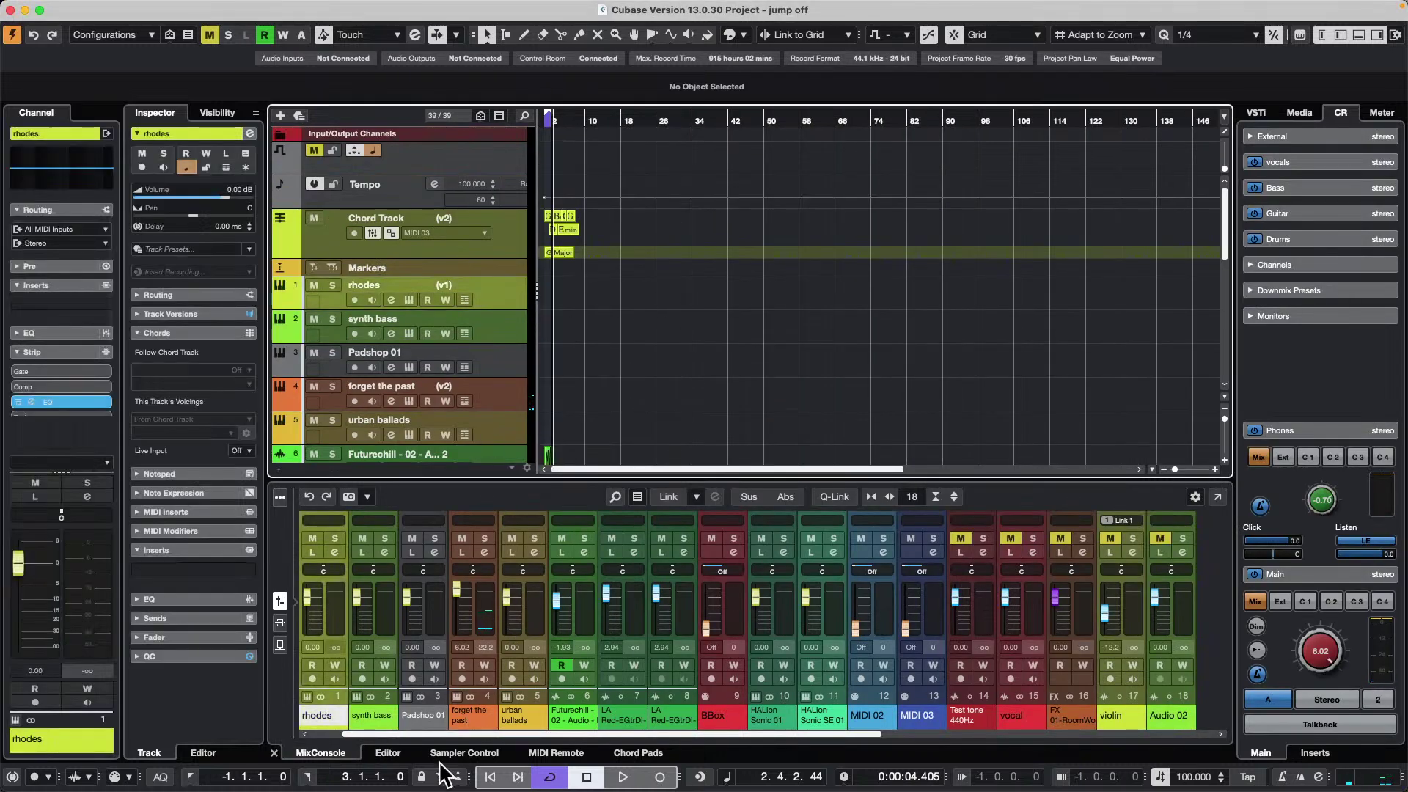
pyautogui.click(634, 753)
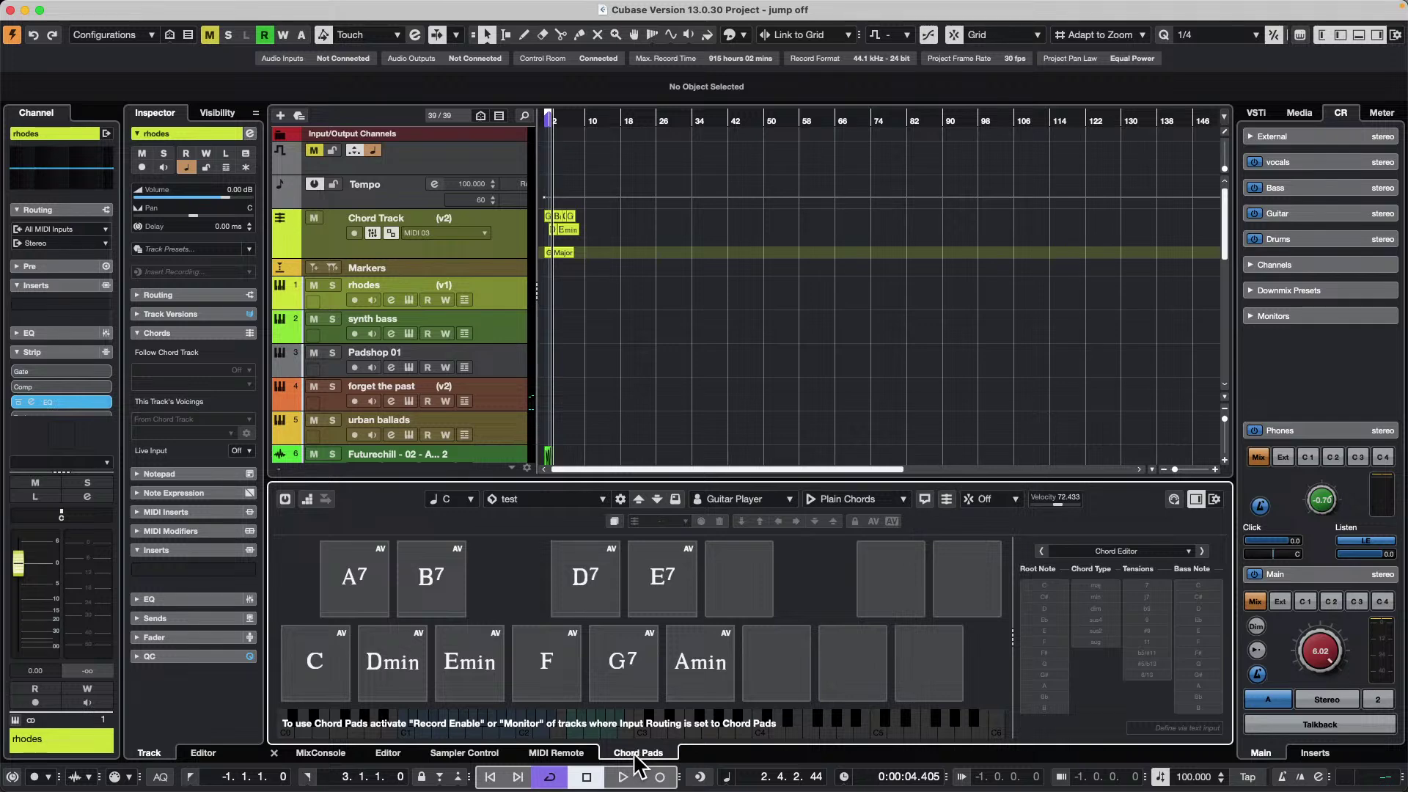
pyautogui.click(285, 498)
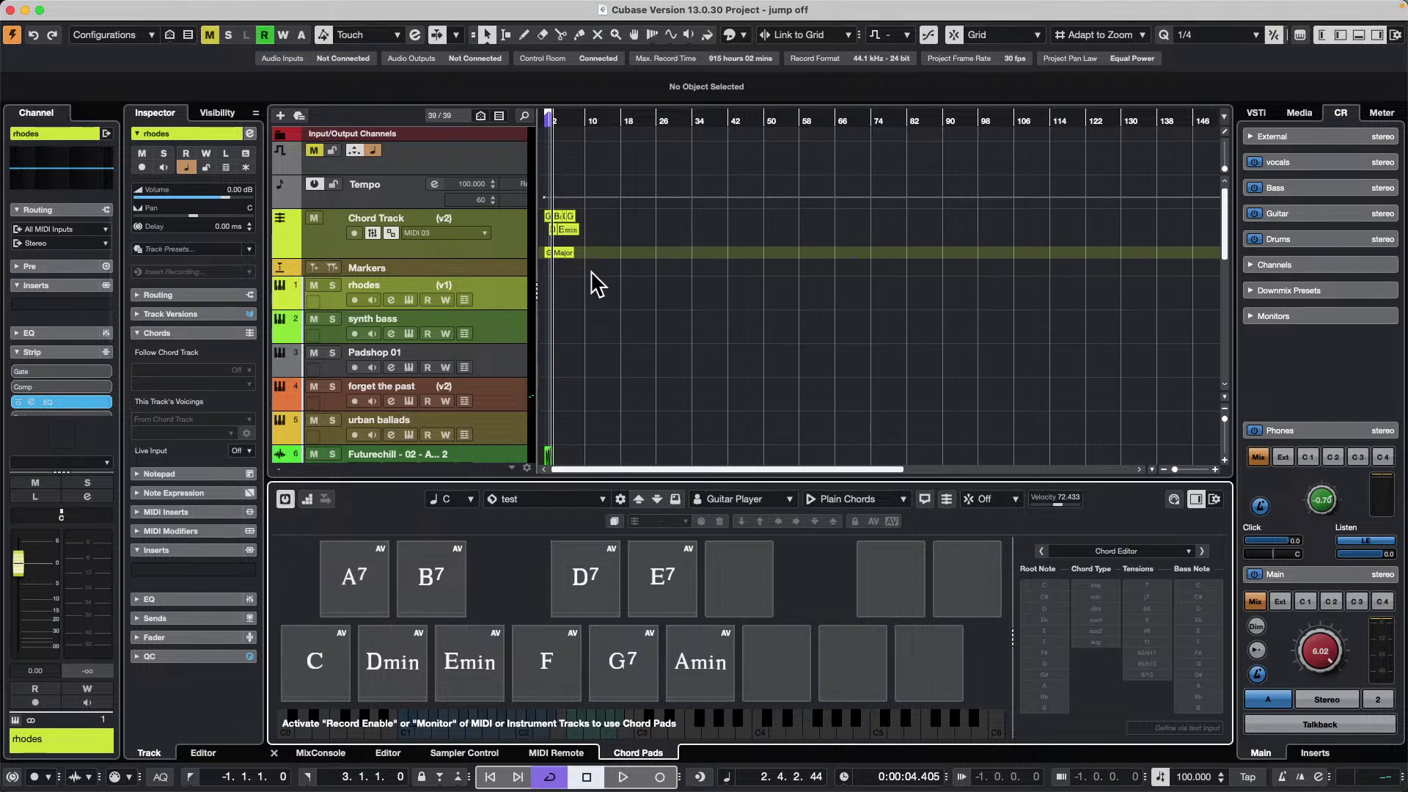
pyautogui.click(359, 300)
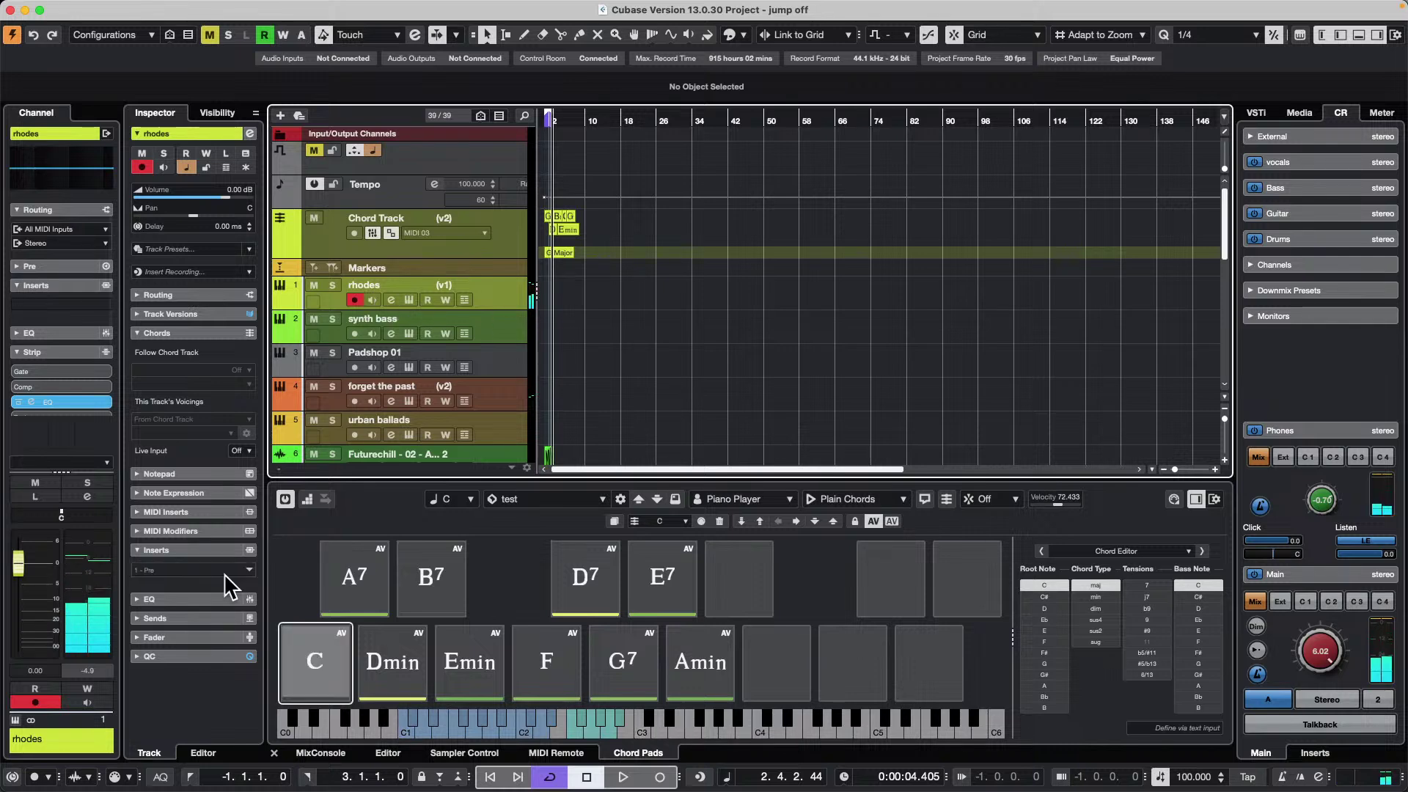
# - Audition the C chord pad several times through the rhodes track
pyautogui.click(323, 679)
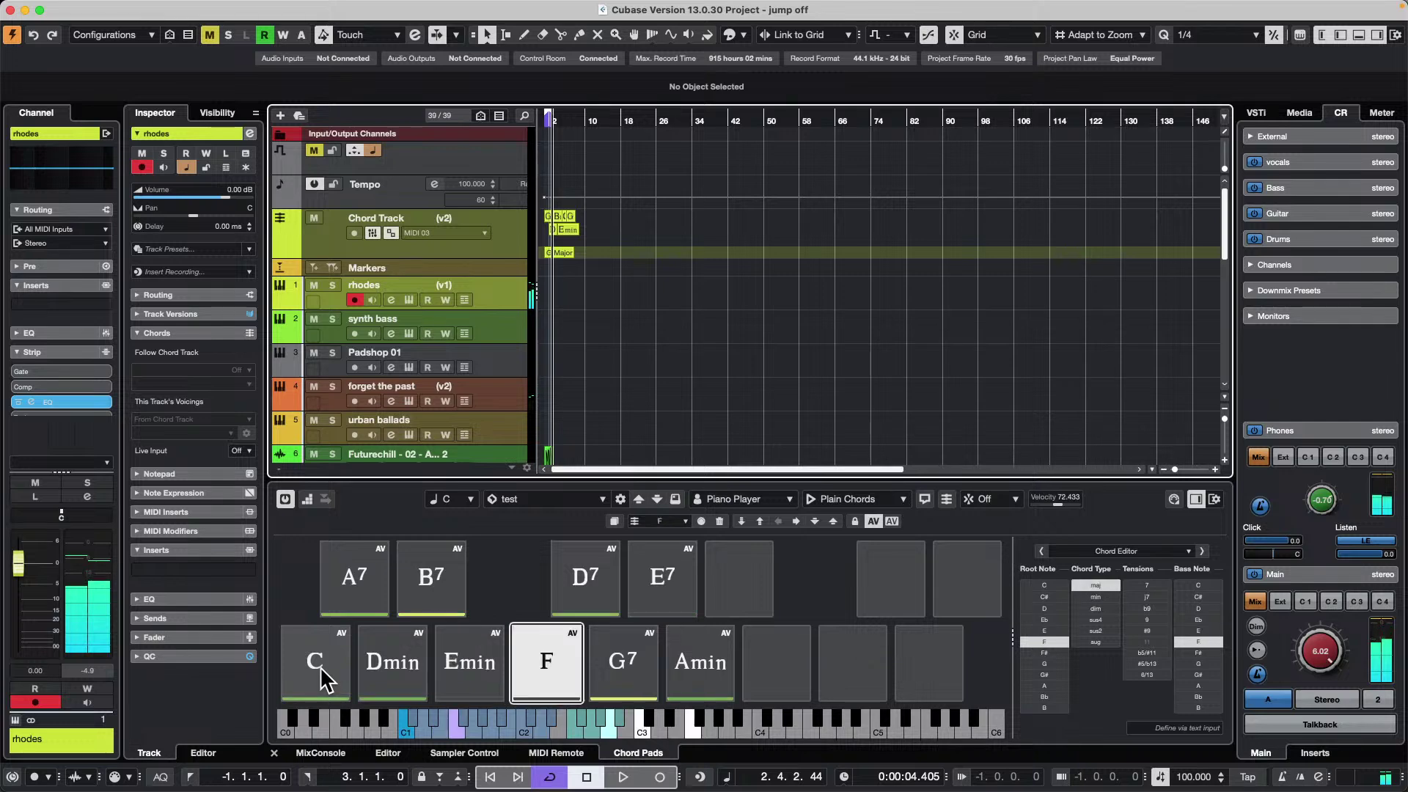
pyautogui.click(319, 664)
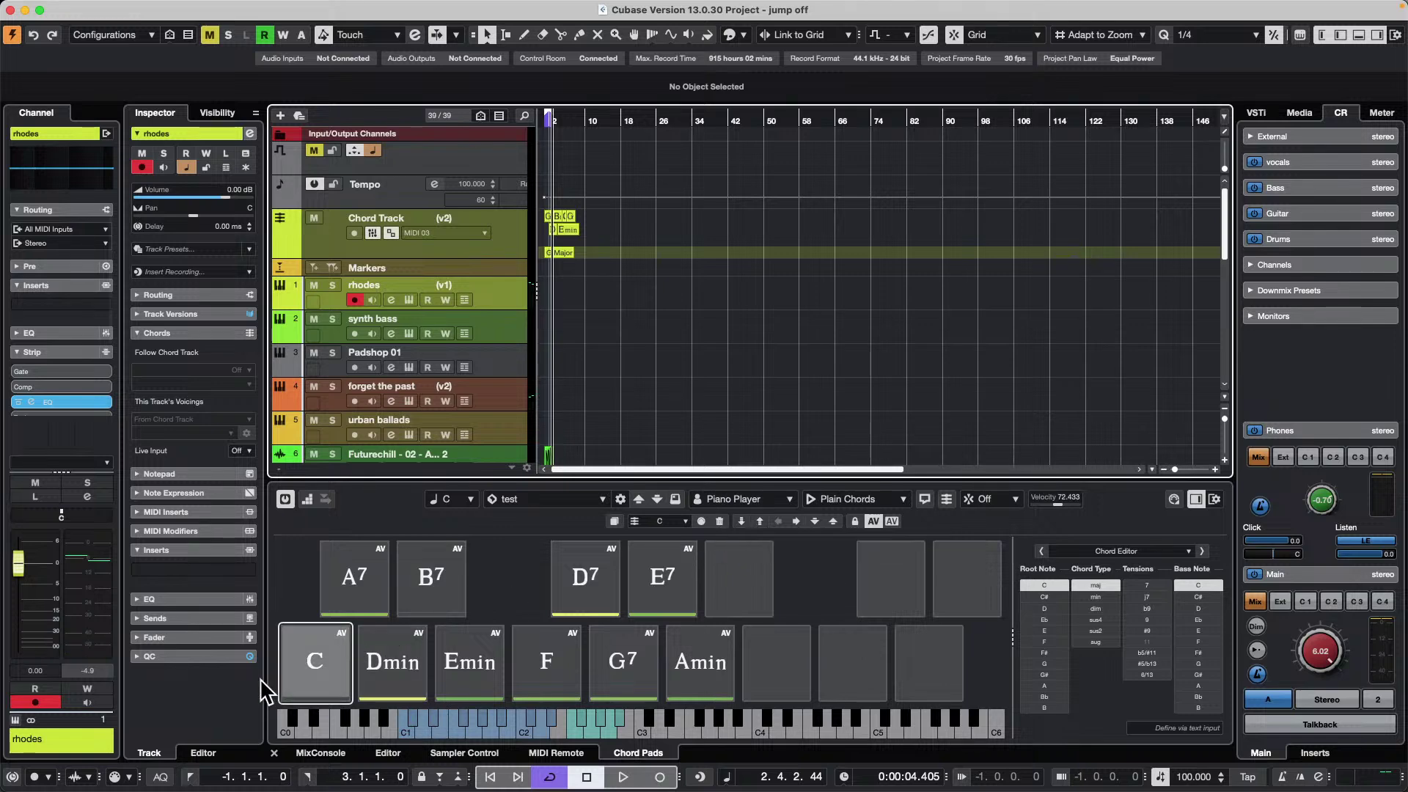
pyautogui.click(288, 670)
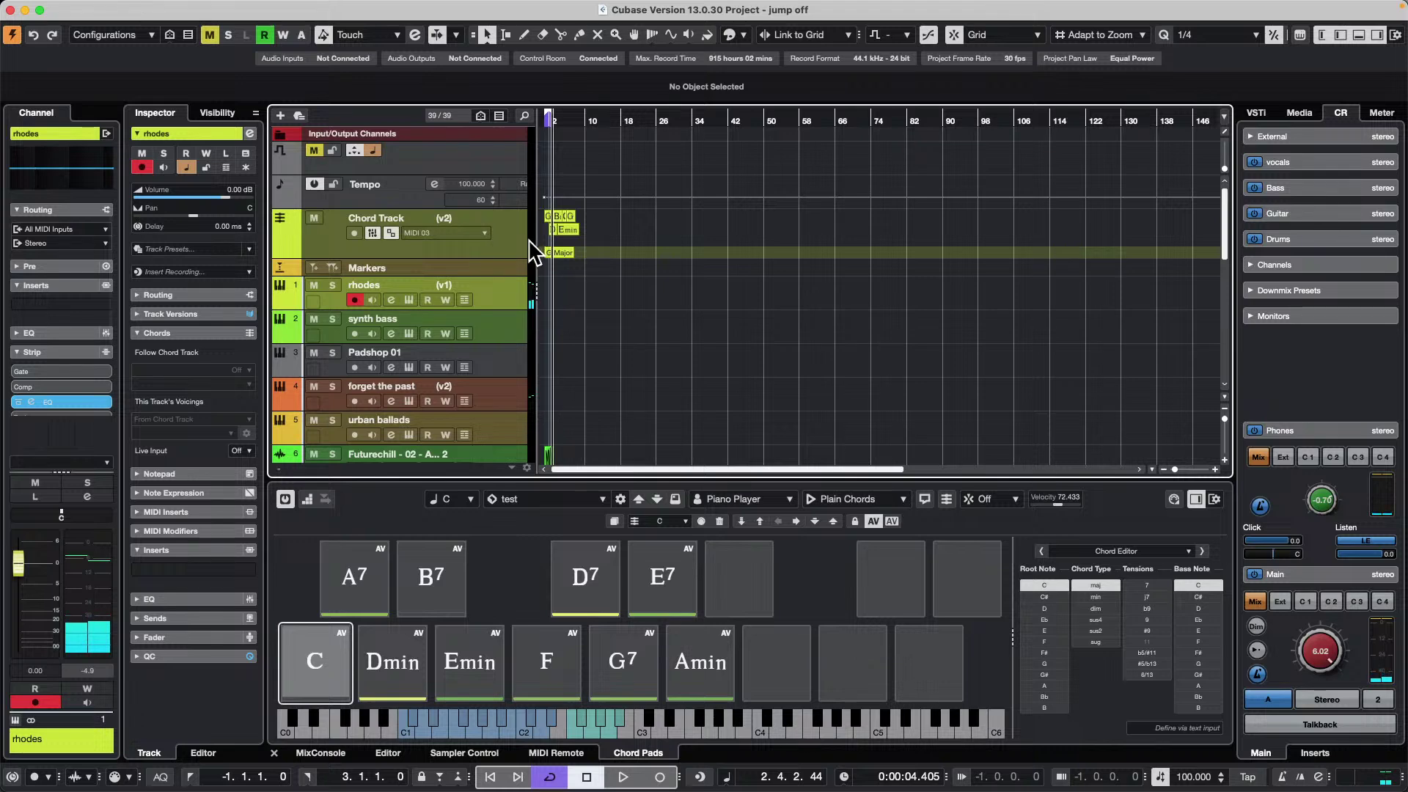
pyautogui.click(323, 675)
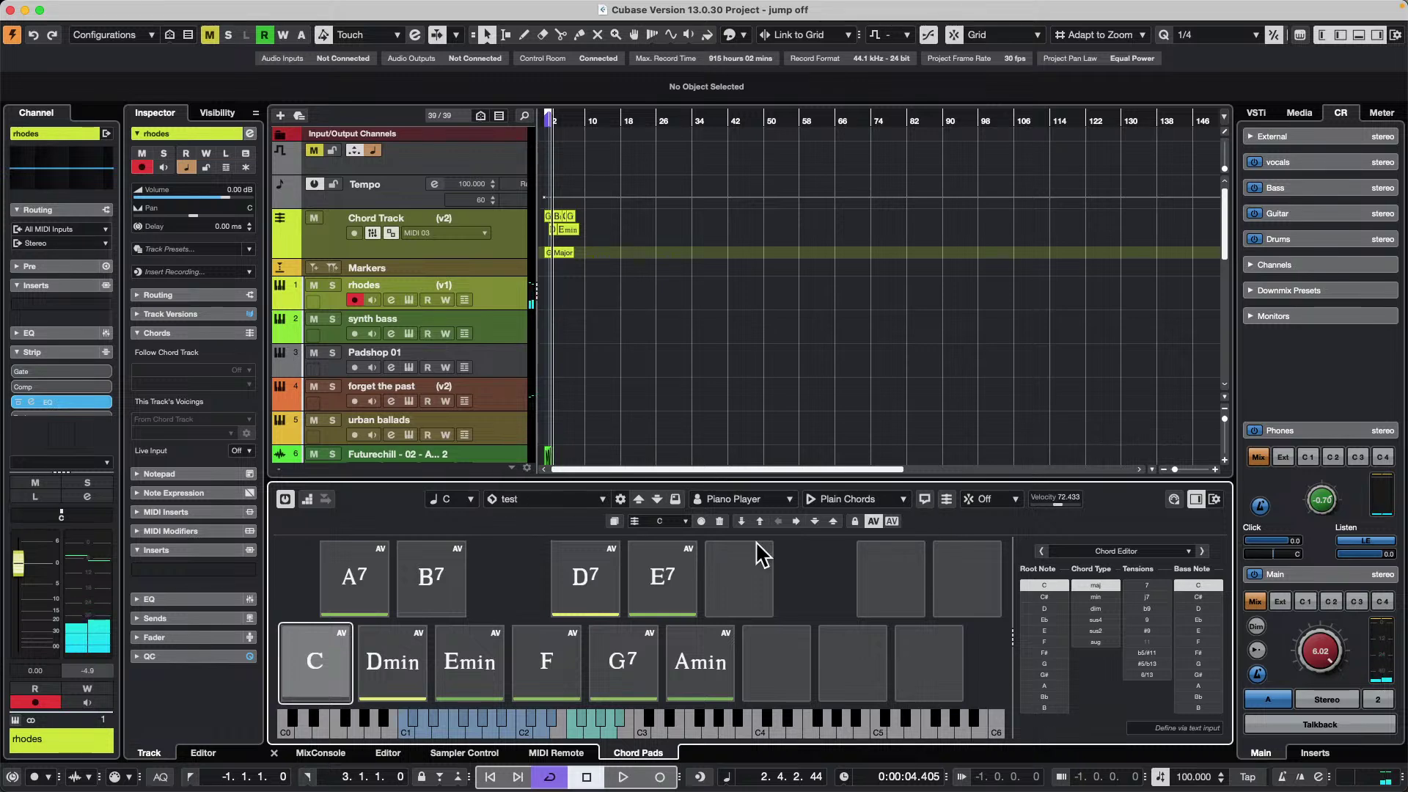
# - Review the Chord Pads Display Settings, including the pad layout type, number of pads and Start Note choices
pyautogui.click(1214, 499)
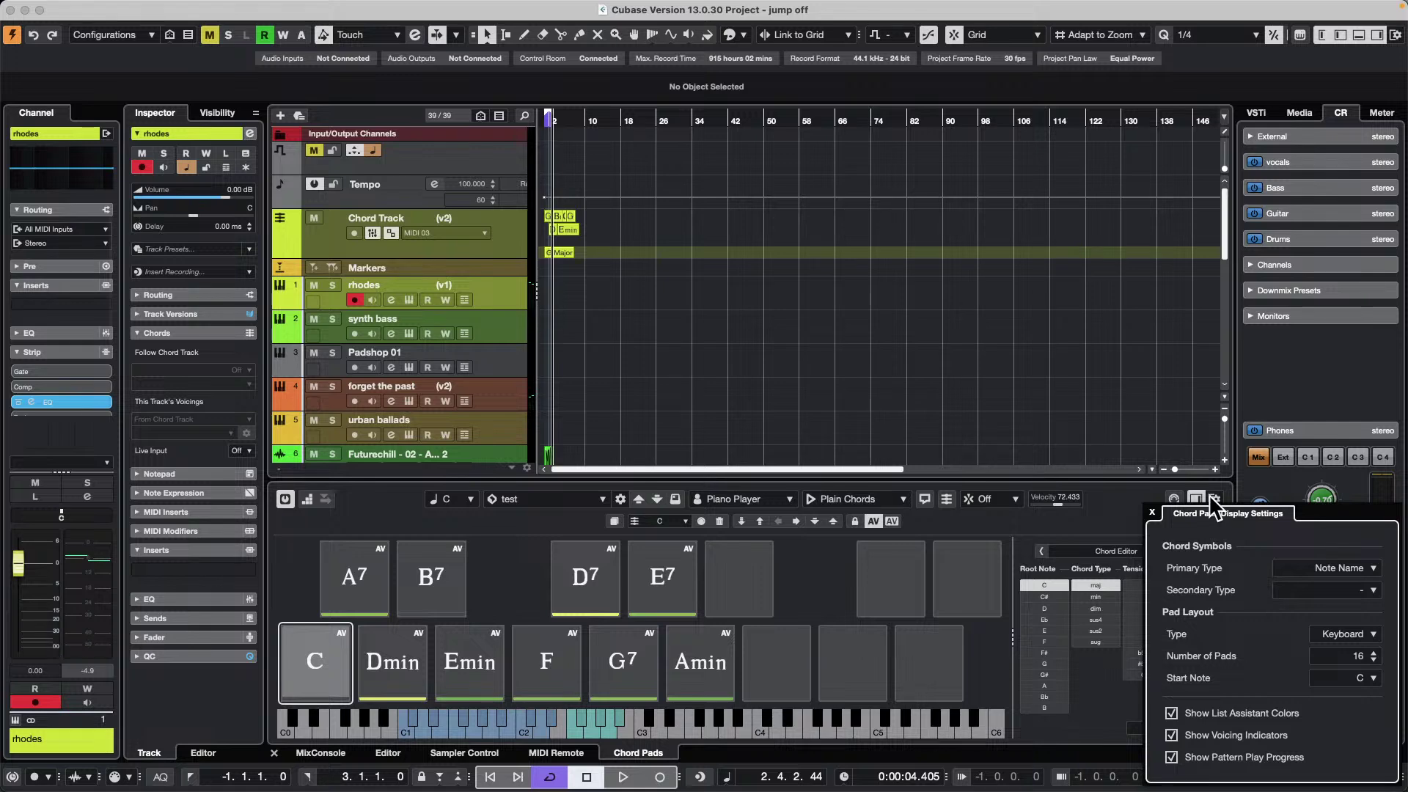
pyautogui.click(1099, 423)
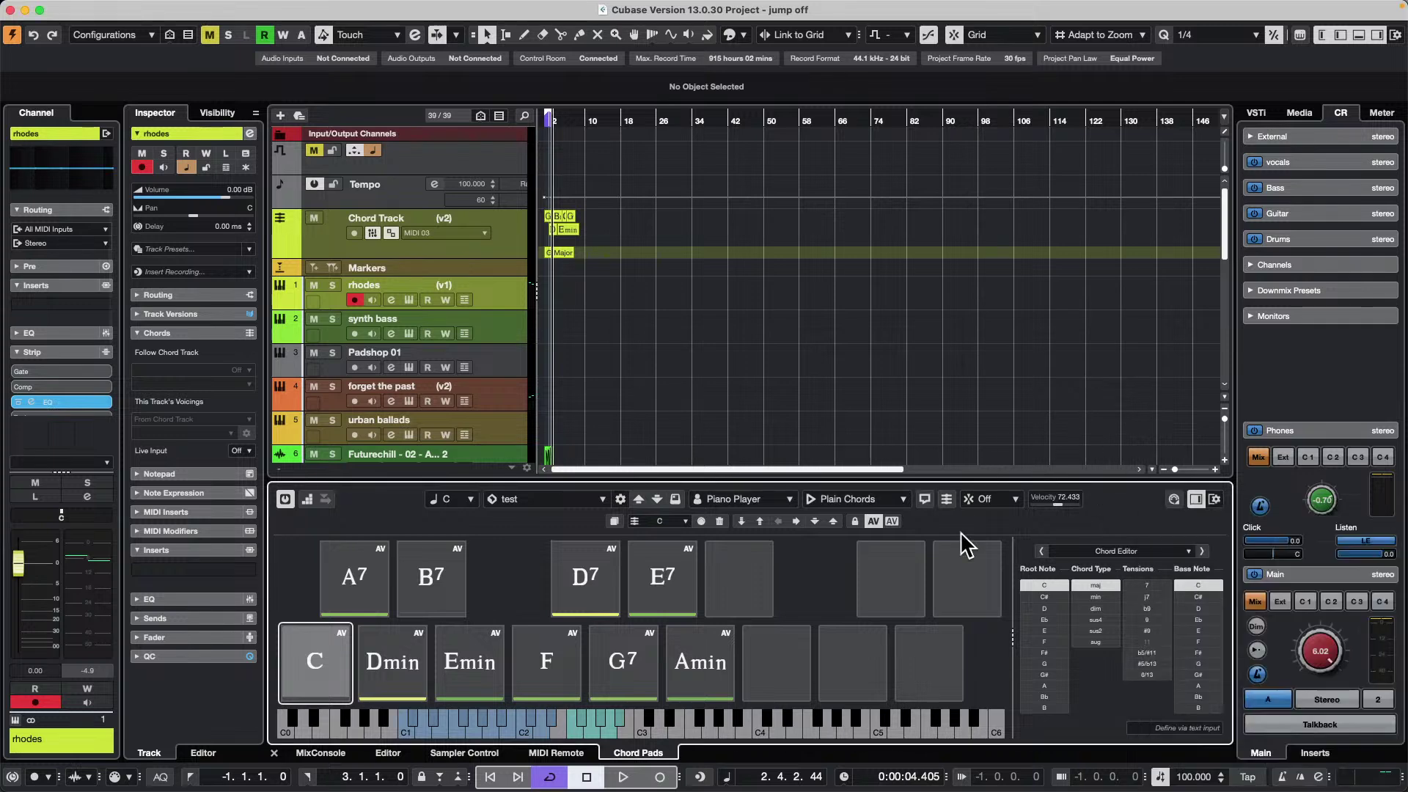
pyautogui.click(1216, 498)
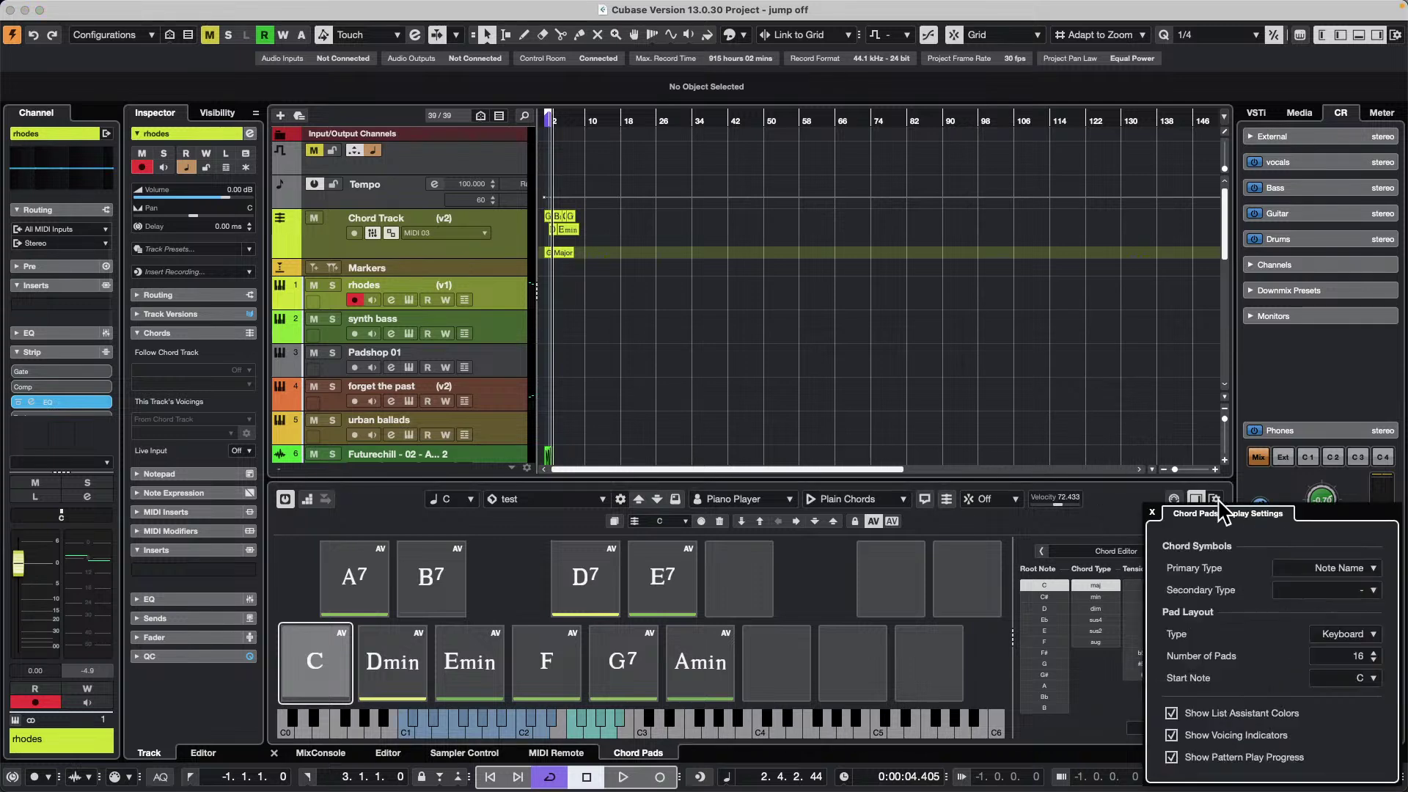
pyautogui.click(1374, 679)
pyautogui.click(1325, 677)
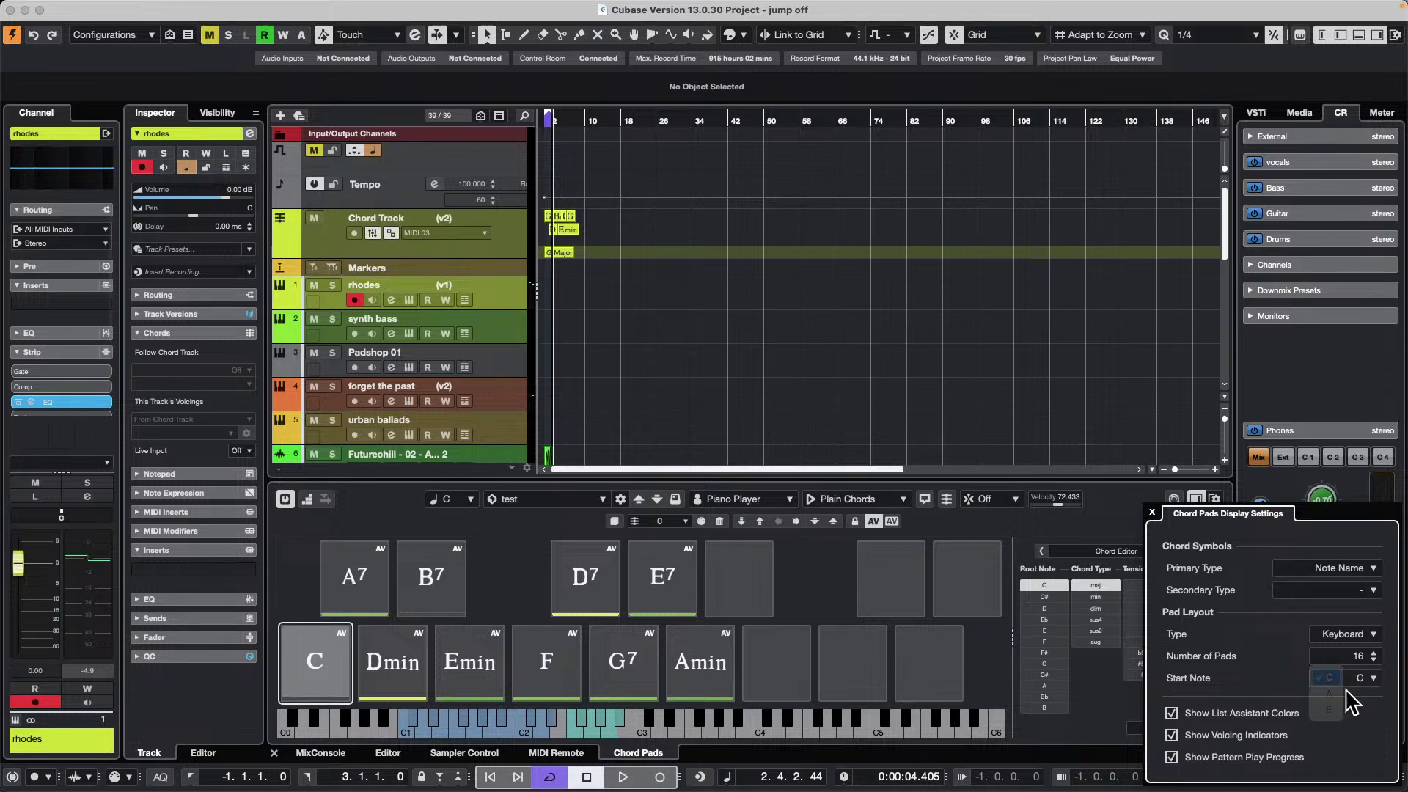
pyautogui.click(871, 411)
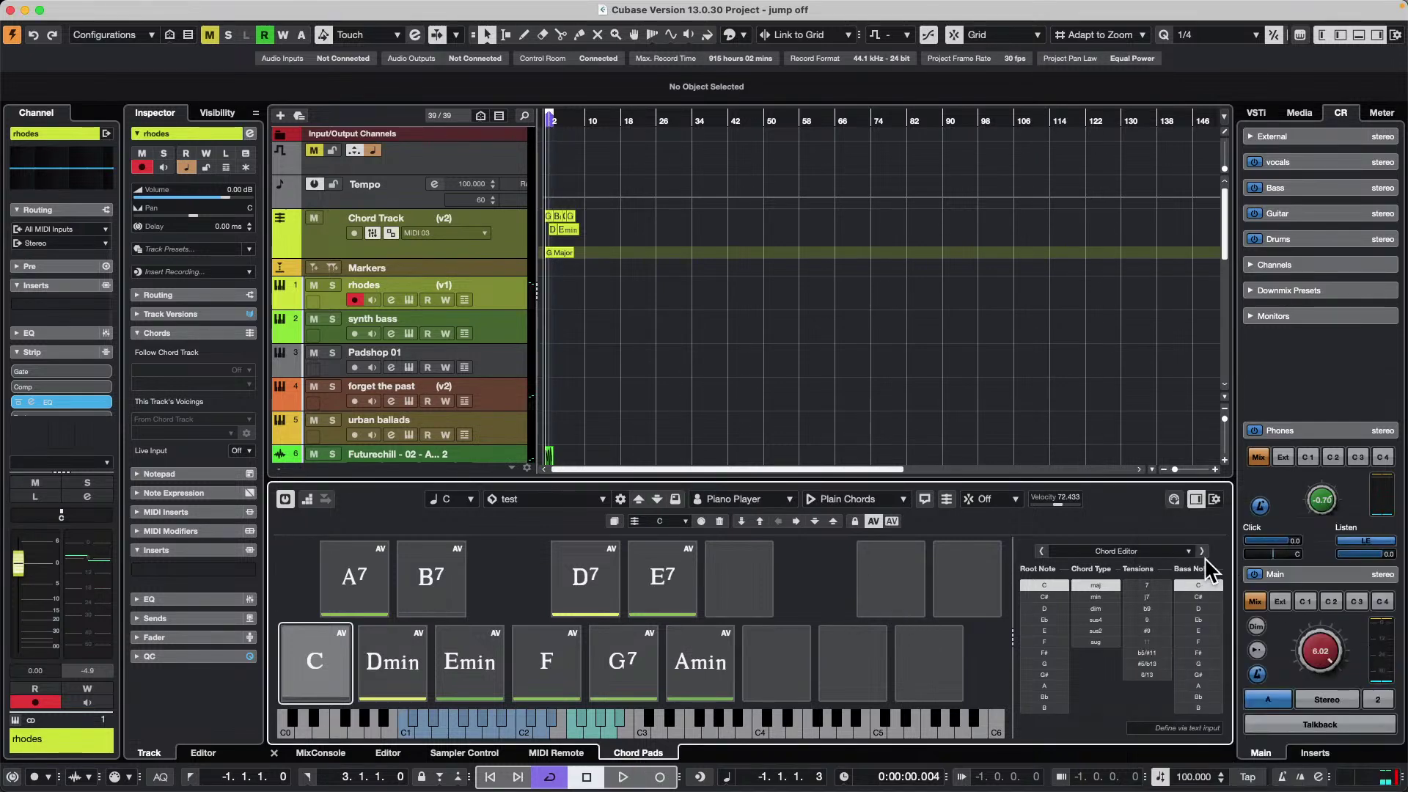
pyautogui.click(1215, 499)
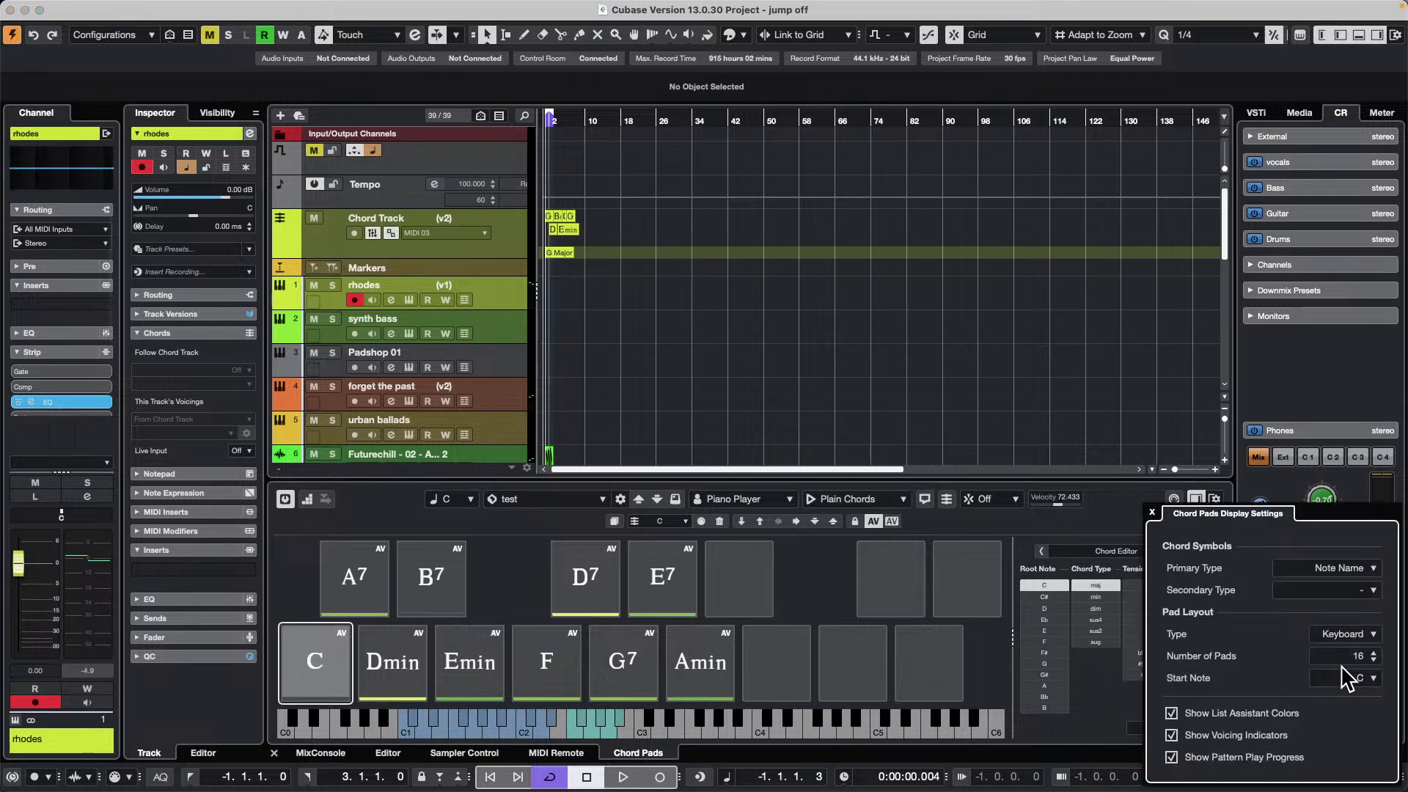
pyautogui.click(974, 343)
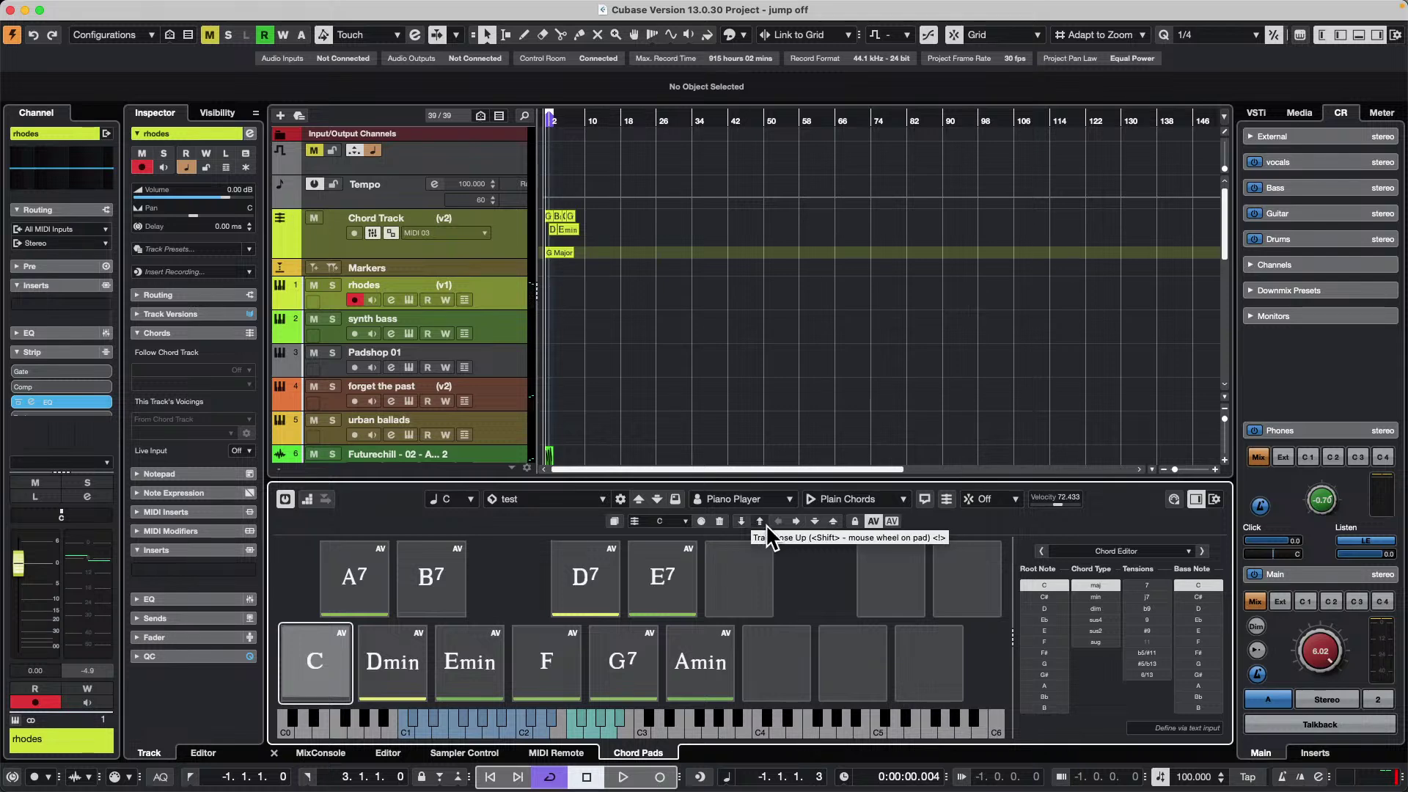
# - Transpose the C chord pad down to B and back up to C, and switch the Chord Pads off and on again
pyautogui.click(741, 519)
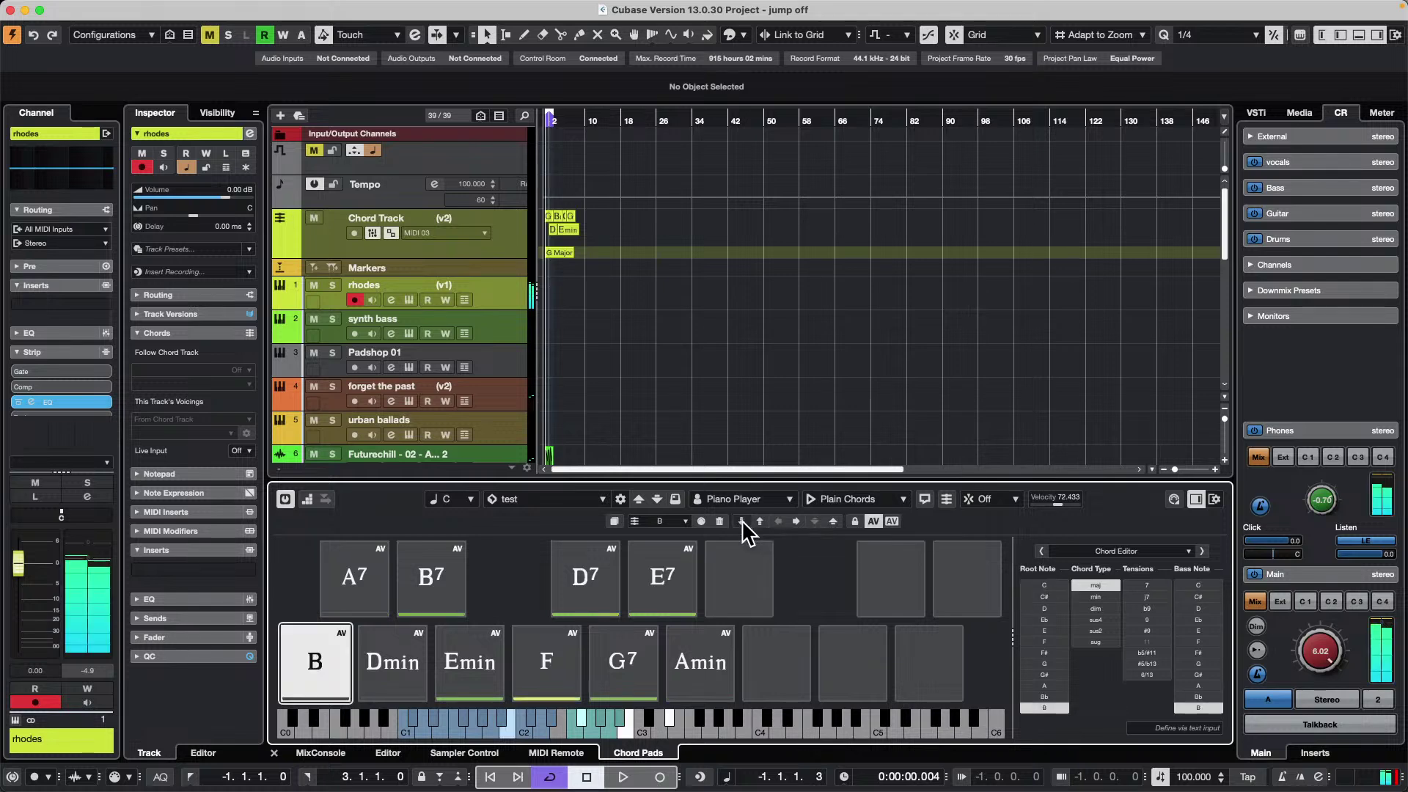
pyautogui.click(759, 520)
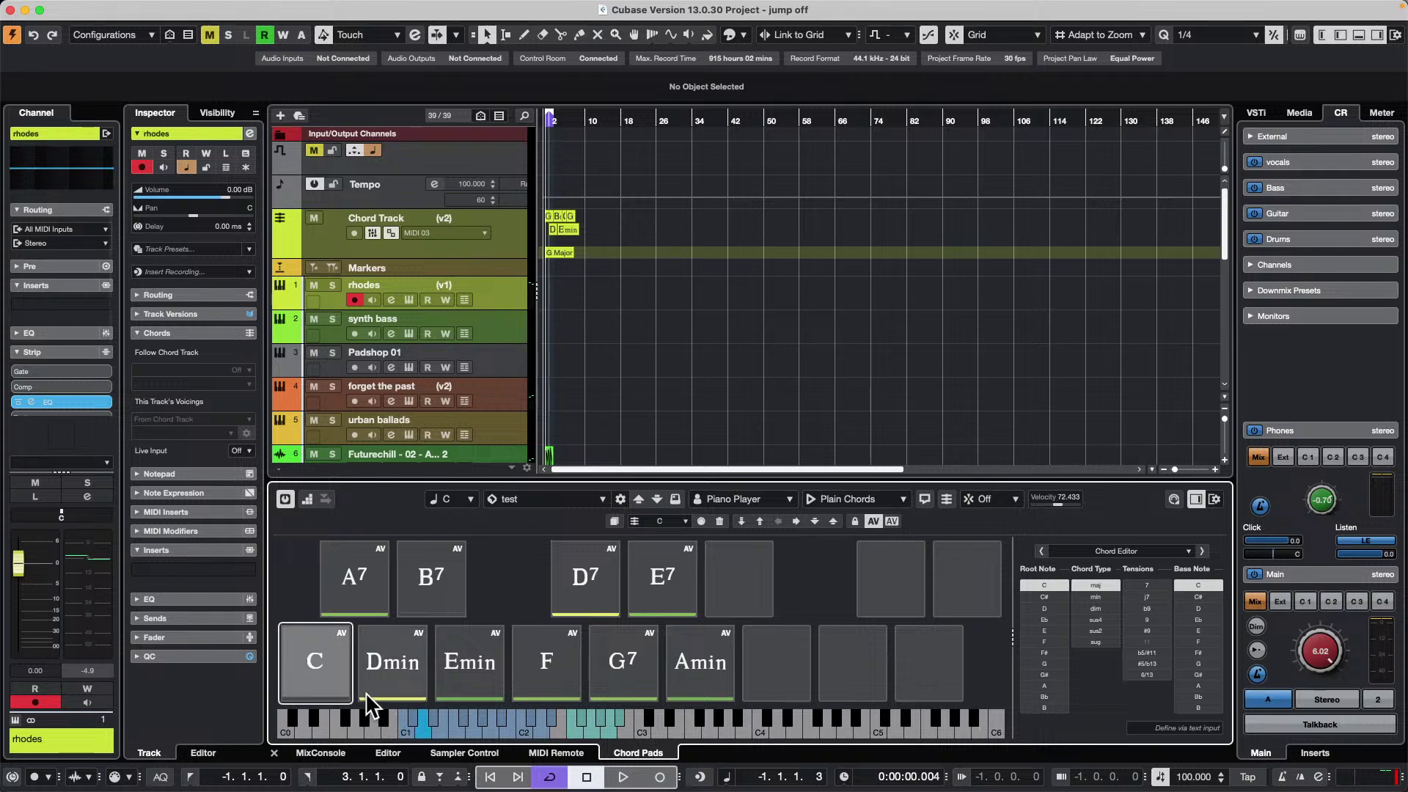
pyautogui.click(285, 498)
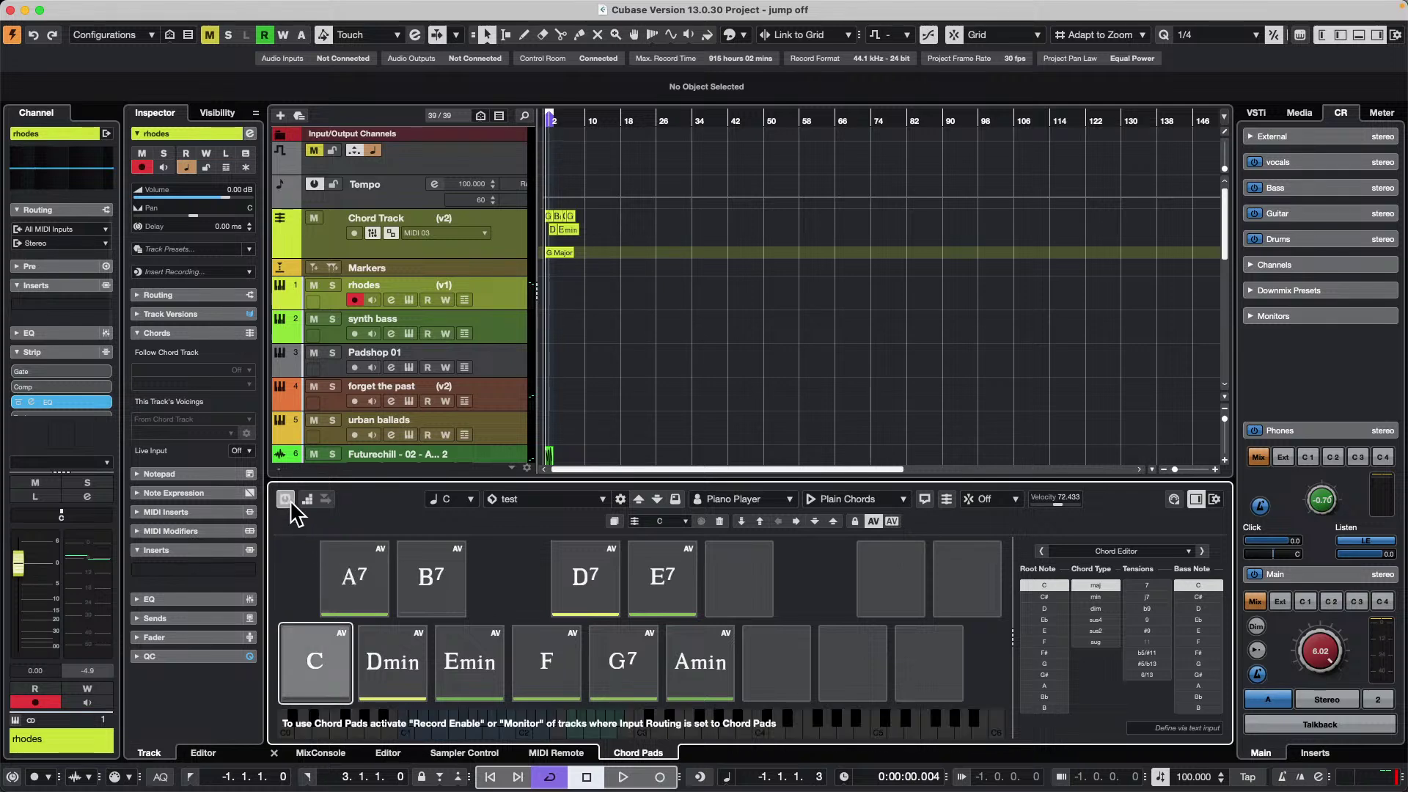
pyautogui.click(286, 499)
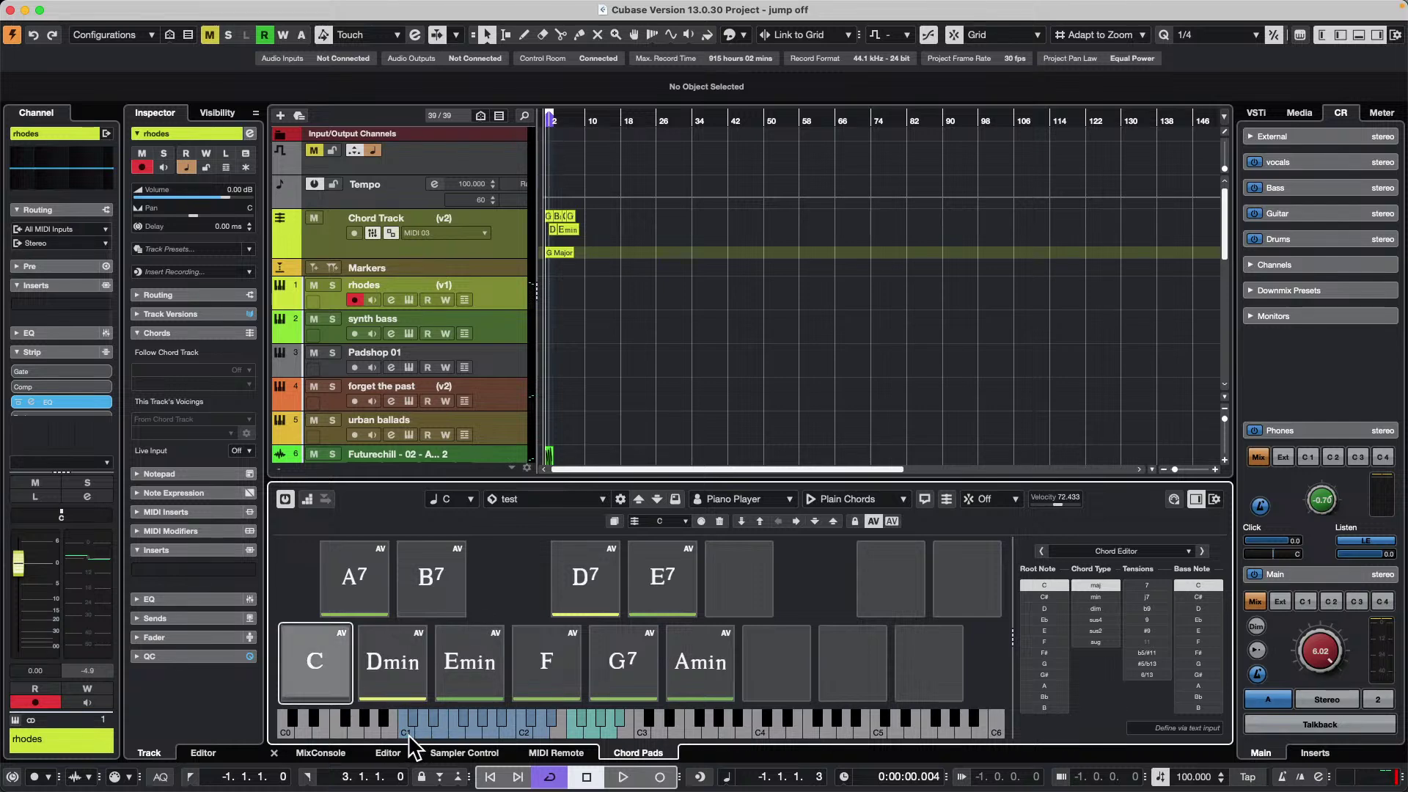
# - Play the C, Dmin and Emin chord pads, return to C, and view the Root Key options
pyautogui.click(314, 660)
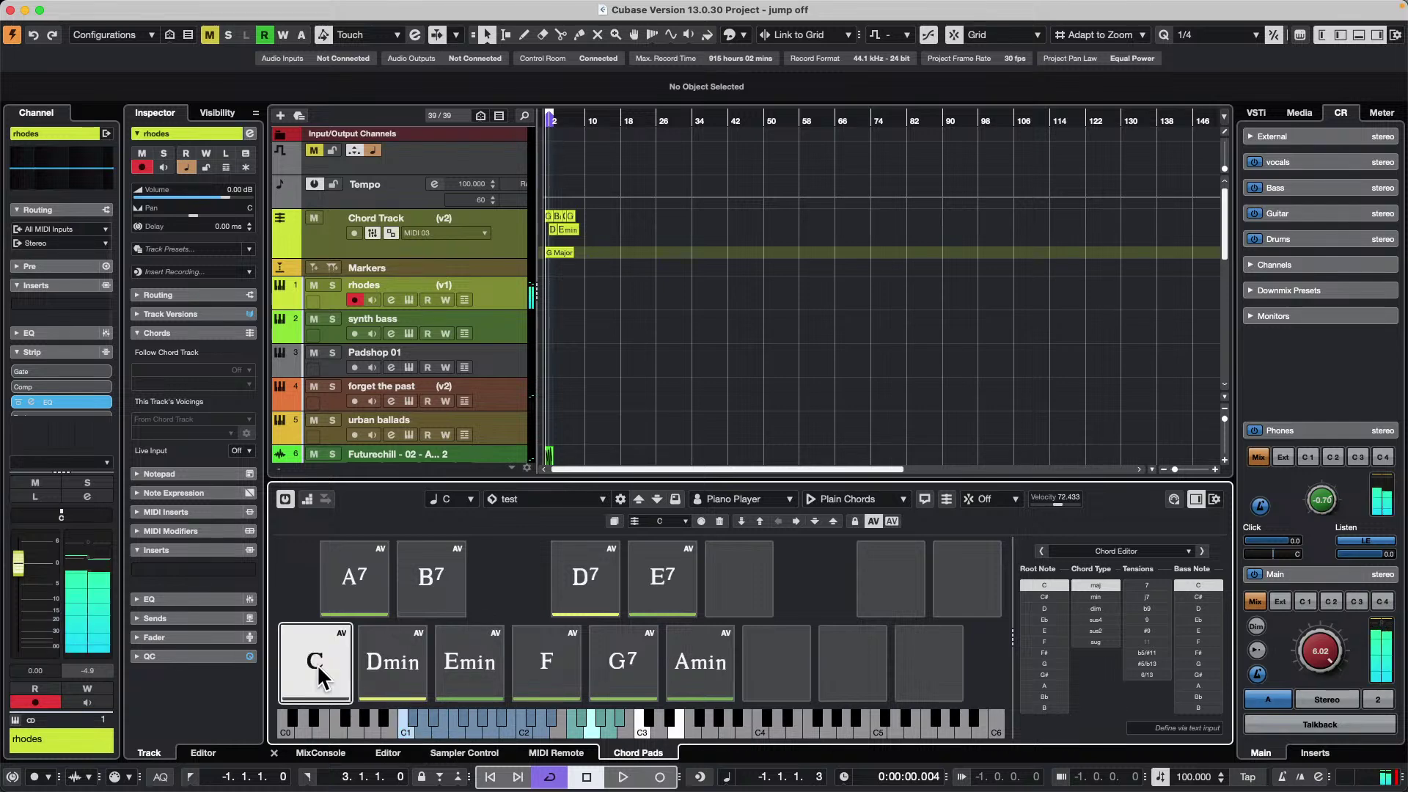
pyautogui.click(396, 665)
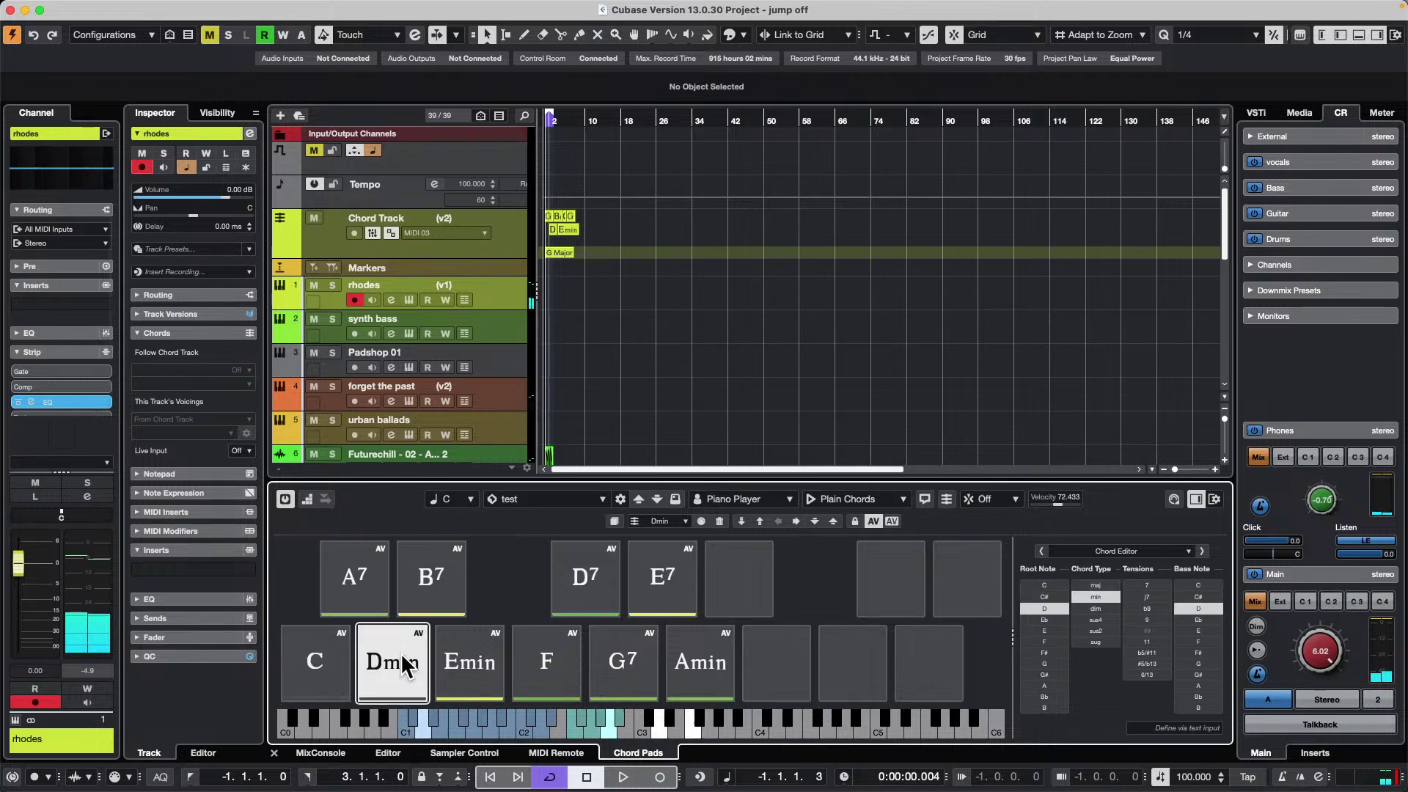
pyautogui.click(466, 666)
pyautogui.click(313, 652)
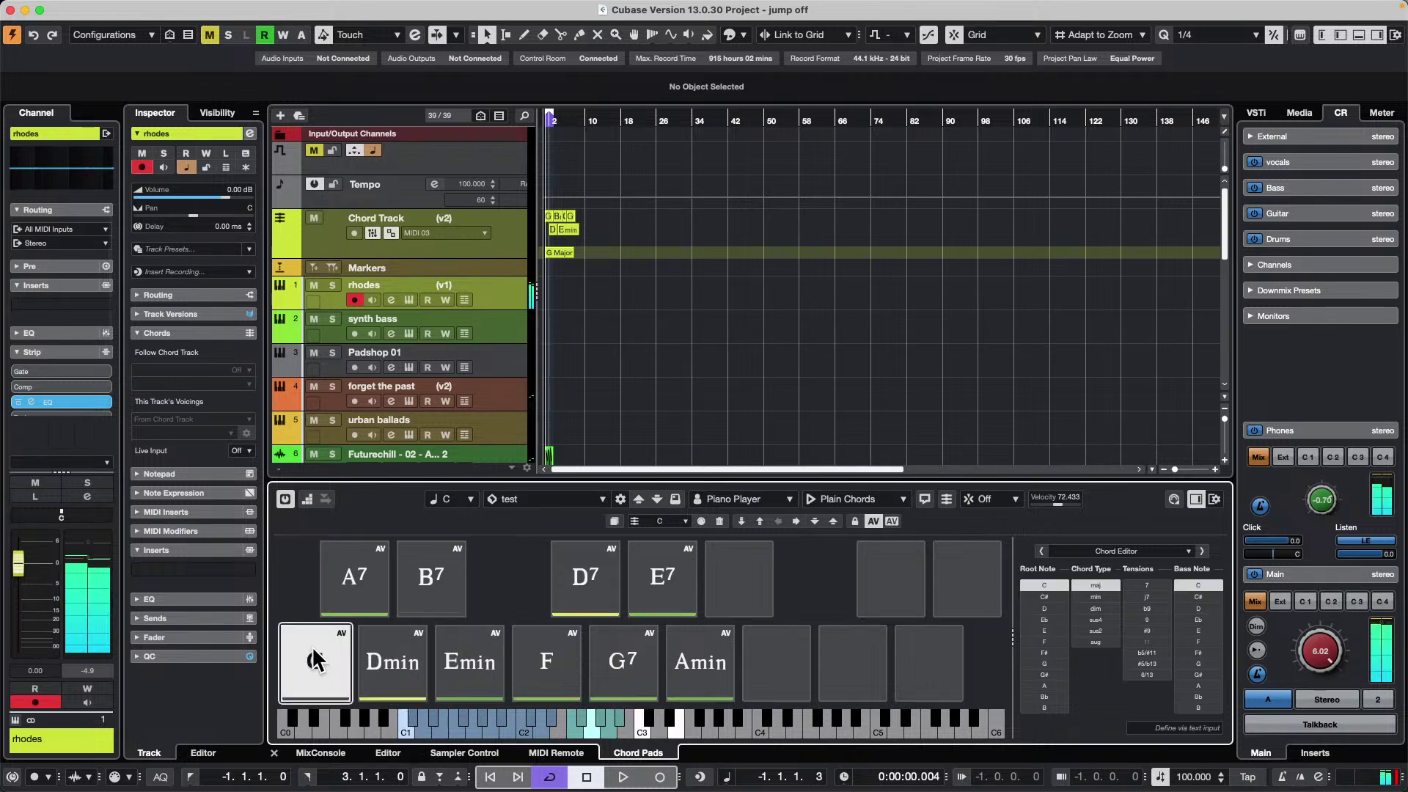
pyautogui.click(469, 499)
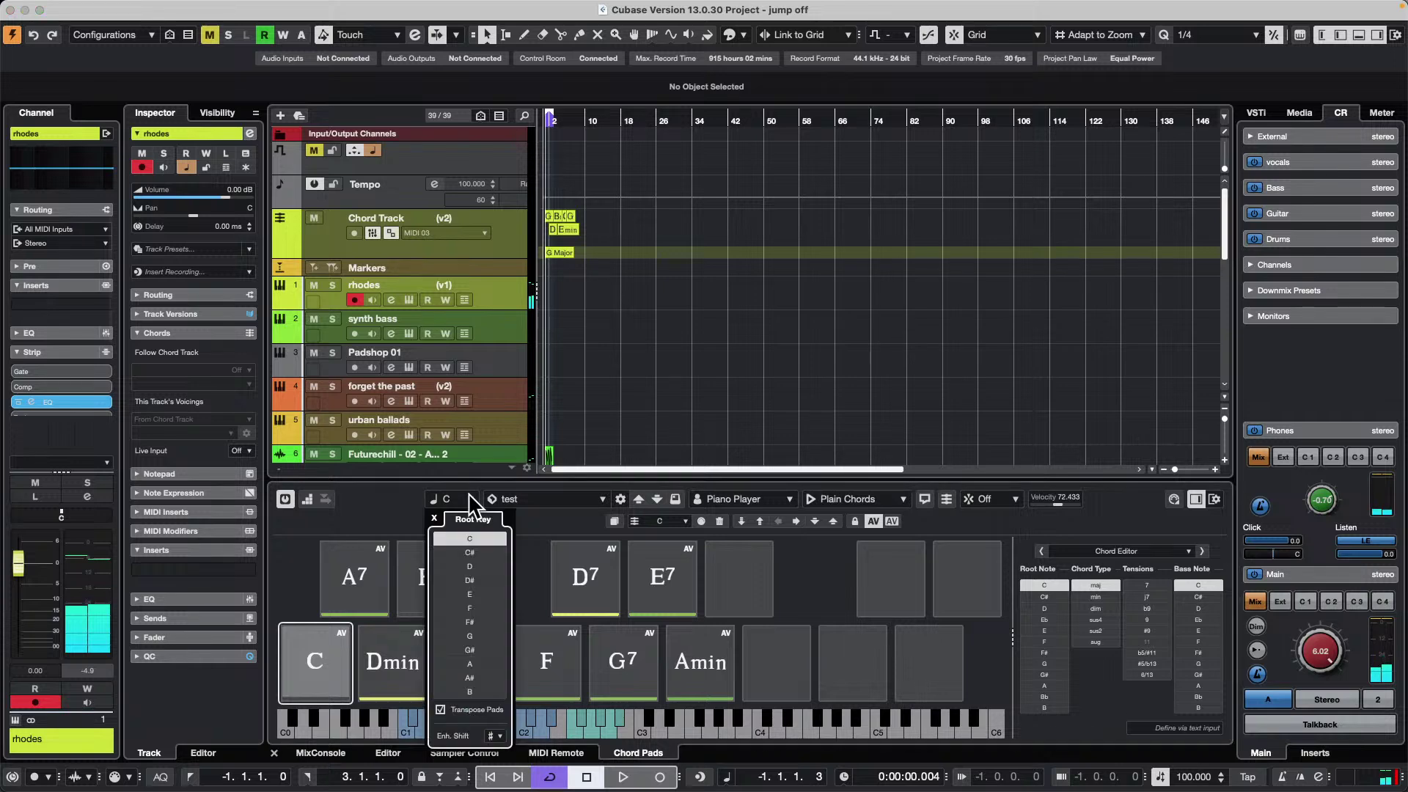
pyautogui.click(379, 522)
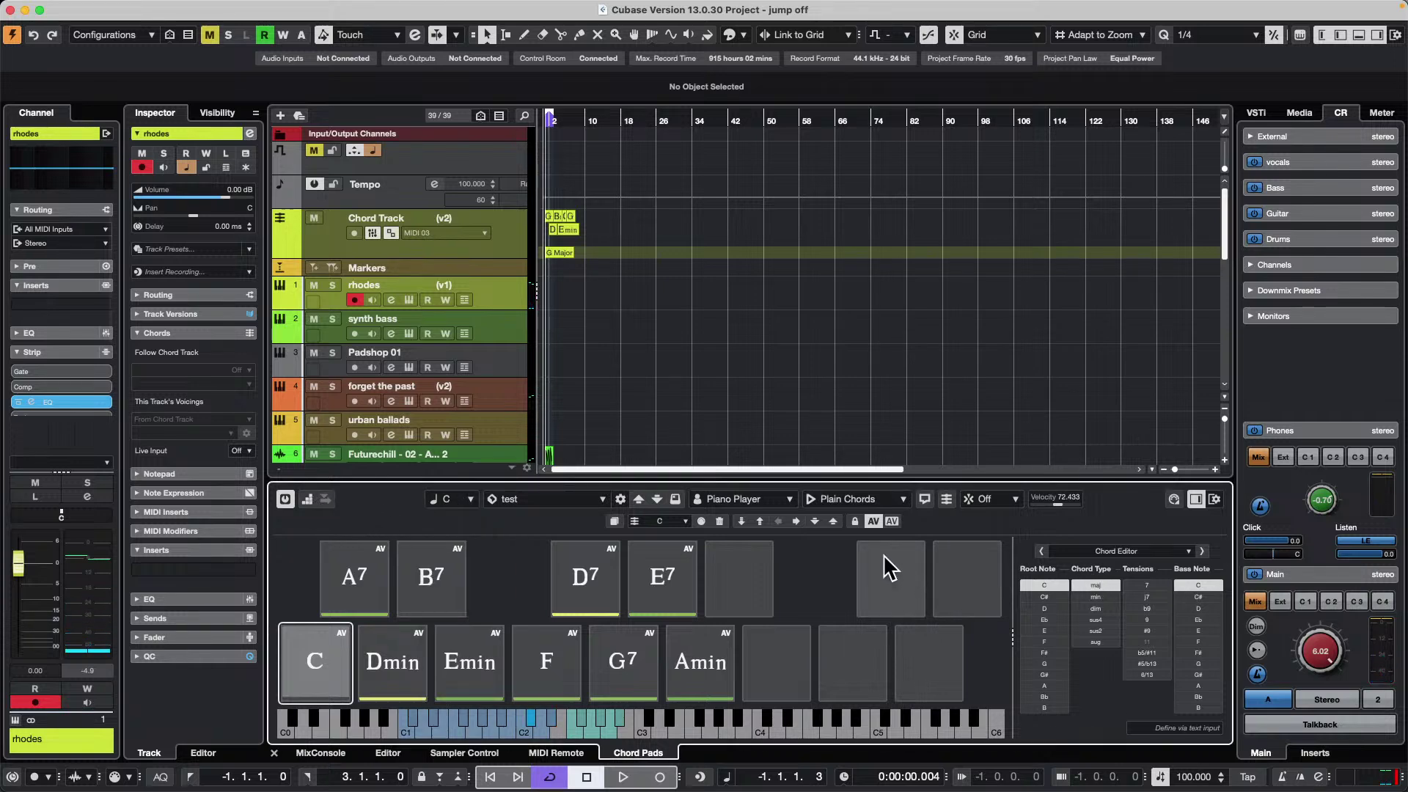
# - Lock and unlock the C chord pad to demonstrate the pad lock
pyautogui.click(856, 519)
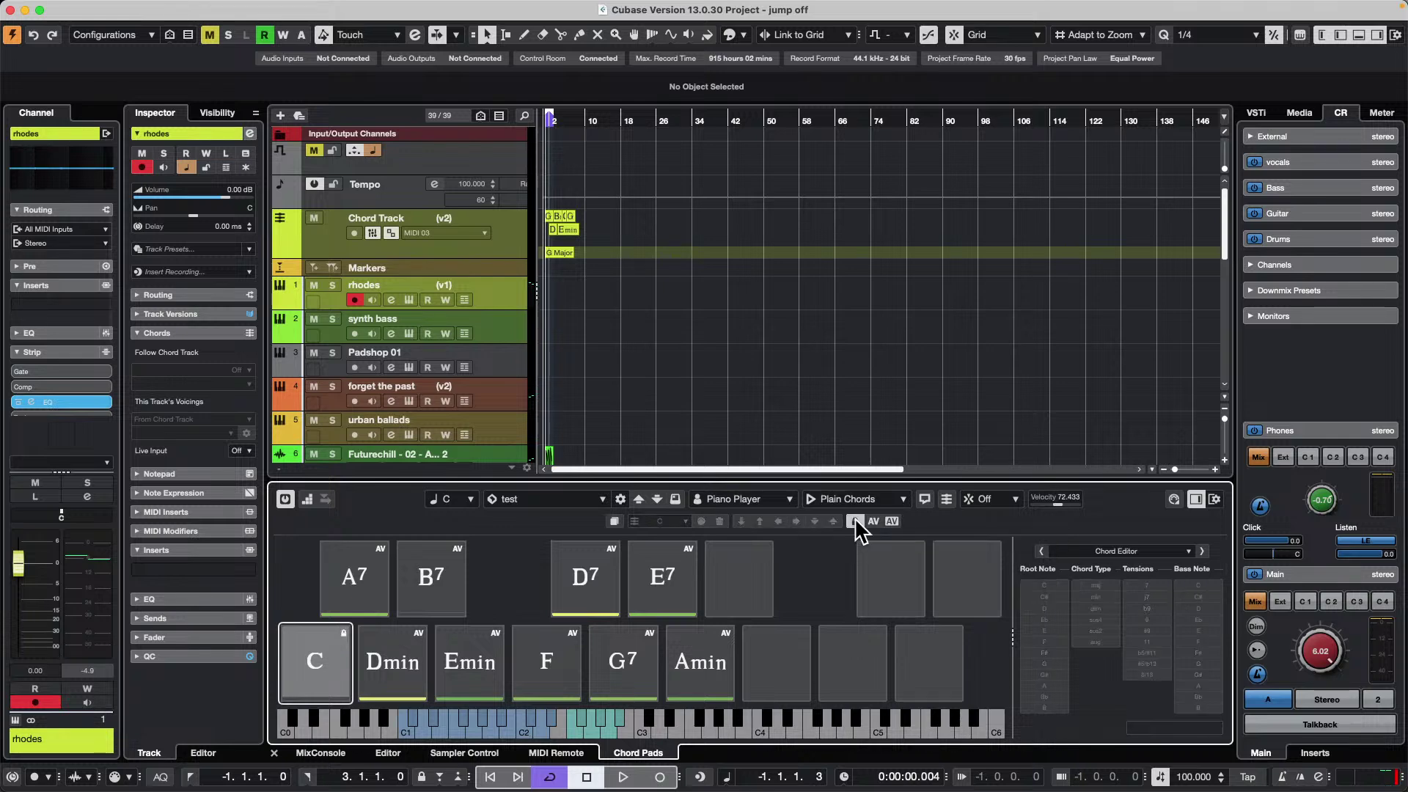
pyautogui.click(859, 519)
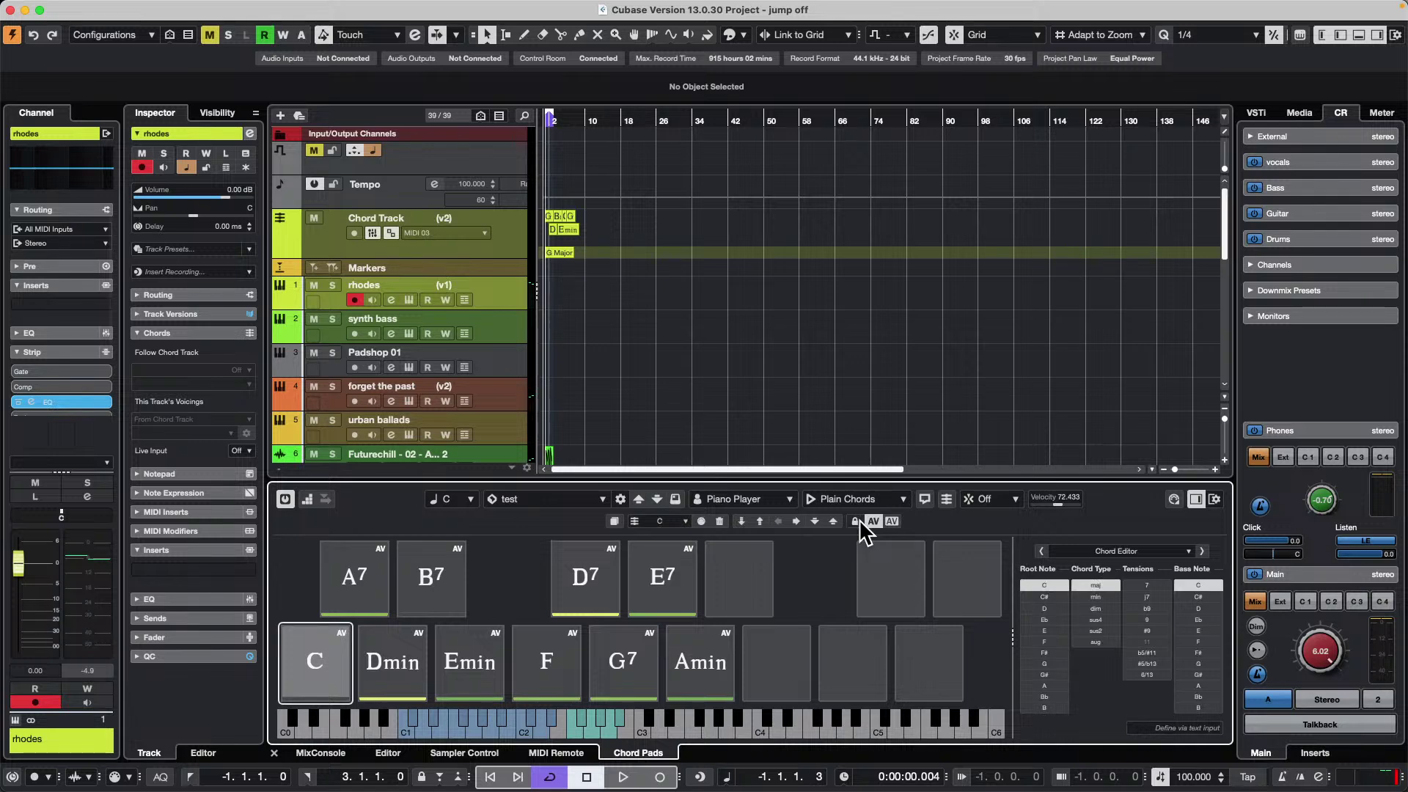
pyautogui.click(859, 519)
pyautogui.click(860, 519)
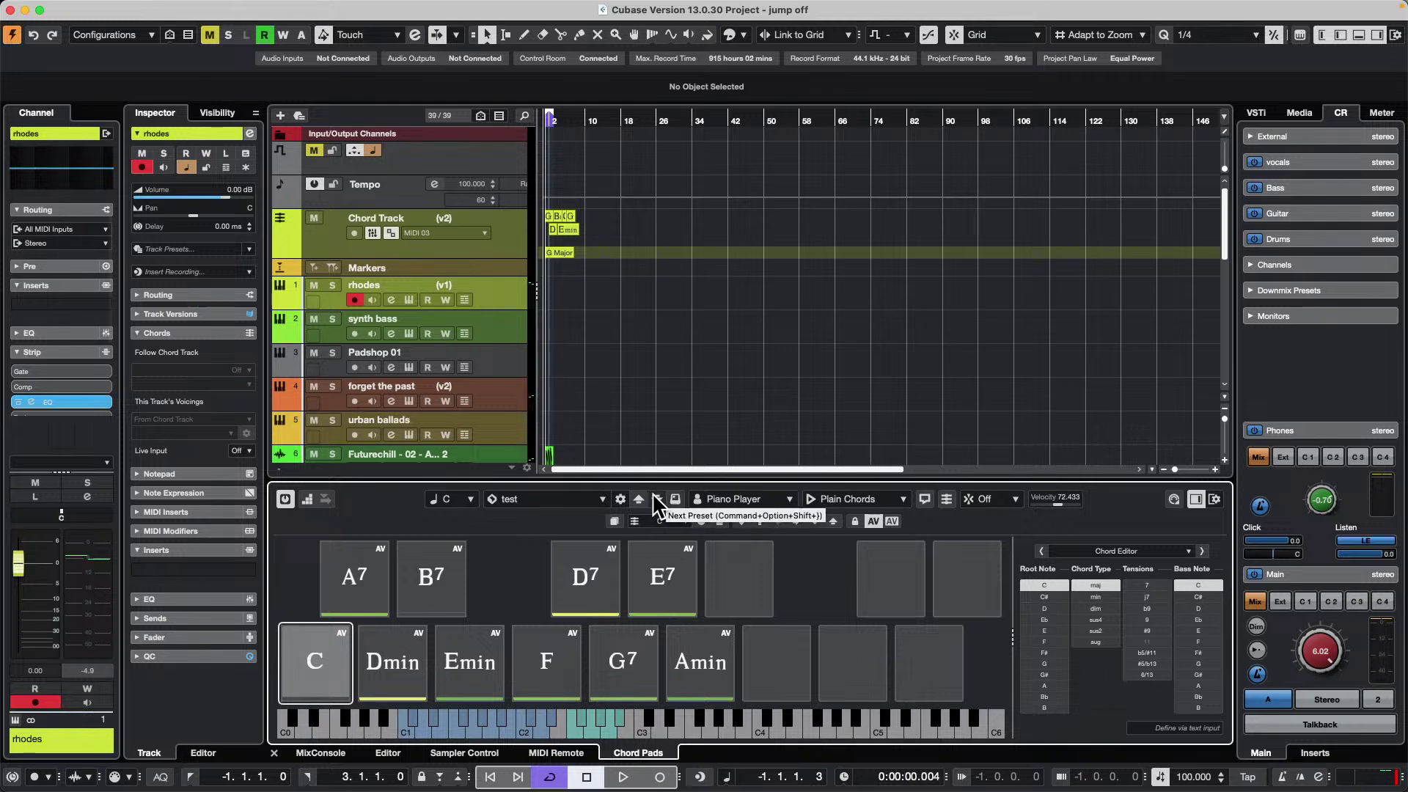
# - Check the Load Preset Settings and the quantize choices for the Chord Pads, leaving quantize set to Off
pyautogui.click(621, 499)
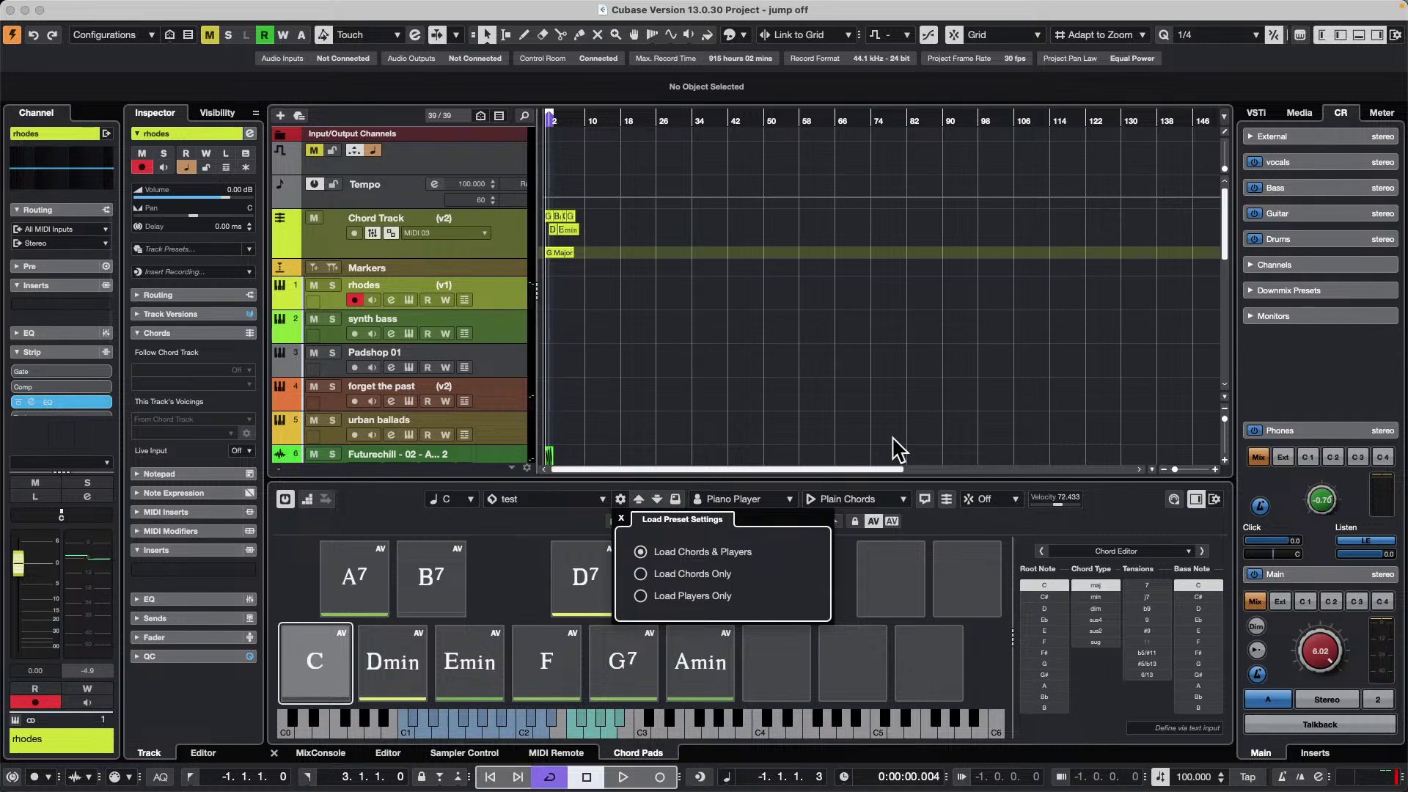
pyautogui.click(969, 433)
pyautogui.click(1009, 504)
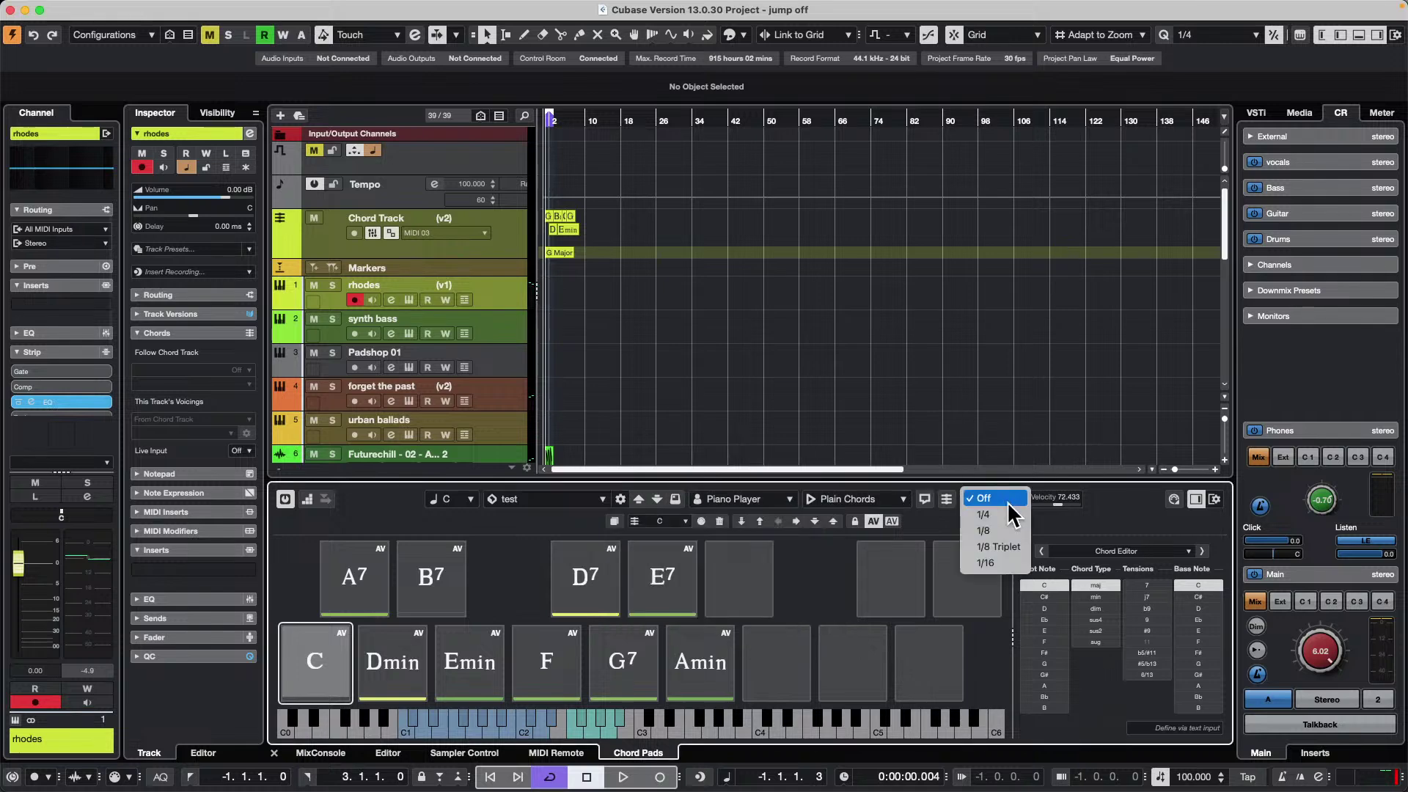
pyautogui.click(1008, 506)
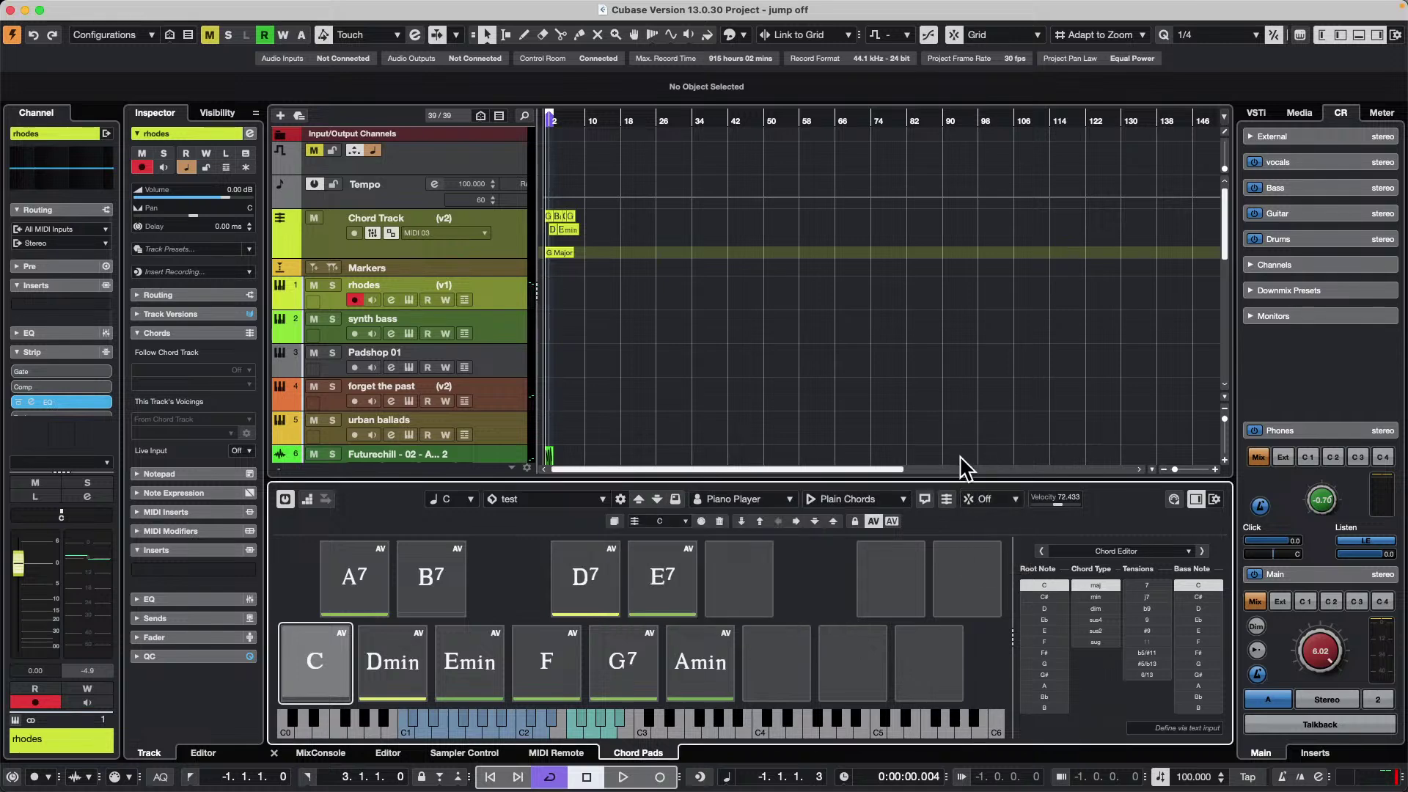
pyautogui.click(926, 498)
pyautogui.click(928, 499)
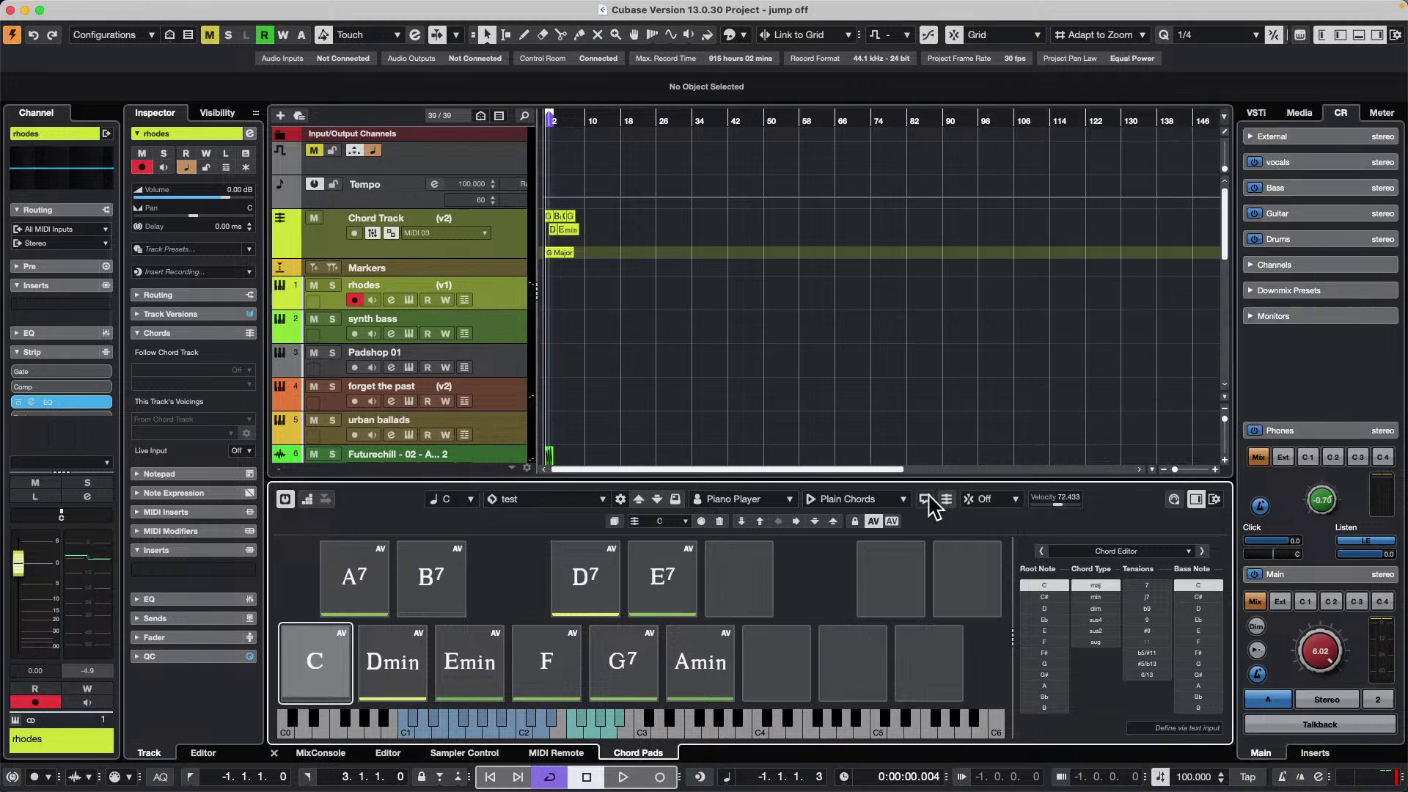
# - Check the Pads Remote Range Start and End in the Chord Pads Remote Settings, leaving the settings as they are
pyautogui.click(1174, 499)
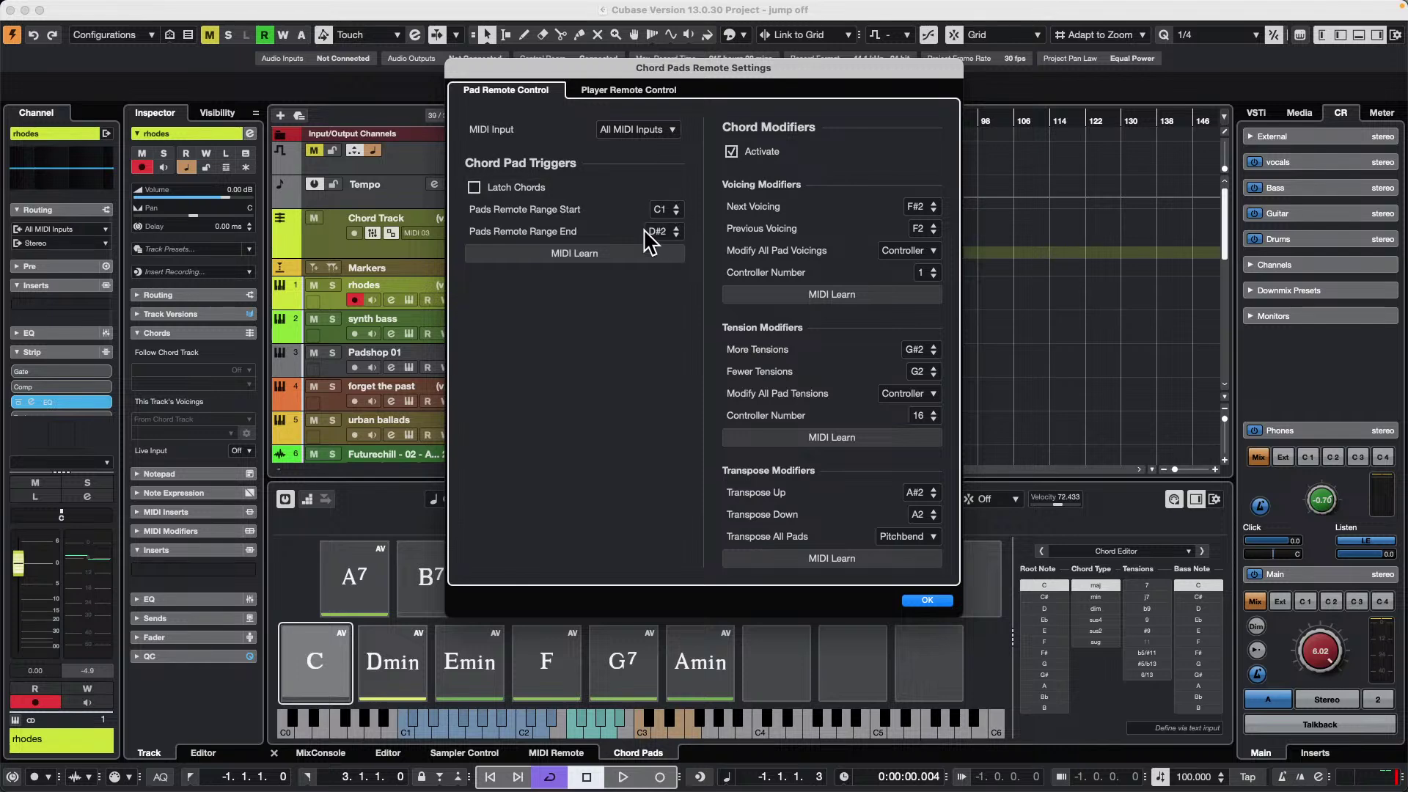
pyautogui.click(927, 600)
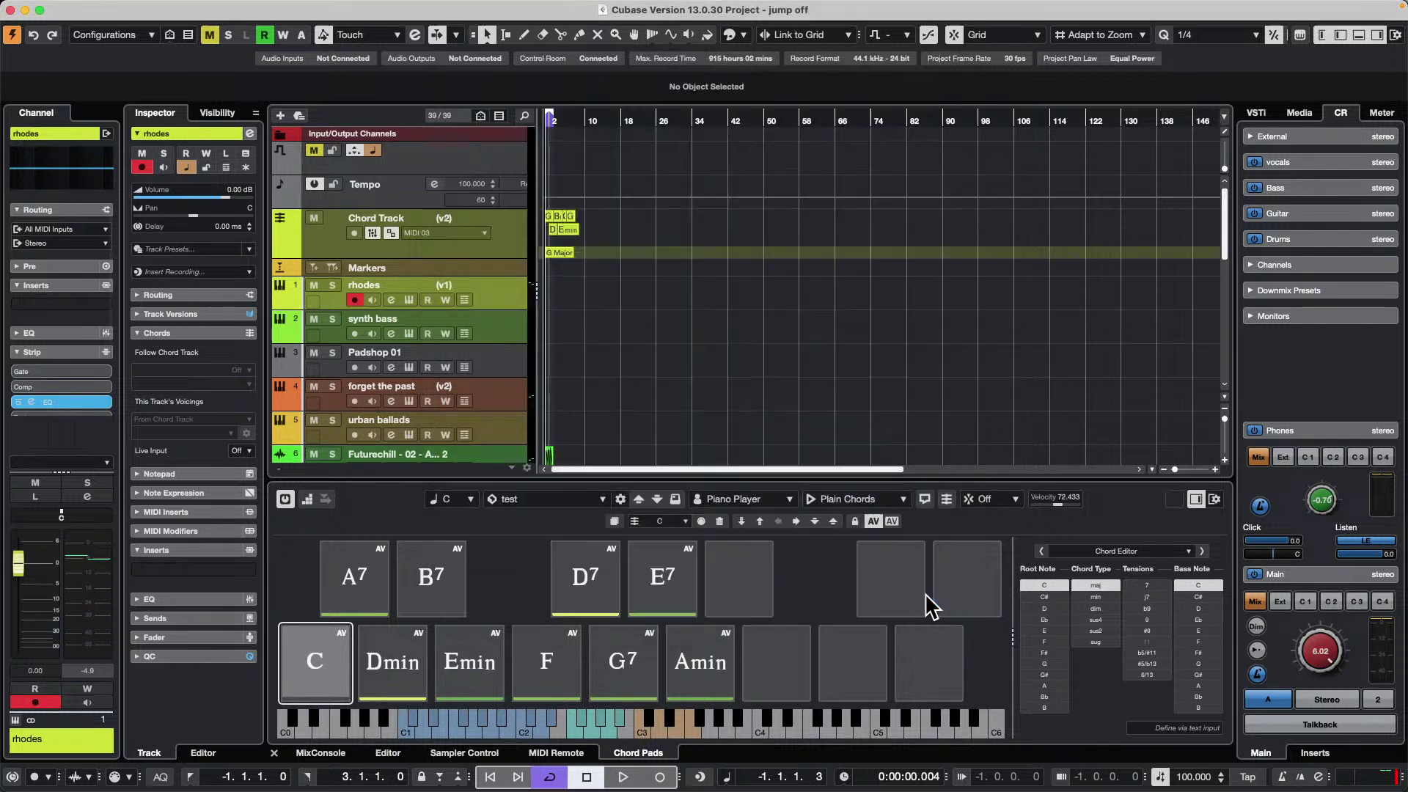
pyautogui.click(1174, 500)
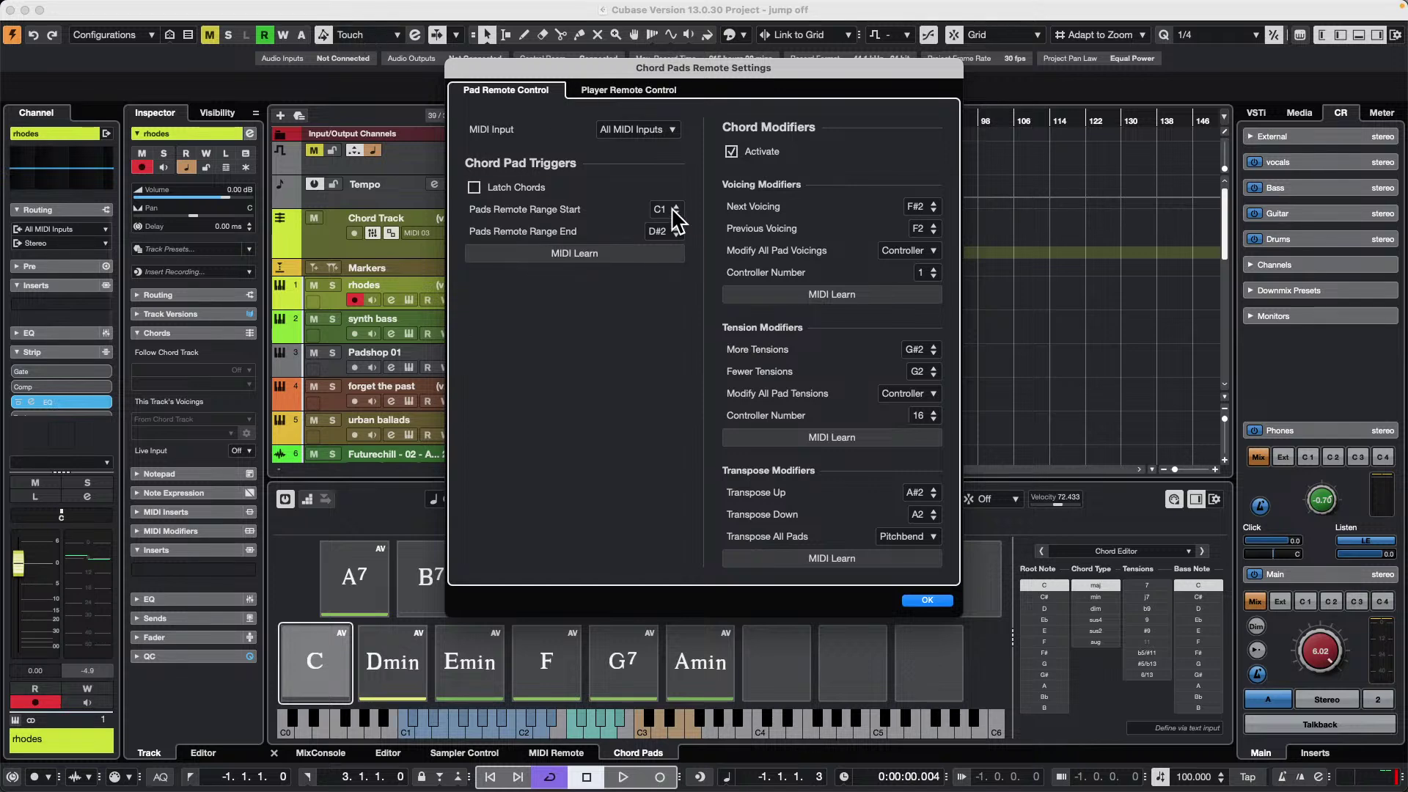
pyautogui.click(927, 600)
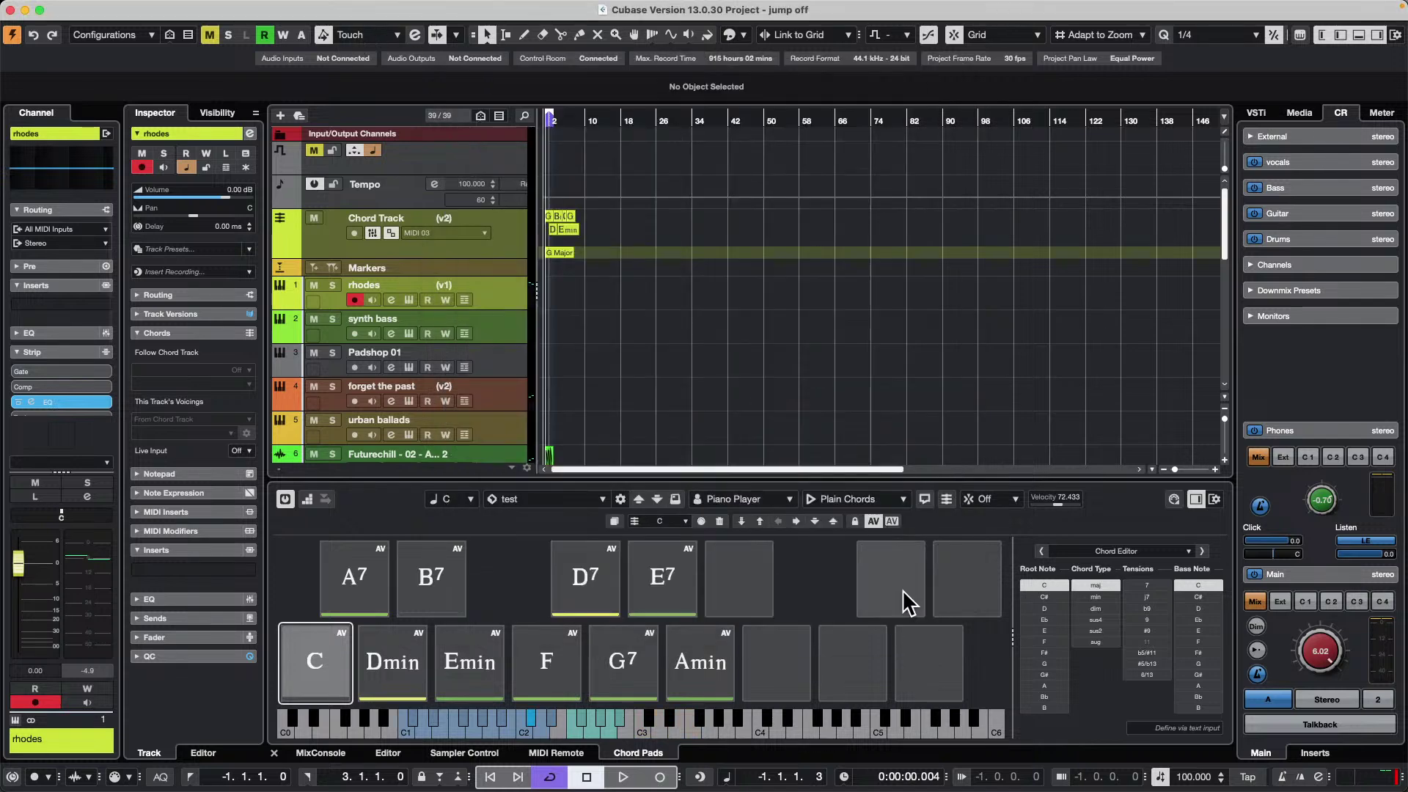
# - Play the C, Dmin and Emin chord pads and return to the C pad
pyautogui.click(406, 728)
pyautogui.click(323, 682)
pyautogui.click(381, 660)
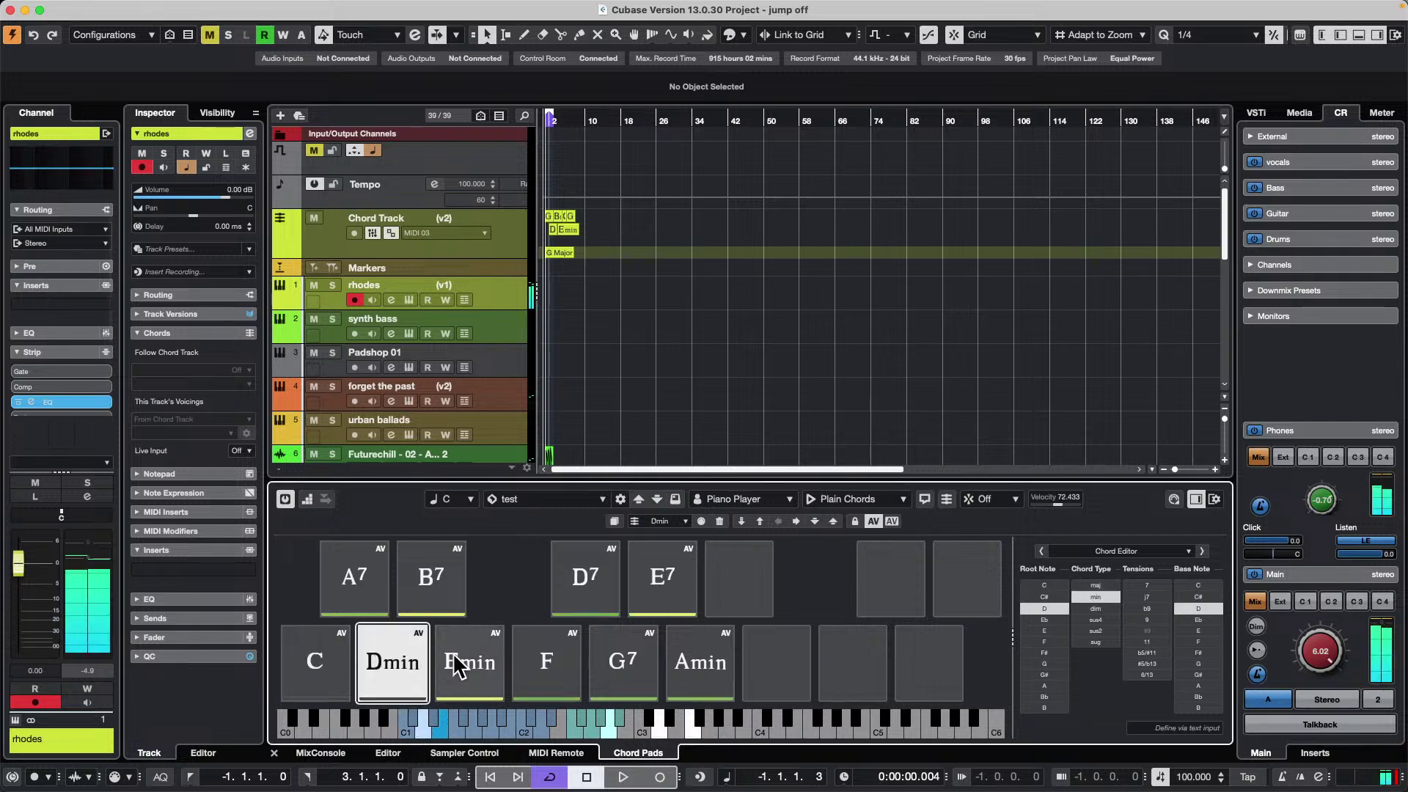
pyautogui.click(453, 655)
pyautogui.click(337, 650)
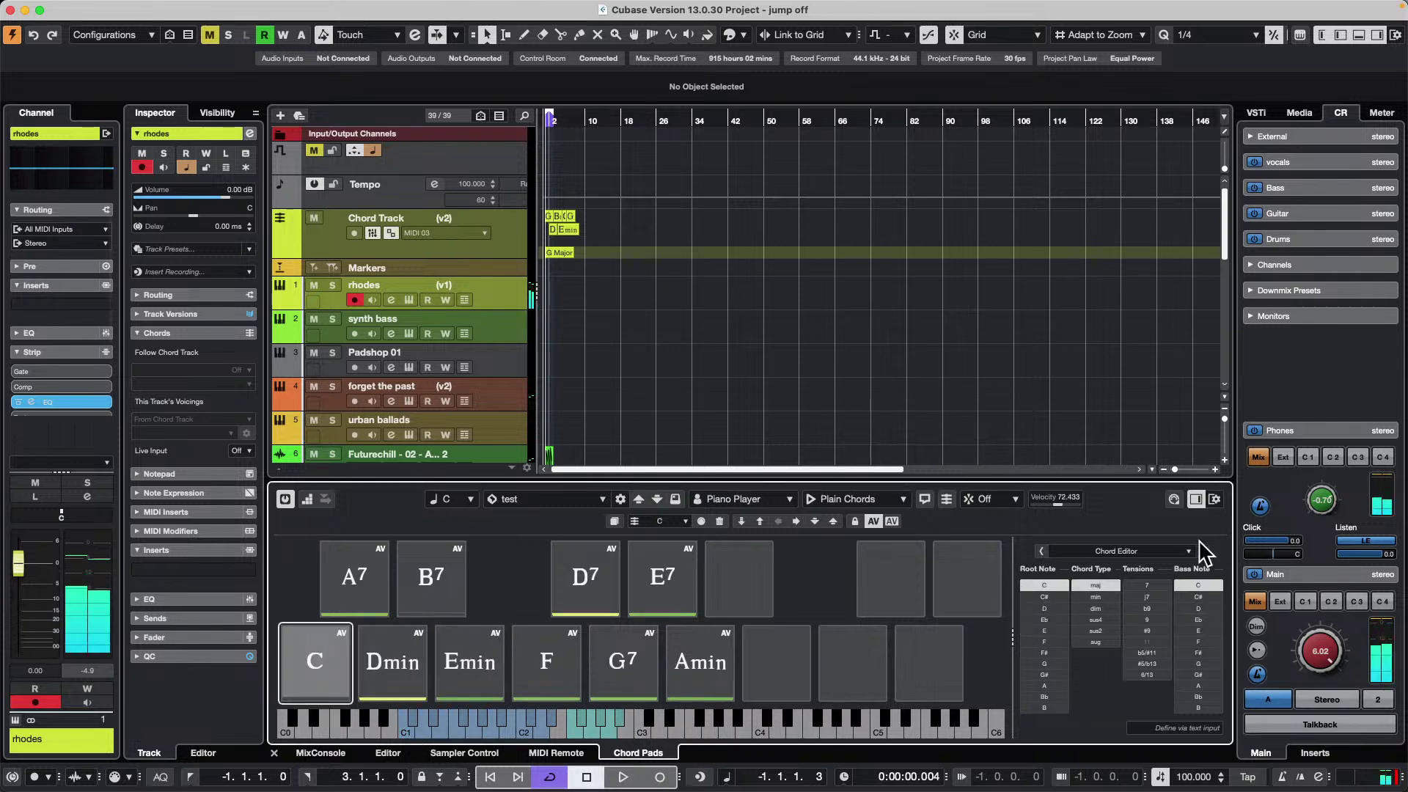
# - Set the Pads Remote Range Start to G1 and play the C, Dmin and Emin chord pads
pyautogui.click(1176, 499)
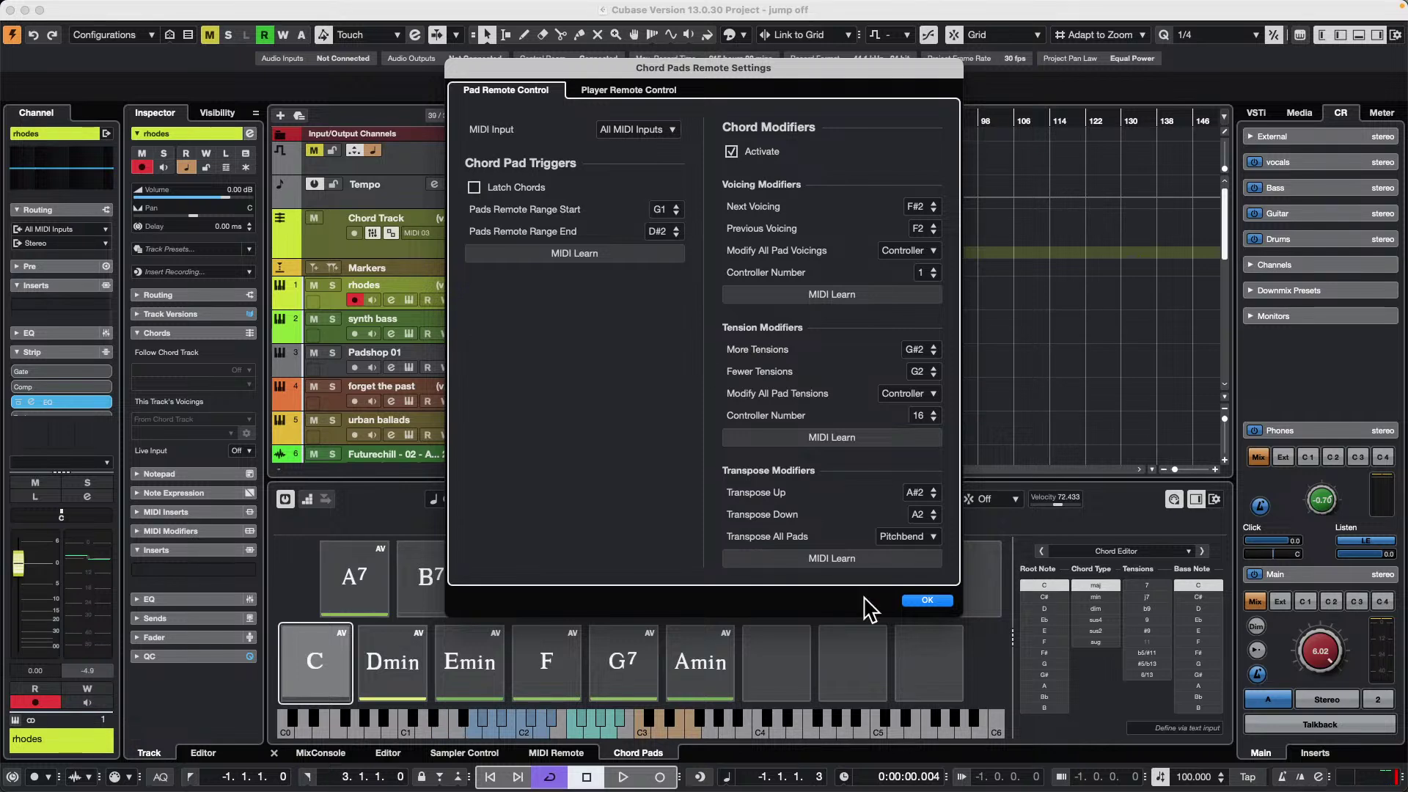
pyautogui.click(926, 600)
pyautogui.click(292, 660)
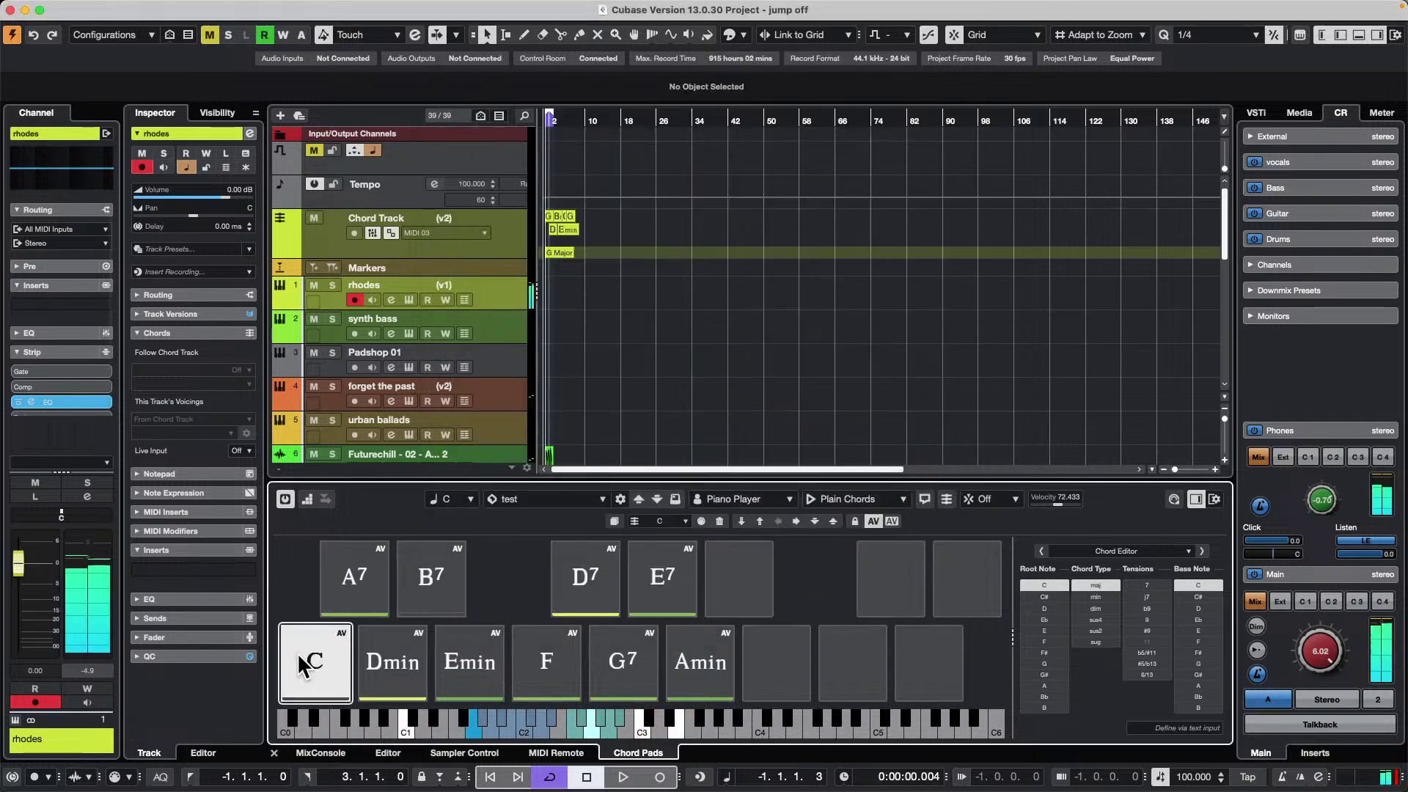
pyautogui.click(381, 660)
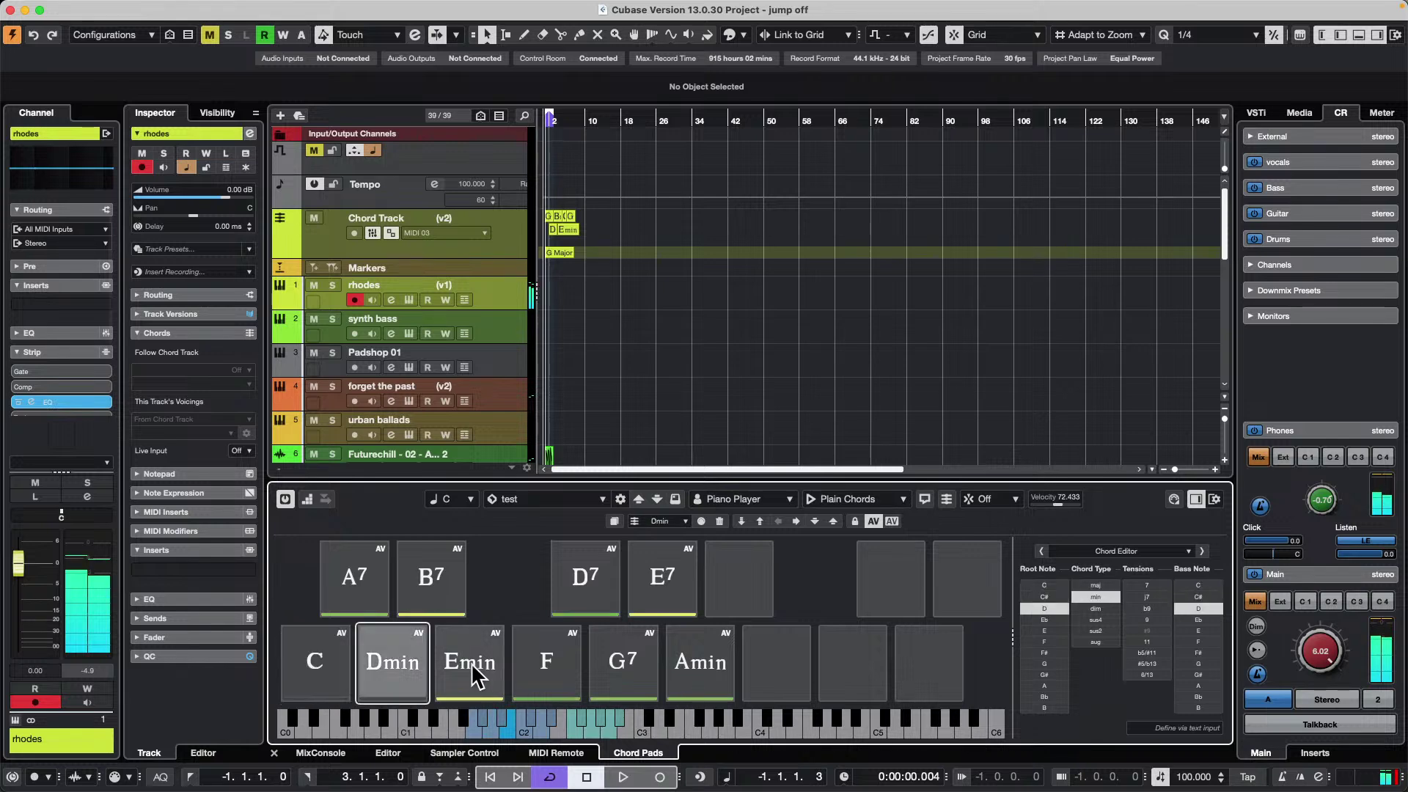
pyautogui.click(469, 664)
pyautogui.click(377, 657)
pyautogui.click(332, 654)
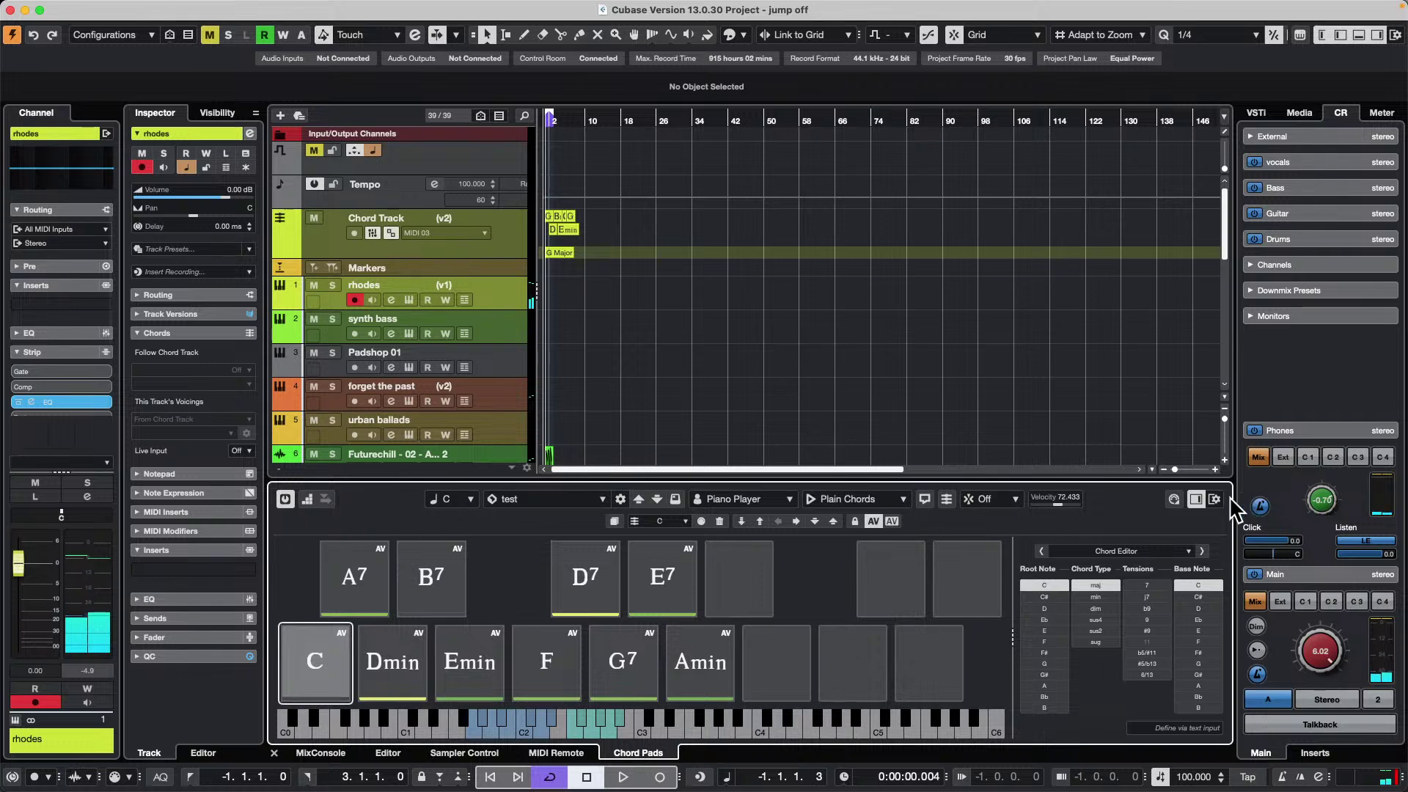
# - Restore the Pads Remote Range Start to C1 in the Chord Pads Remote Settings
pyautogui.click(1174, 499)
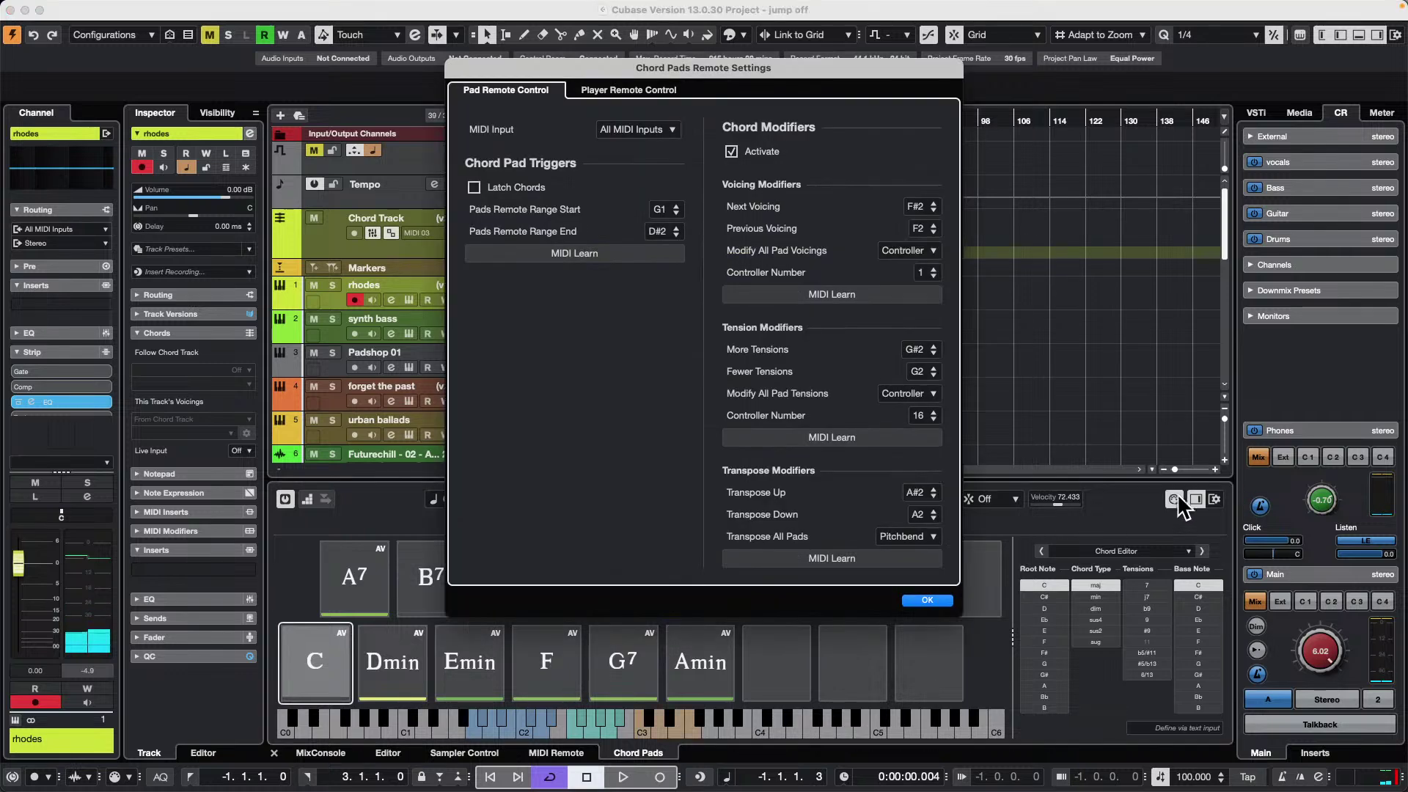
pyautogui.click(676, 212)
pyautogui.click(676, 213)
pyautogui.click(676, 212)
pyautogui.scroll(3, 679, 211)
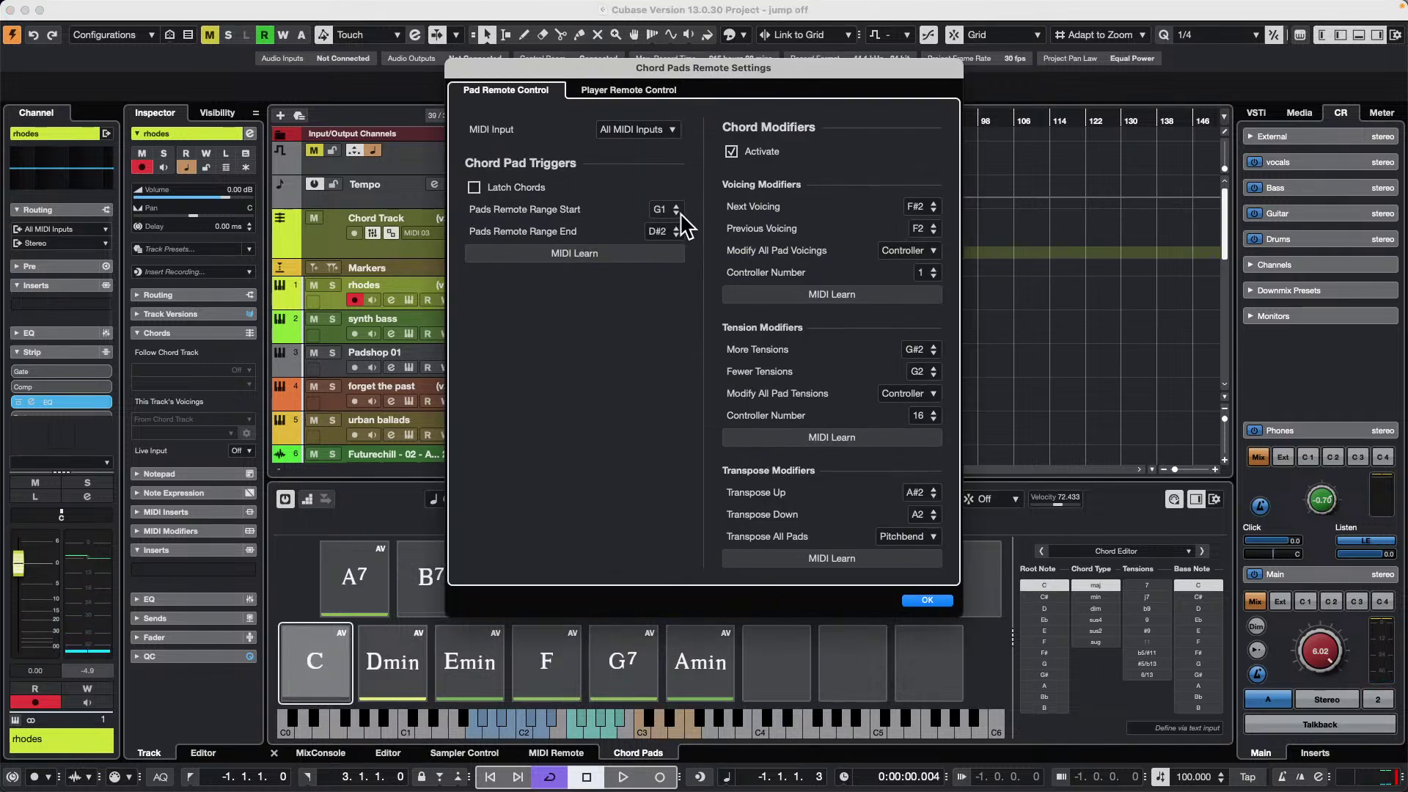
pyautogui.click(928, 601)
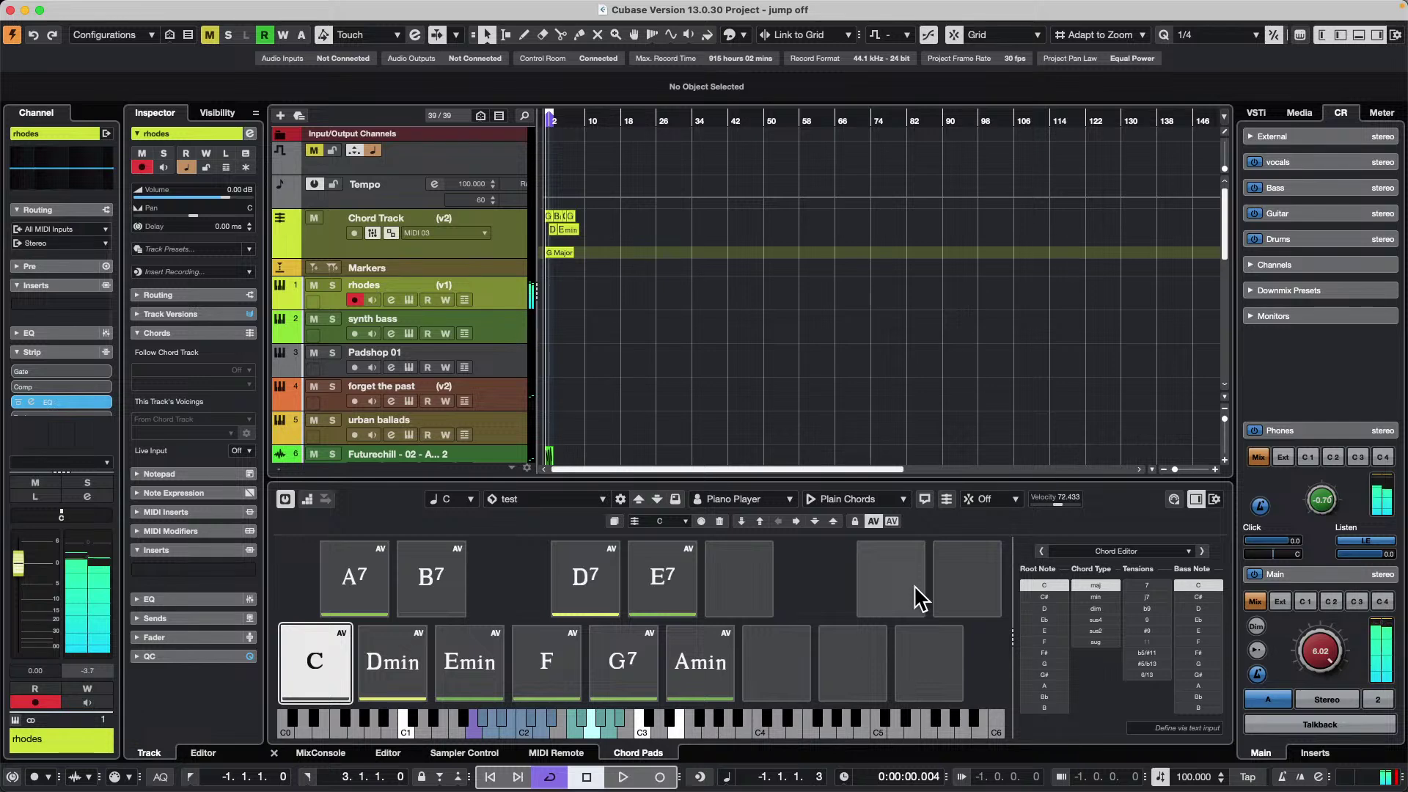
pyautogui.click(1175, 499)
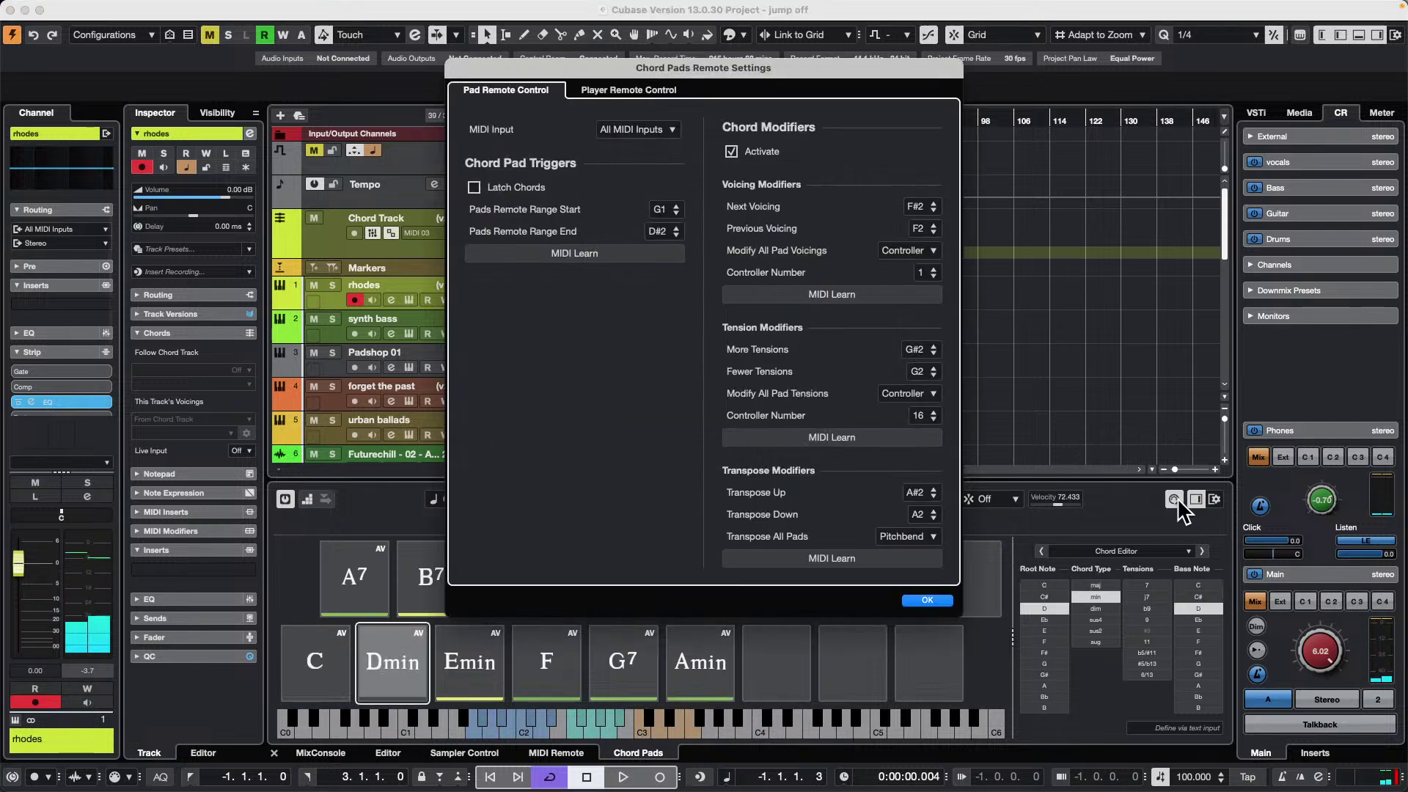
pyautogui.click(676, 213)
pyautogui.scroll(-5, 682, 220)
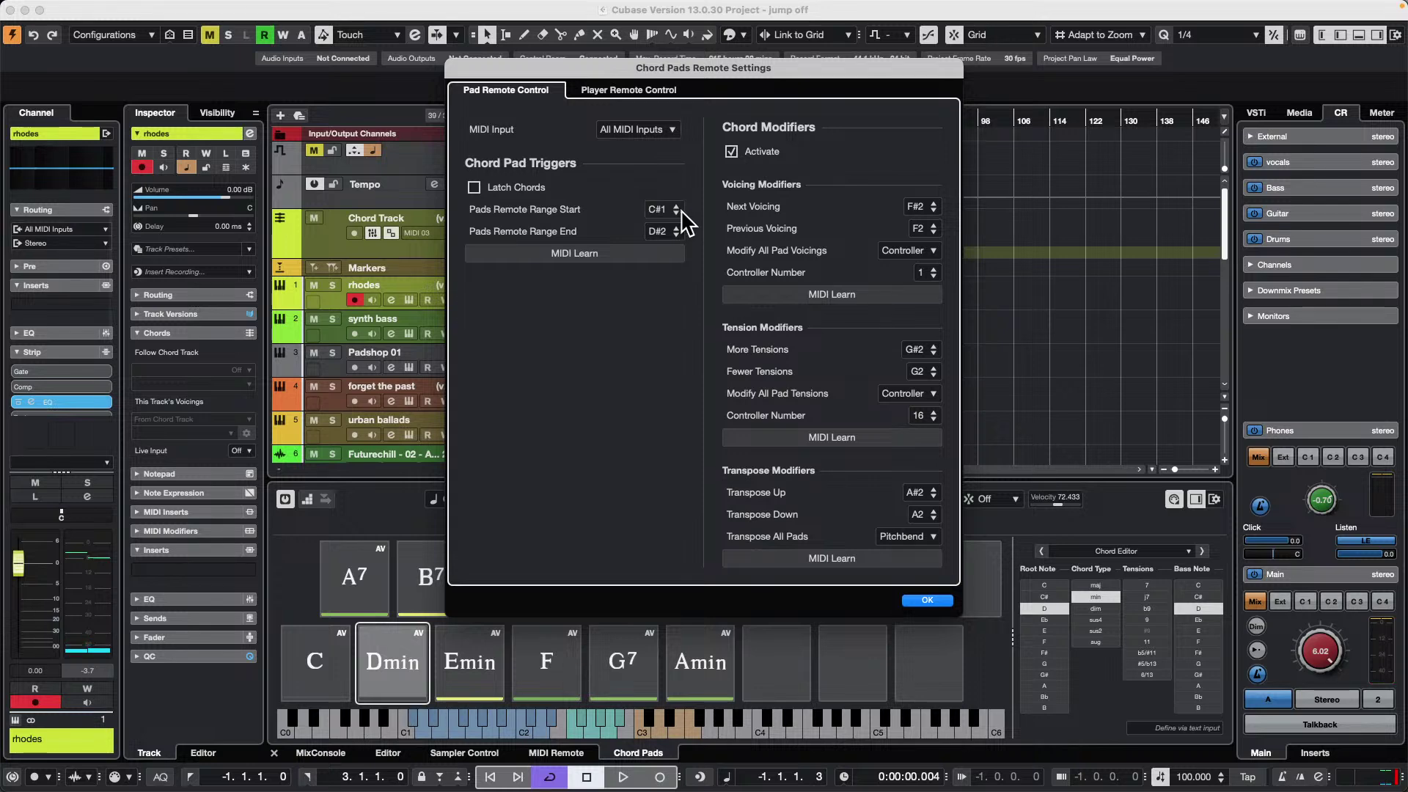
pyautogui.click(932, 599)
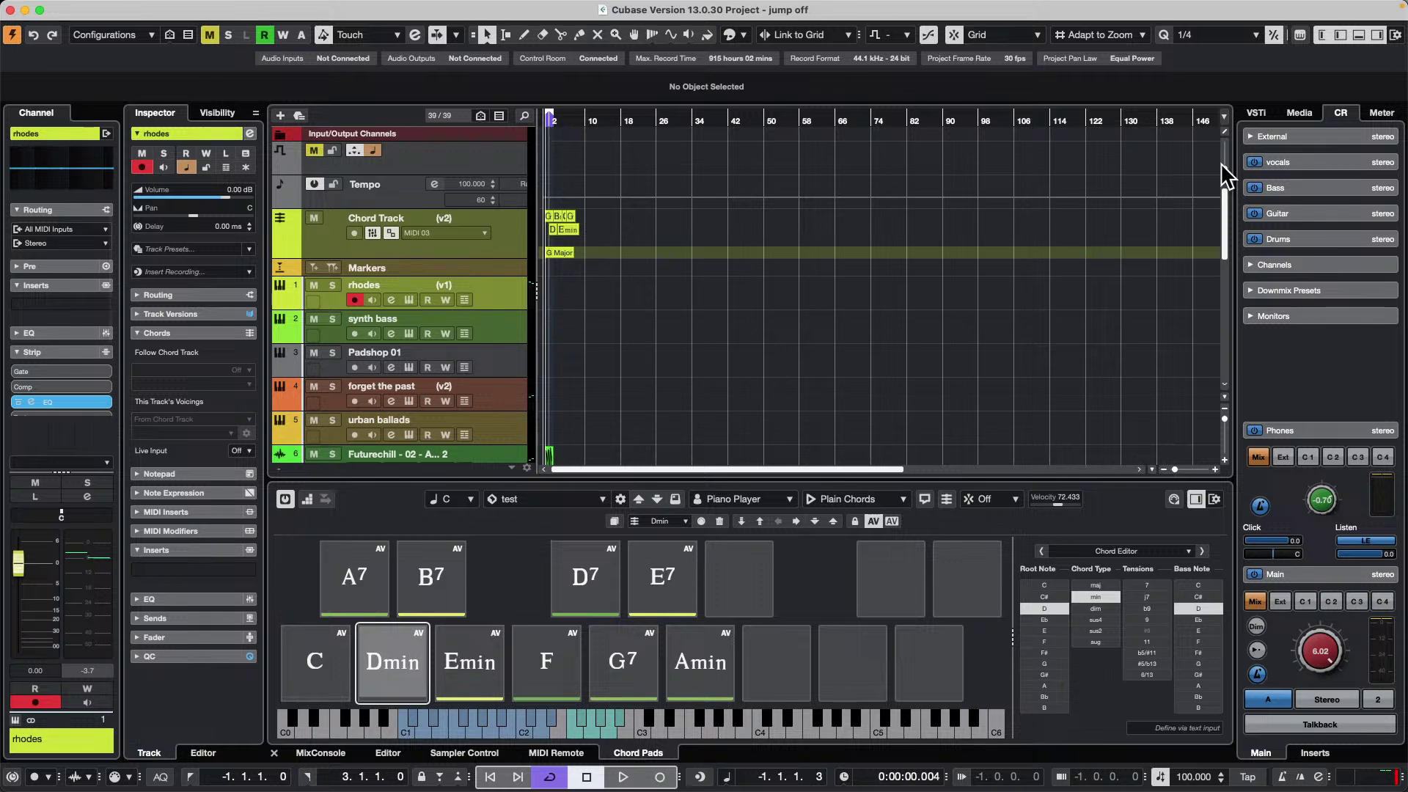
# - Transpose the chord pads to Root Key D, try the D pad, and set the Root Key back to C
pyautogui.click(471, 499)
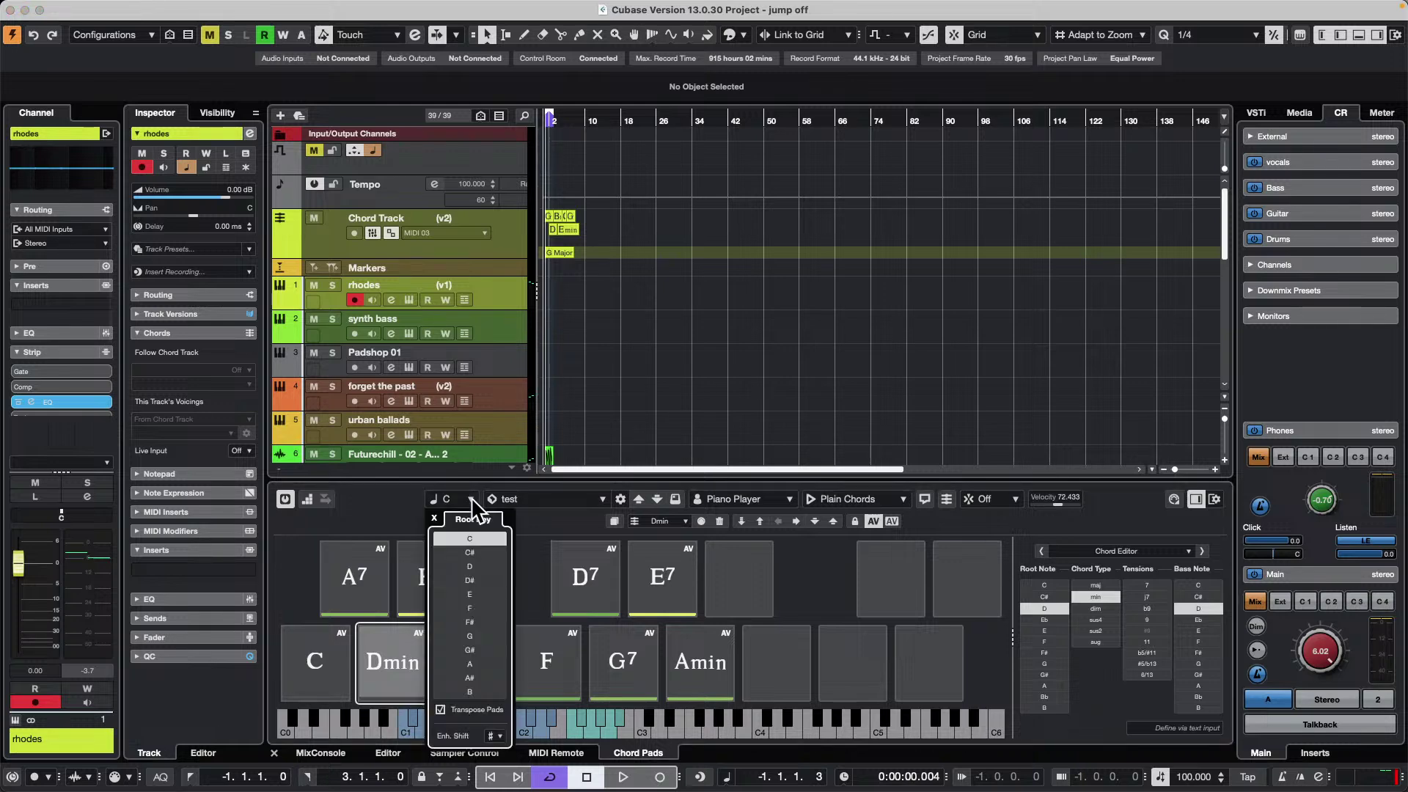
pyautogui.click(477, 566)
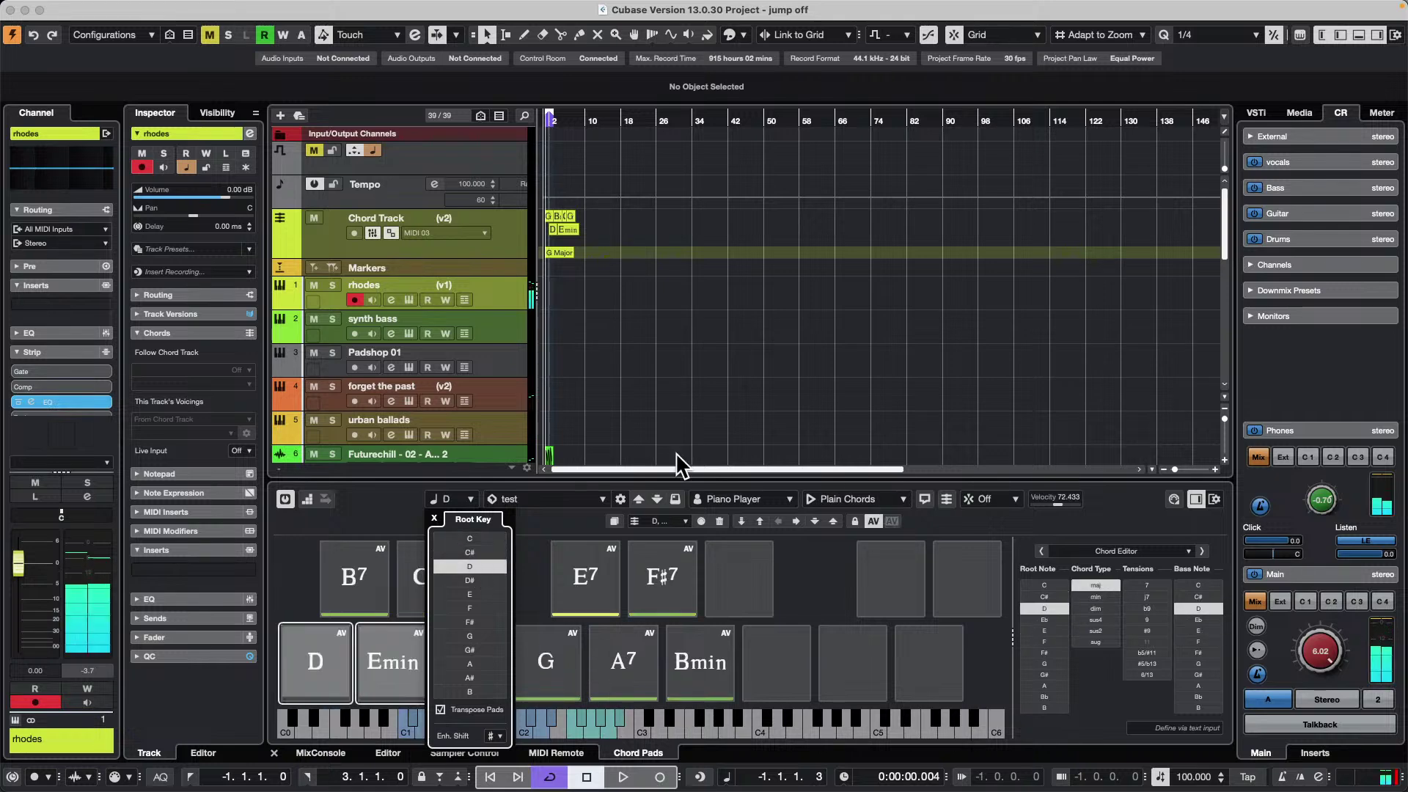
pyautogui.click(664, 418)
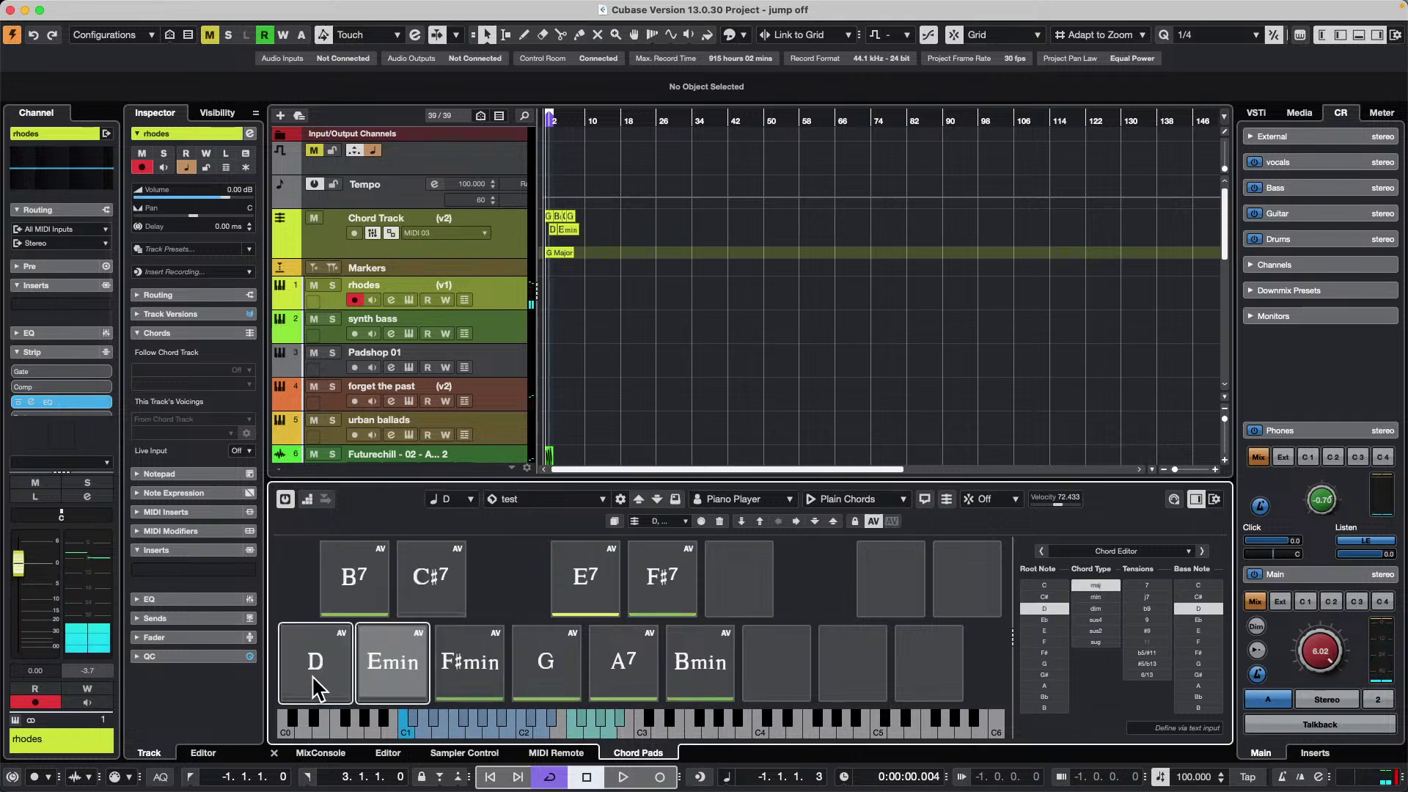
pyautogui.click(407, 721)
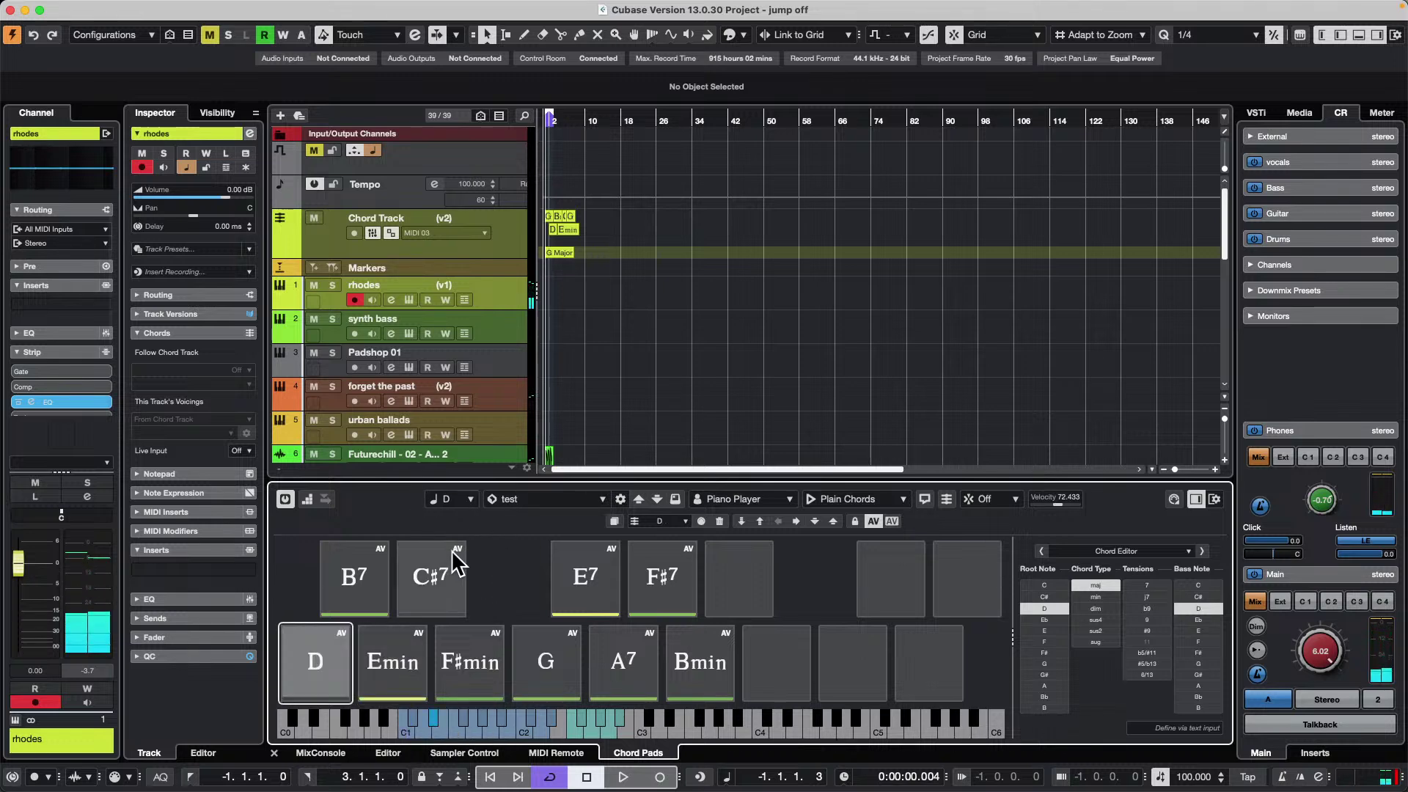
pyautogui.click(472, 502)
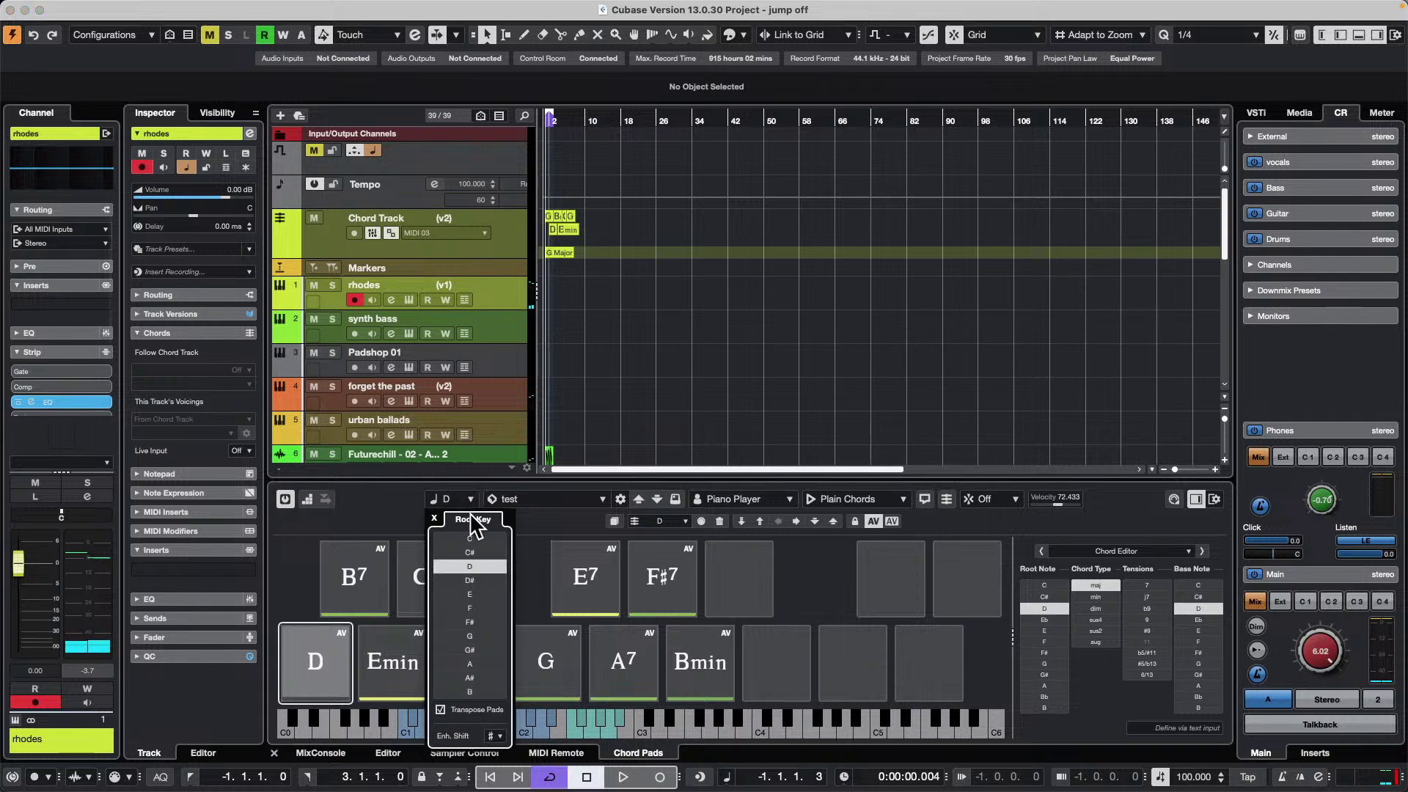
pyautogui.click(477, 539)
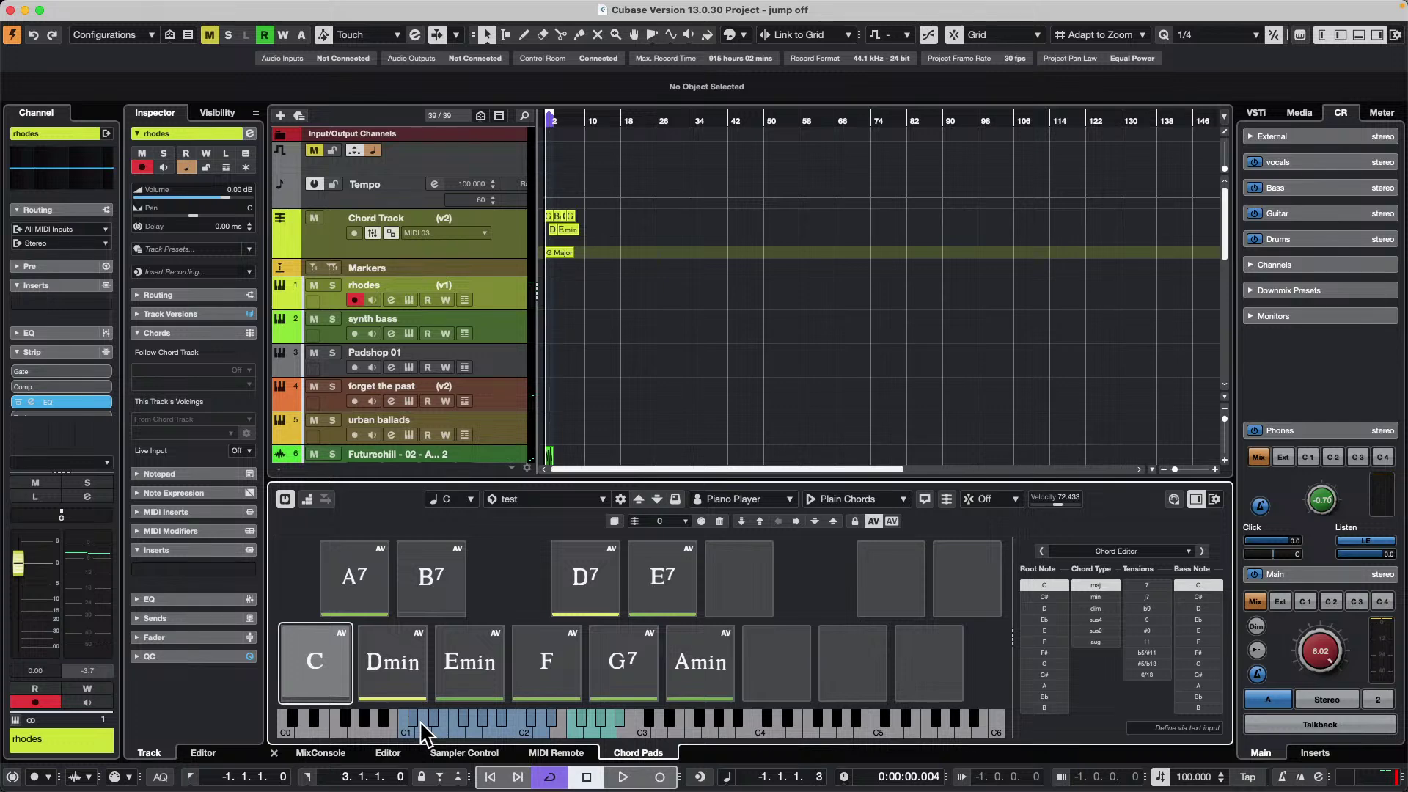
# - Open the Futurechill - 02 - Audio - Beat 2-03 event in the Sample Editor and show its Ranges section
pyautogui.scroll(-5, 616, 399)
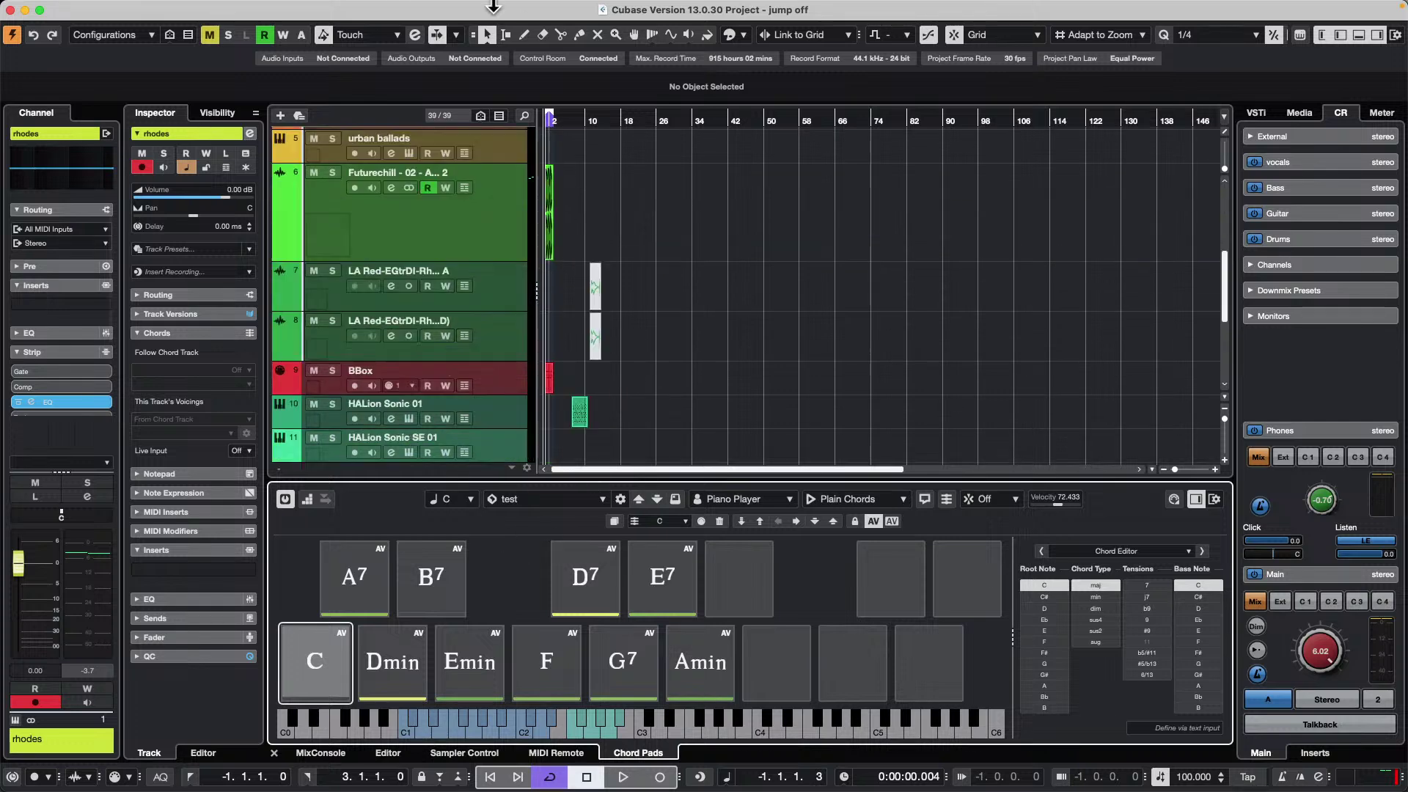
pyautogui.moveTo(566, 115); pyautogui.dragTo(442, 211)
pyautogui.doubleClick(628, 235)
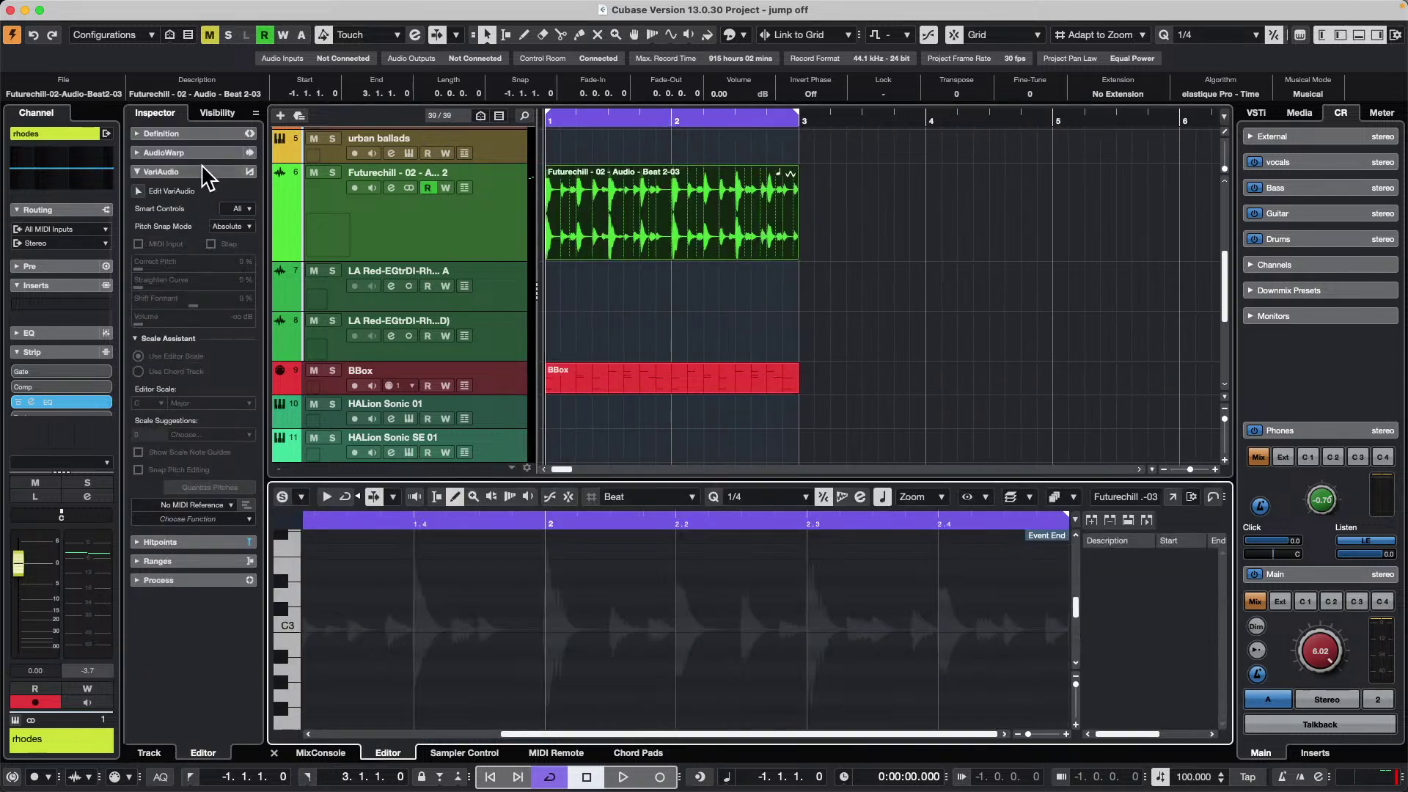
pyautogui.click(194, 561)
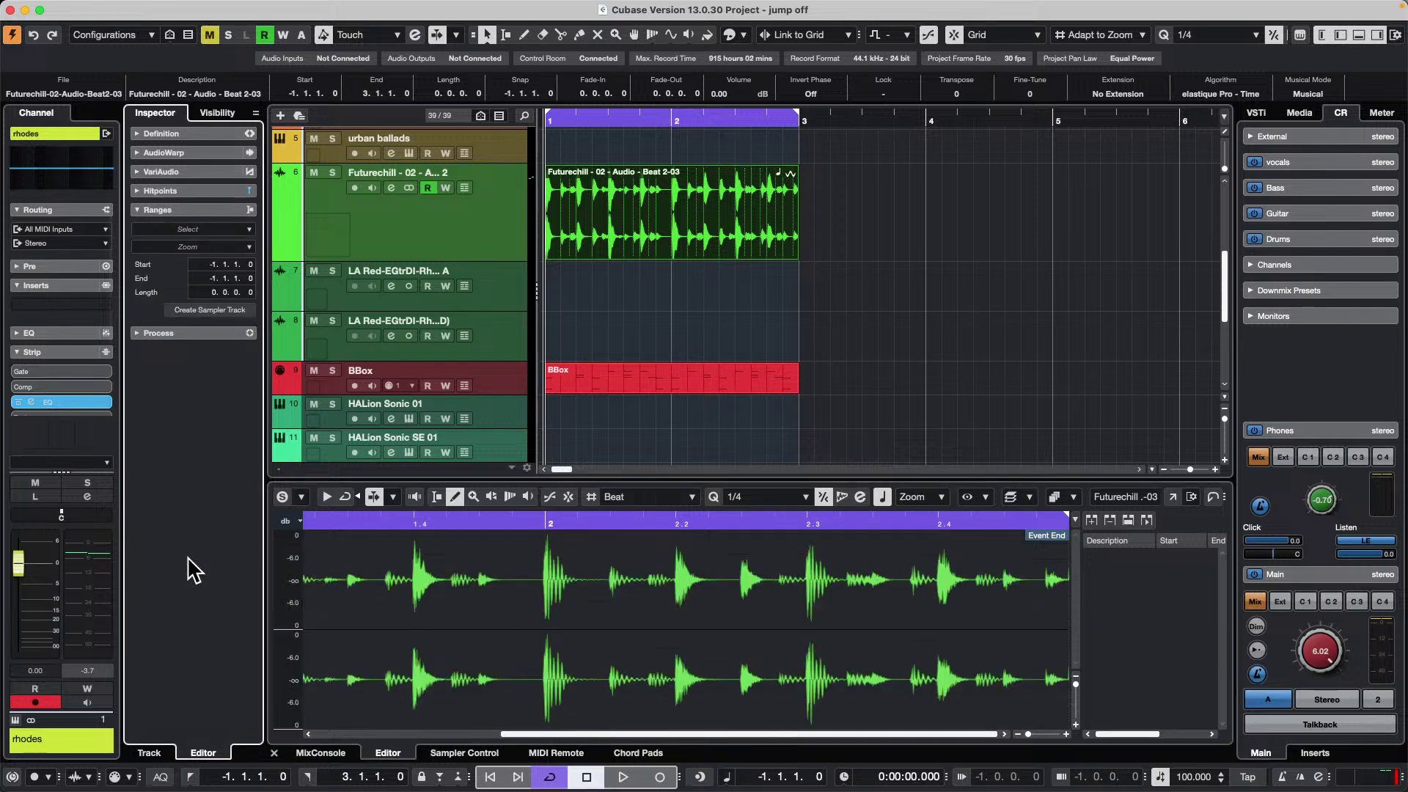
# - Select the audio from about 2.1.3.13 to 2.2.3.54 with the Range Selection tool and extend its start to about 2.1.2.50
pyautogui.rightClick(552, 587)
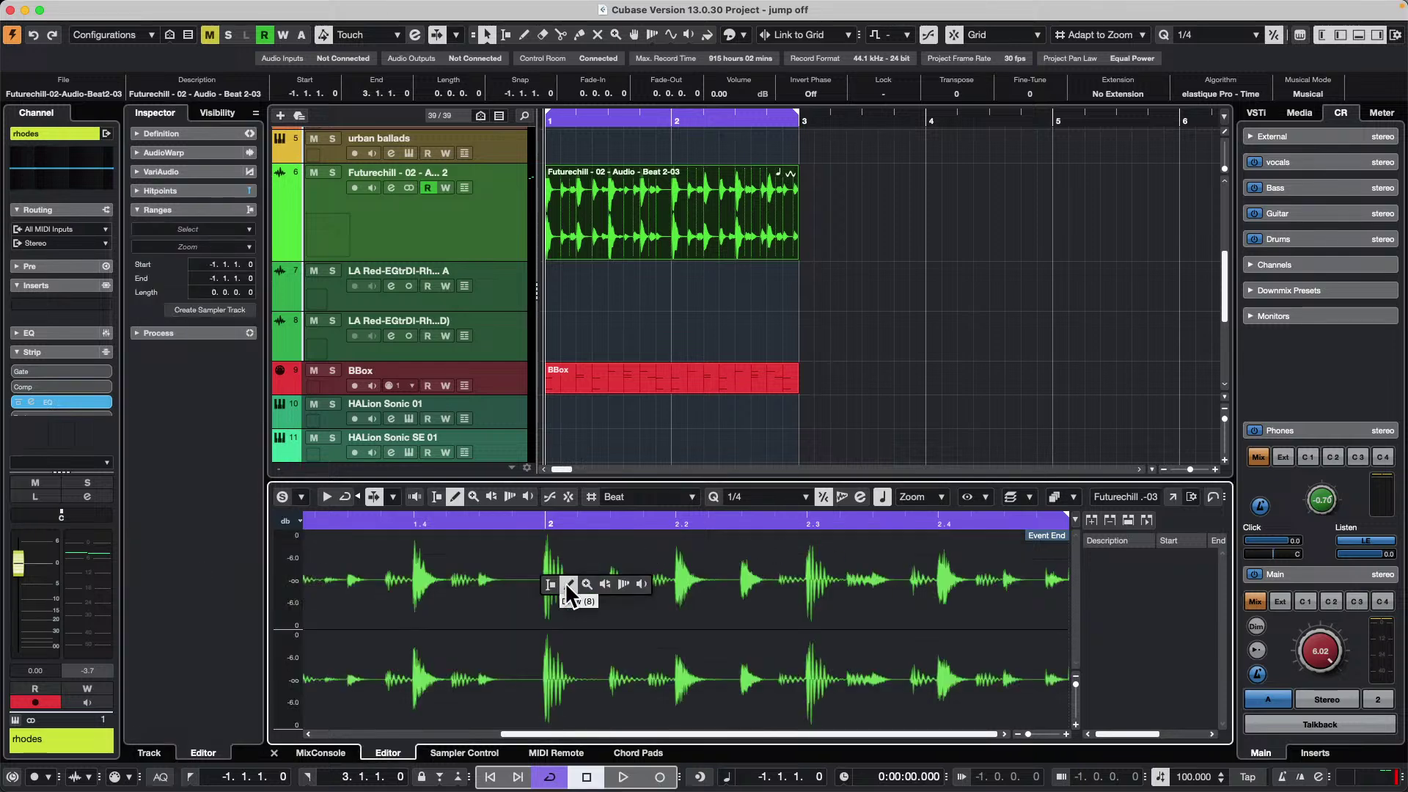
pyautogui.click(550, 585)
pyautogui.moveTo(614, 583); pyautogui.dragTo(756, 583)
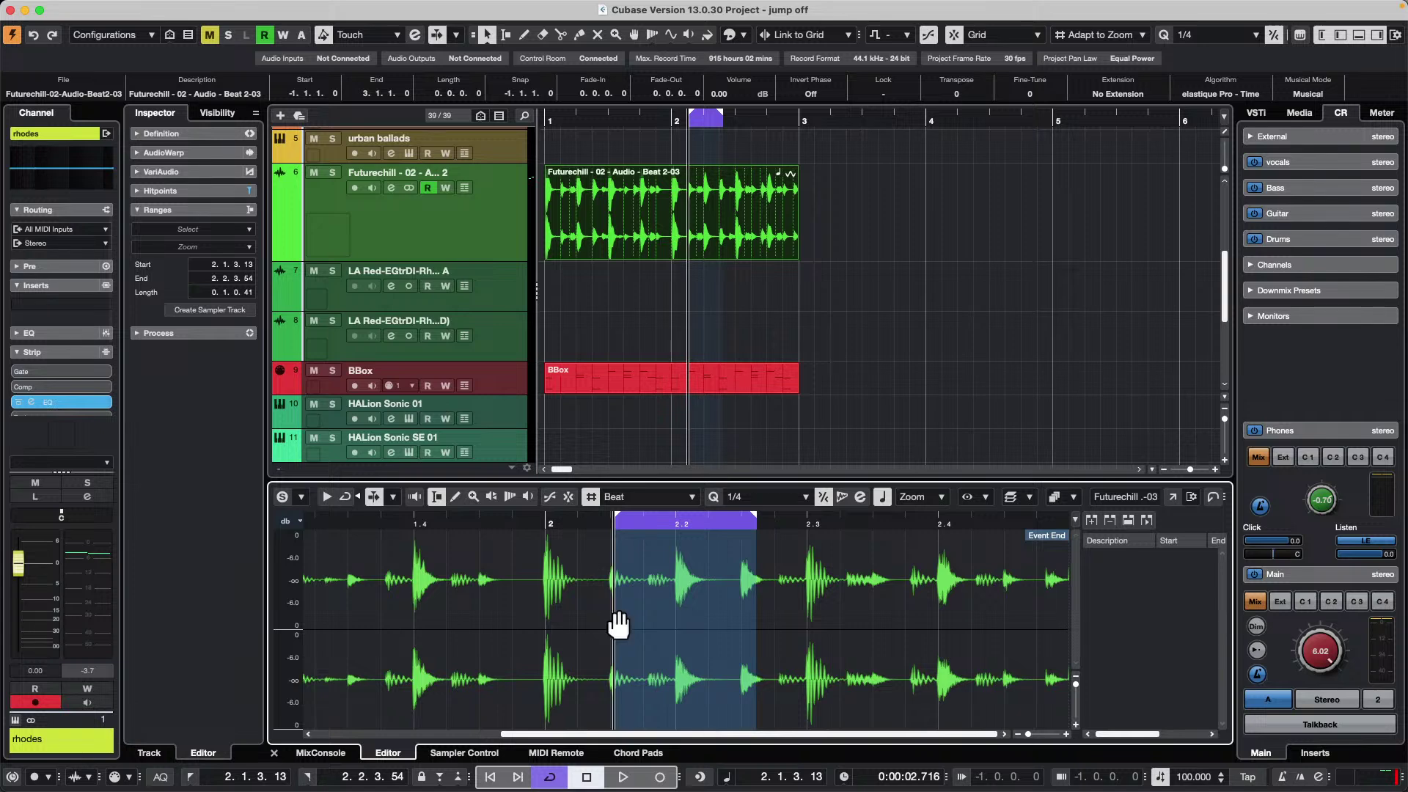
pyautogui.moveTo(614, 613)
pyautogui.mouseDown()
pyautogui.moveTo(644, 613)
pyautogui.moveTo(592, 615)
pyautogui.mouseUp()
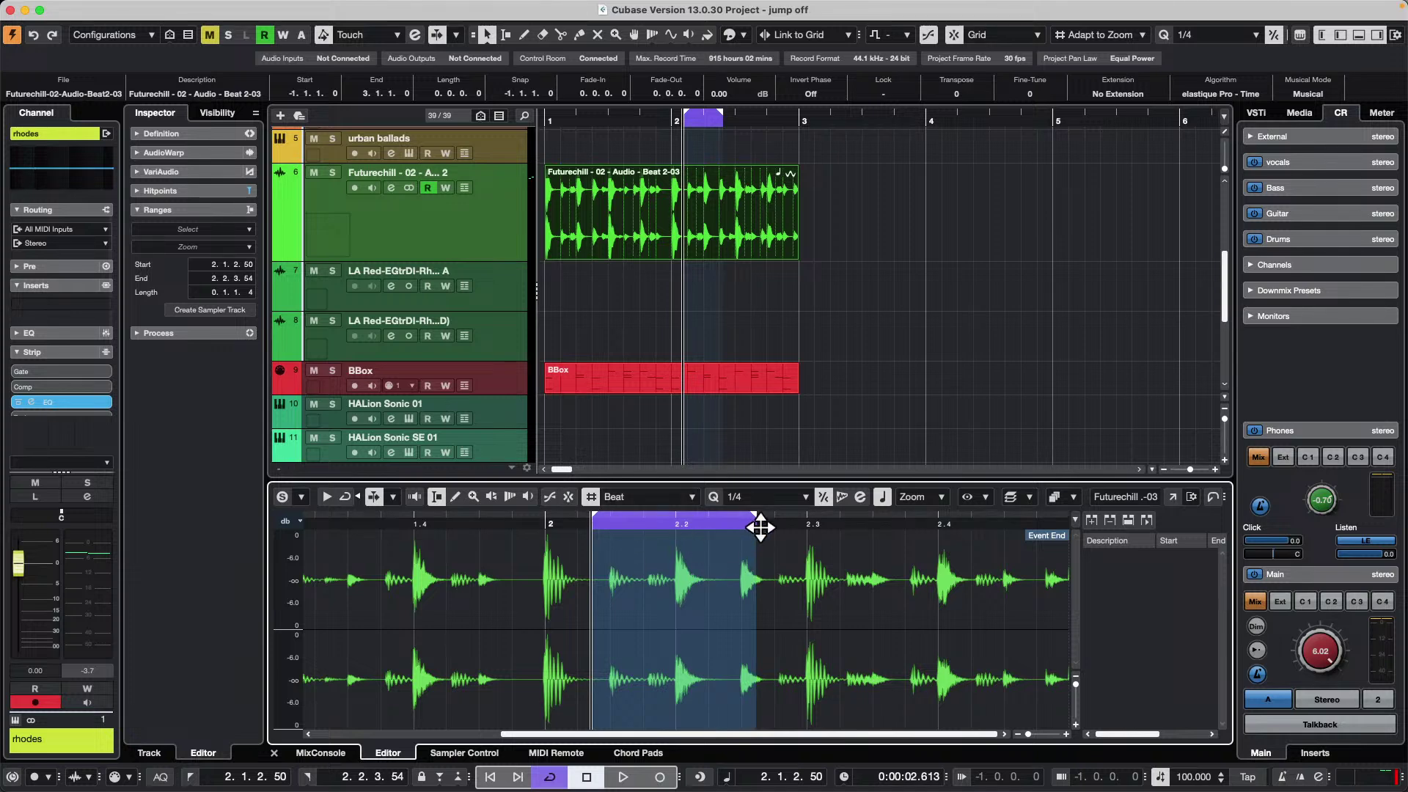
pyautogui.click(638, 523)
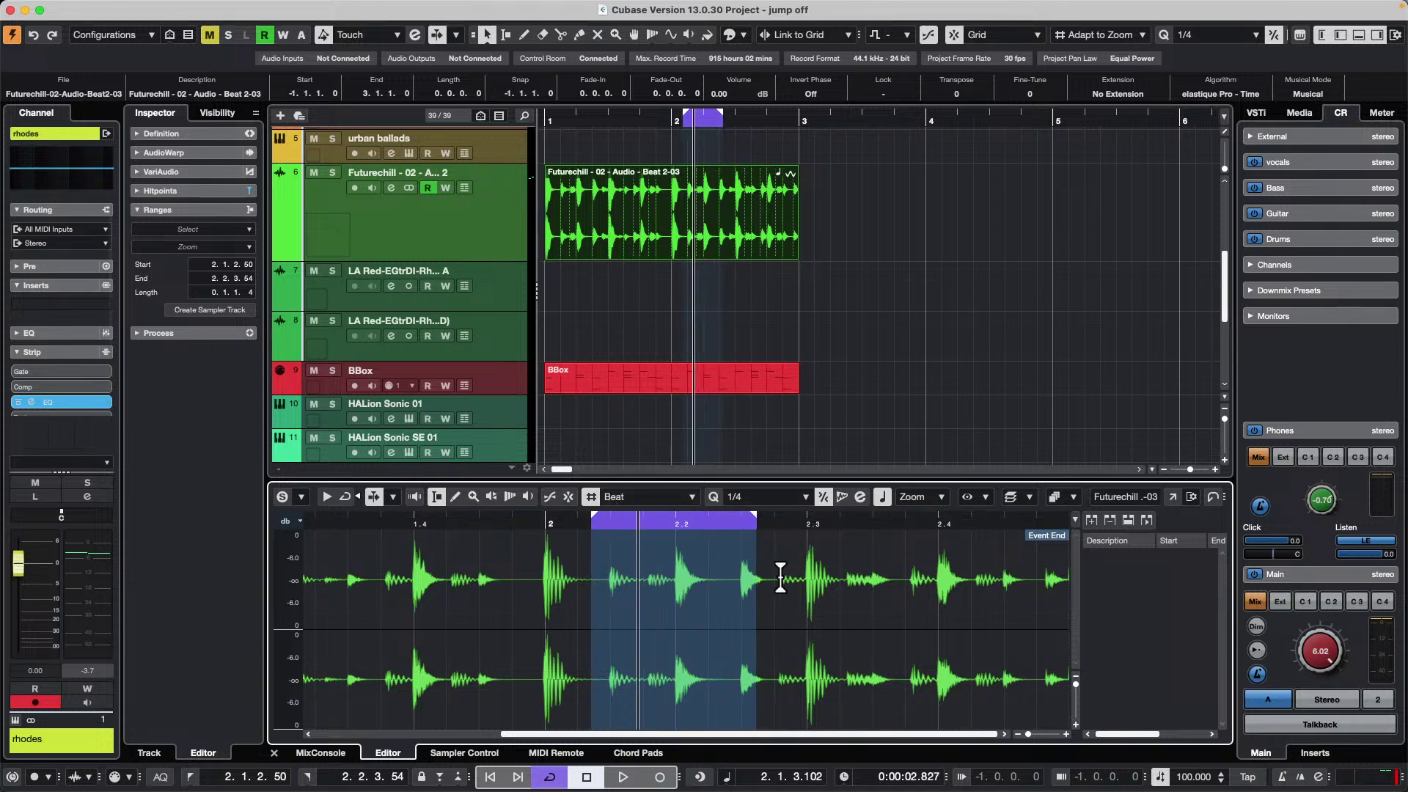
# - Select a new range from 2.1.1.1 to 2.2.4.119, turn on Snap, and shift the range to start at about 2.1.1.22
pyautogui.moveTo(804, 604); pyautogui.dragTo(543, 602)
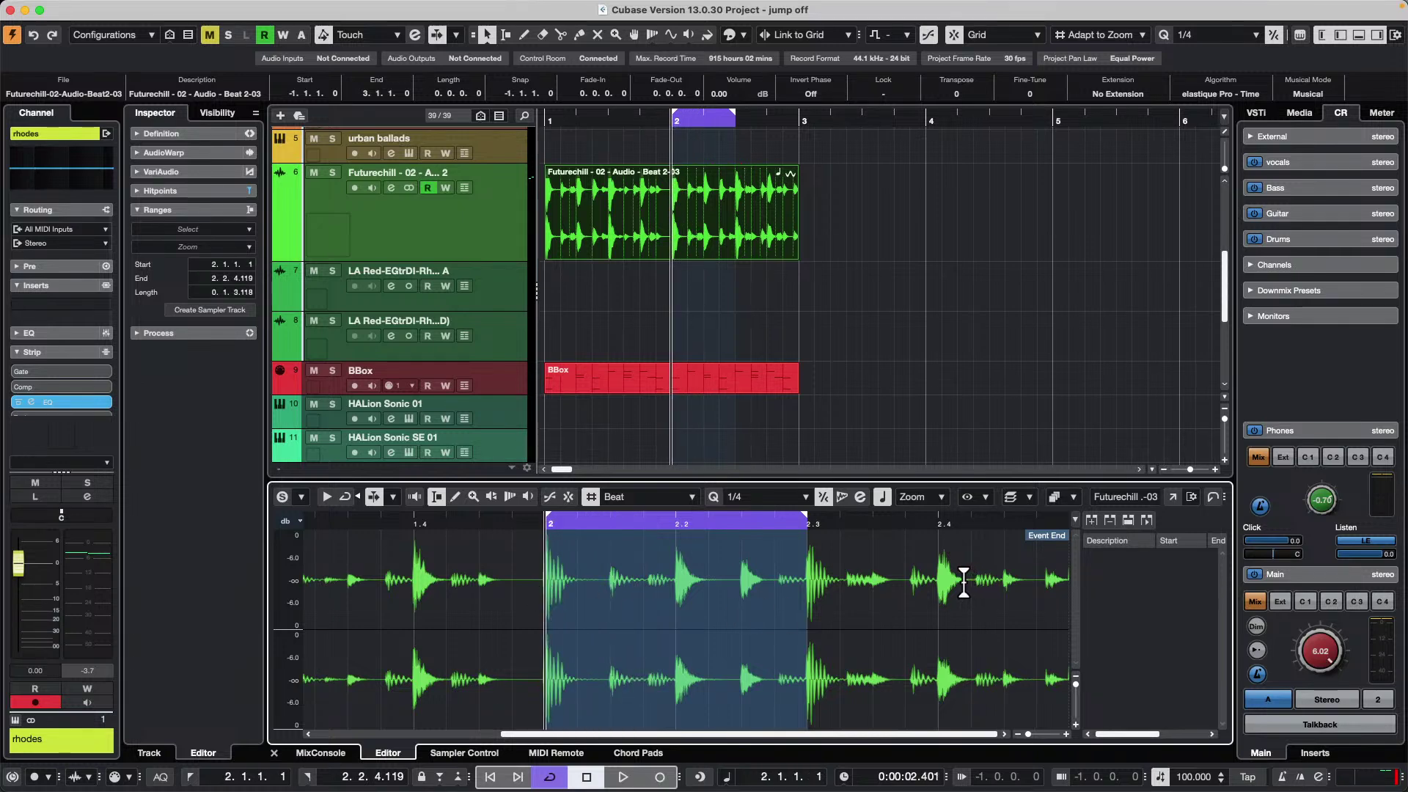
pyautogui.click(568, 496)
pyautogui.moveTo(547, 610); pyautogui.dragTo(553, 599)
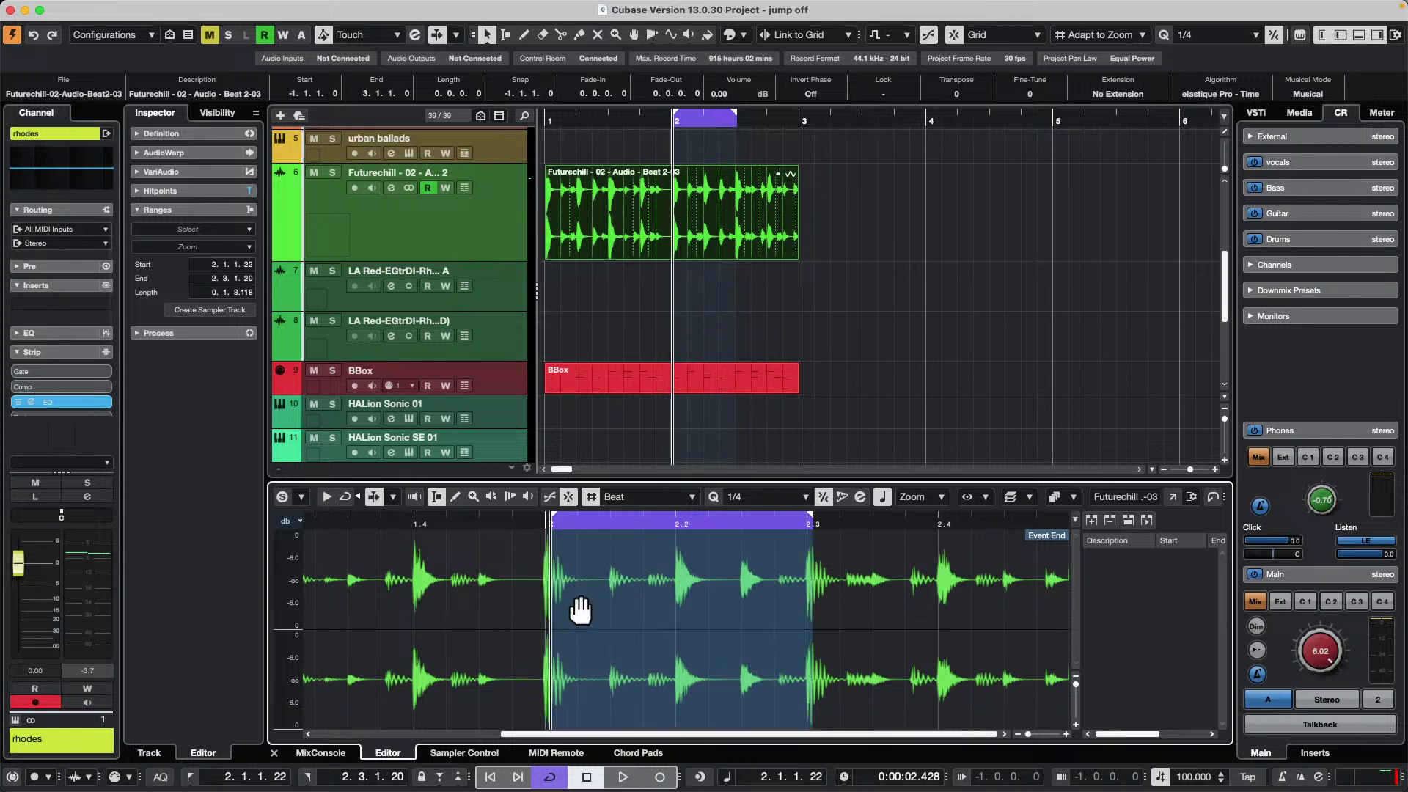
# - Move the selected range's start back to 2.1.1.1 and on to about 1.4.4.107 in the Sample Editor
pyautogui.click(590, 496)
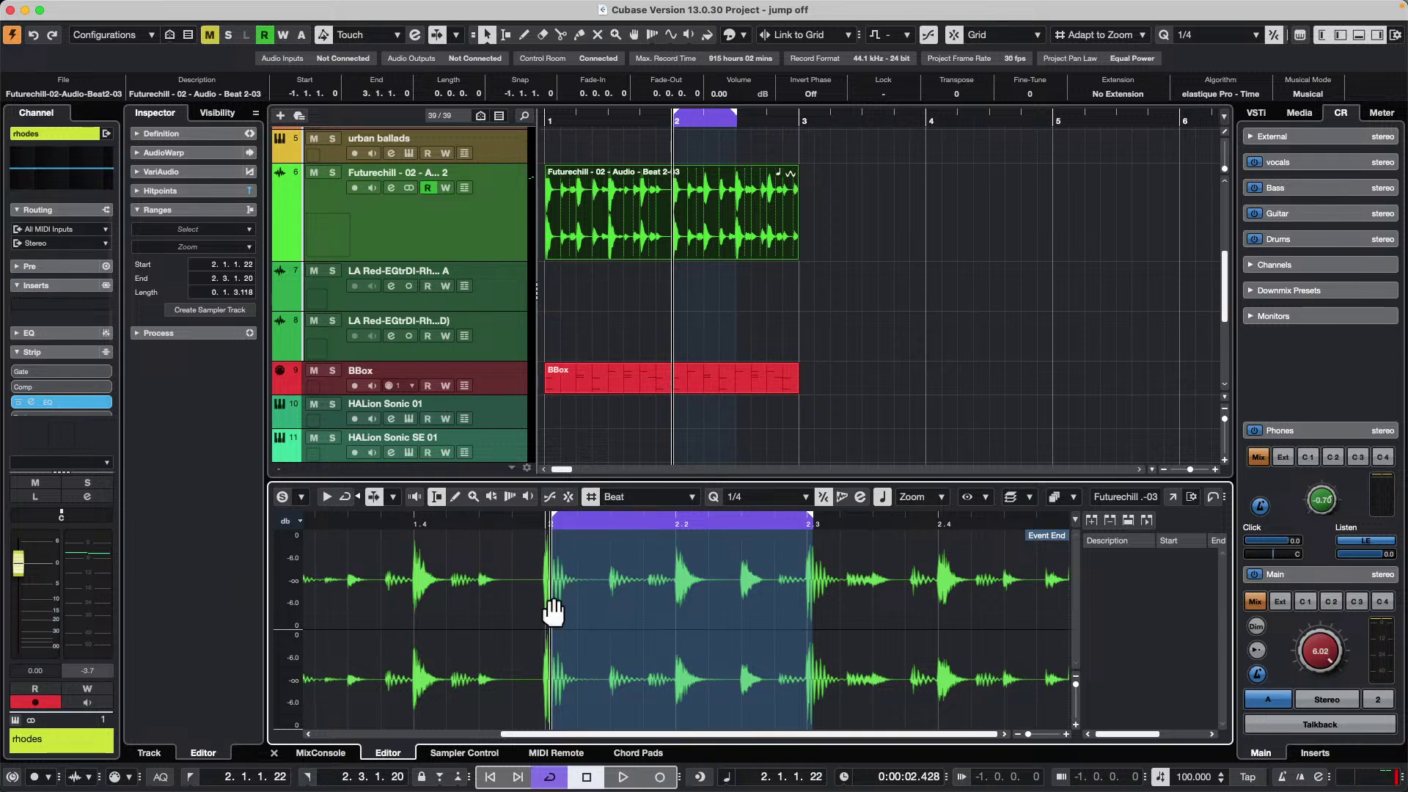
pyautogui.moveTo(553, 598)
pyautogui.mouseDown()
pyautogui.moveTo(506, 599)
pyautogui.moveTo(542, 611)
pyautogui.mouseUp()
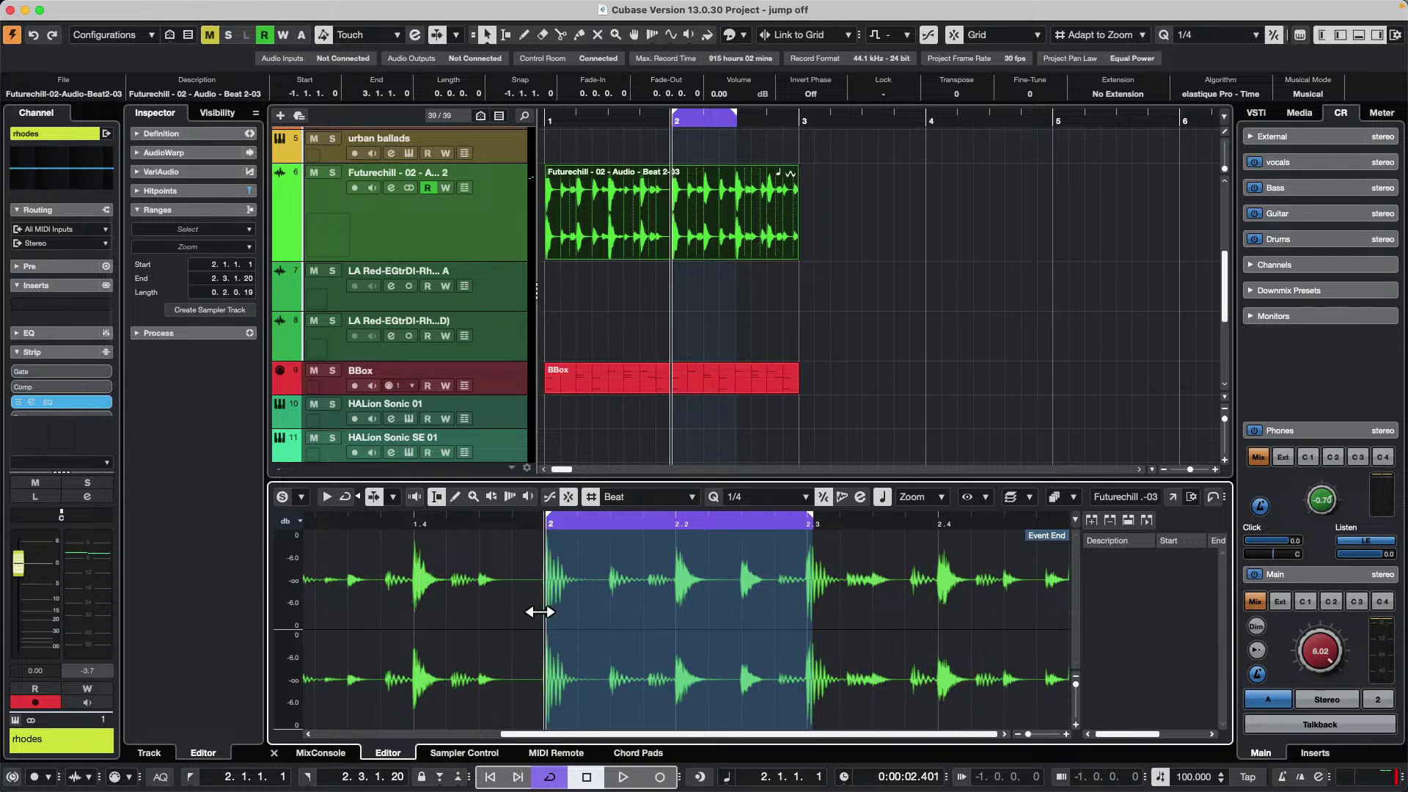
pyautogui.moveTo(541, 607)
pyautogui.mouseDown()
pyautogui.moveTo(440, 608)
pyautogui.moveTo(559, 614)
pyautogui.moveTo(518, 609)
pyautogui.moveTo(541, 608)
pyautogui.mouseUp()
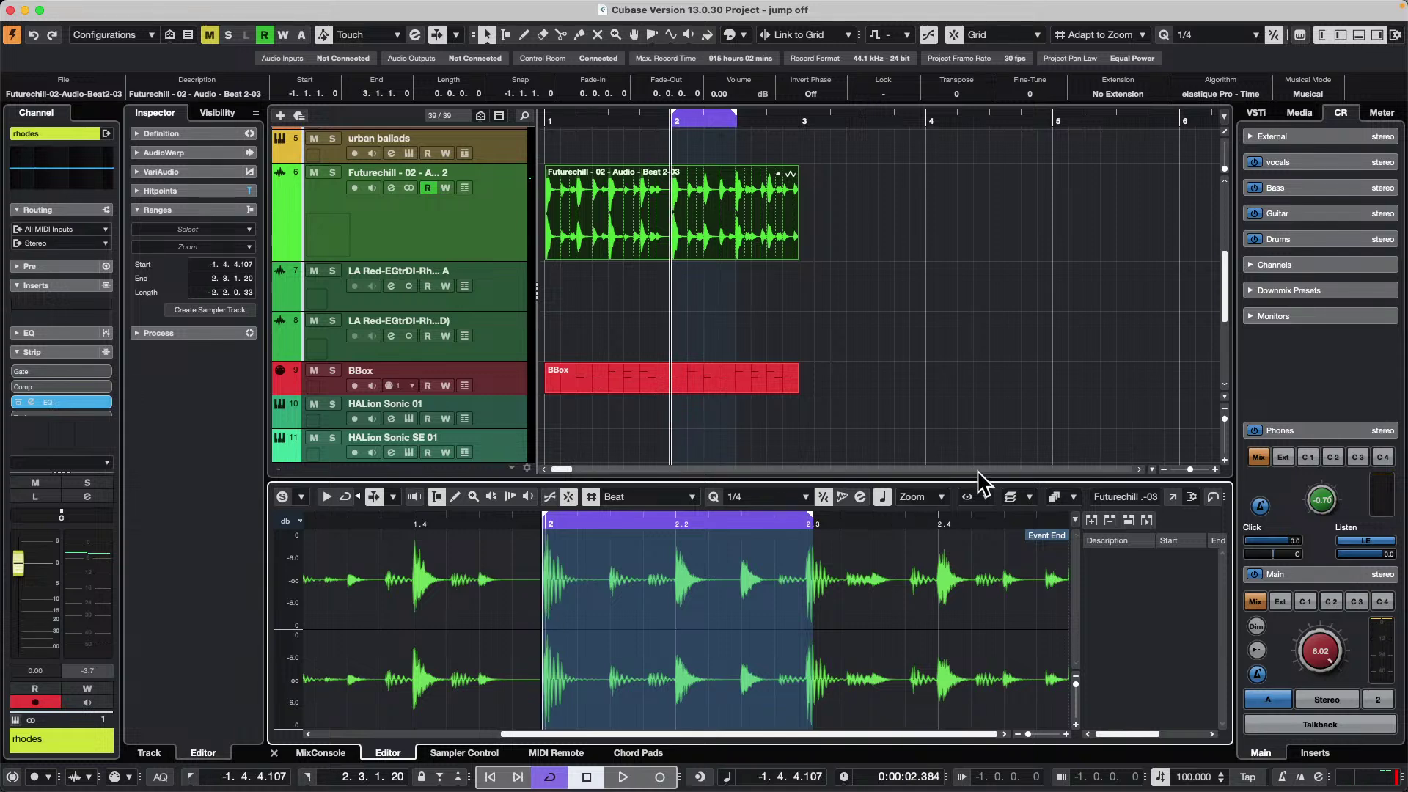
# - Set the quantize value to 1/2 and extend the selected range's start to about 1.4.2.90
pyautogui.click(755, 495)
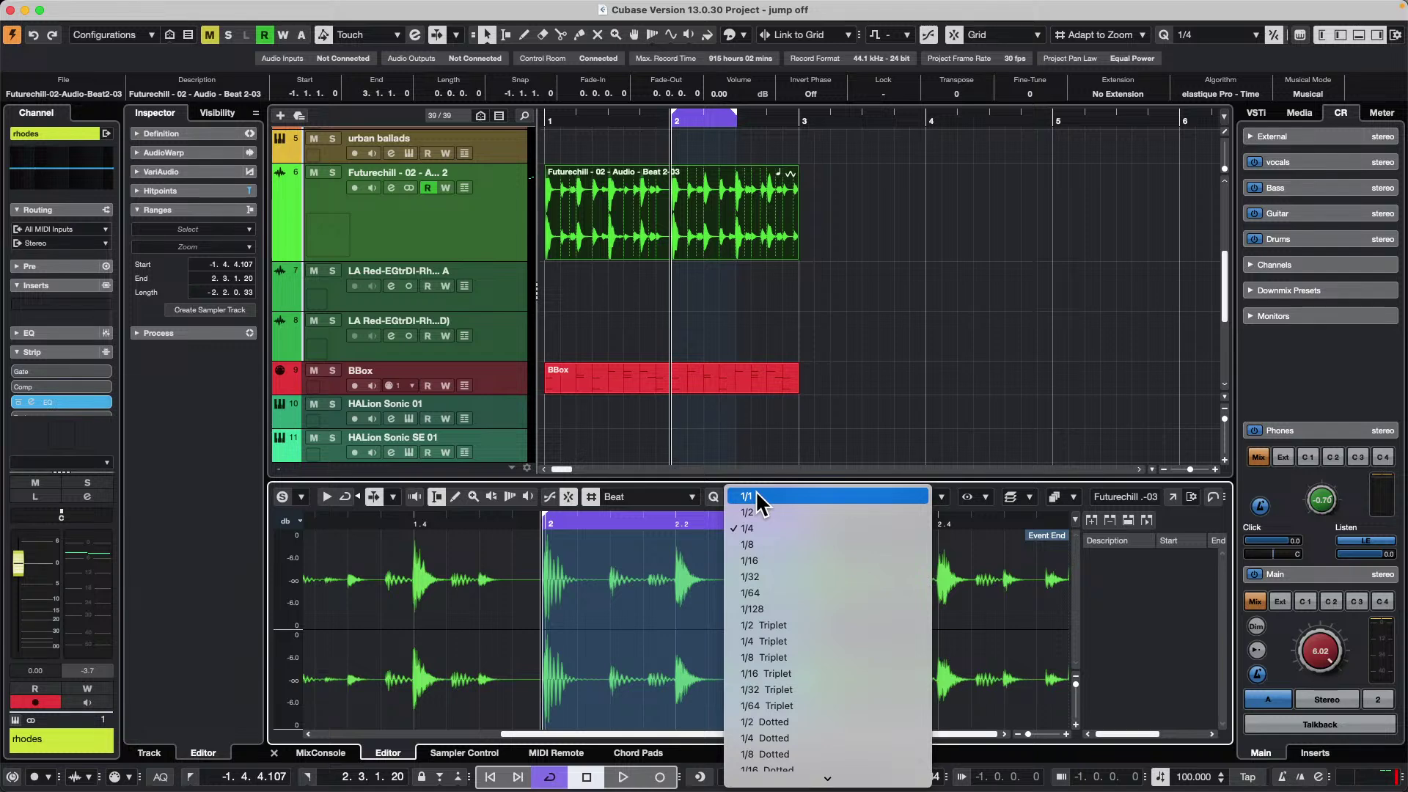
pyautogui.click(792, 512)
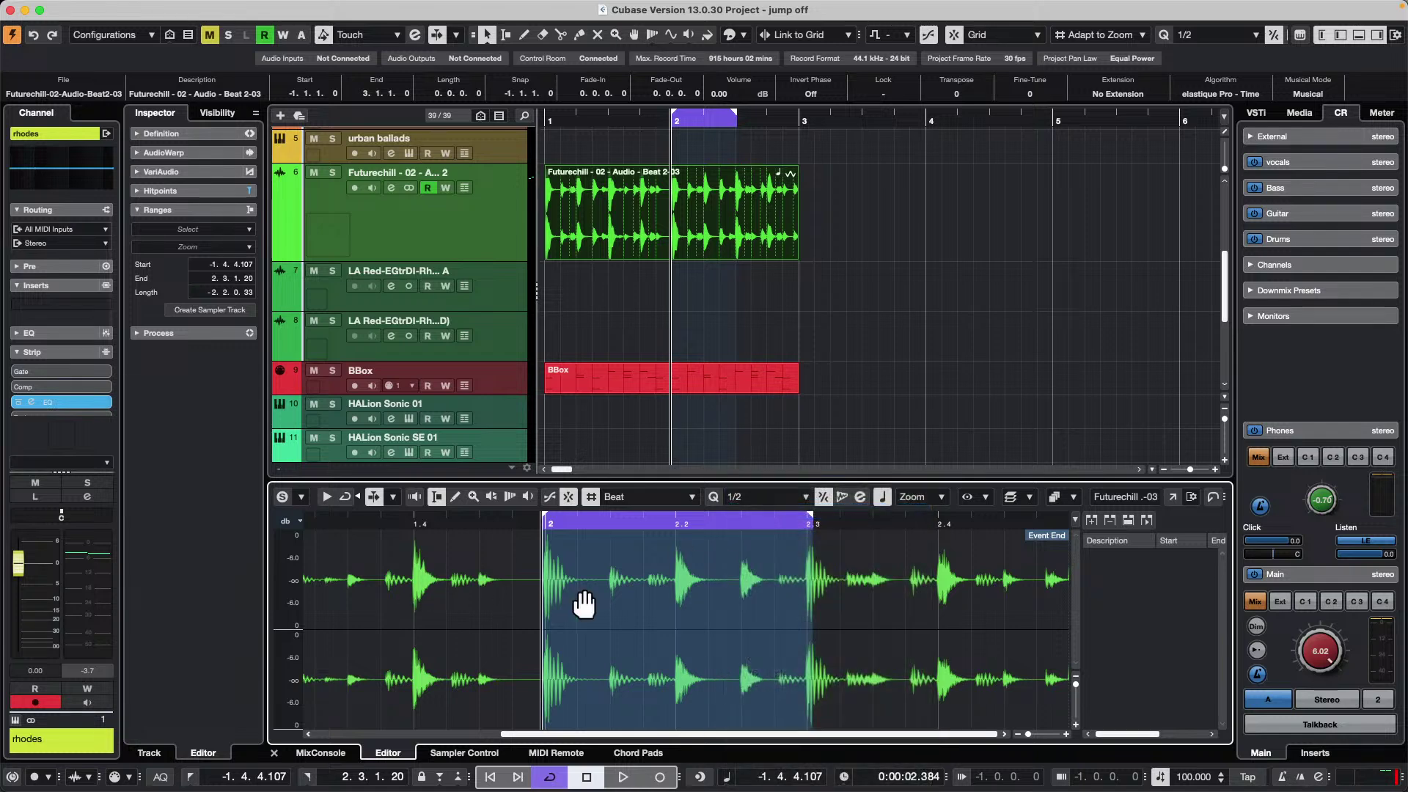
pyautogui.moveTo(543, 610); pyautogui.dragTo(472, 613)
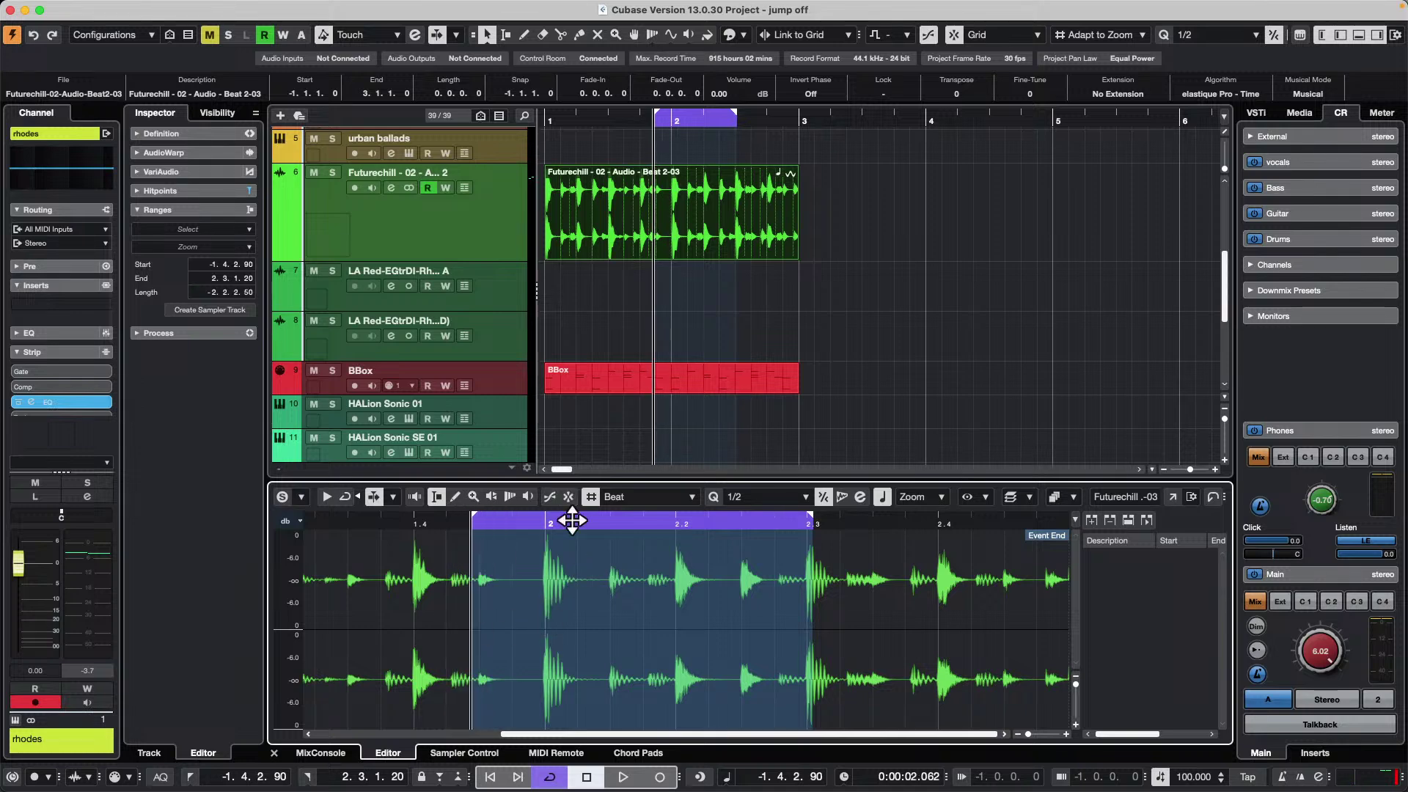
pyautogui.click(571, 491)
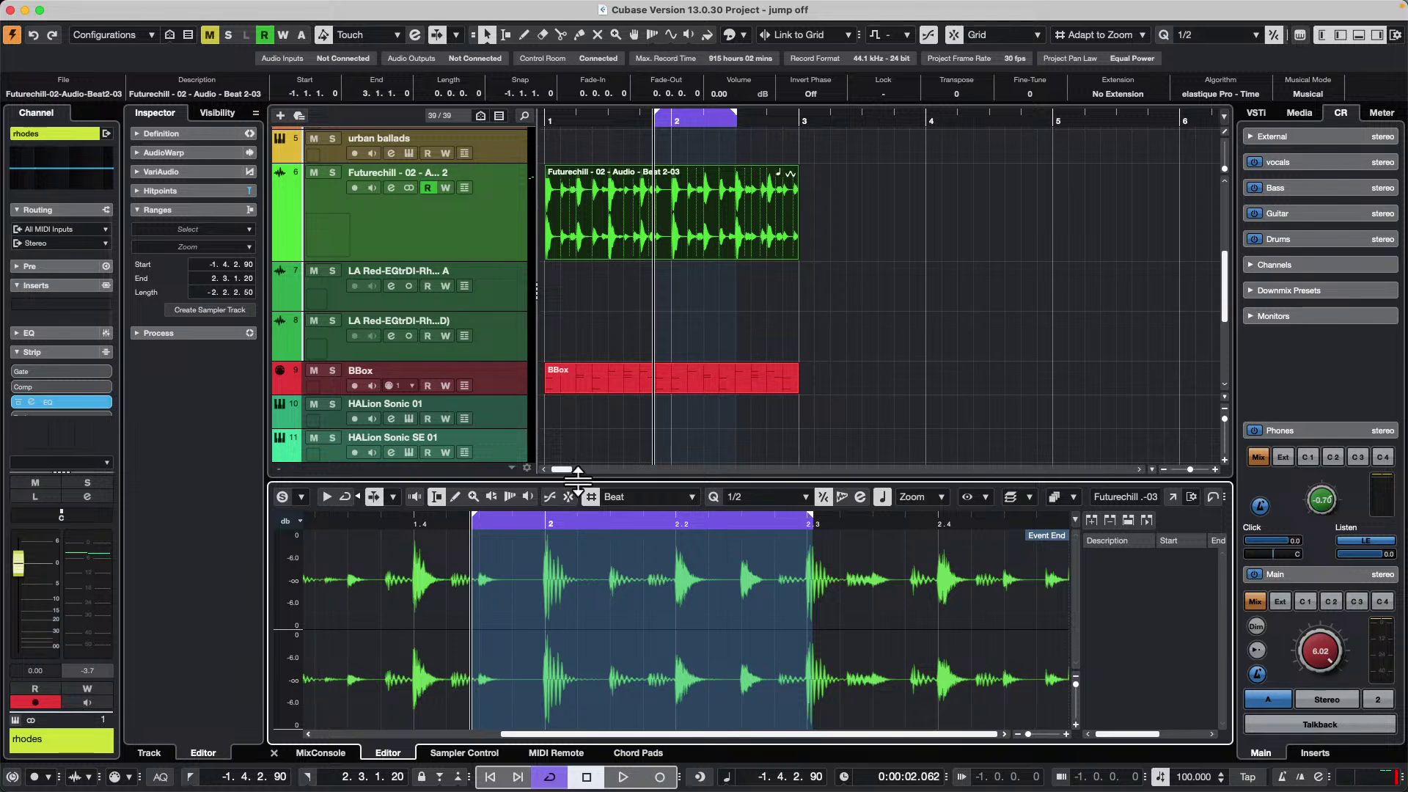
# - Open the Groove Agent SE instrument of the forget the past track and show the agent mixer
pyautogui.scroll(4, 445, 237)
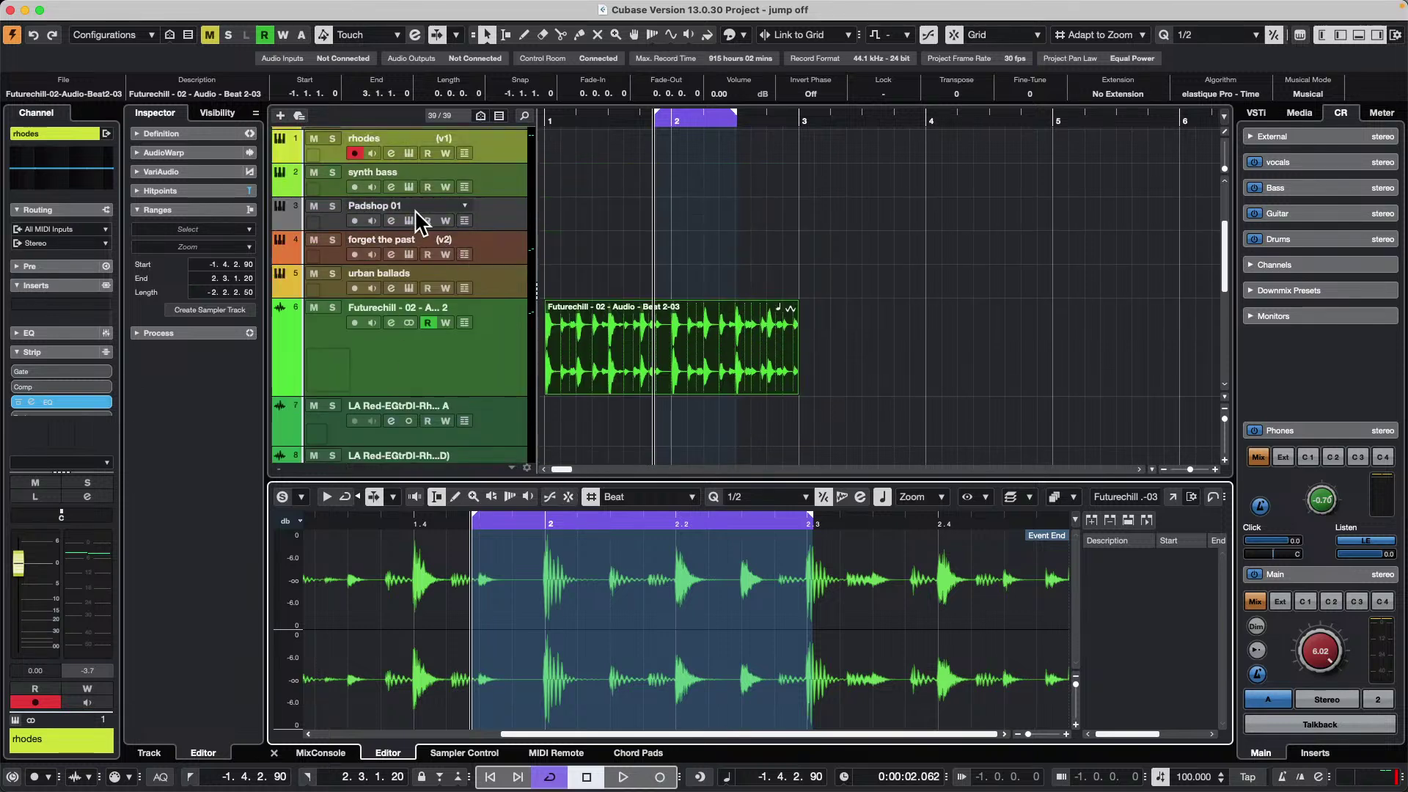
pyautogui.click(499, 238)
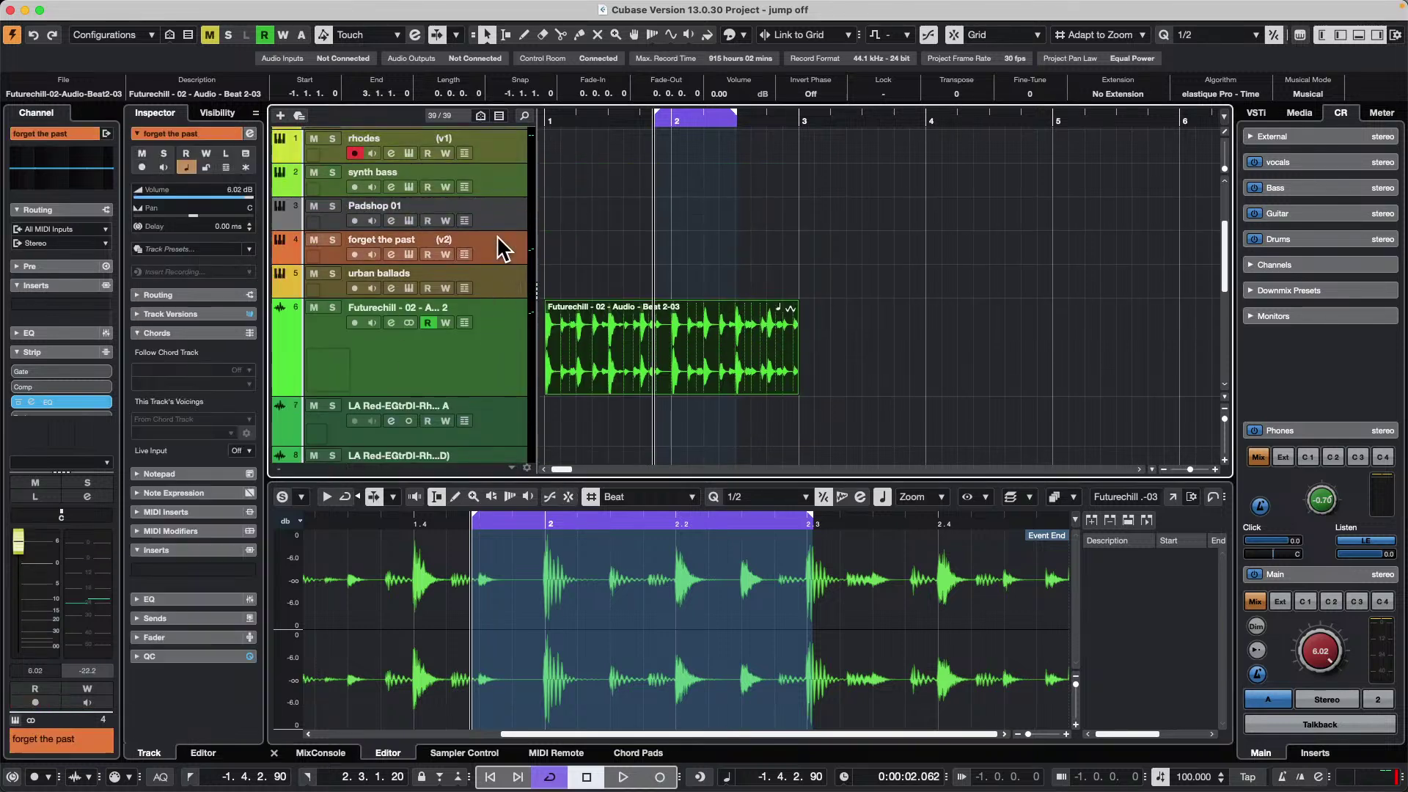
pyautogui.click(410, 255)
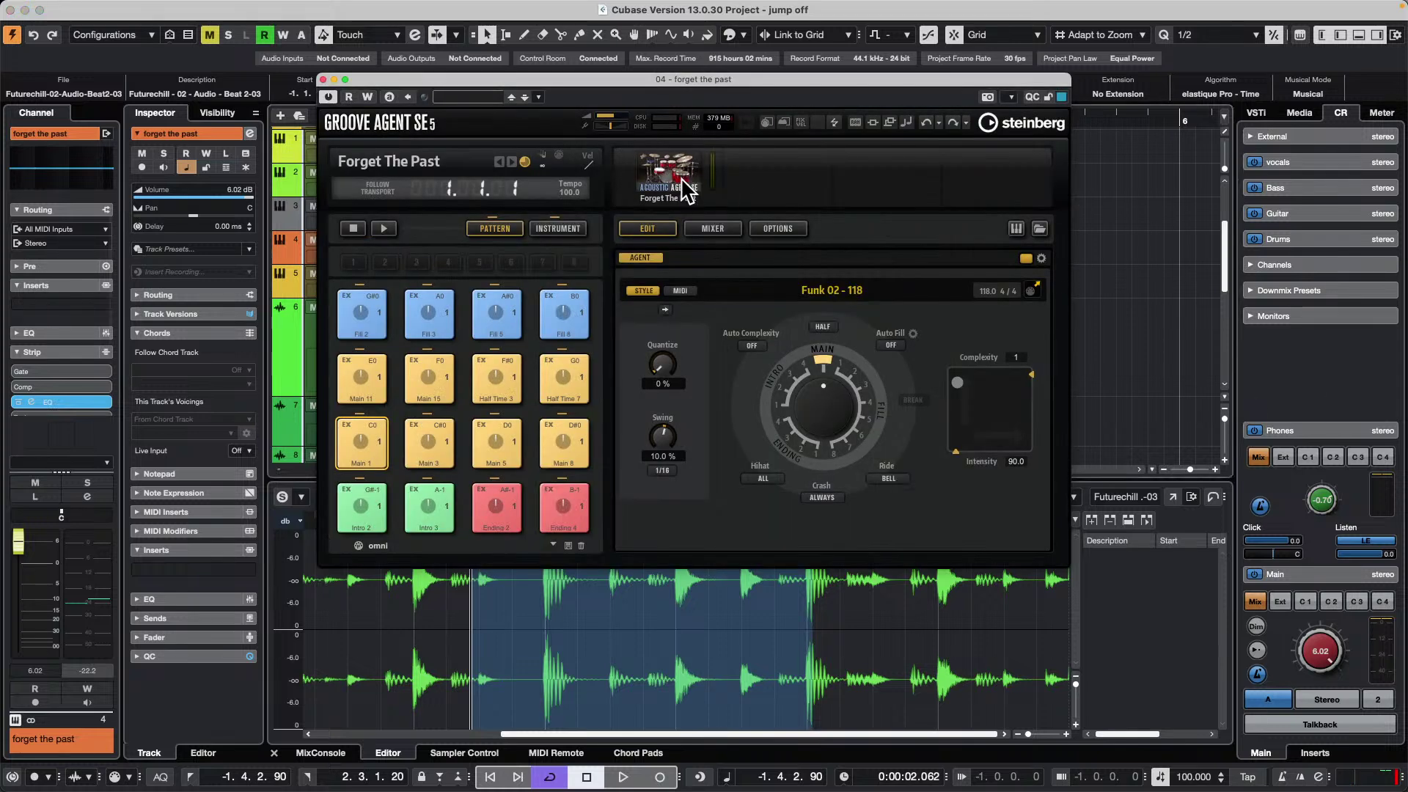
pyautogui.moveTo(708, 81); pyautogui.dragTo(956, 54)
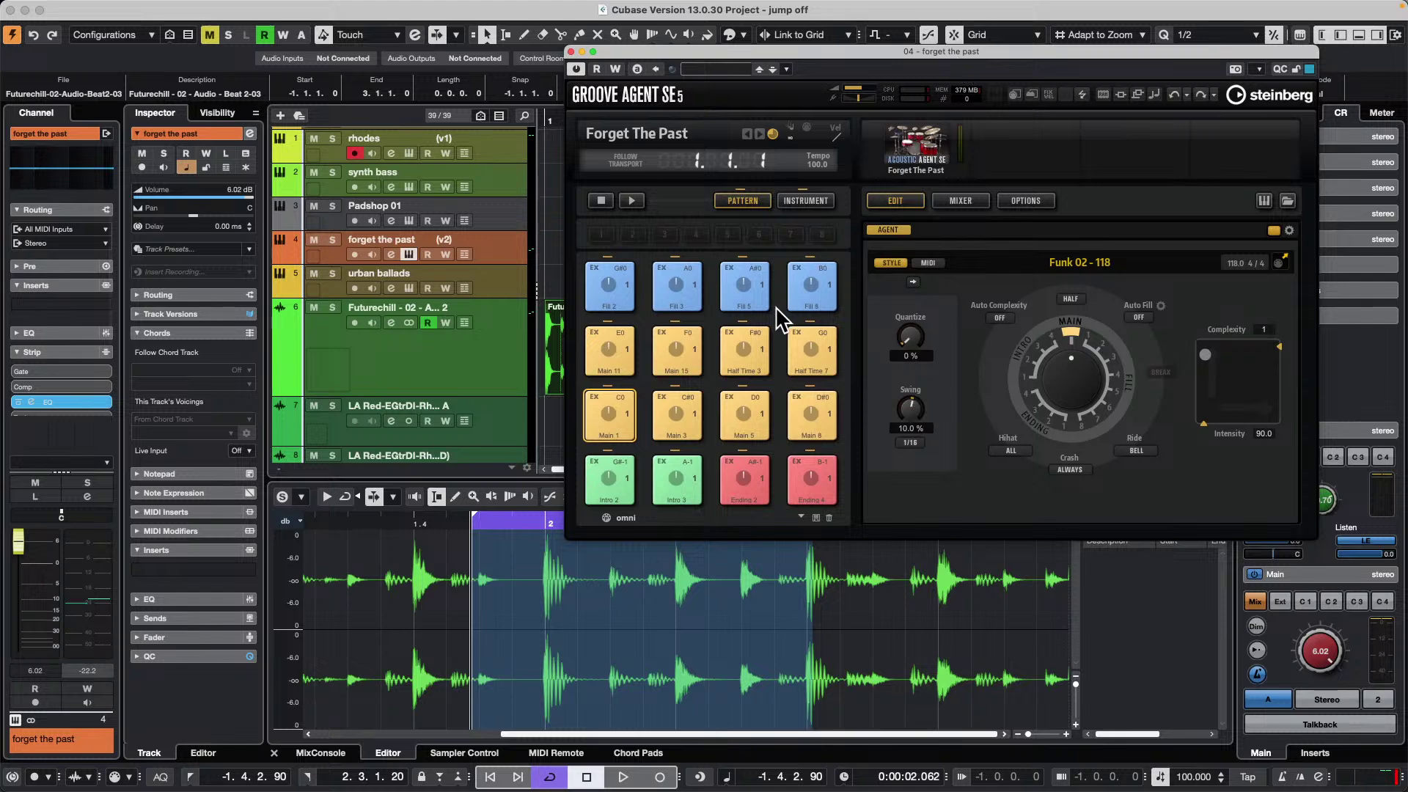
pyautogui.click(831, 202)
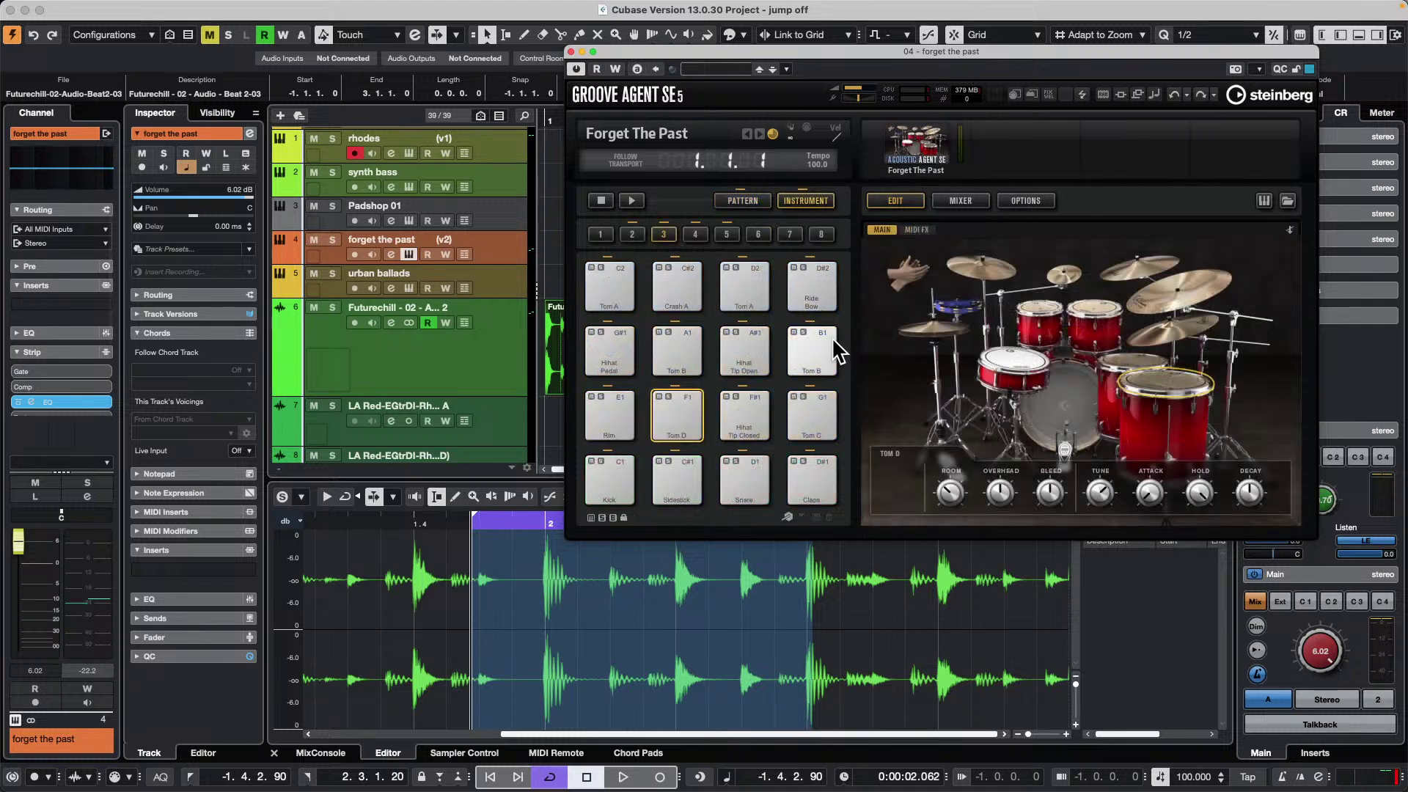
pyautogui.click(966, 203)
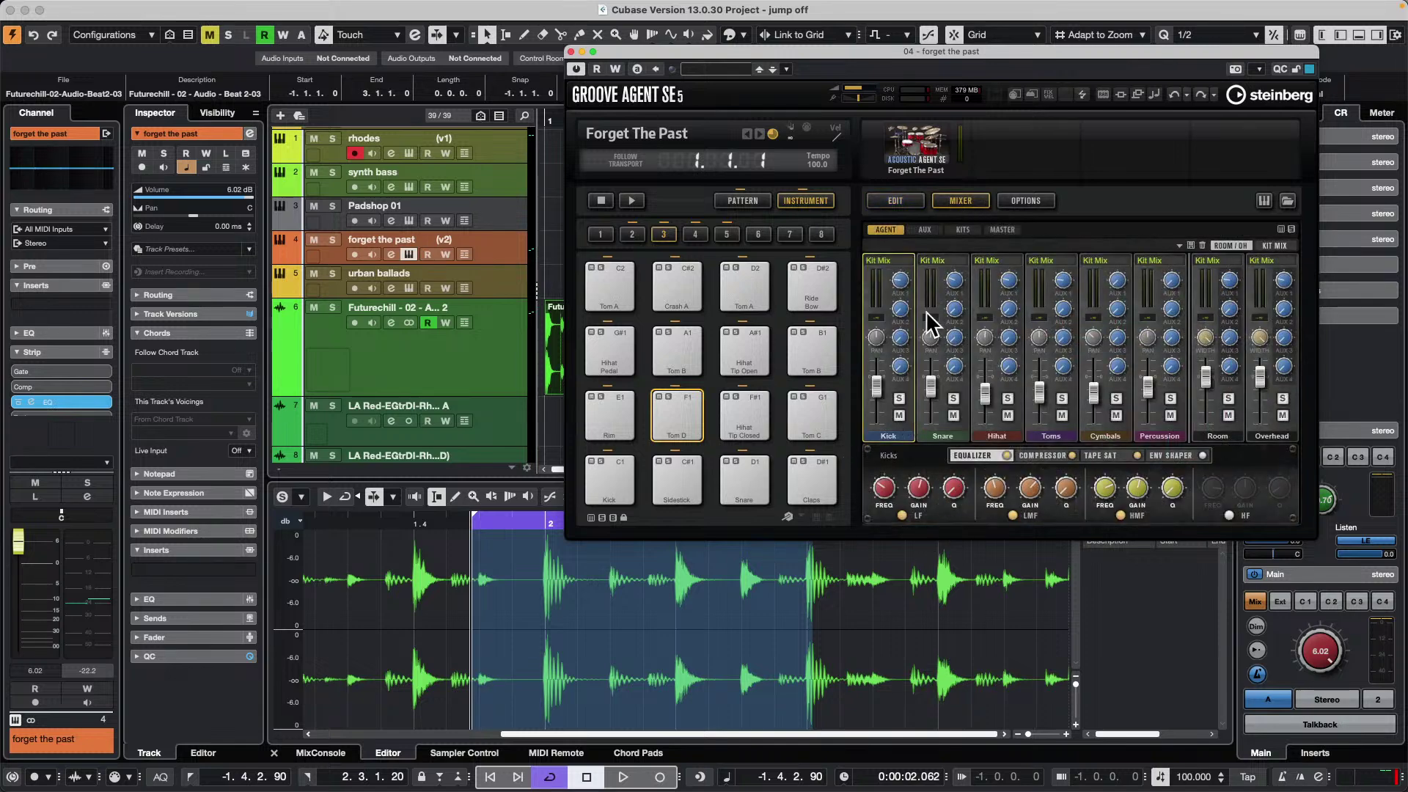
# - Route the Kick channel to Out 2, Snare to Out 3 and Hihat to Out 4
pyautogui.click(896, 261)
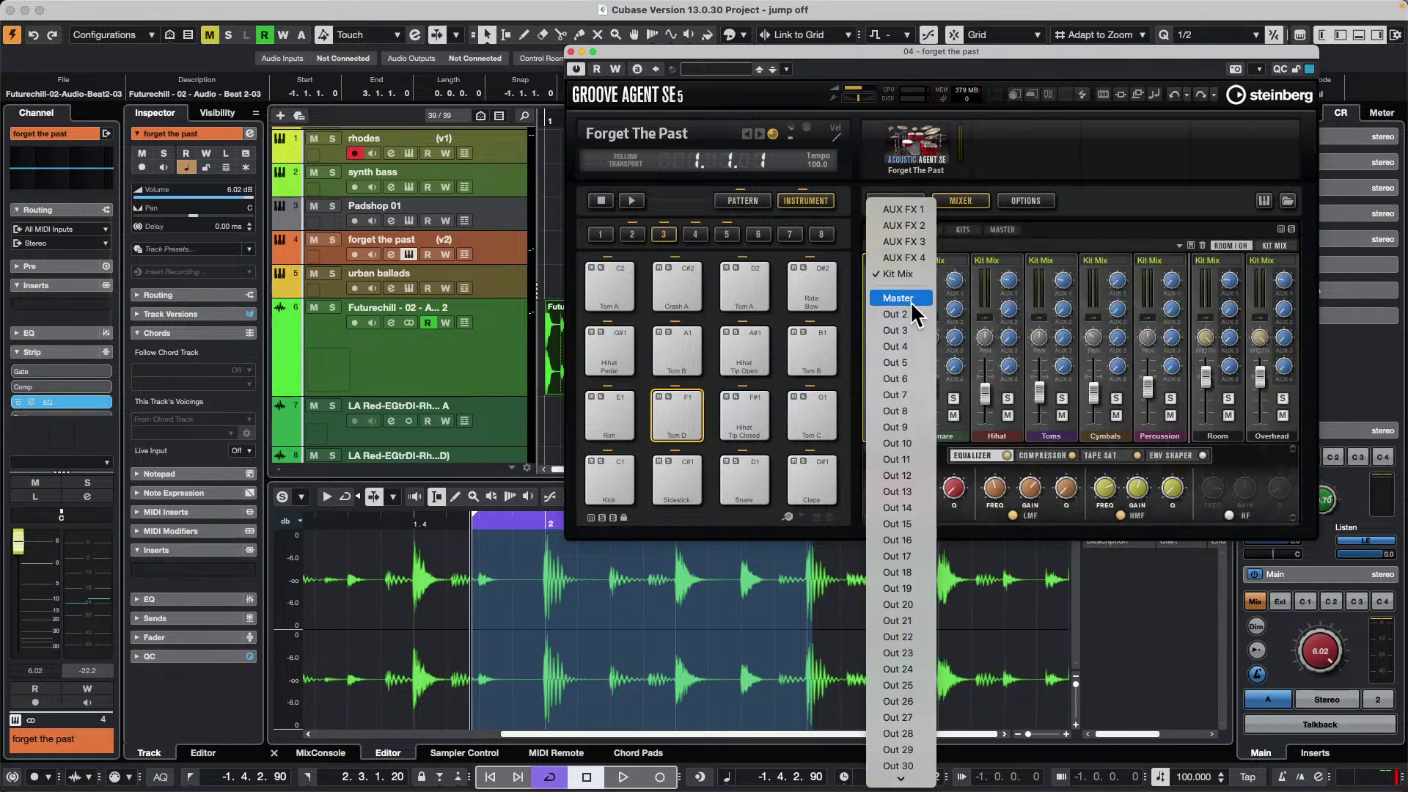
pyautogui.click(909, 313)
pyautogui.click(947, 261)
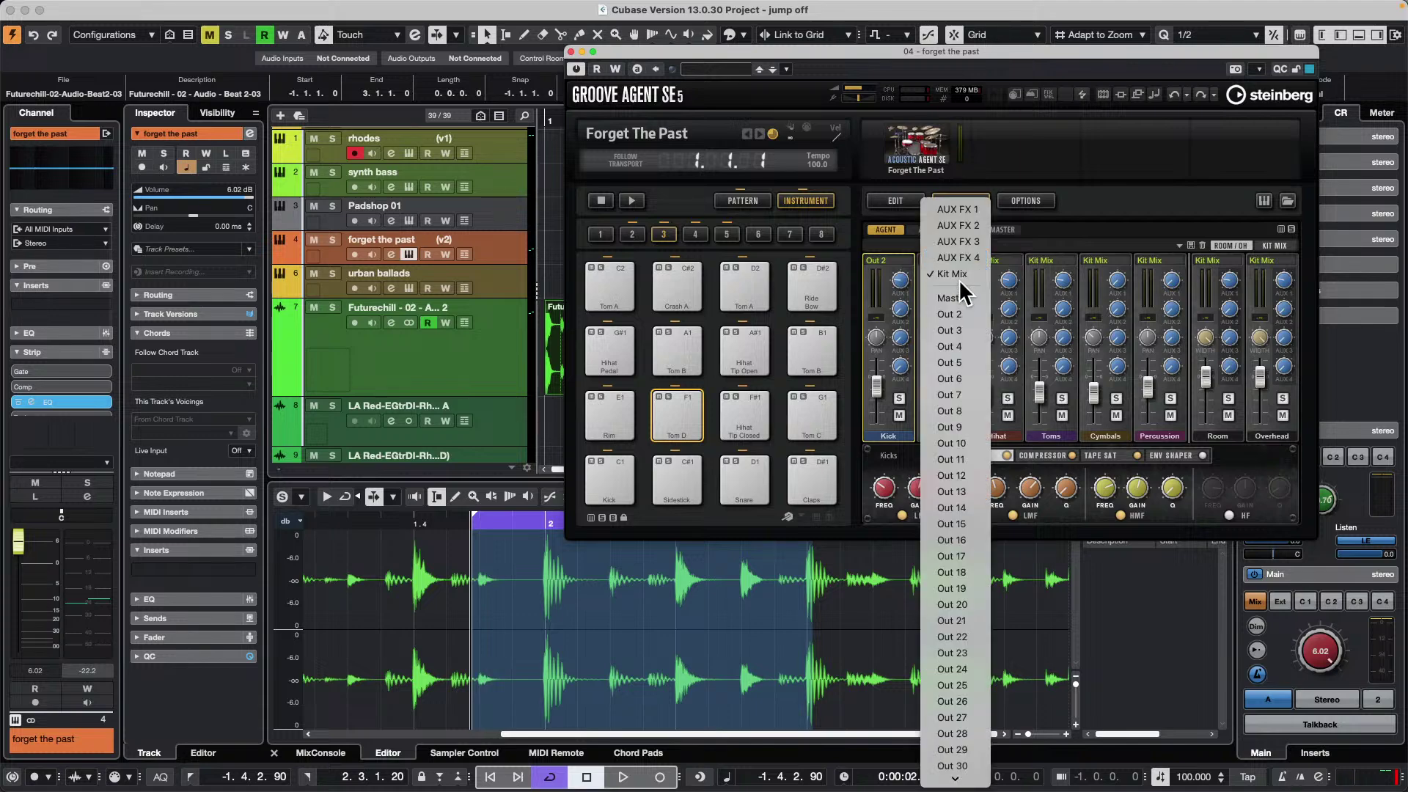
pyautogui.click(966, 330)
pyautogui.click(1002, 260)
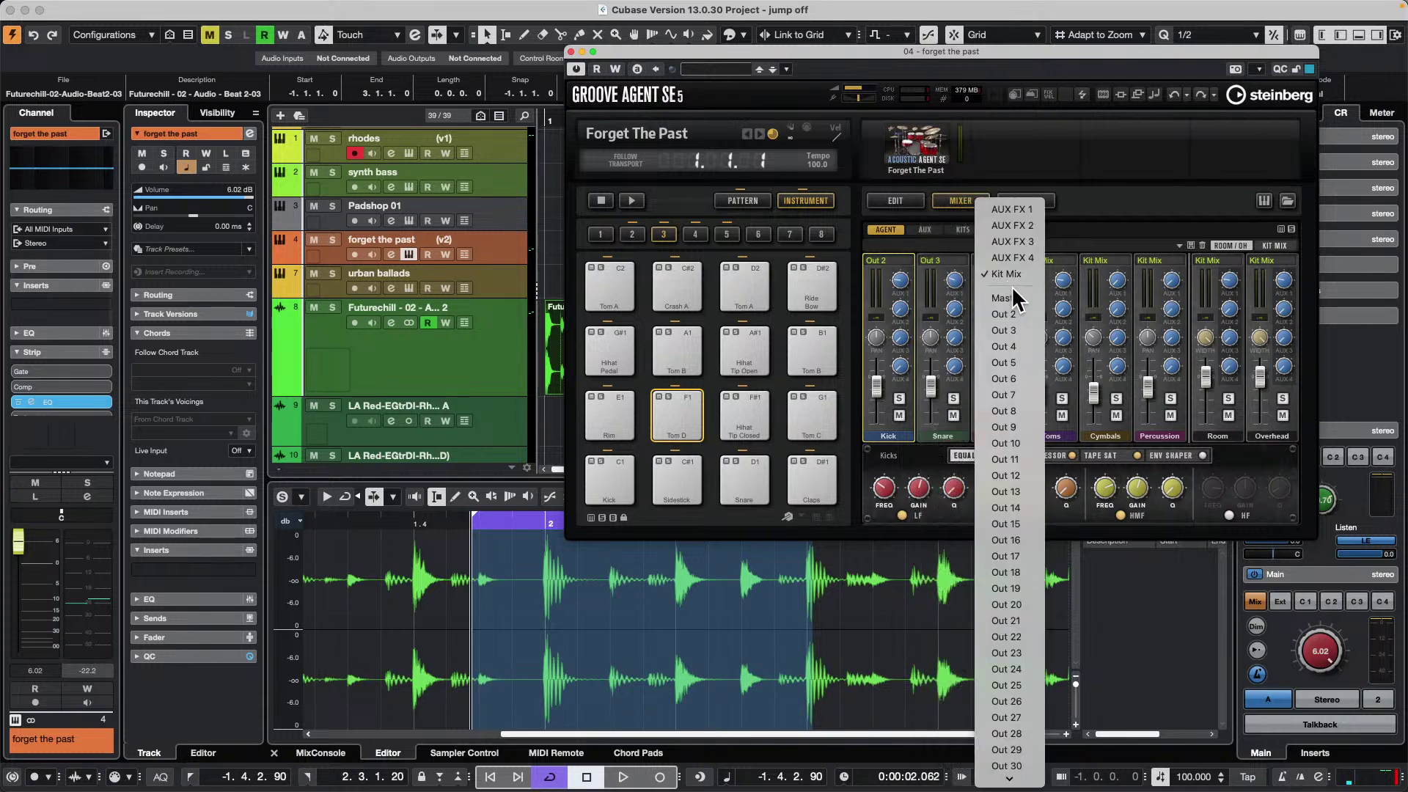
pyautogui.click(1016, 345)
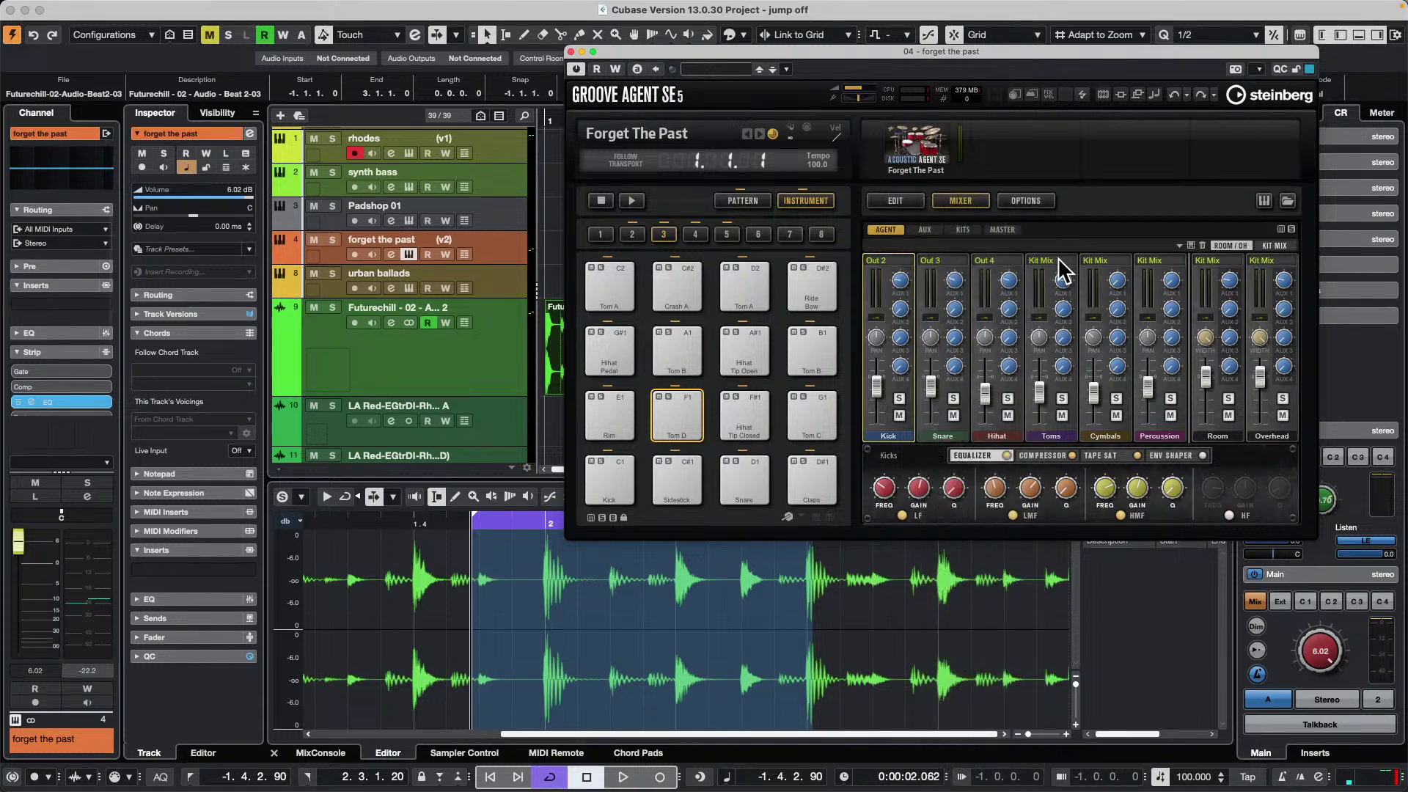
# - Route the Toms channel to Out 5, Cymbals to Out 6 and Percussion to Out 7
pyautogui.click(1056, 261)
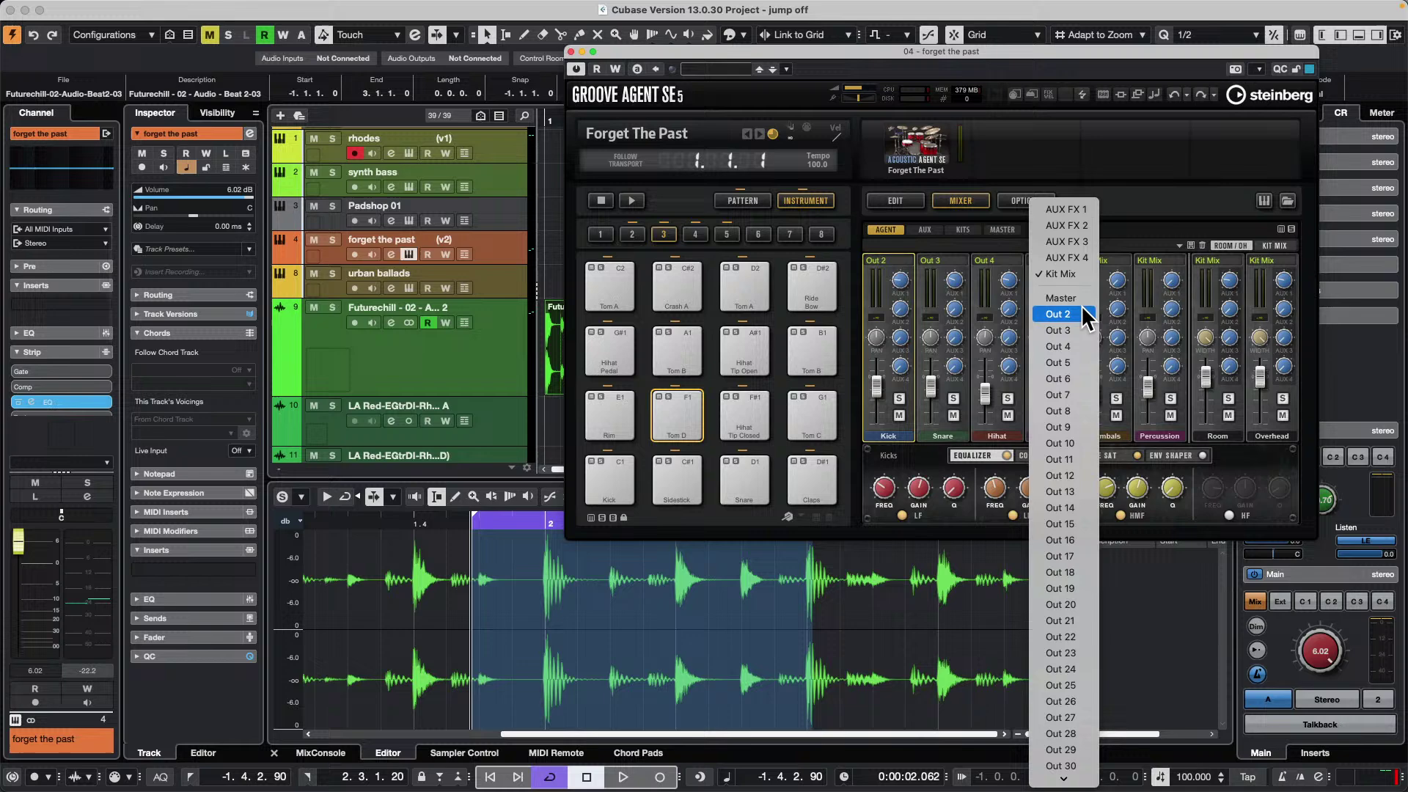
pyautogui.click(1080, 362)
pyautogui.click(1111, 258)
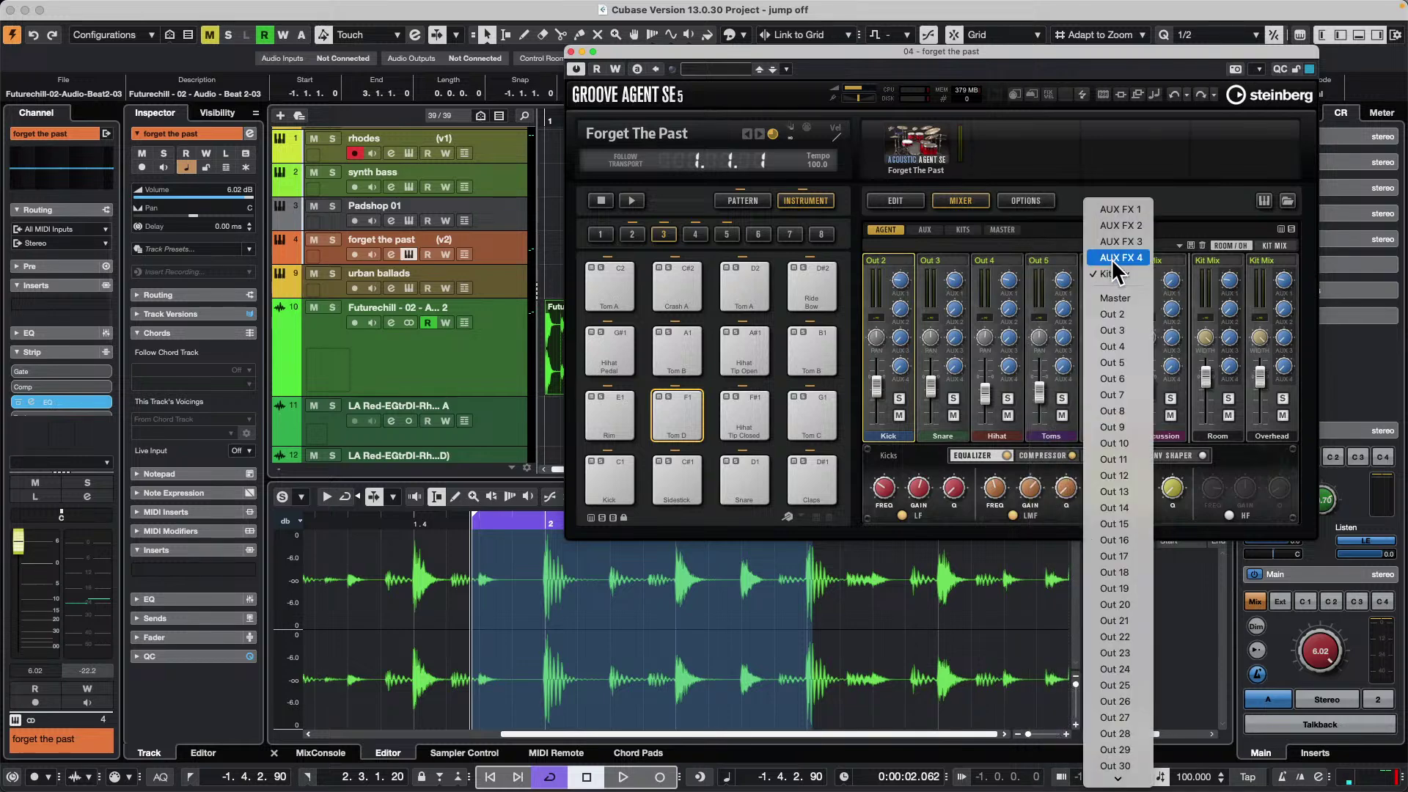
pyautogui.click(1135, 378)
pyautogui.click(1165, 267)
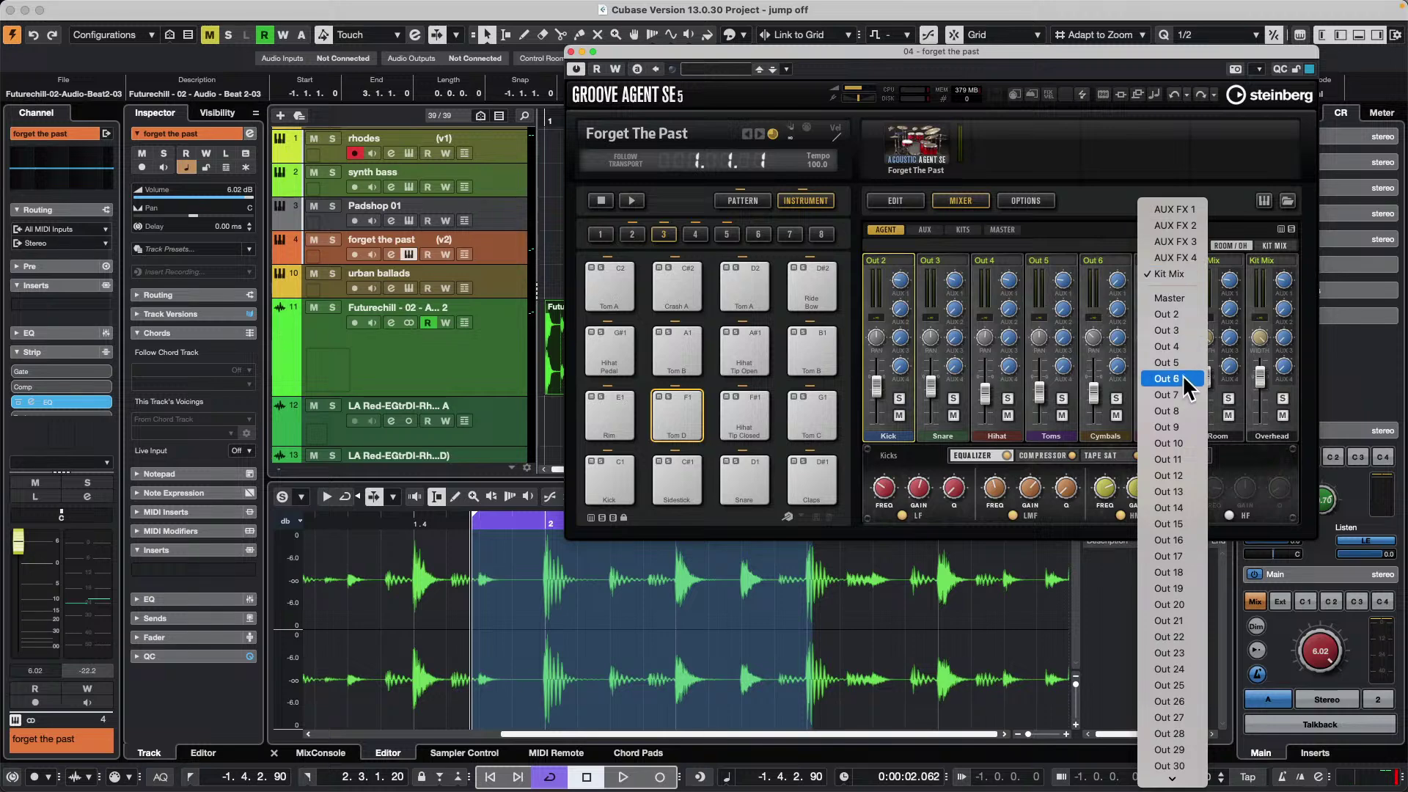
pyautogui.click(1185, 395)
# - Route both the Room and Overhead channels to Out 8
pyautogui.click(1220, 265)
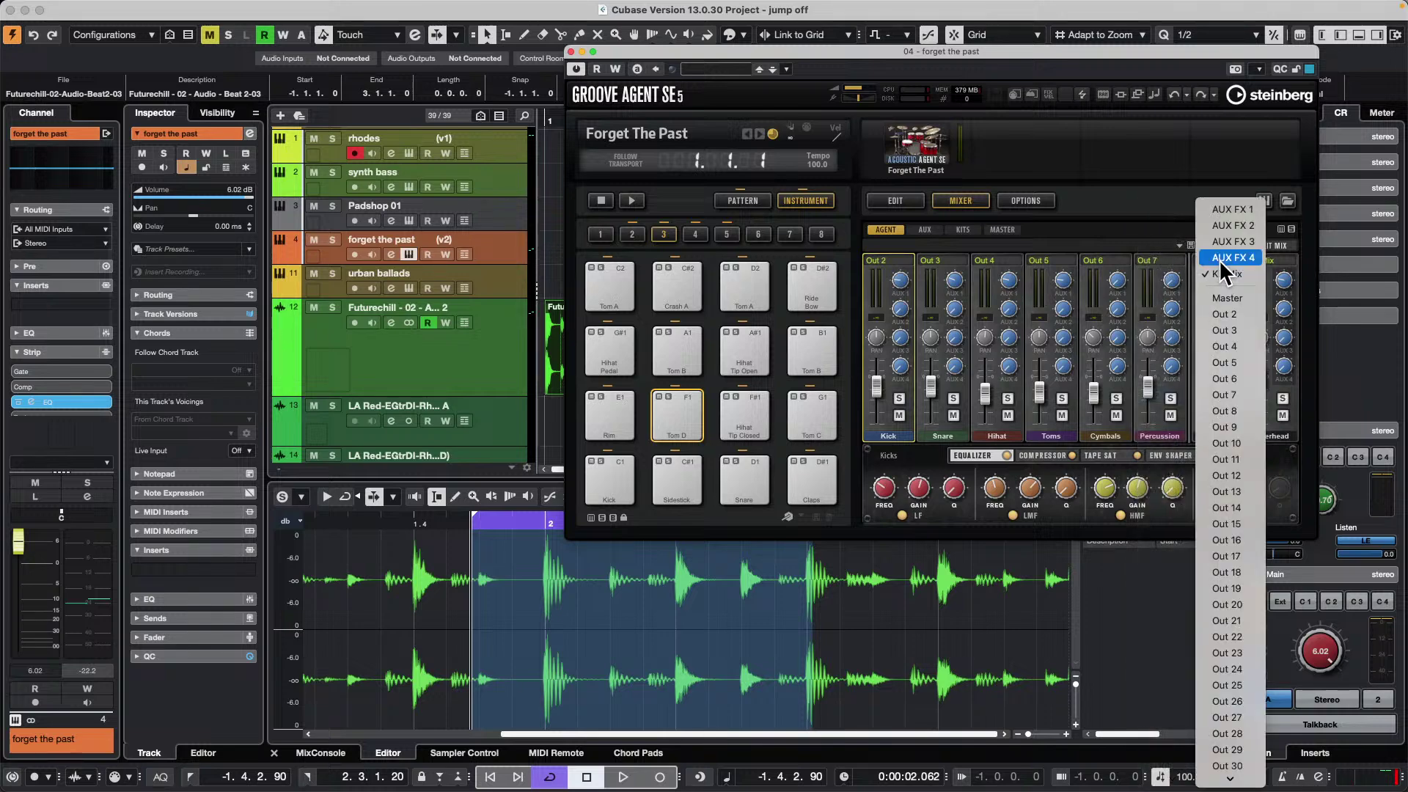
pyautogui.click(1247, 409)
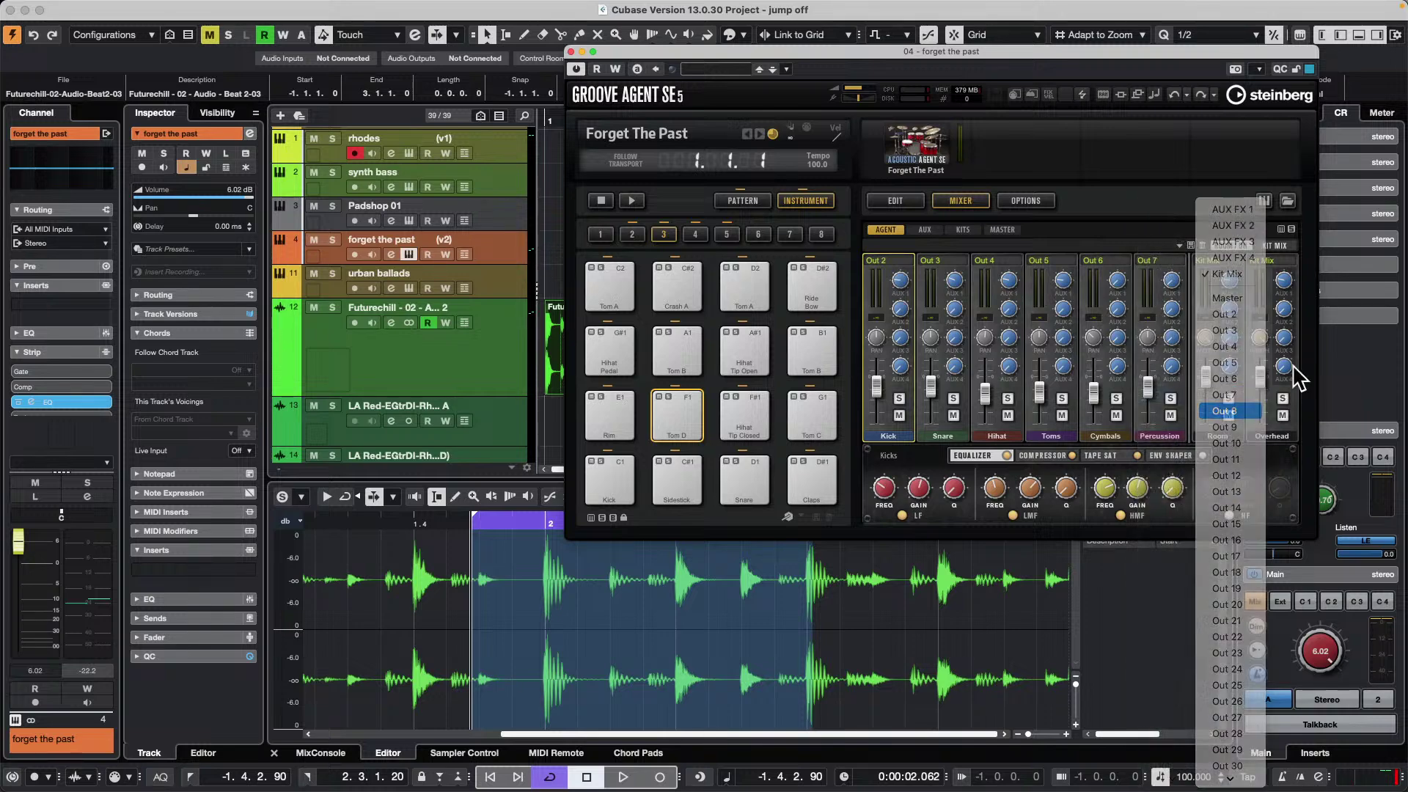
pyautogui.click(1274, 265)
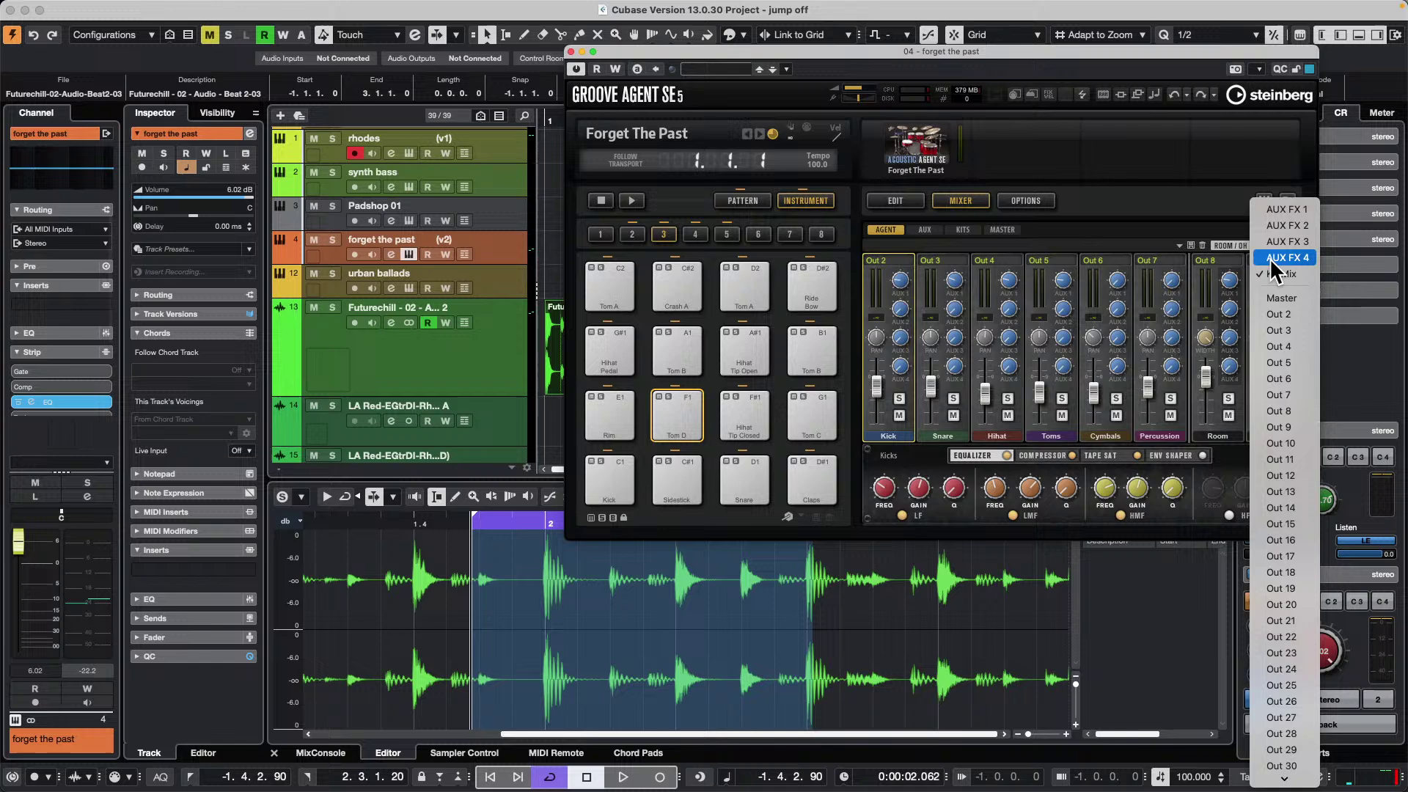
pyautogui.click(1279, 410)
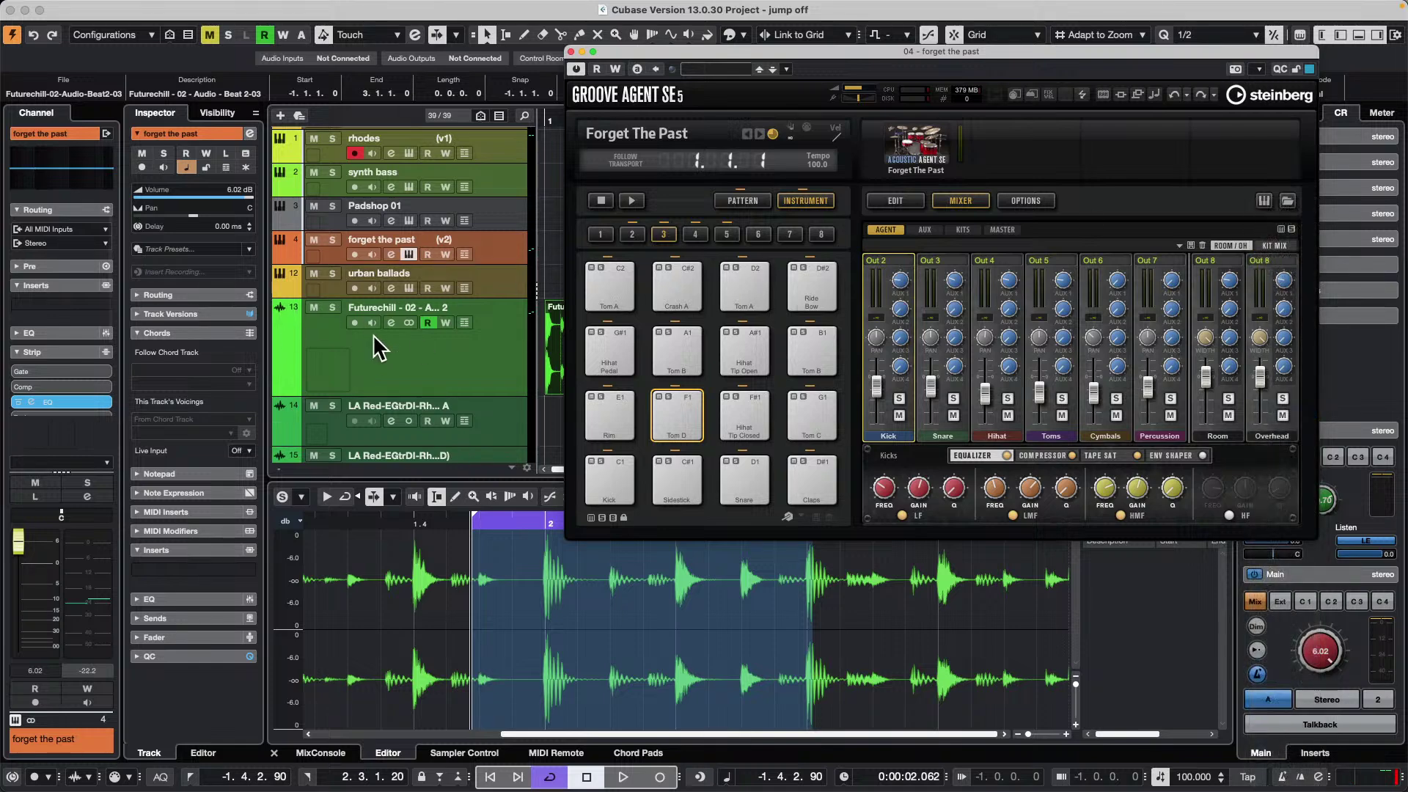
# - Expand the forget the past track's output lanes and rename its main output htfjgyko;lp, Kicks to aetsrtuy and Snares to stdyuf
pyautogui.click(464, 275)
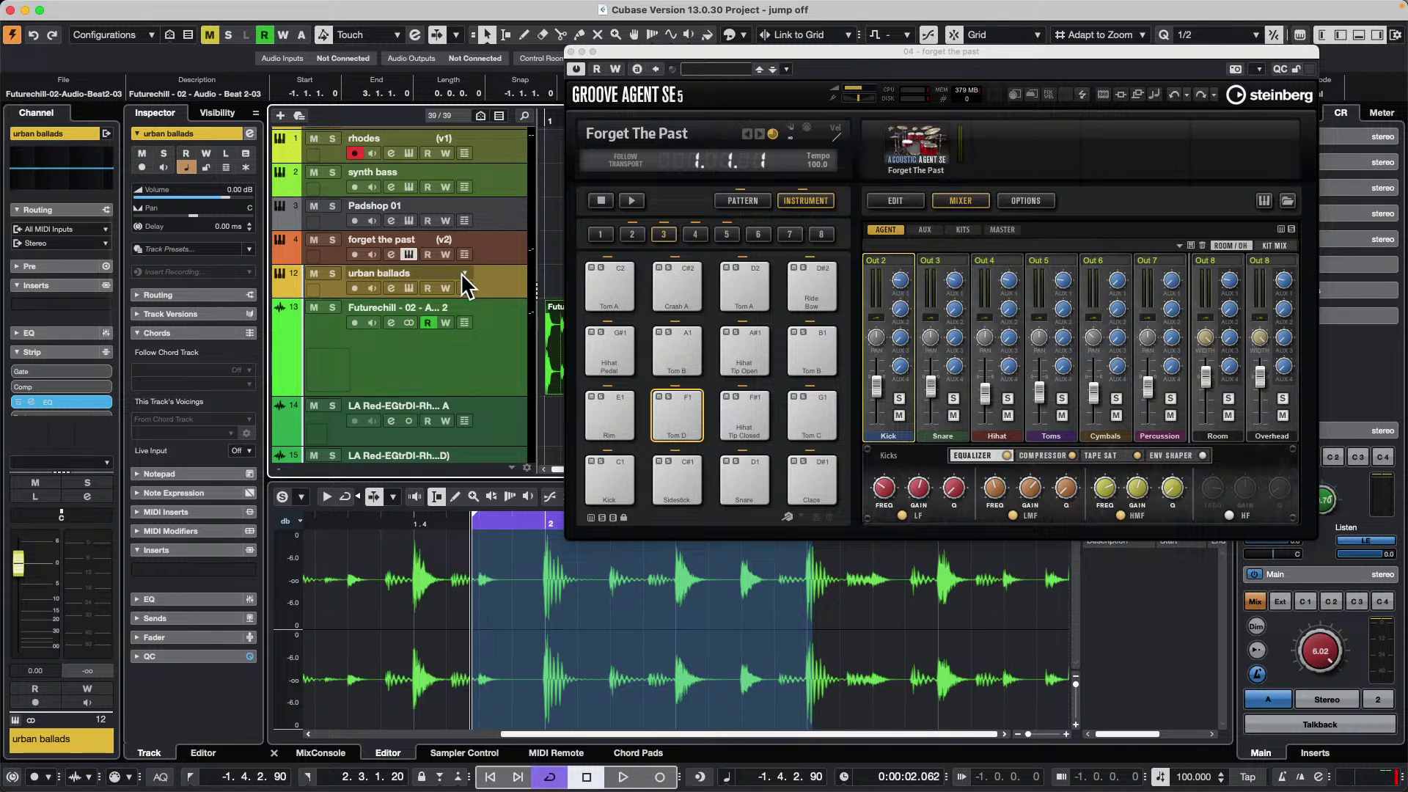
pyautogui.click(508, 248)
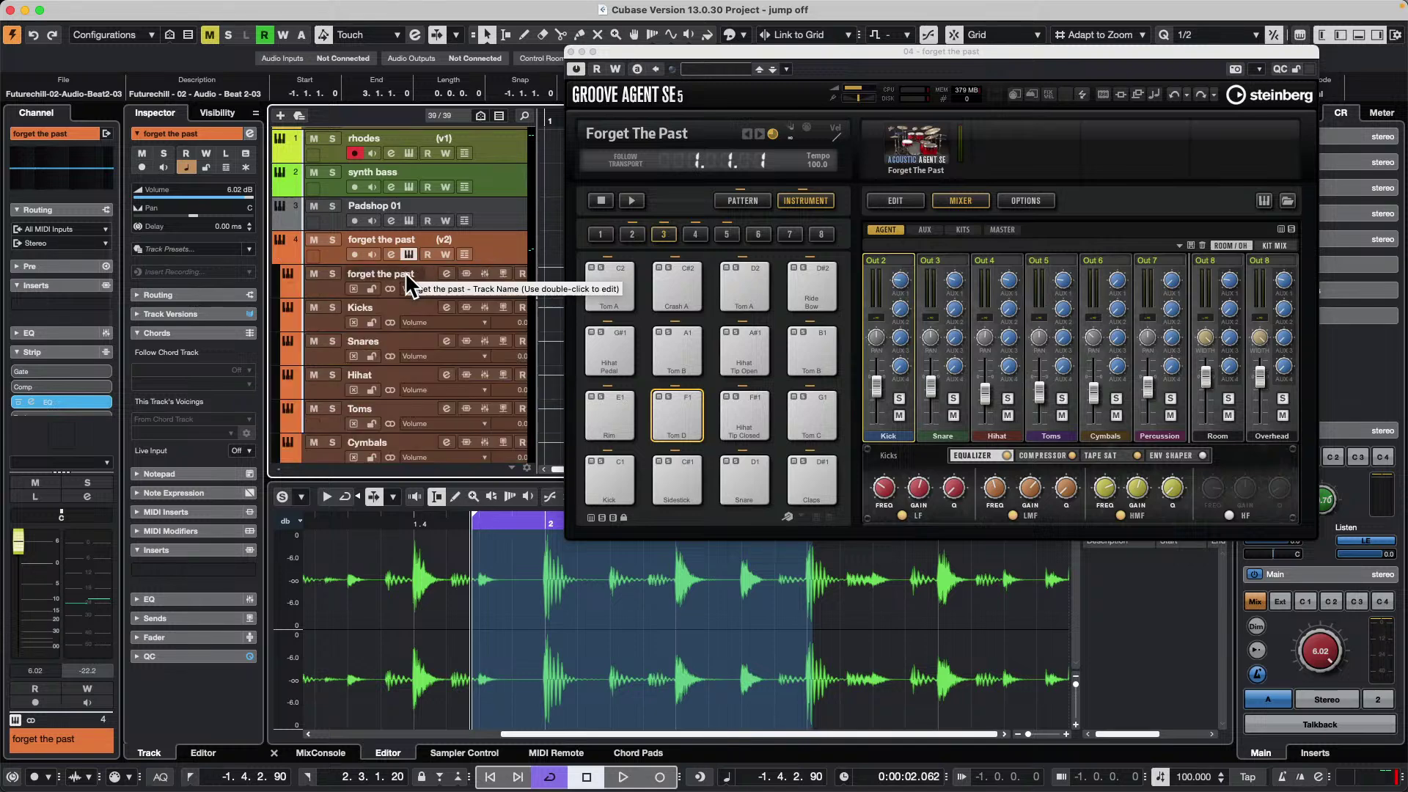
pyautogui.doubleClick(405, 272)
pyautogui.write('htfjgyko;lp')
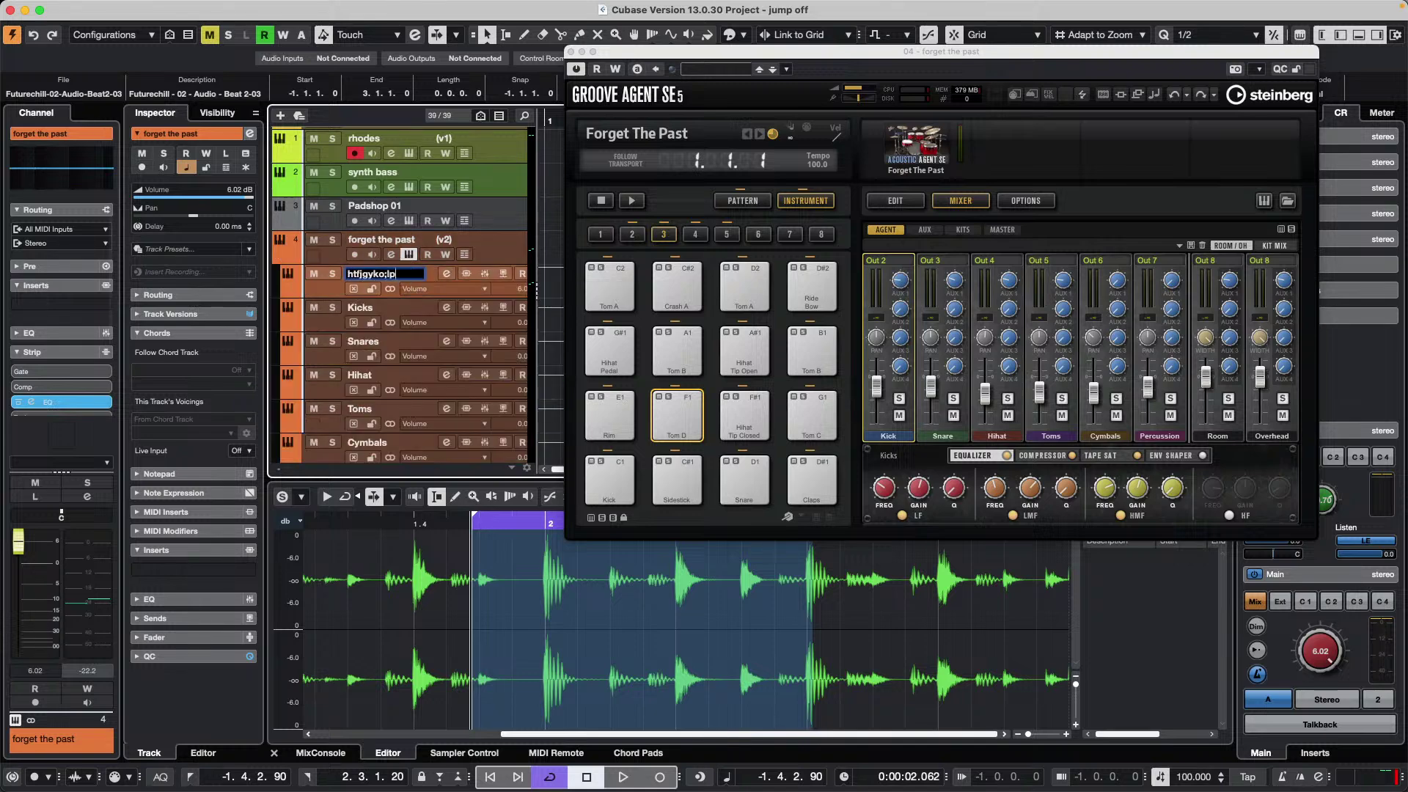
pyautogui.press('Tab')
pyautogui.write('aetsrtuy')
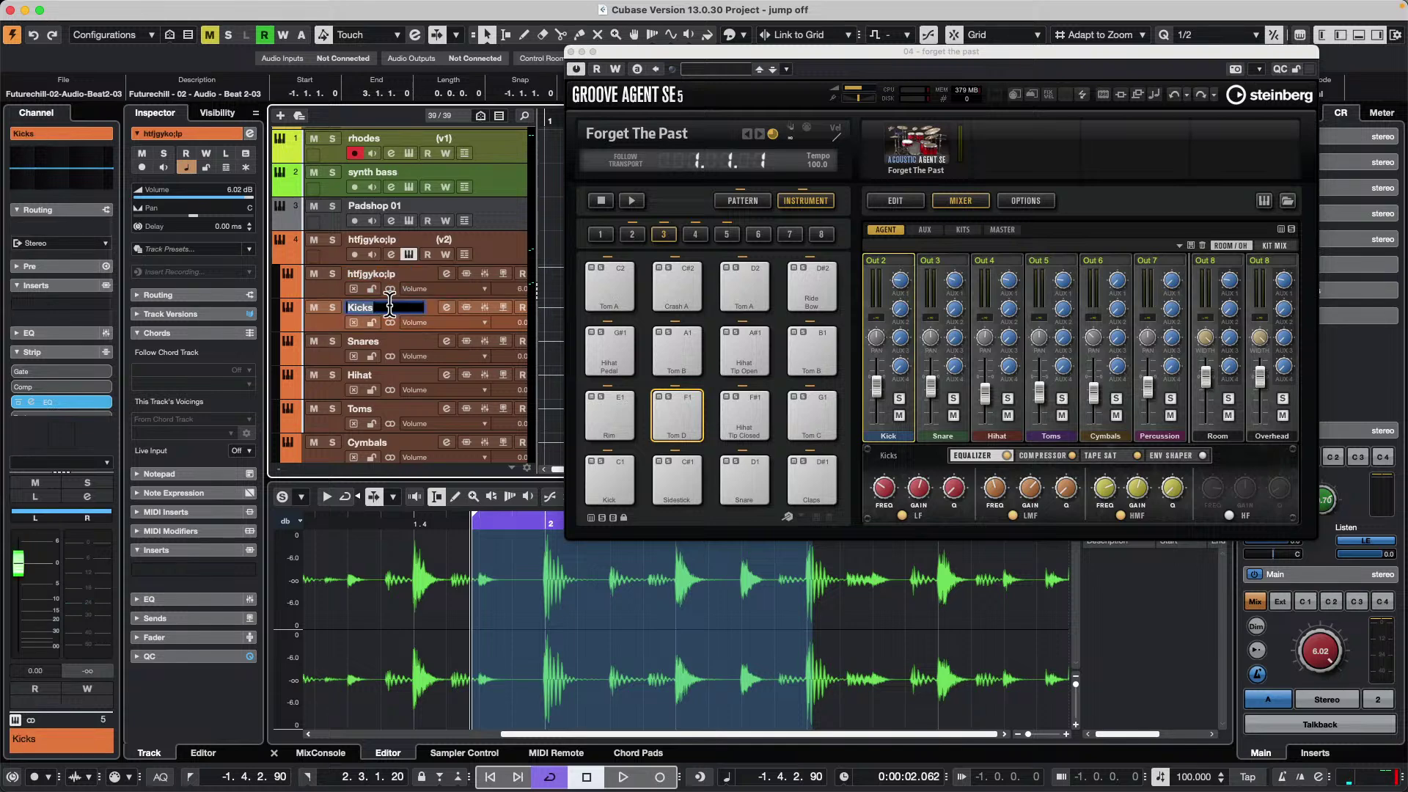
pyautogui.click(384, 337)
pyautogui.doubleClick(384, 335)
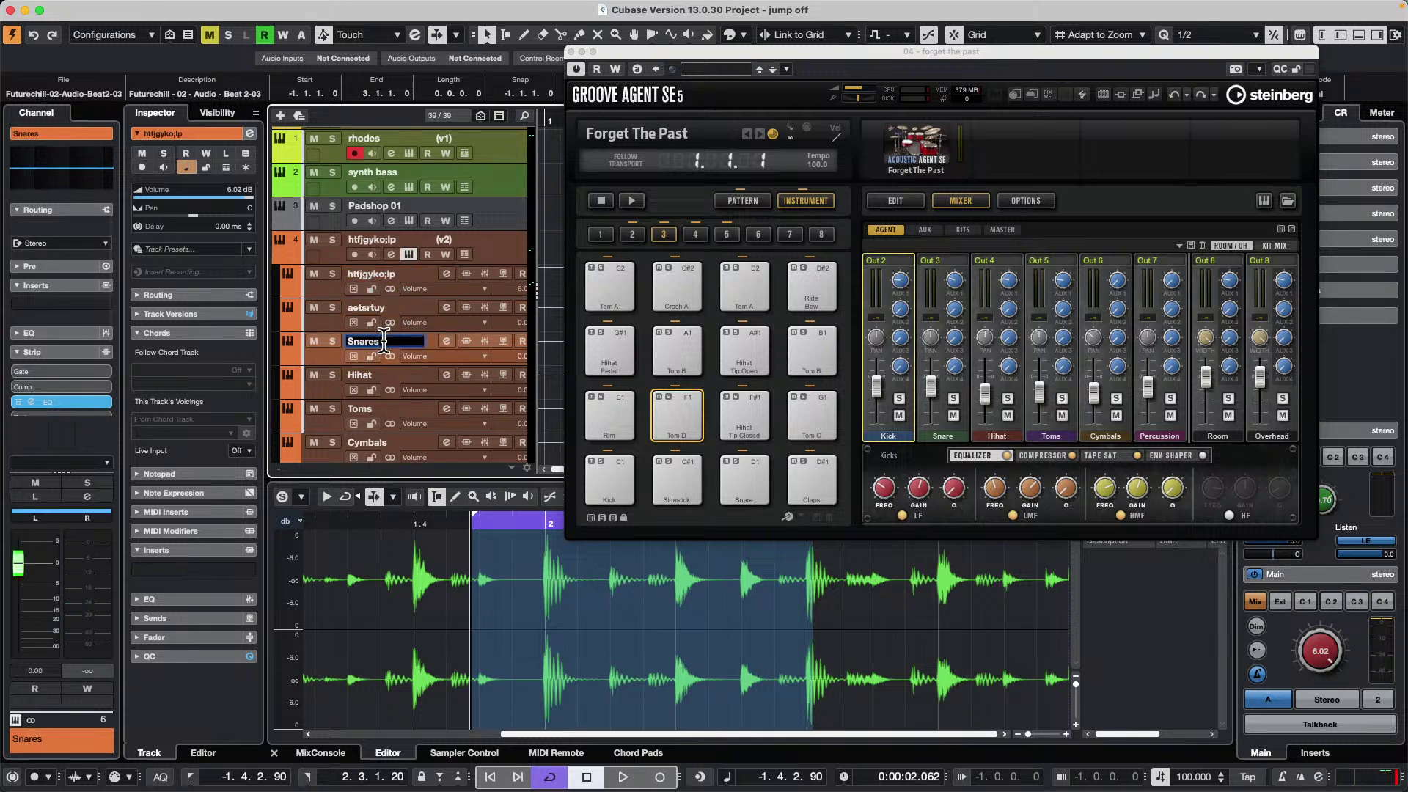
pyautogui.write('stdyuf')
pyautogui.press('Return')
# - Show the renamed drum output channels in the MixConsole, and put away the track's output lanes and the Groove Agent window
pyautogui.click(337, 755)
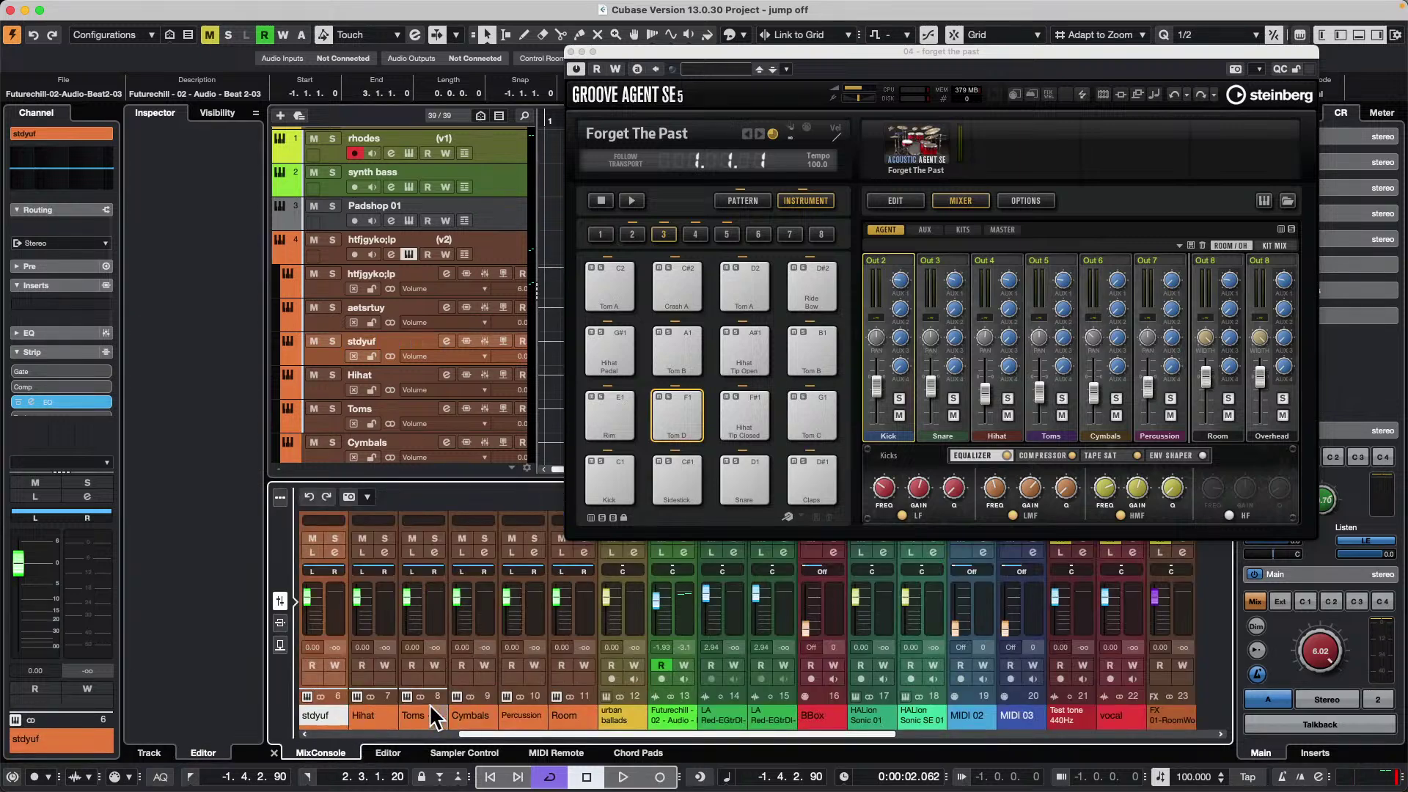
pyautogui.moveTo(517, 735); pyautogui.dragTo(443, 736)
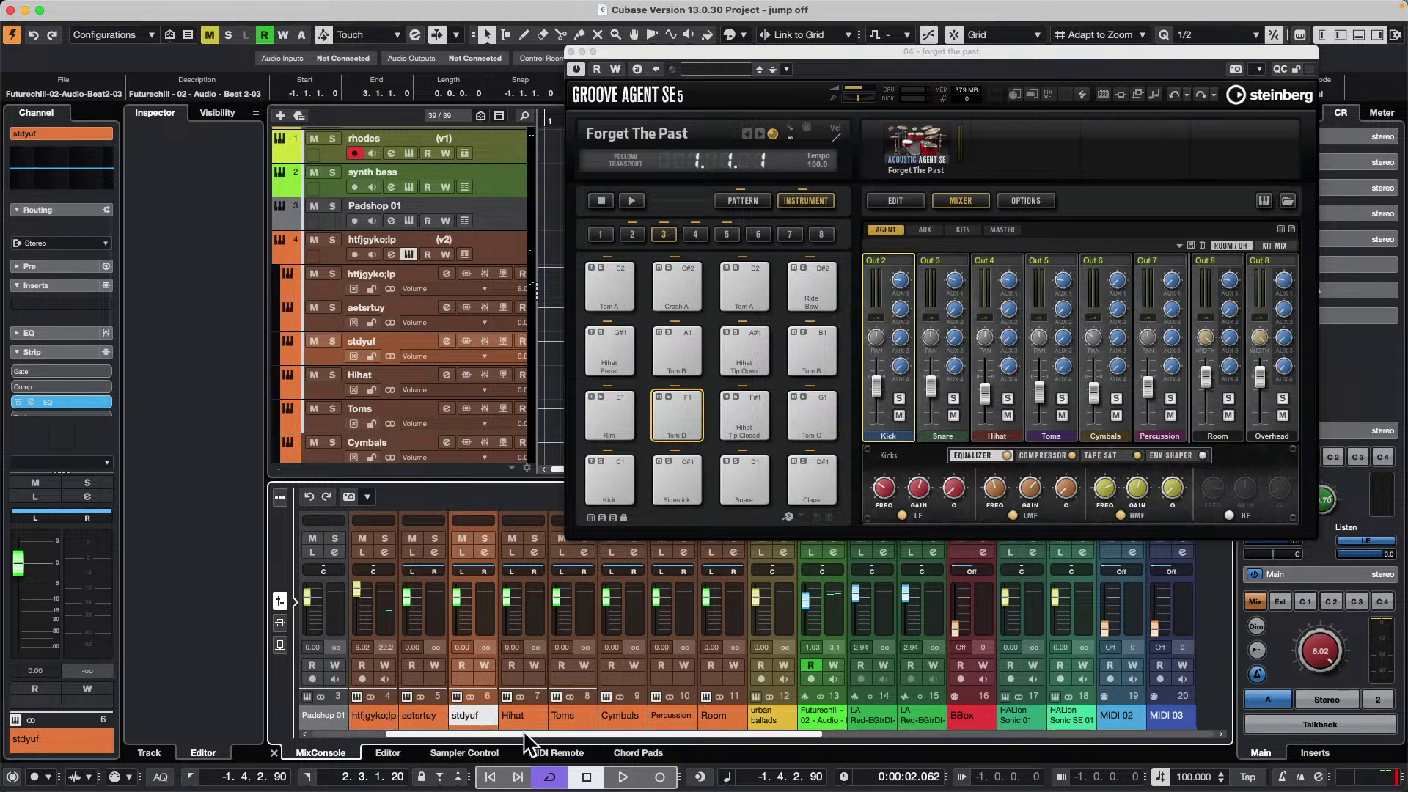
pyautogui.click(280, 255)
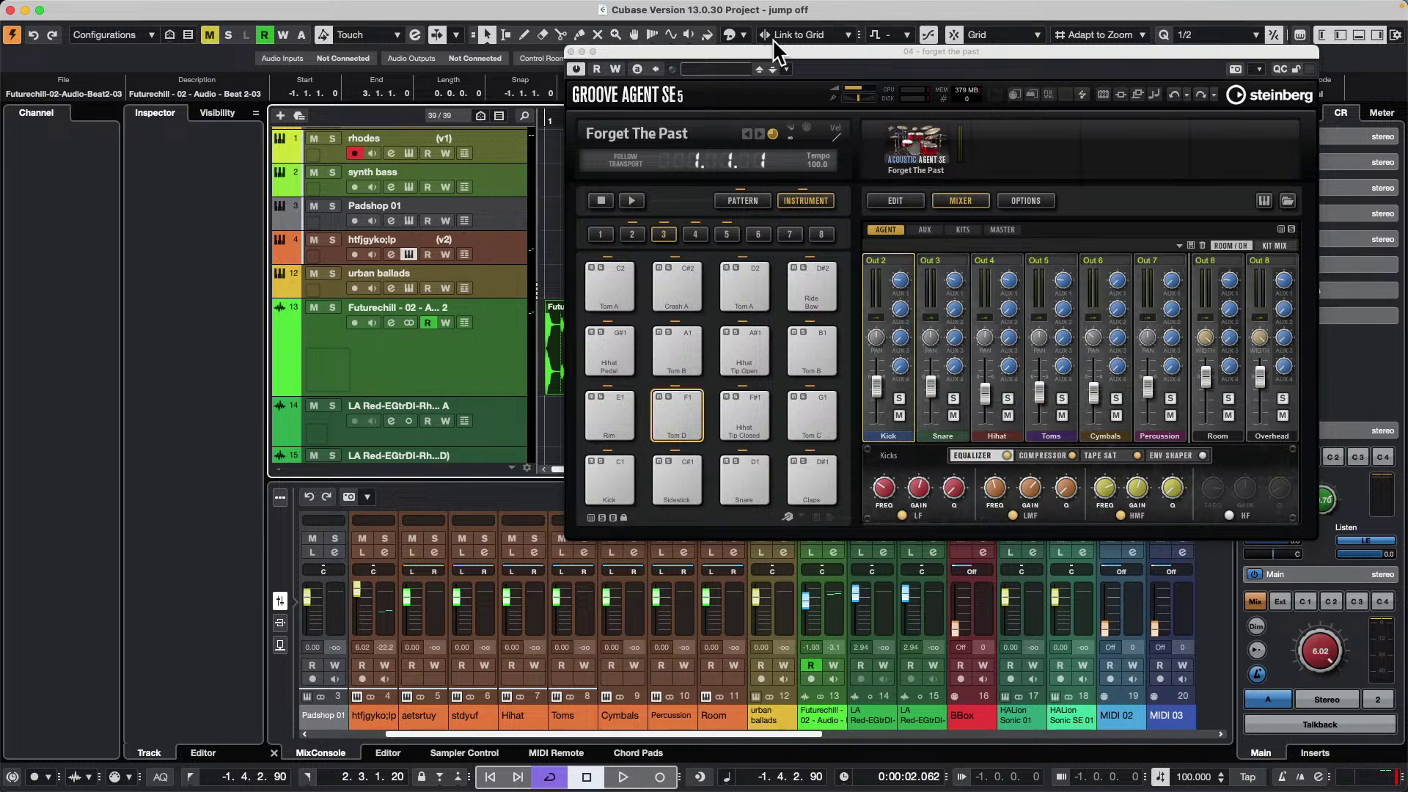
pyautogui.click(571, 51)
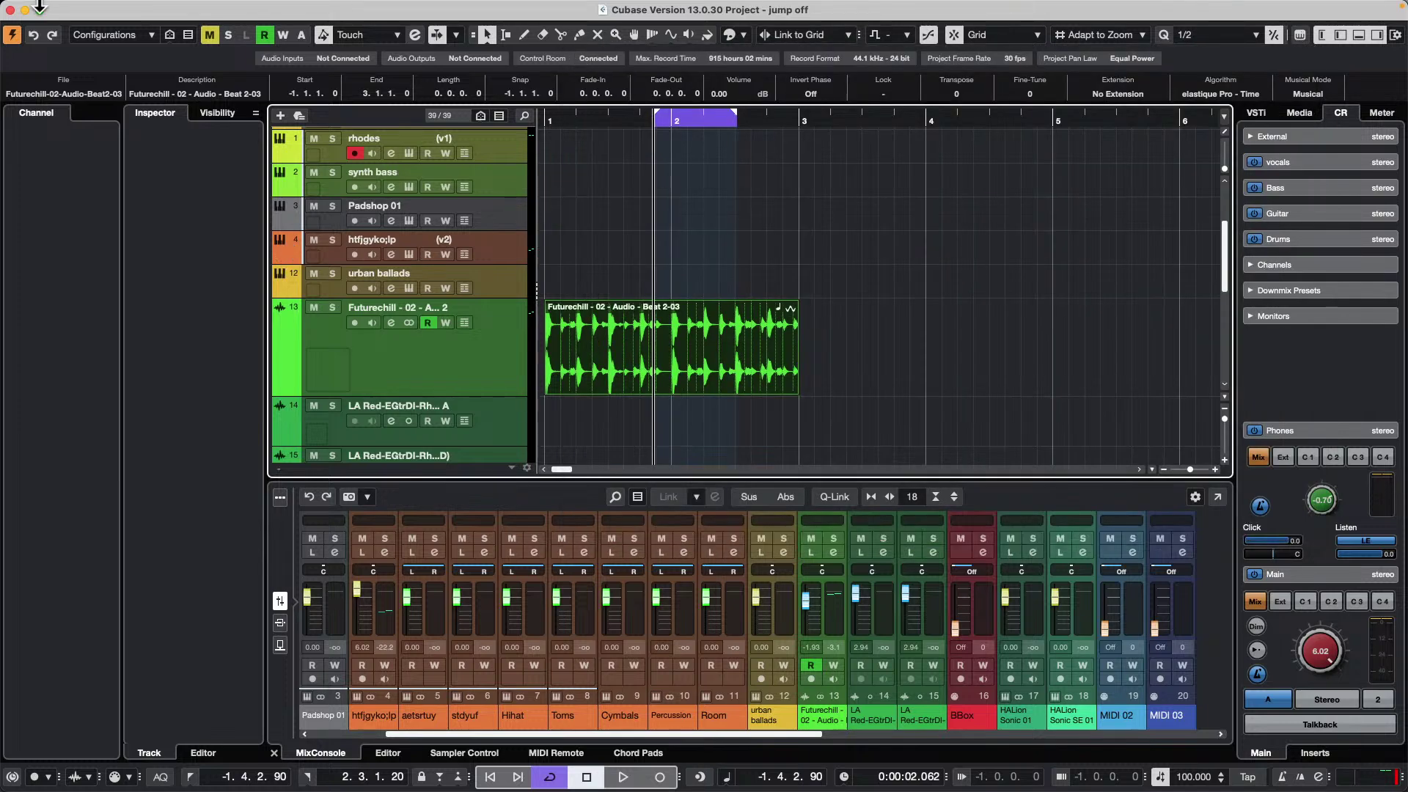
# - Create a new empty project and store it in the June 4 2024 folder
pyautogui.click(98, 9)
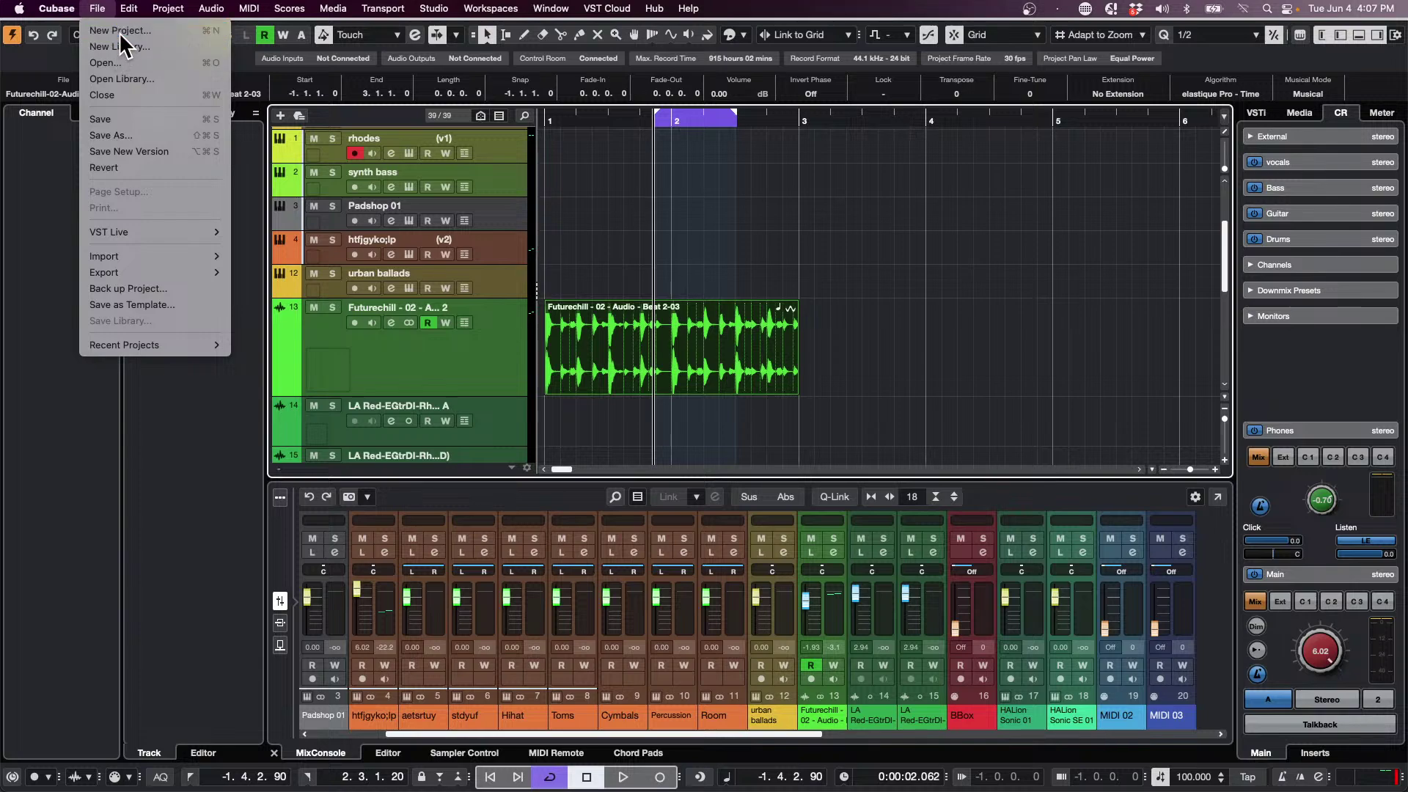
pyautogui.click(117, 30)
pyautogui.click(849, 574)
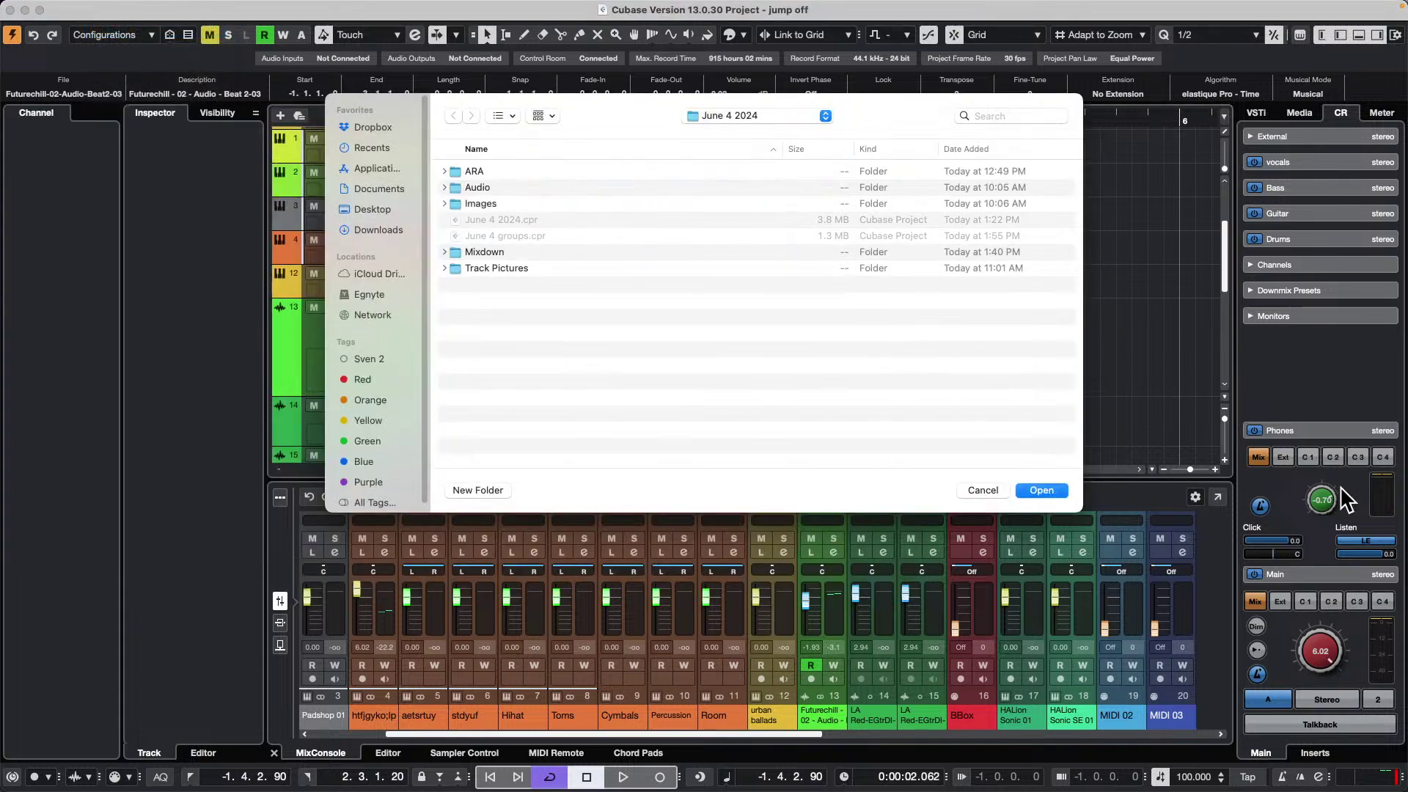
pyautogui.click(1057, 487)
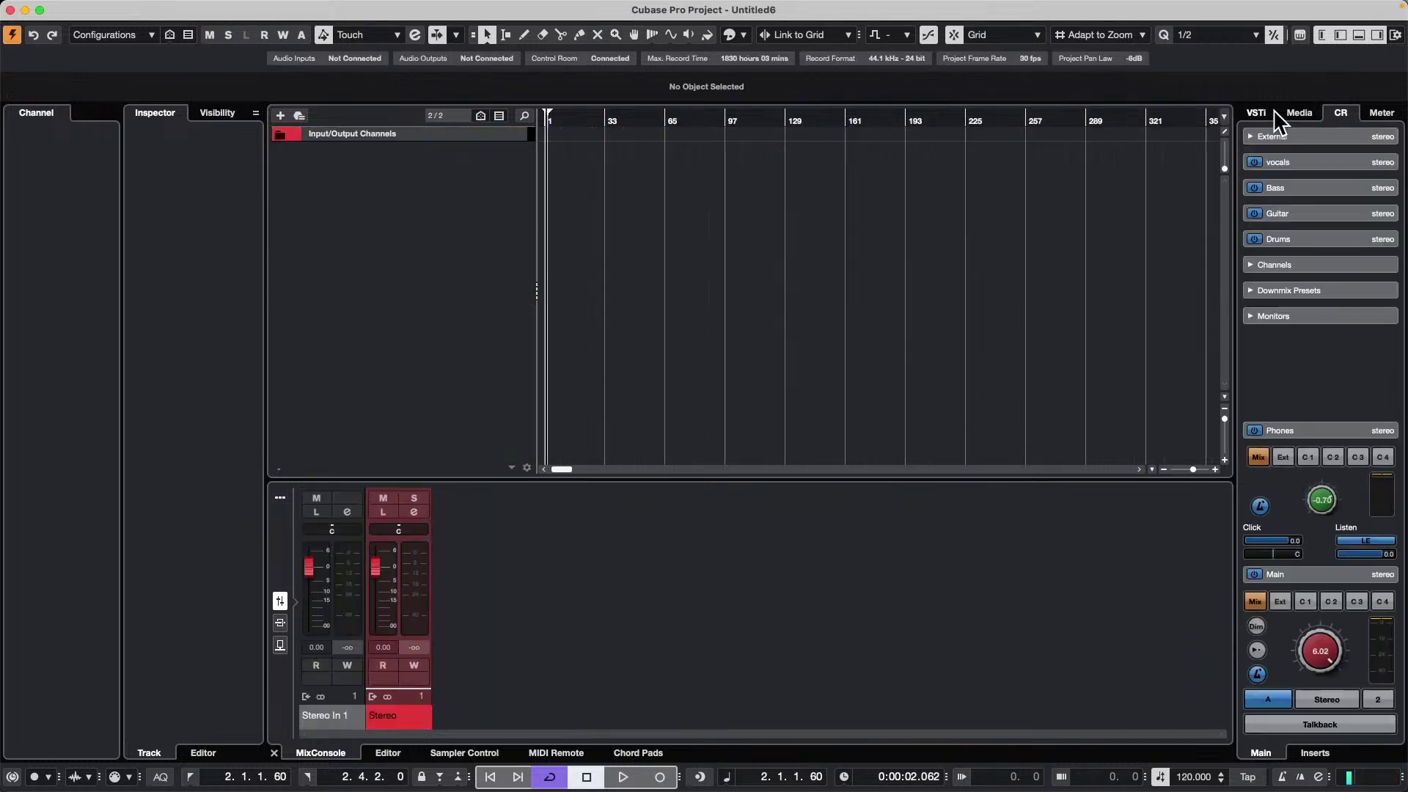
# - Open the Delicatessen collection in the Loops & Samples media and filter its content for bass
pyautogui.click(1296, 117)
pyautogui.click(1274, 345)
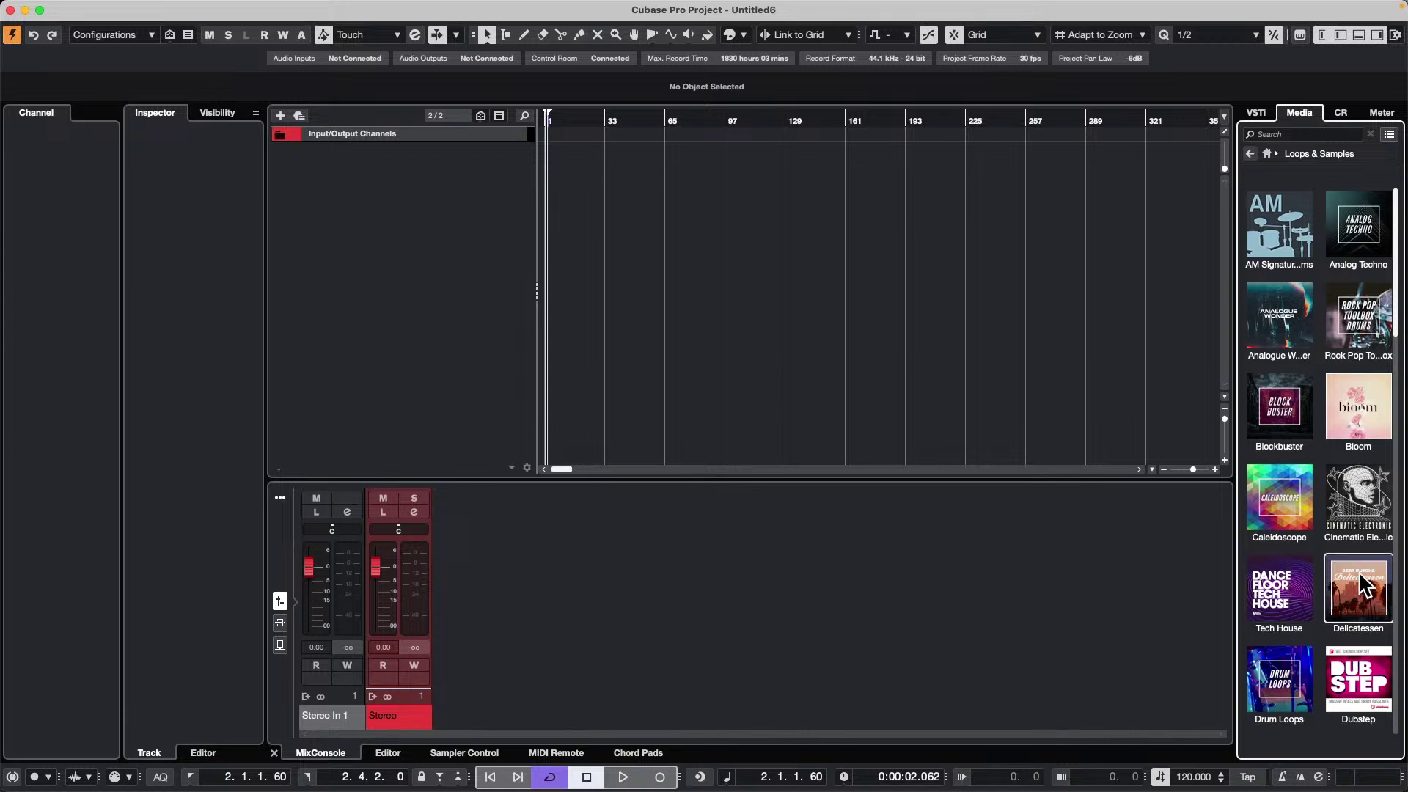
pyautogui.click(1362, 586)
pyautogui.write('bass')
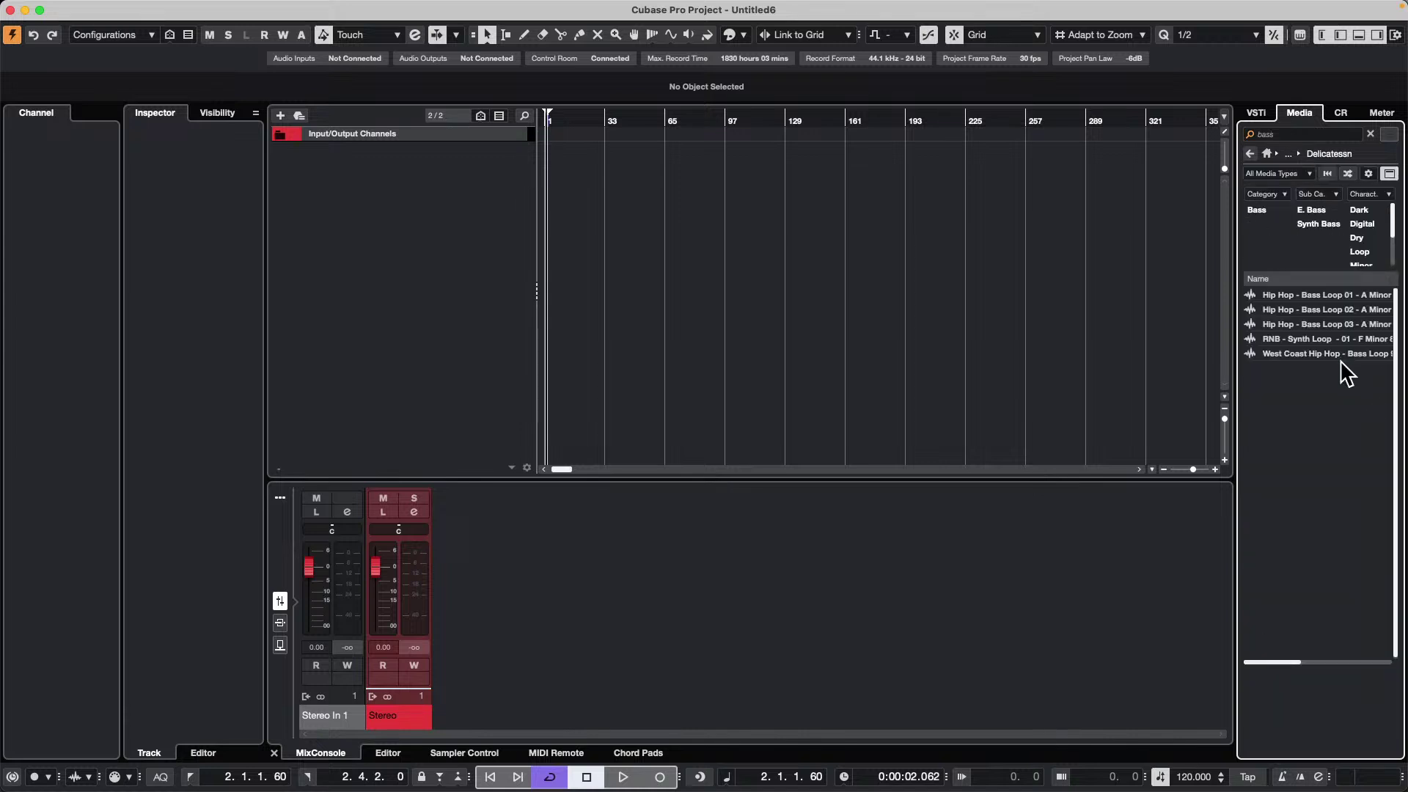
# - Clear the bass filter and place the Detroit Trap - Drum Loop_02 on a new audio track
pyautogui.doubleClick(1292, 134)
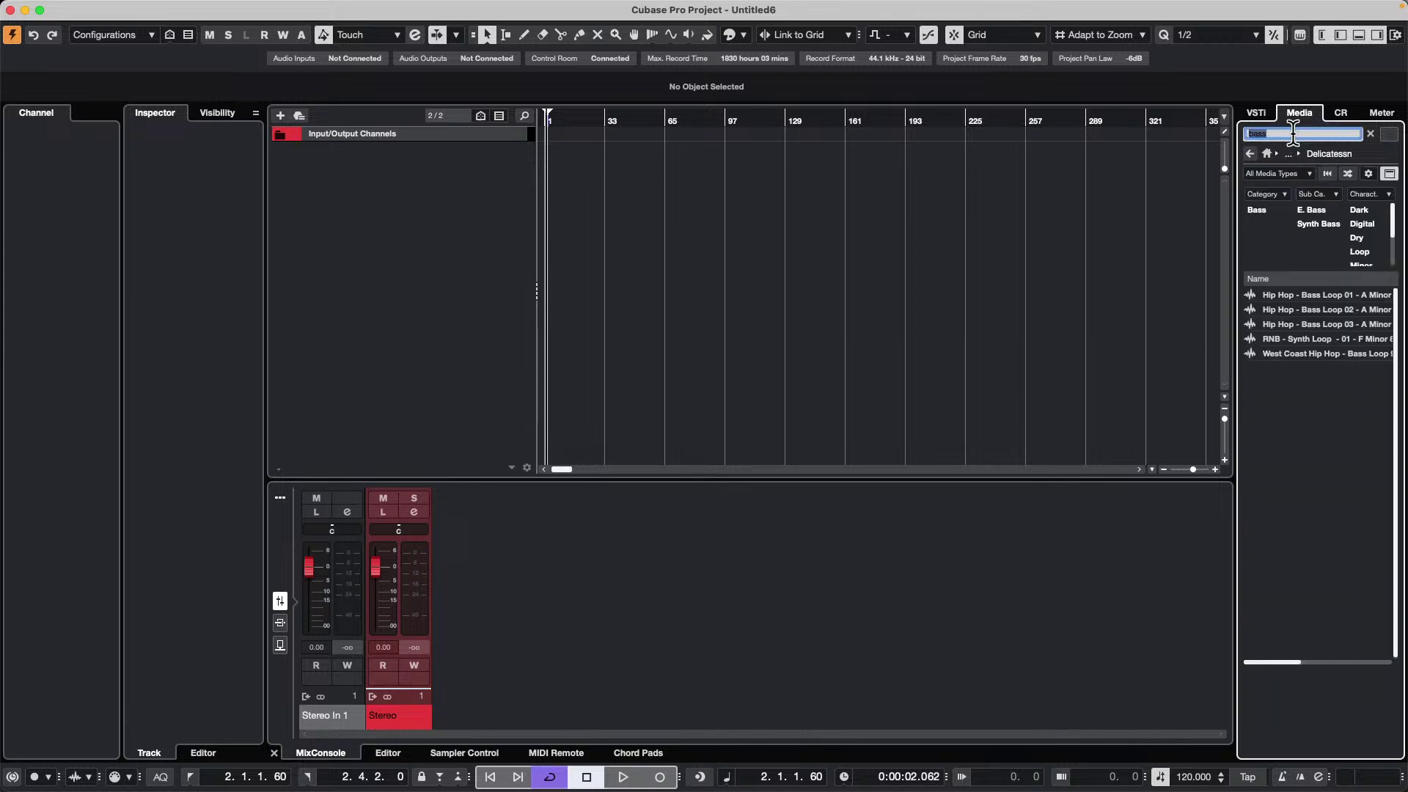
pyautogui.press('BackSpace')
pyautogui.click(1313, 473)
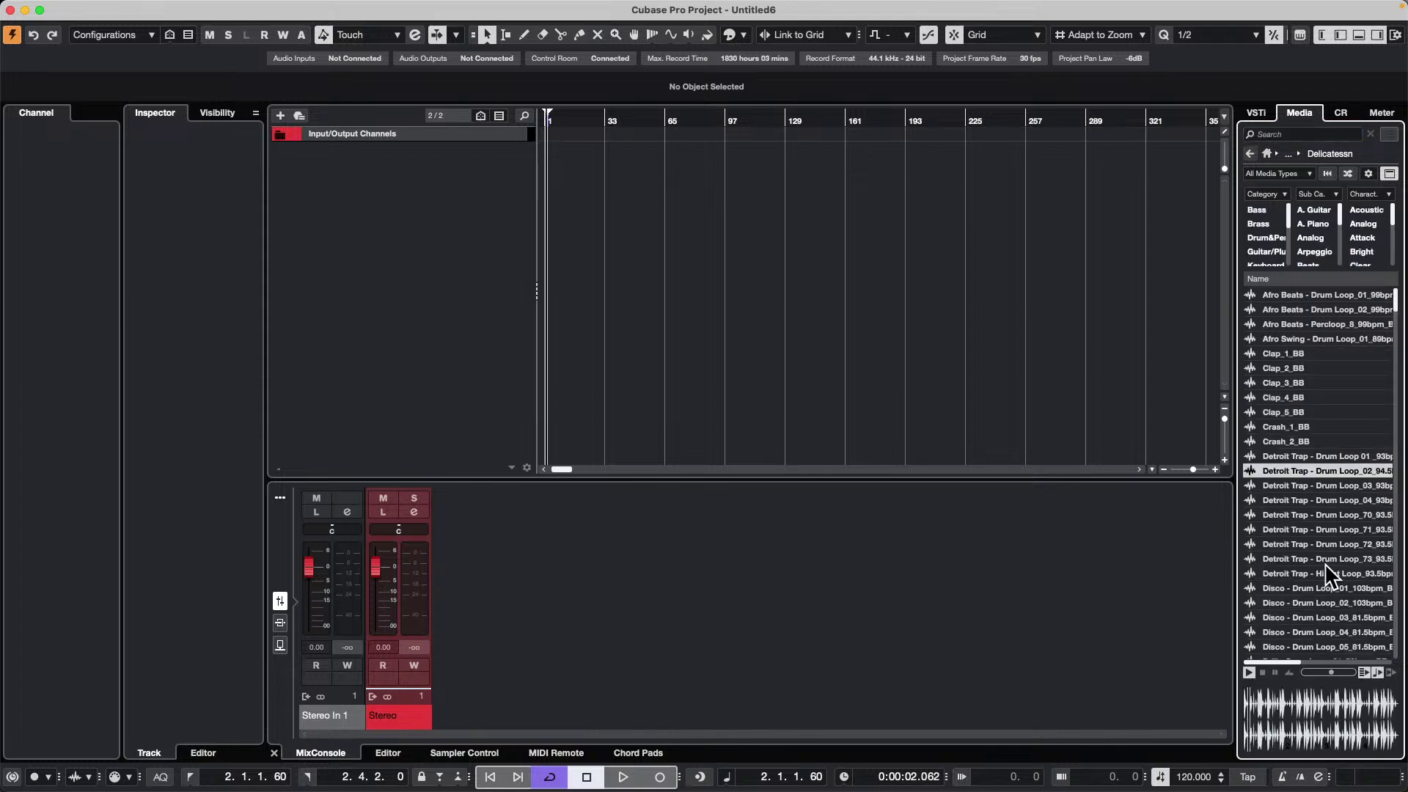
pyautogui.moveTo(1306, 470); pyautogui.dragTo(350, 222)
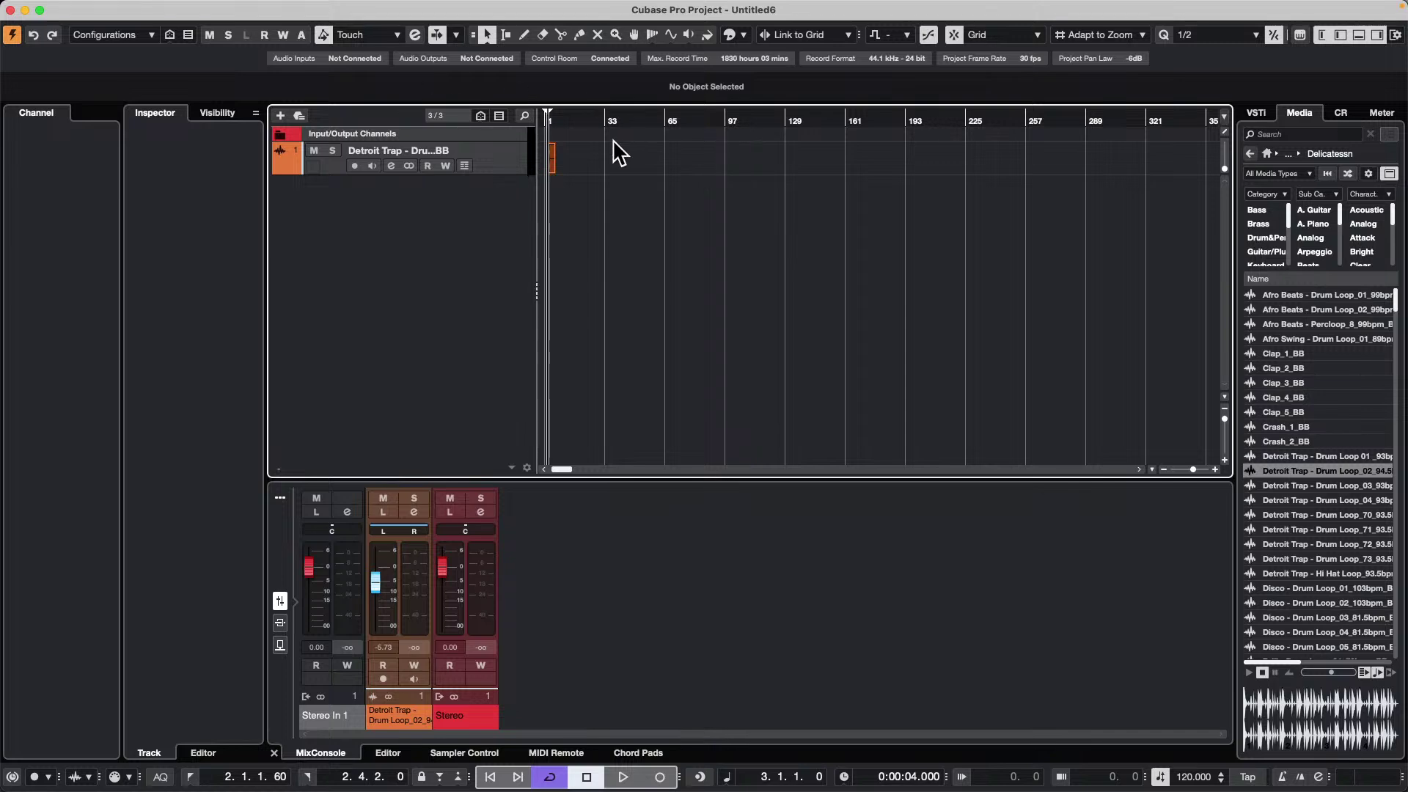
# - Open the drum loop in the Sample Editor, enable Snap there and set the quantize value to 1/4
pyautogui.moveTo(584, 120); pyautogui.dragTo(218, 105)
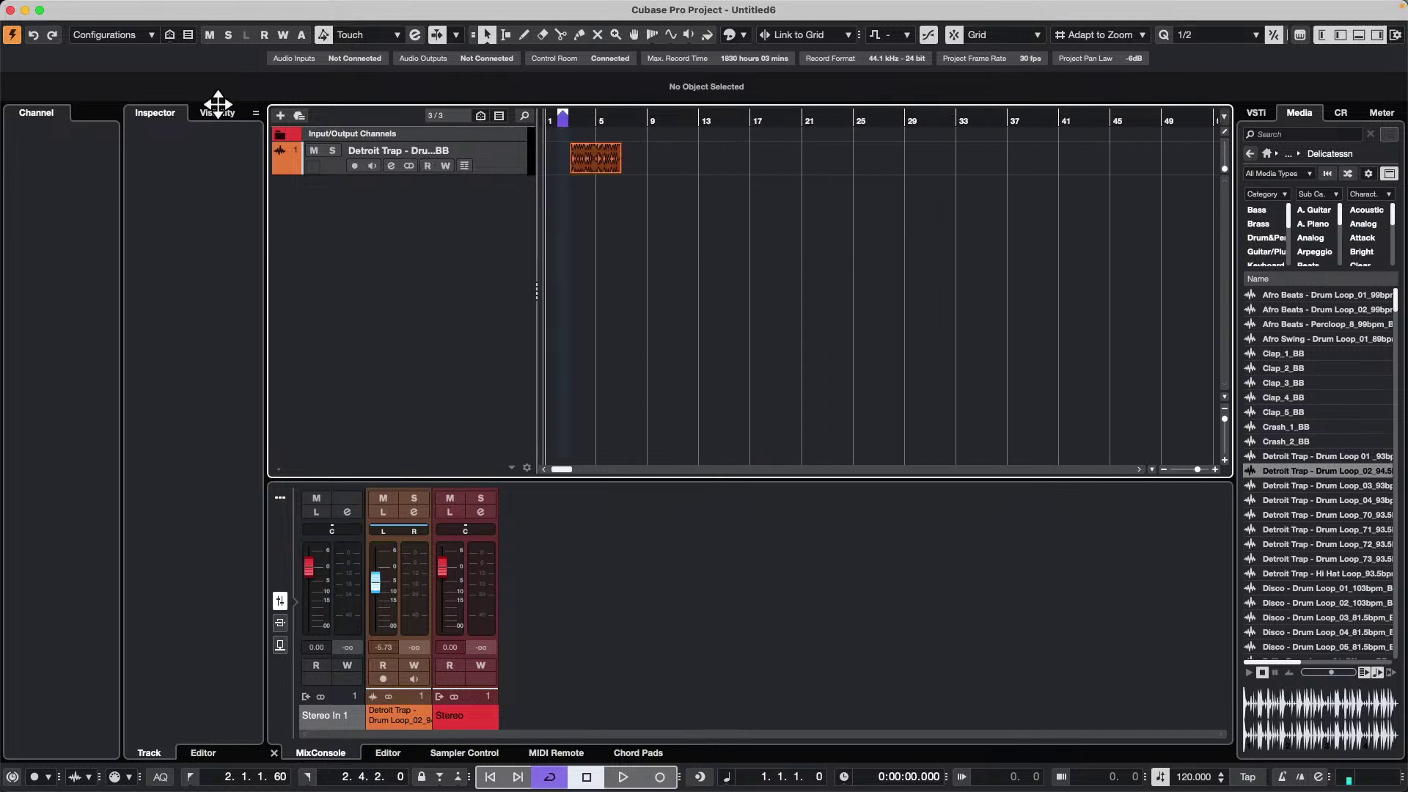
pyautogui.doubleClick(596, 152)
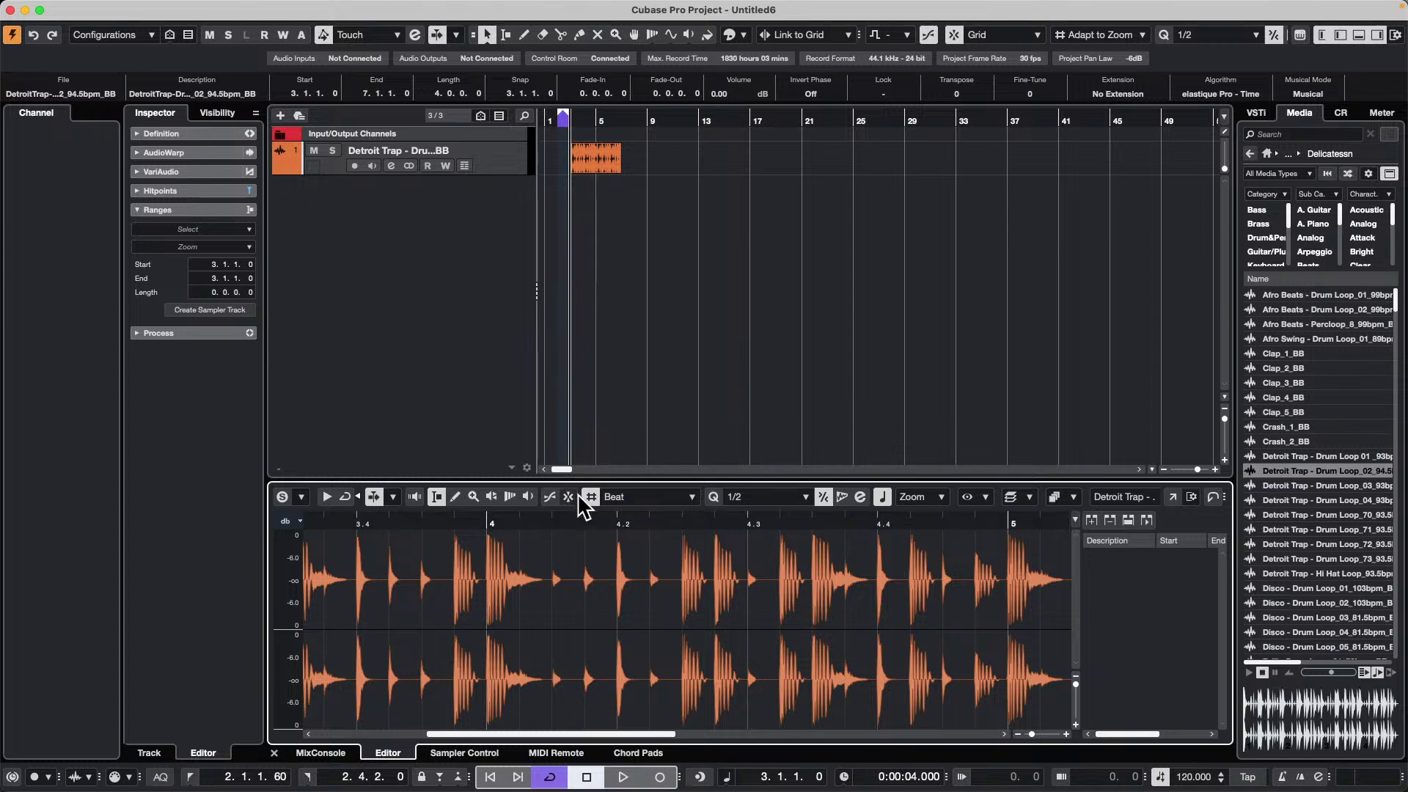
pyautogui.click(943, 498)
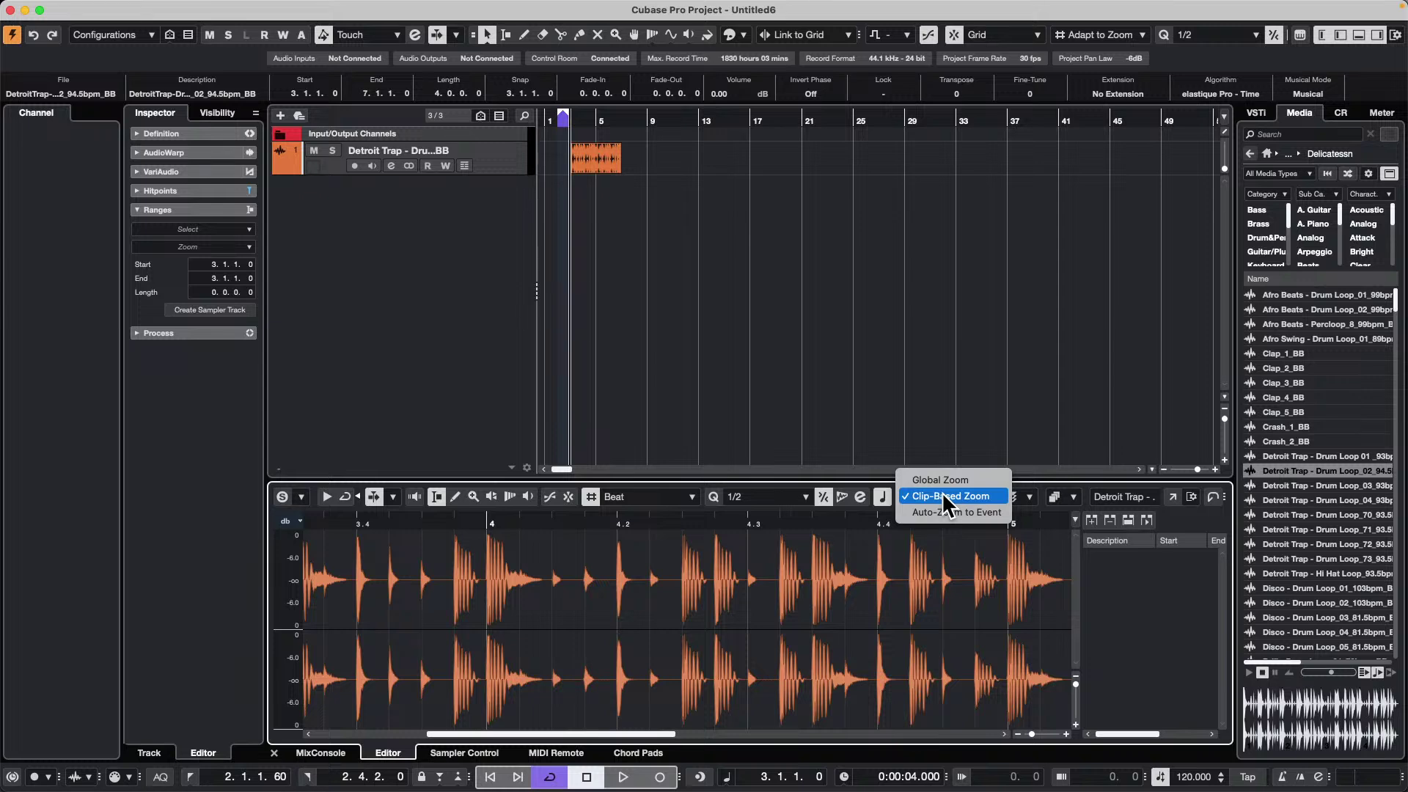
pyautogui.click(608, 532)
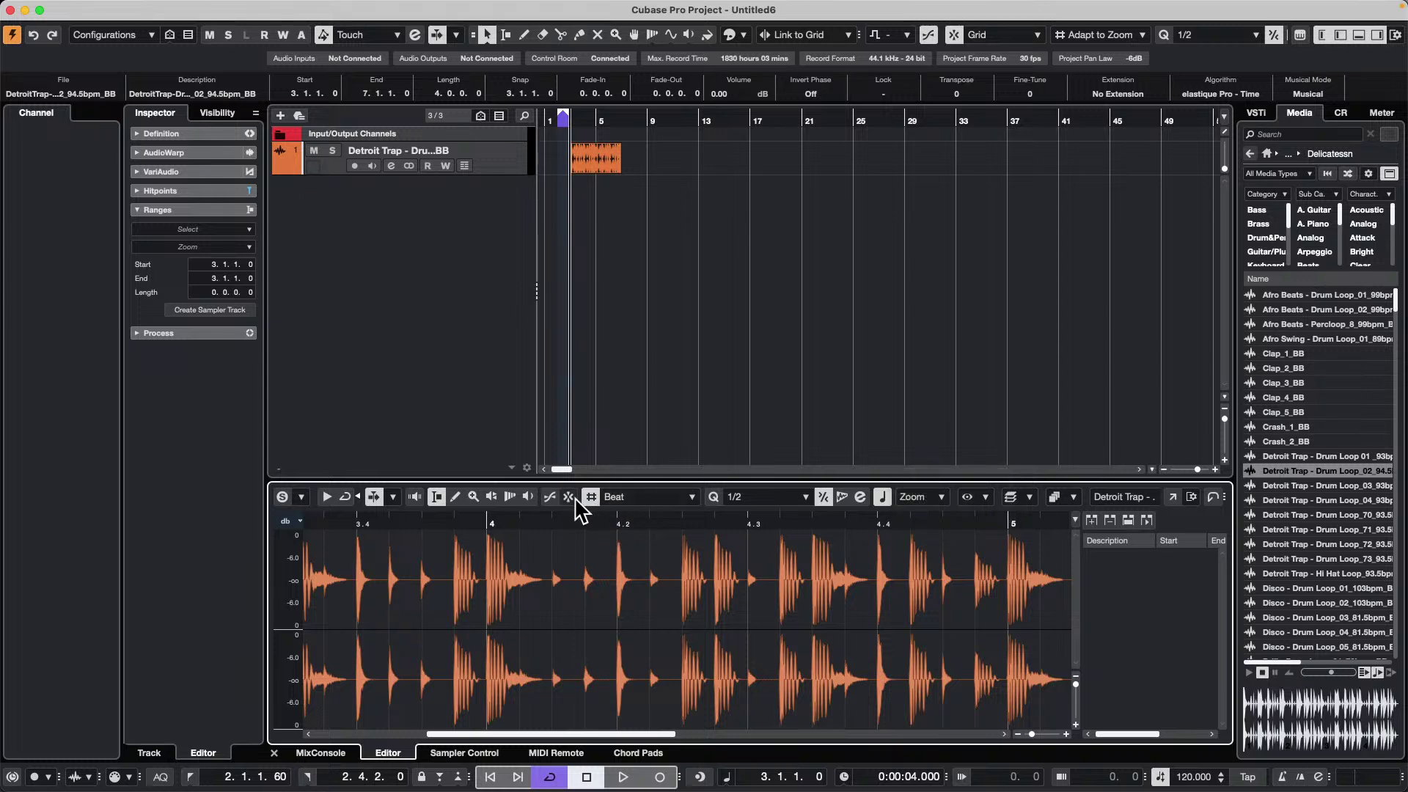
pyautogui.click(569, 497)
pyautogui.click(681, 498)
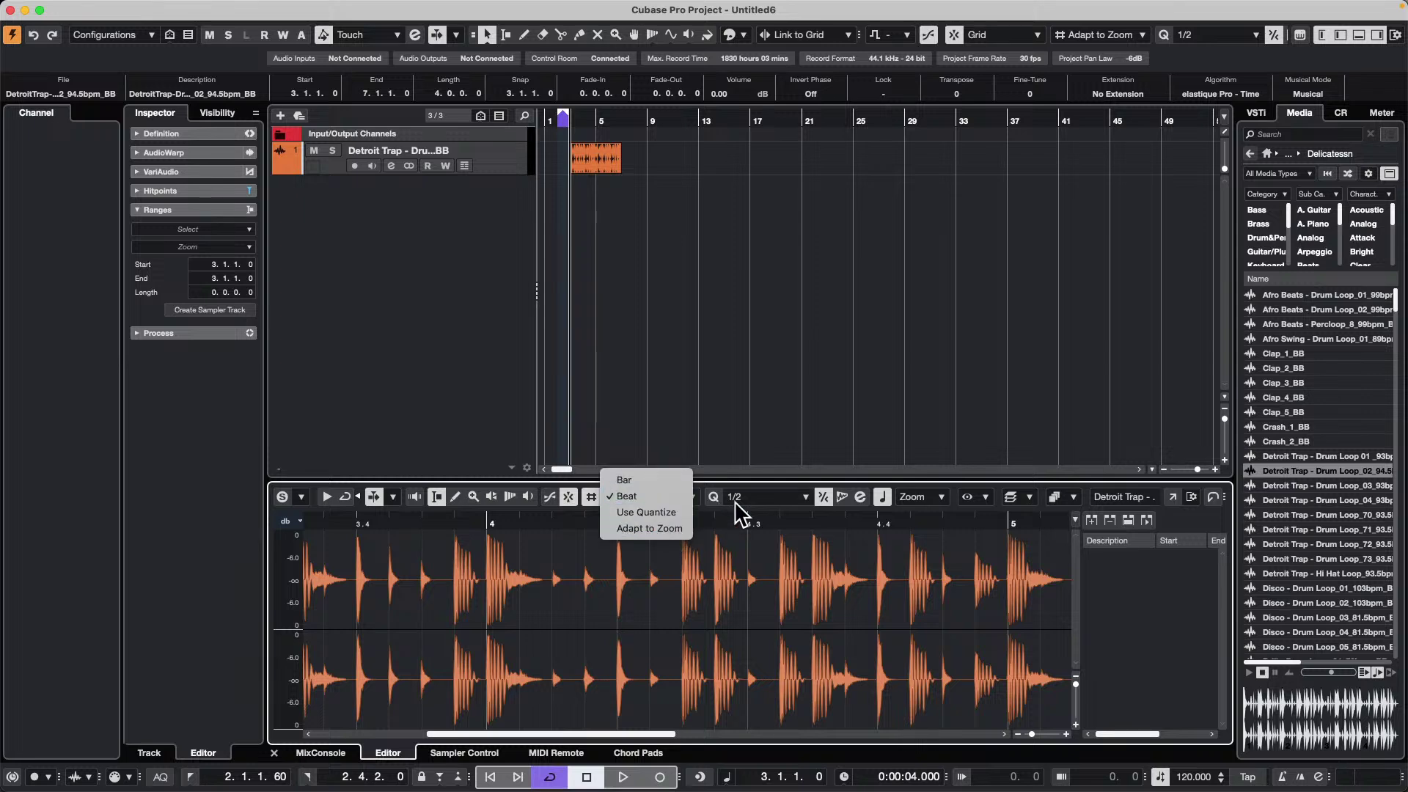
pyautogui.click(758, 496)
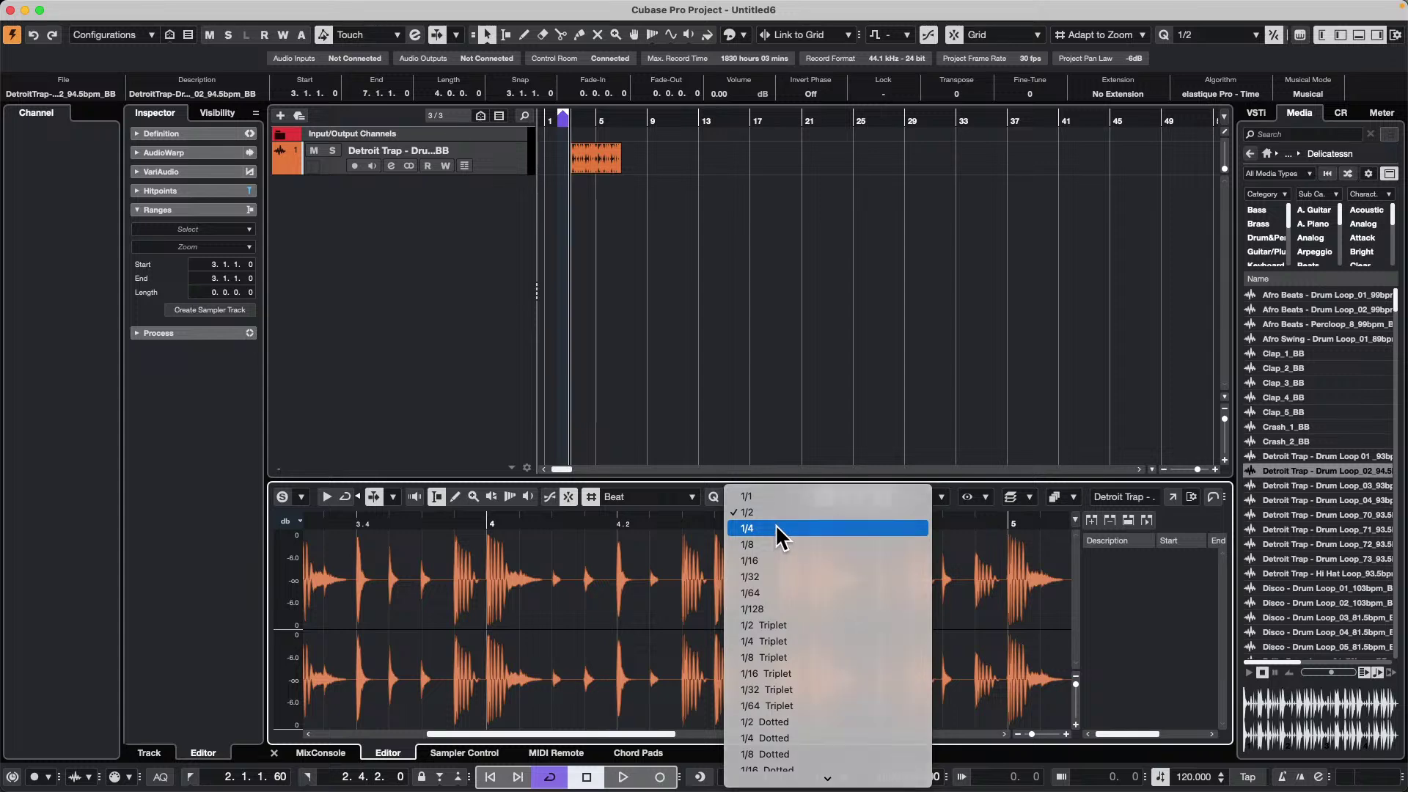
pyautogui.click(776, 528)
# - Select a one-beat range in the drum loop from 4.2.1.2 to 4.3.1.1
pyautogui.click(619, 587)
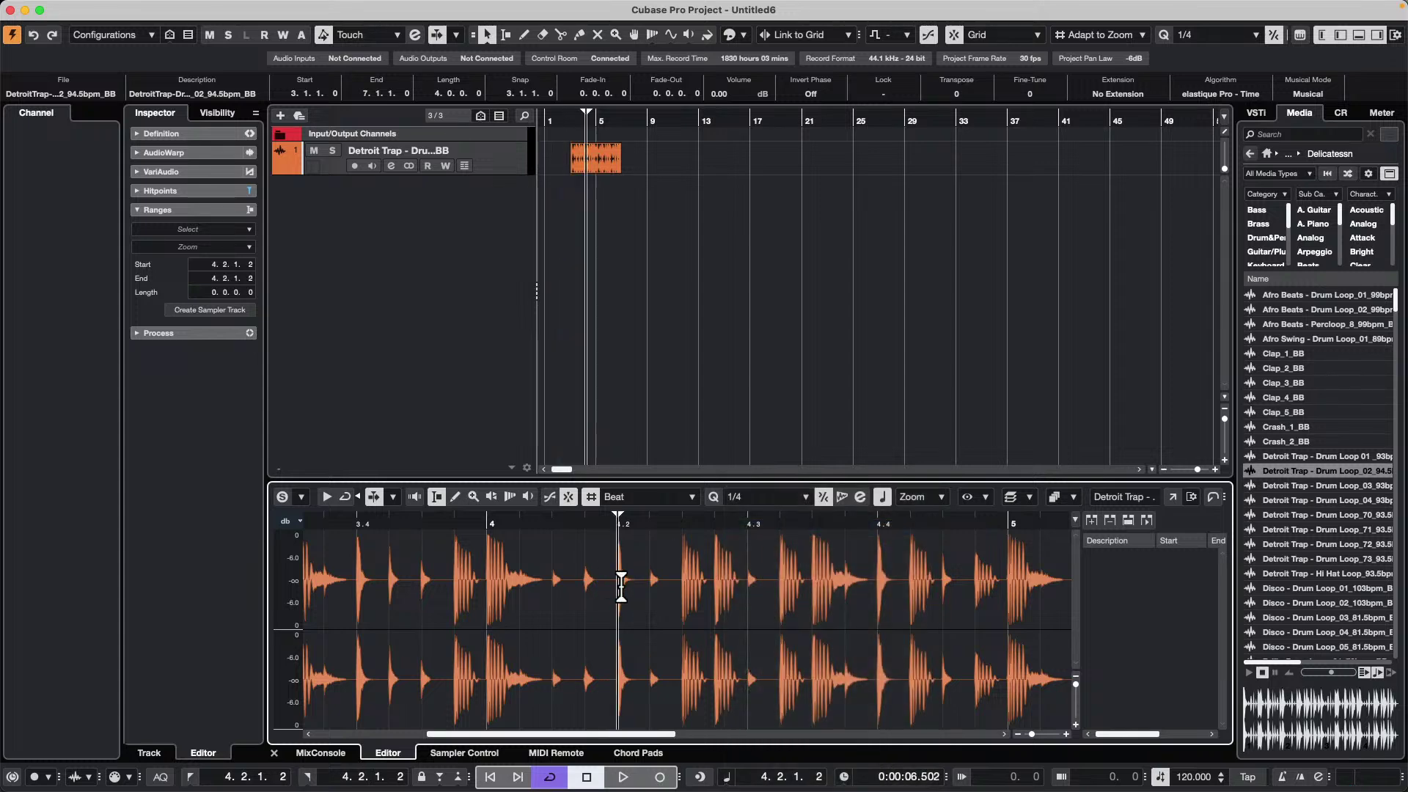
pyautogui.moveTo(621, 587); pyautogui.dragTo(745, 591)
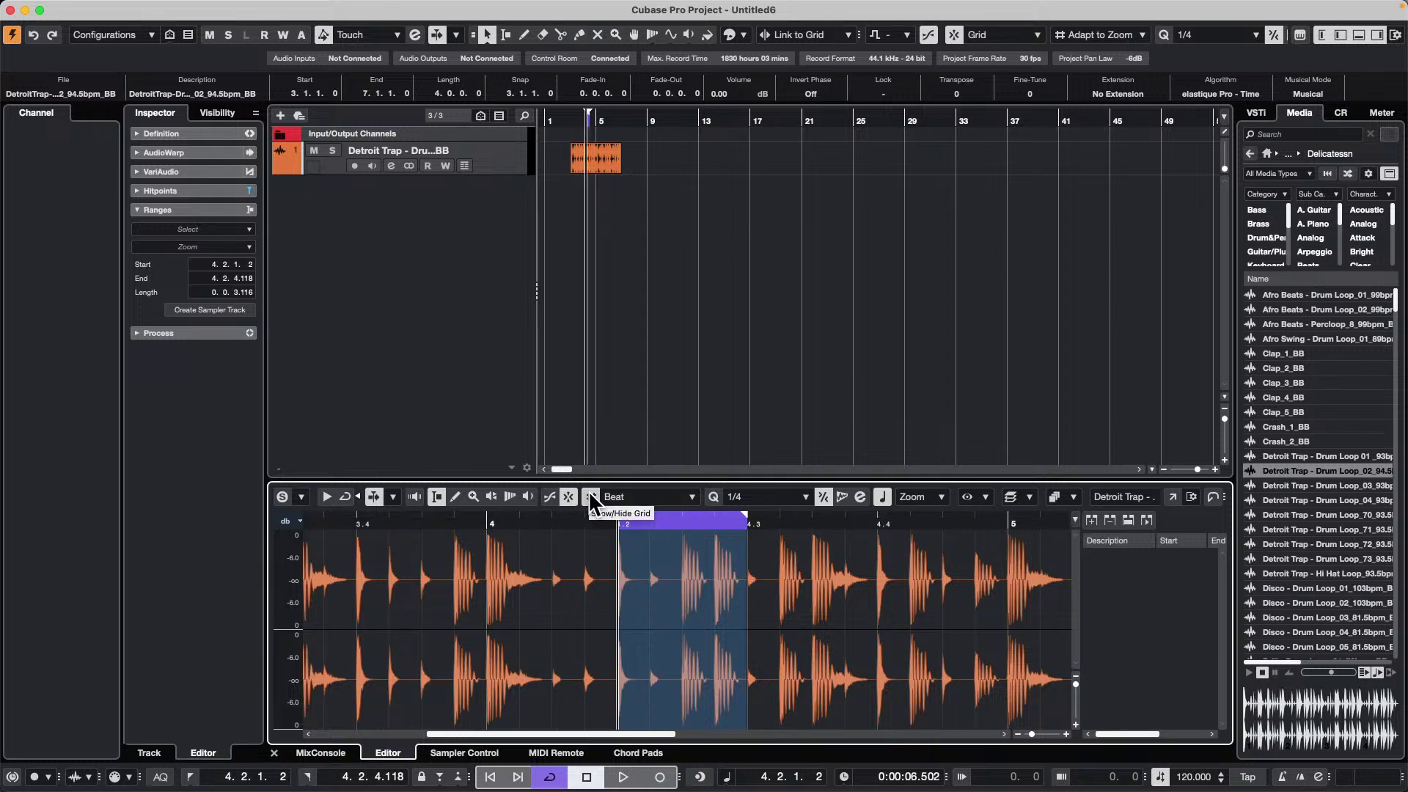
pyautogui.moveTo(727, 523); pyautogui.dragTo(803, 605)
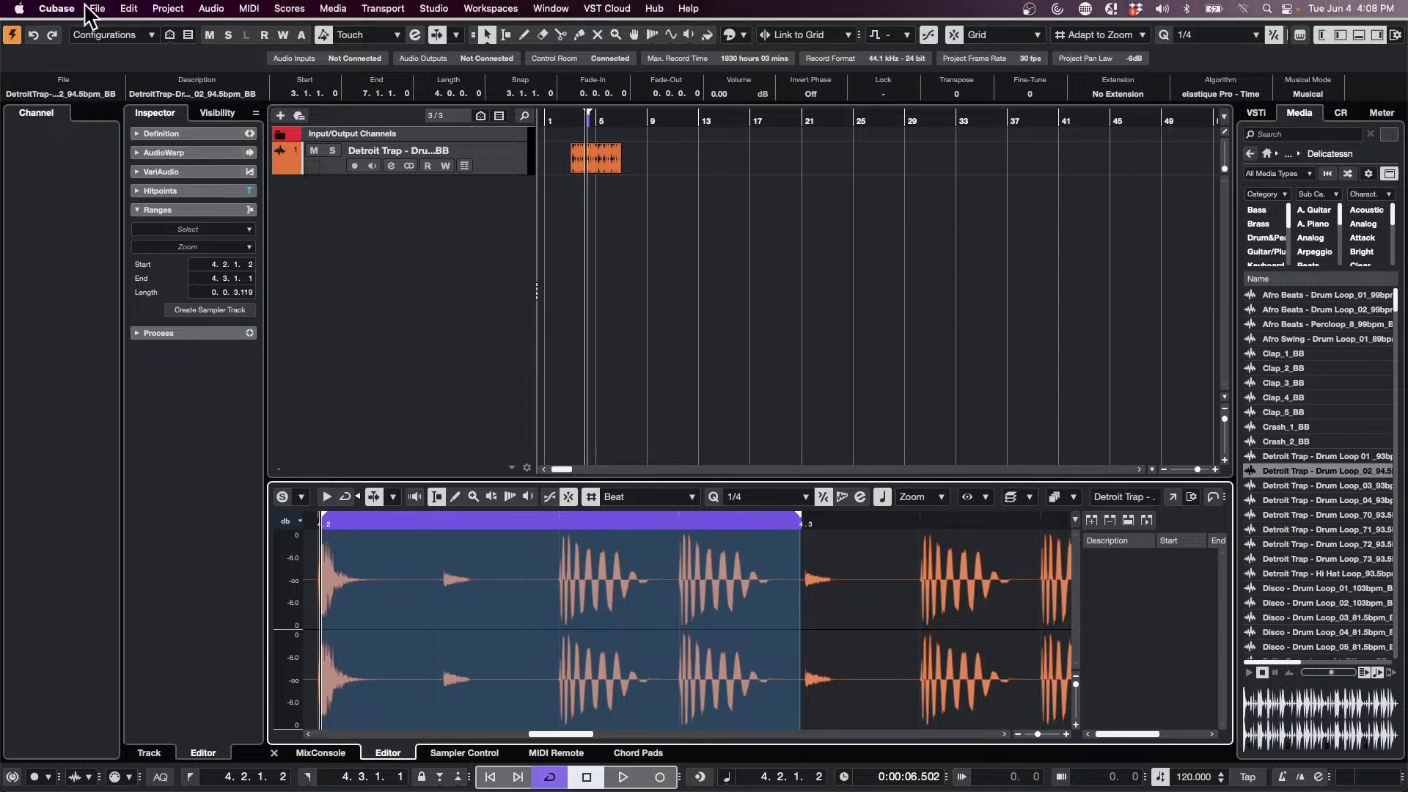
pyautogui.click(128, 8)
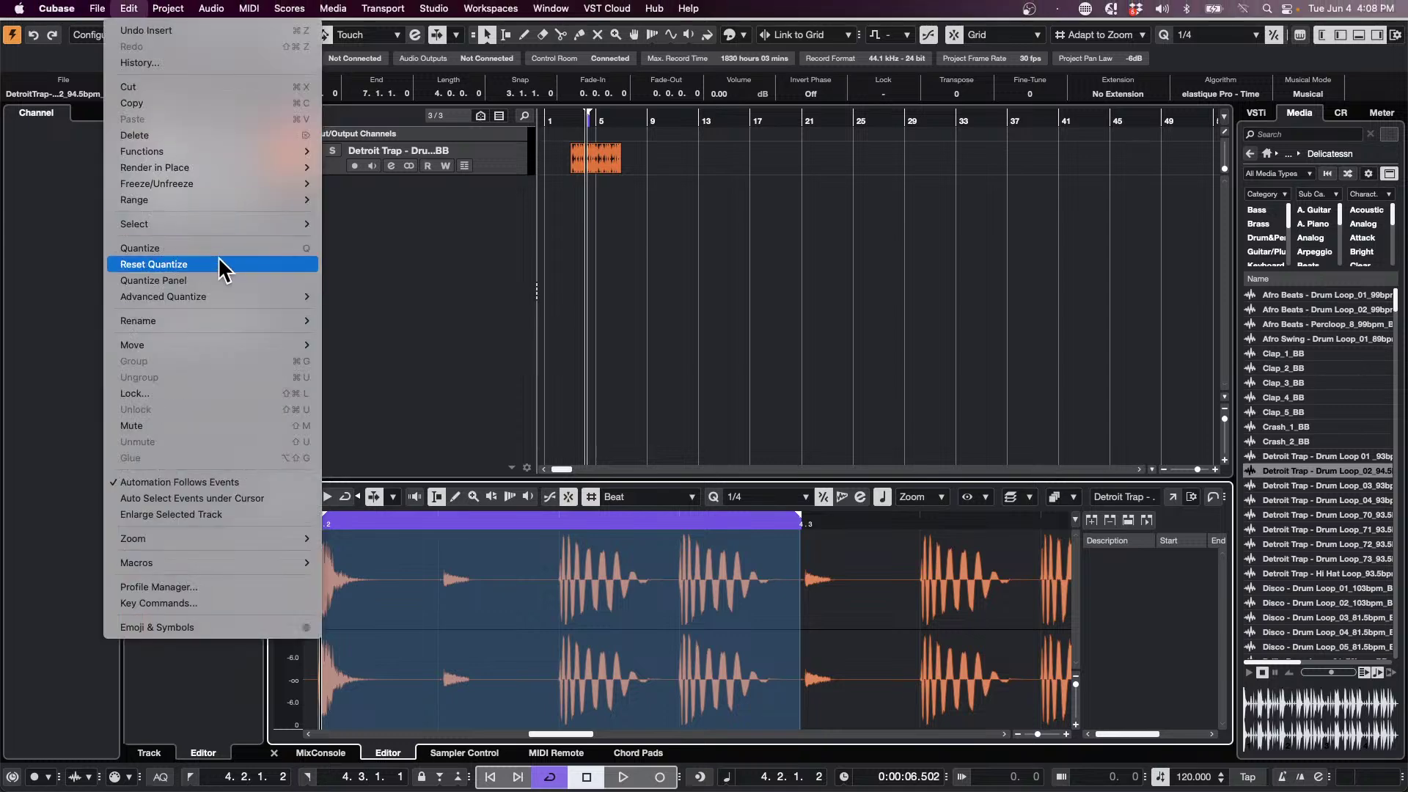
pyautogui.moveTo(202, 196)
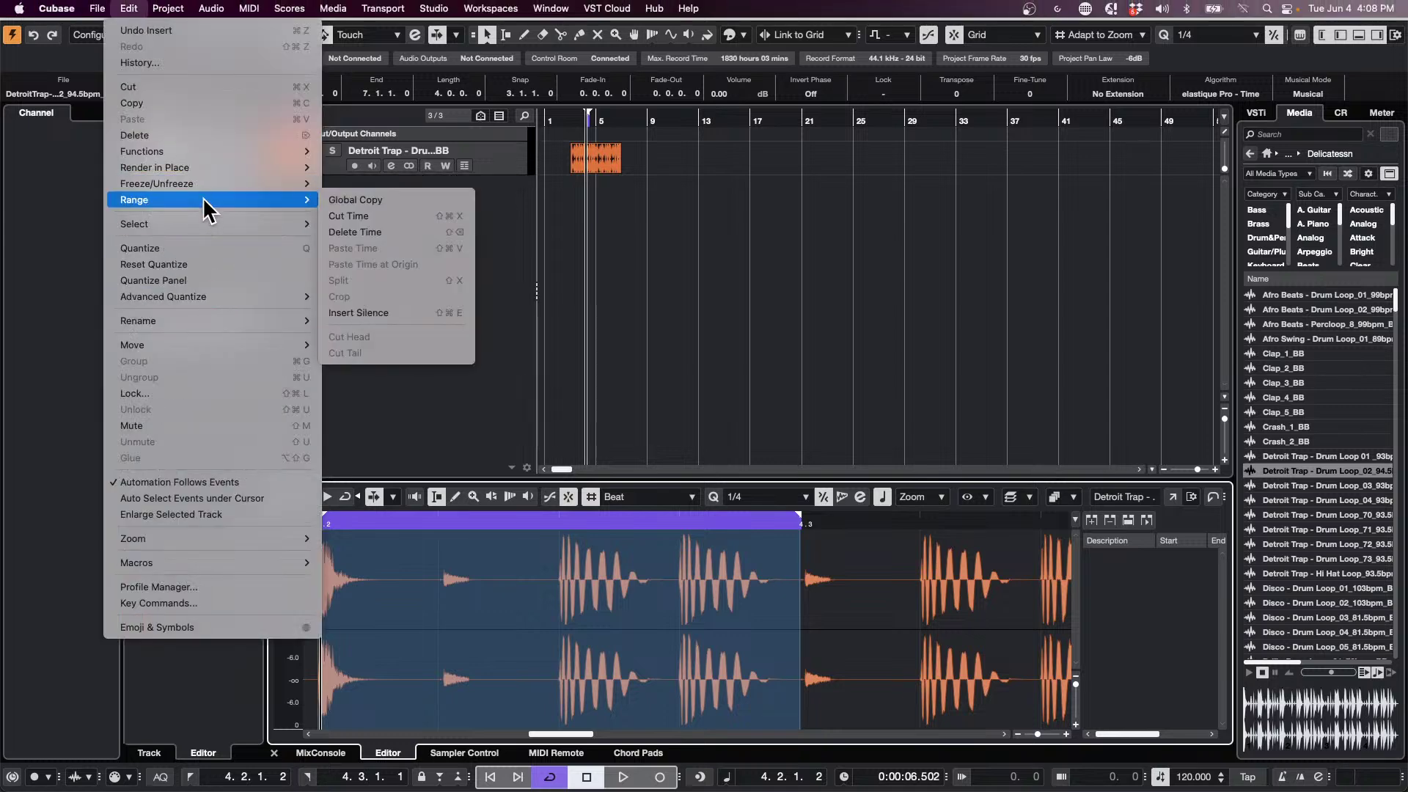
pyautogui.moveTo(207, 320)
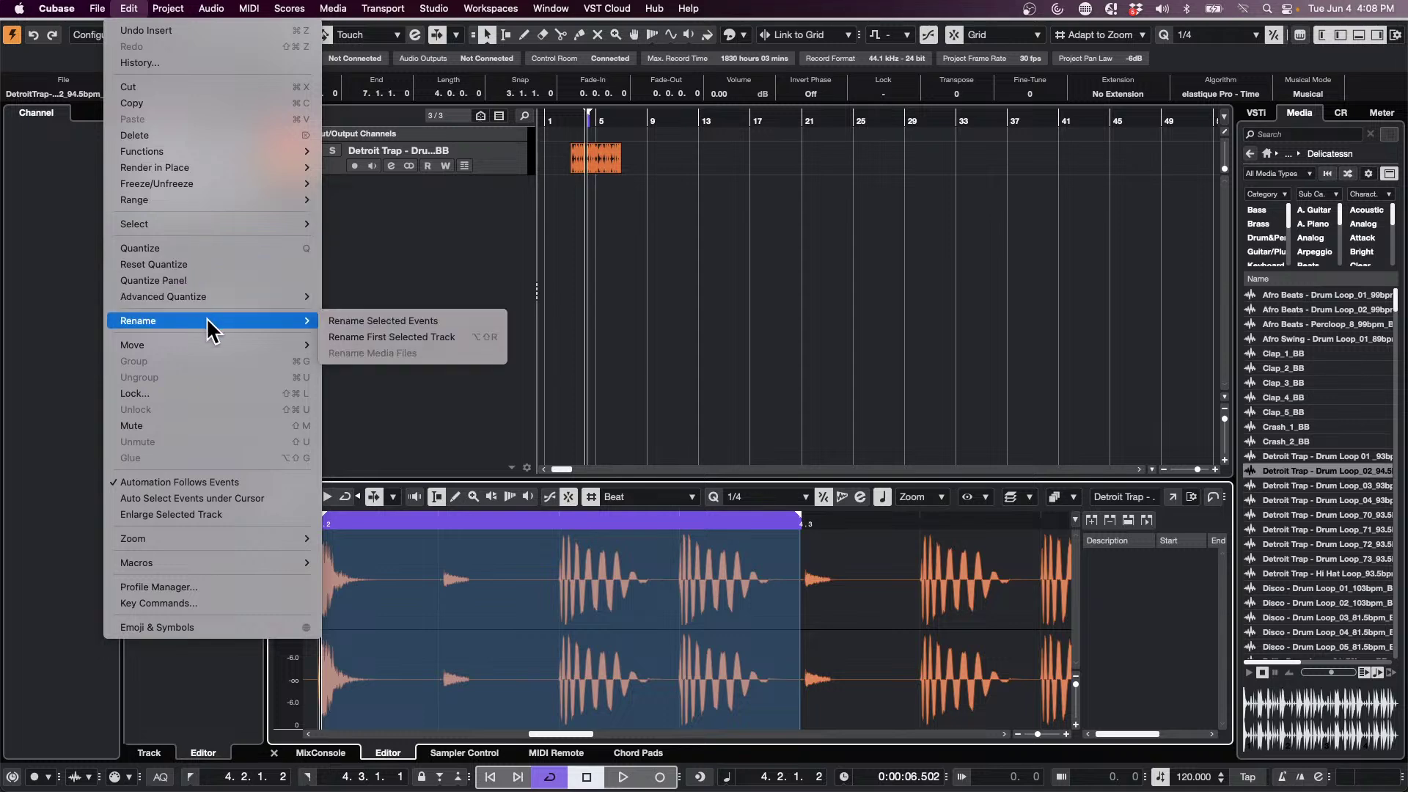
pyautogui.moveTo(210, 168)
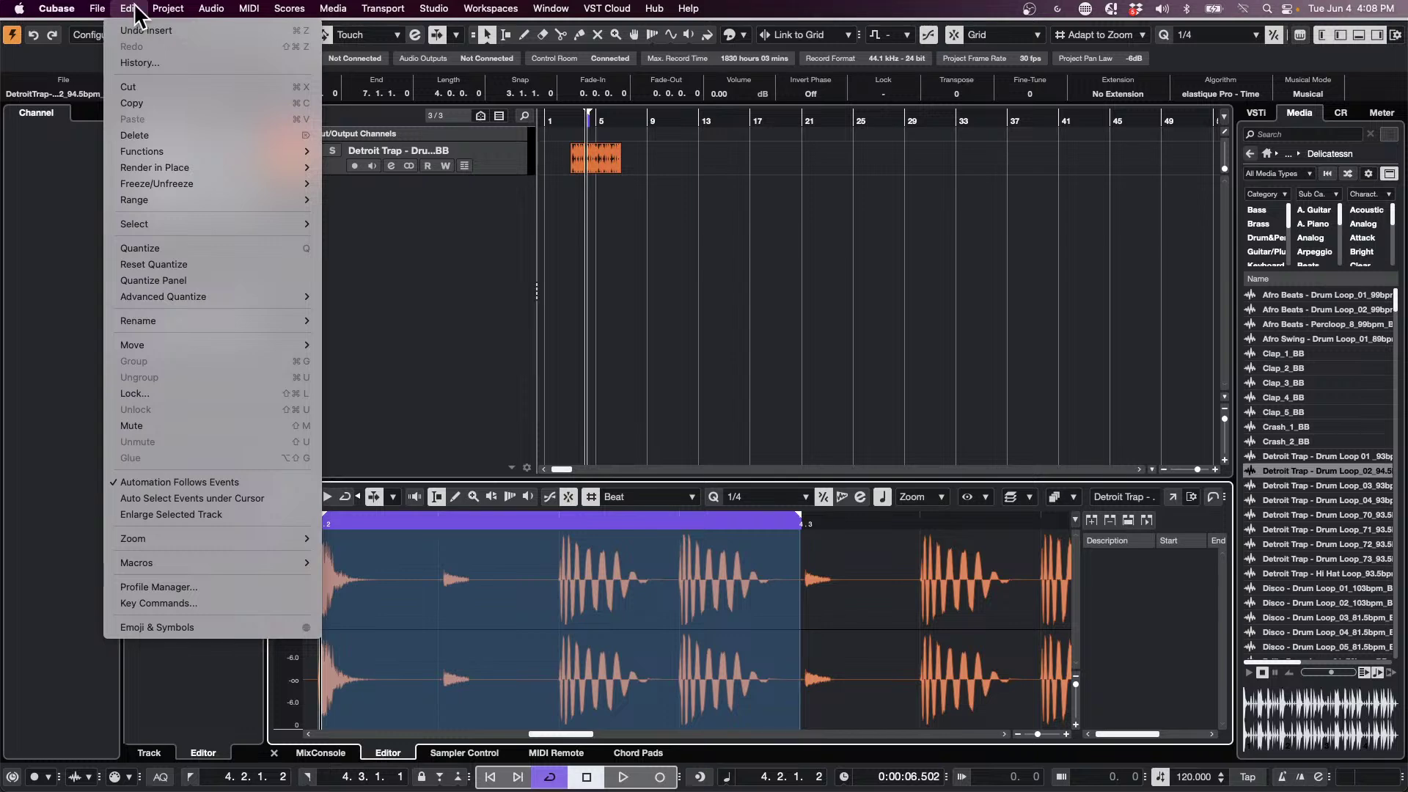
pyautogui.moveTo(168, 8)
pyautogui.moveTo(229, 295)
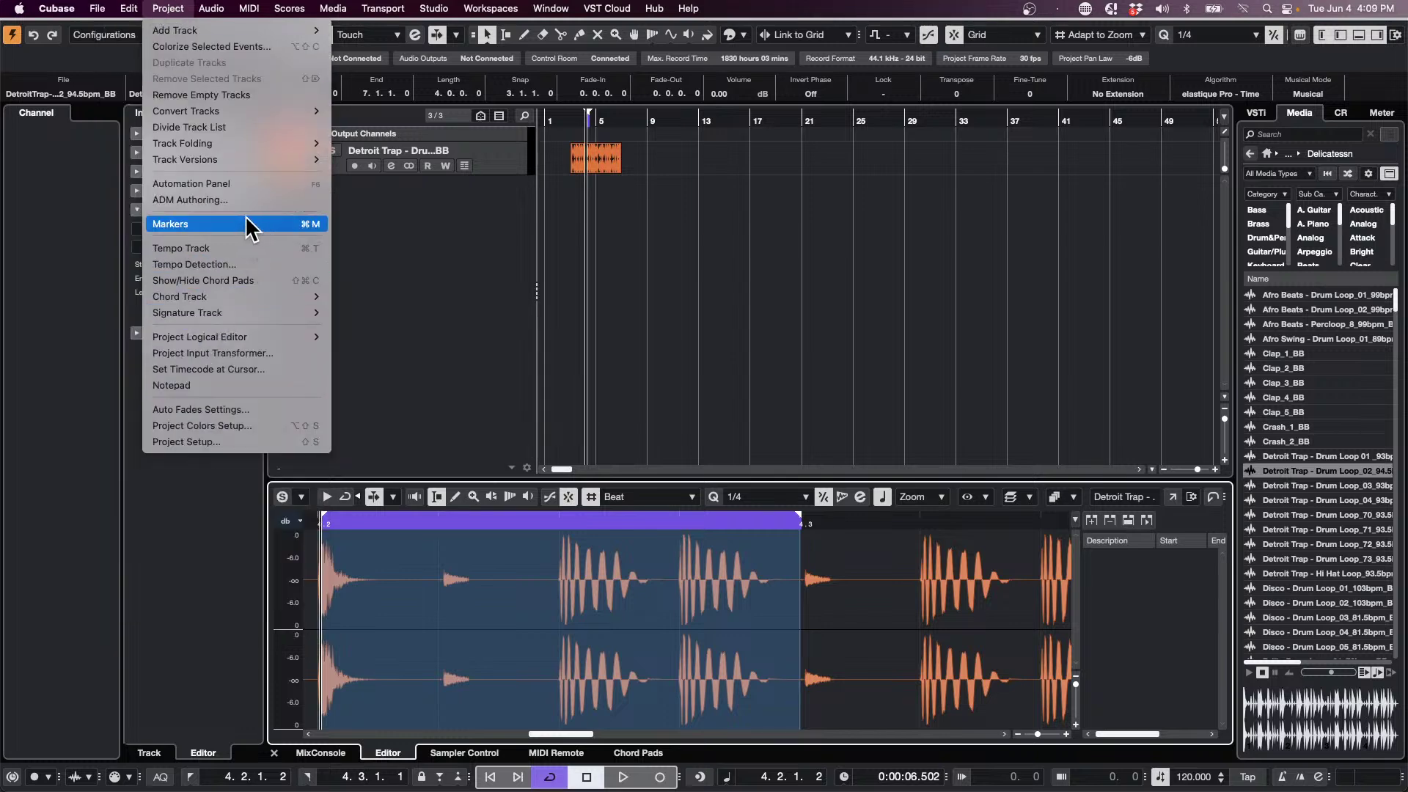
pyautogui.moveTo(269, 145)
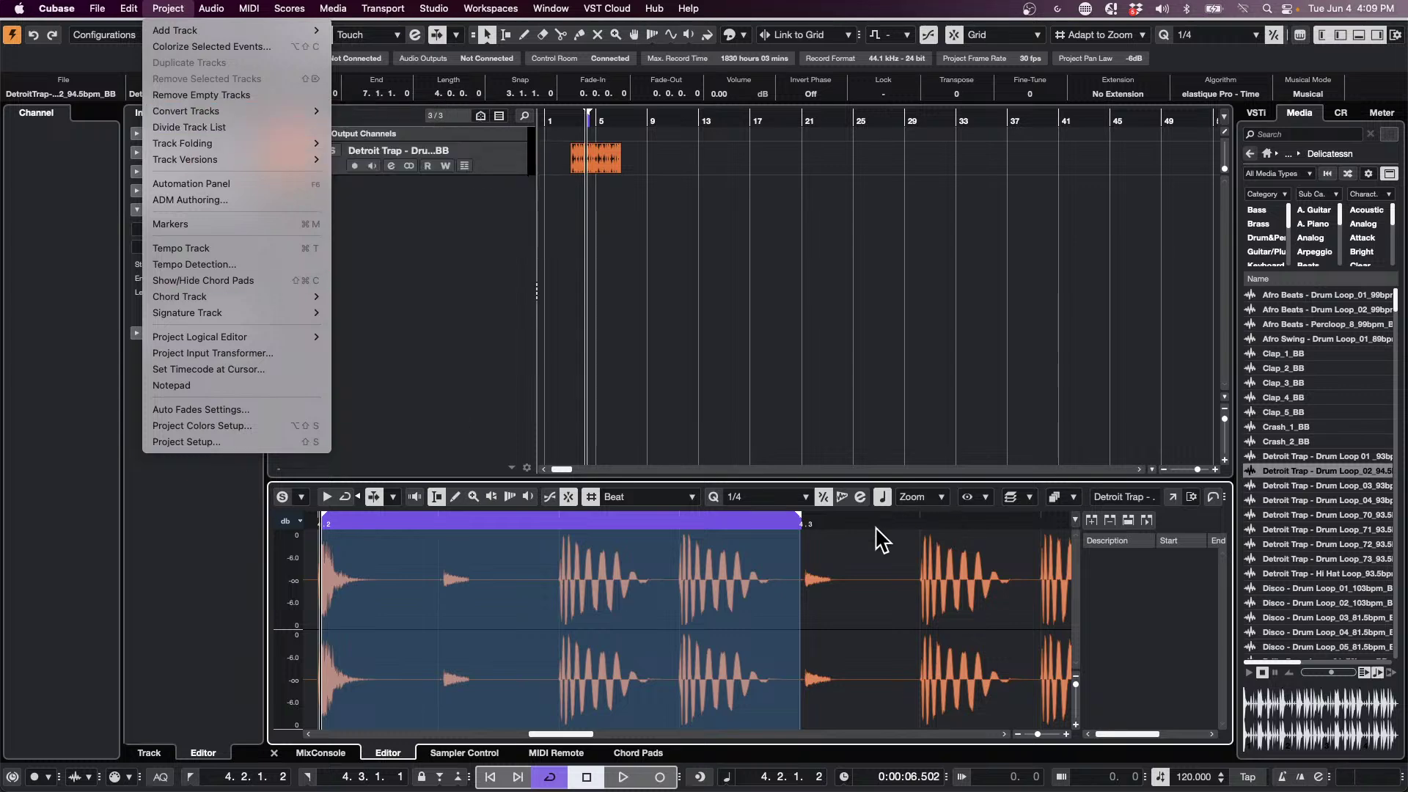
pyautogui.click(837, 586)
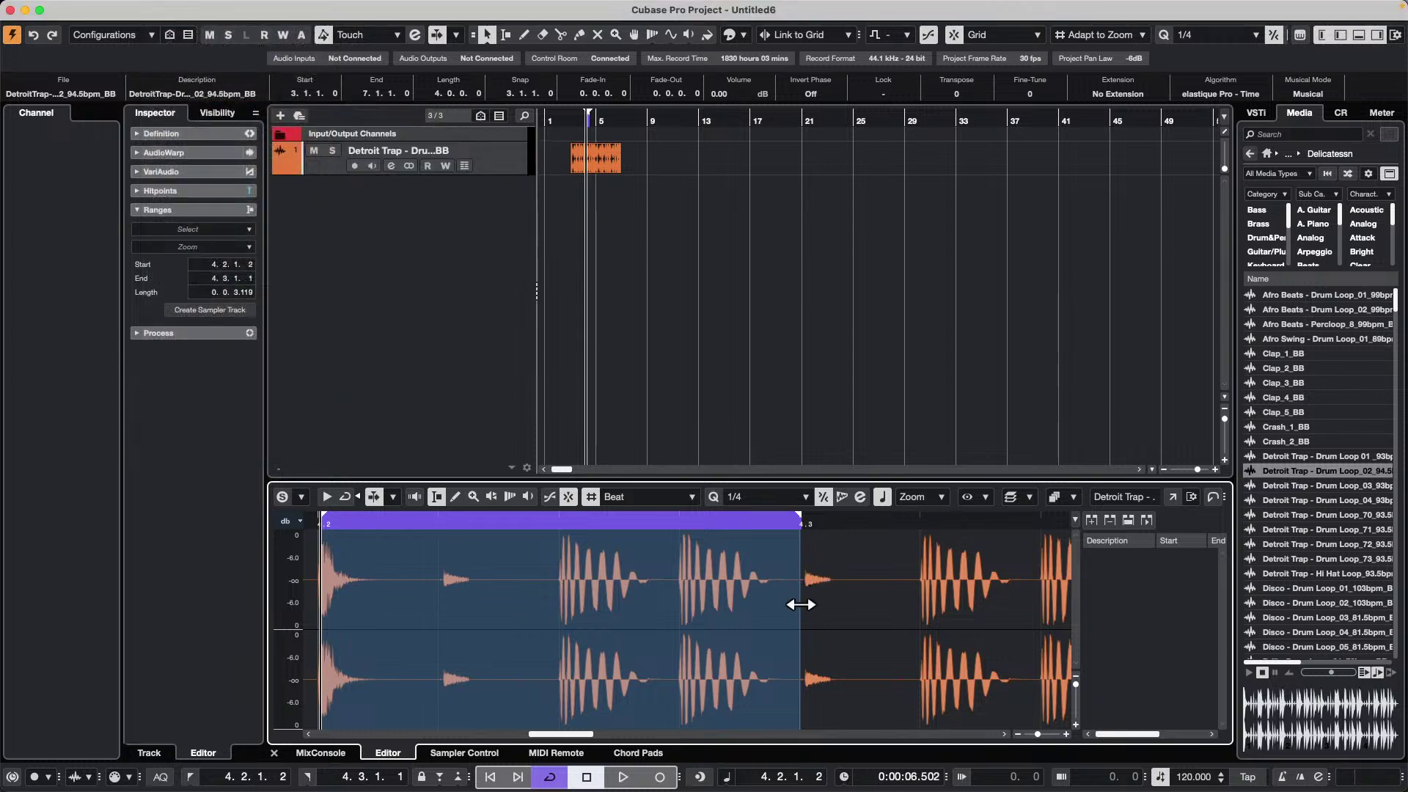
# - Move the range's end to 4.2.4.119 and set the Sample Editor's grid type to Bar
pyautogui.moveTo(800, 580)
pyautogui.mouseDown()
pyautogui.moveTo(519, 581)
pyautogui.moveTo(833, 598)
pyautogui.moveTo(678, 598)
pyautogui.moveTo(775, 603)
pyautogui.moveTo(739, 597)
pyautogui.moveTo(872, 588)
pyautogui.moveTo(770, 589)
pyautogui.moveTo(796, 591)
pyautogui.mouseUp()
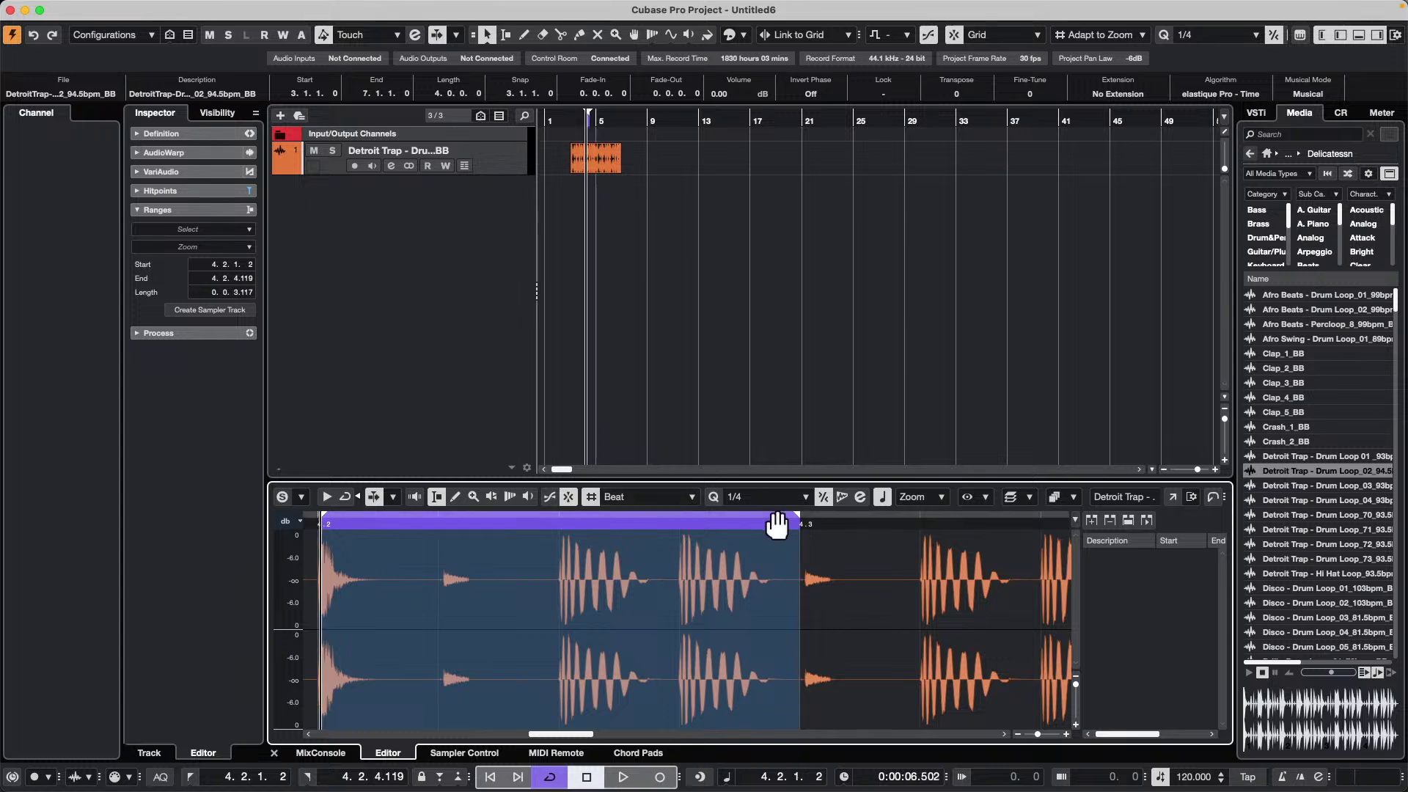
pyautogui.click(760, 494)
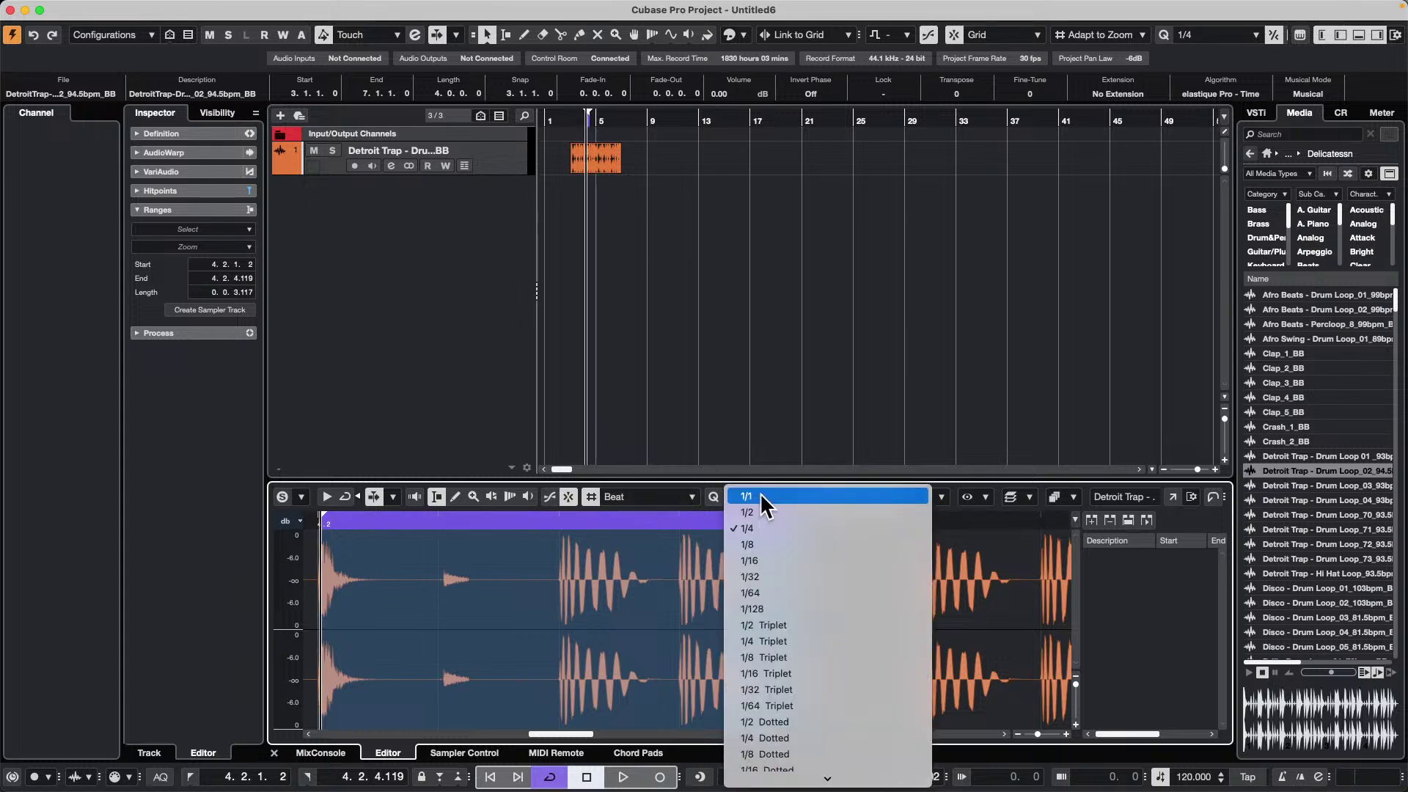
pyautogui.click(757, 446)
pyautogui.click(682, 497)
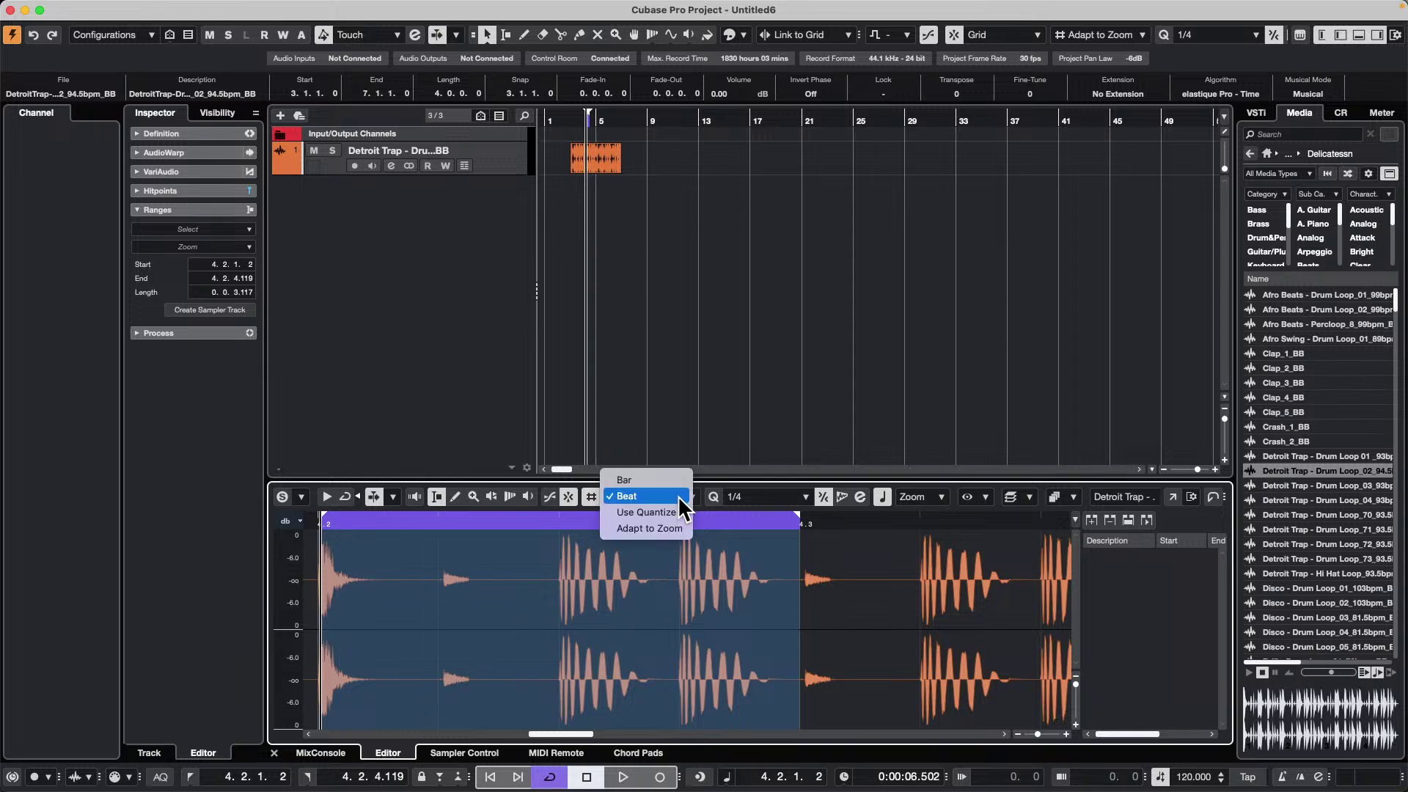
pyautogui.click(675, 481)
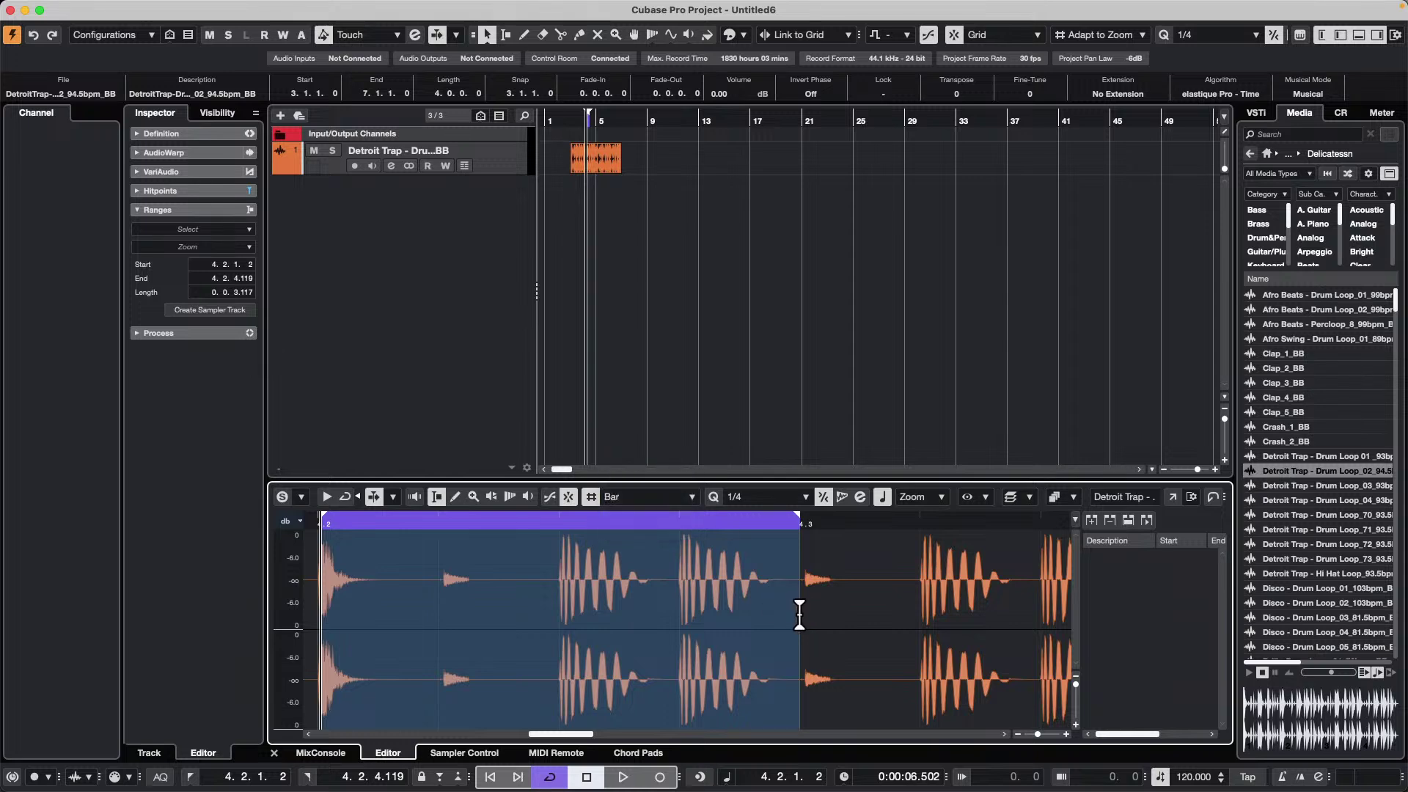
# - Adjust the range's end to 4.3.1.3 and extend its start back to 3.4.4.106, close to bar 4
pyautogui.moveTo(797, 616)
pyautogui.mouseDown()
pyautogui.moveTo(1053, 618)
pyautogui.moveTo(775, 596)
pyautogui.moveTo(801, 599)
pyautogui.mouseUp()
pyautogui.moveTo(705, 523); pyautogui.dragTo(651, 512)
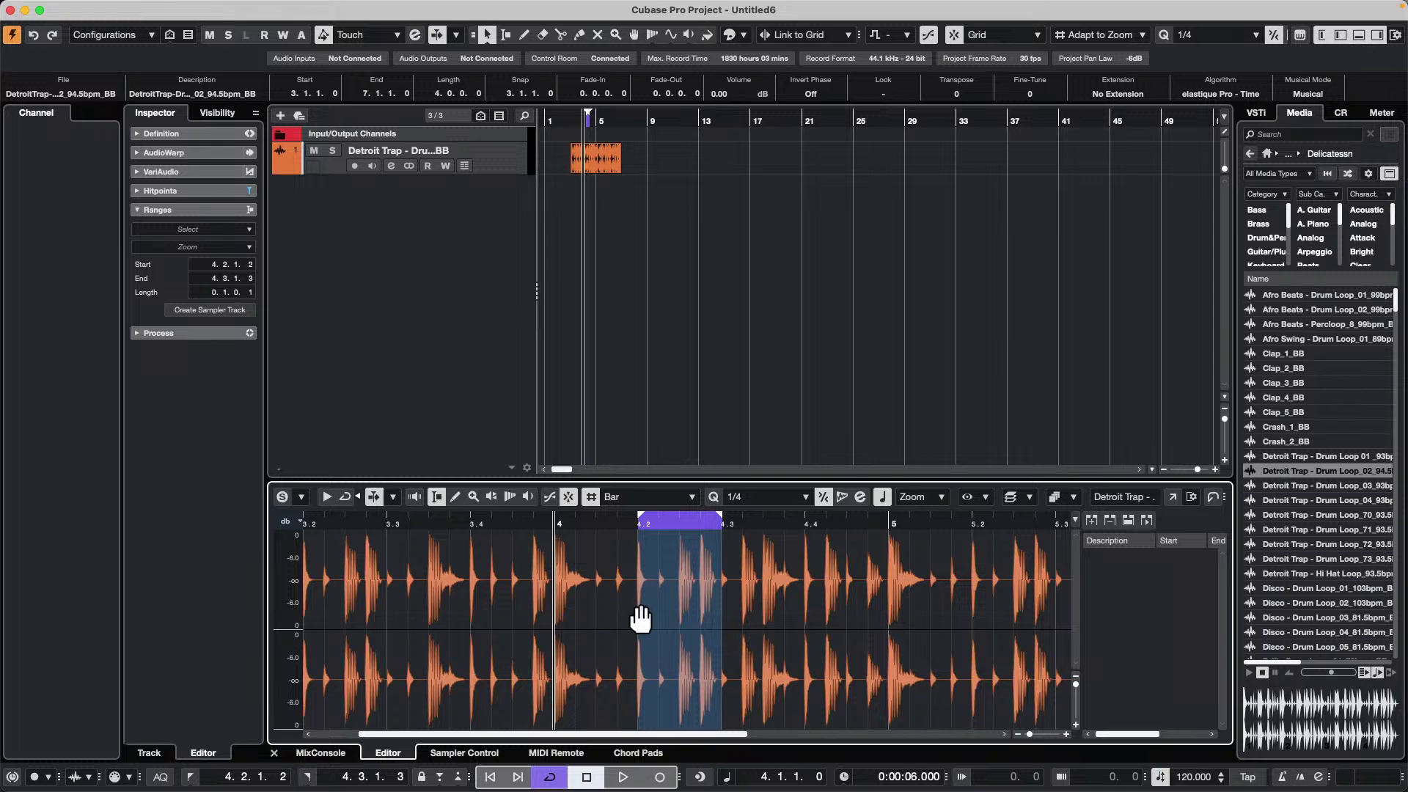
pyautogui.moveTo(638, 613); pyautogui.dragTo(554, 607)
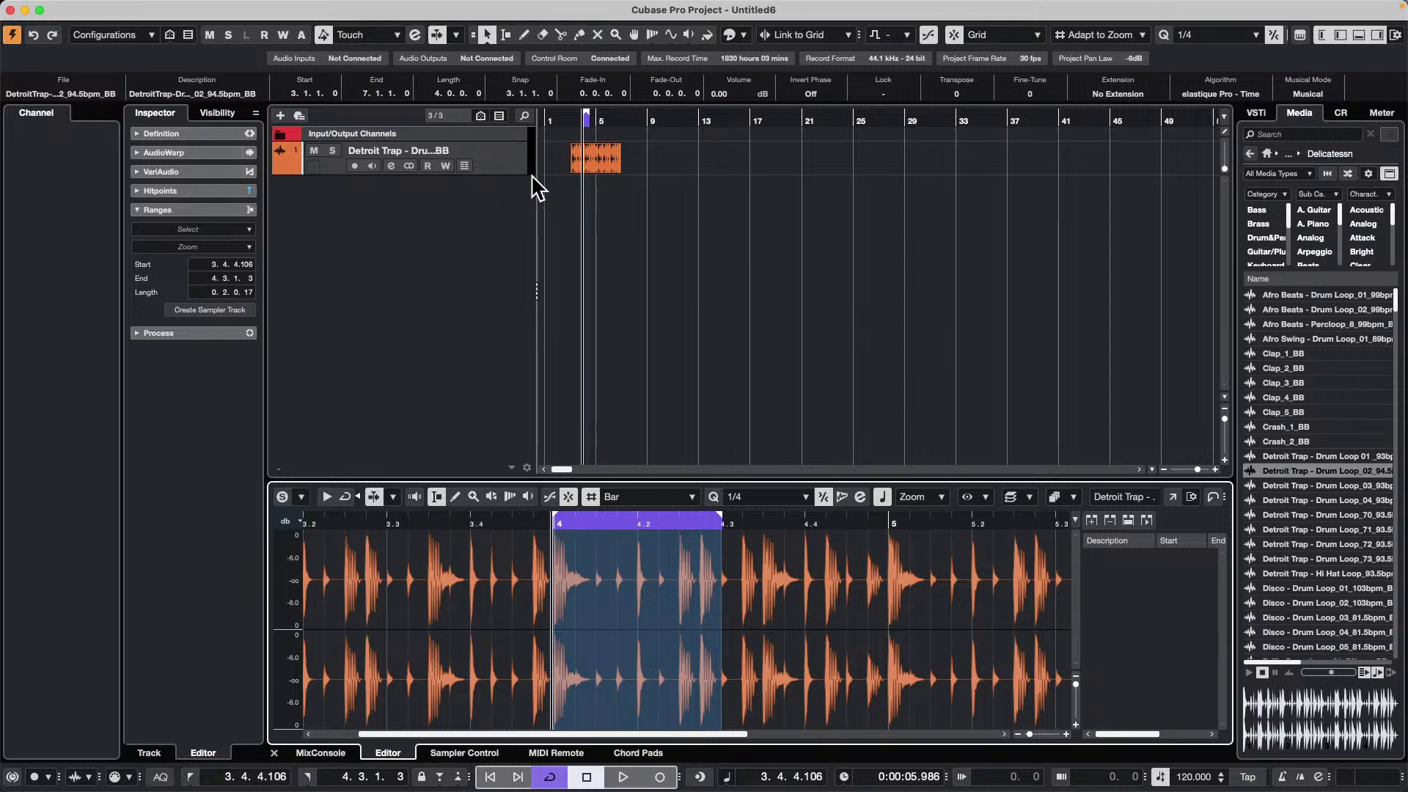
# - Add an instrument track with Retrologue as its instrument
pyautogui.rightClick(438, 200)
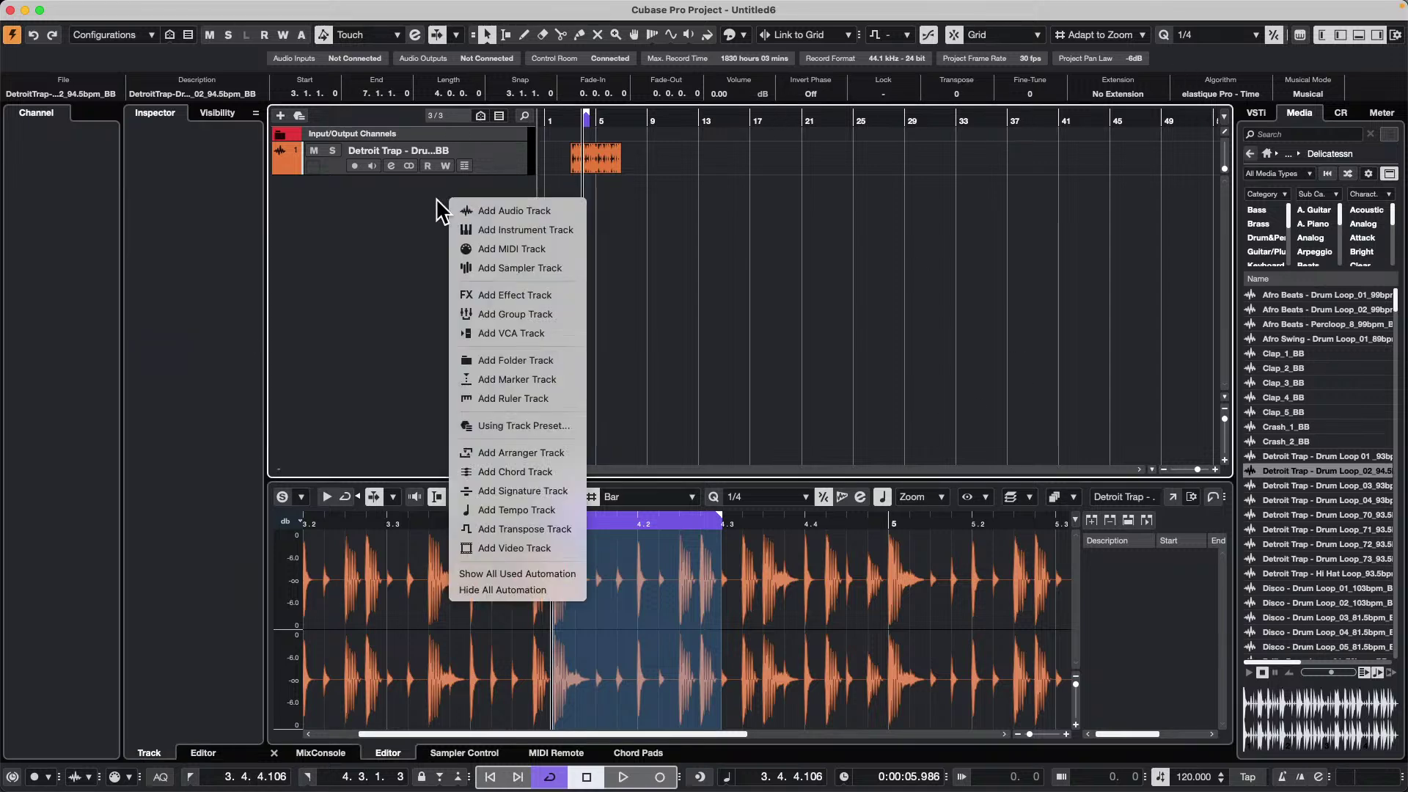
pyautogui.click(527, 231)
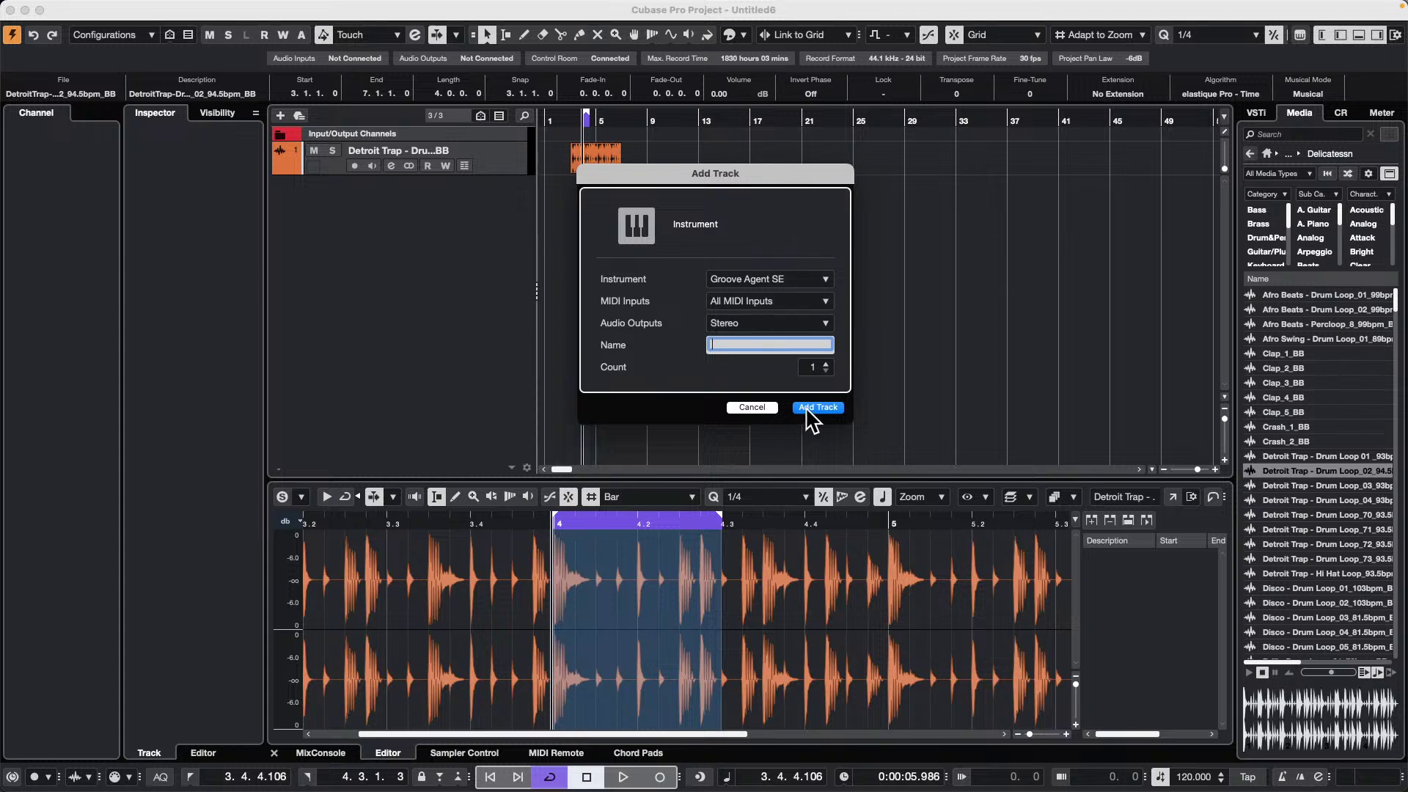
pyautogui.click(778, 278)
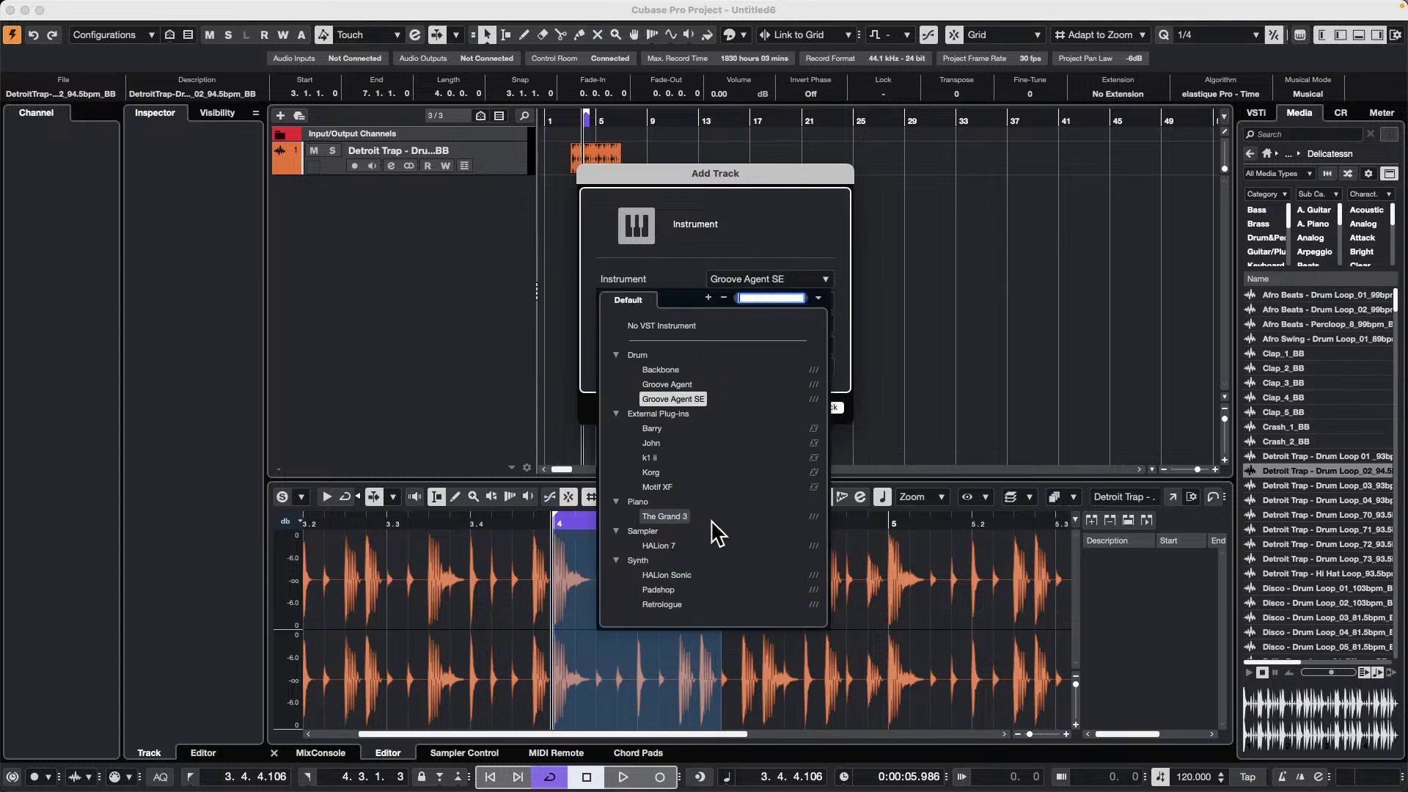
pyautogui.click(674, 606)
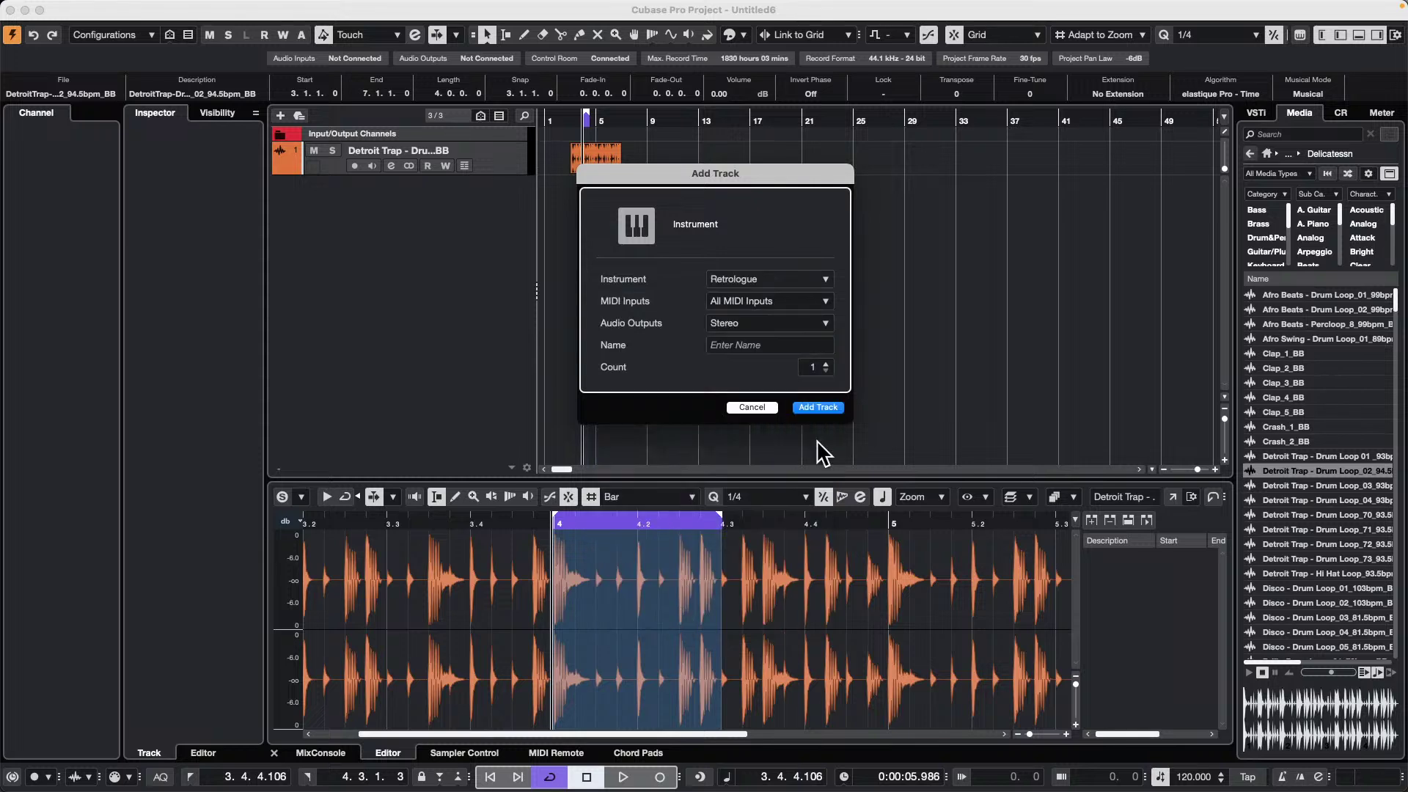
pyautogui.click(818, 407)
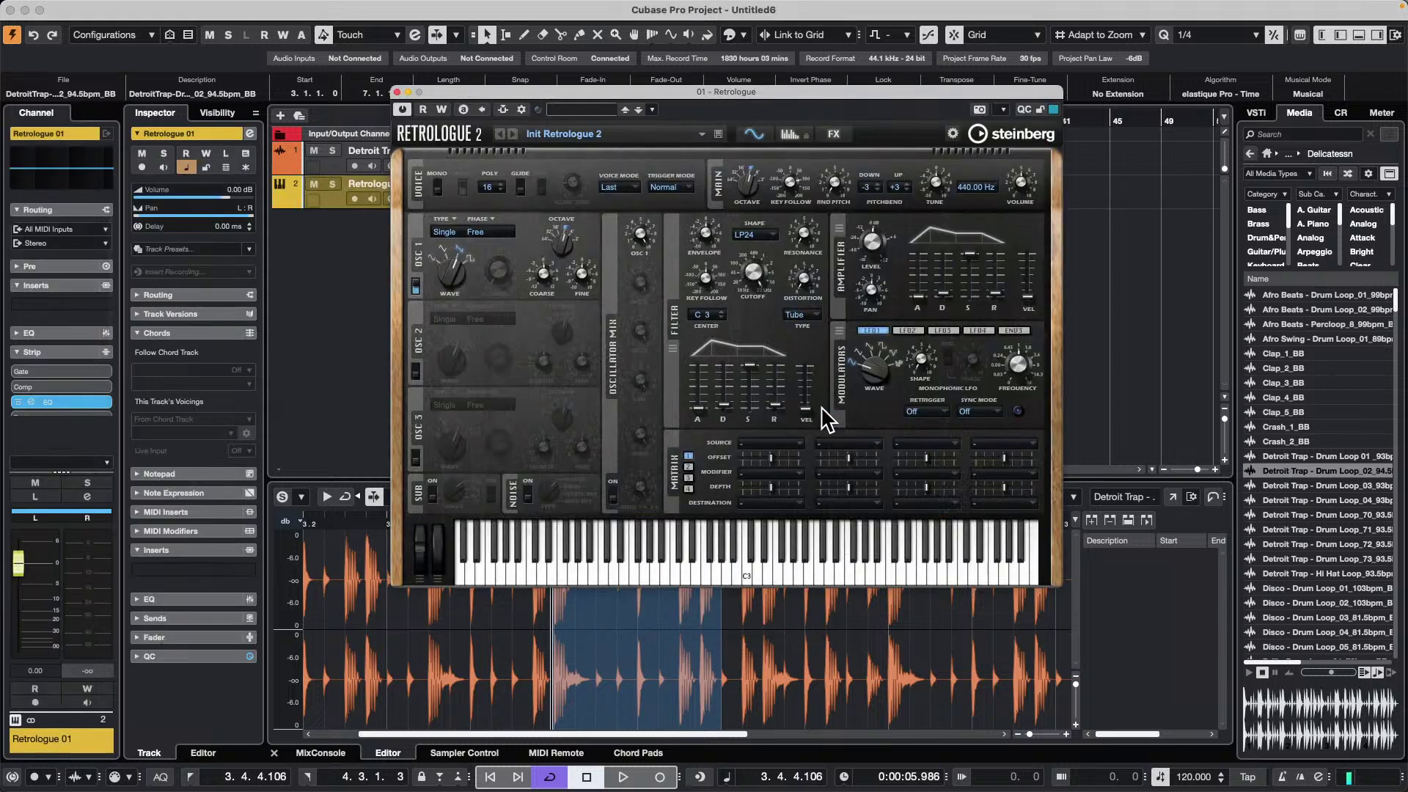
# - Load the bass preset Big Bone from the Retrologue factory library and audition it with a few notes
pyautogui.click(566, 135)
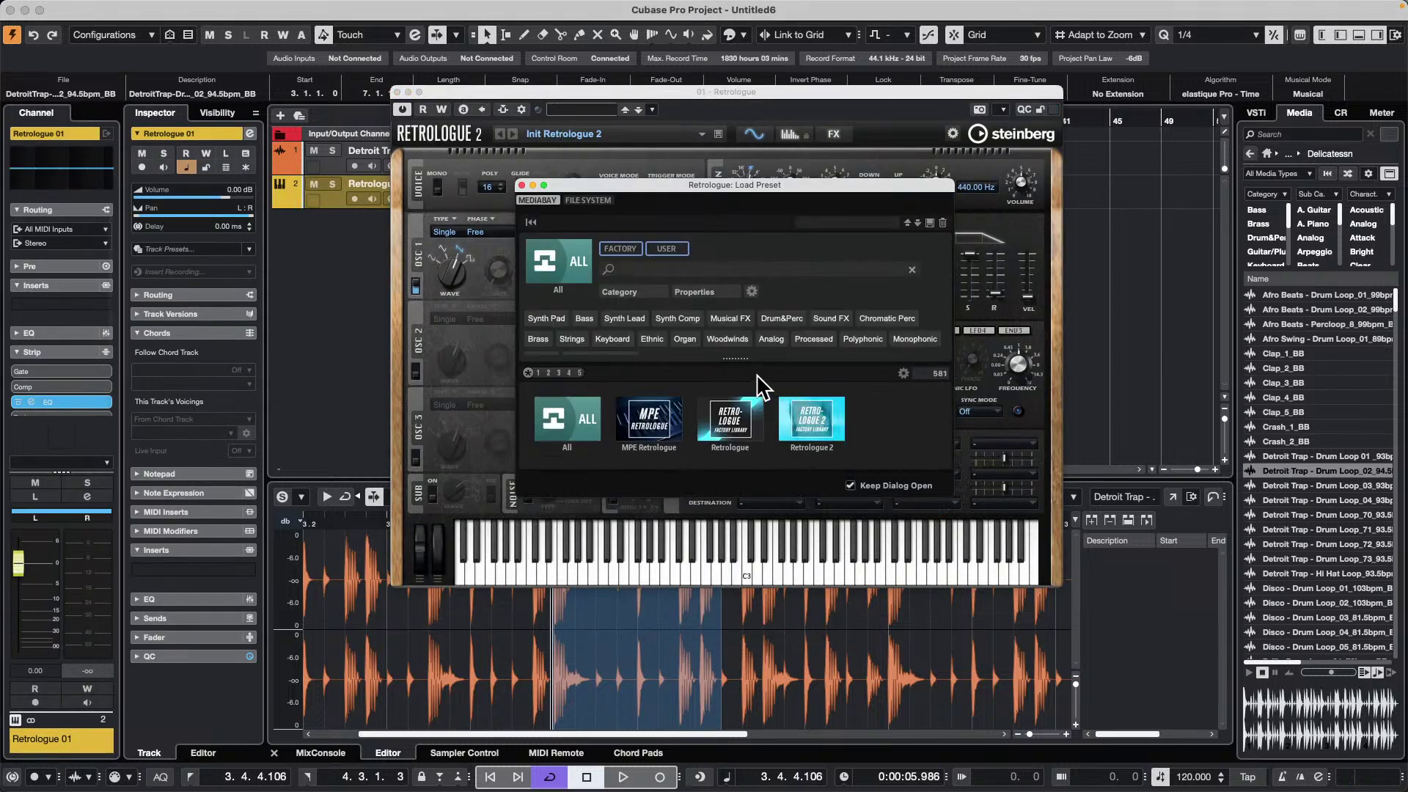
pyautogui.click(729, 418)
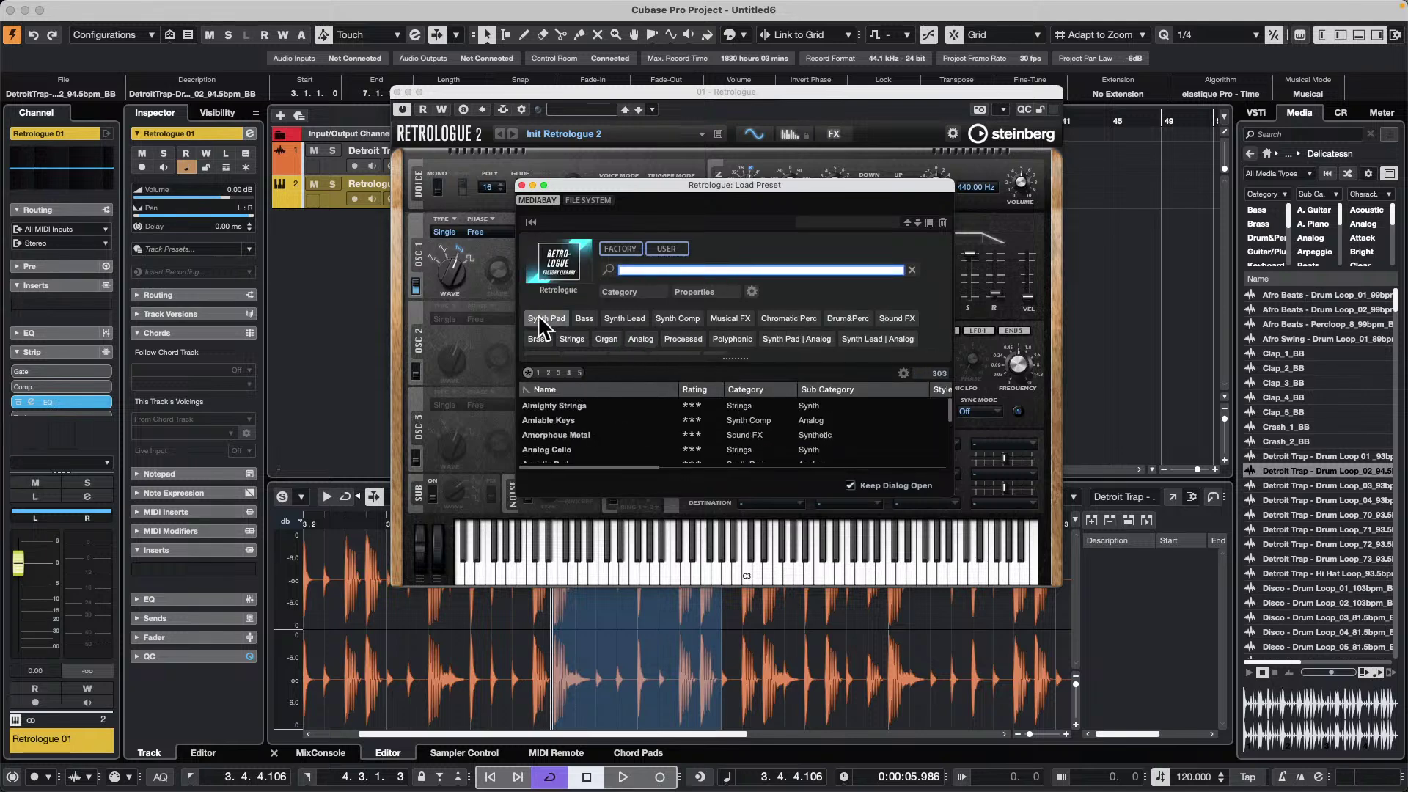
pyautogui.click(582, 315)
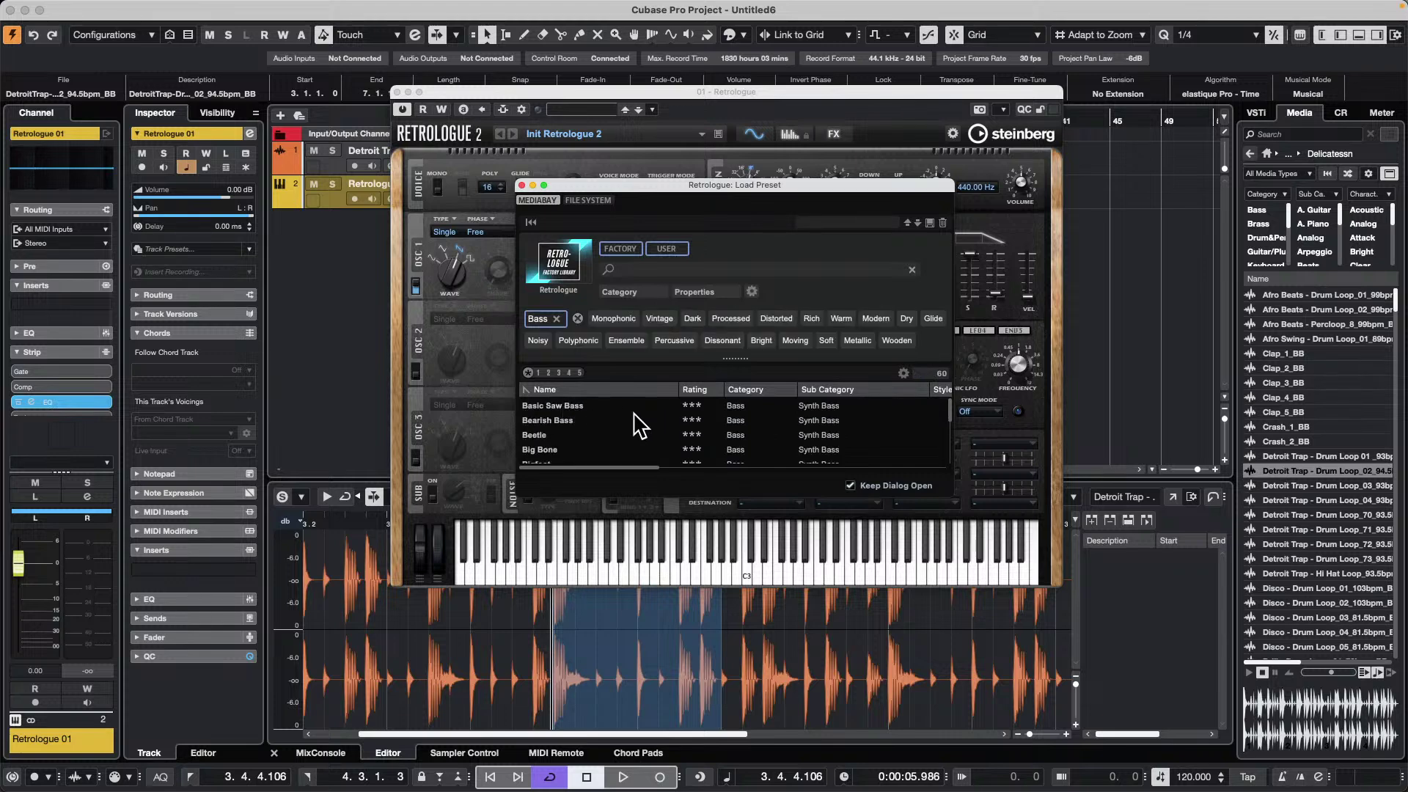
pyautogui.click(543, 449)
pyautogui.doubleClick(597, 447)
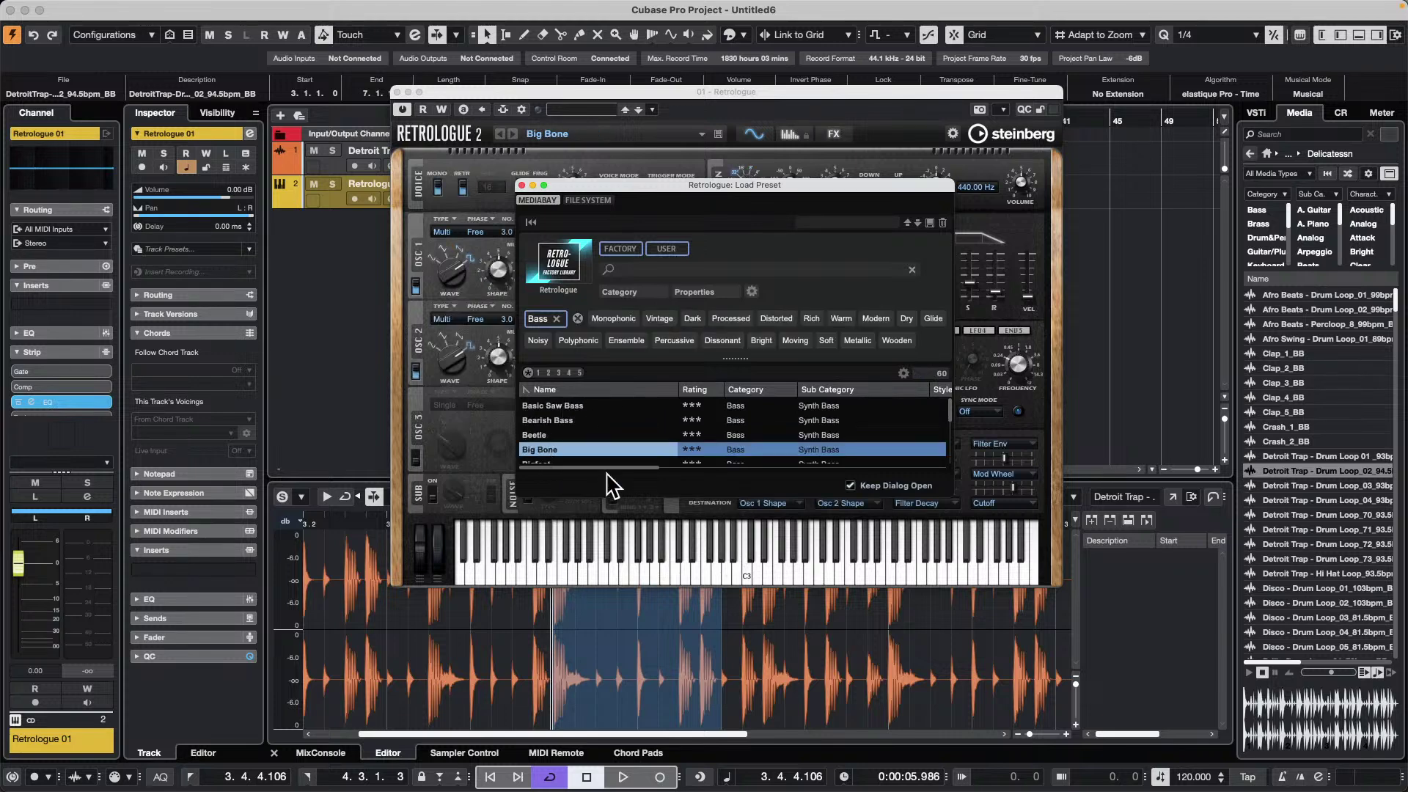
pyautogui.click(605, 552)
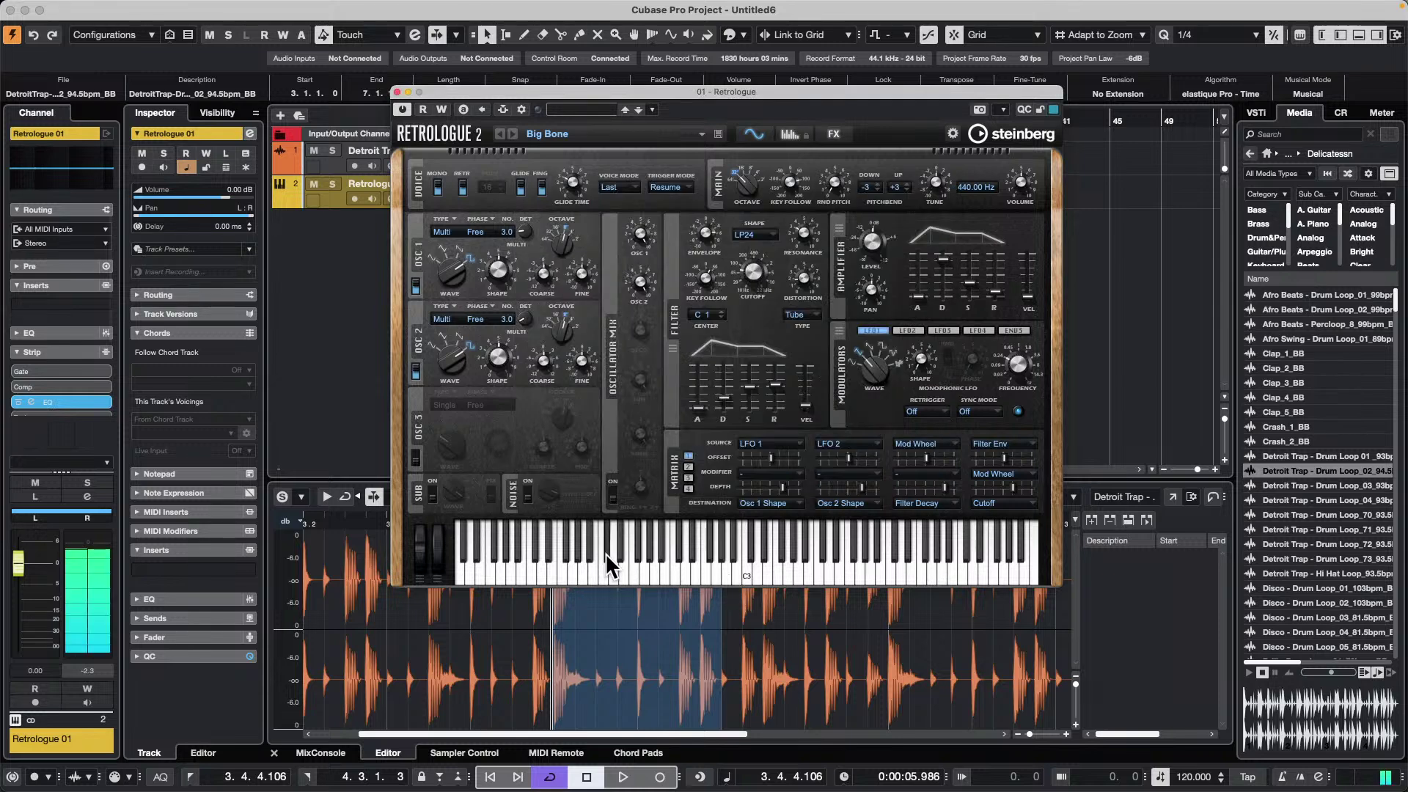
pyautogui.click(786, 560)
pyautogui.click(866, 562)
pyautogui.click(819, 565)
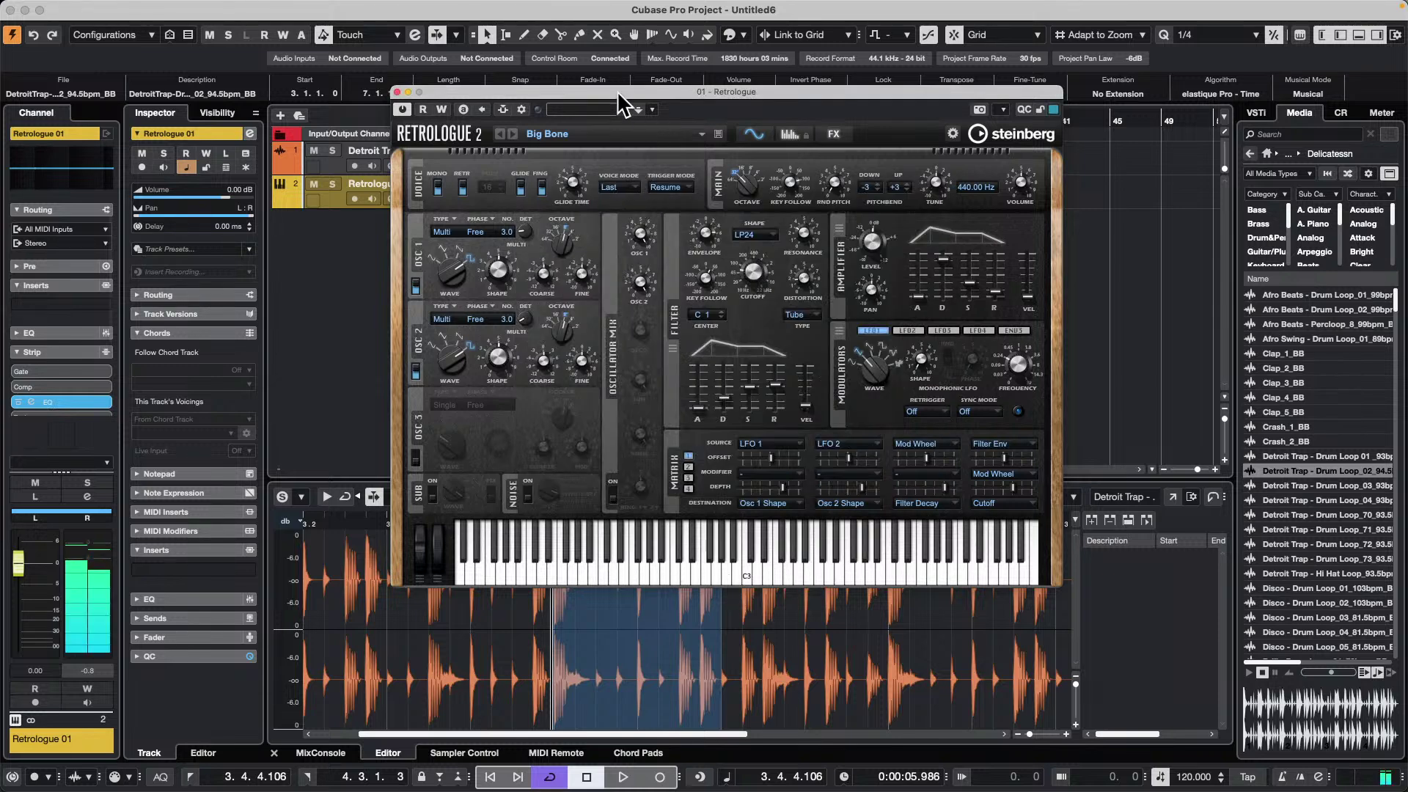
# - Close the preset browser and draw an empty part from bar 5 to bar 13 on the Retrologue track
pyautogui.moveTo(618, 93); pyautogui.dragTo(843, 382)
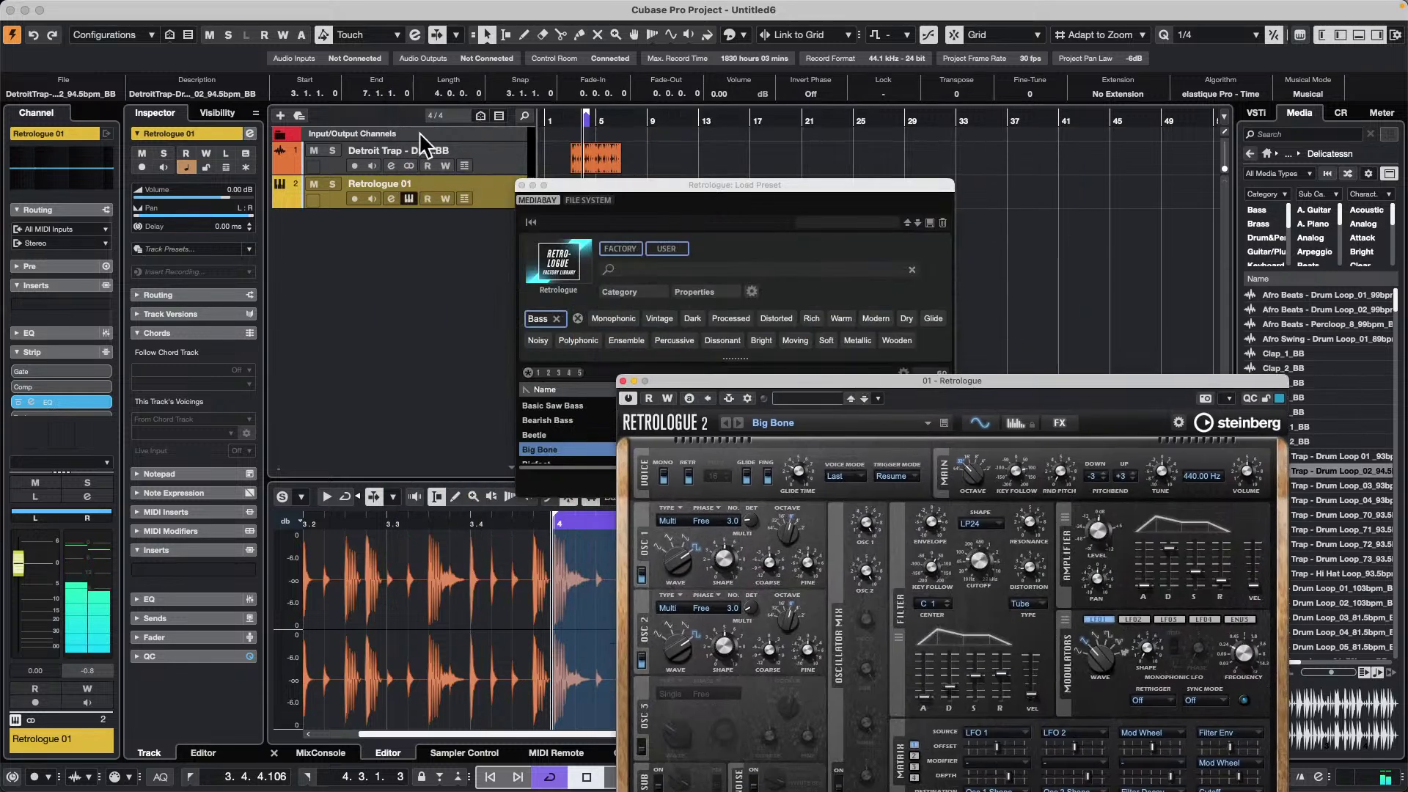
pyautogui.click(521, 185)
pyautogui.rightClick(593, 195)
pyautogui.click(631, 196)
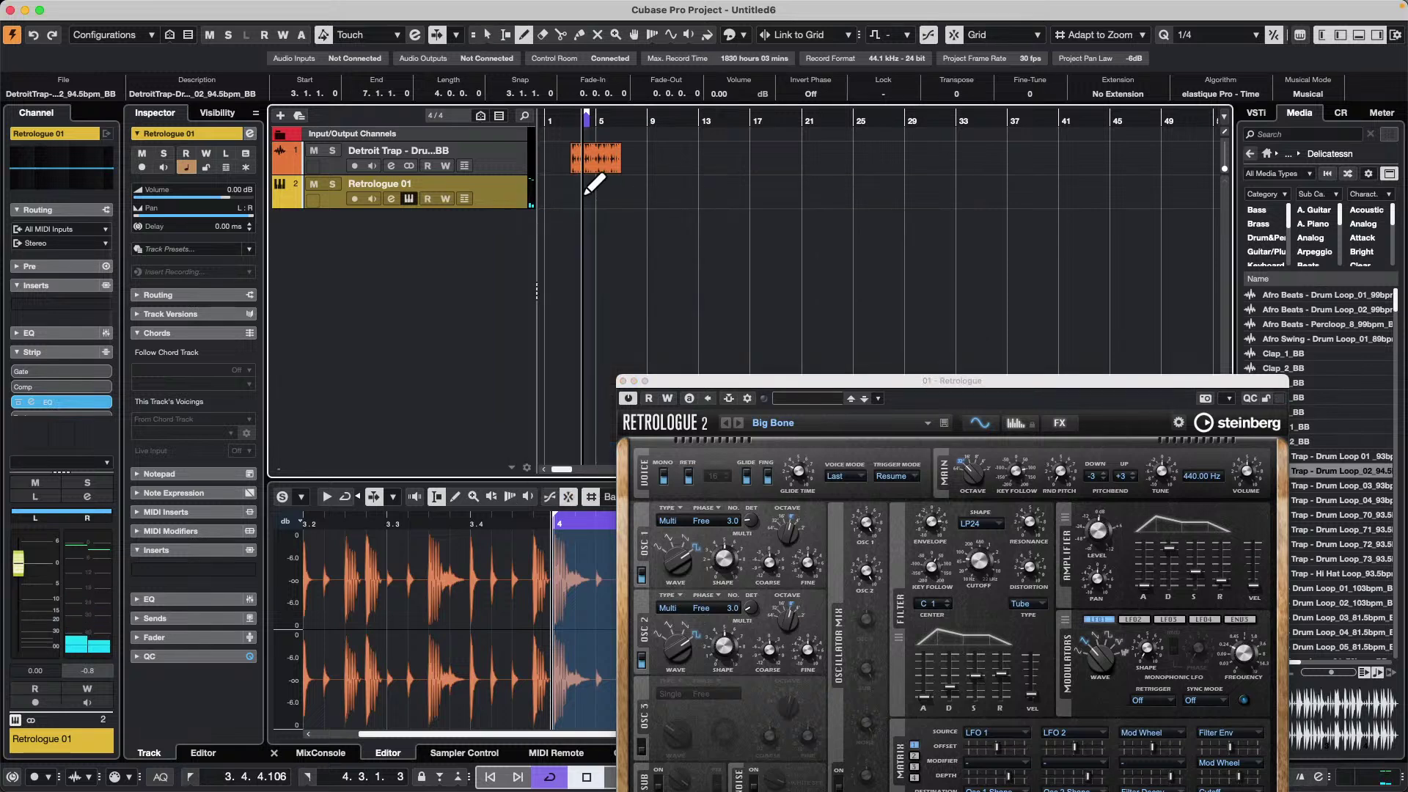
pyautogui.moveTo(598, 192); pyautogui.dragTo(703, 201)
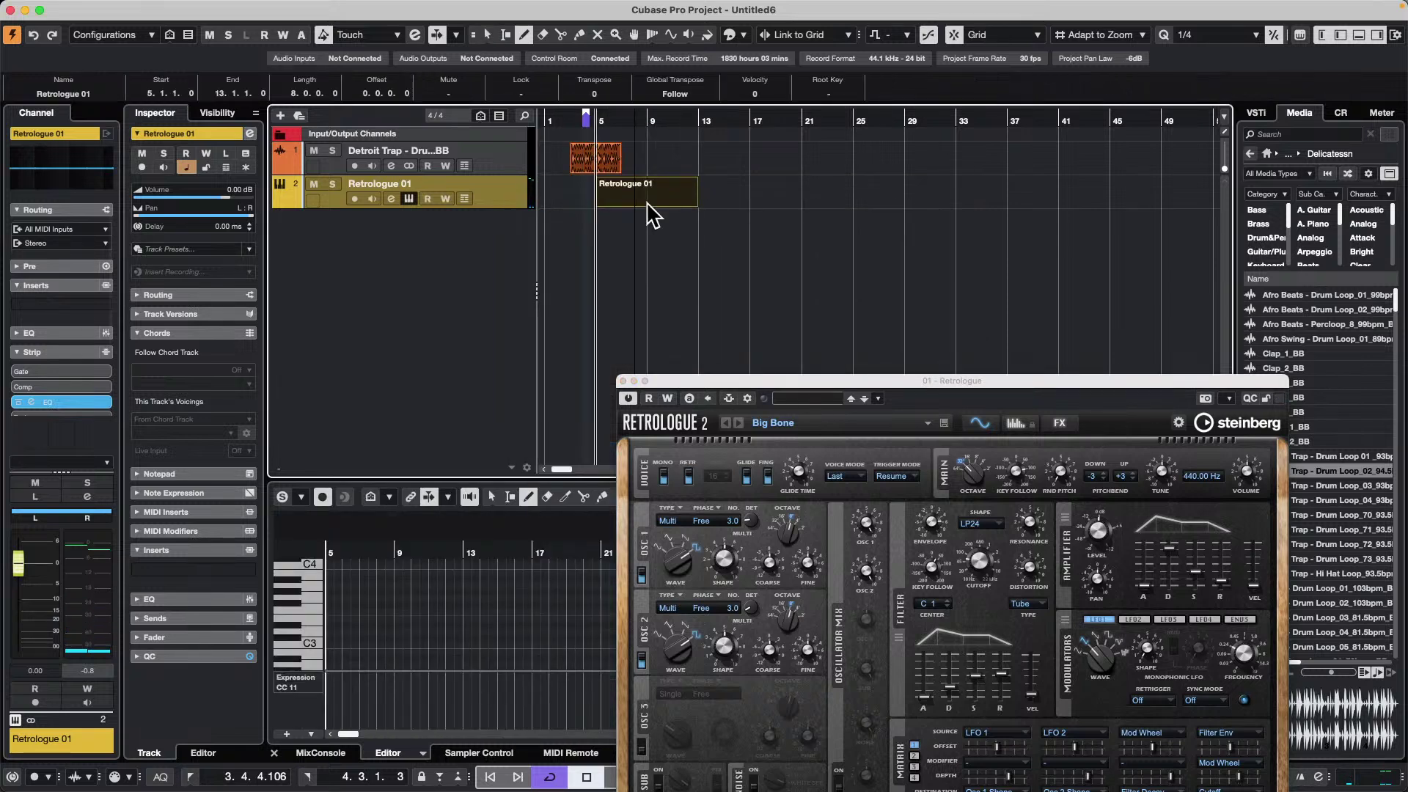
# - Open the new Retrologue part in the Key Editor and close the synth's window to clear the view
pyautogui.press('1')
pyautogui.doubleClick(643, 199)
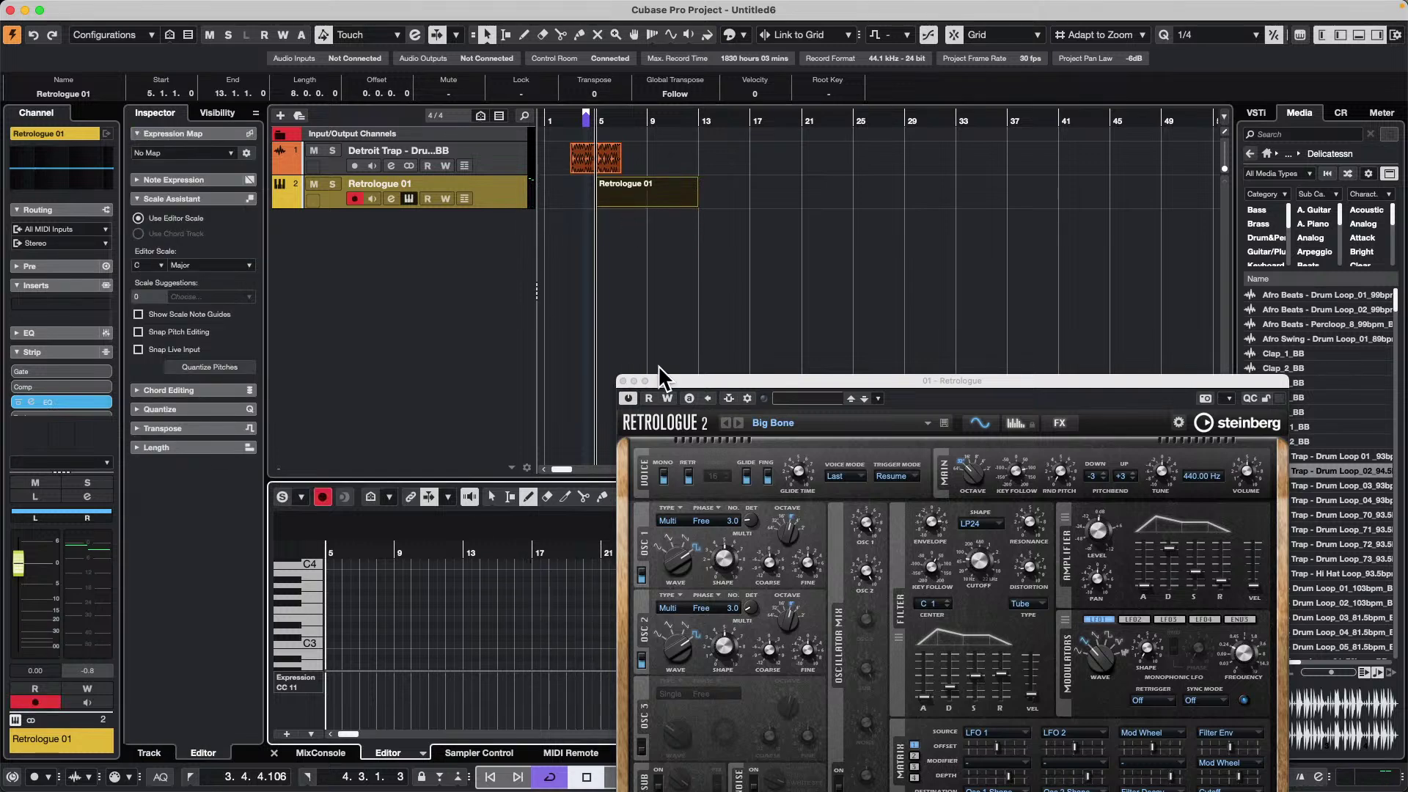
pyautogui.moveTo(675, 376); pyautogui.dragTo(918, 383)
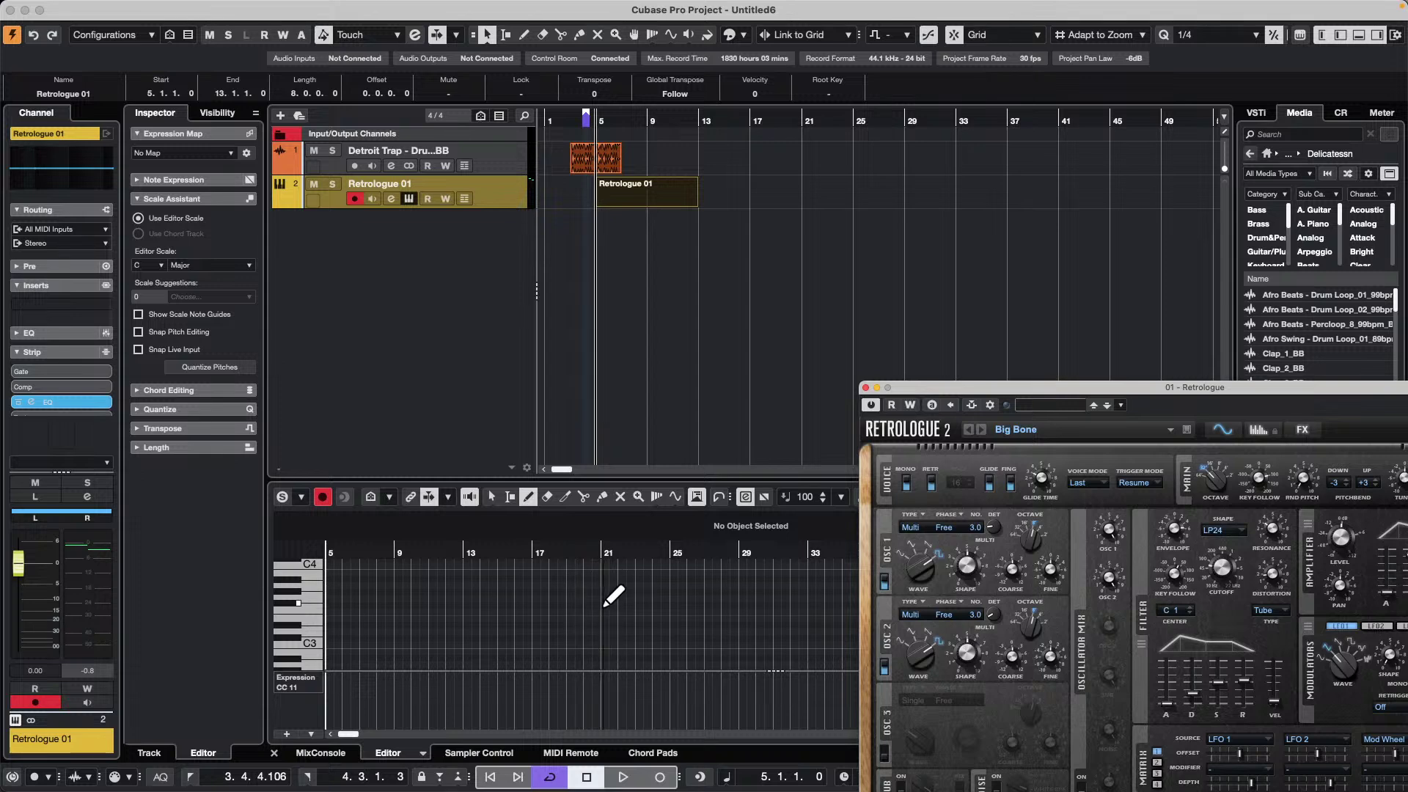
pyautogui.click(867, 386)
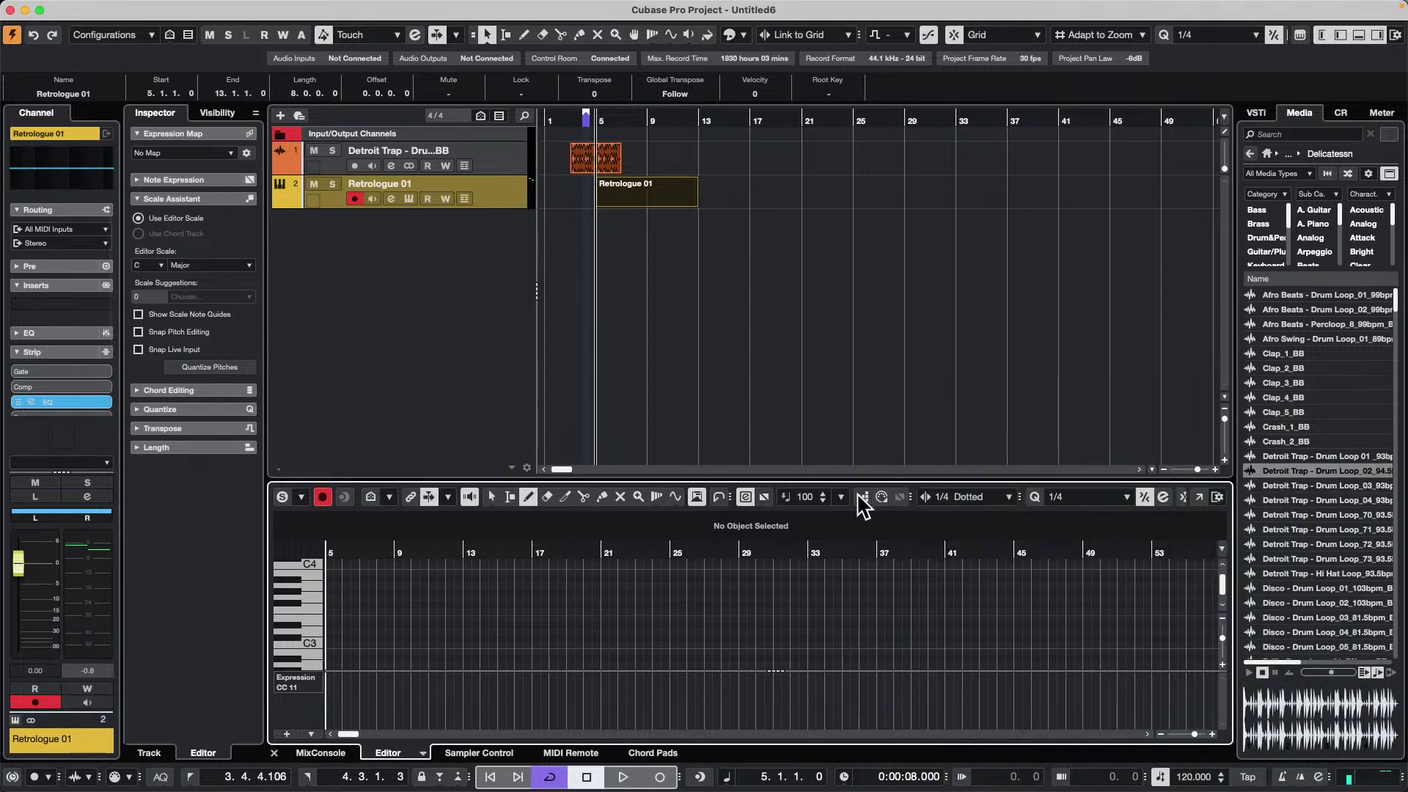
# - Step-input a run of notes up to bar 9 with length quantize set to 1/2 and turn cycle off
pyautogui.click(969, 497)
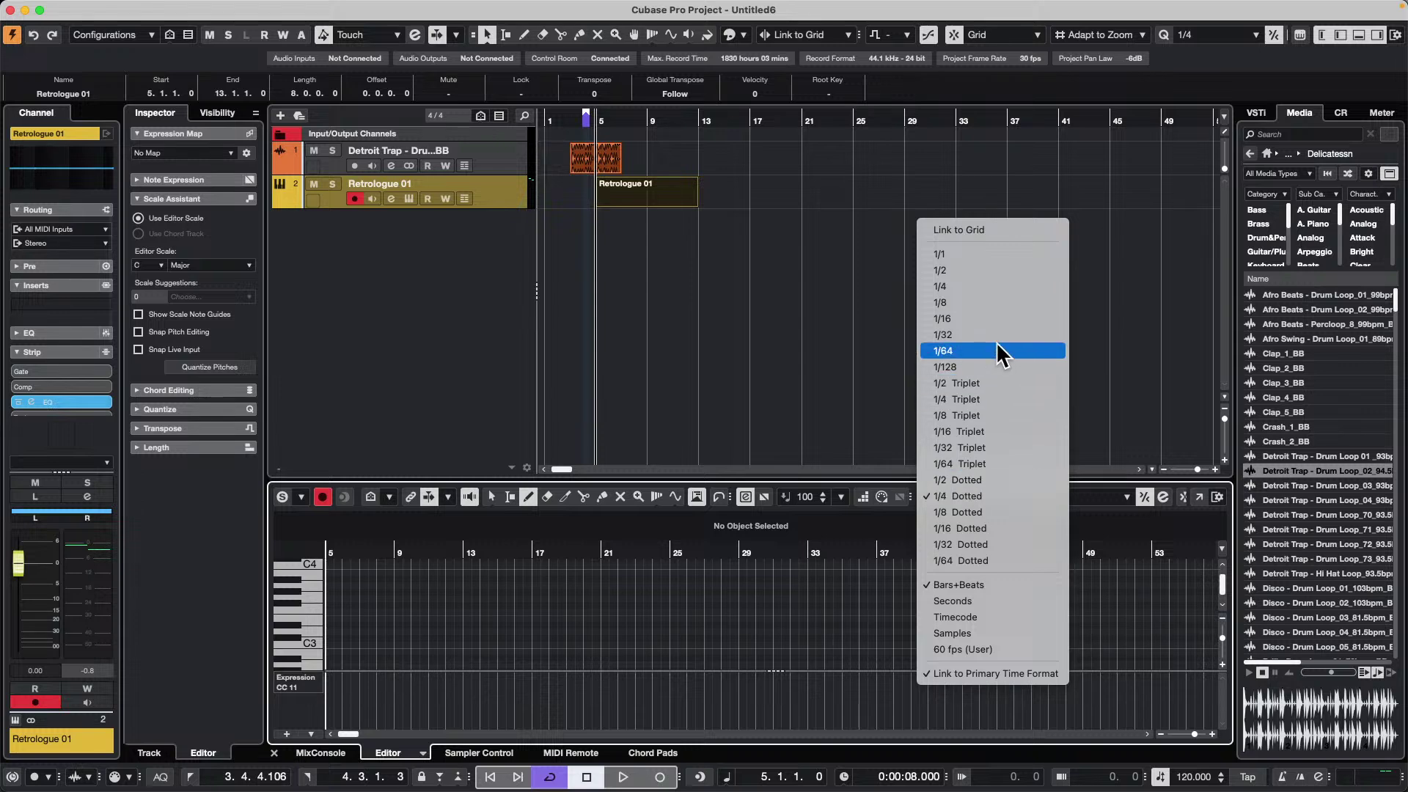
pyautogui.click(1001, 272)
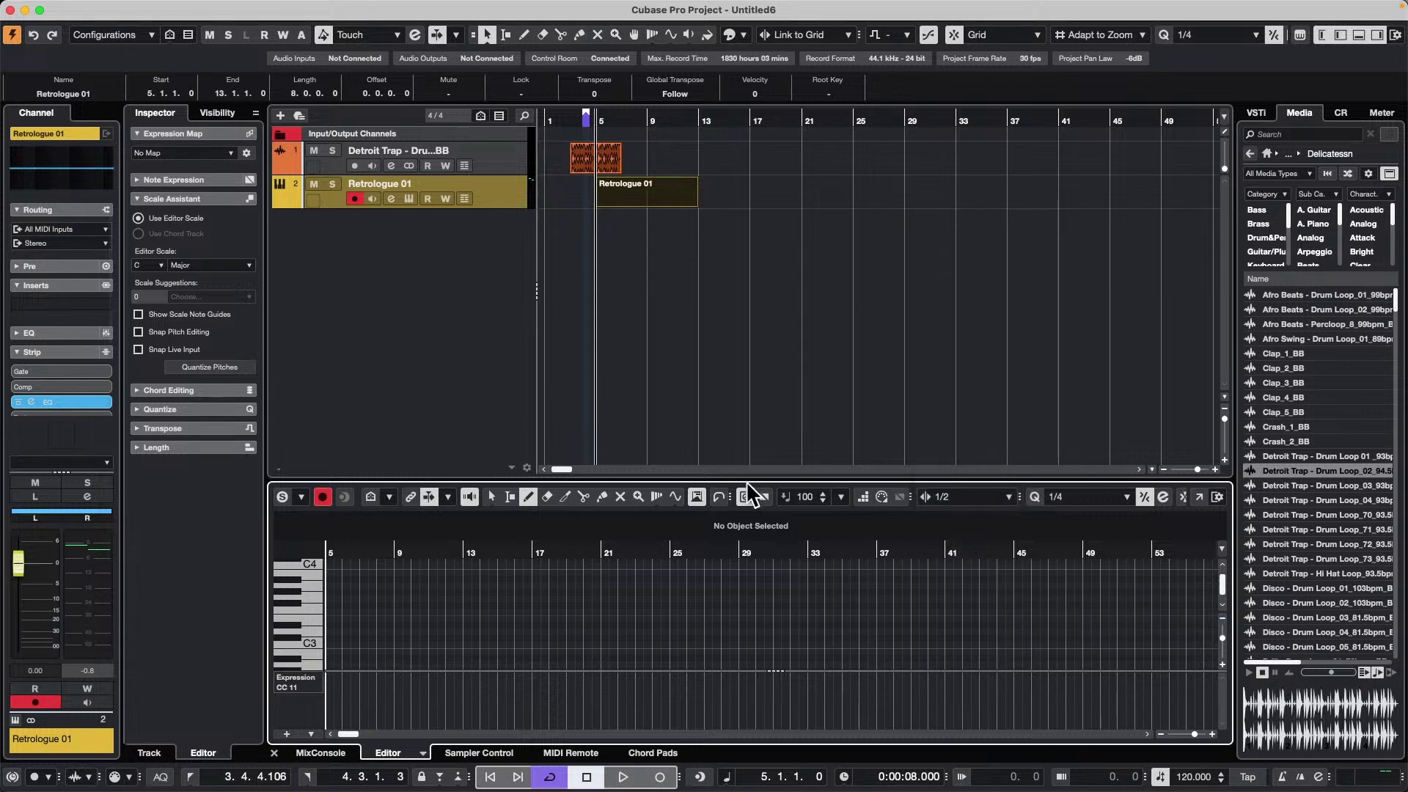
pyautogui.click(863, 497)
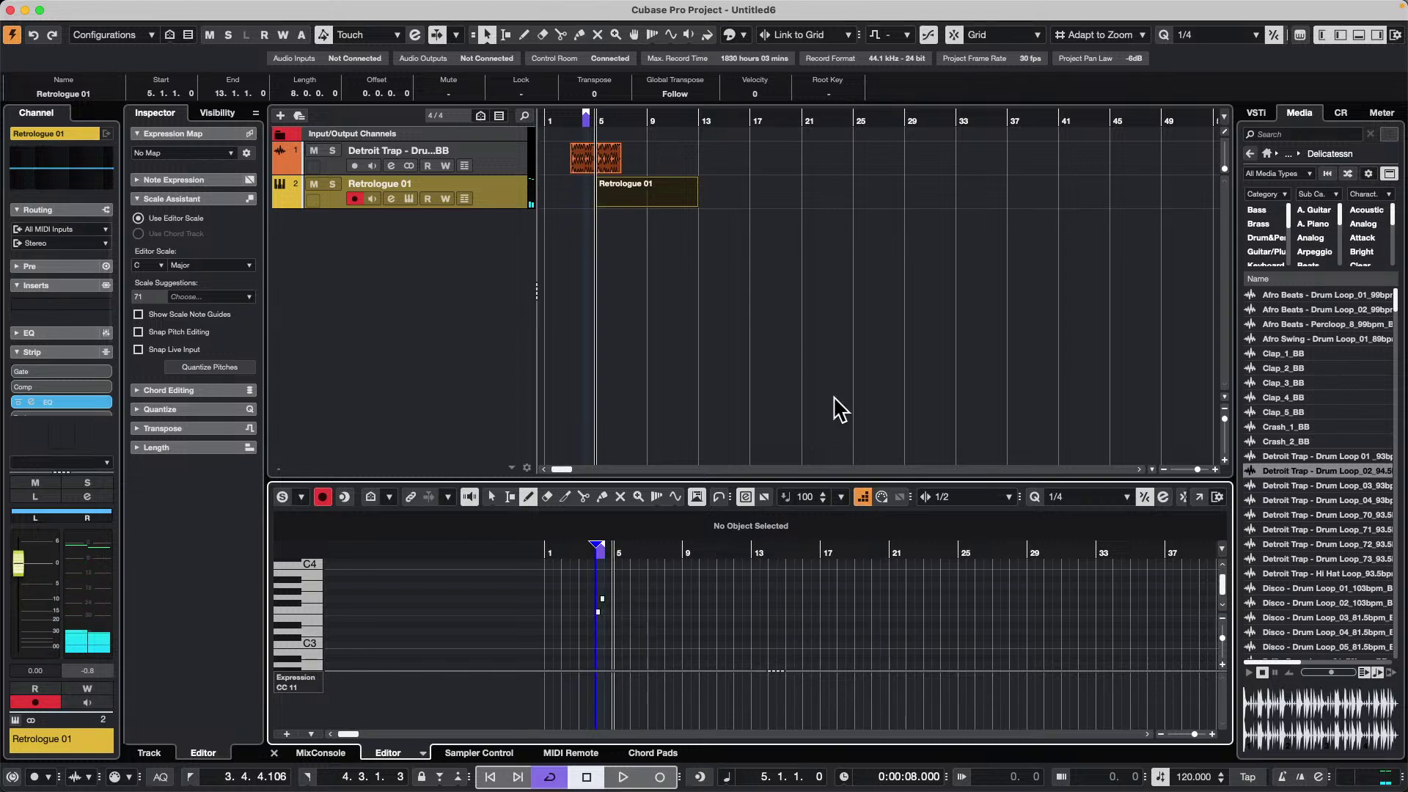
pyautogui.press('KP_Divide')
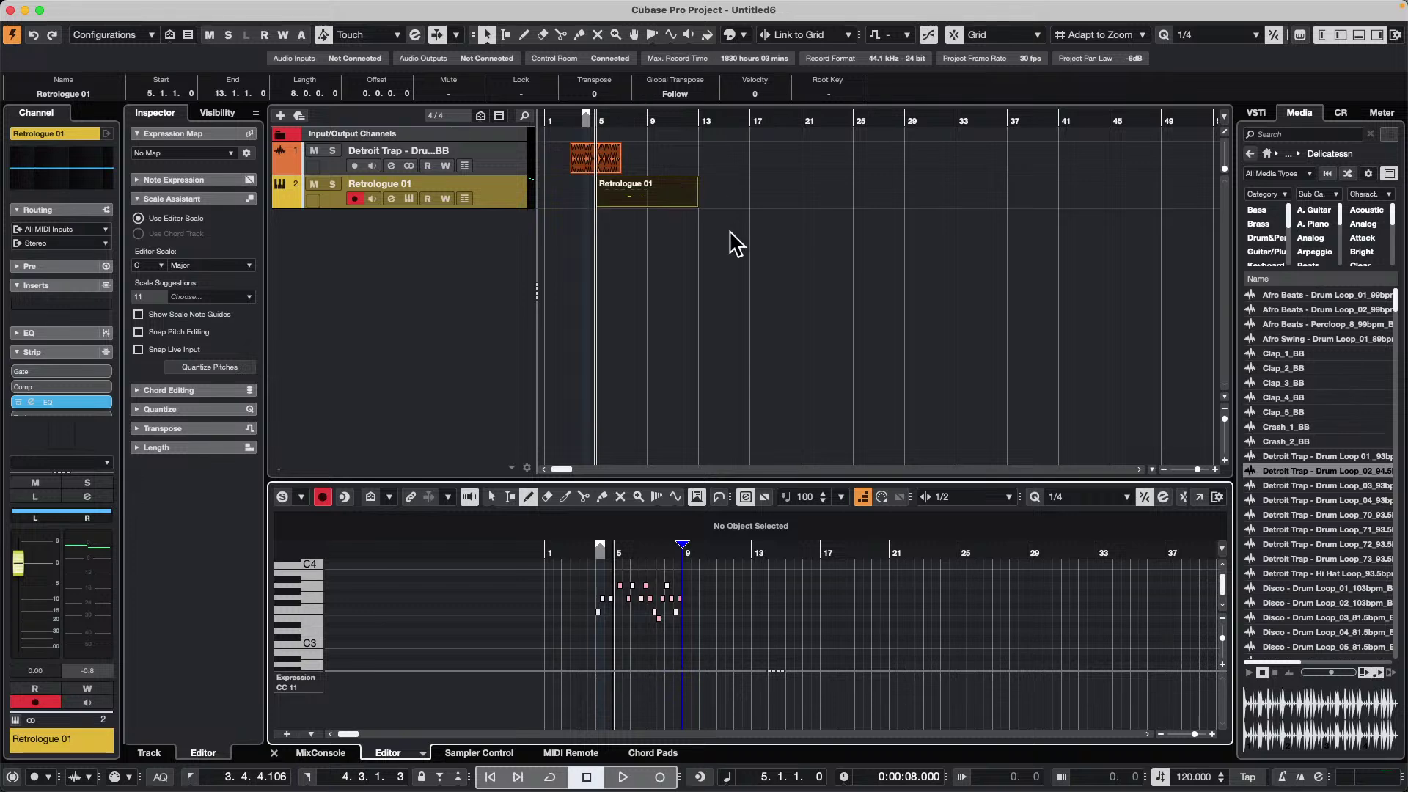
# - Shorten the Retrologue part to end at bar 9 and repeat it three times up to bar 21
pyautogui.moveTo(509, 206); pyautogui.dragTo(483, 285)
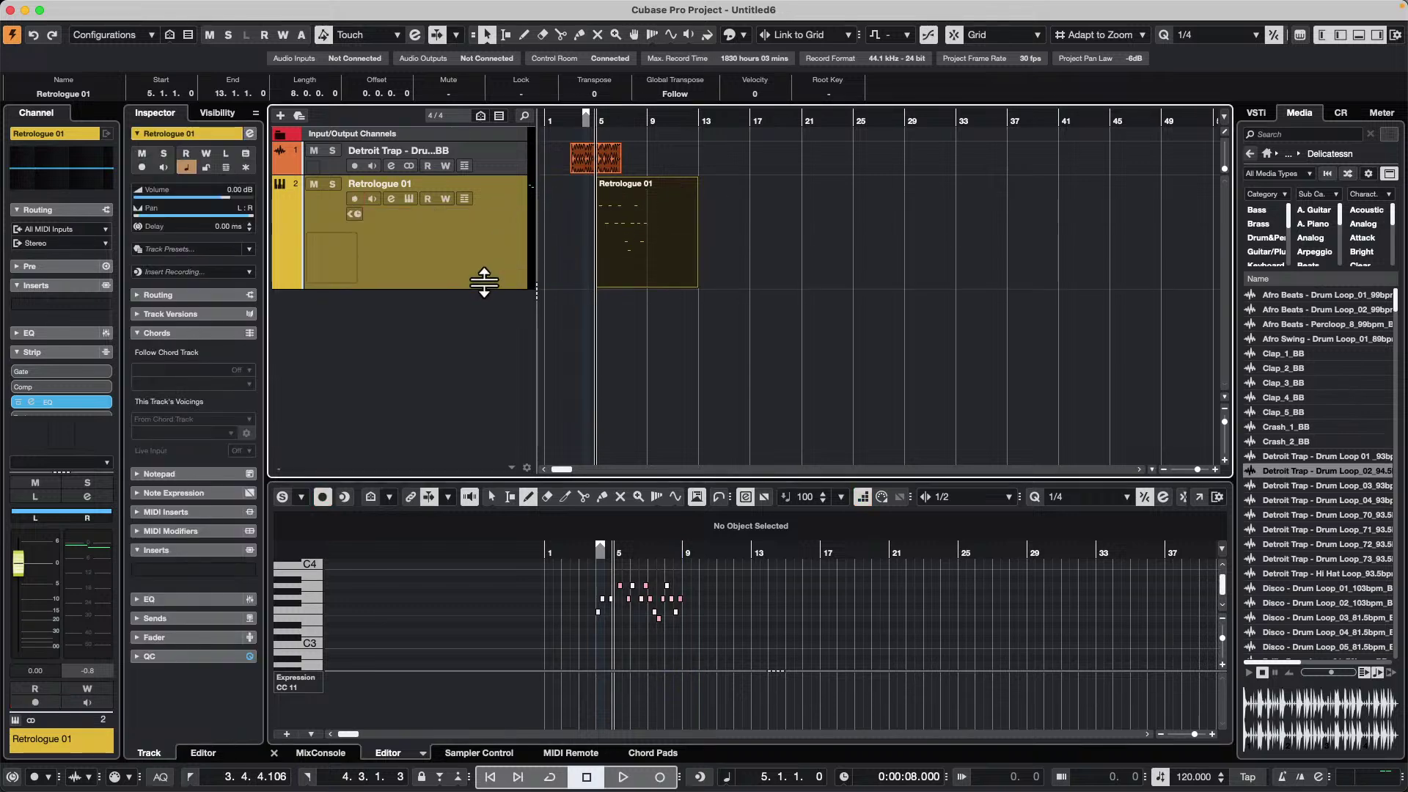
pyautogui.click(645, 242)
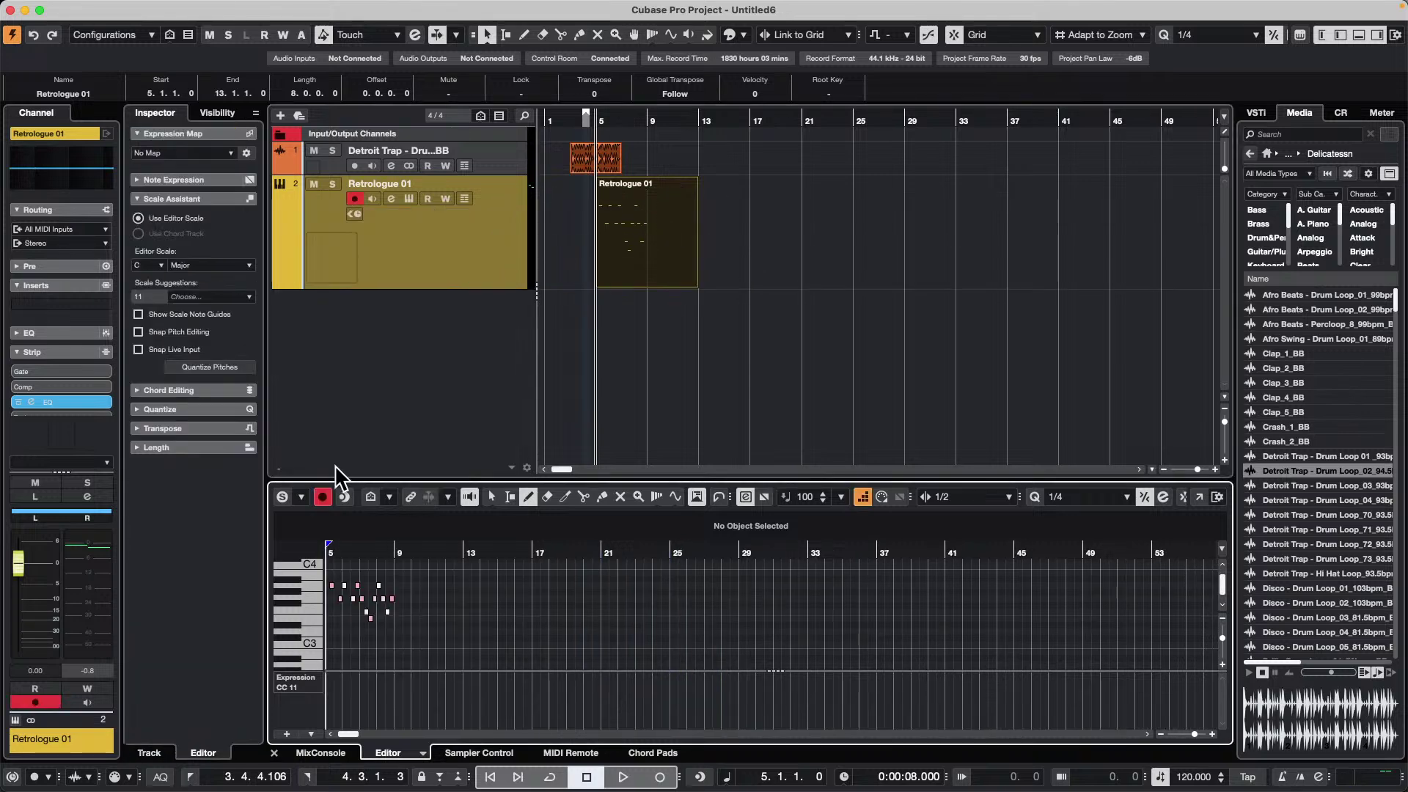
pyautogui.moveTo(362, 553); pyautogui.dragTo(601, 575)
pyautogui.click(599, 556)
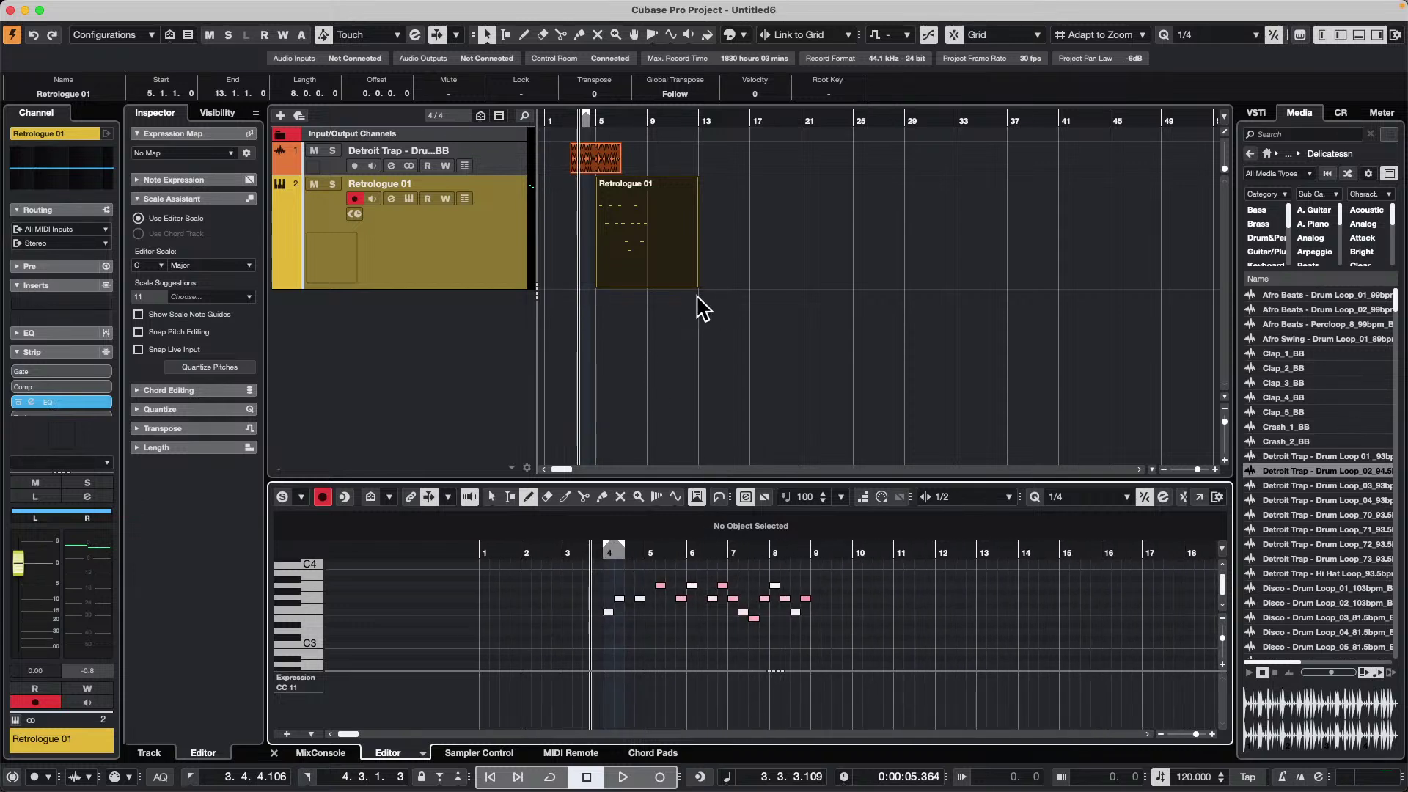
pyautogui.moveTo(696, 282); pyautogui.dragTo(643, 279)
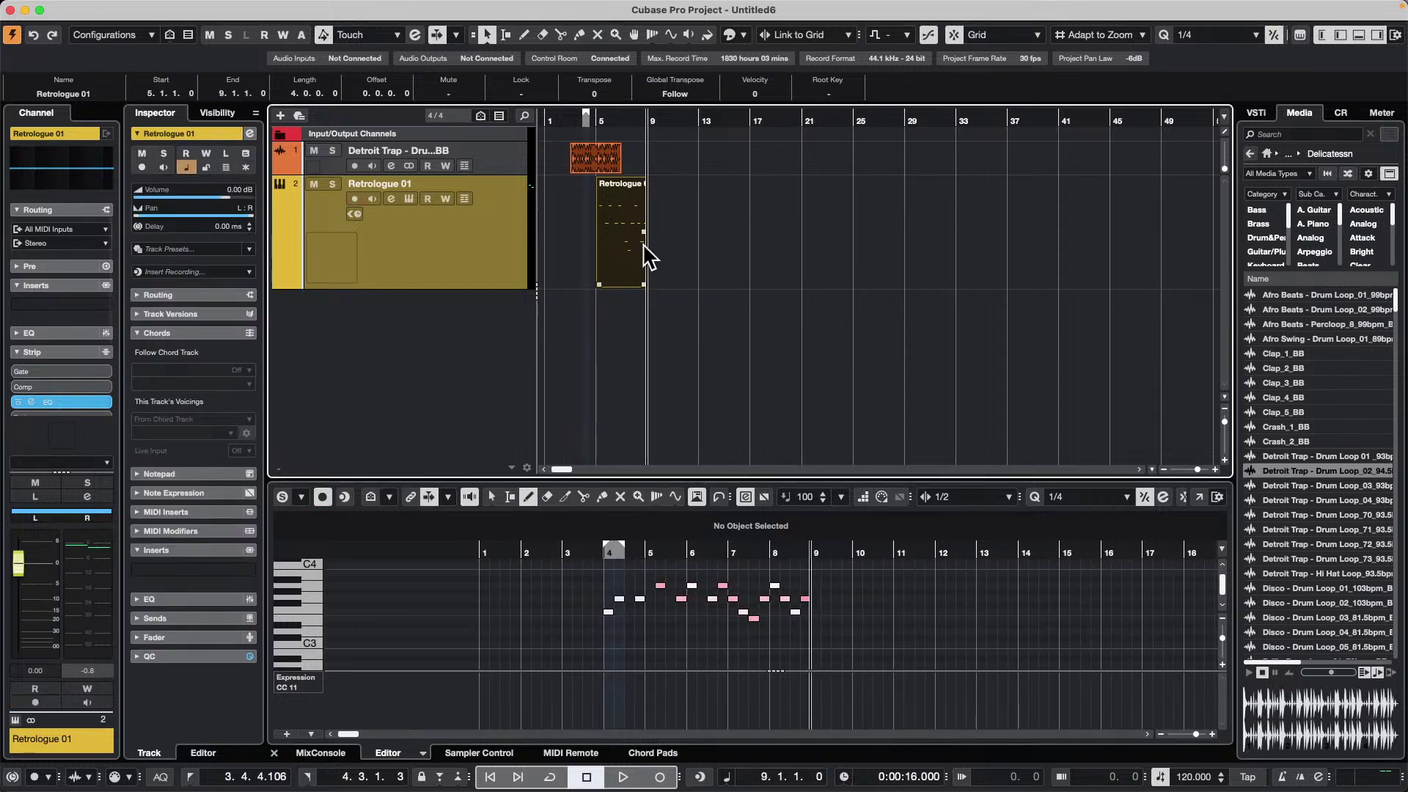
pyautogui.moveTo(644, 232); pyautogui.dragTo(776, 233)
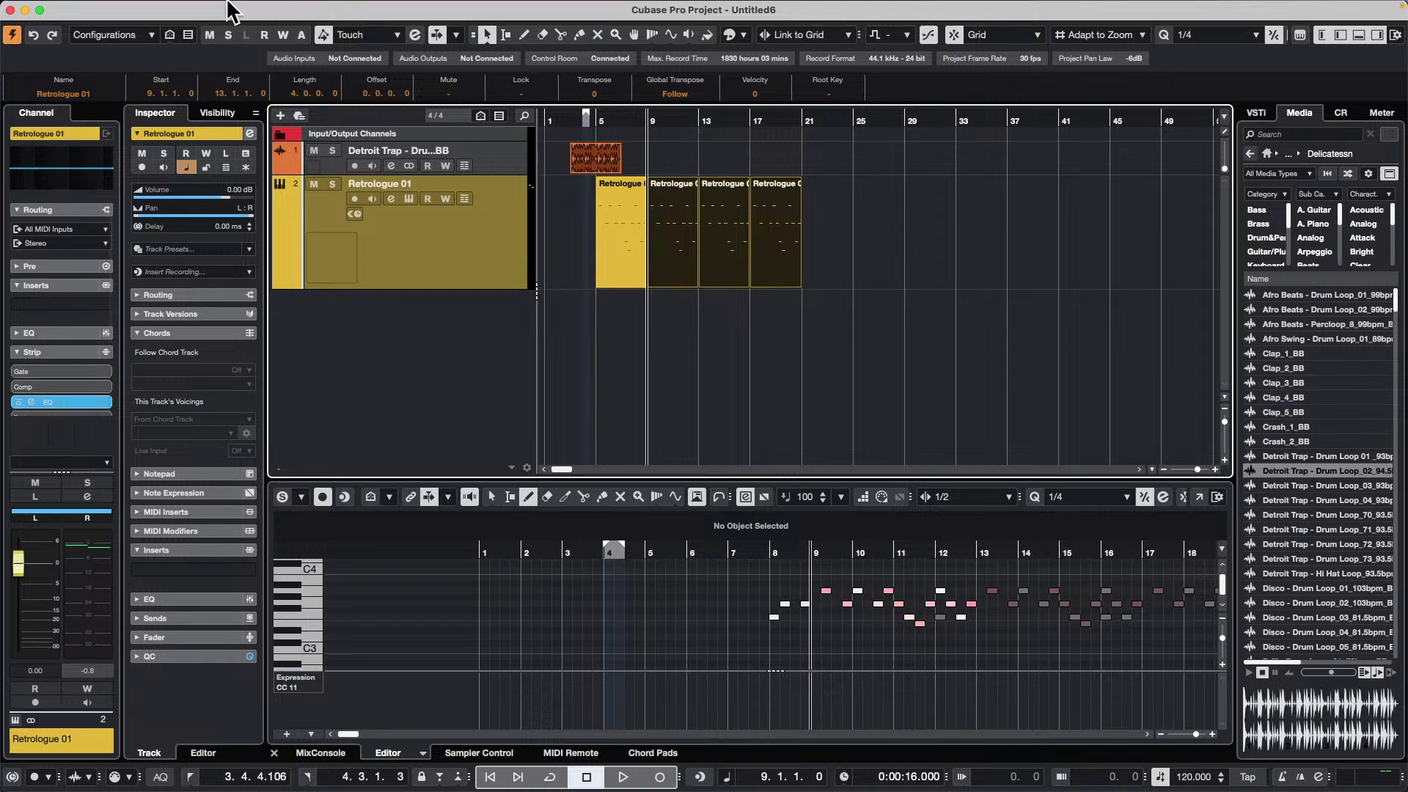
# - Create a new empty project in the June 4 2024 folder
pyautogui.click(98, 8)
pyautogui.click(110, 30)
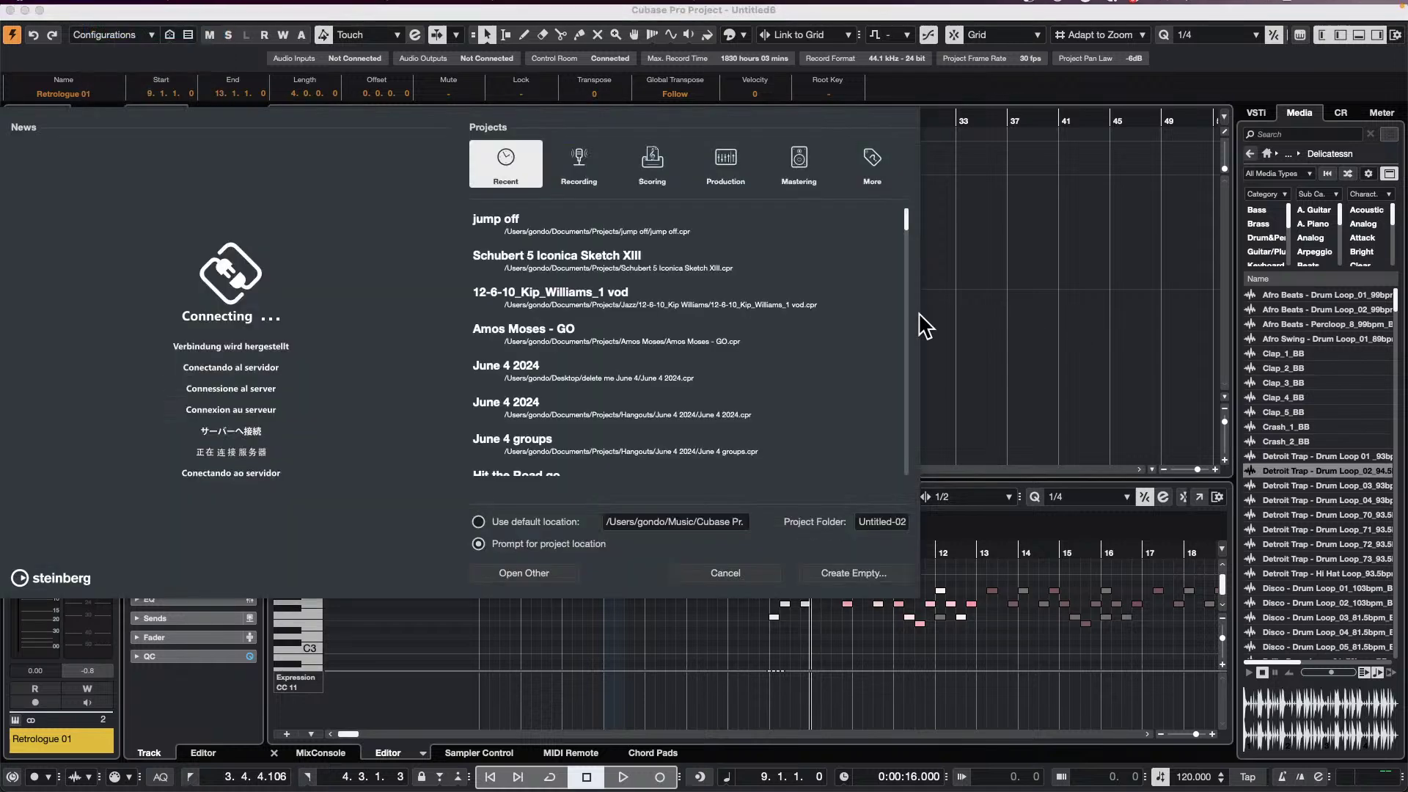
pyautogui.click(853, 573)
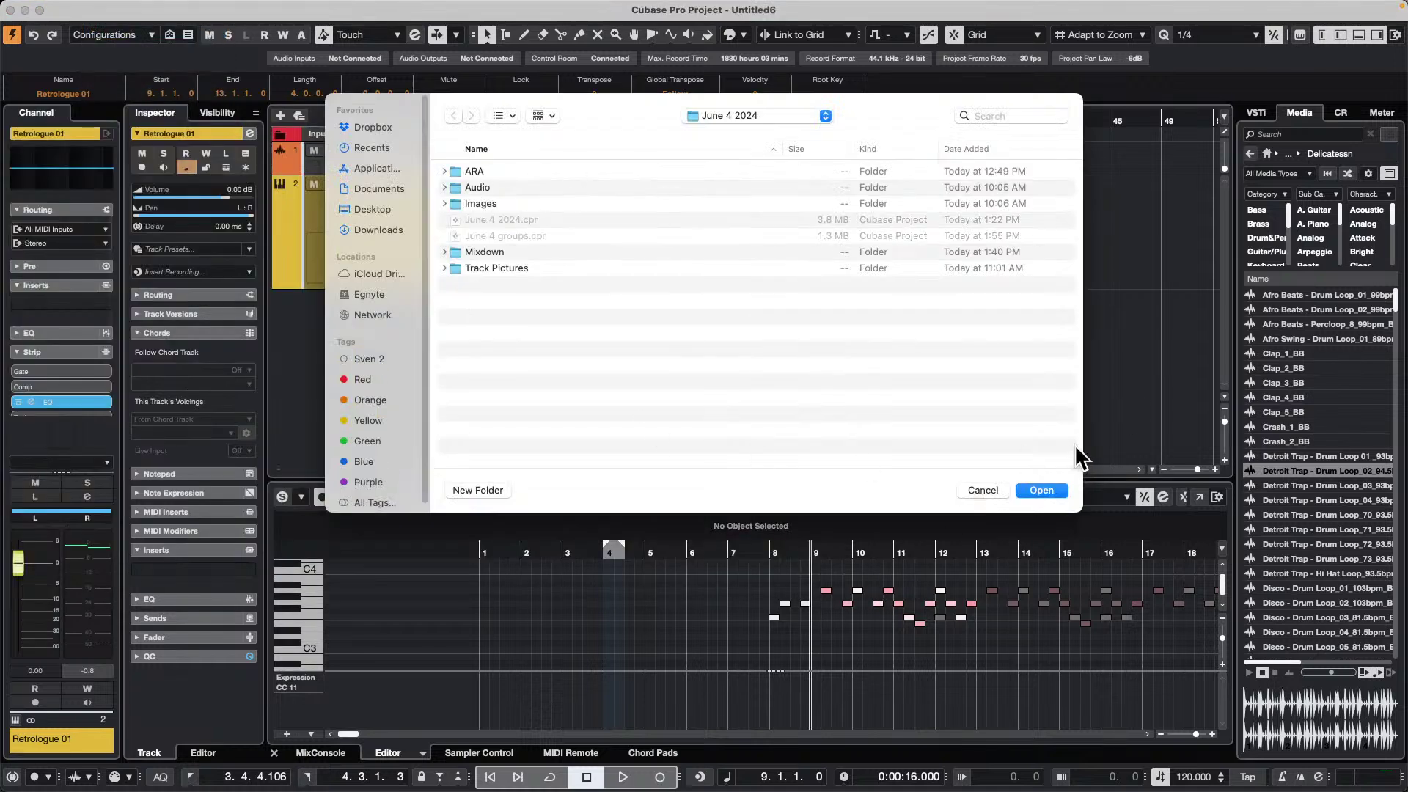
pyautogui.click(1062, 485)
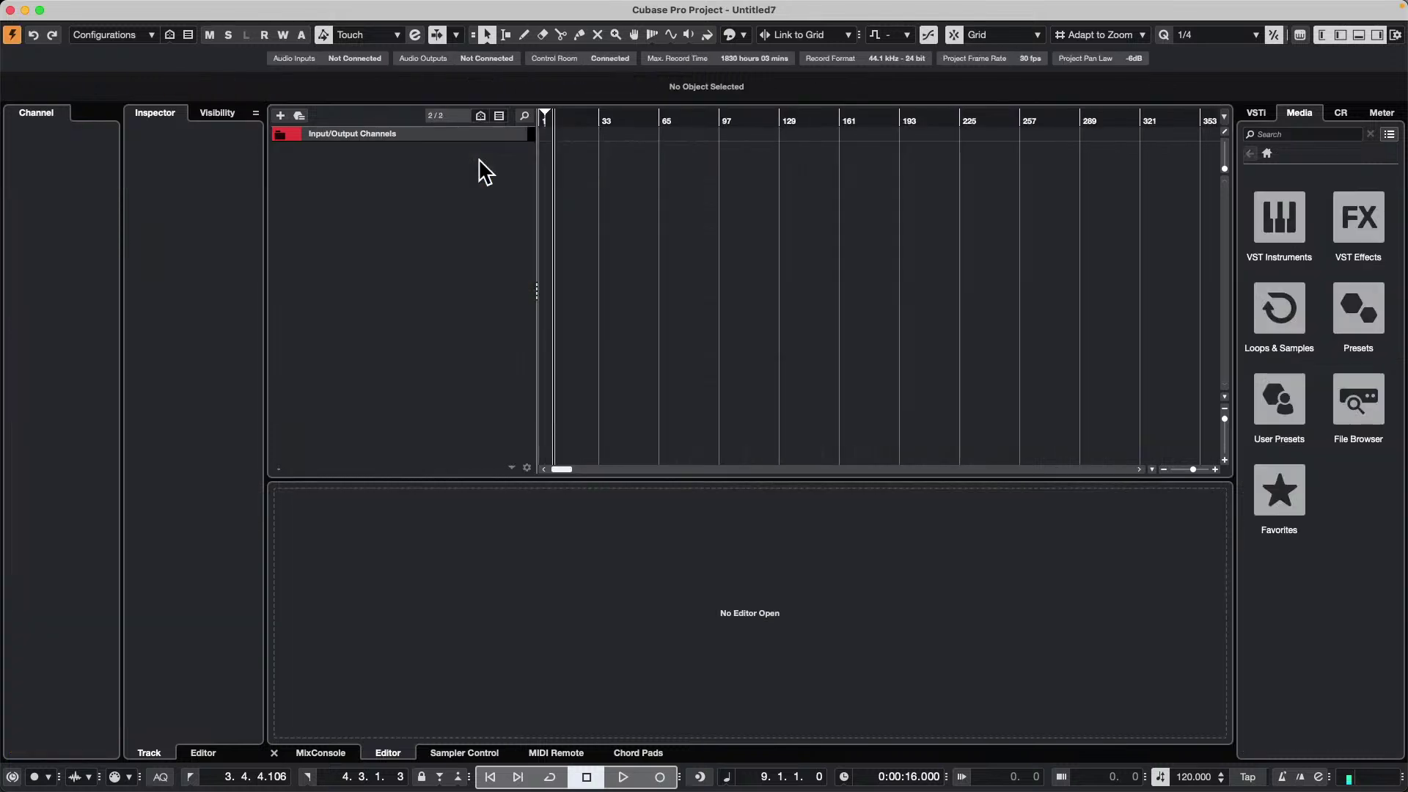
# - Add an instrument track with Groove Agent SE as its instrument
pyautogui.rightClick(375, 181)
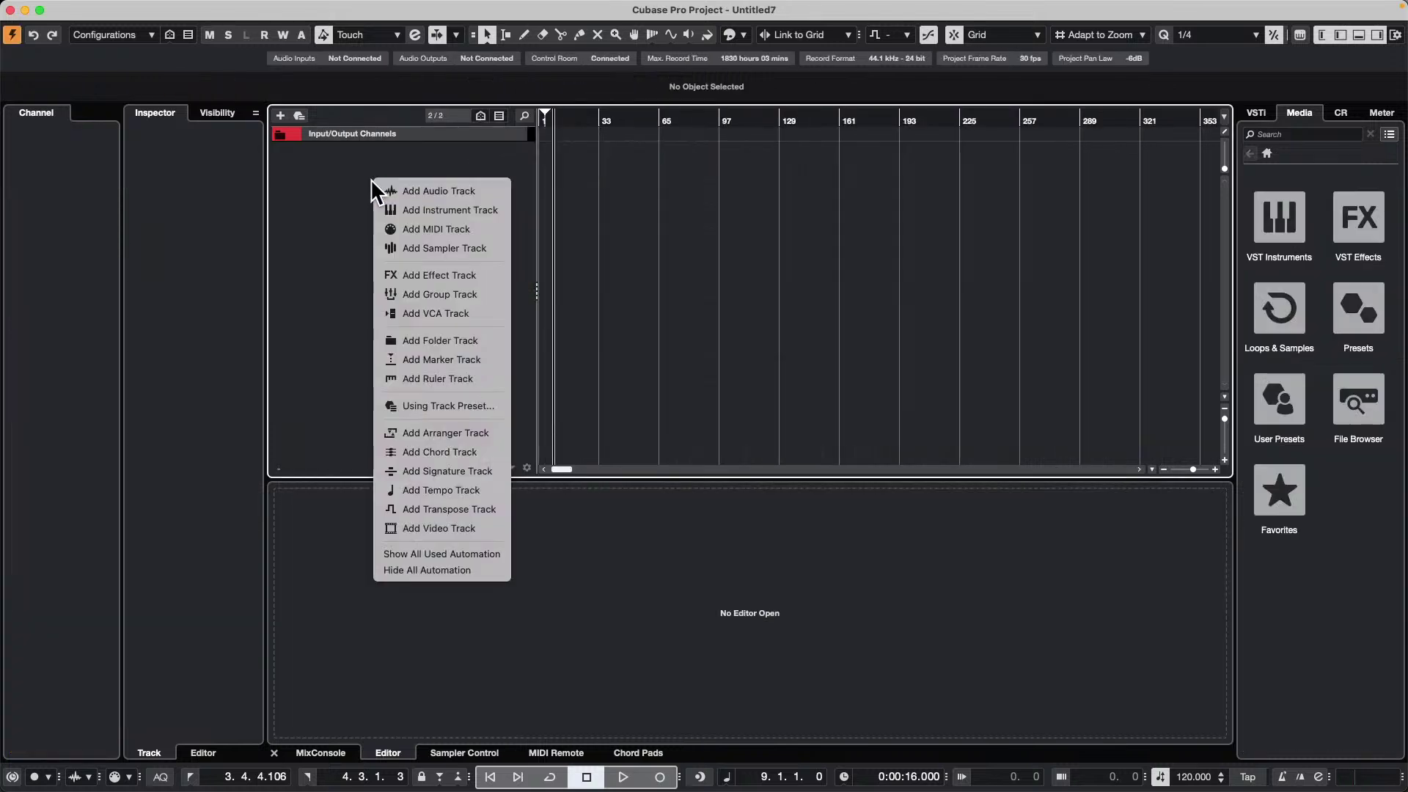
pyautogui.click(491, 213)
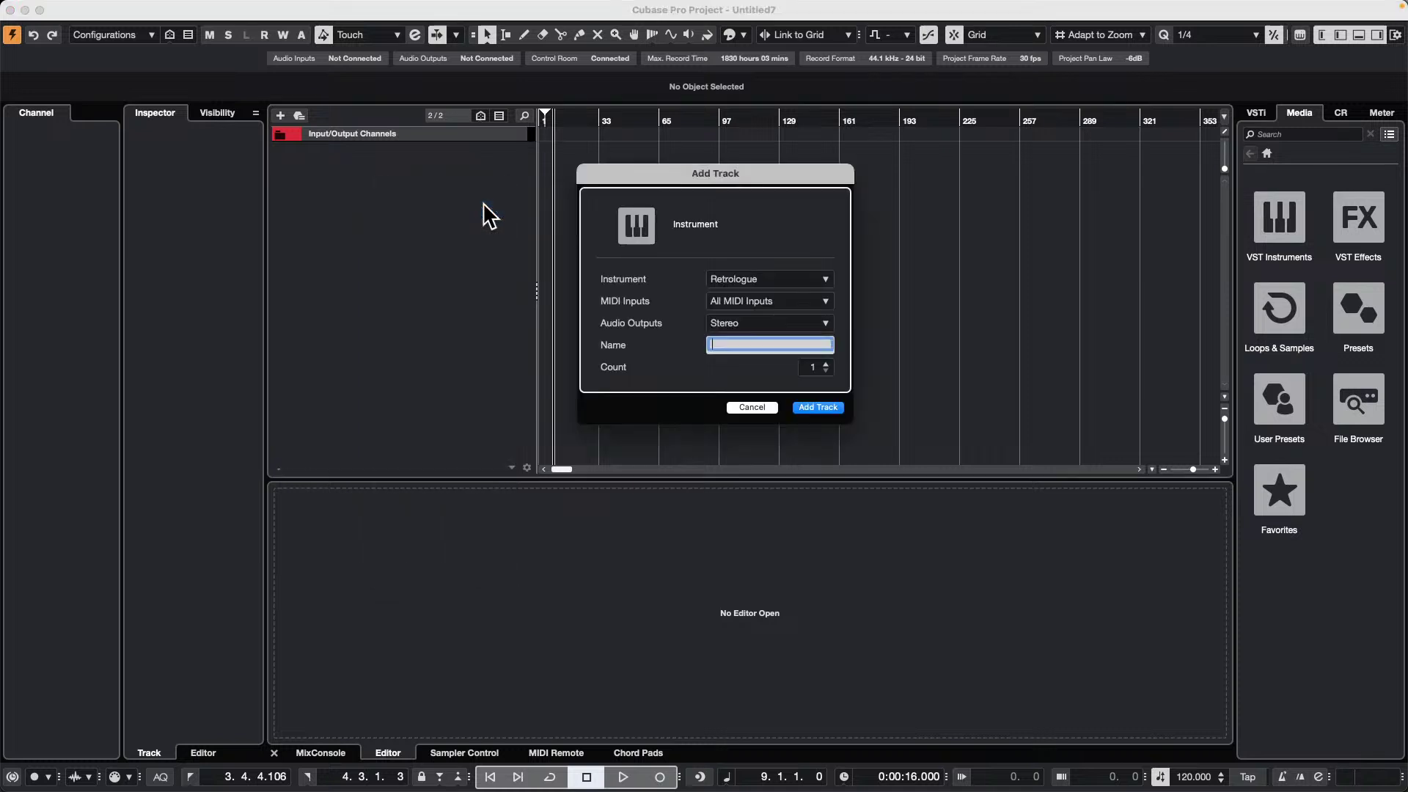
pyautogui.click(812, 278)
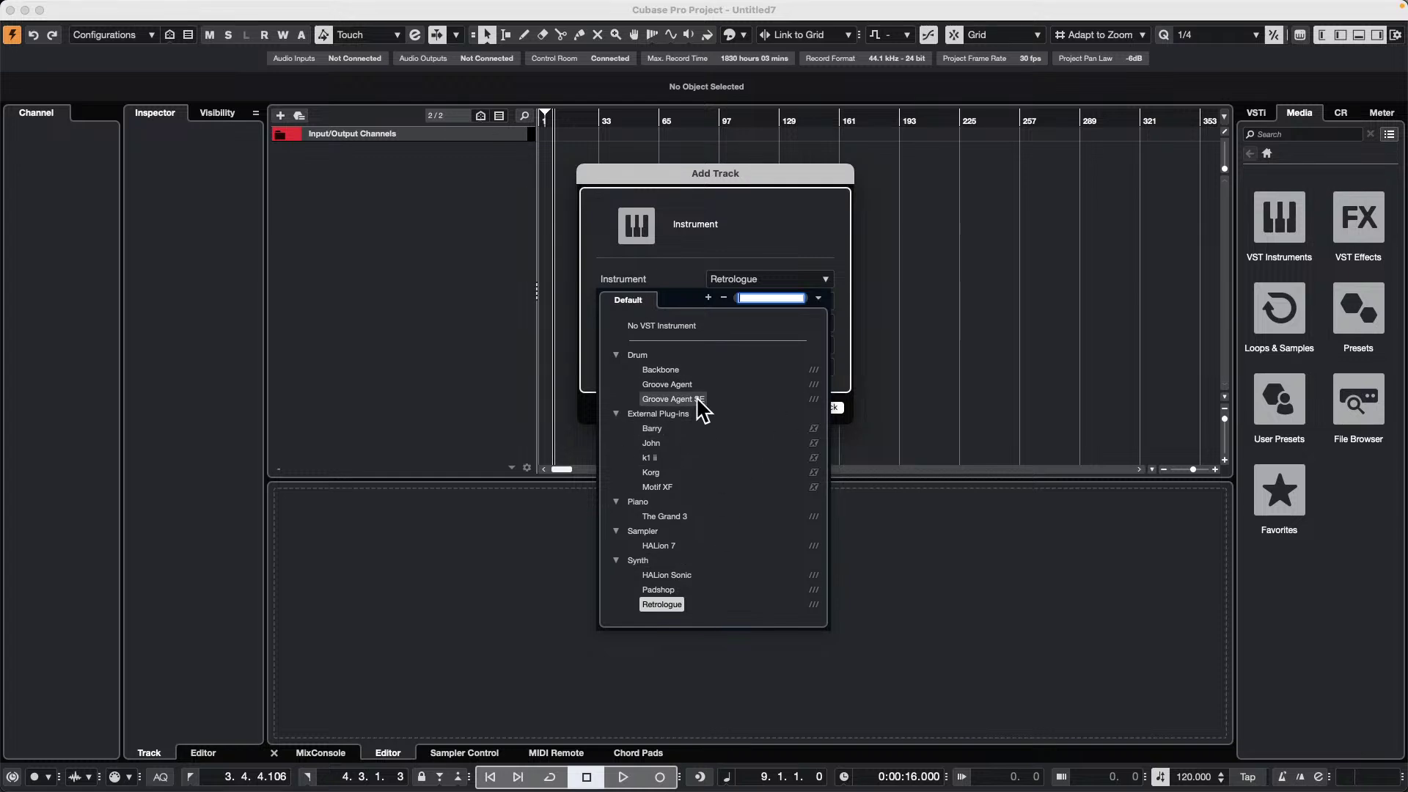
pyautogui.click(698, 399)
pyautogui.click(828, 410)
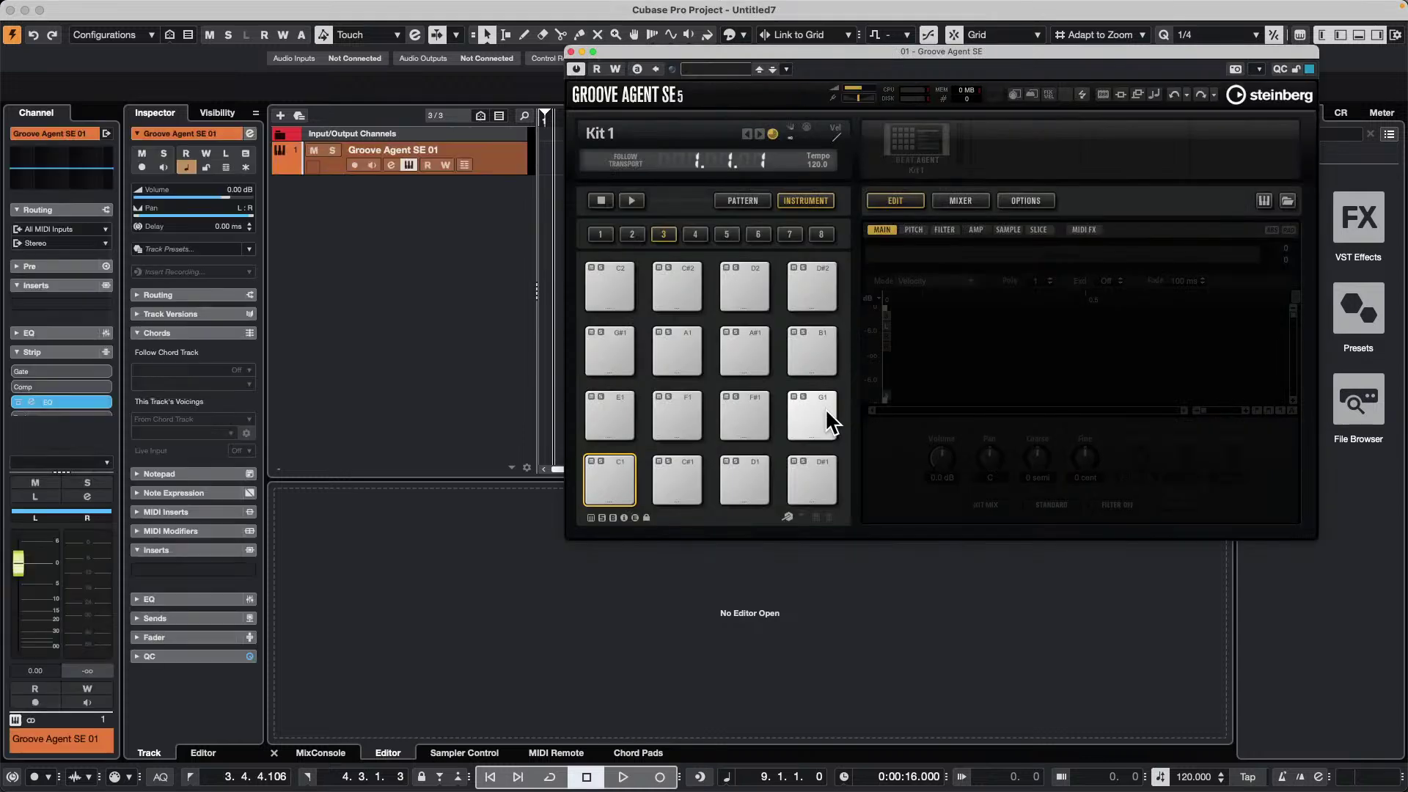
# - Search the kits with patterns for "urban bal" and load Urban Ballads Kit 01 into the empty kit slot
pyautogui.click(918, 170)
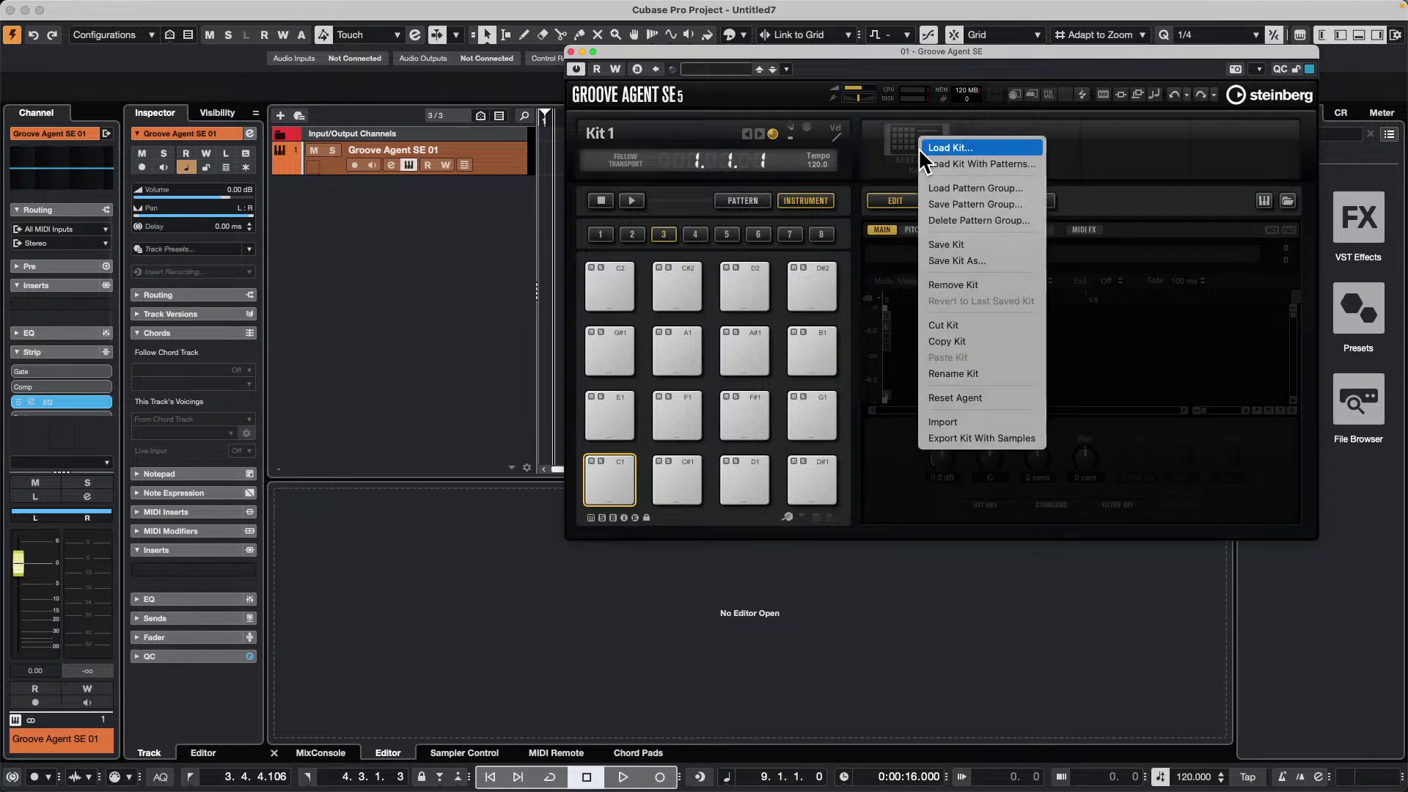
pyautogui.click(982, 163)
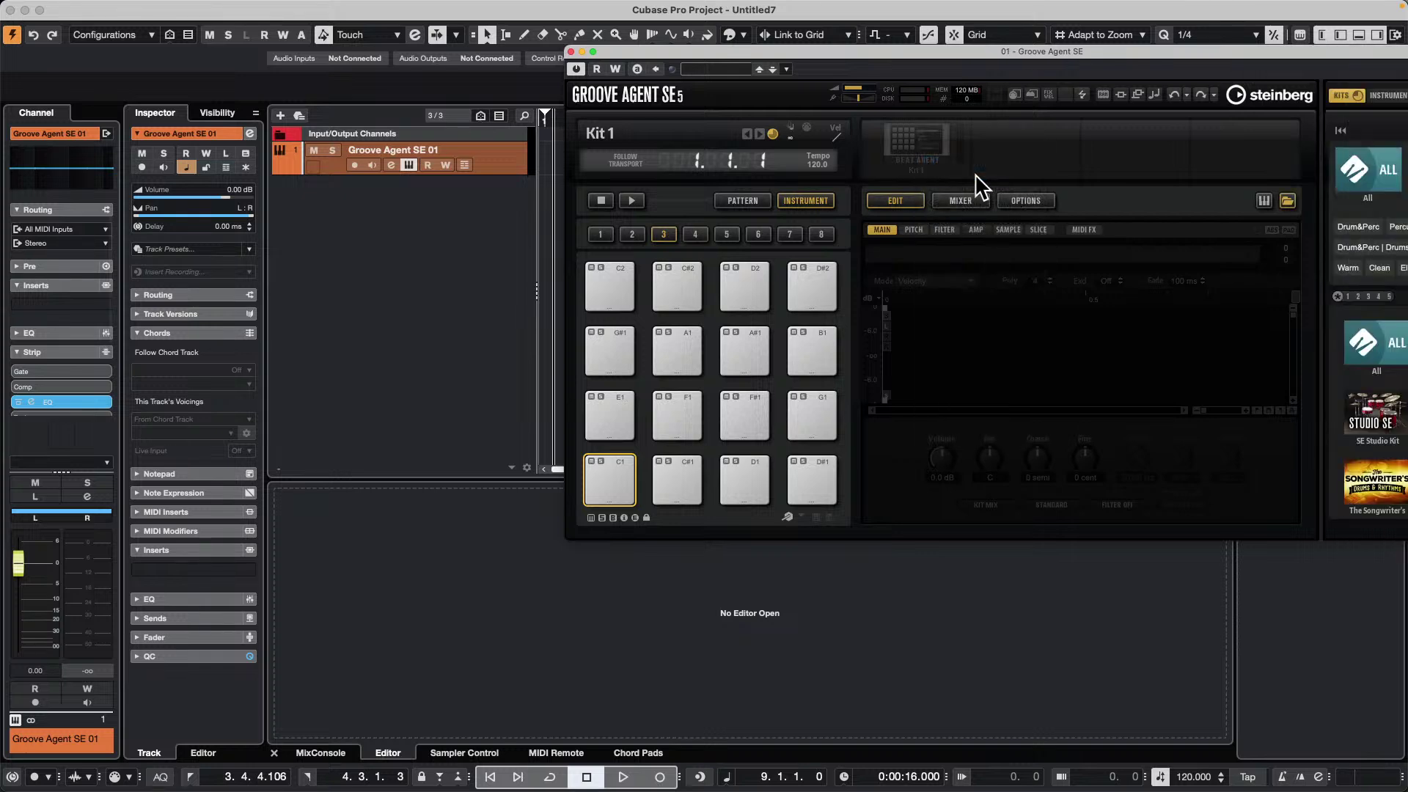
pyautogui.moveTo(1191, 49); pyautogui.dragTo(884, 45)
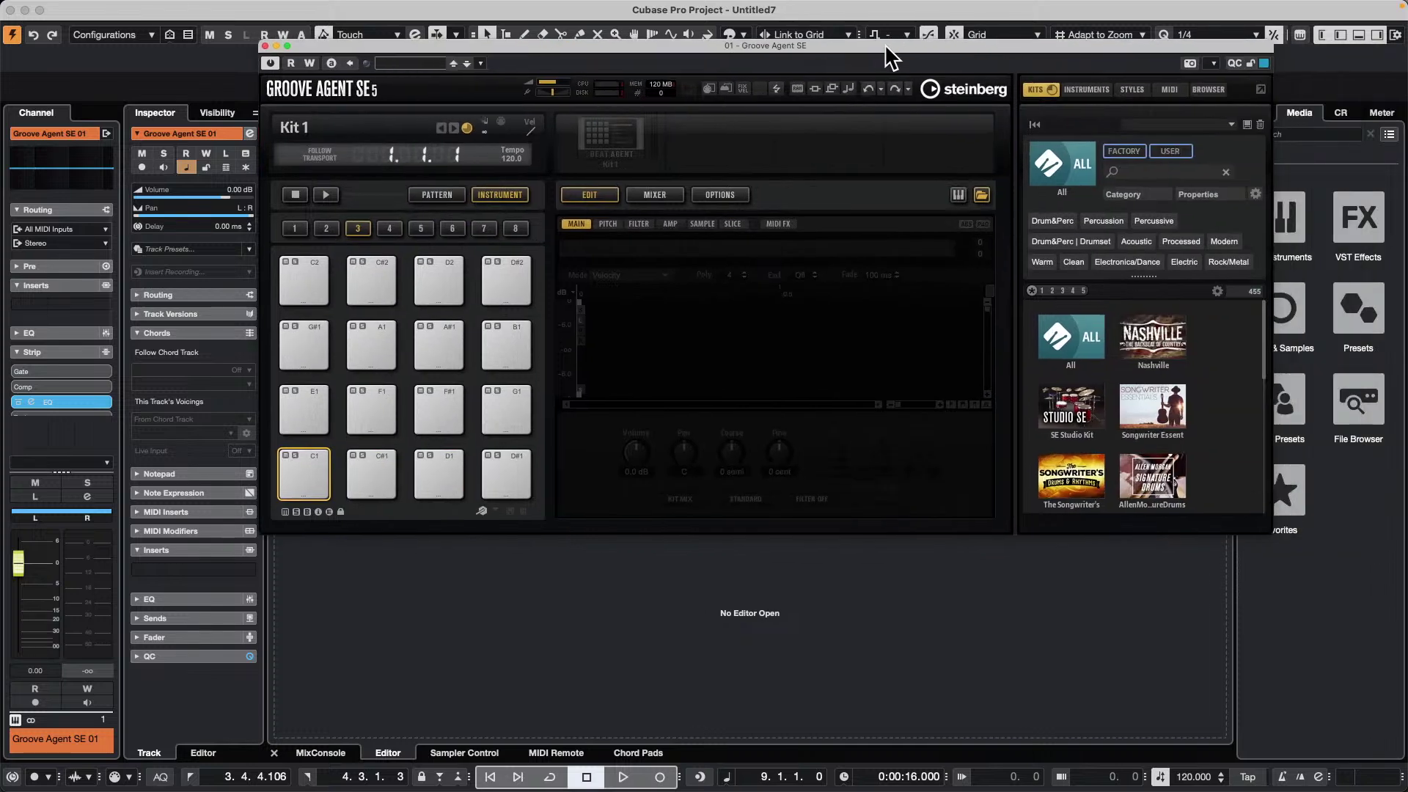
pyautogui.click(1145, 171)
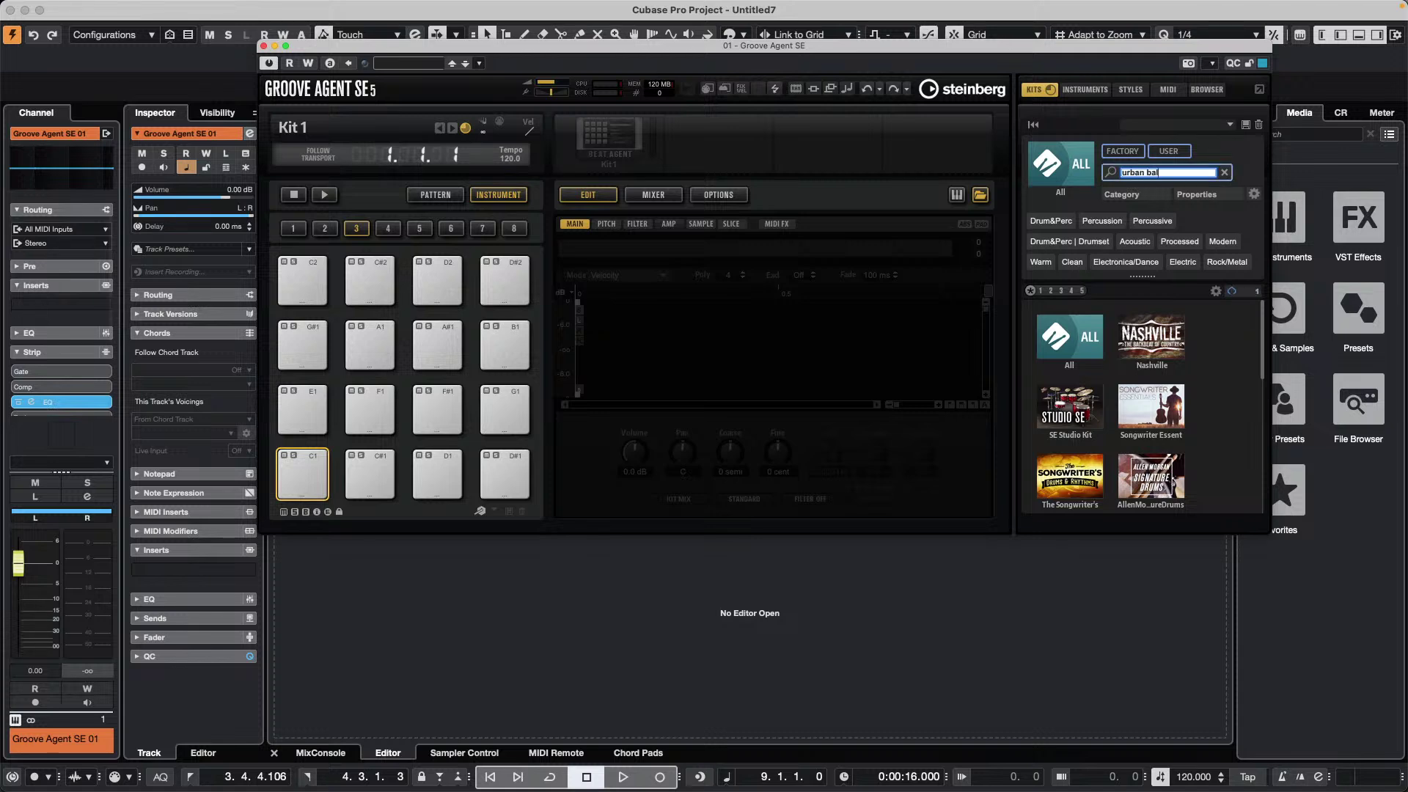
pyautogui.press('Return')
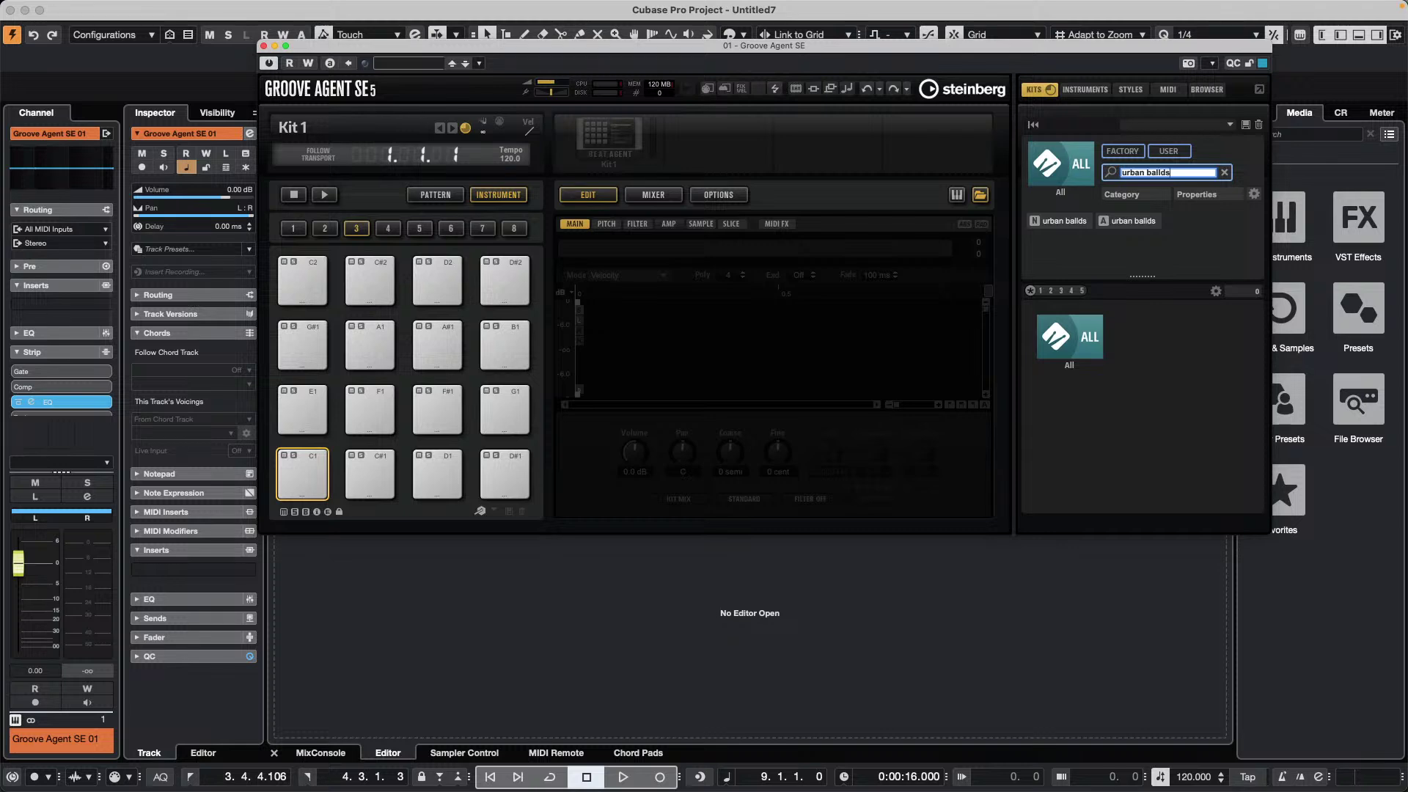
pyautogui.doubleClick(1070, 341)
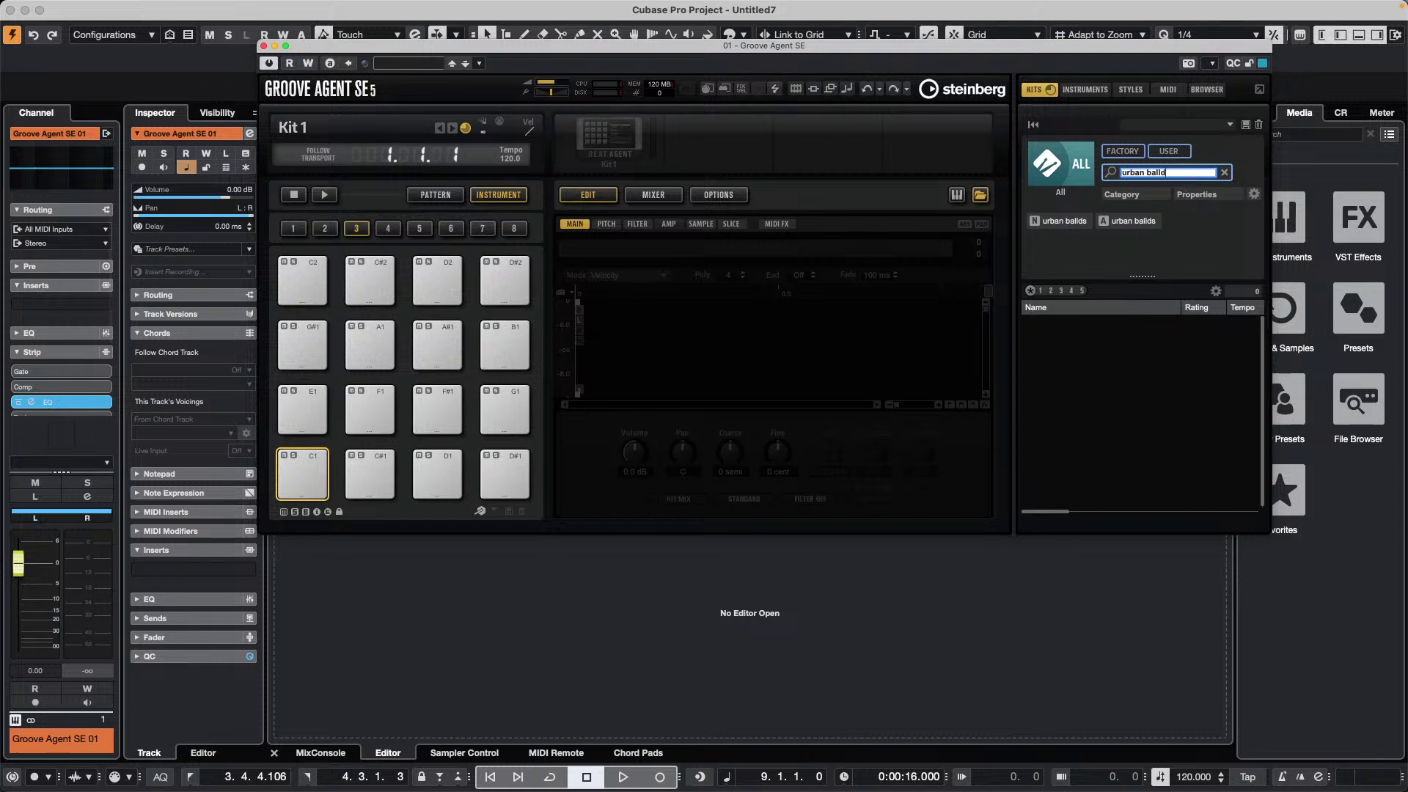
pyautogui.press('BackSpace')
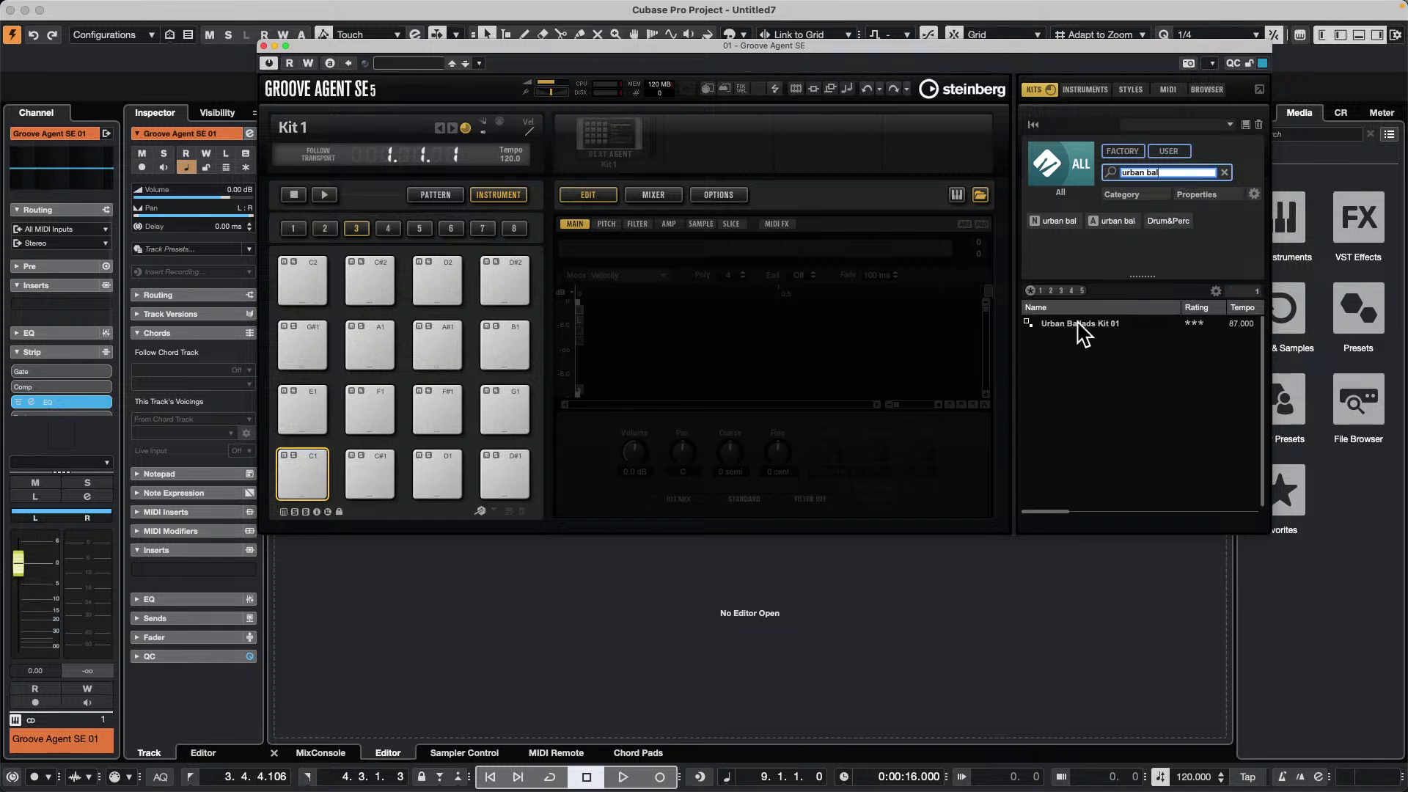
pyautogui.doubleClick(1079, 323)
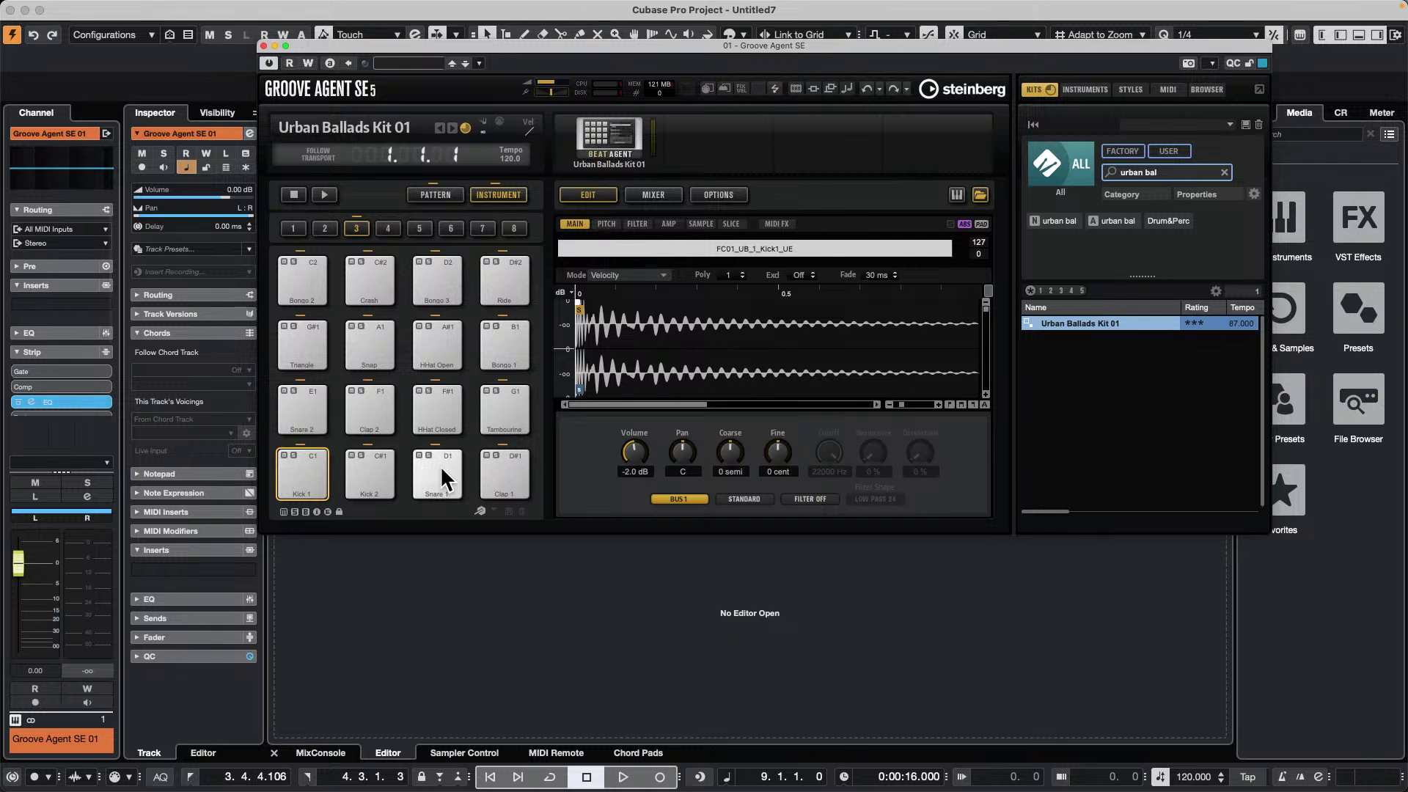
# - Route the Kick 1 pad to Out 2 and the Kick 2 pad to Out 3
pyautogui.click(302, 478)
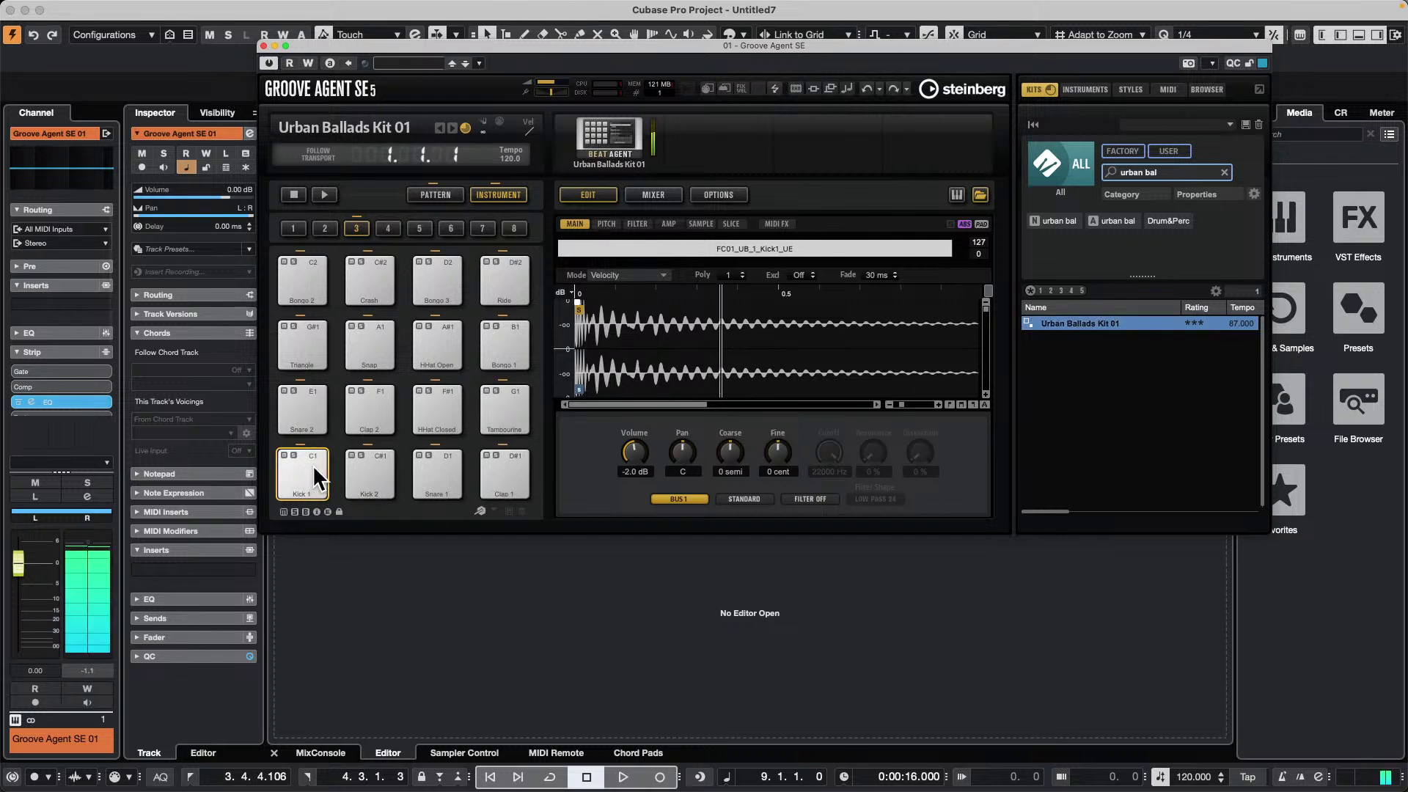
pyautogui.click(669, 499)
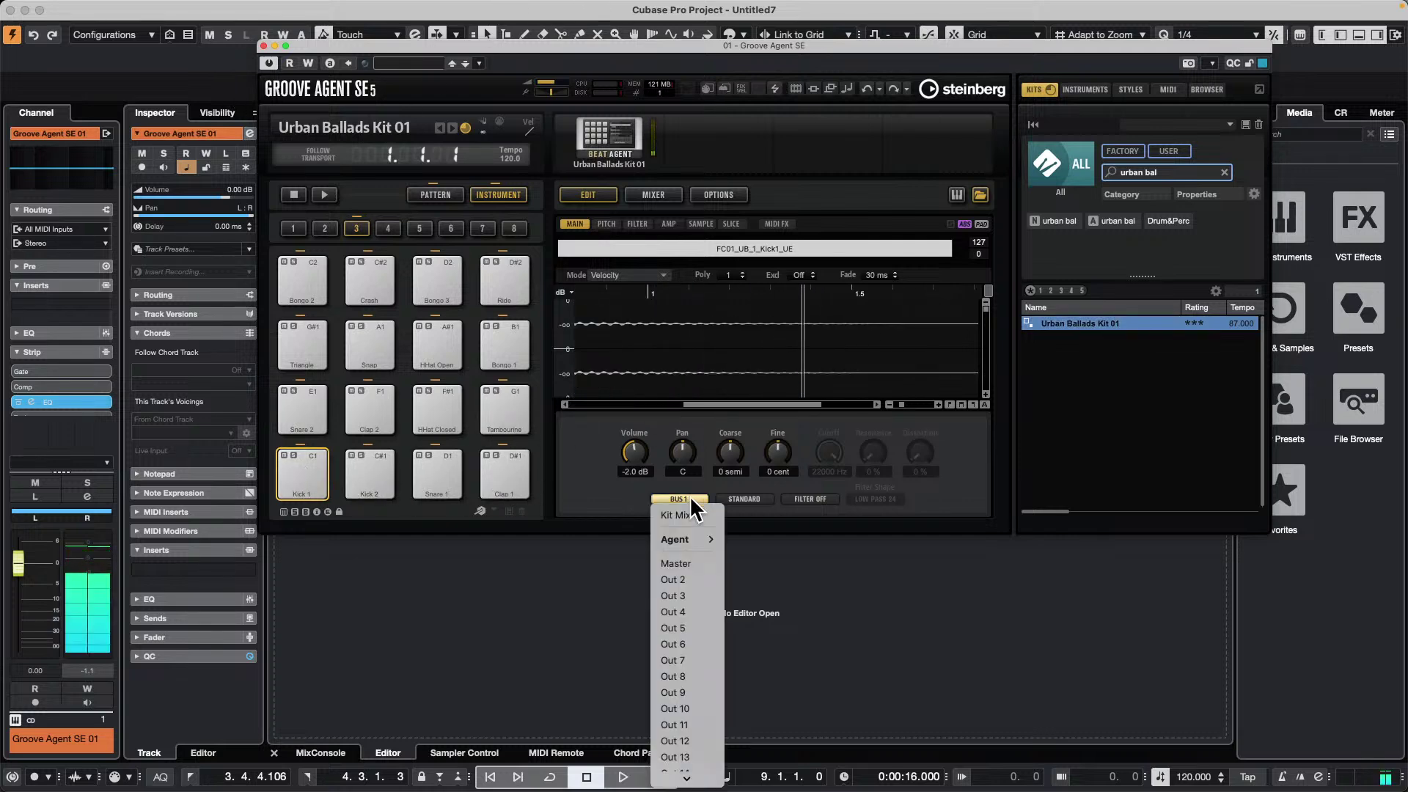
pyautogui.click(709, 579)
pyautogui.click(385, 487)
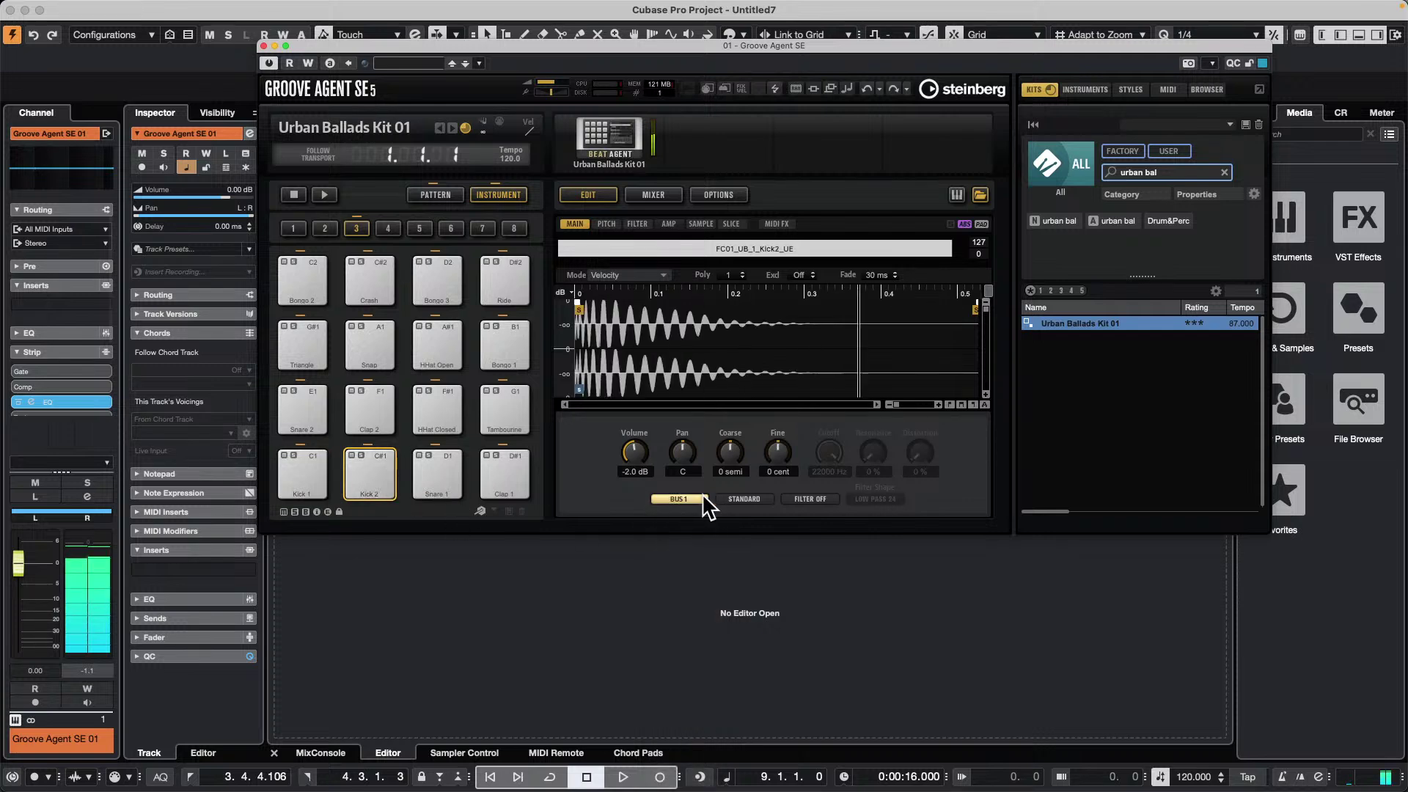
pyautogui.click(701, 499)
pyautogui.click(539, 492)
# - Assign the Snare 1 pad to Out 4 and the Clap 1 pad to Out 5
pyautogui.click(437, 476)
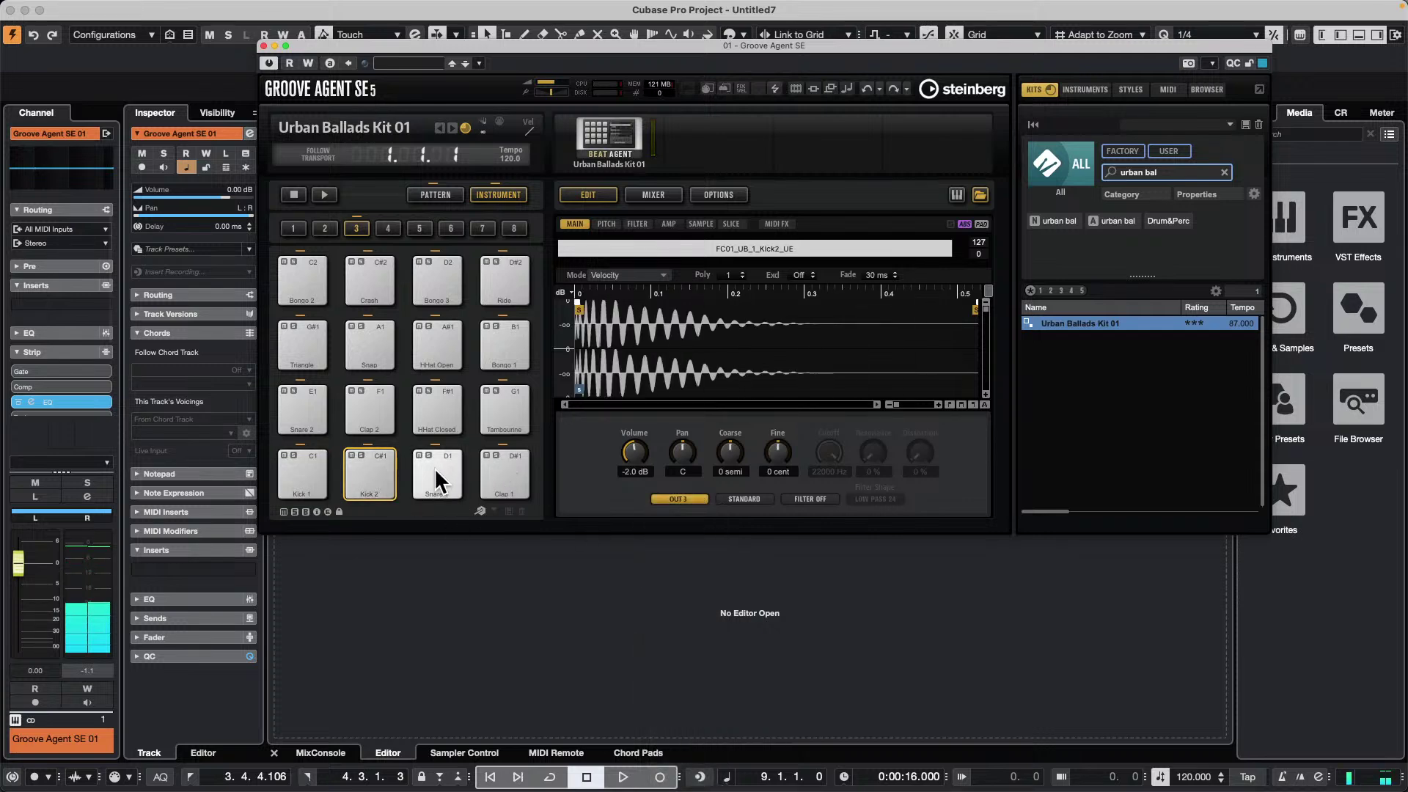
pyautogui.click(678, 499)
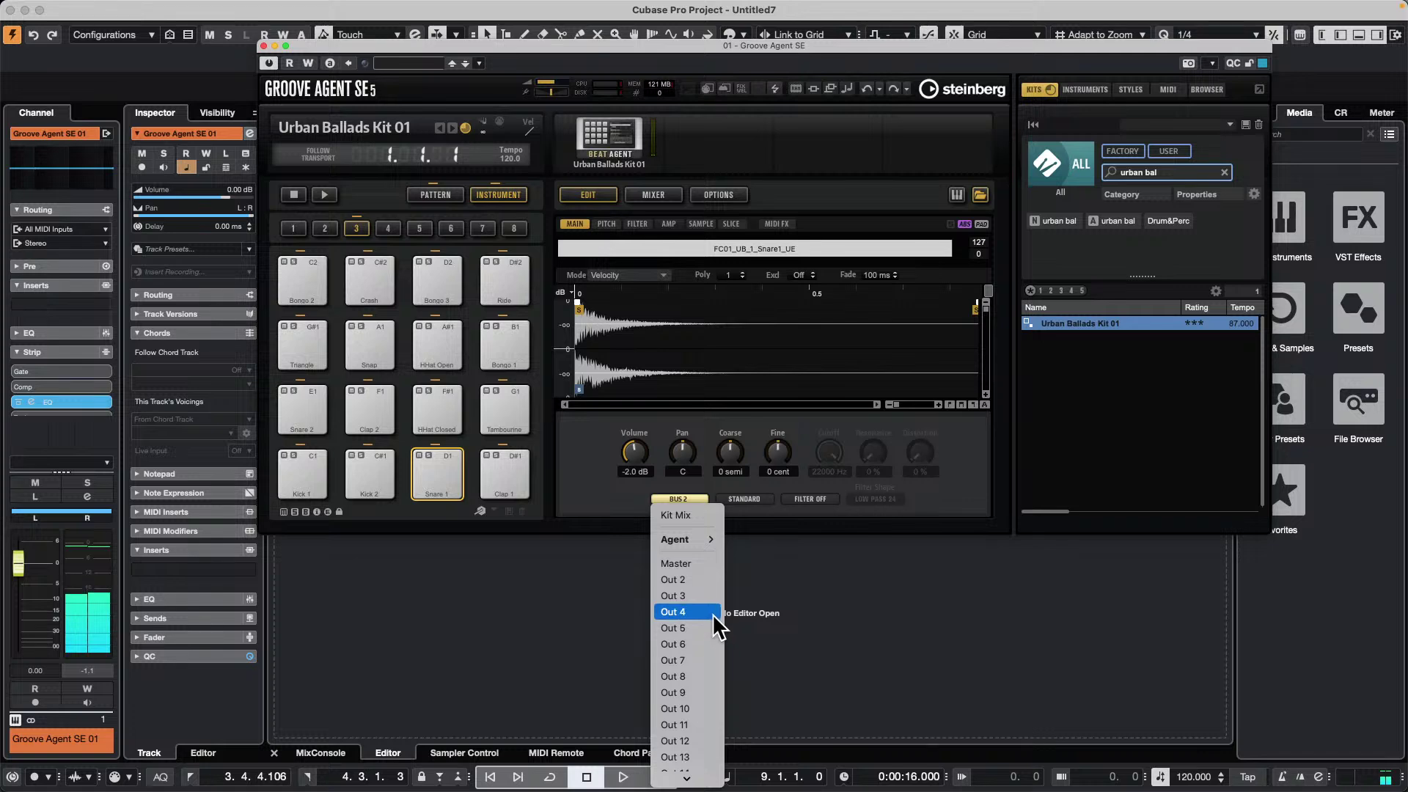
pyautogui.click(708, 613)
pyautogui.click(693, 499)
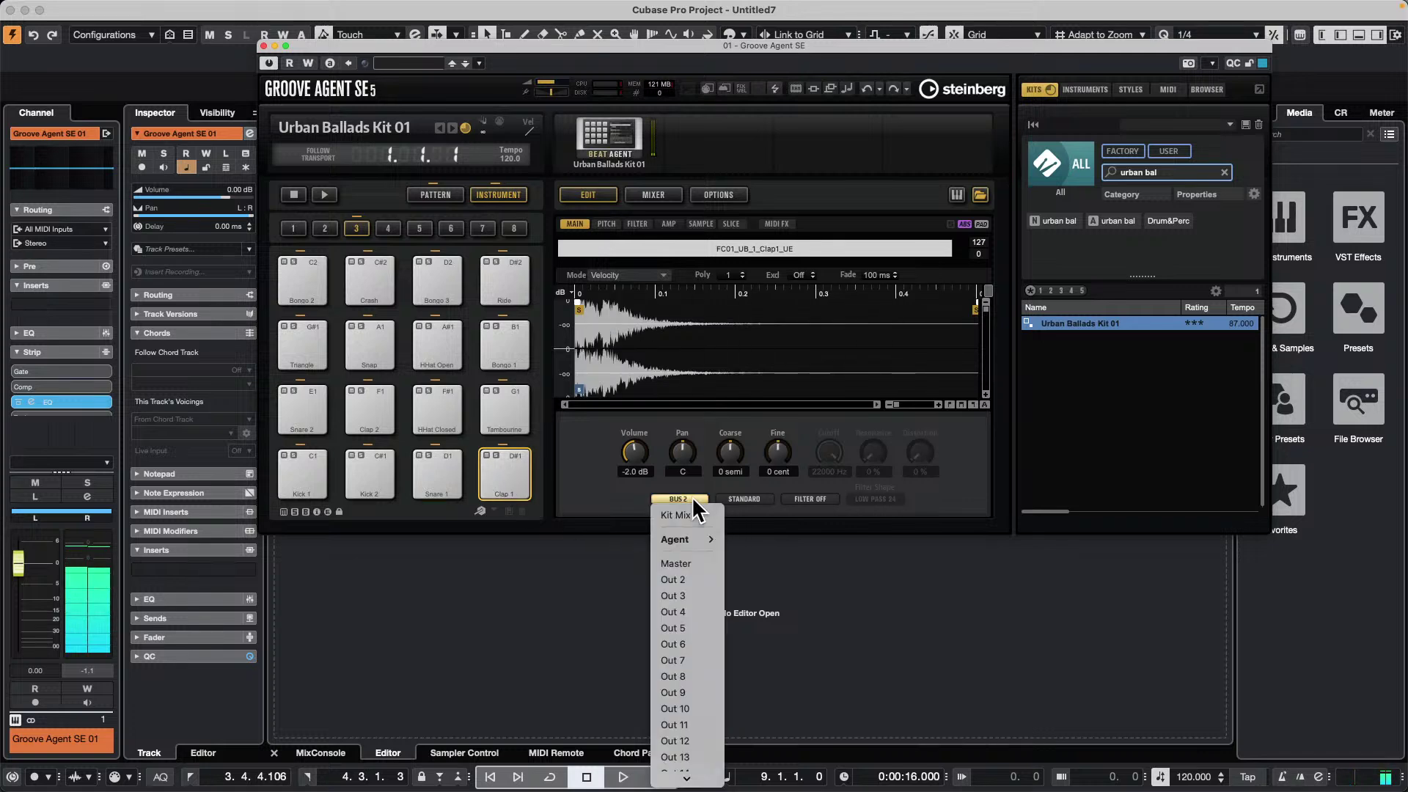
pyautogui.click(710, 629)
# - Lower the Control Room main level to -3.32
pyautogui.click(1338, 114)
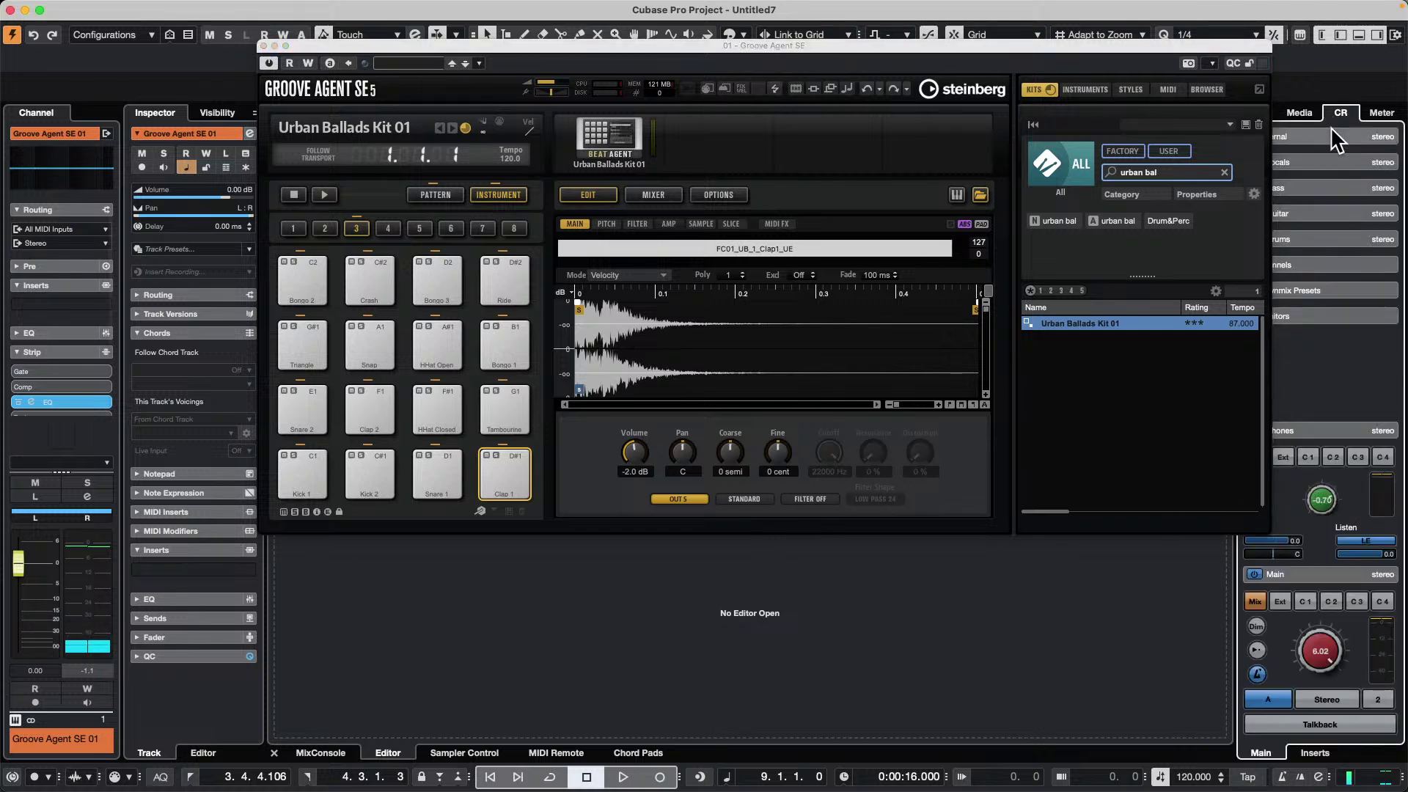
pyautogui.moveTo(1299, 658); pyautogui.dragTo(1293, 680)
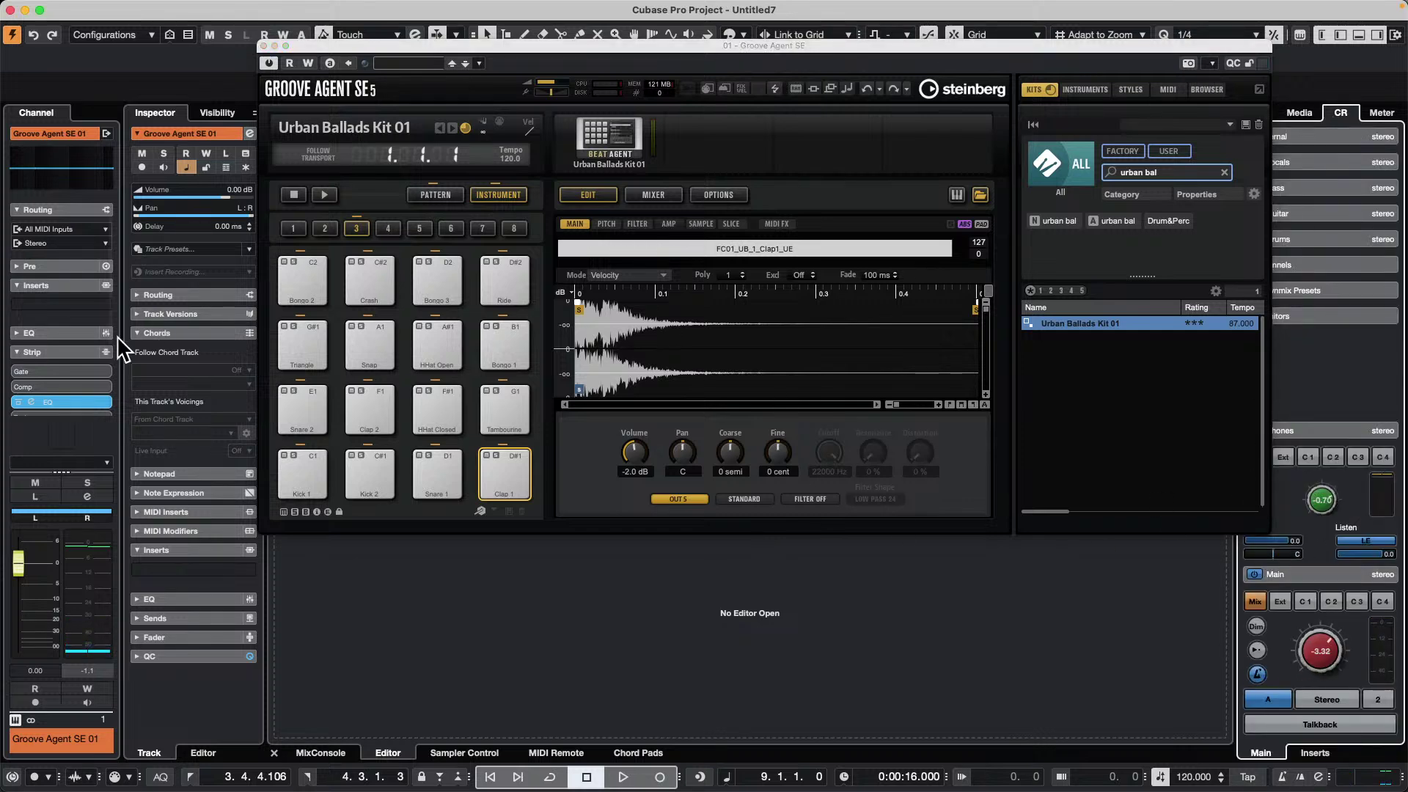
# - Route the Snare 2 pad to Out 6 and the Clap 2 pad to Out 7
pyautogui.click(287, 405)
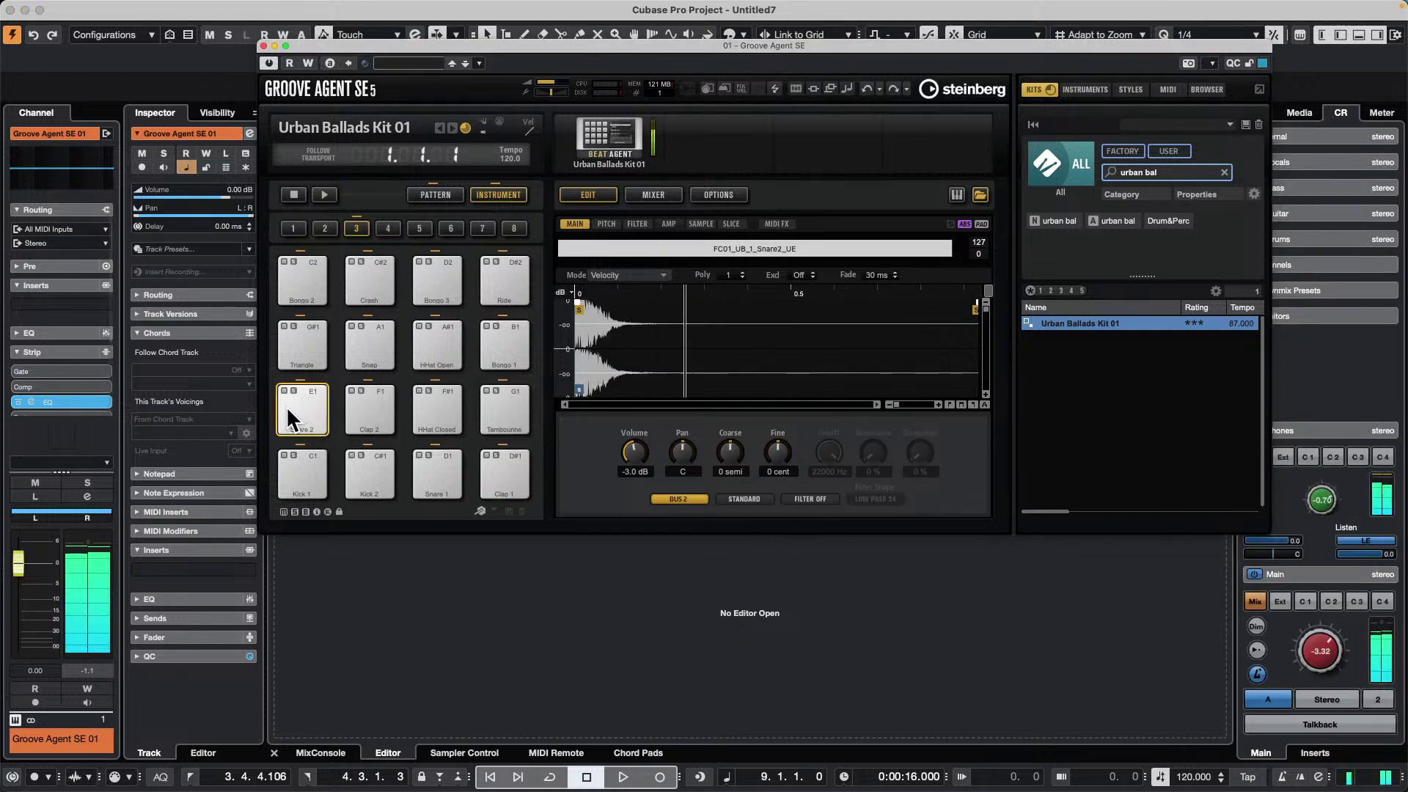
pyautogui.click(682, 500)
pyautogui.click(700, 639)
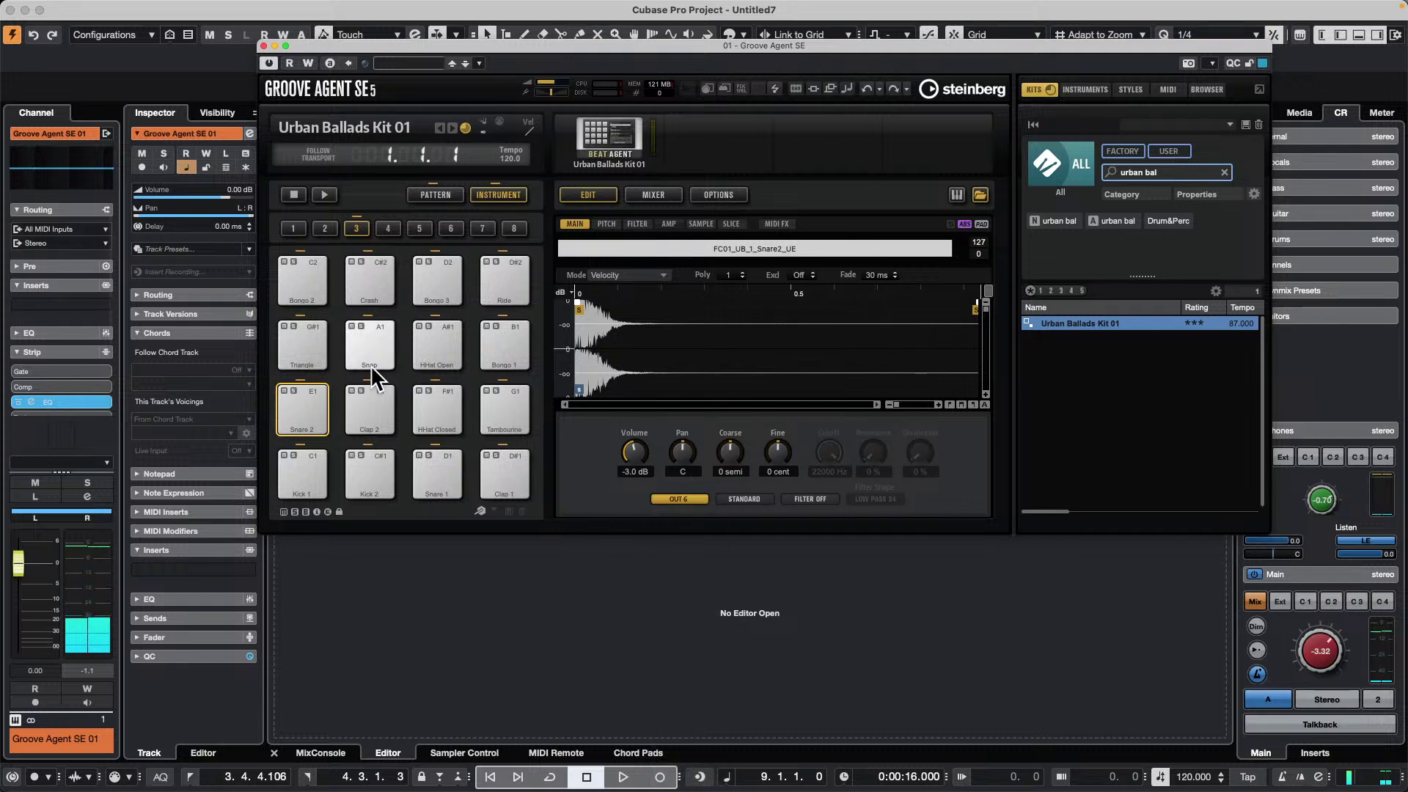
pyautogui.click(371, 398)
pyautogui.click(679, 499)
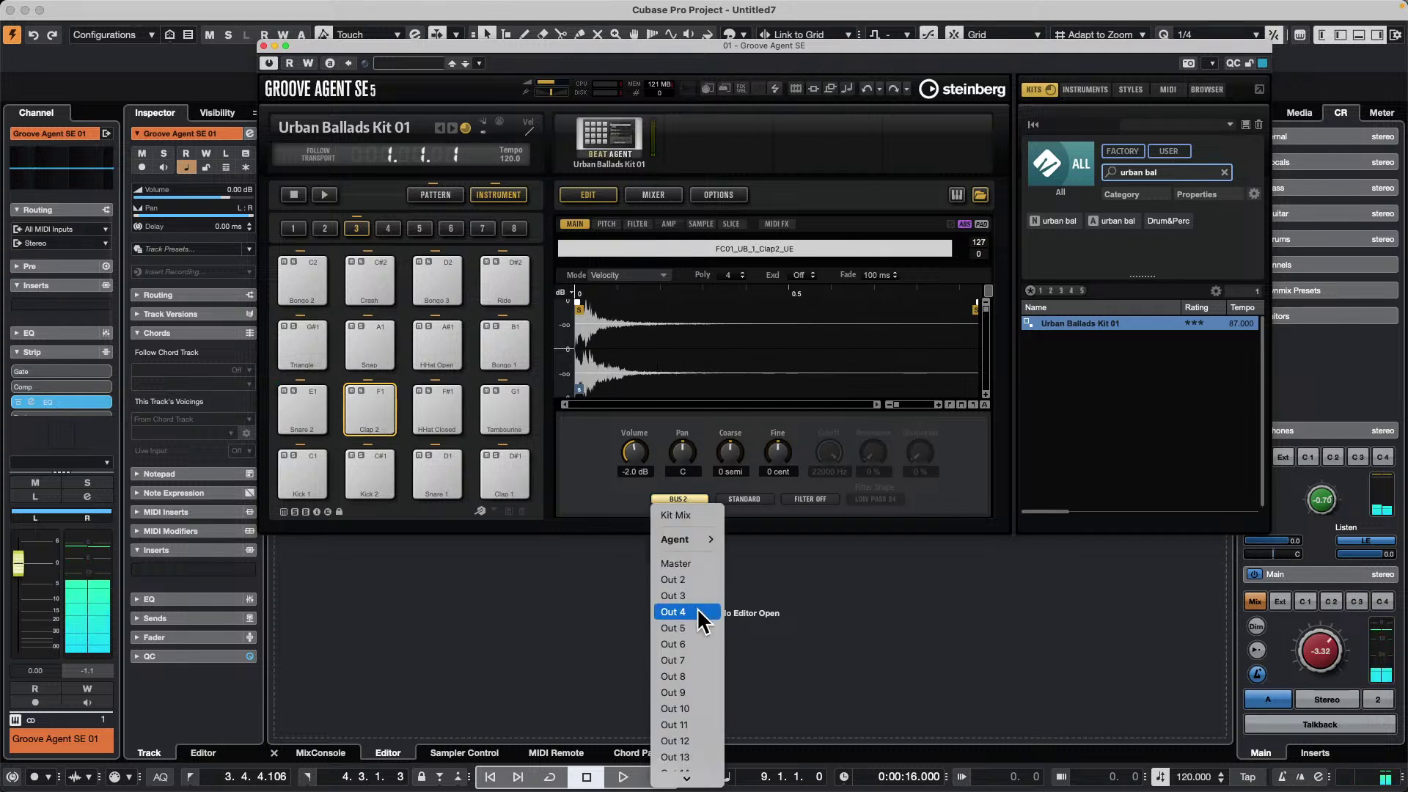
pyautogui.click(700, 660)
# - Assign the HHat Closed pad to Out 8 and the Tambourine pad to Out 9
pyautogui.click(456, 400)
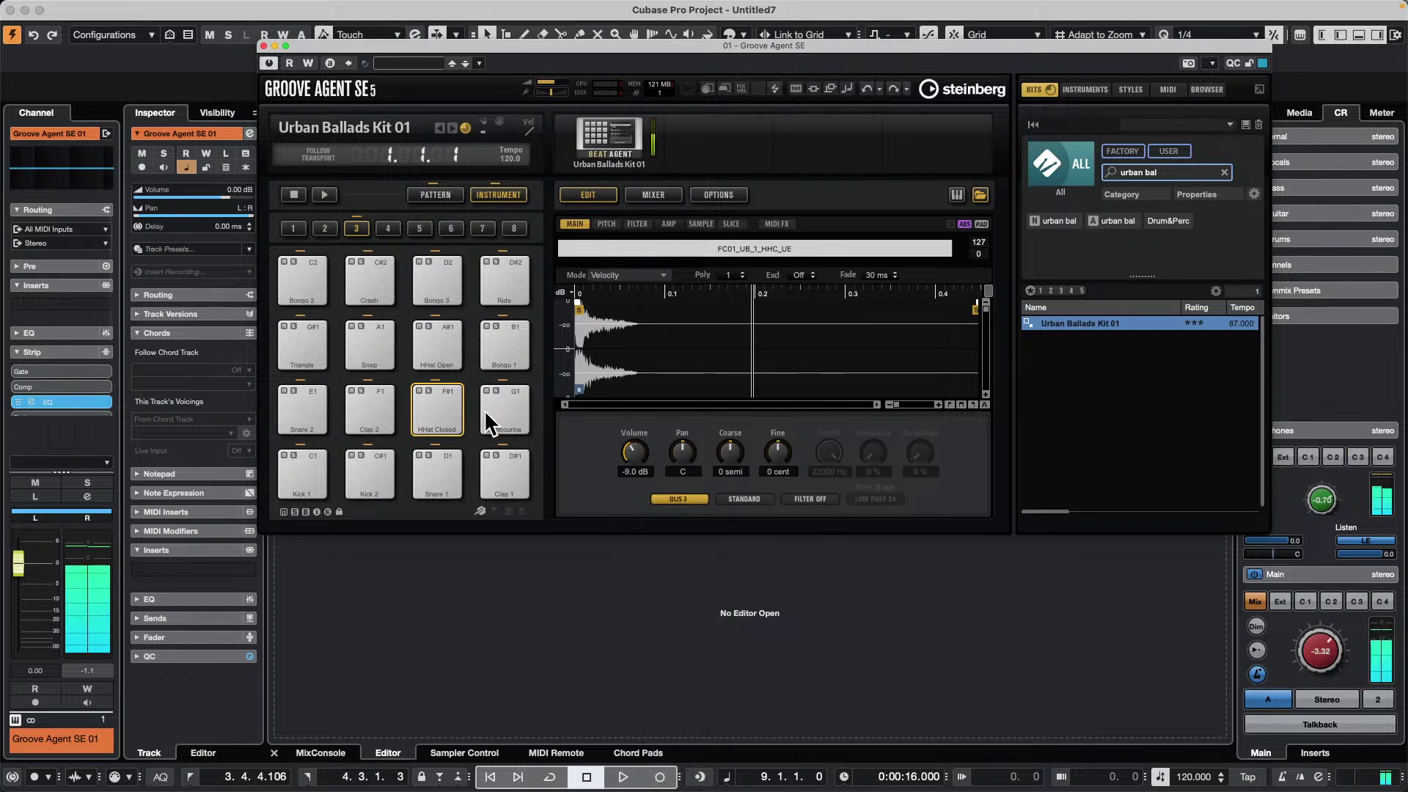
pyautogui.click(676, 499)
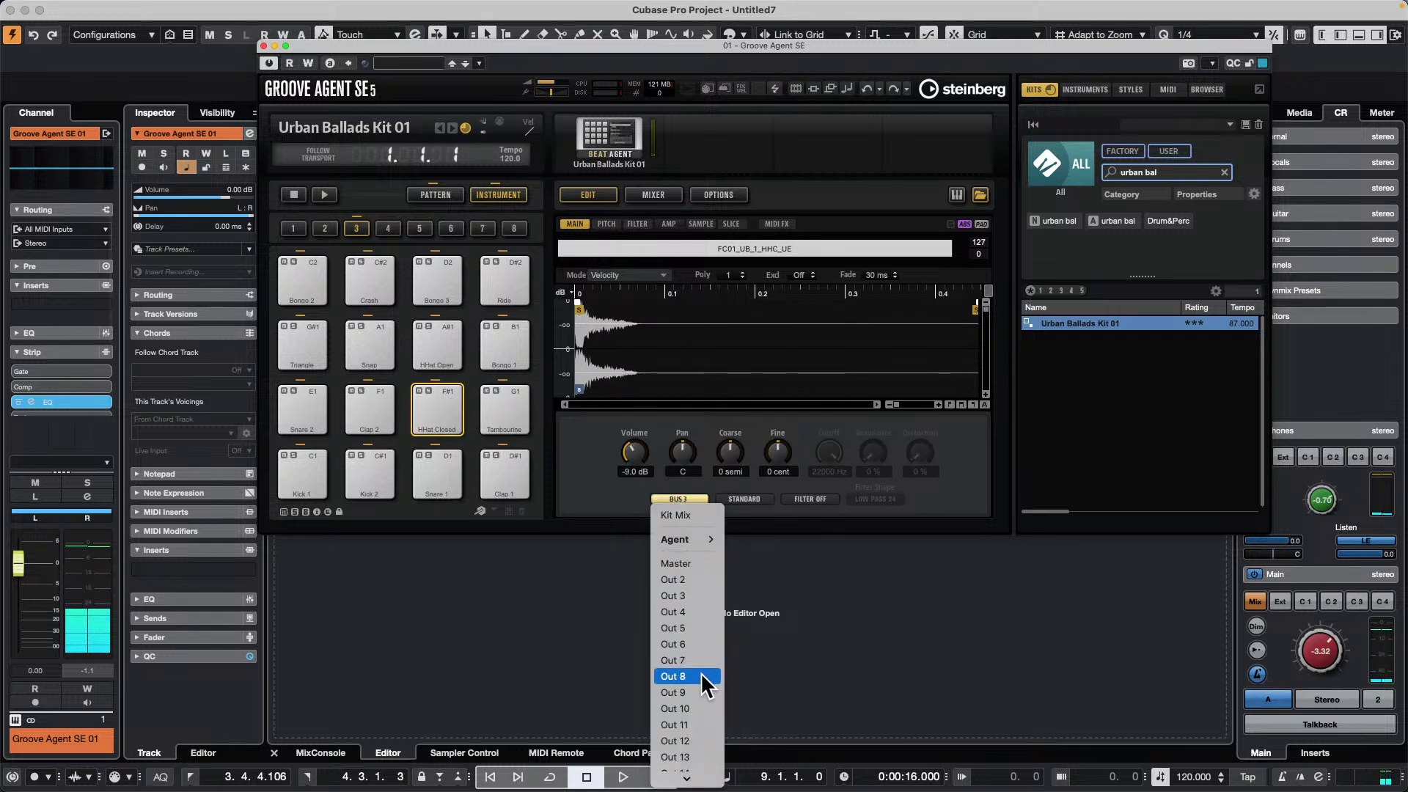
pyautogui.click(706, 675)
pyautogui.click(504, 403)
pyautogui.click(679, 498)
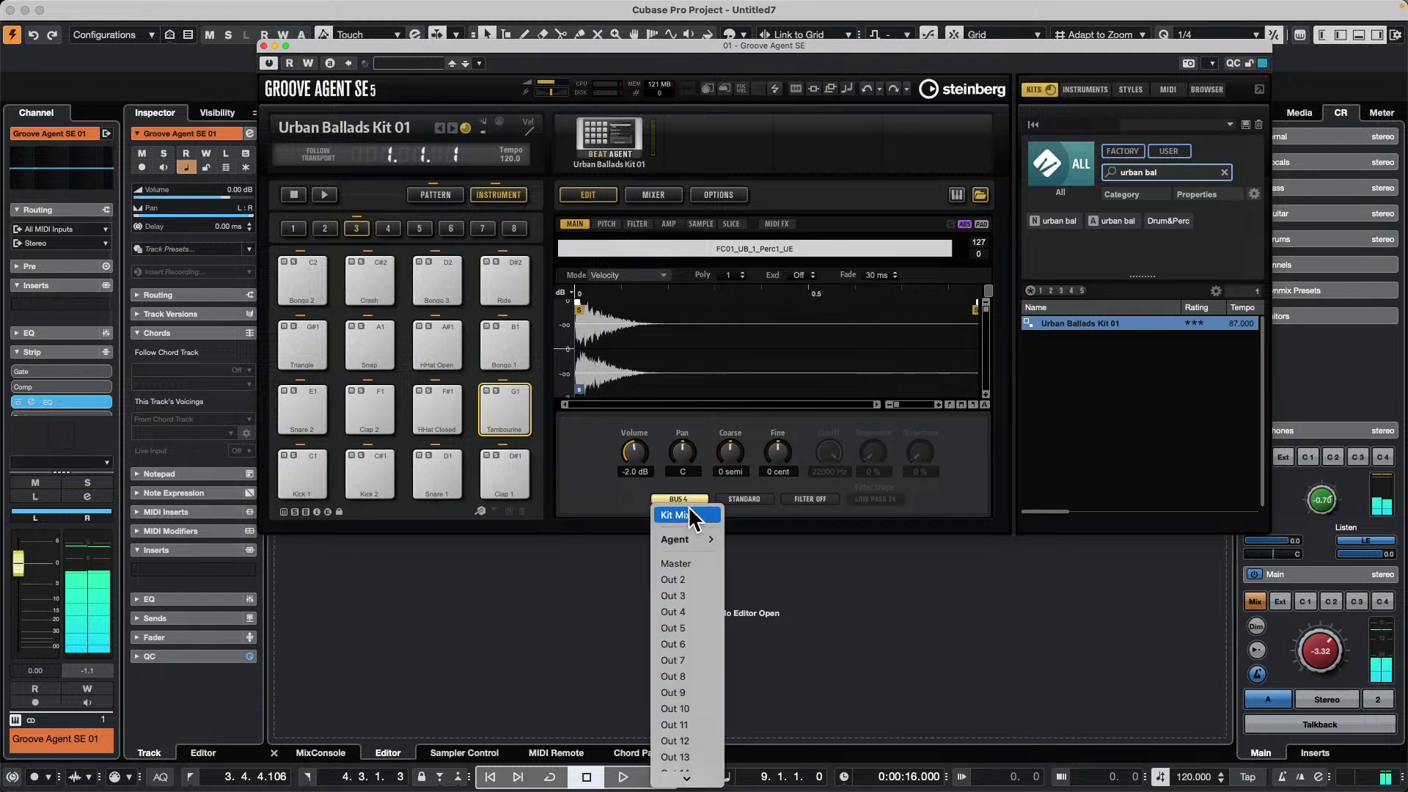
pyautogui.click(697, 694)
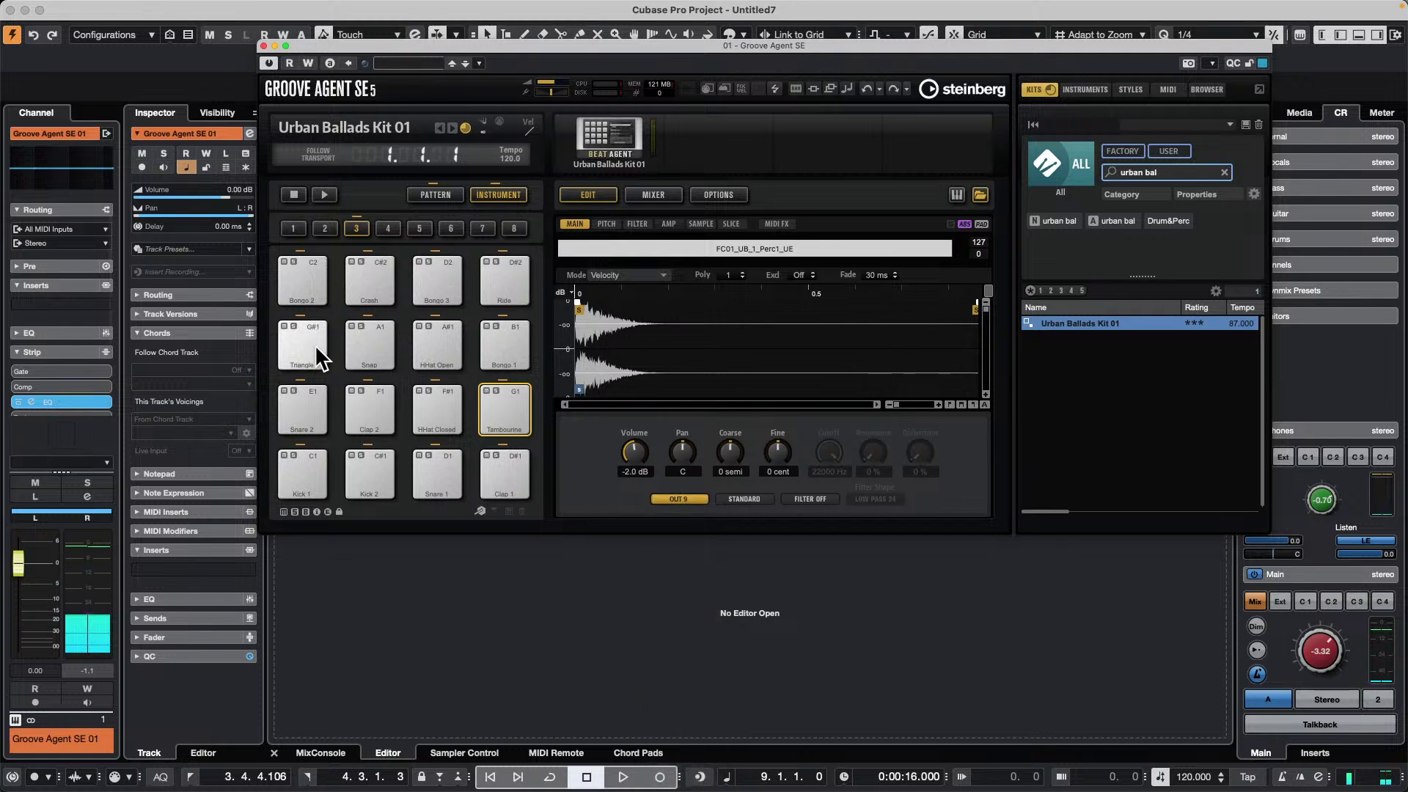
# - Route the Triangle pad to Out 10 and the Snap pad to Out 11
pyautogui.click(312, 345)
pyautogui.click(682, 497)
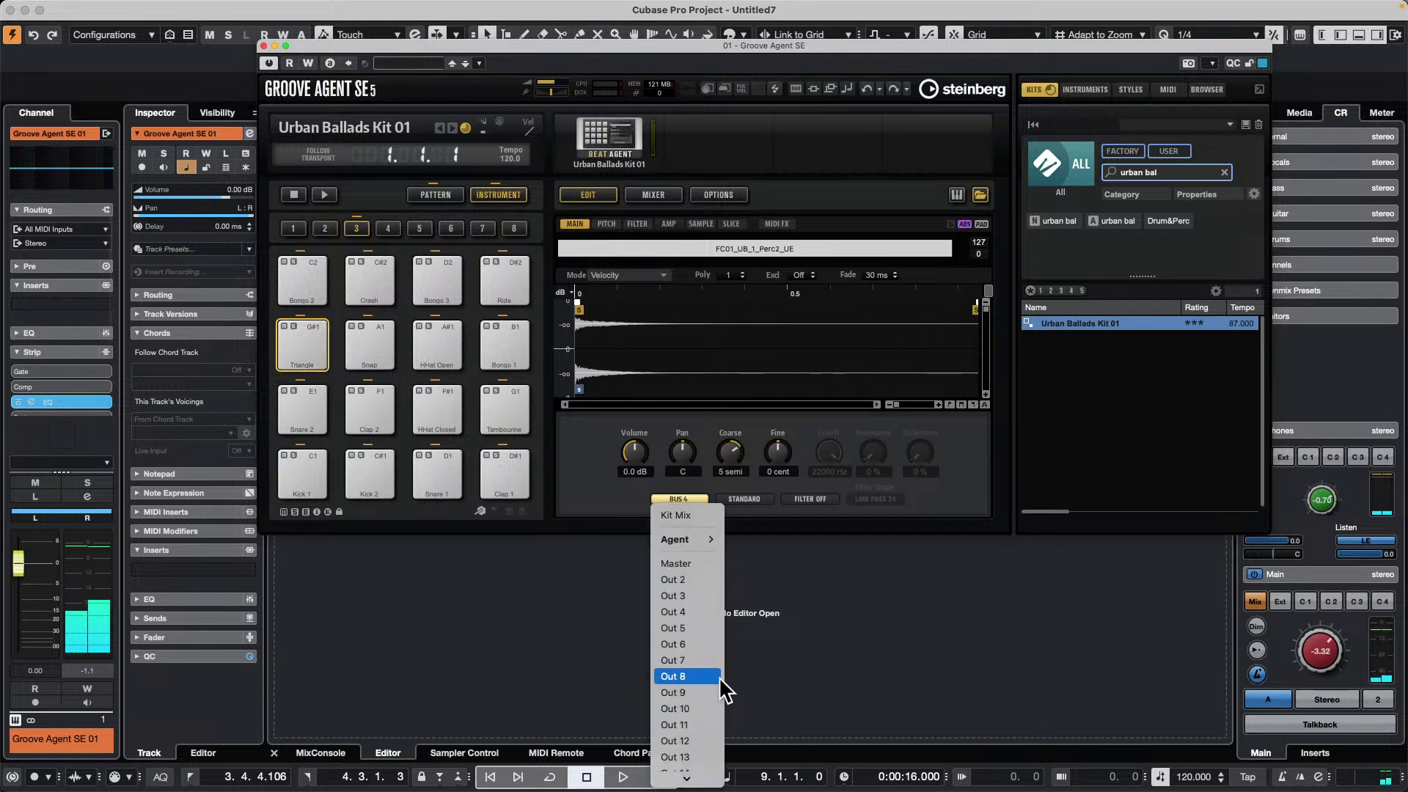
pyautogui.click(705, 708)
pyautogui.click(363, 339)
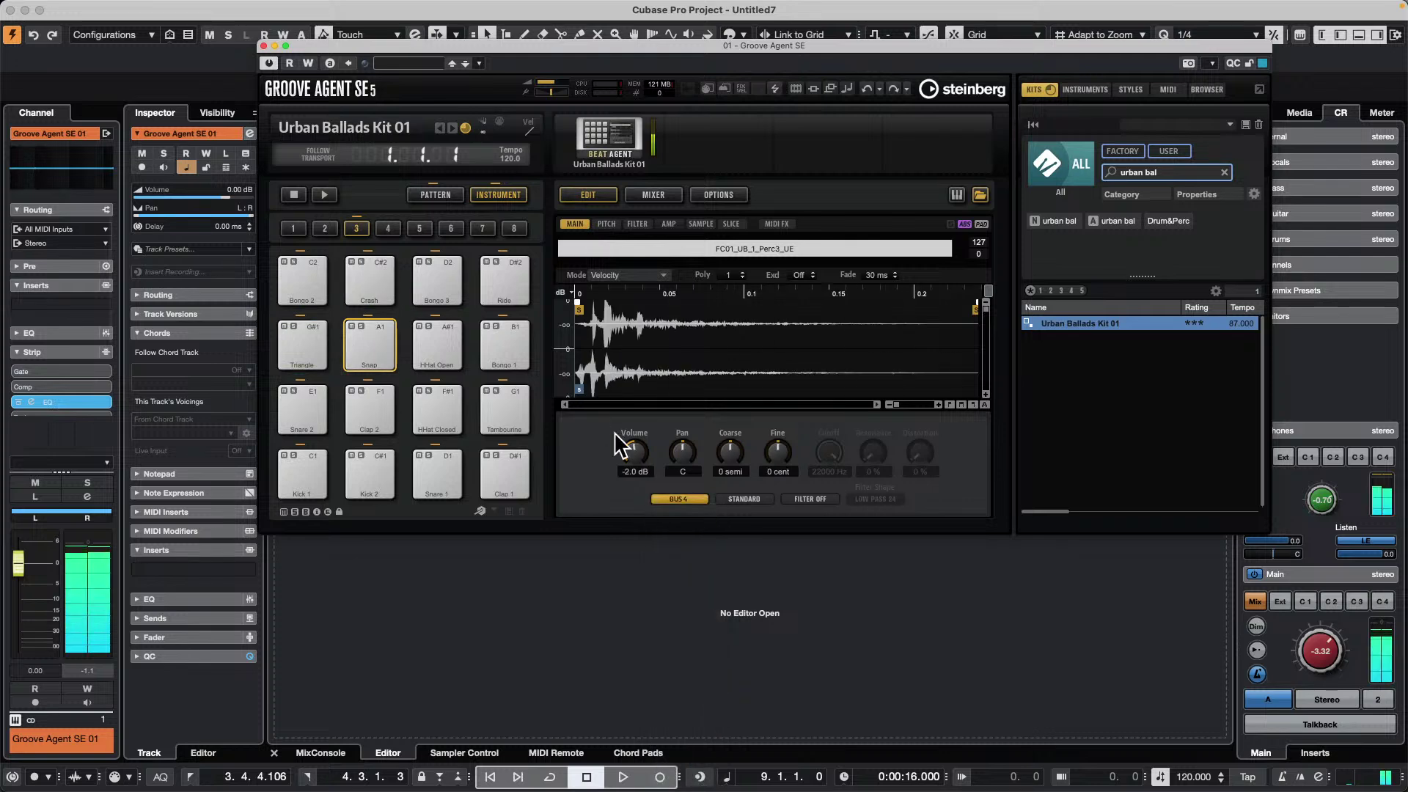
pyautogui.click(673, 498)
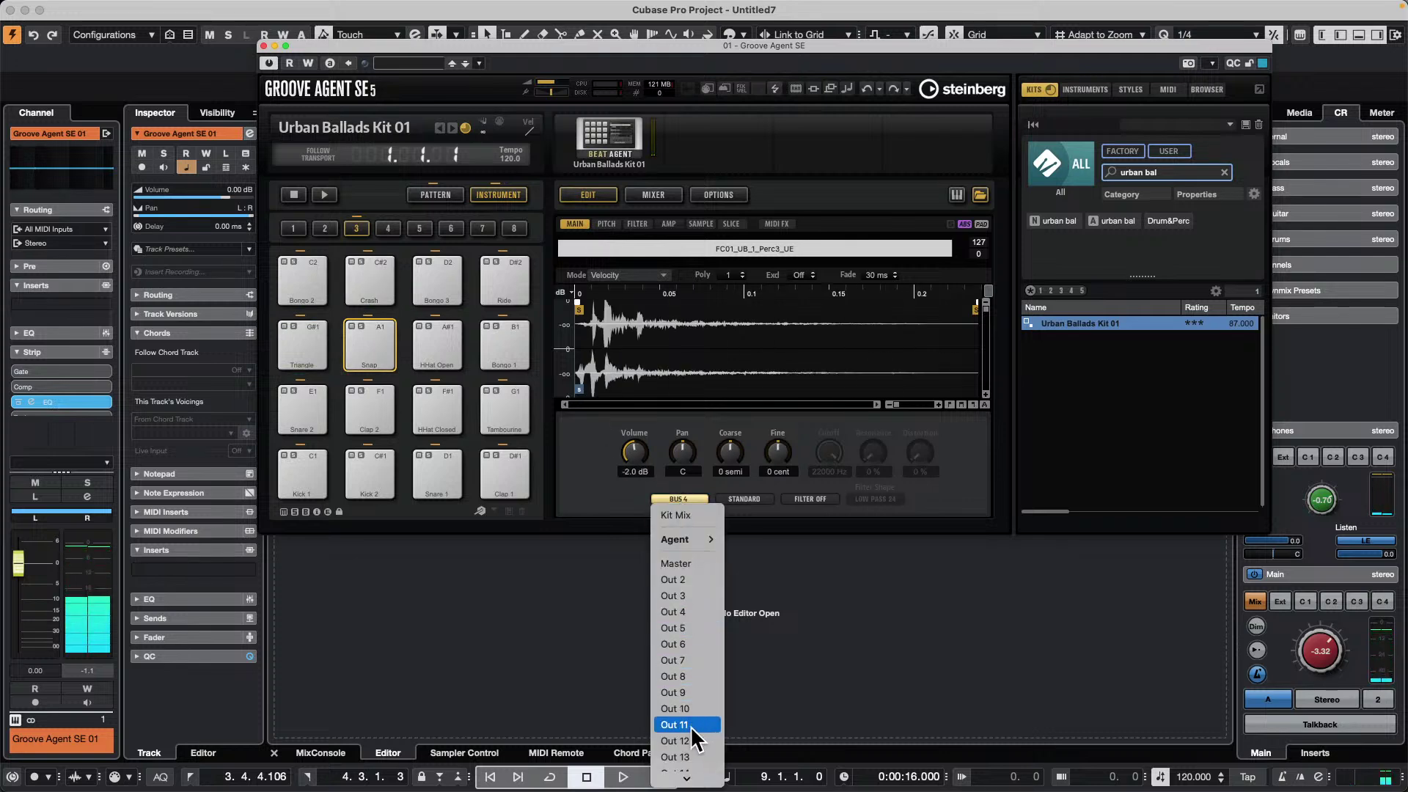
pyautogui.click(689, 724)
# - Assign the HHat Open pad to Out 12 and the Bongo 1 pad to Out 13
pyautogui.click(432, 333)
pyautogui.click(673, 497)
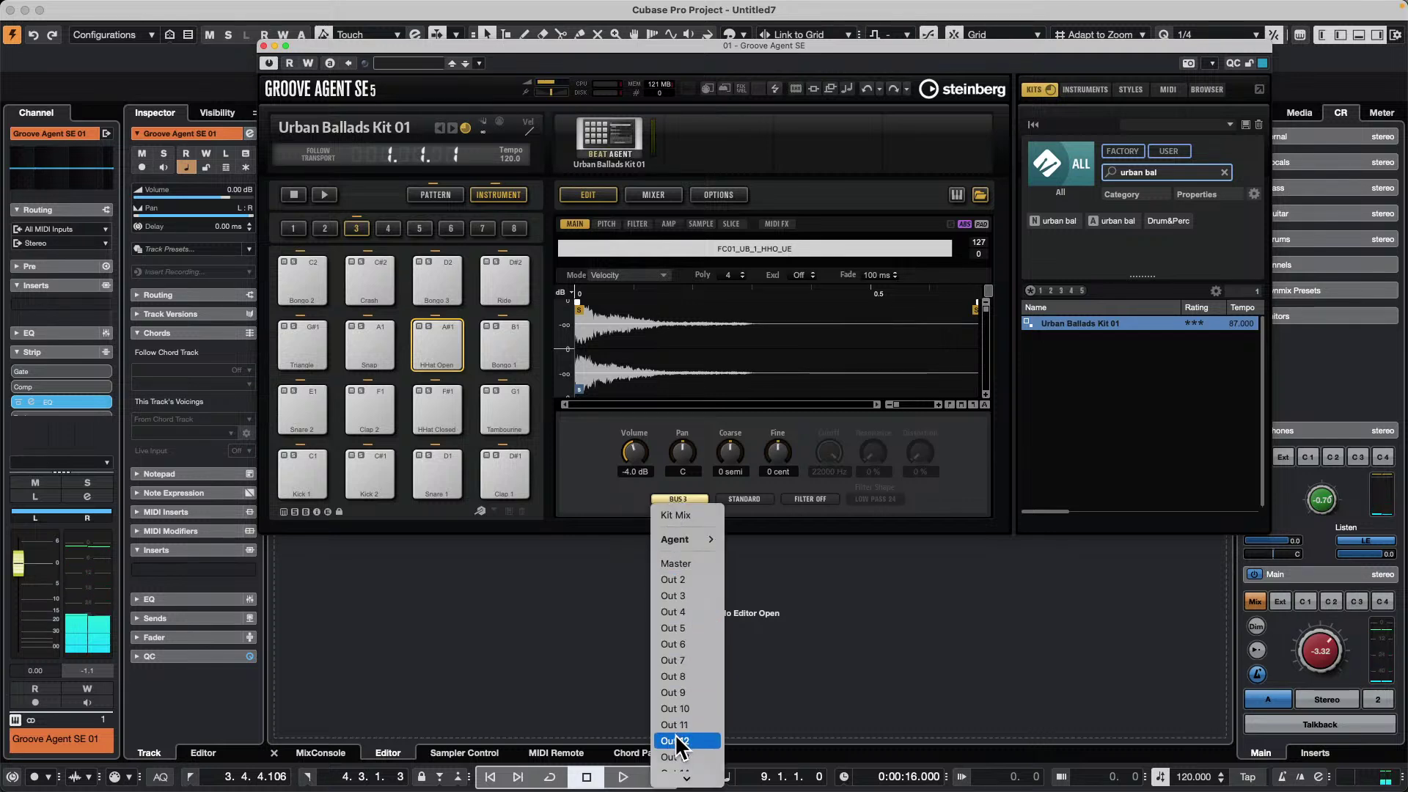
pyautogui.click(674, 734)
pyautogui.click(505, 358)
pyautogui.click(689, 498)
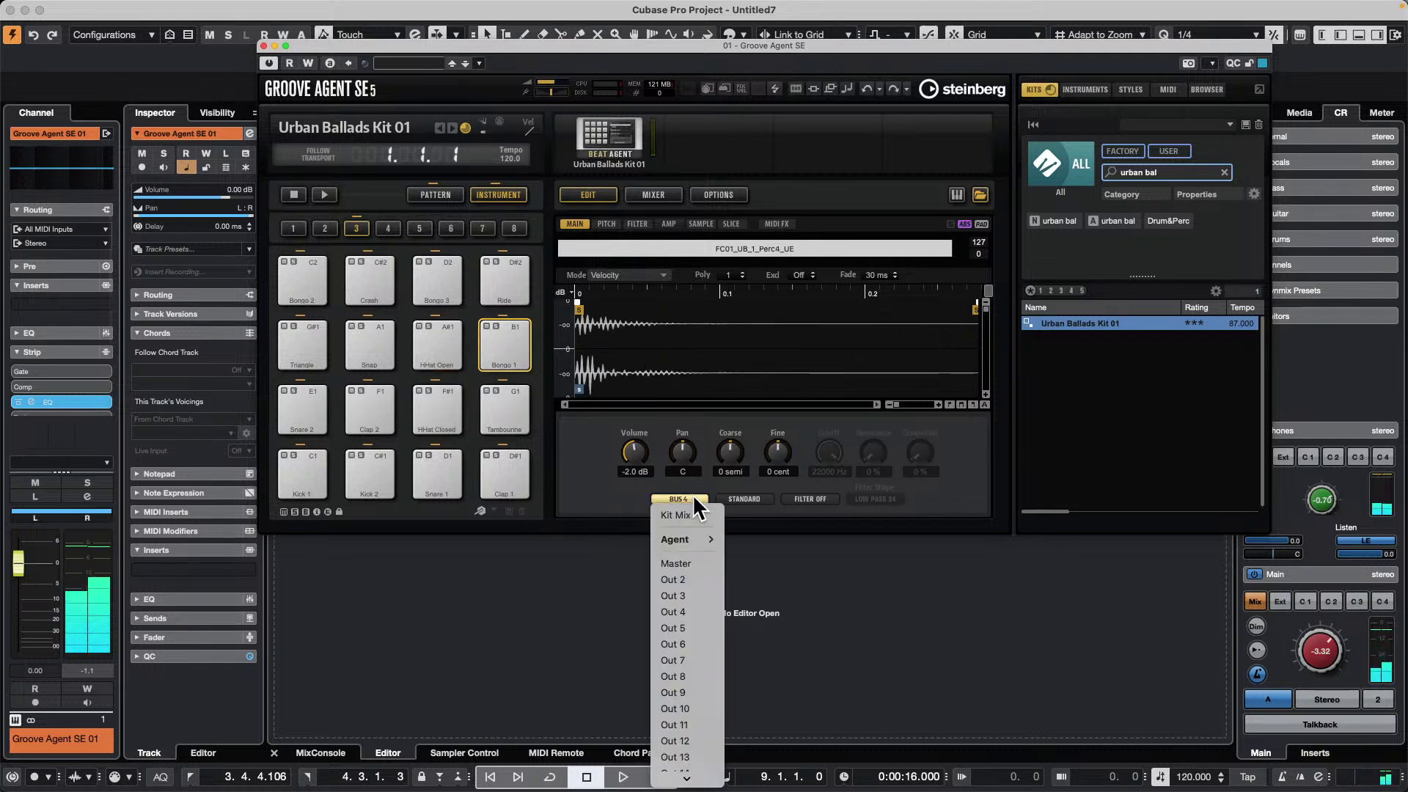
pyautogui.click(702, 742)
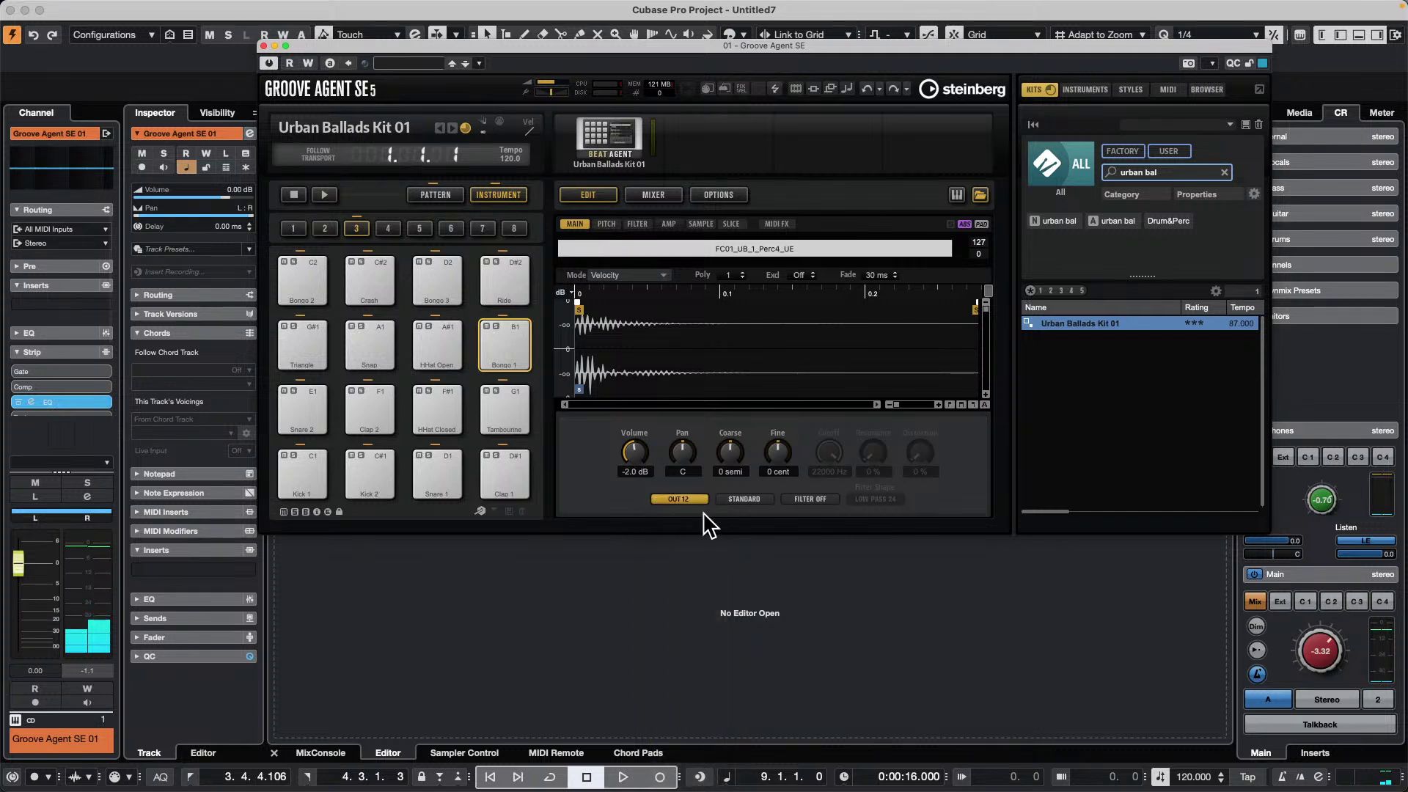
pyautogui.click(685, 499)
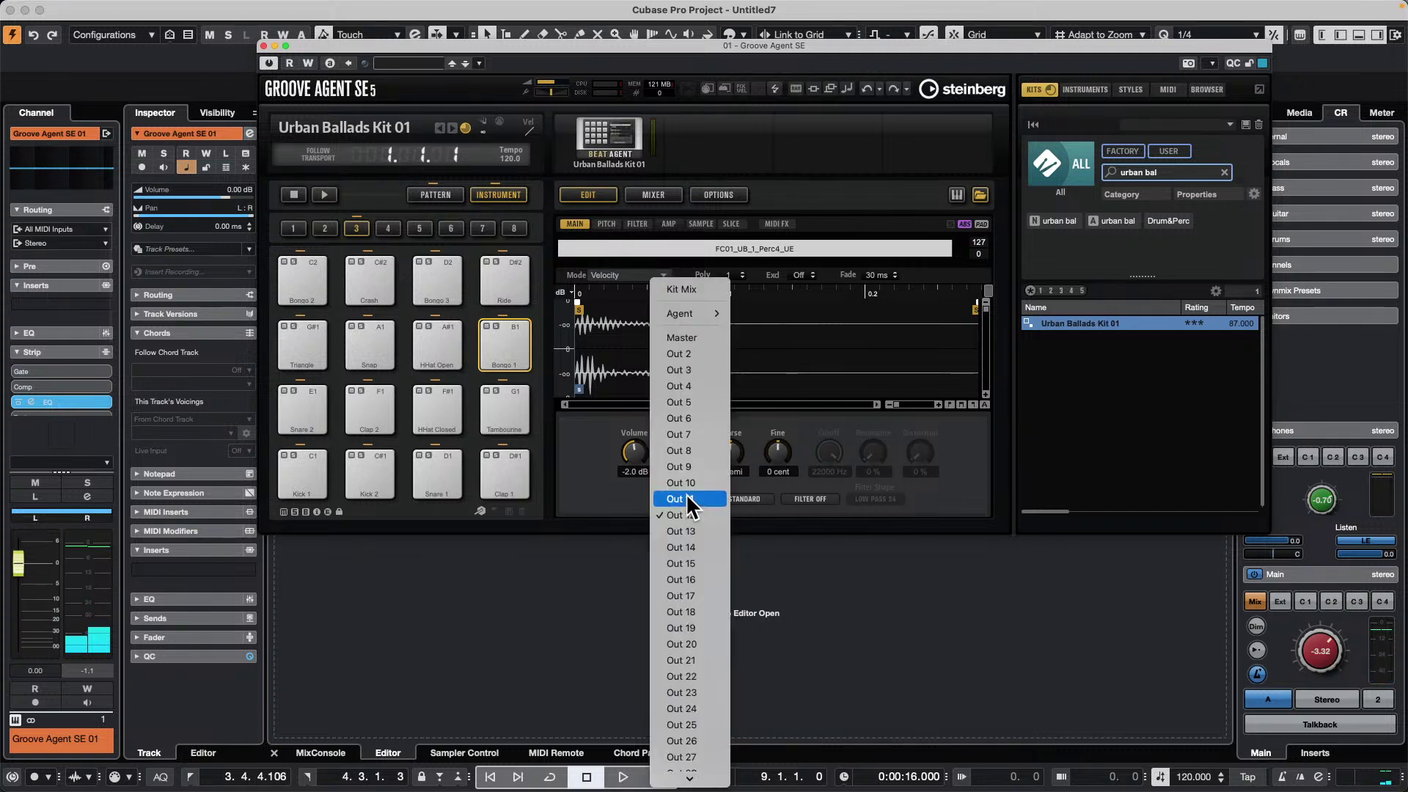
pyautogui.click(698, 531)
# - Route the Bongo 2 pad to Out 14 and the Crash pad to Out 15
pyautogui.click(313, 265)
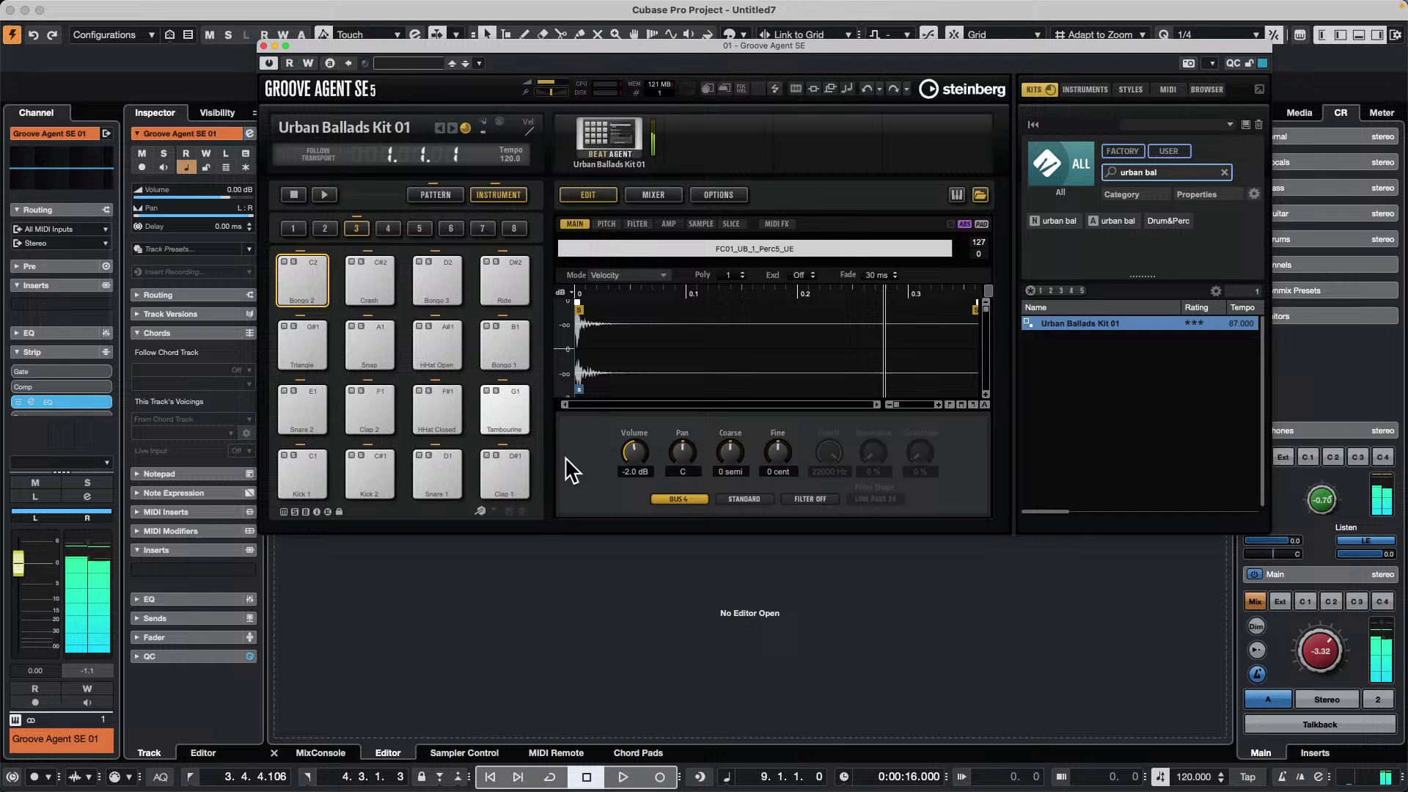
pyautogui.click(684, 499)
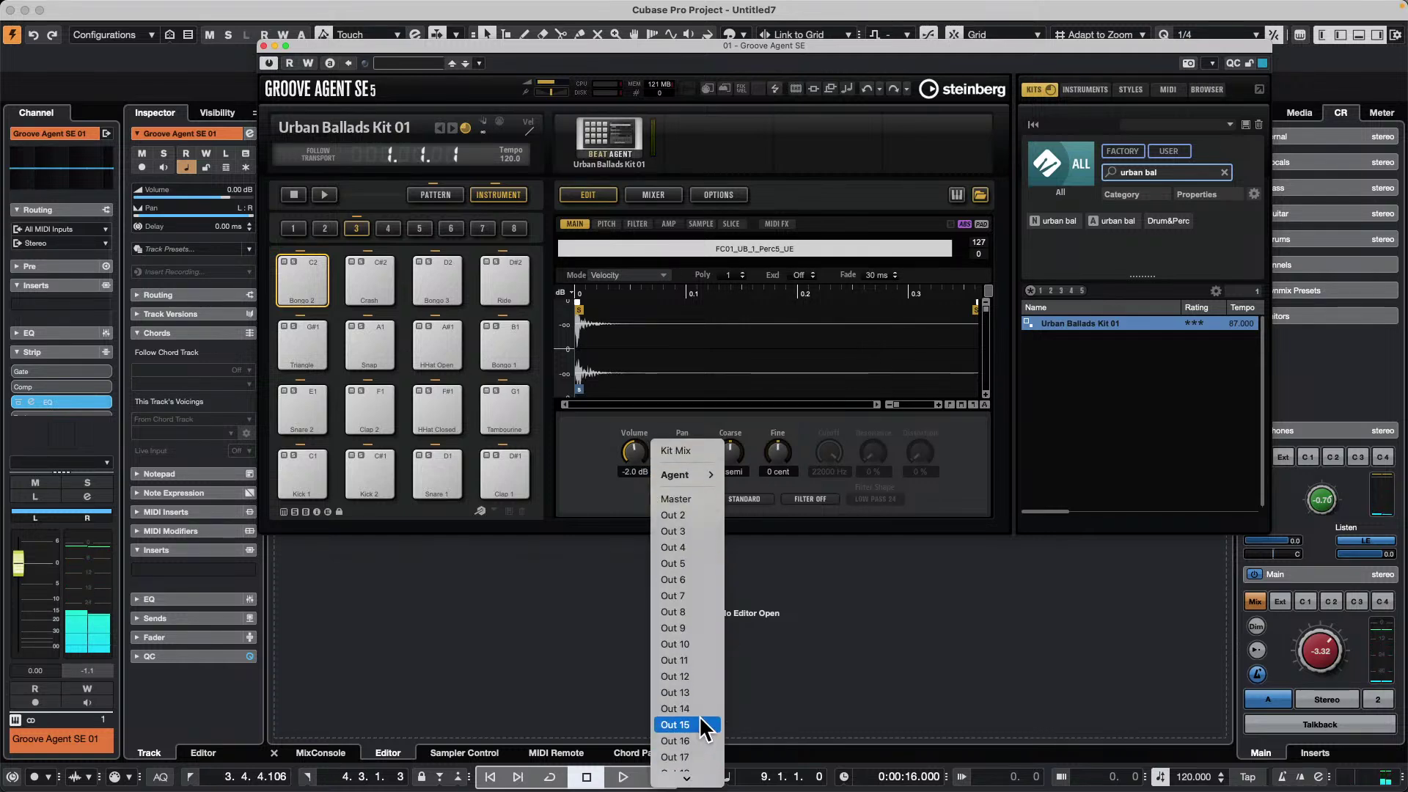
pyautogui.click(700, 710)
pyautogui.click(375, 273)
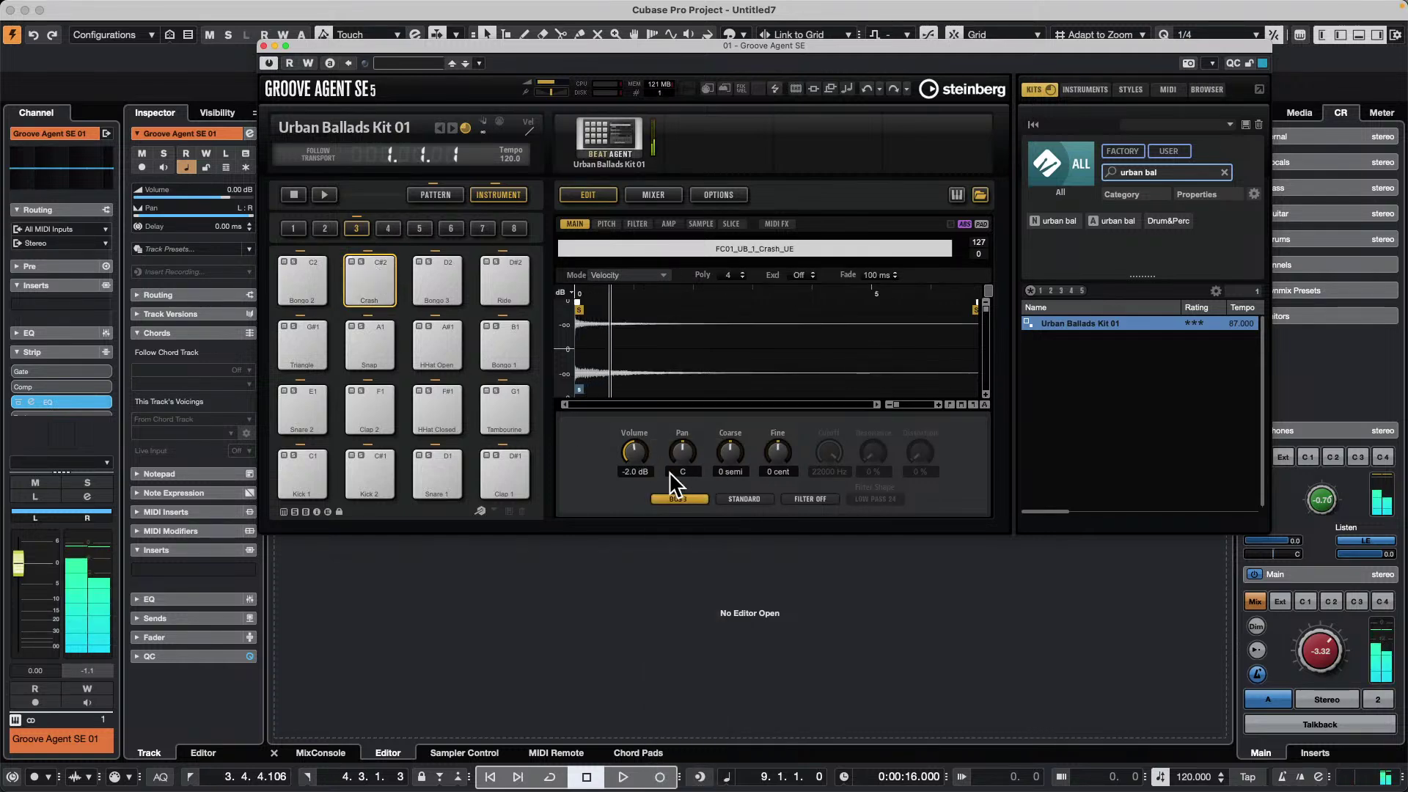
pyautogui.click(676, 499)
pyautogui.scroll(-1, 685, 623)
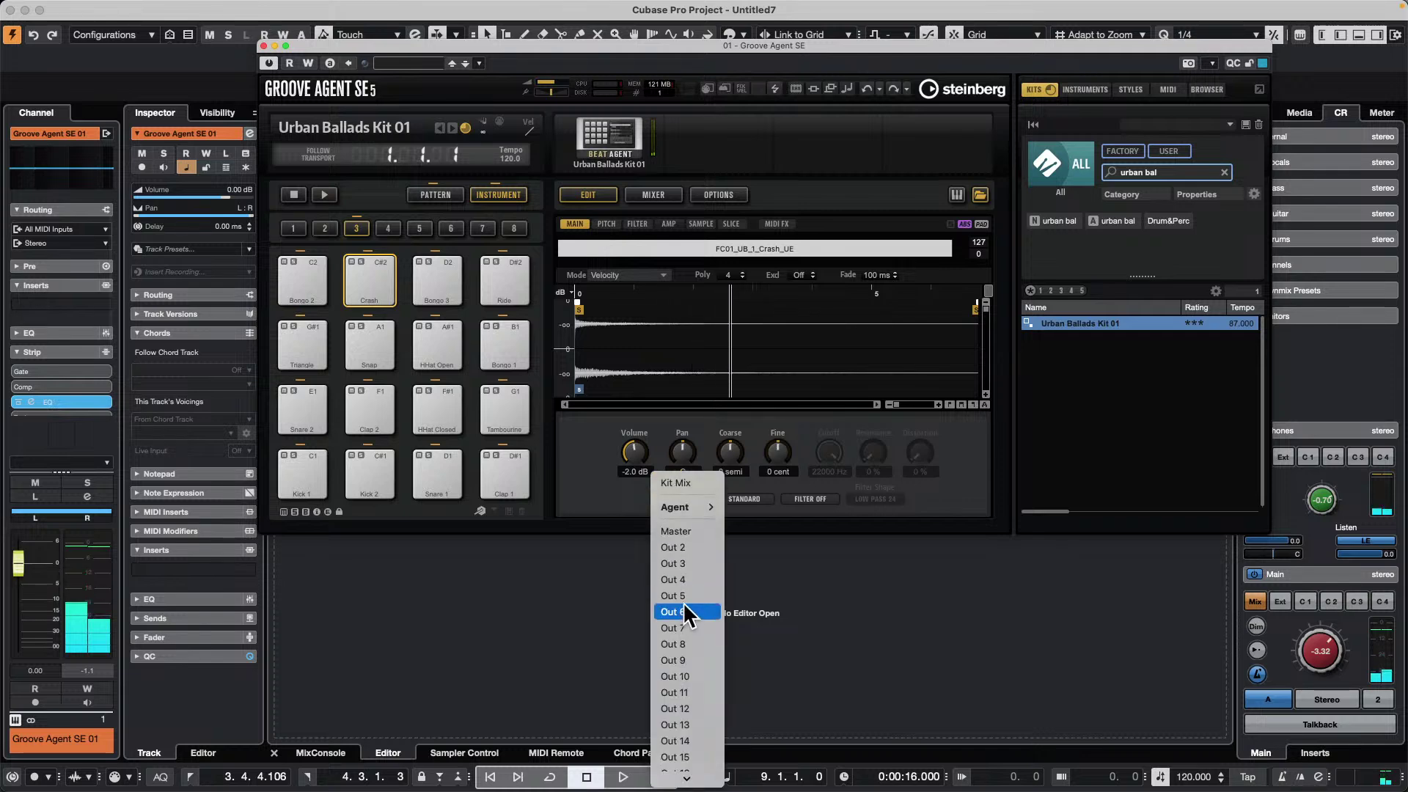
pyautogui.click(695, 758)
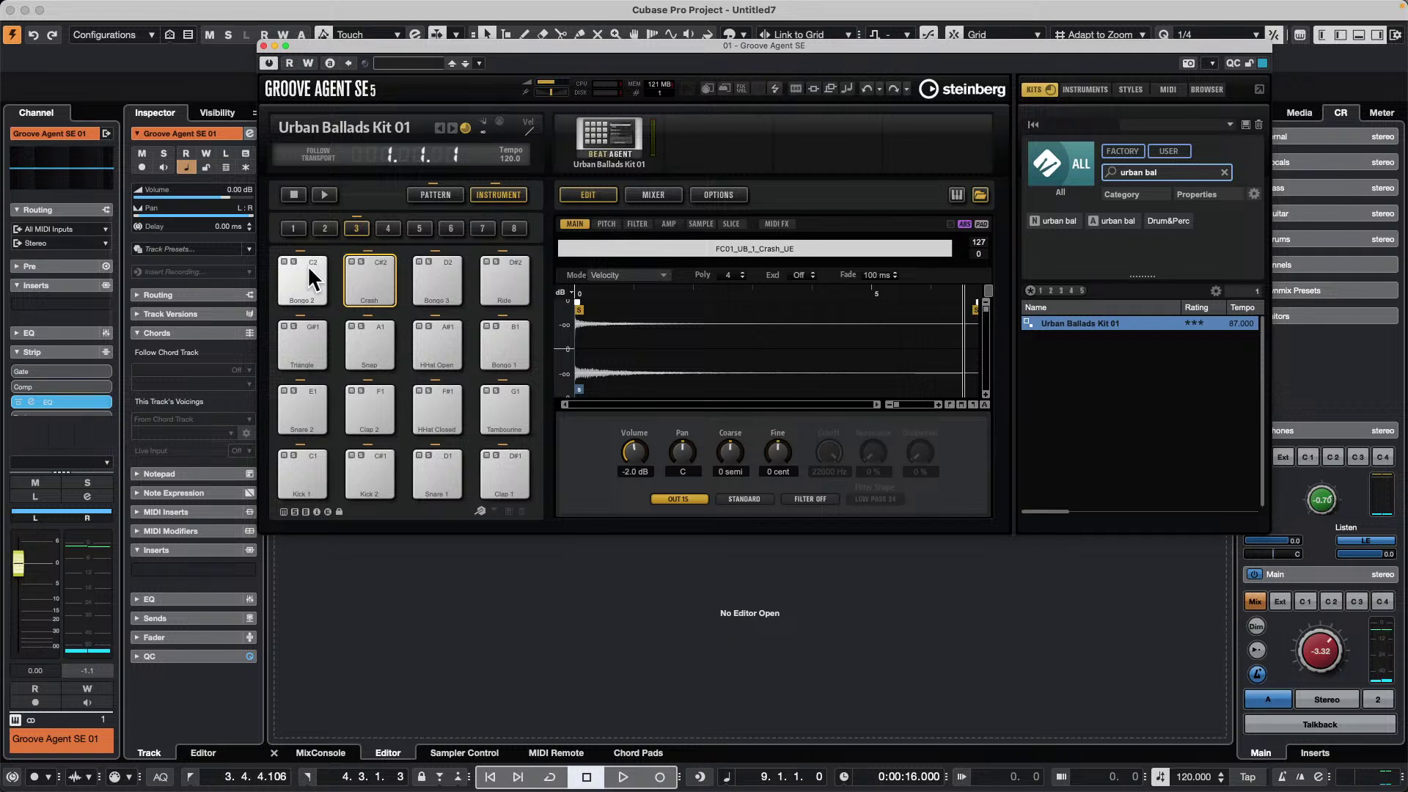
# - Route the Bongo 3 pad to Out 14 and the Ride pad to Out 16
pyautogui.click(366, 264)
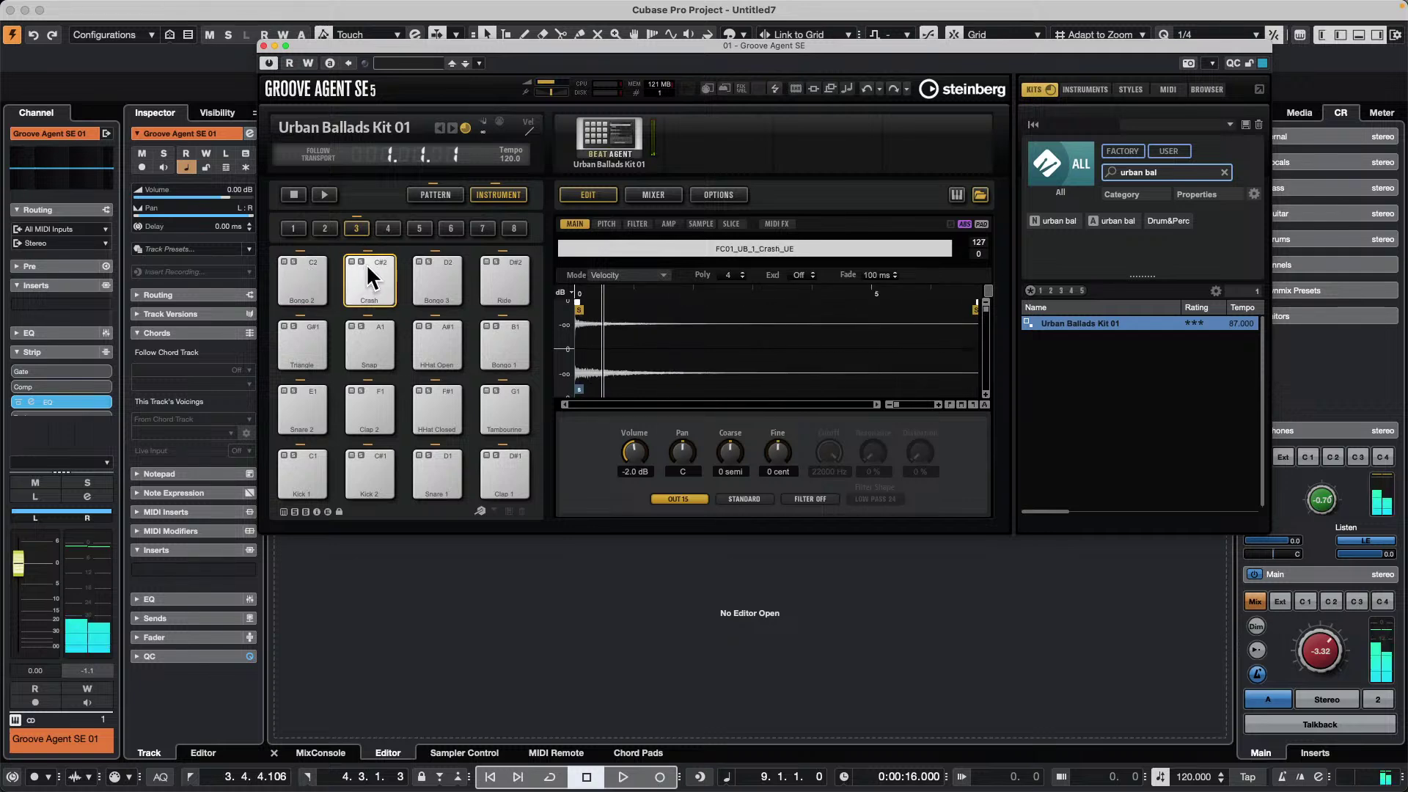
pyautogui.click(442, 277)
pyautogui.click(689, 499)
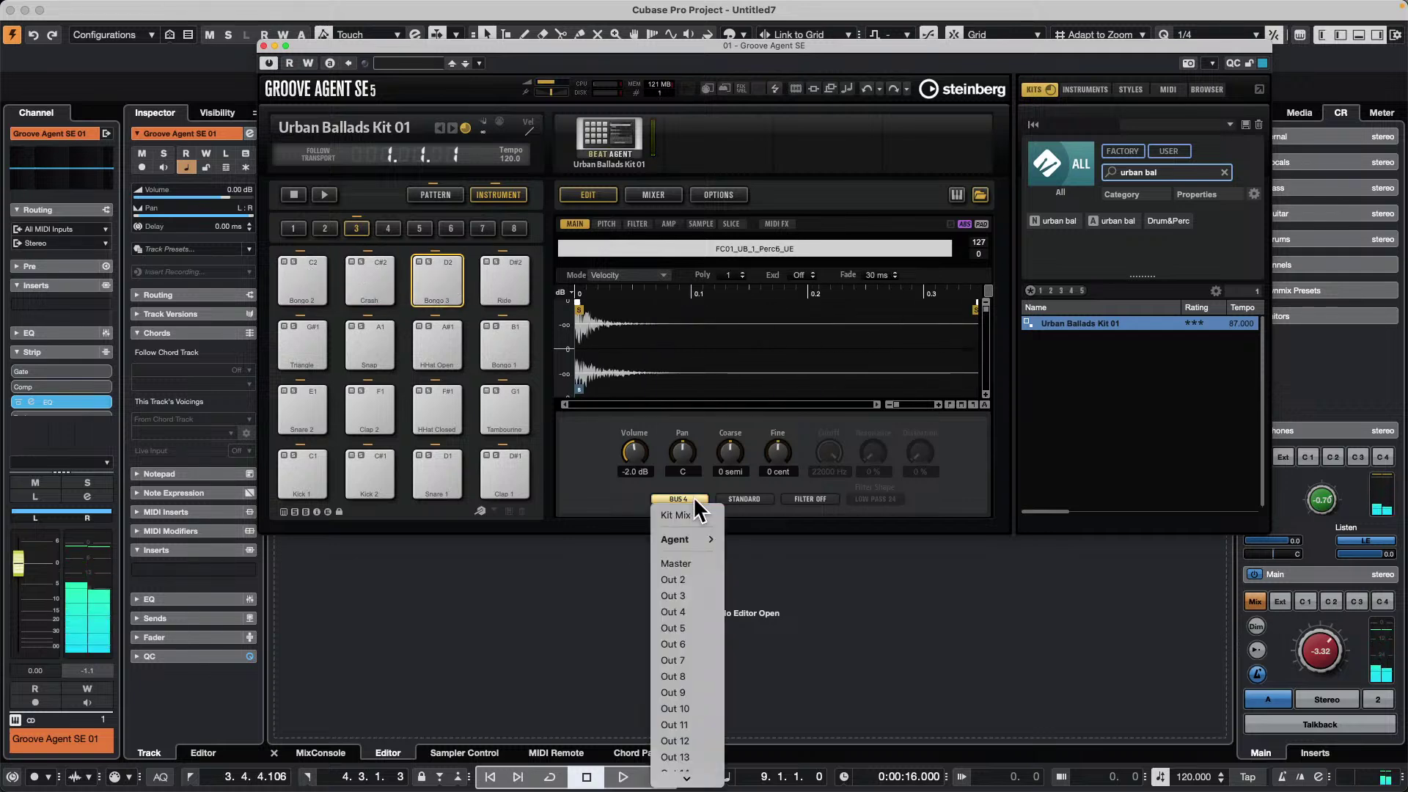
pyautogui.scroll(-3, 671, 700)
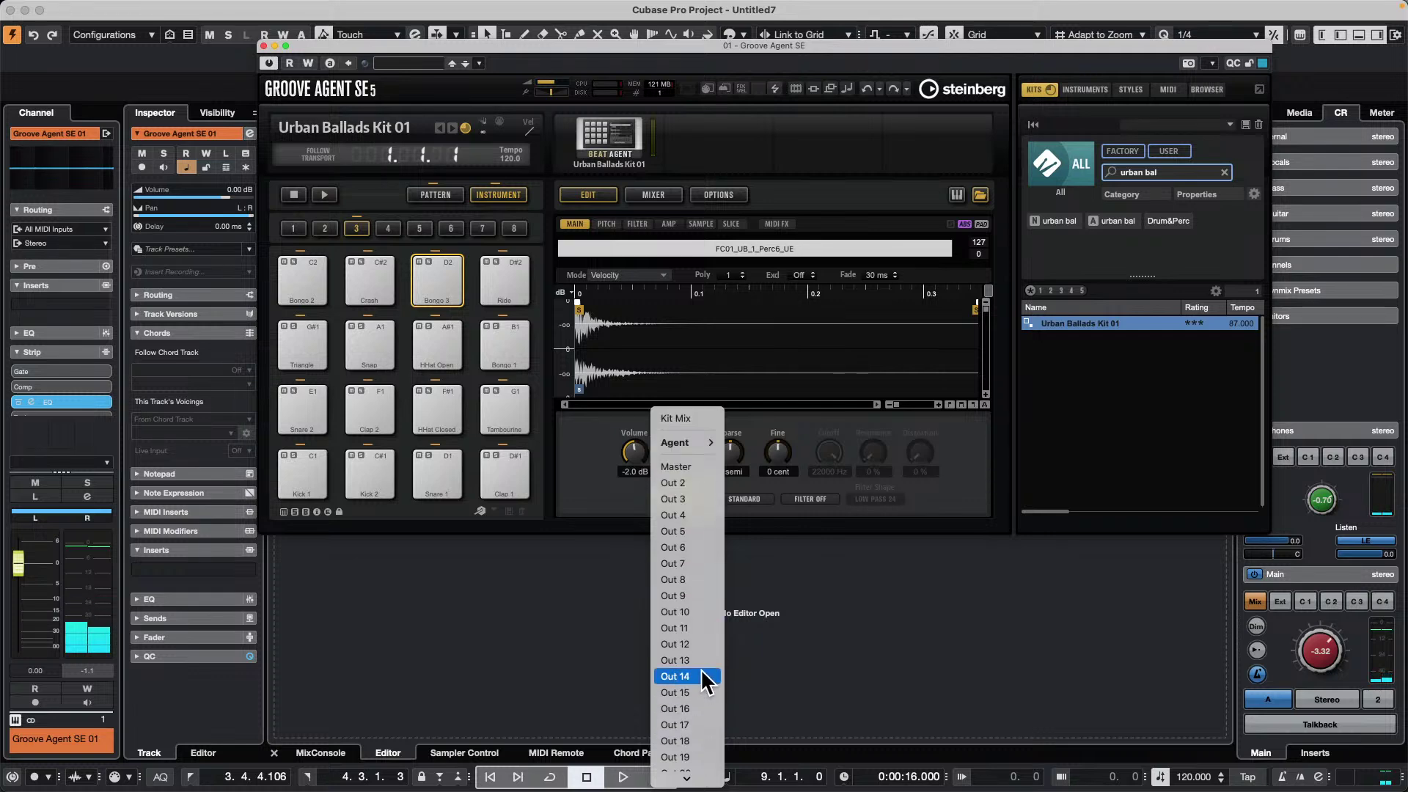
pyautogui.click(689, 676)
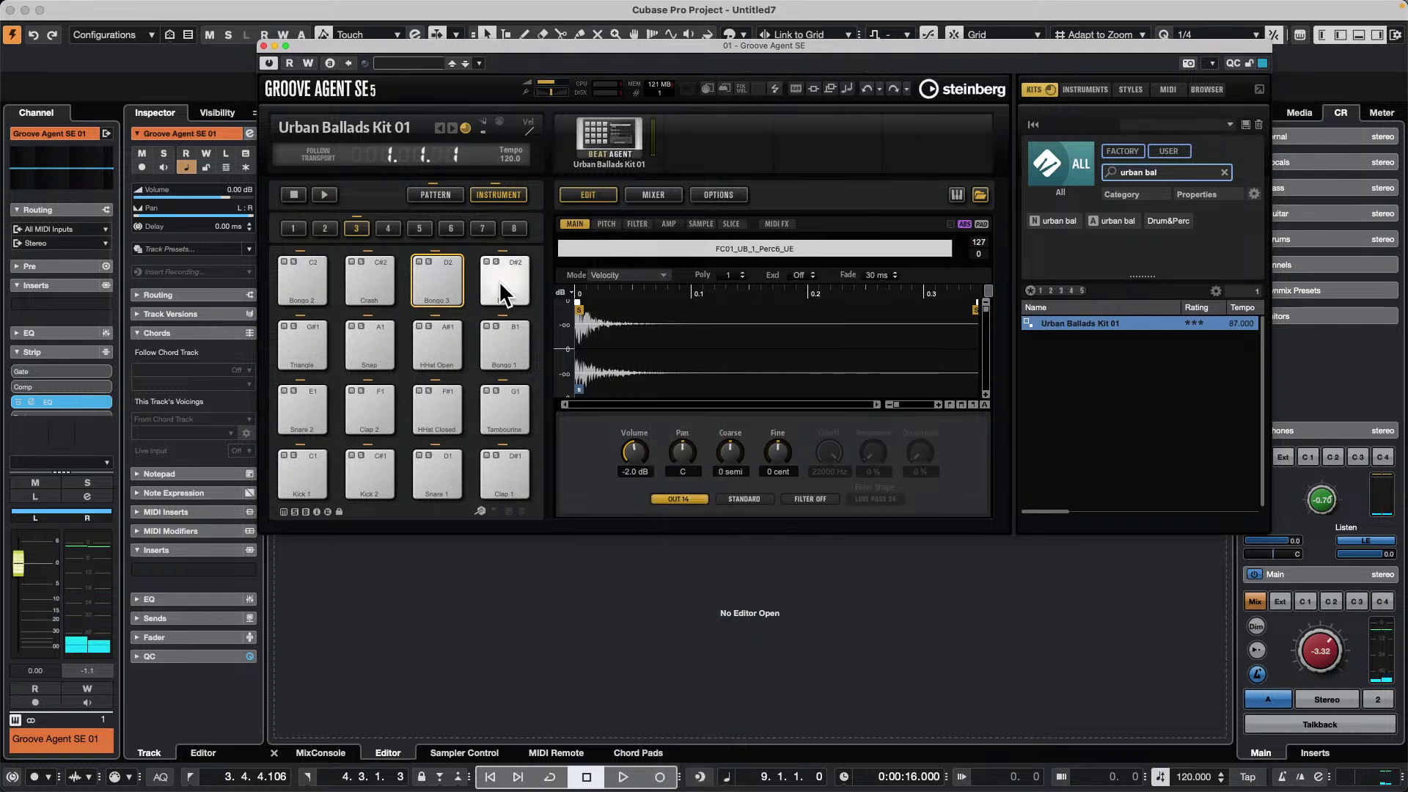
pyautogui.click(682, 500)
pyautogui.scroll(-4, 708, 704)
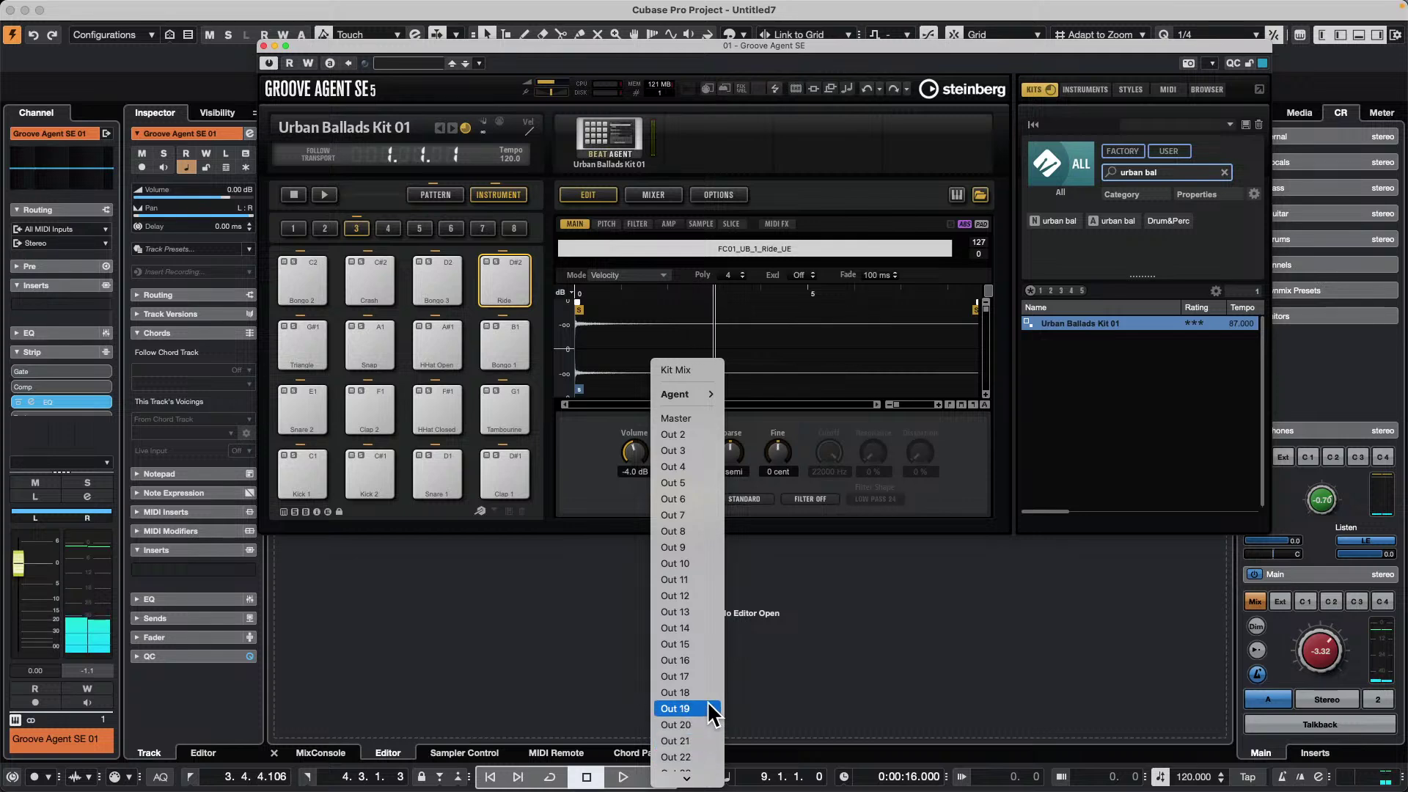
pyautogui.click(708, 661)
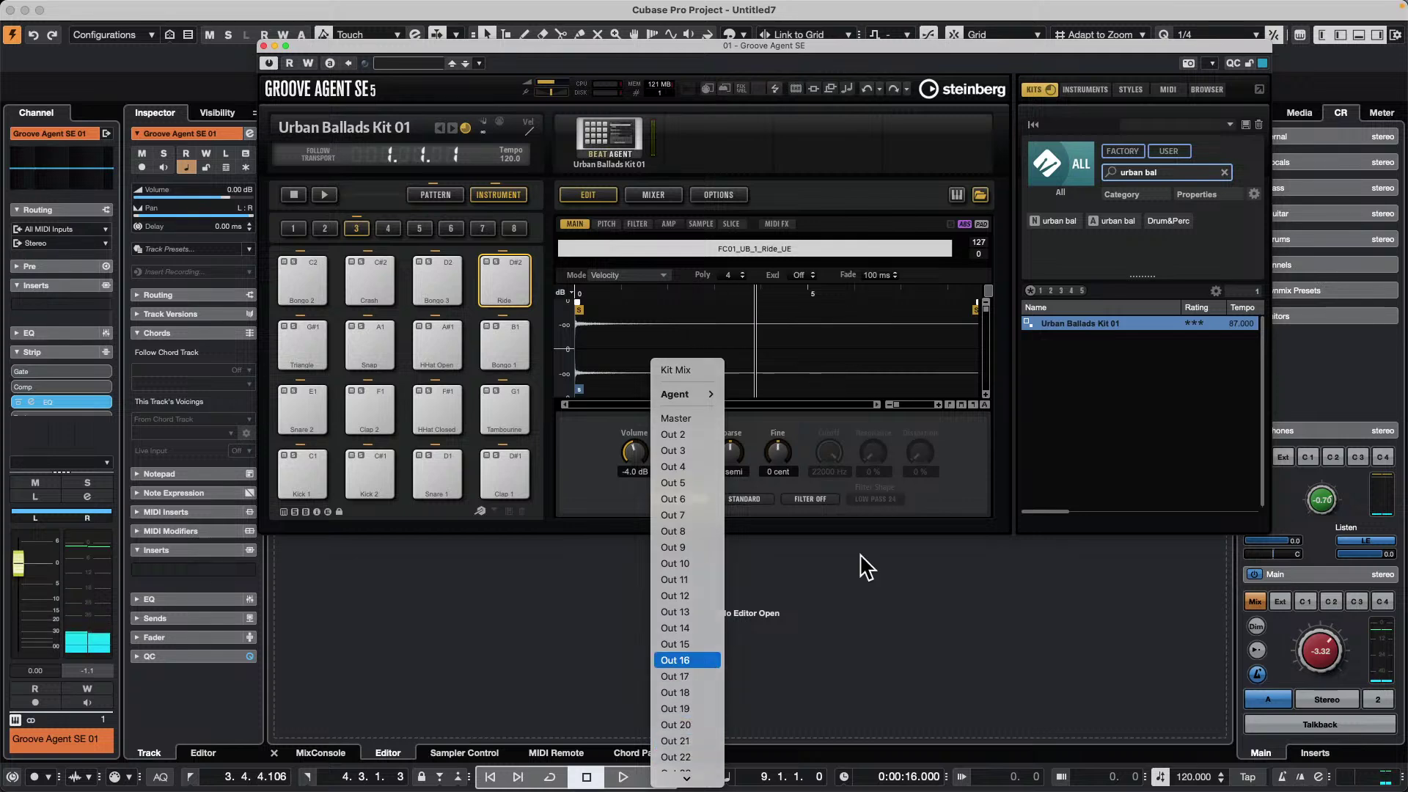
# - Switch the kit to its pattern pads, select the Groove 4 pattern and start Groove Agent's playback
pyautogui.click(434, 195)
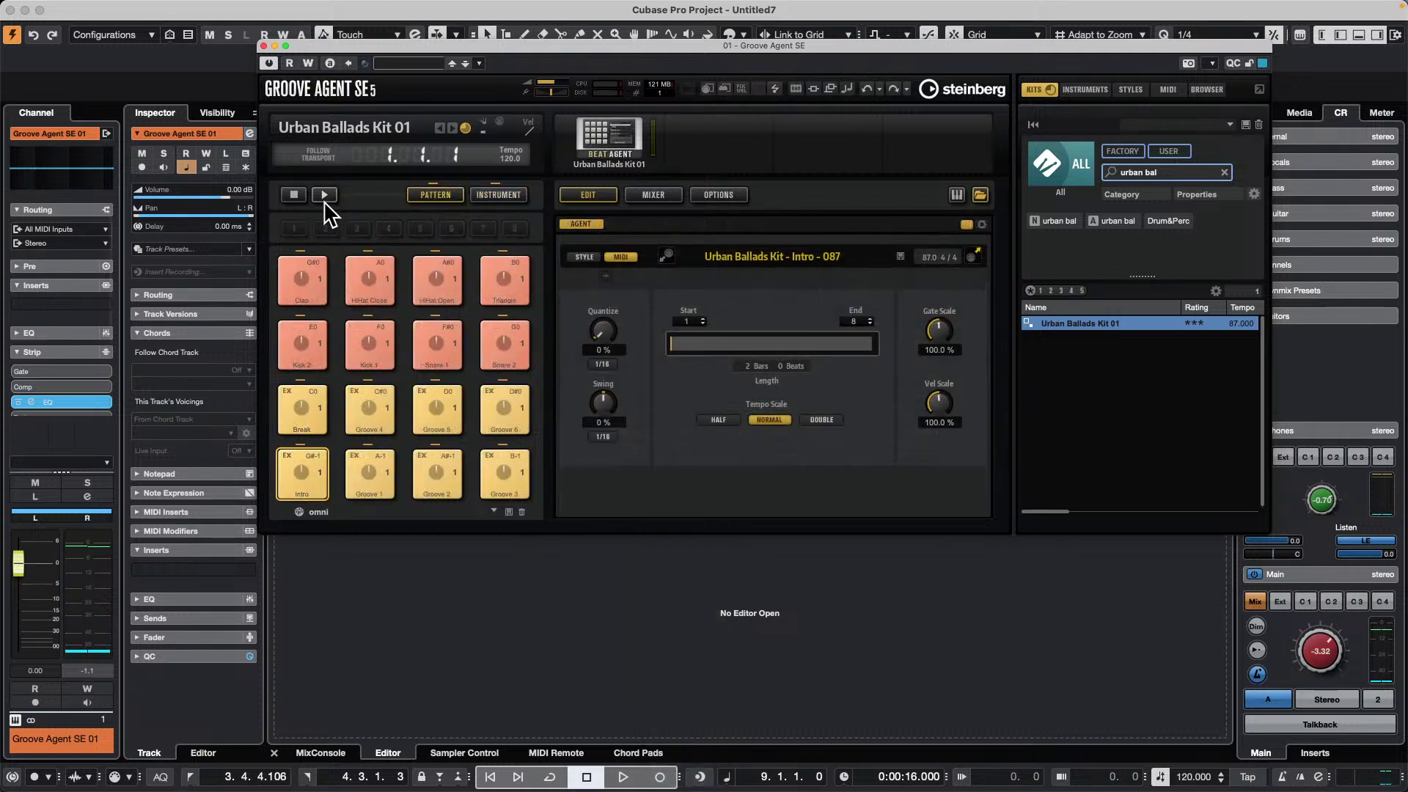
pyautogui.click(319, 420)
pyautogui.click(369, 407)
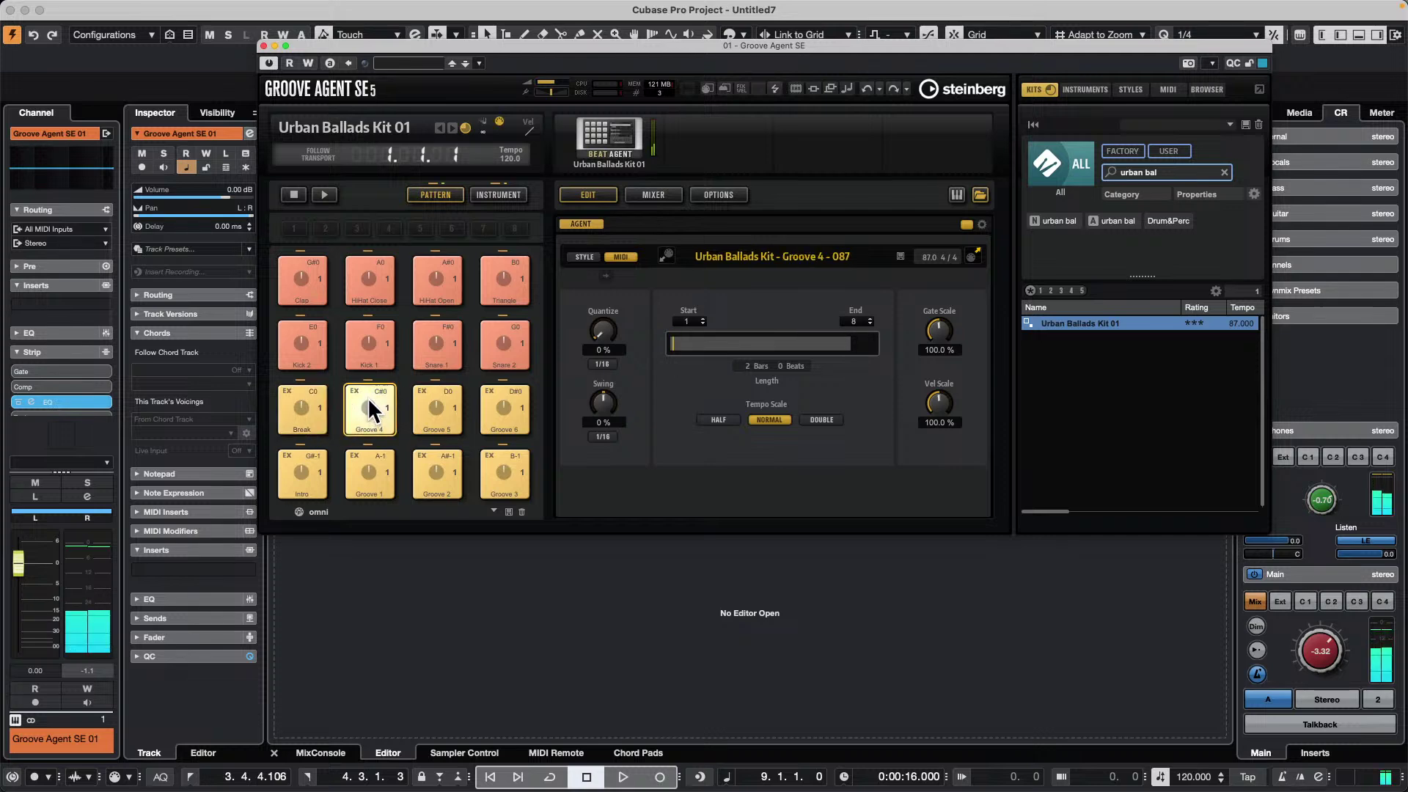
pyautogui.click(327, 195)
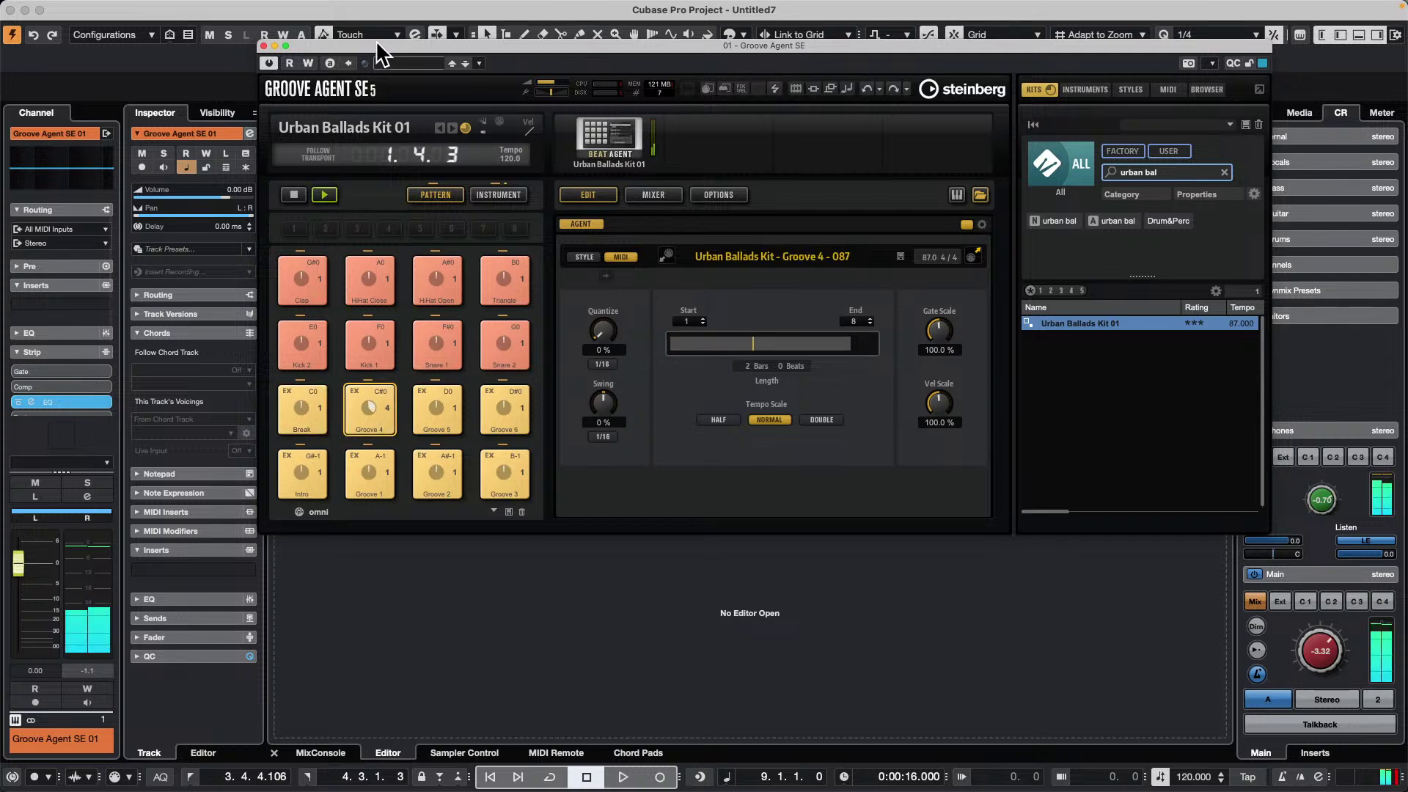
# - Set the project tempo to 90 BPM and hide the Groove Agent window
pyautogui.click(1192, 781)
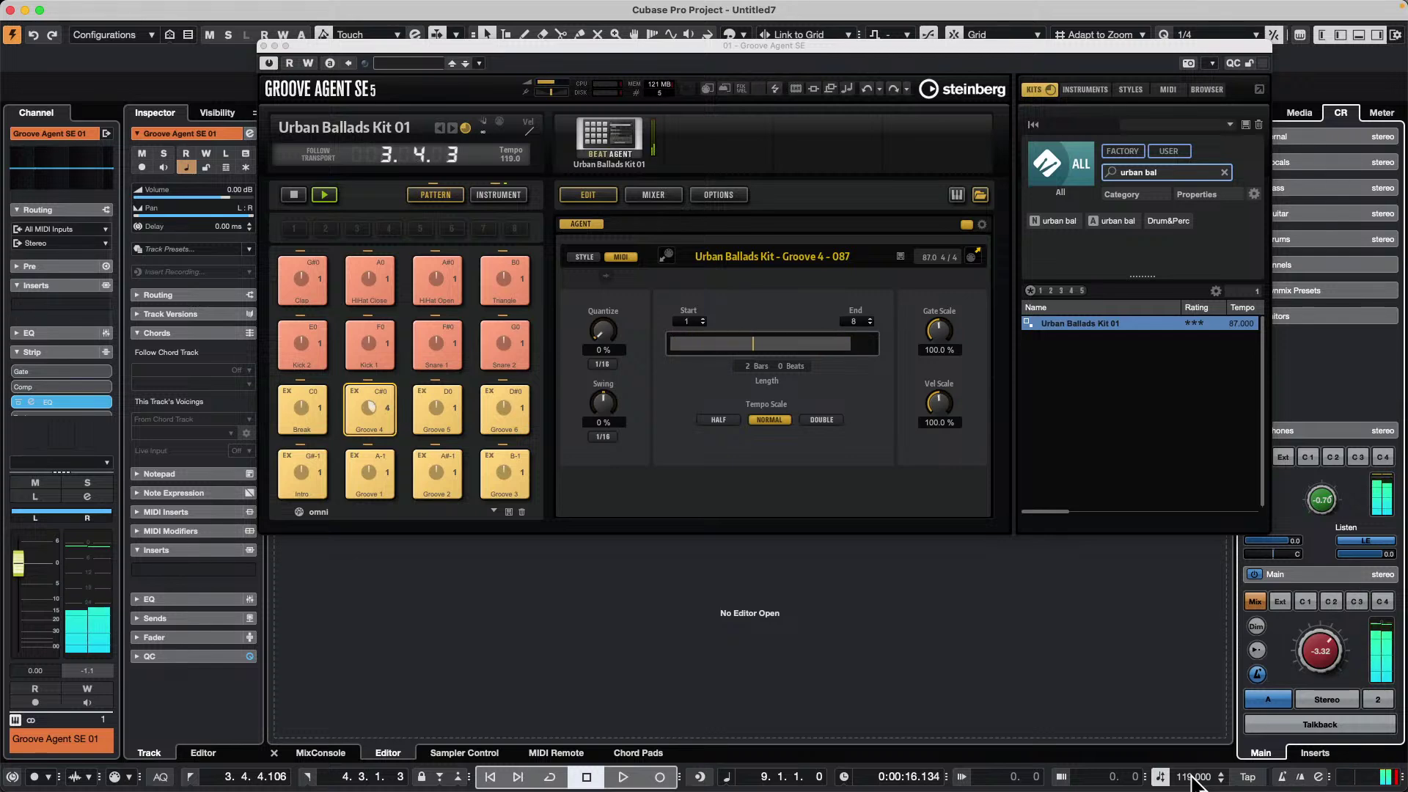
pyautogui.click(275, 46)
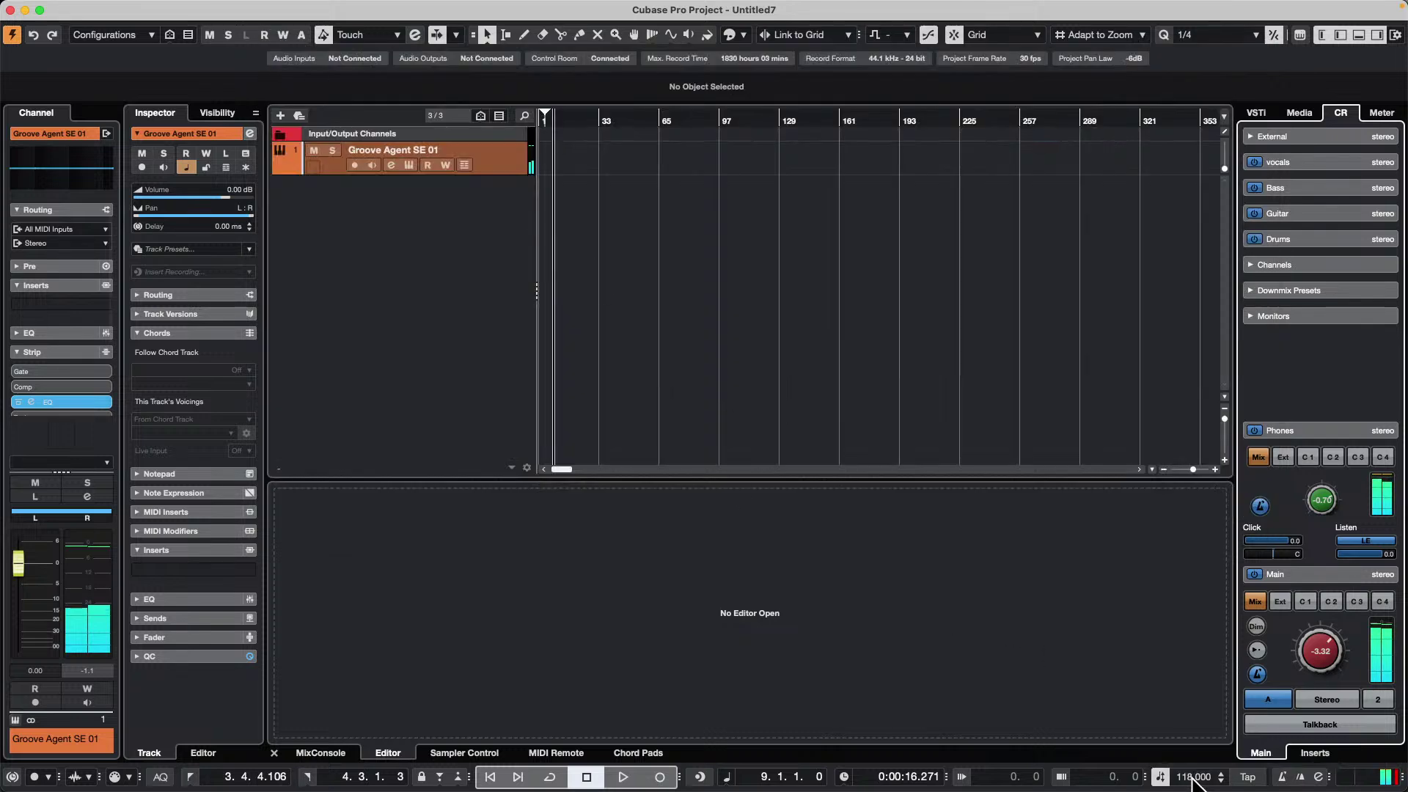
pyautogui.scroll(-6, 1193, 783)
pyautogui.scroll(-5, 1200, 783)
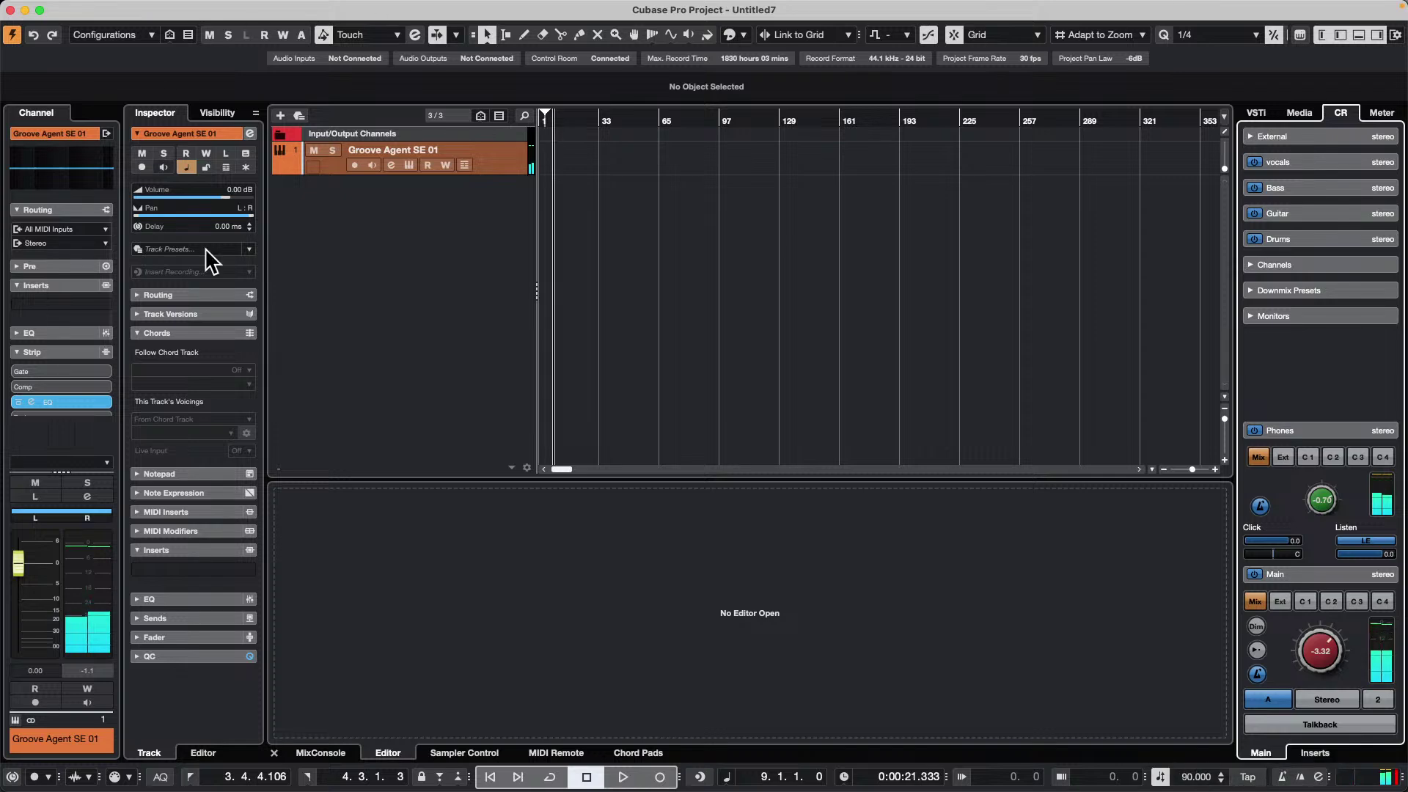
# - Select the mixer channels from Groove Agent SE 01 through HHat Closed and add a stereo group channel to them
pyautogui.click(314, 753)
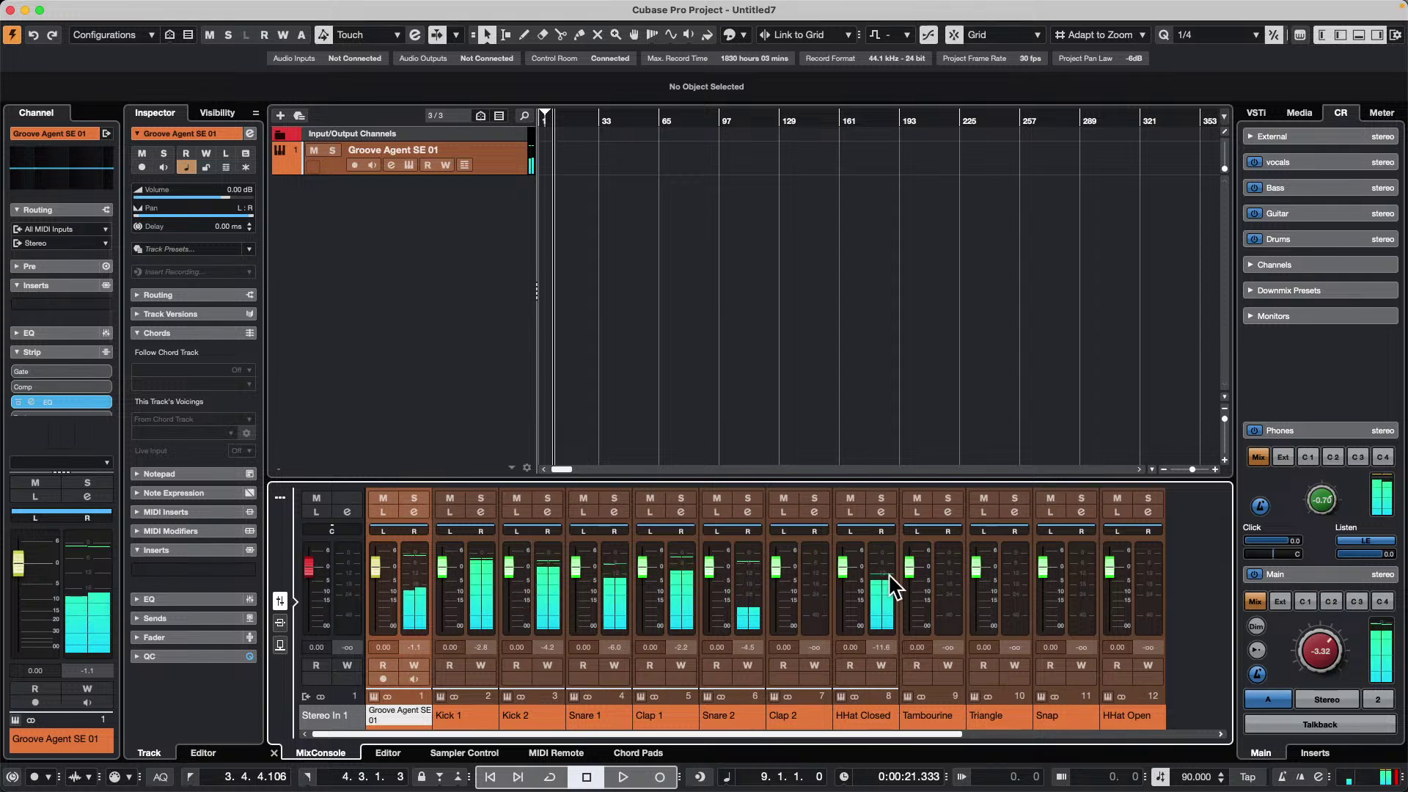
pyautogui.moveTo(917, 724); pyautogui.dragTo(1063, 724)
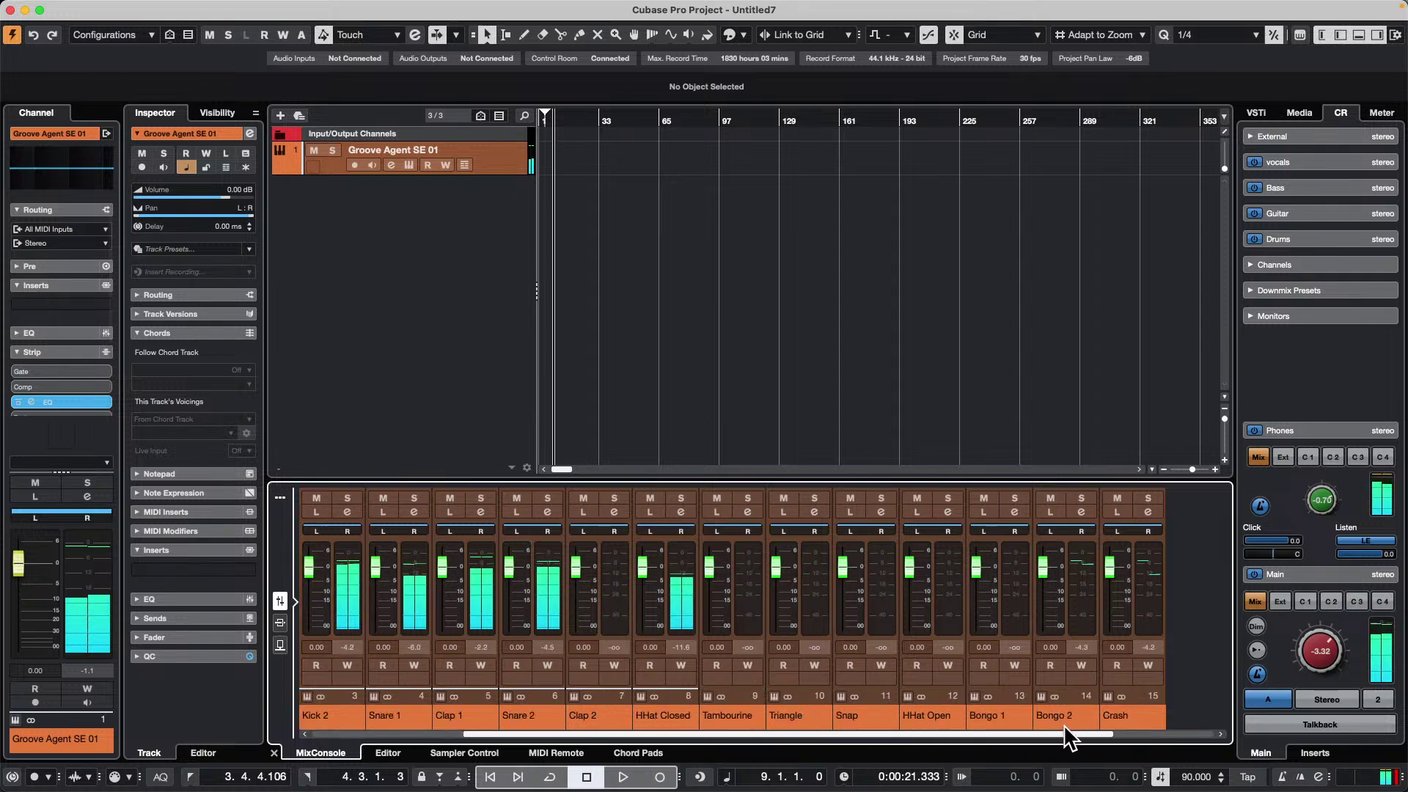
pyautogui.keyDown('shift'); pyautogui.click(680, 581); pyautogui.keyUp('shift')
pyautogui.rightClick(676, 567)
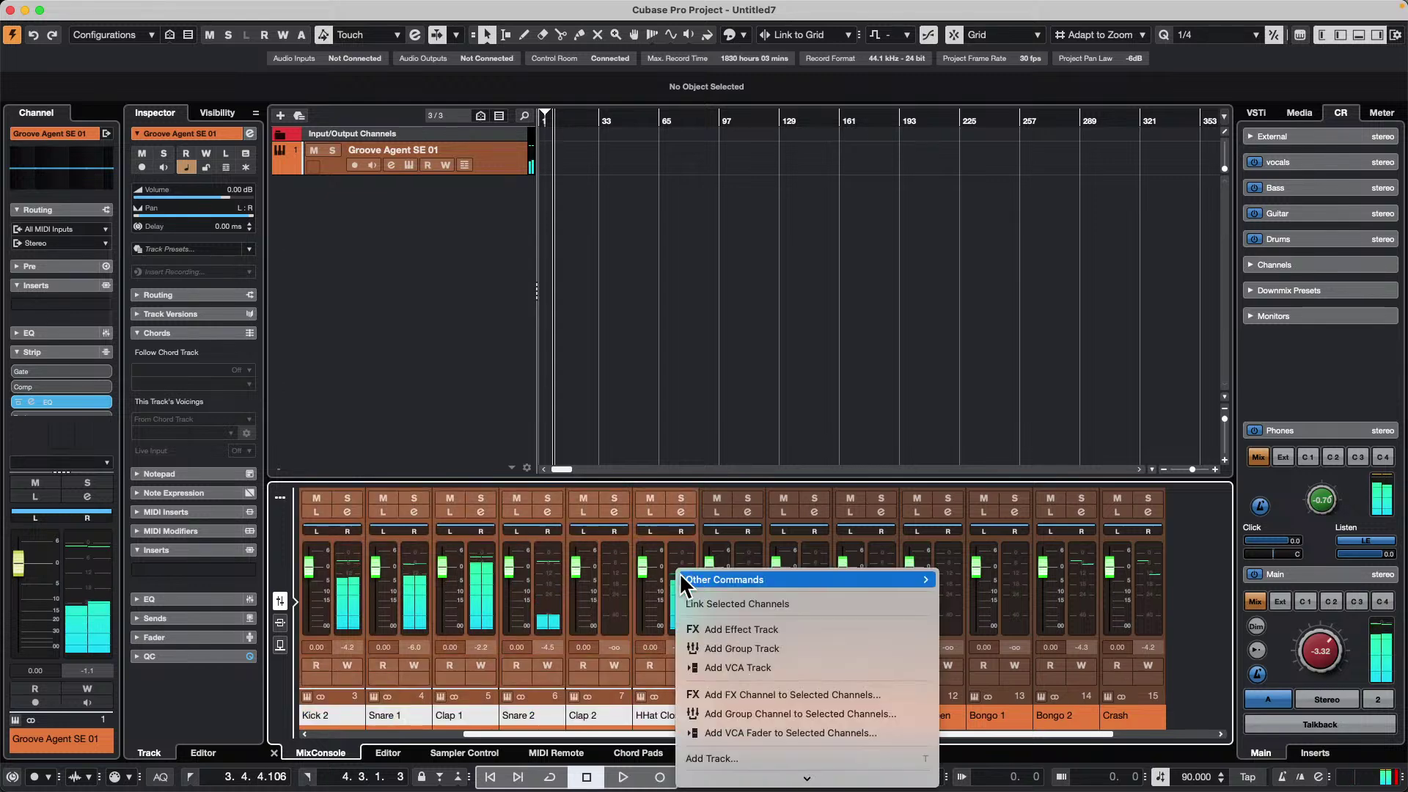
pyautogui.scroll(-3, 785, 700)
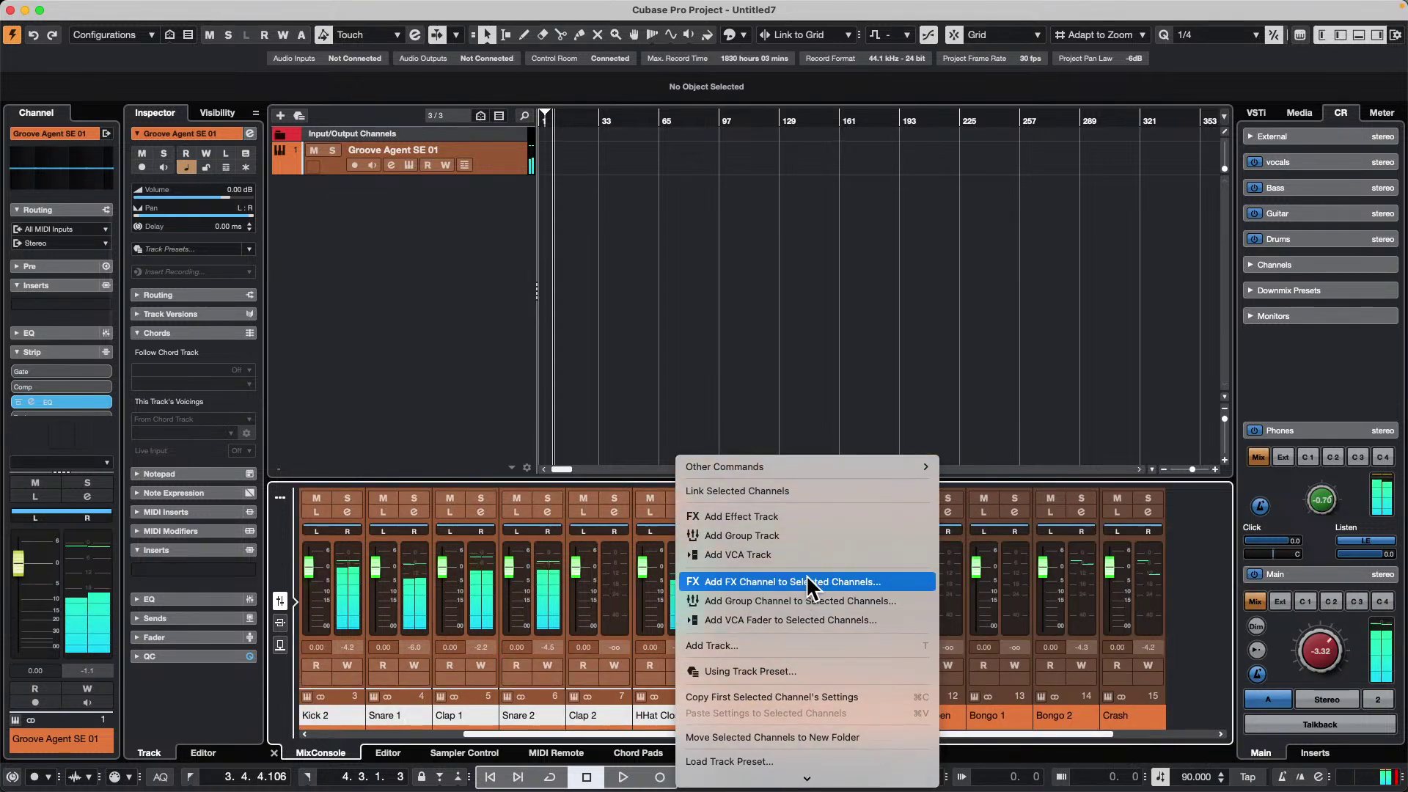
pyautogui.click(807, 601)
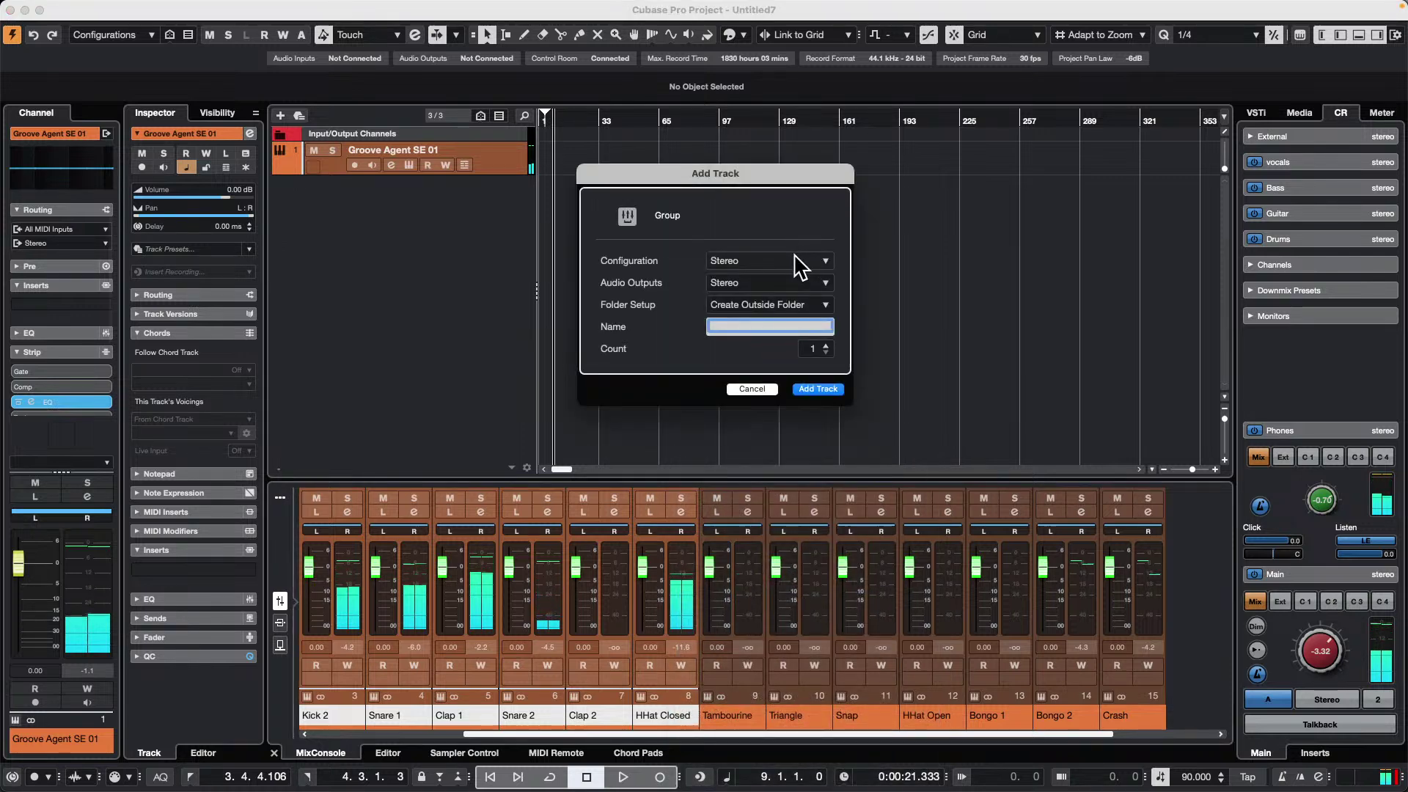
pyautogui.click(817, 390)
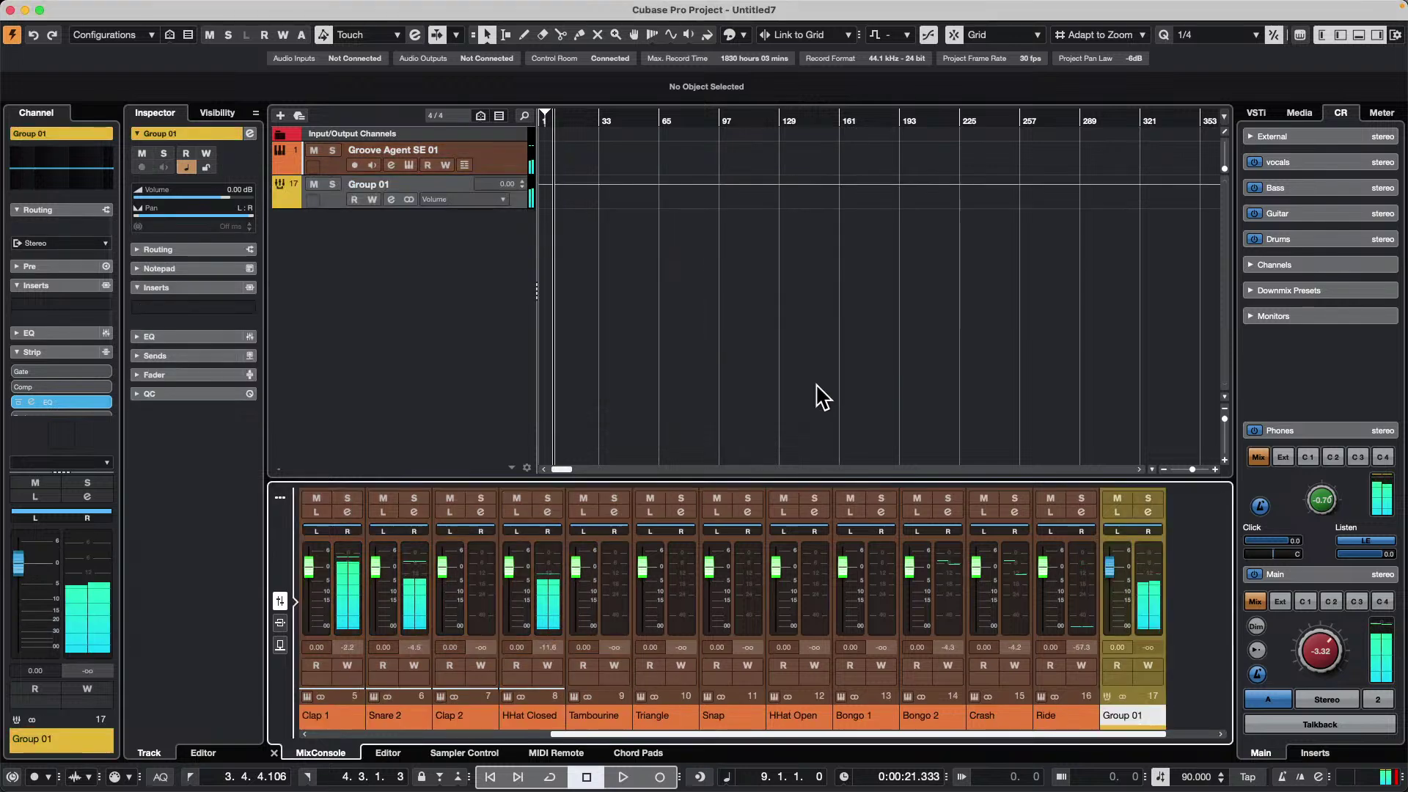
# - Load the Vintage Compressor in Group 01's channel strip and raise its input gain
pyautogui.click(1148, 512)
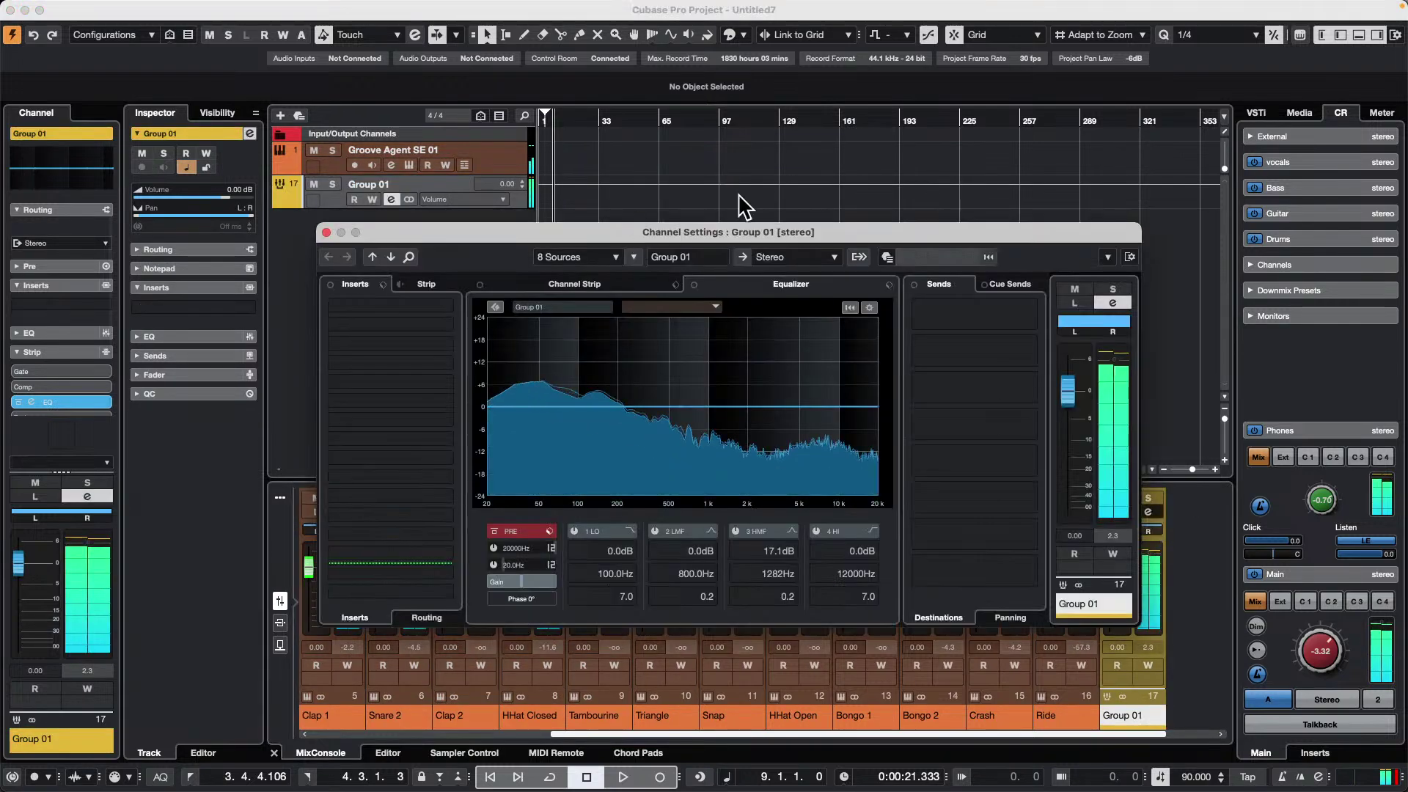
pyautogui.click(582, 288)
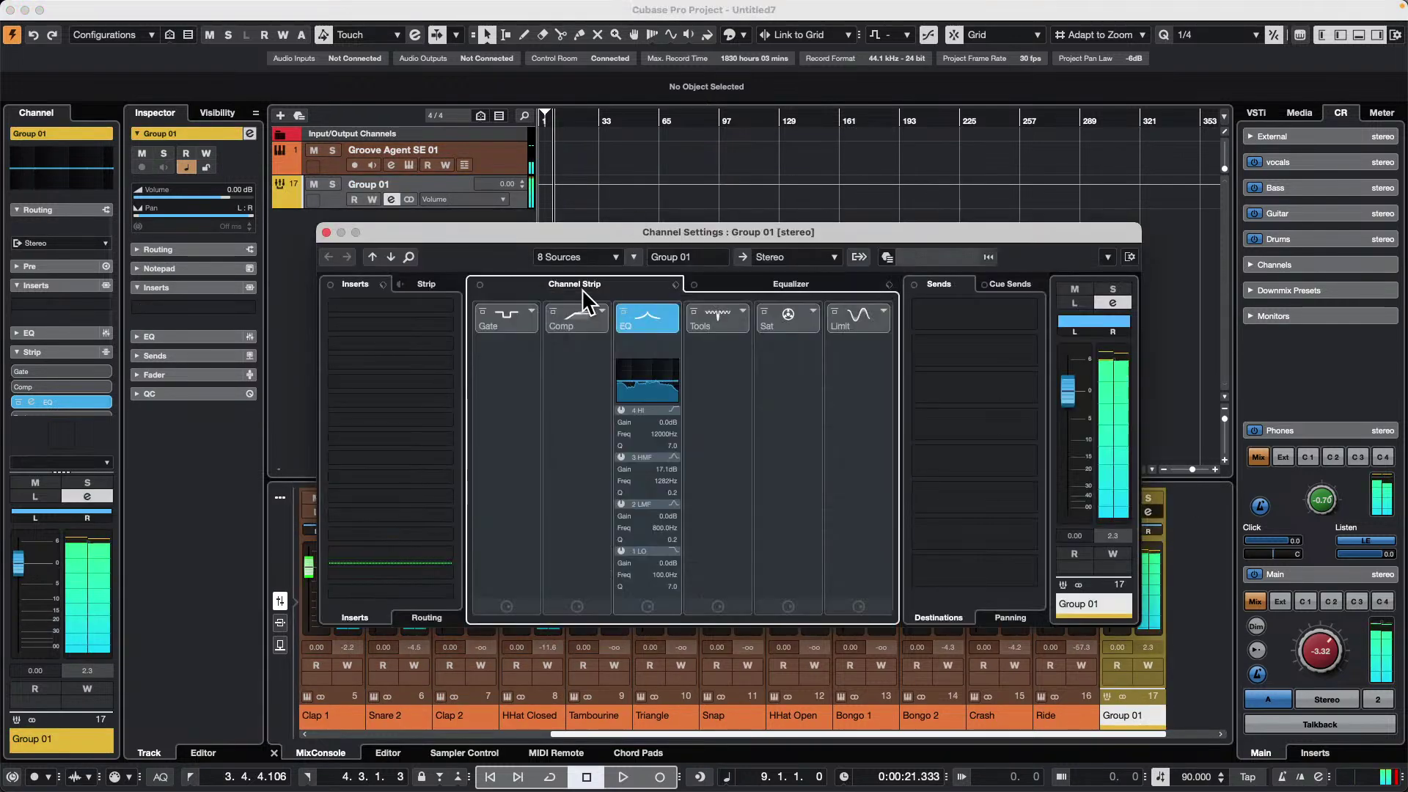
pyautogui.click(589, 318)
pyautogui.click(596, 322)
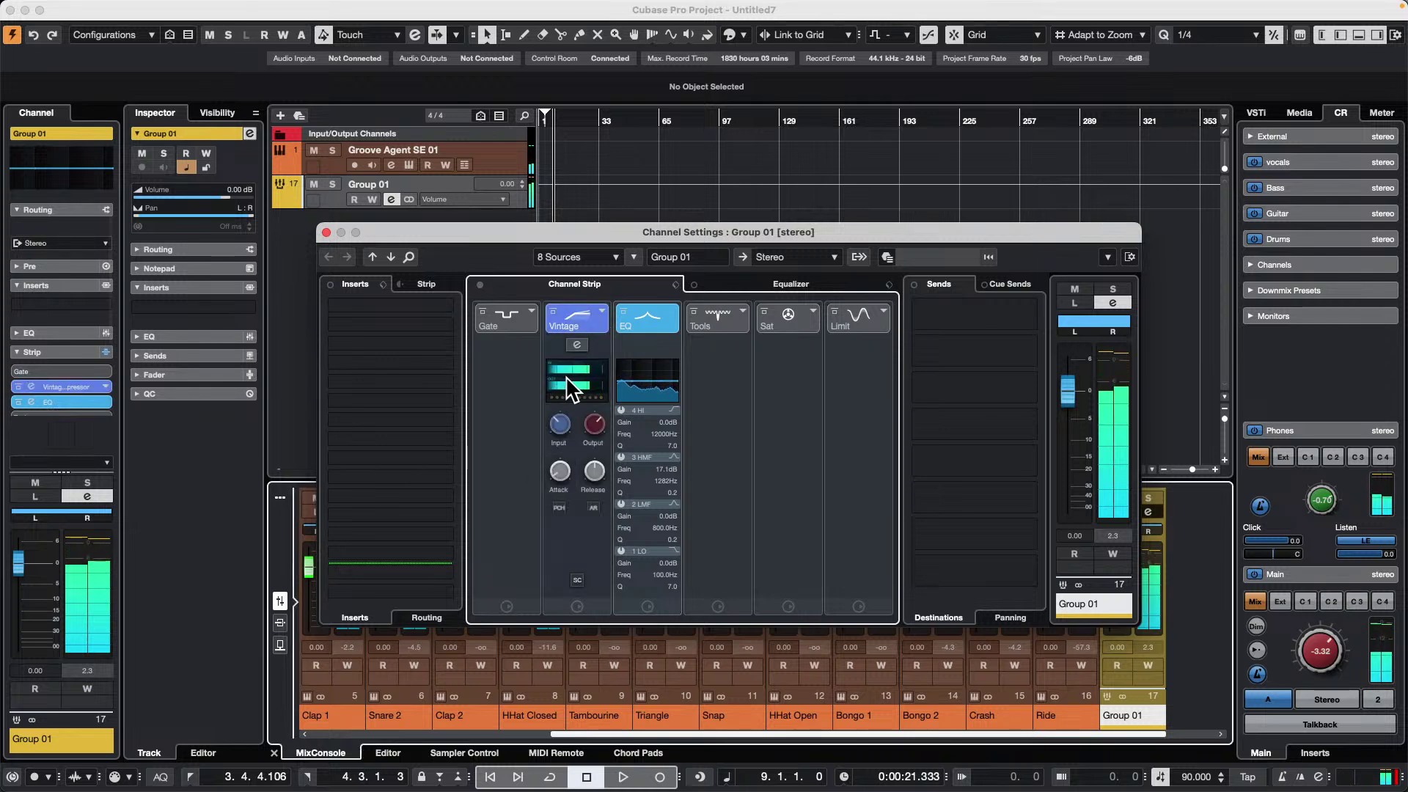
pyautogui.moveTo(597, 427)
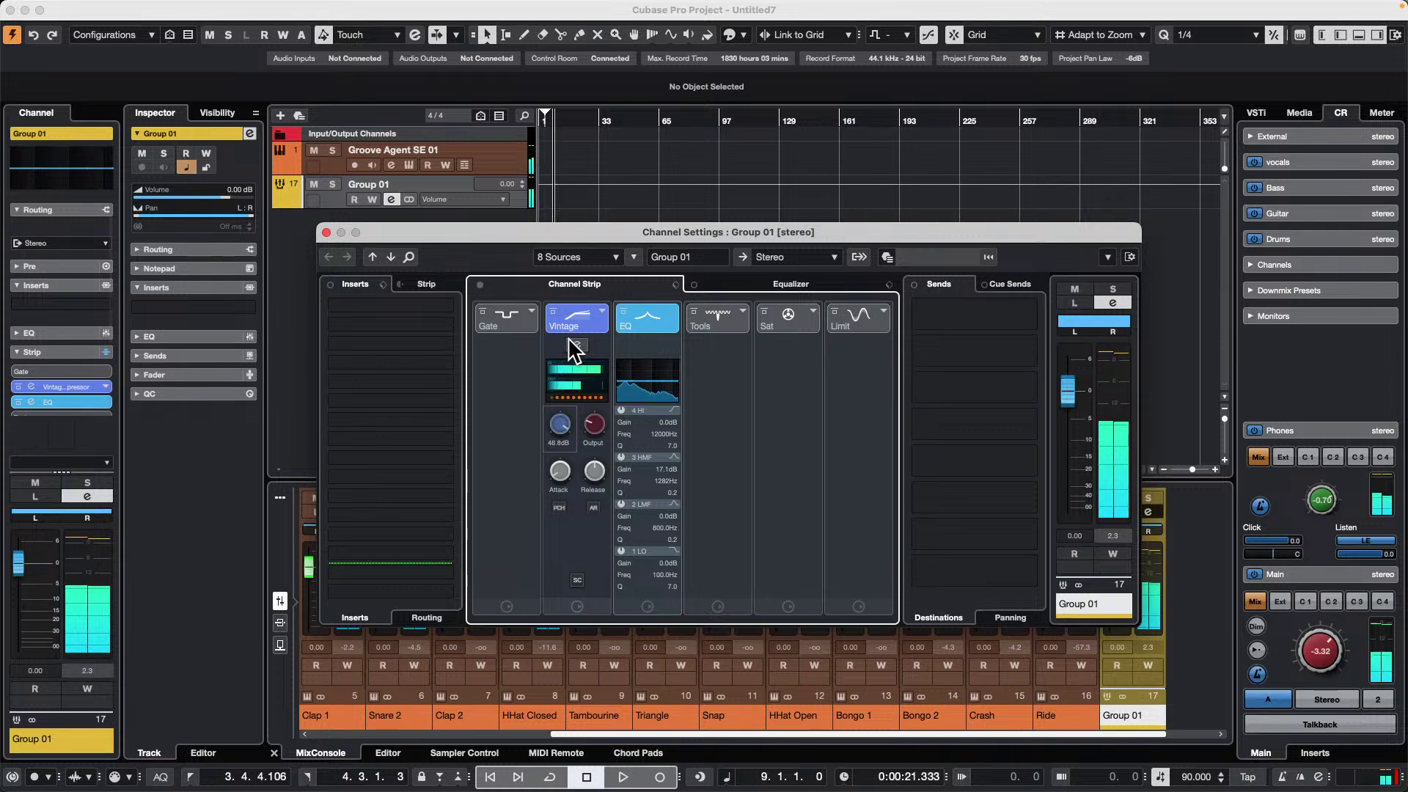
pyautogui.moveTo(600, 462)
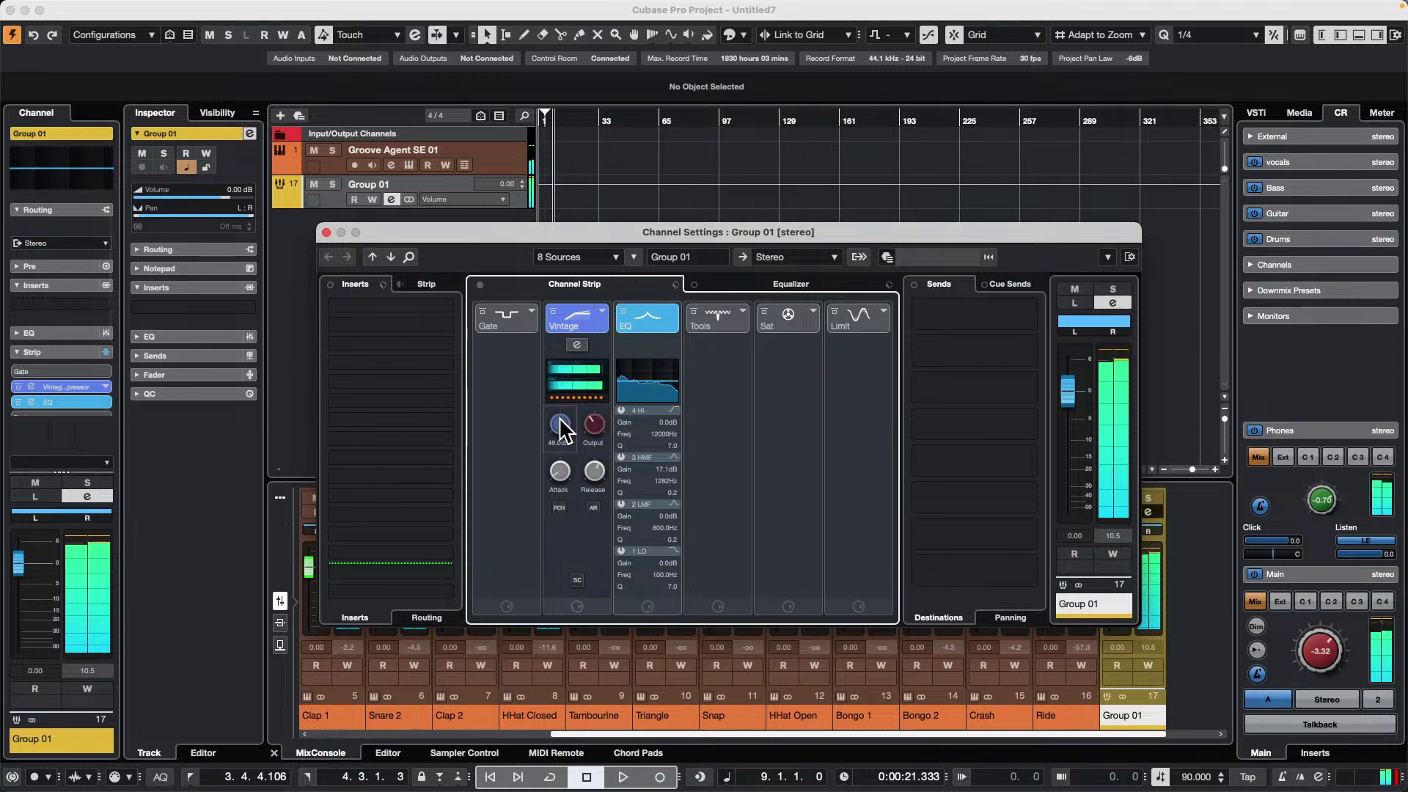
# - Add the Envelope Shaper to Group 01's channel strip and move the channel settings window clear of the mixer
pyautogui.click(742, 302)
pyautogui.click(834, 368)
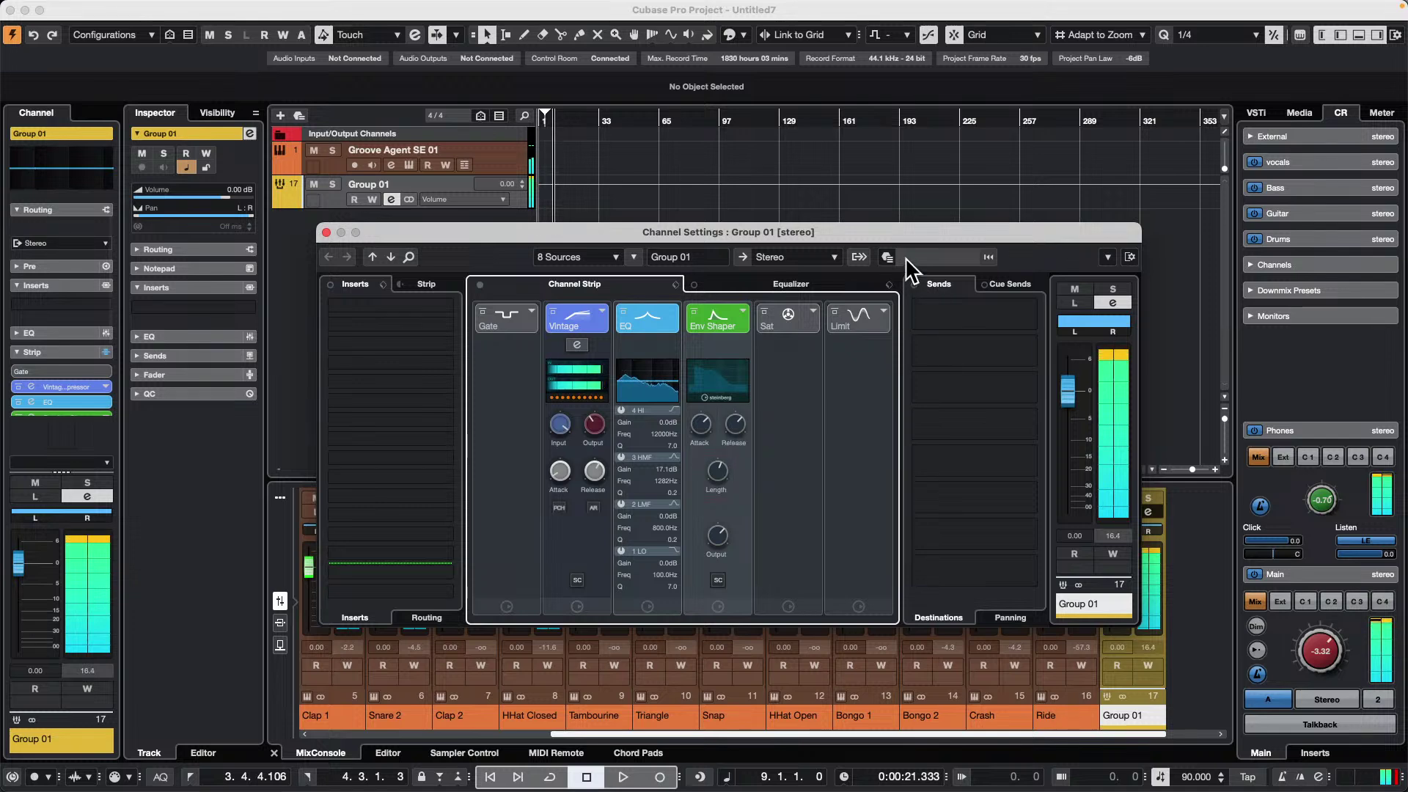
pyautogui.moveTo(725, 234); pyautogui.dragTo(1124, 58)
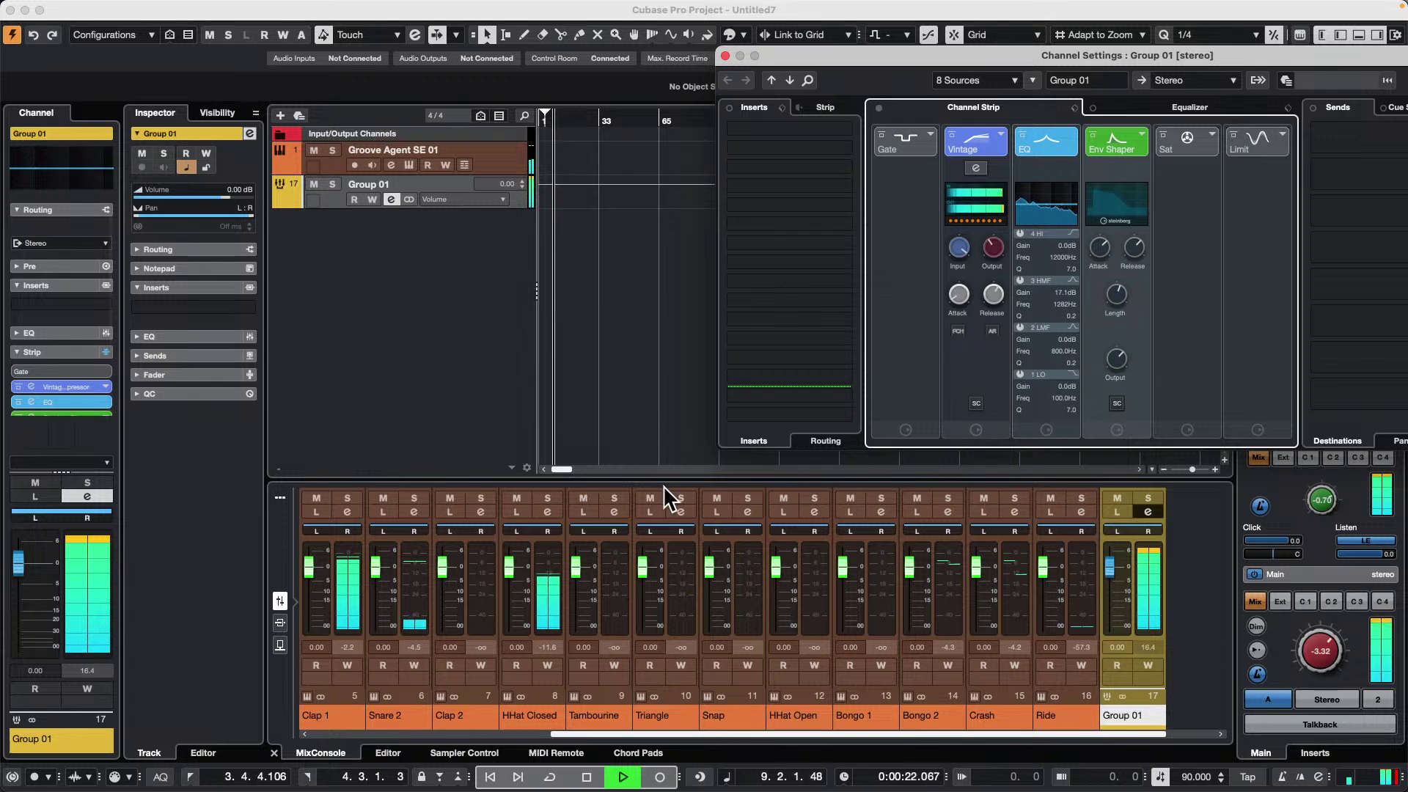
# - Reopen the Groove Agent SE instrument from its track and reveal the Group 01 and Stereo channels in the mixer
pyautogui.click(491, 158)
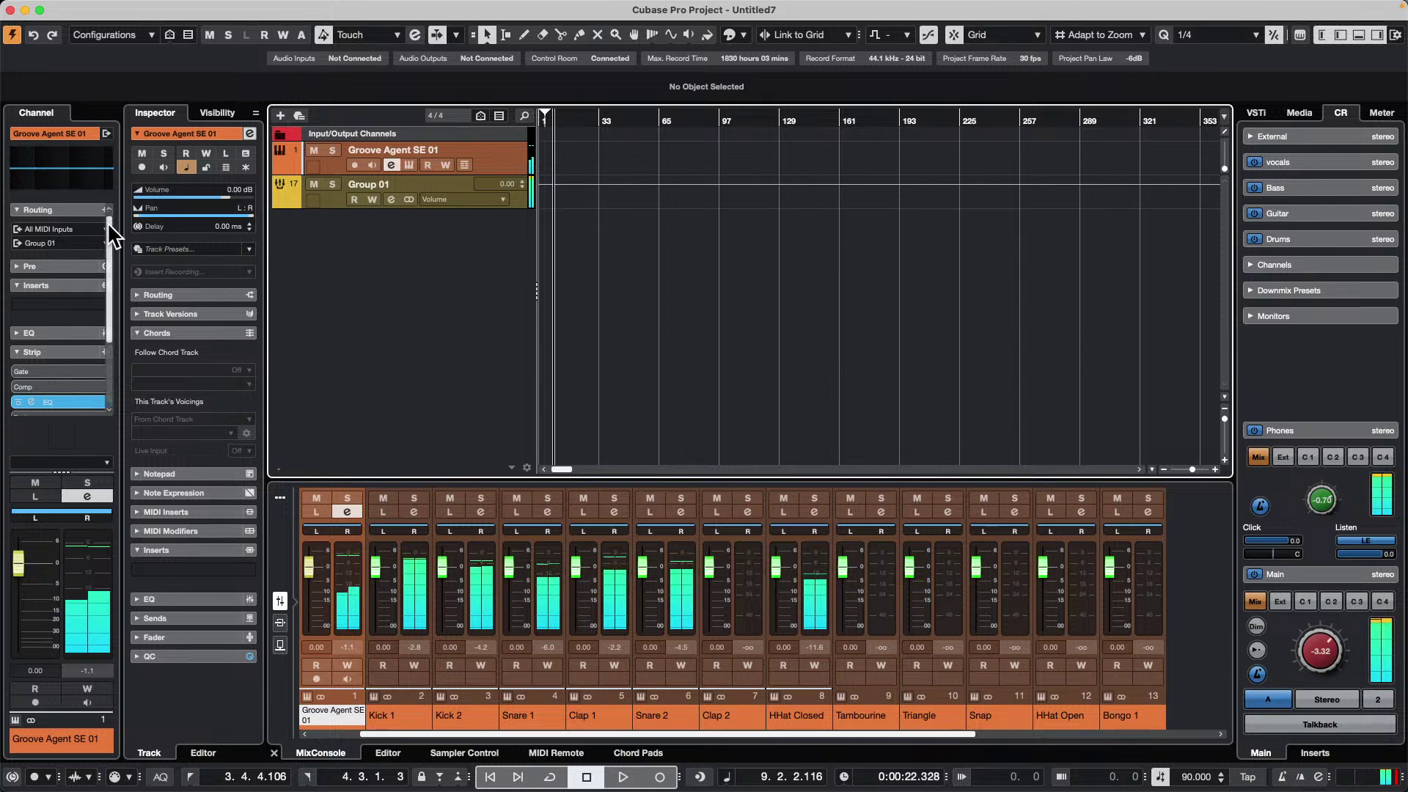
pyautogui.click(204, 293)
pyautogui.click(198, 328)
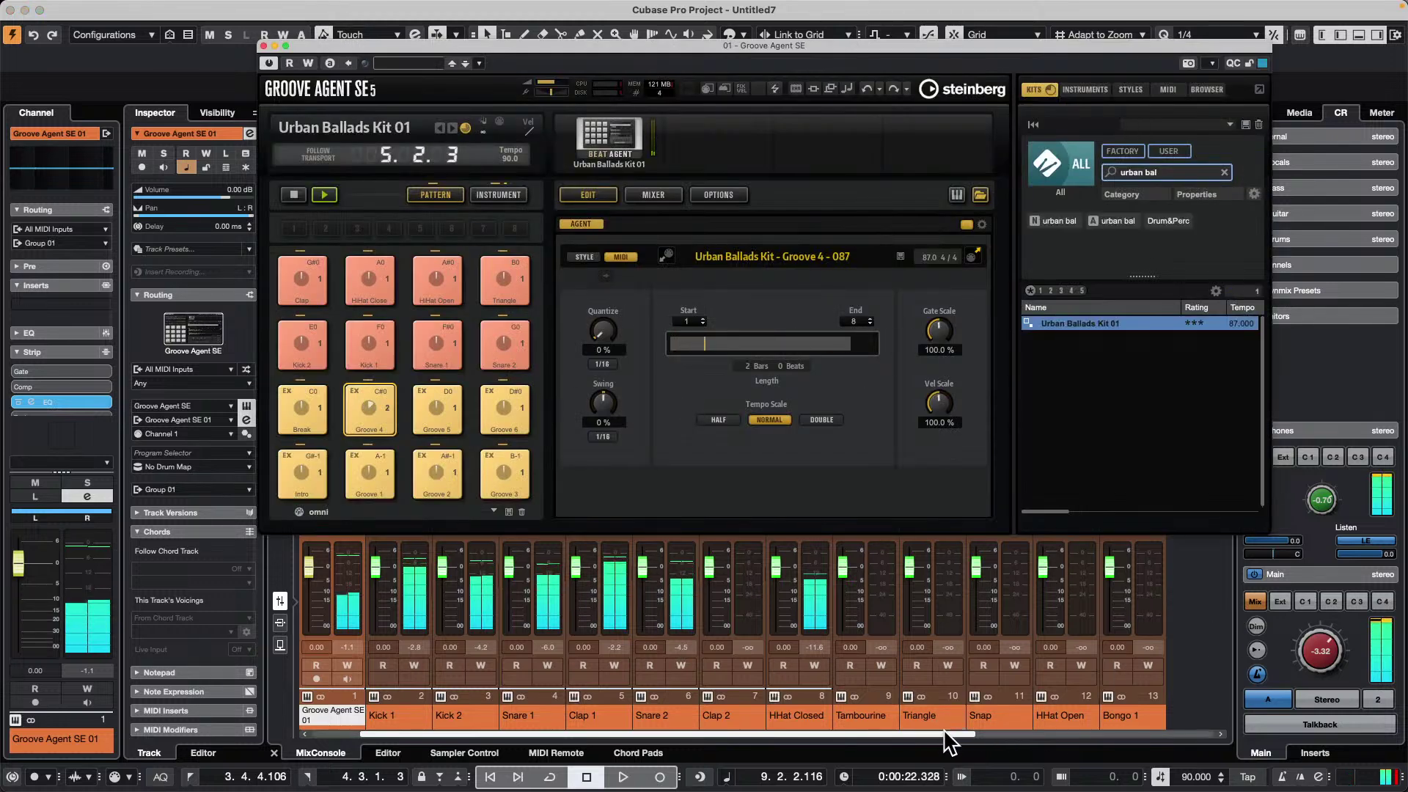
pyautogui.moveTo(953, 734); pyautogui.dragTo(1239, 737)
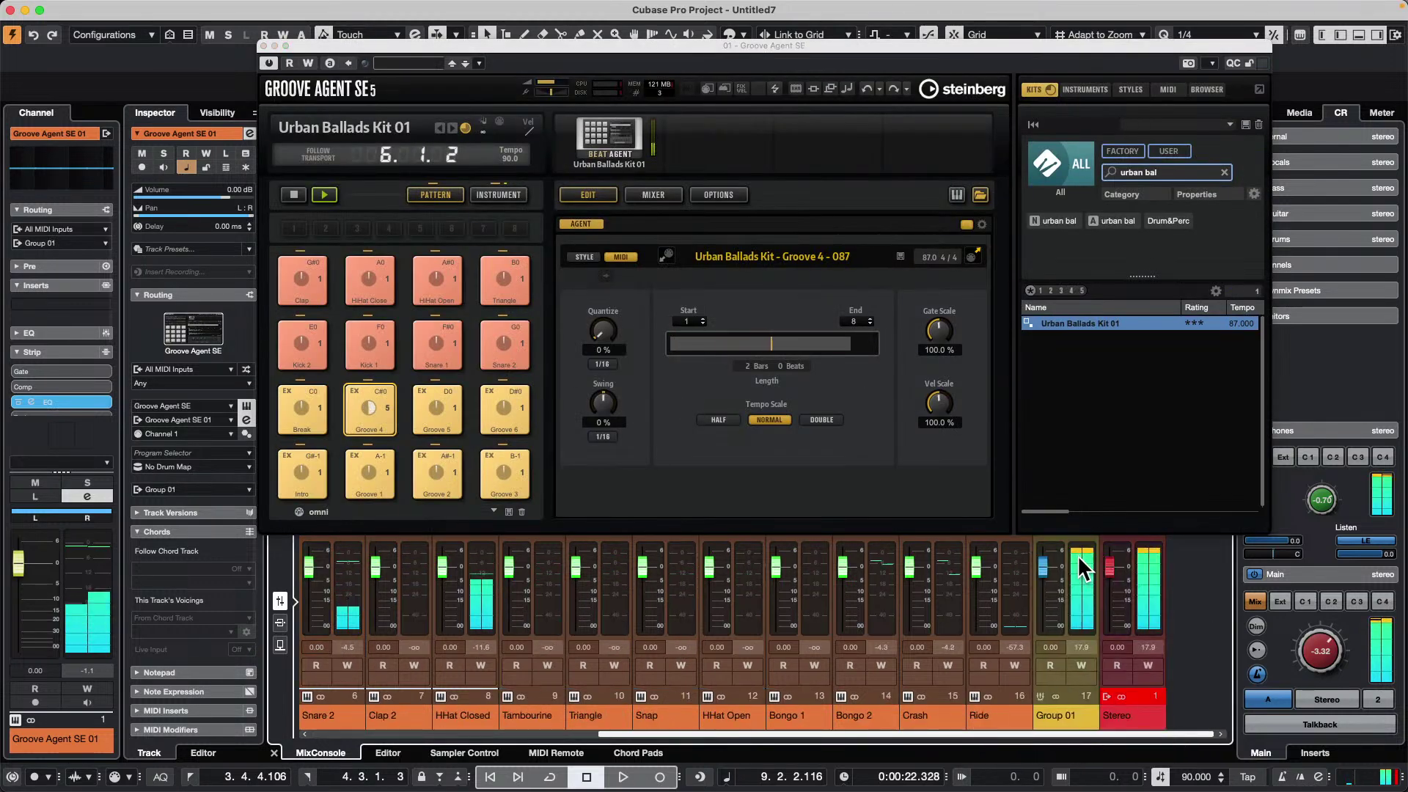
pyautogui.moveTo(325, 42); pyautogui.dragTo(4, 24)
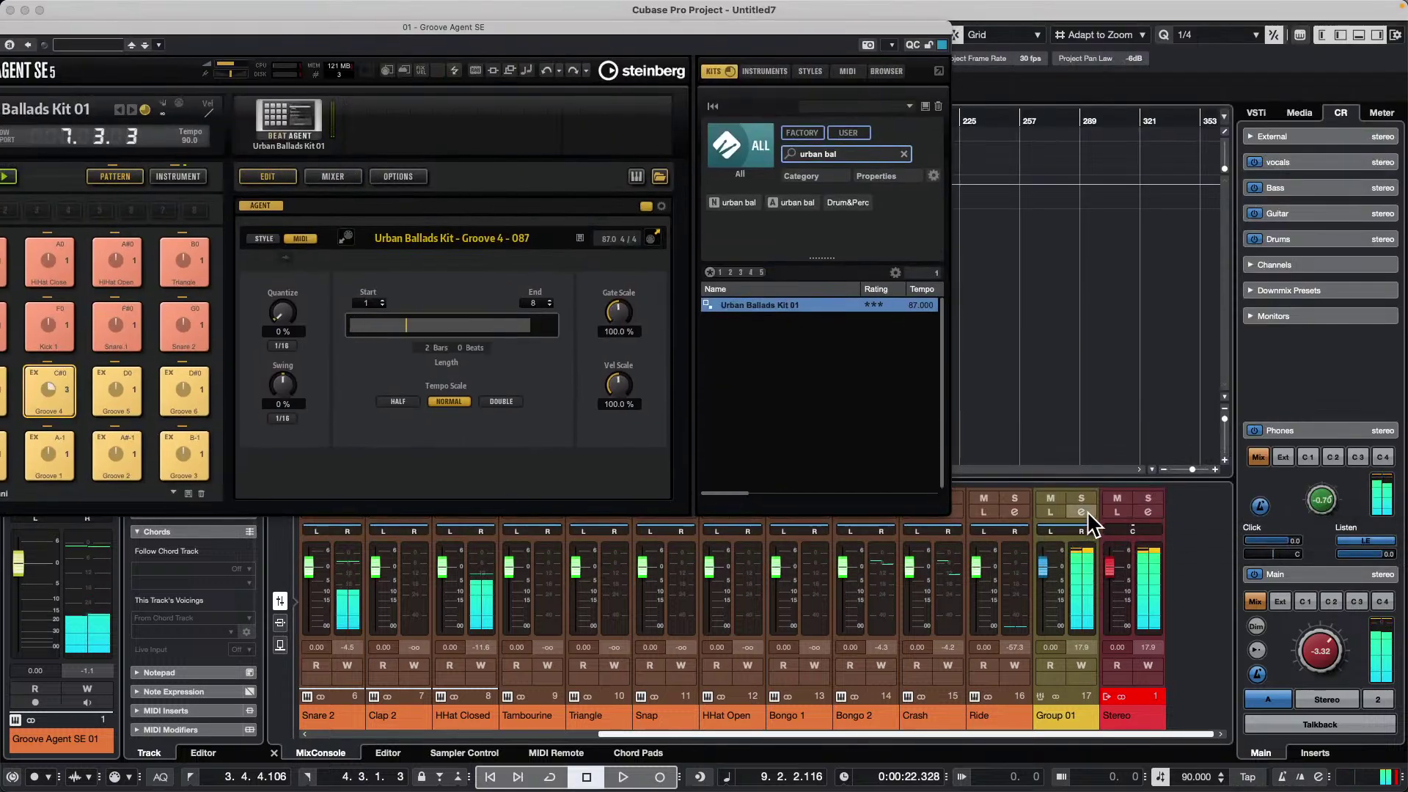
# - Reopen Group 01's channel settings and boost EQ band 3 by about 3.7 dB at about 847 Hz
pyautogui.click(1083, 511)
pyautogui.moveTo(1053, 49); pyautogui.dragTo(1178, 264)
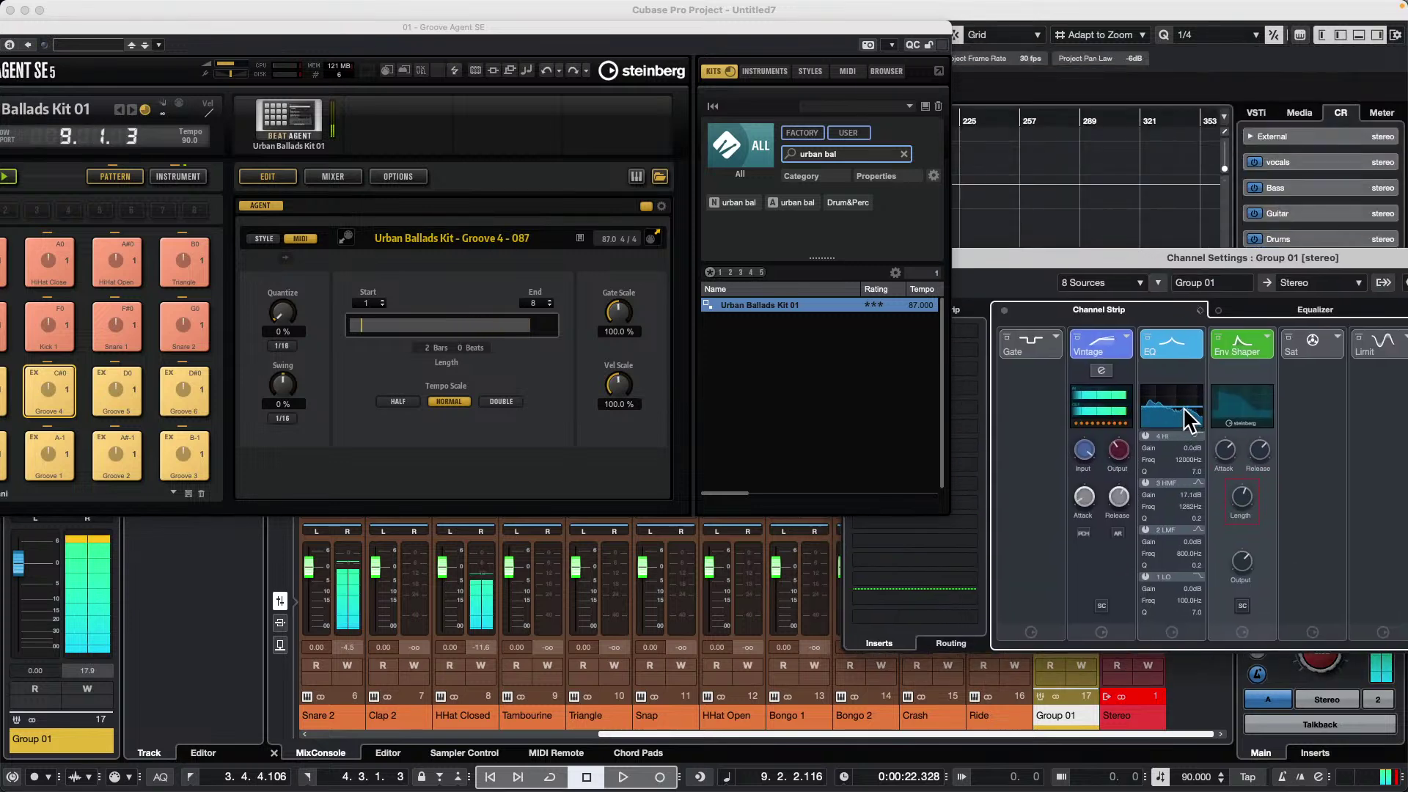
pyautogui.moveTo(1184, 409); pyautogui.dragTo(1179, 424)
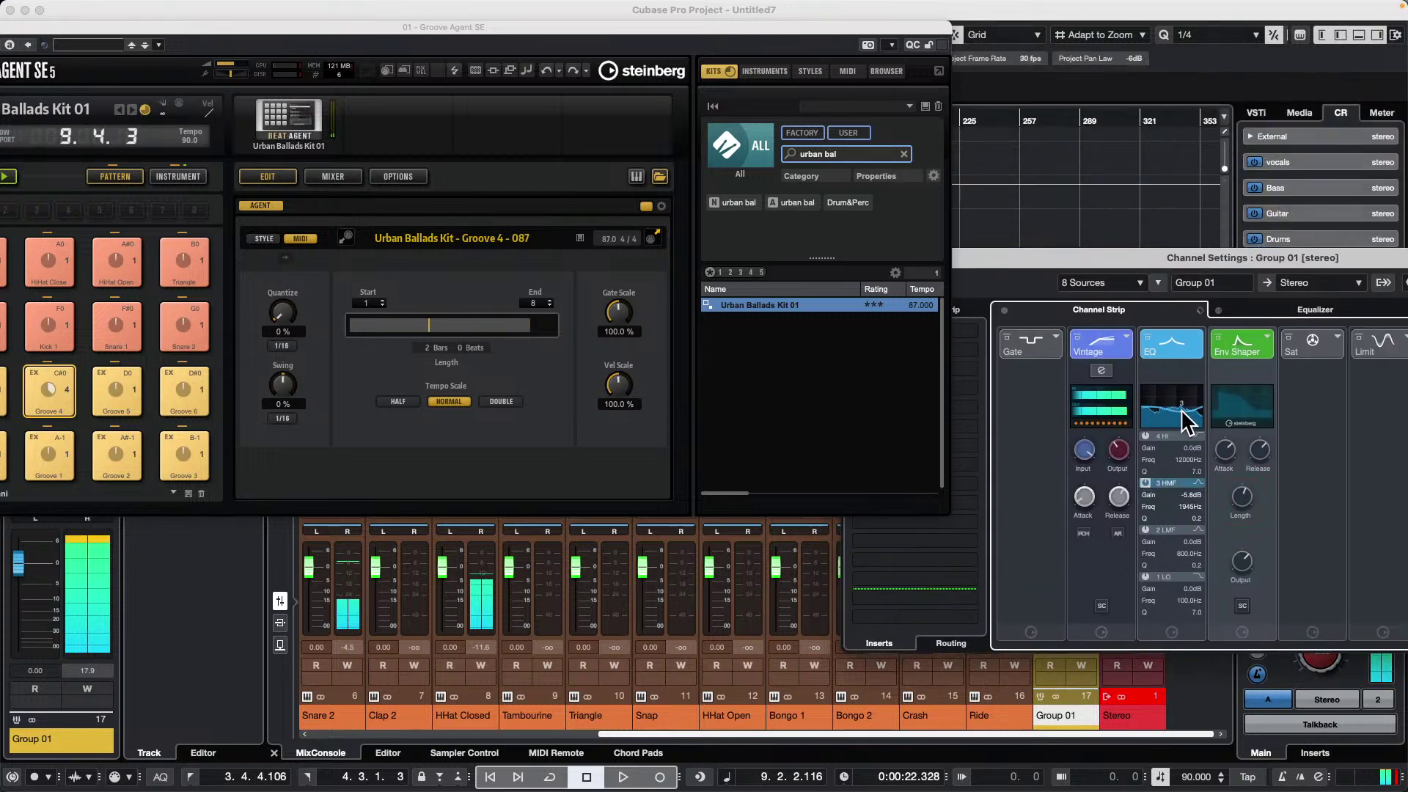
pyautogui.click(1273, 311)
pyautogui.moveTo(1269, 454); pyautogui.dragTo(1225, 421)
# - Boost Group 01's EQ band 4 to about 11.2 dB at 13210 Hz and cut band 2 to about -1.8 dB at 110.7 Hz
pyautogui.moveTo(1373, 433); pyautogui.dragTo(1381, 378)
pyautogui.moveTo(1378, 382); pyautogui.dragTo(1379, 390)
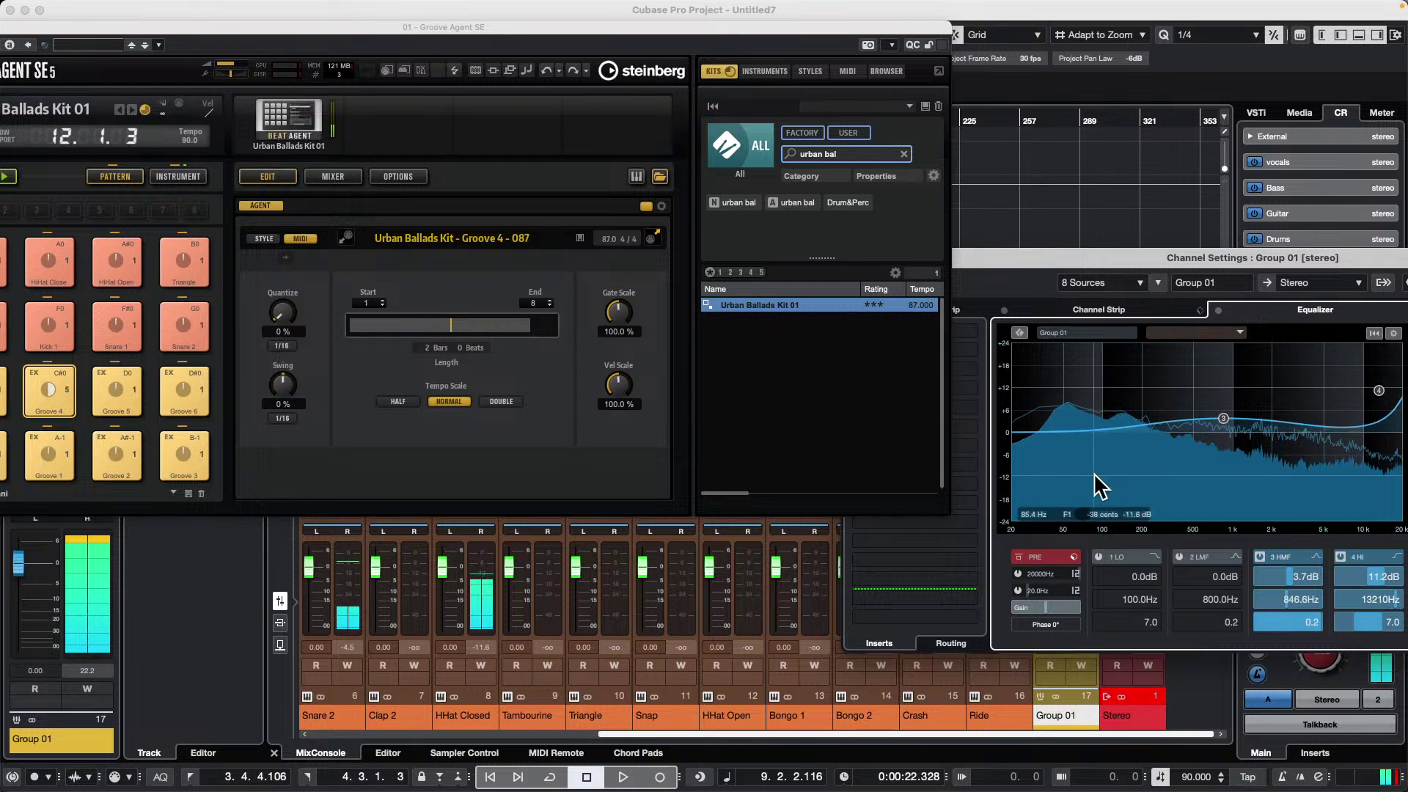
pyautogui.moveTo(1110, 435)
pyautogui.mouseDown()
pyautogui.moveTo(1100, 402)
pyautogui.moveTo(1111, 447)
pyautogui.mouseUp()
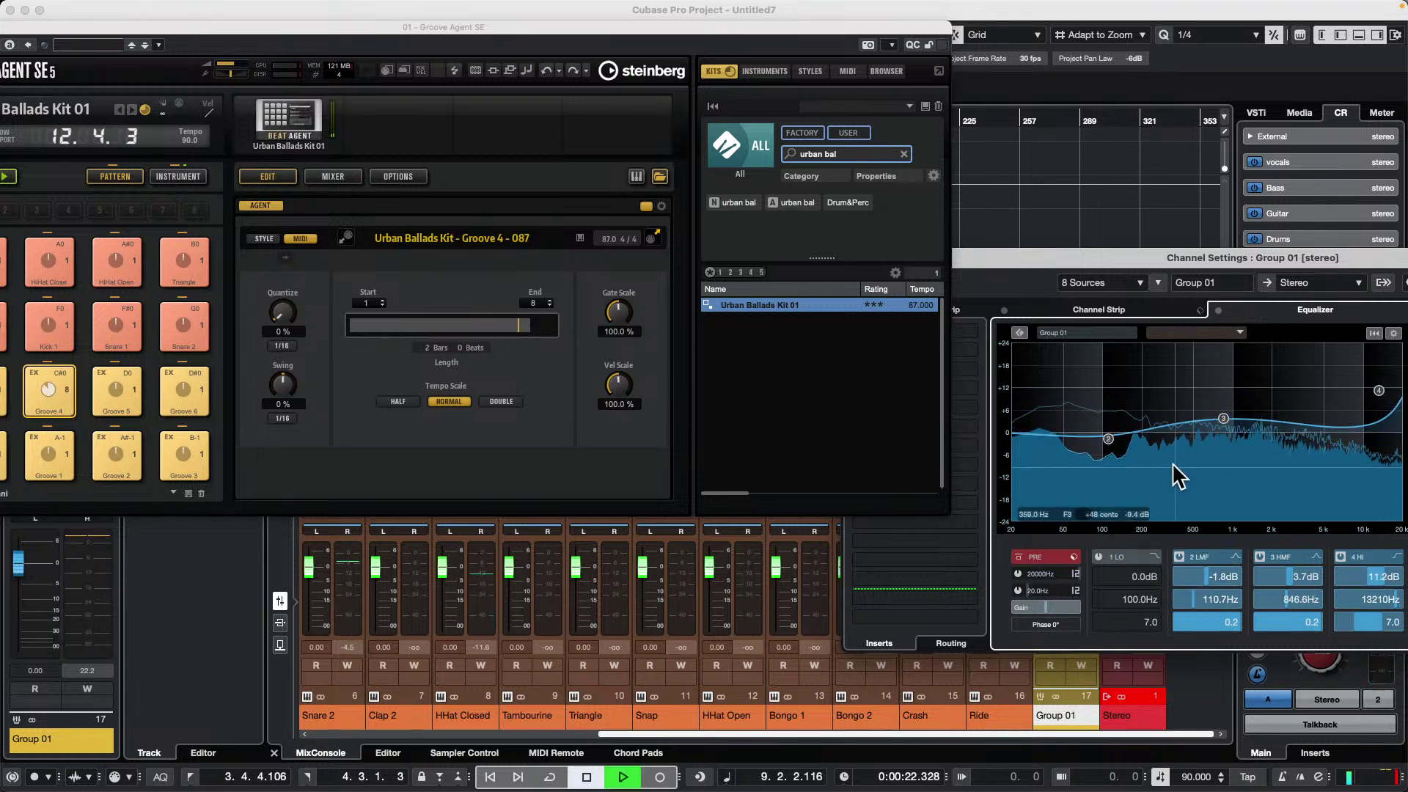
# - Audition the groove through Group 01's EQ, stop the pattern player, and close the Groove Agent SE and channel settings windows
pyautogui.press('space')
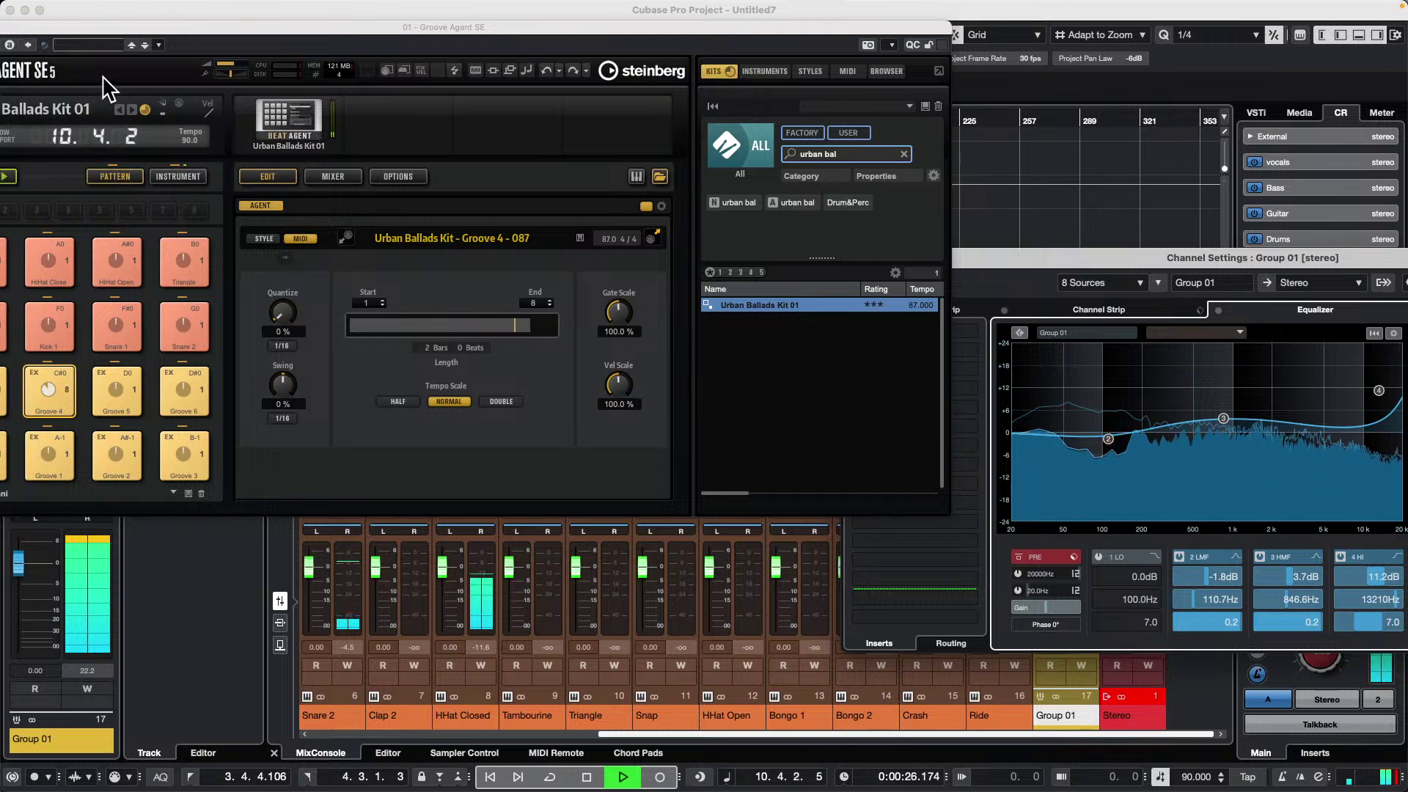
pyautogui.moveTo(120, 26); pyautogui.dragTo(219, 27)
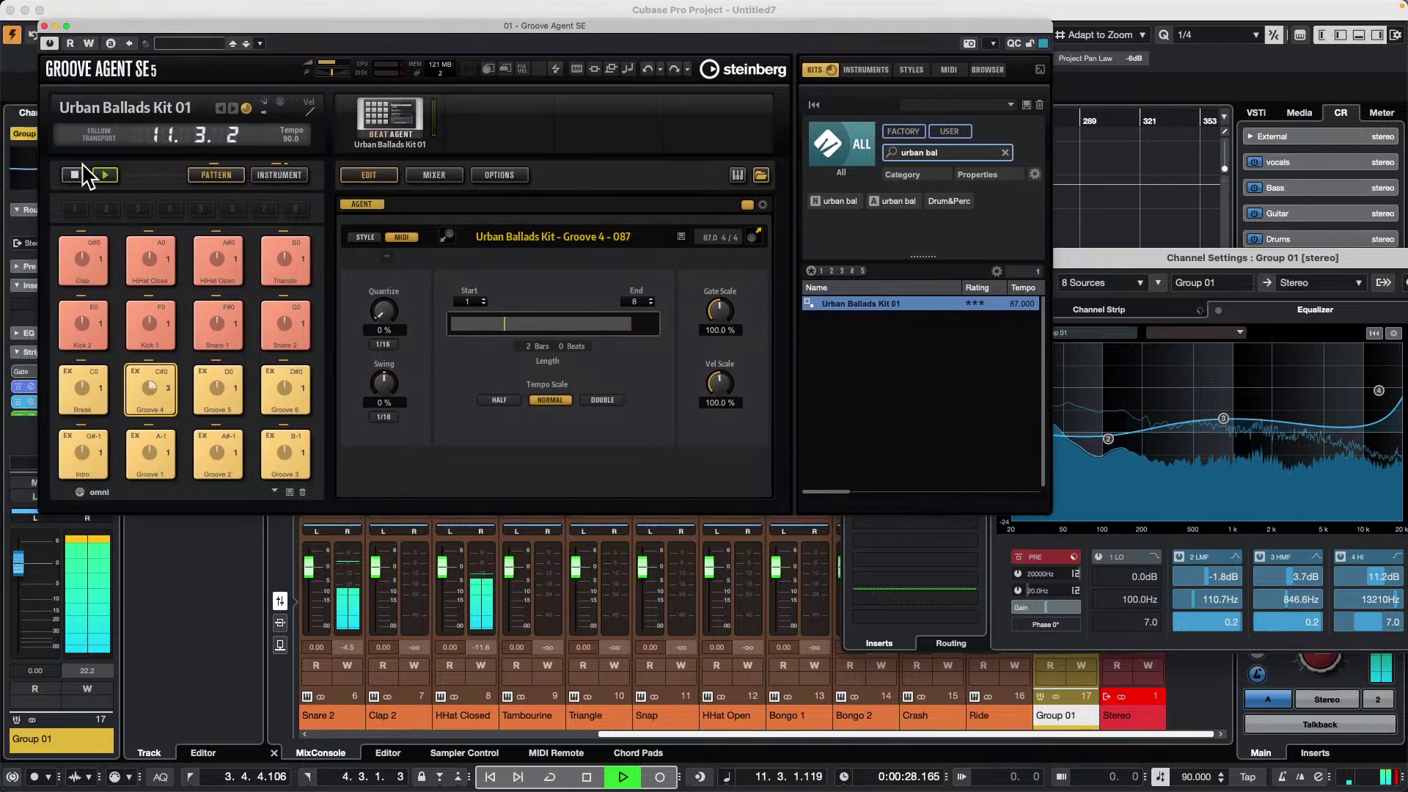
pyautogui.click(102, 175)
pyautogui.click(1127, 254)
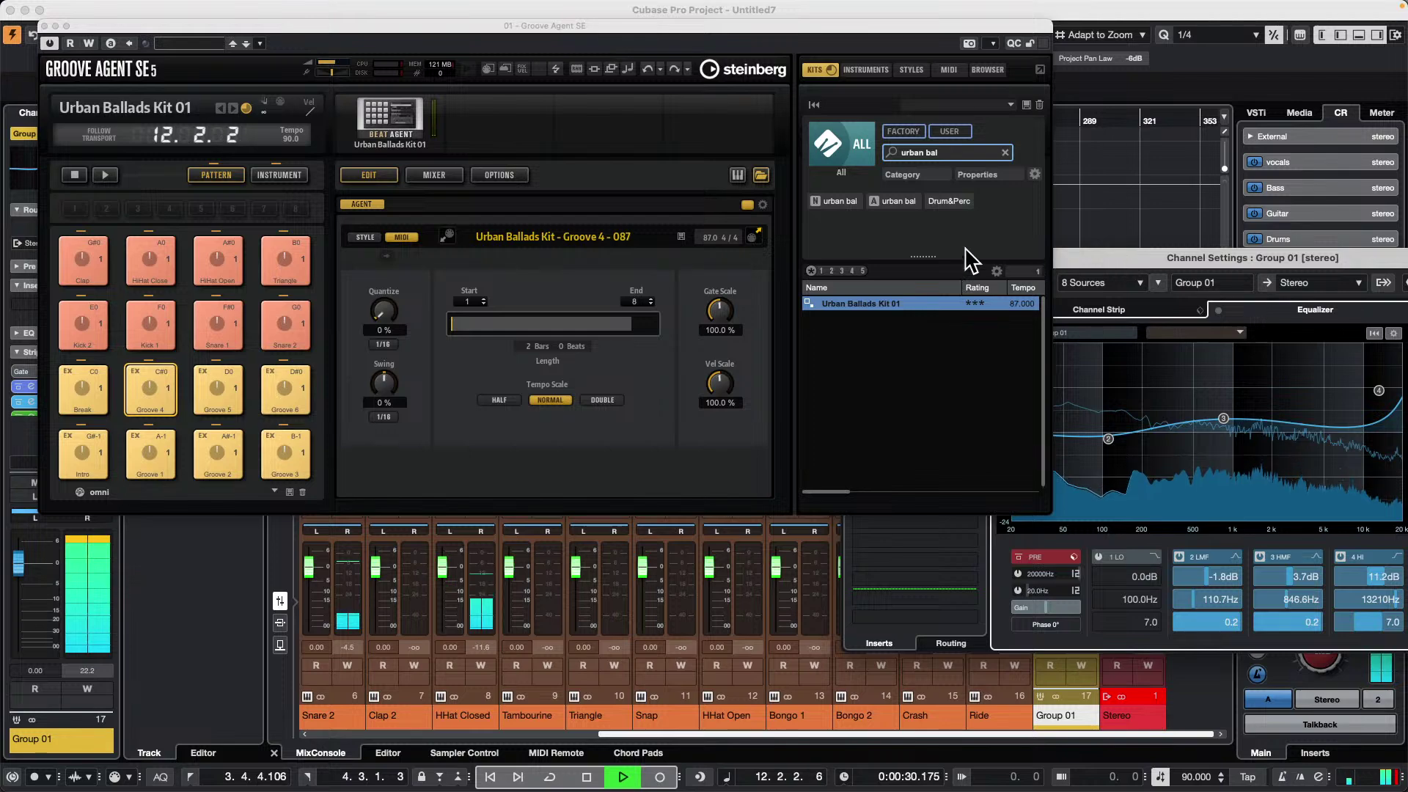
pyautogui.click(44, 27)
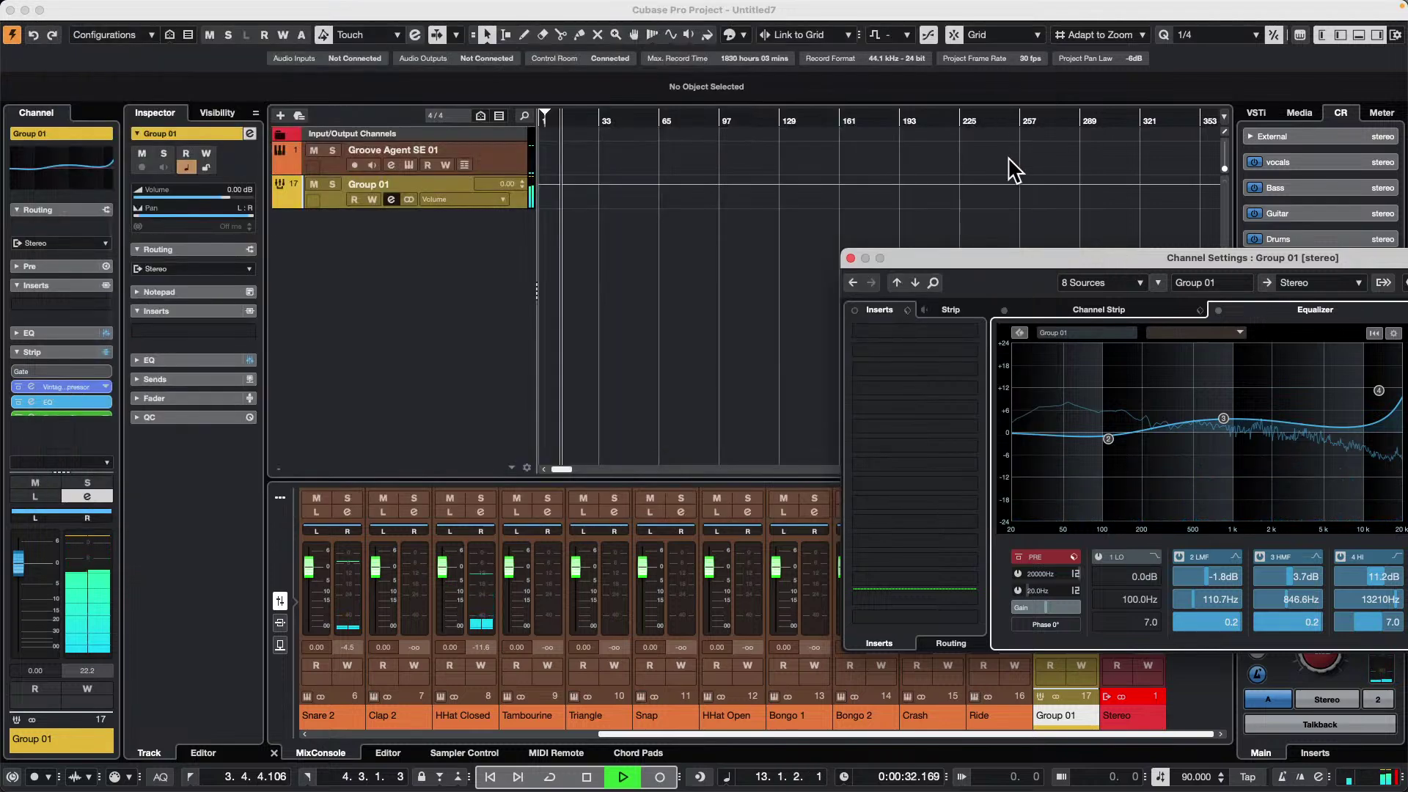
pyautogui.click(852, 257)
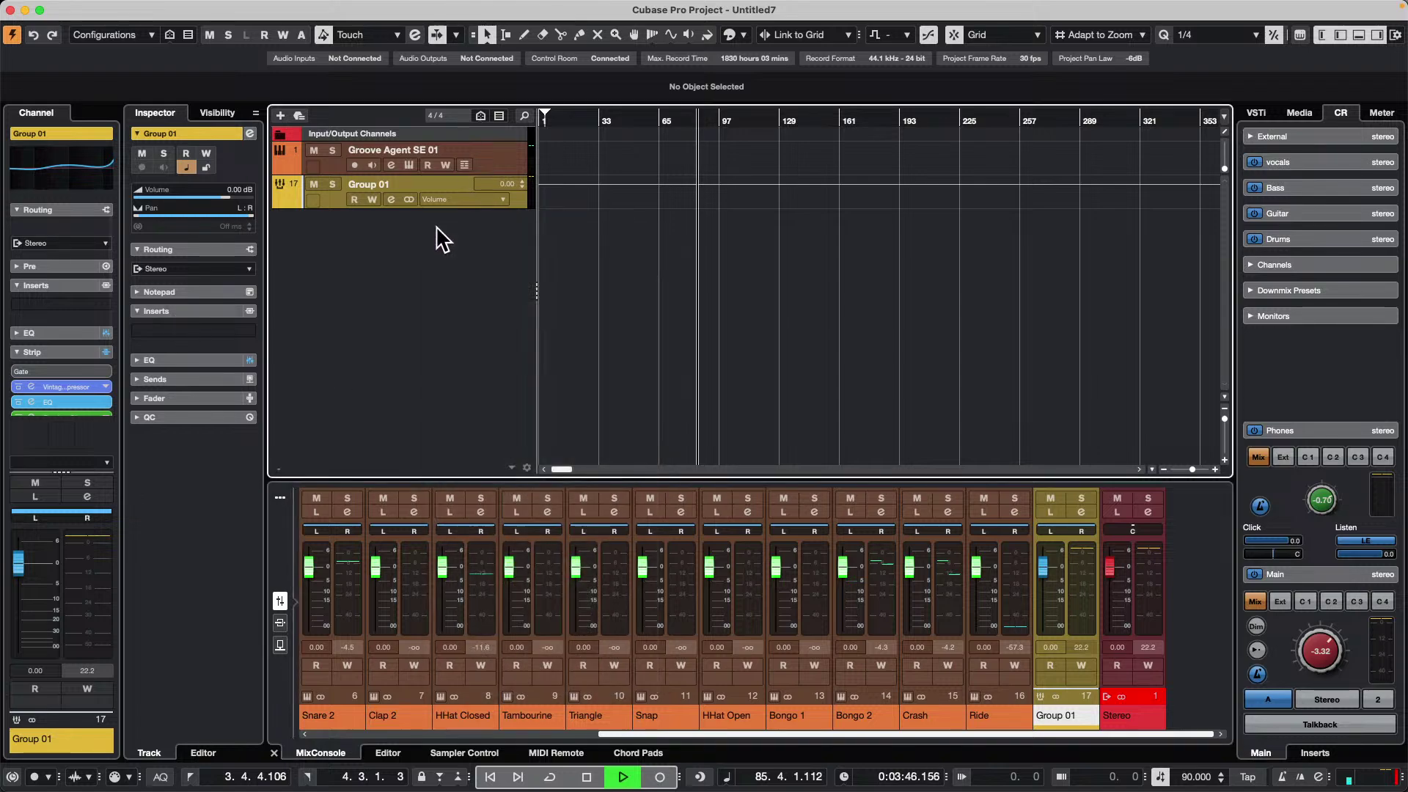
# - Reopen the instrument from the Groove Agent SE 01 track and move its window clear of the Inspector
pyautogui.rightClick(420, 258)
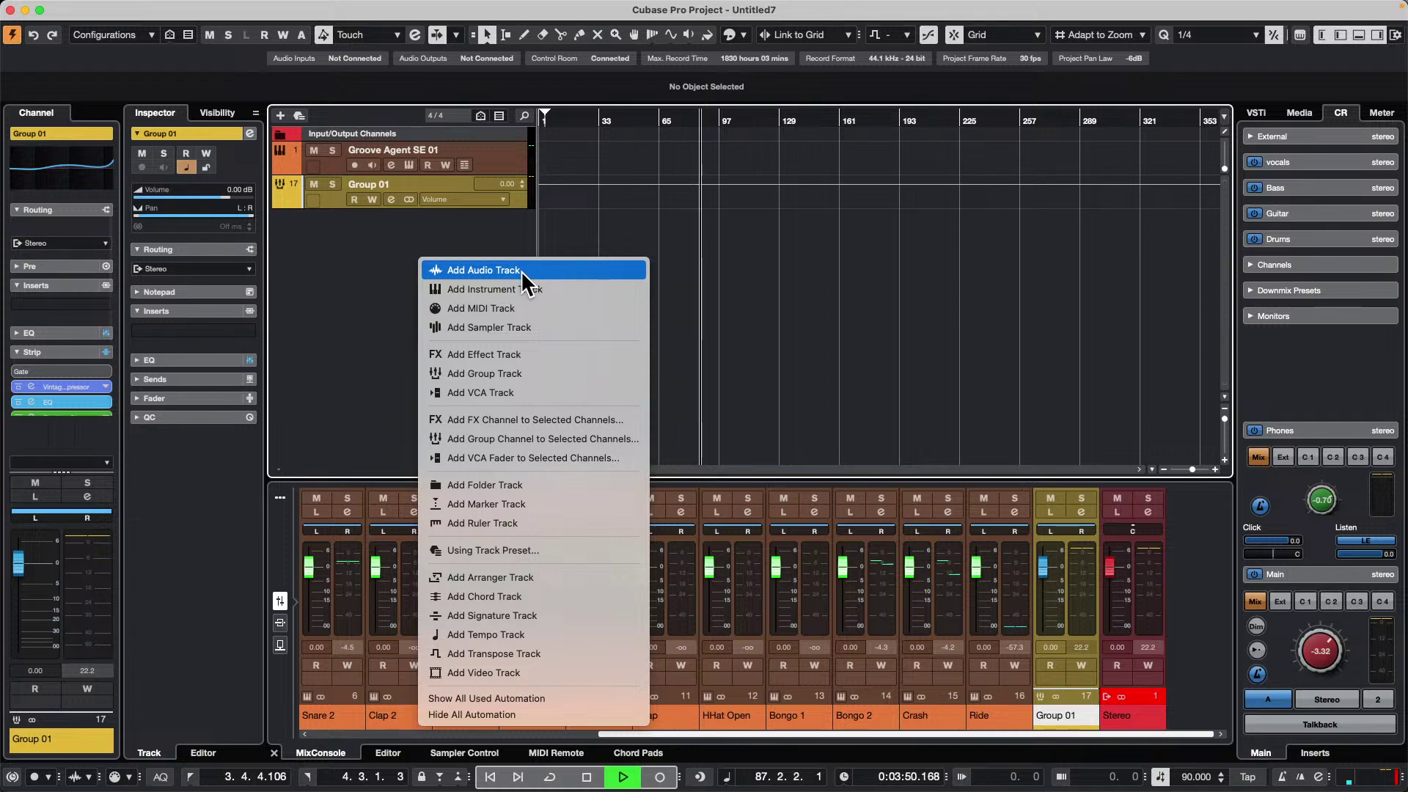
pyautogui.click(503, 143)
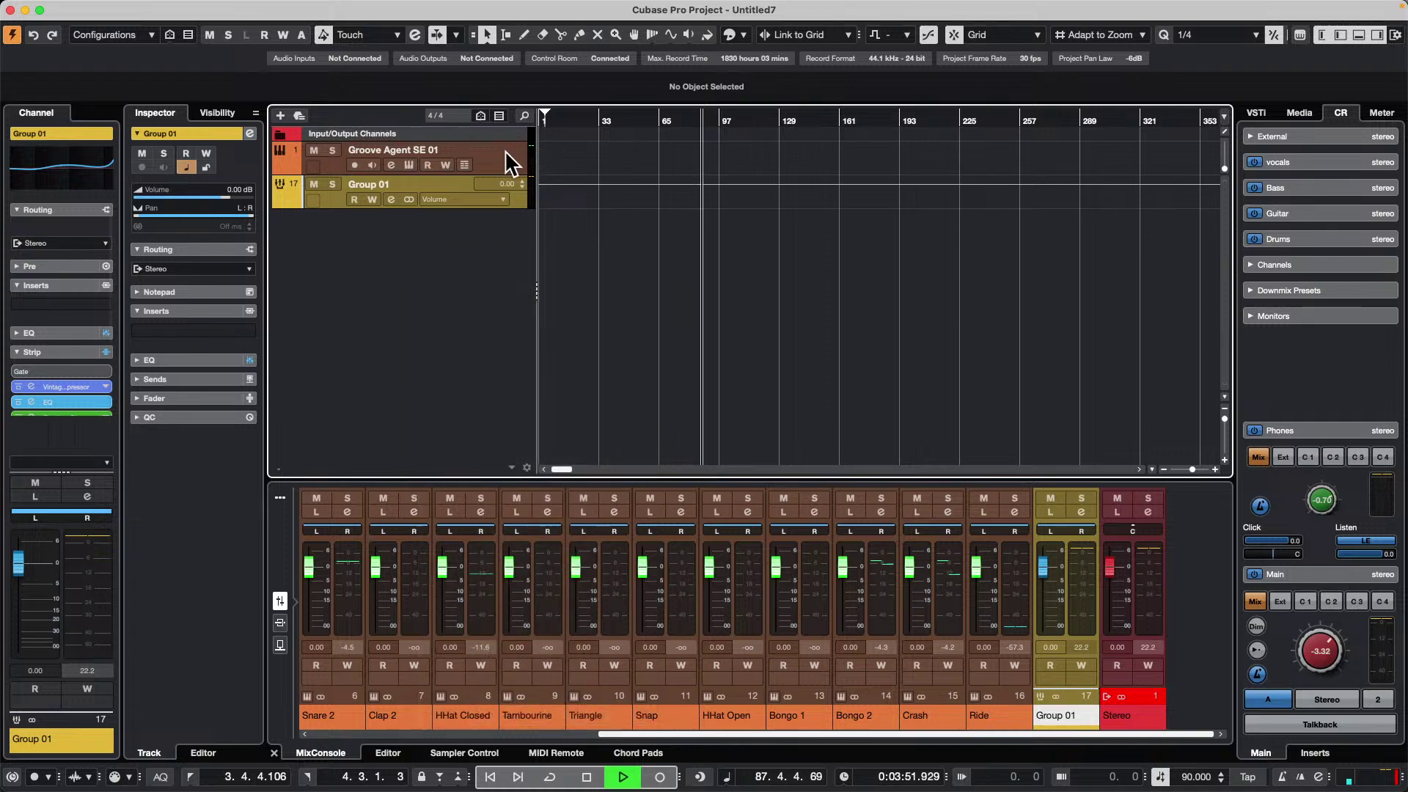
pyautogui.click(424, 153)
pyautogui.click(412, 164)
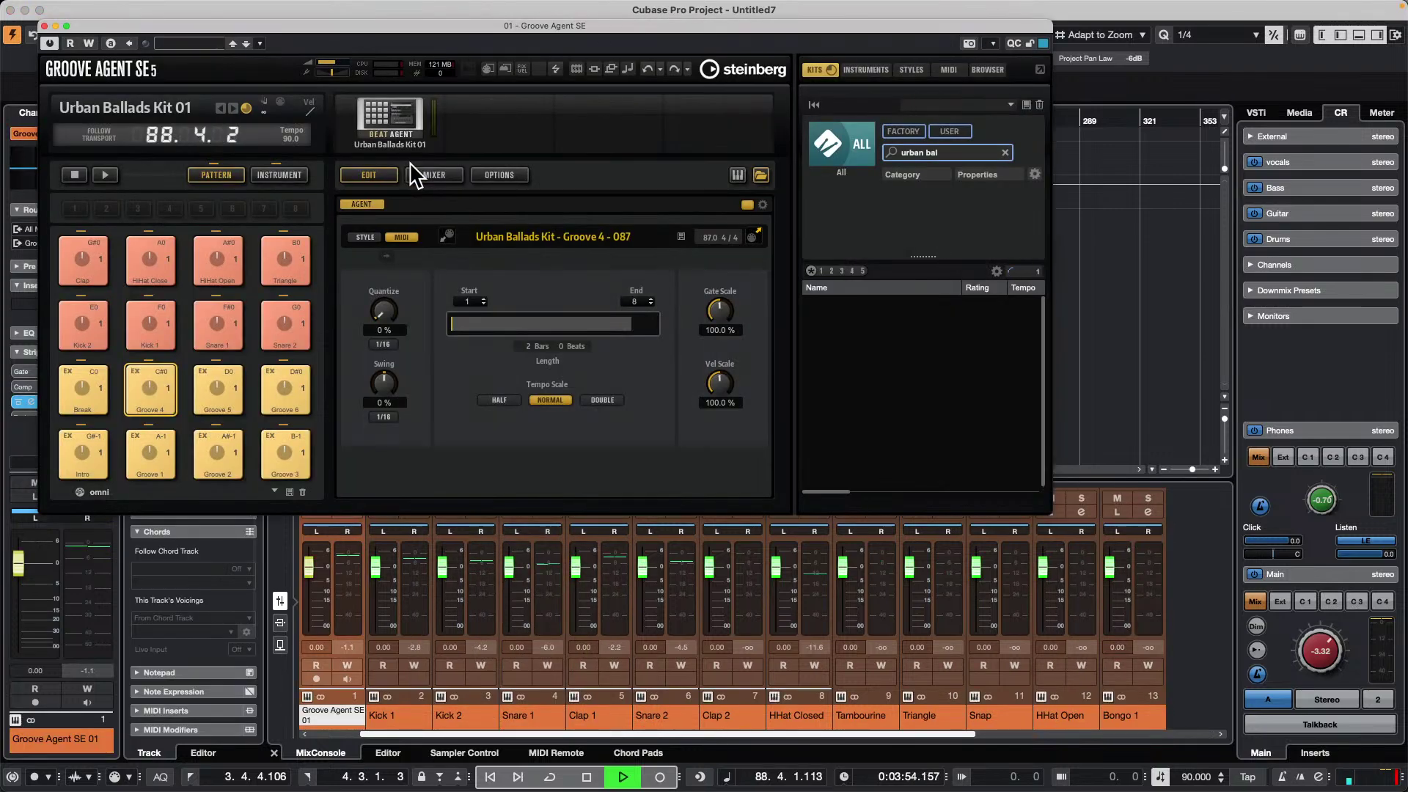
pyautogui.moveTo(371, 26); pyautogui.dragTo(650, 41)
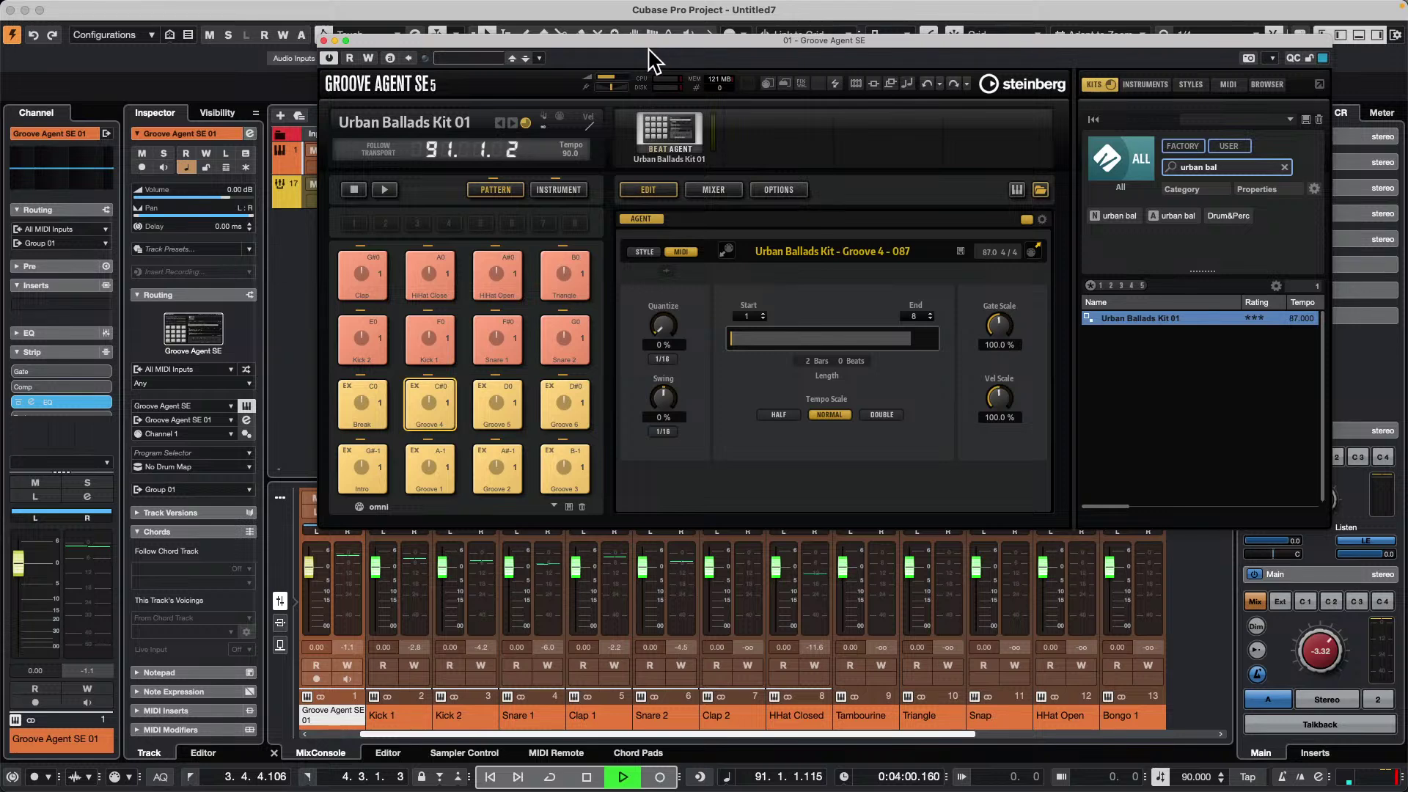
# - Audition the Break and Intro pattern pads, then switch to the instrument pads and play Kick 1
pyautogui.click(376, 402)
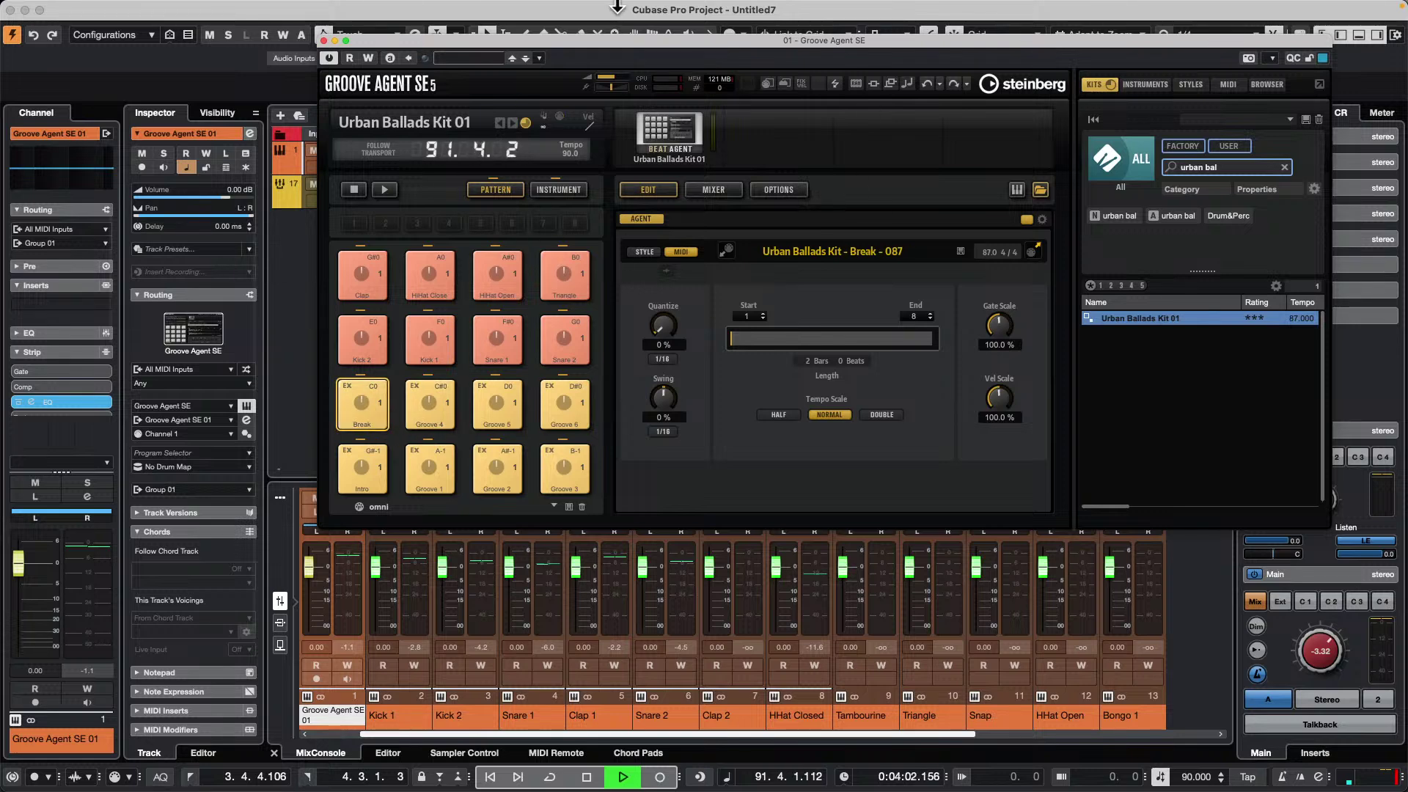
pyautogui.moveTo(542, 38); pyautogui.dragTo(842, 68)
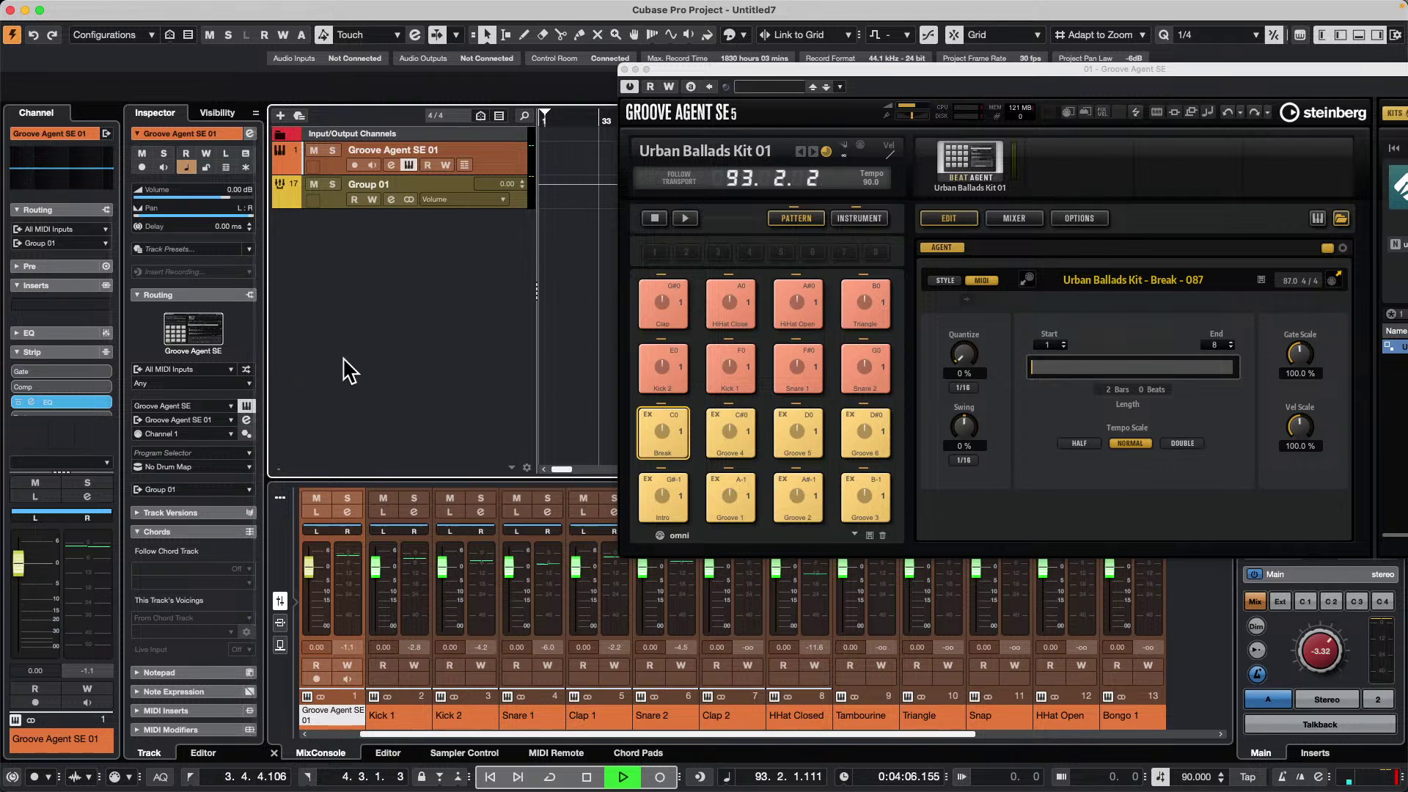
pyautogui.click(670, 484)
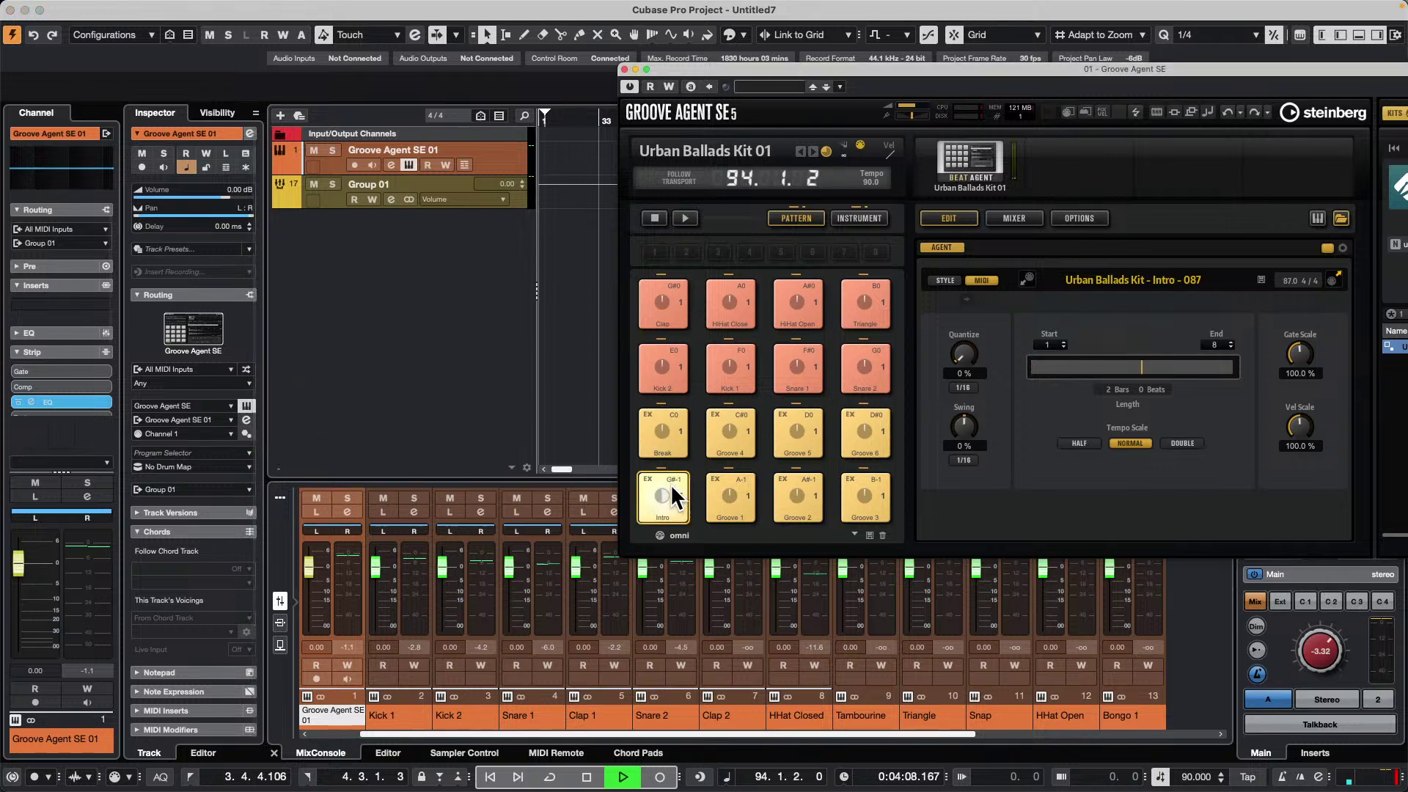
pyautogui.click(860, 218)
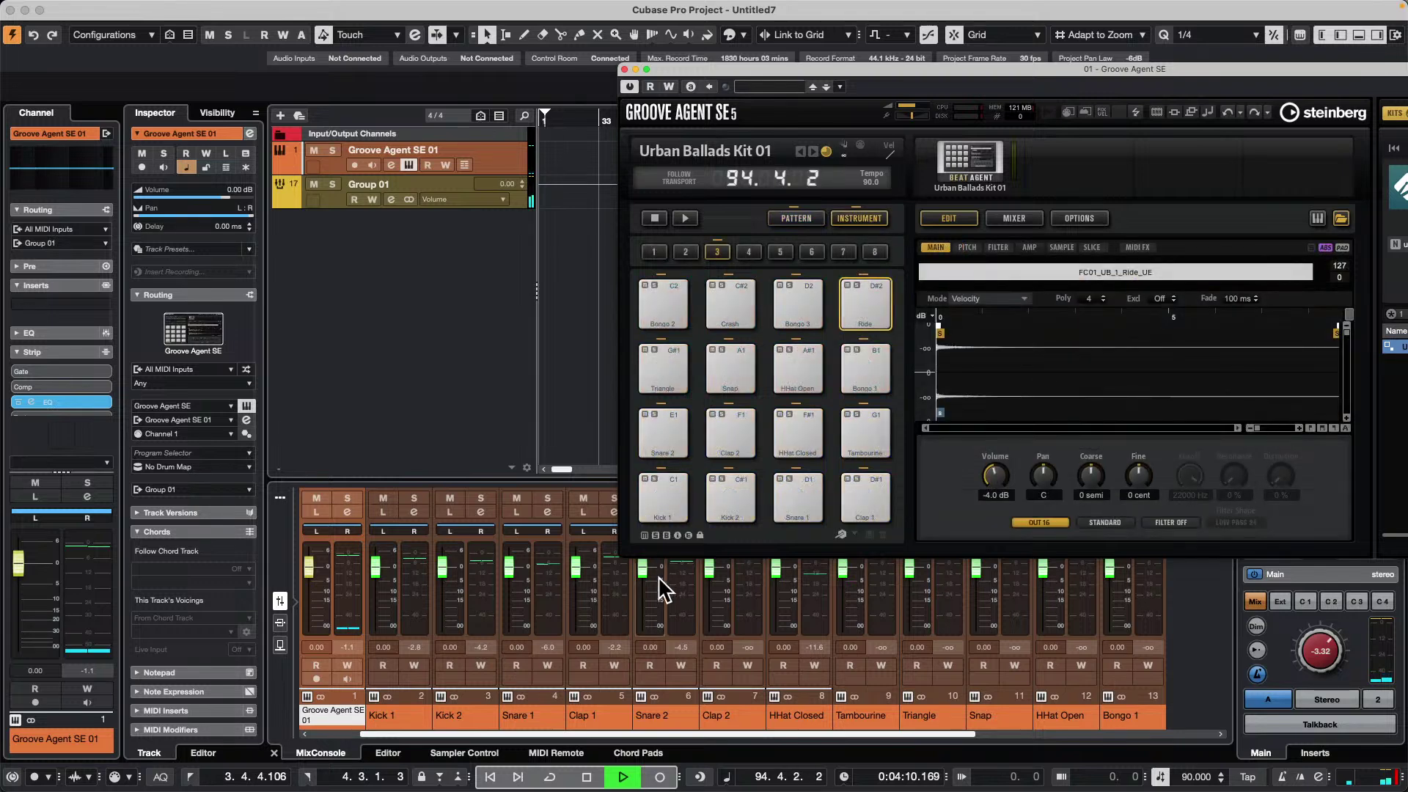
pyautogui.click(672, 502)
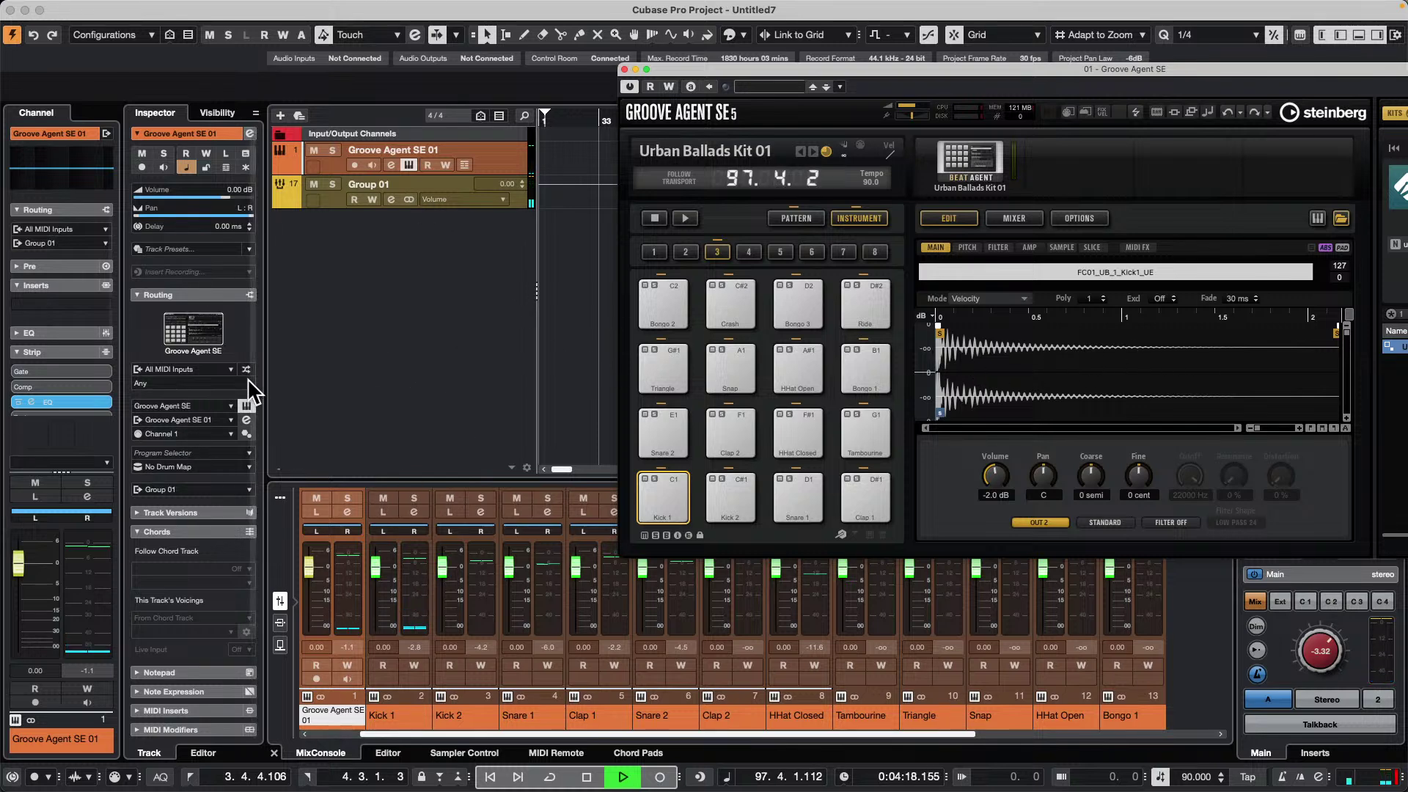
# - Give the Groove Agent SE 01 track a drum map created from the instrument and record-enable the track
pyautogui.click(189, 467)
pyautogui.click(170, 483)
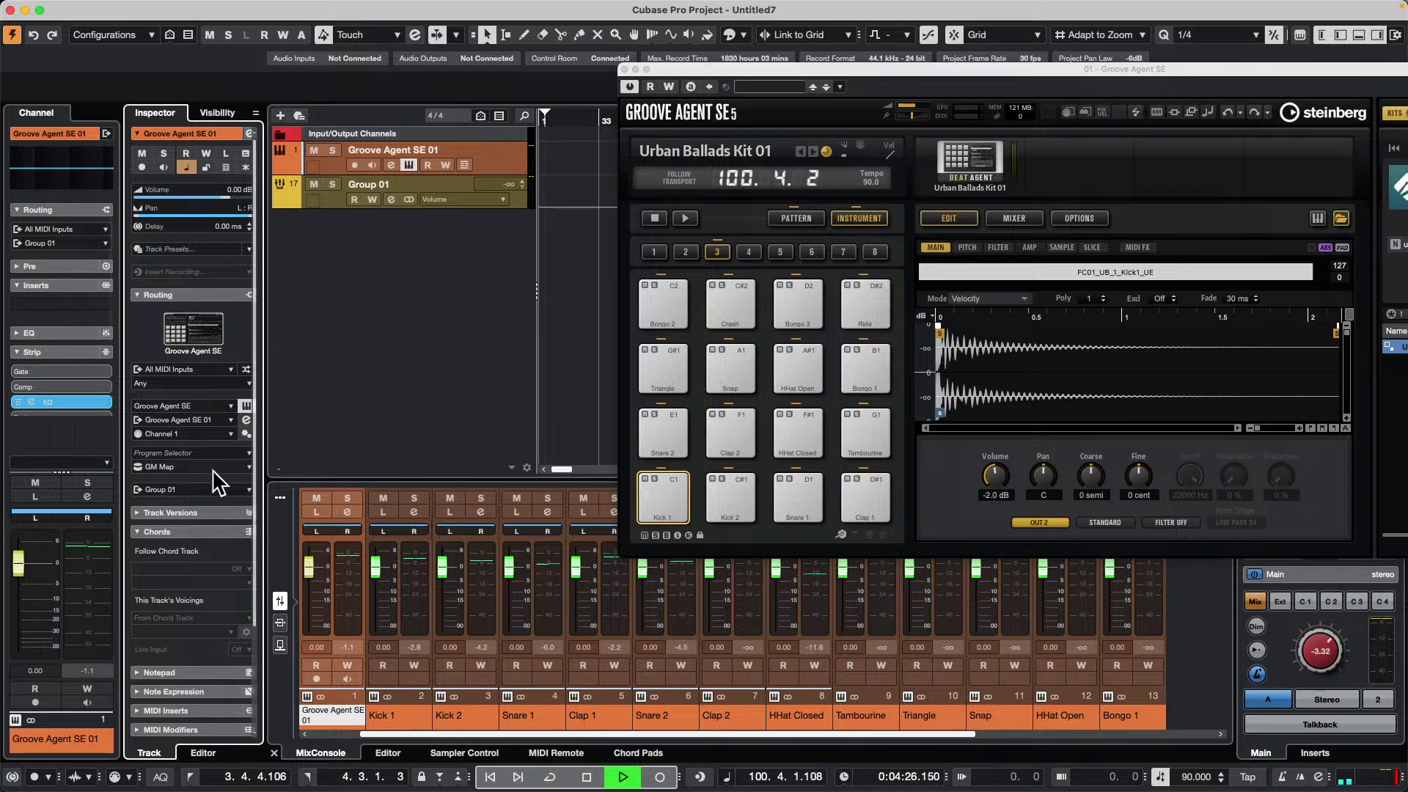
pyautogui.click(185, 465)
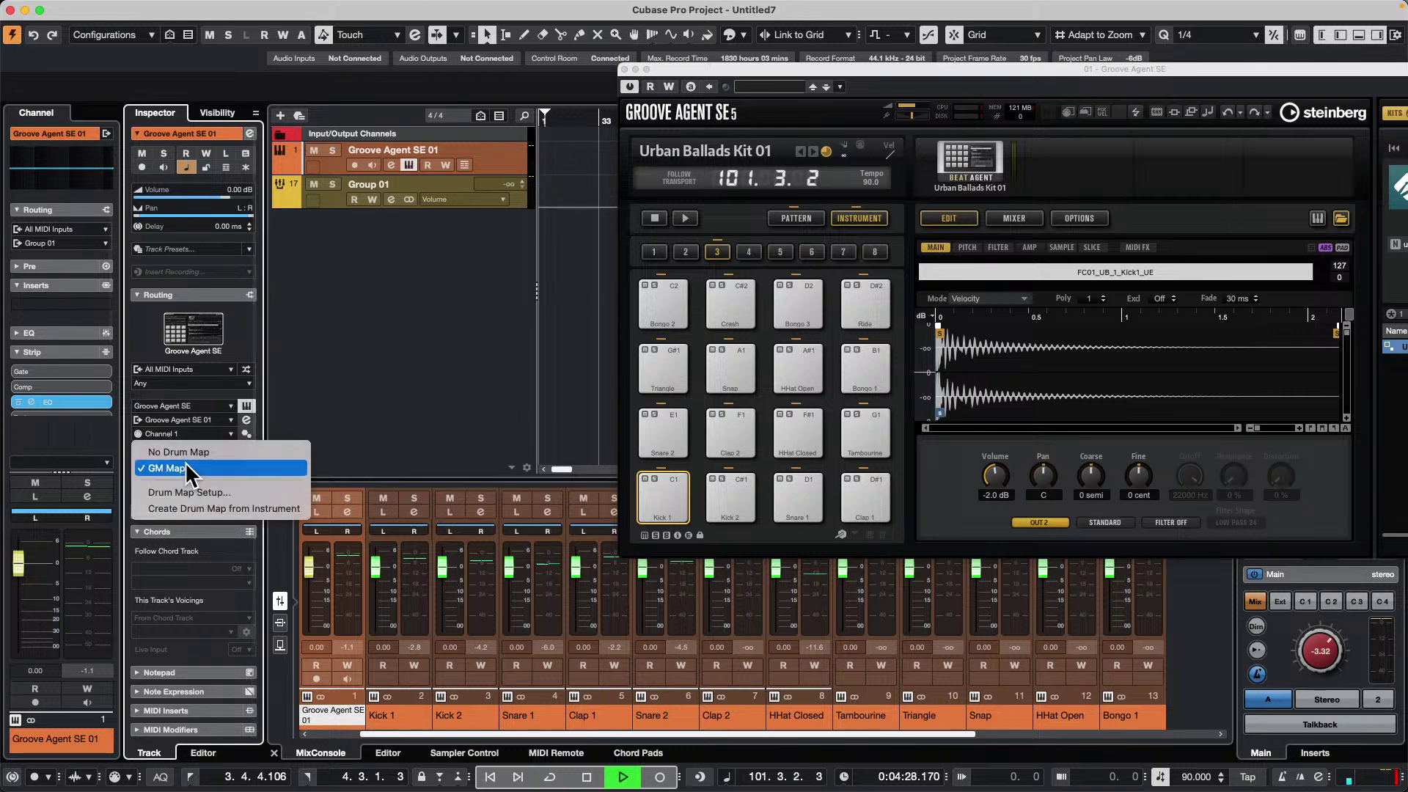
pyautogui.click(205, 508)
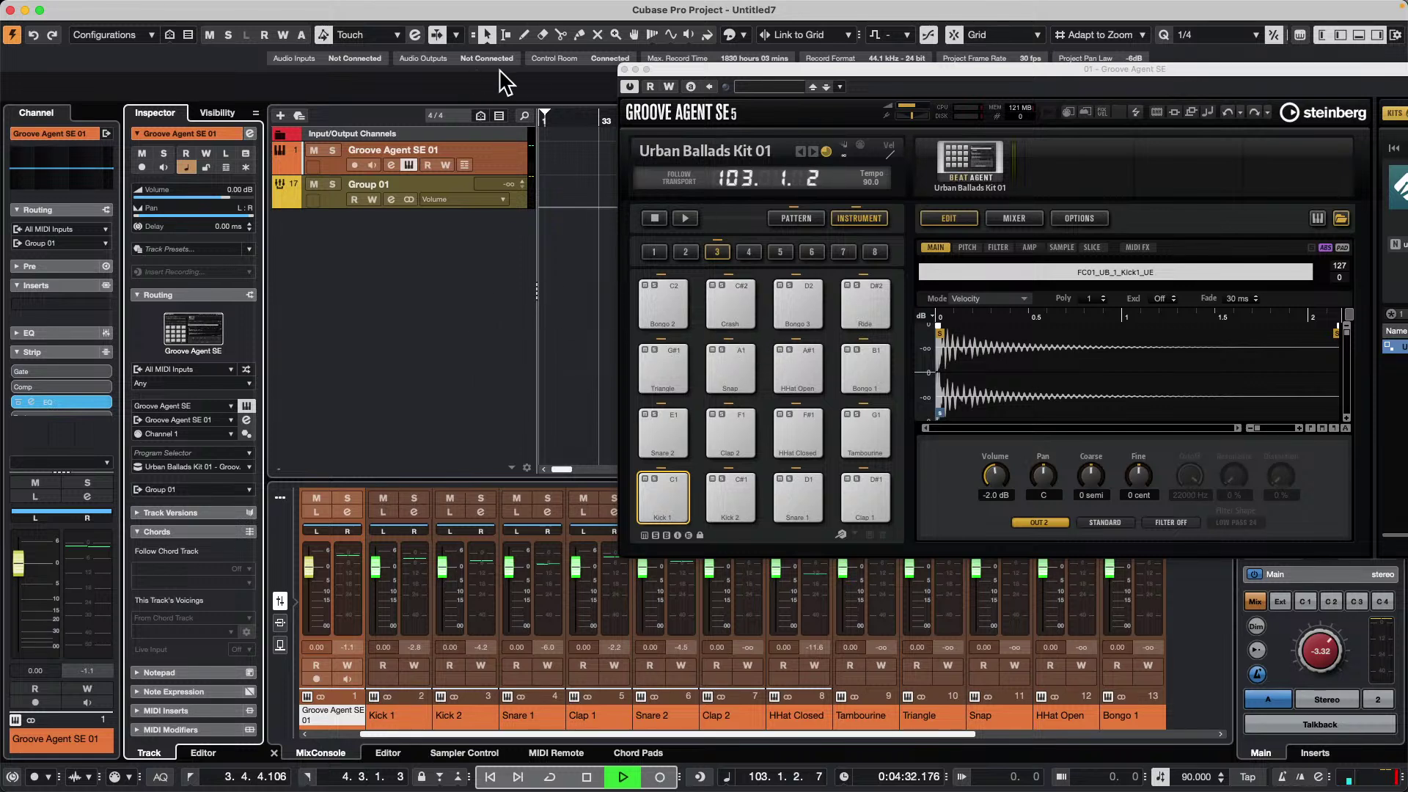
pyautogui.click(355, 164)
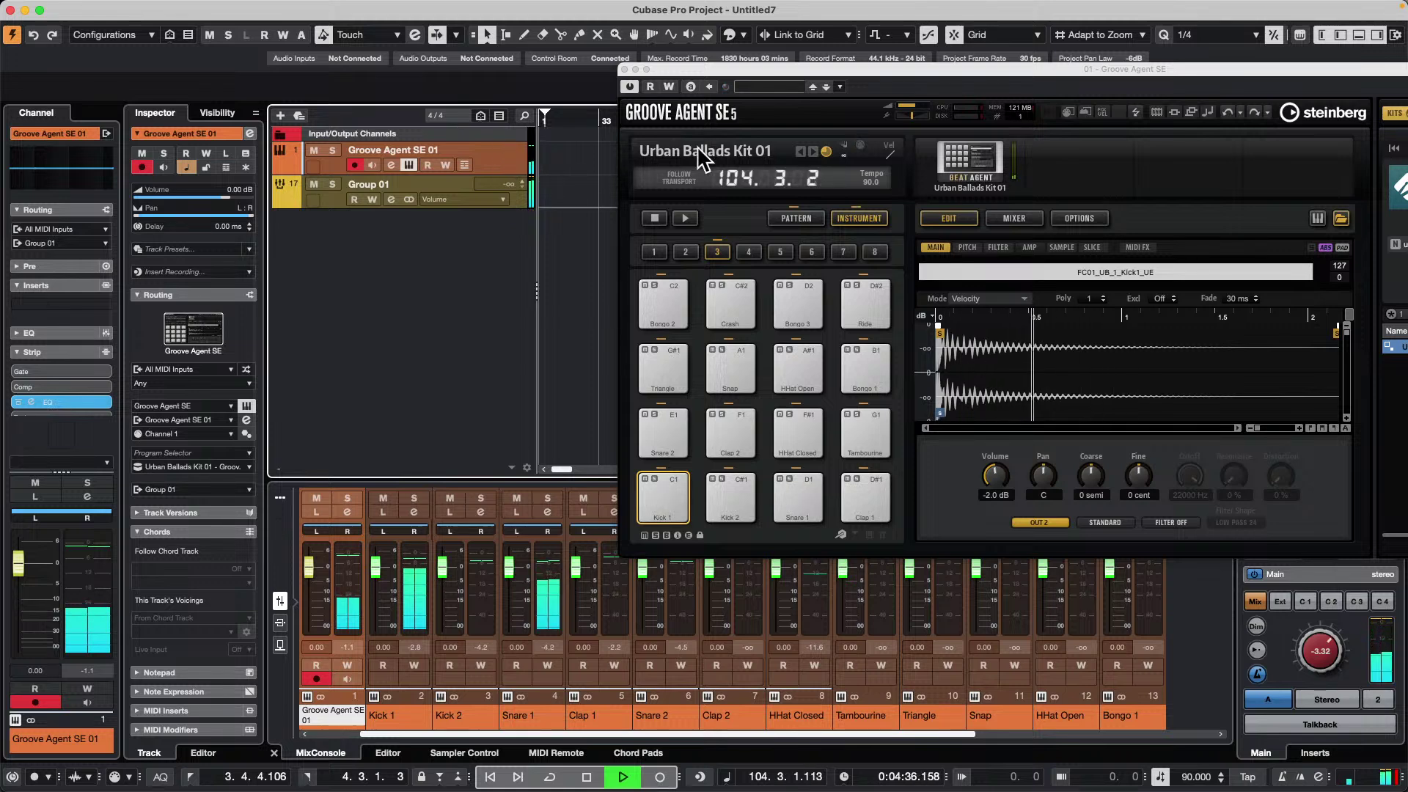
pyautogui.click(665, 492)
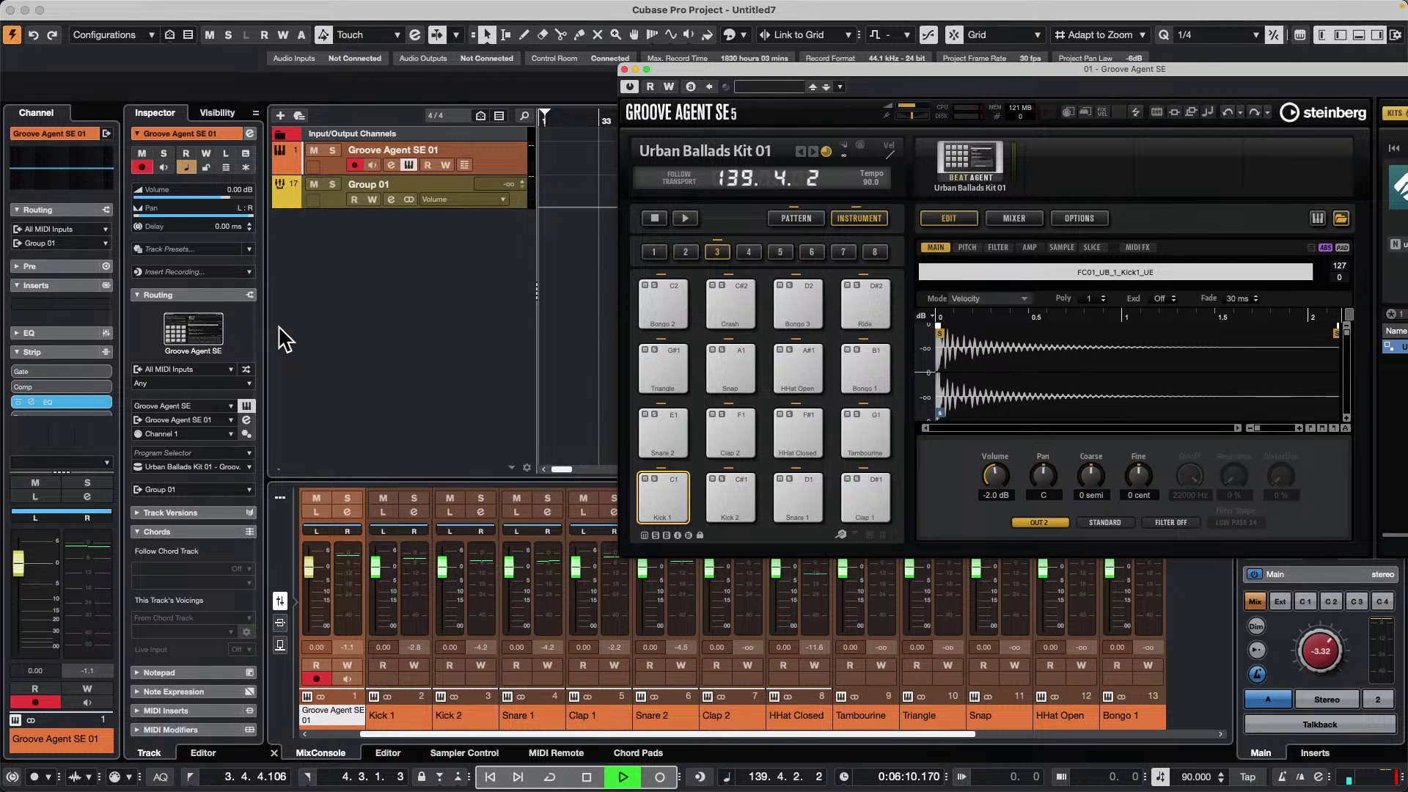
pyautogui.moveTo(214, 9)
pyautogui.rightClick(376, 258)
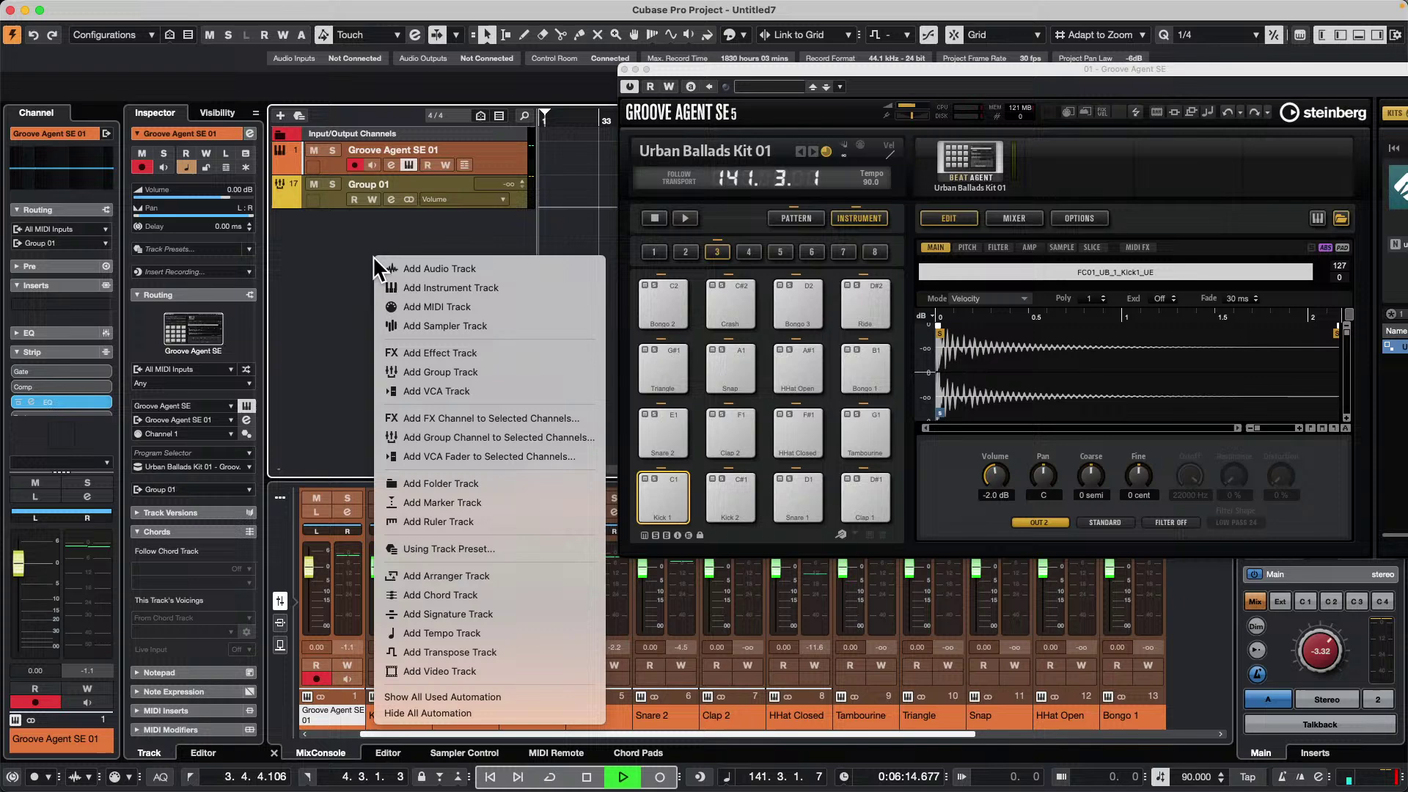
pyautogui.click(473, 288)
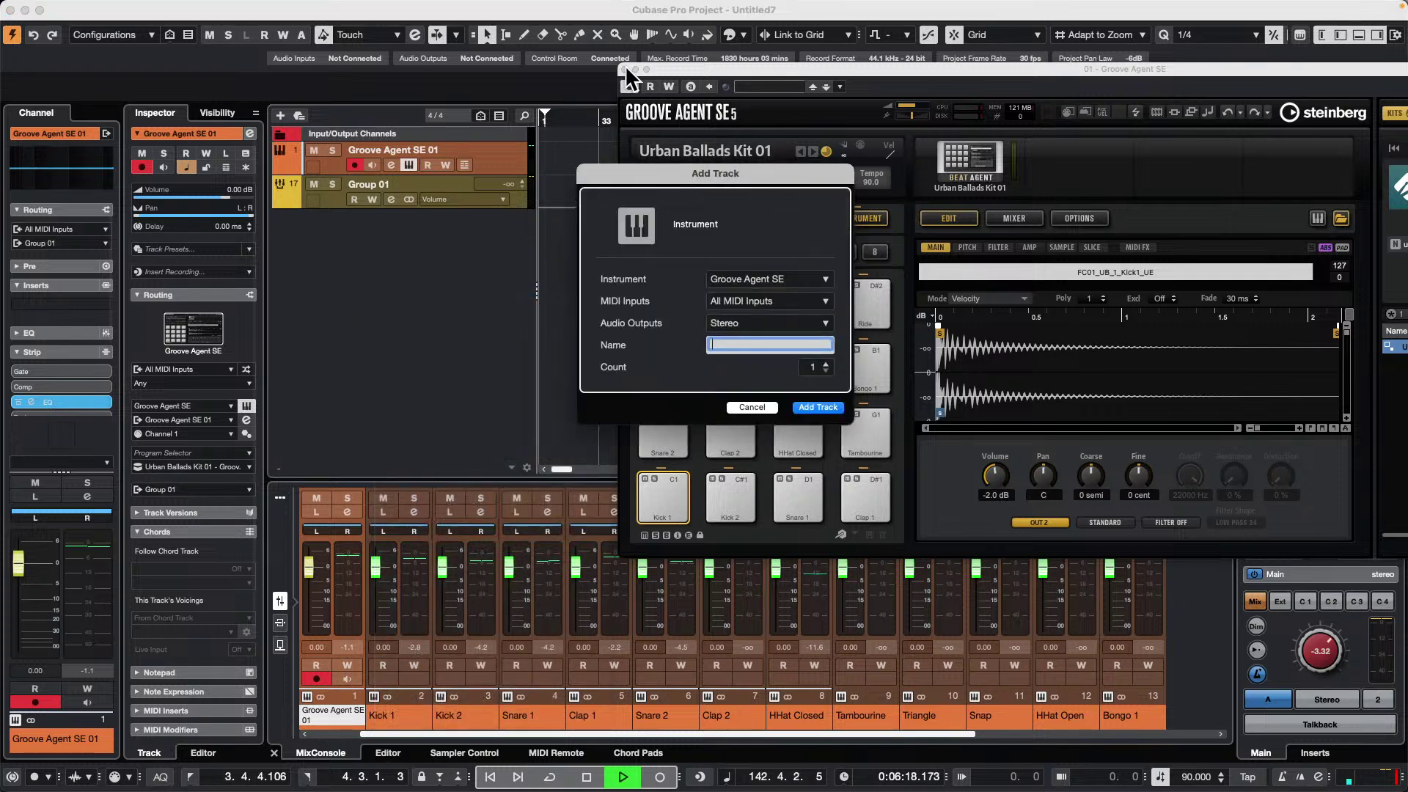
pyautogui.click(752, 407)
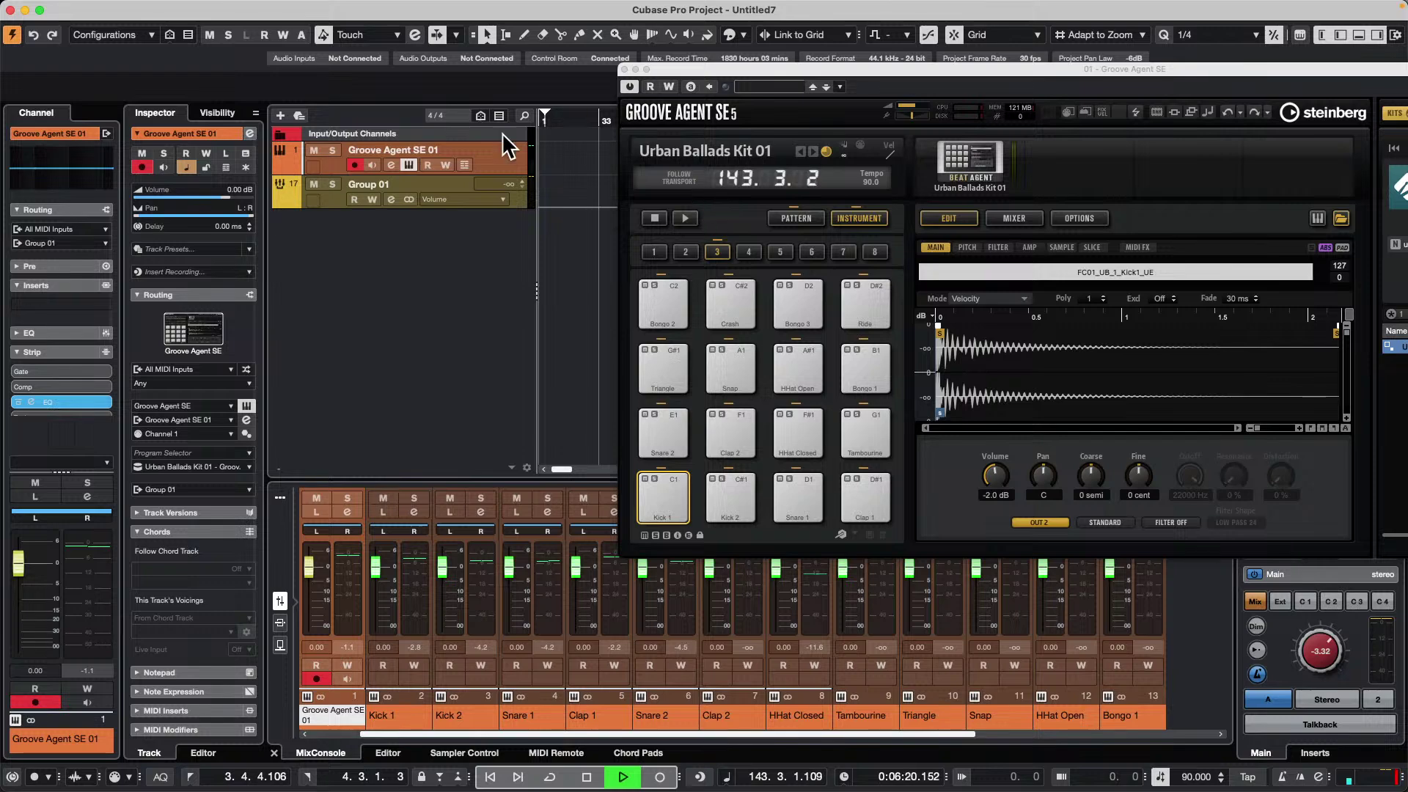
pyautogui.rightClick(487, 150)
pyautogui.moveTo(506, 154)
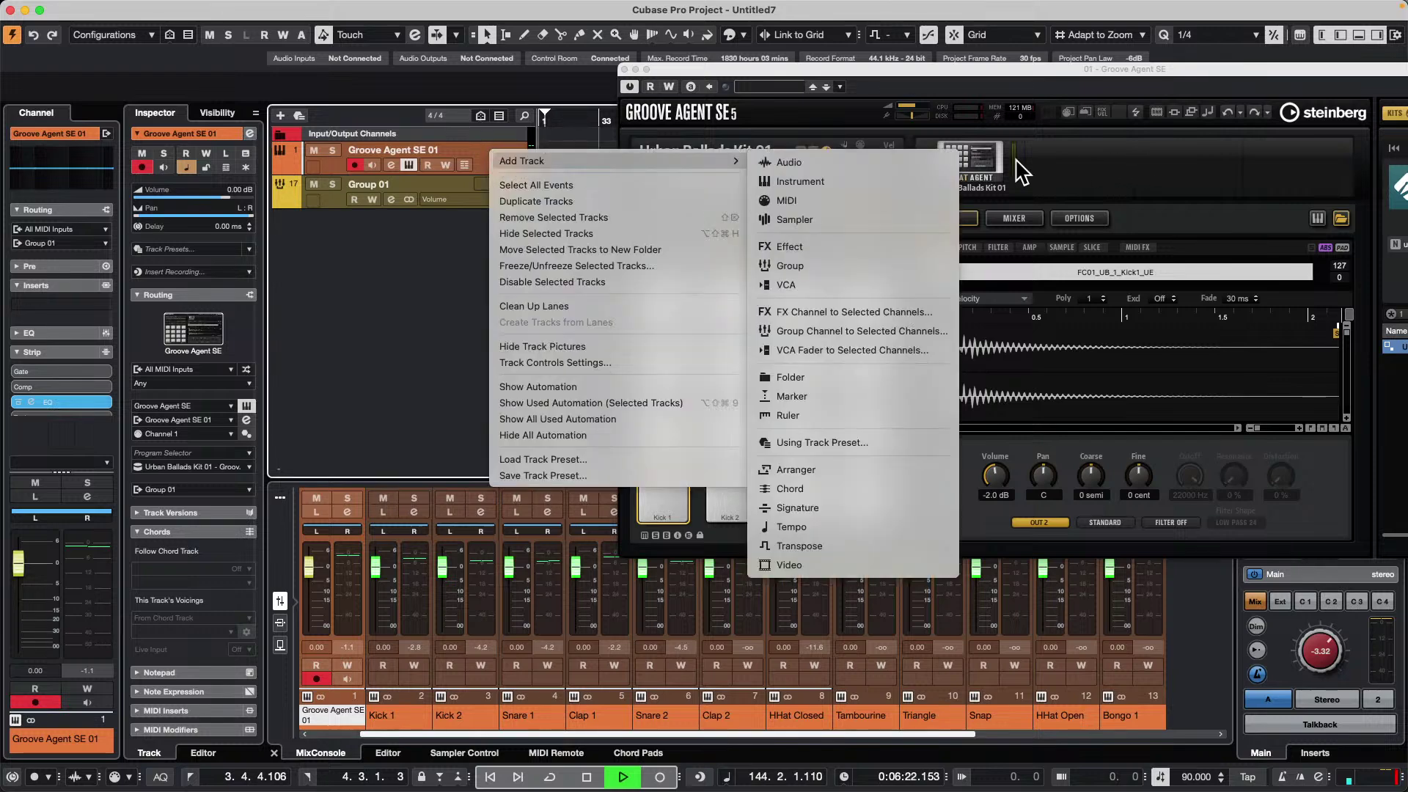
pyautogui.click(984, 156)
pyautogui.rightClick(984, 155)
pyautogui.click(1027, 114)
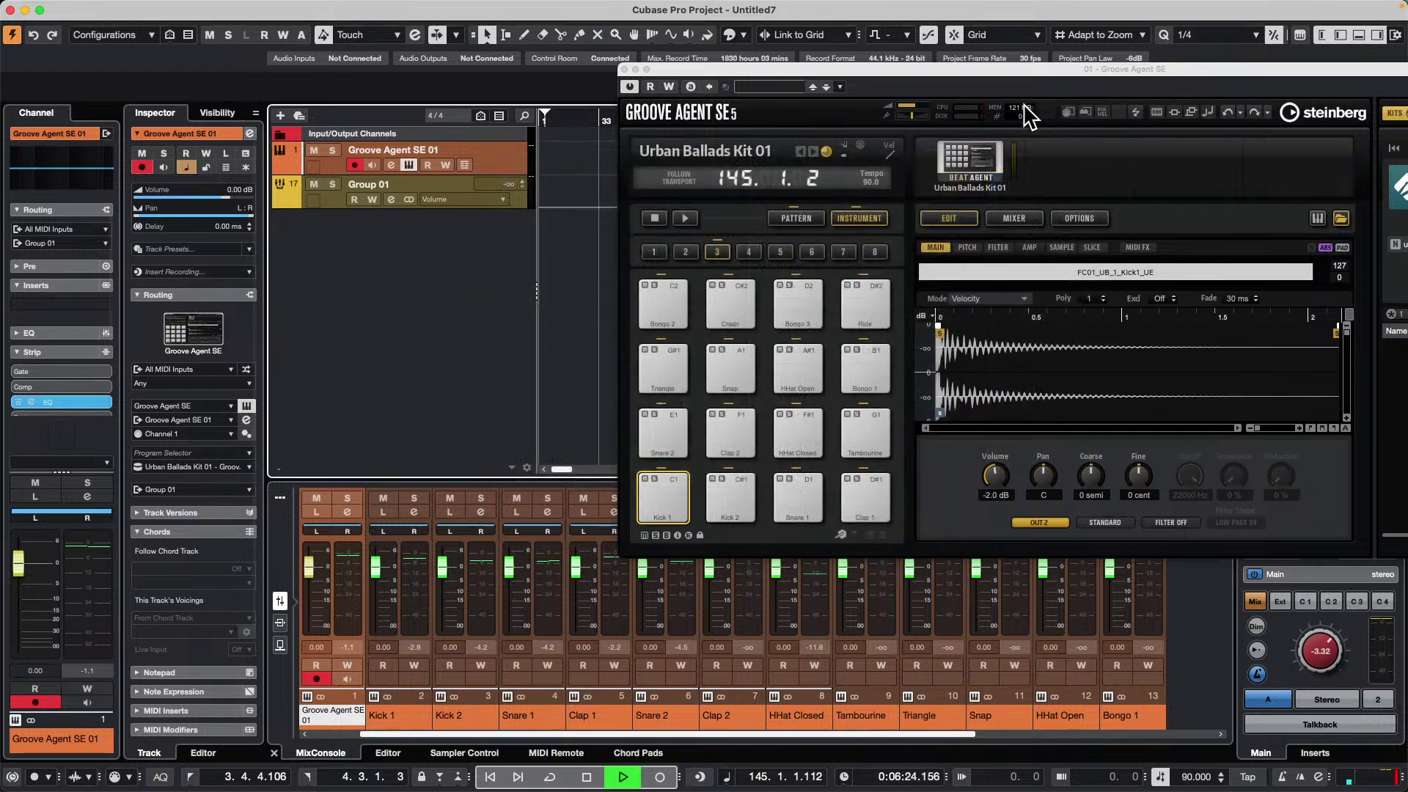
# - Clear the kit search and load the Groove With Me kit from The Songwriter's library into Groove Agent SE
pyautogui.moveTo(994, 71); pyautogui.dragTo(501, 45)
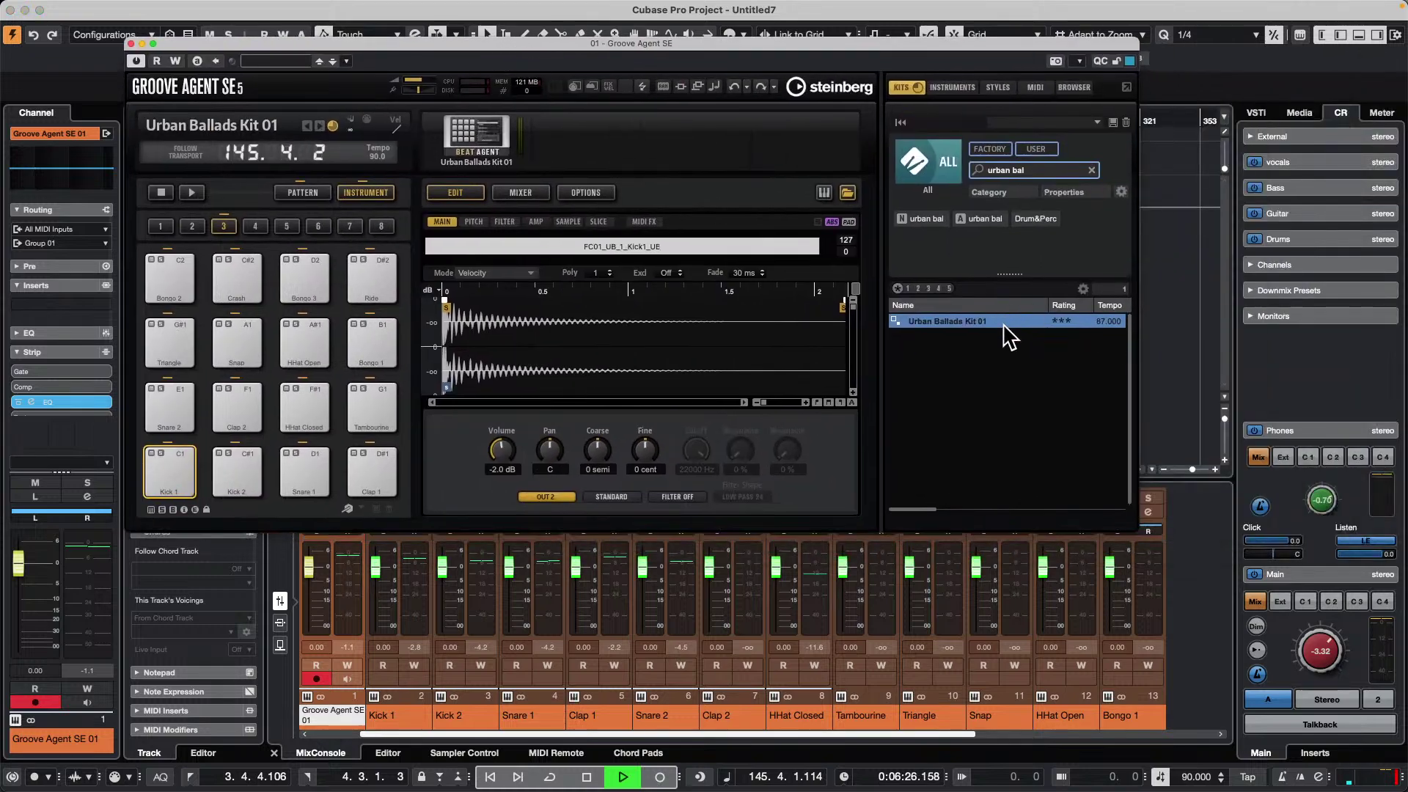
pyautogui.click(1042, 170)
pyautogui.press('BackSpace')
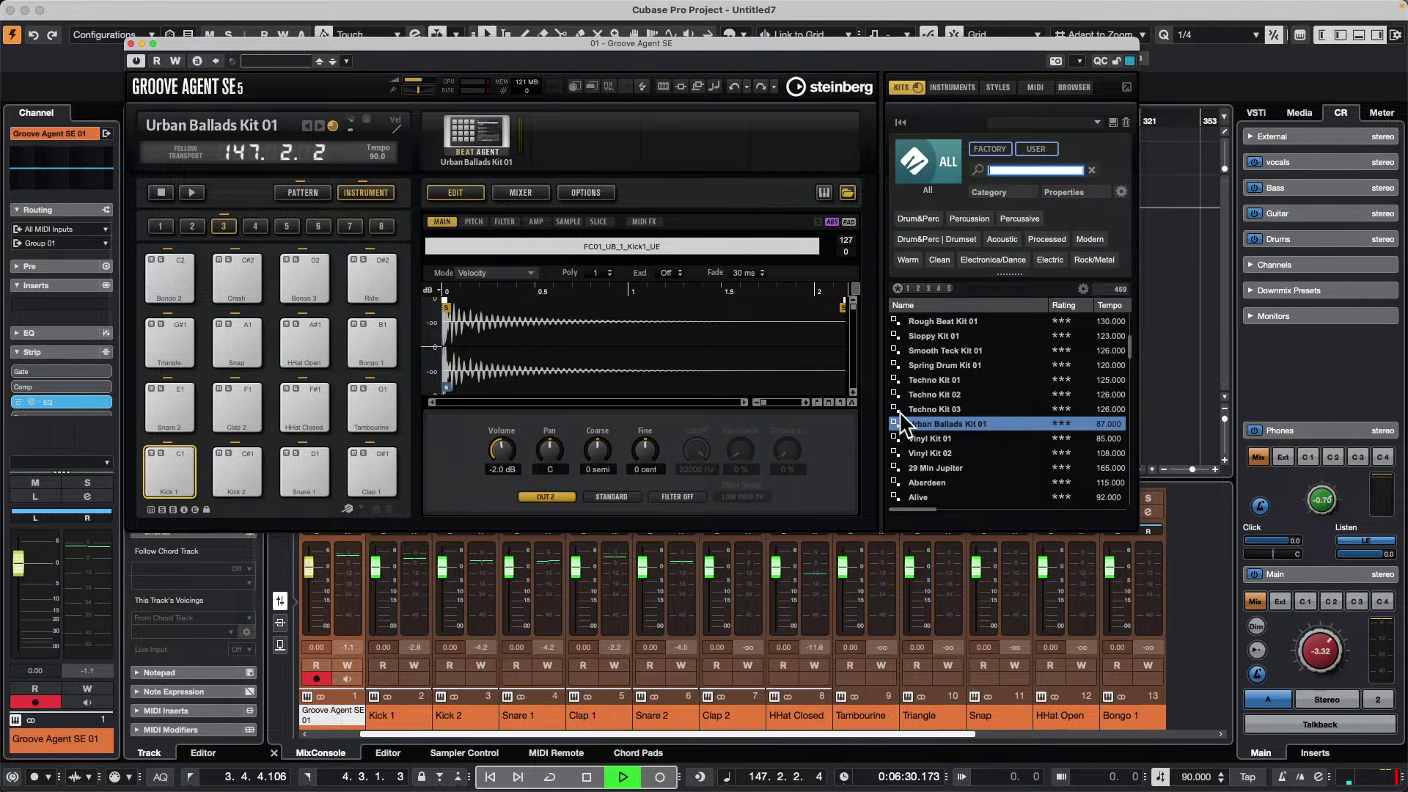
pyautogui.scroll(-1, 946, 437)
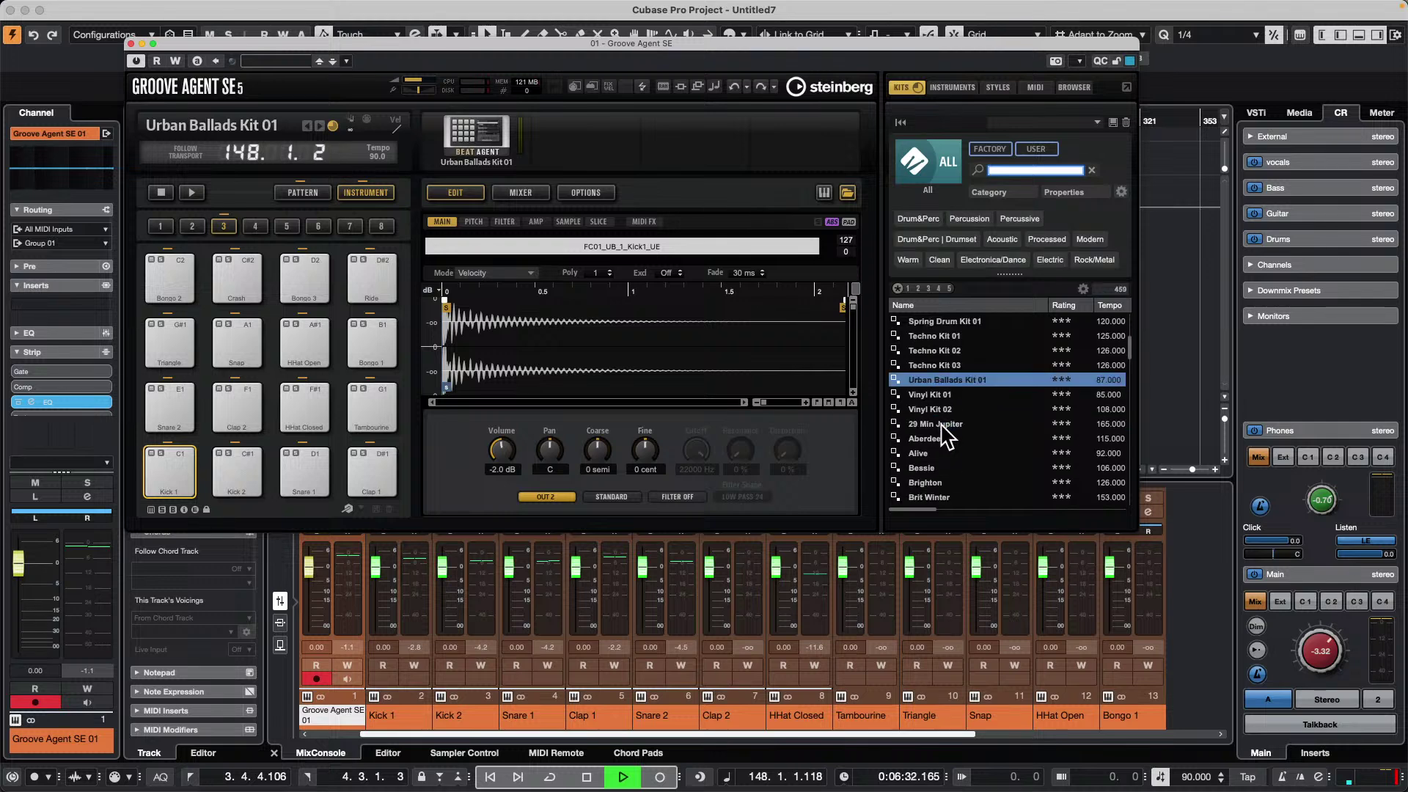
pyautogui.scroll(-2, 942, 427)
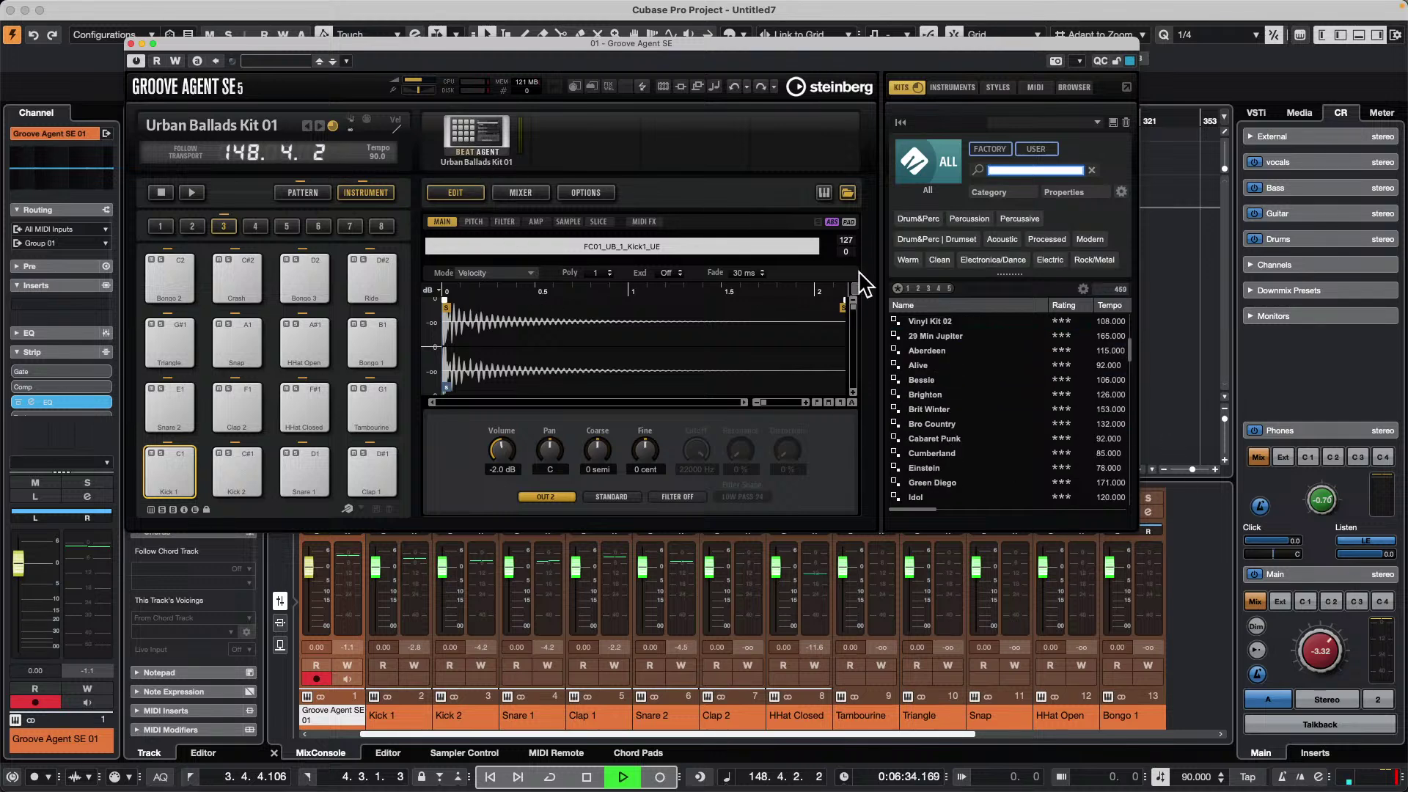
pyautogui.click(928, 174)
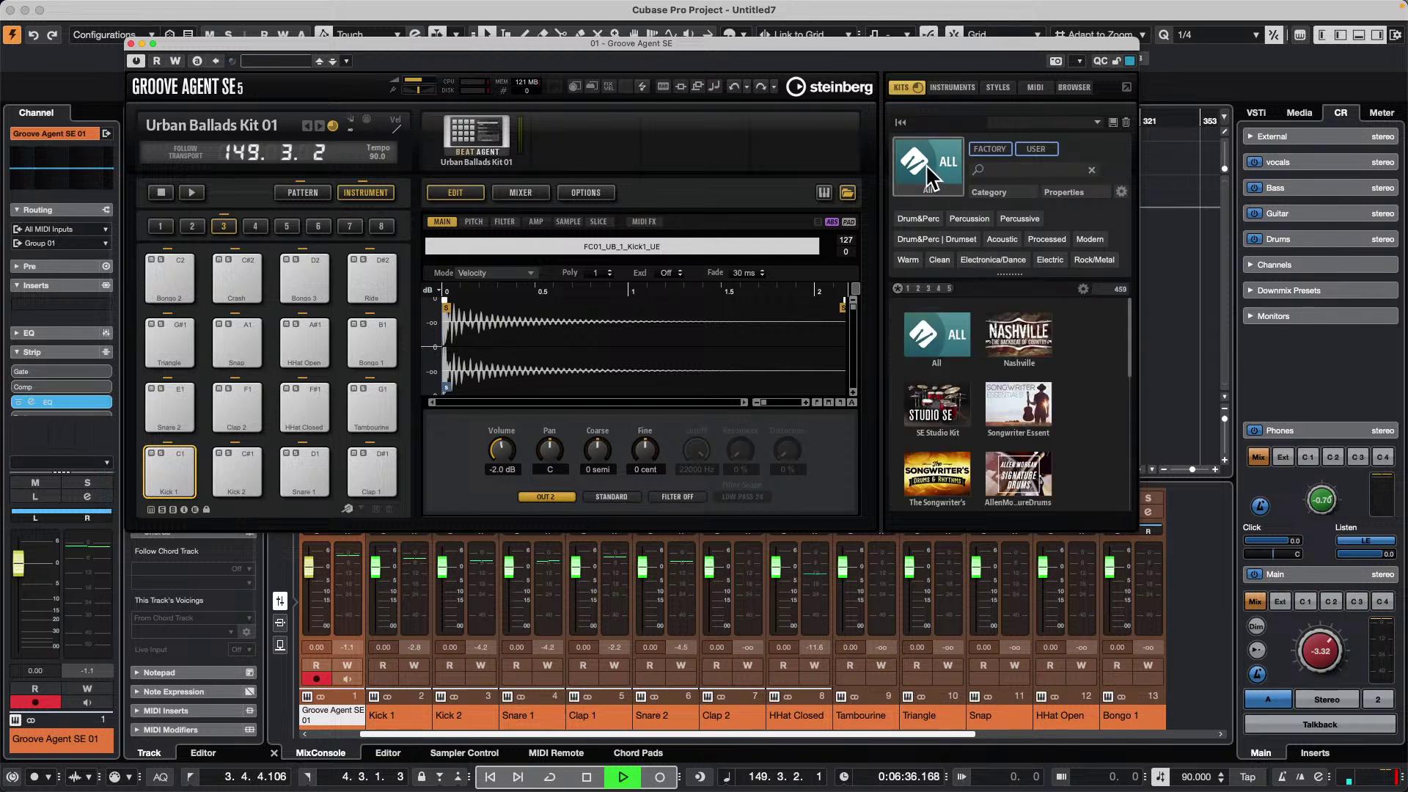
pyautogui.click(946, 487)
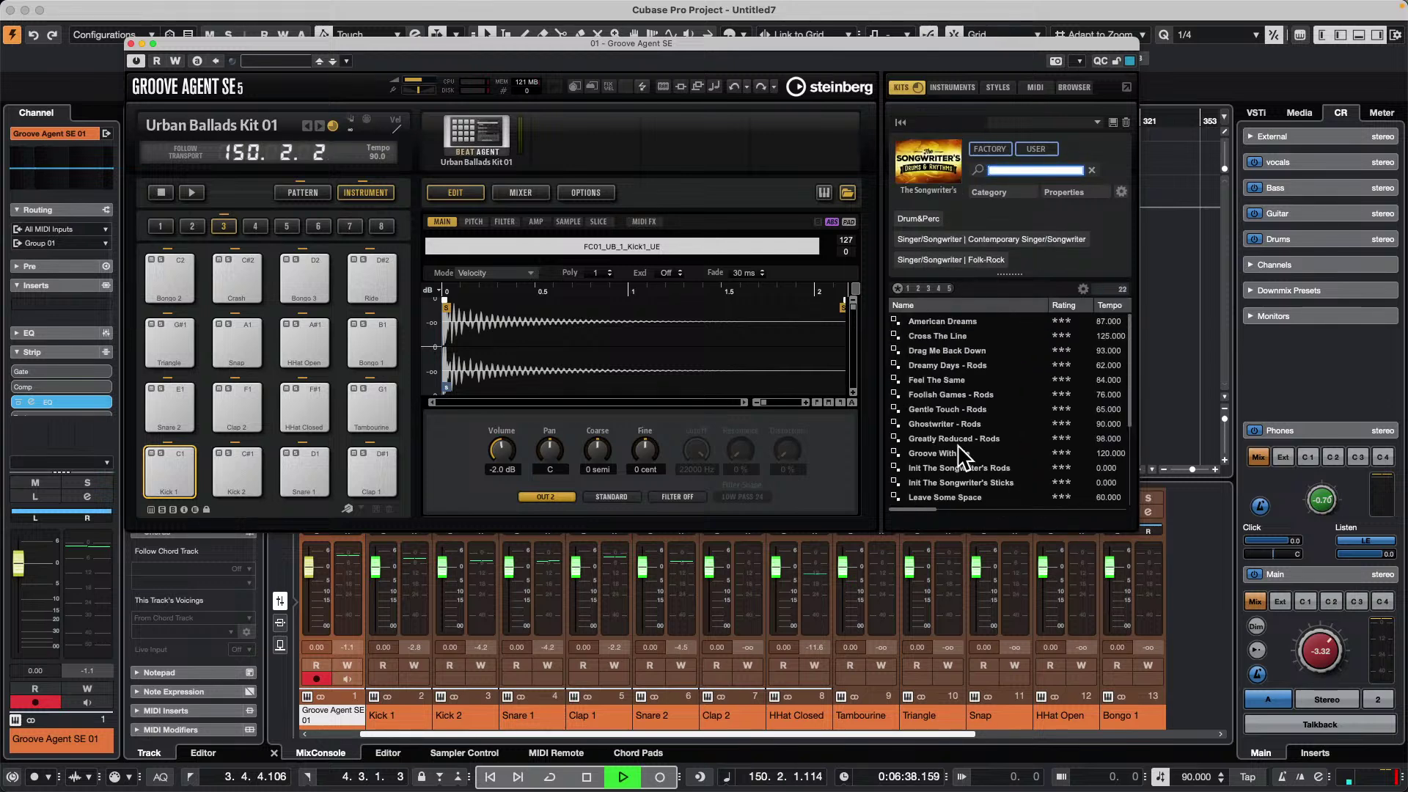
pyautogui.doubleClick(965, 450)
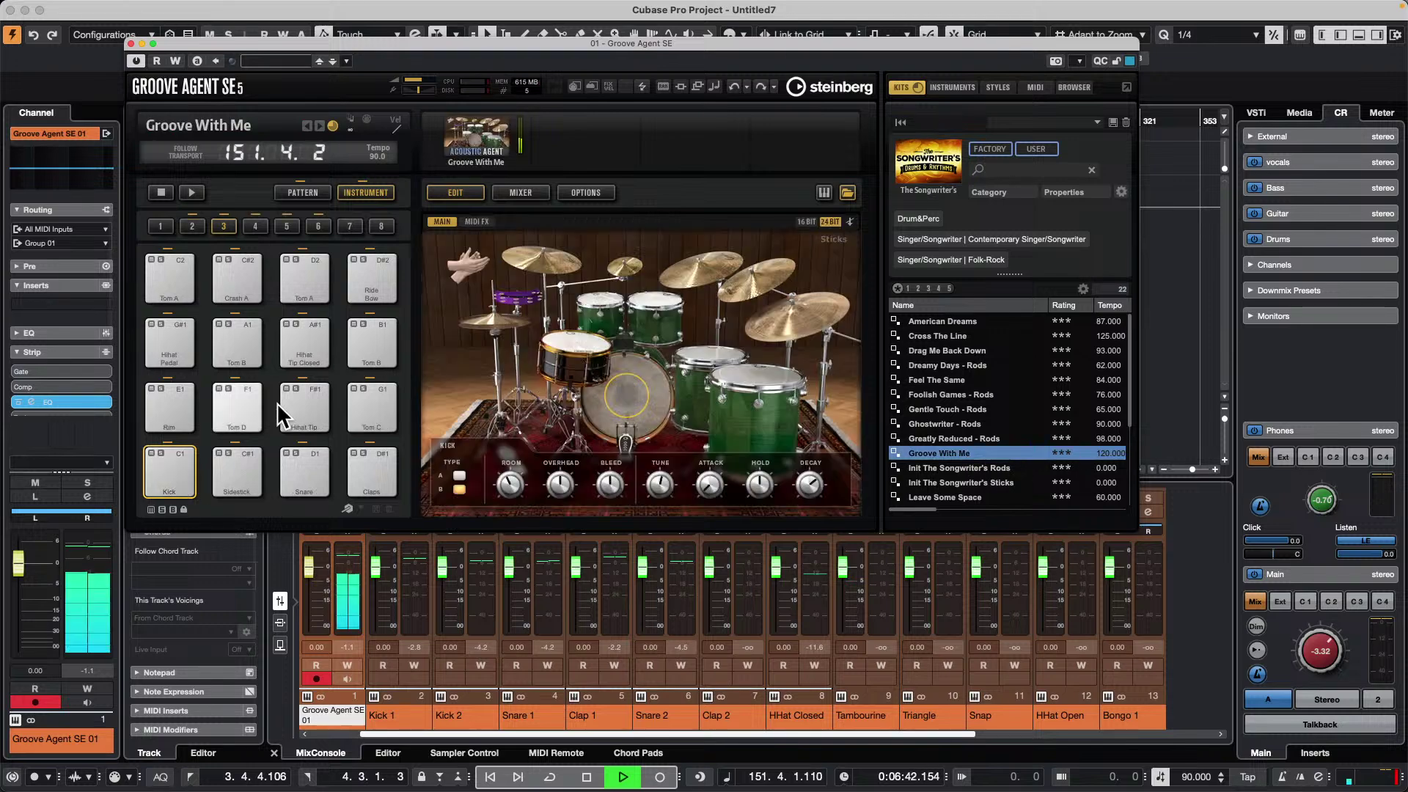
# - Close the Groove Agent SE window and delete the Groove Agent SE 01 track
pyautogui.moveTo(190, 41); pyautogui.dragTo(520, 70)
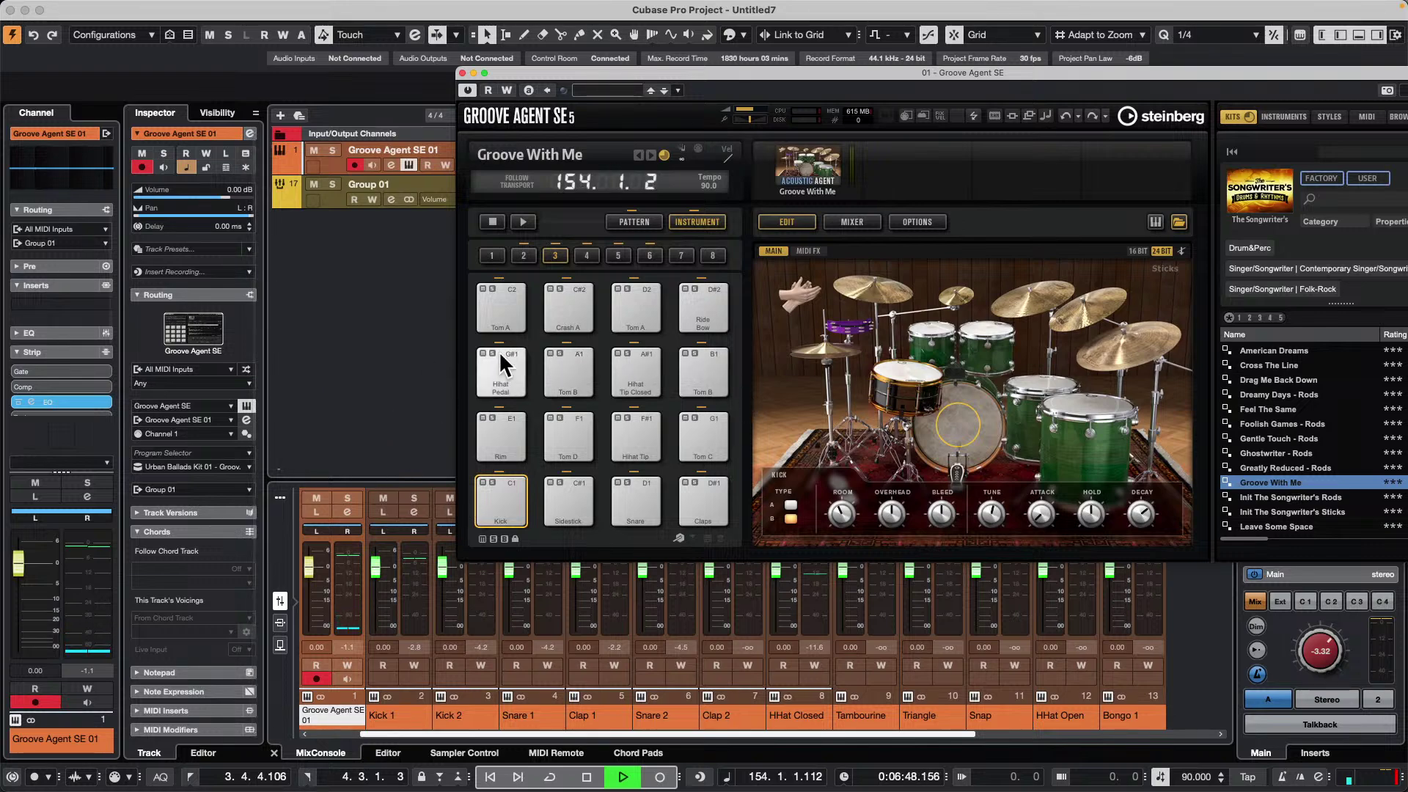
pyautogui.click(462, 72)
pyautogui.rightClick(492, 147)
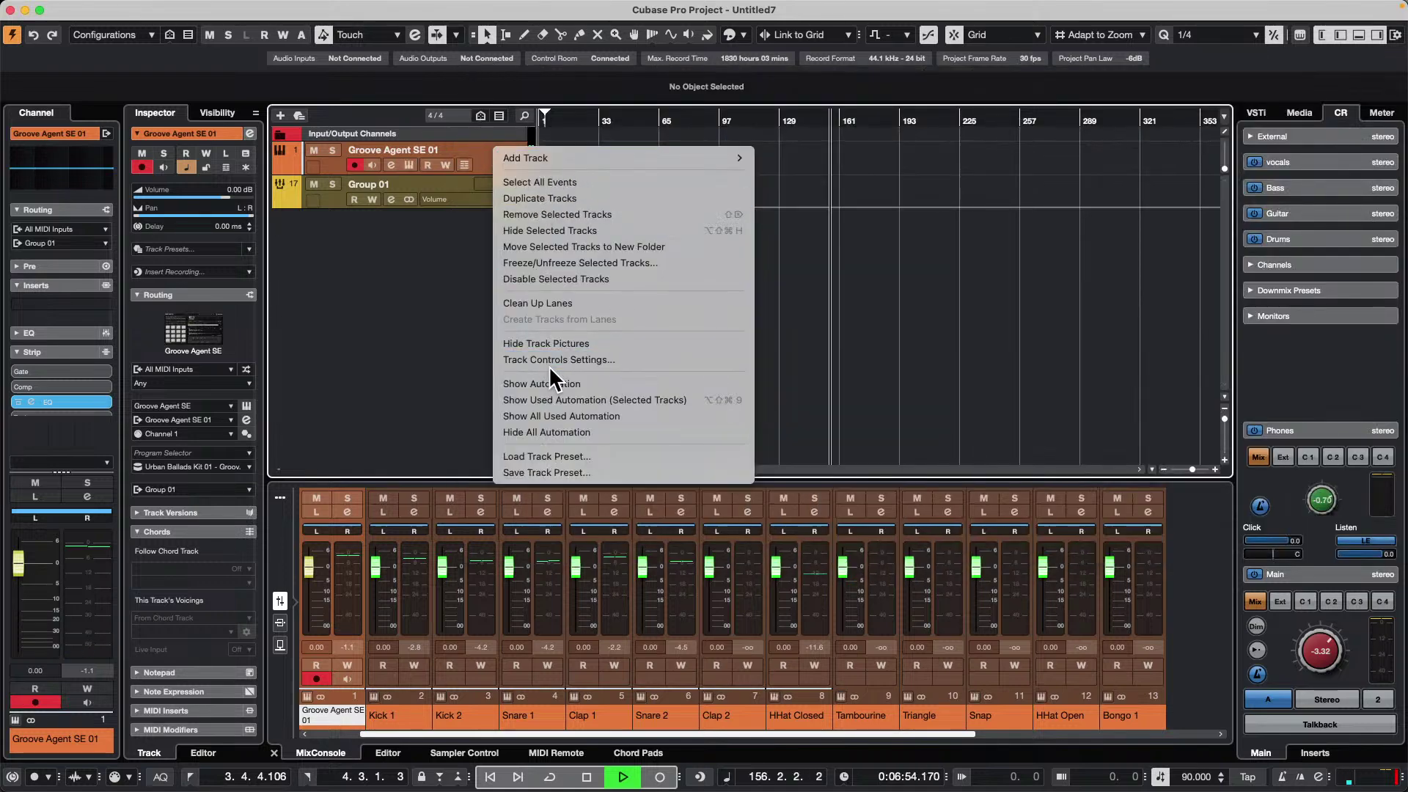
pyautogui.click(302, 265)
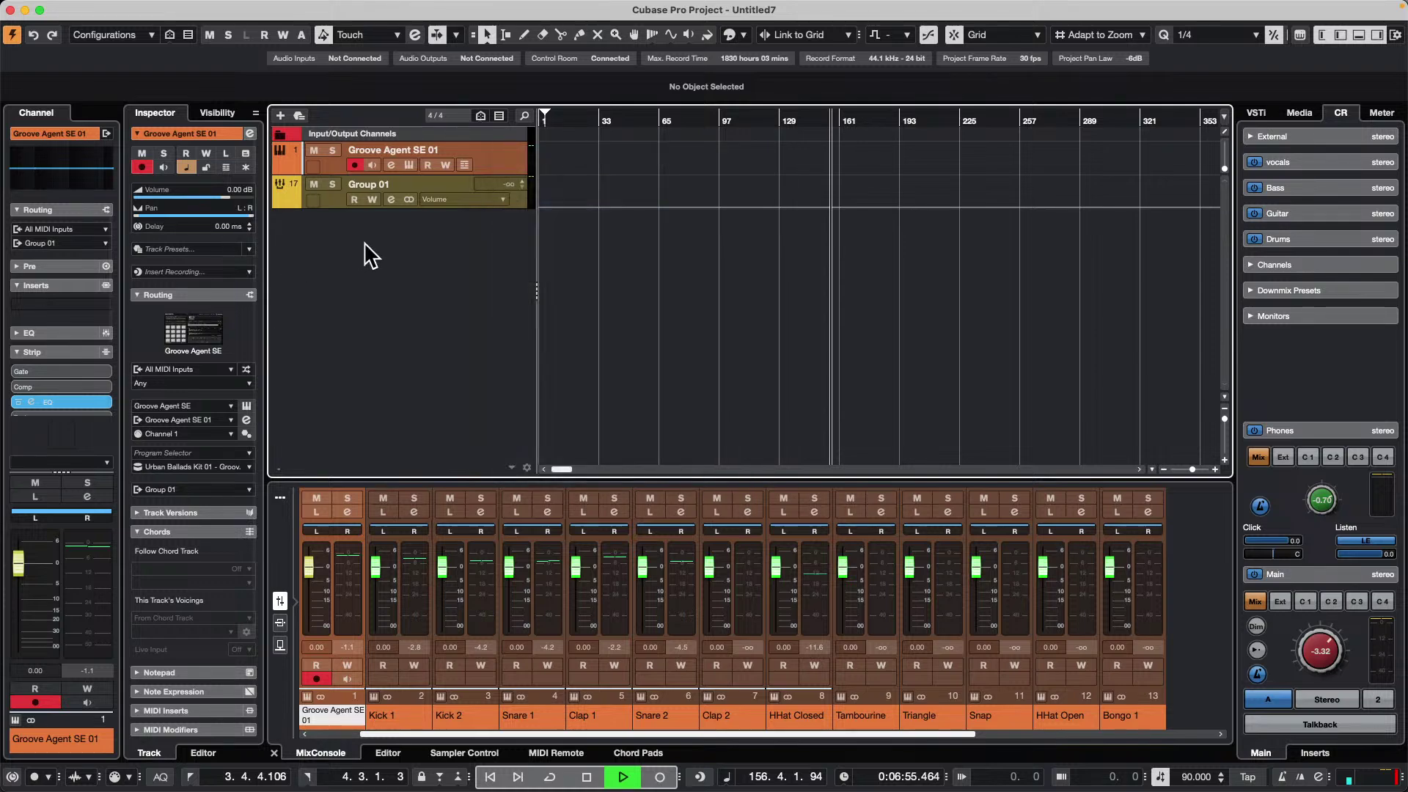
pyautogui.press('Delete')
# - Add an instrument track with Groove Agent SE, all MIDI inputs and stereo audio output
pyautogui.rightClick(364, 246)
pyautogui.click(409, 270)
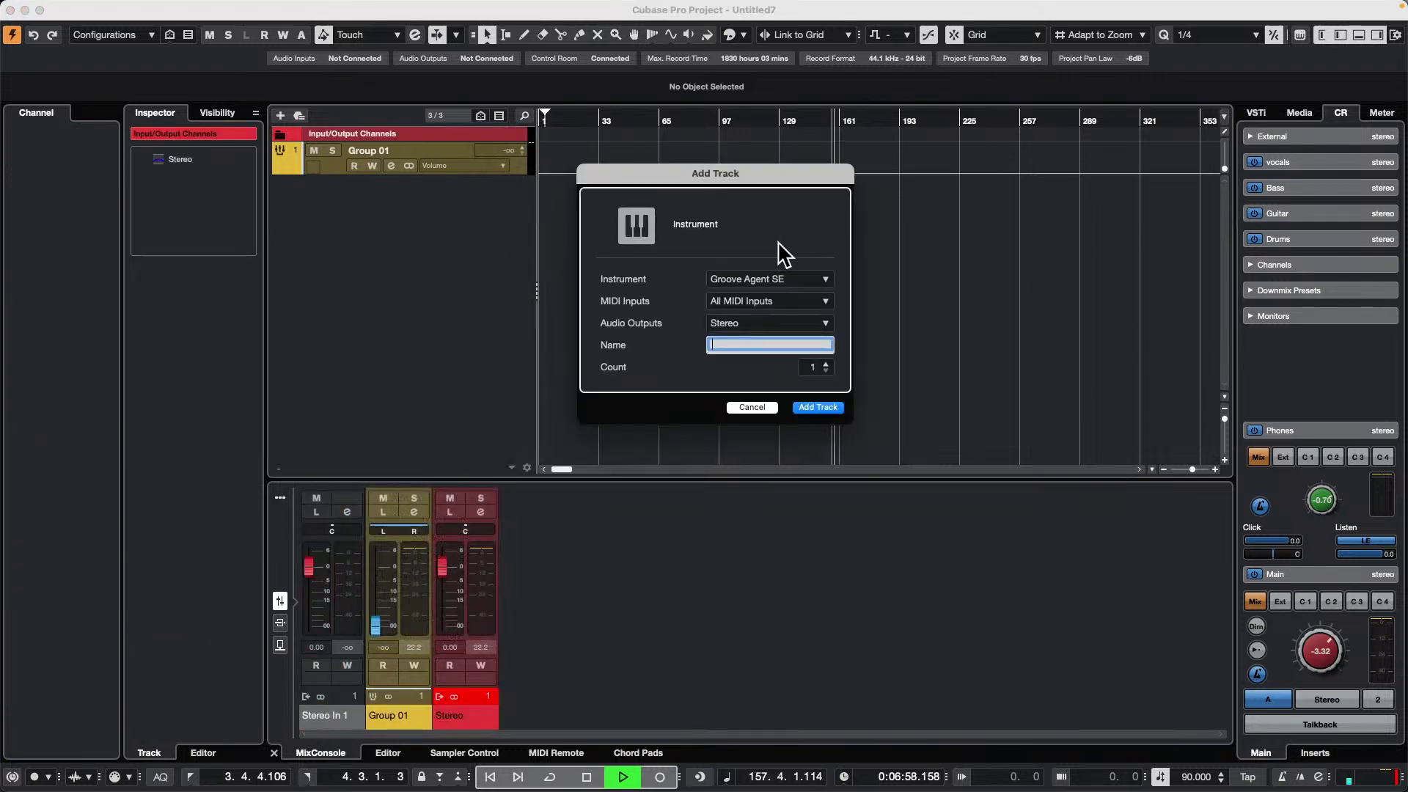
pyautogui.click(782, 277)
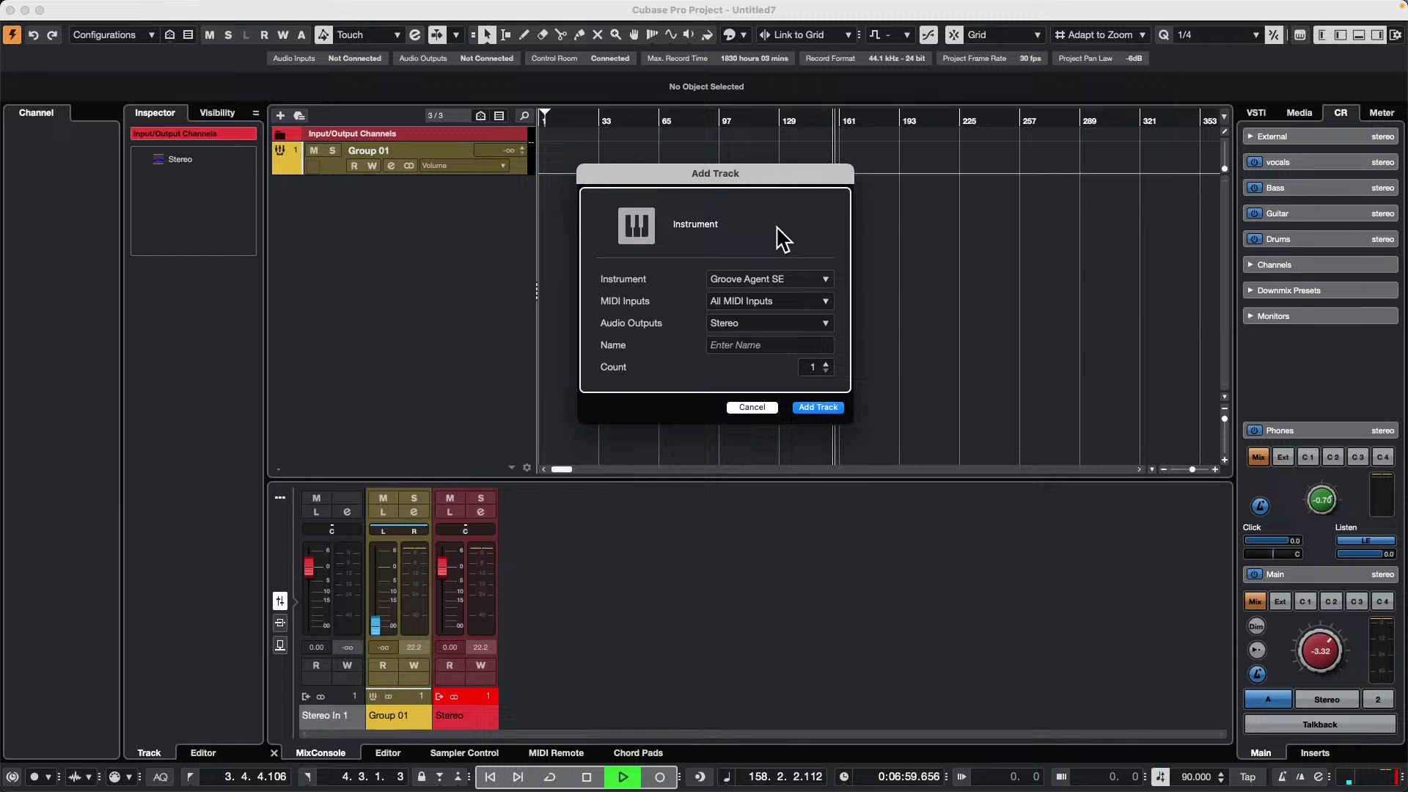
pyautogui.click(822, 407)
# - Load the Groove With Me kit with its patterns into the new Groove Agent SE instance
pyautogui.click(824, 172)
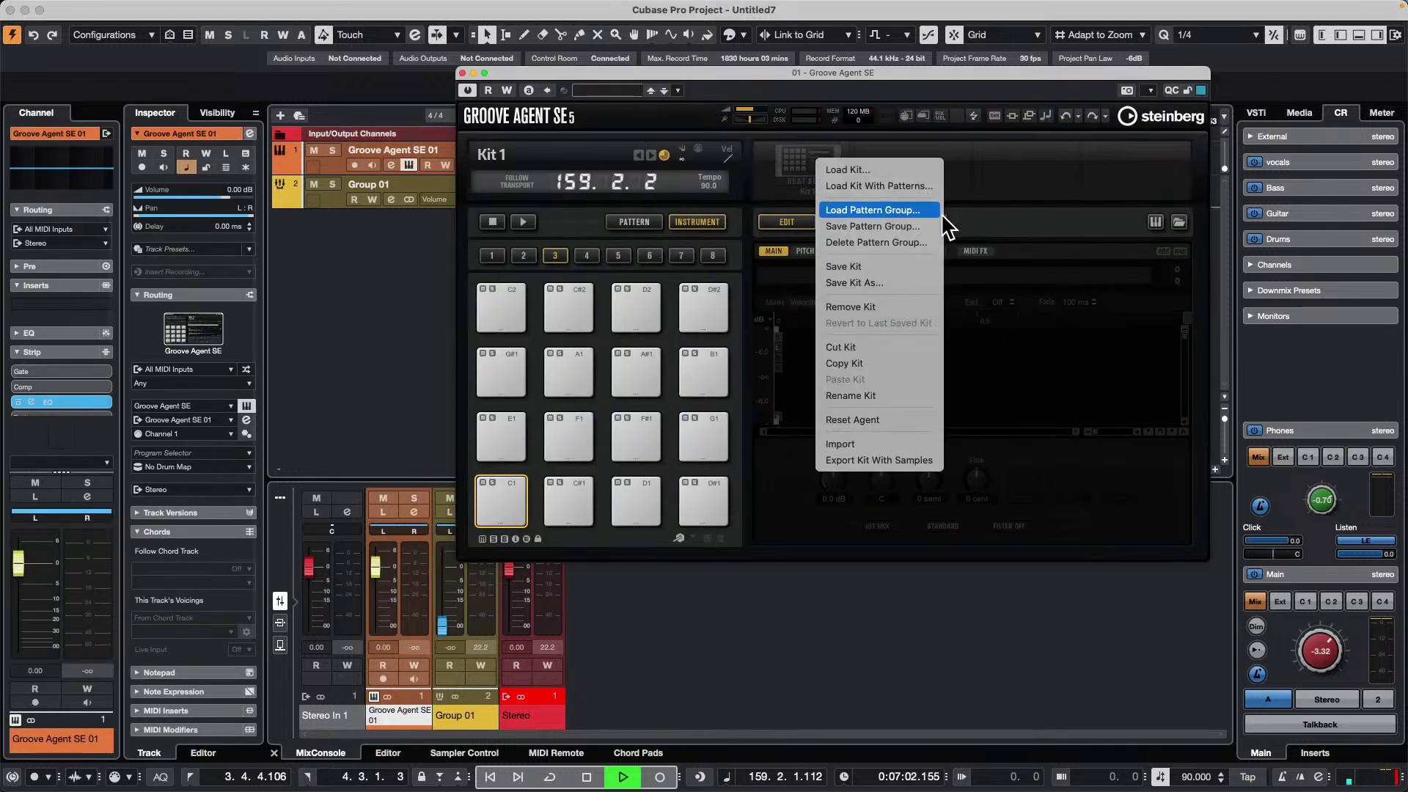
pyautogui.click(912, 192)
pyautogui.click(1269, 506)
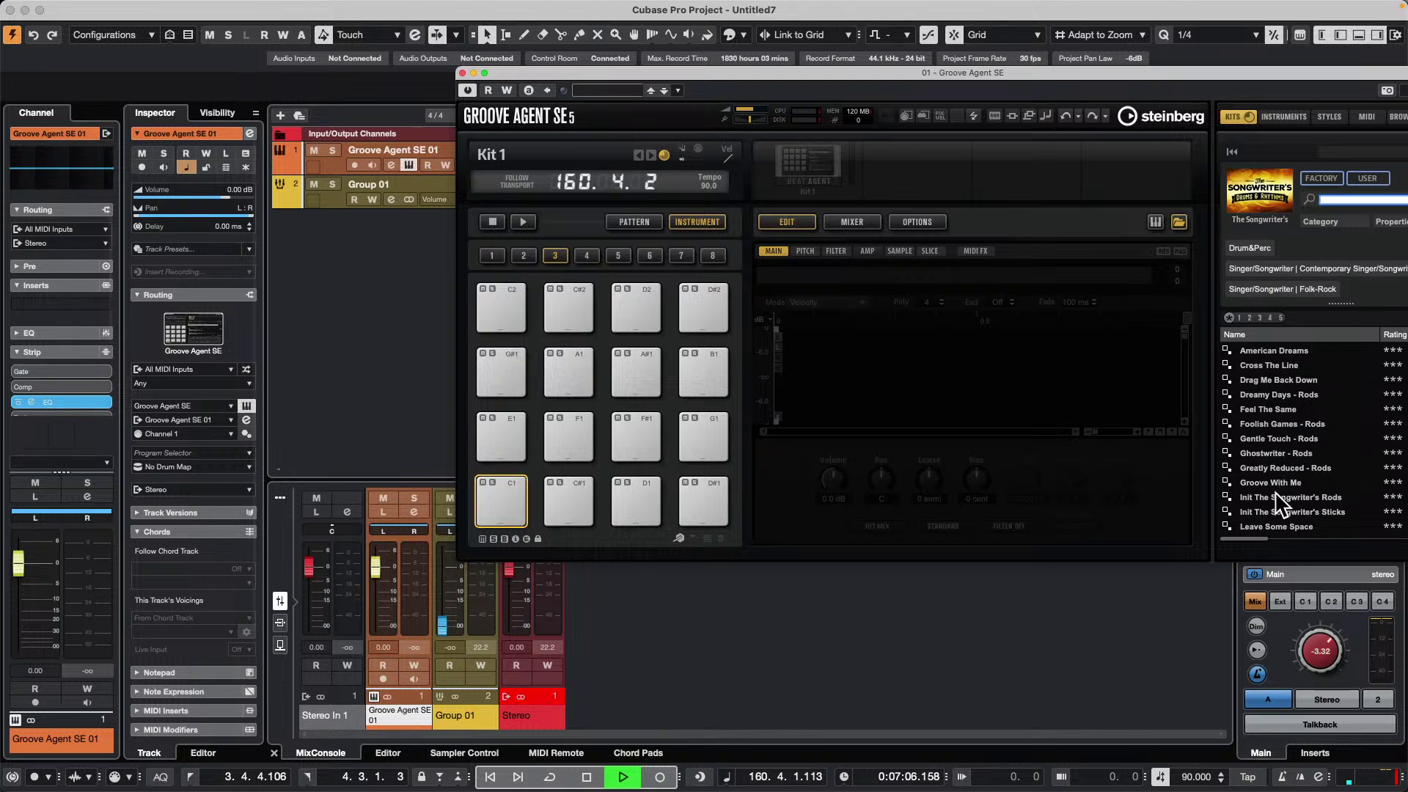
pyautogui.click(1280, 483)
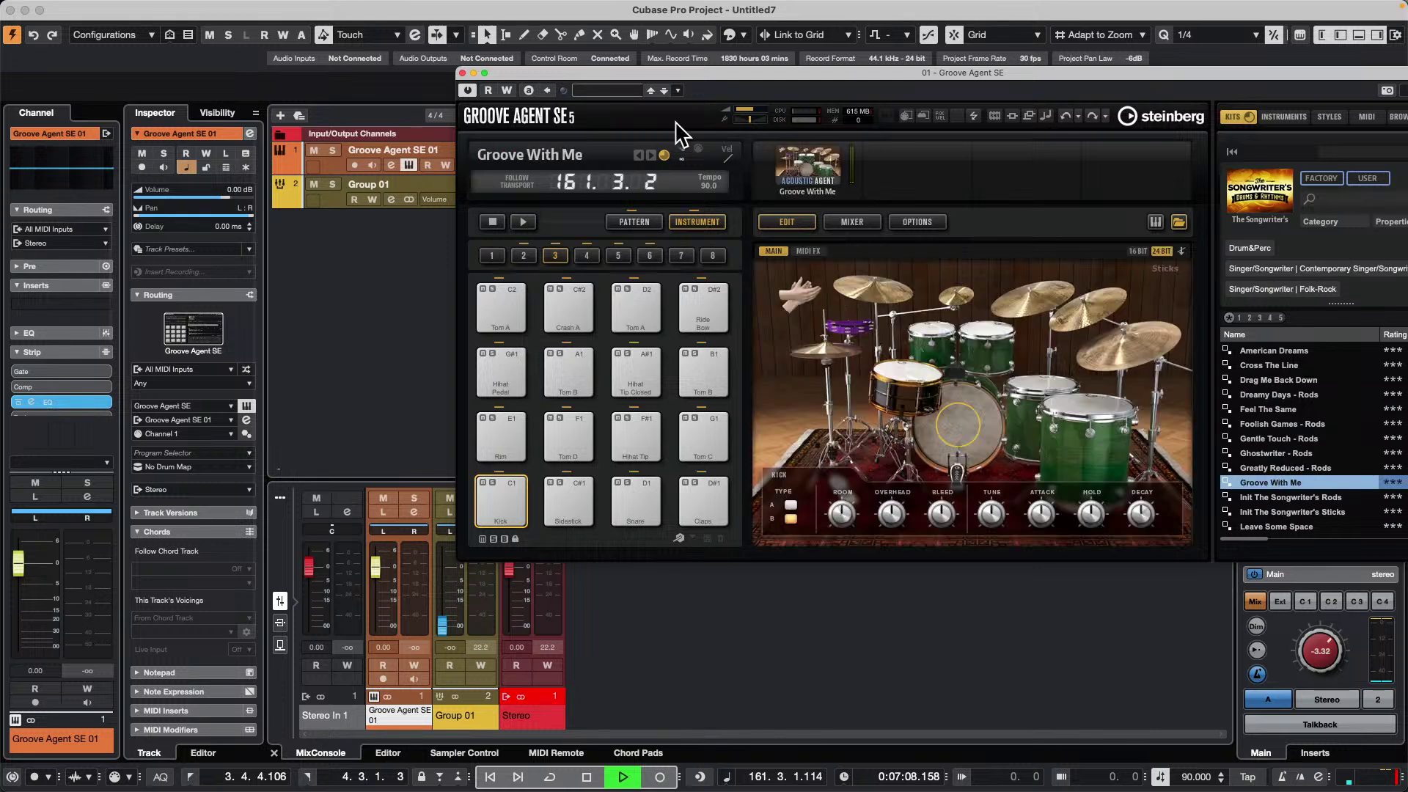
# - Audition the Main 3 pattern of the Groove With Me kit, then stop the project transport and the pattern playback
pyautogui.click(523, 221)
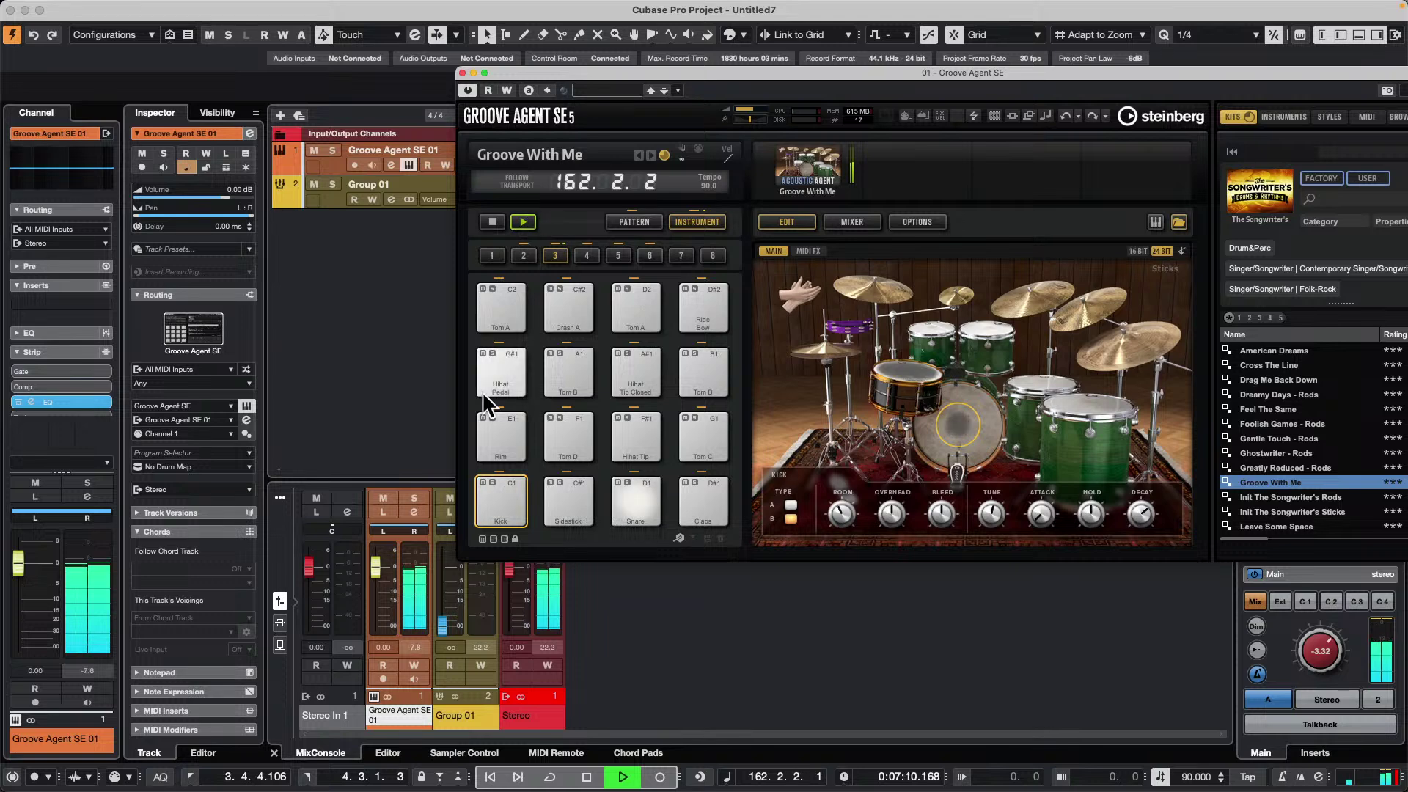
pyautogui.click(637, 222)
pyautogui.click(509, 434)
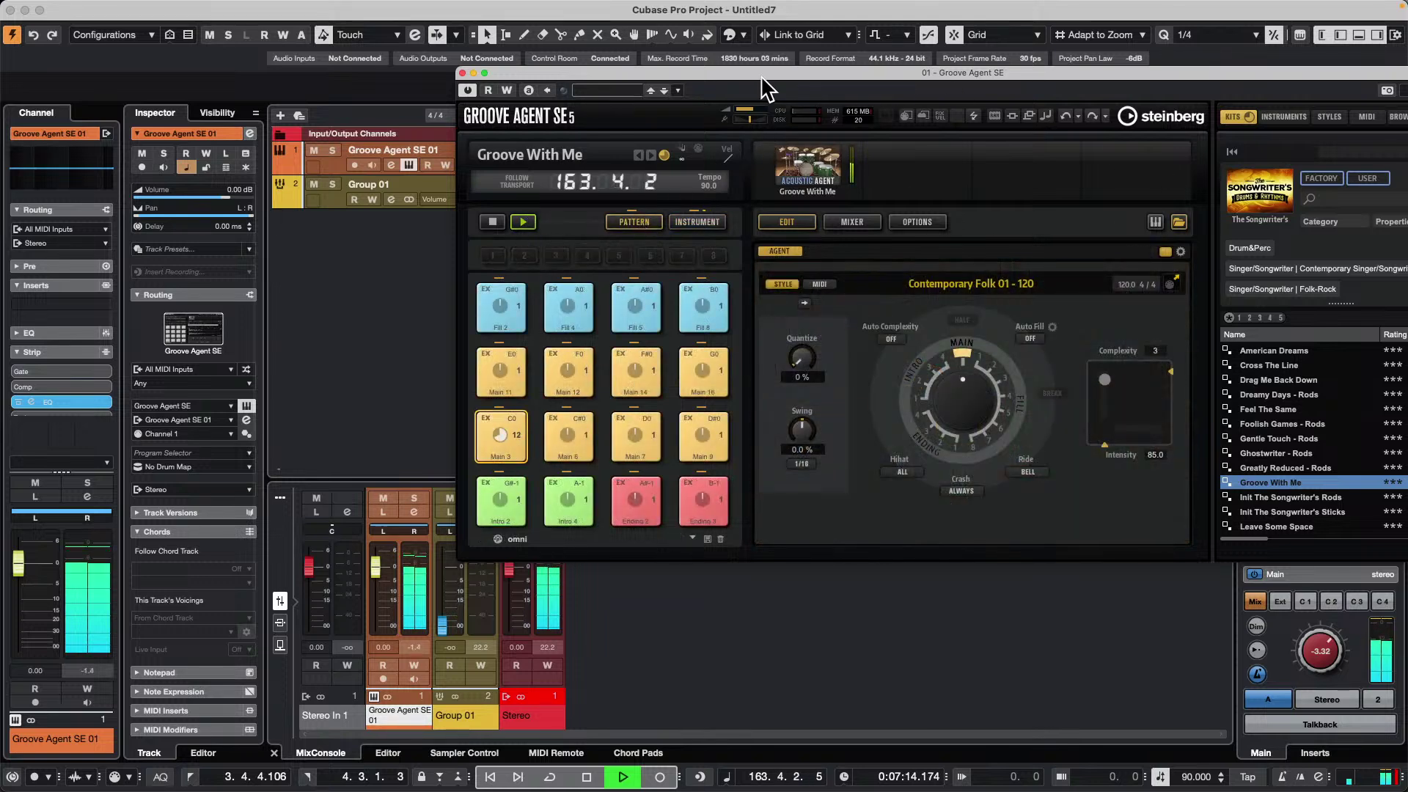
pyautogui.moveTo(754, 69); pyautogui.dragTo(907, 95)
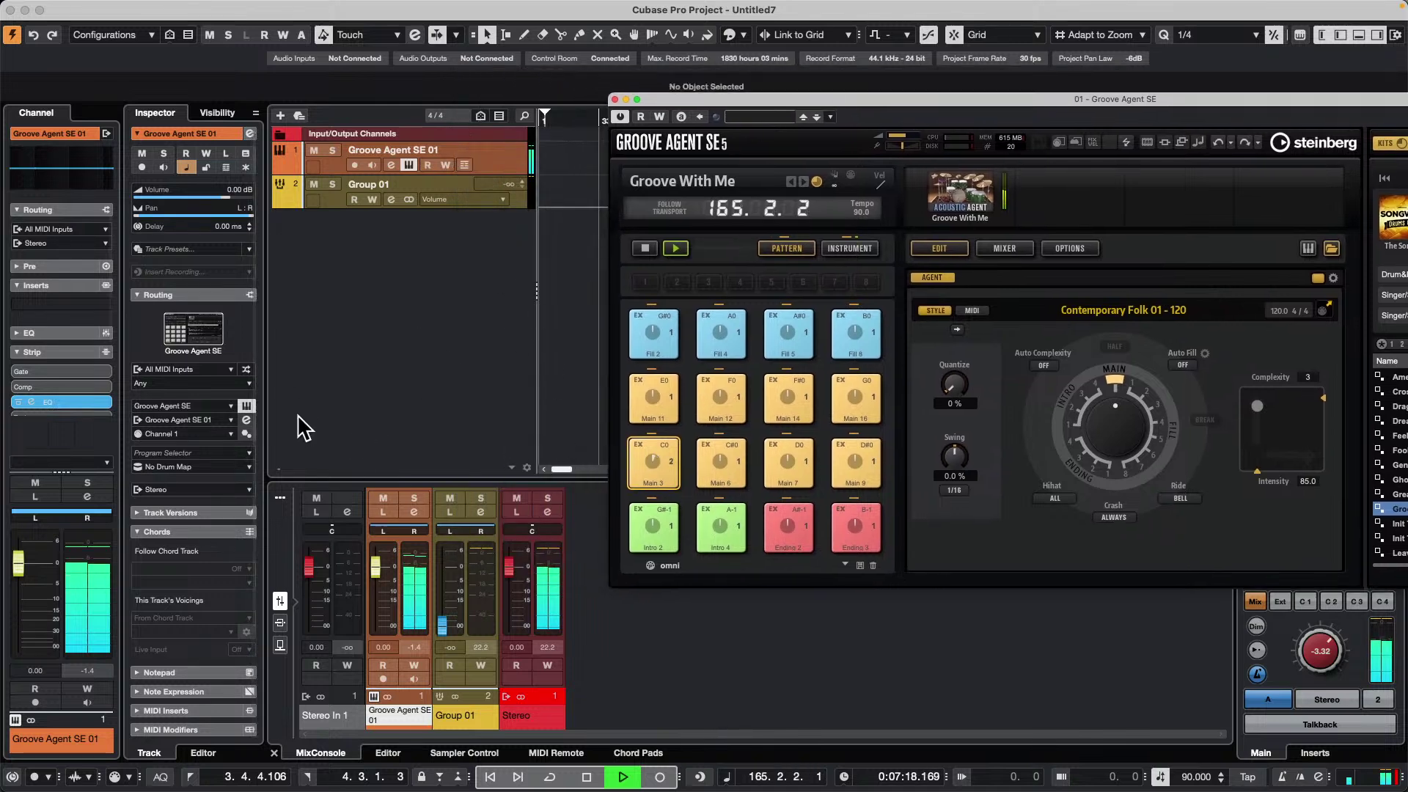
pyautogui.click(652, 389)
pyautogui.click(596, 777)
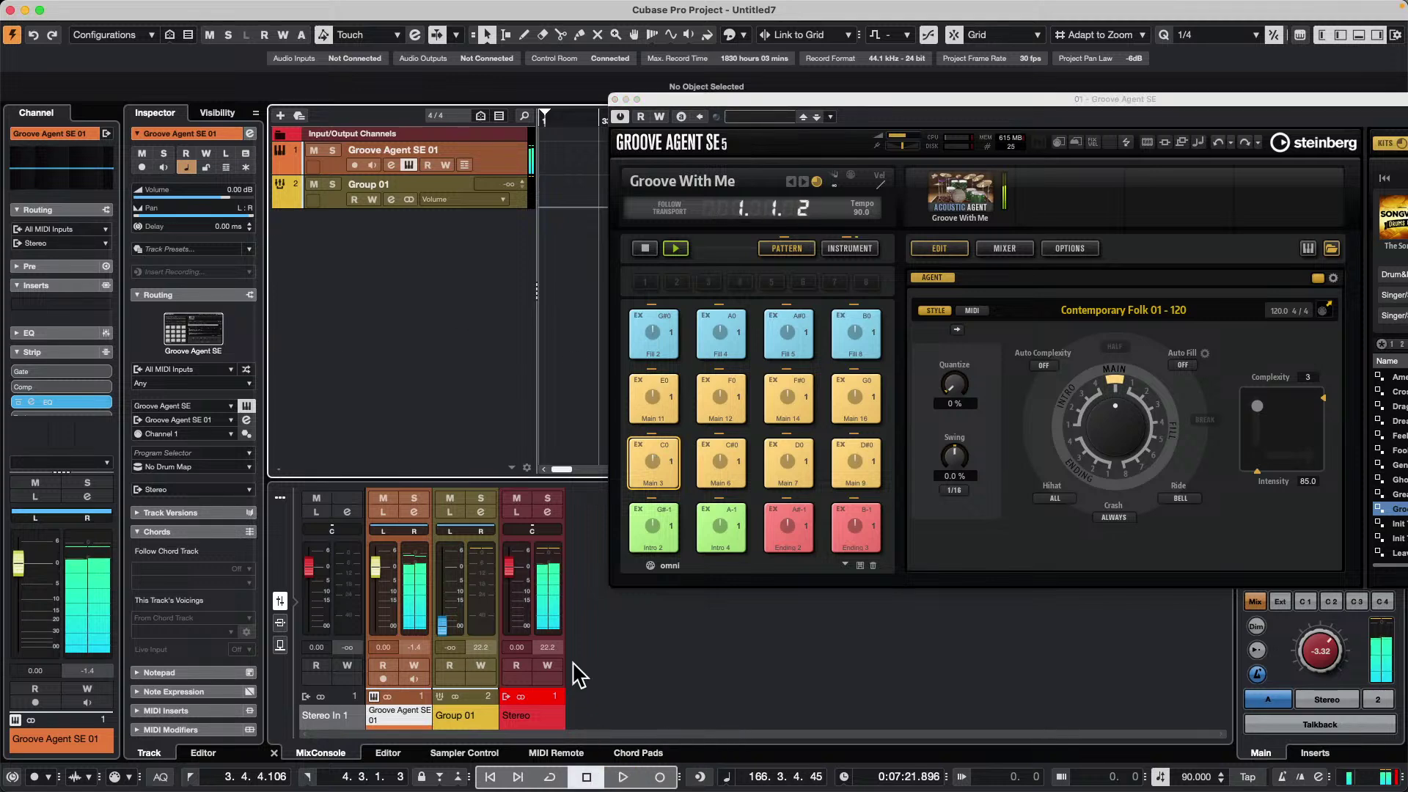
pyautogui.click(646, 248)
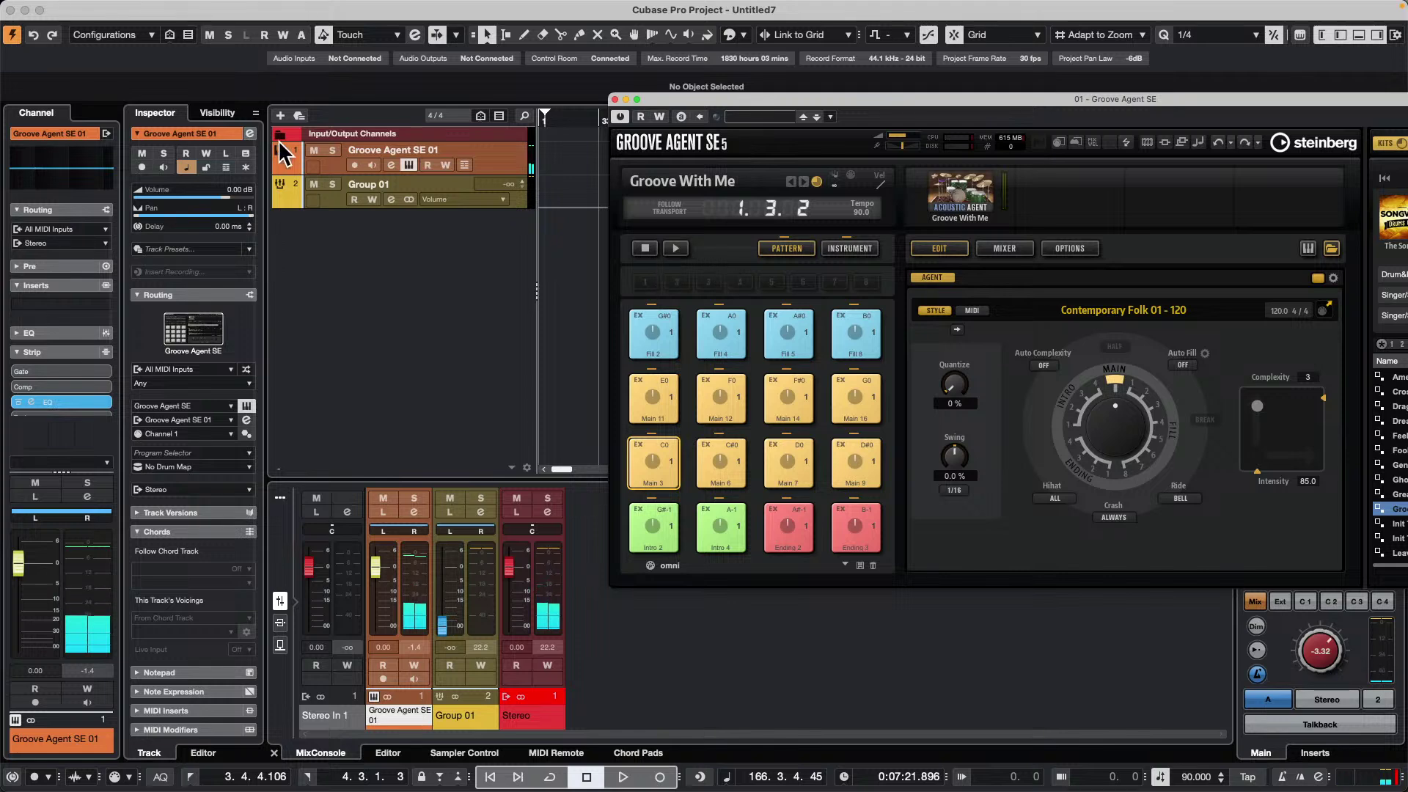
# - Record-enable the Groove Agent SE 01 track and assign it the GM Map drum map
pyautogui.click(353, 164)
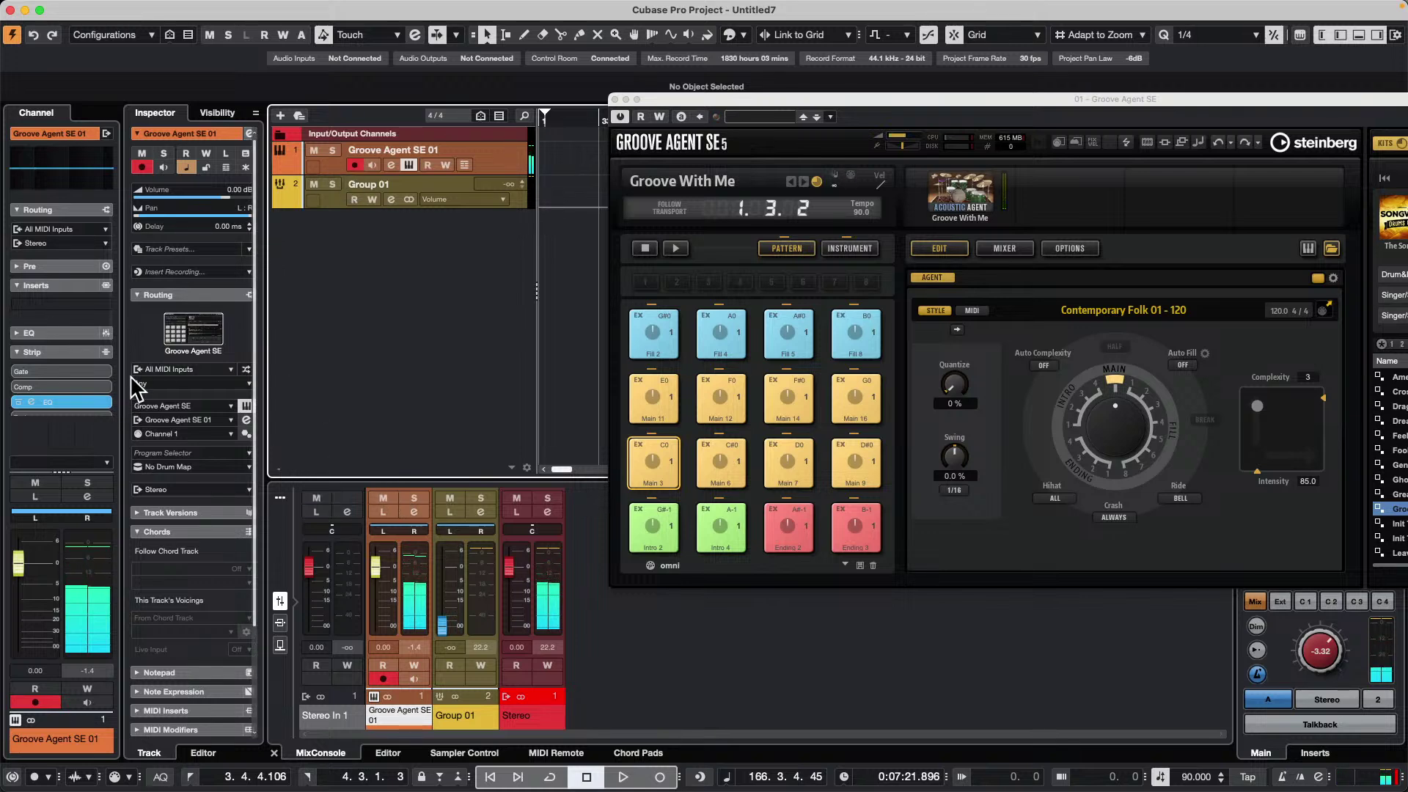
pyautogui.click(180, 467)
pyautogui.click(231, 483)
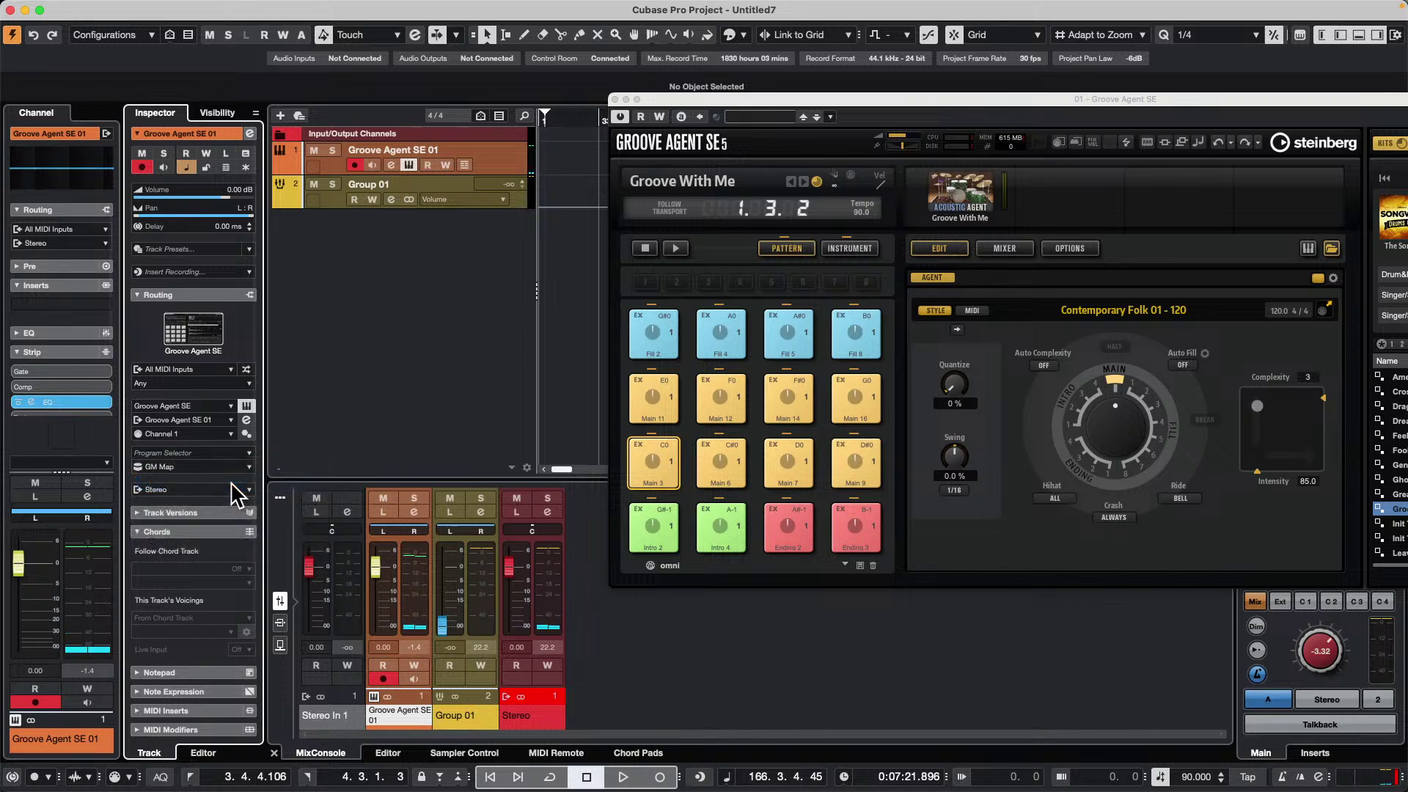
# - Draw a MIDI part about 35 bars long from bar 1 on the Groove Agent SE 01 track and open it in the Drum Editor
pyautogui.rightClick(555, 163)
pyautogui.click(597, 157)
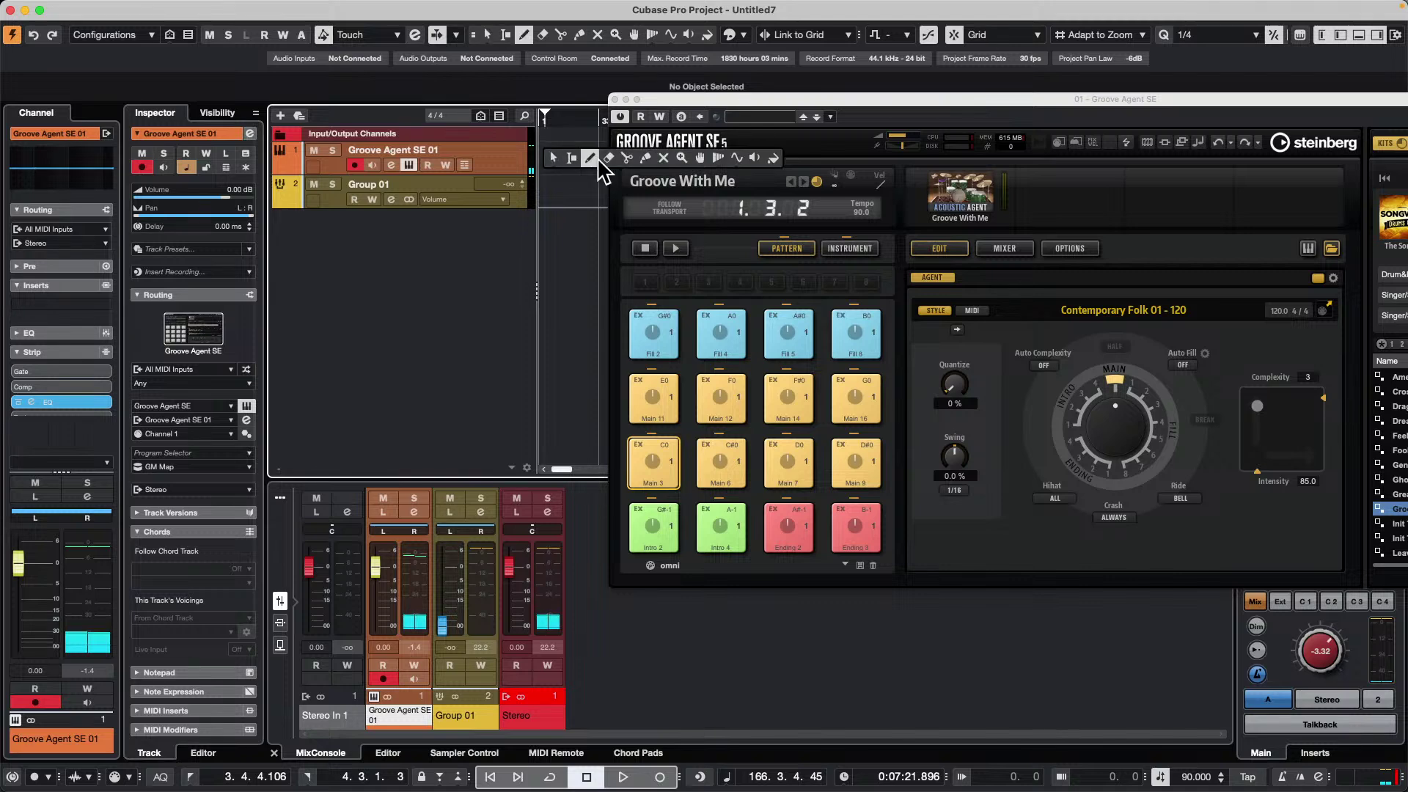
pyautogui.moveTo(550, 159)
pyautogui.mouseDown()
pyautogui.moveTo(587, 160)
pyautogui.moveTo(529, 168)
pyautogui.mouseUp()
pyautogui.rightClick(575, 170)
pyautogui.click(575, 170)
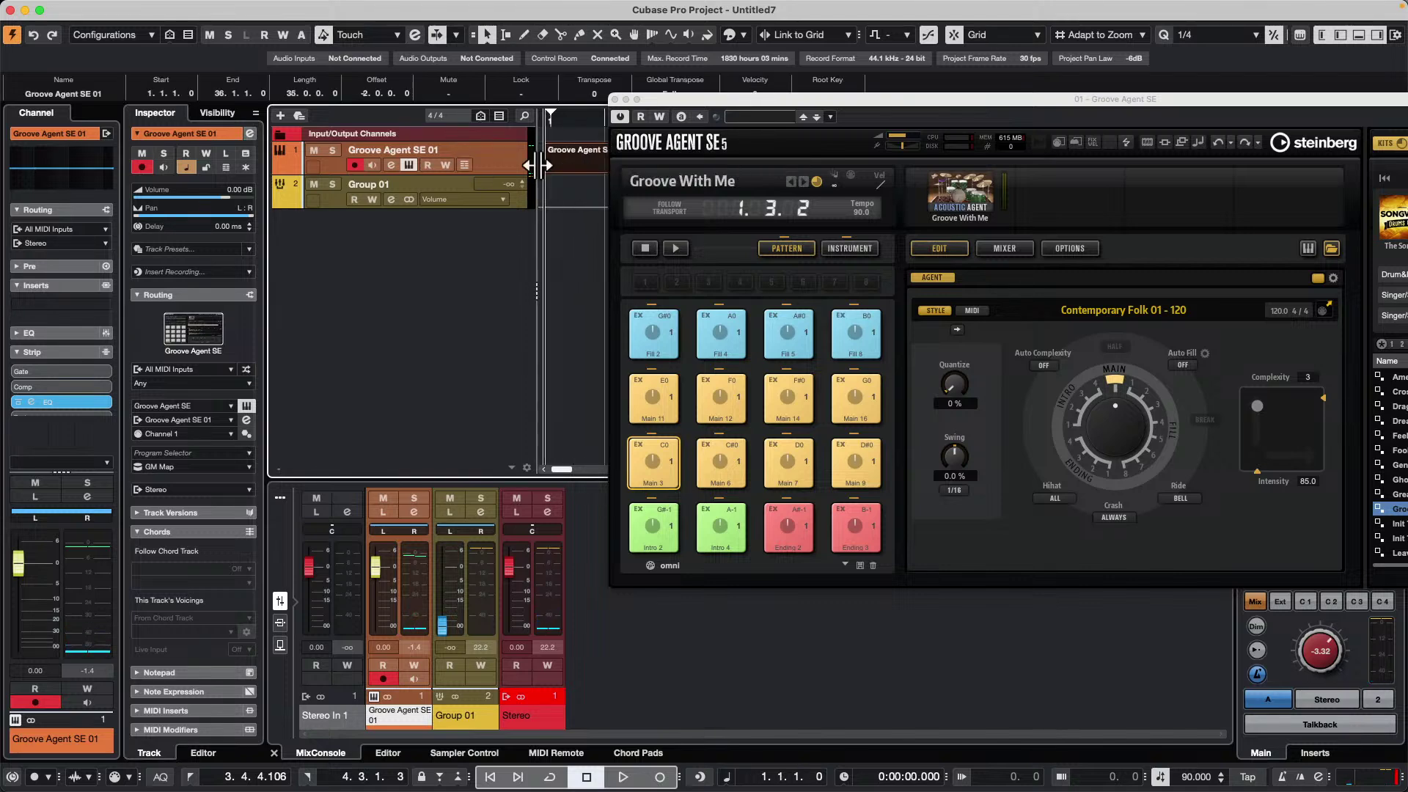
pyautogui.doubleClick(586, 162)
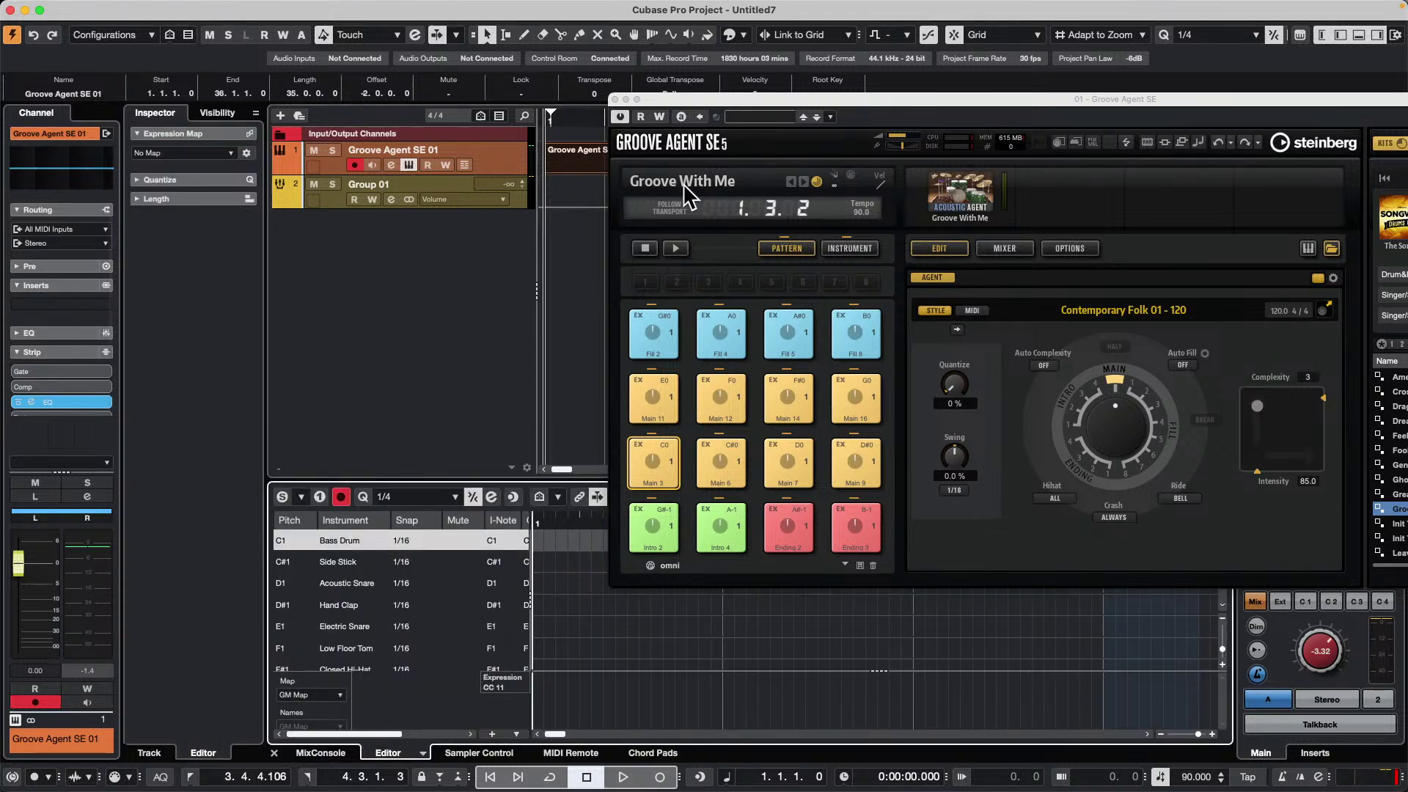
pyautogui.click(615, 99)
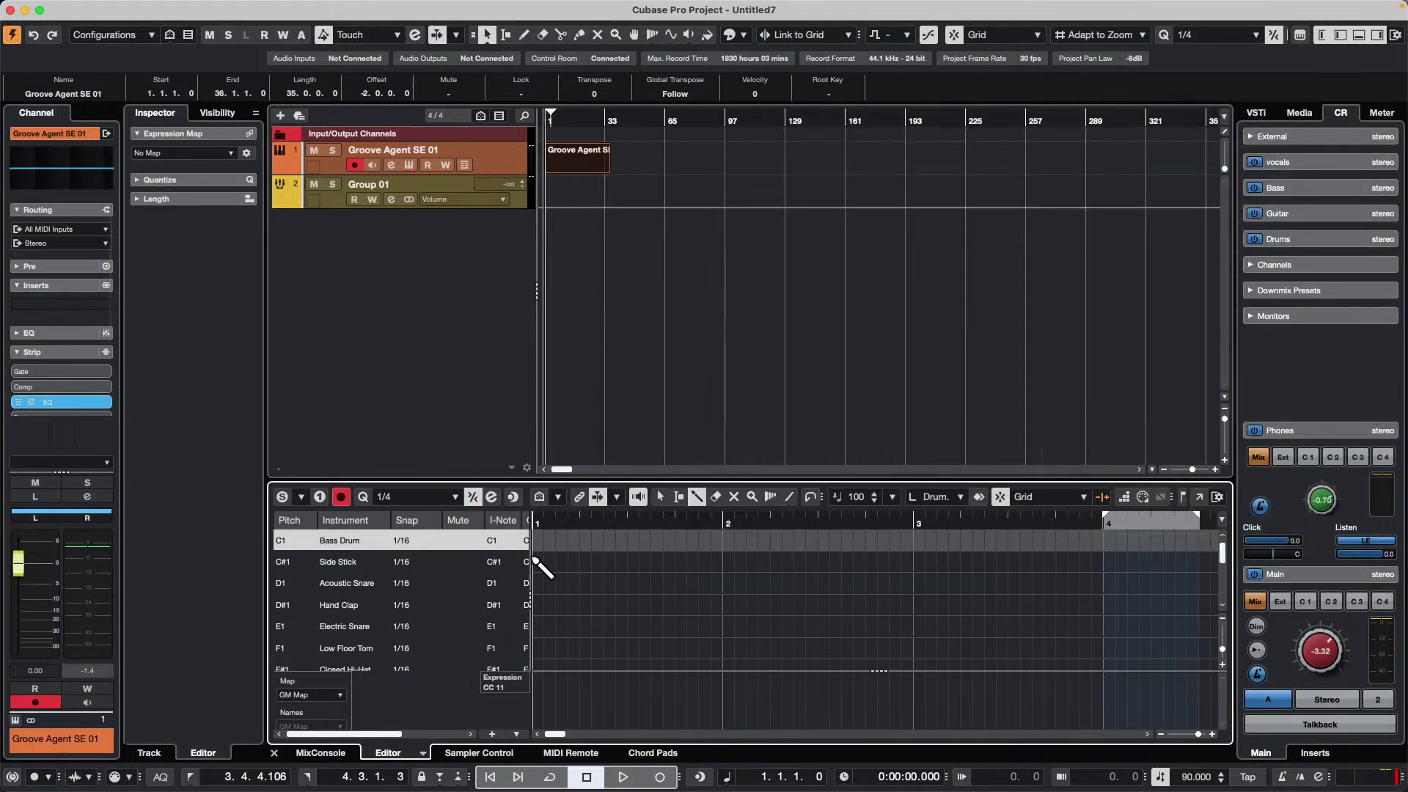
# - Widen the drum sound list to show its output columns and set the Bass Drum's output note to D1
pyautogui.moveTo(531, 561); pyautogui.dragTo(640, 556)
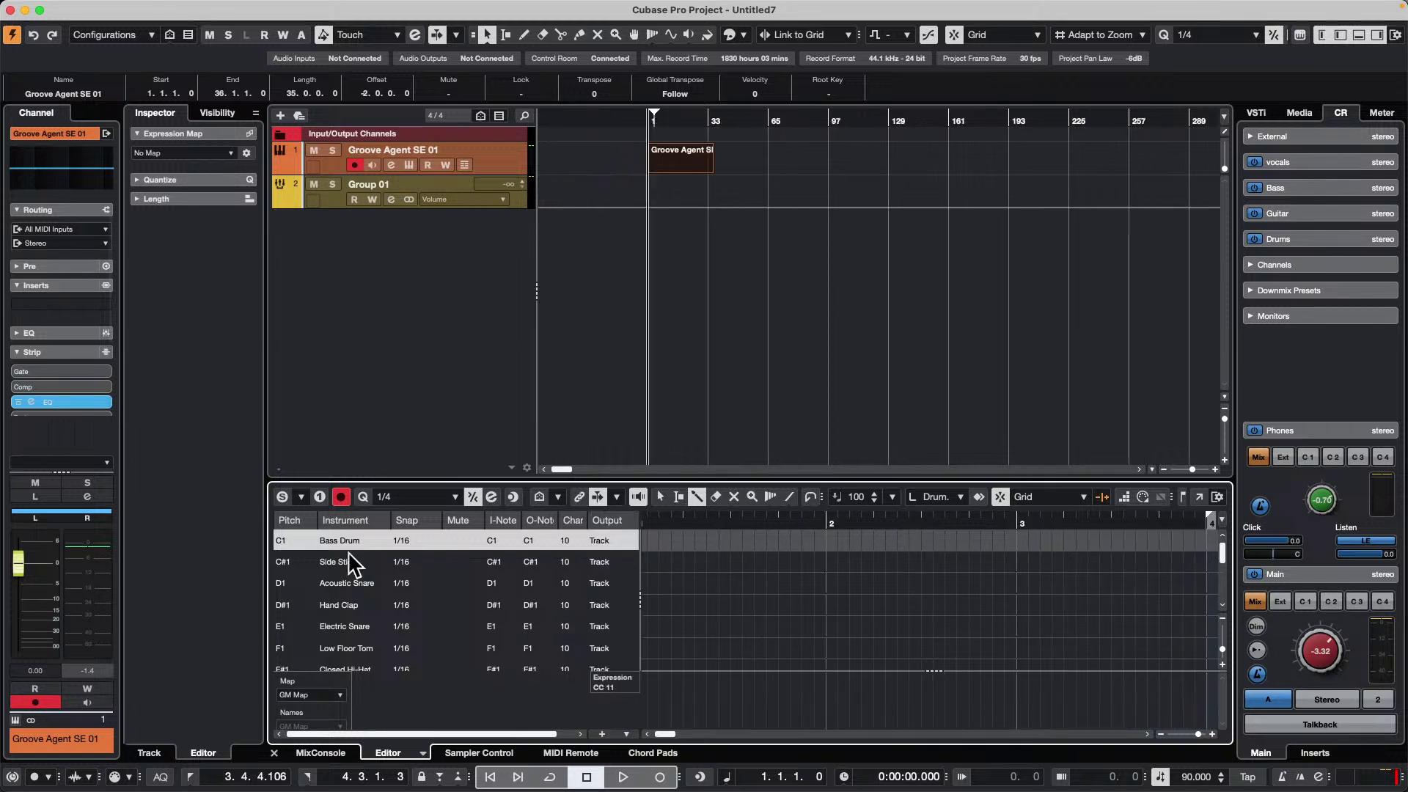
pyautogui.doubleClick(528, 540)
pyautogui.click(578, 447)
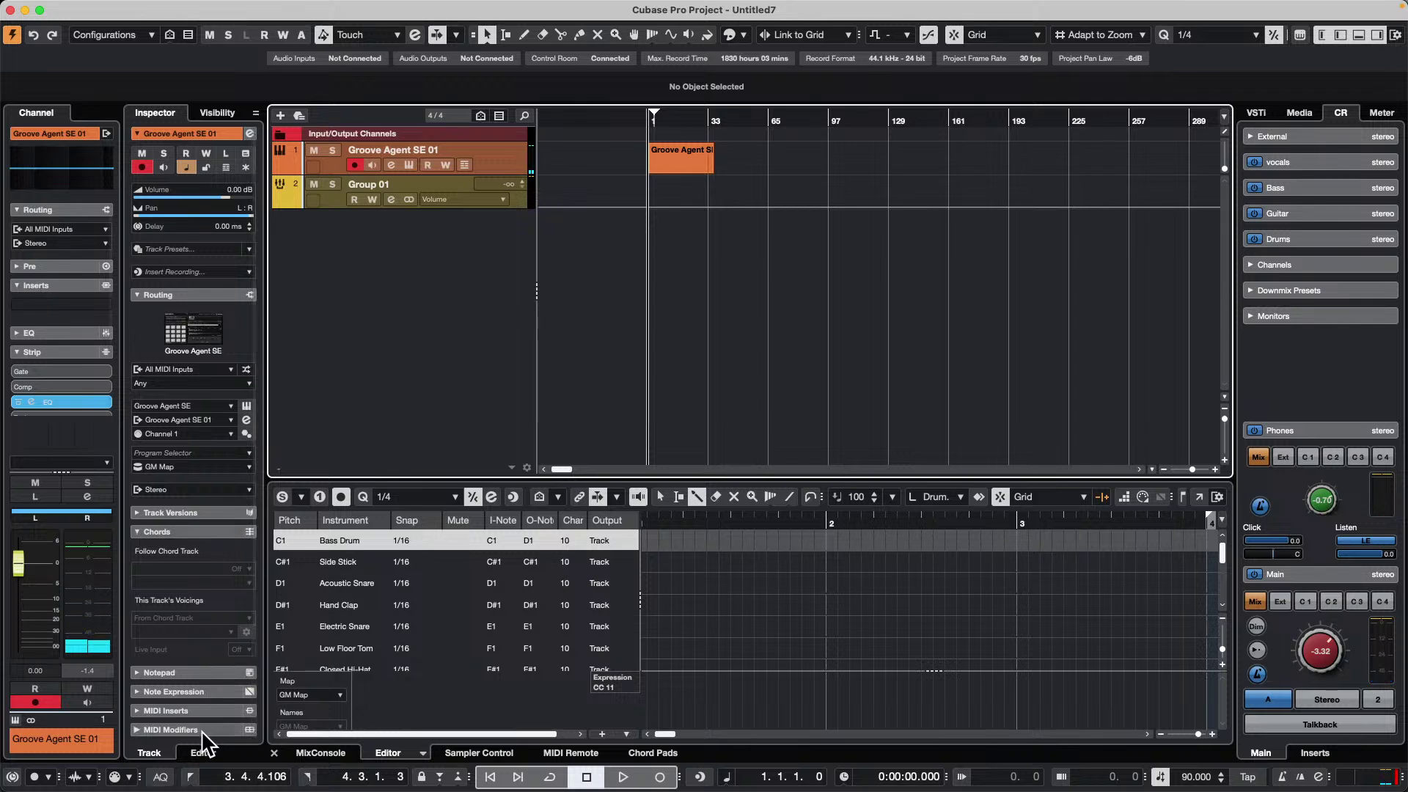
# - Add MIDI Monitor as the first MIDI insert of the Groove Agent SE 01 track
pyautogui.click(204, 709)
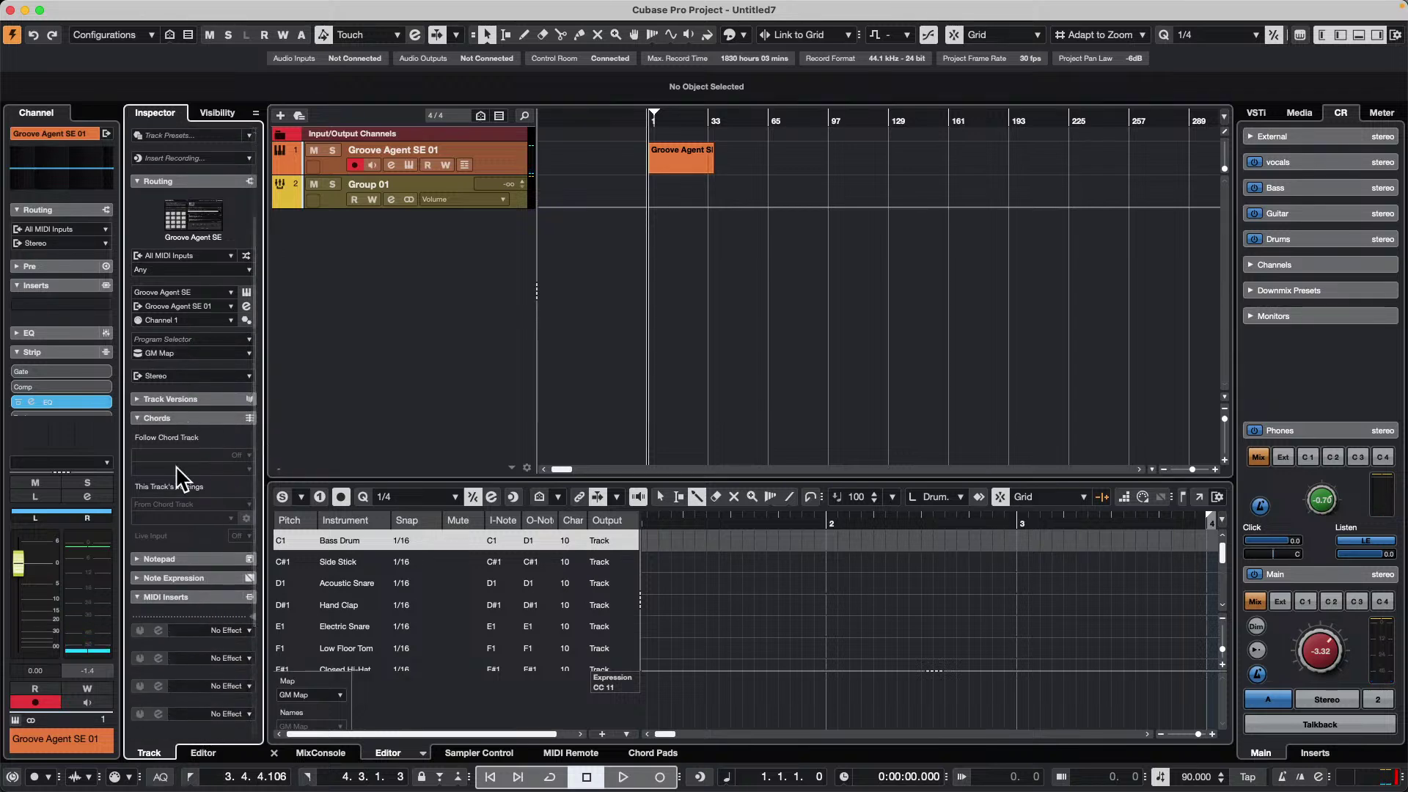
pyautogui.click(229, 631)
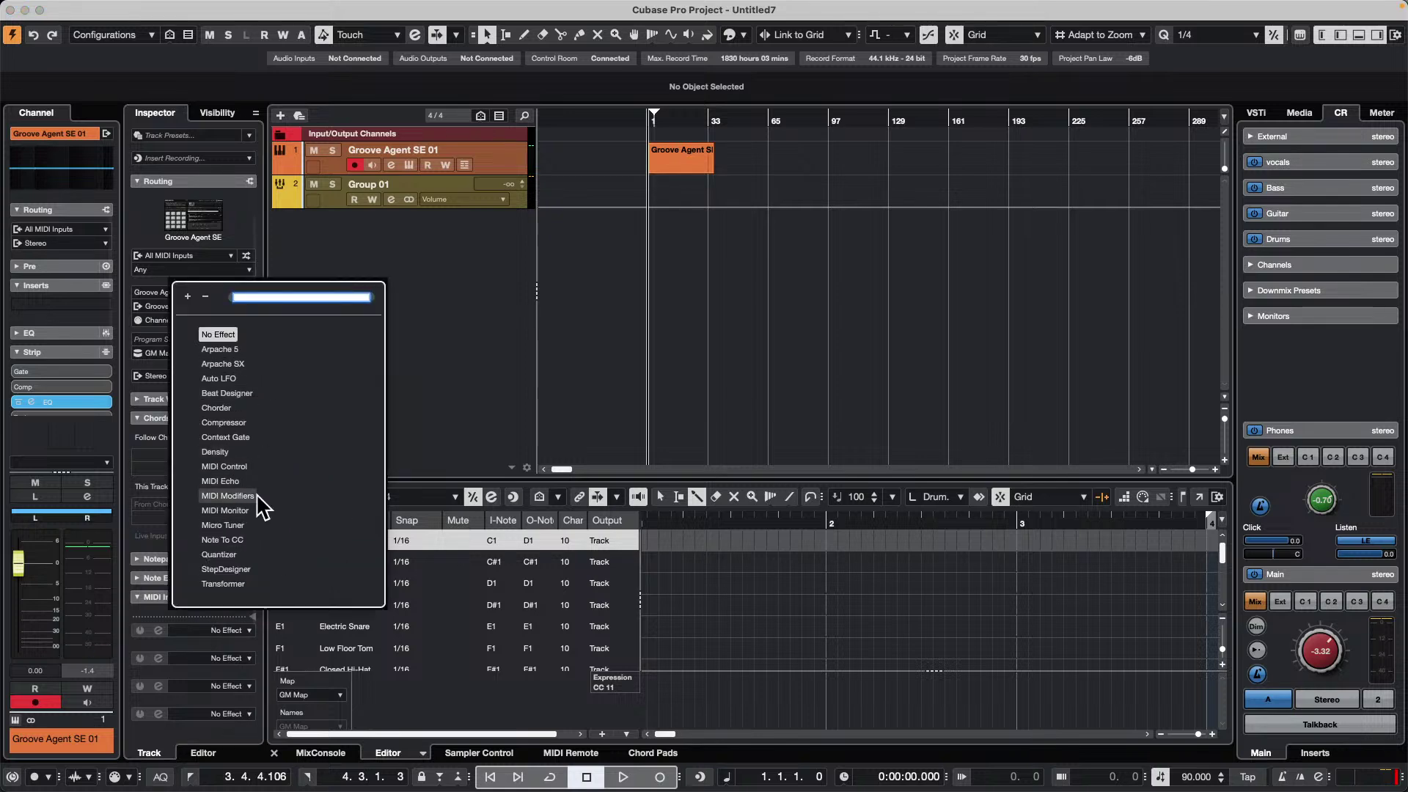
pyautogui.click(234, 510)
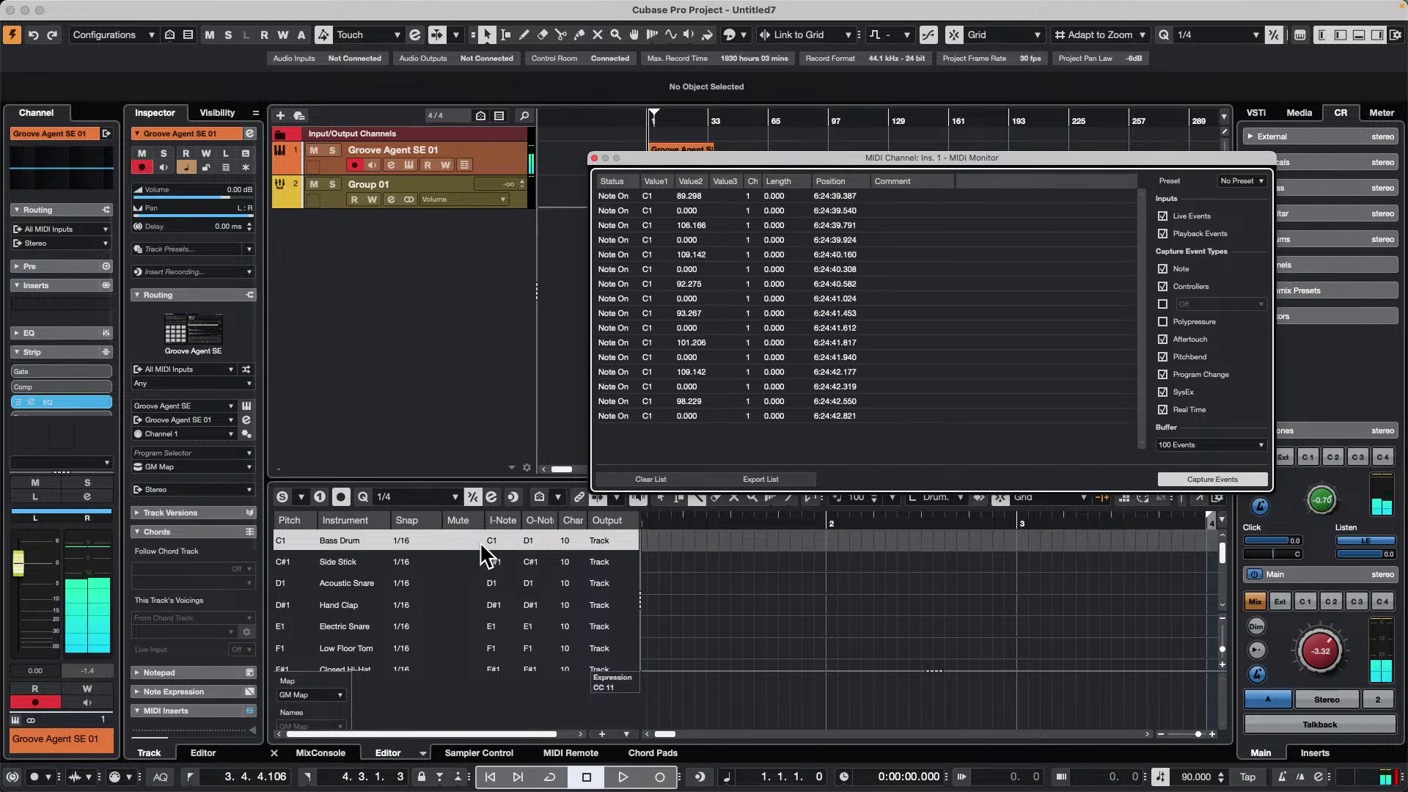
# - Set the Bass Drum's output note to C1 in the drum map and close the MIDI Monitor window
pyautogui.doubleClick(537, 541)
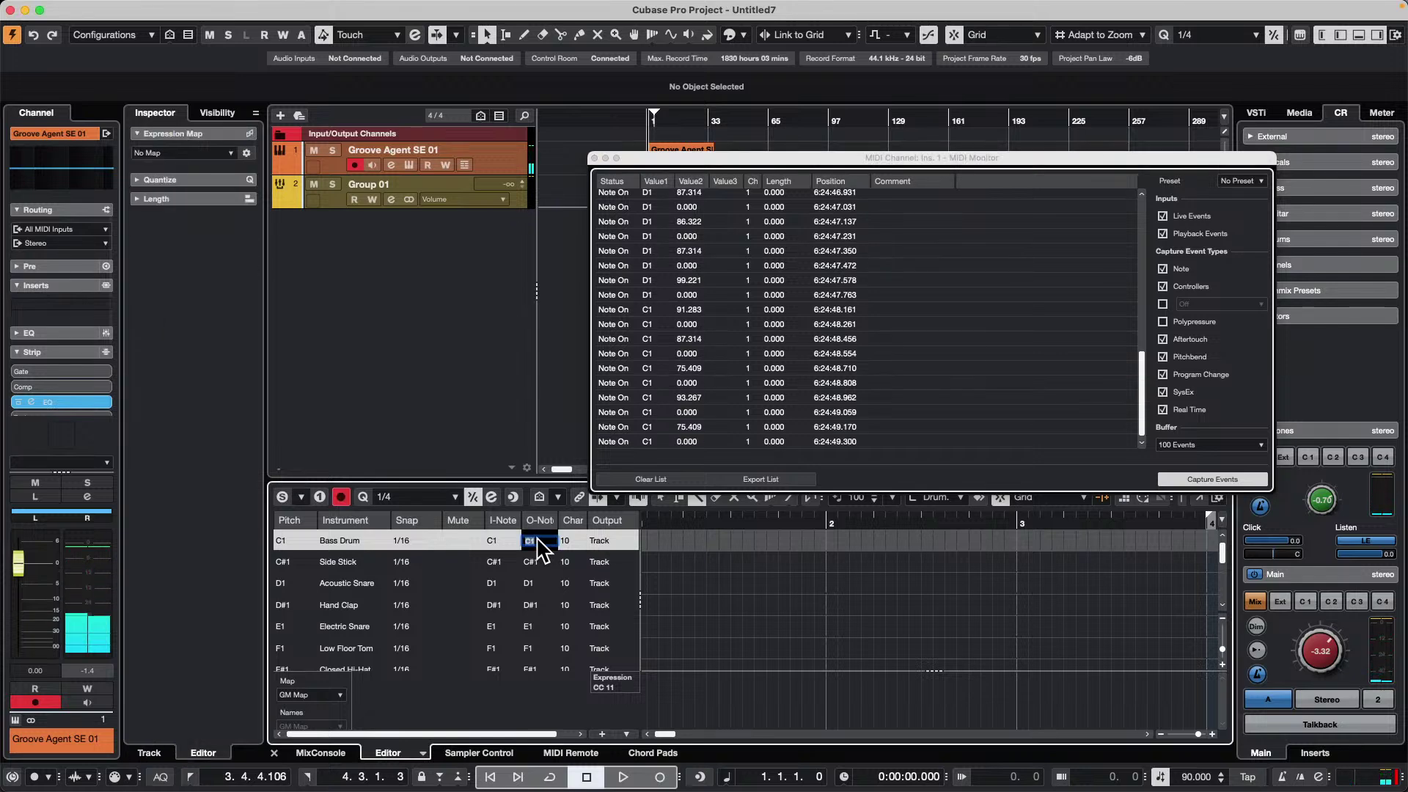
pyautogui.click(558, 443)
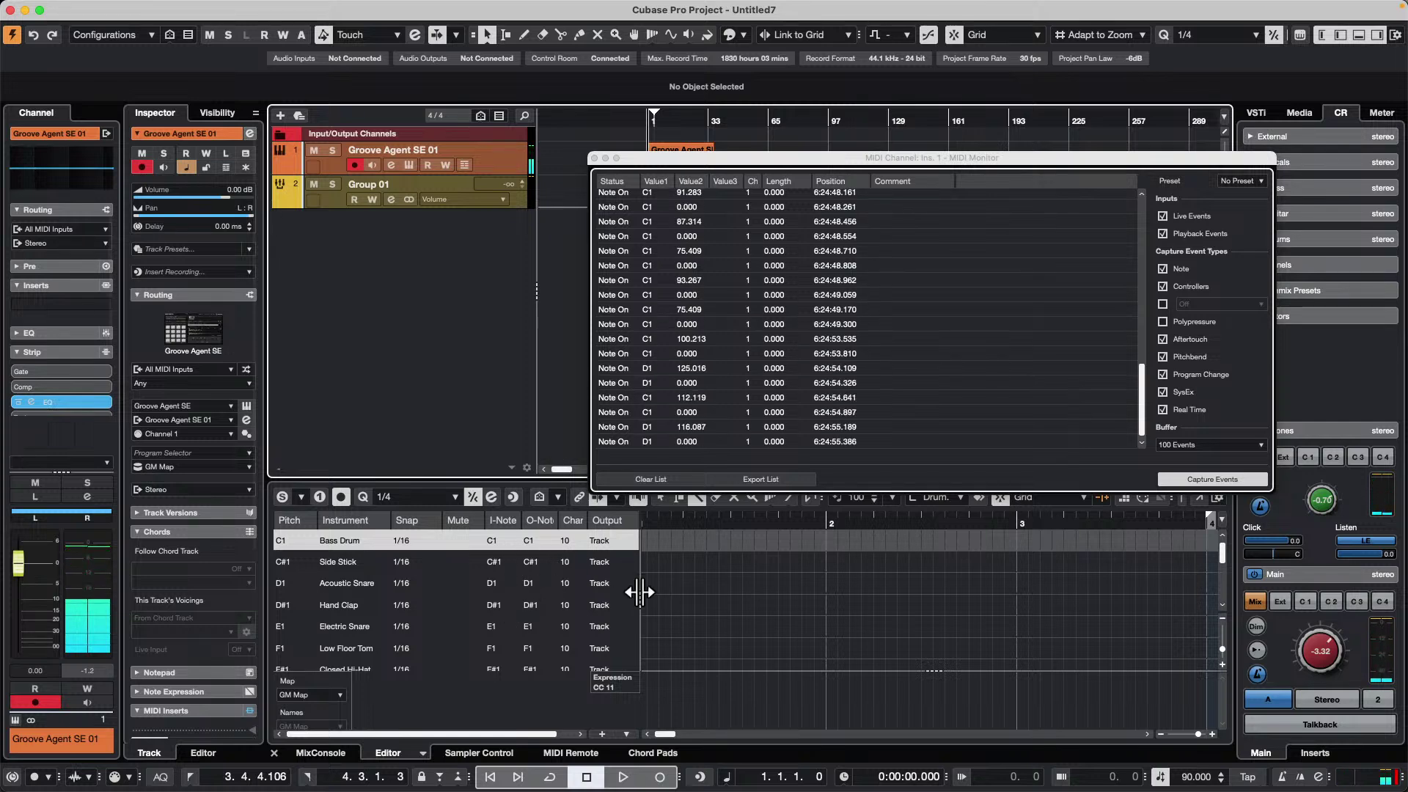
pyautogui.moveTo(638, 588)
pyautogui.mouseDown()
pyautogui.moveTo(437, 583)
pyautogui.moveTo(704, 584)
pyautogui.moveTo(487, 577)
pyautogui.moveTo(639, 585)
pyautogui.mouseUp()
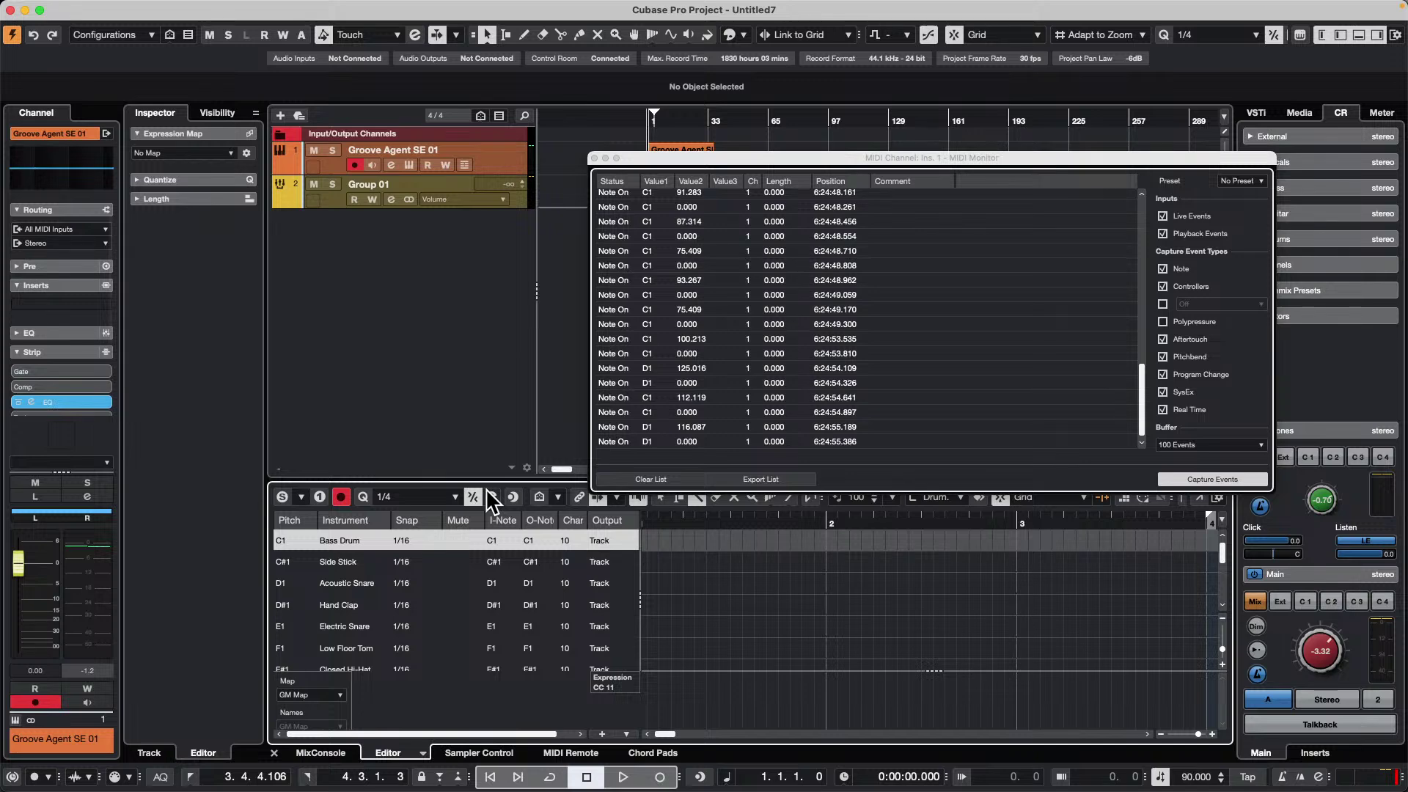
pyautogui.click(595, 158)
# - Add a 5.1 output bus in Audio Connections and close the window
pyautogui.click(439, 8)
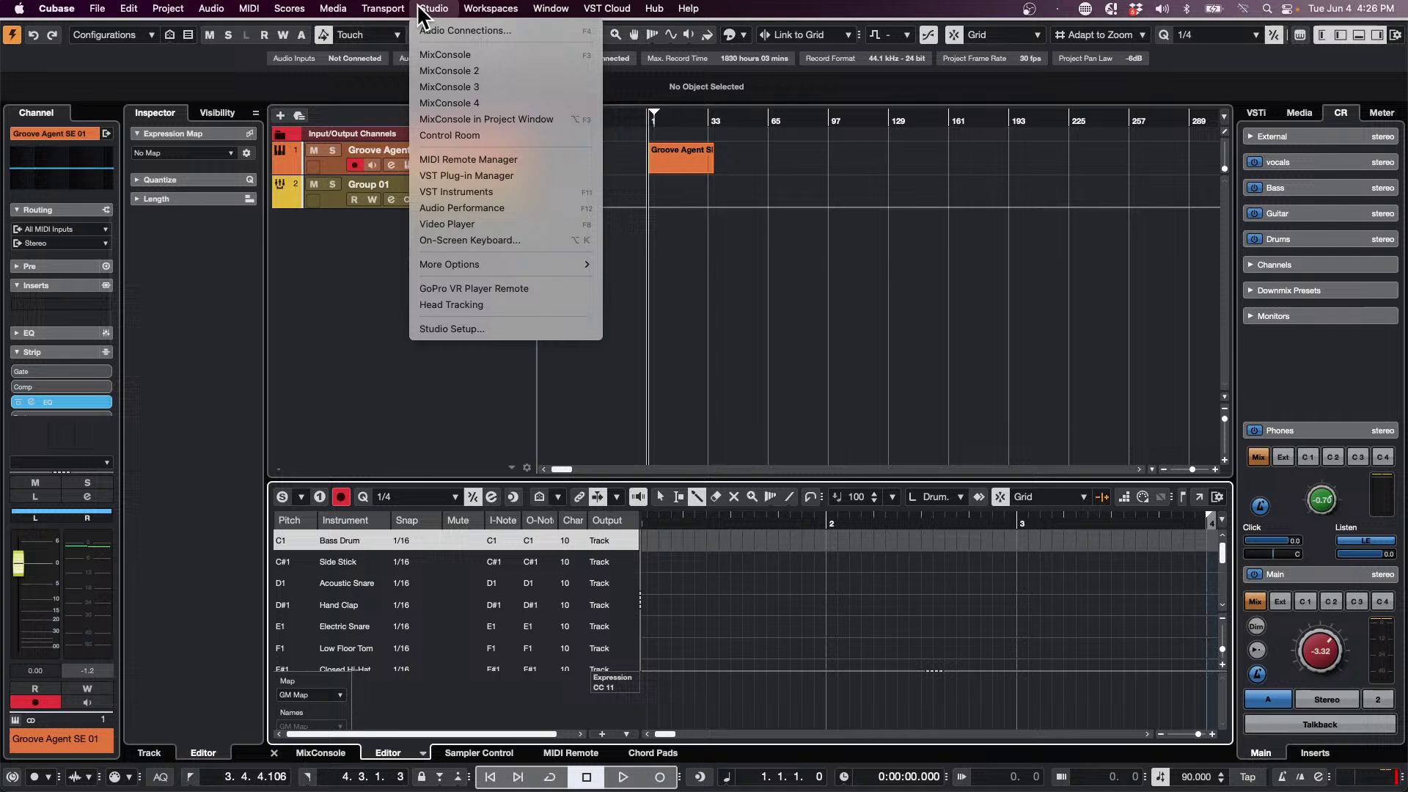
pyautogui.click(445, 31)
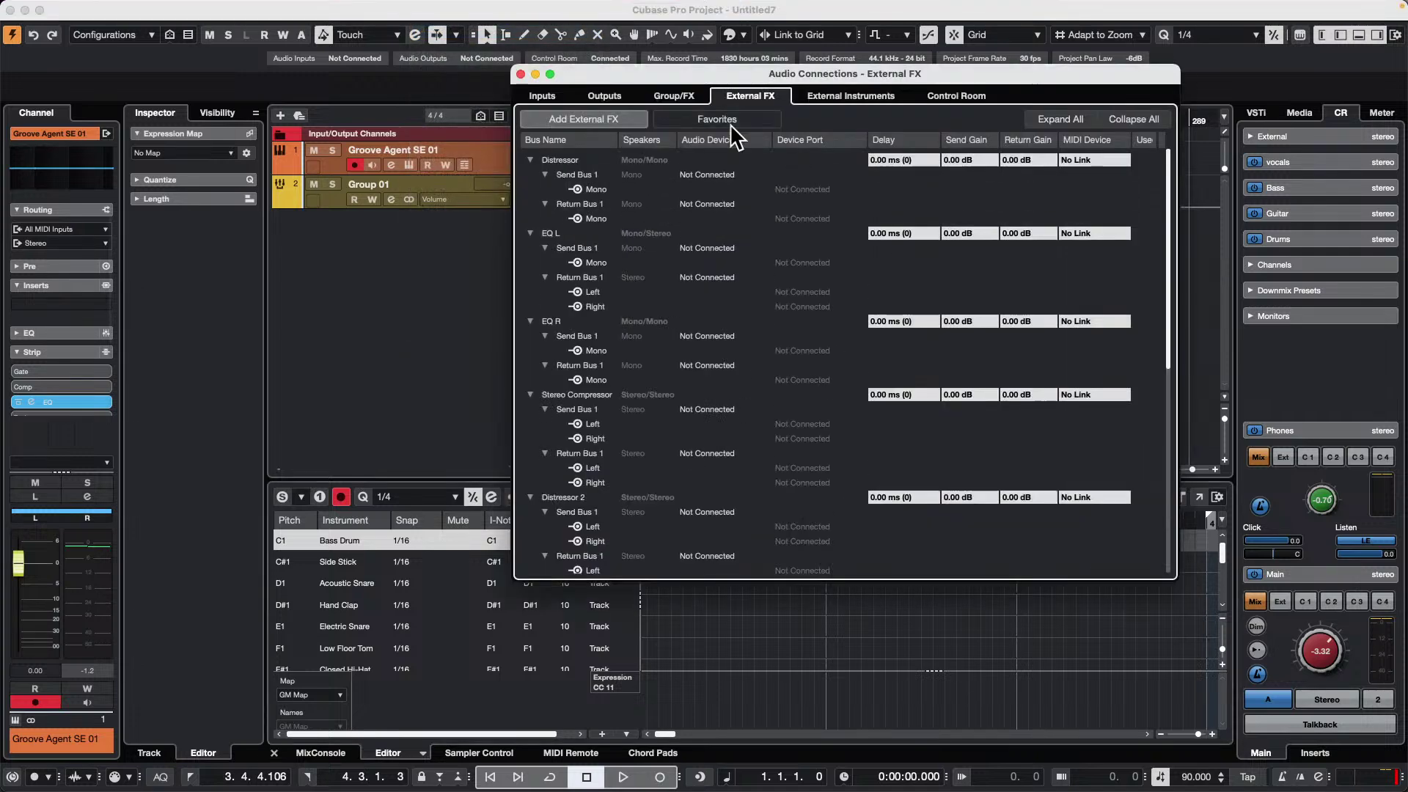
pyautogui.click(607, 96)
pyautogui.rightClick(581, 198)
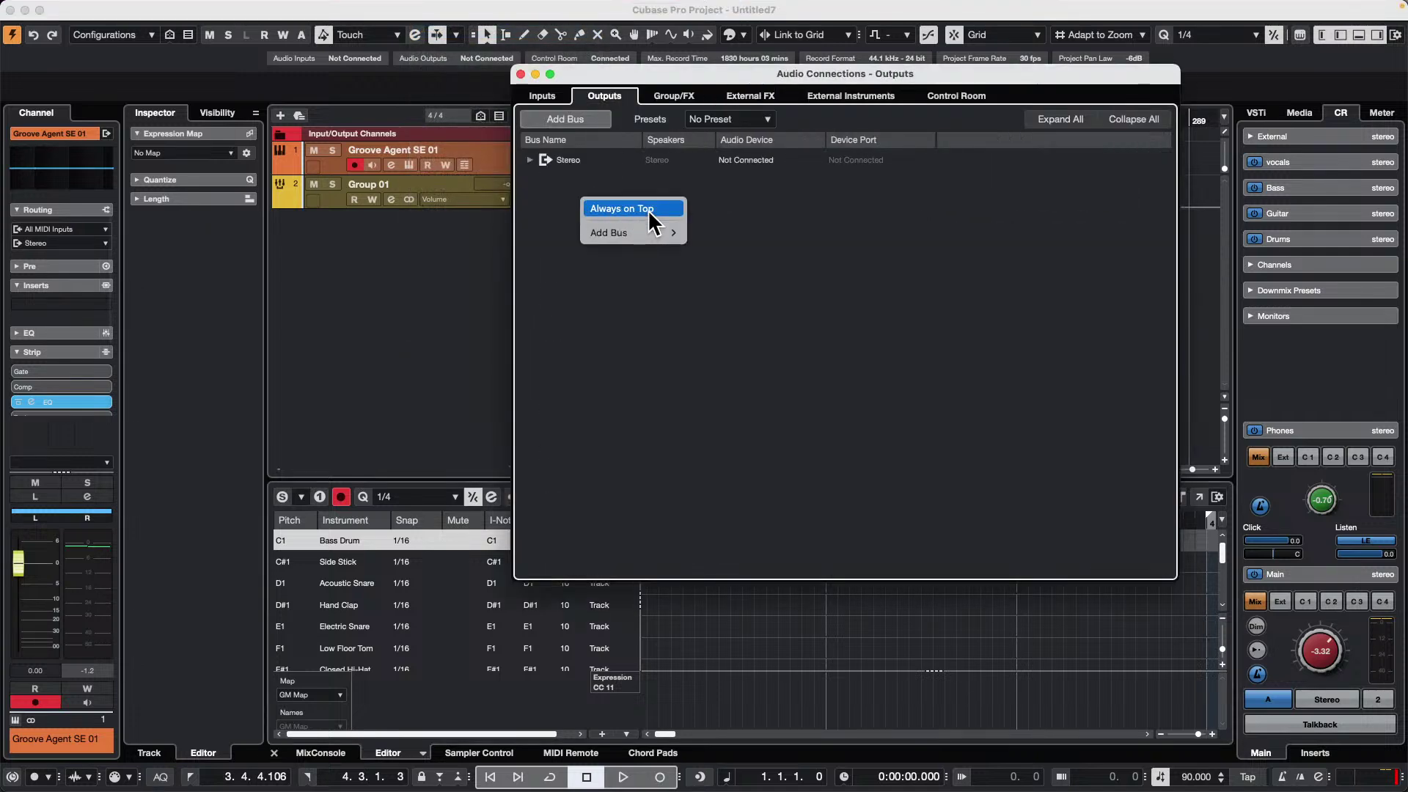
pyautogui.moveTo(645, 233)
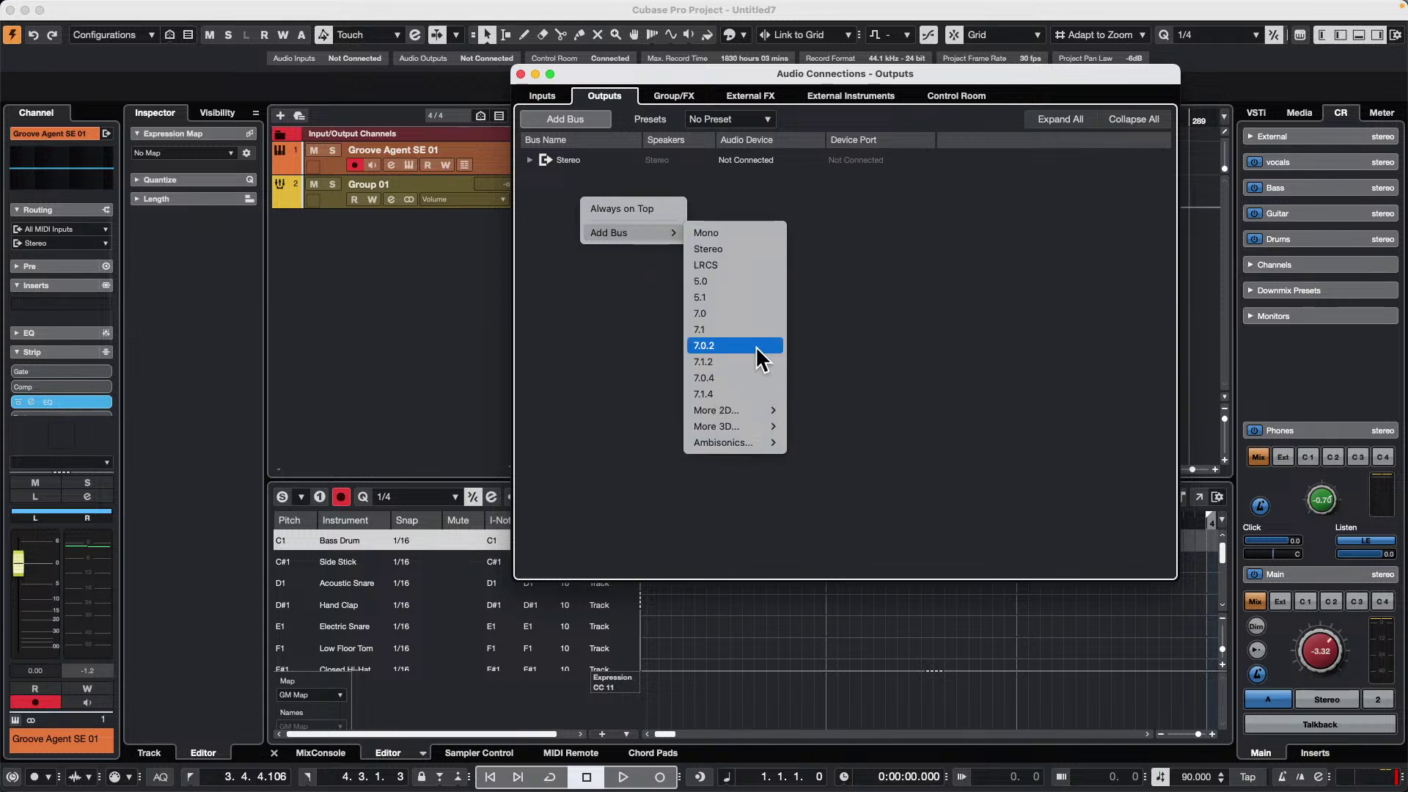
pyautogui.click(756, 298)
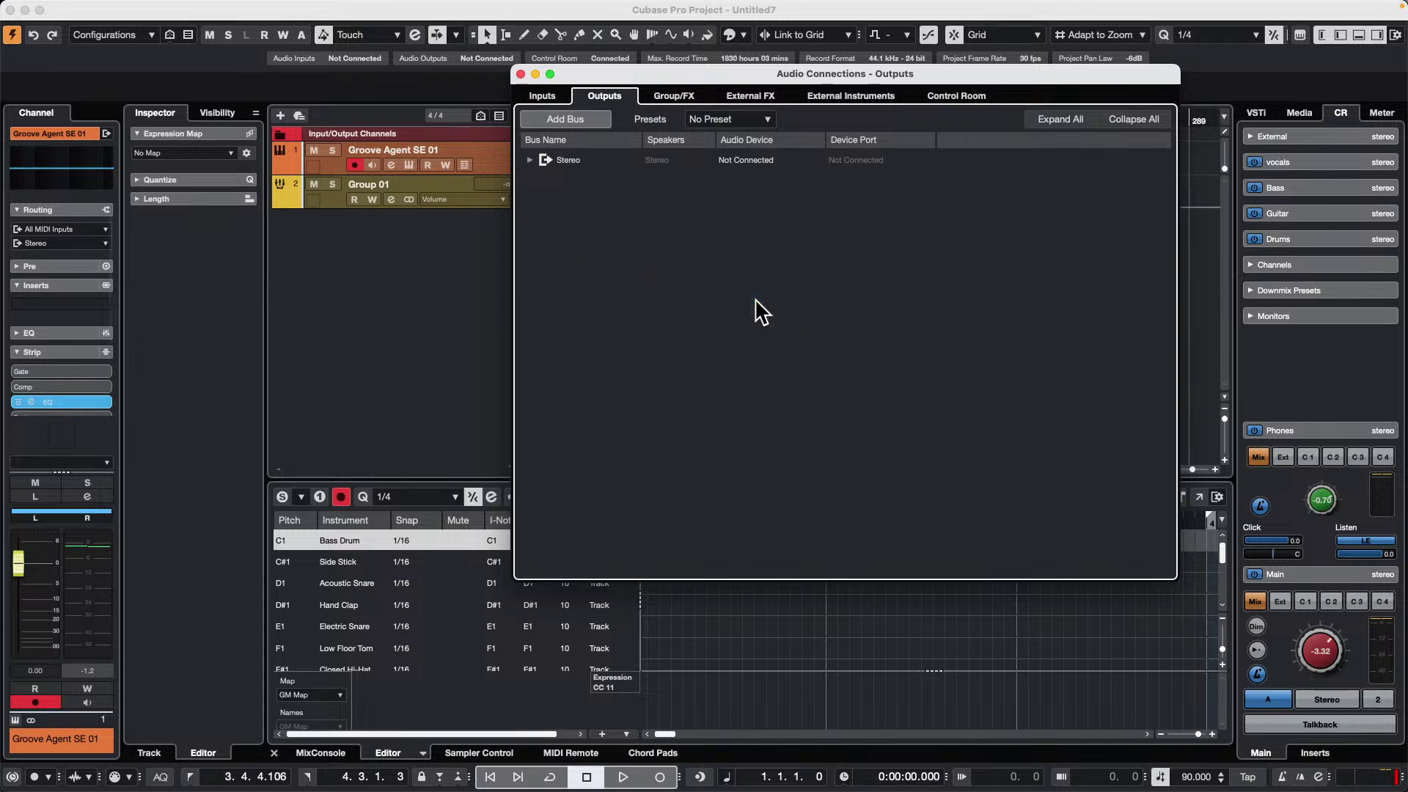
pyautogui.click(521, 74)
# - Route the Groove Agent SE 01 track's output to the 5.1 Out bus
pyautogui.click(500, 151)
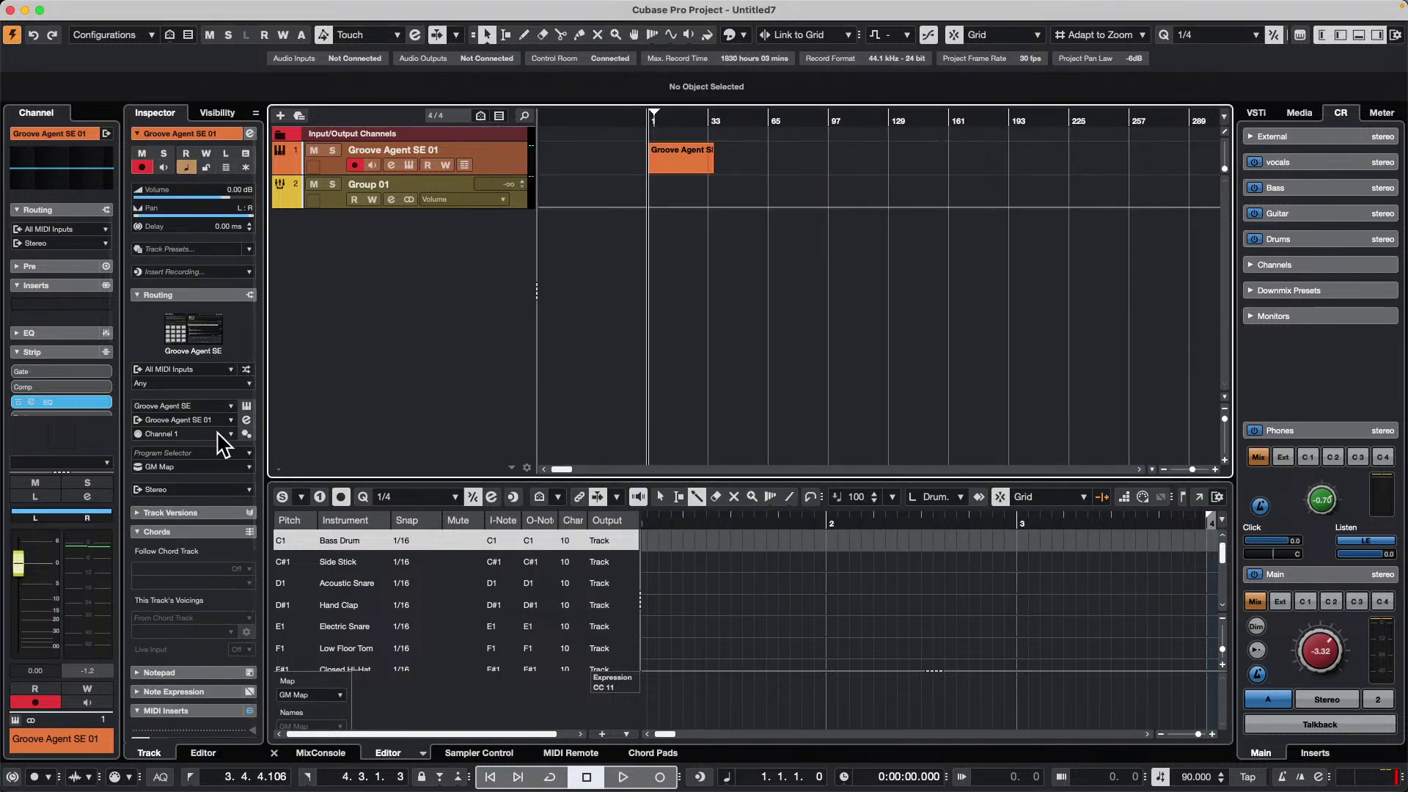
pyautogui.click(62, 243)
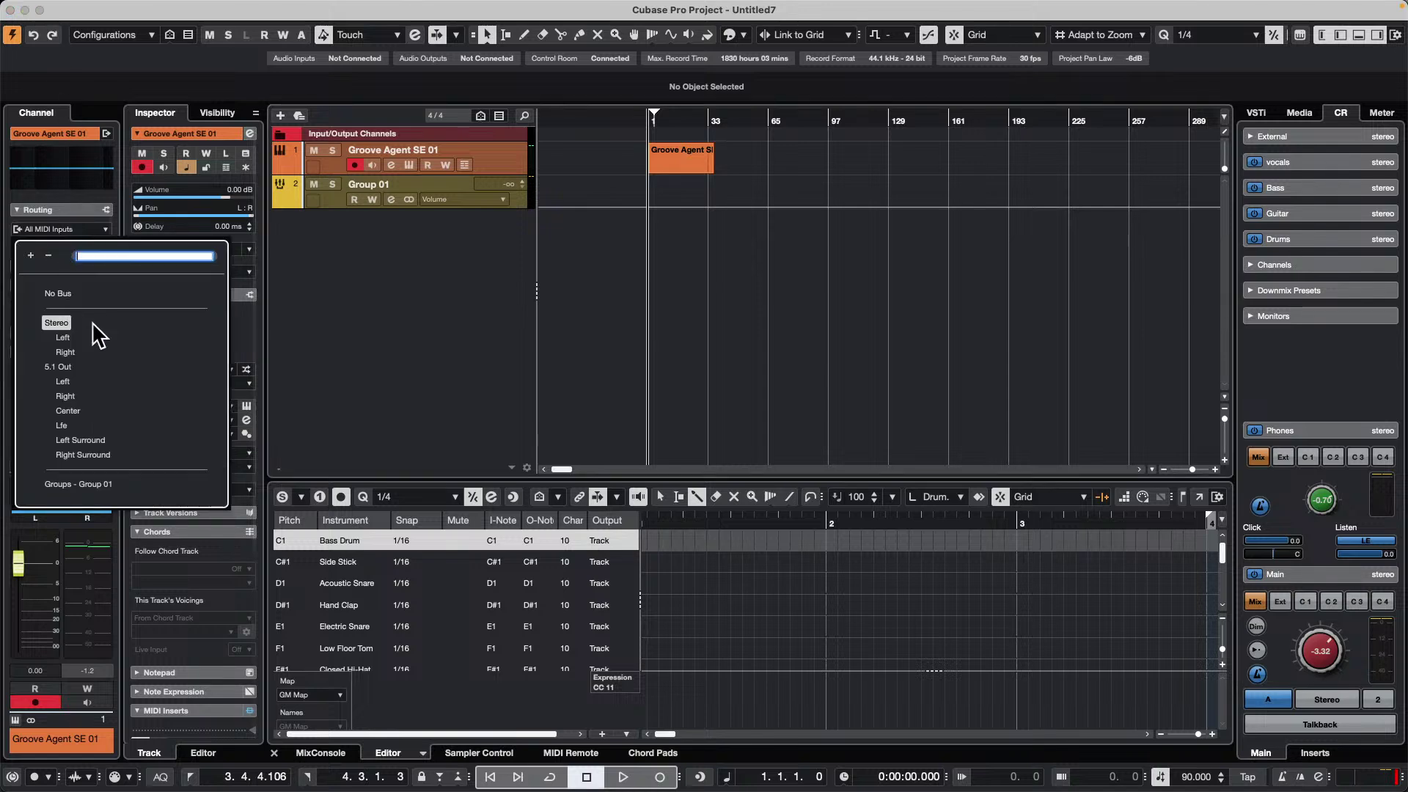
pyautogui.click(64, 366)
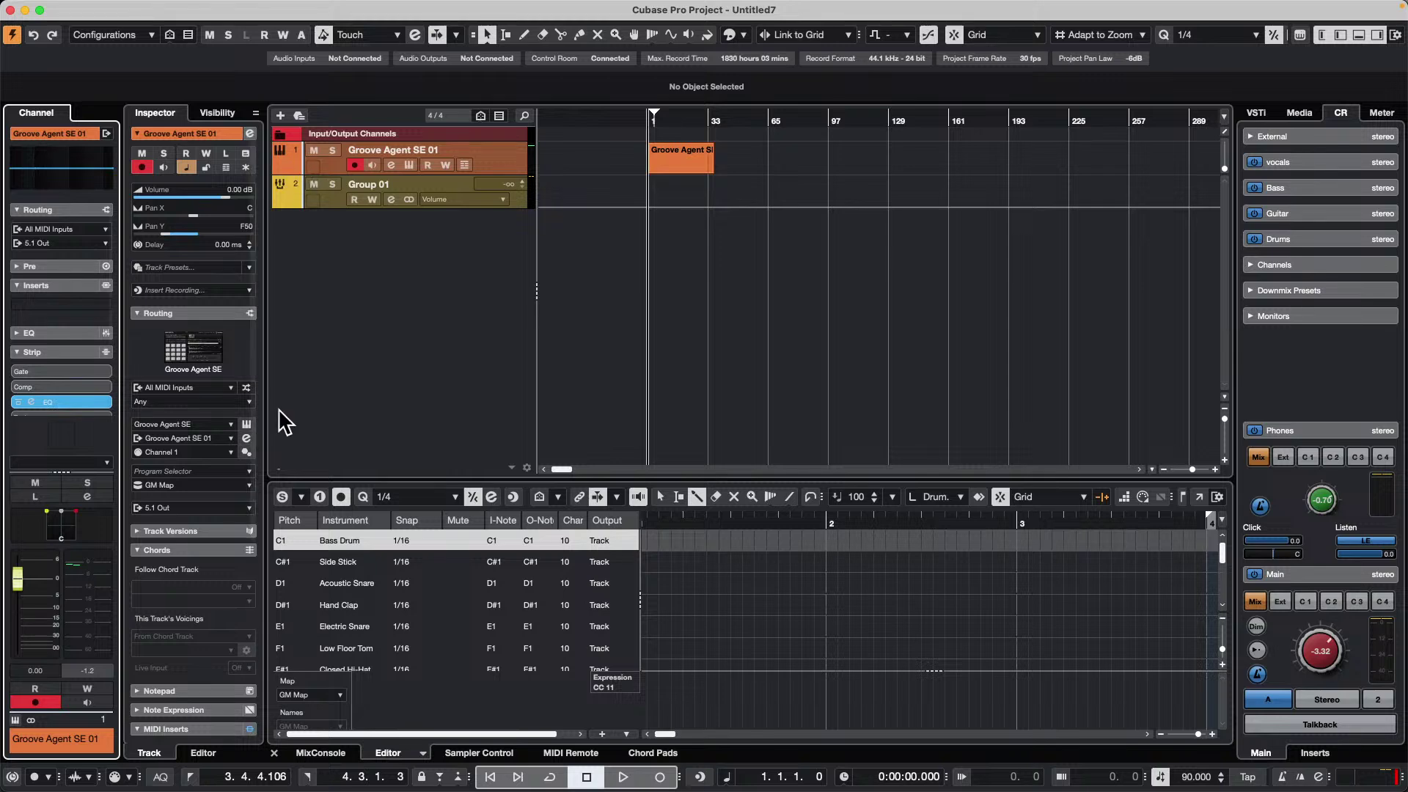
# - Open the Groove Agent SE 01 channel's MultiPanner from the mixer and move the panning position to about L1, R6
pyautogui.click(325, 755)
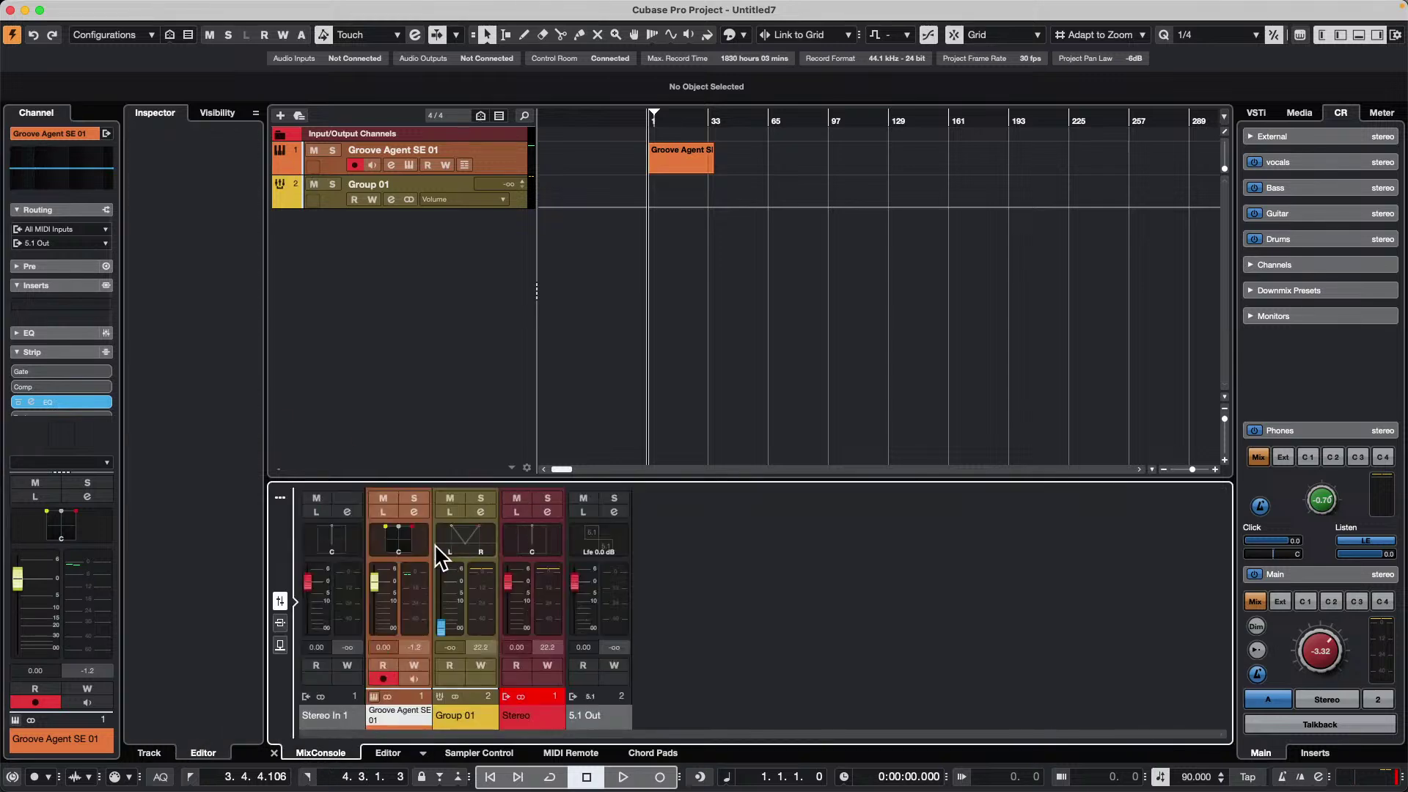
pyautogui.doubleClick(403, 551)
pyautogui.moveTo(993, 229); pyautogui.dragTo(1085, 405)
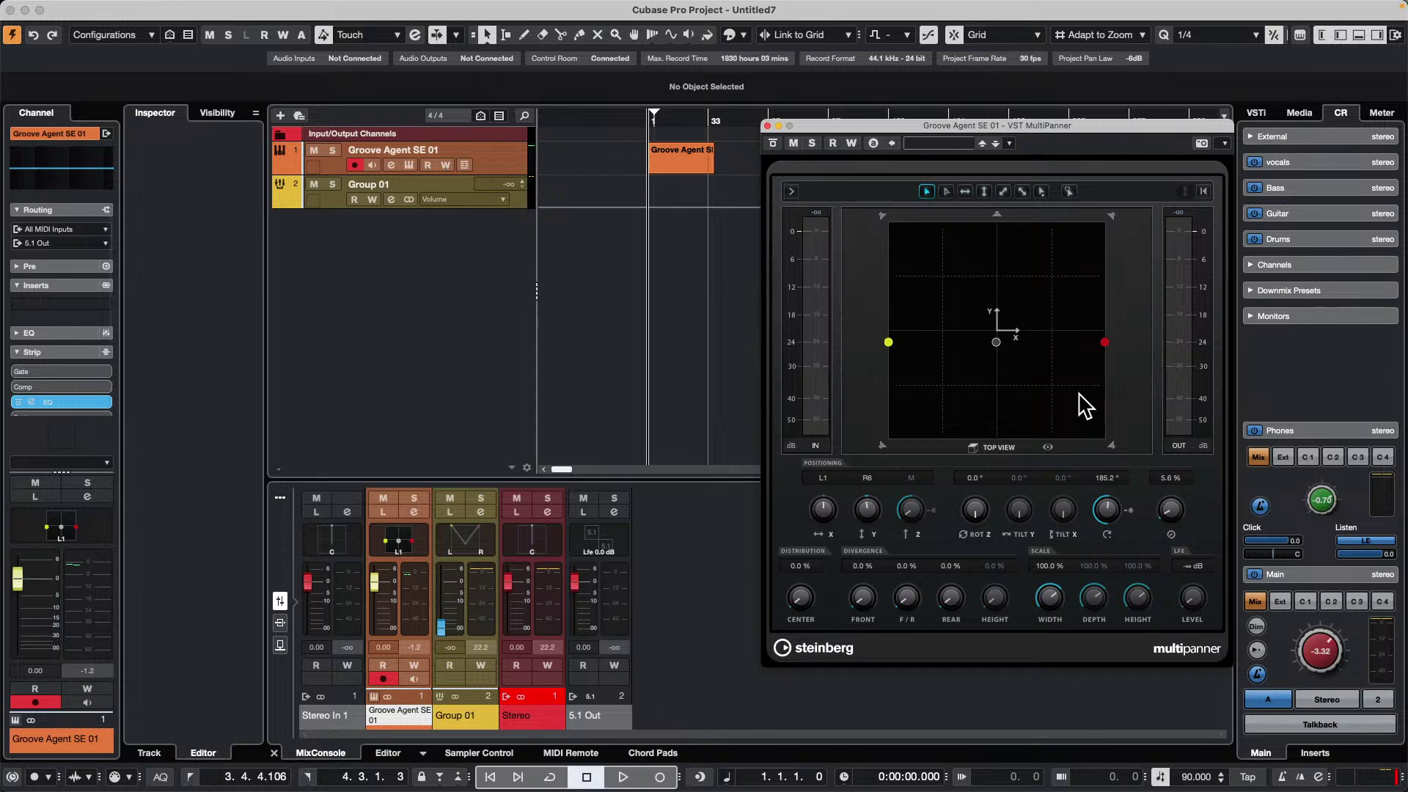
# - Examine the device port assignments of the 5.1 Out bus in Audio Connections, closing the MultiPanner window
pyautogui.moveTo(544, 9)
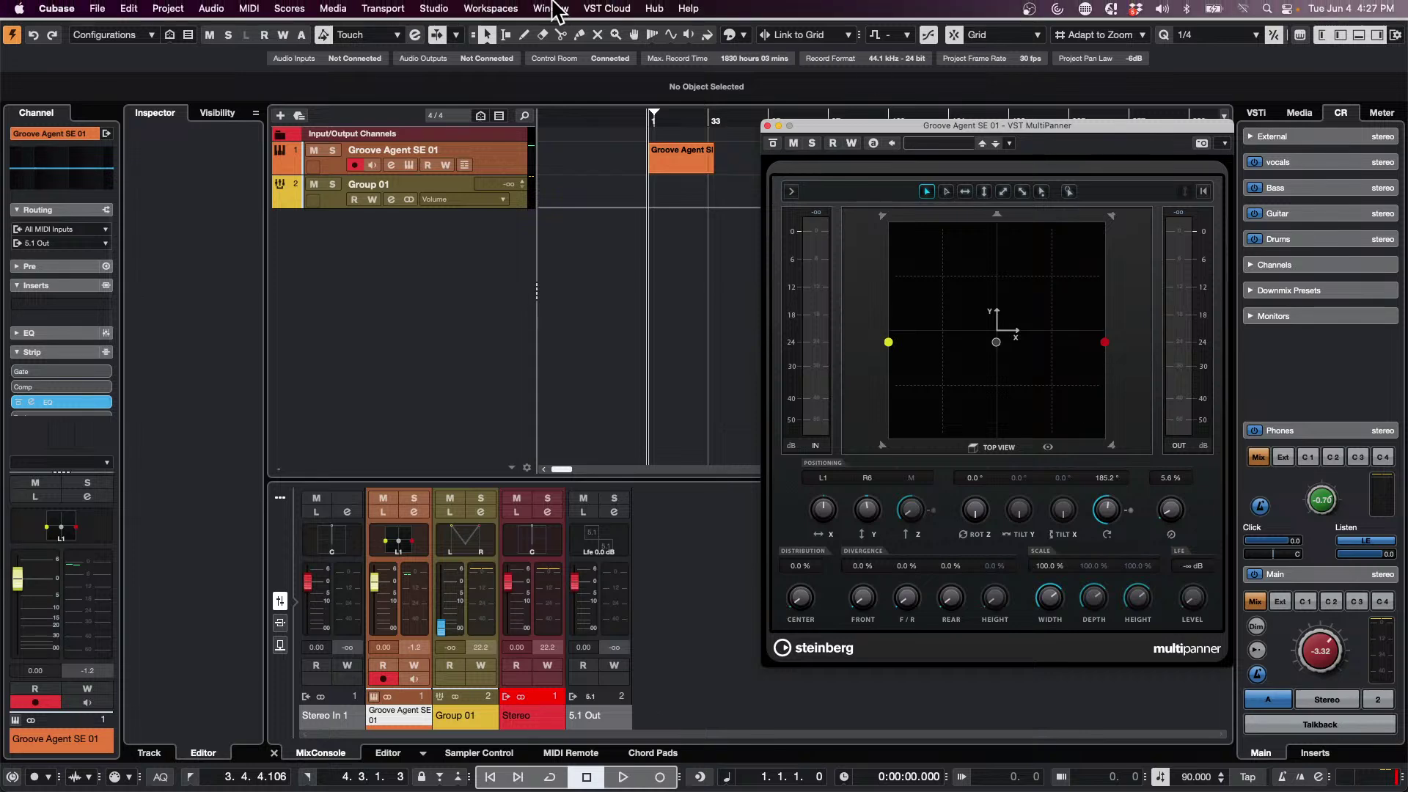
pyautogui.click(434, 8)
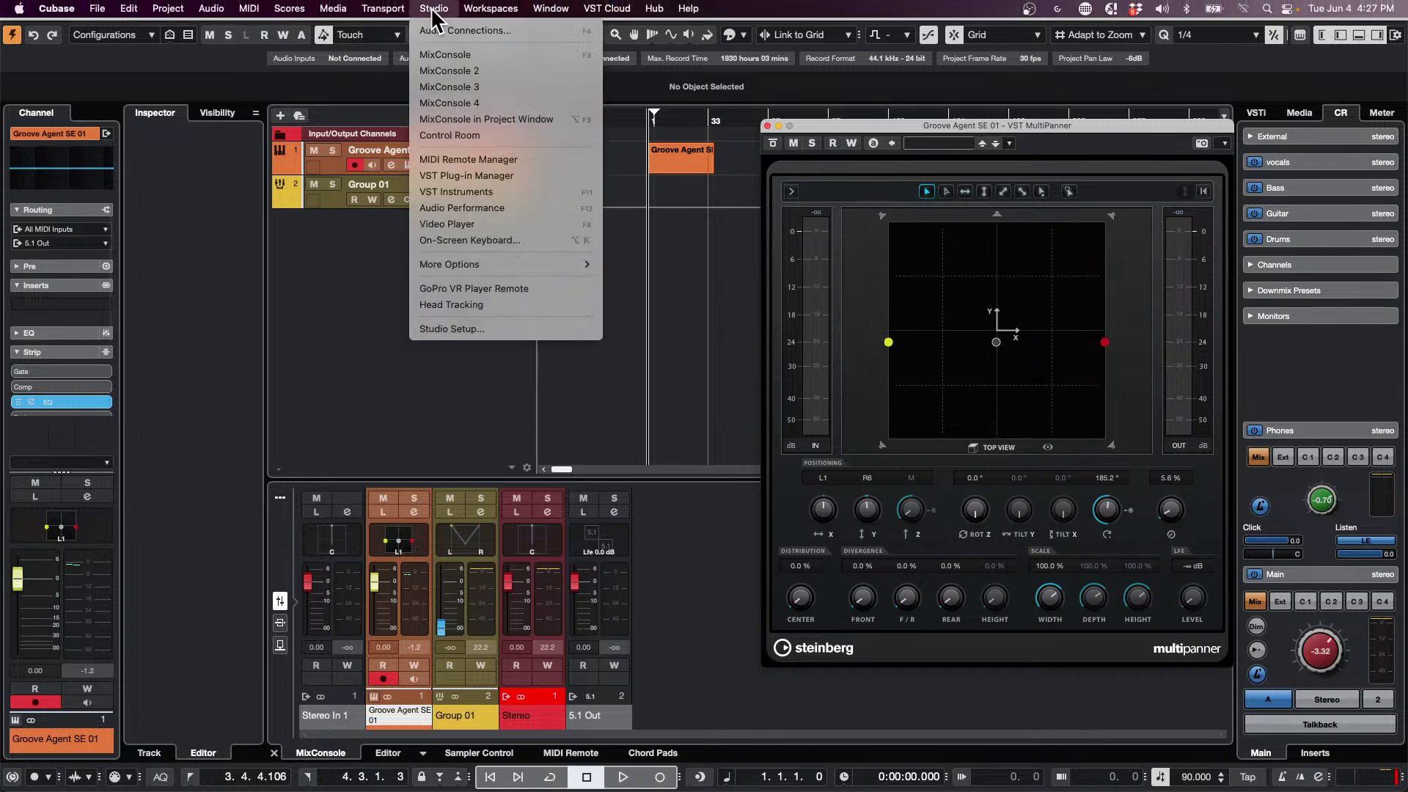
pyautogui.click(464, 31)
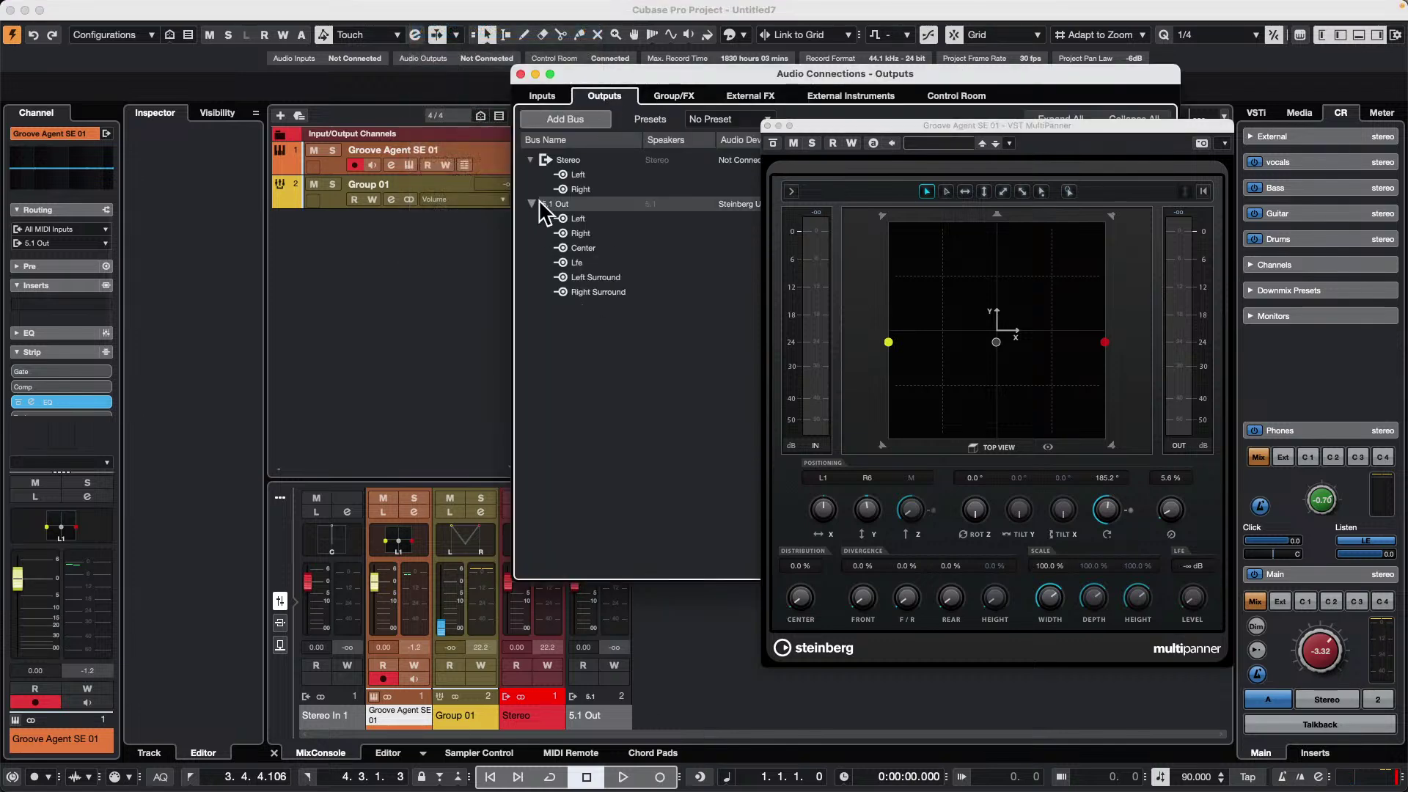
pyautogui.click(772, 128)
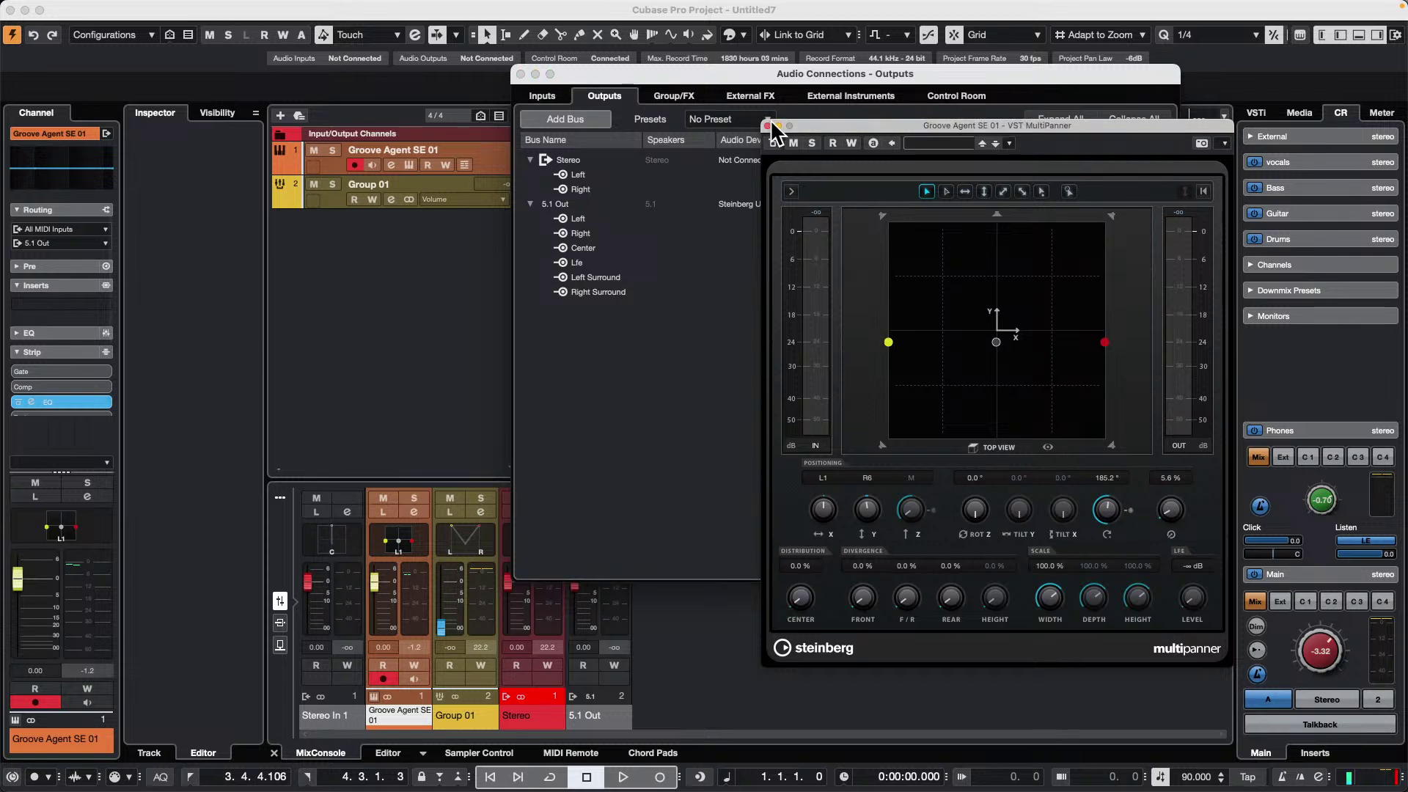
pyautogui.click(767, 125)
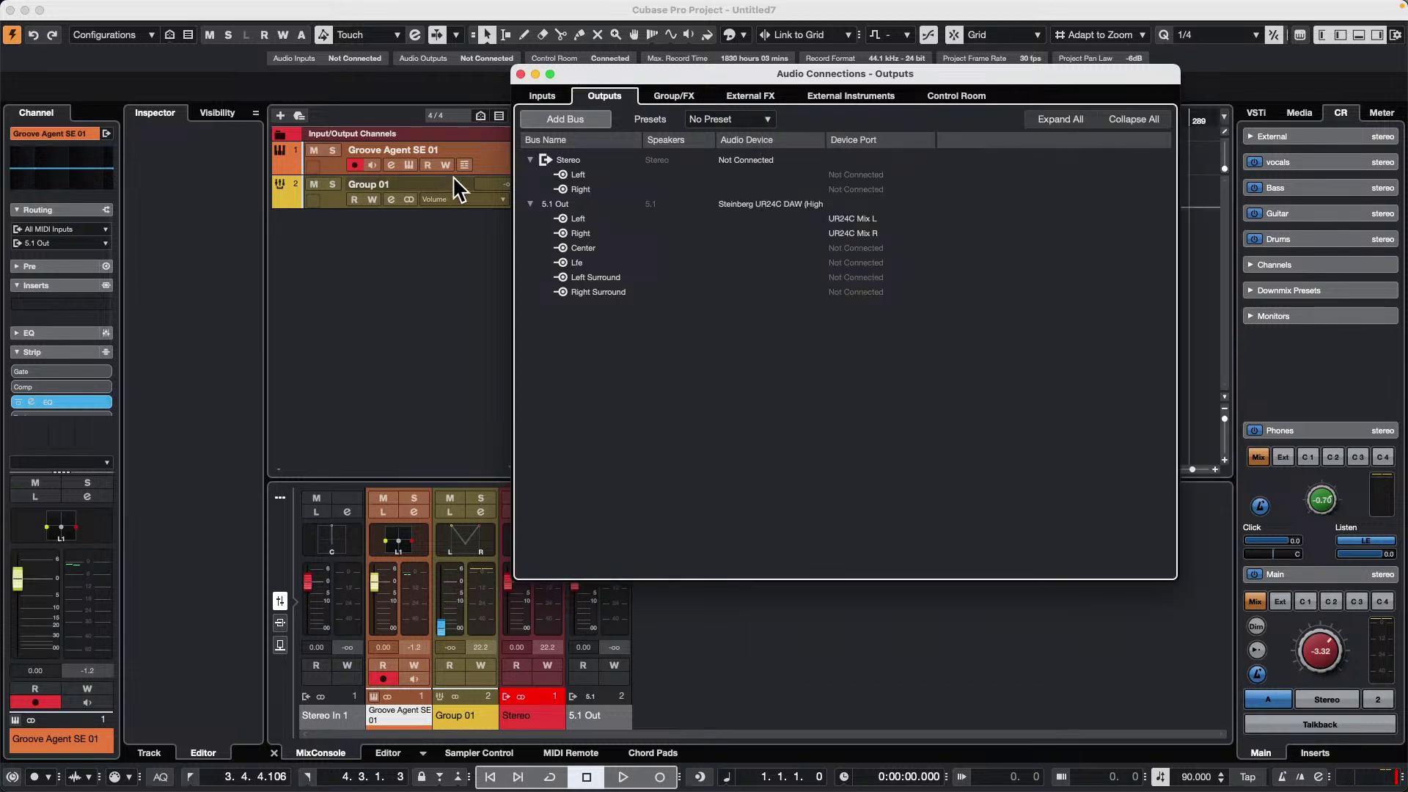